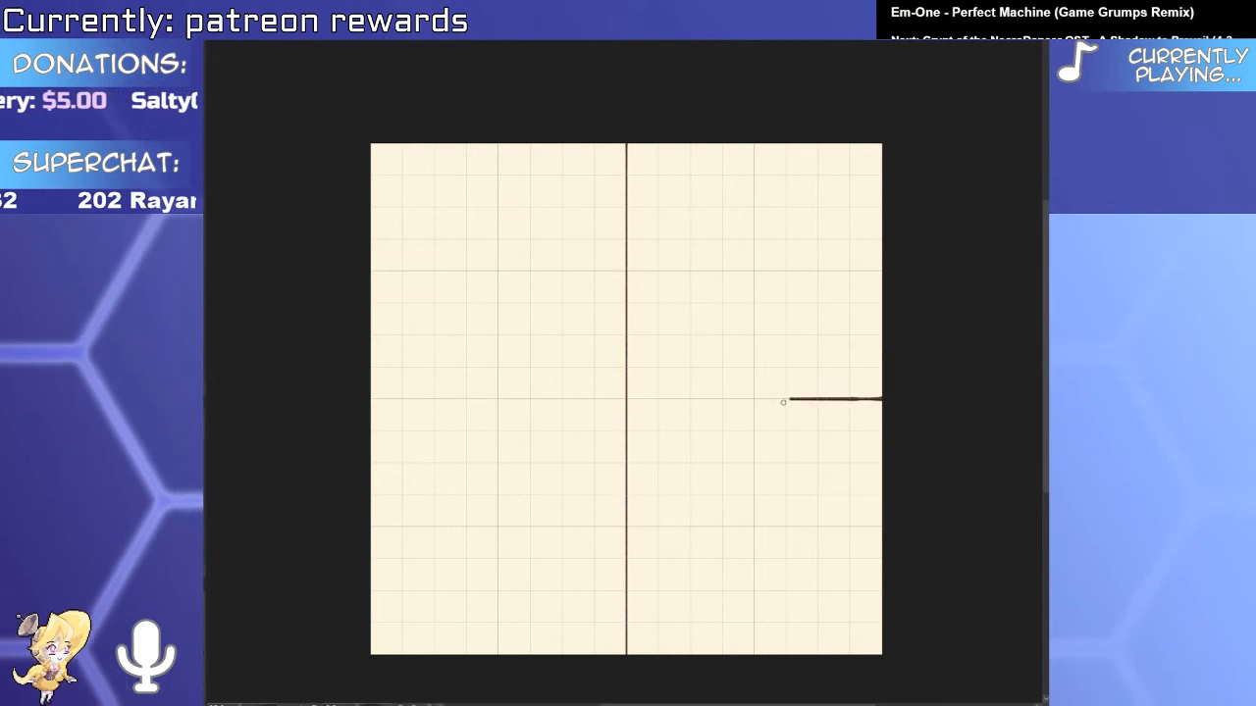
Undo the rough horizontal stroke and clear the stray lines traced over the grid, keeping only the panel dividers.
key(ctrl+z)
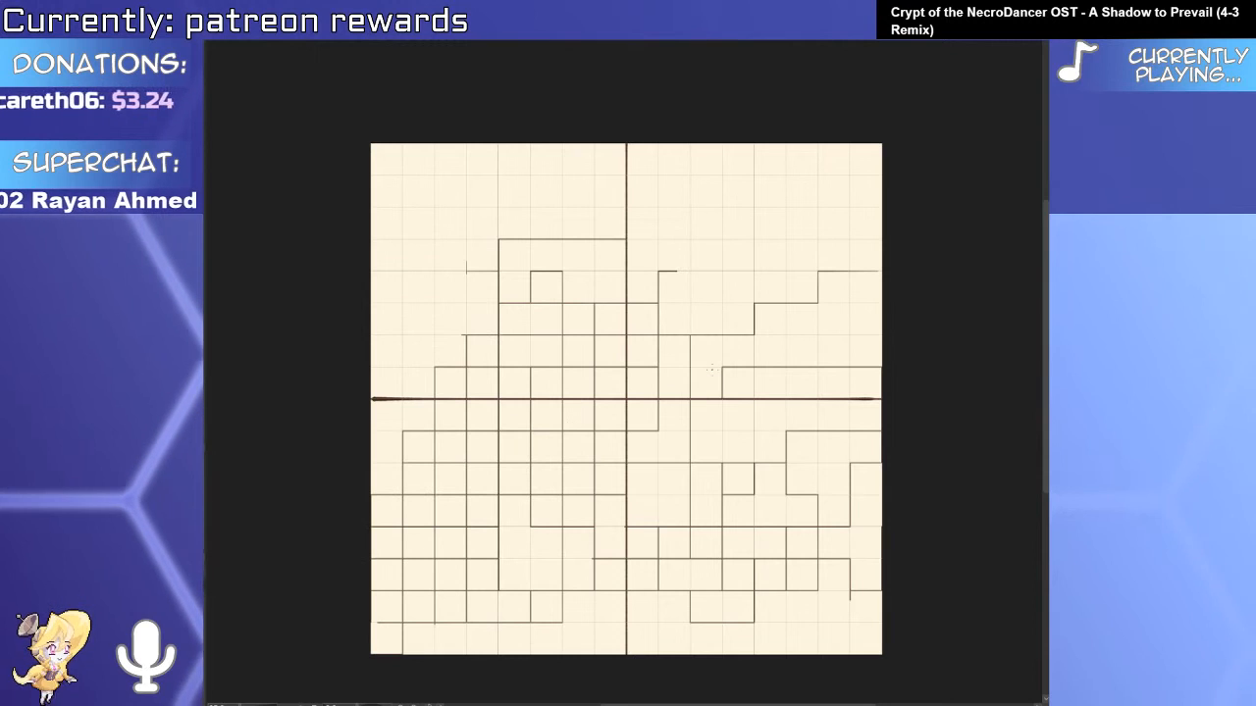
key(Delete)
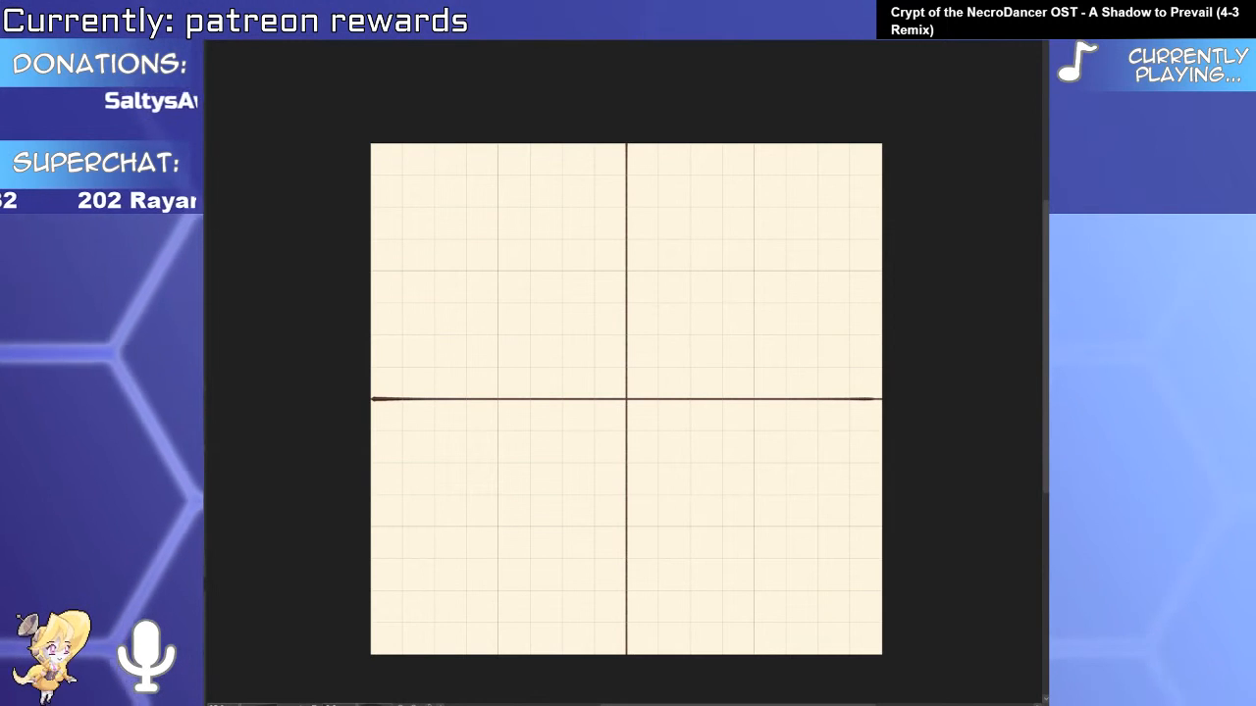
scroll(531, 283, up, 3)
drag(543, 325, 571, 423)
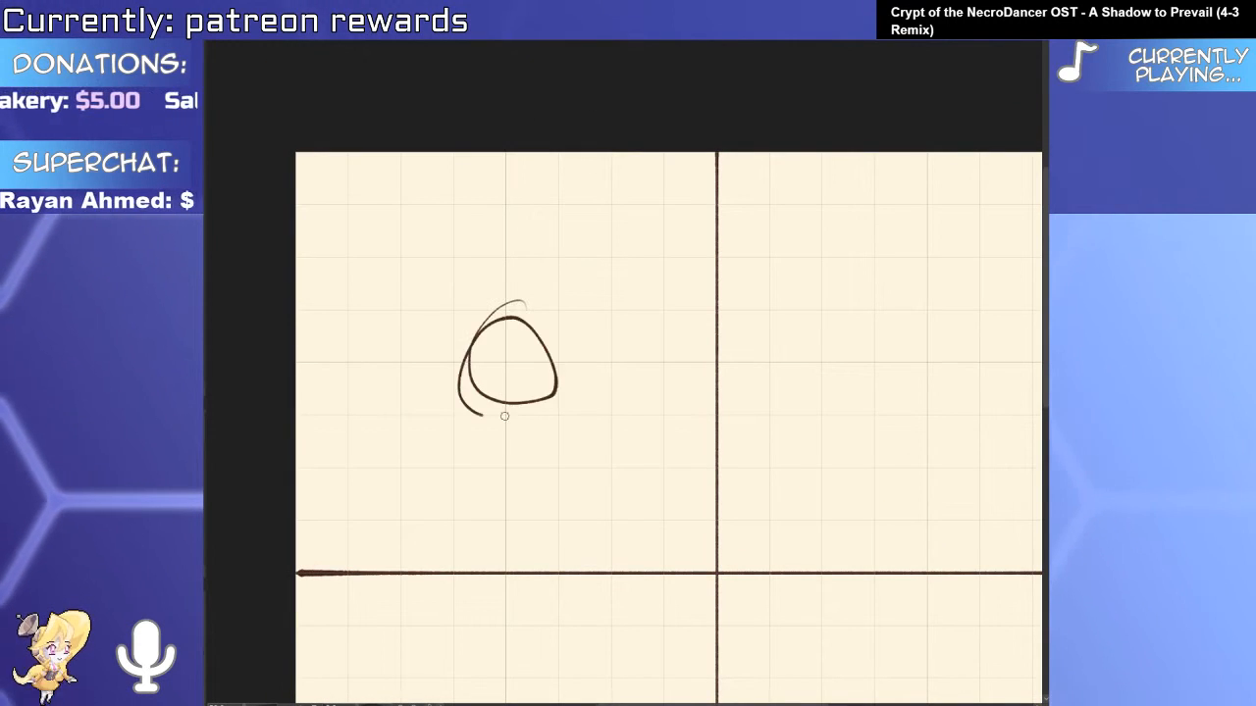
drag(677, 423, 441, 422)
Sketch a small head outline with curved face guidelines near the top of the upper-right panel.
drag(597, 487, 551, 491)
drag(656, 458, 693, 443)
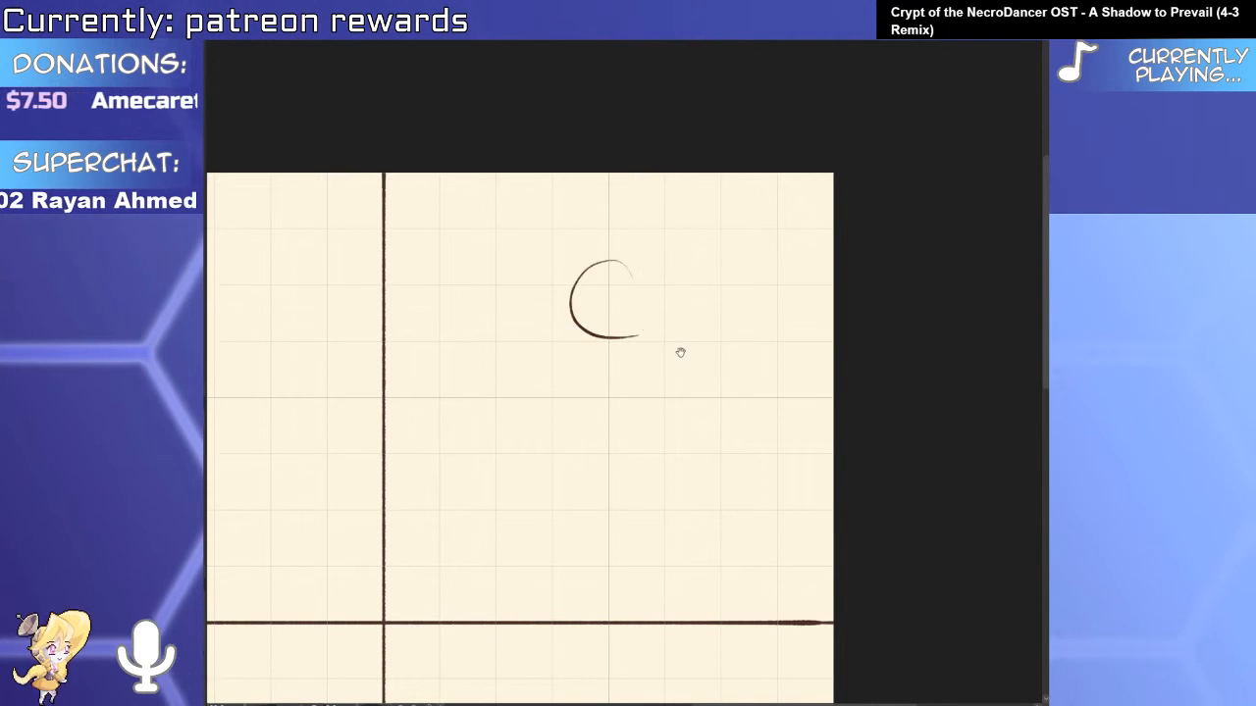
scroll(615, 393, up, 2)
mouse_move(623, 405)
mouse_down()
mouse_move(667, 361)
mouse_move(667, 378)
mouse_up()
drag(640, 185, 600, 277)
key(ctrl+z)
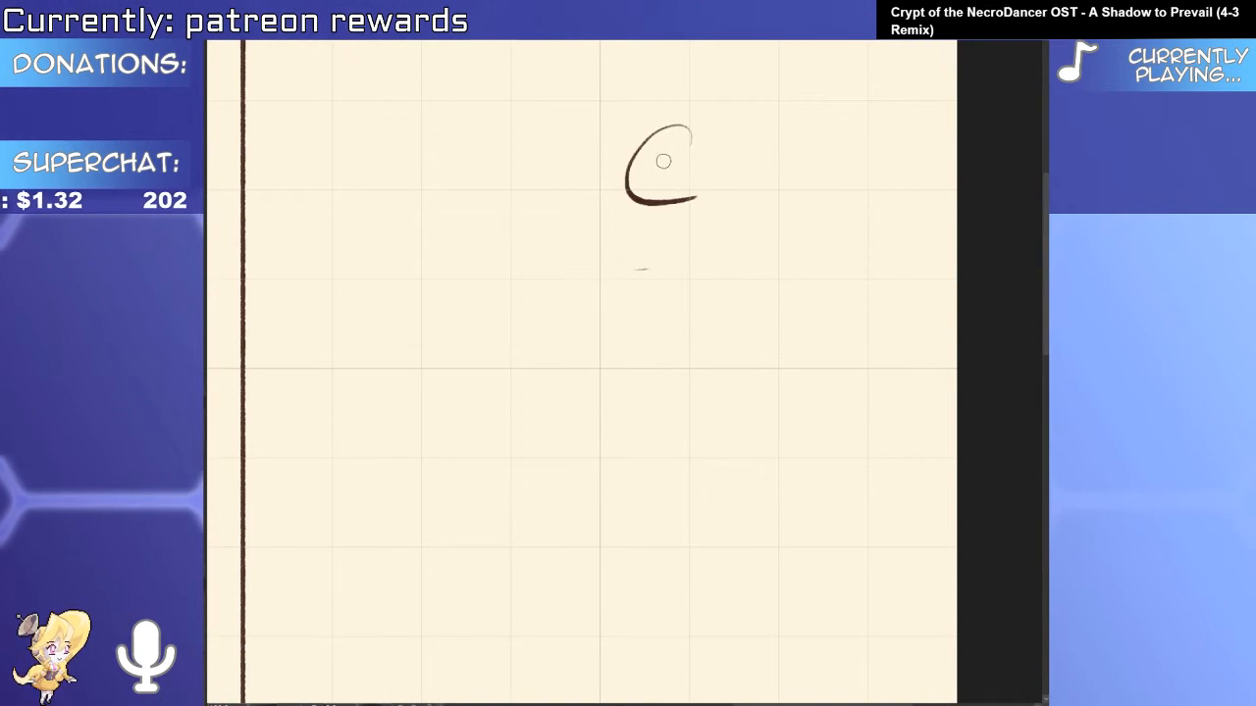
drag(643, 180, 689, 171)
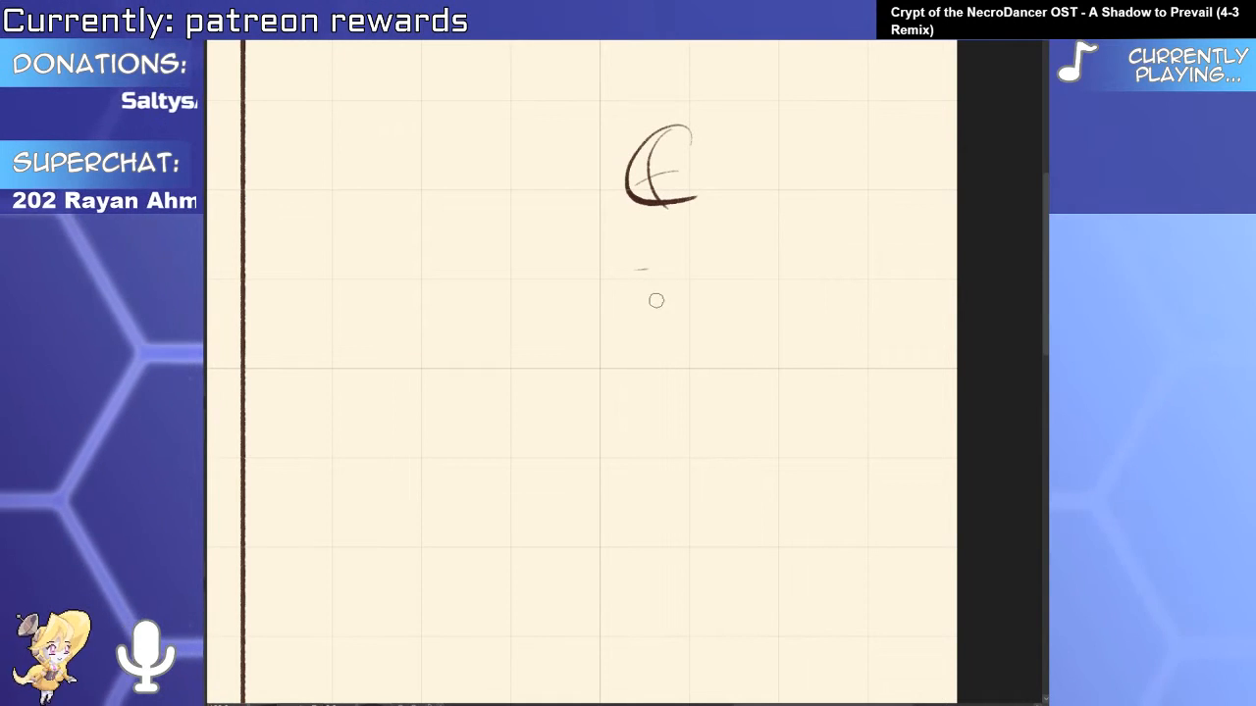
Sketch a rounded, tapering torso outline with a short arch at its base below the head.
drag(687, 264, 631, 273)
key(ctrl+z)
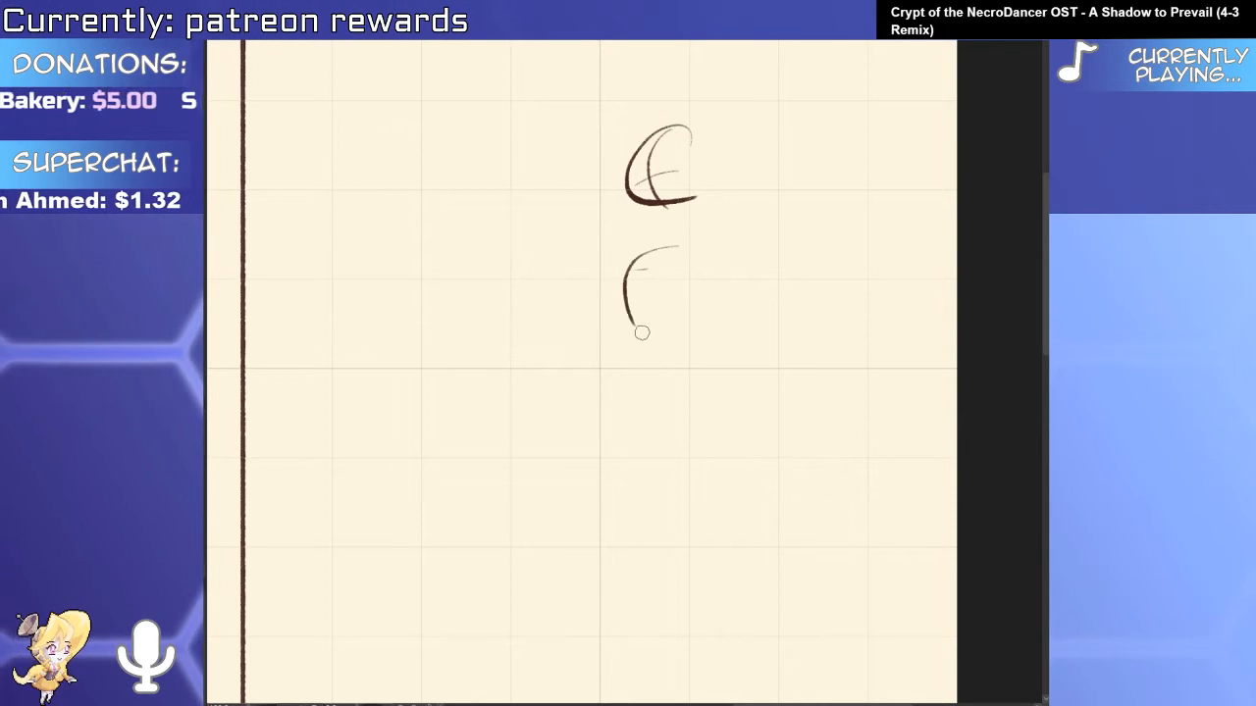
drag(717, 260, 693, 344)
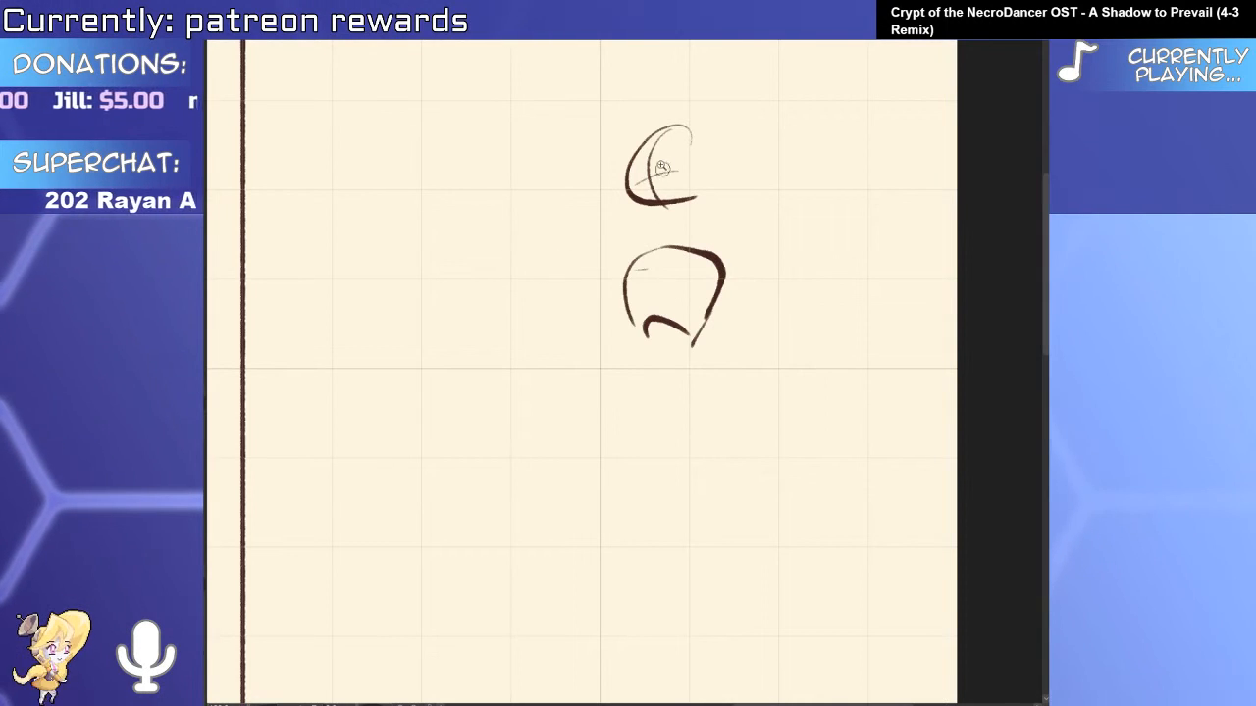
Erase the head's lower curve and crossing guidelines, and draw a pointed jaw in their place.
scroll(663, 170, up, 3)
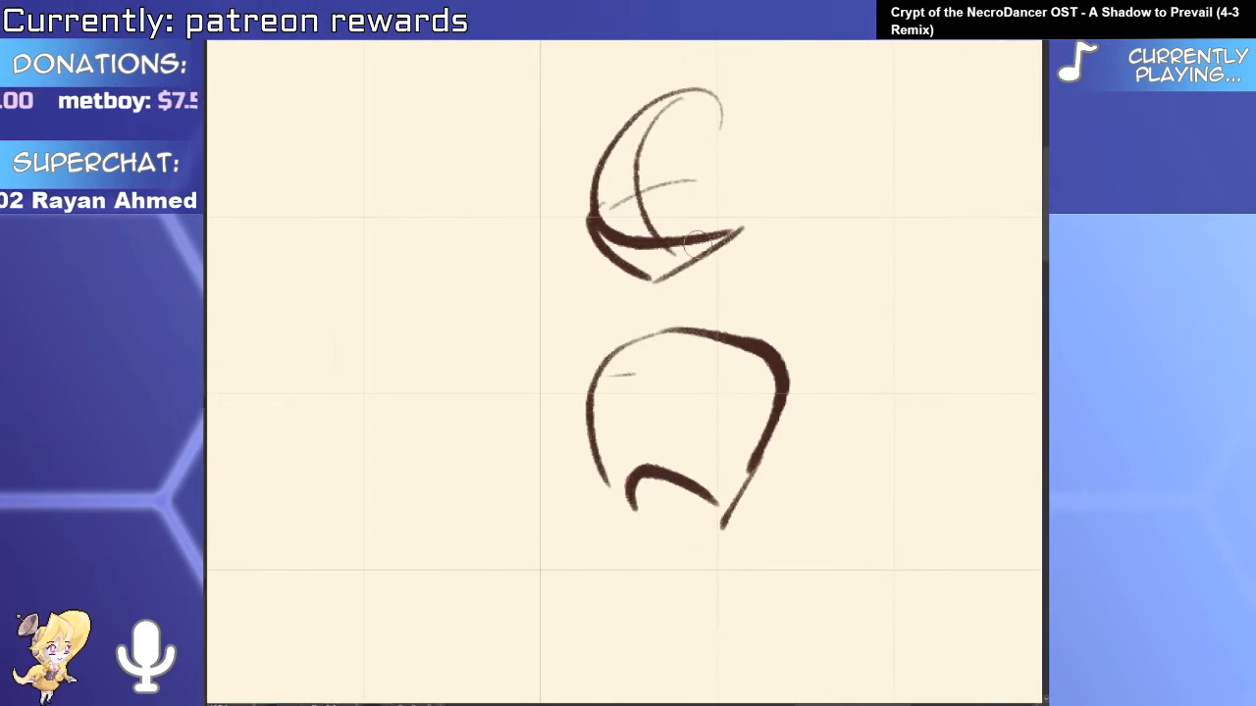
mouse_move(628, 227)
mouse_down()
mouse_move(660, 217)
mouse_move(658, 261)
mouse_move(710, 244)
mouse_move(660, 303)
mouse_up()
key(b)
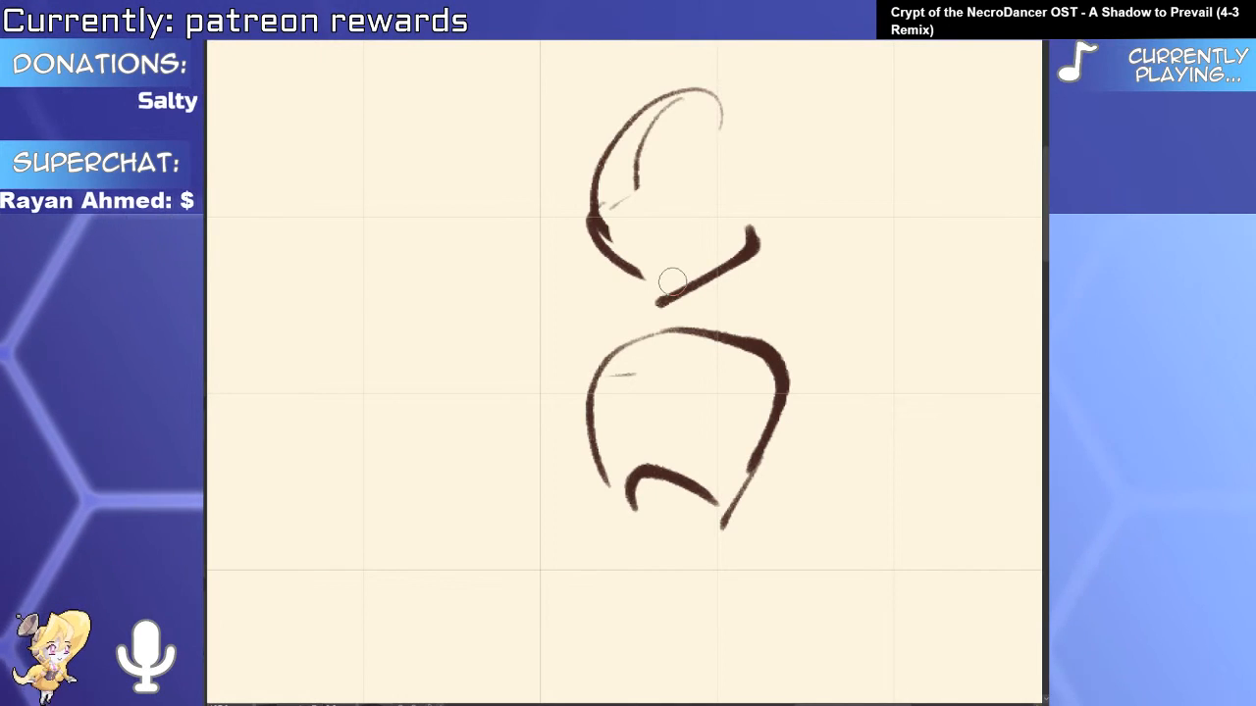
drag(618, 287, 587, 409)
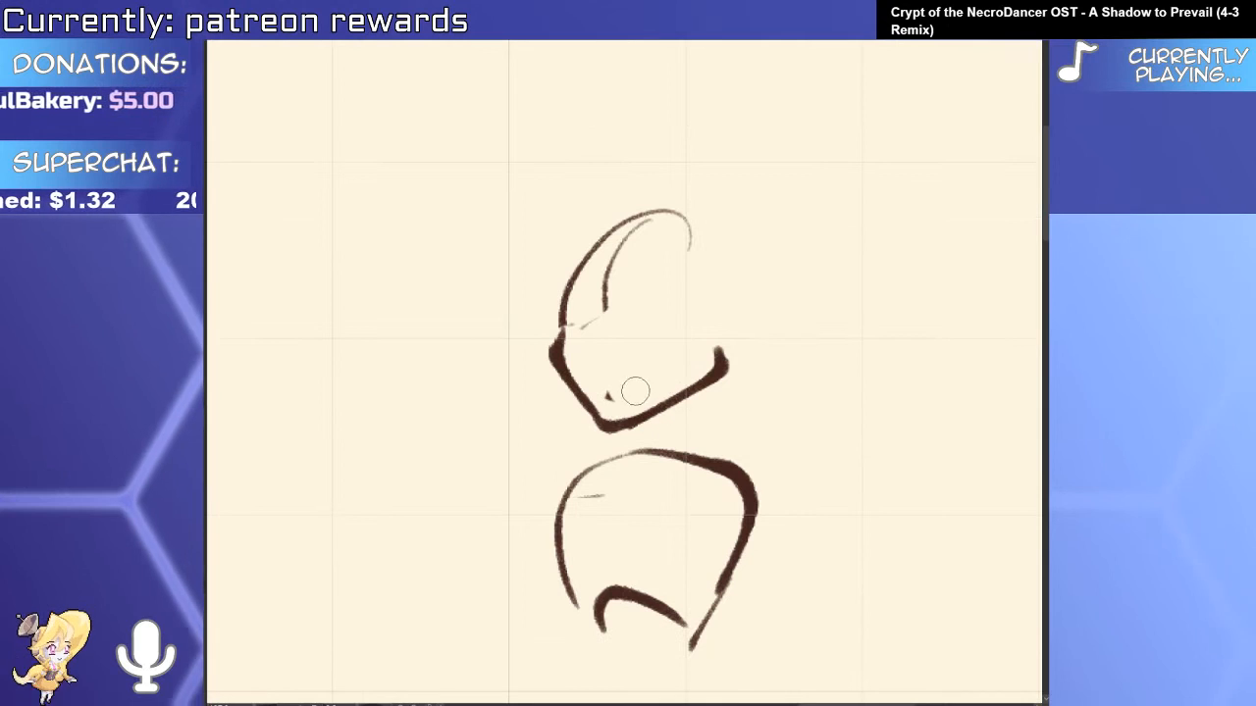
key(ctrl+z)
mouse_move(608, 426)
mouse_down()
mouse_move(669, 400)
mouse_move(711, 362)
mouse_move(614, 431)
mouse_up()
key(ctrl+z)
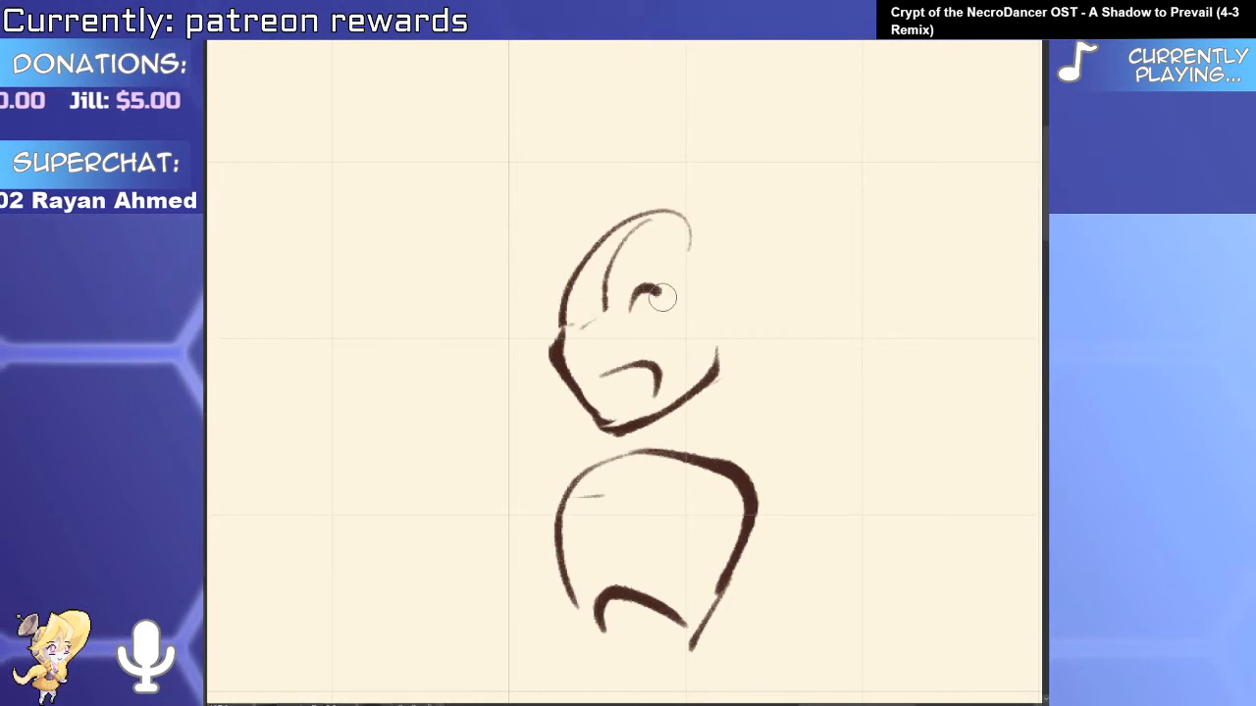
Redraw the small eyes above the frowning mouth on the character's face.
key(ctrl+z)
drag(644, 295, 648, 286)
mouse_move(583, 319)
mouse_down()
mouse_move(586, 300)
mouse_move(580, 333)
mouse_move(586, 310)
mouse_move(644, 298)
mouse_move(652, 329)
mouse_up()
key(ctrl+z)
Sketch swept-back spiky hair strokes over the crown and back of the character's head.
key(e)
key(e)
drag(700, 192, 564, 206)
drag(572, 365, 524, 353)
Flip the whole character sketch horizontally so it sits in the upper-left panel, and deselect.
drag(480, 530, 1017, 416)
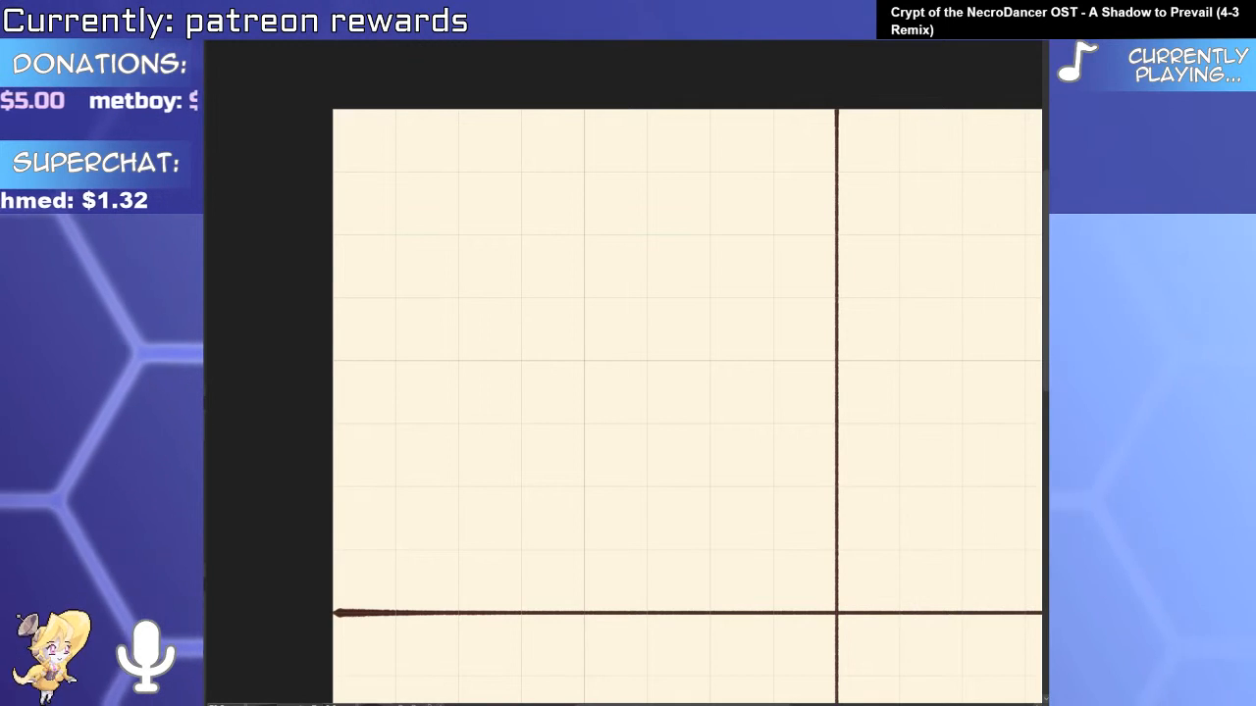
key(ctrl+a)
key(ctrl+t)
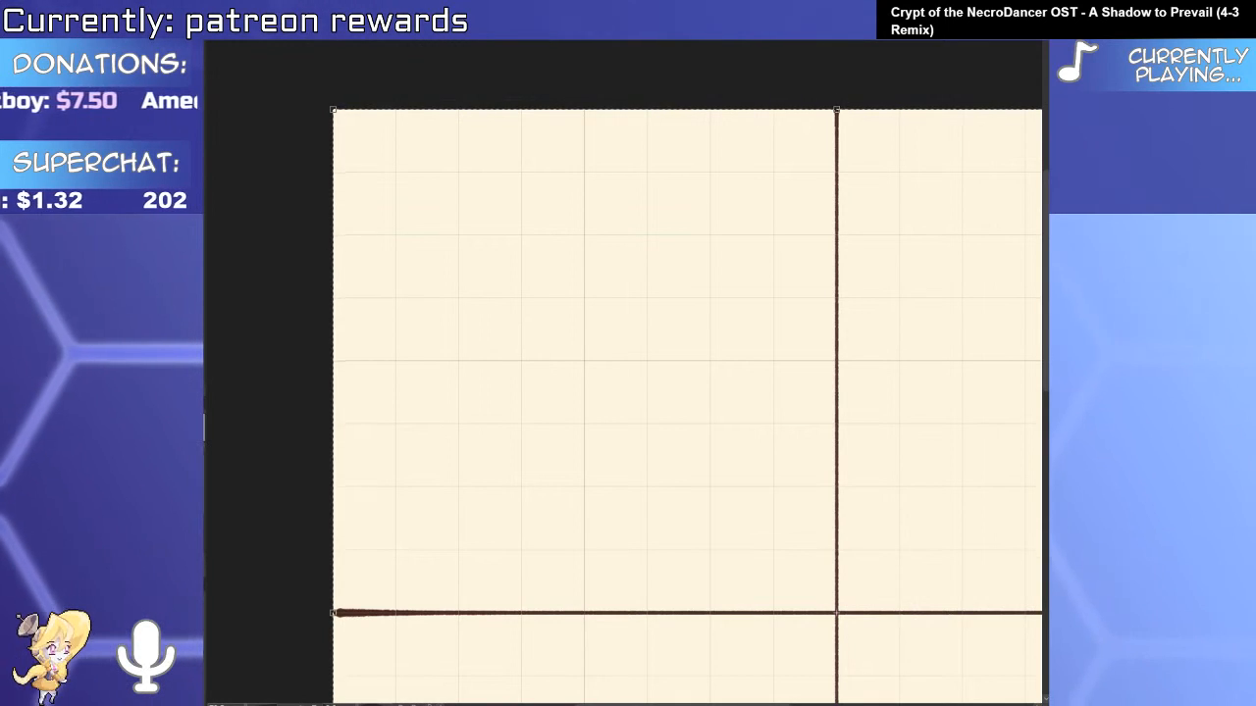
scroll(542, 321, down, 1)
scroll(566, 350, down, 1)
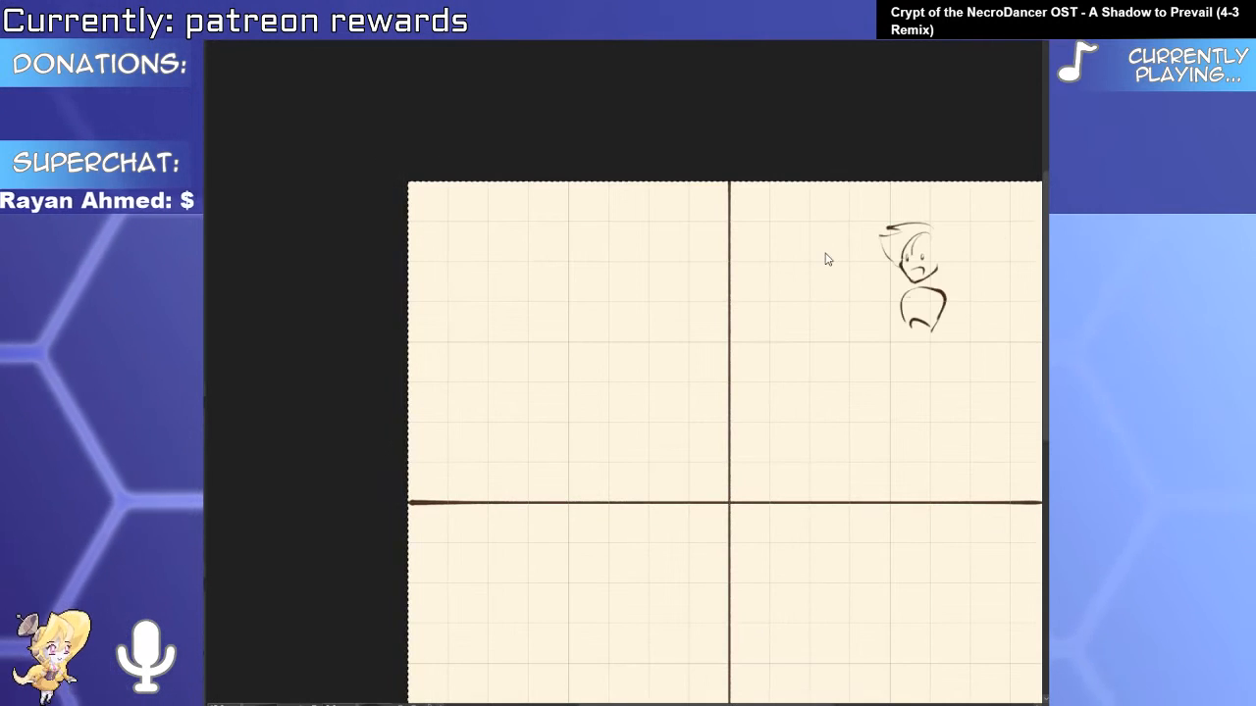
key(ctrl+t)
scroll(734, 301, down, 2)
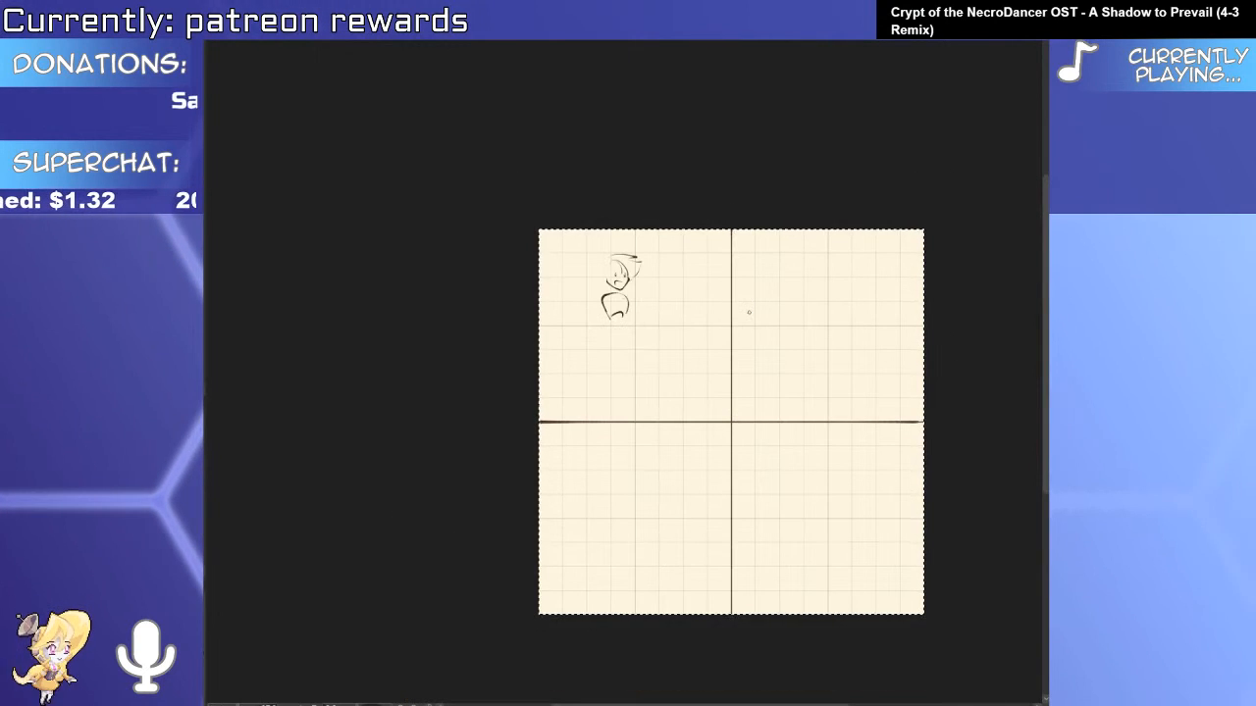
key(ctrl+d)
Sketch two head outlines with face guidelines side by side in the upper-right panel, the outer one larger.
scroll(818, 364, up, 4)
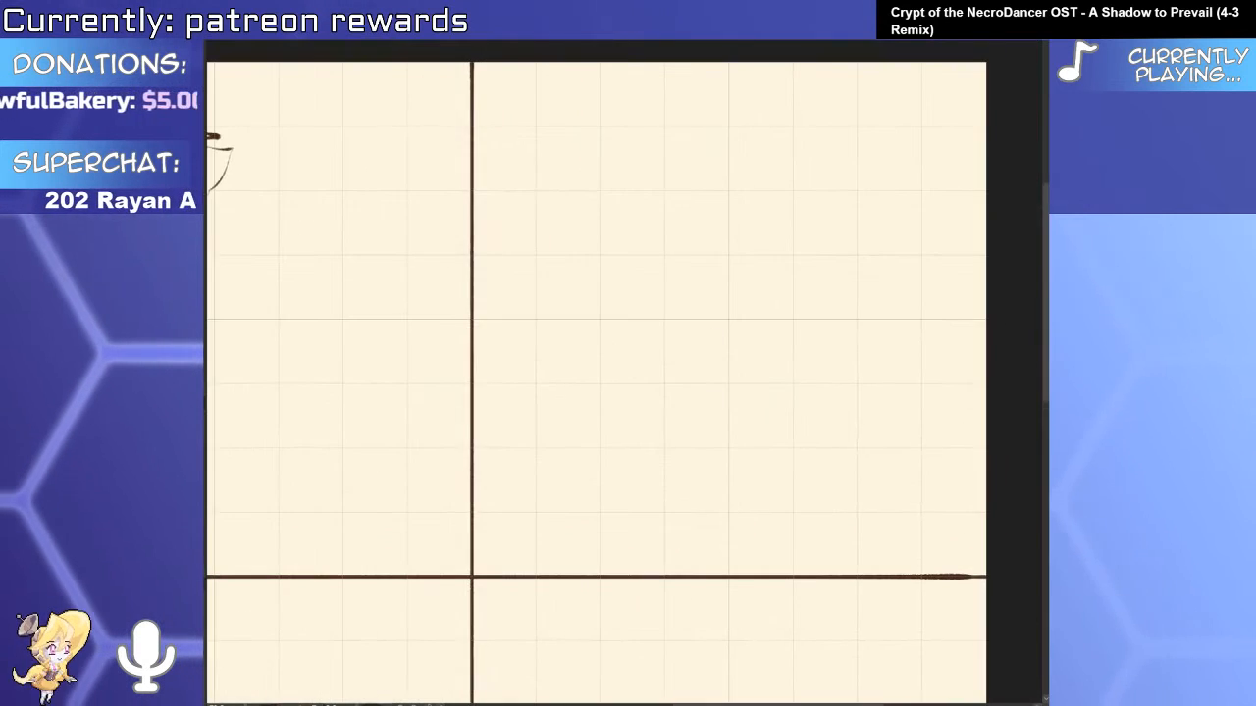
drag(820, 307, 869, 365)
scroll(869, 365, down, 1)
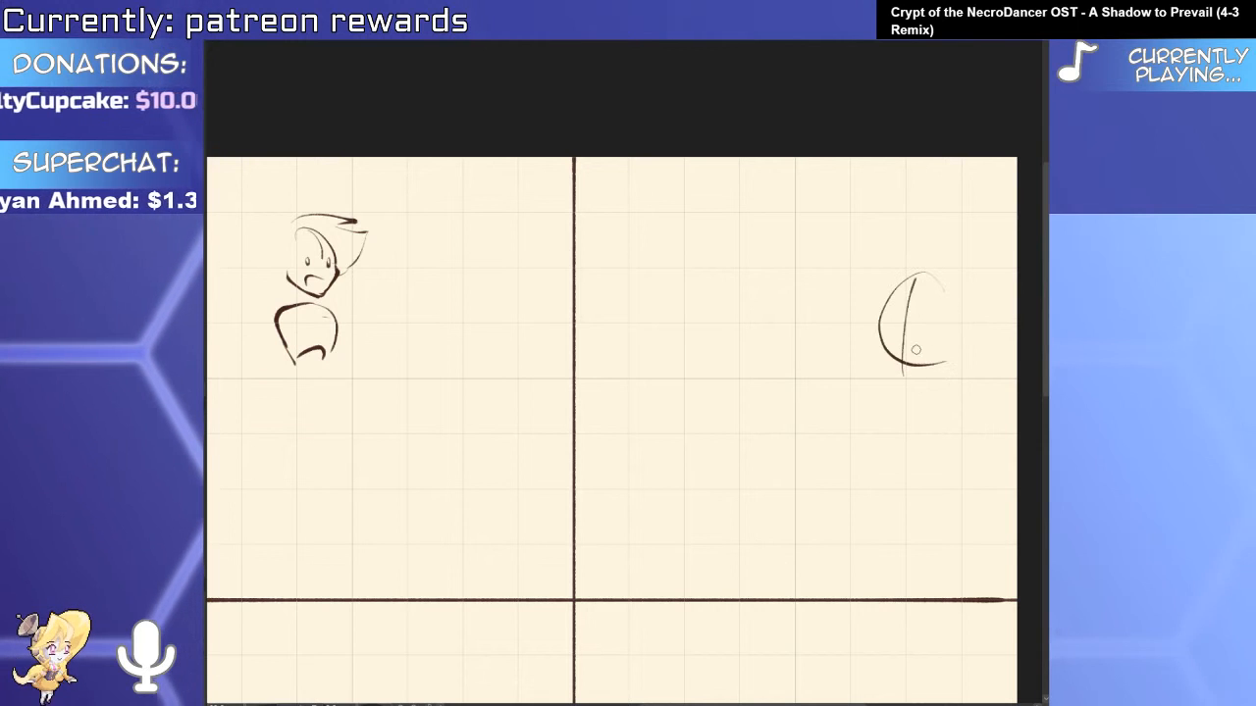
drag(887, 314, 917, 310)
mouse_move(846, 263)
mouse_down()
mouse_move(827, 370)
mouse_move(785, 296)
mouse_move(833, 327)
mouse_up()
key(ctrl+z)
key(ctrl+z)
drag(811, 276, 800, 324)
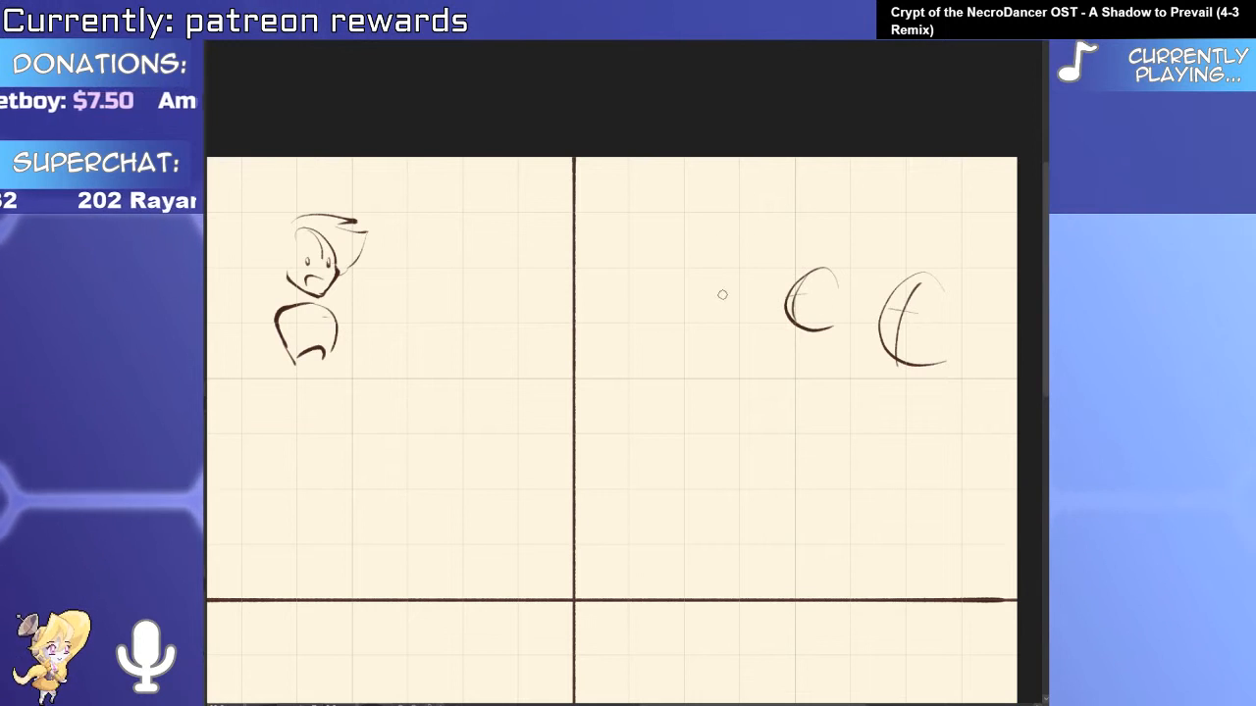
Sketch a third figure beside the two heads, with a profile head, a straight pointing arm and an angled torso line.
drag(728, 286, 729, 326)
key(ctrl+z)
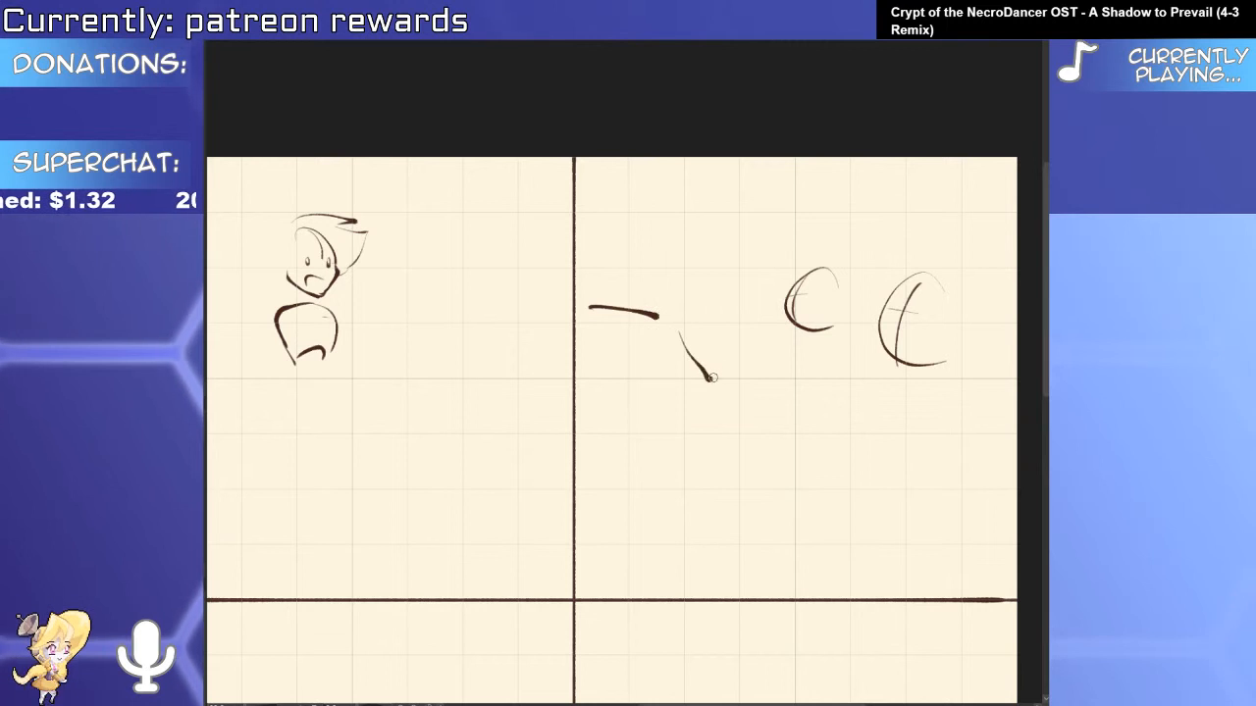
mouse_move(724, 254)
mouse_down()
mouse_move(691, 289)
mouse_move(728, 315)
mouse_move(732, 285)
mouse_move(739, 295)
mouse_up()
key(ctrl+z)
drag(662, 282, 667, 306)
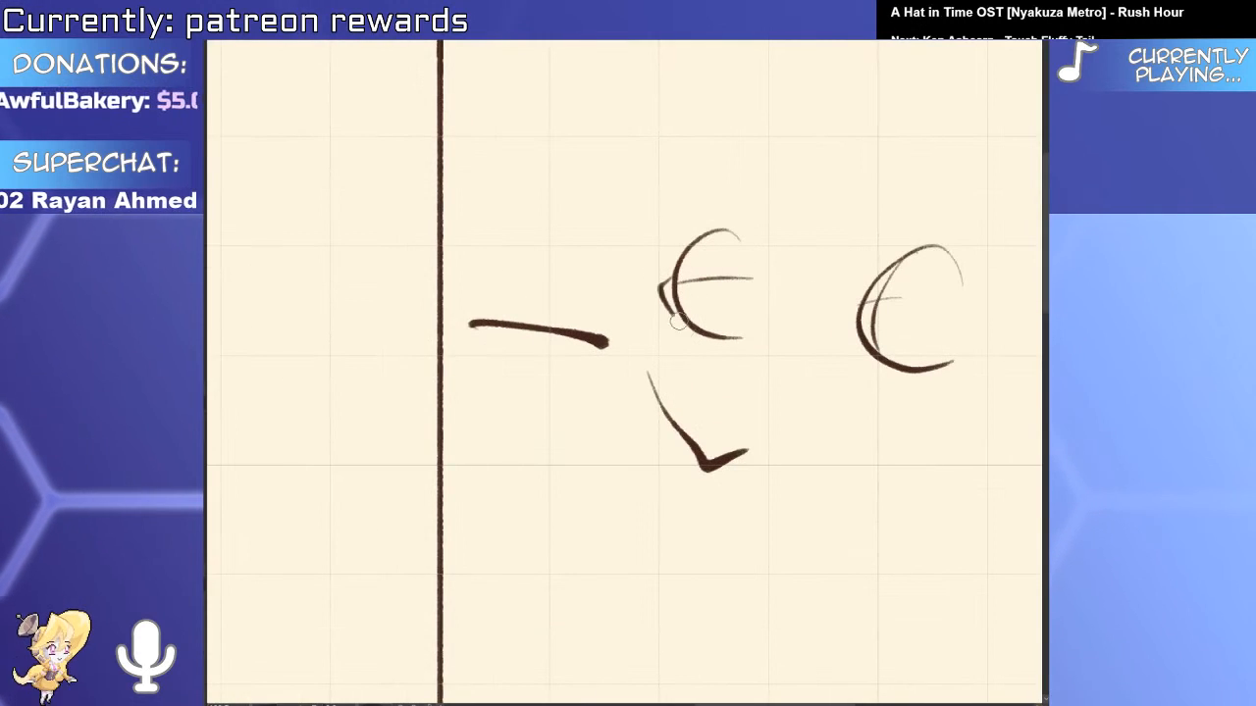
Add the mouth, shoulder, body contour and bent second arm to the pointing figure.
drag(760, 325, 705, 238)
mouse_move(677, 299)
mouse_down()
mouse_move(718, 327)
mouse_move(766, 392)
mouse_up()
mouse_move(730, 303)
mouse_down()
mouse_move(710, 331)
mouse_move(724, 333)
mouse_move(736, 304)
mouse_move(758, 406)
mouse_move(792, 391)
mouse_up()
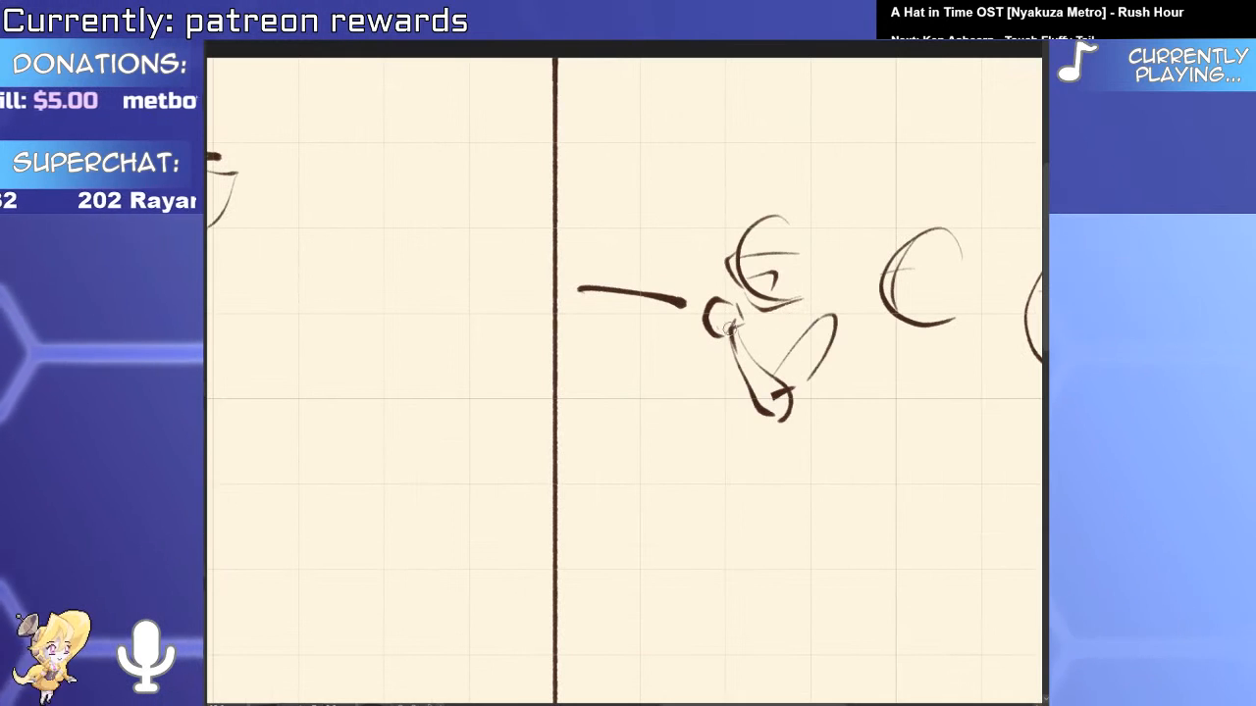
mouse_move(894, 360)
mouse_down()
mouse_move(757, 369)
mouse_move(687, 294)
mouse_up()
mouse_move(784, 262)
mouse_down()
mouse_move(706, 255)
mouse_move(578, 338)
mouse_up()
key(ctrl+z)
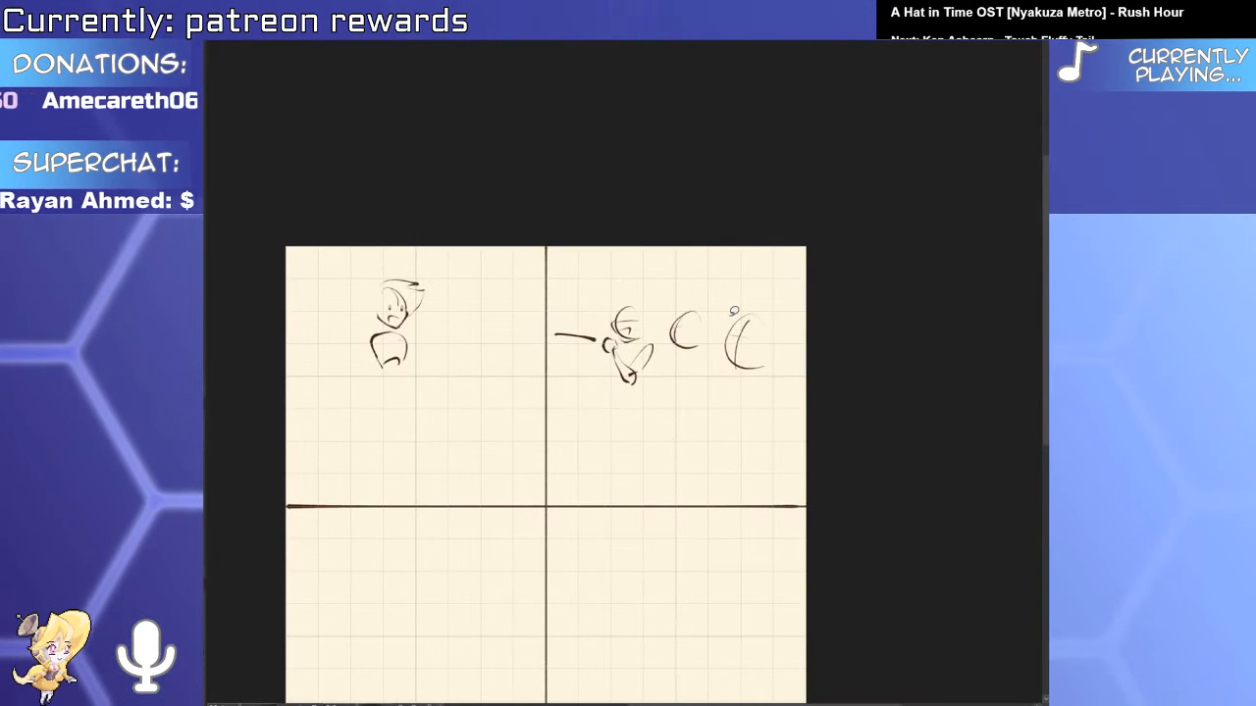
key(ctrl+t)
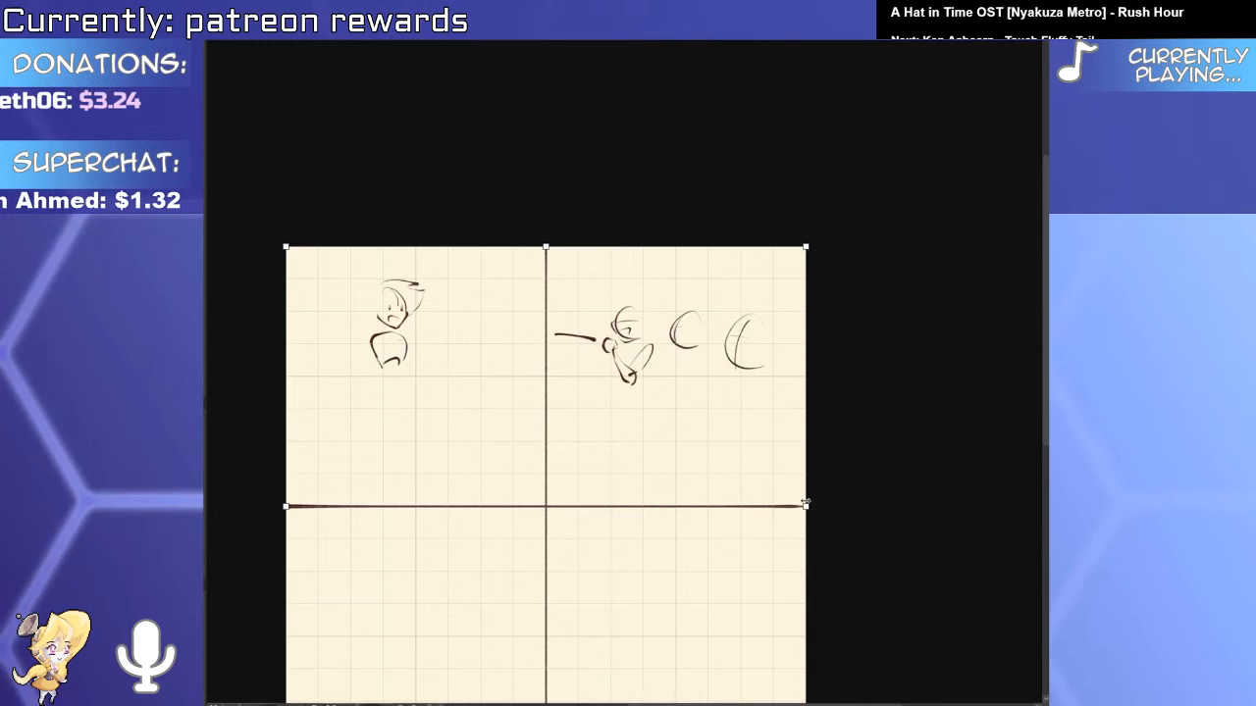
drag(805, 507, 868, 508)
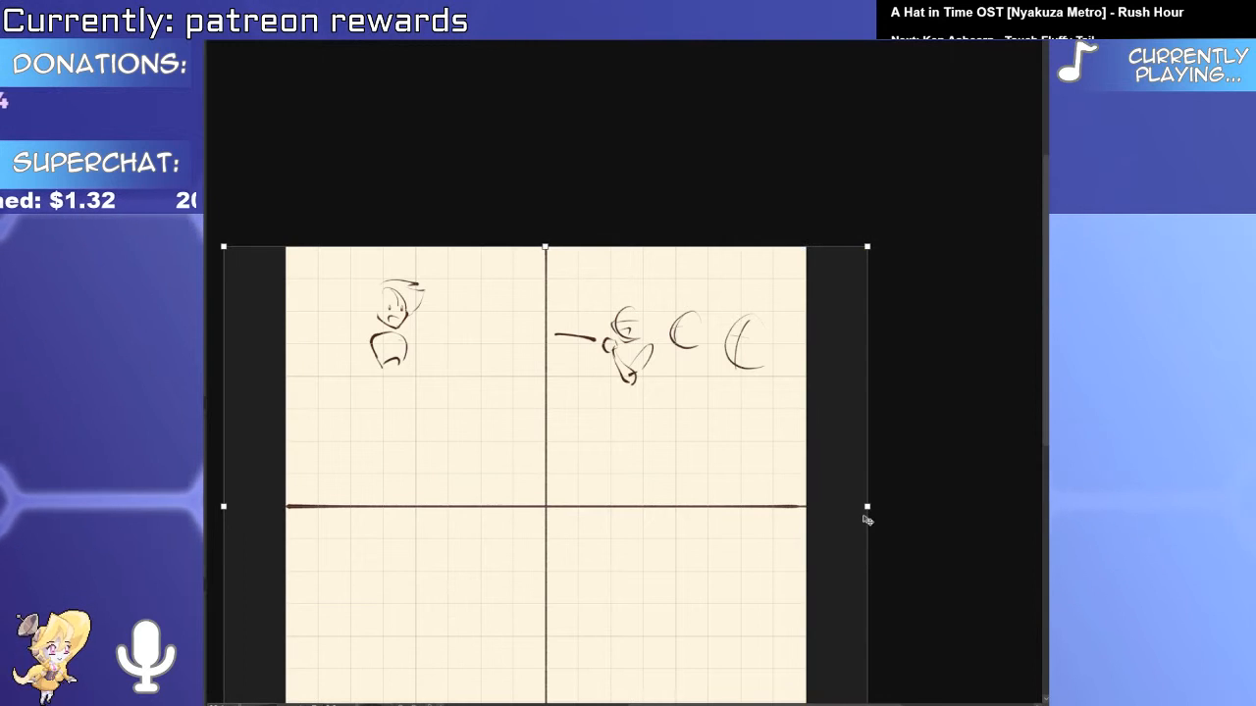
key(Escape)
Stretch the panel divider lines horizontally past the canvas's left edge and apply the transformation.
drag(429, 481, 645, 384)
key(ctrl+t)
drag(501, 426, 434, 426)
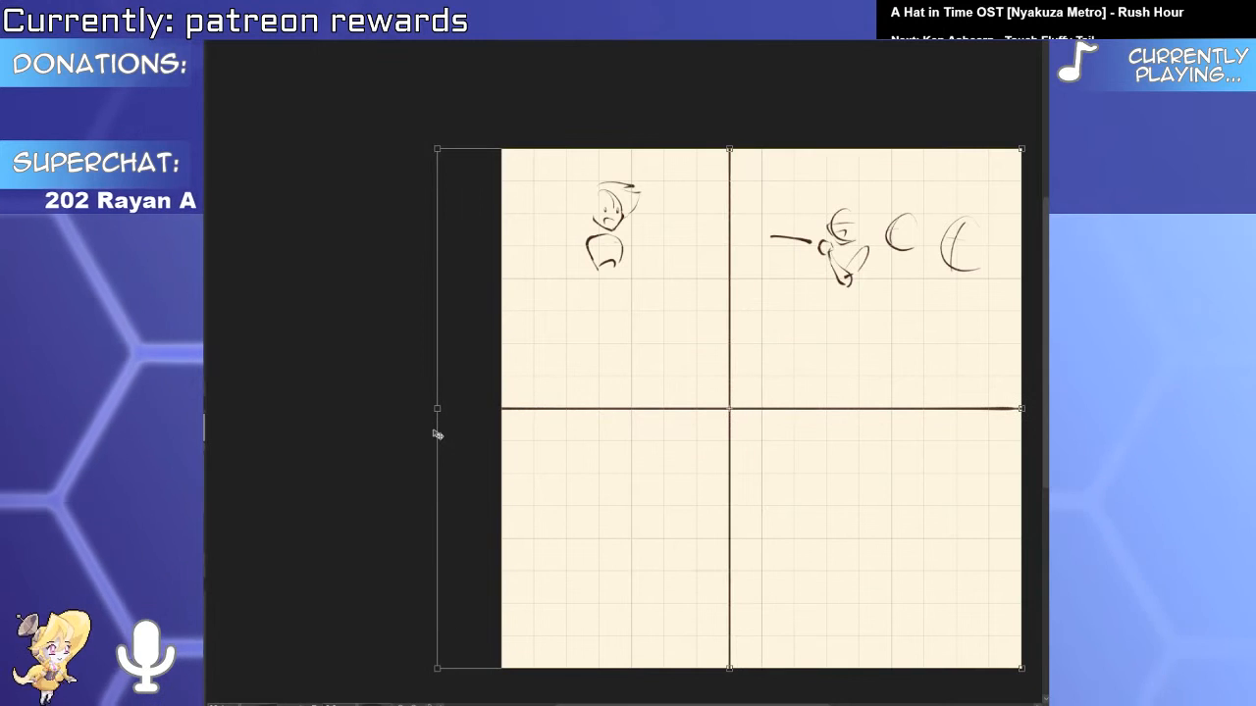
key(Return)
Widen the canvas by an equal amount on both sides with the Crop tool.
drag(782, 409, 562, 443)
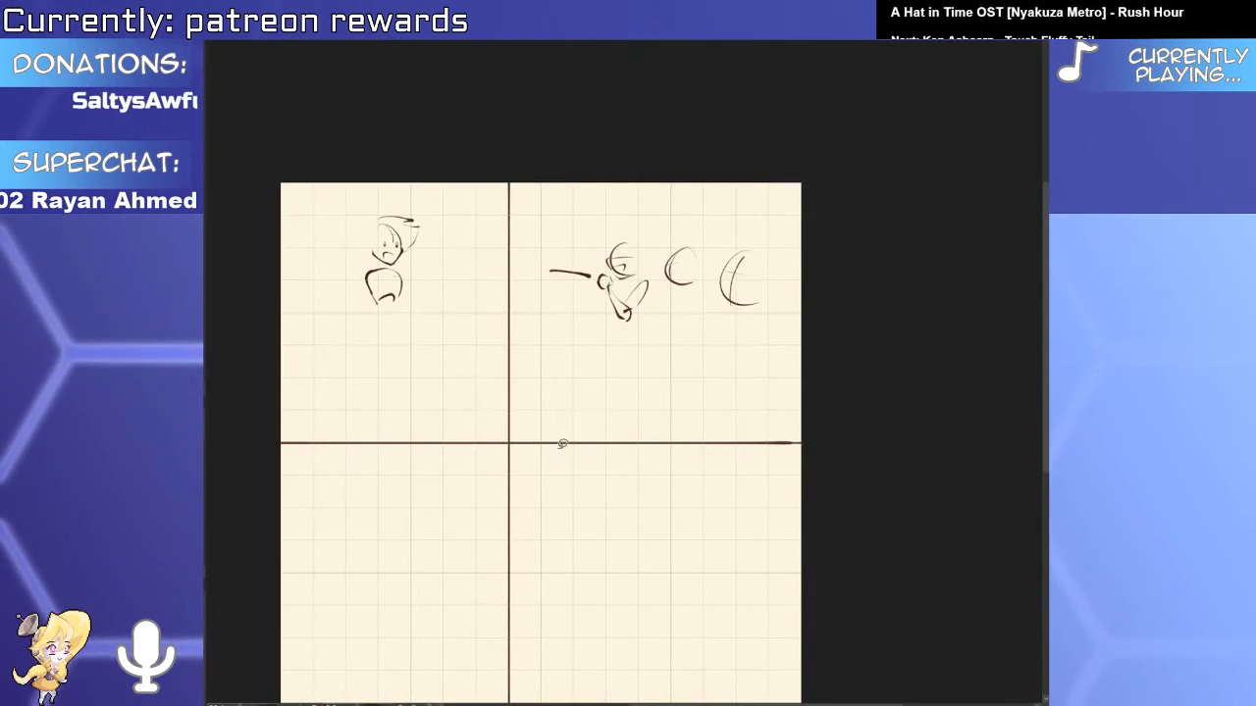
drag(683, 499, 726, 425)
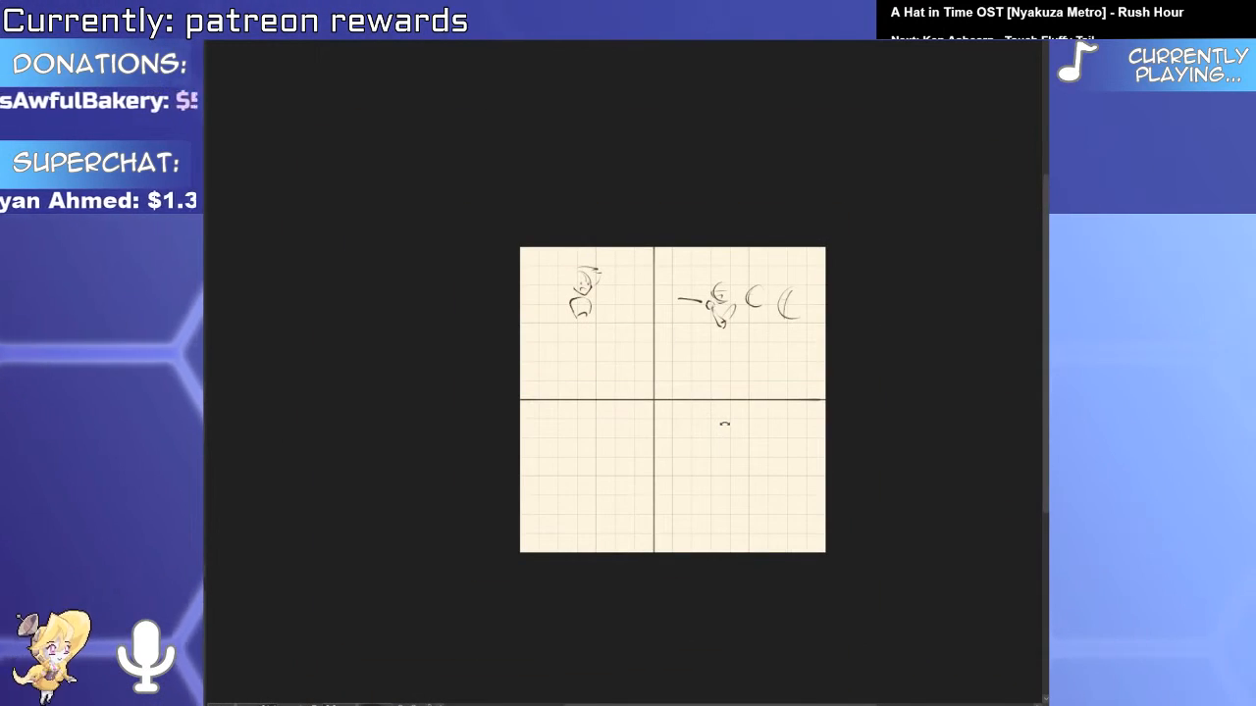
key(c)
drag(825, 399, 850, 399)
key(Return)
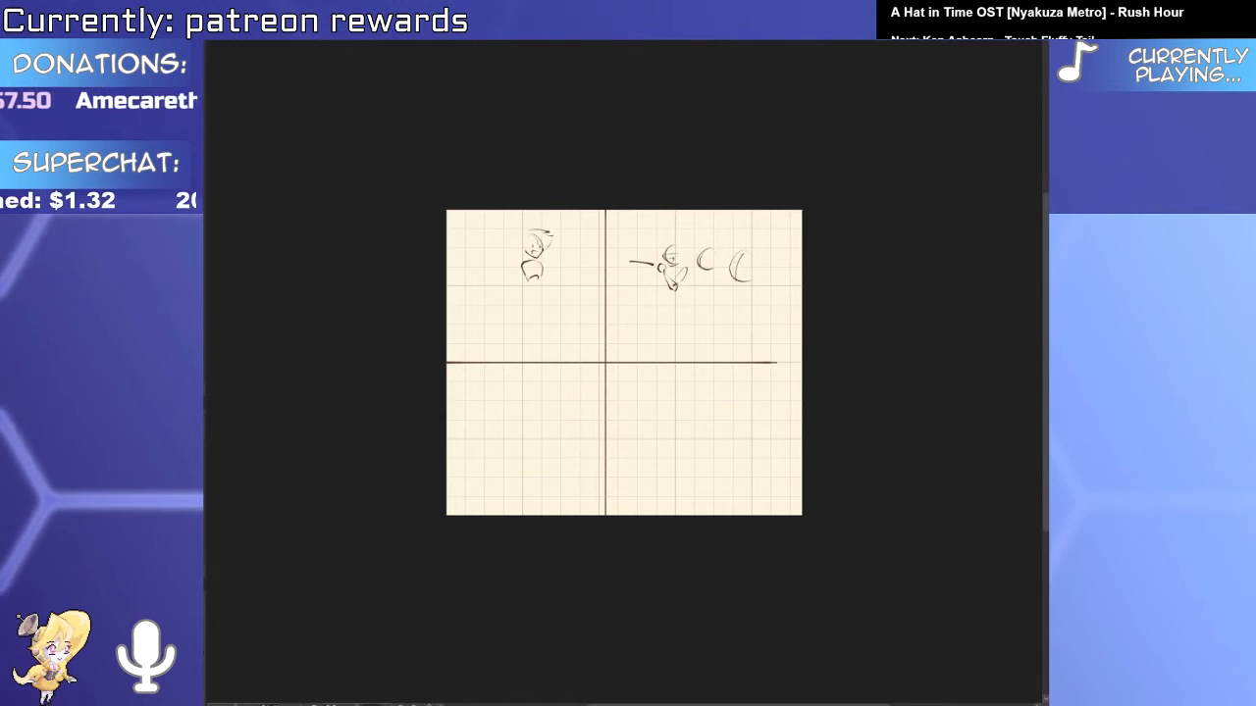
drag(706, 245, 763, 260)
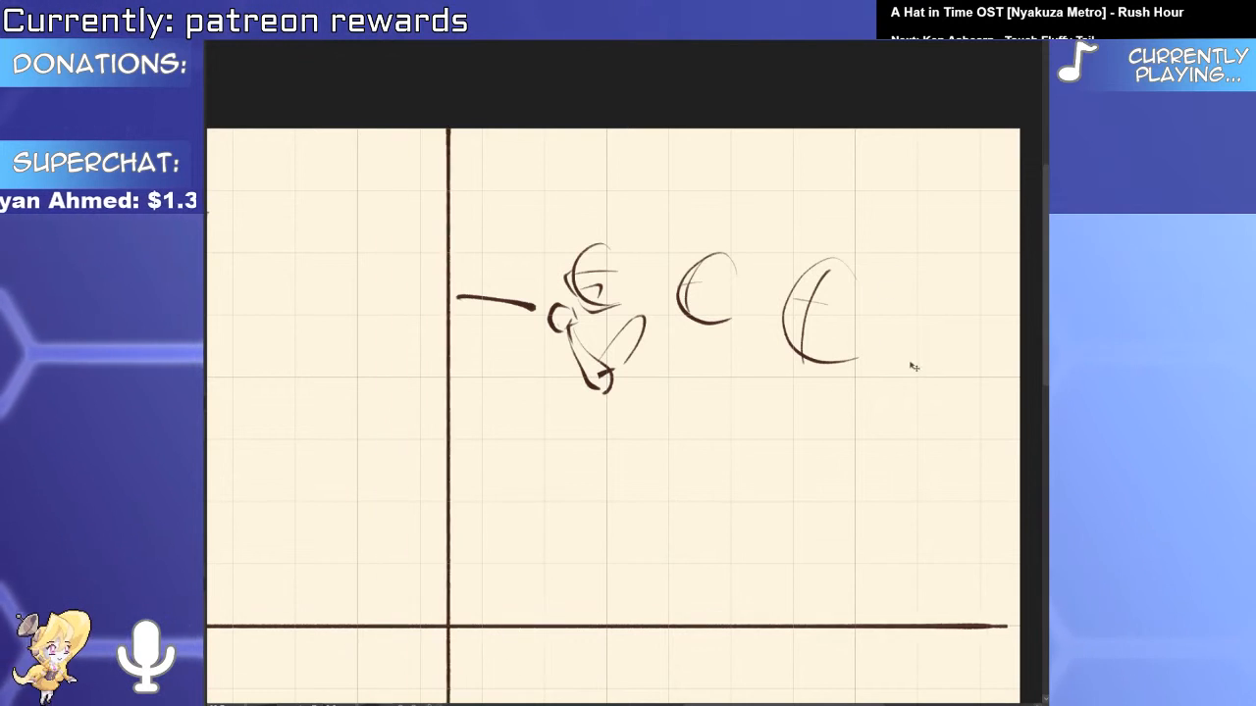
scroll(822, 369, down, 3)
drag(838, 395, 871, 395)
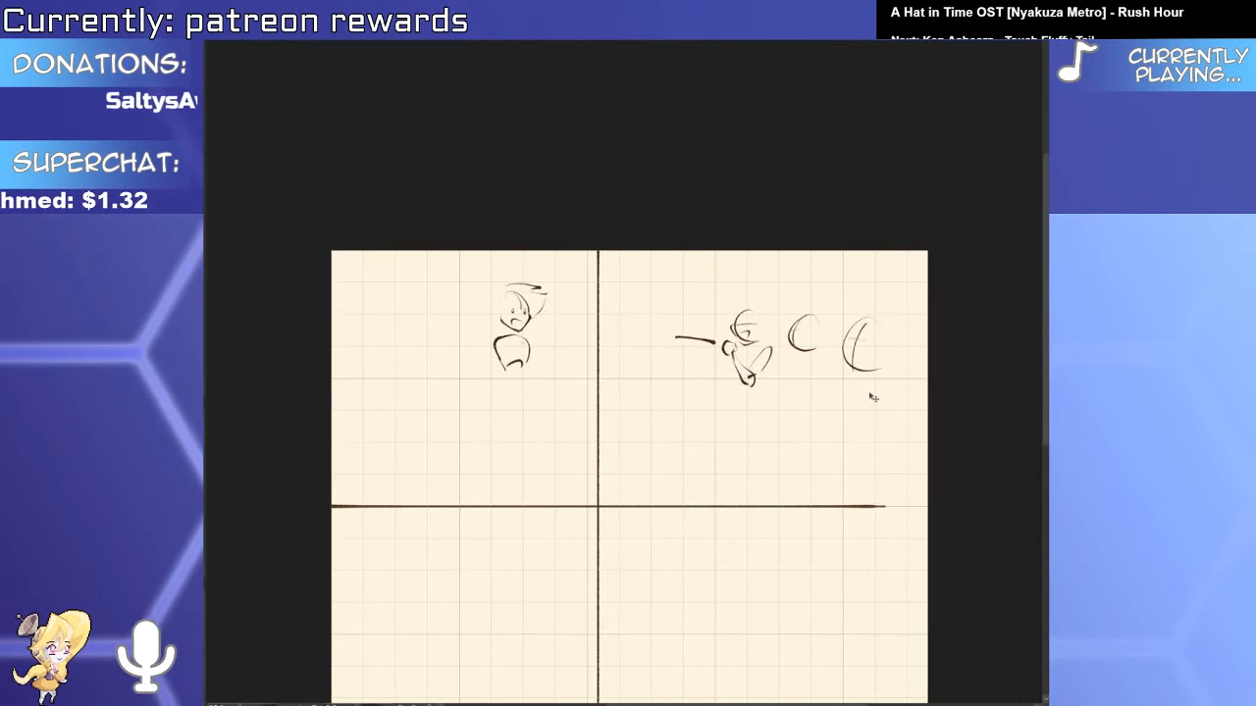
key(ctrl+z)
Select the three figures in the upper-right panel, shift them toward the canvas's right edge, and deselect.
drag(810, 255, 950, 360)
drag(872, 364, 909, 366)
key(ctrl+d)
Paste the reference photo of seated spectators and enlarge it to fill the upper-right panel.
scroll(871, 386, up, 1)
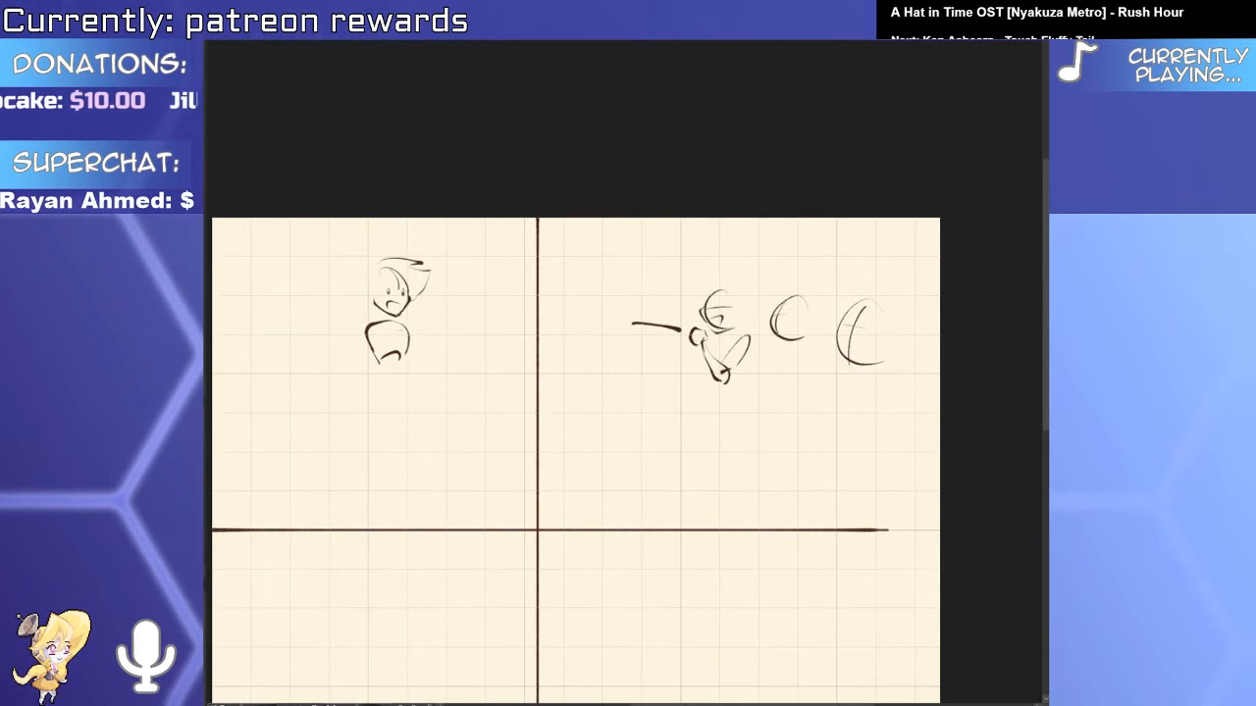
key(ctrl+v)
scroll(685, 340, down, 2)
drag(636, 386, 832, 388)
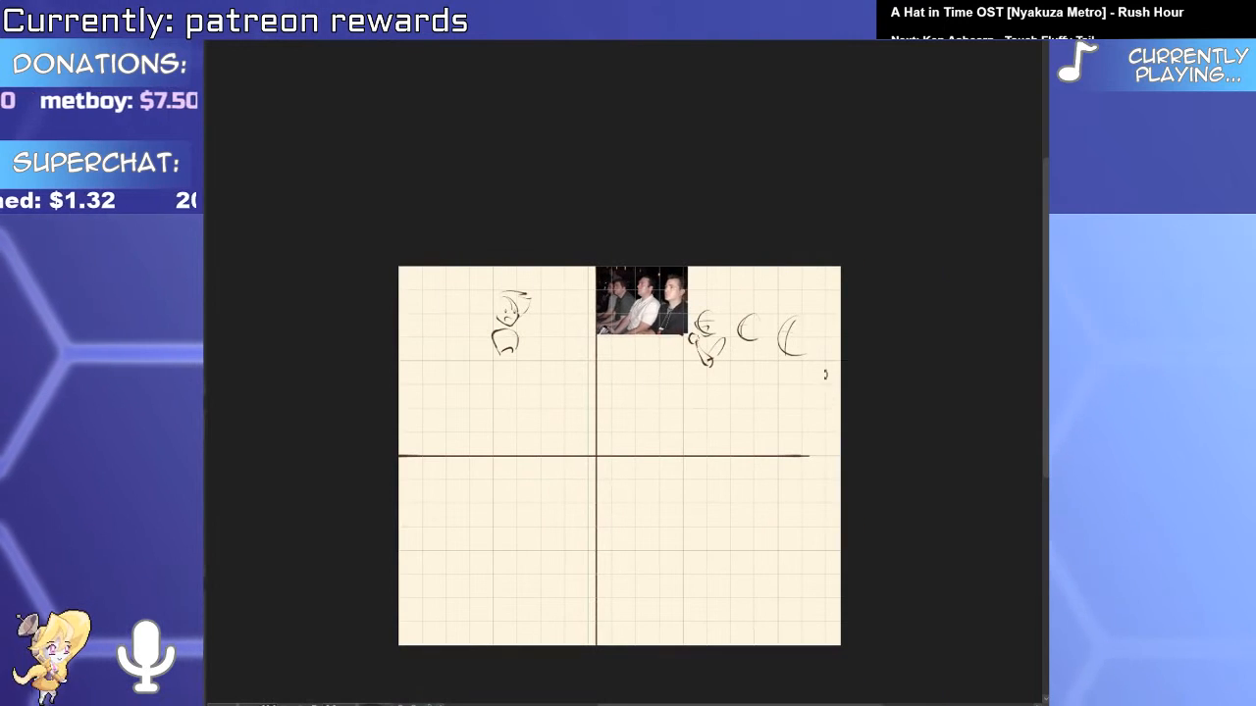
drag(719, 365, 818, 439)
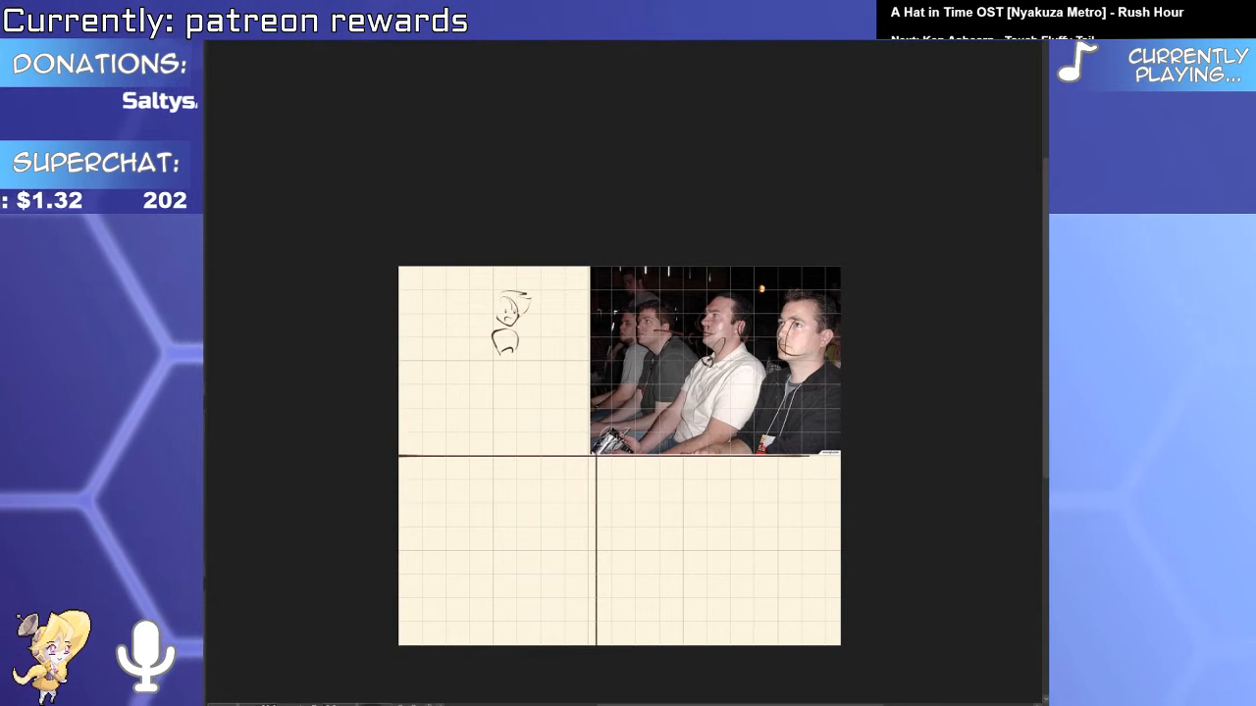
Paste the reference photo of cheering spectators, enlarge it to fill the lower-right panel, and apply the transformation.
key(ctrl+v)
key(ctrl+t)
drag(474, 351, 474, 371)
drag(584, 396, 671, 457)
drag(628, 411, 809, 599)
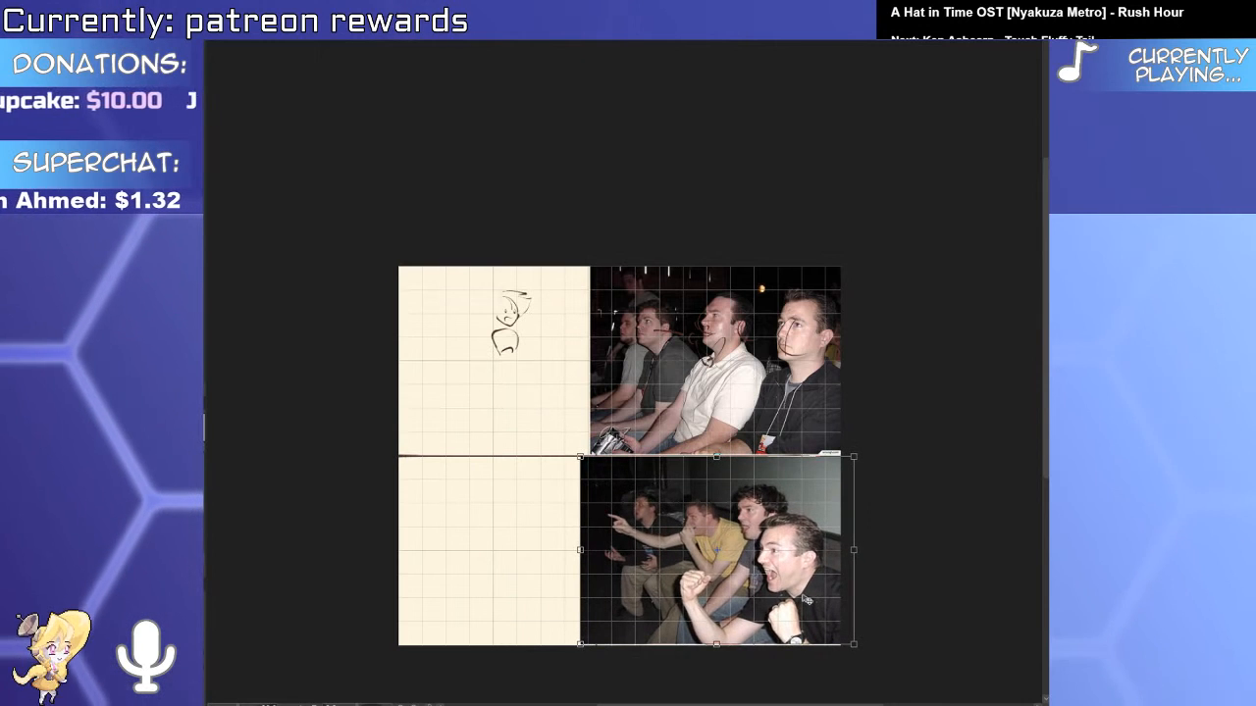
key(Return)
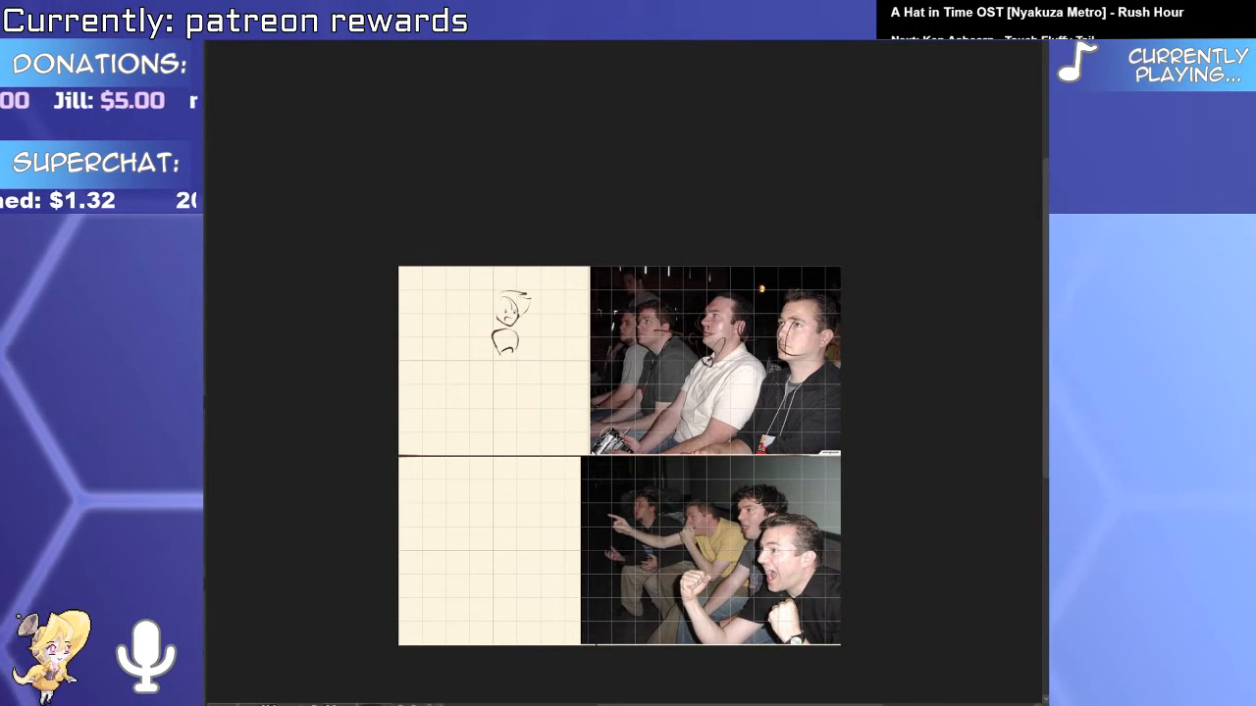
Fade both reference photos and clear the old figure sketches from the upper-right panel using a lasso selection.
scroll(758, 346, up, 3)
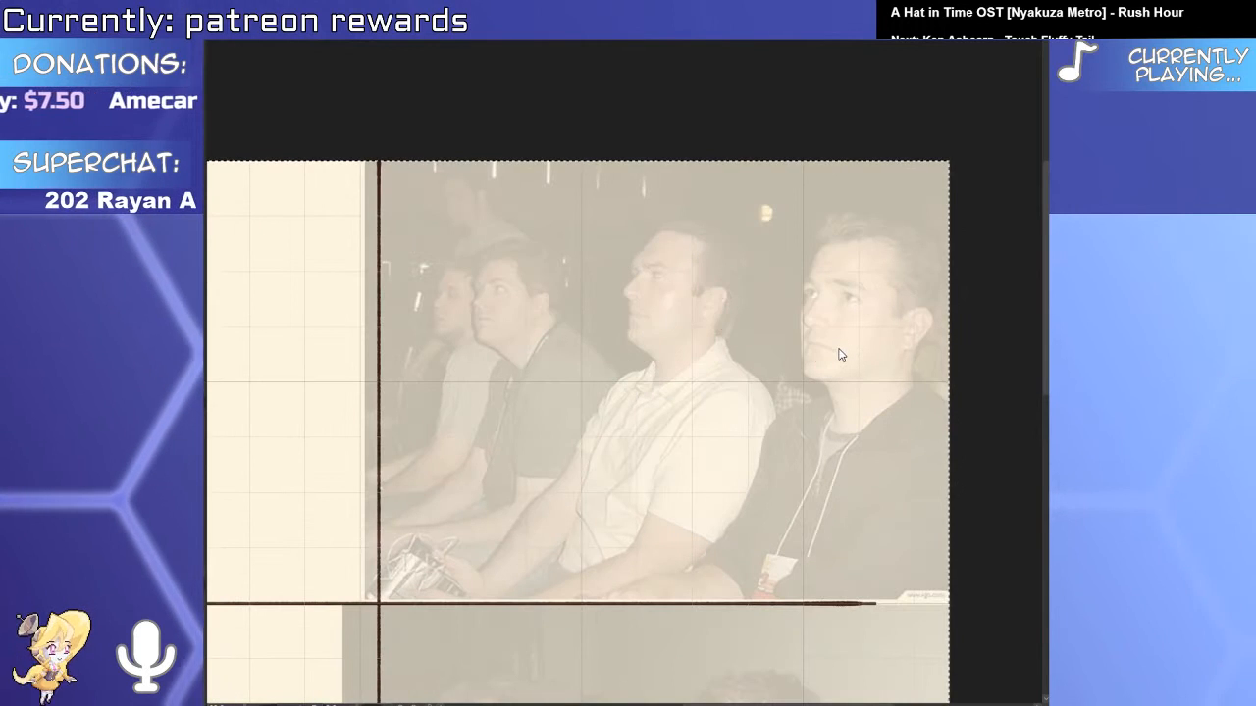
drag(647, 188, 469, 377)
drag(510, 416, 939, 196)
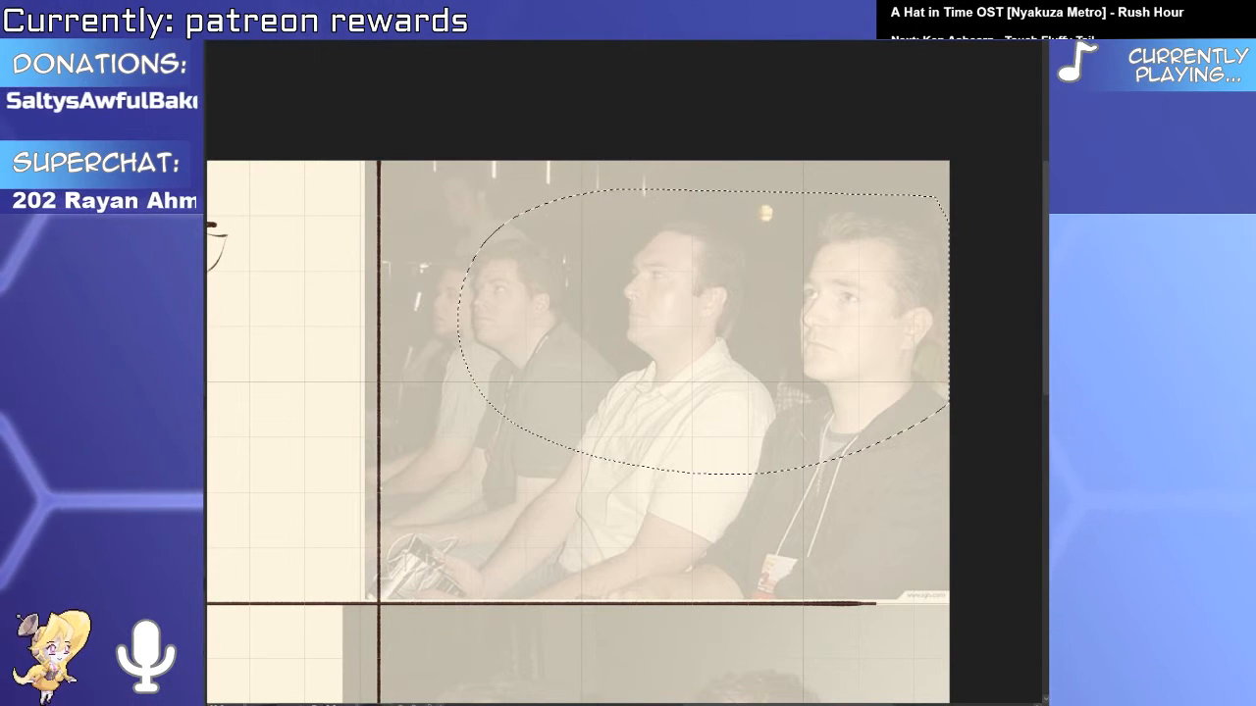
key(ctrl+d)
Sketch rough head ovals with face guidelines over the three front spectators in the upper-right panel.
mouse_move(851, 294)
mouse_down()
mouse_move(782, 292)
mouse_move(814, 216)
mouse_move(752, 356)
mouse_up()
mouse_move(800, 305)
mouse_down()
mouse_move(729, 362)
mouse_move(755, 432)
mouse_up()
key(ctrl+z)
drag(769, 314, 725, 390)
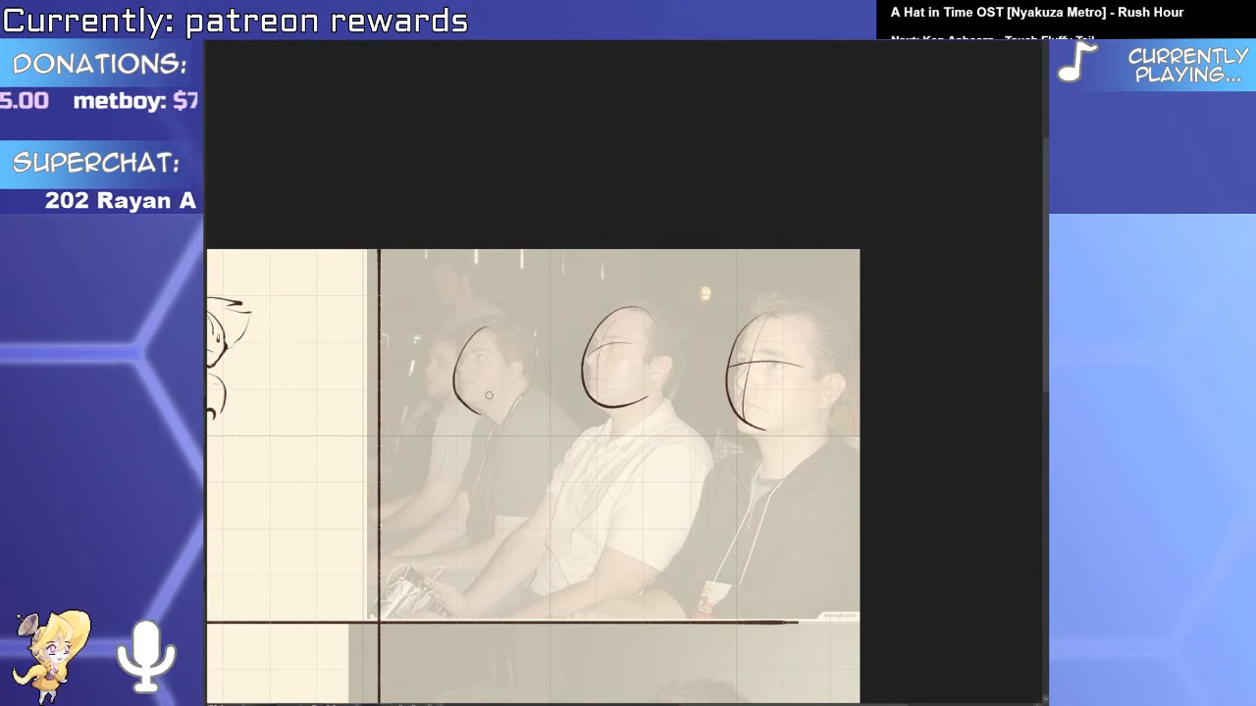
Sketch the pointing spectator's head, torso lines and outstretched arm in the lower-right panel.
scroll(607, 352, down, 5)
mouse_move(624, 366)
mouse_down()
mouse_move(624, 430)
mouse_move(627, 393)
mouse_up()
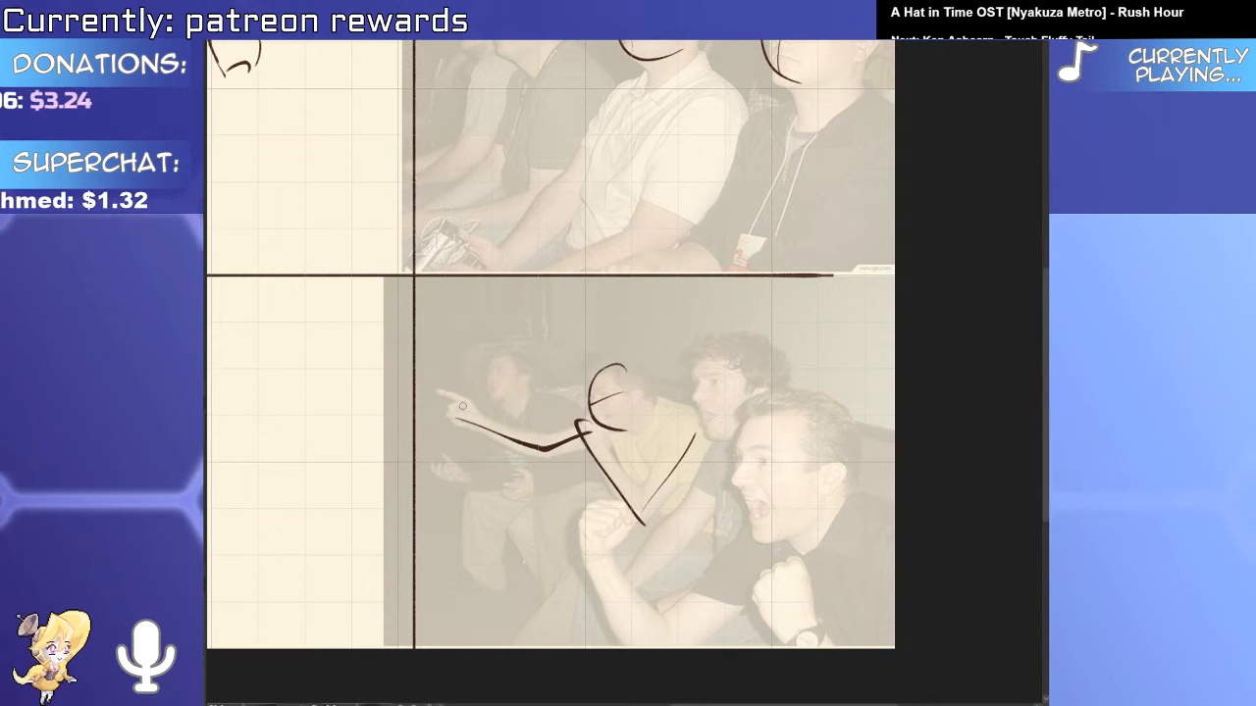
mouse_move(465, 409)
mouse_down()
mouse_move(447, 416)
mouse_move(450, 438)
mouse_move(504, 458)
mouse_move(532, 451)
mouse_move(516, 421)
mouse_up()
drag(521, 429, 597, 486)
Add the mouth, chin and jaw lines to the pointing figure's face.
scroll(602, 363, up, 3)
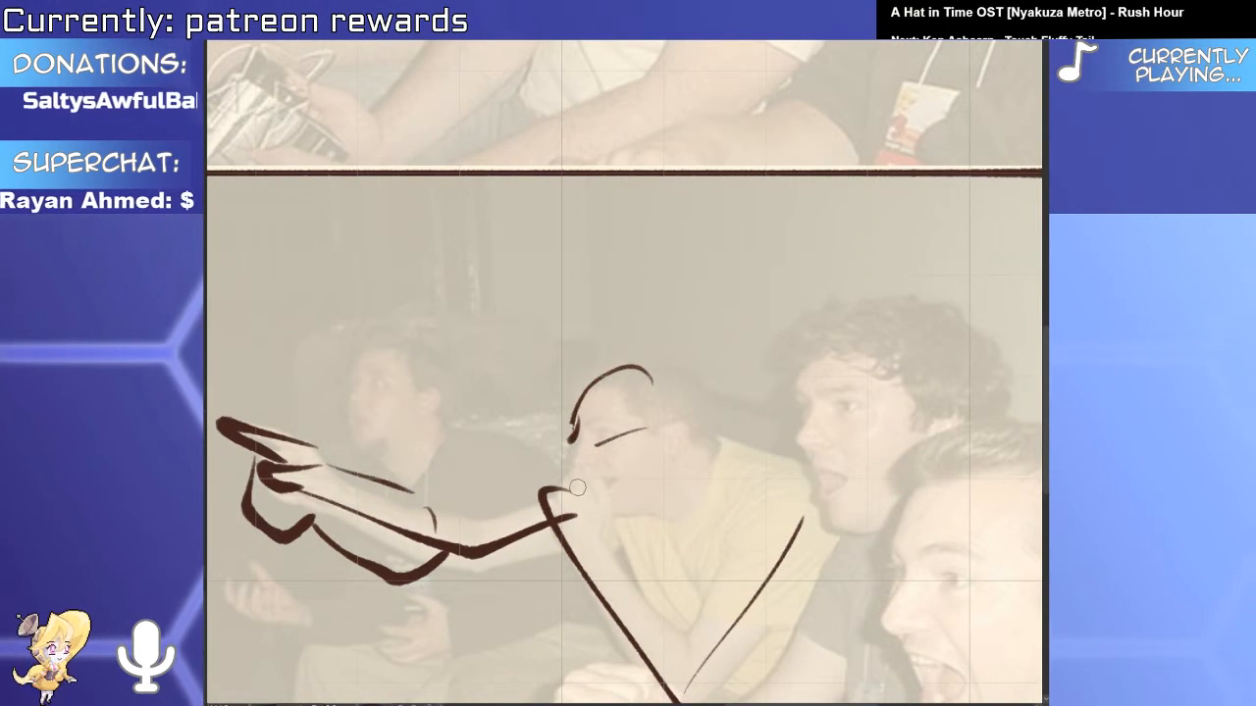
drag(612, 511, 671, 495)
scroll(594, 468, up, 2)
mouse_move(569, 473)
mouse_down()
mouse_move(650, 500)
mouse_move(621, 519)
mouse_up()
key(ctrl+minus)
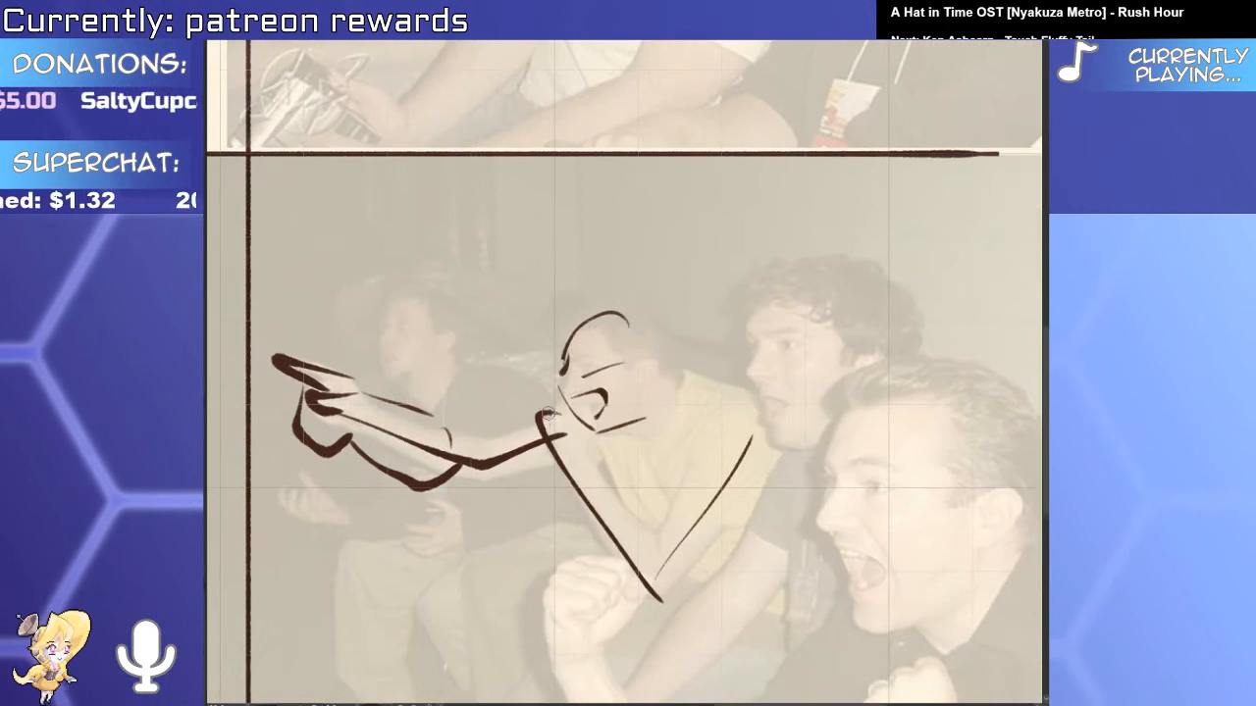
Draw the pointing figure's fist raised to the mouth with its forearm, and clean up the overlapping lines.
drag(541, 416, 608, 465)
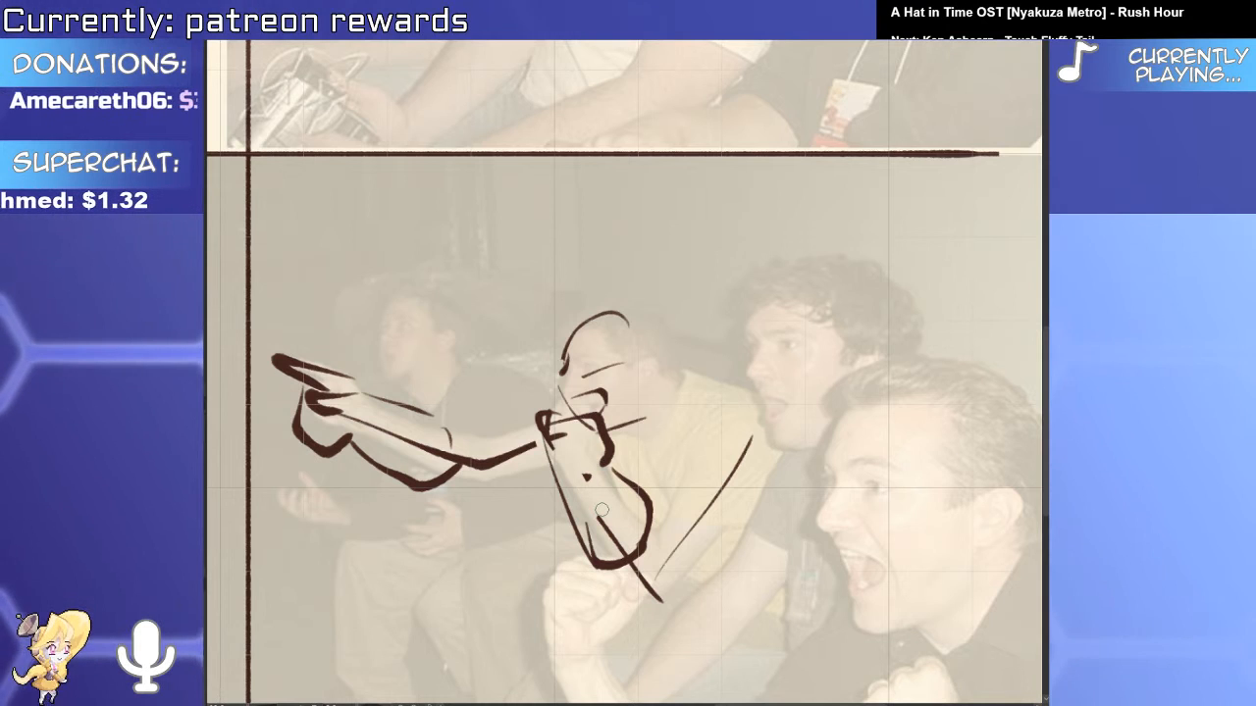
drag(695, 479, 684, 540)
scroll(623, 383, up, 3)
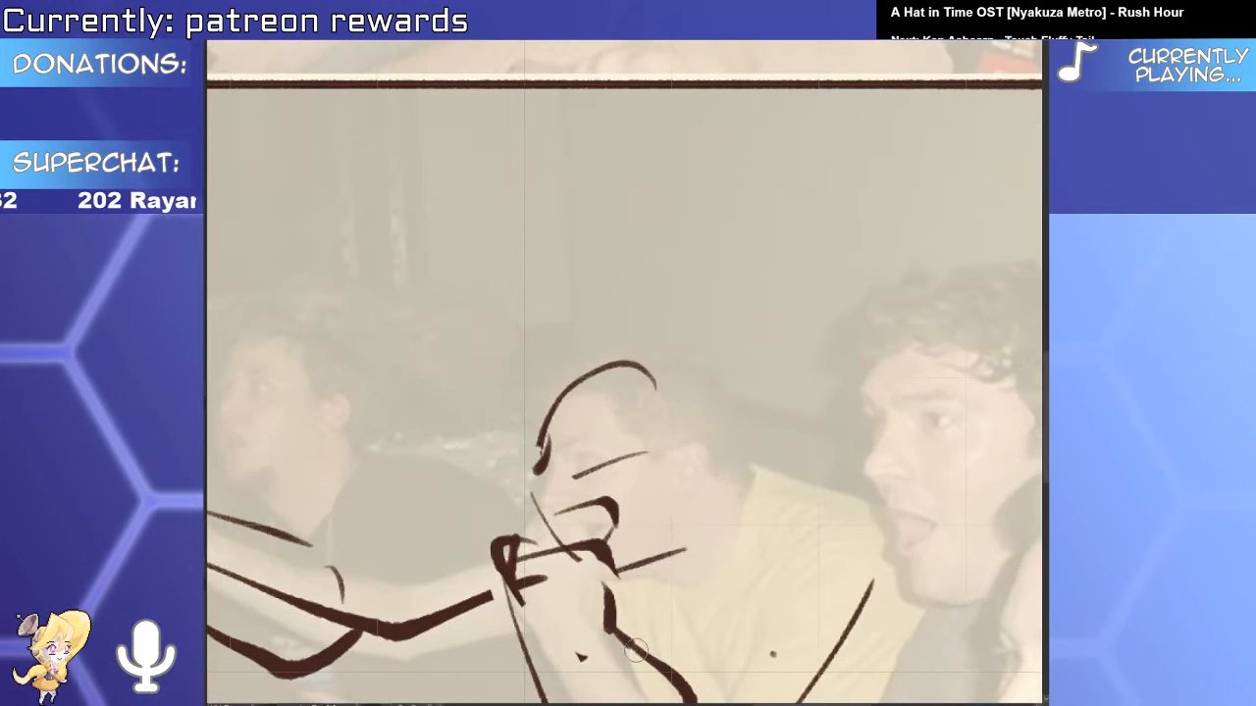
mouse_move(608, 584)
mouse_down()
mouse_move(639, 601)
mouse_move(633, 623)
mouse_up()
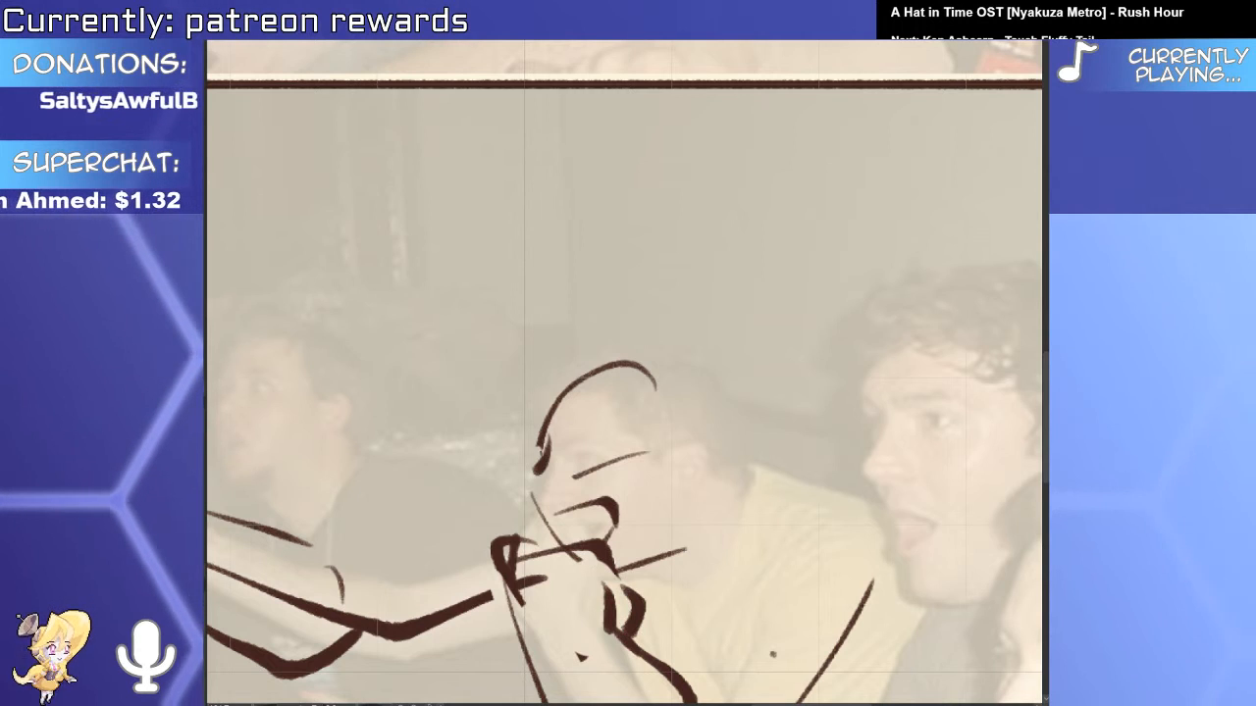
mouse_move(520, 550)
mouse_down()
mouse_move(508, 615)
mouse_move(536, 553)
mouse_move(533, 658)
mouse_up()
drag(596, 589, 604, 630)
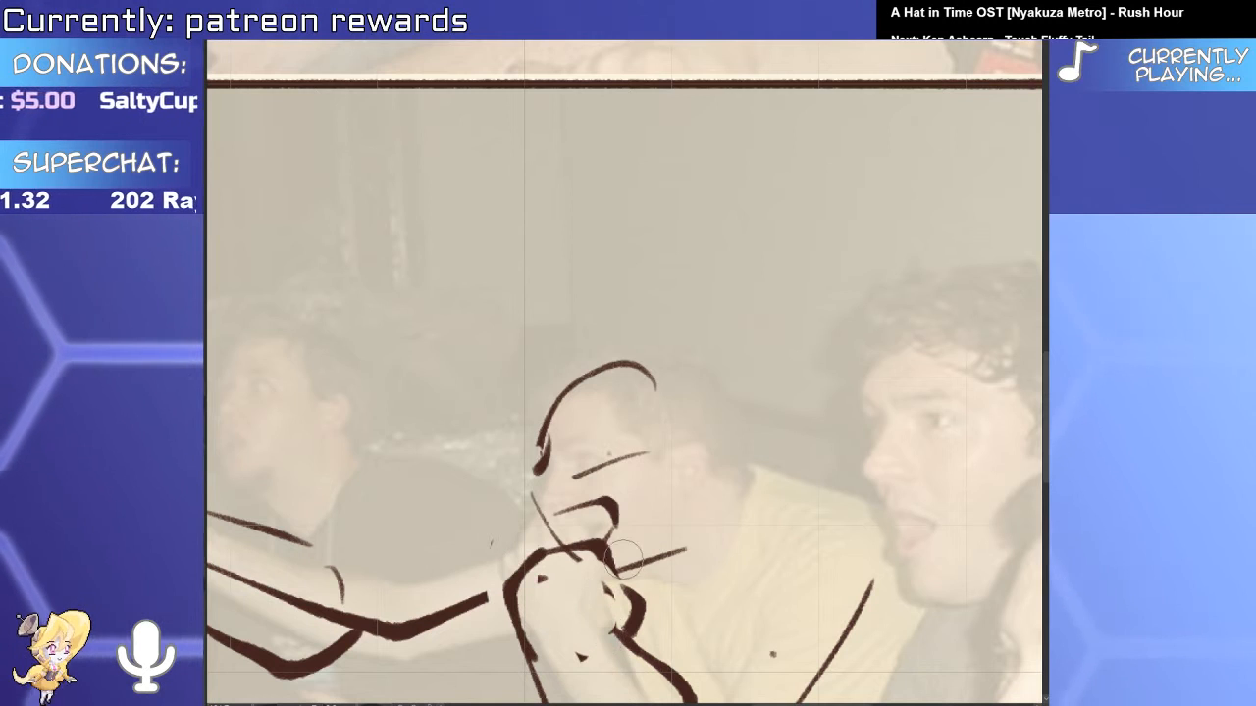
drag(616, 577, 549, 573)
Draw the pointing figure's eye and the spiky hair around the head.
drag(549, 508, 616, 423)
mouse_move(643, 472)
mouse_down()
mouse_move(643, 496)
mouse_move(663, 464)
mouse_move(642, 484)
mouse_move(673, 481)
mouse_up()
key(ctrl+z)
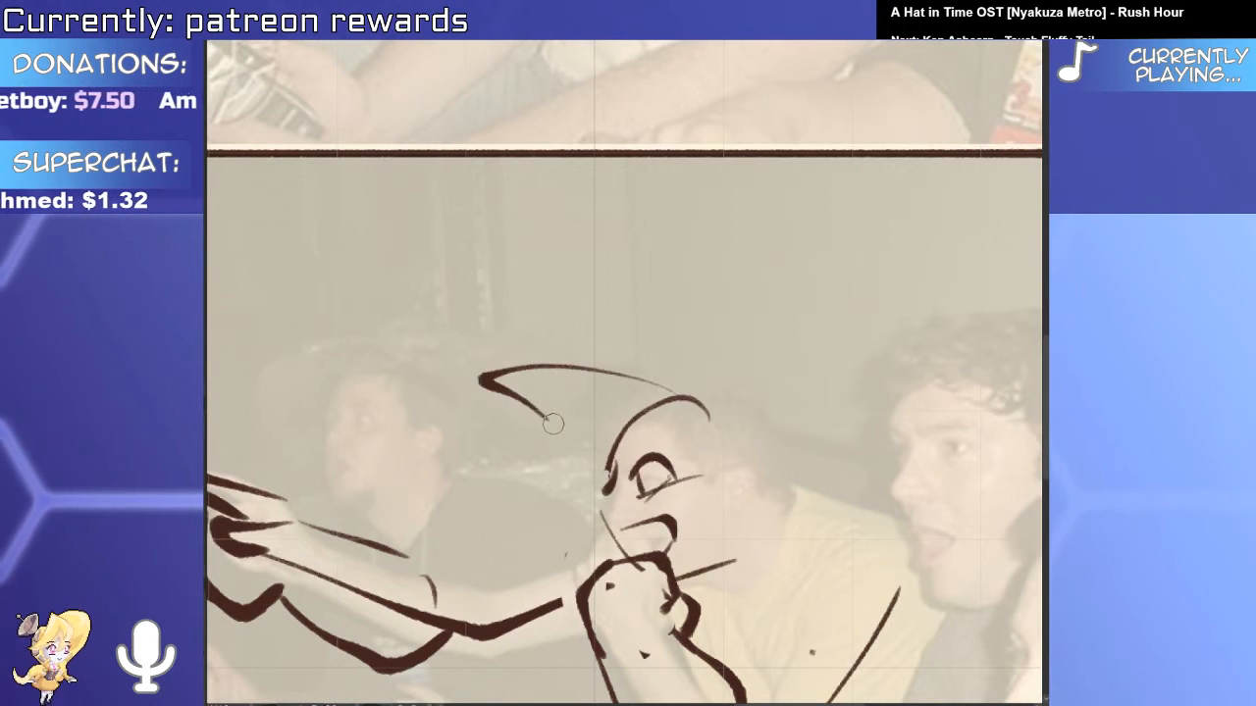
mouse_move(742, 554)
mouse_down()
mouse_move(641, 344)
mouse_move(678, 361)
mouse_up()
mouse_move(561, 463)
mouse_down()
mouse_move(602, 583)
mouse_move(633, 580)
mouse_up()
mouse_move(667, 511)
mouse_down()
mouse_move(737, 498)
mouse_move(947, 628)
mouse_up()
mouse_move(498, 509)
mouse_down()
mouse_move(480, 532)
mouse_move(498, 480)
mouse_move(484, 416)
mouse_move(511, 472)
mouse_up()
Select the pointing hand and forearm, reposition them with Free Transform, and deselect.
scroll(554, 469, down, 3)
mouse_move(508, 410)
mouse_down()
mouse_move(504, 578)
mouse_move(564, 461)
mouse_up()
key(ctrl+t)
drag(572, 583, 561, 544)
key(Return)
key(ctrl+d)
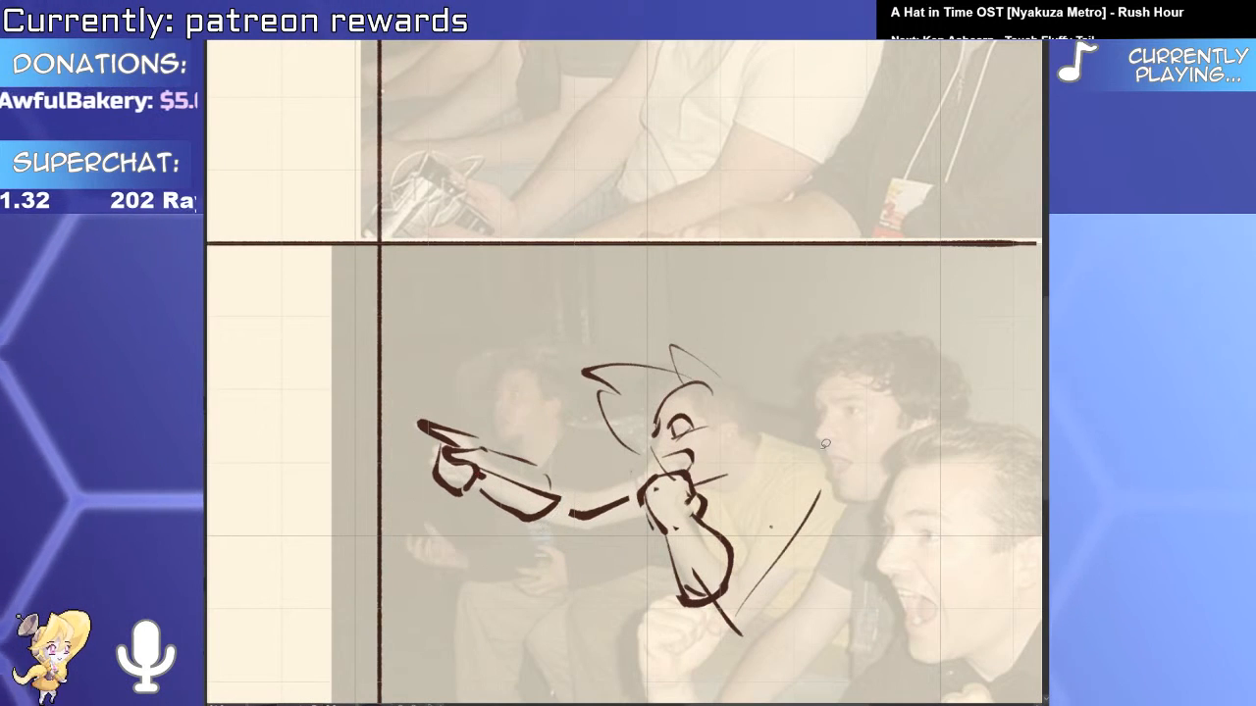
Draw the pointing figure's rounded shoulder, collar and ear.
scroll(827, 437, up, 2)
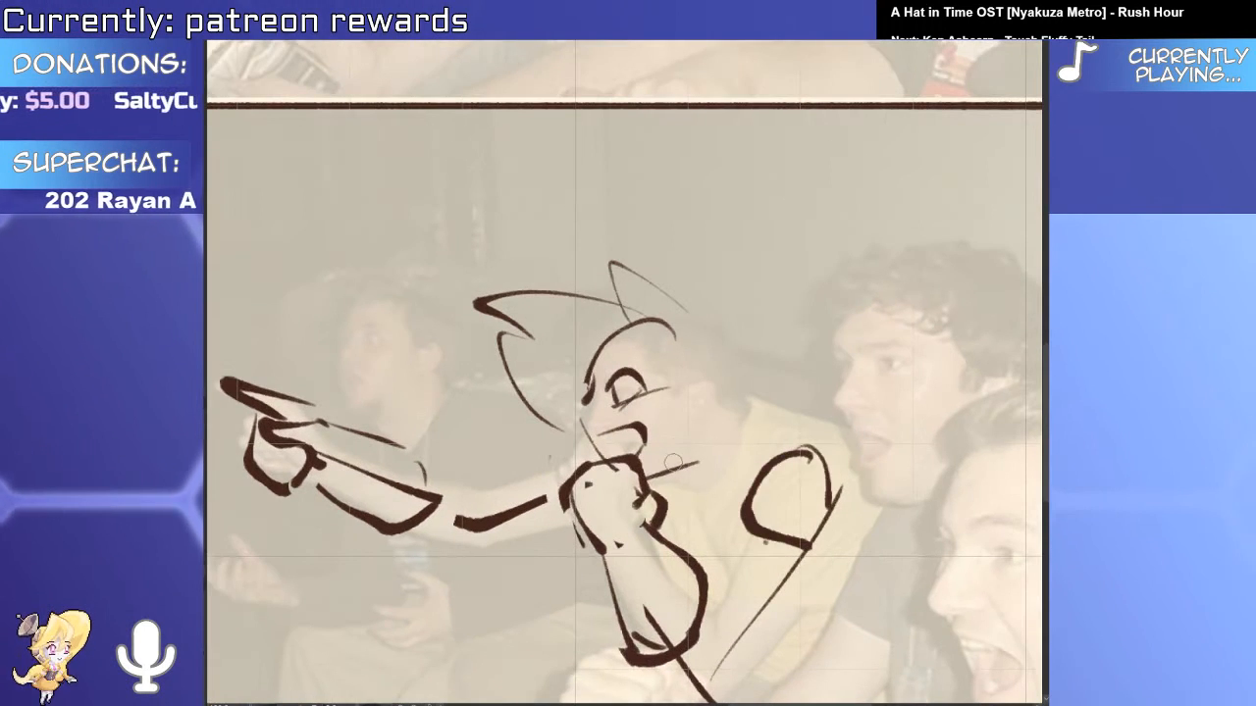
drag(675, 486, 728, 449)
mouse_move(732, 438)
mouse_down()
mouse_move(748, 426)
mouse_move(761, 449)
mouse_up()
mouse_move(668, 481)
mouse_down()
mouse_move(678, 511)
mouse_move(686, 501)
mouse_move(698, 517)
mouse_move(760, 450)
mouse_move(748, 504)
mouse_move(807, 439)
mouse_up()
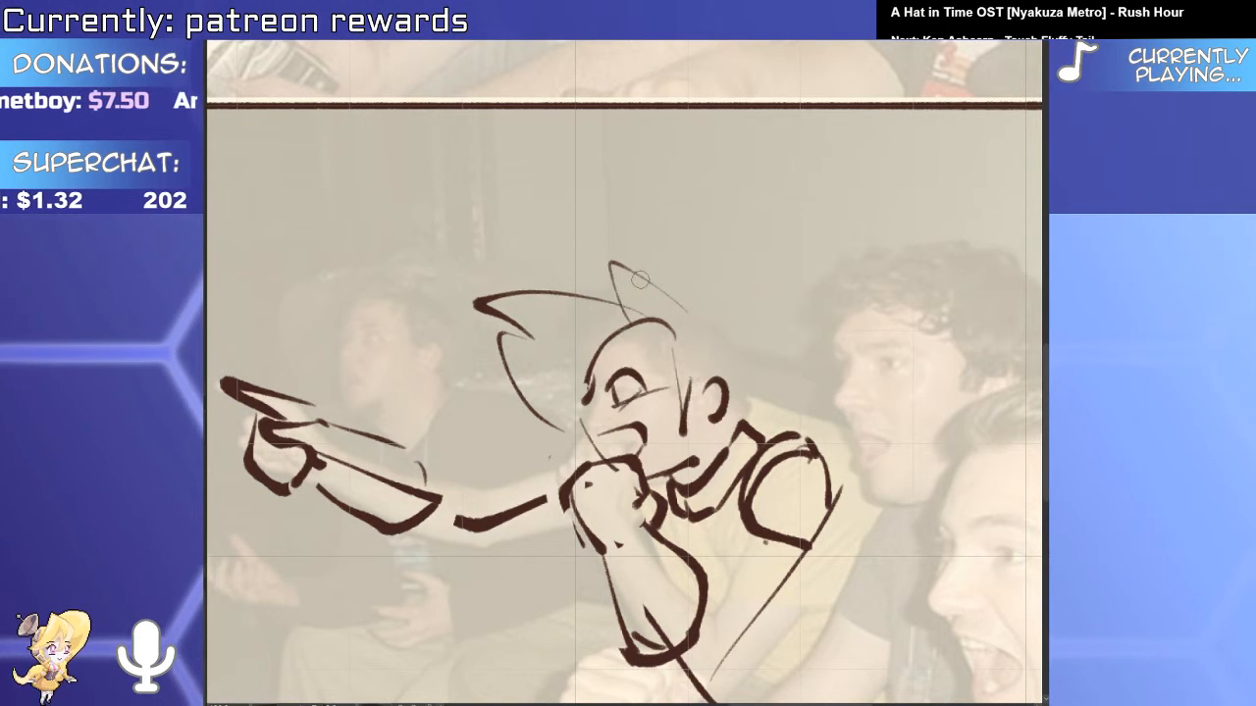
Finish the hair at the back of the pointing figure's head and nudge the sketches slightly downward.
mouse_move(582, 259)
mouse_down()
mouse_move(734, 337)
mouse_move(740, 363)
mouse_move(761, 343)
mouse_move(721, 429)
mouse_up()
mouse_move(781, 536)
mouse_down()
mouse_move(789, 360)
mouse_move(676, 324)
mouse_move(704, 353)
mouse_up()
scroll(705, 353, down, 5)
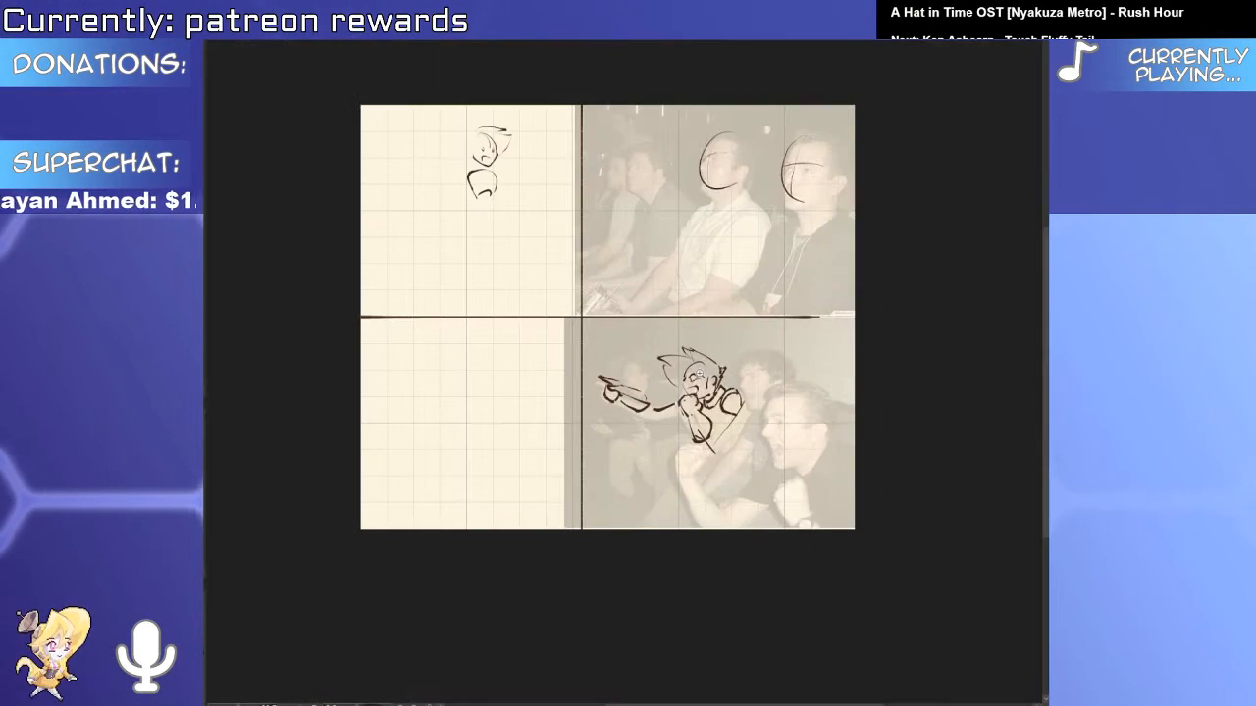
drag(773, 418, 770, 424)
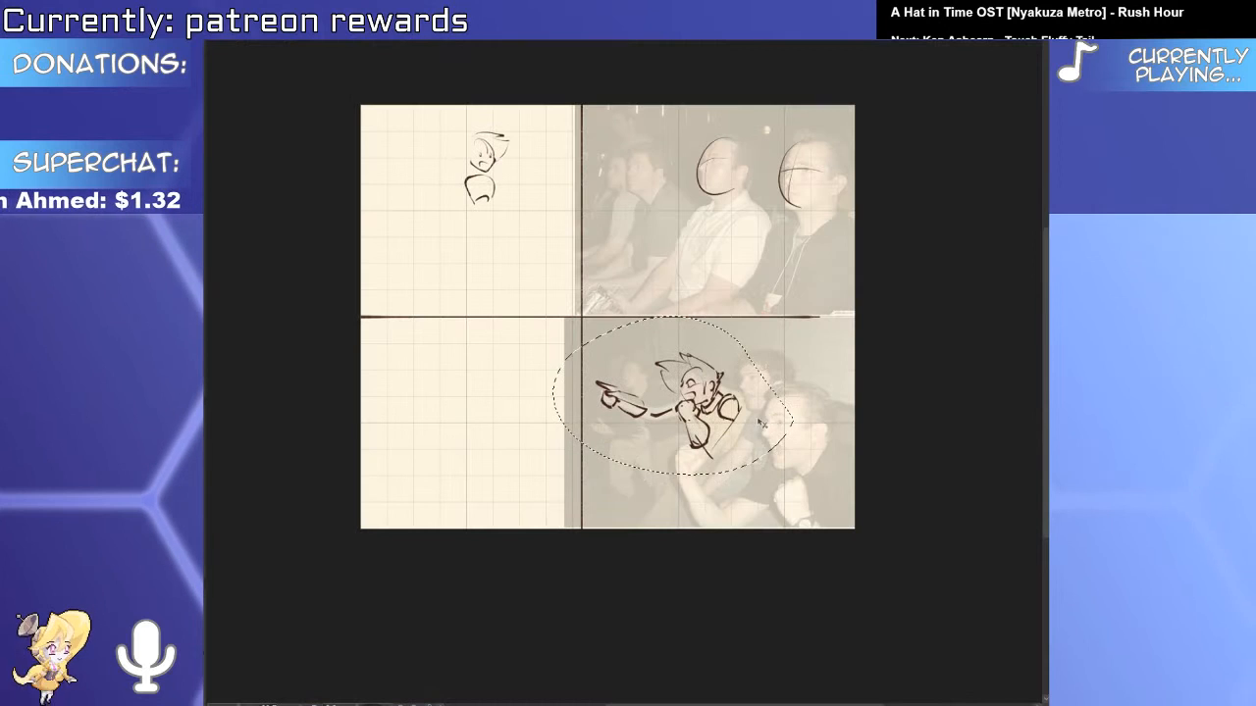
Complete the pointing figure's upper arms, elbow and torso side, joining the outstretched arm to the body.
scroll(761, 422, up, 5)
drag(671, 520, 666, 532)
mouse_move(612, 573)
mouse_down()
mouse_move(665, 614)
mouse_move(685, 601)
mouse_up()
drag(771, 459, 681, 607)
drag(782, 410, 761, 410)
drag(779, 460, 825, 464)
mouse_move(557, 394)
mouse_down()
mouse_move(429, 434)
mouse_move(436, 446)
mouse_move(574, 457)
mouse_up()
mouse_move(418, 382)
mouse_down()
mouse_move(459, 416)
mouse_move(436, 443)
mouse_move(472, 408)
mouse_up()
mouse_move(401, 447)
mouse_down()
mouse_move(427, 471)
mouse_move(514, 436)
mouse_move(473, 407)
mouse_up()
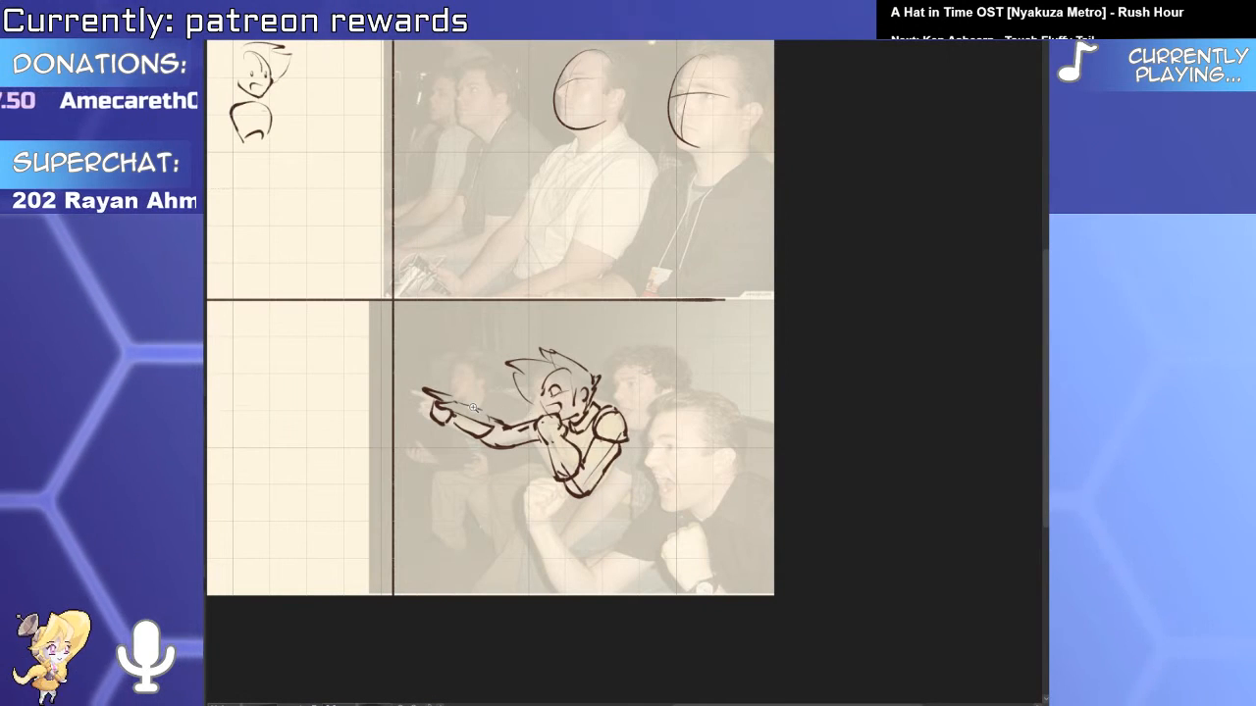
Select the finished pointing figure and duplicate it into the upper-right panel over the farther spectator.
scroll(641, 486, up, 3)
drag(670, 612, 663, 544)
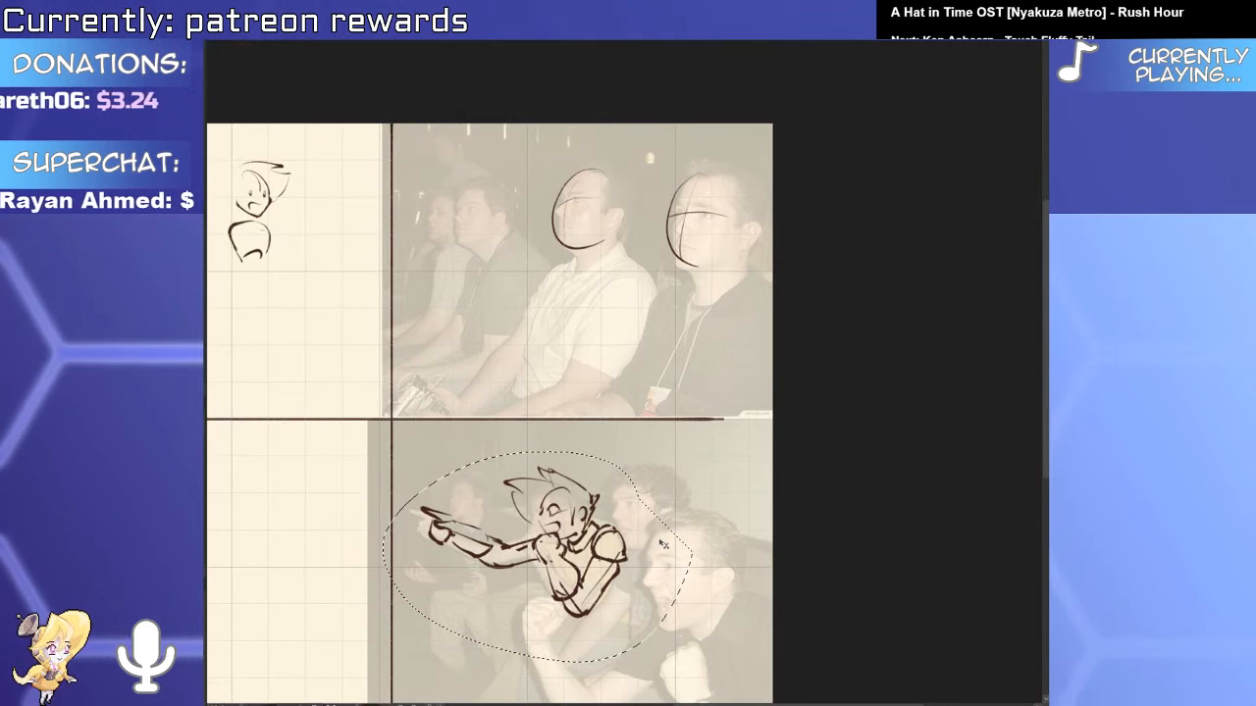
drag(608, 590, 529, 303)
Draw the jaw, narrowed eyes and small frown on the rightmost spectator's head in the upper-right panel.
scroll(685, 232, up, 3)
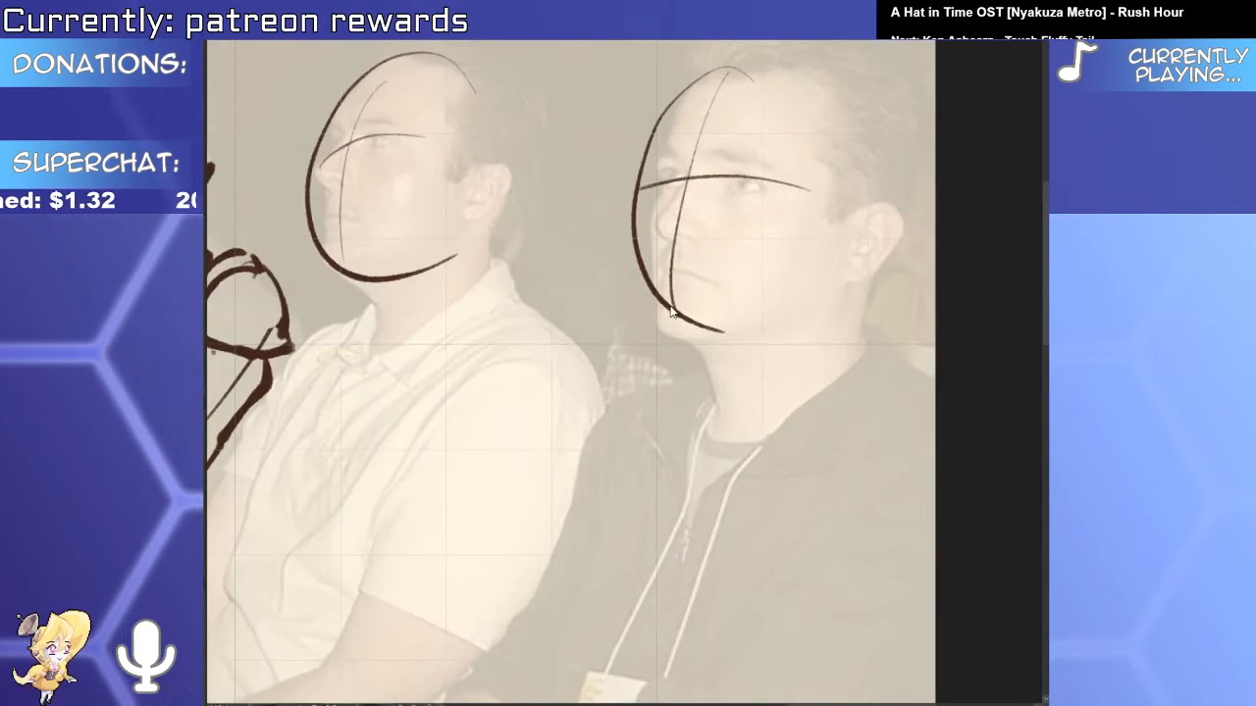
drag(669, 304, 656, 396)
mouse_move(628, 278)
mouse_down()
mouse_move(653, 417)
mouse_move(820, 383)
mouse_up()
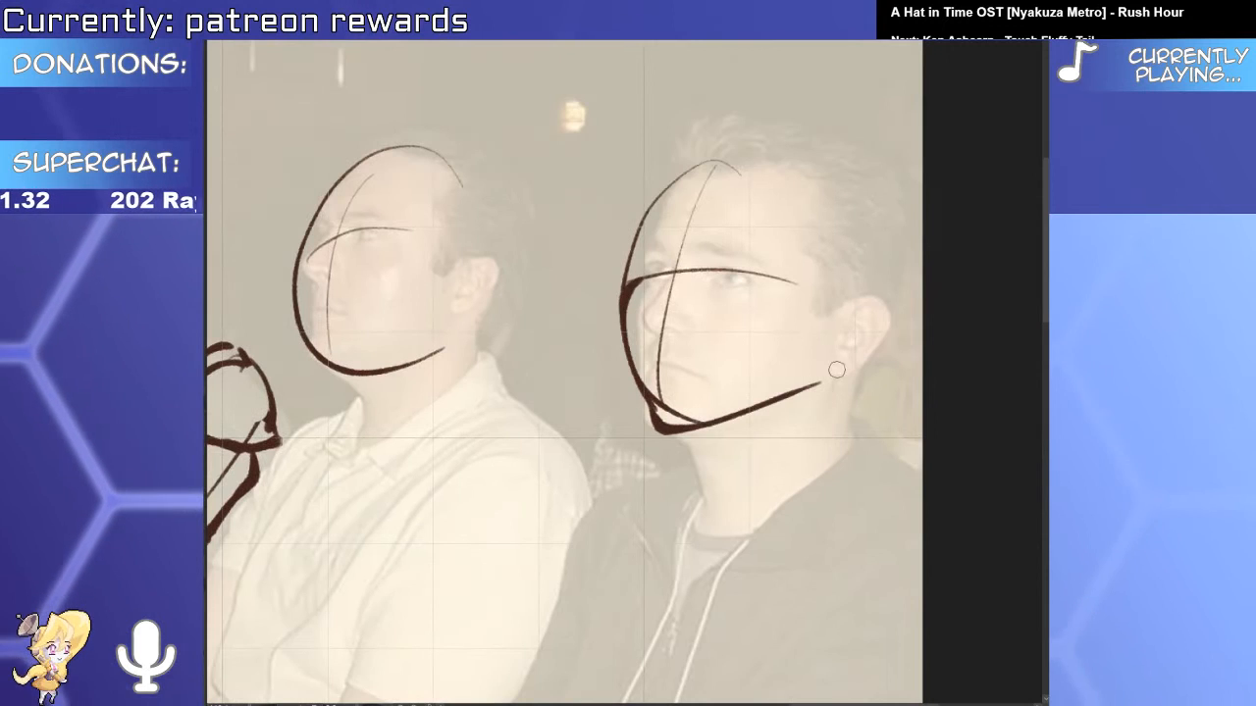
drag(725, 291, 706, 366)
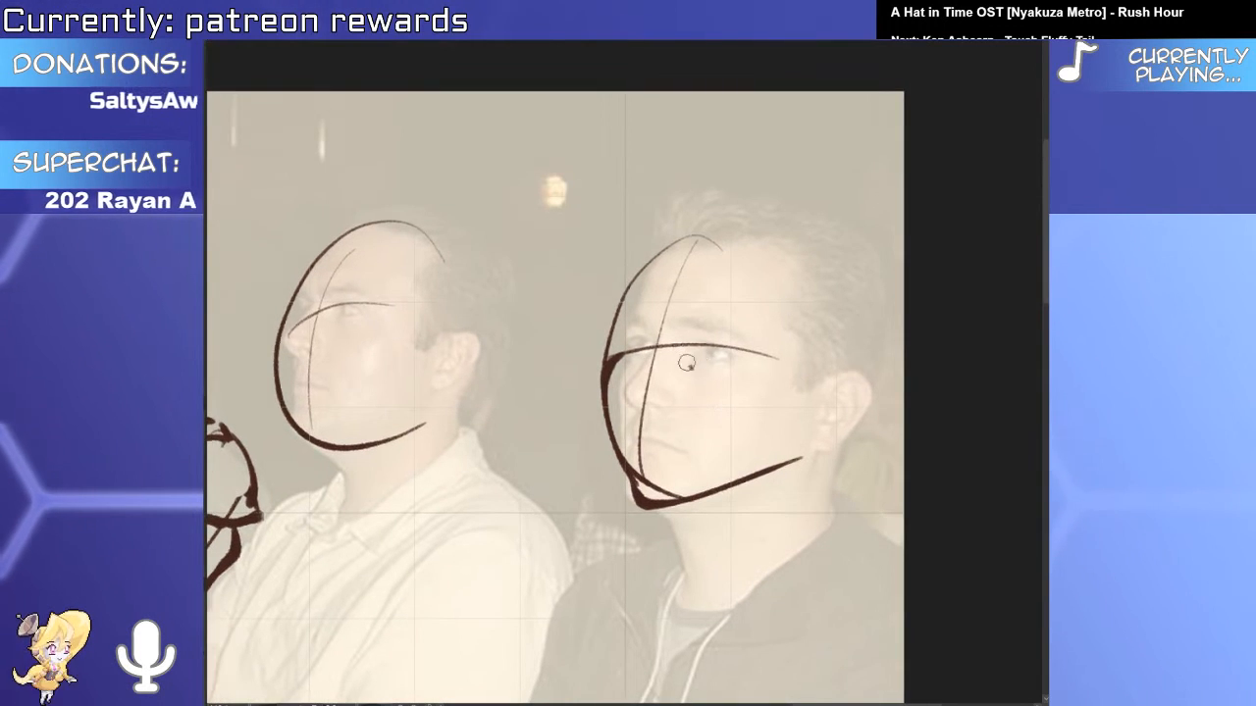
mouse_move(614, 351)
mouse_down()
mouse_move(646, 363)
mouse_move(623, 359)
mouse_move(676, 354)
mouse_move(649, 364)
mouse_move(638, 391)
mouse_move(645, 356)
mouse_move(632, 406)
mouse_up()
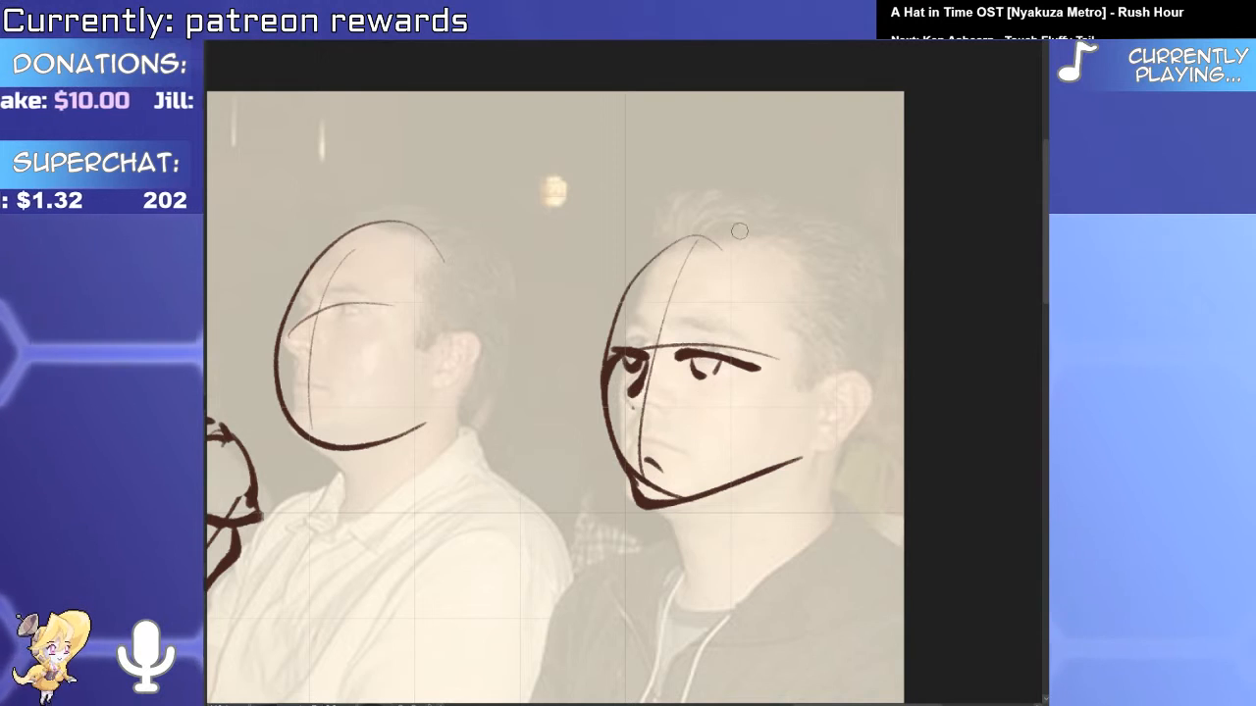
key(ctrl+z)
Sketch the necklines, shoulders and arms of the two right-hand spectators in the upper-right panel.
mouse_move(793, 477)
mouse_down()
mouse_move(762, 339)
mouse_move(720, 385)
mouse_move(640, 428)
mouse_up()
key(ctrl+z)
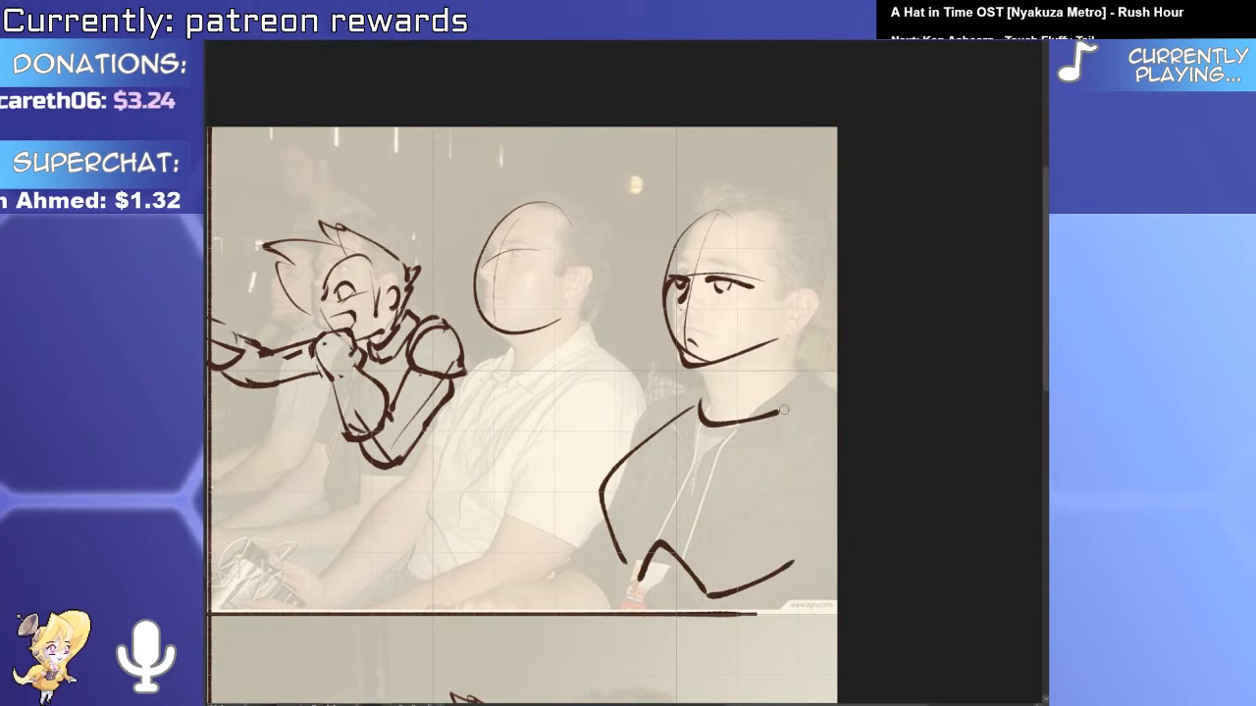
drag(819, 425, 885, 471)
mouse_move(549, 423)
mouse_down()
mouse_move(484, 491)
mouse_move(497, 554)
mouse_up()
mouse_move(510, 560)
mouse_down()
mouse_move(527, 540)
mouse_move(637, 551)
mouse_up()
Refine the middle spectator's head in the upper-right panel with a firmer jaw, a narrowed eye and a head outline.
scroll(569, 320, up, 2)
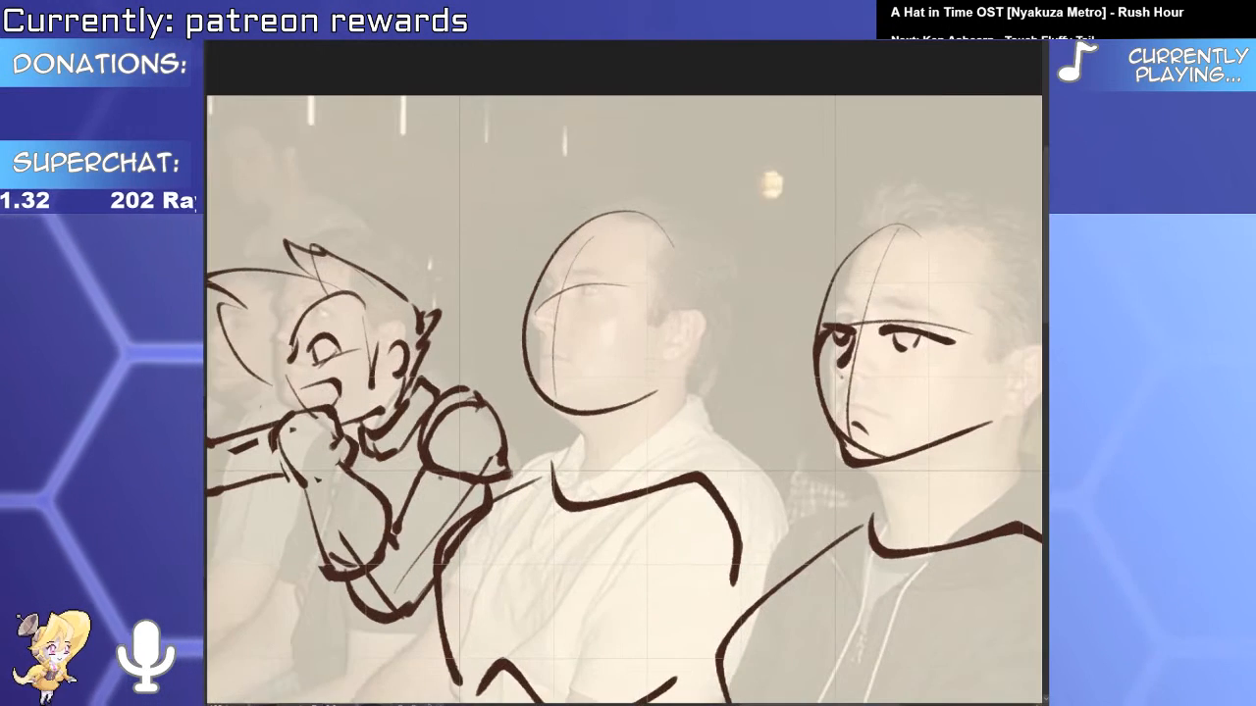
scroll(541, 321, up, 2)
mouse_move(535, 294)
mouse_down()
mouse_move(540, 451)
mouse_move(698, 420)
mouse_up()
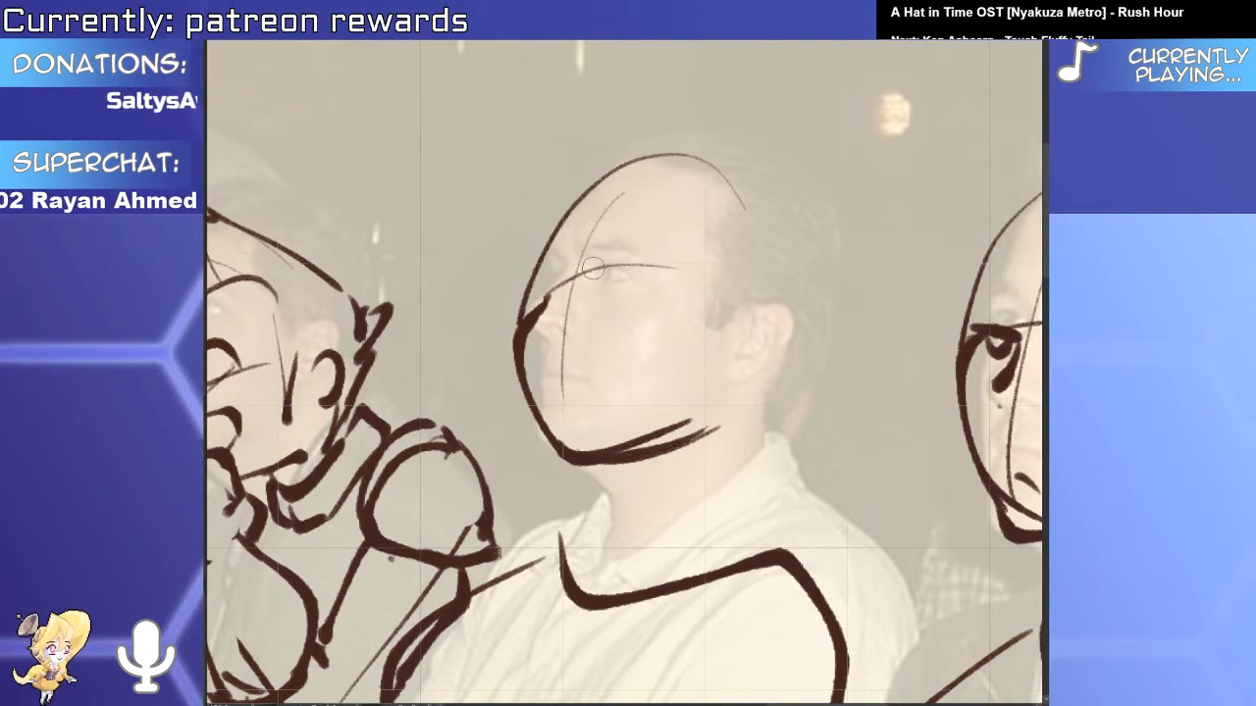
drag(579, 279, 563, 385)
drag(548, 323, 563, 442)
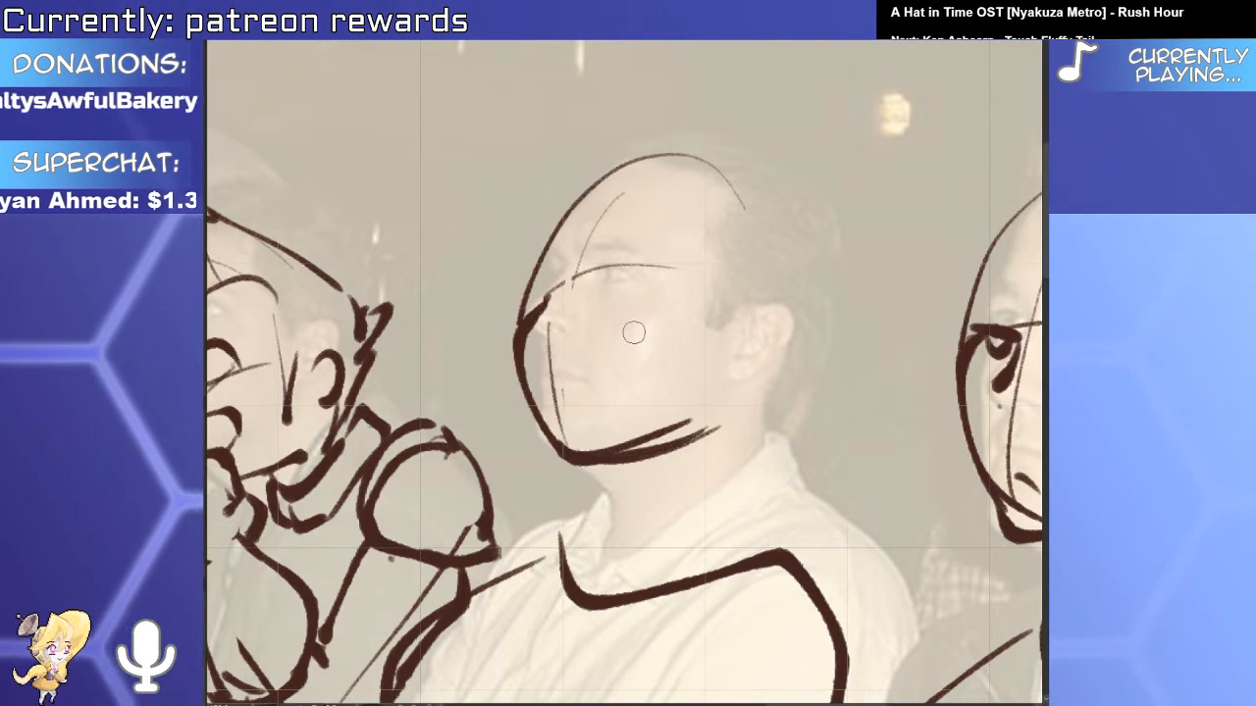
mouse_move(592, 297)
mouse_down()
mouse_move(665, 302)
mouse_move(618, 332)
mouse_up()
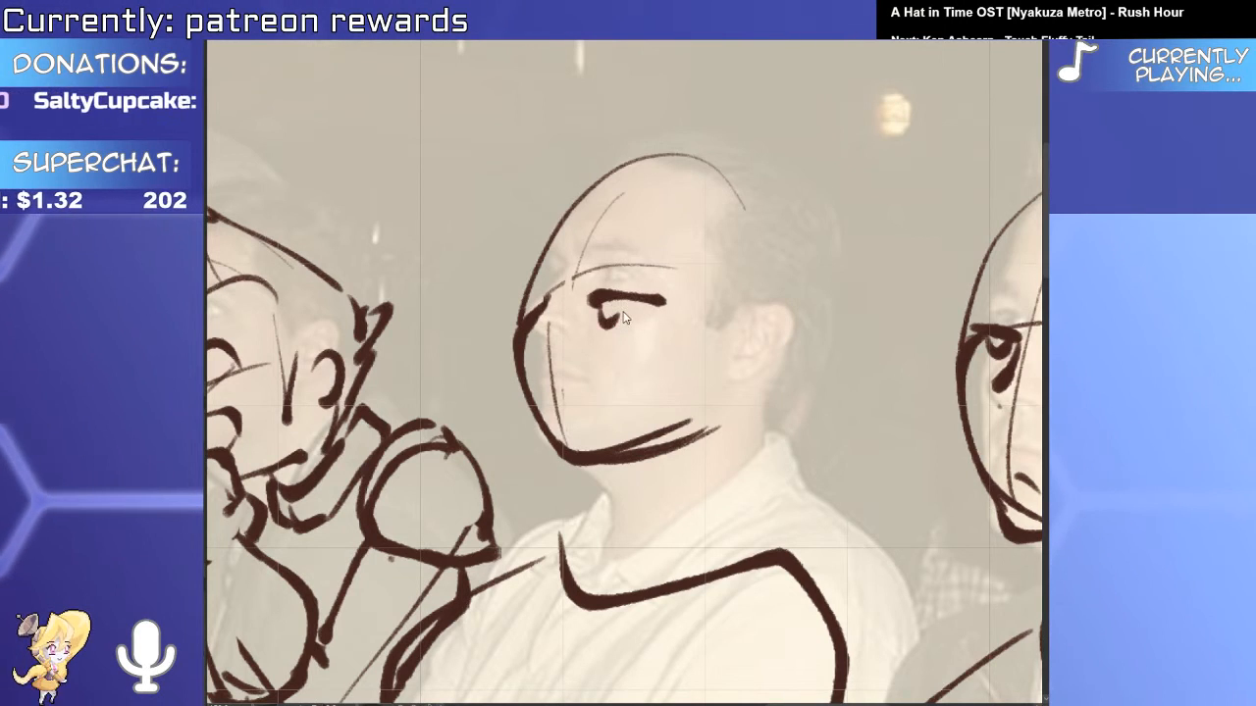
mouse_move(520, 286)
mouse_down()
mouse_move(728, 203)
mouse_move(797, 359)
mouse_up()
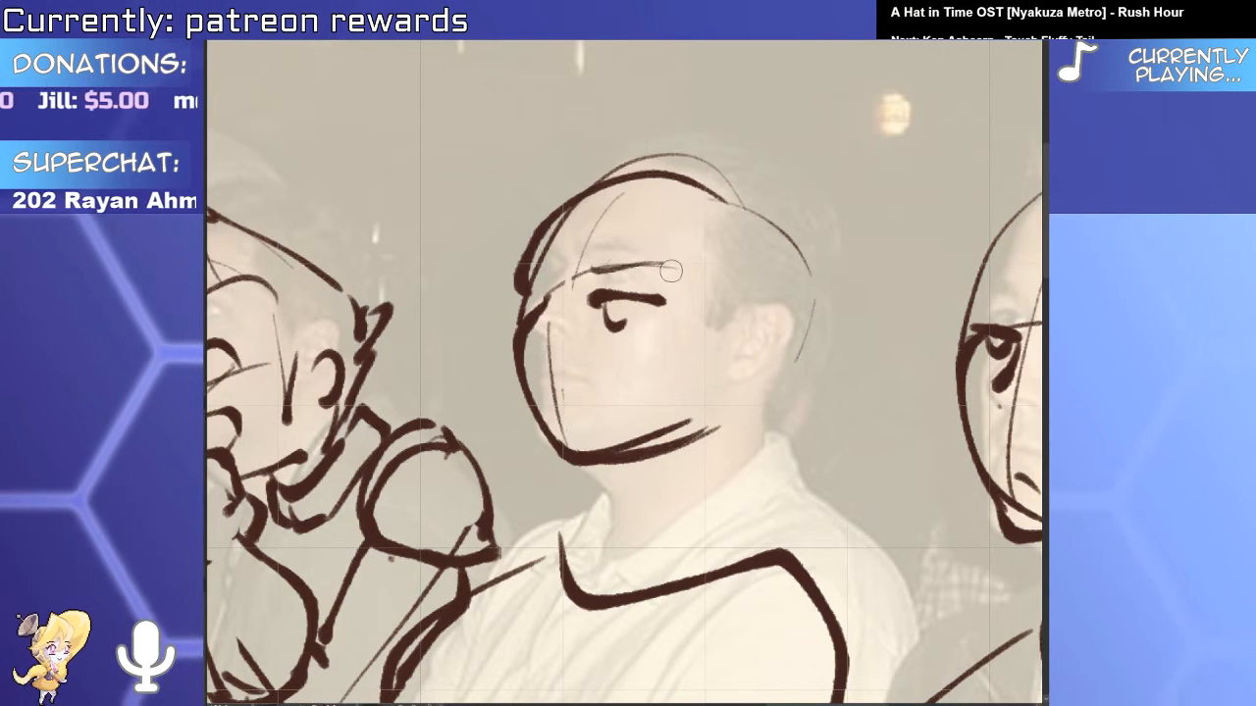
Sketch the head outline and wide-open jaw of the shouting front spectator in the lower-right panel, undoing unwanted strokes.
scroll(704, 326, down, 5)
drag(822, 542, 729, 75)
scroll(753, 354, up, 2)
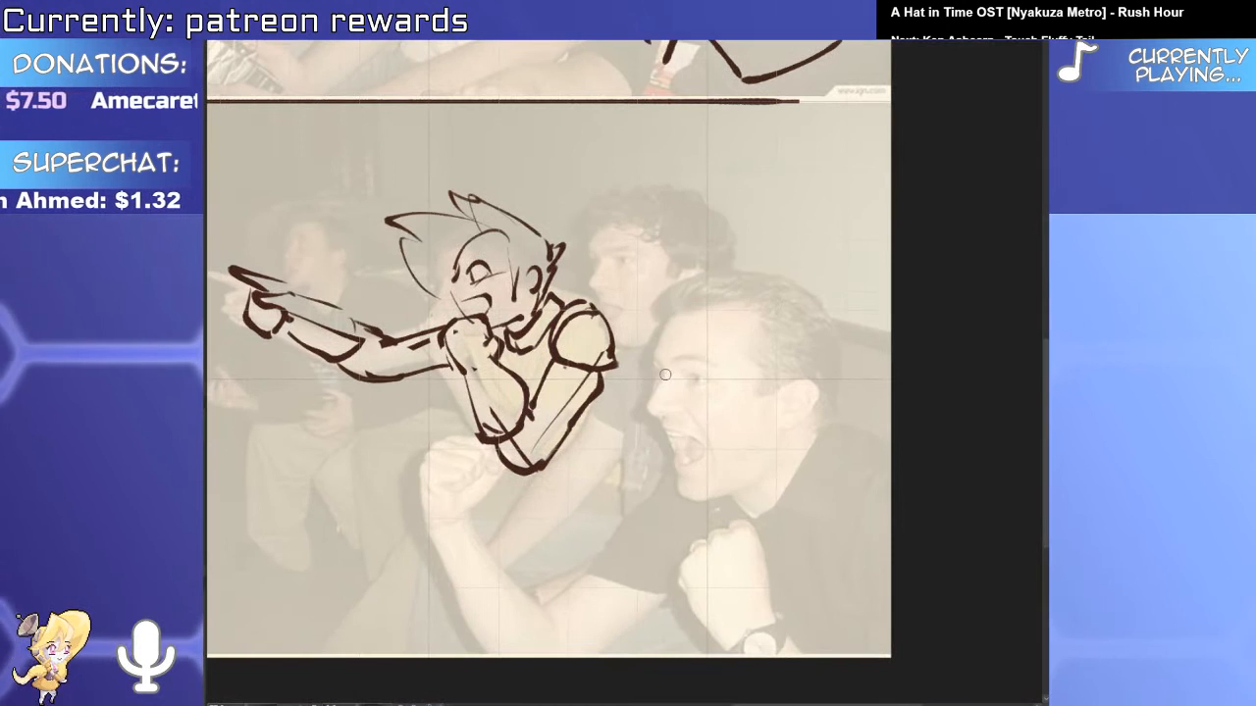
key(ctrl+z)
drag(805, 328, 818, 414)
key(ctrl+z)
mouse_move(673, 347)
mouse_down()
mouse_move(644, 370)
mouse_move(655, 451)
mouse_move(693, 507)
mouse_move(789, 459)
mouse_up()
key(ctrl+z)
key(ctrl+z)
key(ctrl+z)
key(ctrl+z)
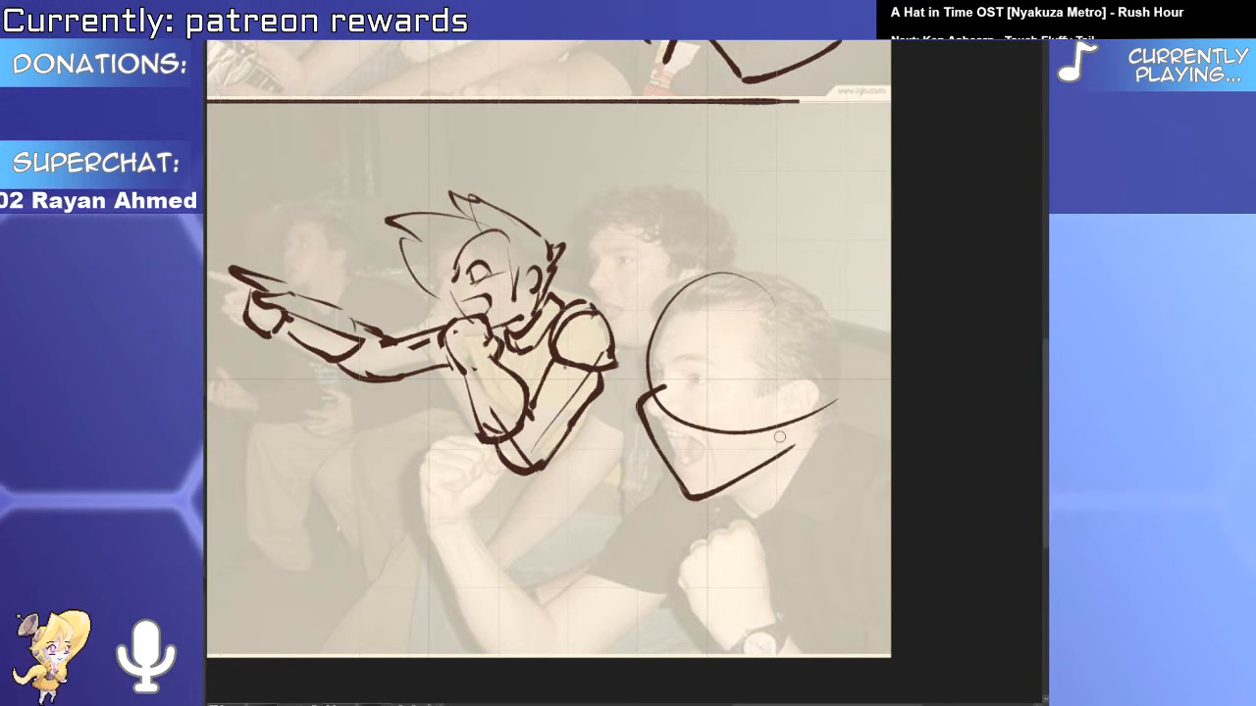
drag(656, 401, 686, 487)
drag(665, 317, 674, 394)
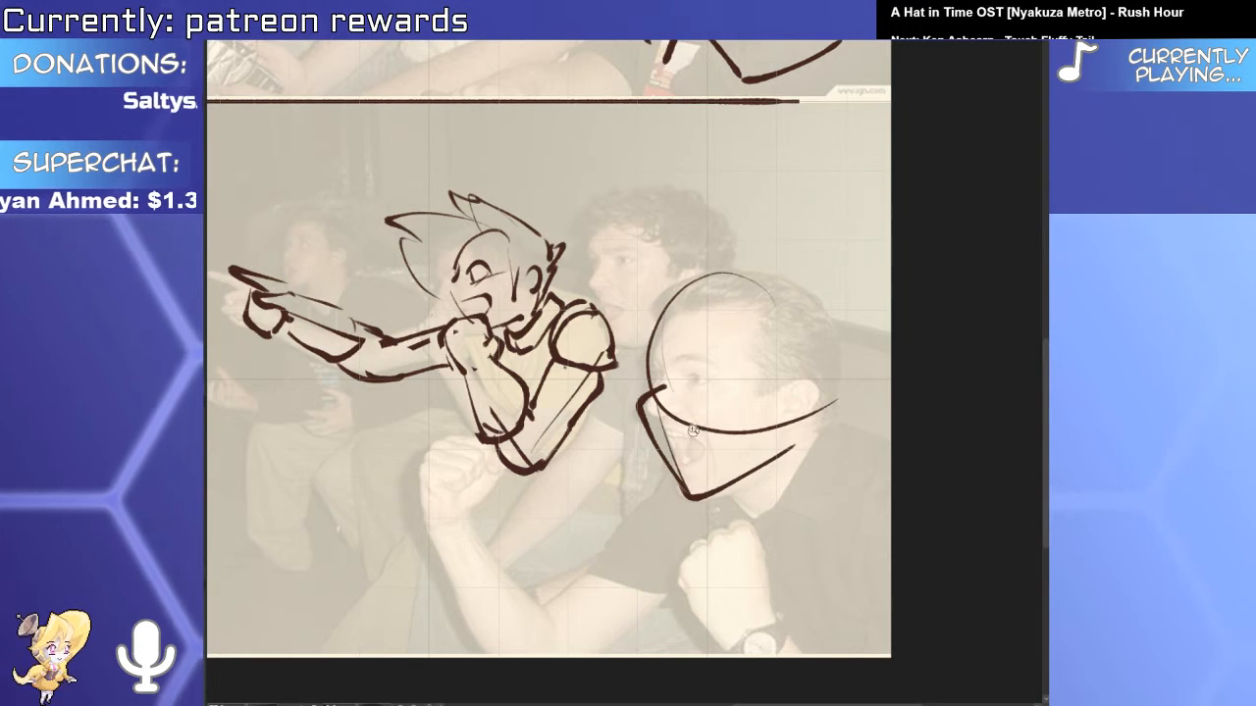
Sketch the front spectator's raised forearm, chest, neckline and rounded shoulder in the lower-right panel.
scroll(705, 416, up, 3)
scroll(706, 404, down, 2)
scroll(693, 353, up, 2)
scroll(717, 409, down, 4)
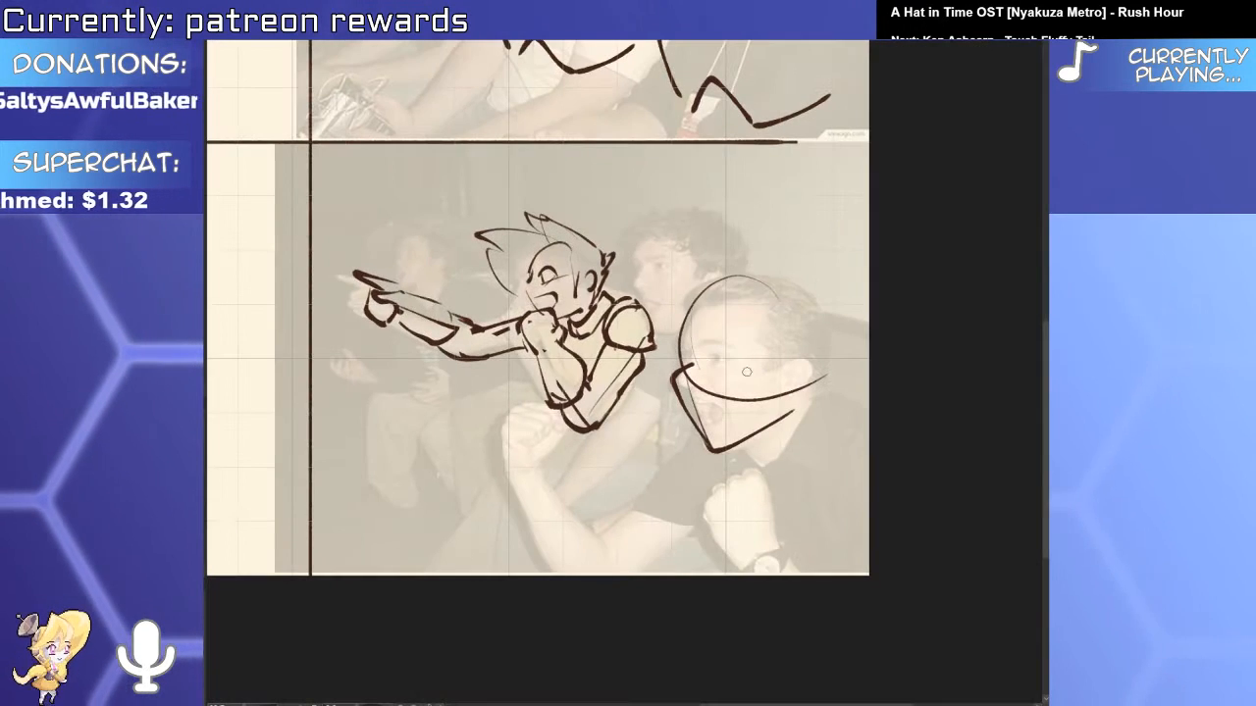
drag(519, 449, 557, 549)
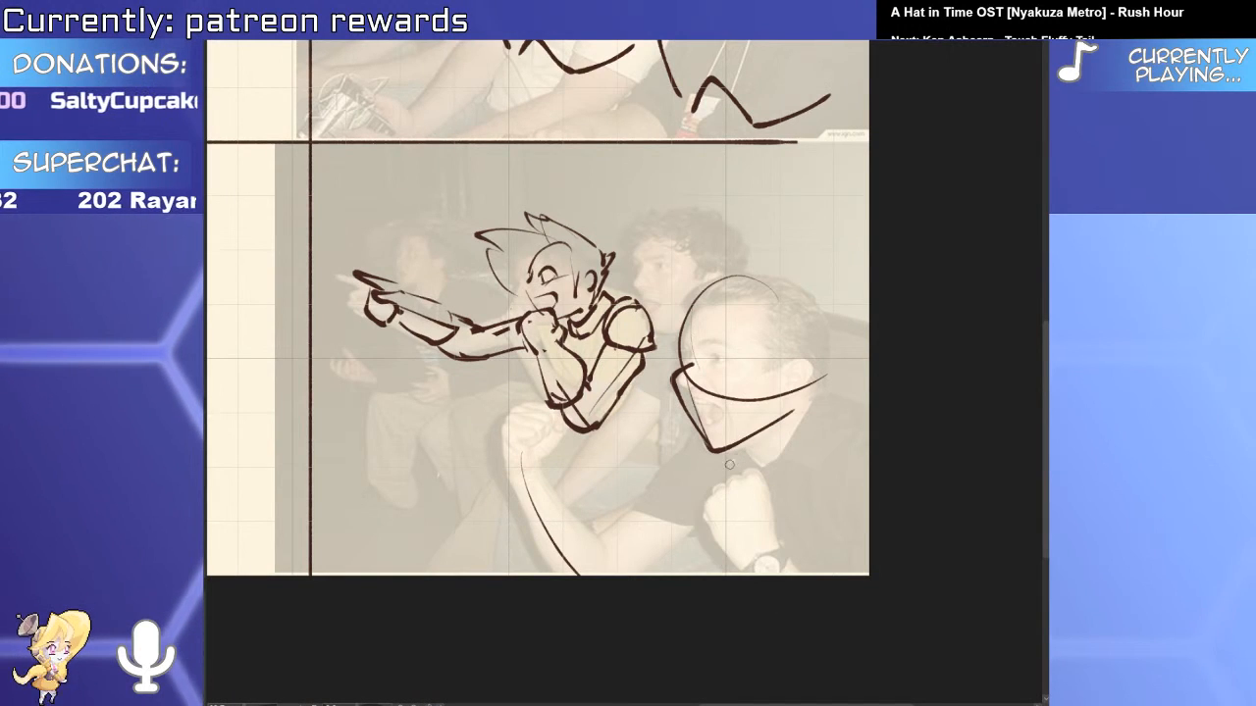
mouse_move(775, 503)
mouse_down()
mouse_move(852, 440)
mouse_move(891, 461)
mouse_move(885, 426)
mouse_move(843, 506)
mouse_up()
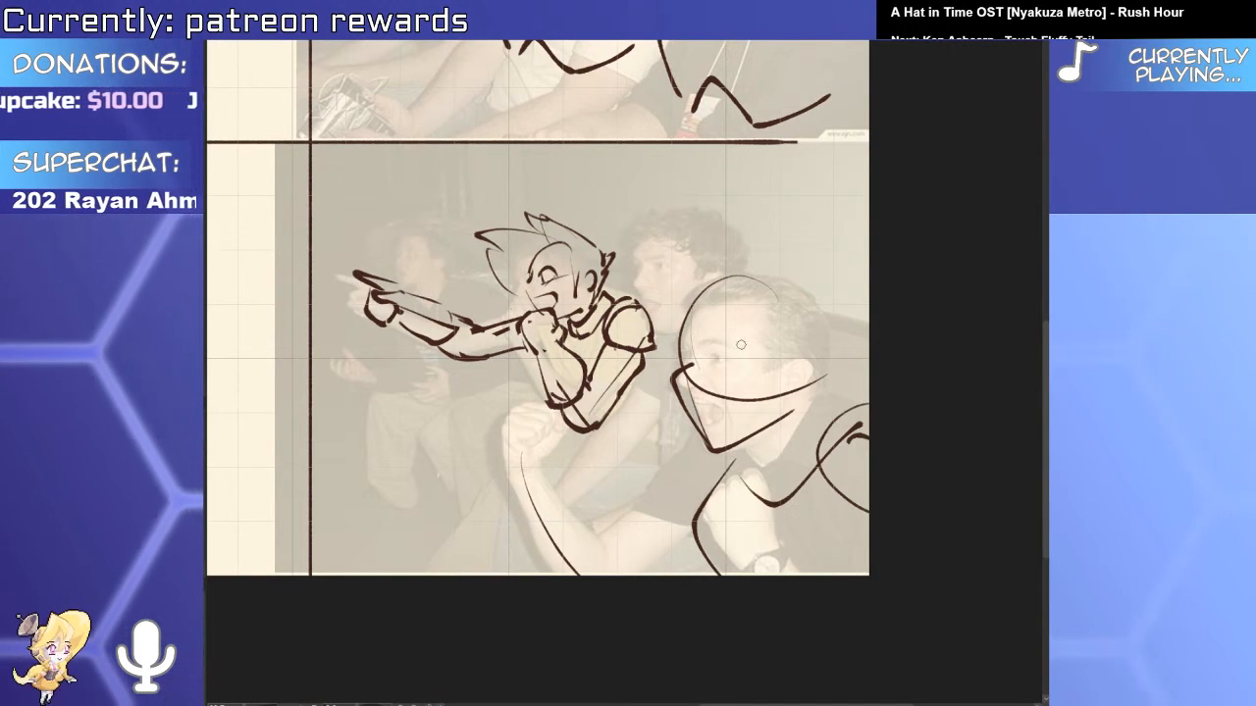
scroll(654, 252, up, 2)
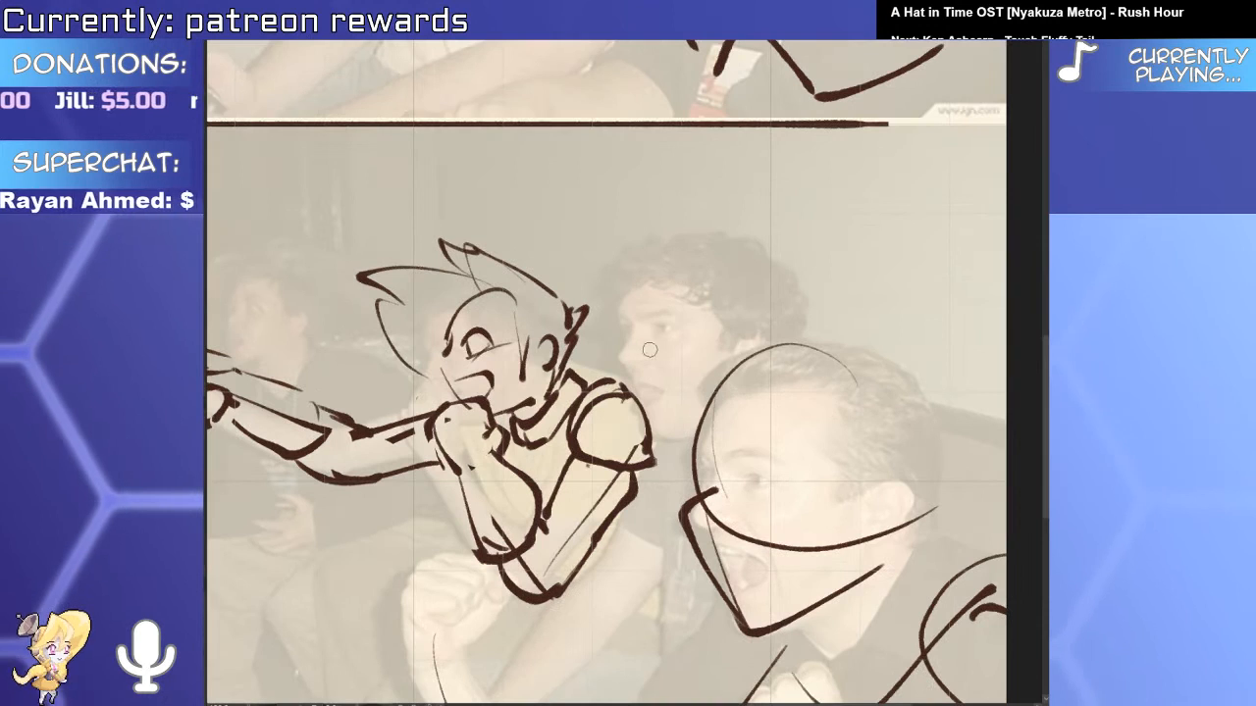
drag(626, 318, 667, 449)
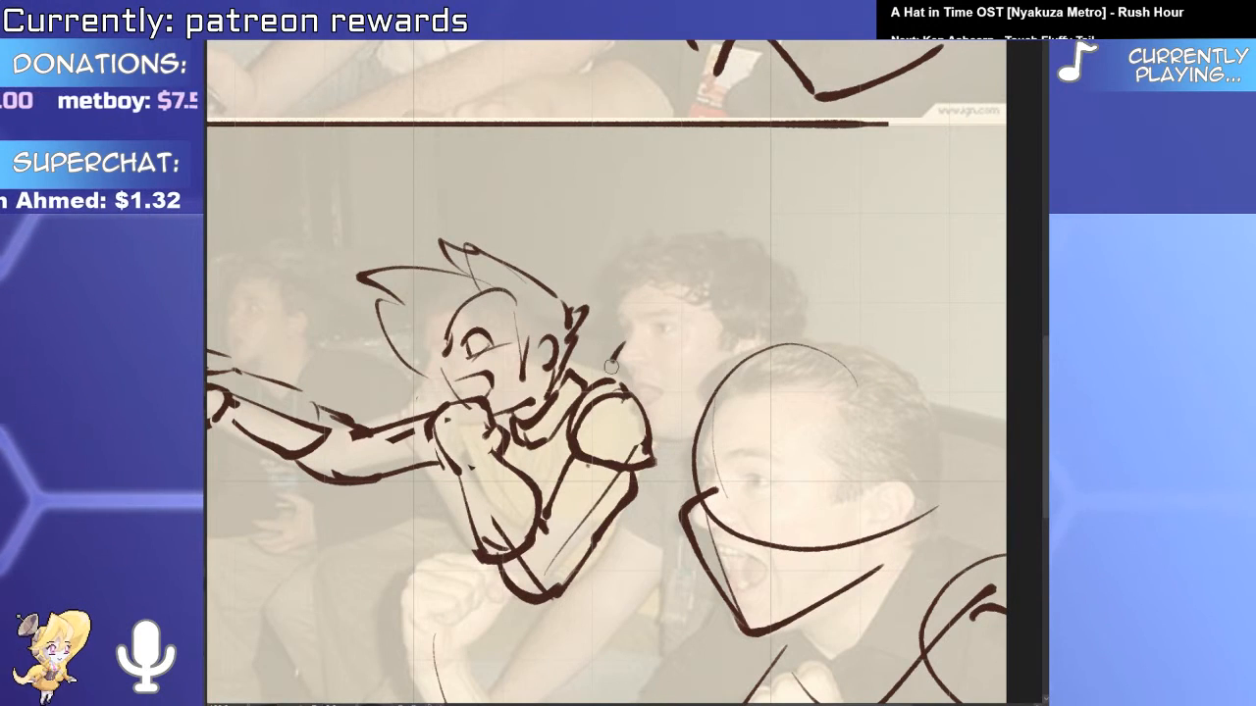
key(ctrl+z)
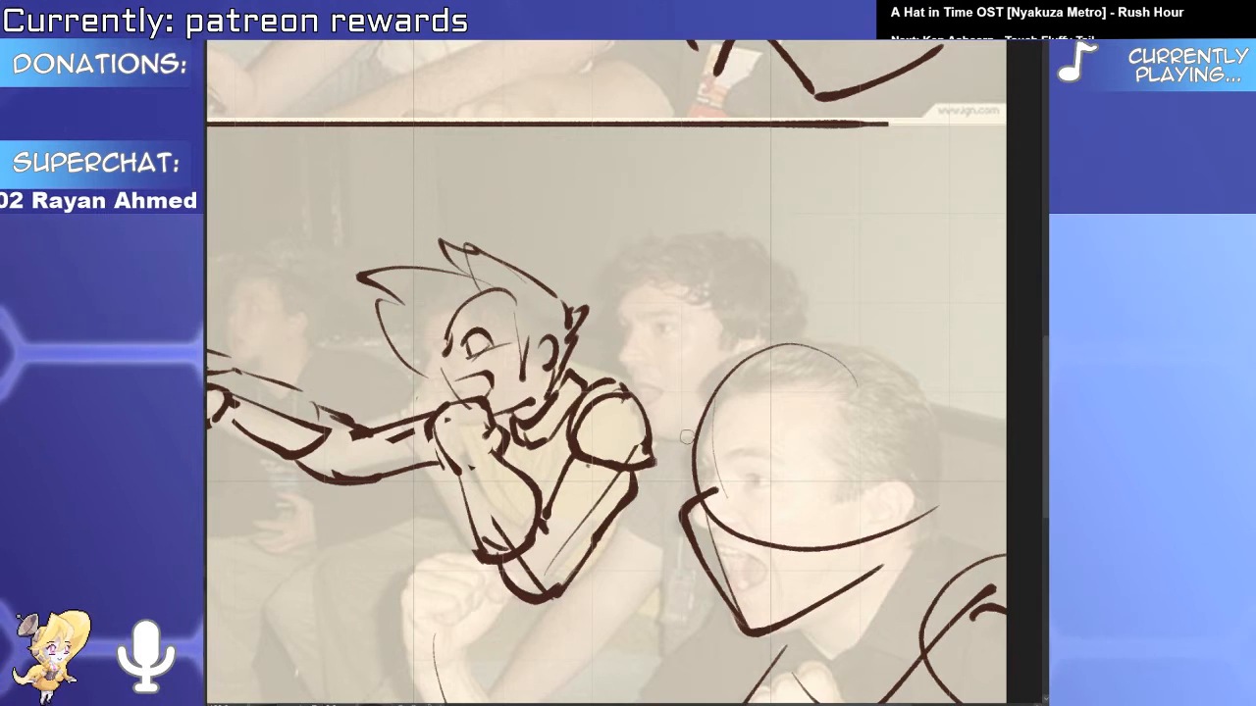
Cut and paste the pointing character in the lower-right panel and shift him left until his hand overlaps the vertical divider.
key(ctrl+comma)
key(ctrl+comma)
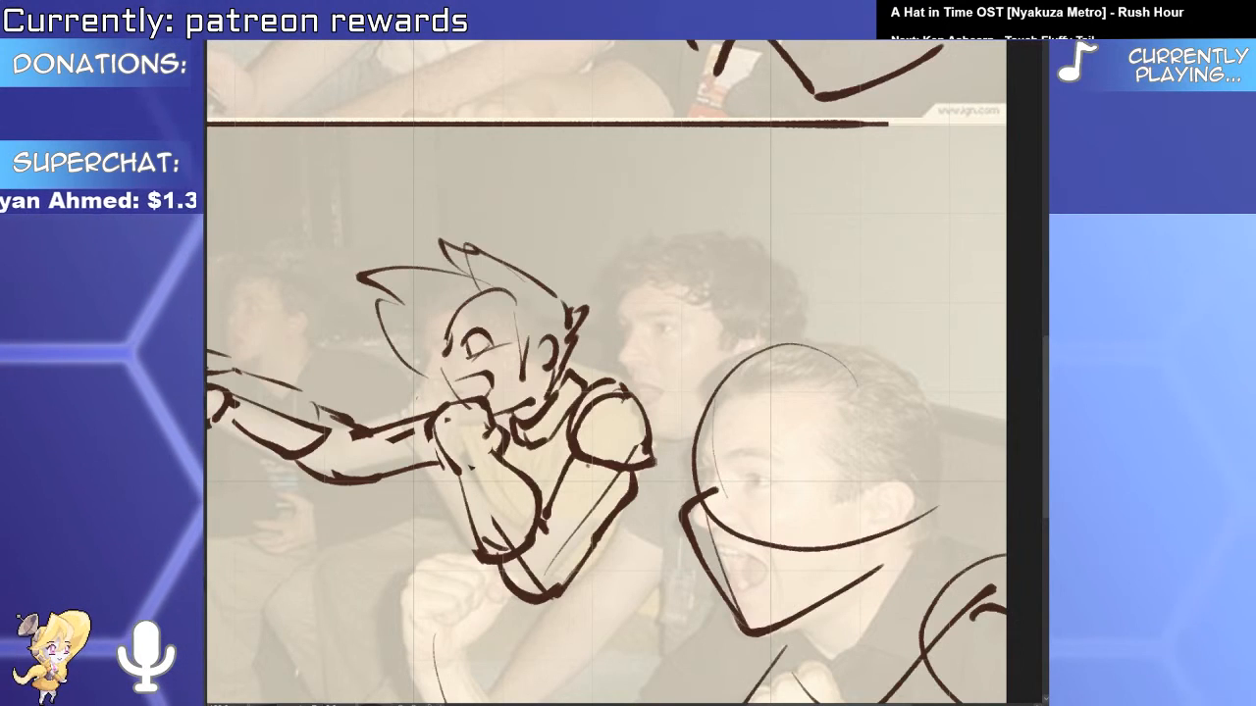
scroll(799, 380, down, 5)
mouse_move(636, 469)
mouse_down()
mouse_move(742, 461)
mouse_move(726, 323)
mouse_move(632, 465)
mouse_up()
key(ctrl+x)
key(ctrl+v)
drag(800, 433, 778, 444)
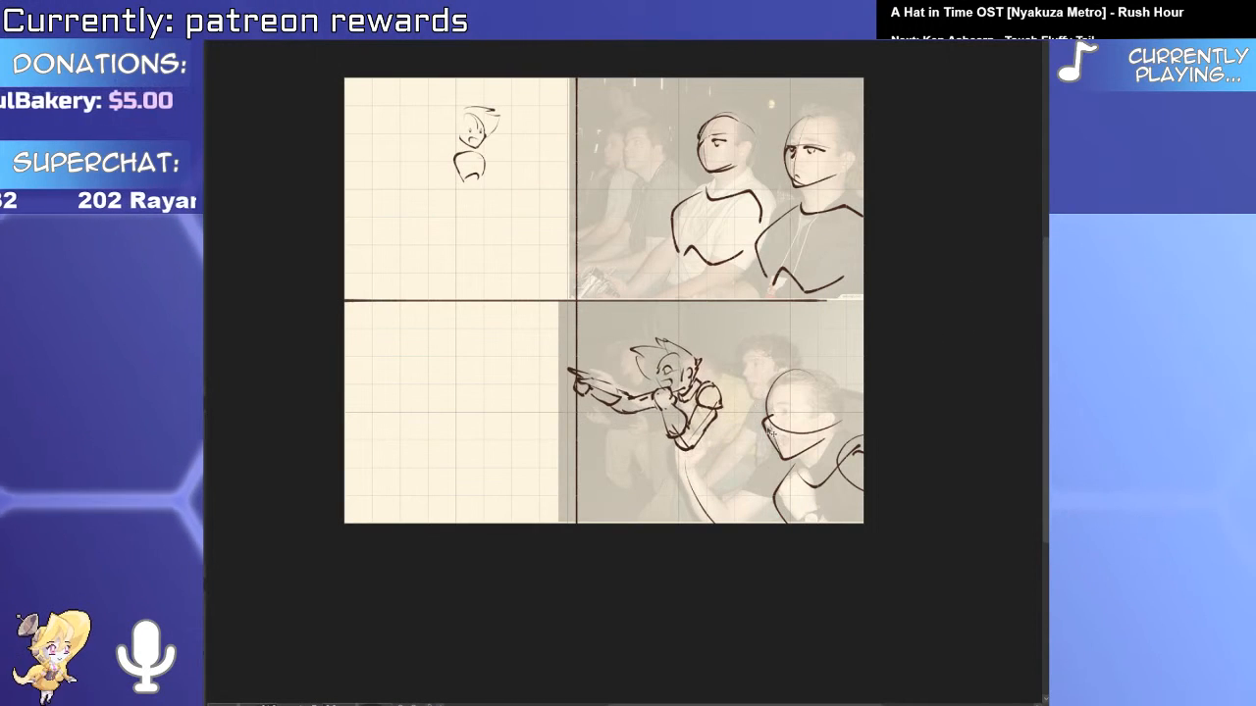
Sketch a rounded head with face guidelines over the curly-haired rear spectator in the lower-right panel, redoing the first stroke.
scroll(760, 430, up, 5)
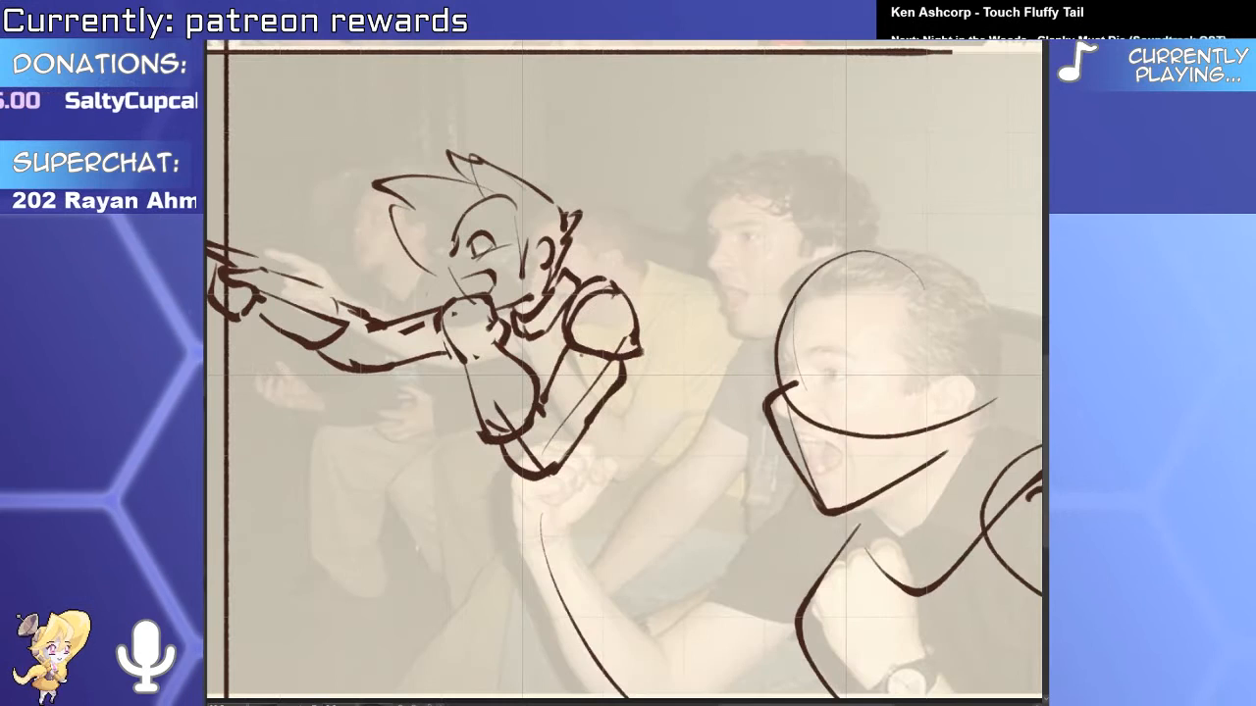
drag(745, 178, 741, 339)
key(ctrl+z)
drag(773, 204, 745, 335)
drag(707, 218, 736, 341)
drag(692, 266, 751, 240)
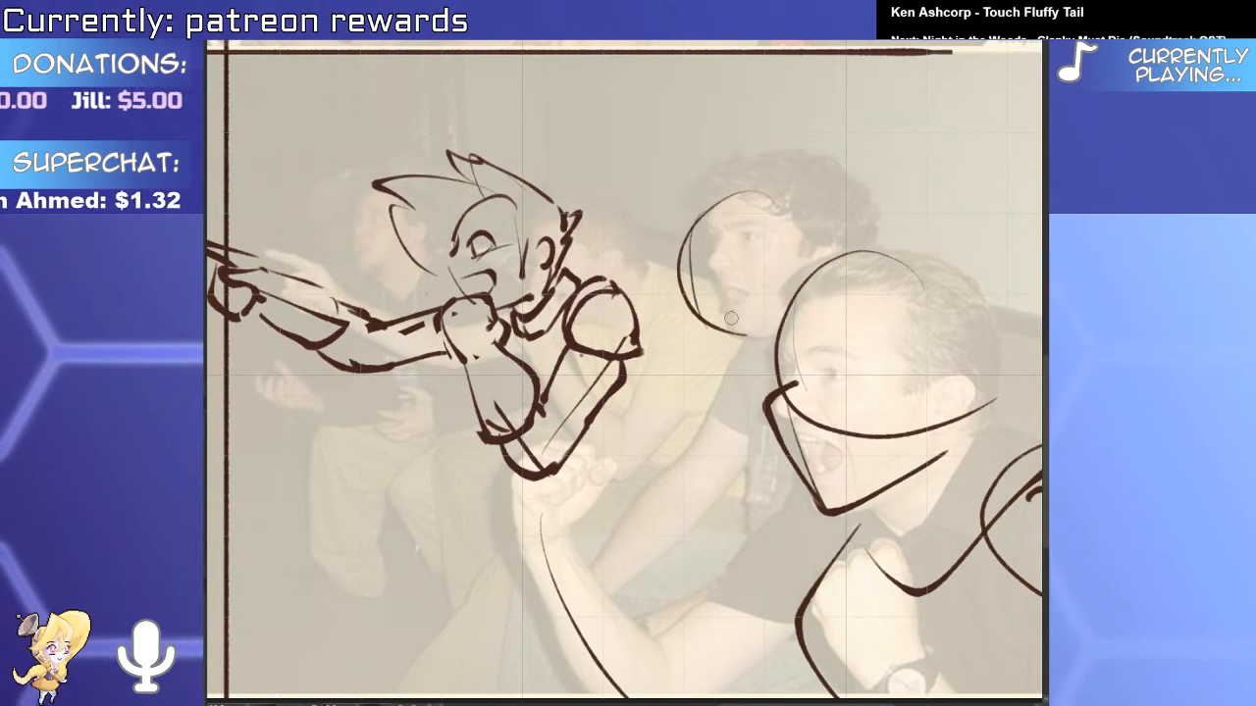
Rough in the rear spectator's jaw, straight front body line and curved shoulder in the lower-right panel.
scroll(702, 298, up, 1)
mouse_move(724, 404)
mouse_down()
mouse_move(757, 240)
mouse_move(586, 540)
mouse_up()
key(ctrl+z)
drag(726, 216, 554, 515)
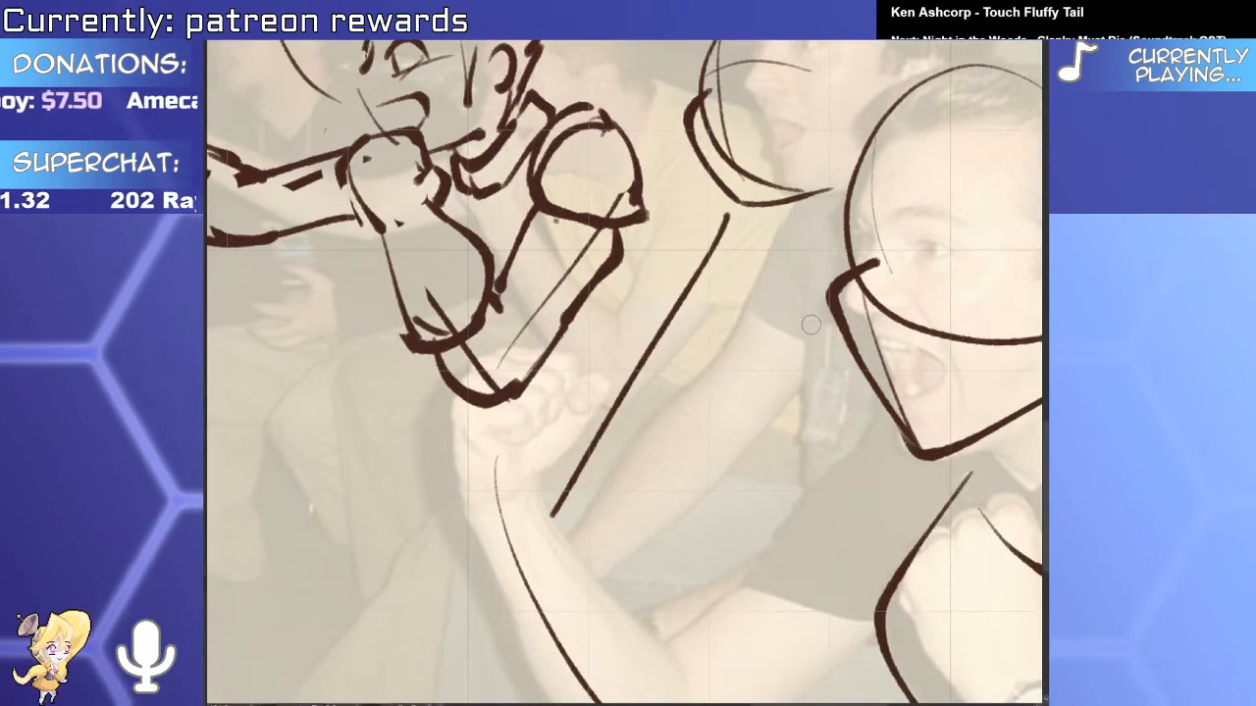
scroll(703, 300, down, 1)
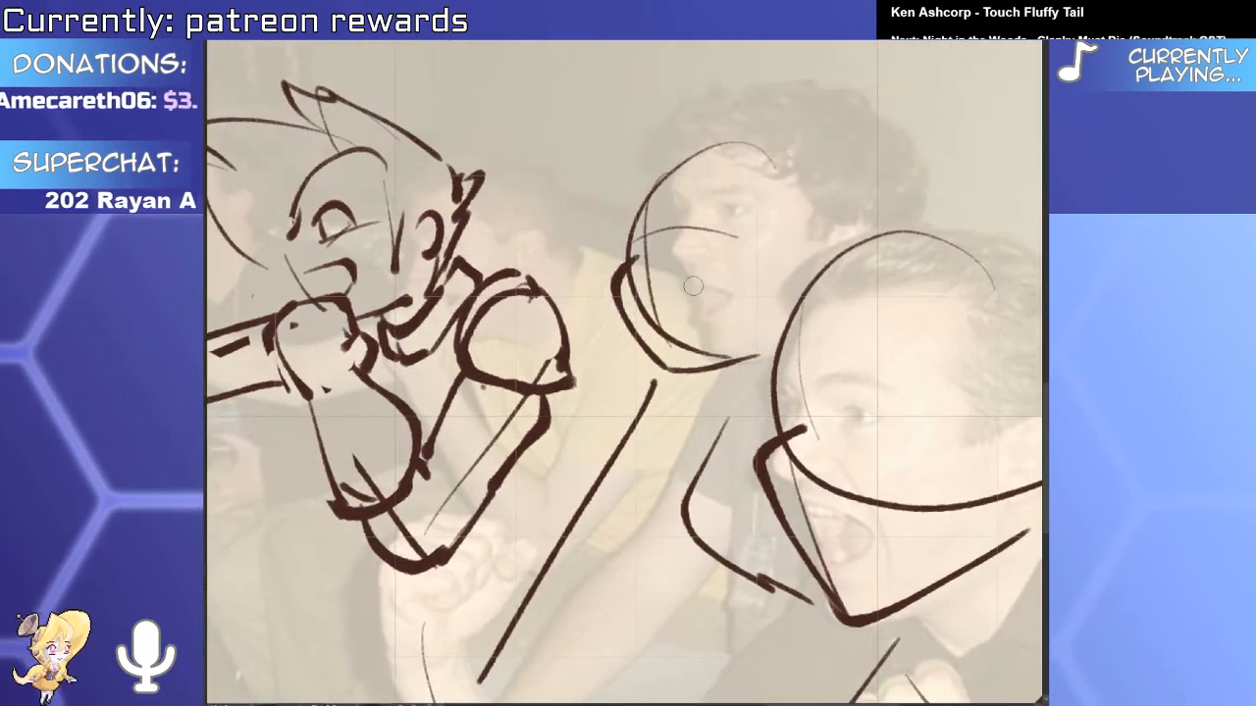
Erase stray construction lines around the rear spectator's jaw and try out strokes for his mouth.
scroll(674, 264, up, 1)
key(e)
mouse_move(639, 315)
mouse_down()
mouse_move(650, 362)
mouse_move(705, 440)
mouse_up()
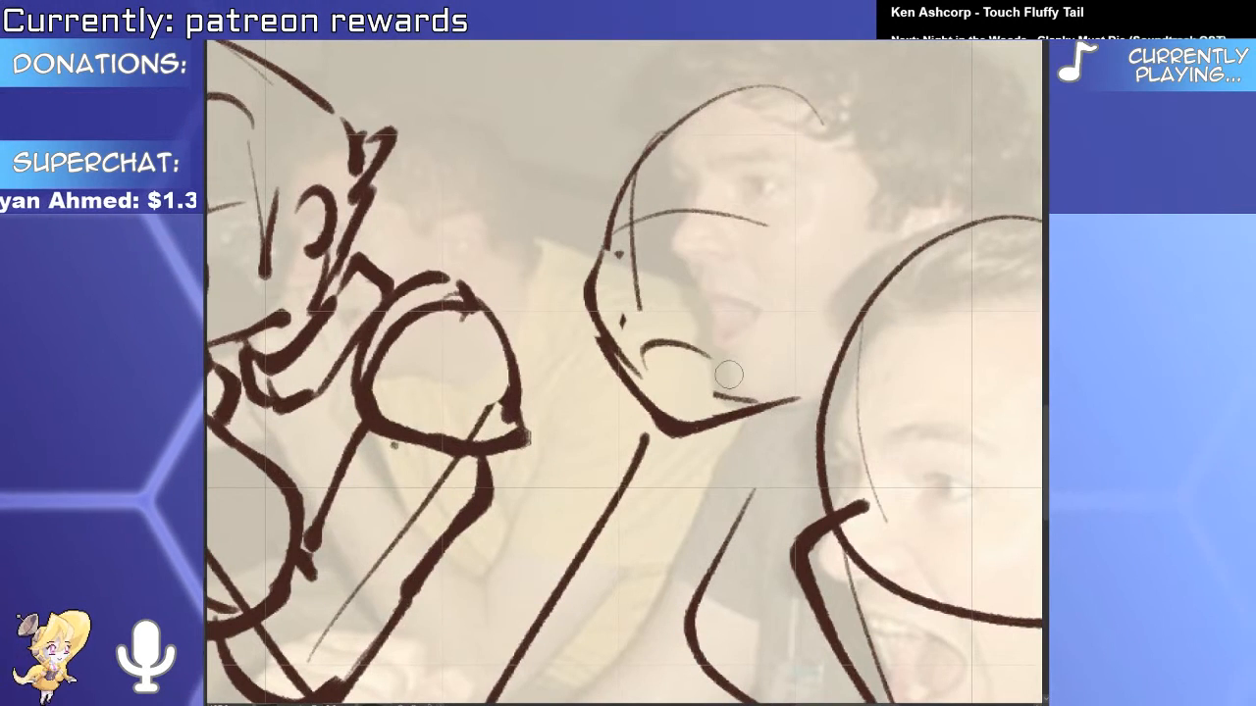
drag(645, 354, 701, 378)
key(ctrl+z)
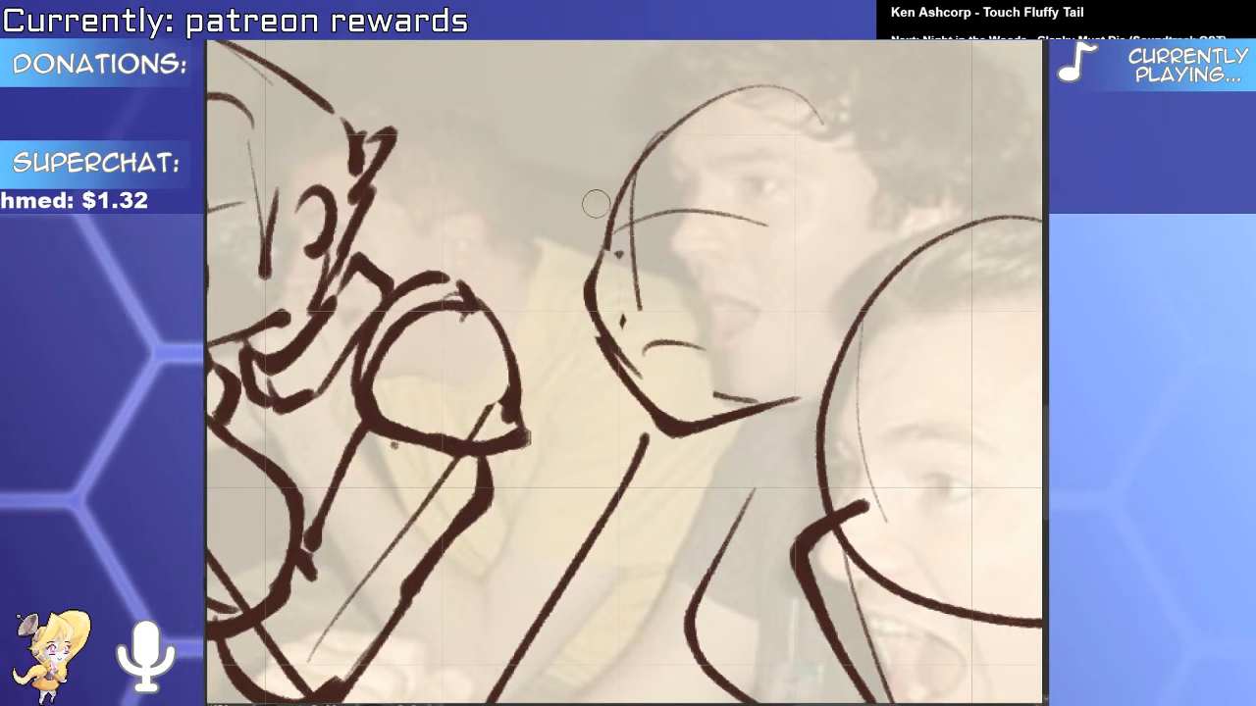
Redraw the rear spectator's forehead with a firmer curve and mark his eye and mouth.
drag(651, 136, 614, 204)
mouse_move(600, 257)
mouse_down()
mouse_move(689, 98)
mouse_move(667, 106)
mouse_move(737, 85)
mouse_up()
key(ctrl+z)
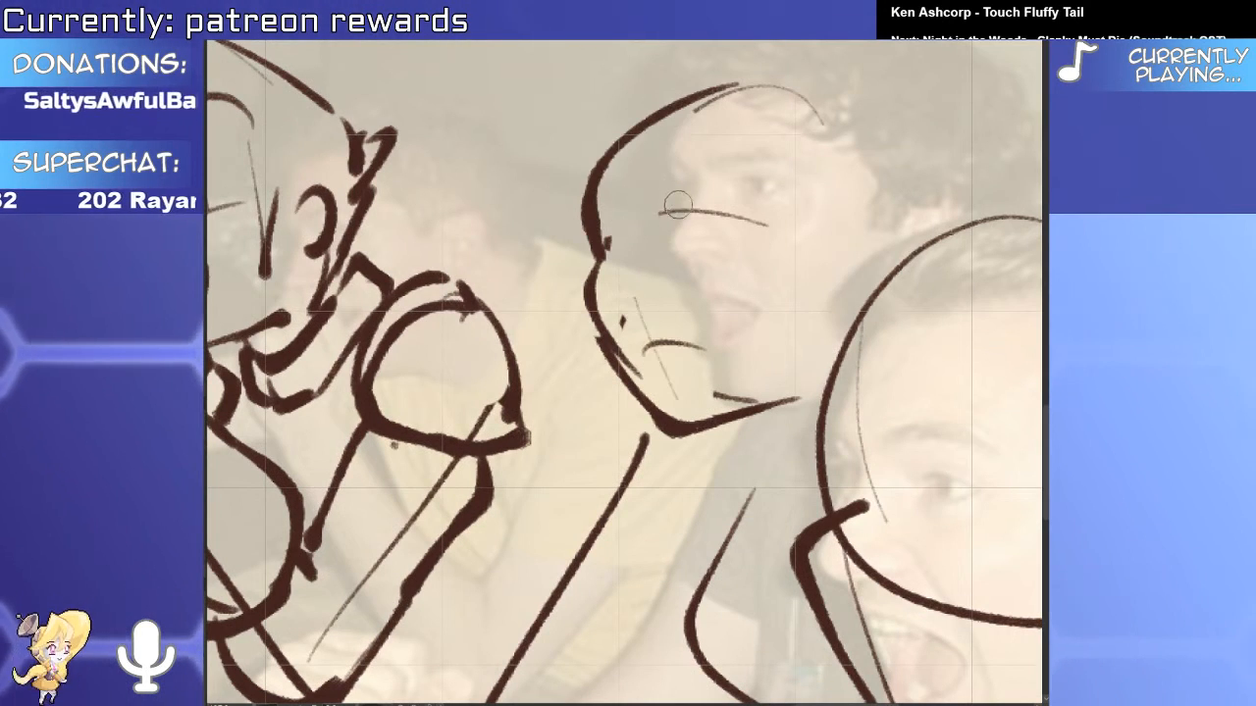
key(ctrl+z)
drag(667, 231, 737, 247)
drag(674, 392, 703, 386)
Refine the front spectator's profile and jaw in the lower-right panel and add a long pointed ear.
mouse_move(883, 279)
mouse_down()
mouse_move(757, 58)
mouse_move(625, 0)
mouse_up()
scroll(711, 307, down, 3)
mouse_move(652, 329)
mouse_down()
mouse_move(694, 416)
mouse_move(849, 352)
mouse_up()
key(ctrl+z)
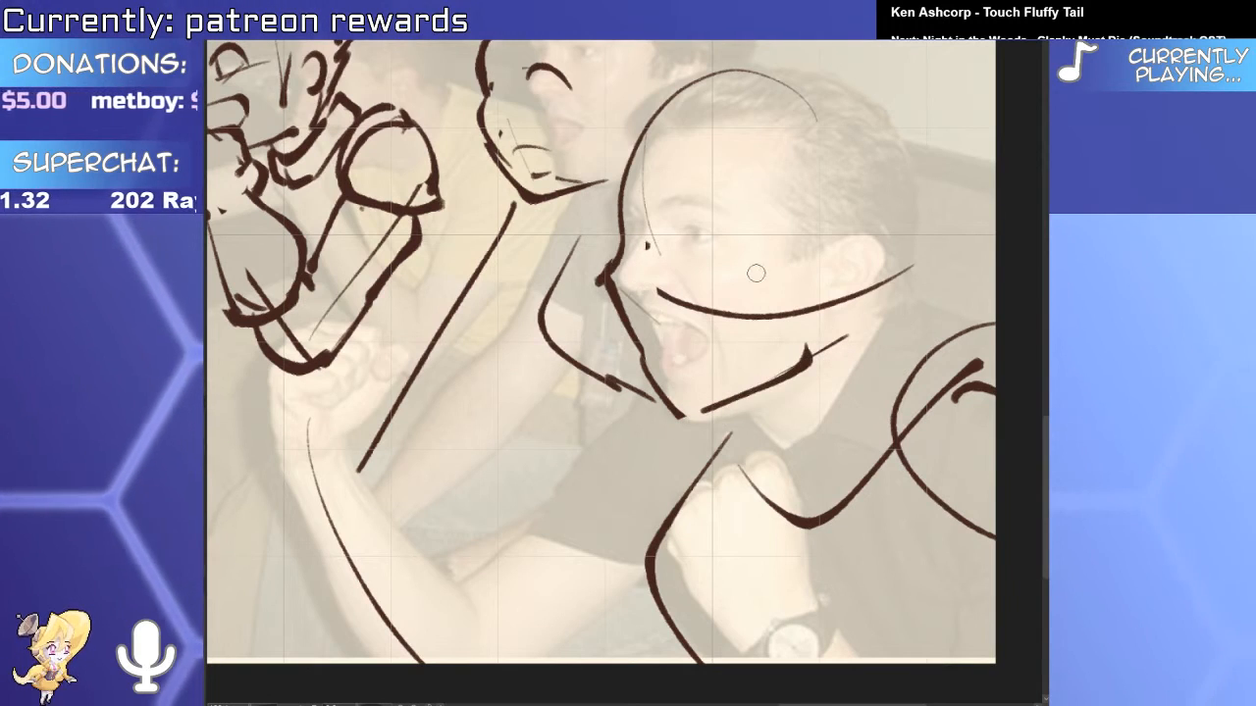
mouse_move(805, 272)
mouse_down()
mouse_move(941, 246)
mouse_move(849, 334)
mouse_up()
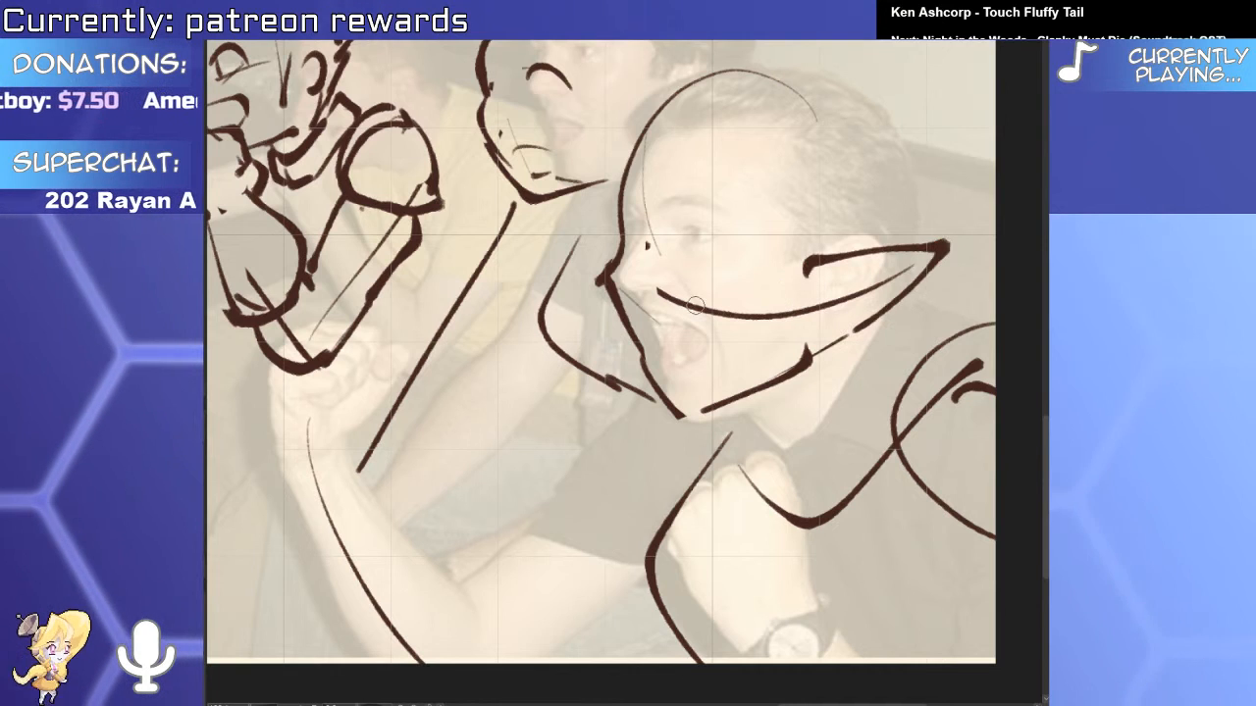
drag(738, 327, 710, 365)
Draw a sharply slanted eyebrow and a narrowed eye on the front spectator in the lower-right panel.
scroll(680, 231, up, 2)
drag(692, 199, 708, 218)
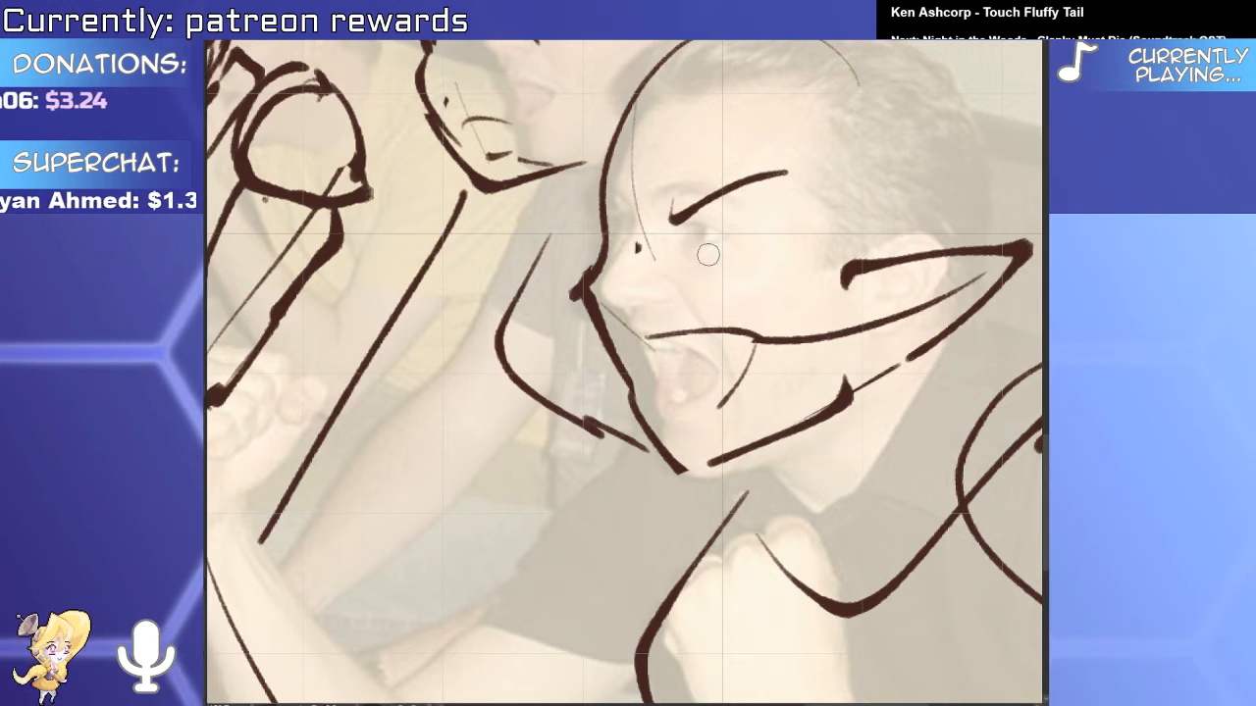
mouse_move(681, 234)
mouse_down()
mouse_move(739, 279)
mouse_move(694, 292)
mouse_up()
scroll(601, 230, down, 4)
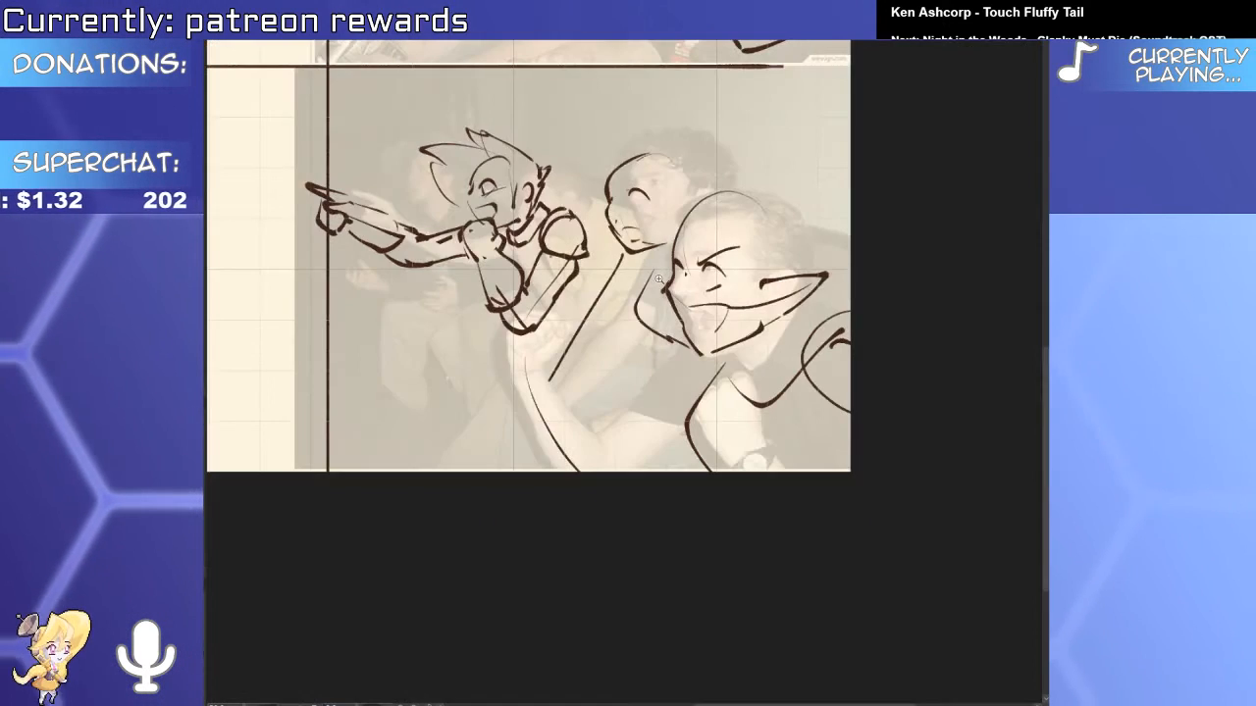
scroll(657, 278, up, 2)
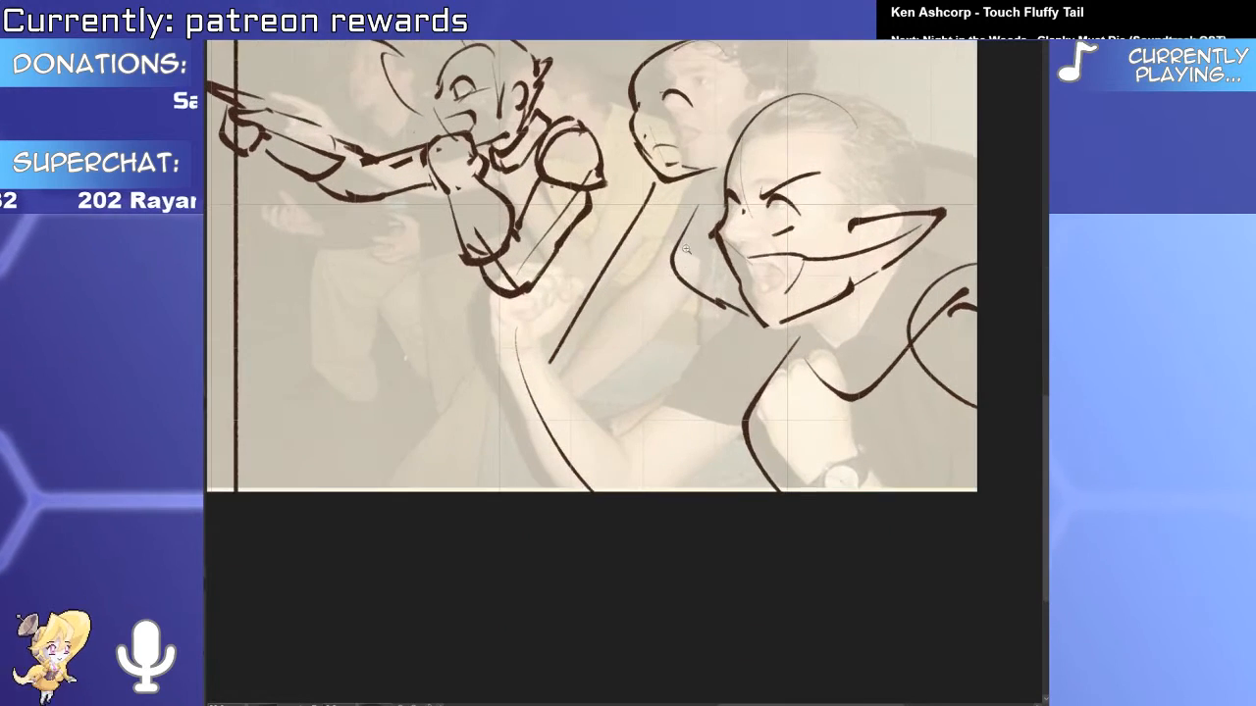
Paste a copy of the pointing character into the upper-right panel and shift the middle spectator slightly right to make room.
scroll(675, 322, down, 3)
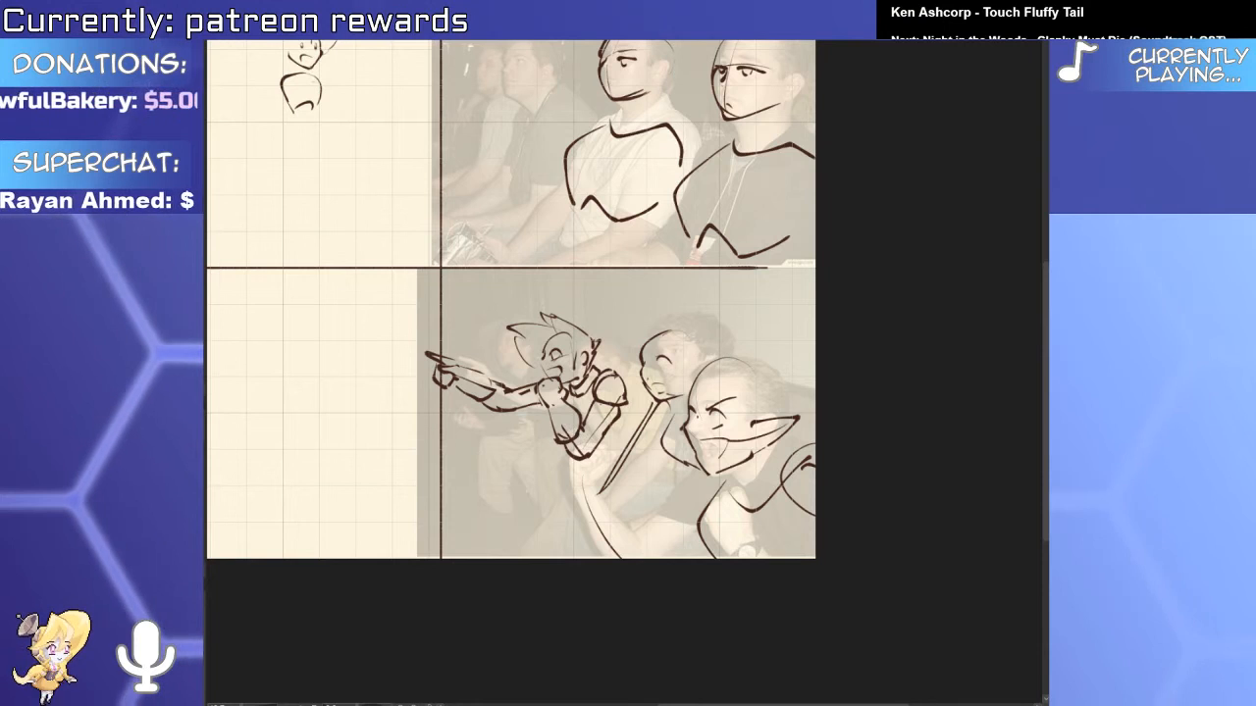
key(ctrl+v)
drag(896, 185, 892, 280)
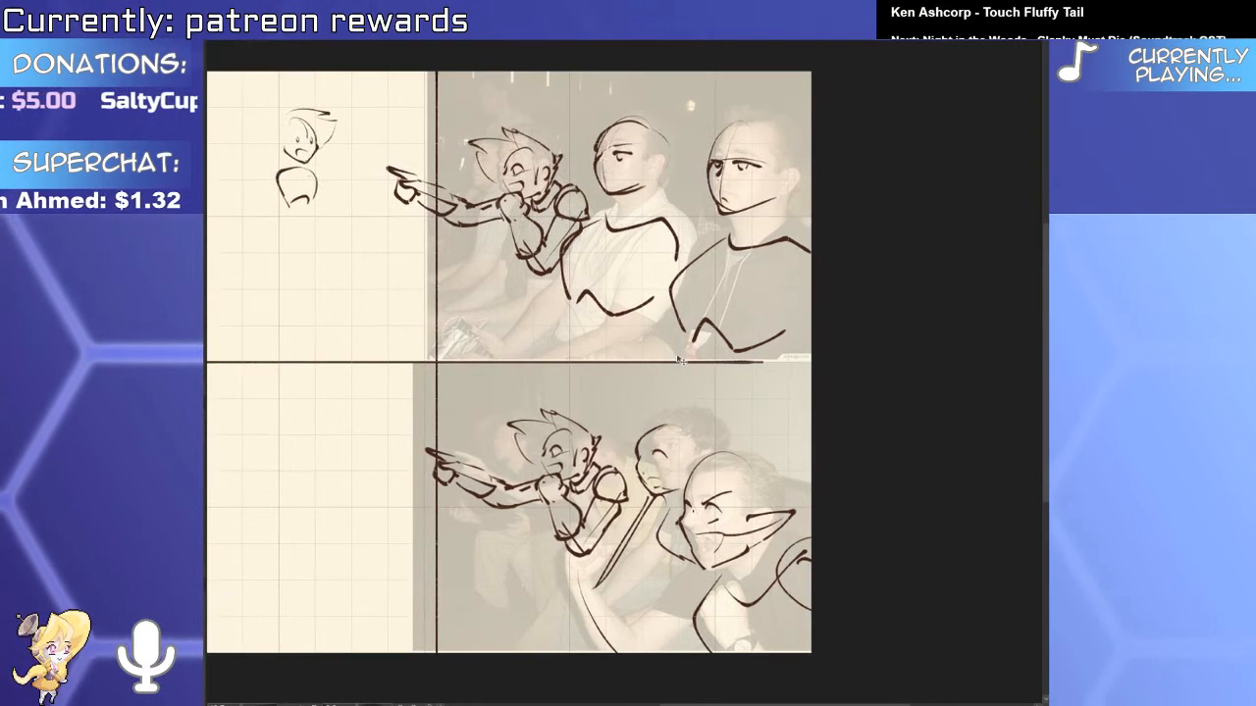
drag(677, 337, 687, 281)
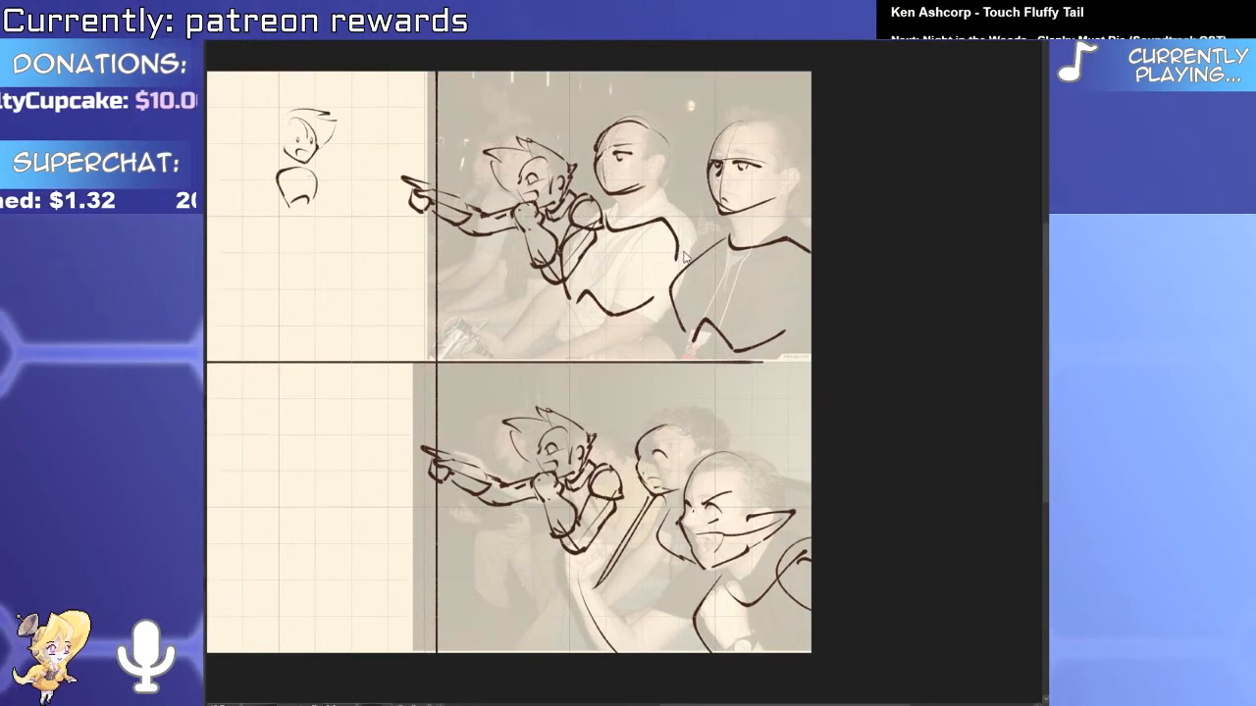
mouse_move(545, 279)
mouse_down()
mouse_move(656, 316)
mouse_move(699, 226)
mouse_move(628, 88)
mouse_move(502, 290)
mouse_up()
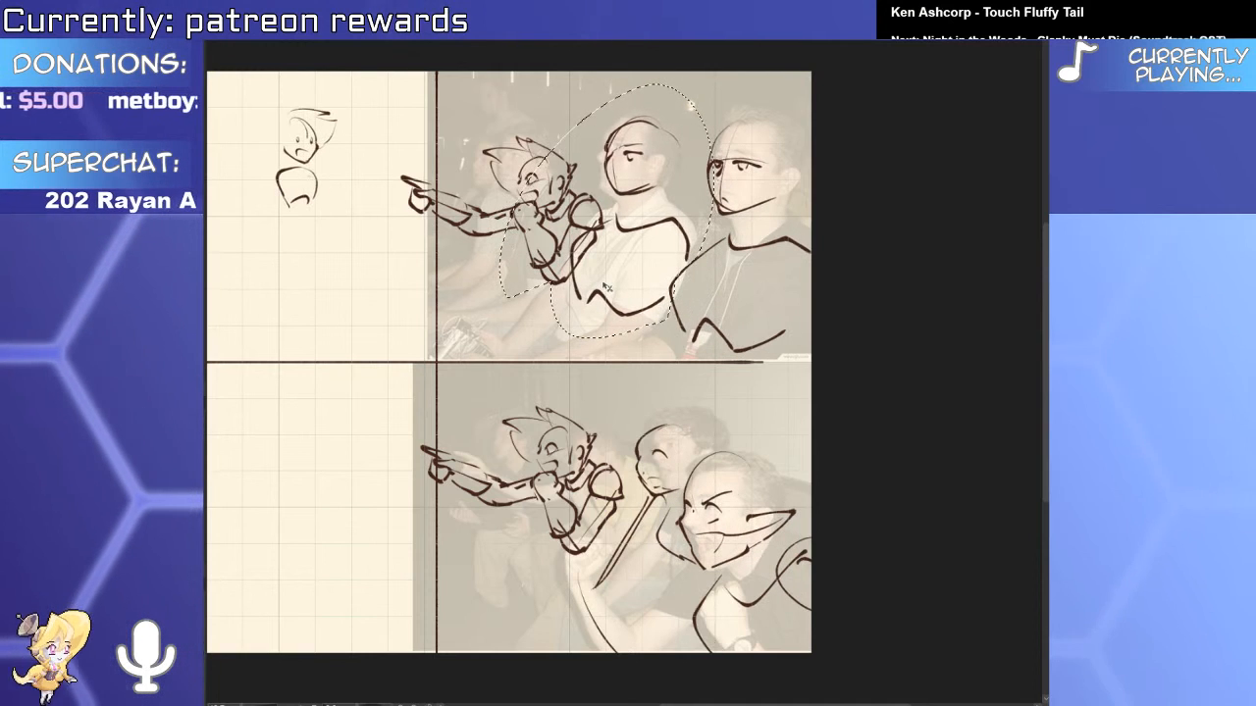
Draw a pointed ear and neck on the middle spectator and a neck on the rightmost spectator in the upper-right panel.
scroll(588, 245, up, 3)
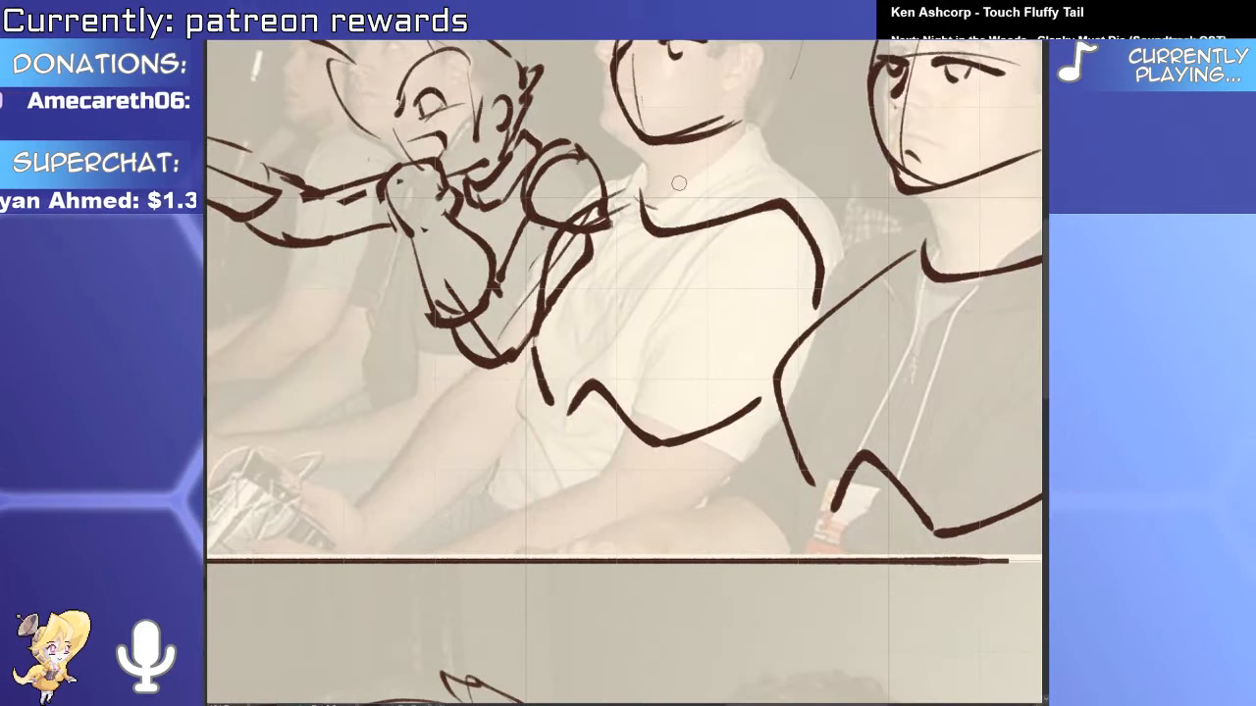
scroll(660, 215, down, 2)
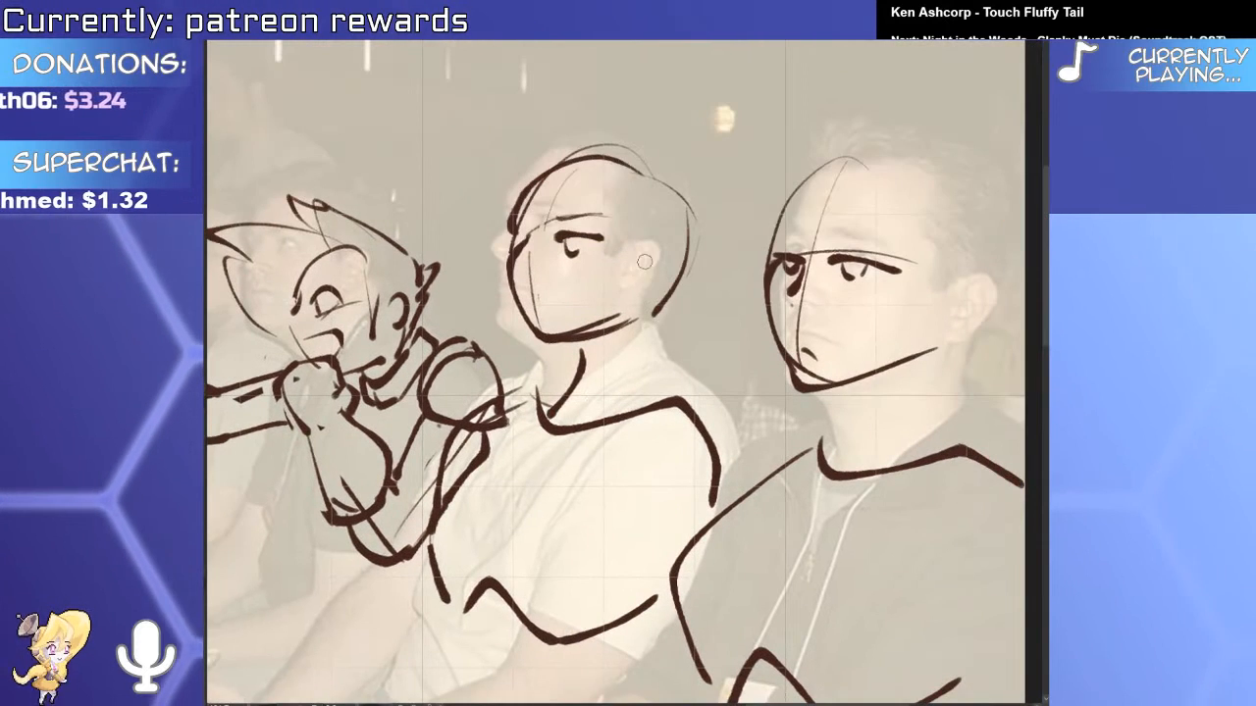
mouse_move(655, 315)
mouse_down()
mouse_move(642, 354)
mouse_move(555, 400)
mouse_up()
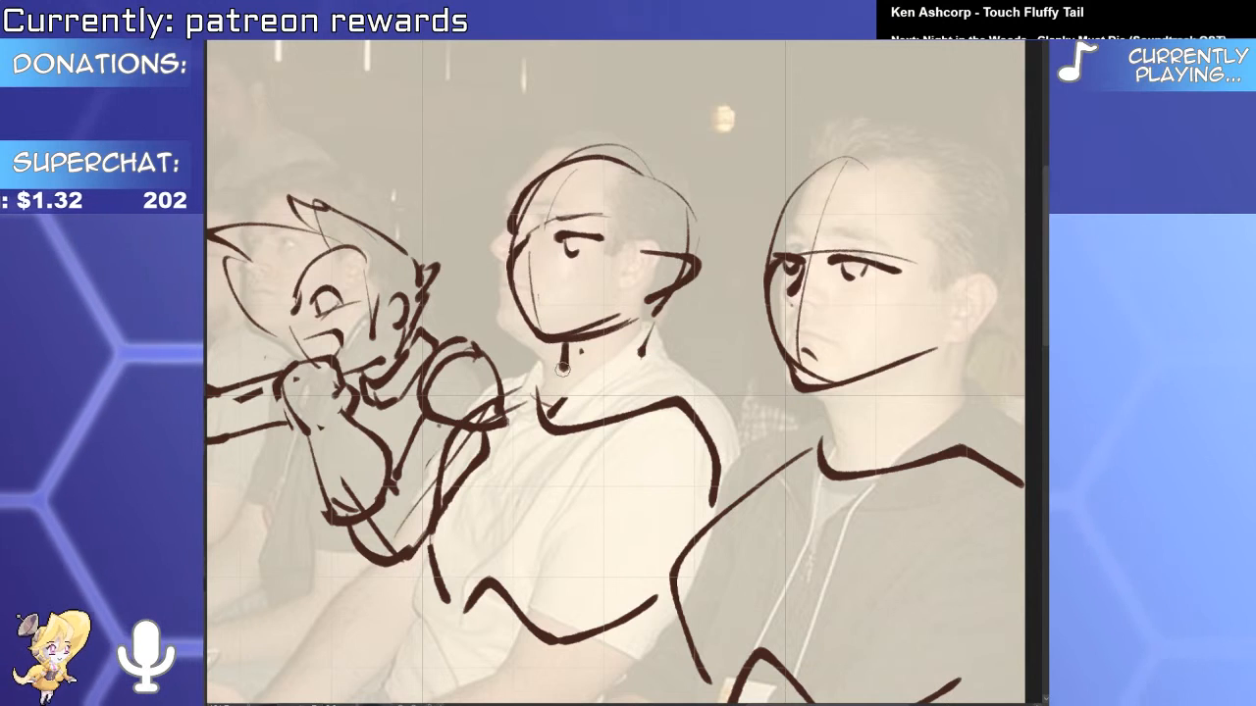
drag(566, 345, 533, 412)
drag(653, 334, 647, 389)
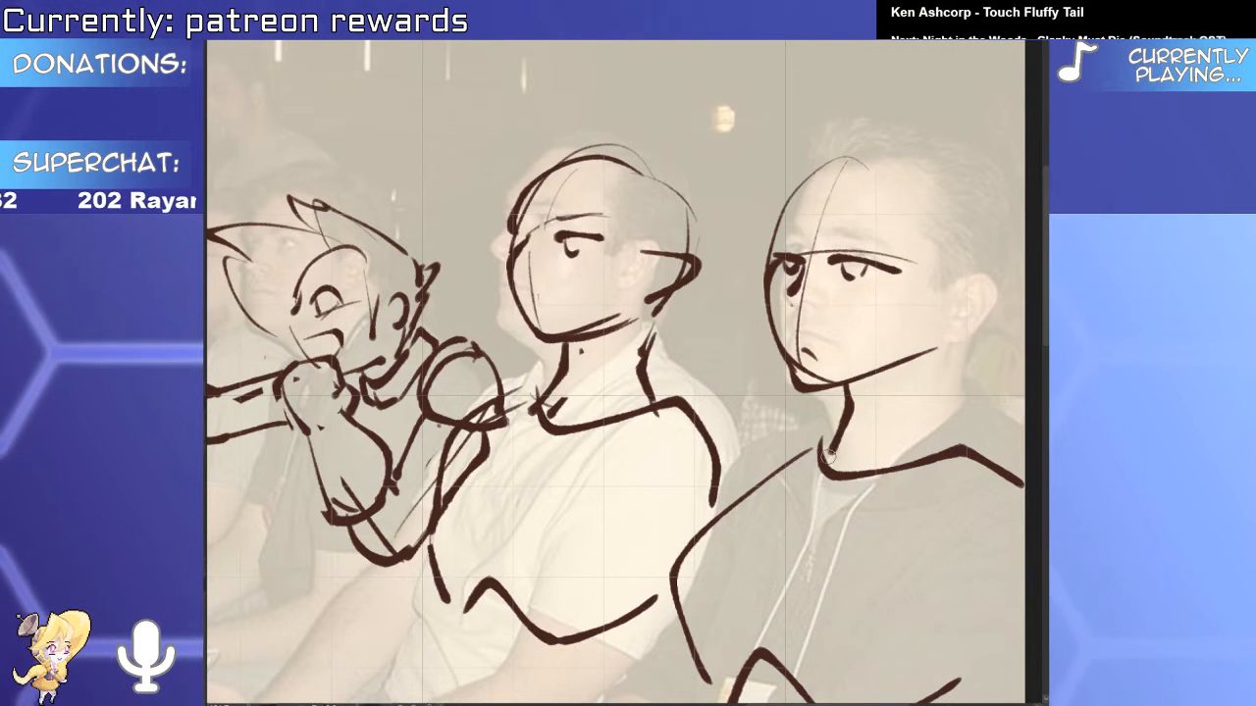
drag(955, 398, 836, 321)
drag(835, 310, 843, 373)
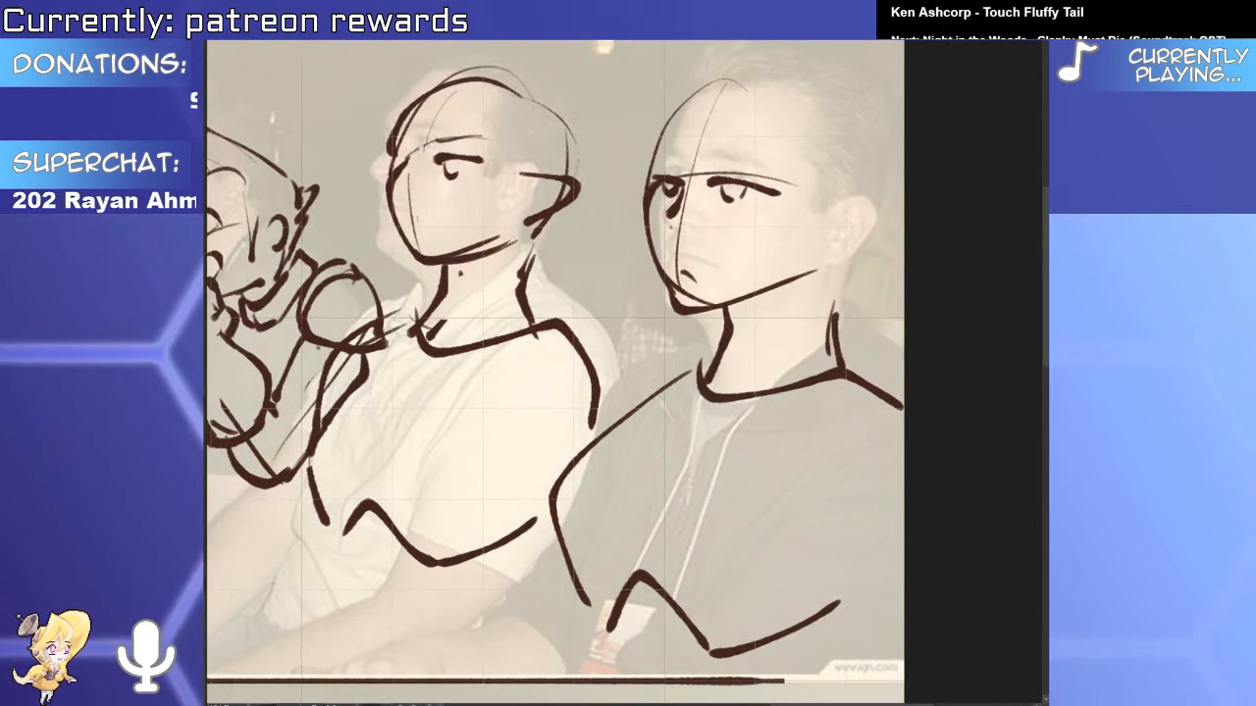
Hide the reference photos and add light shoulder and torso lines to the middle spectator in the upper-right panel.
mouse_move(712, 306)
mouse_down()
mouse_move(826, 269)
mouse_move(731, 306)
mouse_move(832, 279)
mouse_up()
key(ctrl+z)
drag(676, 362, 790, 238)
drag(789, 239, 680, 245)
click(553, 232)
mouse_move(557, 212)
mouse_down()
mouse_move(506, 247)
mouse_move(491, 290)
mouse_up()
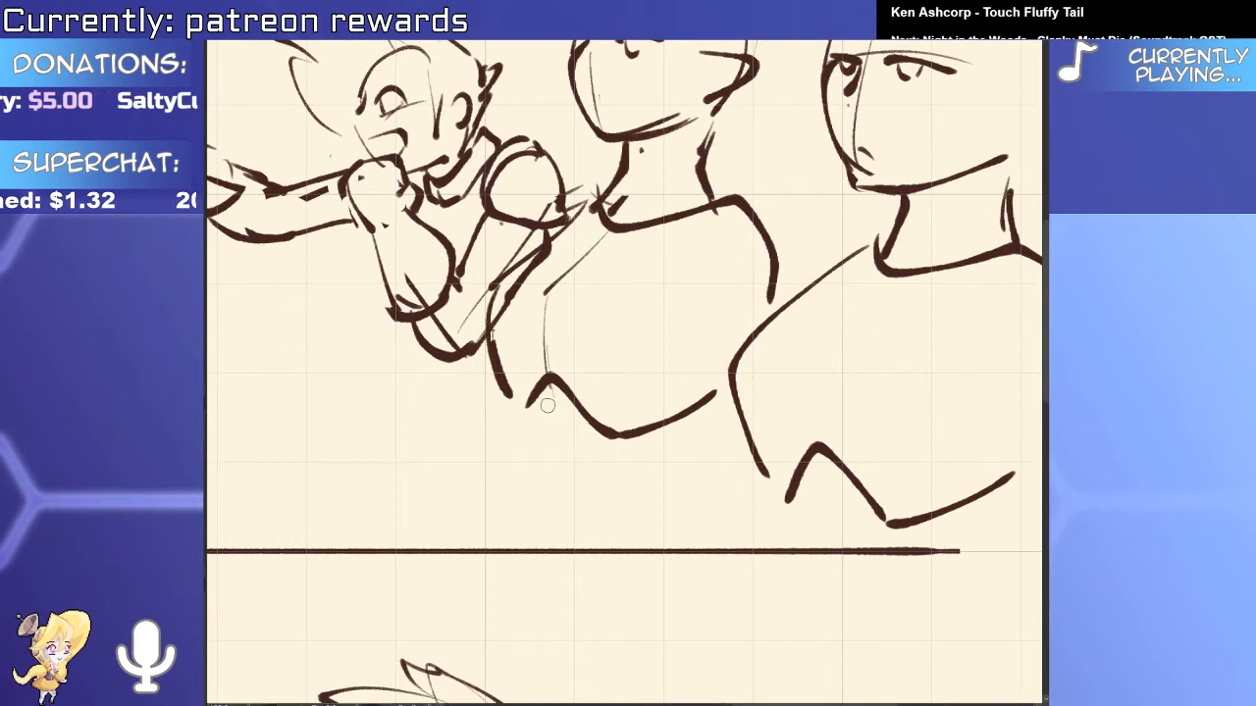
scroll(716, 119, down, 3)
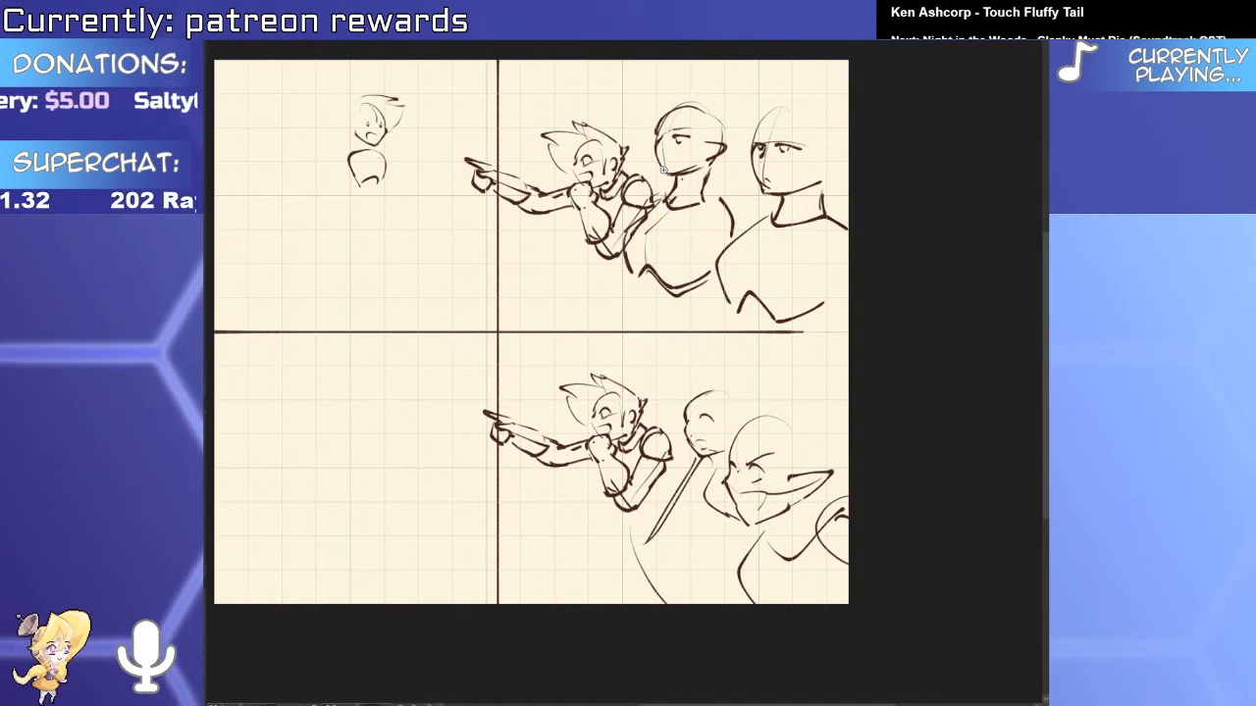
Erase most of the front spectator's ear in the lower-right panel, redraw its upper line and enlarge the head outline.
click(703, 647)
drag(836, 449, 894, 399)
key(p)
drag(816, 416, 903, 422)
drag(587, 279, 898, 341)
key(ctrl+z)
mouse_move(830, 196)
mouse_down()
mouse_move(560, 380)
mouse_move(571, 406)
mouse_up()
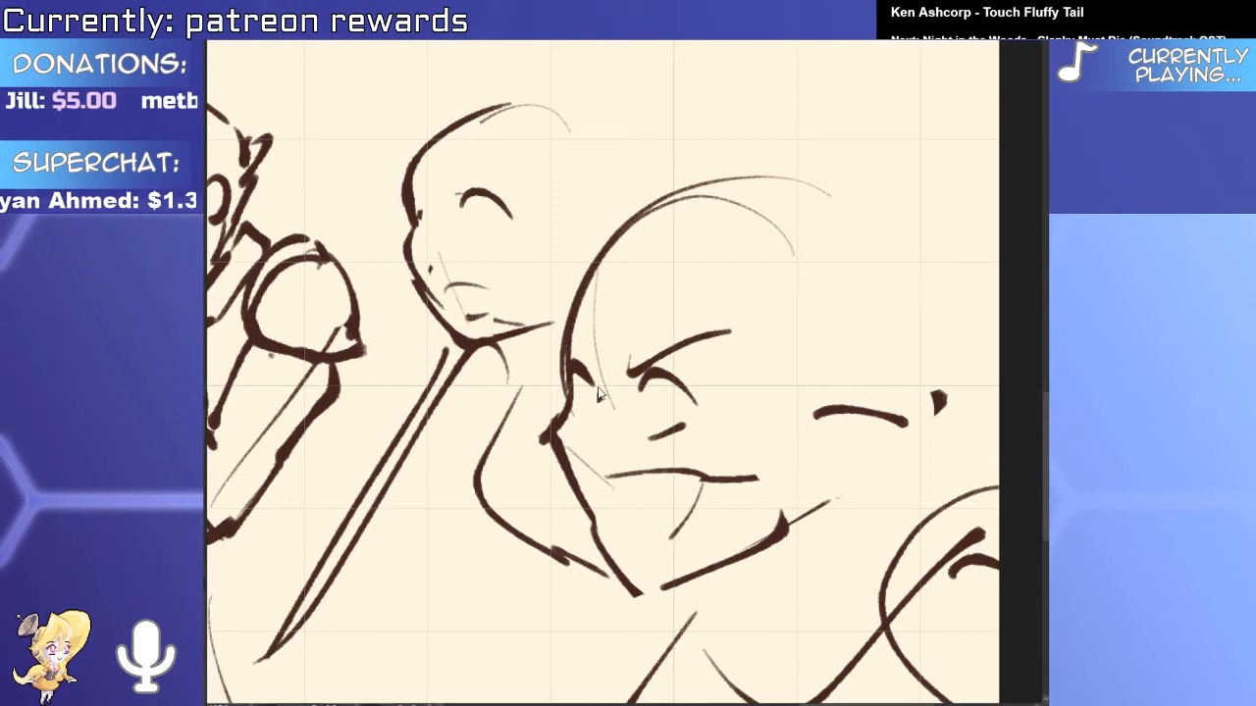
key(ctrl+z)
Detail the faces of the two lower-right spectators with a fang, an open mouth and pupils.
mouse_move(644, 479)
mouse_down()
mouse_move(667, 491)
mouse_move(700, 476)
mouse_up()
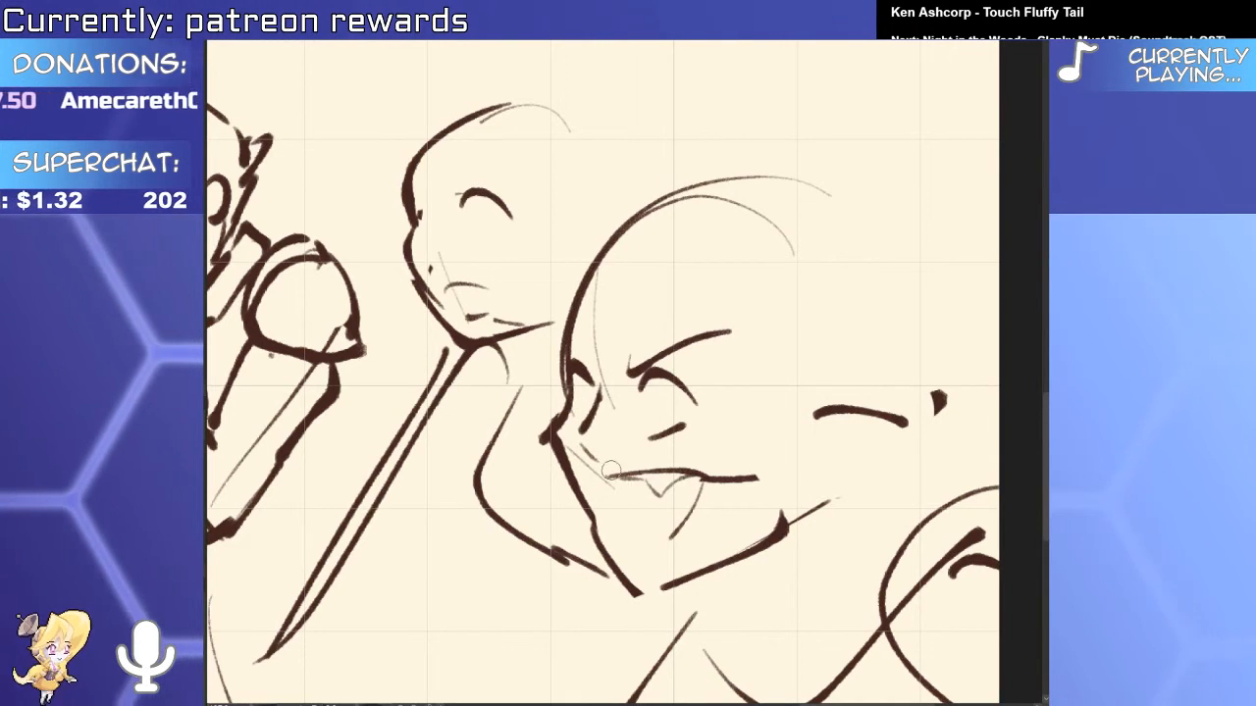
scroll(459, 257, up, 2)
mouse_move(428, 326)
mouse_down()
mouse_move(481, 374)
mouse_move(535, 344)
mouse_move(538, 353)
mouse_up()
scroll(500, 334, up, 3)
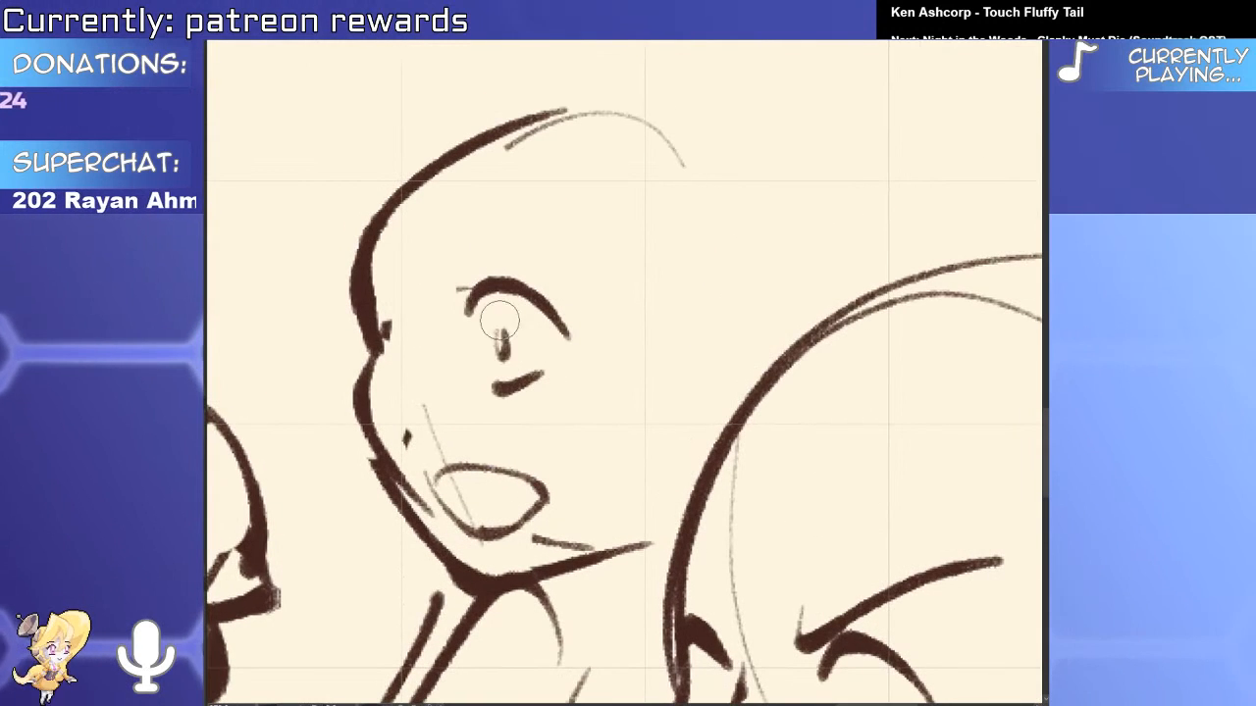
drag(798, 509, 692, 286)
drag(736, 479, 744, 520)
drag(597, 467, 598, 499)
scroll(712, 364, down, 3)
drag(839, 587, 712, 446)
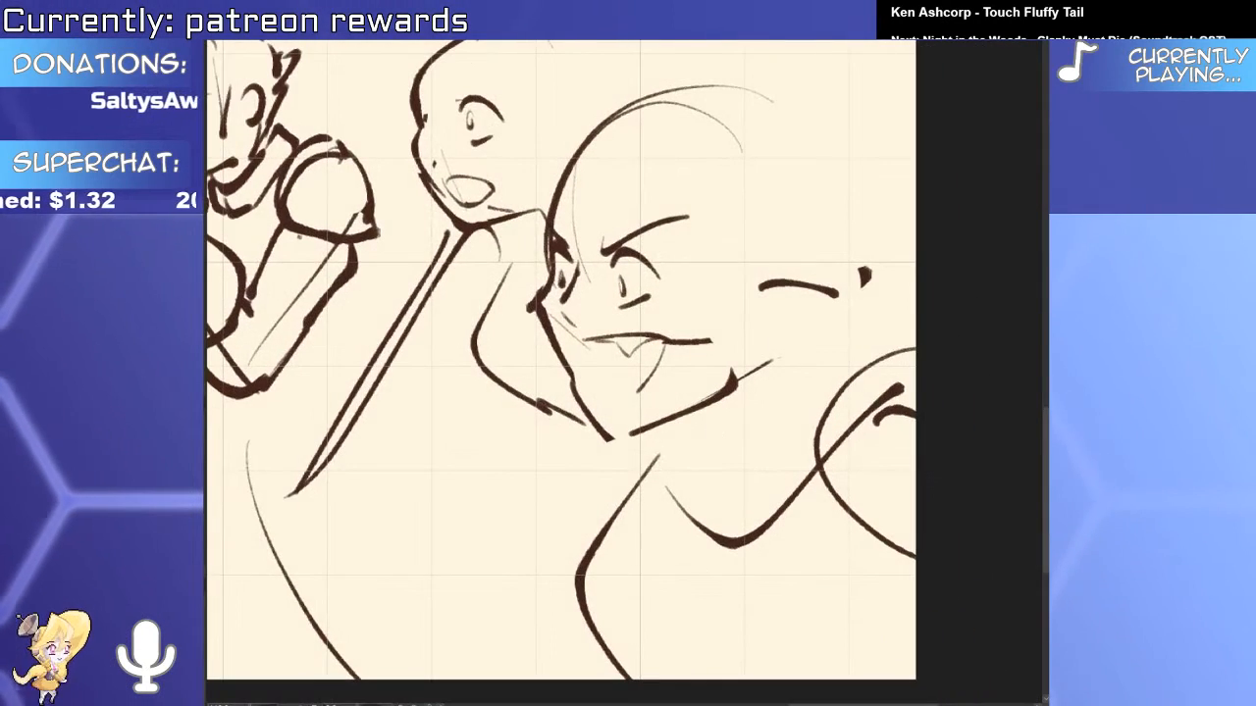
Draw the front spectator's clenched fist and forearm around the lower end of the diagonal pole in the lower-right panel.
drag(471, 527, 625, 491)
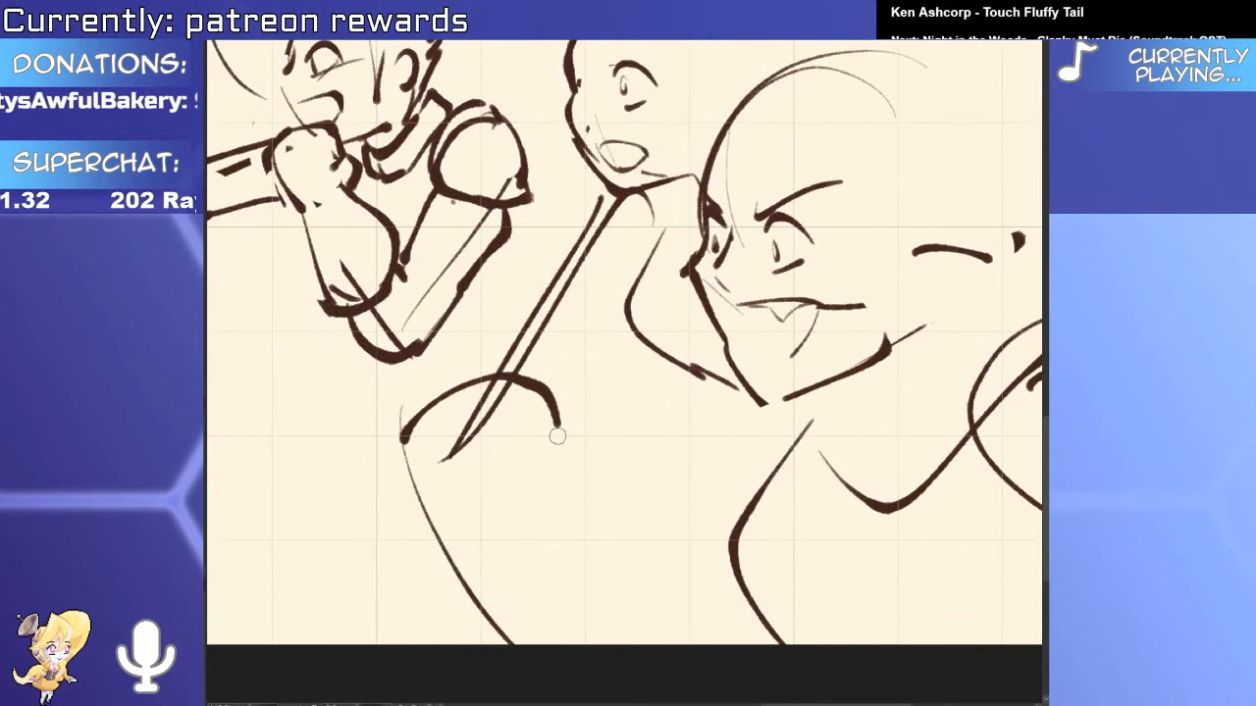
mouse_move(400, 442)
mouse_down()
mouse_move(512, 401)
mouse_move(532, 473)
mouse_move(525, 464)
mouse_move(509, 485)
mouse_move(527, 518)
mouse_up()
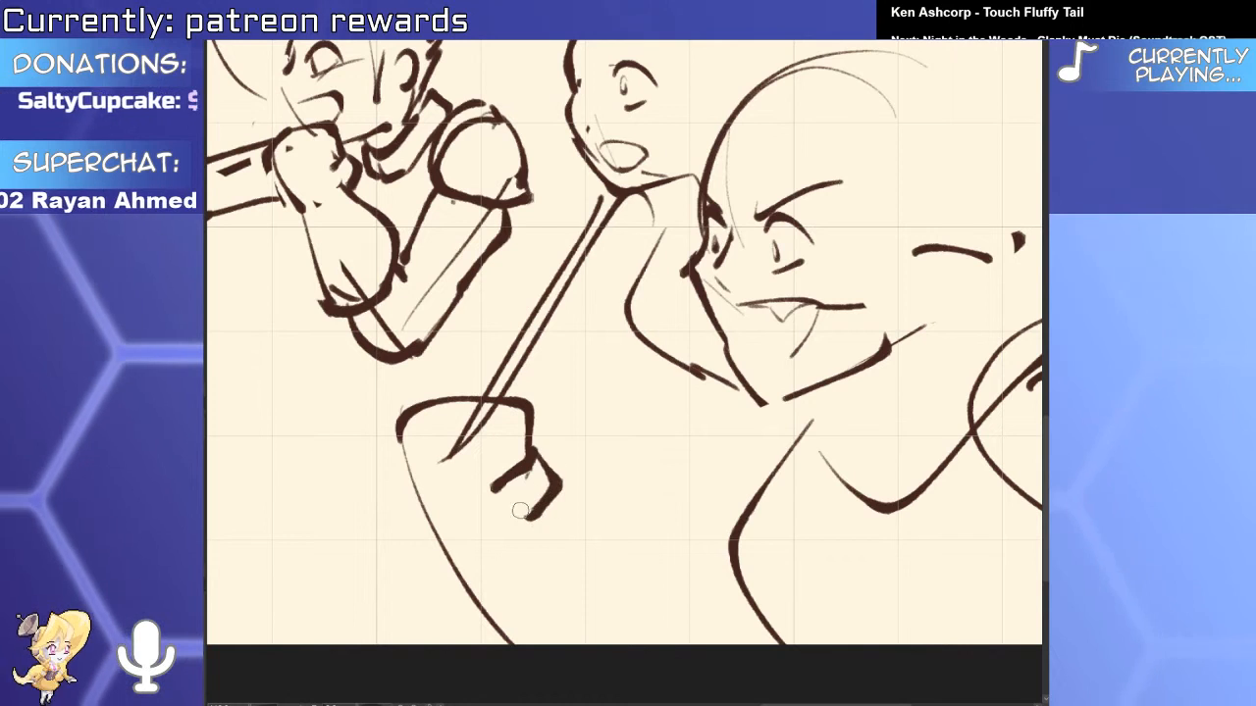
drag(534, 397, 512, 467)
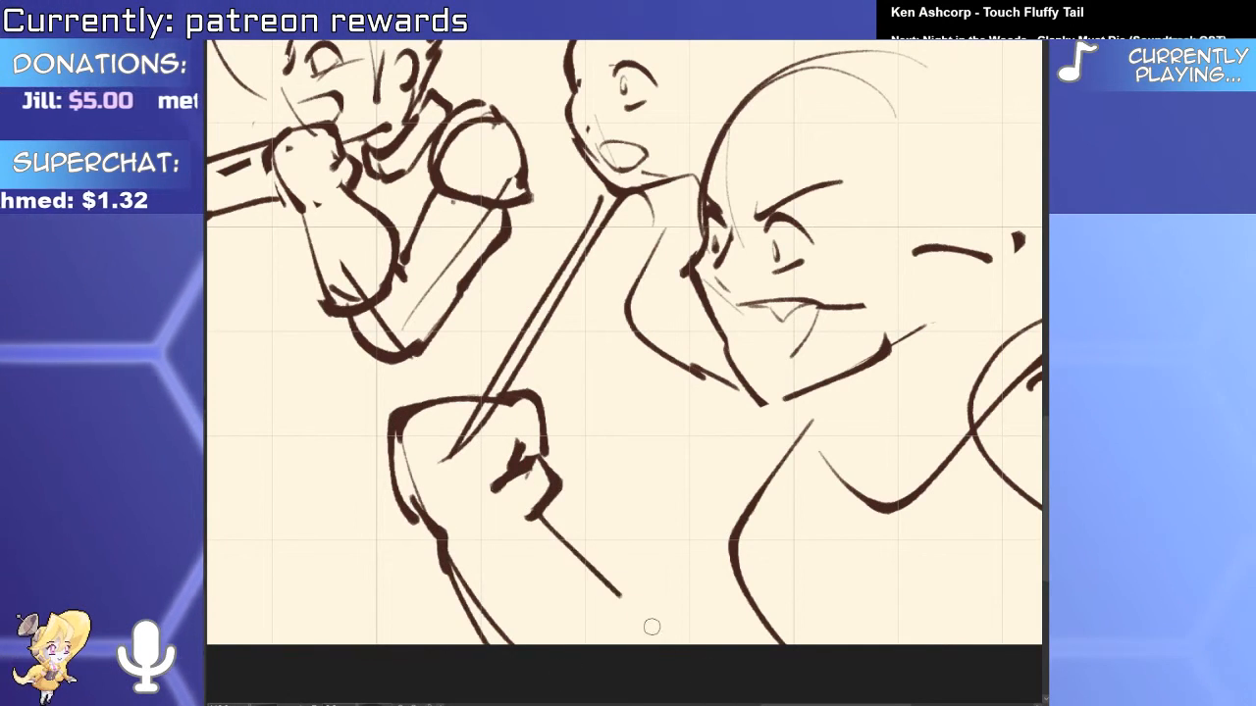
scroll(654, 412, down, 3)
Sketch loose hair strands framing the rear spectator's face in the lower-right panel.
mouse_move(664, 399)
mouse_down()
mouse_move(612, 460)
mouse_move(620, 636)
mouse_up()
scroll(580, 516, up, 5)
drag(646, 310, 629, 339)
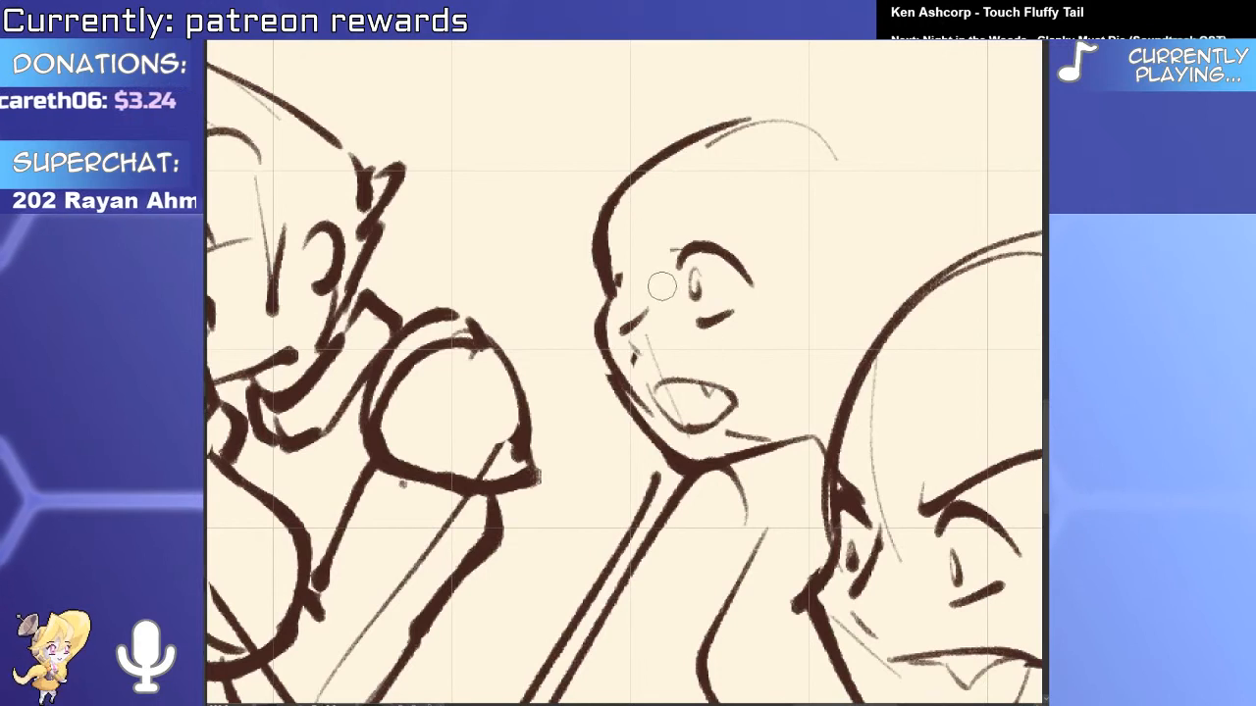
drag(554, 339, 607, 529)
drag(659, 315, 659, 523)
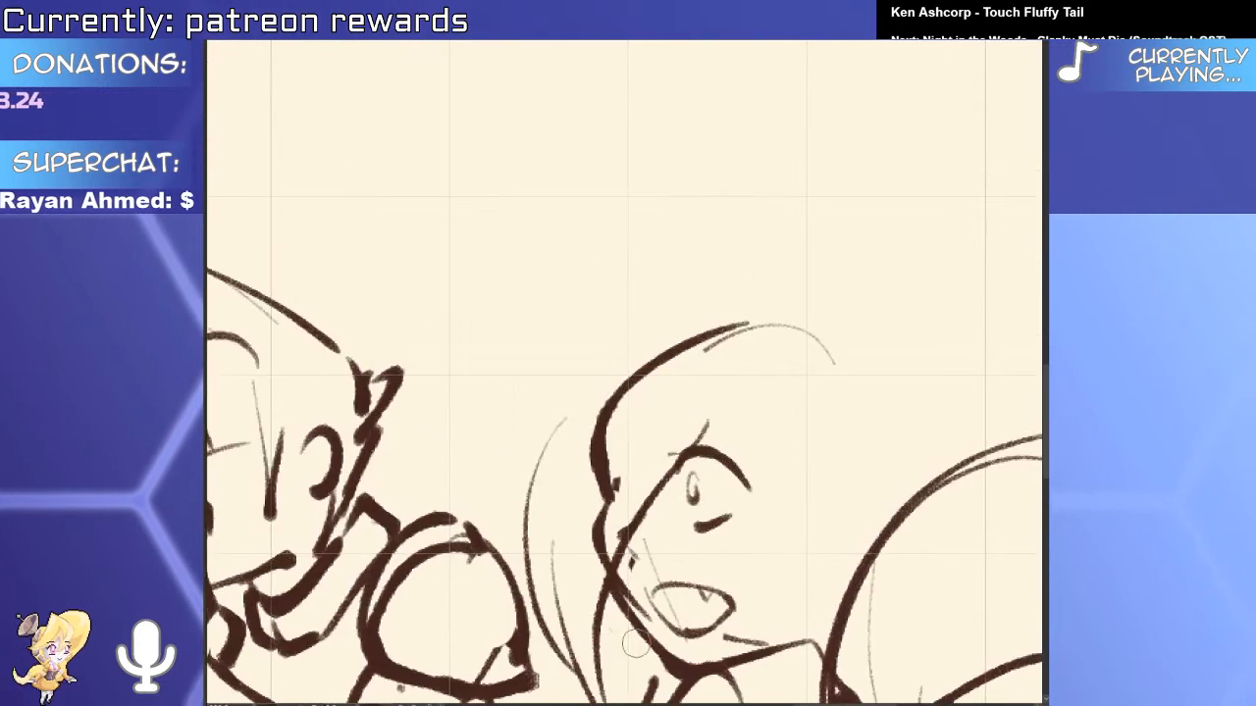
scroll(659, 523, down, 5)
mouse_move(670, 342)
mouse_down()
mouse_move(664, 253)
mouse_move(645, 276)
mouse_move(627, 501)
mouse_up()
Add small far-eye and mouth marks to the middle spectator's face in the upper-right panel.
scroll(627, 501, up, 5)
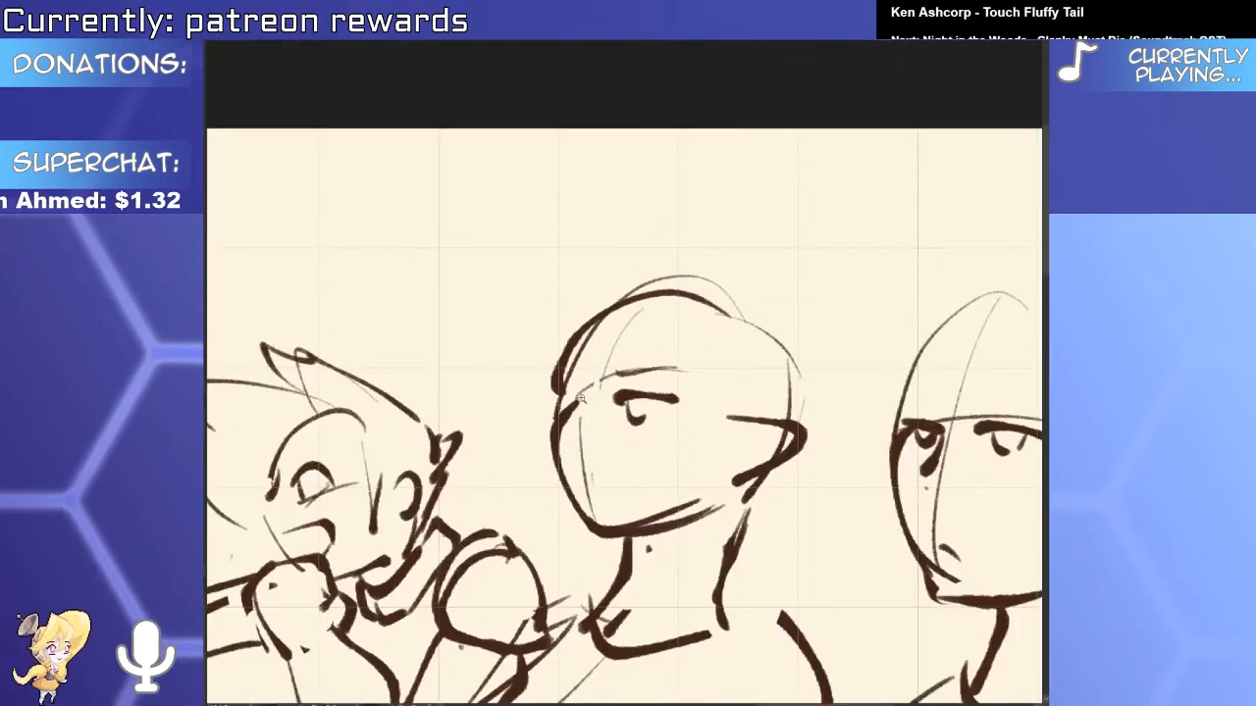
drag(565, 427, 569, 456)
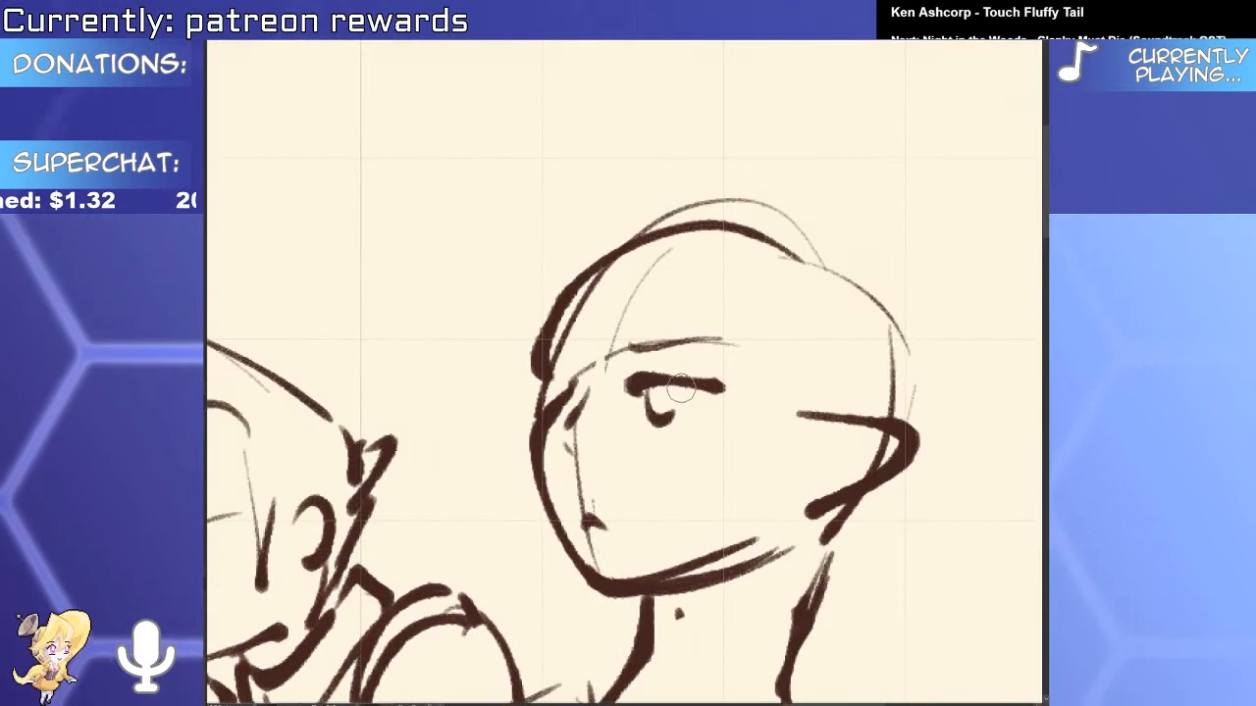
drag(852, 417, 353, 284)
drag(647, 429, 625, 534)
drag(675, 347, 749, 358)
key(ctrl+z)
Draw a long hair strand along the front of the middle spectator's face in the upper-right panel.
drag(541, 352, 596, 376)
scroll(726, 345, down, 3)
scroll(639, 292, up, 2)
mouse_move(616, 310)
mouse_down()
mouse_move(600, 456)
mouse_move(585, 490)
mouse_up()
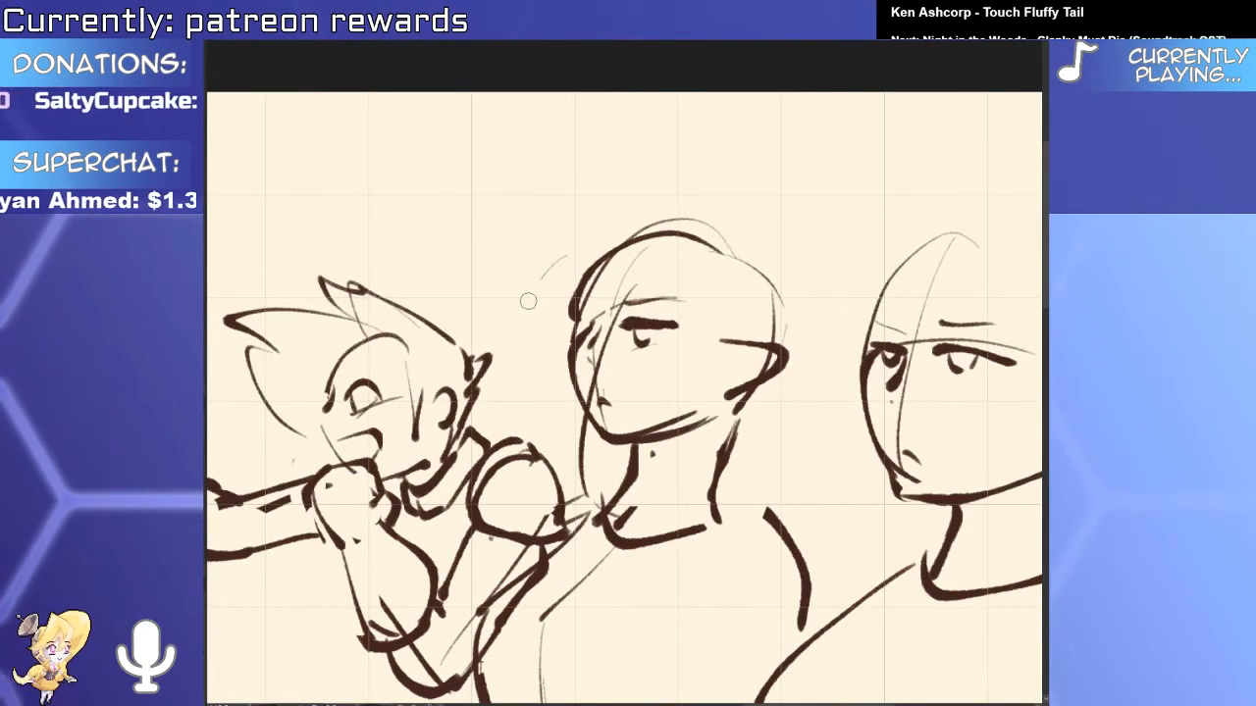
scroll(760, 142, down, 4)
scroll(650, 477, up, 5)
scroll(633, 412, down, 3)
scroll(588, 344, up, 4)
scroll(574, 336, down, 5)
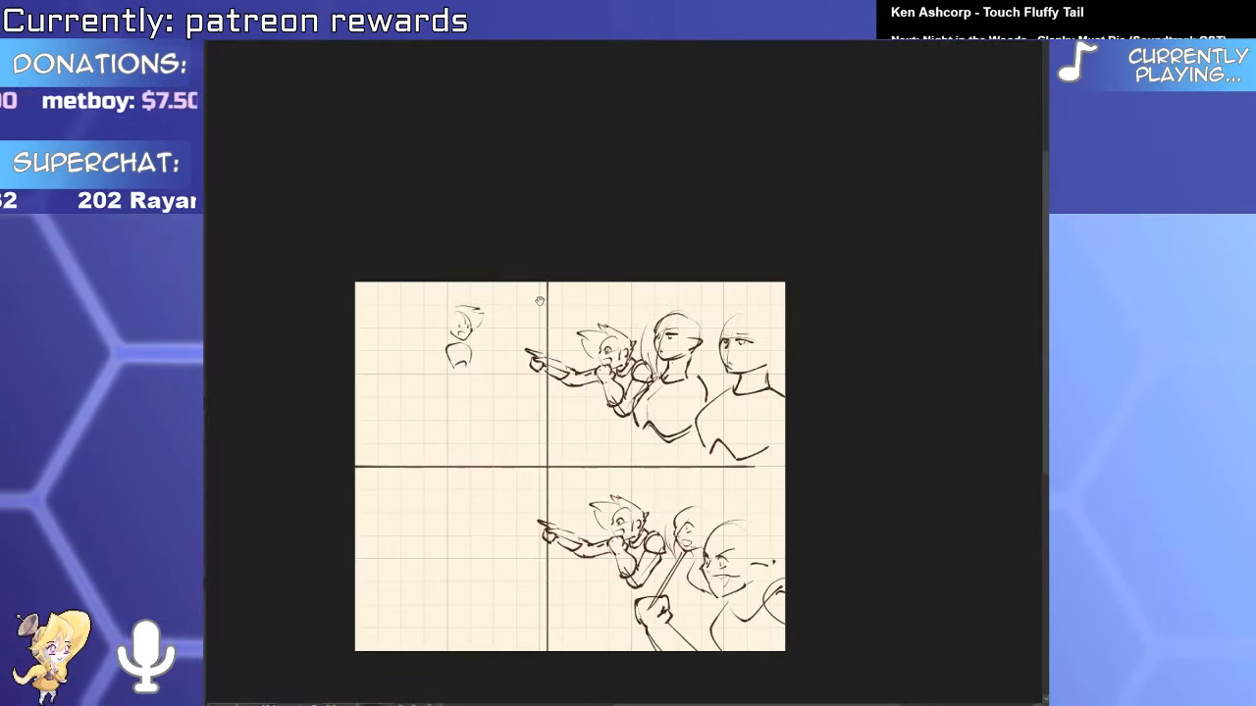
Rework the cheek contour and mouth area of the rightmost spectator in the upper-right panel.
scroll(690, 367, up, 2)
scroll(689, 367, up, 4)
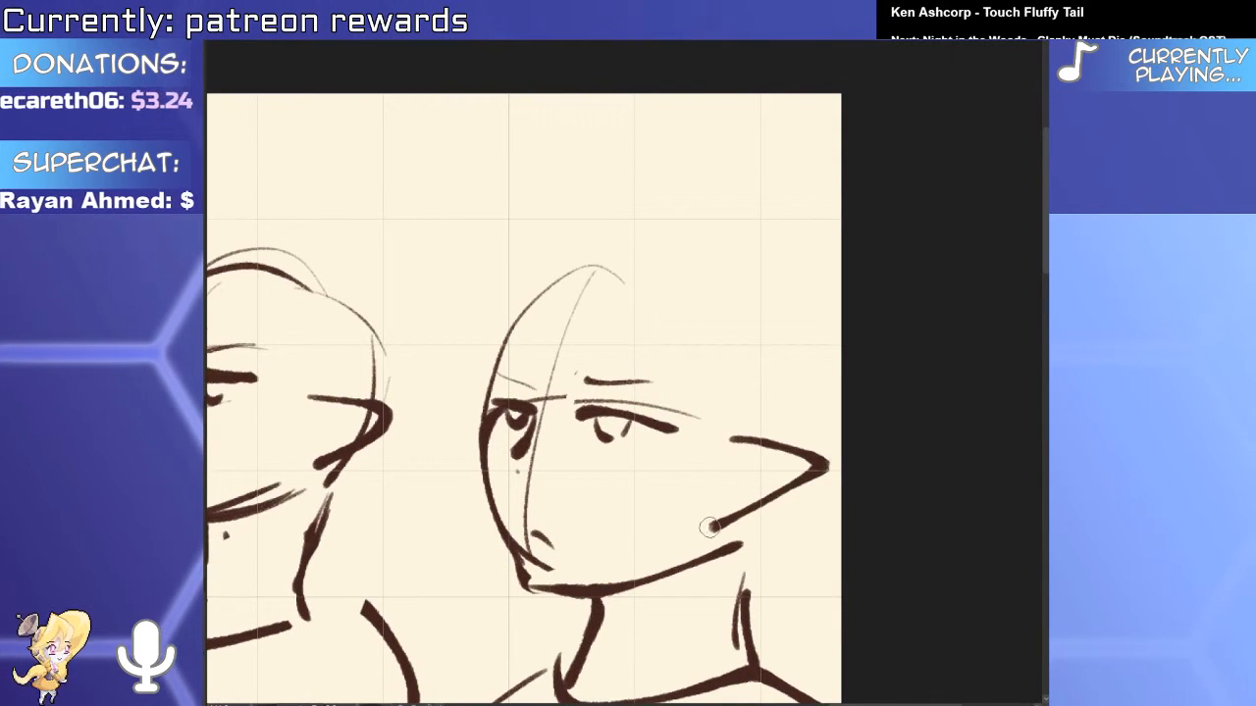
drag(581, 532, 626, 539)
drag(530, 524, 526, 453)
key(b)
mouse_move(525, 453)
mouse_down()
mouse_move(521, 521)
mouse_move(569, 592)
mouse_move(556, 551)
mouse_up()
key(e)
key(b)
Draw long parted hair falling on both sides of the rightmost spectator's face in the upper-right panel.
drag(542, 332, 563, 402)
mouse_move(647, 344)
mouse_down()
mouse_move(513, 619)
mouse_move(529, 701)
mouse_up()
drag(706, 390, 698, 193)
drag(717, 260, 643, 640)
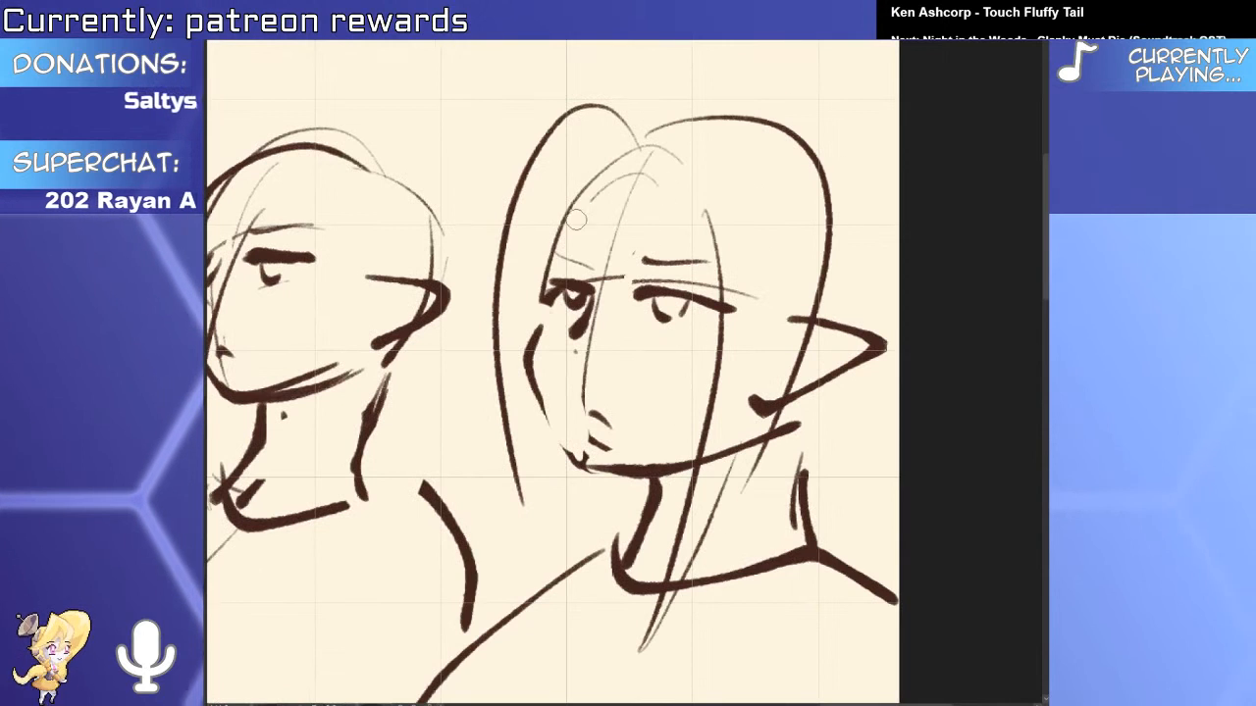
drag(647, 202, 536, 312)
drag(510, 365, 524, 632)
mouse_move(658, 336)
mouse_down()
mouse_move(589, 335)
mouse_move(687, 377)
mouse_up()
Clean up the rightmost spectator's mouth in the upper-right panel and redraw it as a short curve.
key(e)
mouse_move(587, 377)
mouse_down()
mouse_move(566, 365)
mouse_move(591, 373)
mouse_up()
key(b)
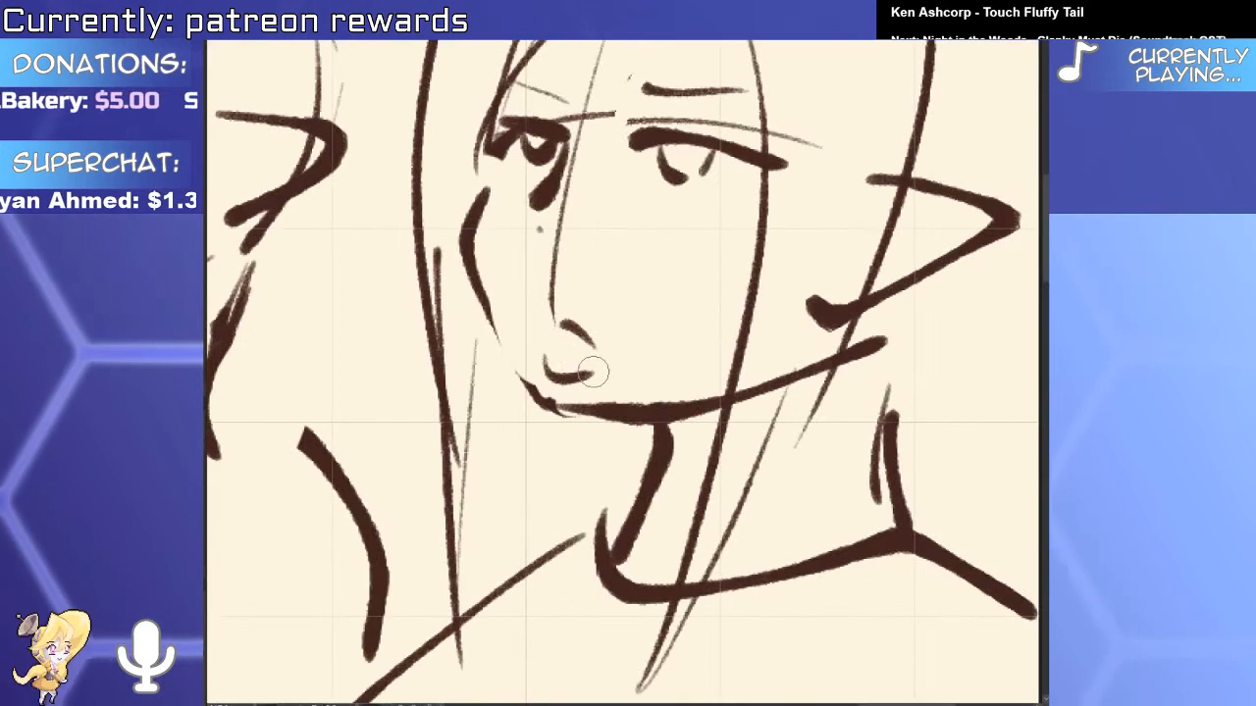
scroll(579, 377, down, 6)
Shorten the front spectator's upper mouth line in the lower-right panel and add side and lower-lip strokes for an open mouth.
scroll(589, 569, up, 6)
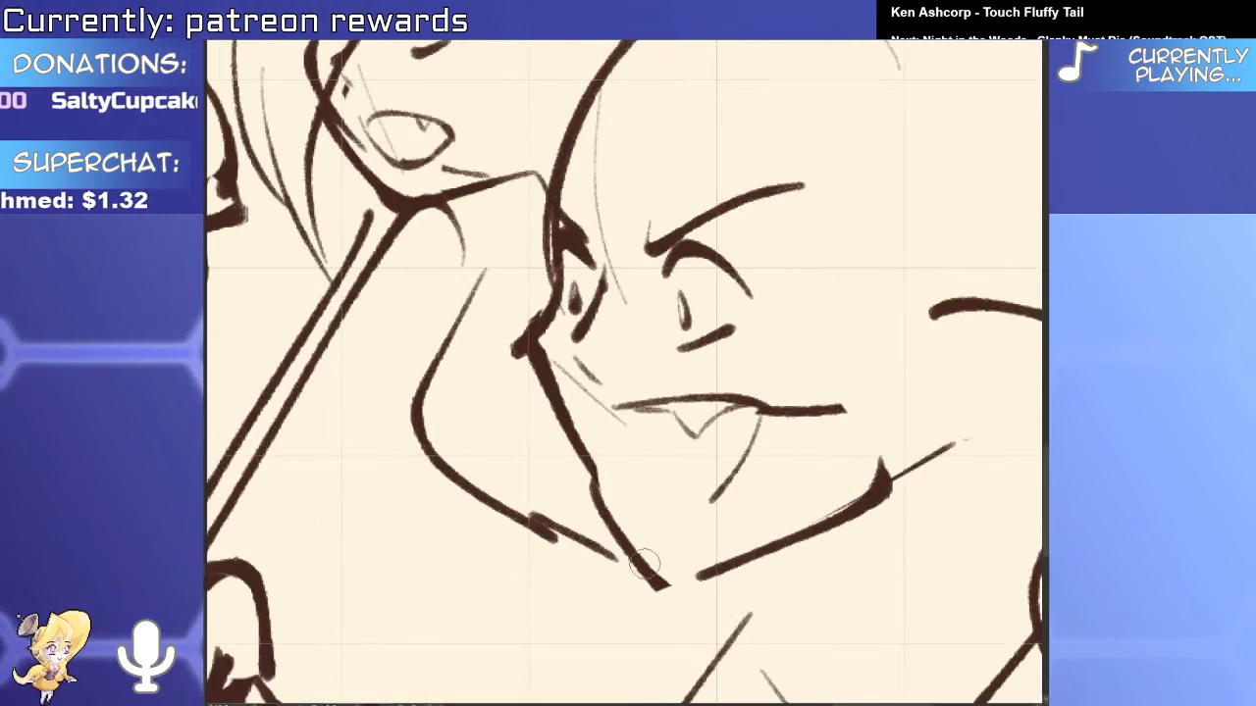
drag(617, 529, 713, 539)
key(ctrl+z)
key(ctrl+z)
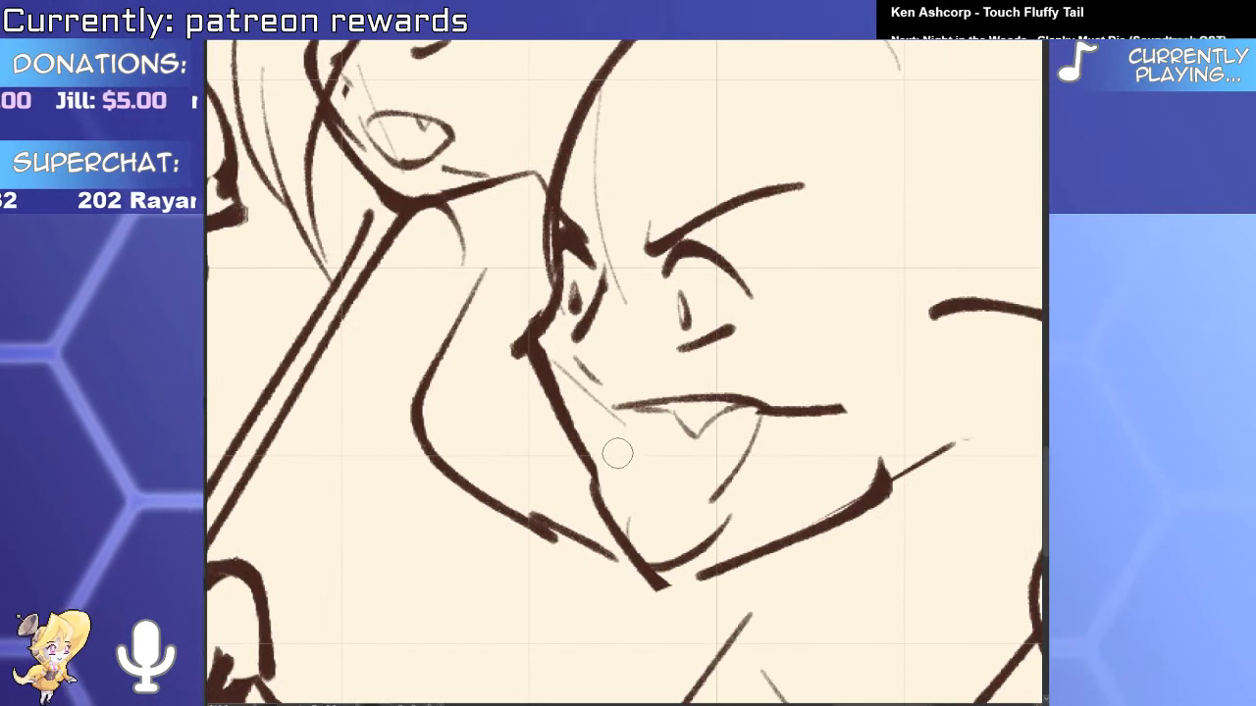
drag(601, 412, 627, 490)
scroll(676, 487, down, 5)
scroll(656, 436, up, 4)
scroll(655, 437, up, 2)
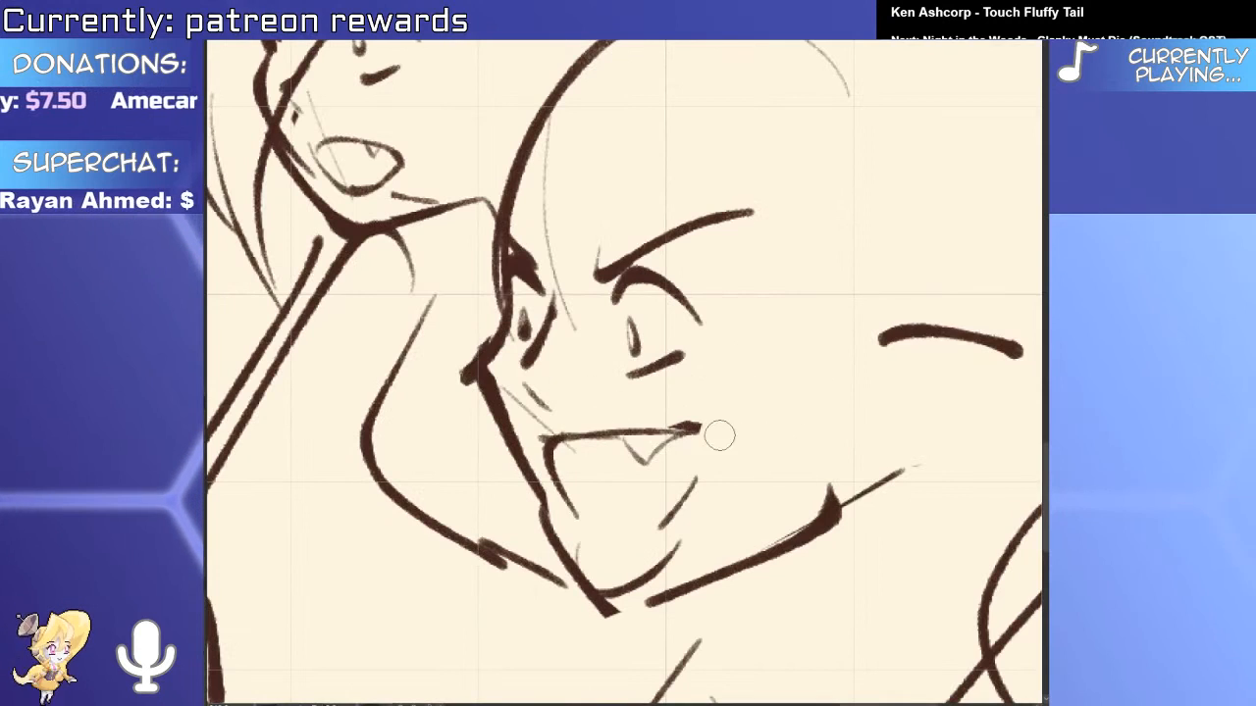
scroll(554, 309, down, 4)
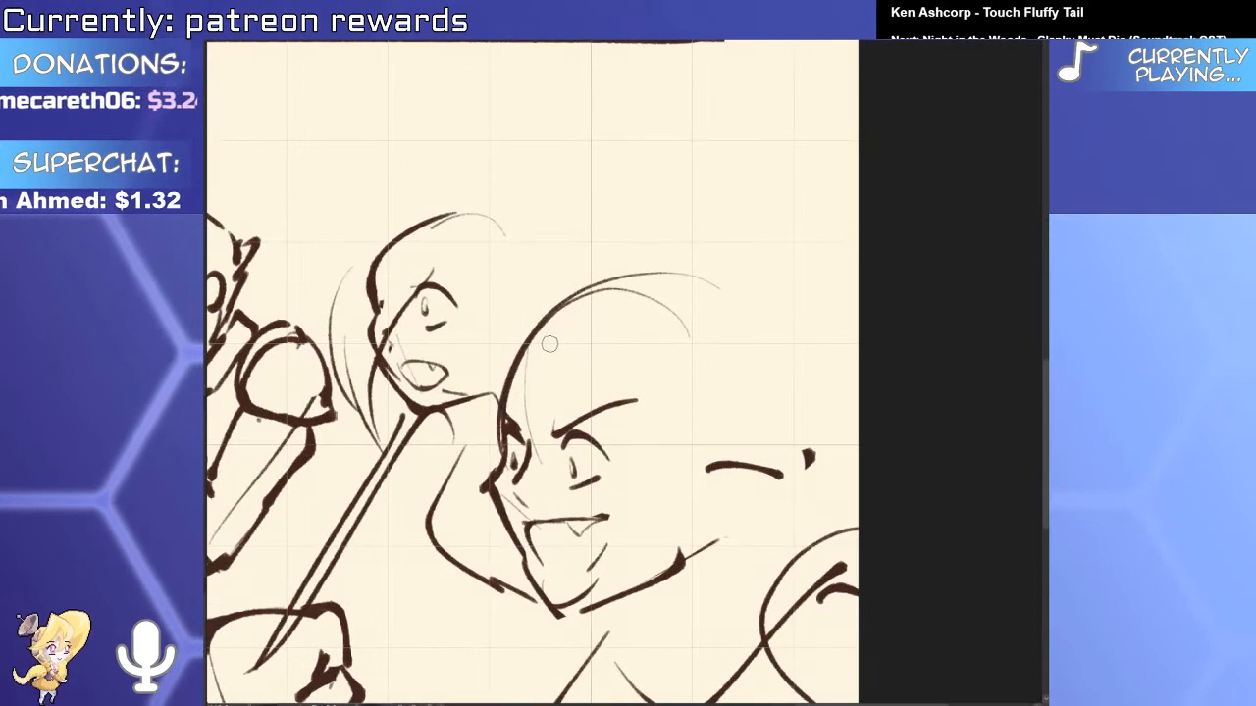
scroll(642, 460, up, 3)
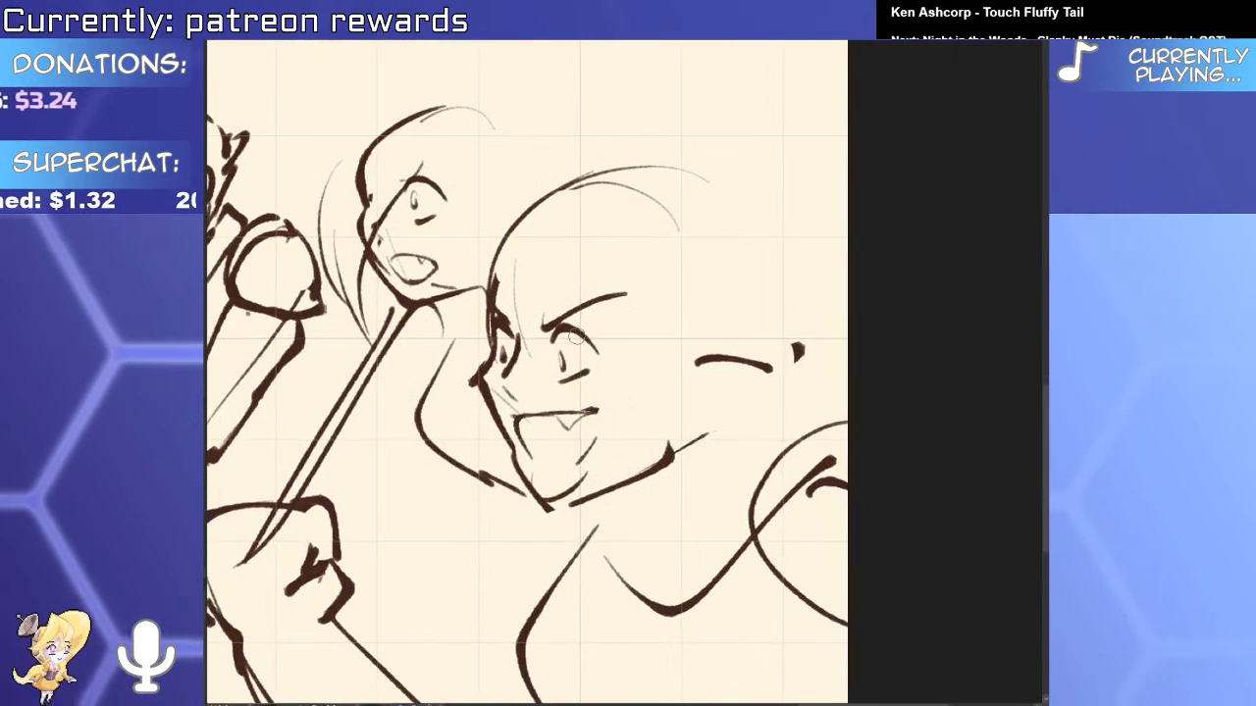
Redraw the front spectator's jawline in the lower-right panel and erase stray strokes around the mouth and chin.
key(ctrl+z)
drag(756, 415, 502, 566)
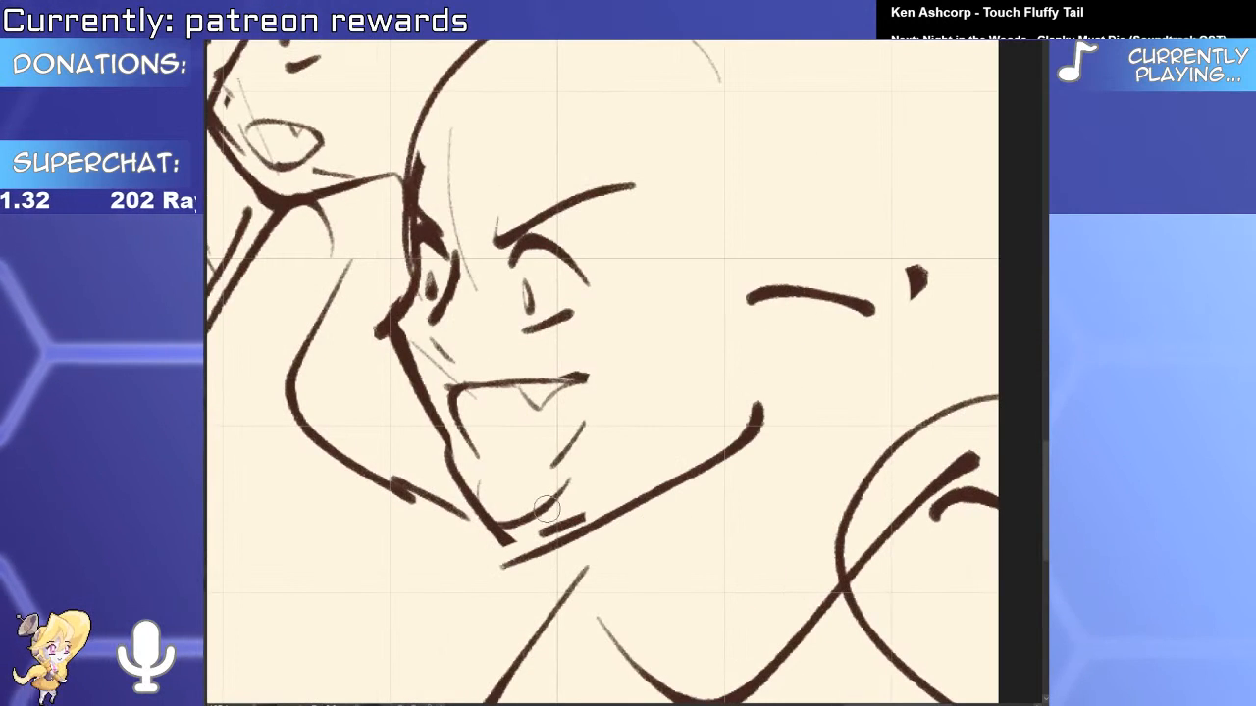
drag(530, 537, 663, 487)
key(p)
key(e)
mouse_move(463, 438)
mouse_down()
mouse_move(518, 506)
mouse_move(576, 499)
mouse_up()
key(p)
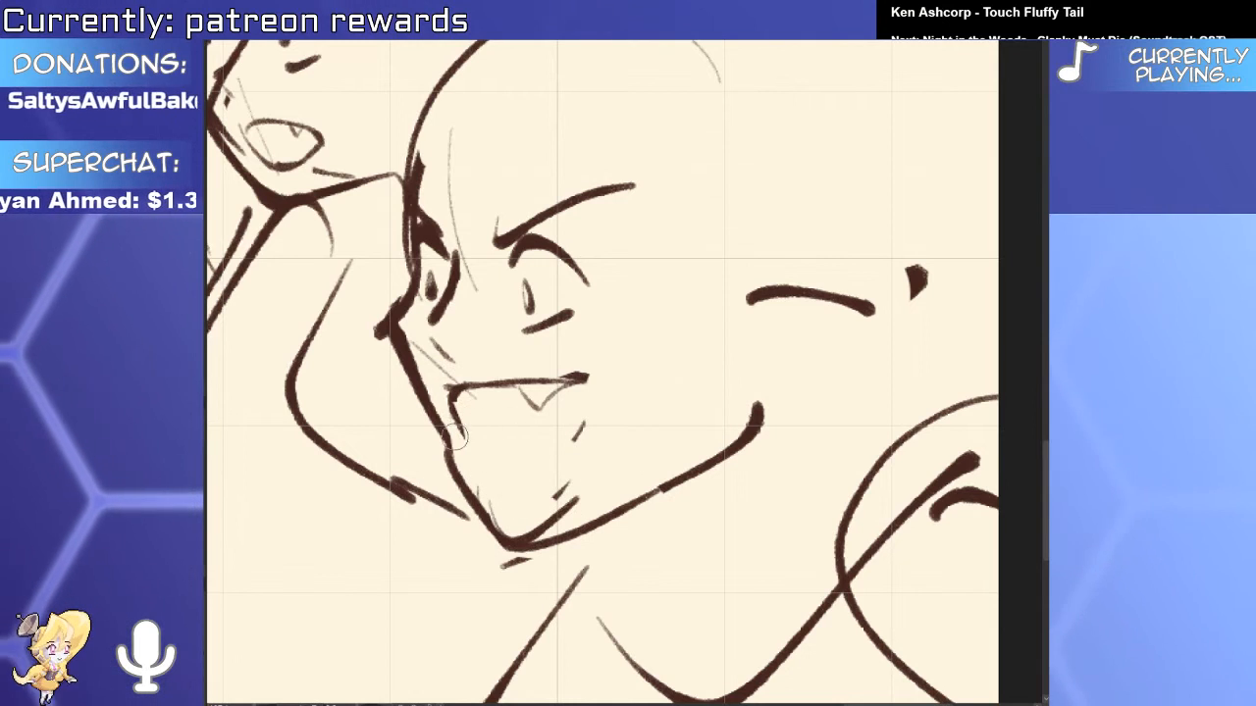
Complete the front spectator's wide-open mouth with a tongue and two fangs, and outline the pointed ear.
mouse_move(450, 396)
mouse_down()
mouse_move(526, 501)
mouse_move(574, 454)
mouse_up()
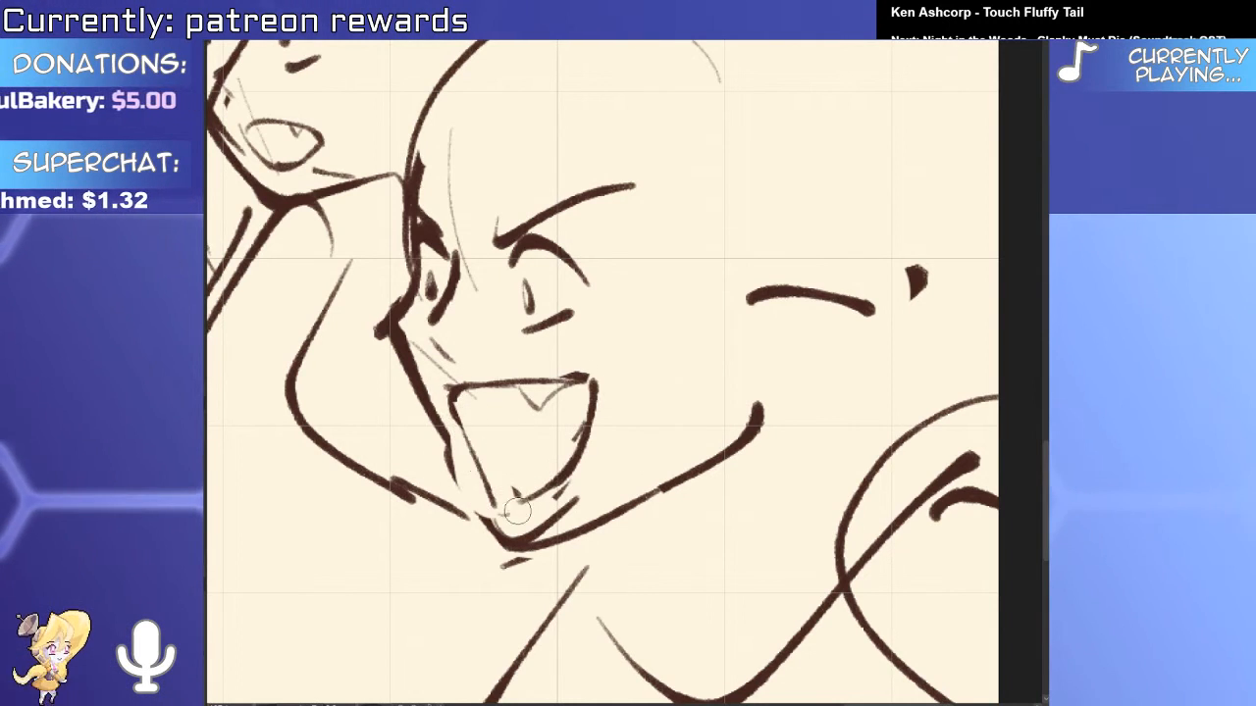
scroll(515, 449, down, 5)
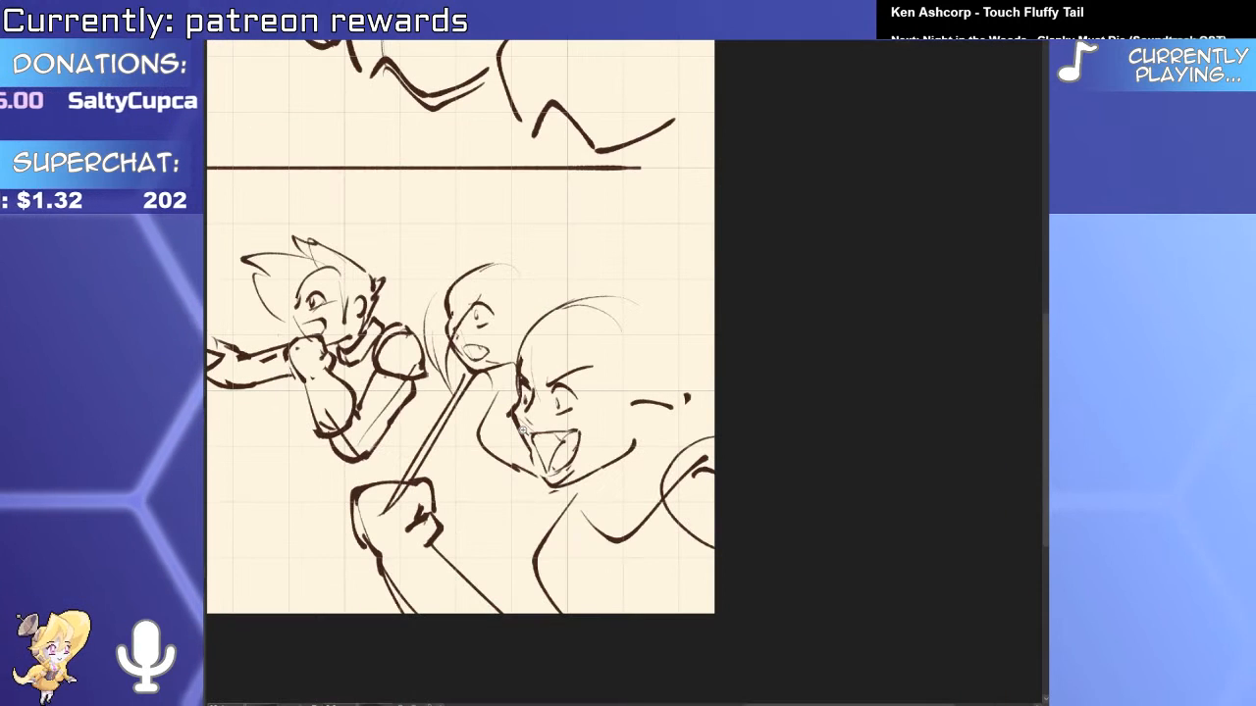
scroll(522, 429, up, 5)
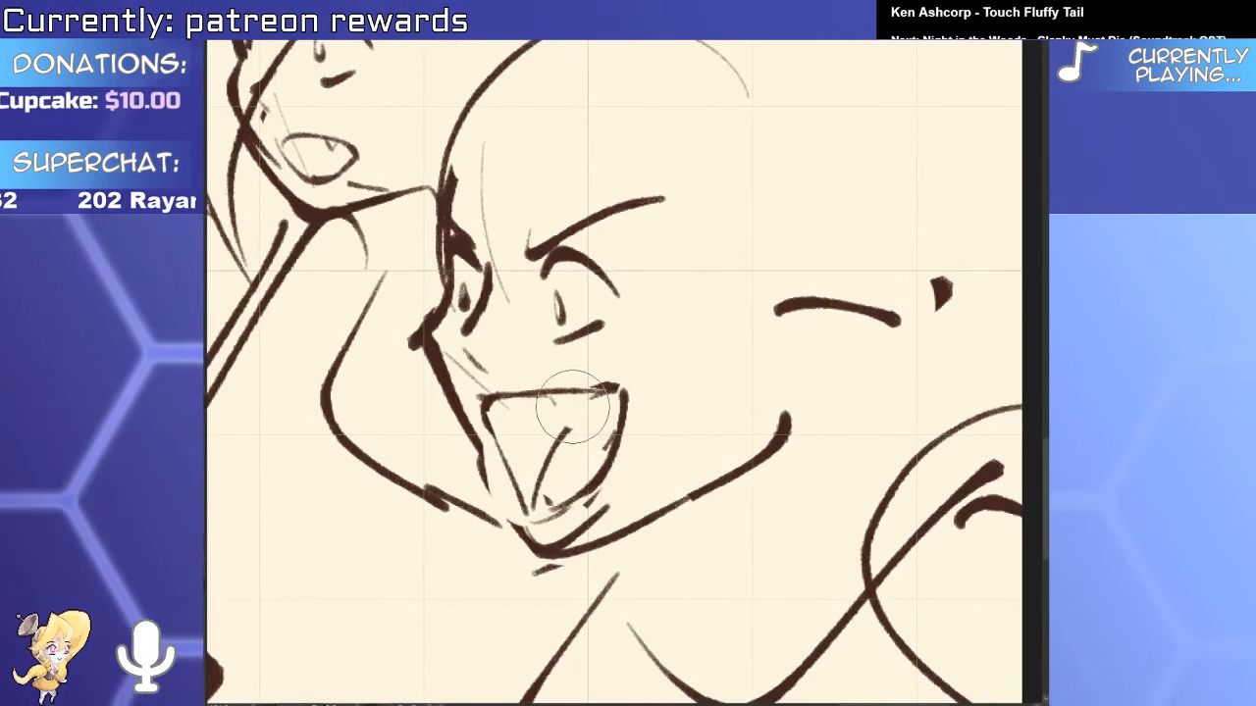
mouse_move(494, 405)
mouse_down()
mouse_move(509, 400)
mouse_move(477, 355)
mouse_up()
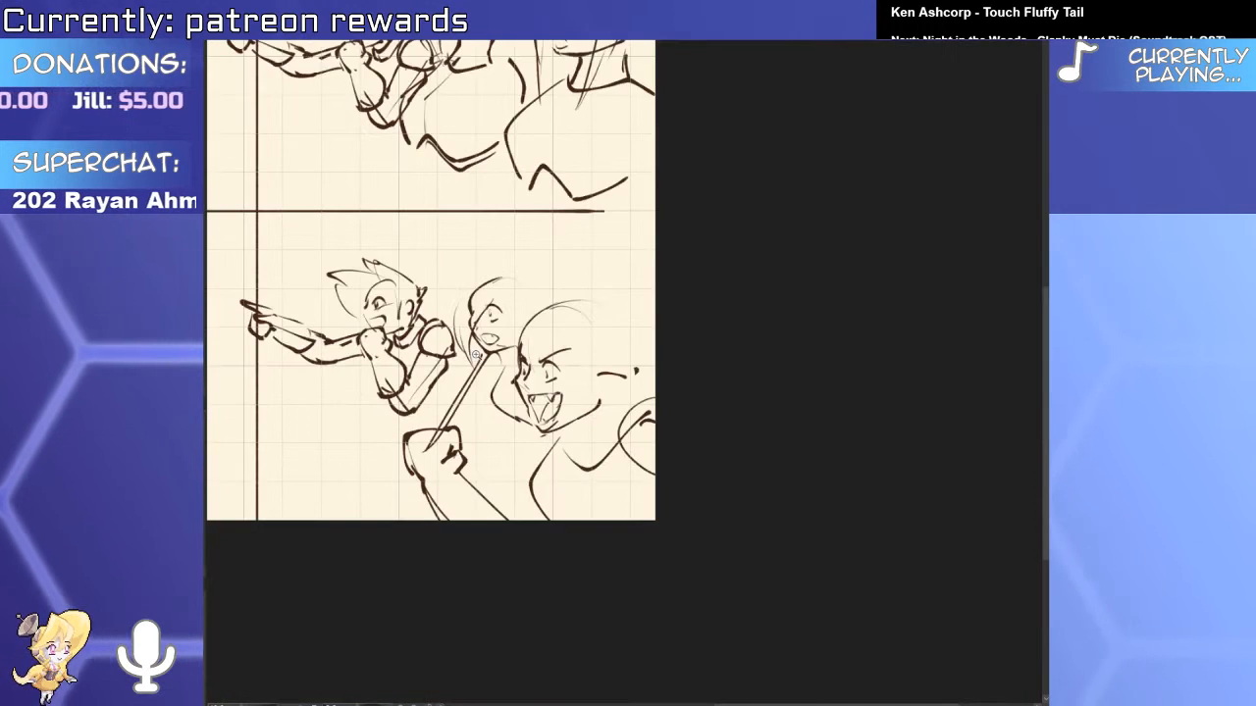
drag(556, 359, 616, 378)
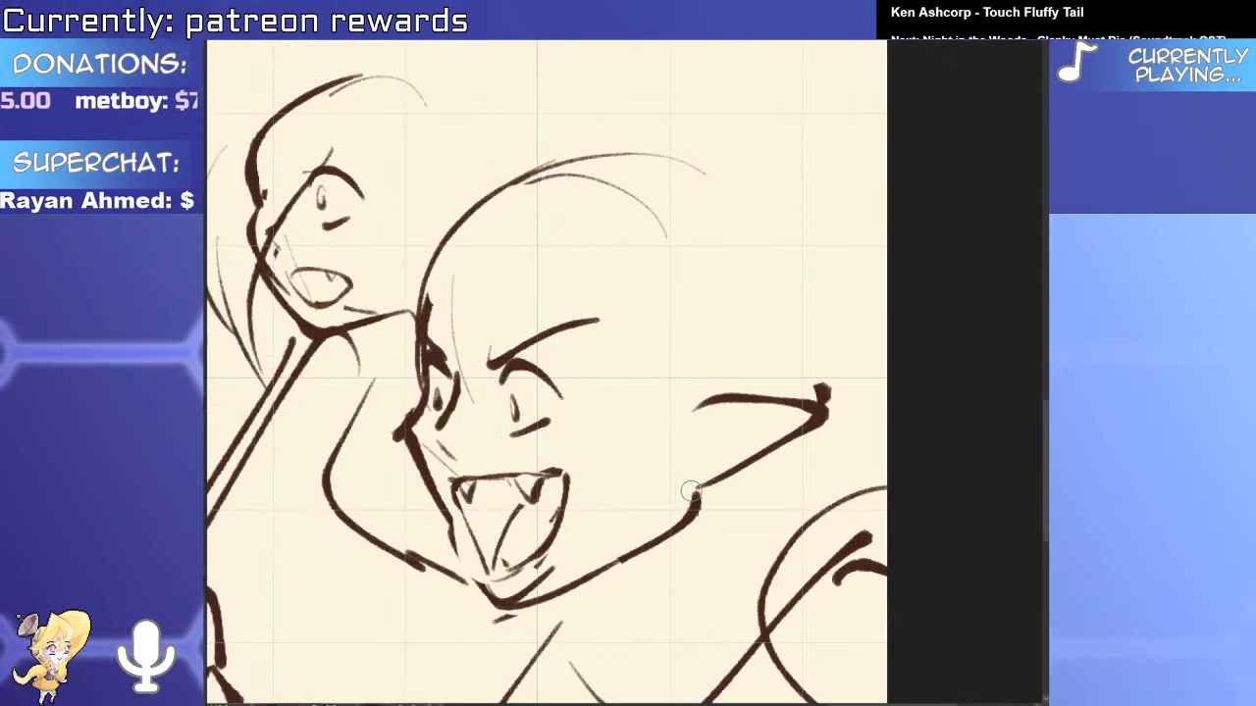
Draw long parted hair around the front spectator's head in the lower-right panel.
scroll(685, 493, down, 3)
drag(579, 404, 561, 702)
drag(559, 471, 621, 427)
drag(554, 447, 557, 689)
drag(600, 347, 571, 701)
key(ctrl+z)
drag(625, 380, 527, 437)
drag(529, 432, 522, 551)
key(ctrl+z)
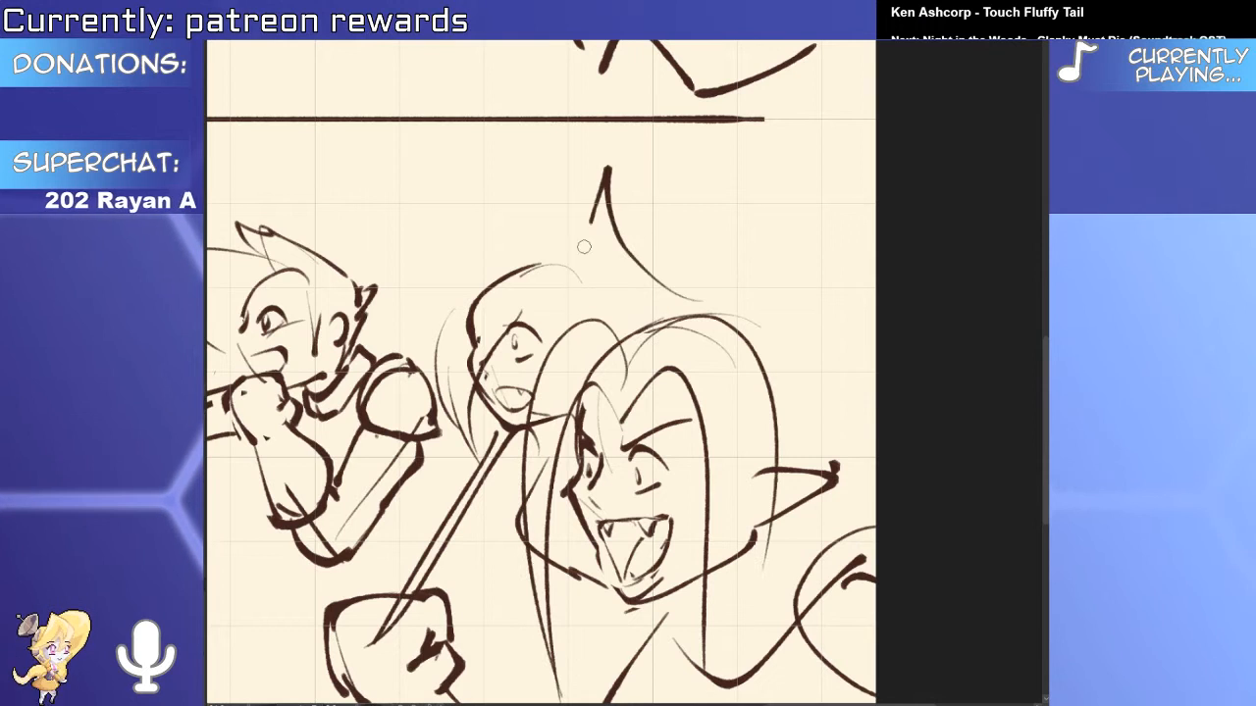
Draw two tall pointed shapes above the front spectator's head, with a long curve sweeping down behind it.
mouse_move(582, 315)
mouse_down()
mouse_move(639, 310)
mouse_move(664, 200)
mouse_move(802, 321)
mouse_move(861, 354)
mouse_move(837, 420)
mouse_up()
key(ctrl+z)
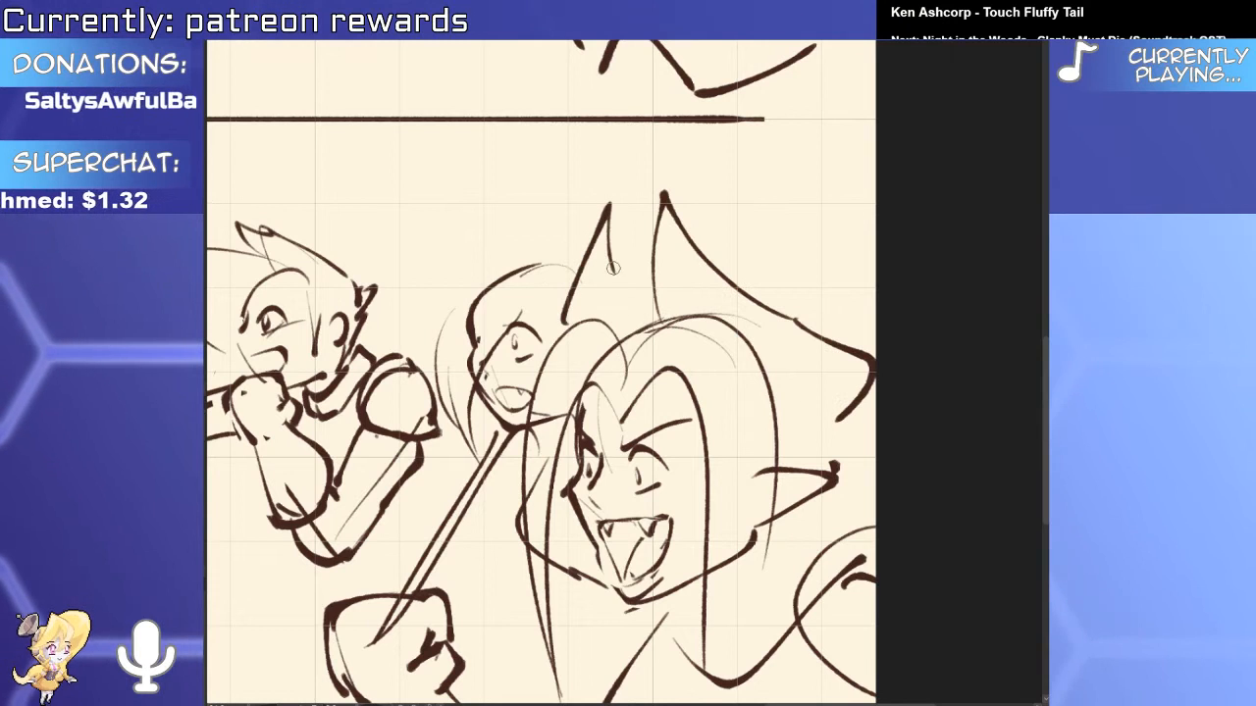
click(475, 245)
Erase the rear spectator's lines overlapped by the front spectator's hair and part of the pole, and redraw the rear spectator's open mouth.
key(e)
mouse_move(515, 322)
mouse_down()
mouse_move(504, 392)
mouse_move(467, 309)
mouse_up()
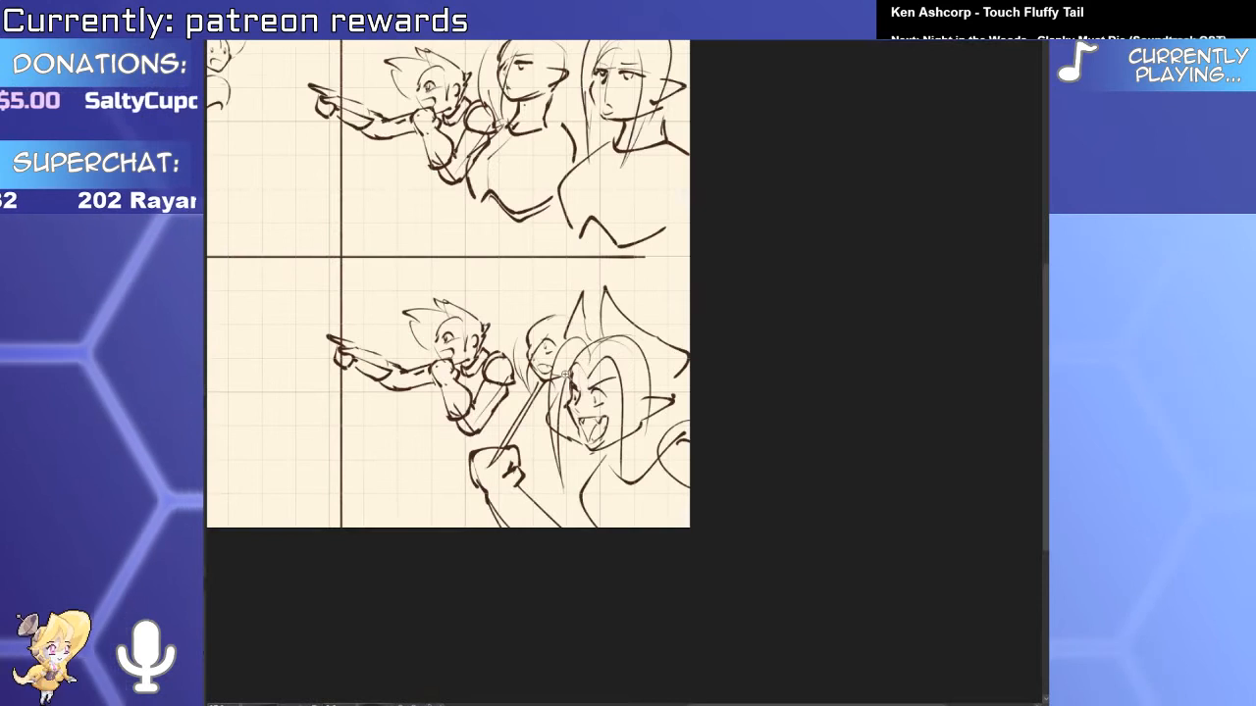
scroll(508, 407, up, 3)
mouse_move(610, 520)
mouse_down()
mouse_move(593, 432)
mouse_move(626, 155)
mouse_up()
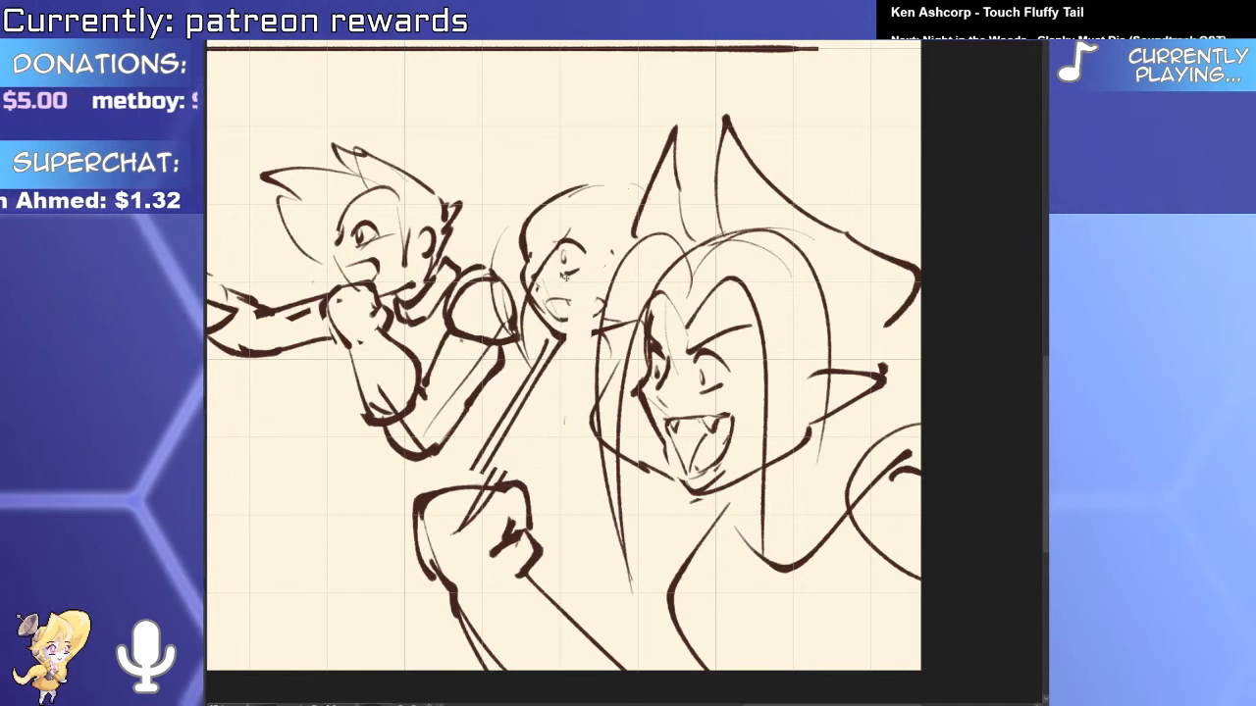
scroll(569, 412, up, 3)
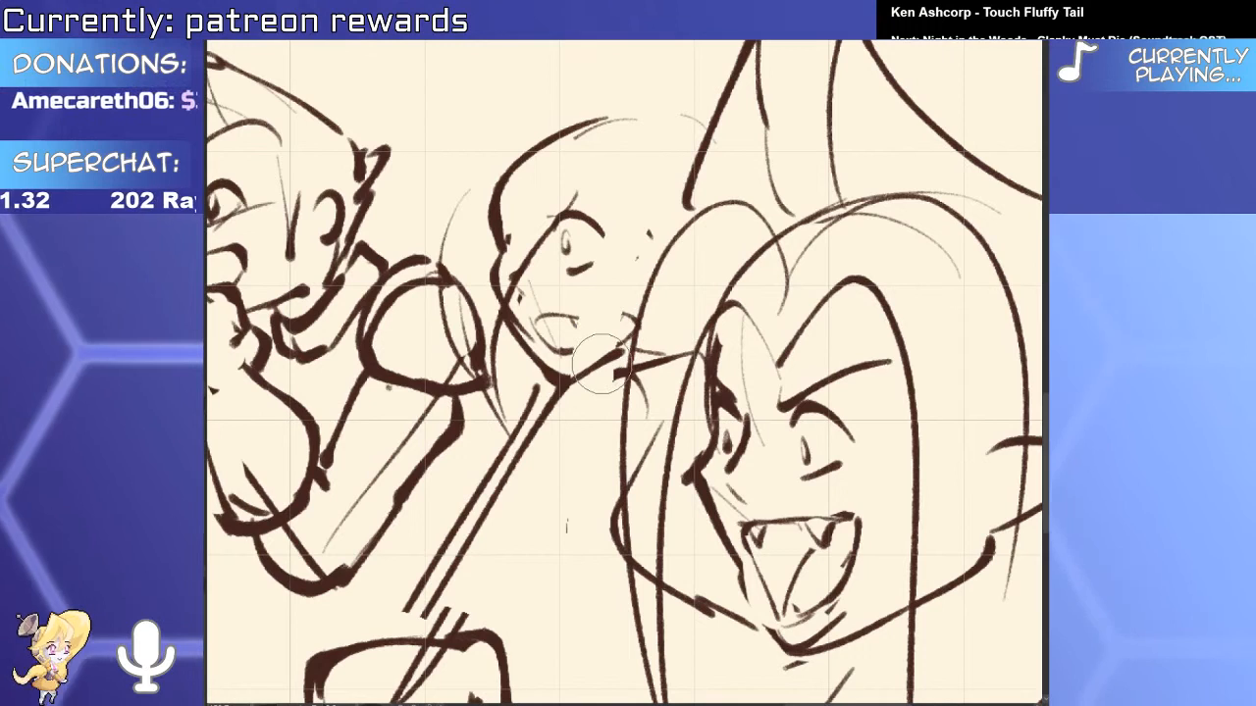
scroll(577, 334, up, 2)
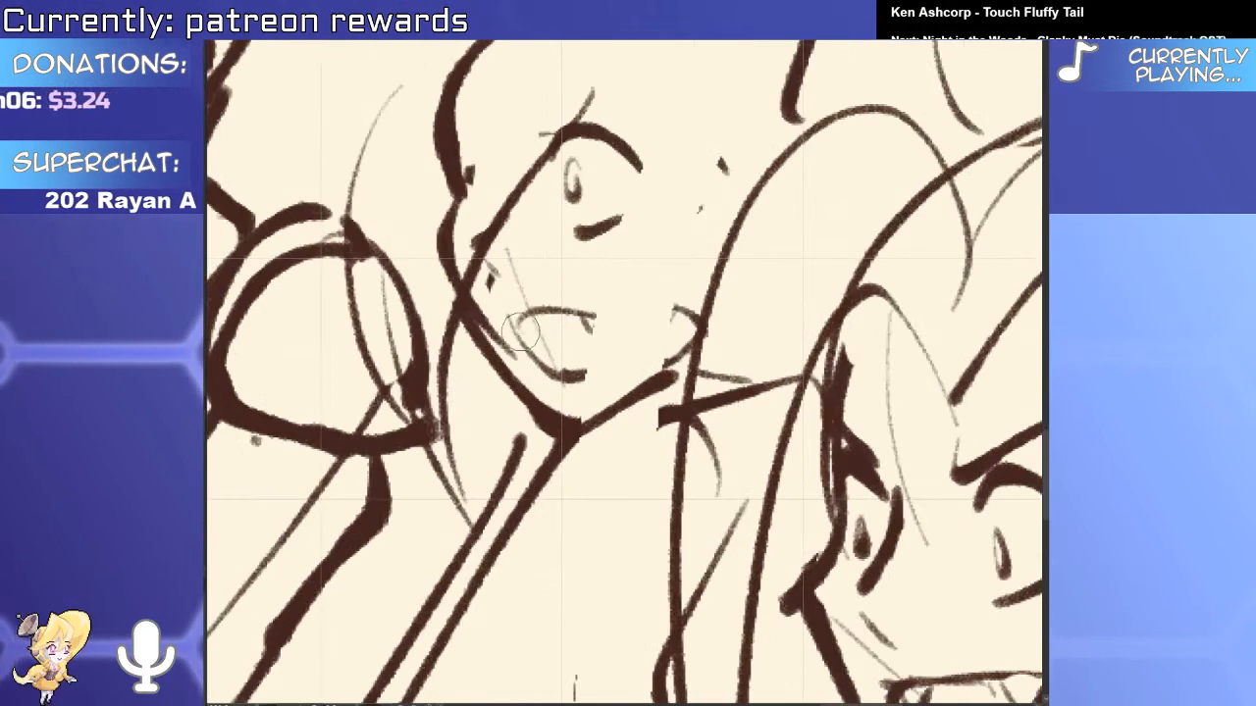
scroll(608, 352, down, 3)
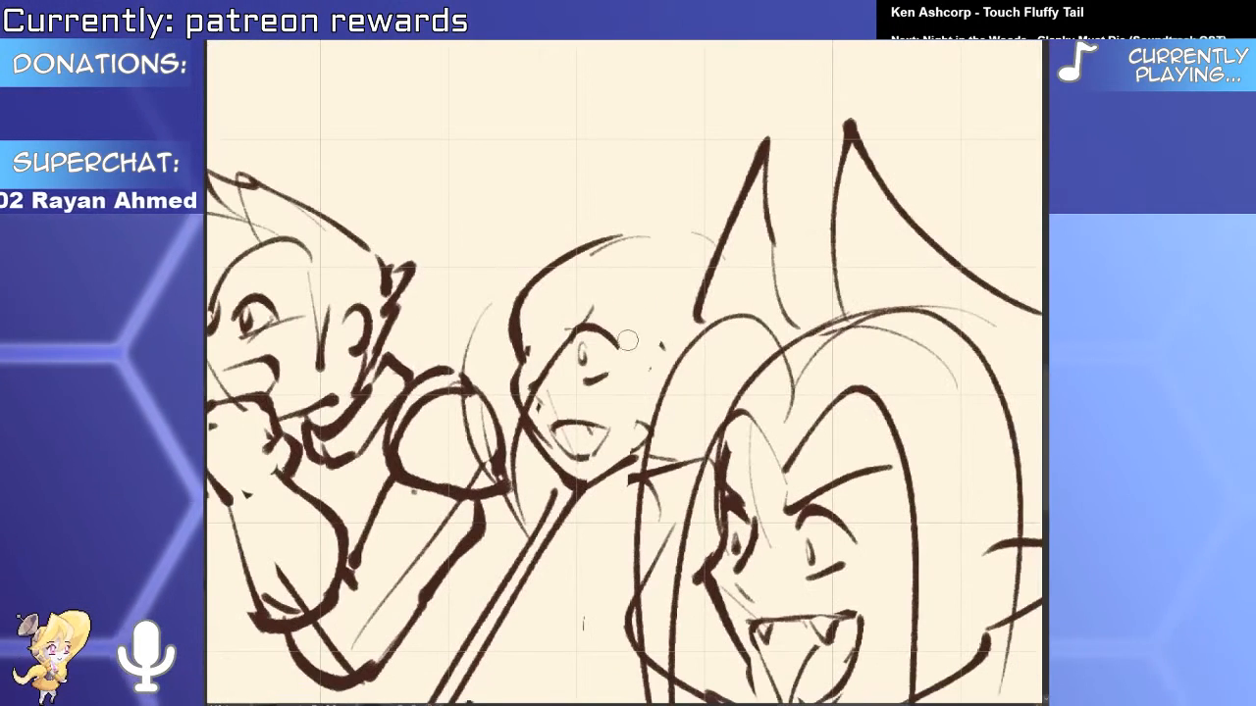
Draw the rear spectator's hair as a rounded outline over the head and a long strand beside the face.
drag(629, 442, 584, 616)
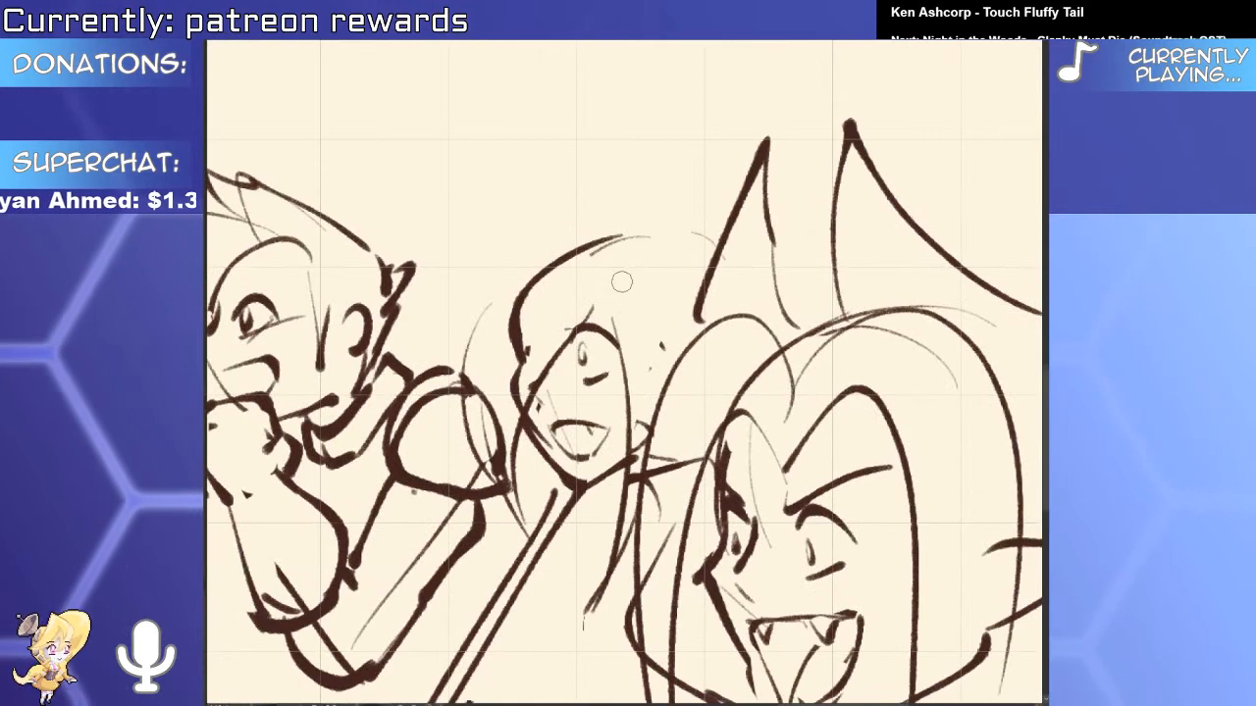
drag(467, 393, 620, 239)
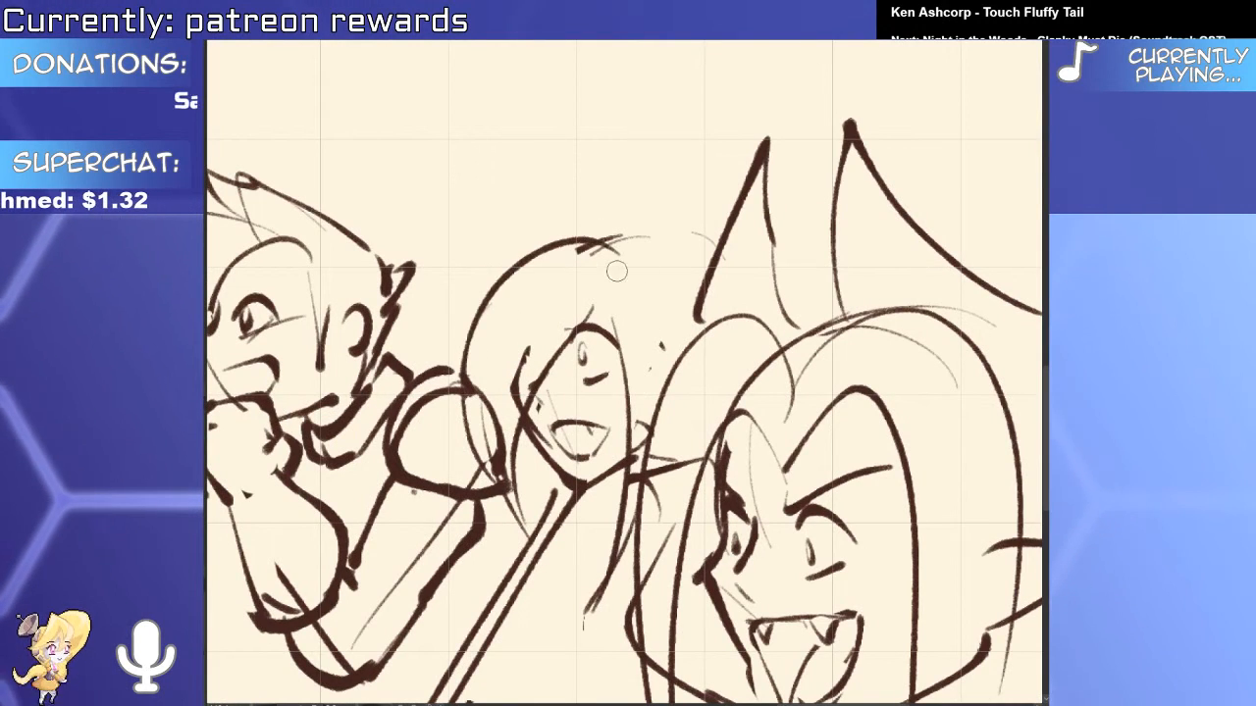
drag(671, 321, 745, 61)
mouse_move(650, 364)
mouse_down()
mouse_move(698, 478)
mouse_move(550, 304)
mouse_up()
key(ctrl+minus)
Draw the front spectator's shoulder in the lower-right panel, replacing the first curve with a wider one towards the raised forearm.
drag(733, 377, 594, 545)
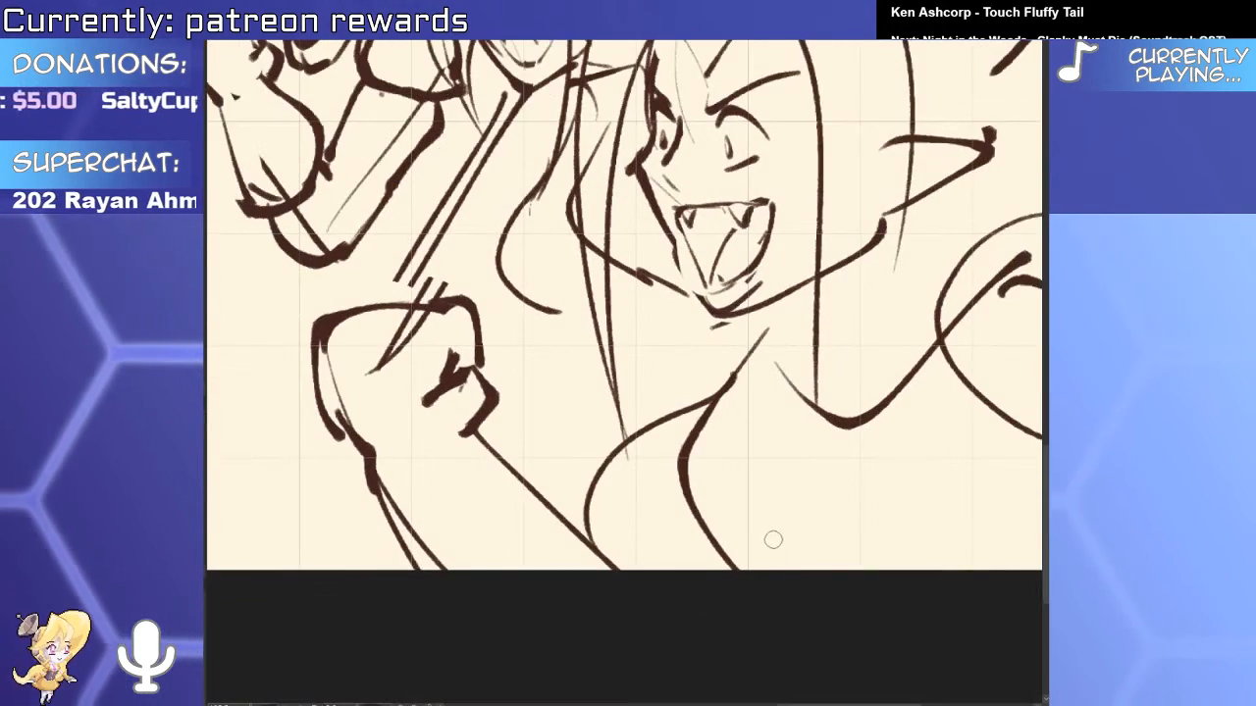
key(ctrl+z)
drag(728, 392, 522, 513)
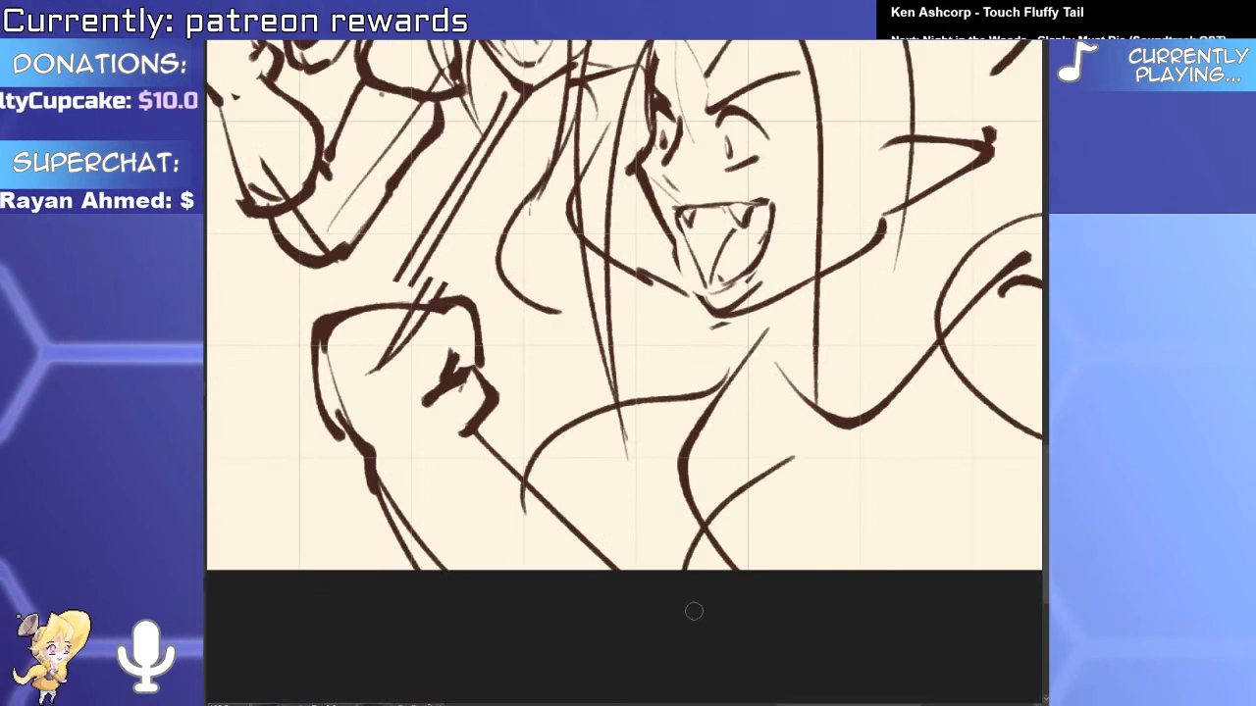
Check the reference photo's arm pose and erase most of the front spectator's raised fist and forearm in the lower-right panel.
drag(786, 271, 710, 393)
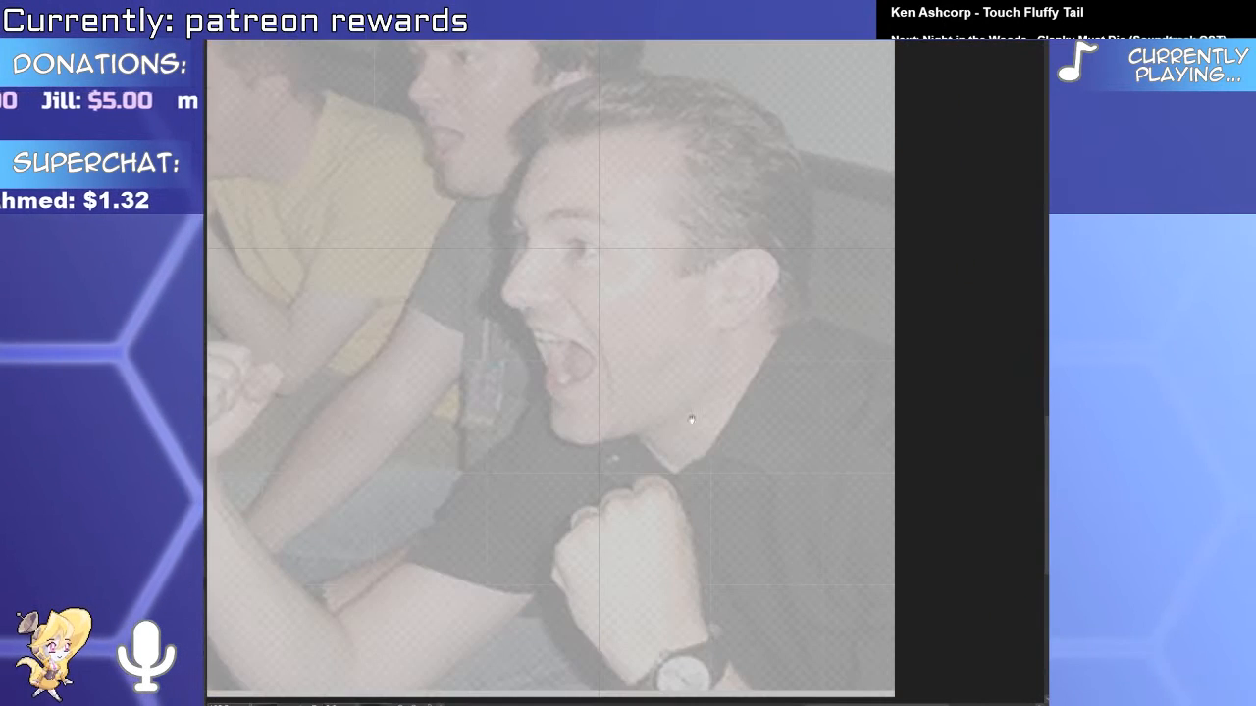
drag(628, 412, 687, 344)
key(ctrl+minus)
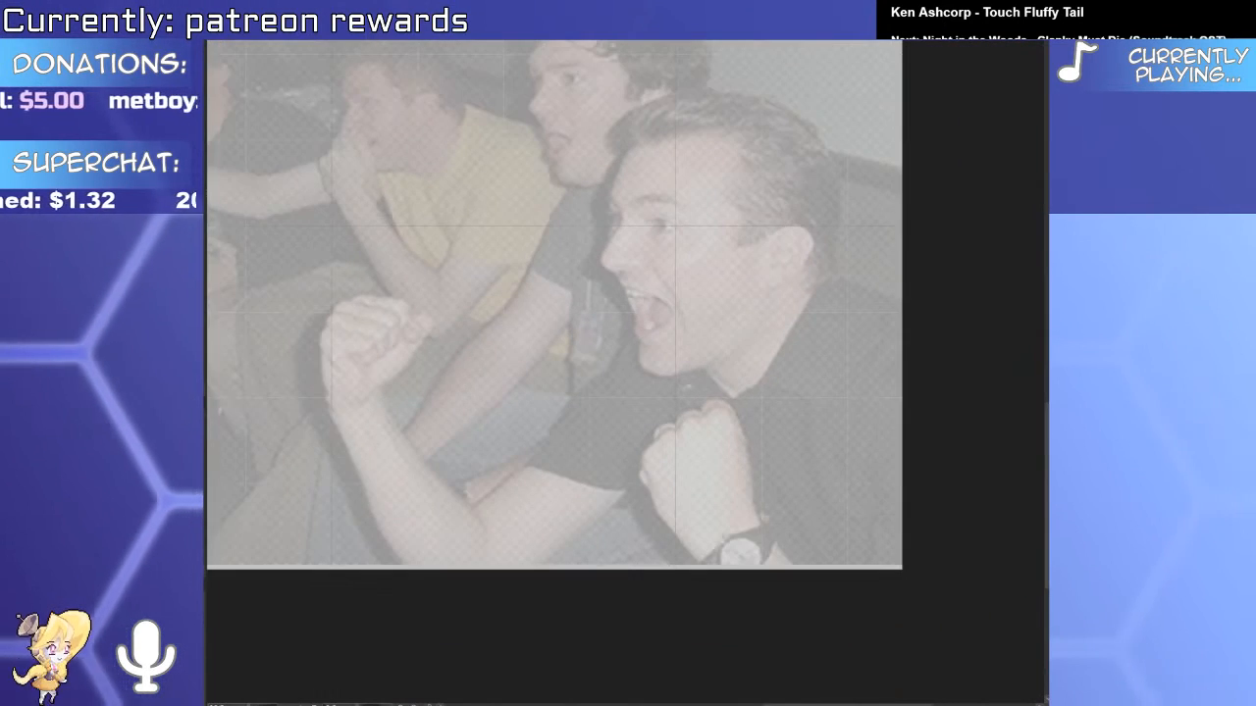
key(ctrl+z)
mouse_move(566, 555)
mouse_down()
mouse_move(513, 543)
mouse_move(447, 391)
mouse_up()
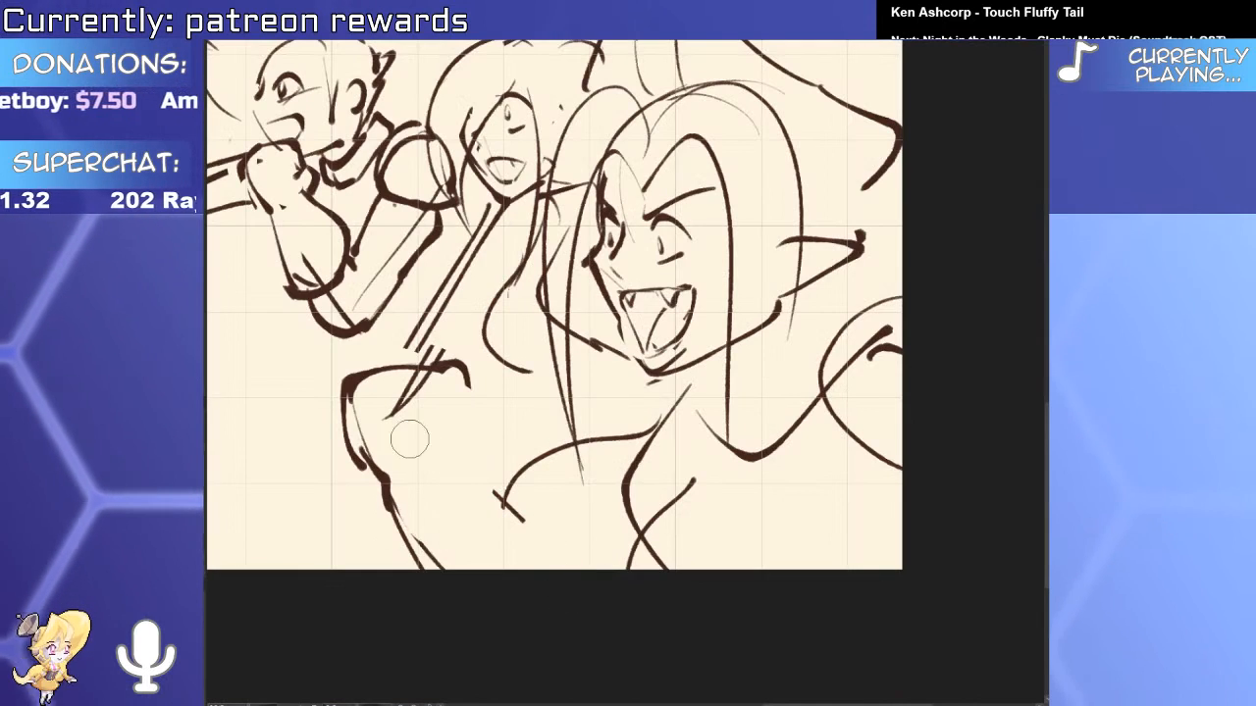
key(ctrl+z)
key(ctrl+z)
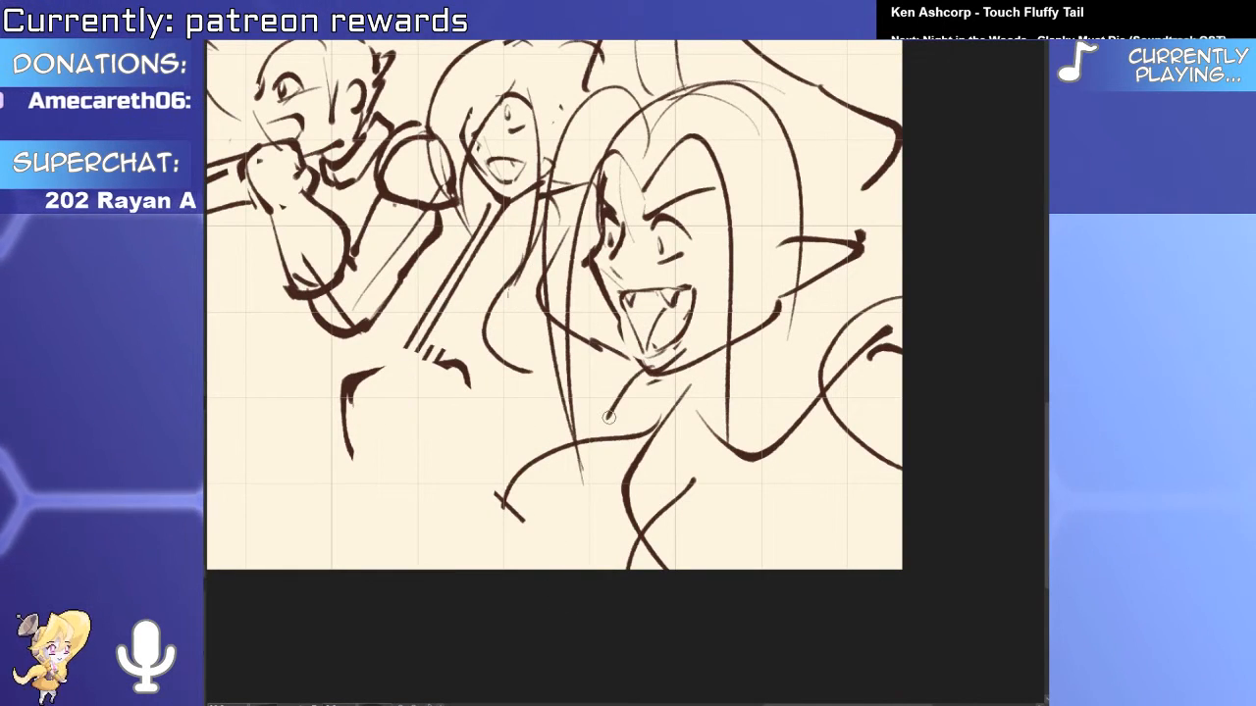
Overlay the reference photo faintly, draw the front spectator's upper arm sweeping down from the chin, and redraw the raised fist's outline.
key(ctrl+z)
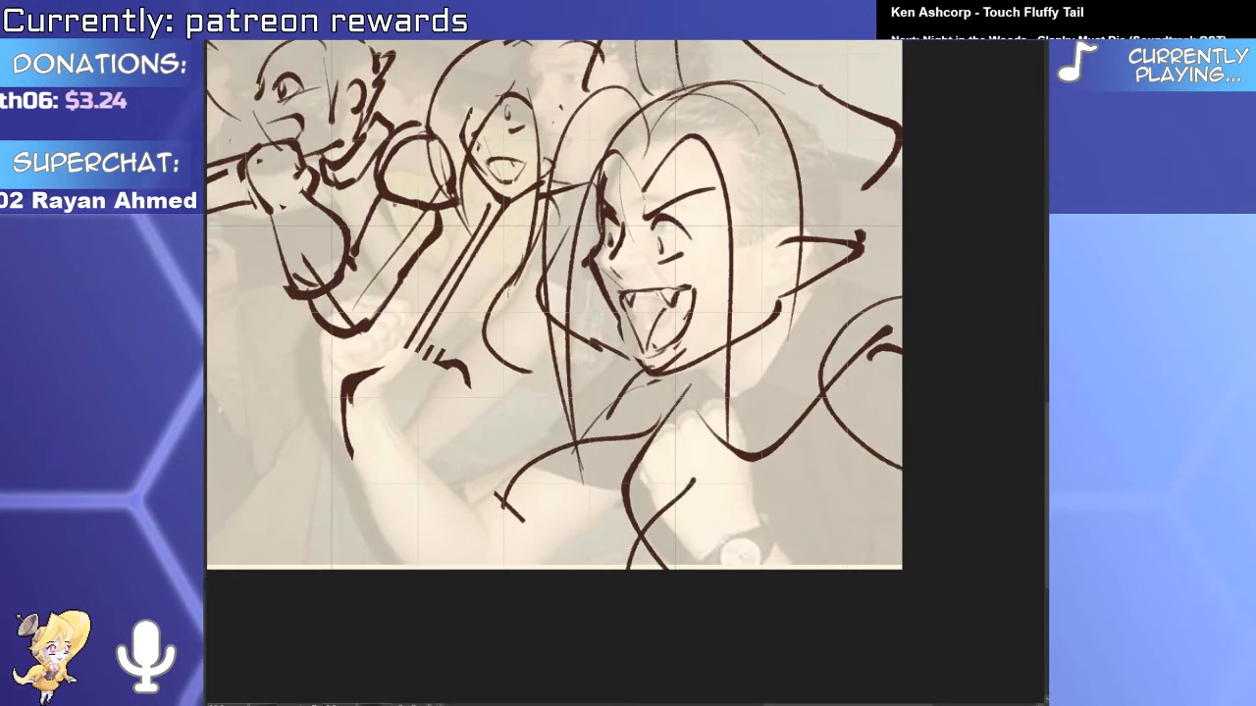
key(ctrl+z)
mouse_move(636, 363)
mouse_down()
mouse_move(518, 470)
mouse_move(444, 569)
mouse_up()
drag(620, 515, 505, 569)
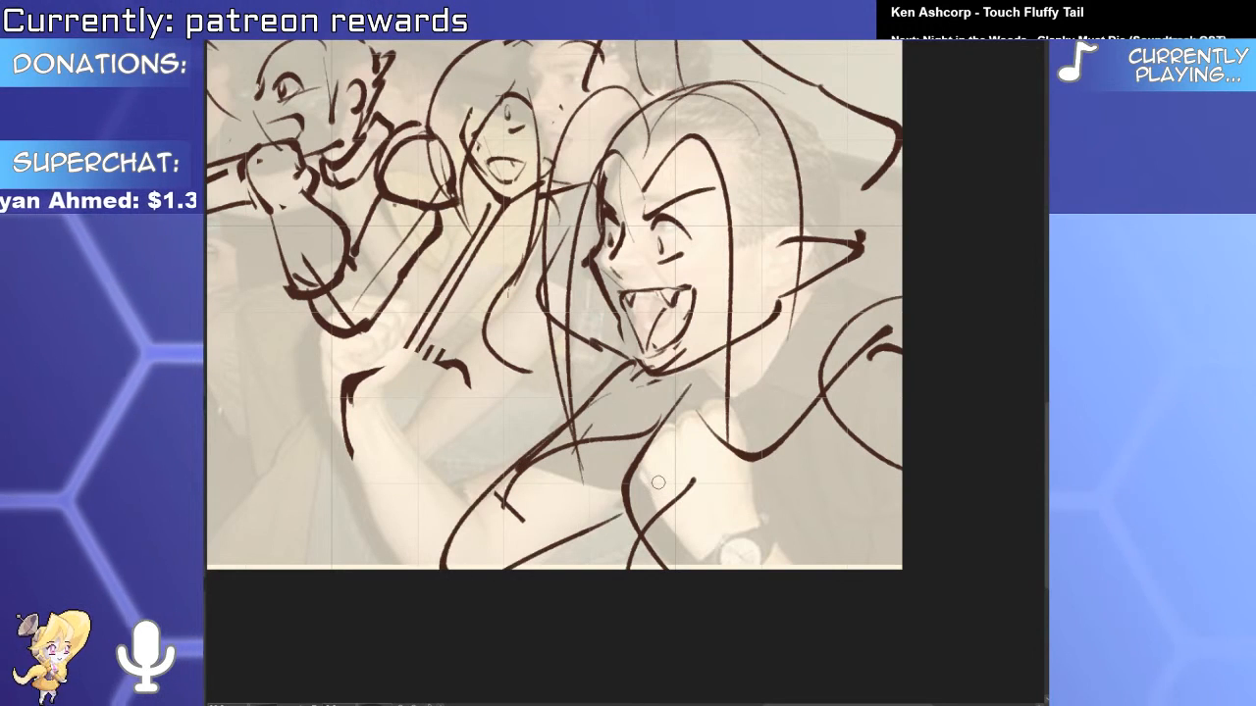
drag(350, 423, 359, 375)
key(b)
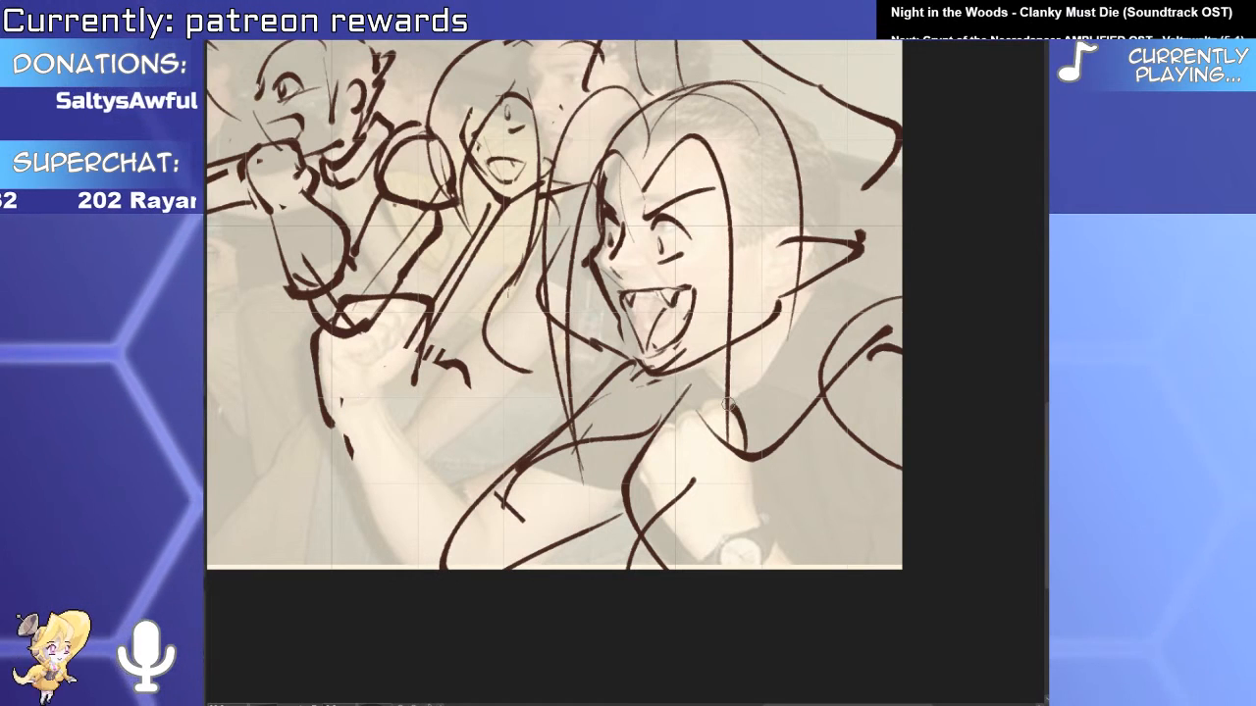
Sketch a second clenched fist and its forearm below the front spectator's chin, erasing the excess line inside it.
drag(622, 437, 743, 444)
drag(634, 440, 692, 518)
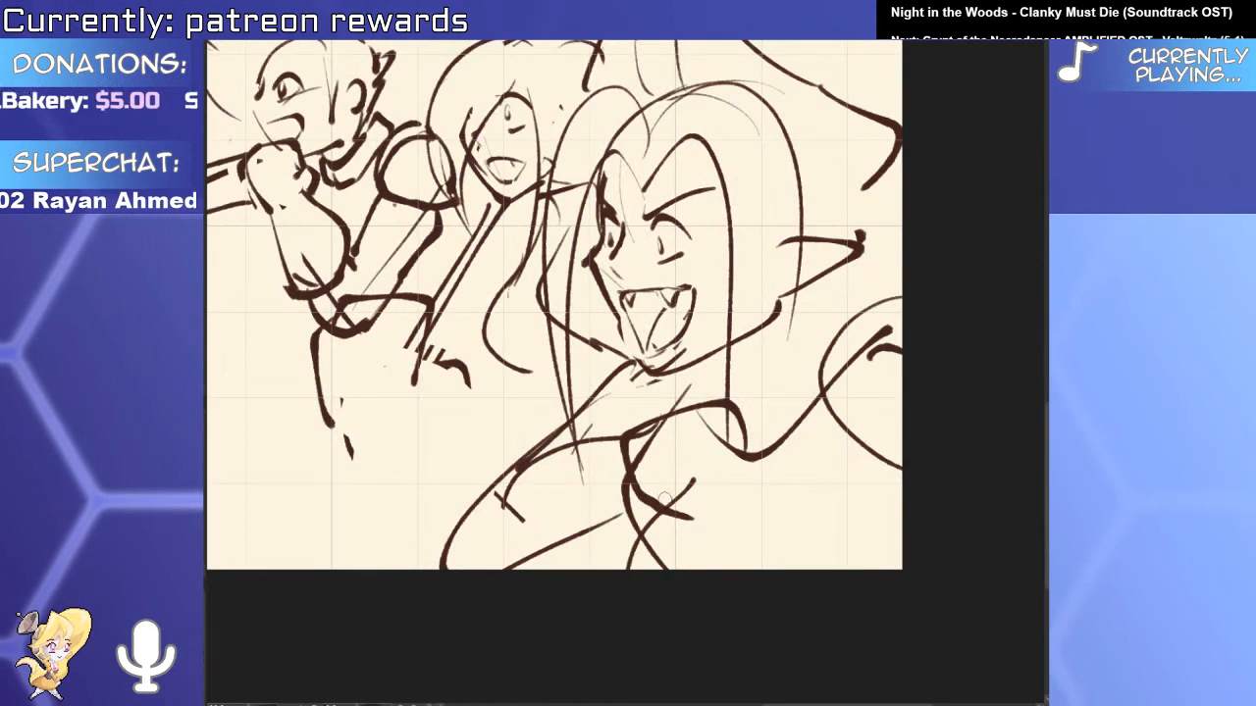
key(e)
drag(685, 508, 659, 488)
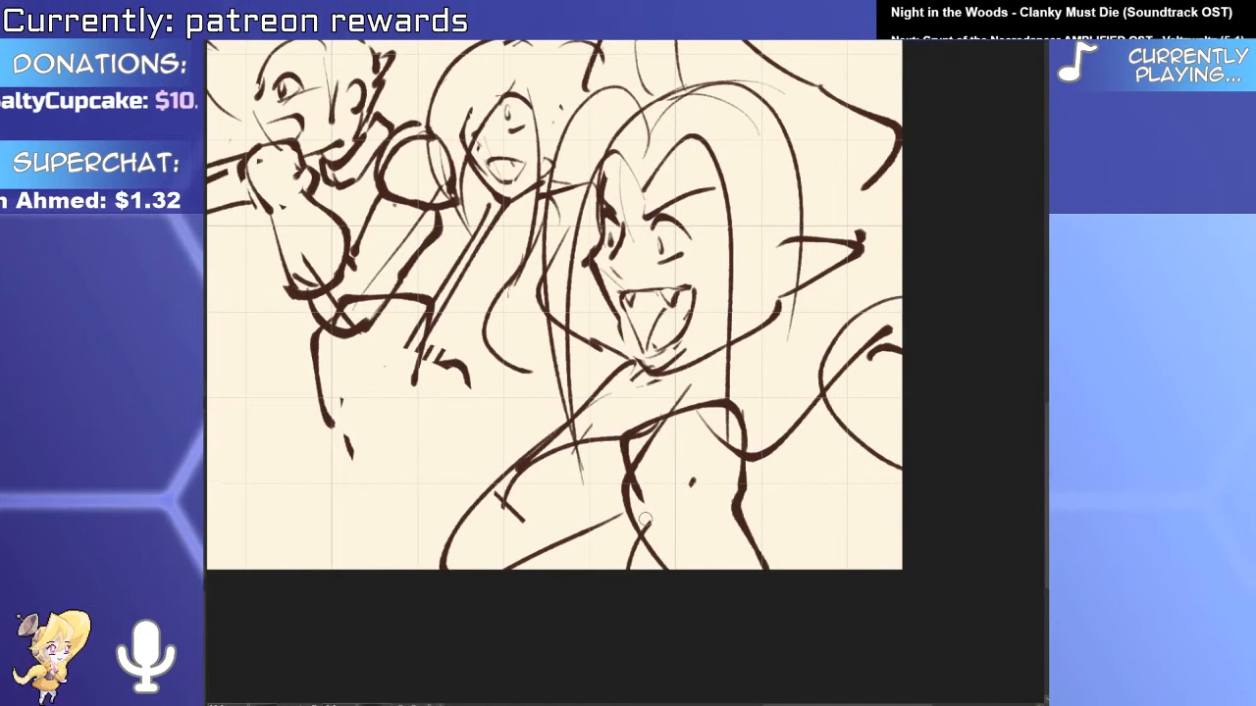
Add curled fingers to the front spectator's raised fist and draw a long line down from it for the forearm.
drag(340, 357, 390, 405)
mouse_move(433, 348)
mouse_down()
mouse_move(391, 390)
mouse_move(443, 395)
mouse_up()
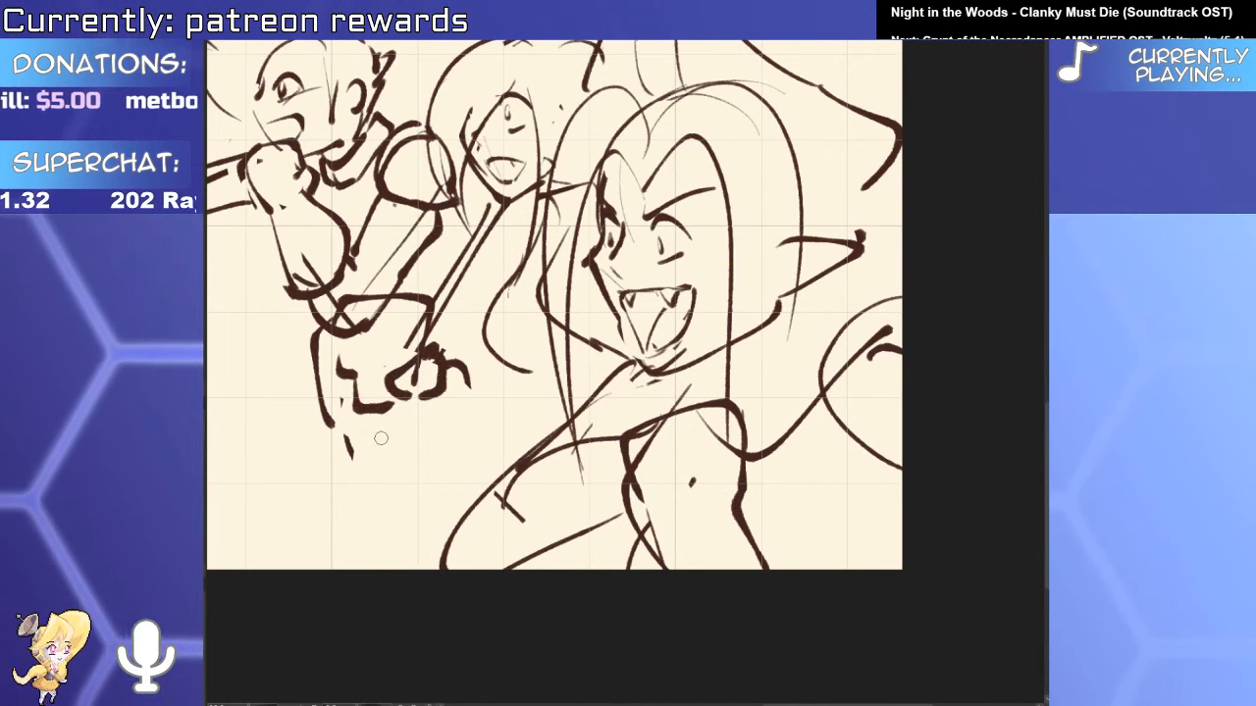
drag(653, 475, 628, 571)
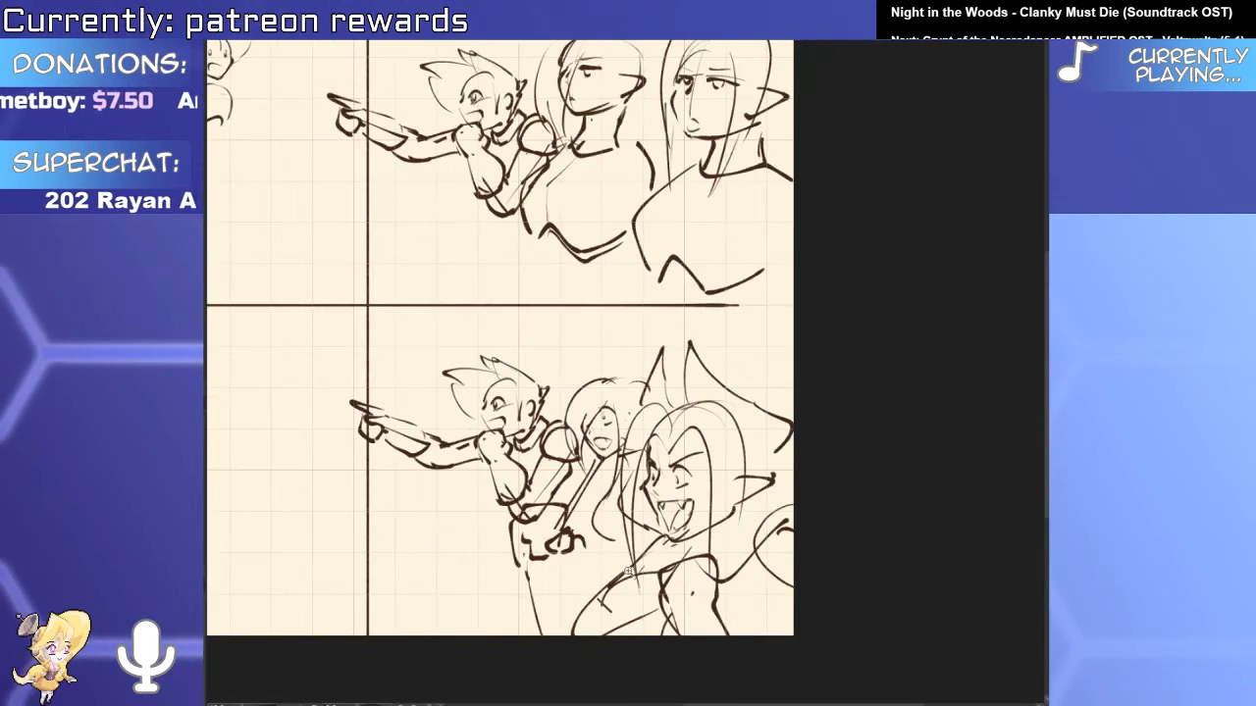
Add curved arm and chest lines to the front spectator in the upper-right panel and draw a small mouth with a lower lip.
scroll(627, 571, up, 3)
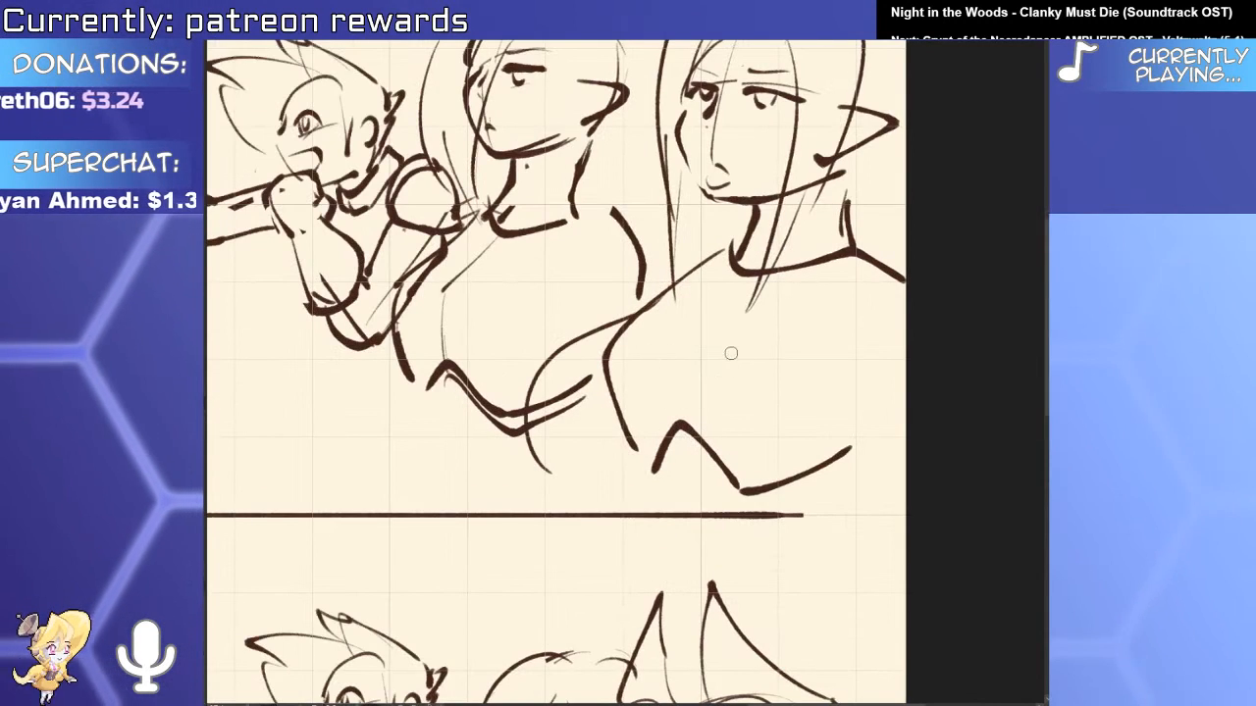
drag(688, 234, 821, 301)
scroll(820, 301, up, 2)
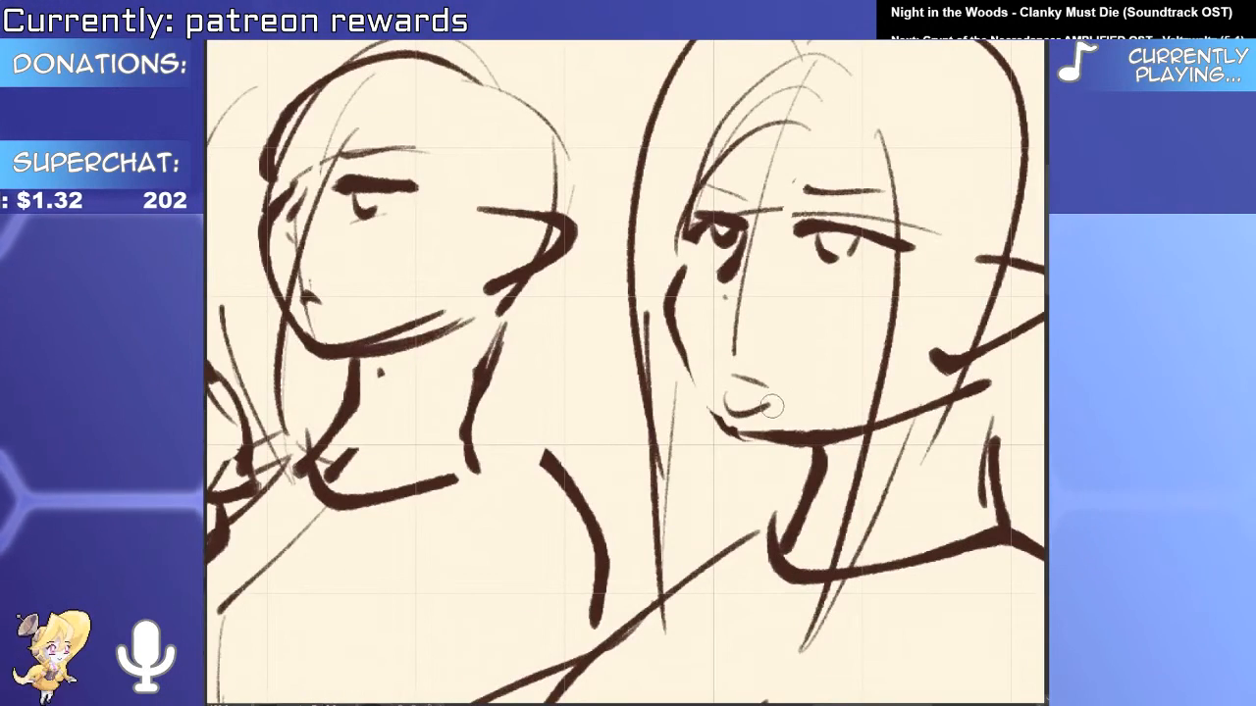
drag(773, 406, 1013, 426)
scroll(574, 318, down, 3)
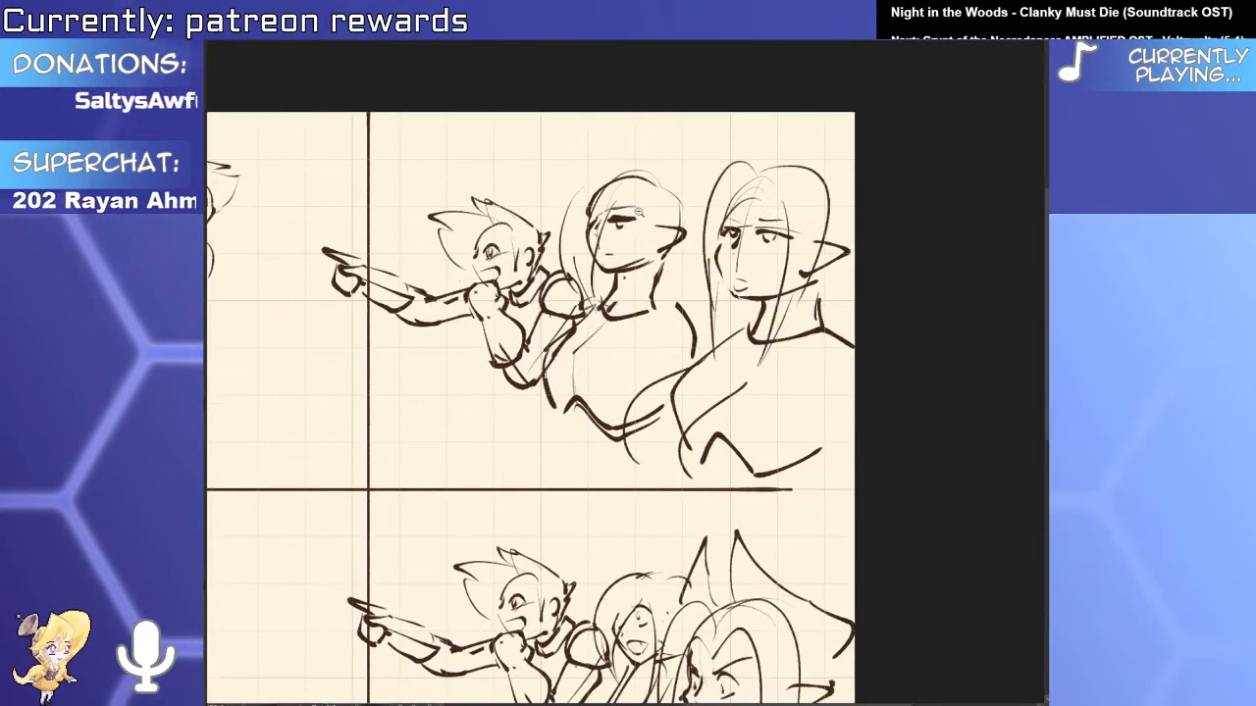
Add a long hair strand beside the middle spectator's face in the upper-right panel and redraw the pointed ear.
scroll(635, 214, up, 2)
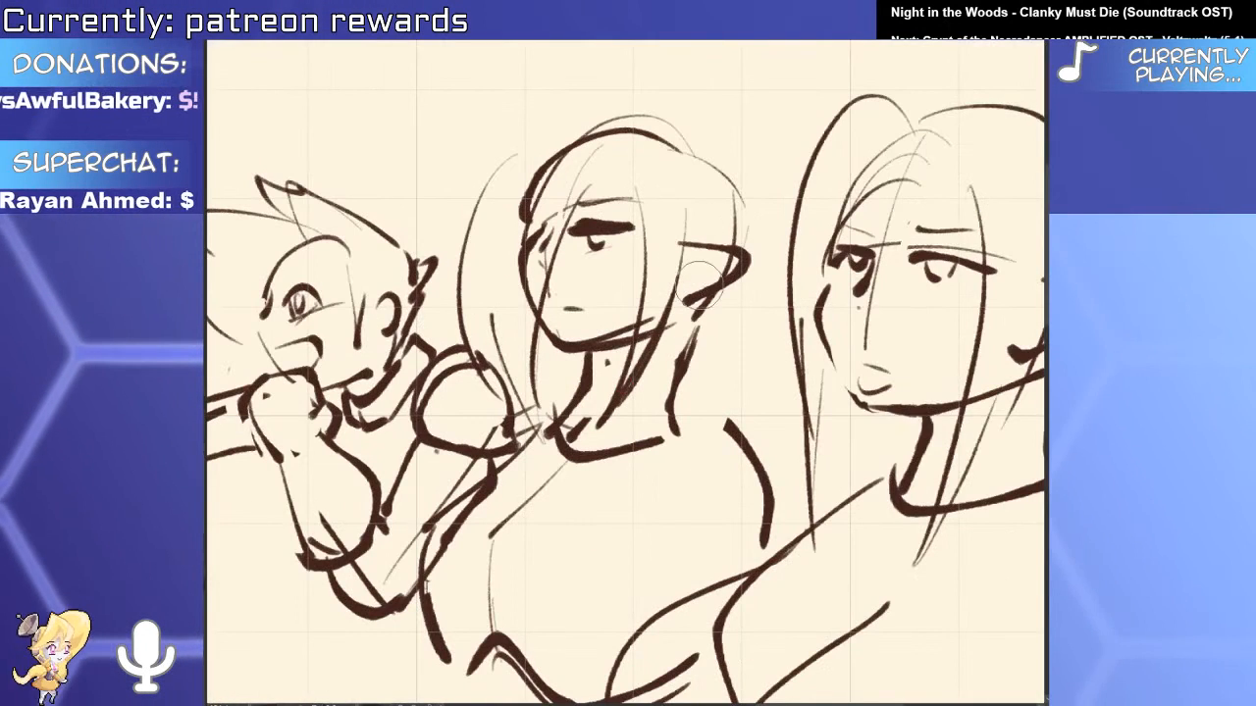
key(ctrl+z)
drag(710, 175, 681, 308)
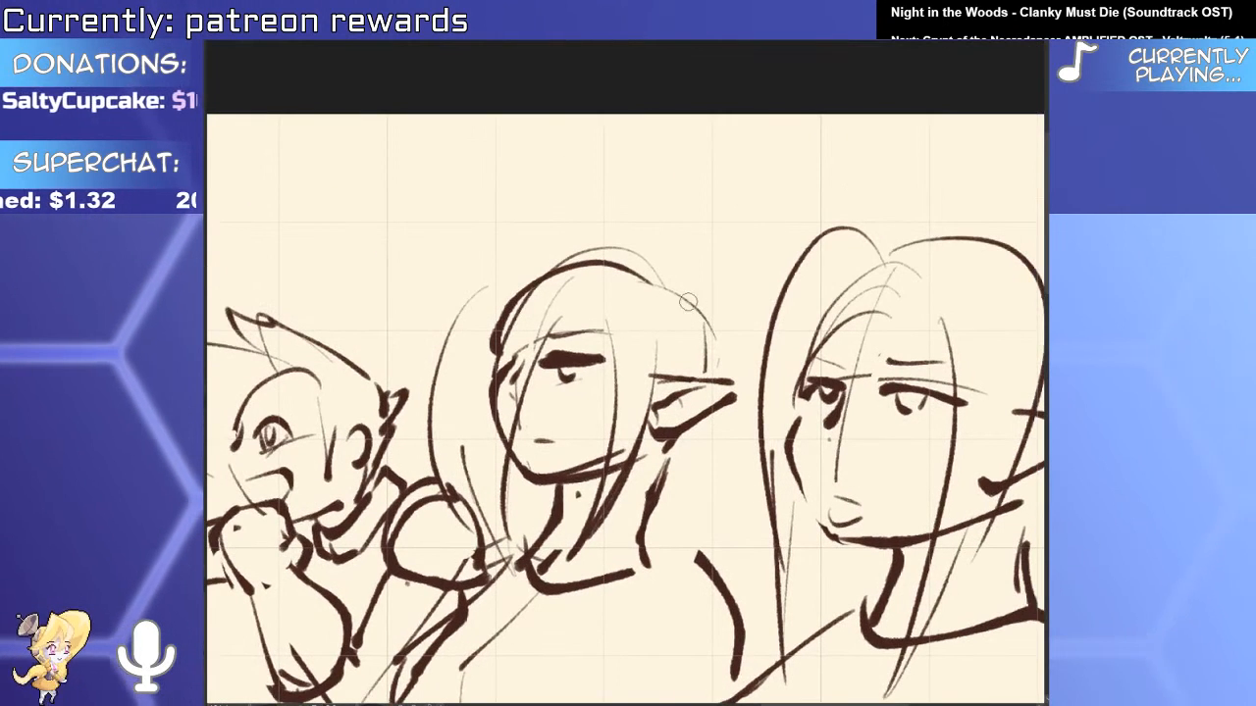
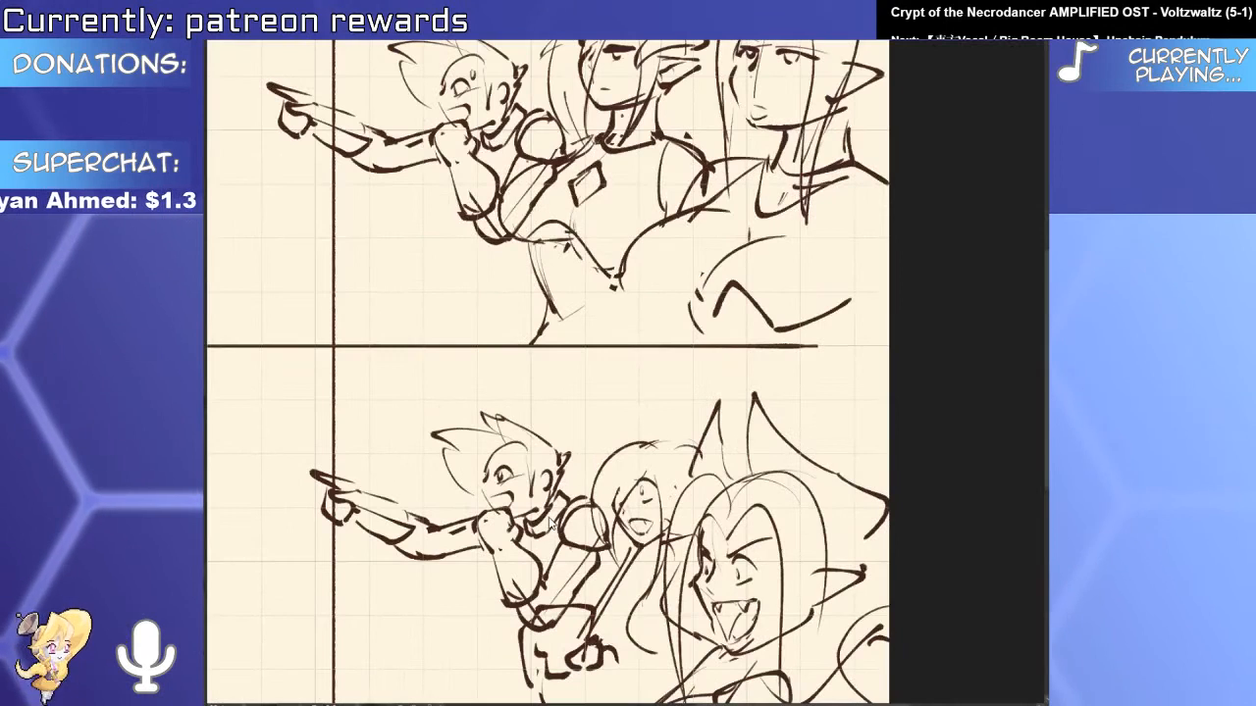
drag(555, 522, 518, 527)
scroll(521, 479, up, 2)
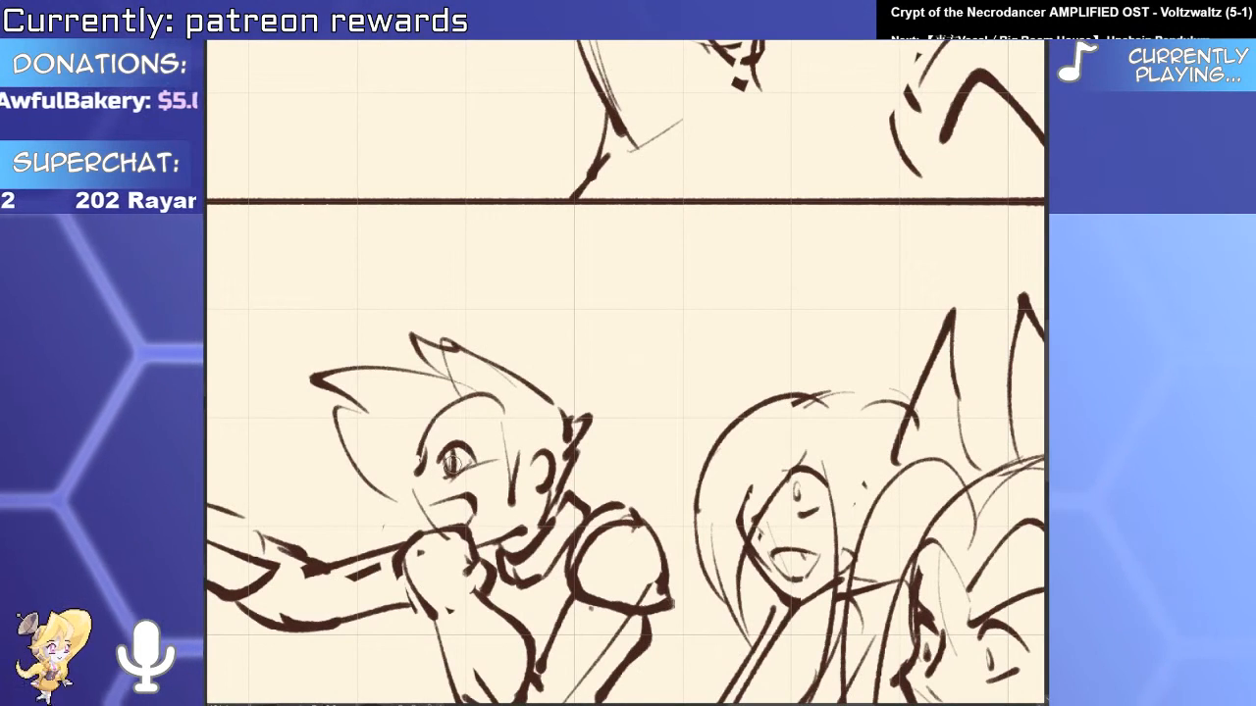
scroll(447, 547, down, 3)
scroll(447, 547, up, 5)
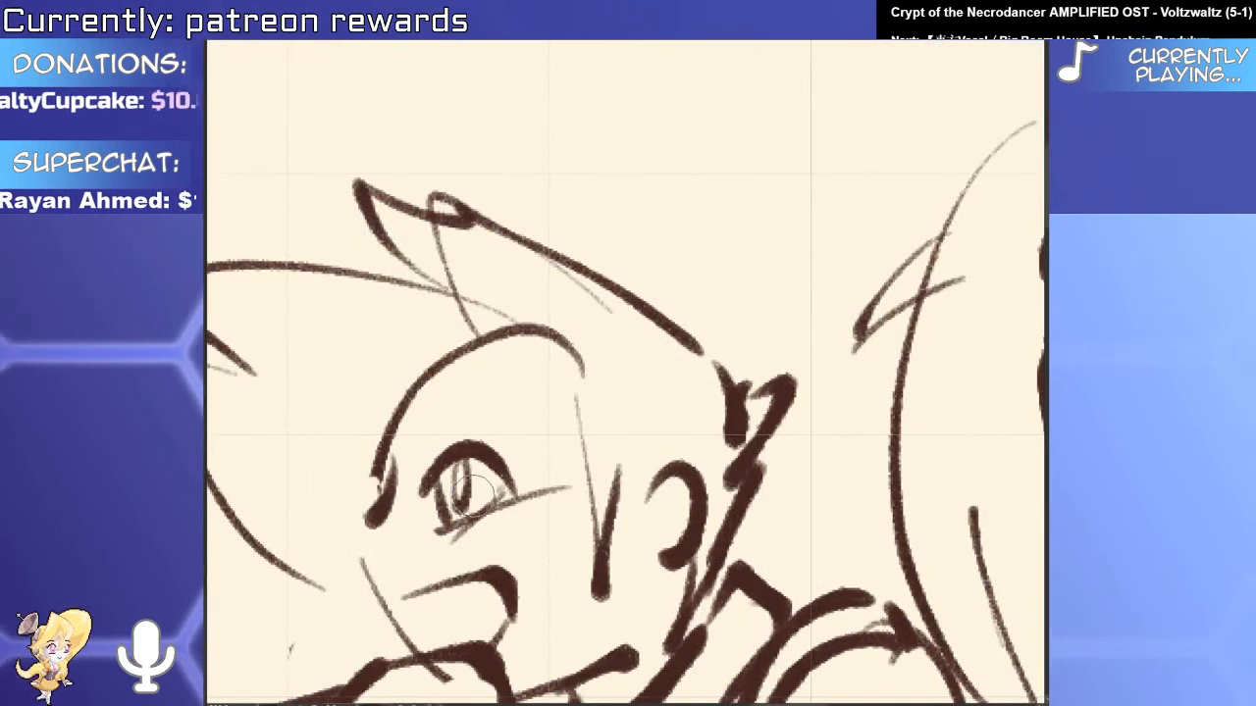
scroll(453, 461, down, 5)
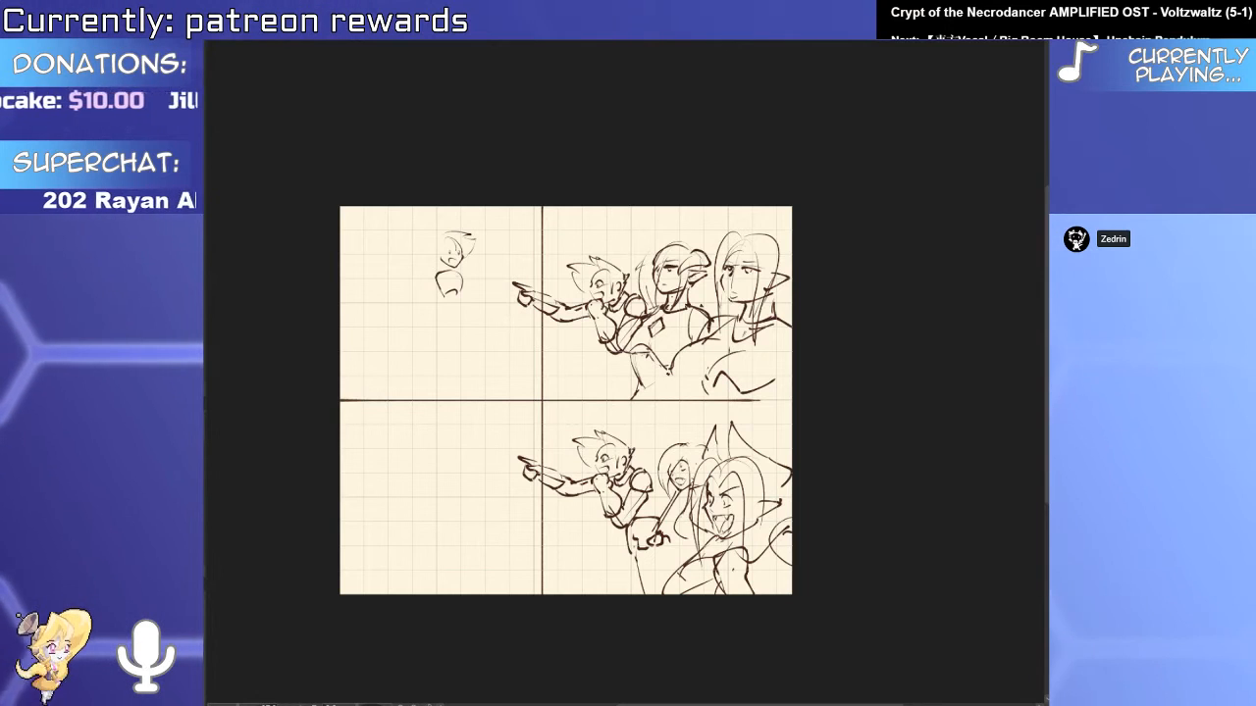
Complete the front spectator's raised forearm in the lower-right panel with a line from the fist down towards the elbow.
drag(732, 568, 698, 497)
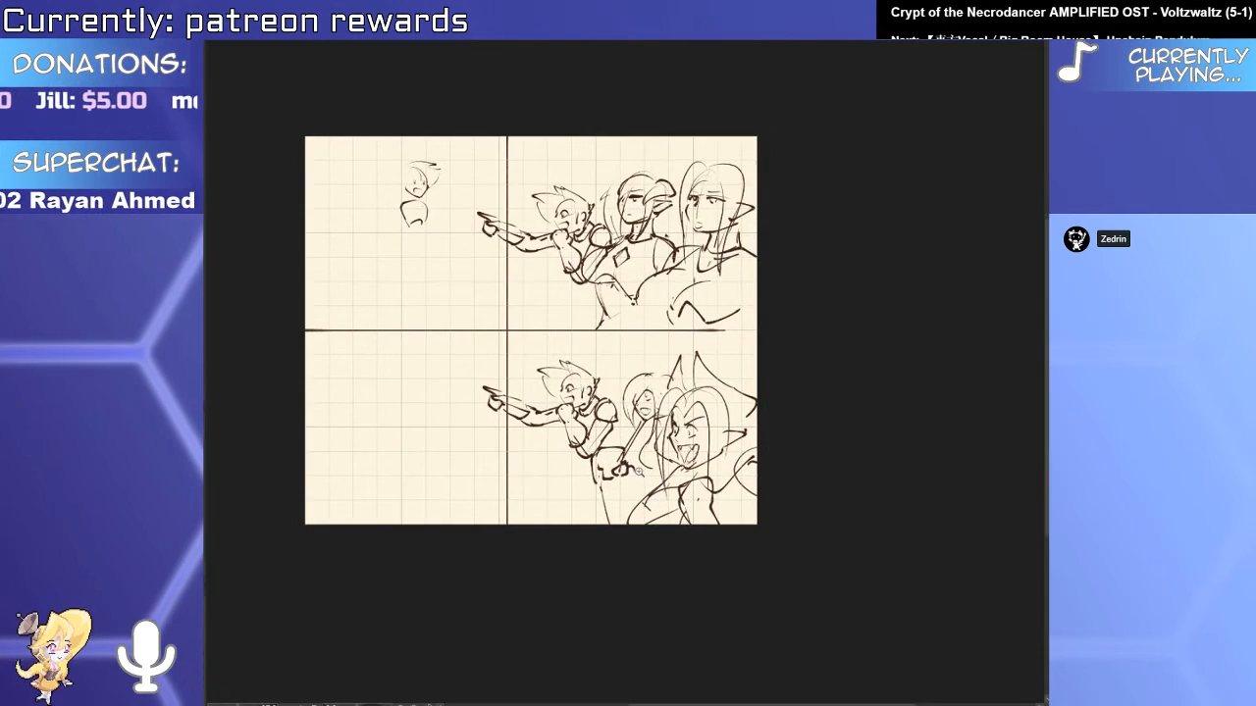
scroll(626, 481, up, 4)
drag(571, 603, 549, 557)
drag(535, 483, 556, 608)
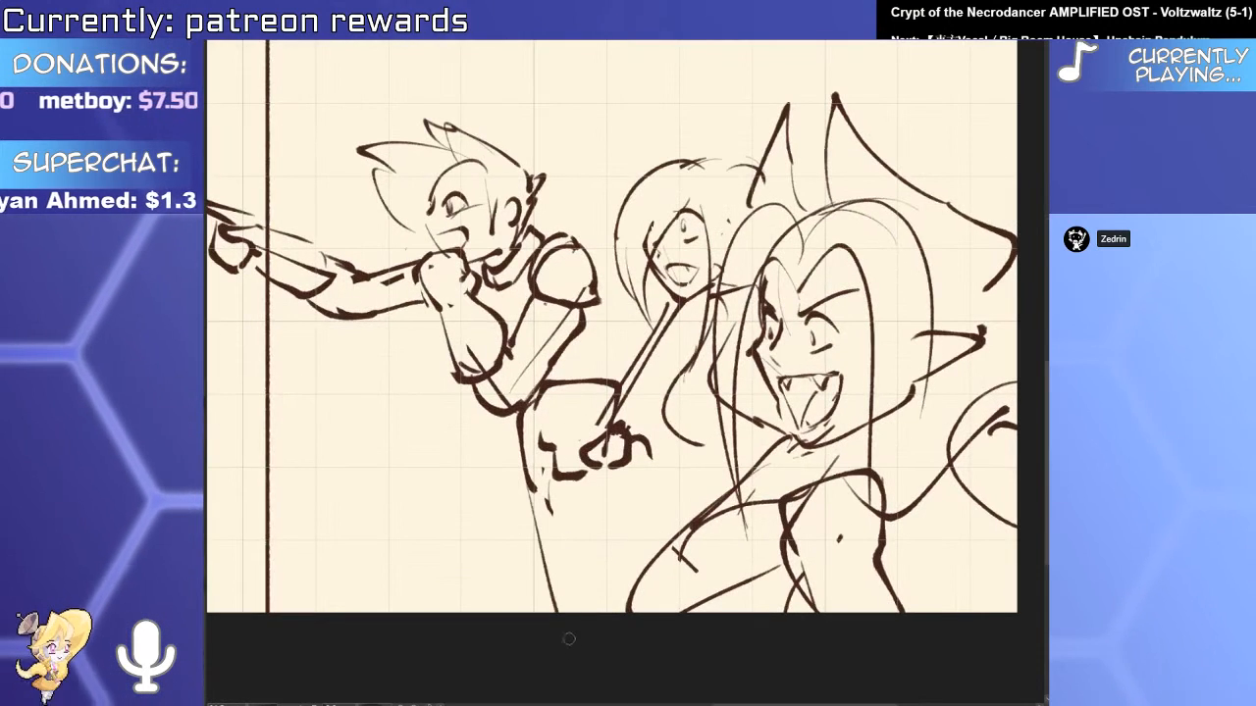
drag(597, 488, 648, 551)
scroll(845, 508, down, 3)
Draw long curved lines sloping outward and down from both shoulders of the figure in the upper-left panel.
drag(850, 507, 739, 660)
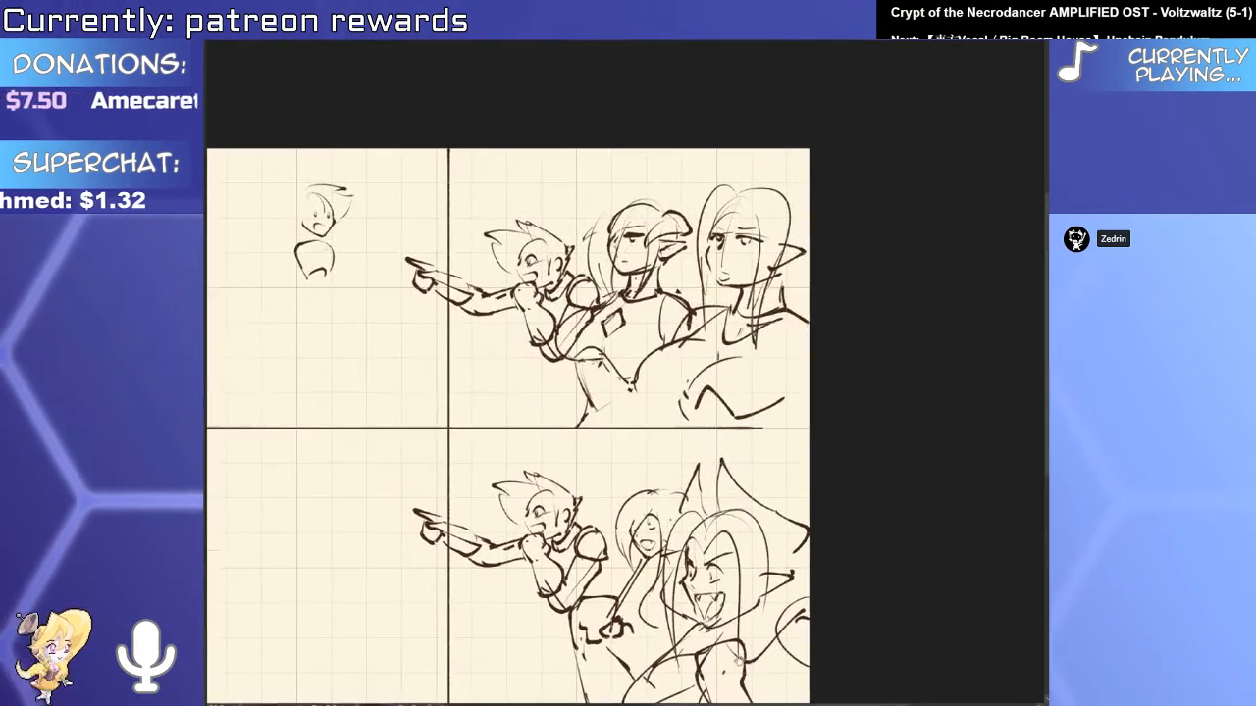
scroll(707, 409, up, 5)
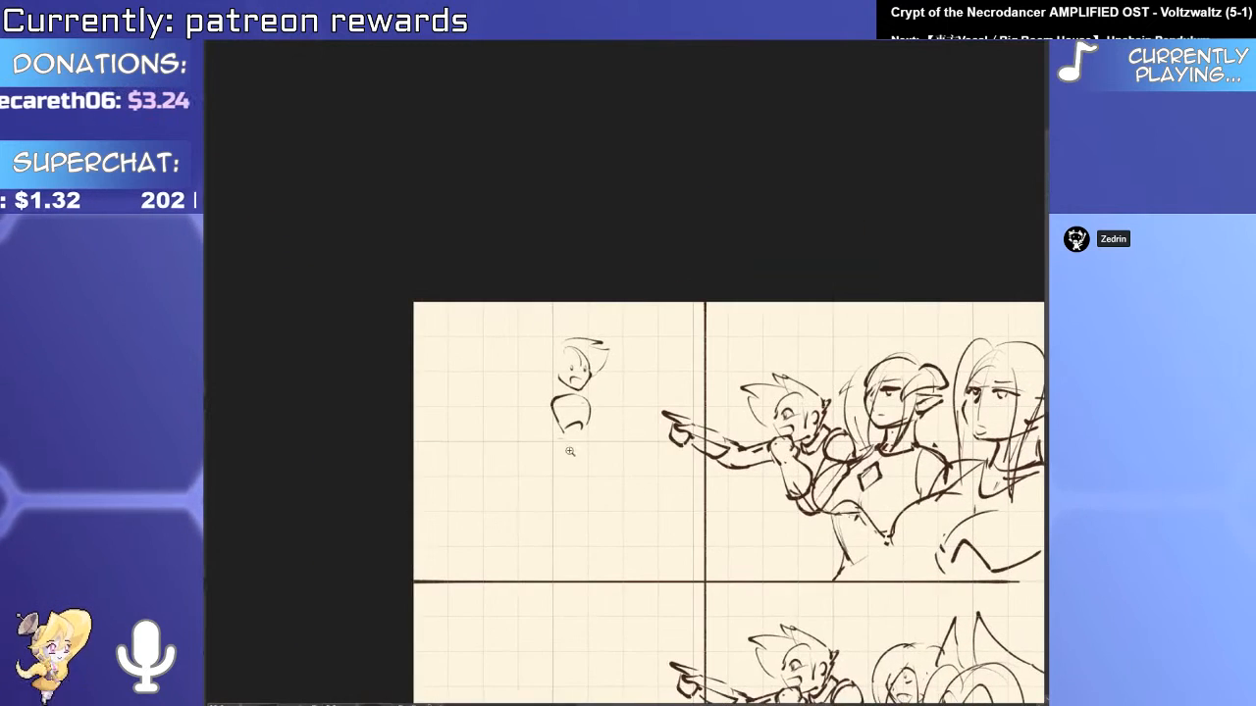
drag(610, 411, 560, 423)
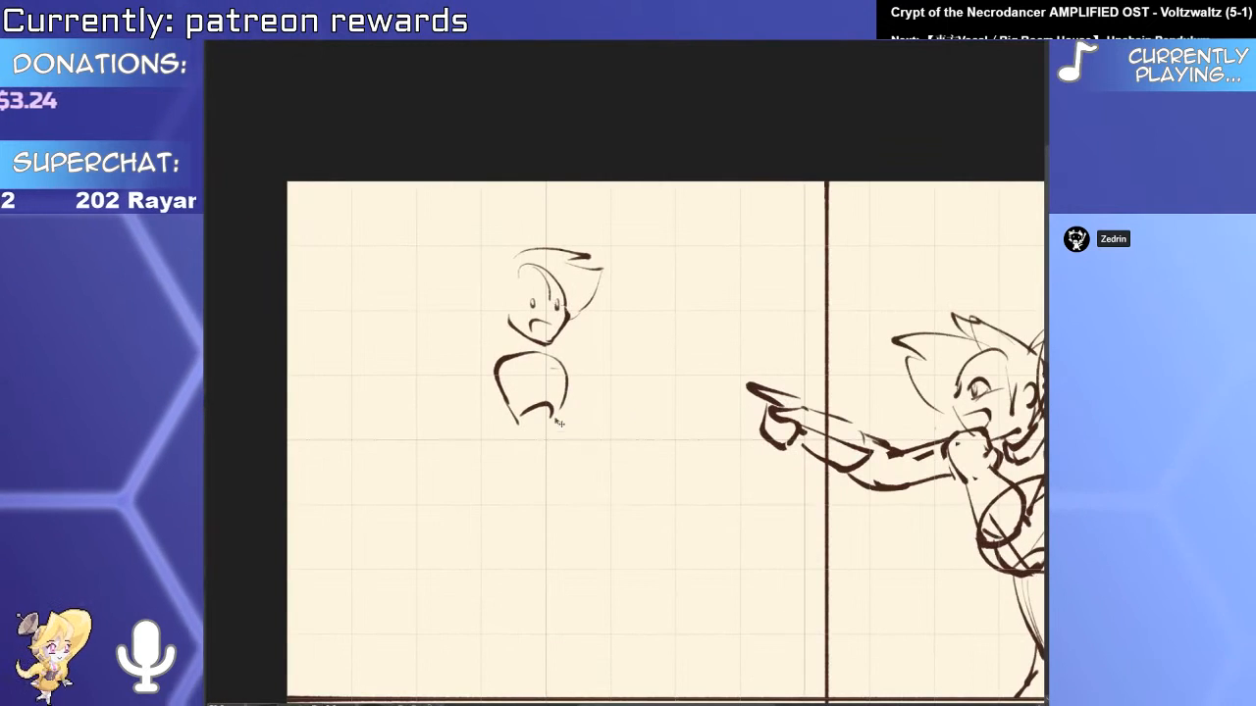
drag(500, 363, 435, 441)
key(ctrl+z)
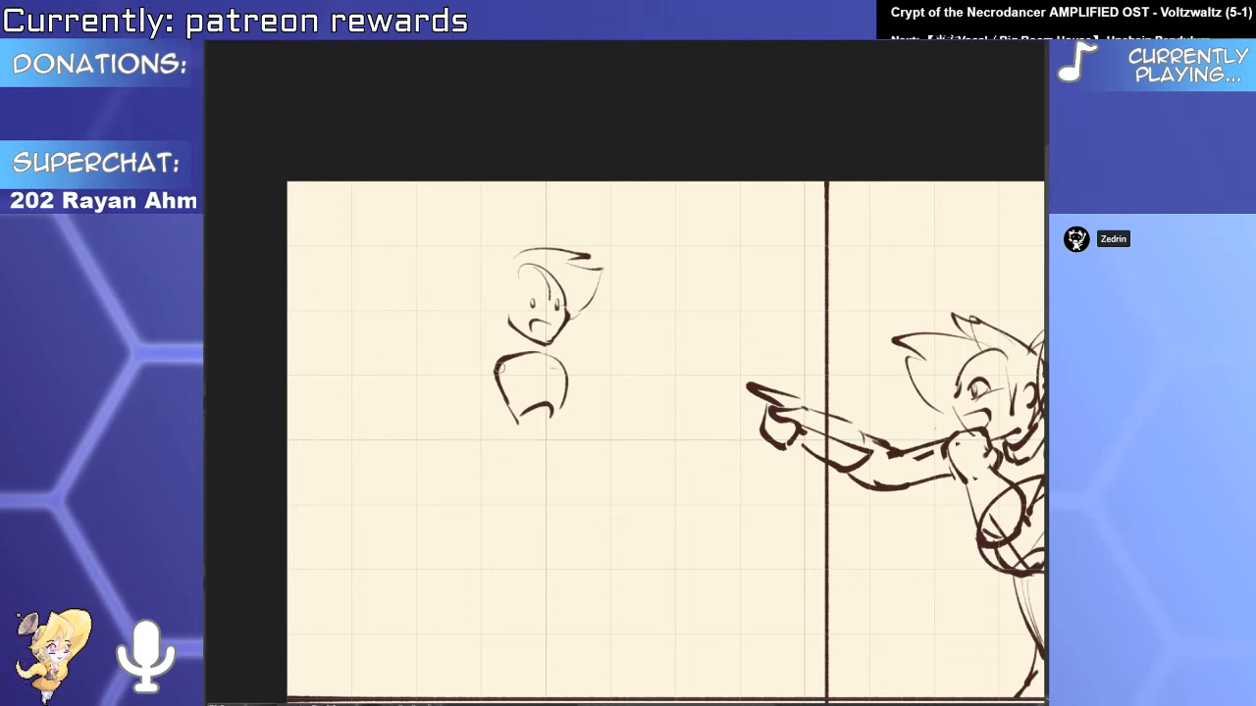
drag(501, 362, 392, 476)
drag(563, 370, 653, 431)
scroll(646, 361, down, 5)
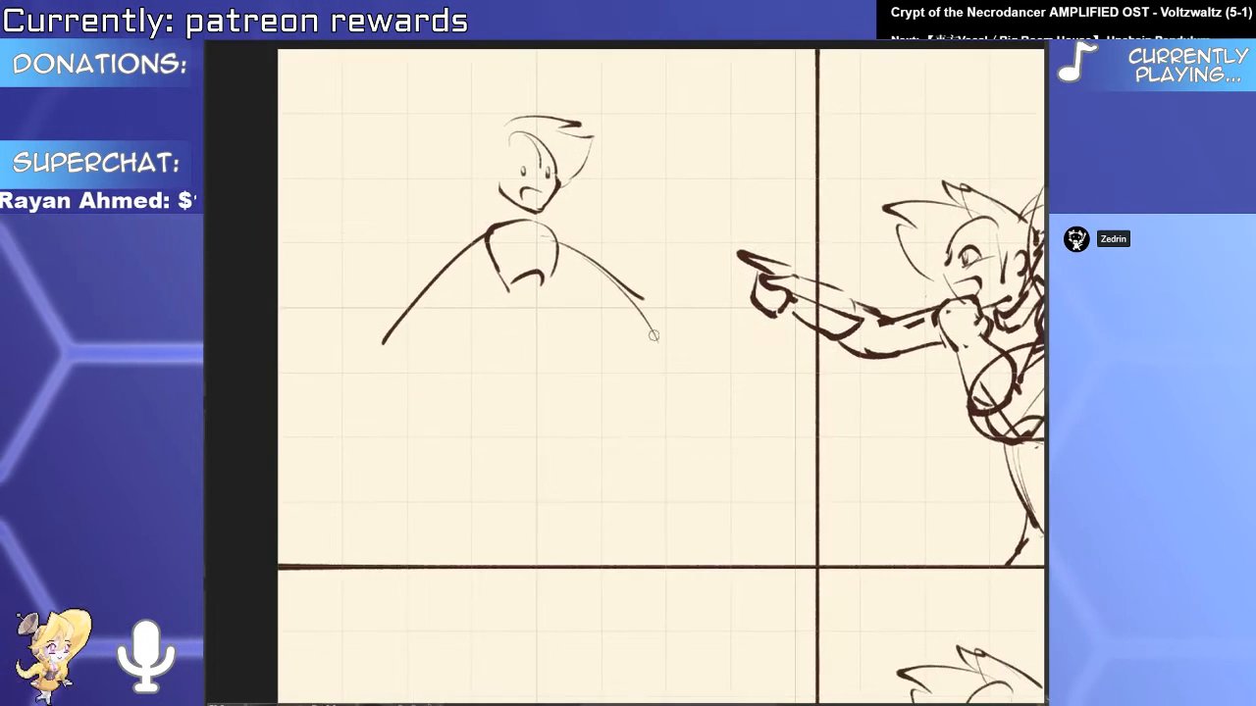
Move the spectators in both right-hand panels and the upper-left figure together slightly to the right.
drag(829, 396, 709, 424)
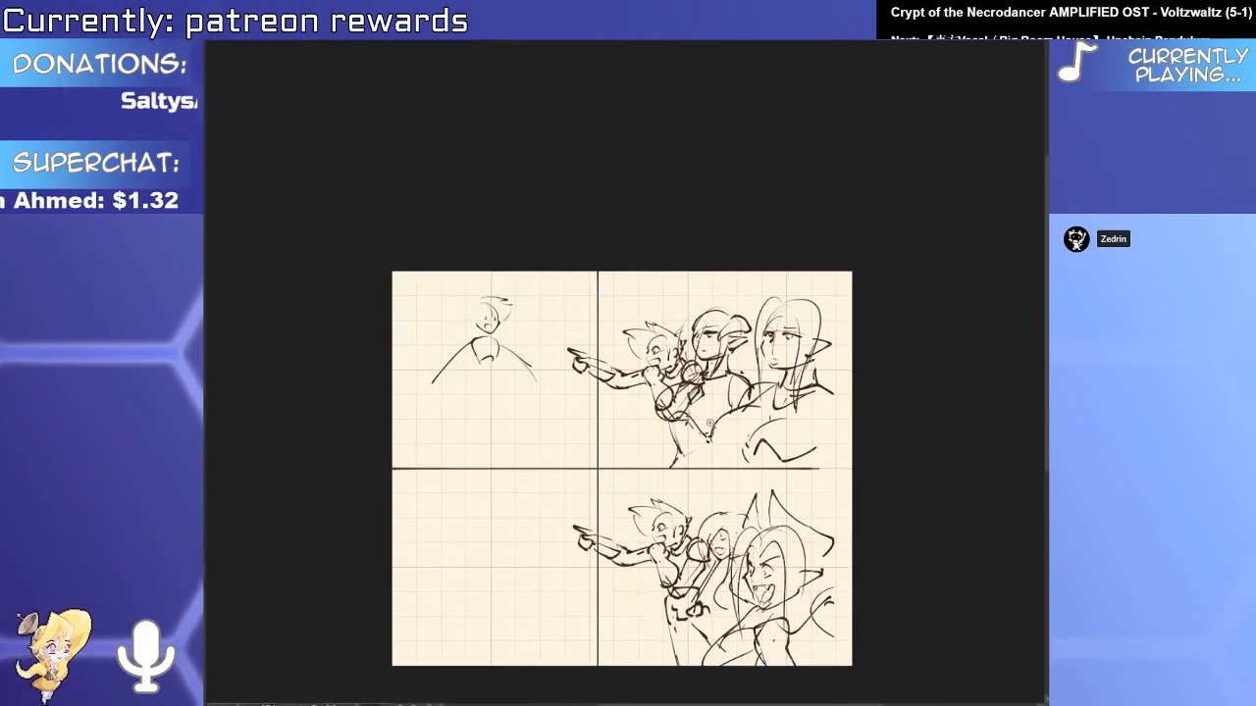
drag(786, 581, 811, 584)
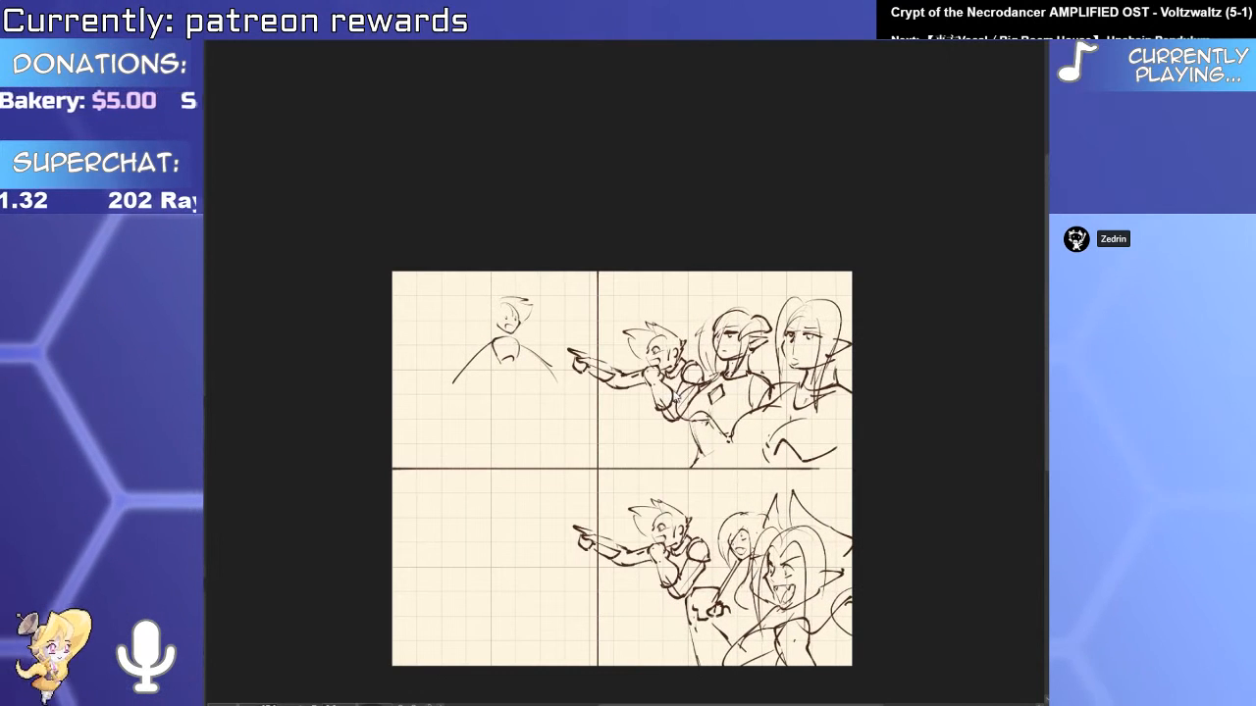
mouse_move(673, 397)
mouse_down()
mouse_move(684, 397)
mouse_move(673, 396)
mouse_up()
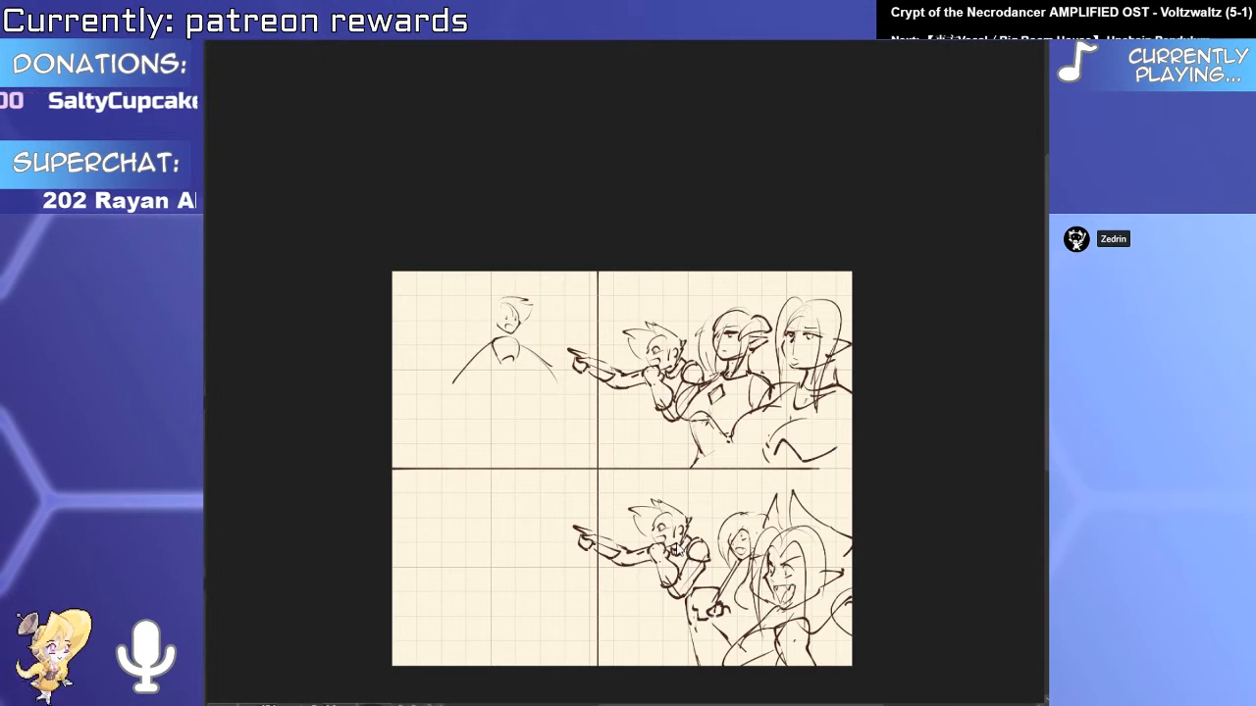
Shift both pointing characters slightly right and down, and move the selected upper-right spectators by a similar amount.
mouse_move(715, 582)
mouse_down()
mouse_move(747, 582)
mouse_move(725, 593)
mouse_up()
mouse_move(636, 270)
mouse_down()
mouse_move(870, 418)
mouse_move(876, 472)
mouse_up()
mouse_move(803, 435)
mouse_down()
mouse_move(826, 427)
mouse_move(814, 440)
mouse_up()
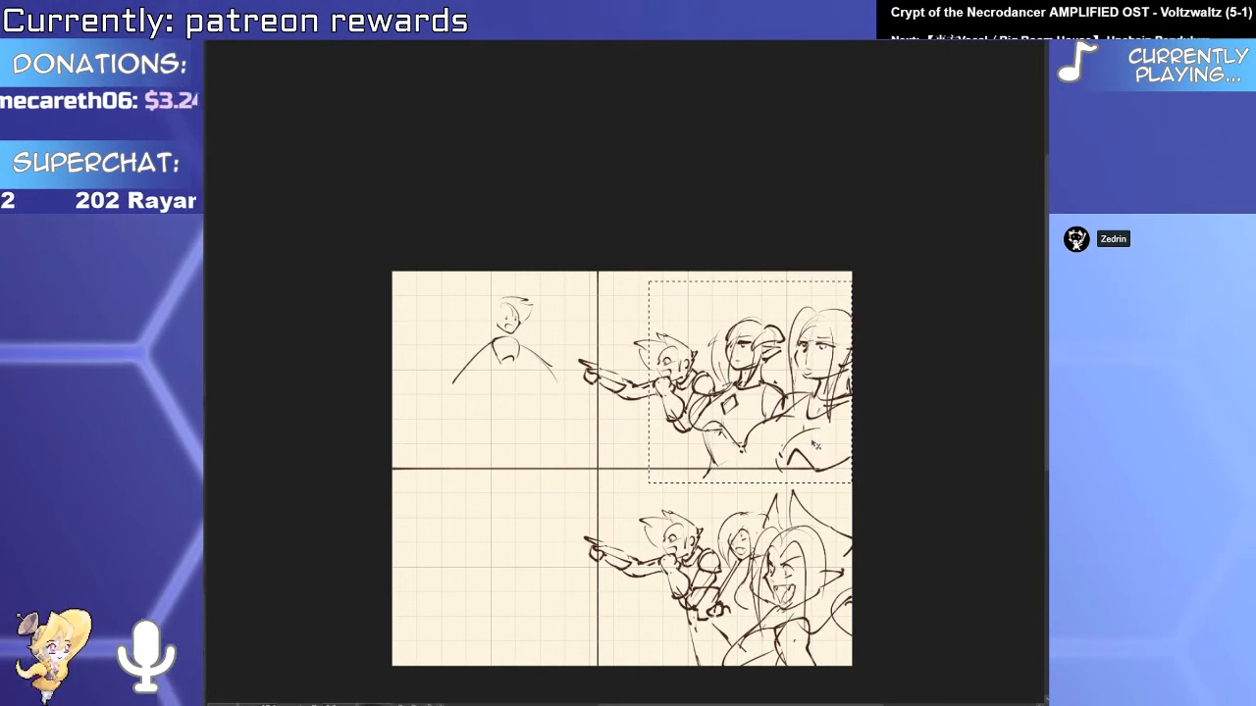
key(ctrl+d)
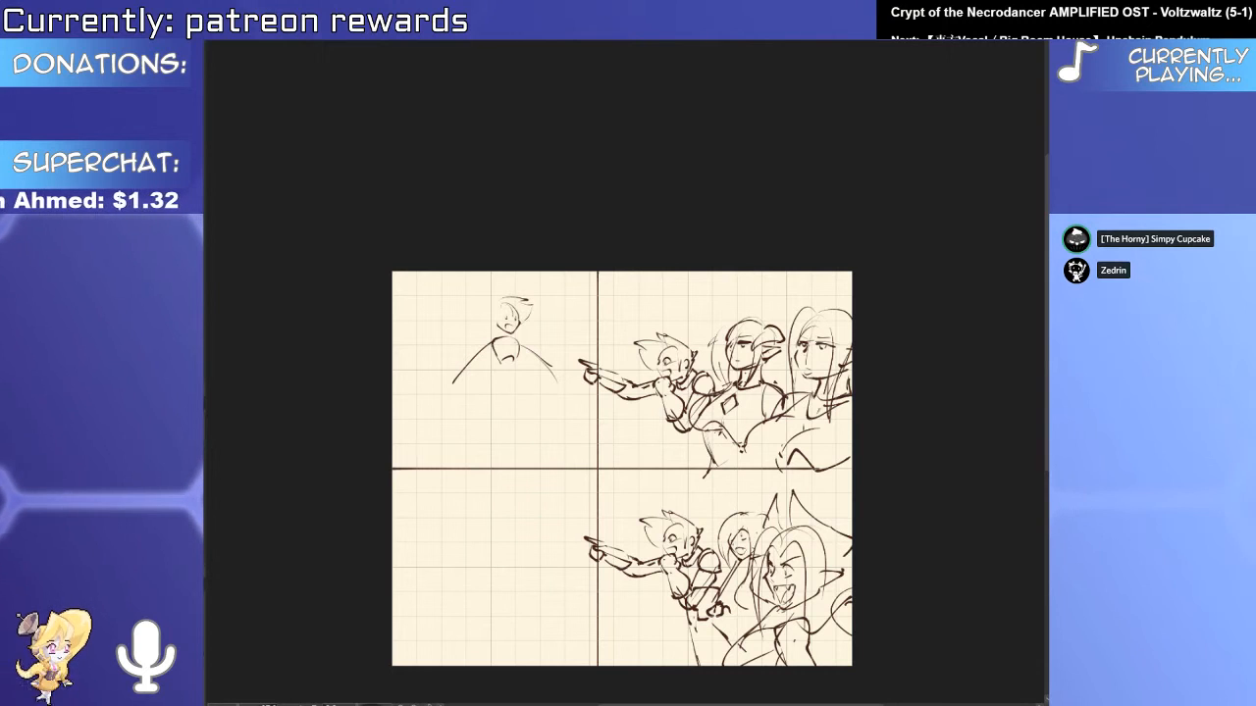
Lasso the figure in the upper-left panel, move it slightly to the left, and clear the selection.
scroll(521, 338, up, 5)
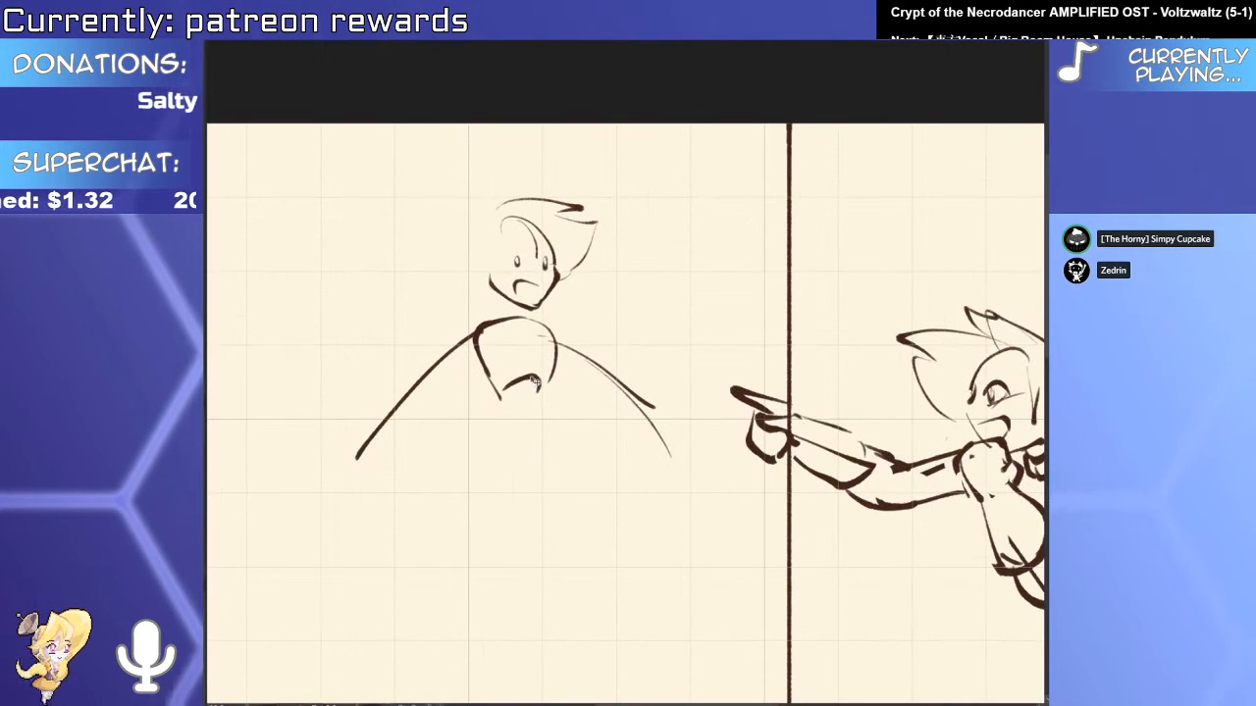
scroll(709, 359, down, 5)
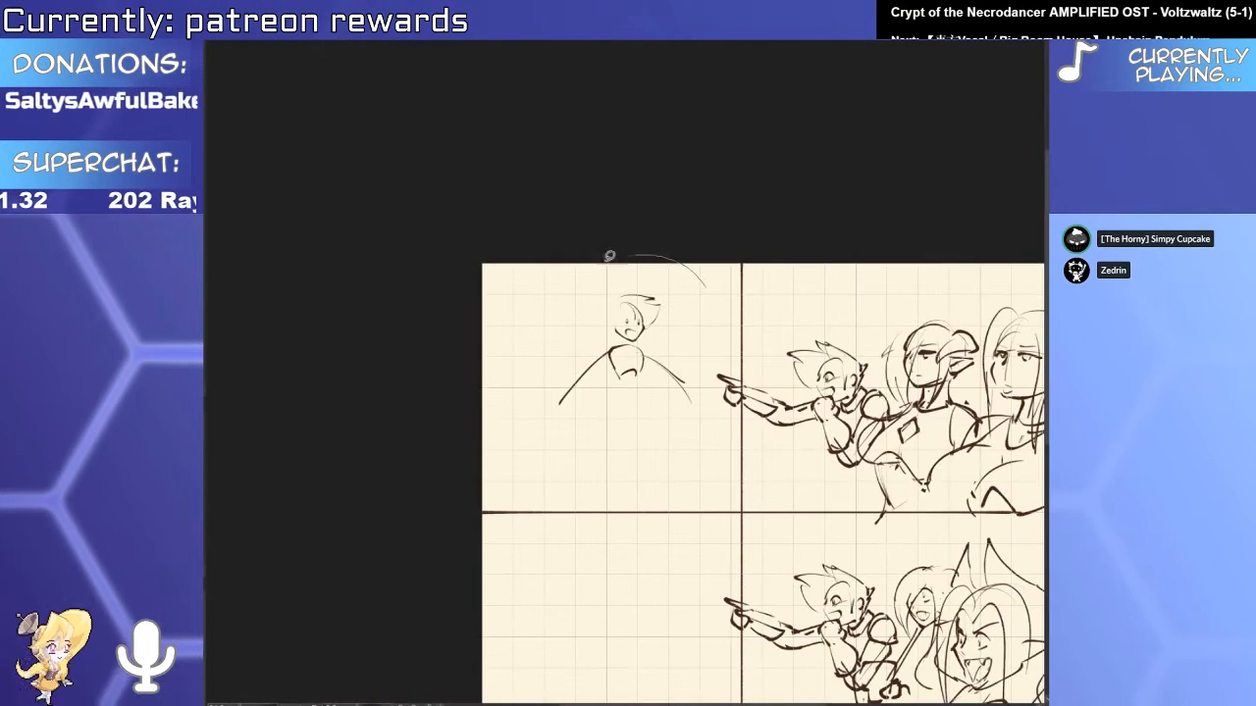
drag(609, 260, 703, 319)
drag(684, 382, 654, 381)
key(ctrl+d)
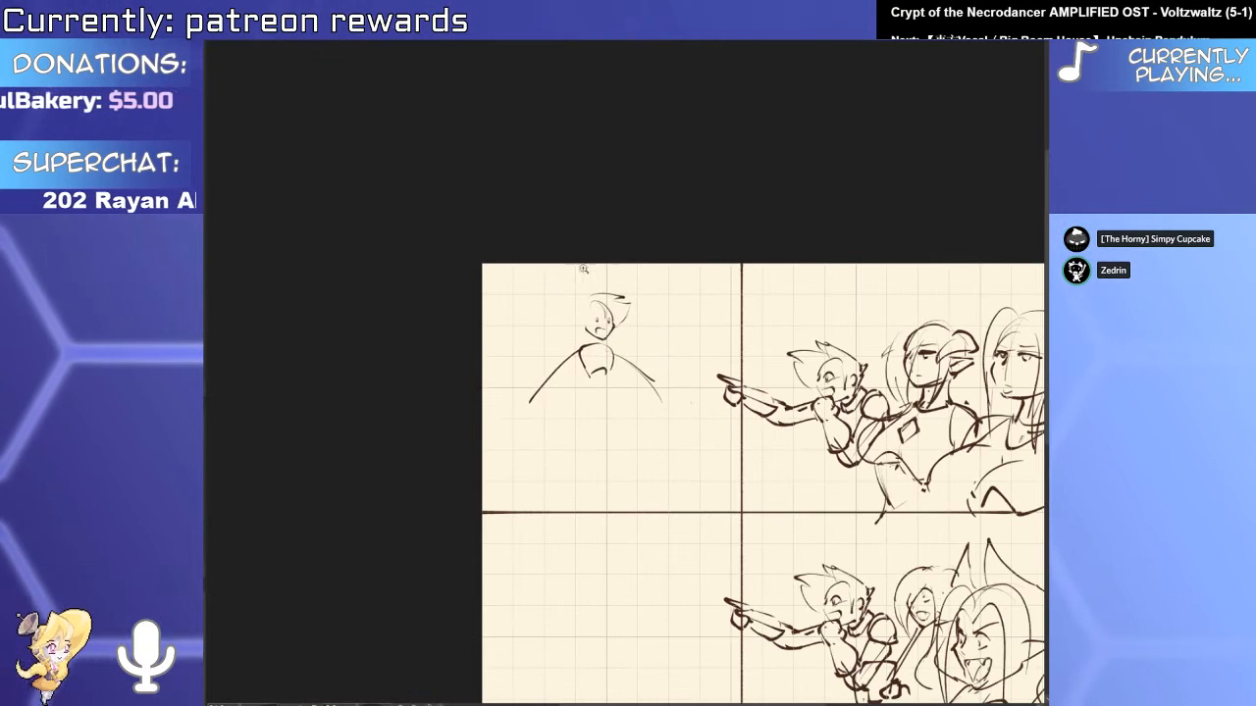
Sketch rounded shoulders, a waist line, a belt and the first straight leg line on the figure in the upper-left panel.
drag(550, 341, 619, 350)
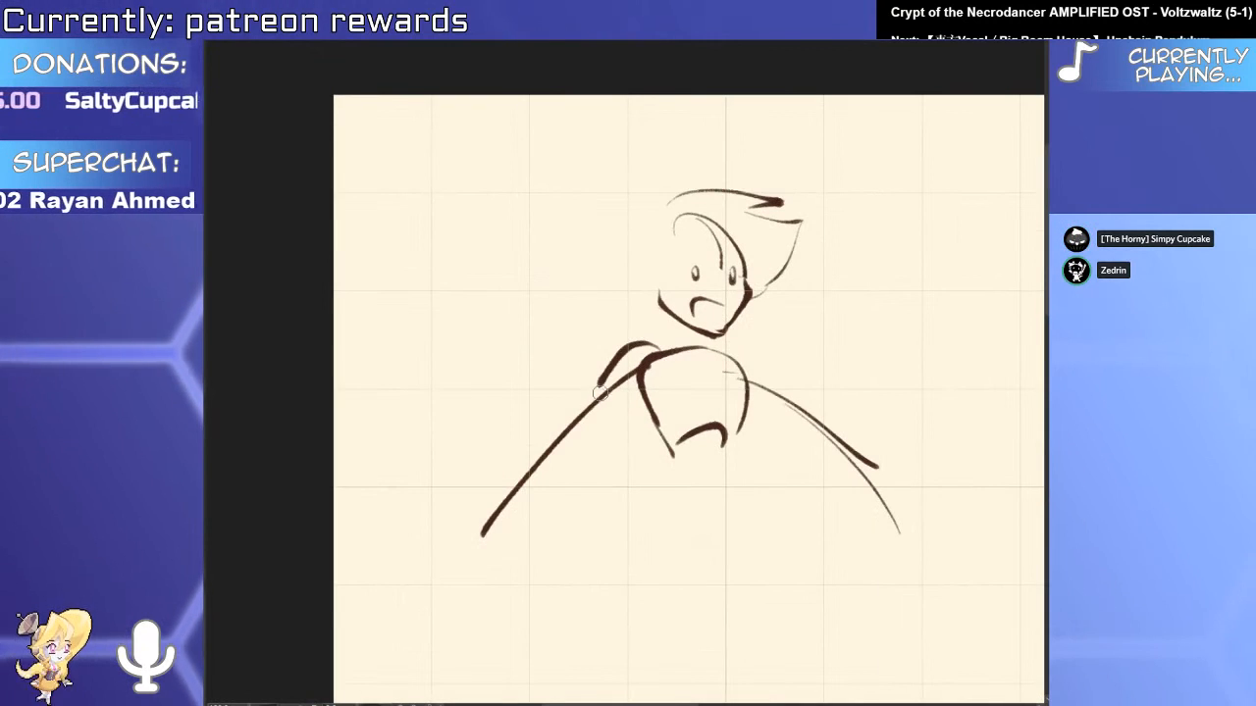
mouse_move(726, 359)
mouse_down()
mouse_move(768, 365)
mouse_move(778, 386)
mouse_up()
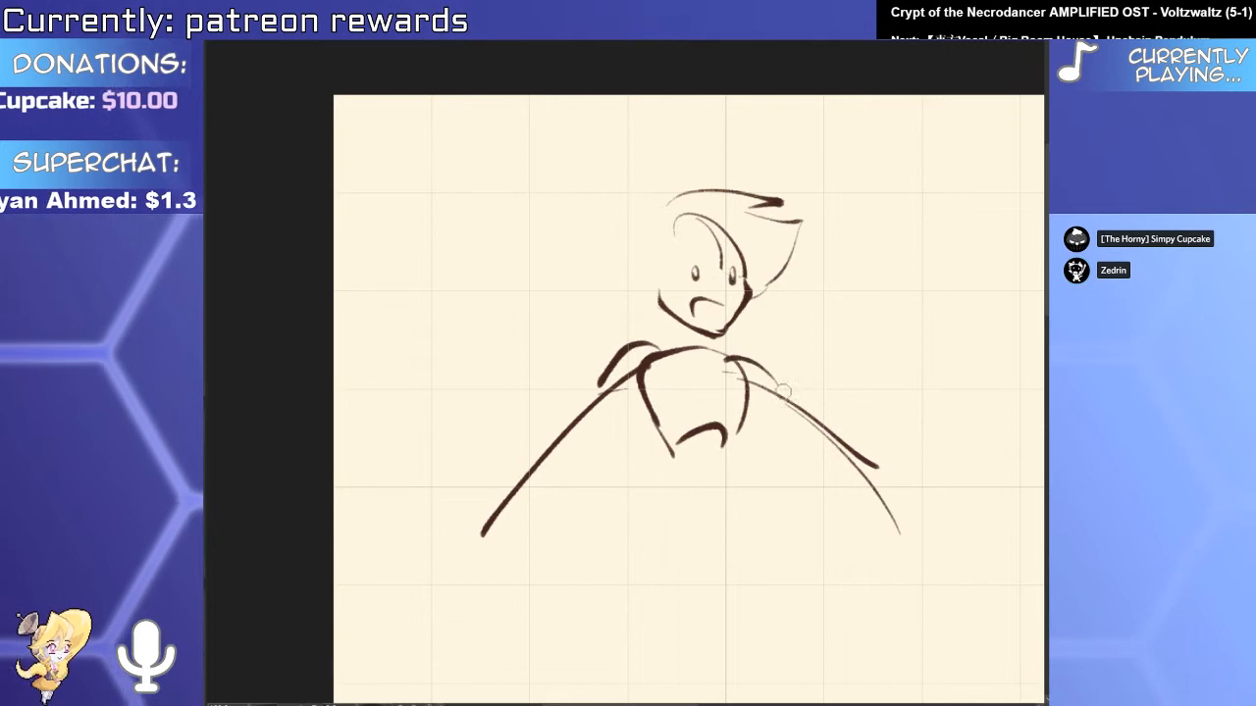
drag(673, 442, 703, 528)
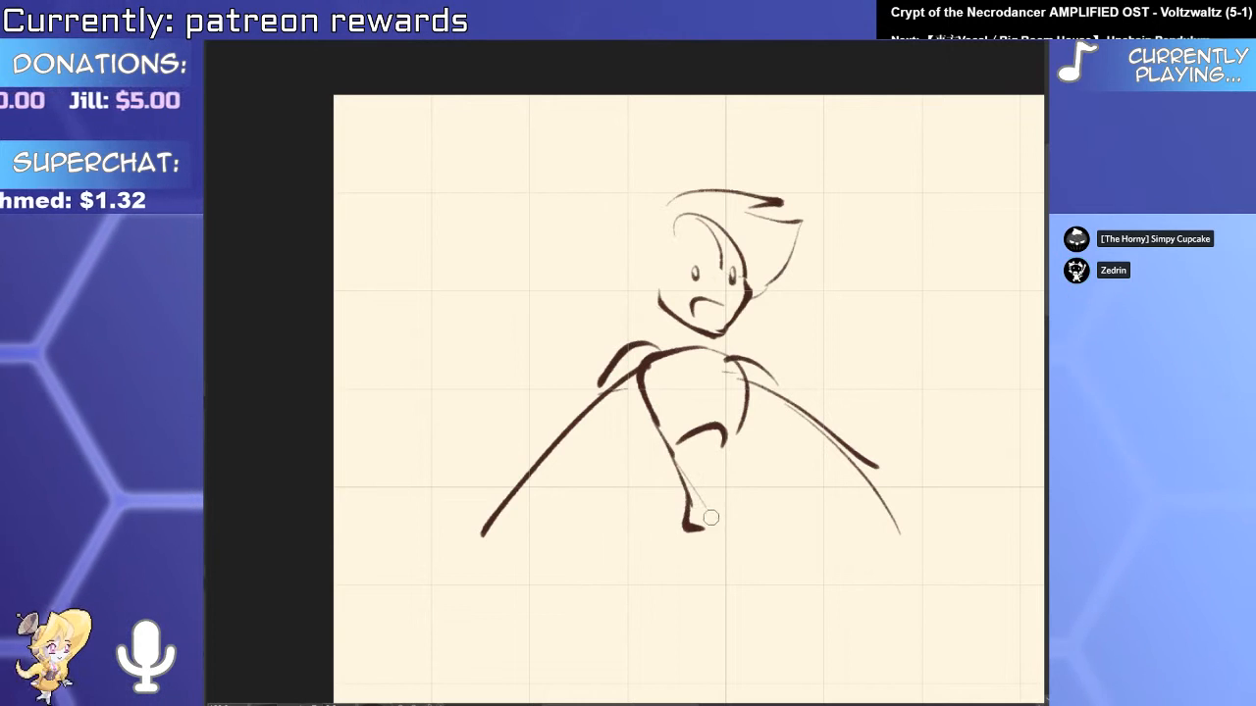
mouse_move(664, 489)
mouse_down()
mouse_move(728, 514)
mouse_move(659, 536)
mouse_move(748, 546)
mouse_move(749, 508)
mouse_move(753, 537)
mouse_move(671, 608)
mouse_up()
scroll(740, 420, down, 2)
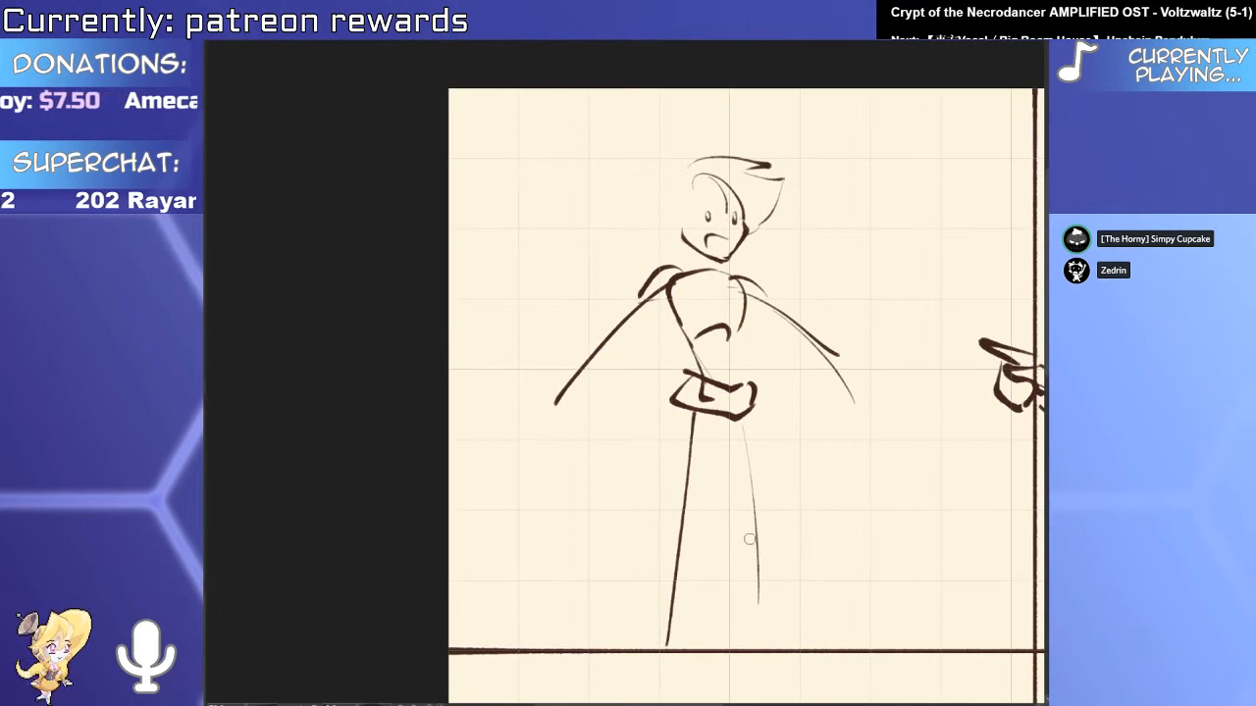
Redraw the figure's second leg line angled outward with a raised foot, and add a foot to the straight leg.
key(ctrl+z)
drag(748, 423, 755, 589)
key(ctrl+z)
mouse_move(745, 421)
mouse_down()
mouse_move(799, 595)
mouse_move(829, 555)
mouse_up()
drag(684, 412, 670, 593)
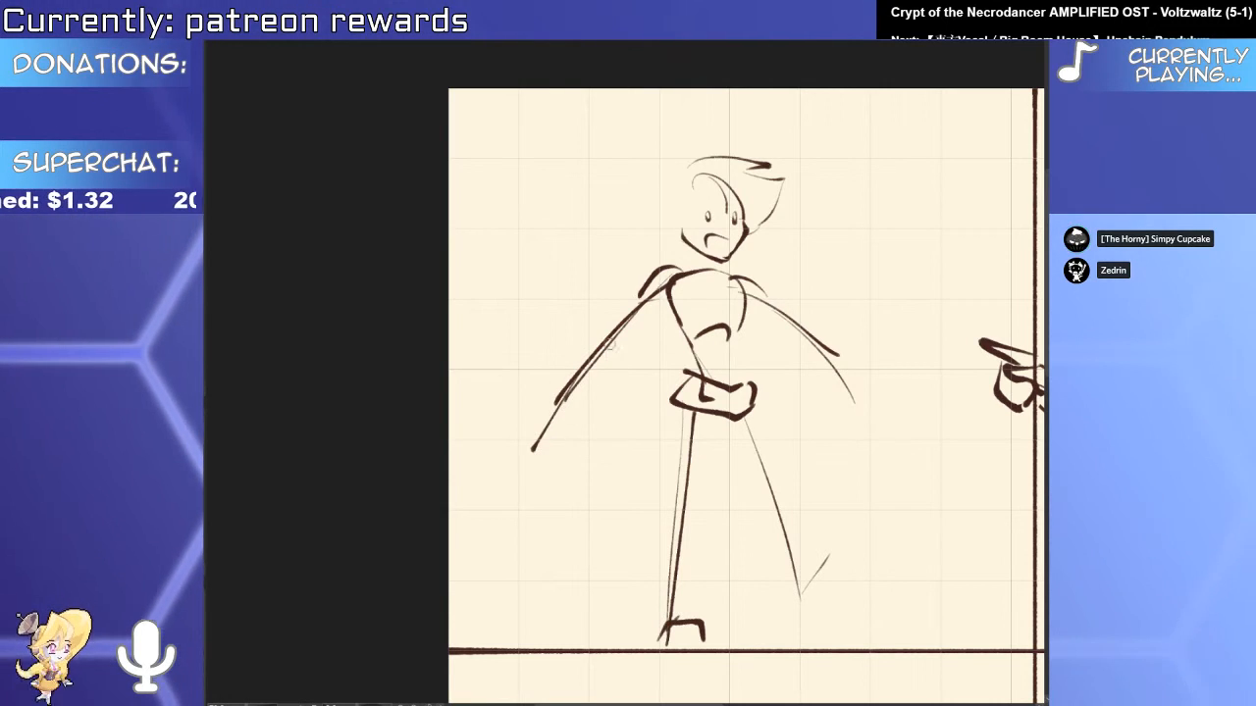
Sketch flared gauntlet shapes around both forearms of the upper-left figure.
drag(601, 356, 554, 423)
drag(574, 373, 629, 358)
drag(629, 359, 565, 404)
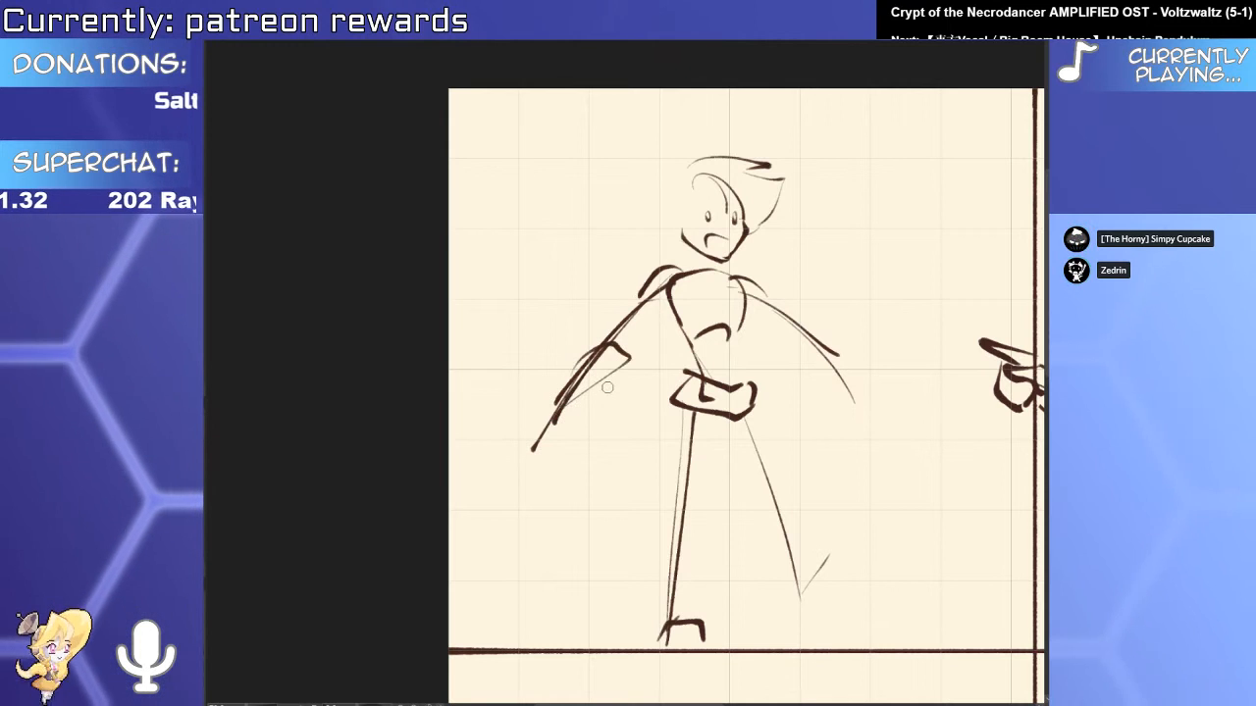
drag(799, 343, 861, 412)
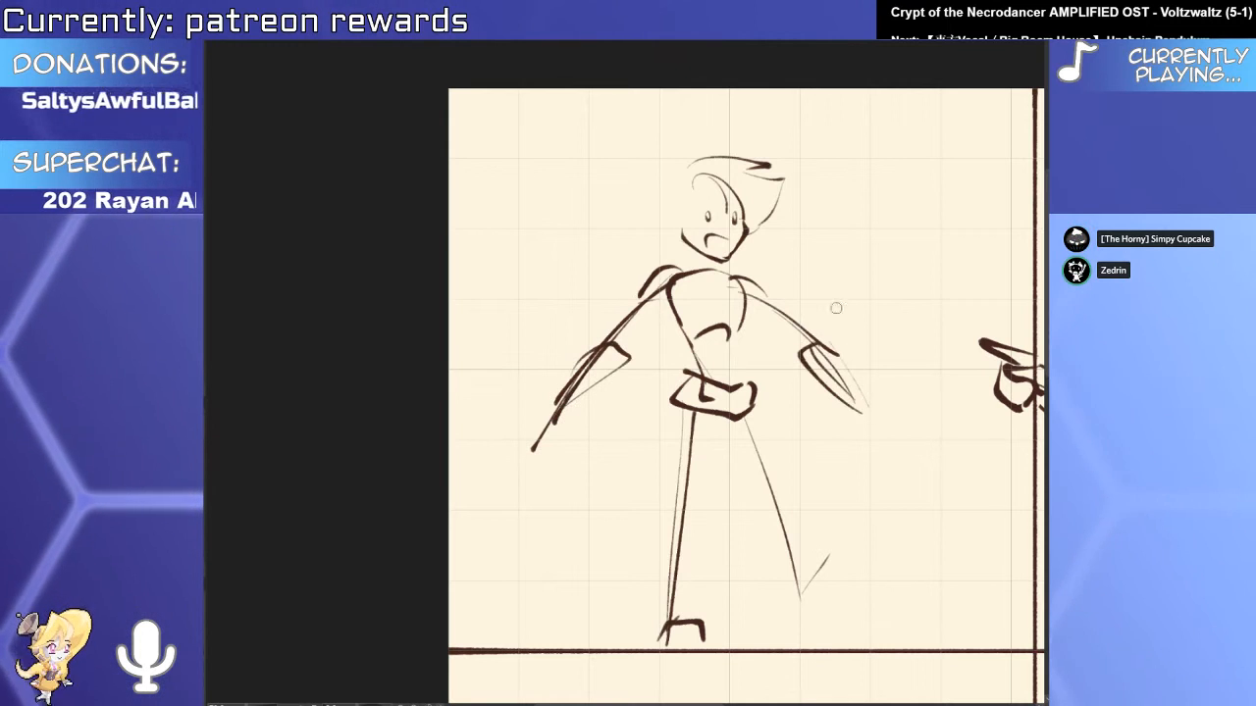
Rough in a hand with thumb at the end of each of the figure's outstretched arms.
drag(557, 396, 588, 410)
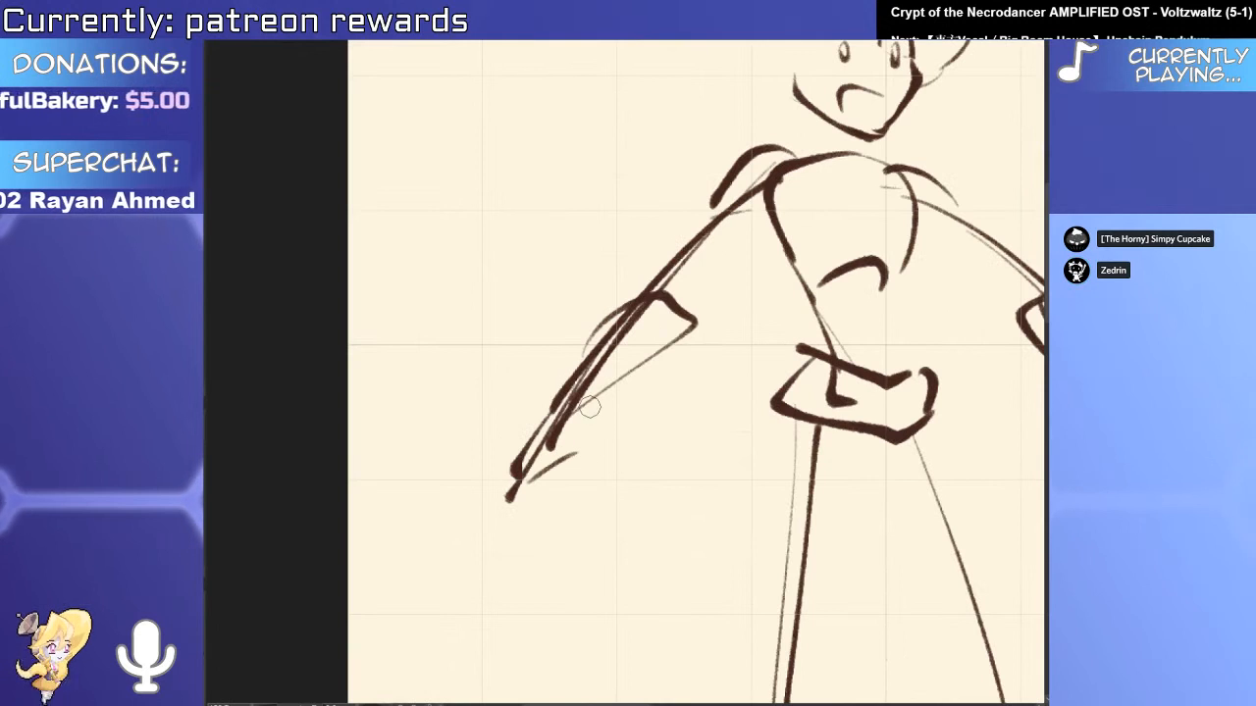
mouse_move(844, 392)
mouse_down()
mouse_move(673, 392)
mouse_move(628, 373)
mouse_up()
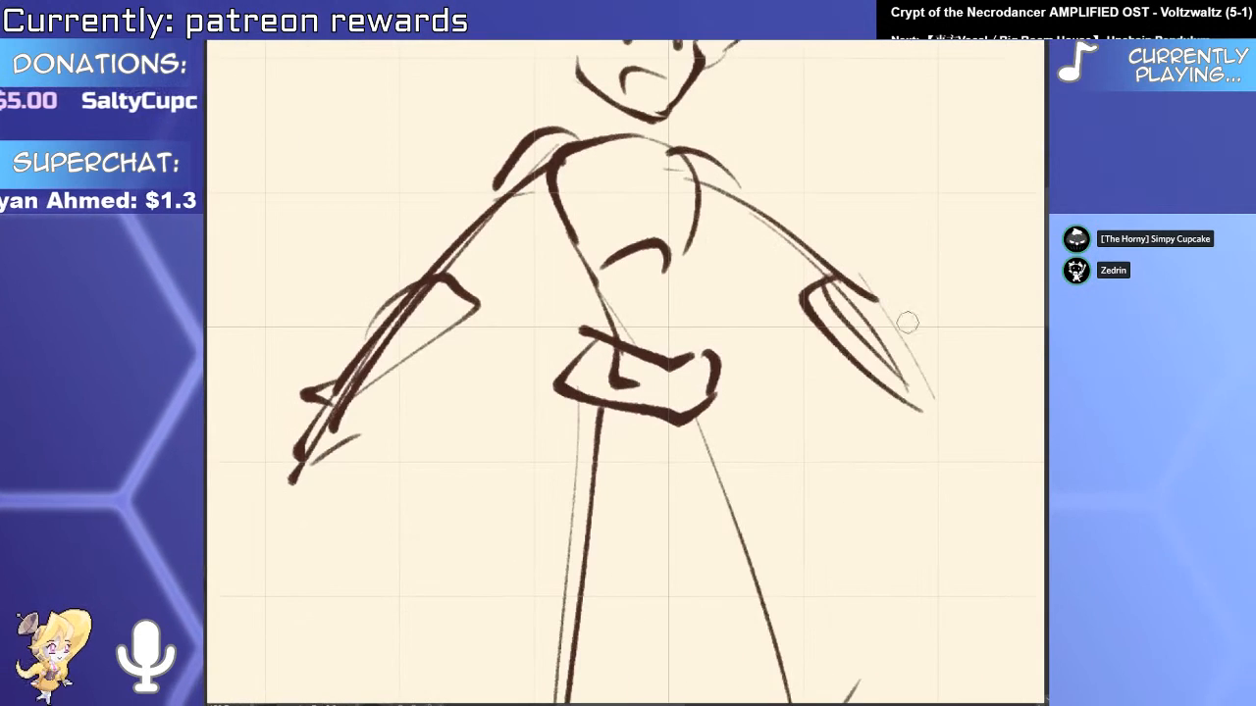
mouse_move(970, 372)
mouse_down()
mouse_move(835, 364)
mouse_move(806, 397)
mouse_move(803, 447)
mouse_up()
mouse_move(830, 391)
mouse_down()
mouse_move(847, 447)
mouse_move(832, 448)
mouse_move(818, 487)
mouse_move(794, 295)
mouse_up()
scroll(783, 399, down, 2)
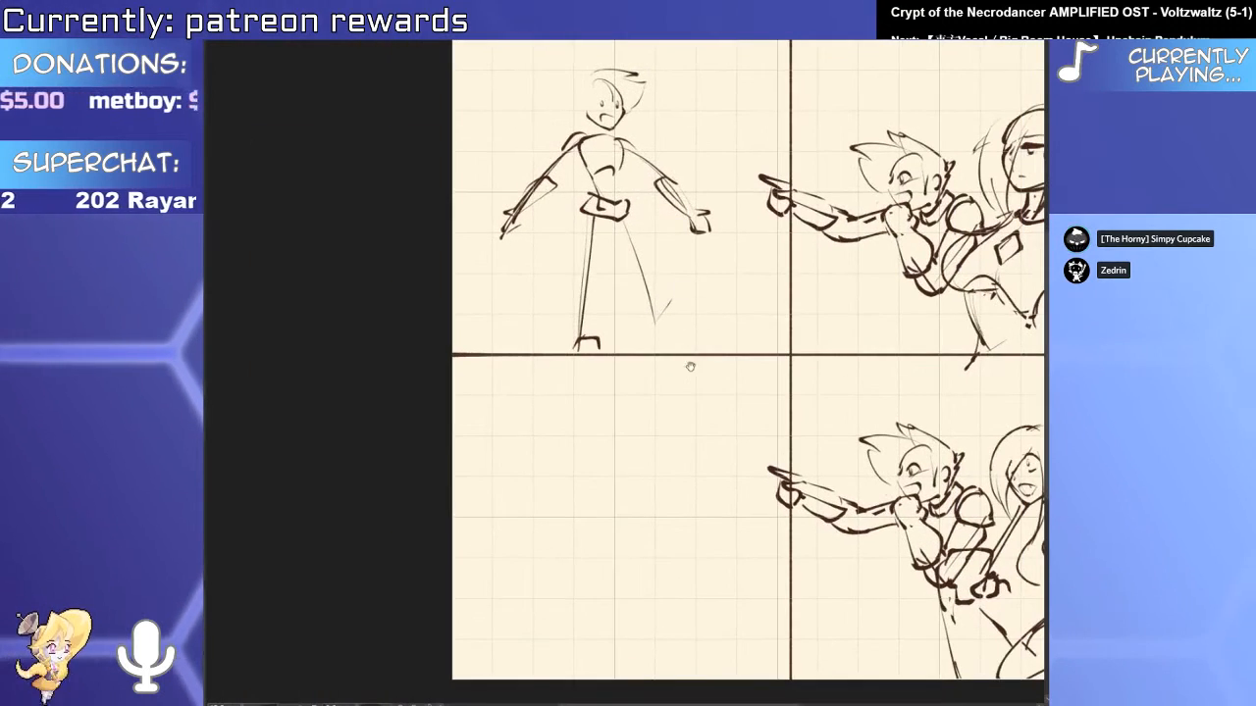
Add an ear and spiky hair around the back of the upper-left figure's head.
drag(700, 419, 666, 484)
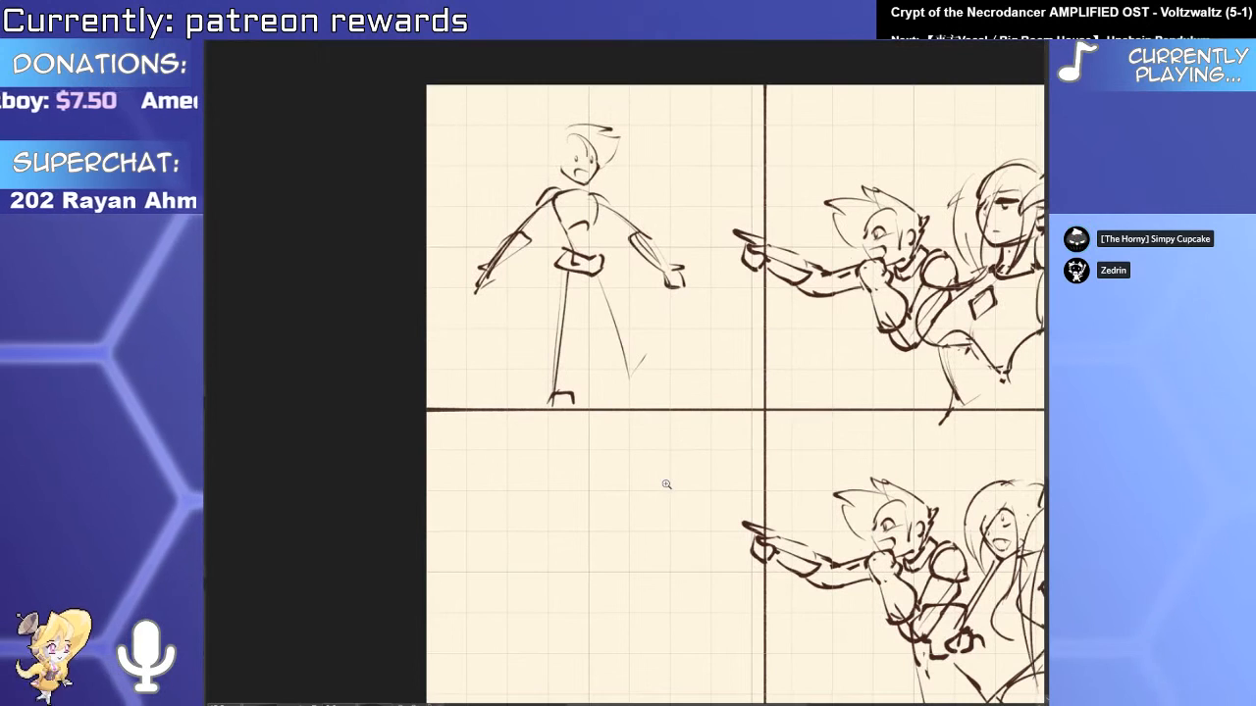
drag(637, 323, 713, 529)
drag(667, 364, 725, 364)
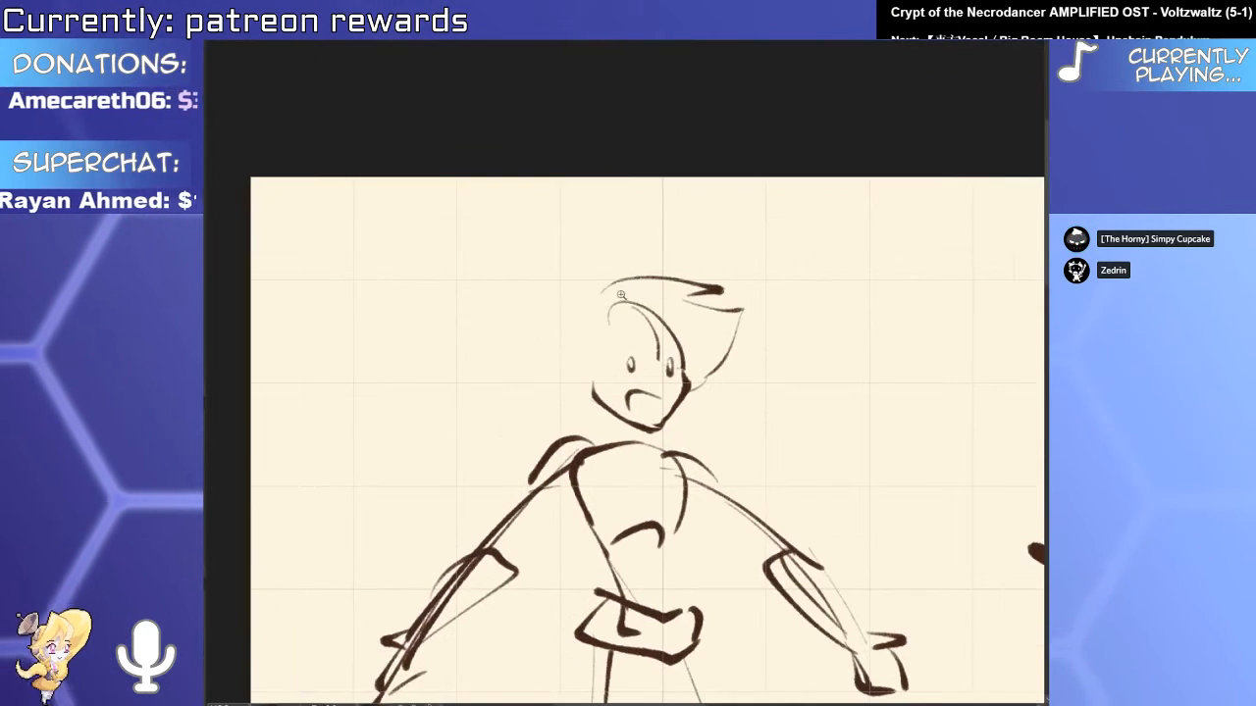
scroll(646, 376, up, 2)
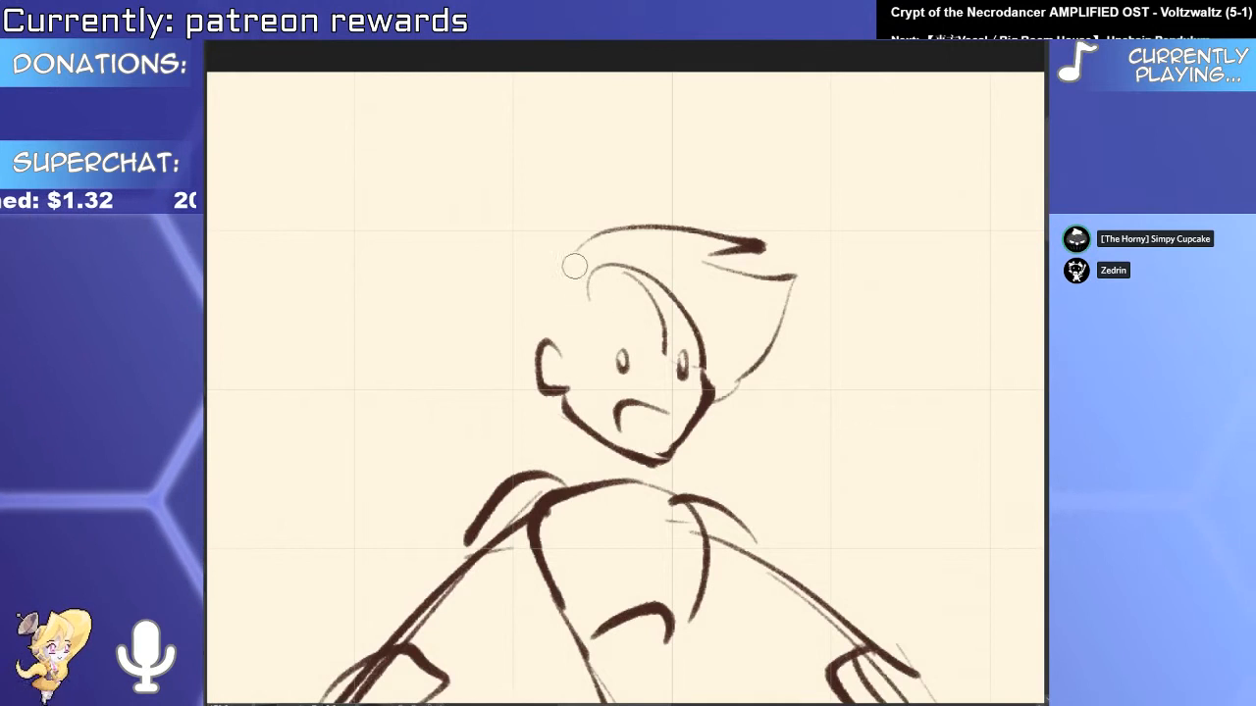
mouse_move(580, 238)
mouse_down()
mouse_move(511, 290)
mouse_move(537, 342)
mouse_up()
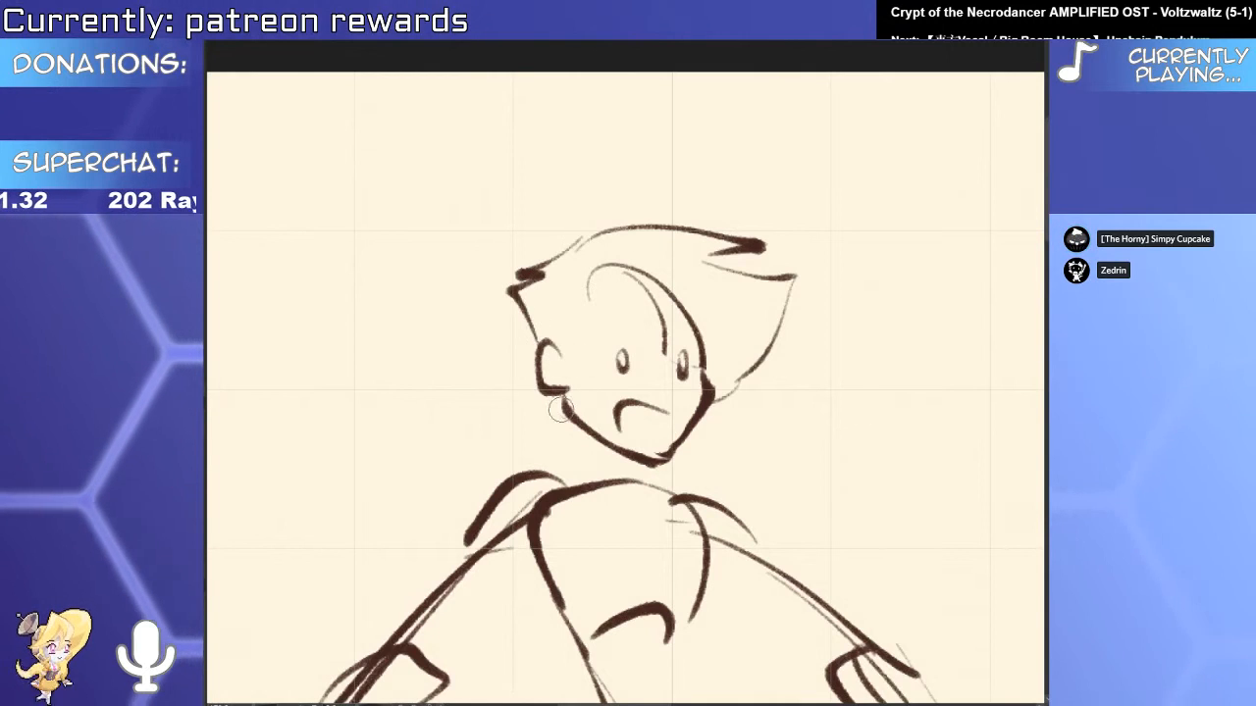
mouse_move(561, 410)
mouse_down()
mouse_move(507, 382)
mouse_move(488, 339)
mouse_move(497, 363)
mouse_up()
drag(578, 314, 529, 259)
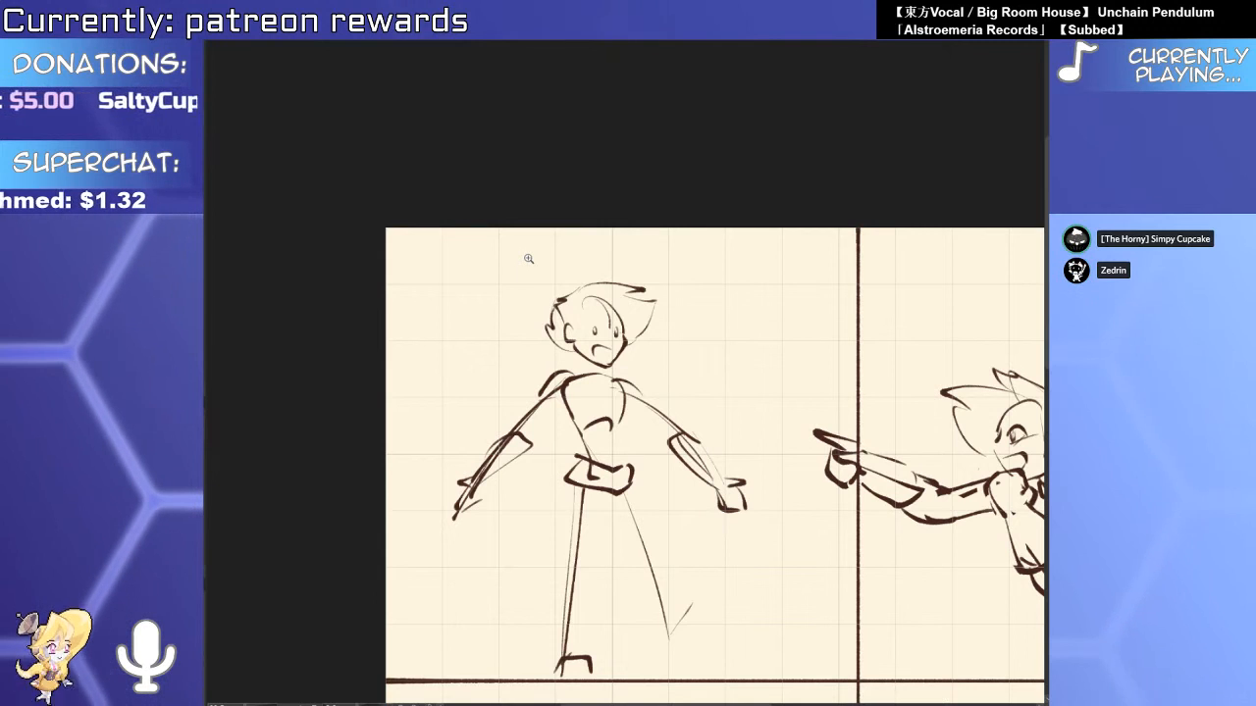
Draw both sides of the upper-left figure's waist to connect the chest to the belt.
drag(584, 414, 535, 429)
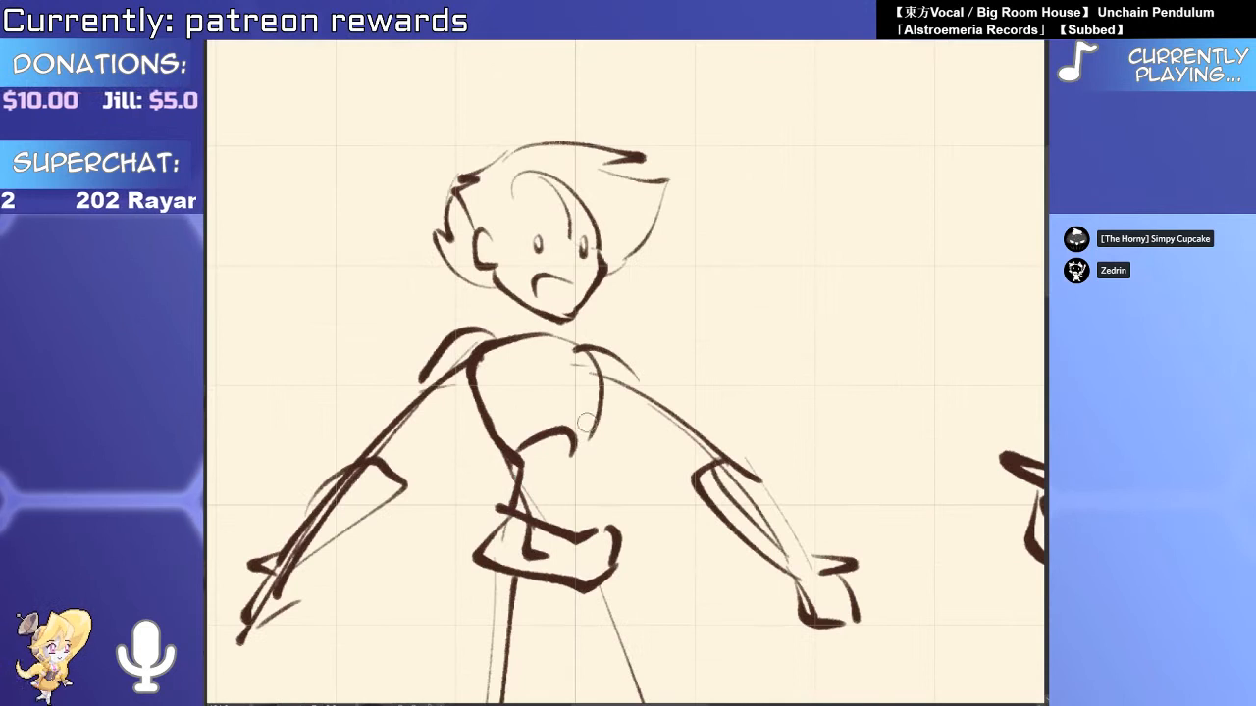
drag(612, 502, 612, 523)
drag(637, 668, 624, 386)
scroll(655, 440, down, 5)
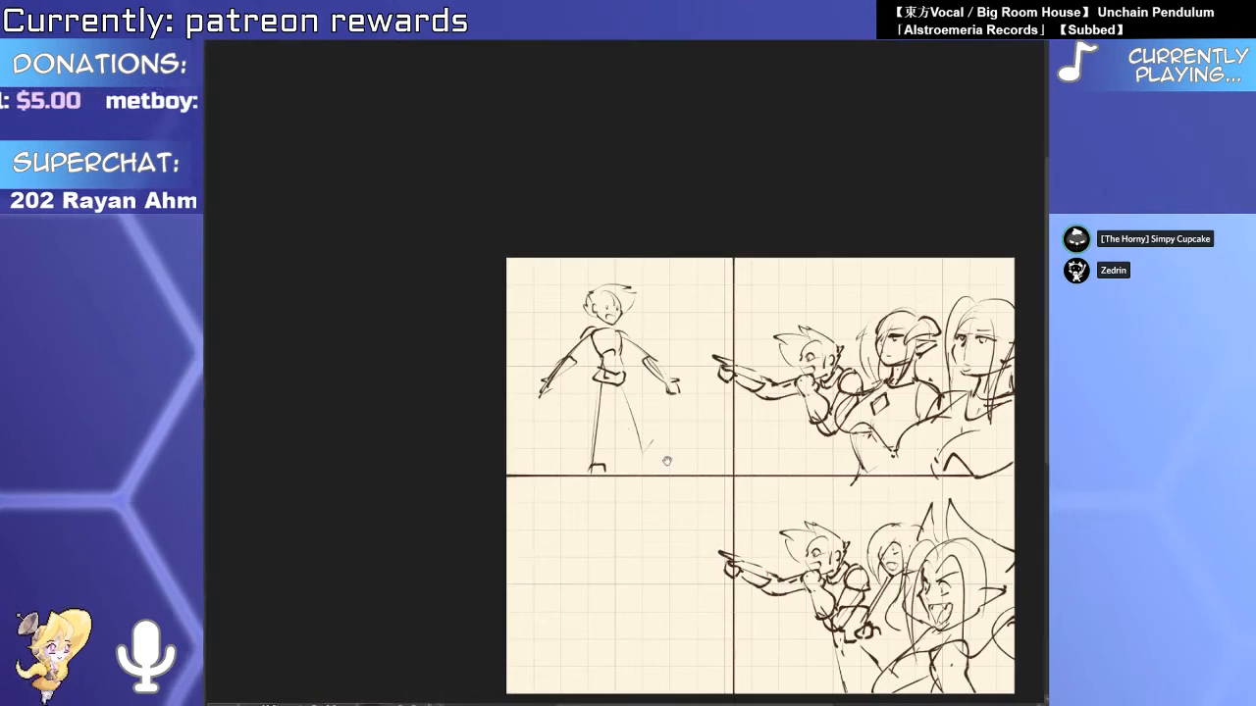
Sketch rounded thigh contours around both leg lines of the upper-left figure.
scroll(619, 412, up, 3)
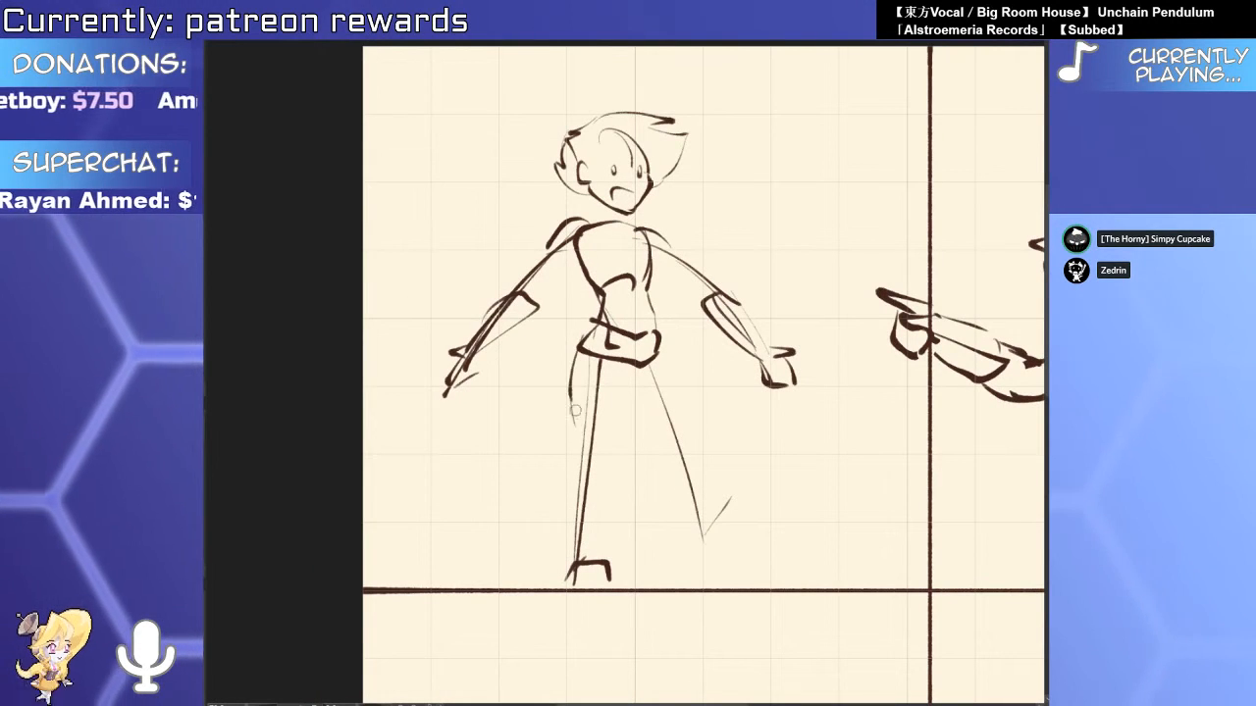
mouse_move(573, 373)
mouse_down()
mouse_move(574, 407)
mouse_move(616, 446)
mouse_move(630, 400)
mouse_up()
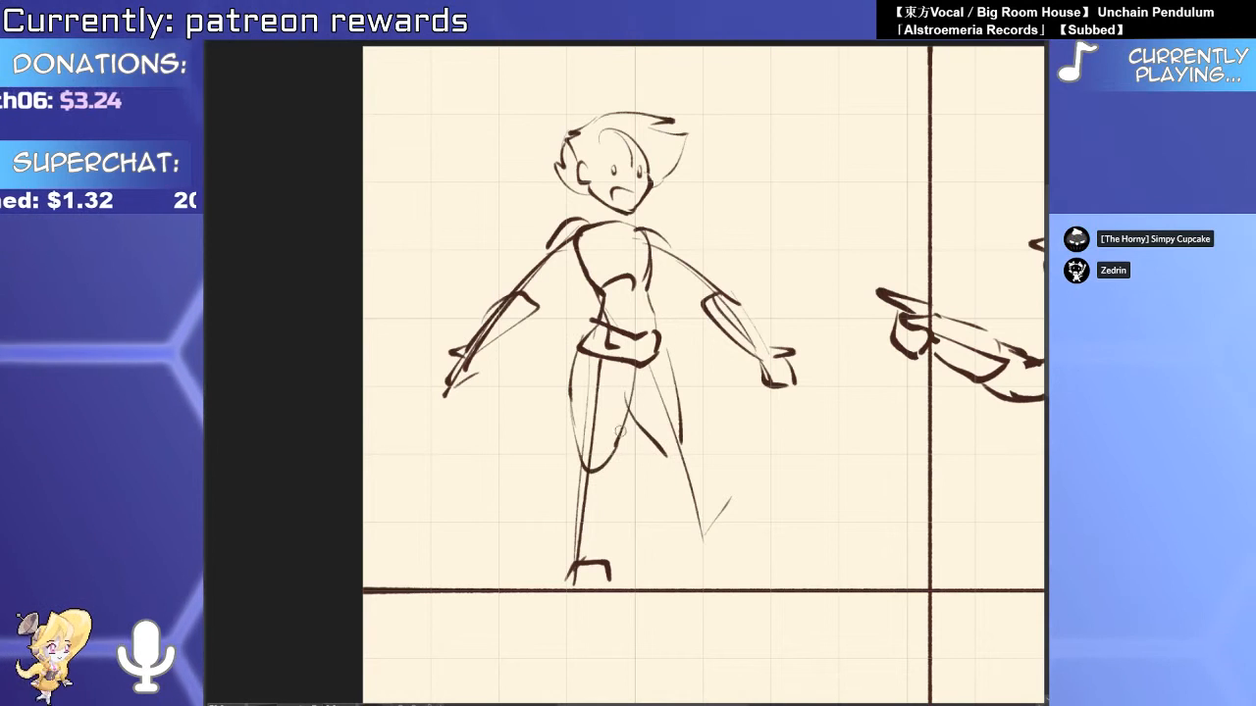
click(620, 479)
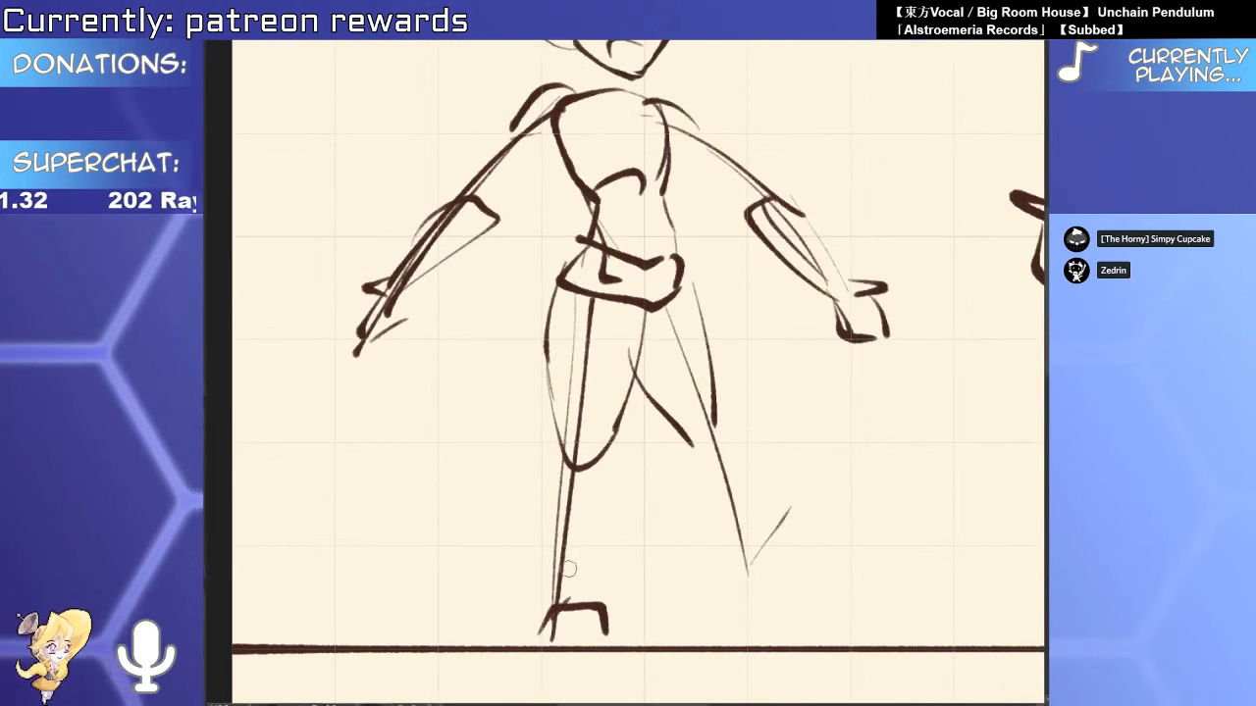
Replace the rough hand on the upper-left figure's arm farthest from the pointing character with a fuller rounded shape.
scroll(588, 564, down, 4)
scroll(535, 483, up, 5)
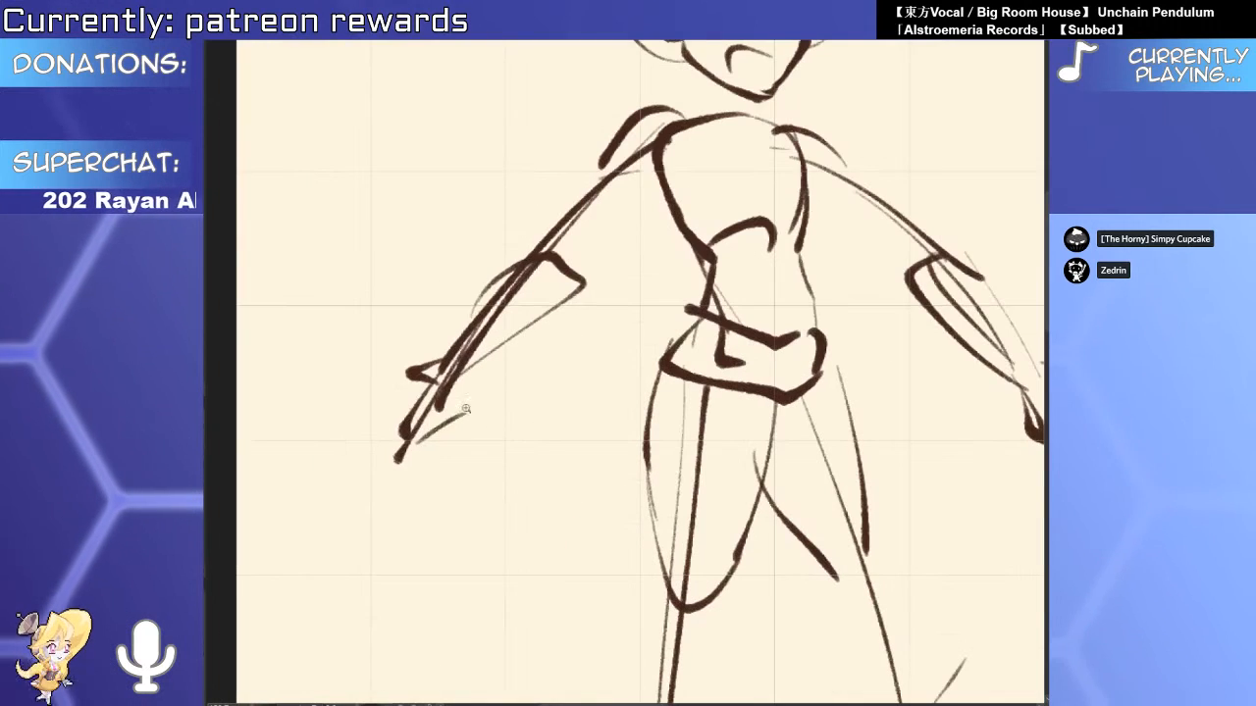
drag(449, 398, 412, 449)
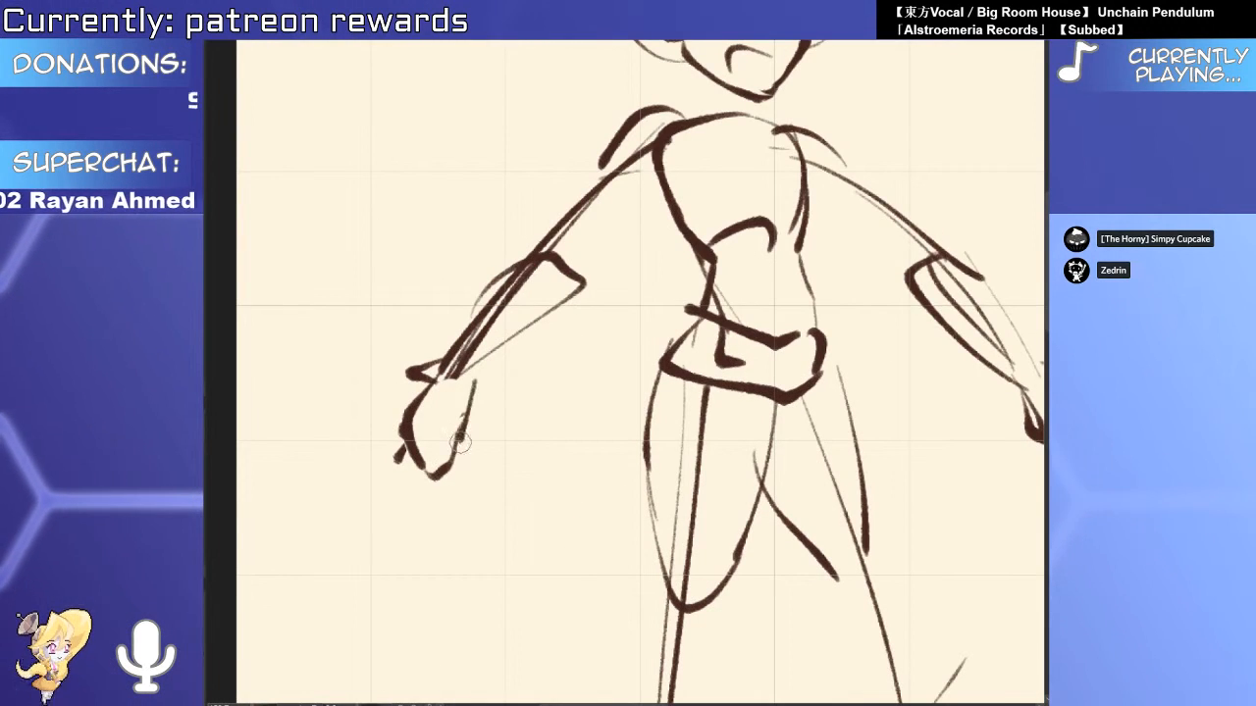
scroll(459, 441, down, 5)
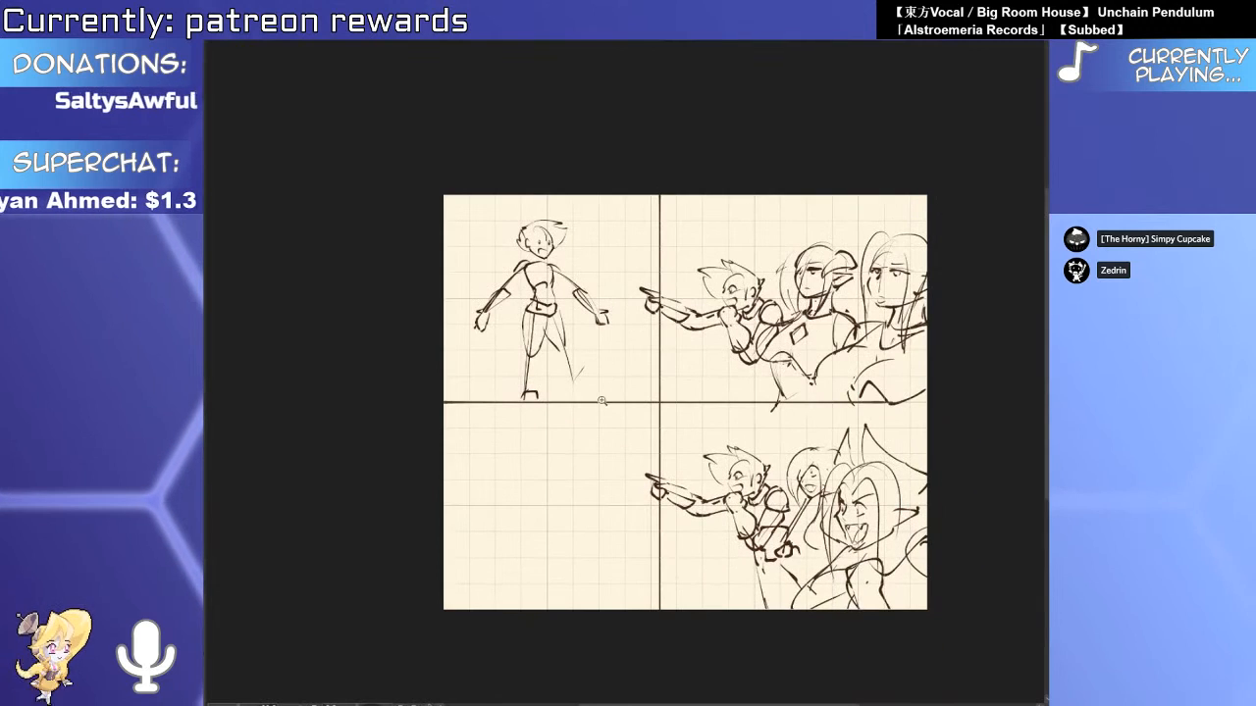
Outline the raised foot as a rounded boot and draw the lower leg leading up to the knee.
key(ctrl+v)
drag(602, 352, 584, 552)
scroll(573, 361, up, 6)
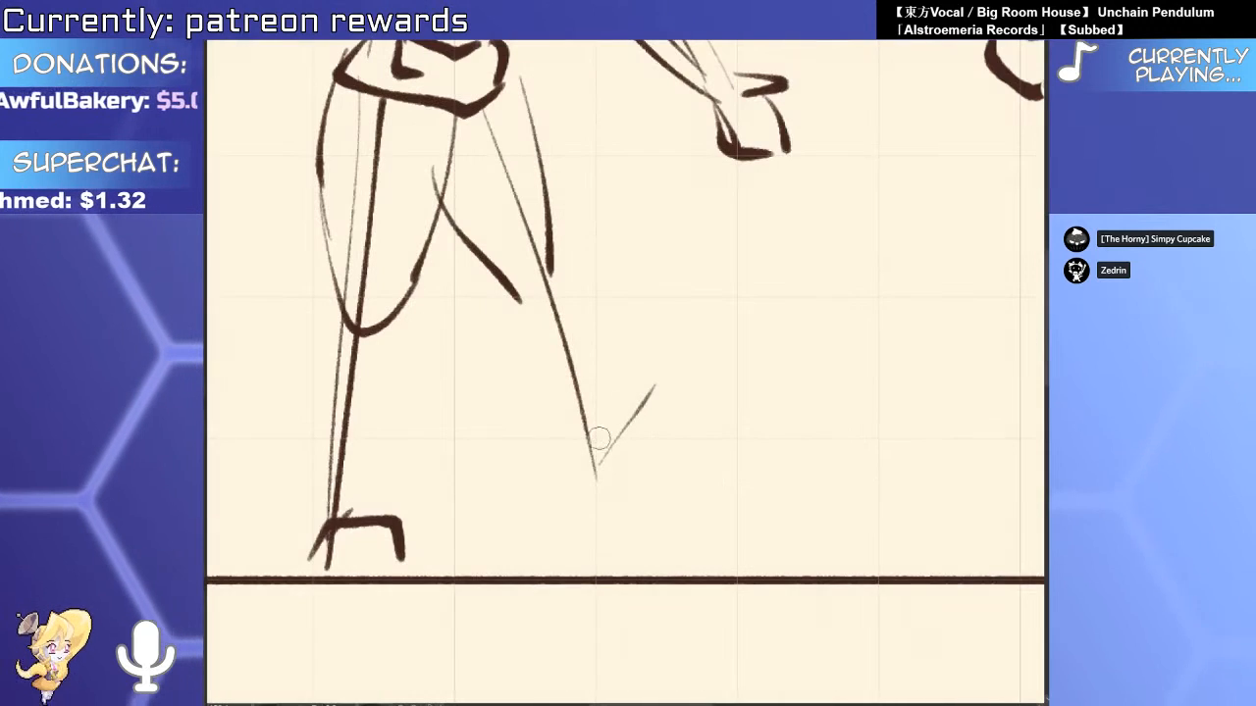
mouse_move(588, 449)
mouse_down()
mouse_move(648, 456)
mouse_move(685, 391)
mouse_move(656, 451)
mouse_up()
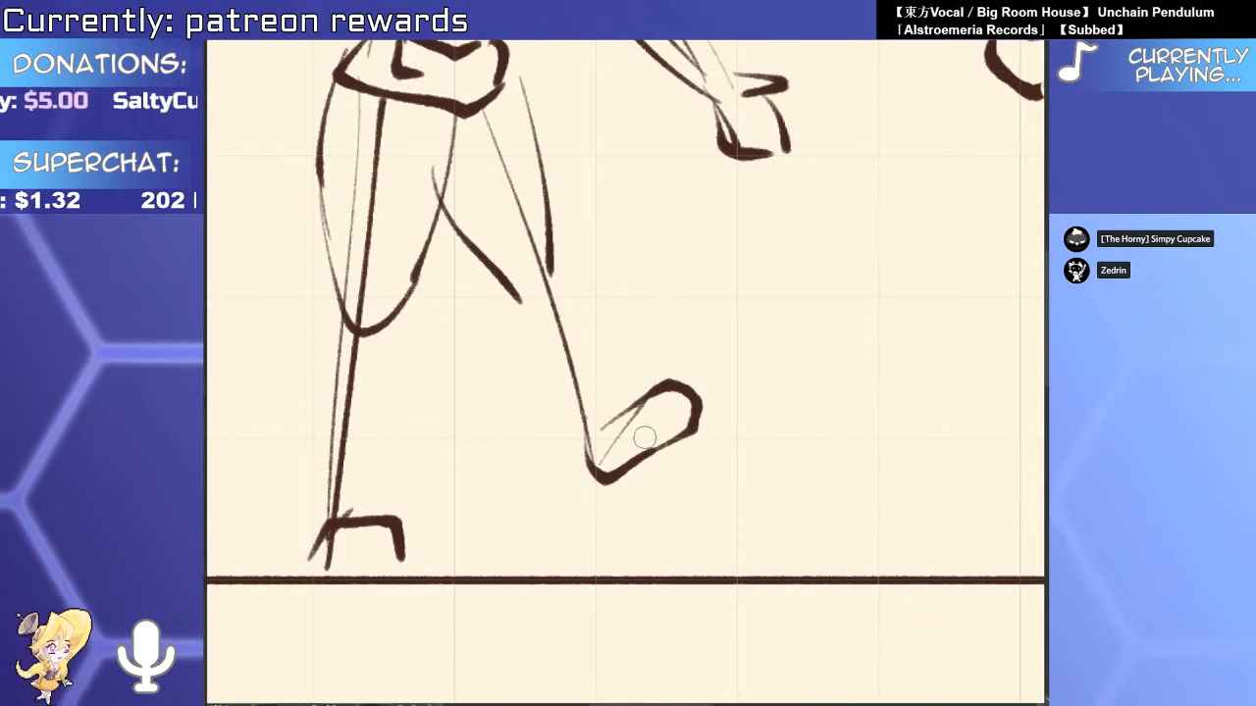
scroll(644, 421, up, 3)
drag(530, 395, 594, 603)
scroll(570, 432, down, 8)
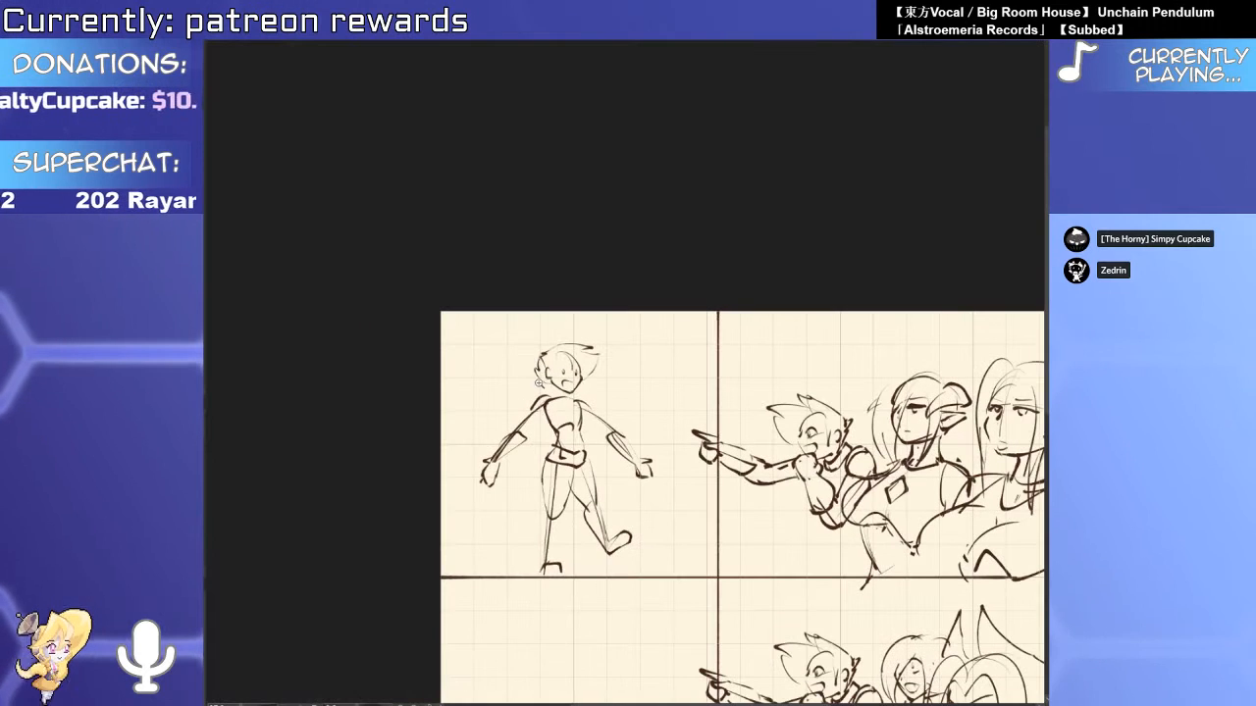
Duplicate the finished standing figure from the upper-left panel into the same position in the lower-left panel.
scroll(538, 383, down, 4)
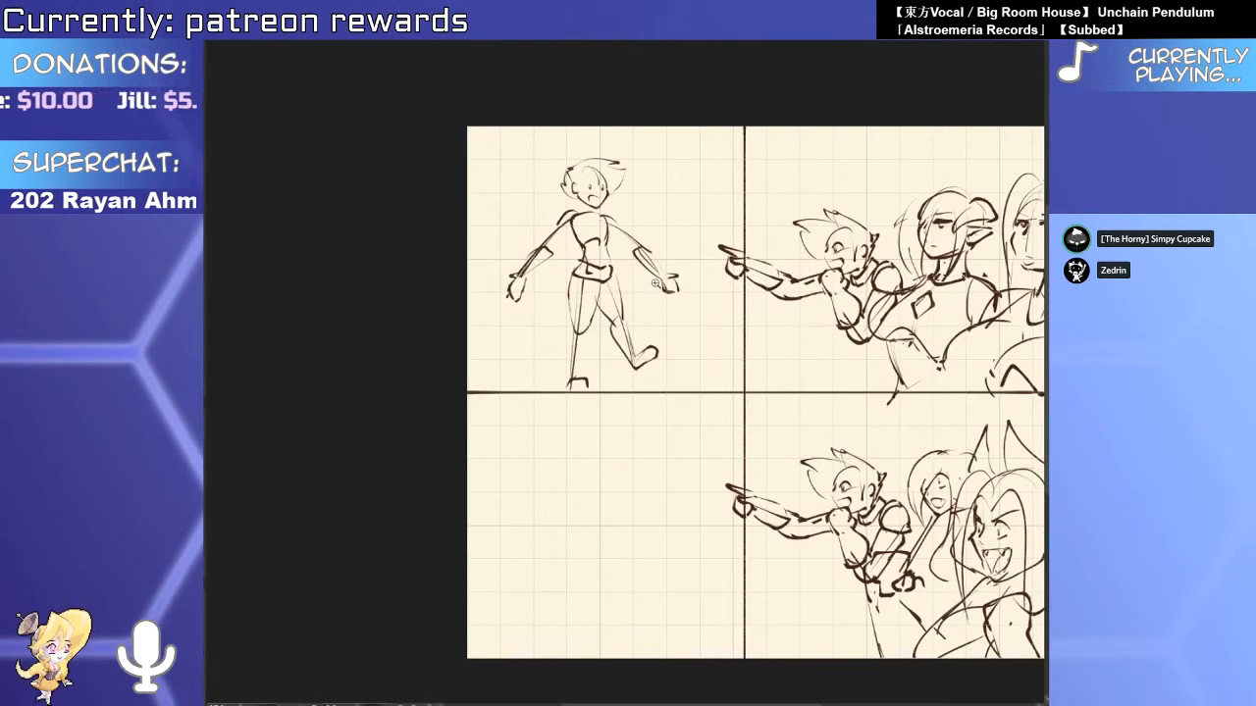
scroll(700, 263, up, 8)
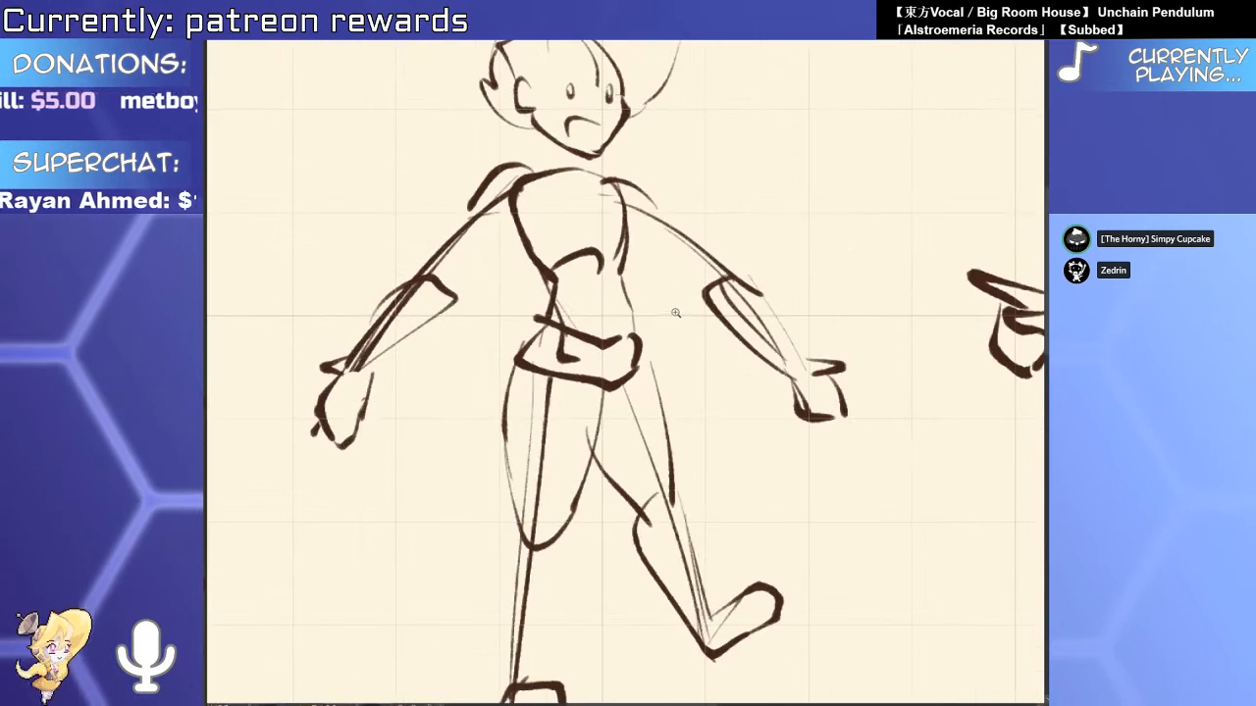
scroll(675, 327, down, 6)
drag(819, 469, 606, 613)
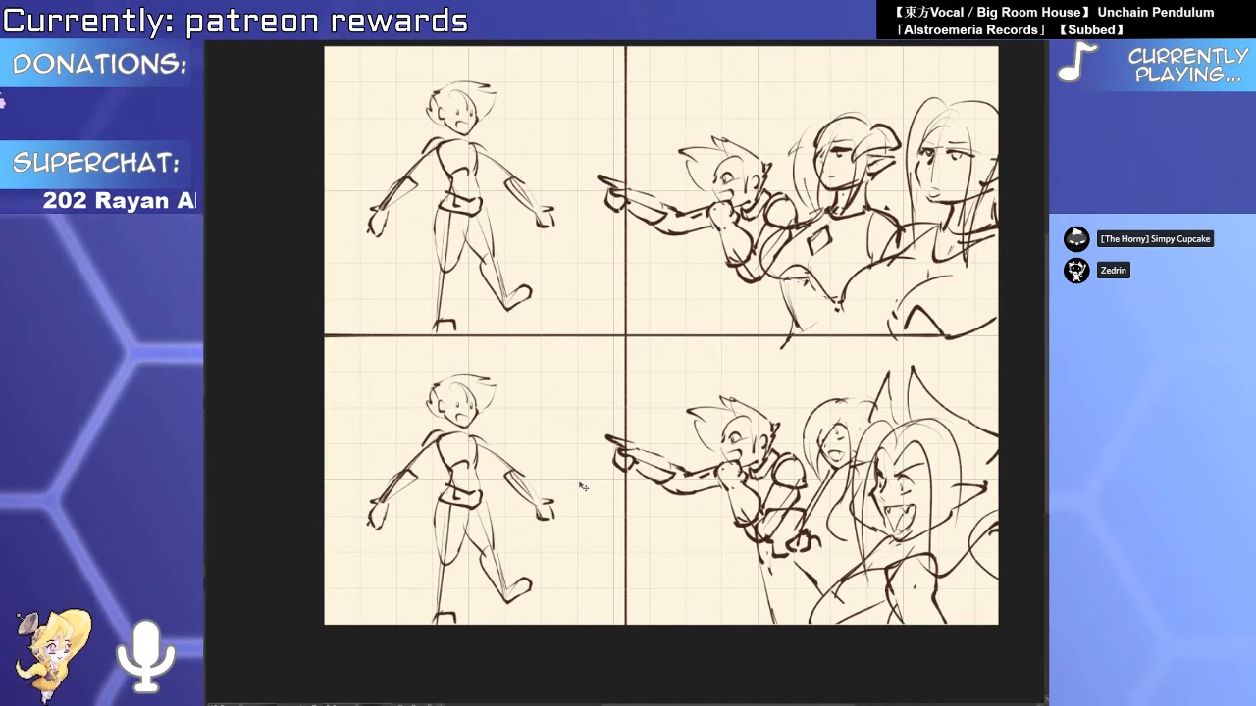
scroll(583, 486, up, 3)
drag(583, 378, 672, 697)
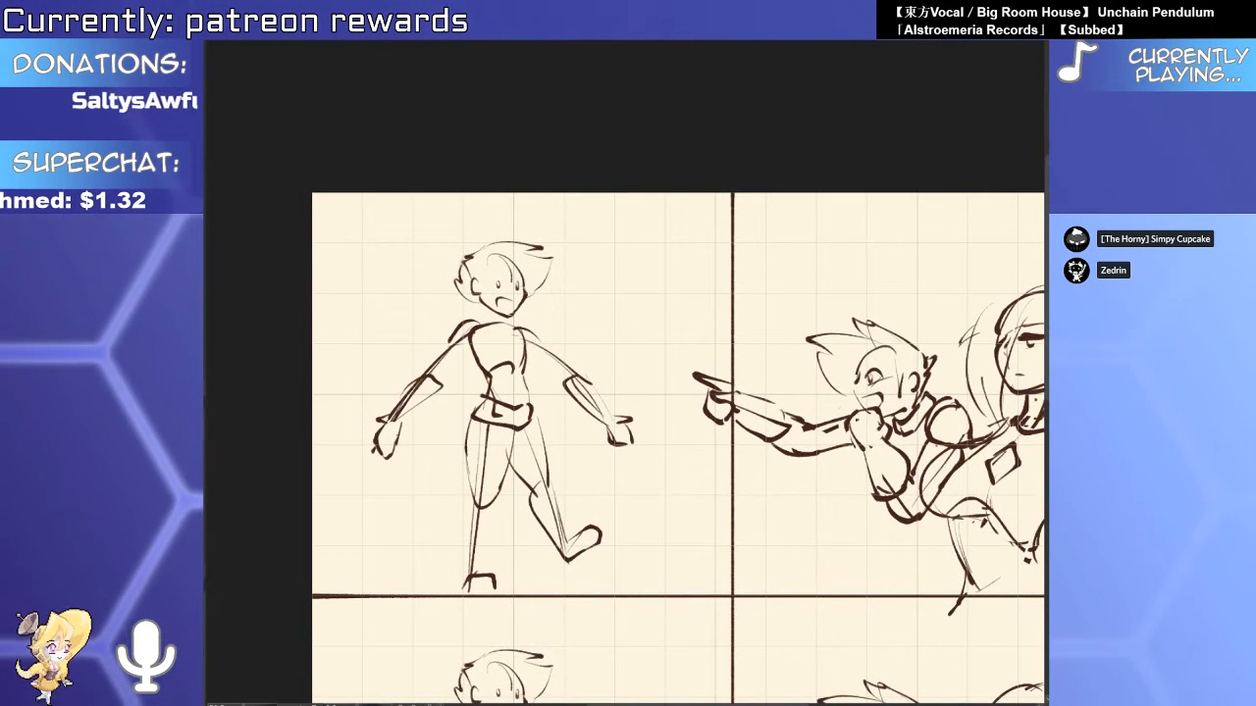
drag(519, 477, 563, 533)
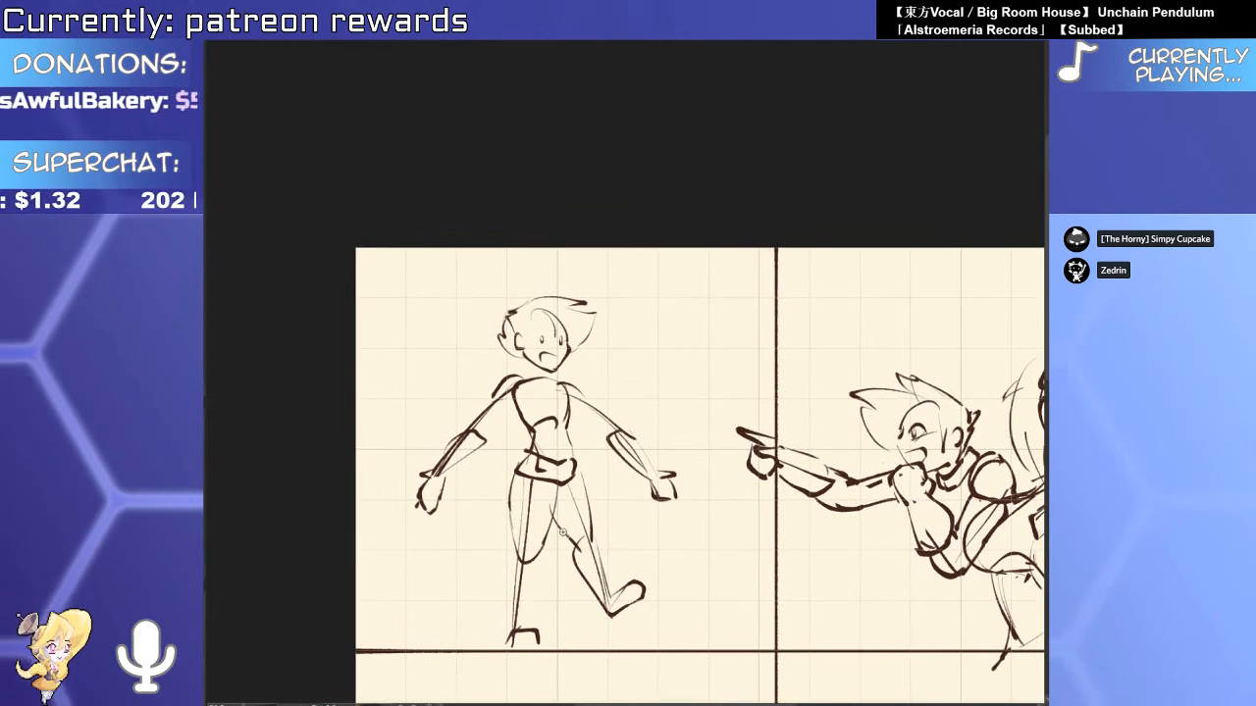
scroll(556, 430, up, 3)
drag(566, 395, 641, 454)
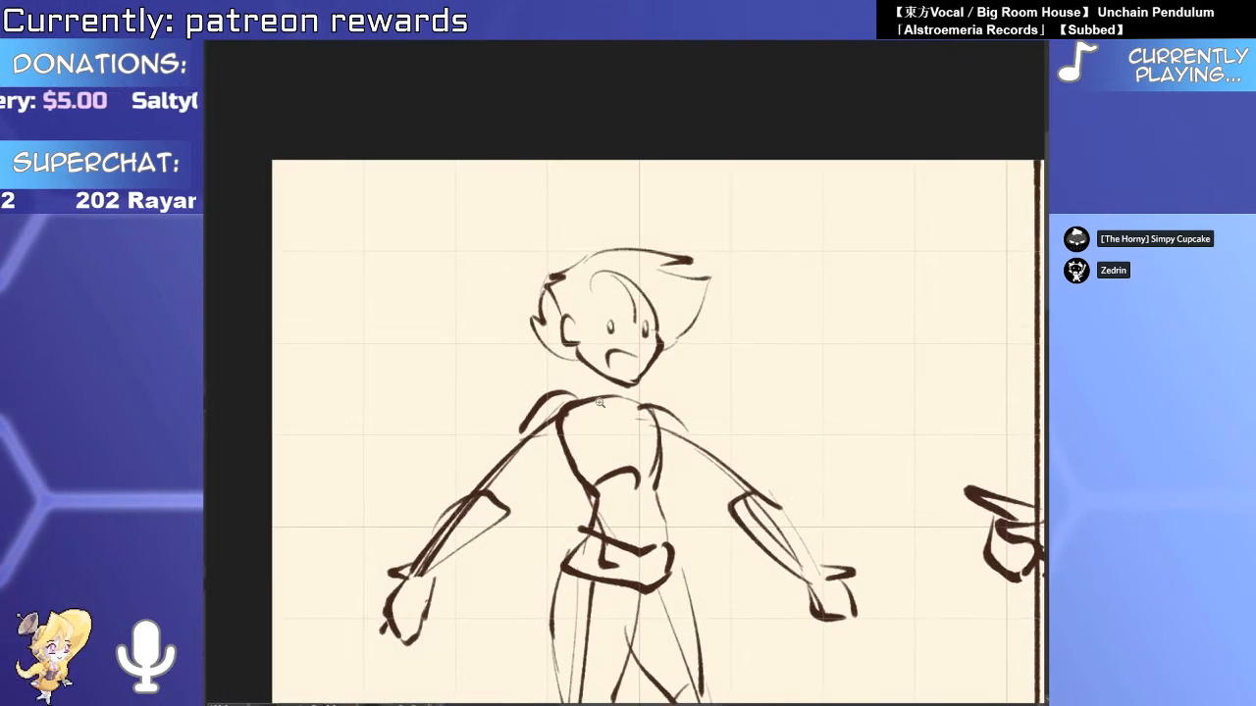
scroll(613, 325, up, 1)
drag(584, 302, 594, 390)
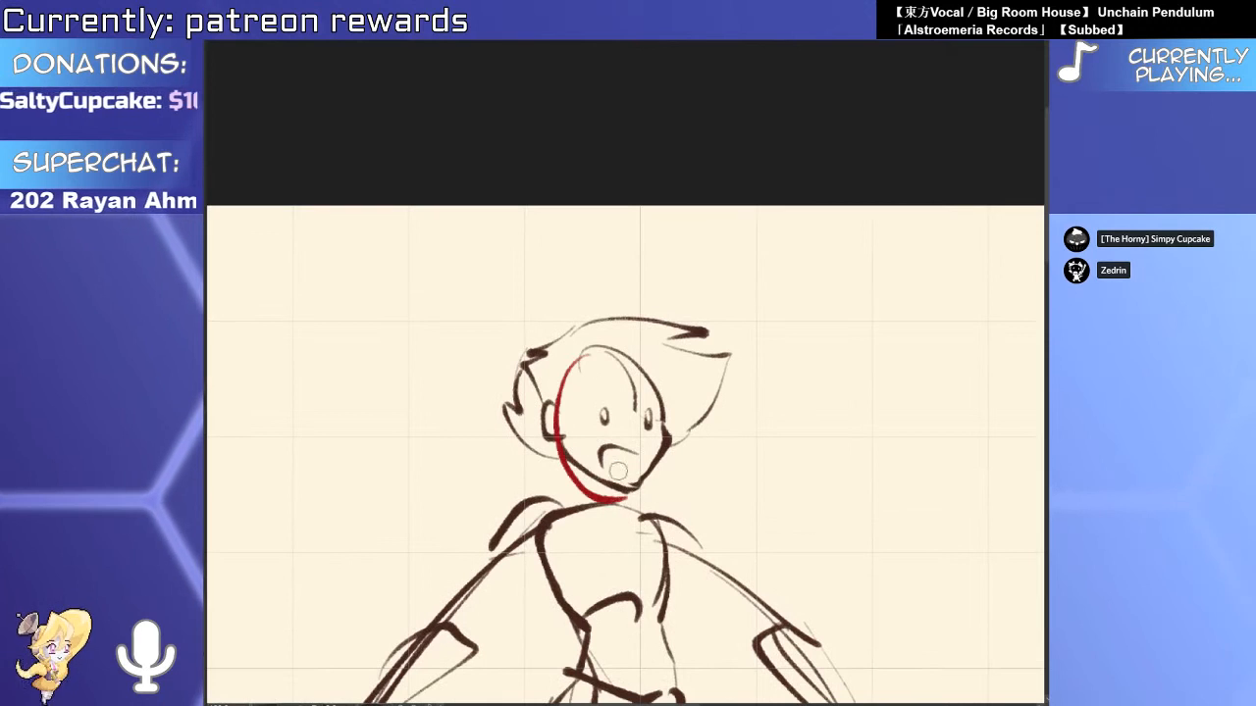
key(ctrl+z)
drag(599, 498, 658, 374)
drag(552, 420, 638, 379)
key(ctrl+z)
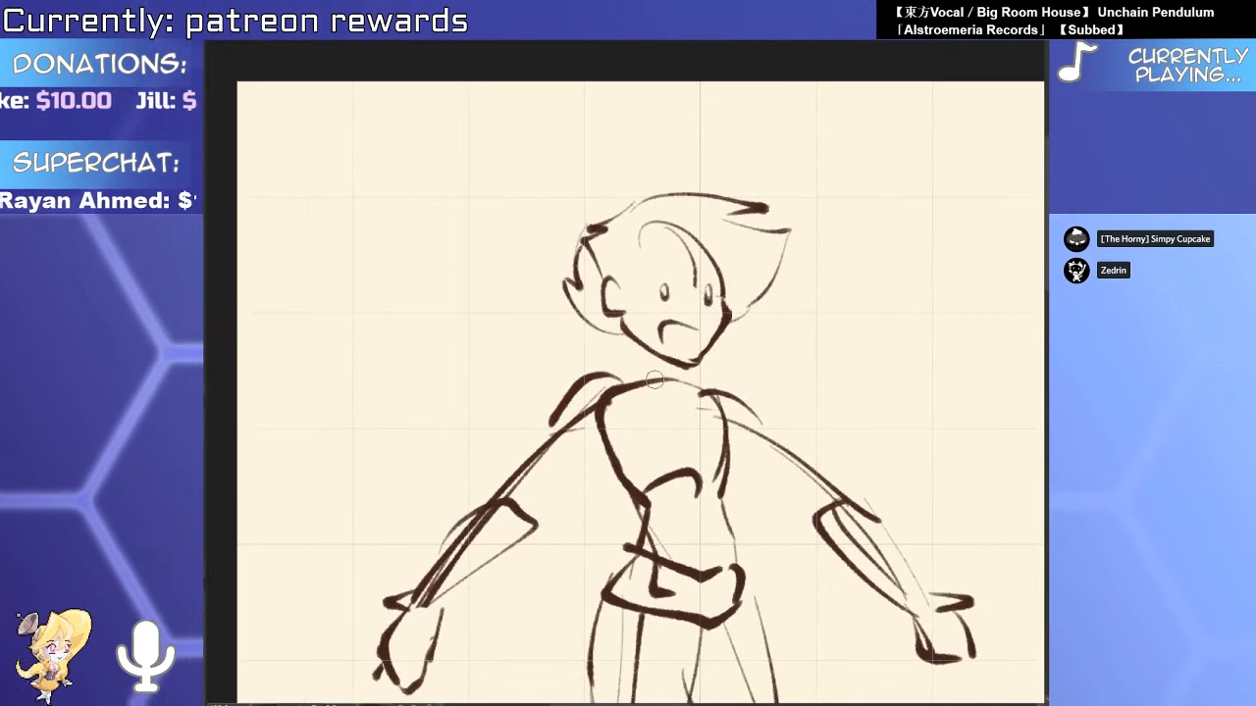
Outline a loose suit in red over the upper-left figure's shoulders and both arms, ending in rounded mitten hands.
mouse_move(537, 431)
mouse_down()
mouse_move(682, 377)
mouse_move(738, 389)
mouse_move(809, 447)
mouse_up()
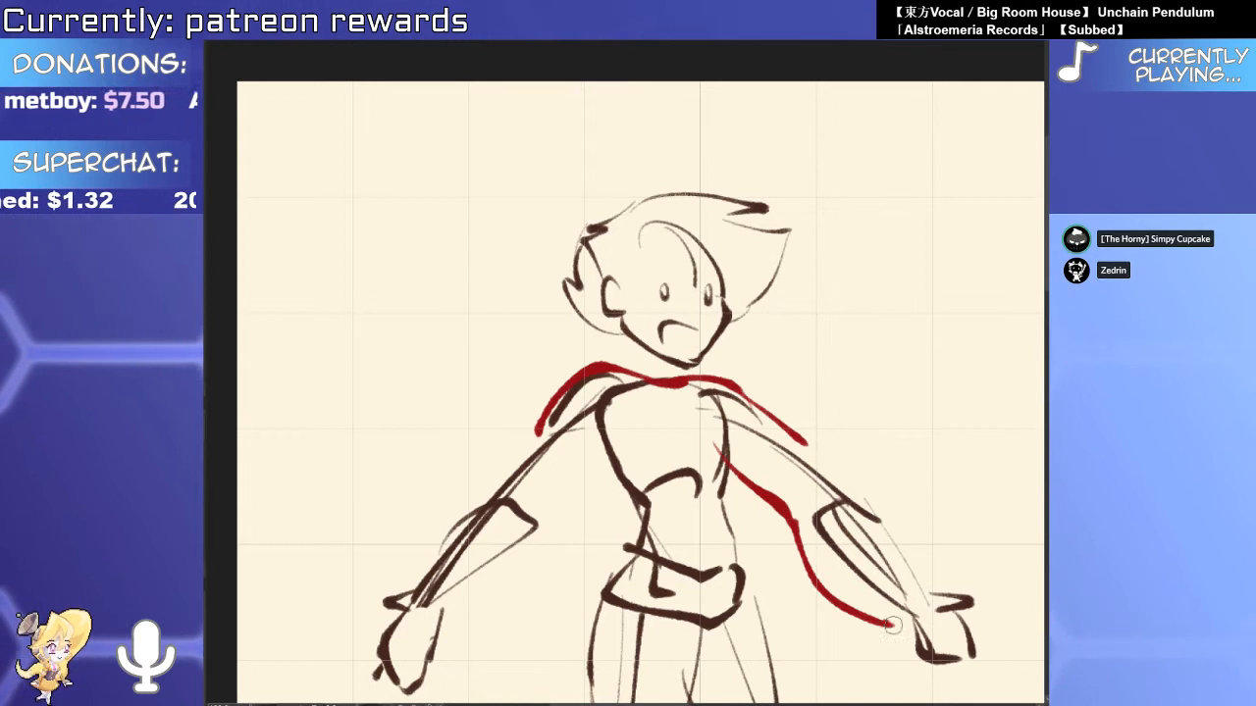
drag(638, 511, 782, 431)
mouse_move(683, 344)
mouse_down()
mouse_move(536, 505)
mouse_move(526, 550)
mouse_move(563, 621)
mouse_move(616, 534)
mouse_up()
drag(810, 435, 506, 383)
key(e)
drag(640, 441, 706, 488)
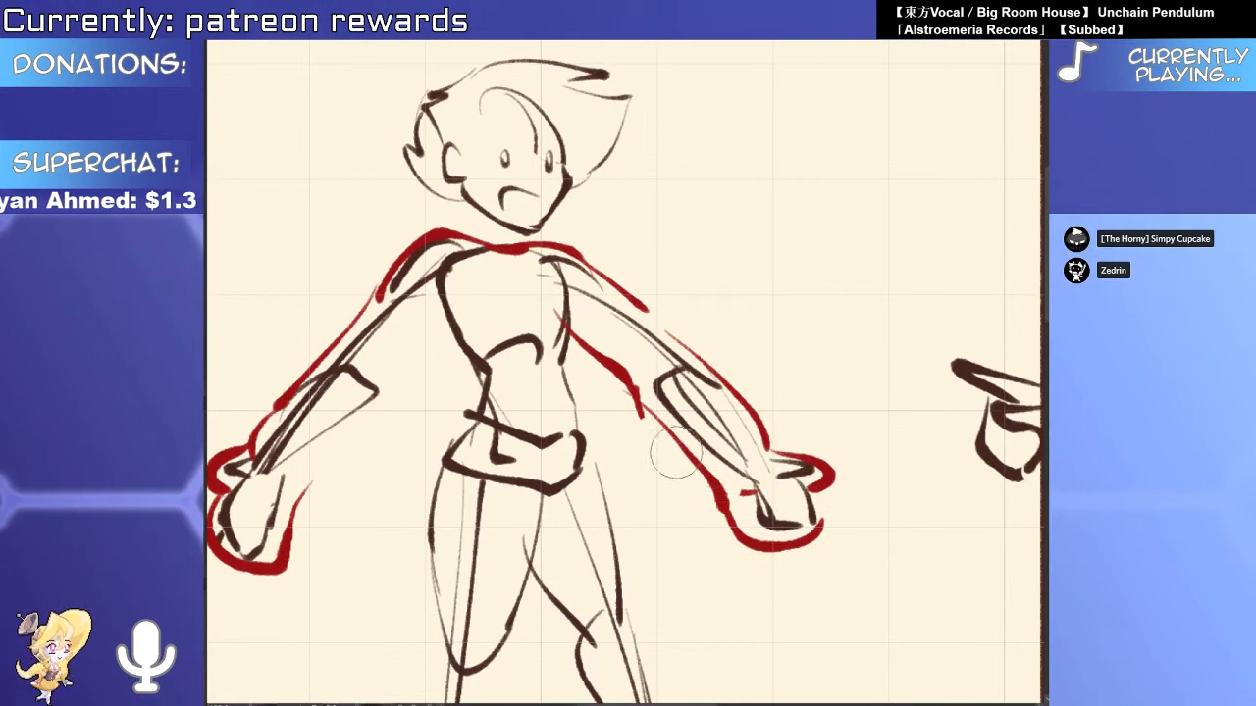
mouse_move(422, 356)
mouse_down()
mouse_move(593, 281)
mouse_move(647, 350)
mouse_up()
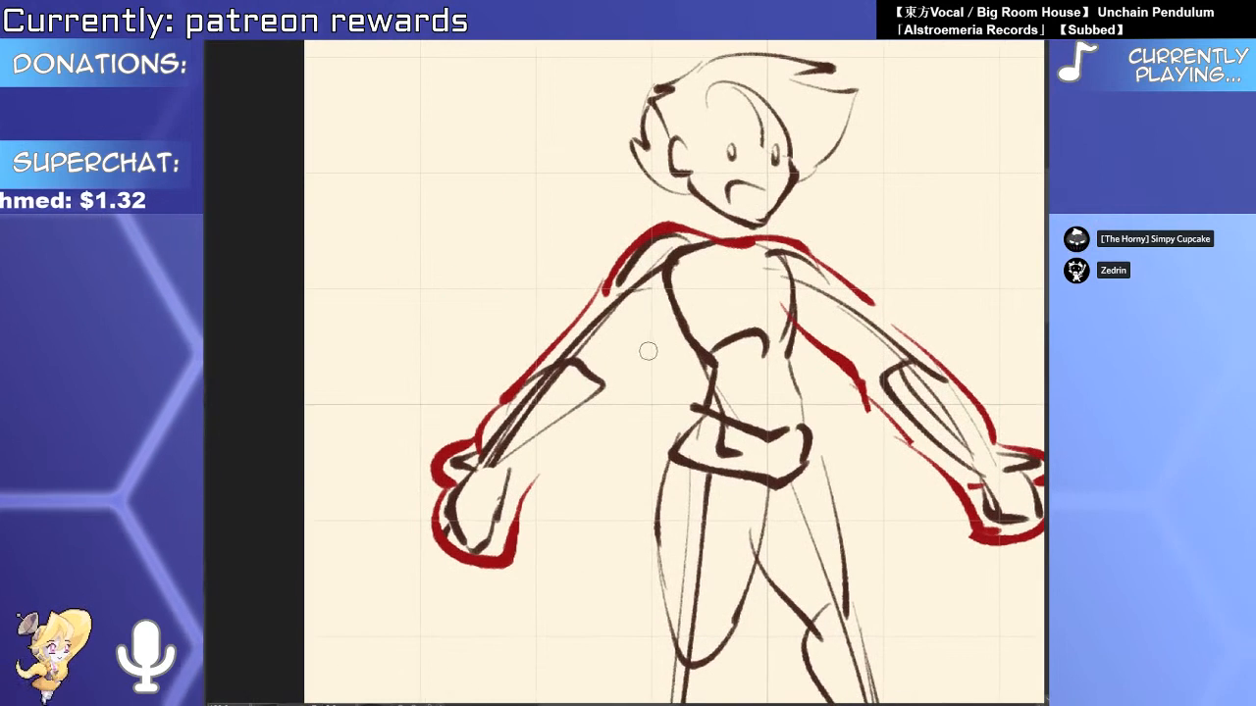
drag(701, 303, 525, 486)
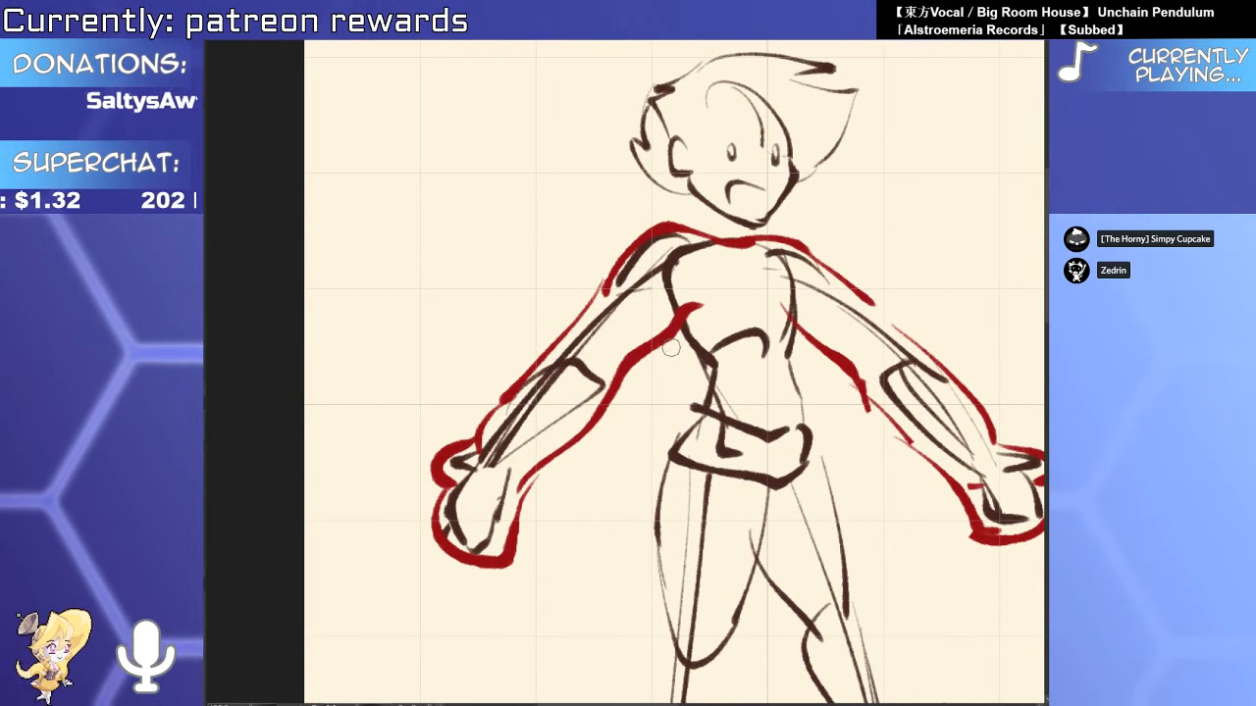
Draw the loose suit's side contour in red from under the arm past the hip and down the standing leg.
mouse_move(677, 328)
mouse_down()
mouse_move(643, 459)
mouse_move(641, 558)
mouse_move(686, 607)
mouse_up()
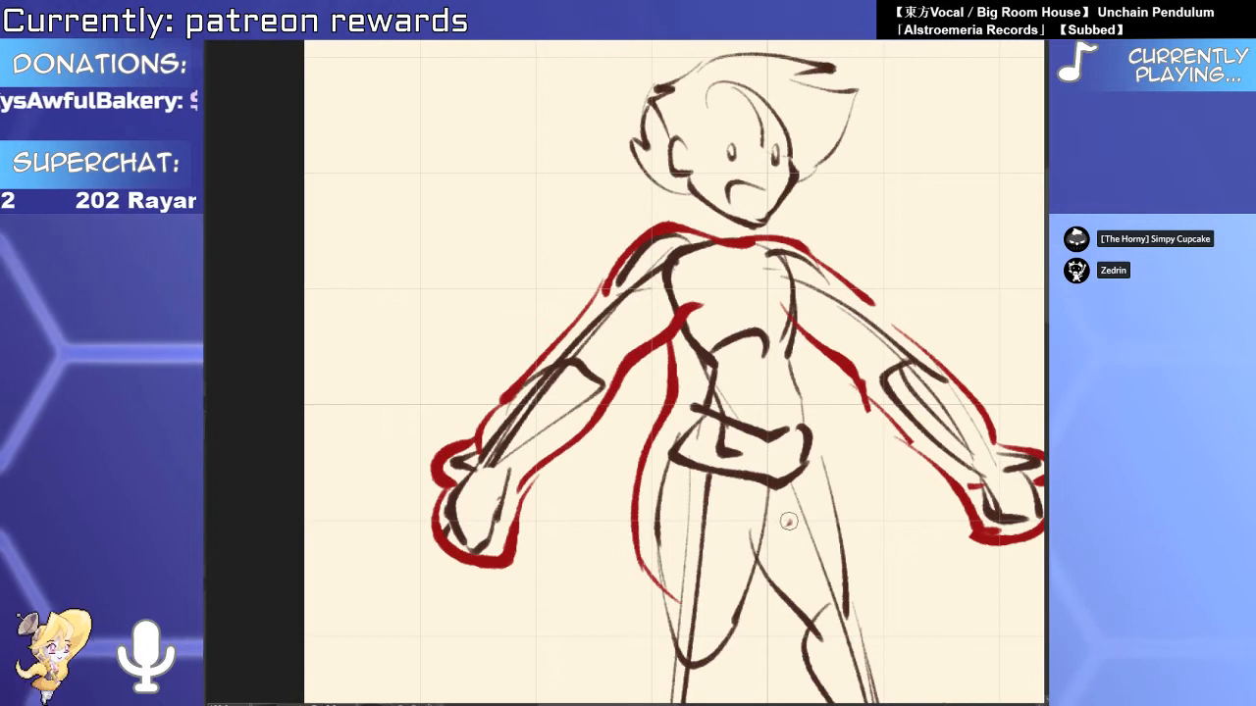
scroll(629, 371, down, 4)
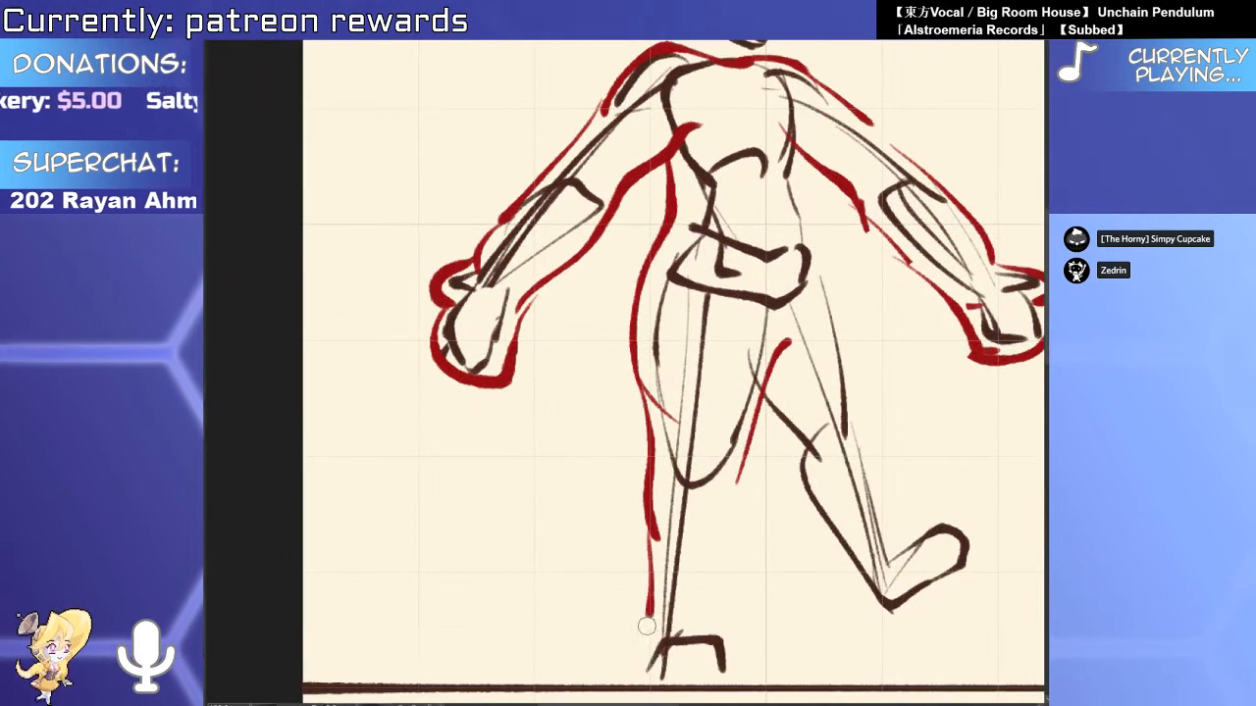
scroll(650, 404, up, 10)
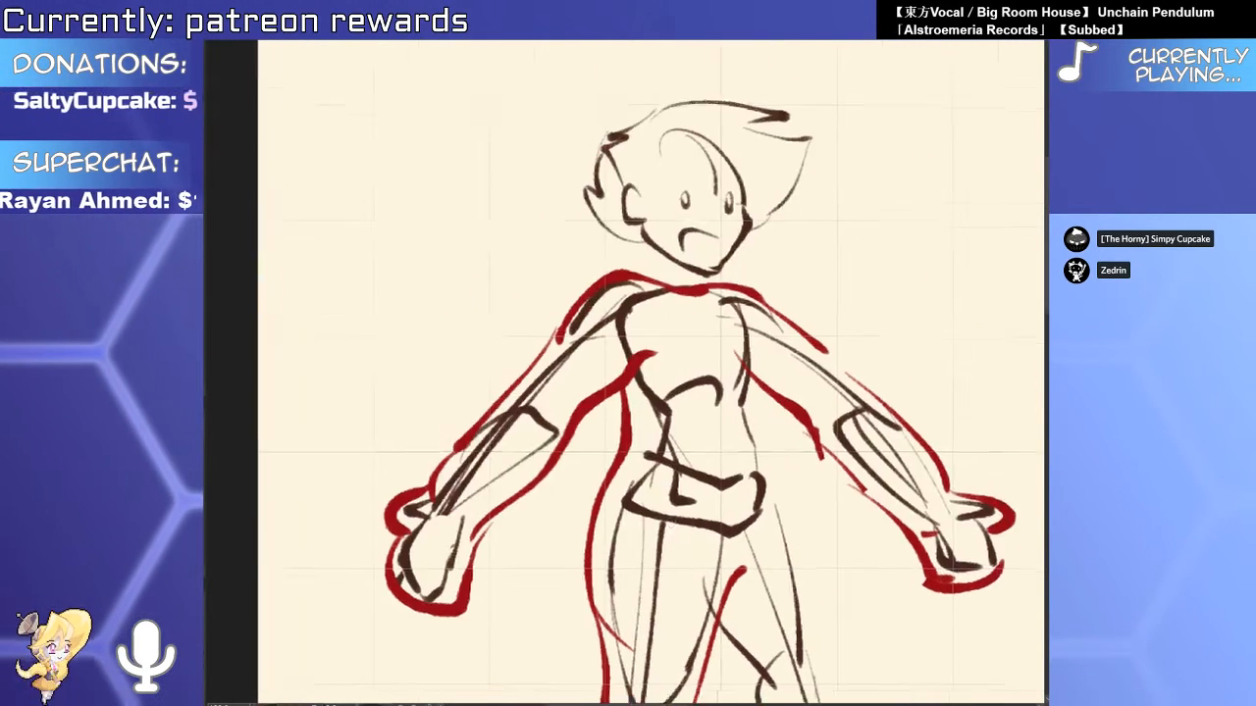
Draw a red hood with an oval face opening and long rabbit ears around the upper-left figure's head.
mouse_move(675, 491)
mouse_down()
mouse_move(623, 439)
mouse_move(672, 323)
mouse_move(694, 507)
mouse_move(688, 324)
mouse_move(690, 495)
mouse_up()
key(ctrl+z)
key(ctrl+z)
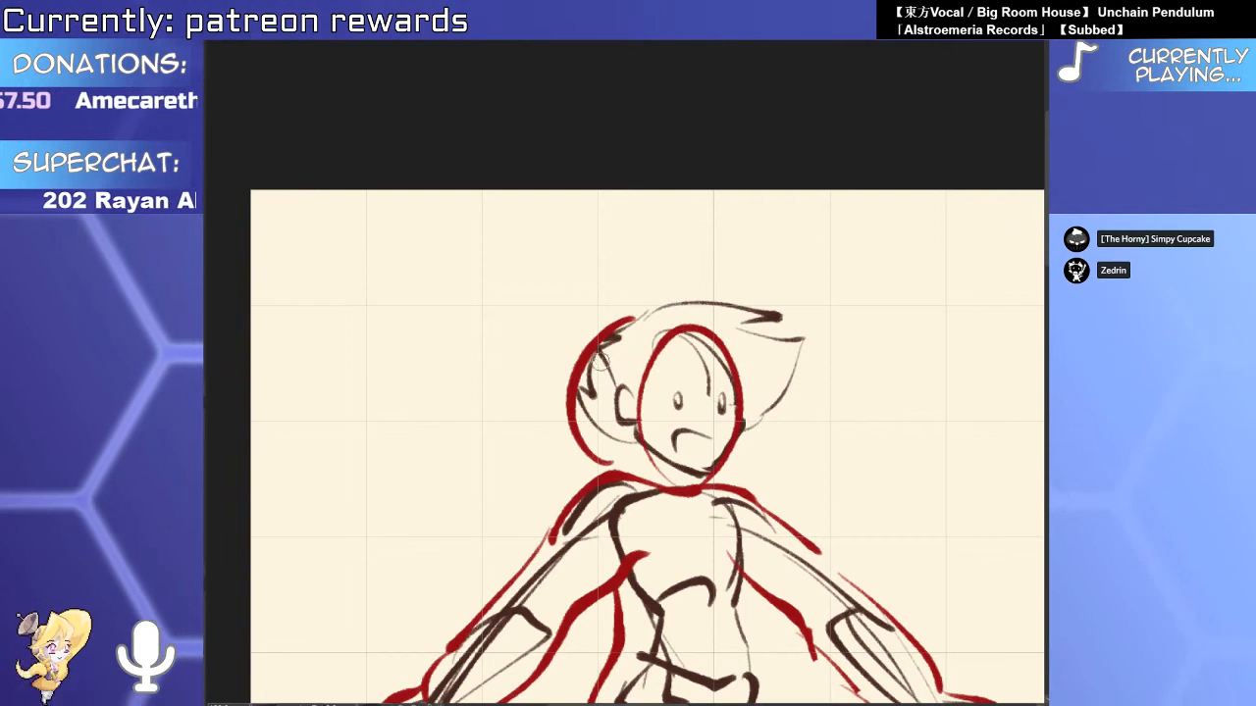
mouse_move(621, 318)
mouse_down()
mouse_move(654, 275)
mouse_move(826, 197)
mouse_move(835, 273)
mouse_move(721, 330)
mouse_move(912, 339)
mouse_up()
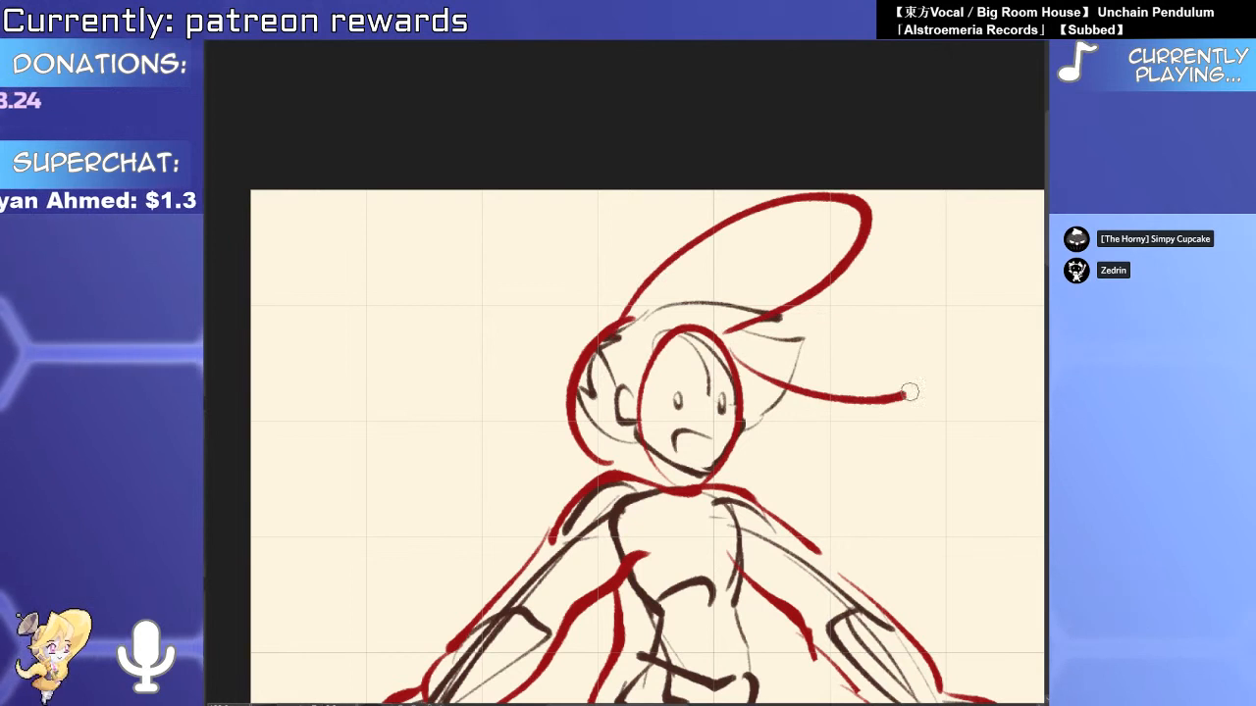
Complete the suit's torso side and raised leg in red, and outline both feet as large rounded paws.
mouse_move(826, 686)
mouse_down()
mouse_move(813, 576)
mouse_move(752, 423)
mouse_move(702, 433)
mouse_up()
mouse_move(621, 196)
mouse_down()
mouse_move(665, 363)
mouse_move(690, 546)
mouse_up()
drag(589, 476, 649, 618)
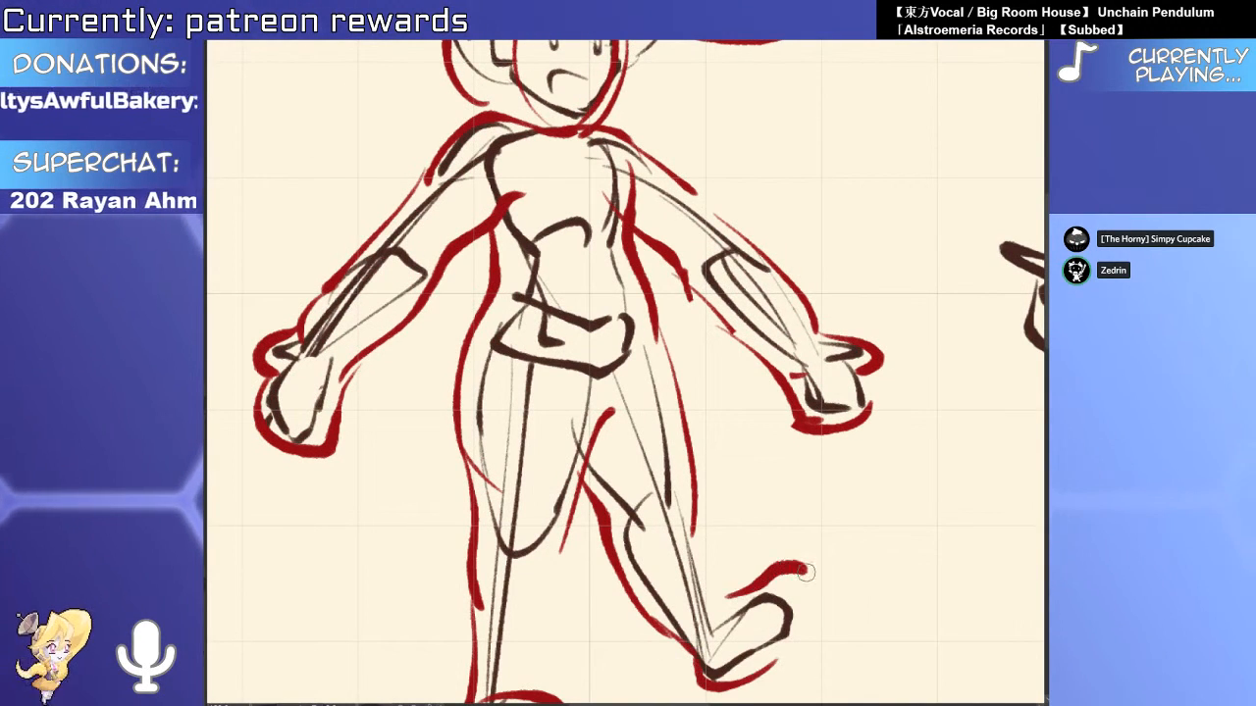
mouse_move(819, 576)
mouse_down()
mouse_move(827, 637)
mouse_move(741, 683)
mouse_move(802, 622)
mouse_move(754, 653)
mouse_move(812, 599)
mouse_up()
key(ctrl+z)
scroll(708, 529, down, 3)
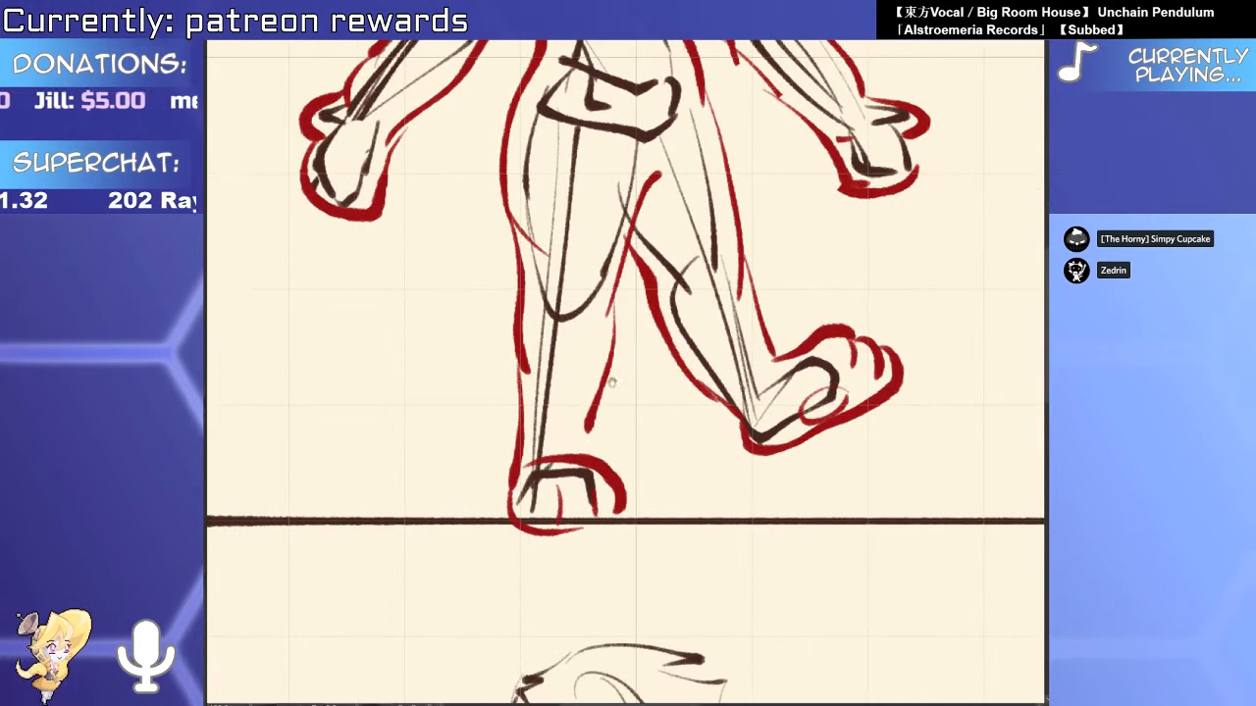
Add an oval belly patch and a round tail at the hip to the upper-left figure's rabbit suit.
scroll(611, 383, up, 5)
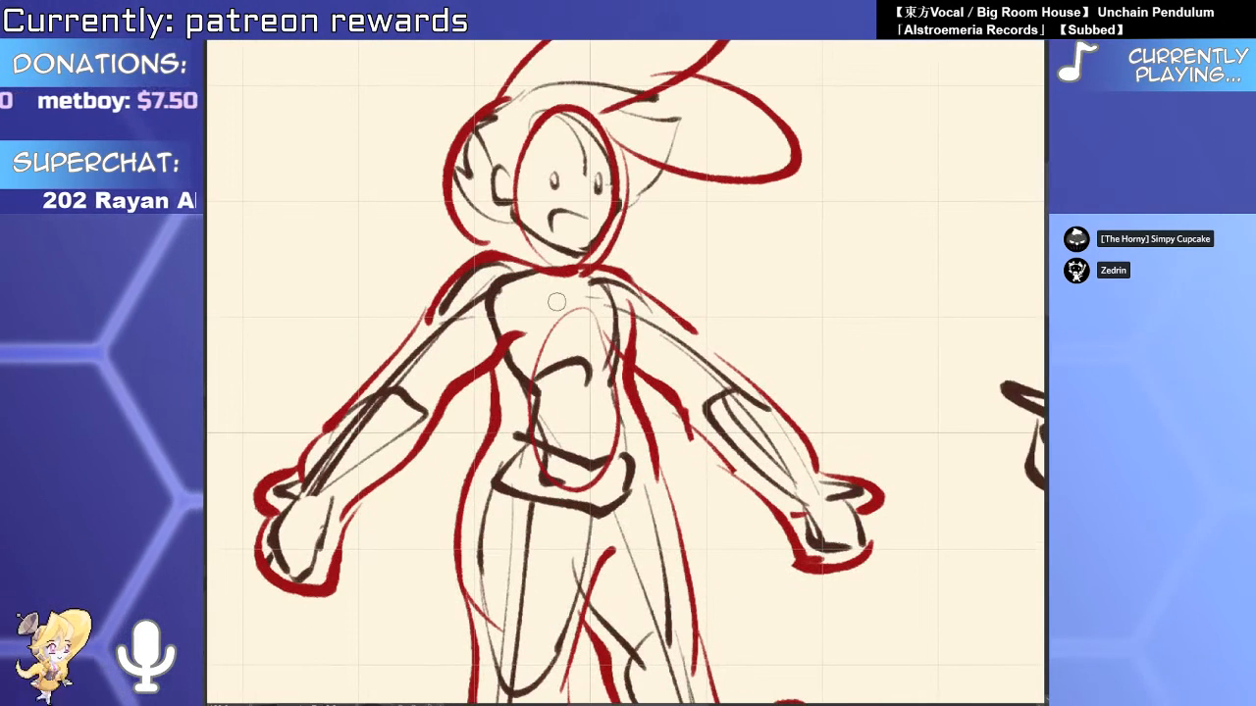
scroll(556, 301, up, 3)
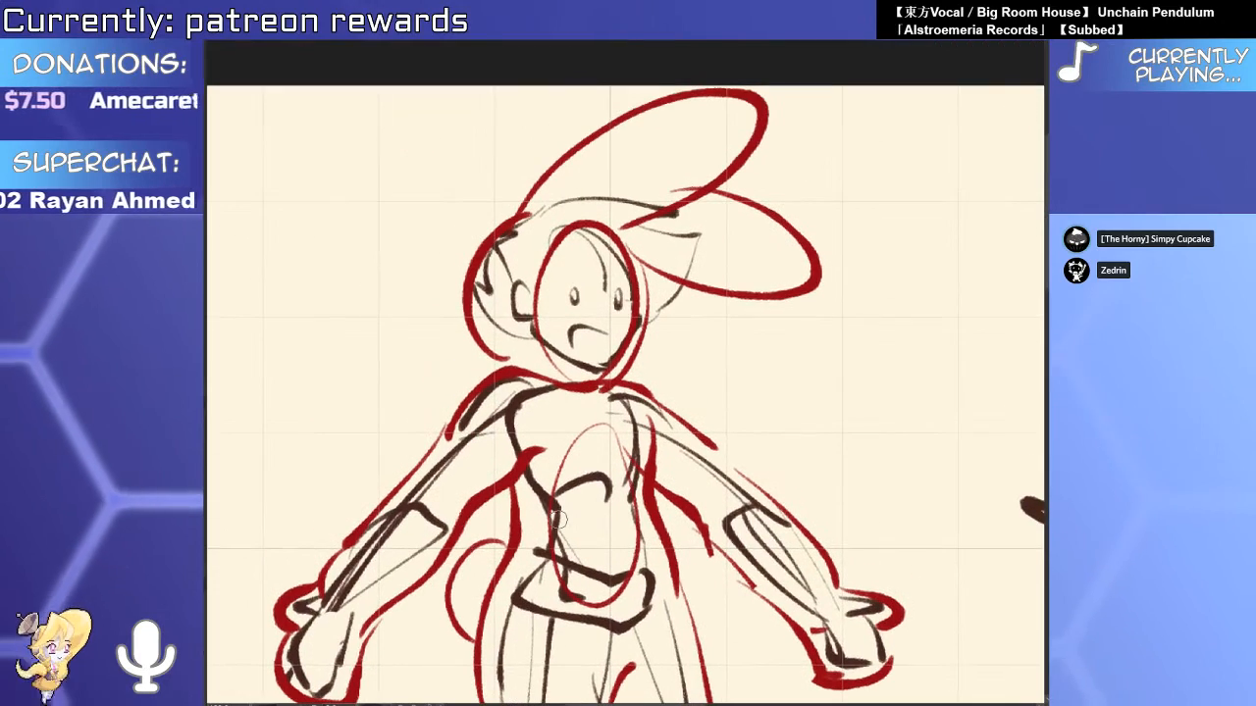
drag(600, 288, 546, 278)
Sketch a red bow tie, a V-shaped neckline and pointed side flaps on the lower-left figure's torso.
drag(755, 412, 747, 235)
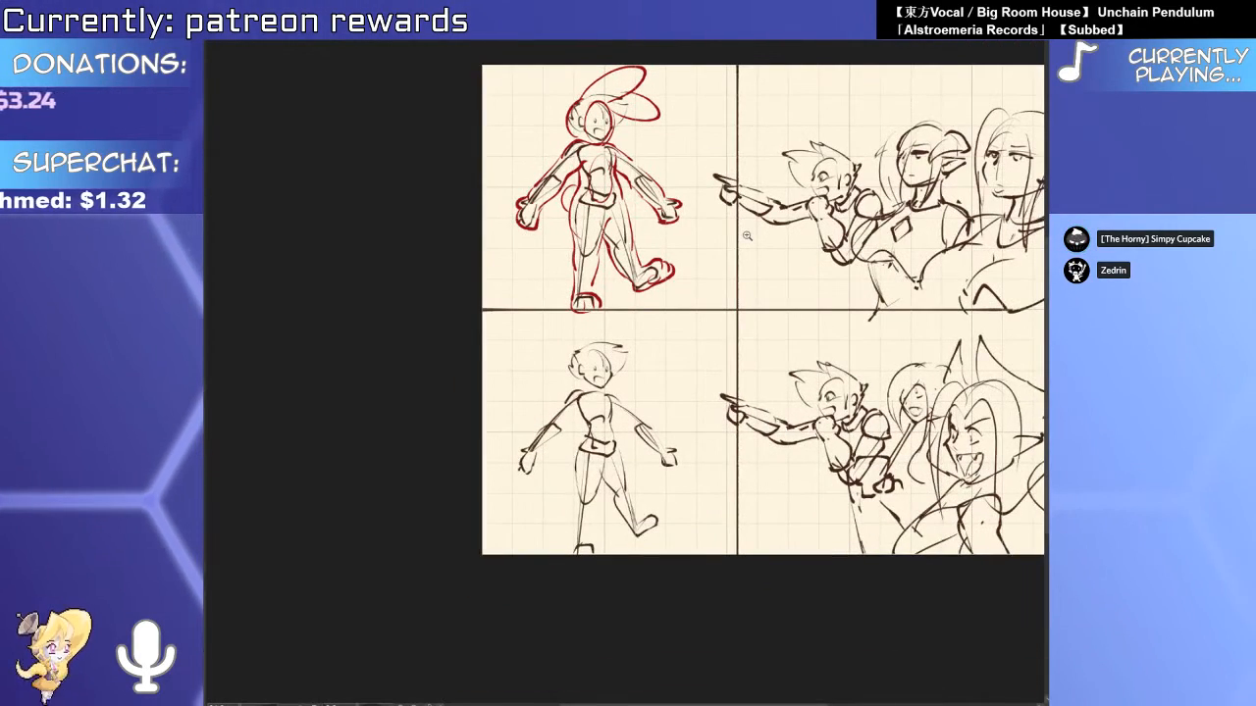
drag(586, 358, 642, 359)
drag(606, 450, 667, 451)
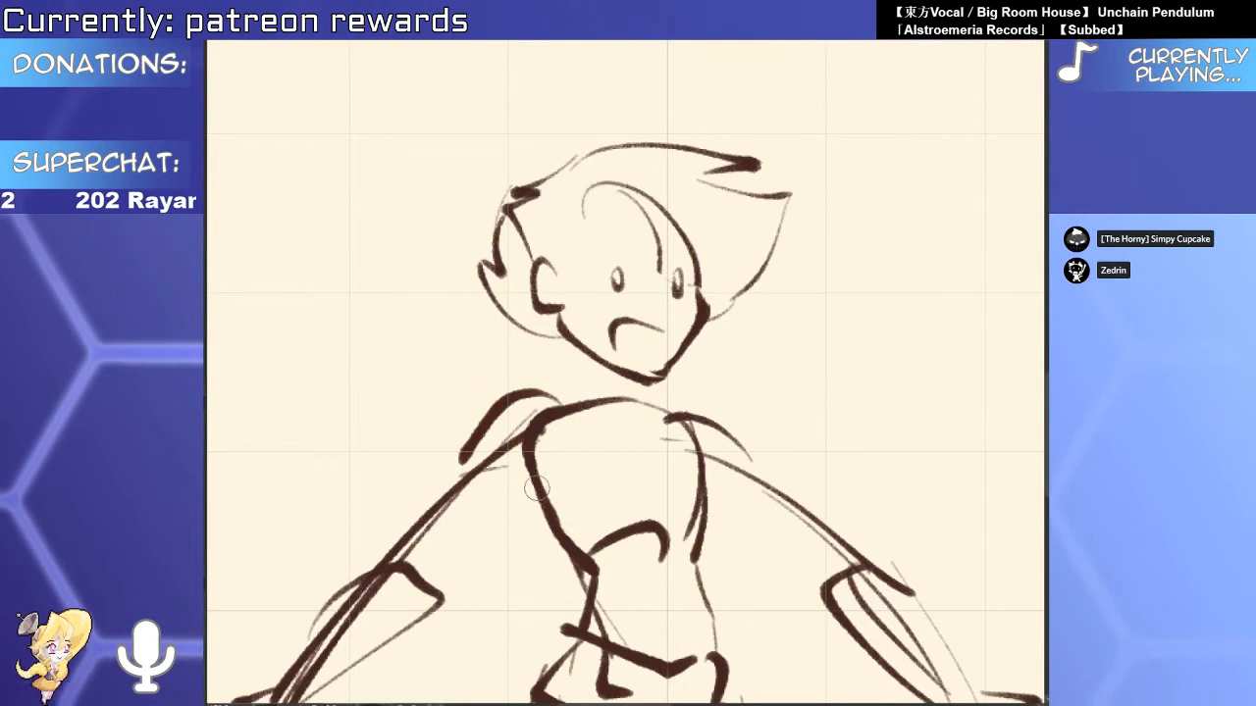
mouse_move(535, 488)
mouse_down()
mouse_move(560, 543)
mouse_move(523, 573)
mouse_up()
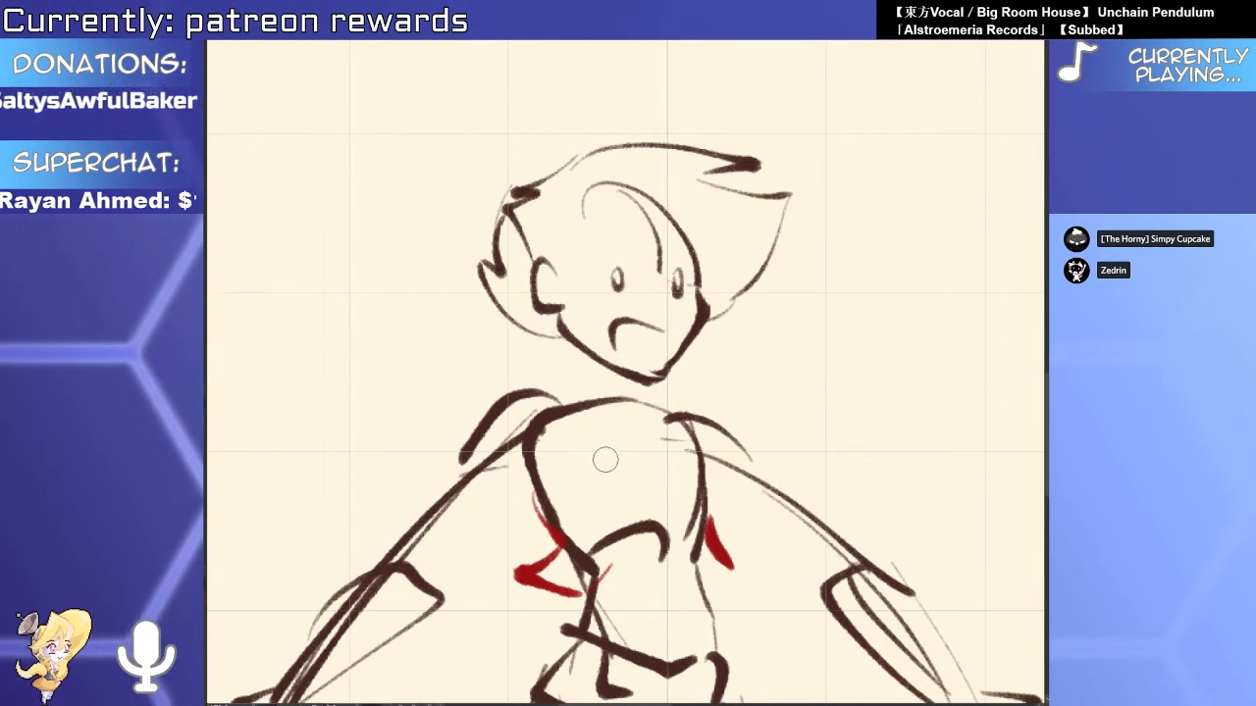
mouse_move(600, 396)
mouse_down()
mouse_move(594, 427)
mouse_move(653, 419)
mouse_move(678, 373)
mouse_move(679, 508)
mouse_move(666, 507)
mouse_move(634, 446)
mouse_up()
key(ctrl+z)
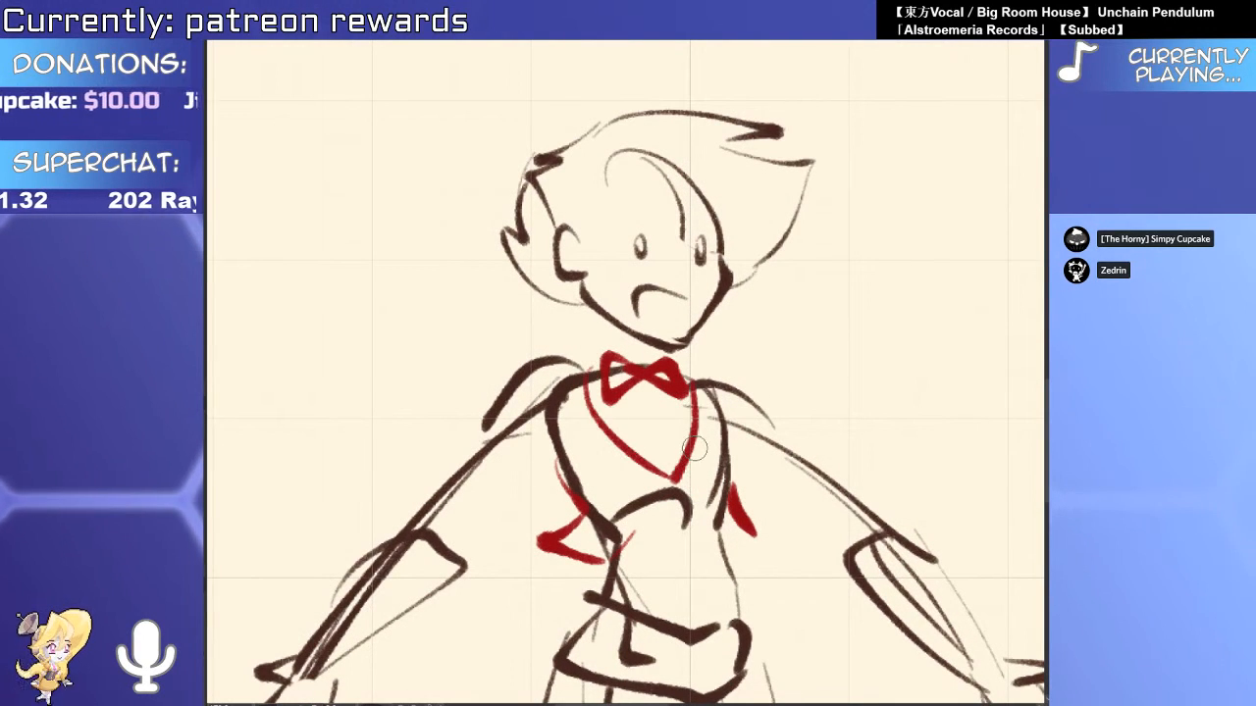
drag(673, 489, 701, 277)
Draw red shorts with folded cuffs on the lower-left figure and a round tail behind the hip.
scroll(624, 367, down, 2)
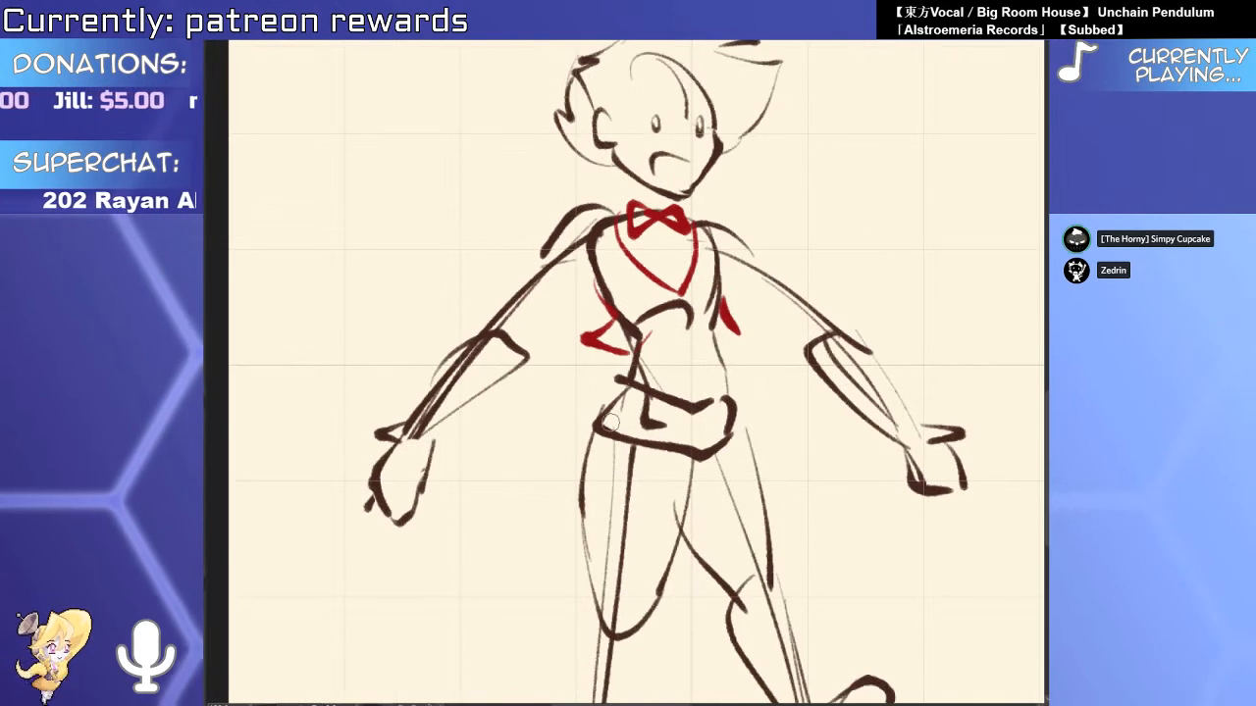
mouse_move(620, 382)
mouse_down()
mouse_move(584, 417)
mouse_move(577, 467)
mouse_move(588, 407)
mouse_move(582, 469)
mouse_move(709, 489)
mouse_up()
key(ctrl+z)
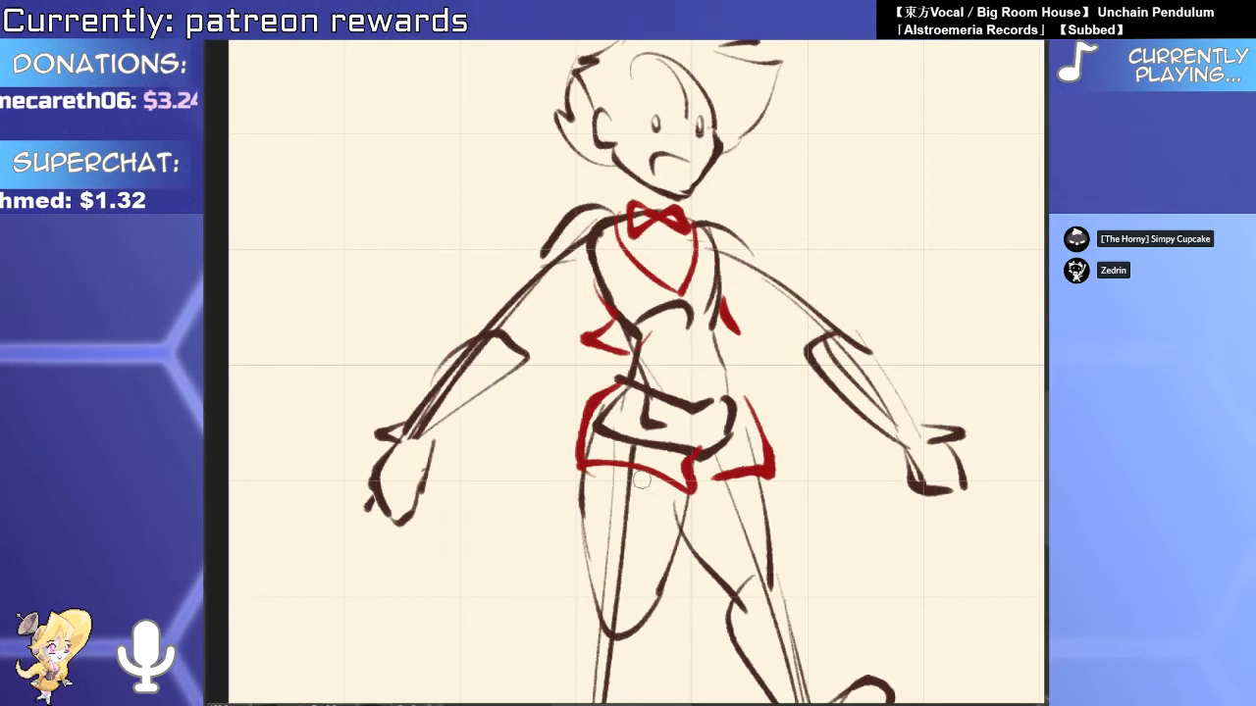
mouse_move(587, 465)
mouse_down()
mouse_move(605, 487)
mouse_move(697, 506)
mouse_up()
drag(617, 367, 581, 412)
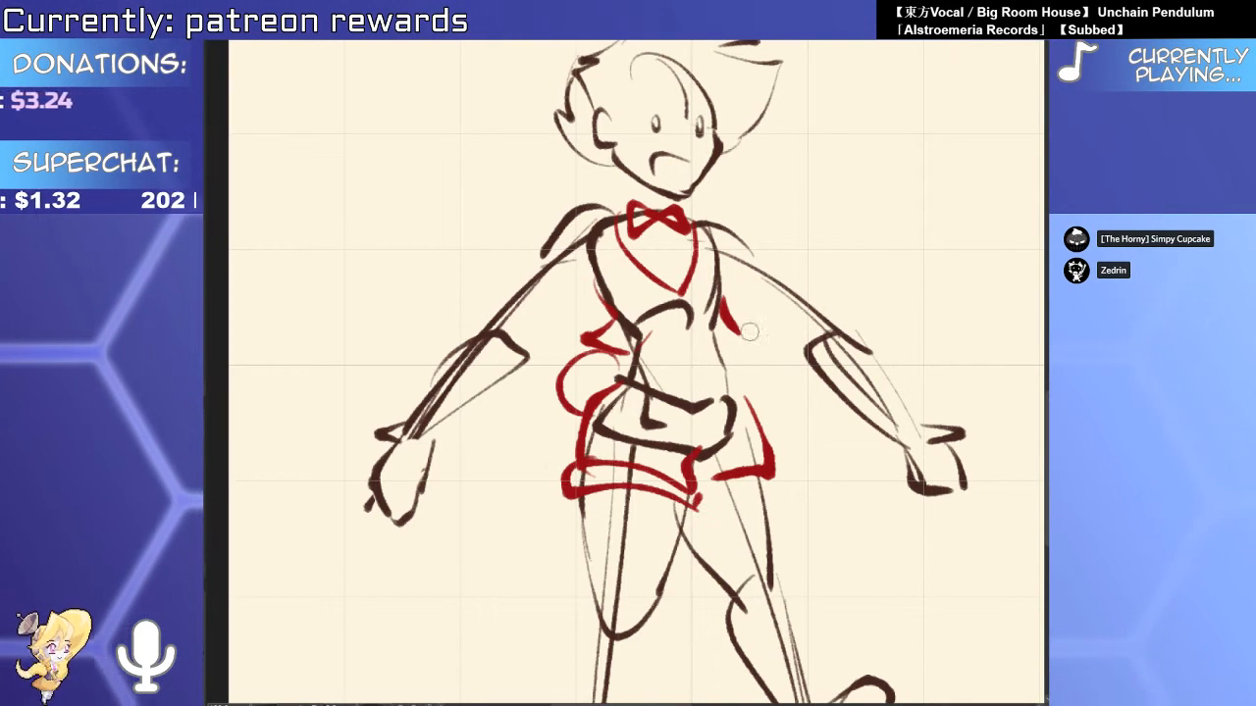
drag(699, 504, 773, 475)
drag(674, 336, 673, 482)
Erase the bow tie and V-shaped neckline, and draw a curved line under the chest with two suspender straps.
key(e)
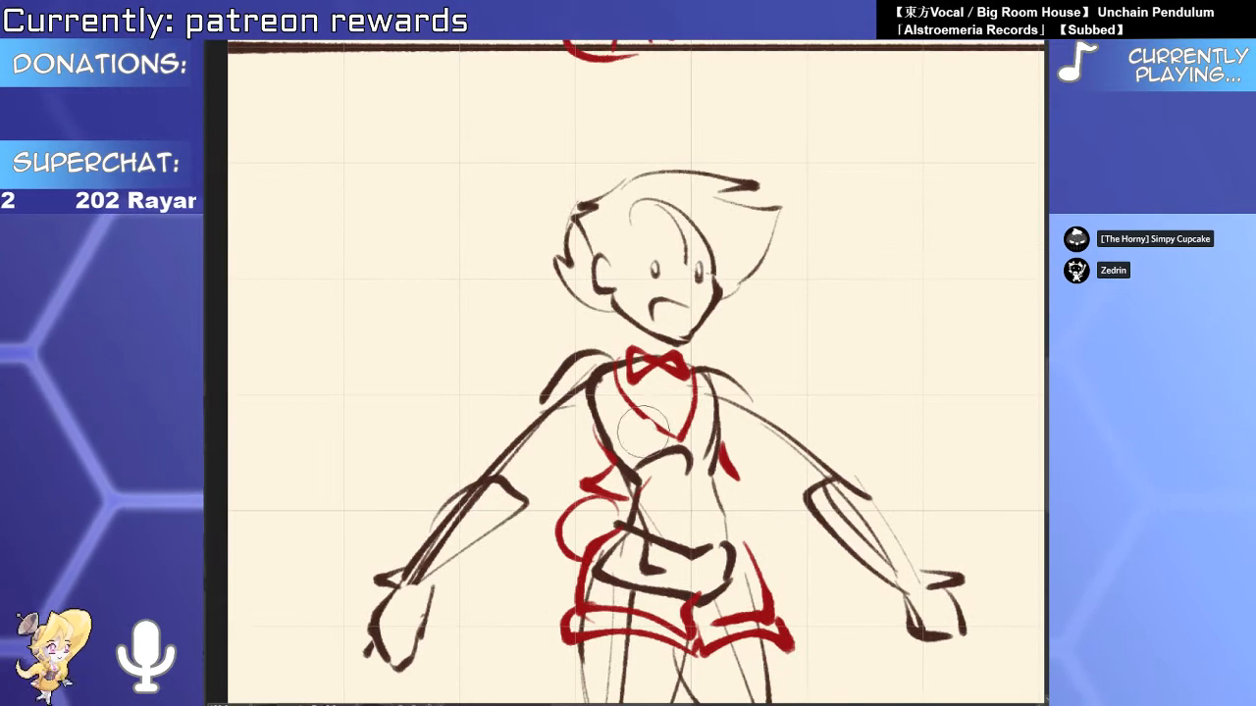
drag(714, 441, 600, 463)
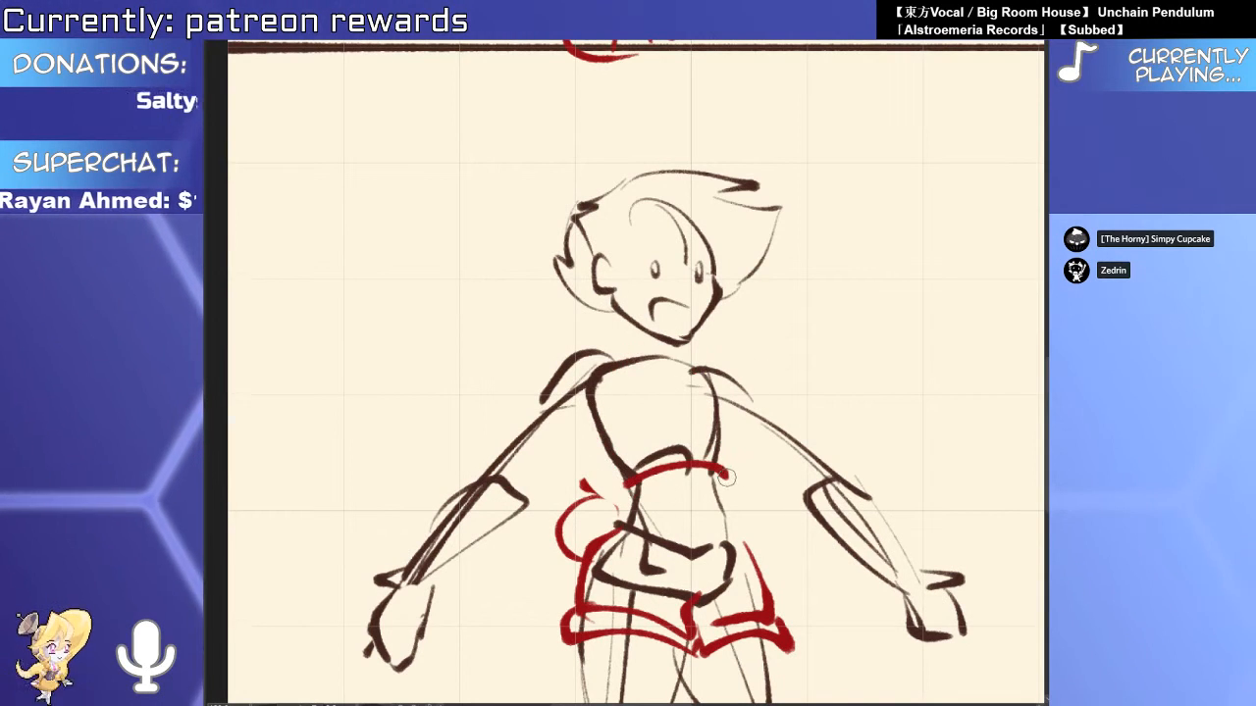
drag(727, 478, 725, 458)
drag(618, 363, 641, 533)
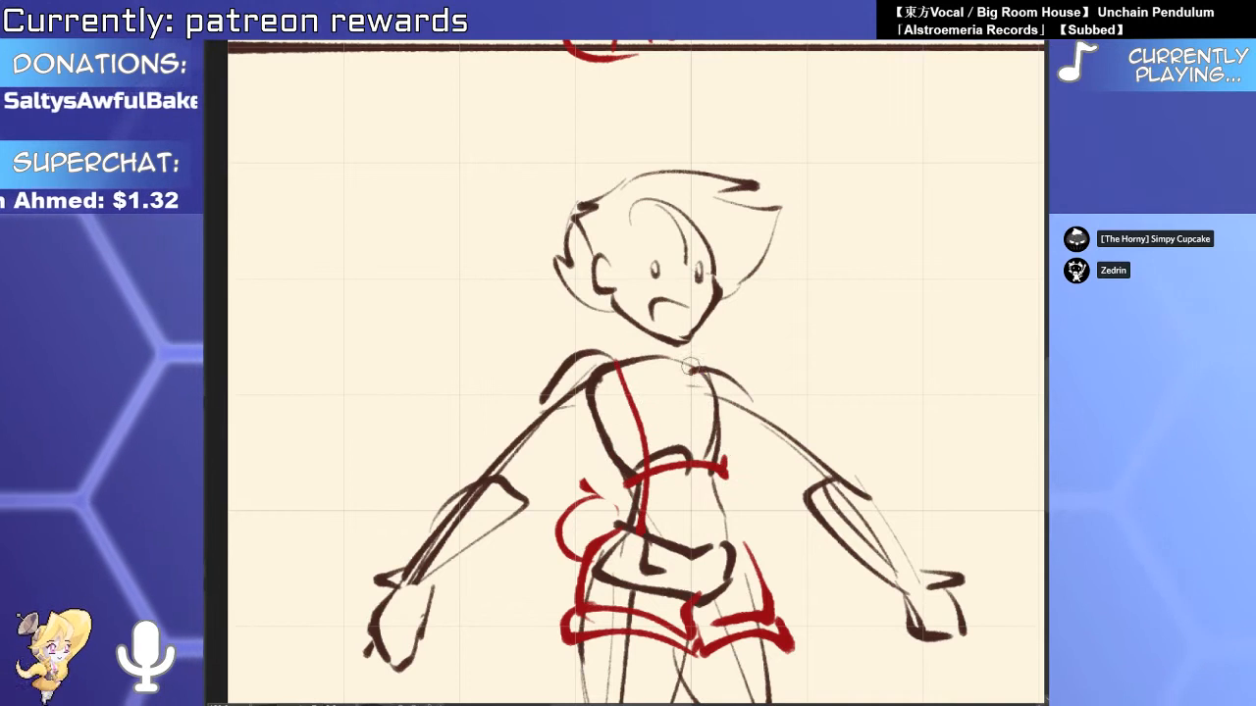
drag(691, 368, 716, 546)
Trace the sides of the lower-left figure's chest in red and draw a bow tie at the neck.
drag(599, 385, 628, 481)
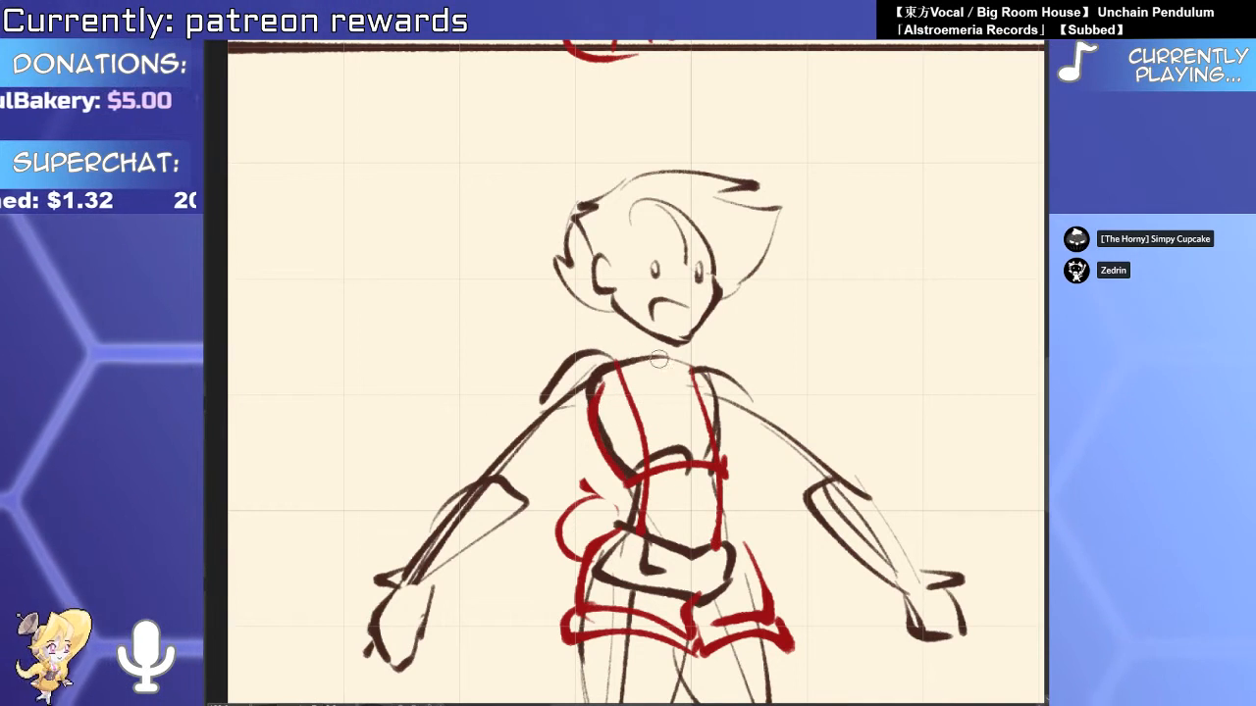
drag(602, 359, 668, 381)
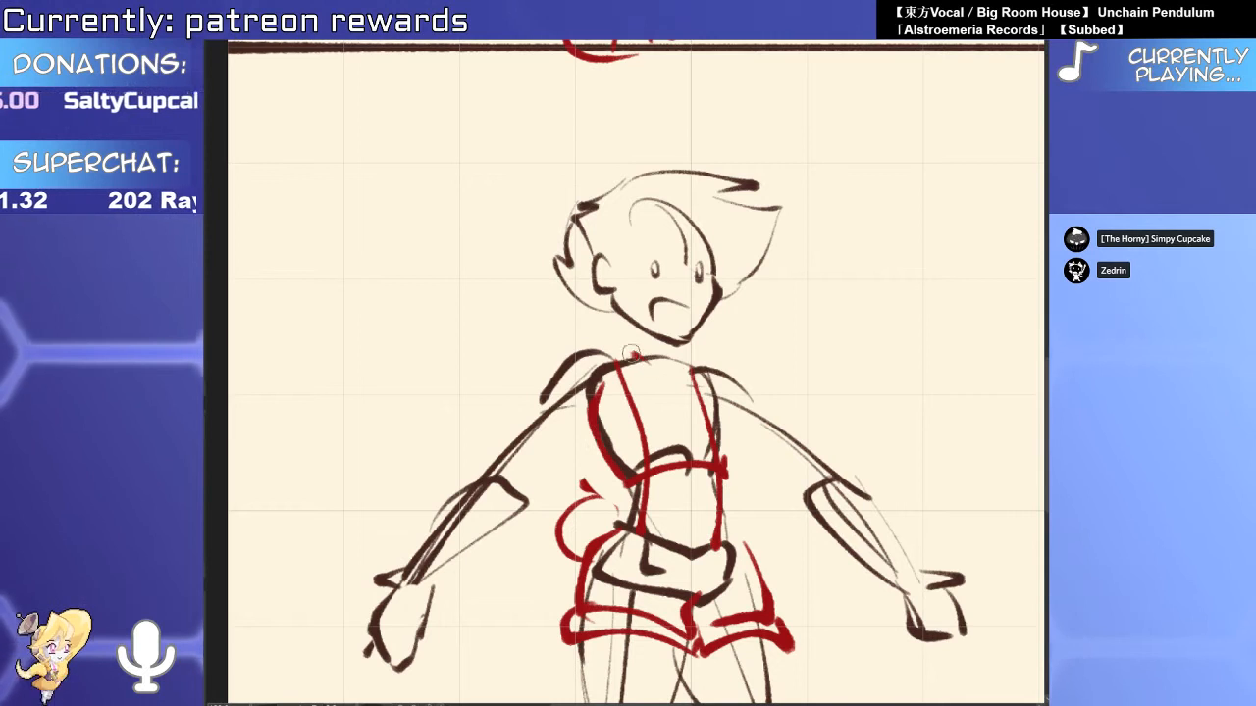
drag(717, 369, 719, 455)
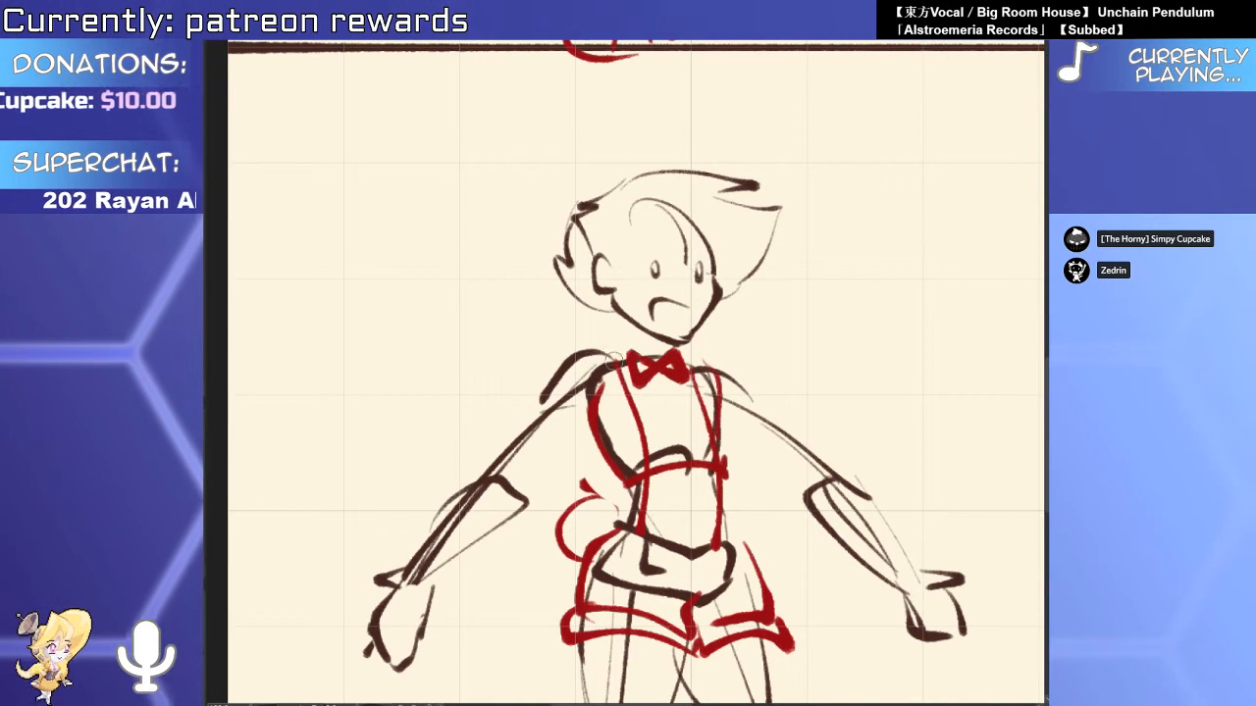
Draw flared red cuffs around both wrists of the lower-left figure.
mouse_move(421, 544)
mouse_down()
mouse_move(553, 422)
mouse_move(477, 318)
mouse_move(507, 427)
mouse_move(569, 424)
mouse_up()
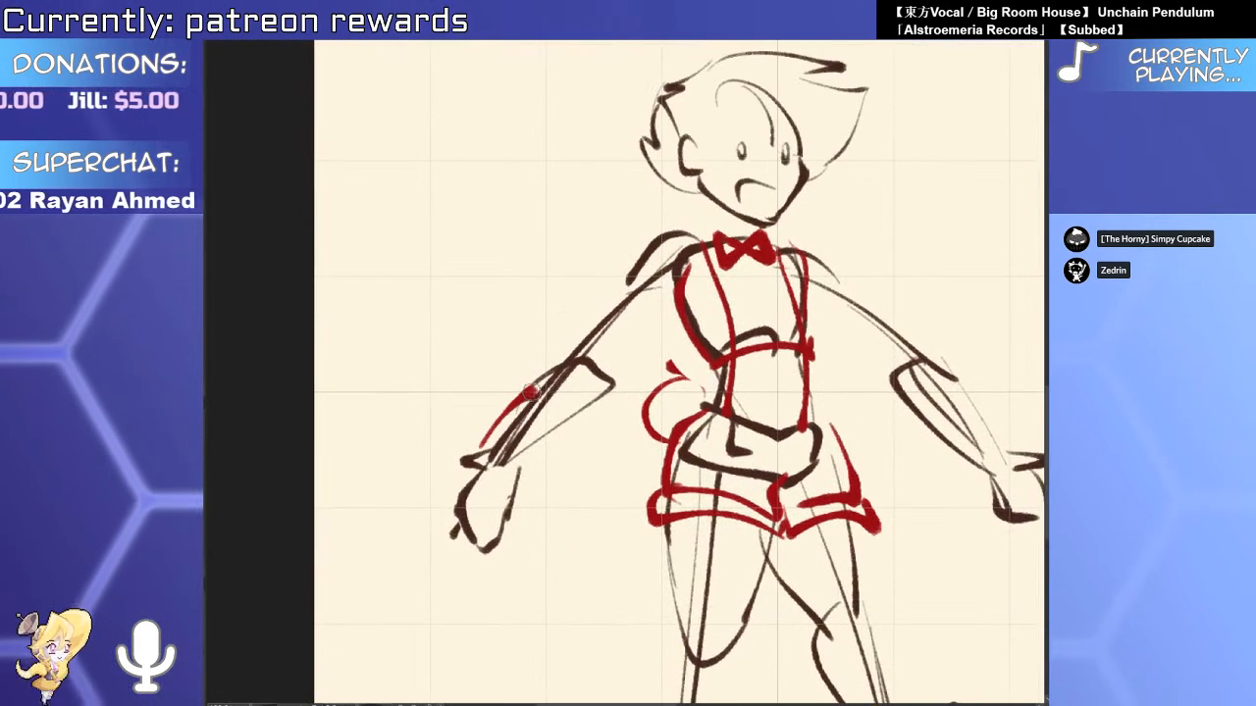
drag(510, 469, 581, 464)
mouse_move(932, 426)
mouse_down()
mouse_move(849, 417)
mouse_move(760, 358)
mouse_move(842, 389)
mouse_up()
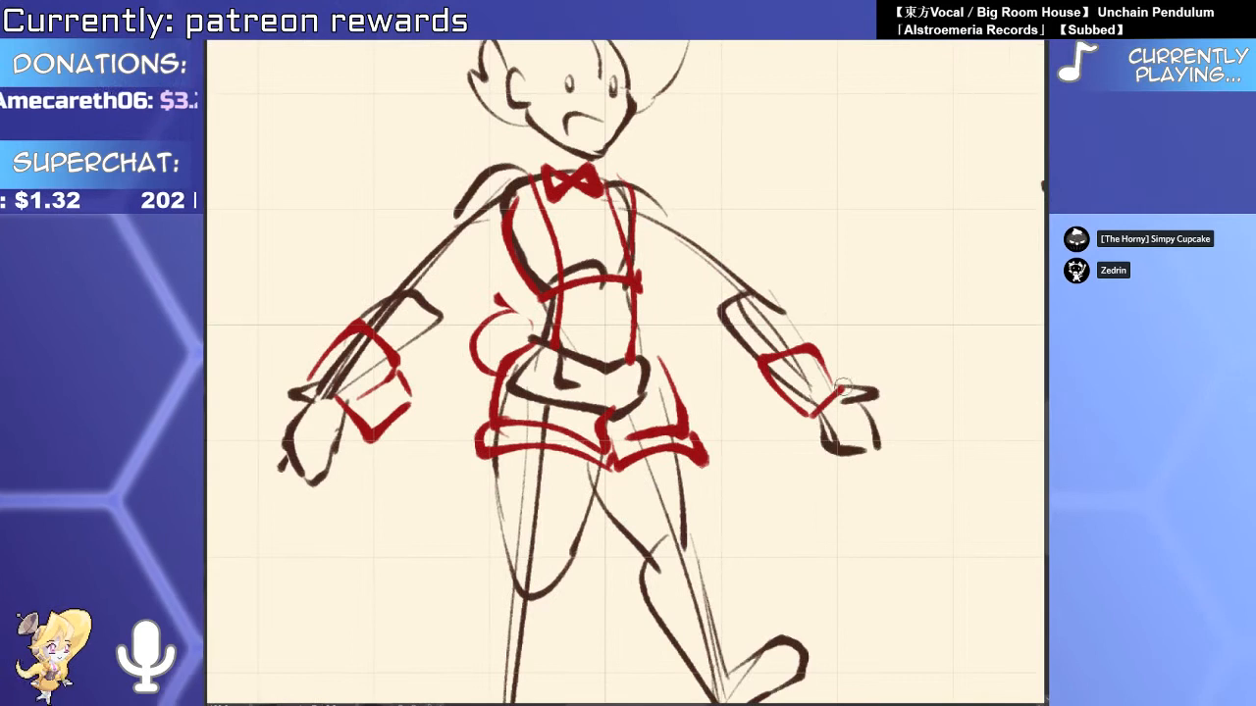
mouse_move(760, 371)
mouse_down()
mouse_move(754, 402)
mouse_move(806, 414)
mouse_up()
Outline a red shoe with a sole and ankle opening over the lower-left figure's raised foot.
drag(761, 489, 795, 283)
mouse_move(759, 443)
mouse_down()
mouse_move(731, 433)
mouse_move(726, 500)
mouse_up()
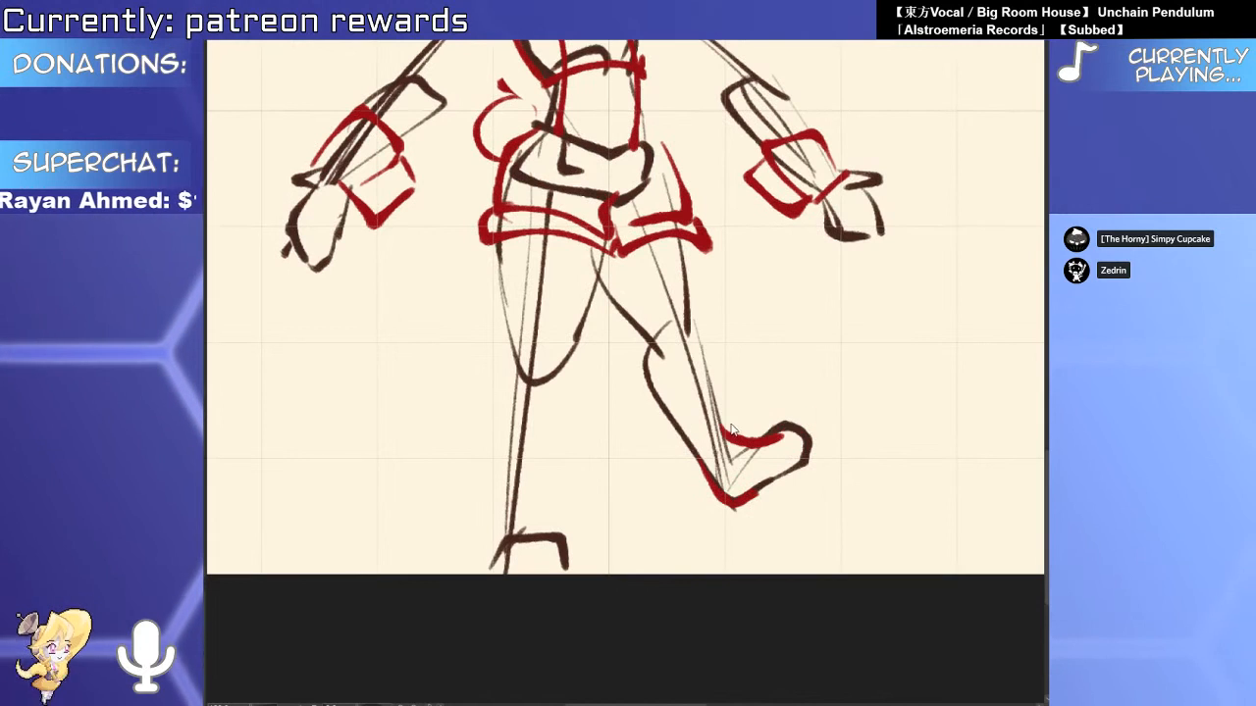
key(ctrl+z)
mouse_move(729, 425)
mouse_down()
mouse_move(801, 437)
mouse_move(729, 491)
mouse_up()
drag(816, 439, 743, 501)
drag(755, 440, 815, 439)
mouse_move(765, 488)
mouse_down()
mouse_move(751, 495)
mouse_move(748, 474)
mouse_up()
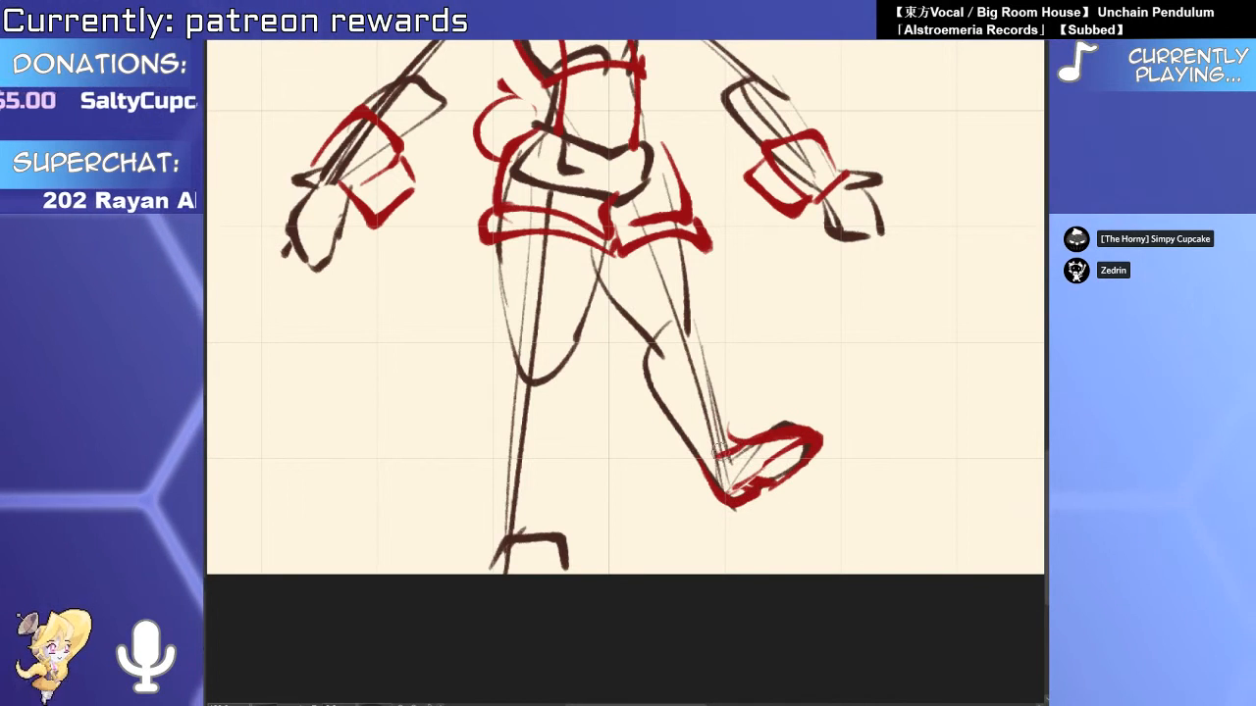
drag(705, 466, 765, 439)
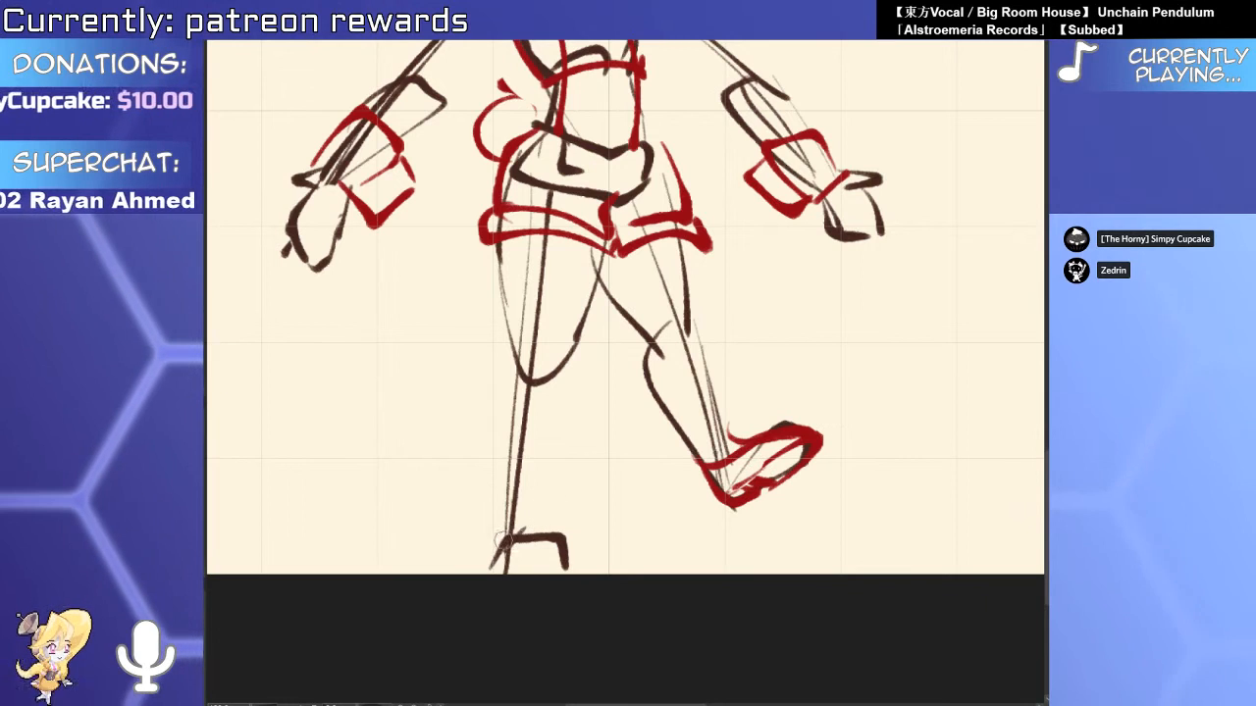
Draw a red shoe on the lower-left figure's standing foot and curved stocking bands across both thighs.
mouse_move(499, 531)
mouse_down()
mouse_move(489, 569)
mouse_move(562, 563)
mouse_up()
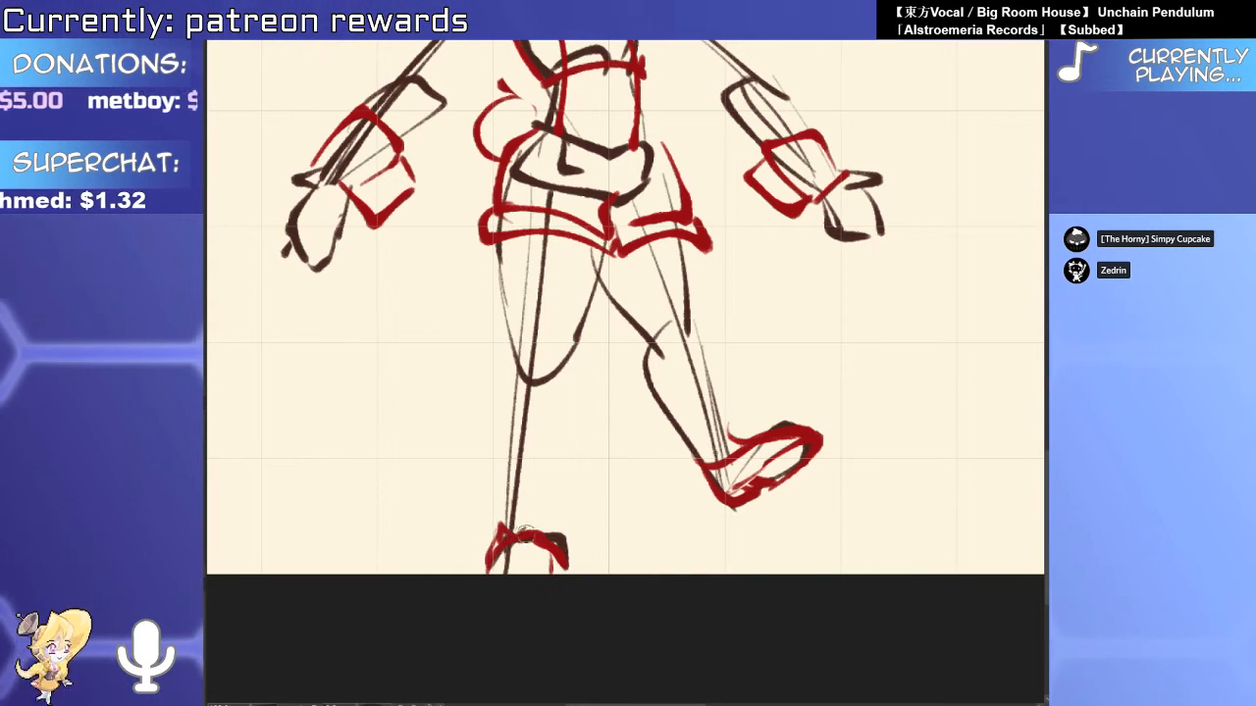
drag(638, 464, 684, 613)
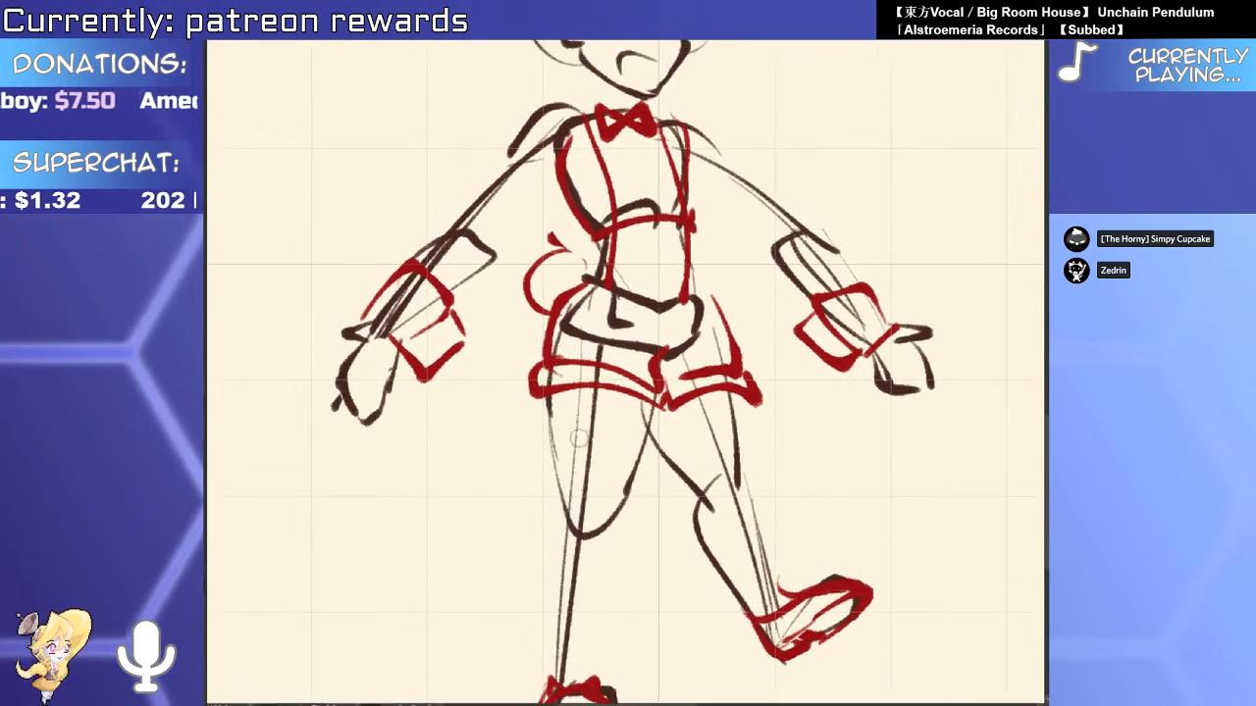
mouse_move(546, 440)
mouse_down()
mouse_move(620, 459)
mouse_move(737, 434)
mouse_move(657, 631)
mouse_move(710, 683)
mouse_up()
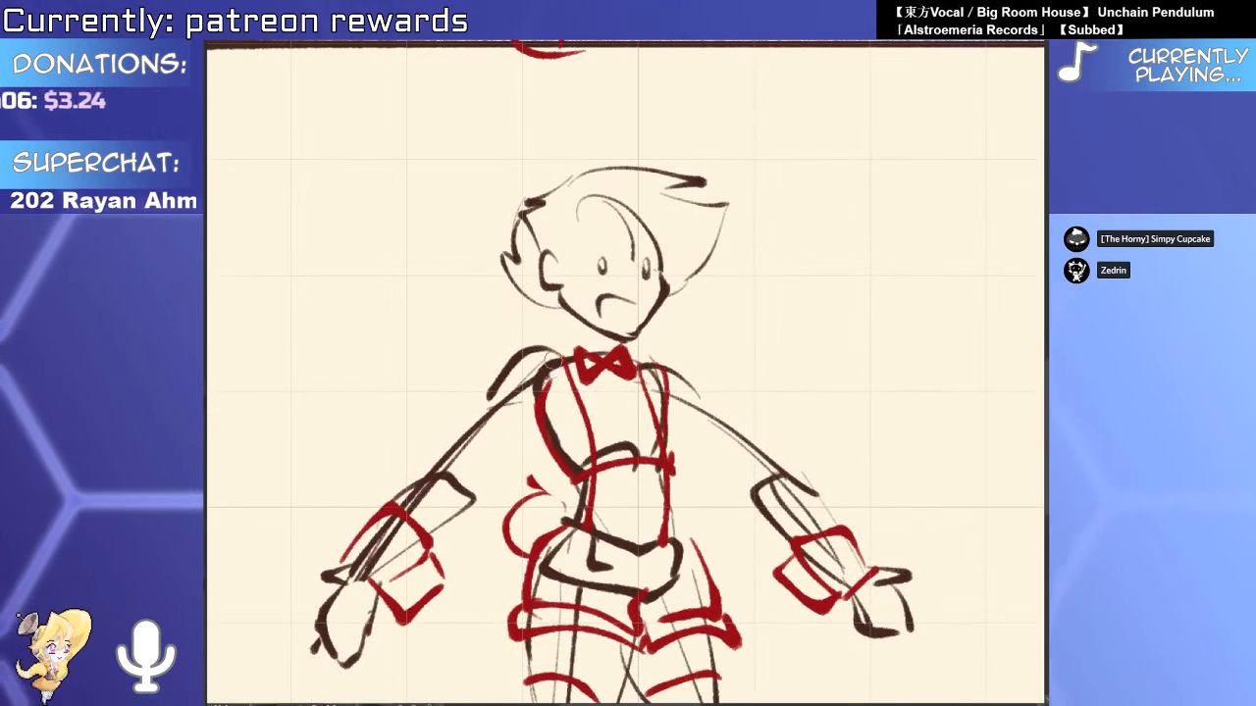
Select the head and ears of each left-hand figure in turn and shift them slightly down and left onto the shoulders.
mouse_move(604, 183)
mouse_down()
mouse_move(630, 348)
mouse_move(723, 351)
mouse_move(622, 388)
mouse_up()
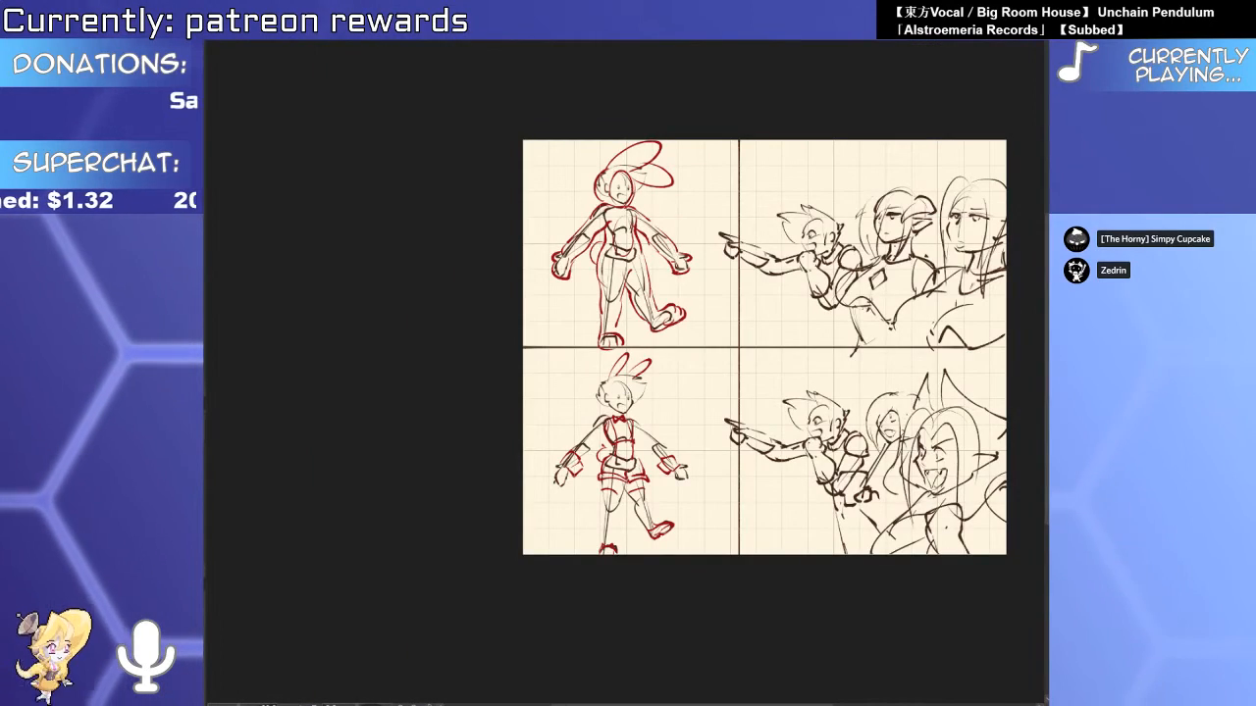
scroll(632, 325, up, 5)
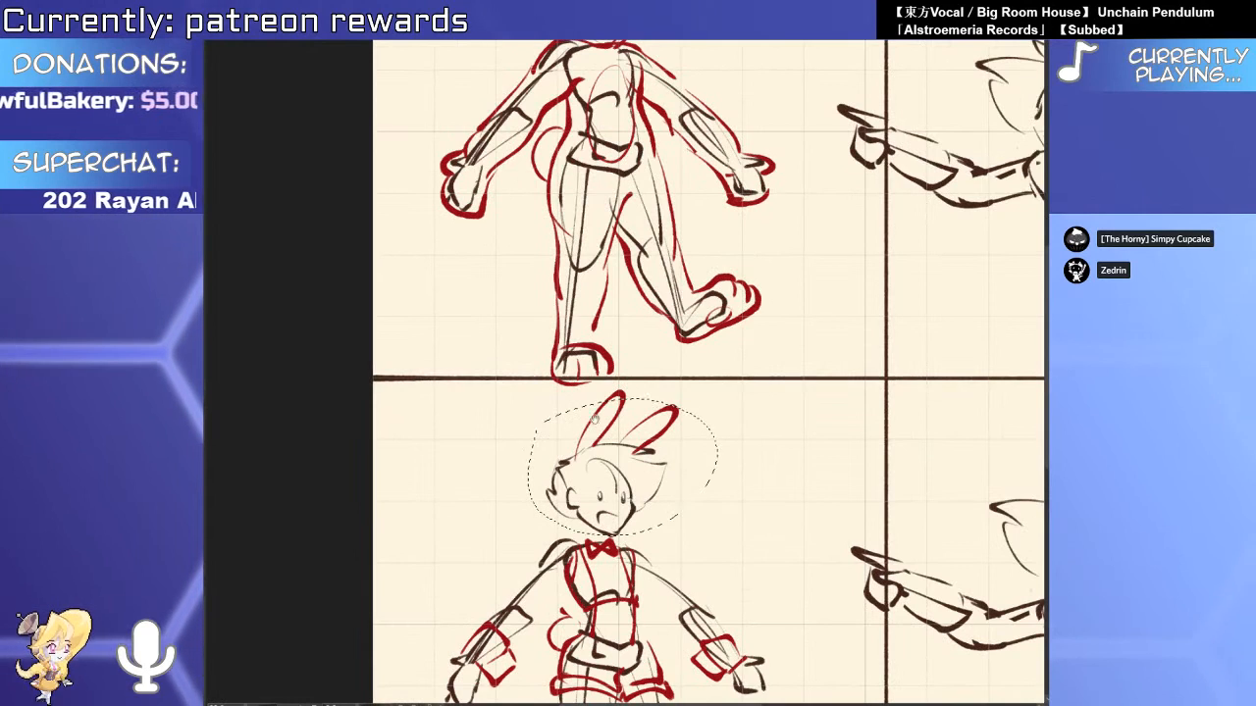
drag(594, 420, 542, 640)
mouse_move(491, 224)
mouse_down()
mouse_move(504, 363)
mouse_move(723, 252)
mouse_move(454, 246)
mouse_move(406, 294)
mouse_move(502, 365)
mouse_up()
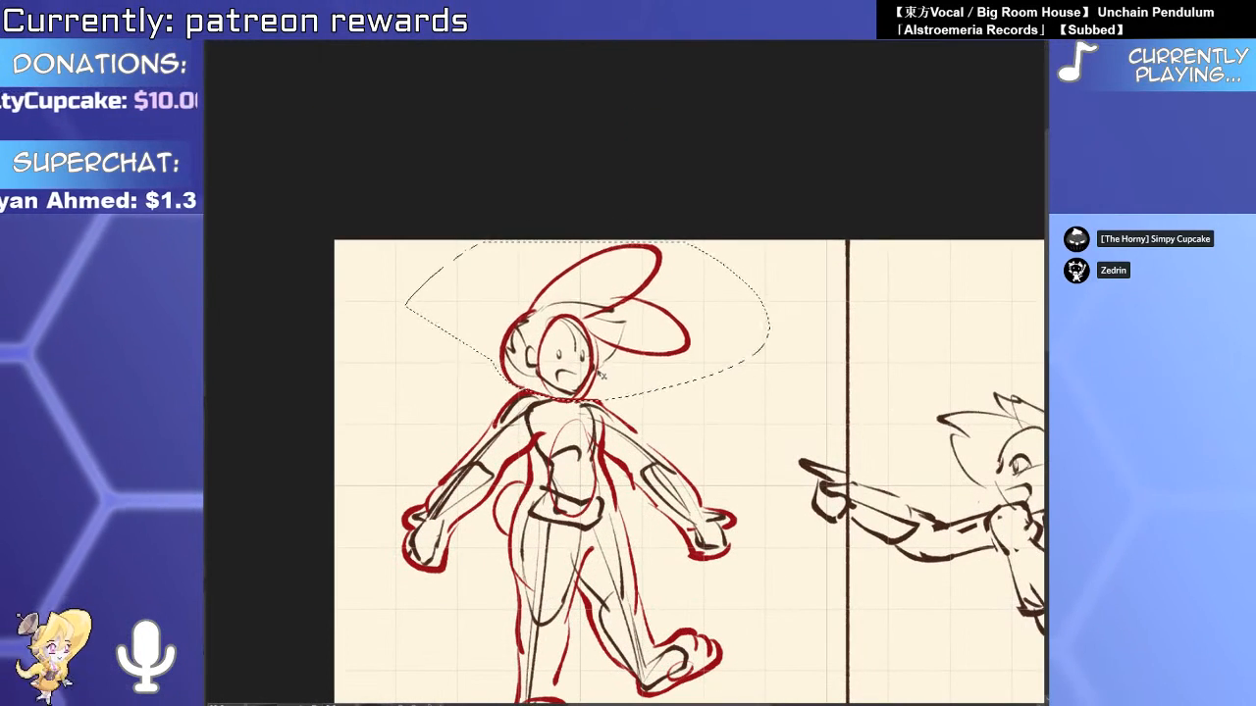
drag(600, 375, 579, 391)
key(ctrl+d)
drag(694, 438, 652, 275)
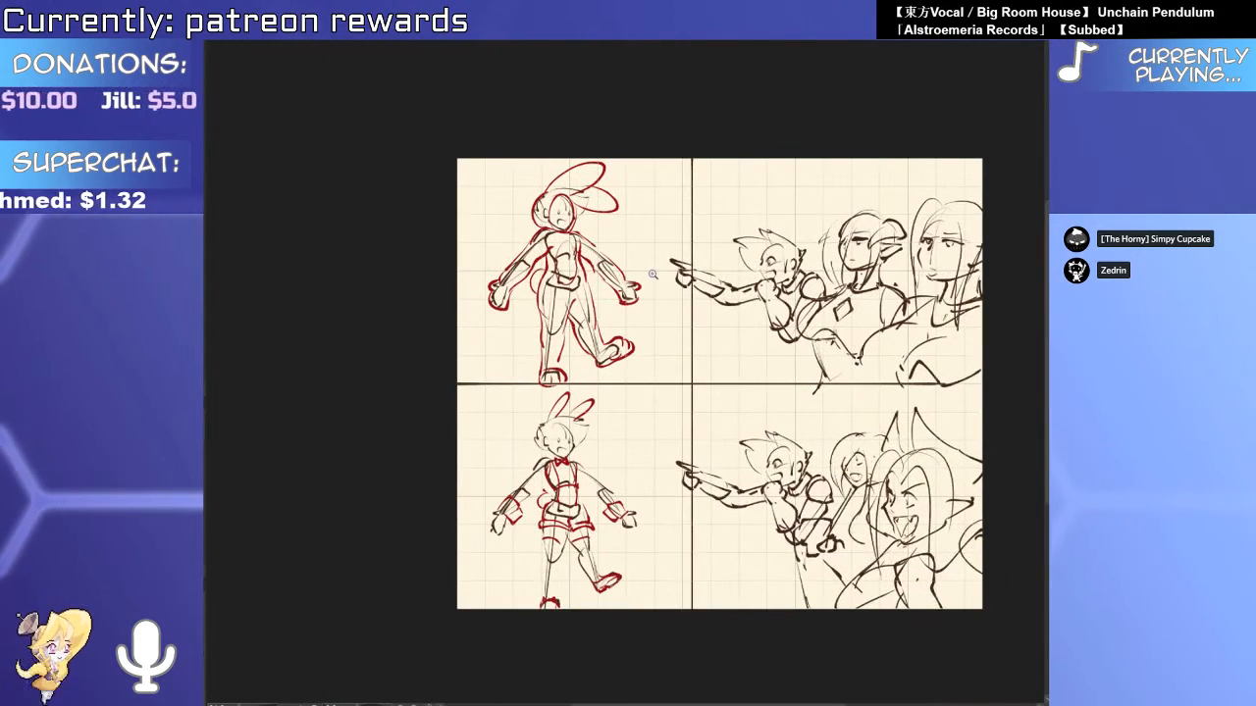
Sketch light abdominal muscle marks and a navel on the lower-left figure's bare midriff.
scroll(555, 486, up, 6)
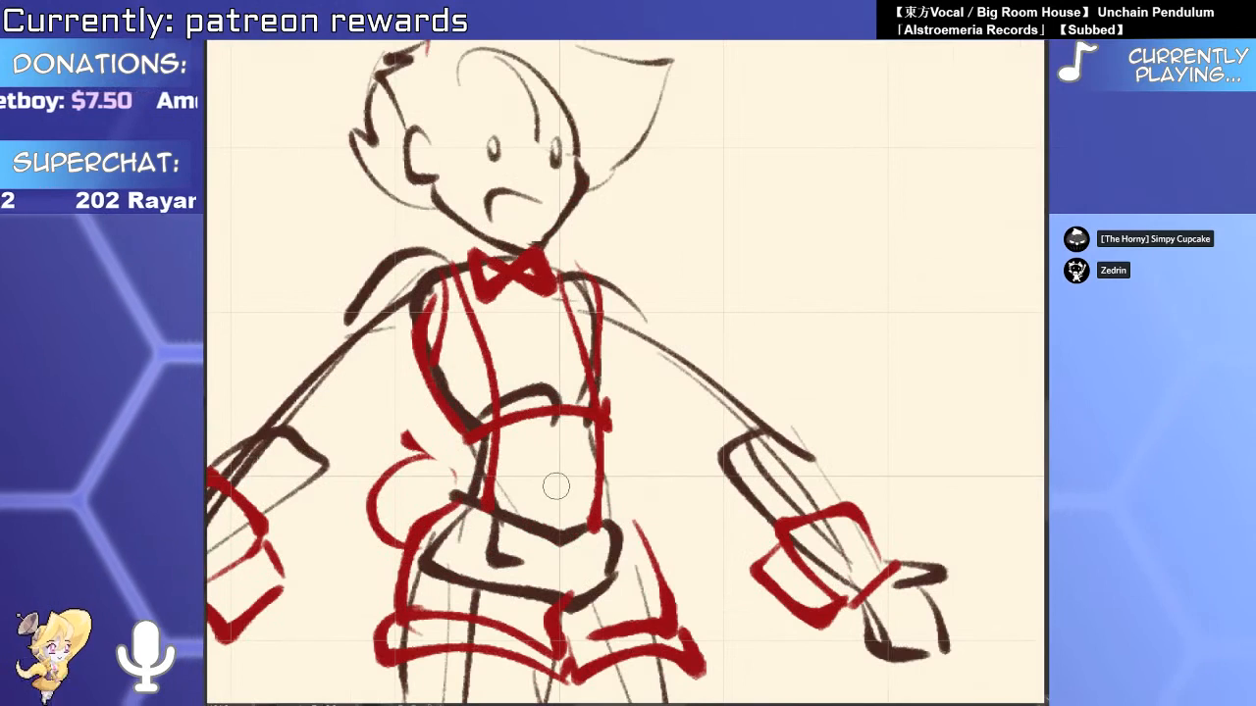
drag(557, 455, 553, 486)
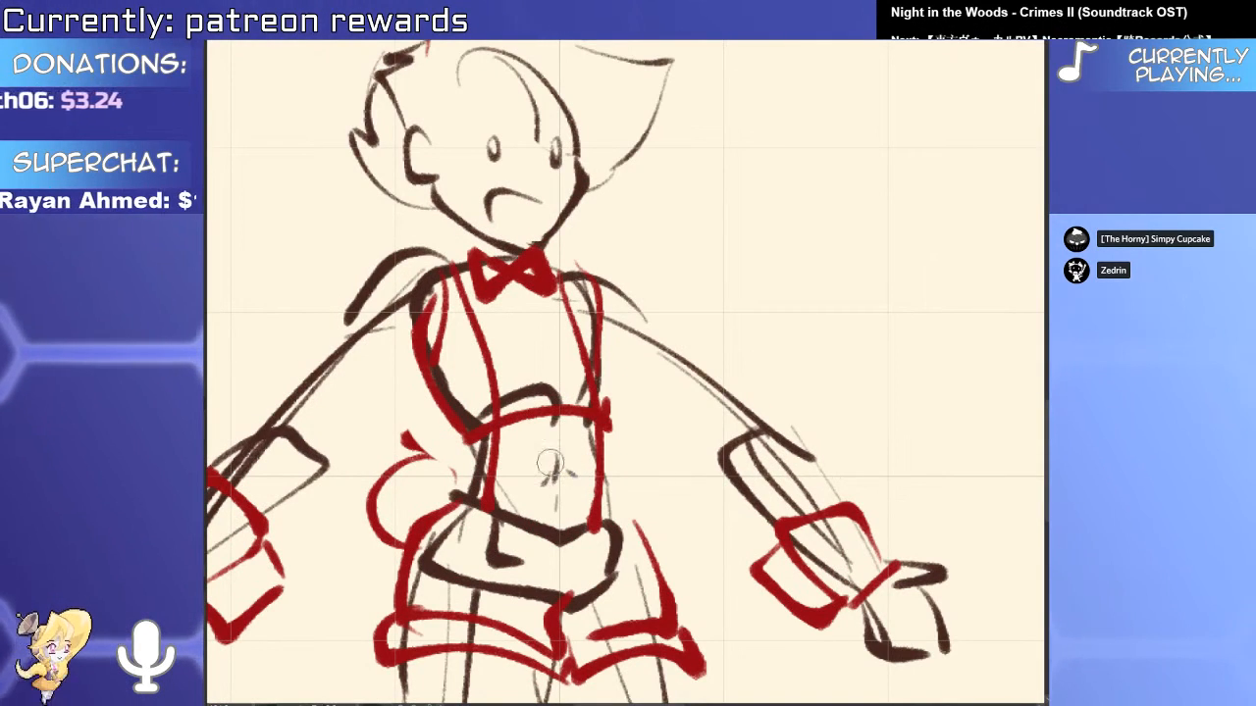
mouse_move(590, 447)
mouse_down()
mouse_move(525, 507)
mouse_move(580, 499)
mouse_up()
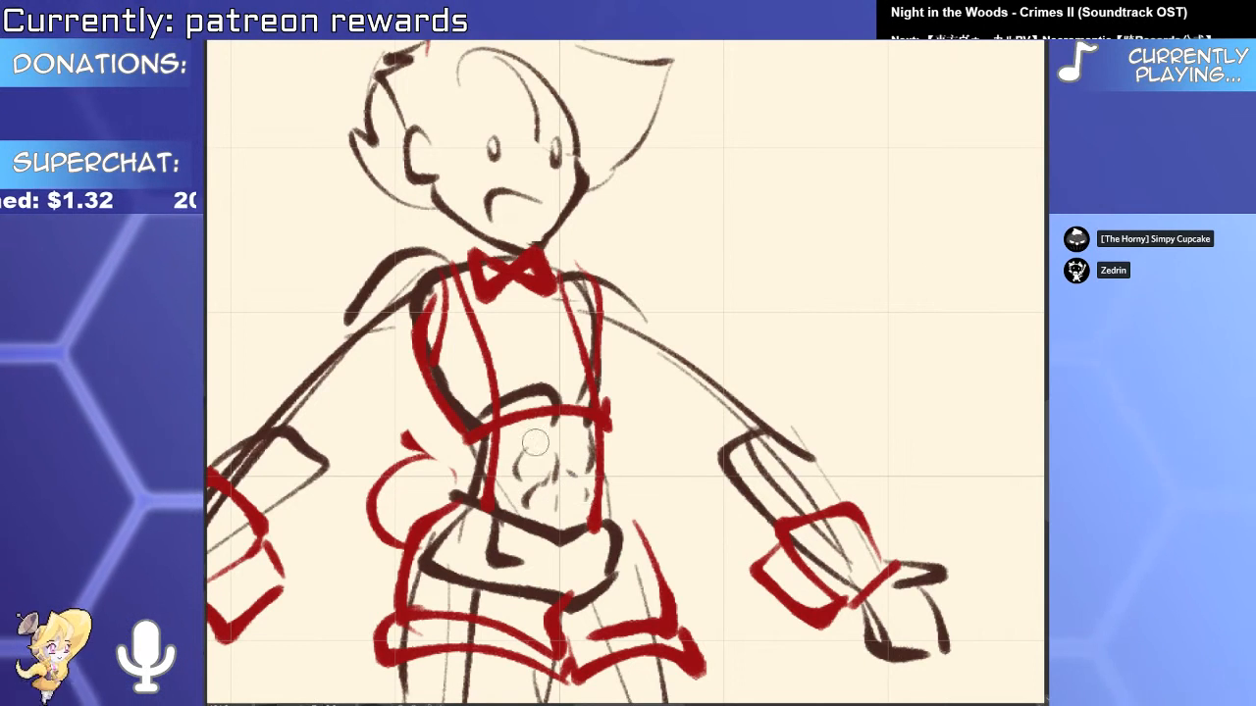
drag(521, 424, 535, 434)
Bulk up both arms of the lower-left figure with dark muscular outlines from the shoulders to the forearms.
drag(596, 334, 552, 298)
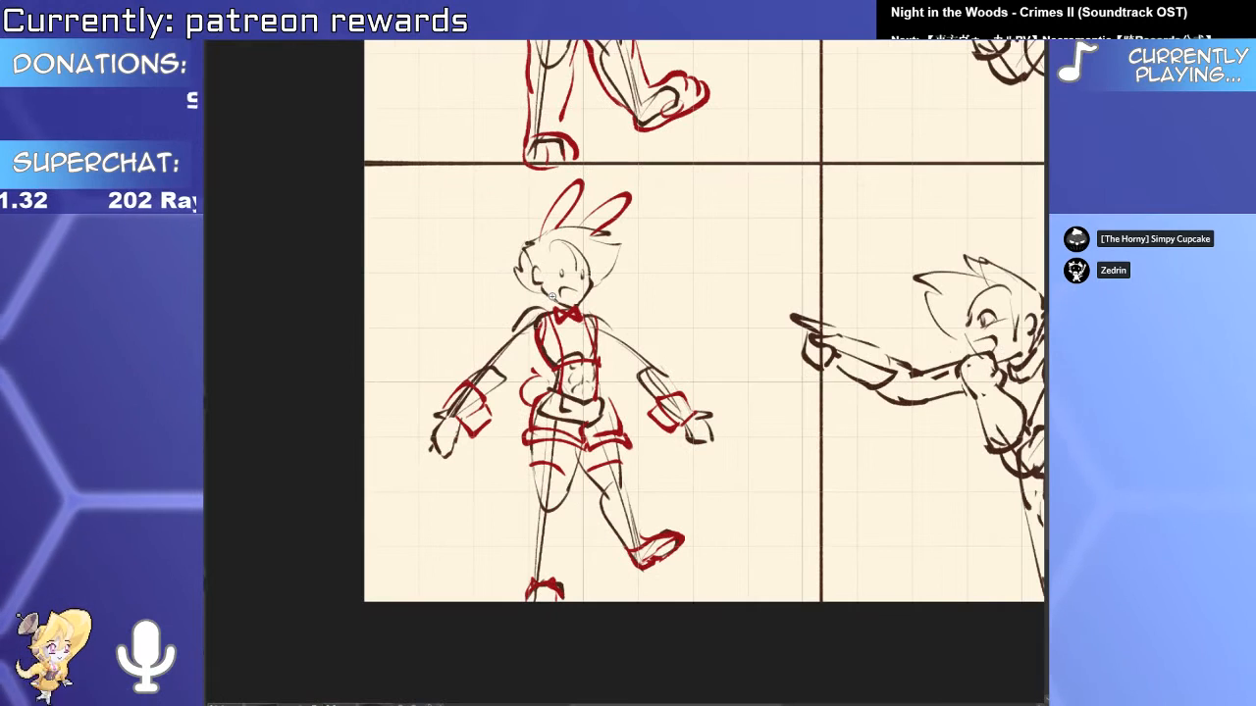
drag(644, 403, 535, 496)
drag(656, 561, 598, 520)
drag(506, 484, 589, 484)
drag(473, 441, 435, 510)
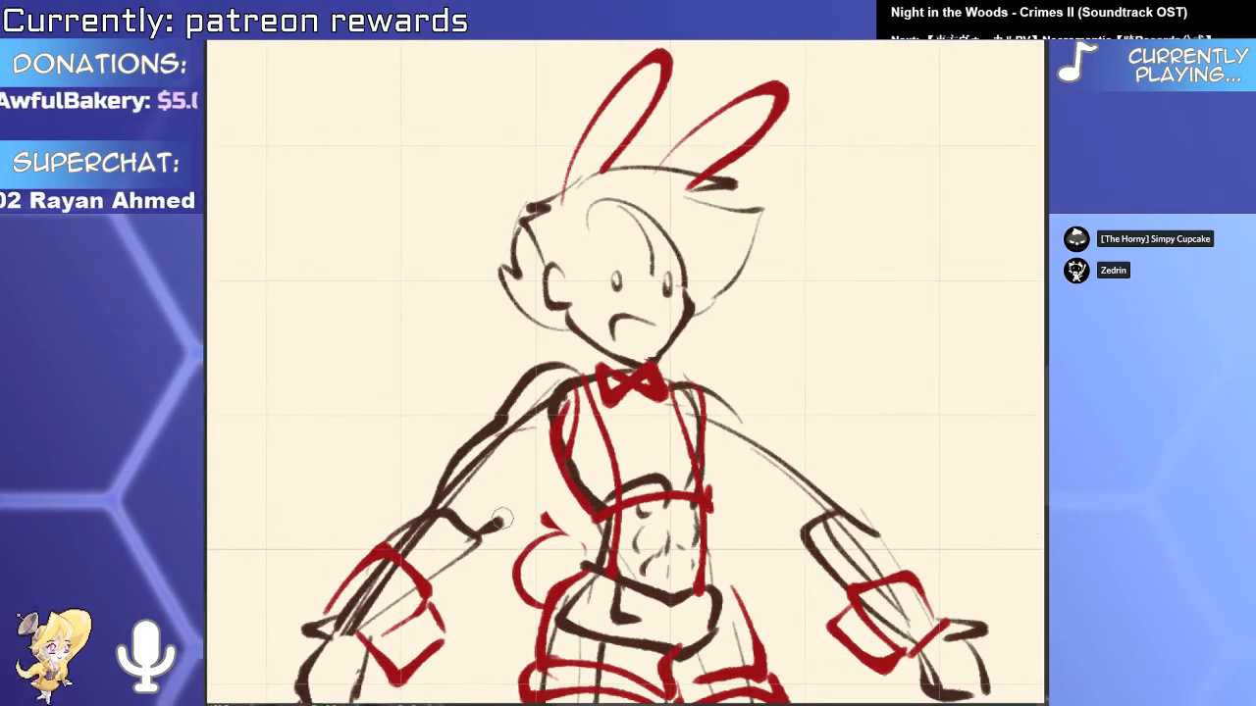
key(ctrl+z)
drag(553, 455, 481, 537)
drag(736, 463, 705, 459)
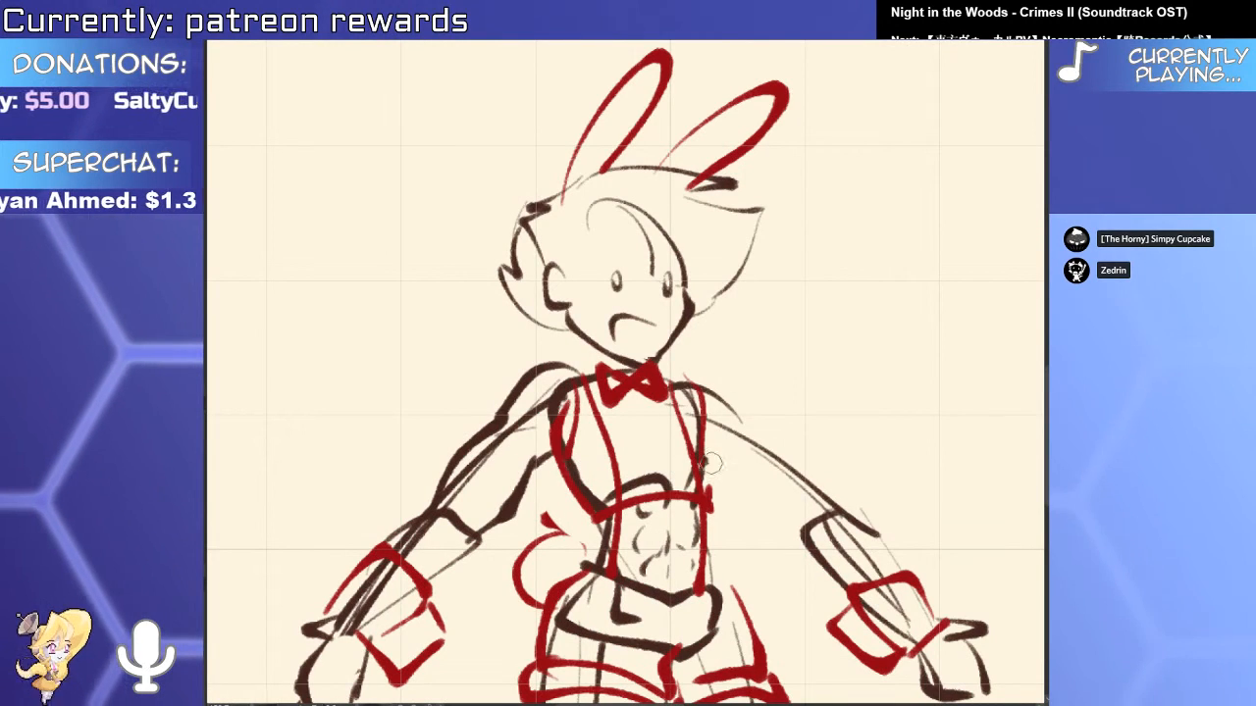
mouse_move(703, 390)
mouse_down()
mouse_move(741, 415)
mouse_move(748, 437)
mouse_up()
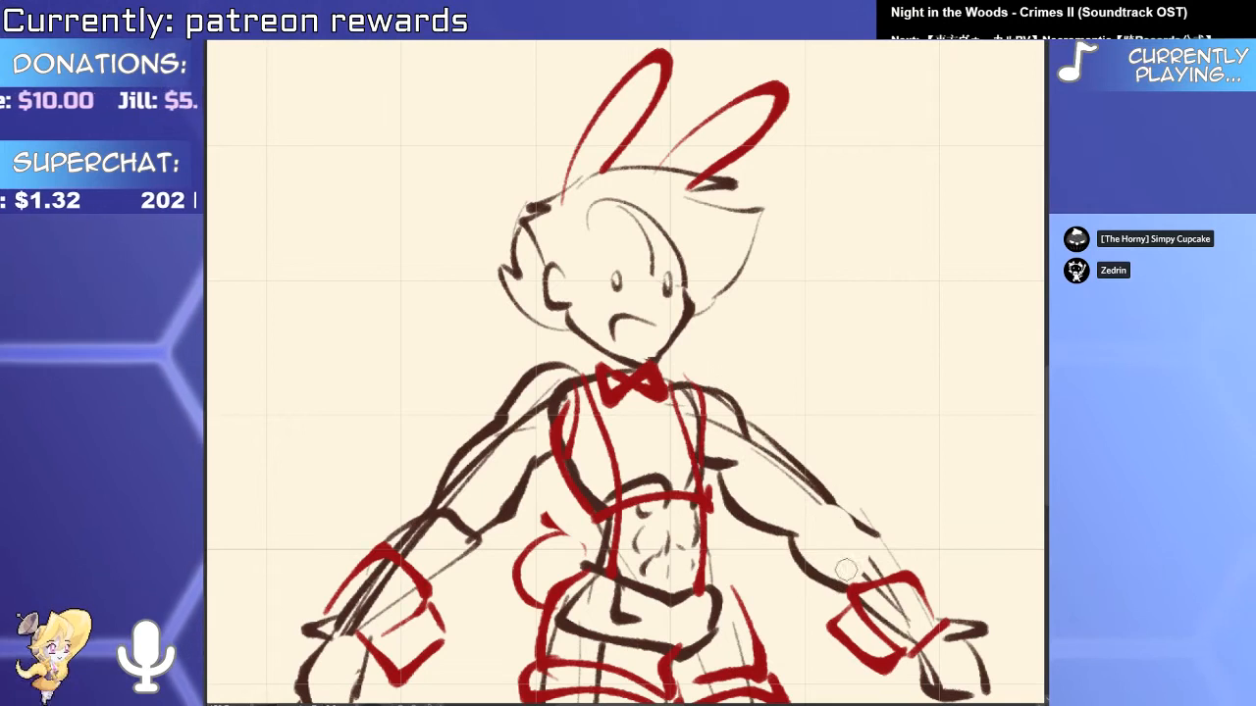
Fade the sketches of the two left-hand figures to 30% opacity as a tracing guide.
drag(790, 391, 687, 394)
mouse_move(834, 412)
mouse_down()
mouse_move(734, 411)
mouse_move(609, 435)
mouse_up()
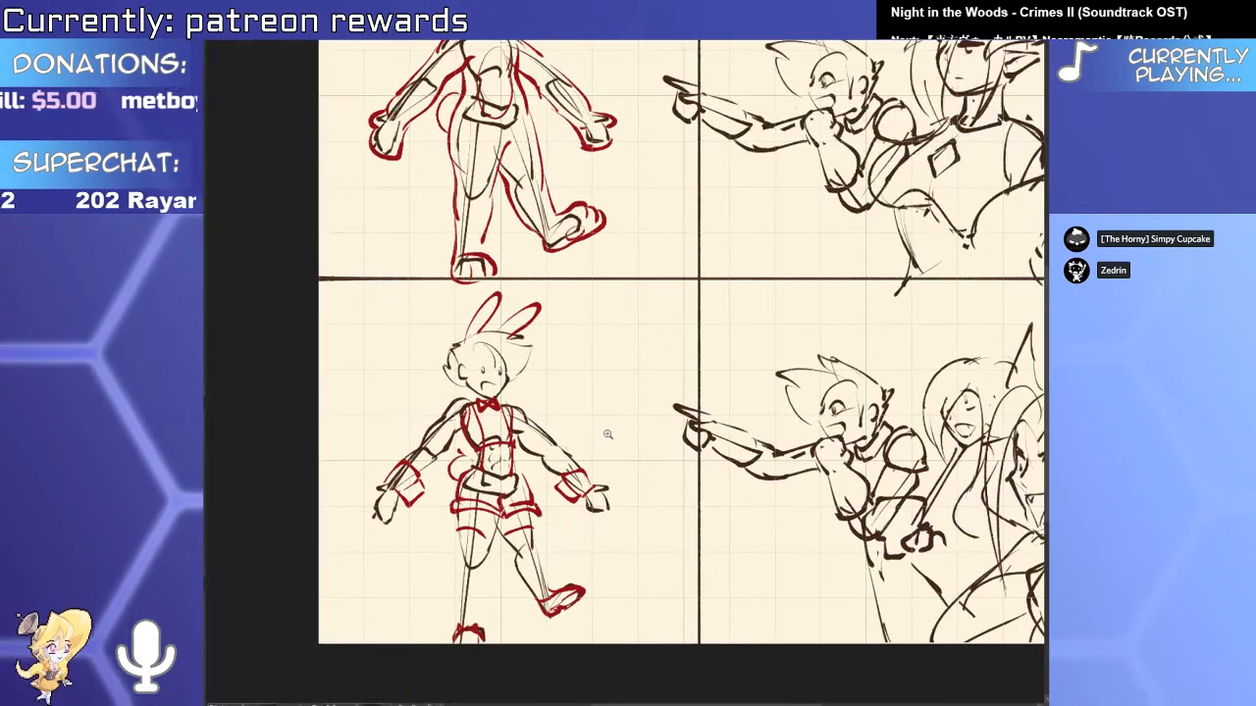
scroll(693, 485, down, 3)
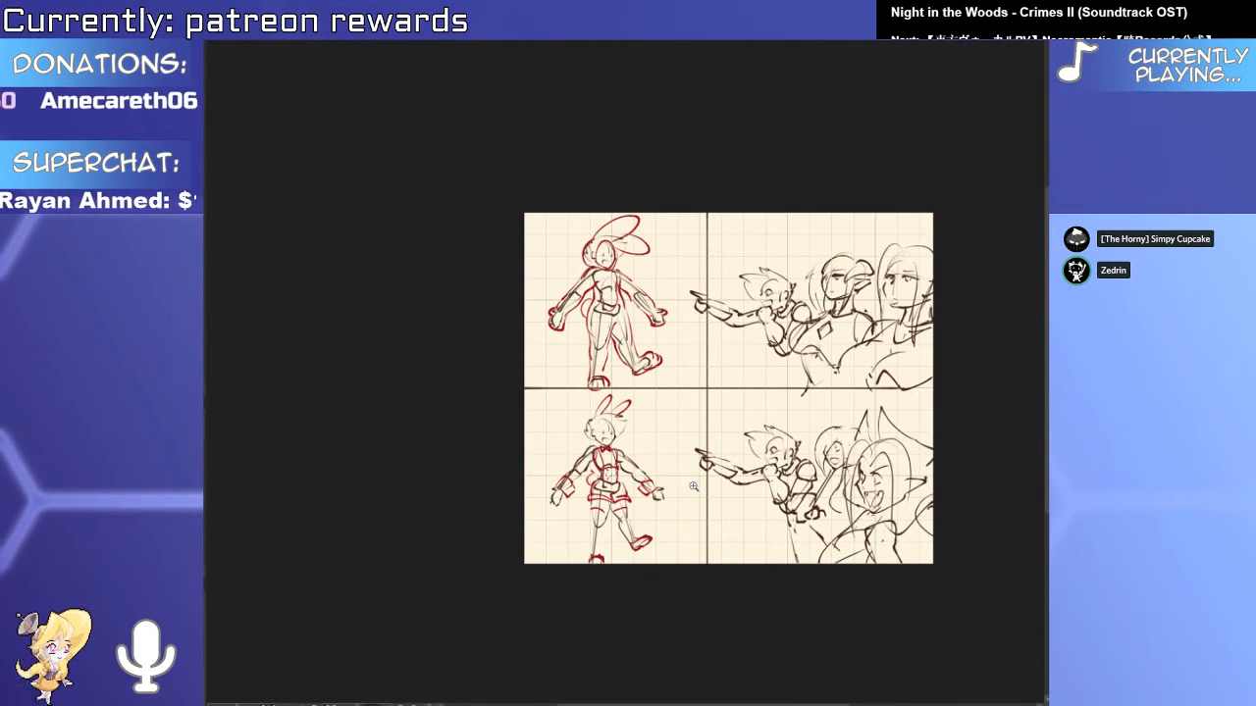
scroll(631, 410, up, 4)
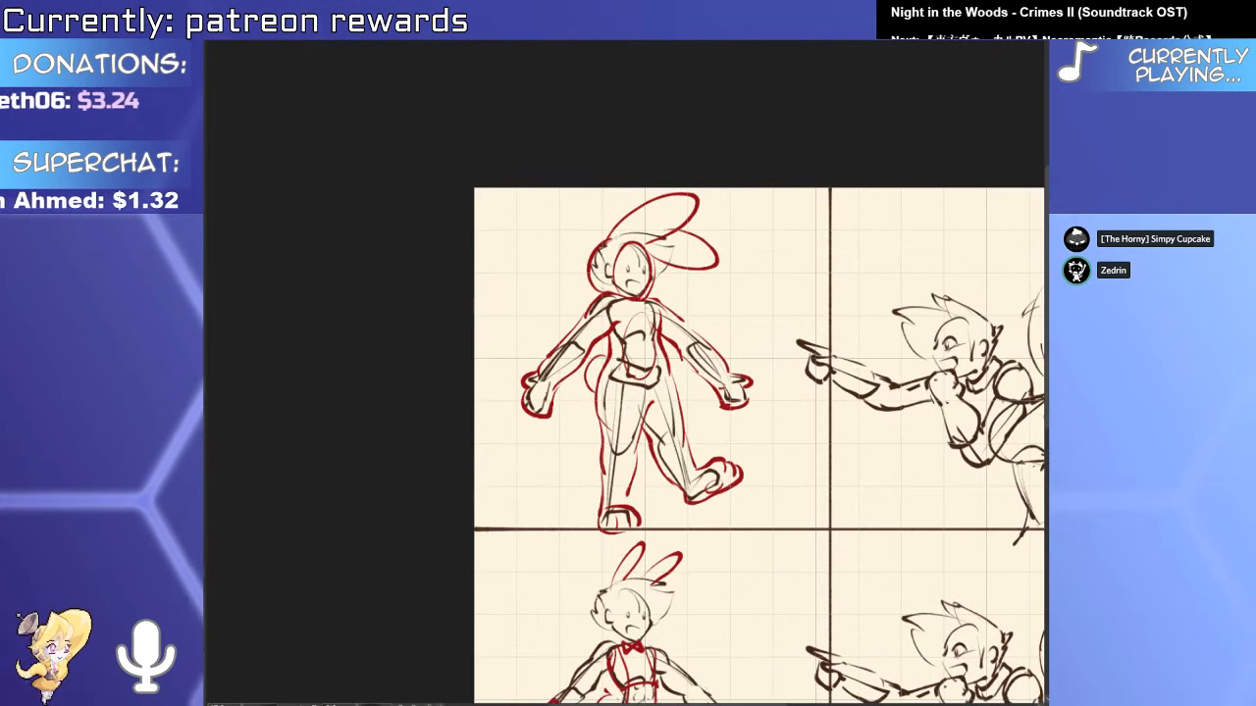
key(3)
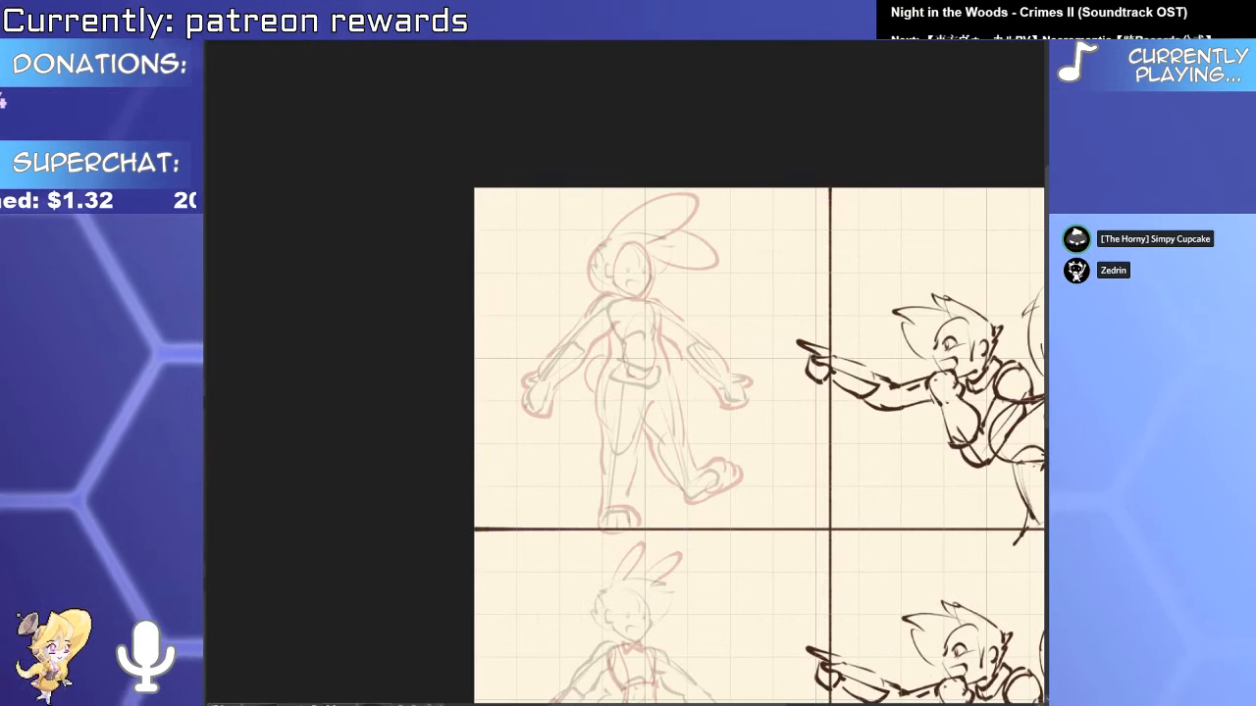
Crop the canvas slightly inward from its left edge and shift the two faded figures right within their panels.
scroll(653, 290, down, 5)
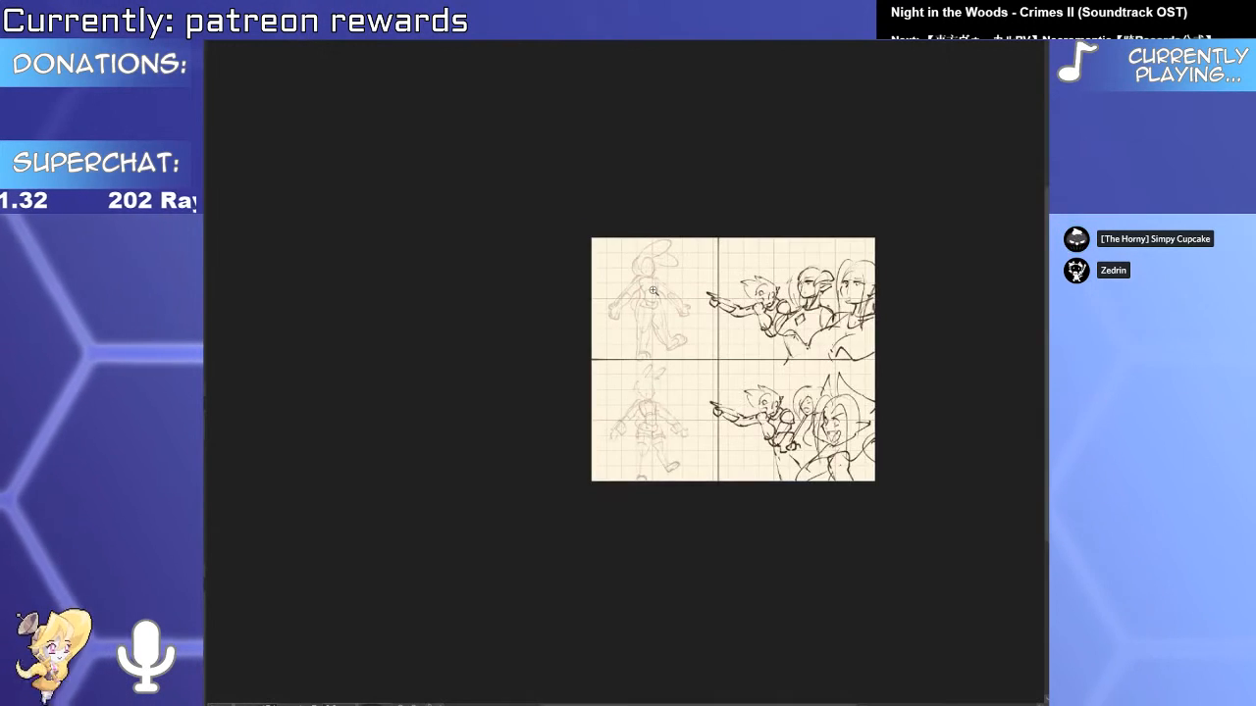
scroll(657, 389, up, 2)
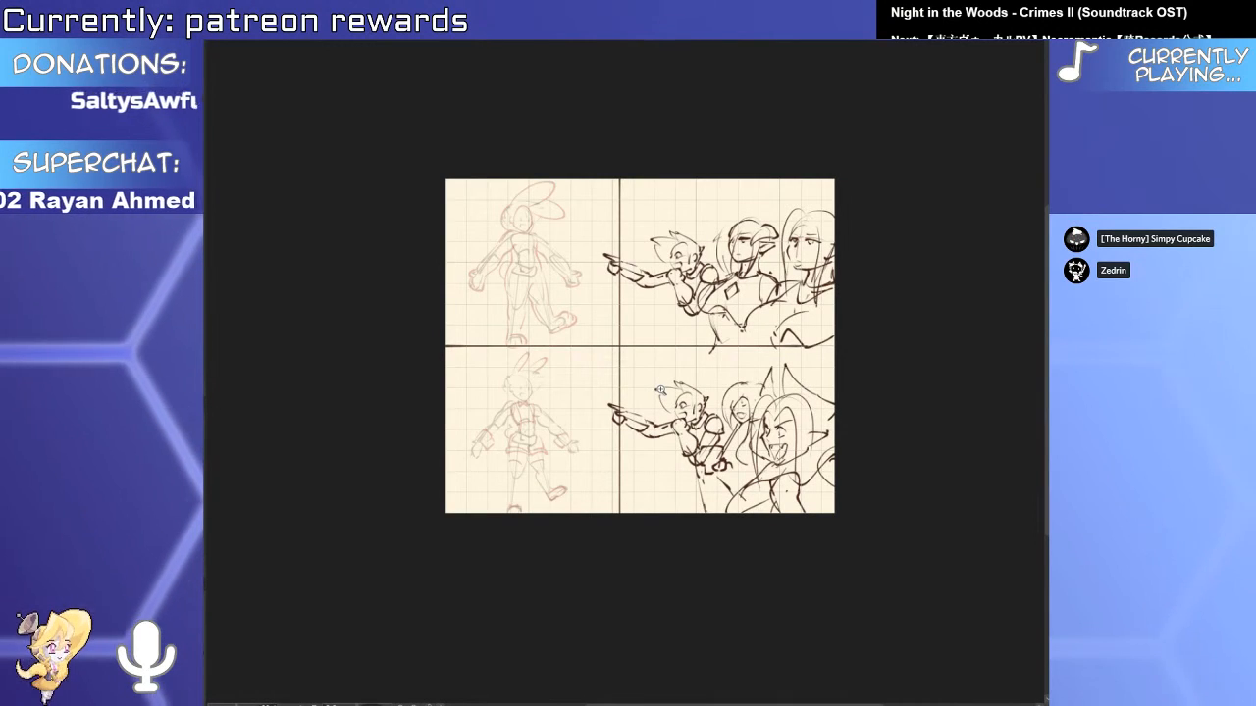
key(ctrl+t)
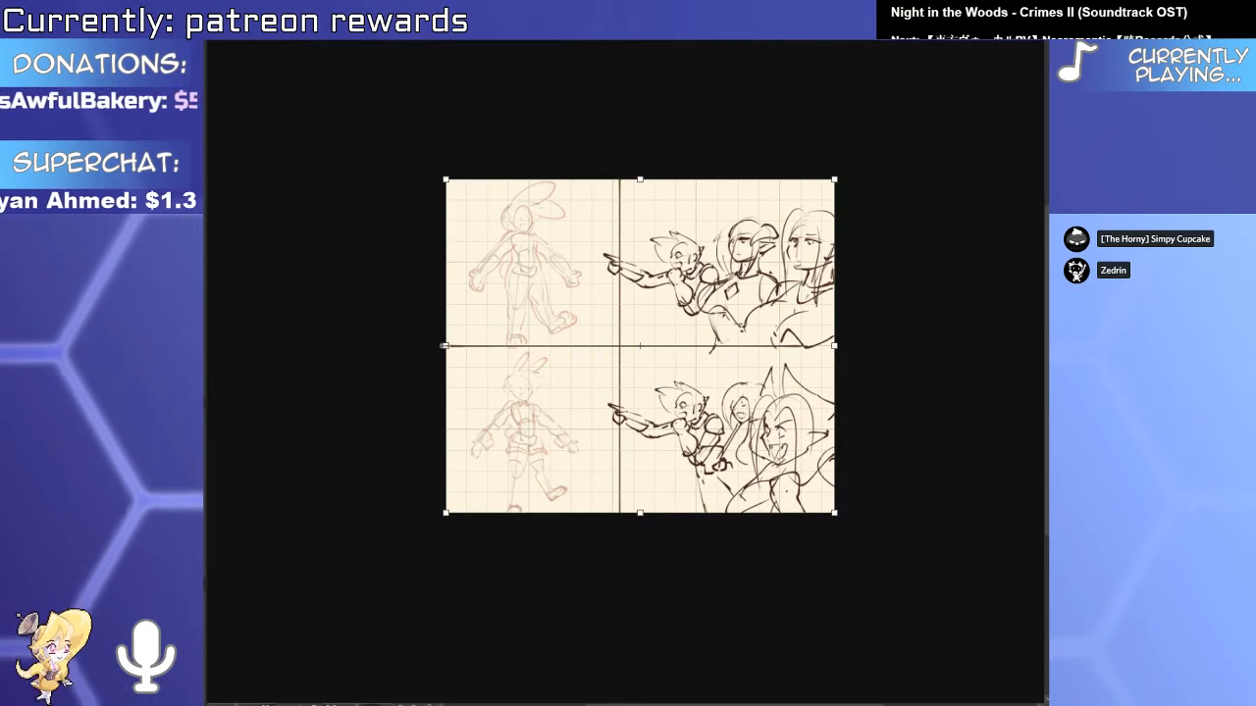
mouse_move(444, 345)
mouse_down()
mouse_move(473, 347)
mouse_move(461, 350)
mouse_up()
key(Return)
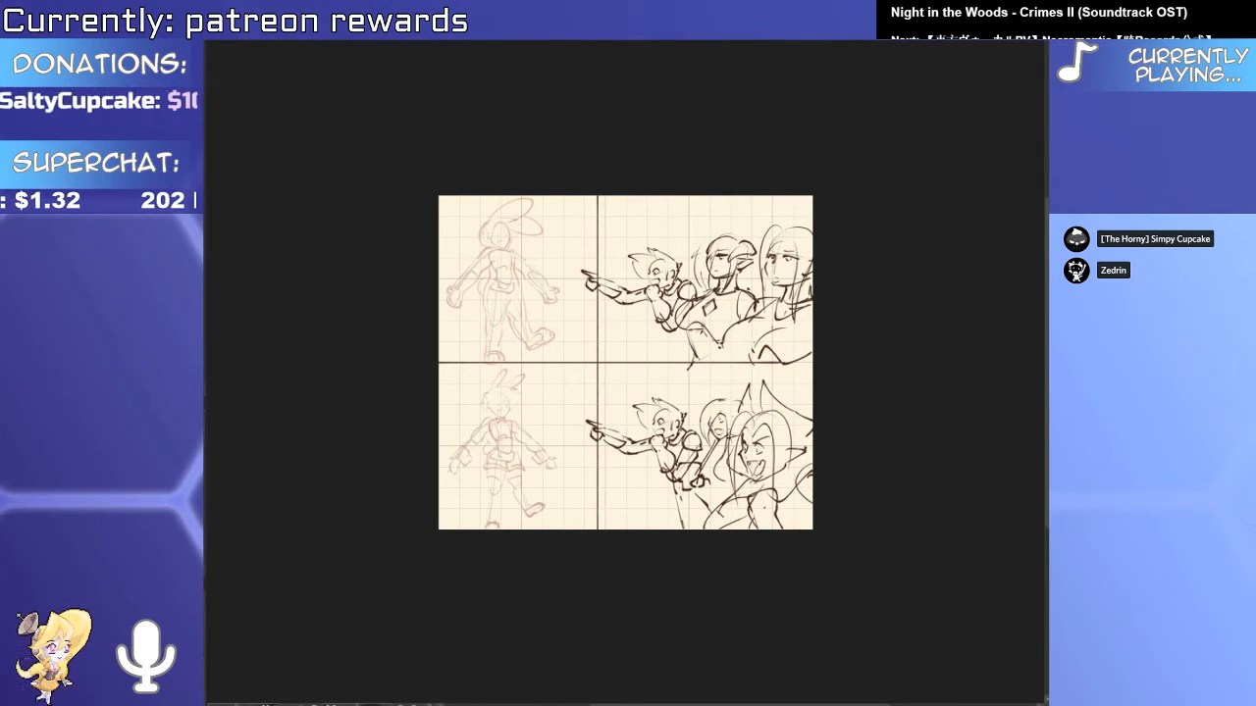
drag(690, 293, 702, 293)
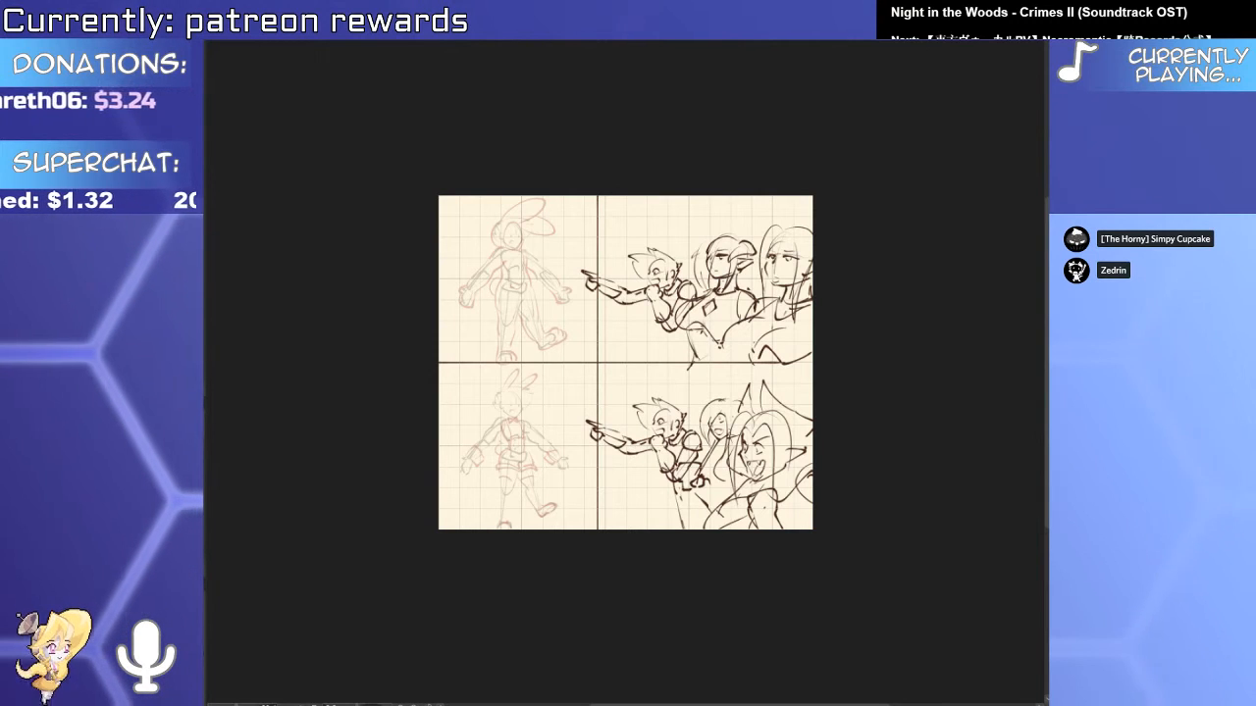
drag(478, 368, 502, 390)
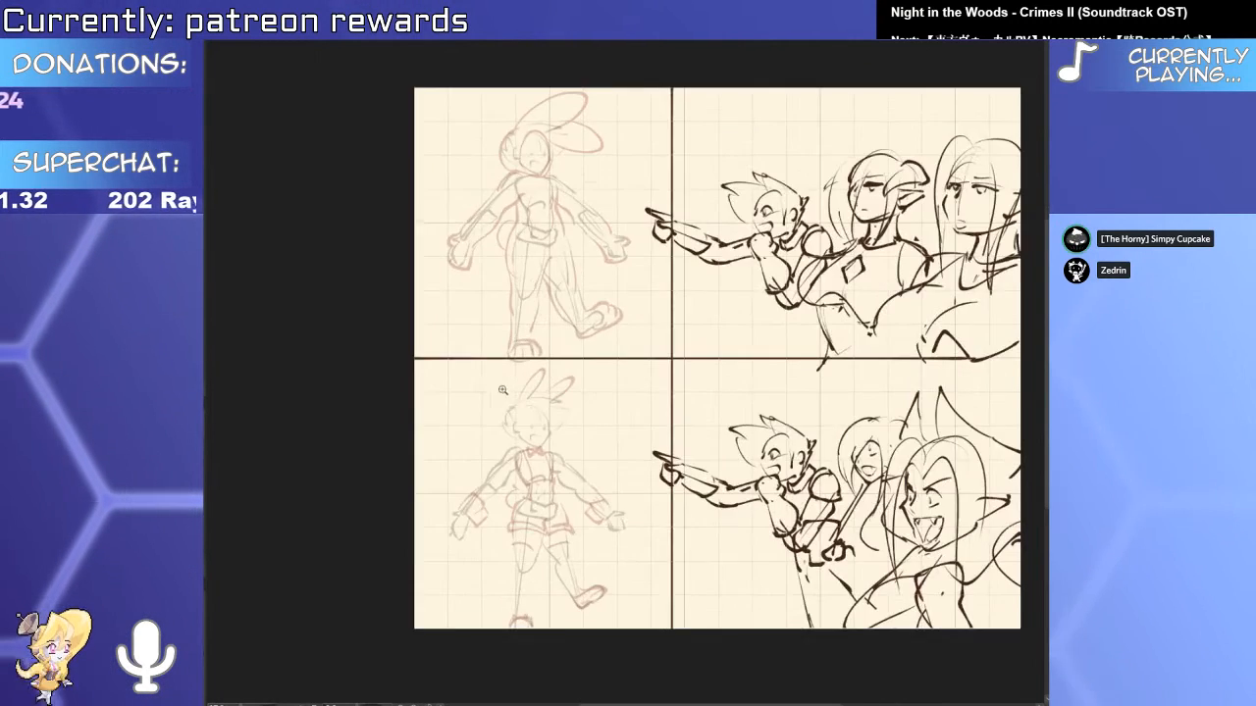
drag(565, 457, 658, 574)
scroll(658, 573, up, 1)
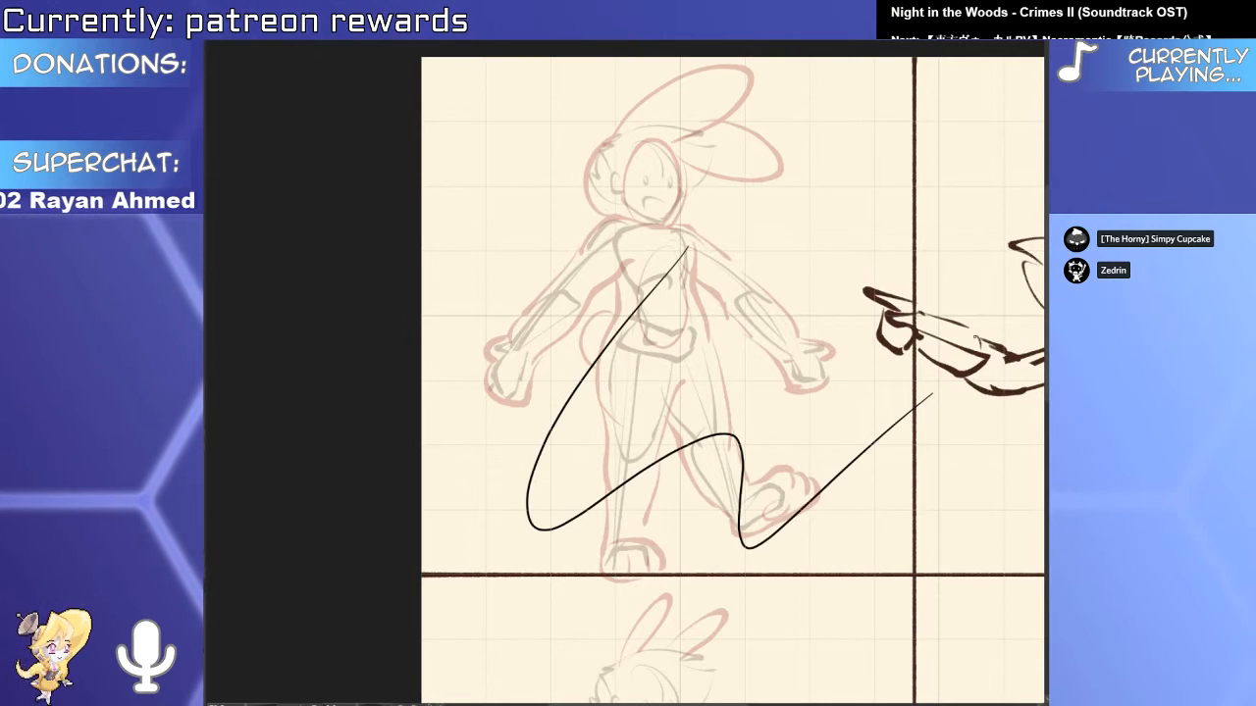
drag(647, 246, 539, 227)
key(ctrl+z)
Ink the upper-left figure's ear and pointed jawline in black over the faded sketch.
drag(575, 278, 579, 377)
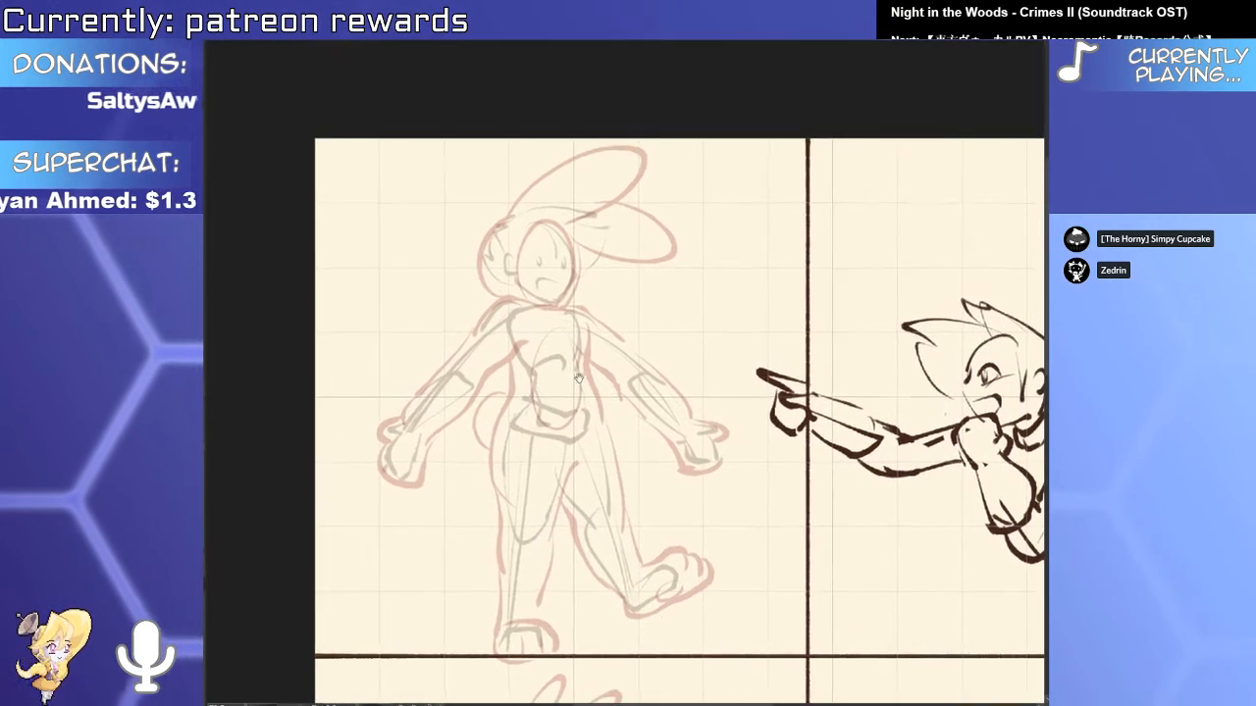
scroll(579, 378, up, 2)
mouse_move(493, 245)
mouse_down()
mouse_move(444, 266)
mouse_move(500, 309)
mouse_move(435, 251)
mouse_move(483, 318)
mouse_move(459, 233)
mouse_move(505, 316)
mouse_up()
key(ctrl+z)
mouse_move(532, 345)
mouse_down()
mouse_move(399, 425)
mouse_move(386, 461)
mouse_move(540, 551)
mouse_up()
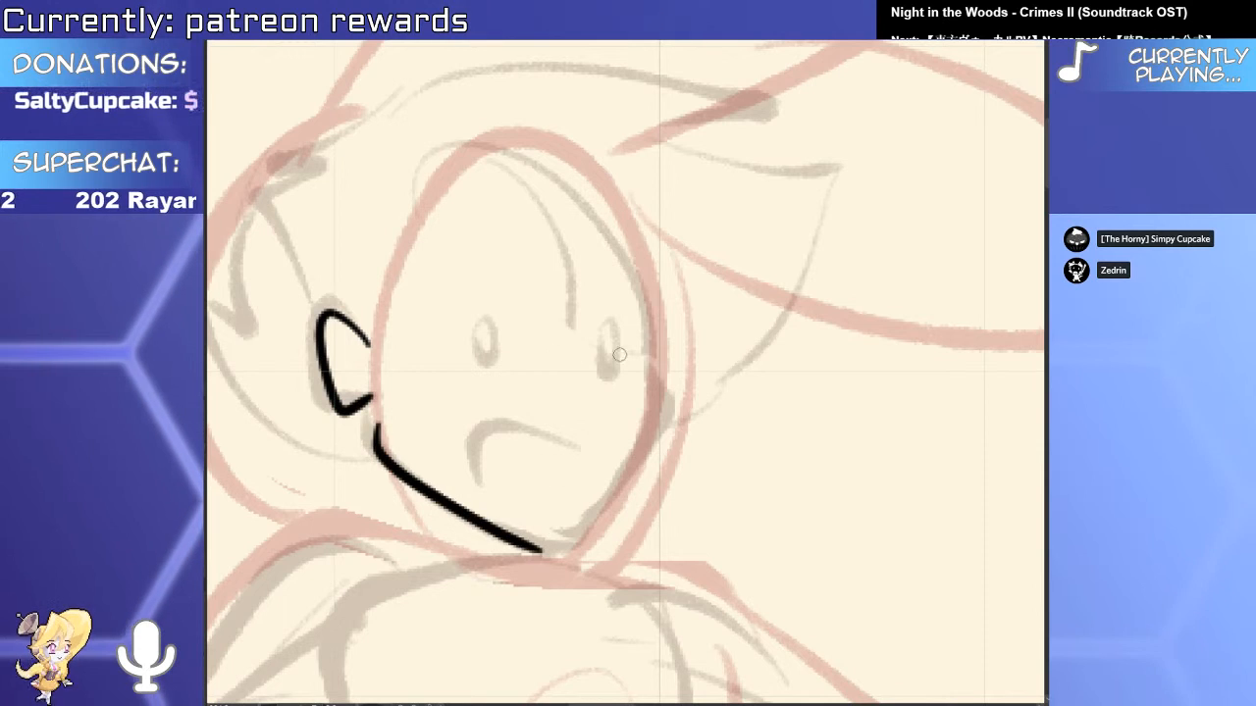
drag(658, 381, 560, 547)
key(ctrl+z)
mouse_move(651, 382)
mouse_down()
mouse_move(597, 508)
mouse_move(557, 551)
mouse_up()
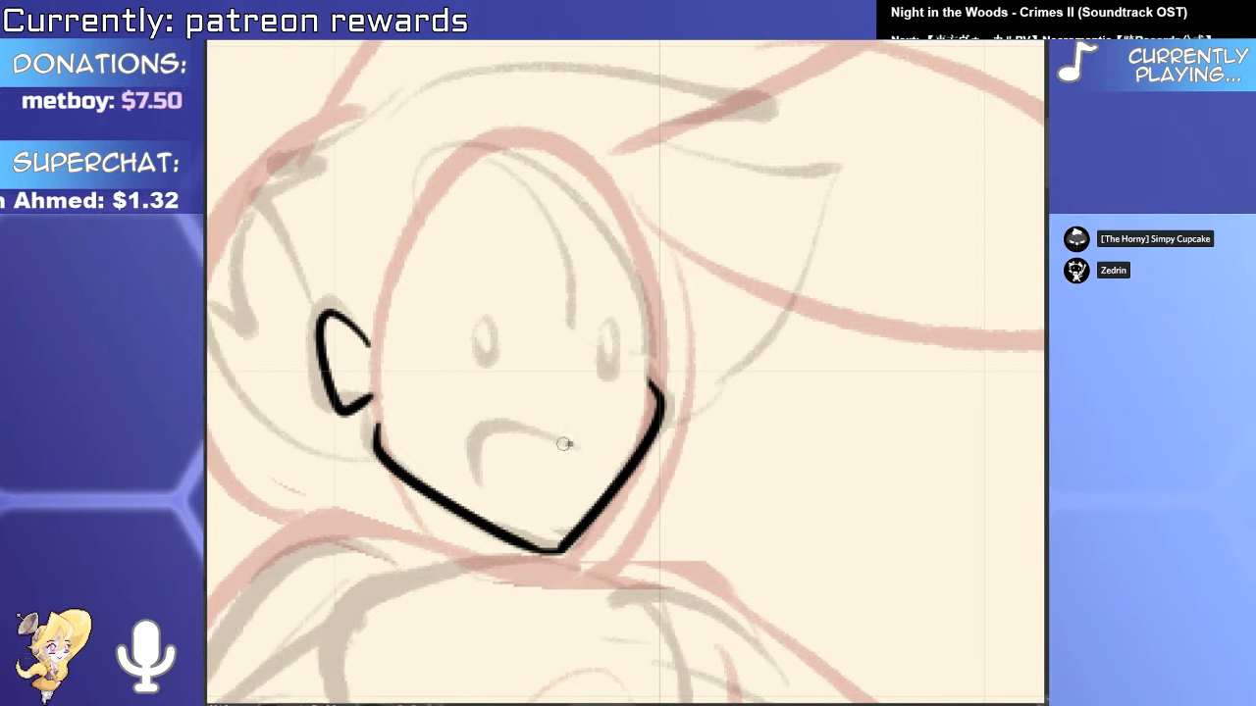
mouse_move(503, 301)
mouse_down()
mouse_move(508, 317)
mouse_move(642, 340)
mouse_up()
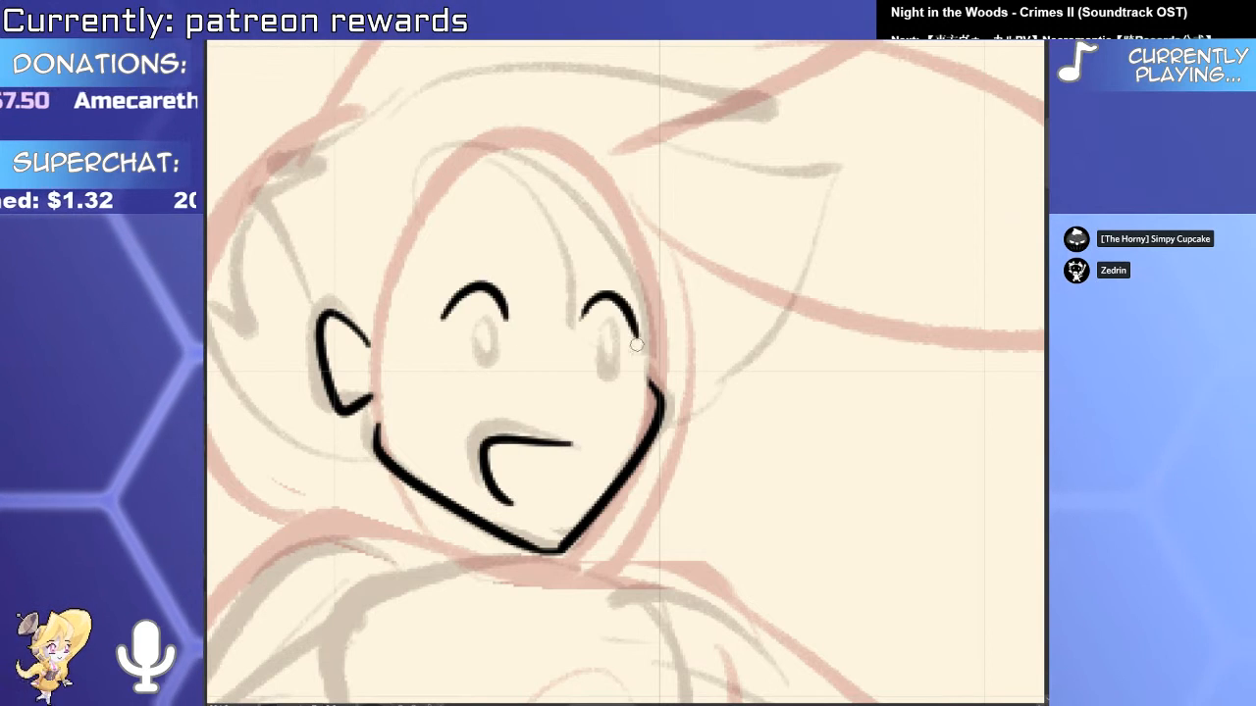
key(ctrl+z)
key(ctrl+z)
mouse_move(446, 320)
mouse_down()
mouse_move(507, 314)
mouse_move(517, 347)
mouse_move(501, 298)
mouse_move(487, 359)
mouse_up()
key(ctrl+z)
key(ctrl+z)
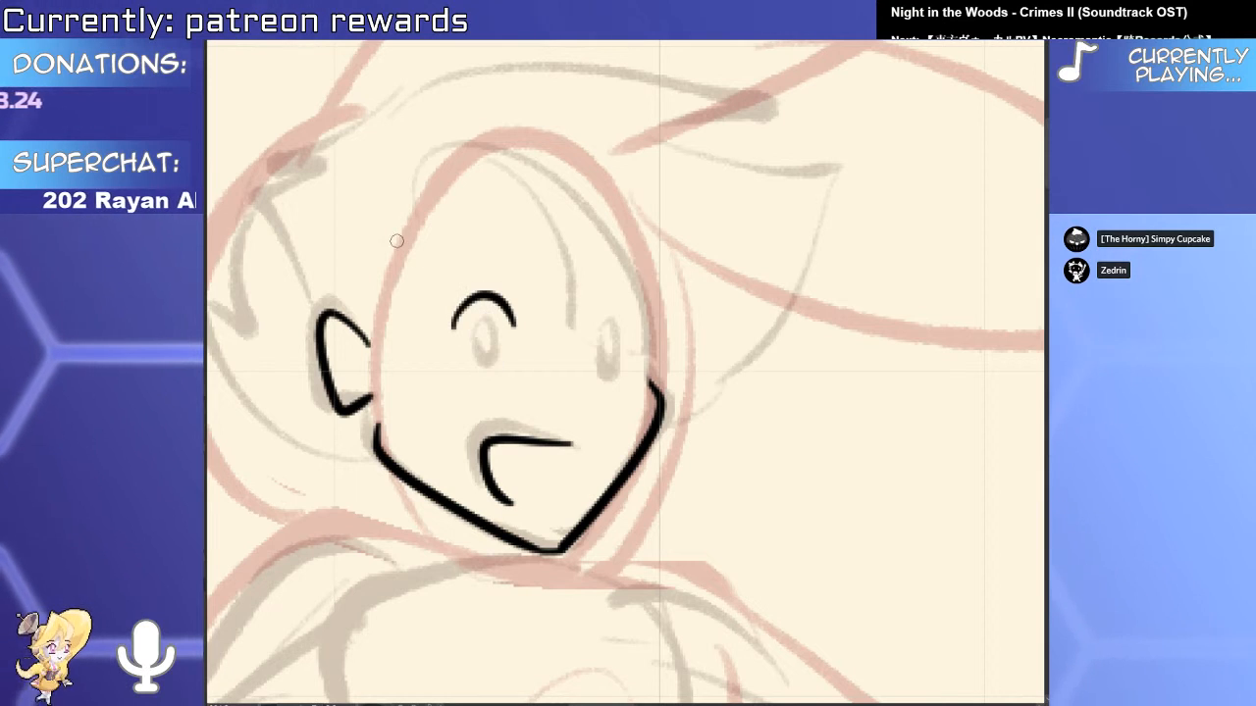
Select the inked jaw and ear lines of the upper-left figure and make them thinner.
click(402, 479)
shift+click(343, 410)
key([)
key(p)
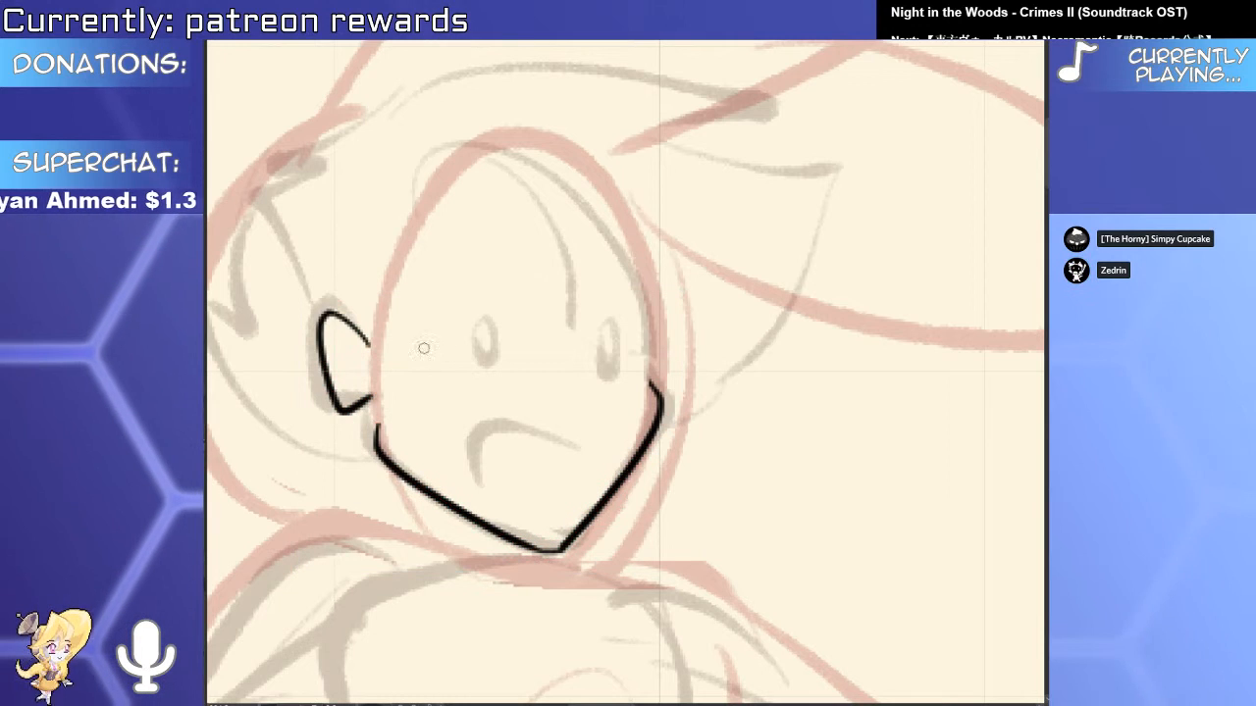
Ink two upright oval eyes on the upper-left figure's face and an arched eyebrow above the left one.
drag(488, 316, 503, 342)
key(ctrl+z)
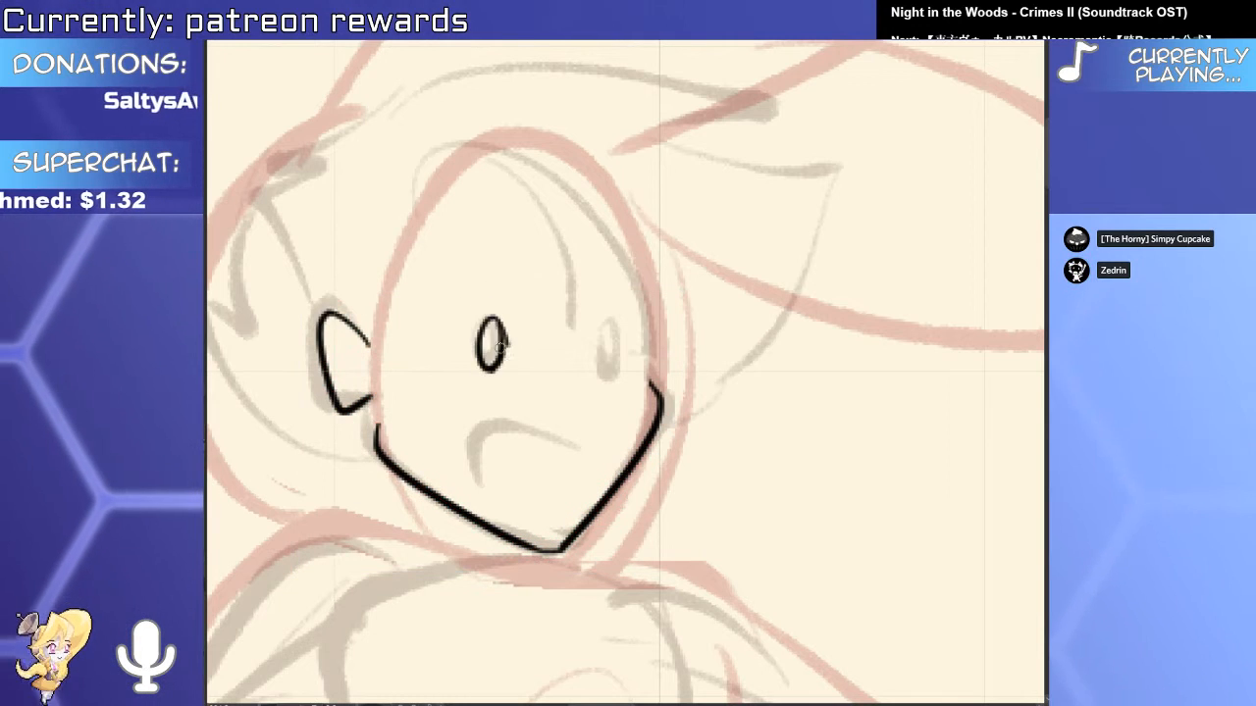
scroll(579, 316, up, 2)
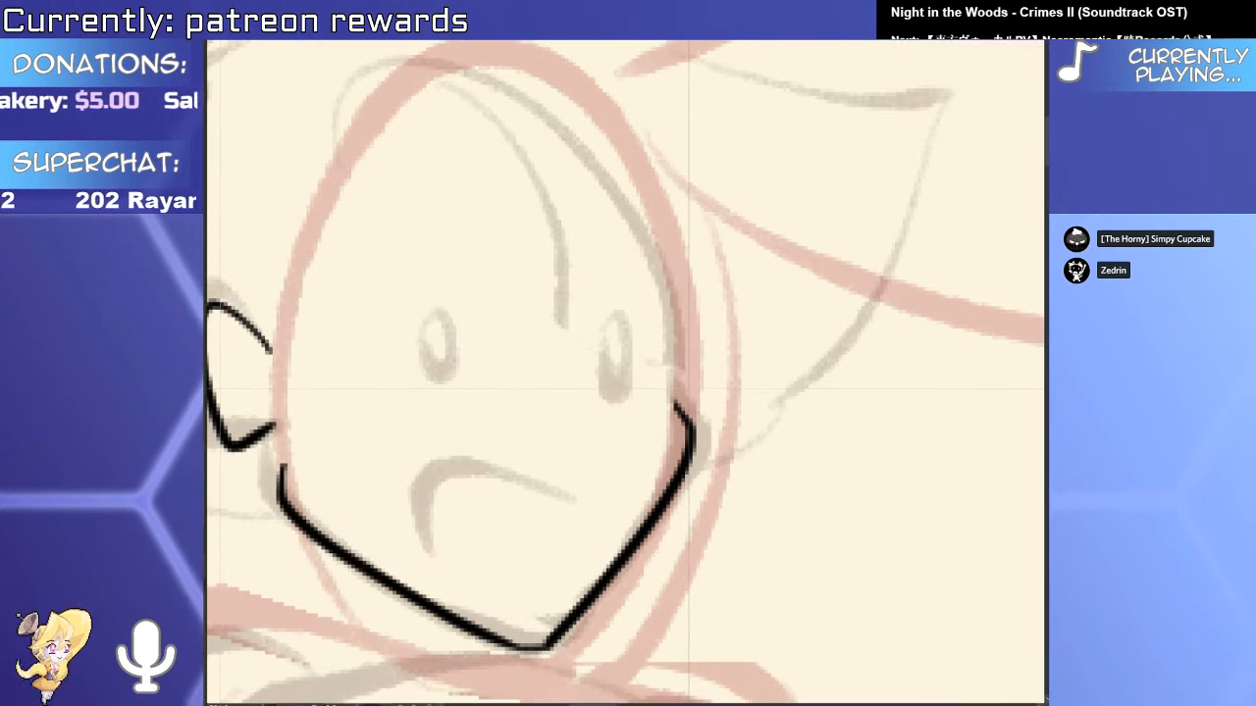
drag(432, 310, 448, 378)
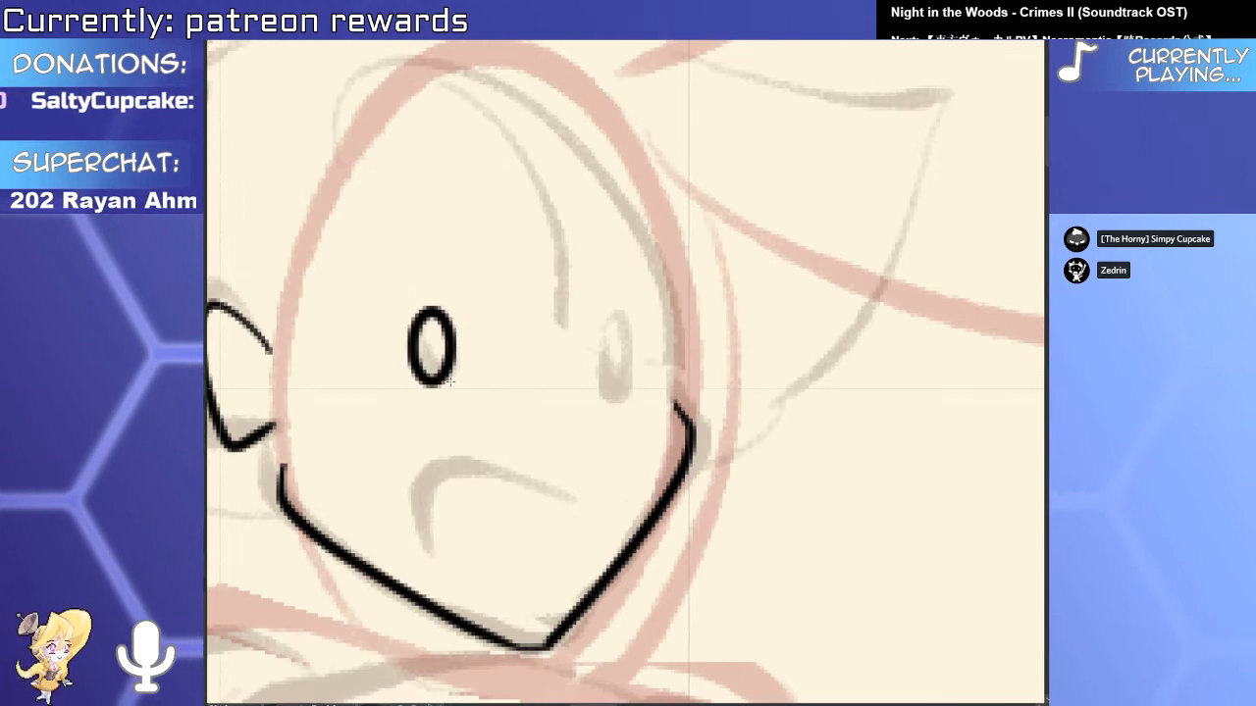
drag(614, 306, 628, 378)
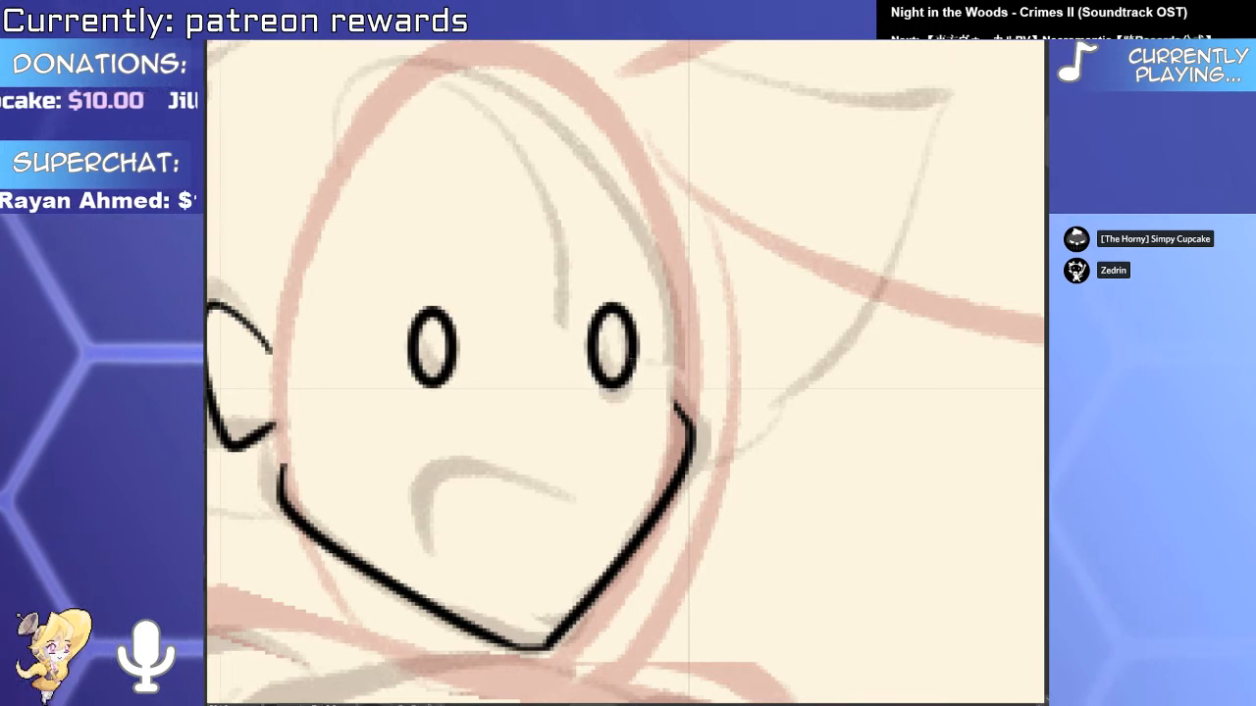
click(636, 381)
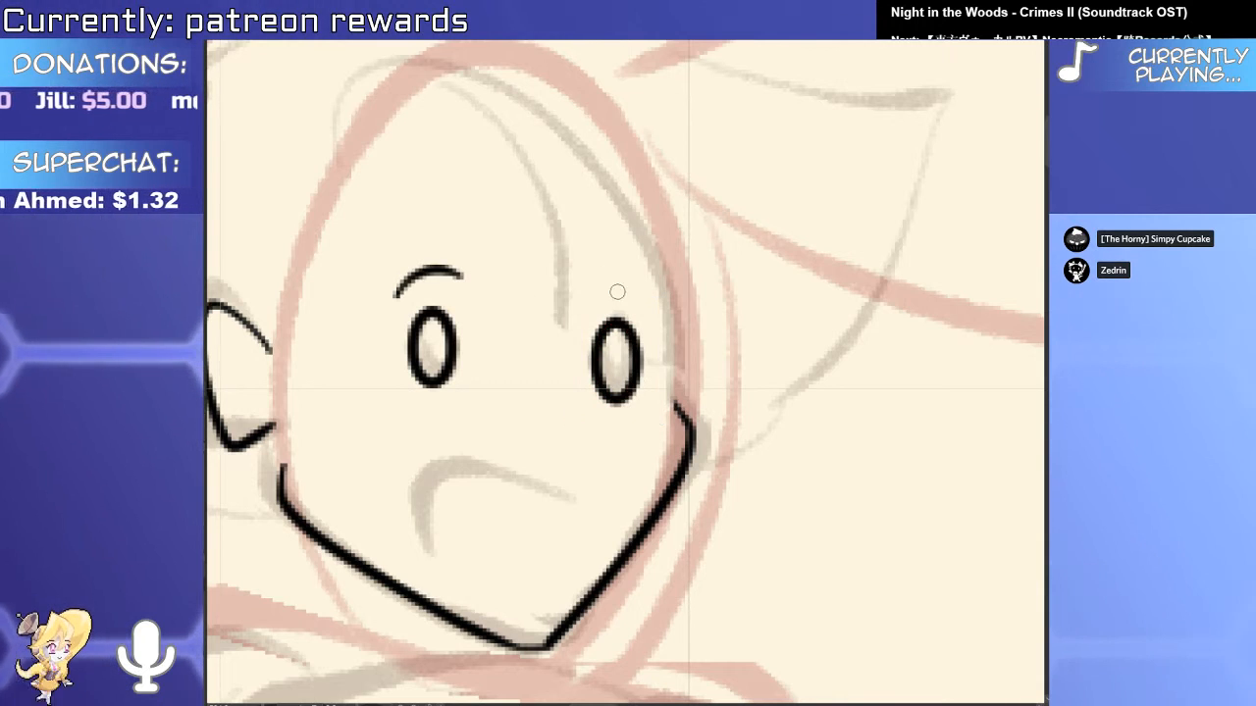
Ink the upper-left figure's second eyebrow and a wide open mouth with a slanted upper edge.
mouse_move(571, 498)
mouse_down()
mouse_move(420, 500)
mouse_move(490, 586)
mouse_move(488, 569)
mouse_move(561, 491)
mouse_move(488, 583)
mouse_up()
key(ctrl+z)
key(ctrl+z)
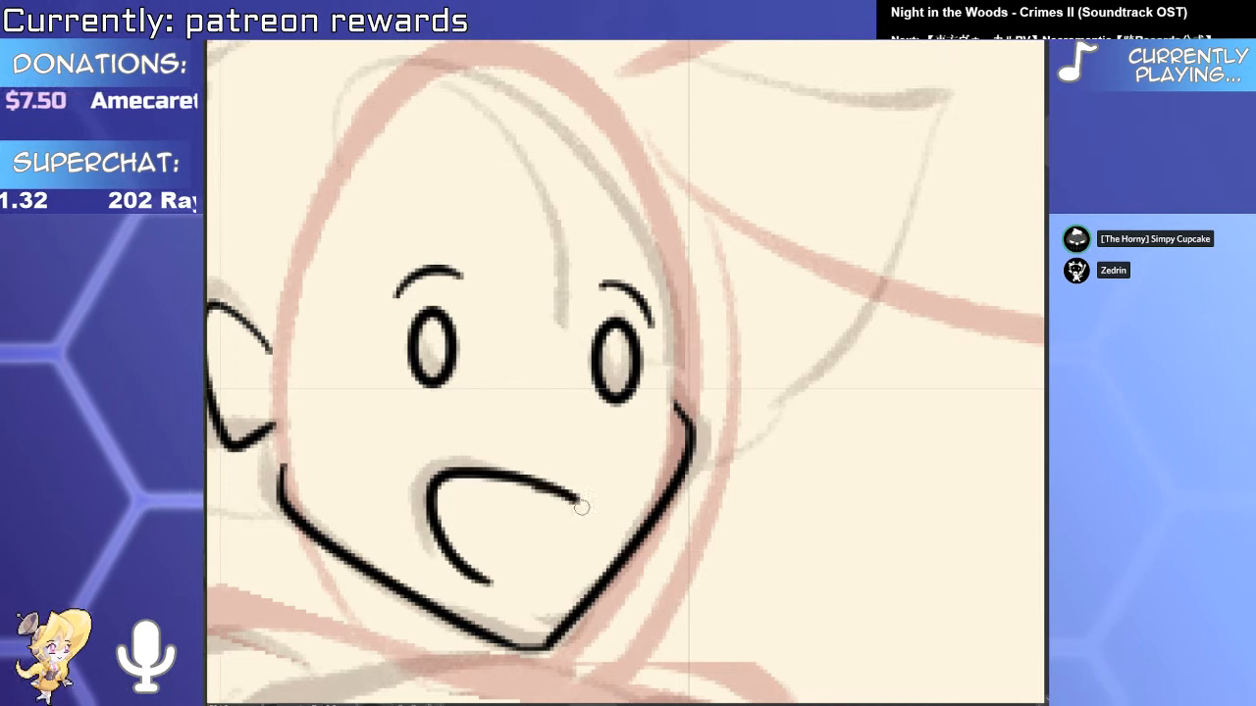
drag(575, 500, 541, 572)
key(ctrl+space)
drag(603, 507, 471, 510)
drag(549, 577, 570, 547)
drag(499, 391, 595, 391)
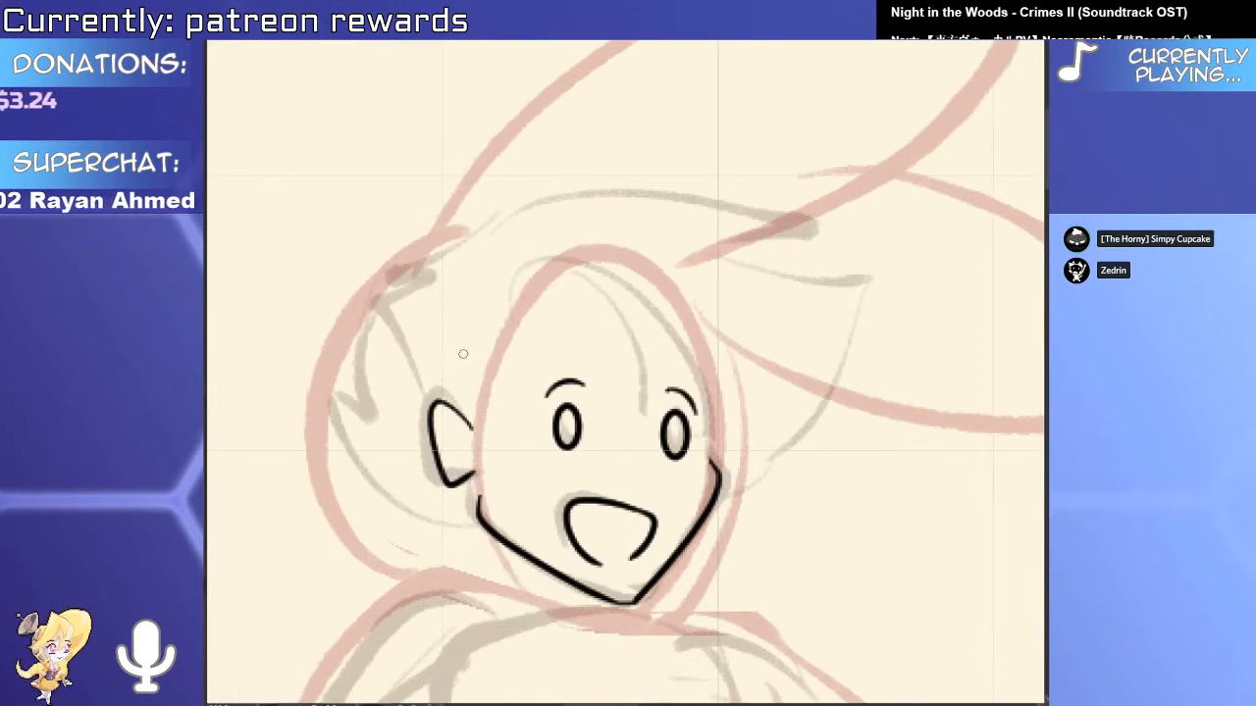
Ink a pointed sideburn between the upper-left figure's ear and face, and clean up the overlapping lines at the jaw.
mouse_move(521, 344)
mouse_down()
mouse_move(496, 574)
mouse_move(625, 549)
mouse_up()
key(e)
click(502, 575)
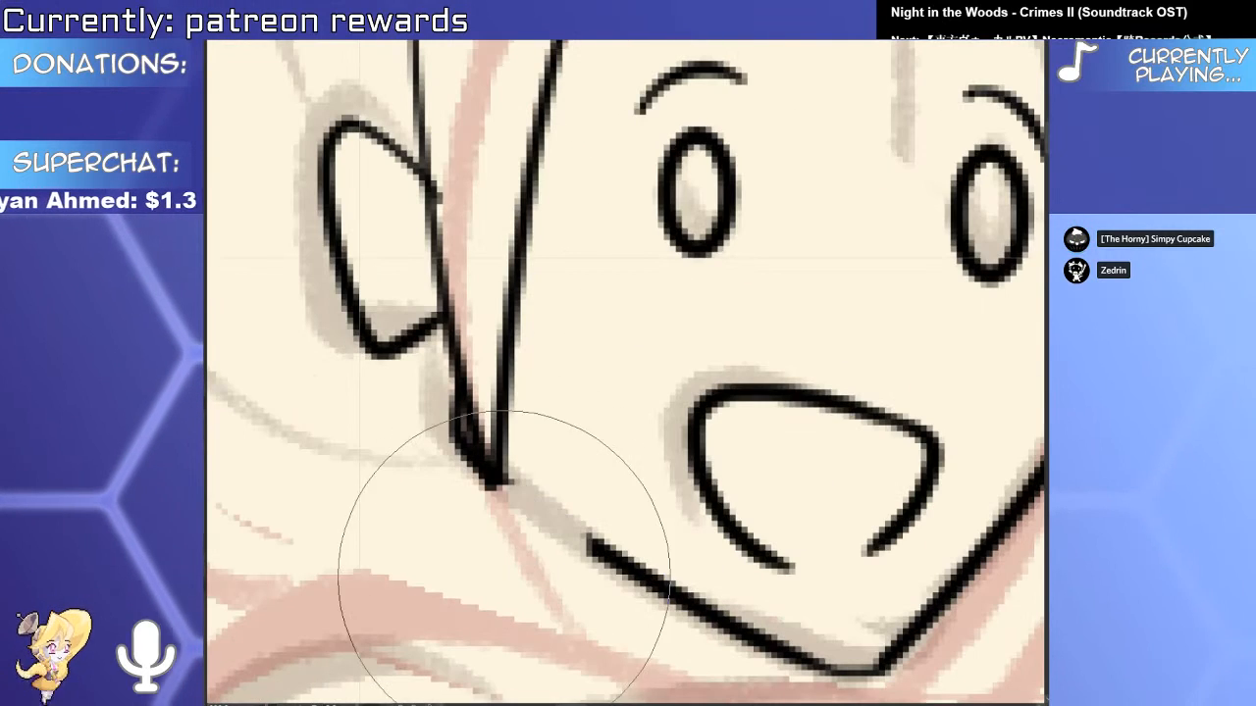
key(ctrl+z)
mouse_move(516, 530)
mouse_down()
mouse_move(487, 605)
mouse_move(504, 596)
mouse_up()
drag(508, 421, 515, 465)
click(482, 466)
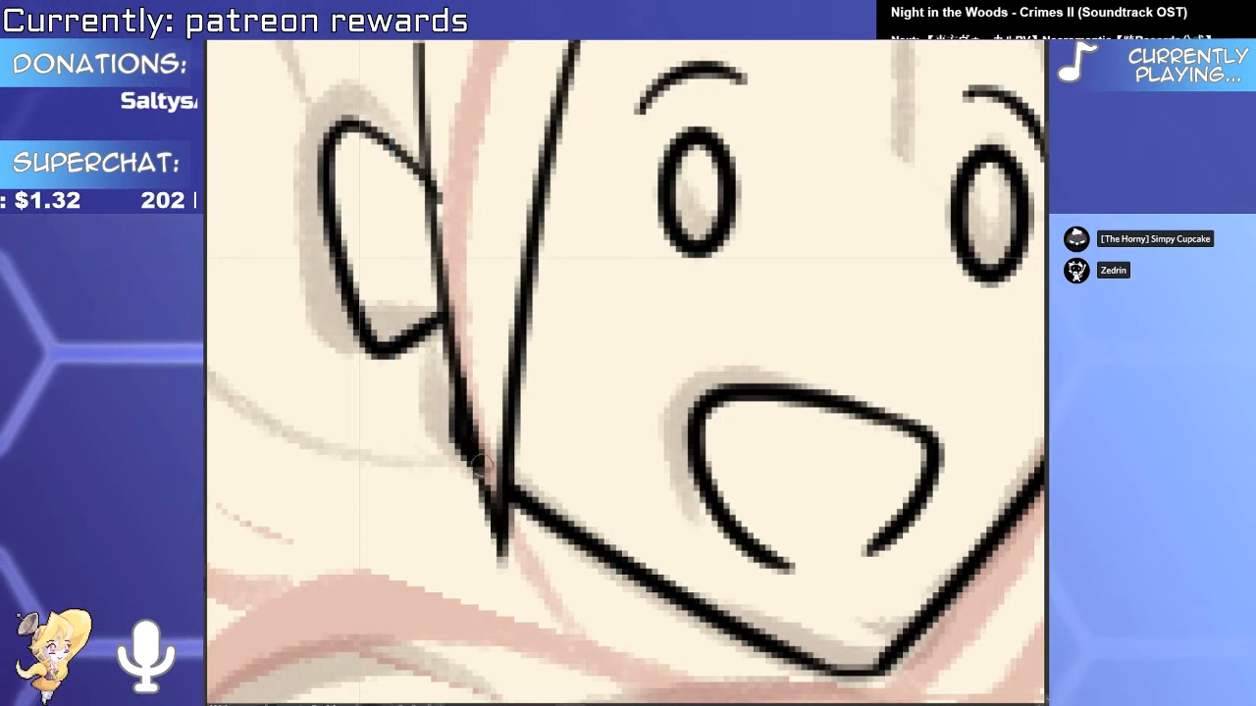
Ink curved inner folds inside the upper-left figure's ear.
mouse_move(359, 208)
mouse_down()
mouse_move(362, 175)
mouse_move(424, 208)
mouse_up()
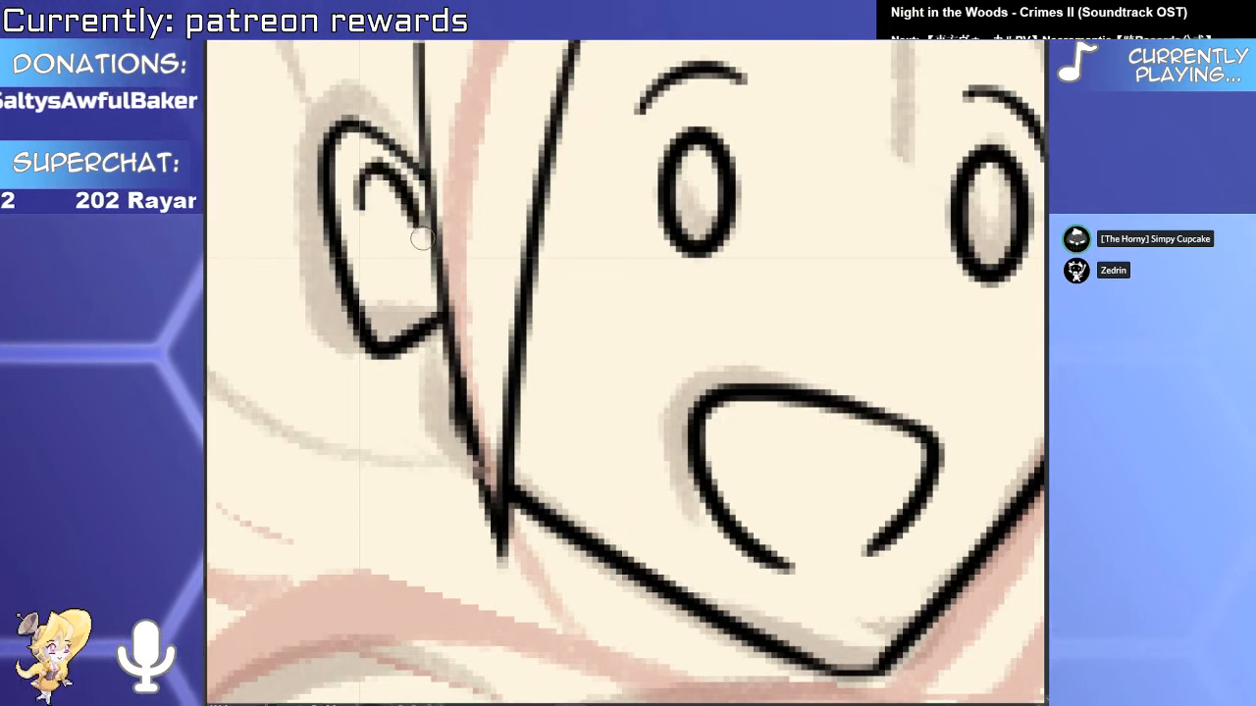
drag(424, 267, 420, 310)
mouse_move(380, 231)
mouse_down()
mouse_move(414, 250)
mouse_move(390, 224)
mouse_up()
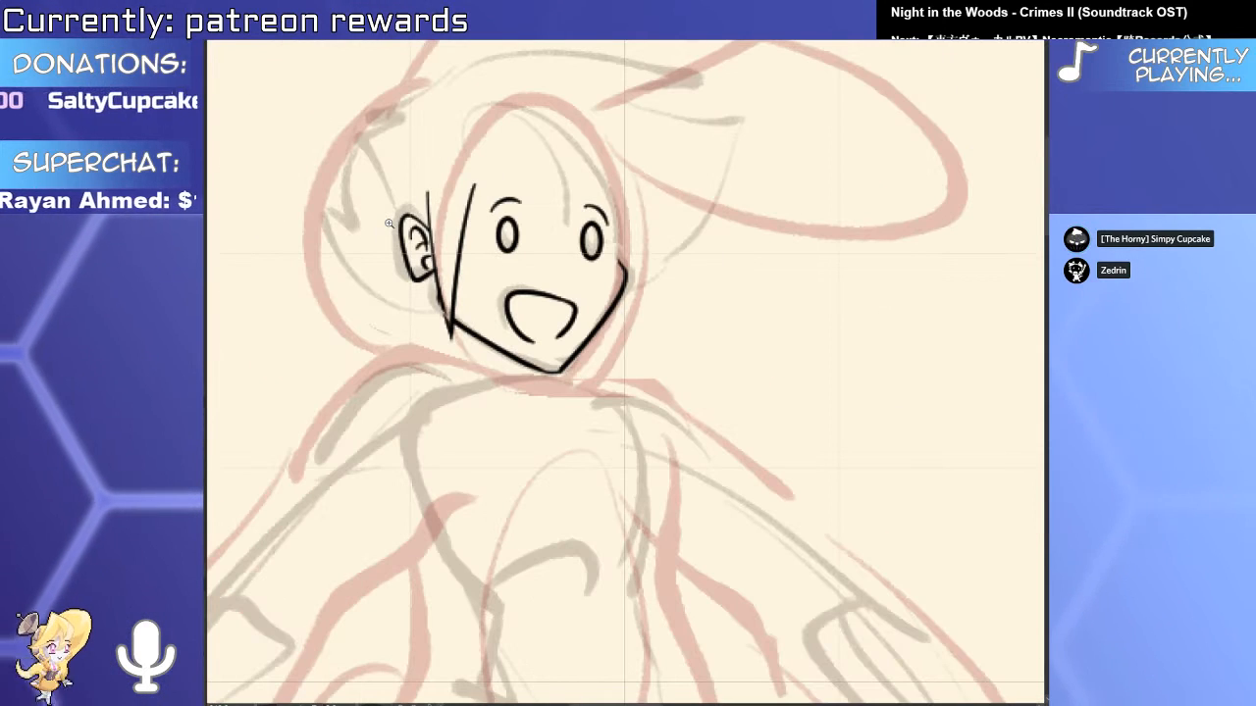
Ink a short slanted nose line between the upper-left figure's right-hand eye and mouth.
drag(564, 487, 504, 384)
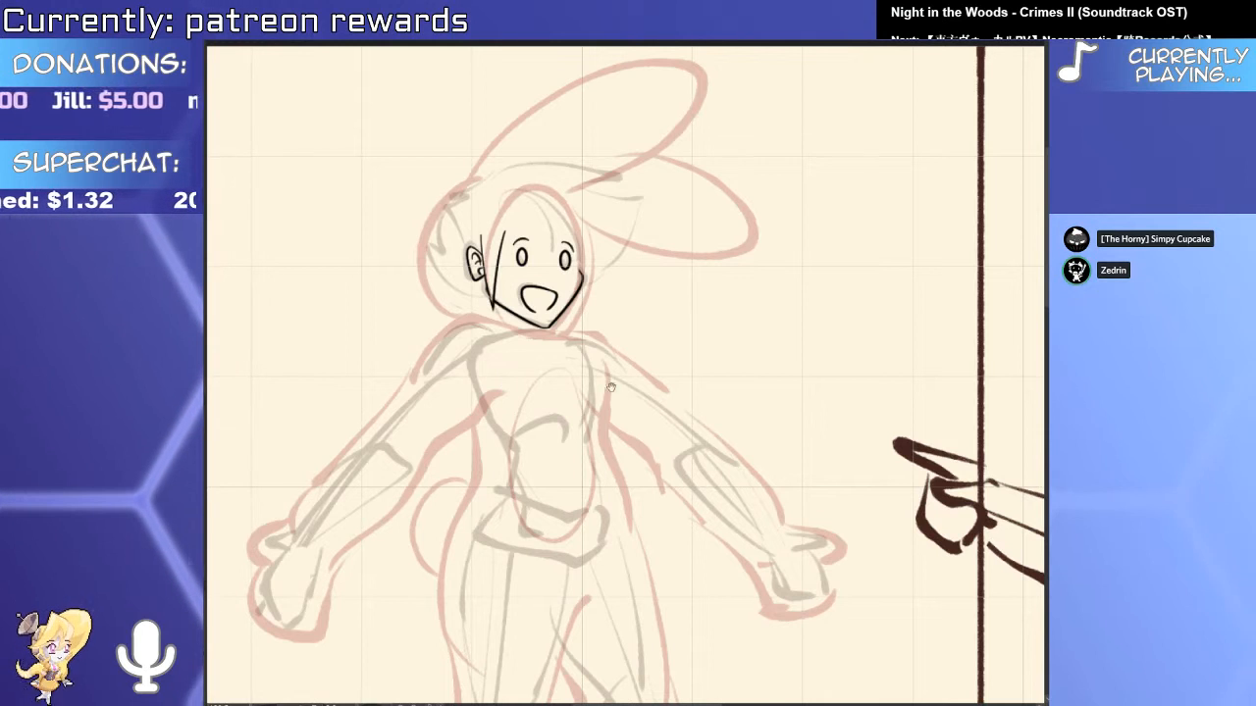
drag(611, 388, 607, 546)
drag(548, 420, 647, 420)
drag(536, 520, 570, 485)
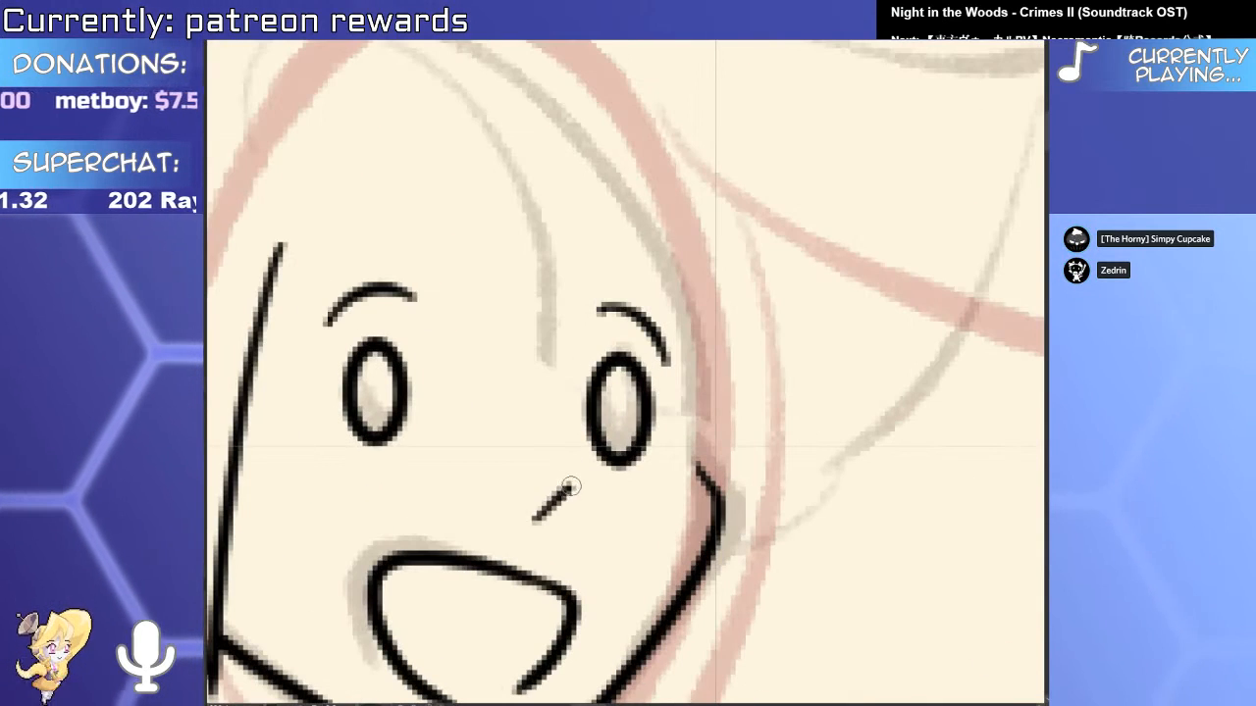
scroll(570, 487, down, 3)
scroll(717, 282, up, 3)
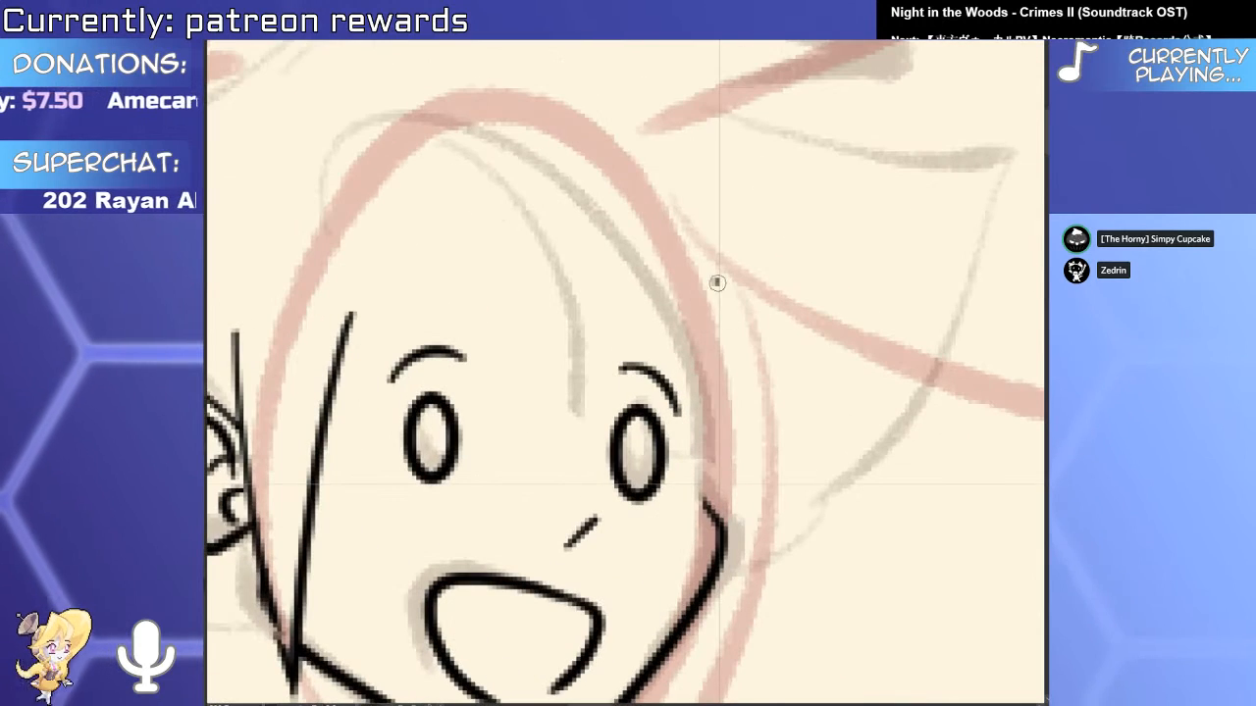
Ink the right-hand side of the face, the pointed fringe across the forehead and a large swept tuft of hair blowing to the right.
scroll(516, 377, down, 2)
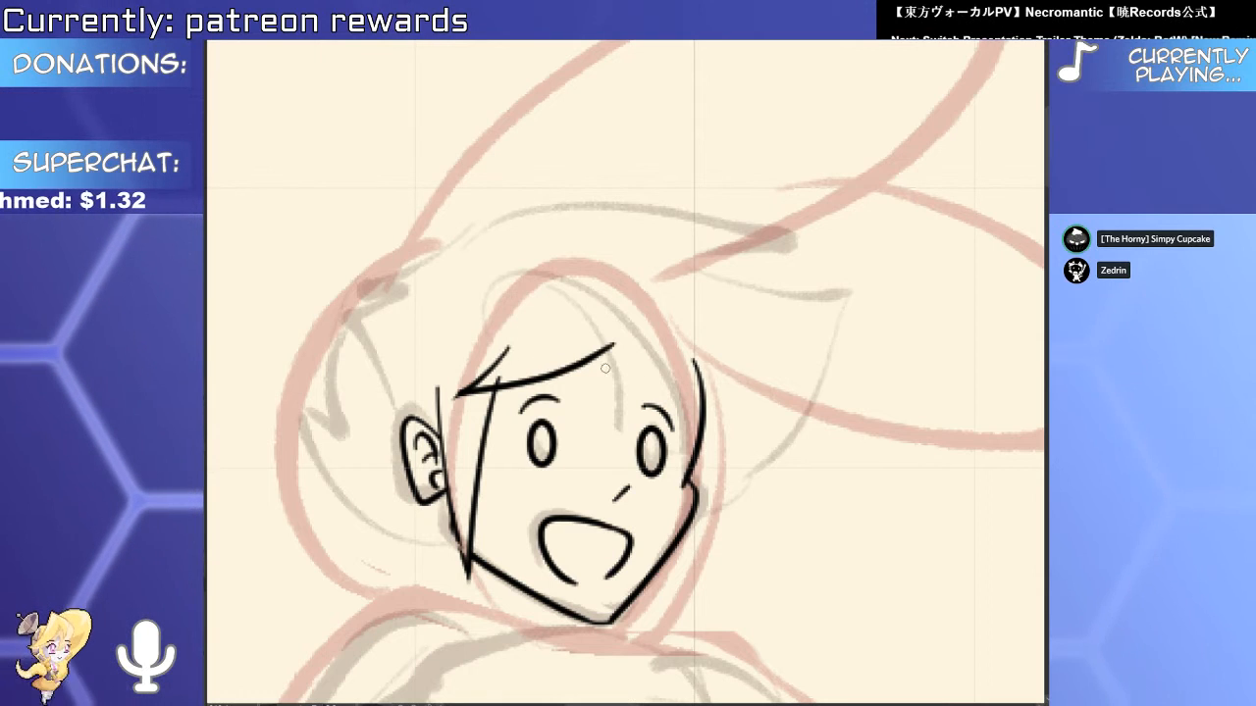
mouse_move(609, 349)
mouse_down()
mouse_move(571, 382)
mouse_move(732, 400)
mouse_move(775, 376)
mouse_up()
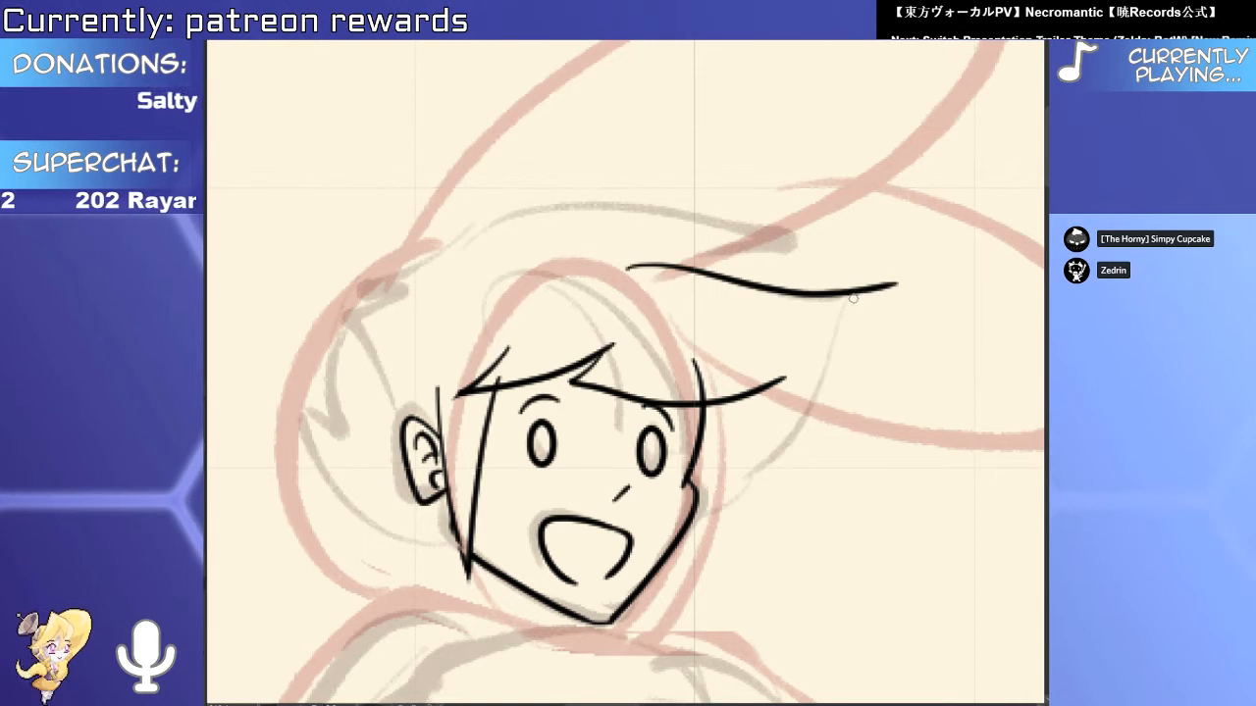
key(ctrl+z)
key(ctrl+z)
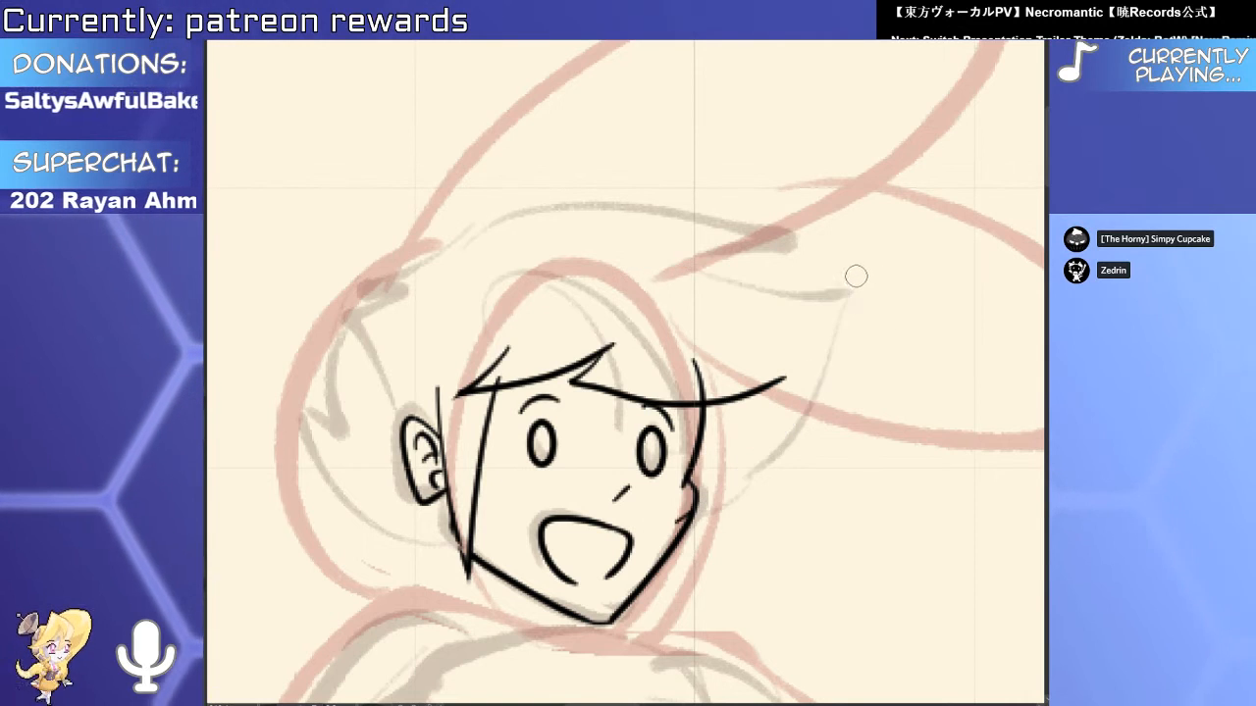
scroll(856, 280, up, 2)
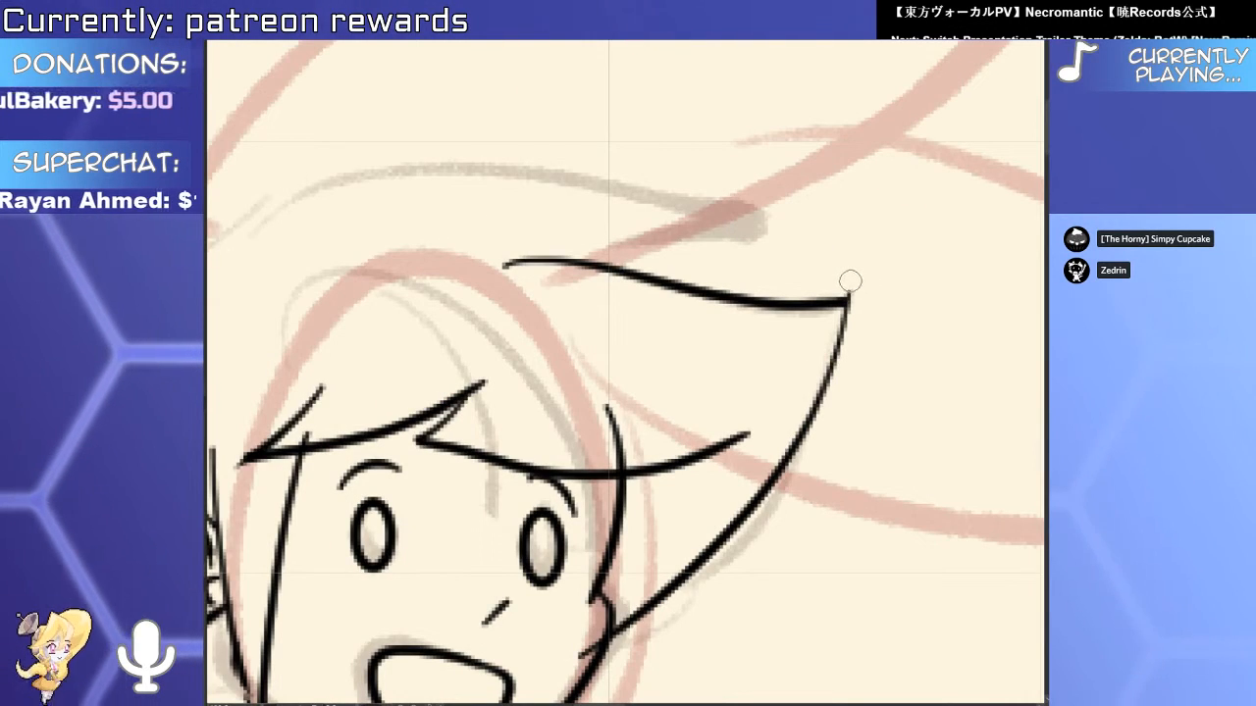
Adjust the control points at the swept tuft's outer tip so its upper and lower lines meet in a clean corner.
key(ctrl+y)
key(ctrl+y)
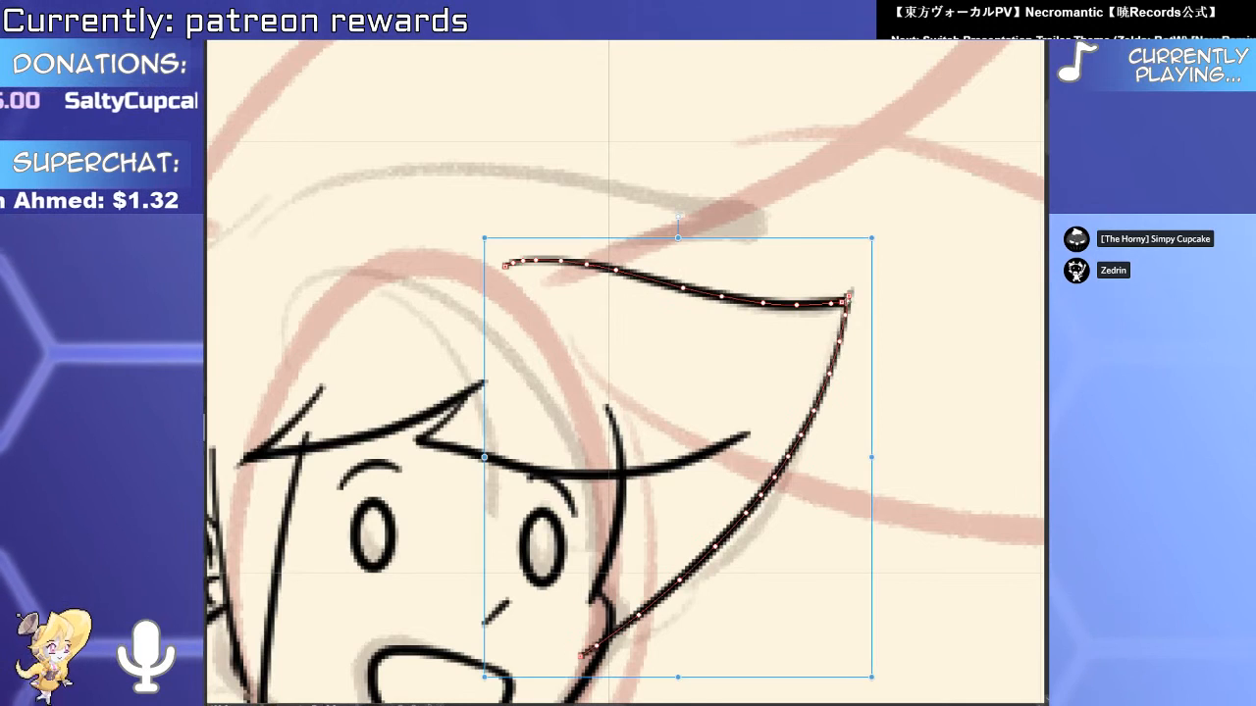
mouse_move(849, 294)
mouse_down()
mouse_move(866, 306)
mouse_move(833, 343)
mouse_up()
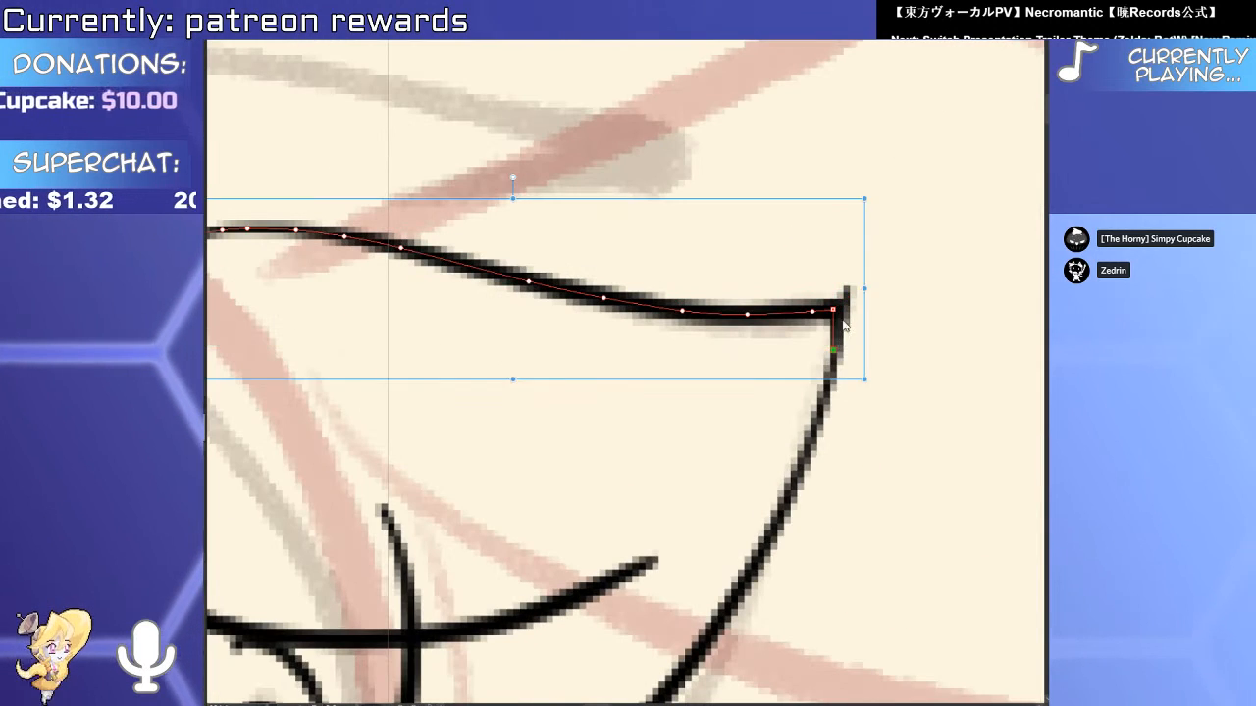
click(839, 336)
drag(846, 296, 835, 306)
scroll(824, 420, down, 3)
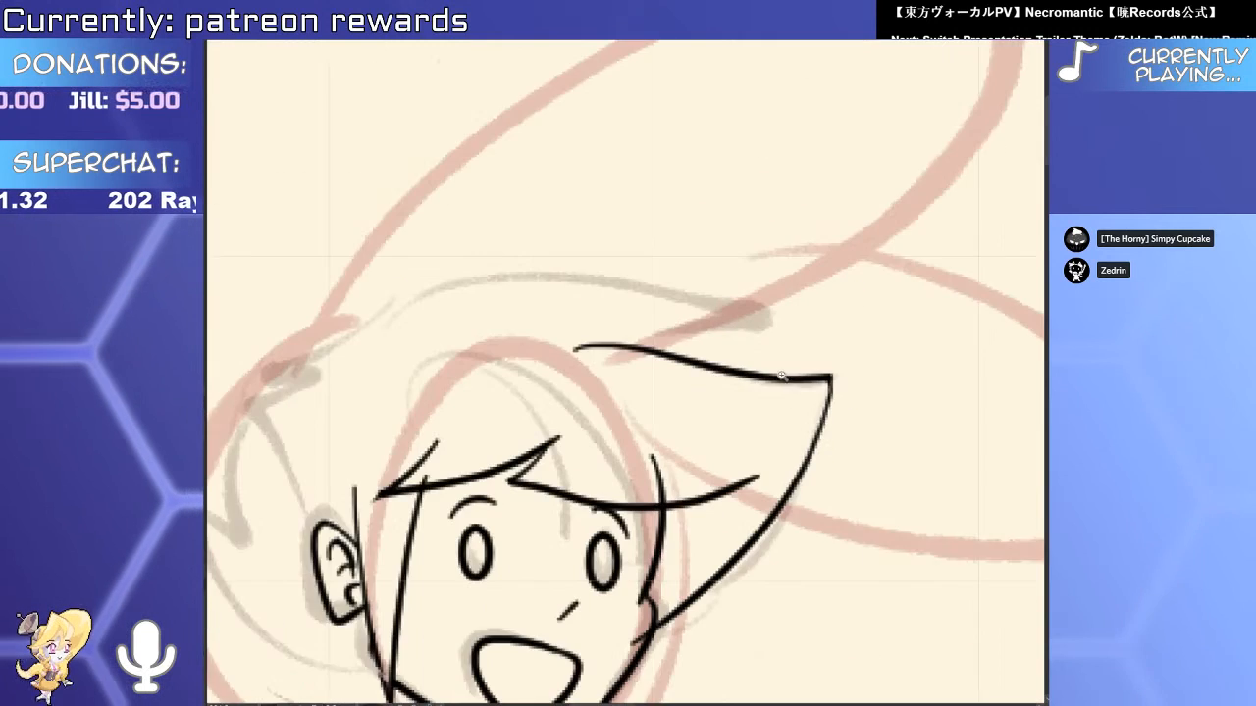
Erase the face and sideburn line ends that stick out above the fringe.
drag(782, 376, 792, 247)
scroll(638, 503, up, 1)
drag(783, 310, 816, 292)
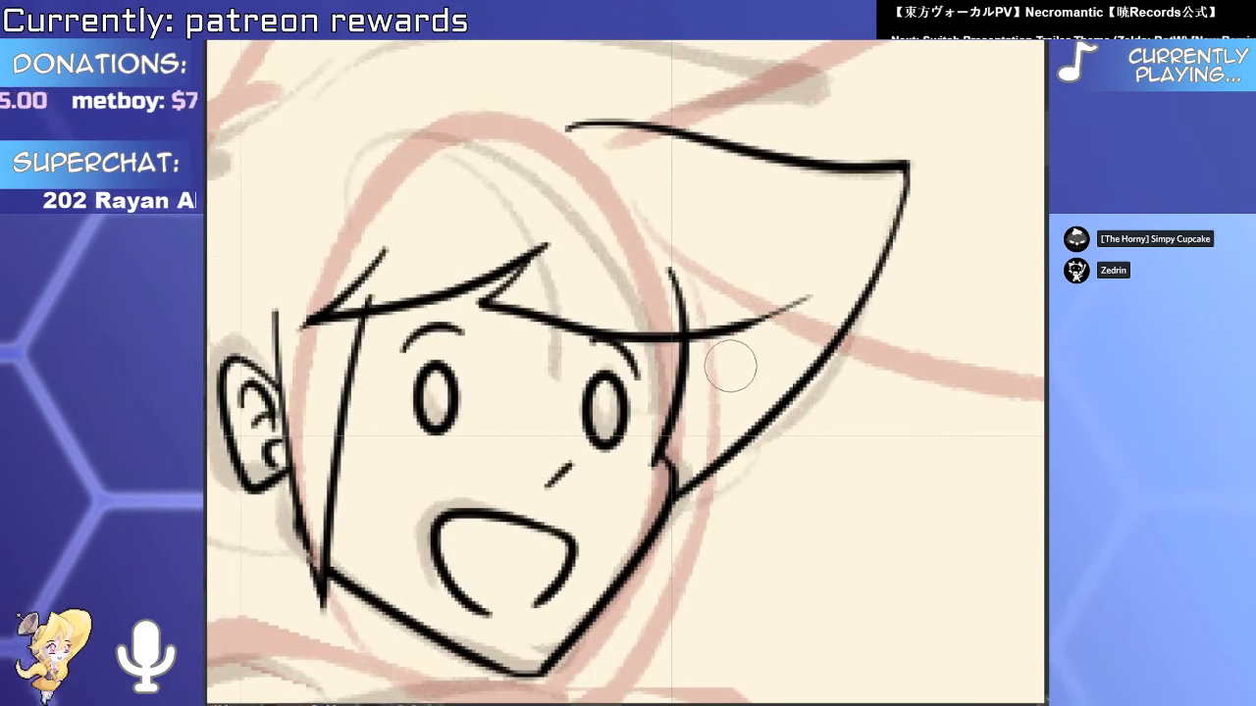
key(e)
mouse_move(689, 295)
mouse_down()
mouse_move(657, 288)
mouse_move(763, 504)
mouse_up()
scroll(528, 450, up, 4)
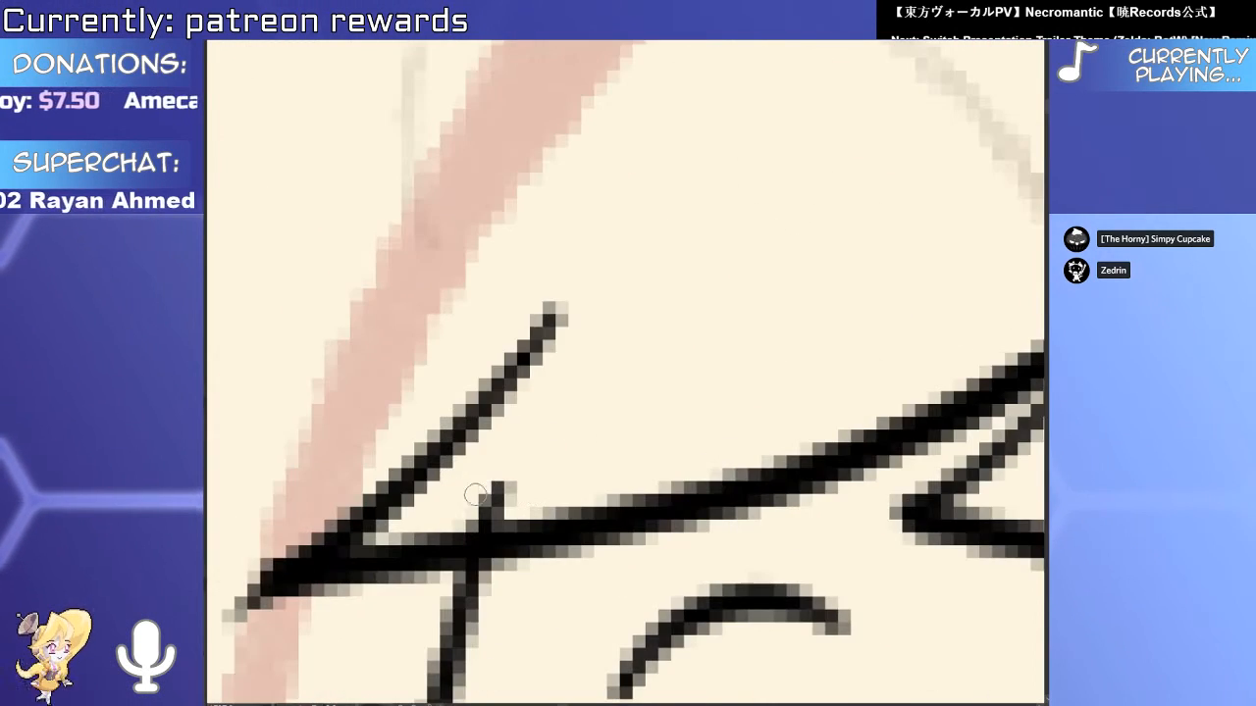
click(496, 501)
scroll(447, 472, down, 4)
key(e)
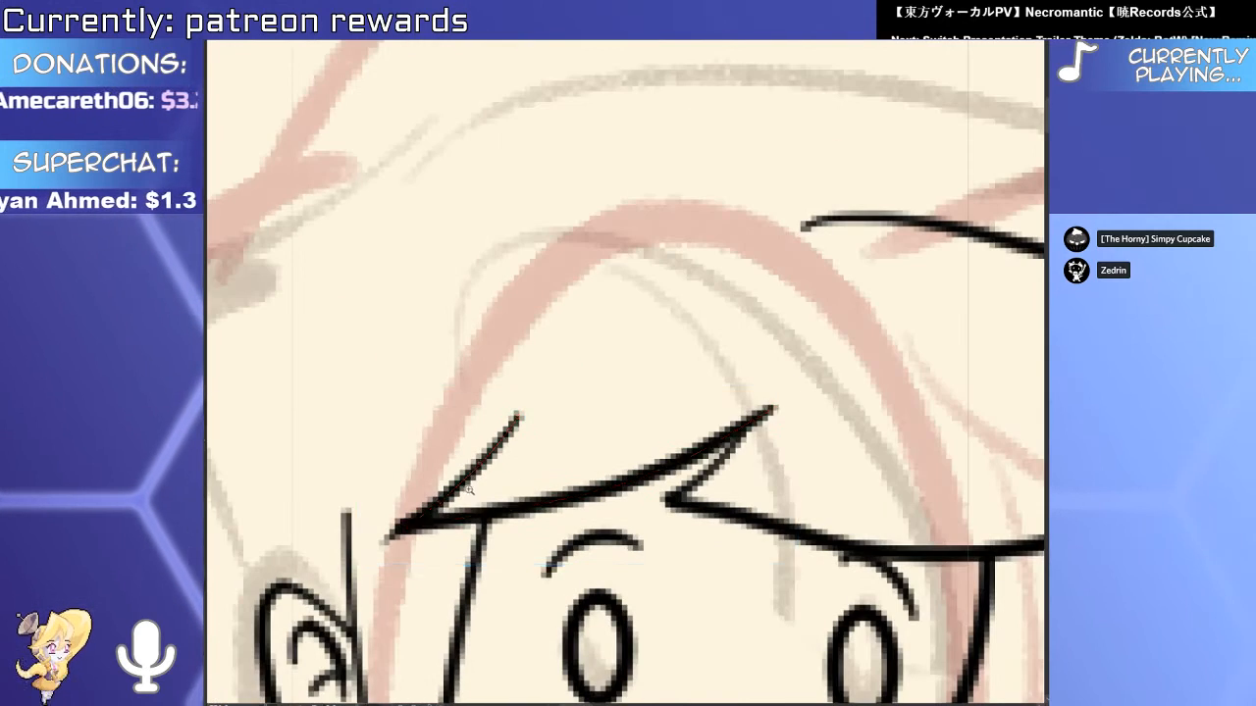
Ink the top outline of the hair from the right-hand tuft over the head to spiky locks at the back.
scroll(517, 449, down, 3)
scroll(318, 471, up, 2)
scroll(528, 537, up, 2)
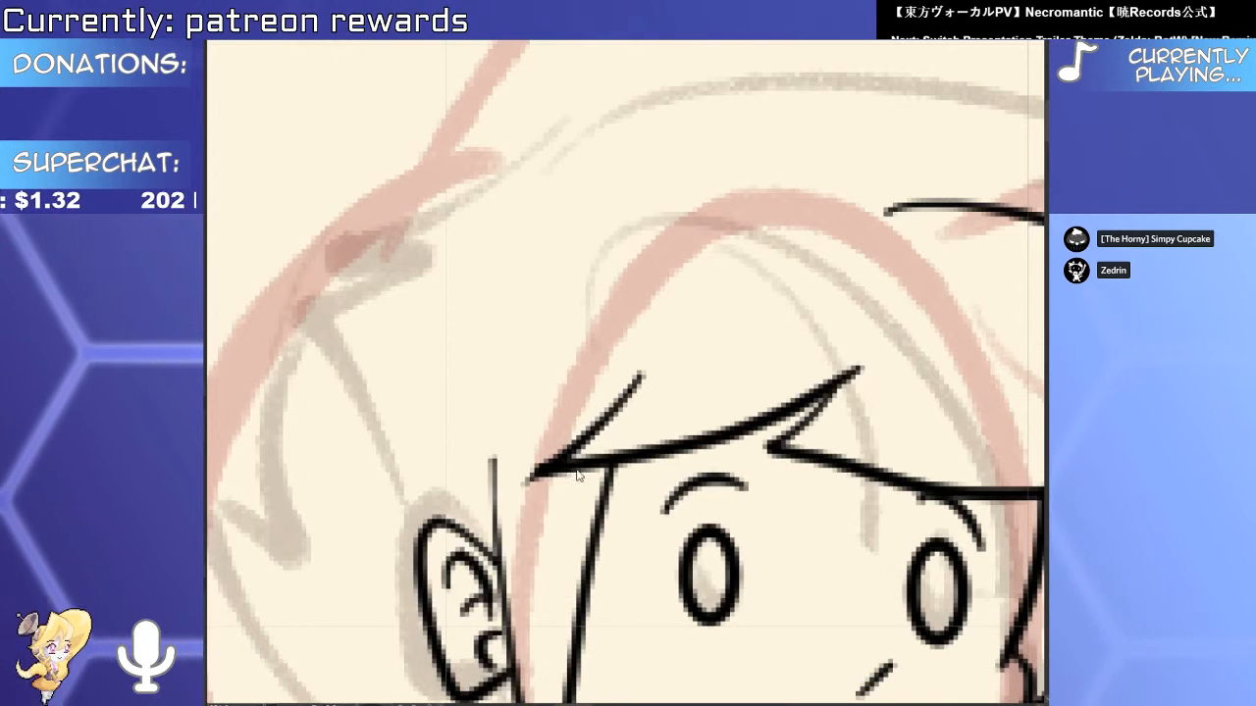
scroll(645, 375, down, 3)
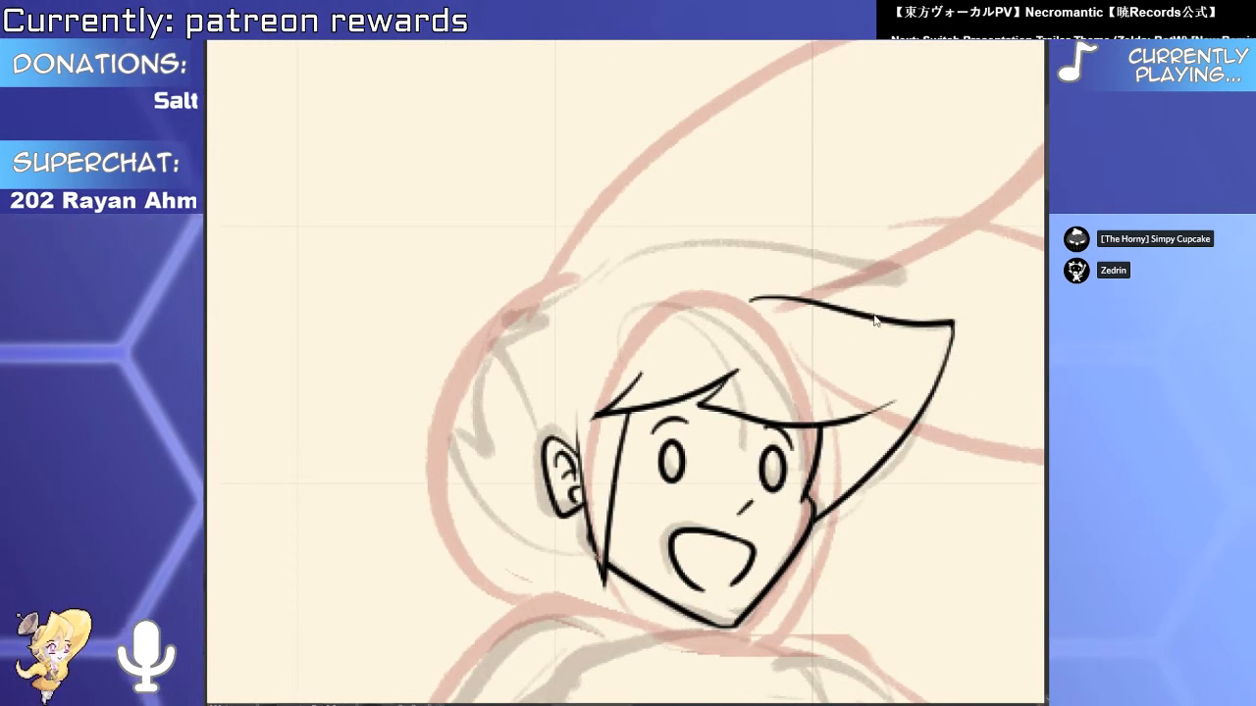
mouse_move(830, 325)
mouse_down()
mouse_move(894, 291)
mouse_move(689, 267)
mouse_move(518, 326)
mouse_move(500, 424)
mouse_move(547, 501)
mouse_up()
key(ctrl+z)
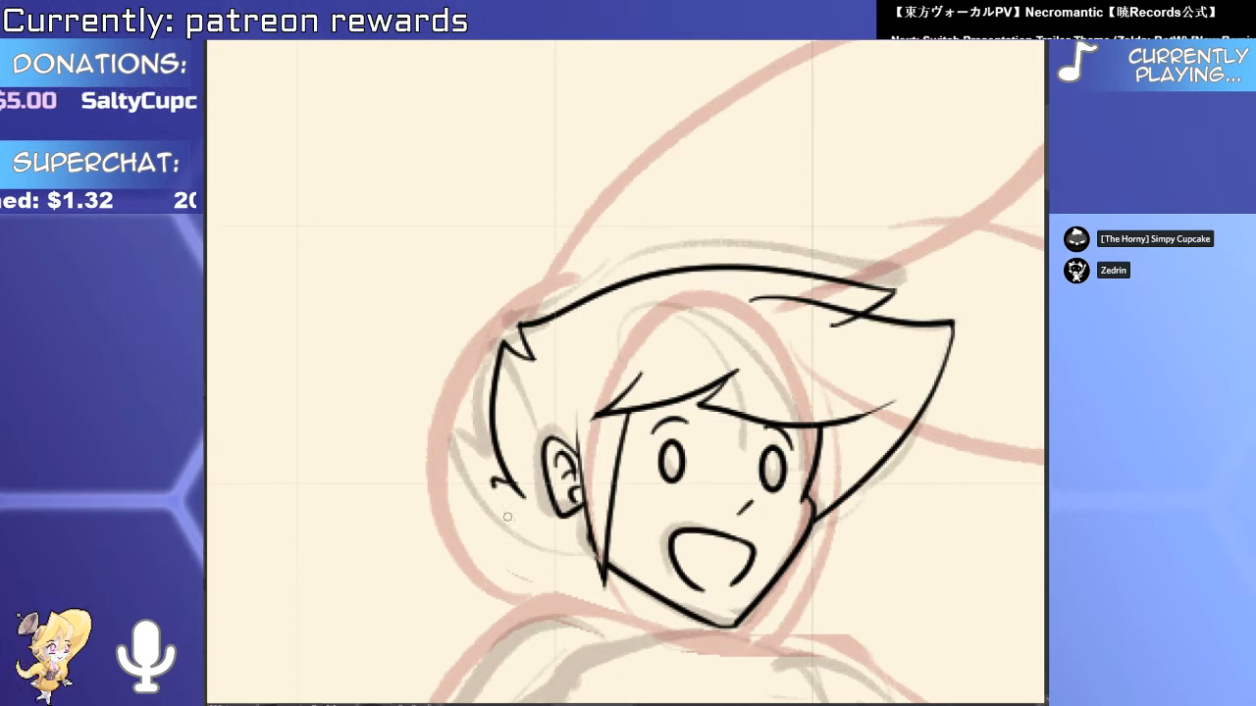
Ink the lower back hair curve to the sideburn and rework the sideburn's rear edge so it meets the pointed tip.
scroll(598, 567, up, 3)
ctrl+click(582, 521)
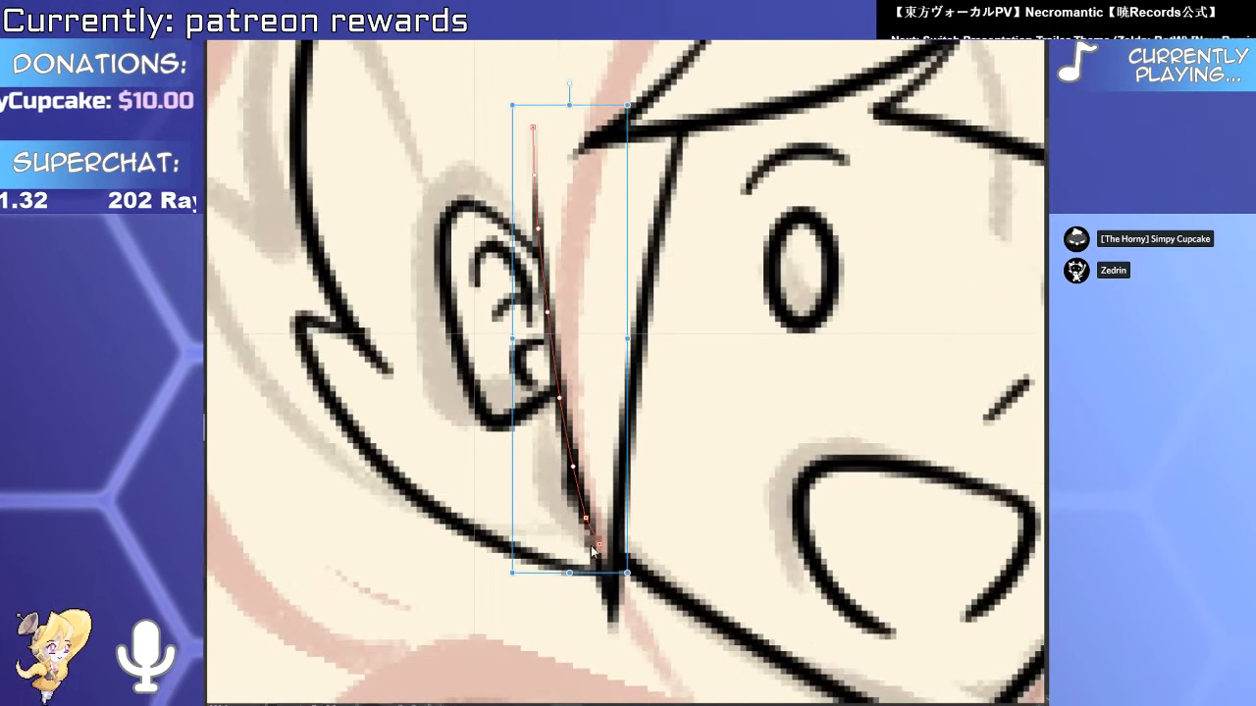
ctrl+click(584, 533)
click(583, 567)
key(ctrl+x)
drag(572, 478, 590, 602)
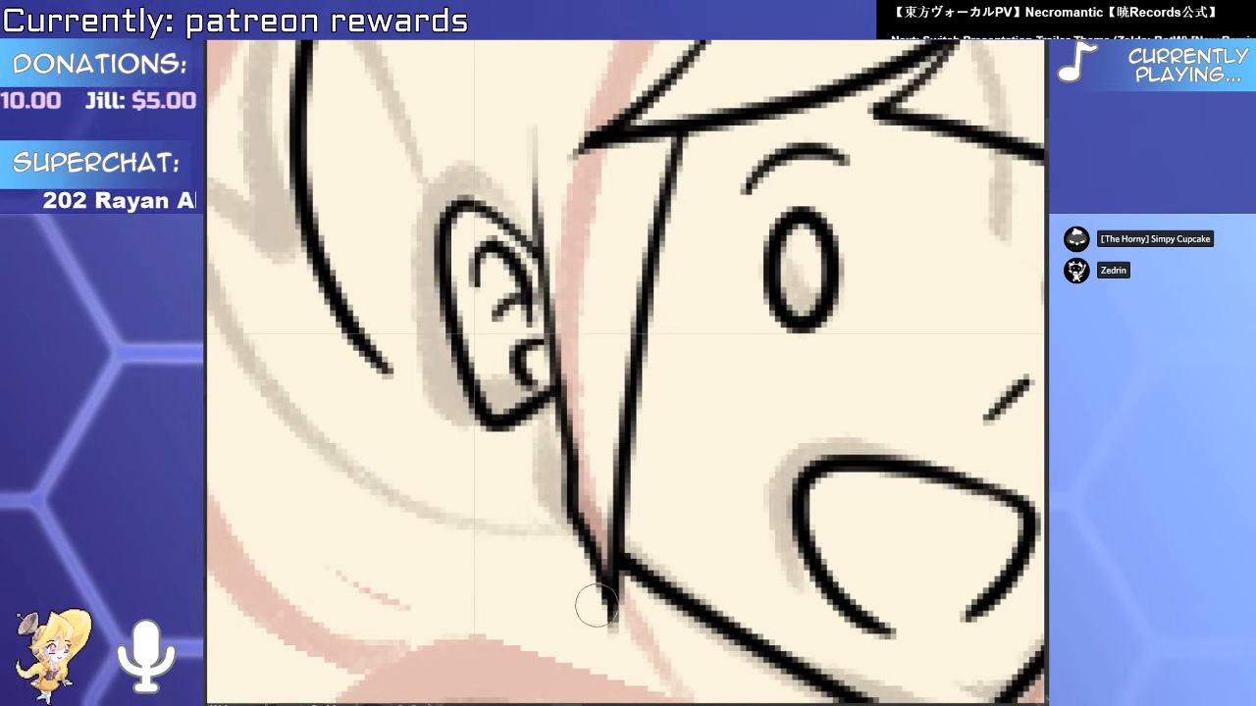
key(ctrl+v)
scroll(603, 517, down, 3)
scroll(491, 424, up, 3)
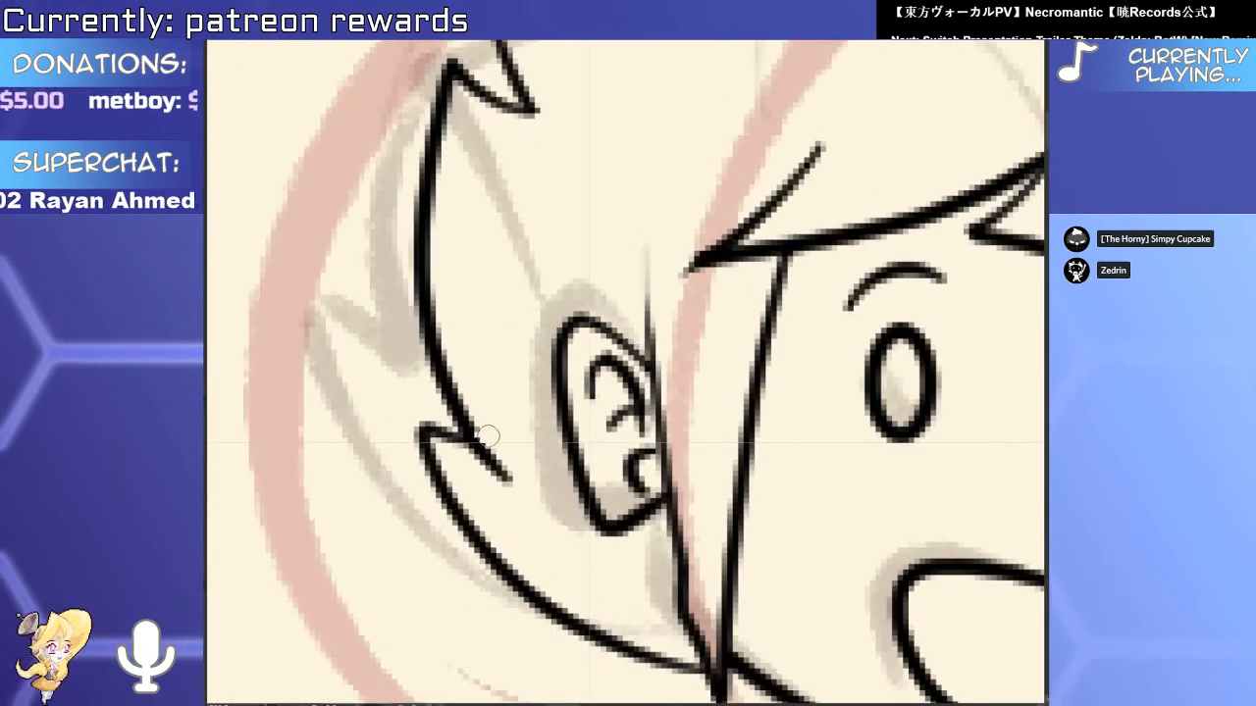
Erase the overlapping line ends at the lower back spike and where the two right-hand hair tufts cross.
drag(511, 415, 513, 561)
scroll(513, 561, down, 6)
scroll(634, 417, up, 5)
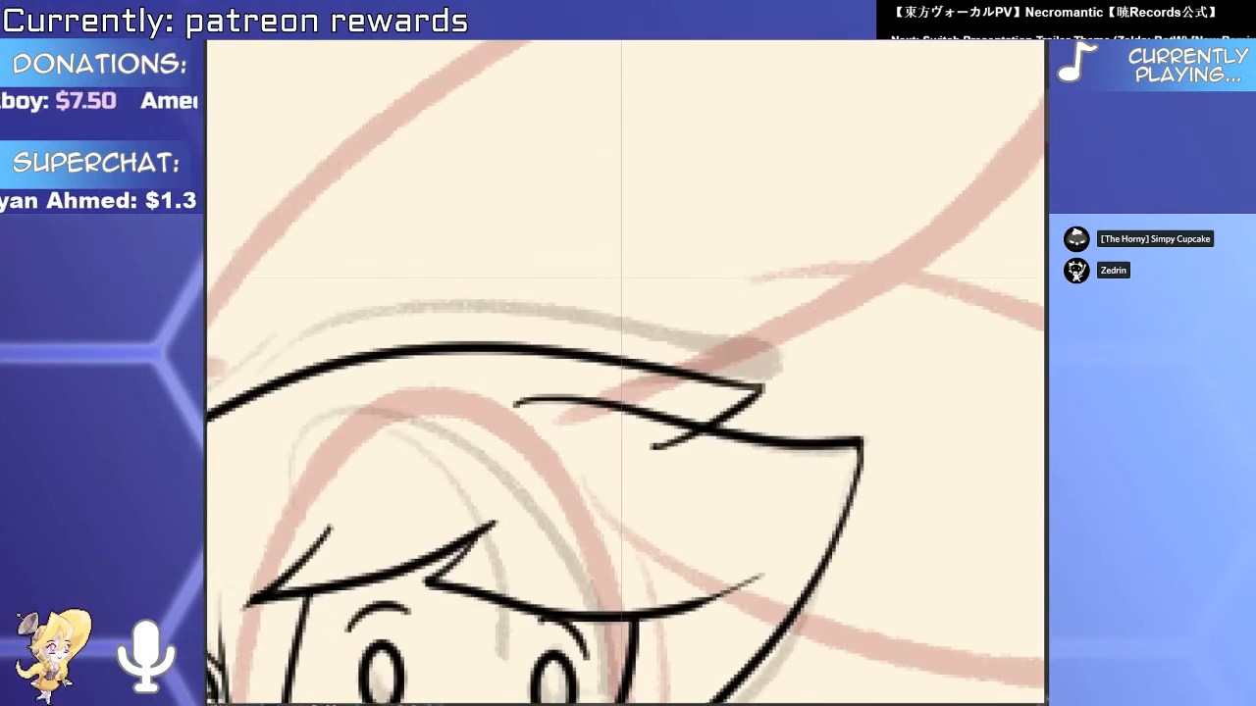
scroll(634, 417, down, 5)
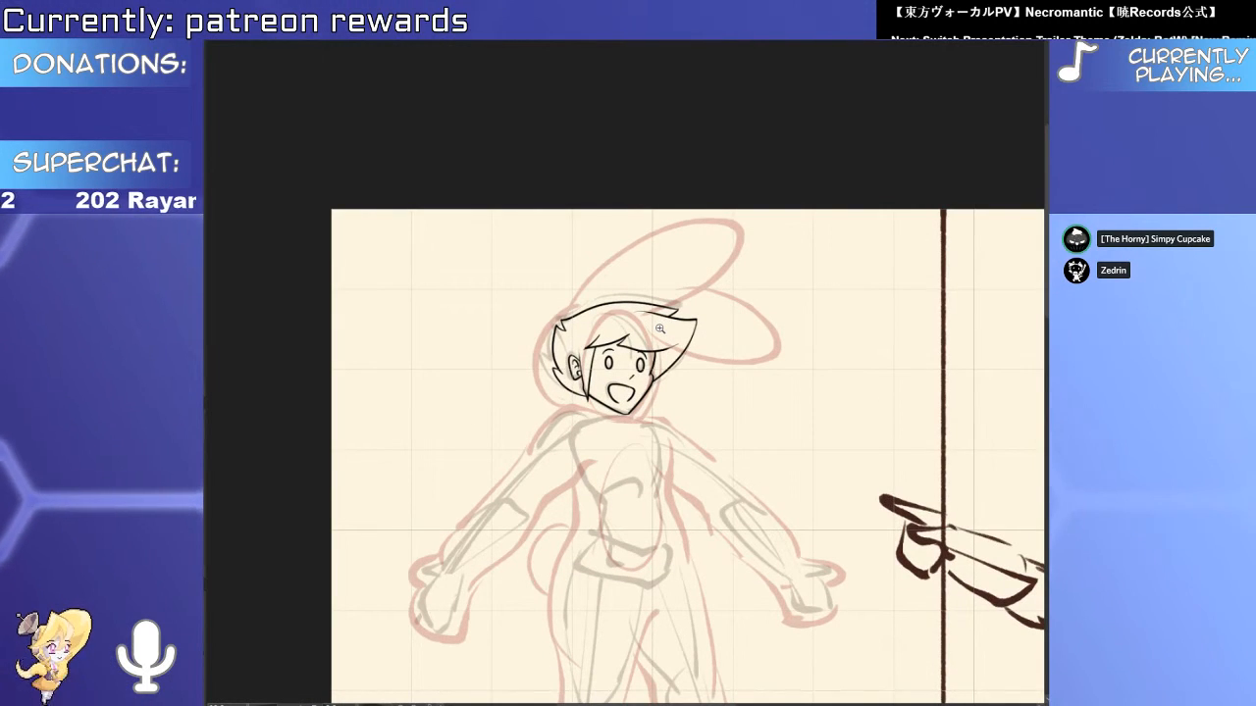
scroll(660, 328, up, 5)
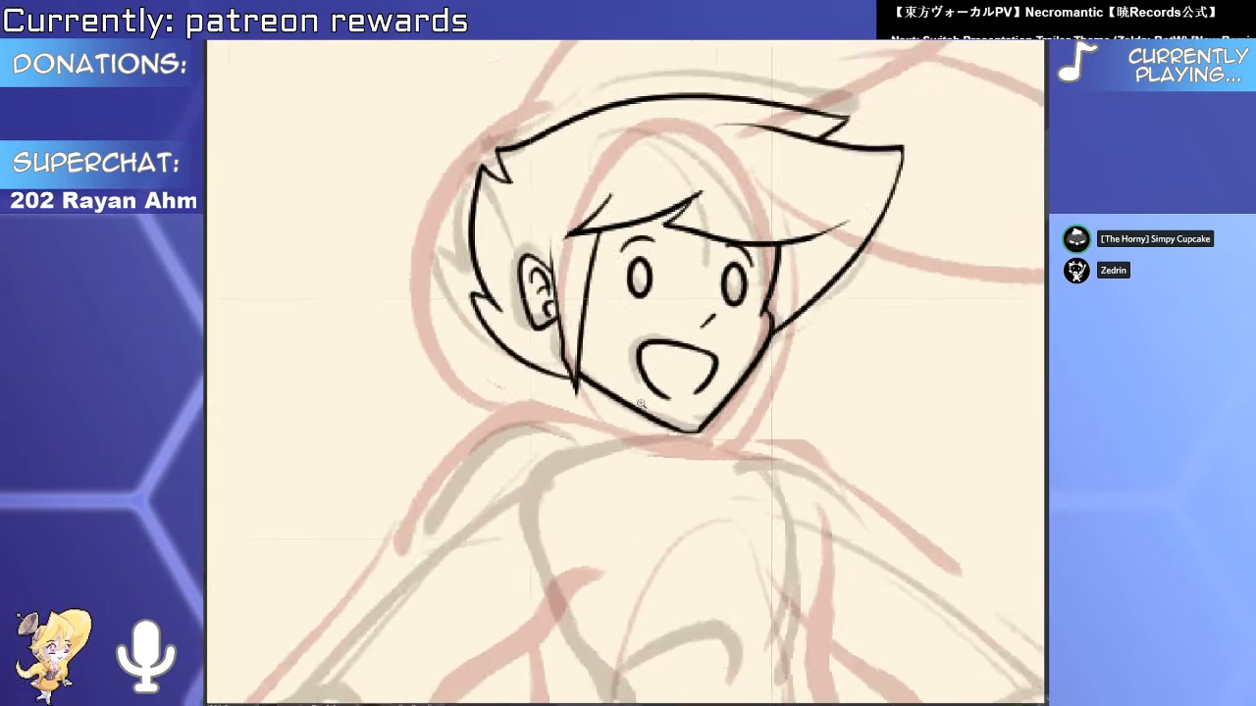
drag(646, 497, 579, 504)
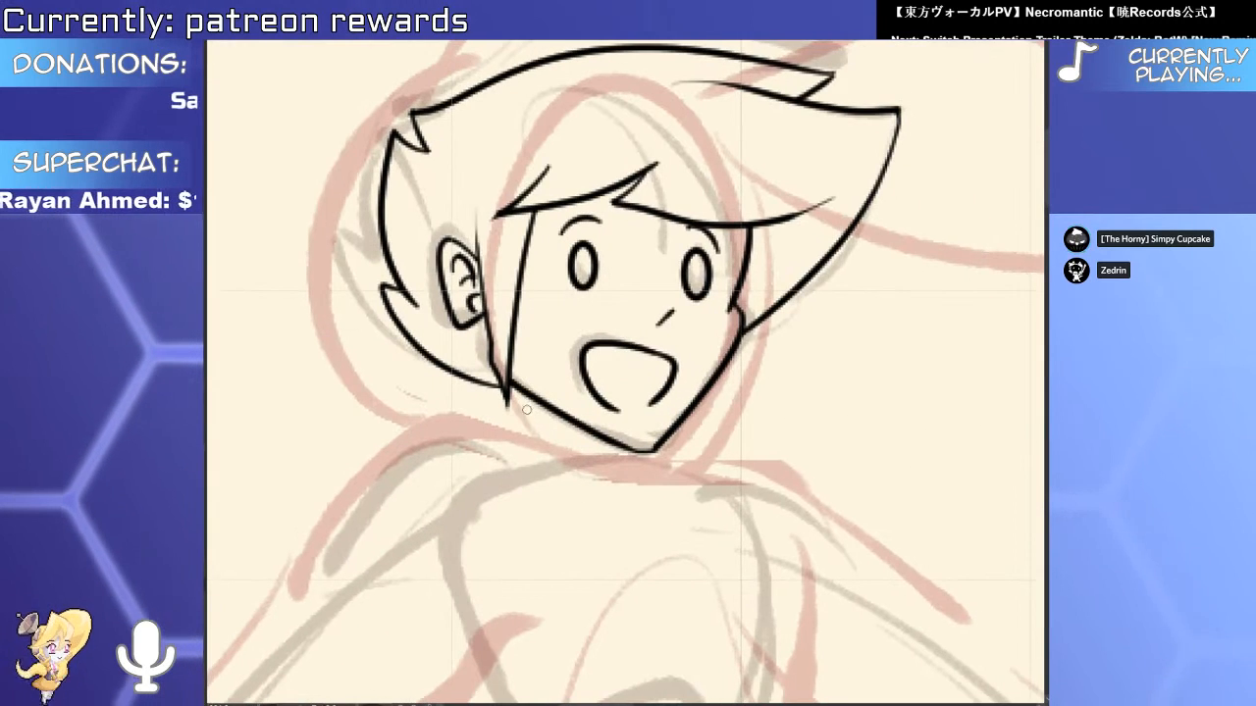
drag(526, 397, 533, 468)
key(ctrl+z)
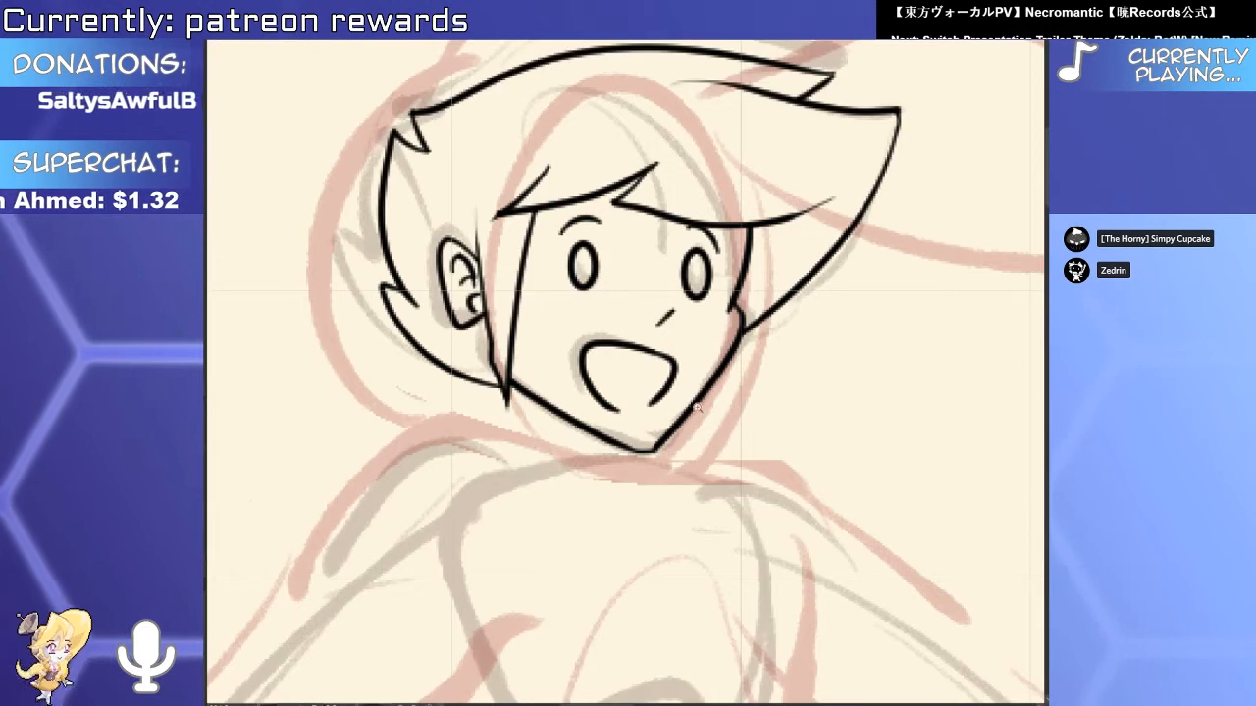
Adjust the right-hand face line's lower end to join the cheekbone, and select the ear's outline and inner folds.
scroll(736, 253, up, 3)
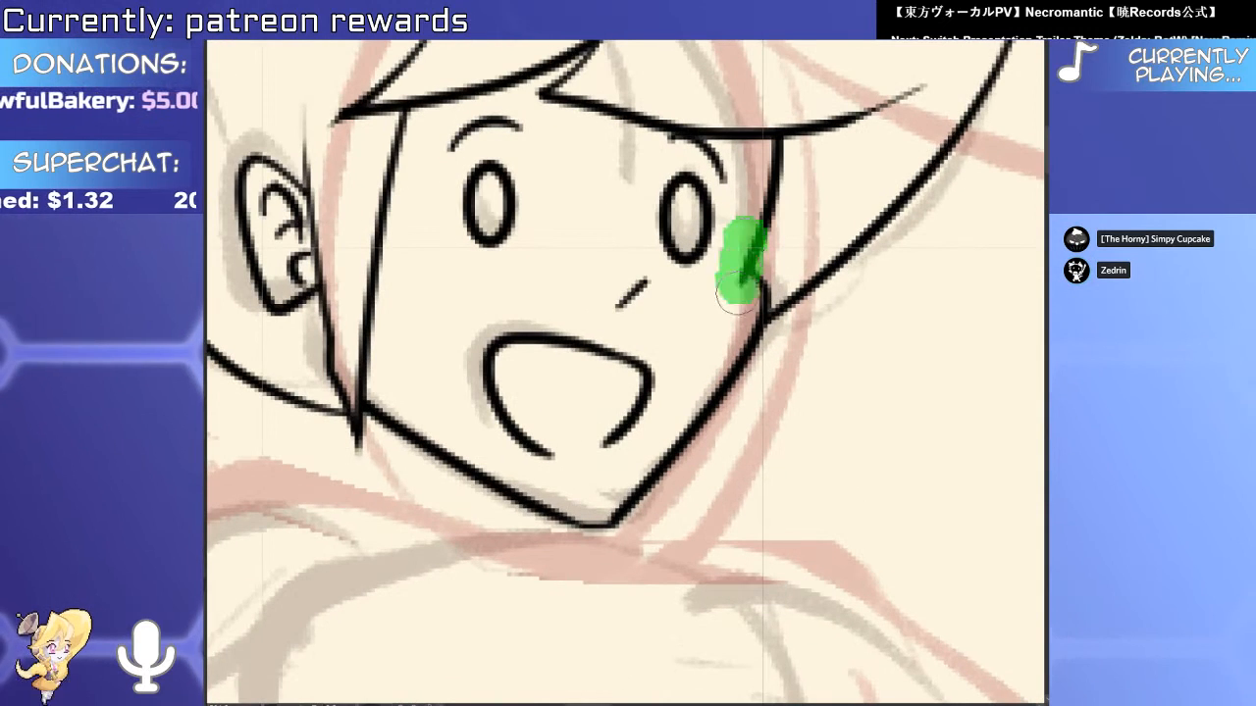
ctrl+click(751, 274)
ctrl+click(747, 272)
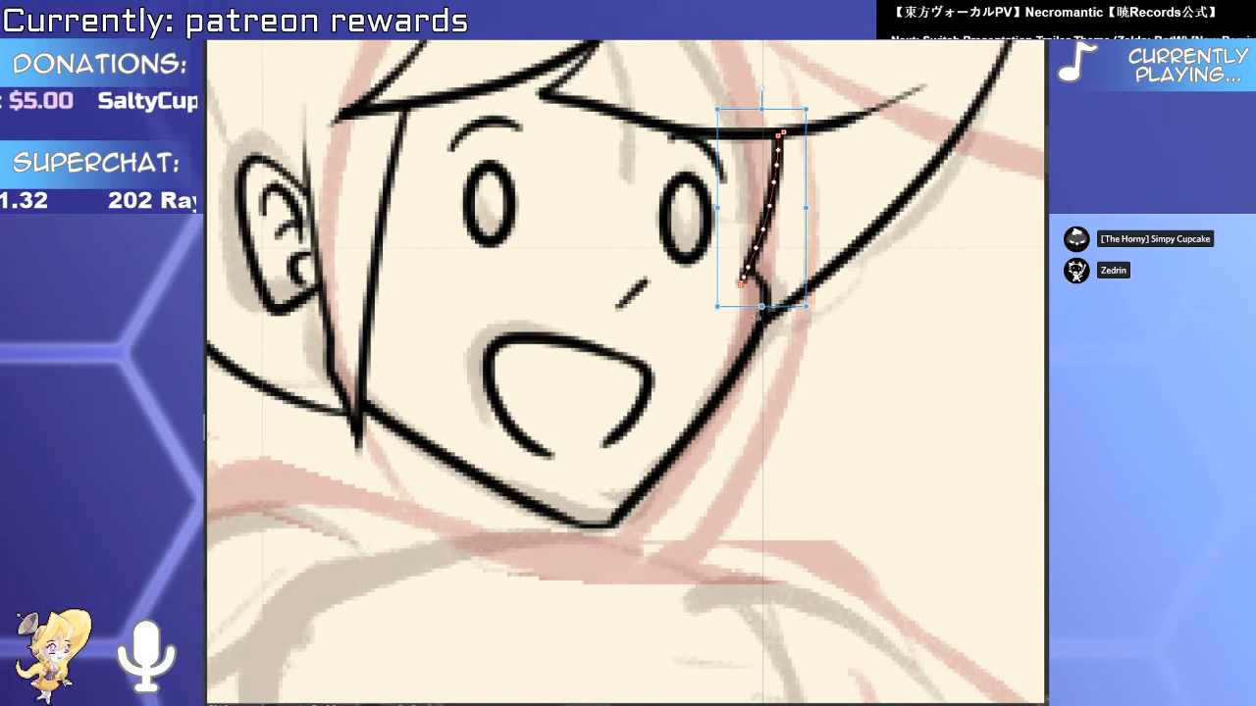
mouse_move(744, 281)
mouse_down()
mouse_move(741, 318)
mouse_move(694, 271)
mouse_up()
click(741, 302)
scroll(588, 275, up, 5)
ctrl+click(522, 314)
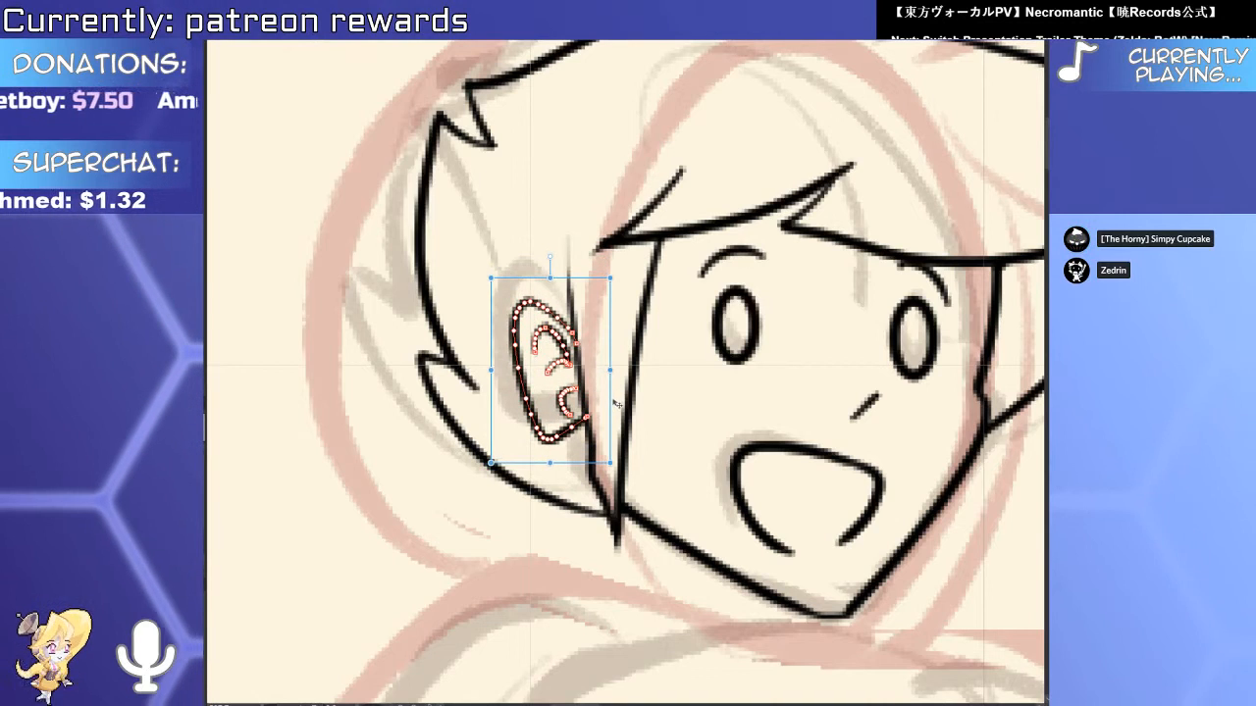
key(p)
Ink two short neck lines below the upper-left figure's jaw.
scroll(564, 342, down, 5)
mouse_move(779, 487)
mouse_down()
mouse_move(712, 347)
mouse_move(712, 384)
mouse_up()
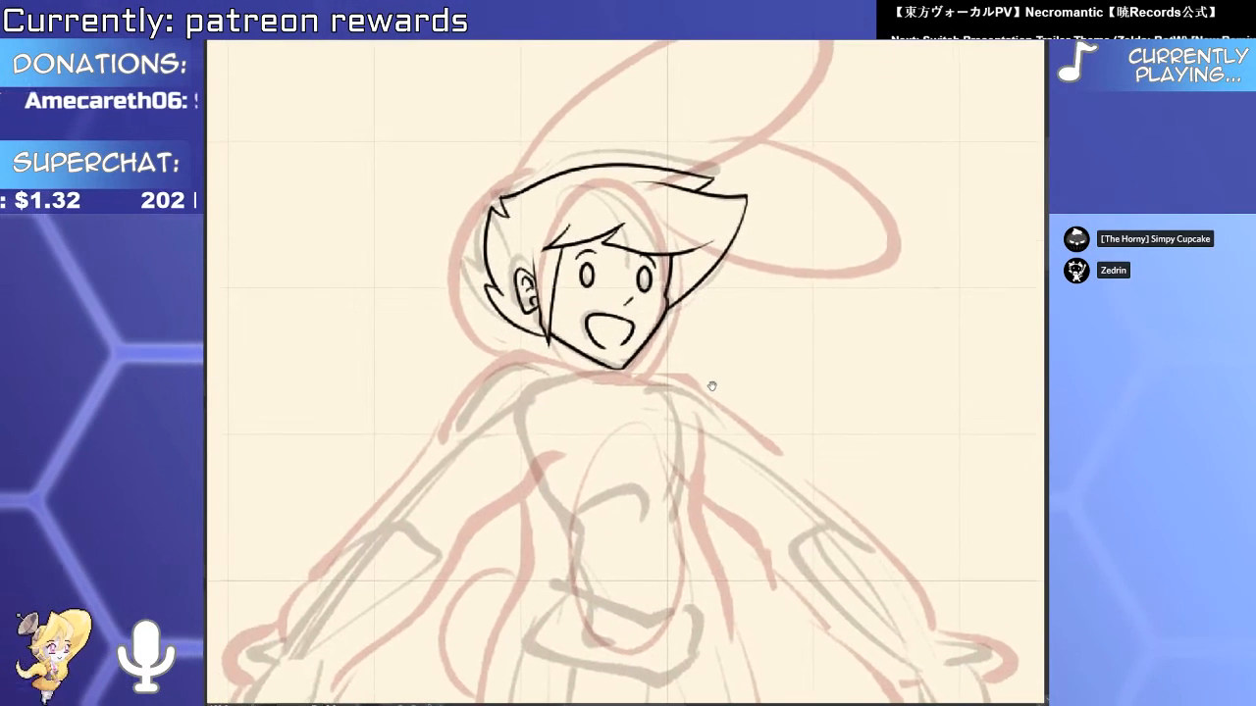
scroll(573, 334, up, 5)
drag(557, 374, 559, 457)
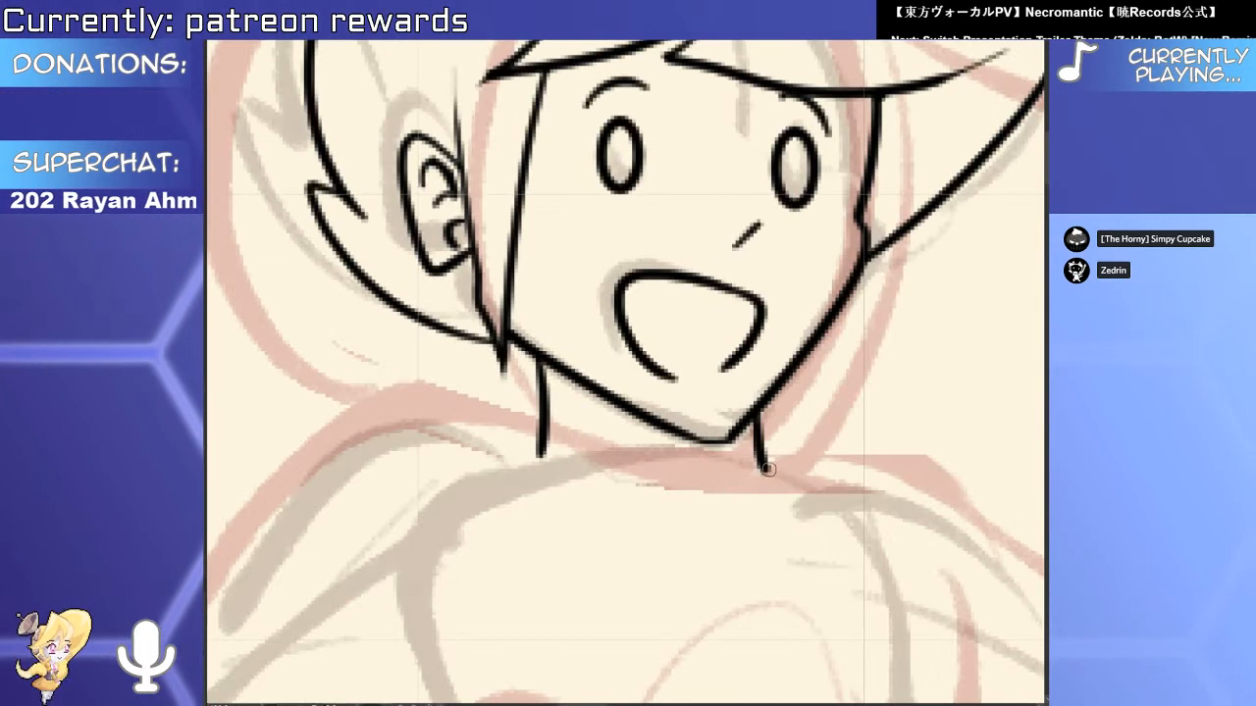
scroll(768, 470, down, 5)
scroll(606, 307, up, 4)
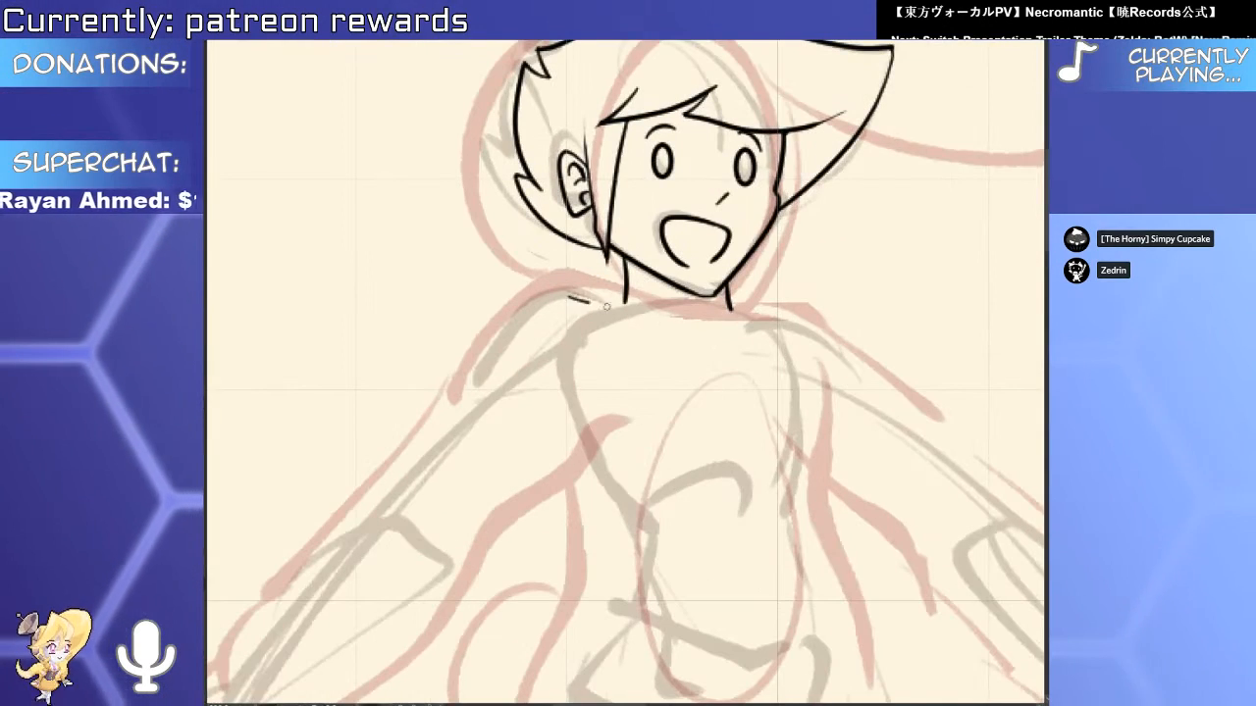
Ink the upper-left figure's collarbone, left waist and hip curves, crotch line and the straight leg's inner thigh.
mouse_move(606, 307)
mouse_down()
mouse_move(699, 349)
mouse_move(681, 409)
mouse_up()
scroll(701, 353, down, 4)
scroll(661, 365, up, 4)
scroll(677, 392, down, 4)
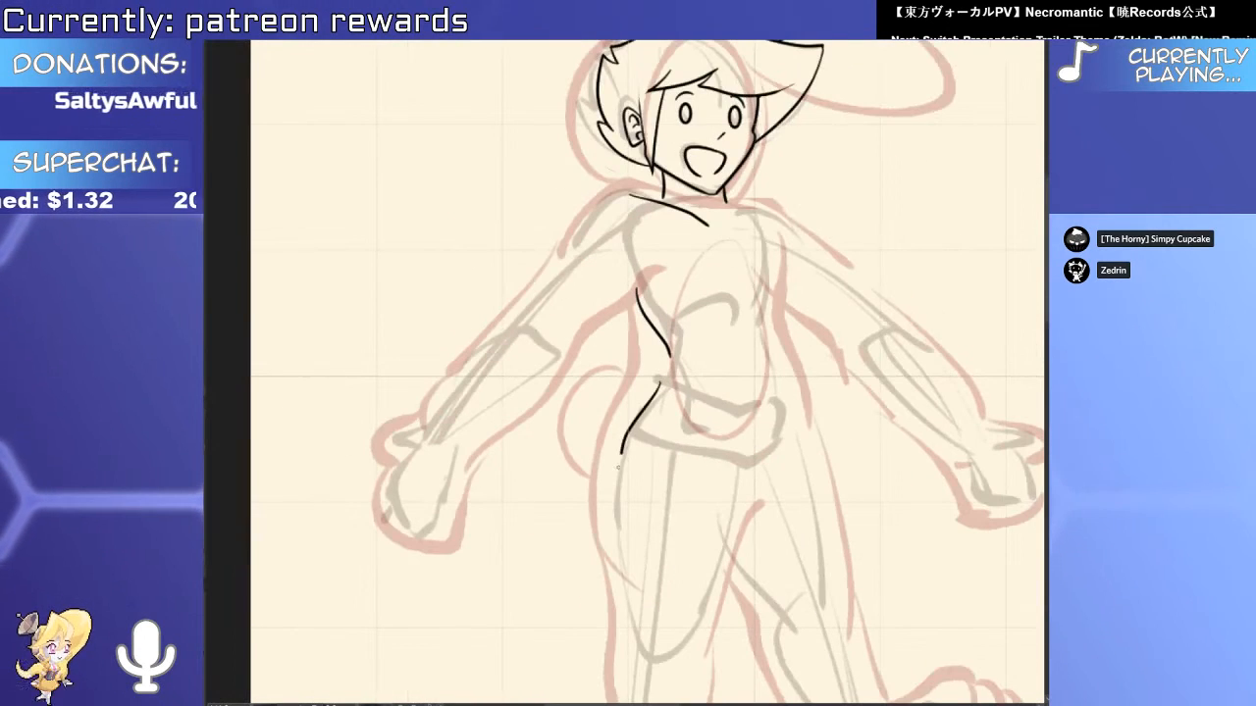
drag(618, 468, 615, 490)
mouse_move(755, 443)
mouse_down()
mouse_move(726, 366)
mouse_move(697, 395)
mouse_move(666, 548)
mouse_up()
drag(666, 551, 662, 390)
Ink the straight leg's outer thigh and both lower-leg lines down to the ankle, redrawing strokes that miss the sketch.
drag(586, 246, 599, 407)
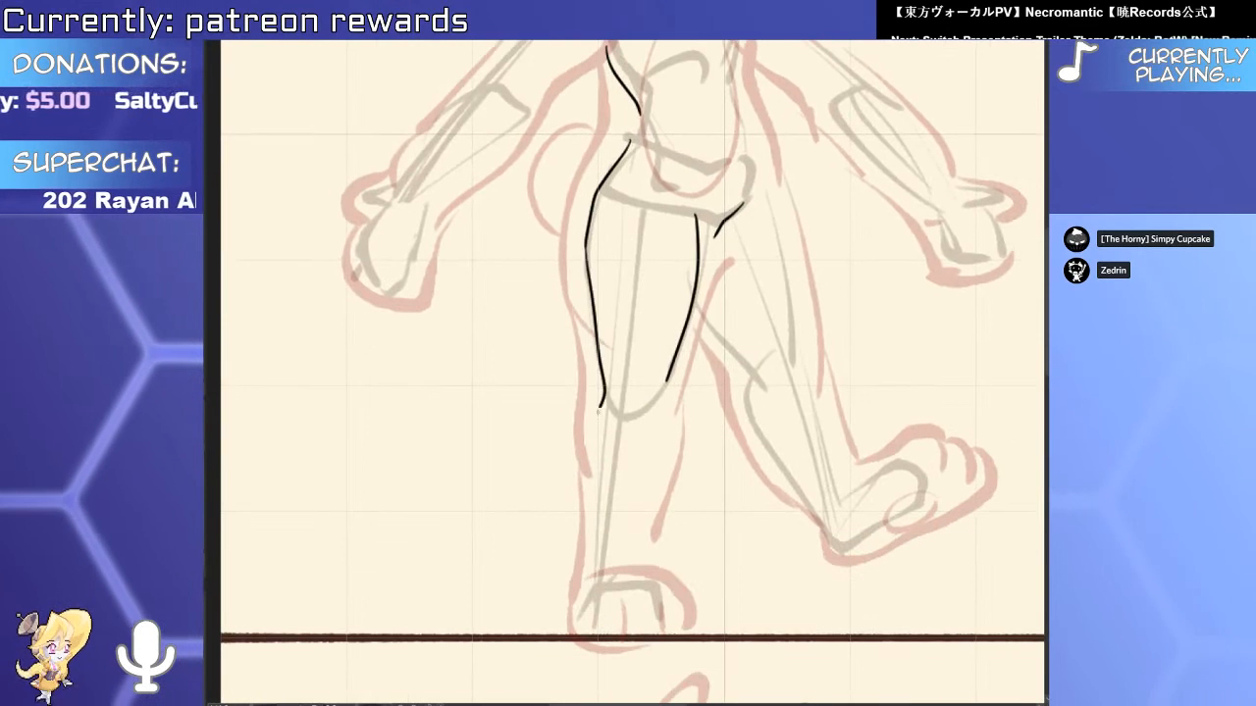
key(ctrl+z)
drag(586, 247, 610, 397)
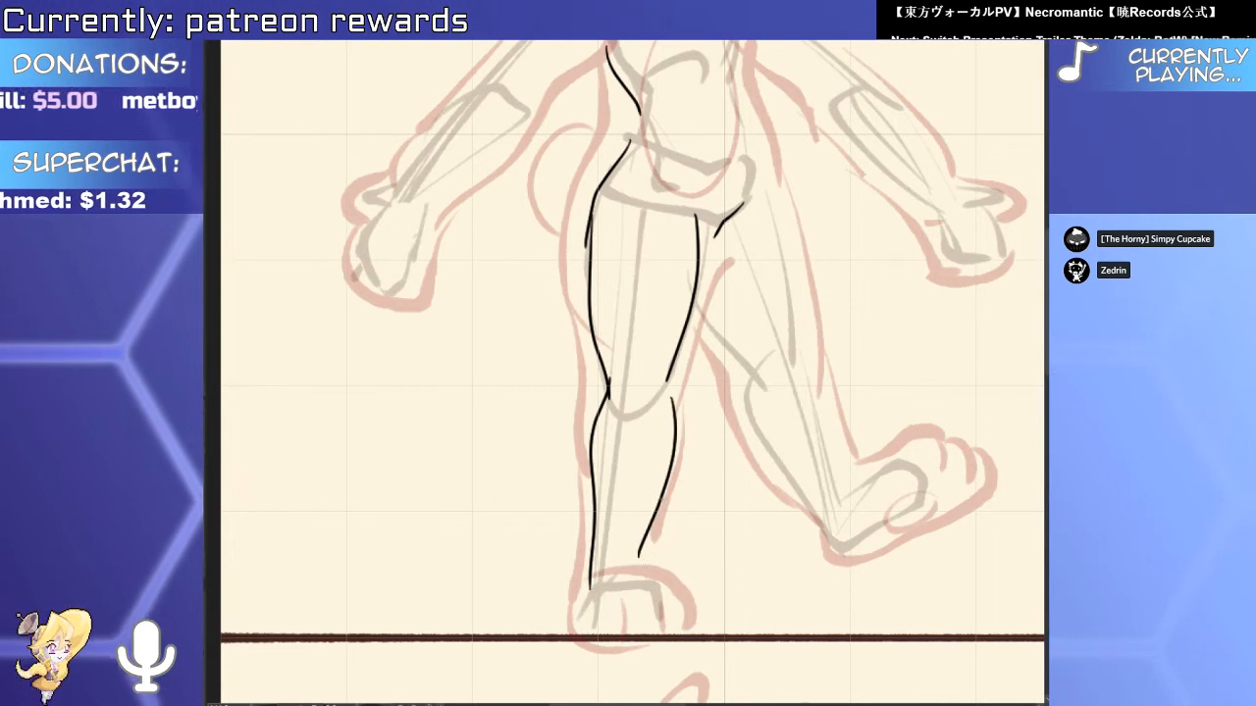
mouse_move(667, 396)
mouse_down()
mouse_move(629, 613)
mouse_move(641, 535)
mouse_up()
key(ctrl+z)
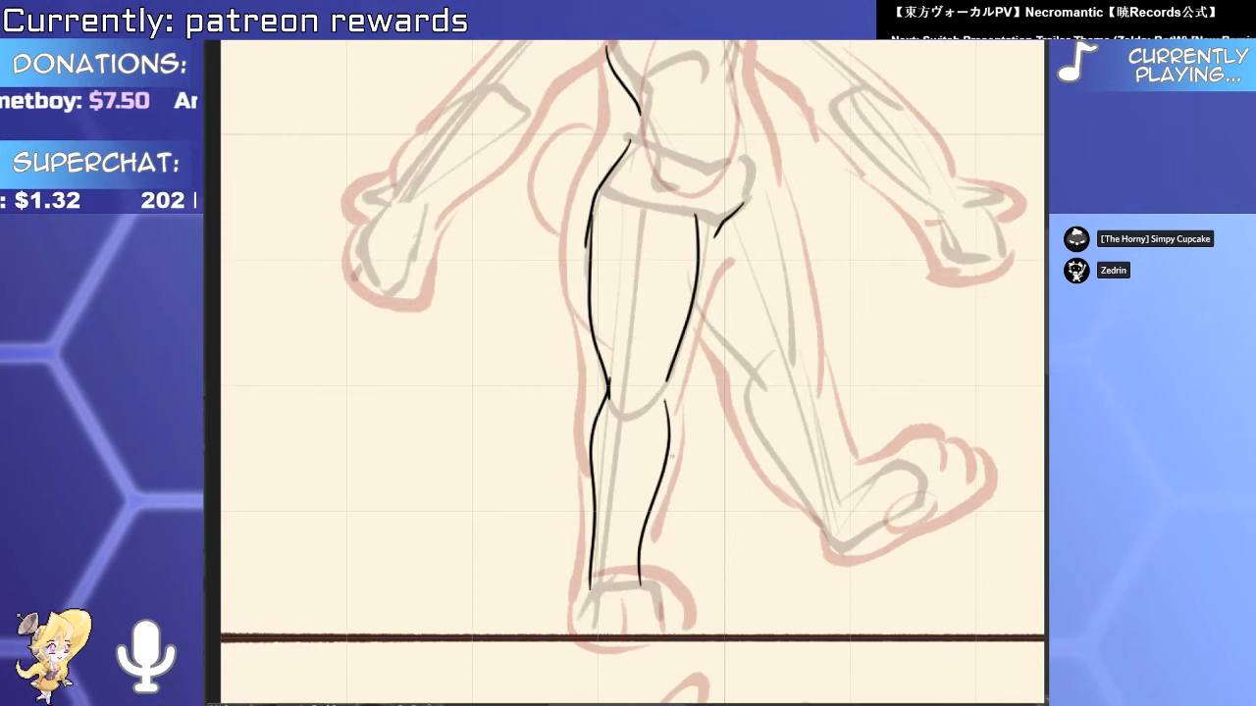
Adjust the straight leg's outer thigh line to flow from the hip curve and clean up the overlapping stroke.
drag(594, 294, 563, 488)
drag(556, 493, 559, 496)
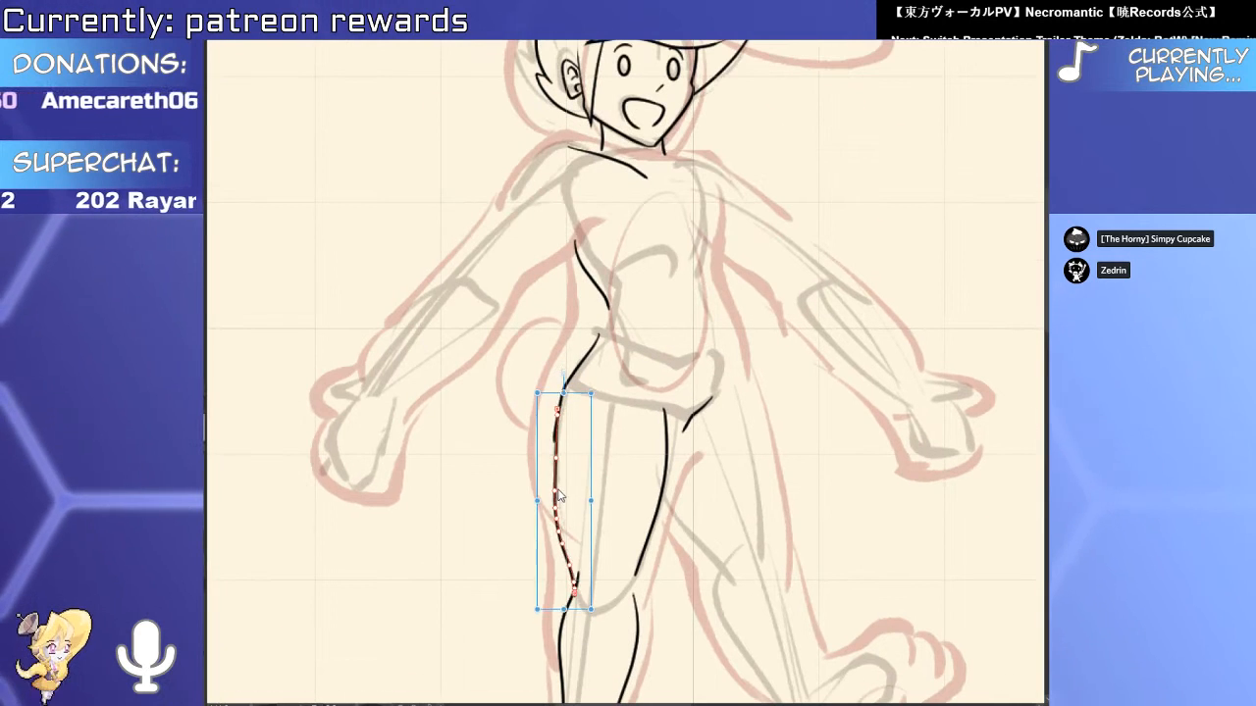
click(569, 397)
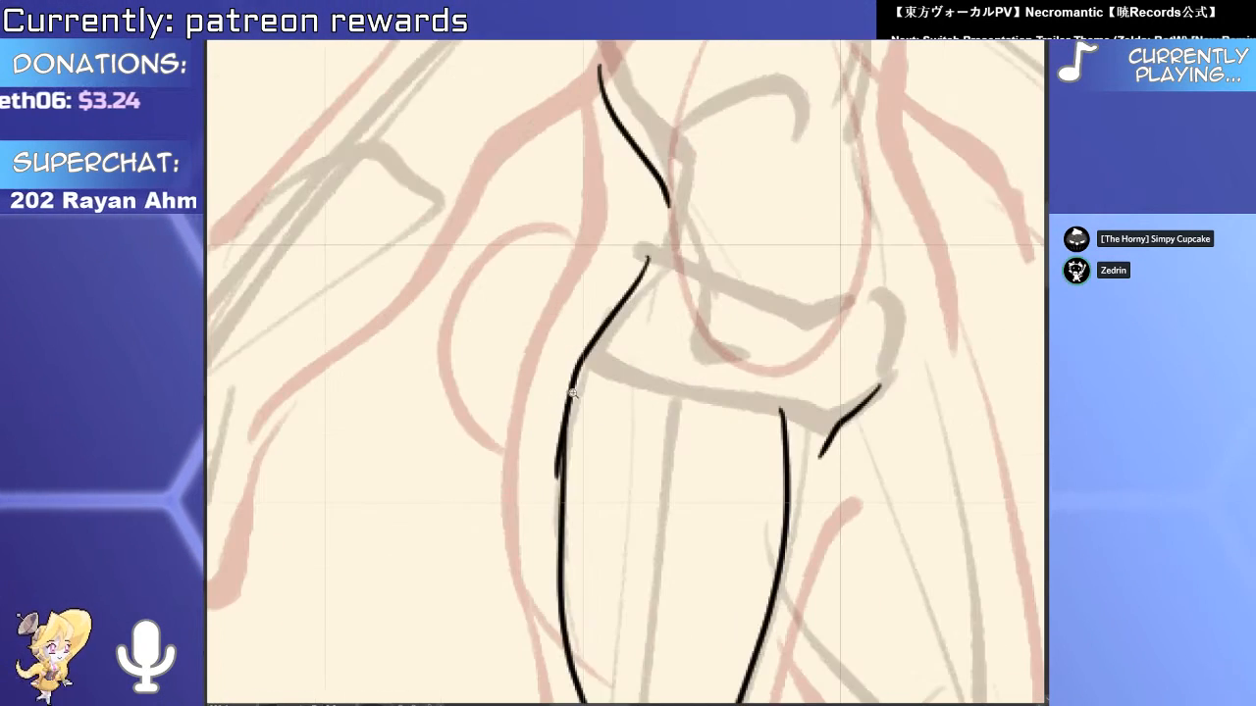
drag(579, 380, 575, 384)
key(e)
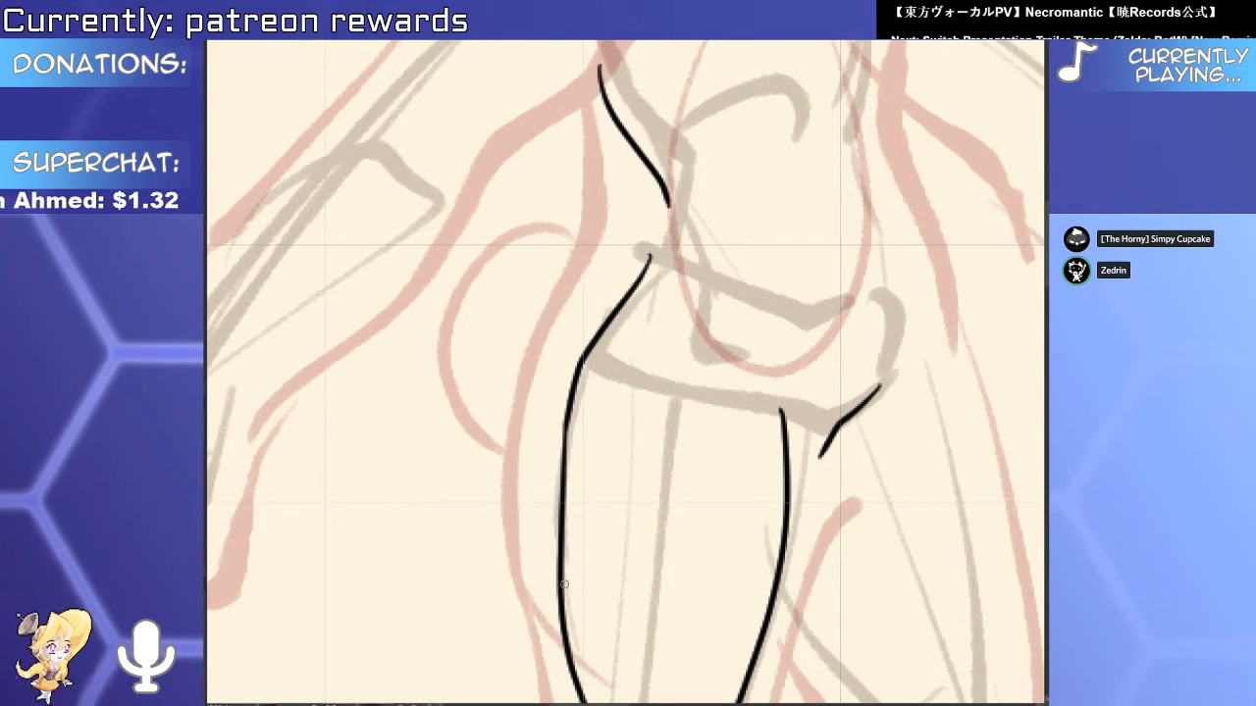
mouse_move(580, 367)
mouse_down()
mouse_move(565, 422)
mouse_move(561, 618)
mouse_up()
drag(576, 480, 562, 368)
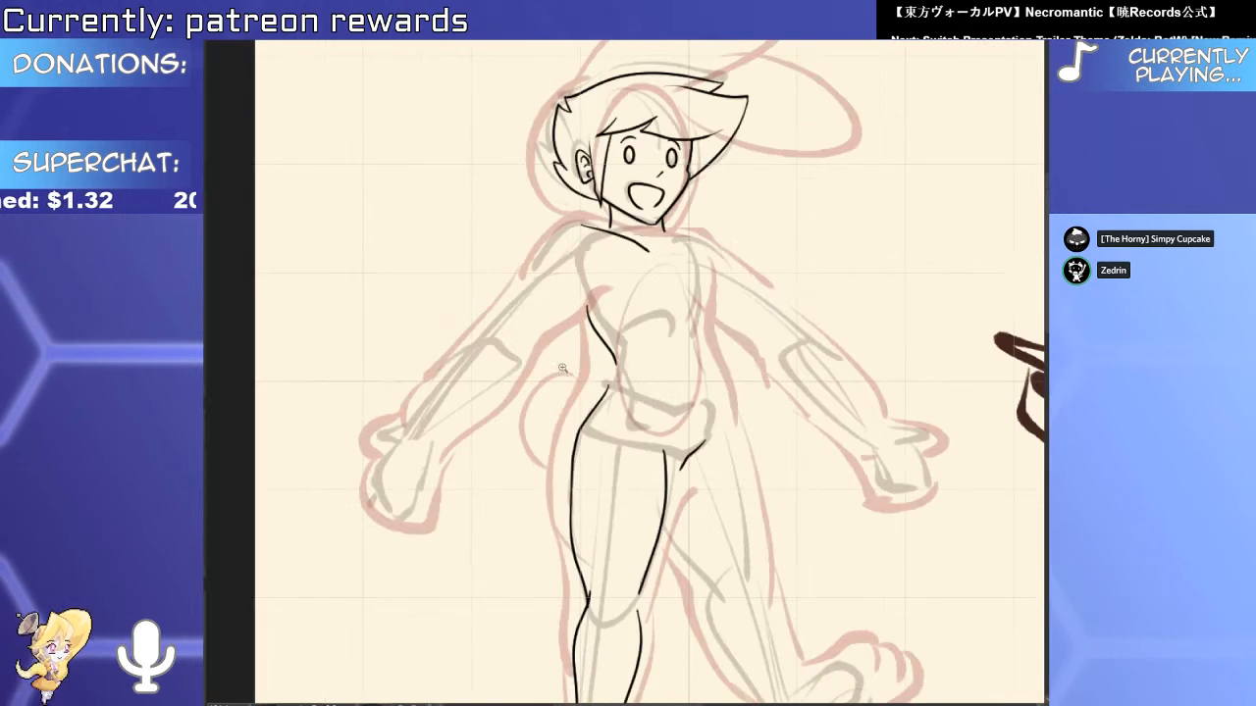
Redraw the crotch line as a curve meeting the inner thigh, and extend the inner thigh line up into the pelvis.
click(670, 378)
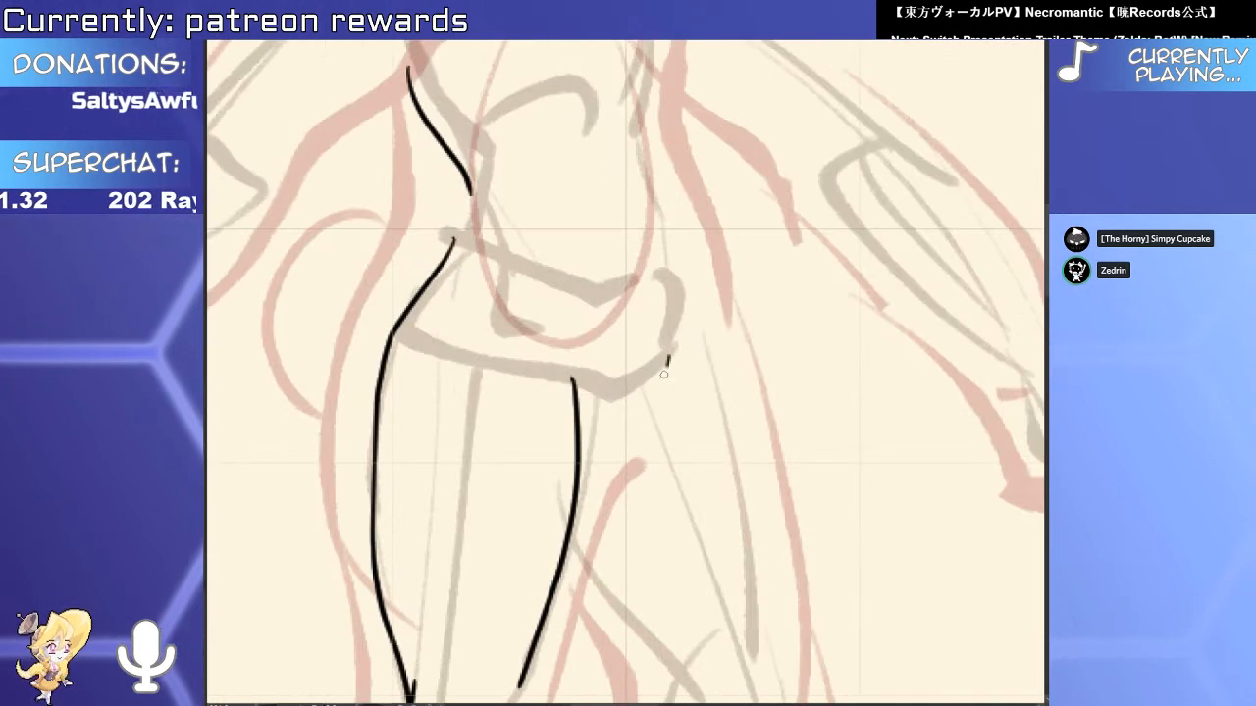
key(ctrl+z)
mouse_move(690, 356)
mouse_down()
mouse_move(652, 408)
mouse_move(579, 450)
mouse_up()
drag(562, 341, 577, 410)
key(ctrl+z)
key(ctrl+z)
key(ctrl+z)
key(e)
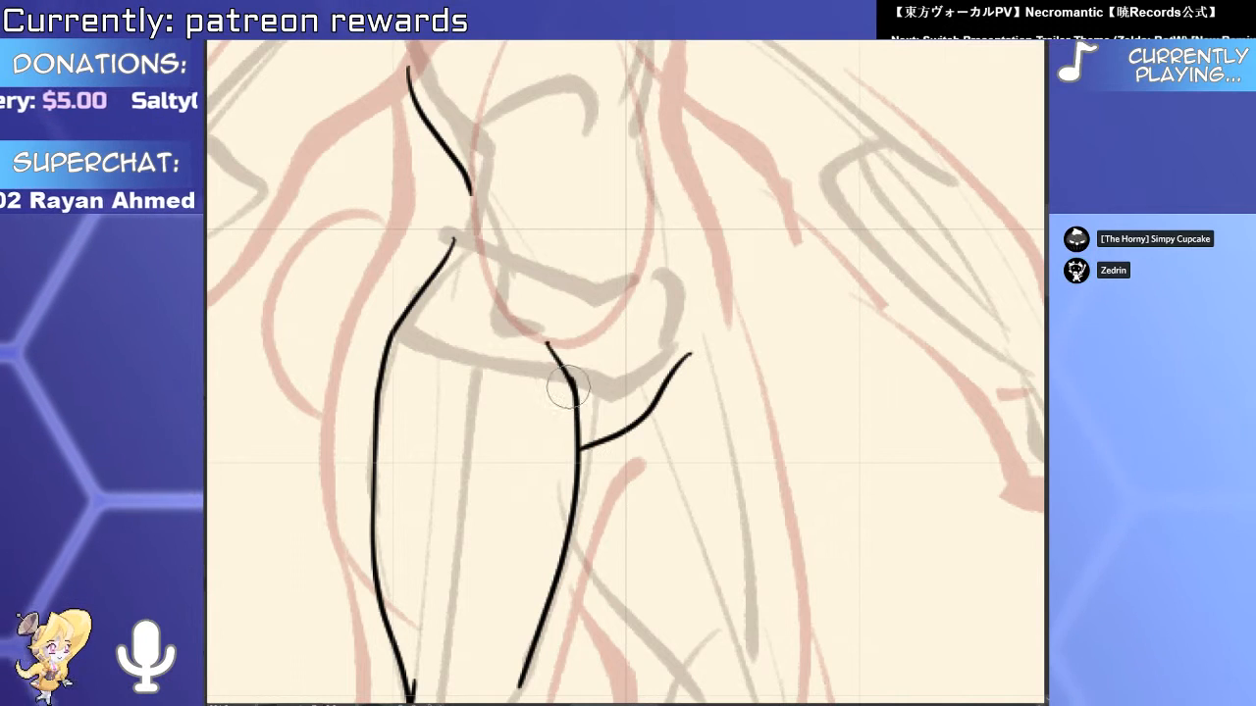
alt+click(587, 408)
drag(616, 357, 617, 557)
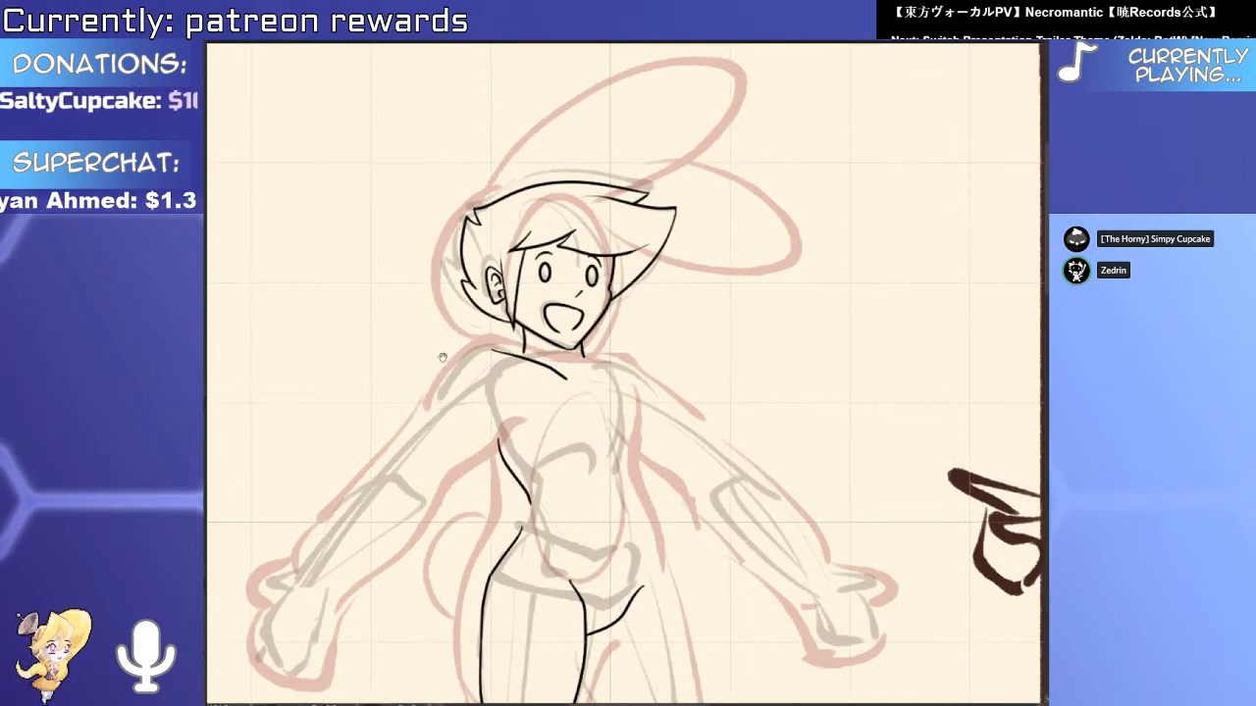
Refine the collarbone line and ink the left shoulder from the base of the neck to the upper arm.
drag(442, 357, 537, 391)
drag(537, 390, 616, 369)
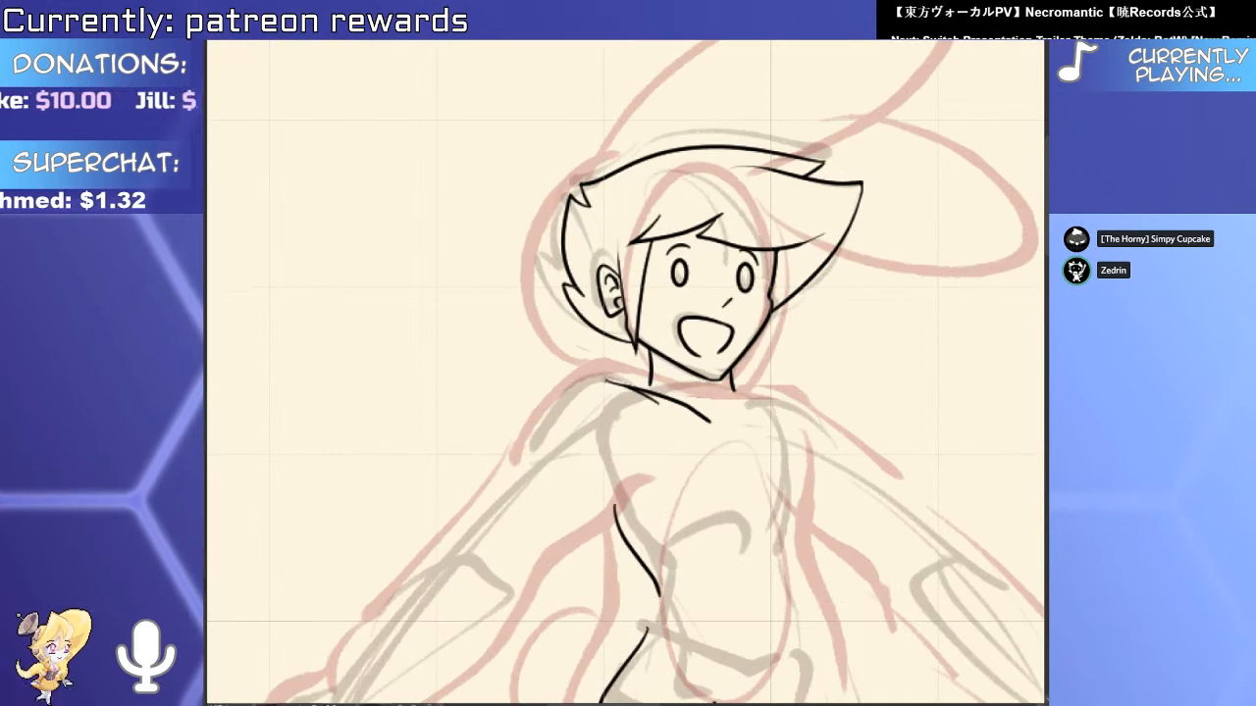
drag(698, 419, 712, 425)
scroll(647, 387, up, 1)
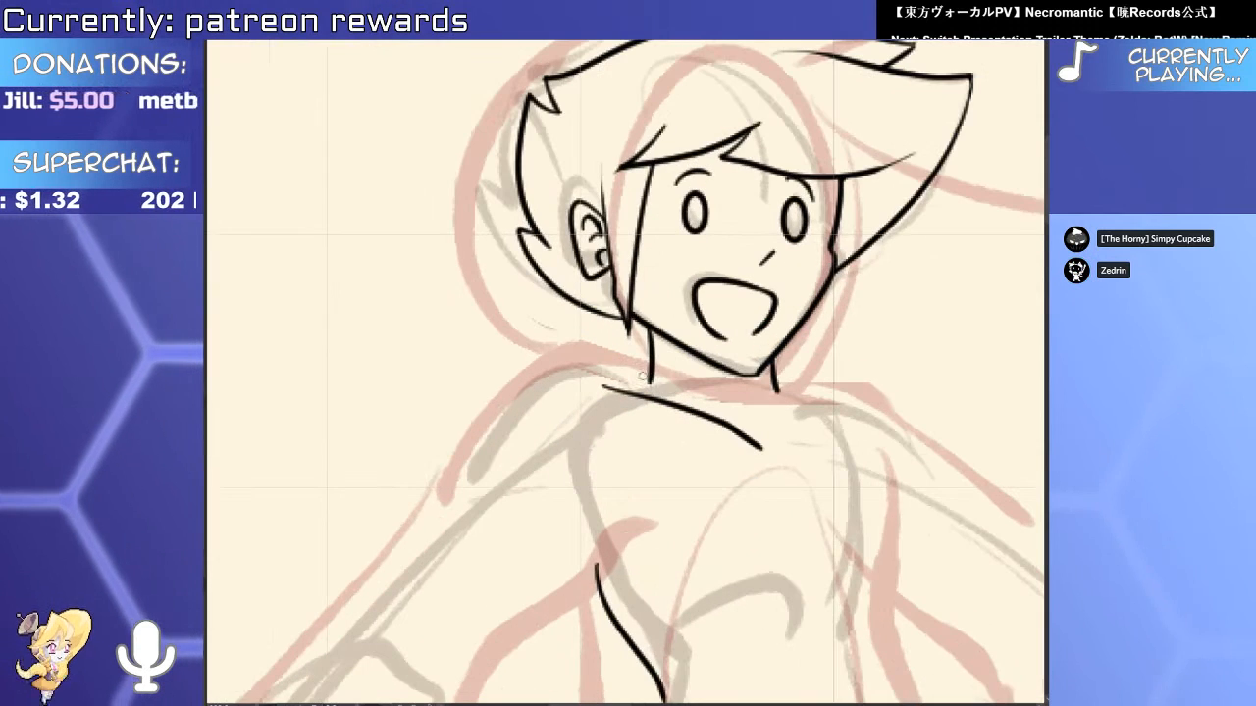
mouse_move(649, 367)
mouse_down()
mouse_move(538, 386)
mouse_move(490, 454)
mouse_move(570, 375)
mouse_move(473, 471)
mouse_up()
key(ctrl+z)
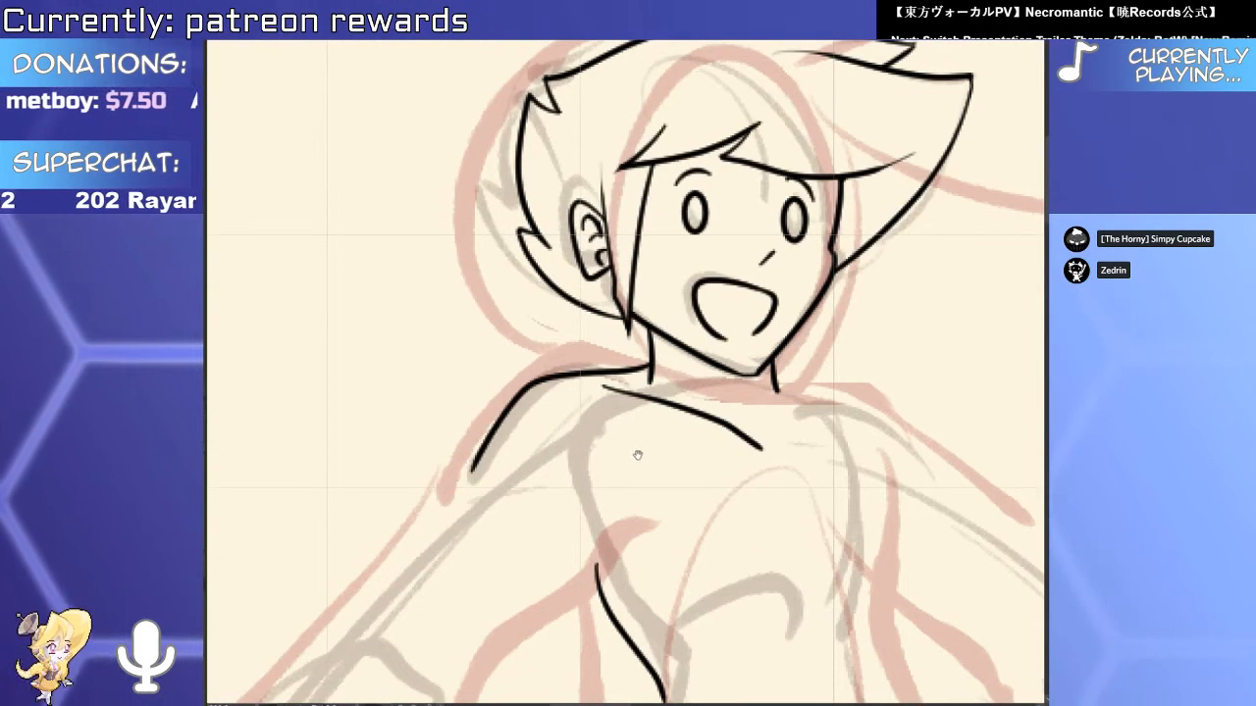
Ink the left arm's underside from armpit to elbow and shift the shoulder line slightly inward.
drag(637, 456, 704, 292)
drag(705, 292, 693, 315)
drag(562, 556, 652, 498)
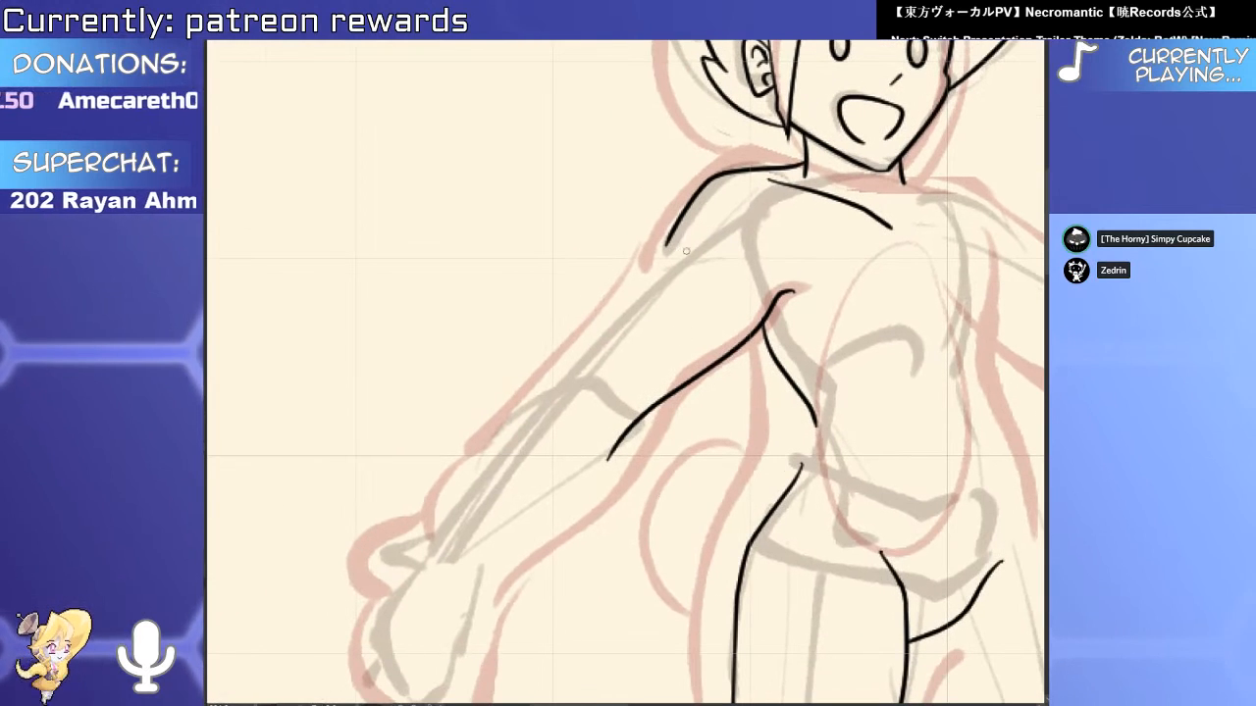
key(ctrl+t)
drag(798, 202, 808, 198)
key(Return)
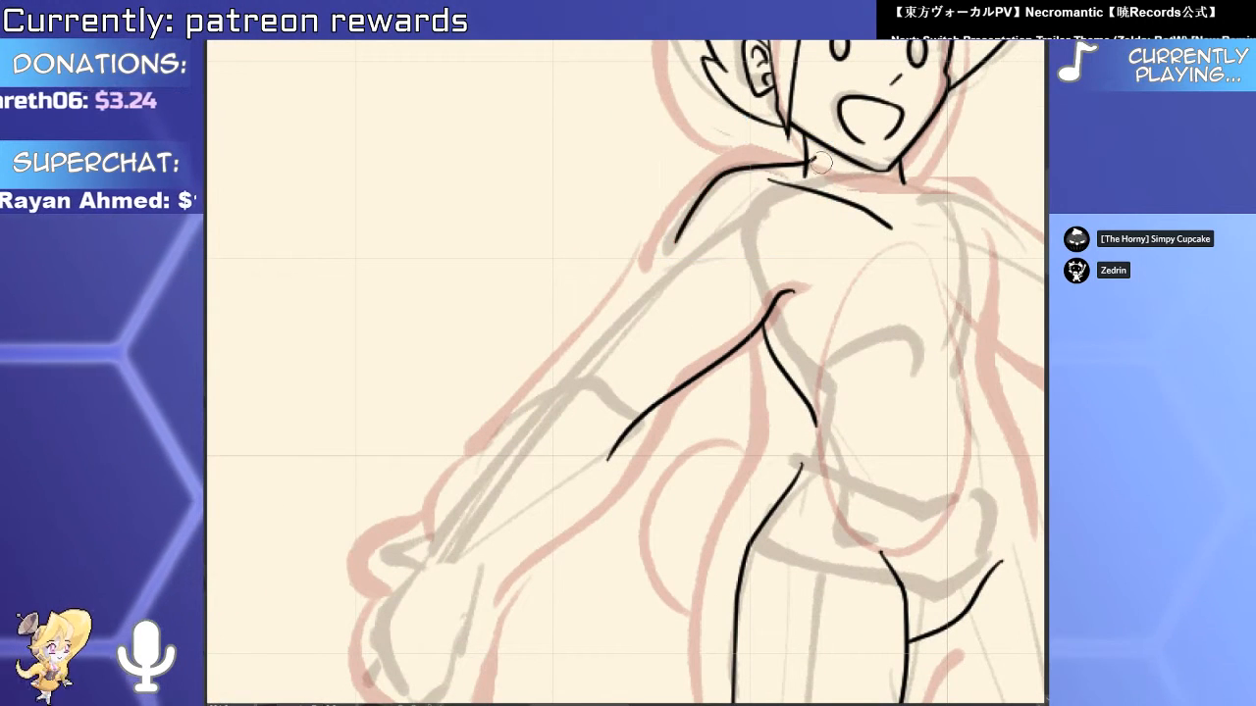
Erase the shoulder line's end past the neck, and move and rotate the underarm line upward to slim the arm.
key(e)
ctrl+click(779, 294)
drag(820, 269, 813, 255)
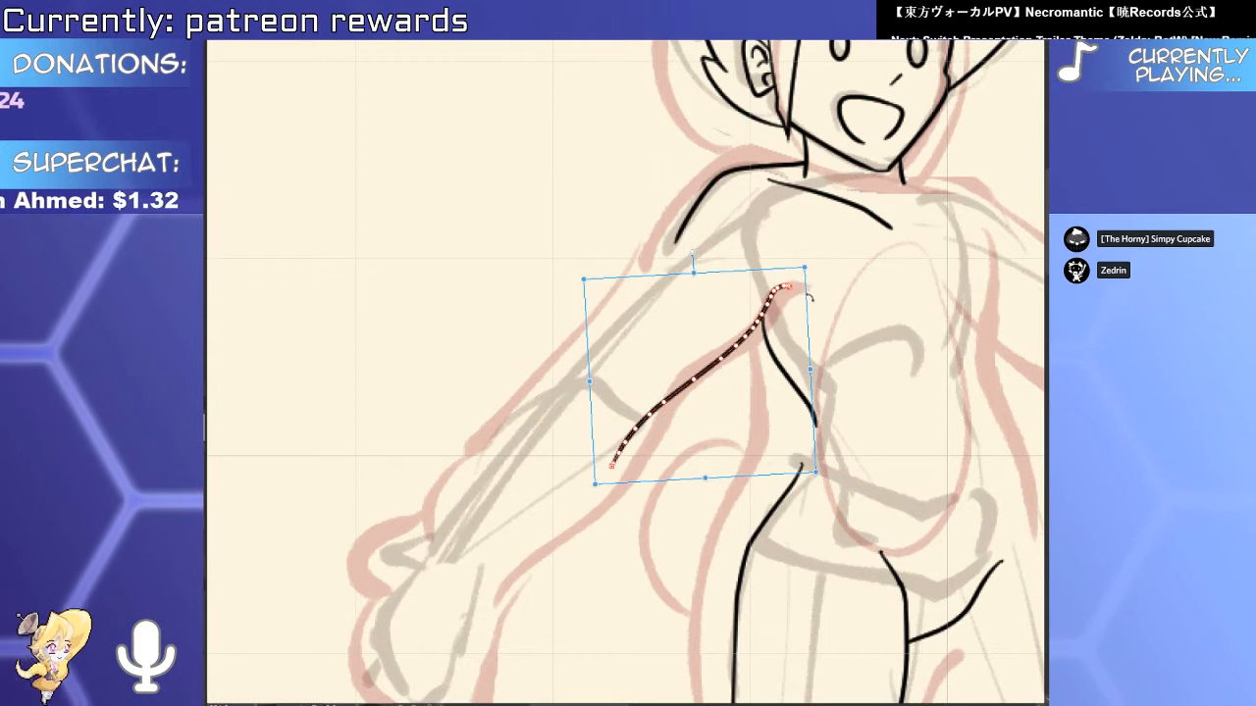
drag(807, 306, 817, 290)
click(768, 342)
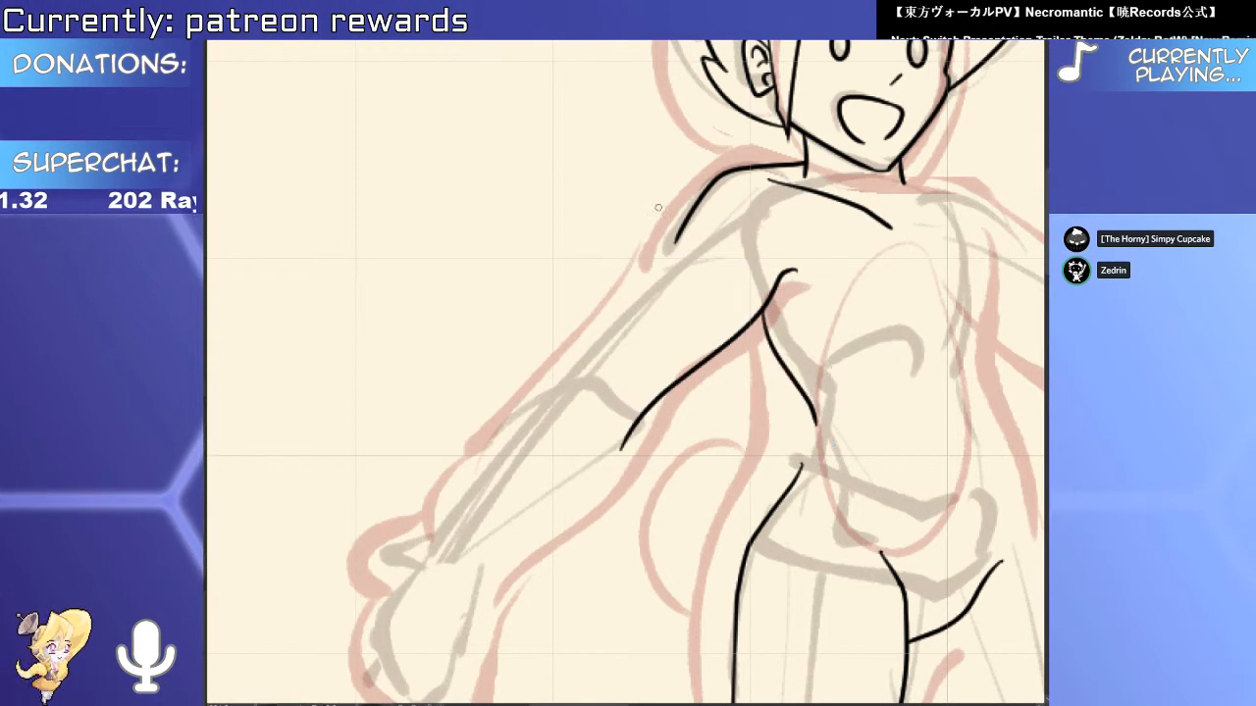
Ink the left upper arm's outer edge and both forearm lines down to the wrist, redrawing strokes as needed.
drag(679, 230, 580, 392)
key(ctrl+z)
mouse_move(685, 223)
mouse_down()
mouse_move(573, 382)
mouse_move(693, 235)
mouse_move(533, 463)
mouse_up()
key(ctrl+z)
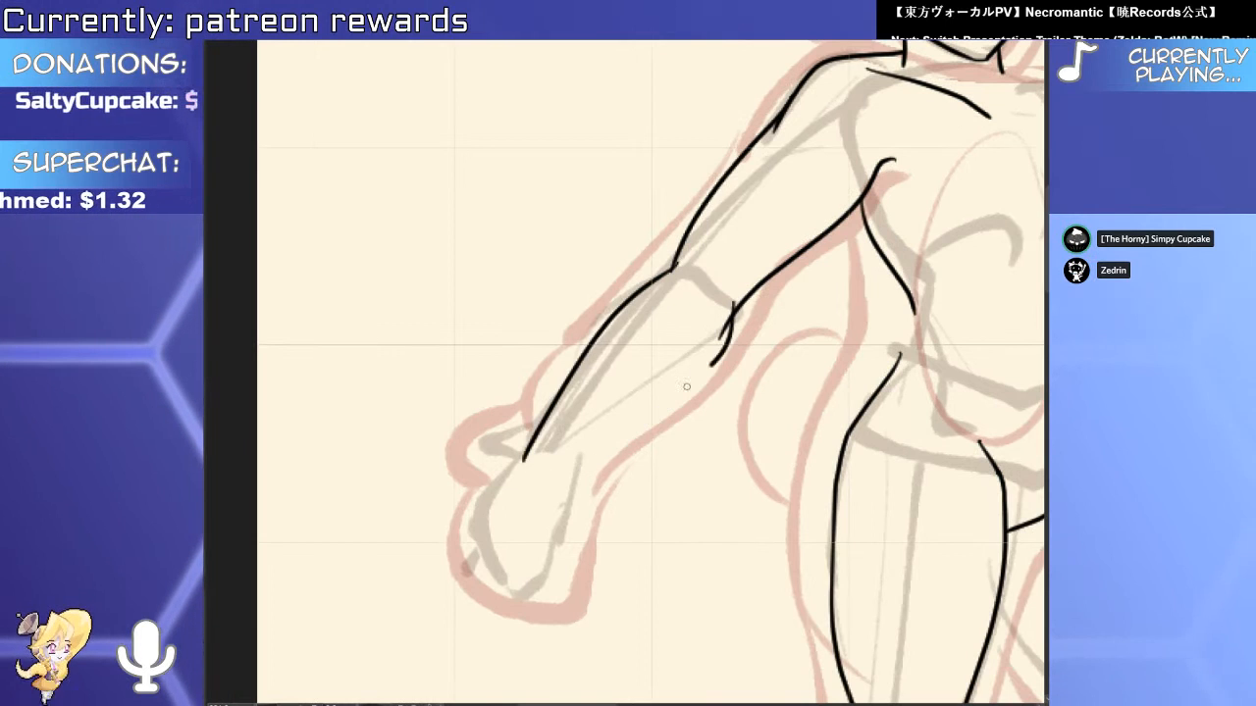
scroll(687, 387, up, 1)
scroll(583, 449, up, 1)
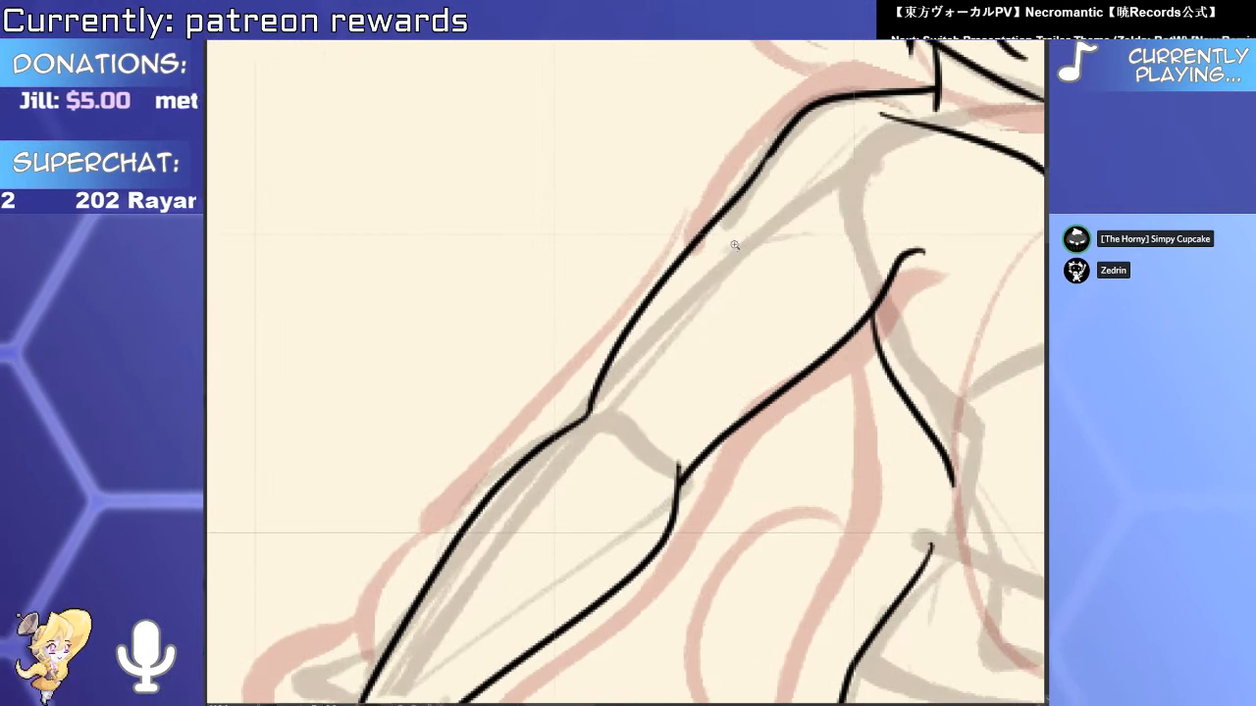
scroll(702, 284, down, 3)
Ink the right side of the torso from the armpit past the waist to the hip.
drag(902, 278, 761, 225)
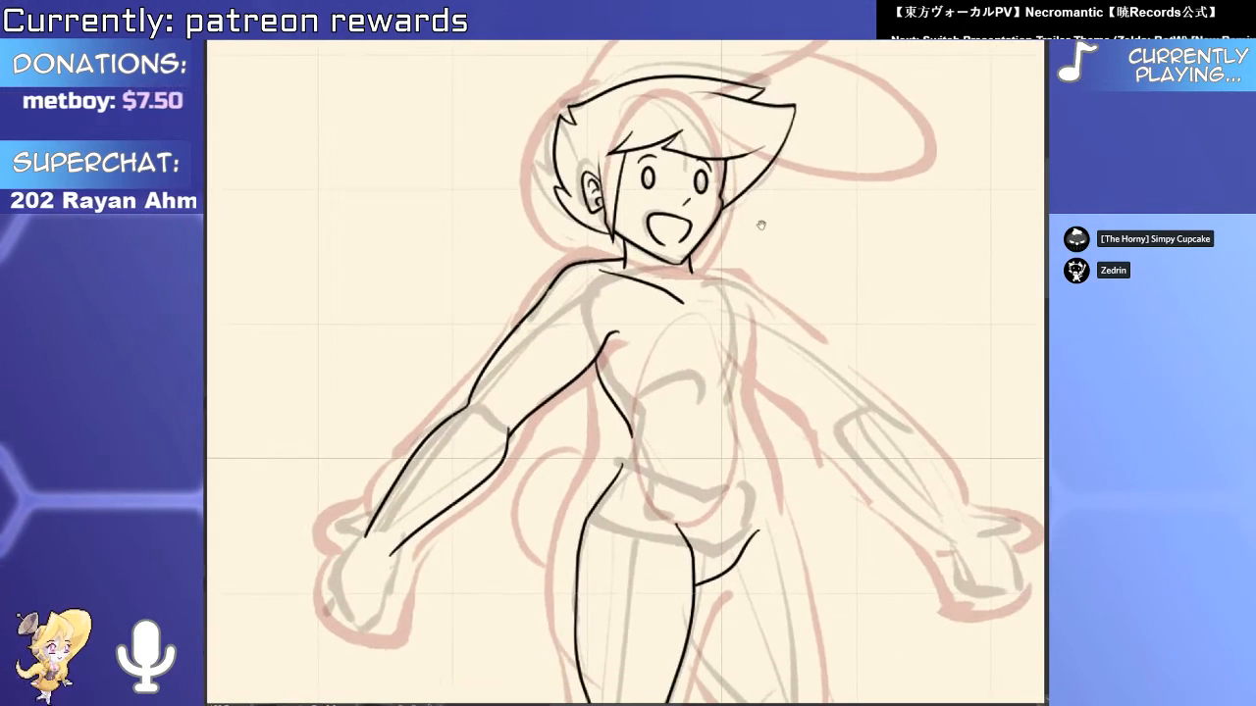
mouse_move(789, 330)
mouse_down()
mouse_move(722, 285)
mouse_move(754, 324)
mouse_move(723, 359)
mouse_move(716, 412)
mouse_up()
scroll(726, 294, up, 2)
key(ctrl+z)
mouse_move(713, 300)
mouse_down()
mouse_move(704, 435)
mouse_move(705, 317)
mouse_move(707, 451)
mouse_move(743, 584)
mouse_up()
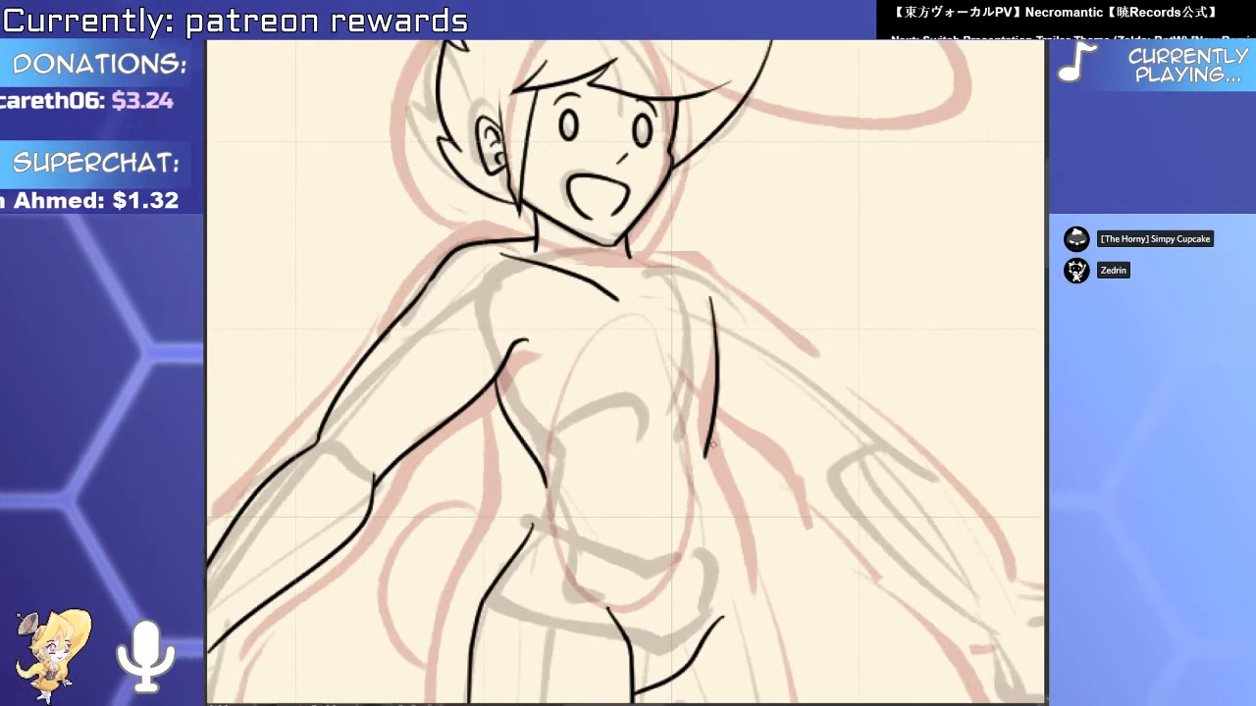
key(ctrl+z)
mouse_move(708, 447)
mouse_down()
mouse_move(742, 609)
mouse_move(724, 419)
mouse_up()
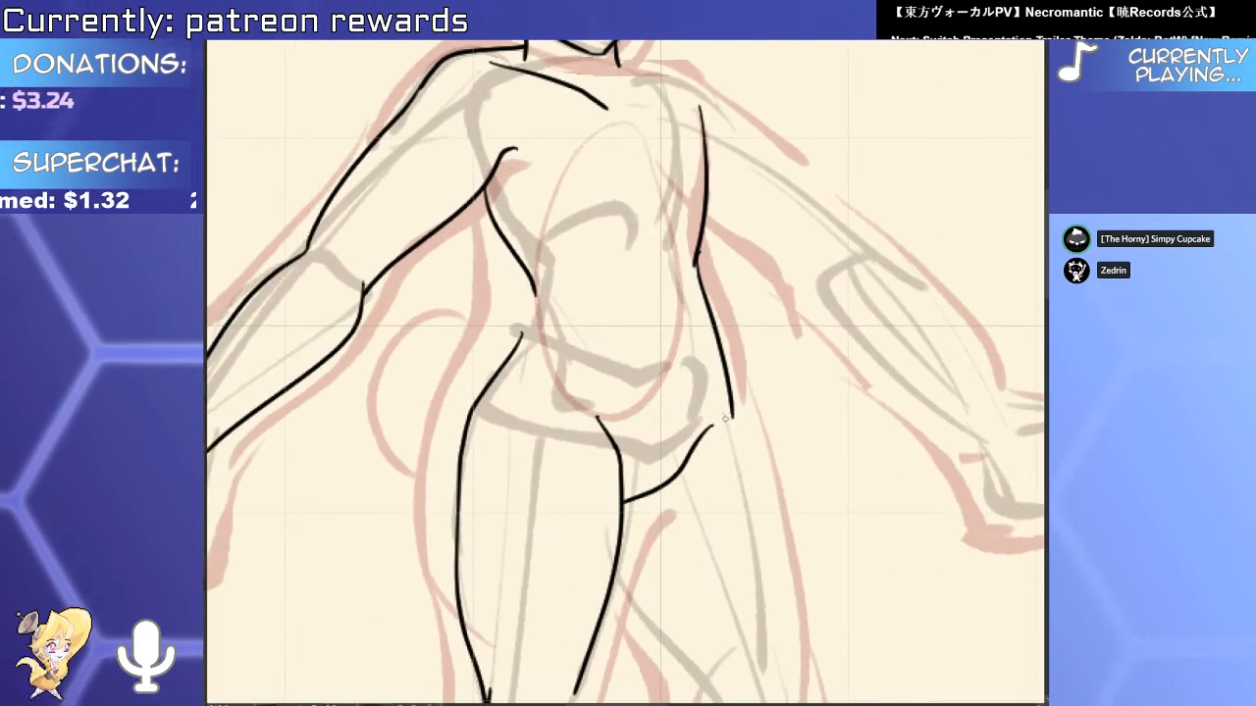
Adjust the crotch curve's position against the thigh, and join the left waist line to the hip with a smooth curve.
click(679, 467)
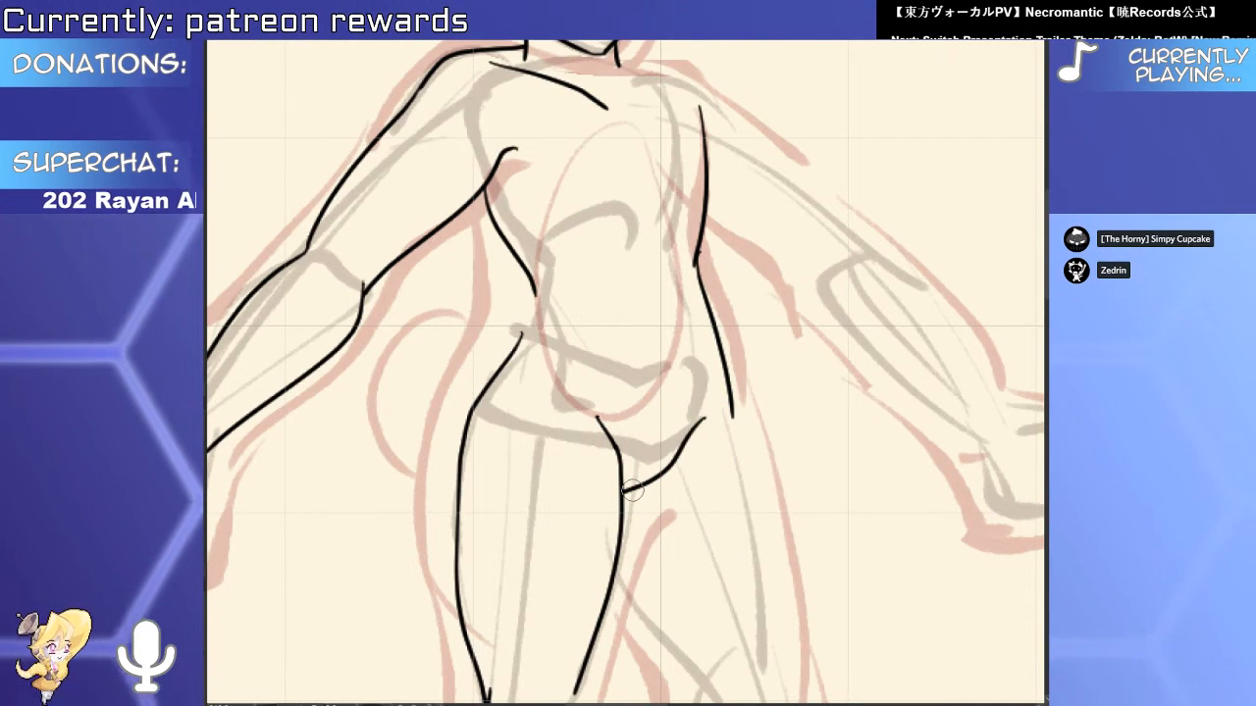
scroll(635, 469, up, 3)
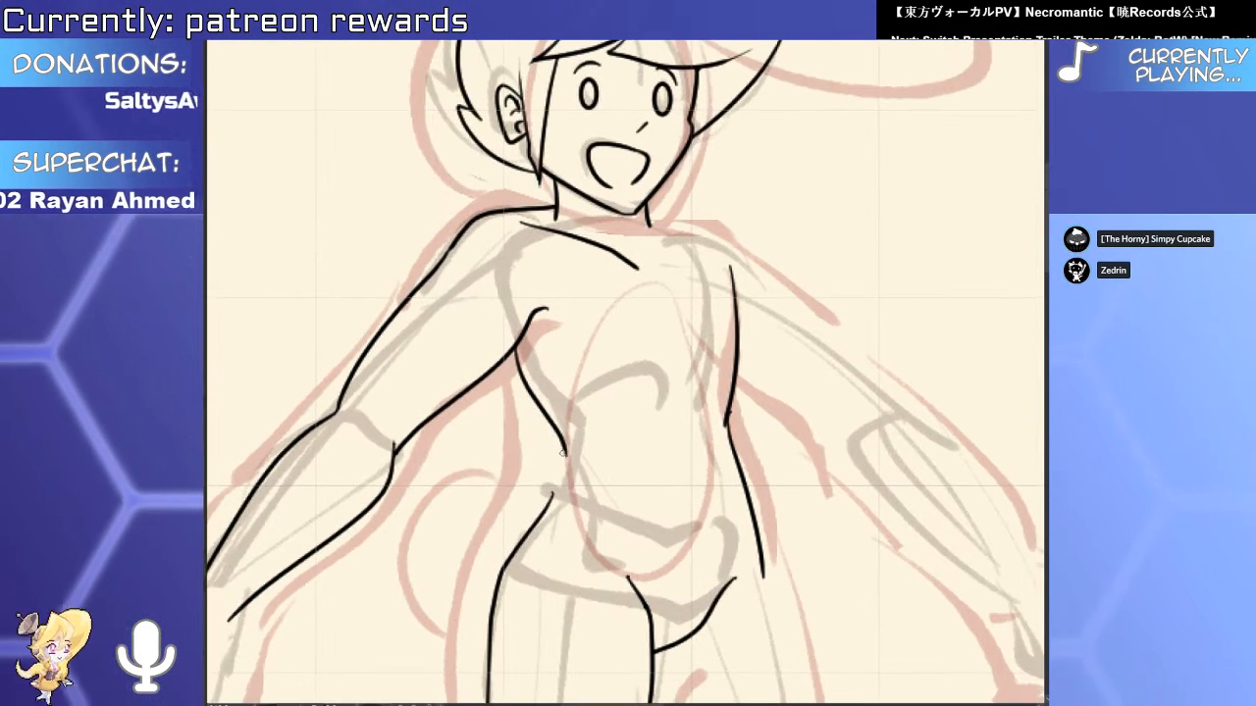
drag(561, 449, 551, 502)
scroll(561, 498, down, 3)
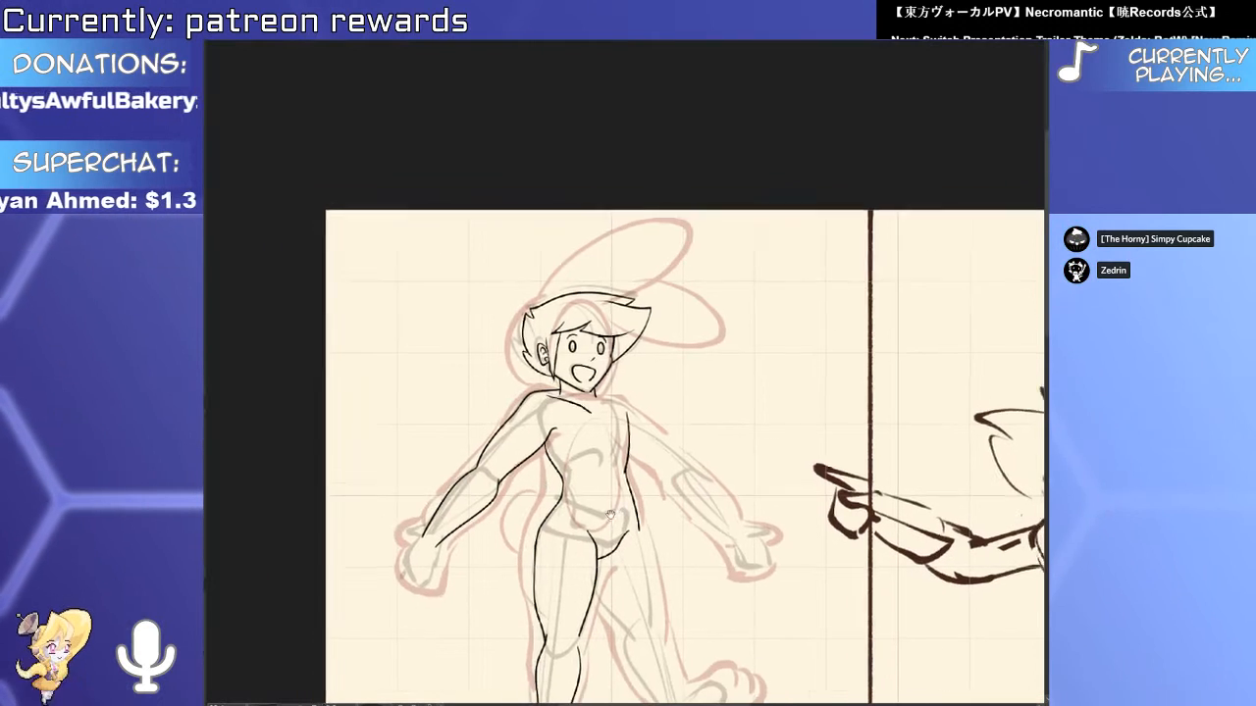
Ink the bent leg's inner thigh and the back of its calf down to the ankle, redrawing the calf curve.
drag(630, 534, 602, 404)
scroll(601, 404, up, 3)
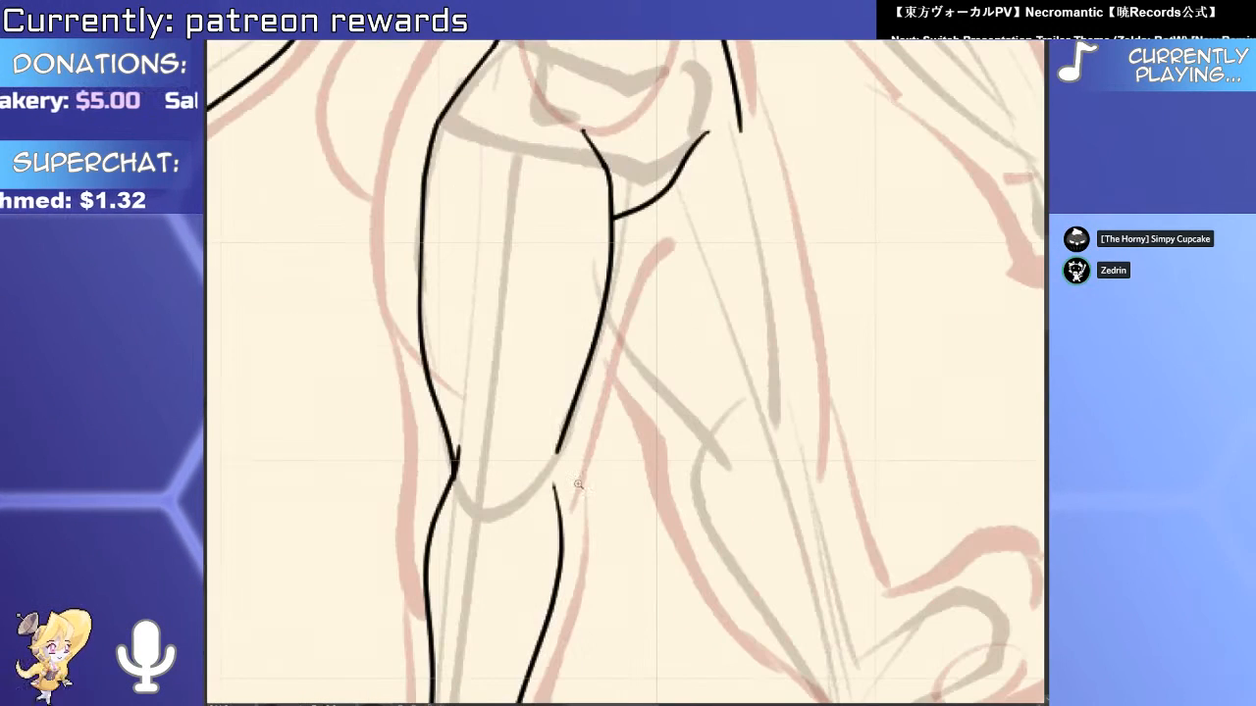
scroll(556, 491, down, 4)
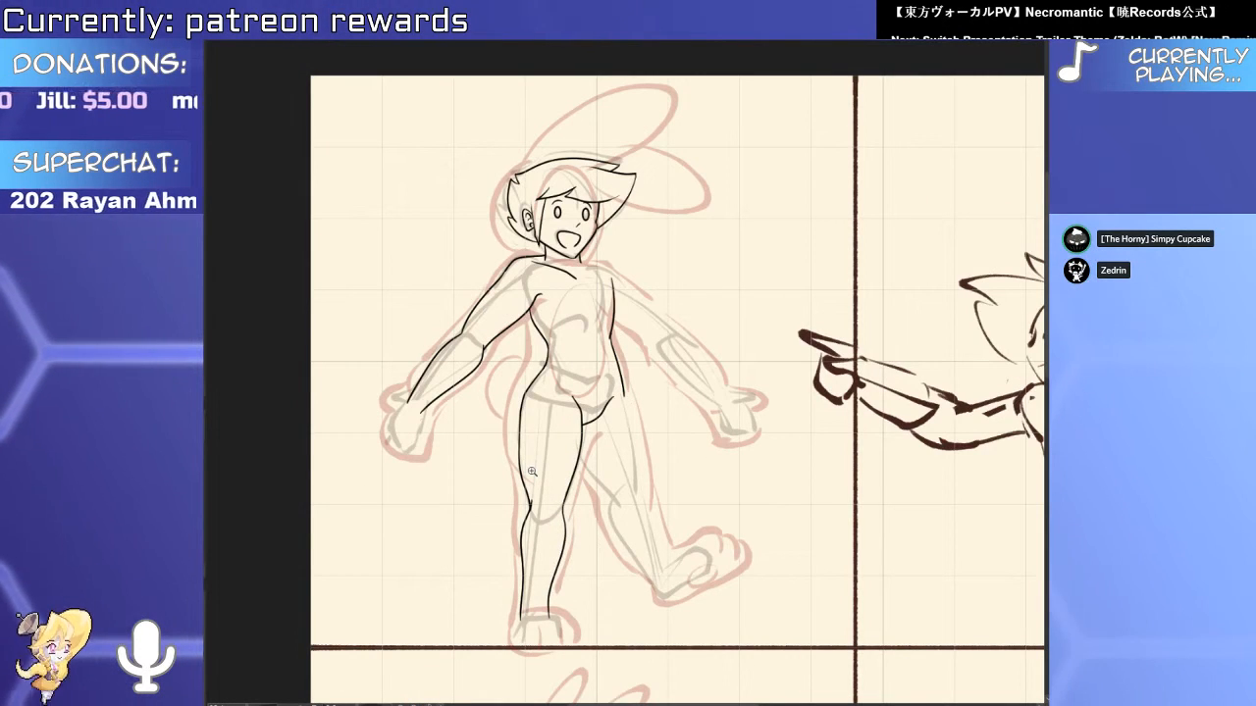
scroll(530, 472, up, 3)
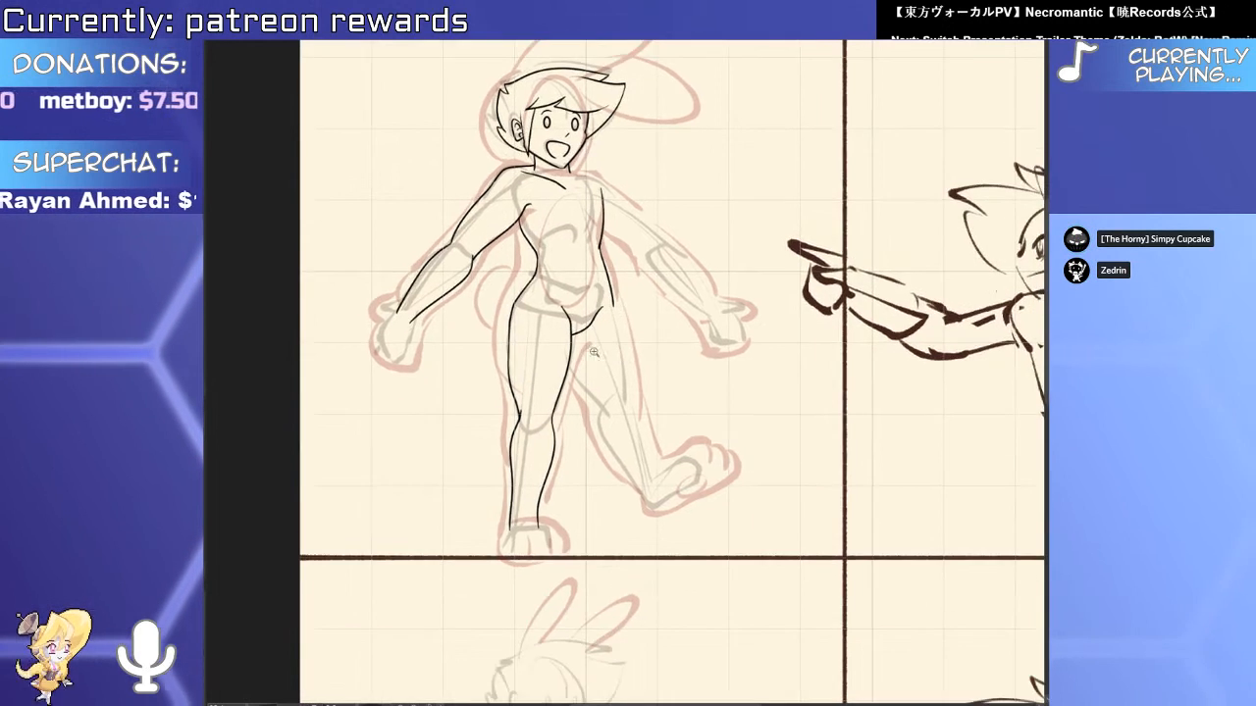
mouse_move(534, 319)
mouse_down()
mouse_move(616, 447)
mouse_move(715, 645)
mouse_up()
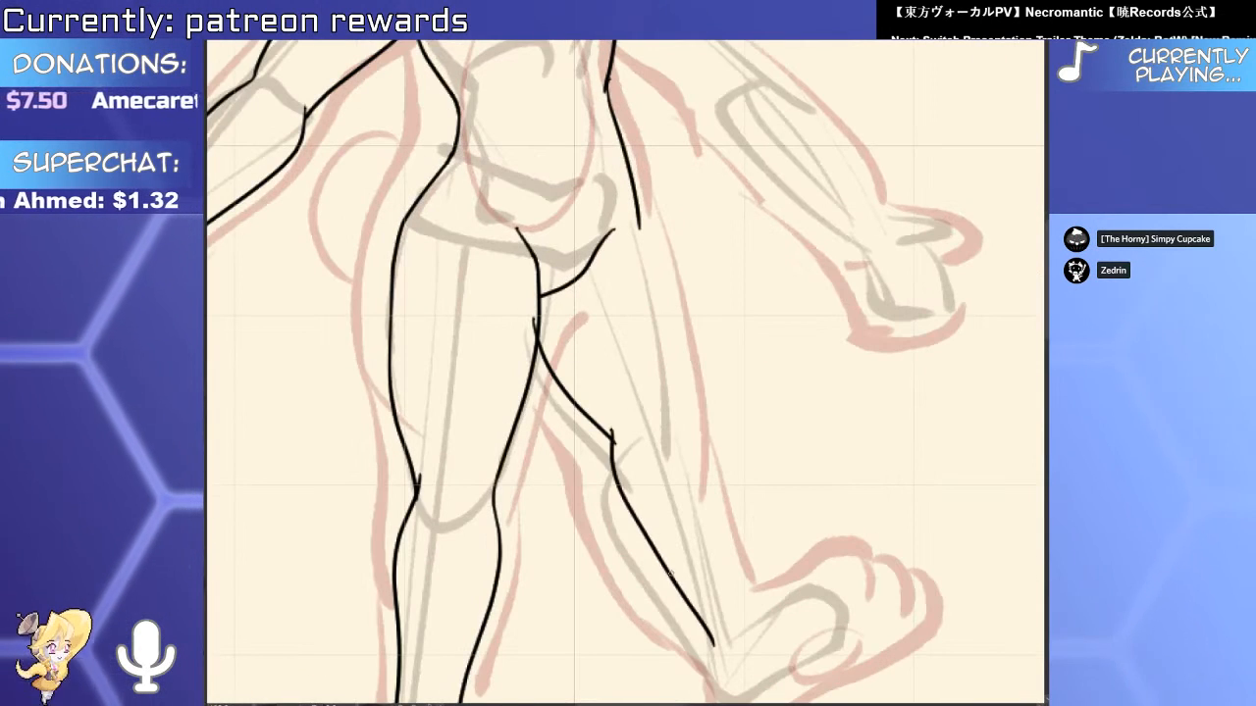
key(ctrl+z)
mouse_move(611, 435)
mouse_down()
mouse_move(725, 673)
mouse_move(618, 469)
mouse_up()
key(ctrl+z)
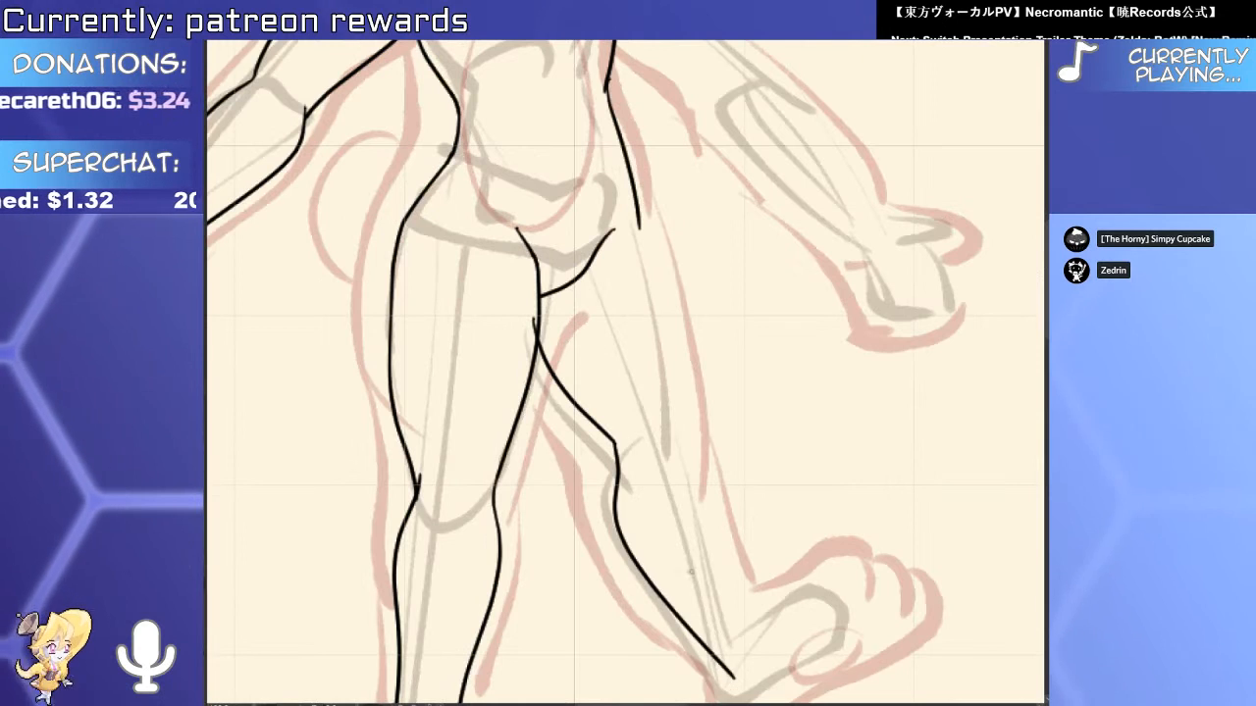
key(ctrl+z)
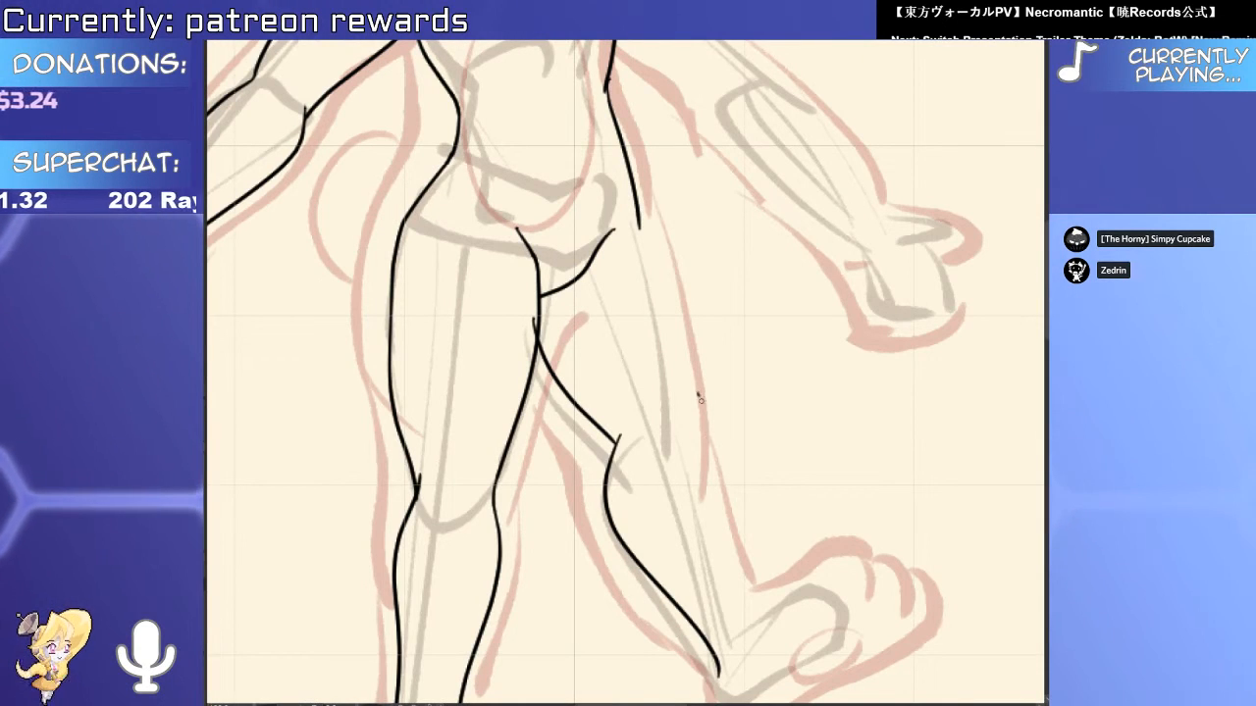
Ink the bent leg's outer thigh from the hip to the knee and its shin line below.
drag(659, 305, 691, 466)
drag(665, 339, 731, 574)
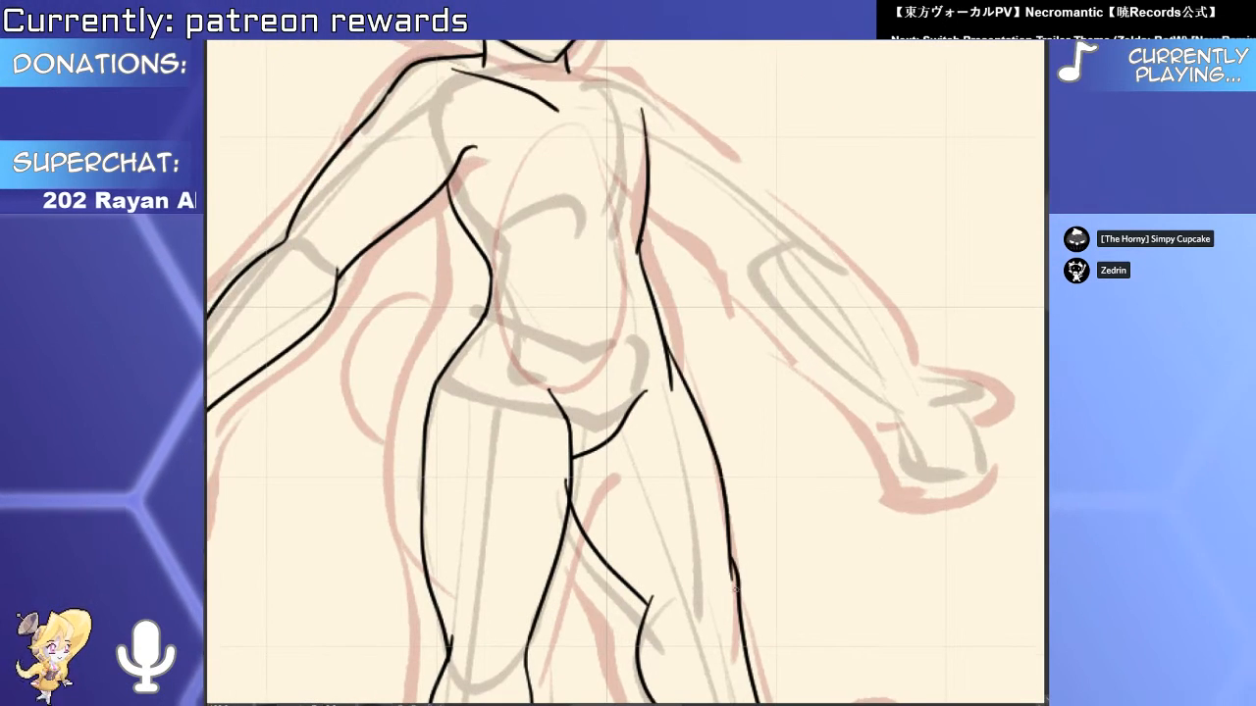
Clean up the overlap at the right hip and adjust the bent leg's outer thigh line to meet the torso line.
key(e)
click(667, 391)
drag(642, 236, 672, 389)
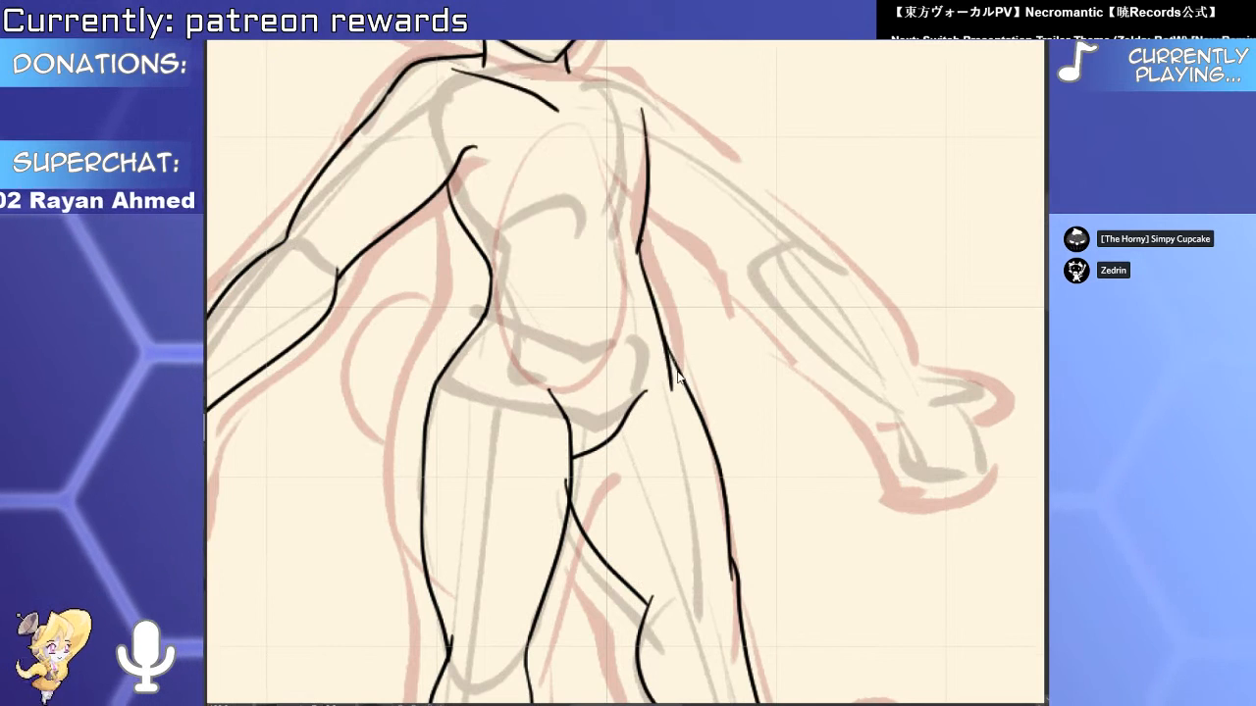
ctrl+click(668, 343)
mouse_move(665, 338)
mouse_down()
mouse_move(641, 312)
mouse_move(659, 330)
mouse_move(748, 659)
mouse_move(715, 432)
mouse_move(685, 404)
mouse_move(751, 480)
mouse_up()
key(alt+t)
scroll(713, 431, down, 3)
drag(732, 432, 726, 607)
scroll(586, 378, up, 5)
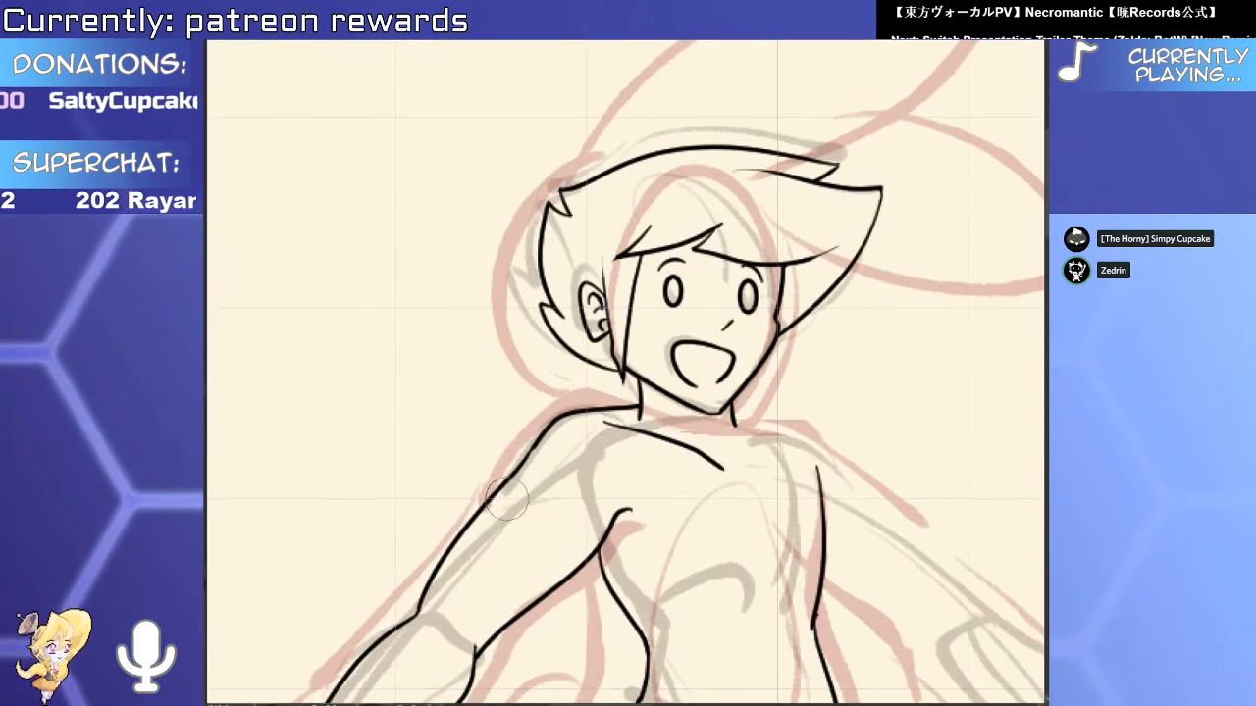
Shorten the left collarbone line and ink a short right collarbone line beneath the neck.
drag(804, 518, 746, 358)
drag(638, 361, 682, 381)
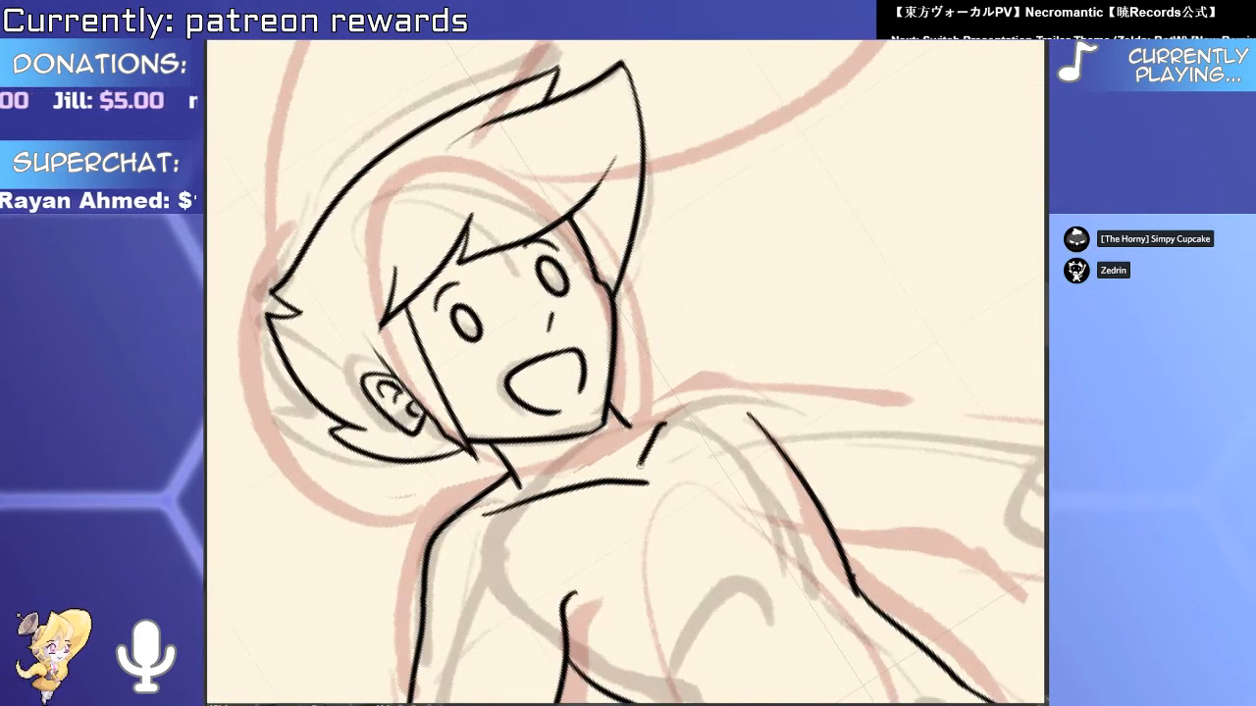
mouse_move(653, 462)
mouse_down()
mouse_move(593, 502)
mouse_move(626, 486)
mouse_up()
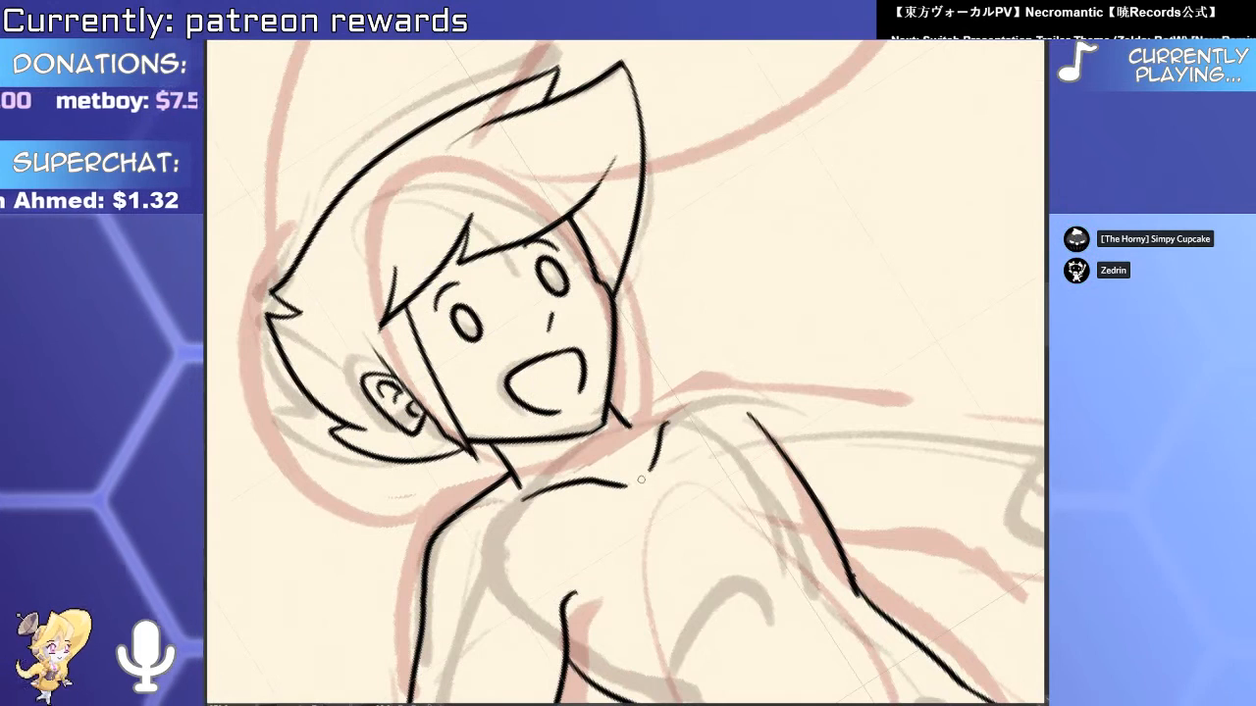
drag(670, 438, 639, 471)
Ink the top line of the right shoulder outward from the base of the neck, redrawing the first stroke.
drag(622, 418, 730, 381)
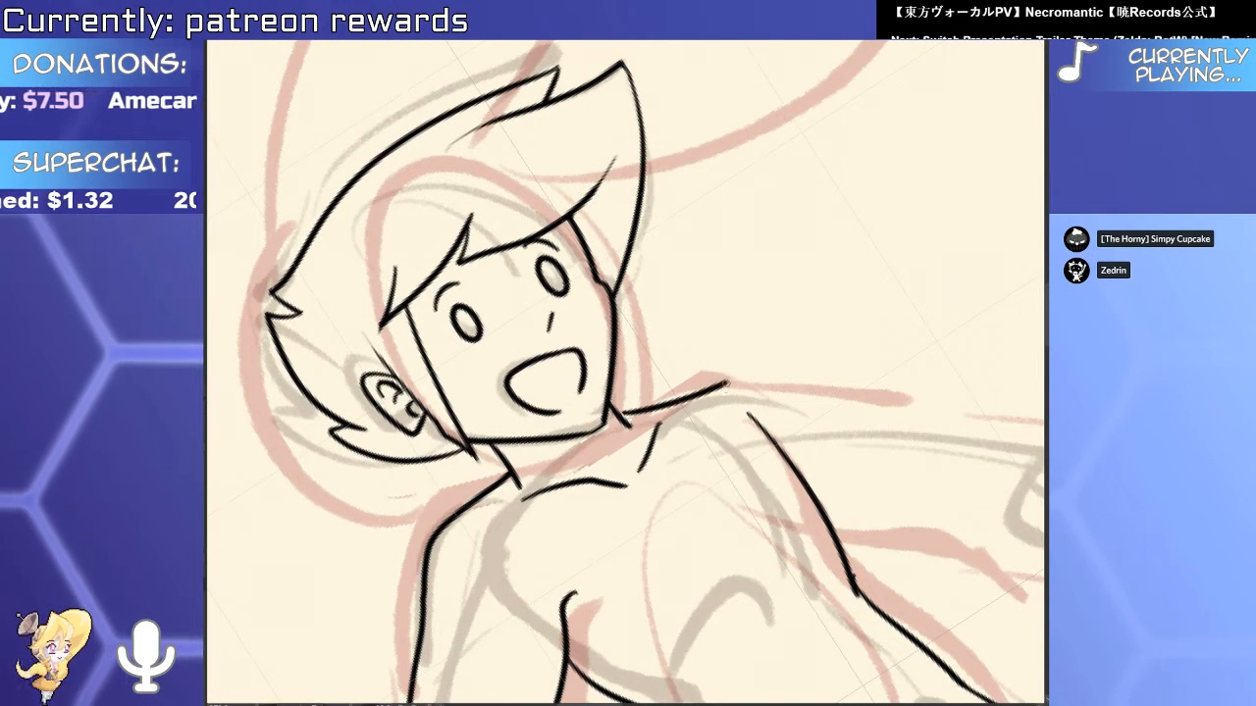
key(ctrl+z)
mouse_move(624, 422)
mouse_down()
mouse_move(844, 456)
mouse_move(636, 566)
mouse_move(719, 540)
mouse_move(789, 456)
mouse_move(842, 505)
mouse_up()
Shorten the upper end of the torso's right side line below the armpit.
drag(729, 442, 765, 303)
scroll(731, 390, up, 2)
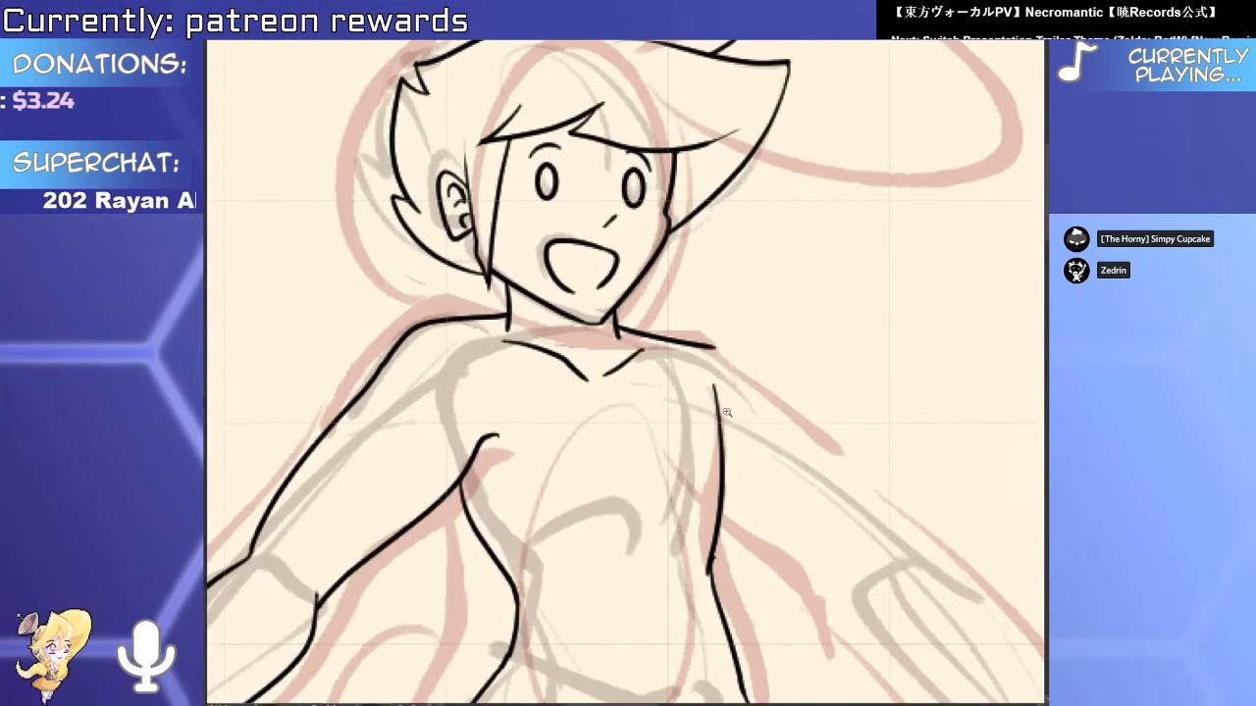
ctrl+click(721, 415)
drag(713, 384, 714, 392)
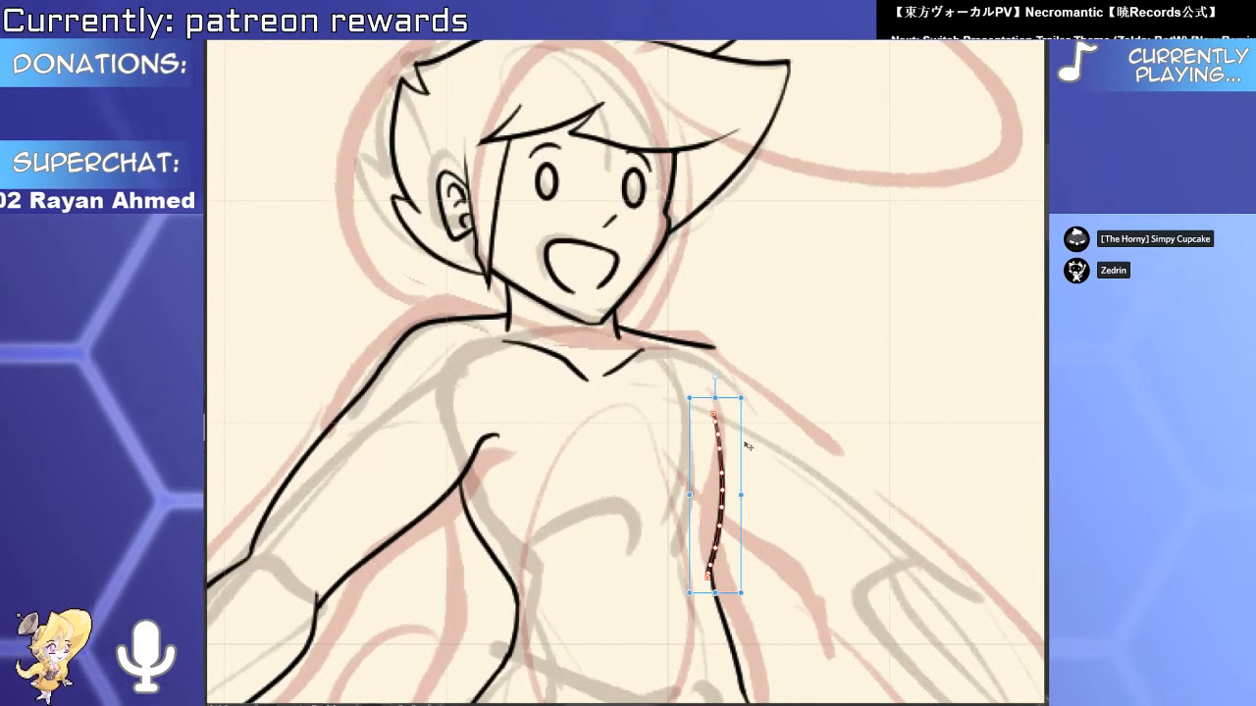
drag(746, 443, 748, 445)
key(e)
Extend the right shoulder line into a rounded curve over the top of the upper arm.
key(p)
drag(849, 469, 796, 488)
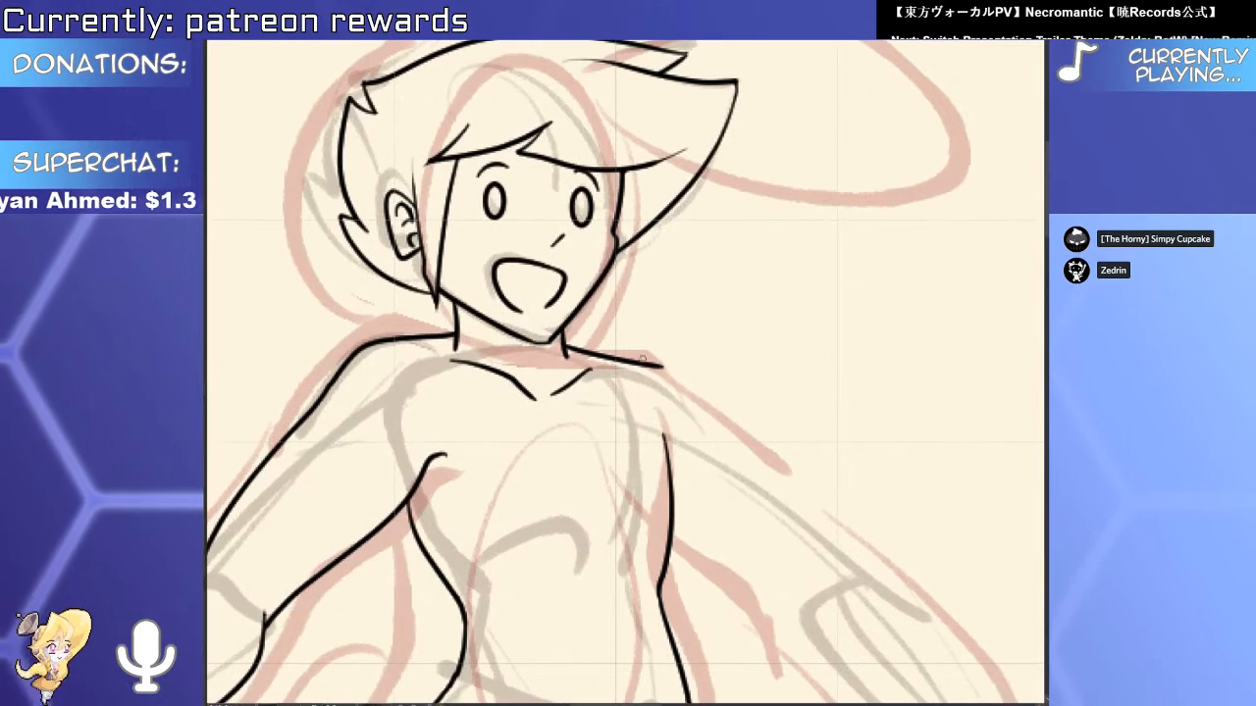
drag(640, 368, 737, 447)
Ink the inner and outer lines of the right arm down to the wrist, and clean up the outer elbow overlap.
mouse_move(869, 529)
mouse_down()
mouse_move(863, 550)
mouse_move(770, 586)
mouse_up()
mouse_move(770, 586)
mouse_down()
mouse_move(647, 386)
mouse_move(639, 346)
mouse_up()
scroll(639, 346, down, 2)
mouse_move(746, 465)
mouse_down()
mouse_move(713, 522)
mouse_move(765, 498)
mouse_move(722, 532)
mouse_up()
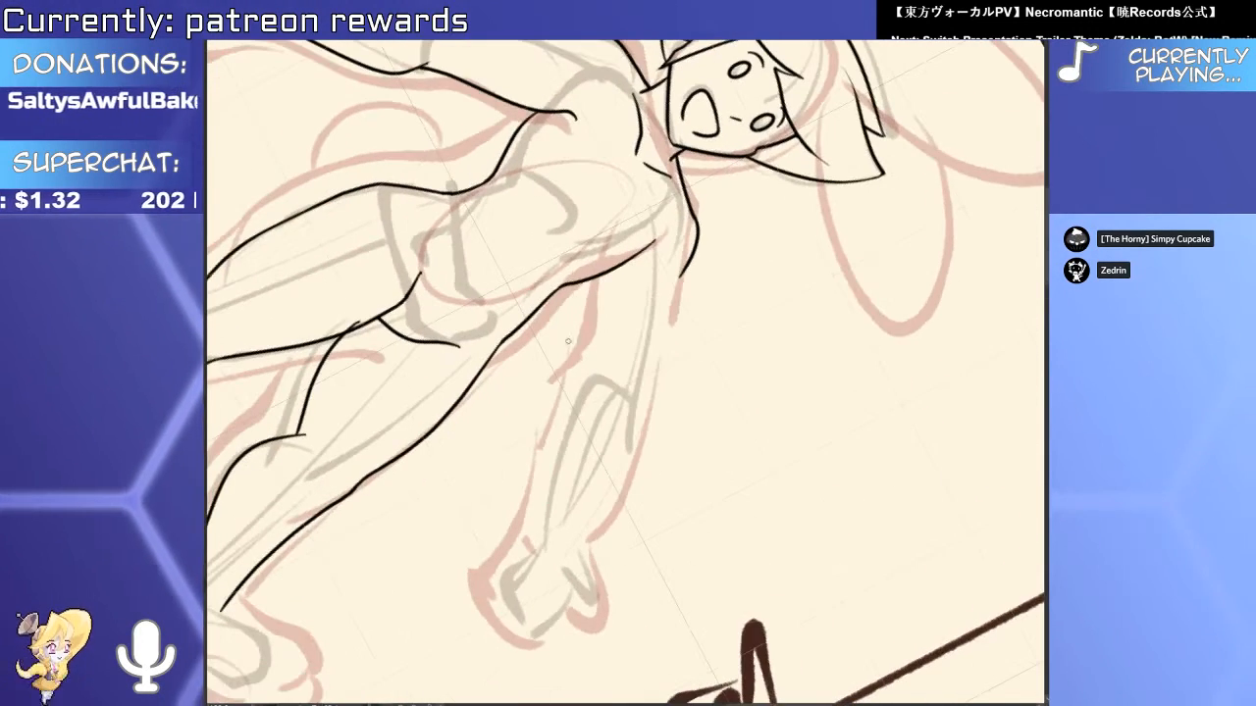
drag(579, 378, 562, 527)
key(ctrl+z)
drag(589, 359, 546, 545)
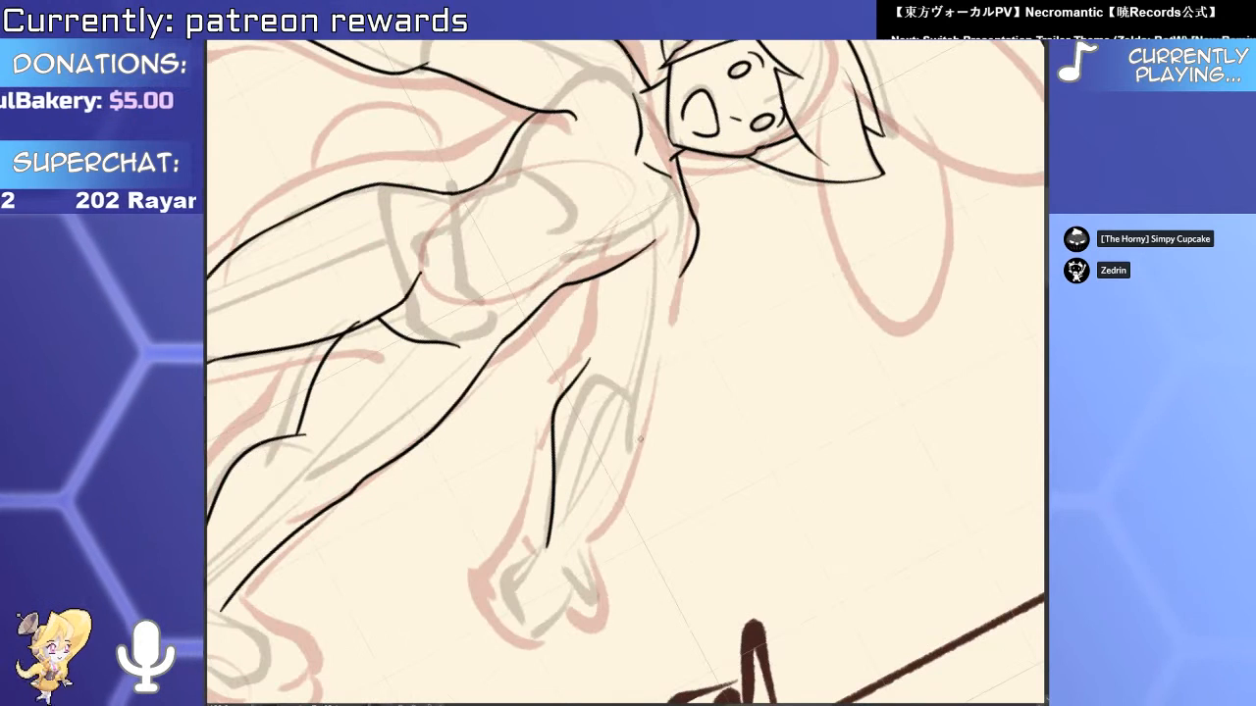
drag(648, 393, 640, 453)
scroll(610, 295, up, 3)
drag(613, 247, 582, 358)
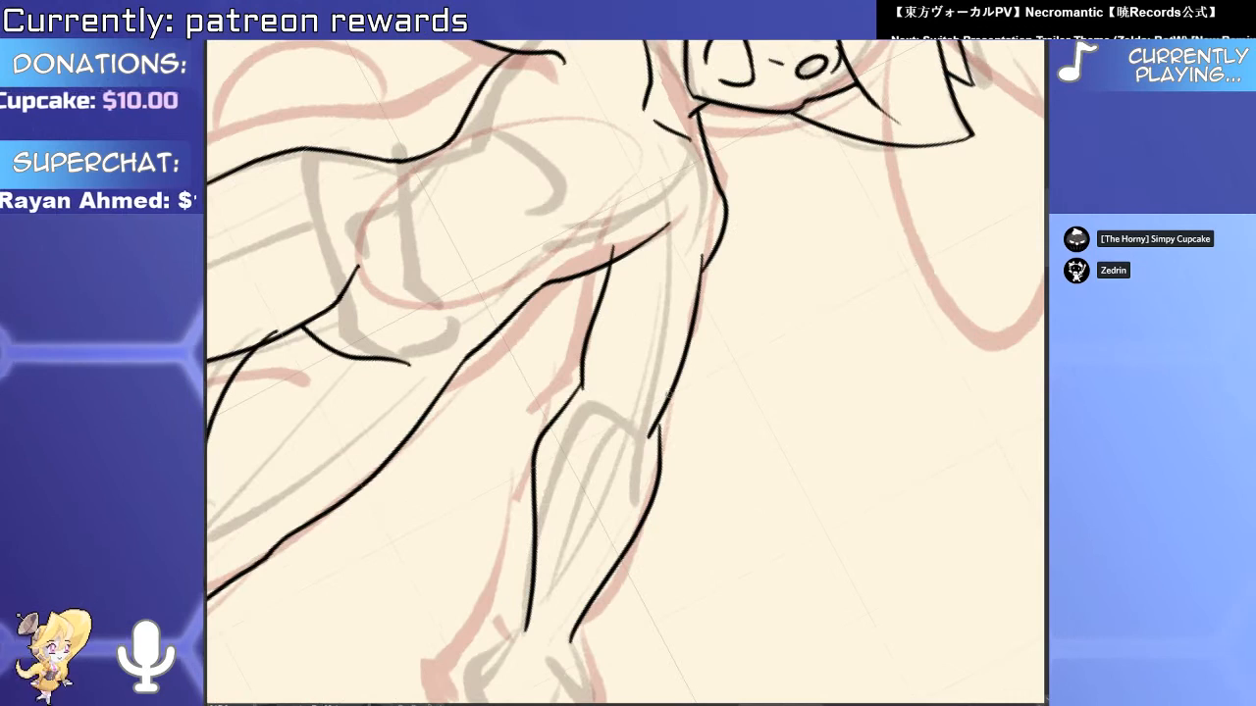
drag(689, 351, 688, 357)
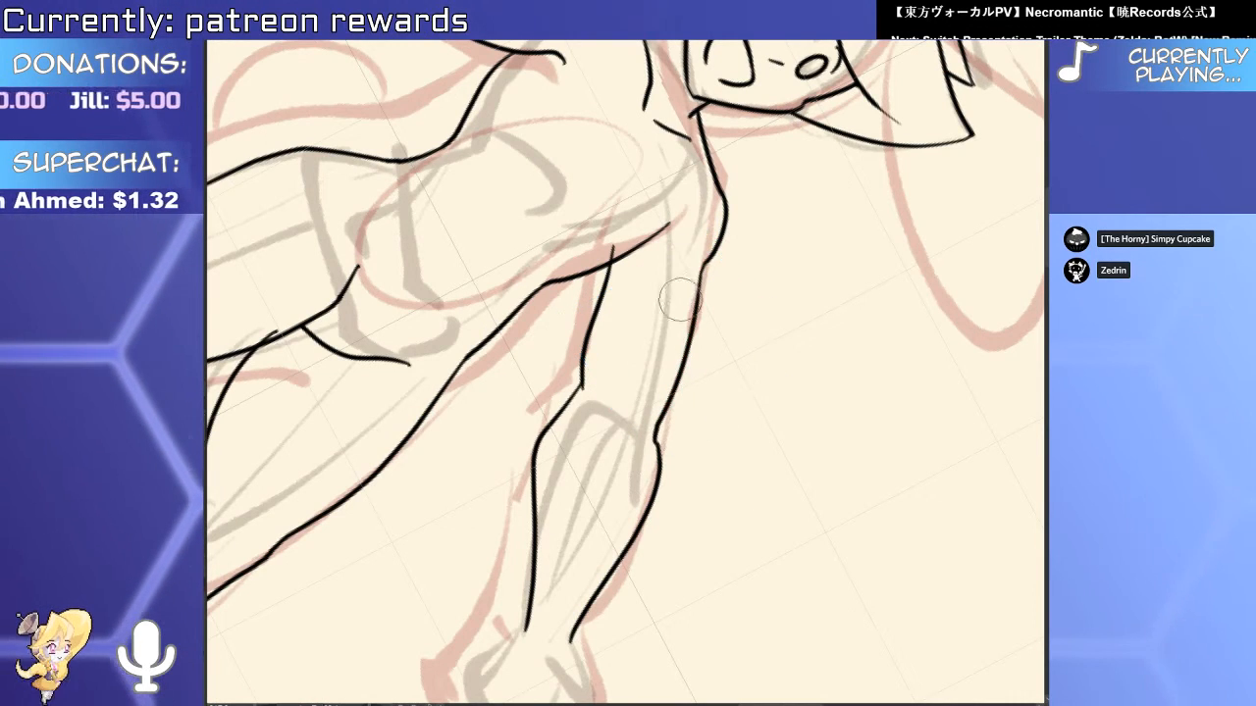
Add small knee marks to both legs and trim the crossing lines behind the bent knee.
scroll(685, 259, up, 2)
scroll(635, 345, down, 3)
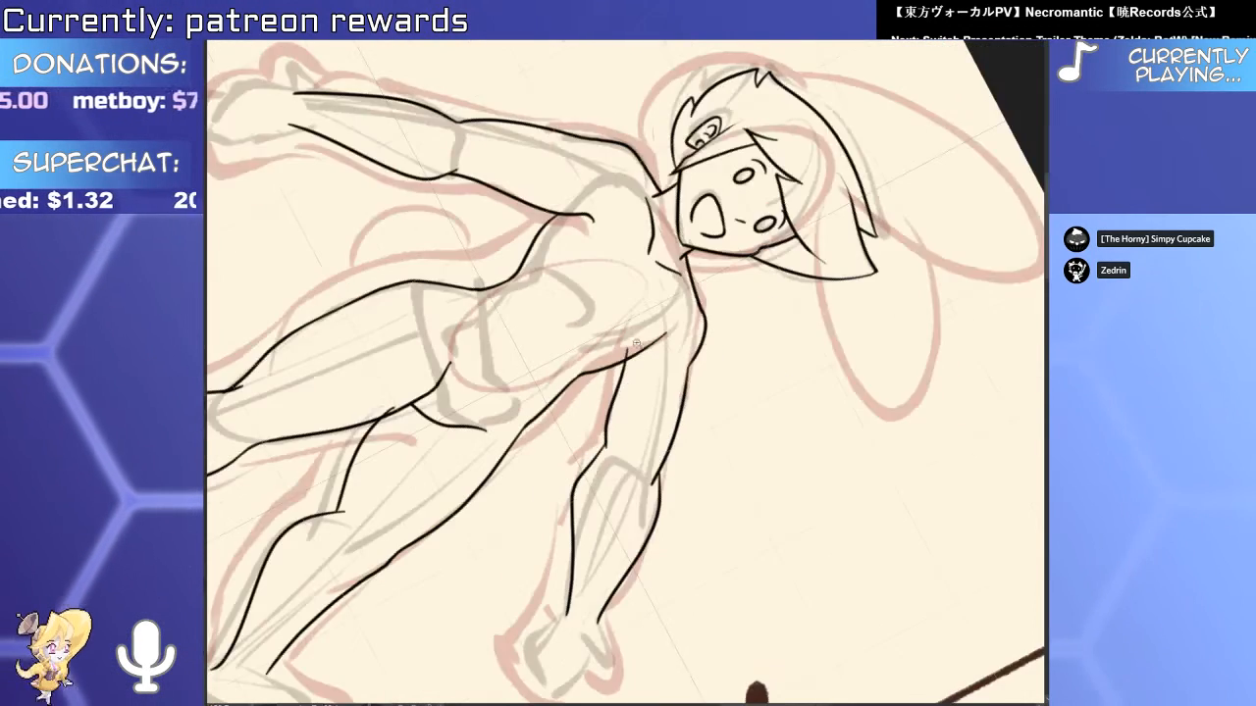
scroll(631, 350, up, 3)
scroll(631, 350, down, 3)
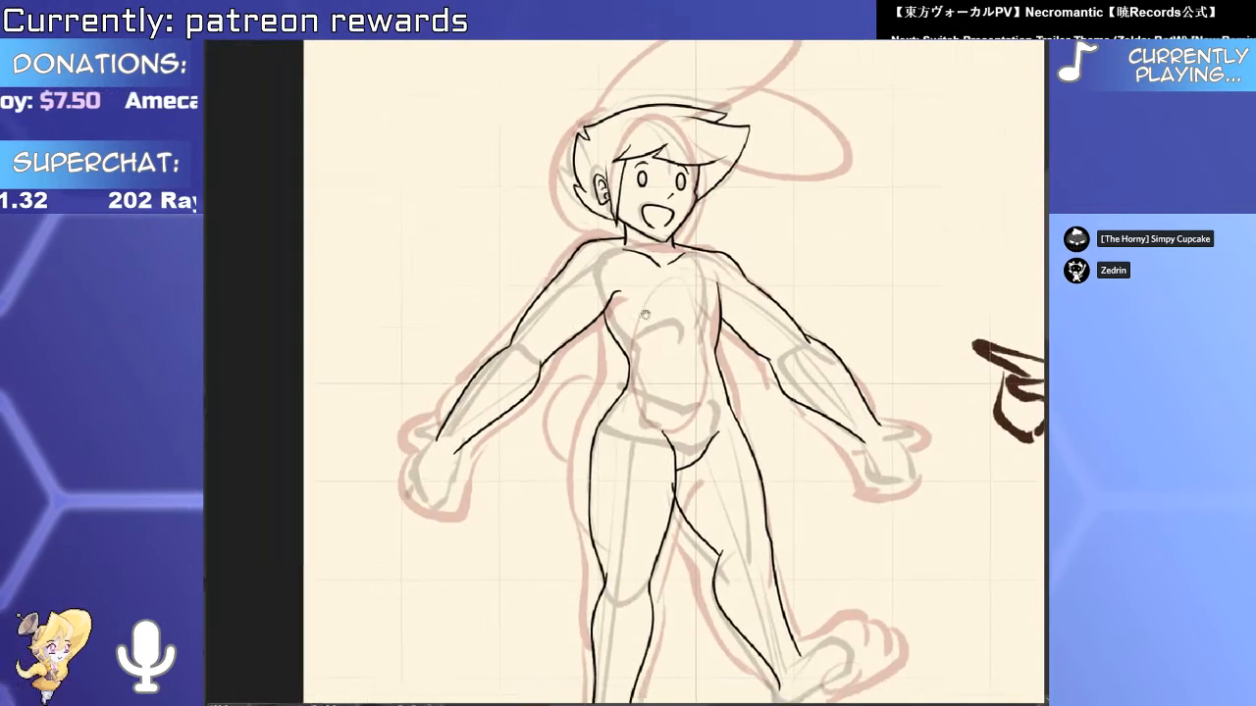
scroll(638, 339, up, 3)
scroll(667, 340, down, 3)
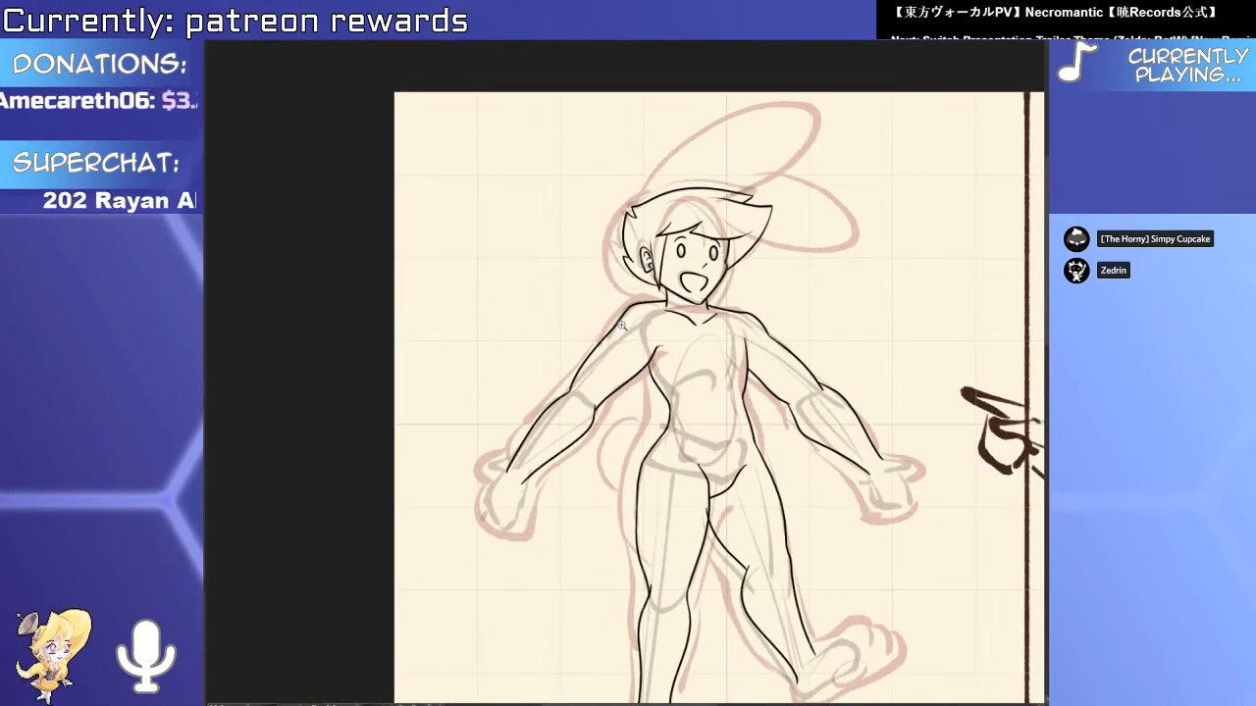
mouse_move(768, 457)
mouse_down()
mouse_move(727, 446)
mouse_move(685, 270)
mouse_up()
scroll(685, 269, up, 5)
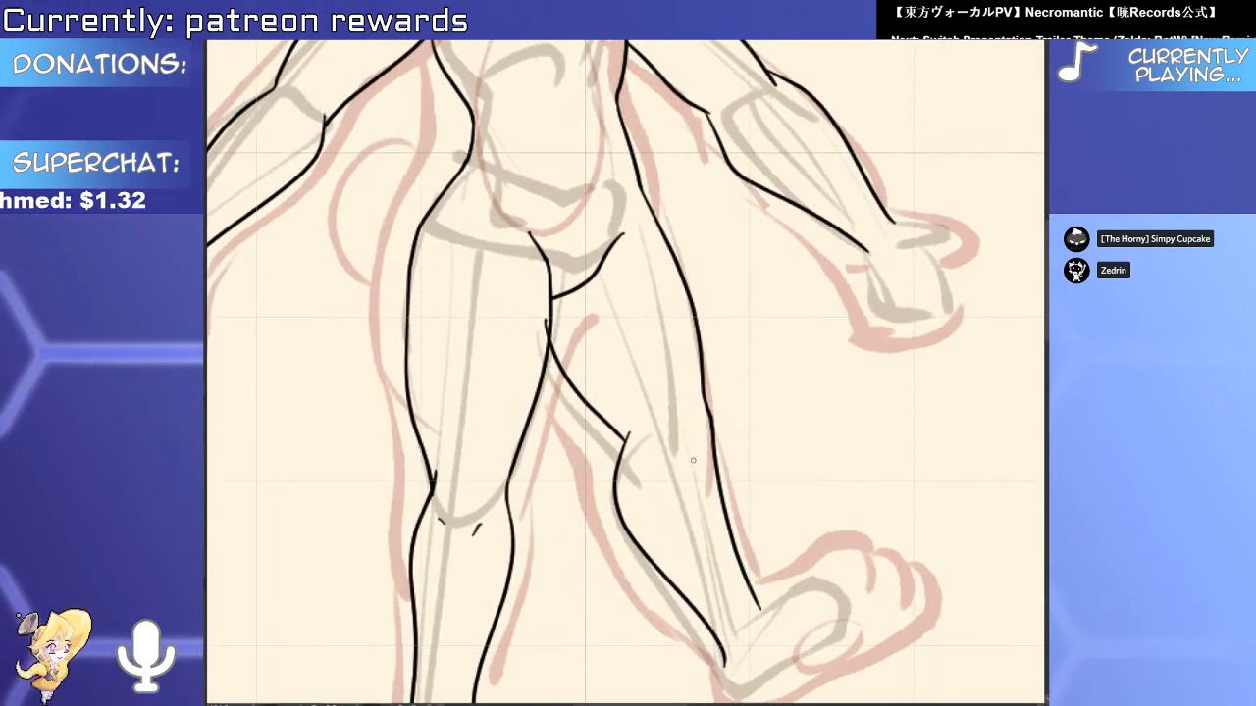
scroll(635, 424, up, 2)
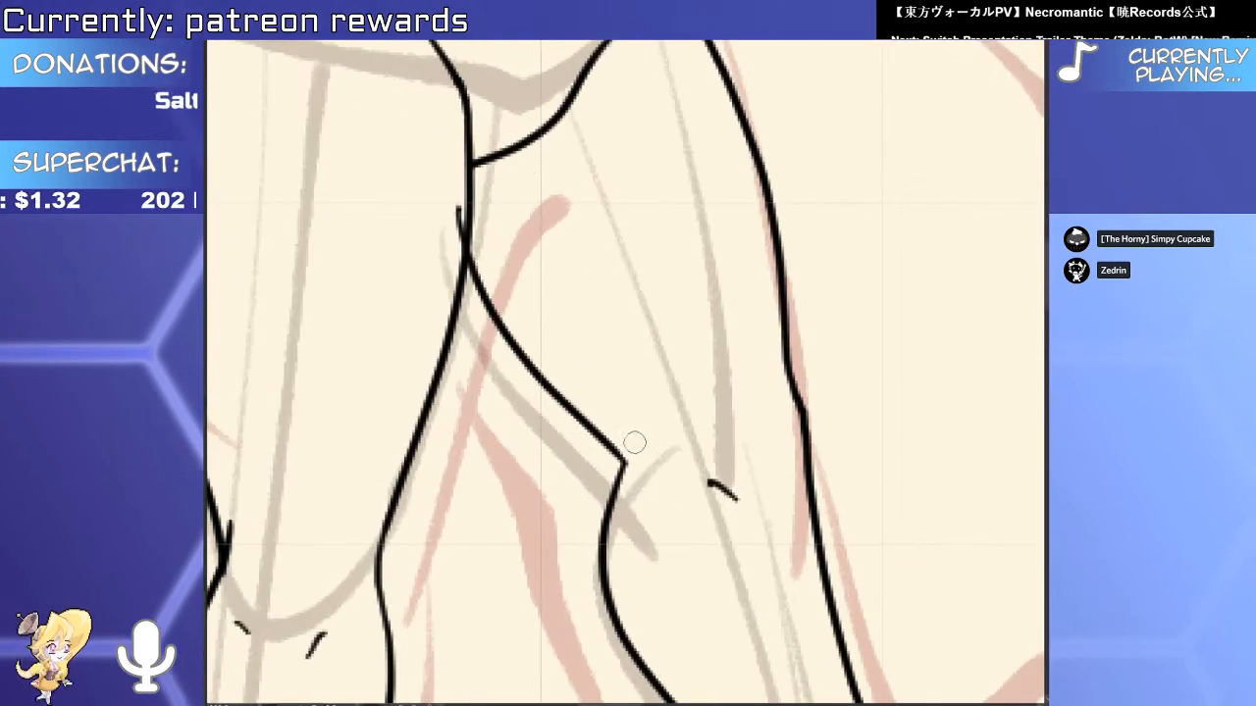
scroll(634, 442, down, 6)
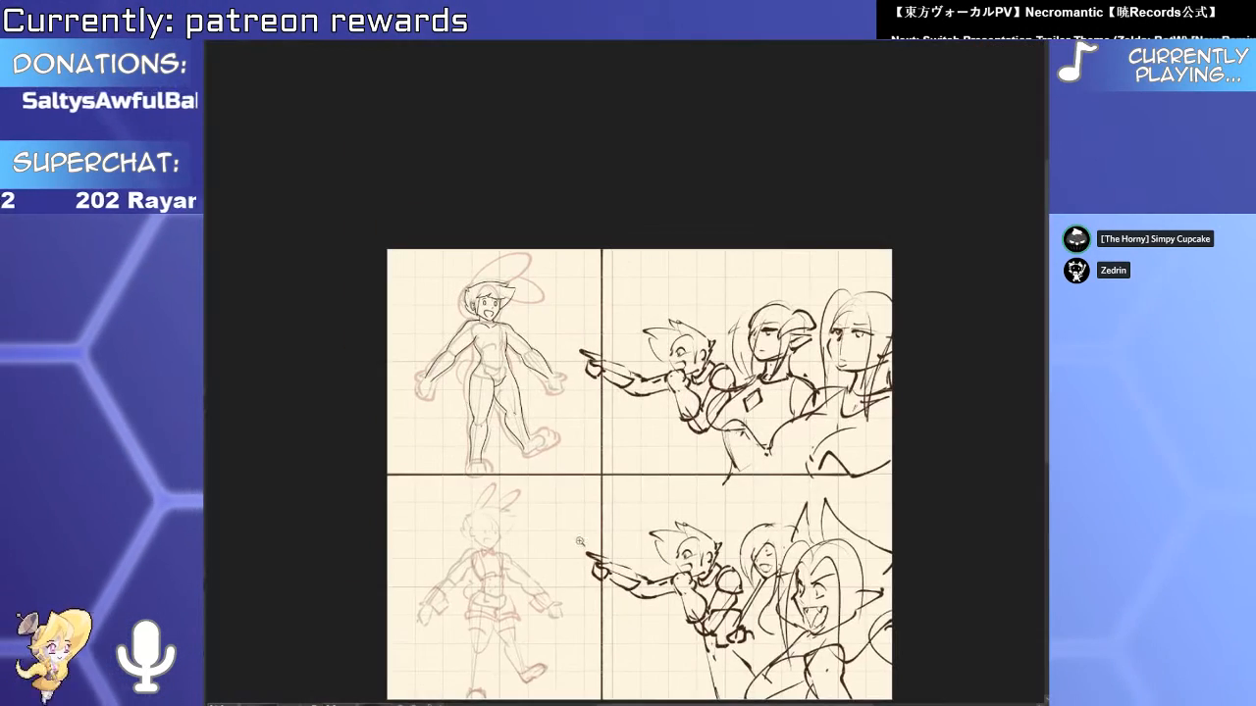
Ink the bent leg's raised foot with a heel and sole line, a top line and a closed tip.
scroll(579, 541, up, 3)
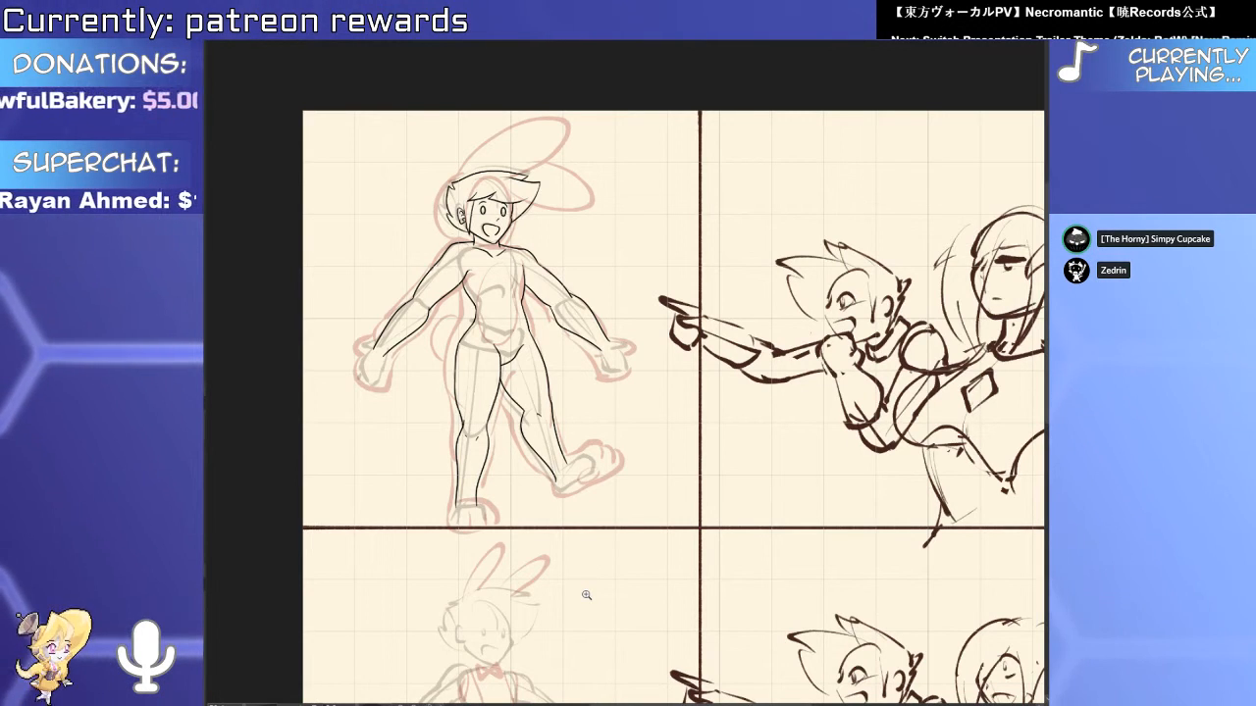
drag(681, 625, 670, 627)
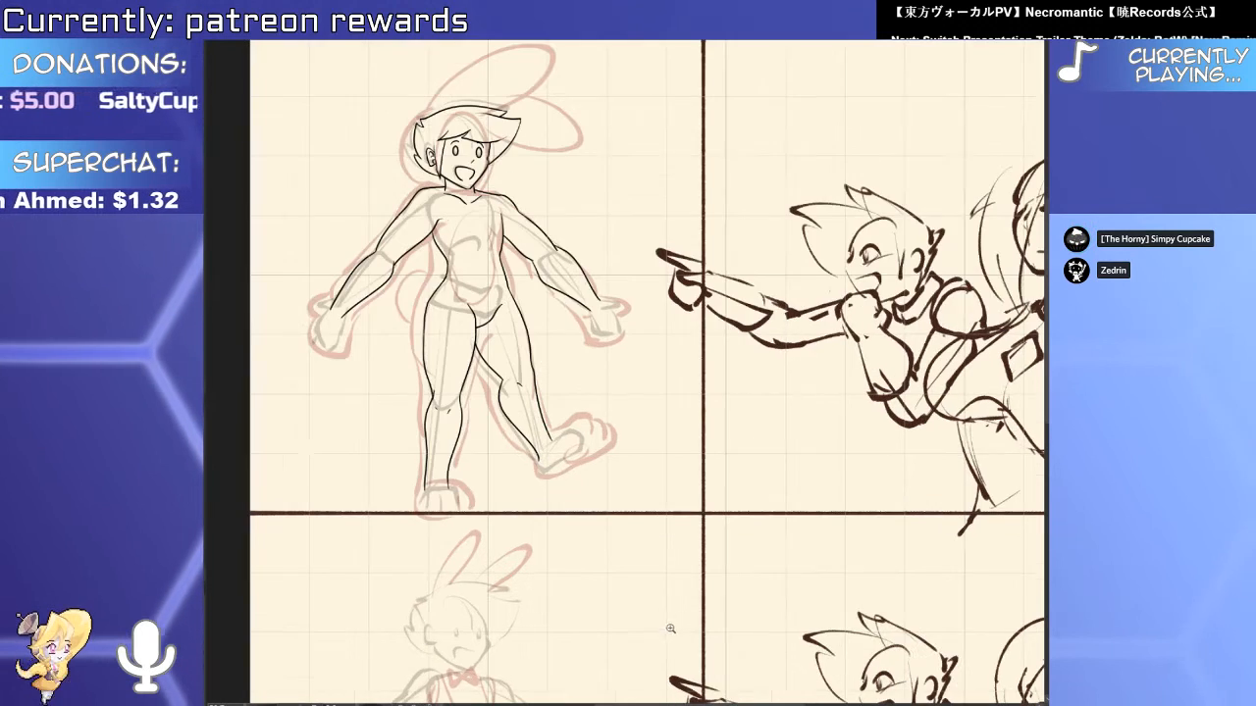
drag(551, 426, 628, 426)
click(503, 528)
mouse_move(503, 531)
mouse_down()
mouse_move(512, 554)
mouse_move(650, 498)
mouse_up()
drag(540, 449, 683, 433)
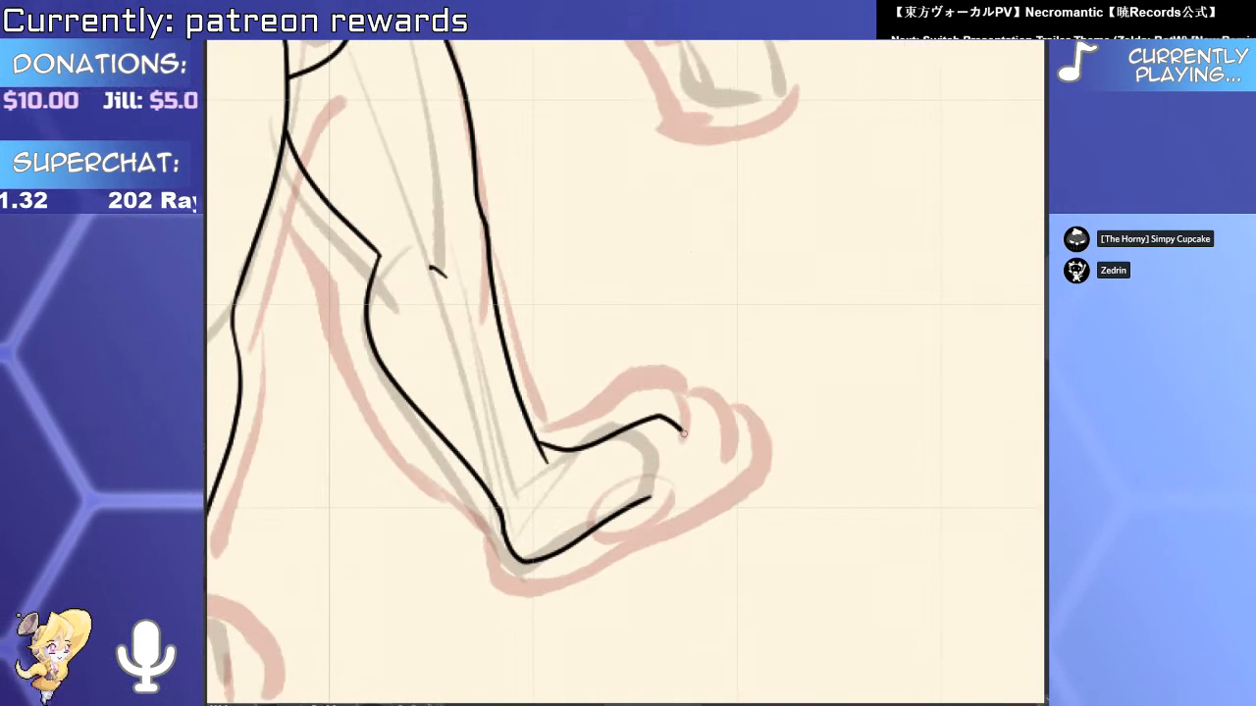
mouse_move(620, 516)
mouse_down()
mouse_move(705, 467)
mouse_move(599, 510)
mouse_up()
drag(600, 520, 838, 441)
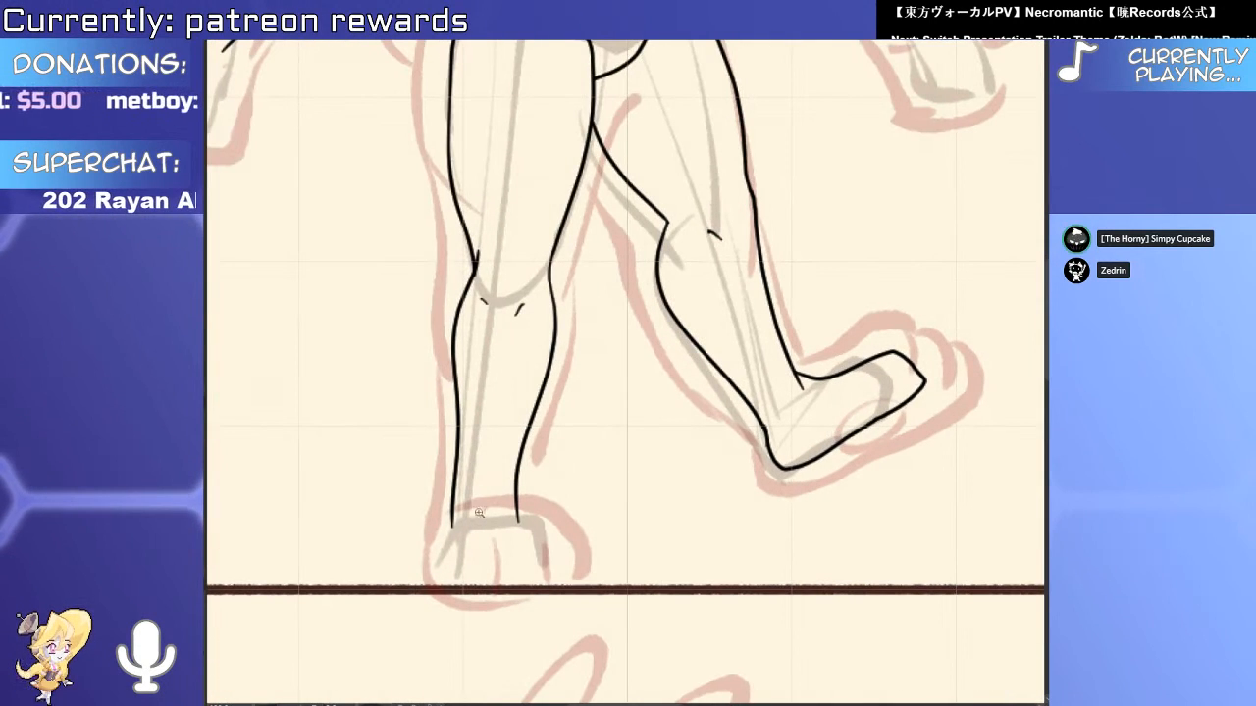
Shift the straight leg's knee marks slightly right, and ink its foot down to the panel border.
shift+click(491, 302)
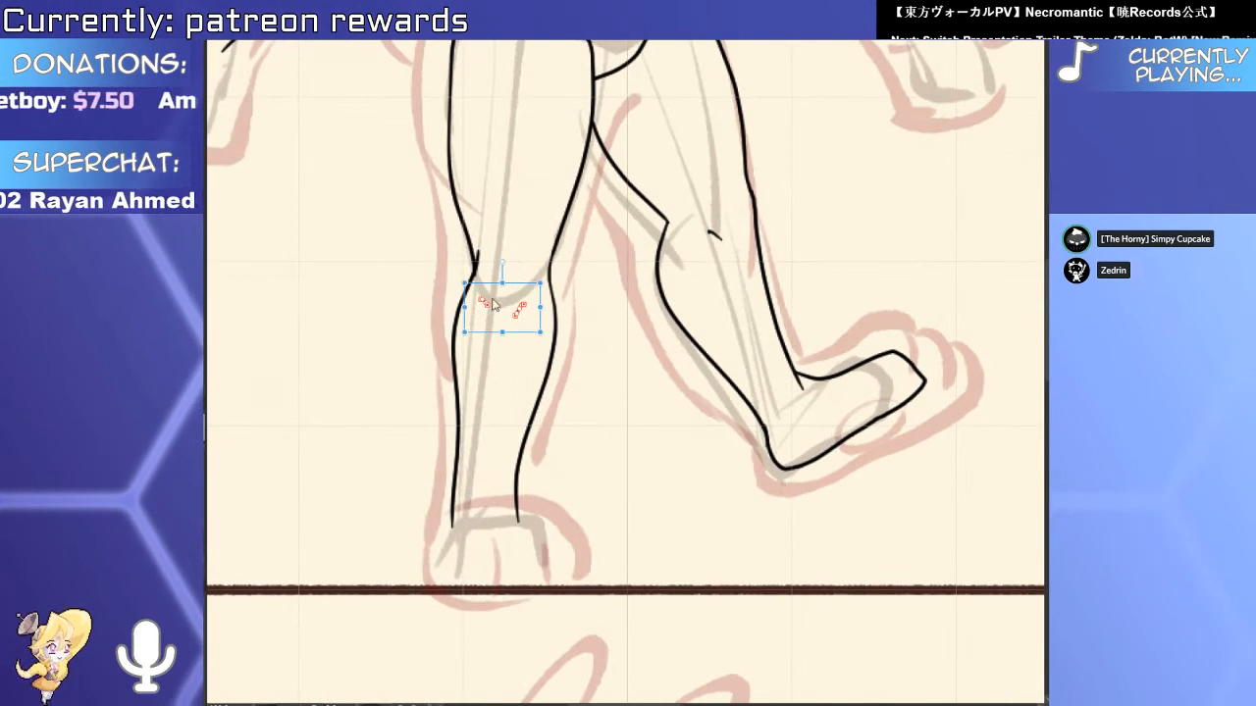
drag(542, 325, 550, 326)
key(p)
drag(517, 461, 510, 561)
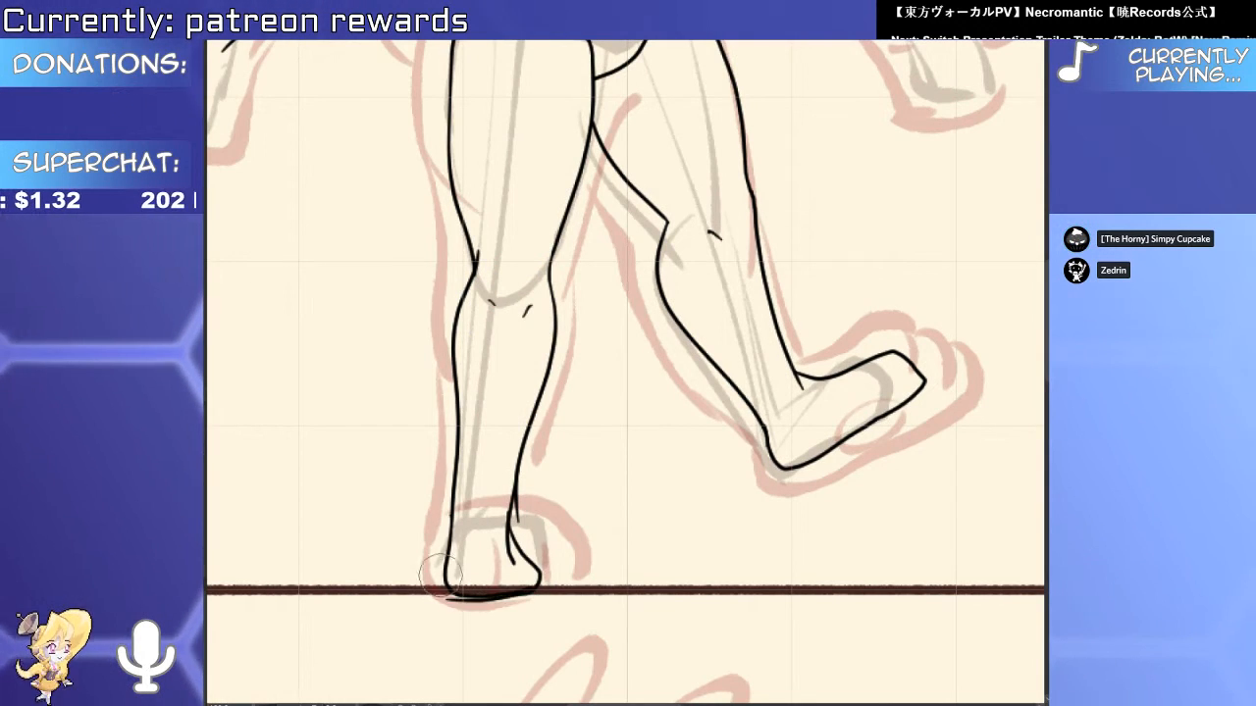
mouse_move(515, 497)
mouse_down()
mouse_move(515, 513)
mouse_move(521, 466)
mouse_up()
key(ctrl+z)
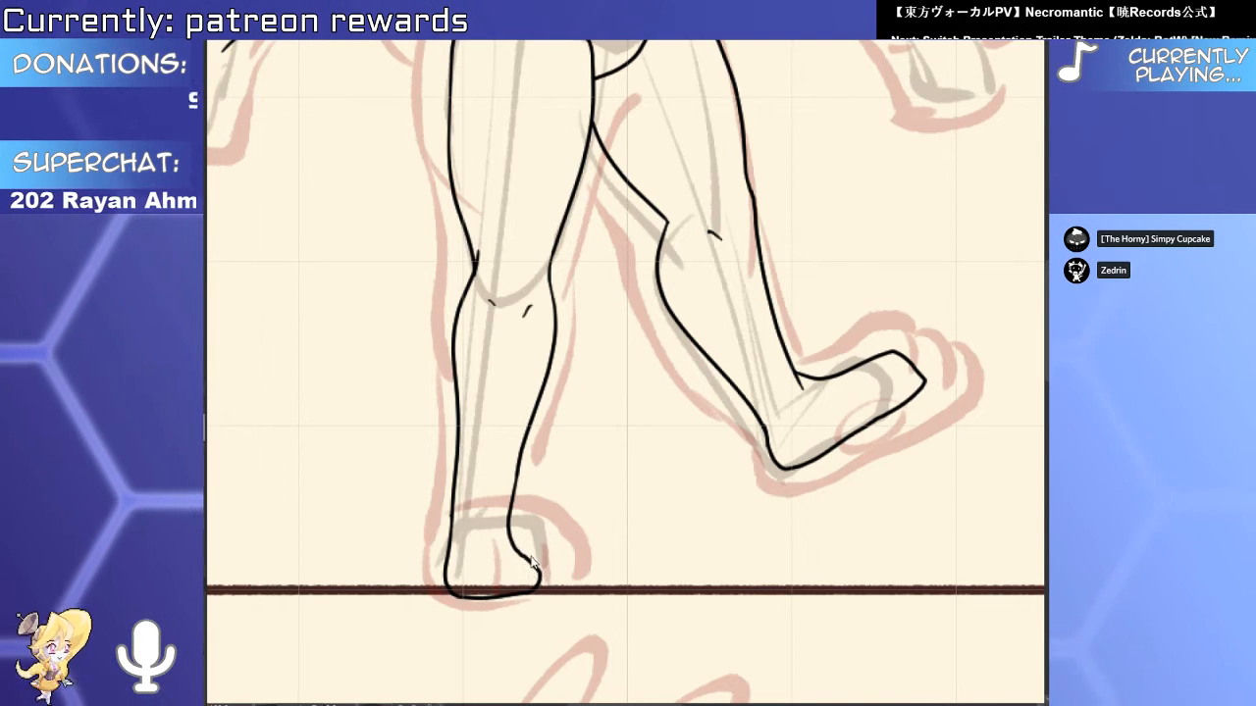
Compress the straight leg's outline slightly in height so the foot ends just above the panel border.
ctrl+click(531, 561)
ctrl+click(531, 560)
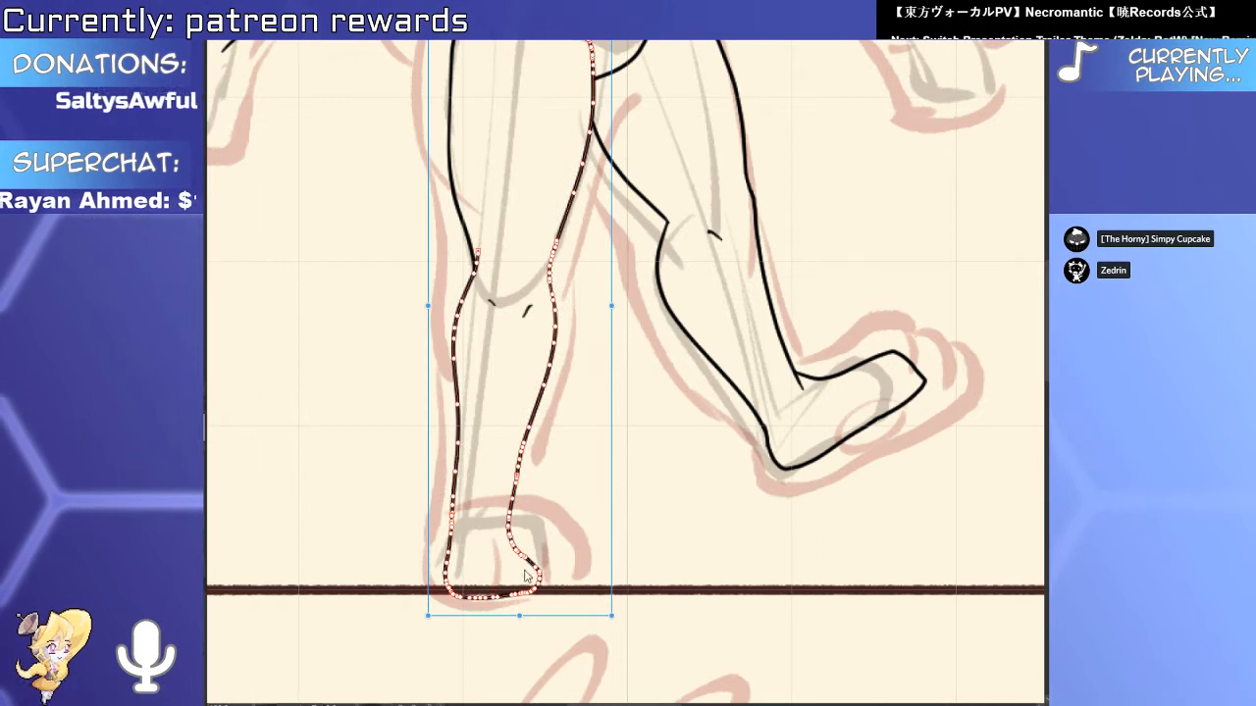
drag(518, 614, 521, 607)
scroll(543, 532, down, 2)
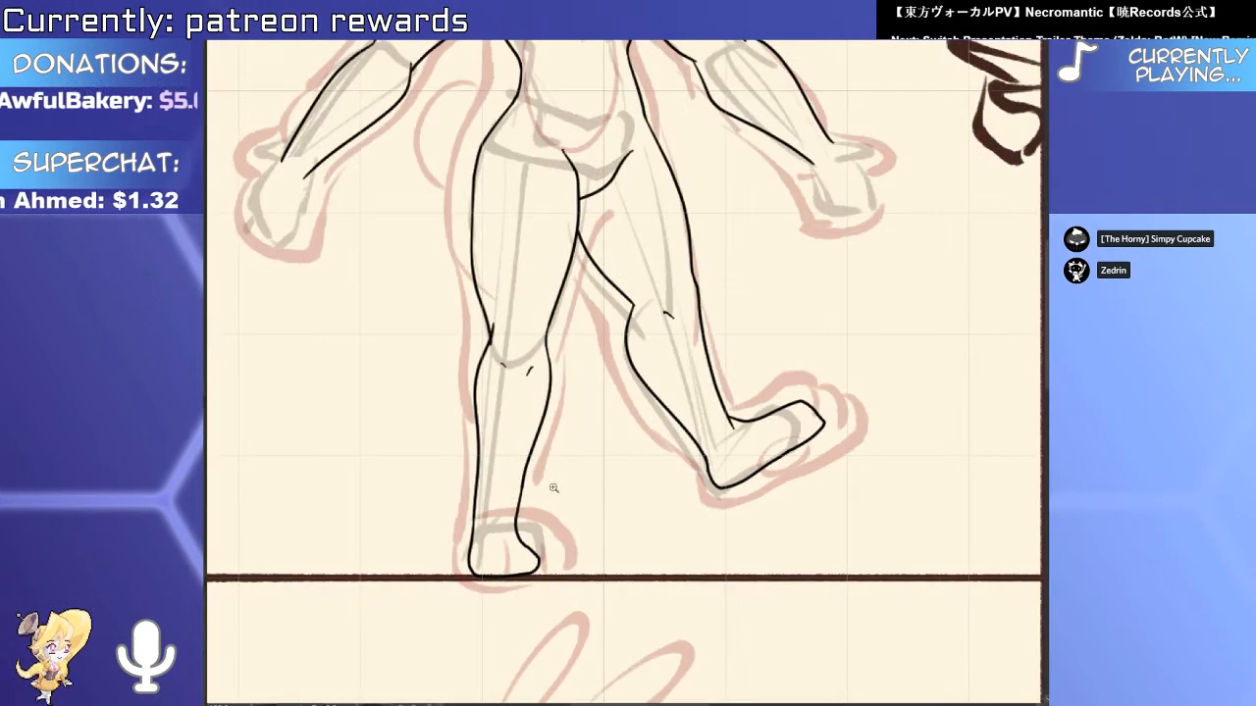
drag(575, 453, 546, 560)
scroll(553, 343, up, 4)
ctrl+click(549, 320)
drag(549, 317, 501, 309)
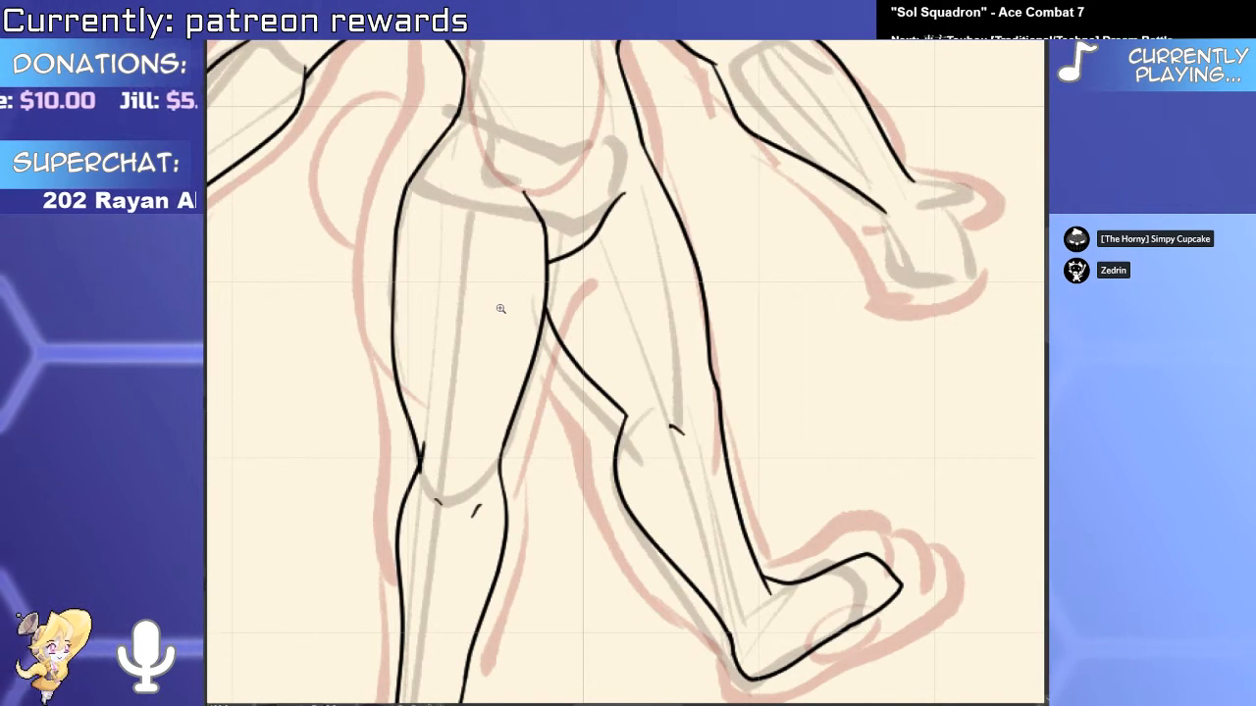
scroll(500, 309, down, 3)
scroll(543, 363, up, 4)
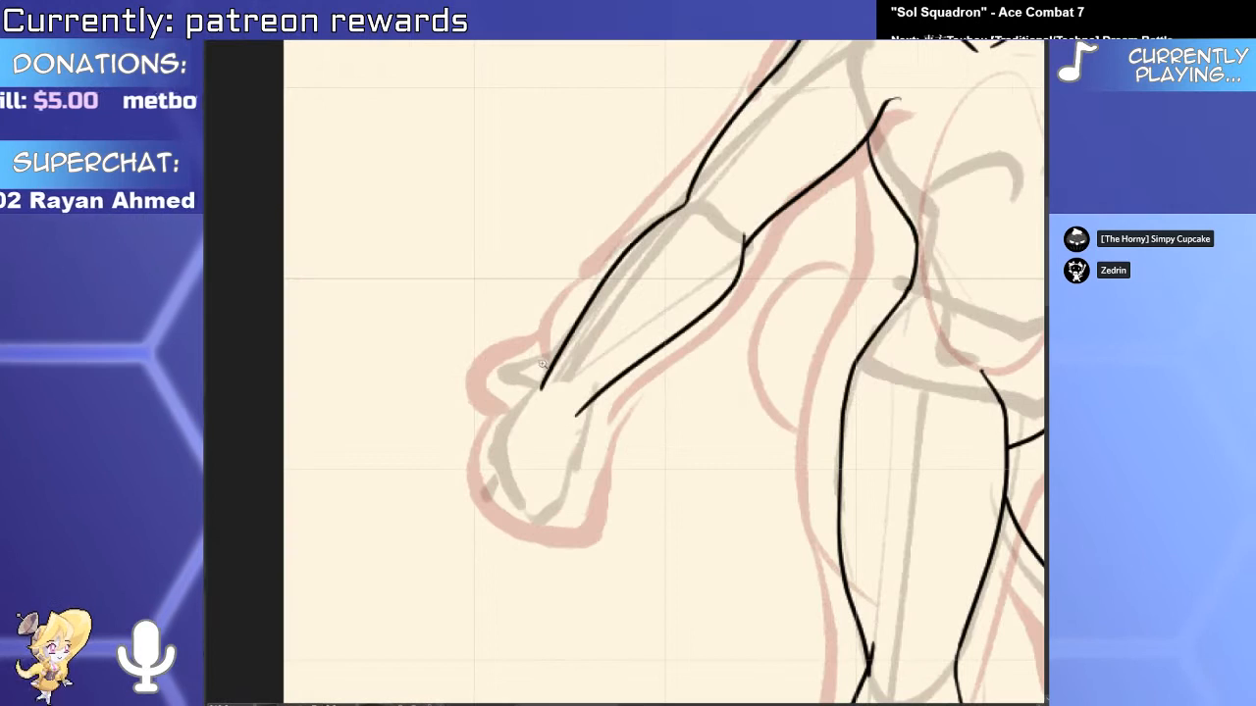
mouse_move(545, 376)
mouse_down()
mouse_move(527, 400)
mouse_move(478, 400)
mouse_up()
key(ctrl+z)
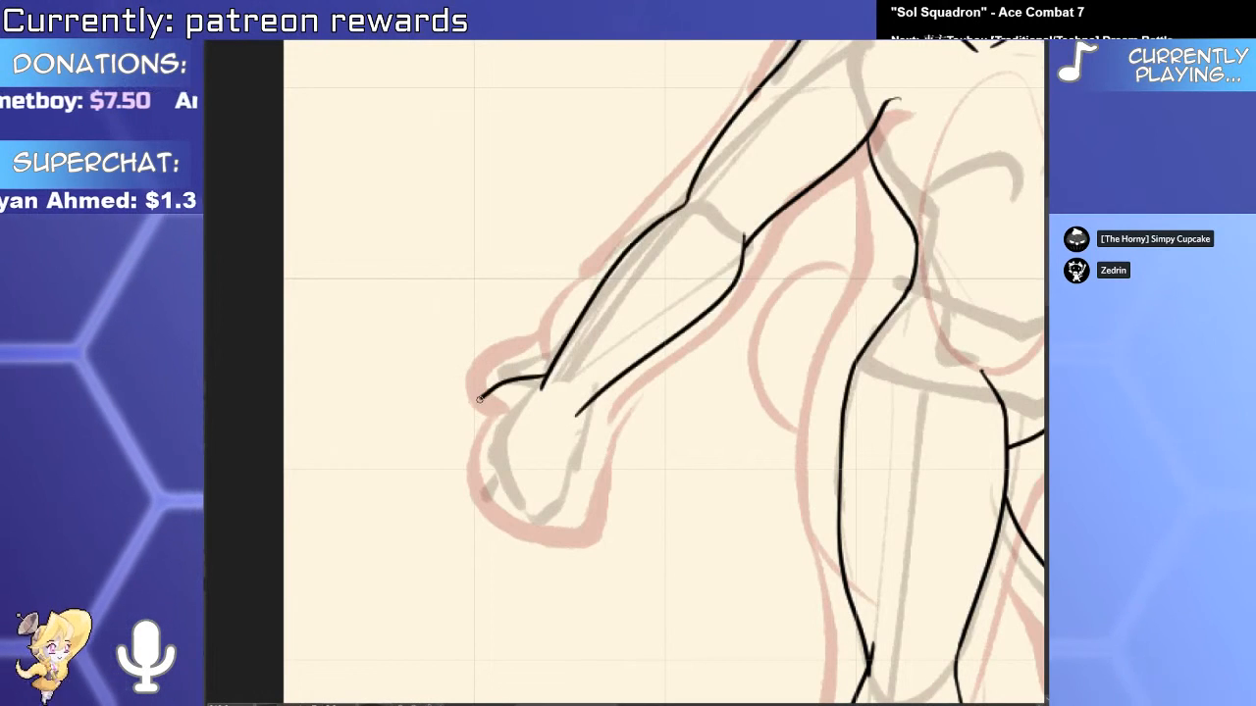
key(ctrl+z)
Ink the outline of the thumb on the figure's right hand, joining it to the wrist line.
mouse_move(745, 559)
mouse_down()
mouse_move(390, 465)
mouse_move(382, 343)
mouse_up()
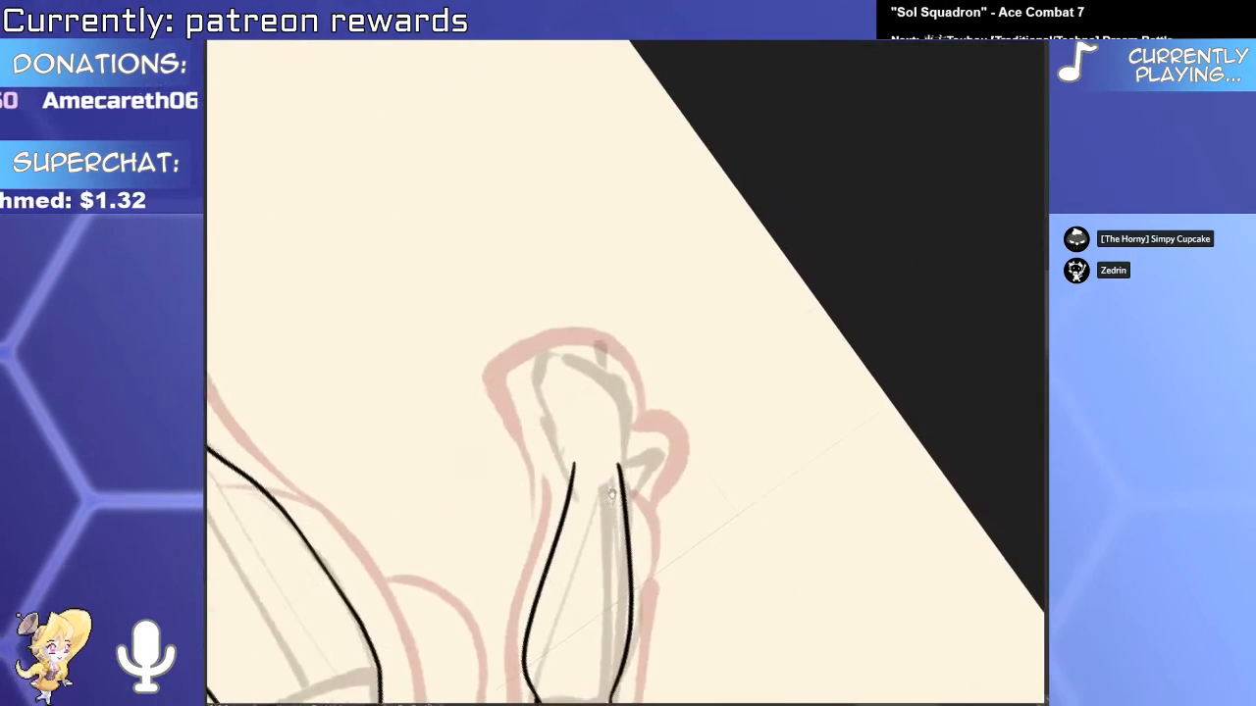
scroll(563, 456, up, 2)
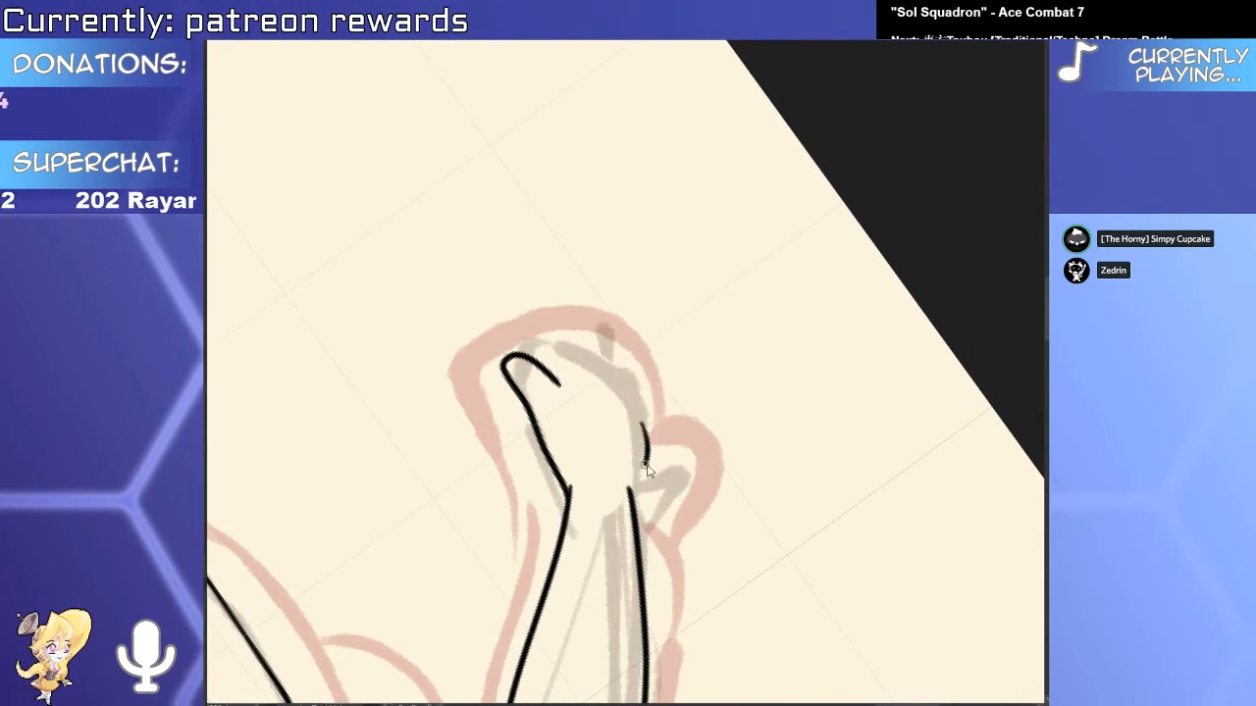
drag(612, 469, 696, 465)
key(ctrl+z)
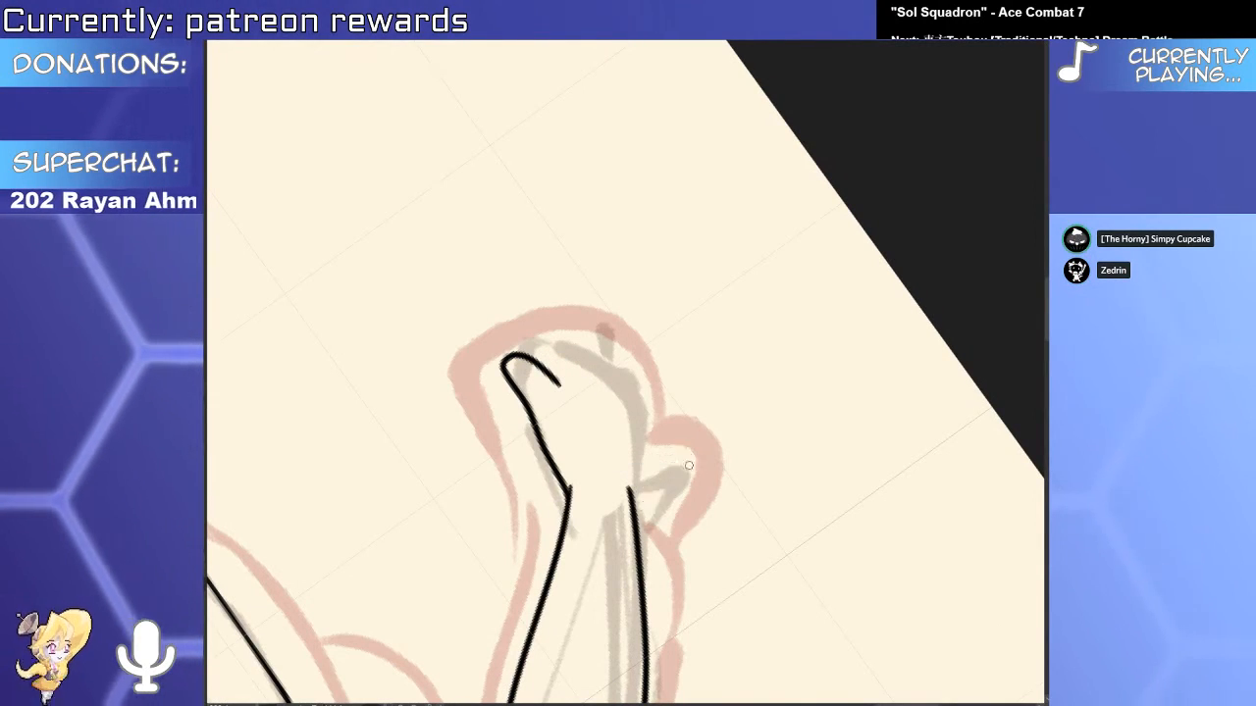
mouse_move(612, 470)
mouse_down()
mouse_move(703, 461)
mouse_move(625, 499)
mouse_up()
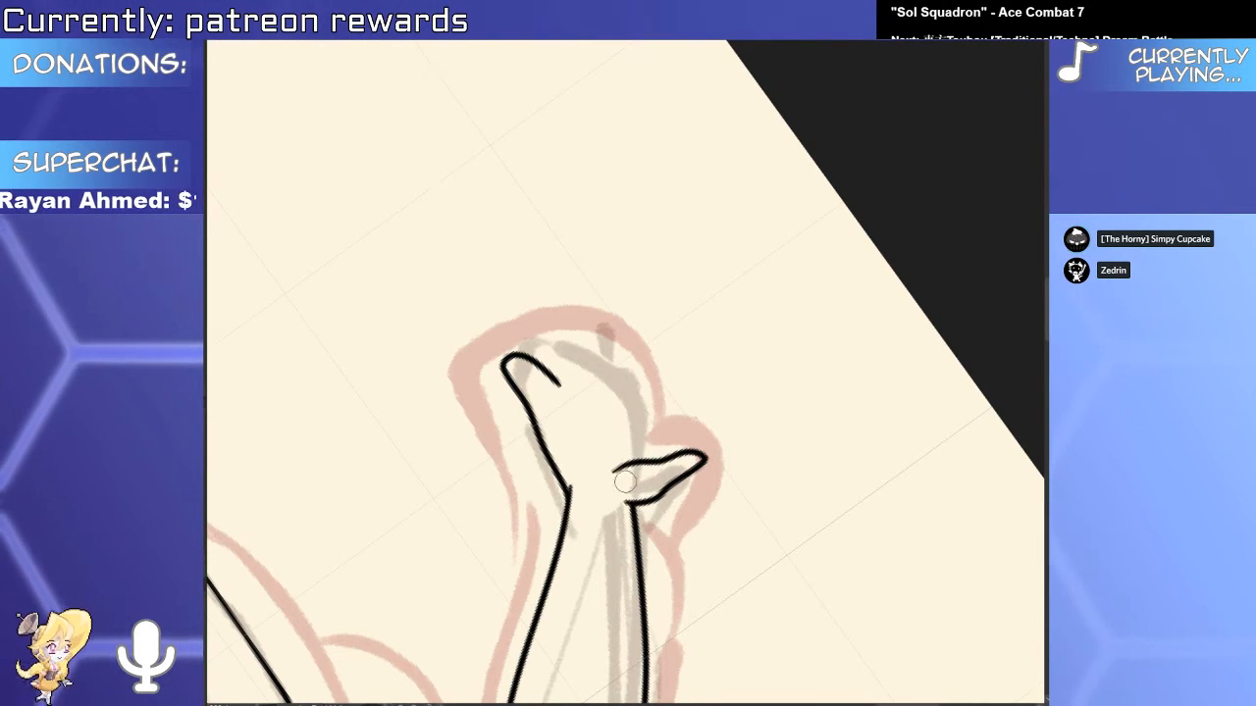
drag(616, 438, 577, 318)
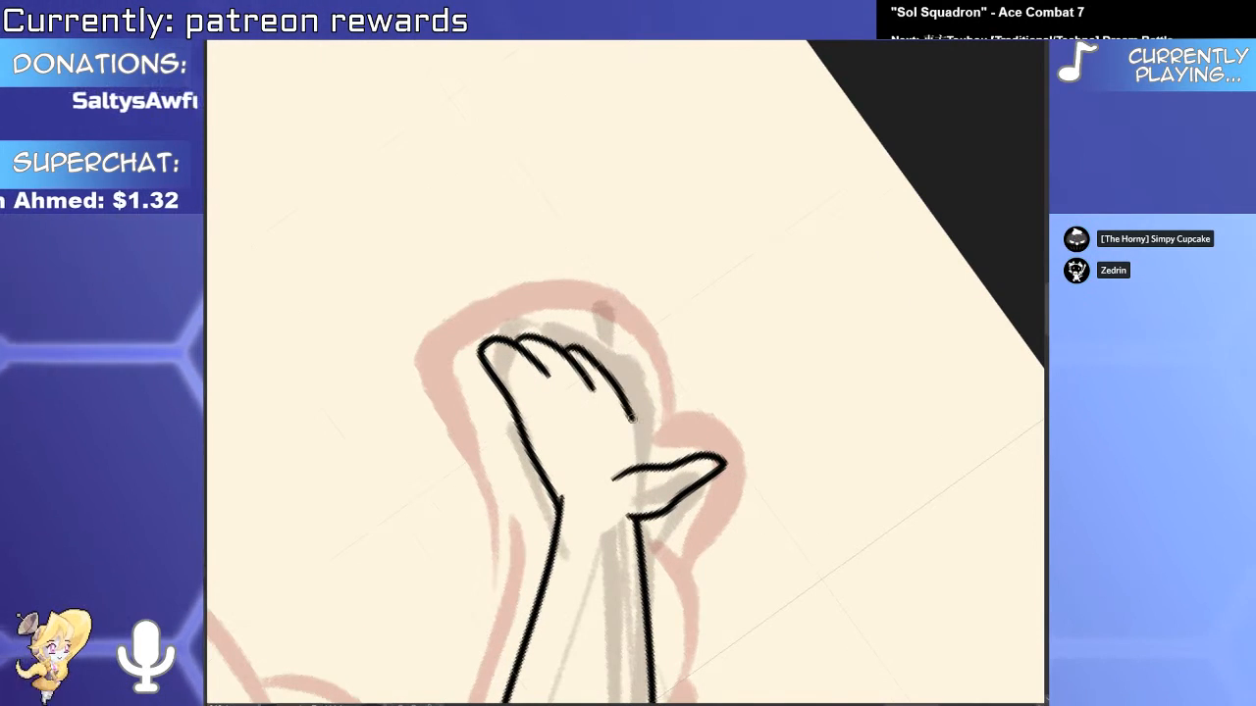
key(ctrl+z)
mouse_move(545, 374)
mouse_down()
mouse_move(557, 390)
mouse_move(587, 380)
mouse_up()
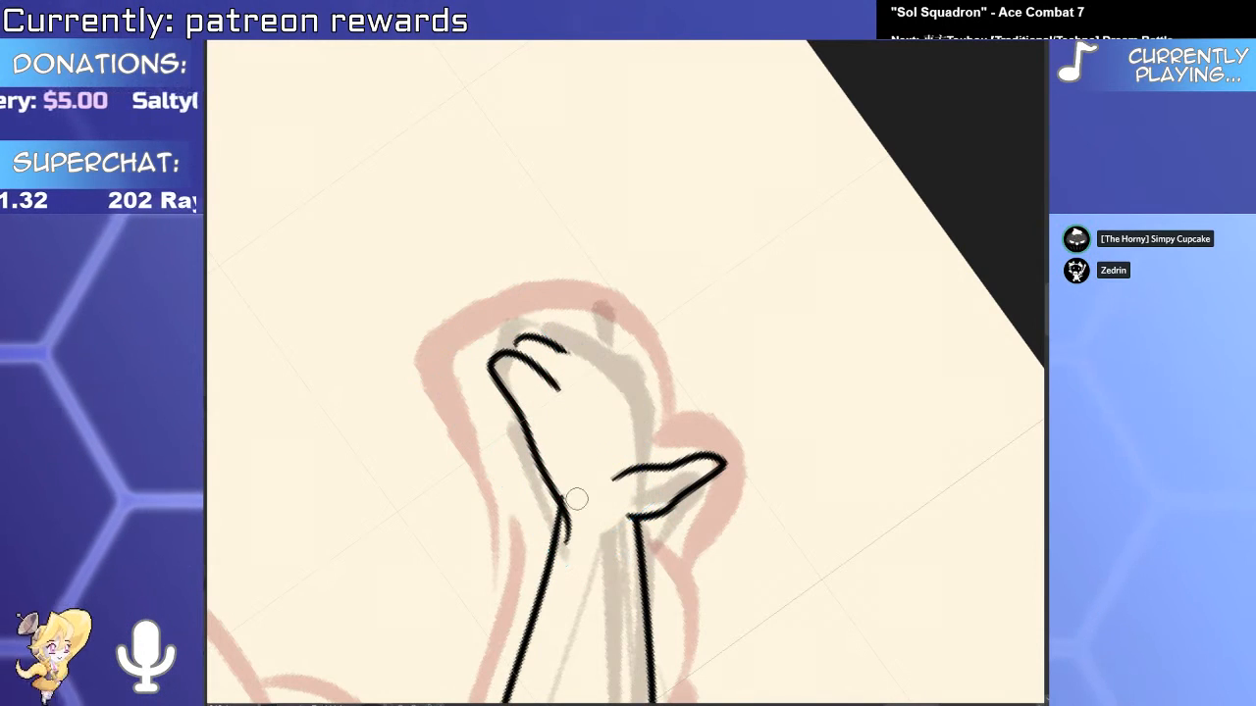
ctrl+click(562, 505)
key(Delete)
Ink both side edges of the right palm, running from the thumb and wrist down towards the fingers.
drag(582, 328, 567, 369)
key(ctrl+z)
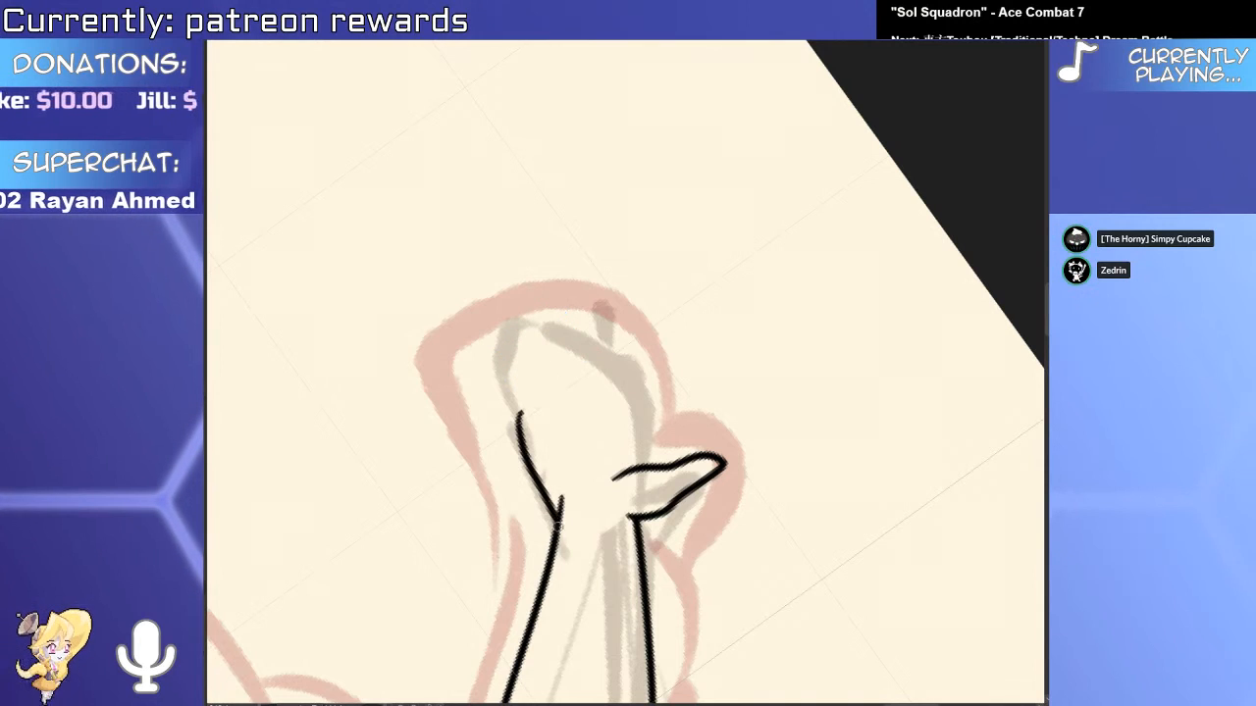
mouse_move(641, 456)
mouse_down()
mouse_move(637, 428)
mouse_move(558, 376)
mouse_move(762, 362)
mouse_move(544, 392)
mouse_up()
key(ctrl+z)
scroll(655, 447, down, 6)
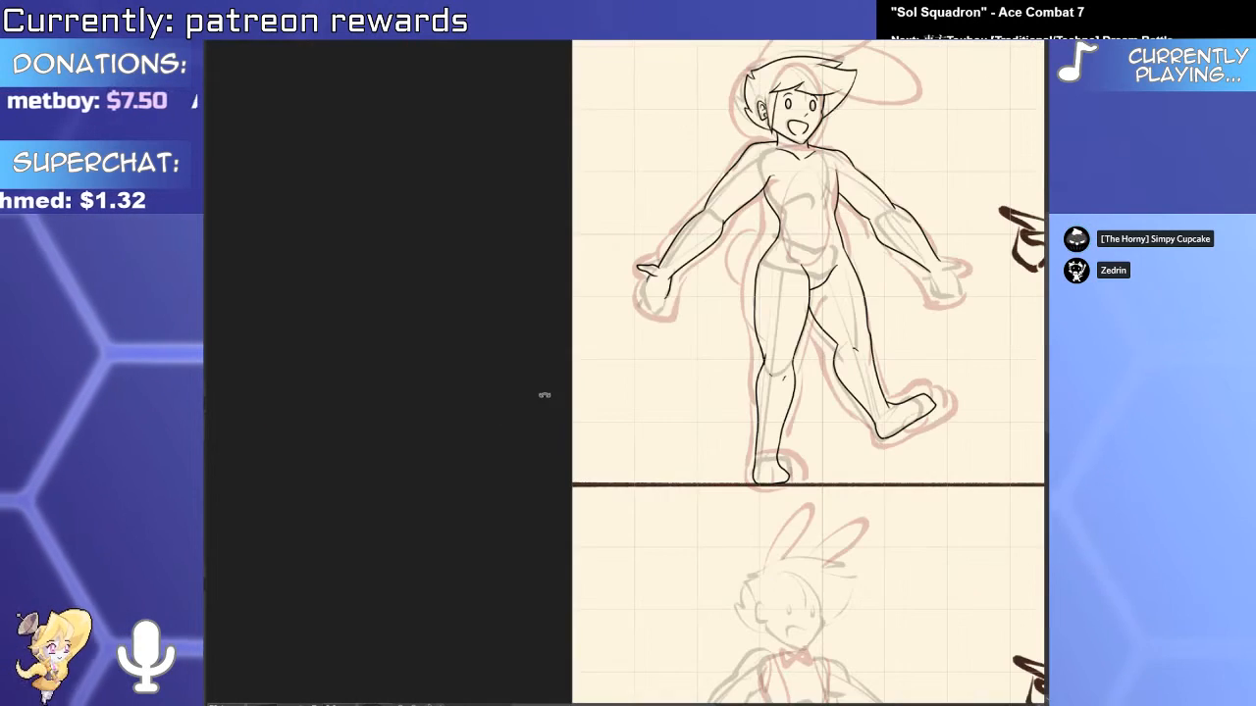
mouse_move(672, 270)
mouse_down()
mouse_move(650, 340)
mouse_move(745, 340)
mouse_up()
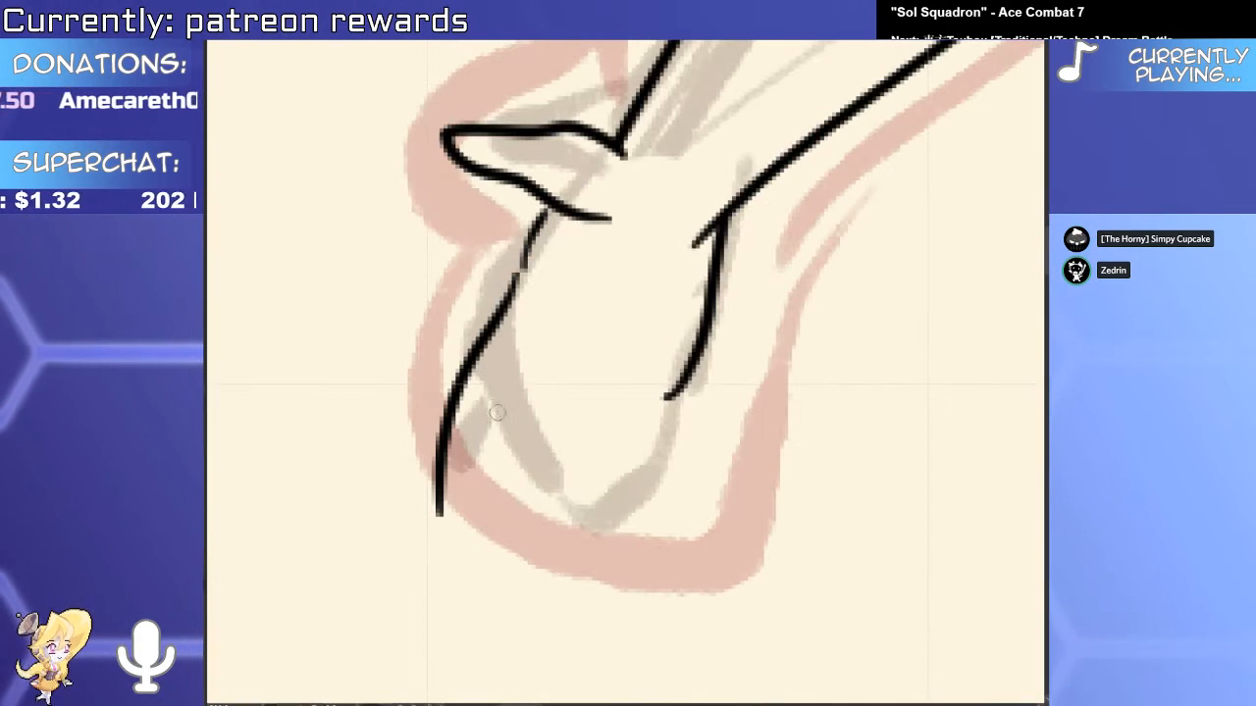
Ink the dividing lines between the right hand's fingers and the full rounded outline of the little finger.
mouse_move(555, 403)
mouse_down()
mouse_move(475, 603)
mouse_move(487, 596)
mouse_up()
key(ctrl+z)
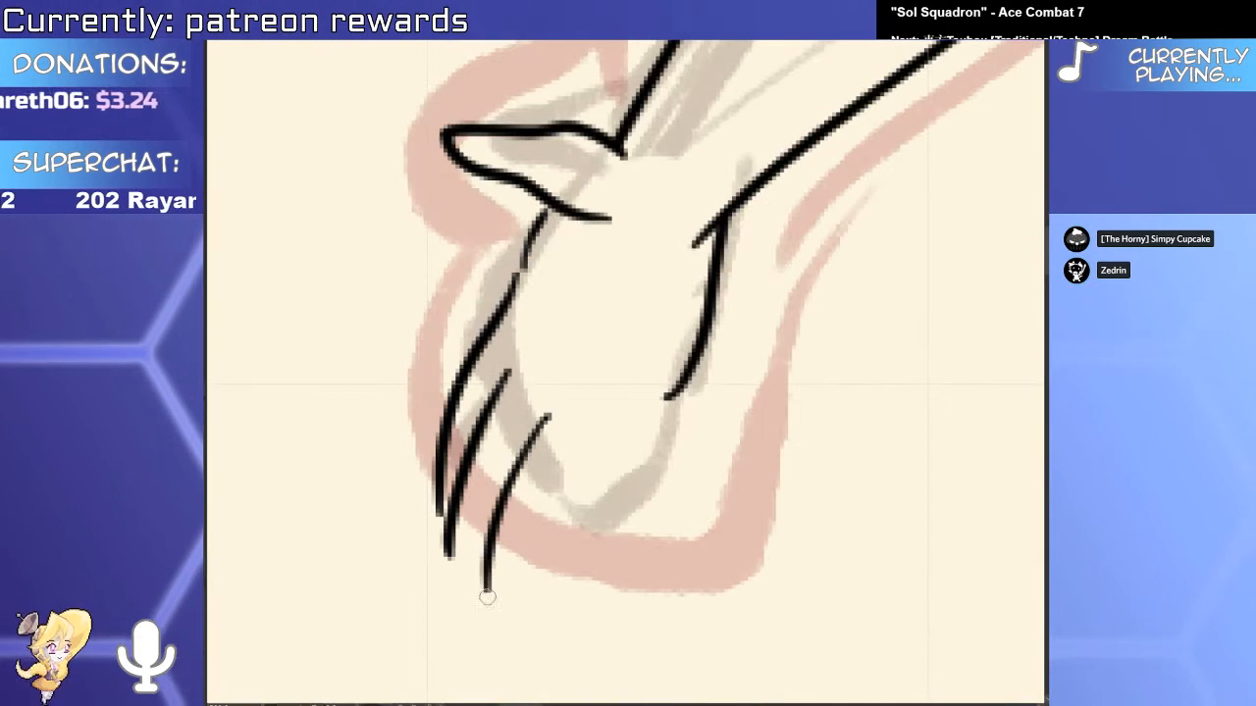
drag(592, 417, 569, 612)
key(ctrl+z)
mouse_move(596, 432)
mouse_down()
mouse_move(585, 610)
mouse_move(588, 460)
mouse_move(574, 594)
mouse_up()
key(ctrl+z)
mouse_move(602, 407)
mouse_down()
mouse_move(581, 563)
mouse_move(597, 572)
mouse_move(687, 362)
mouse_move(667, 399)
mouse_up()
key(ctrl+z)
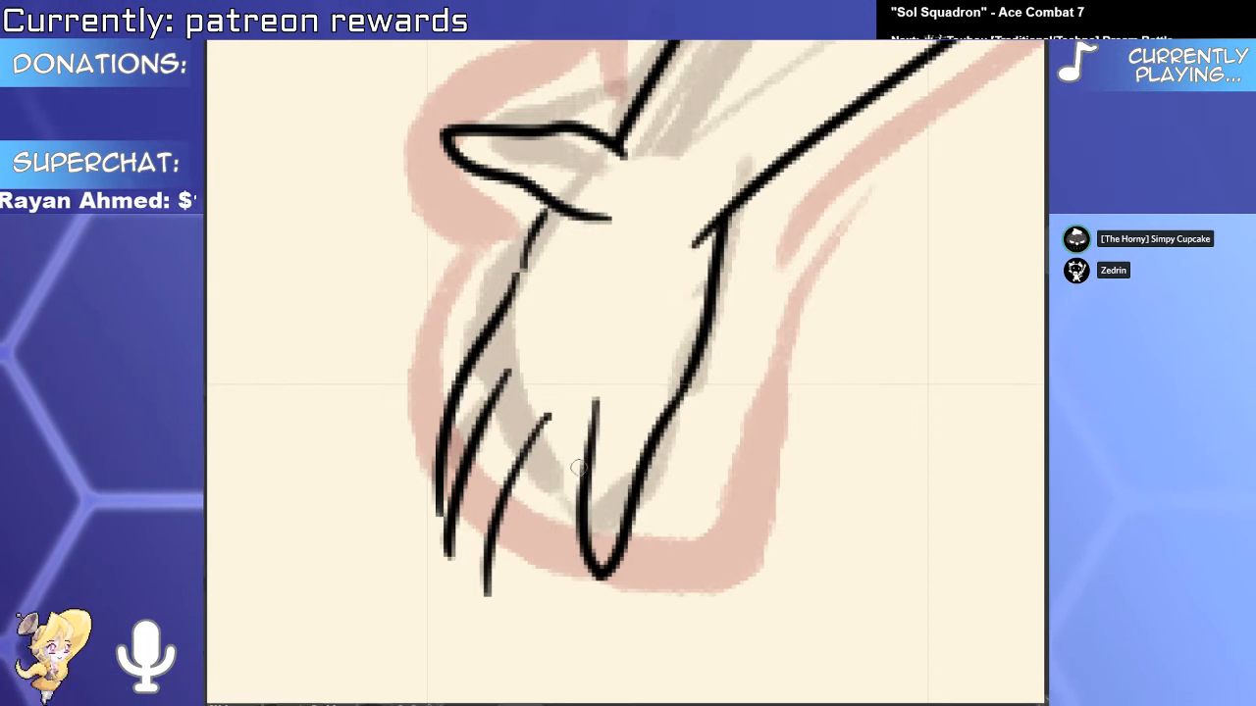
Close the right hand's ring finger with a rounded tip that meets the little finger's line.
drag(579, 462, 496, 597)
key(ctrl+z)
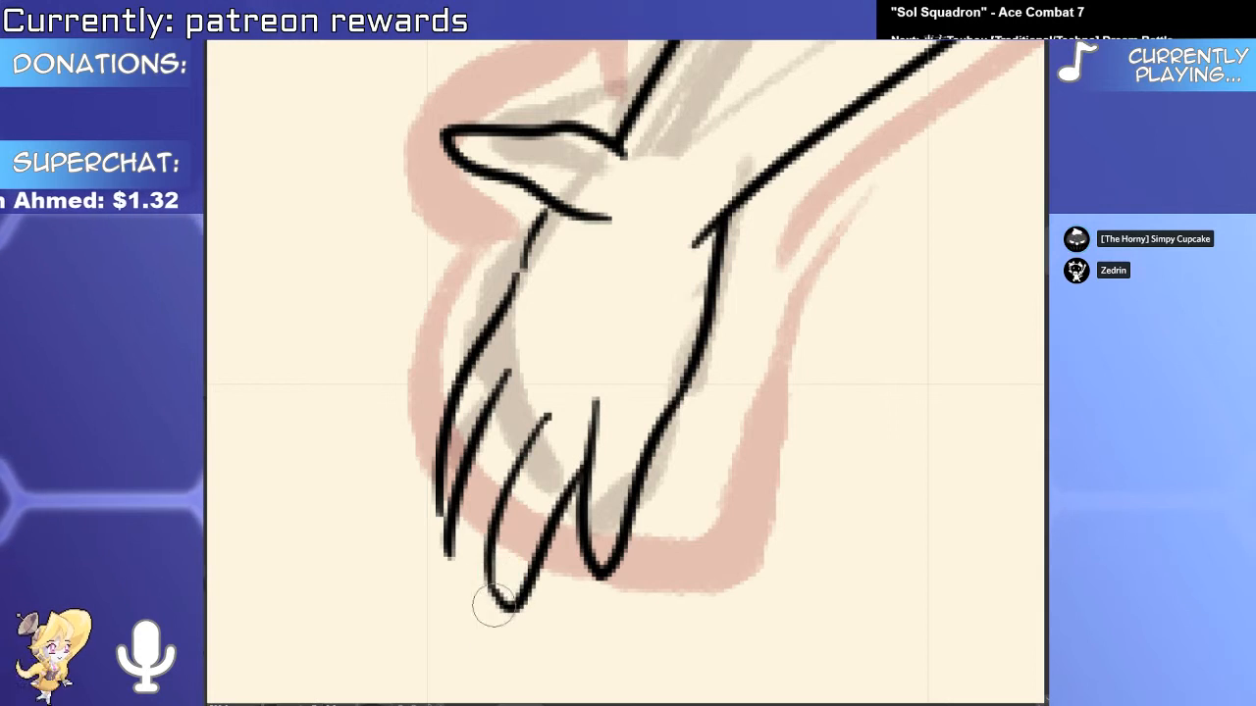
mouse_move(482, 551)
mouse_down()
mouse_move(543, 497)
mouse_move(443, 627)
mouse_up()
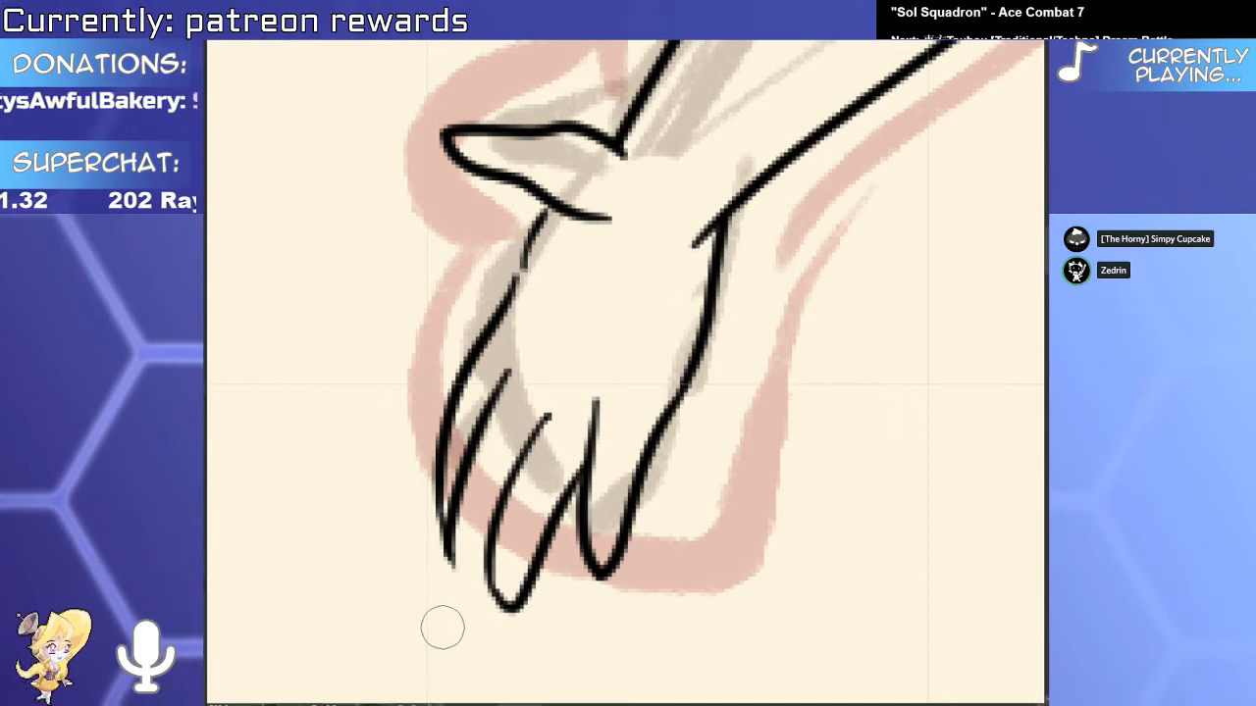
Ink a rounded tip on the right hand's middle finger and rework the index finger's outline beside it.
scroll(461, 539, up, 2)
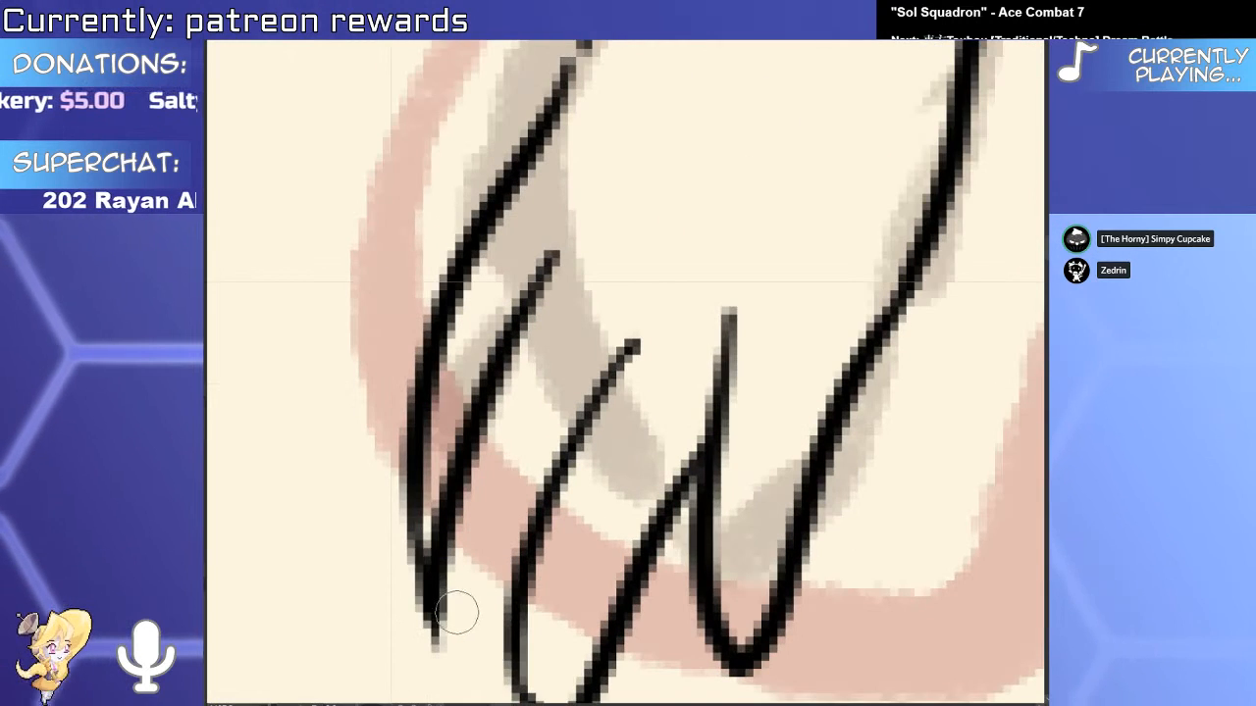
ctrl+click(427, 539)
key(Delete)
drag(485, 549, 500, 549)
key(ctrl+z)
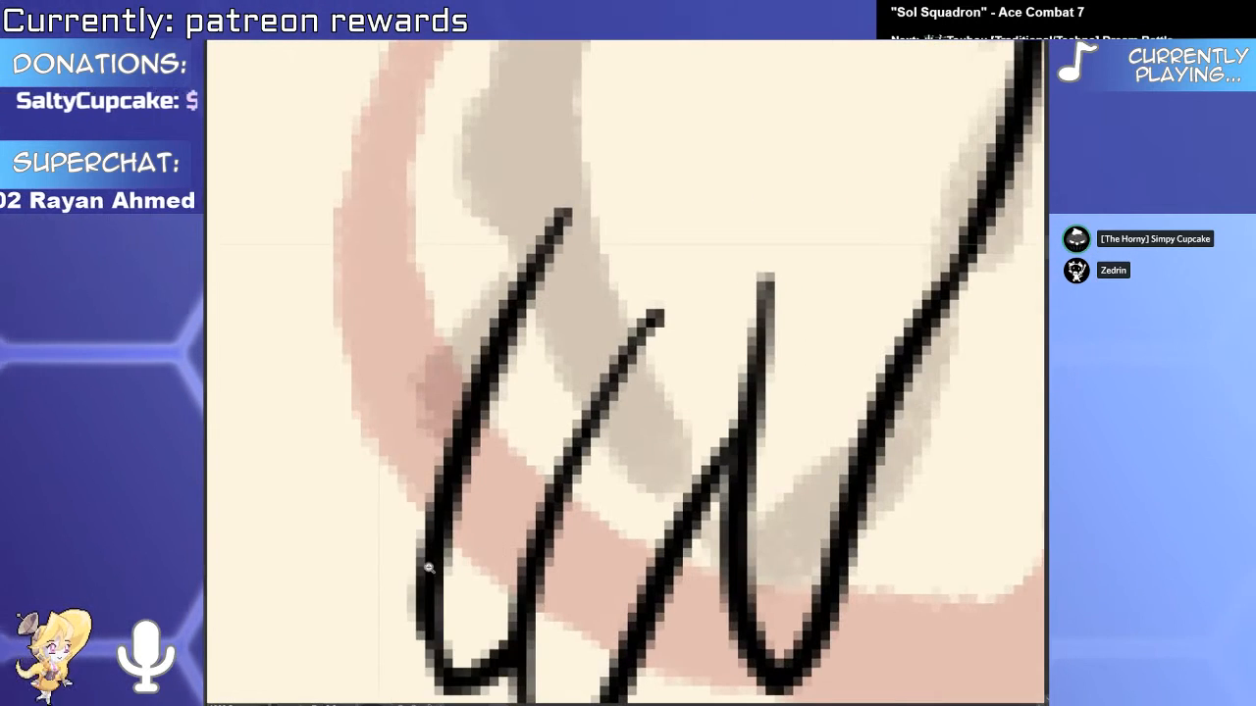
key(ctrl+z)
mouse_move(479, 479)
mouse_down()
mouse_move(452, 482)
mouse_move(486, 511)
mouse_move(444, 520)
mouse_move(469, 522)
mouse_up()
Erase the overlapping line work where the right hand's index and middle fingers meet.
ctrl+click(431, 514)
key(e)
drag(457, 586, 482, 440)
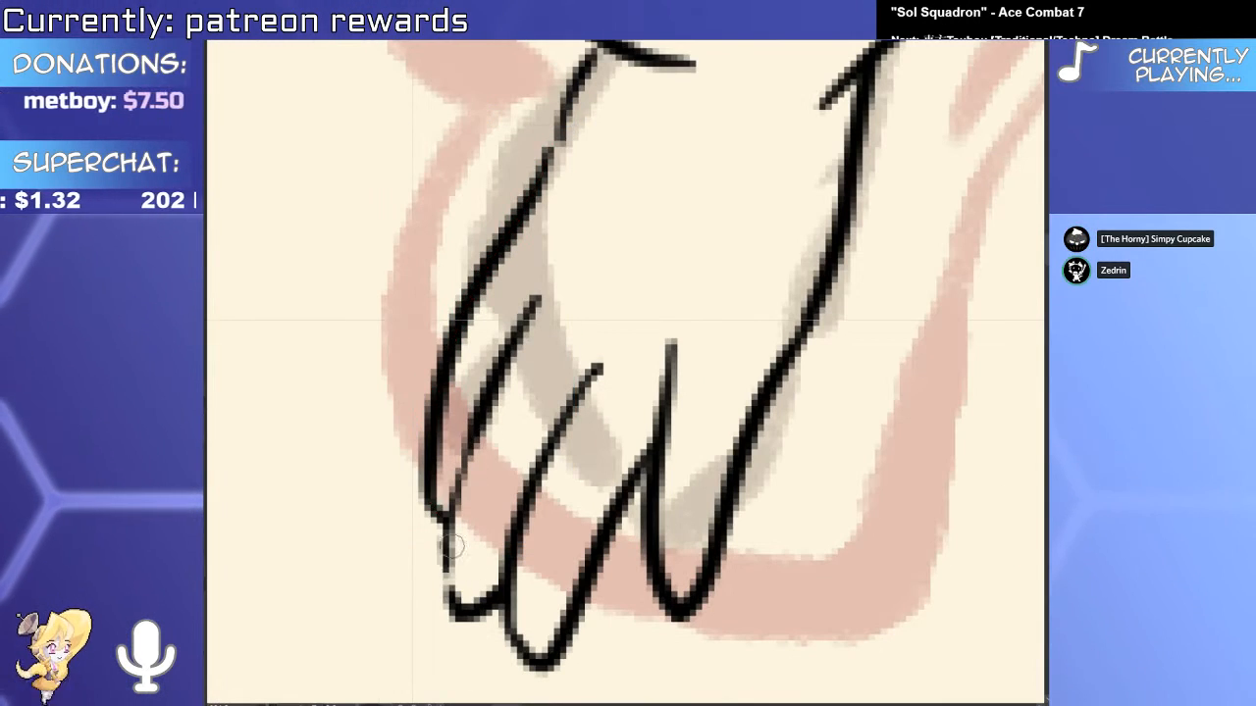
mouse_move(451, 546)
mouse_down()
mouse_move(538, 302)
mouse_move(483, 527)
mouse_up()
drag(469, 449, 495, 370)
Extend the index-side palm line up to the thumb by moving its end control point.
ctrl+click(540, 274)
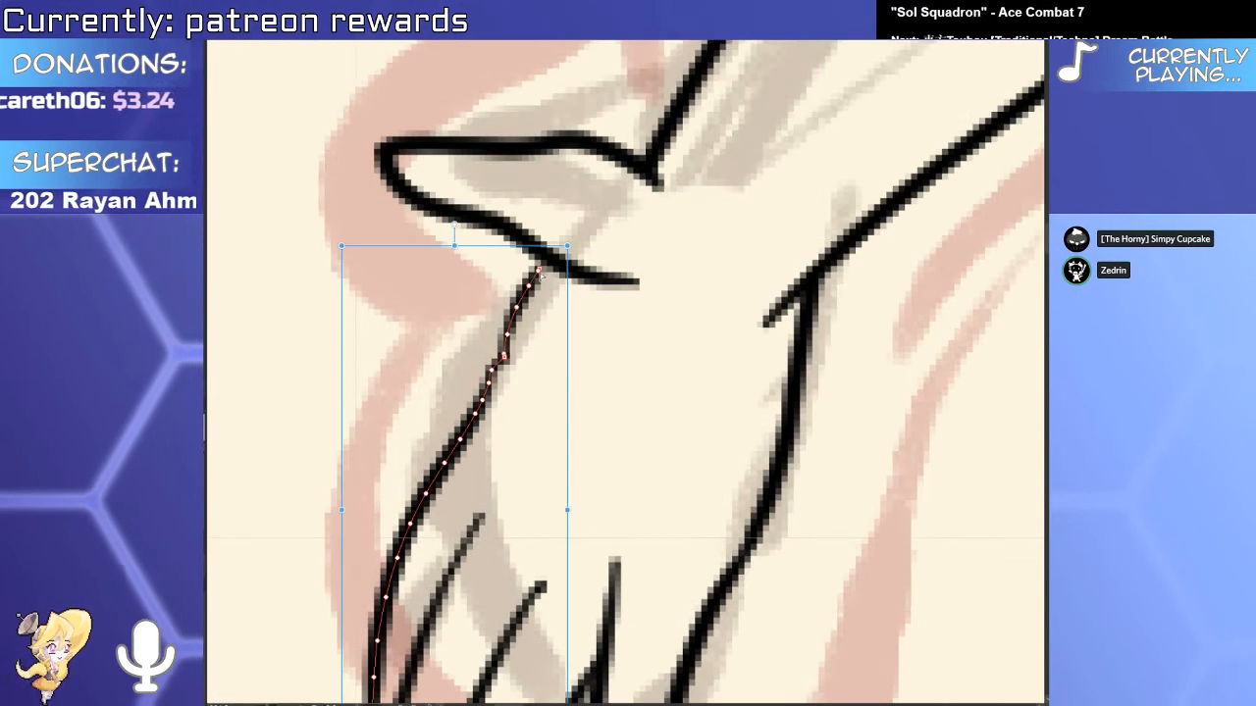
drag(538, 269, 567, 236)
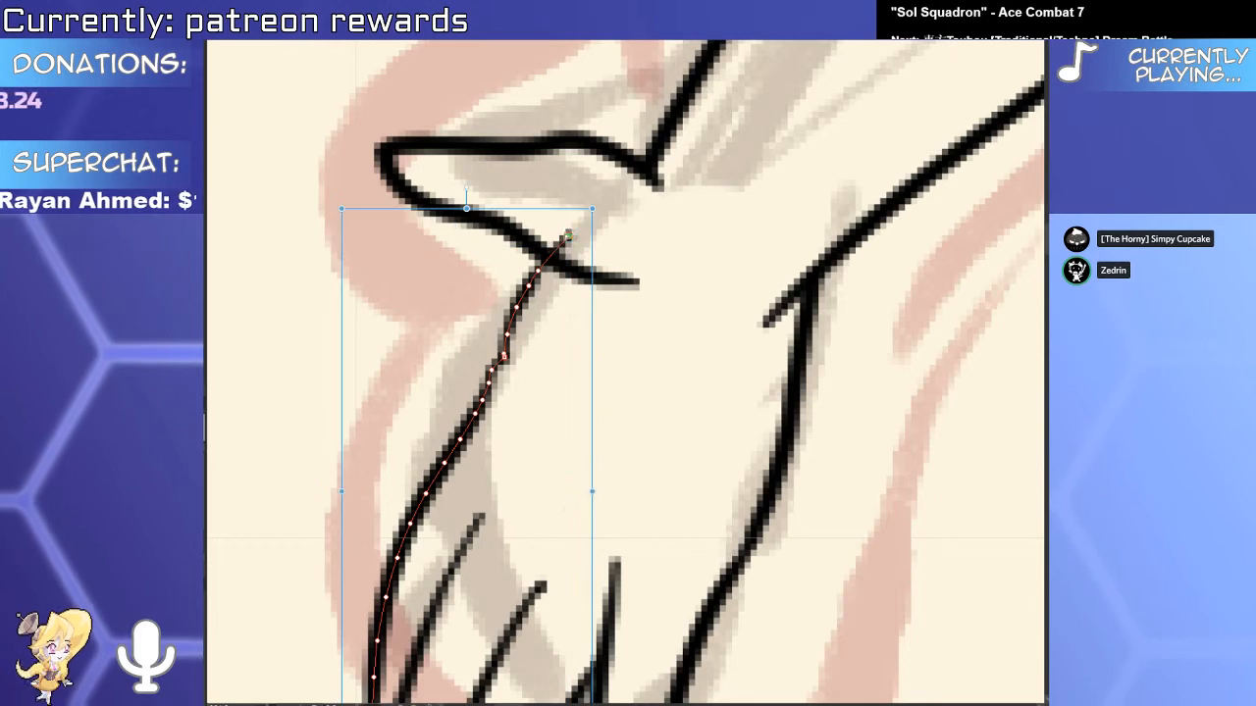
scroll(567, 238, down, 1)
Ink crease lines across the right palm below the fingers and at the base of the thumb.
drag(772, 453, 547, 522)
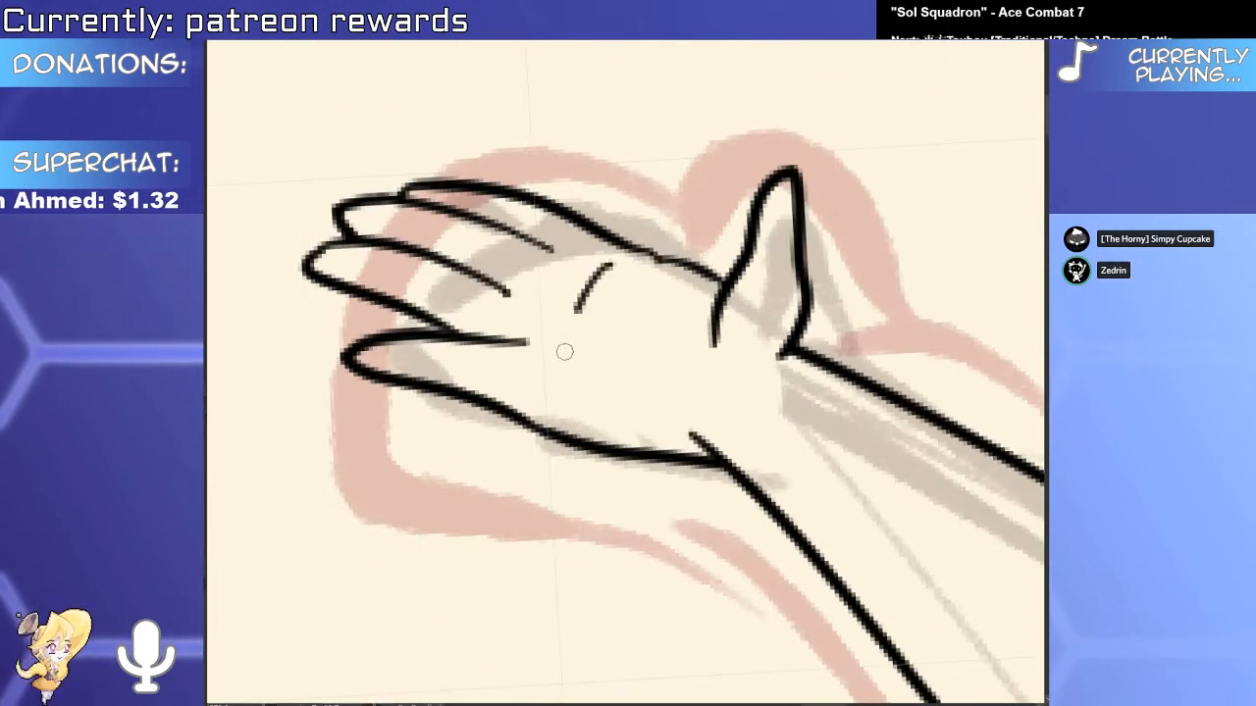
drag(600, 261, 538, 355)
scroll(577, 356, down, 4)
mouse_move(504, 316)
mouse_down()
mouse_move(778, 411)
mouse_move(629, 318)
mouse_move(695, 344)
mouse_move(685, 381)
mouse_up()
double_click(685, 380)
scroll(596, 353, up, 4)
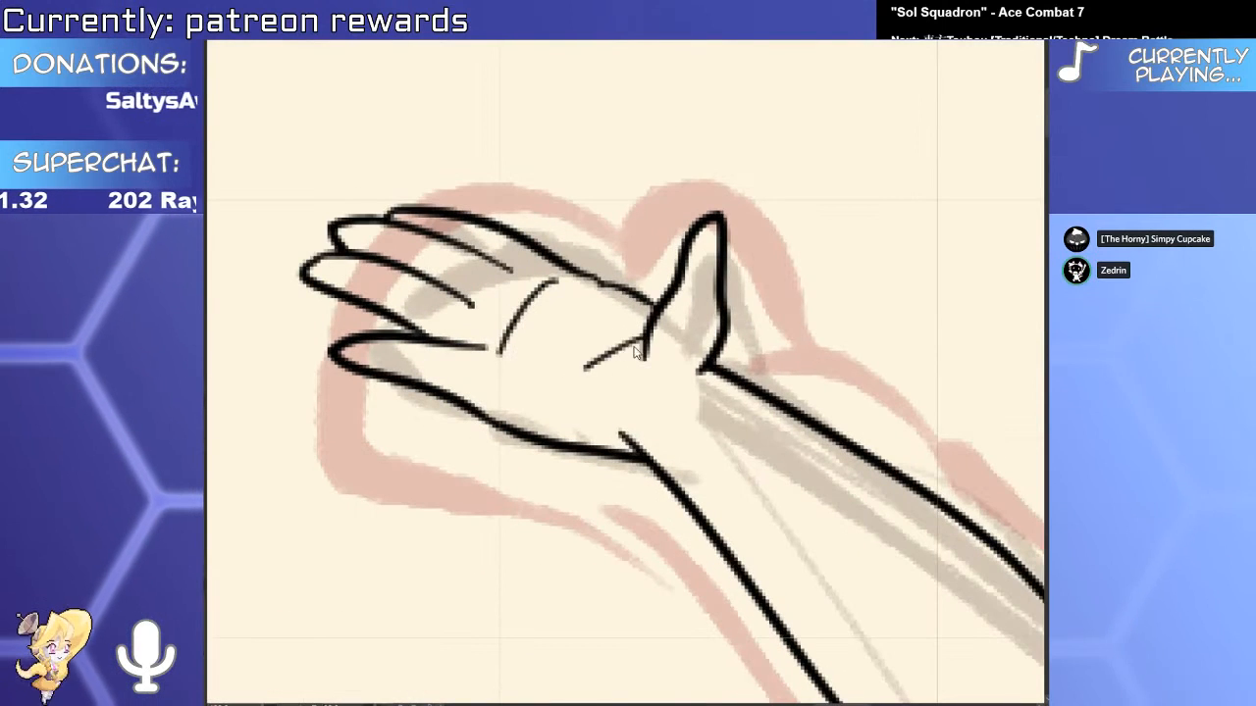
drag(579, 274, 637, 295)
scroll(619, 324, down, 5)
drag(765, 392, 627, 257)
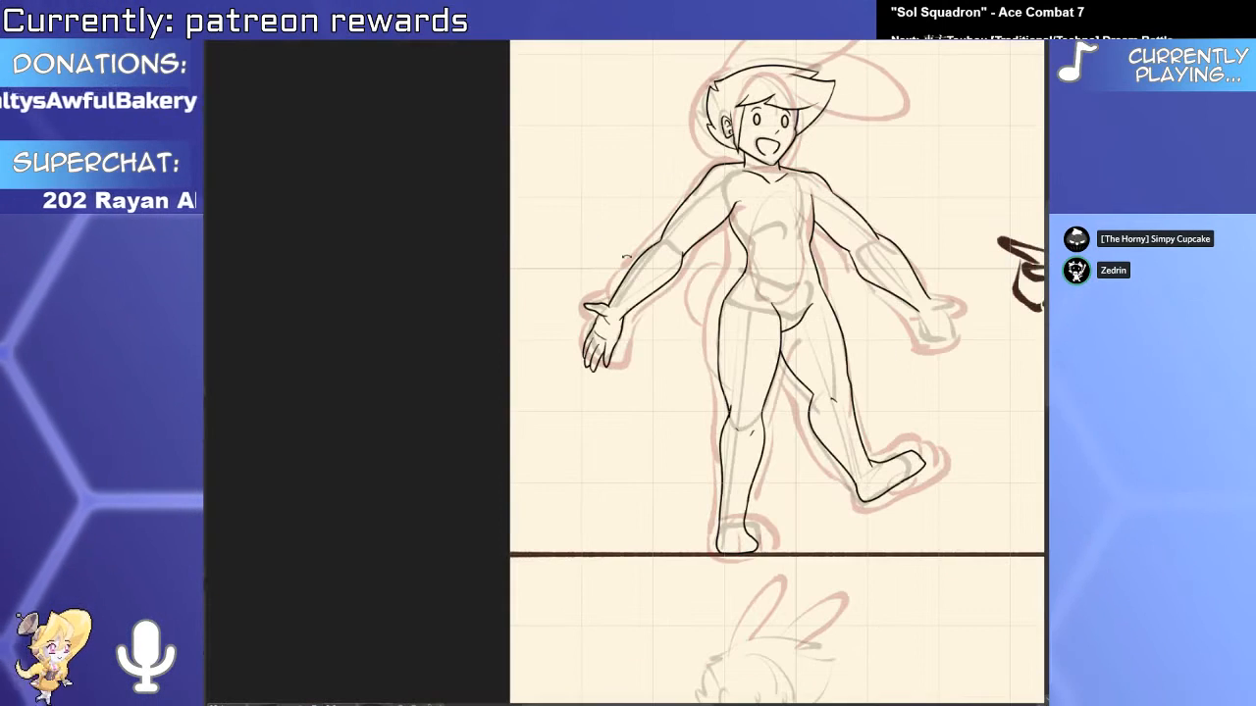
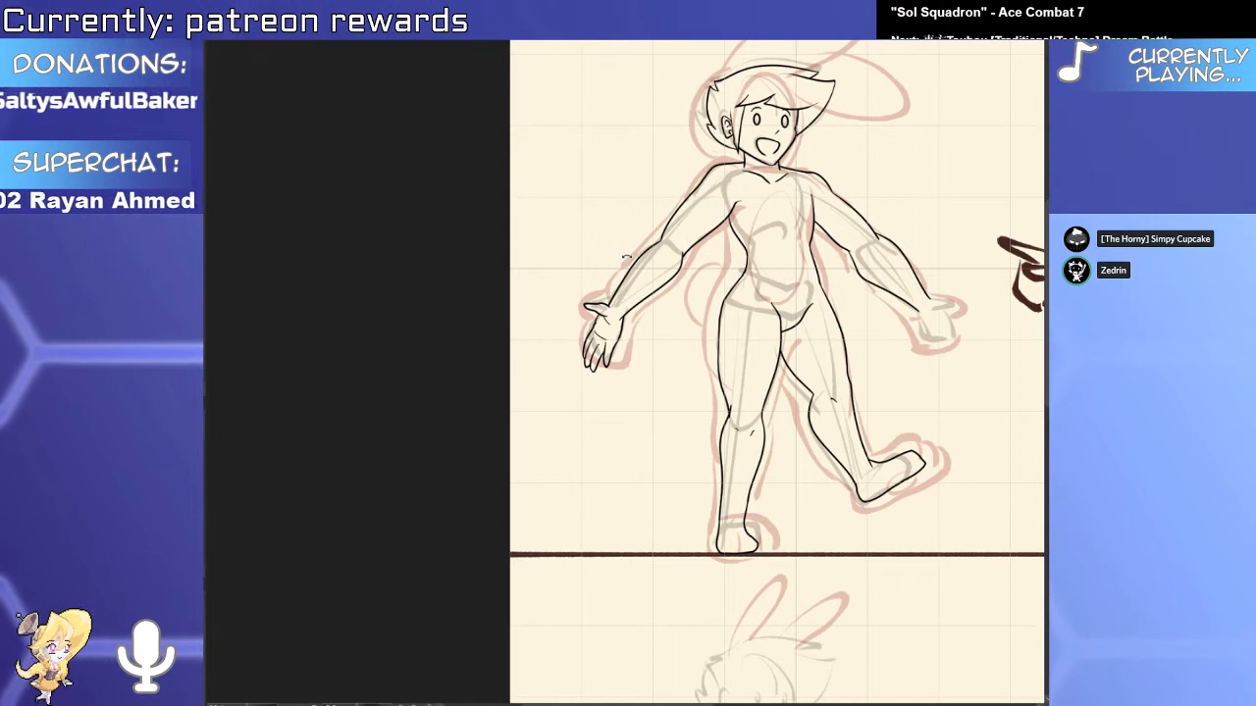
Ink the outer palm edge and the thumb of the figure's left hand, starting from the wrist lines.
drag(802, 404, 708, 446)
drag(894, 412, 797, 454)
mouse_move(735, 403)
mouse_down()
mouse_move(781, 396)
mouse_move(735, 377)
mouse_up()
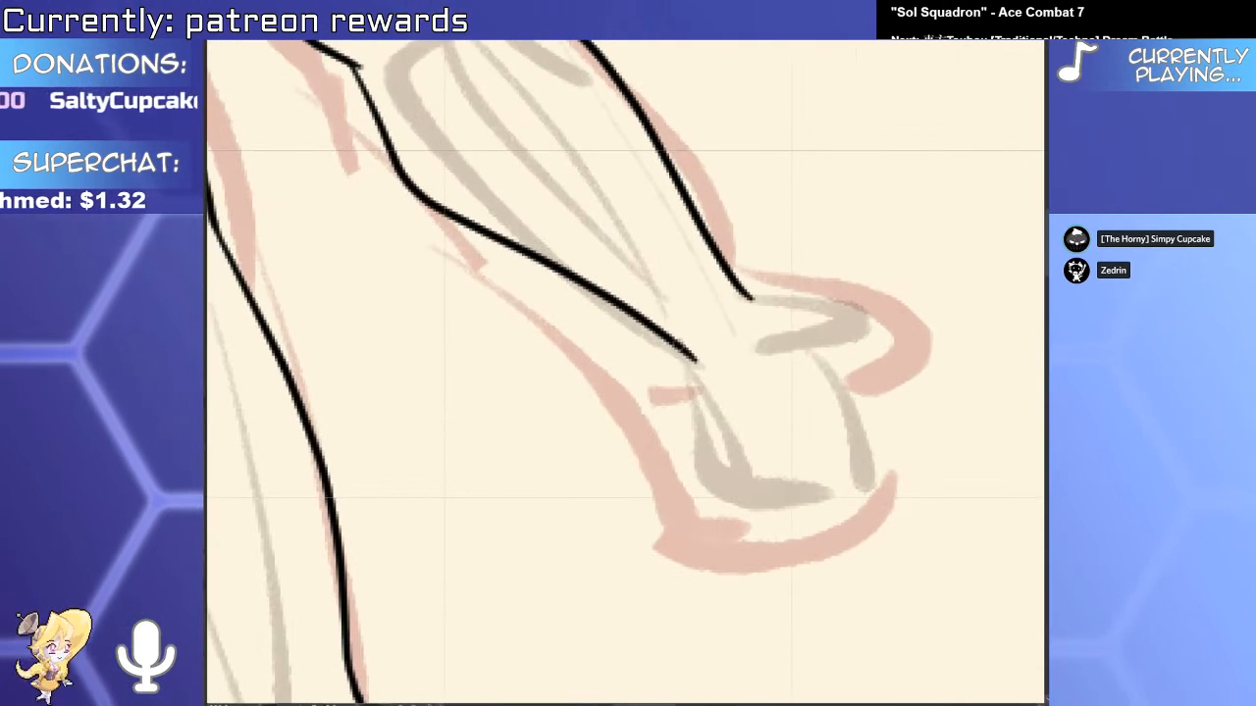
drag(666, 335, 710, 551)
drag(748, 294, 872, 328)
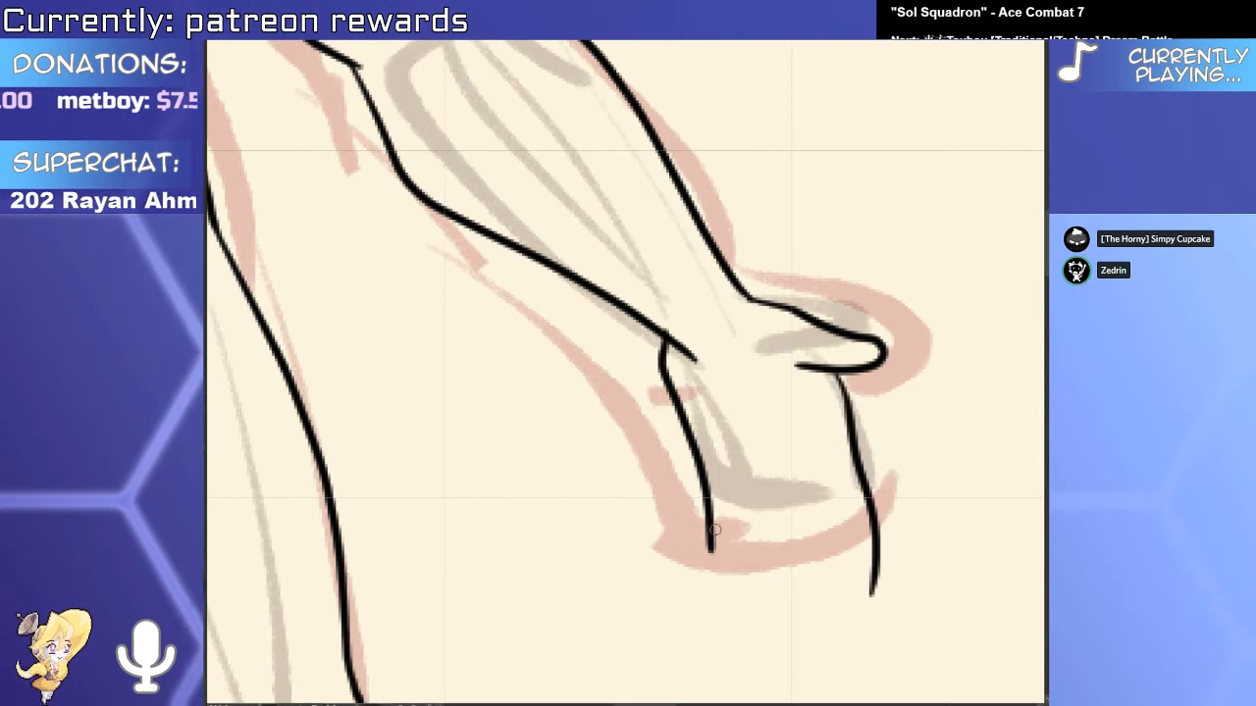
Ink the four fingers of the left hand with rounded tips and dividing lines between them.
mouse_move(710, 539)
mouse_down()
mouse_move(718, 582)
mouse_move(753, 552)
mouse_up()
drag(762, 449, 736, 622)
key(ctrl+z)
key(b)
key(ctrl+z)
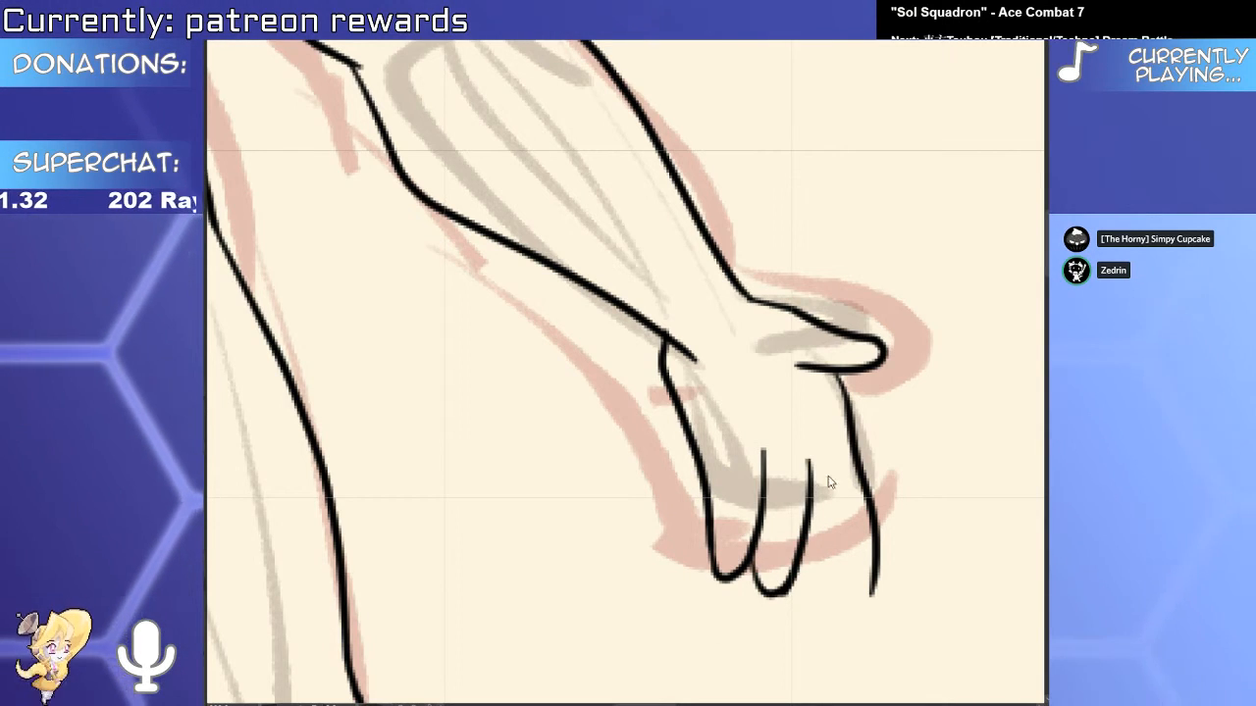
key(ctrl+z)
mouse_move(795, 456)
mouse_down()
mouse_move(797, 553)
mouse_move(765, 593)
mouse_up()
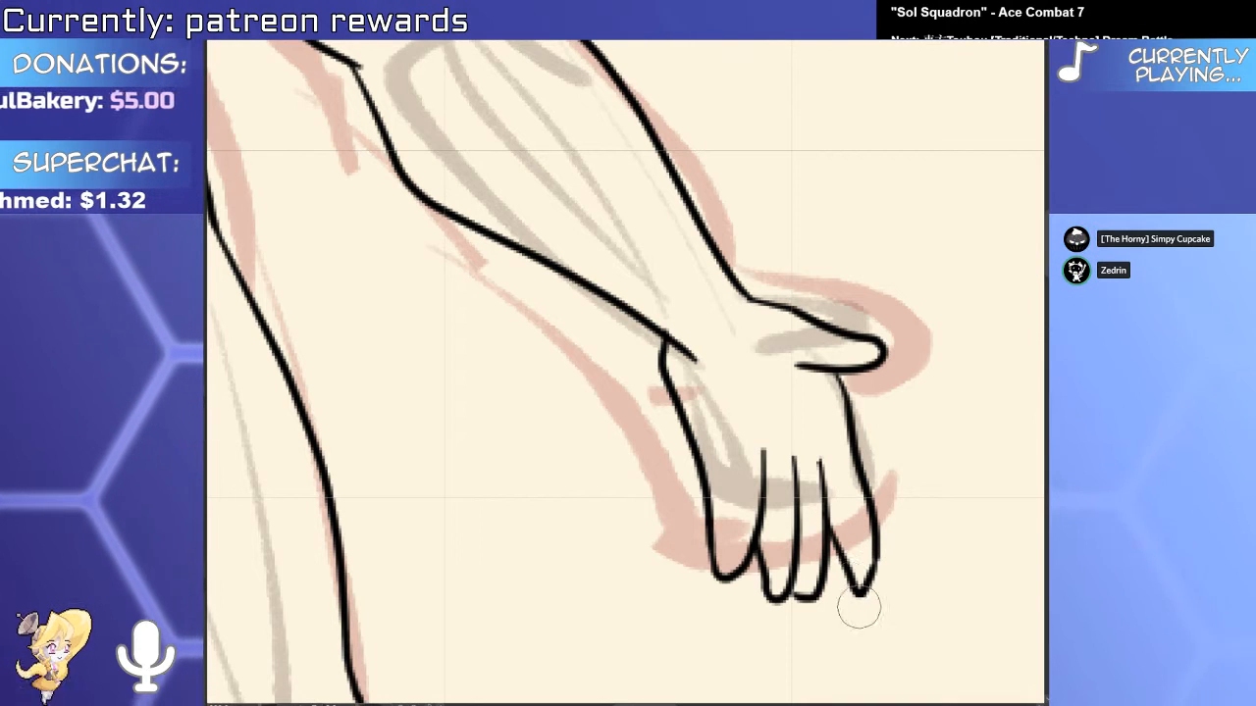
Reshape the left hand's middle fingertip line by moving its end control point to overlap the ring finger.
ctrl+click(803, 597)
drag(793, 595, 777, 560)
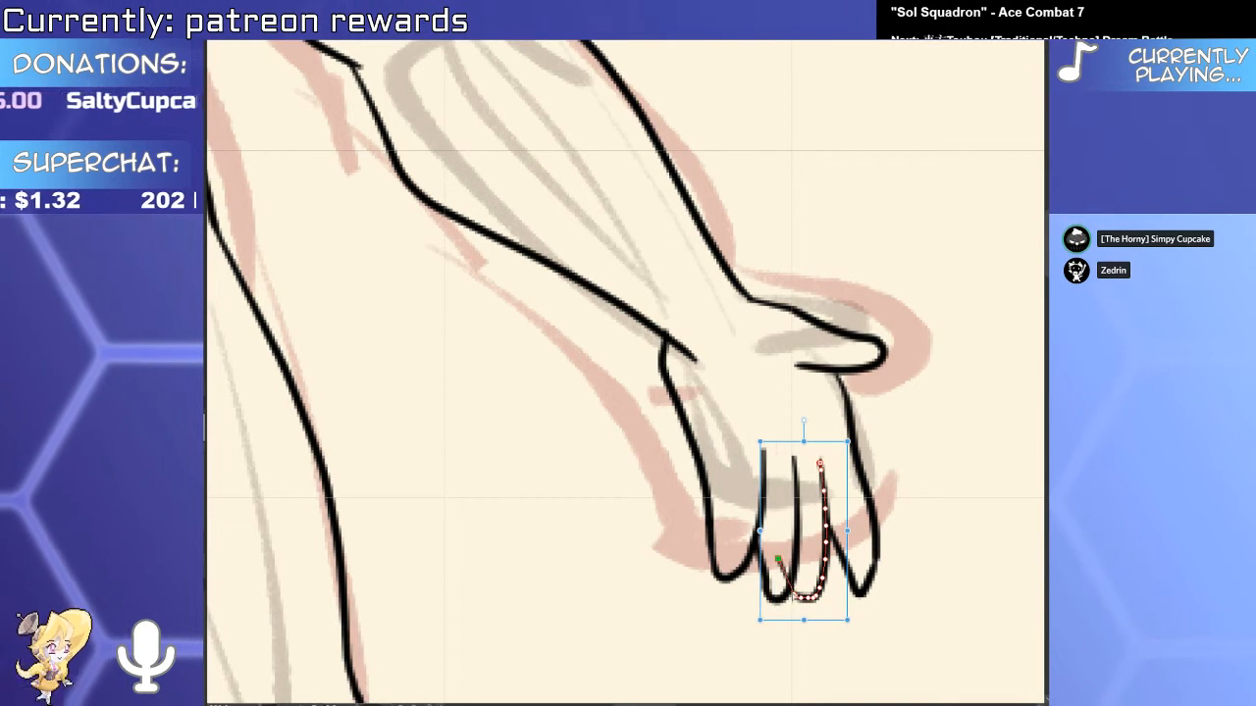
key(p)
scroll(802, 535, down, 3)
scroll(797, 481, up, 3)
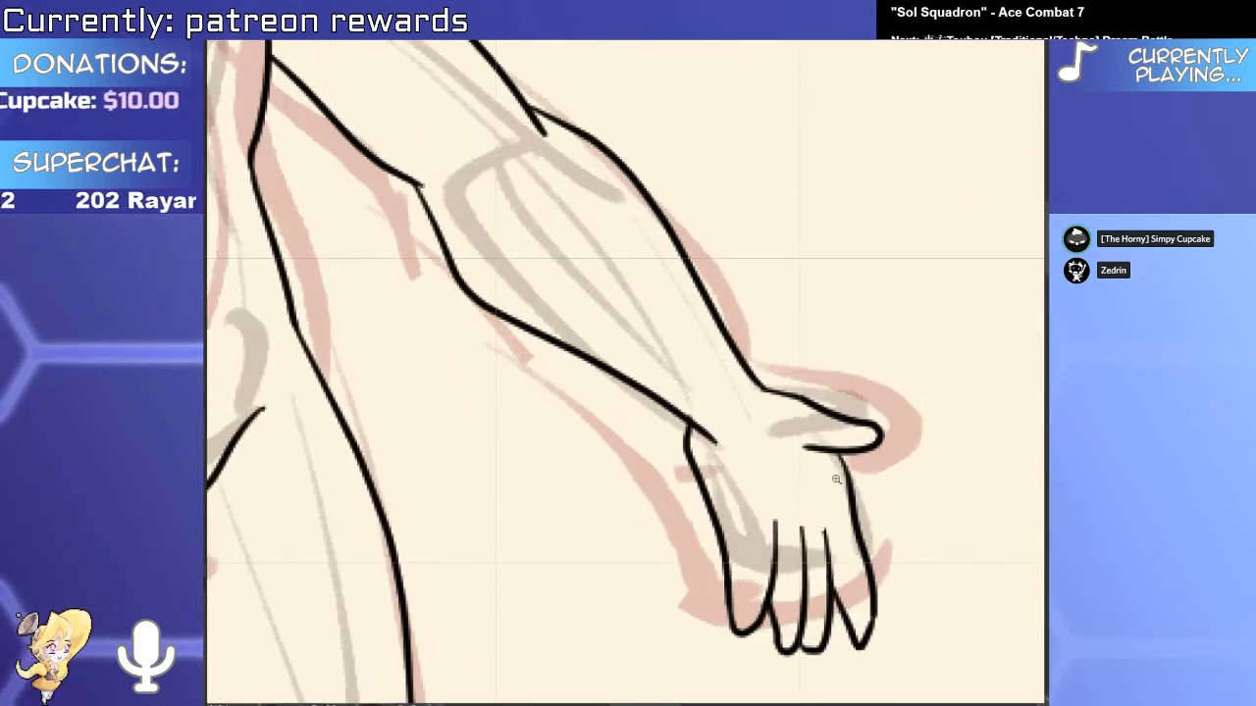
Ink a crease across the left palm below the fingers and extend the thumb line into the palm.
mouse_move(777, 415)
mouse_down()
mouse_move(780, 340)
mouse_move(724, 221)
mouse_up()
scroll(721, 286, down, 3)
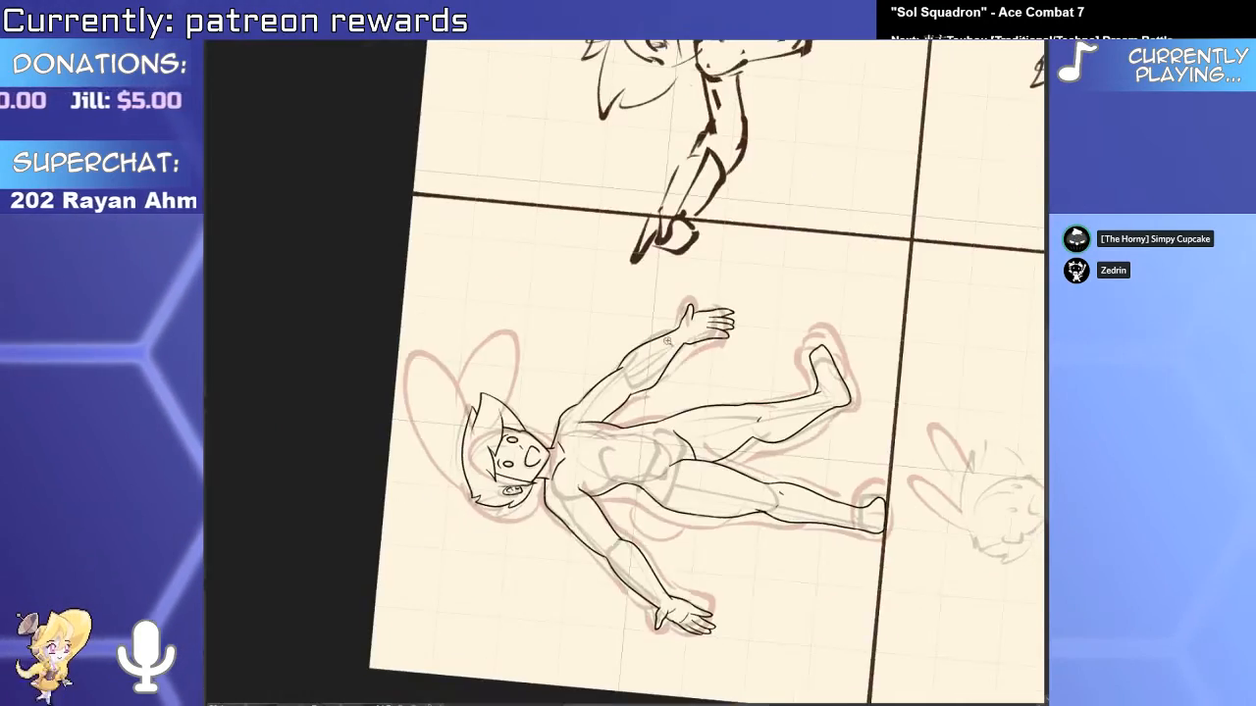
scroll(726, 264, up, 5)
drag(713, 295, 708, 327)
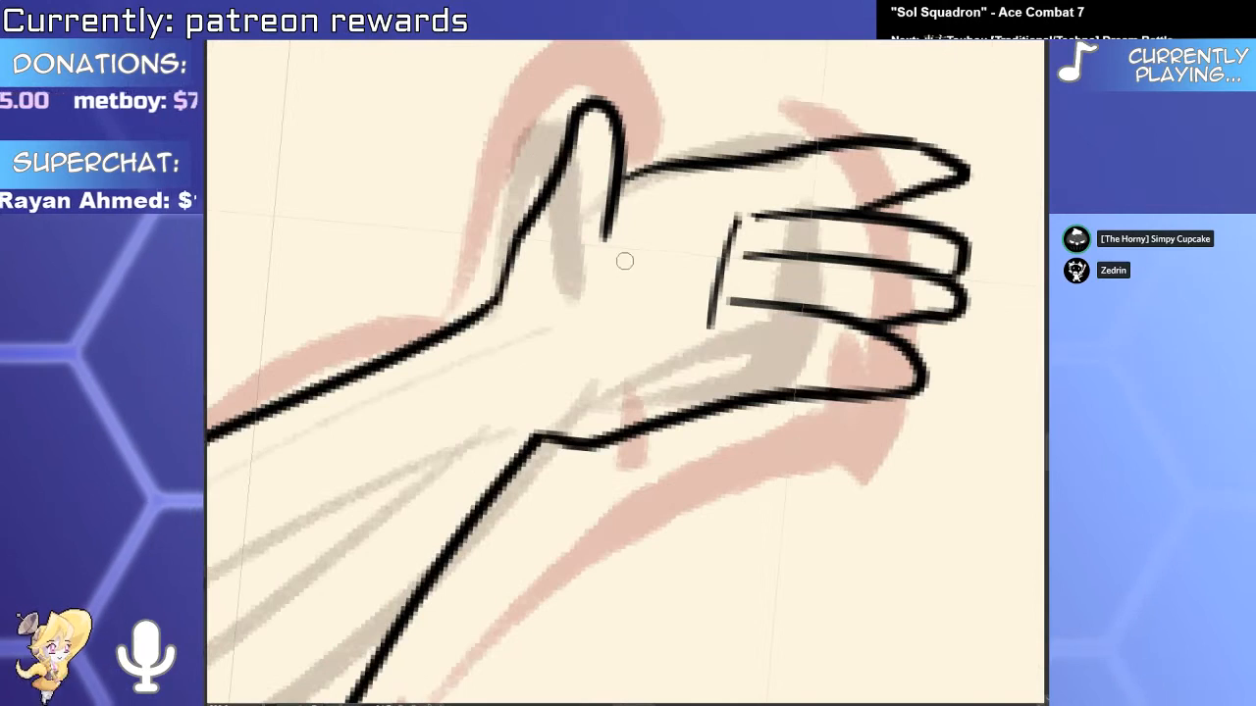
drag(598, 243, 577, 340)
drag(579, 341, 540, 300)
Select the left hand's line art and shift it slightly up toward the forearm, adjusting where it meets the wrist.
drag(731, 422, 583, 493)
drag(668, 537, 710, 496)
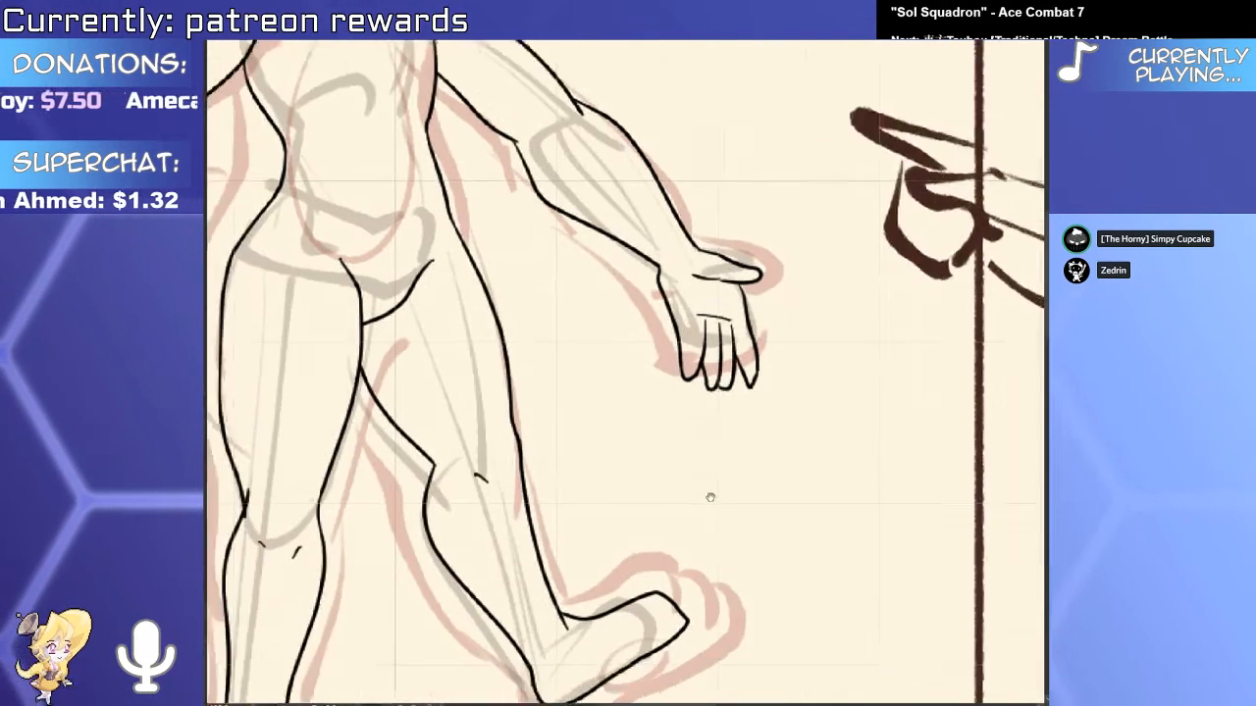
drag(883, 447, 801, 481)
drag(813, 369, 898, 369)
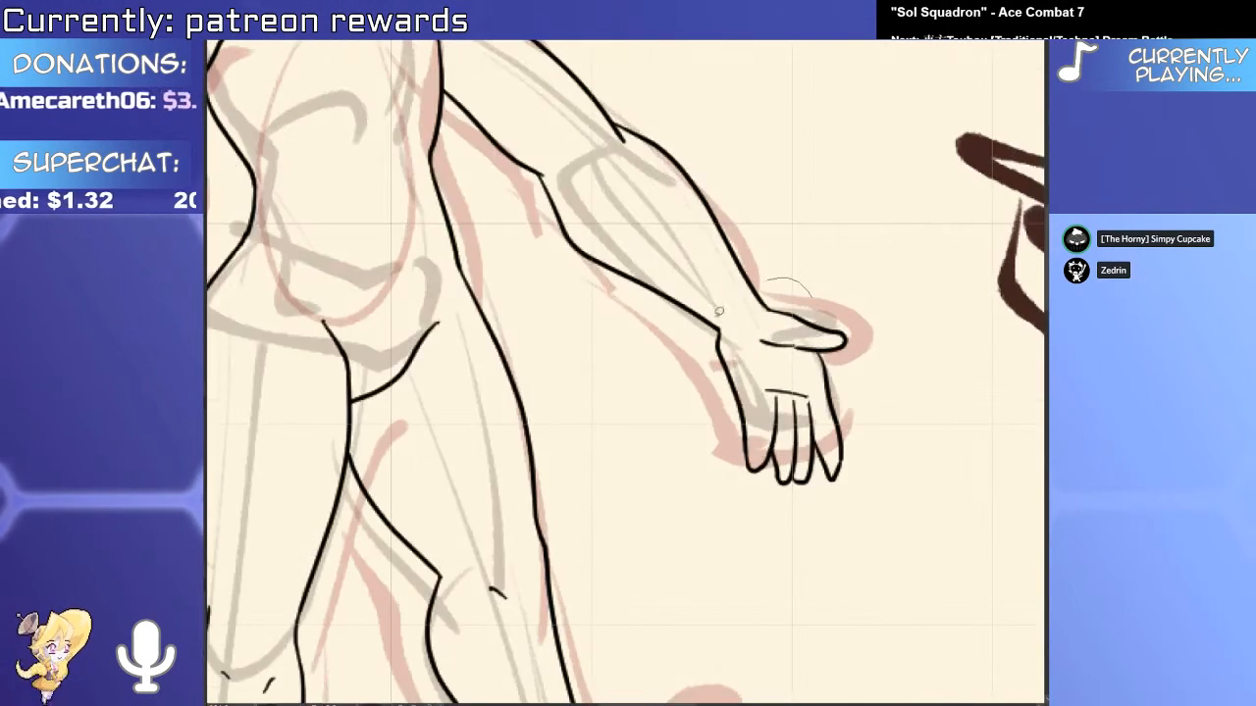
drag(896, 413, 888, 471)
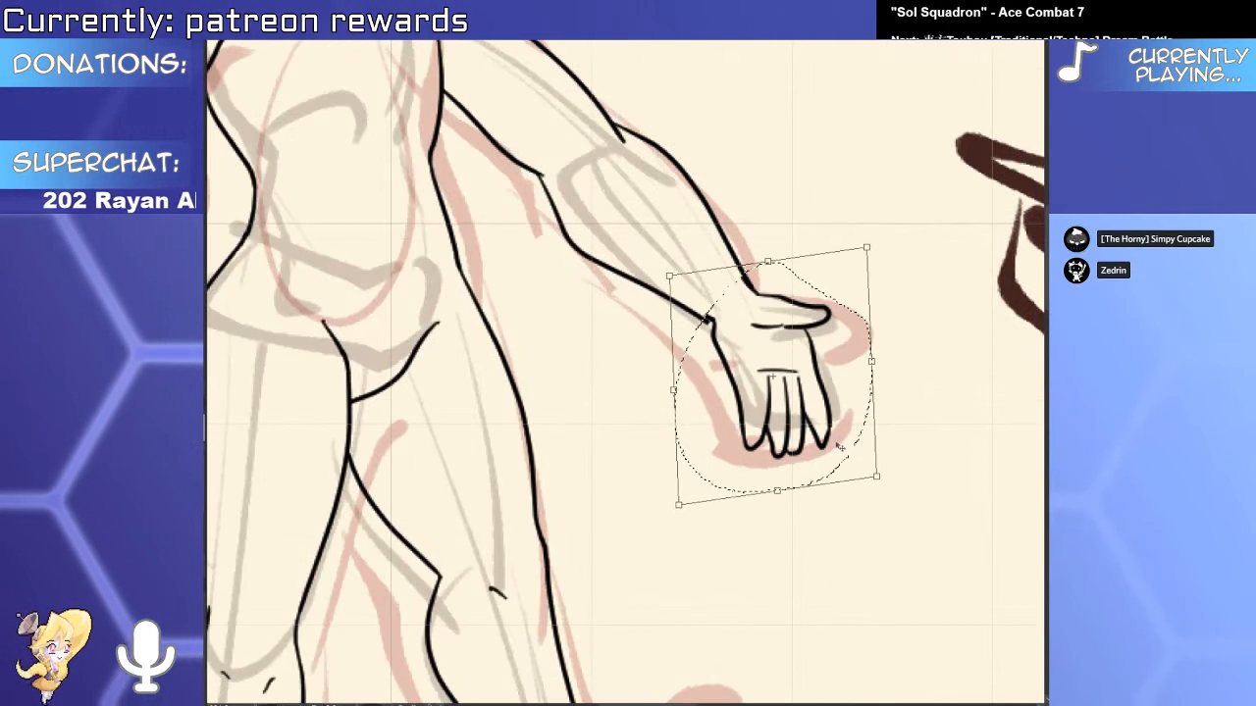
key(Return)
key(ctrl+d)
mouse_move(769, 297)
mouse_down()
mouse_move(816, 403)
mouse_move(728, 340)
mouse_up()
key(b)
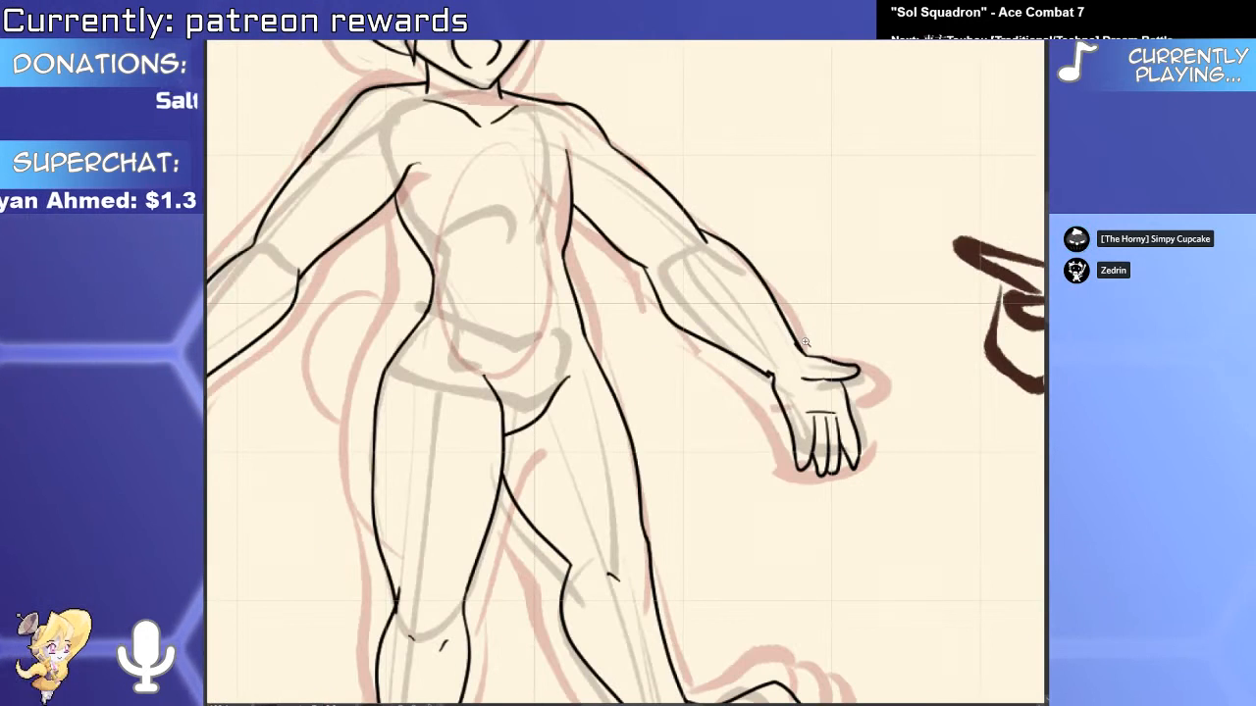
key(ctrl+d)
Shorten the left thumb's lower line and ink a new slanted palm edge from it to the outer finger.
drag(812, 383, 857, 371)
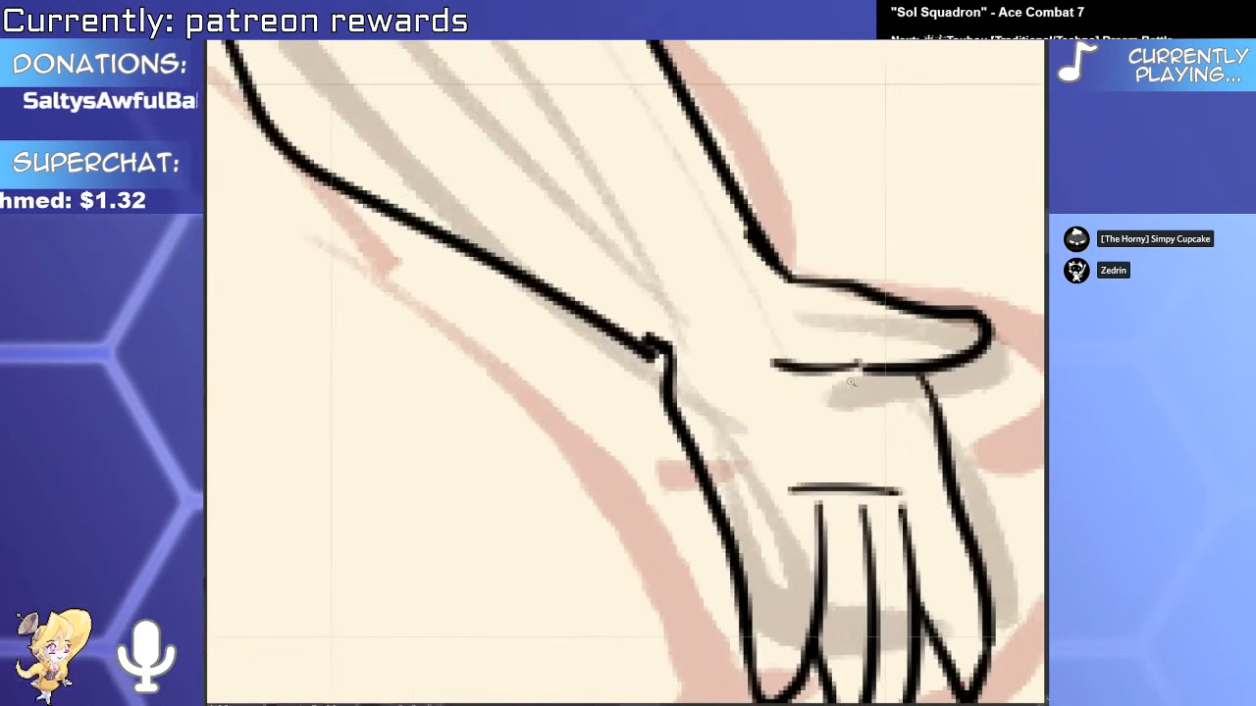
drag(782, 365, 863, 377)
scroll(862, 377, down, 1)
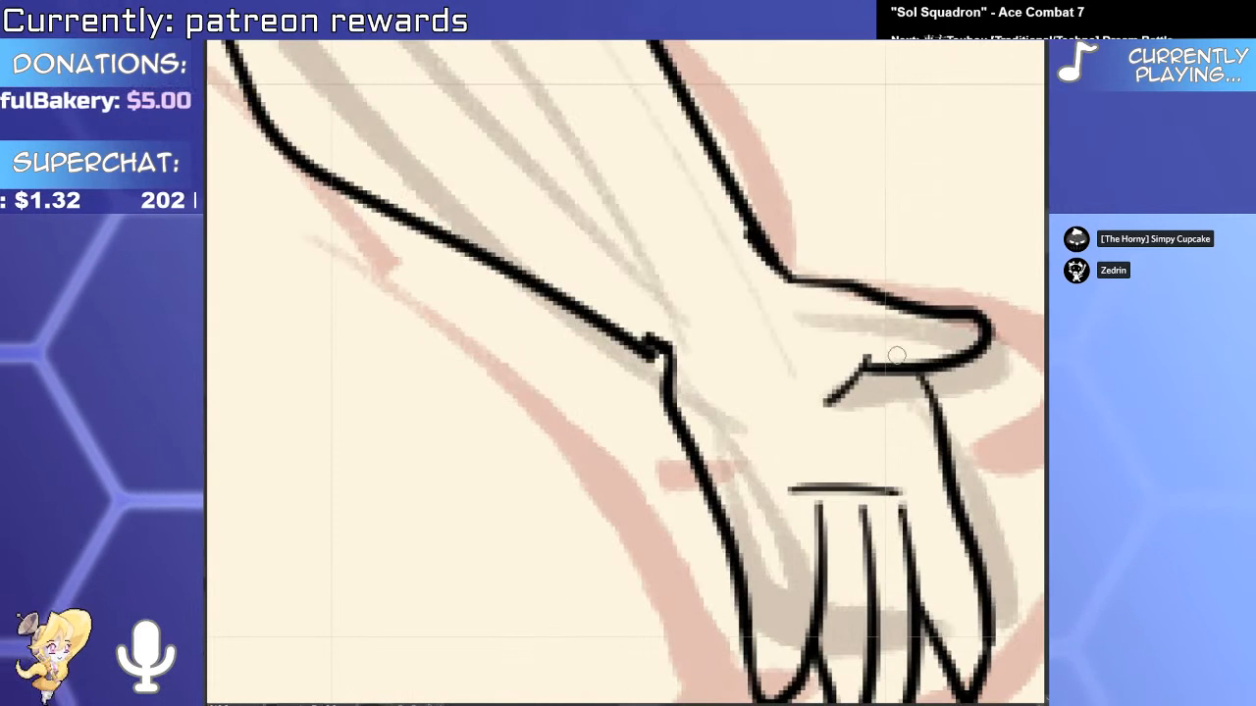
scroll(896, 356, down, 3)
scroll(923, 338, up, 3)
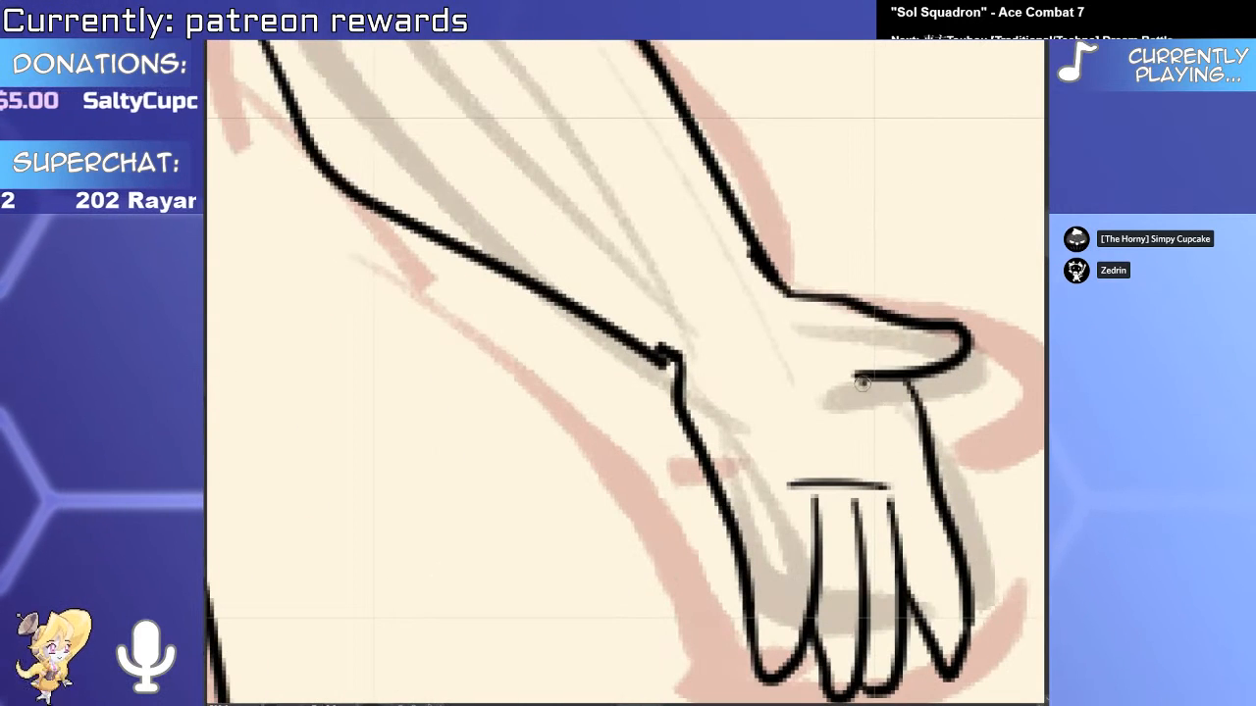
drag(925, 458, 916, 424)
key(ctrl+z)
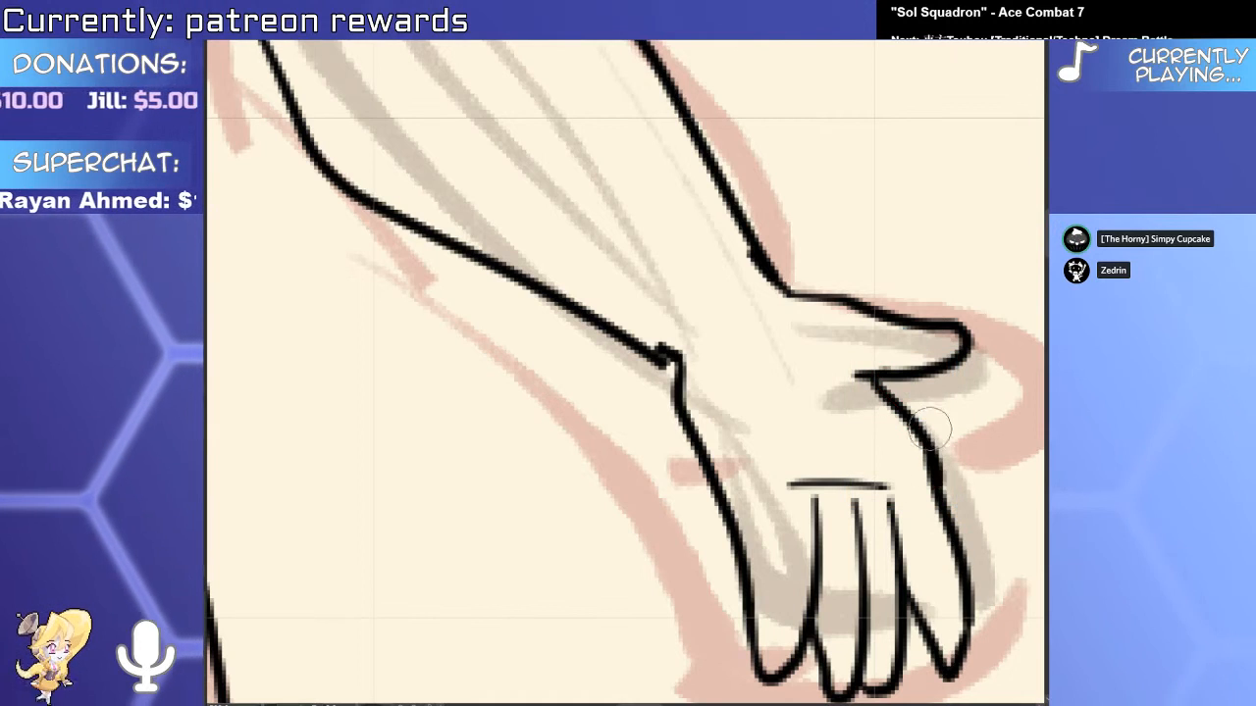
click(925, 421)
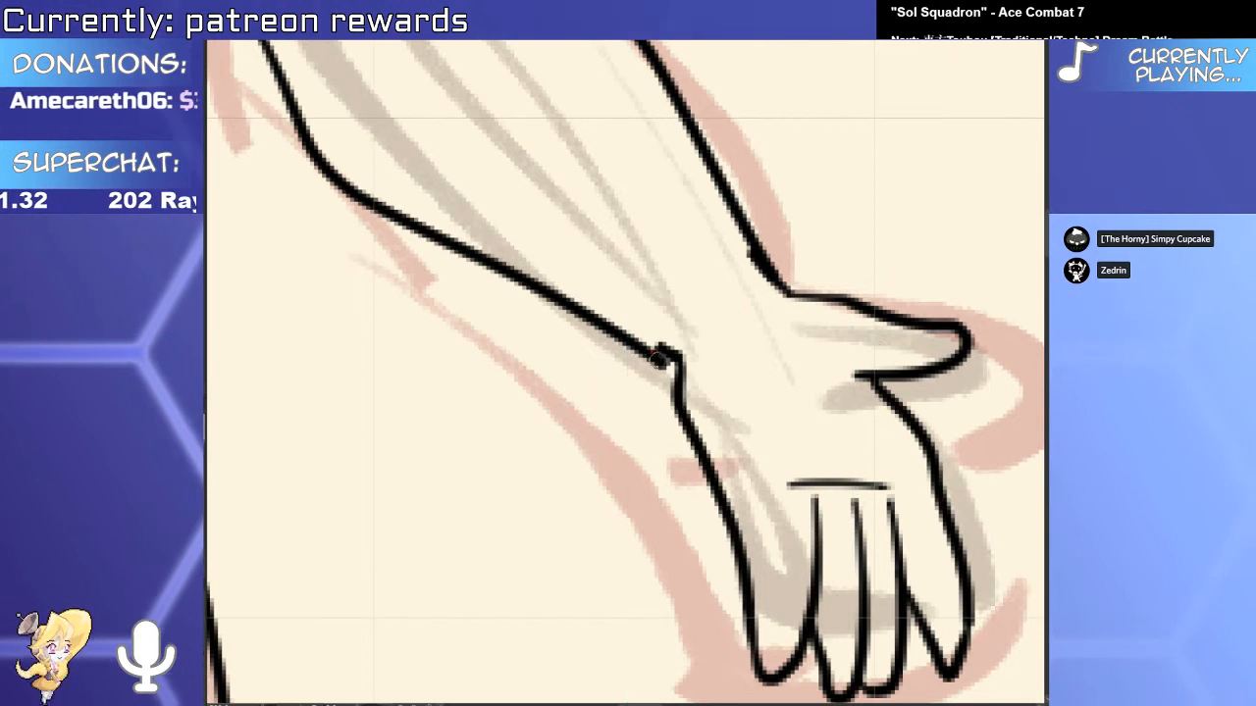
Clean up the overlapping line ends on both sides of the left wrist so the forearm flows into the hand.
mouse_move(663, 347)
mouse_down()
mouse_move(694, 421)
mouse_move(686, 403)
mouse_move(704, 394)
mouse_move(704, 415)
mouse_move(663, 361)
mouse_up()
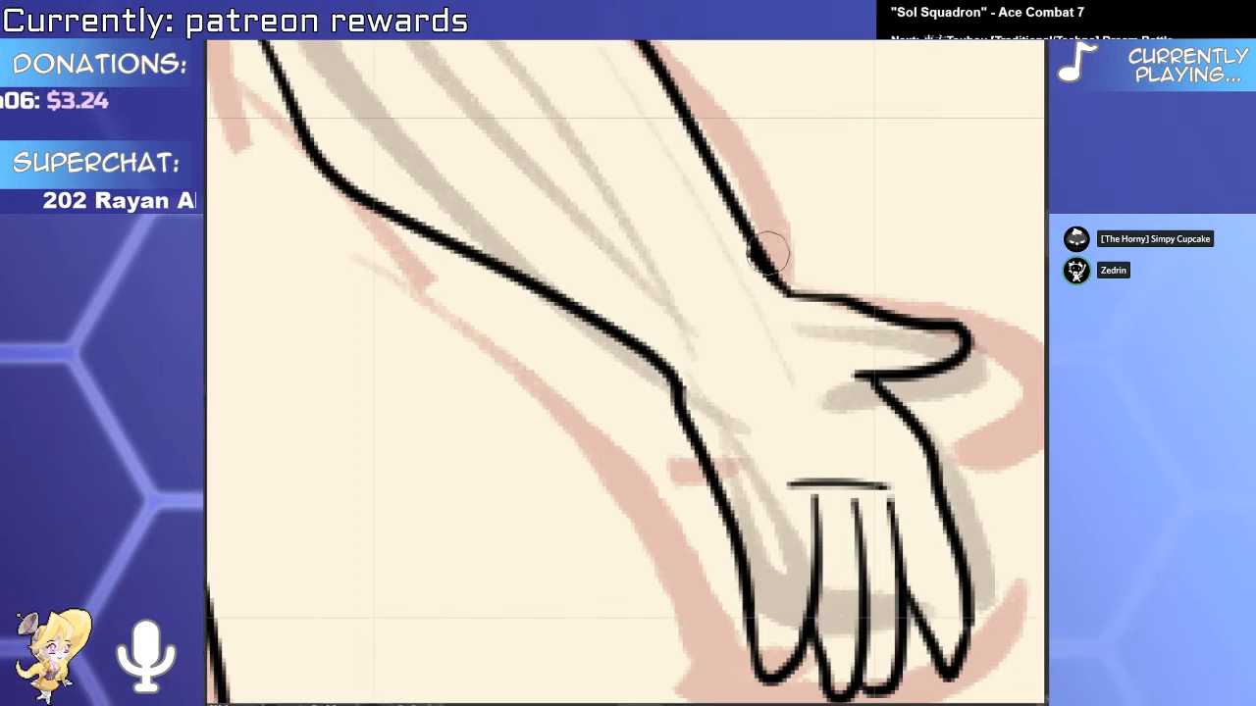
drag(759, 226, 800, 290)
scroll(821, 296, down, 5)
scroll(824, 296, up, 1)
scroll(831, 297, up, 3)
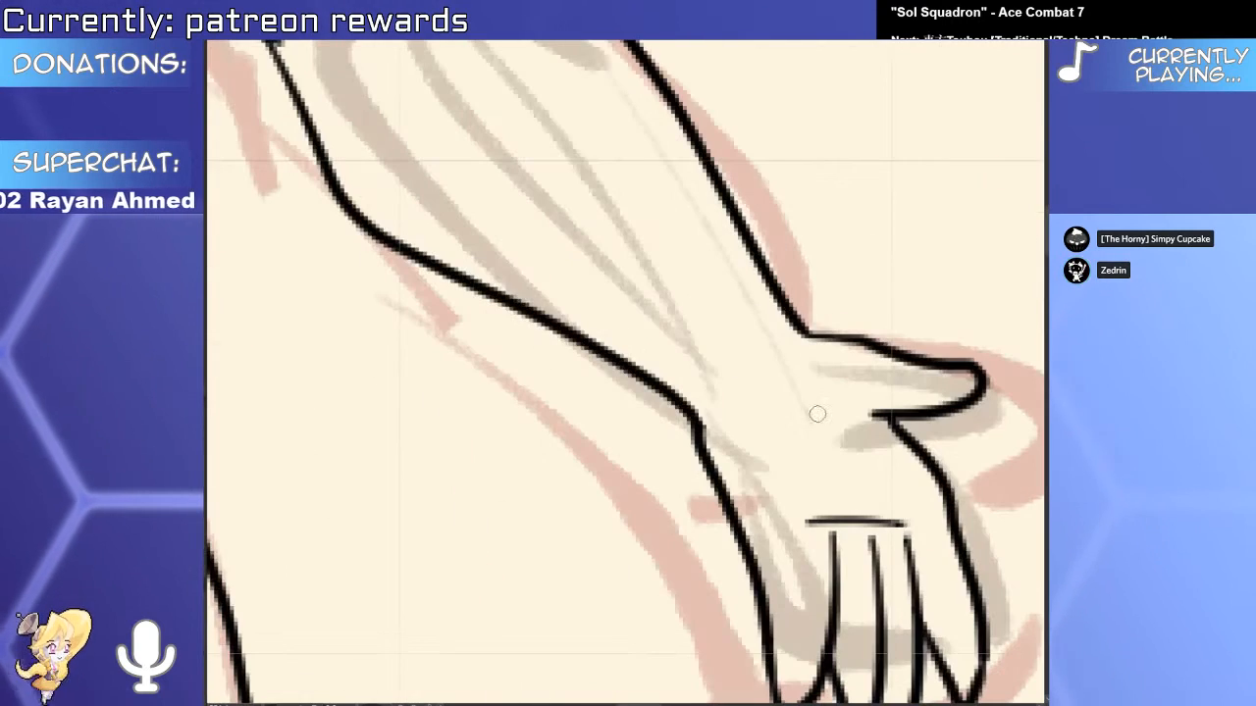
Ink a short crease at the base of the thumb on the palms of both hands.
scroll(794, 417, down, 4)
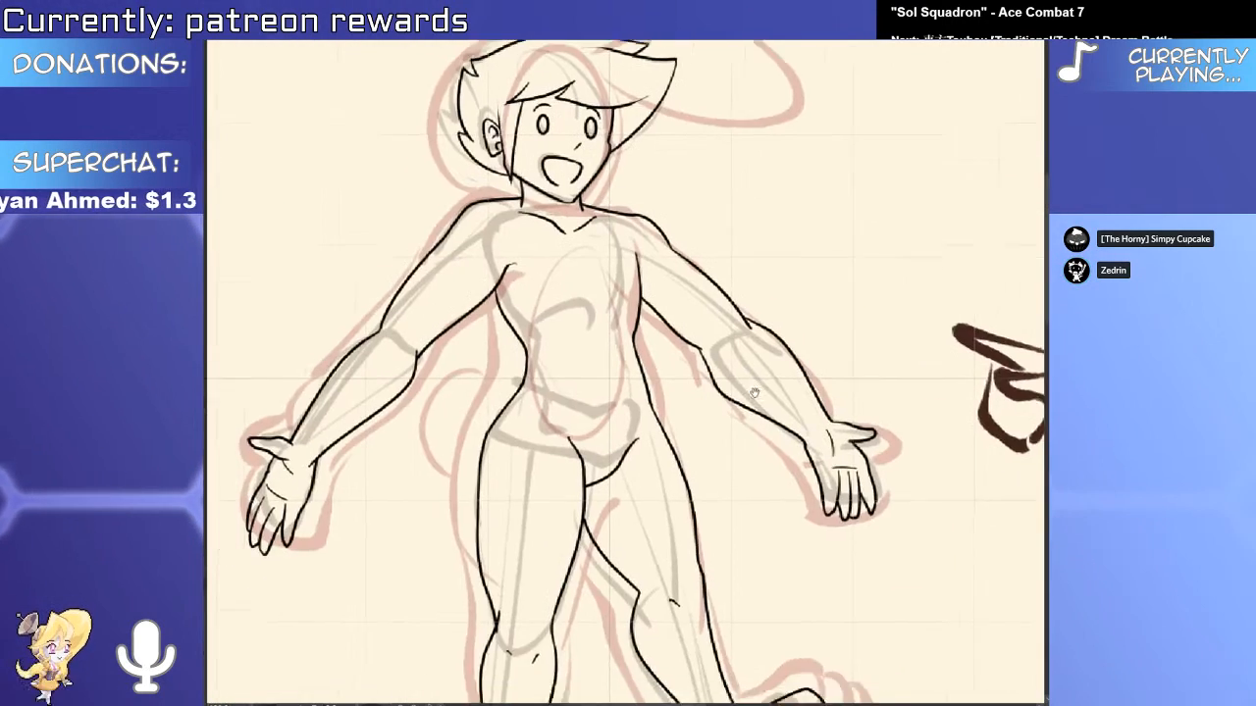
scroll(372, 559, up, 4)
drag(382, 481, 368, 622)
key(ctrl+z)
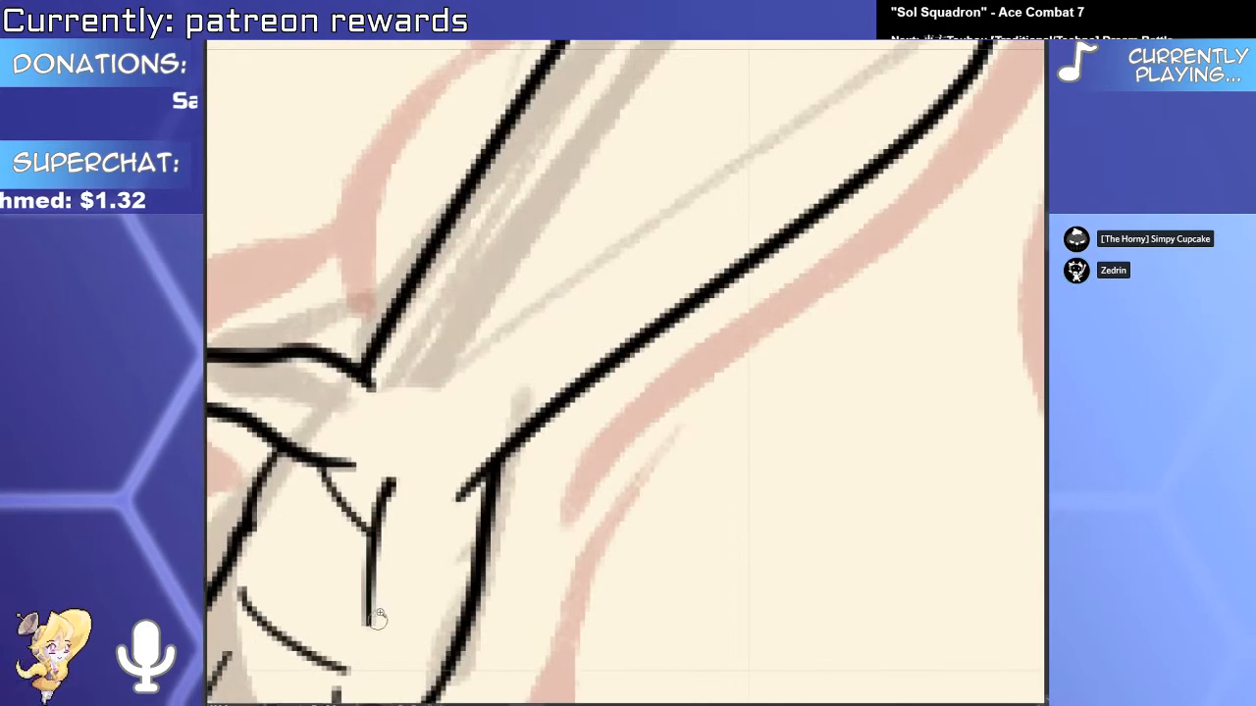
scroll(379, 618, down, 3)
drag(615, 376, 371, 383)
mouse_move(816, 397)
mouse_down()
mouse_move(751, 373)
mouse_move(414, 472)
mouse_up()
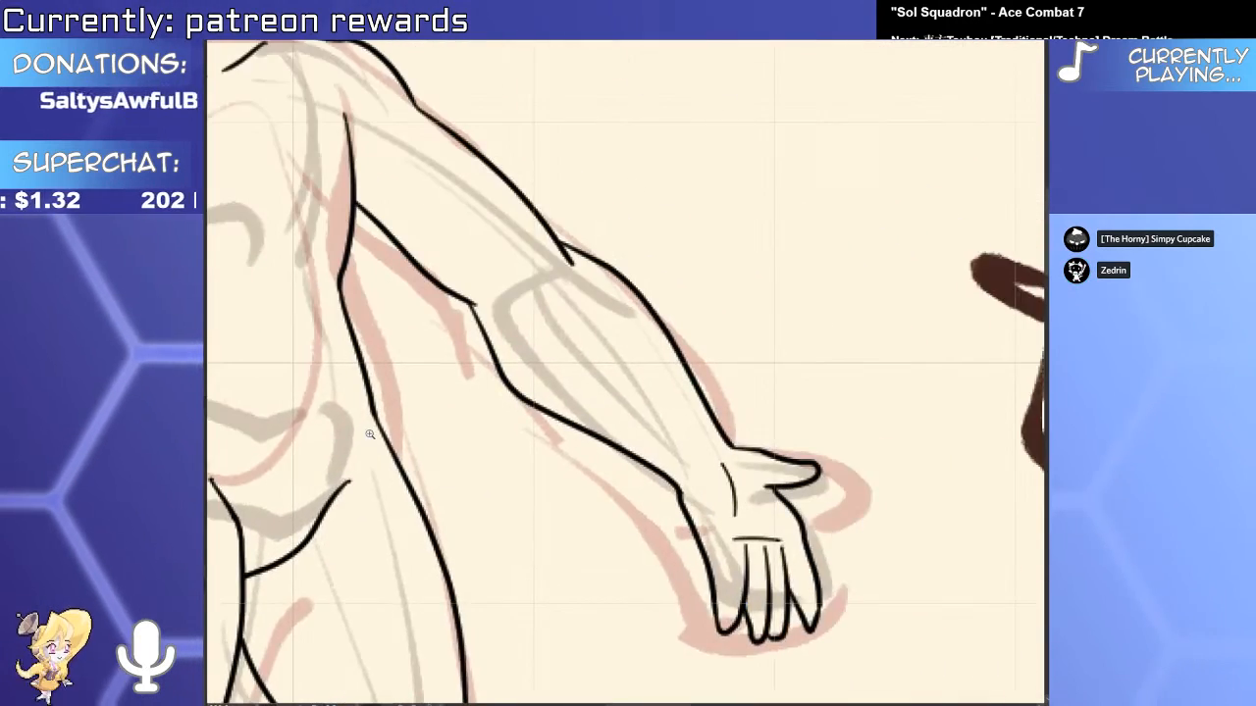
scroll(742, 499, up, 3)
drag(783, 491, 742, 517)
scroll(763, 509, down, 5)
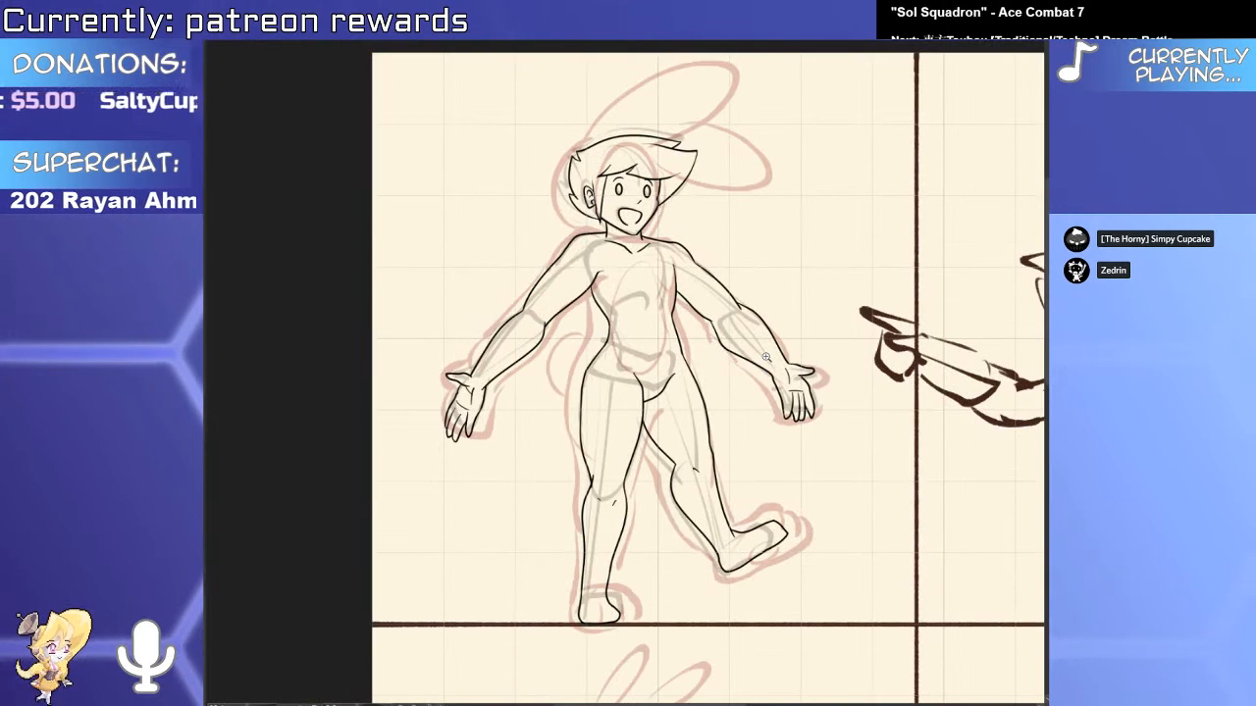
Smooth the bump in the right hand's palm edge just below the thumb.
scroll(510, 398, up, 4)
scroll(550, 397, down, 4)
scroll(588, 397, up, 5)
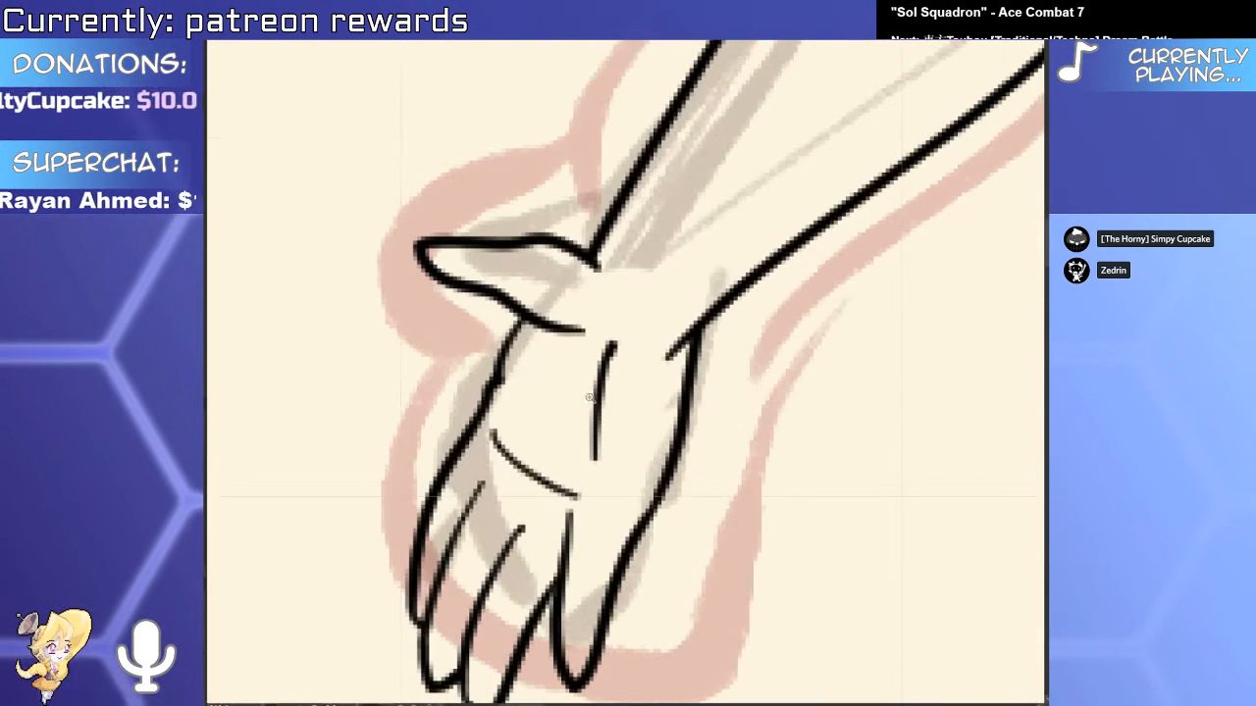
ctrl+click(496, 384)
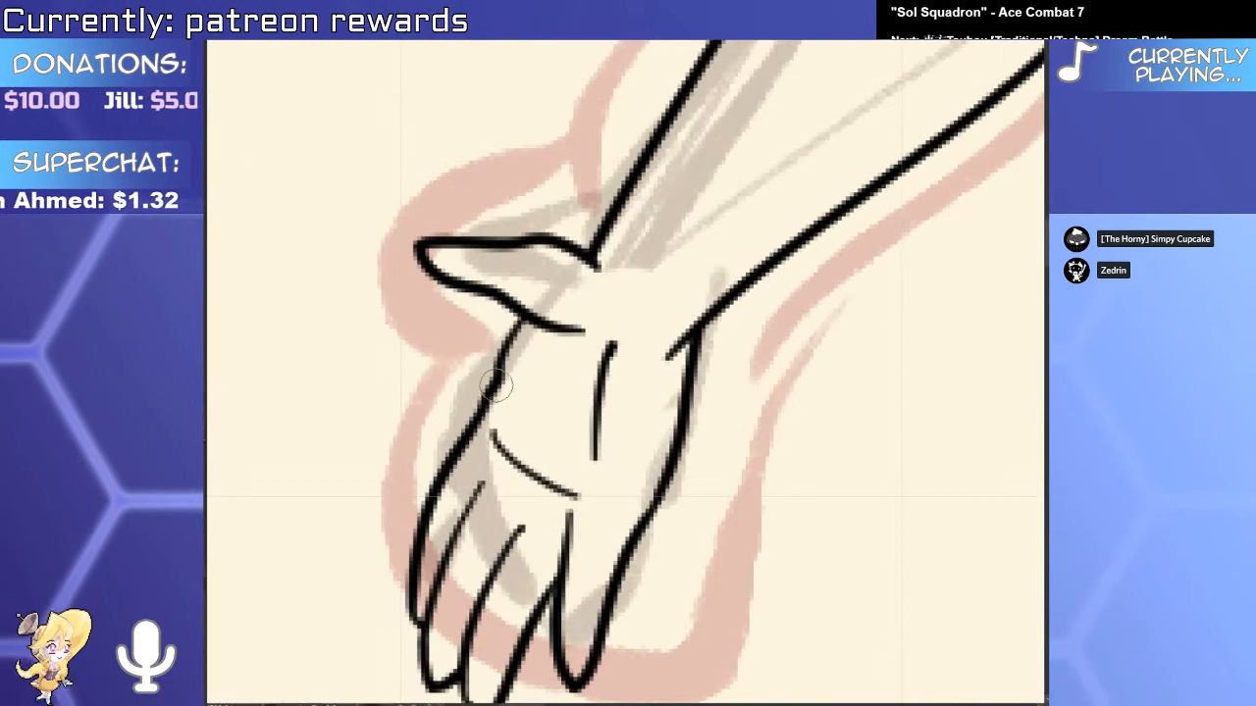
scroll(471, 353, down, 5)
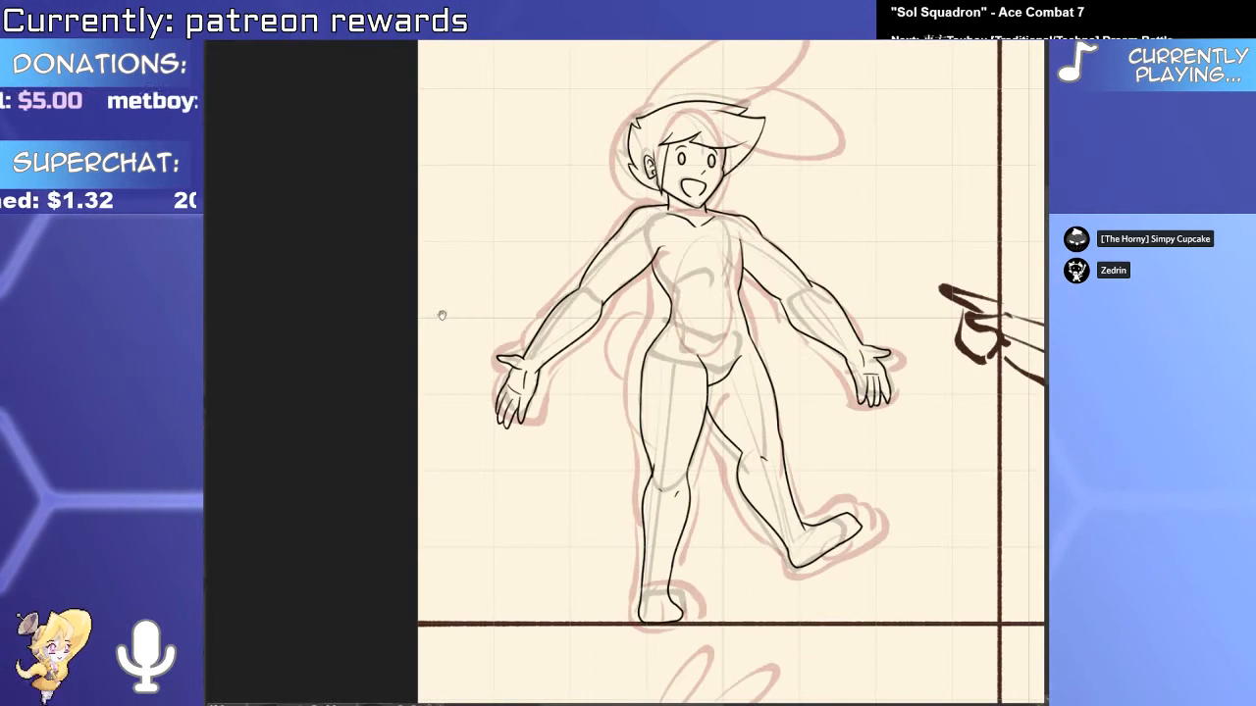
scroll(658, 410, up, 5)
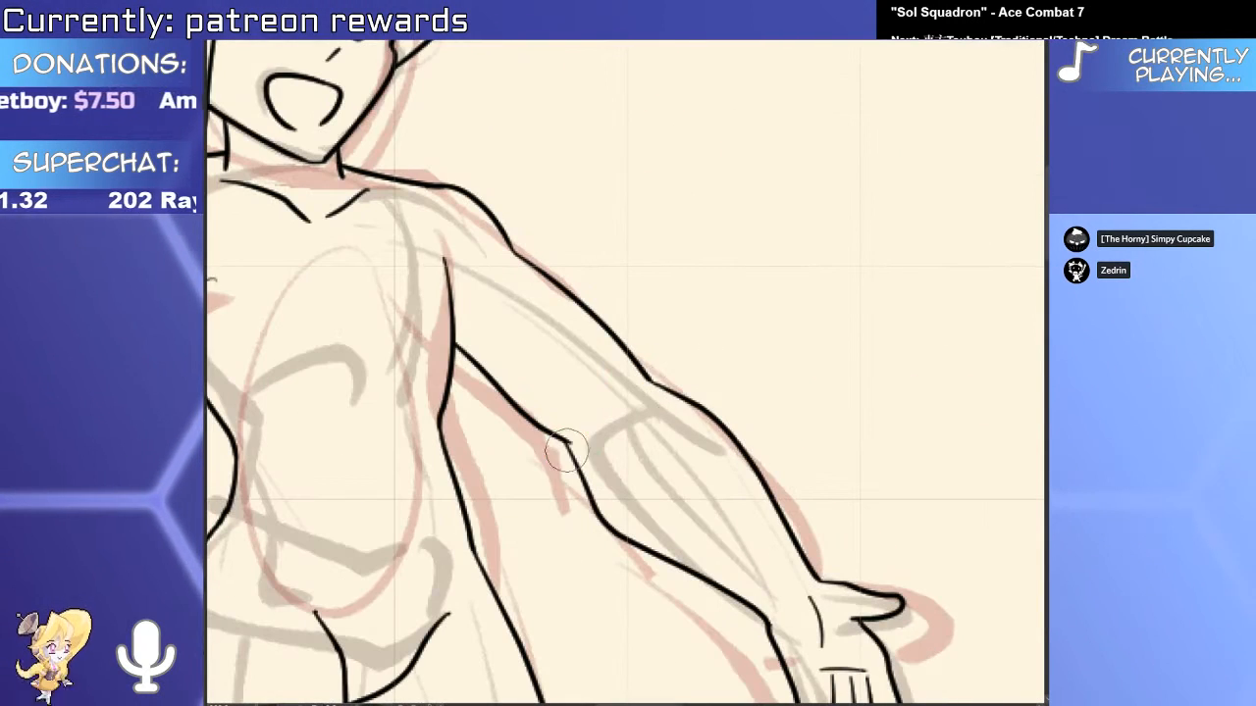
scroll(566, 450, down, 5)
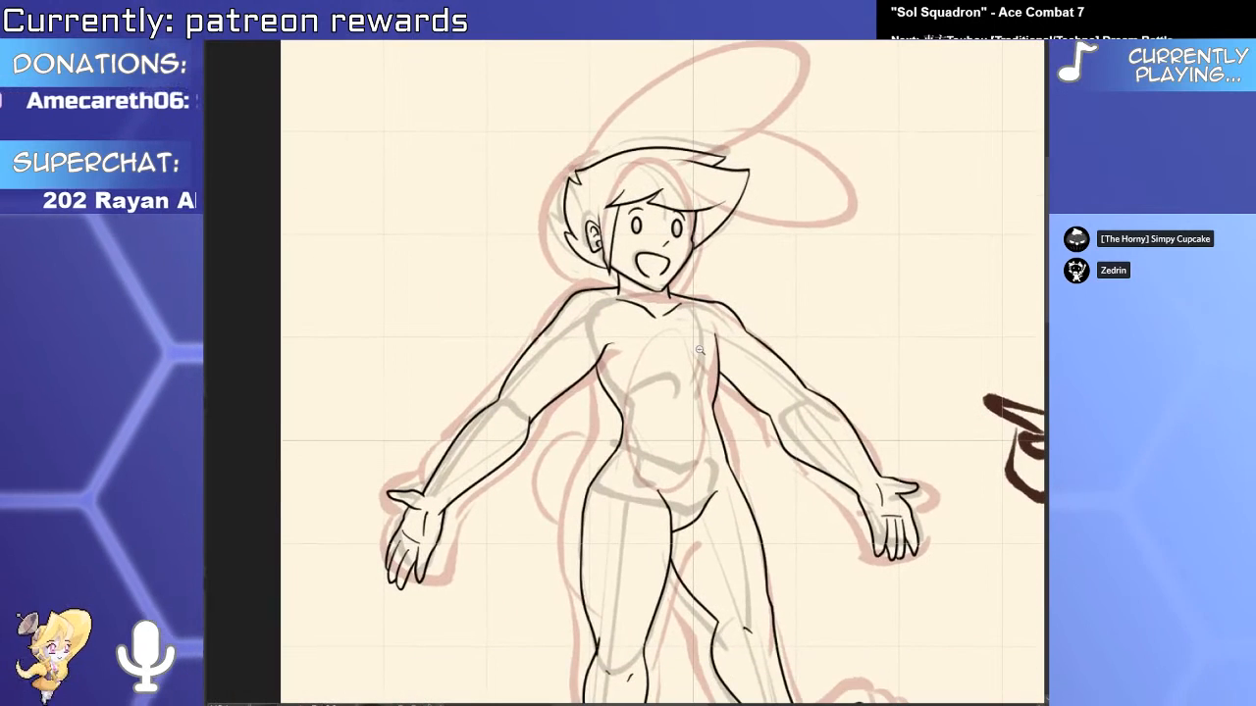
key(m)
key(m)
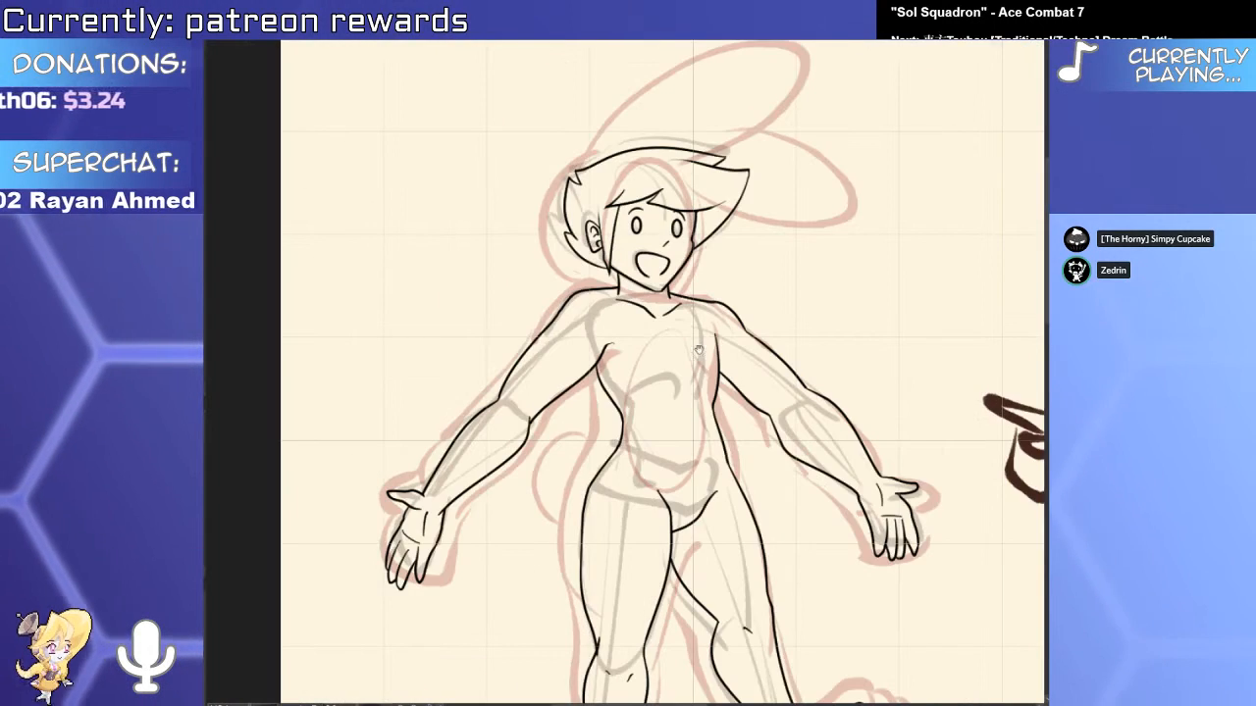
Redraw the outer line of the right forearm below the elbow and erase the overlapping old line.
scroll(594, 342, up, 3)
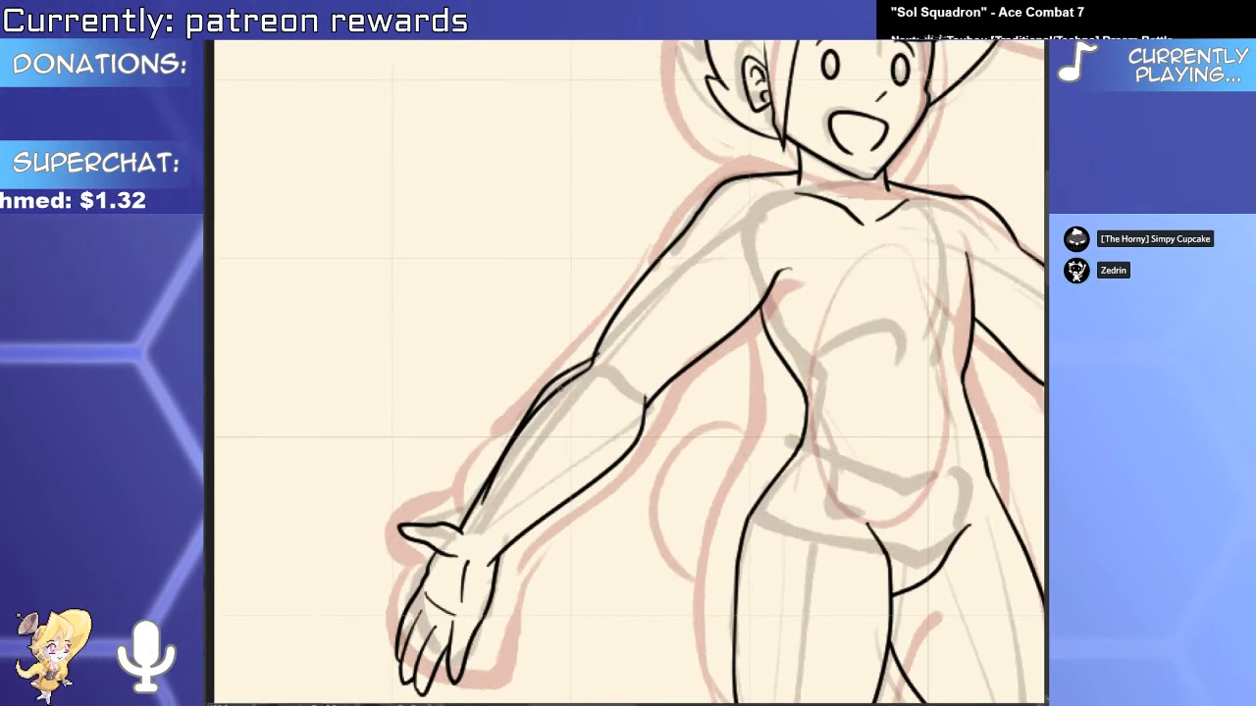
key(ctrl+z)
drag(556, 387, 595, 354)
key(e)
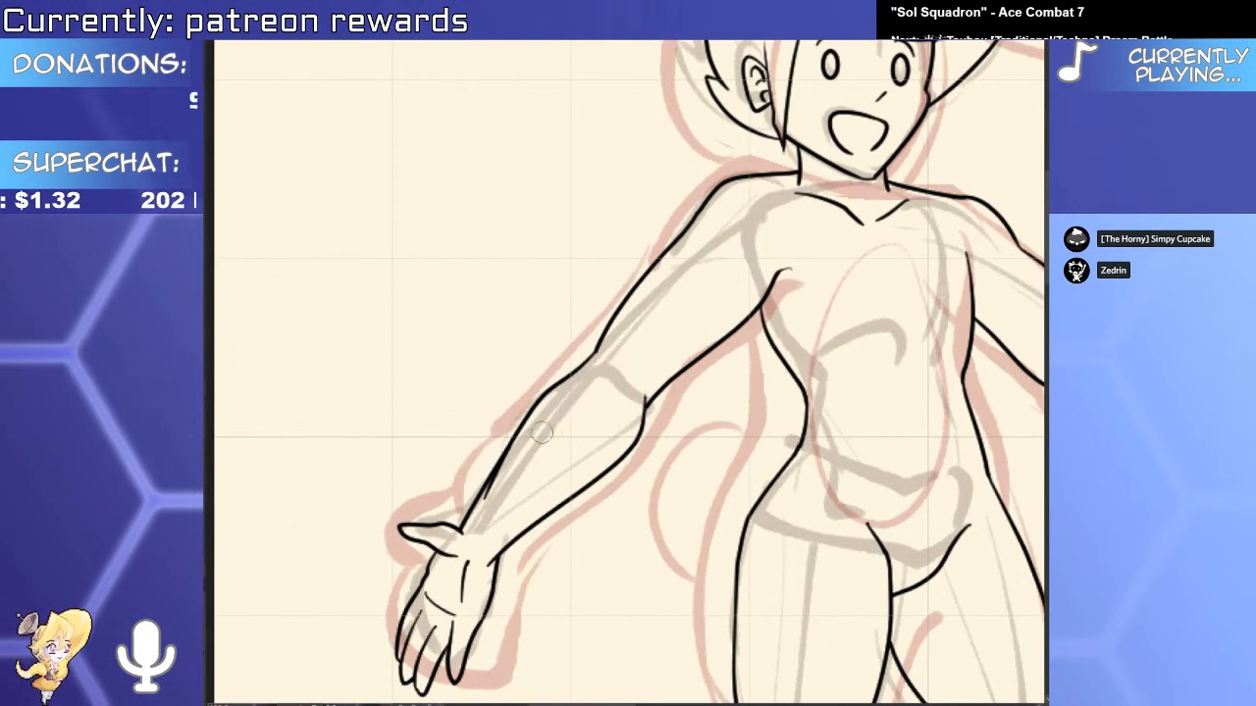
scroll(632, 314, down, 1)
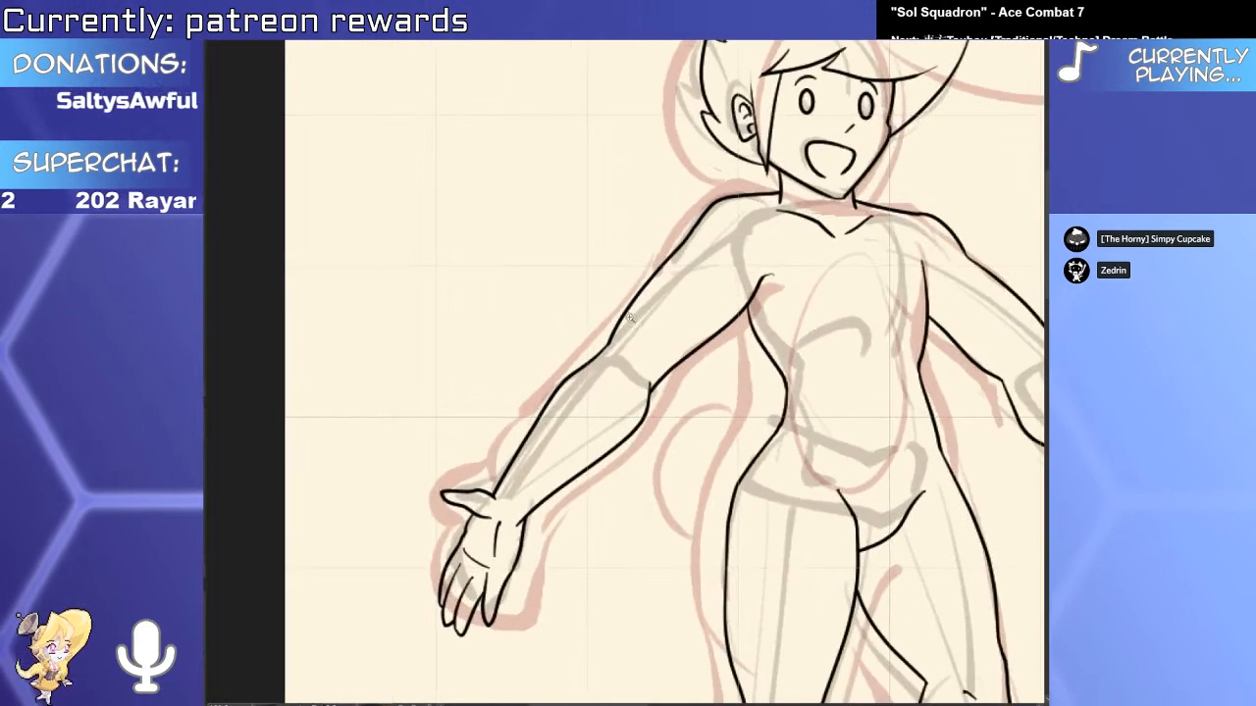
Move the end control point of the right upper arm's outer line to meet the forearm line at the elbow.
scroll(629, 317, up, 2)
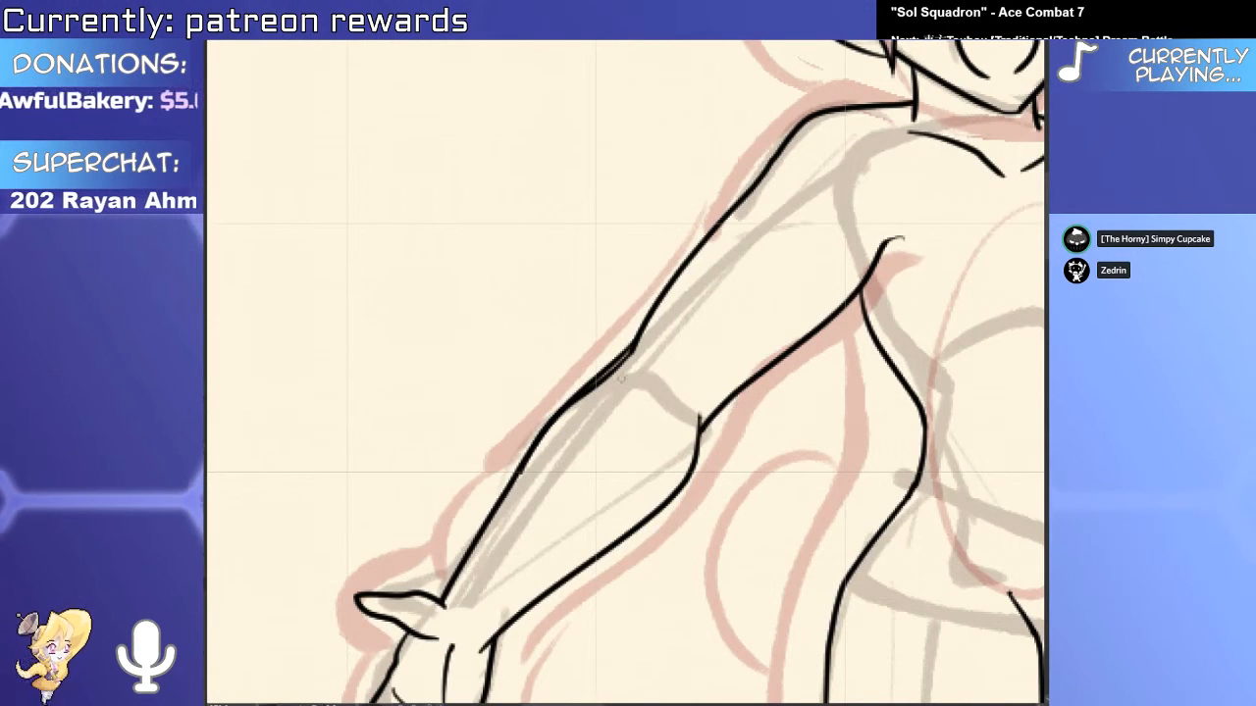
ctrl+click(596, 386)
drag(597, 386, 592, 391)
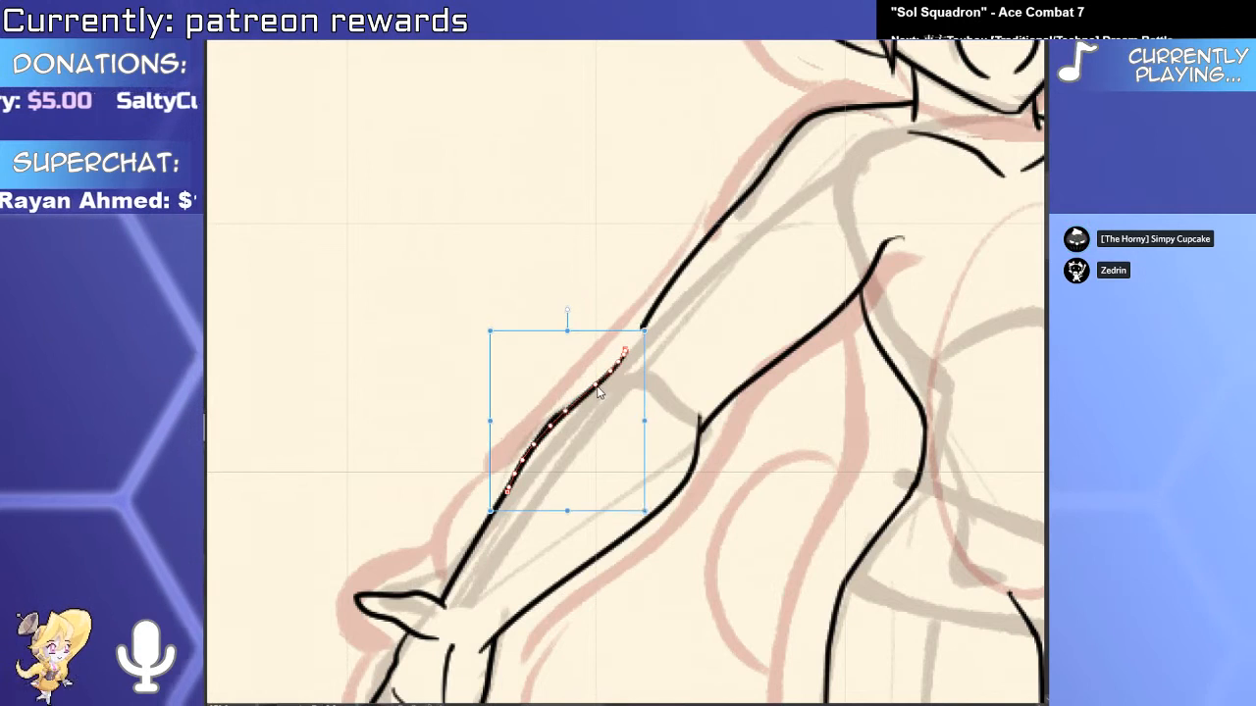
click(641, 332)
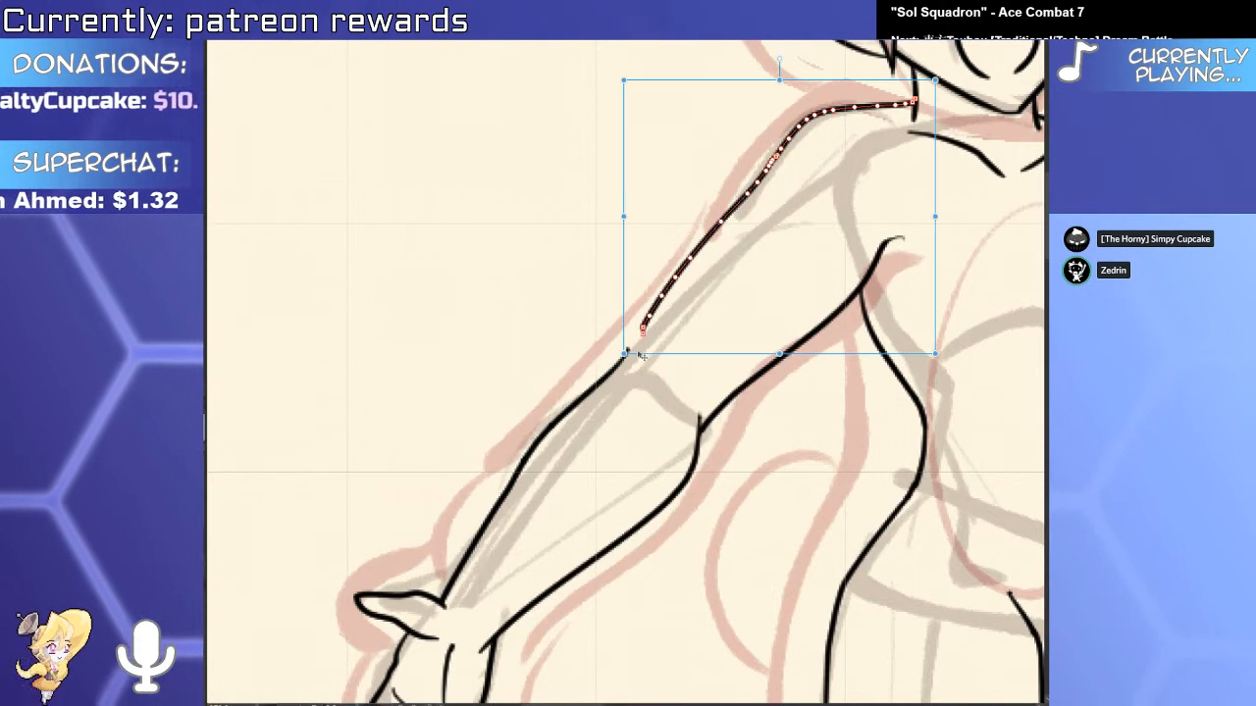
drag(641, 332, 620, 365)
key(ctrl+d)
scroll(575, 402, down, 4)
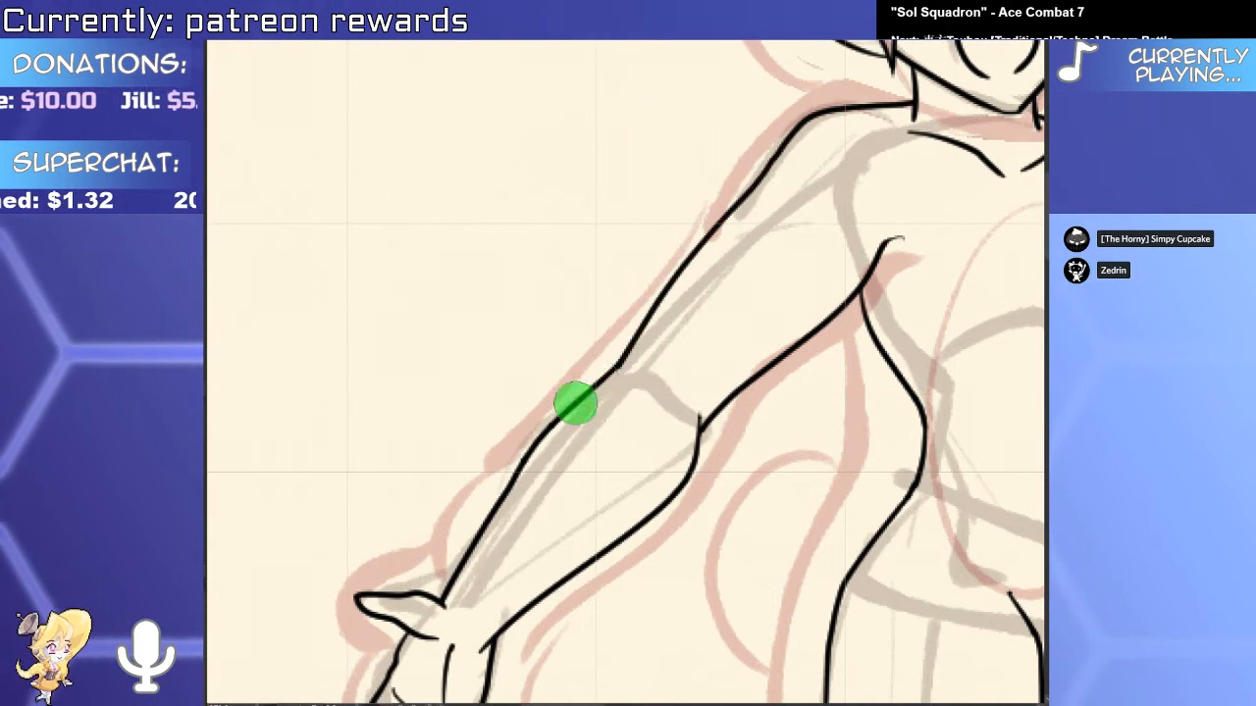
scroll(582, 430, up, 2)
mouse_move(524, 376)
mouse_down()
mouse_move(587, 377)
mouse_move(534, 360)
mouse_up()
ctrl+click(607, 345)
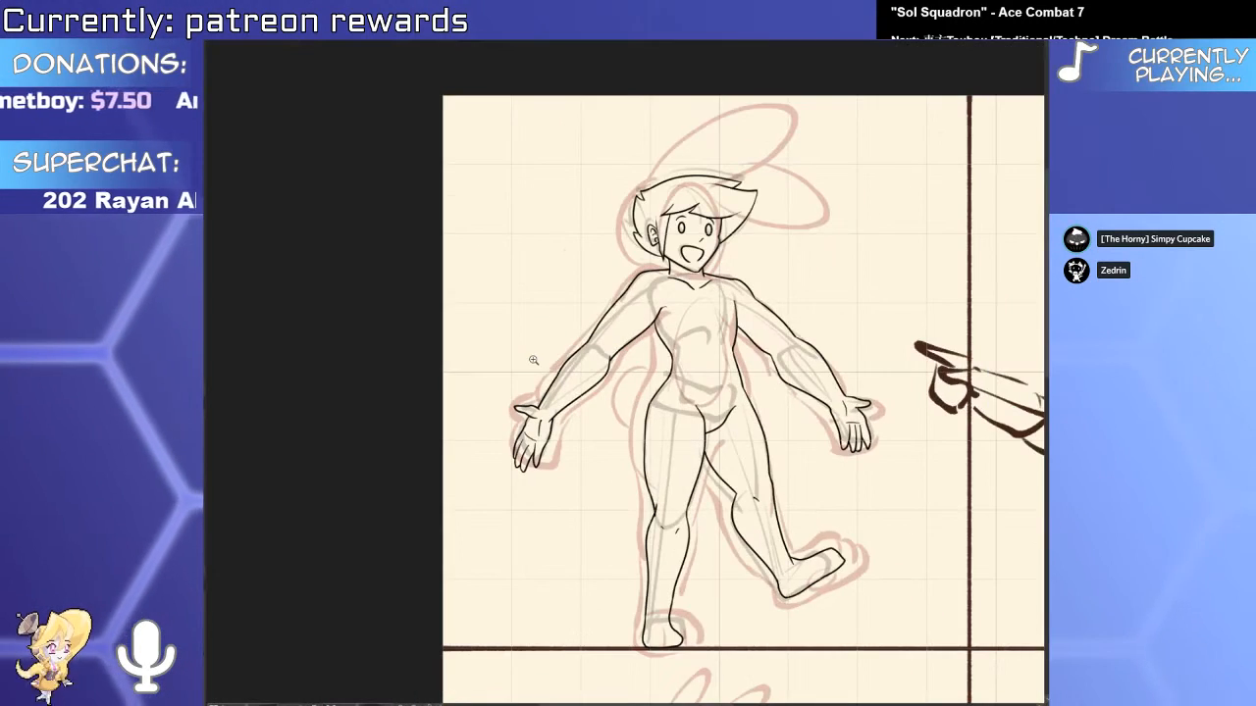
Ink a revised torso side line from the right armpit toward the waist, just inside the existing line.
scroll(620, 282, up, 5)
scroll(620, 282, down, 1)
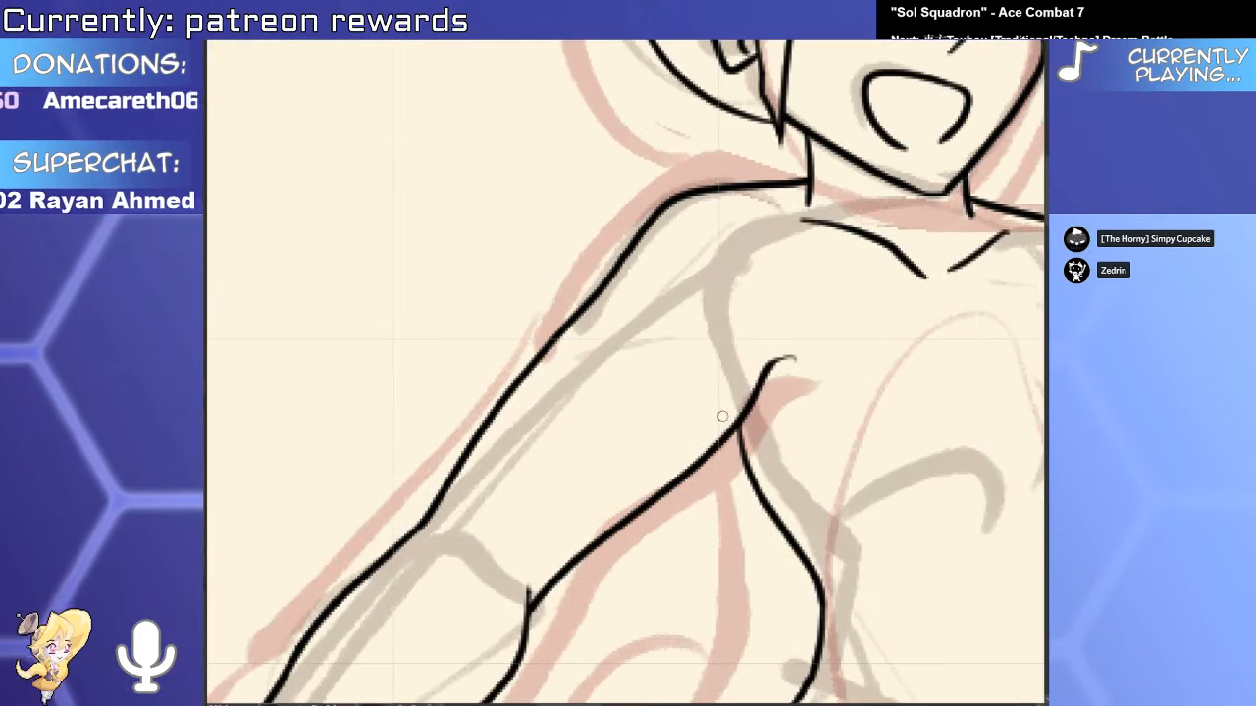
scroll(764, 395, up, 1)
drag(761, 442, 515, 442)
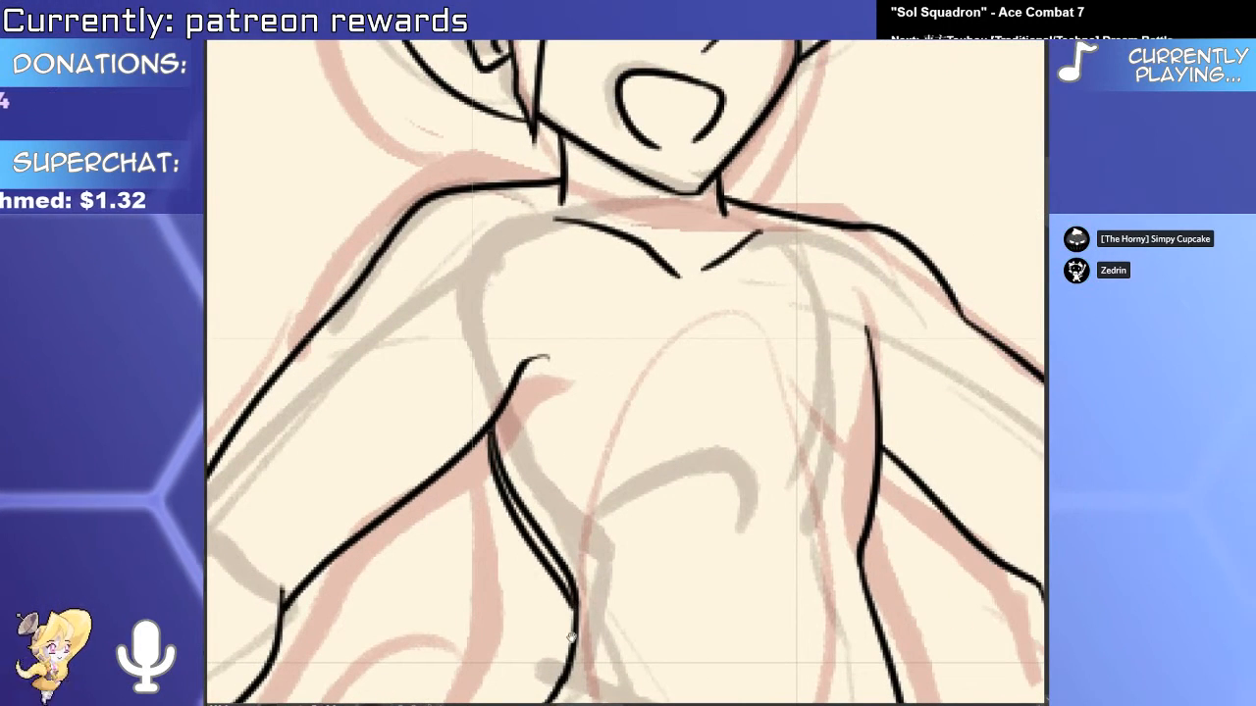
mouse_move(570, 639)
mouse_down()
mouse_move(533, 387)
mouse_move(549, 555)
mouse_move(535, 549)
mouse_move(559, 438)
mouse_up()
key(ctrl+z)
scroll(542, 556, down, 3)
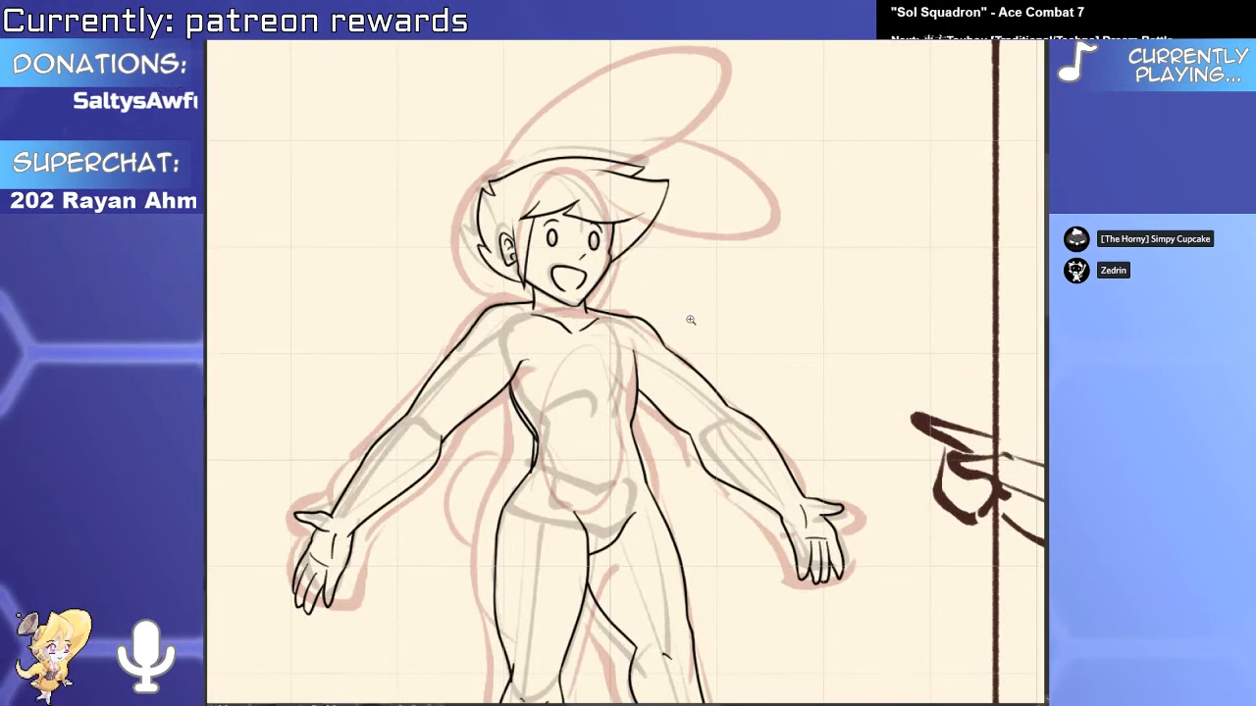
Adjust the right forearm's inner line and clean up its overlapping end where it meets the wrist.
scroll(396, 476, up, 3)
drag(435, 518, 442, 522)
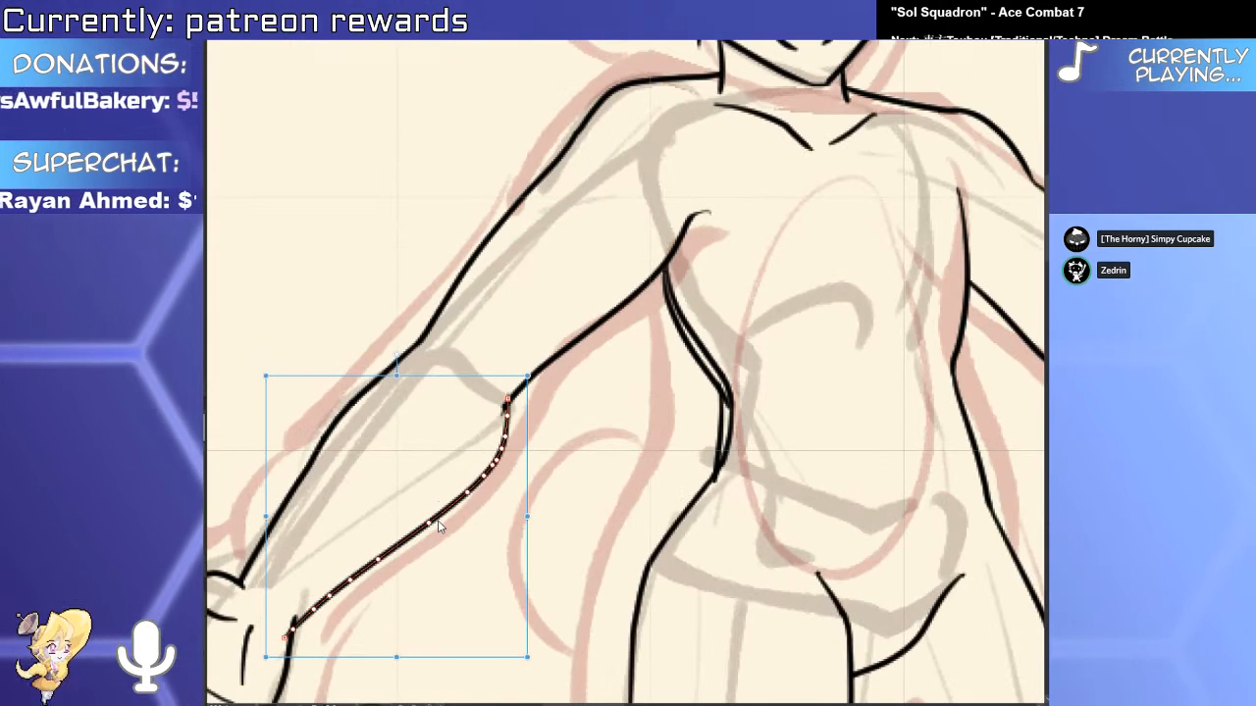
drag(284, 616, 445, 473)
scroll(444, 473, up, 3)
key(e)
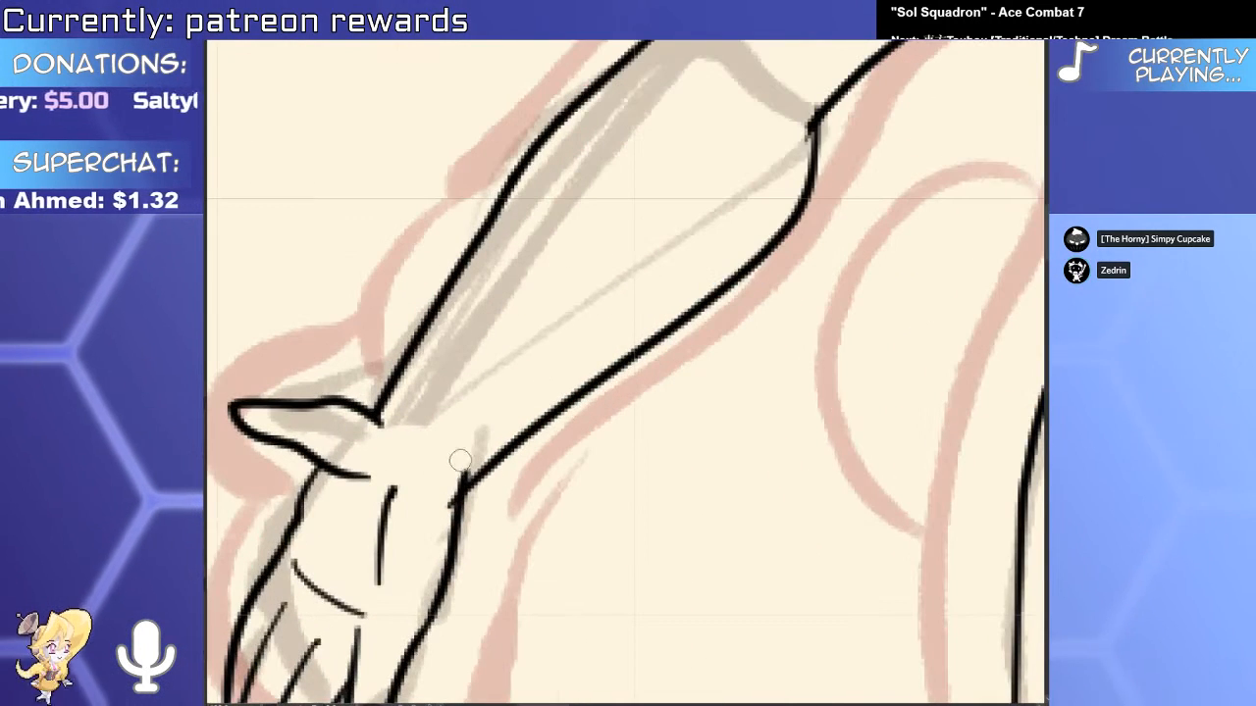
drag(442, 527, 508, 435)
drag(690, 330, 467, 631)
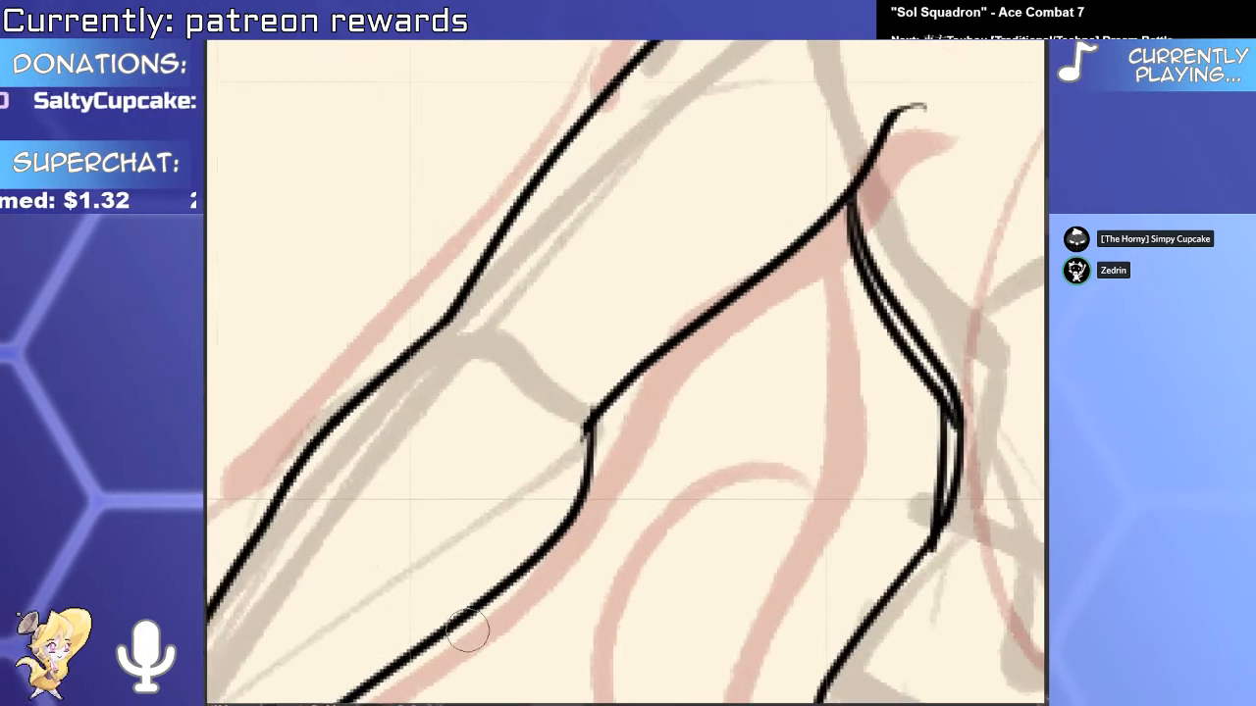
Erase the old torso side line below the right armpit, keeping only the revised line down to the waist.
ctrl+click(643, 375)
drag(610, 382, 561, 533)
scroll(579, 463, down, 5)
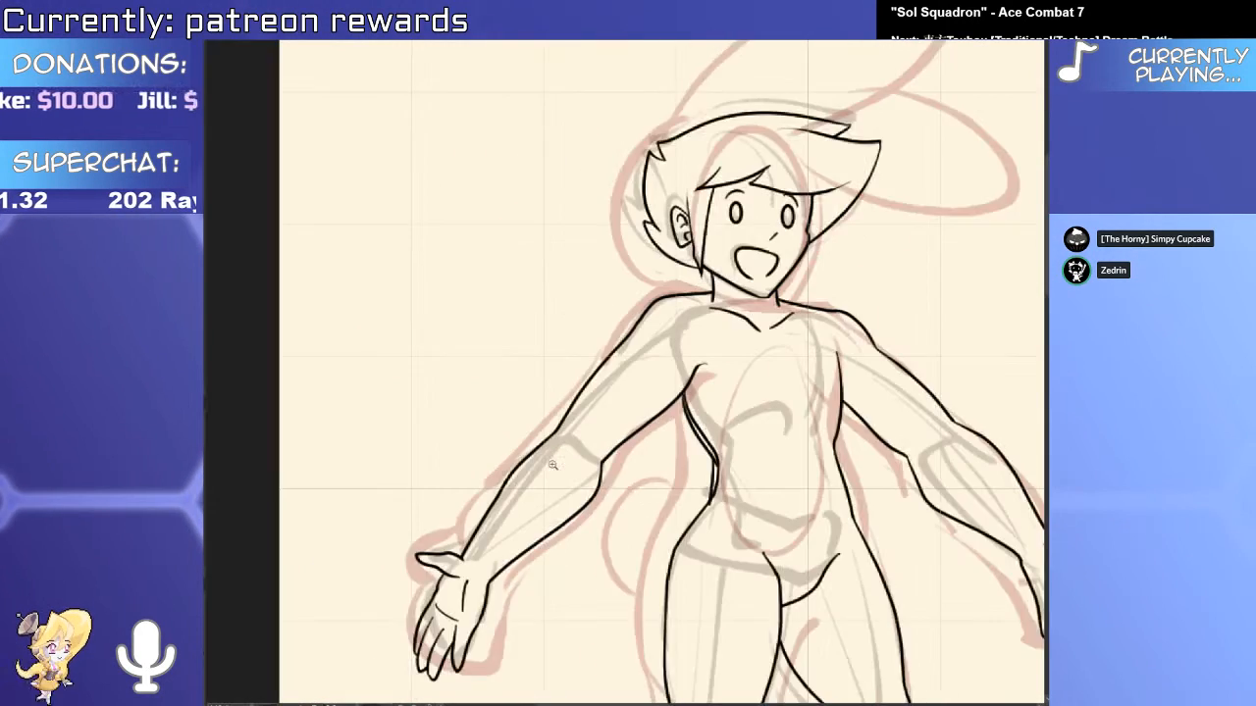
drag(725, 397, 645, 304)
scroll(645, 304, up, 4)
click(614, 510)
drag(603, 406, 579, 486)
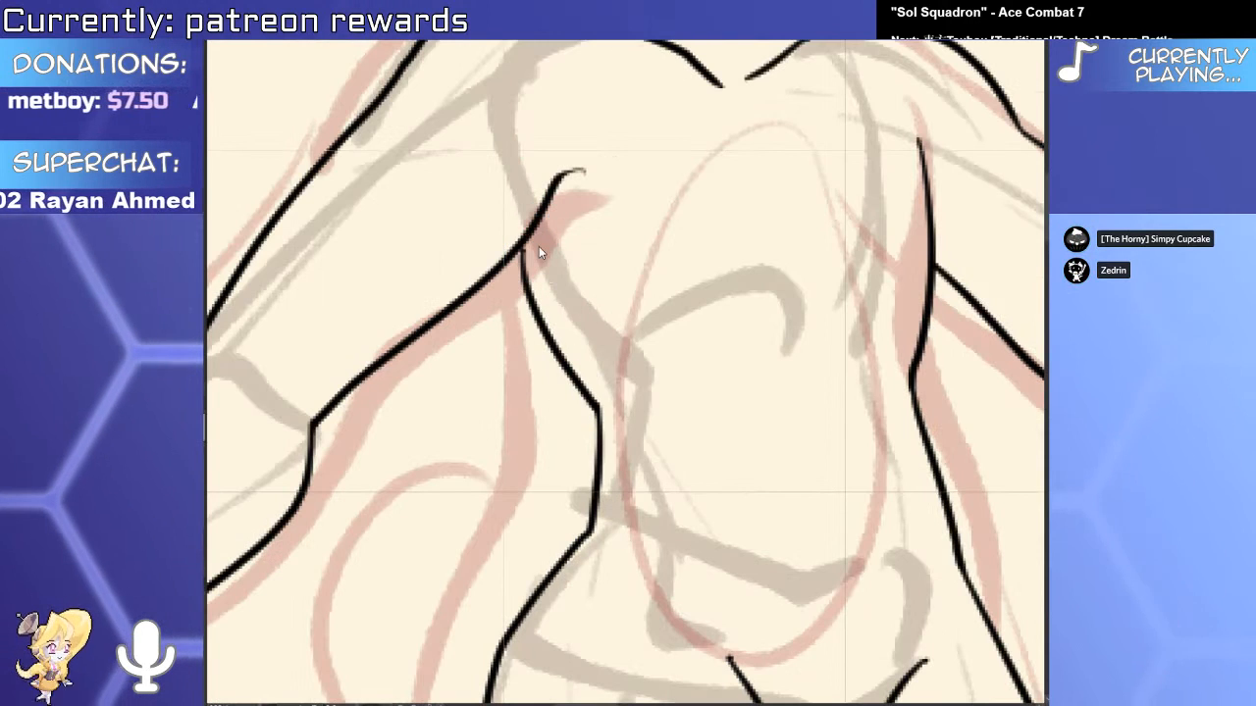
Ink a revised left torso side, curving outward from the armpit to the waist and down to the hip.
drag(933, 248, 837, 359)
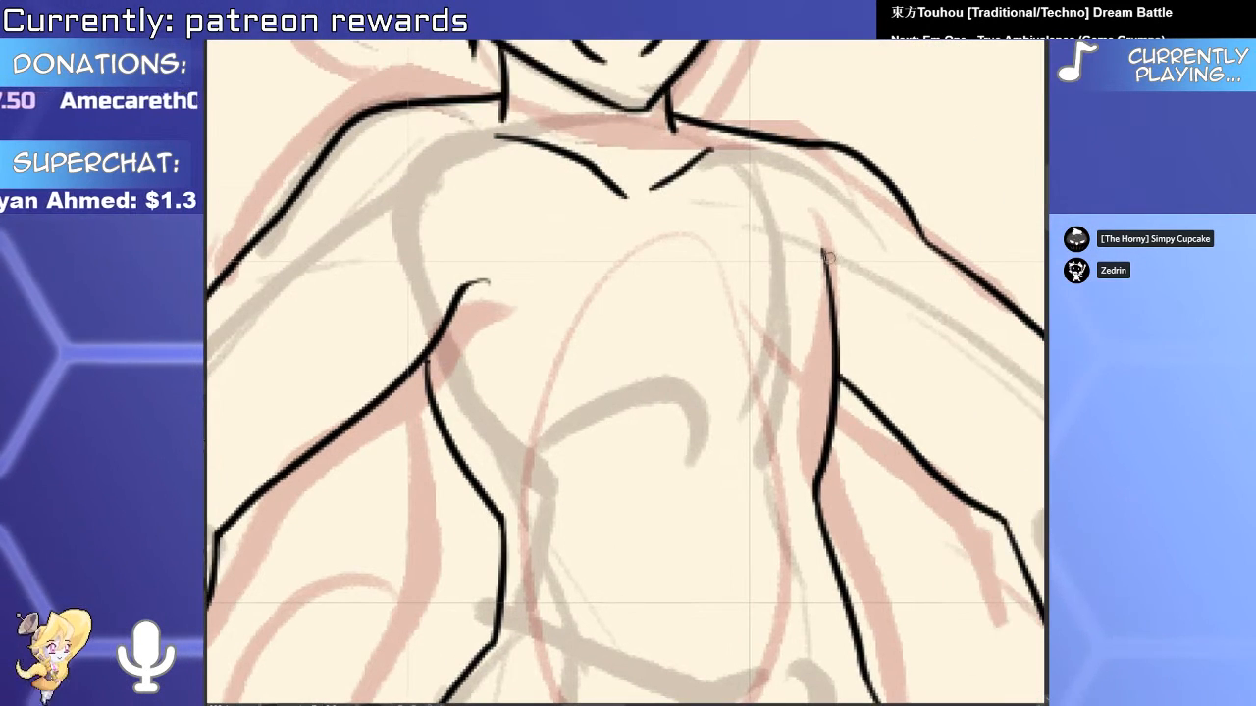
drag(534, 245, 580, 317)
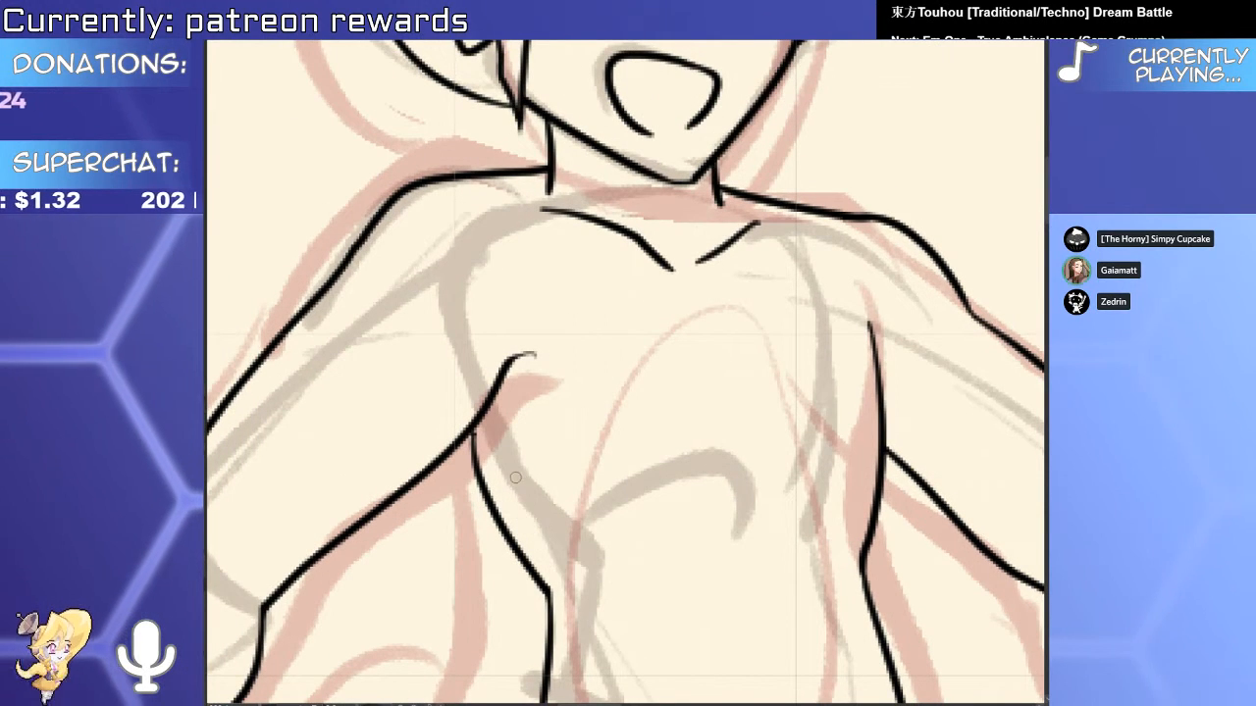
mouse_move(526, 481)
mouse_down()
mouse_move(605, 569)
mouse_move(632, 576)
mouse_up()
key(ctrl+z)
mouse_move(778, 502)
mouse_down()
mouse_move(740, 393)
mouse_move(674, 341)
mouse_up()
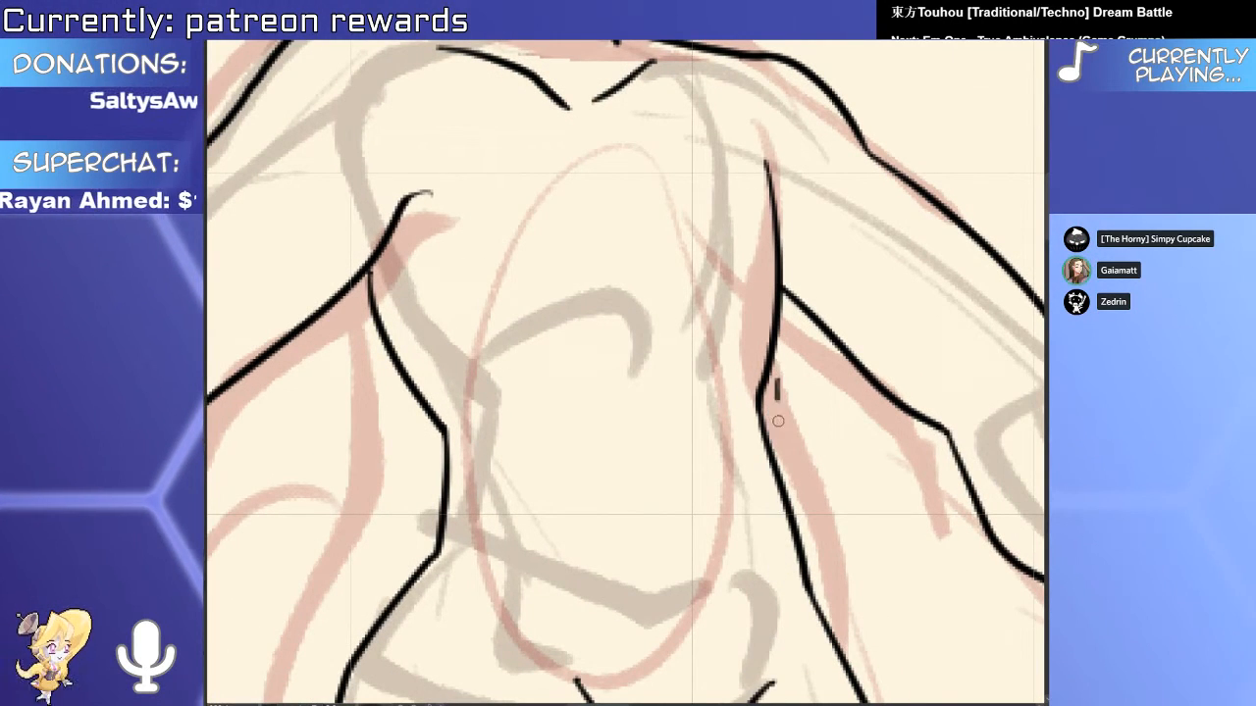
mouse_move(773, 394)
mouse_down()
mouse_move(781, 554)
mouse_move(829, 637)
mouse_up()
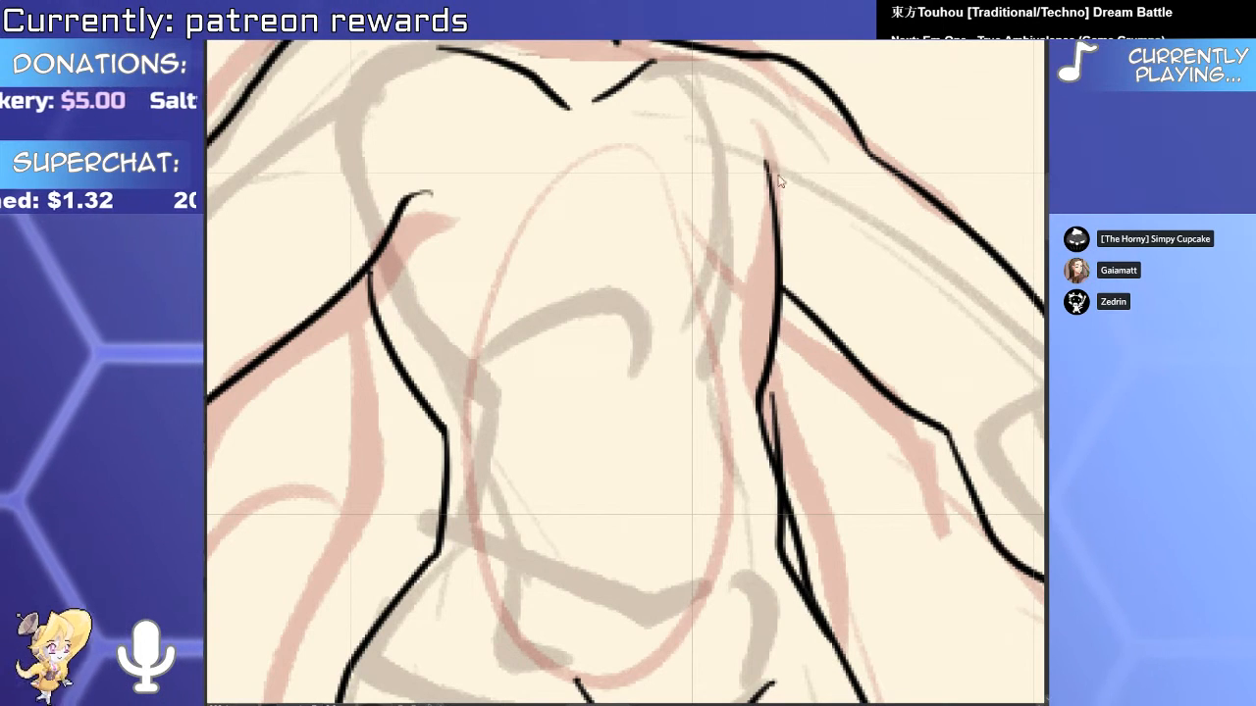
drag(765, 139, 798, 318)
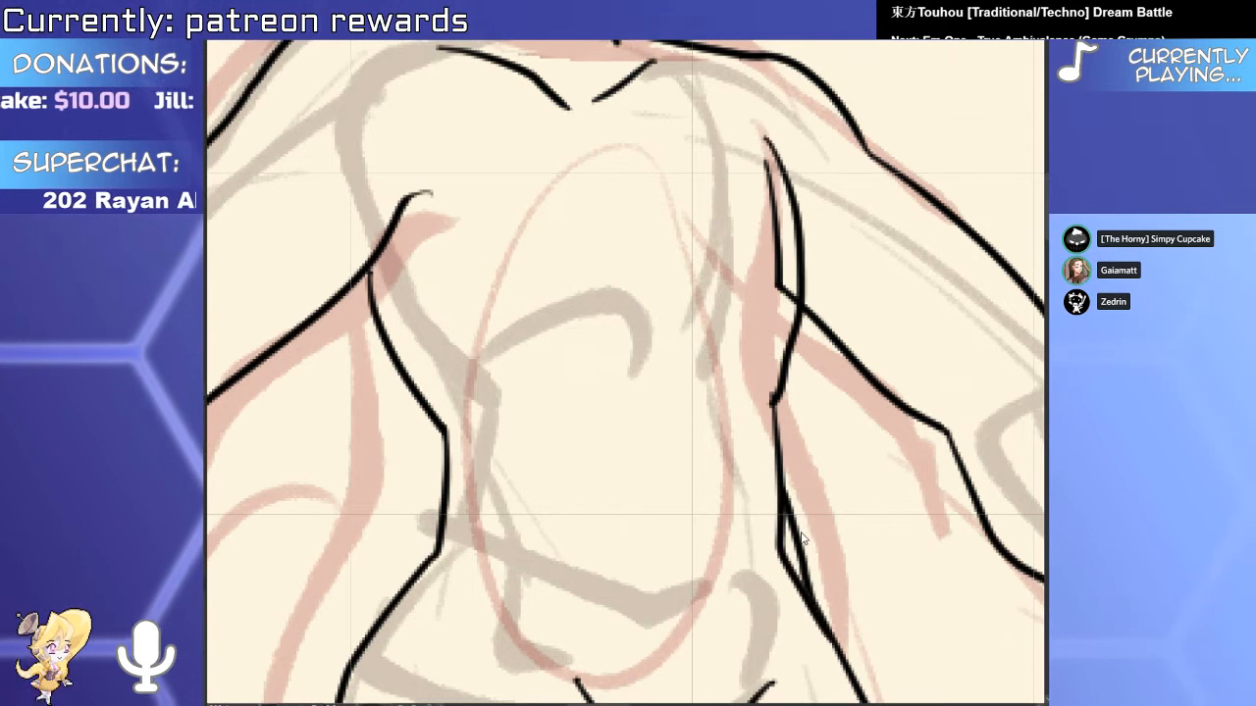
Erase the old left torso line where it overlaps the revised outline at the waist, hip and armpit.
drag(777, 470, 770, 359)
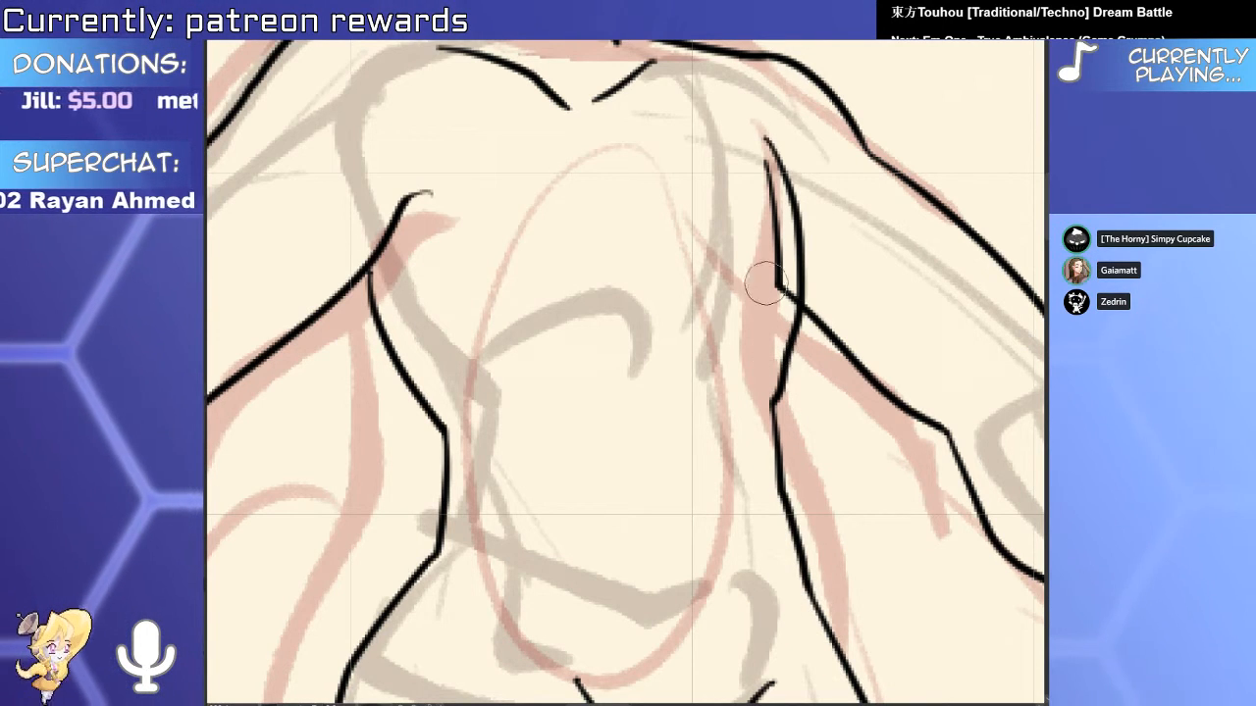
click(767, 276)
mouse_move(770, 231)
mouse_down()
mouse_move(763, 476)
mouse_move(781, 389)
mouse_move(774, 350)
mouse_move(759, 417)
mouse_move(788, 437)
mouse_move(721, 357)
mouse_move(672, 443)
mouse_move(630, 447)
mouse_up()
Examine the whole inked figure against the rough sketch for proportions and line work.
drag(701, 421, 552, 374)
drag(648, 327, 596, 317)
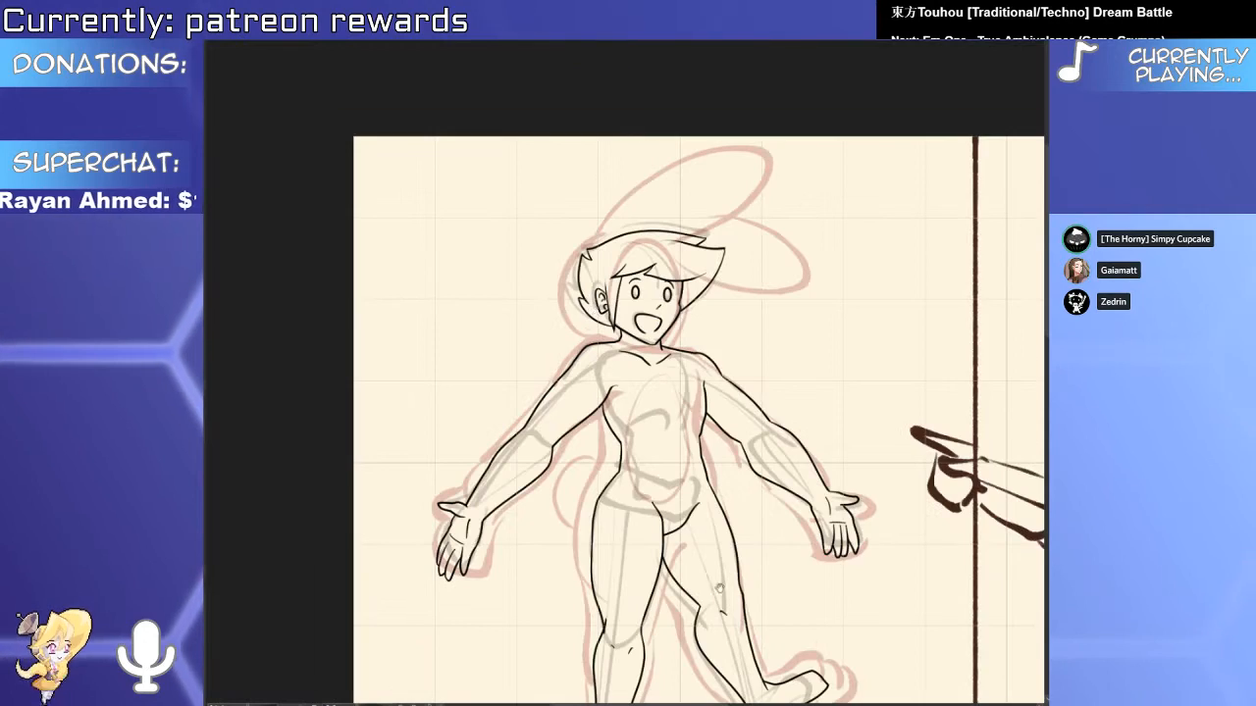
drag(719, 588, 702, 321)
drag(804, 370, 767, 326)
drag(775, 331, 705, 331)
mouse_move(810, 385)
mouse_down()
mouse_move(701, 289)
mouse_move(674, 480)
mouse_up()
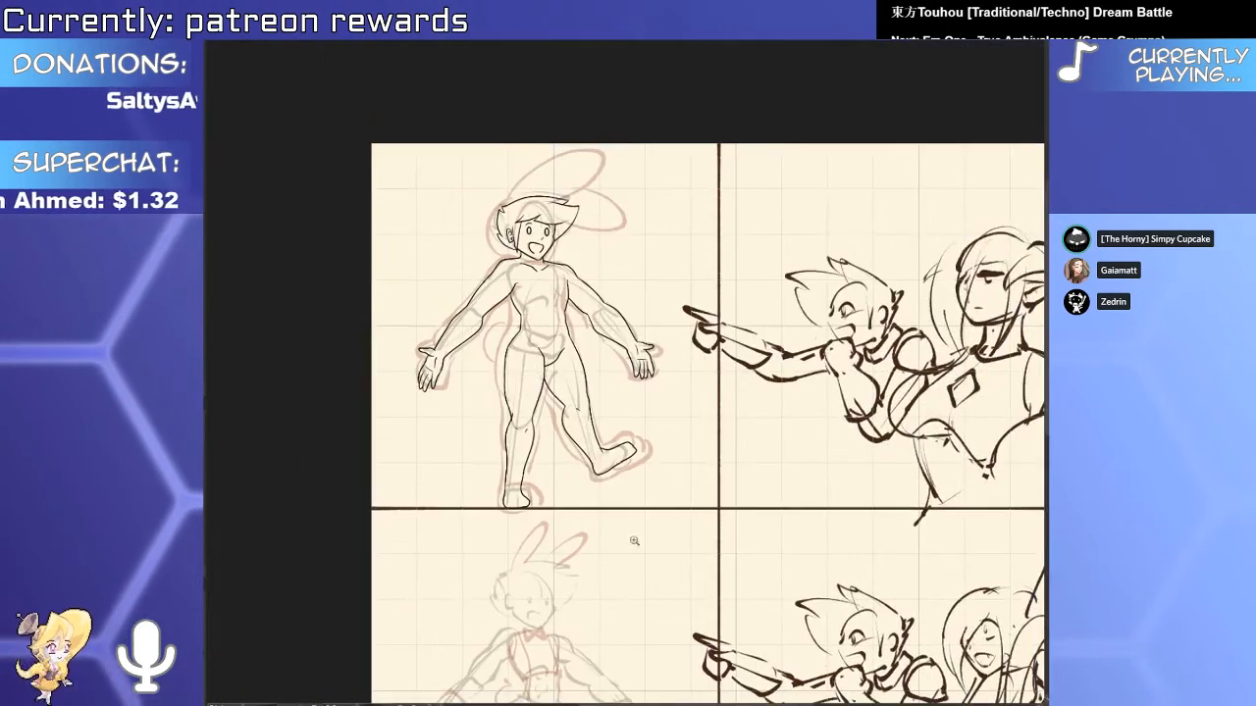
drag(530, 377, 588, 378)
mouse_move(476, 490)
mouse_down()
mouse_move(537, 489)
mouse_move(489, 331)
mouse_up()
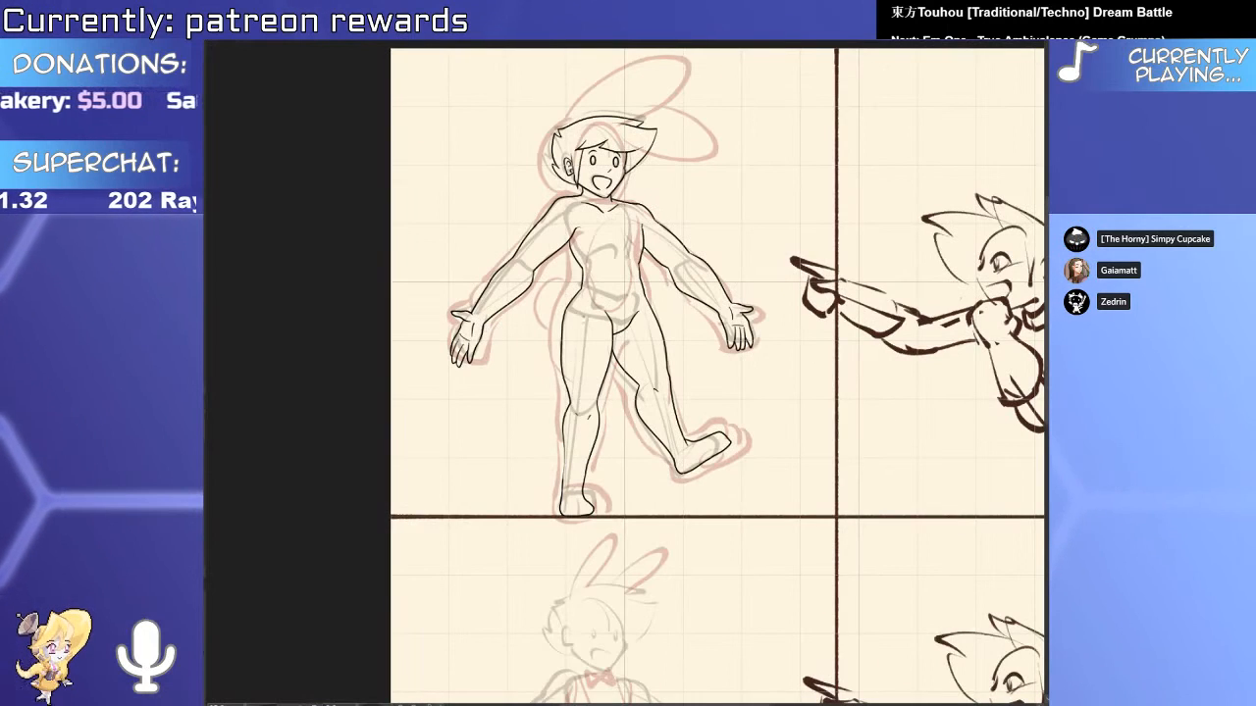
drag(589, 432, 647, 431)
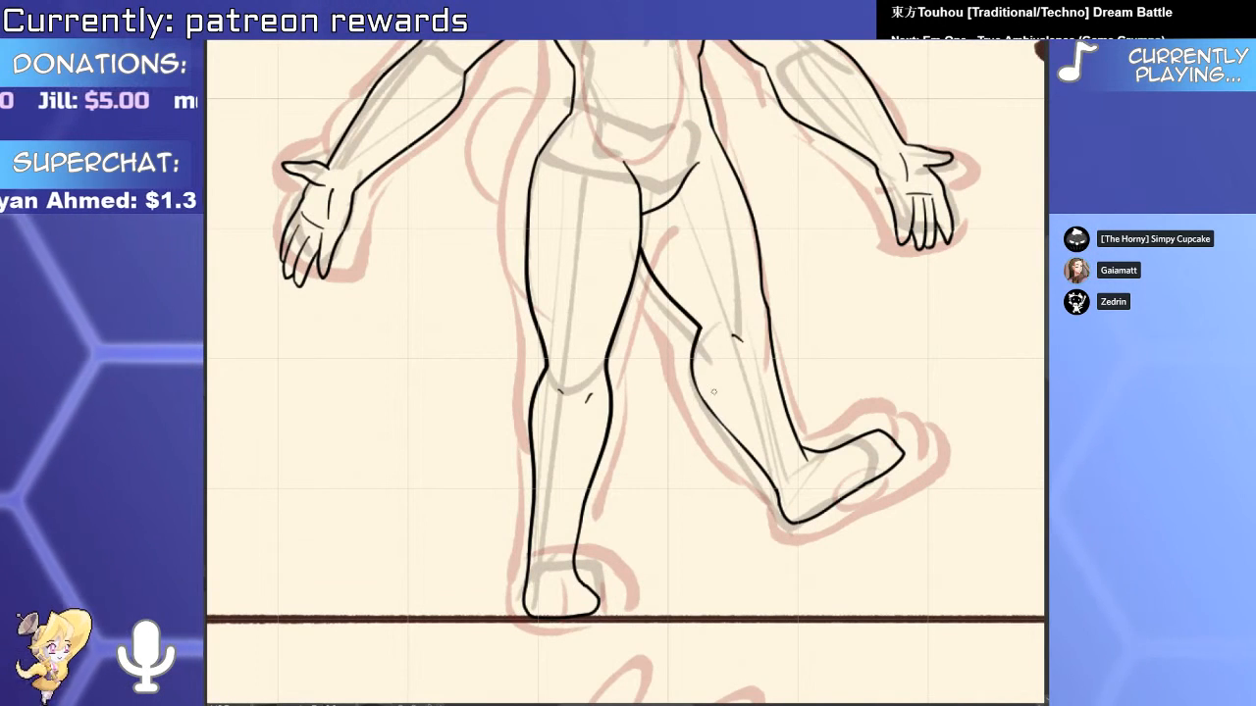
Adjust the upper control point of the left inner thigh line so it meets the right thigh below the crotch.
drag(625, 214, 711, 235)
click(680, 356)
click(686, 345)
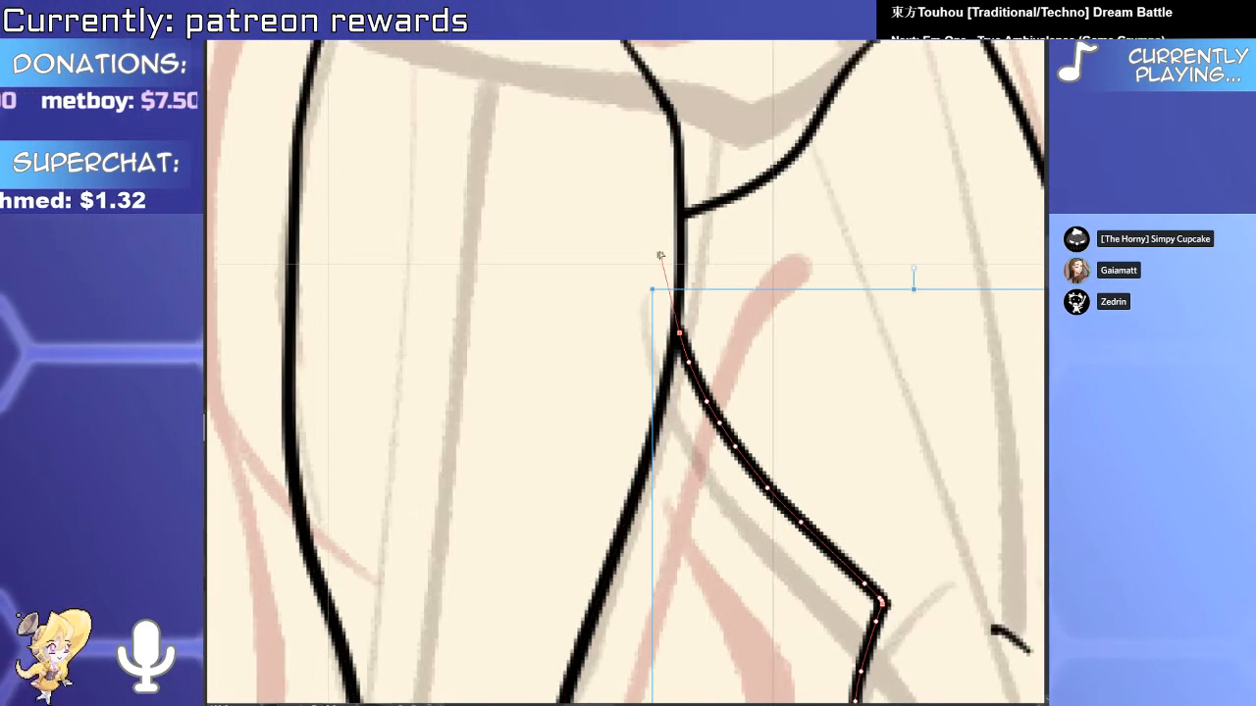
scroll(605, 253, down, 6)
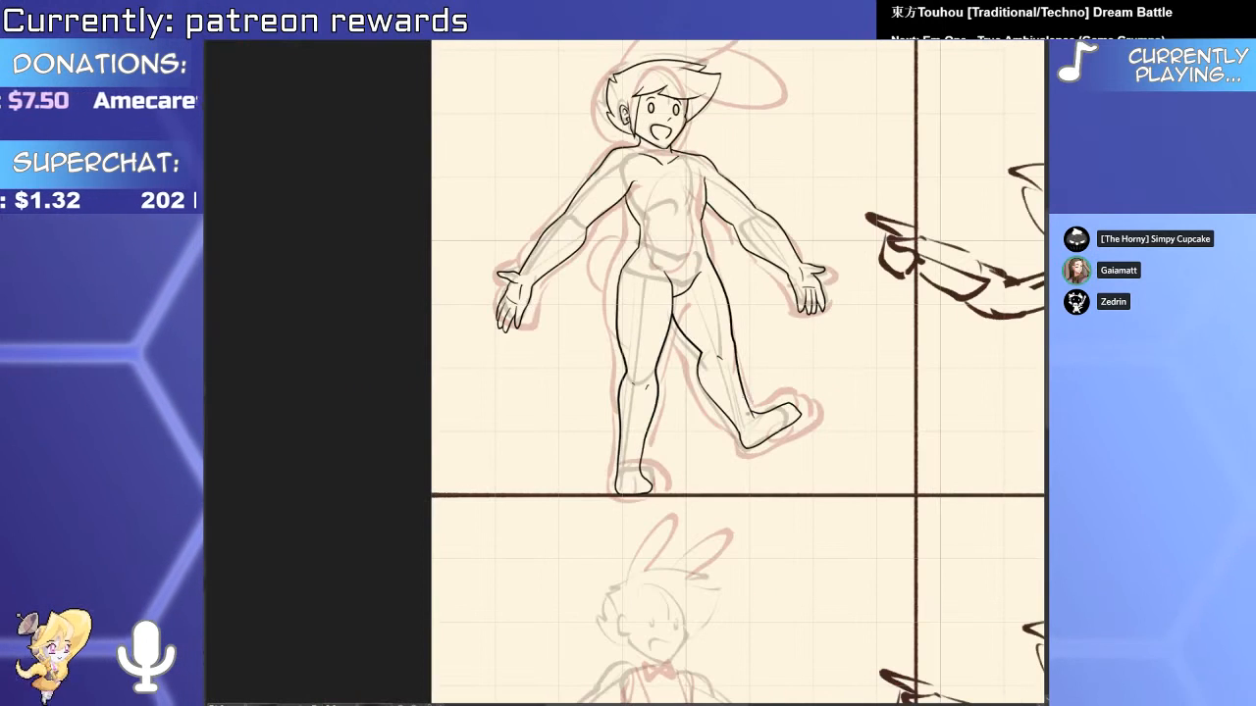
Adjust the top control point of the right torso line at the armpit and clean up its overlapping end.
scroll(698, 285, up, 3)
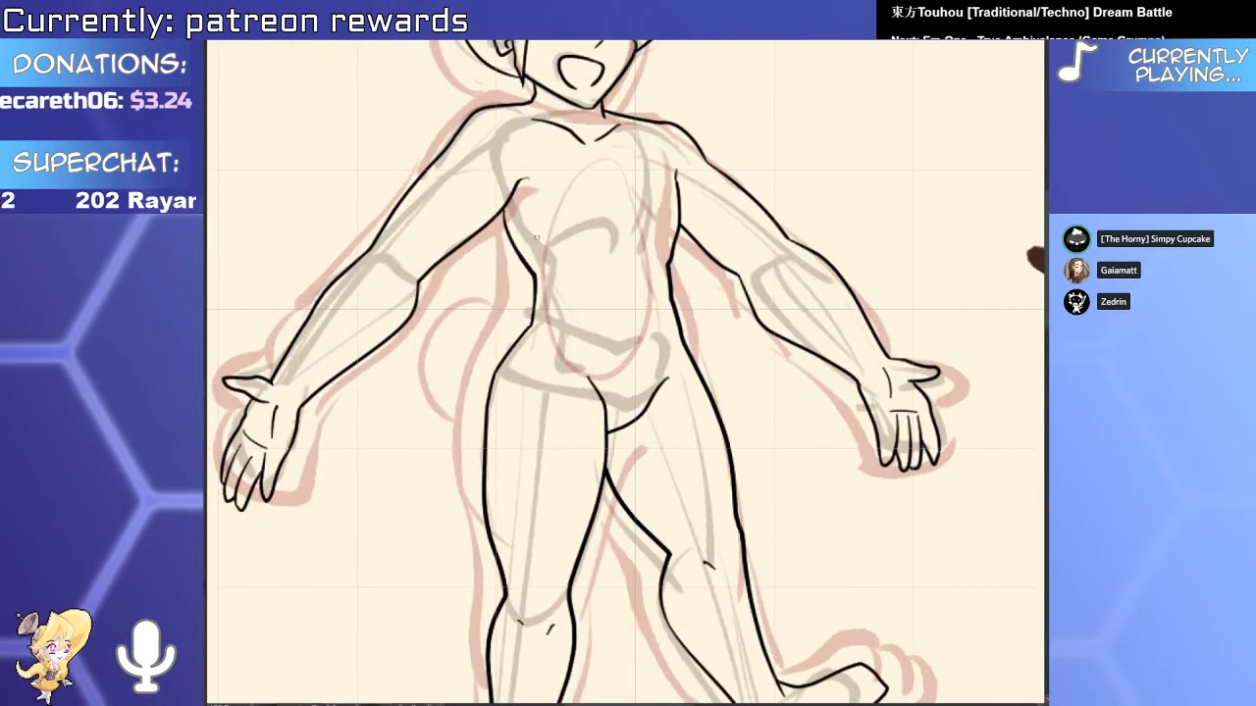
scroll(502, 218, up, 3)
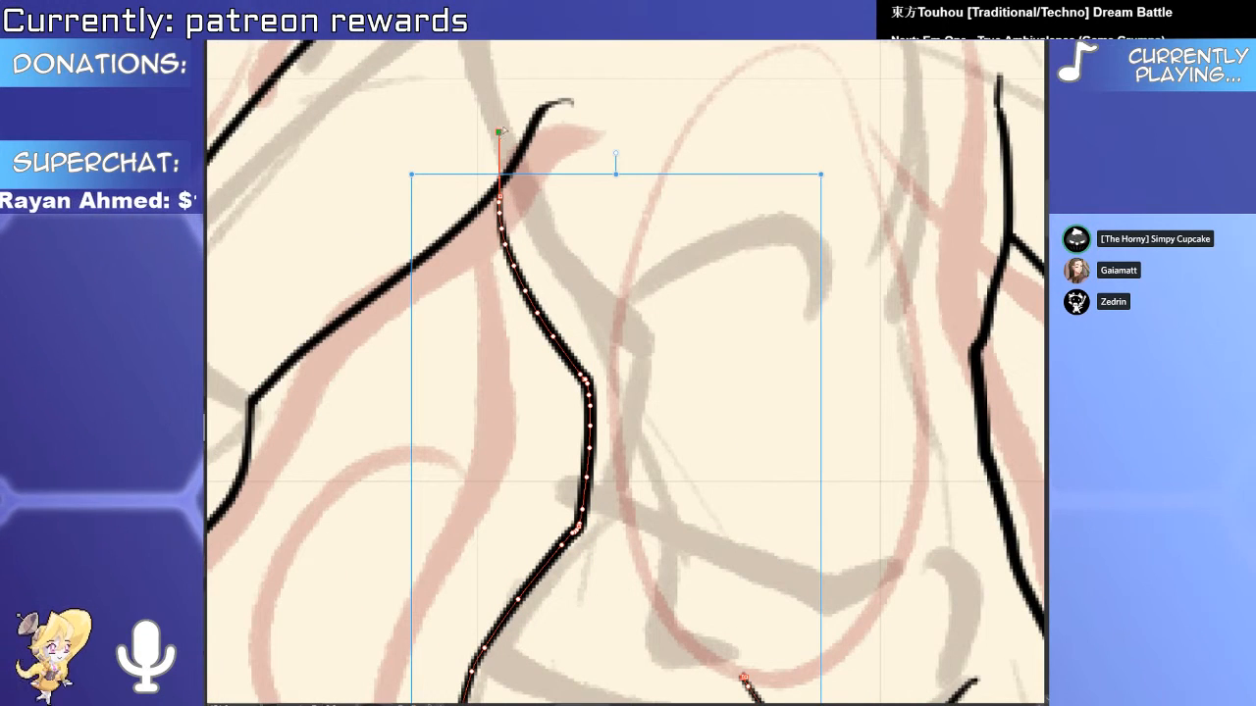
key(e)
click(496, 162)
scroll(486, 173, down, 3)
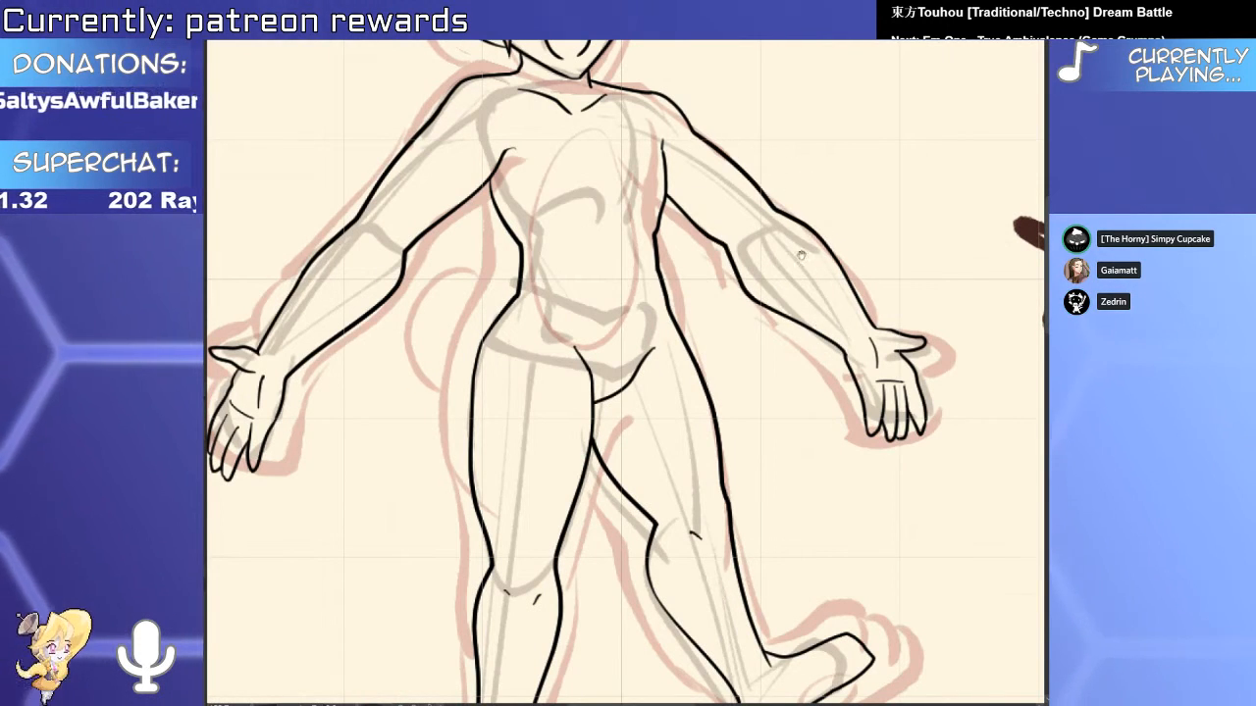
Paste a copy of the inked figure and move it down over the character sketch in the lower panel.
drag(801, 255, 794, 526)
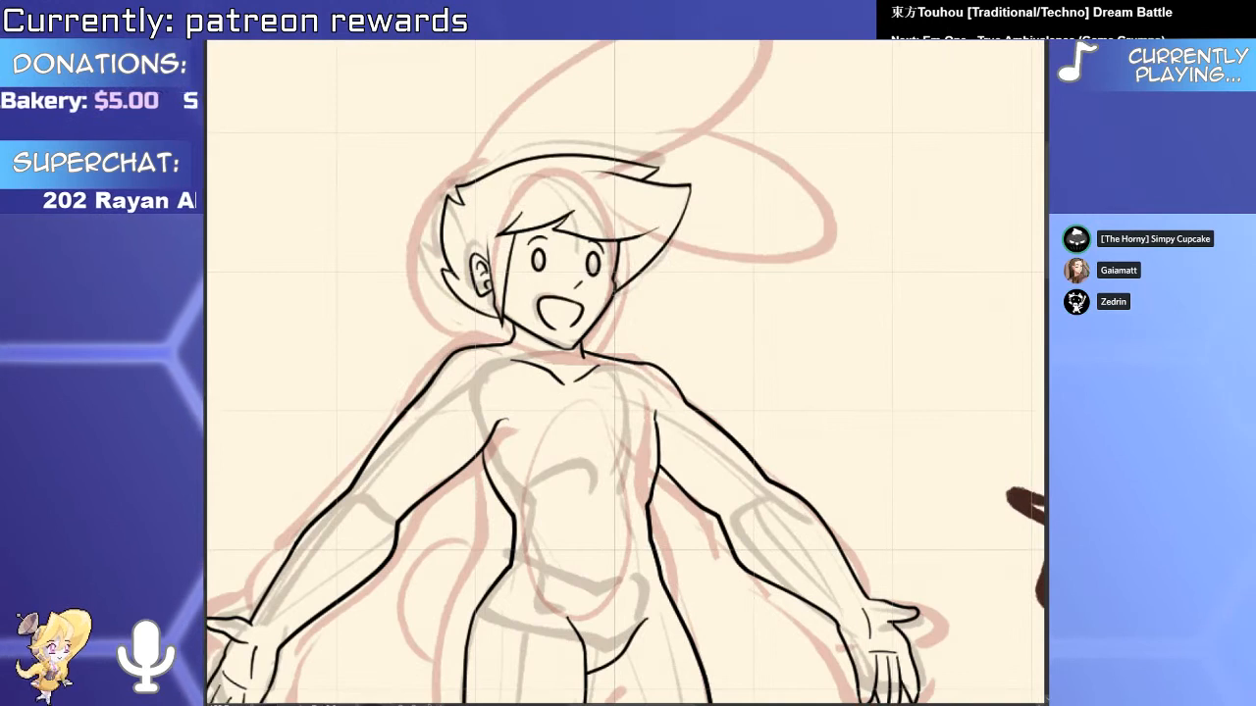
scroll(576, 299, down, 5)
drag(628, 317, 563, 199)
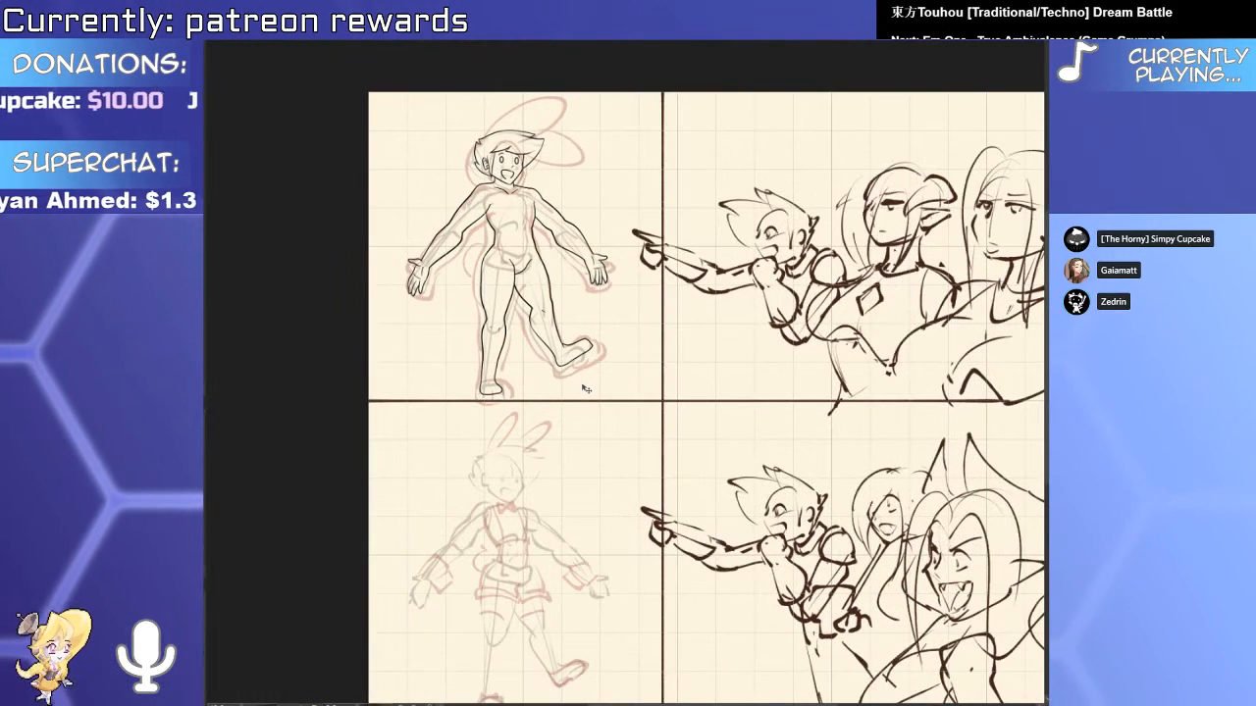
key(ctrl+v)
drag(670, 496, 618, 393)
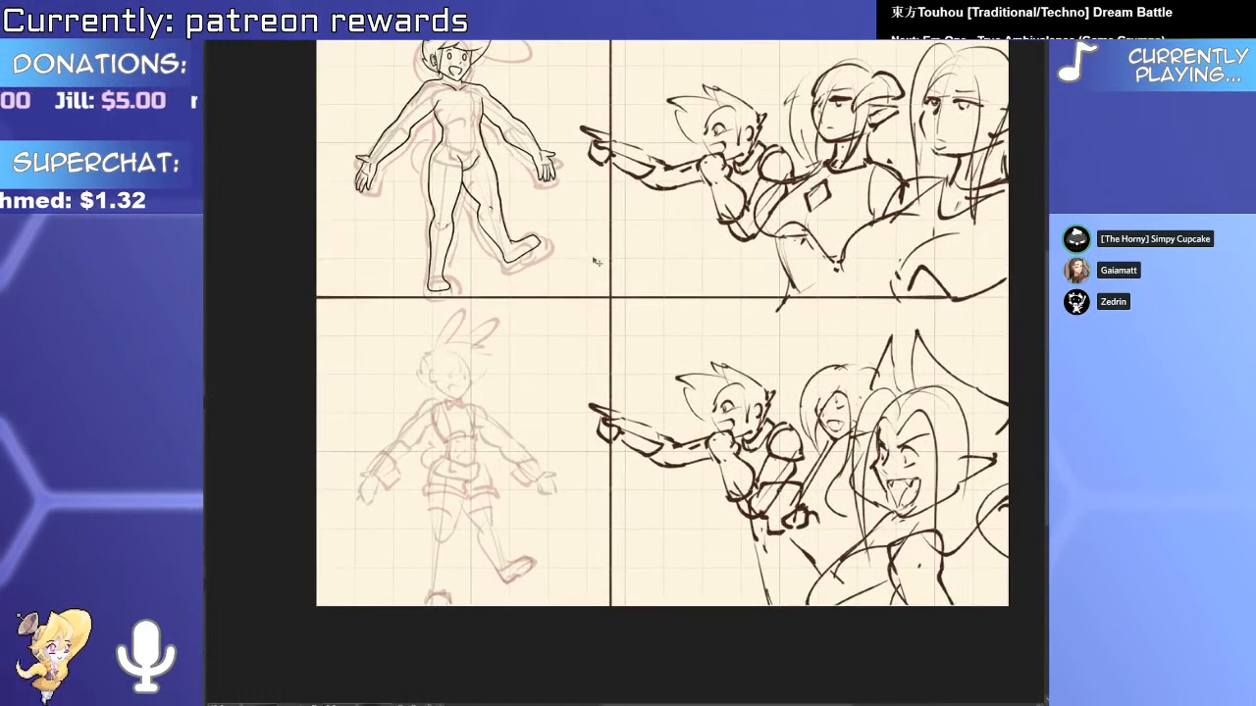
drag(601, 286, 602, 598)
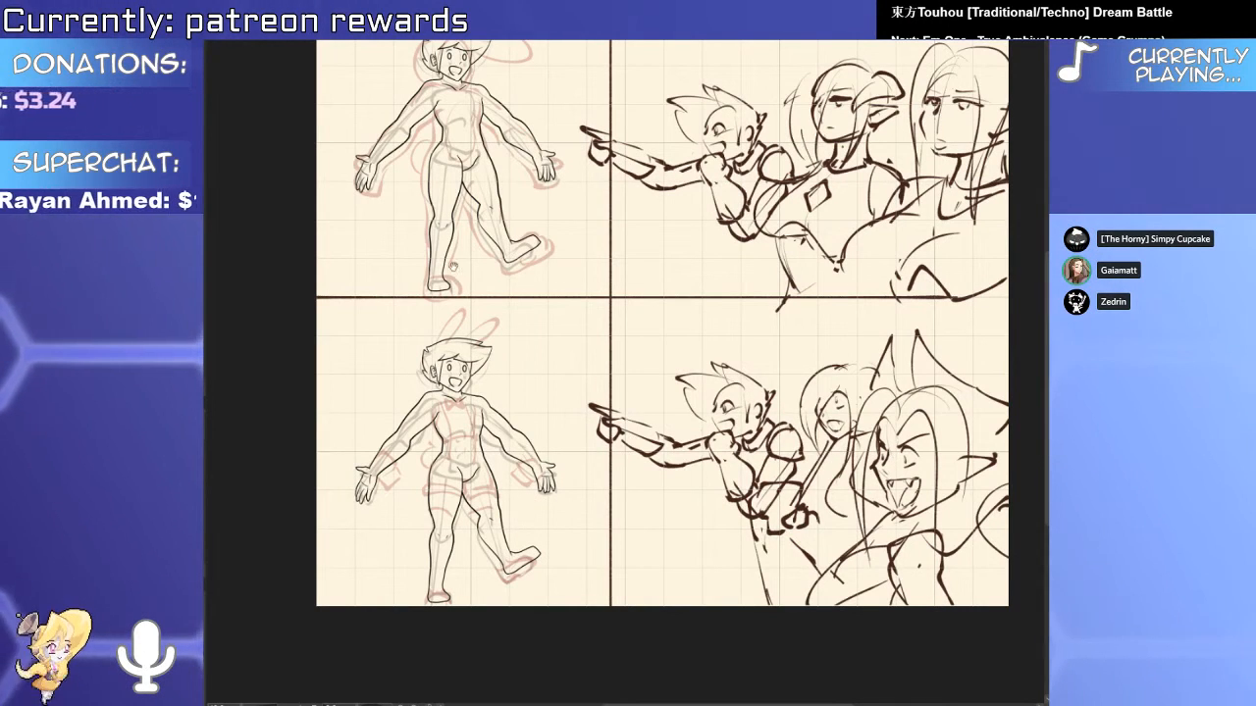
Draw a red hood opening around the upper figure's face, narrowing to a point below the neck.
drag(454, 266, 529, 541)
mouse_move(517, 365)
mouse_down()
mouse_move(565, 377)
mouse_move(535, 406)
mouse_move(551, 412)
mouse_move(524, 398)
mouse_up()
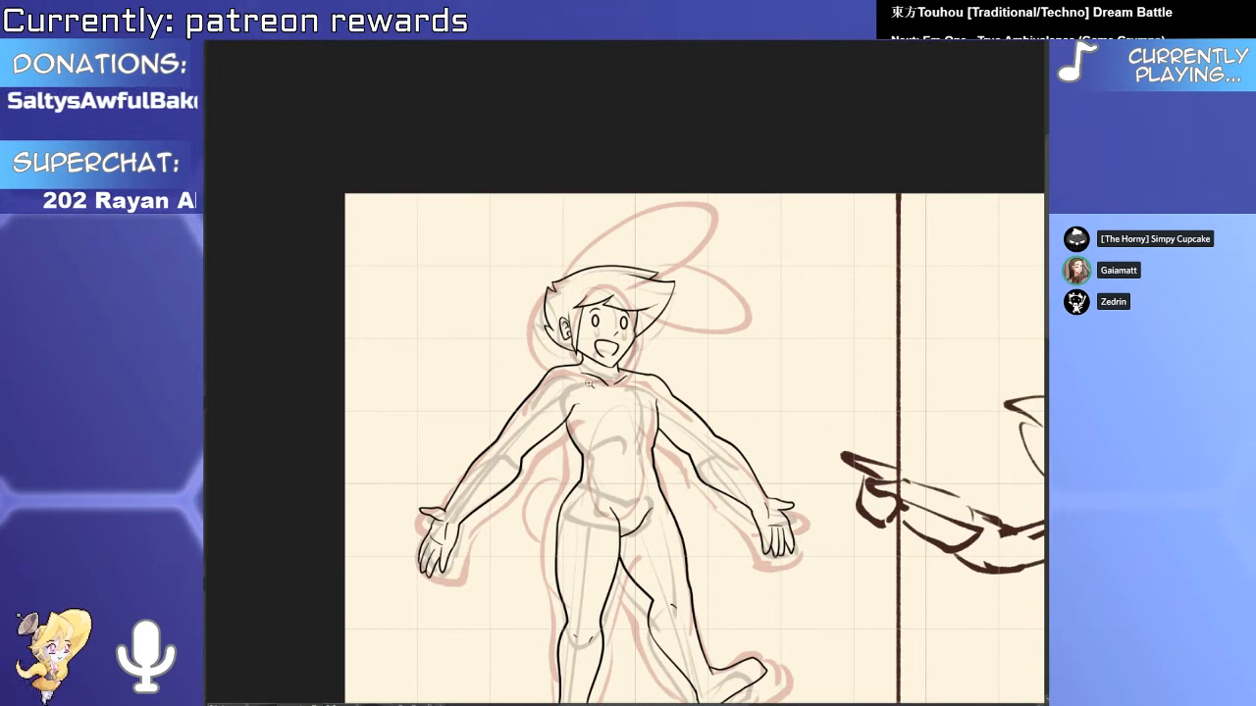
mouse_move(589, 383)
mouse_down()
mouse_move(680, 441)
mouse_move(686, 292)
mouse_move(563, 241)
mouse_move(534, 559)
mouse_up()
key(ctrl+z)
mouse_move(677, 404)
mouse_down()
mouse_move(624, 228)
mouse_move(545, 535)
mouse_up()
key(ctrl+z)
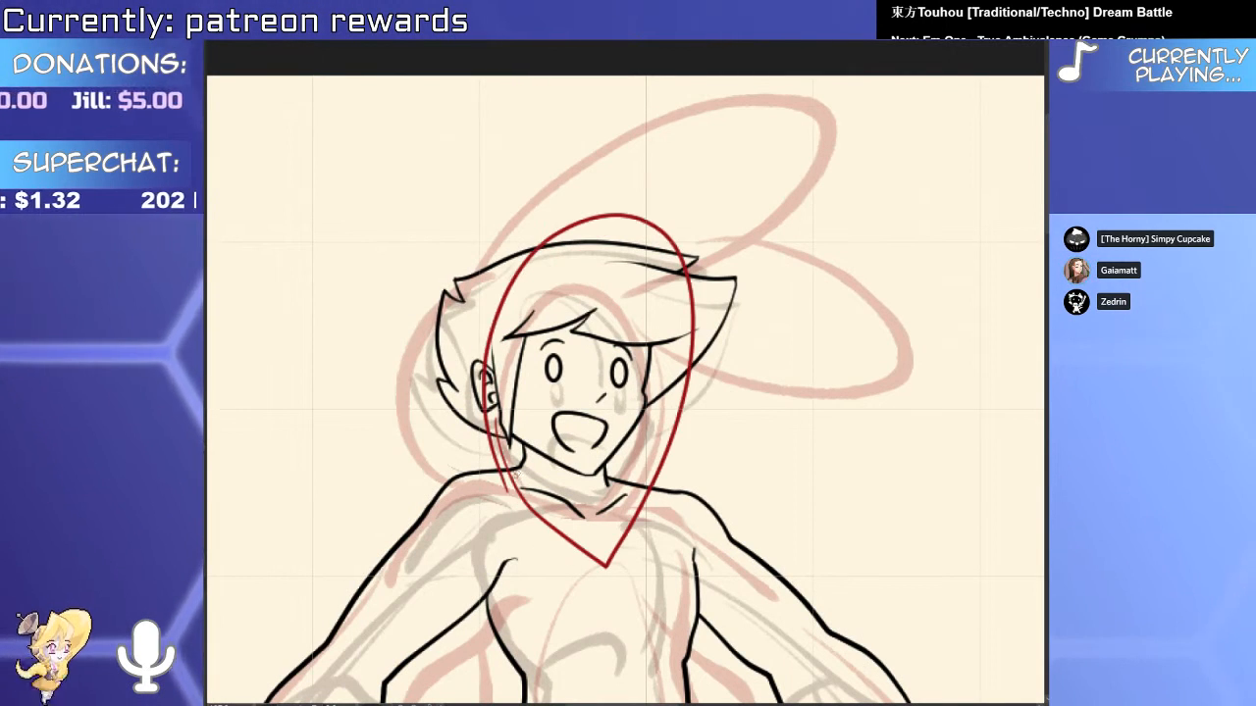
drag(484, 379, 511, 480)
drag(571, 540, 579, 551)
Shorten, narrow and reposition the red hood opening so it fits more closely around the face.
drag(596, 594, 596, 551)
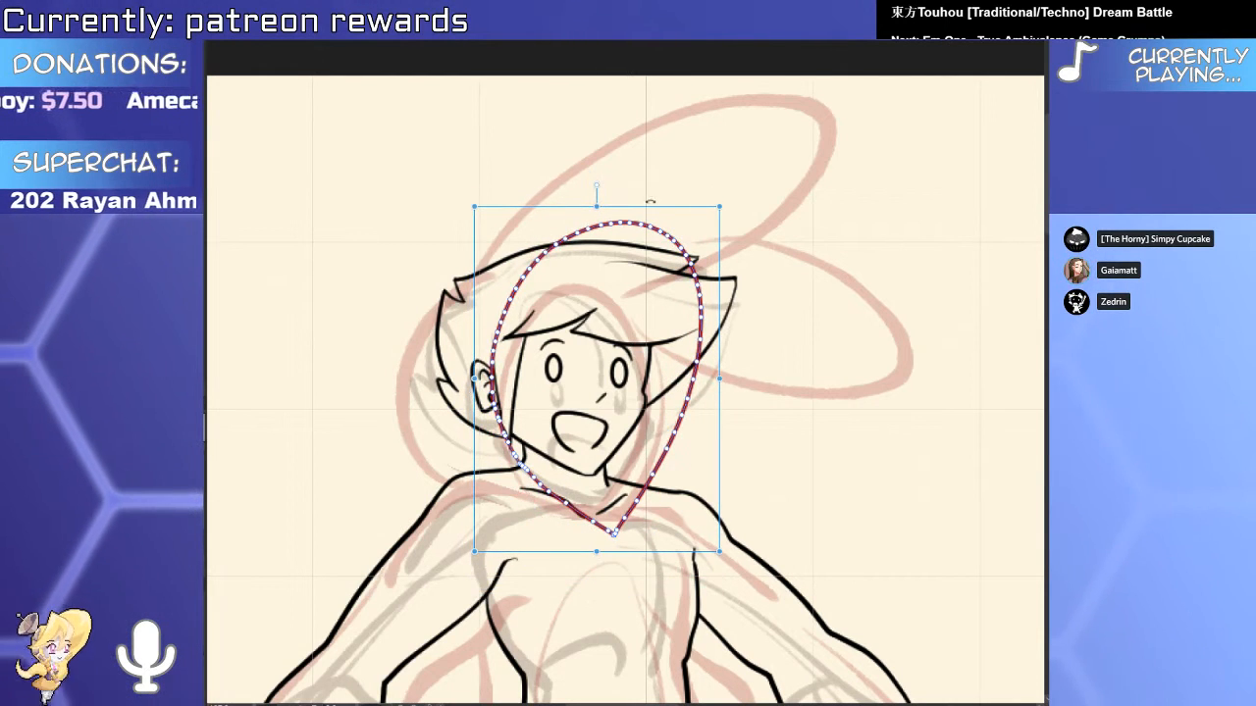
drag(596, 199, 601, 215)
drag(723, 305, 708, 318)
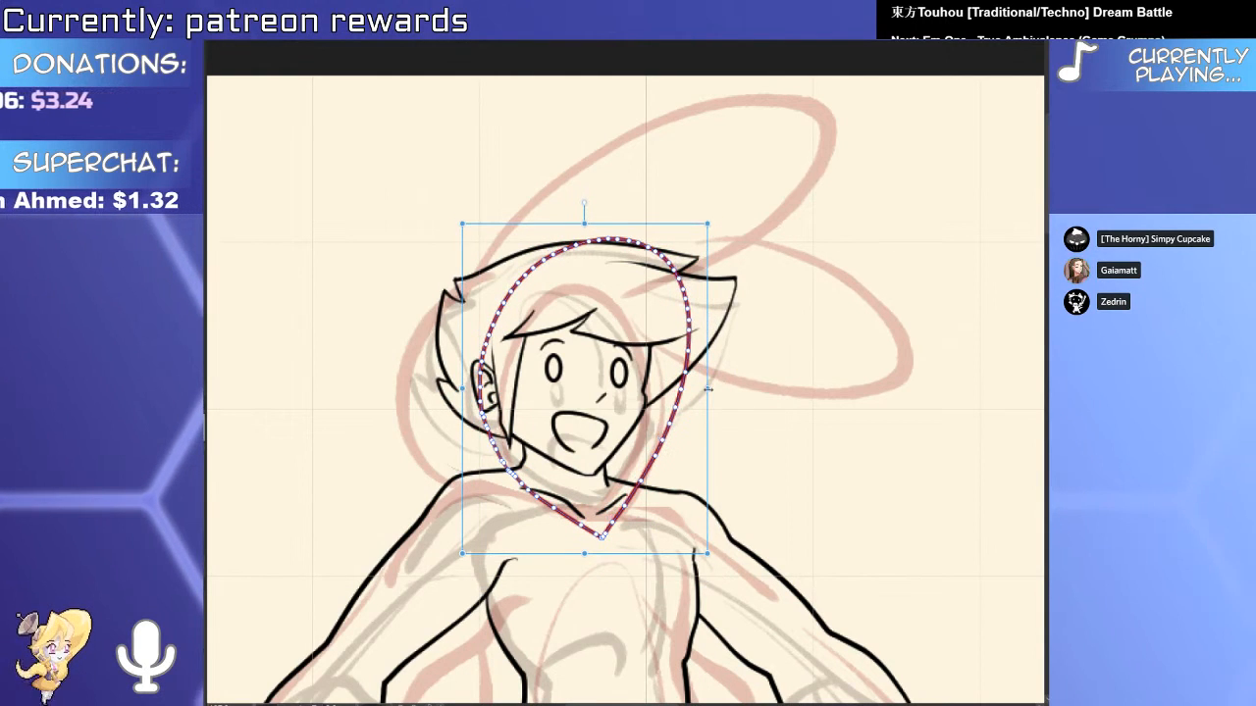
drag(705, 386, 677, 388)
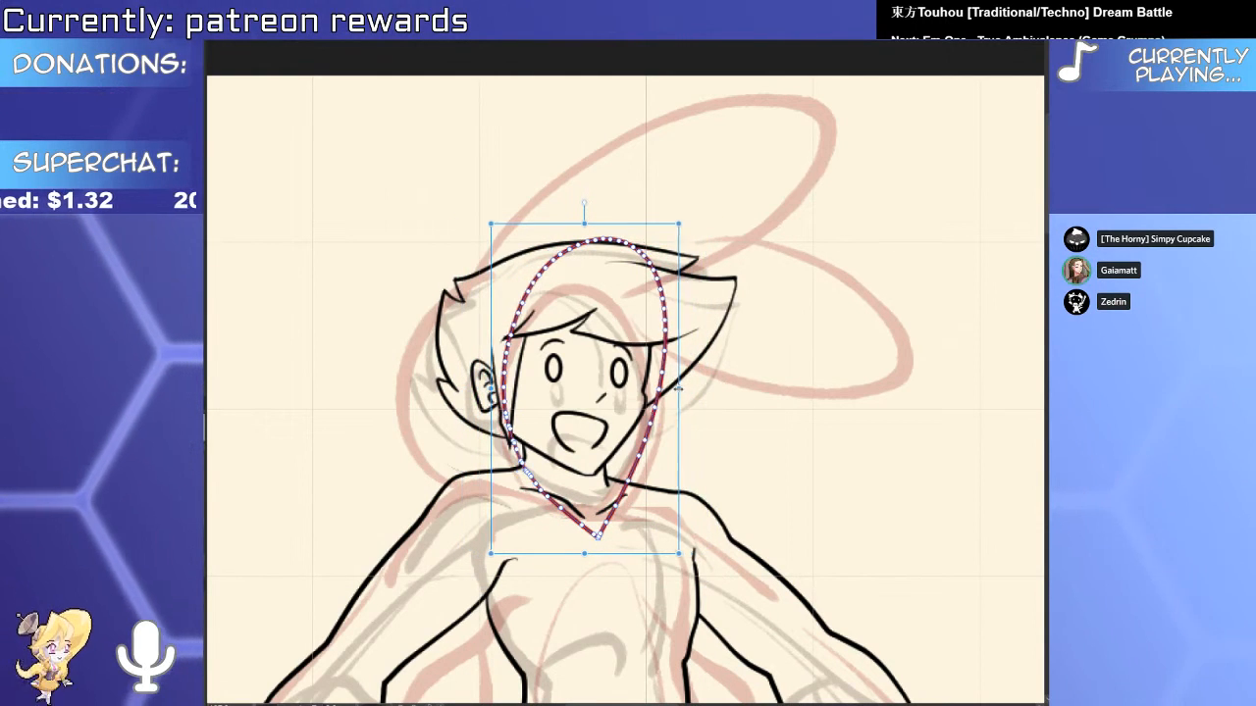
key(Escape)
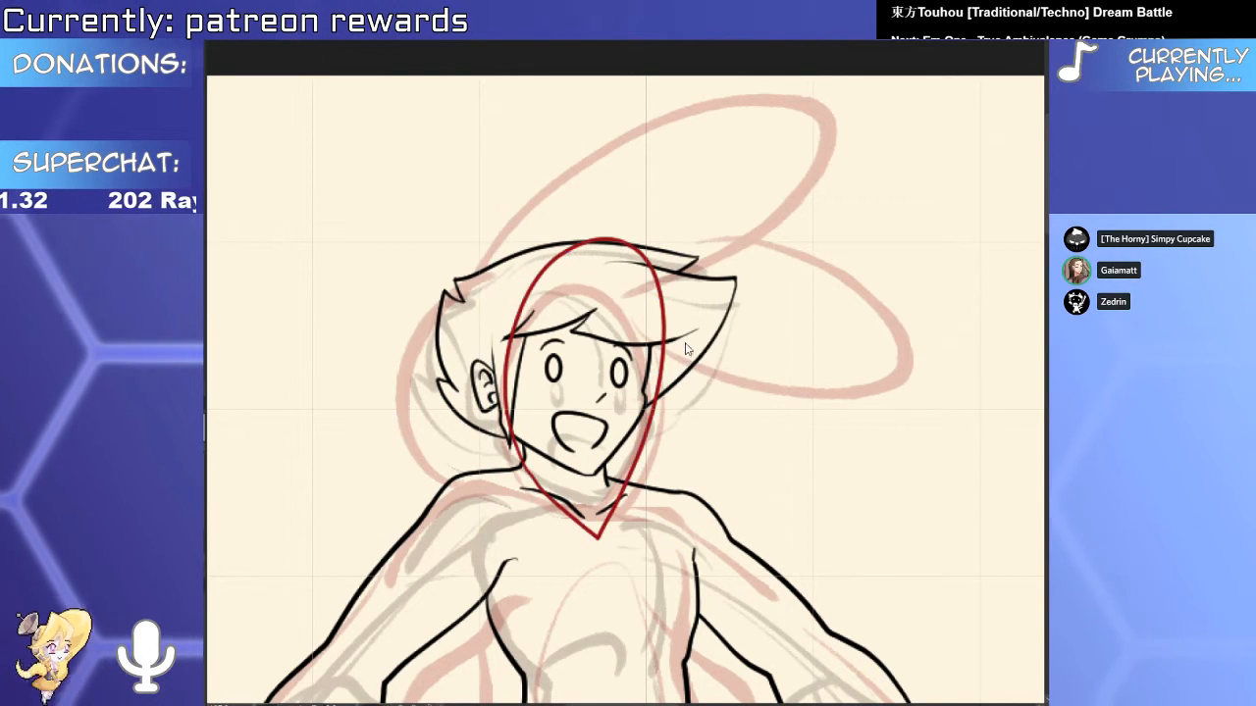
Draw the hood's red outer outline around the hair, from the top of the head down to the right shoulder.
drag(603, 158, 639, 213)
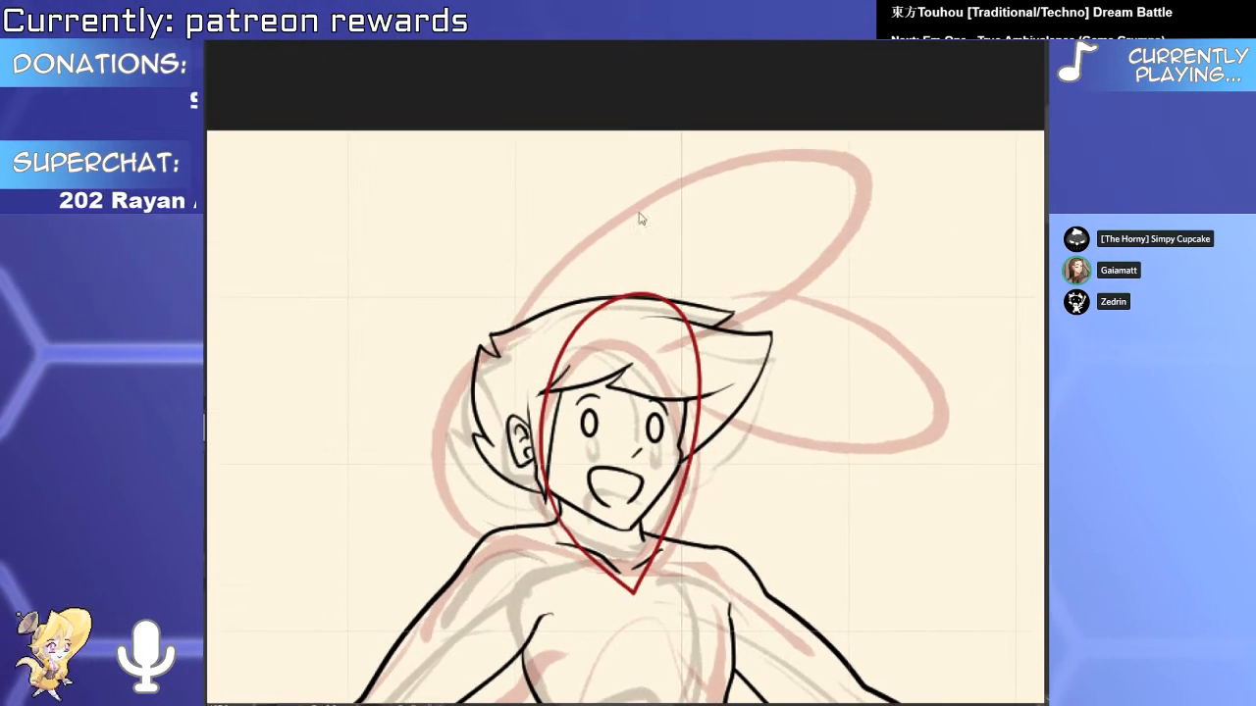
click(686, 286)
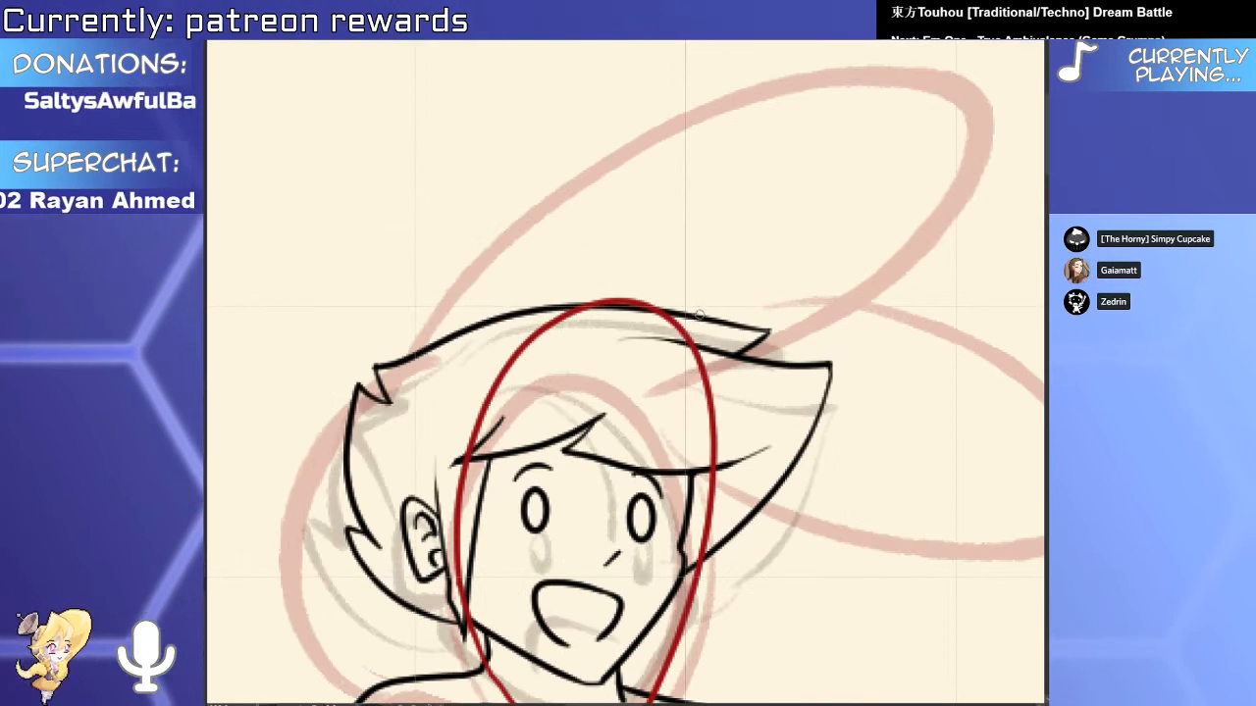
mouse_move(704, 316)
mouse_down()
mouse_move(645, 287)
mouse_move(531, 294)
mouse_move(445, 314)
mouse_move(358, 360)
mouse_move(326, 454)
mouse_move(344, 571)
mouse_move(417, 672)
mouse_up()
drag(603, 594, 506, 647)
click(637, 442)
click(613, 444)
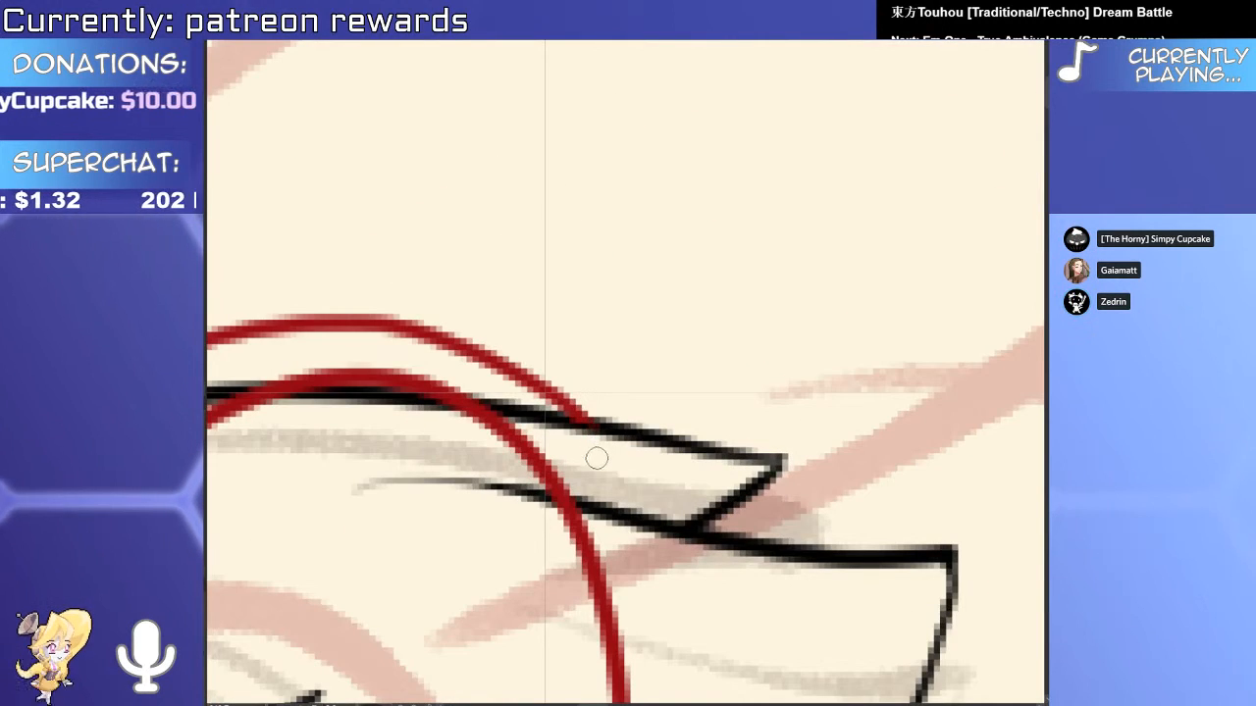
scroll(595, 454, down, 2)
drag(569, 458, 681, 482)
scroll(679, 489, down, 3)
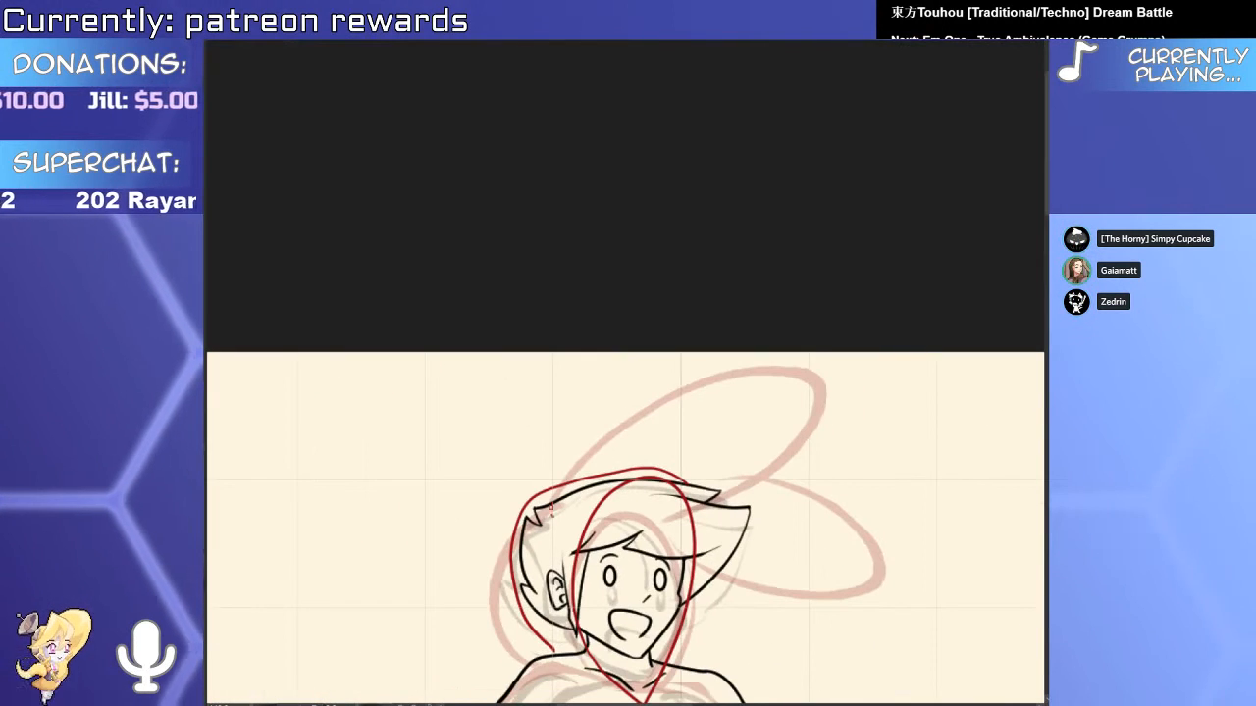
Draw the upper rabbit ear's outline in red, rising from the hood and curving back to it.
mouse_move(551, 507)
mouse_down()
mouse_move(709, 373)
mouse_move(814, 366)
mouse_move(735, 441)
mouse_move(647, 472)
mouse_move(697, 386)
mouse_move(787, 390)
mouse_up()
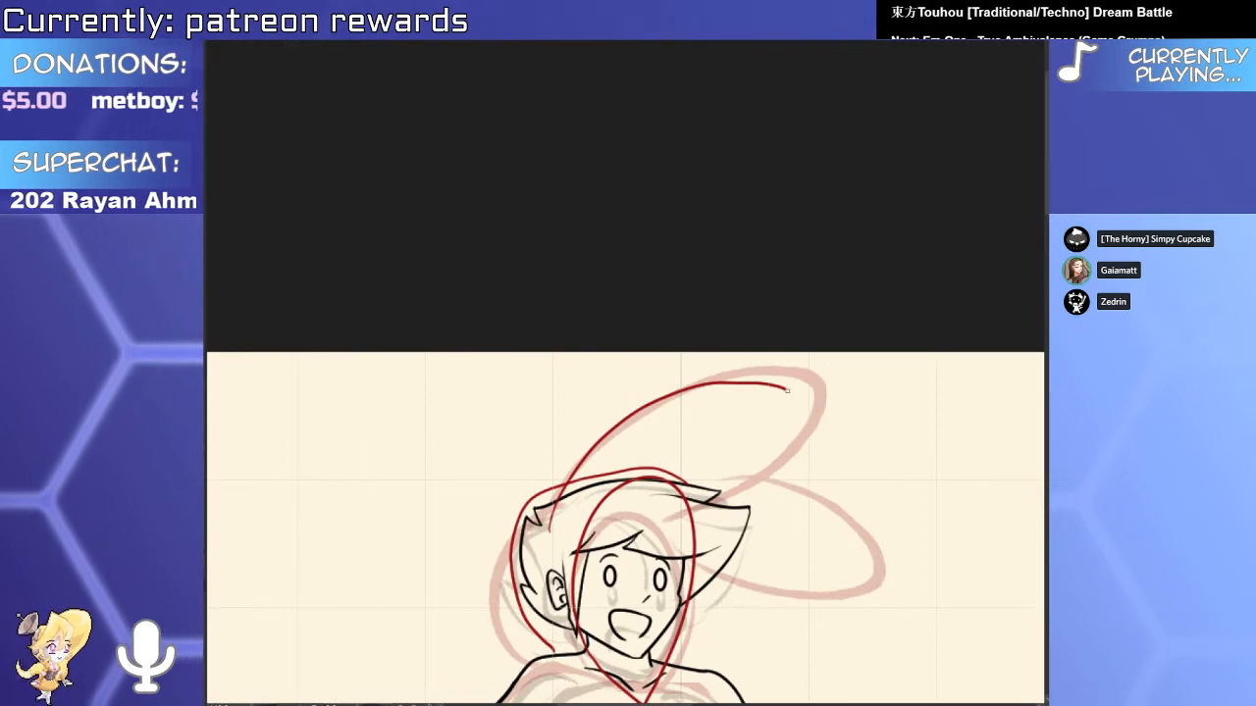
drag(728, 455, 754, 440)
scroll(560, 499, up, 2)
drag(607, 484, 597, 538)
drag(757, 510, 553, 490)
scroll(588, 489, down, 2)
Redraw the hood's outer edge on the left side of the face and add a diagonal collar line below the neck.
drag(663, 522, 598, 403)
drag(541, 527, 588, 429)
drag(614, 355, 542, 546)
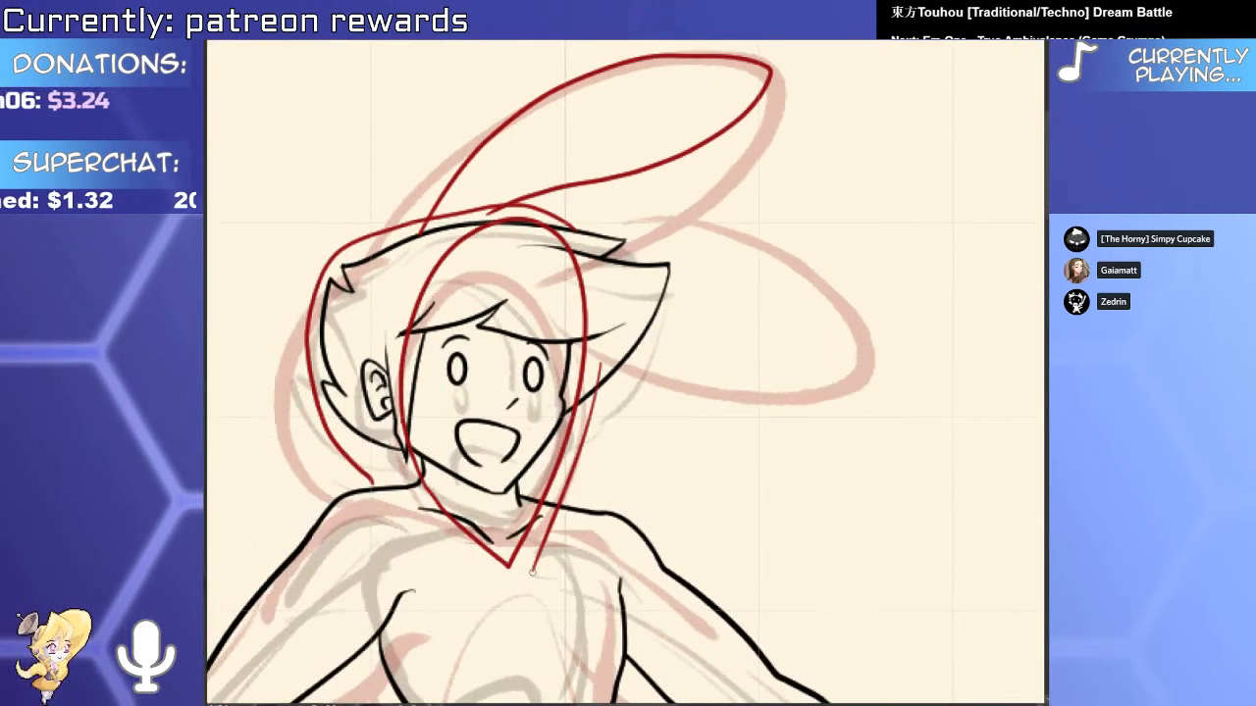
key(ctrl+z)
drag(370, 467, 510, 594)
Outline the costume's sleeve and mitten in red around the left-hand arm, from the shoulder around the hand to the armpit.
mouse_move(446, 547)
mouse_down()
mouse_move(622, 395)
mouse_move(717, 372)
mouse_up()
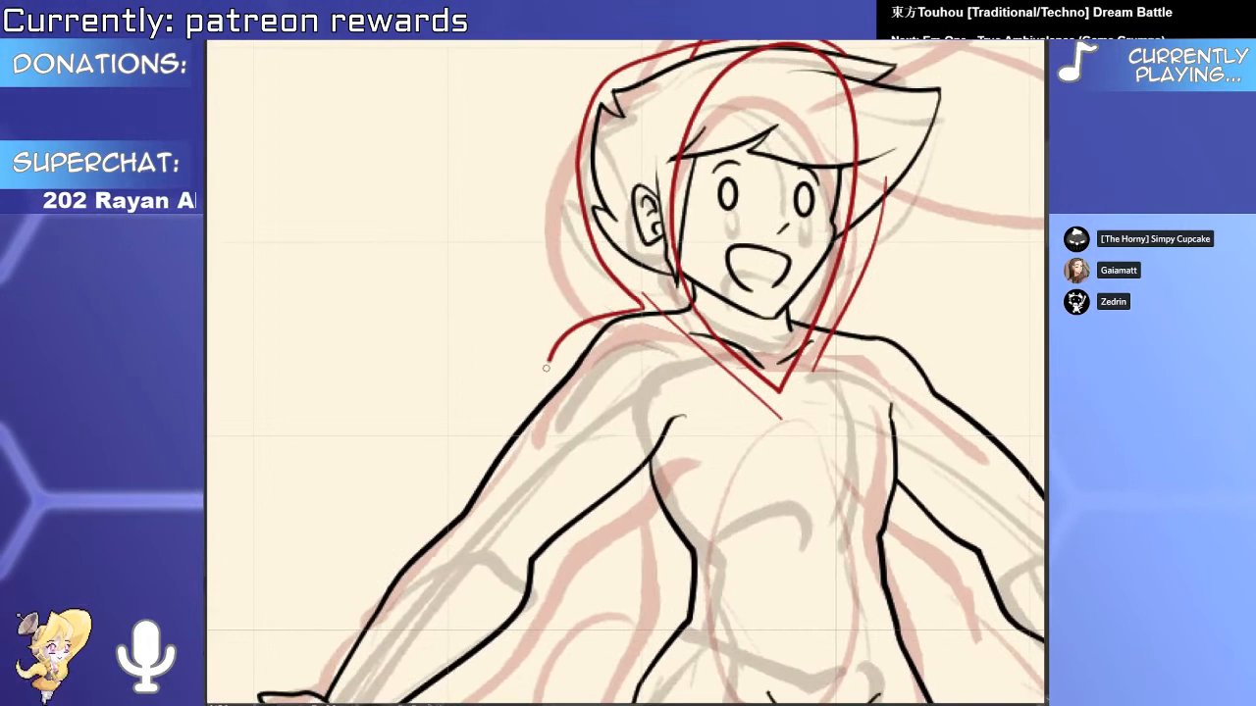
drag(358, 608, 323, 684)
mouse_move(323, 684)
mouse_down()
mouse_move(493, 438)
mouse_move(574, 408)
mouse_move(541, 410)
mouse_move(499, 550)
mouse_move(540, 608)
mouse_move(613, 598)
mouse_move(665, 458)
mouse_up()
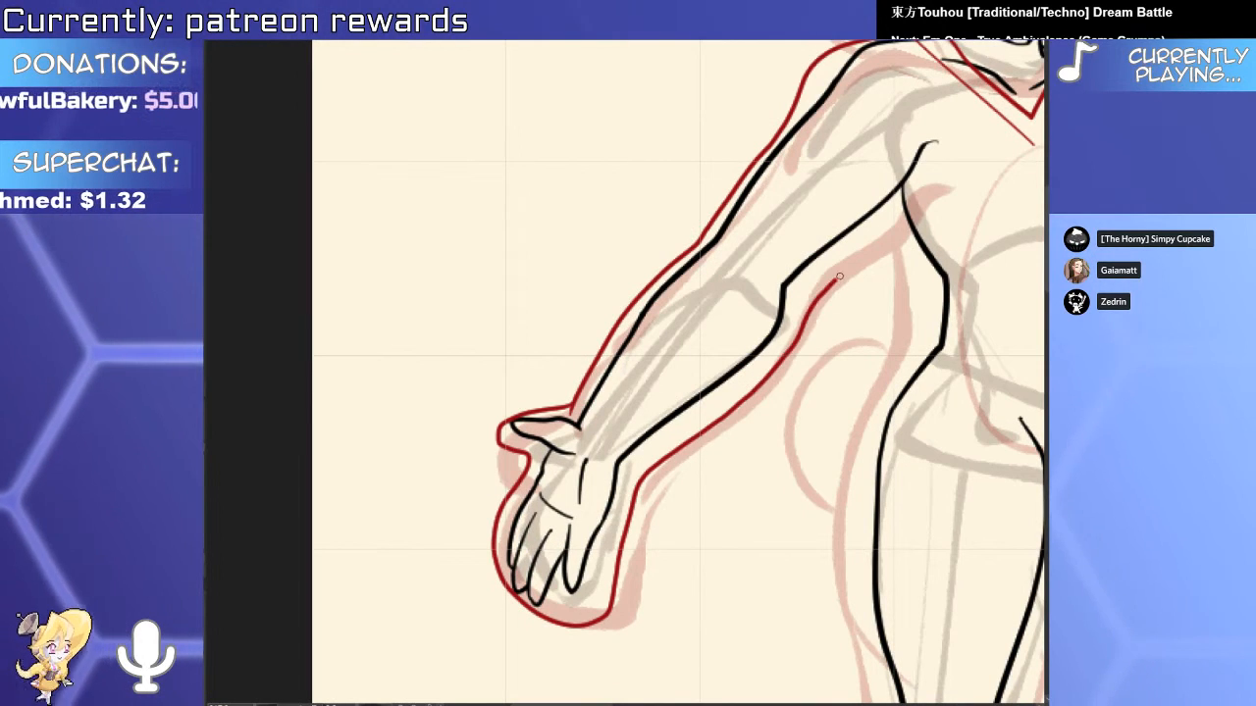
drag(908, 207, 972, 183)
Draw the costume's red outline down the left side of the torso and around both sides of the standing leg and foot.
mouse_move(961, 257)
mouse_down()
mouse_move(491, 405)
mouse_move(472, 385)
mouse_move(548, 357)
mouse_move(498, 91)
mouse_up()
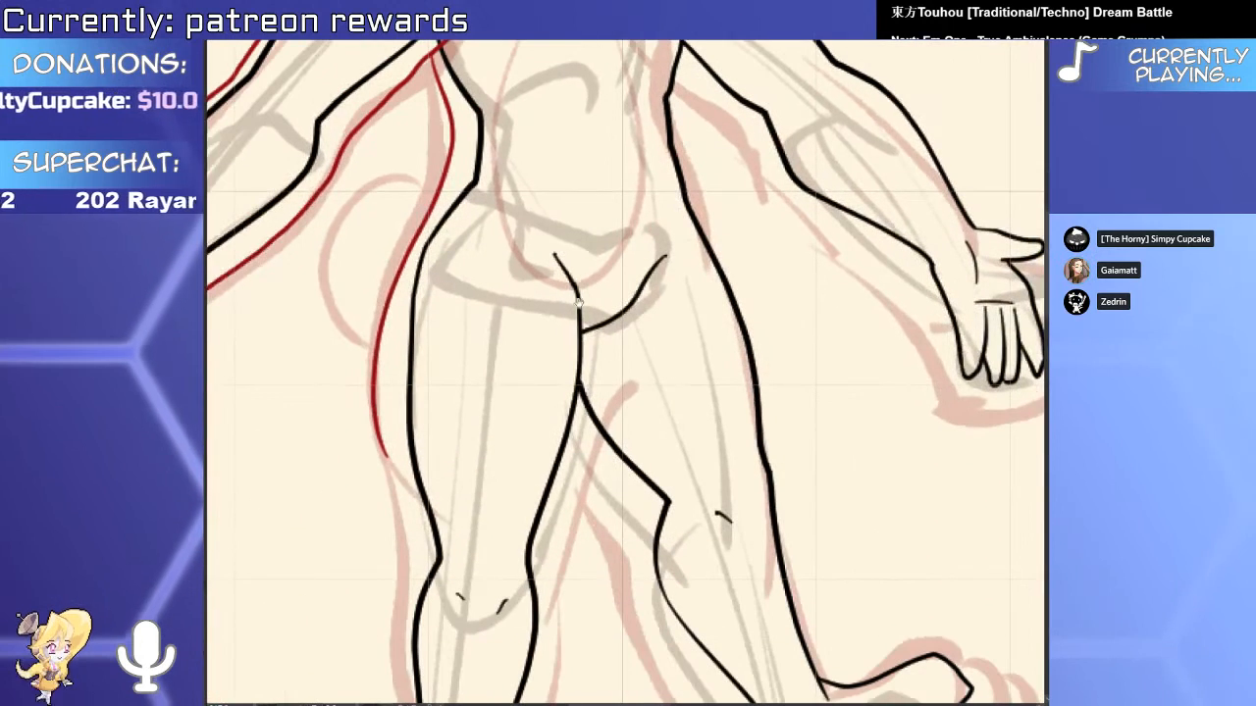
mouse_move(646, 306)
mouse_down()
mouse_move(611, 359)
mouse_move(561, 552)
mouse_move(610, 260)
mouse_move(610, 316)
mouse_up()
drag(438, 245, 450, 593)
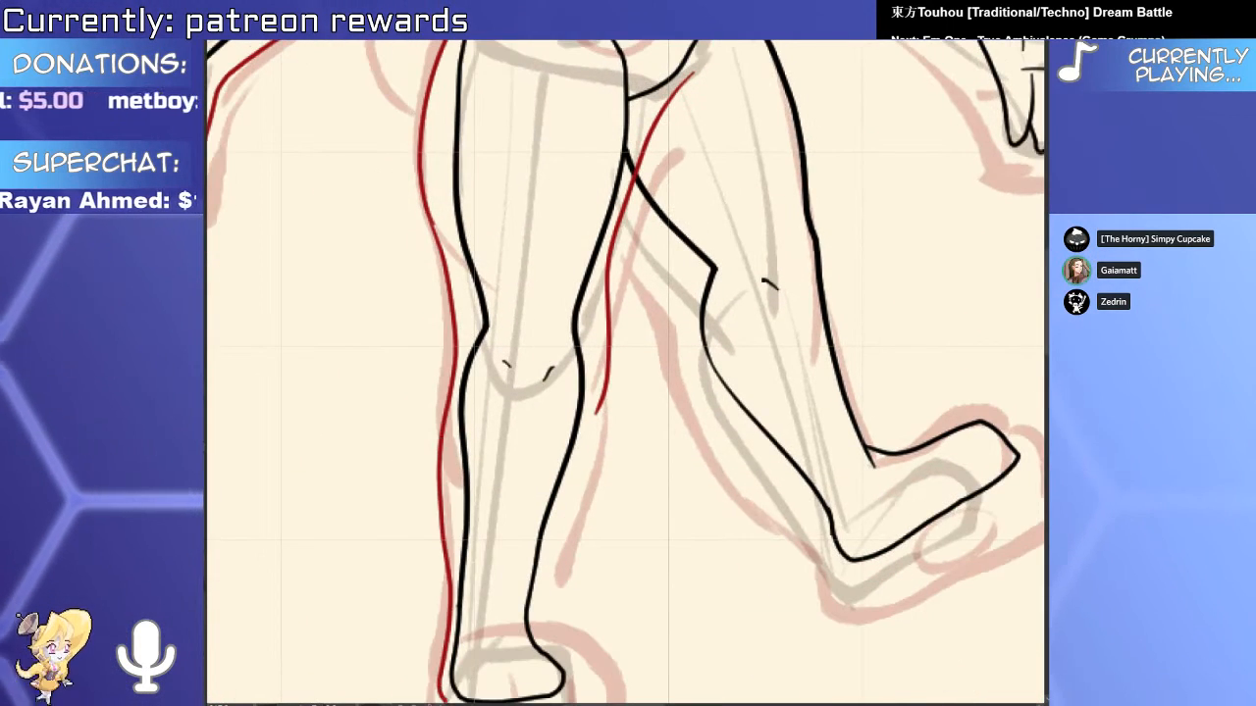
drag(450, 695, 432, 588)
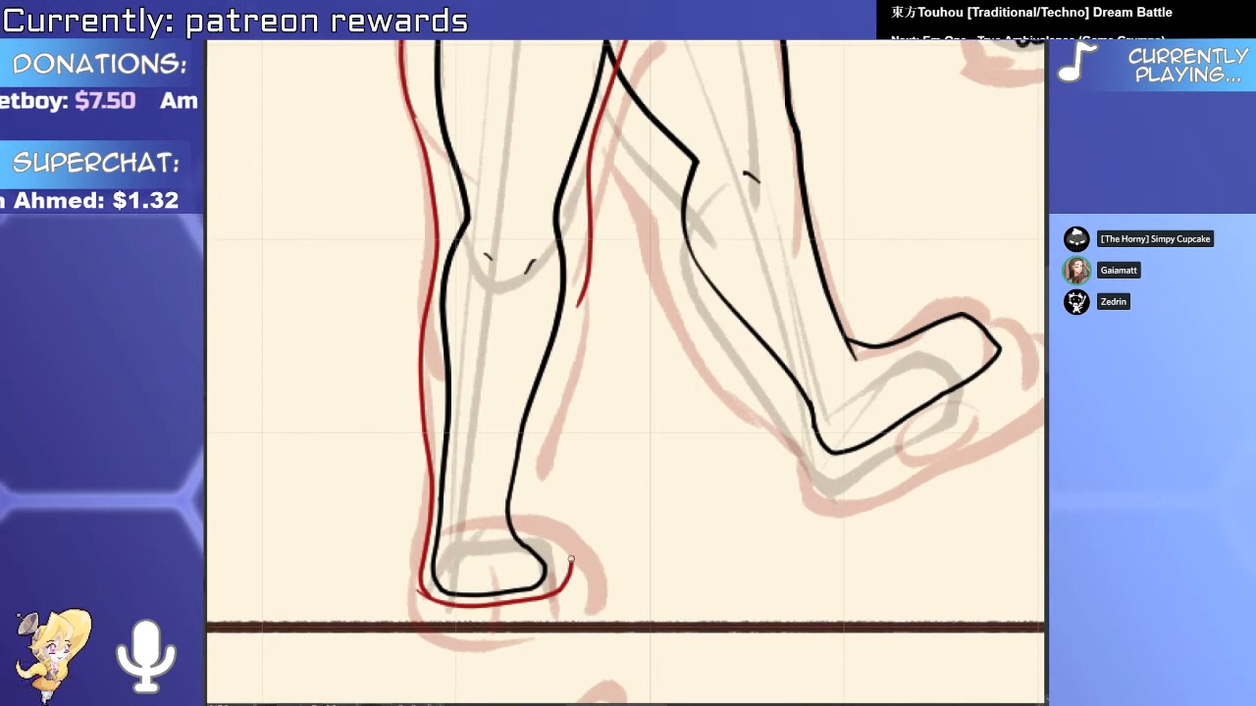
drag(587, 294, 538, 476)
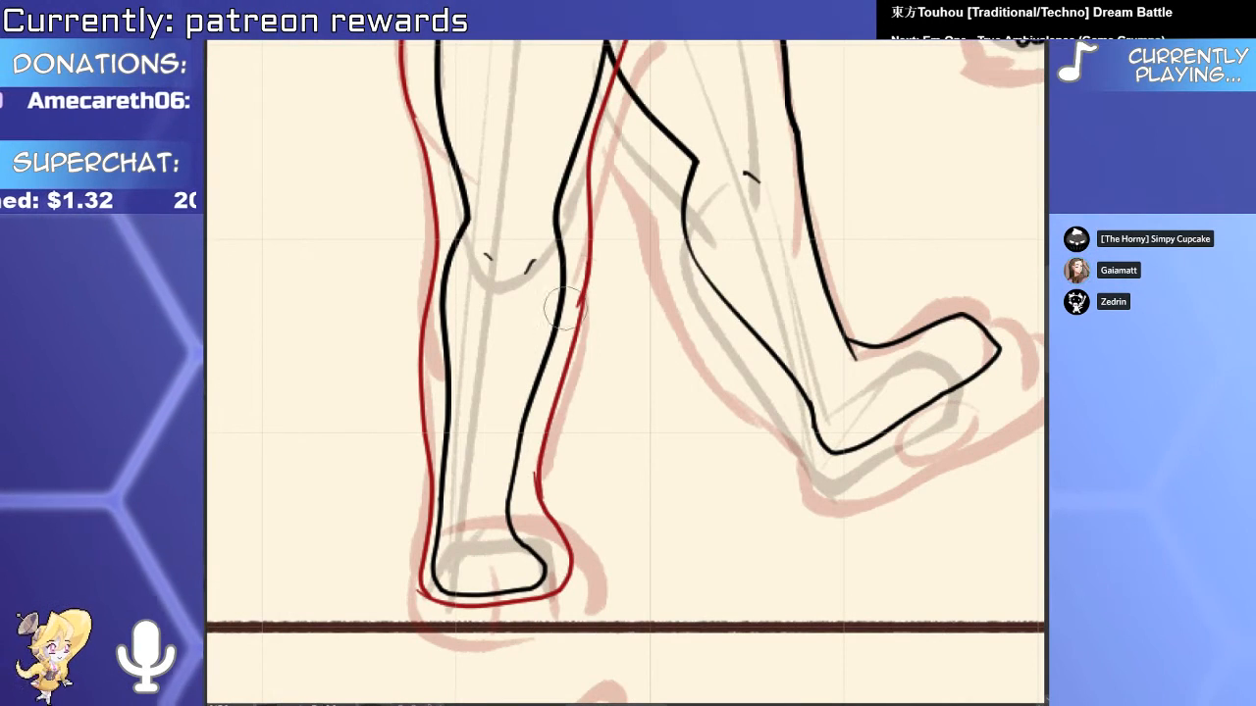
Outline the underside of the raised leg in red and carry the line around its foot, adding a curved sole line.
drag(704, 471, 503, 624)
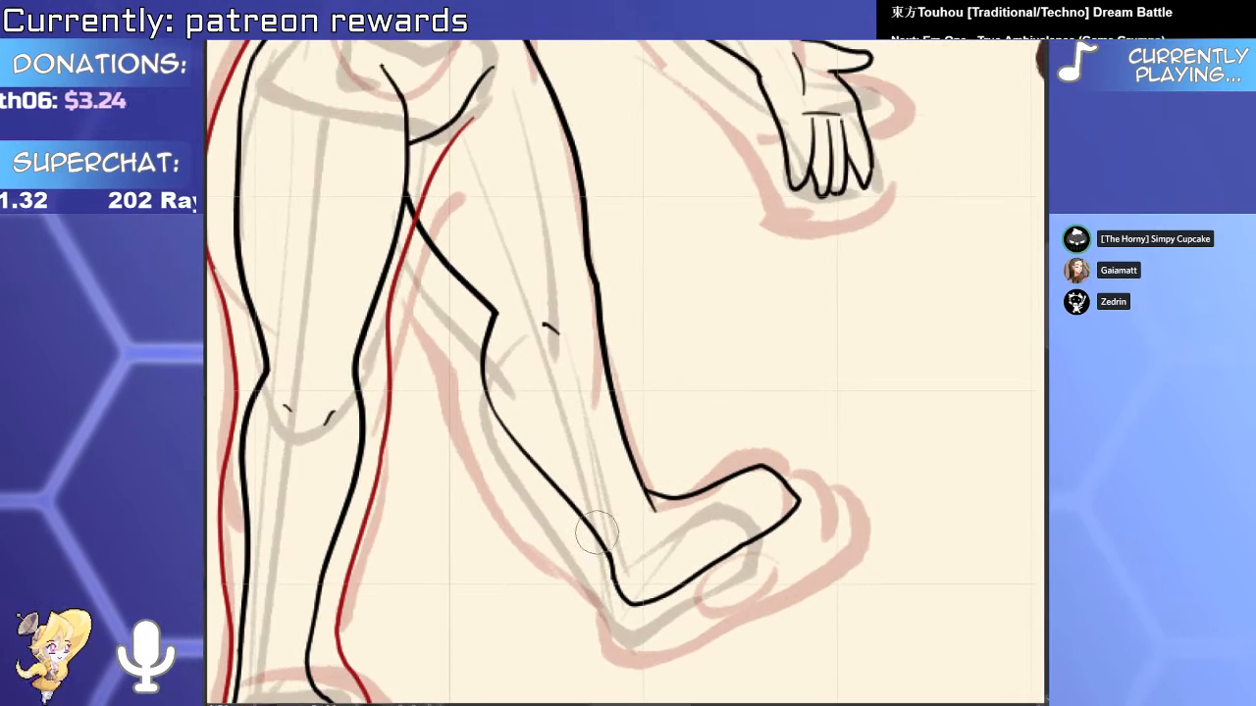
drag(405, 322, 559, 151)
drag(518, 484, 404, 604)
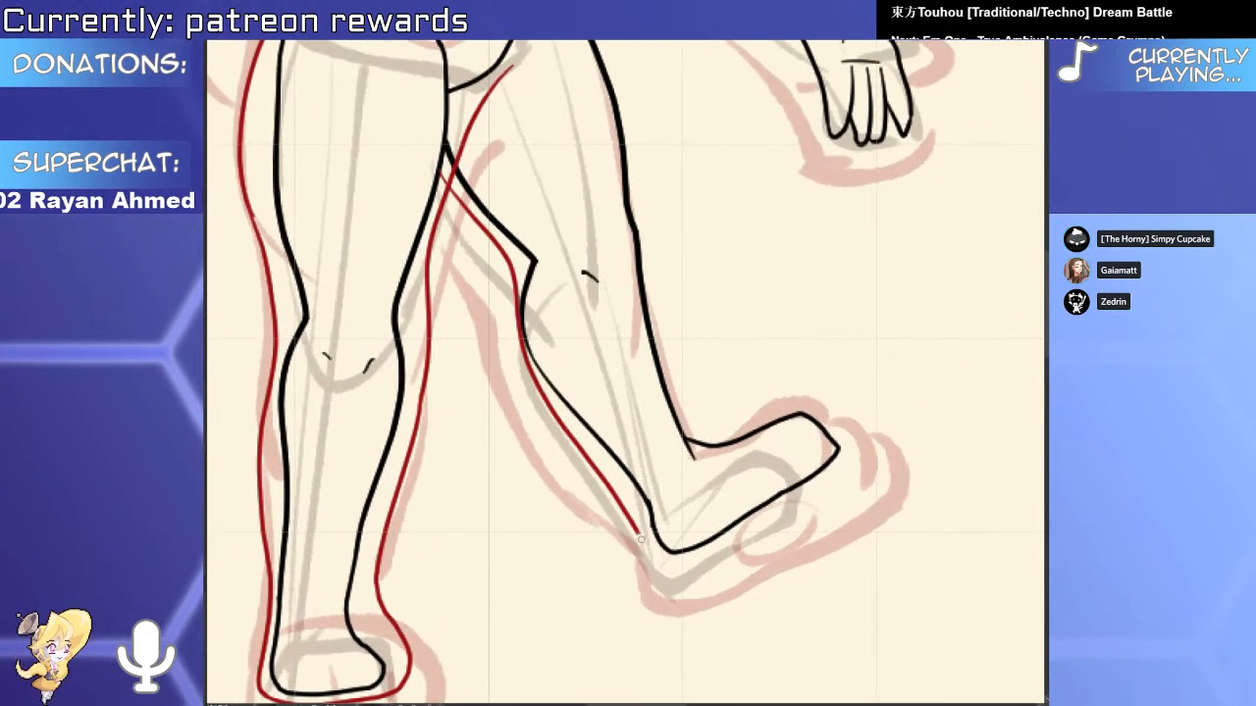
mouse_move(765, 528)
mouse_down()
mouse_move(799, 512)
mouse_move(862, 436)
mouse_move(814, 391)
mouse_move(702, 434)
mouse_up()
drag(815, 397, 824, 469)
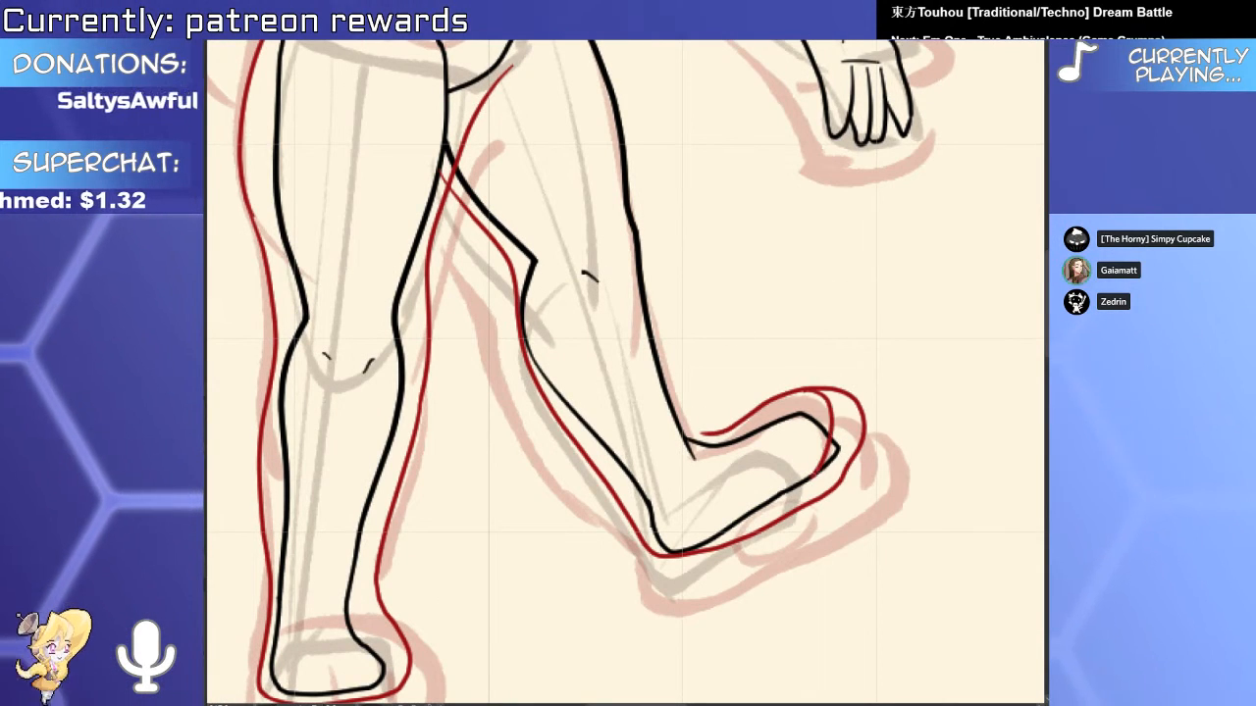
Redraw the top edge of the raised foot in red, add a second sole curve, and clean up the overlap at the toe.
scroll(828, 511, up, 5)
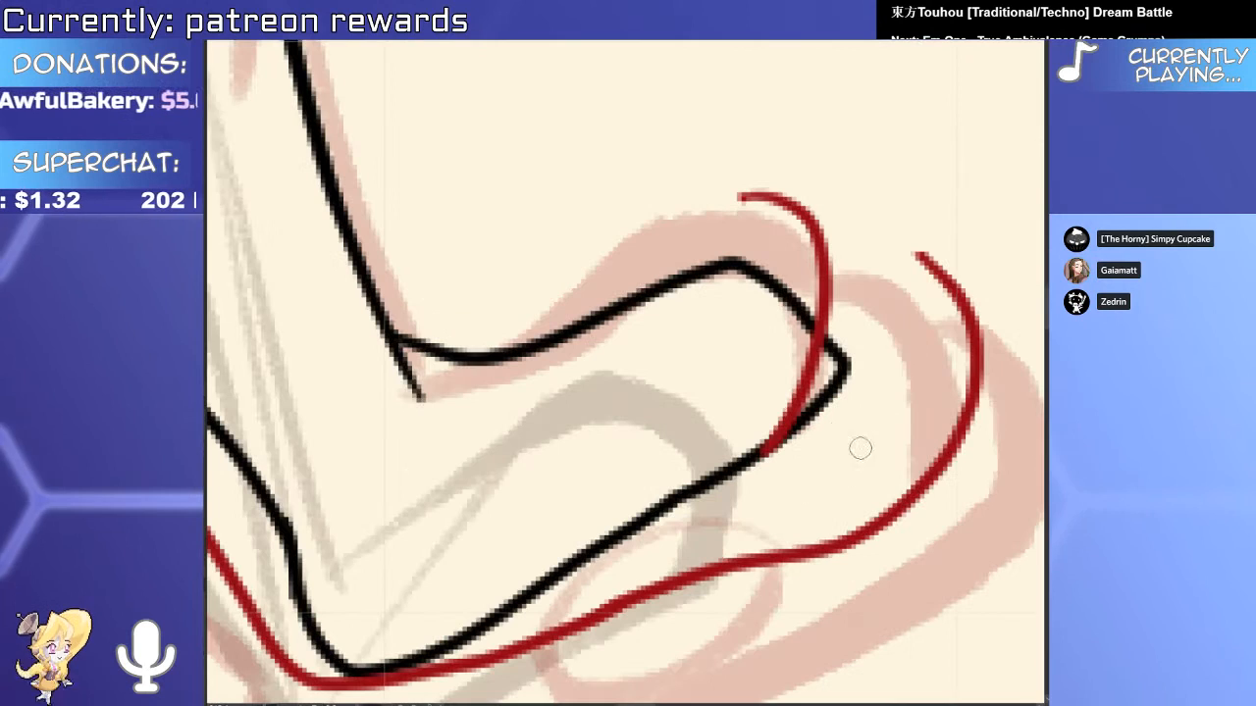
key(e)
mouse_move(922, 258)
mouse_down()
mouse_move(888, 241)
mouse_move(843, 432)
mouse_up()
click(910, 338)
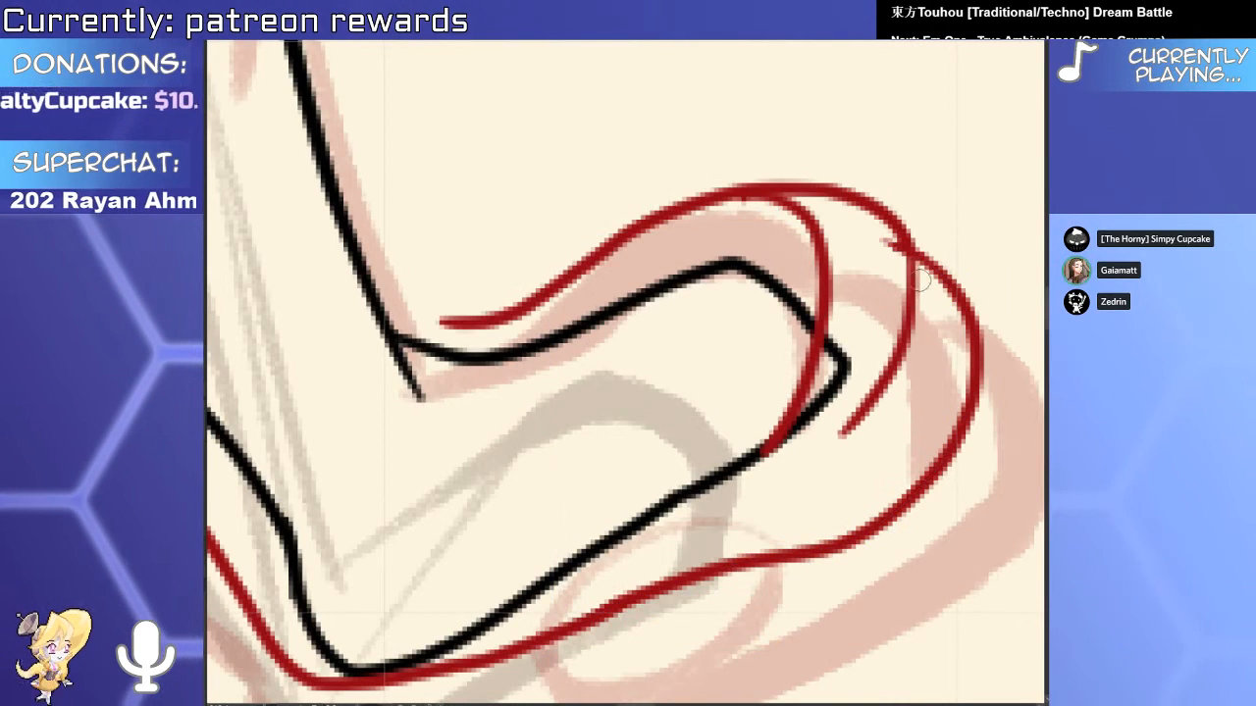
ctrl+click(919, 257)
key(Delete)
key(e)
key(ctrl+z)
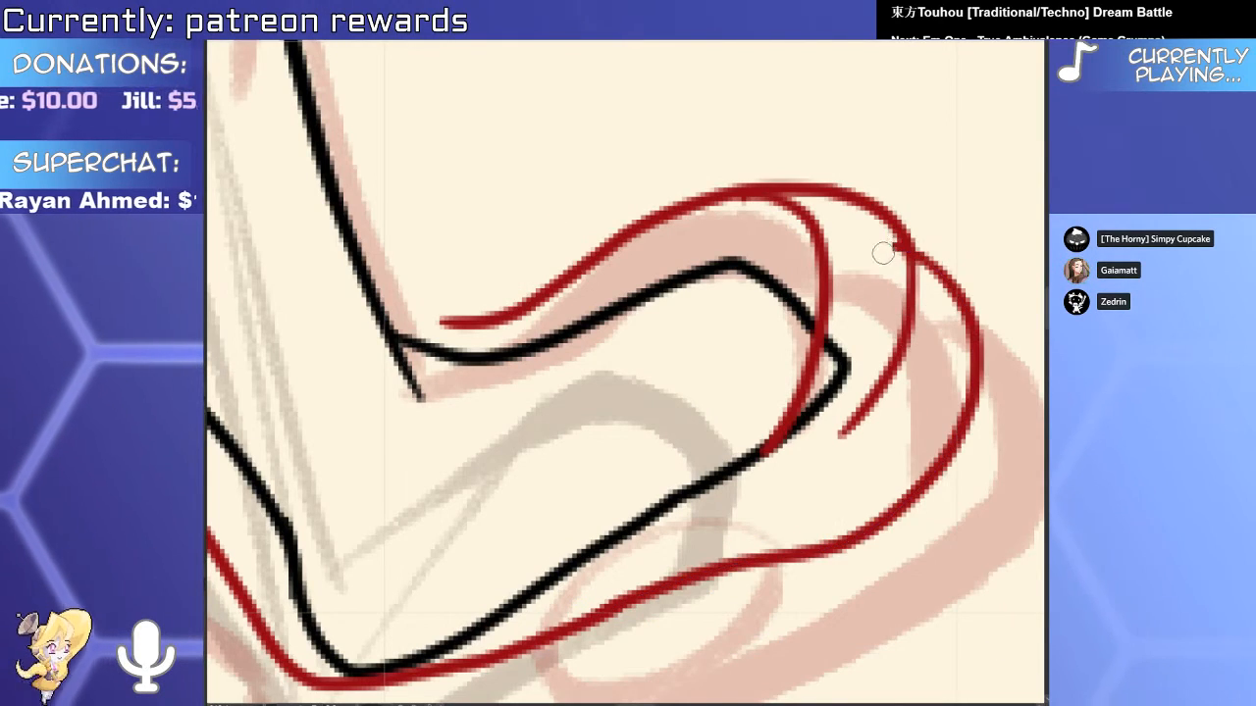
Draw the red costume outline down the right side of the torso and the outer edge of the raised leg to the ankle.
scroll(883, 284, down, 8)
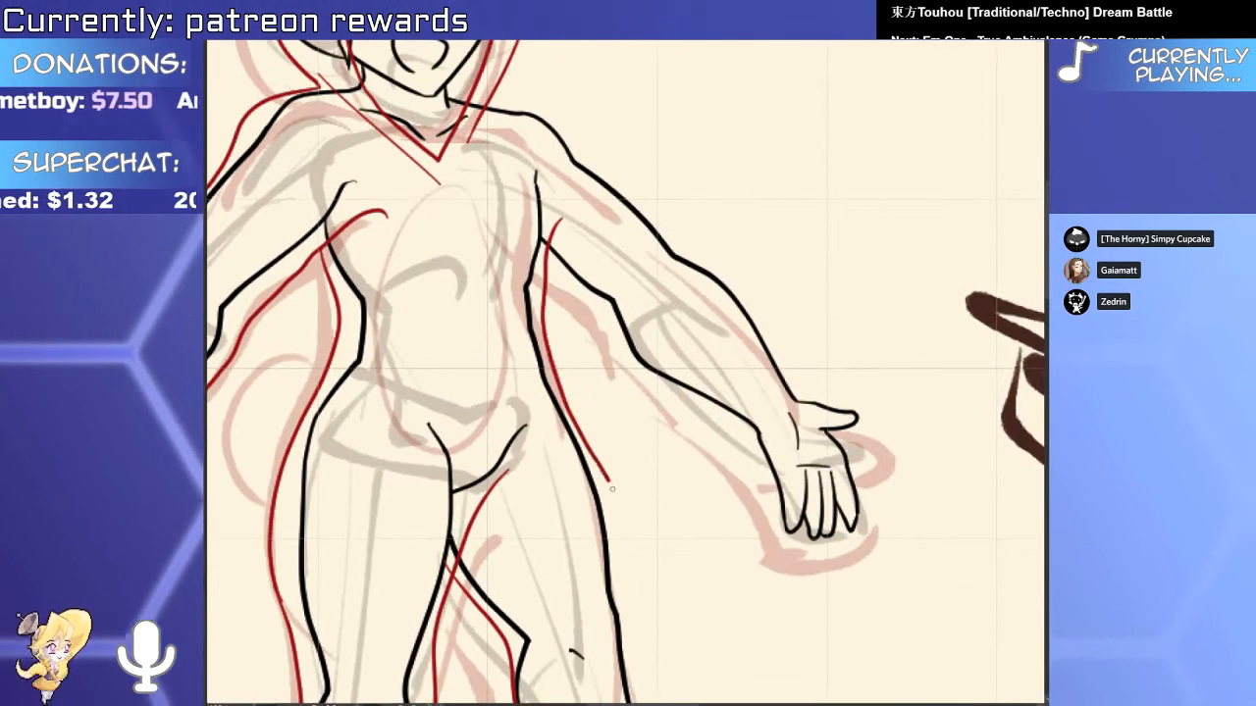
mouse_move(636, 617)
mouse_down()
mouse_move(582, 333)
mouse_move(606, 365)
mouse_move(603, 355)
mouse_up()
click(579, 240)
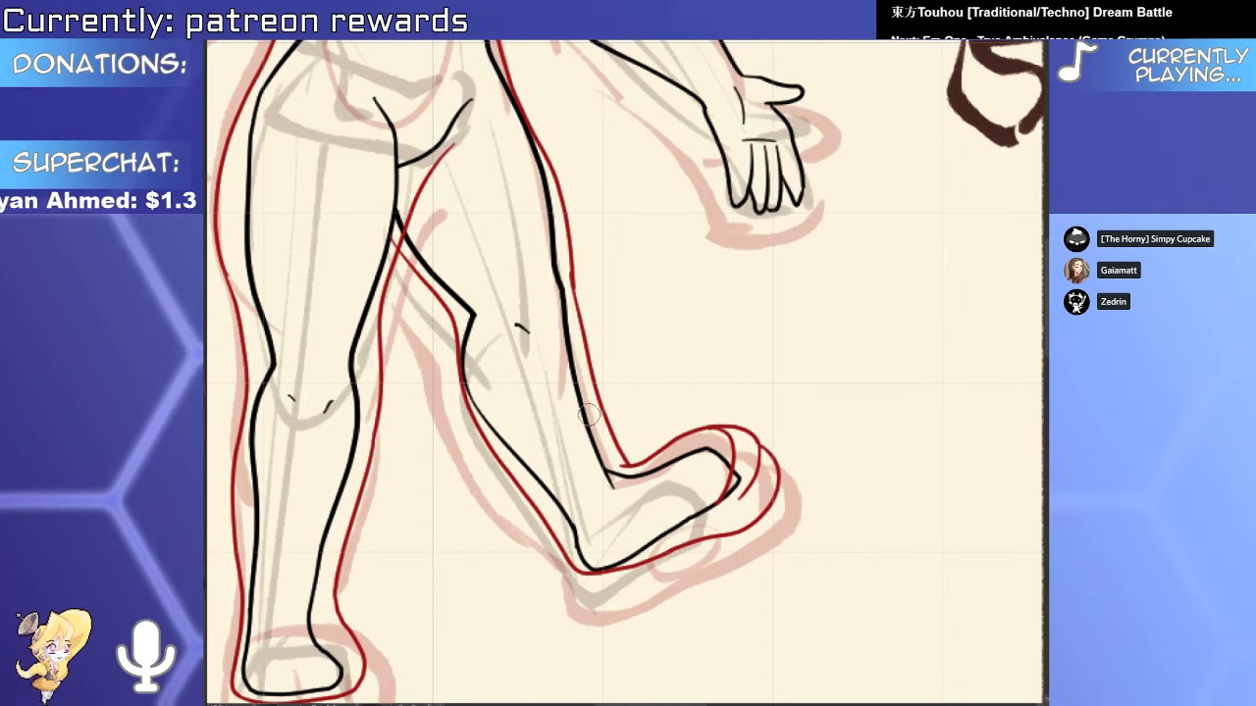
Redraw the standing foot's outline with a wider rounded bulge and rotate its right-hand stroke slightly to fit the ankle.
drag(637, 351, 838, 157)
scroll(471, 490, up, 2)
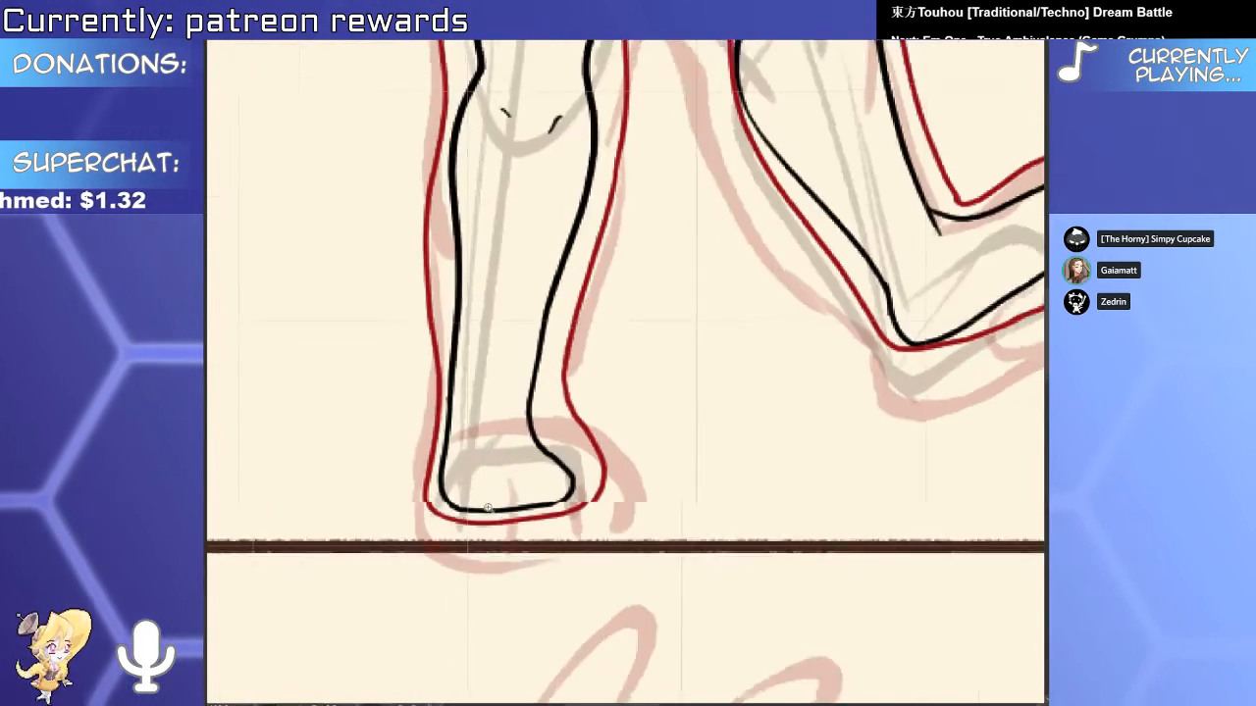
key(ctrl+z)
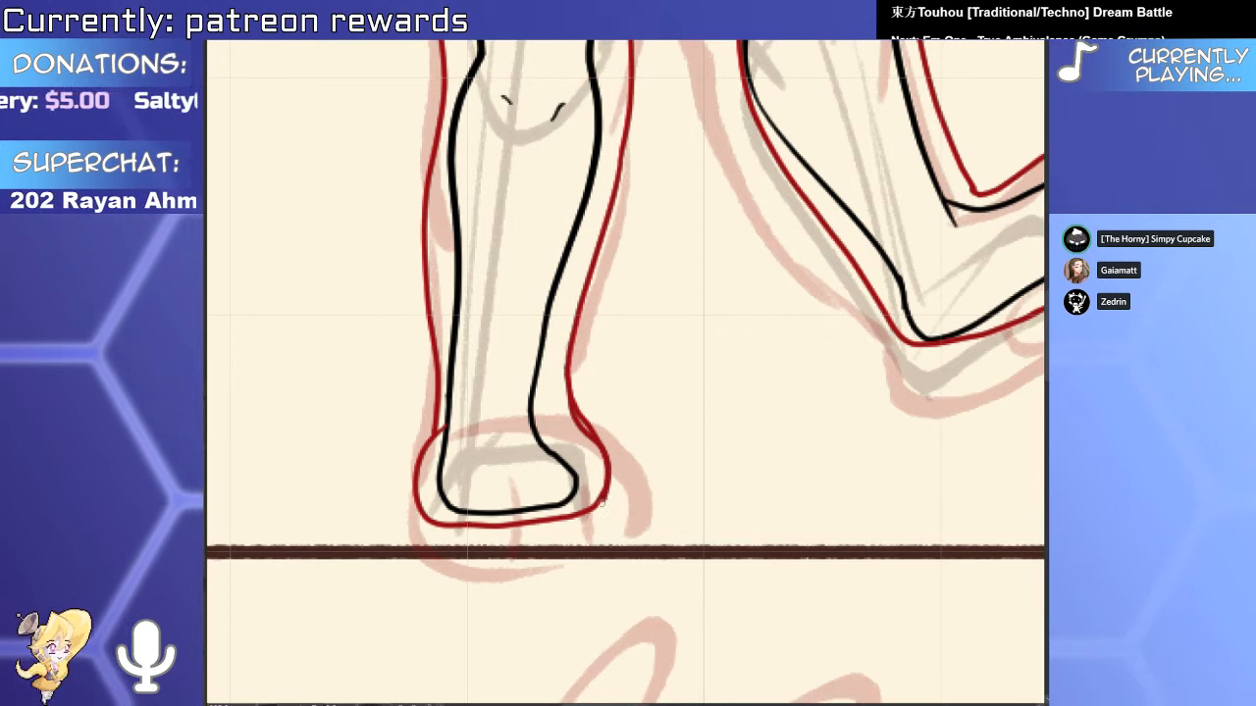
click(622, 523)
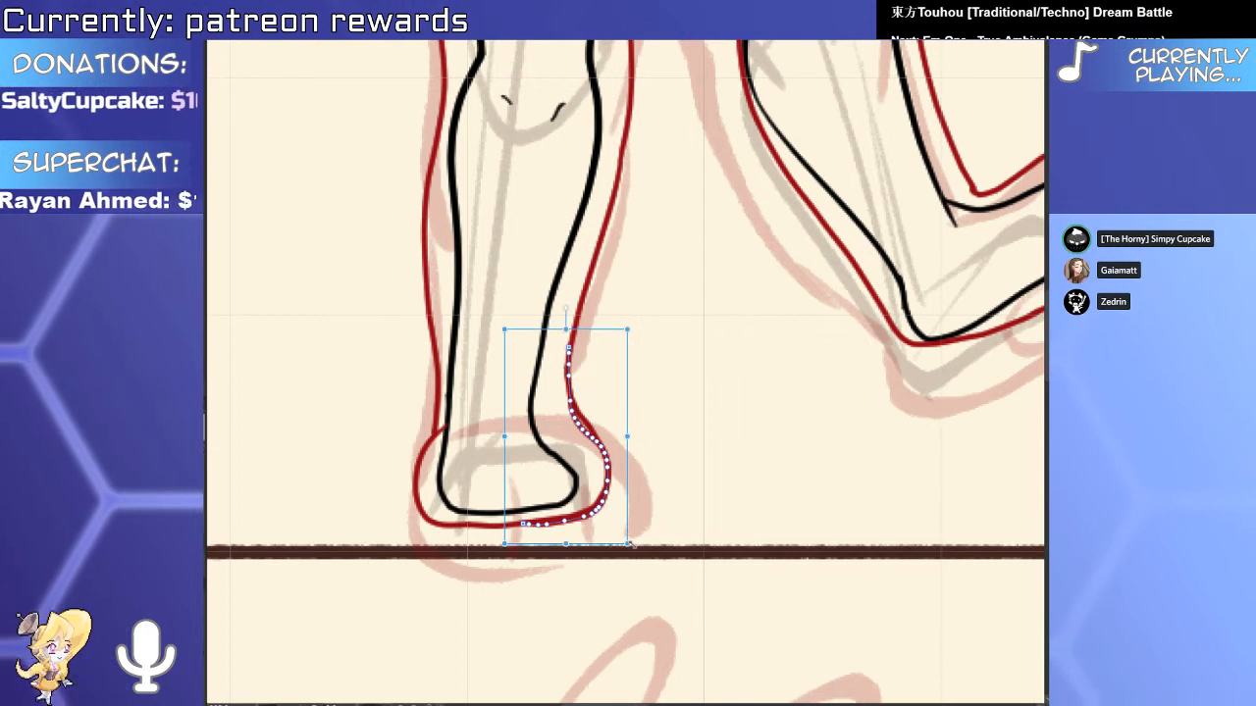
drag(628, 543, 636, 554)
mouse_move(636, 555)
mouse_down()
mouse_move(629, 512)
mouse_move(629, 548)
mouse_up()
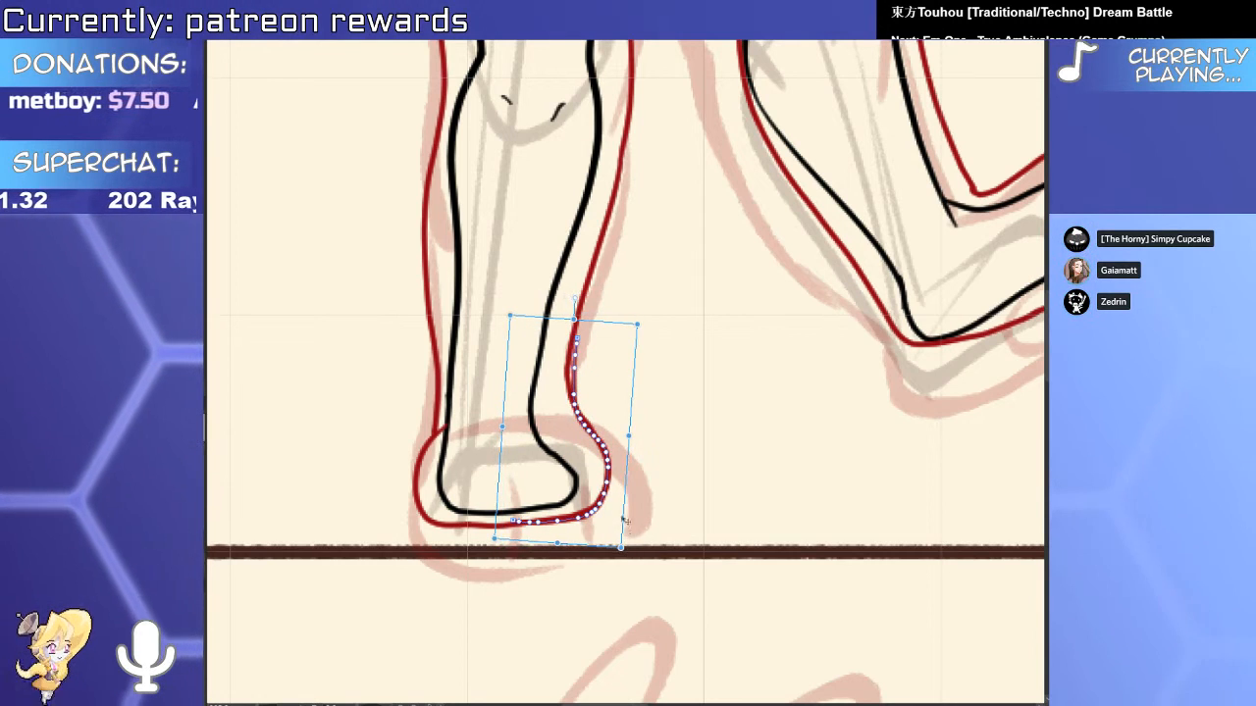
Add two curved red toe lines inside the standing foot, redrawing the right one so it meets the sole.
key(e)
scroll(594, 480, up, 2)
drag(594, 501, 561, 526)
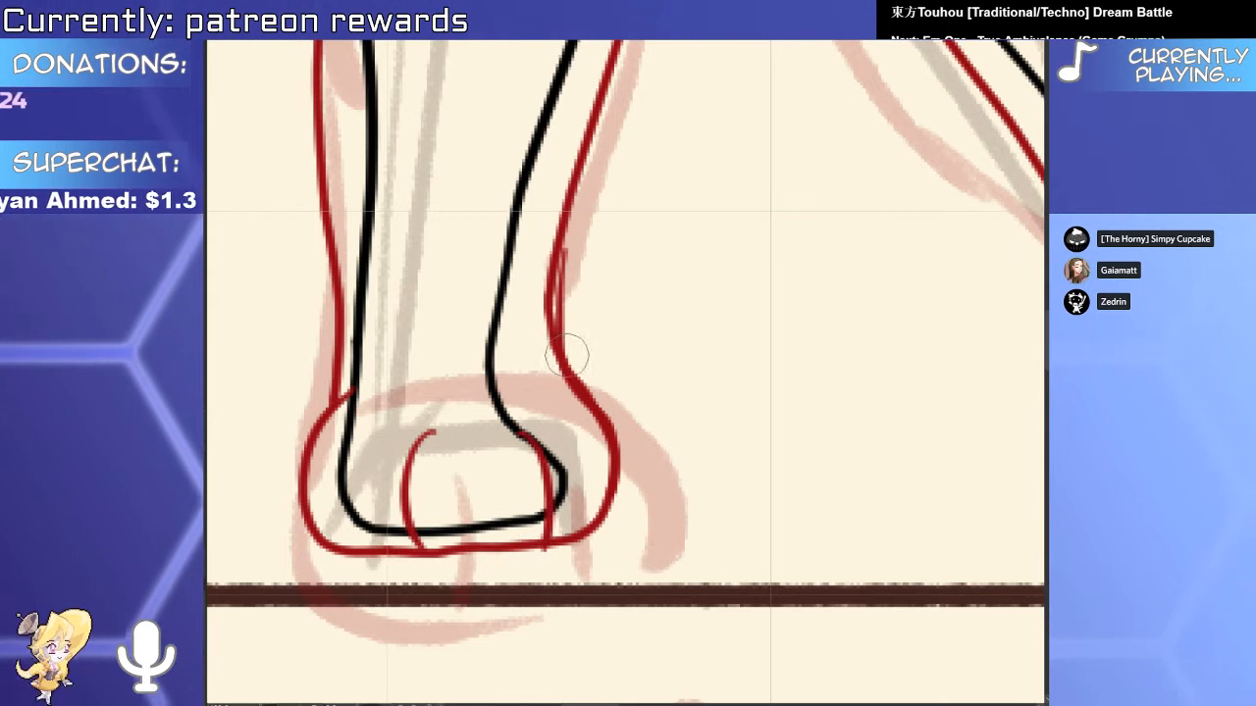
drag(513, 426, 541, 543)
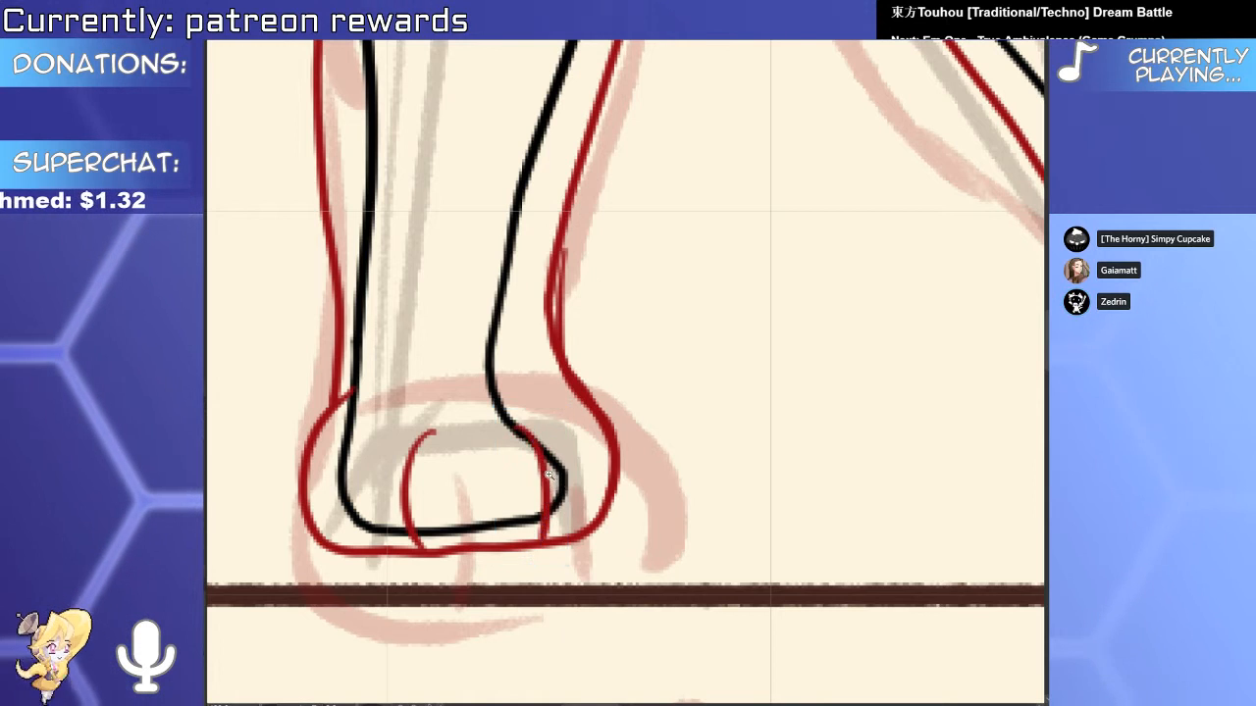
Trim the extended inner-thigh line and draw a small red arch with a short diagonal line below the crotch.
scroll(545, 488, down, 3)
drag(719, 334, 536, 400)
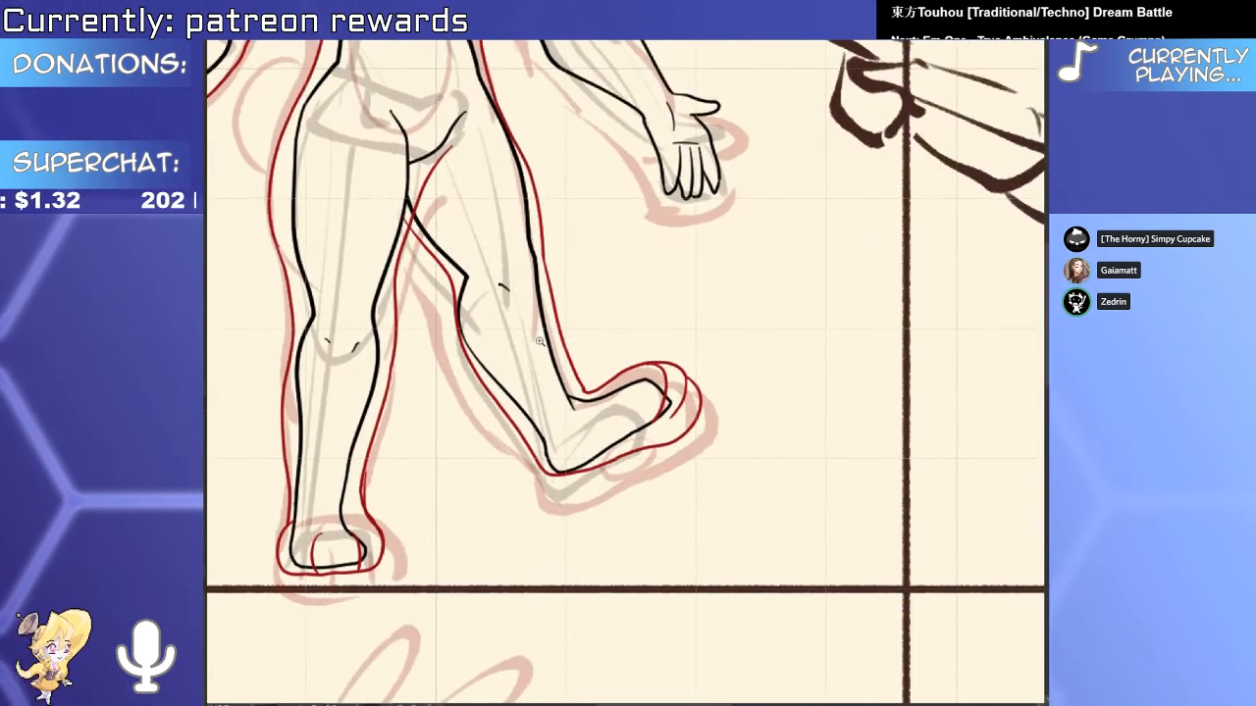
scroll(659, 414, up, 4)
scroll(670, 434, down, 4)
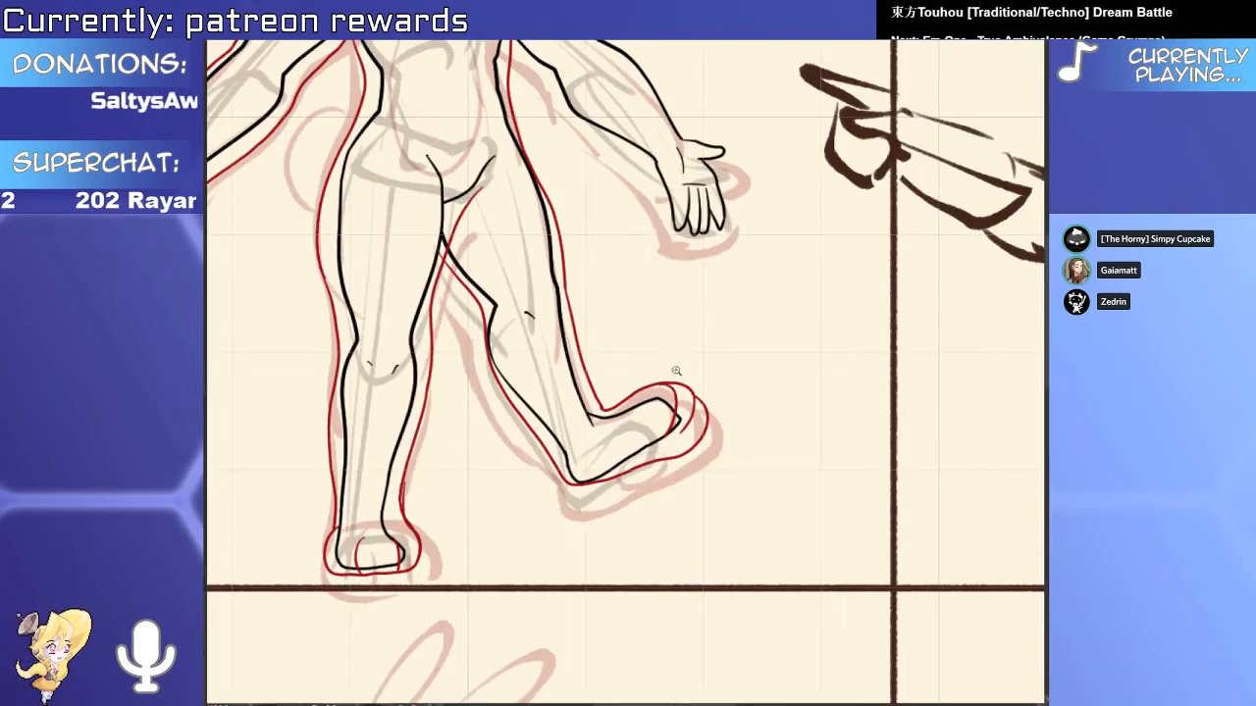
drag(664, 367, 642, 540)
scroll(485, 420, up, 2)
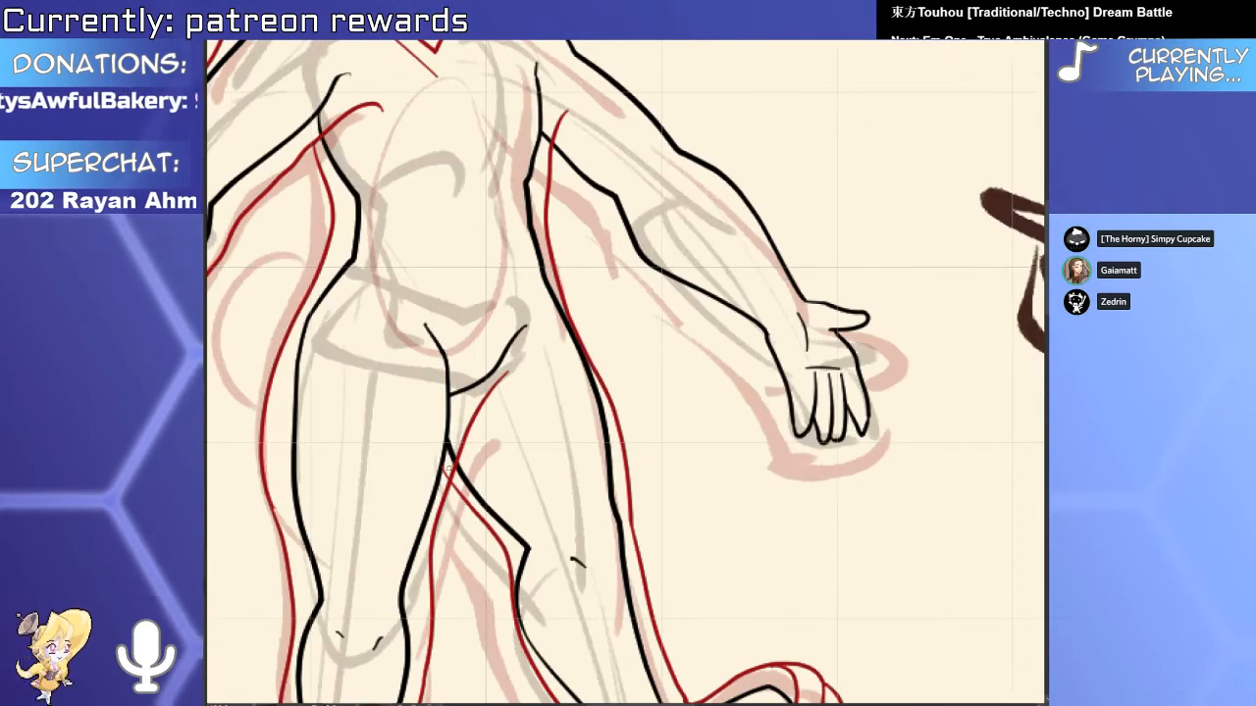
scroll(486, 420, down, 4)
scroll(510, 416, up, 3)
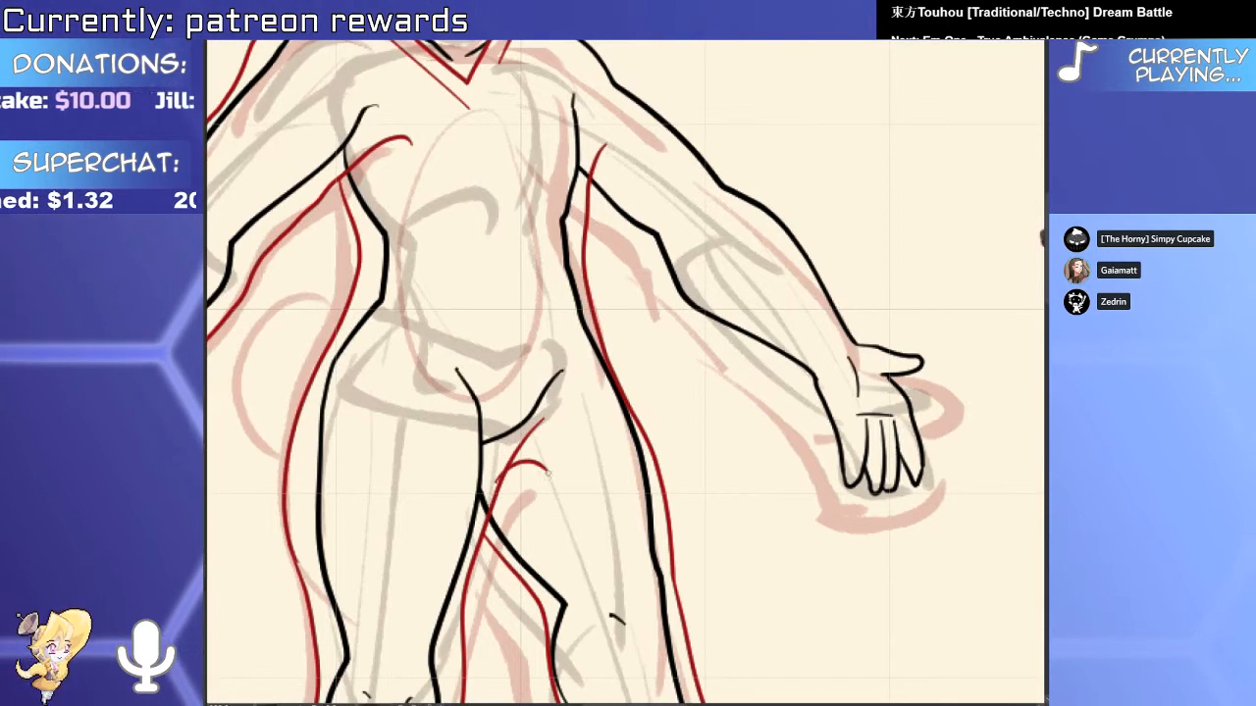
drag(500, 483, 541, 489)
mouse_move(539, 422)
mouse_down()
mouse_move(511, 461)
mouse_move(511, 446)
mouse_move(533, 557)
mouse_up()
key(ctrl+z)
key(ctrl+z)
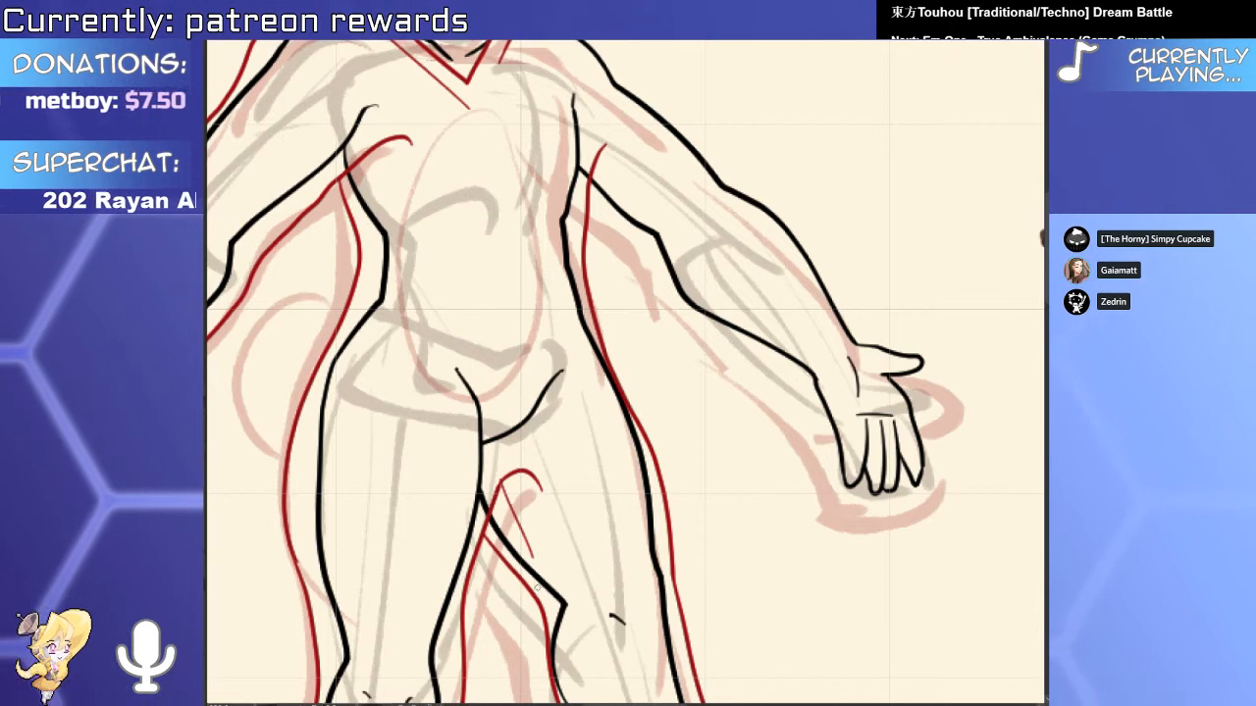
Replace the right torso outline with a straighter red line from the armpit to the outer thigh and erase the leftovers.
scroll(542, 520, down, 5)
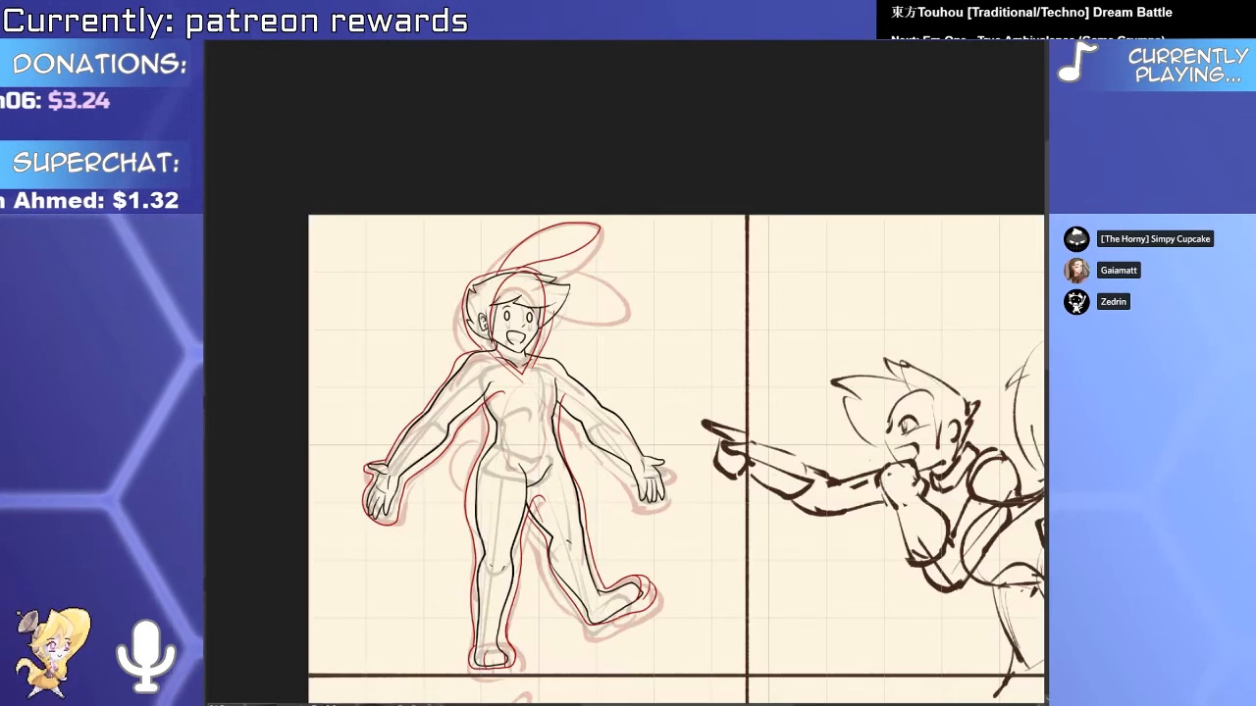
scroll(542, 435, up, 6)
drag(605, 294, 615, 374)
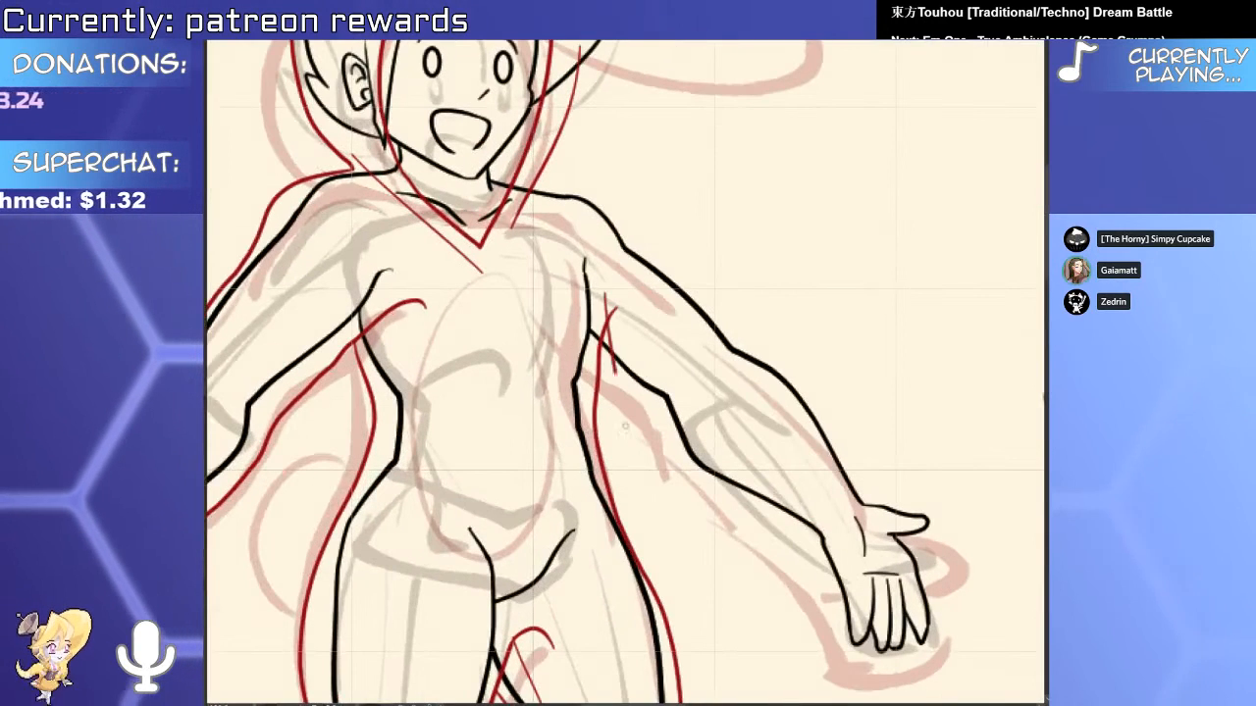
drag(598, 316, 642, 663)
key(ctrl+z)
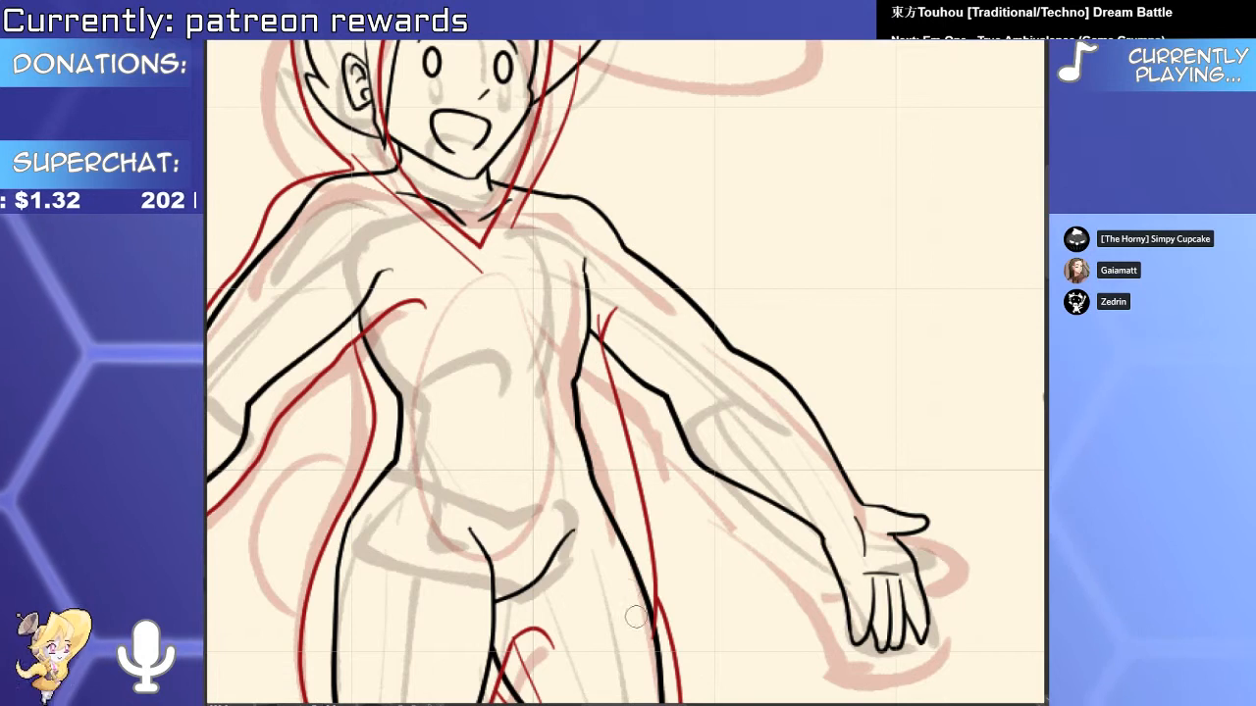
drag(610, 303, 602, 463)
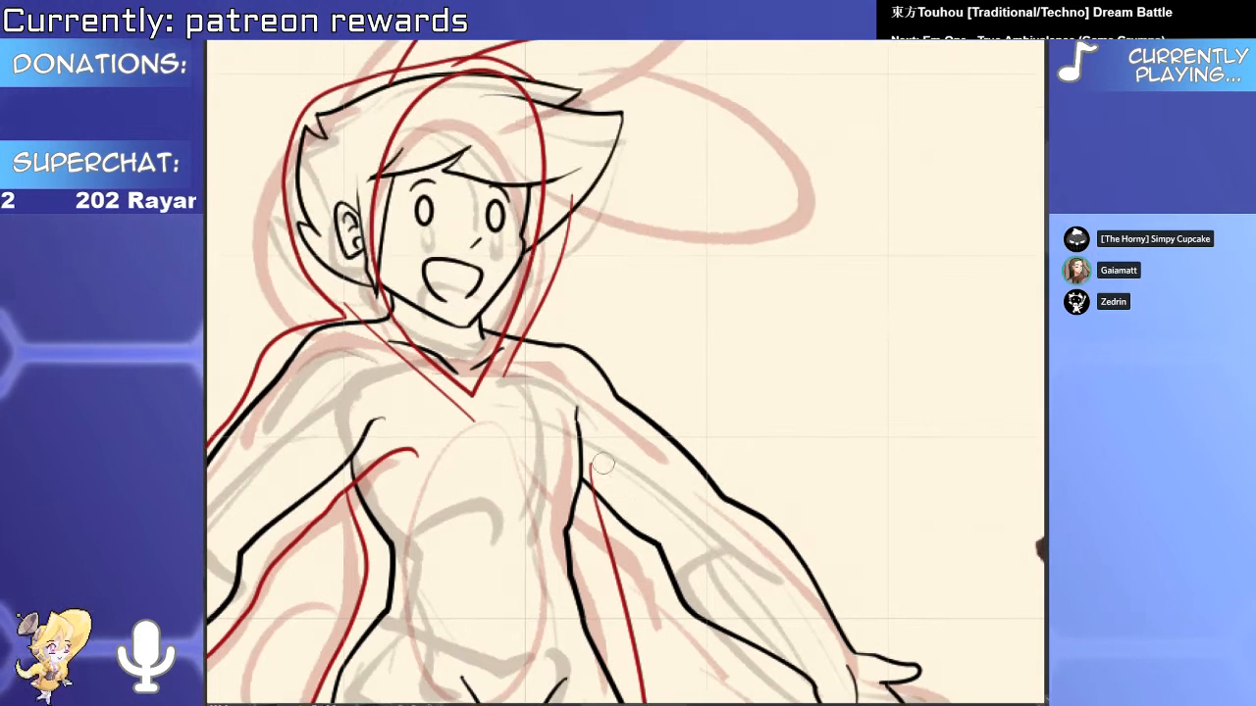
Draw the red shoulder line on the right, and outline the underside of that arm and around its hand and thumb.
drag(588, 347, 661, 410)
drag(673, 446, 548, 280)
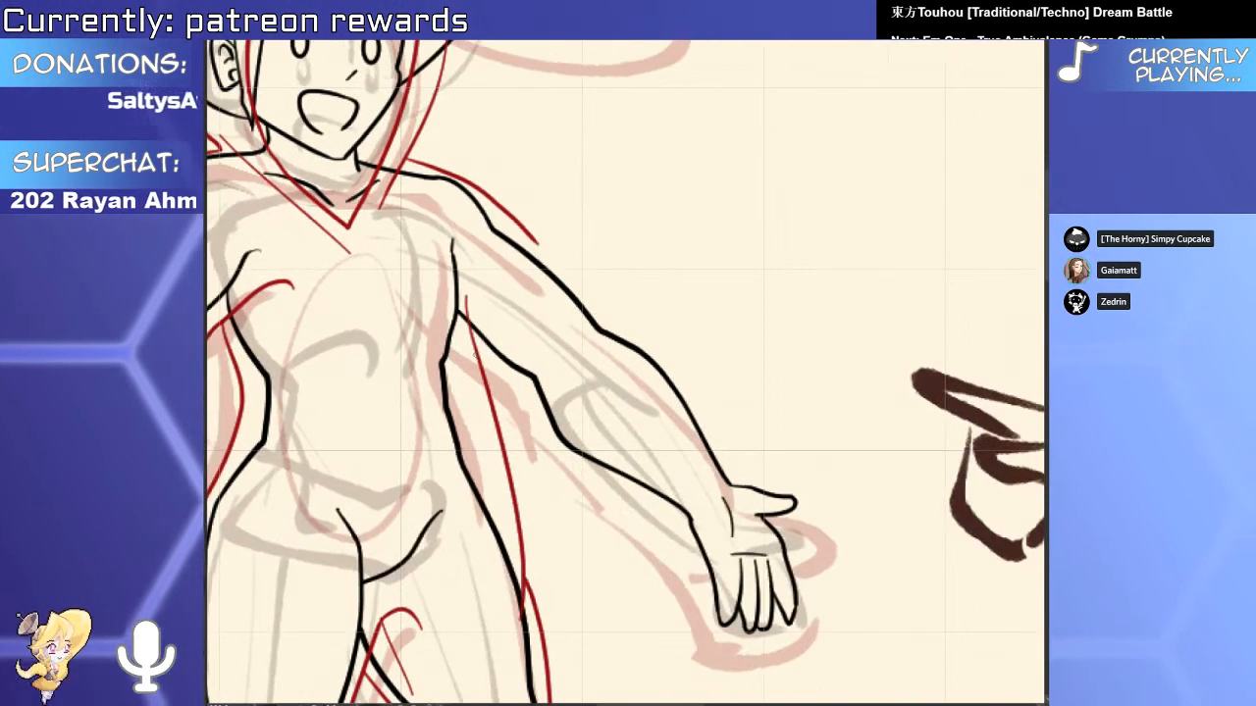
mouse_move(474, 351)
mouse_down()
mouse_move(554, 461)
mouse_move(693, 568)
mouse_move(705, 624)
mouse_move(758, 652)
mouse_move(799, 634)
mouse_move(813, 570)
mouse_move(793, 524)
mouse_move(831, 513)
mouse_move(757, 474)
mouse_up()
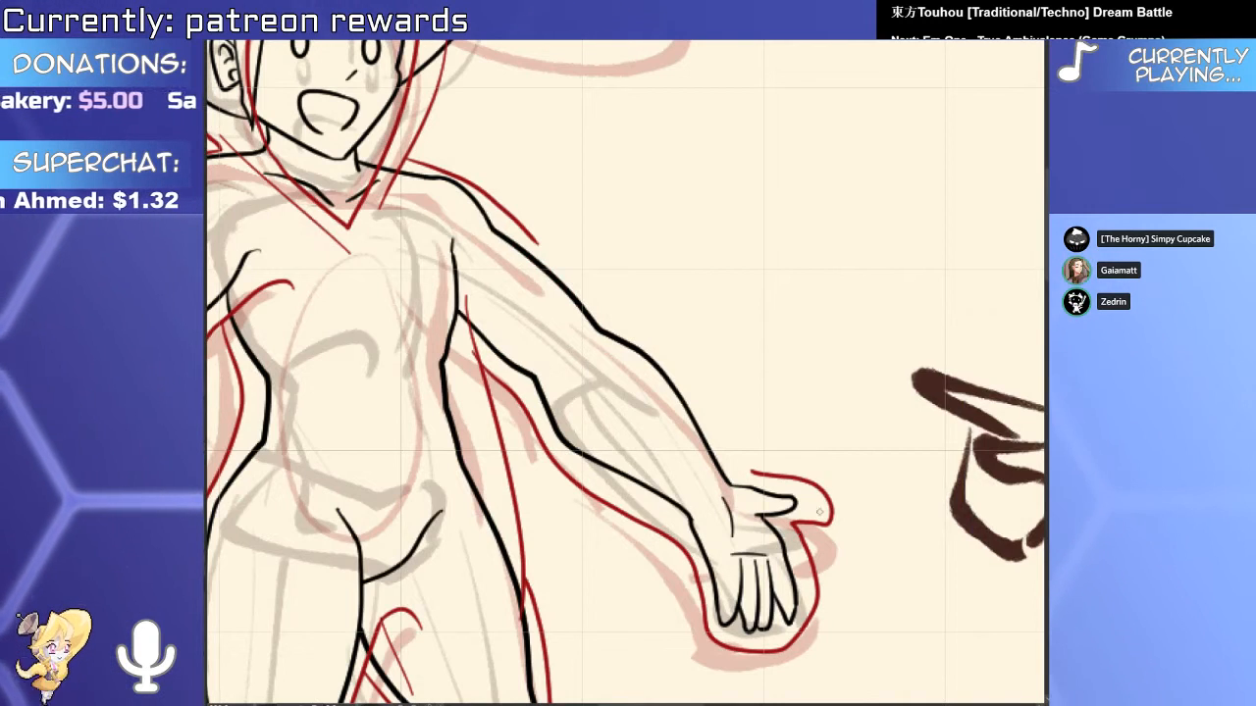
Redraw the mitten's thumb outline closer to the right-hand thumb and erase the excess red strokes.
drag(819, 511, 819, 306)
click(819, 306)
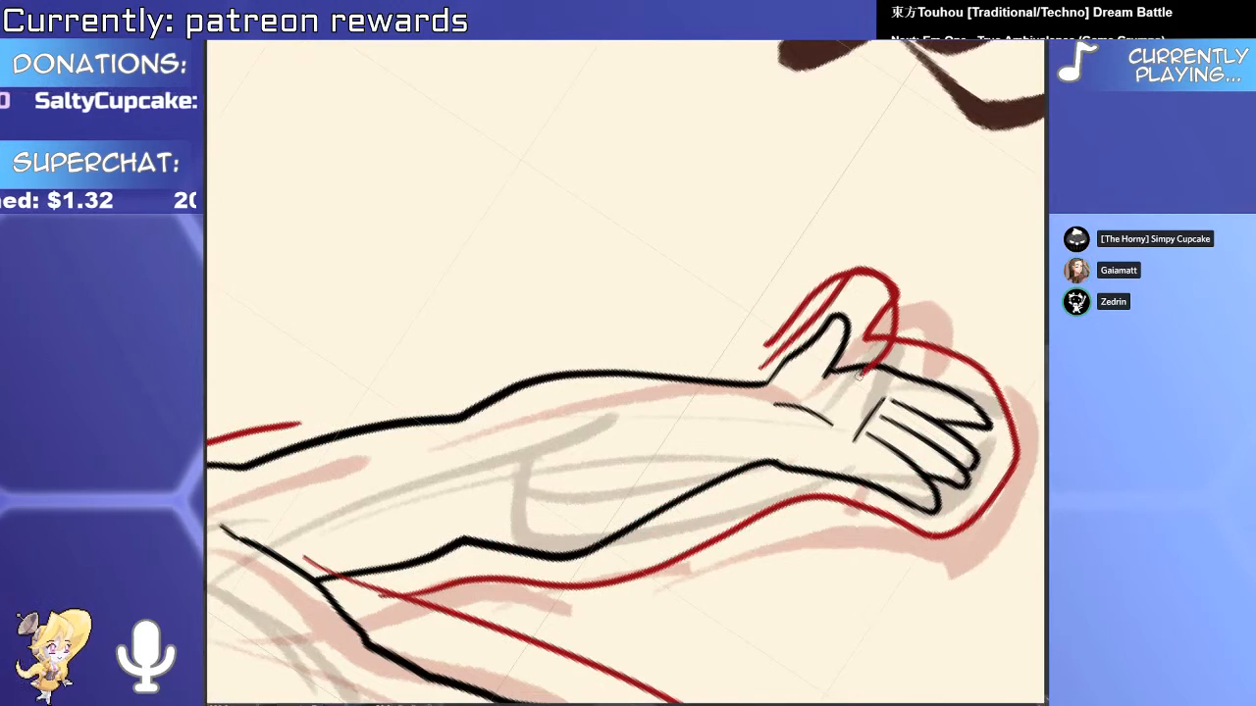
key(e)
drag(896, 297, 880, 328)
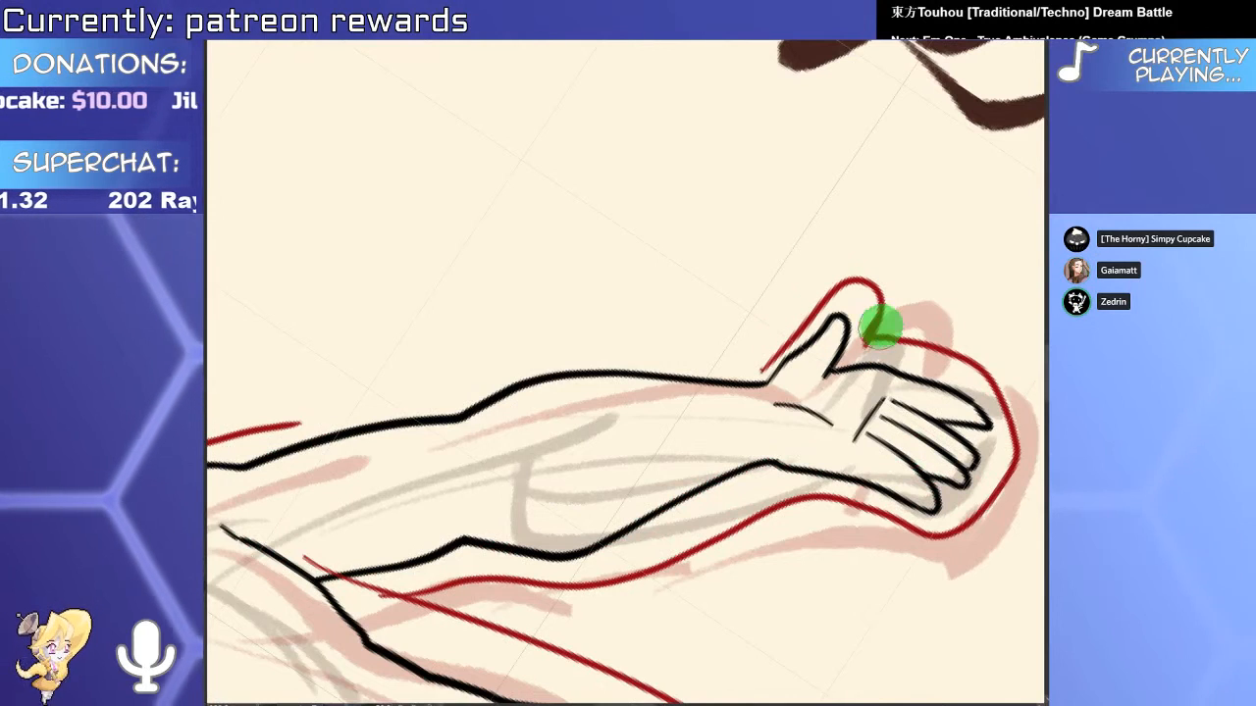
alt+click(859, 381)
Draw the red sleeve outline along the top of the right arm from shoulder to wrist and join its end to the thumb outline.
drag(903, 462, 698, 609)
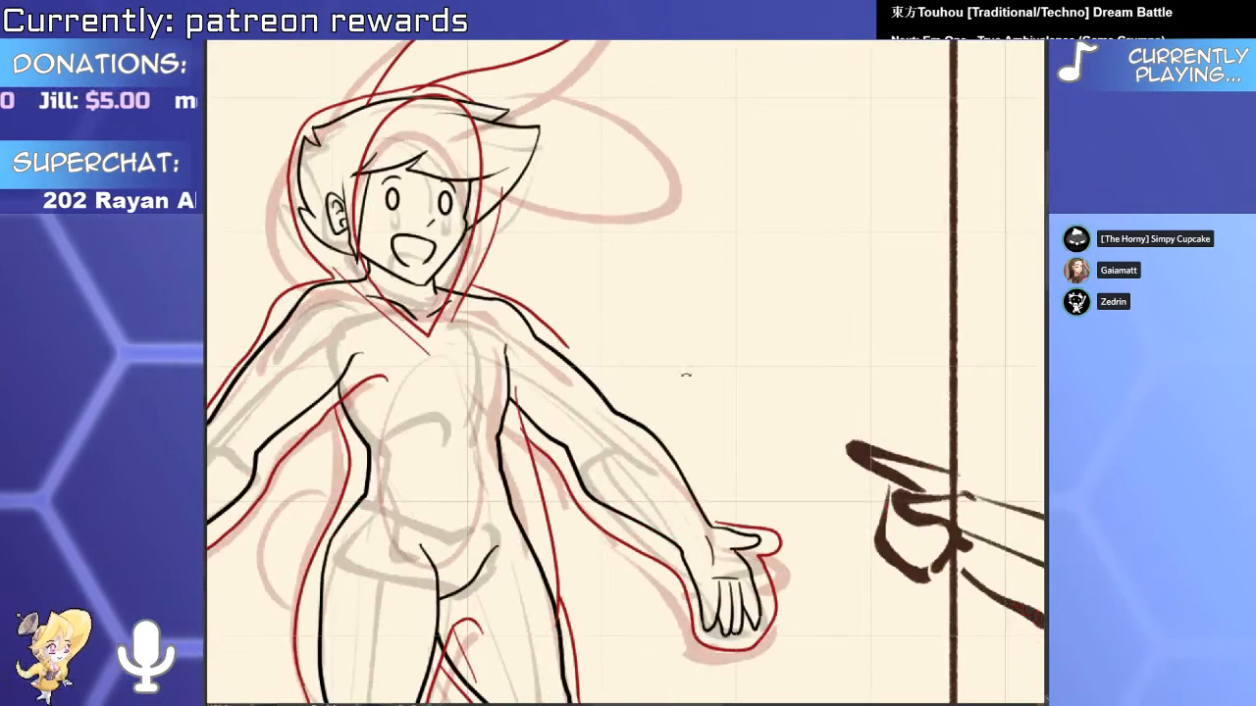
click(519, 295)
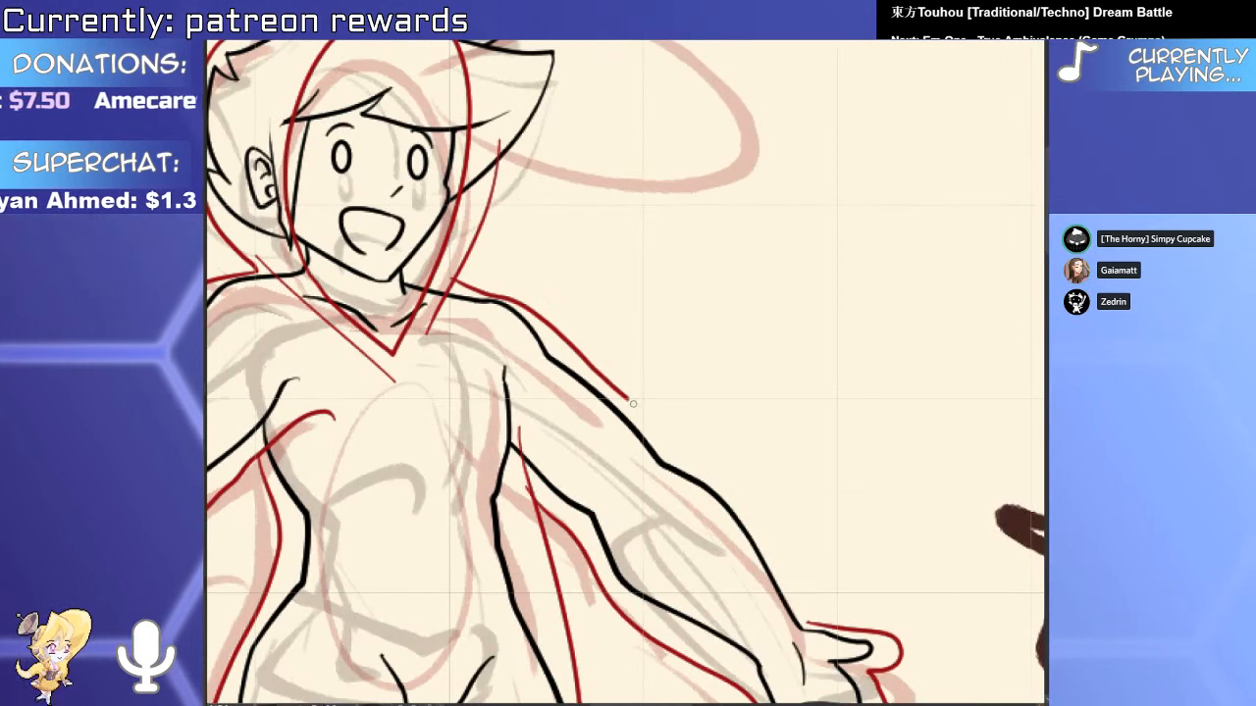
mouse_move(633, 403)
mouse_down()
mouse_move(732, 492)
mouse_move(812, 616)
mouse_up()
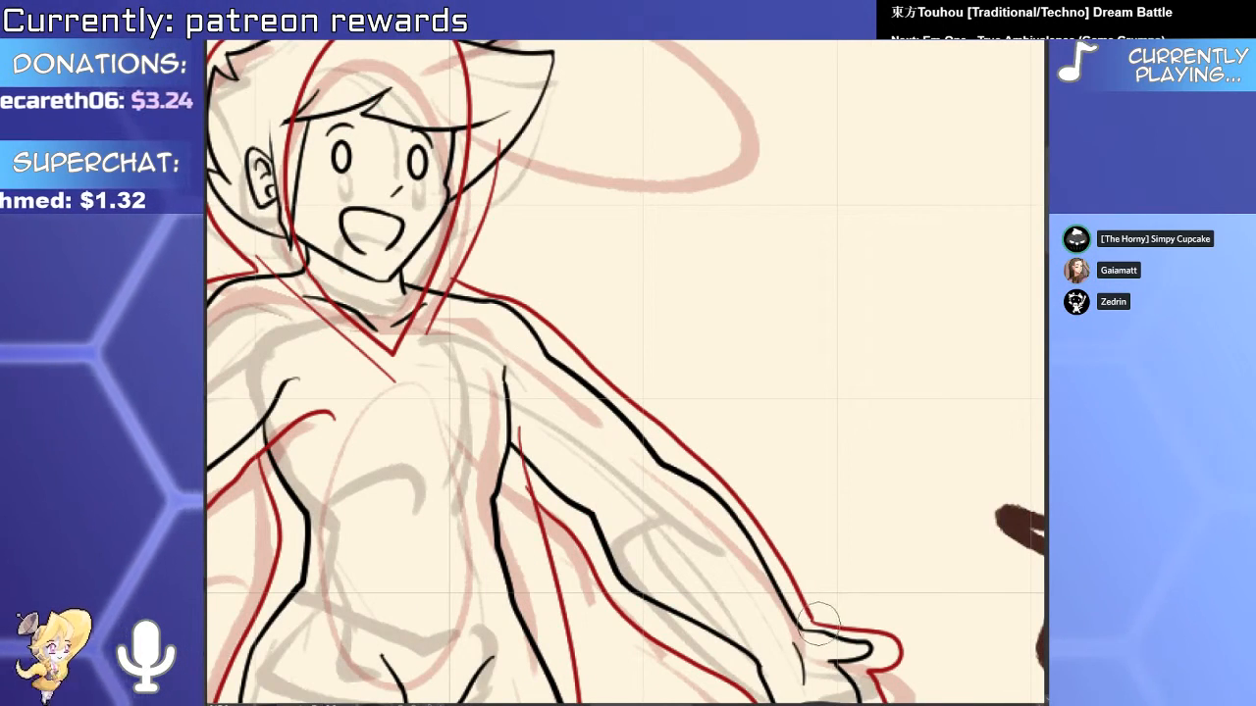
ctrl+click(806, 606)
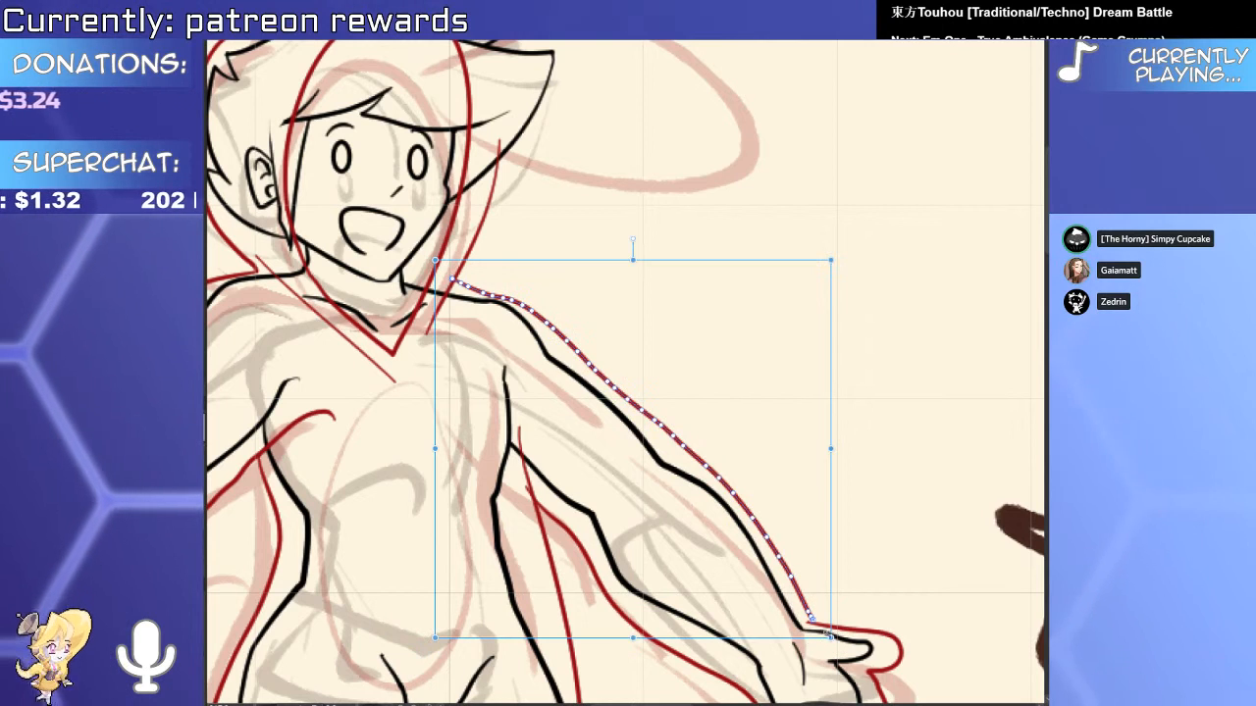
drag(813, 619, 804, 619)
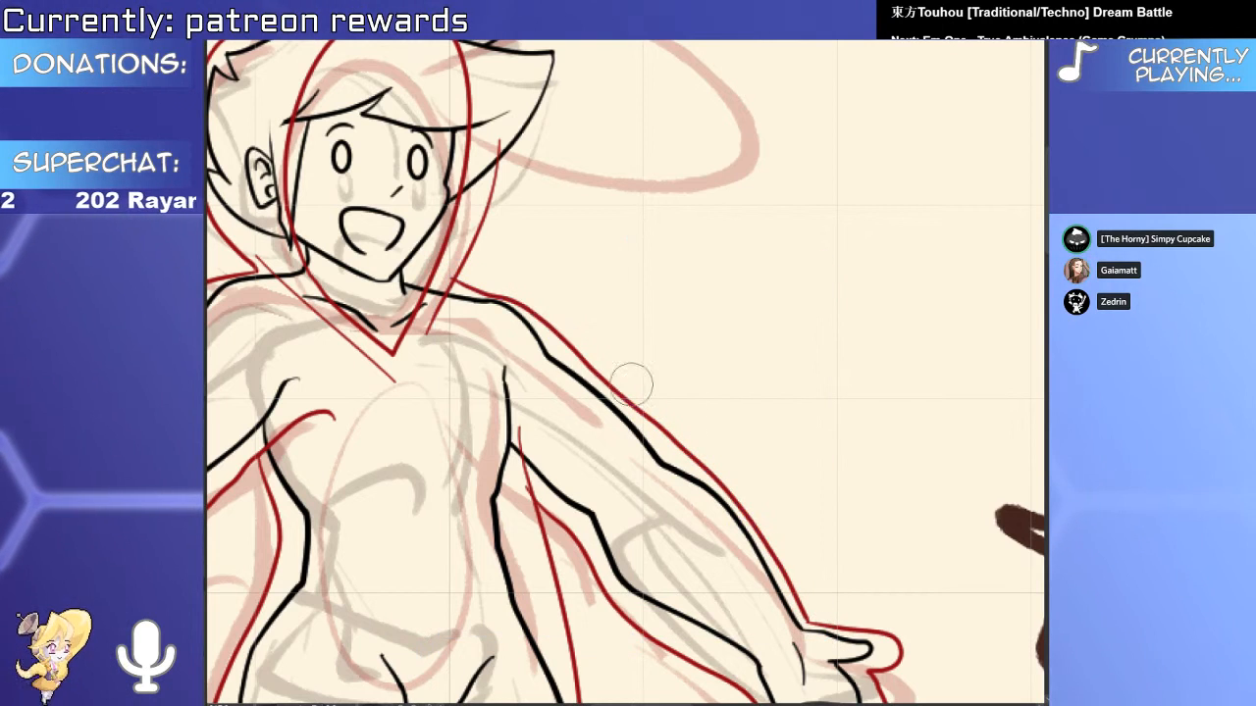
Erase the excess of the hood's left line that runs past the V-shaped neckline.
scroll(423, 291, up, 4)
scroll(482, 256, down, 3)
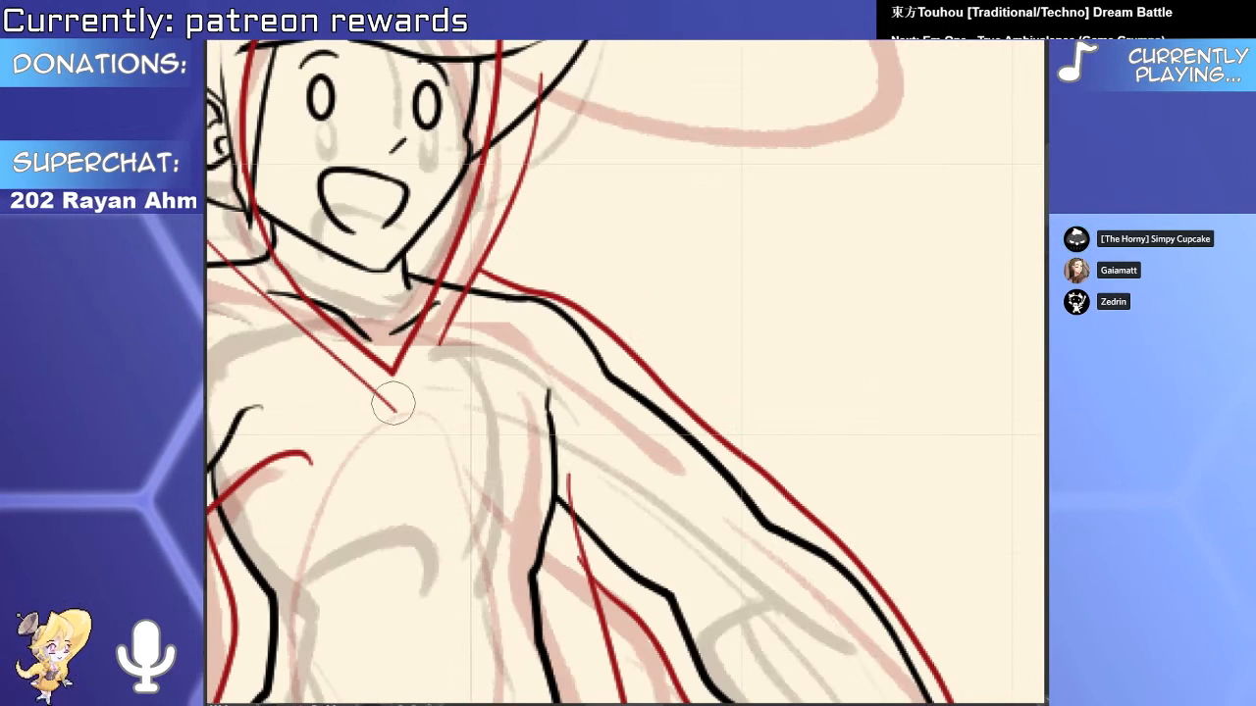
scroll(467, 517, up, 1)
drag(461, 499, 437, 477)
key(e)
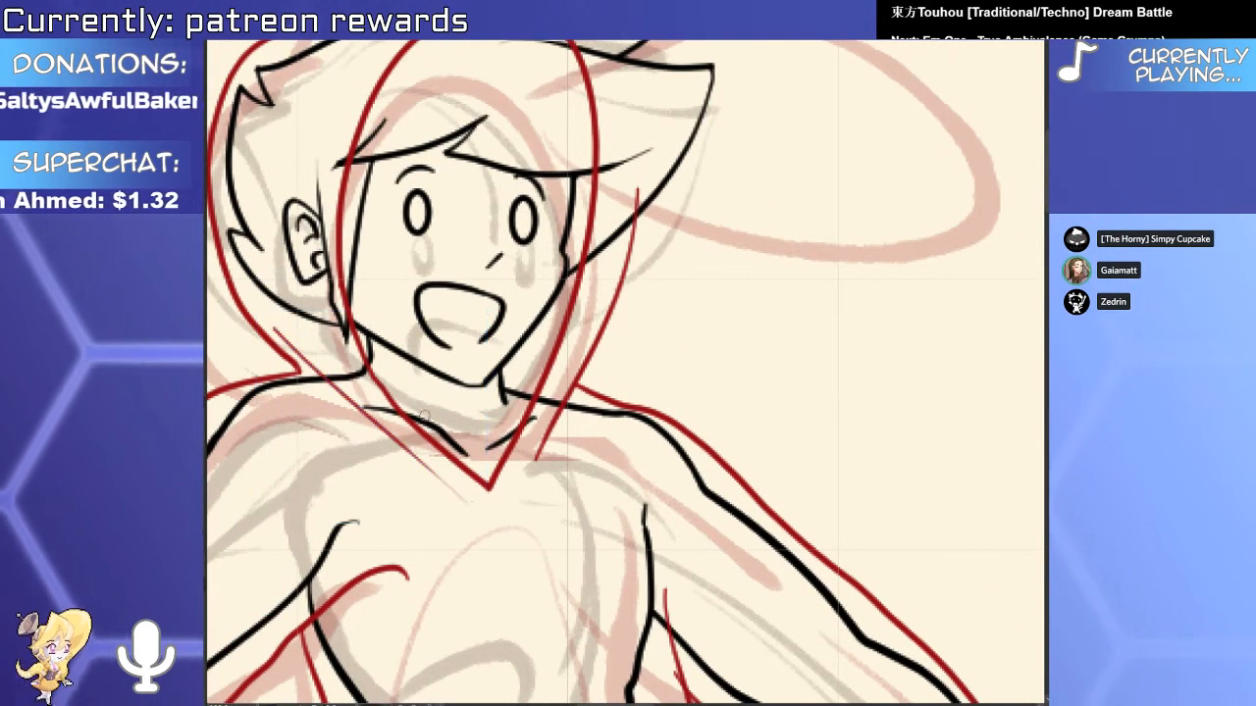
scroll(395, 467, down, 4)
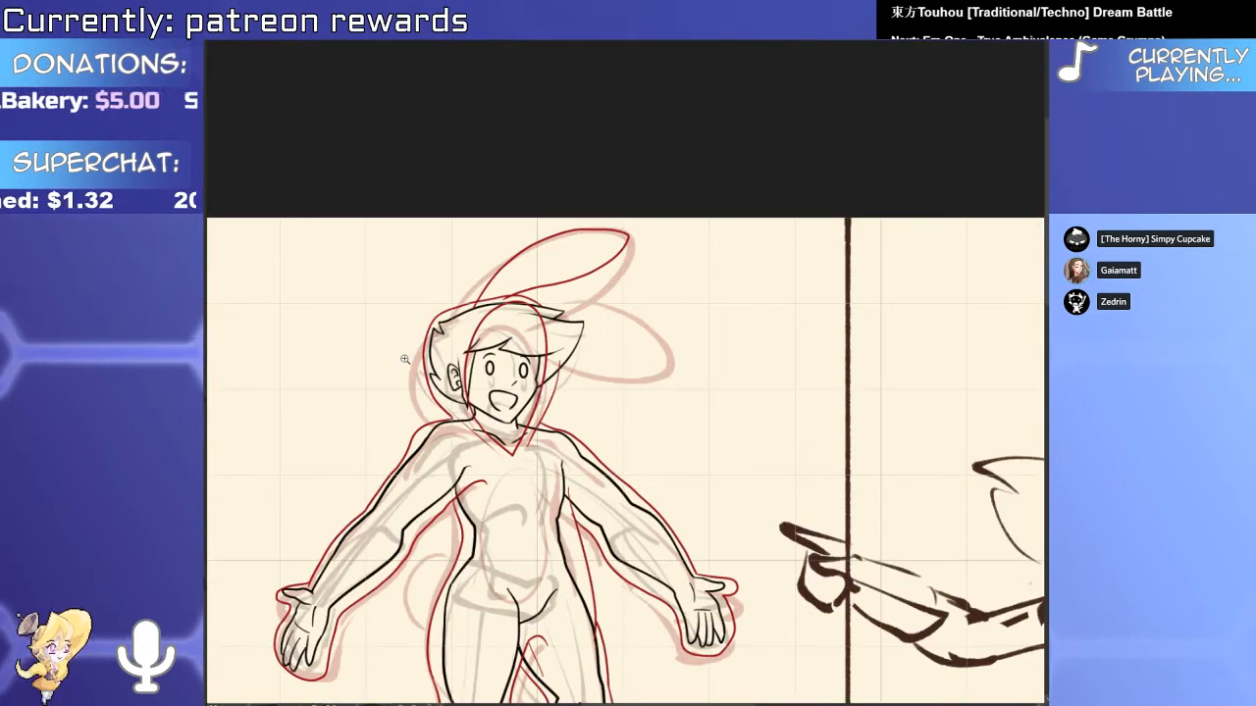
scroll(570, 346, up, 5)
scroll(559, 412, down, 6)
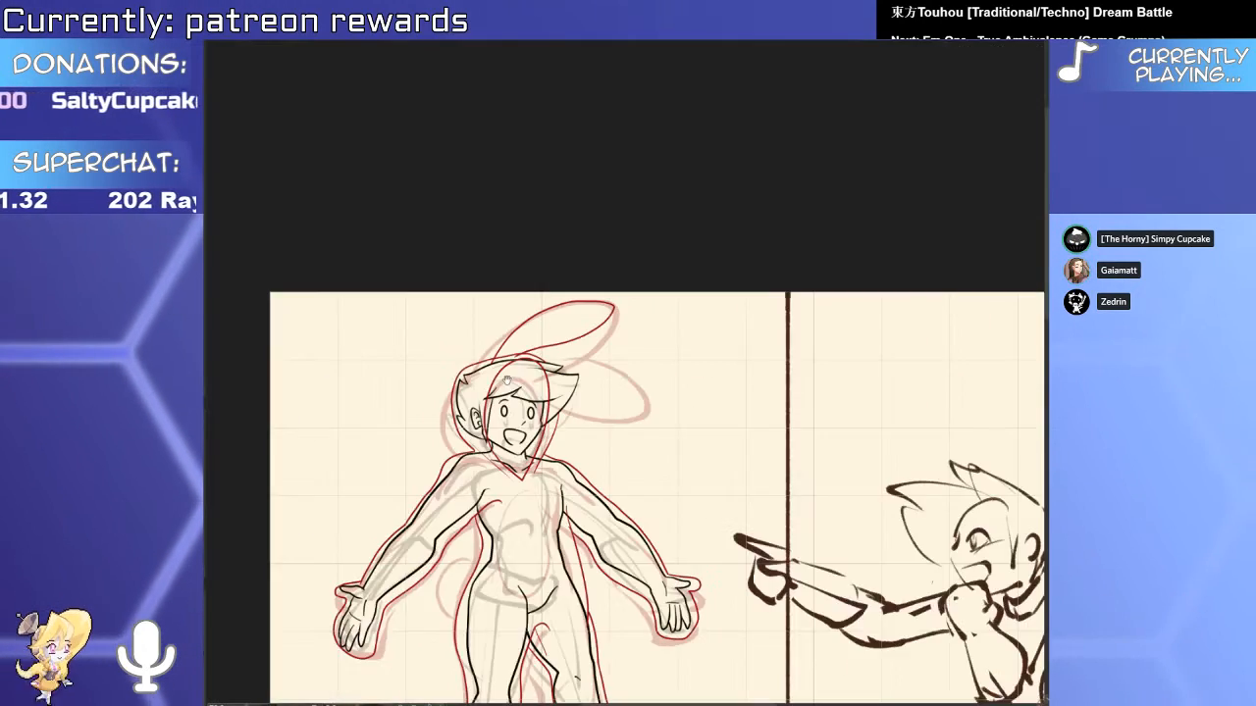
Reshape the red foot outline of the standing leg so it joins the leg outline smoothly at the inner ankle.
drag(638, 484, 703, 222)
scroll(588, 564, up, 4)
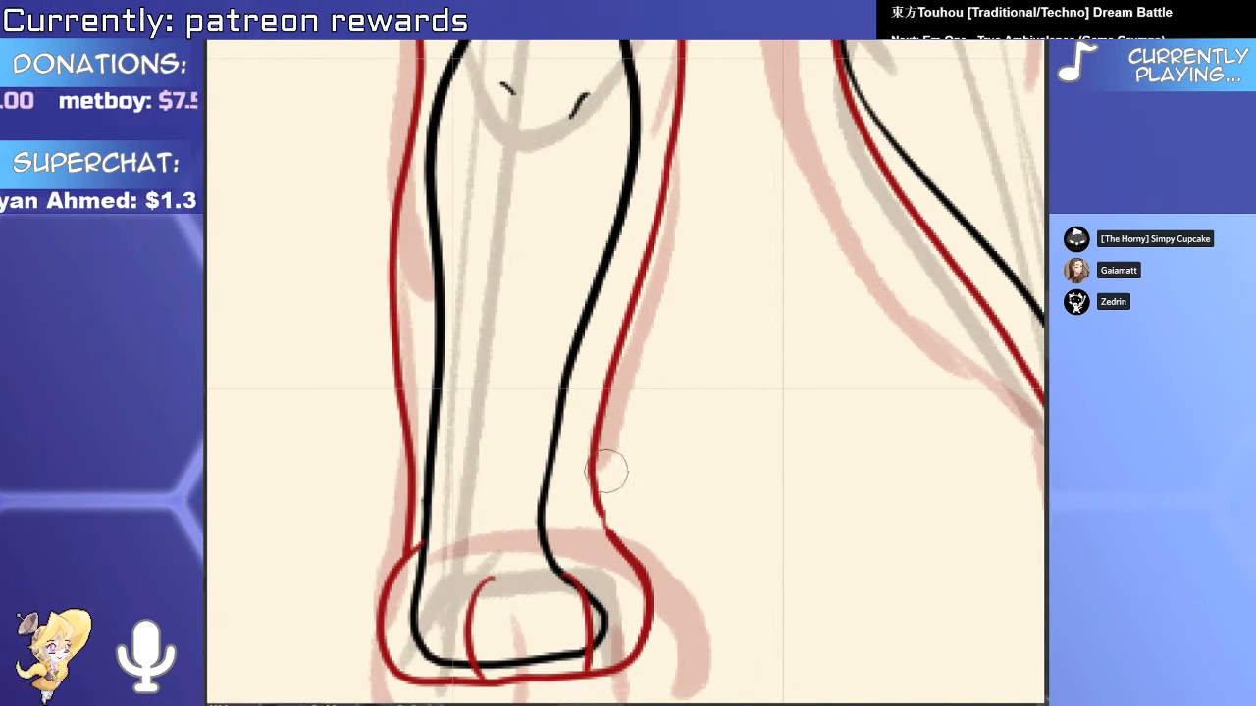
ctrl+click(642, 581)
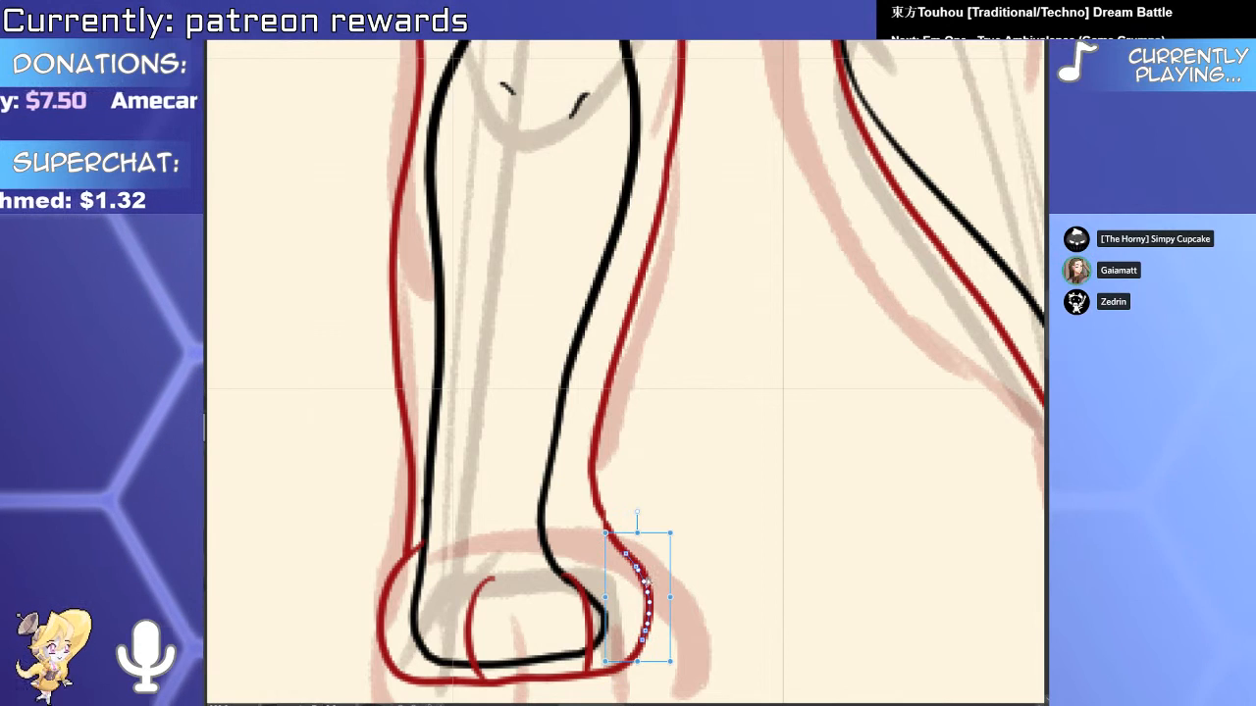
drag(642, 588, 648, 594)
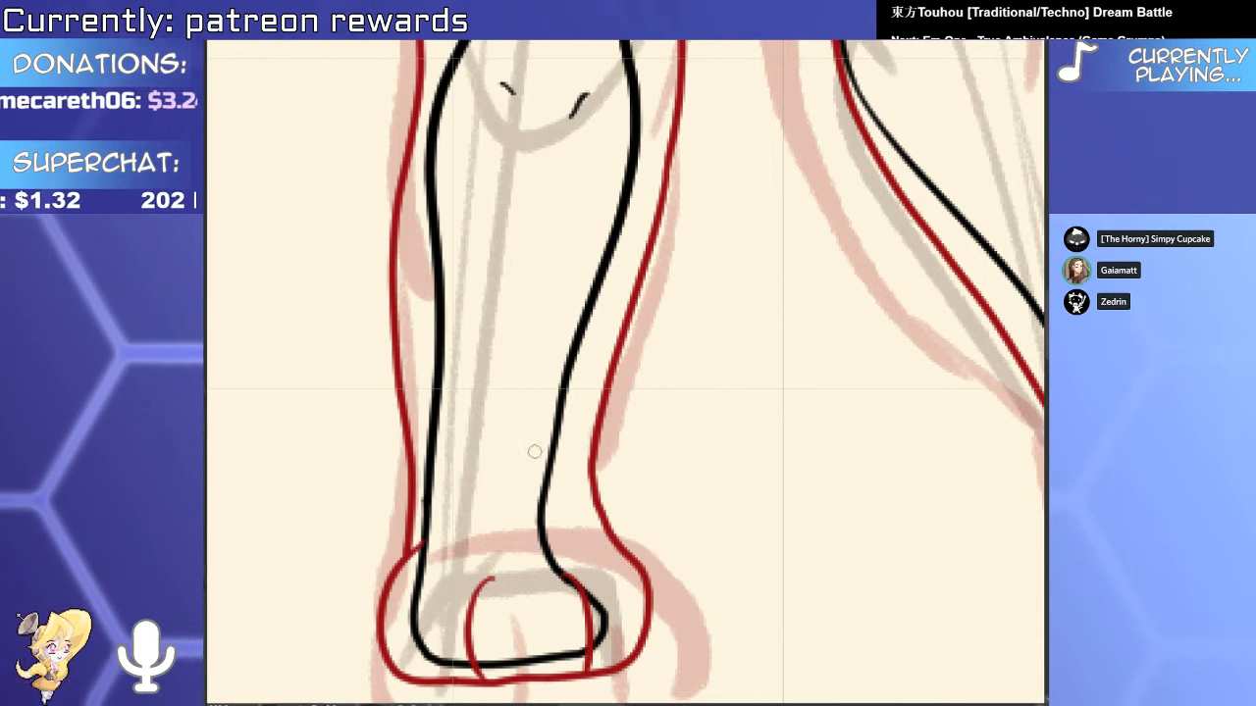
drag(433, 521, 384, 521)
scroll(384, 522, down, 3)
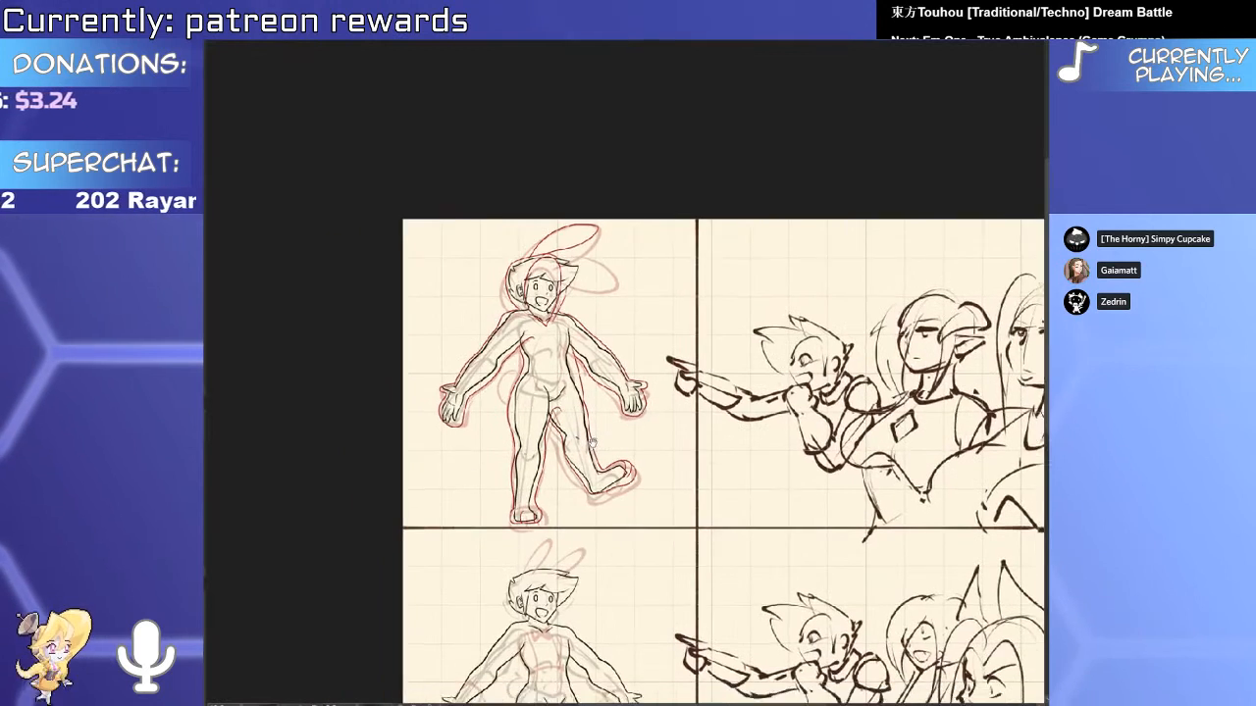
Draw the second red rabbit ear extending sideways from the top of the hood, redoing the stroke until its shape fits.
scroll(461, 284, up, 6)
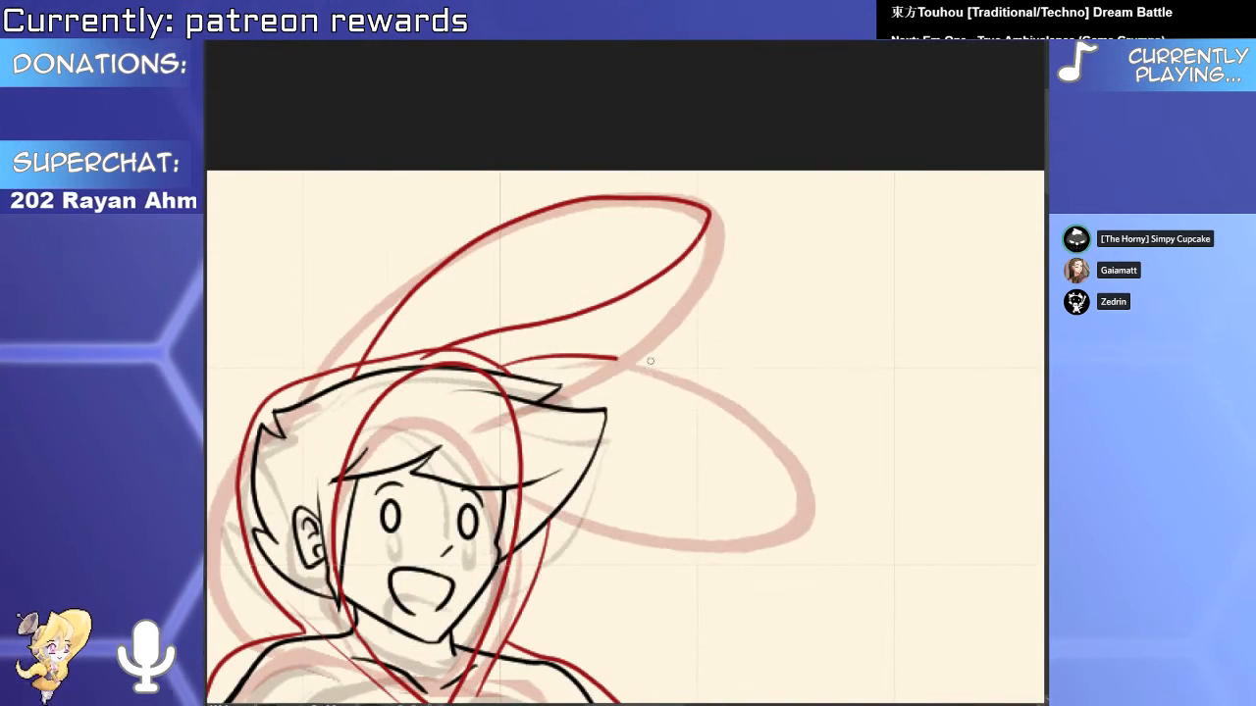
mouse_move(650, 361)
mouse_down()
mouse_move(784, 363)
mouse_move(670, 459)
mouse_up()
key(ctrl+z)
mouse_move(500, 372)
mouse_down()
mouse_move(785, 403)
mouse_move(551, 428)
mouse_up()
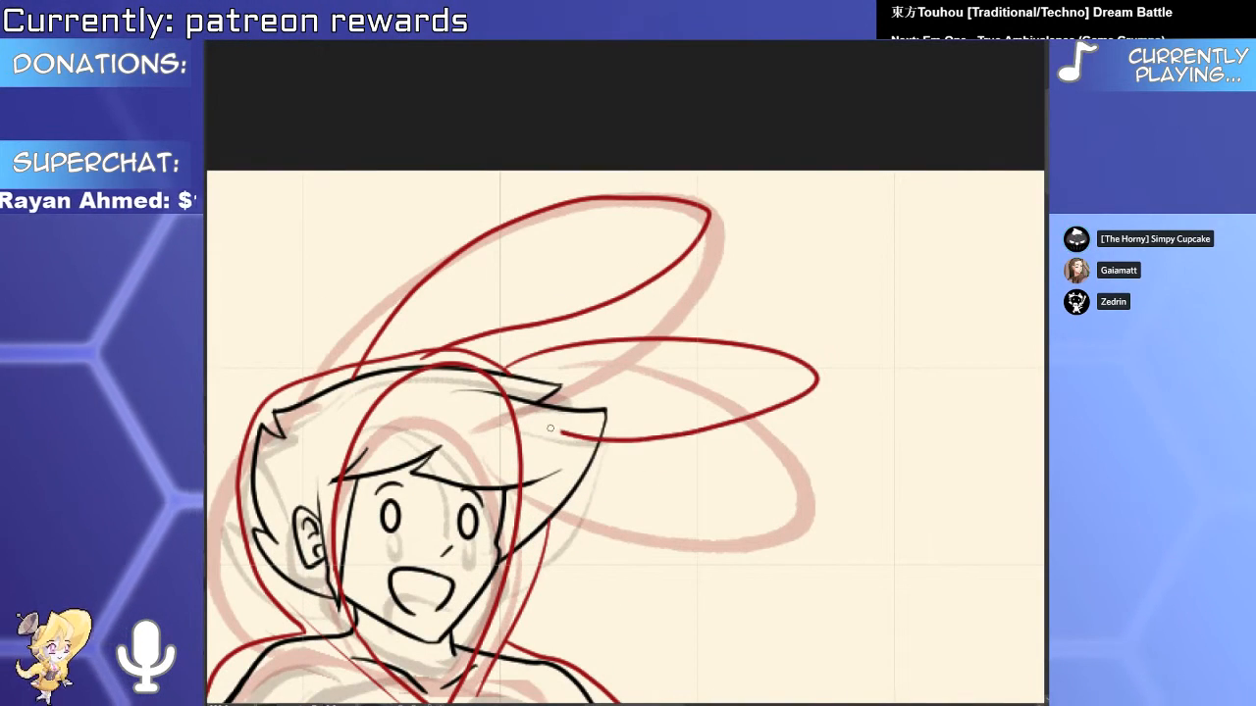
key(ctrl+z)
mouse_move(505, 368)
mouse_down()
mouse_move(829, 412)
mouse_move(535, 419)
mouse_move(619, 405)
mouse_up()
Erase the red hood line across the upper ear's base and clean up the line ends where the ears meet the hood.
scroll(558, 421, up, 5)
drag(738, 604, 707, 639)
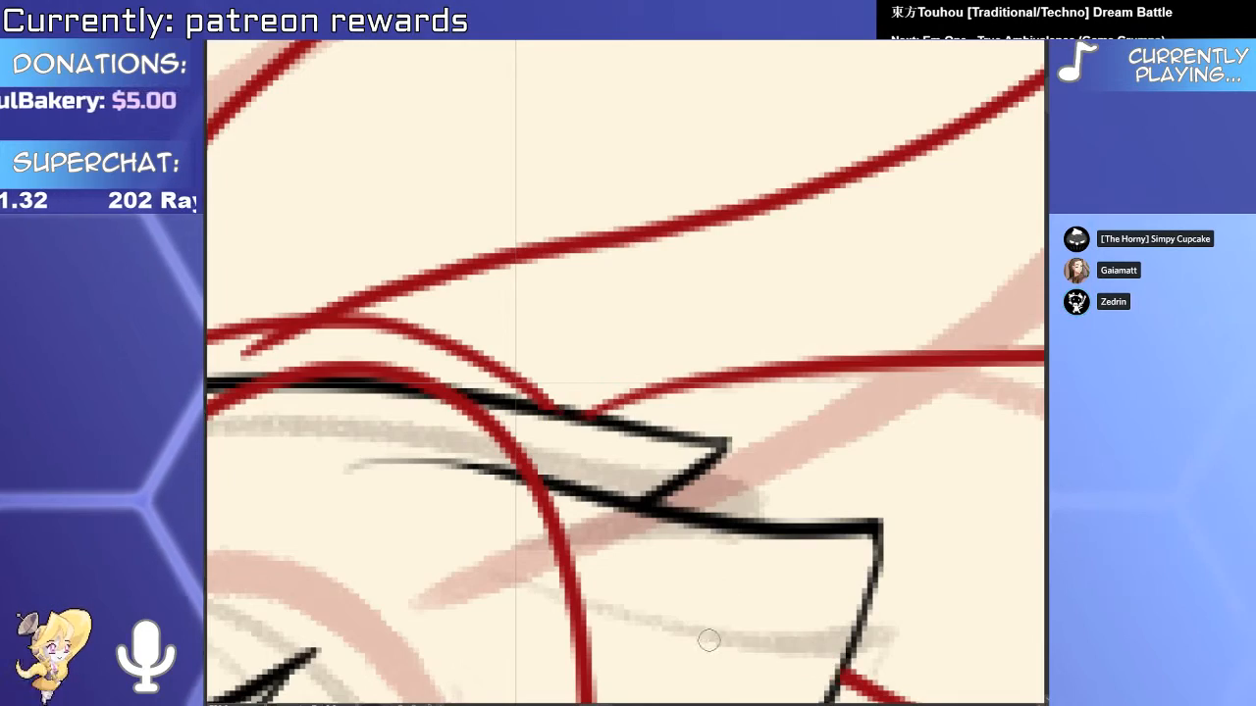
scroll(608, 564, down, 5)
scroll(583, 521, up, 5)
drag(473, 513, 460, 485)
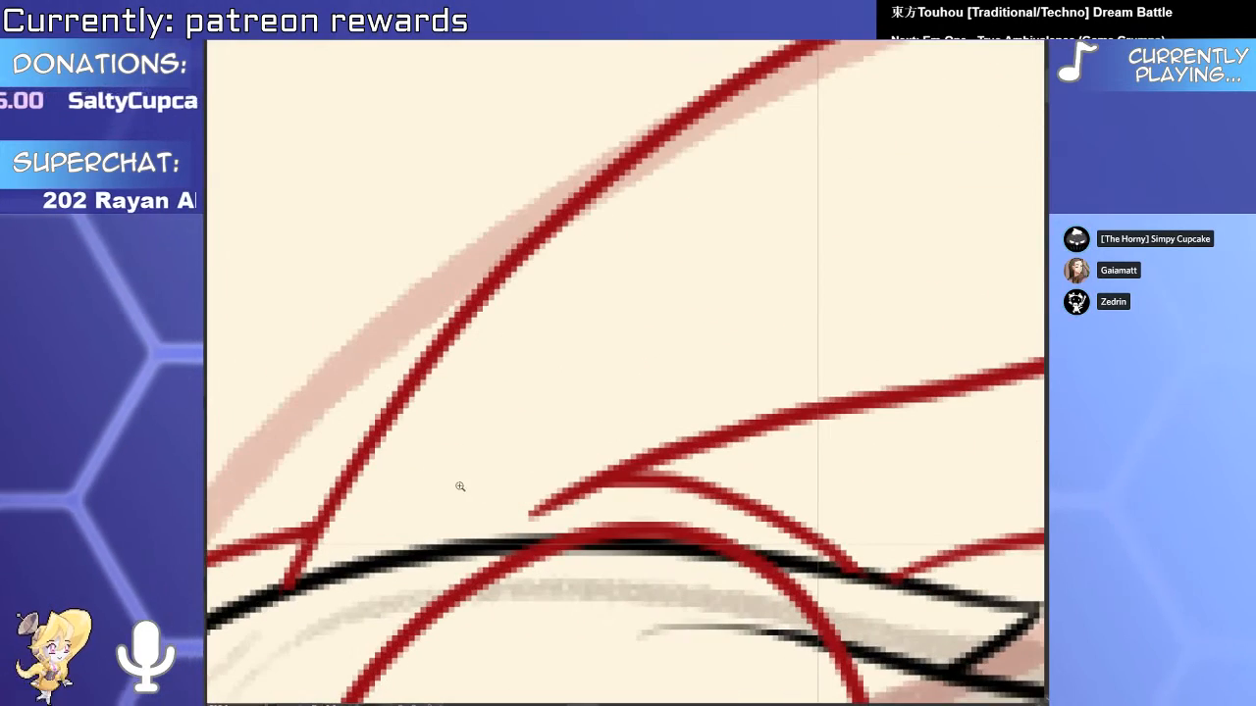
scroll(460, 485, down, 5)
mouse_move(738, 597)
mouse_down()
mouse_move(729, 305)
mouse_move(757, 302)
mouse_up()
scroll(757, 301, down, 5)
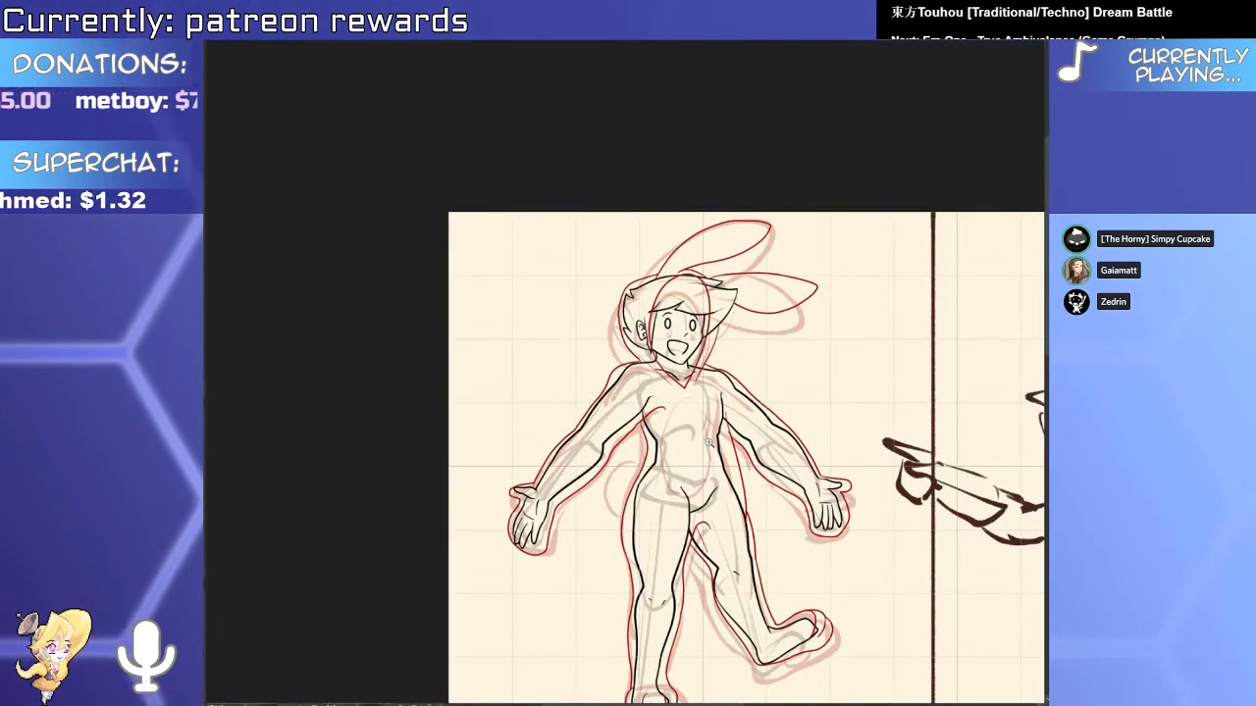
Draw a red pointed shirt collar around the lower figure's neck, with a flap on each side of the throat.
drag(770, 585, 660, 556)
drag(578, 285, 630, 273)
scroll(631, 274, up, 2)
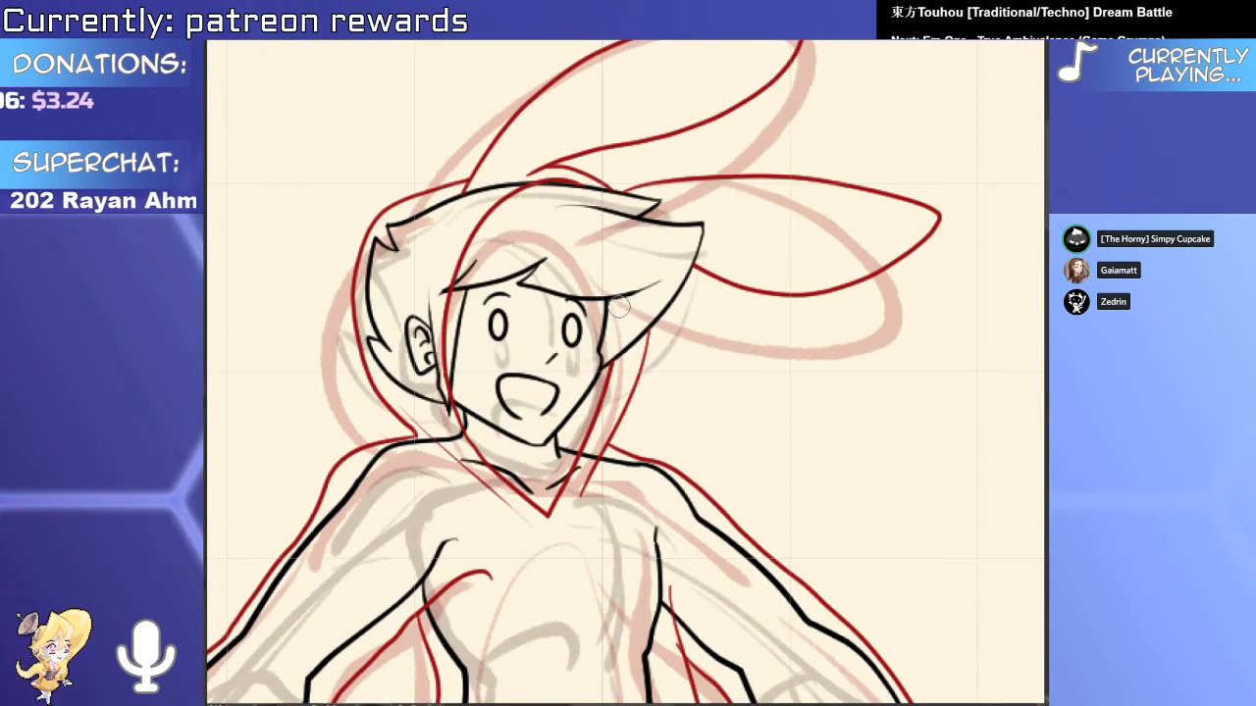
scroll(623, 308, down, 6)
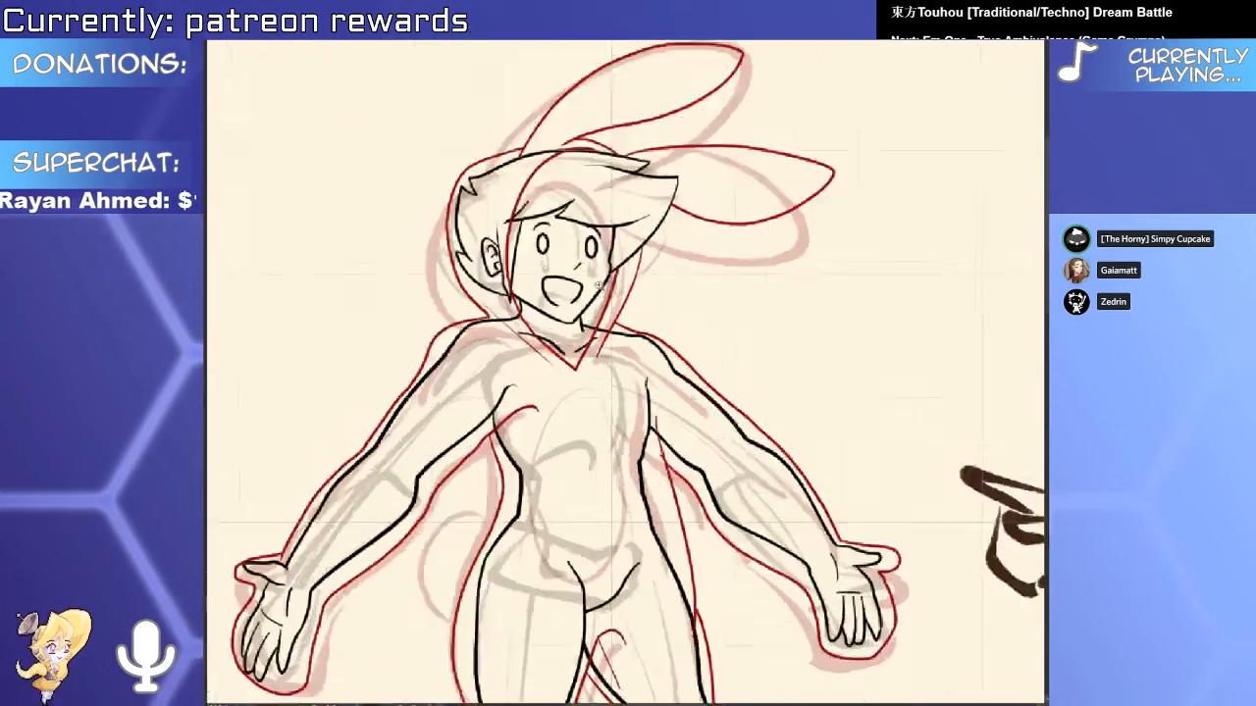
drag(591, 432, 578, 233)
drag(603, 527, 594, 244)
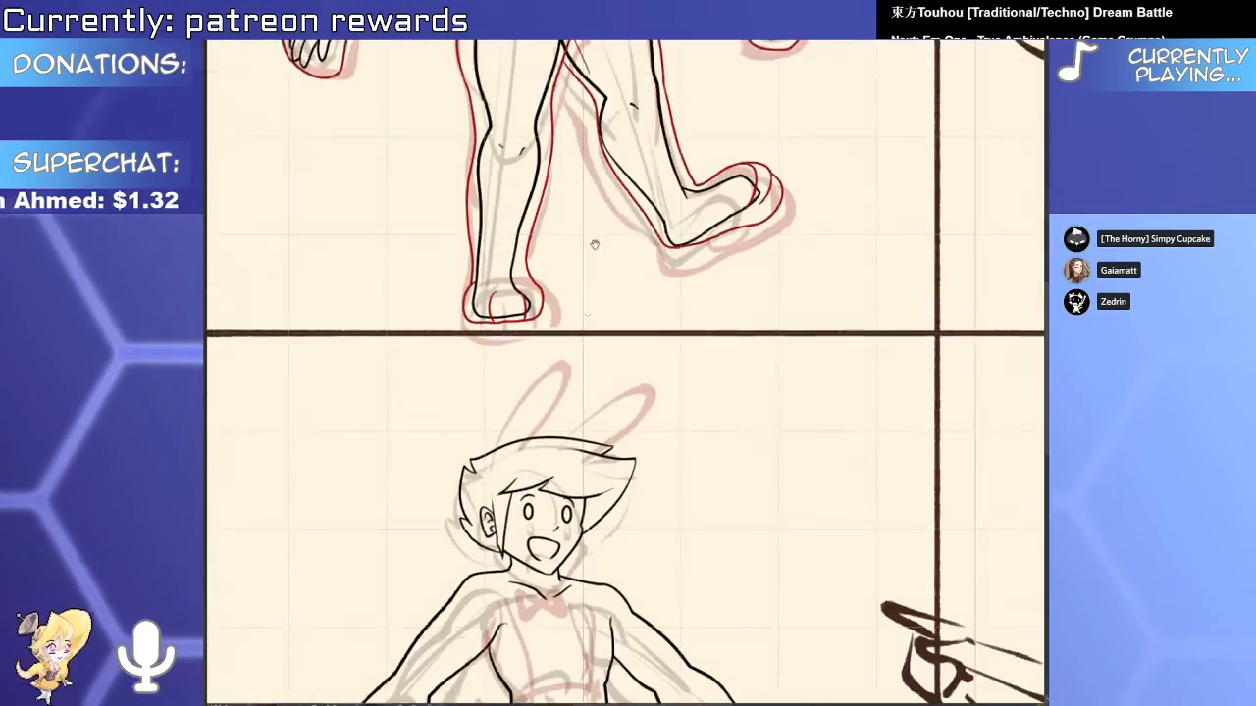
drag(591, 358, 606, 185)
scroll(574, 371, up, 4)
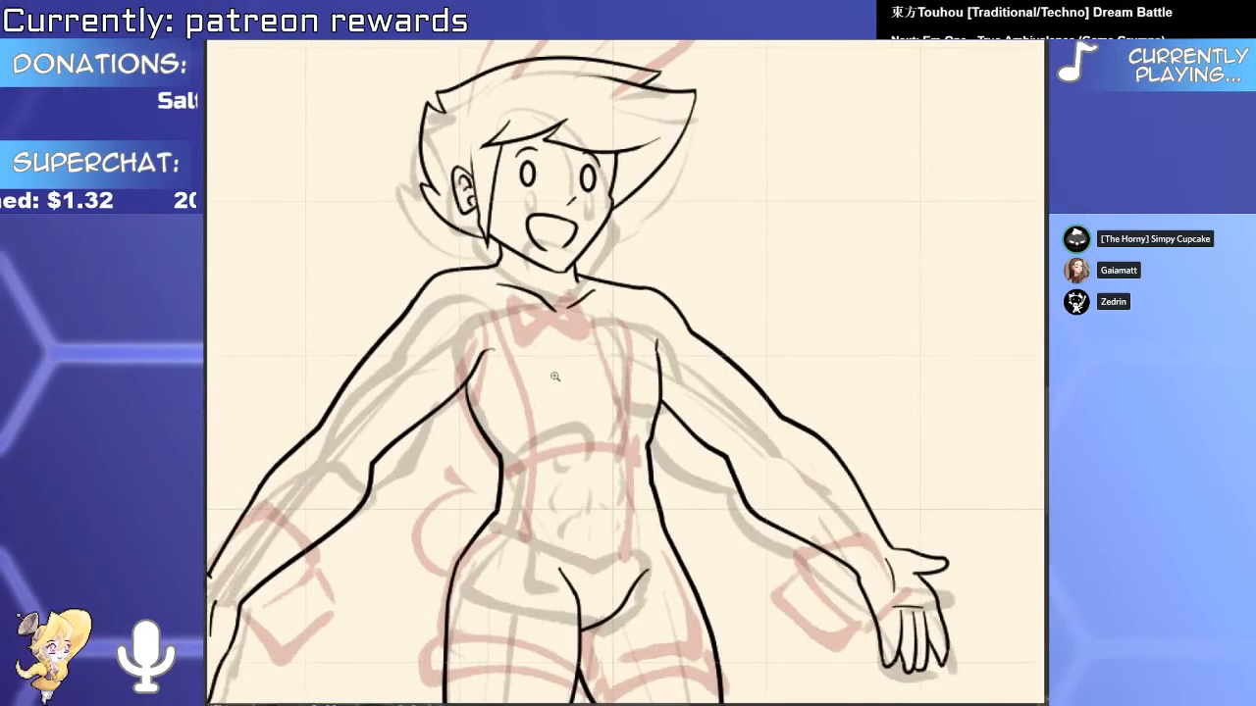
mouse_move(480, 338)
mouse_down()
mouse_move(515, 387)
mouse_move(530, 365)
mouse_move(581, 383)
mouse_up()
drag(575, 428, 512, 391)
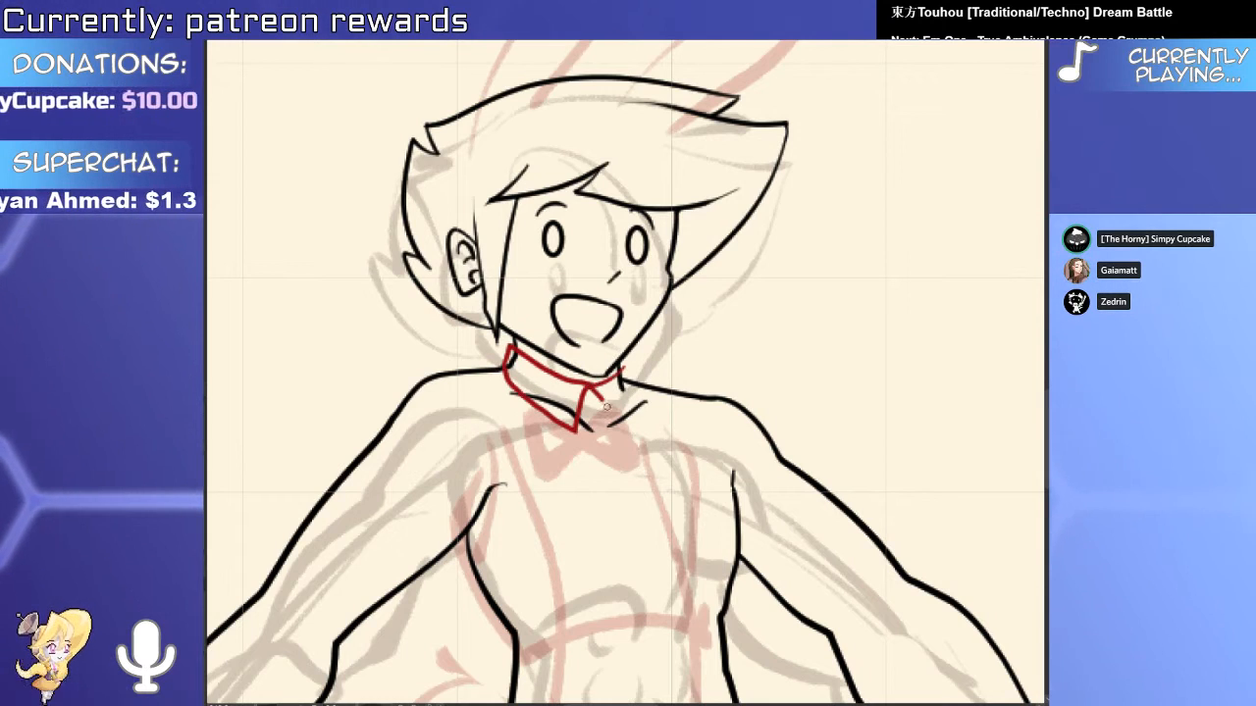
scroll(608, 374, up, 3)
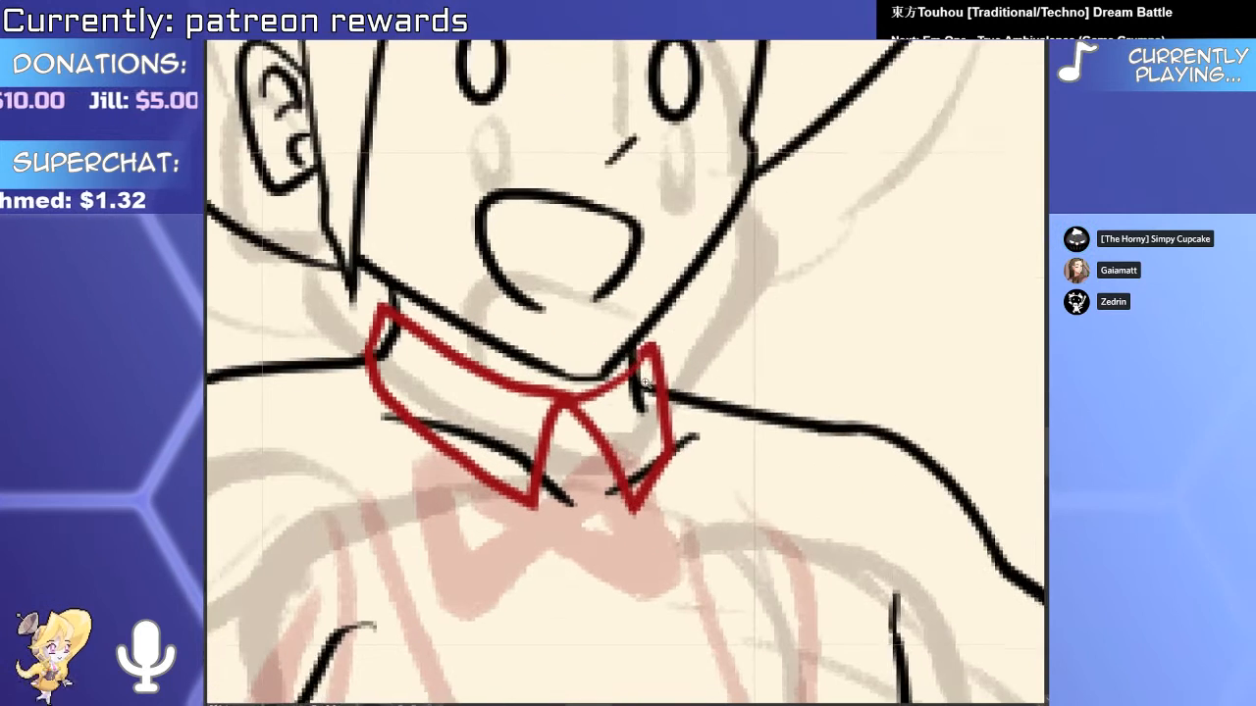
Undo the right collar flap and redraw it with a more rounded outer edge.
key(ctrl+z)
key(ctrl+z)
key(ctrl+z)
mouse_move(635, 355)
mouse_down()
mouse_move(591, 400)
mouse_move(664, 467)
mouse_move(668, 368)
mouse_move(609, 323)
mouse_up()
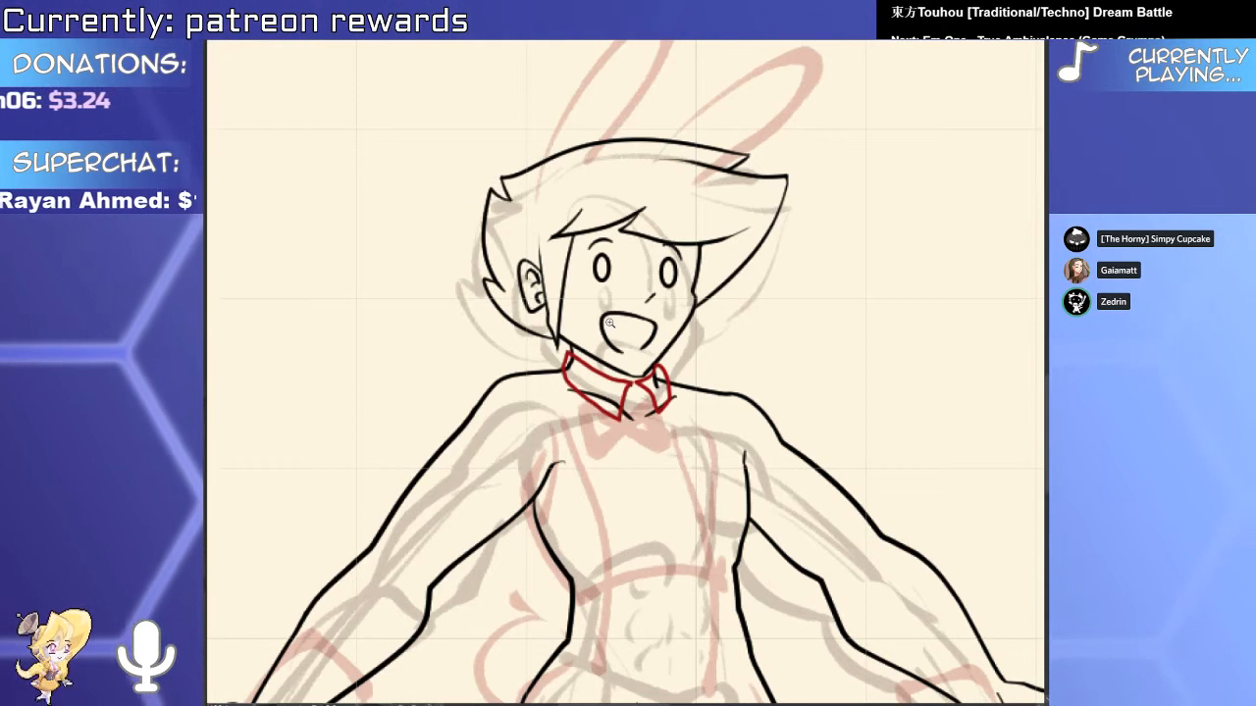
Clean the overlap in the black right torso outline, cutting out the arm's underside line and pasting it back in place.
drag(726, 500, 582, 462)
scroll(581, 463, up, 2)
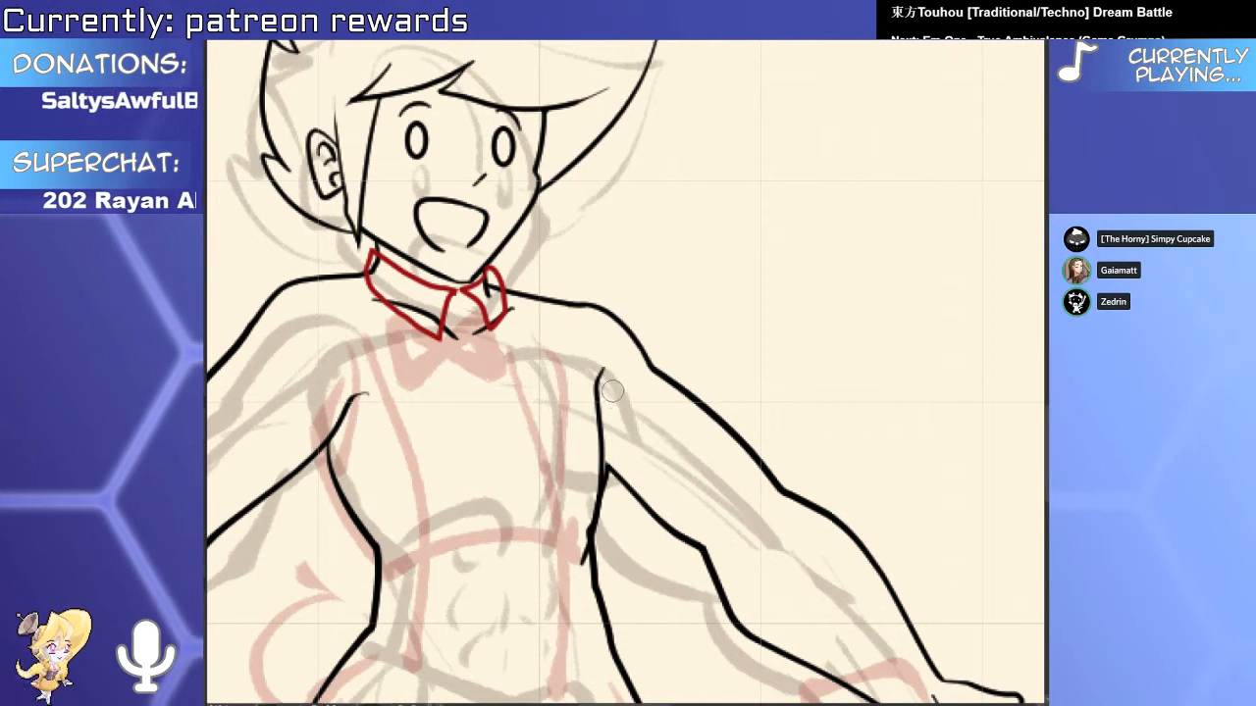
scroll(623, 485, up, 2)
key(ctrl+x)
key(y)
drag(606, 457, 574, 631)
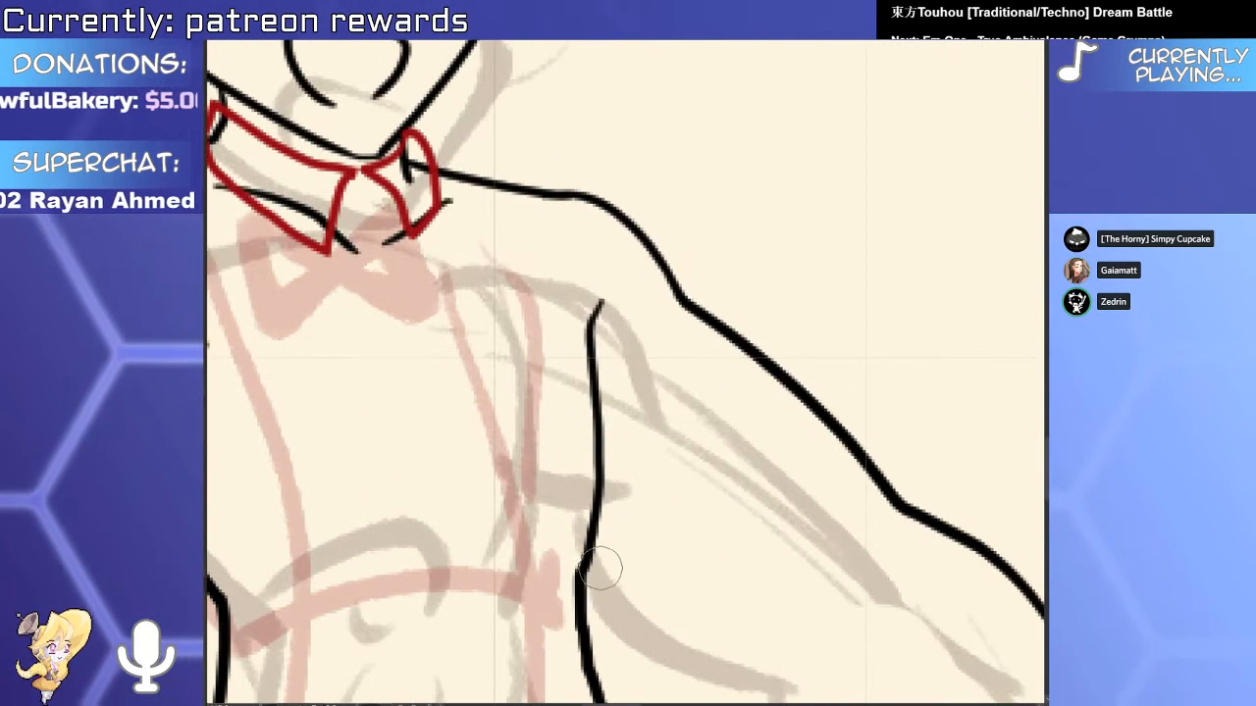
key(o)
key(ctrl+v)
click(624, 429)
click(612, 473)
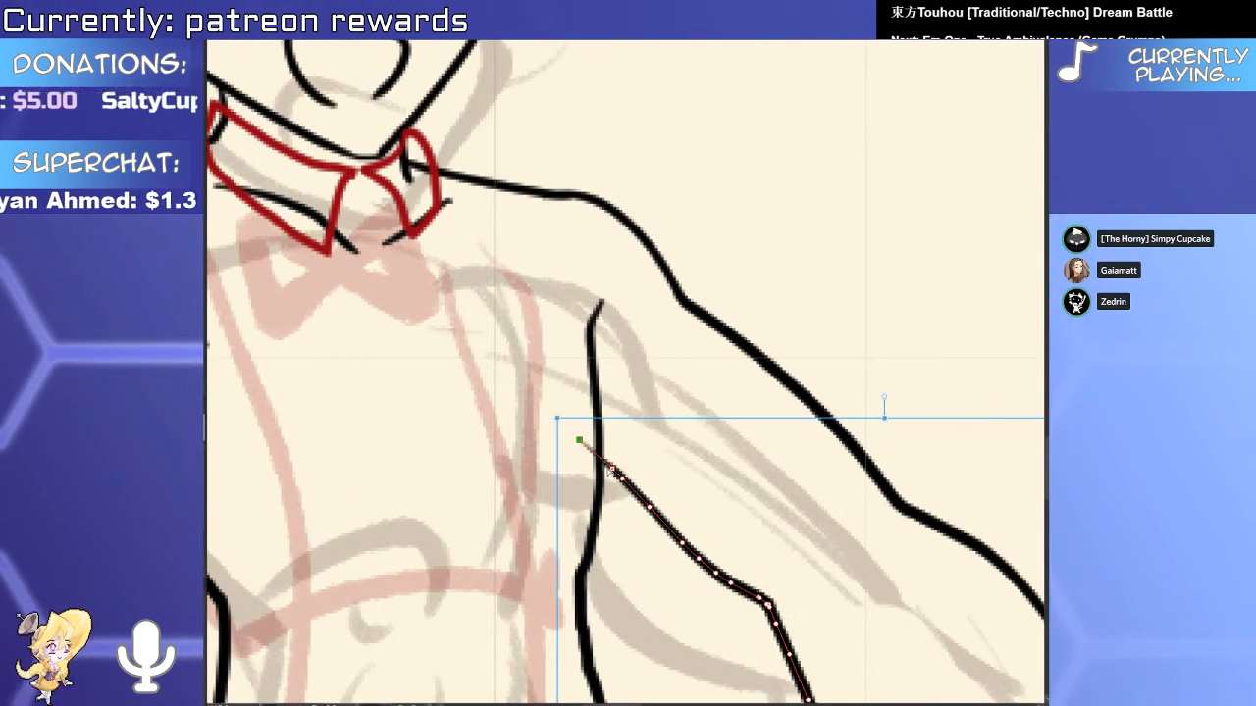
Try a red armhole line from the collar's left corner down to the side of the chest.
scroll(586, 446, down, 5)
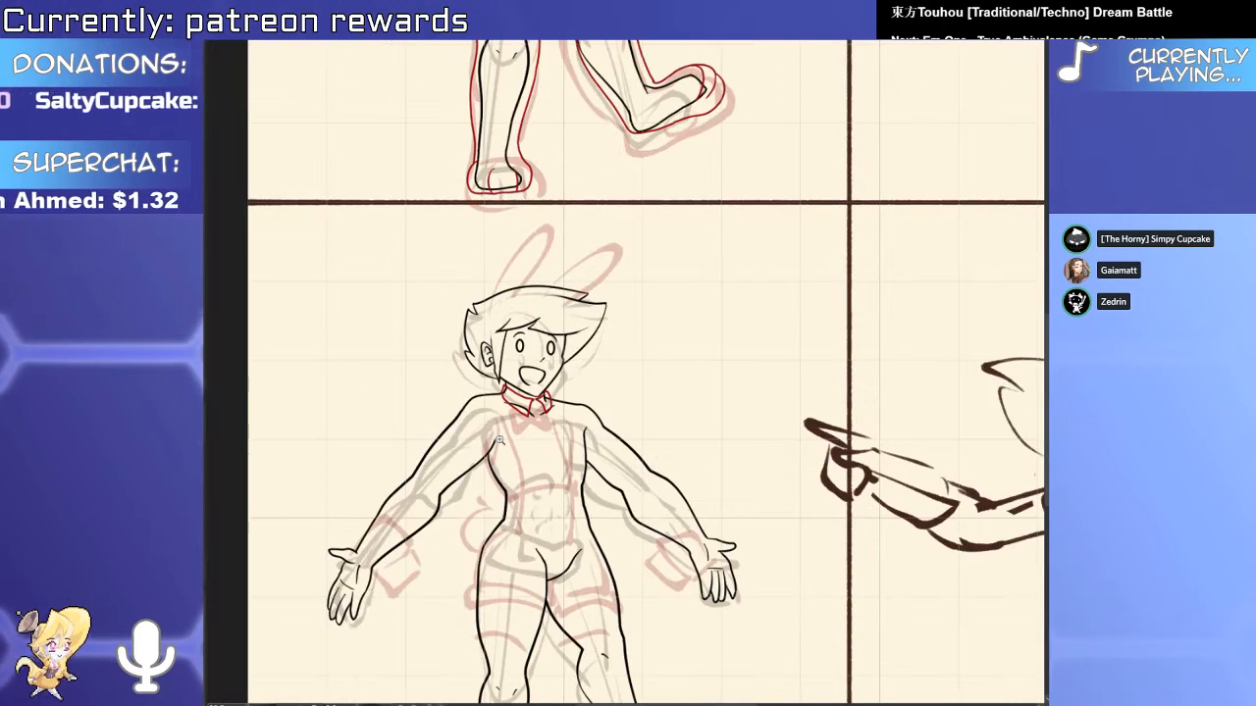
scroll(572, 402, up, 5)
click(576, 373)
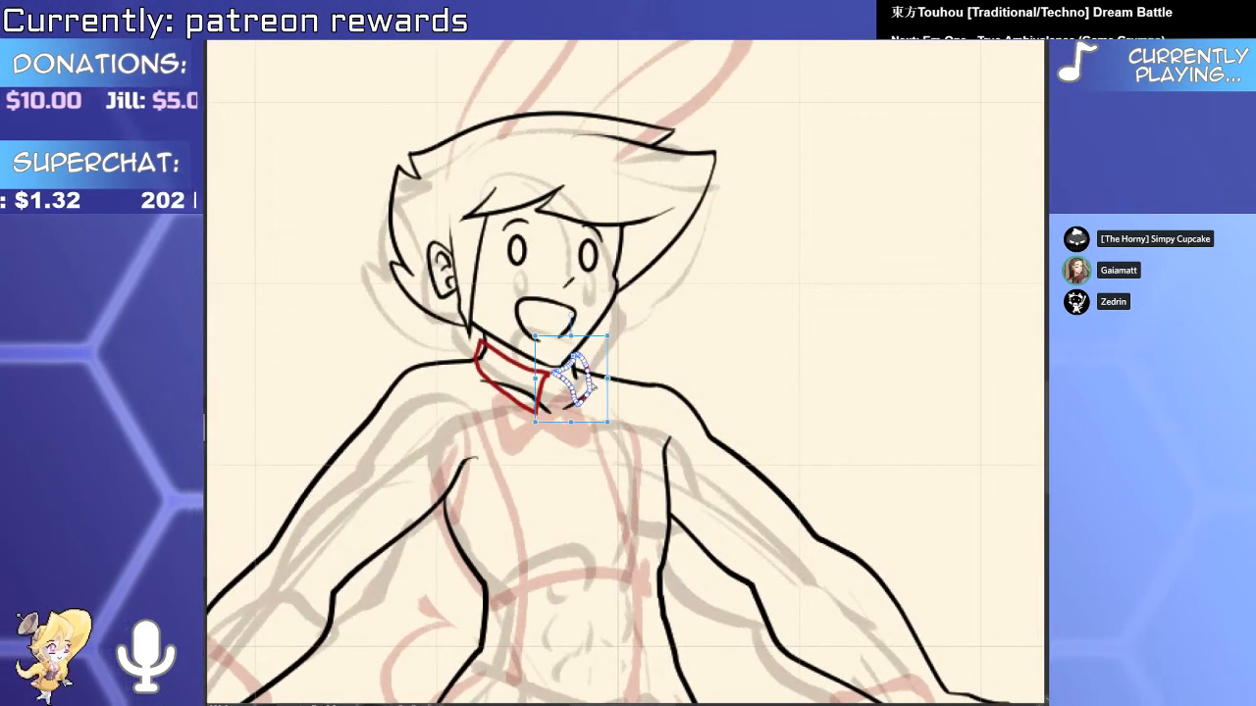
key(space)
mouse_move(482, 367)
mouse_down()
mouse_move(679, 387)
mouse_move(632, 363)
mouse_up()
scroll(679, 386, up, 2)
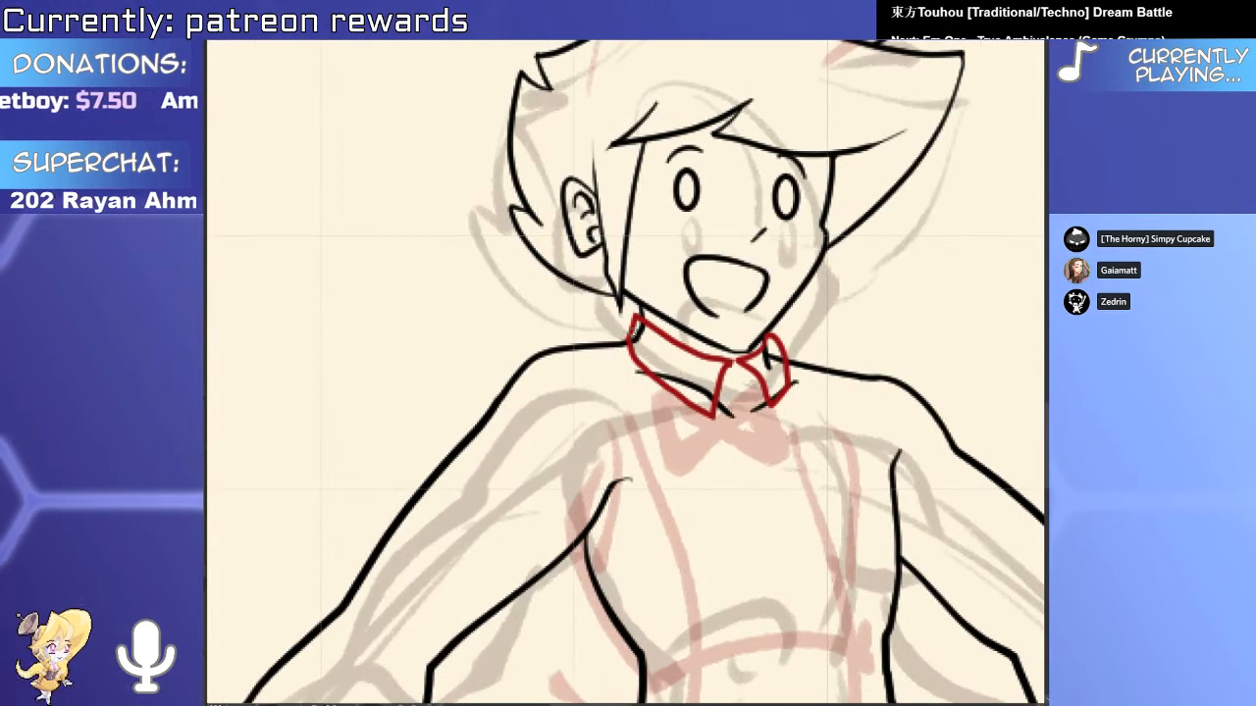
drag(768, 481, 633, 456)
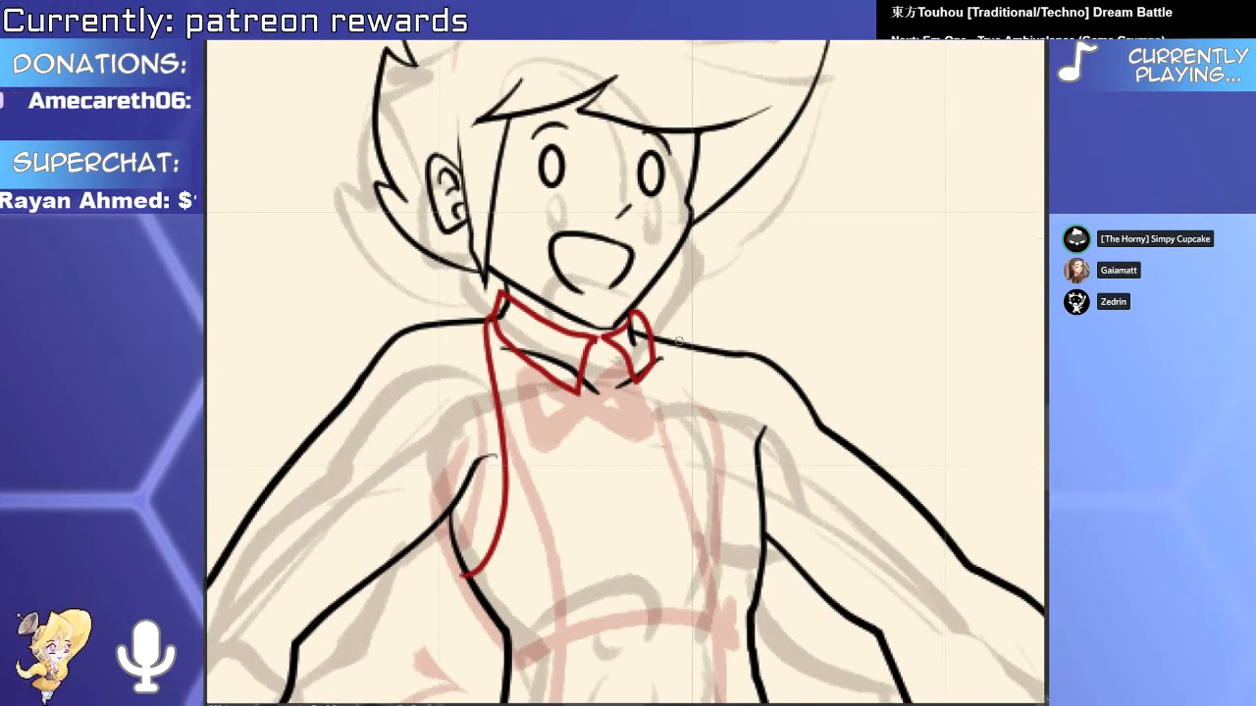
key(ctrl+z)
Draw the red shirt's left side down from the armpit, its hem across the torso, and a curved sleeve edge on the upper left arm.
drag(469, 322, 451, 566)
mouse_move(639, 504)
mouse_down()
mouse_move(678, 401)
mouse_move(664, 460)
mouse_up()
key(ctrl+z)
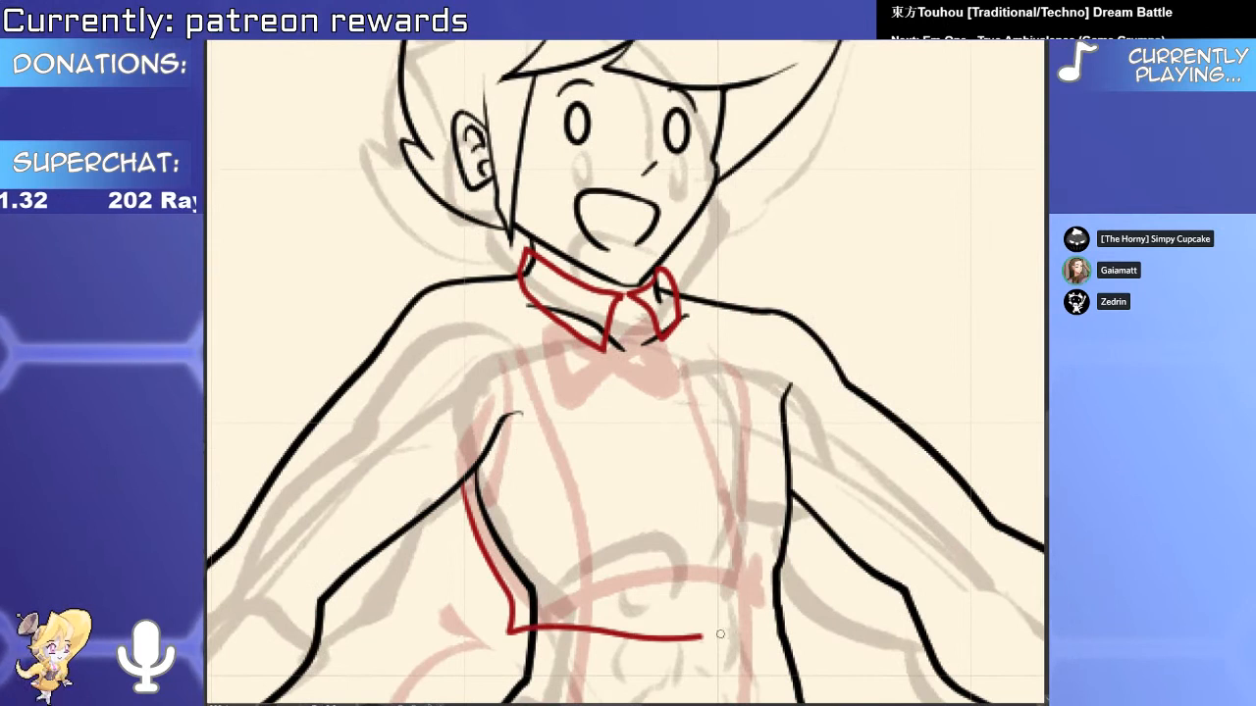
mouse_move(498, 308)
mouse_down()
mouse_move(603, 377)
mouse_move(563, 335)
mouse_move(511, 365)
mouse_up()
key(ctrl+z)
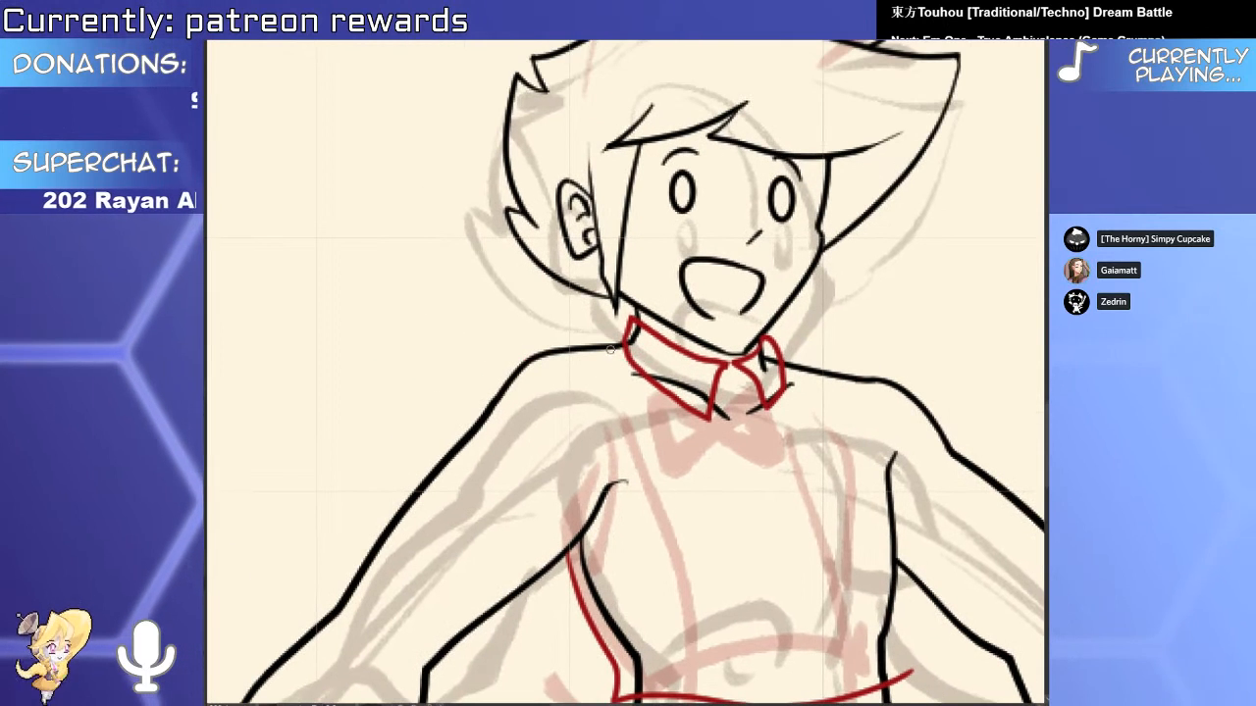
drag(616, 348, 506, 367)
key(ctrl+z)
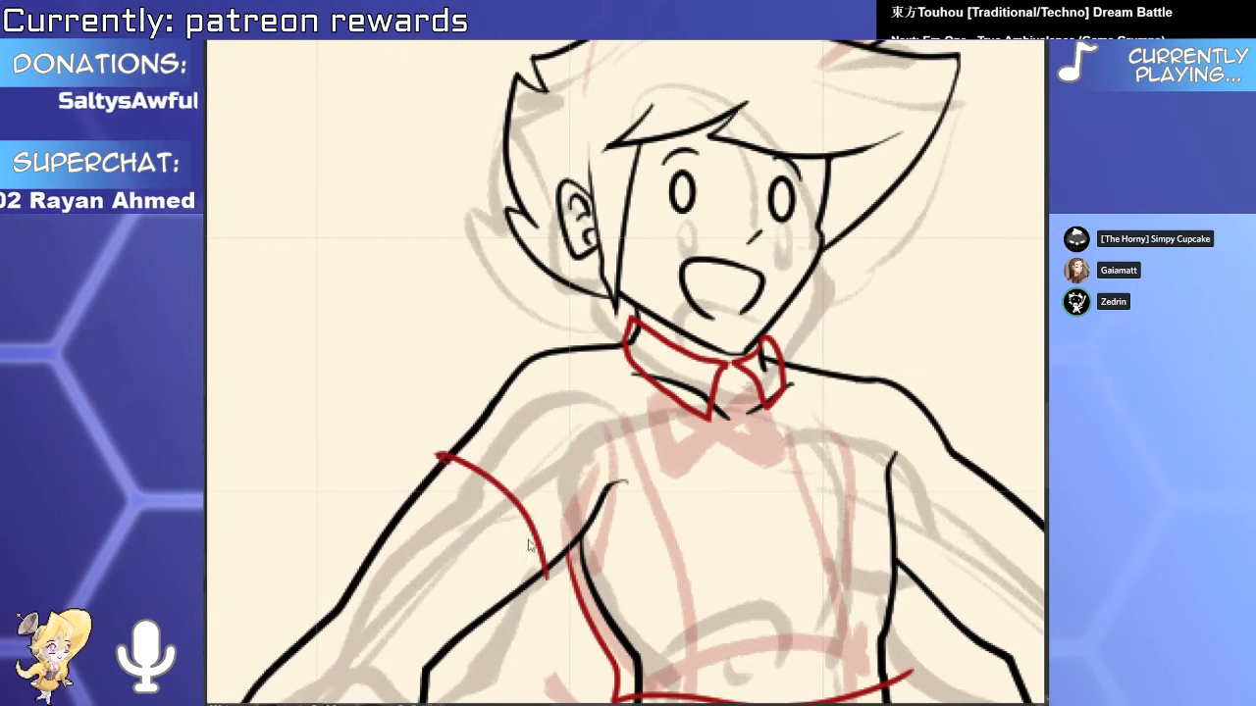
Redraw the red sleeve edge on the upper left arm and add a parallel curve above it for the cuff.
drag(439, 465, 545, 588)
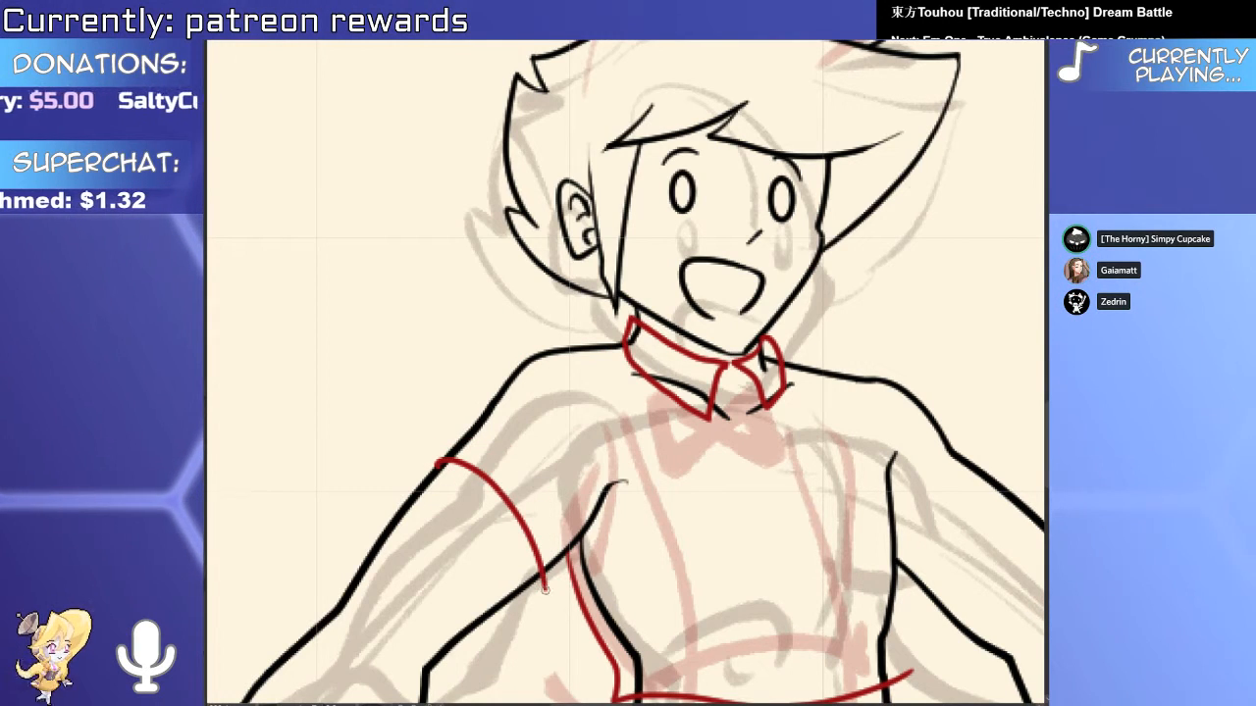
drag(576, 515, 564, 581)
key(ctrl+z)
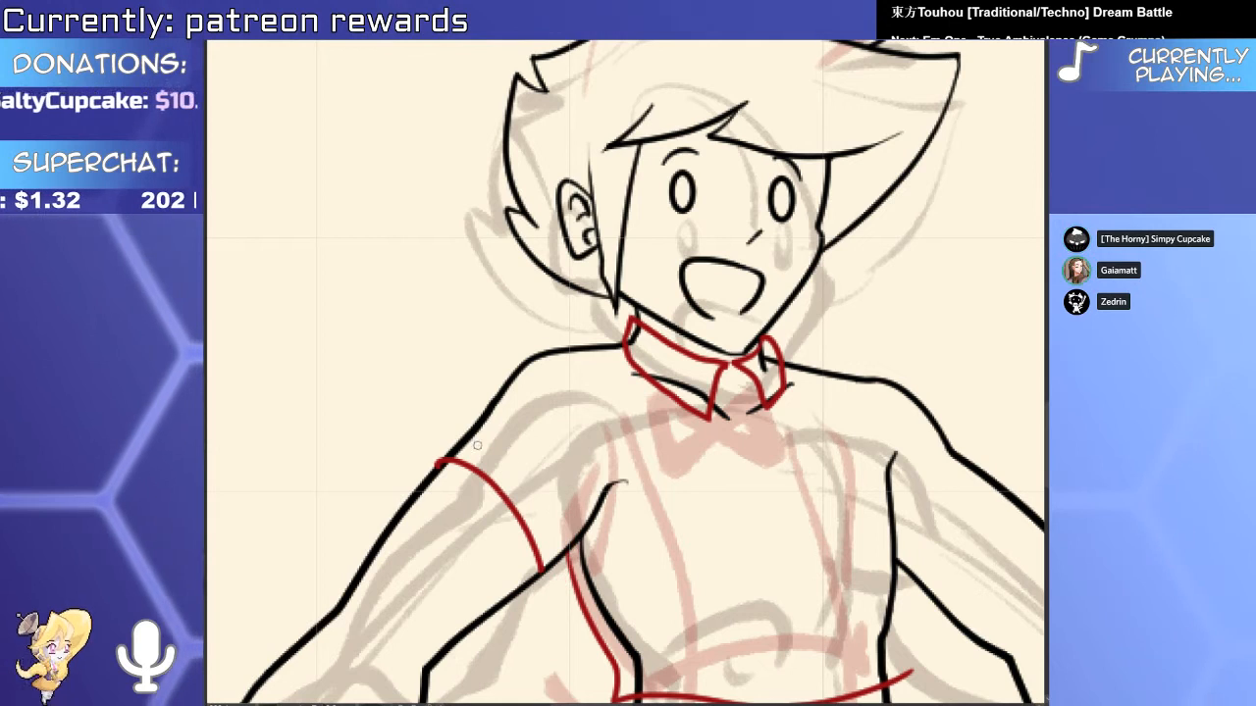
mouse_move(455, 431)
mouse_down()
mouse_move(564, 519)
mouse_move(571, 578)
mouse_move(587, 591)
mouse_up()
key(ctrl+z)
Trim the upper cuff line and round off both ends of the left sleeve cuff beyond the arm outline.
scroll(574, 534, up, 1)
ctrl+click(570, 534)
key(p)
scroll(574, 556, up, 2)
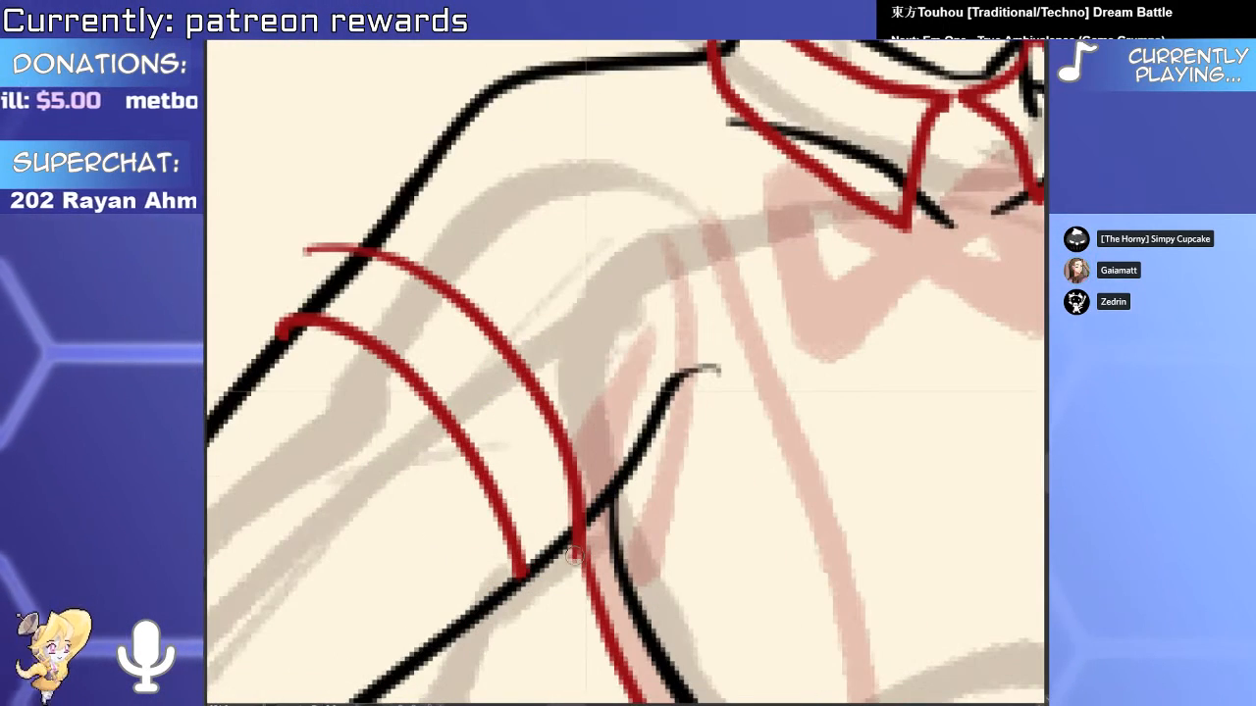
drag(523, 444, 632, 590)
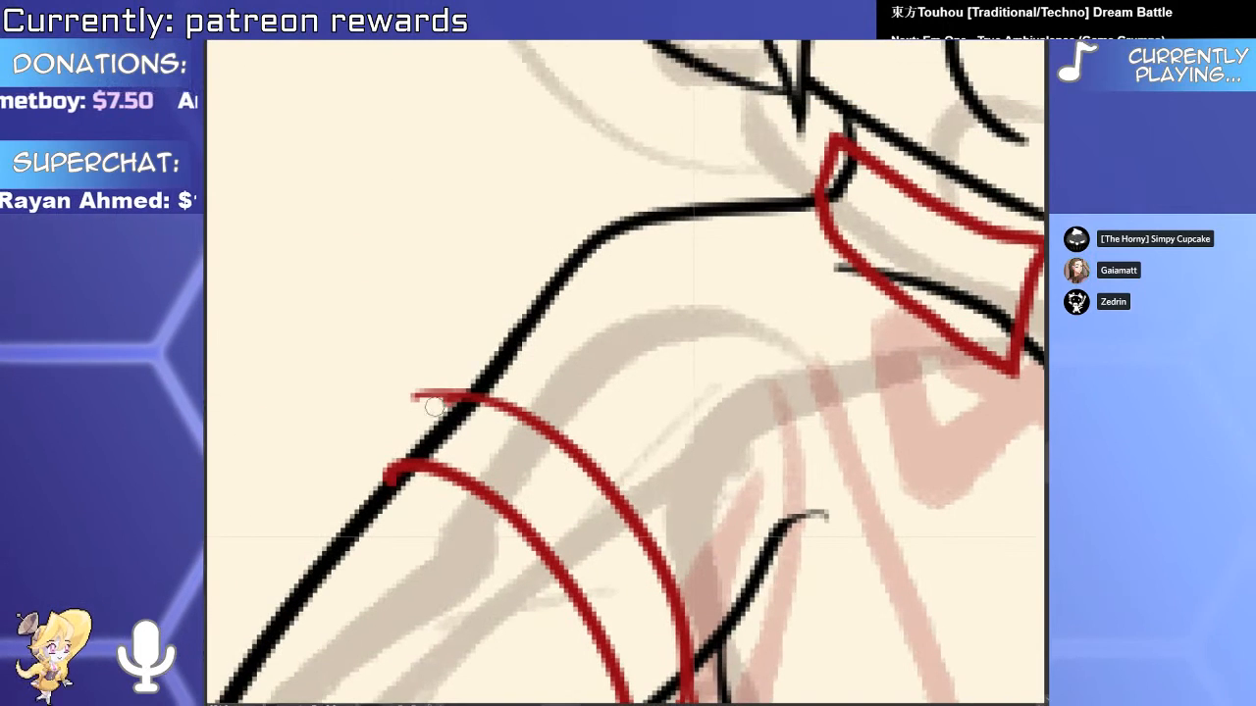
scroll(434, 406, down, 2)
scroll(457, 378, down, 3)
scroll(547, 433, up, 2)
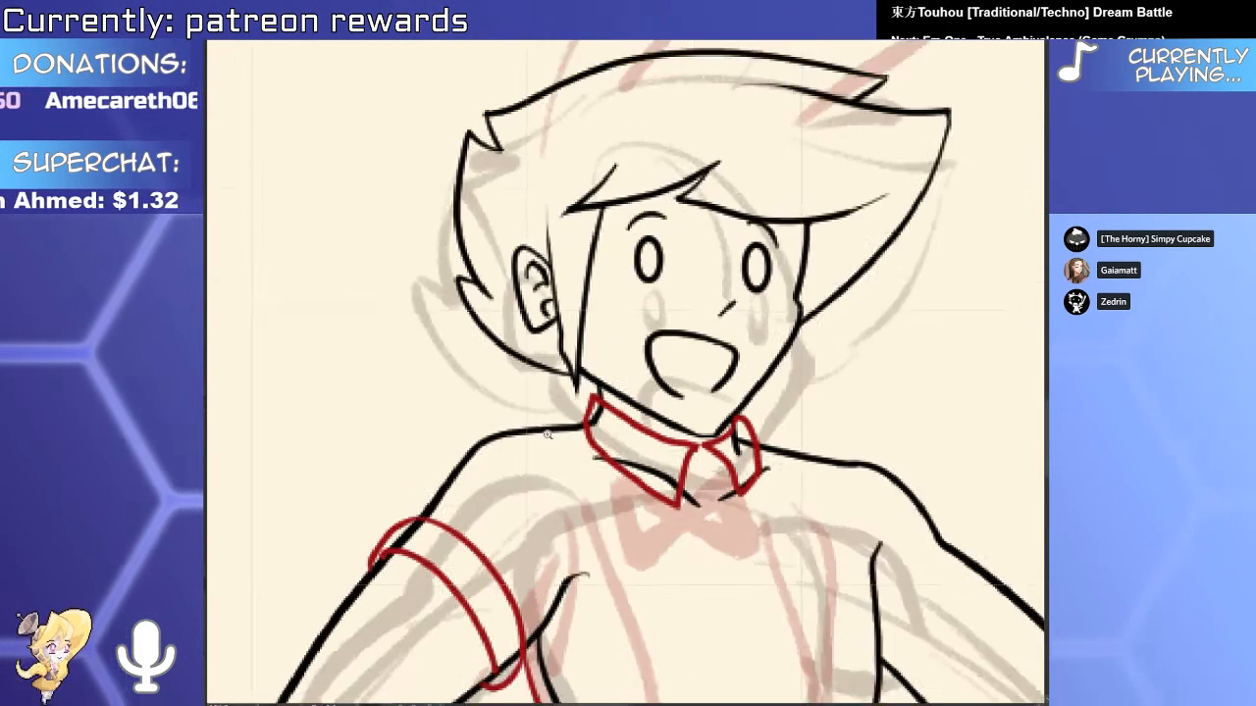
Draw the puffed left shoulder from the cuff up to the collar, and a curved armpit fold running onto the chest.
scroll(548, 433, up, 1)
mouse_move(401, 530)
mouse_down()
mouse_move(413, 457)
mouse_move(600, 424)
mouse_up()
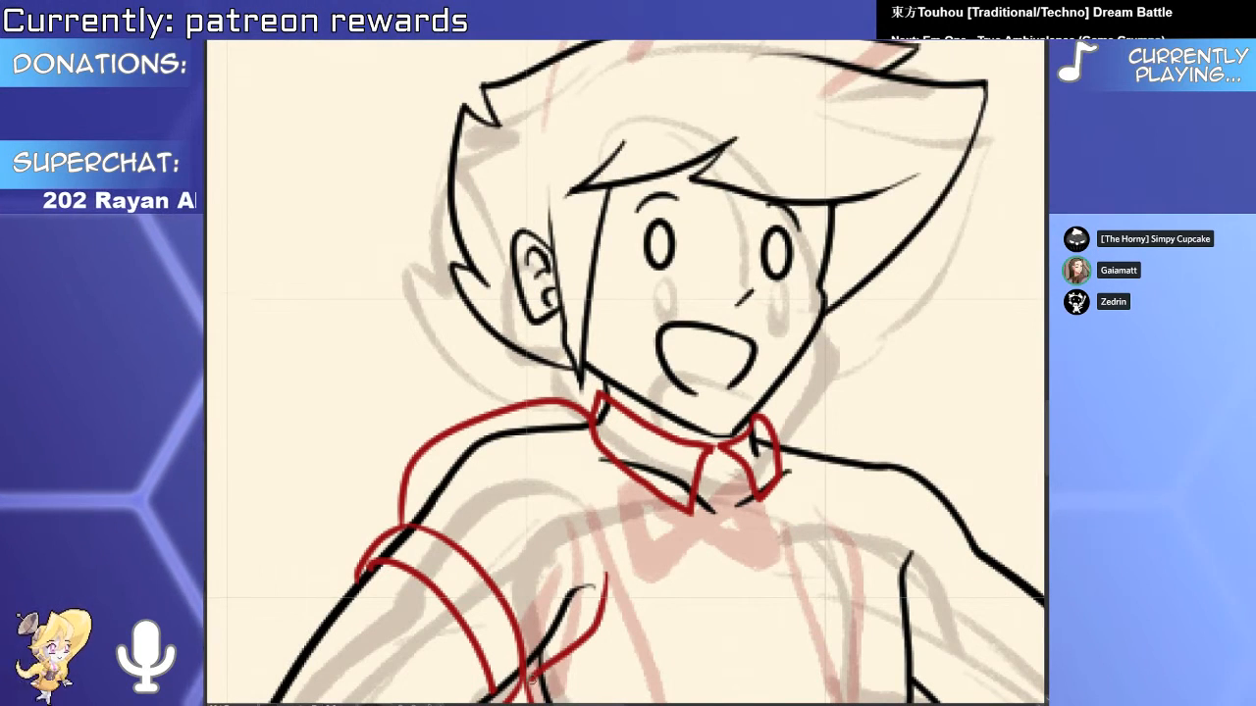
mouse_move(530, 676)
mouse_down()
mouse_move(634, 561)
mouse_move(476, 431)
mouse_move(642, 408)
mouse_move(650, 374)
mouse_up()
ctrl+click(606, 469)
key(ctrl+z)
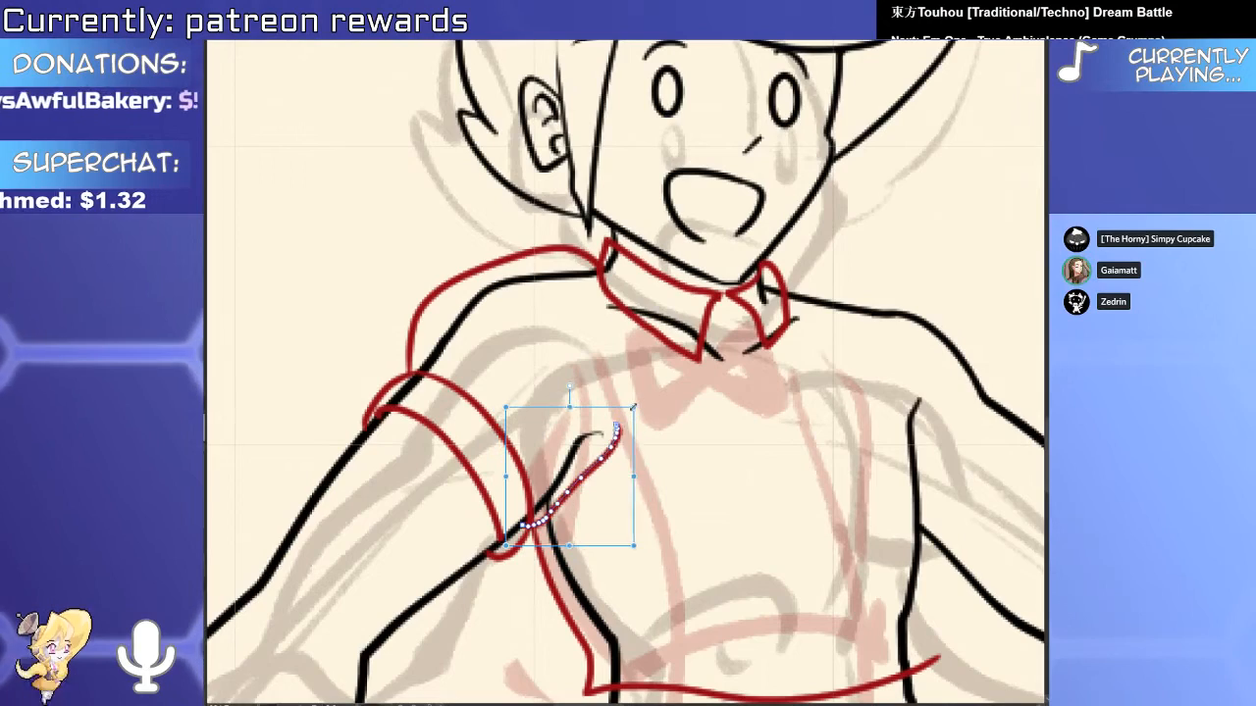
key(p)
scroll(520, 505, up, 2)
scroll(530, 530, down, 4)
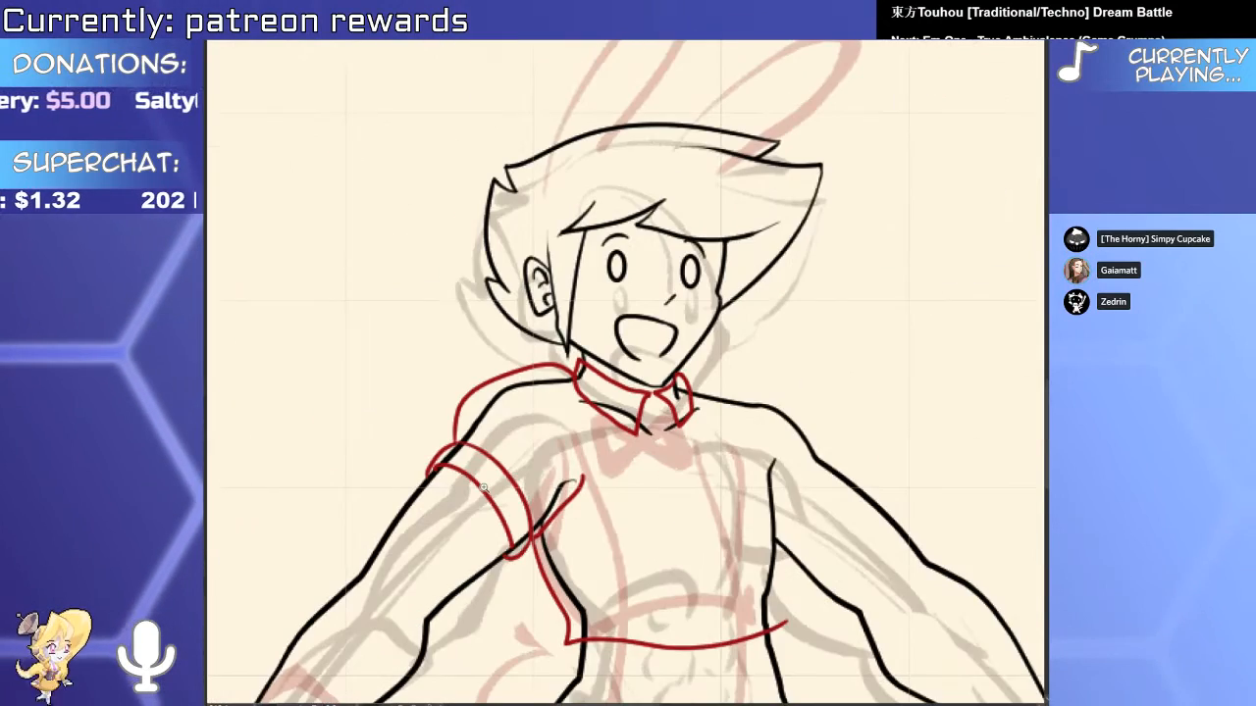
Lower the collar end of the left shoulder line and bend its tip down into a short fold.
mouse_move(671, 497)
mouse_down()
mouse_move(637, 481)
mouse_move(663, 516)
mouse_up()
scroll(563, 440, up, 2)
ctrl+click(557, 348)
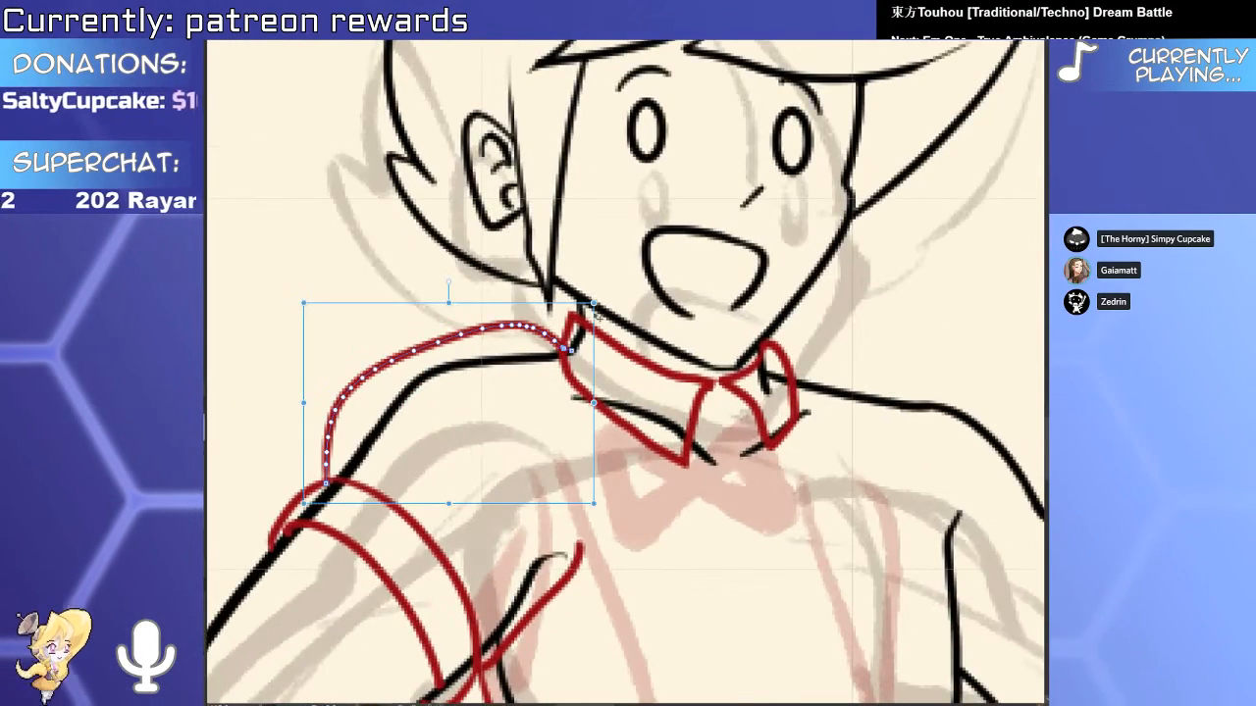
drag(593, 303, 560, 350)
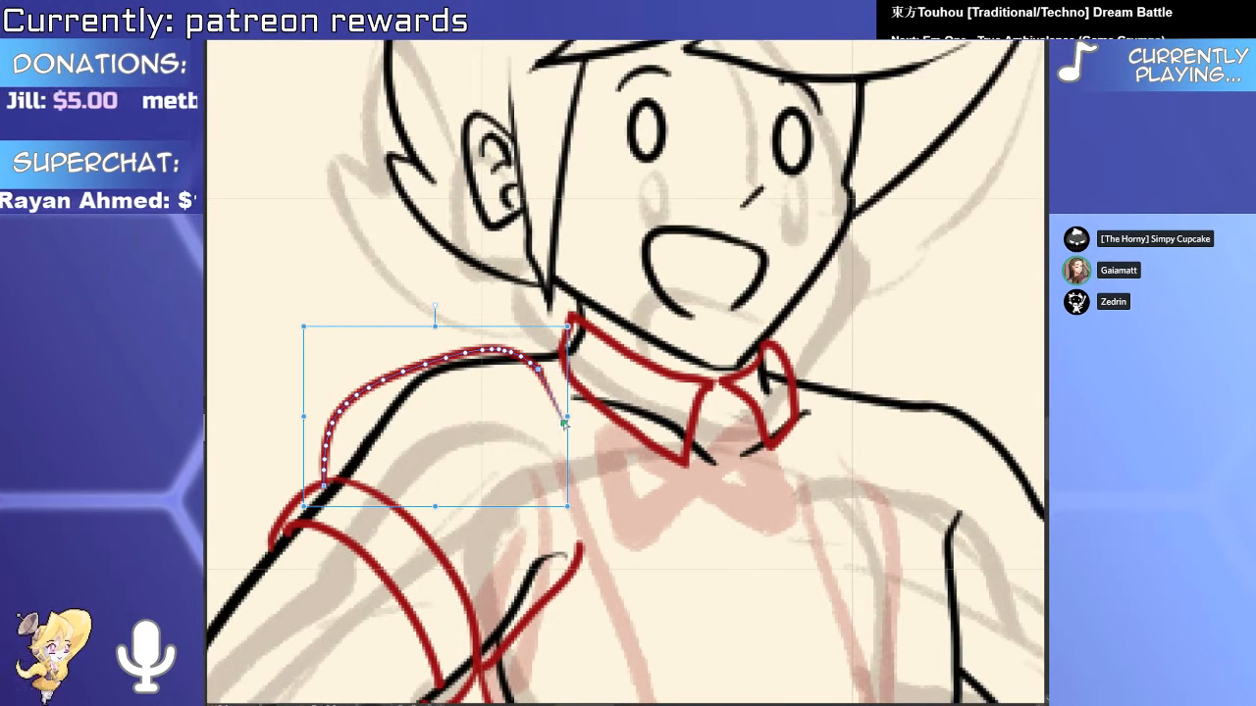
drag(564, 418, 560, 420)
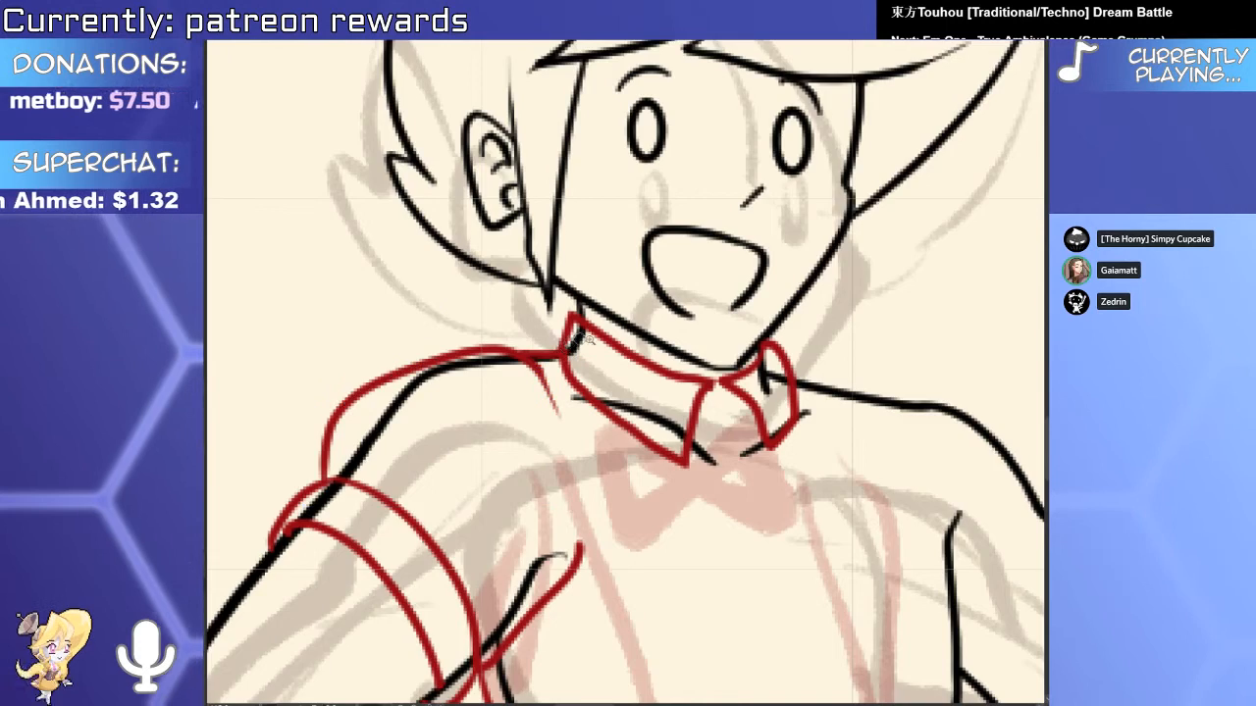
Draw the right puffed sleeve from the collar around the upper arm, with a second curve and rounded ends forming its cuff.
mouse_move(596, 346)
mouse_down()
mouse_move(681, 396)
mouse_move(611, 359)
mouse_up()
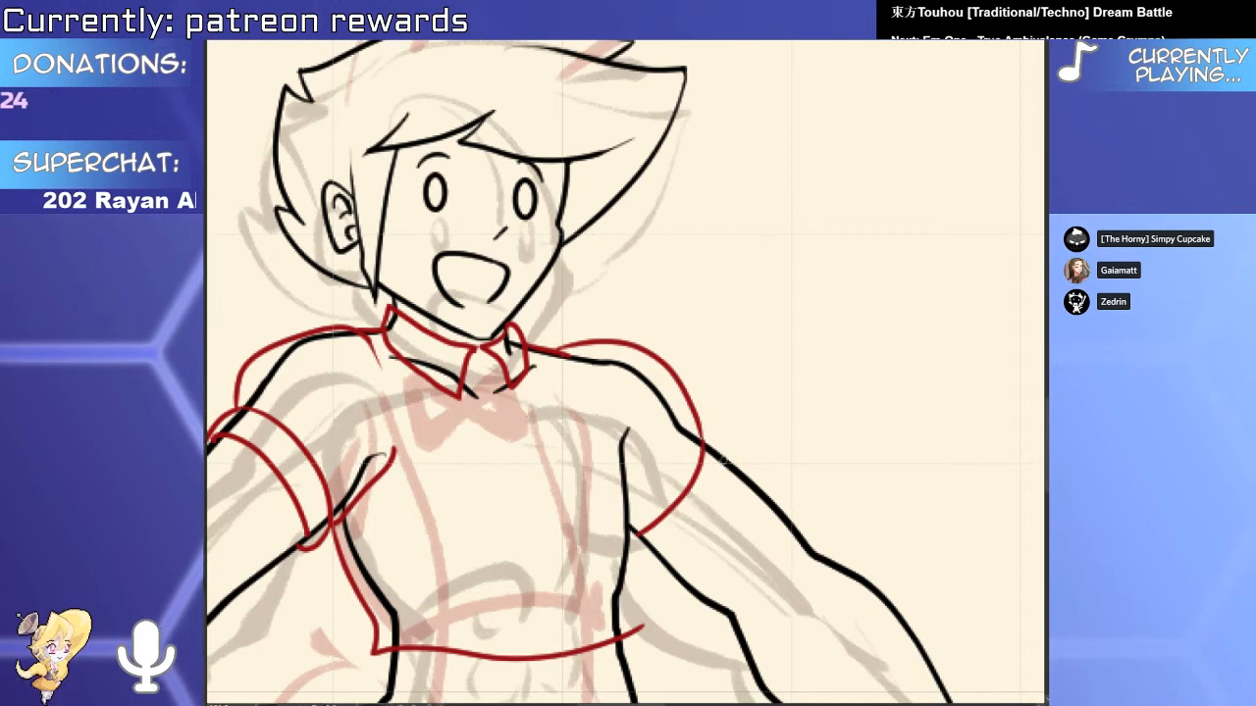
scroll(698, 444, up, 3)
drag(734, 439, 589, 622)
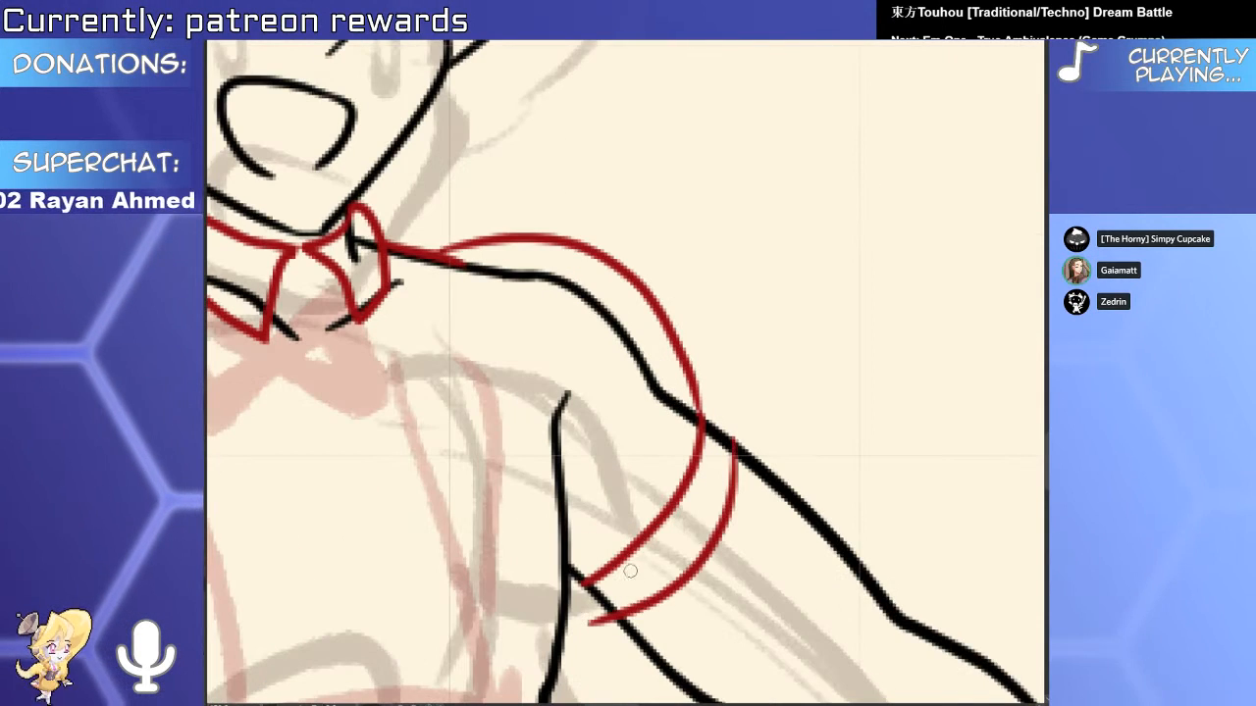
key(ctrl+z)
mouse_move(732, 438)
mouse_down()
mouse_move(614, 599)
mouse_move(653, 579)
mouse_move(612, 602)
mouse_move(612, 620)
mouse_up()
key(ctrl+z)
key(ctrl+z)
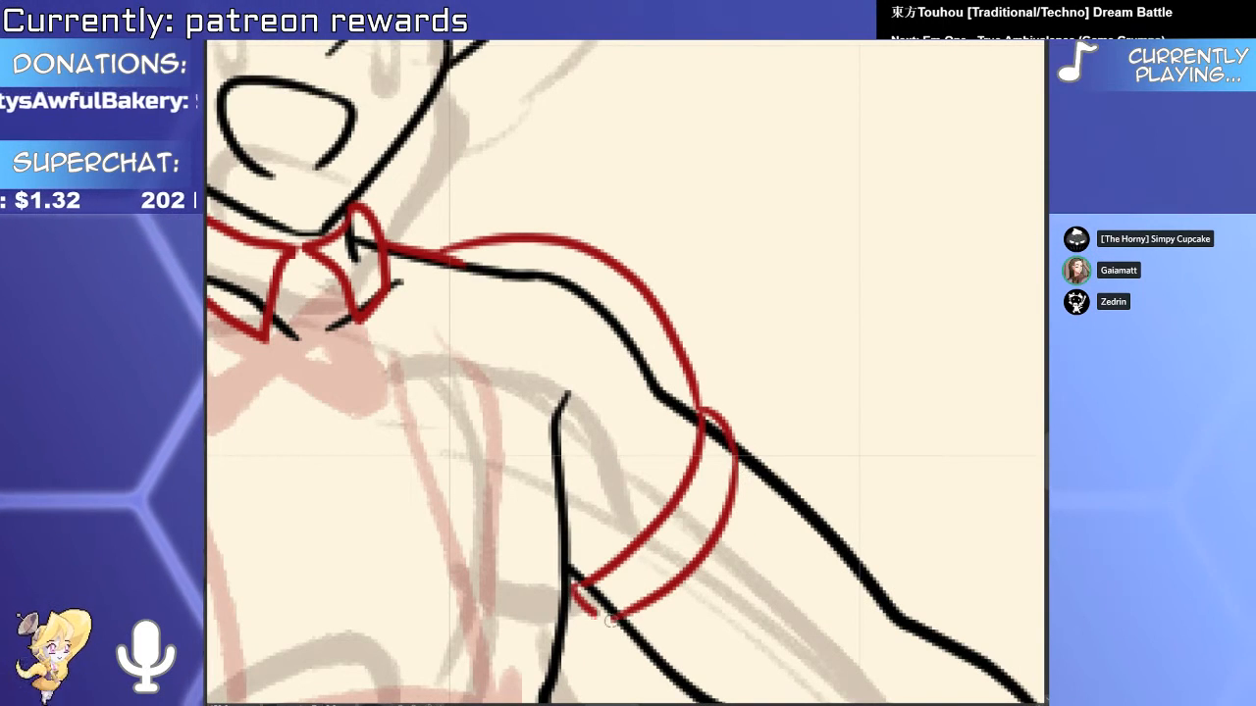
scroll(621, 563, down, 4)
click(620, 534)
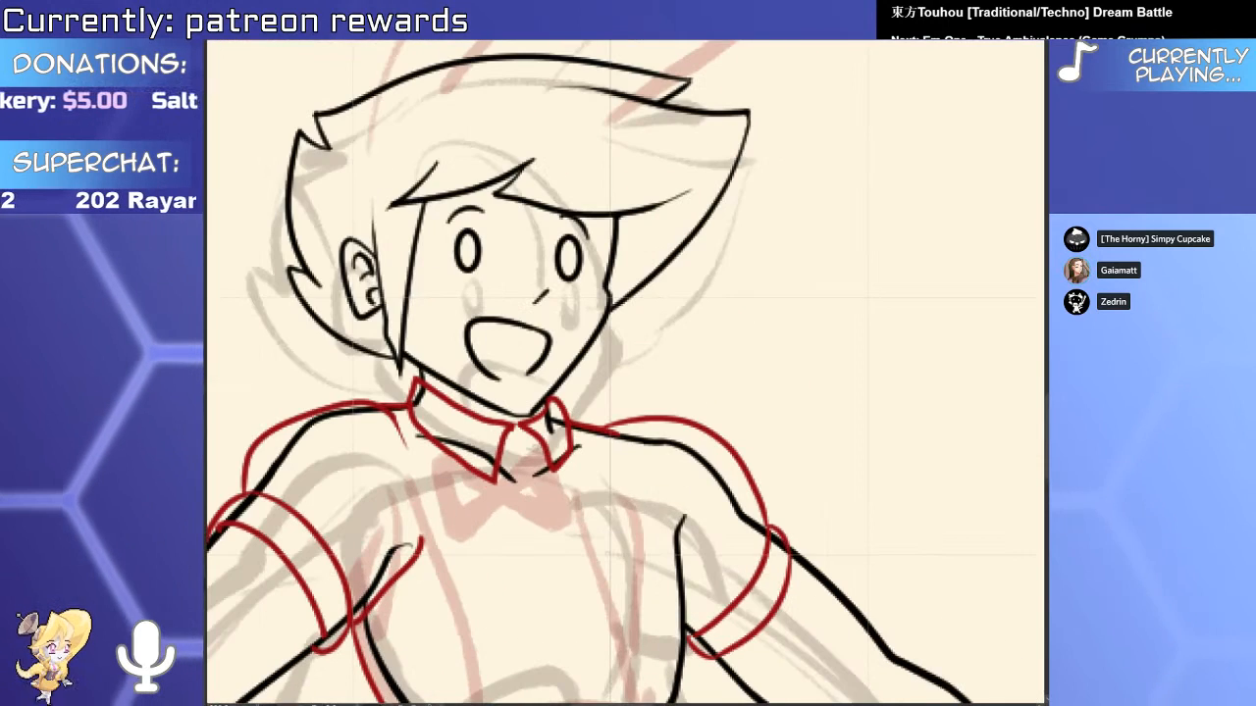
Try a curved red fold line on the right side of the chest, running down to the armpit.
mouse_move(648, 514)
mouse_down()
mouse_move(676, 613)
mouse_move(647, 528)
mouse_move(674, 583)
mouse_move(659, 548)
mouse_move(681, 633)
mouse_up()
key(ctrl+z)
key(ctrl+z)
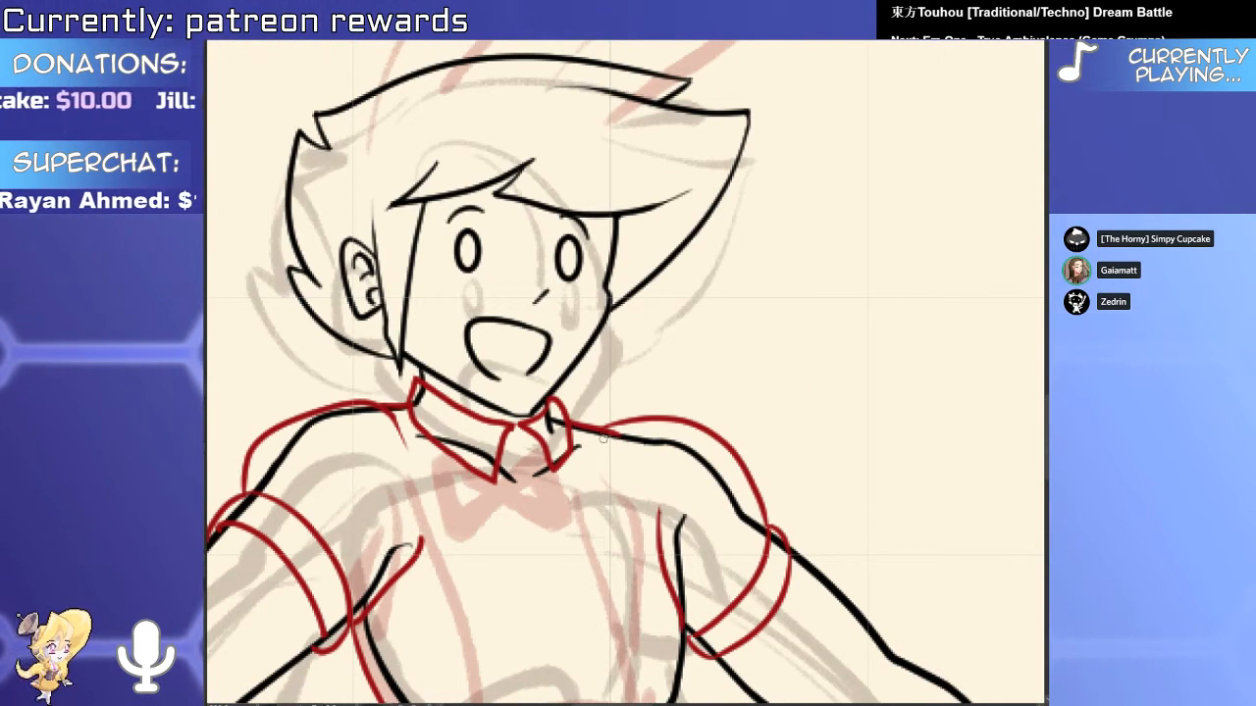
Redraw the shirt hem as an upward arch, draw the shirt's right side down to meet it, and clean up the hem line.
scroll(654, 499, down, 4)
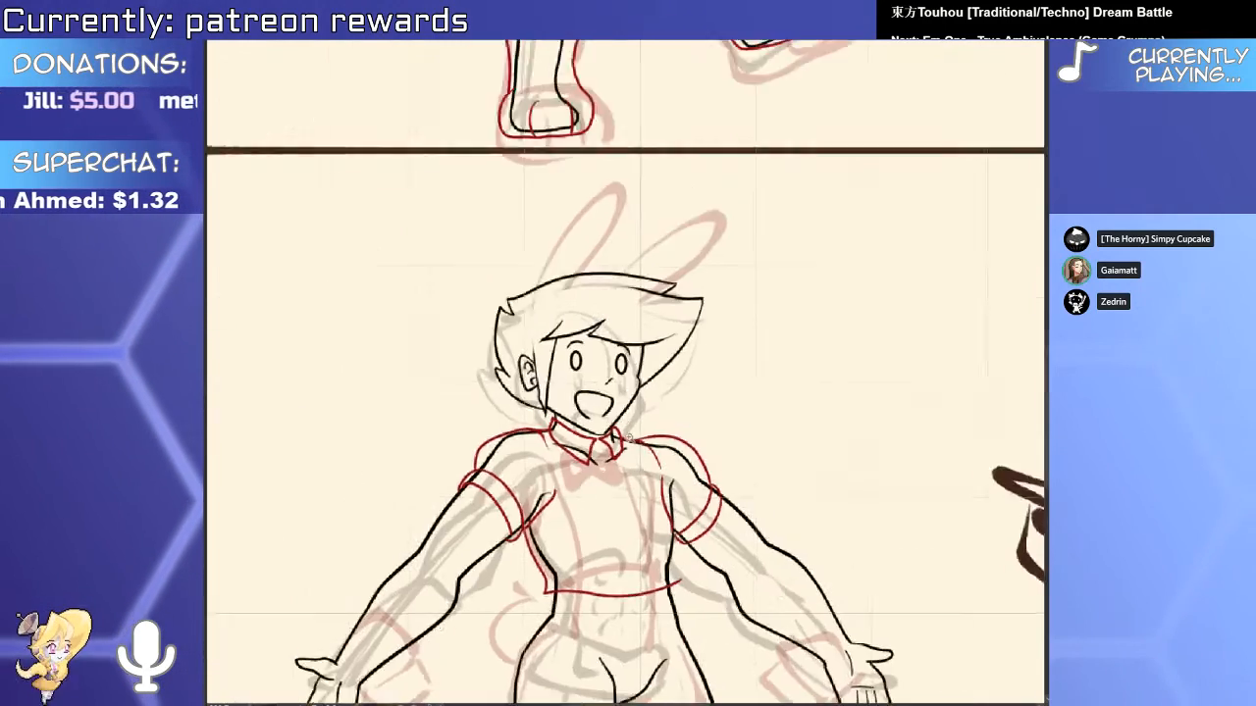
scroll(649, 355, up, 4)
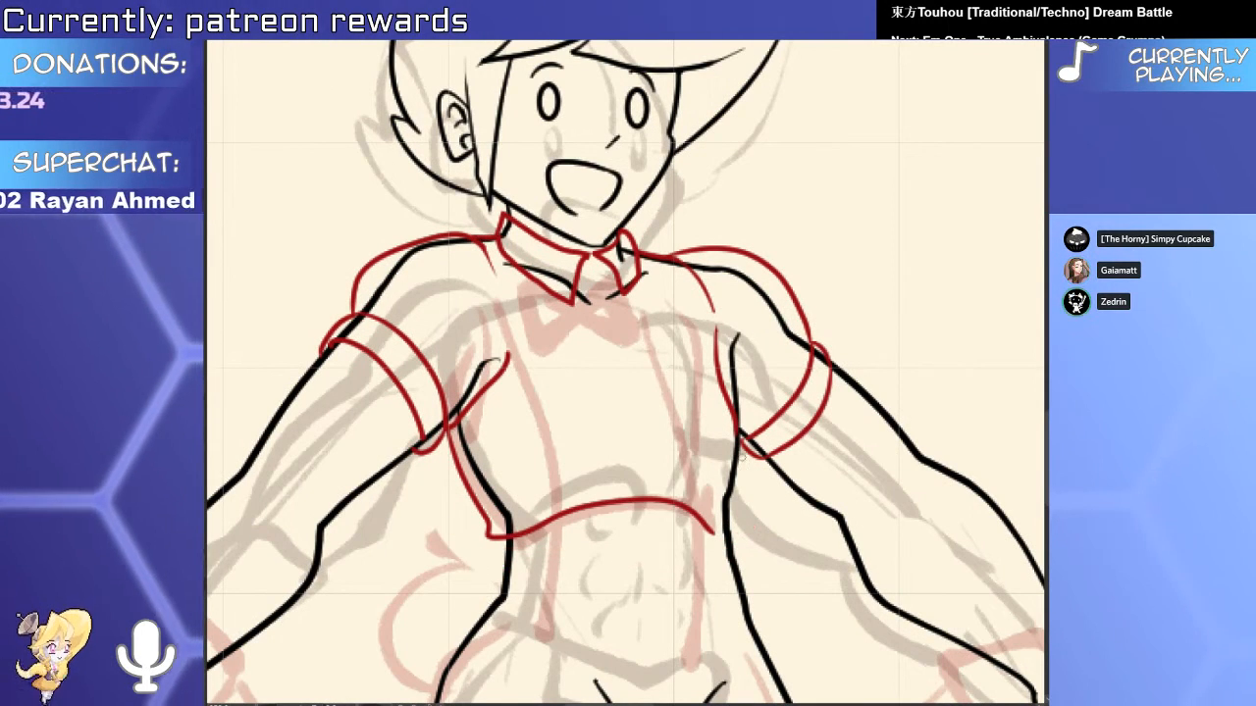
drag(736, 359, 738, 512)
scroll(727, 518, up, 2)
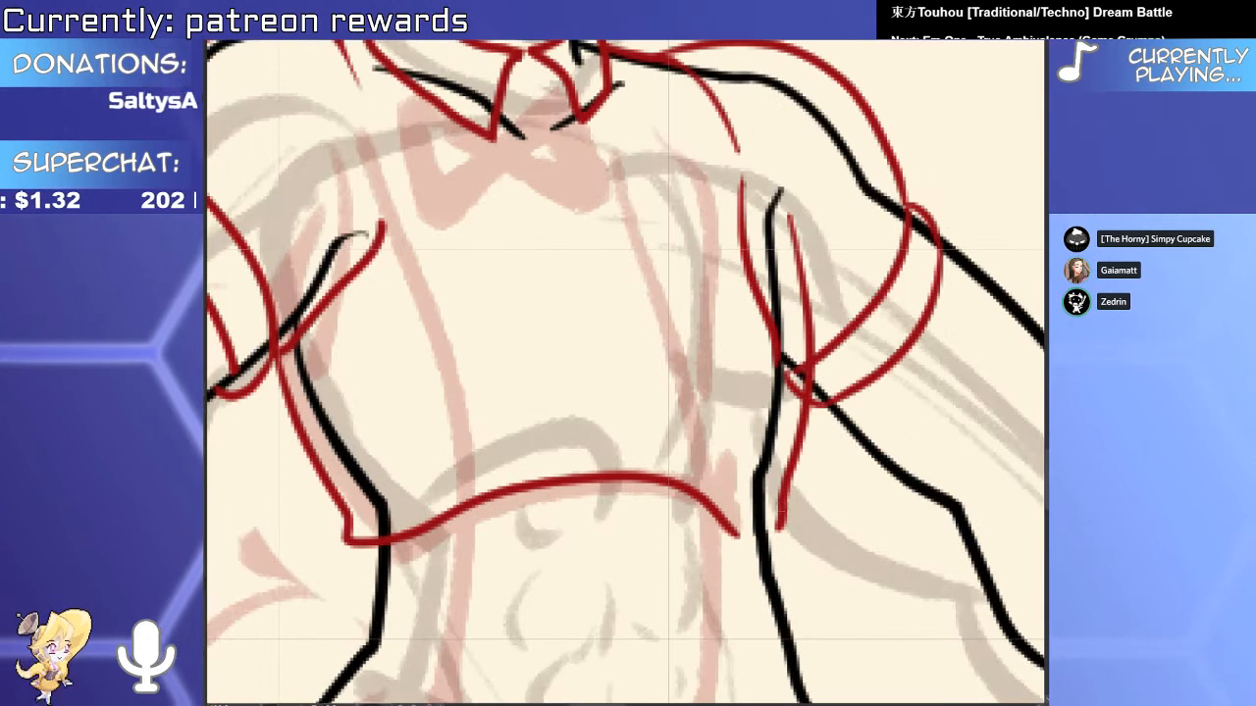
mouse_move(783, 512)
mouse_down()
mouse_move(773, 495)
mouse_move(777, 533)
mouse_move(561, 481)
mouse_up()
key(e)
drag(734, 538, 709, 535)
key(y)
drag(494, 520, 665, 495)
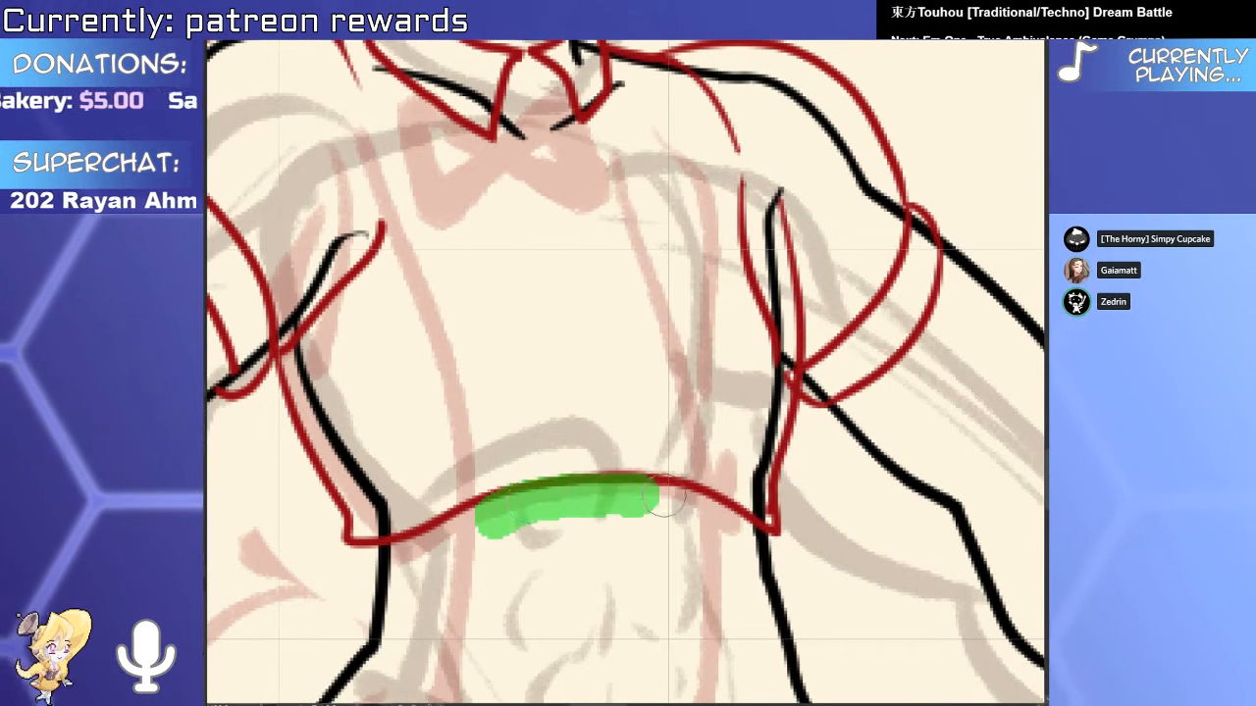
Remove the fold line beside the right armpit and refine the shoulder line and fold next to the right collar flap.
scroll(664, 498, down, 4)
scroll(786, 522, up, 4)
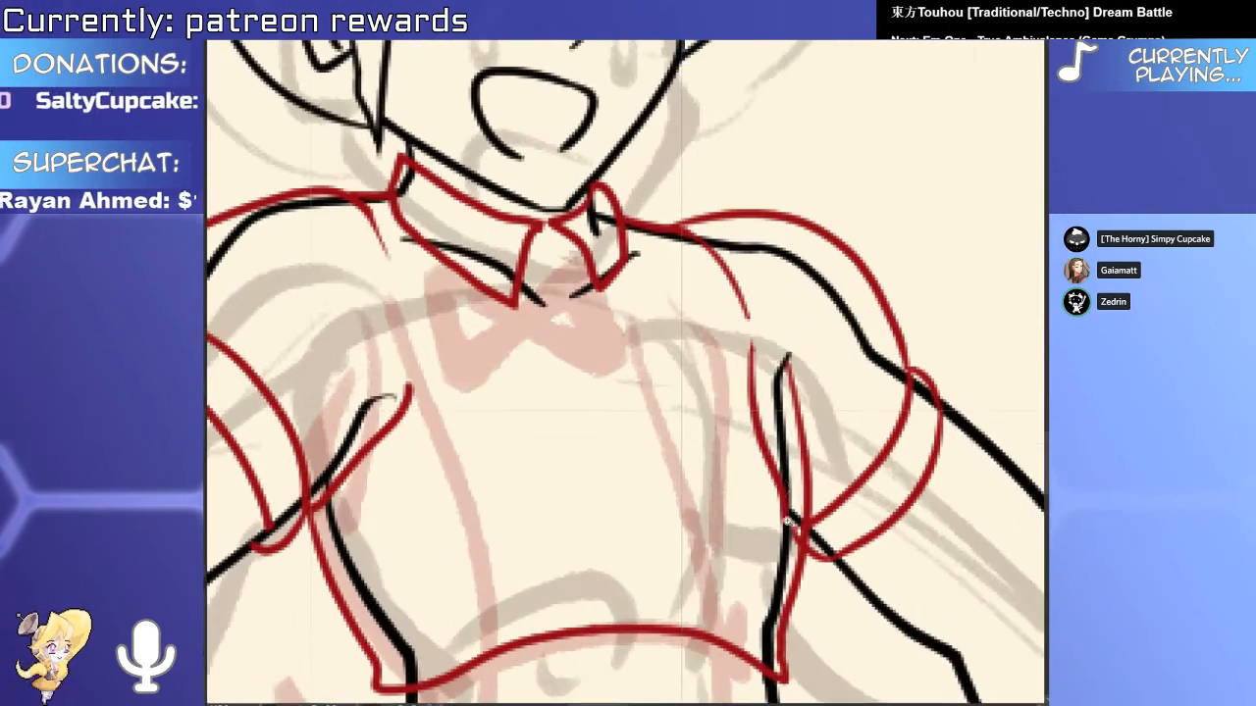
scroll(782, 523, up, 3)
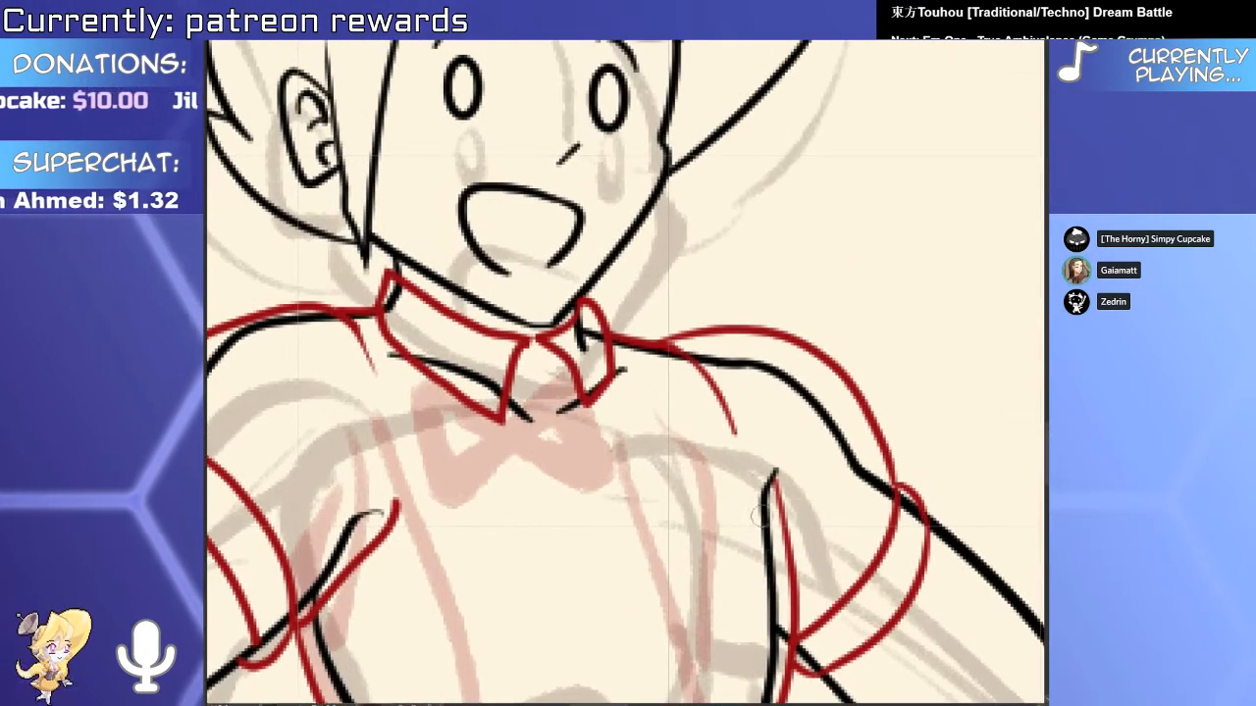
drag(608, 330, 743, 424)
scroll(685, 308, down, 3)
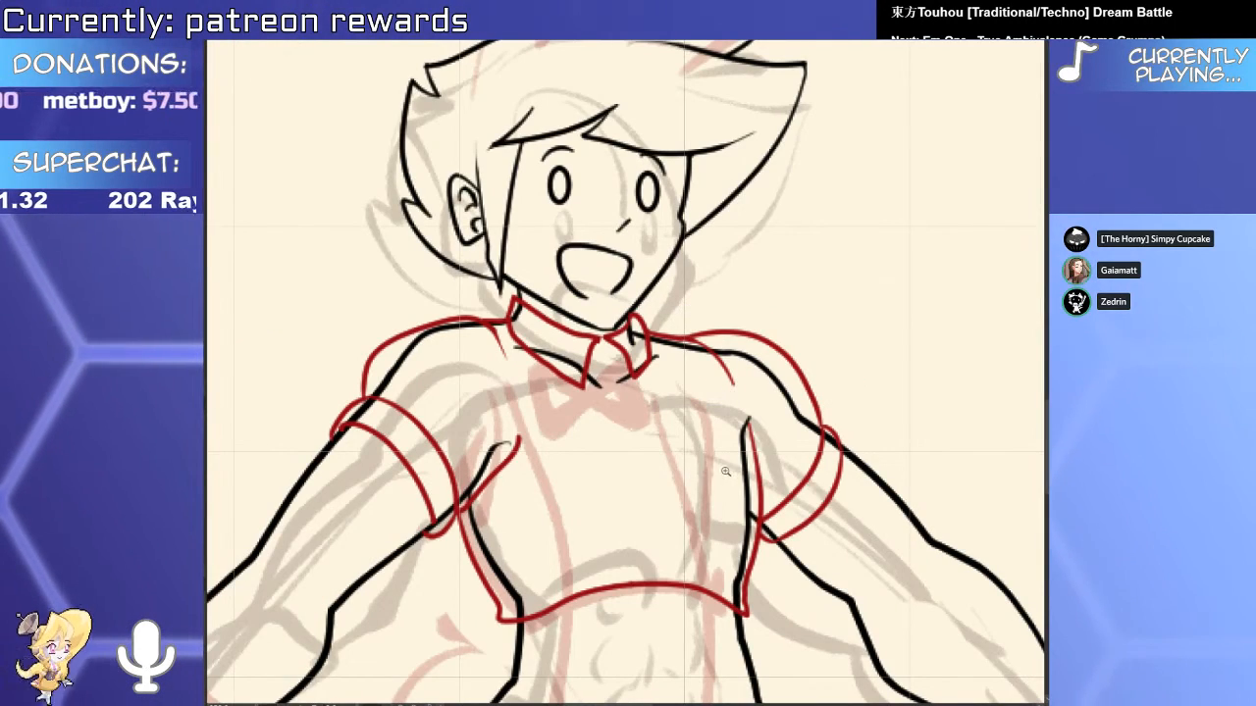
scroll(726, 471, down, 5)
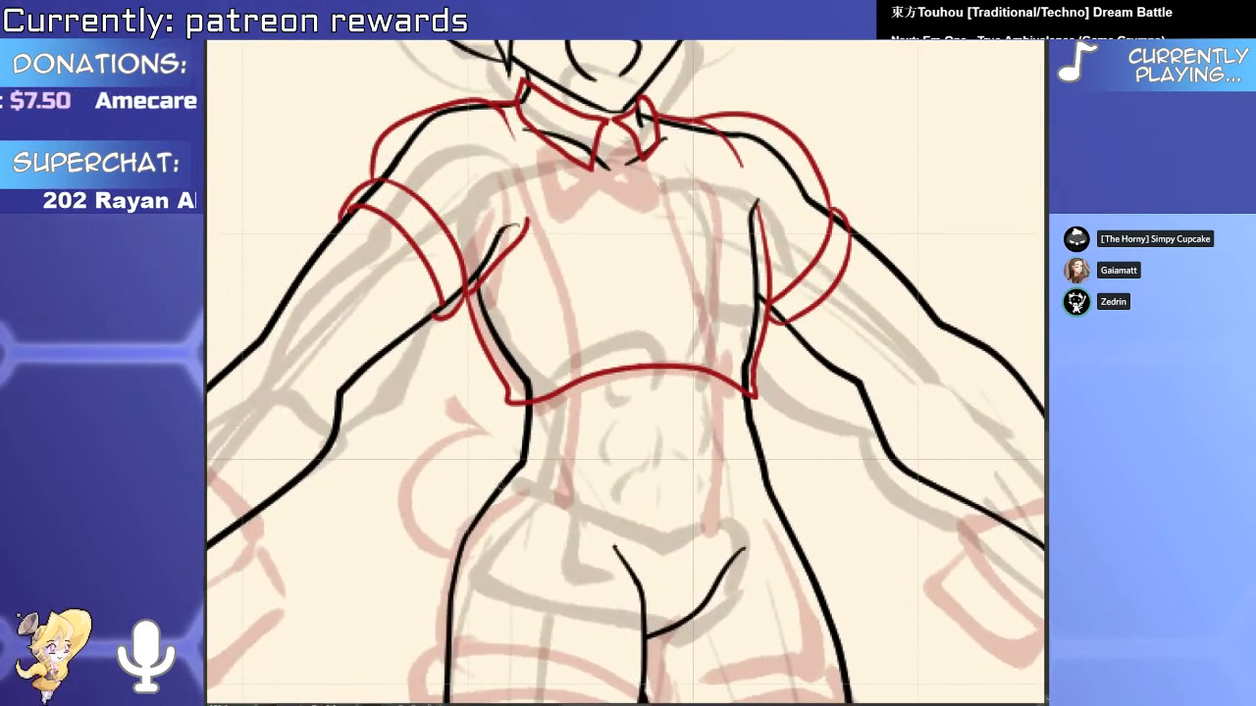
Draw the shorts' waistline as a shallow downward curve across the hips, undoing and redrawing it until the curve fits.
key(ctrl+z)
mouse_move(774, 489)
mouse_down()
mouse_move(544, 484)
mouse_move(509, 461)
mouse_up()
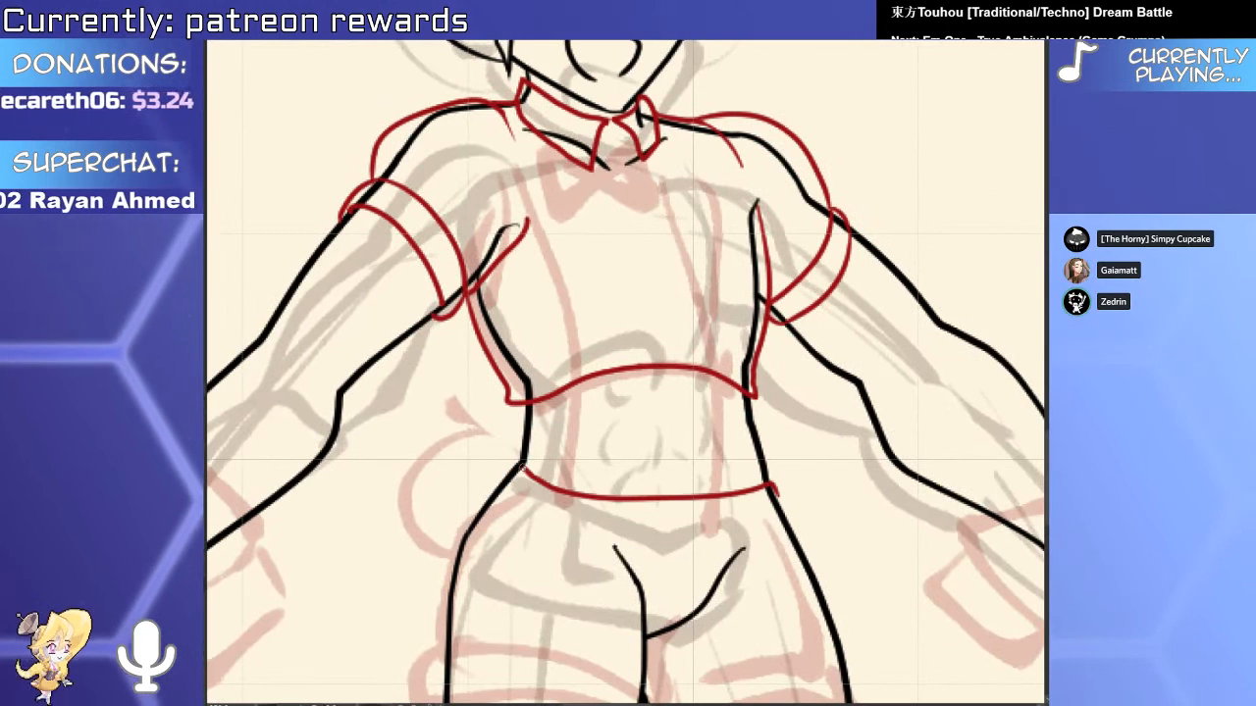
key(ctrl+z)
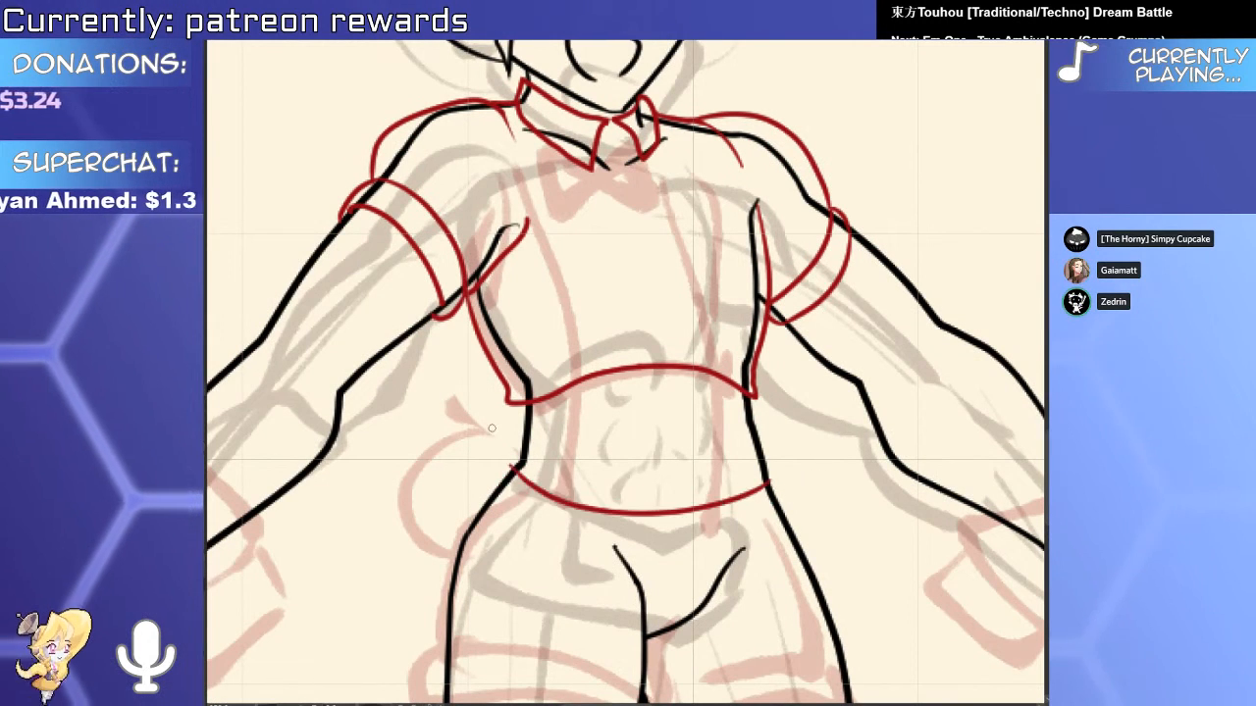
drag(782, 479, 484, 461)
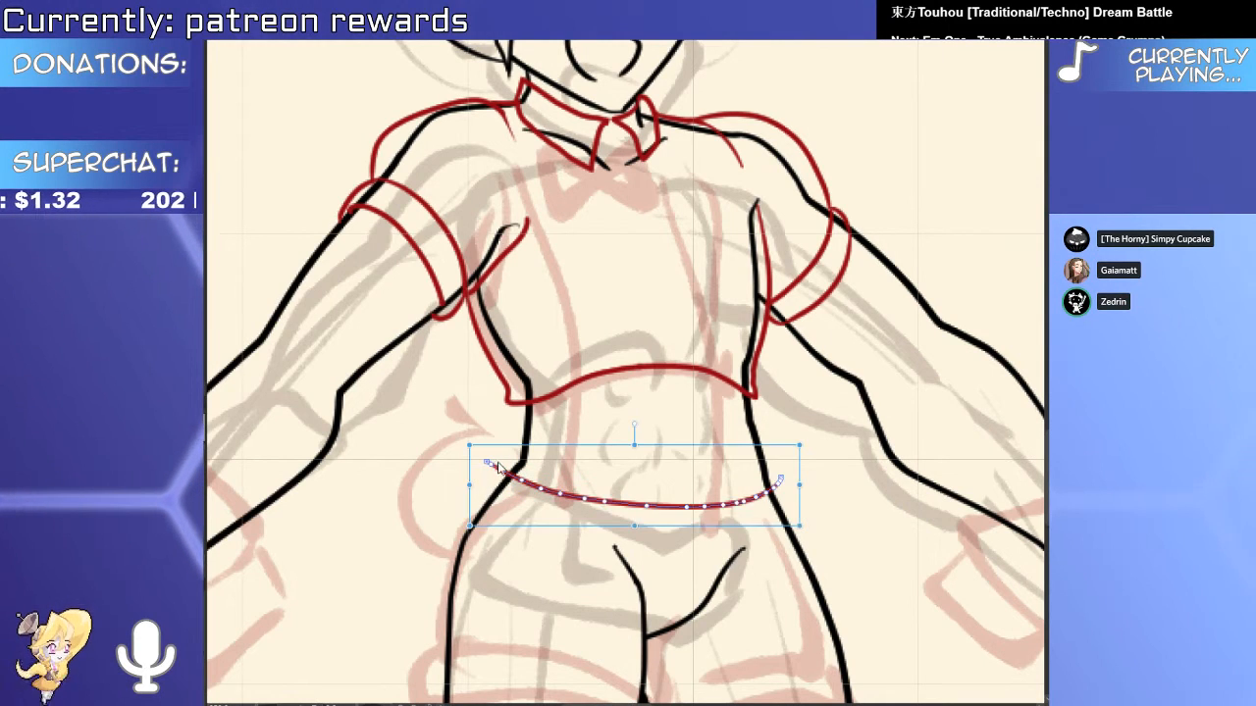
drag(471, 488, 481, 488)
drag(592, 496, 662, 419)
Add short strokes down the hips at both ends of the waistline and erase the overshooting line ends.
drag(583, 395, 553, 421)
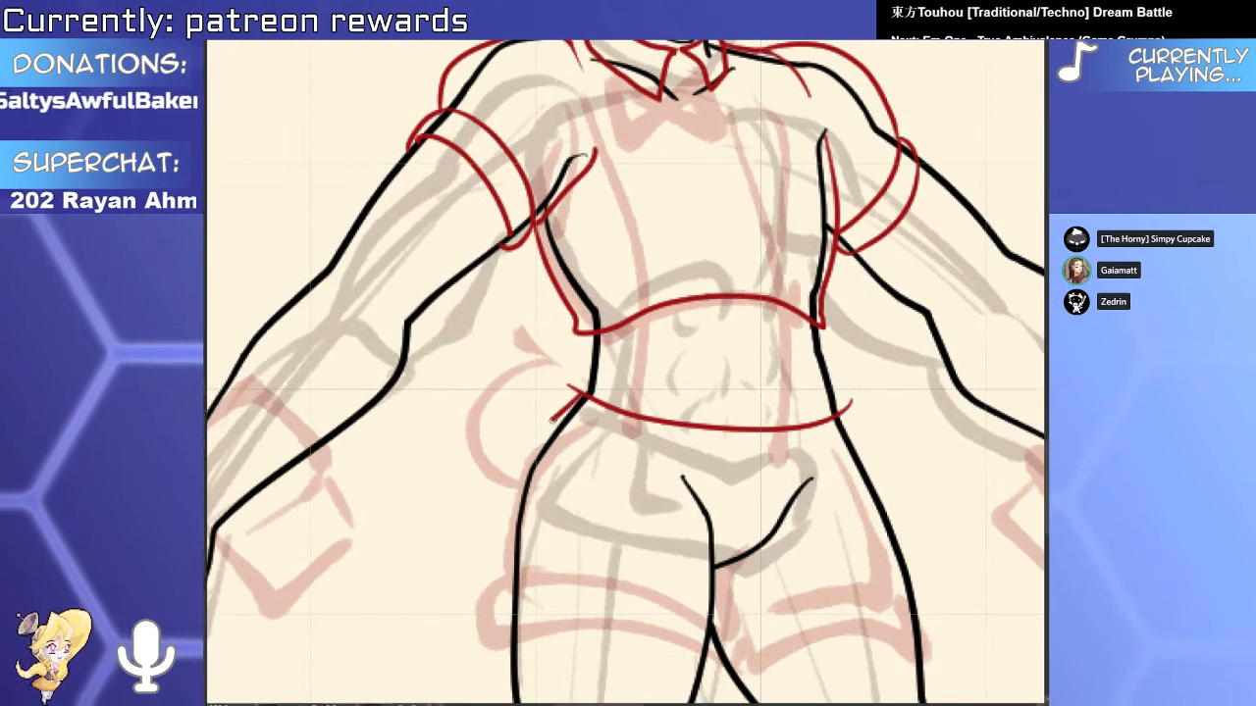
click(841, 411)
mouse_move(869, 366)
mouse_down()
mouse_move(859, 359)
mouse_move(842, 429)
mouse_up()
key(p)
click(574, 385)
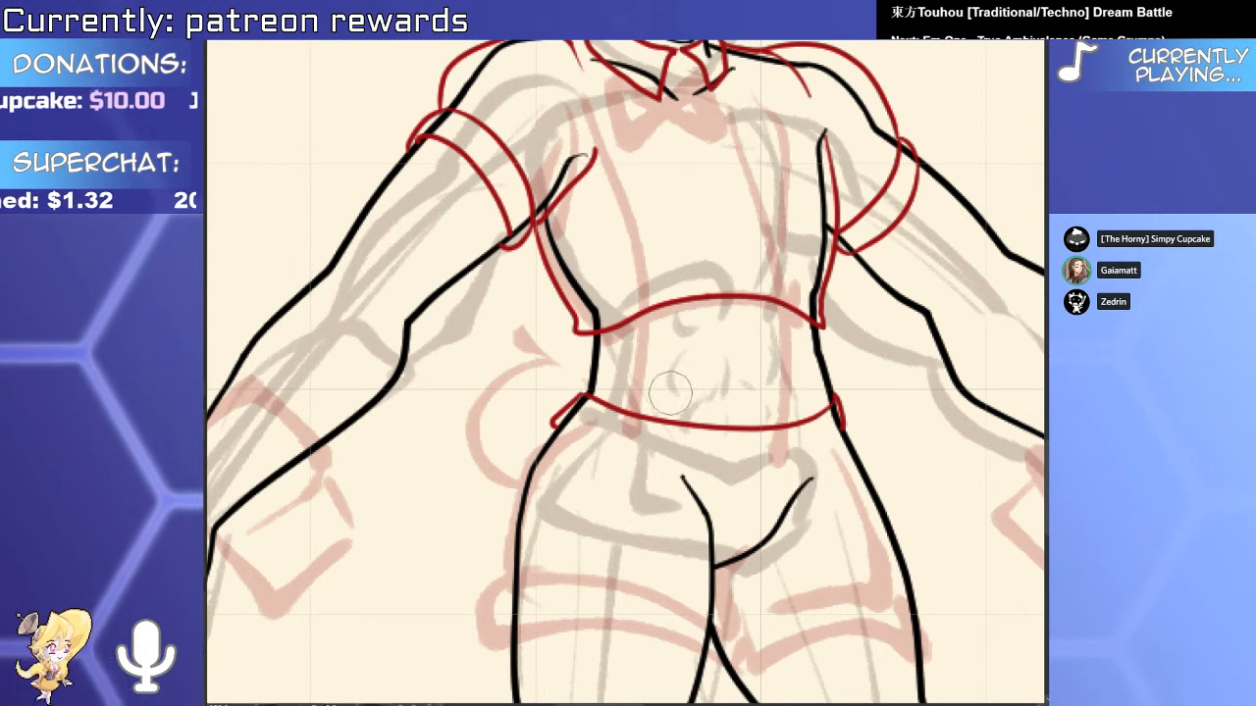
click(820, 395)
click(831, 435)
mouse_move(829, 390)
mouse_down()
mouse_move(899, 390)
mouse_move(785, 366)
mouse_up()
Draw the shorts' rounded left hip outline, the vertical crotch line, and the curved fold branching to its right.
drag(601, 458, 644, 343)
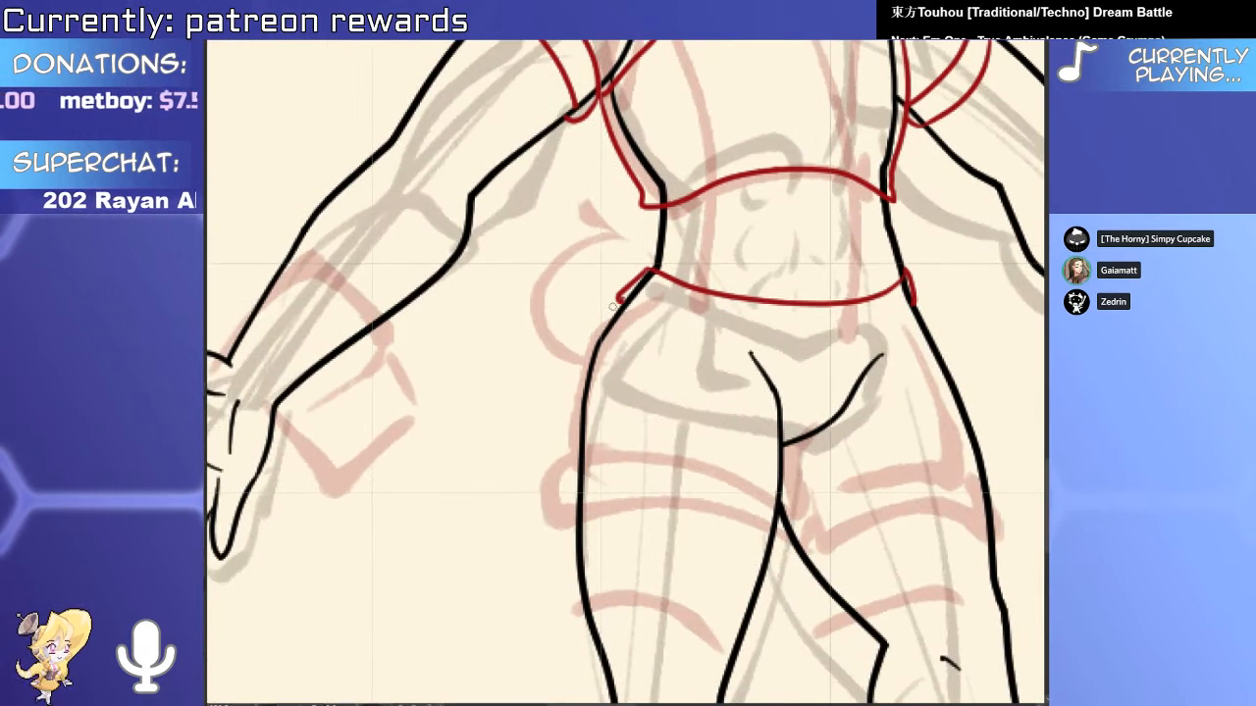
drag(783, 368, 780, 496)
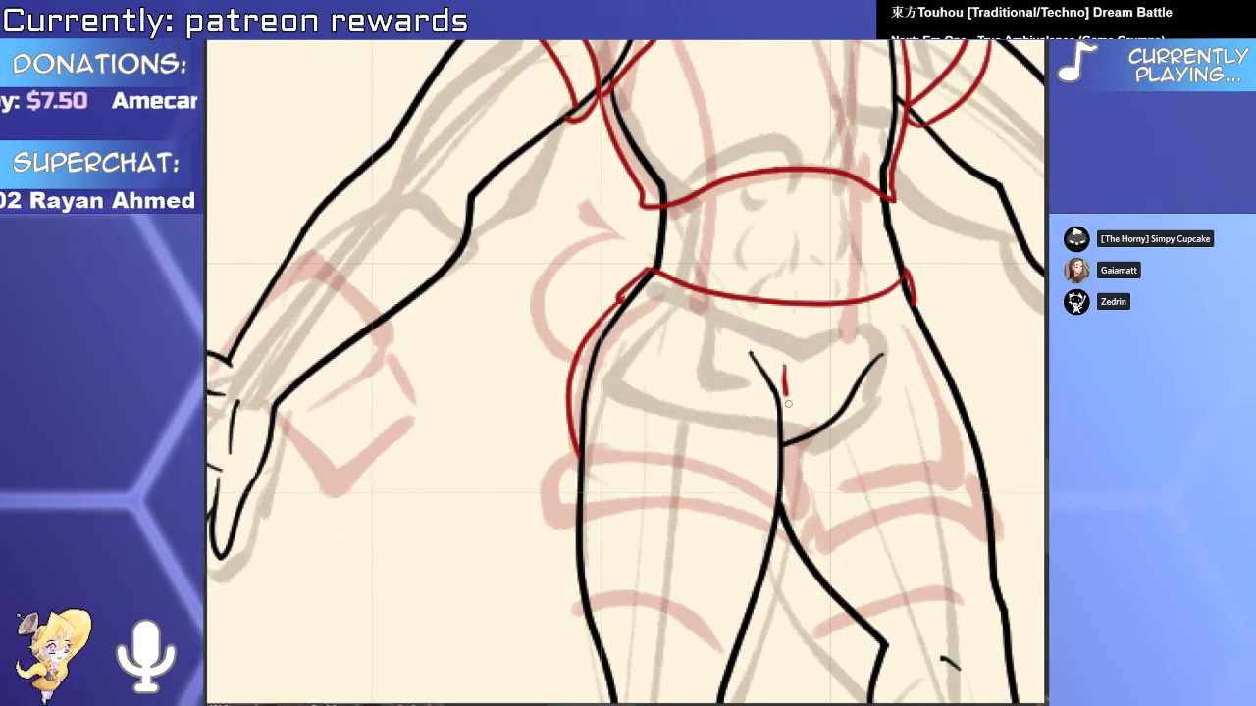
drag(785, 442, 865, 385)
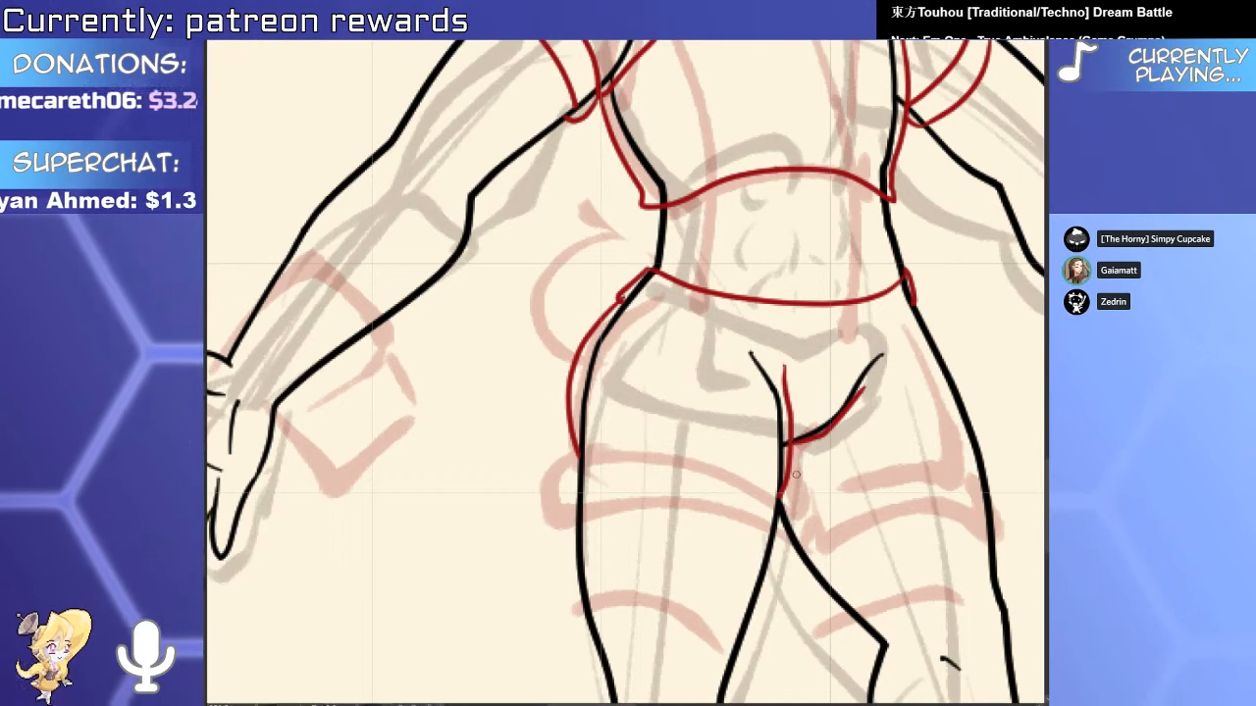
Draw the shorts' two leg hems as shallow curves across the upper thighs, meeting below the crotch line.
mouse_move(772, 525)
mouse_down()
mouse_move(860, 467)
mouse_move(814, 268)
mouse_up()
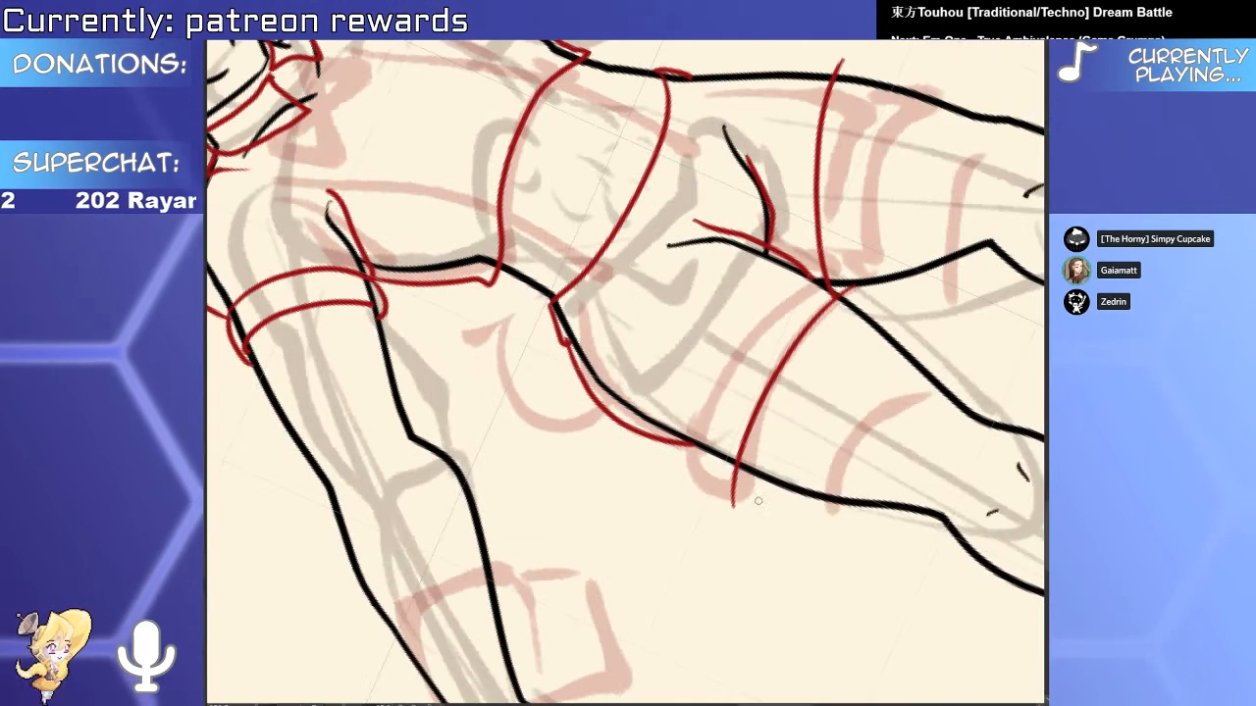
drag(787, 414, 719, 550)
drag(796, 516, 553, 569)
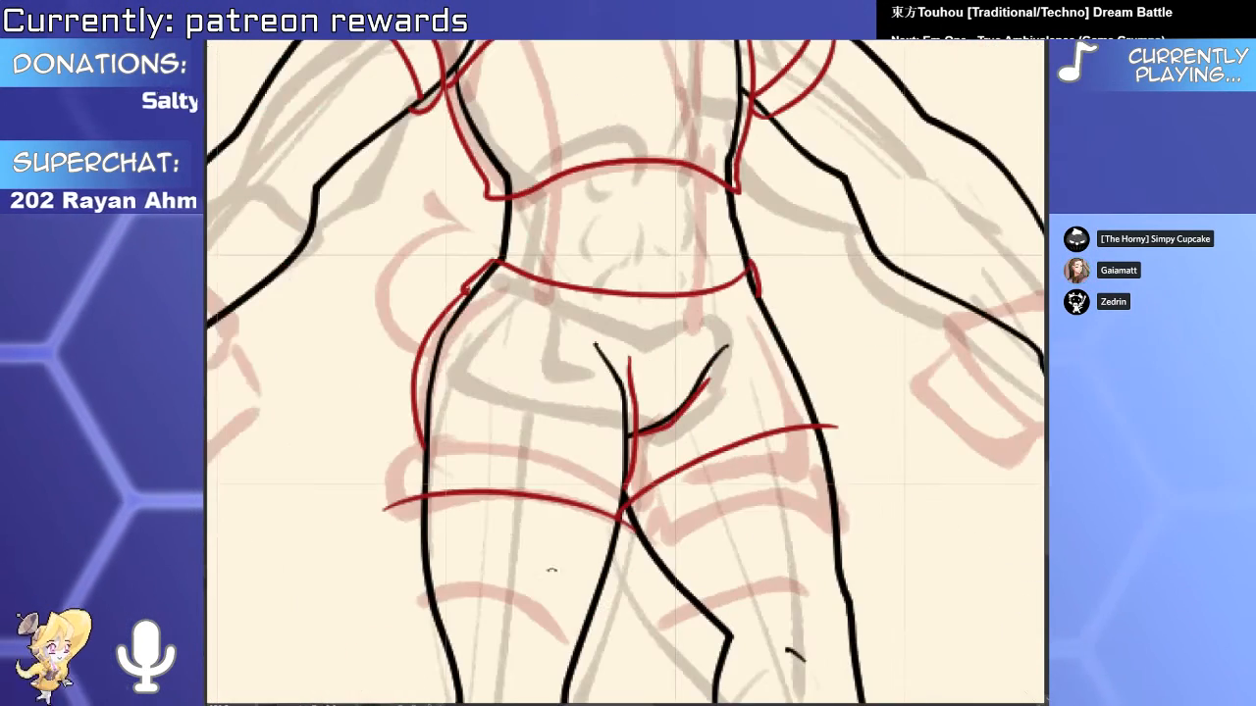
Draw the left leg cuff's rounded outer end and short inner stroke, trim its overshooting ends, and restore the right hem curve.
scroll(424, 430, up, 1)
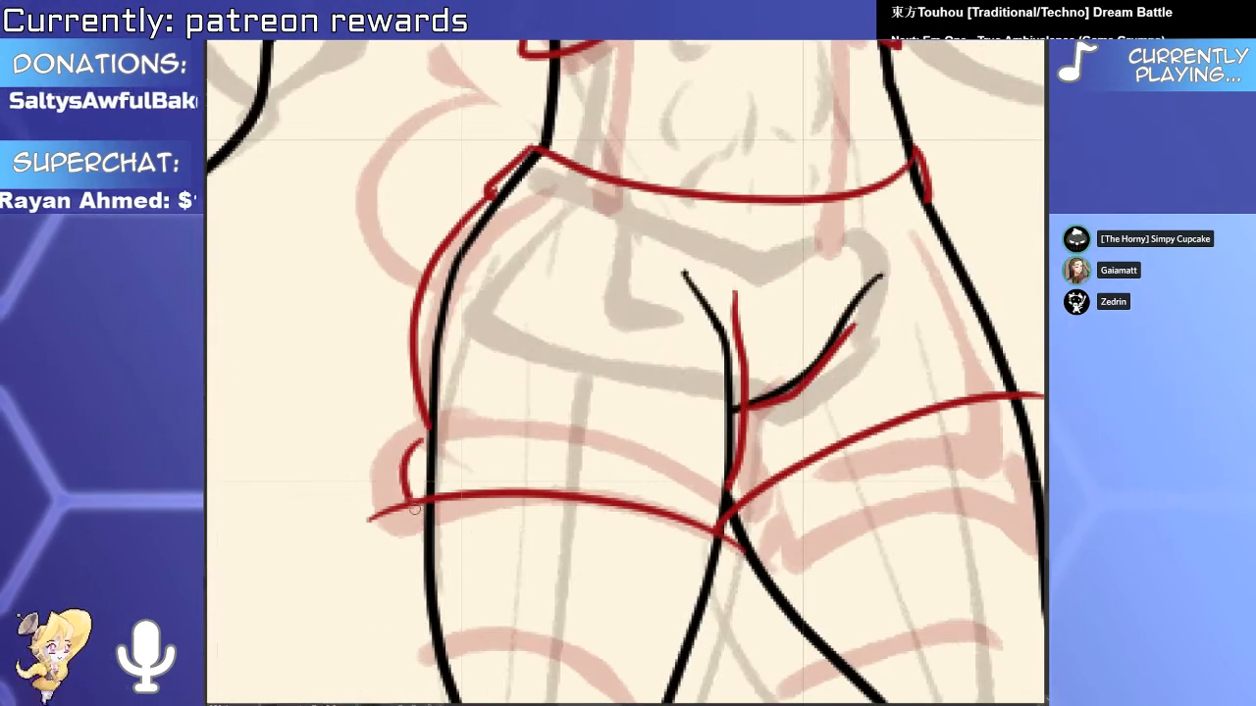
drag(679, 539, 576, 570)
scroll(576, 570, up, 1)
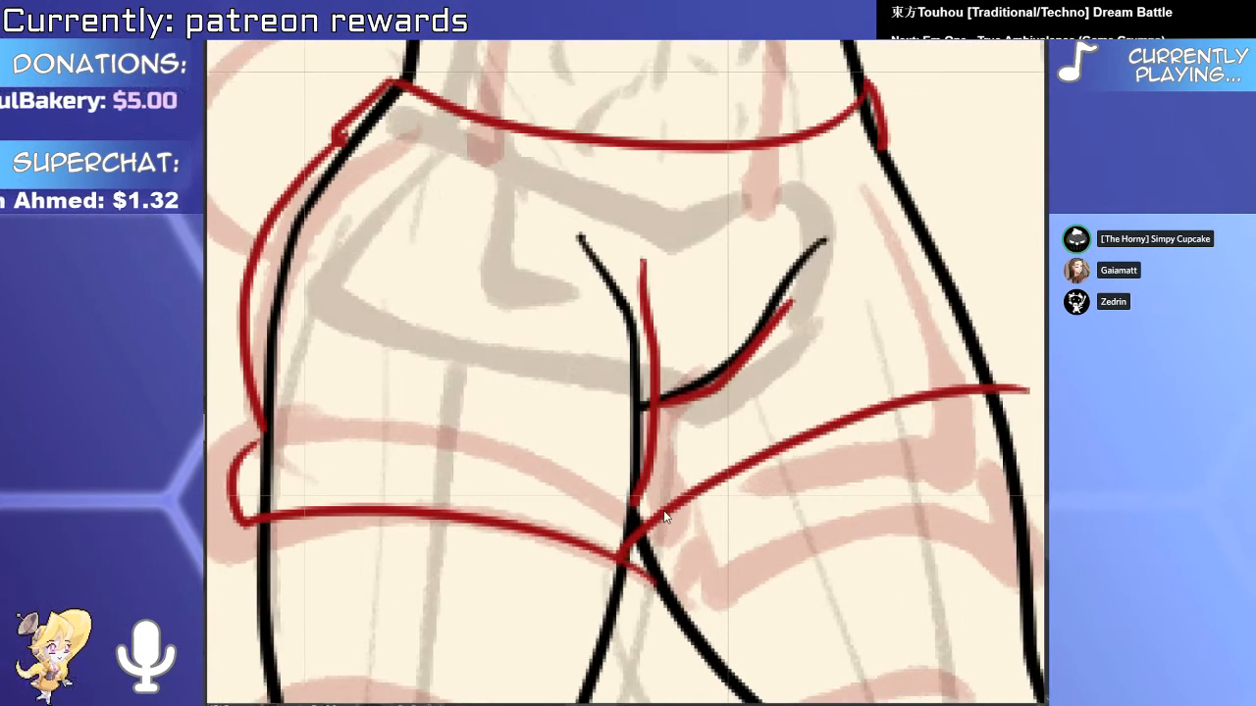
key(ctrl+z)
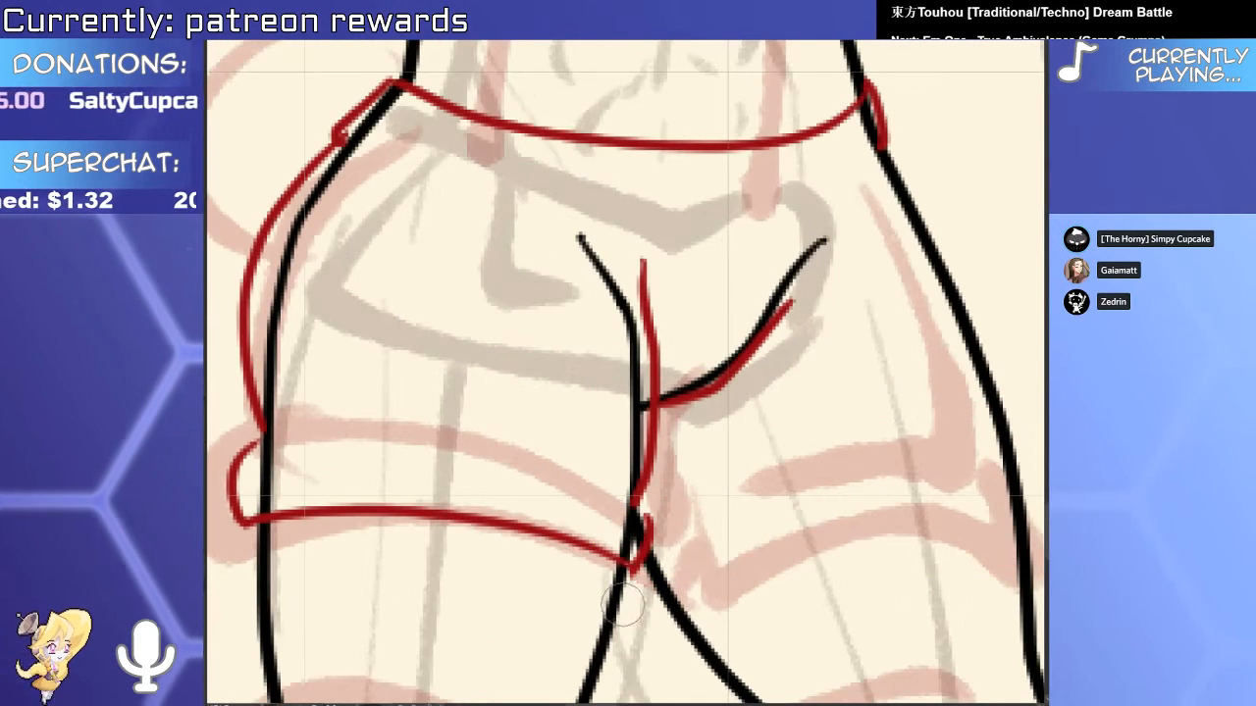
drag(647, 528, 1028, 391)
Clean up the left cuff's inner corner by erasing the overshoot and adjusting the line where it meets the short stroke.
scroll(674, 478, down, 1)
scroll(643, 564, up, 2)
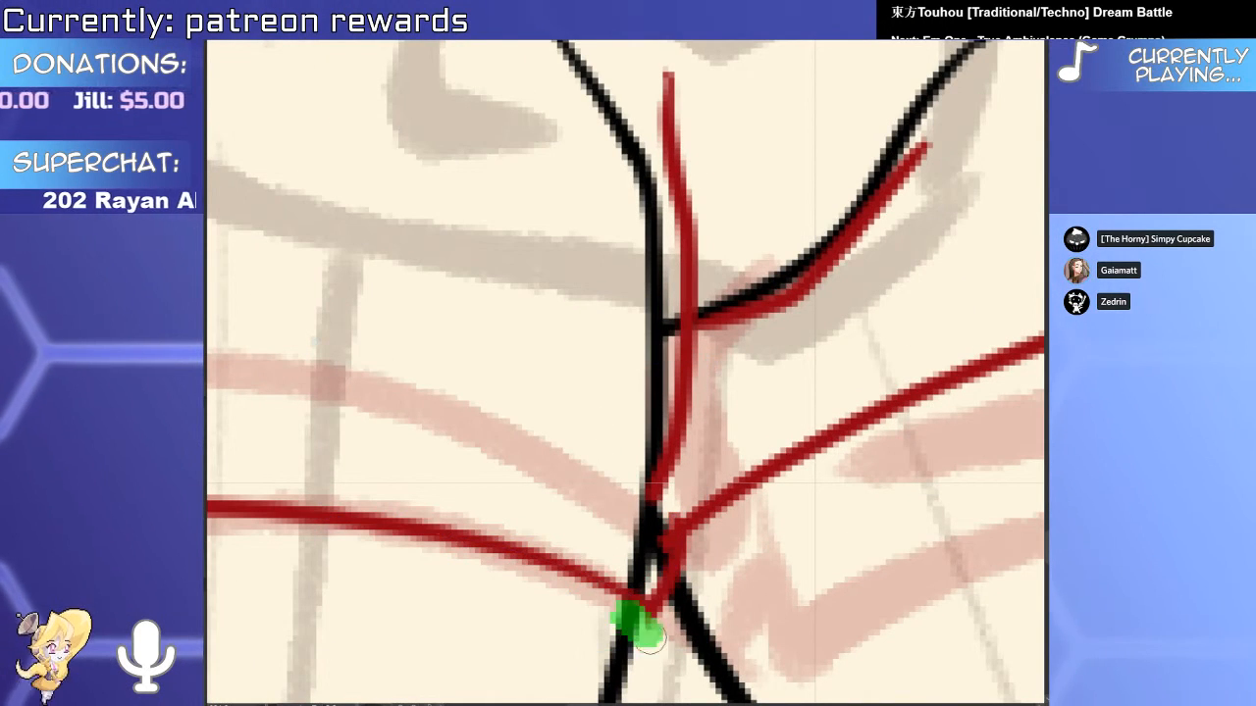
ctrl+click(654, 610)
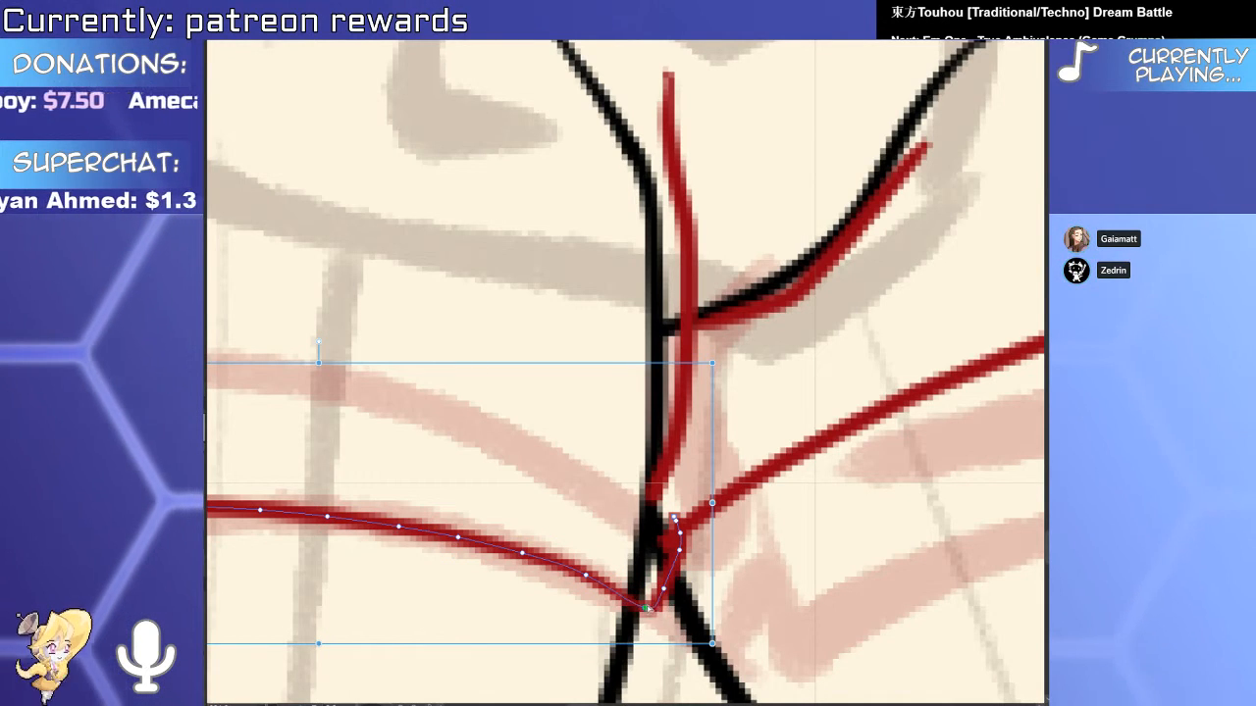
mouse_move(675, 581)
mouse_down()
mouse_move(652, 488)
mouse_move(663, 424)
mouse_move(587, 486)
mouse_up()
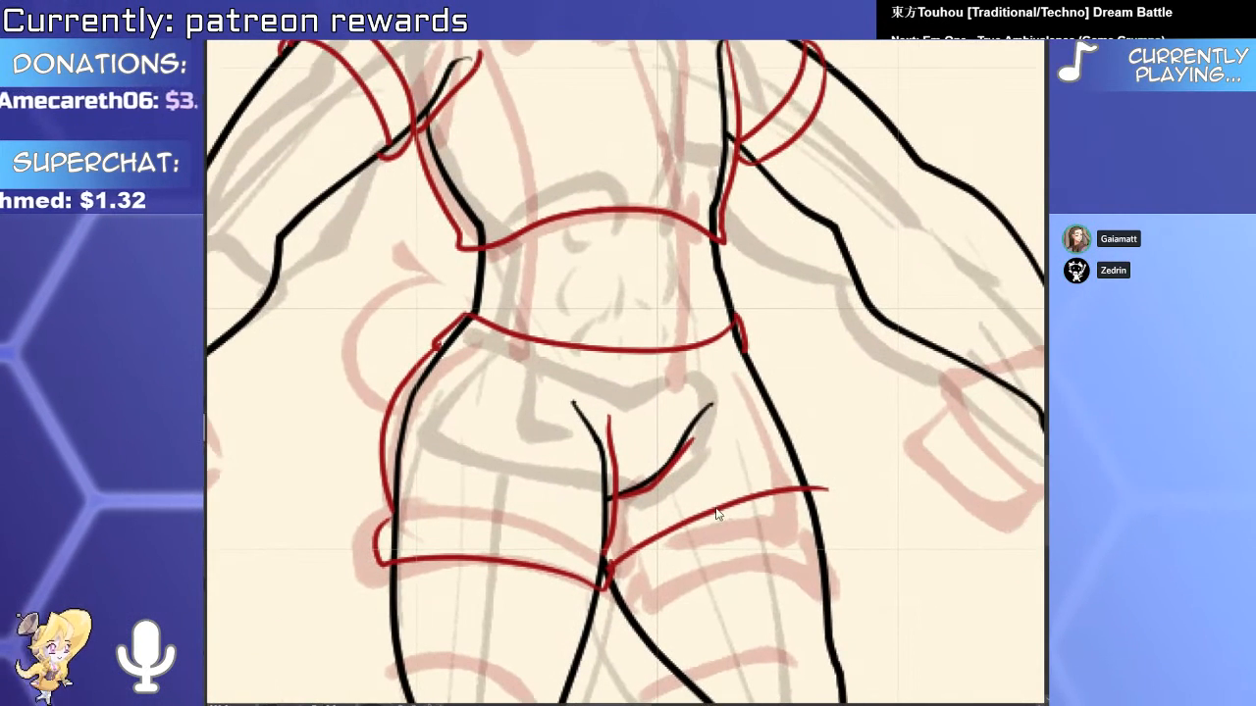
Lower the right leg hem and draw the cuff's upper curve and rounded outer end, redrawing until it fits and trimming the overshoots.
mouse_move(713, 513)
mouse_down()
mouse_move(722, 536)
mouse_move(718, 519)
mouse_move(592, 602)
mouse_up()
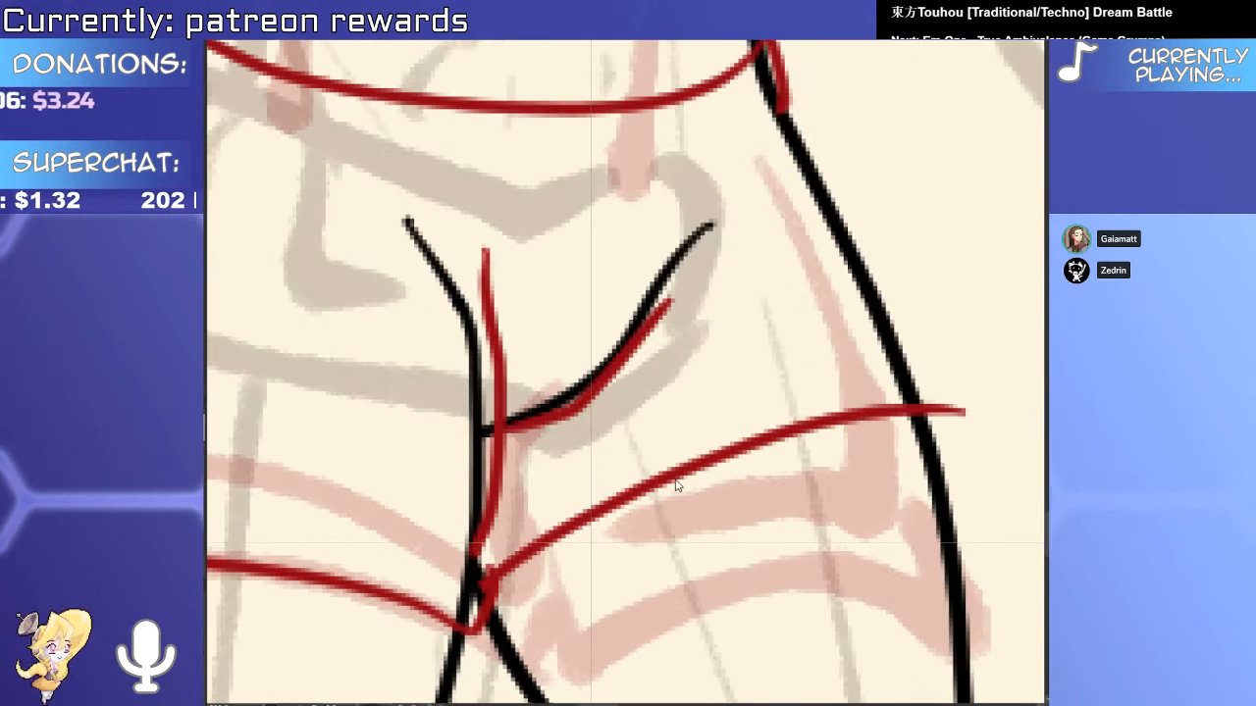
drag(675, 483, 675, 542)
drag(497, 542, 908, 412)
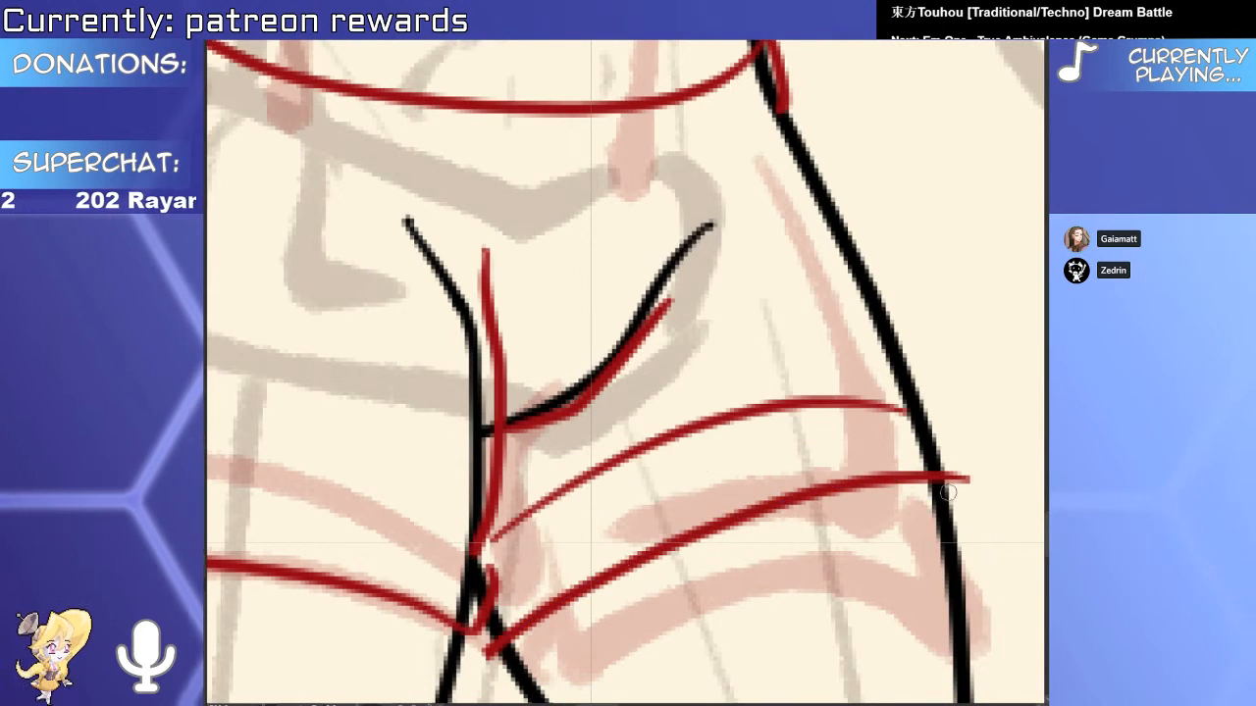
key(ctrl+z)
drag(521, 530, 950, 432)
key(ctrl+z)
mouse_move(526, 532)
mouse_down()
mouse_move(961, 387)
mouse_move(951, 487)
mouse_up()
key(e)
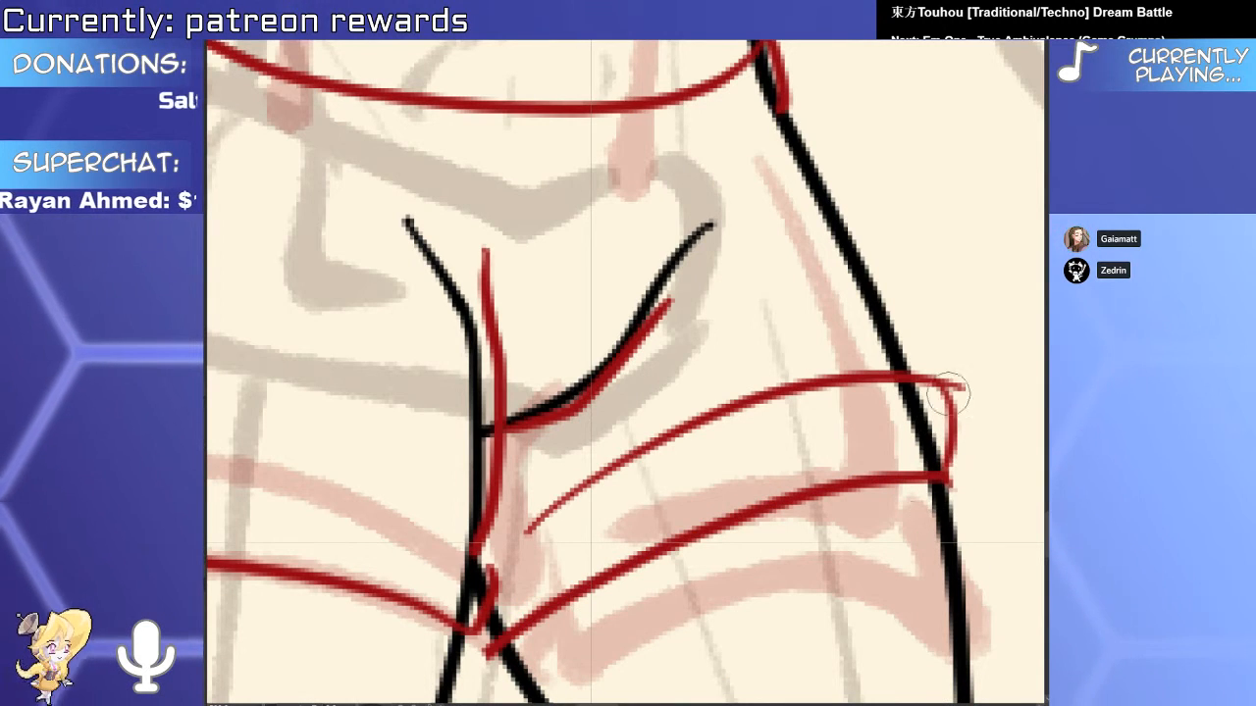
click(950, 473)
scroll(950, 471, up, 1)
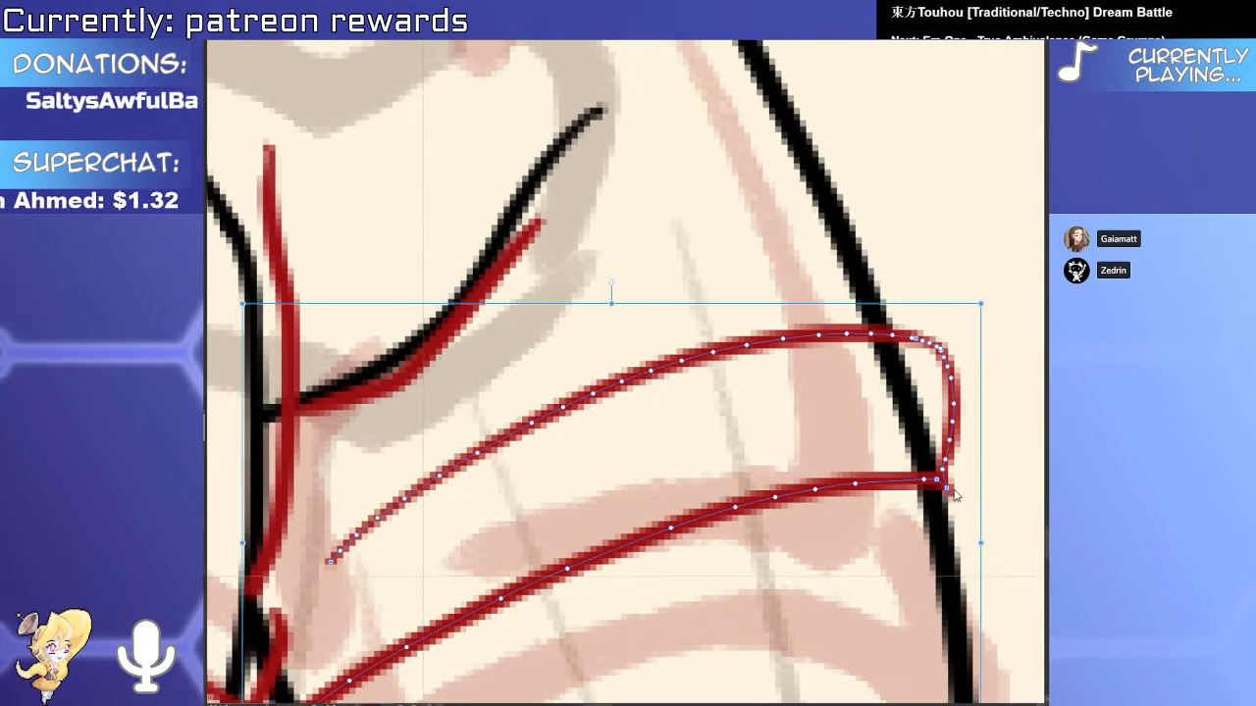
Reshape the inner end of the right leg hem so it meets the left cuff's corner at the crotch.
scroll(944, 480, down, 3)
scroll(719, 652, up, 3)
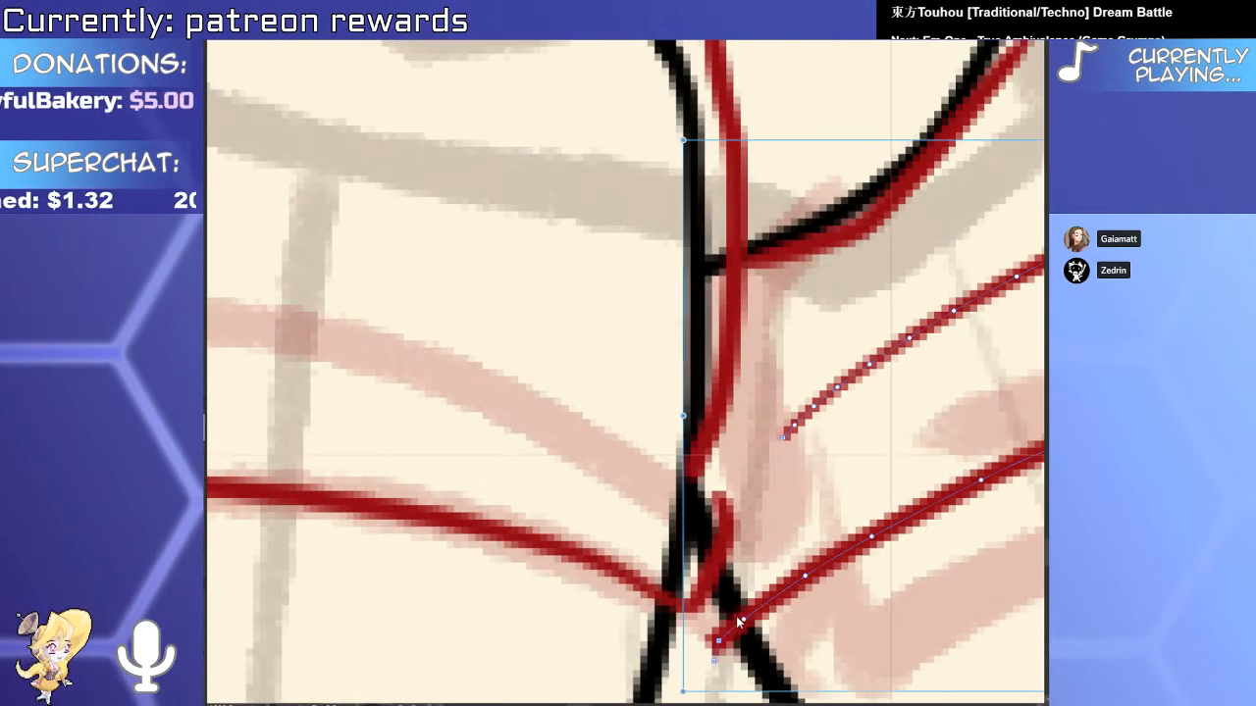
mouse_move(714, 660)
mouse_down()
mouse_move(697, 597)
mouse_move(708, 596)
mouse_up()
drag(743, 619, 734, 623)
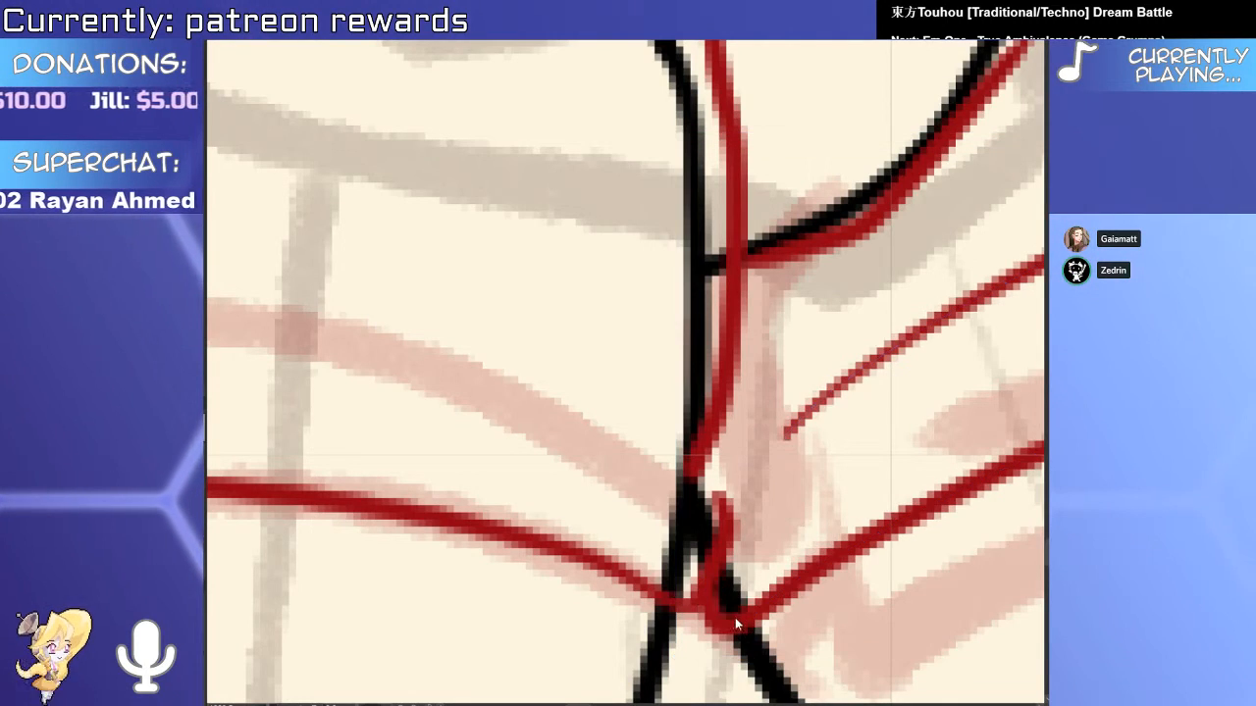
key(p)
Tilt the shorts' crotch line toward the black body line and slightly rotate the curved fold branching from it.
scroll(734, 589, down, 6)
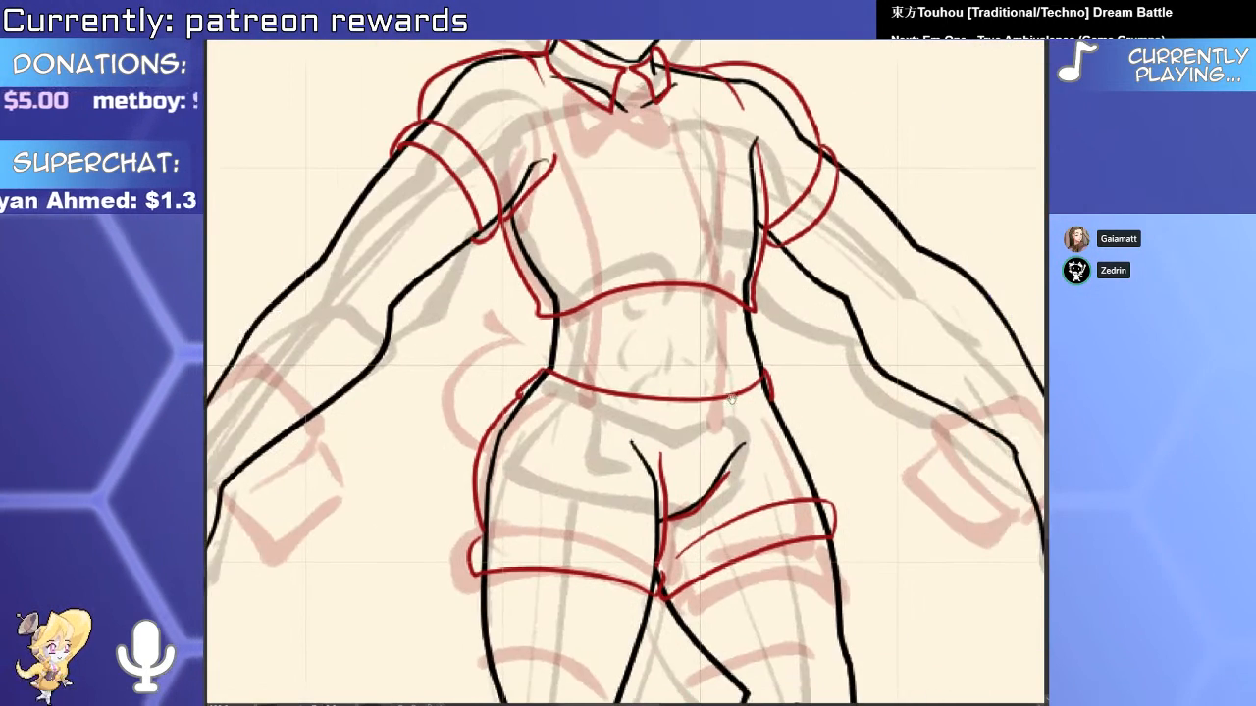
drag(600, 591, 585, 595)
scroll(584, 520, up, 2)
click(695, 477)
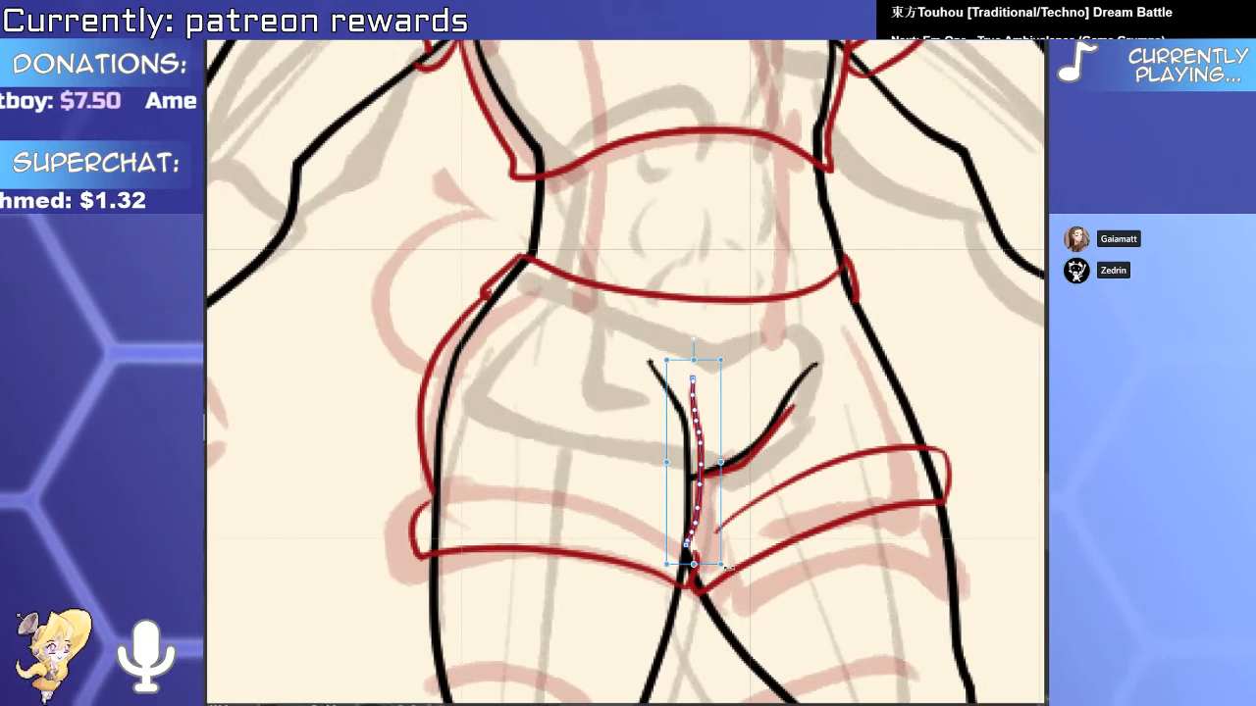
drag(727, 568, 738, 560)
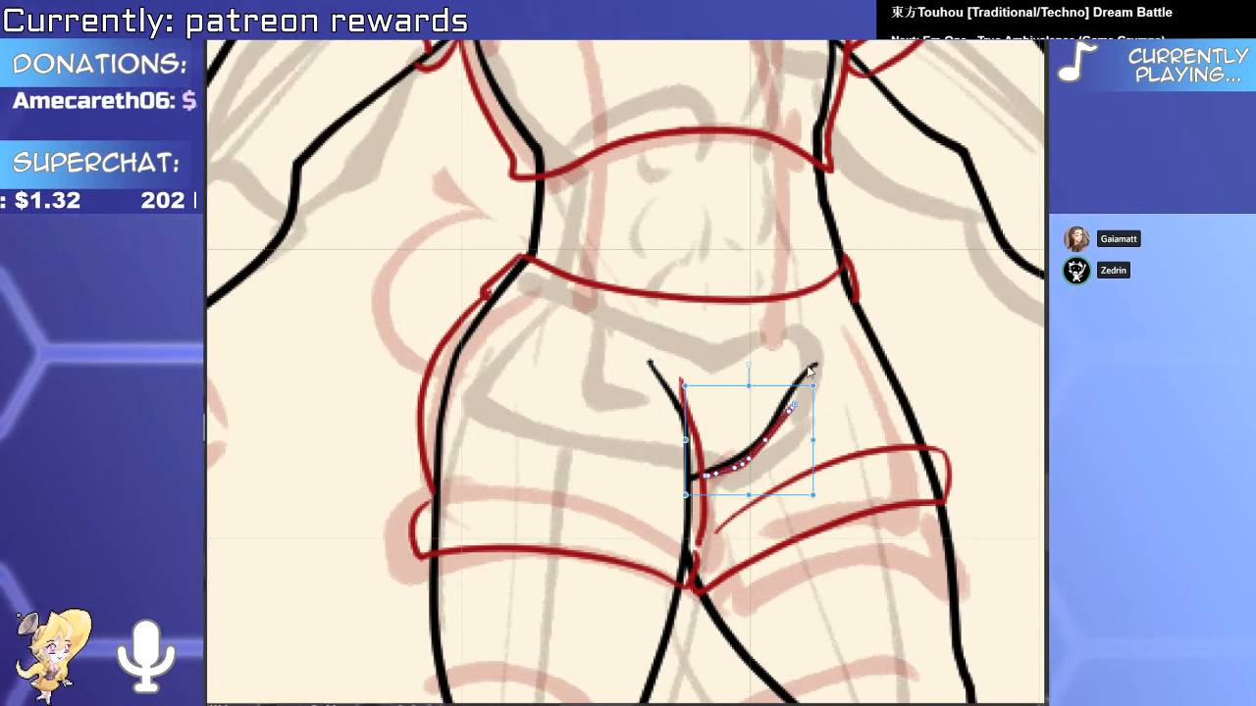
scroll(827, 376, down, 5)
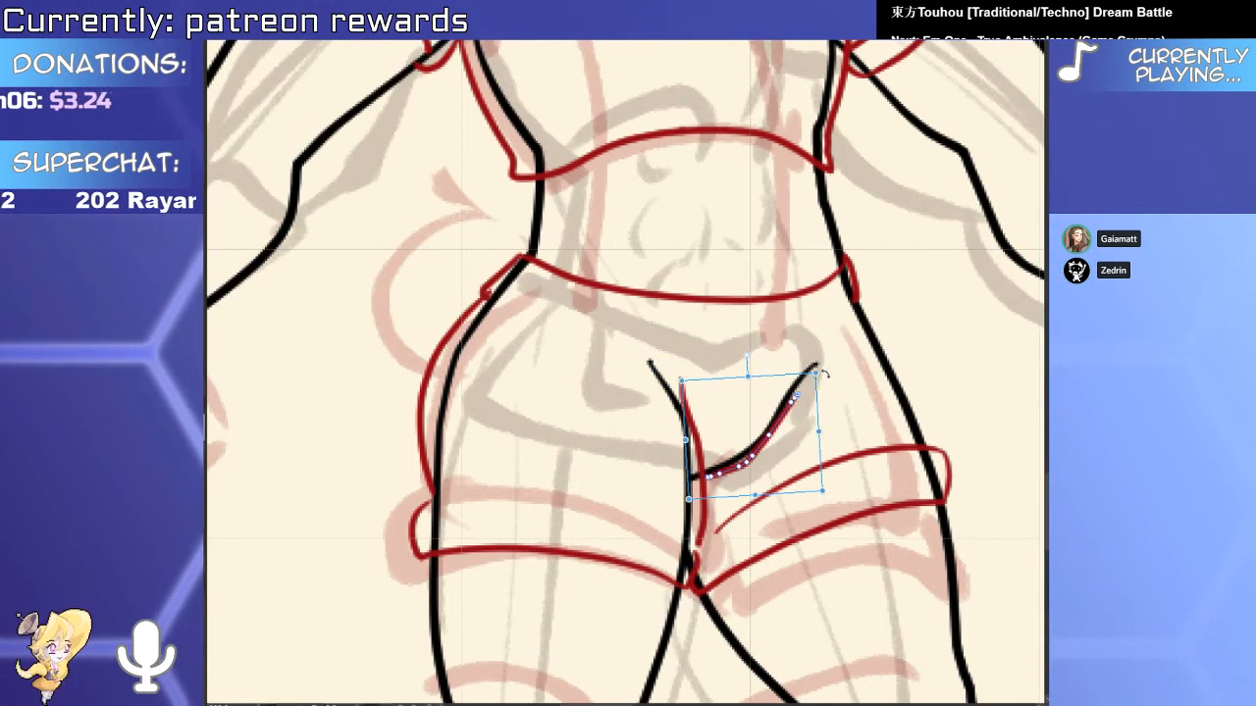
scroll(697, 473, up, 5)
scroll(697, 473, up, 6)
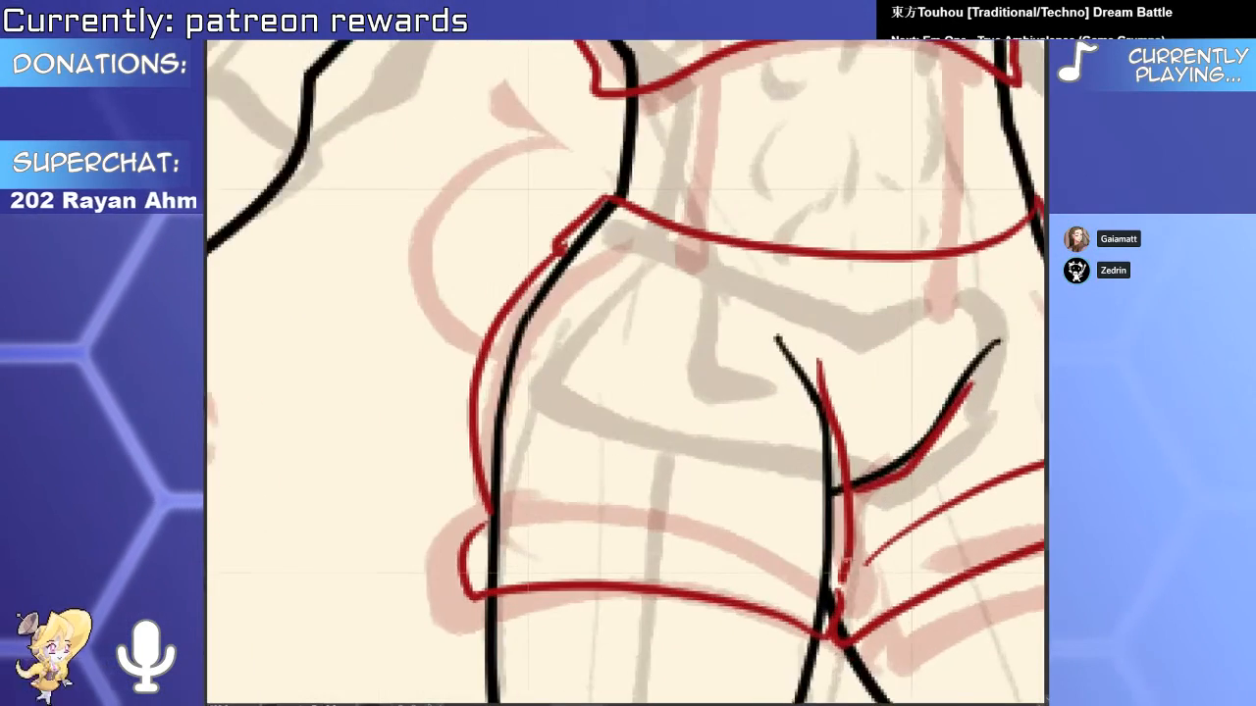
Draw the left leg cuff's upper edge as a thin curve from the inner corner that stops short of the outer thigh.
key(ctrl+z)
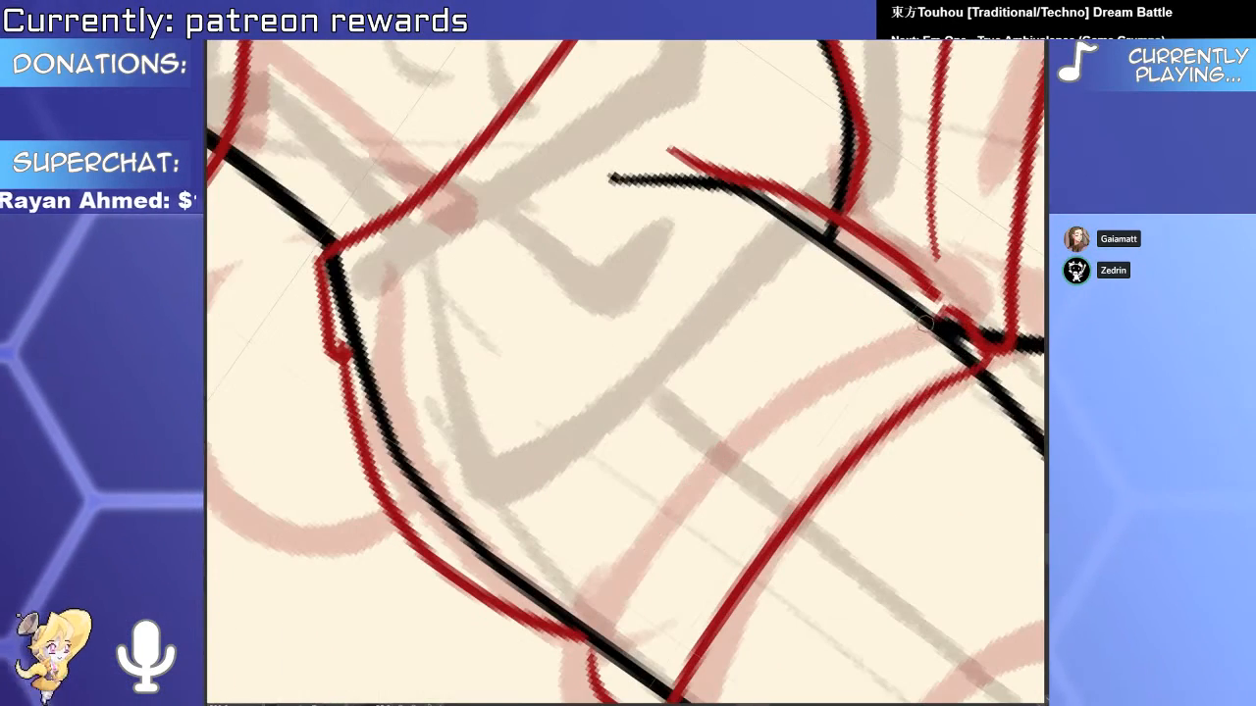
drag(944, 316, 609, 611)
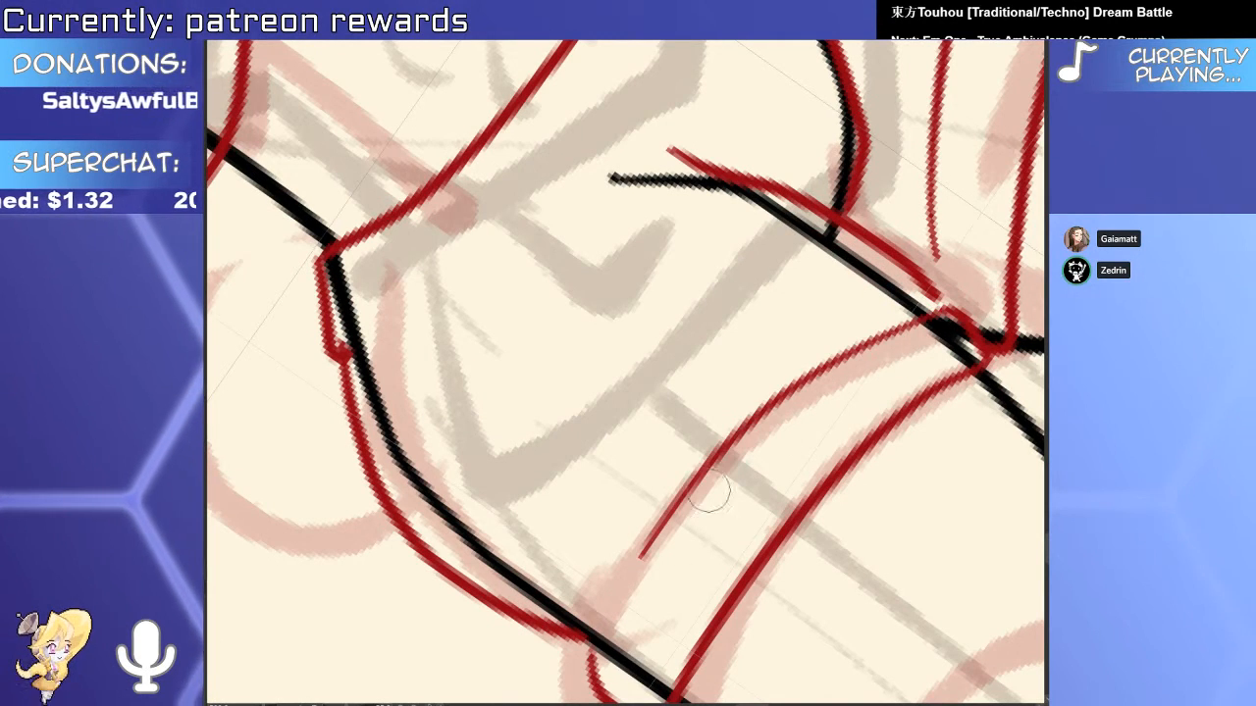
key(Home)
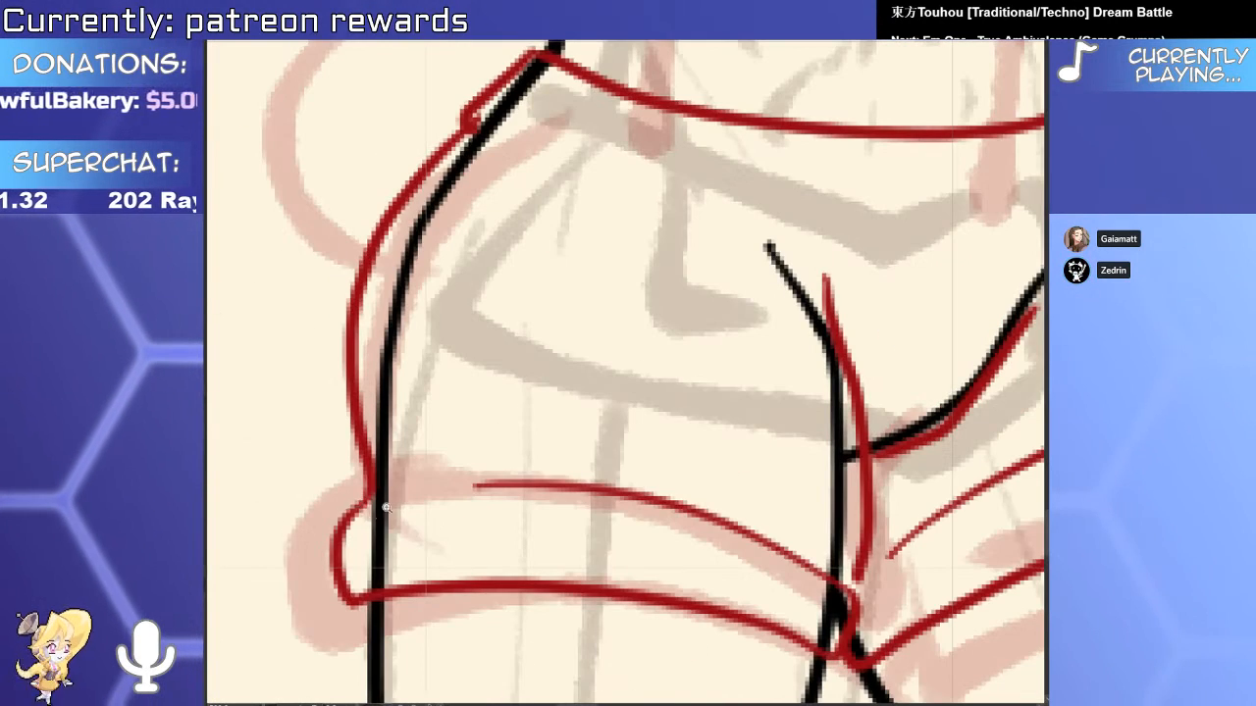
Select the right leg cuff's outline and adjust its size to fit the thigh.
scroll(323, 517, down, 5)
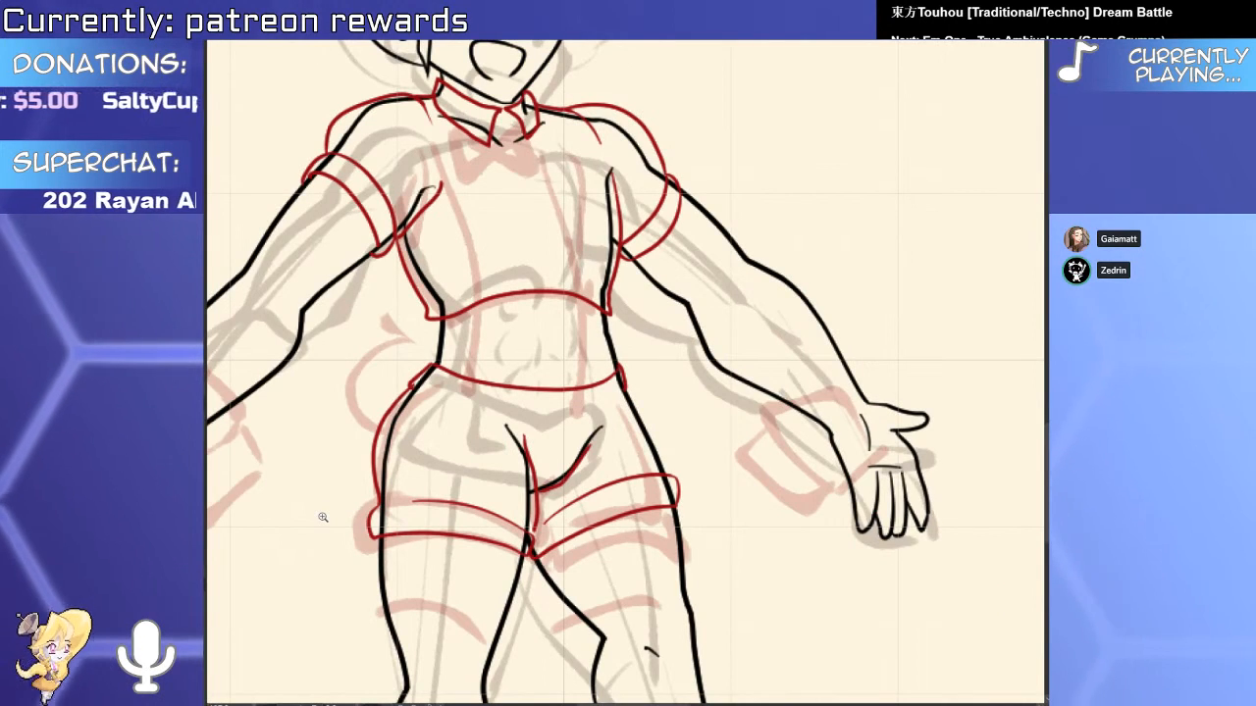
scroll(677, 476, up, 3)
click(694, 486)
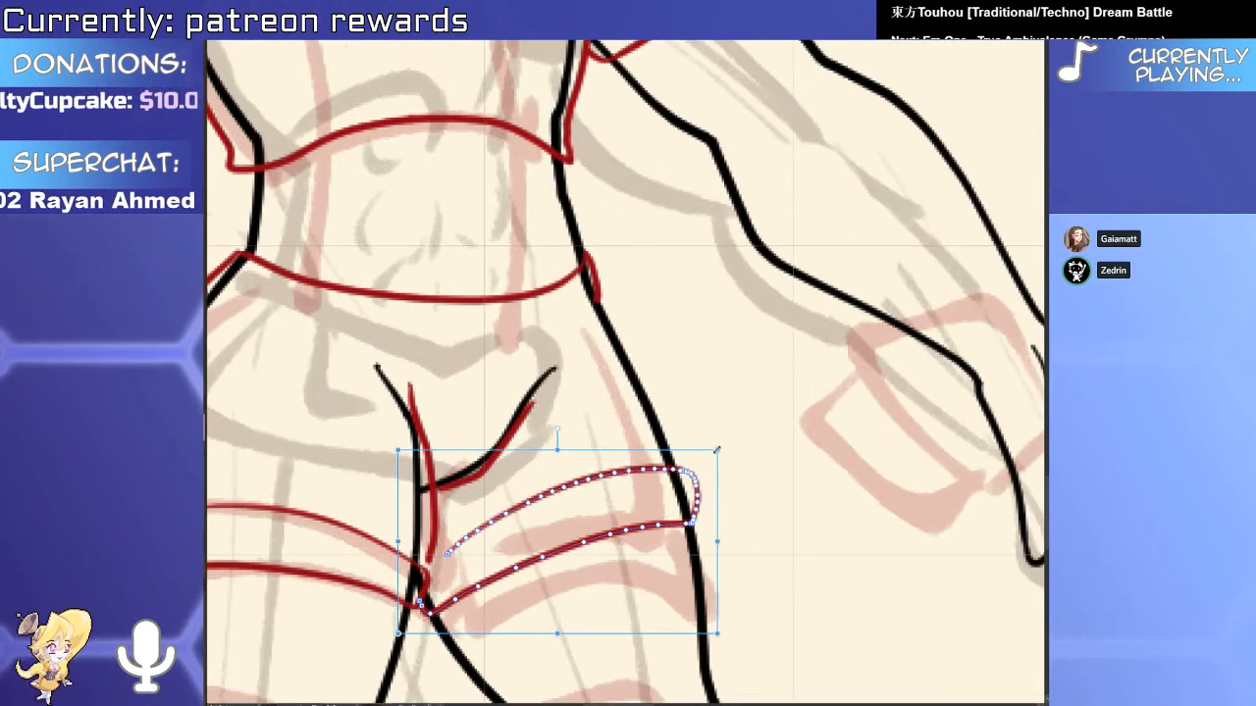
scroll(692, 457, up, 4)
drag(692, 441, 706, 470)
drag(712, 603, 609, 542)
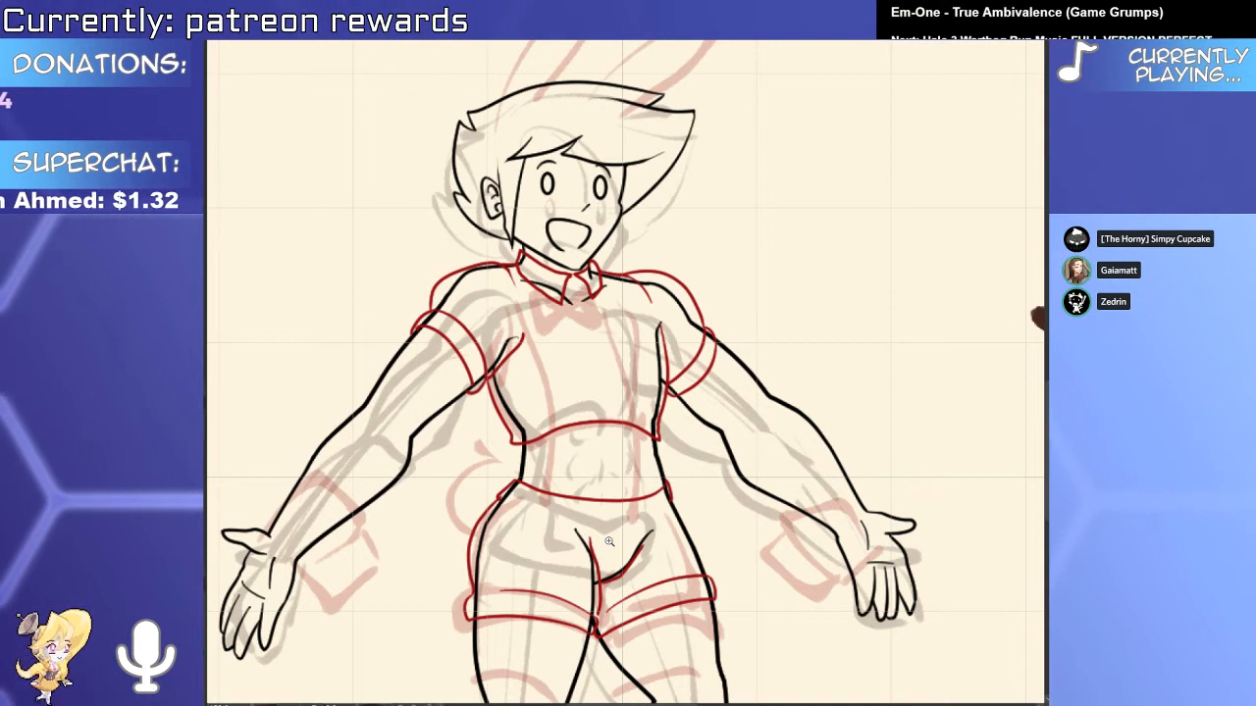
Squash the right sleeve cuff vertically and refine the shirt's side line at the adjoining armpit.
click(684, 356)
click(721, 395)
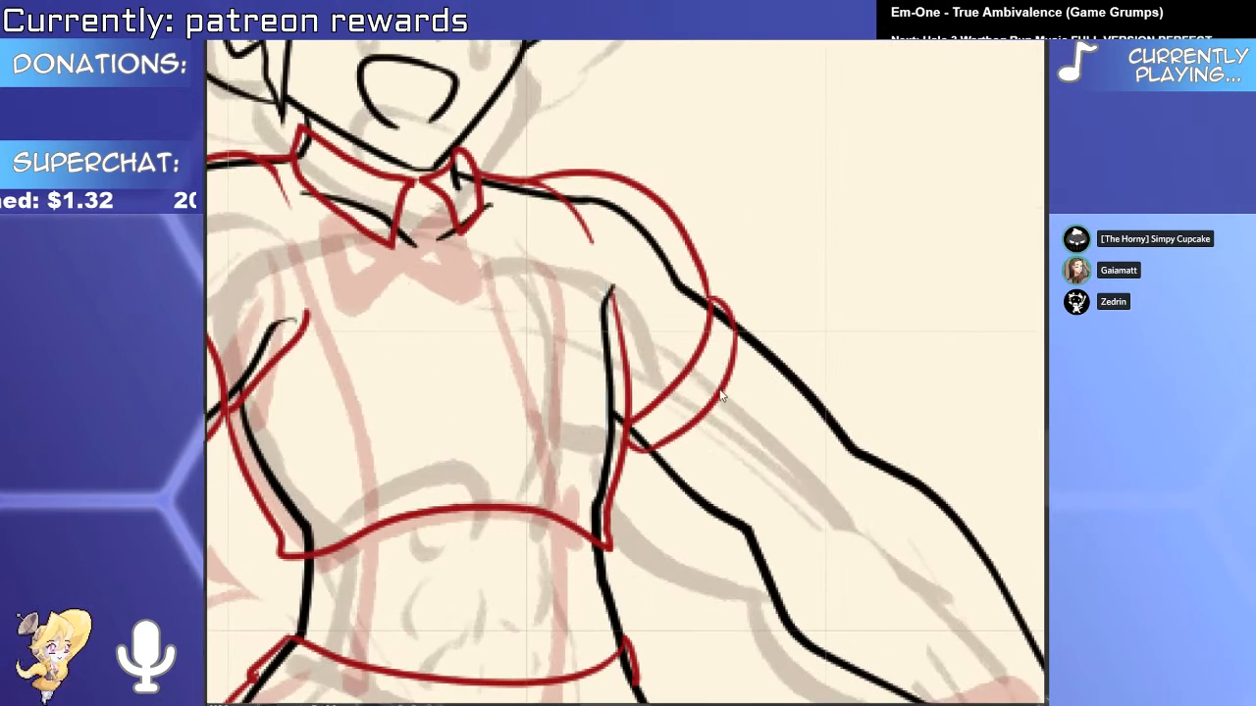
drag(678, 469, 678, 441)
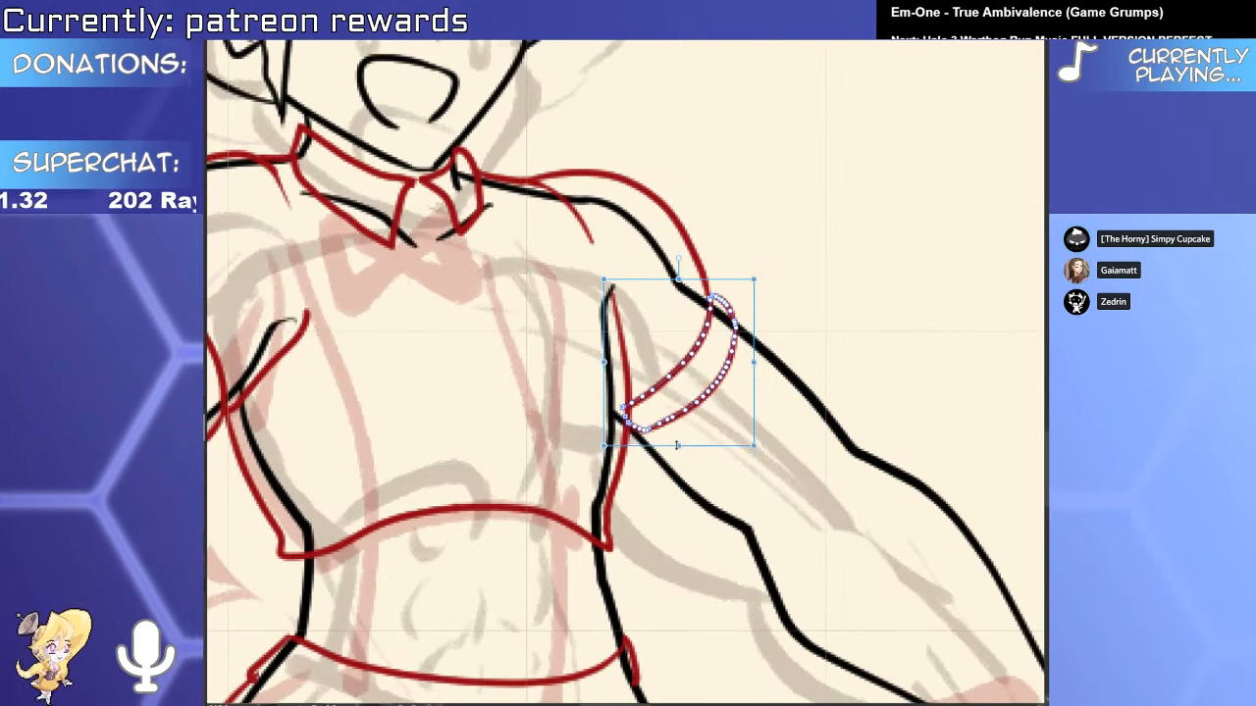
mouse_move(613, 398)
mouse_down()
mouse_move(628, 456)
mouse_move(614, 360)
mouse_up()
scroll(615, 360, up, 3)
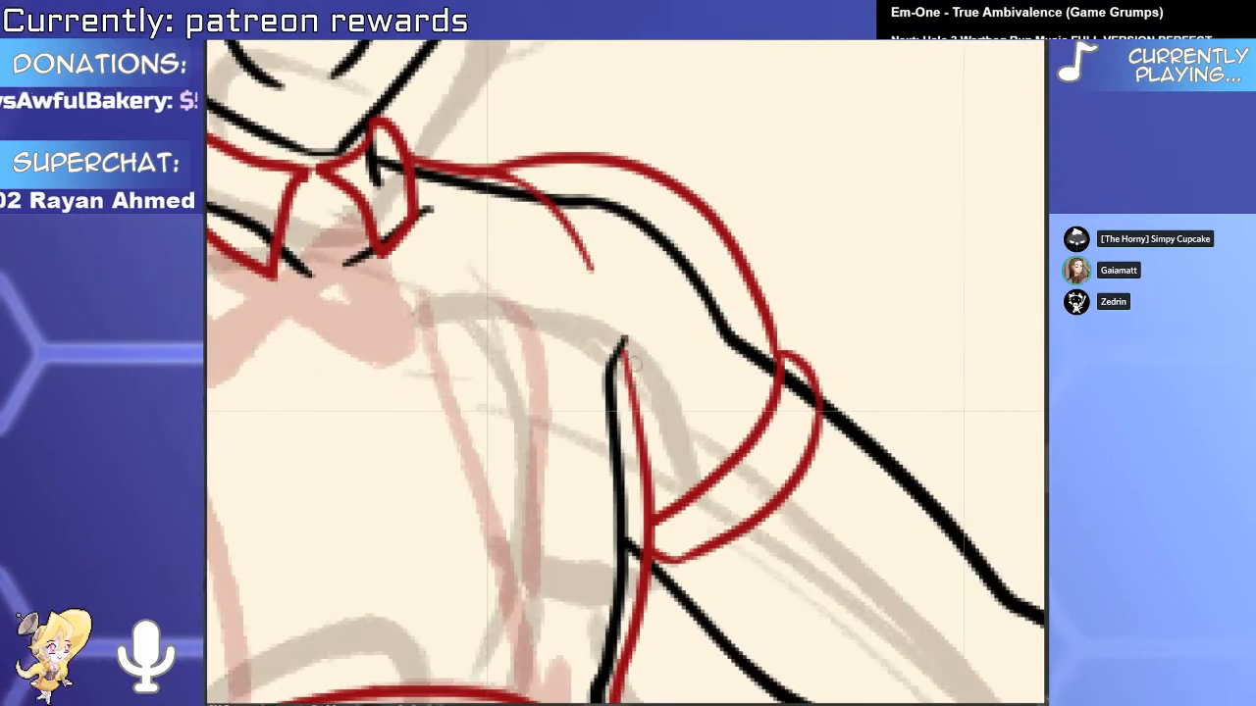
drag(635, 490, 739, 468)
scroll(506, 372, down, 2)
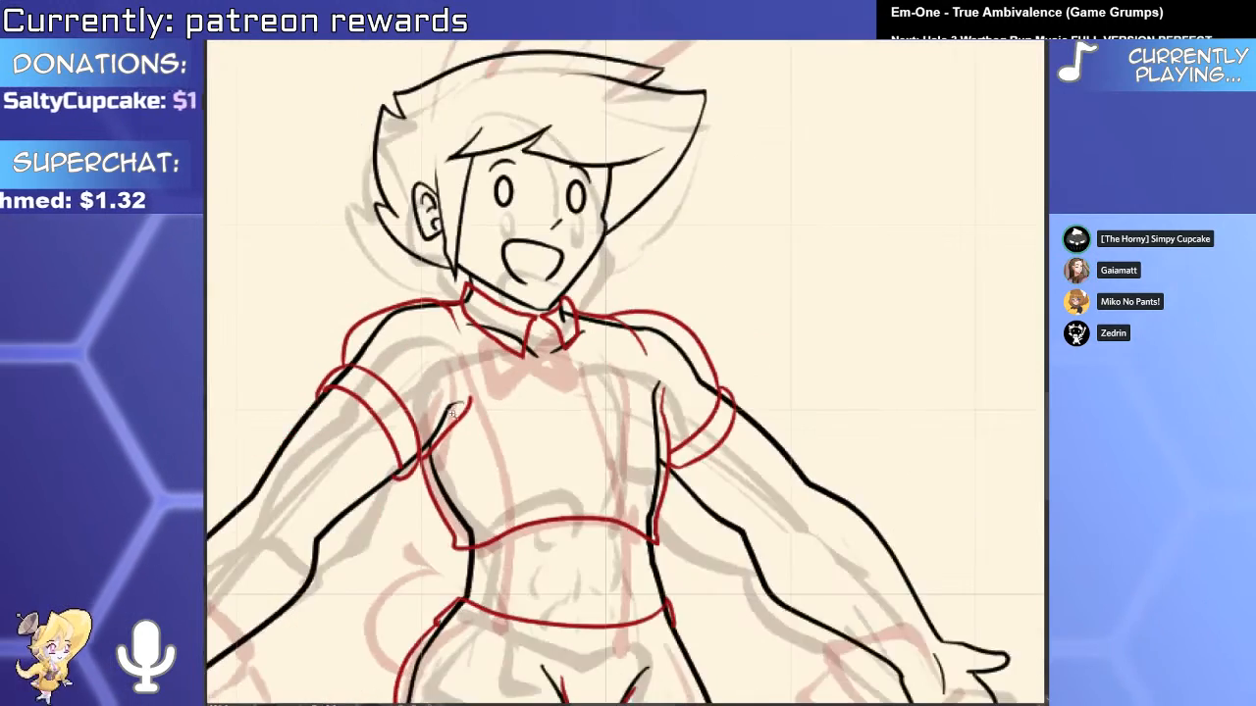
Select the fold line at the left armpit and refine its fit against the sleeve cuff.
scroll(461, 410, up, 3)
click(479, 410)
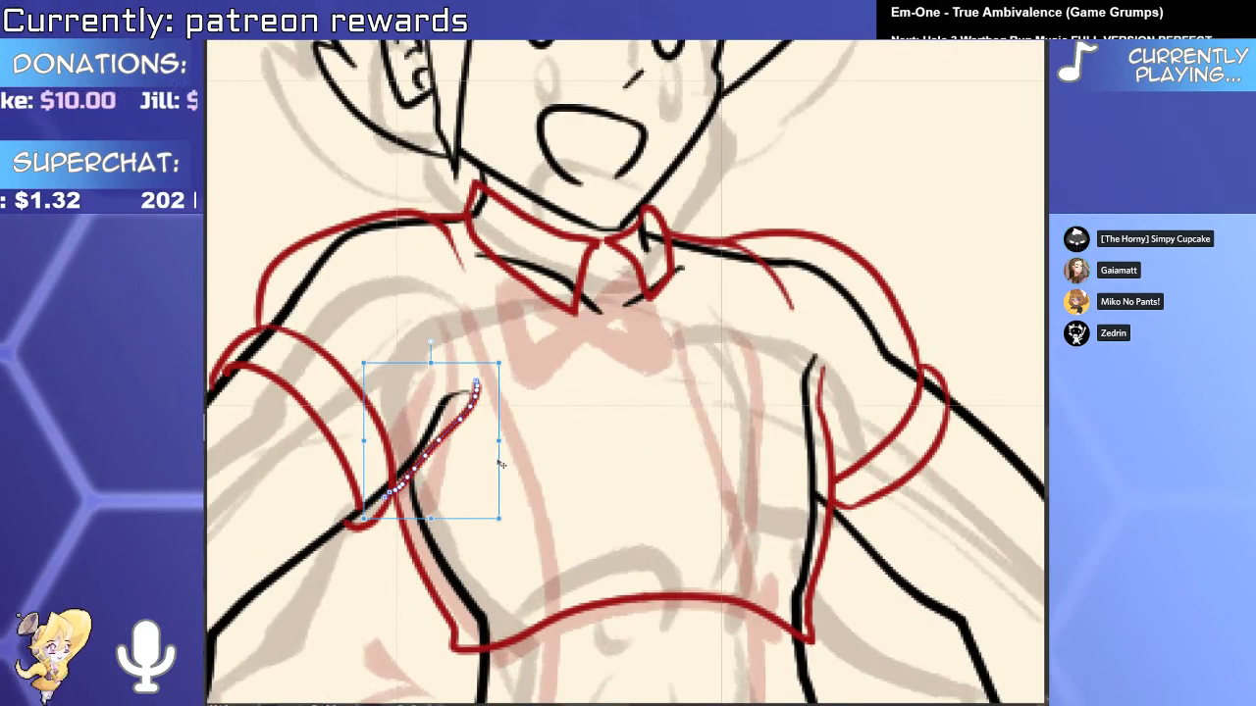
scroll(422, 437, up, 4)
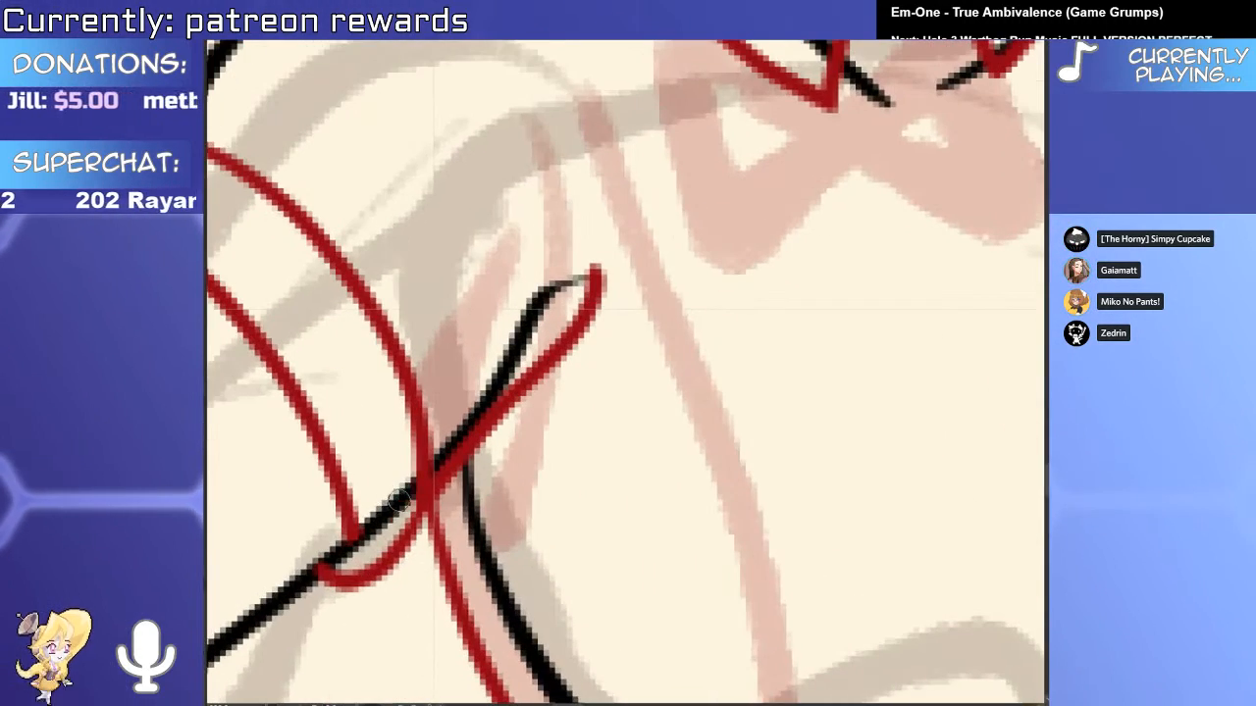
scroll(400, 501, down, 4)
scroll(400, 500, up, 4)
scroll(529, 410, down, 6)
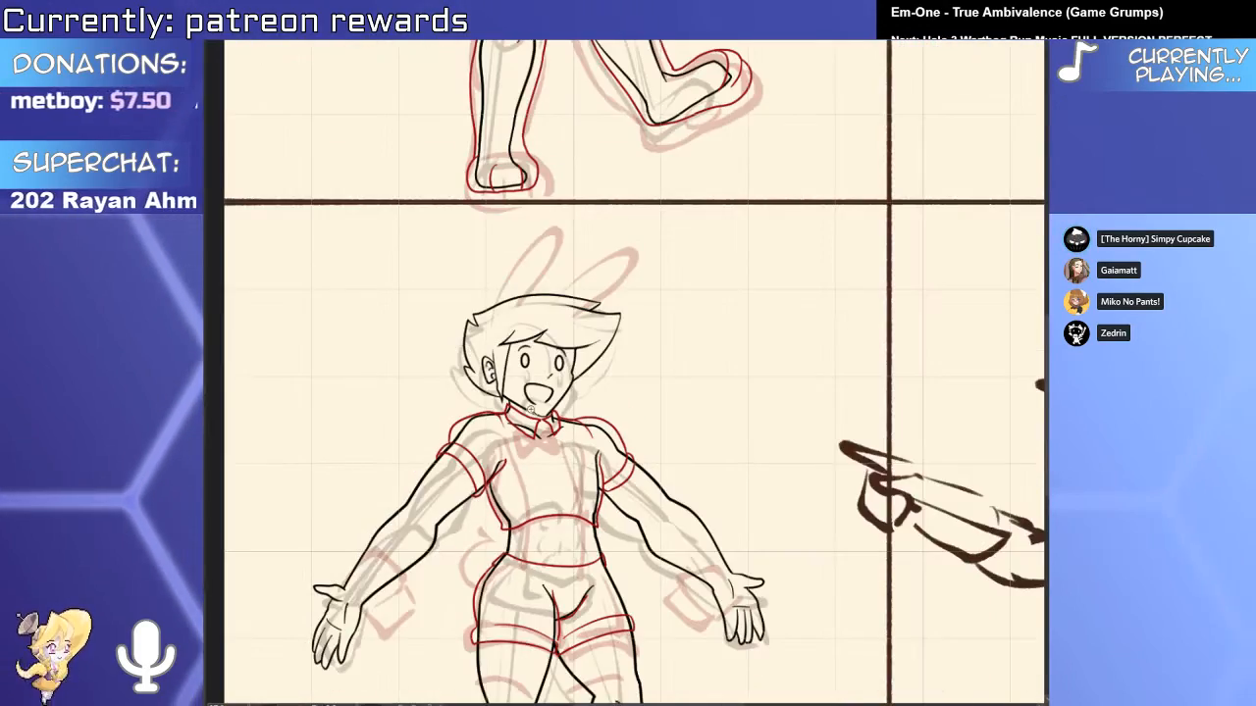
scroll(530, 408, up, 6)
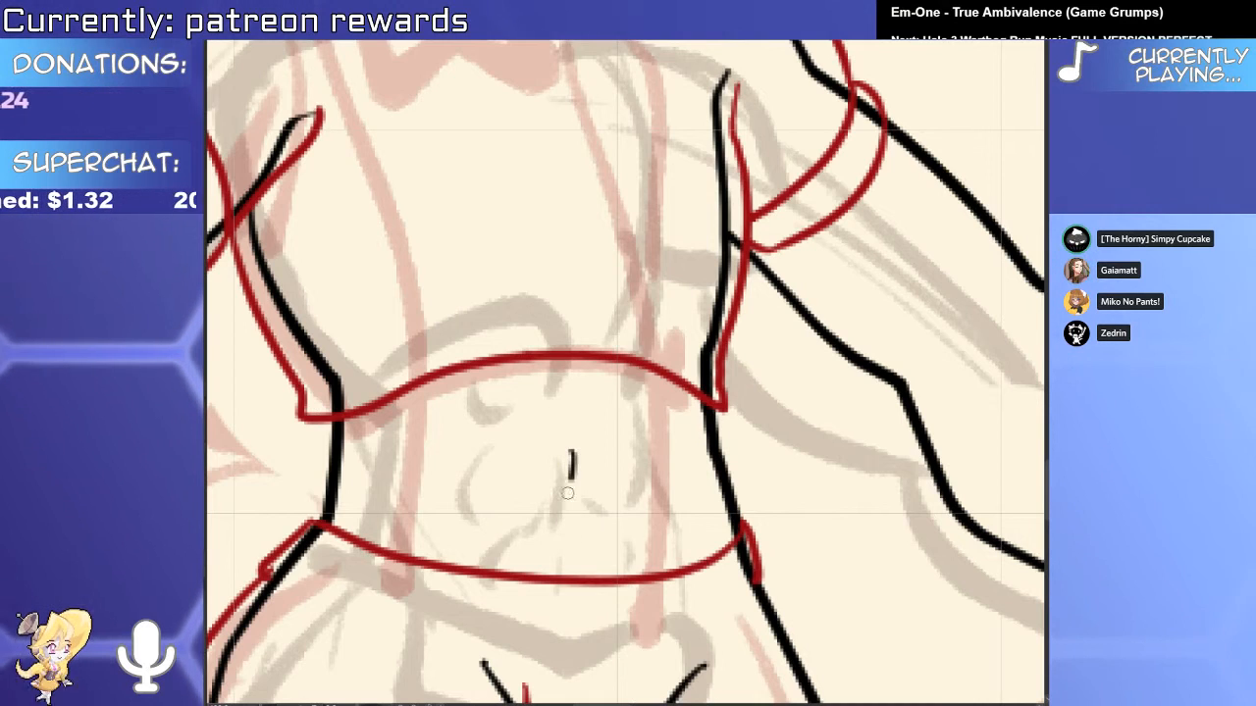
Draw black muscle lines on the bare midriff: a short centre stroke with a curved stroke on each side, redrawing the left one.
mouse_move(477, 449)
mouse_down()
mouse_move(464, 493)
mouse_move(473, 543)
mouse_up()
key(ctrl+z)
mouse_move(473, 458)
mouse_down()
mouse_move(460, 510)
mouse_move(471, 538)
mouse_up()
key(ctrl+z)
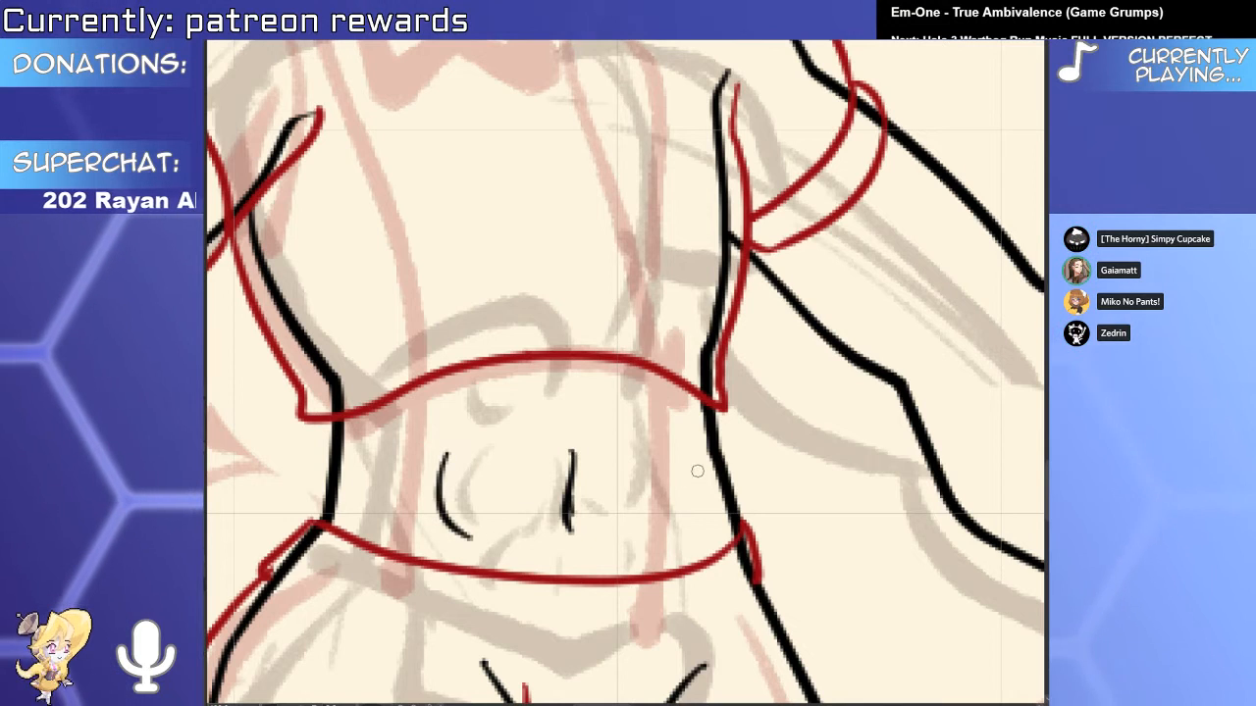
drag(692, 452, 671, 535)
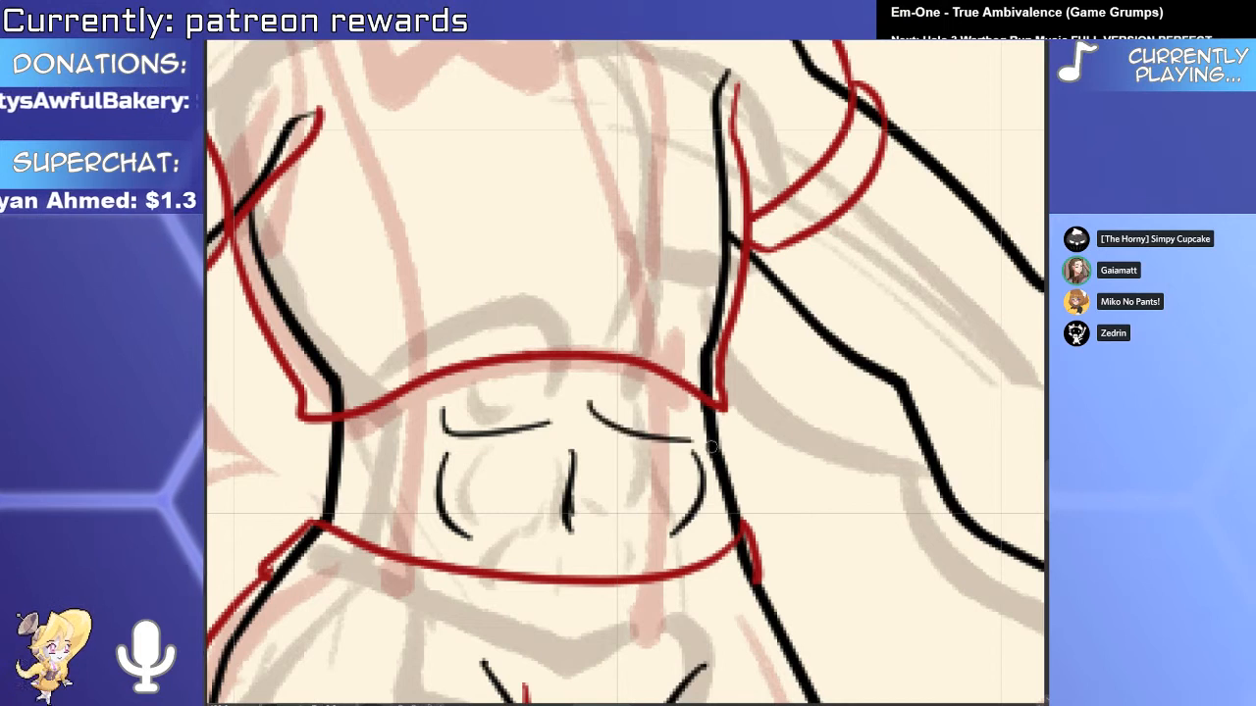
Rework the two upper muscle lines below the shirt hem, thinning both and curving up the right one's outer end.
mouse_move(687, 416)
mouse_down()
mouse_move(606, 430)
mouse_move(590, 408)
mouse_move(668, 441)
mouse_up()
key(ctrl+z)
key(ctrl+z)
mouse_move(579, 426)
mouse_down()
mouse_move(681, 421)
mouse_move(659, 440)
mouse_up()
key(ctrl+z)
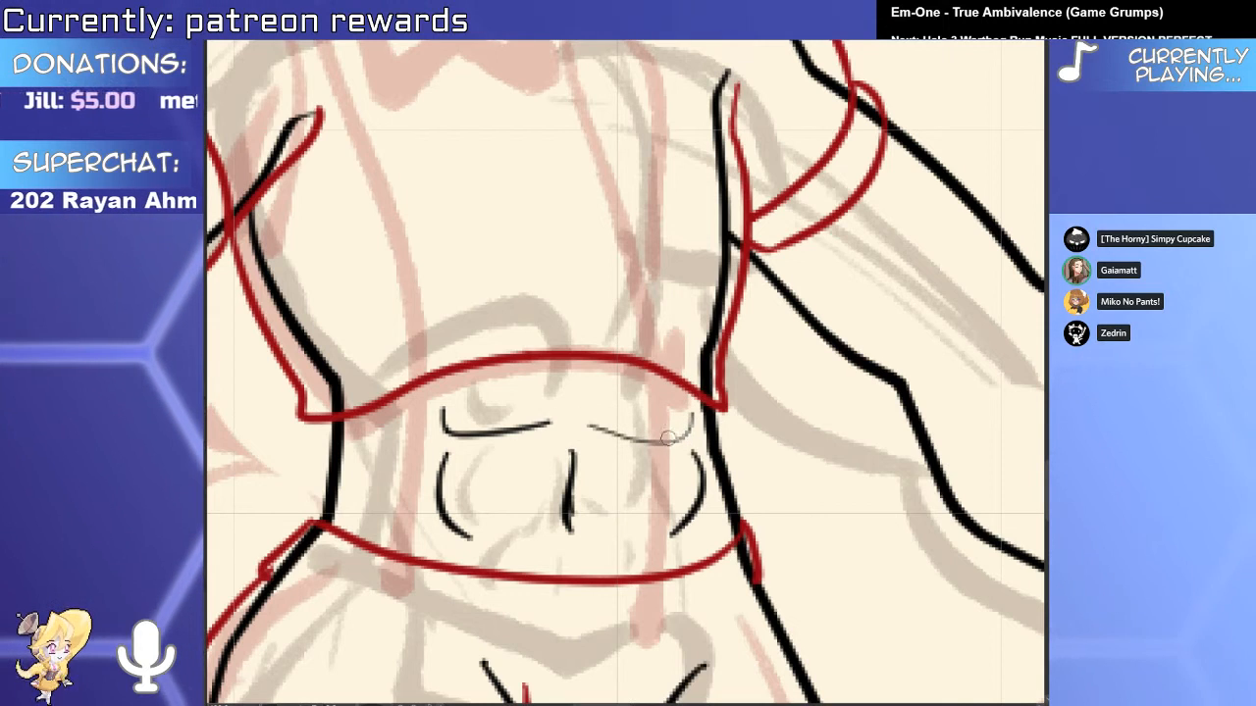
key(ctrl+z)
drag(444, 411, 543, 424)
key(ctrl+z)
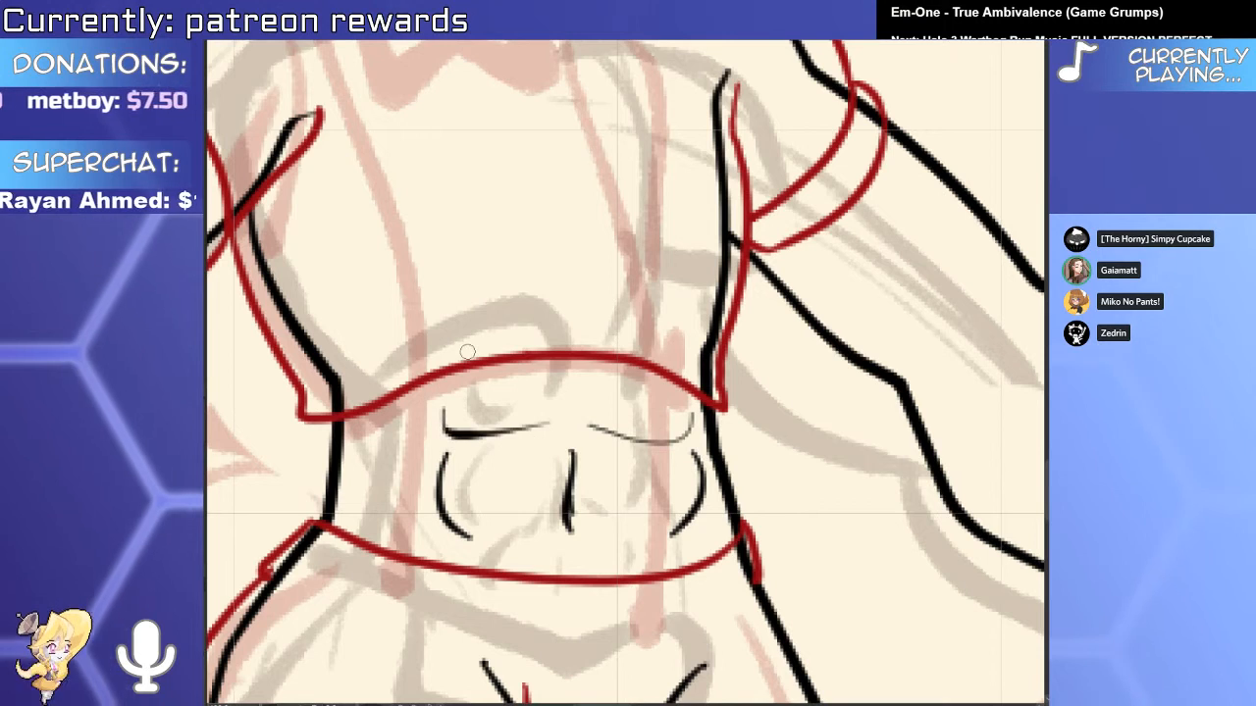
drag(443, 411, 547, 423)
Replace the midriff's side curves with J-shaped strokes bending toward the centre, and shorten the centre stroke.
drag(448, 452, 471, 538)
key(ctrl+z)
drag(694, 453, 673, 535)
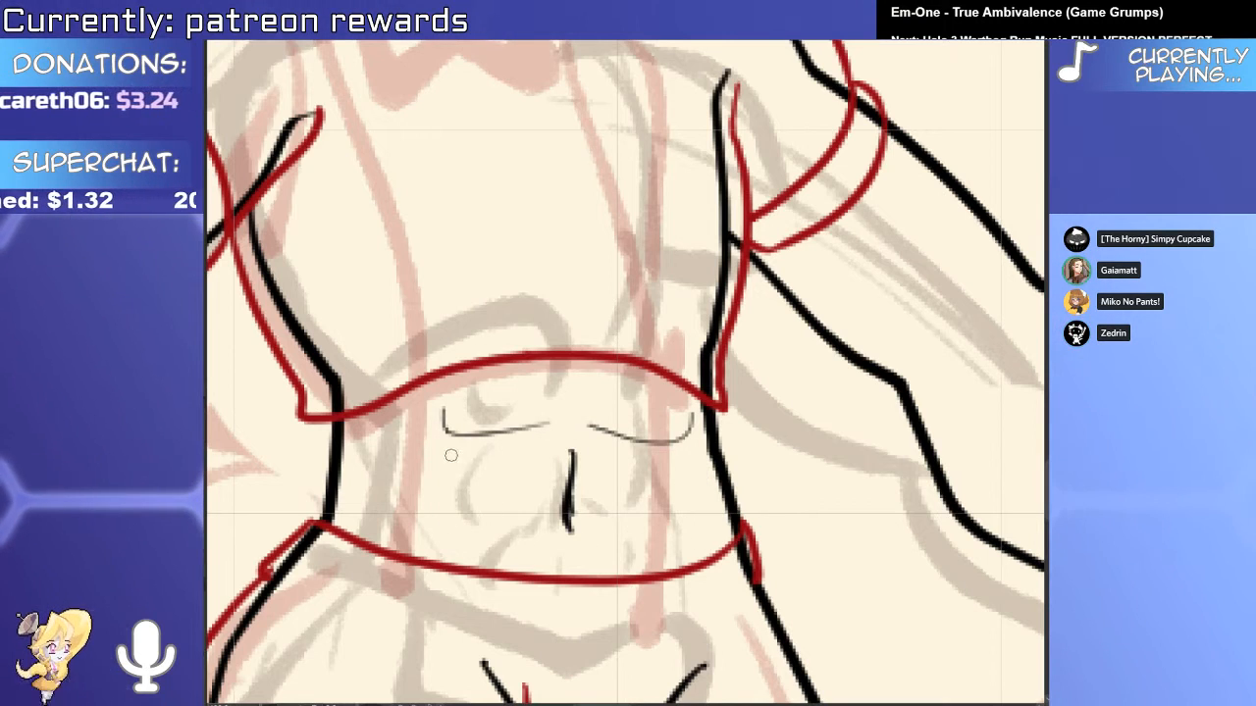
mouse_move(456, 446)
mouse_down()
mouse_move(452, 519)
mouse_move(494, 533)
mouse_move(517, 519)
mouse_up()
key(ctrl+z)
key(ctrl+z)
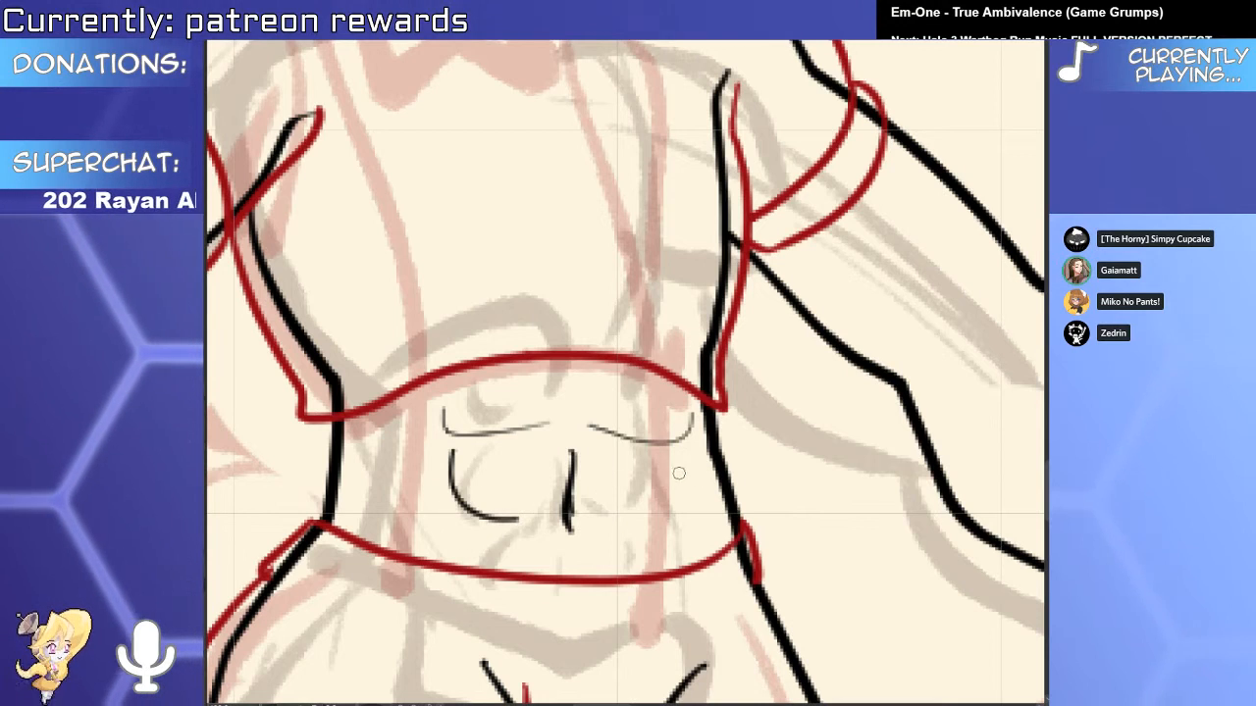
key(ctrl+z)
drag(575, 479, 575, 542)
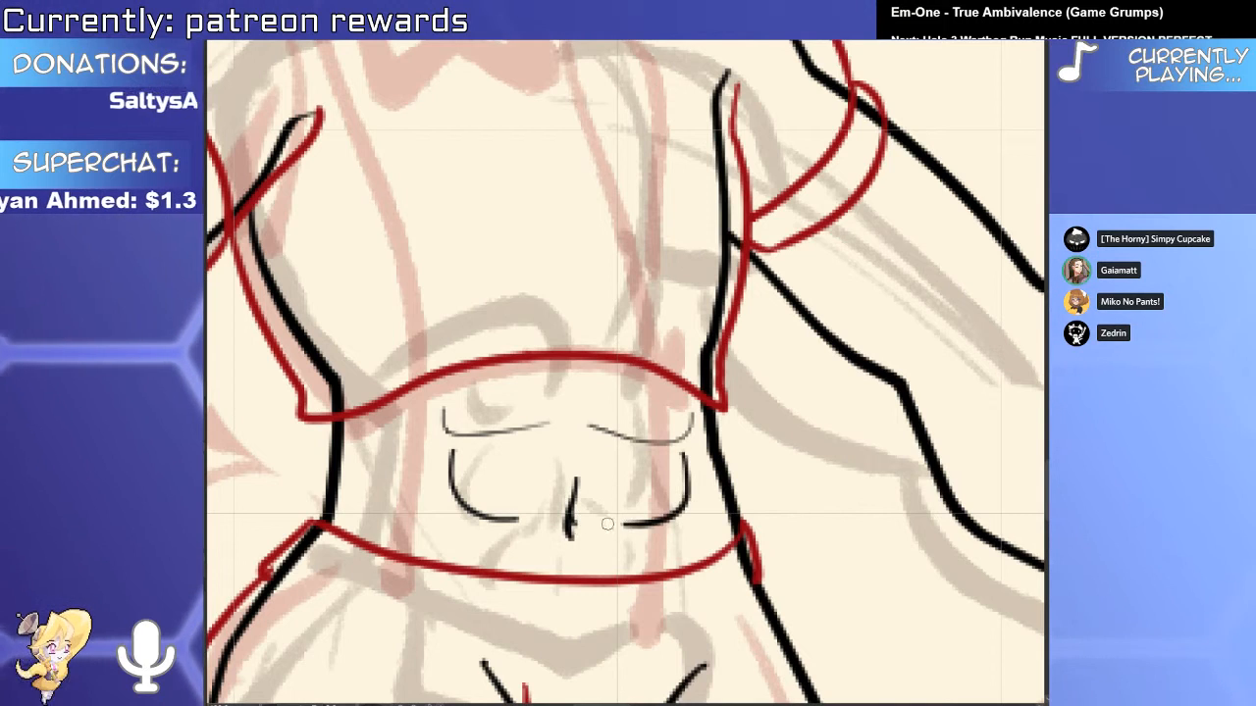
drag(682, 465, 598, 517)
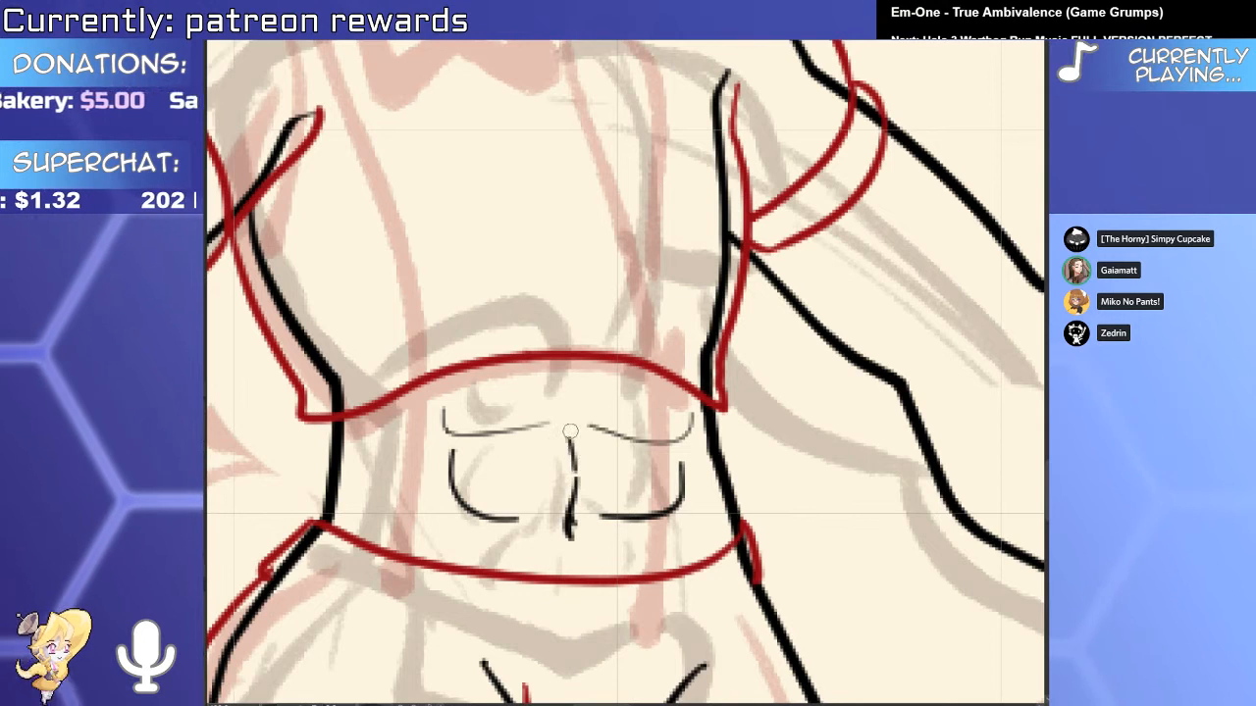
Thin the lower J-shaped muscle curves and tilt the upper right curve closer to the one beneath it.
drag(455, 457, 518, 520)
drag(599, 517, 700, 445)
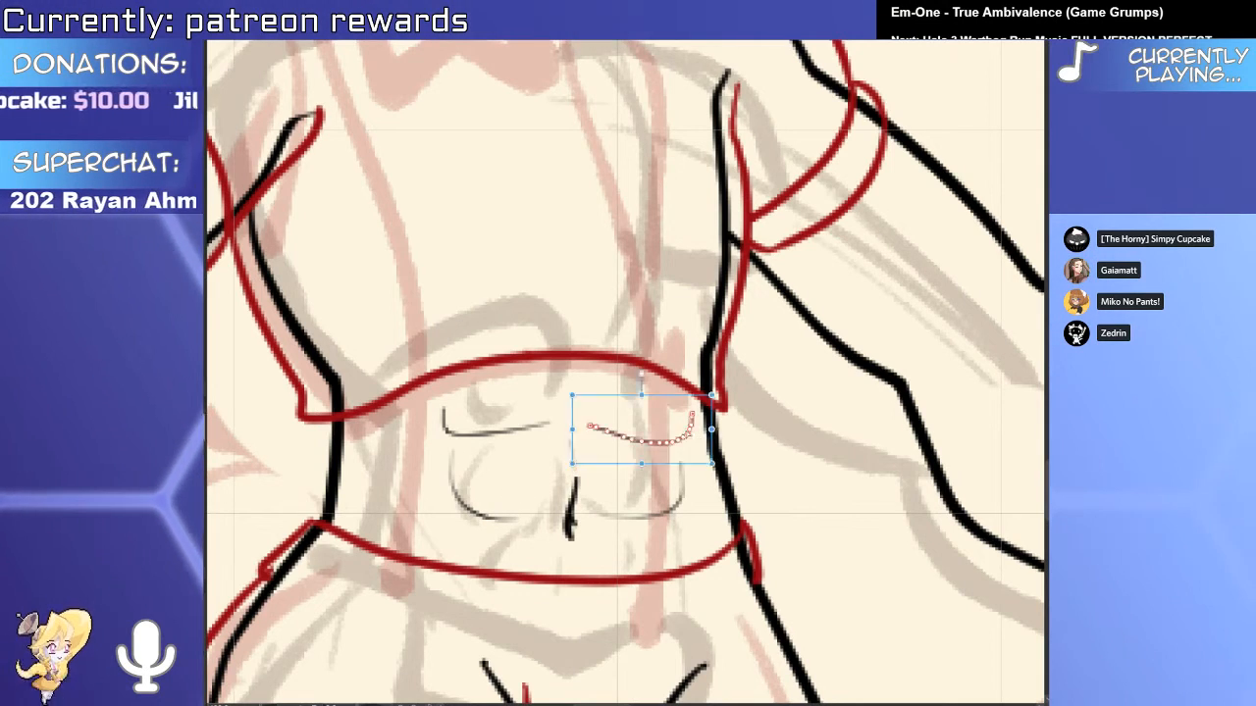
mouse_move(706, 429)
mouse_down()
mouse_move(705, 386)
mouse_move(681, 420)
mouse_up()
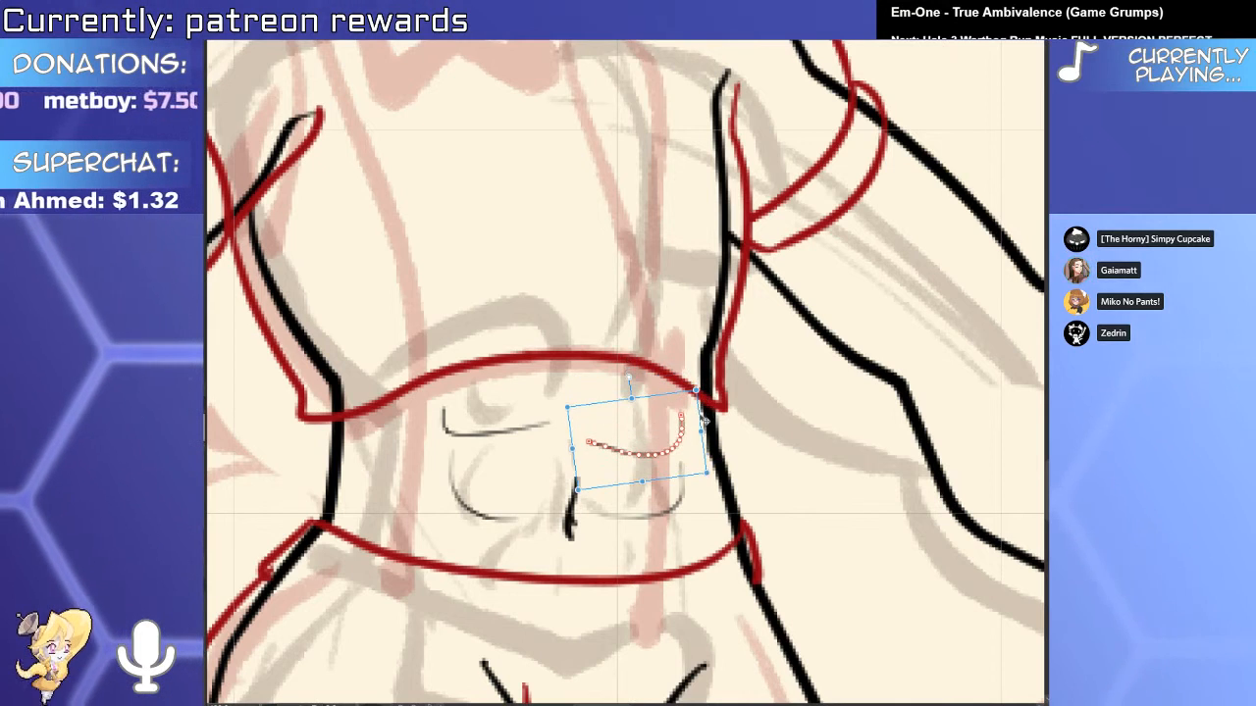
click(499, 435)
click(481, 531)
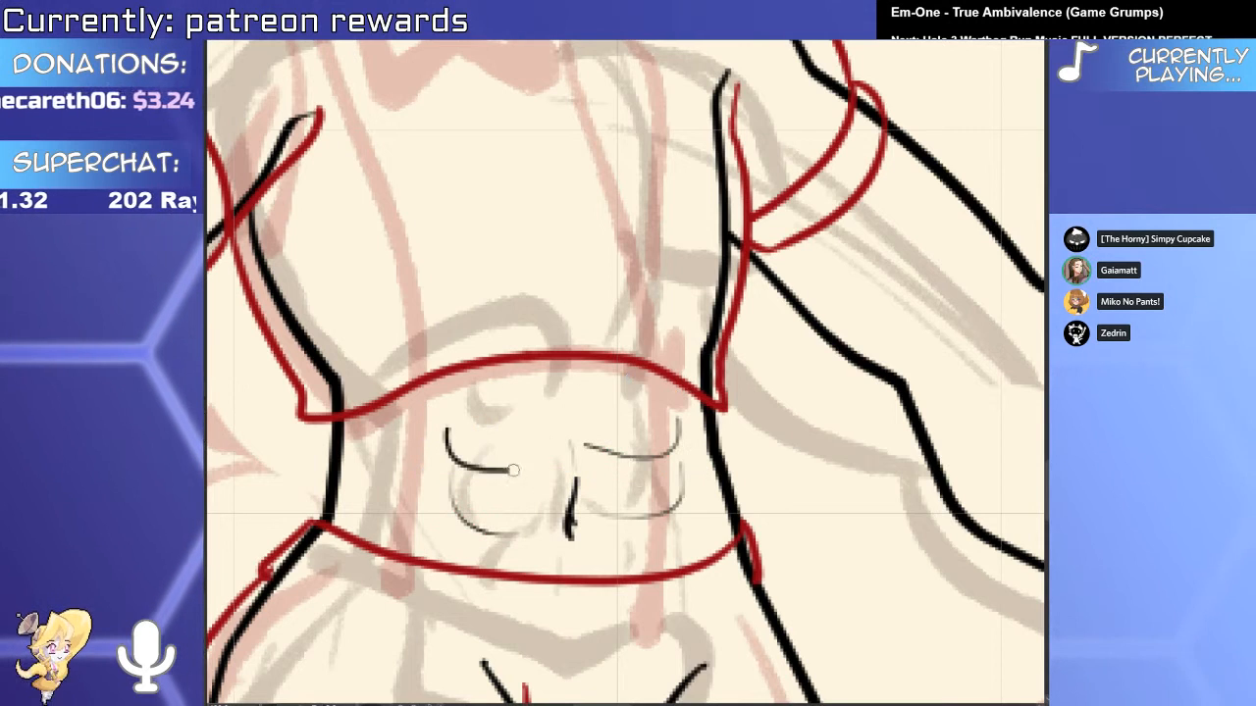
Redraw the upper left muscle curve and add two short slanted strokes just below the shirt hem.
drag(451, 432, 551, 457)
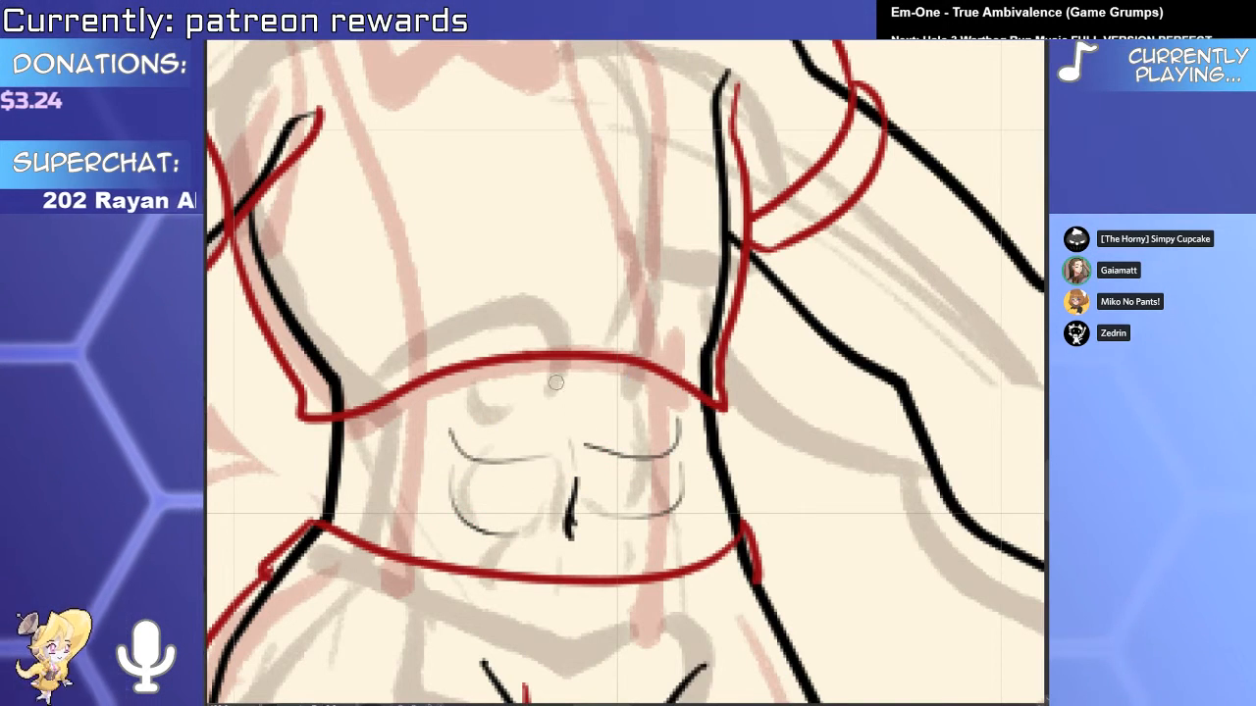
drag(450, 389, 571, 386)
key(ctrl+z)
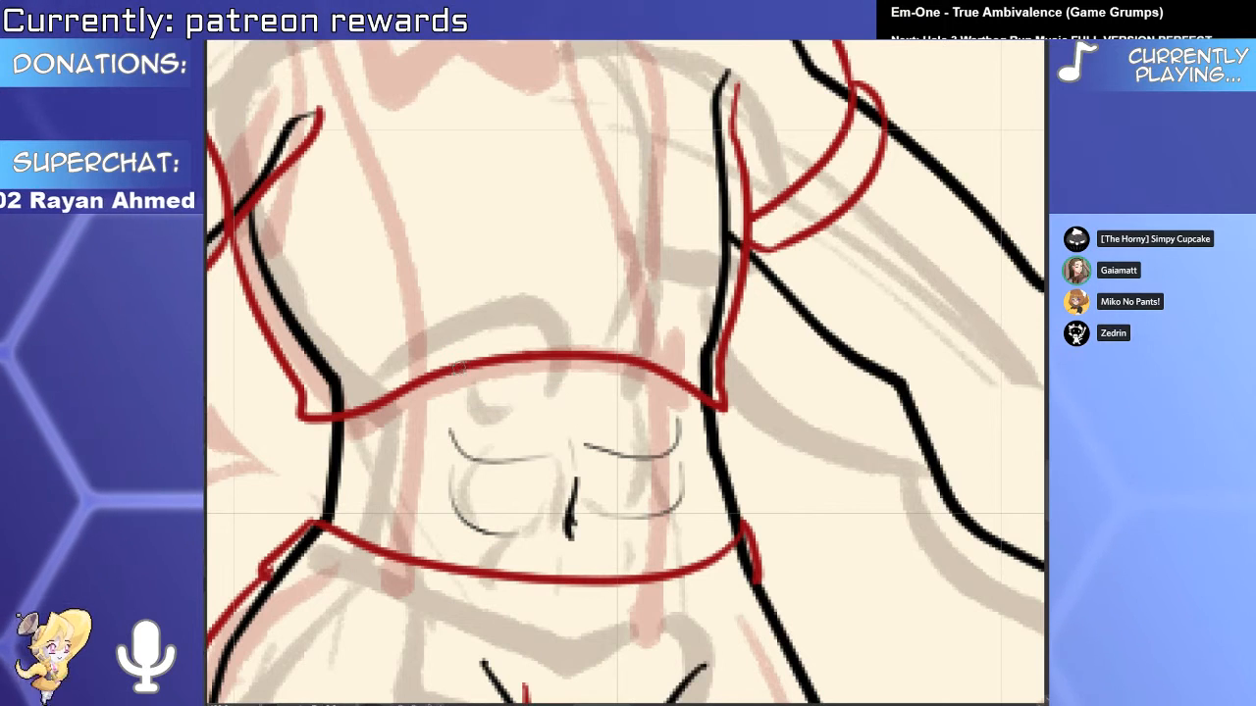
drag(451, 372, 540, 400)
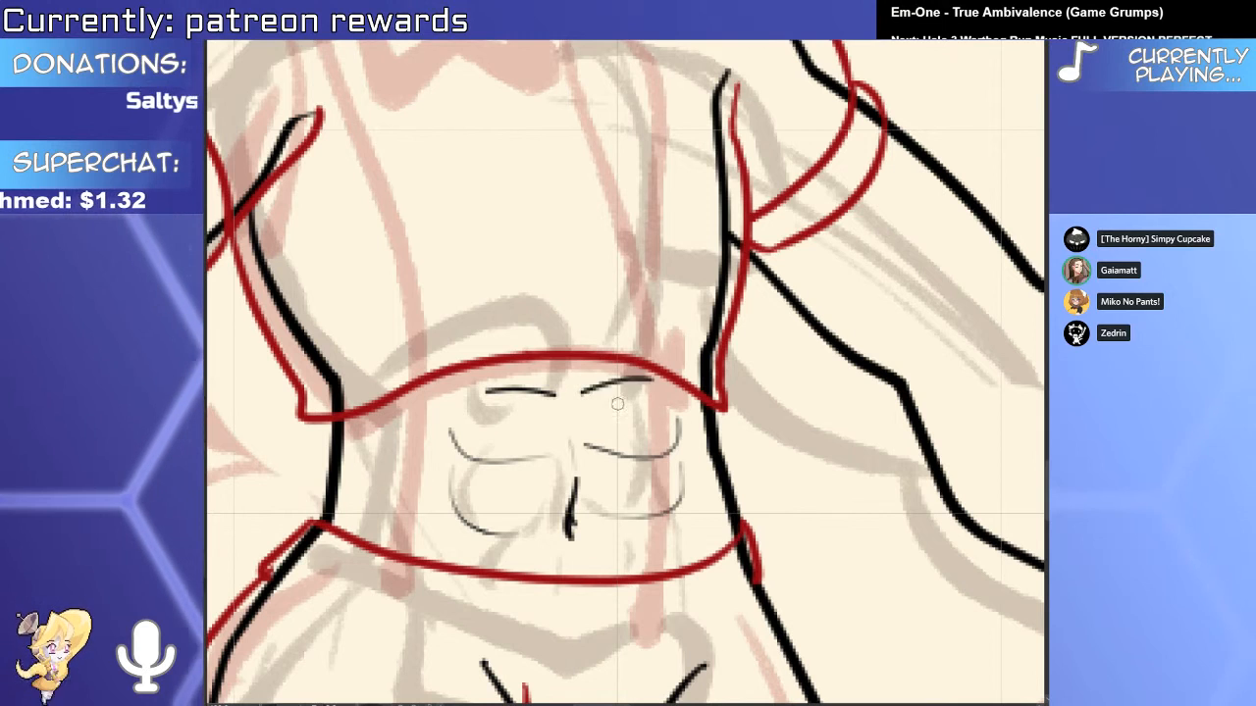
drag(581, 393, 649, 377)
scroll(631, 421, down, 5)
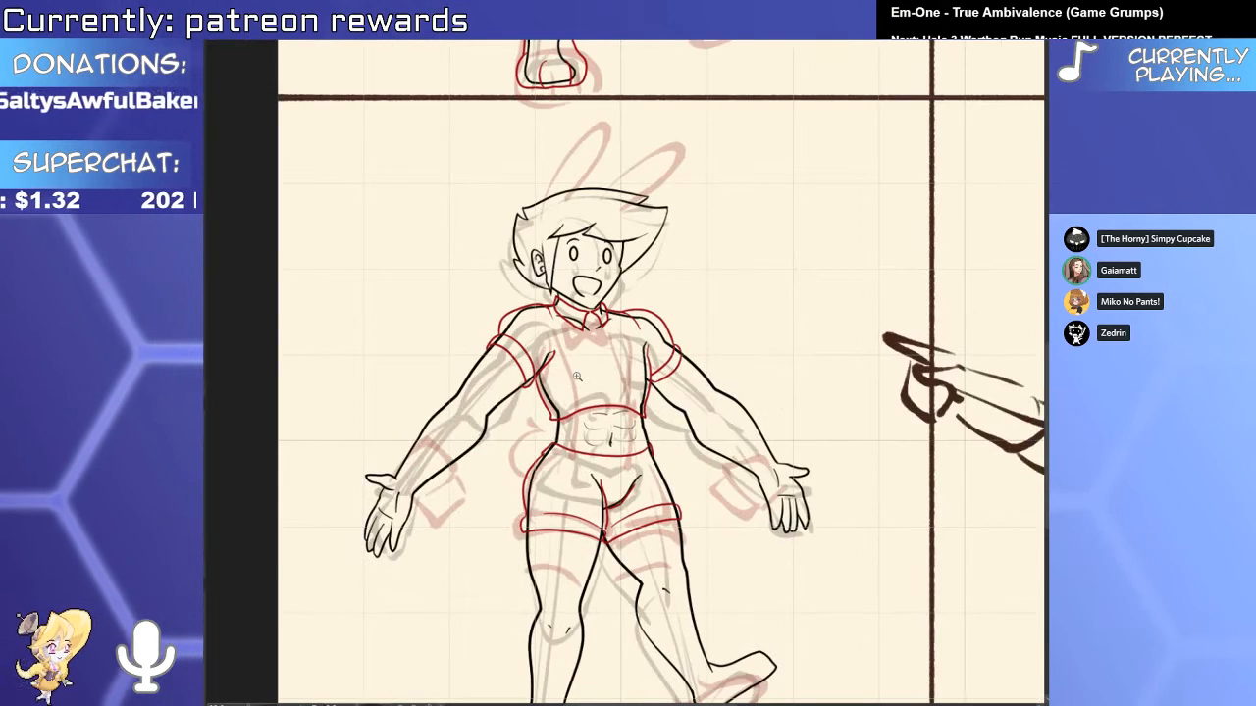
scroll(626, 420, up, 3)
Clear the muscle lines from the midriff and draw a fresh black centre line with a short navel stroke.
mouse_move(564, 430)
mouse_down()
mouse_move(581, 469)
mouse_move(646, 501)
mouse_up()
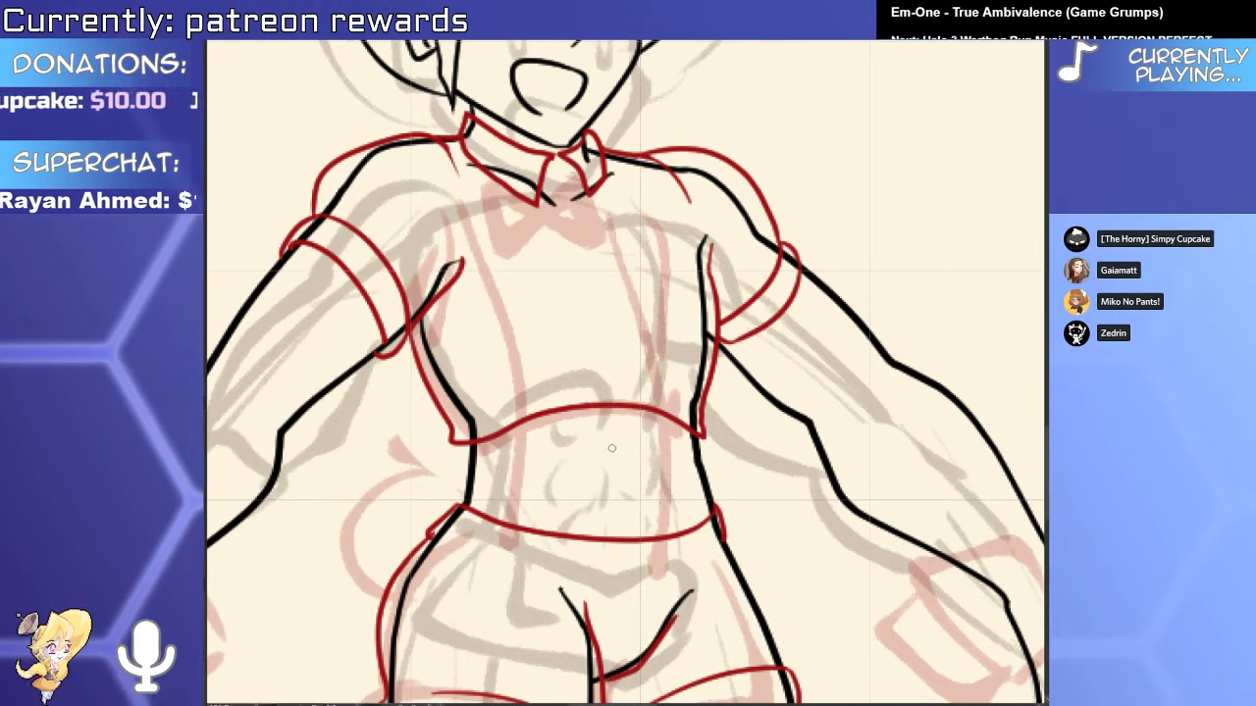
mouse_move(613, 438)
mouse_down()
mouse_move(603, 528)
mouse_move(608, 475)
mouse_up()
key(ctrl+z)
key(ctrl+z)
key(ctrl+z)
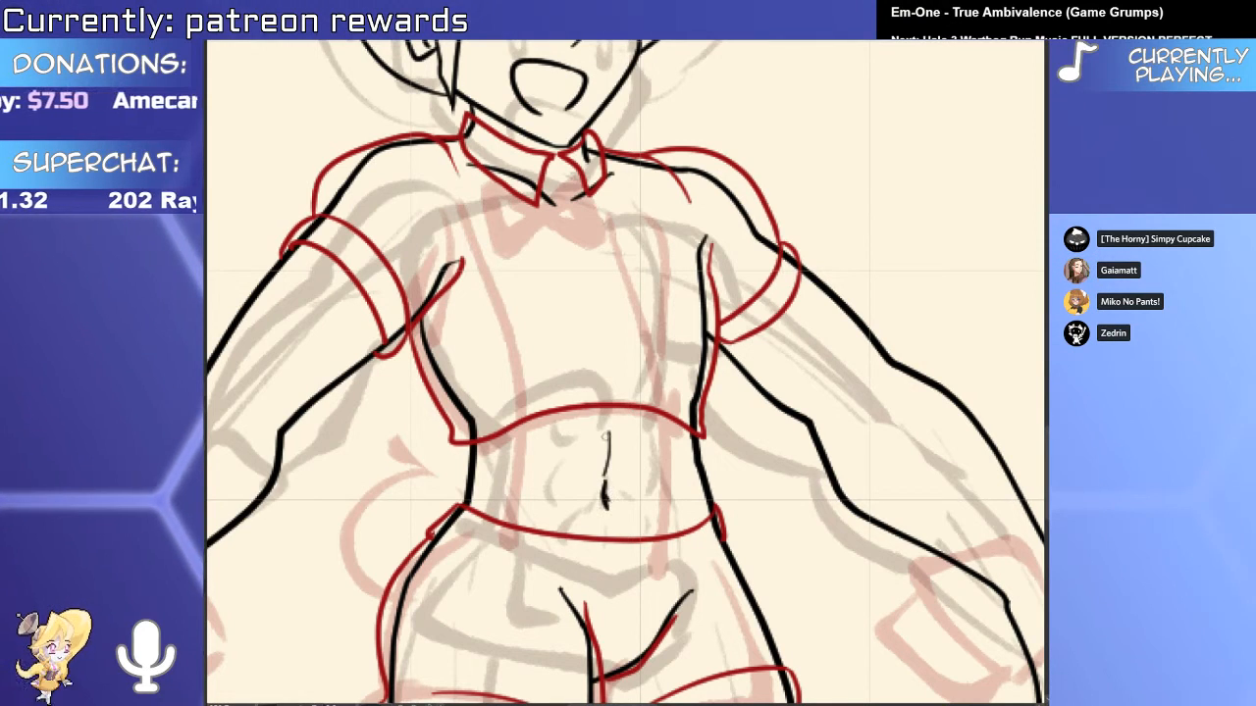
Draw two stacked black curves on each side of the midriff's centre line and redraw the upper centre stroke.
scroll(575, 461, up, 2)
mouse_move(512, 420)
mouse_down()
mouse_move(500, 469)
mouse_move(502, 448)
mouse_move(530, 512)
mouse_move(508, 434)
mouse_move(556, 540)
mouse_up()
key(ctrl+z)
key(ctrl+z)
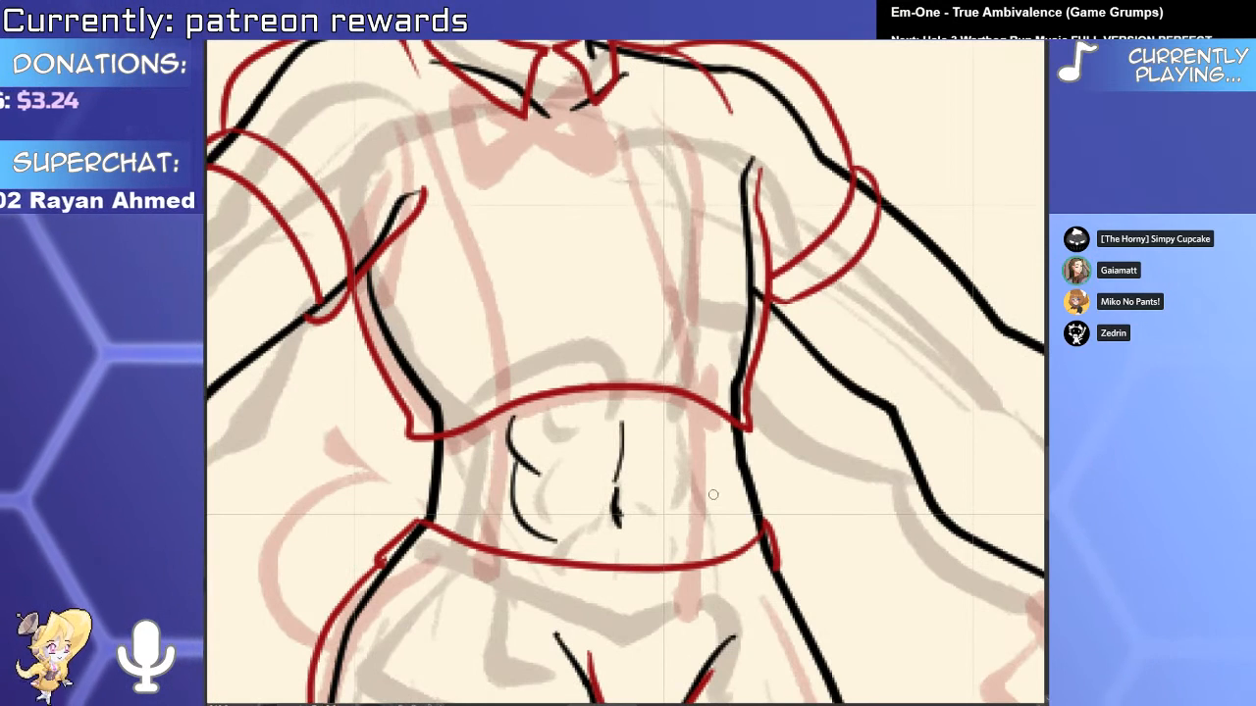
mouse_move(714, 473)
mouse_down()
mouse_move(722, 508)
mouse_move(680, 536)
mouse_up()
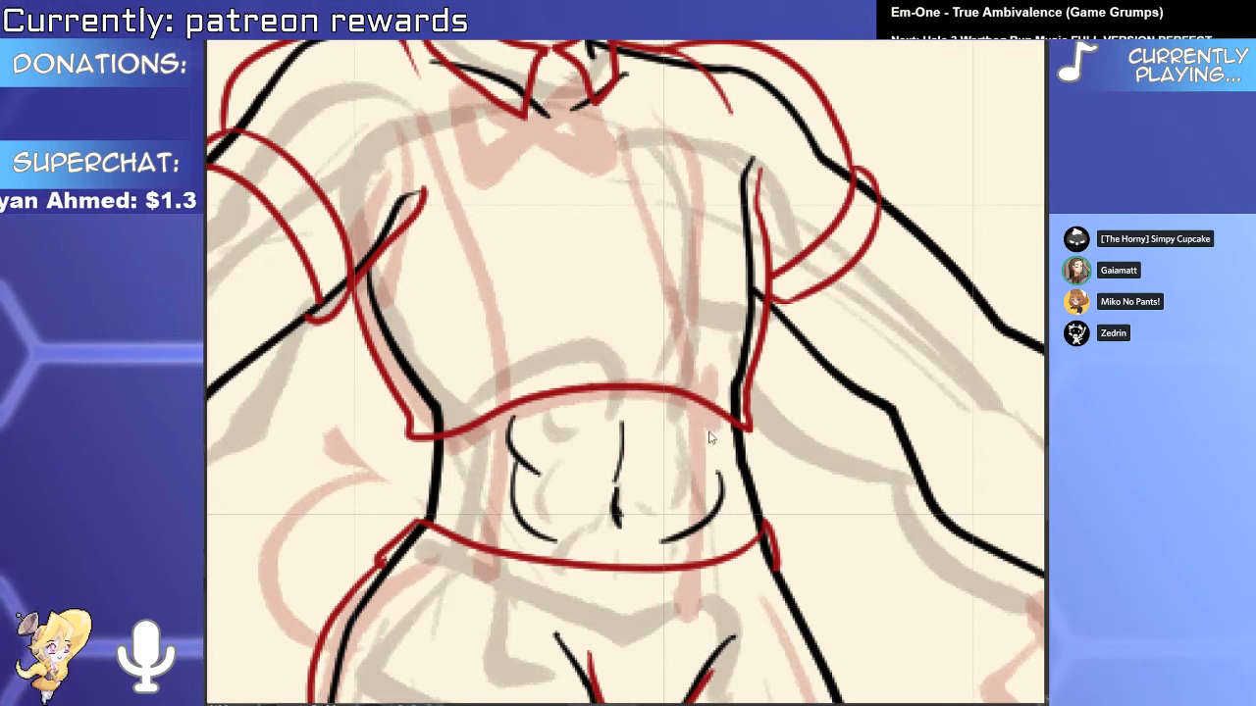
drag(622, 409, 620, 468)
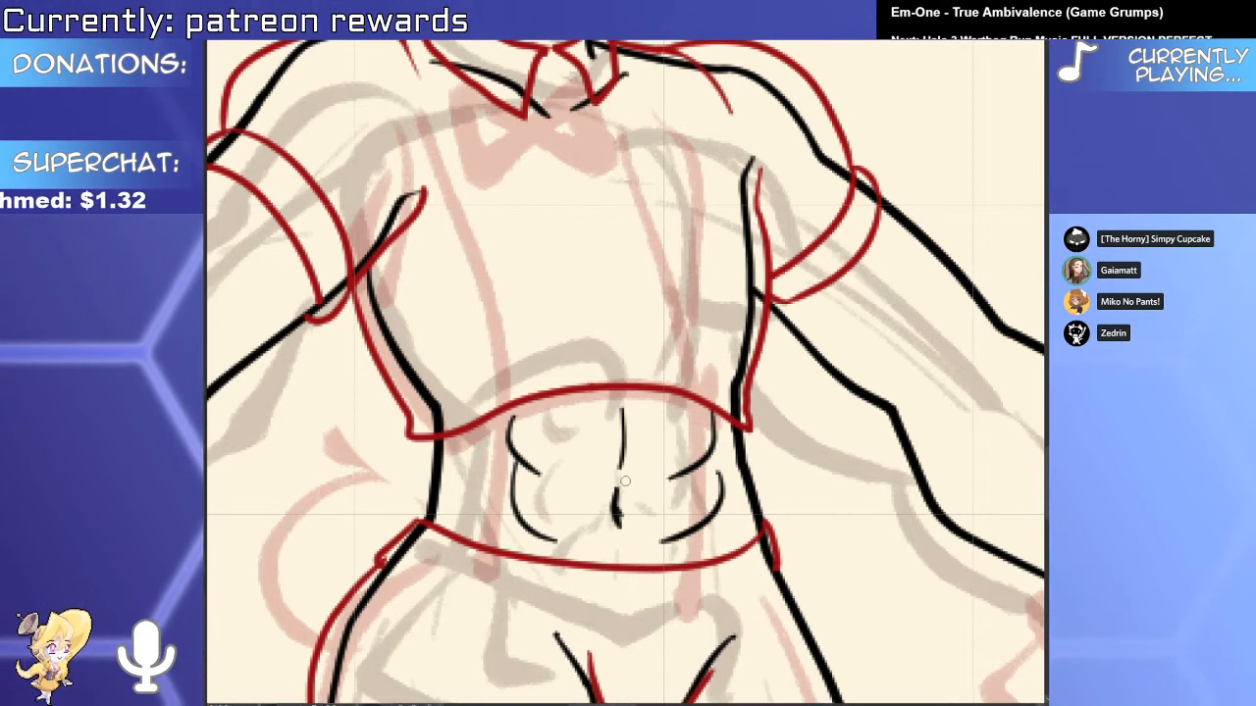
Extend the upper left muscle curve toward the centre and adjust the upper right curve and the centre line.
click(538, 474)
drag(546, 480, 589, 492)
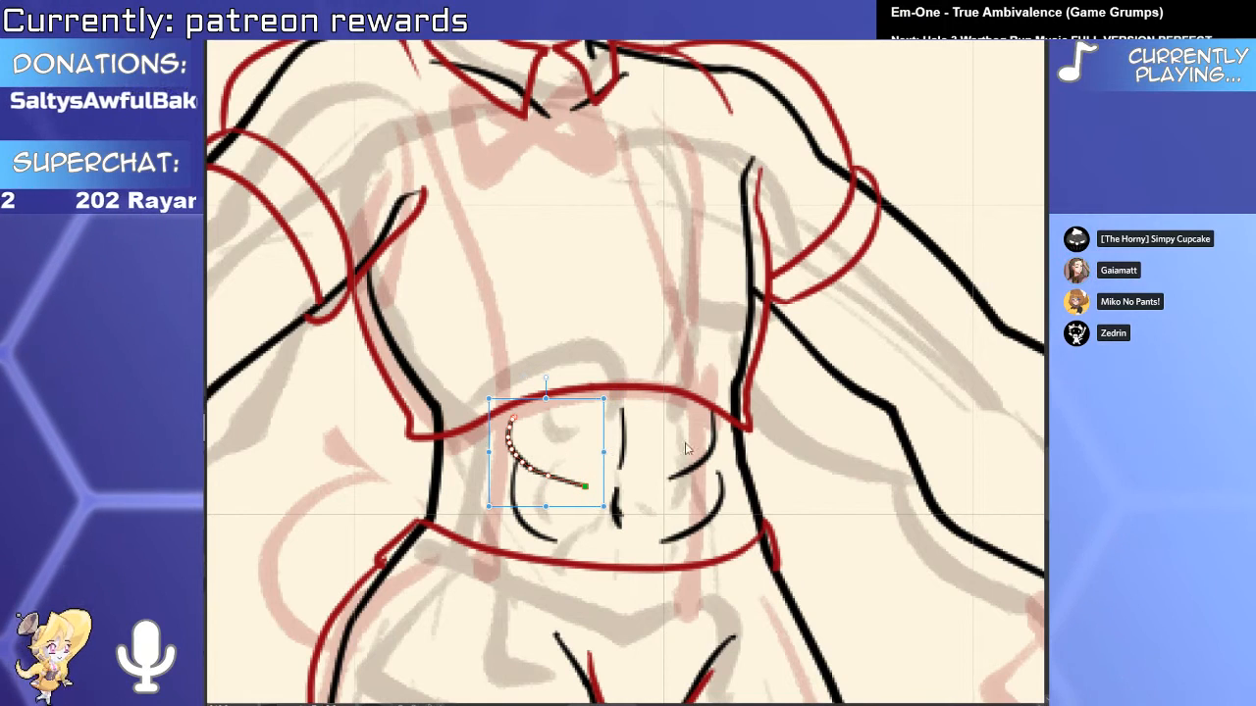
click(671, 481)
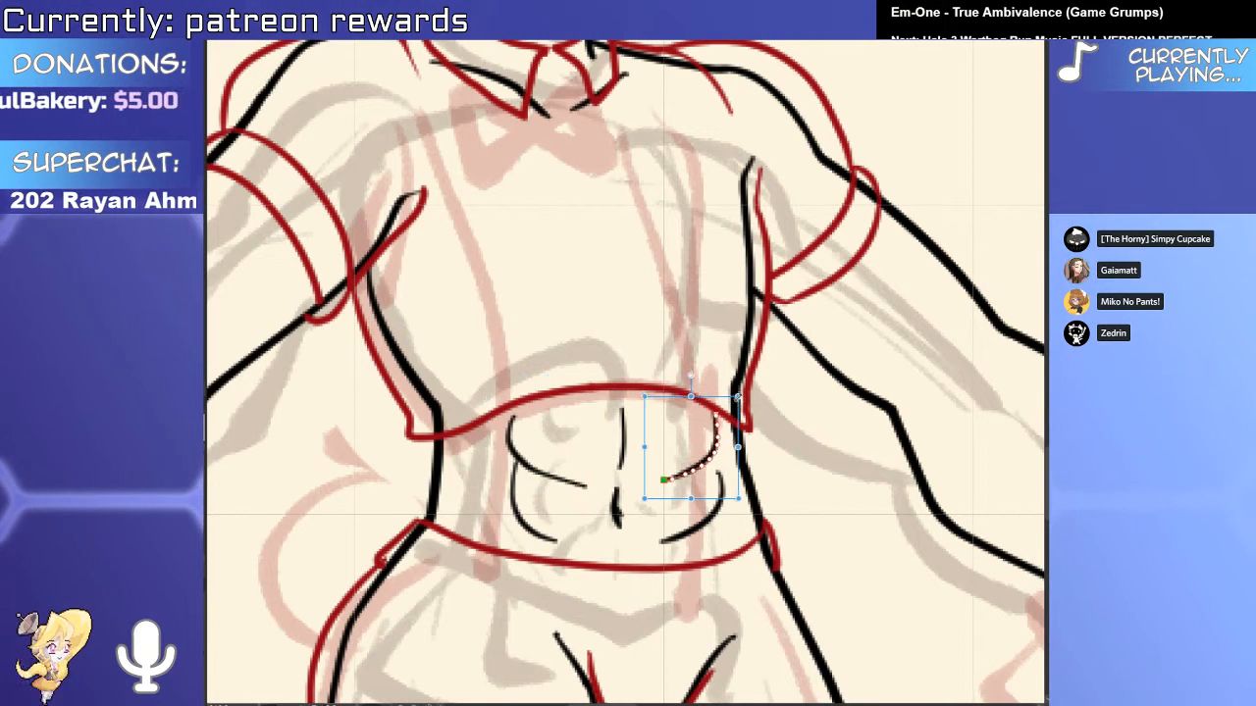
click(619, 446)
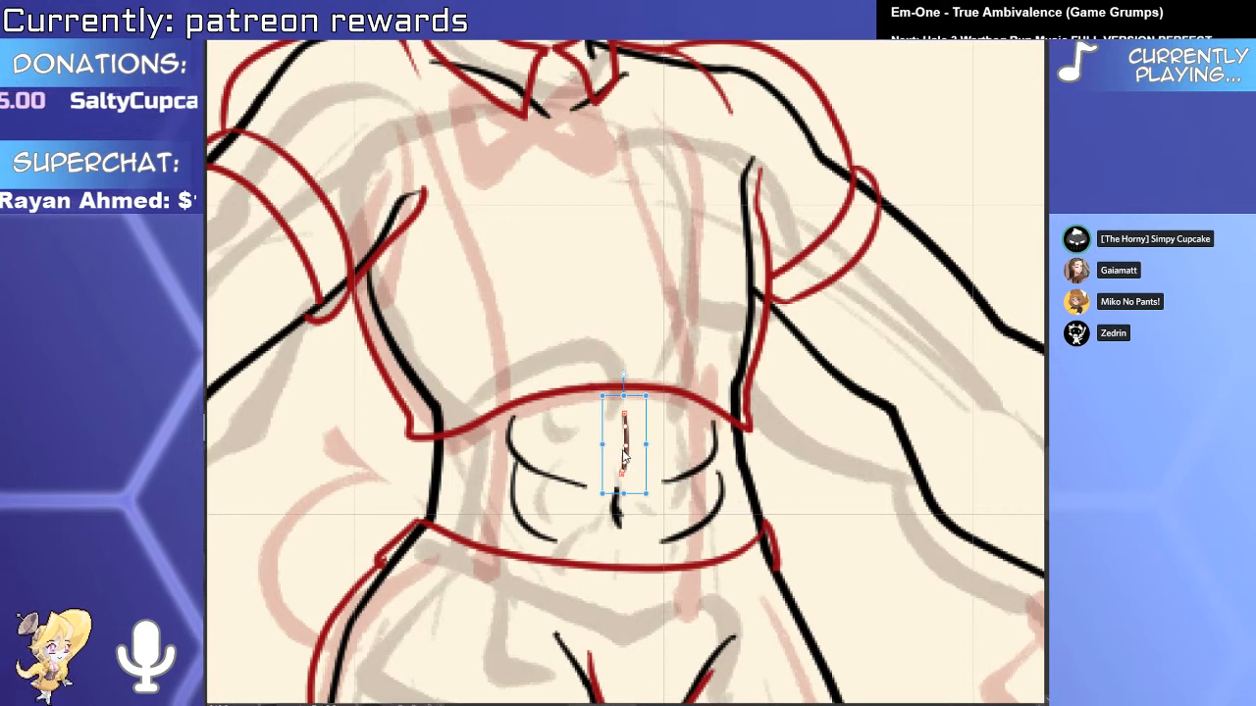
click(509, 528)
key(p)
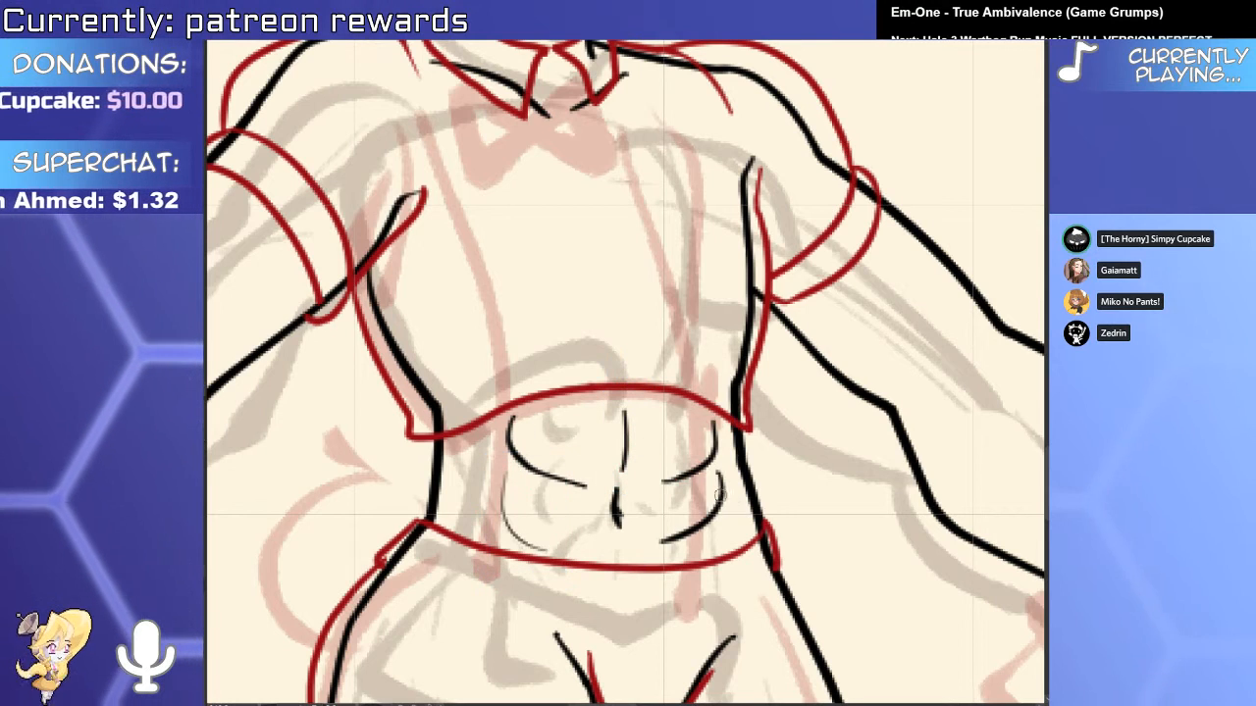
Thin the side muscle curves and the upper centre stroke on the midriff.
drag(519, 536, 521, 526)
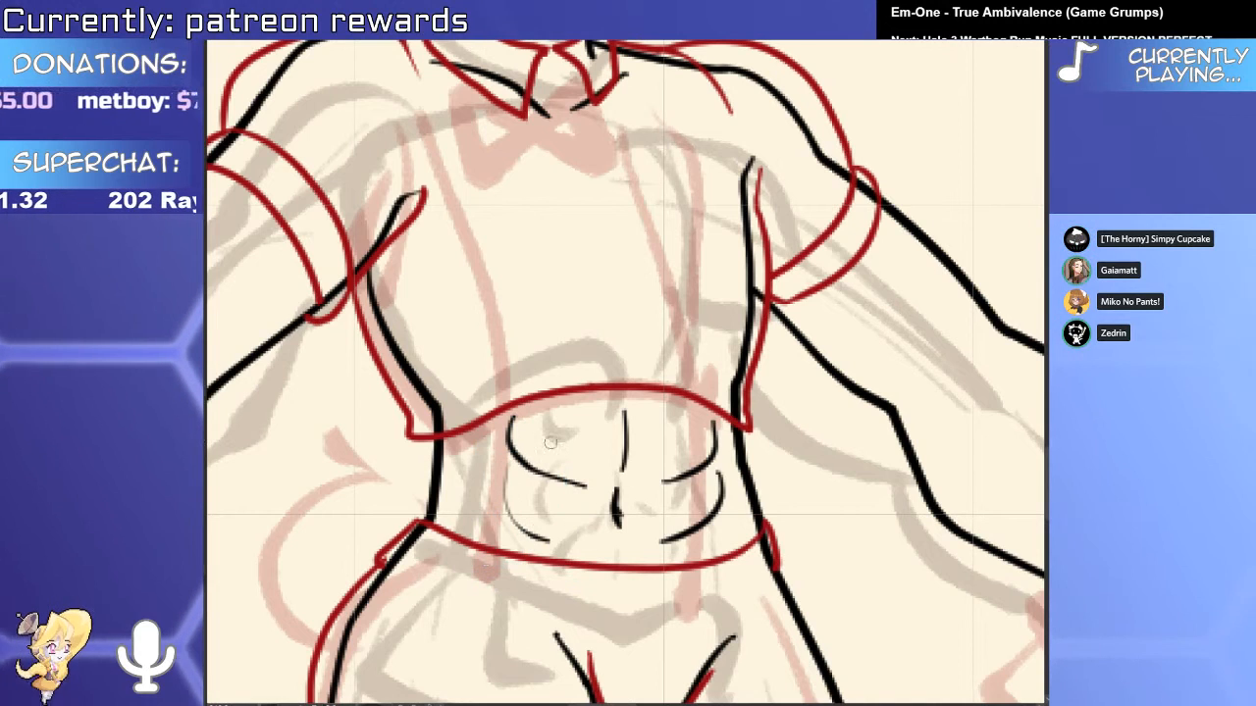
mouse_move(715, 427)
mouse_down()
mouse_move(677, 499)
mouse_move(717, 470)
mouse_move(666, 541)
mouse_up()
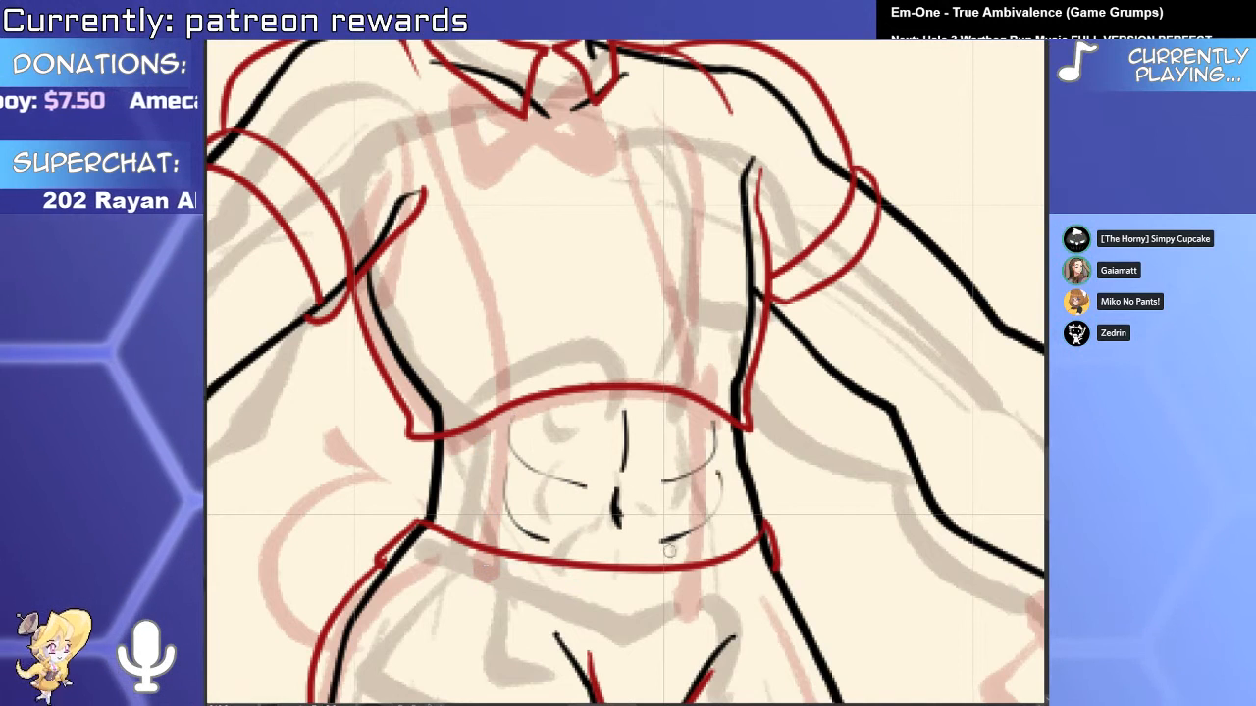
drag(624, 416, 623, 471)
mouse_move(616, 531)
mouse_down()
mouse_move(615, 572)
mouse_move(610, 556)
mouse_up()
key(ctrl+z)
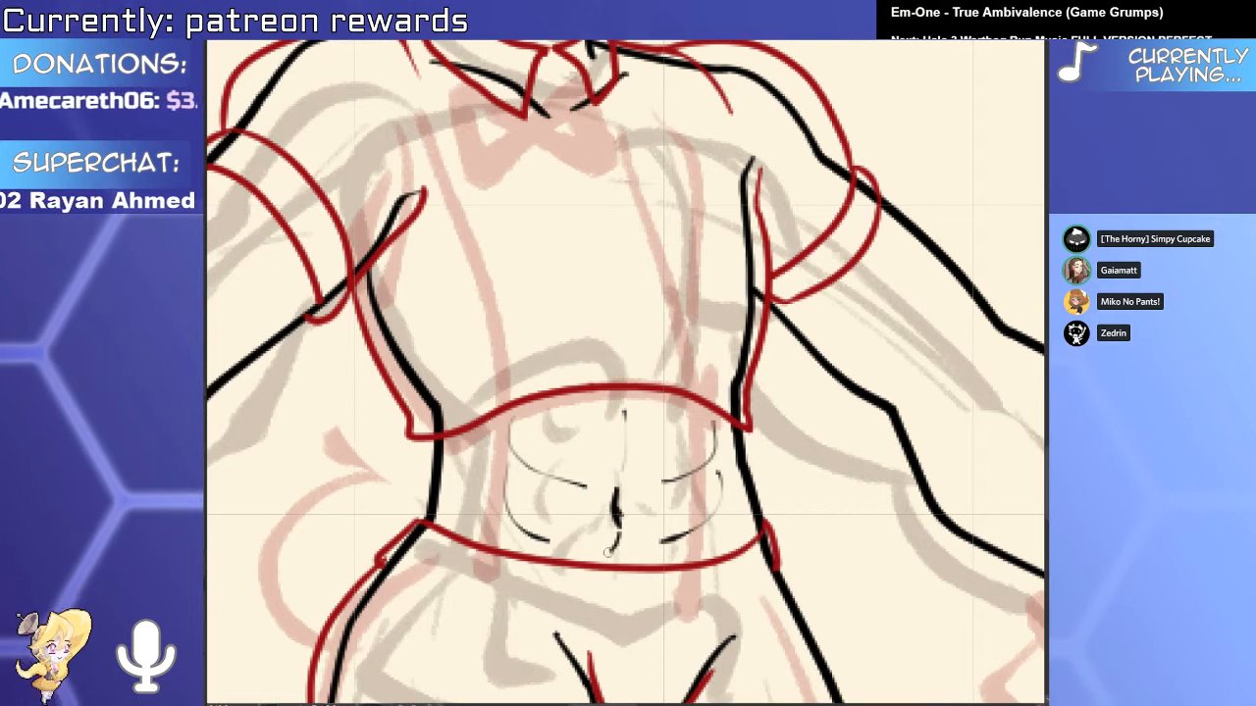
key(ctrl+z)
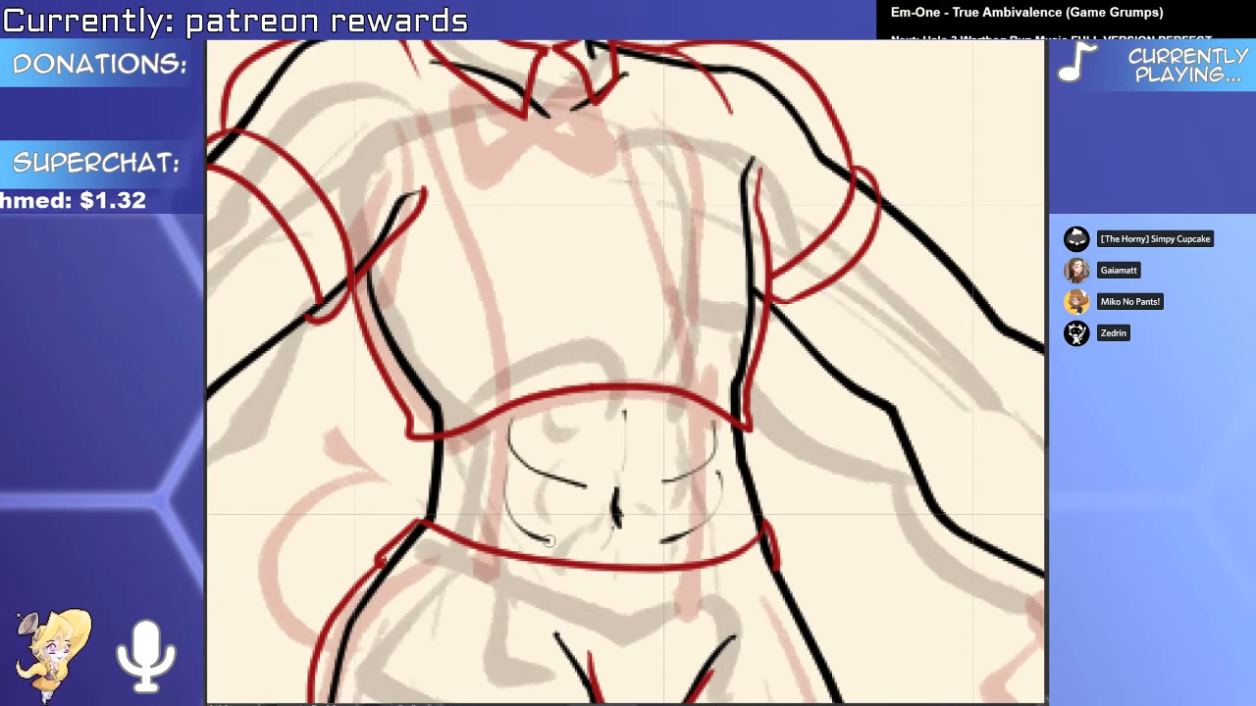
drag(624, 412, 624, 467)
drag(720, 478, 665, 541)
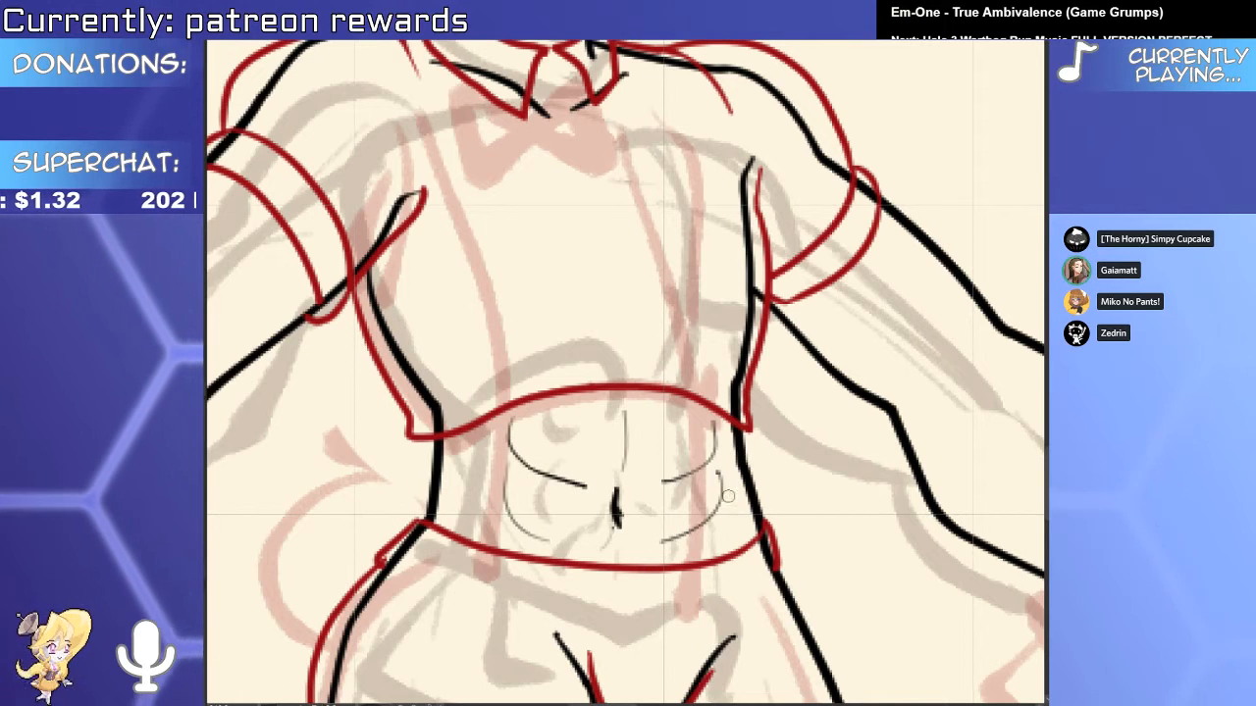
Select the two right muscle curves and shift them slightly lower on the midriff.
ctrl+click(718, 481)
mouse_move(750, 453)
mouse_down()
mouse_move(757, 465)
mouse_move(733, 493)
mouse_up()
click(717, 441)
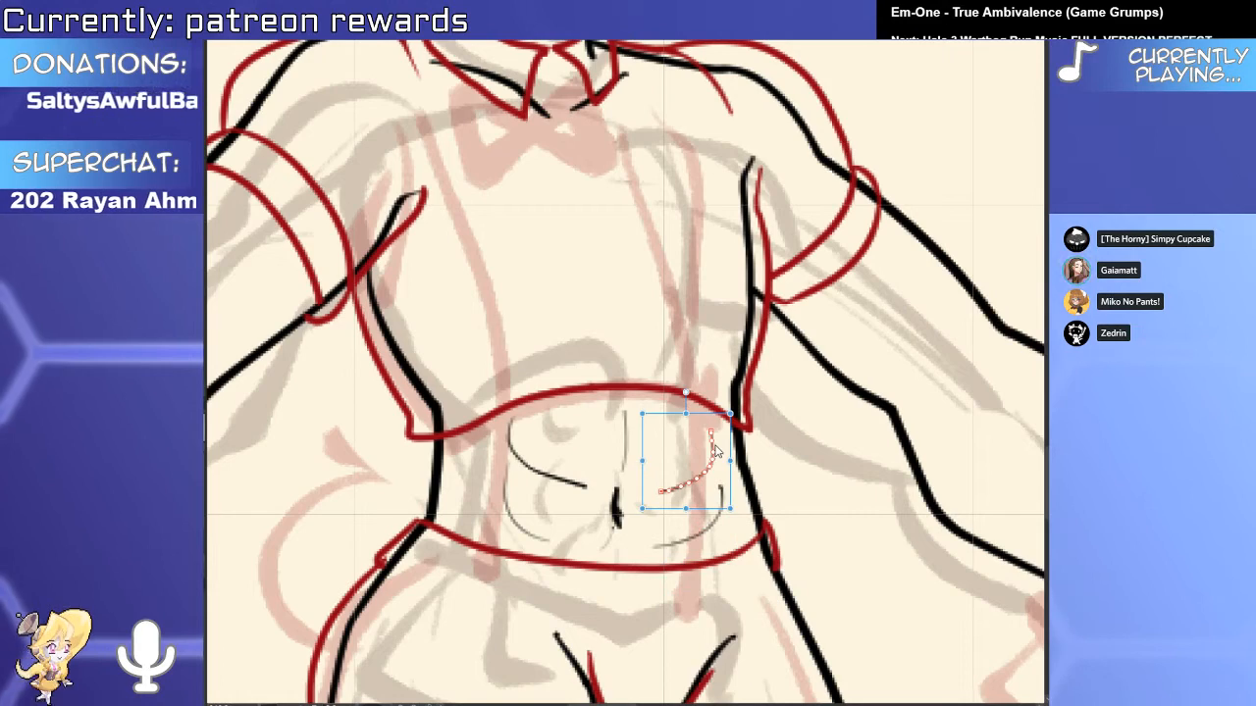
Remove all black muscle lines from the bare midriff.
scroll(726, 422, down, 4)
scroll(683, 329, up, 2)
key(e)
mouse_move(627, 491)
mouse_down()
mouse_move(662, 514)
mouse_move(666, 488)
mouse_move(670, 525)
mouse_move(687, 490)
mouse_move(686, 535)
mouse_move(713, 483)
mouse_up()
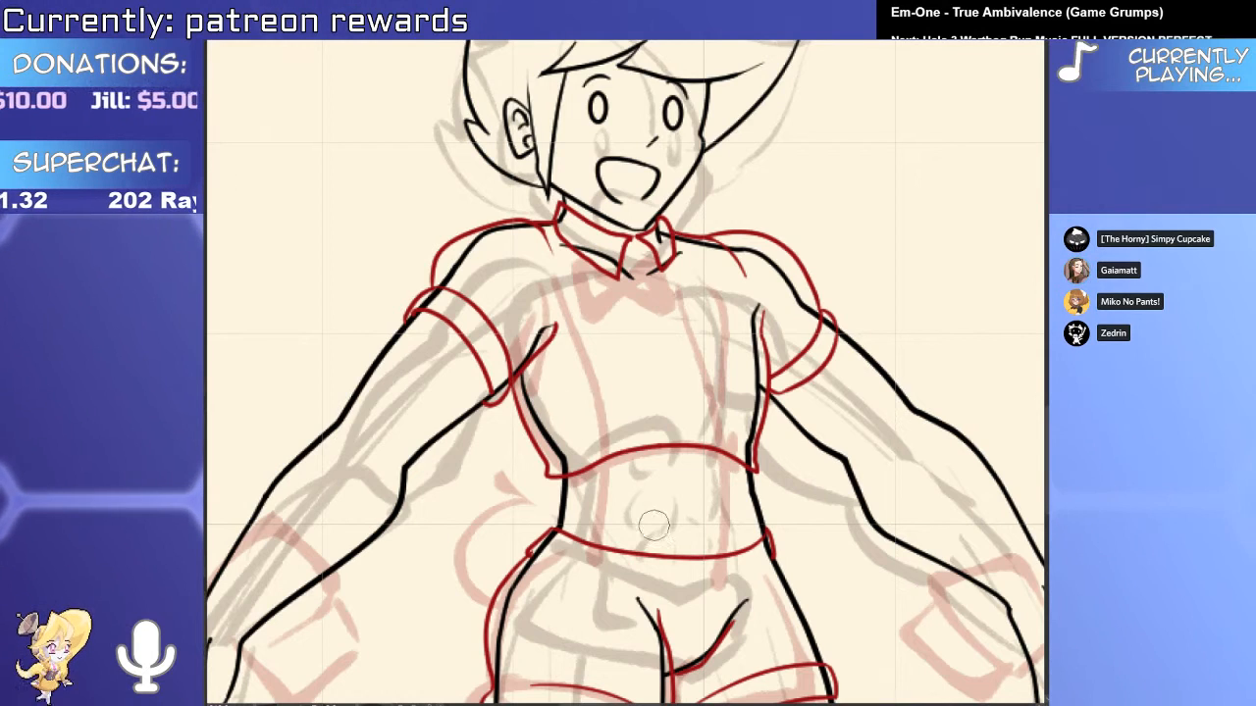
key(ctrl+z)
Draw a thin red centre line from the shirt hem down to the crotch, with a thick navel mark.
drag(680, 429, 673, 628)
key(ctrl+z)
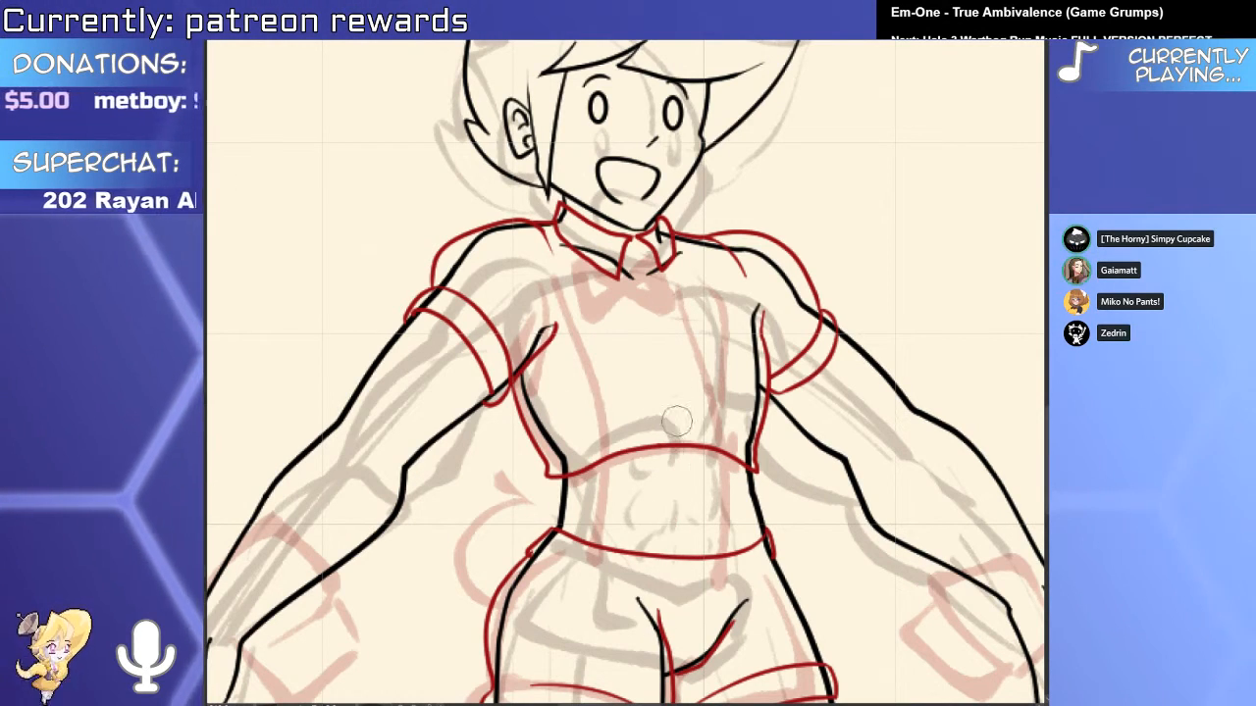
drag(684, 422, 675, 650)
key(ctrl+z)
drag(686, 424, 677, 647)
key(ctrl+z)
drag(680, 476, 683, 530)
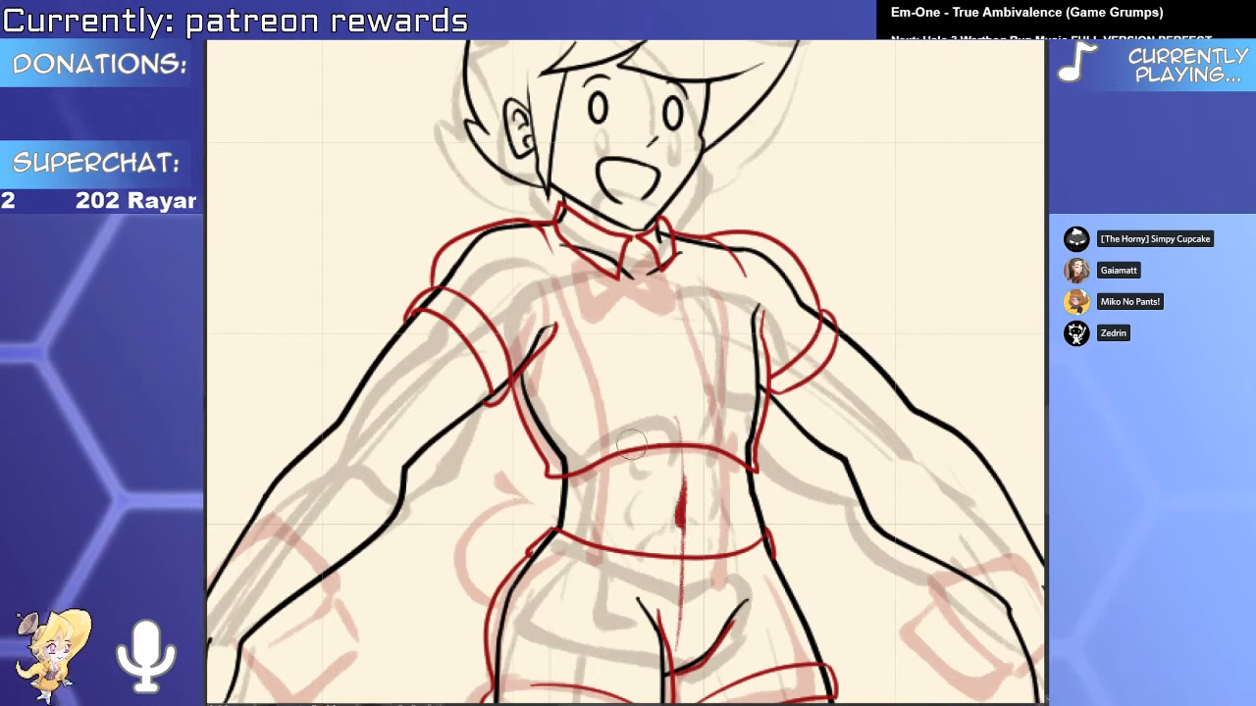
Sketch the rib arch above the shirt hem and rough pectoral outlines across the chest in red.
mouse_move(610, 453)
mouse_down()
mouse_move(699, 444)
mouse_move(680, 417)
mouse_up()
key(ctrl+z)
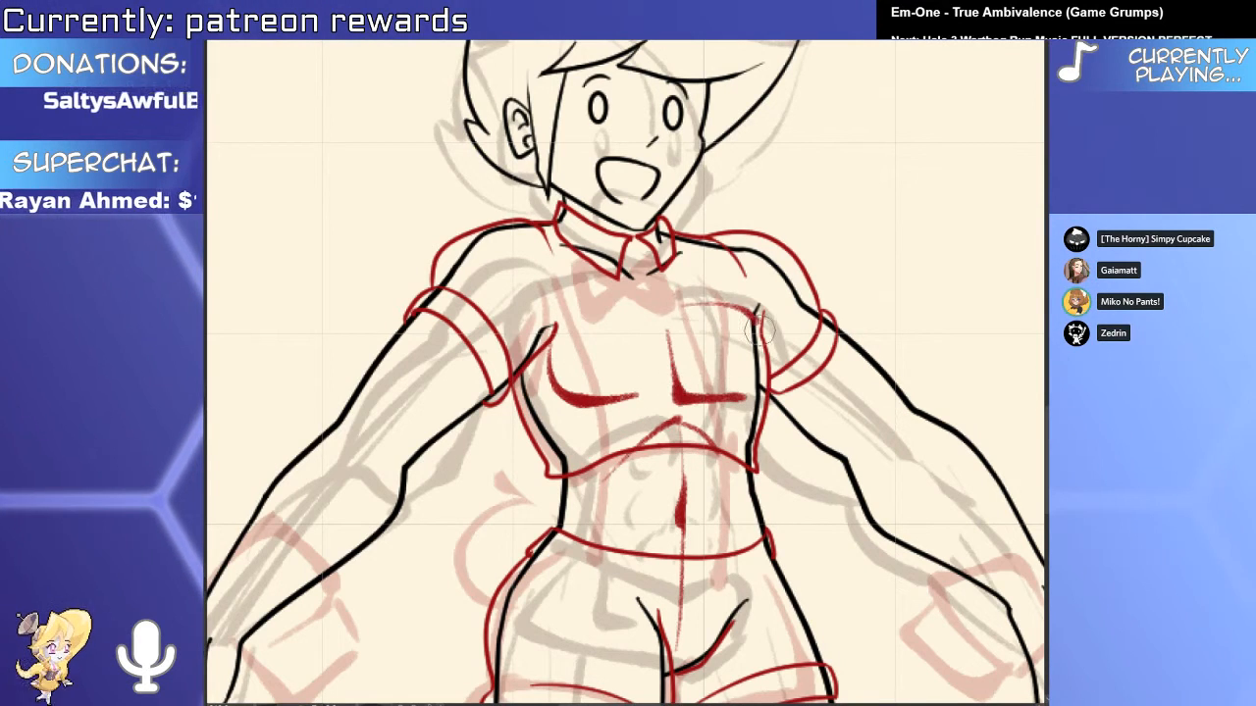
mouse_move(537, 299)
mouse_down()
mouse_move(649, 296)
mouse_move(637, 392)
mouse_up()
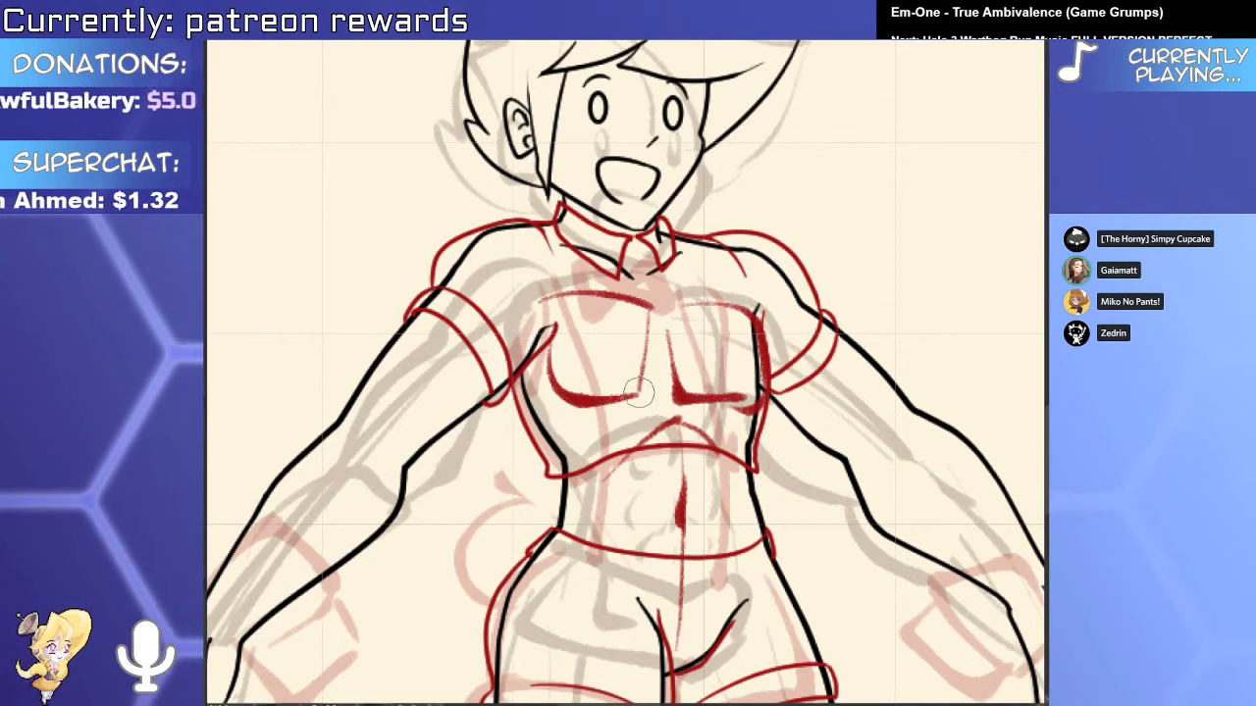
key(ctrl+z)
key(ctrl+z)
Outline the inner edge of the left pectoral in red and hatch the ribs below it.
mouse_move(649, 316)
mouse_down()
mouse_move(647, 408)
mouse_move(588, 397)
mouse_move(518, 426)
mouse_up()
drag(589, 407, 530, 442)
drag(602, 413, 540, 459)
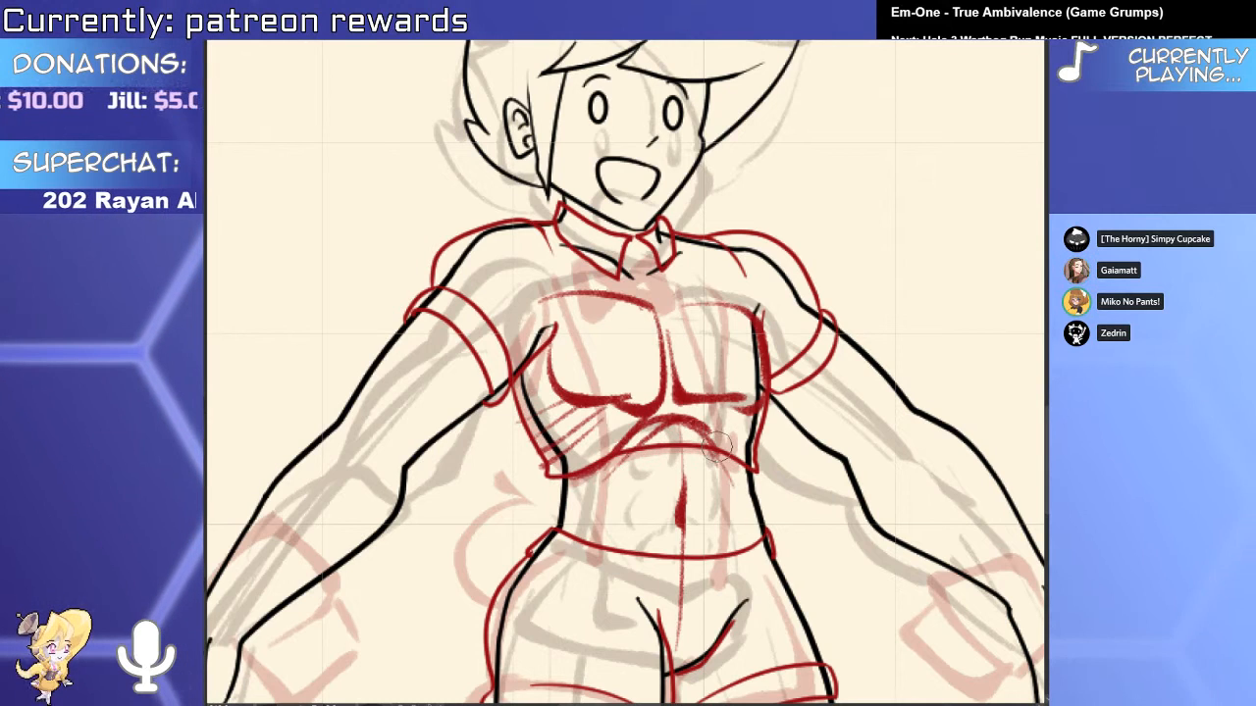
Sketch the outer abdominal contours in red down both sides of the midriff into the shorts.
key(ctrl+z)
mouse_move(671, 421)
mouse_down()
mouse_move(740, 498)
mouse_move(732, 491)
mouse_move(739, 525)
mouse_move(721, 586)
mouse_up()
drag(593, 495, 633, 579)
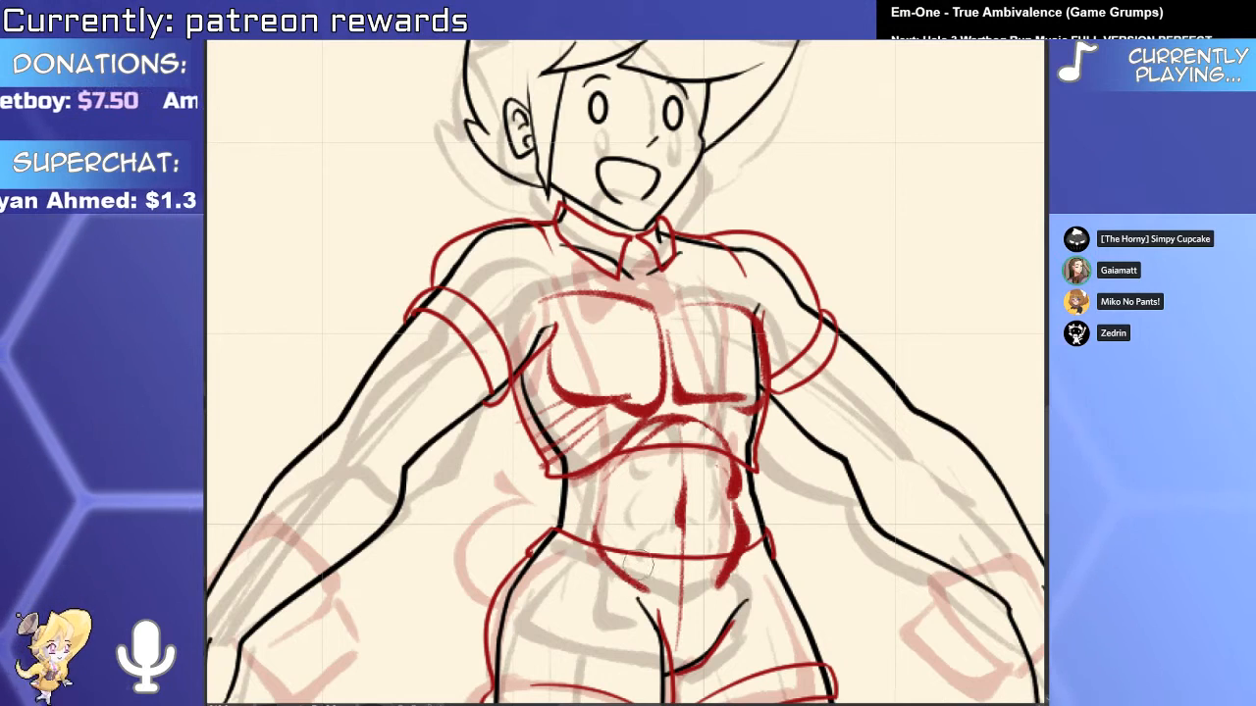
Rework the abdominal sketch in red with a lobed left contour, a lower navel mark and lines dividing the muscles.
key(ctrl+z)
drag(613, 498, 644, 569)
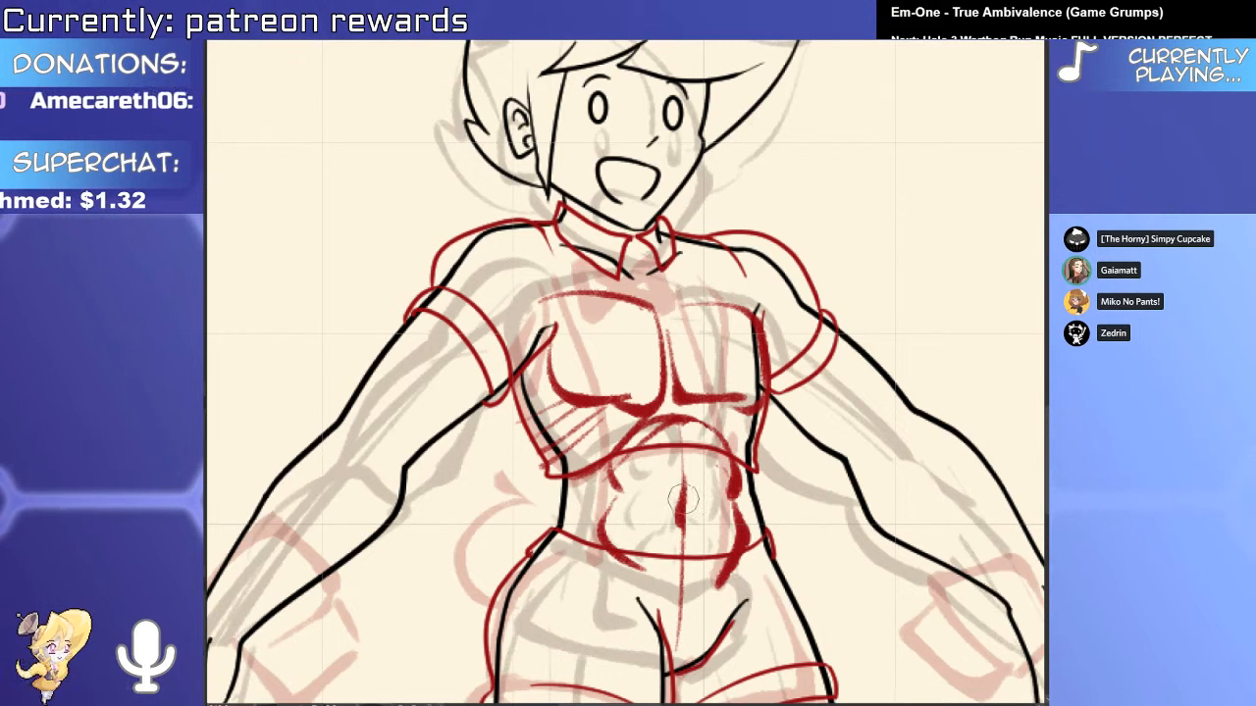
drag(677, 528, 679, 567)
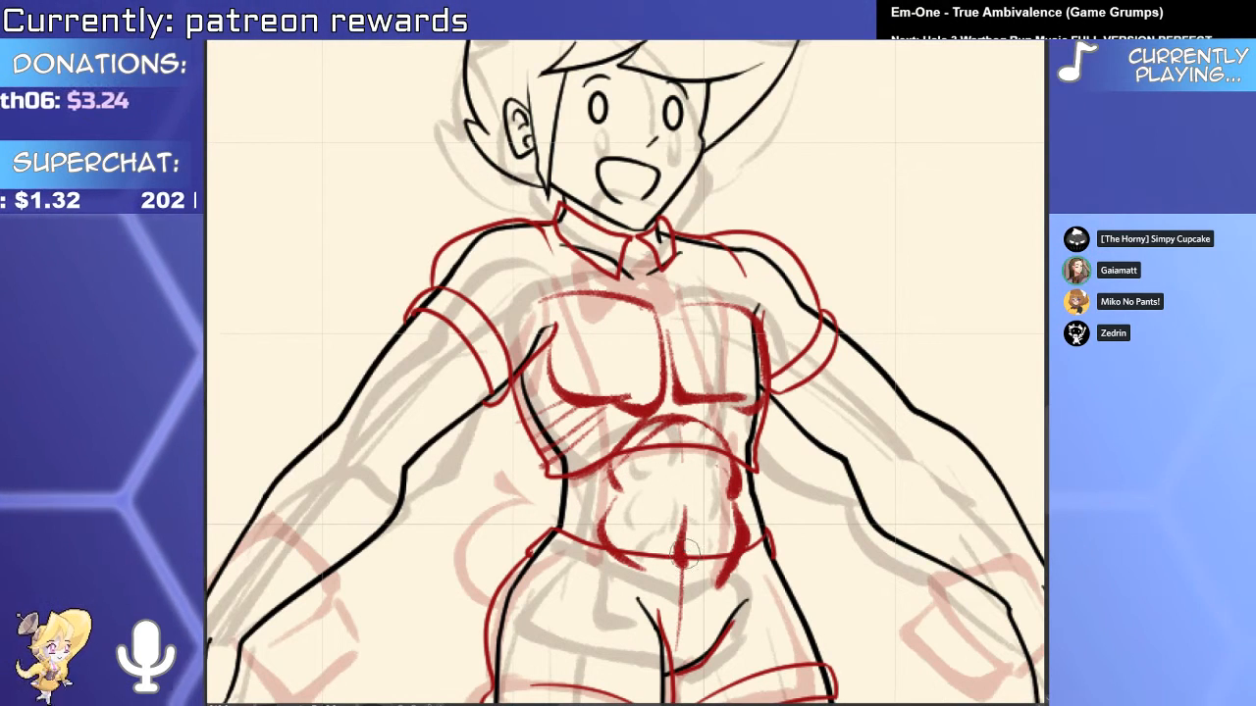
key(ctrl+z)
drag(685, 509, 679, 547)
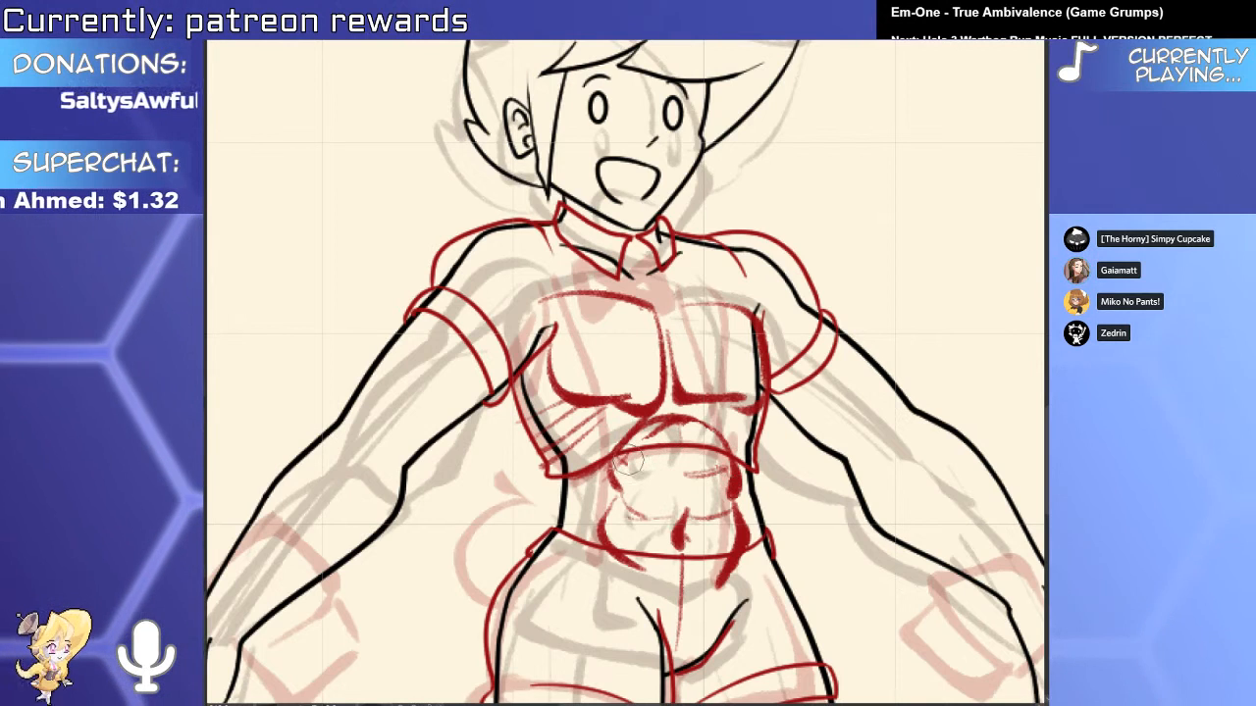
mouse_move(684, 437)
mouse_down()
mouse_move(682, 475)
mouse_move(681, 444)
mouse_move(626, 465)
mouse_move(628, 499)
mouse_move(614, 472)
mouse_move(643, 521)
mouse_up()
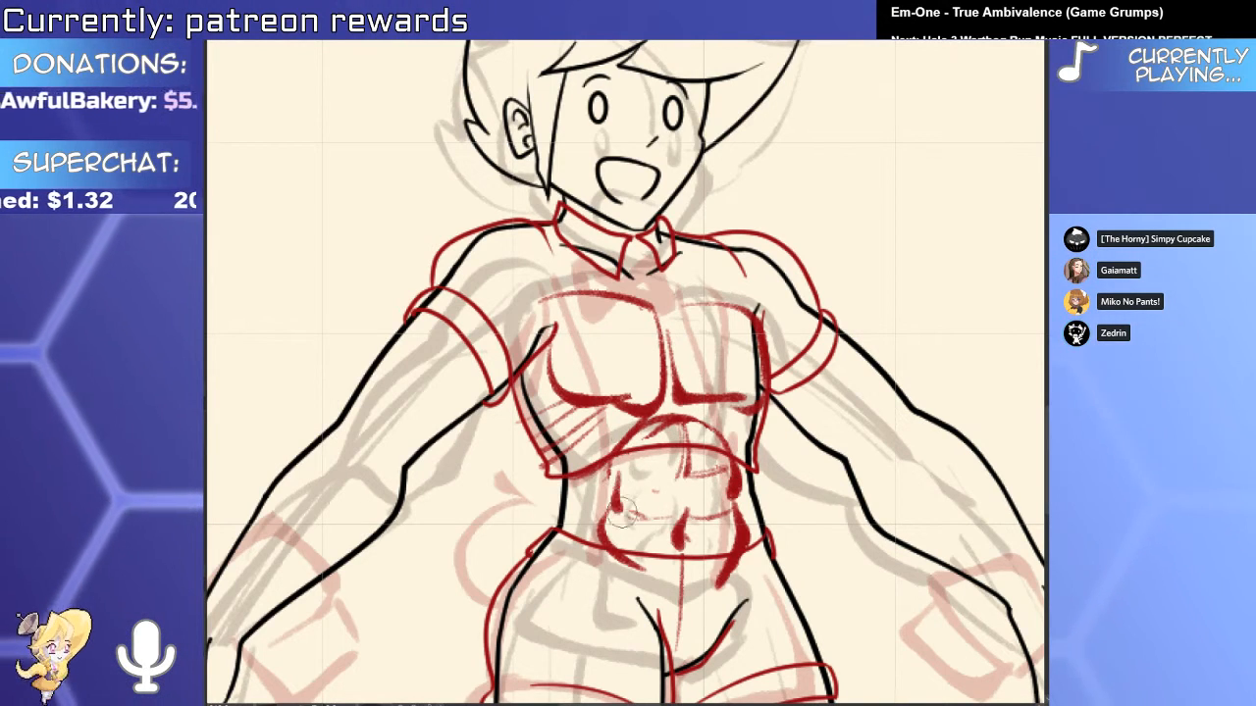
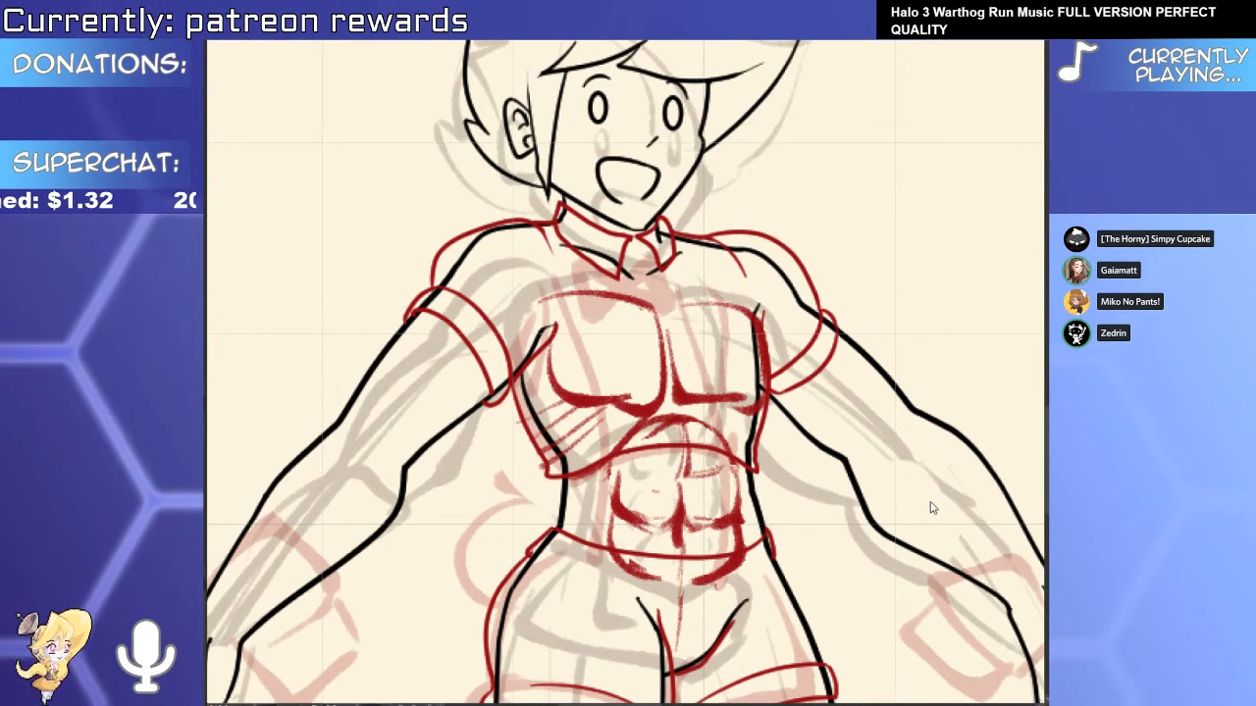
key(ctrl+Tab)
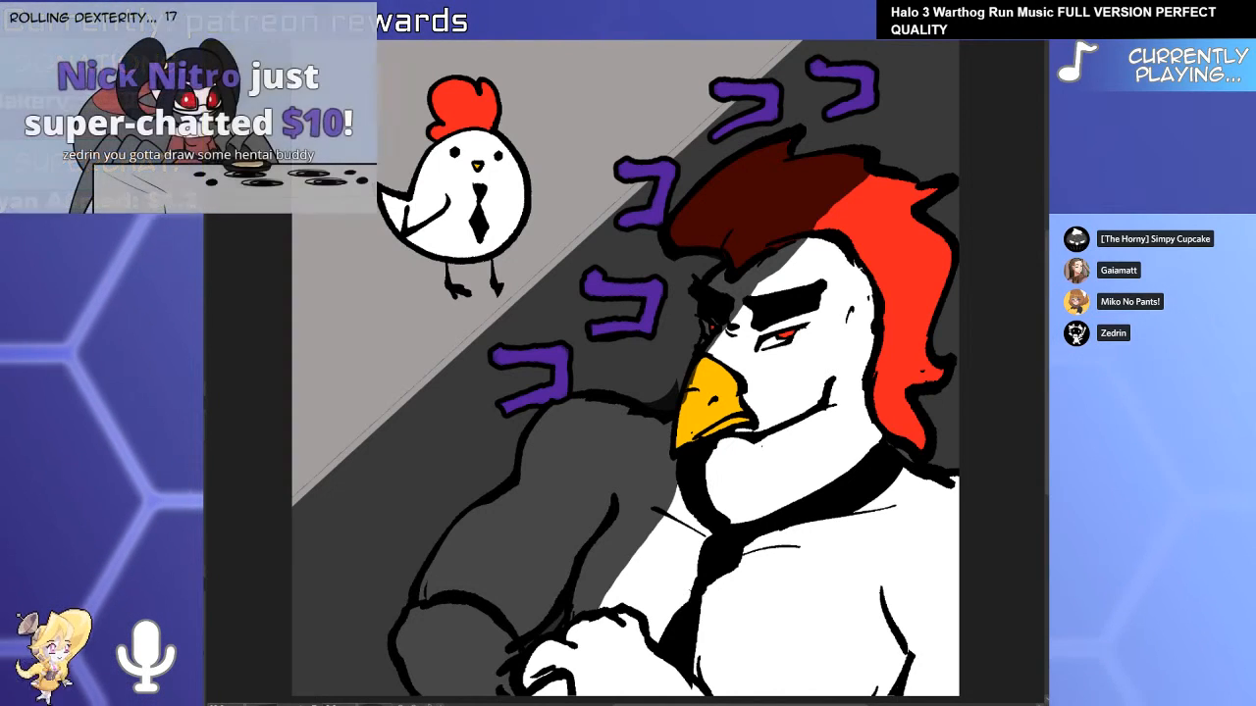
key(ctrl+Tab)
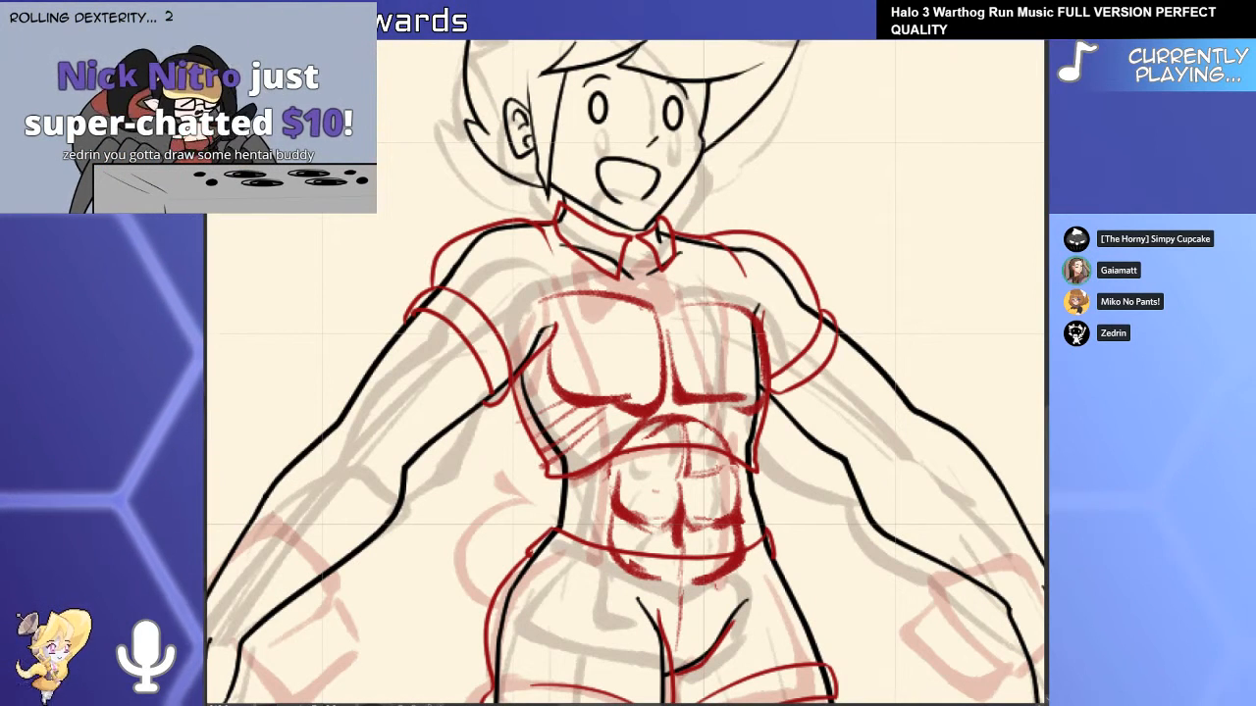
Thicken the red upper edges of both pectorals and the left pectoral's outer edge, and trim the right pectoral's upper corner.
drag(614, 293, 555, 469)
scroll(556, 468, up, 2)
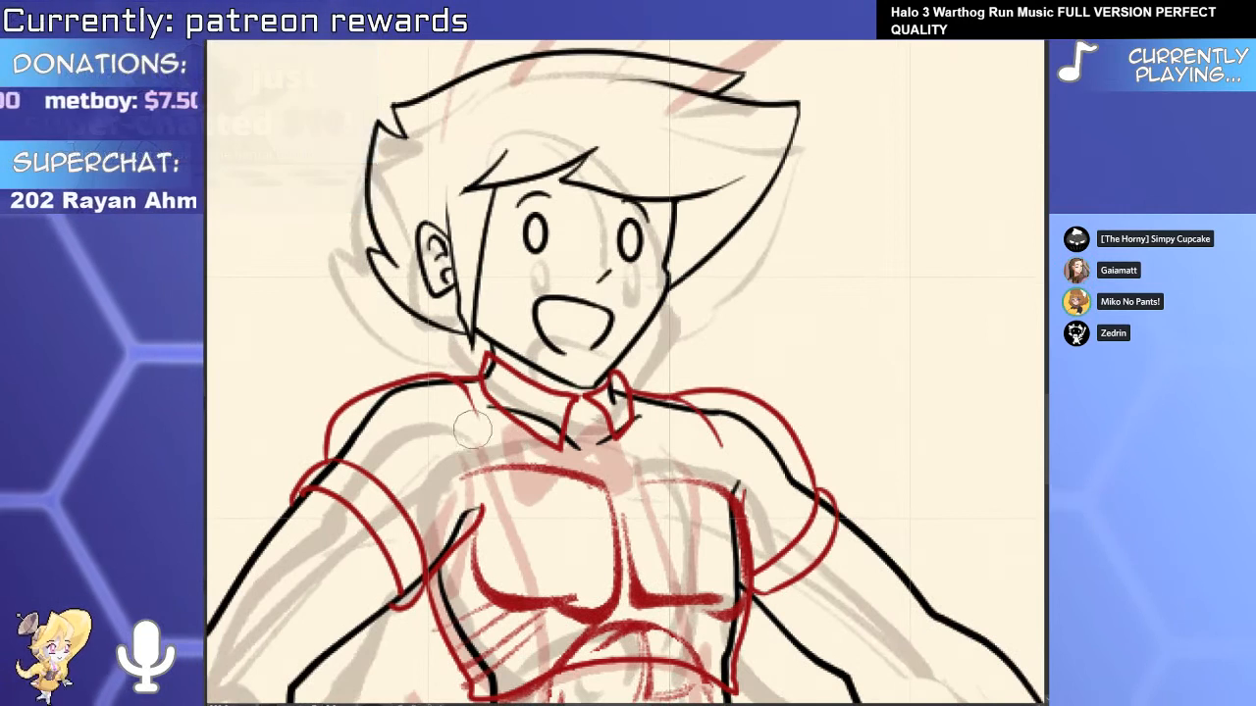
mouse_move(451, 443)
mouse_down()
mouse_move(616, 510)
mouse_move(643, 457)
mouse_up()
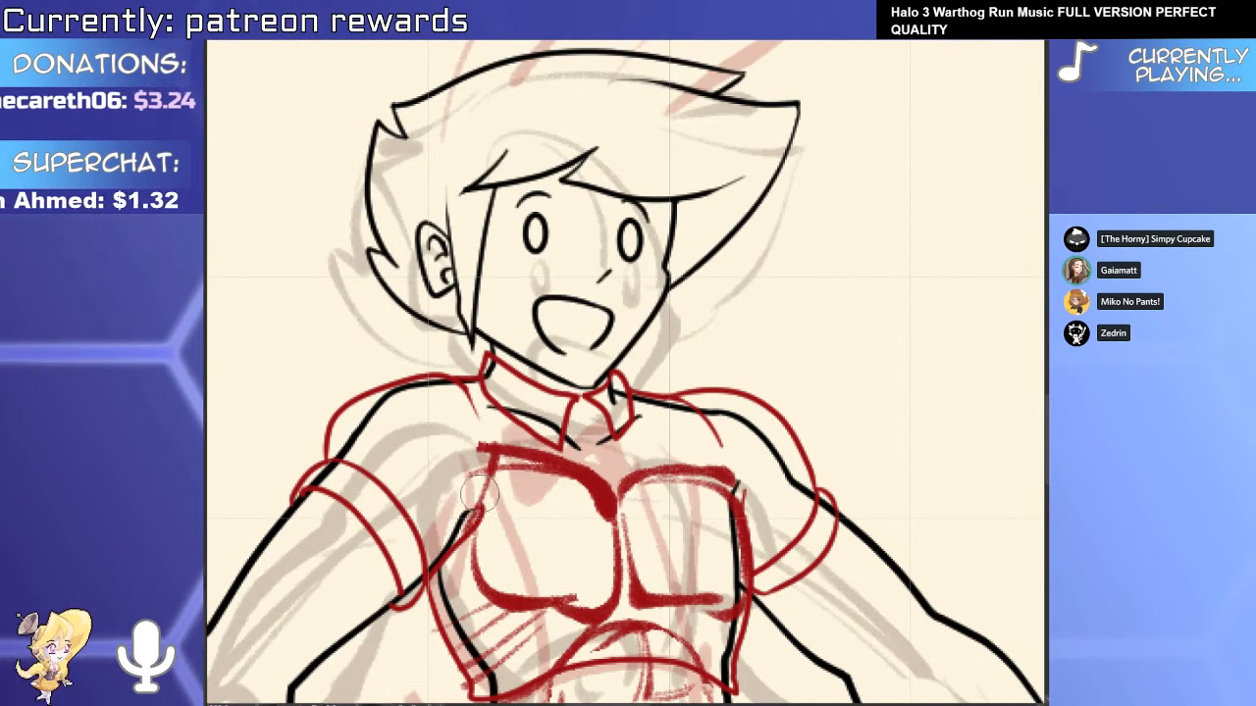
mouse_move(499, 465)
mouse_down()
mouse_move(470, 513)
mouse_move(482, 584)
mouse_up()
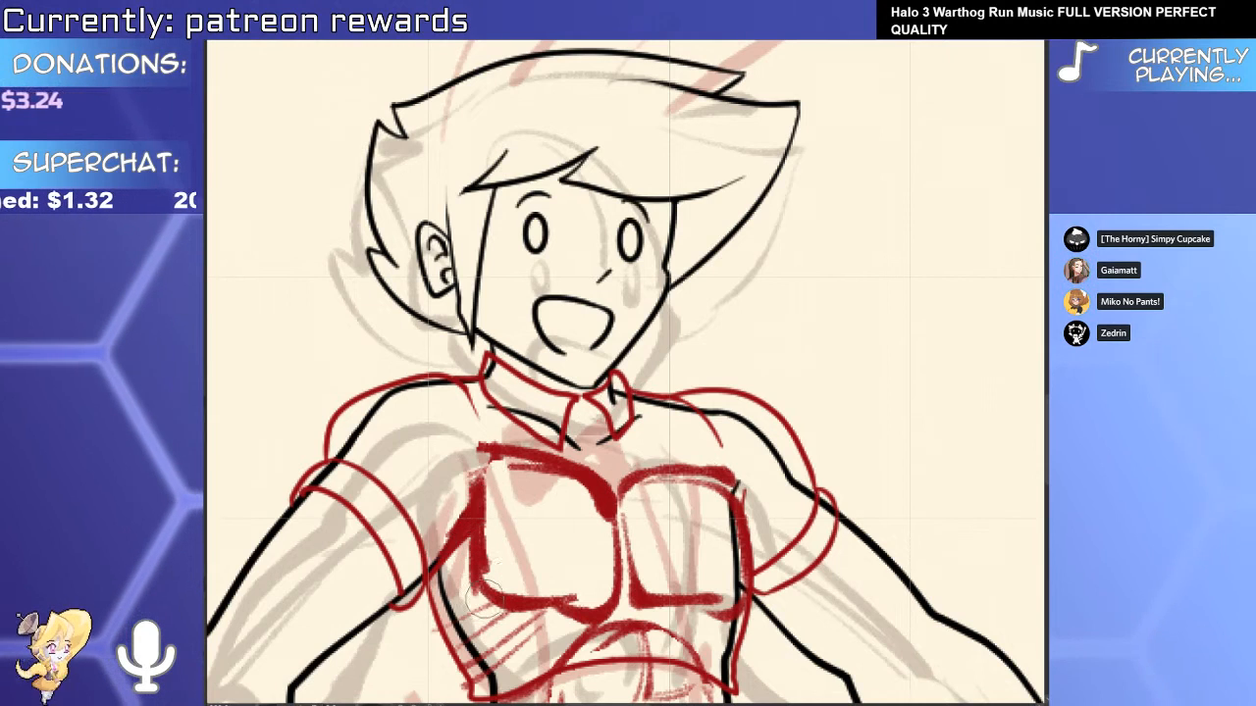
drag(746, 498, 730, 480)
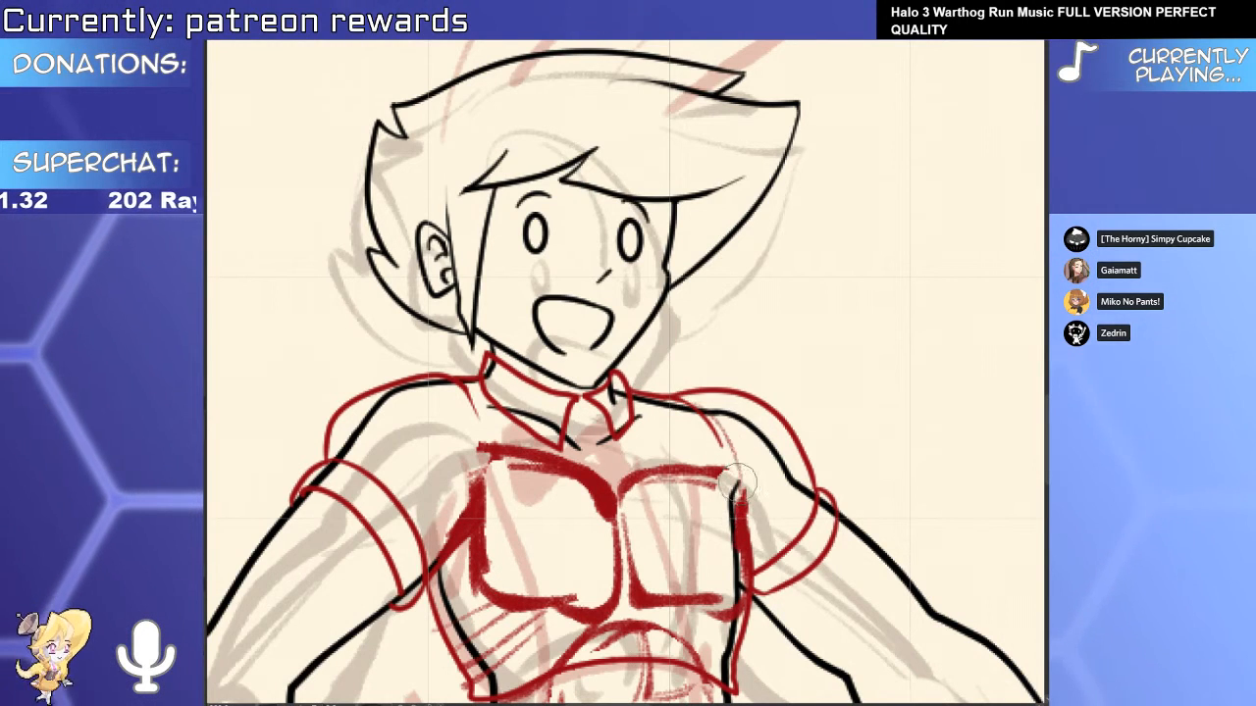
Redraw the upper edges of both pectorals in red as lower, rounded arcs dipping together at the breastbone.
drag(555, 525, 588, 370)
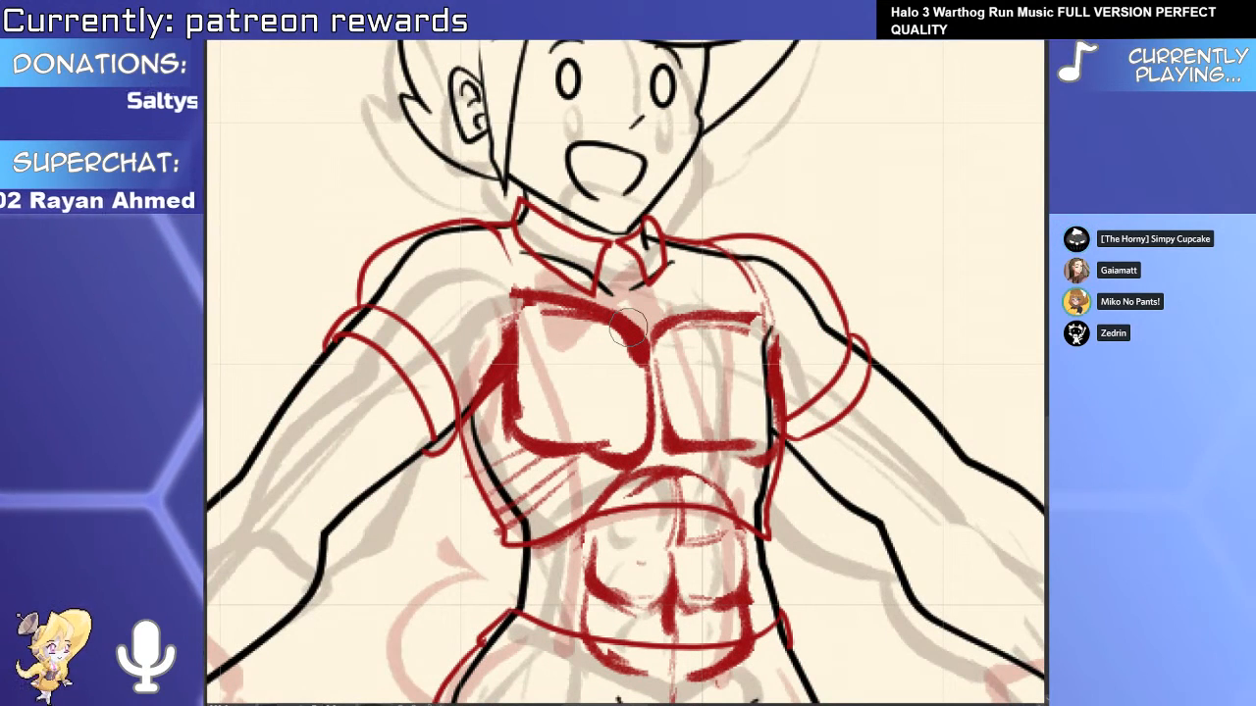
mouse_move(590, 449)
mouse_down()
mouse_move(510, 427)
mouse_move(633, 458)
mouse_up()
mouse_move(520, 307)
mouse_down()
mouse_move(648, 368)
mouse_move(672, 341)
mouse_move(747, 330)
mouse_up()
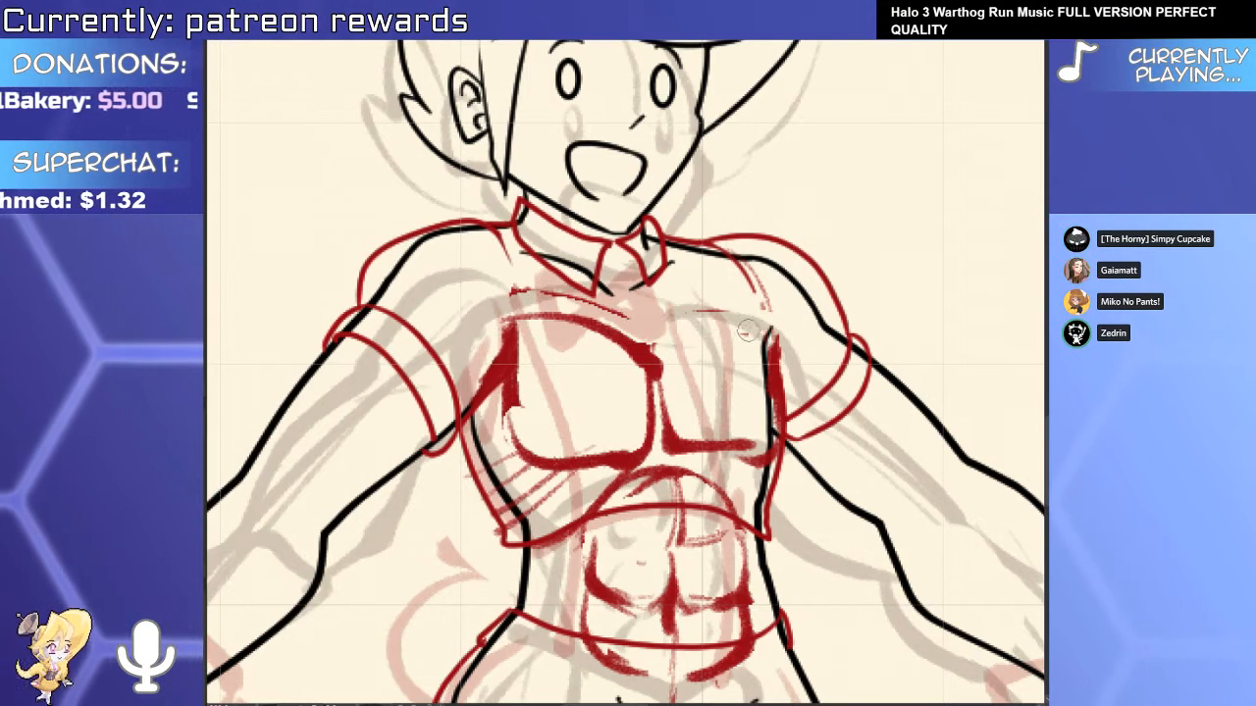
drag(649, 345, 763, 322)
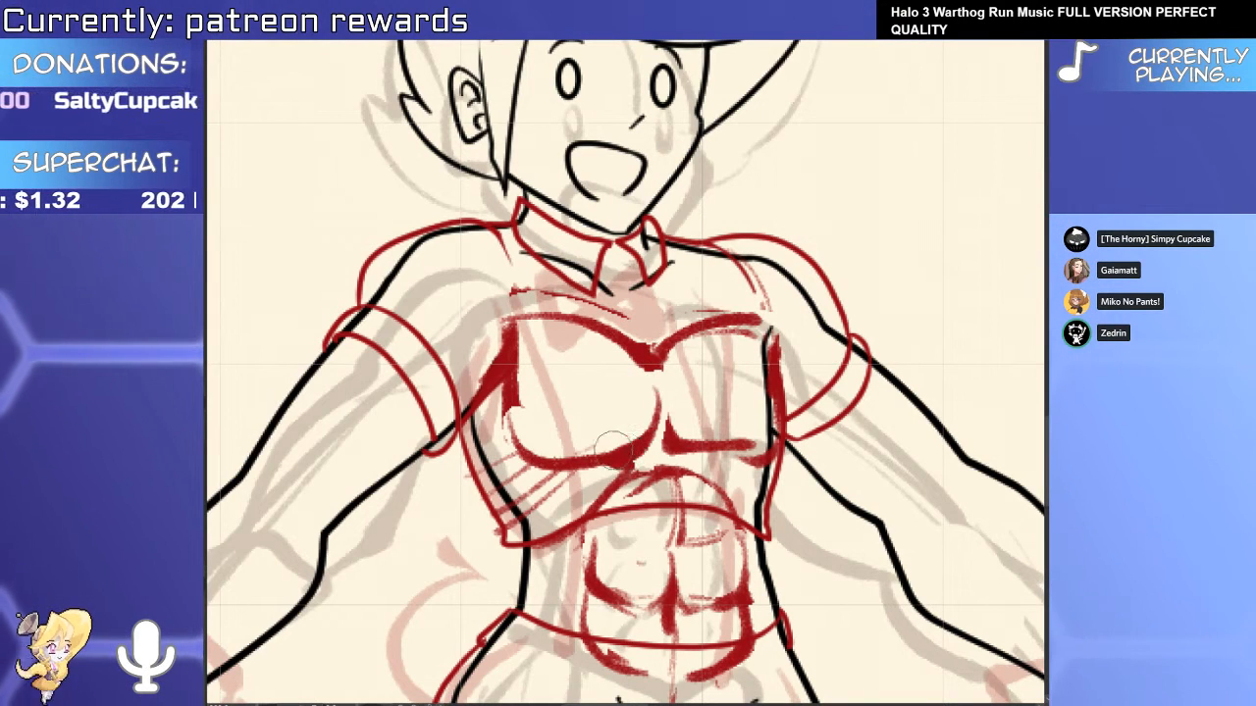
Round off the right pectoral's outer edge and underside in red and block in the upper abdominals beneath the rib arch.
mouse_move(674, 431)
mouse_down()
mouse_move(765, 448)
mouse_move(770, 461)
mouse_up()
mouse_move(775, 378)
mouse_down()
mouse_move(744, 474)
mouse_move(685, 396)
mouse_move(726, 435)
mouse_up()
mouse_move(653, 422)
mouse_down()
mouse_move(655, 486)
mouse_move(683, 516)
mouse_up()
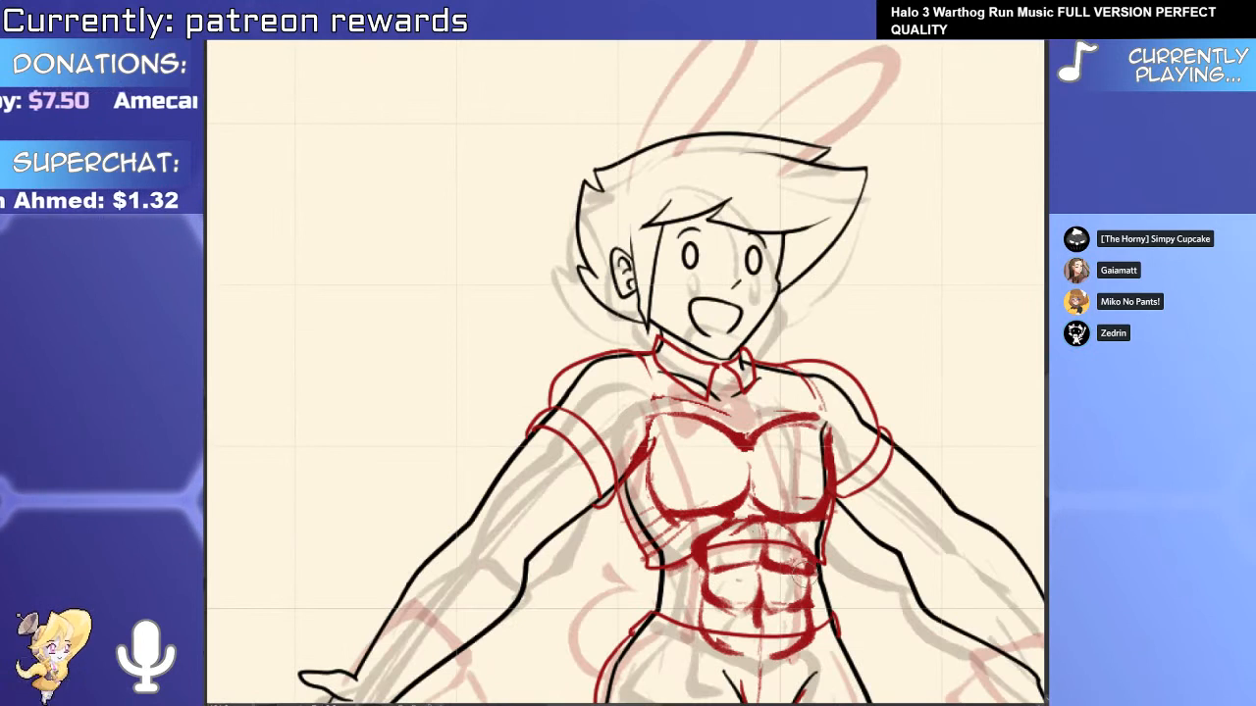
Select the whole abdominal sketch, shift it slightly towards the left side of the waist and deselect it.
drag(802, 588, 767, 529)
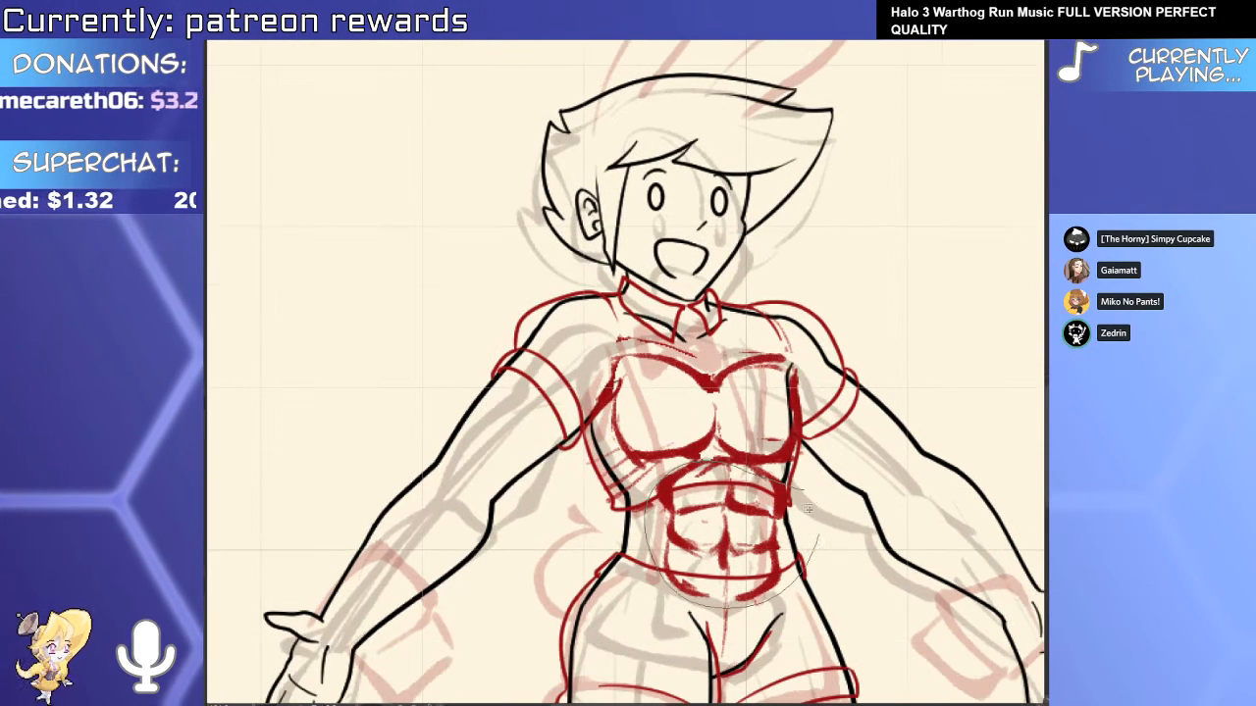
drag(708, 462, 785, 483)
drag(767, 529, 758, 530)
key(ctrl+d)
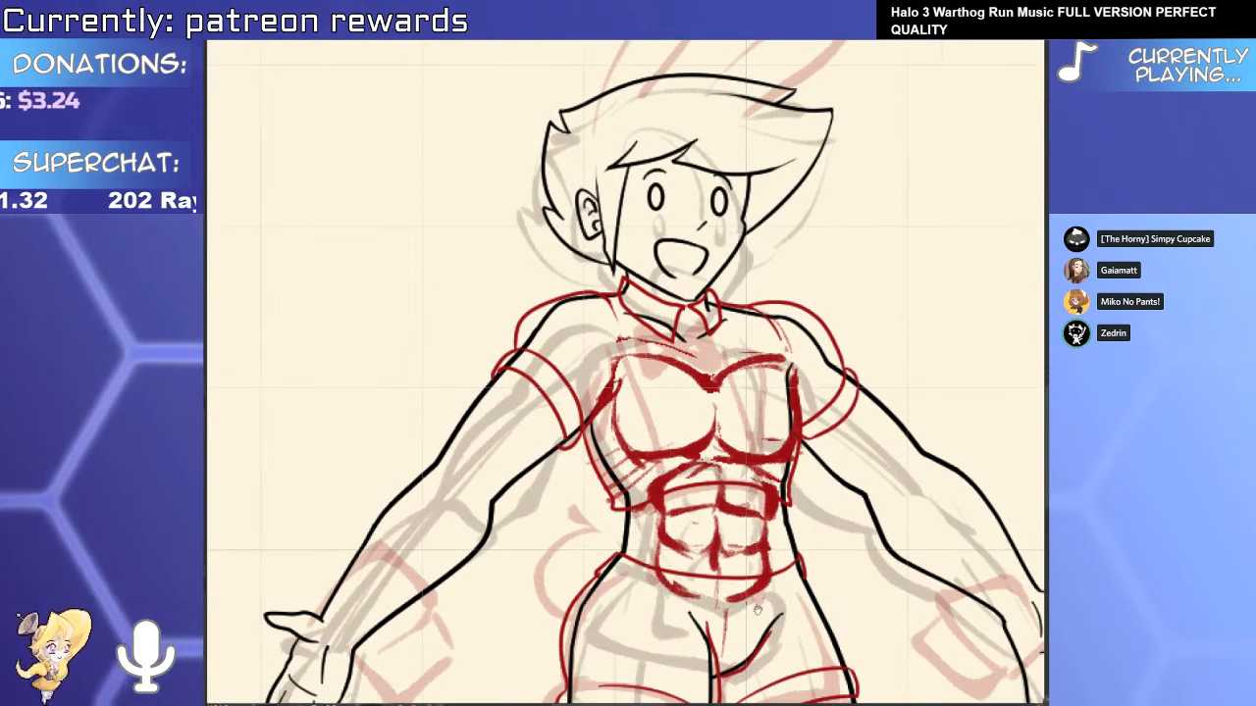
Adjust the black crotch crease between the thighs, pulling in its upper outer end.
drag(740, 662, 757, 508)
click(728, 530)
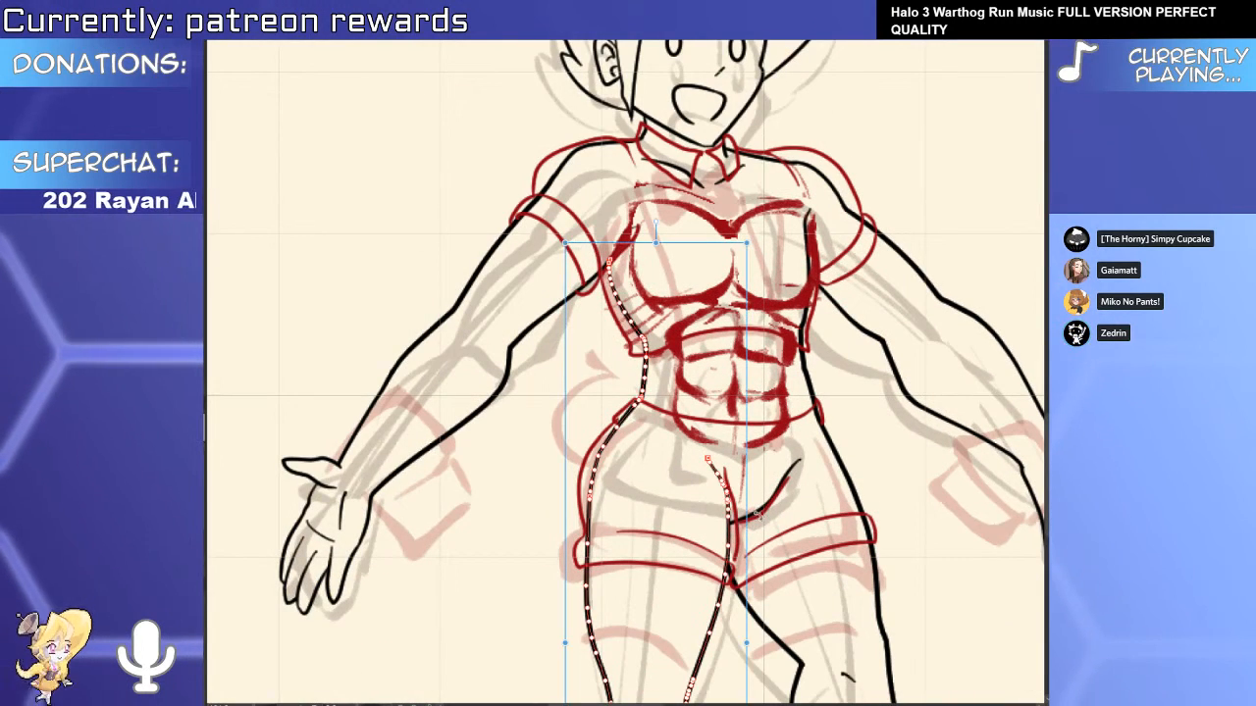
drag(772, 512, 730, 473)
scroll(699, 431, up, 2)
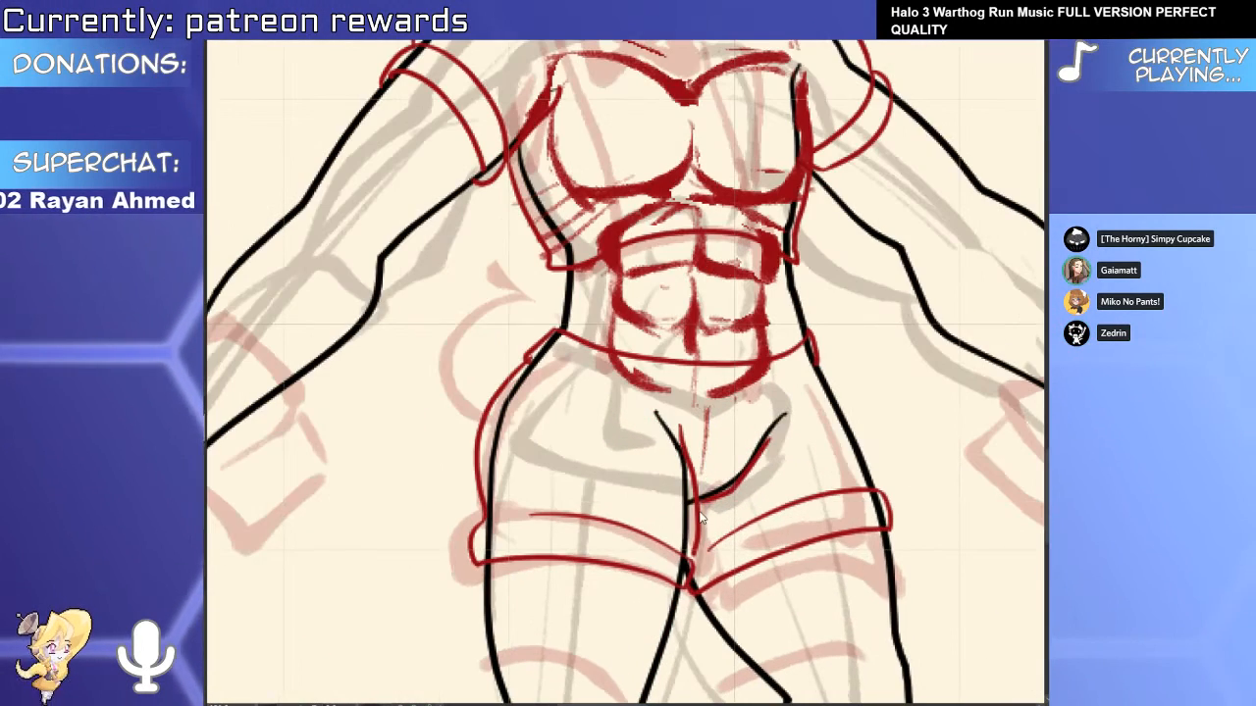
click(700, 527)
drag(699, 527, 683, 527)
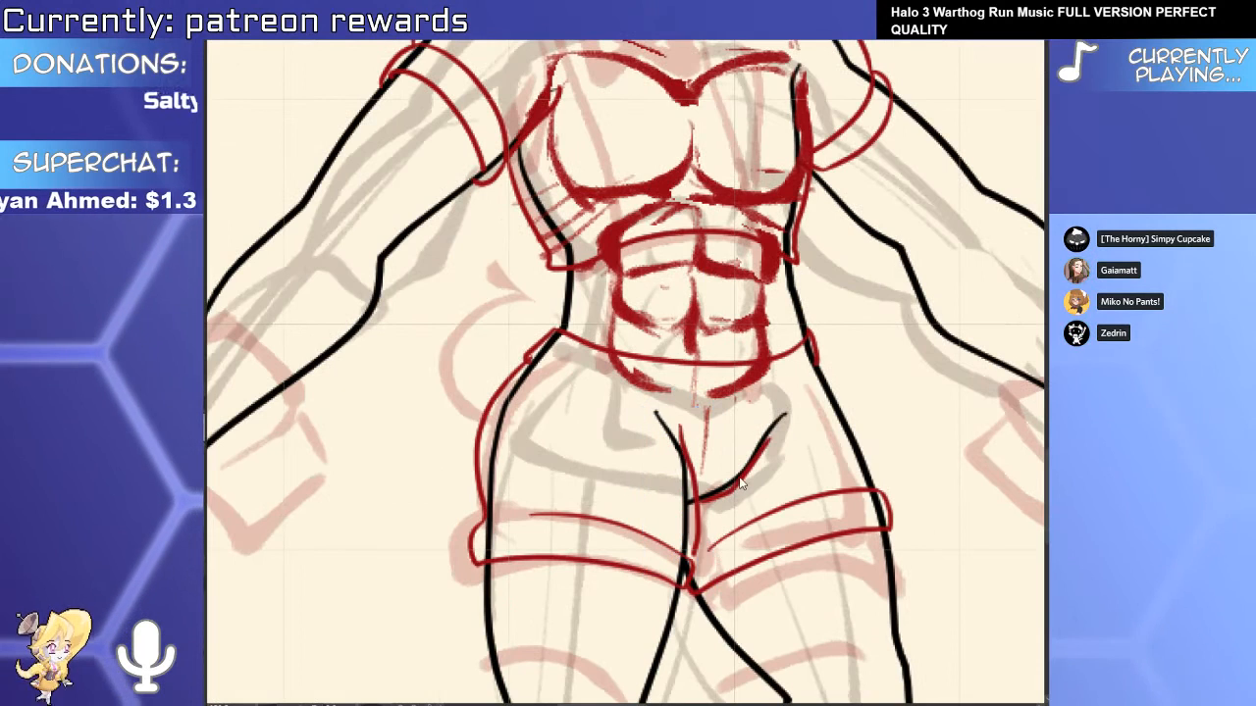
click(766, 436)
drag(766, 436, 764, 438)
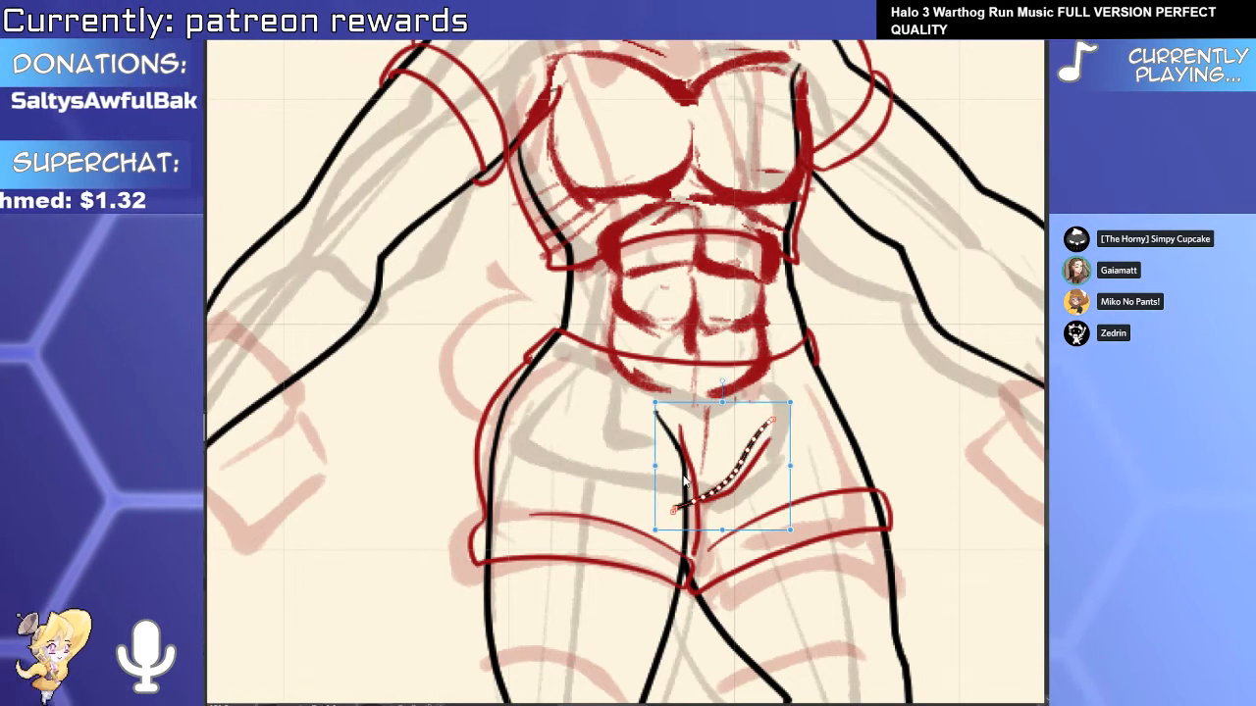
click(683, 496)
key(e)
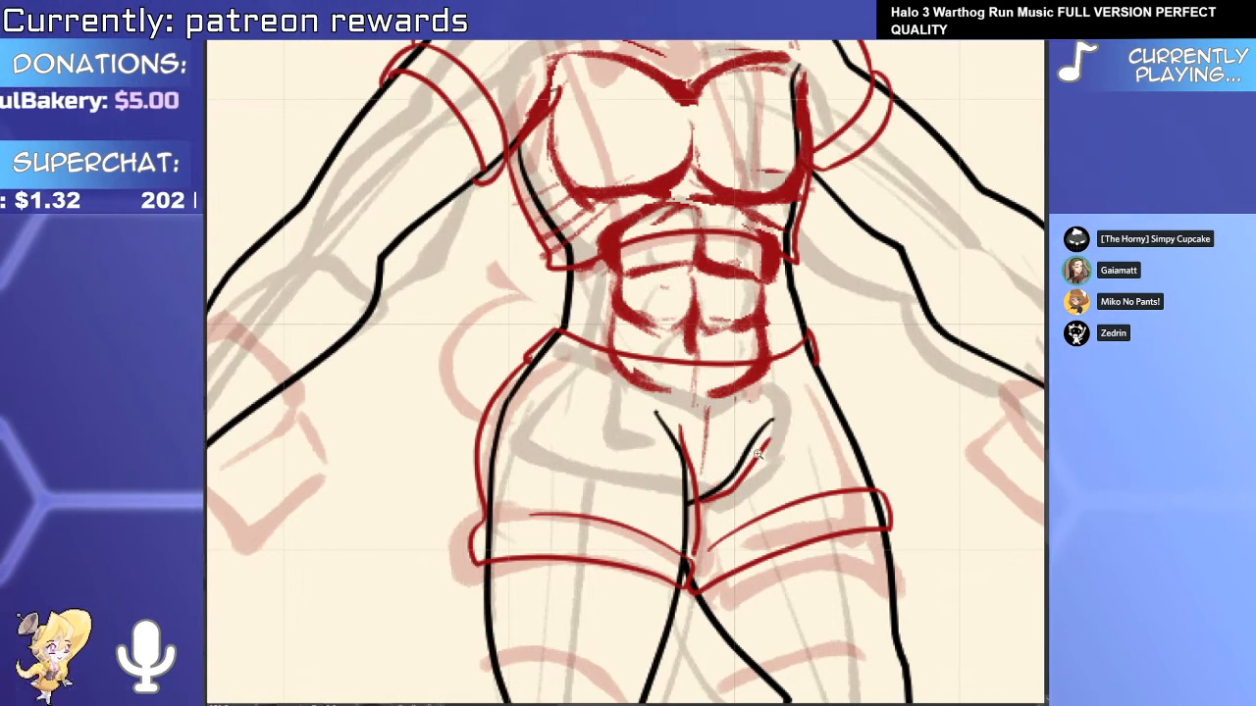
Reshape the red seams and inner cuff ends of the shorts to follow the black crotch and inner-leg lines.
click(680, 596)
click(690, 579)
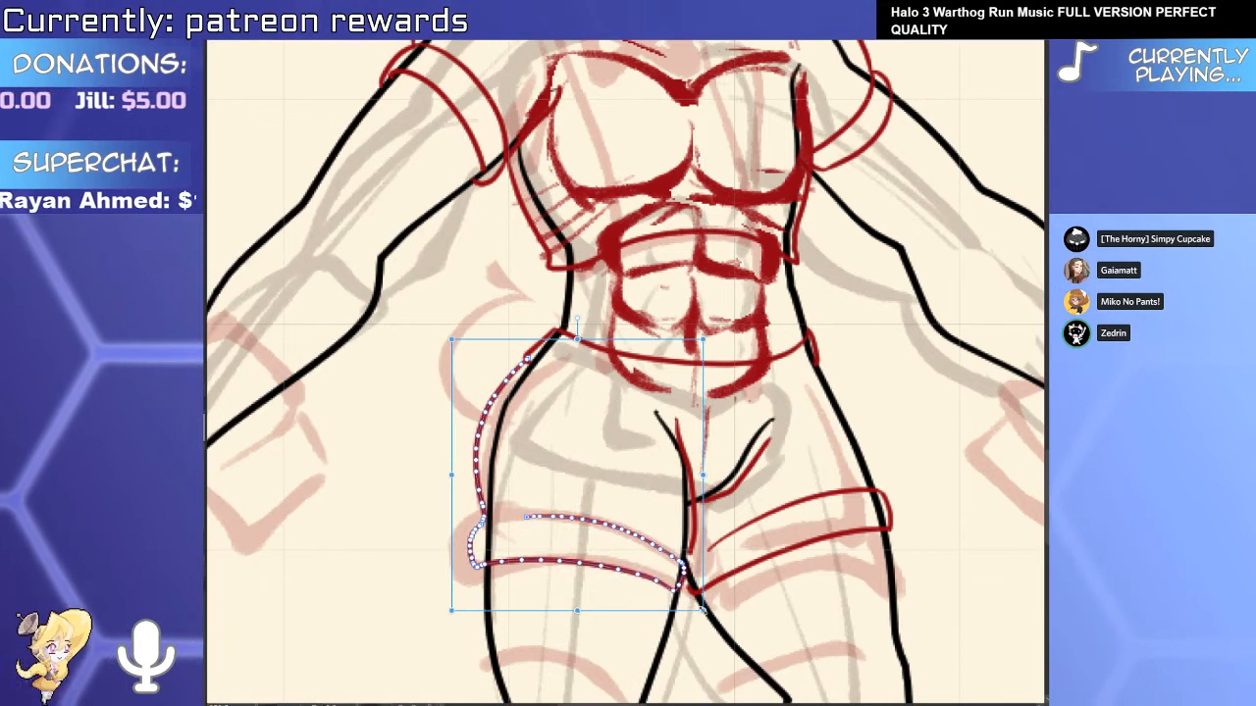
click(692, 551)
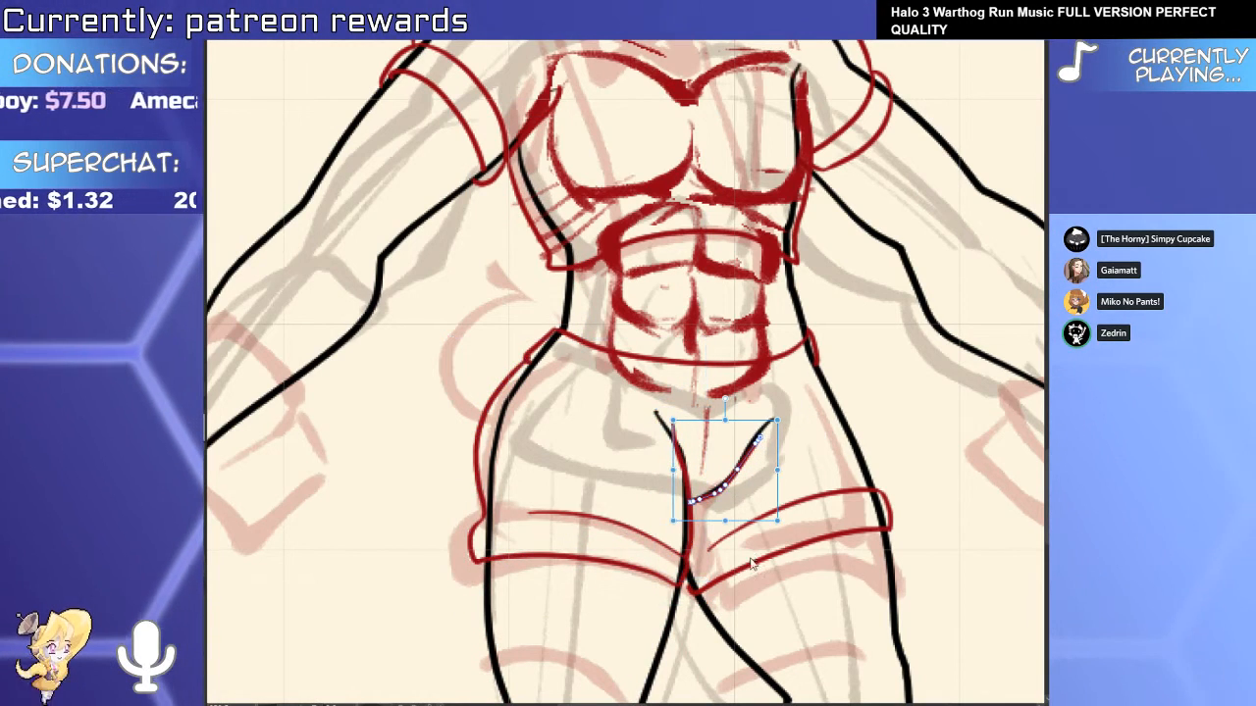
click(820, 549)
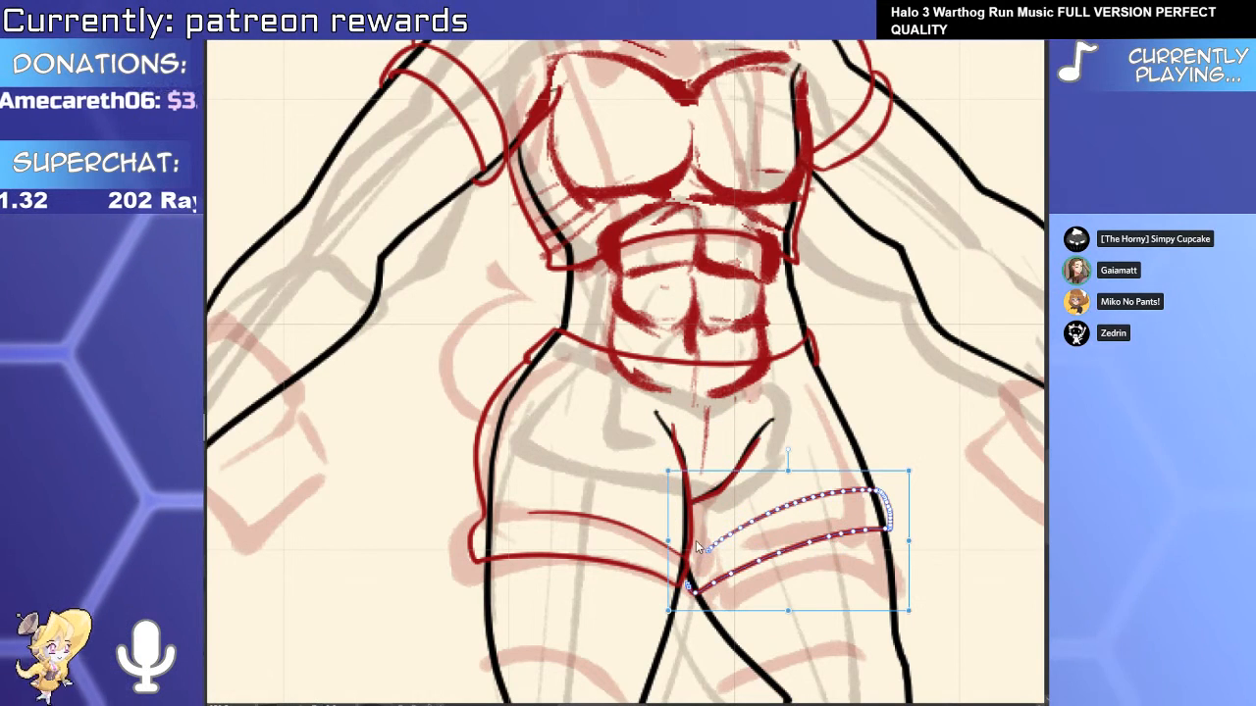
drag(673, 542, 663, 540)
drag(813, 445, 778, 432)
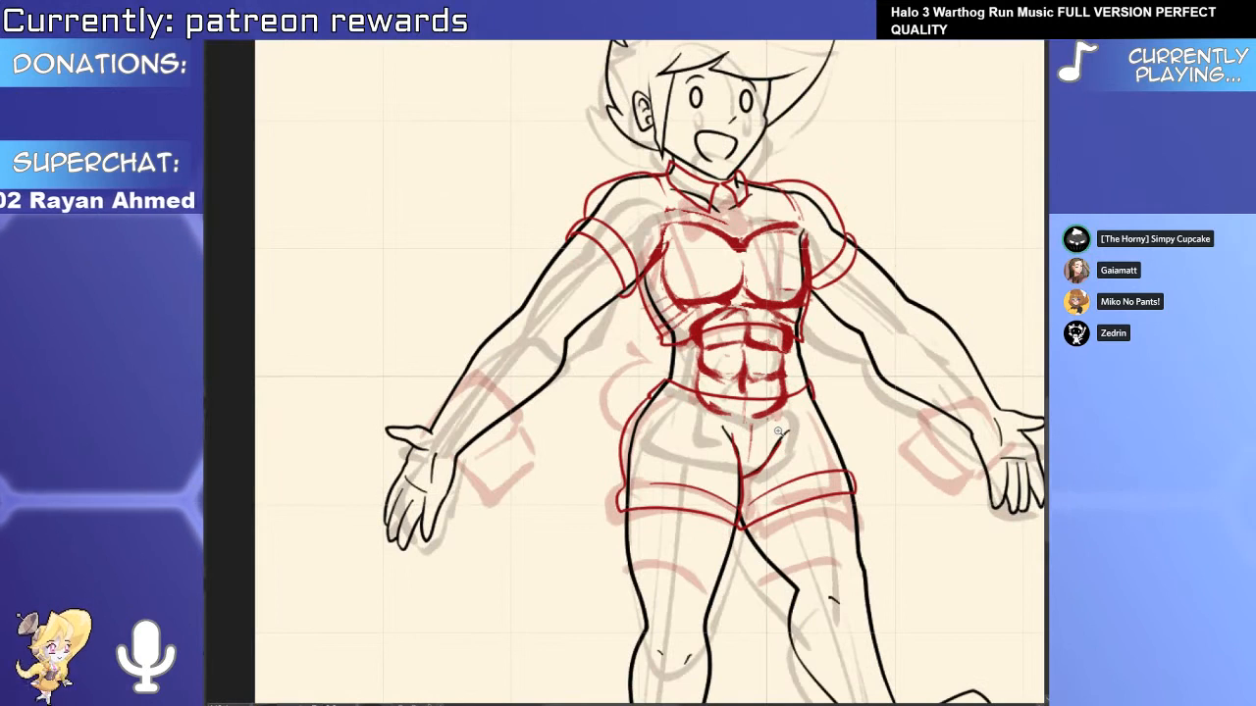
Fade the red chest and abdominal muscle sketch into the pale pink rough underneath the costume lines.
scroll(780, 432, down, 2)
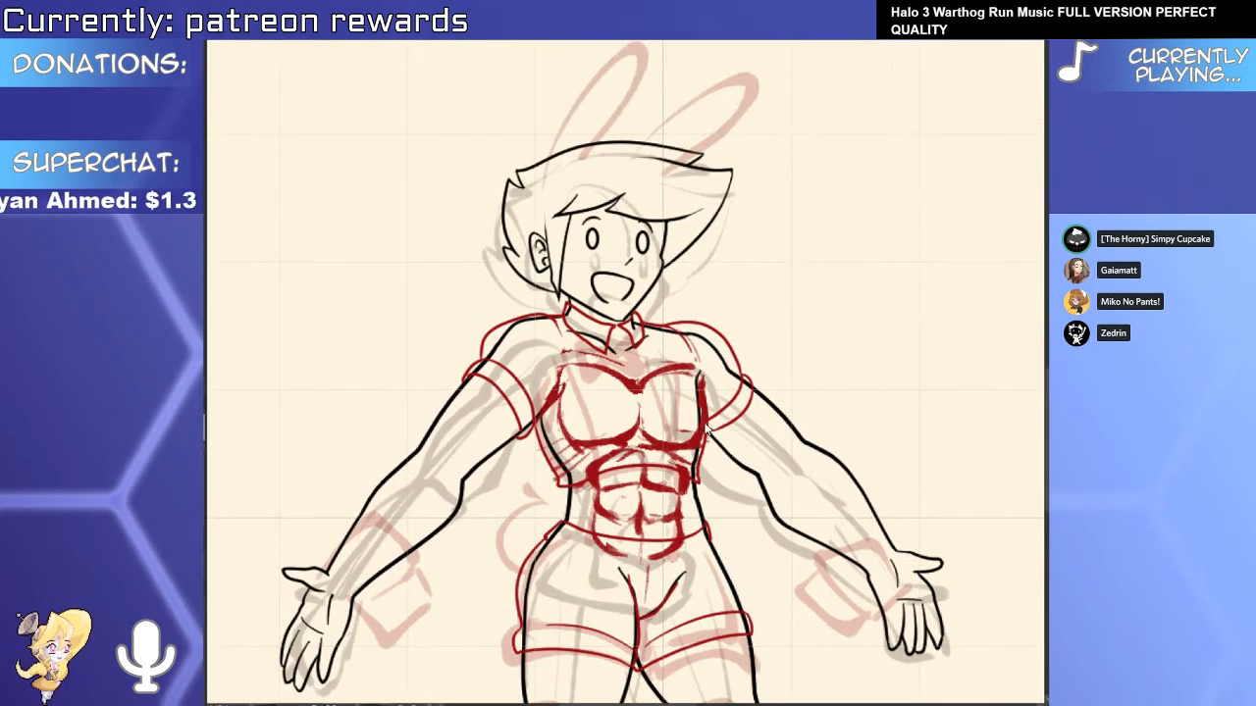
key(ctrl+t)
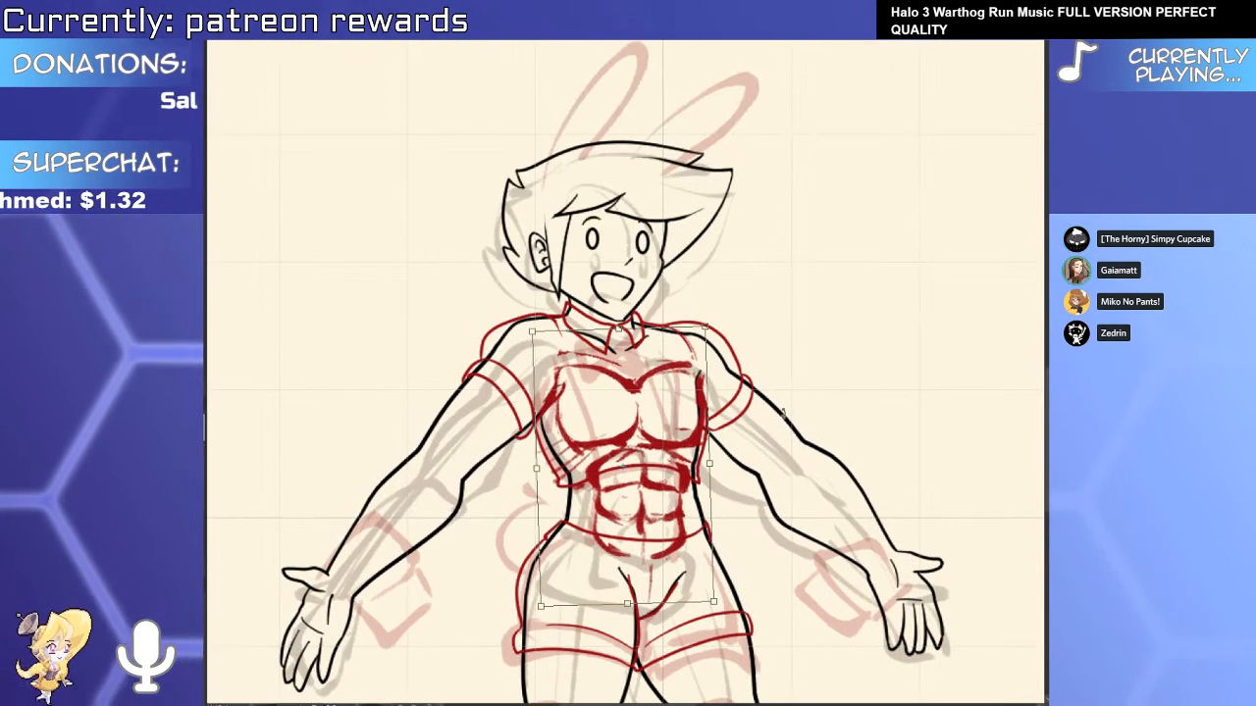
drag(721, 495, 684, 511)
key(Delete)
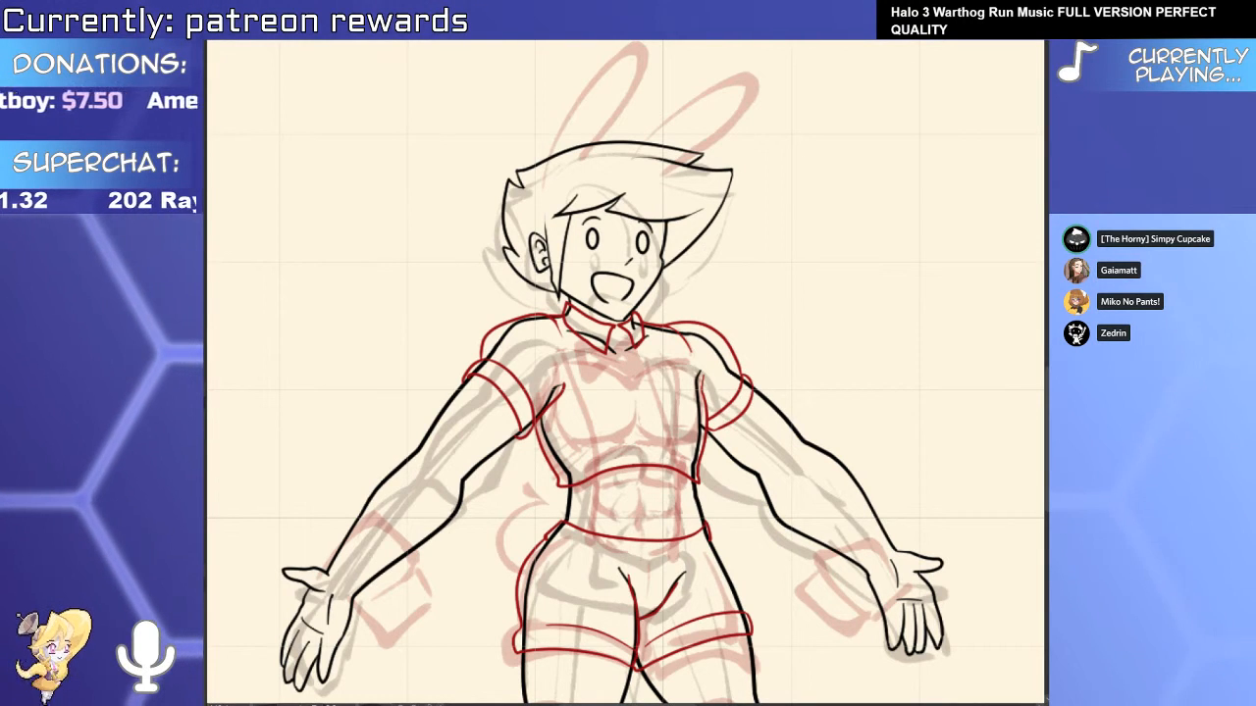
Raise the red hem of the cropped shirt higher across the ribs, including both of its ends.
scroll(602, 431, up, 5)
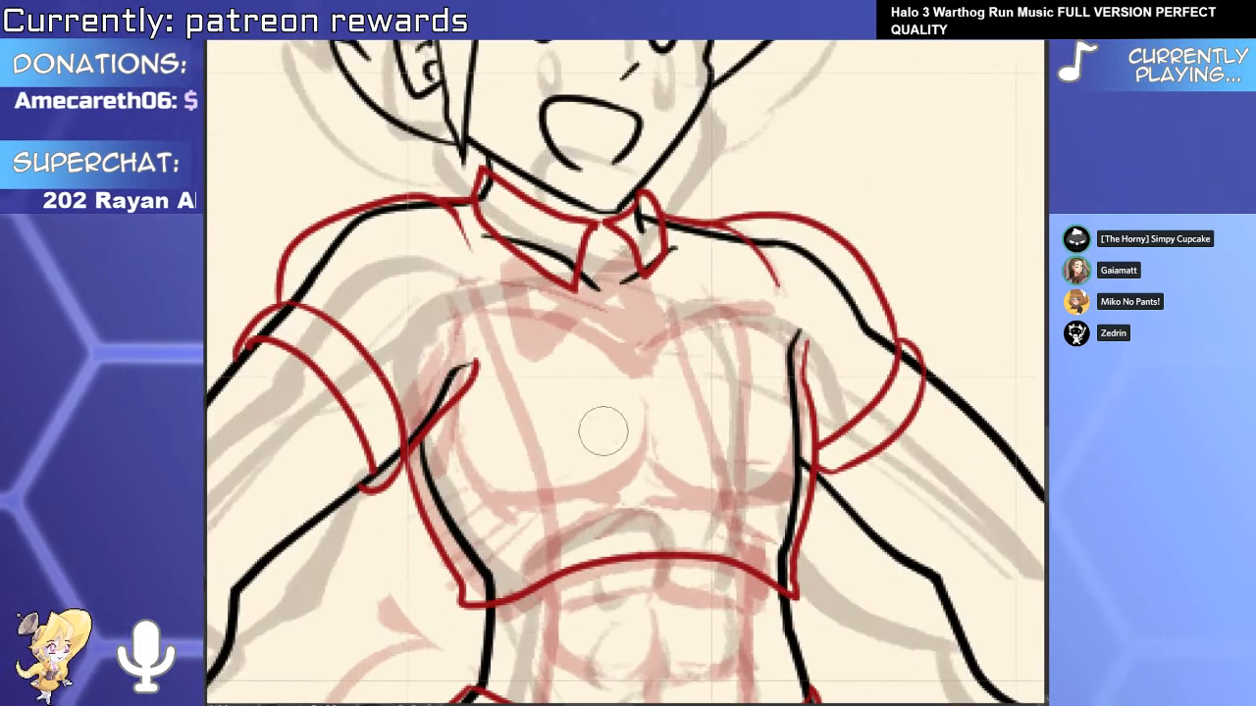
key(o)
click(657, 555)
drag(611, 624, 612, 585)
drag(841, 582, 838, 570)
Adjust the red shirt line at the left armpit where it meets the sleeve cuff.
key(ctrl+space)
drag(390, 442, 450, 440)
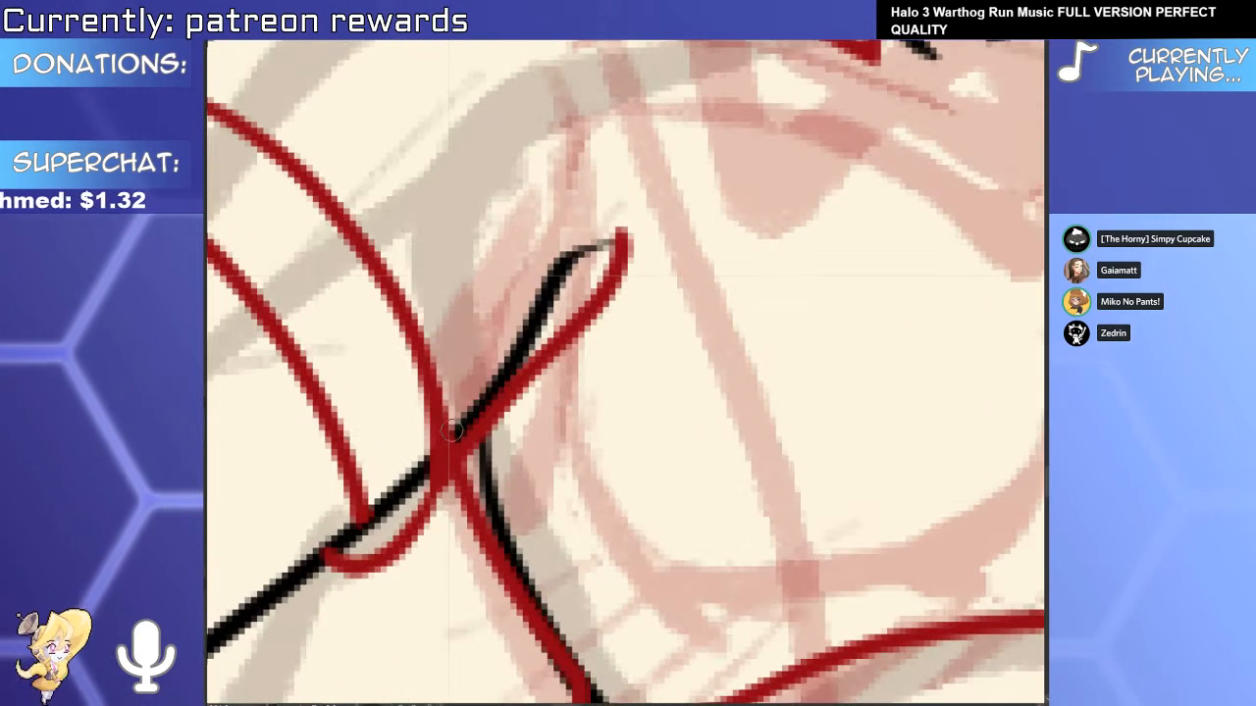
click(451, 451)
click(450, 465)
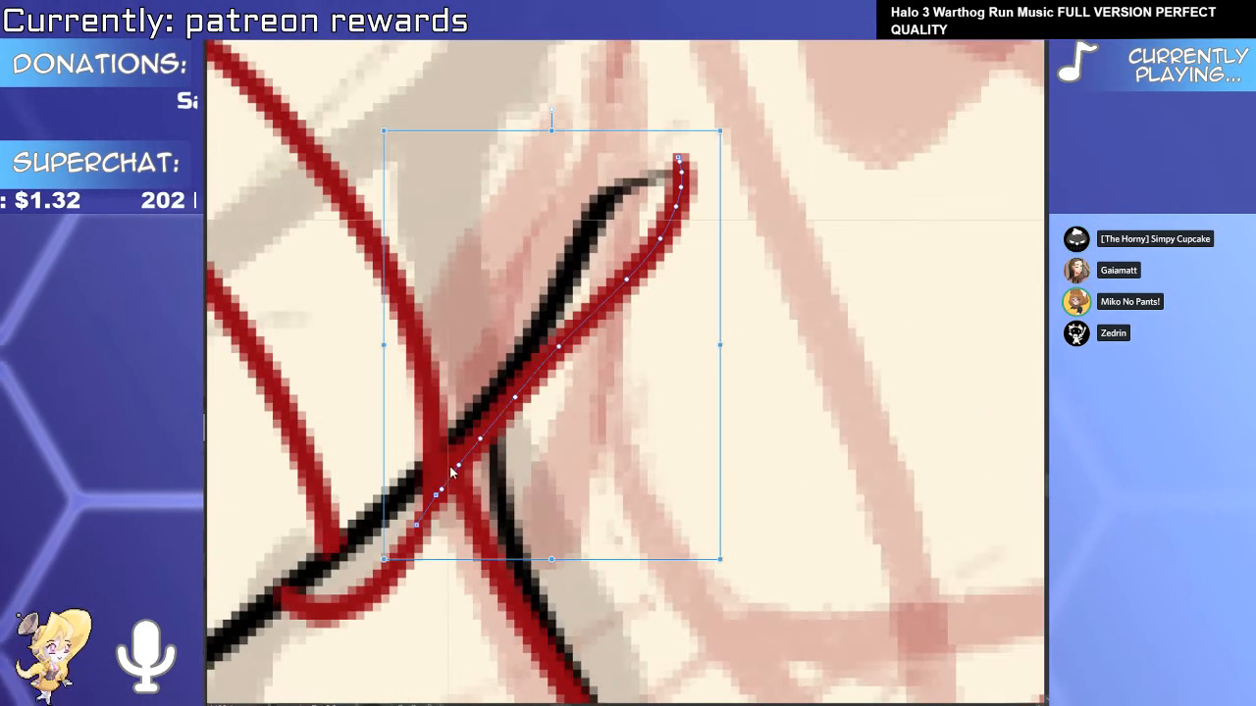
click(466, 516)
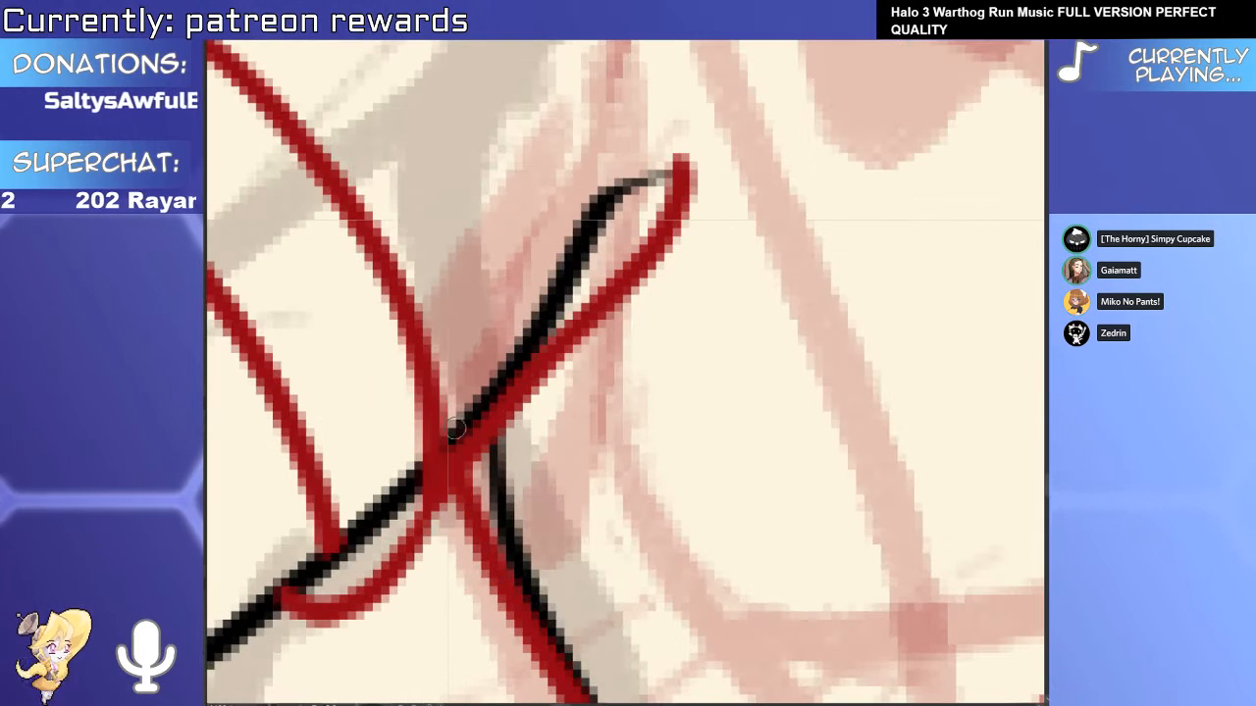
key(ctrl+space)
drag(451, 440, 392, 440)
drag(498, 412, 522, 412)
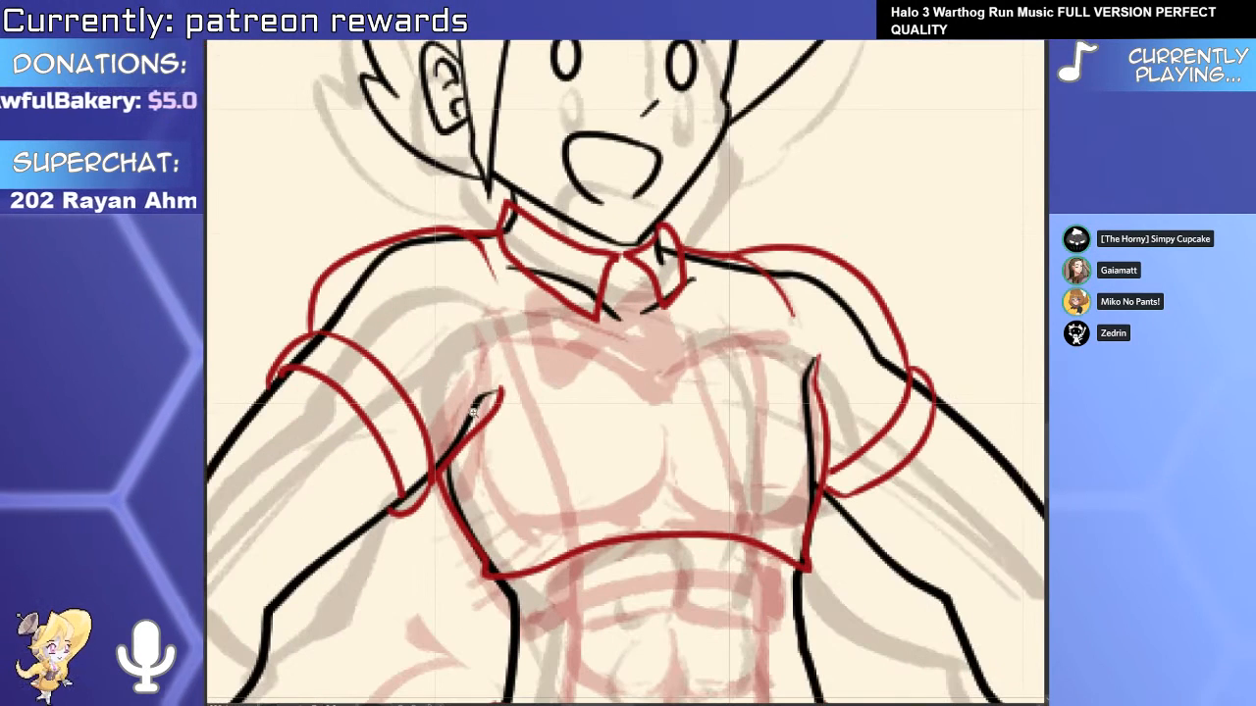
click(494, 417)
key(e)
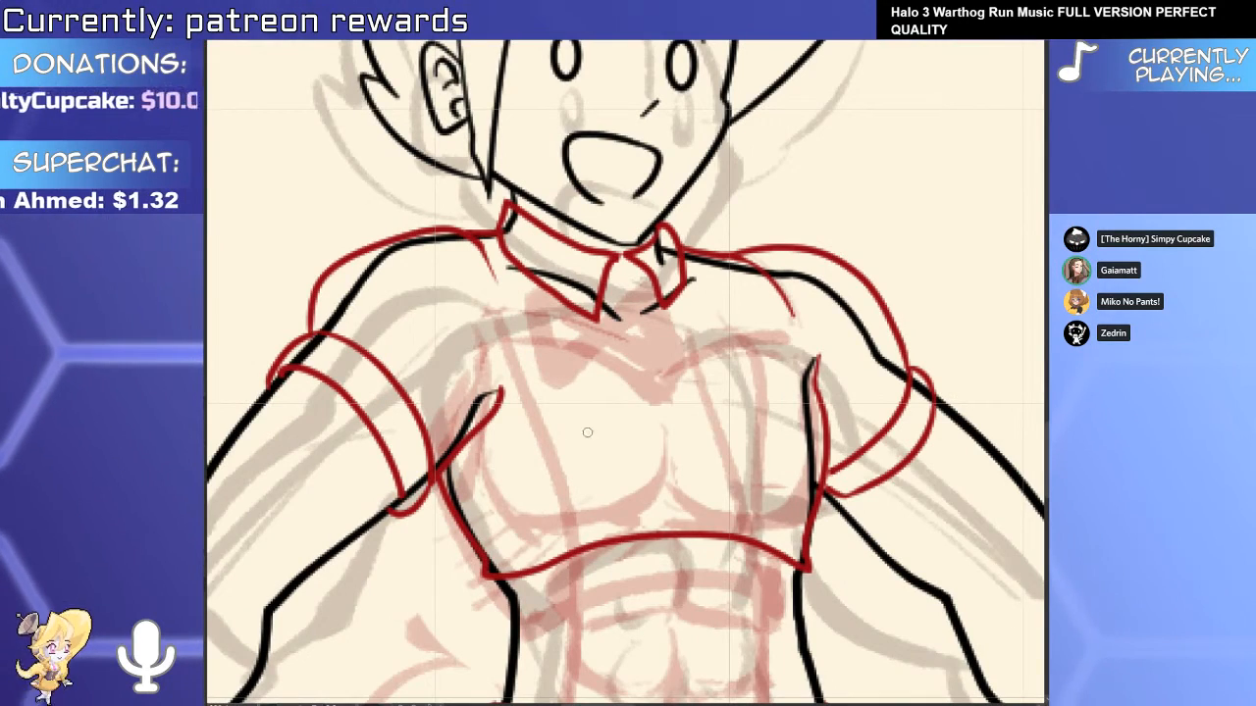
key(space)
drag(637, 471, 616, 261)
key(ctrl+space)
mouse_move(464, 502)
mouse_down()
mouse_move(805, 518)
mouse_move(591, 526)
mouse_move(471, 507)
mouse_move(713, 518)
mouse_move(504, 494)
mouse_move(451, 474)
mouse_move(417, 543)
mouse_up()
key(ctrl+z)
key(ctrl+z)
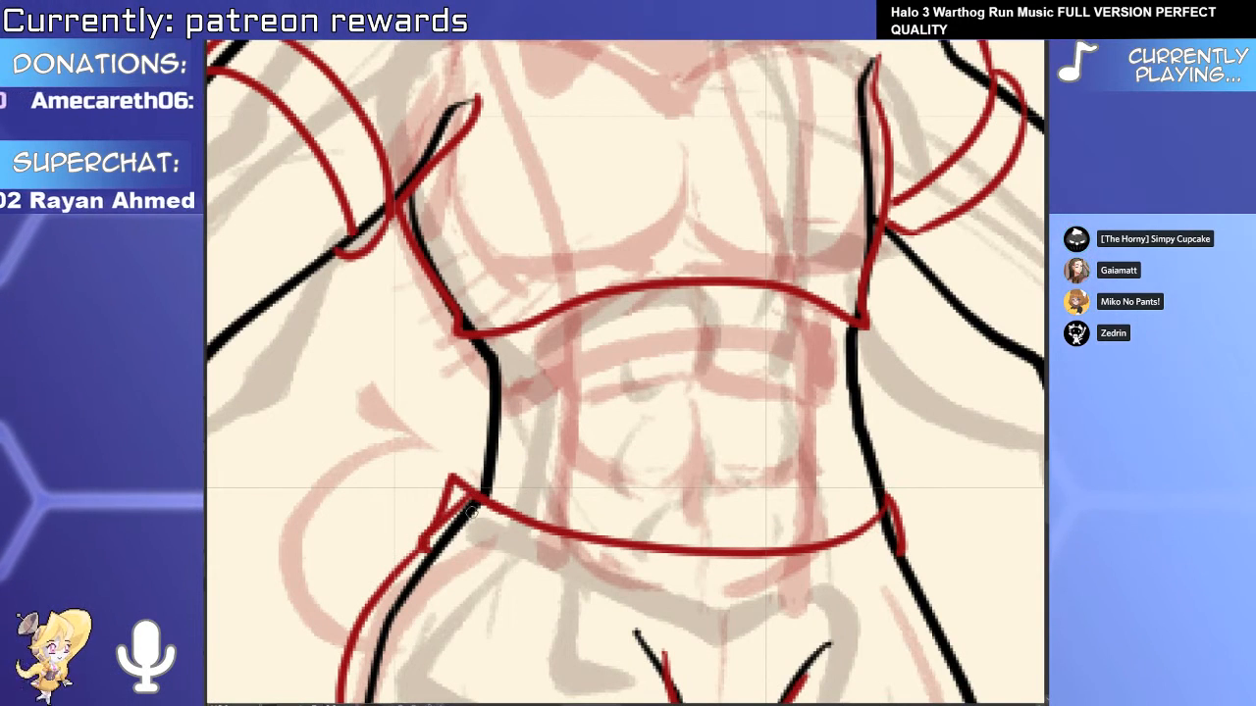
Redraw the red outer seam of the shorts at the left hip to hug the black outline from waistband to cuff, removing the pointed flare.
scroll(428, 518, down, 3)
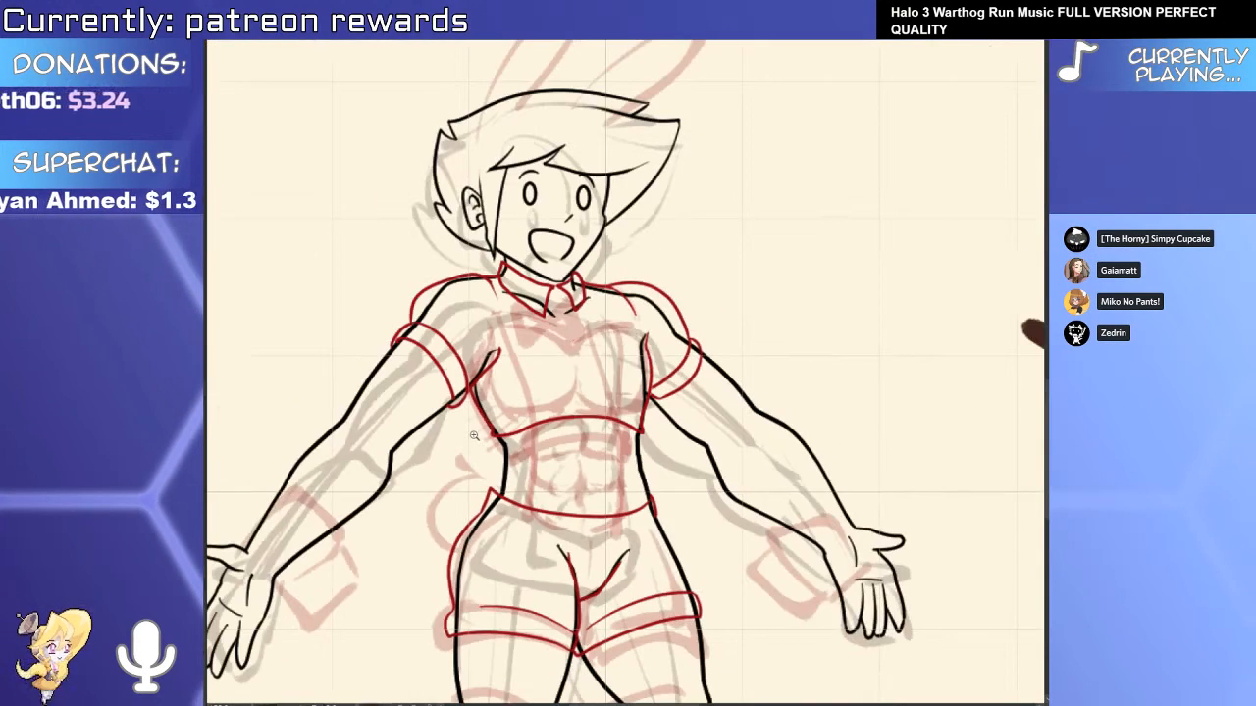
scroll(428, 515, up, 4)
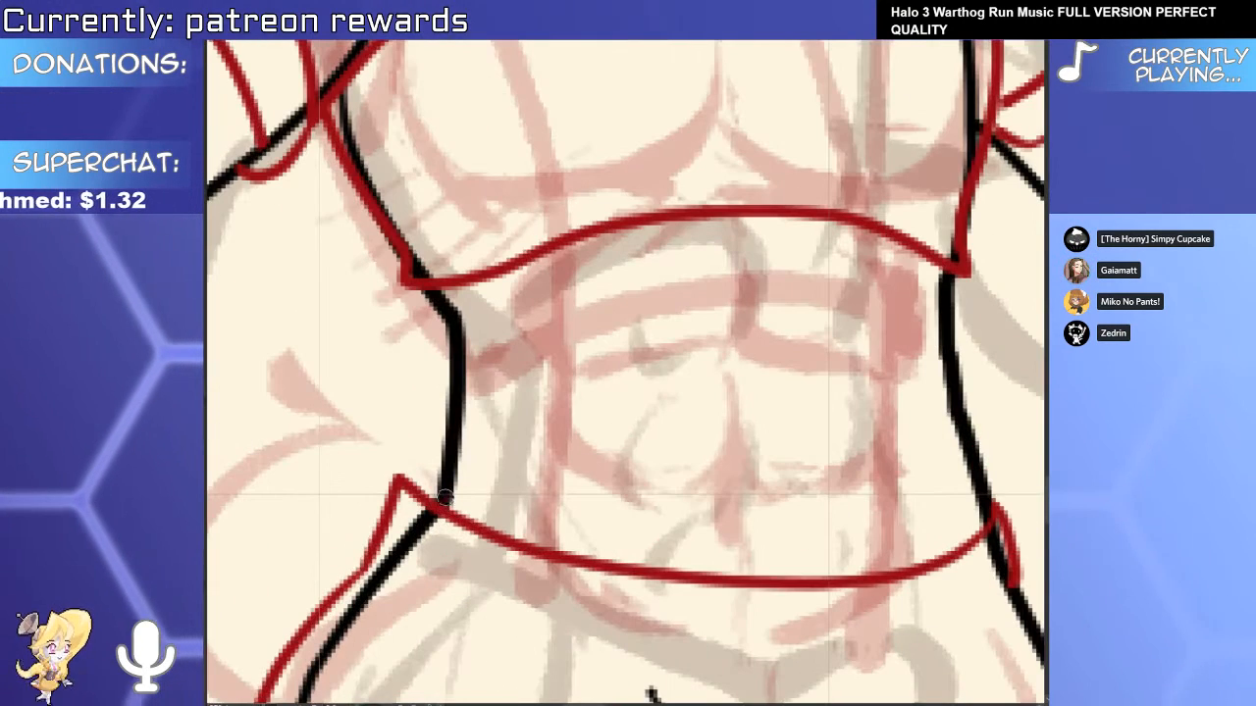
drag(431, 501, 274, 687)
key(ctrl+z)
mouse_move(369, 624)
mouse_down()
mouse_move(390, 557)
mouse_move(529, 302)
mouse_up()
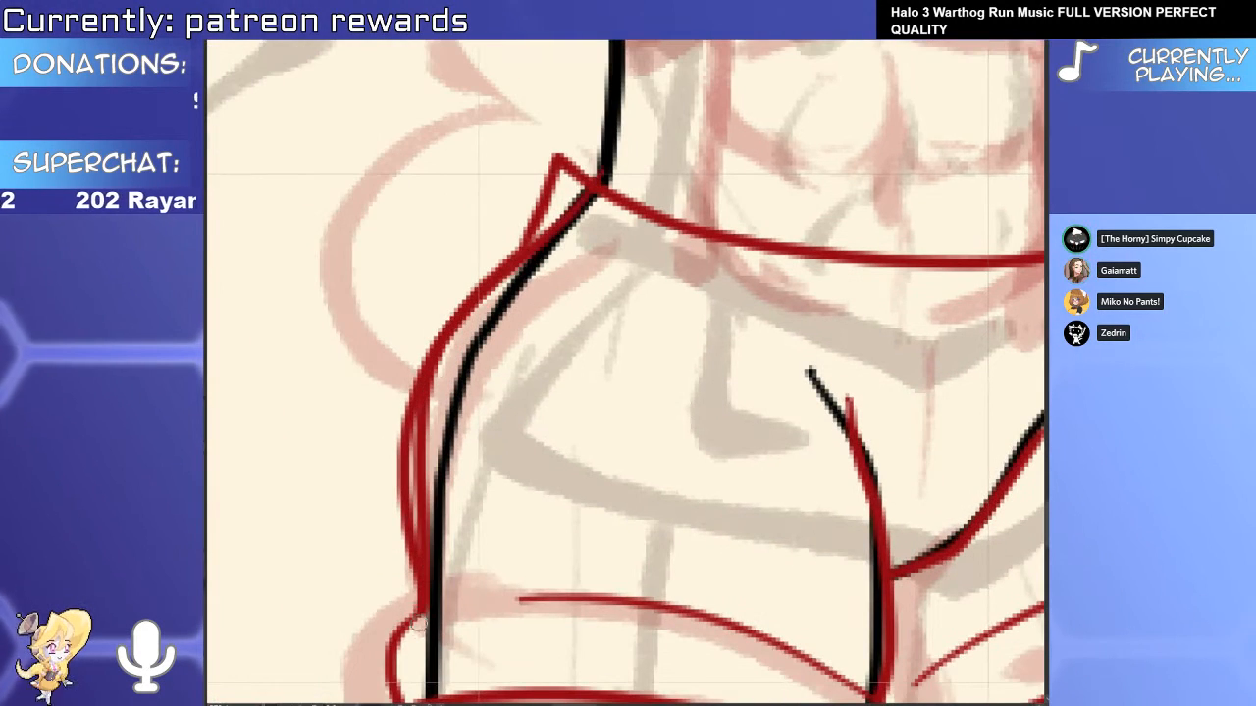
drag(398, 530, 397, 536)
drag(566, 161, 527, 225)
click(511, 265)
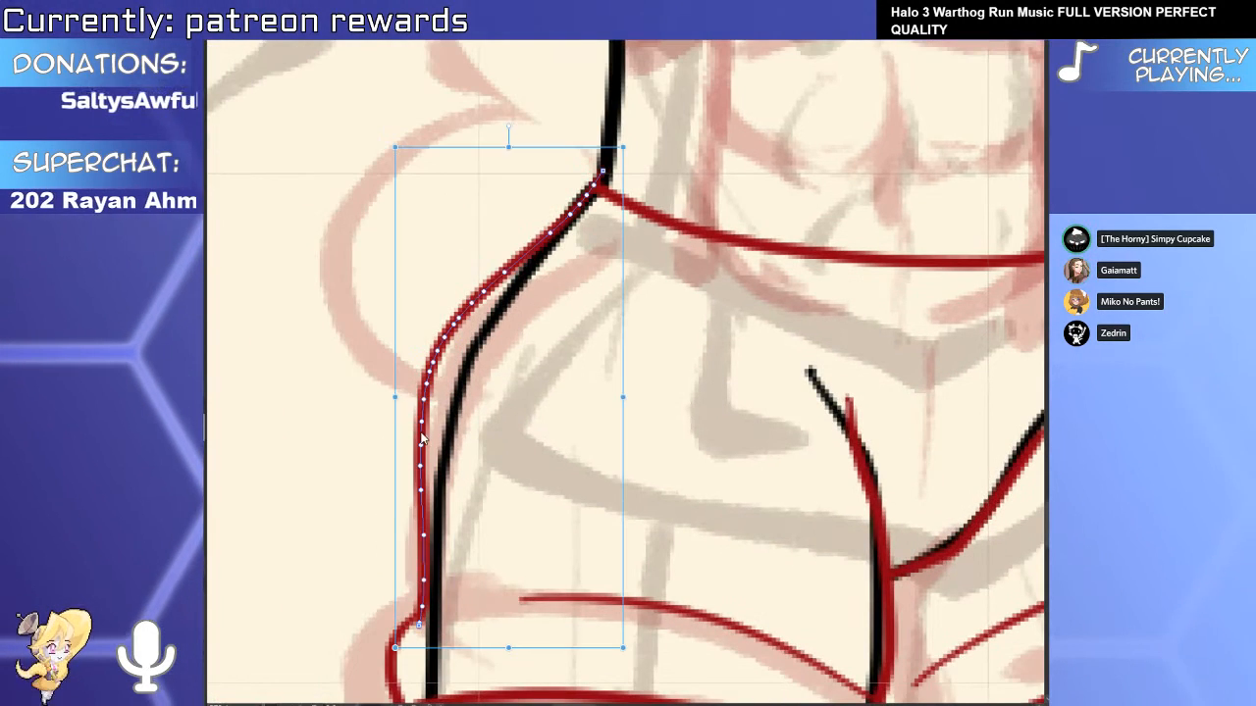
drag(396, 396, 426, 395)
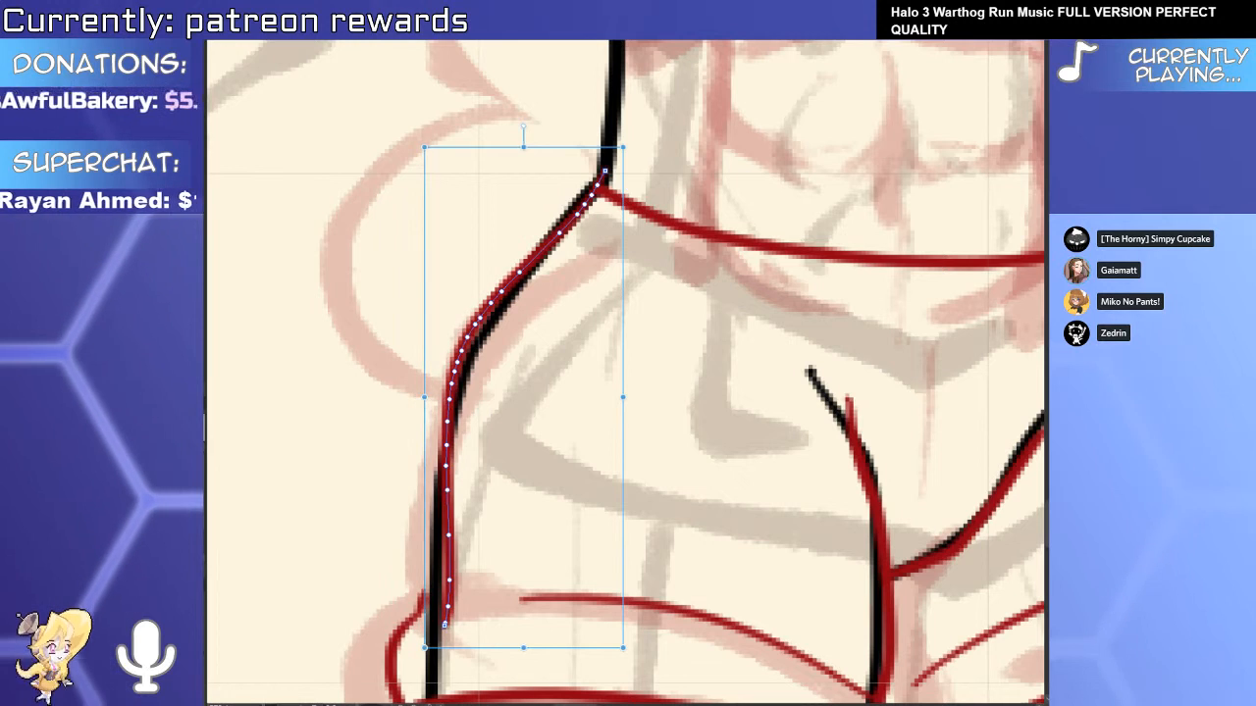
key(Delete)
drag(594, 186, 524, 256)
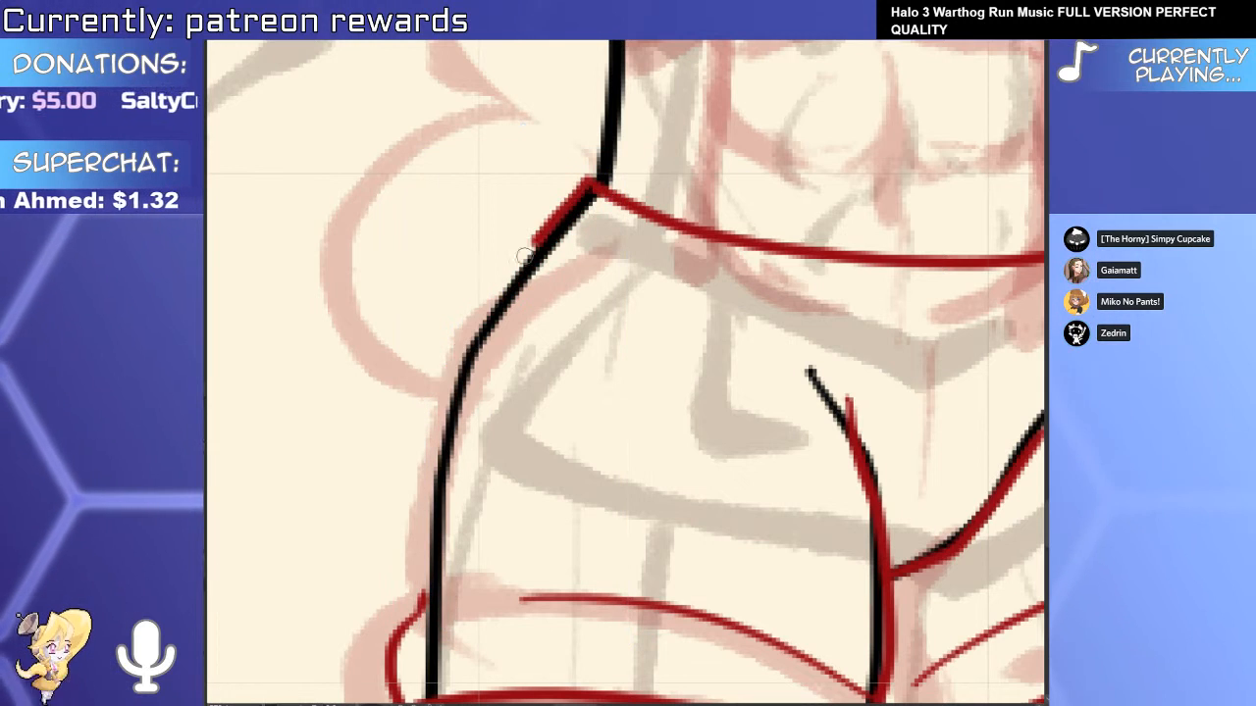
scroll(452, 454, down, 4)
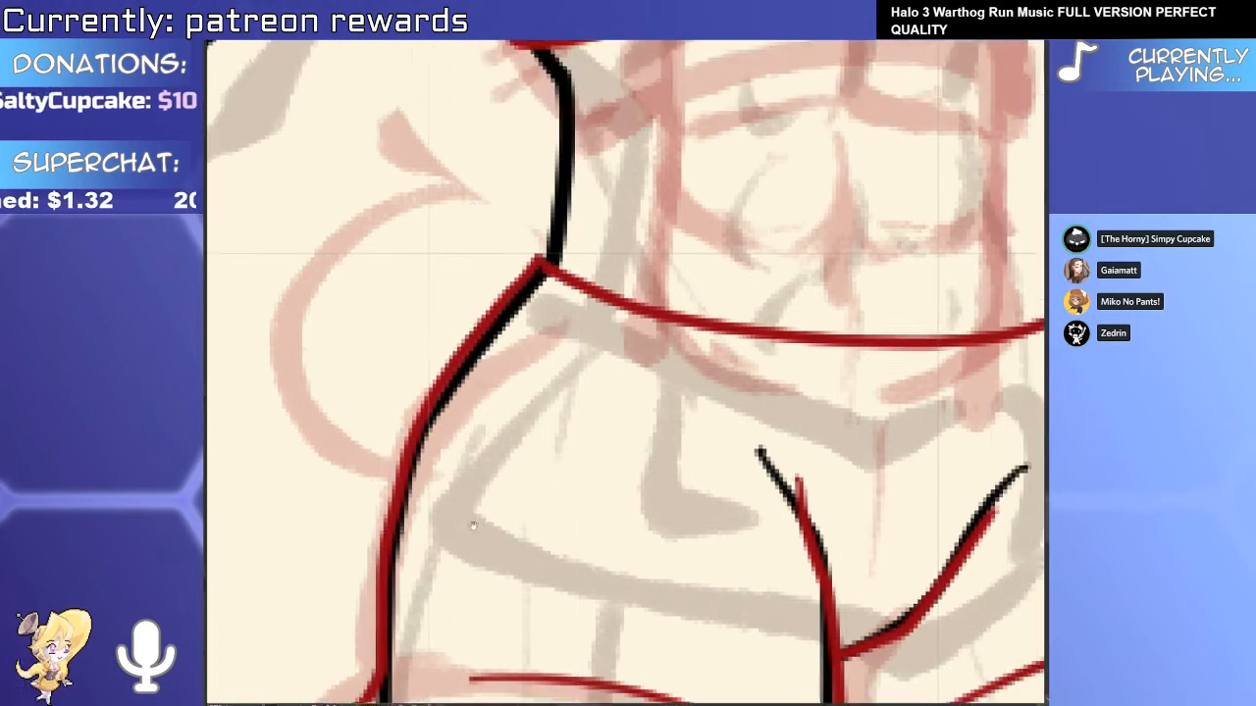
Draw the red outer seam of the shorts at the right hip down to the cuff and pull it close to the black thigh line.
scroll(756, 368, up, 3)
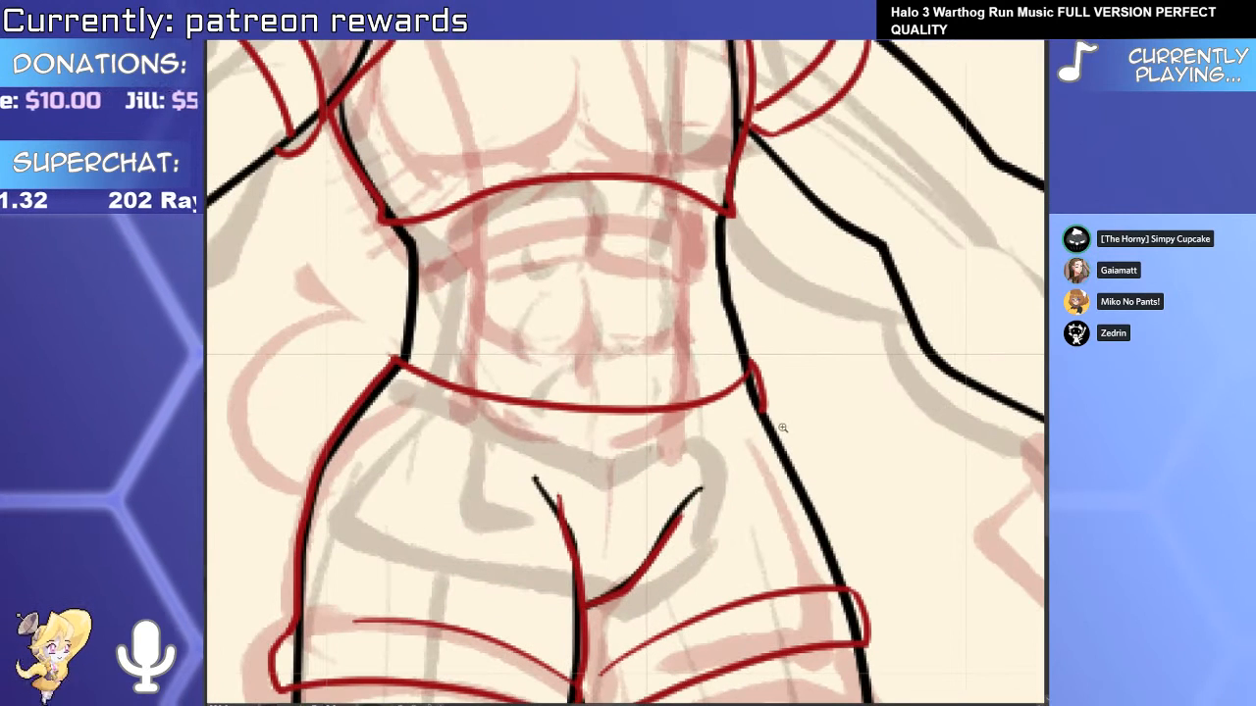
drag(765, 400, 838, 583)
key(ctrl+z)
drag(765, 412, 862, 599)
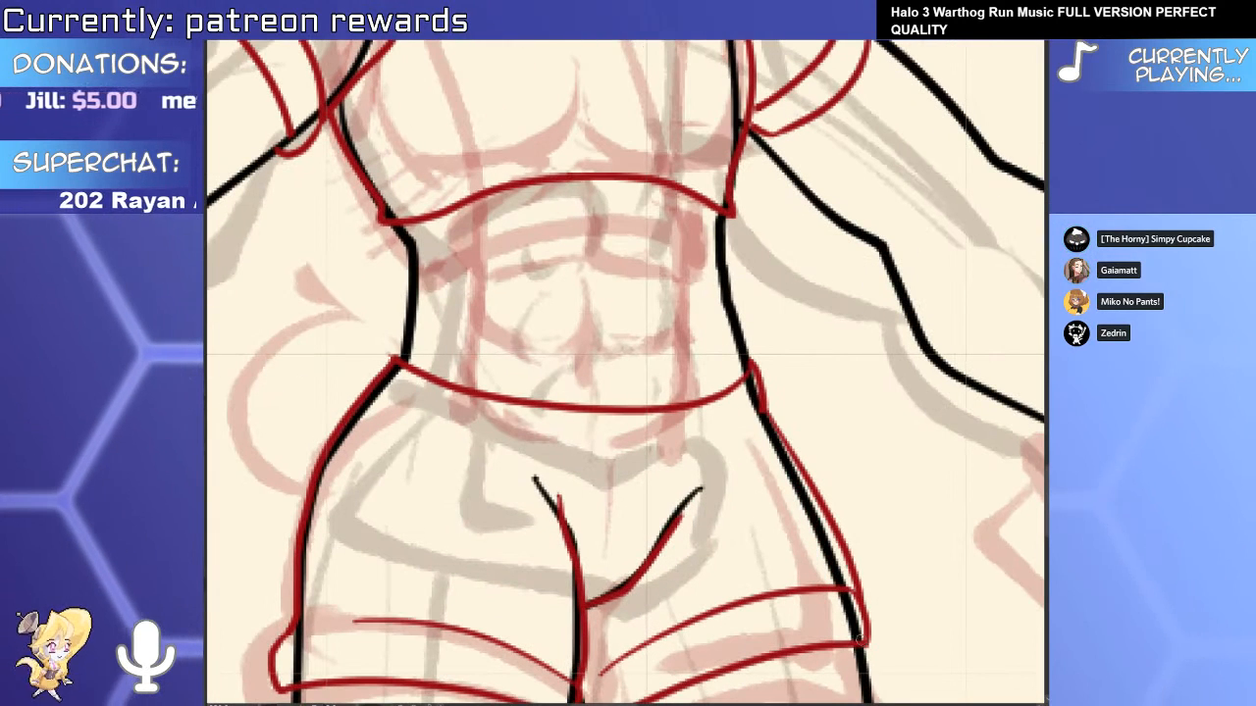
click(846, 547)
drag(887, 640, 872, 633)
key(p)
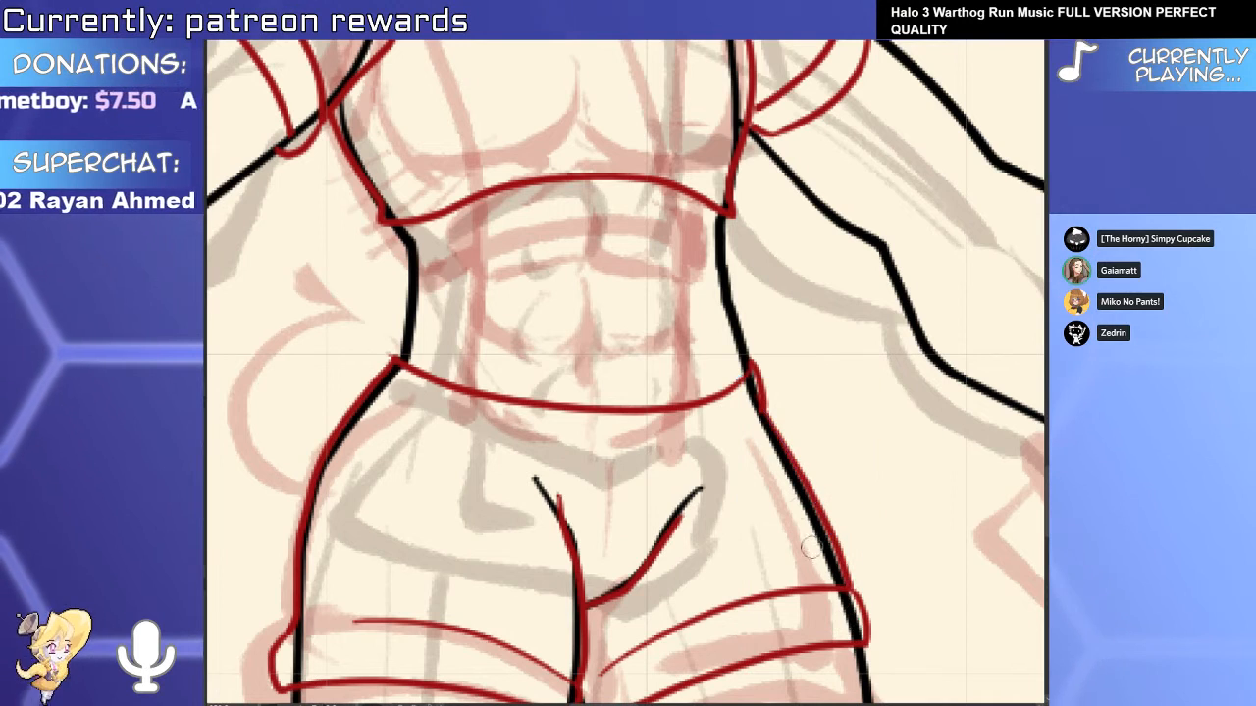
scroll(424, 345, up, 5)
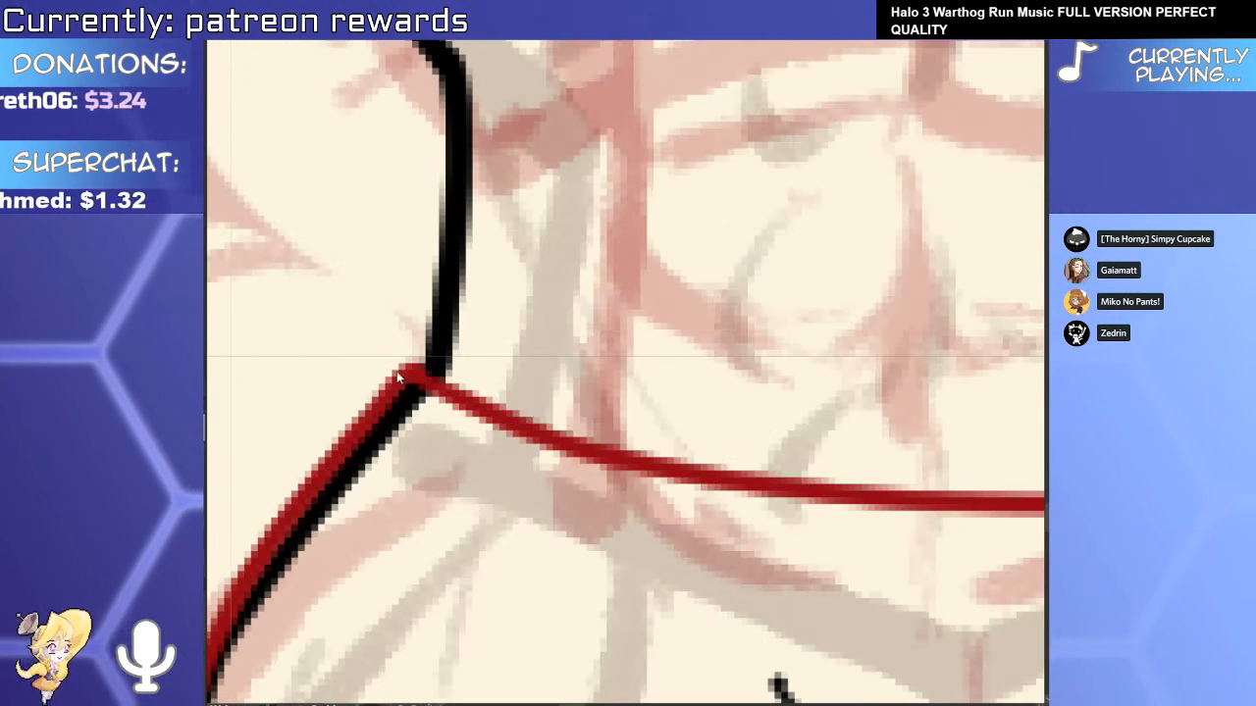
scroll(396, 365, down, 5)
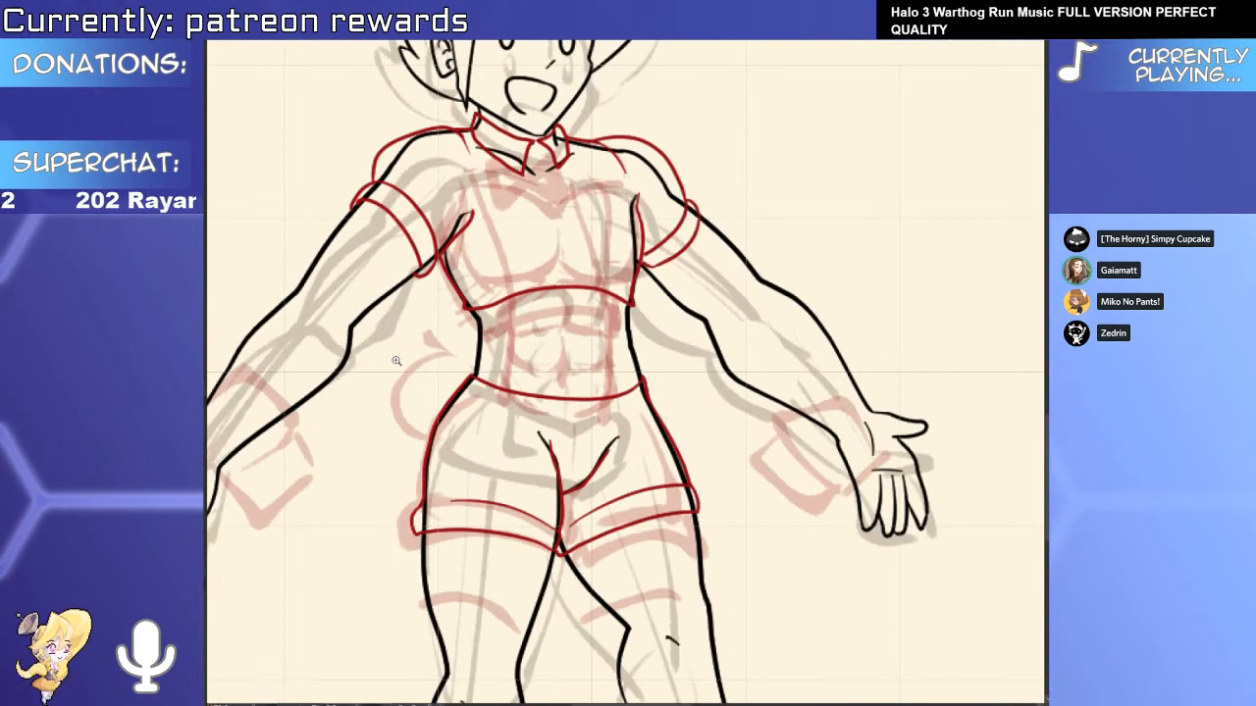
Redraw the black outer line of the left arm in the mirrored view as a slimmer curve from sleeve cuff to wrist, erasing the old line.
scroll(396, 361, down, 8)
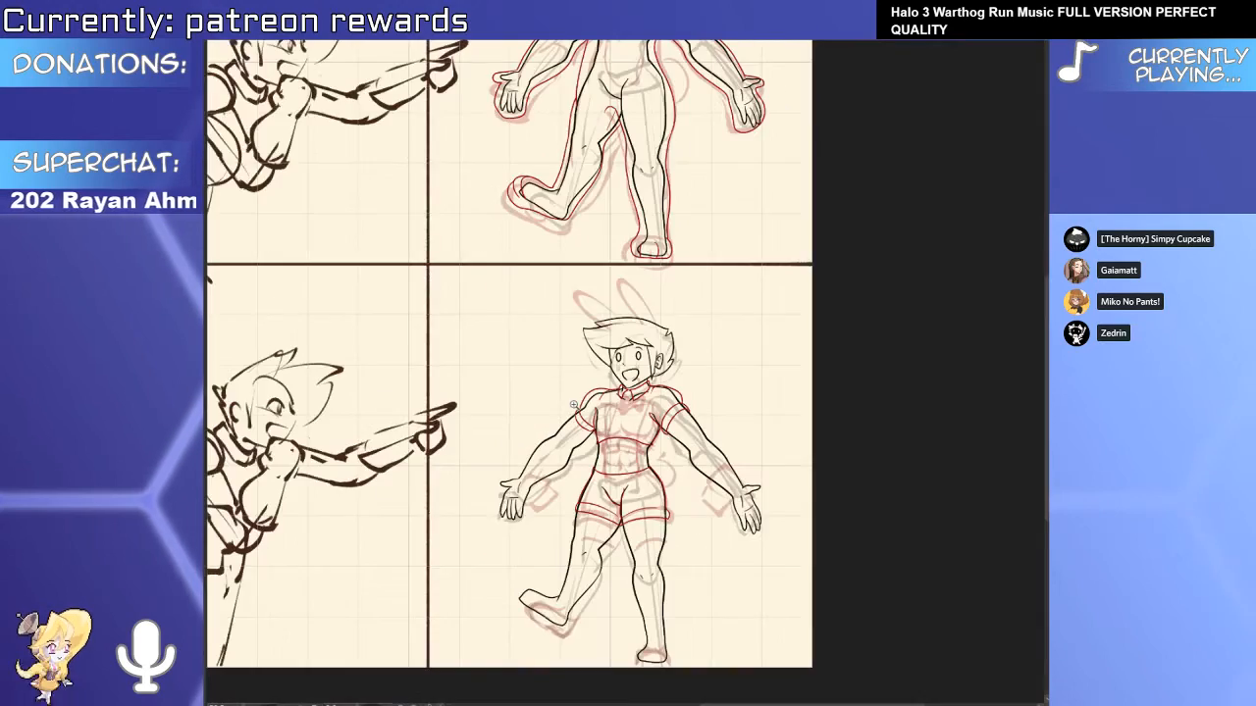
scroll(588, 413, up, 8)
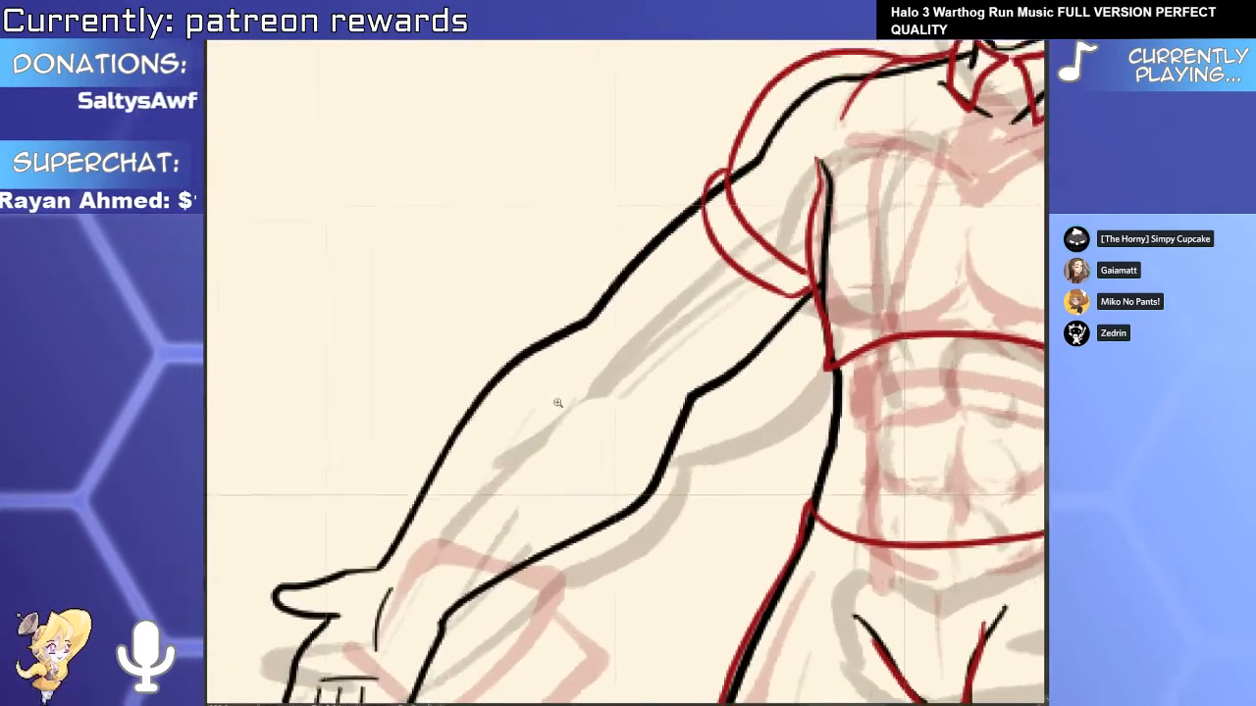
click(580, 337)
key(p)
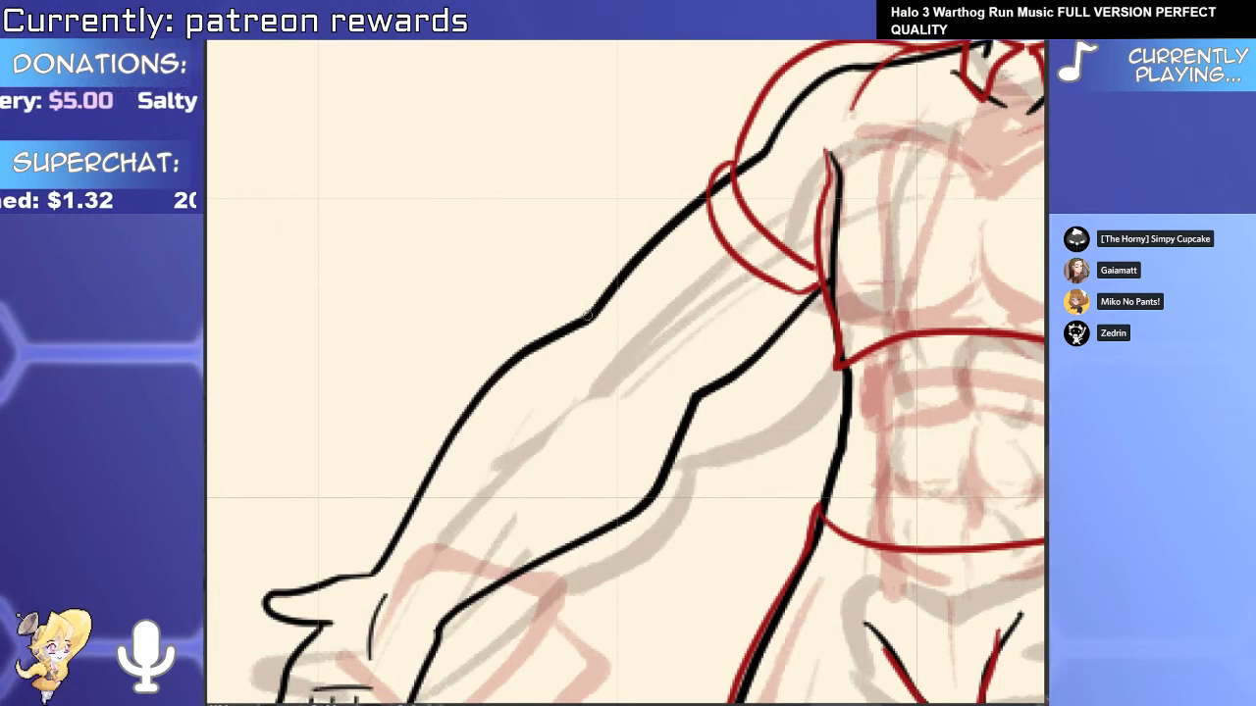
drag(597, 308, 389, 561)
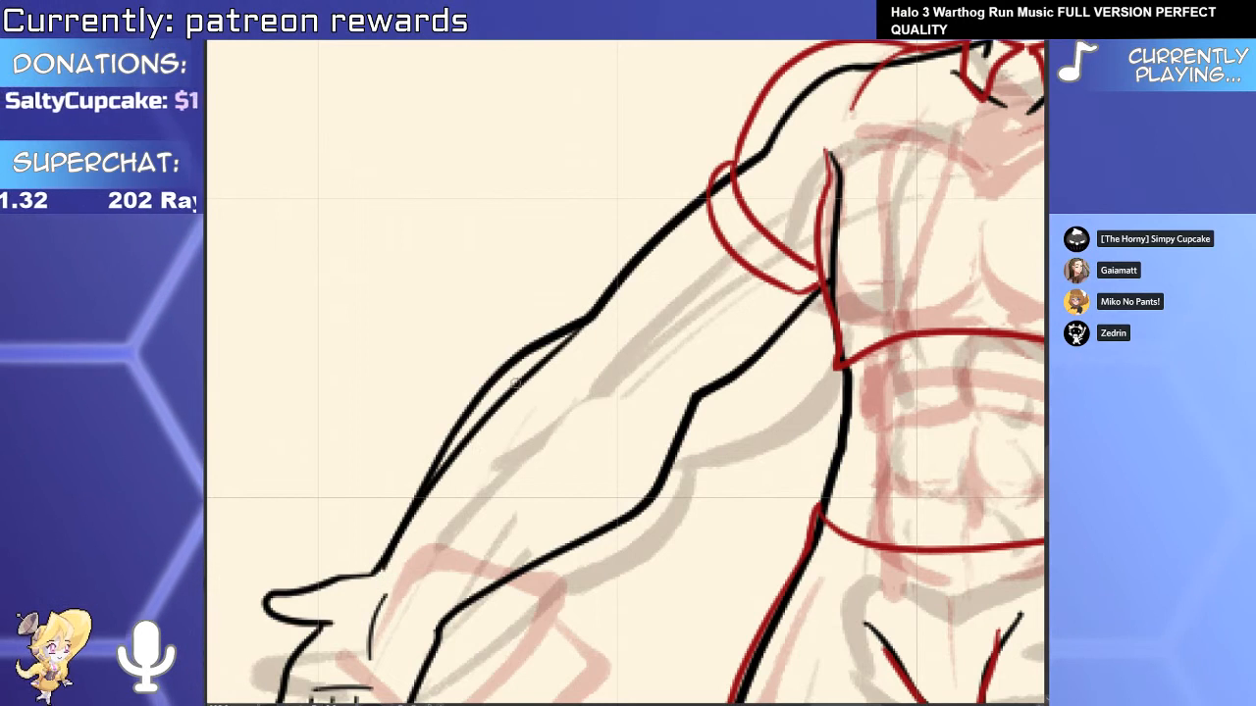
ctrl+click(518, 387)
scroll(481, 383, down, 3)
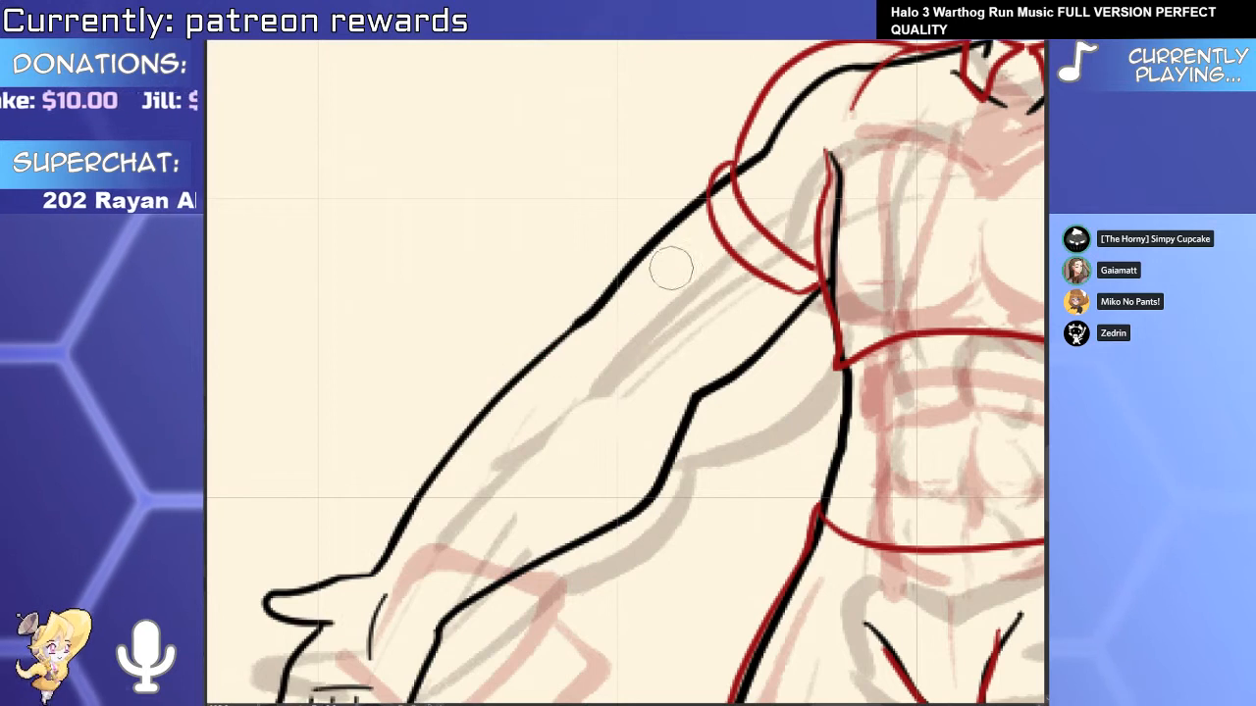
scroll(582, 300, down, 3)
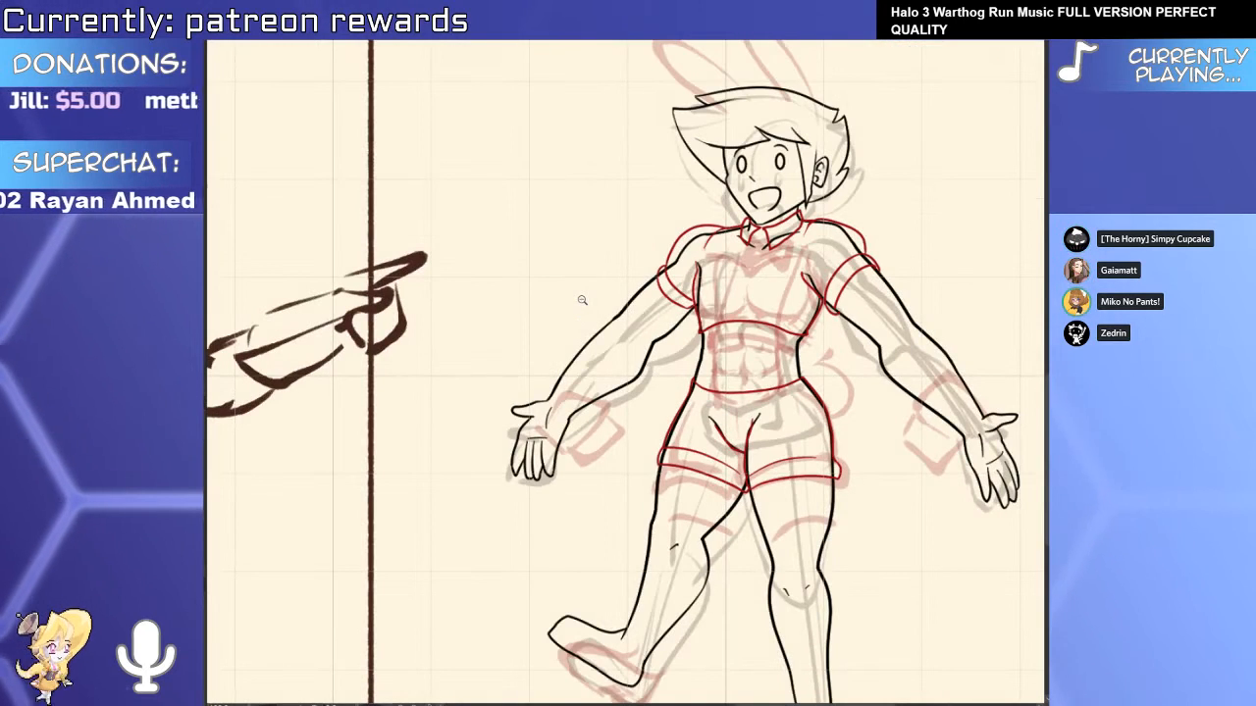
scroll(634, 326, up, 3)
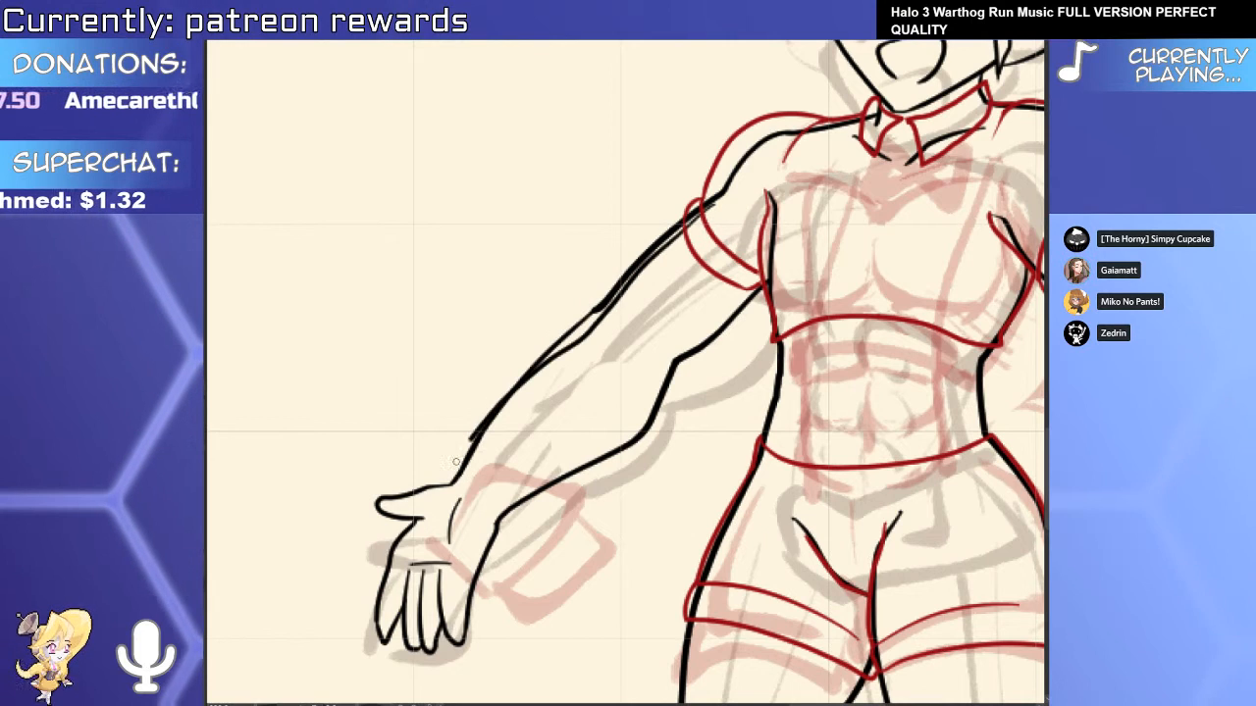
mouse_move(724, 194)
mouse_down()
mouse_move(545, 367)
mouse_move(453, 481)
mouse_up()
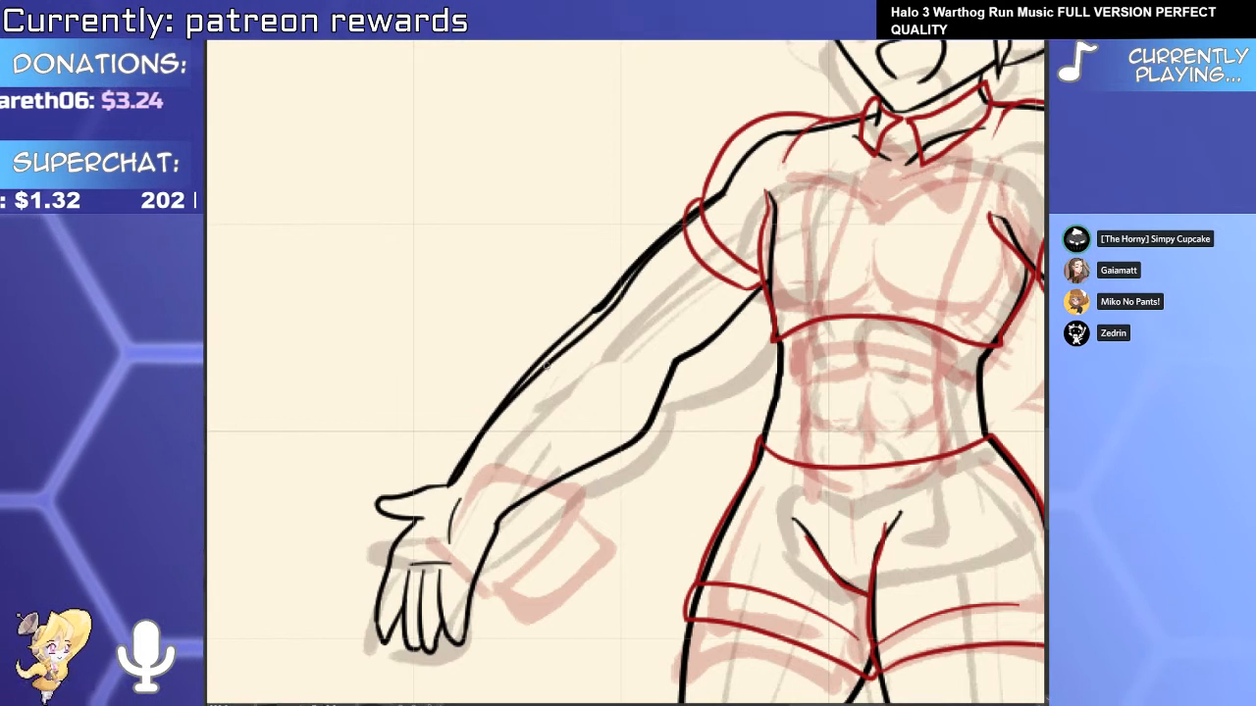
ctrl+click(552, 363)
key(e)
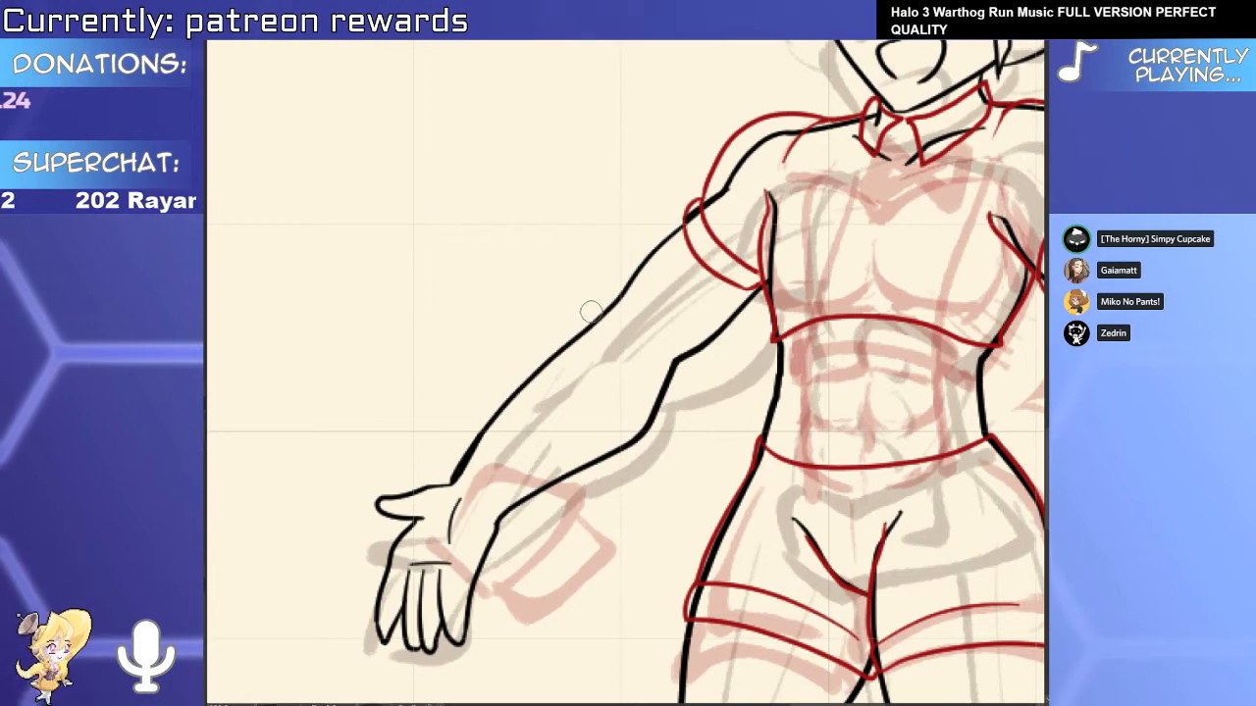
drag(616, 285, 701, 221)
Redraw the black inner forearm line of the same arm as a flatter curve from elbow to wrist, erasing the old bulge.
scroll(471, 476, down, 5)
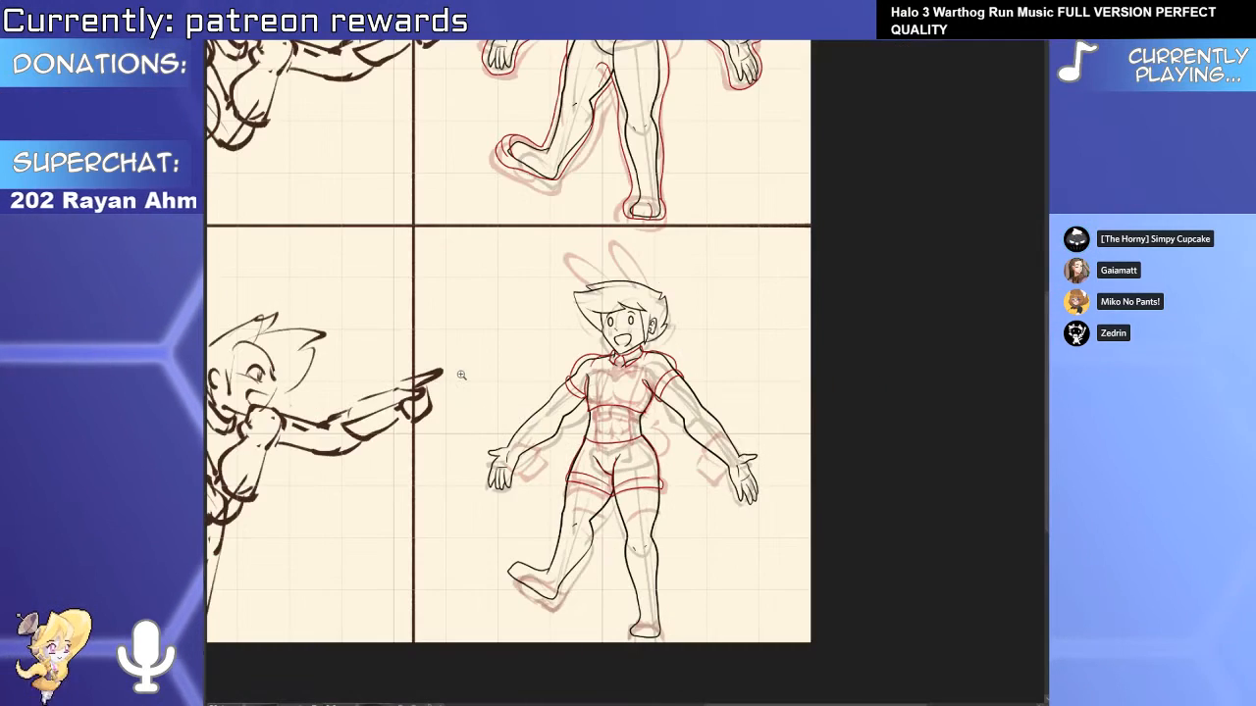
scroll(510, 465, up, 8)
scroll(614, 354, down, 3)
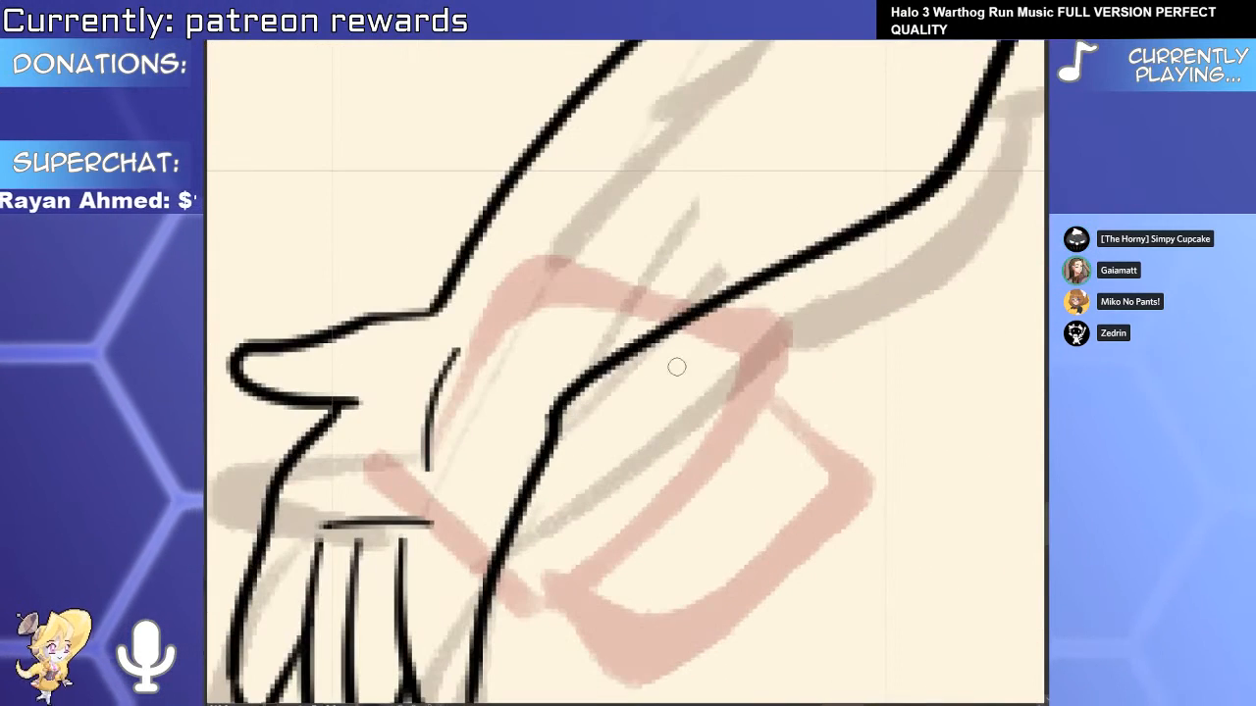
key(ctrl+z)
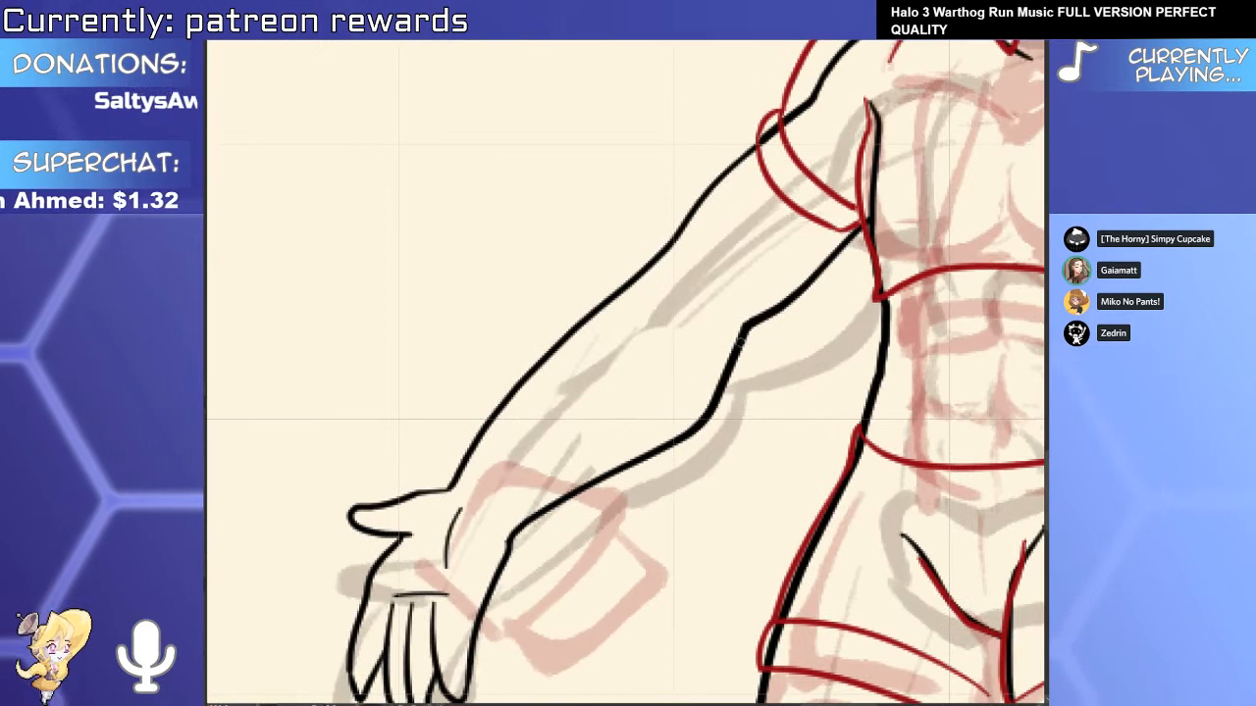
drag(734, 348, 574, 490)
key(ctrl+z)
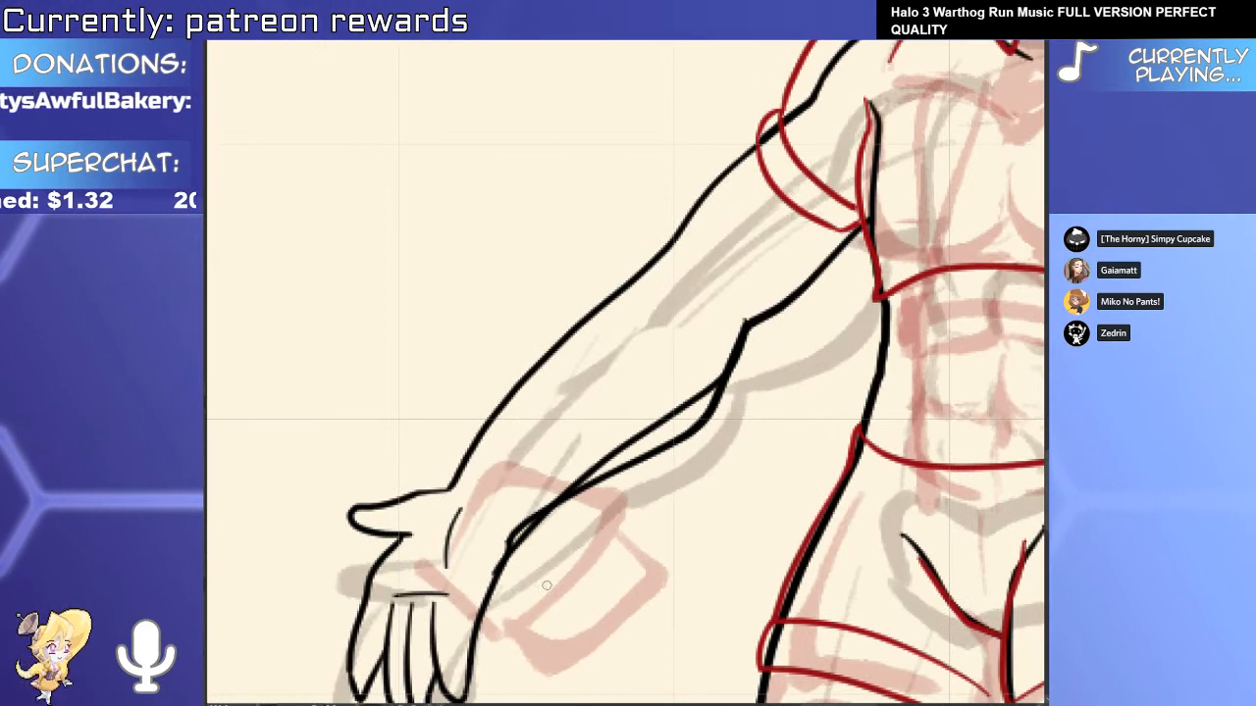
key(ctrl+z)
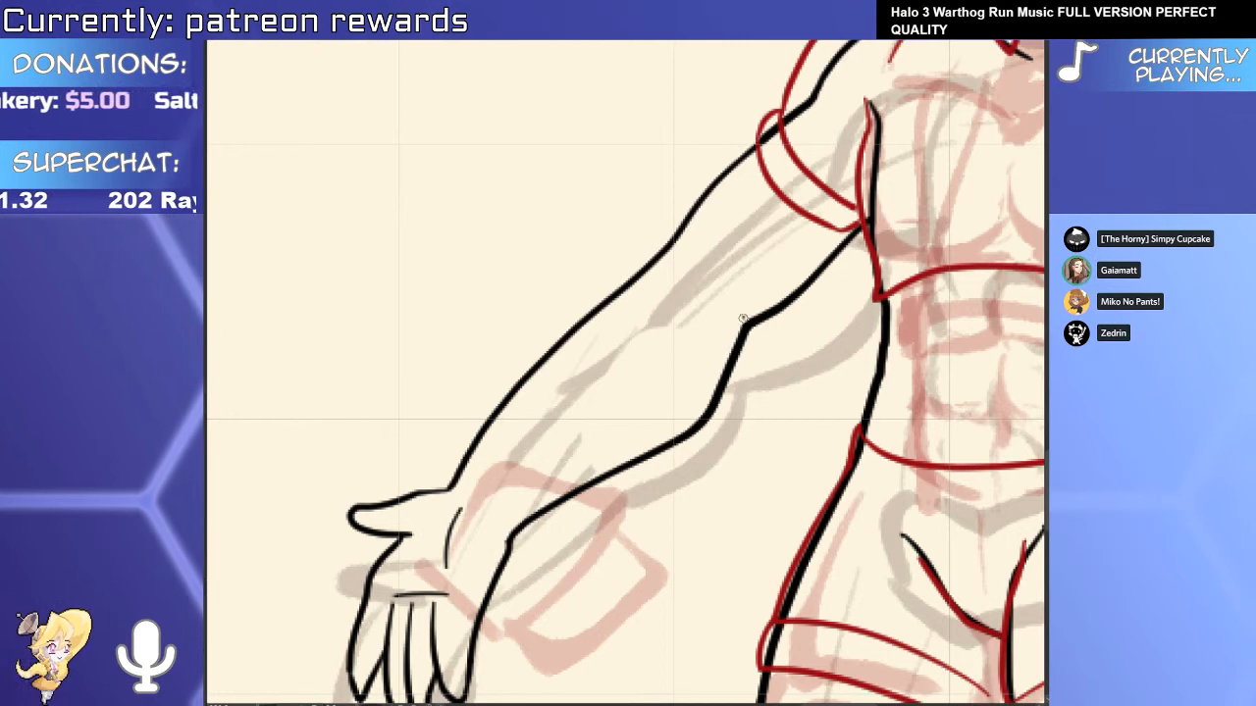
mouse_move(743, 325)
mouse_down()
mouse_move(503, 557)
mouse_move(675, 469)
mouse_up()
key(e)
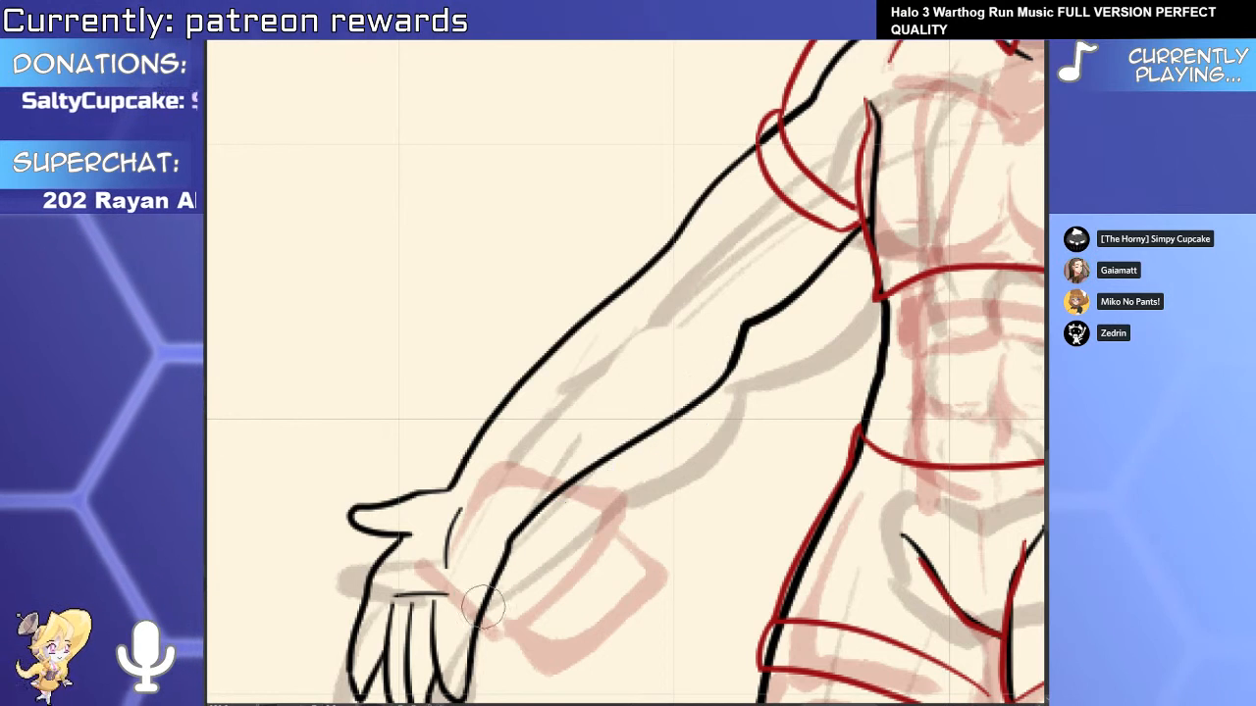
drag(536, 553, 481, 522)
Select the opposite forearm and hand in the unmirrored view and reposition them slightly at the elbow.
key(h)
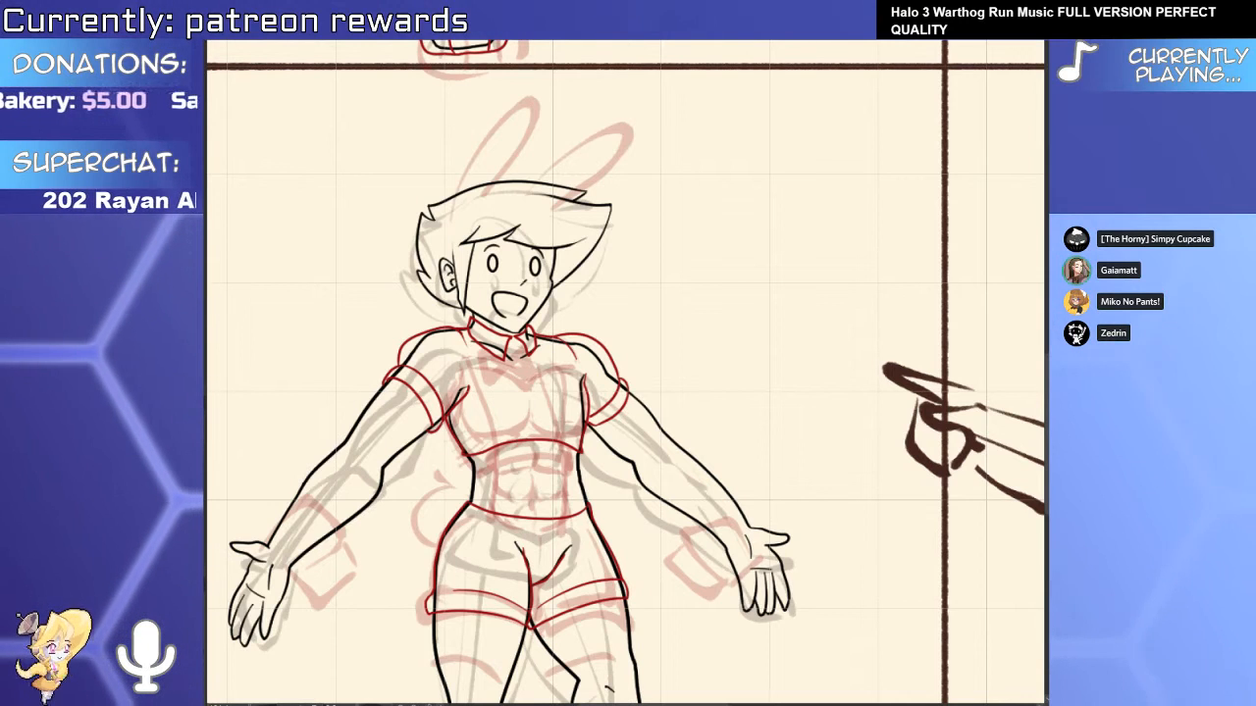
mouse_move(392, 491)
mouse_down()
mouse_move(612, 444)
mouse_move(561, 577)
mouse_up()
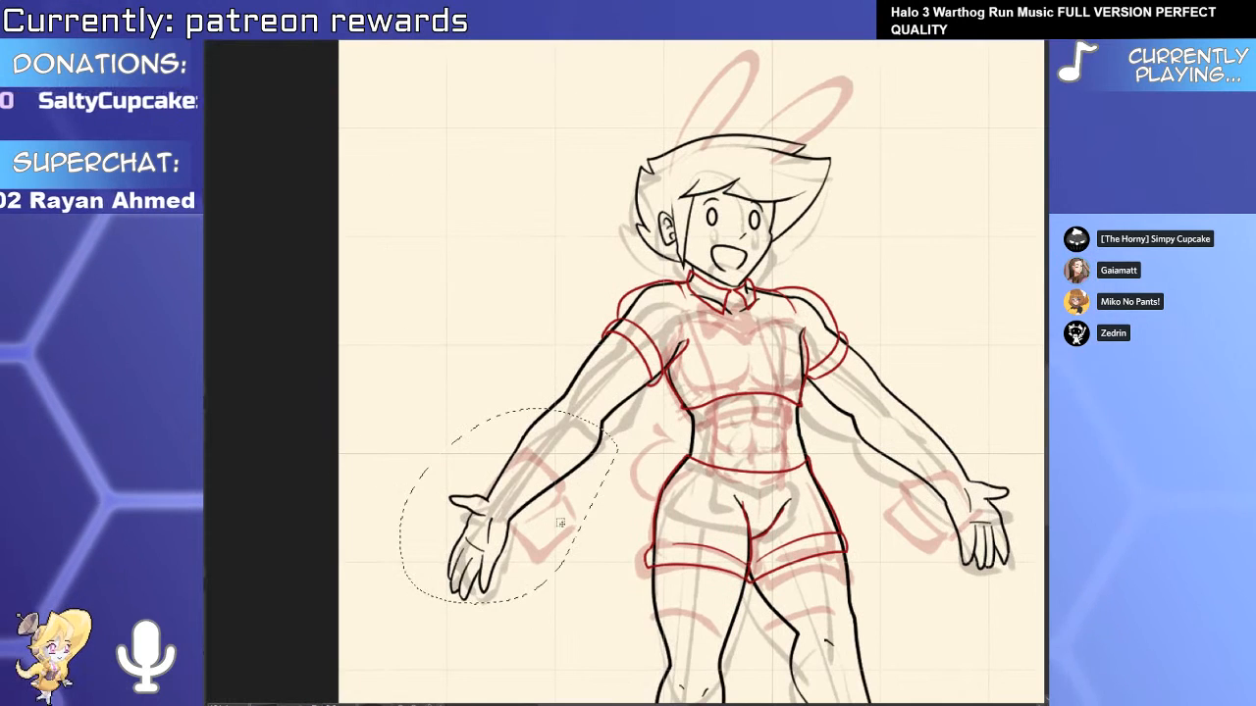
drag(539, 535, 548, 528)
Adjust the inner forearm line of the arm on the image's left and join it cleanly to the upper arm at the elbow.
scroll(595, 444, up, 5)
click(624, 428)
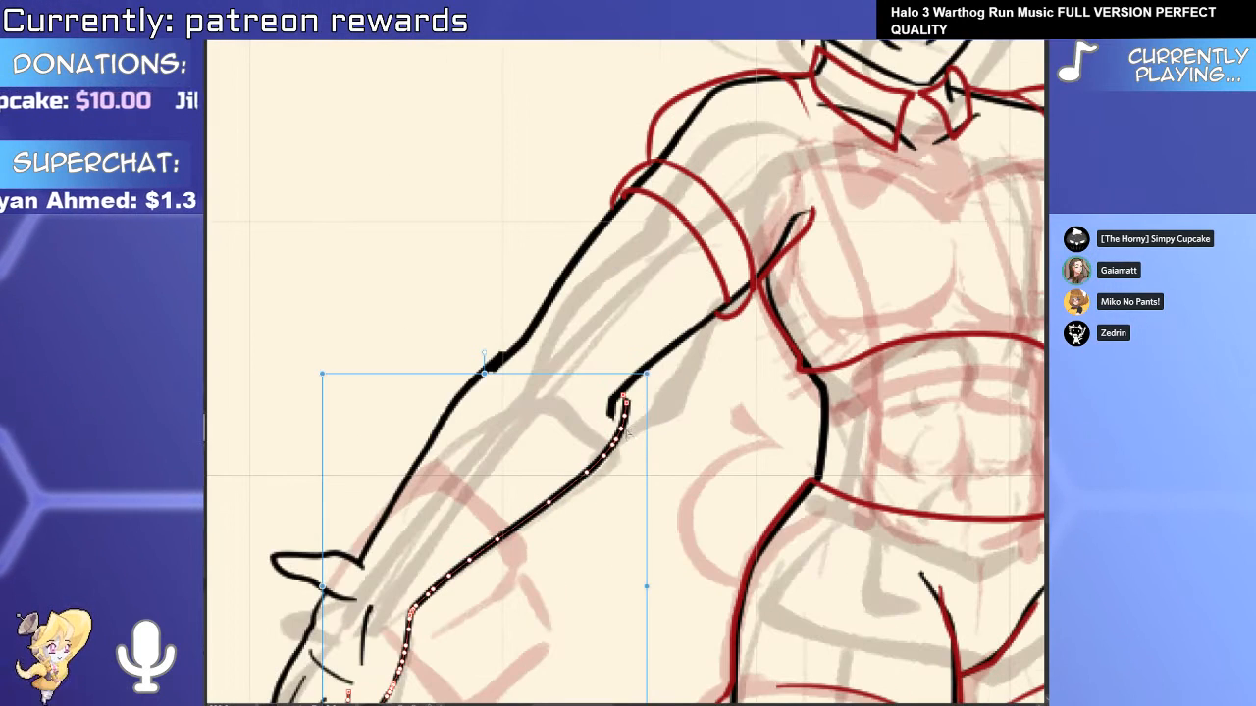
scroll(624, 400, up, 3)
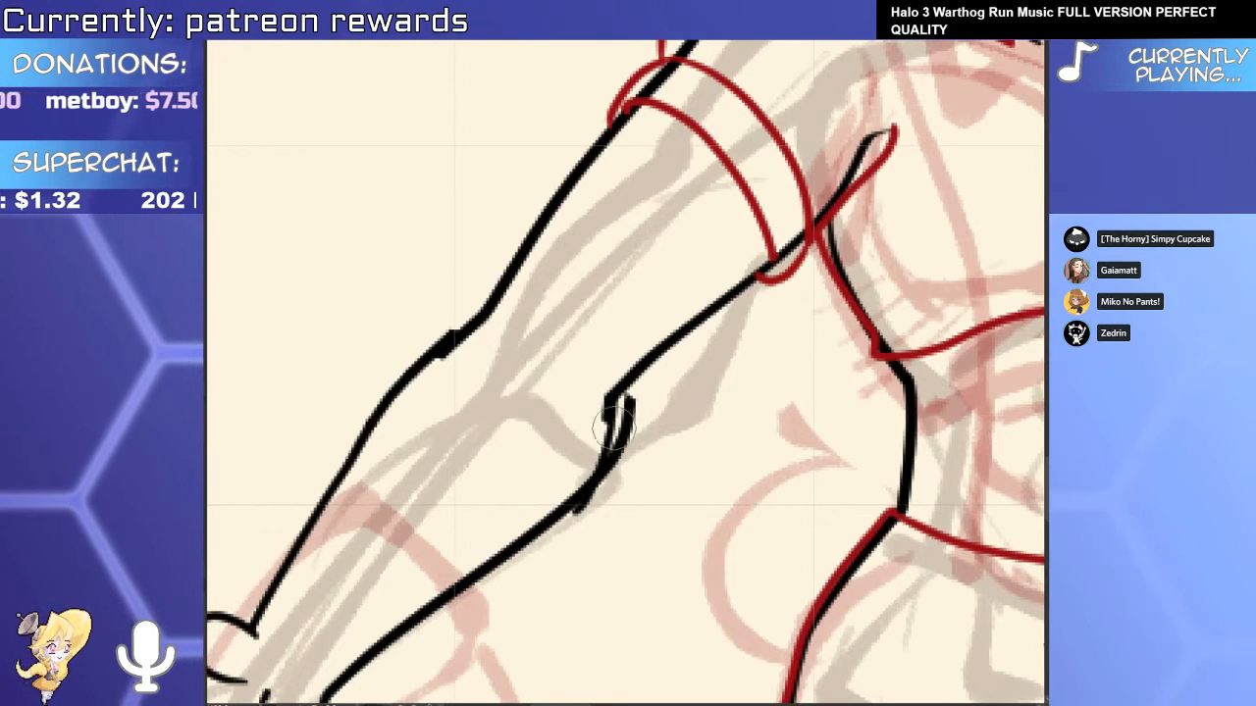
ctrl+click(610, 424)
key(Delete)
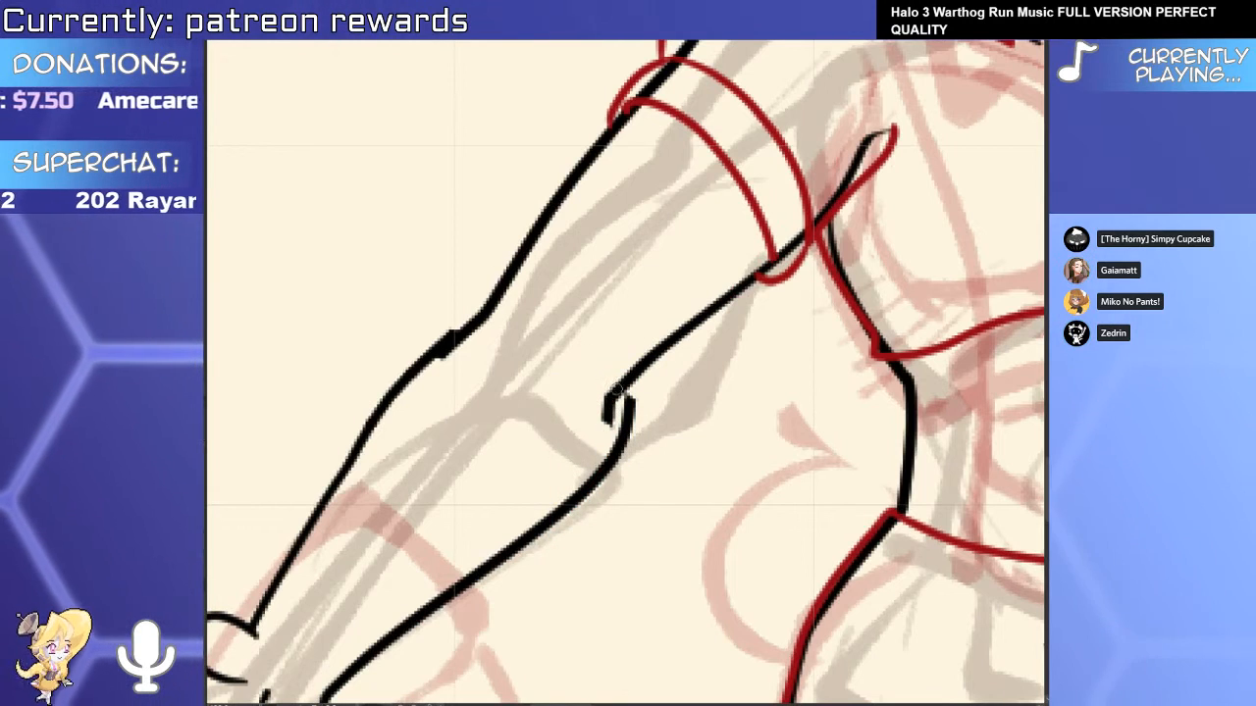
drag(618, 393, 566, 504)
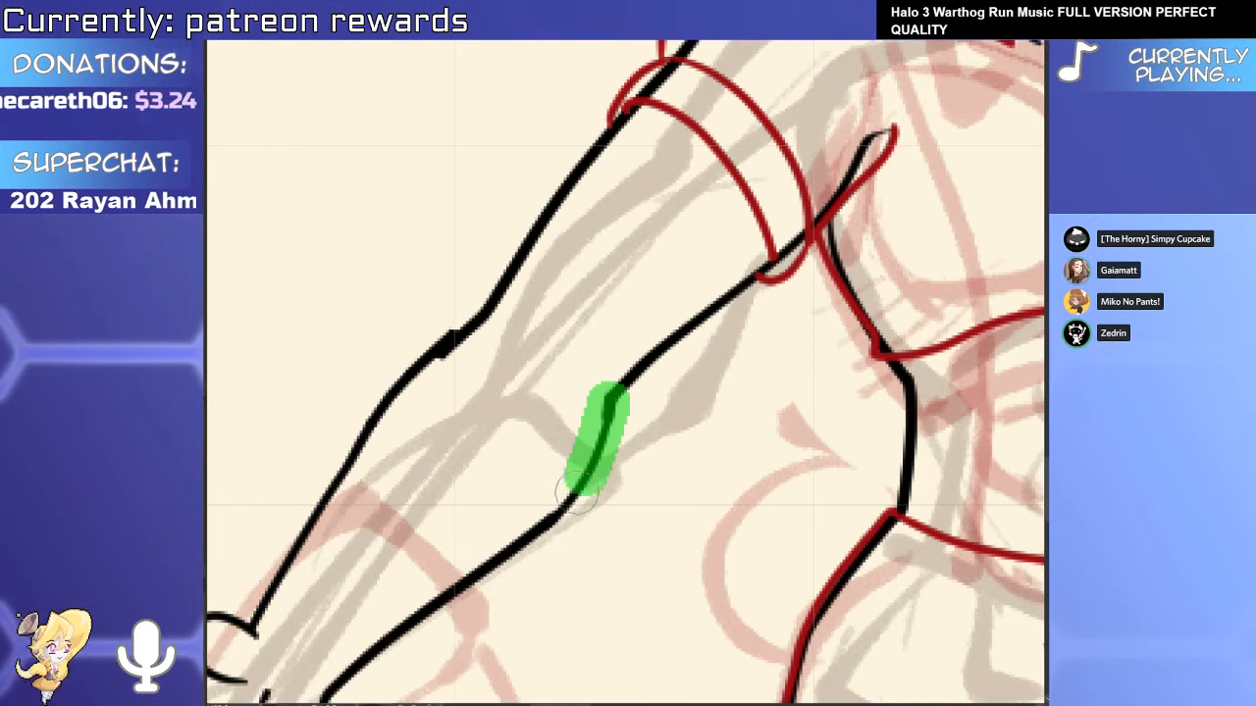
drag(515, 545, 451, 592)
Clean up the overlapping line ends at the outer elbow of the same arm so the contour runs smoothly.
drag(540, 491, 712, 547)
key(ctrl+plus)
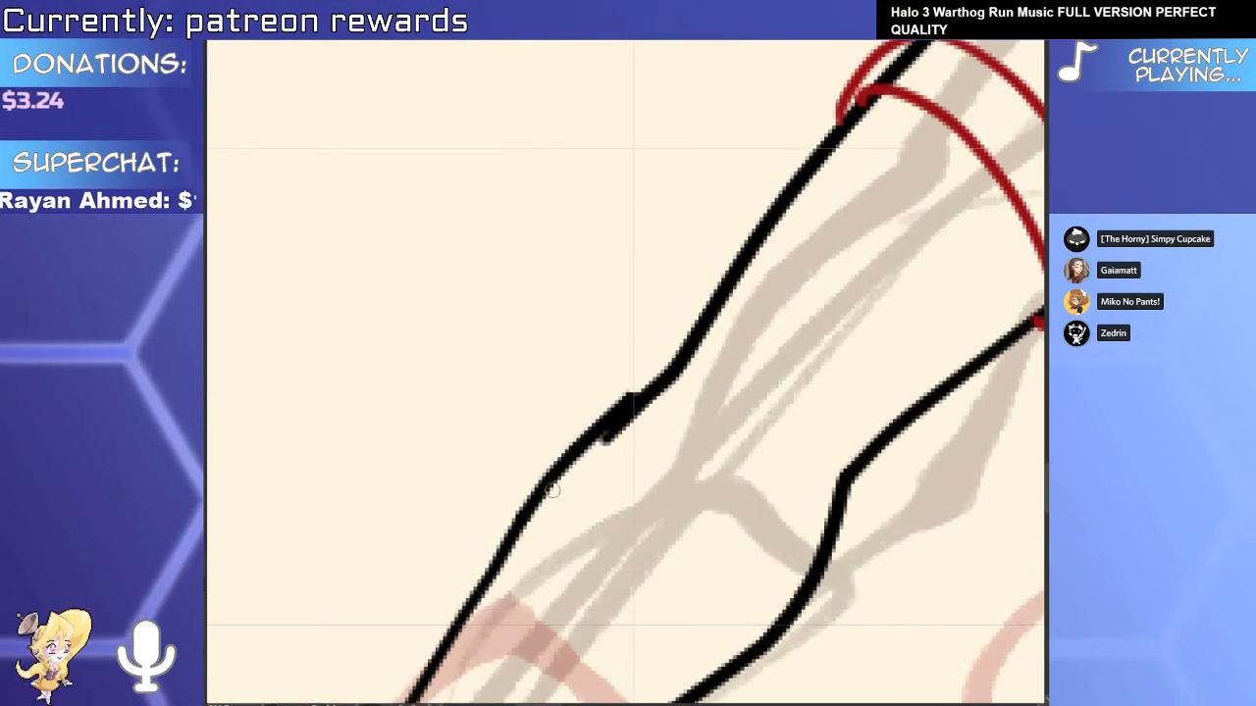
drag(512, 545, 625, 426)
click(527, 504)
drag(466, 580, 768, 289)
mouse_move(723, 353)
mouse_down()
mouse_move(650, 335)
mouse_move(613, 241)
mouse_up()
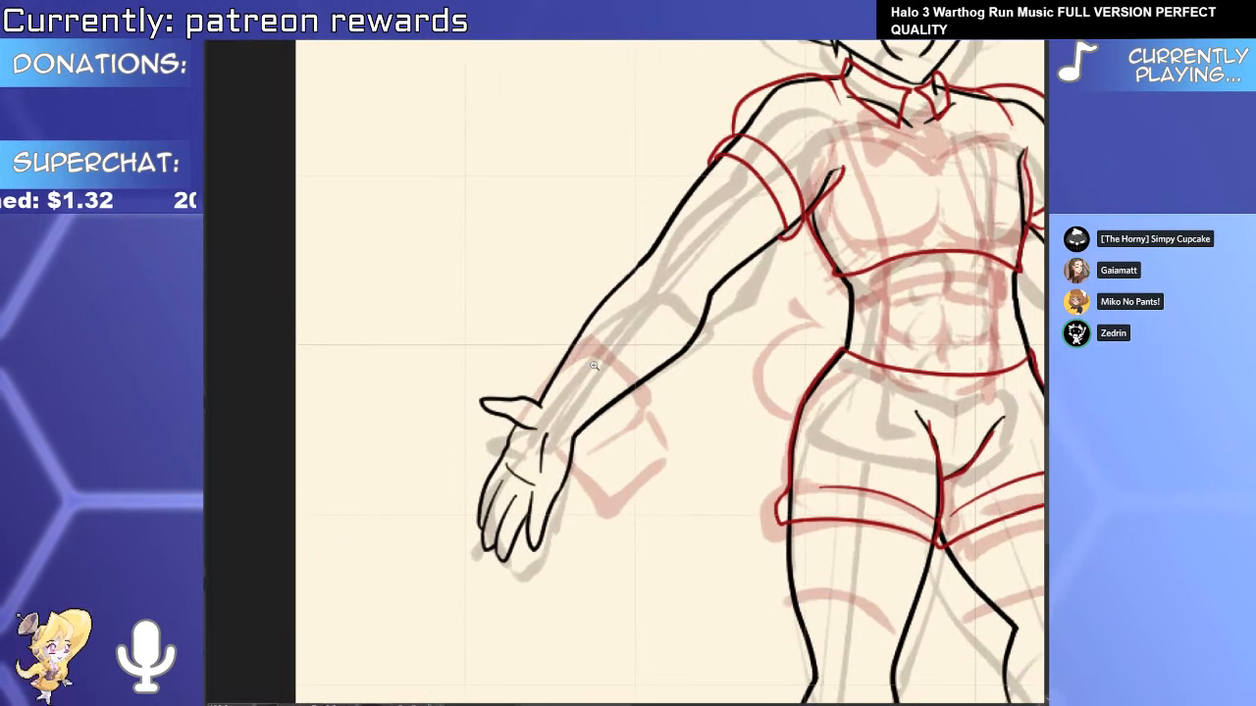
mouse_move(610, 296)
mouse_down()
mouse_move(621, 292)
mouse_move(546, 395)
mouse_up()
drag(661, 379, 599, 341)
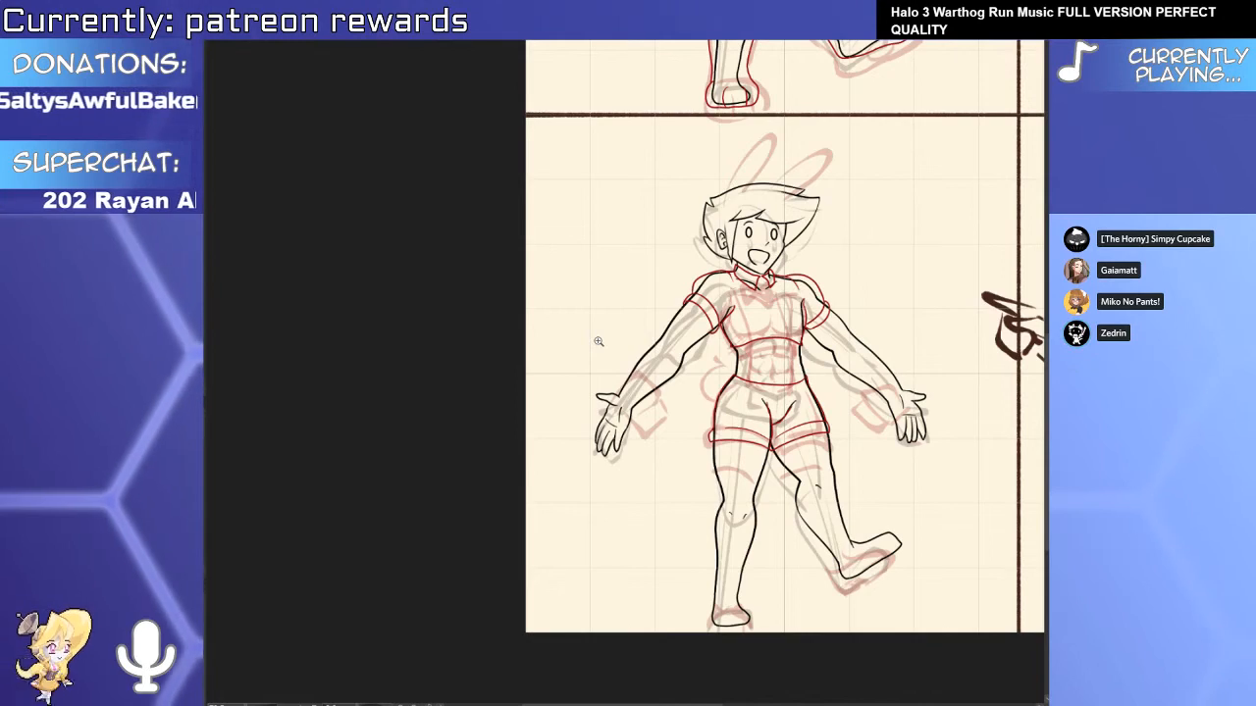
Redraw the outer forearm line of the opposite arm in the rotated view as a fuller curve from elbow to wrist, removing the old line.
mouse_move(892, 342)
mouse_down()
mouse_move(728, 396)
mouse_move(821, 507)
mouse_move(681, 604)
mouse_up()
drag(612, 482, 673, 481)
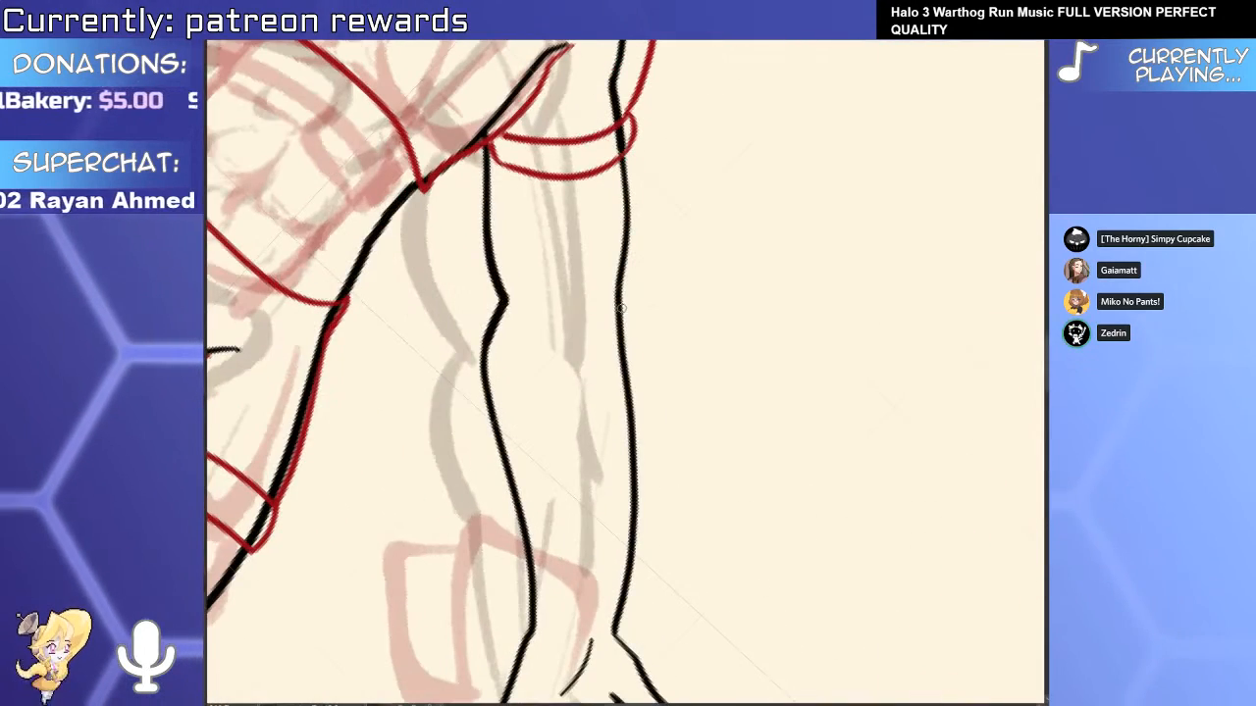
drag(624, 304, 603, 635)
key(ctrl+z)
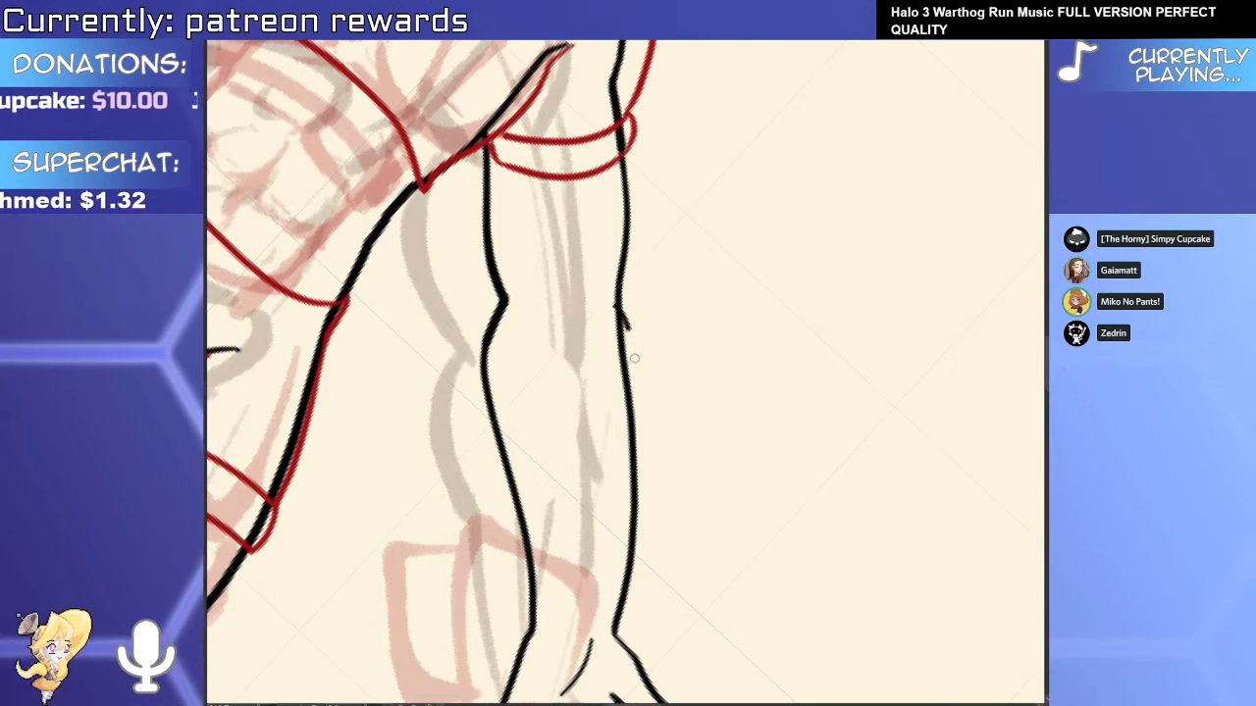
mouse_move(618, 314)
mouse_down()
mouse_move(638, 397)
mouse_move(618, 635)
mouse_up()
ctrl+click(636, 415)
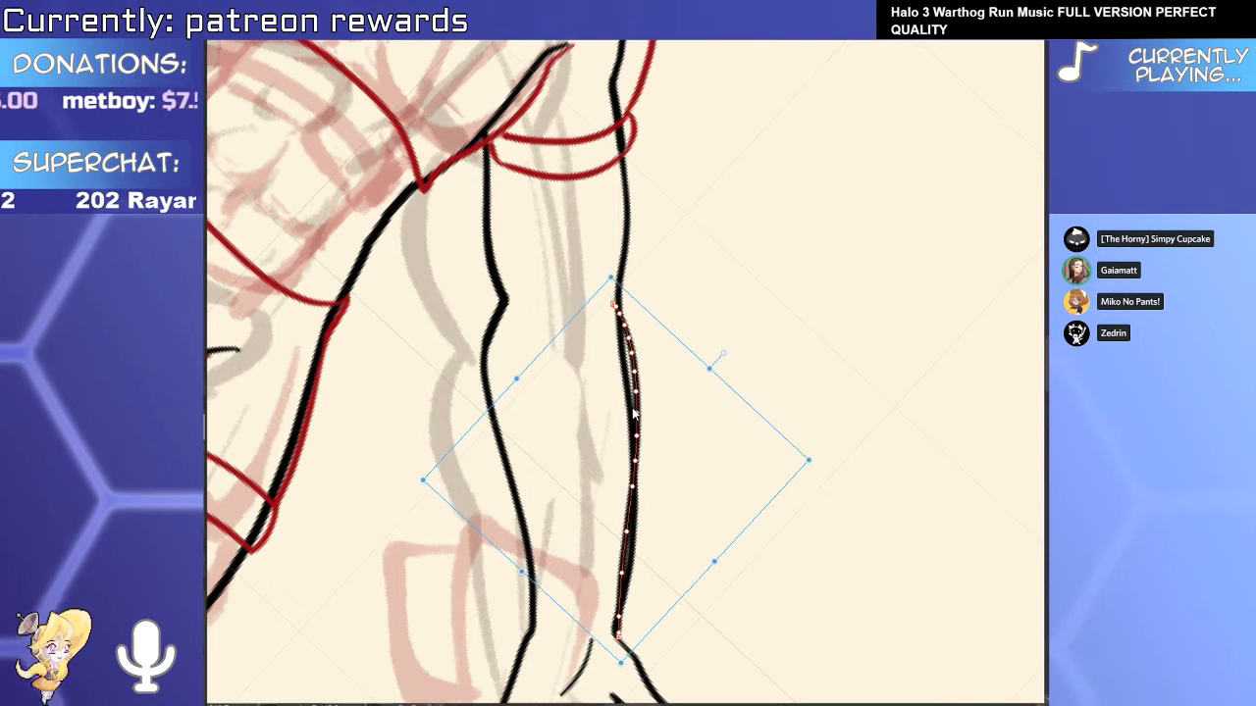
key(e)
scroll(644, 516, up, 2)
drag(643, 525, 628, 615)
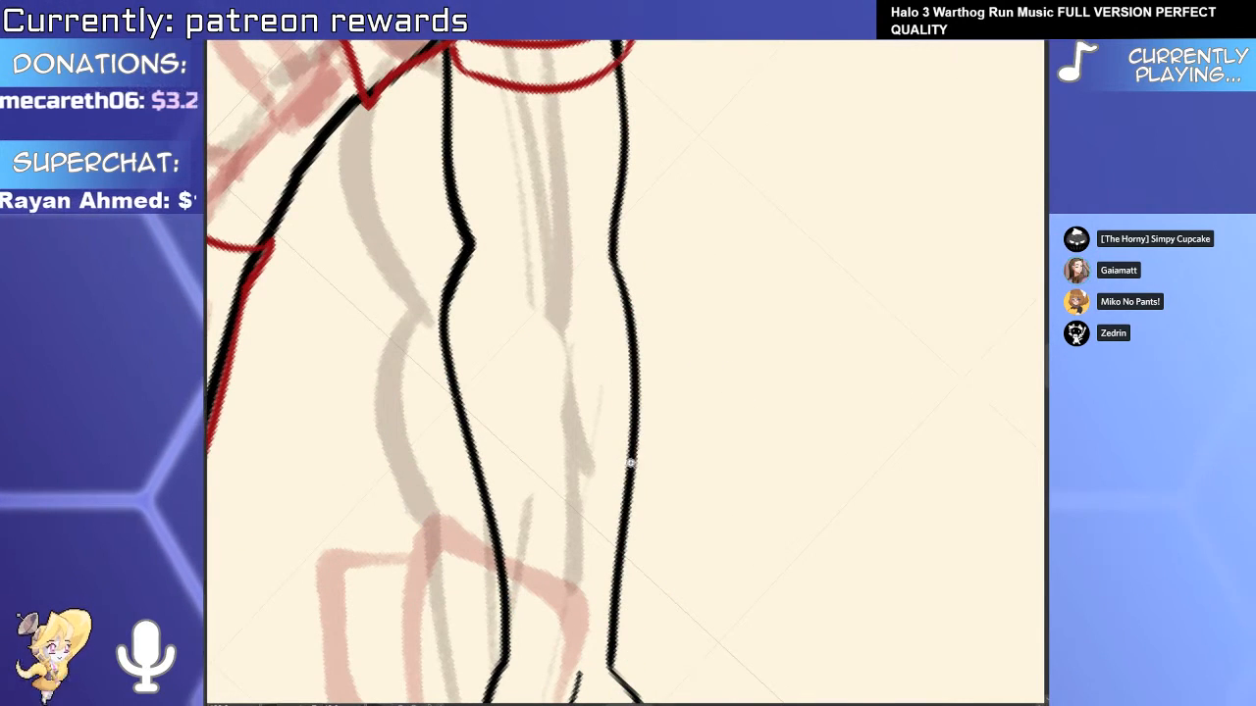
scroll(673, 560, down, 1)
scroll(659, 462, down, 2)
Examine the line work at both wrists and hands up close and against the whole figure.
drag(609, 459, 824, 412)
drag(594, 412, 823, 412)
scroll(524, 398, up, 5)
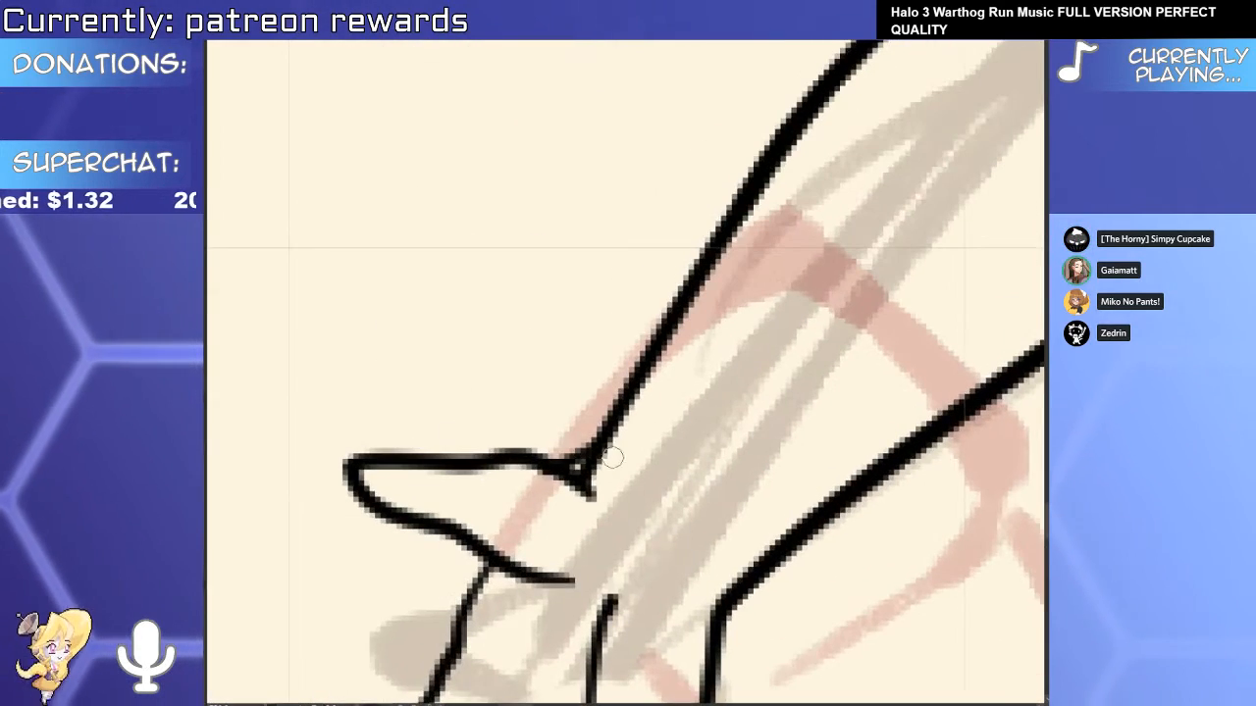
scroll(594, 358, down, 5)
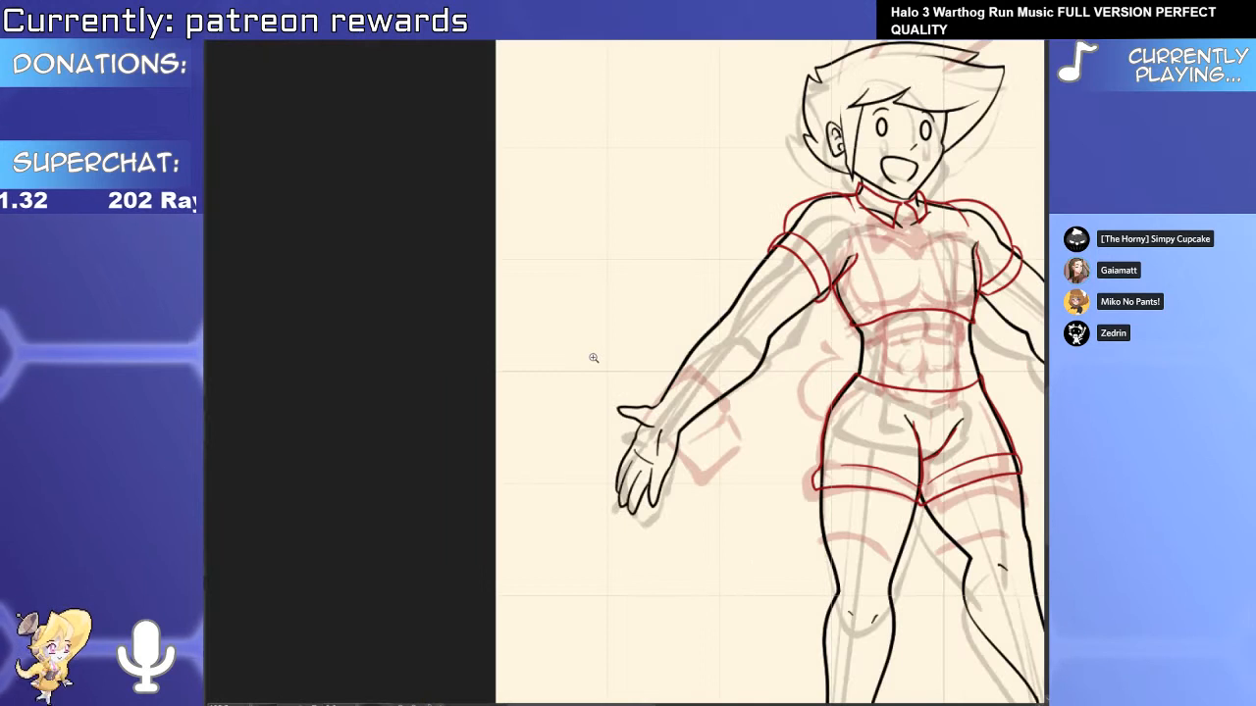
drag(711, 492, 523, 502)
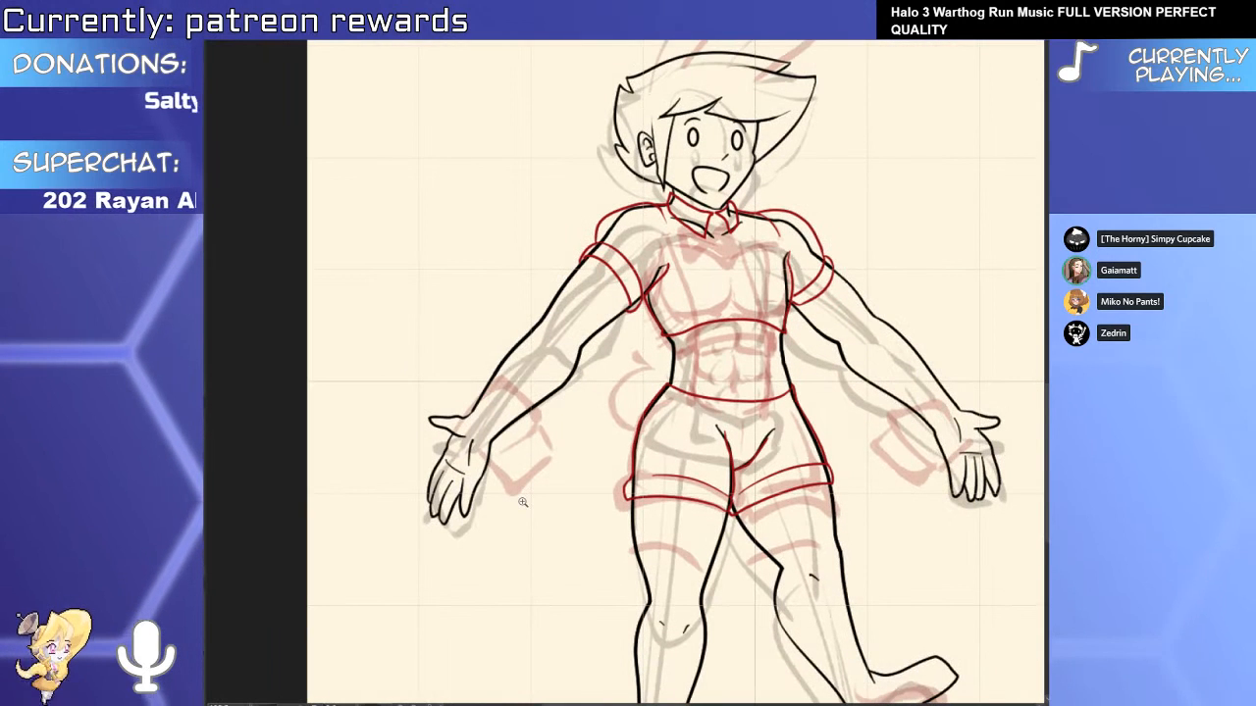
drag(1020, 500, 800, 482)
scroll(818, 482, up, 5)
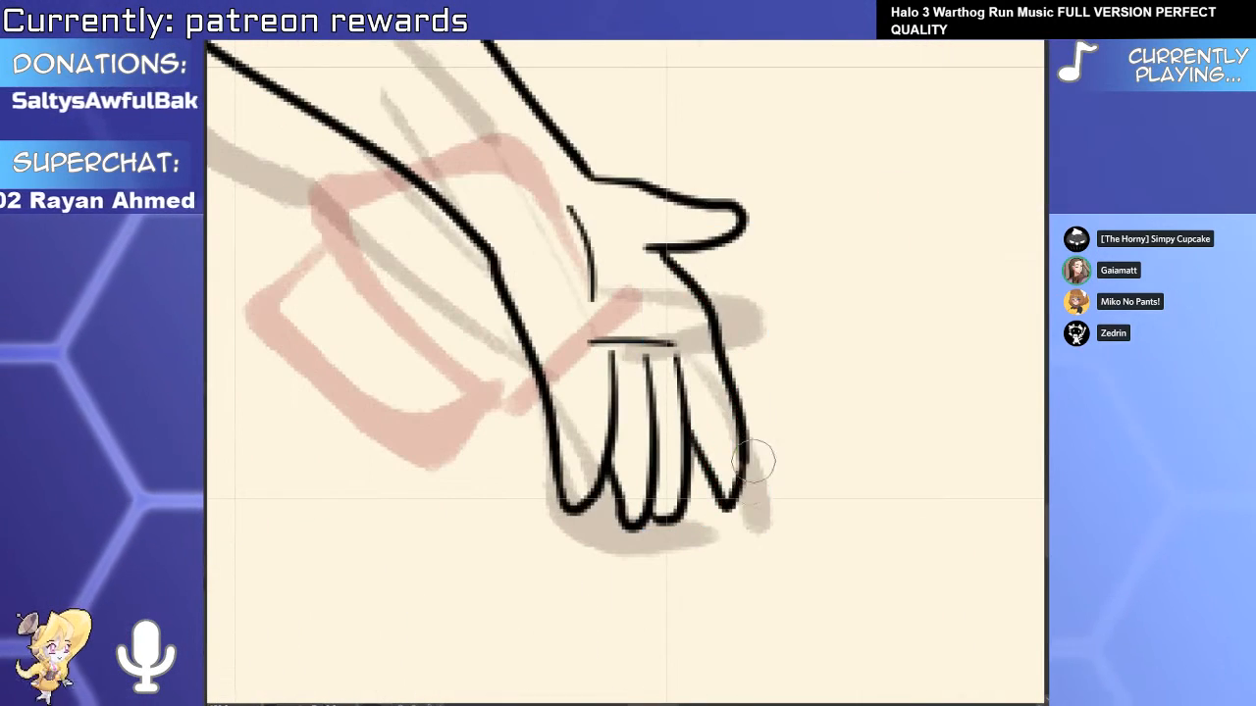
scroll(656, 490, down, 5)
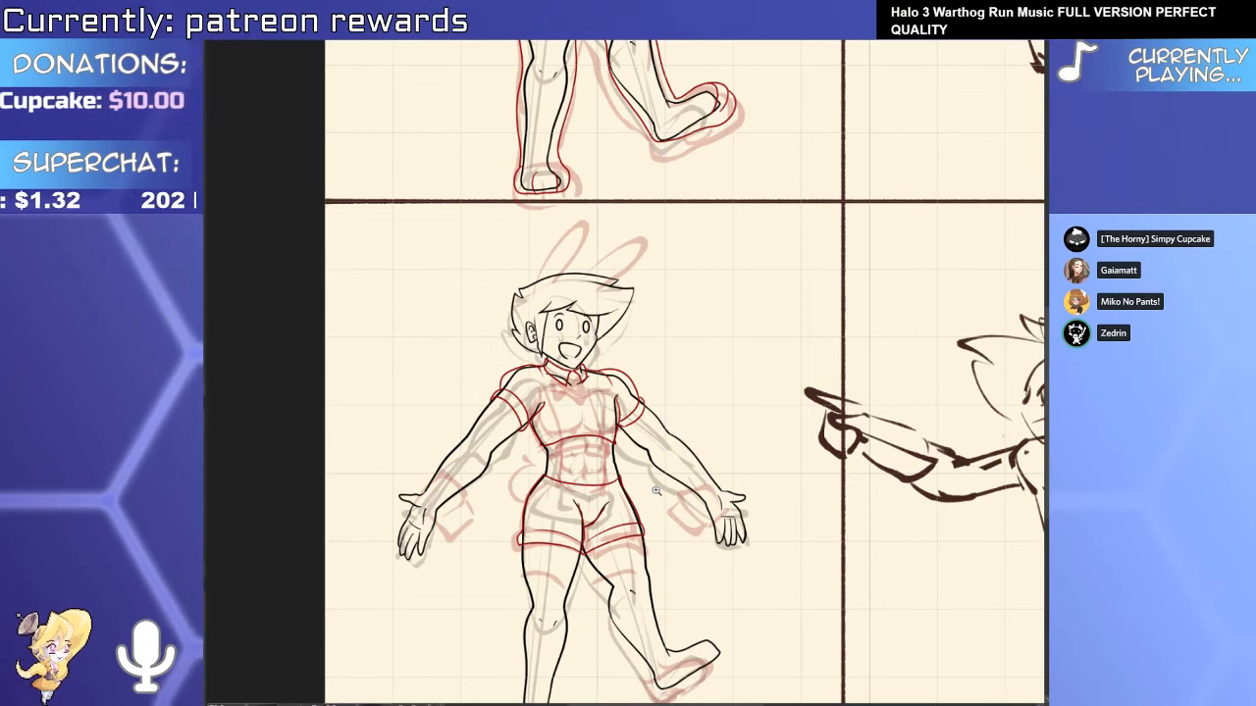
Stretch the red sleeve cuff on the image's right so it sits slightly farther down the arm.
scroll(657, 491, up, 5)
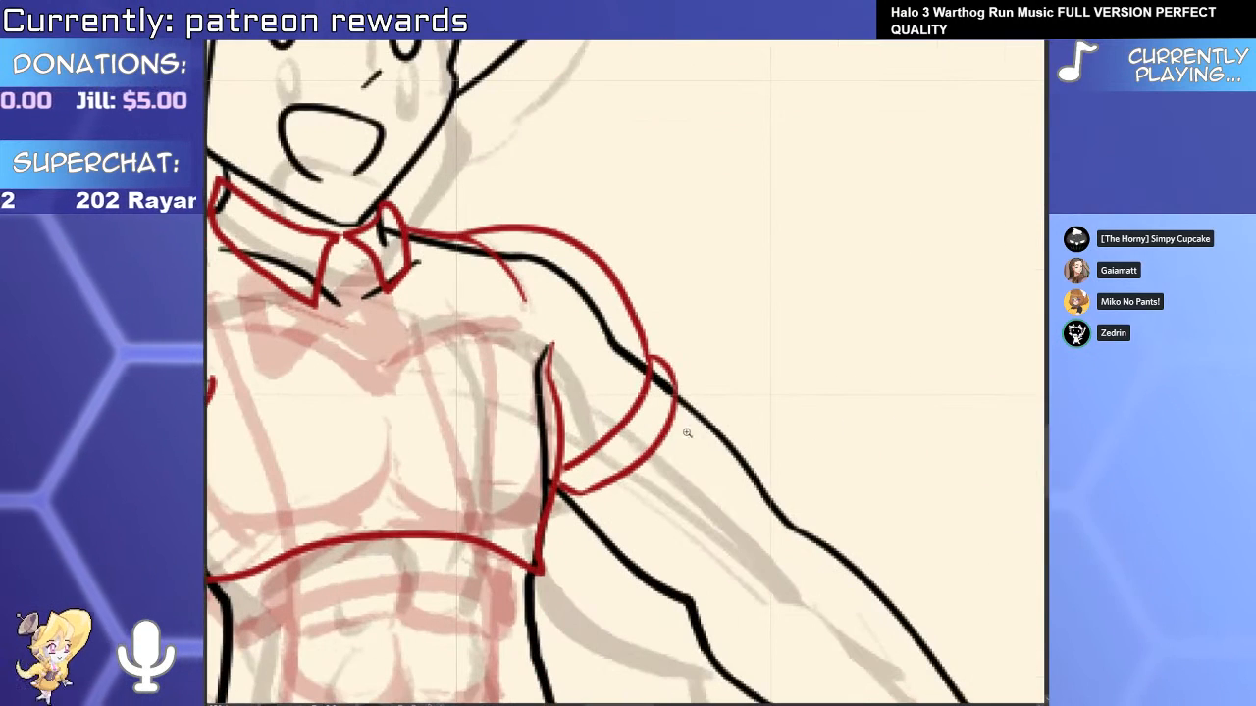
click(619, 444)
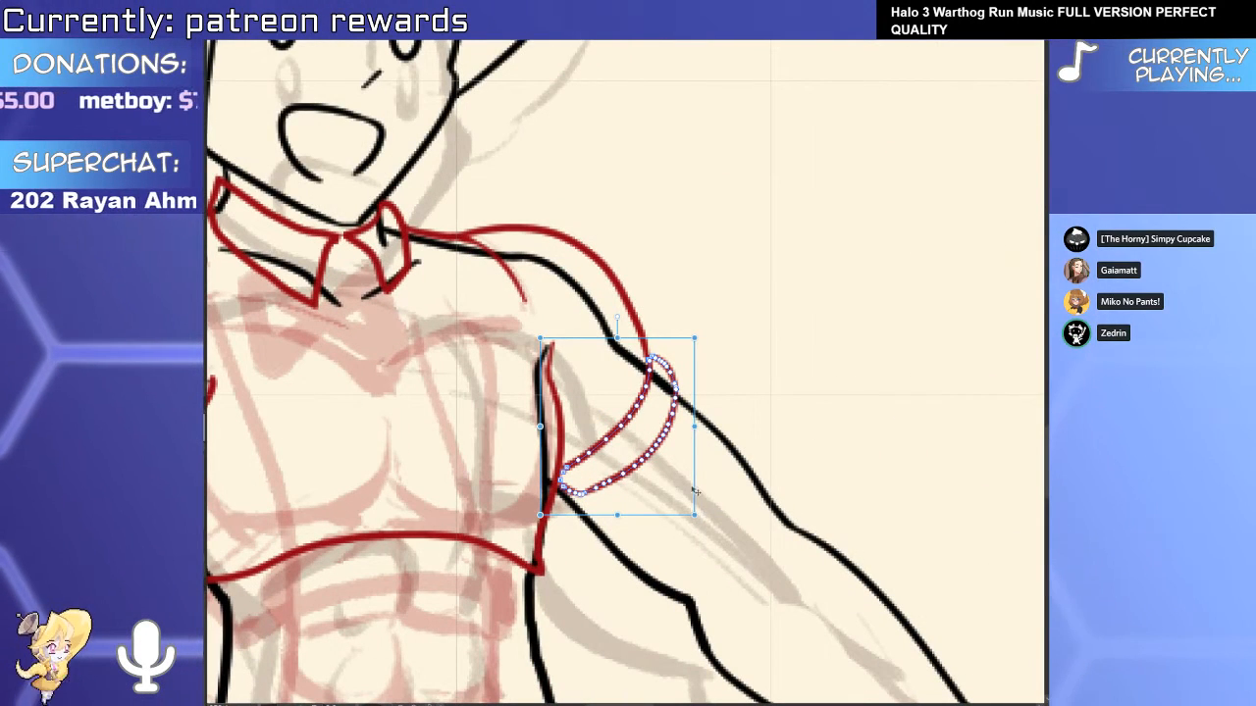
drag(695, 490, 694, 508)
mouse_move(692, 357)
mouse_down()
mouse_move(704, 349)
mouse_move(665, 406)
mouse_up()
click(646, 360)
key(e)
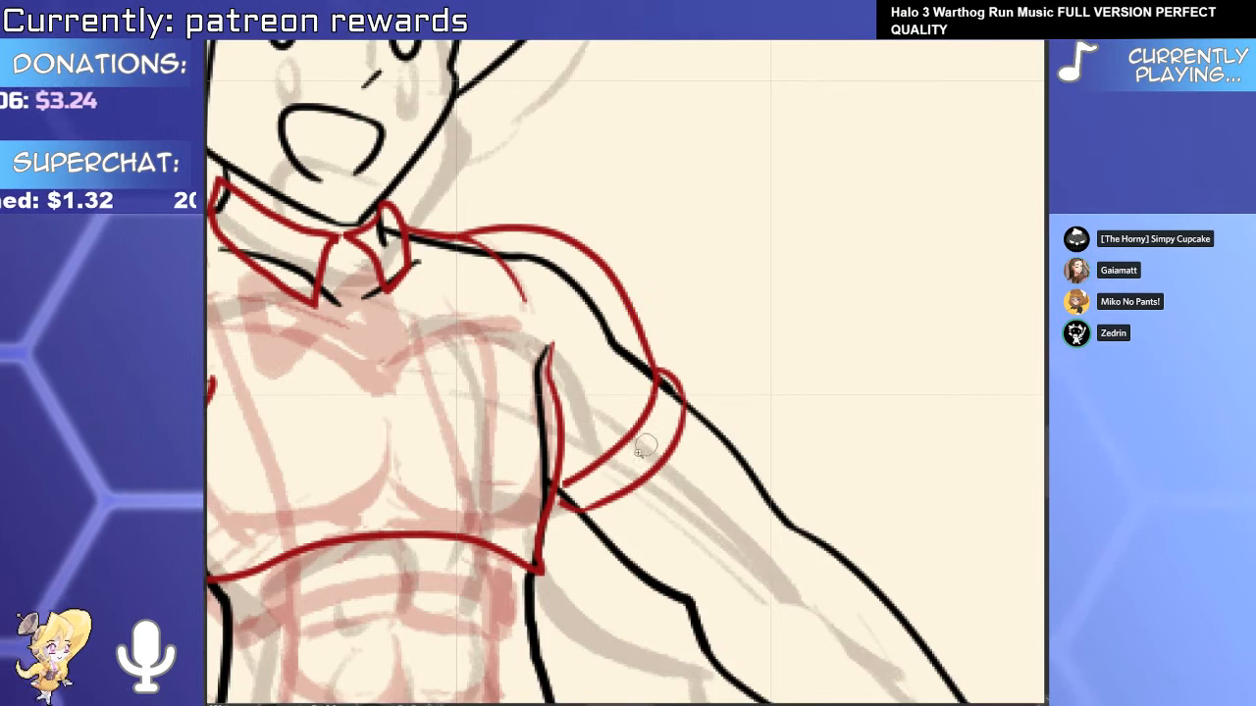
Reshape the lower end of that cuff's outer line so it meets the shirt's side seam and curves smoothly under the arm.
scroll(558, 509, up, 4)
key(o)
click(573, 498)
drag(570, 496, 563, 475)
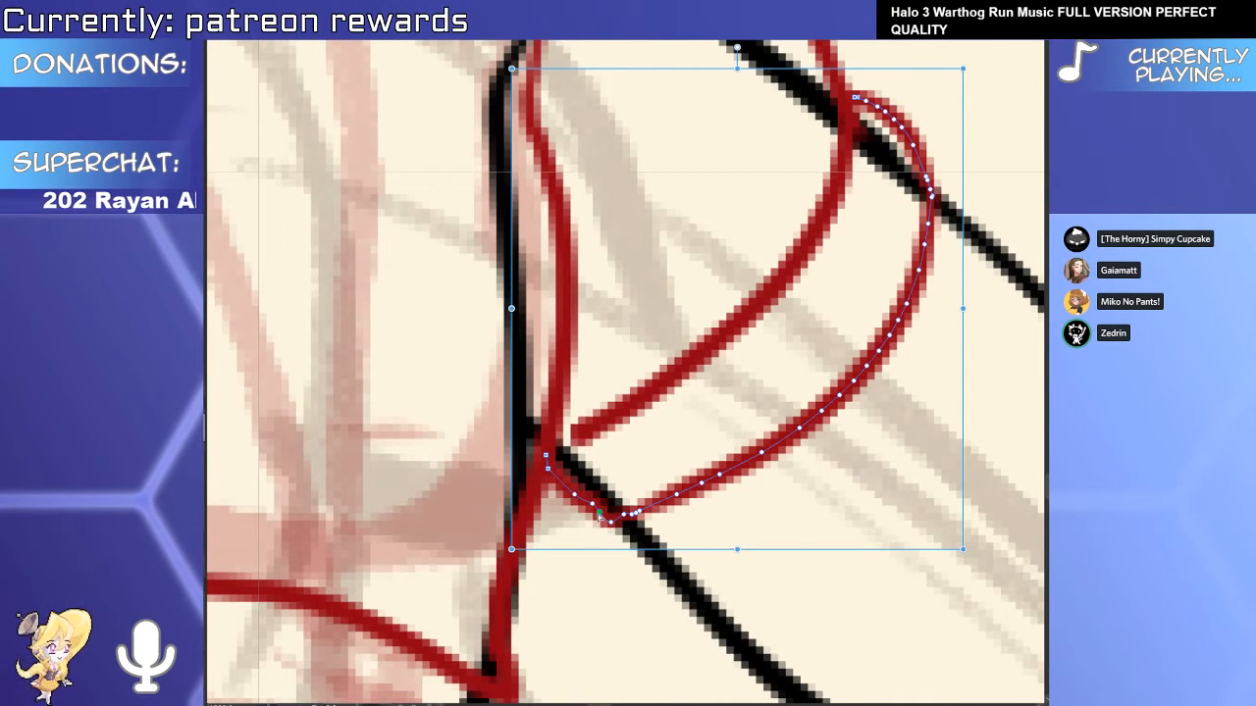
key(e)
scroll(677, 525, up, 2)
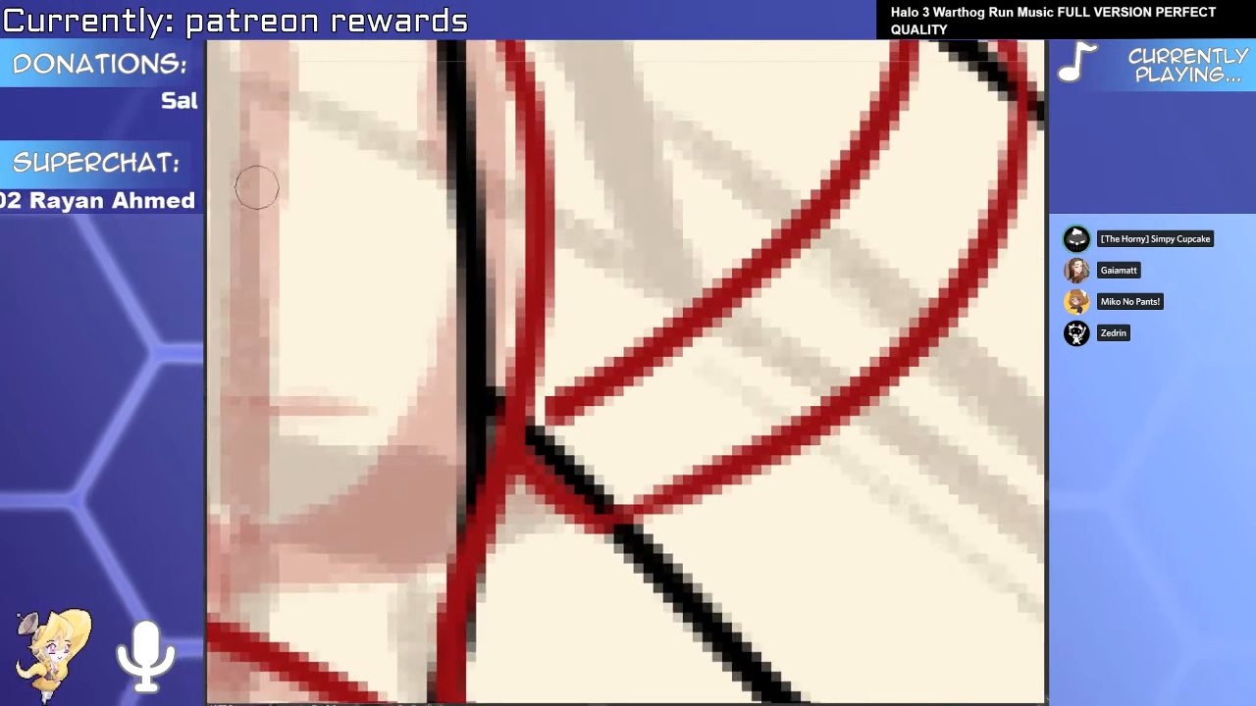
ctrl+click(660, 507)
scroll(656, 517, down, 1)
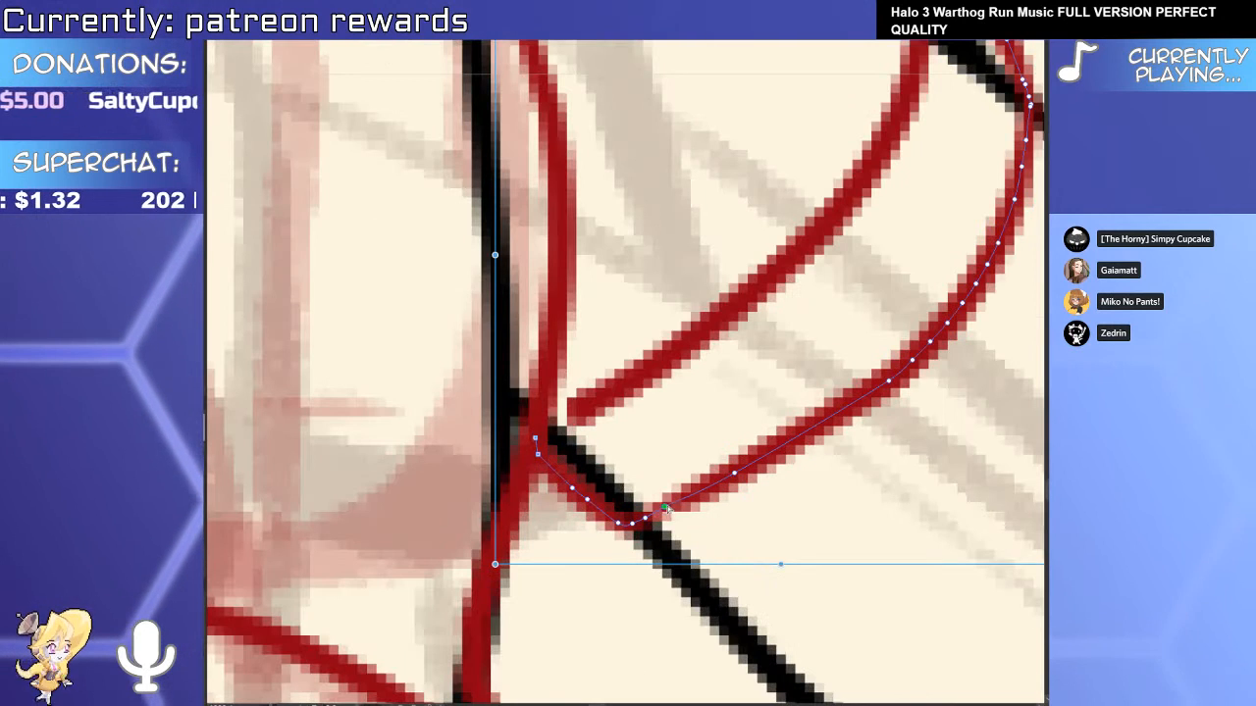
drag(628, 520, 736, 473)
Thin the upper red line of both sleeve cuffs.
scroll(766, 483, down, 5)
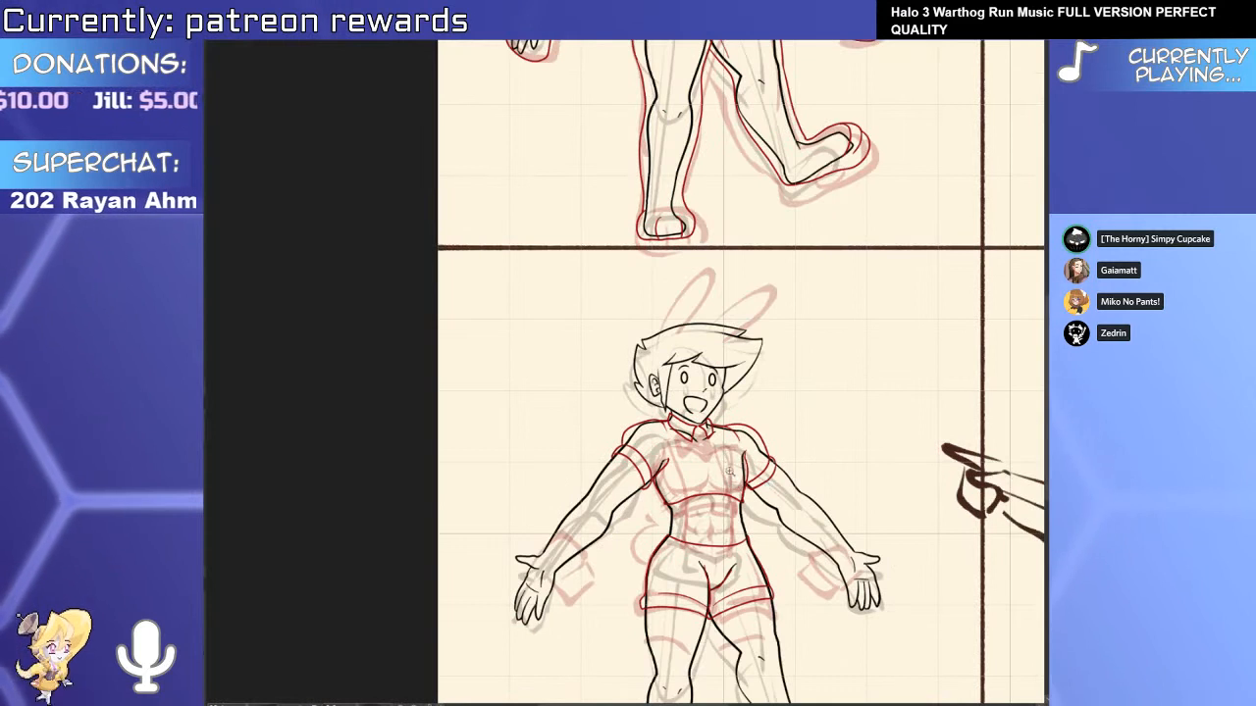
scroll(728, 471, up, 4)
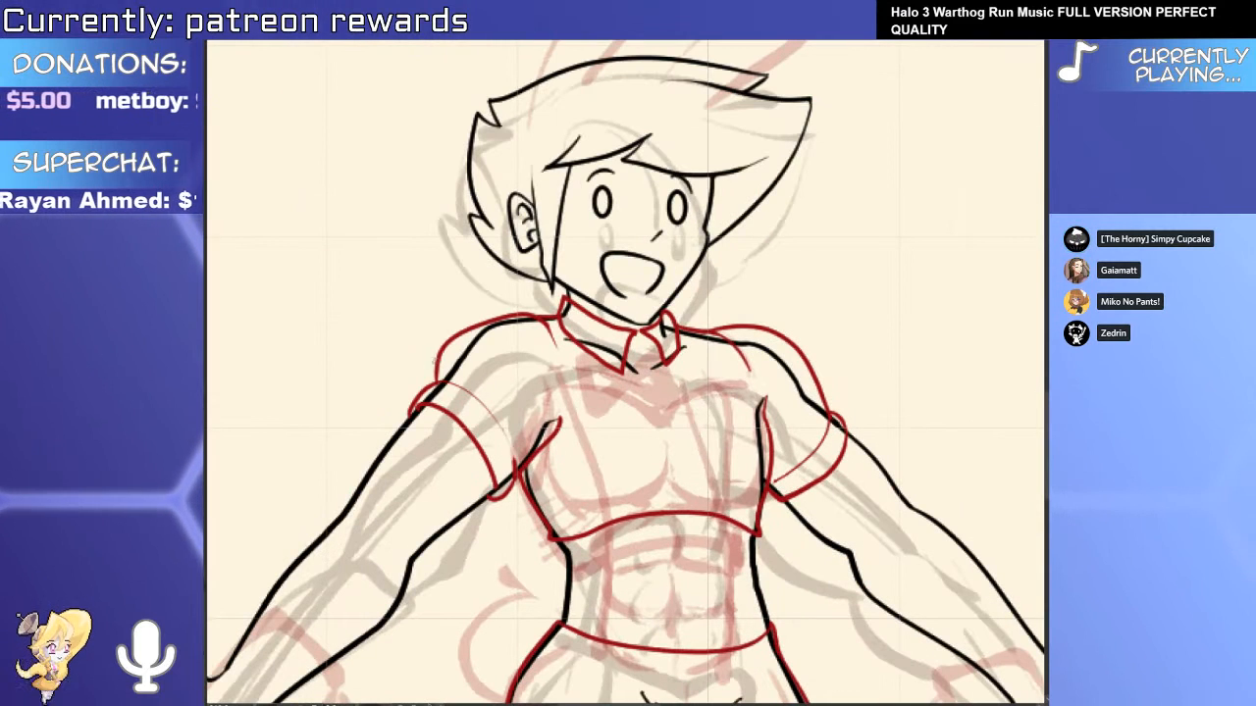
scroll(527, 441, down, 3)
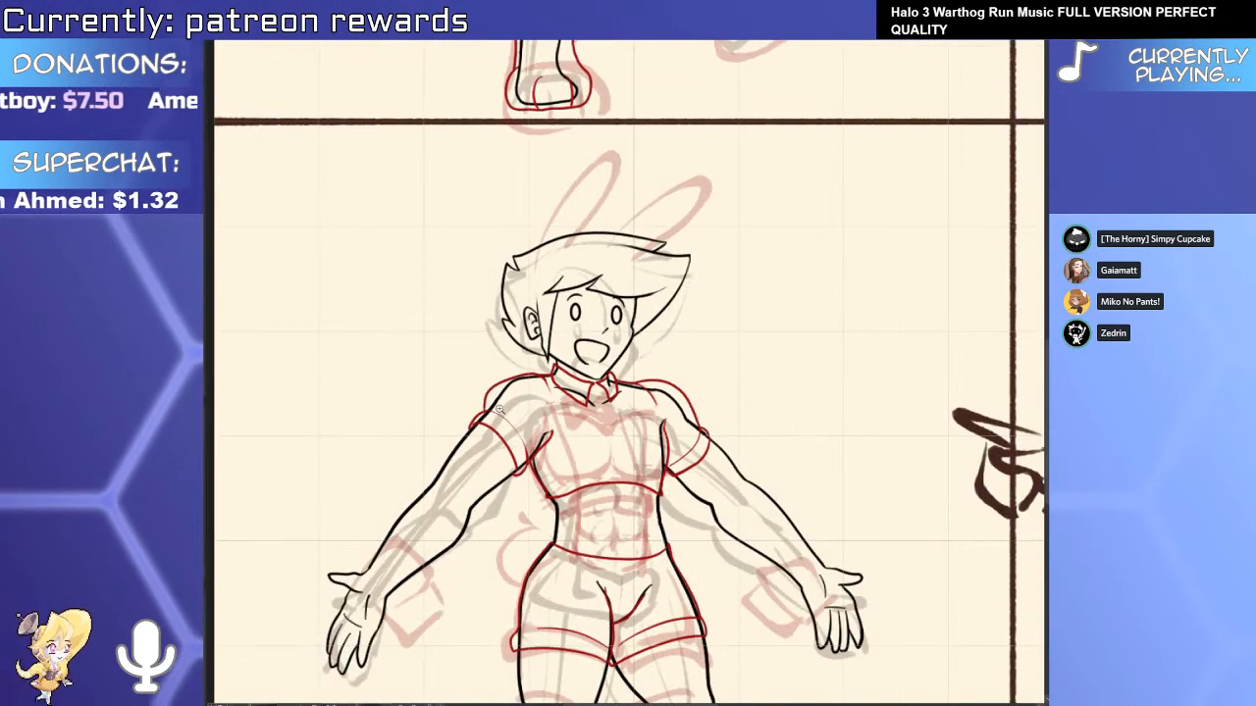
Rescale the red sleeve curve over the shoulder on the image's right so it hugs the black shoulder line and reaches the cuff.
scroll(632, 378, up, 4)
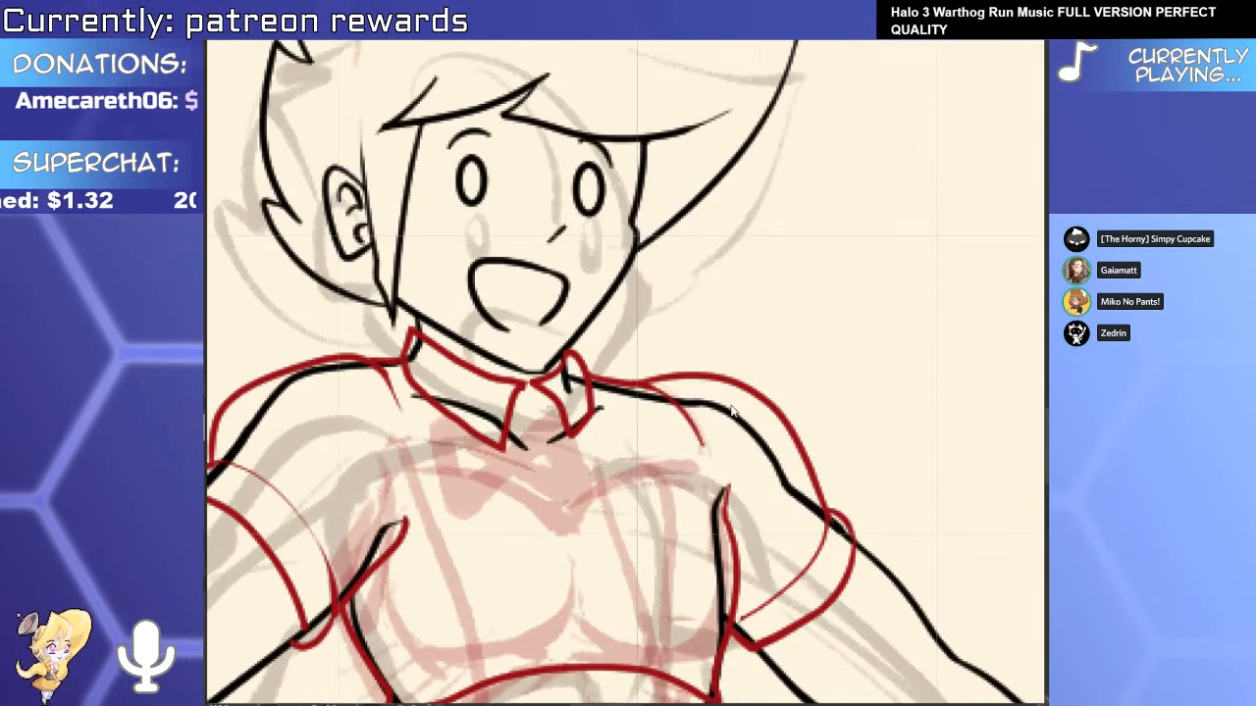
click(704, 366)
drag(728, 357, 769, 378)
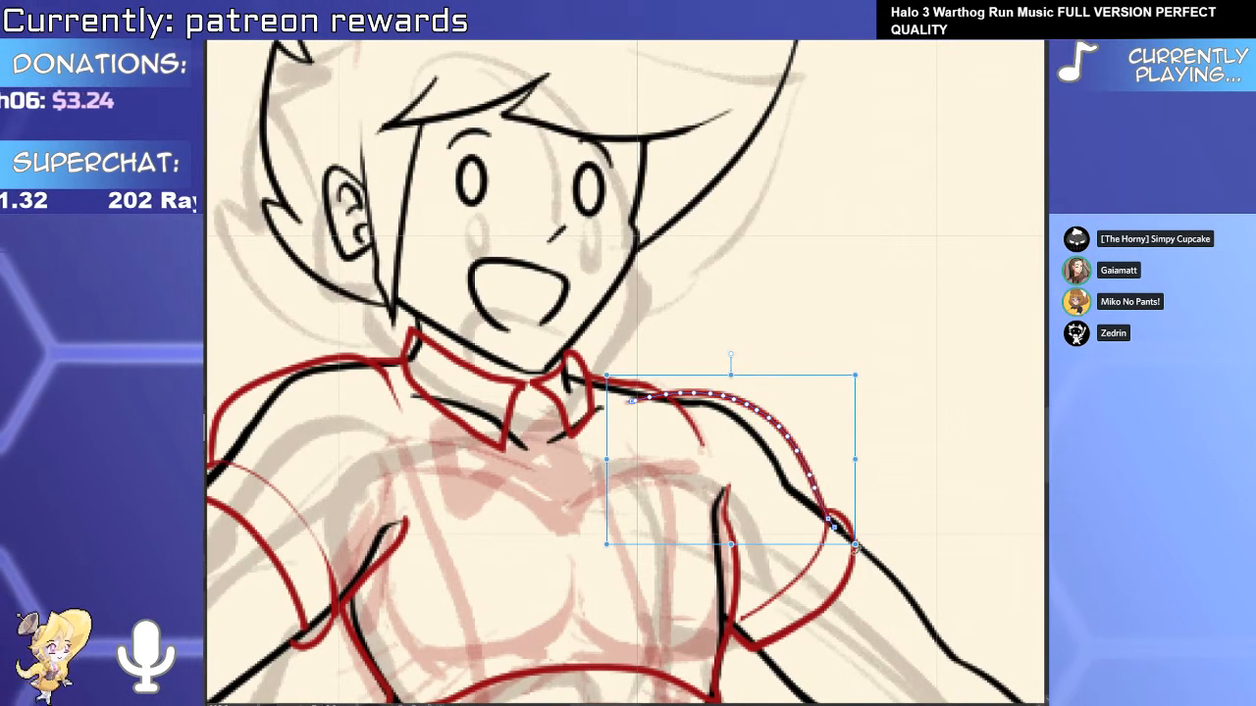
scroll(834, 529, up, 3)
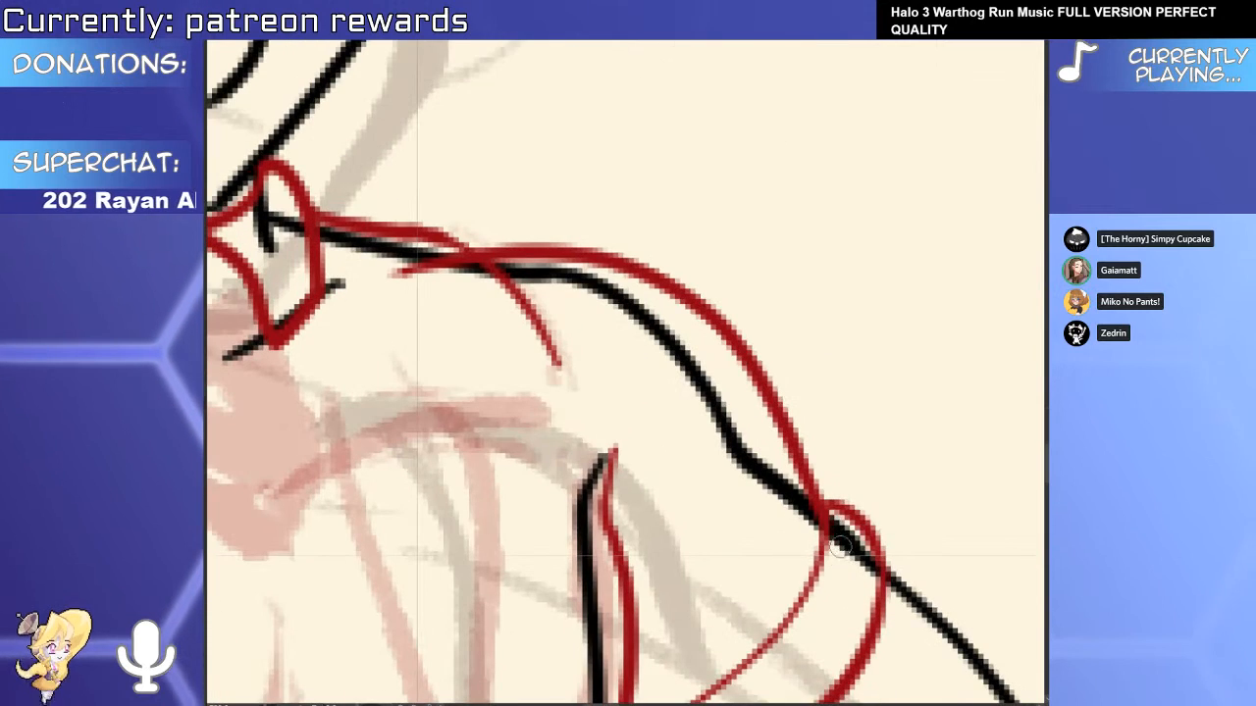
Lengthen the red shoulder seam on the same side toward the armpit and extend its upper end to the collar.
drag(495, 323, 571, 400)
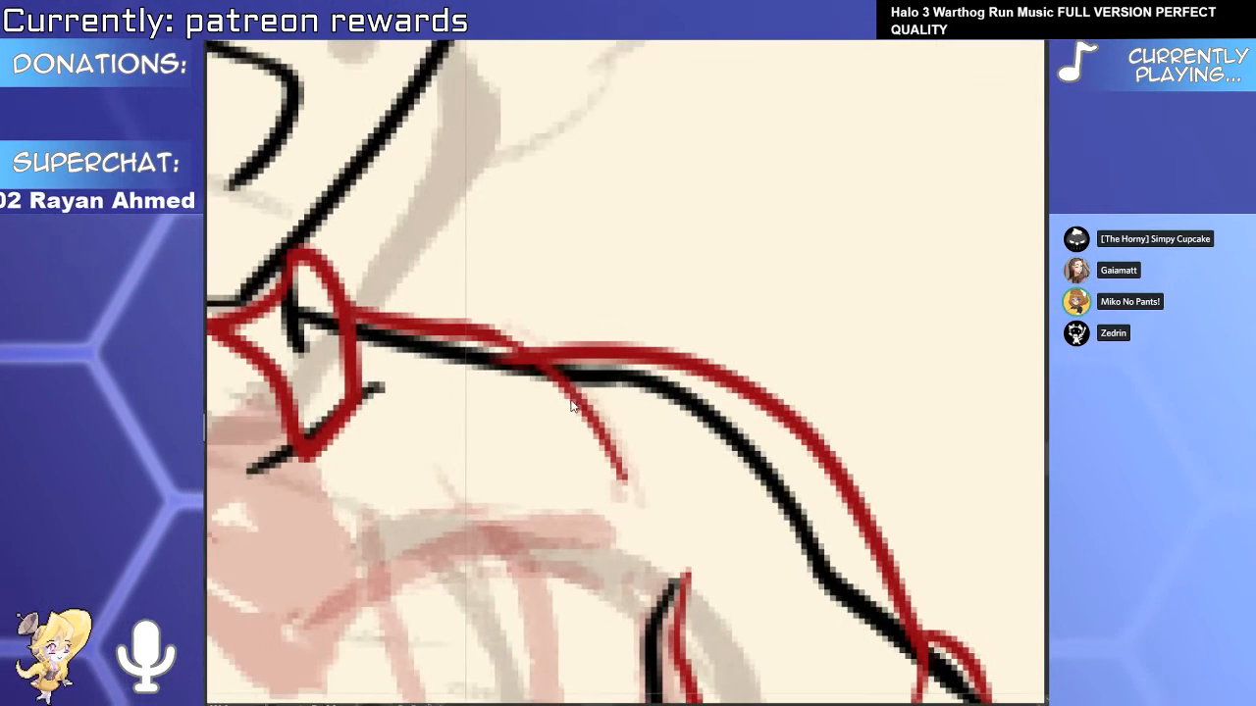
drag(648, 504, 672, 549)
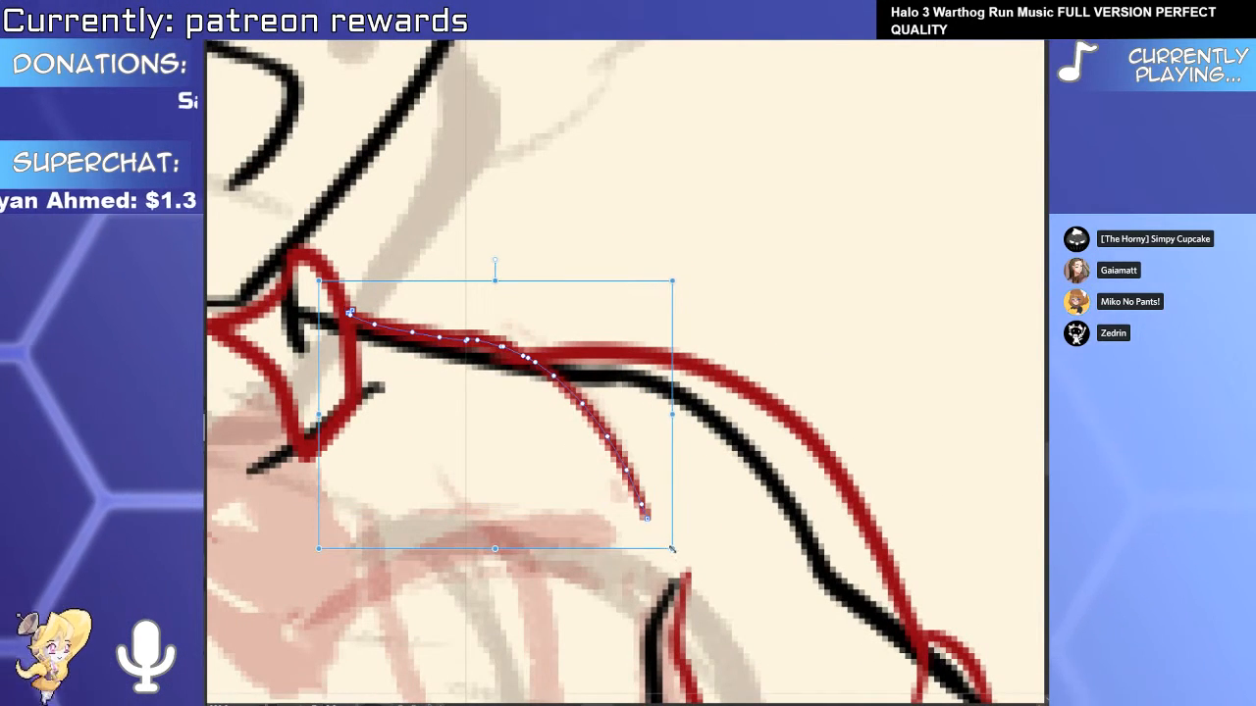
key(Return)
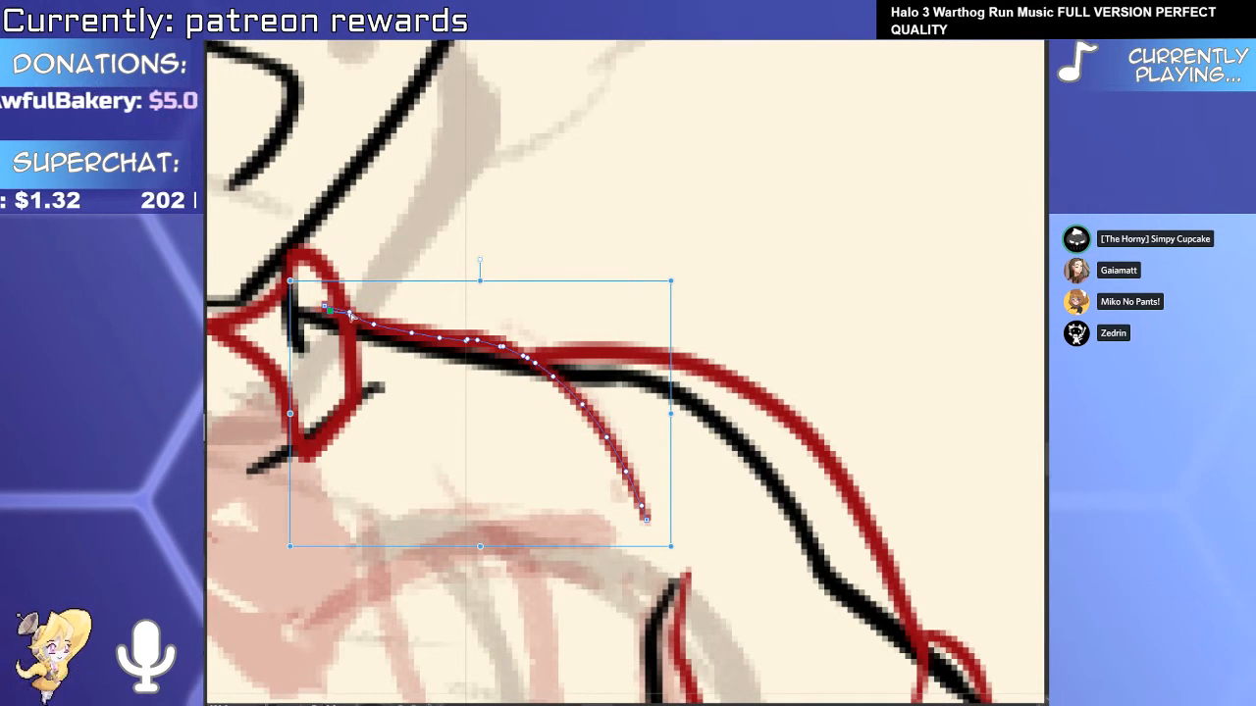
drag(350, 363, 284, 316)
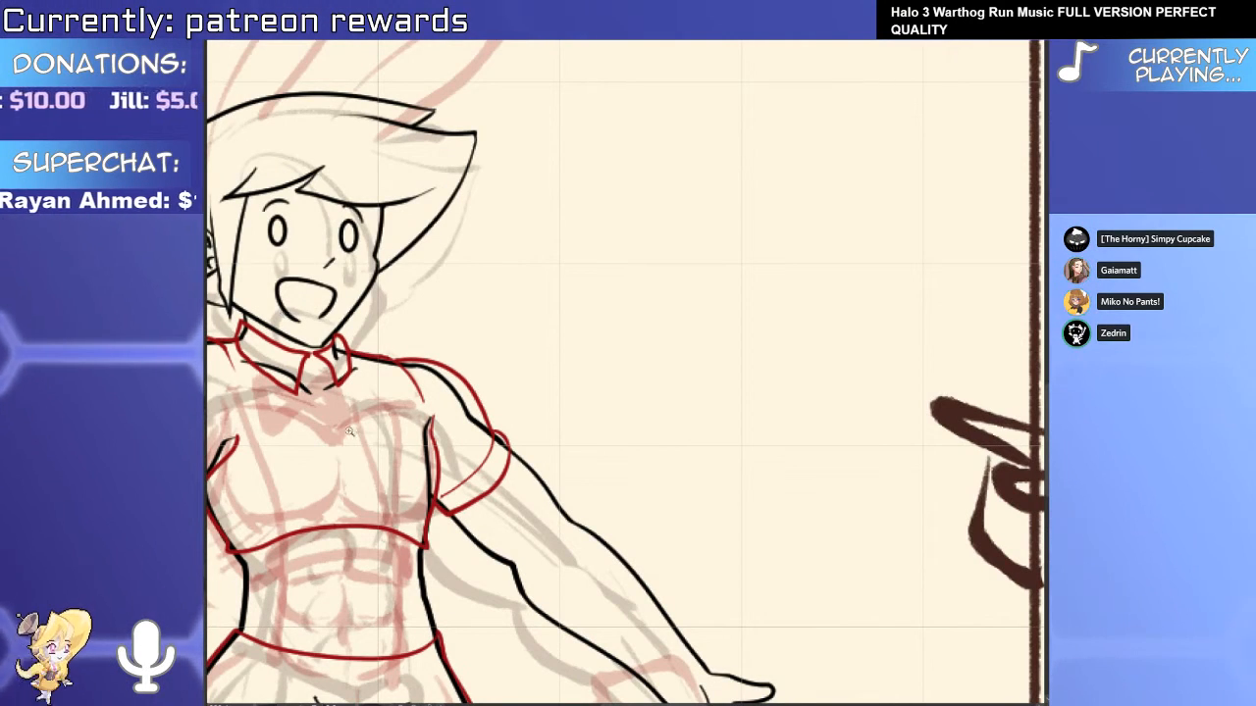
Select the red cuff lines of the sleeve on the image's left and stretch them slightly farther down the arm.
drag(349, 432, 717, 461)
scroll(491, 471, up, 3)
click(541, 481)
shift+click(581, 467)
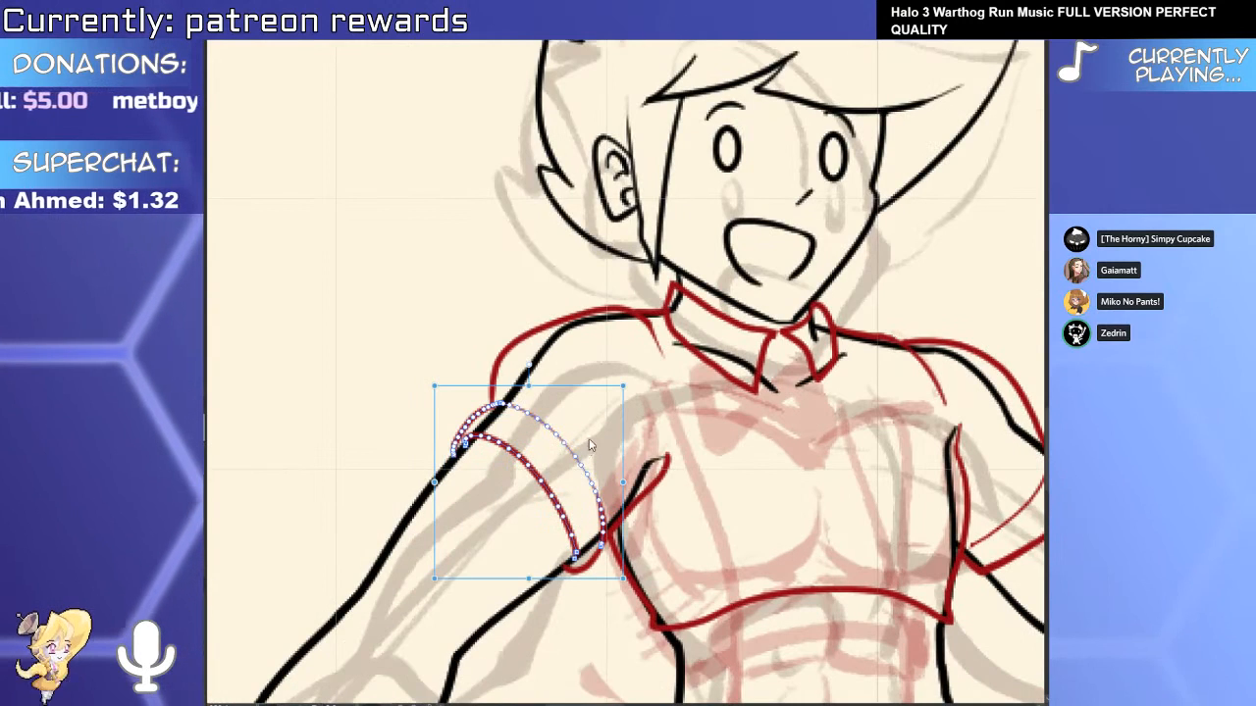
drag(432, 381, 422, 402)
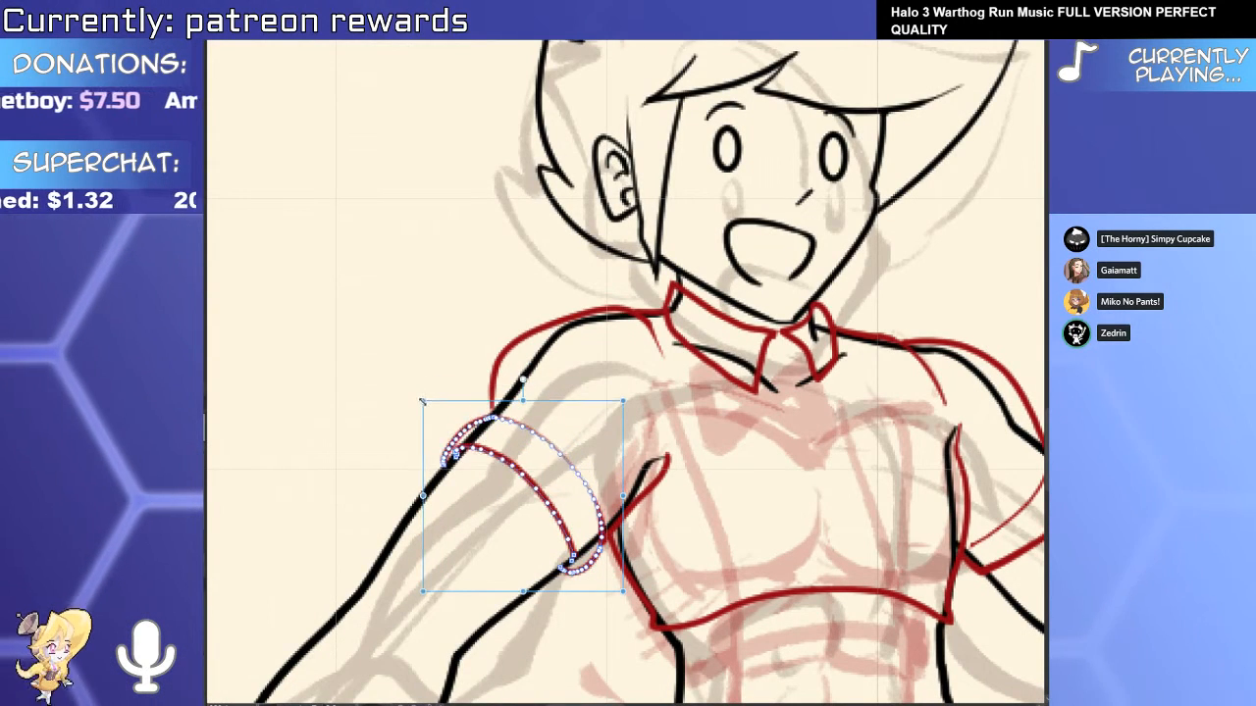
Redraw the left shoulder's outer red sleeve line so it runs straighter and closer to the arm down to the sleeve cuff.
scroll(491, 382, up, 3)
click(474, 382)
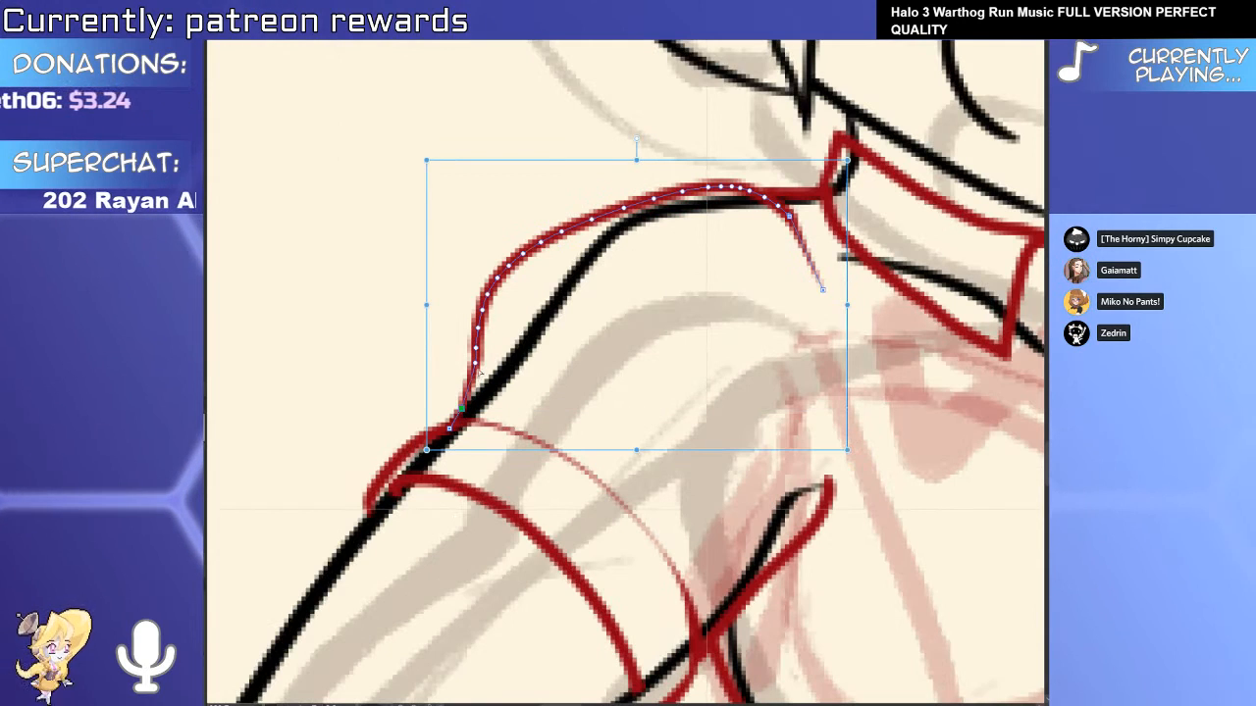
scroll(508, 355, down, 5)
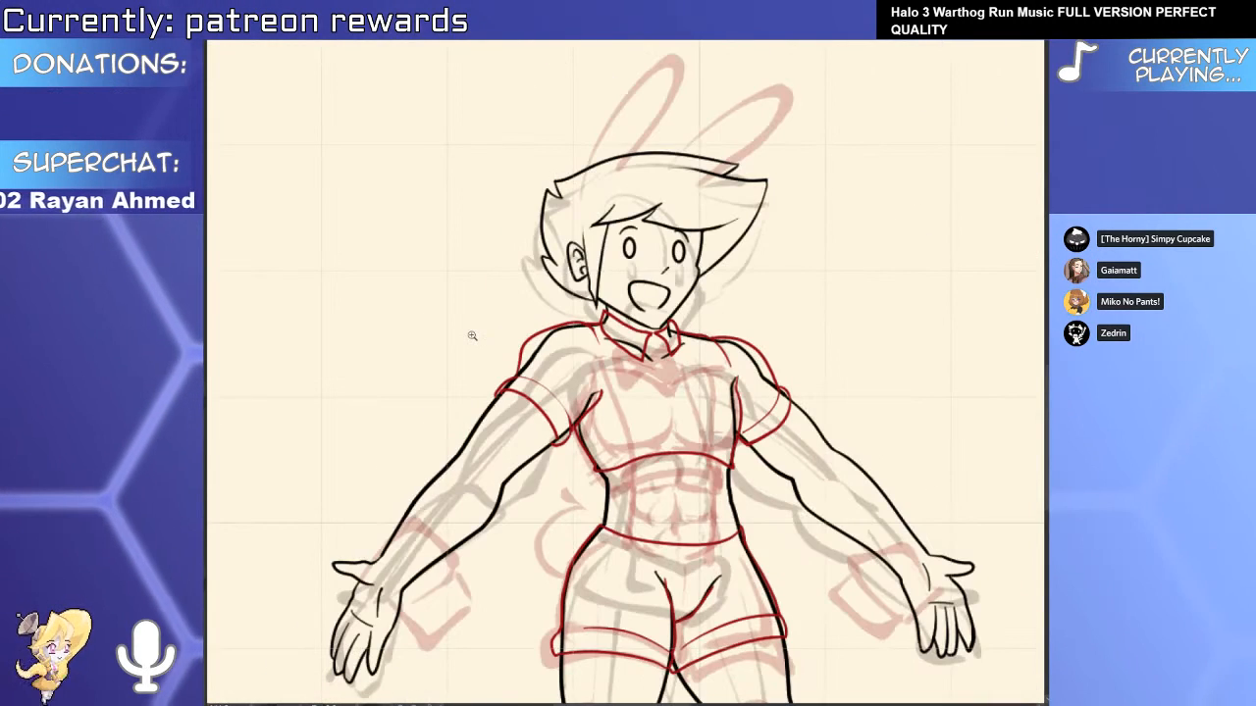
scroll(608, 305, up, 3)
drag(766, 334, 777, 334)
drag(624, 301, 655, 301)
key(ctrl+z)
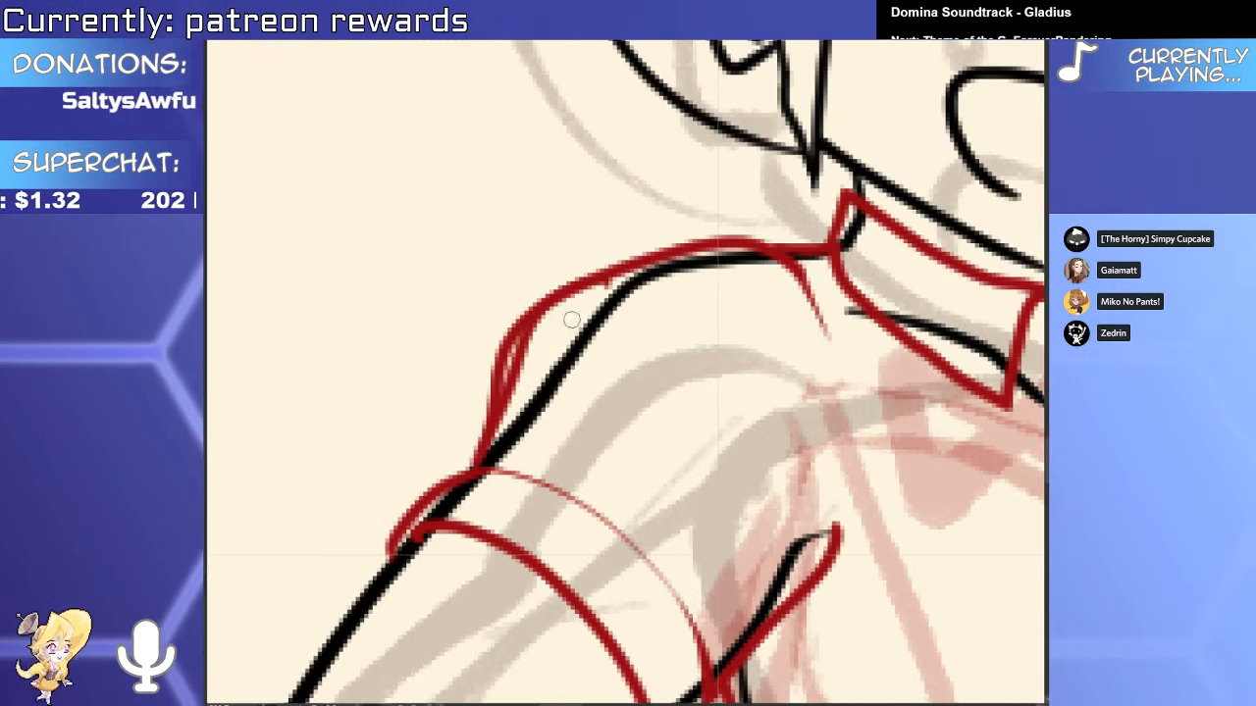
key(ctrl+z)
drag(583, 291, 465, 475)
key(ctrl+z)
mouse_move(582, 292)
mouse_down()
mouse_move(465, 473)
mouse_move(524, 324)
mouse_up()
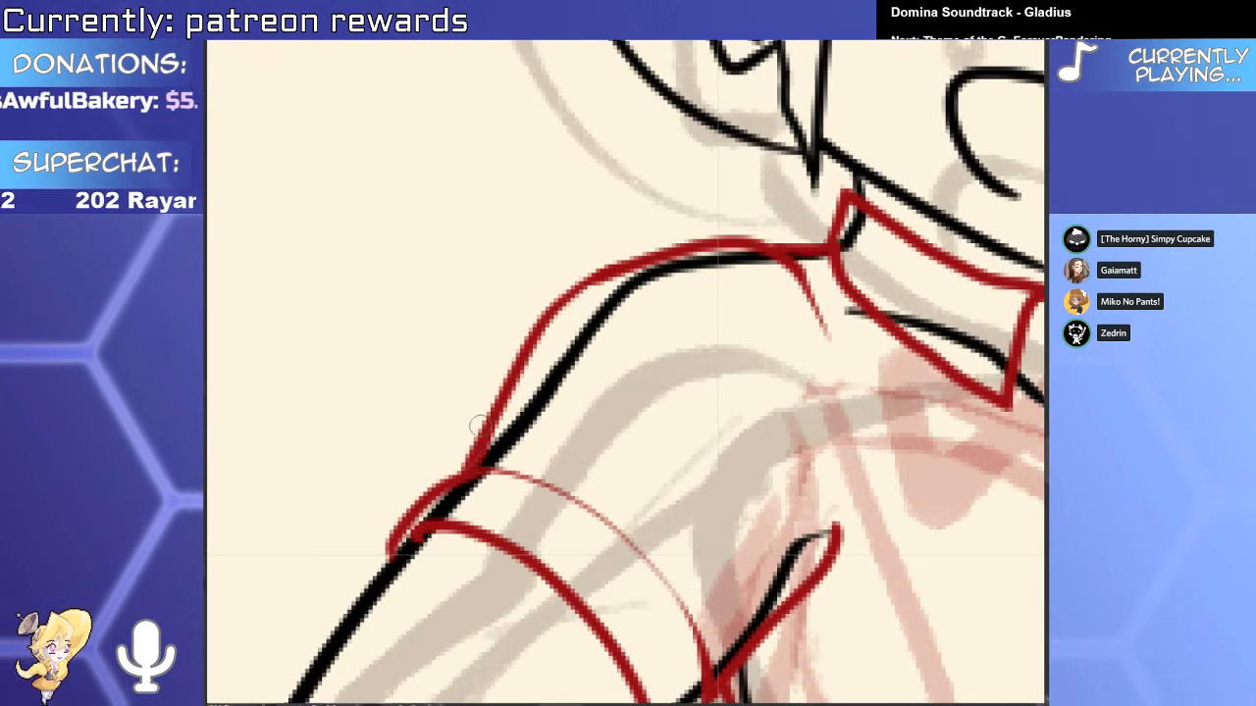
drag(470, 453, 578, 281)
Delete the leftover short red vector stroke beside the sleeve line just above the left sleeve cuff.
ctrl+click(495, 414)
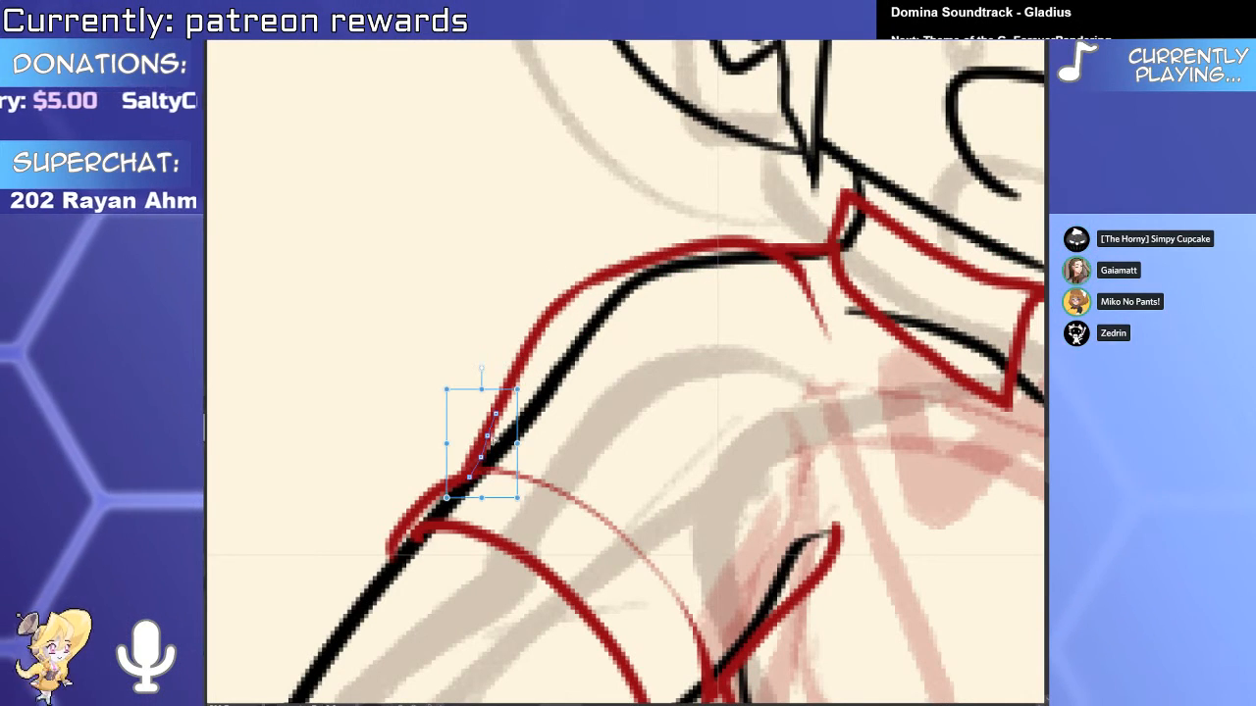
key(Delete)
ctrl+click(497, 418)
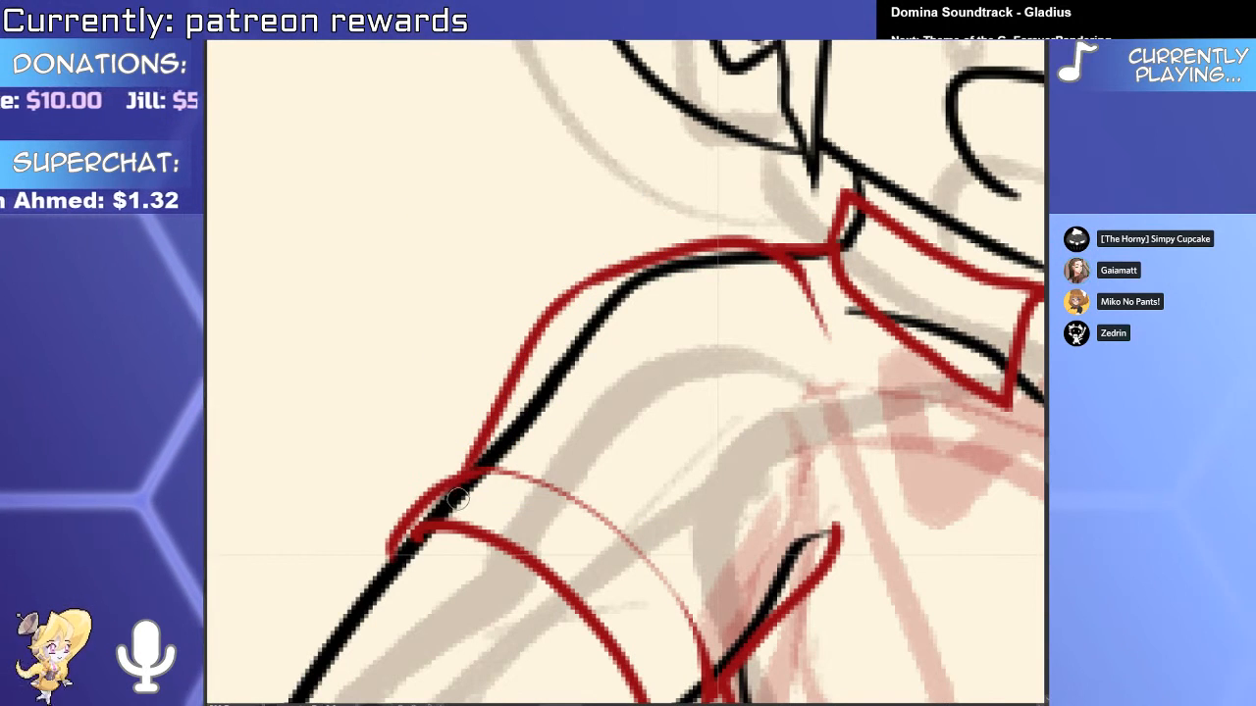
Draw a curved red line across the left wrist as the lower edge of a wrist cuff.
scroll(458, 499, down, 5)
scroll(610, 490, down, 3)
drag(801, 432, 834, 270)
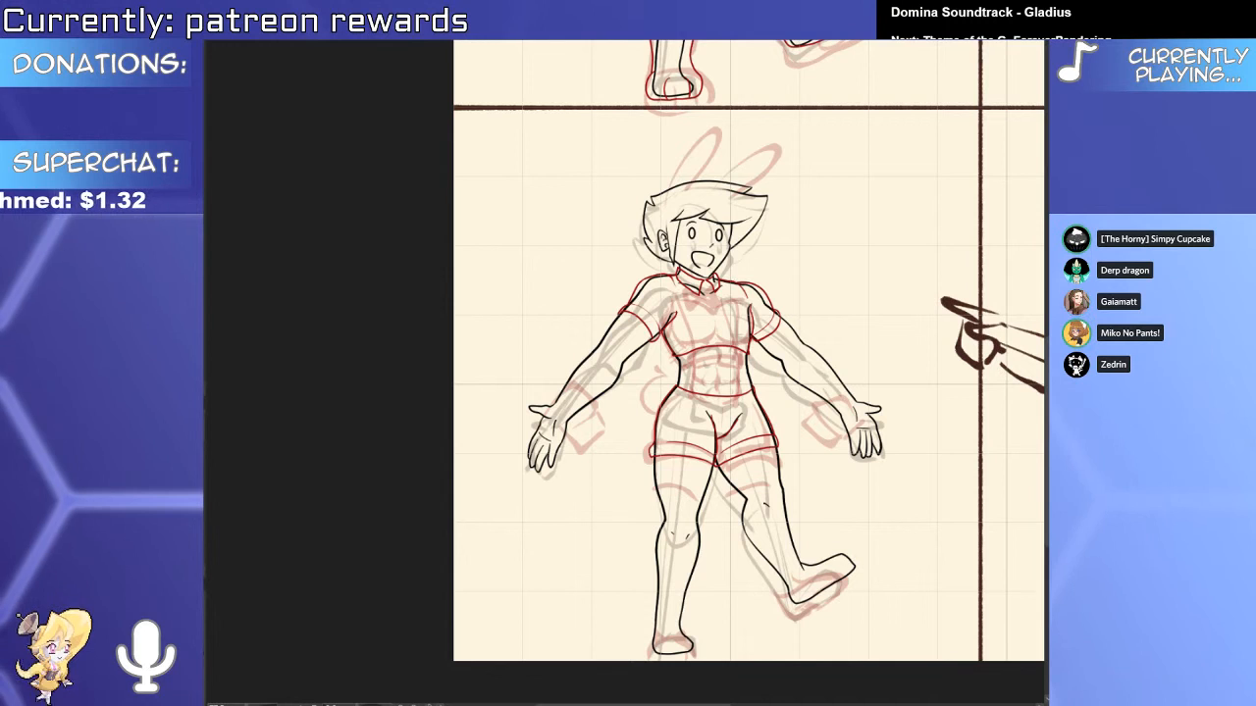
scroll(595, 363, up, 6)
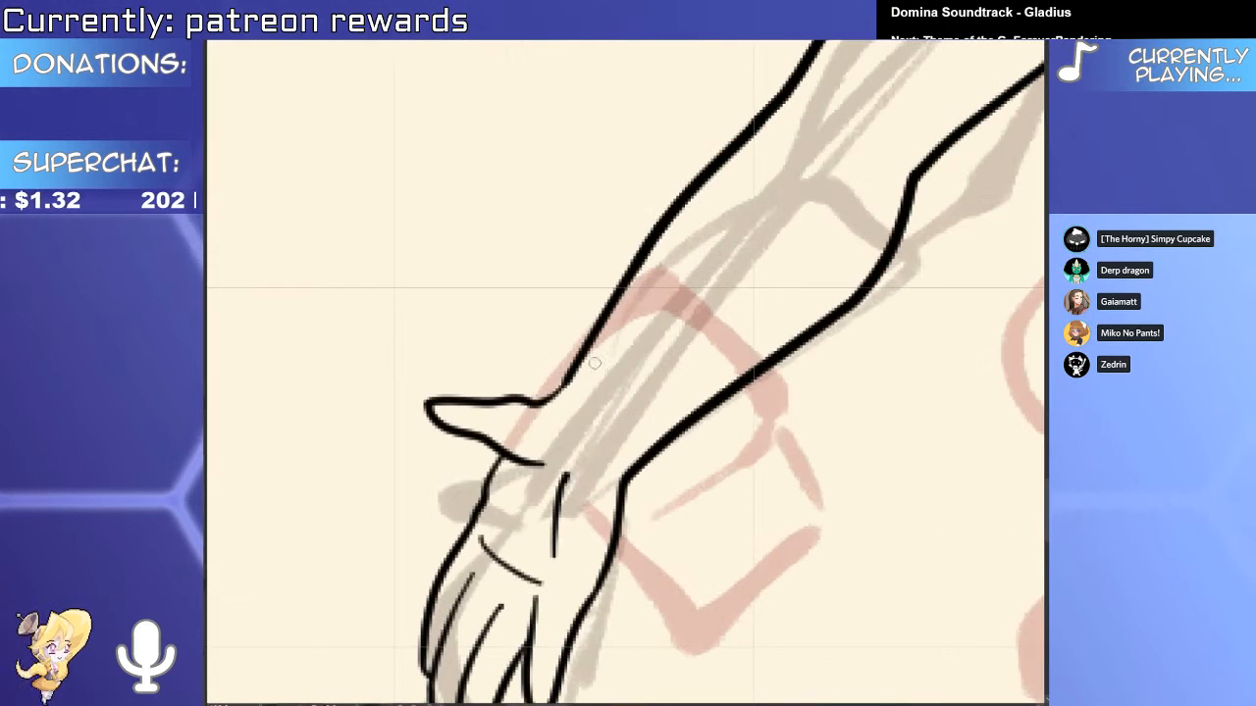
scroll(633, 400, down, 6)
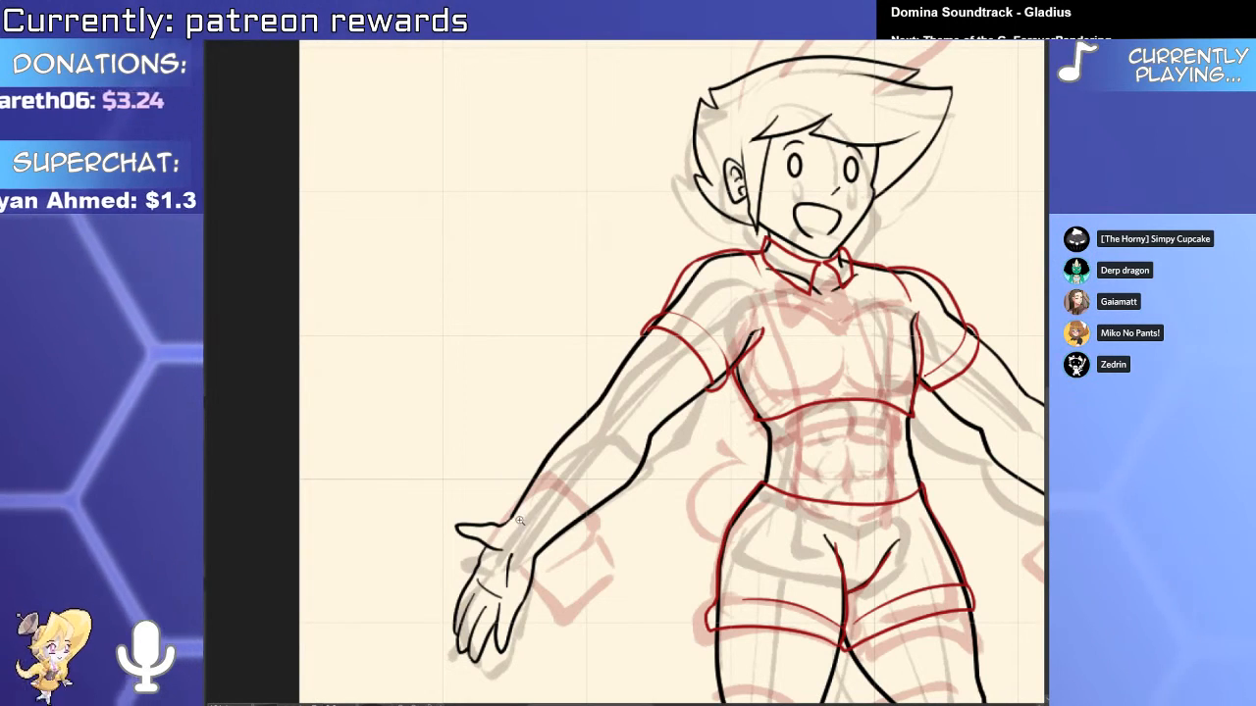
mouse_move(501, 529)
mouse_down()
mouse_move(599, 529)
mouse_move(572, 596)
mouse_move(587, 605)
mouse_up()
key(ctrl+z)
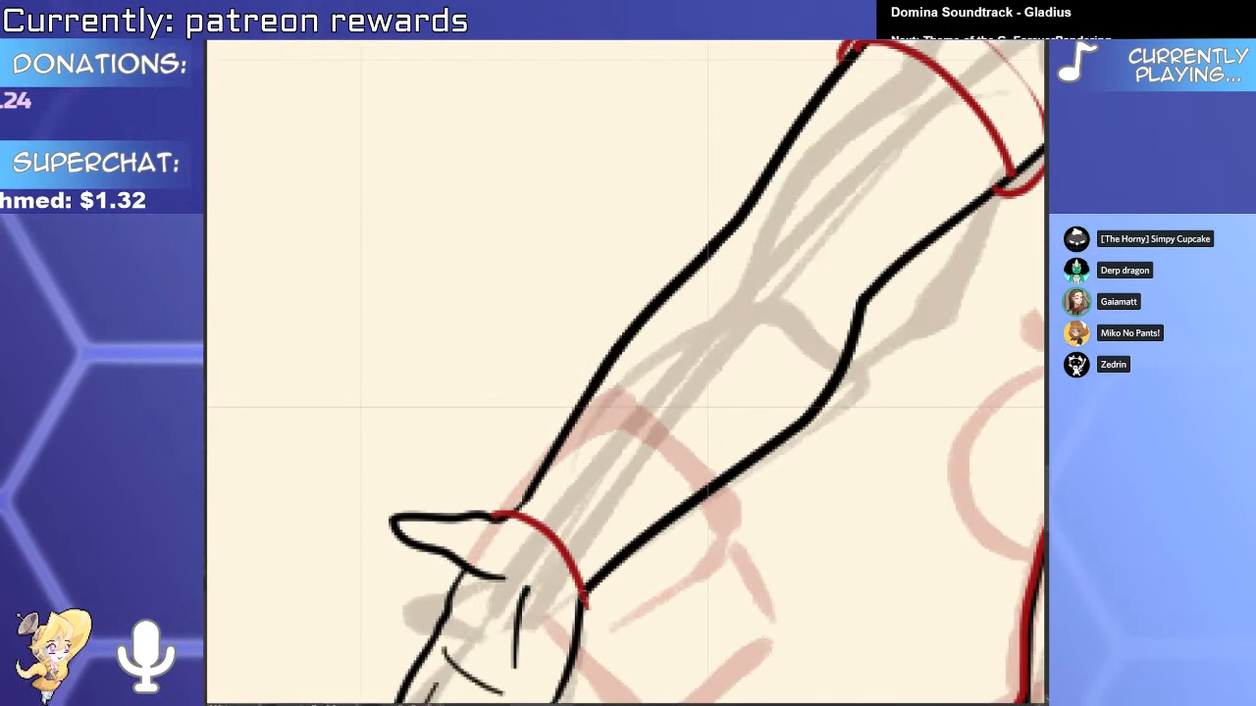
Try to draw a curved red line across the left forearm as the wrist cuff's upper edge.
scroll(629, 394, down, 3)
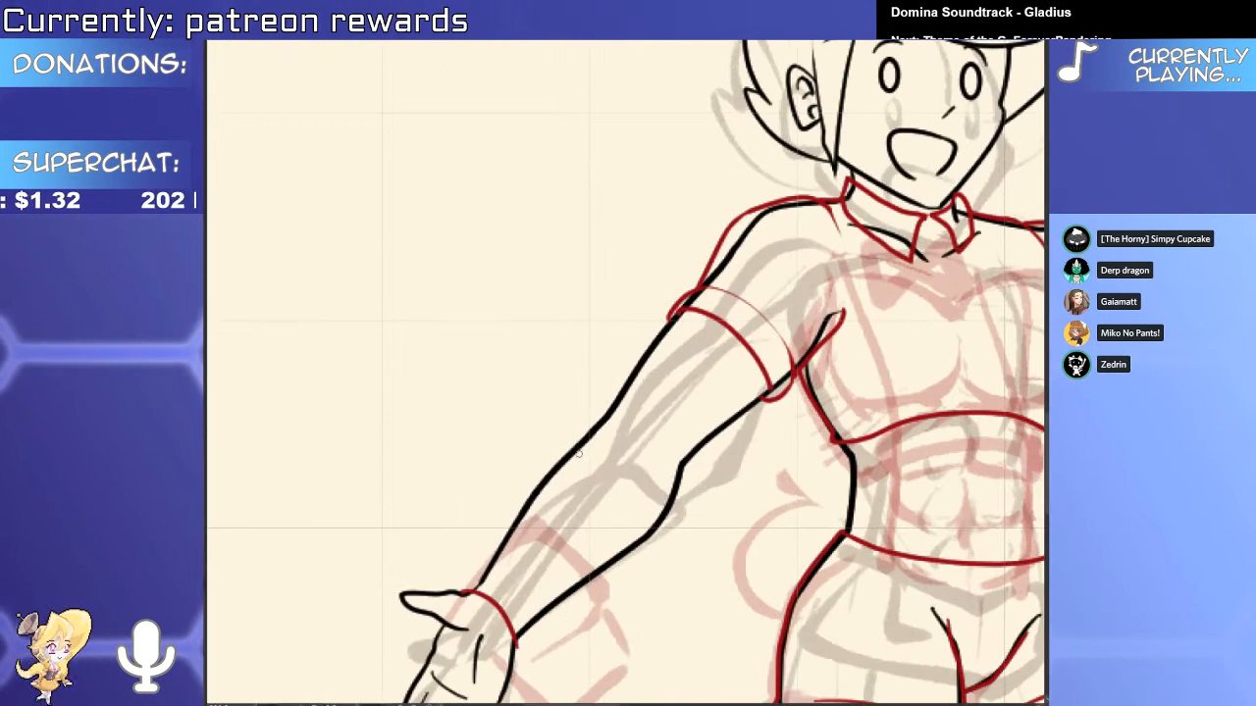
scroll(583, 453, up, 3)
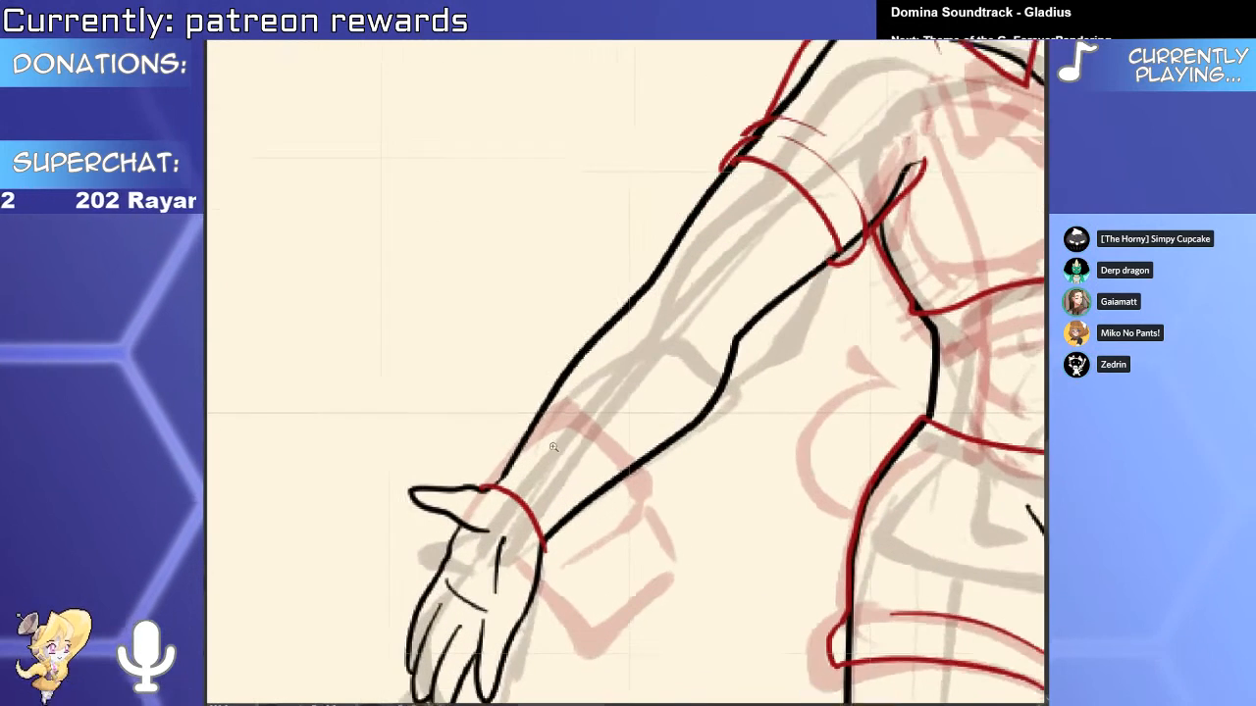
mouse_move(531, 407)
mouse_down()
mouse_move(621, 472)
mouse_move(619, 497)
mouse_move(546, 395)
mouse_move(620, 490)
mouse_move(597, 400)
mouse_move(633, 480)
mouse_up()
key(ctrl+z)
key(ctrl+z)
key(ctrl+z)
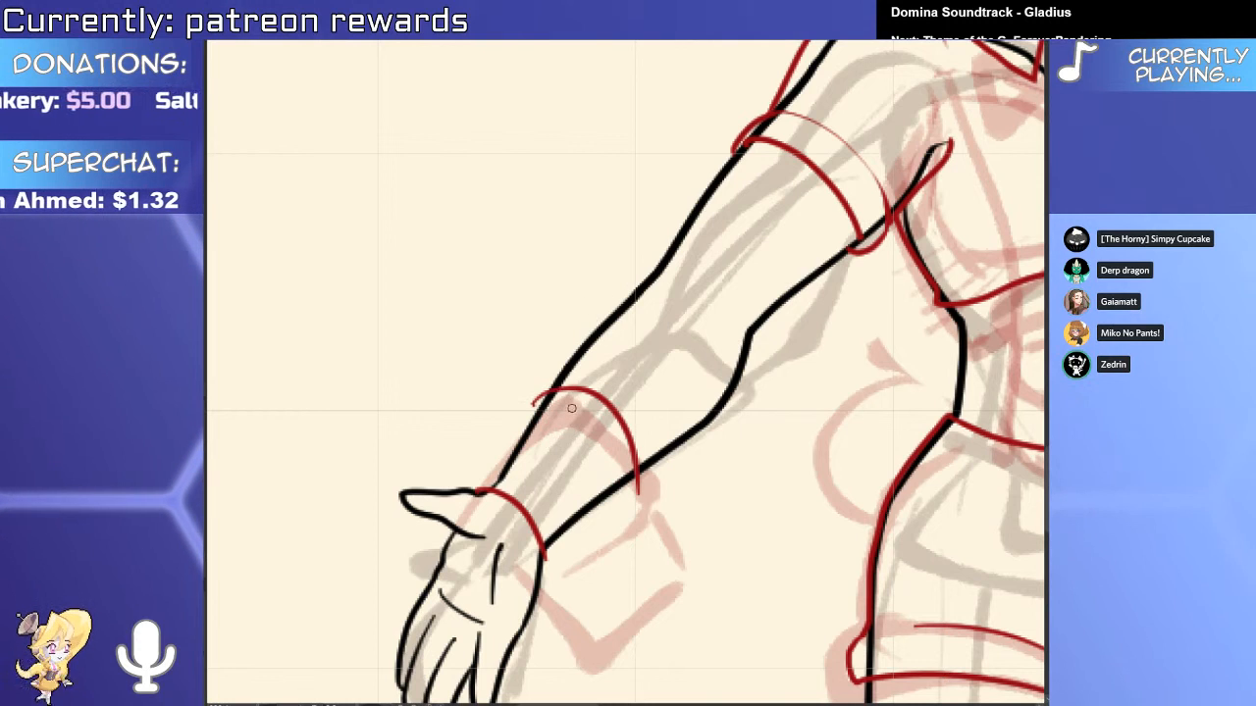
mouse_move(542, 407)
mouse_down()
mouse_move(610, 373)
mouse_move(691, 457)
mouse_up()
key(ctrl+z)
key(ctrl+z)
drag(601, 377, 695, 461)
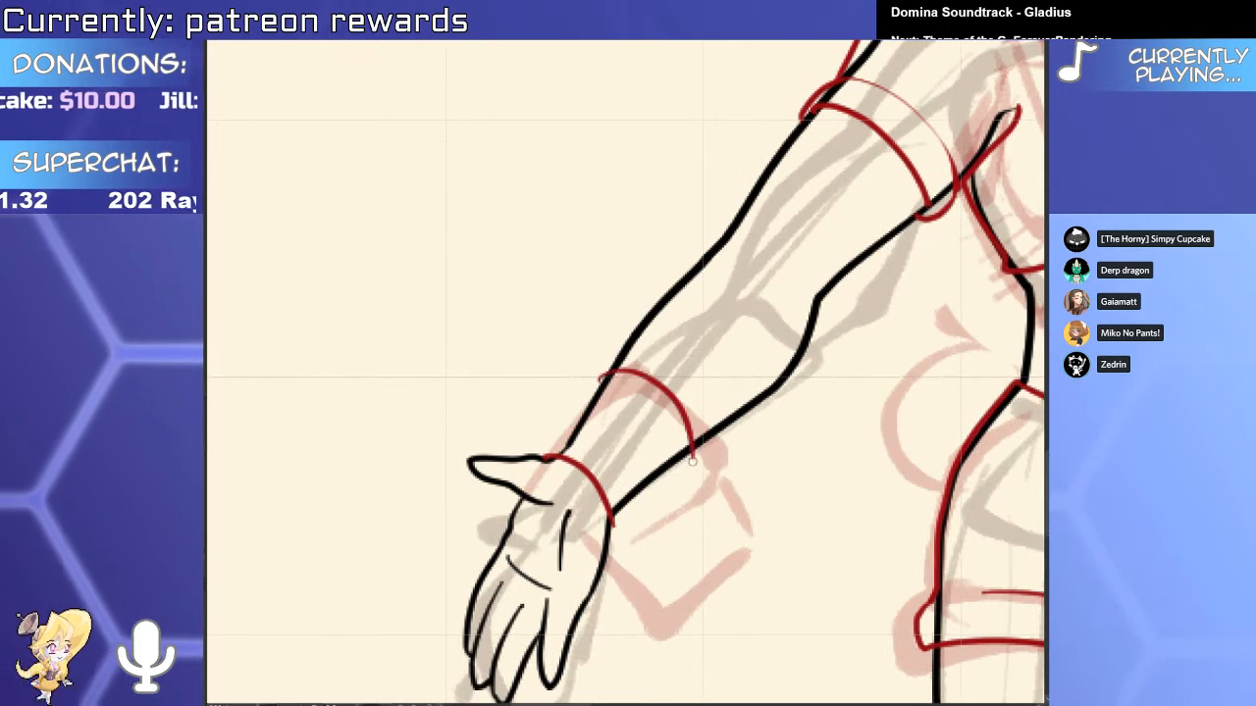
key(ctrl+z)
mouse_move(600, 372)
mouse_down()
mouse_move(695, 458)
mouse_move(629, 365)
mouse_up()
key(ctrl+z)
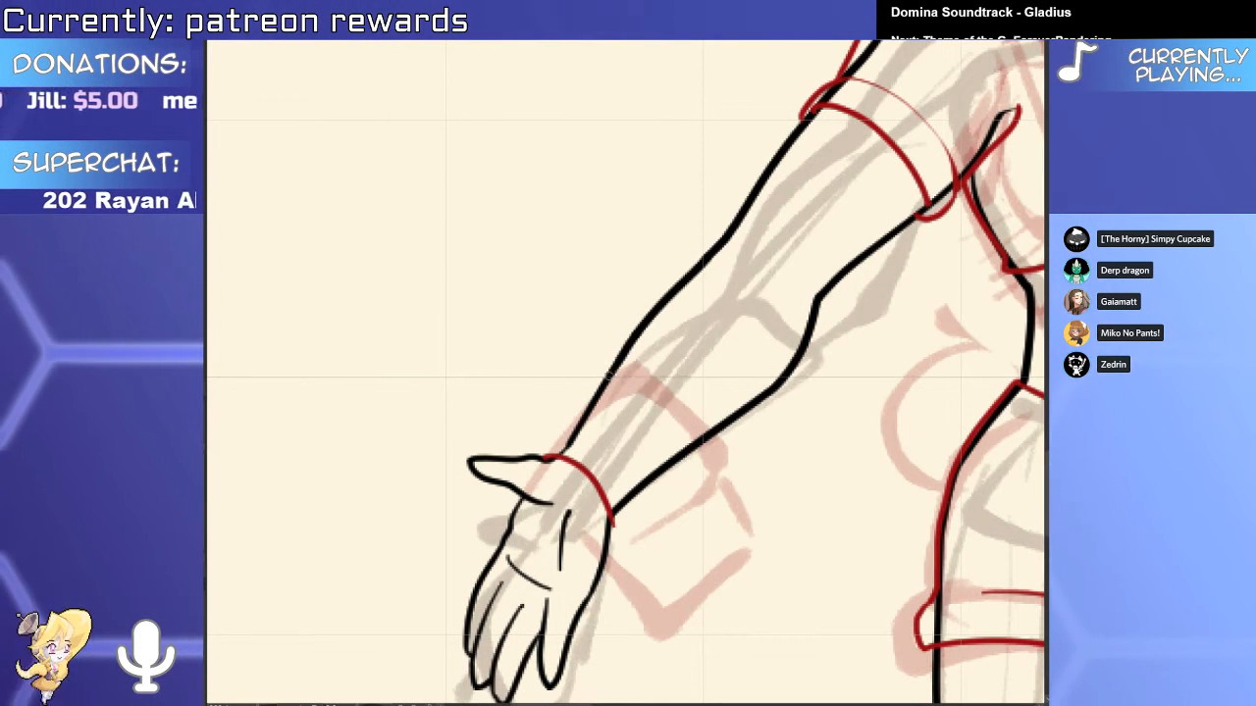
key(ctrl+z)
Adjust the left wrist curve slightly, and draw a matching red curve across the forearm as the cuff's upper edge.
drag(790, 426, 701, 224)
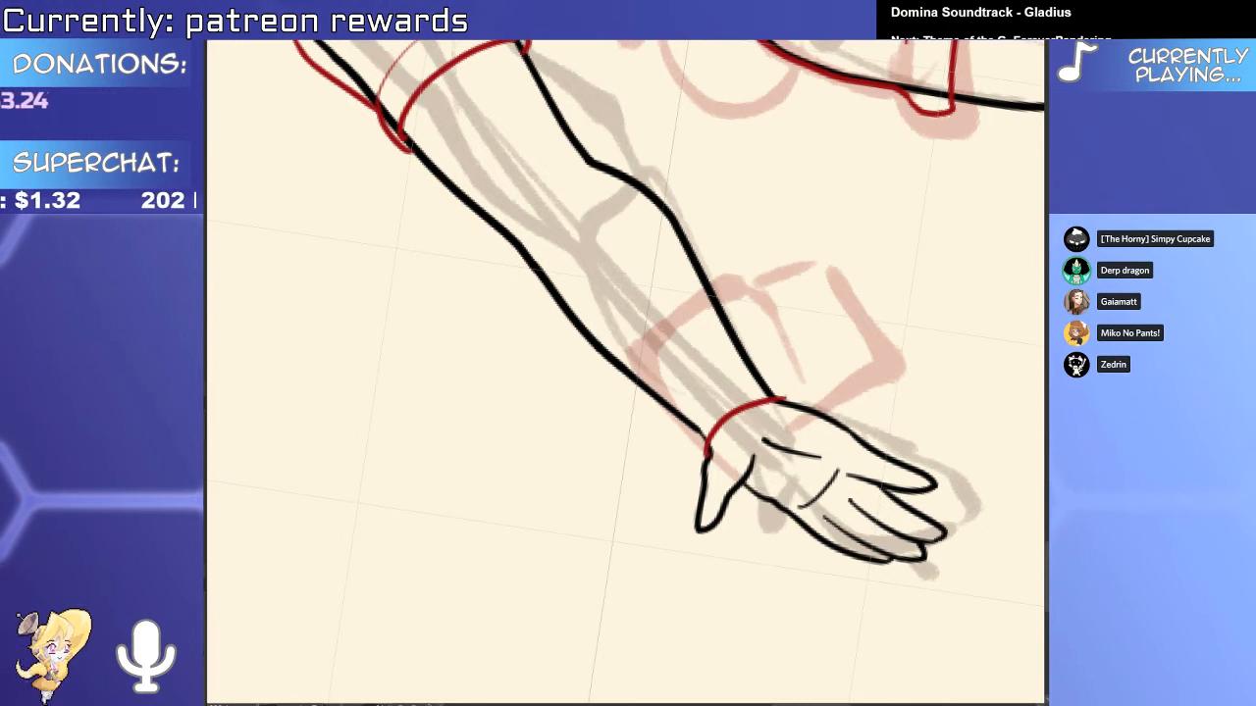
mouse_move(659, 474)
mouse_down()
mouse_move(681, 416)
mouse_move(661, 522)
mouse_up()
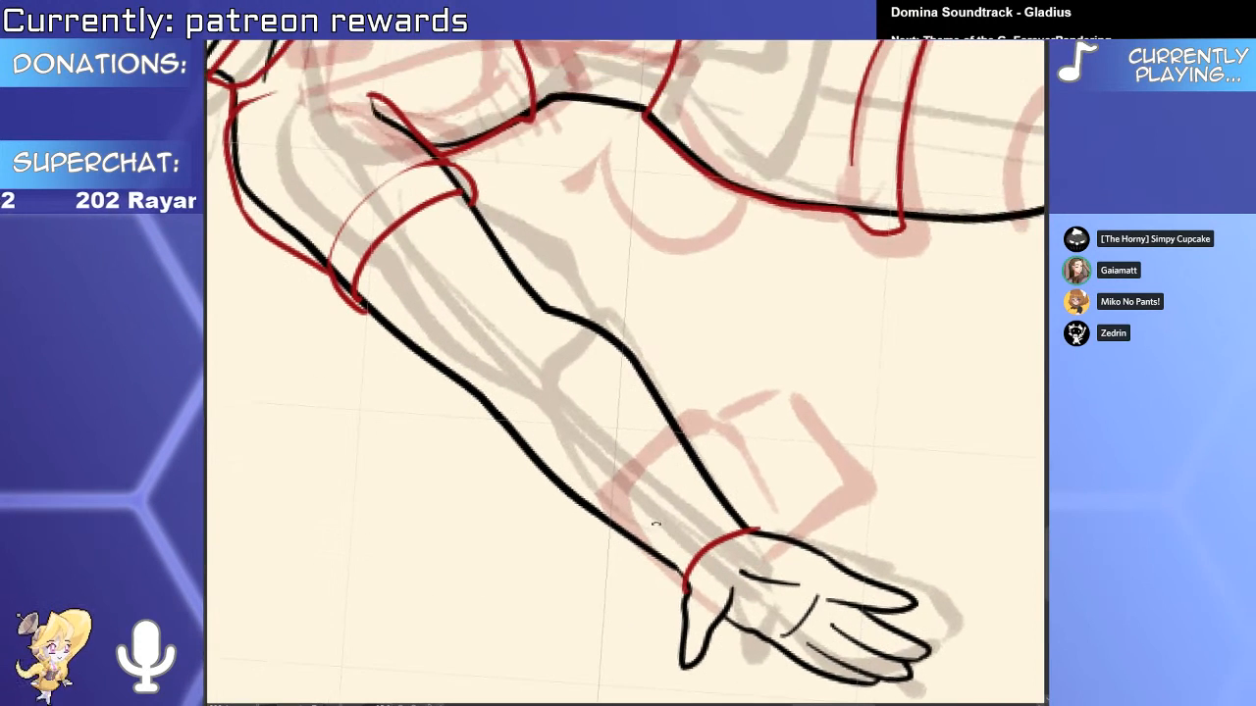
scroll(661, 520, up, 1)
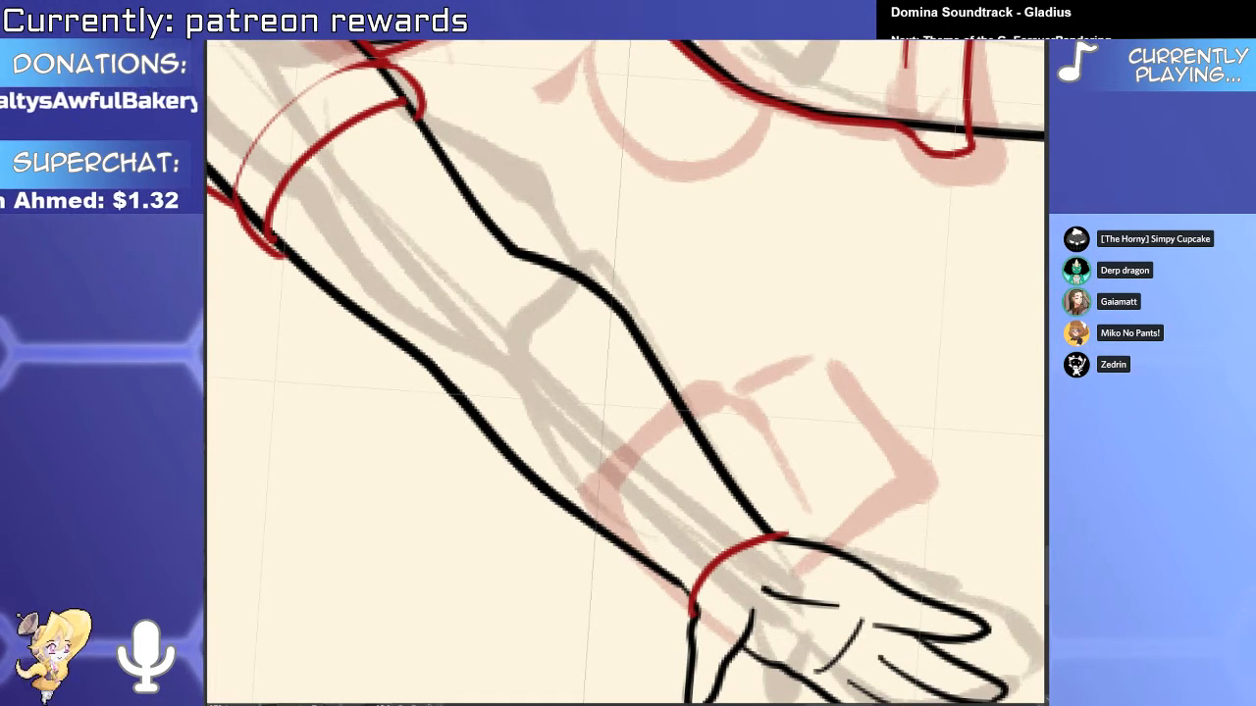
ctrl+click(729, 555)
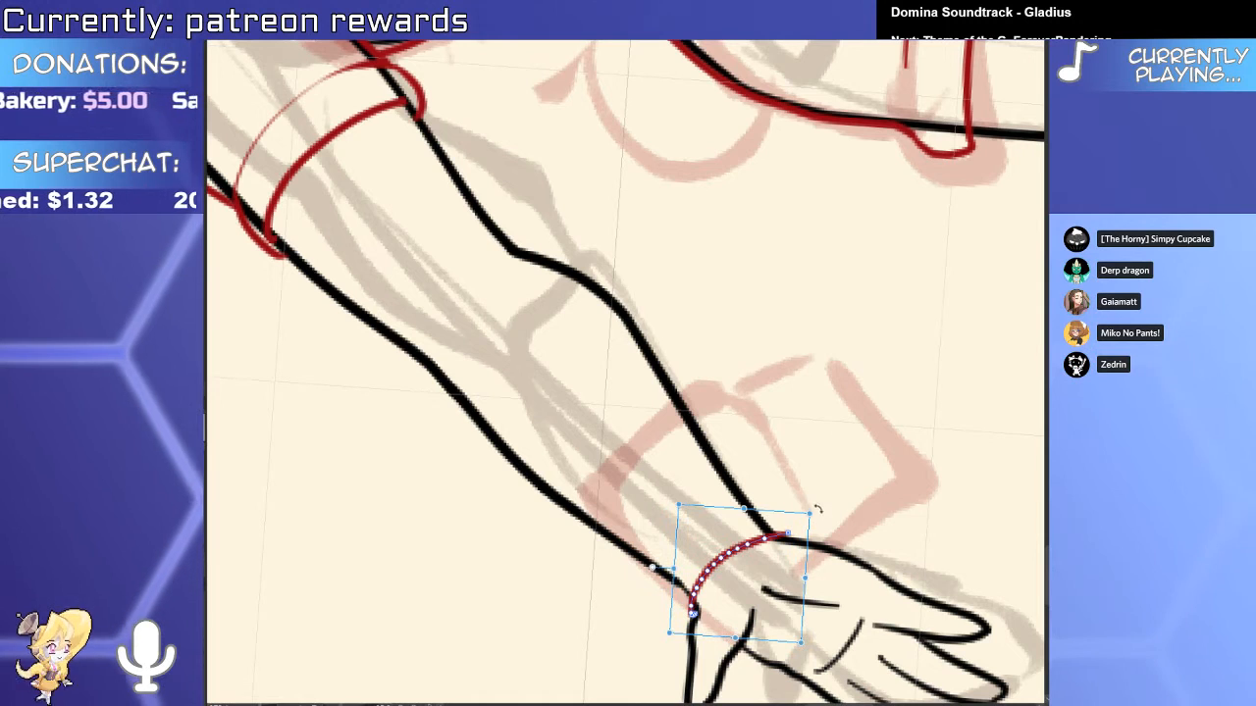
drag(817, 510, 817, 517)
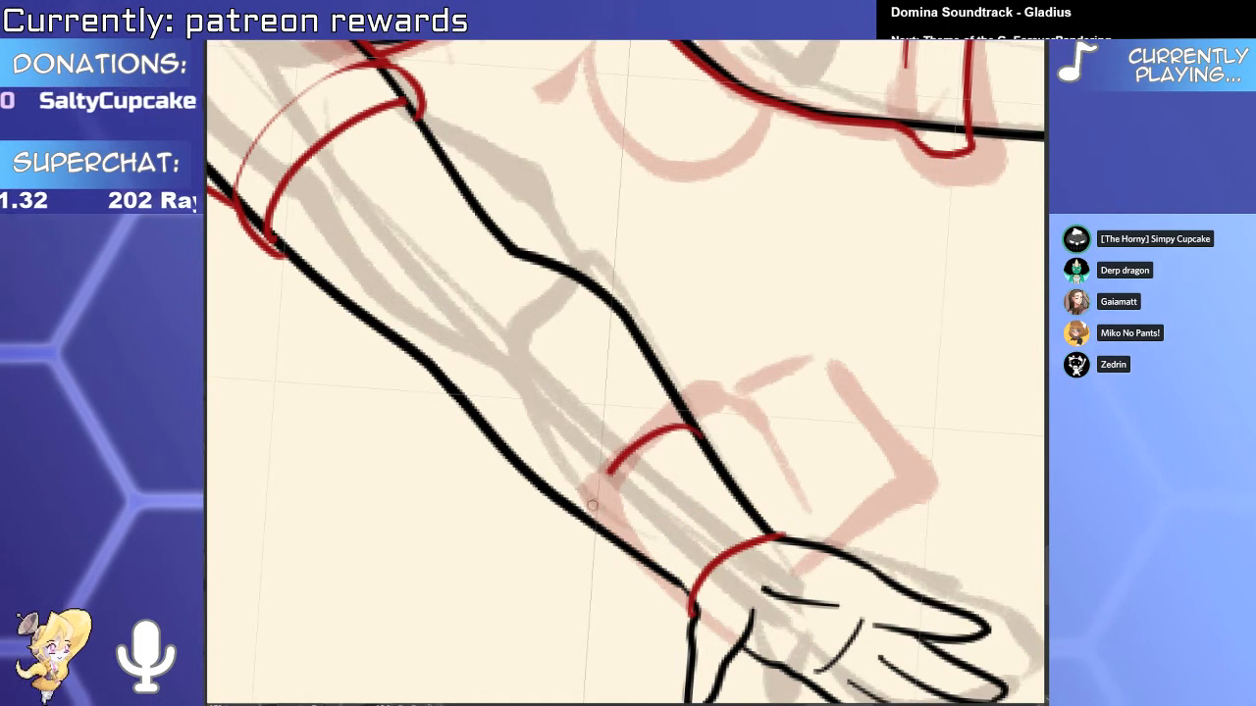
drag(702, 436, 600, 530)
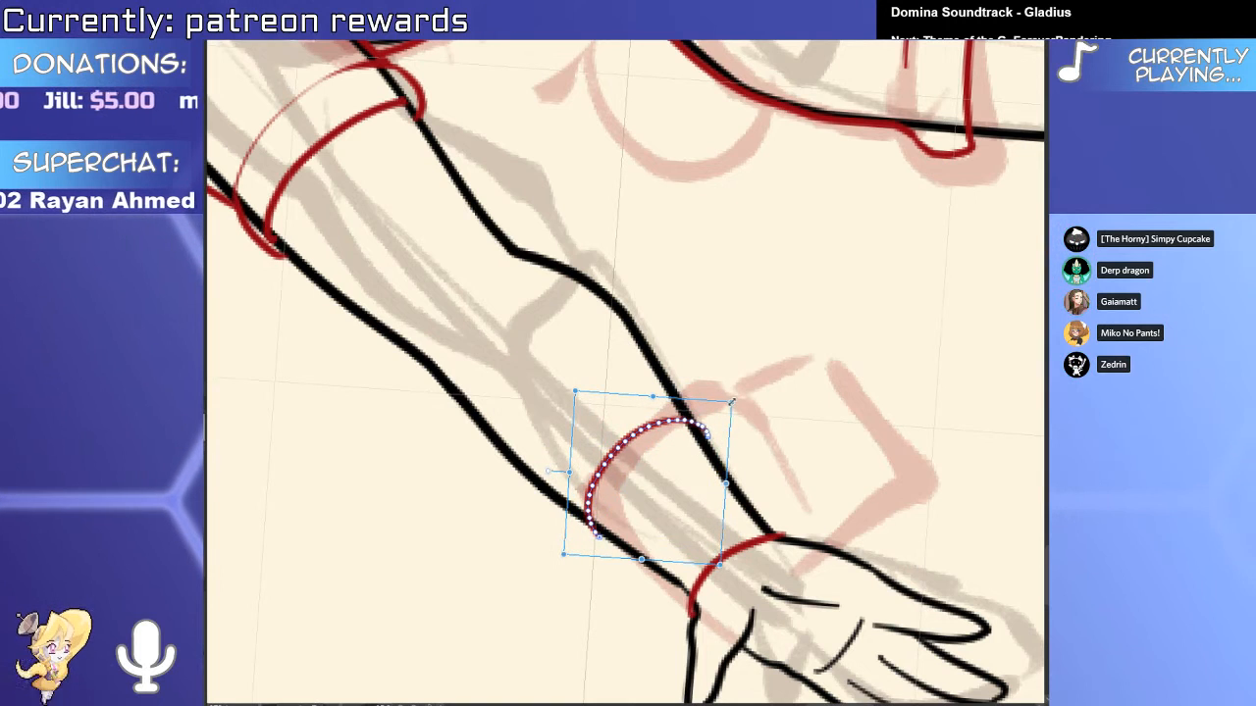
drag(731, 402, 672, 465)
Draw the left cuff's two red side lines, joining its upper curve to the wrist curve just outside the arm outlines.
drag(487, 453, 497, 586)
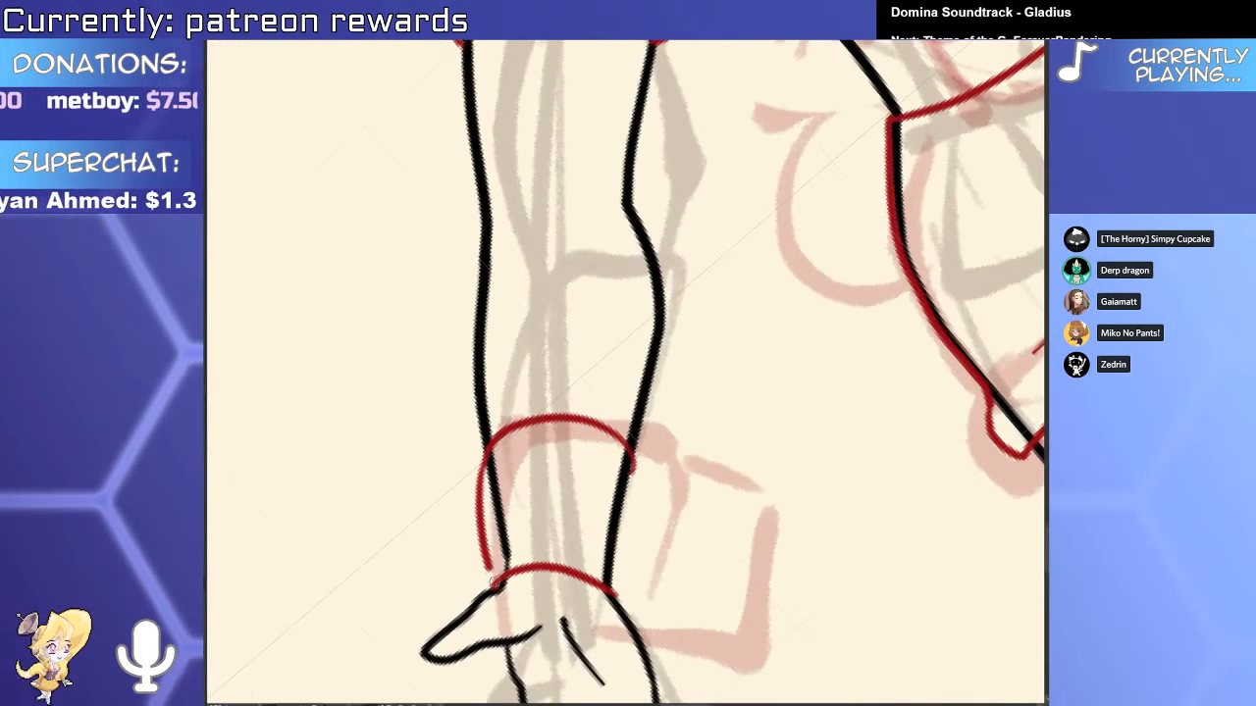
key(ctrl+z)
mouse_move(489, 452)
mouse_down()
mouse_move(477, 482)
mouse_move(491, 585)
mouse_up()
key(ctrl+z)
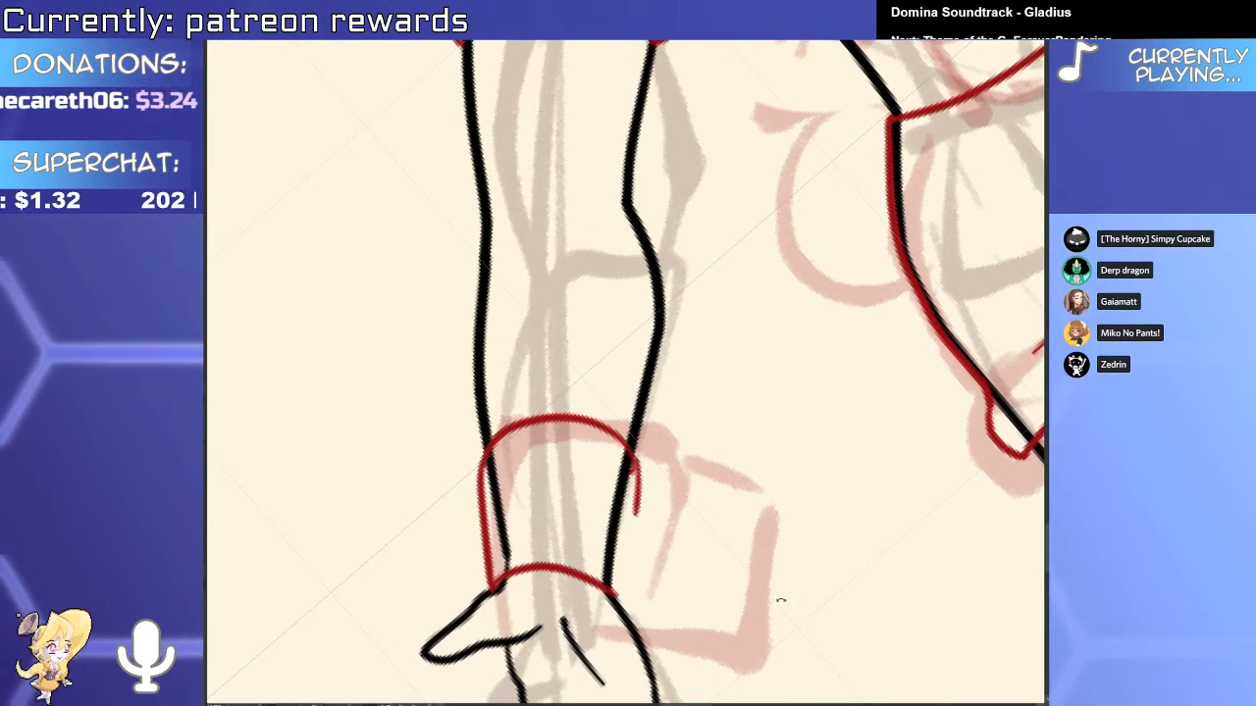
drag(781, 599, 485, 602)
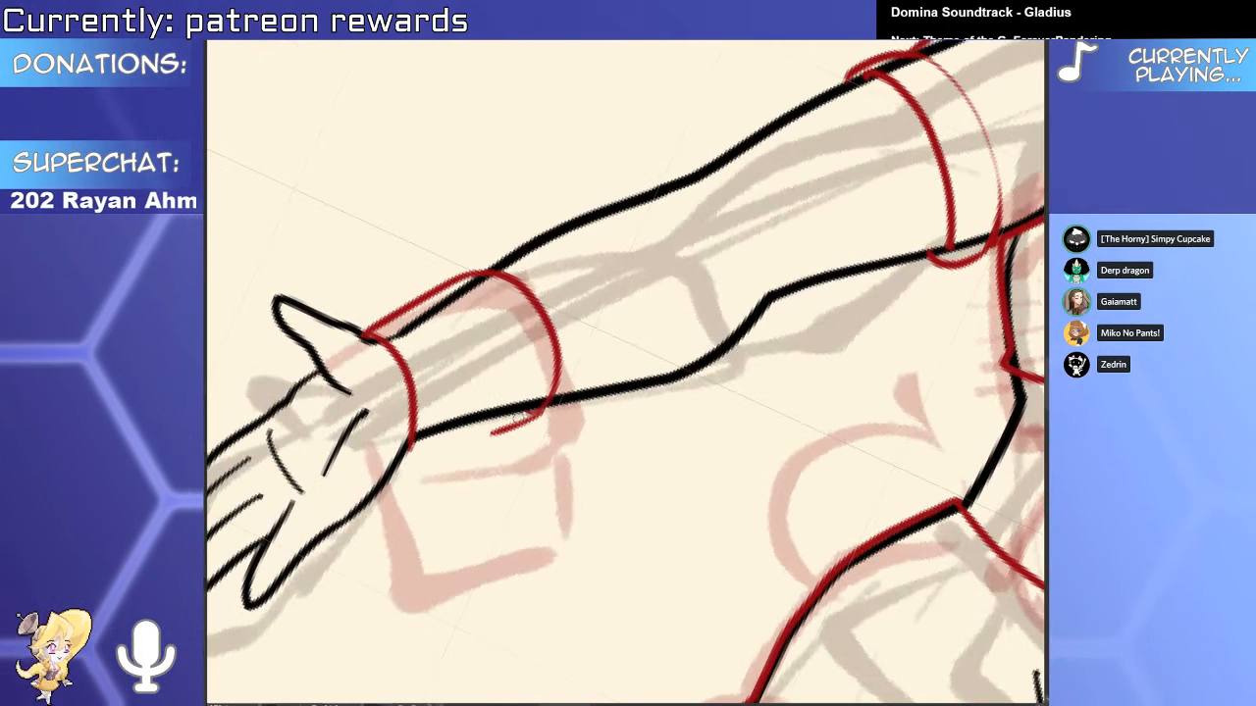
mouse_move(408, 451)
mouse_down()
mouse_move(416, 461)
mouse_move(516, 416)
mouse_up()
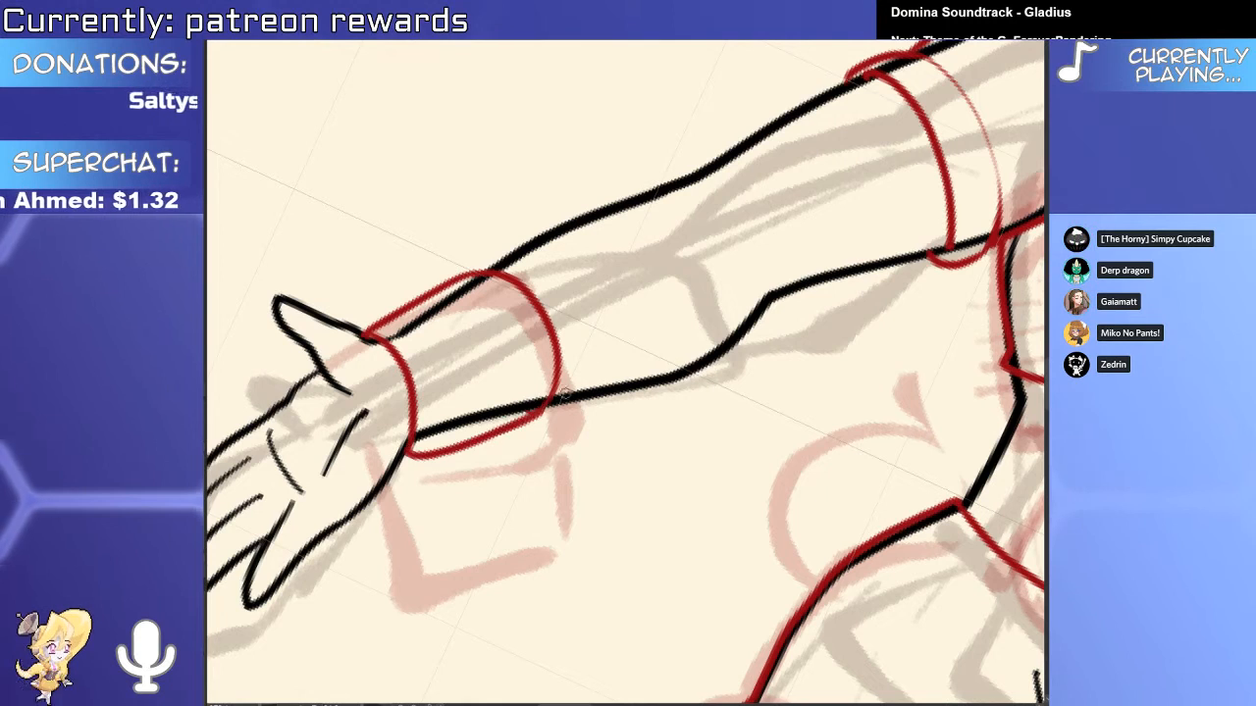
Cut a pointed V-shaped notch into the upper edge of the left wrist cuff.
scroll(482, 433, up, 3)
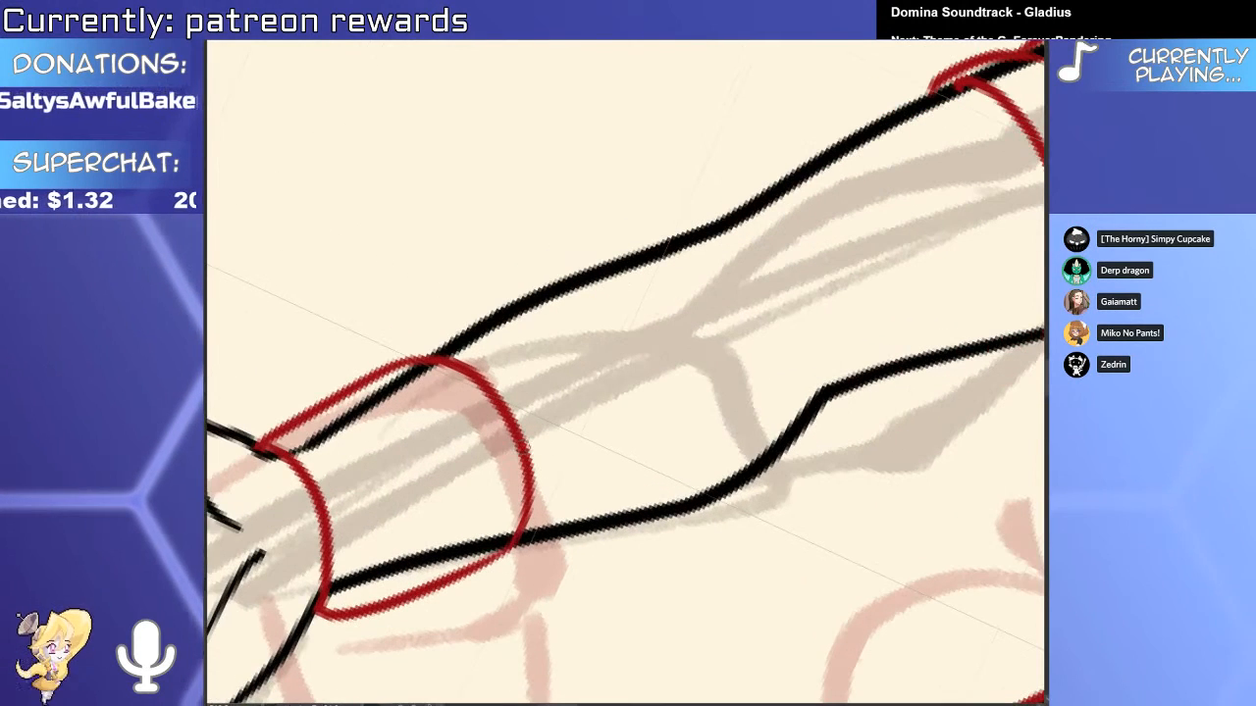
drag(535, 469, 586, 483)
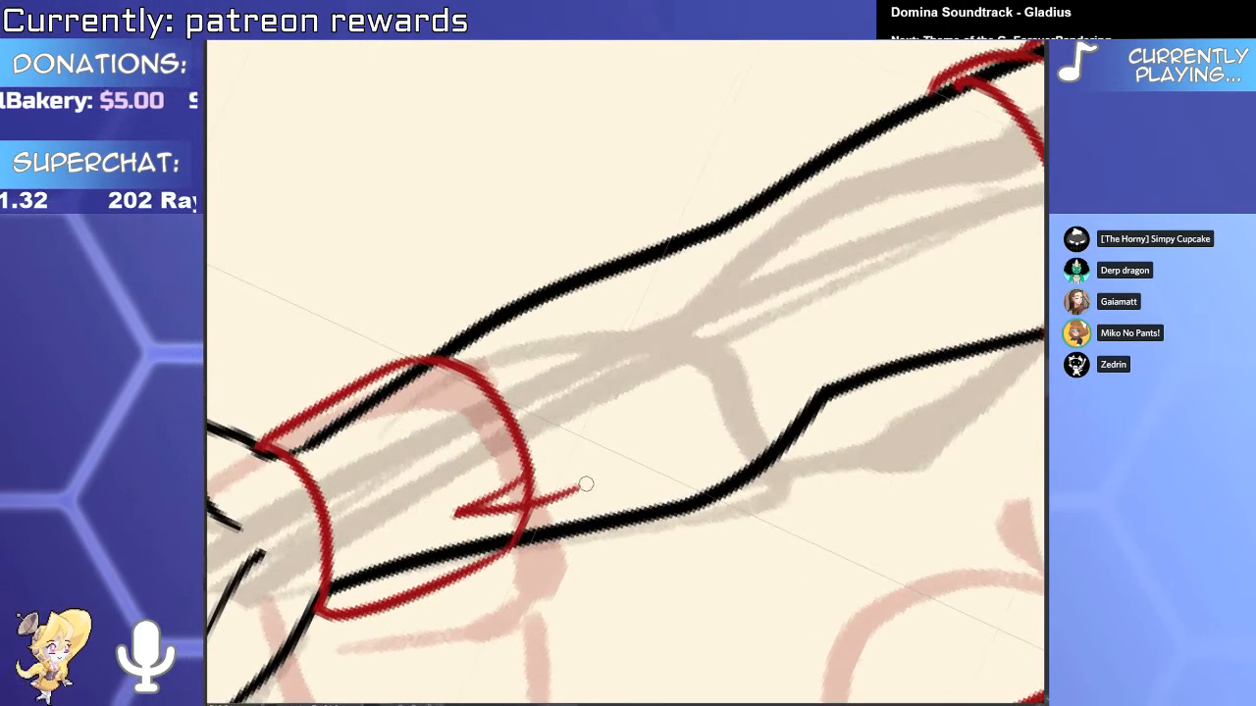
scroll(540, 502, down, 5)
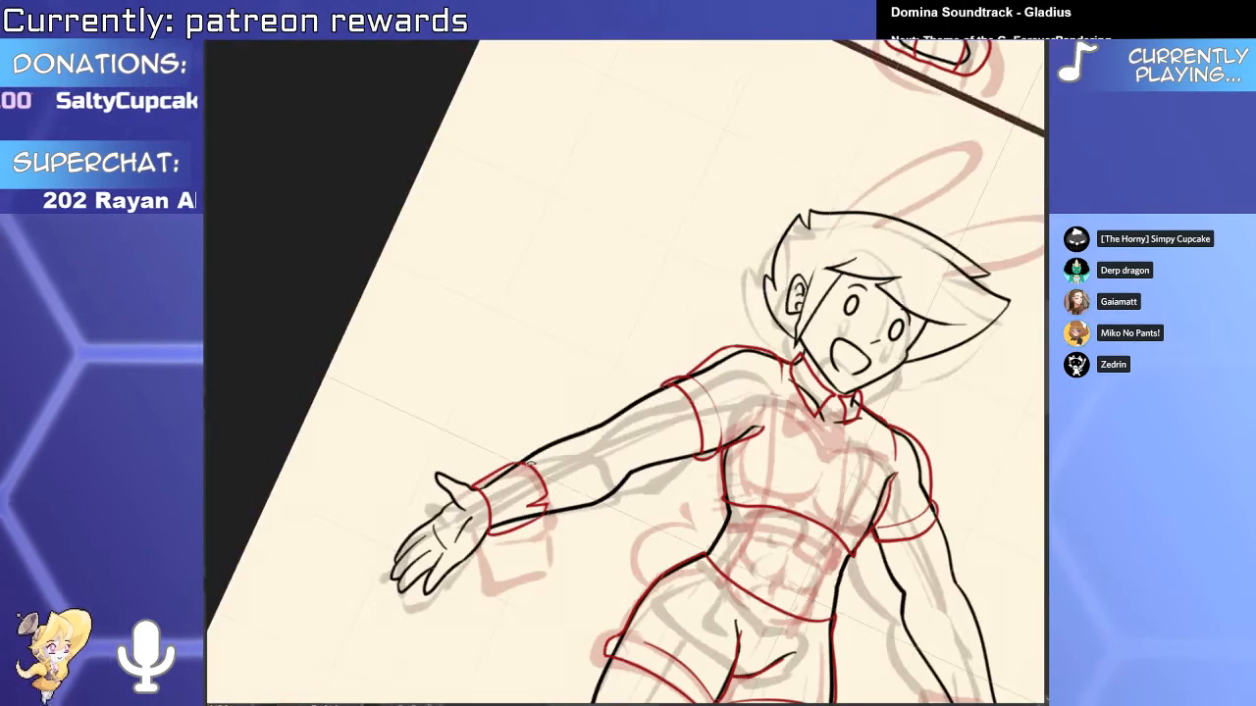
Draw a matching red cuff outline around the right wrist, with curved wrist and forearm edges and two side lines.
scroll(703, 486, up, 4)
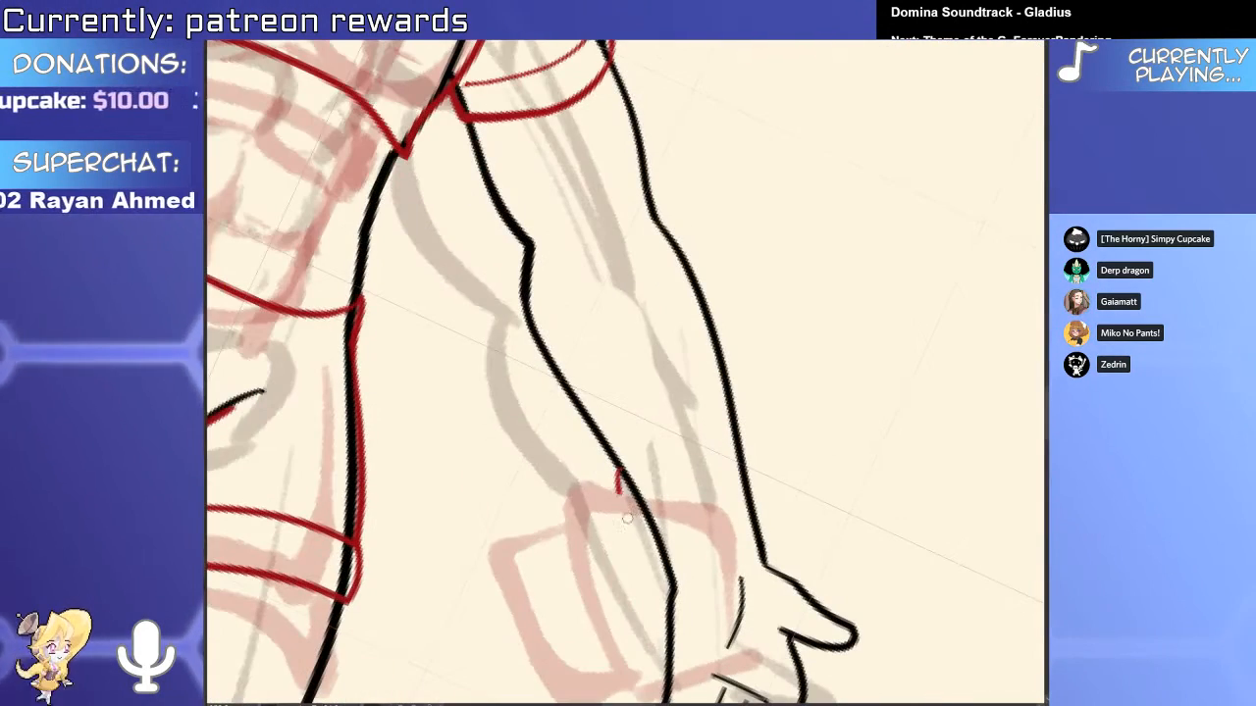
key(ctrl+z)
mouse_move(675, 582)
mouse_down()
mouse_move(756, 569)
mouse_move(777, 549)
mouse_up()
key(ctrl+z)
mouse_move(679, 589)
mouse_down()
mouse_move(734, 545)
mouse_move(772, 571)
mouse_move(749, 444)
mouse_move(621, 508)
mouse_up()
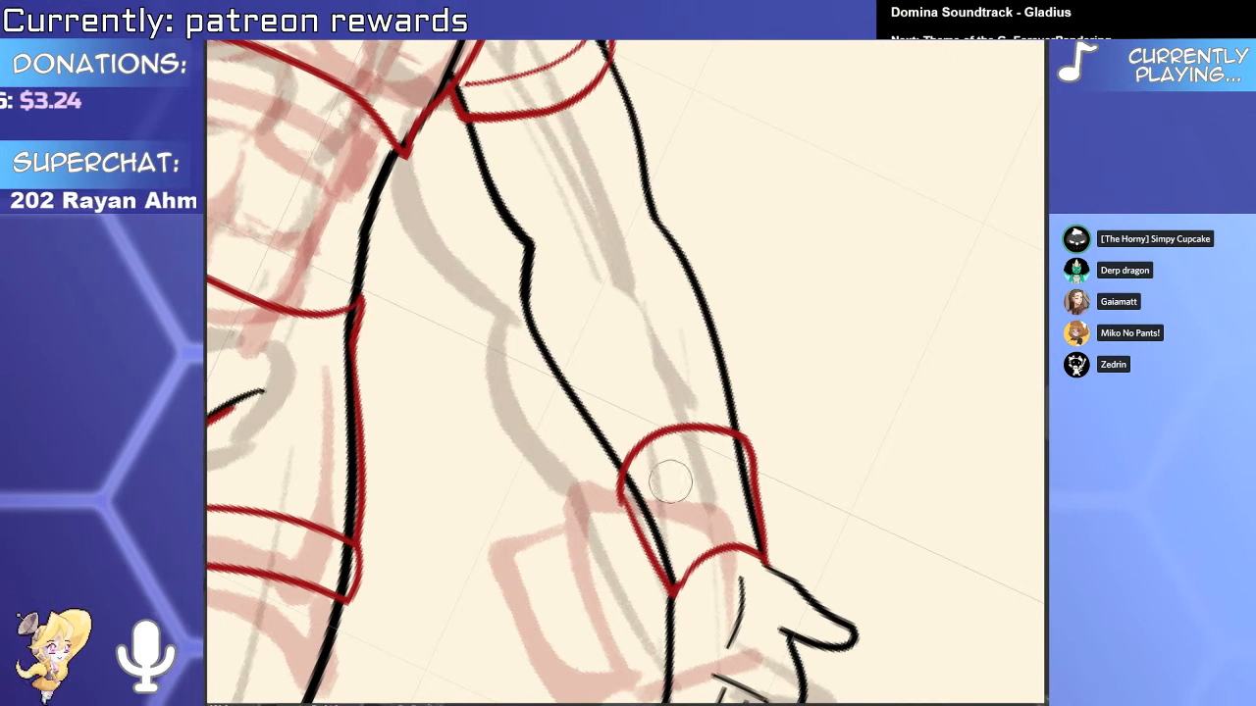
drag(620, 488, 672, 592)
Cut a pointed notch into the right cuff's upper edge, tidy its tip point, and reset the canvas rotation.
scroll(638, 473, up, 3)
click(812, 408)
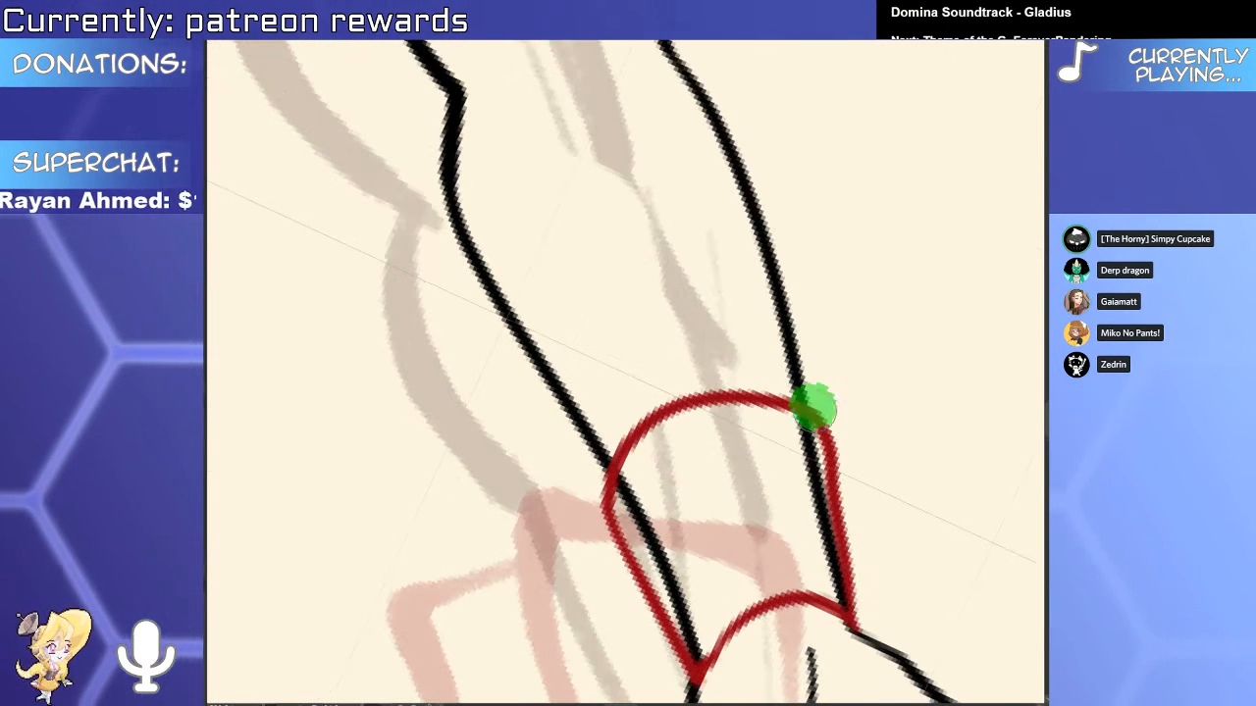
key(ctrl+z)
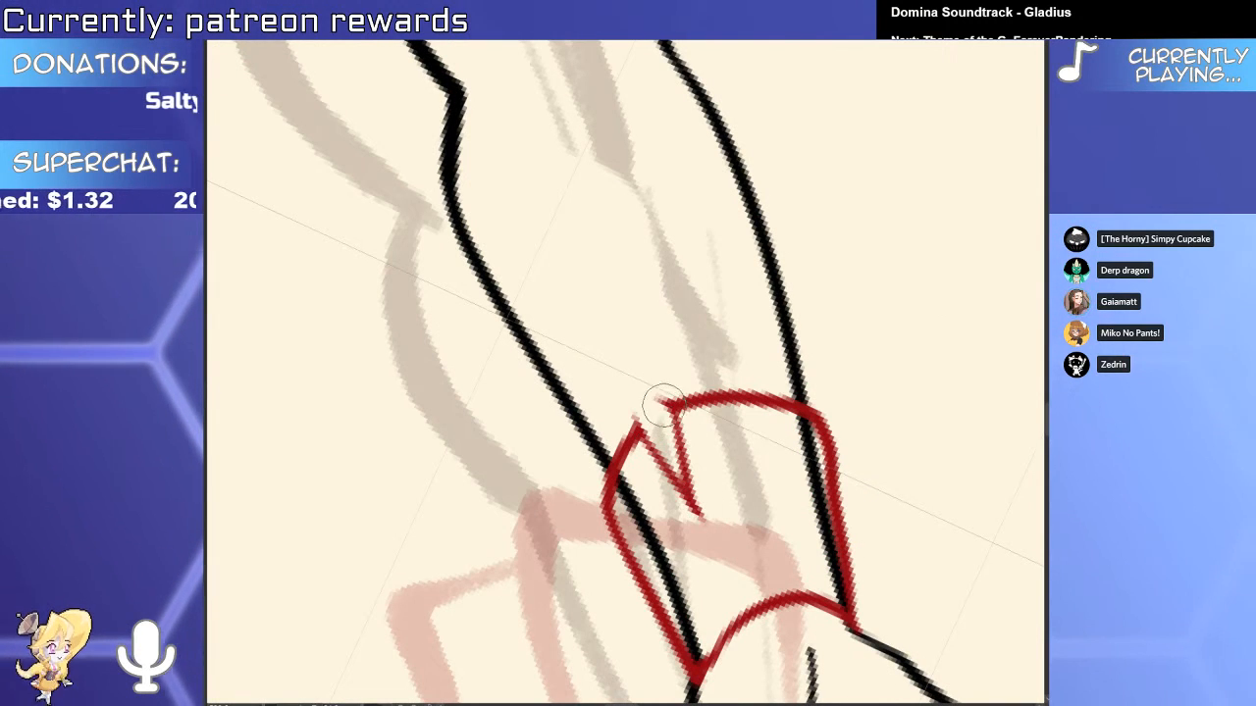
scroll(663, 405, up, 1)
key(o)
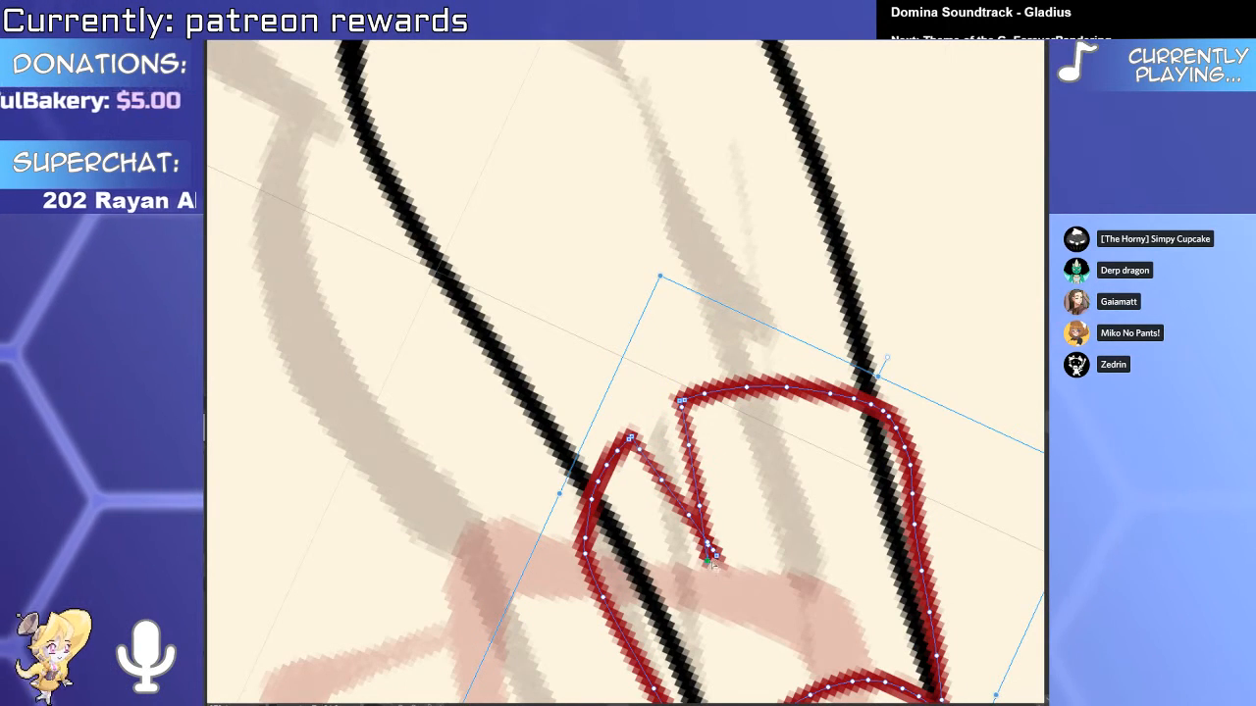
mouse_move(717, 557)
mouse_down()
mouse_move(709, 579)
mouse_move(631, 489)
mouse_up()
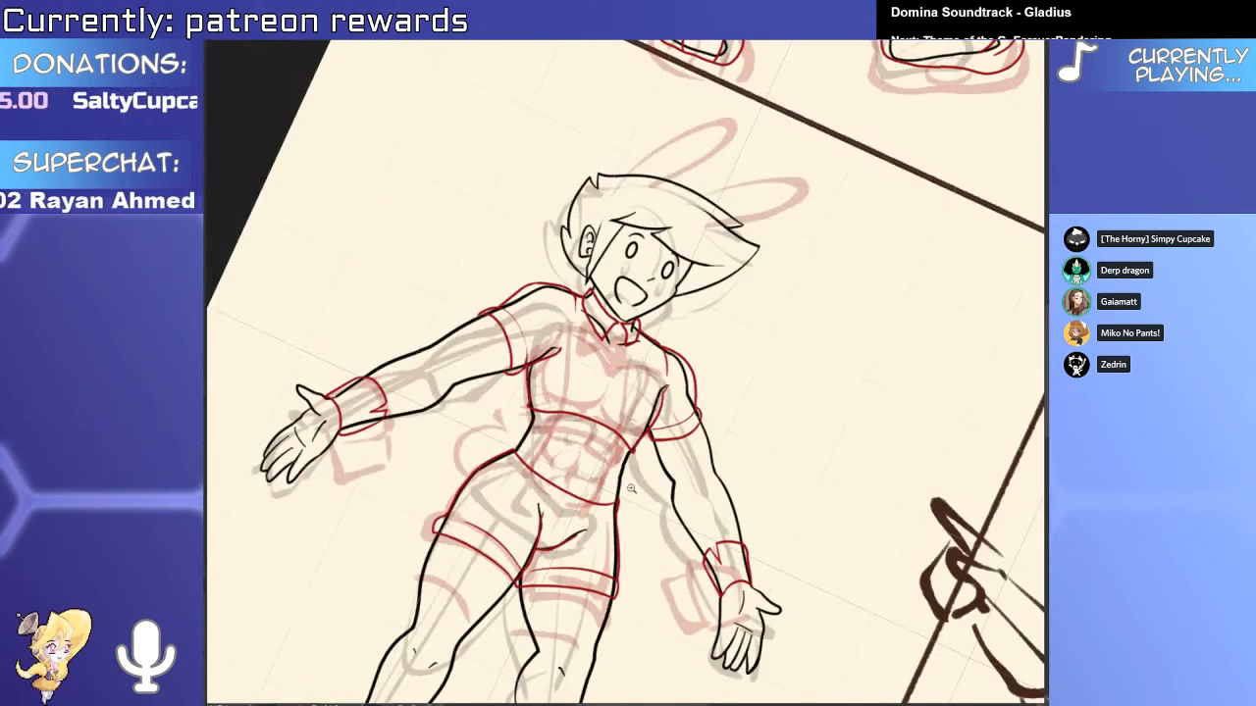
key(ctrl+@)
drag(829, 584, 804, 518)
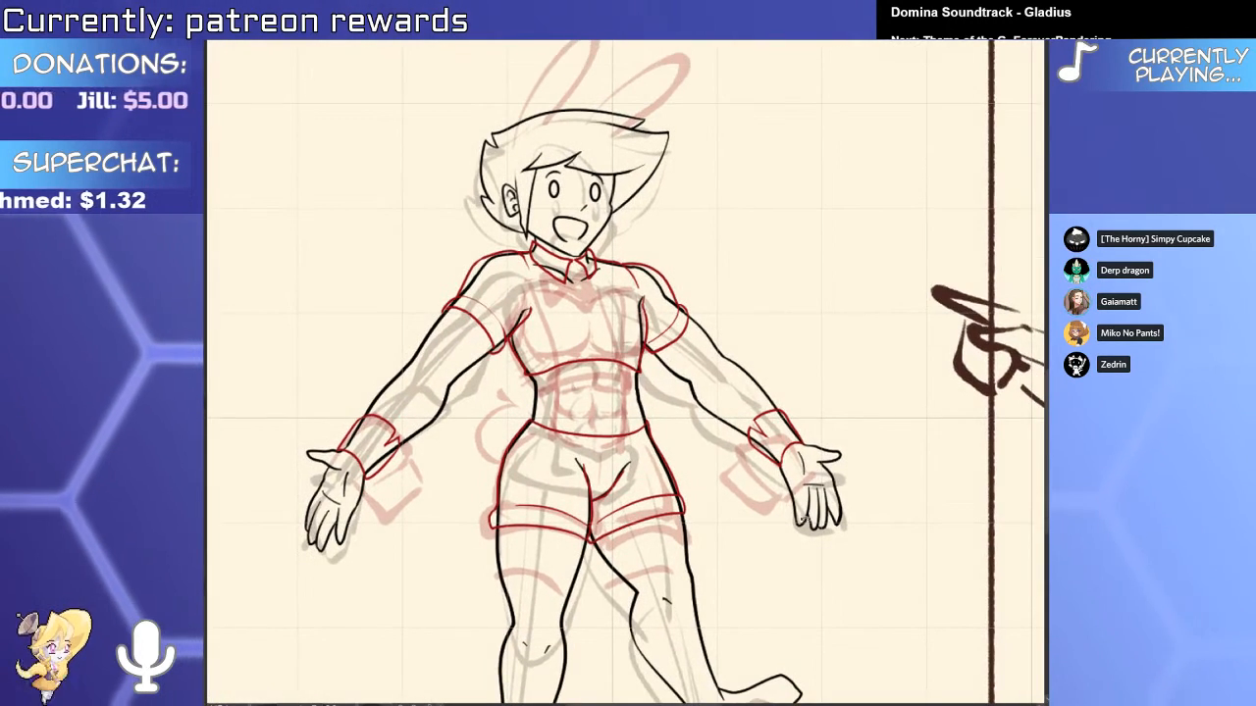
Draw two long, rounded red rabbit ears slanting up from the top of the hair.
mouse_move(625, 332)
mouse_down()
mouse_move(598, 546)
mouse_move(610, 652)
mouse_up()
scroll(493, 429, up, 1)
mouse_move(464, 487)
mouse_down()
mouse_move(555, 347)
mouse_move(523, 463)
mouse_move(496, 418)
mouse_up()
key(ctrl+z)
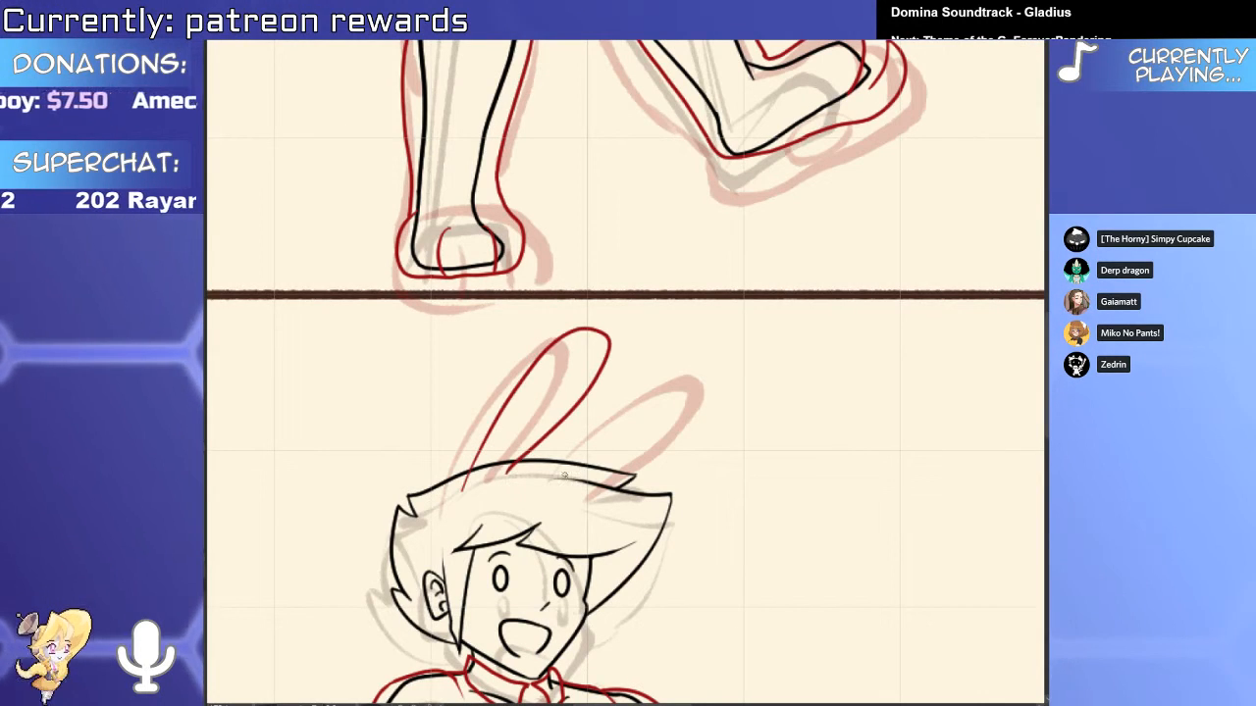
drag(729, 397, 588, 495)
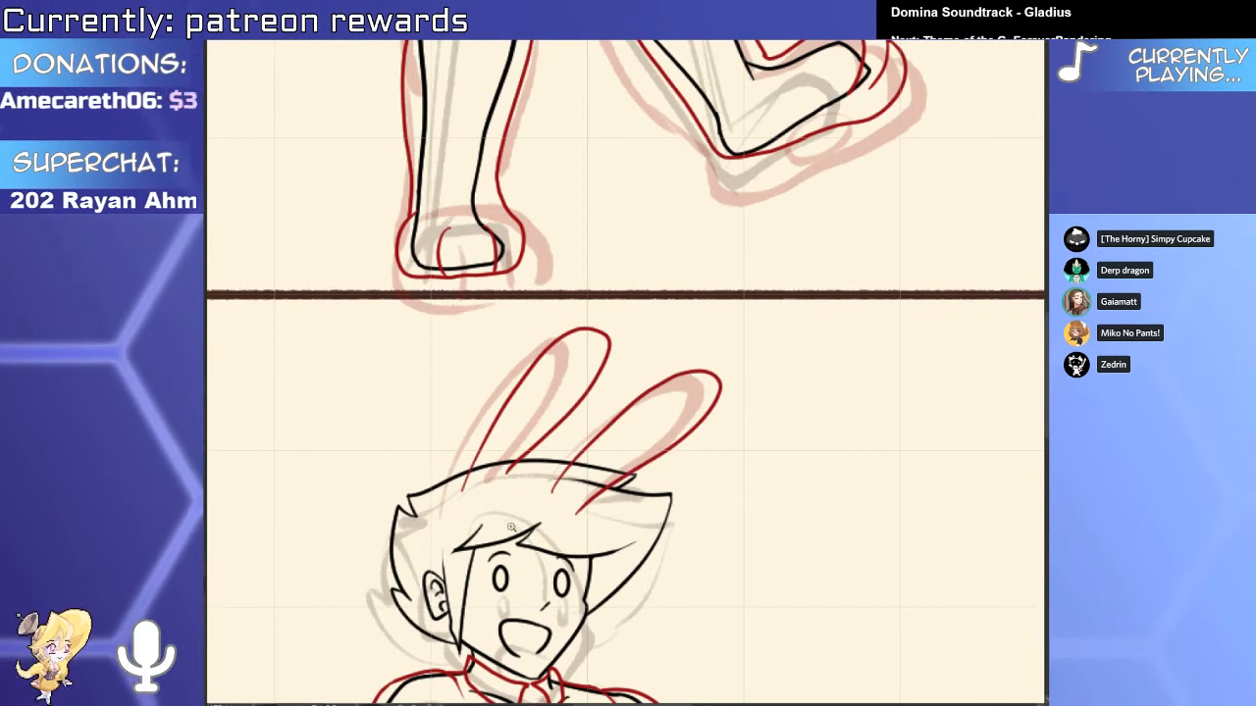
Draw a curved red base line from the left ear's inner edge, sweeping down into the hair below the outer edge.
scroll(756, 402, up, 2)
click(868, 312)
mouse_move(891, 245)
mouse_down()
mouse_move(843, 289)
mouse_move(840, 327)
mouse_move(855, 268)
mouse_up()
drag(464, 395, 670, 308)
scroll(710, 352, up, 1)
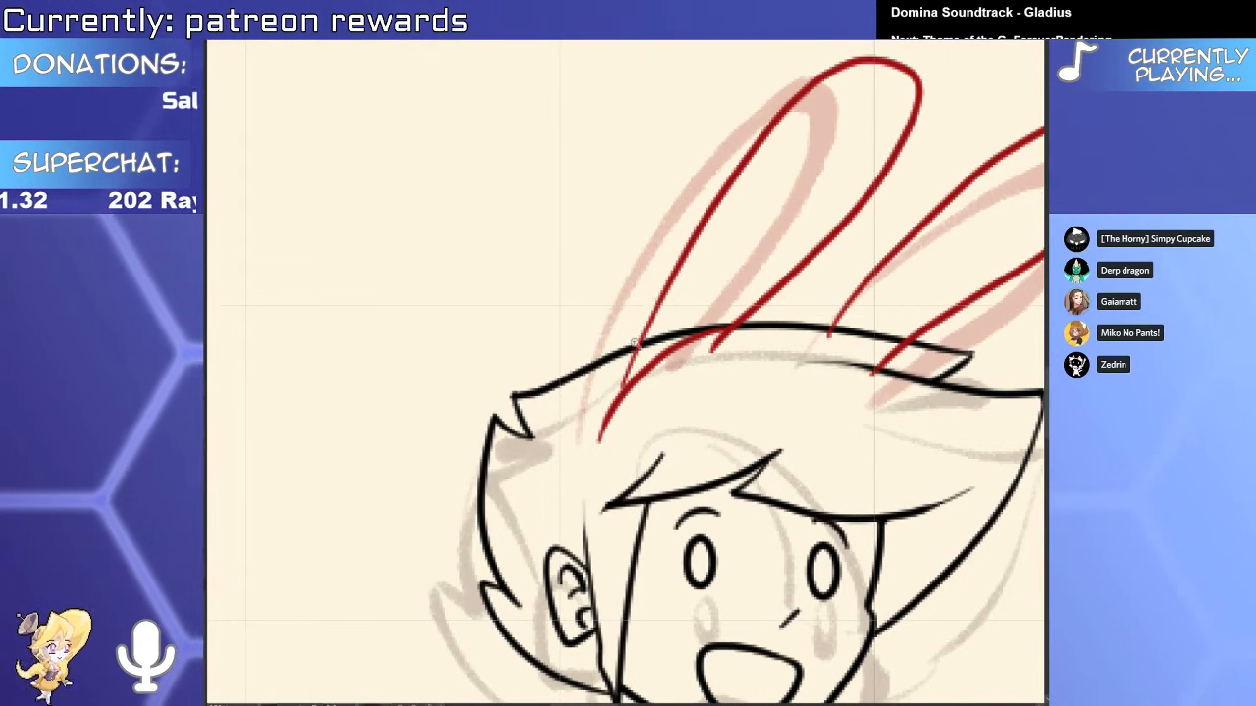
Extend the left ear's outer edge down into the hair so it meets the base curve in a point.
scroll(573, 439, up, 3)
drag(574, 440, 569, 510)
key(ctrl+z)
mouse_move(691, 331)
mouse_down()
mouse_move(574, 471)
mouse_move(594, 489)
mouse_move(569, 522)
mouse_up()
drag(639, 376, 668, 375)
key(ctrl+z)
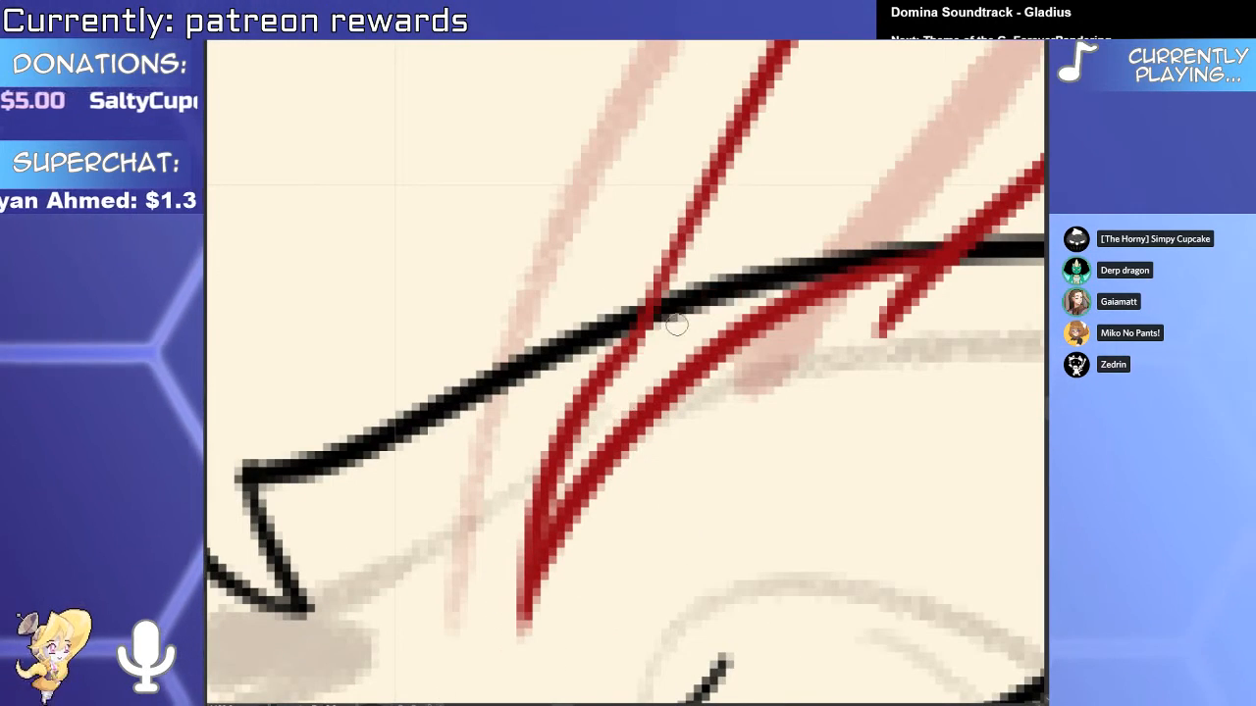
Trim the ends of both rabbit ears where they overlap the hair below its black top outline.
scroll(620, 395, down, 5)
scroll(610, 453, down, 2)
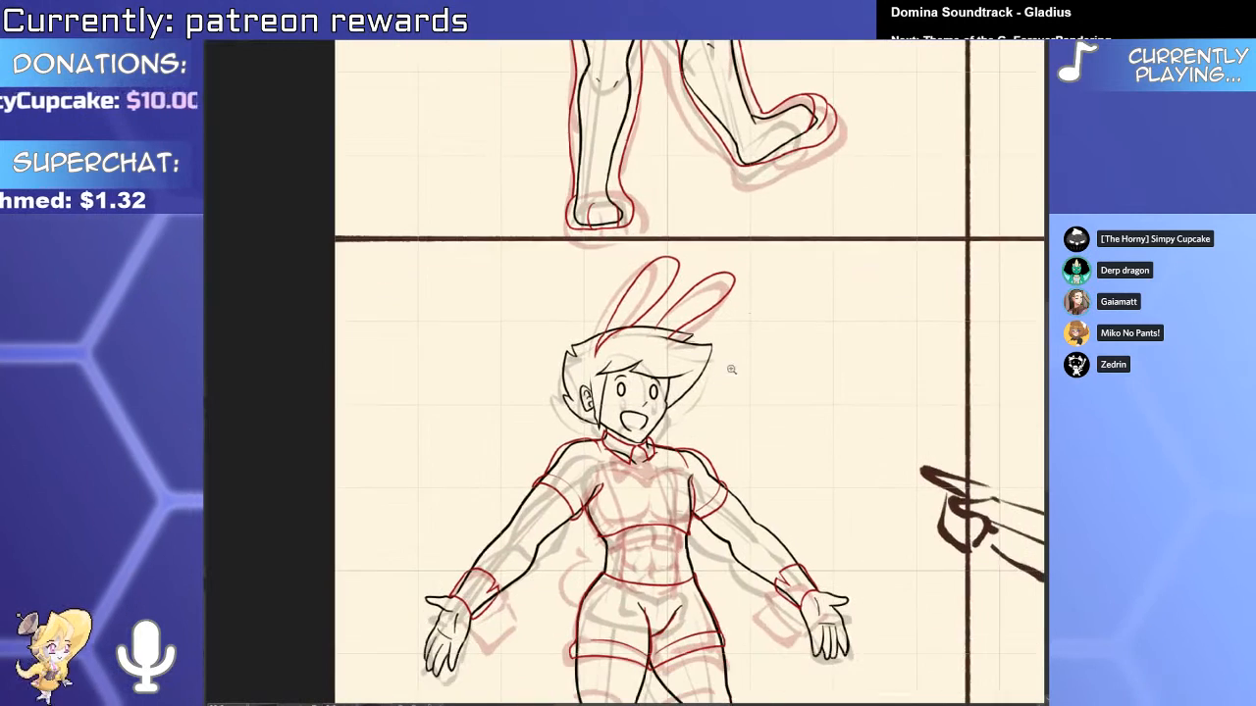
scroll(671, 332, up, 5)
drag(638, 296, 698, 300)
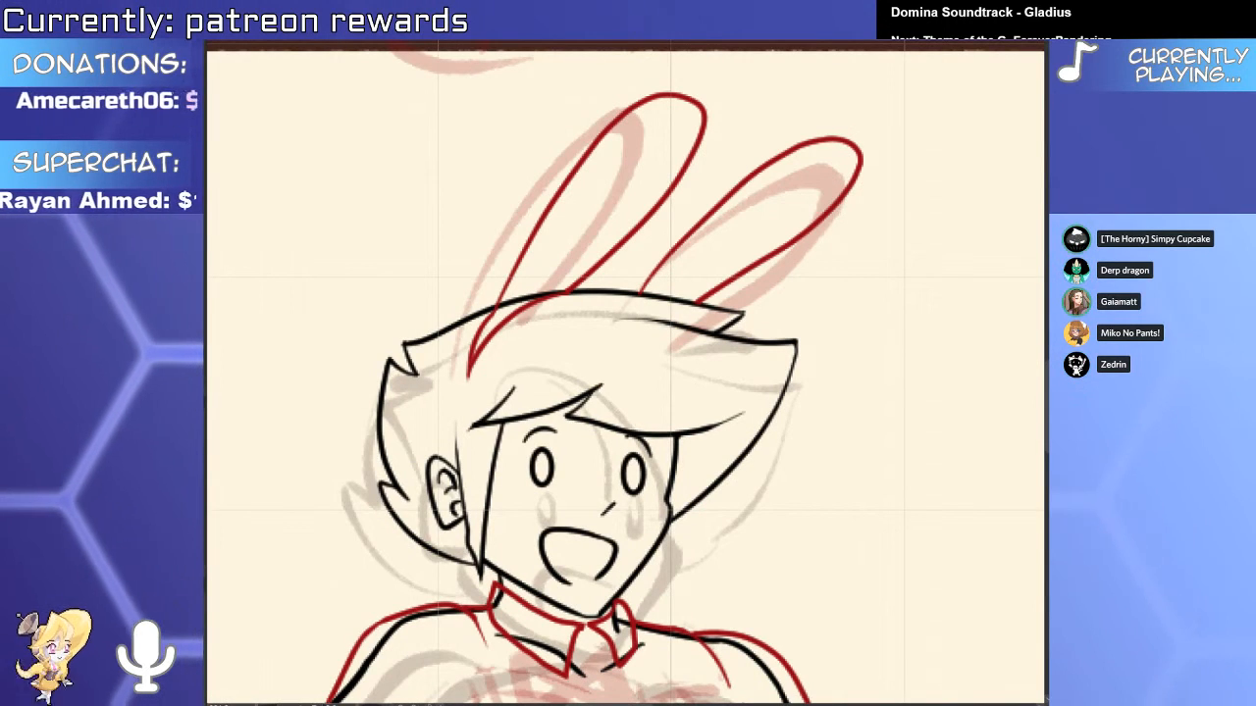
Draw a red bow tie outline with two rounded lobes and a pinched middle over the shirt collar's points.
drag(895, 406, 814, 412)
drag(814, 461, 609, 421)
scroll(608, 423, up, 4)
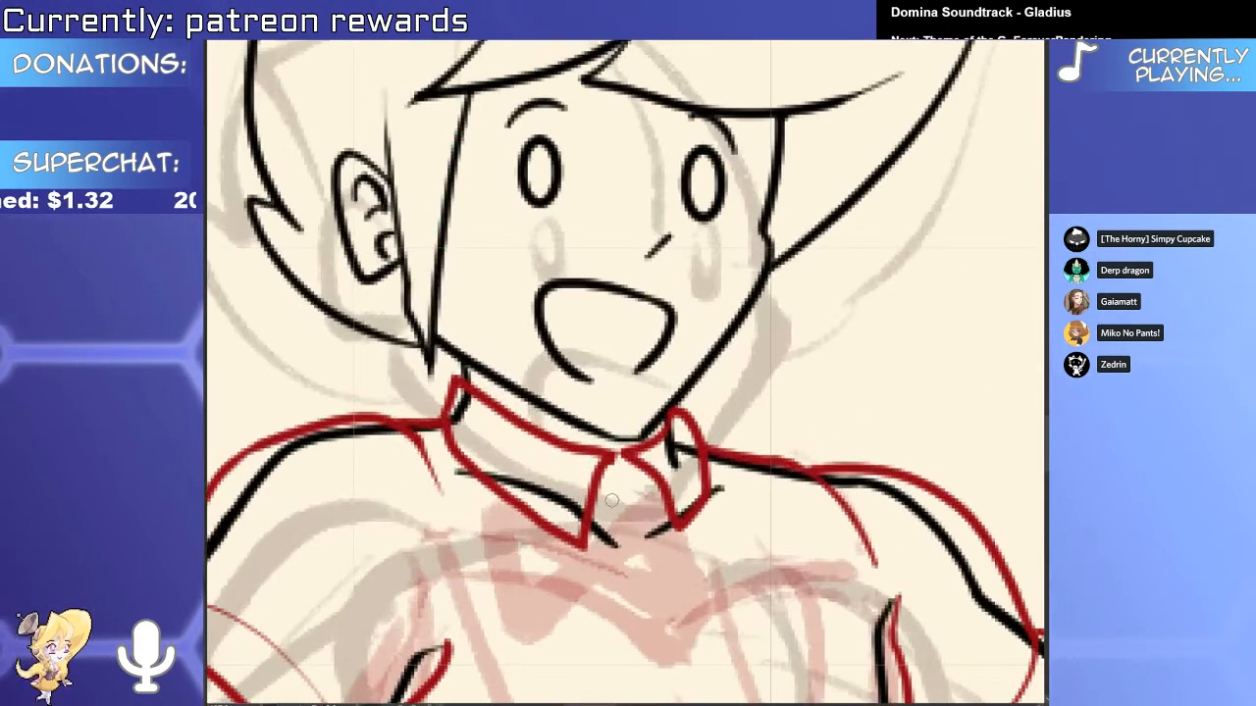
mouse_move(632, 497)
mouse_down()
mouse_move(549, 579)
mouse_move(623, 532)
mouse_move(679, 554)
mouse_move(675, 471)
mouse_move(634, 500)
mouse_up()
drag(694, 540, 714, 537)
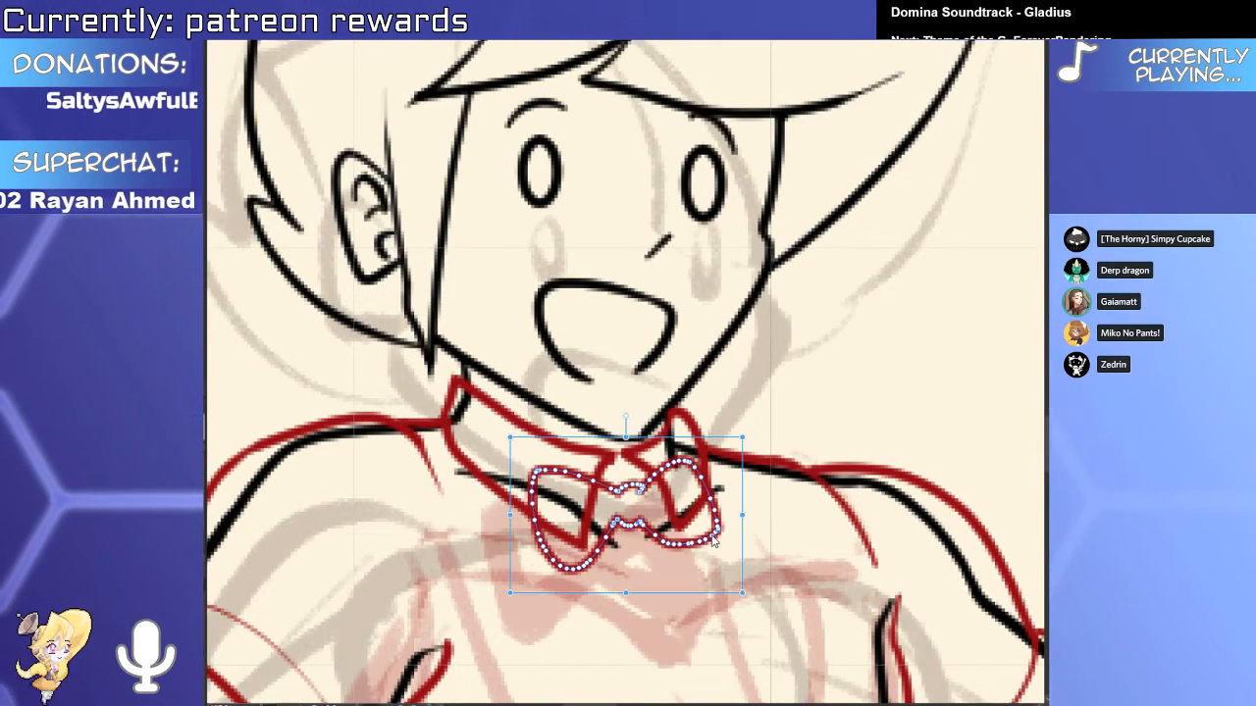
scroll(603, 494, down, 4)
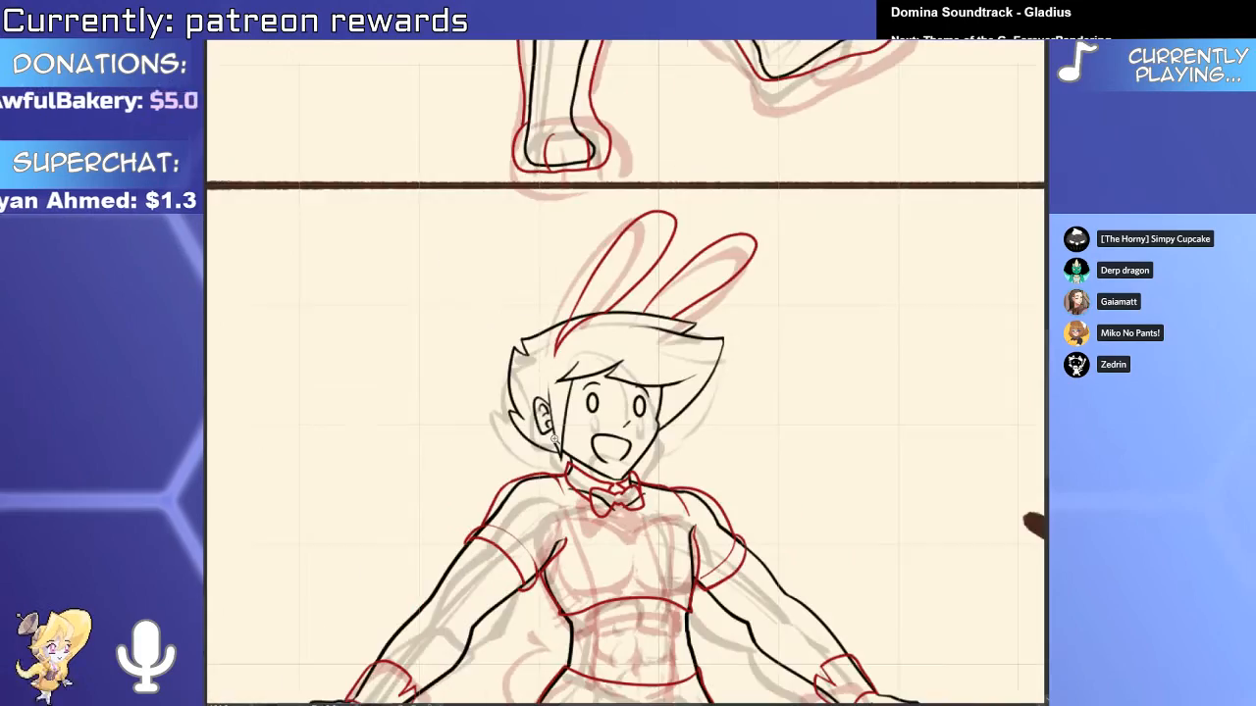
Draw a small round button just below the shorts' waistband and a thin fly line curving down from it.
drag(605, 498, 597, 420)
scroll(588, 481, up, 2)
drag(622, 538, 598, 361)
scroll(654, 461, up, 2)
mouse_move(691, 517)
mouse_down()
mouse_move(680, 536)
mouse_move(694, 519)
mouse_move(676, 520)
mouse_up()
key(ctrl+z)
key(ctrl+z)
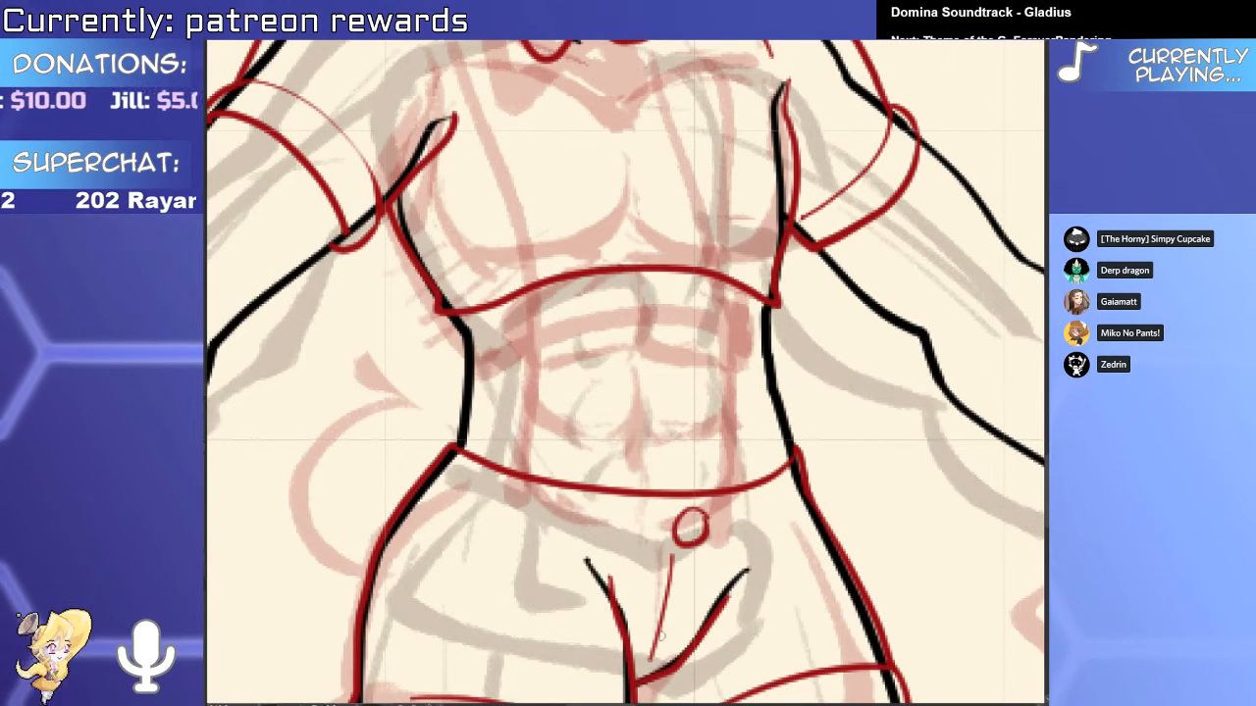
Draw the left suspender as two parallel red curves from the shoulder beside the collar to just below the waistband.
drag(630, 464, 653, 667)
drag(655, 449, 589, 449)
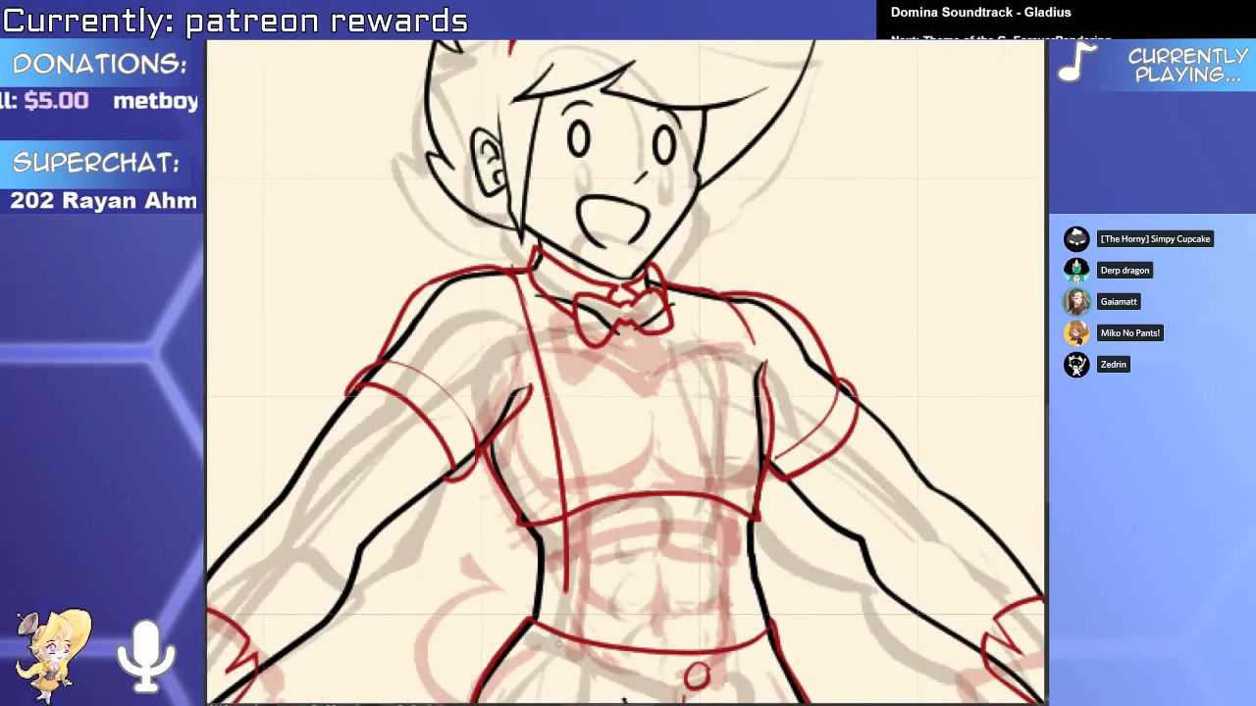
drag(520, 279, 574, 675)
drag(541, 291, 591, 677)
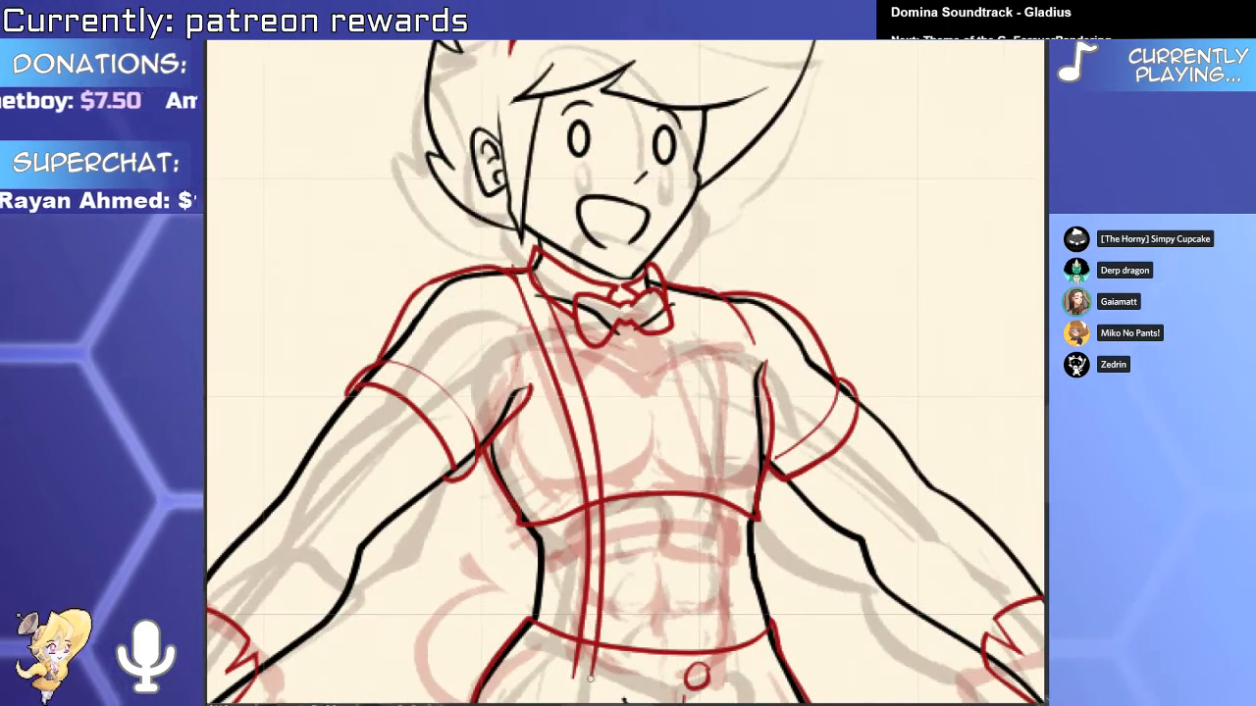
Draw the right suspender's inner edge from the shoulder beside the bow tie to just below the waistband.
drag(690, 292, 719, 691)
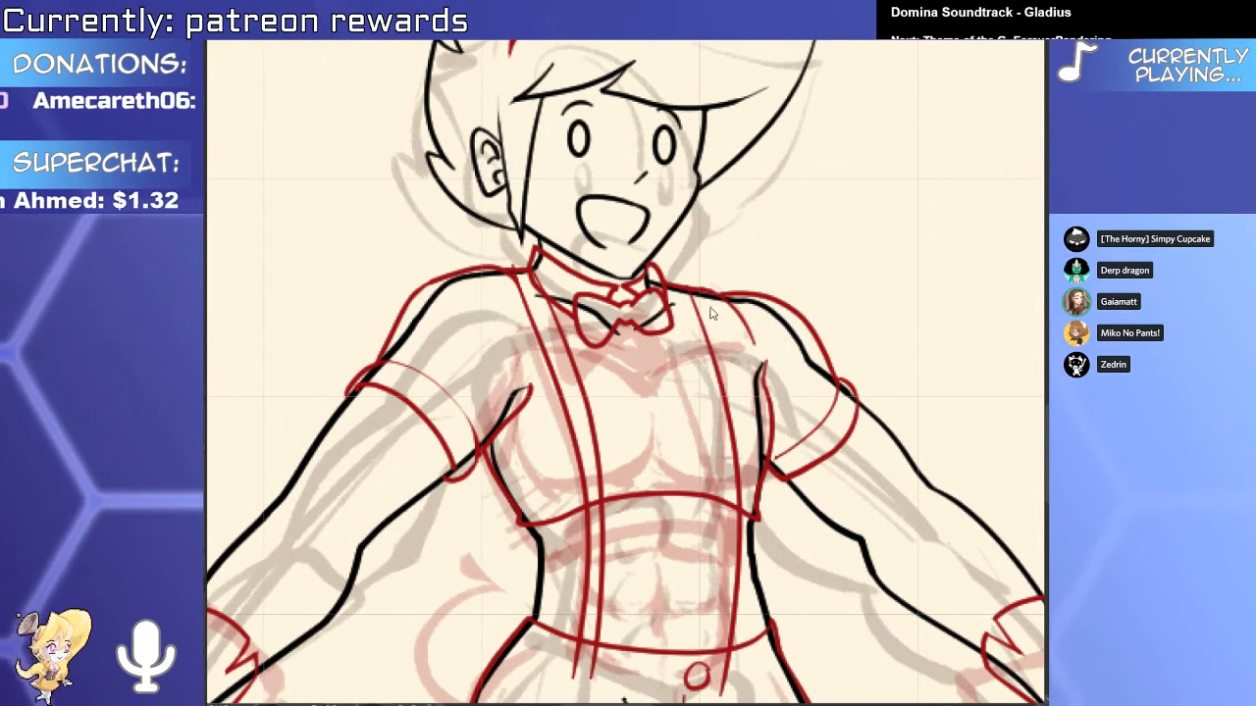
key(ctrl+z)
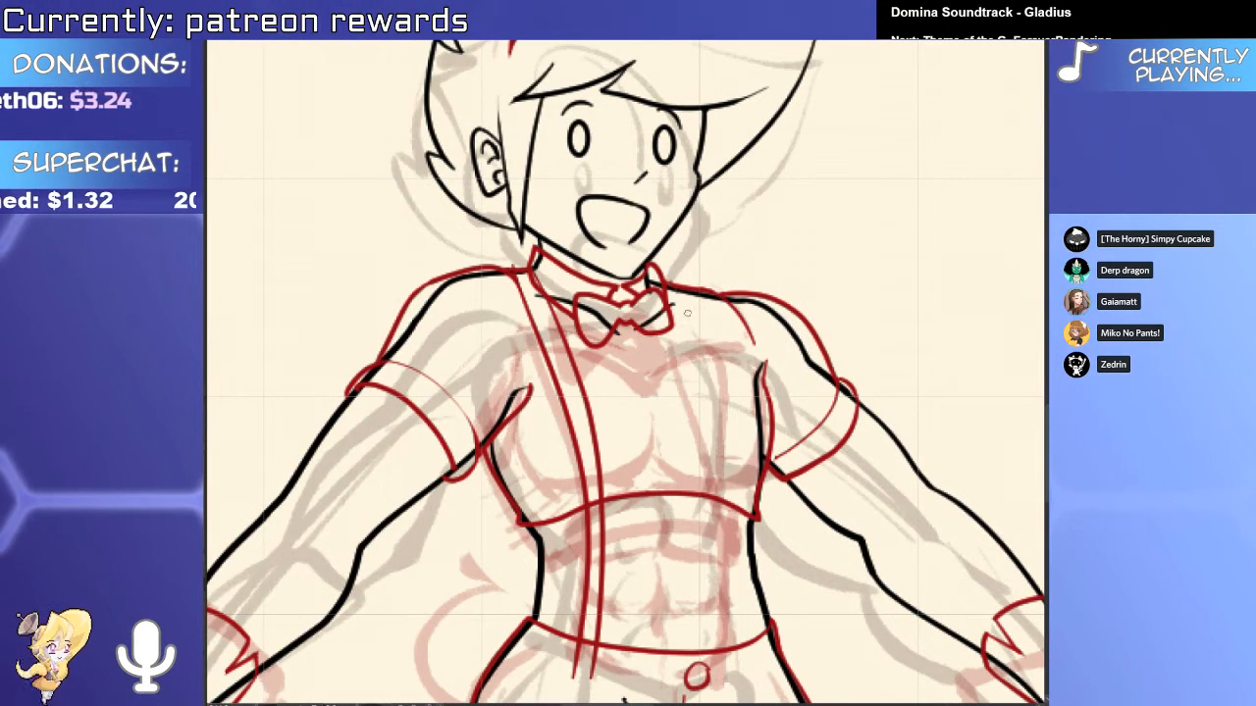
drag(694, 306, 750, 692)
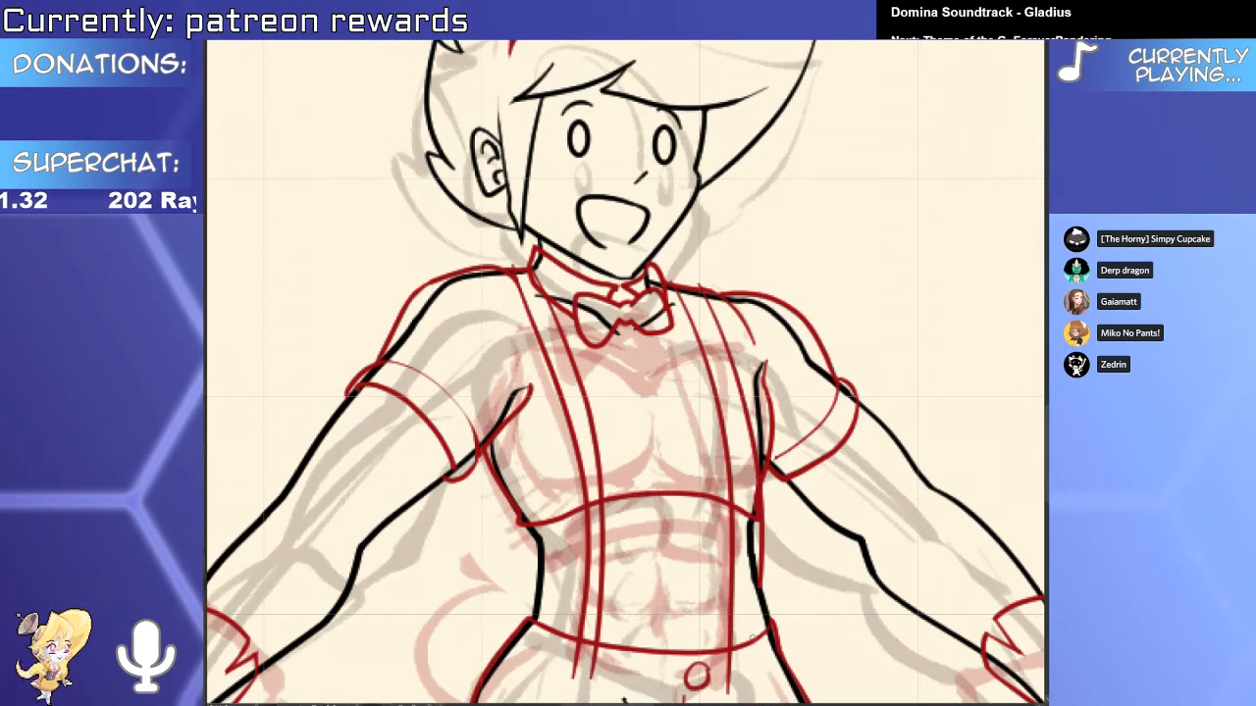
Try to draw the right suspender's outer edge parallel to its inner edge, from the shoulder down past the shirt hem.
key(ctrl+z)
mouse_move(694, 306)
mouse_down()
mouse_move(749, 512)
mouse_move(741, 692)
mouse_up()
key(ctrl+z)
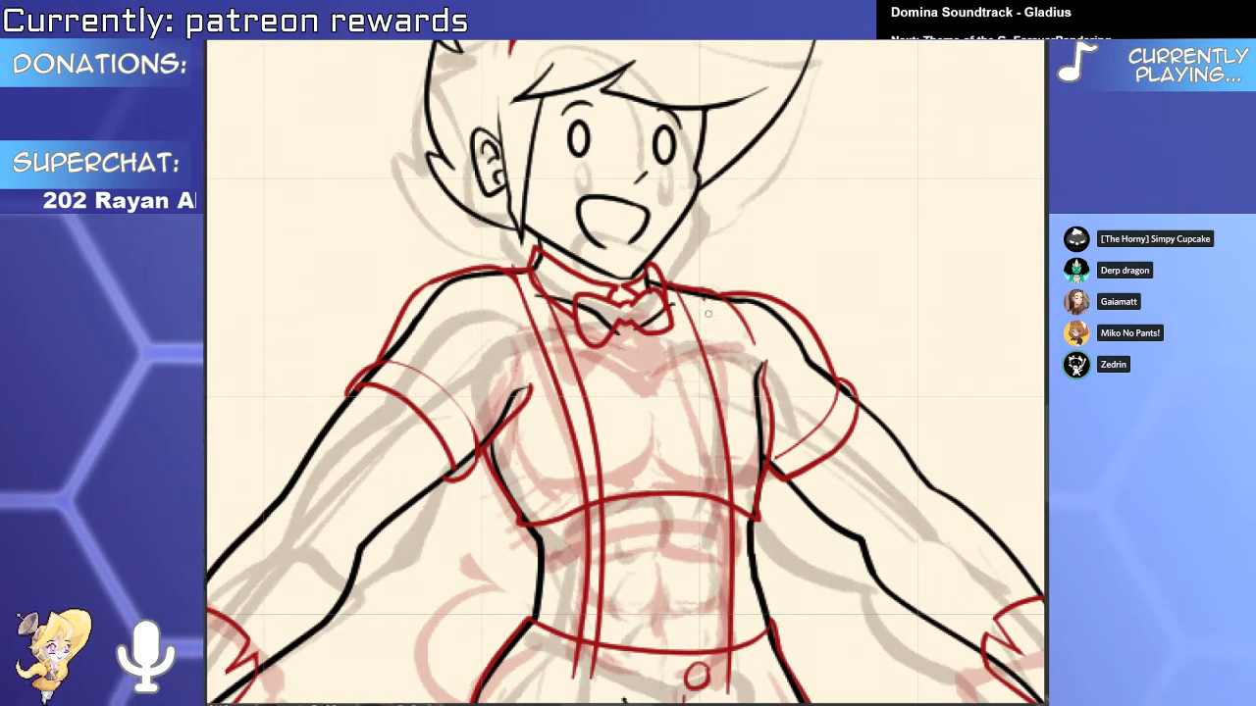
drag(692, 295, 746, 687)
key(ctrl+z)
key(ctrl+z)
mouse_move(693, 294)
mouse_down()
mouse_move(725, 667)
mouse_move(746, 578)
mouse_up()
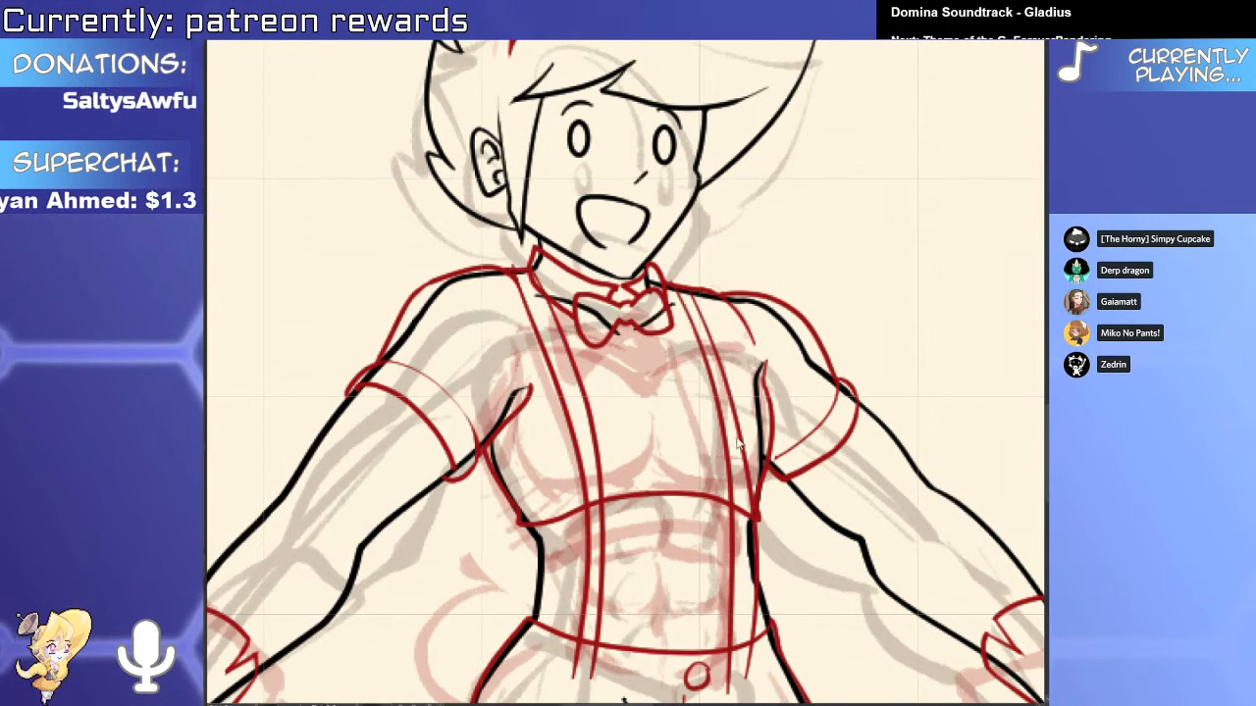
key(ctrl+z)
drag(699, 292, 742, 644)
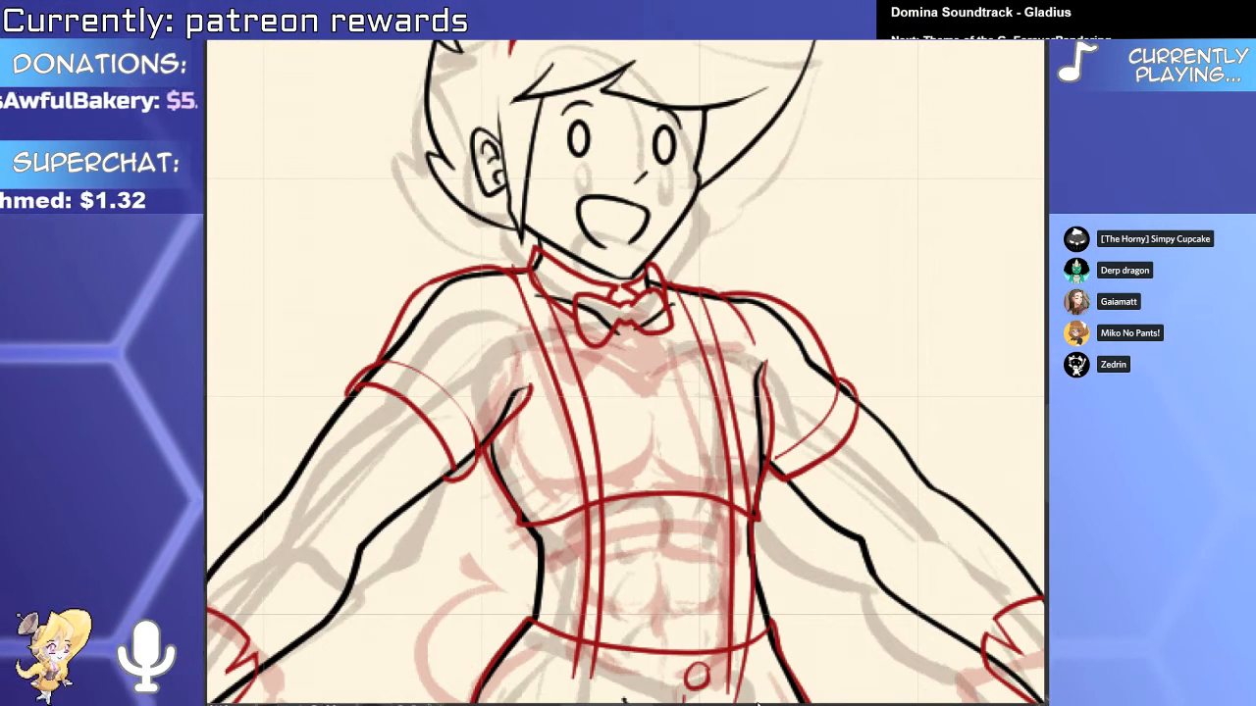
key(ctrl+z)
Turn the canvas upside down and draw the right suspender's outer edge between the waistband and the shoulder.
mouse_move(687, 282)
mouse_down()
mouse_move(471, 265)
mouse_move(394, 573)
mouse_up()
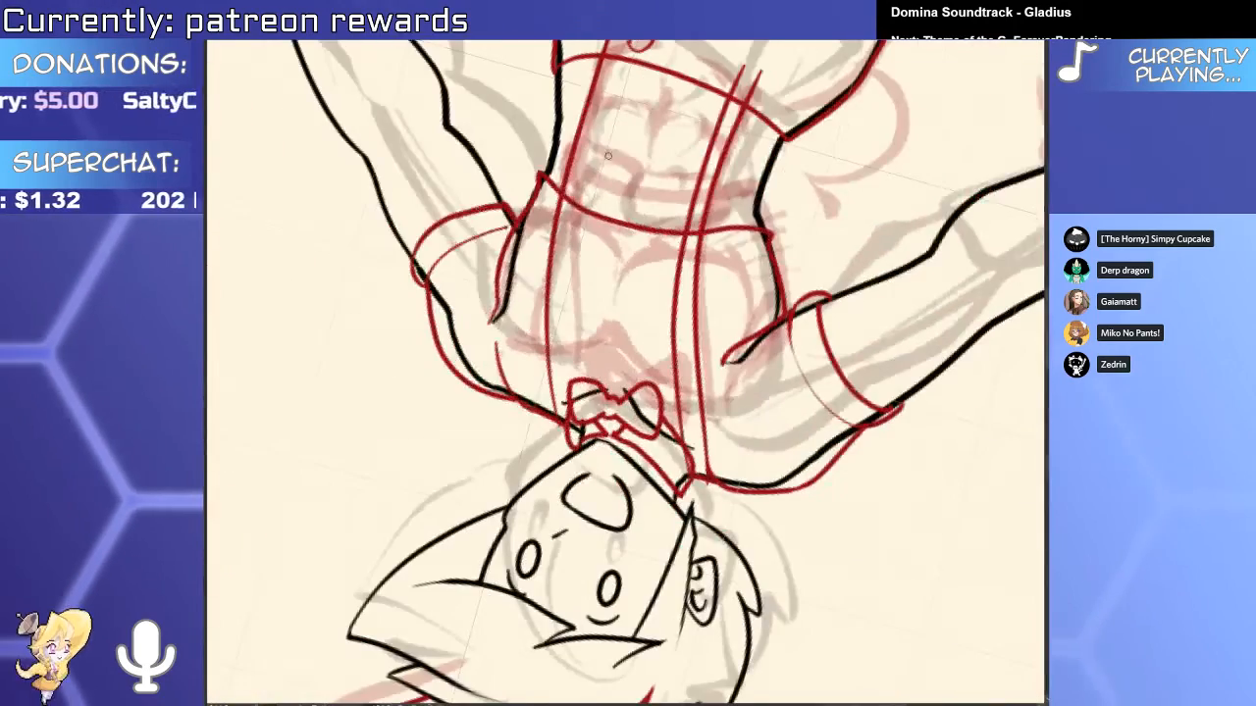
drag(529, 353, 488, 518)
mouse_move(561, 192)
mouse_down()
mouse_move(482, 530)
mouse_move(493, 592)
mouse_up()
key(ctrl+z)
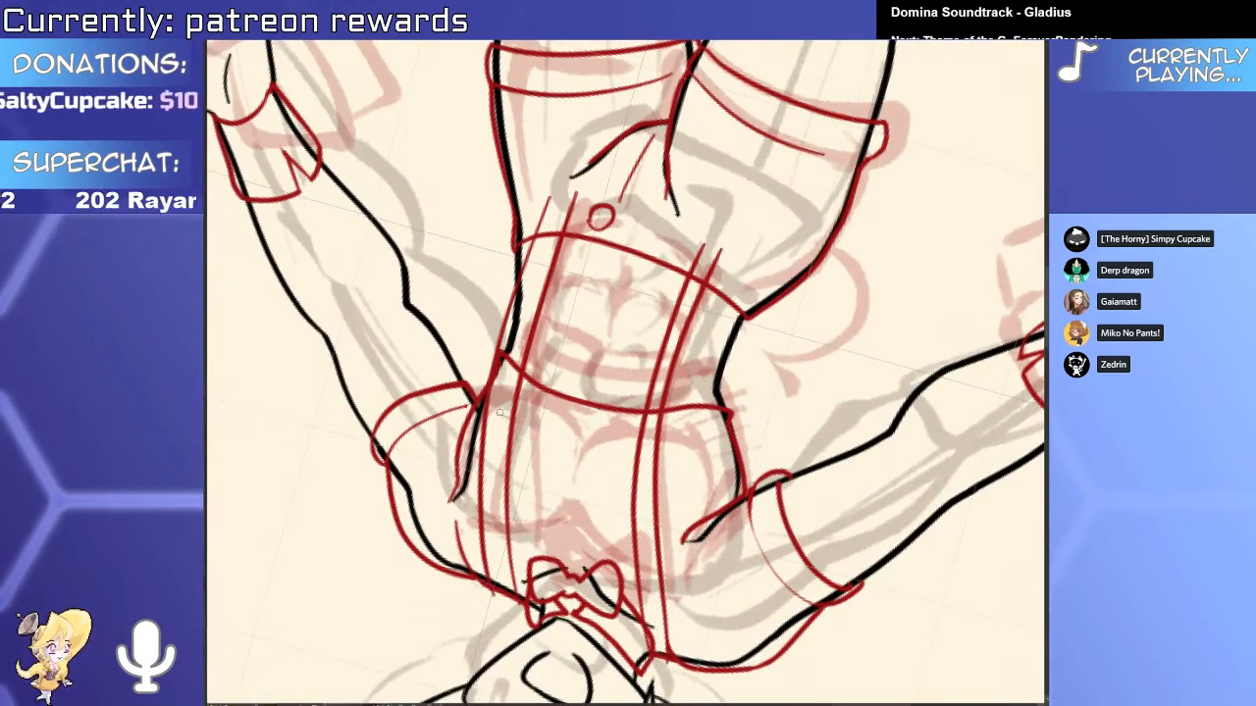
Erase the suspender line ends that stick out past the shoulder outlines.
mouse_move(479, 520)
mouse_down()
mouse_move(492, 529)
mouse_move(512, 511)
mouse_up()
key(e)
scroll(493, 602, up, 3)
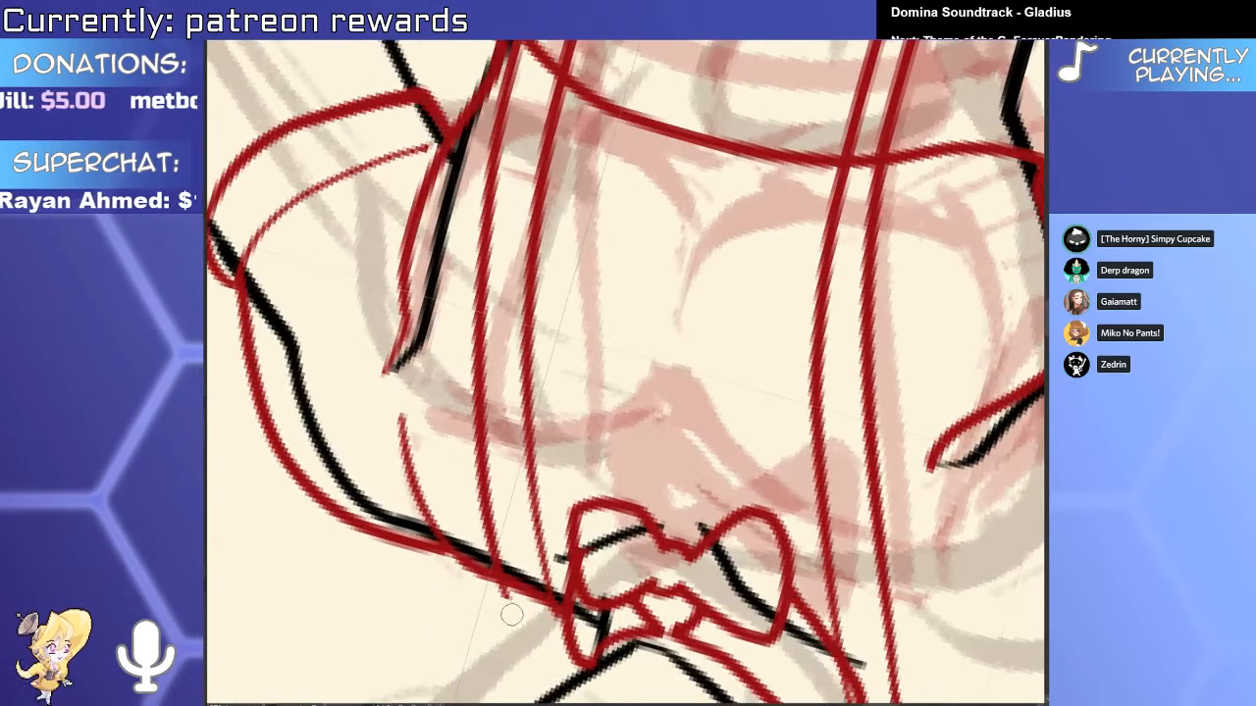
drag(687, 618, 523, 482)
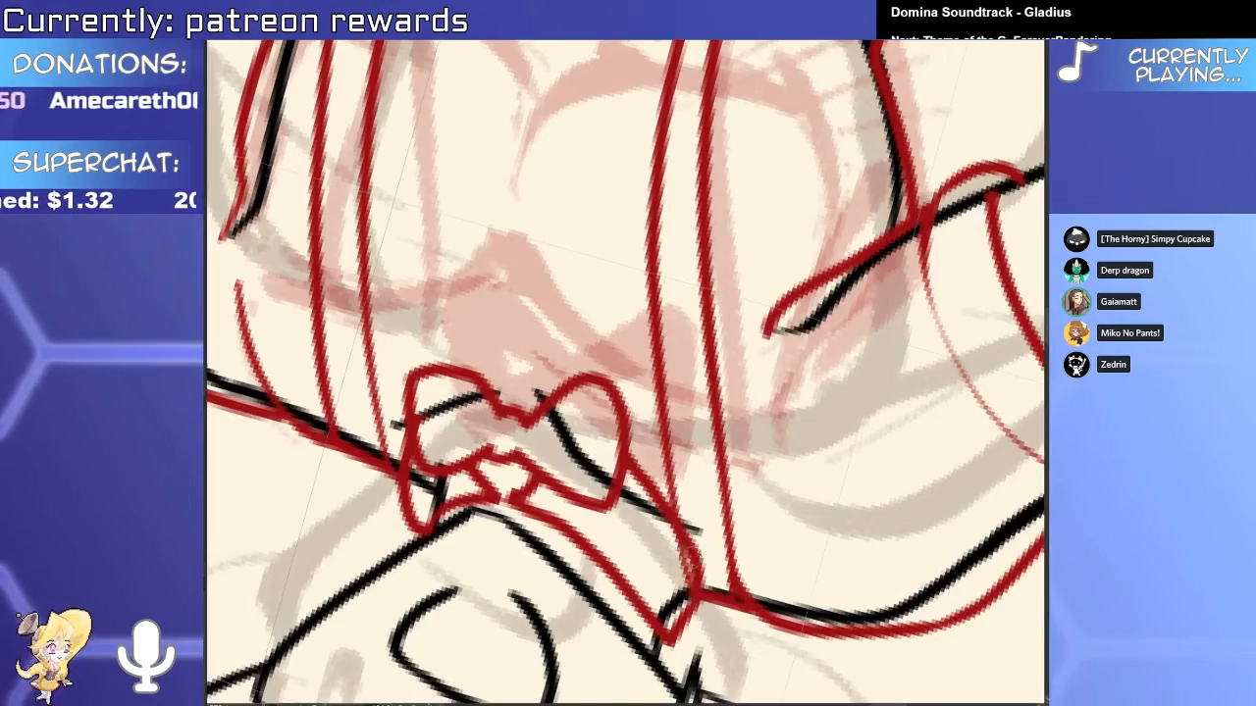
scroll(490, 432, down, 4)
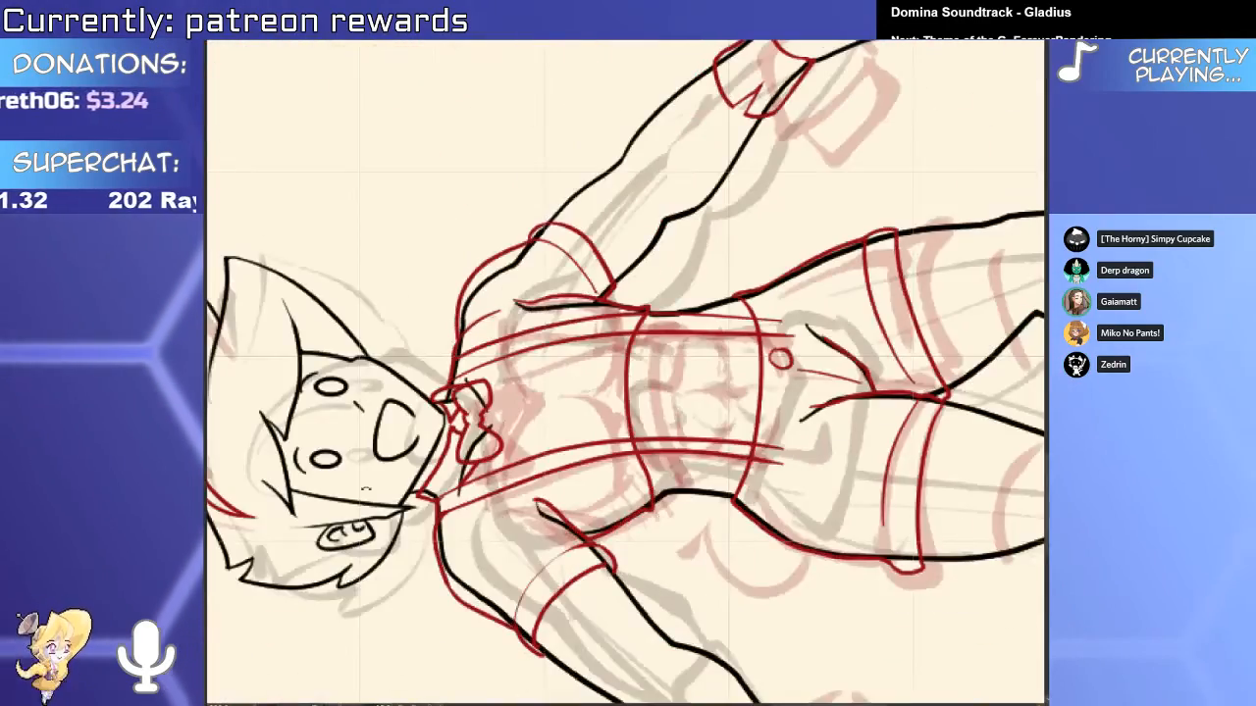
Reset the canvas rotation and reshape the left suspender's outer edge line so the strap becomes slightly wider.
drag(365, 487, 320, 607)
key(6)
key(6)
key(6)
key(6)
key(6)
key(6)
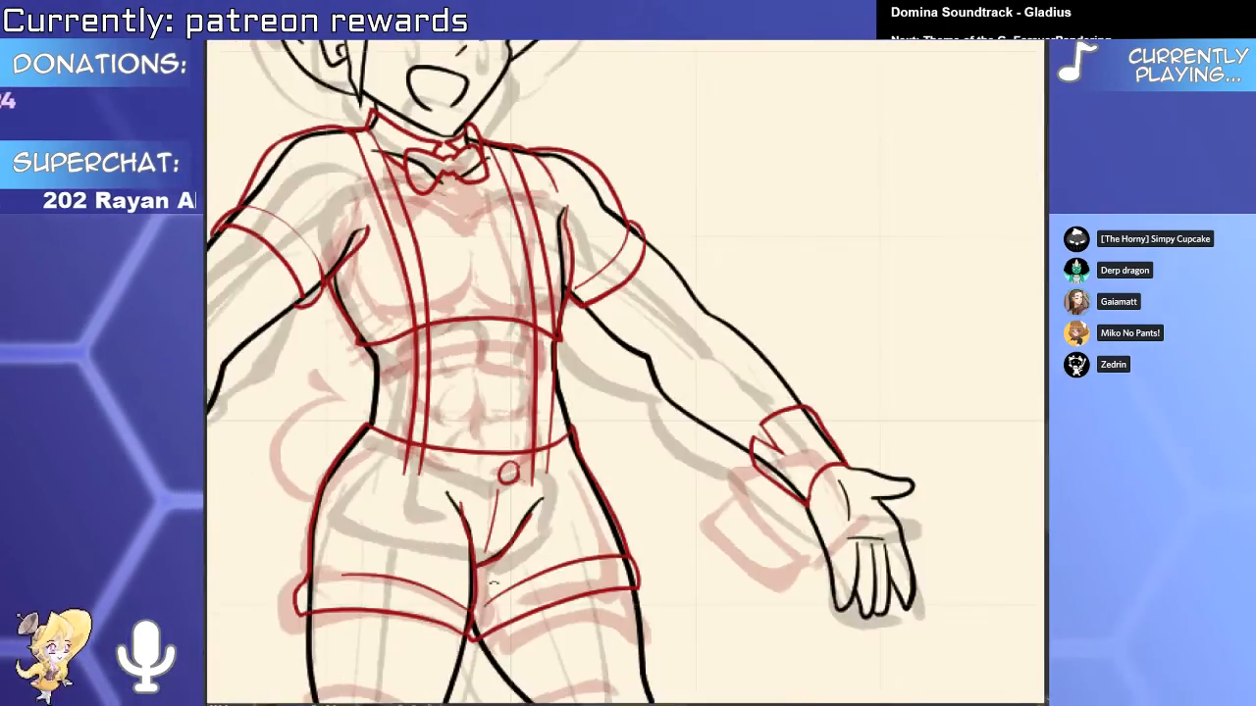
scroll(494, 582, up, 4)
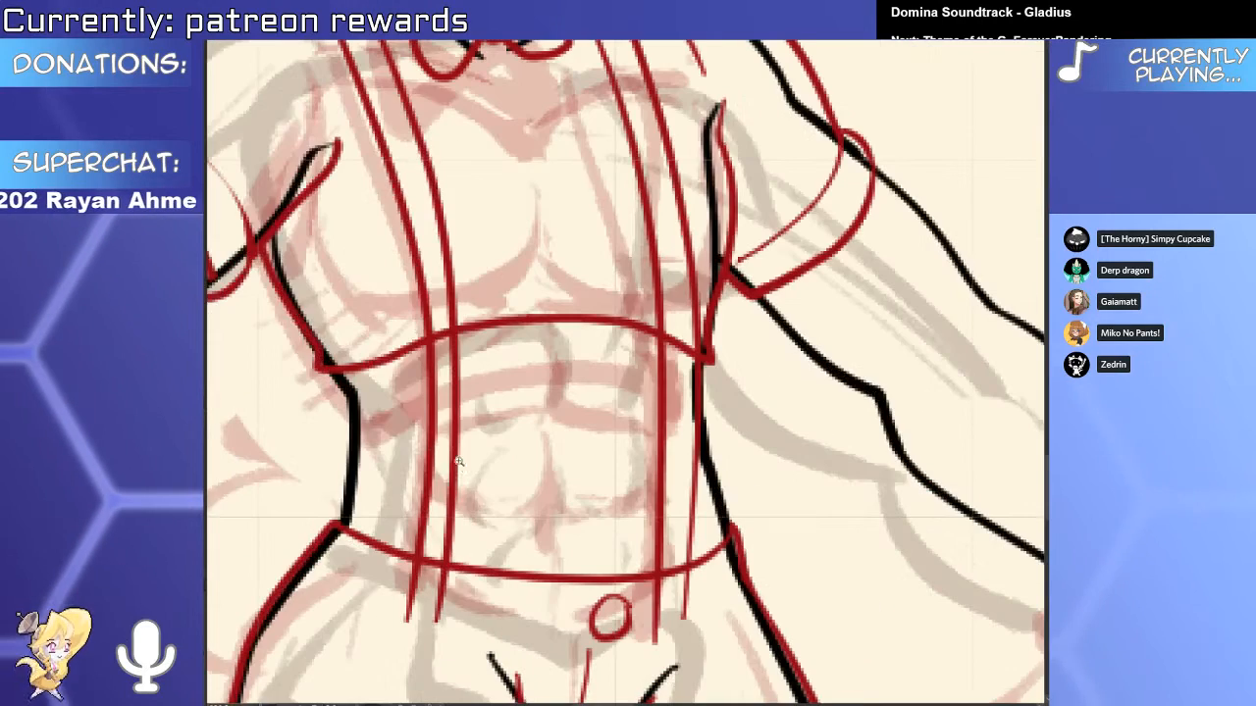
click(429, 477)
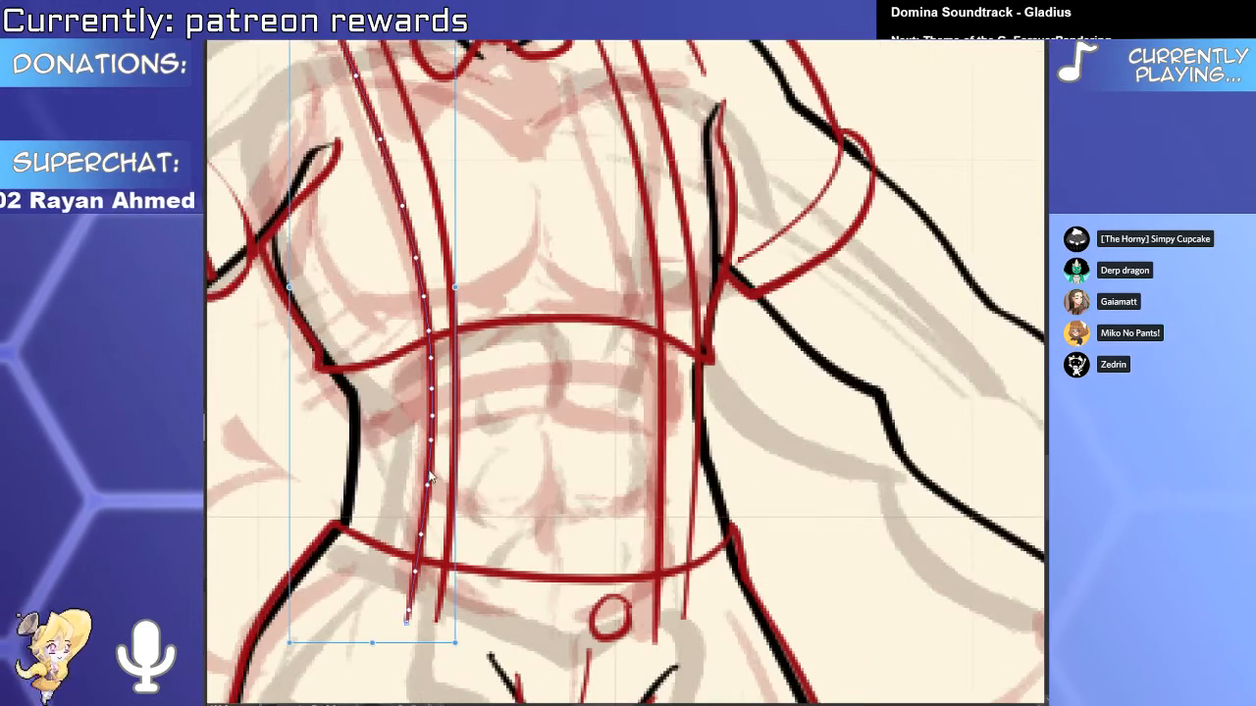
drag(455, 642, 438, 640)
mouse_move(431, 379)
mouse_down()
mouse_move(479, 600)
mouse_move(510, 592)
mouse_up()
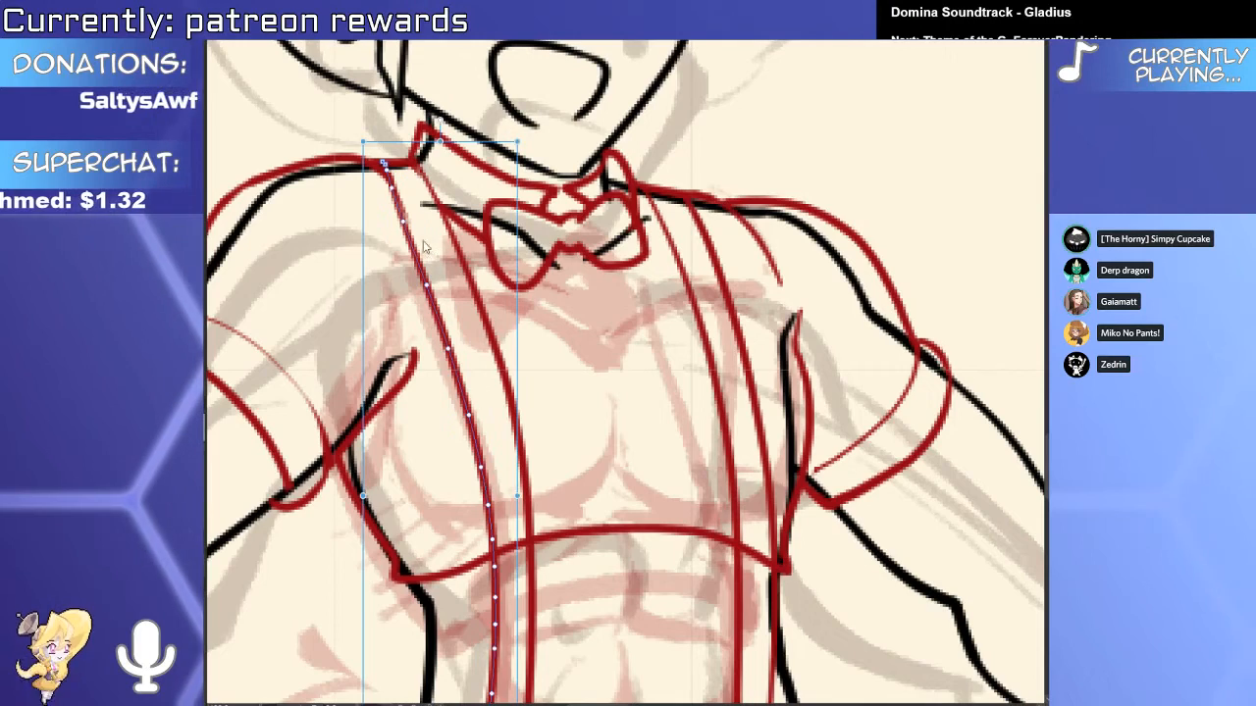
Erase the shirt hem inside both suspenders and trim the strap ends that extend below the waistband.
key(e)
scroll(414, 209, down, 4)
scroll(469, 302, up, 4)
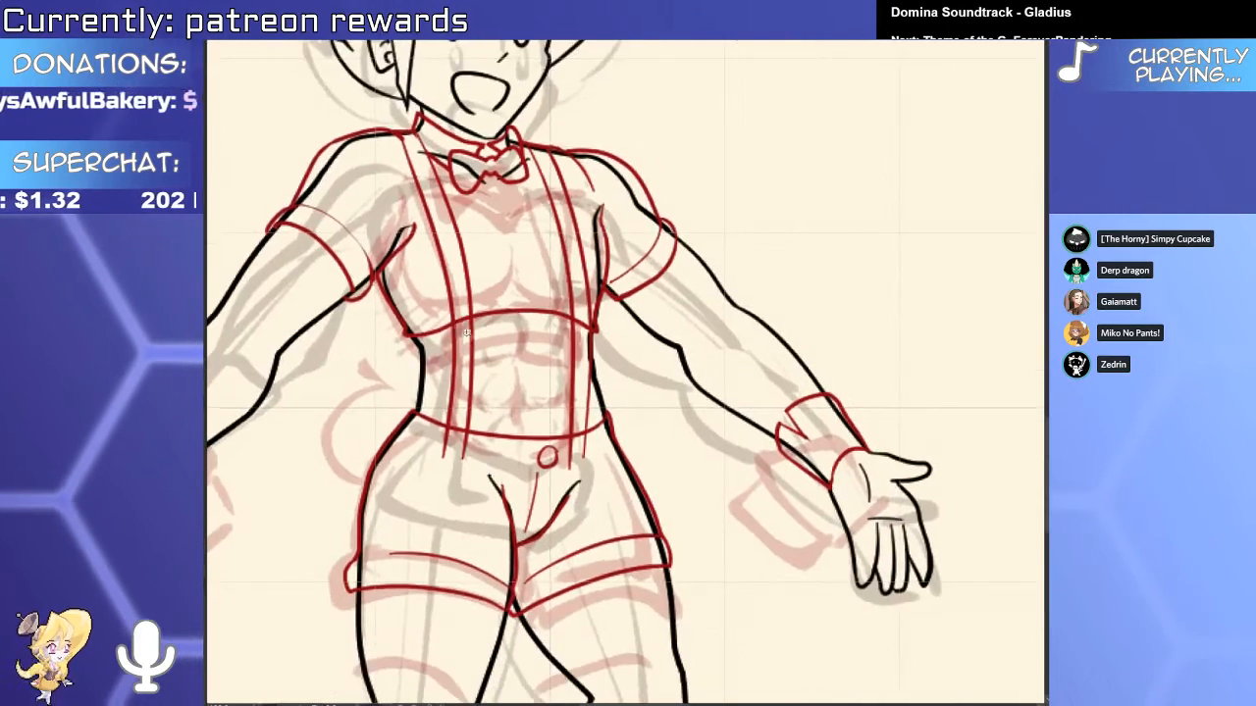
scroll(710, 296, down, 4)
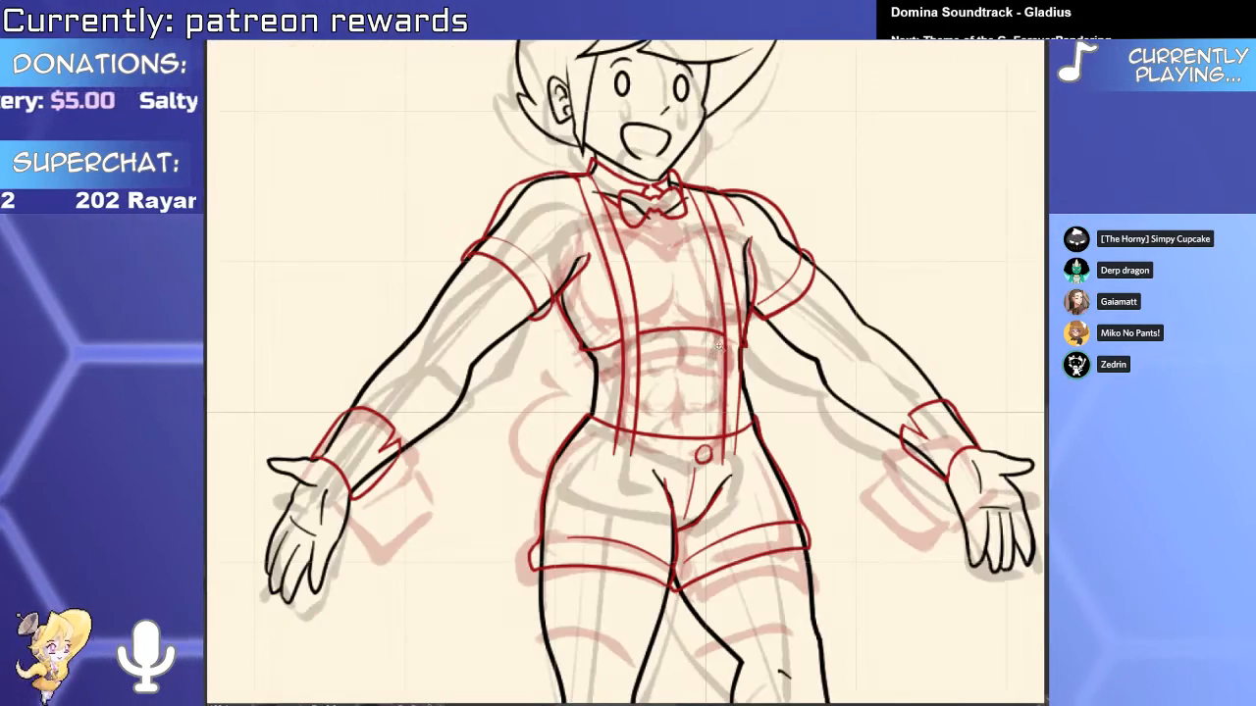
scroll(696, 465, up, 4)
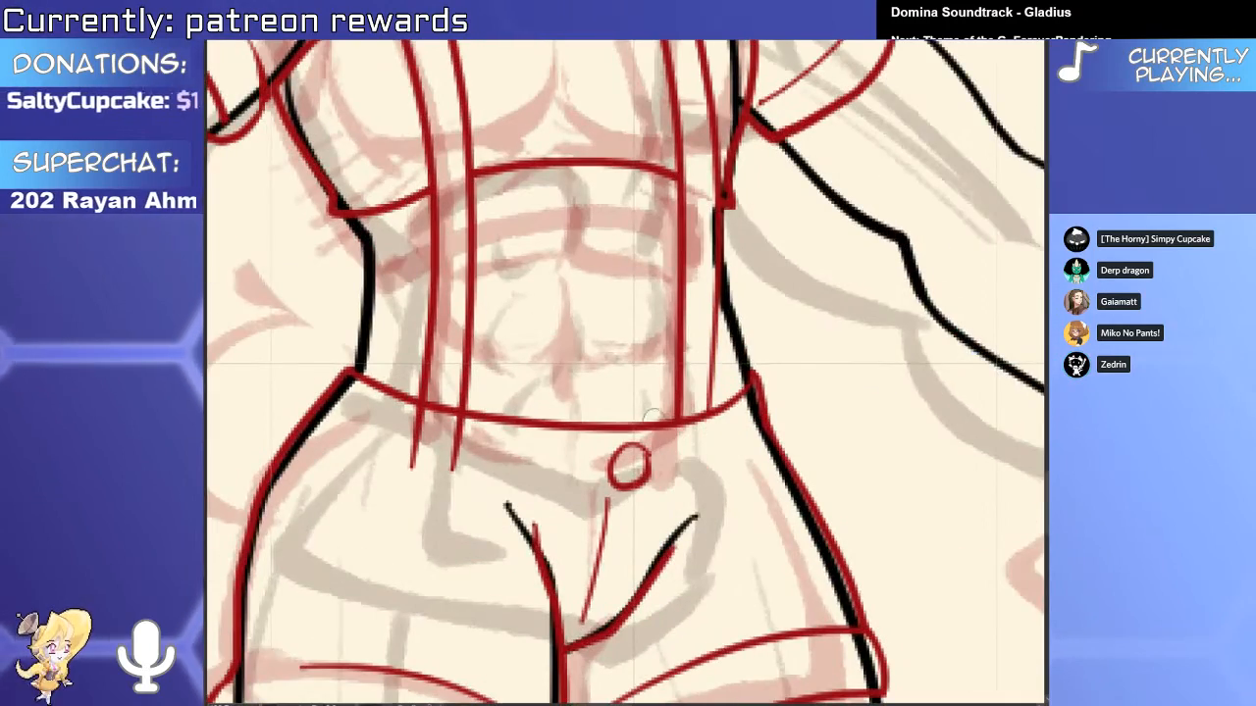
scroll(497, 465, down, 4)
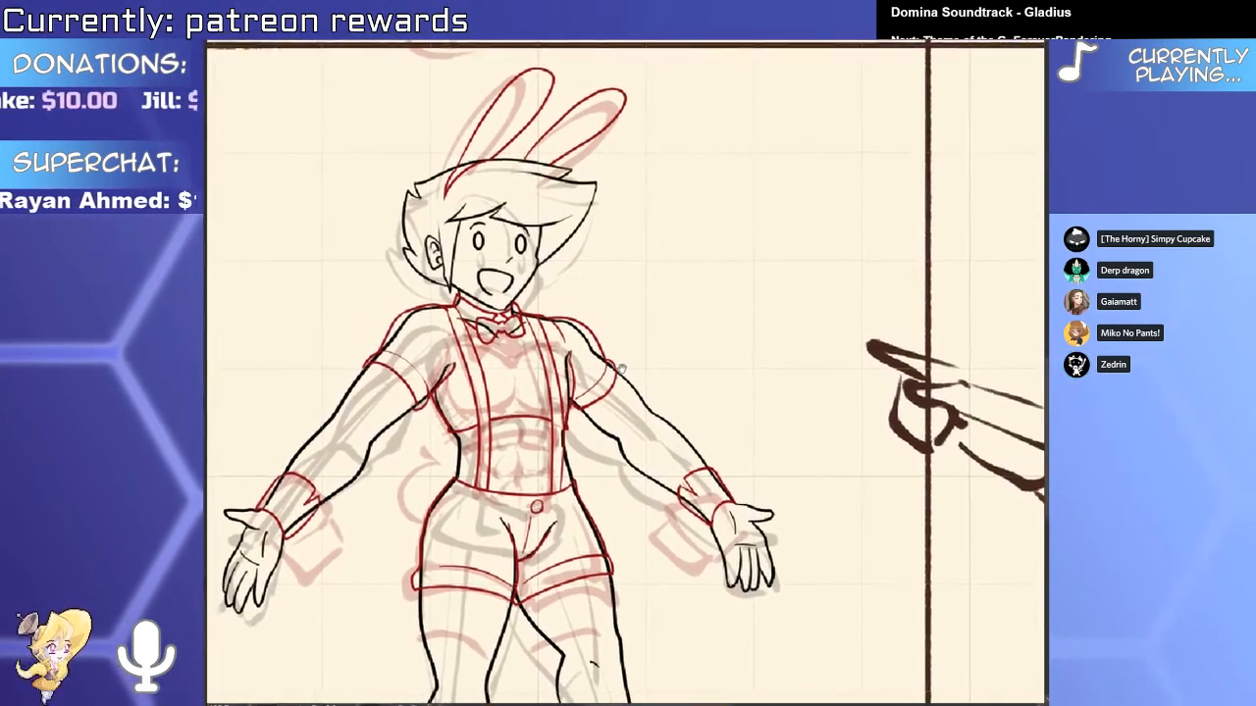
scroll(619, 352, up, 4)
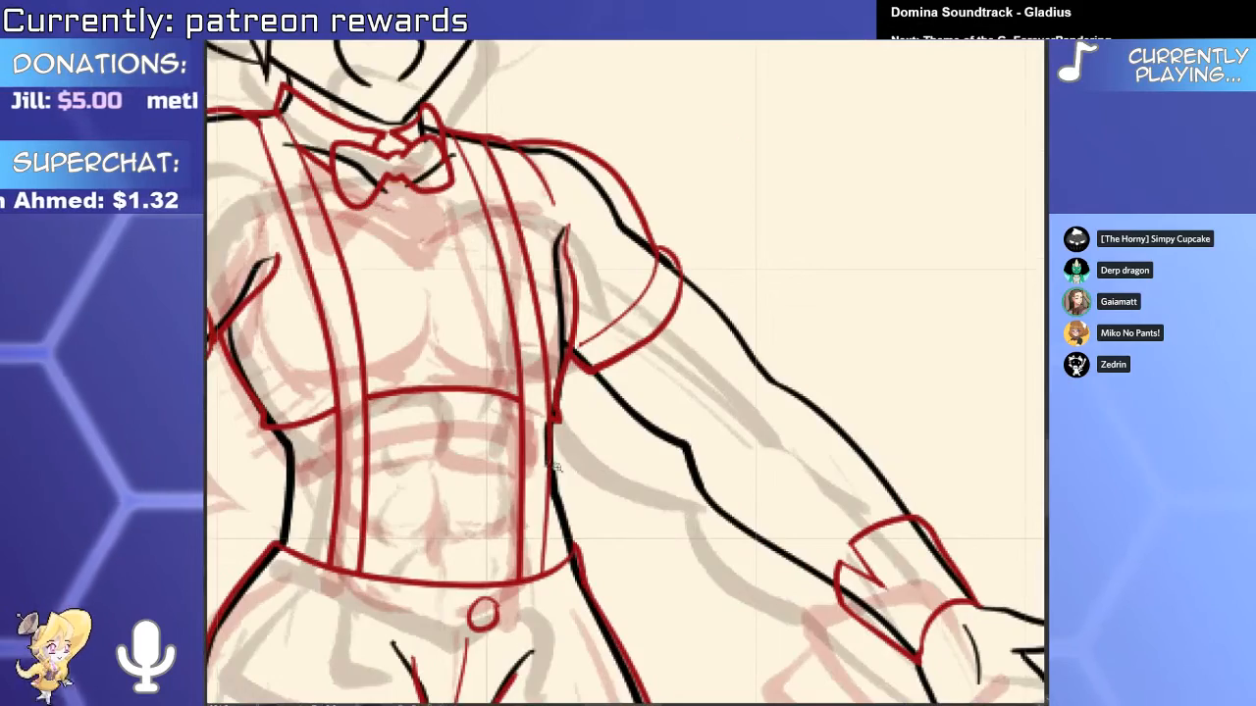
Try shifting the shorts button toward the left suspender, and undo it along with the hem and strap trimming.
scroll(555, 467, up, 3)
scroll(555, 467, down, 2)
drag(555, 467, 663, 323)
drag(614, 449, 657, 453)
scroll(569, 416, up, 3)
scroll(594, 440, down, 2)
scroll(658, 453, down, 3)
drag(589, 350, 599, 429)
key(ctrl+z)
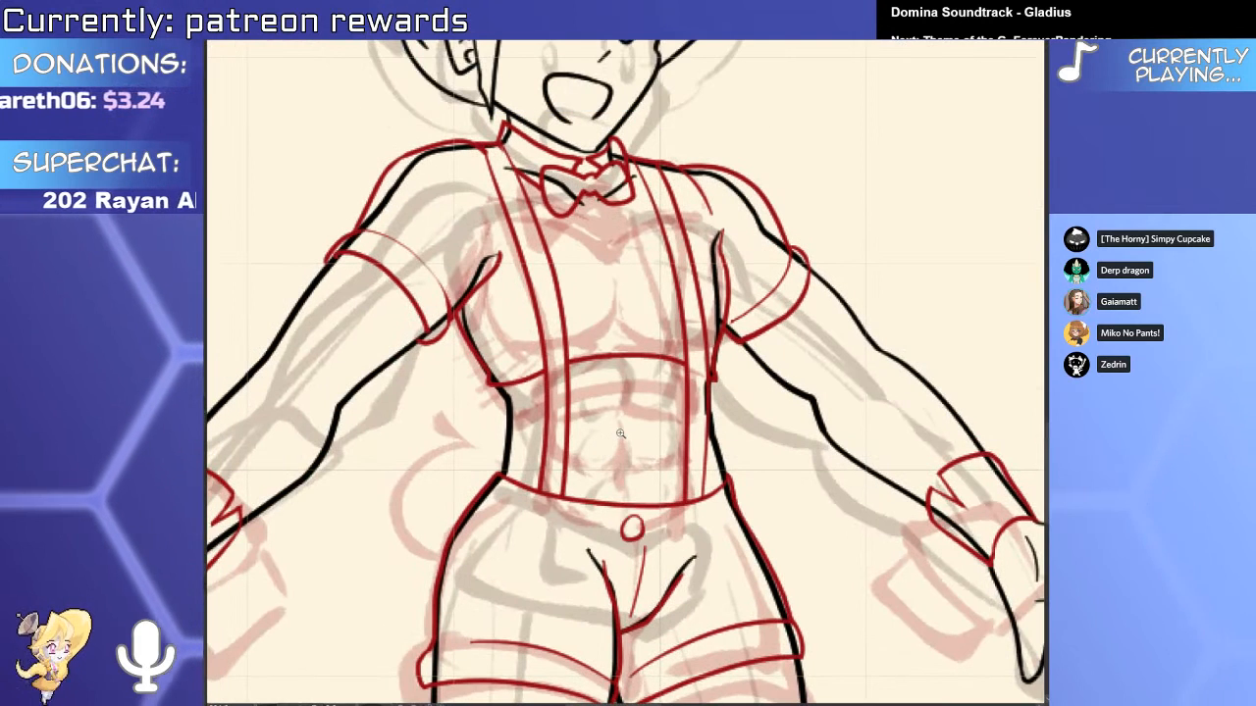
key(ctrl+y)
Select both edge lines of the left suspender and rotate them slightly so their lower ends swing toward the body's centre.
click(566, 432)
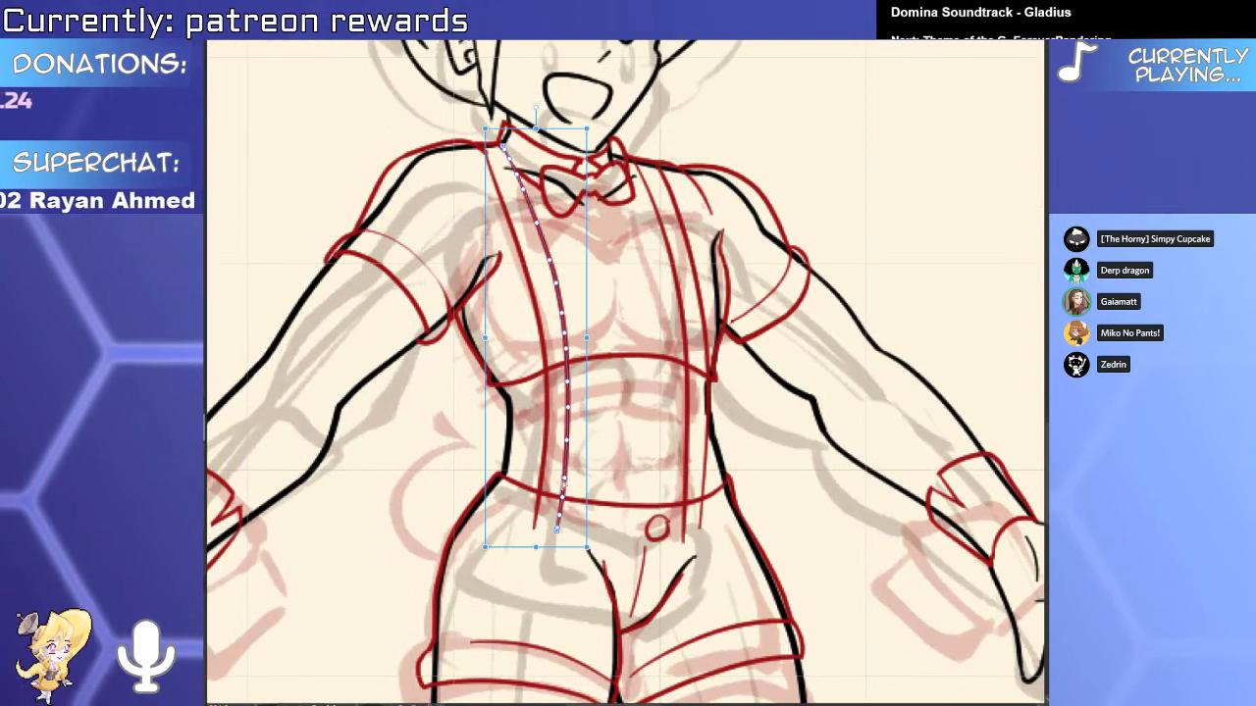
shift+click(545, 451)
drag(591, 552, 608, 522)
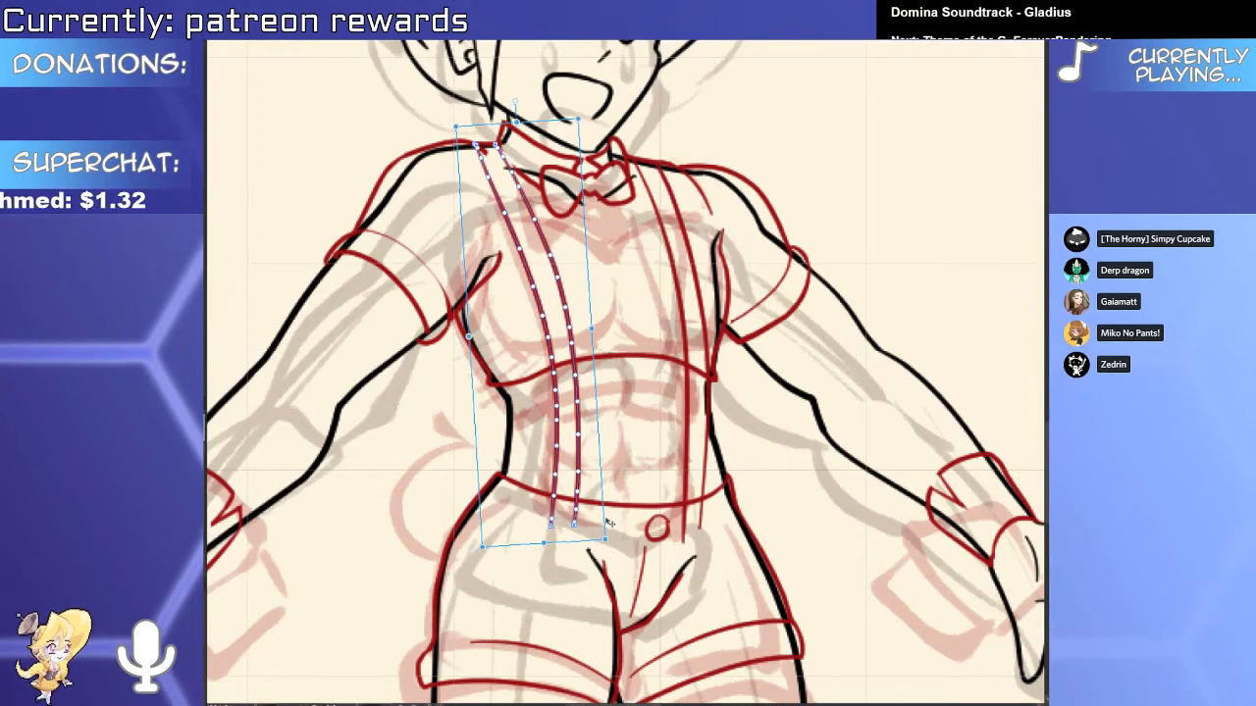
Trim the left suspender's edge lines where they extend below the waistband and past the shoulder line.
key(e)
scroll(494, 164, up, 6)
scroll(452, 105, down, 10)
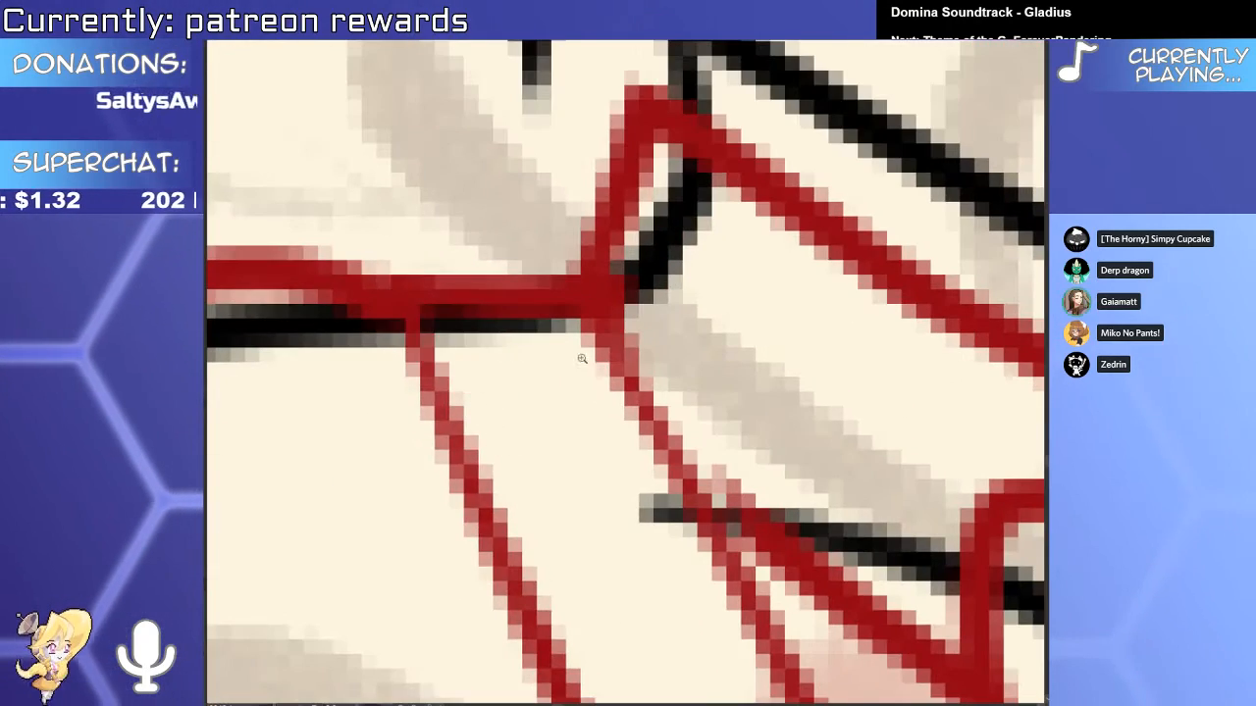
scroll(652, 579, up, 4)
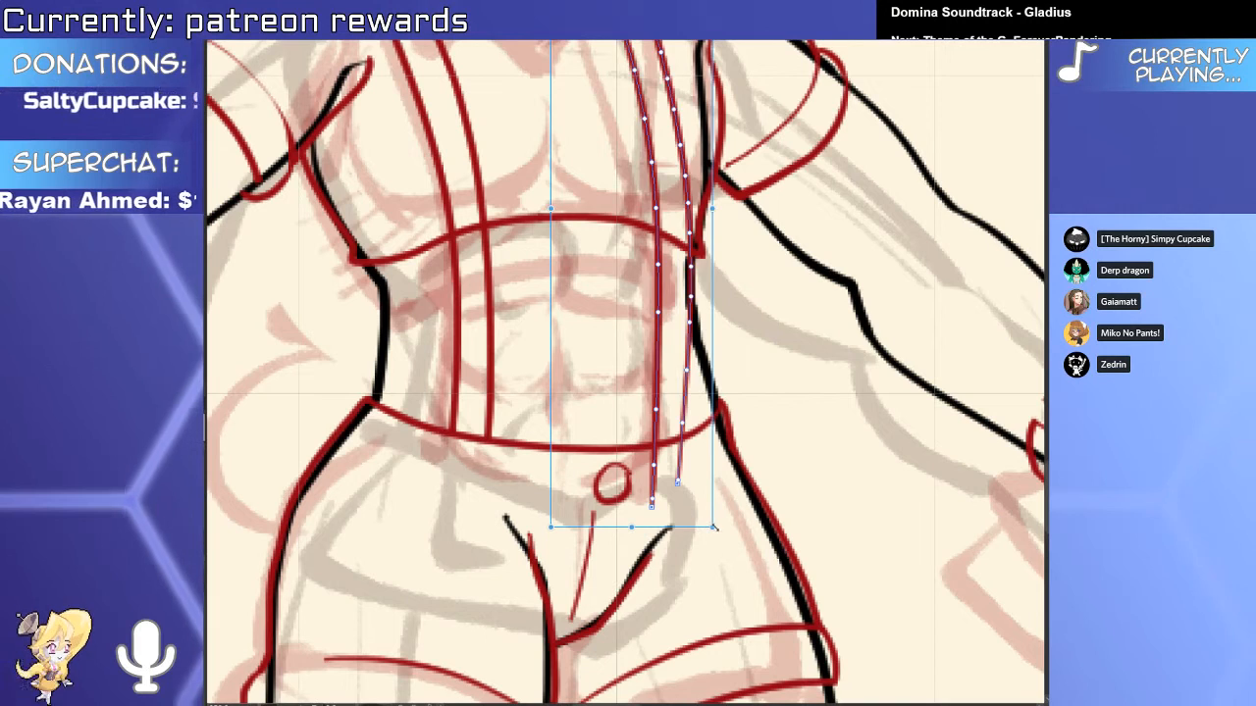
Select both edge lines of the right suspender, resize them slightly, and trim their lower ends at the waistband.
drag(711, 524, 718, 516)
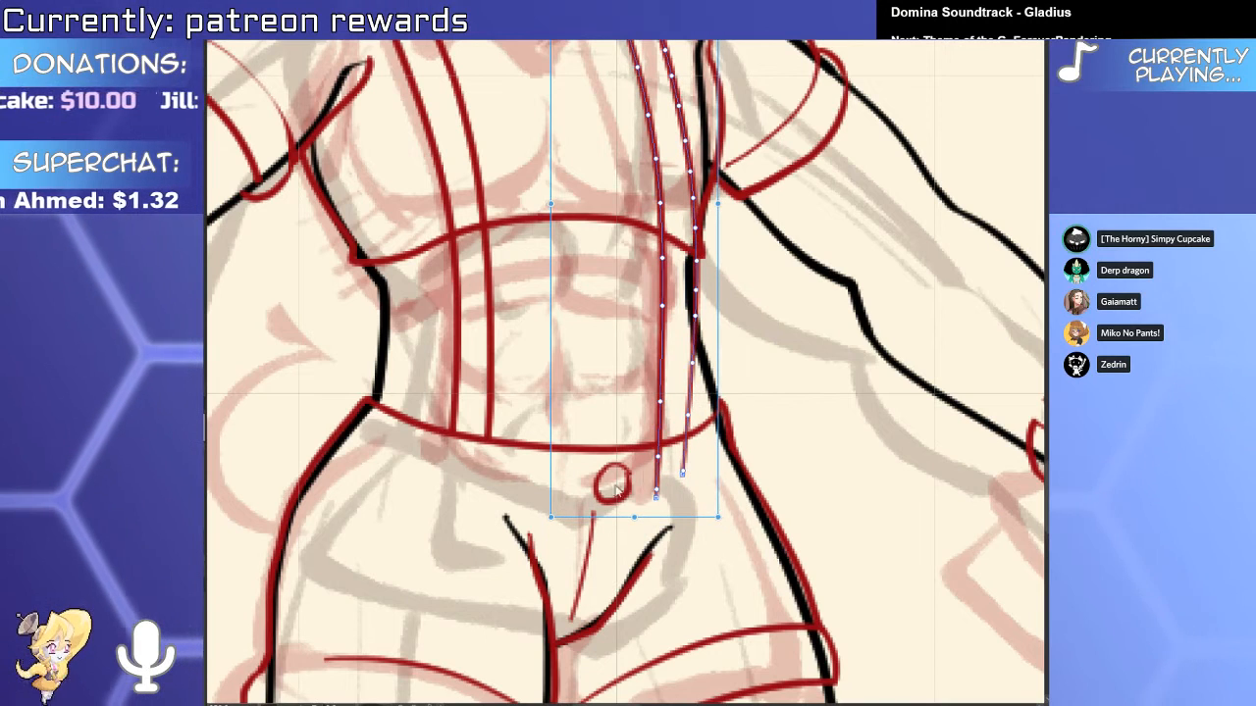
drag(551, 517, 560, 517)
drag(719, 526, 745, 395)
scroll(684, 558, up, 4)
scroll(689, 506, up, 4)
key(e)
drag(676, 518, 734, 528)
Erase the shirt hem where it crosses inside both suspenders.
scroll(734, 528, down, 7)
scroll(624, 400, up, 4)
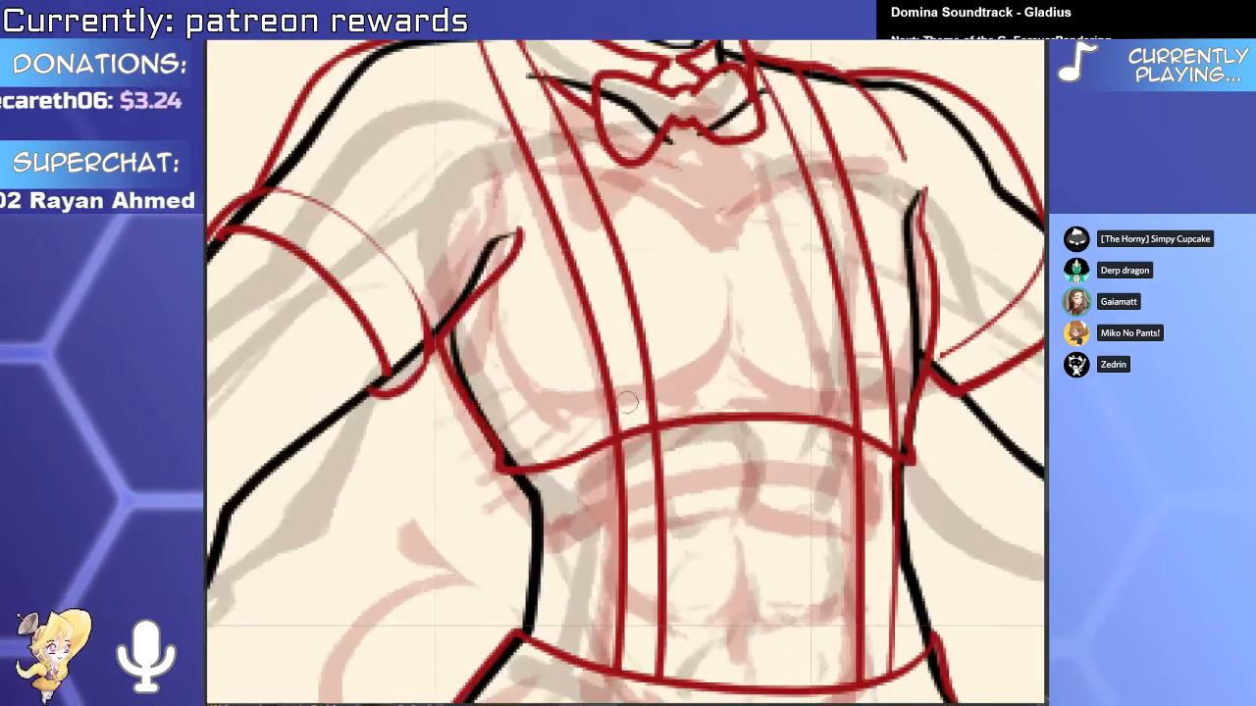
drag(845, 344, 842, 575)
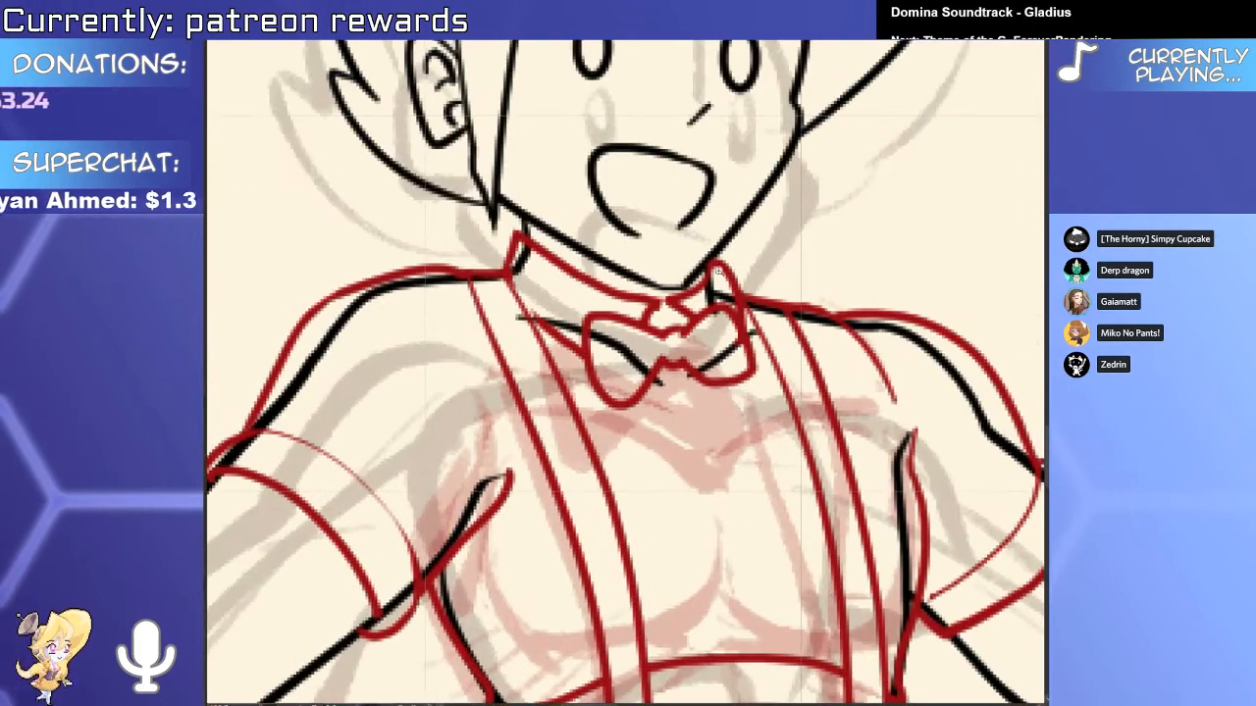
Reshape the short shoulder line above the left suspender so that it meets the base of the collar.
drag(533, 284, 622, 408)
mouse_move(633, 415)
ctrl+mouse_down()
mouse_move(581, 395)
mouse_move(677, 407)
ctrl+mouse_up()
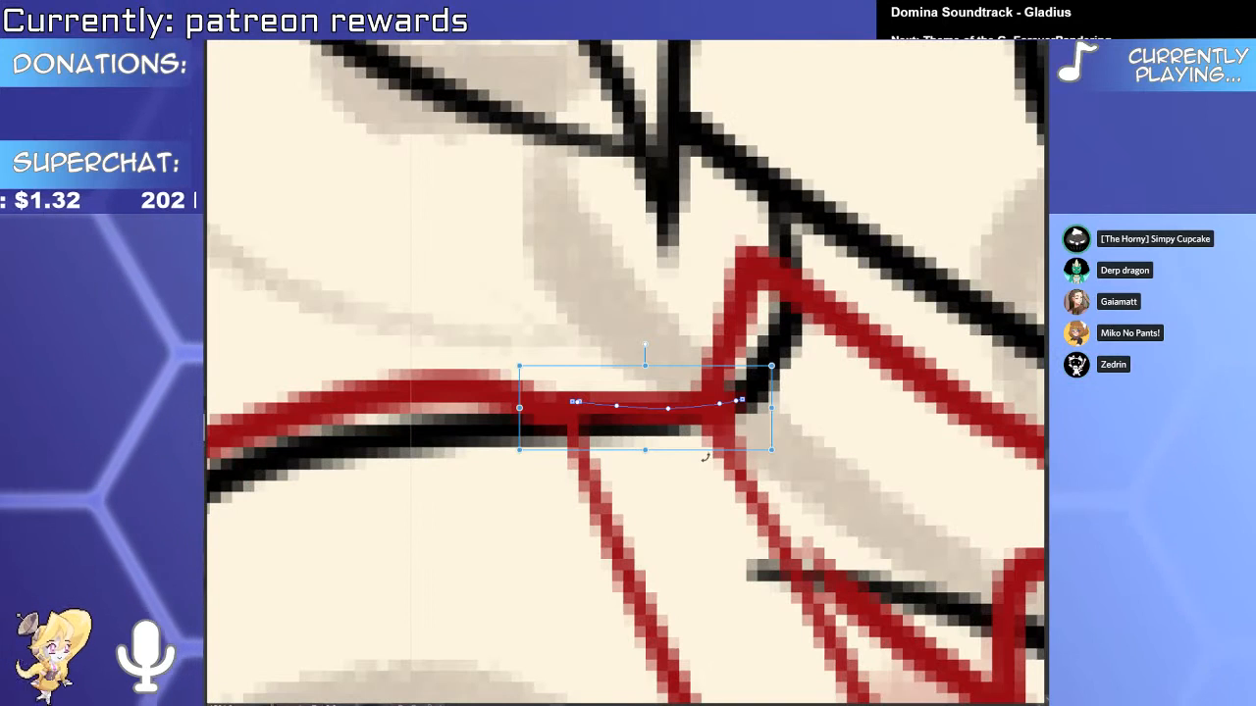
key(ctrl+z)
key(ctrl+y)
drag(742, 399, 667, 406)
drag(782, 448, 515, 425)
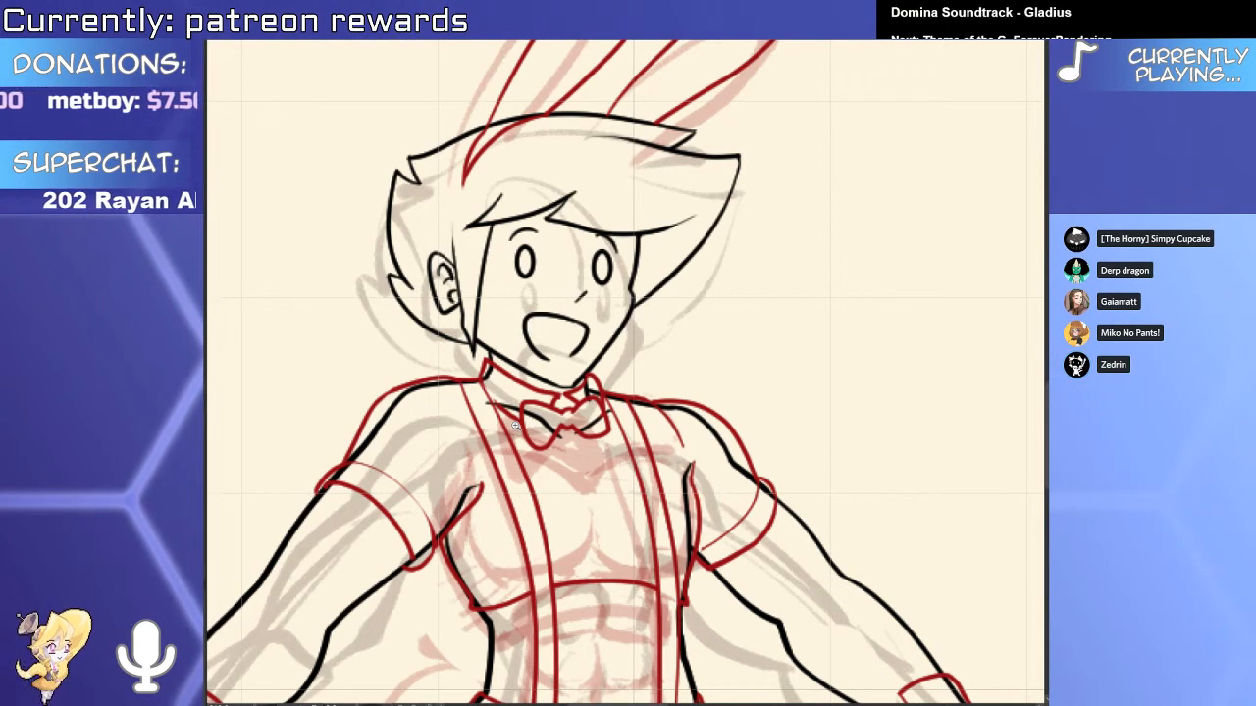
Draw thin fold lines inside the bow tie's loops, running outward from the central knot.
scroll(516, 426, up, 5)
mouse_move(440, 407)
mouse_down()
mouse_move(531, 430)
mouse_move(616, 411)
mouse_move(684, 377)
mouse_up()
mouse_move(679, 414)
mouse_down()
mouse_move(595, 407)
mouse_move(723, 445)
mouse_up()
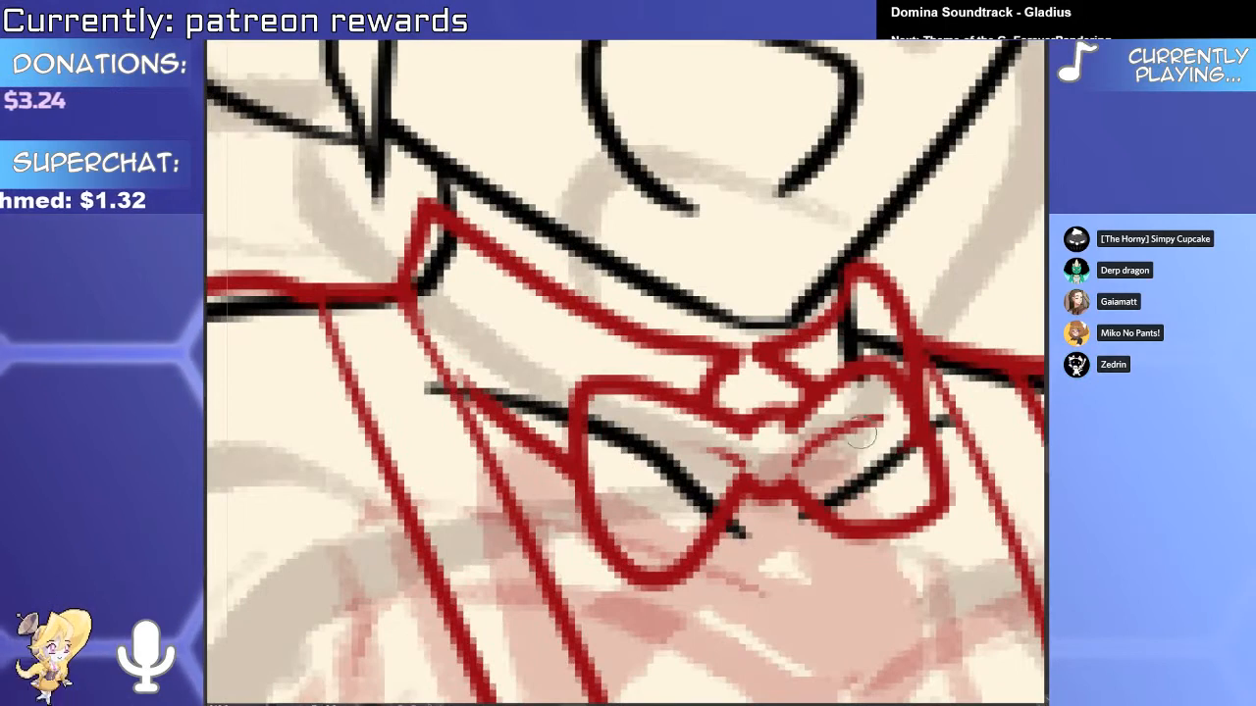
scroll(835, 473, down, 3)
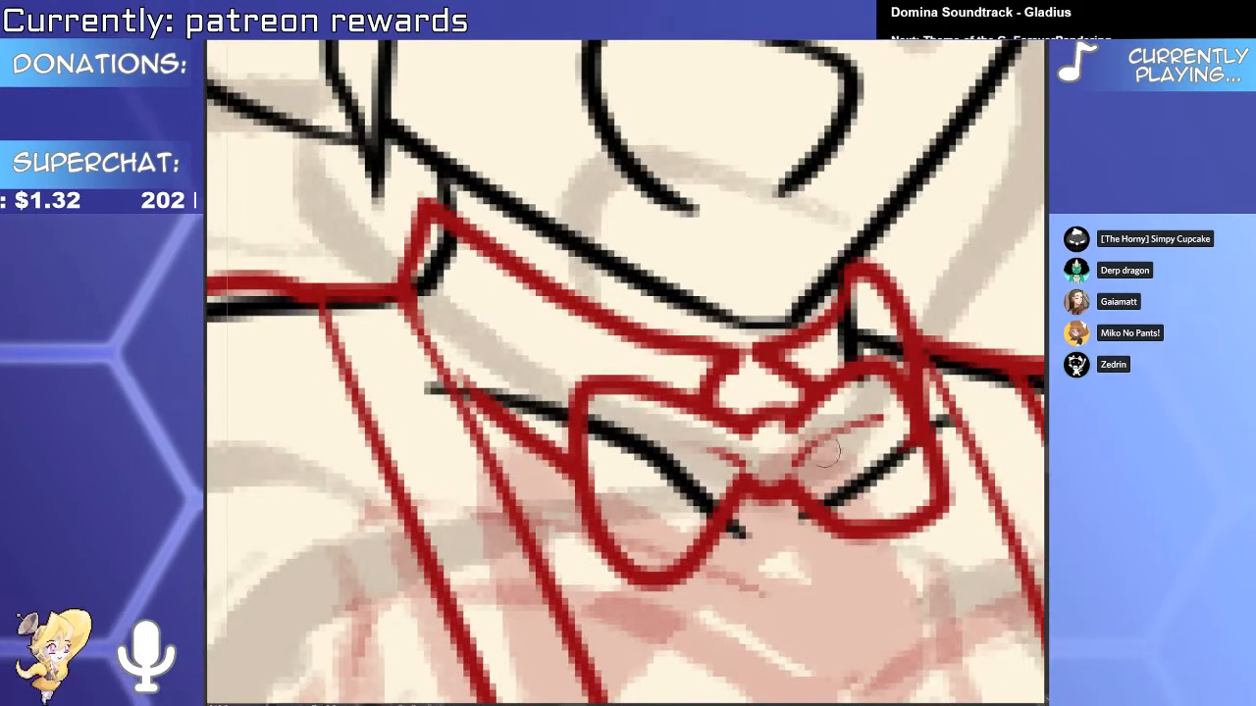
scroll(800, 458, down, 2)
scroll(799, 458, up, 3)
scroll(709, 452, down, 5)
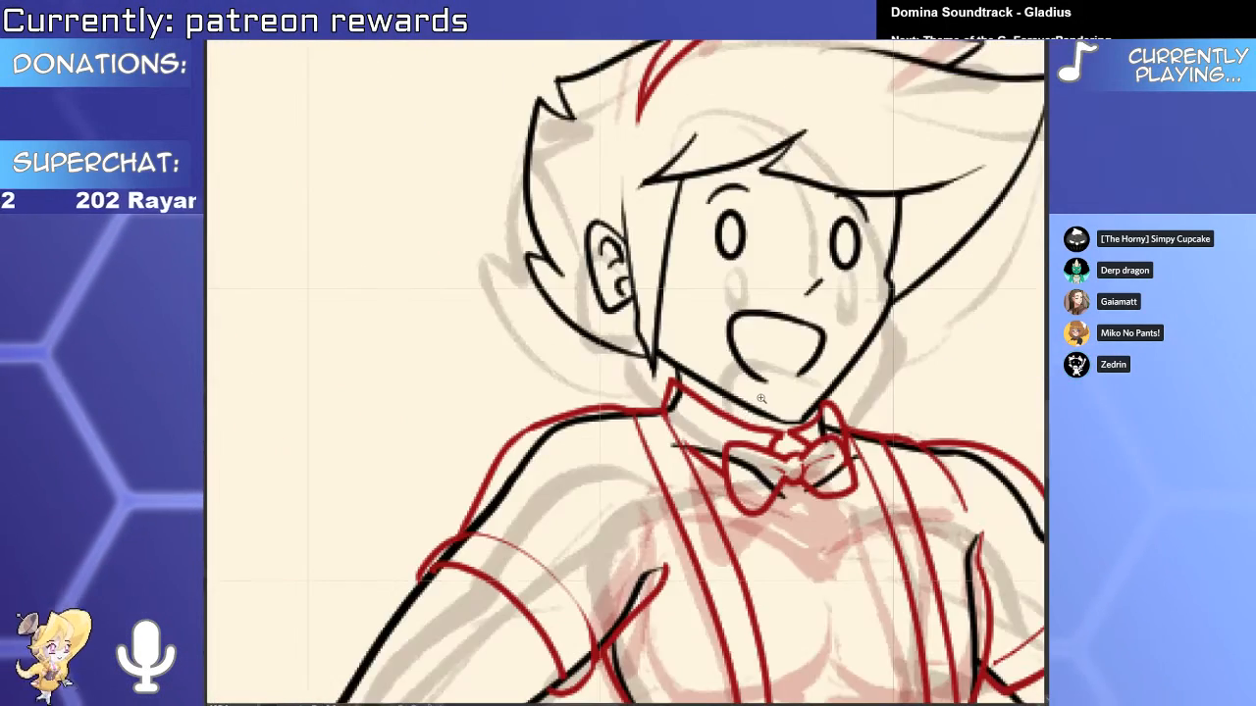
Replace the curved armhole line on the right side of the torso with a straighter vertical line.
scroll(709, 453, down, 3)
scroll(706, 461, up, 4)
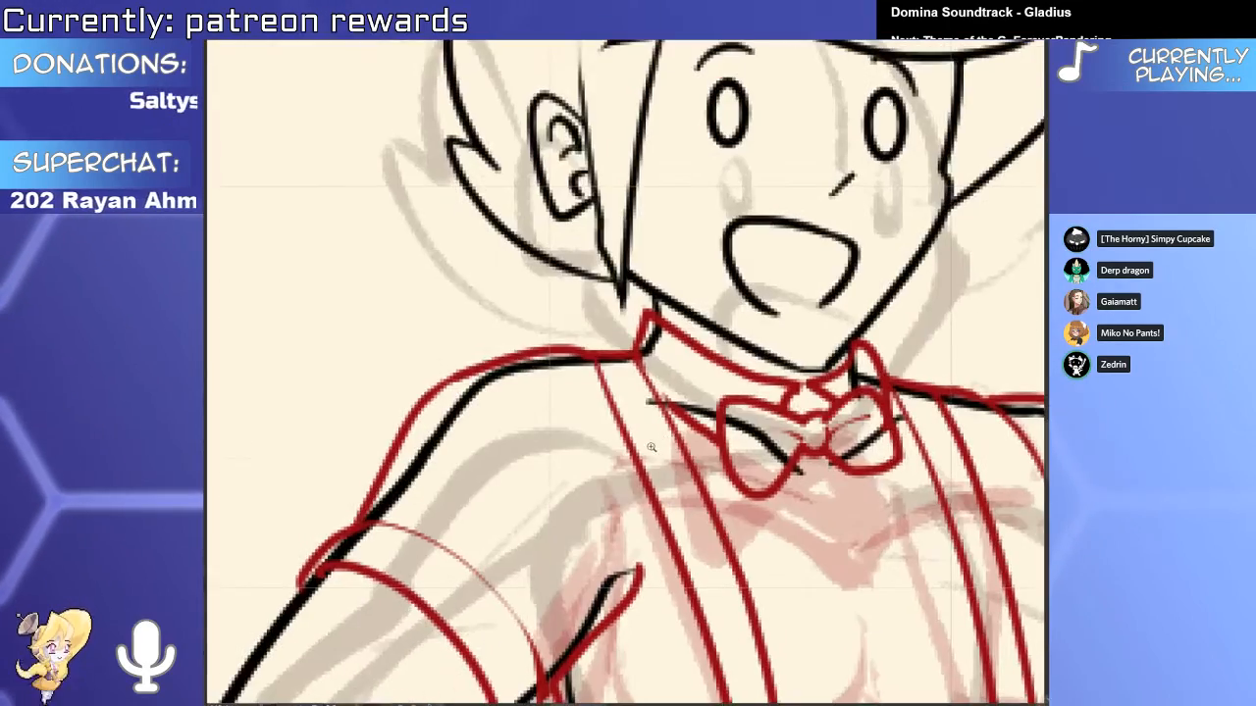
scroll(654, 501, down, 2)
scroll(655, 501, up, 3)
scroll(608, 424, down, 2)
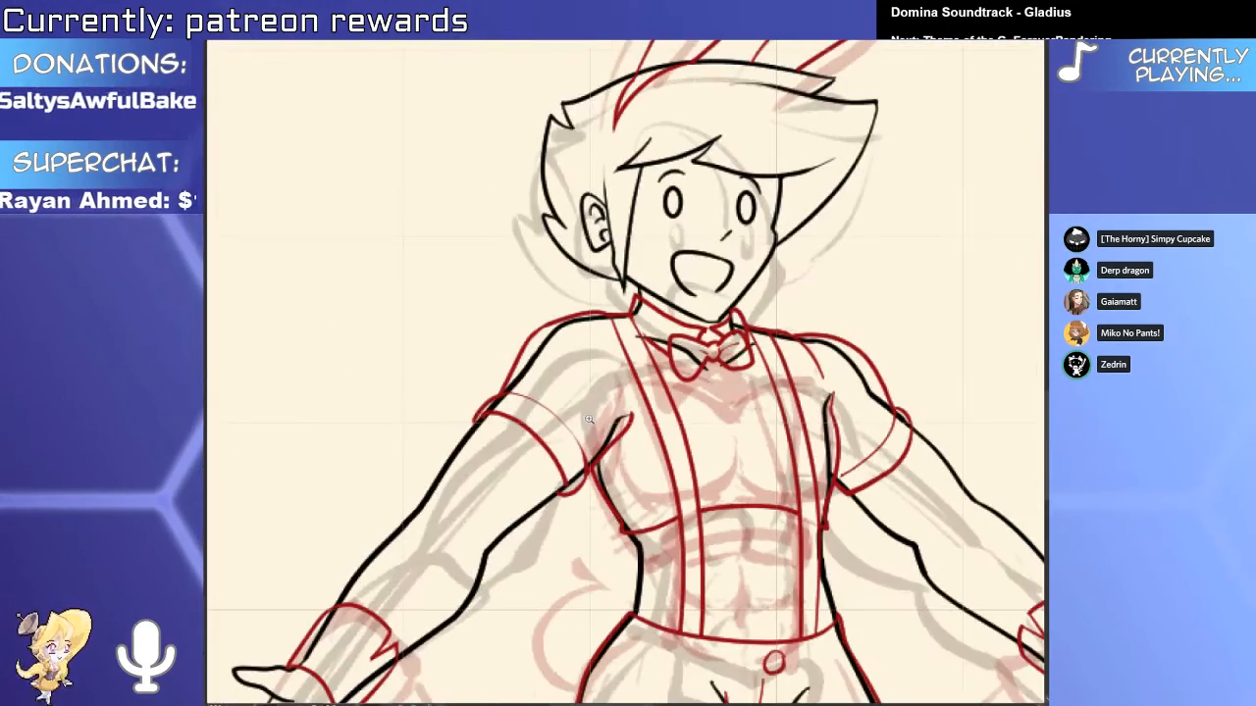
scroll(593, 412, up, 3)
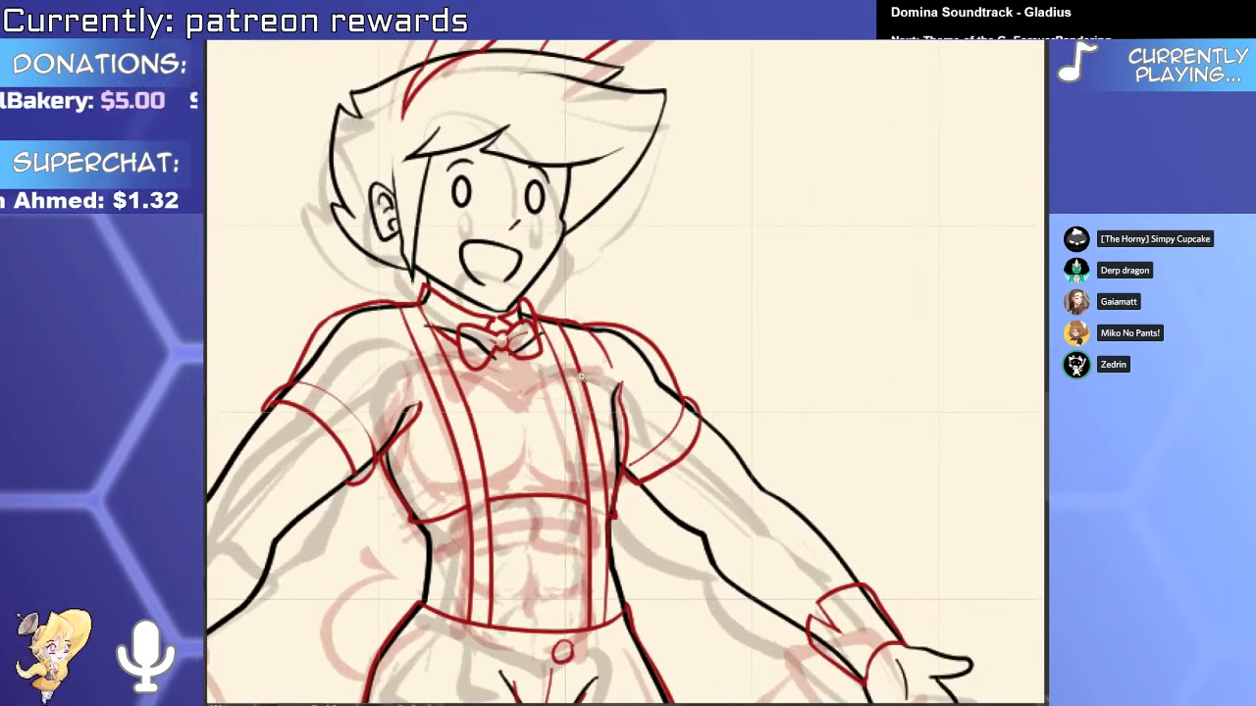
drag(620, 381, 616, 591)
key(ctrl+z)
drag(618, 395, 621, 604)
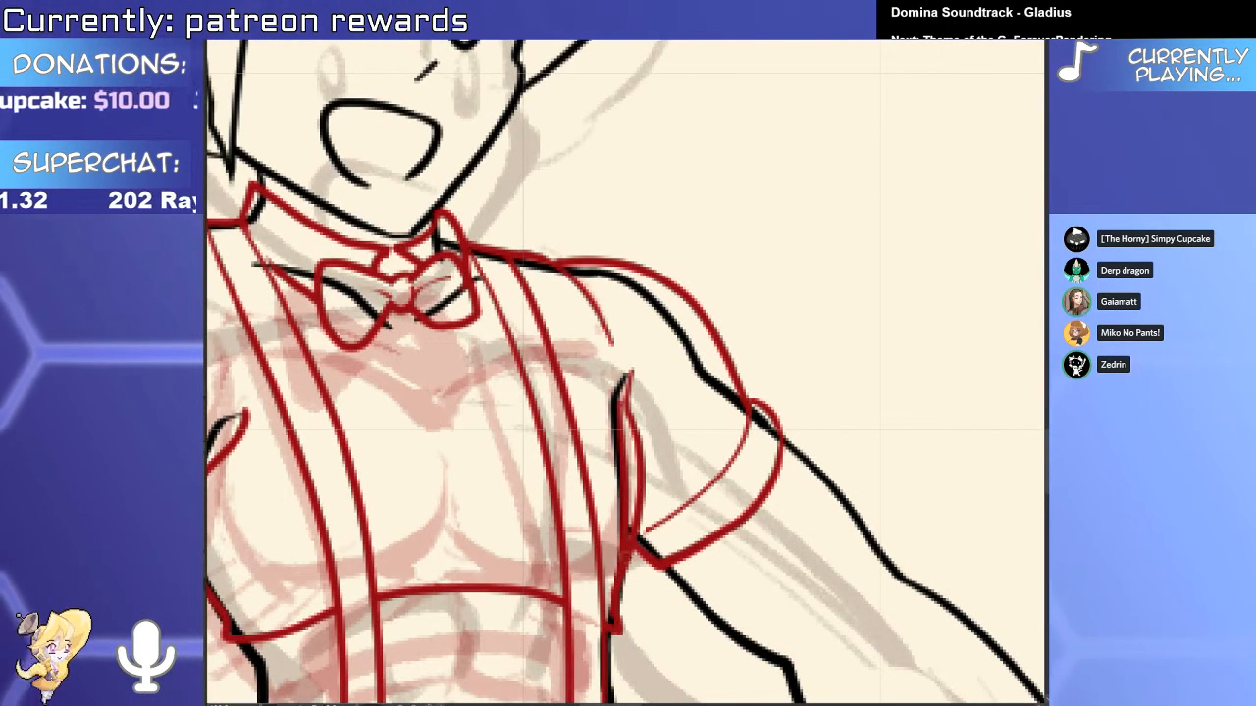
key(ctrl+z)
drag(628, 383, 627, 530)
ctrl+click(655, 561)
key(Delete)
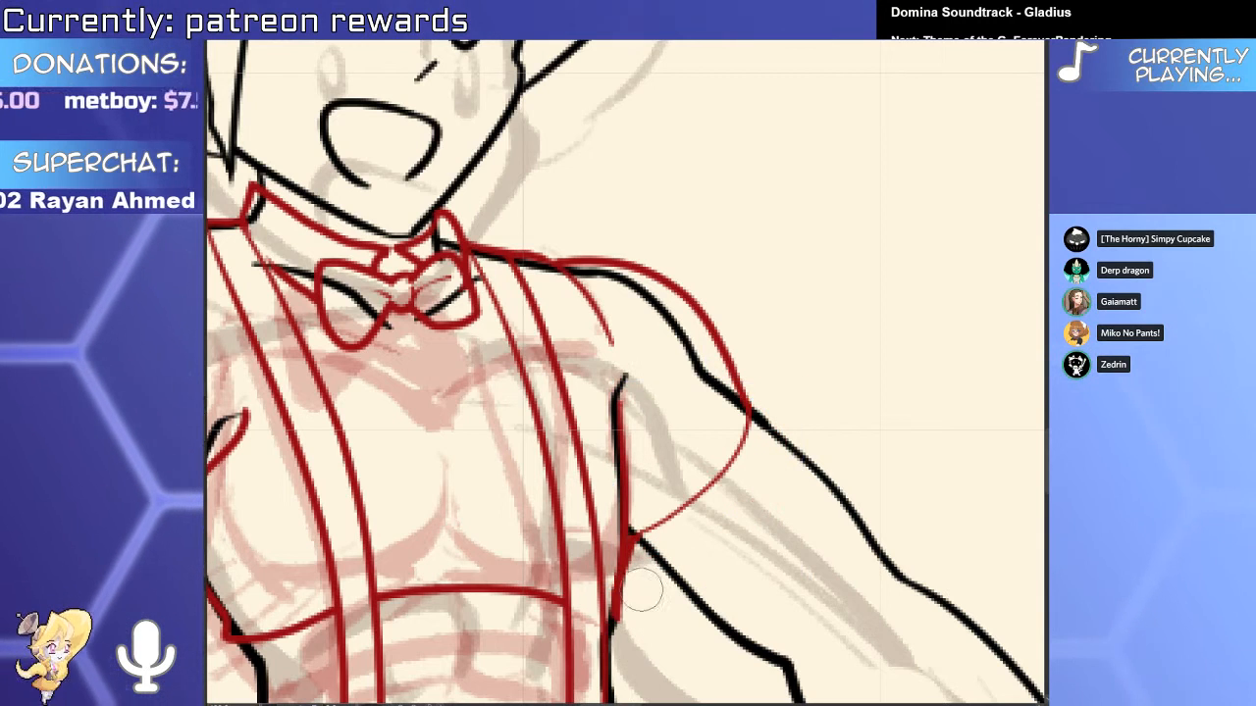
scroll(628, 537, up, 3)
key(ctrl+z)
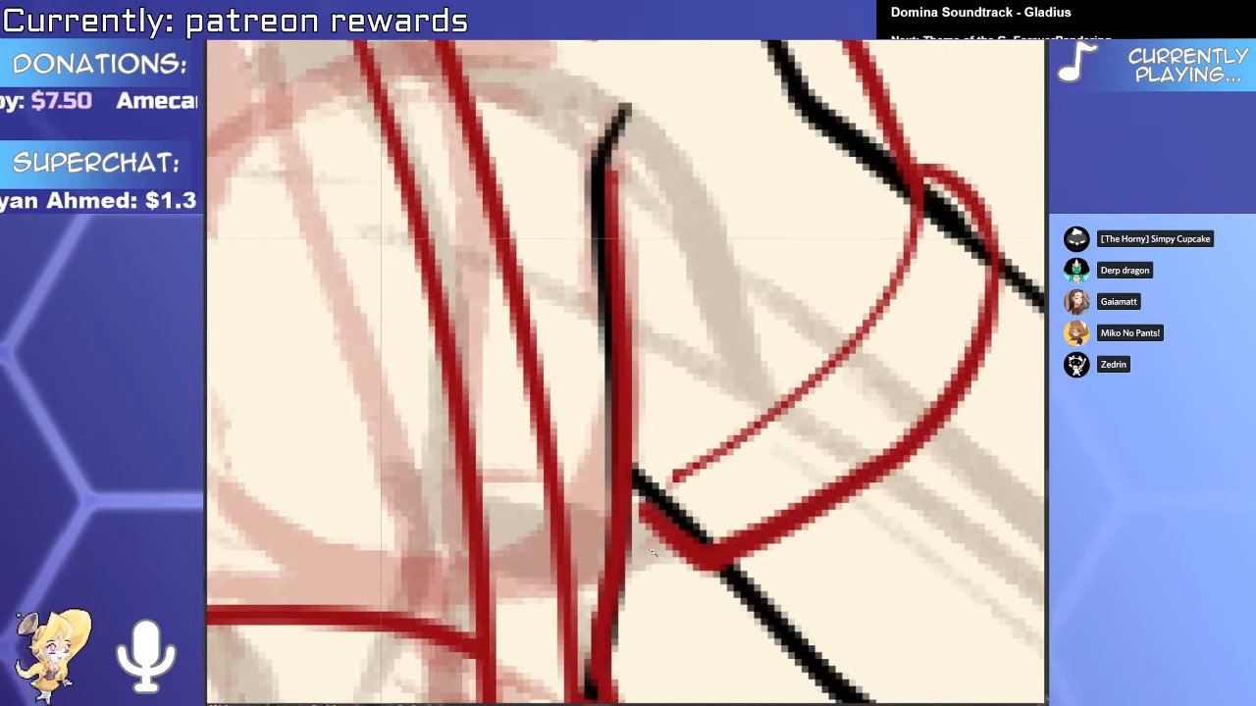
Extend the right sleeve's inner cuff line to the armpit and move the outer cuff line's end point up to meet it.
scroll(647, 551, down, 1)
scroll(644, 538, up, 2)
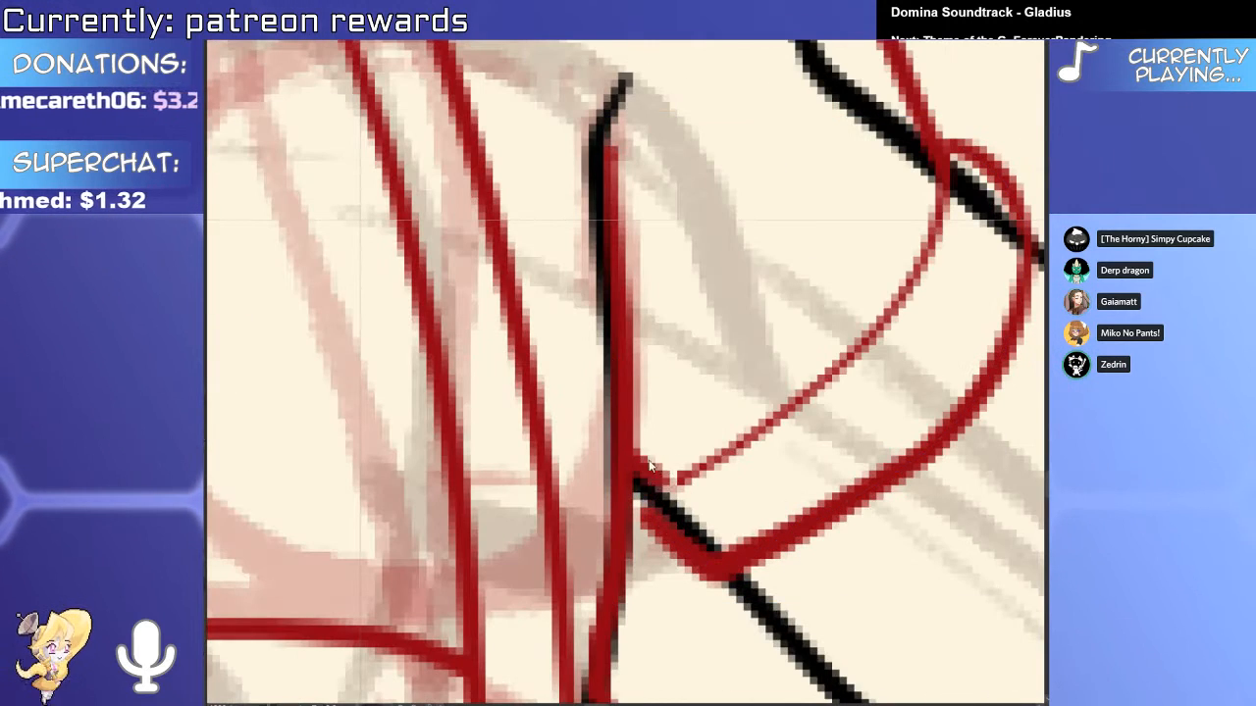
drag(708, 472, 765, 434)
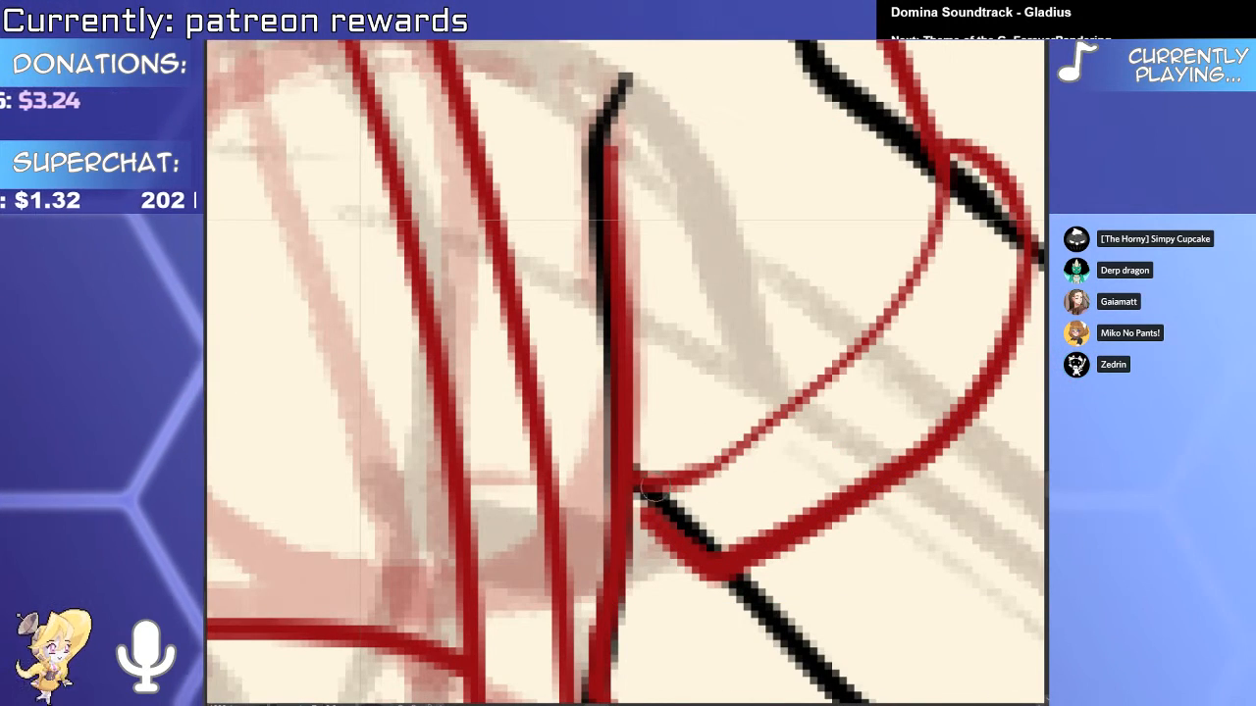
click(659, 532)
click(647, 517)
drag(646, 517, 642, 488)
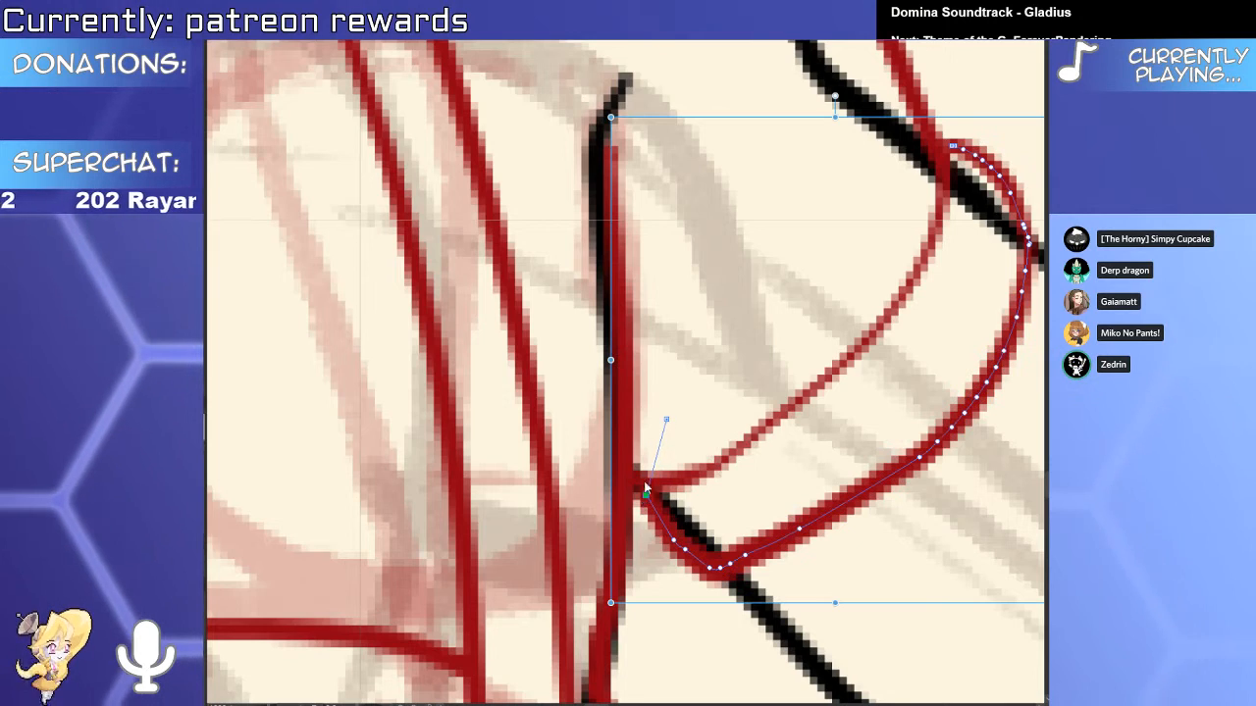
mouse_move(697, 447)
mouse_down()
mouse_move(663, 434)
mouse_move(660, 403)
mouse_up()
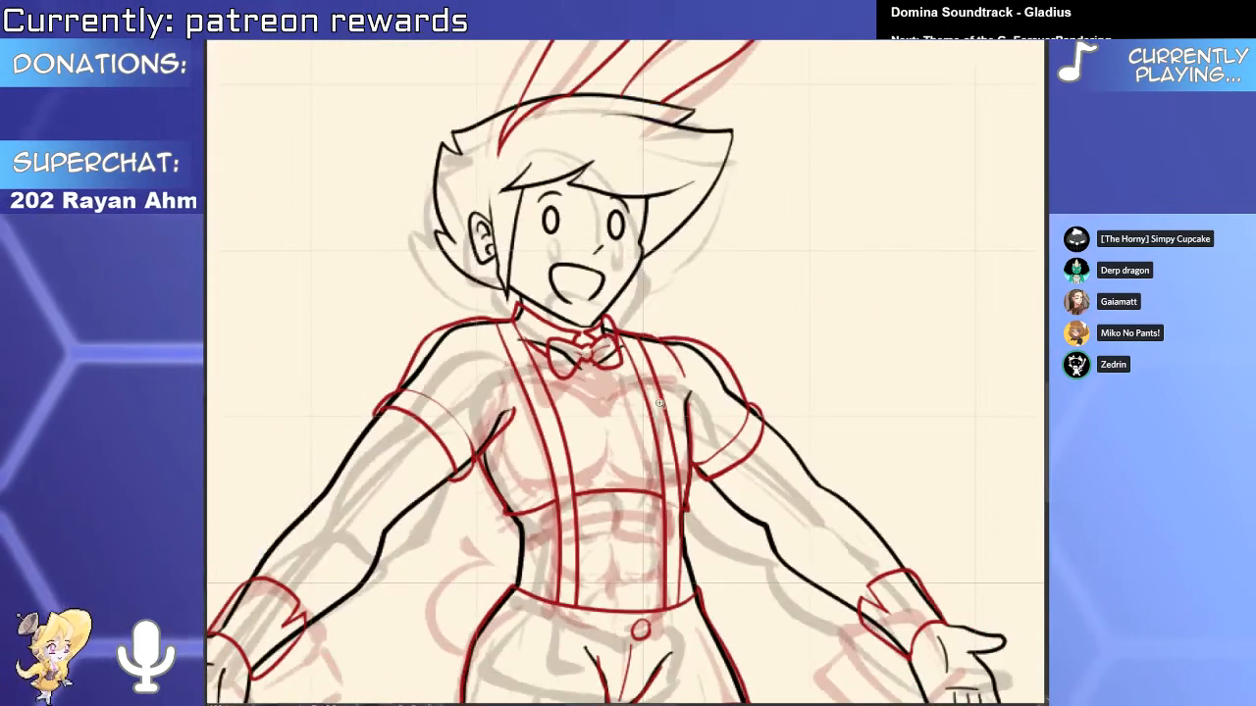
Select the right sleeve's outer cuff line and resize it slightly so that the cuff fits the sleeve end.
scroll(712, 466, up, 5)
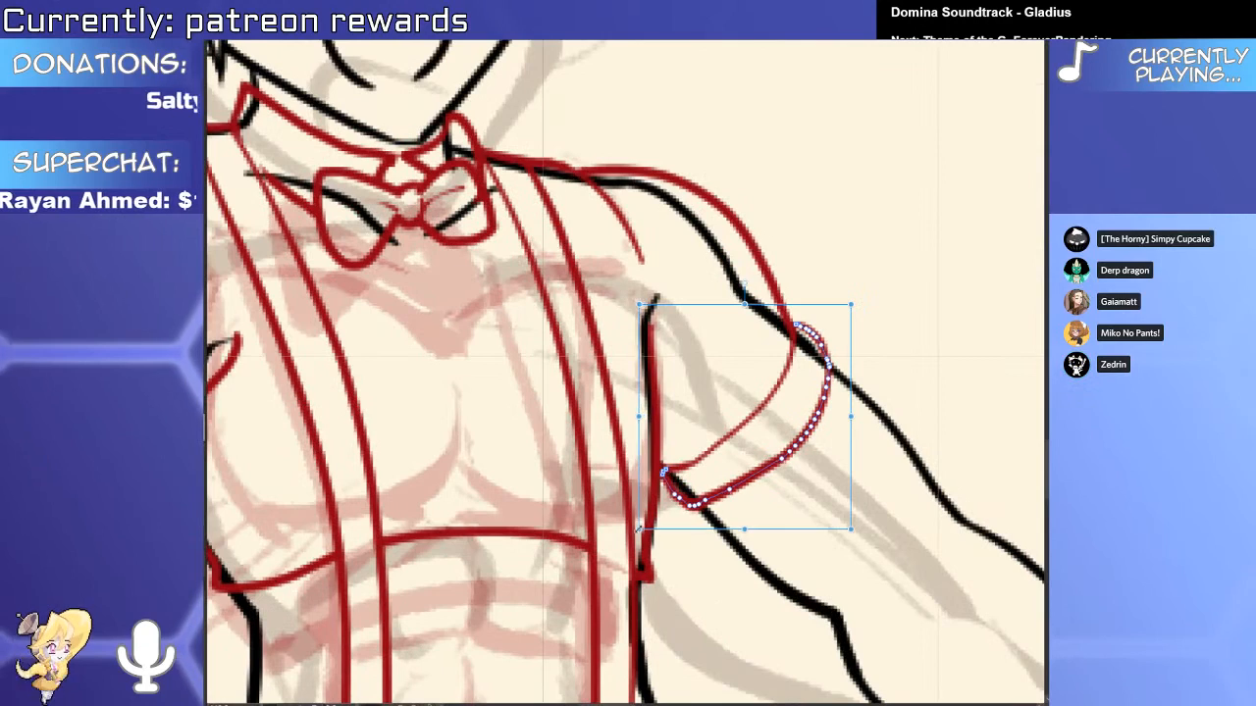
scroll(746, 452, down, 5)
scroll(768, 448, up, 5)
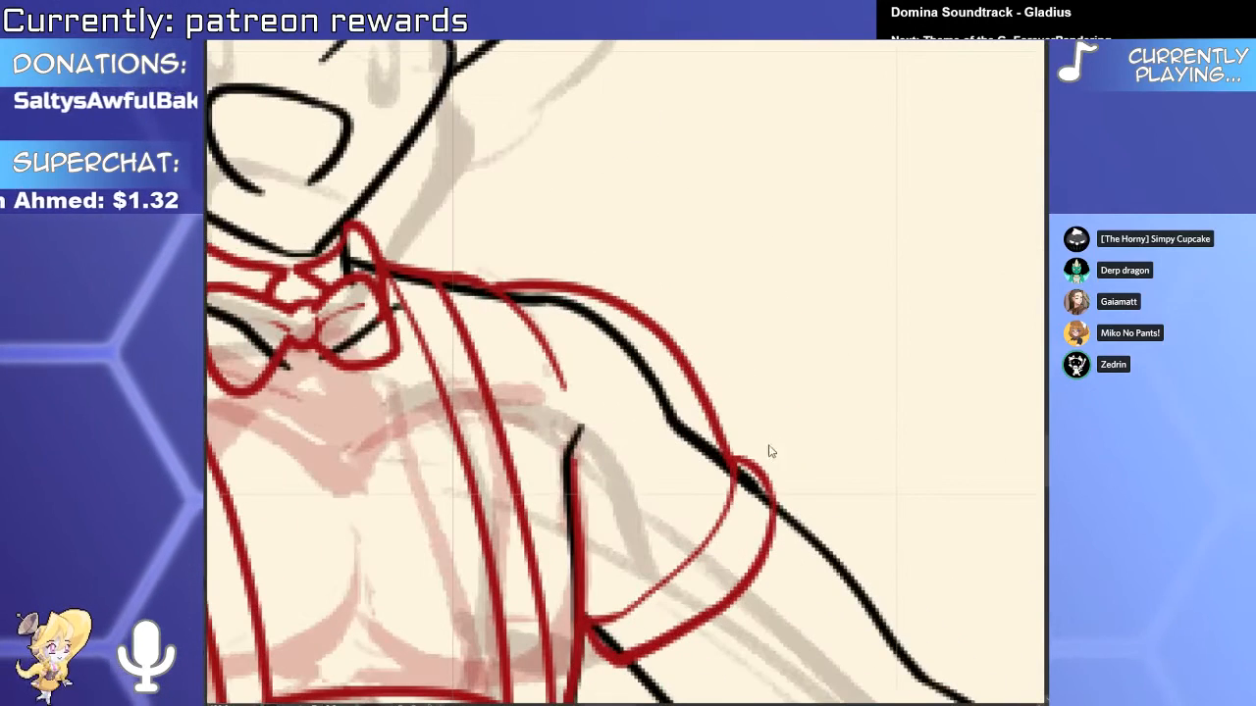
drag(797, 438, 794, 440)
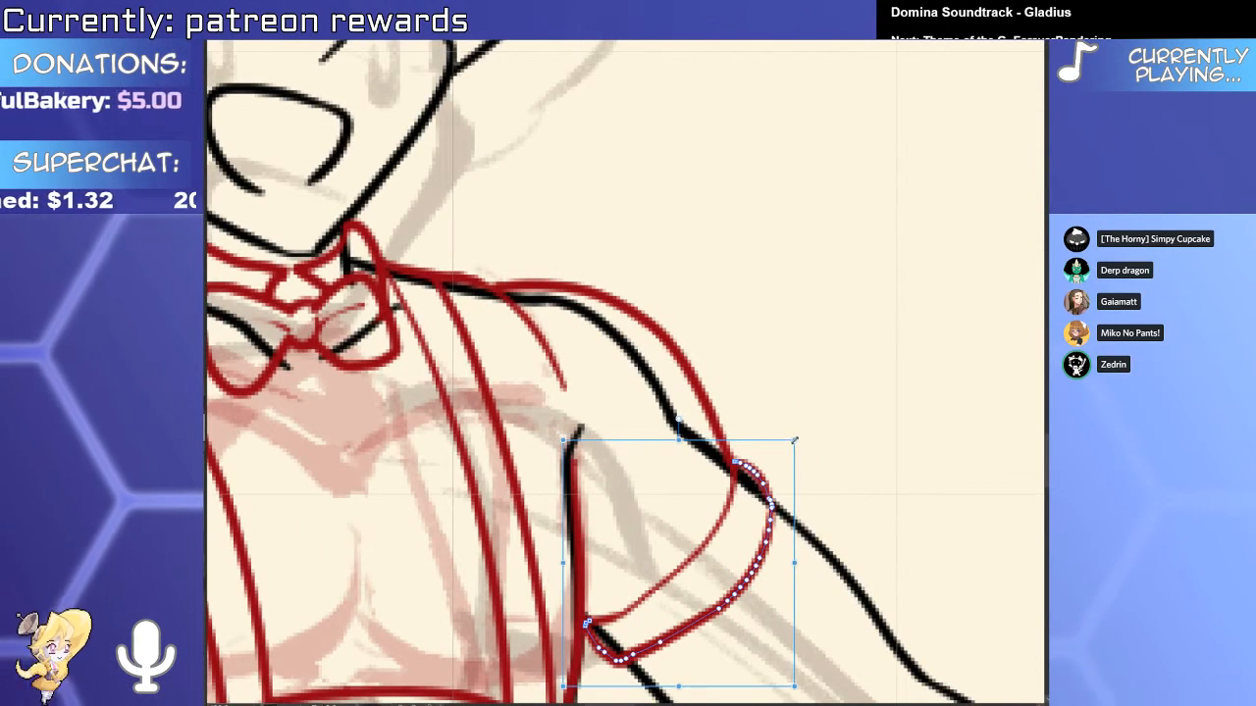
scroll(785, 486, down, 3)
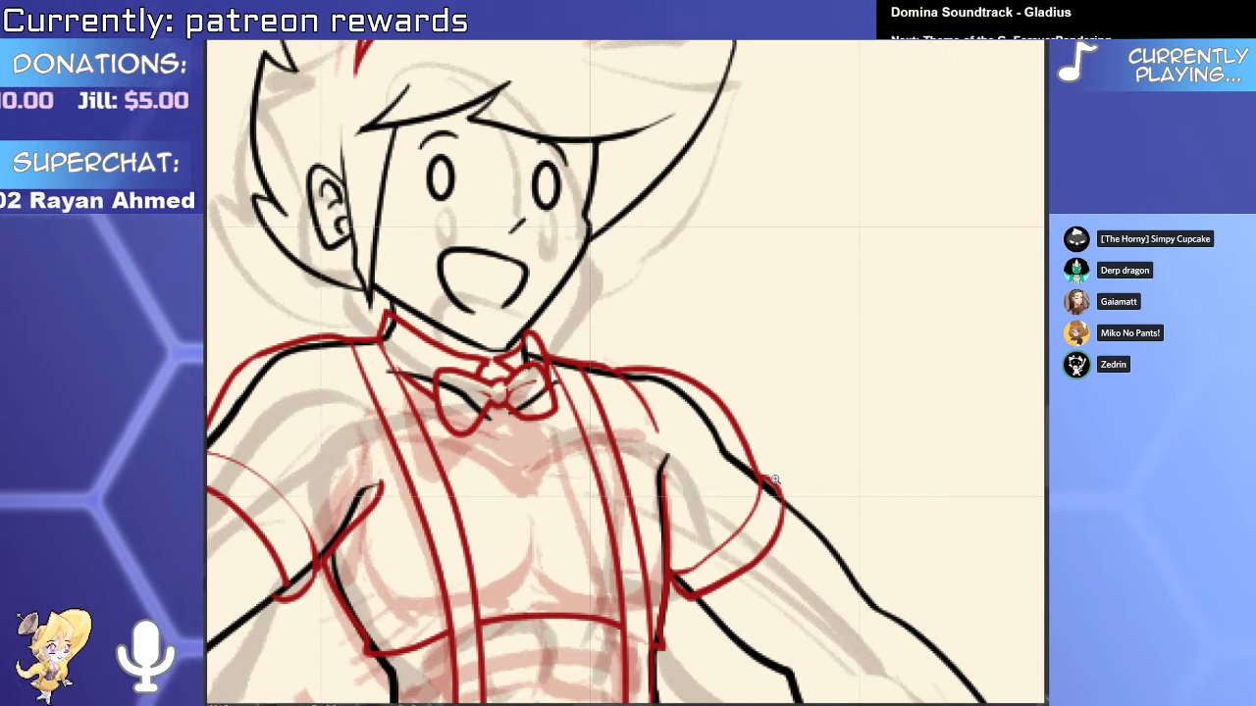
Select the short collar line left of the bow tie and examine how the collar, bow tie and suspenders fit together.
drag(484, 497, 626, 461)
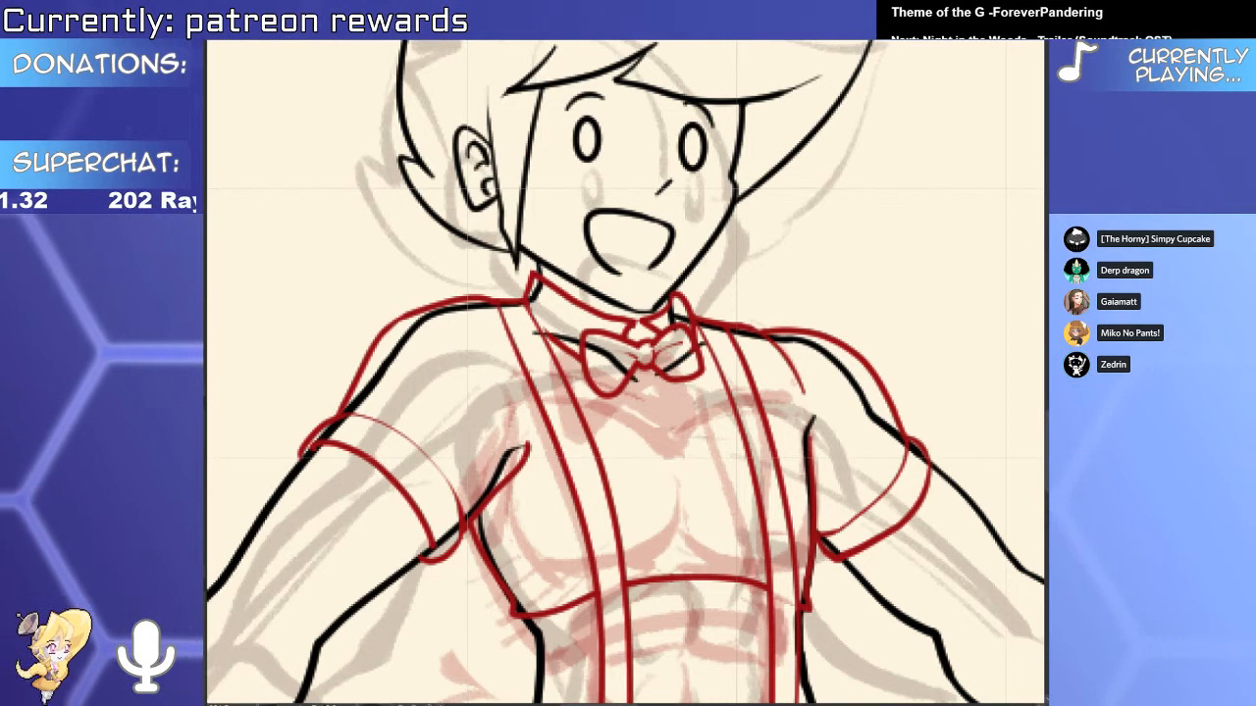
scroll(541, 328, up, 5)
click(547, 333)
scroll(518, 334, down, 3)
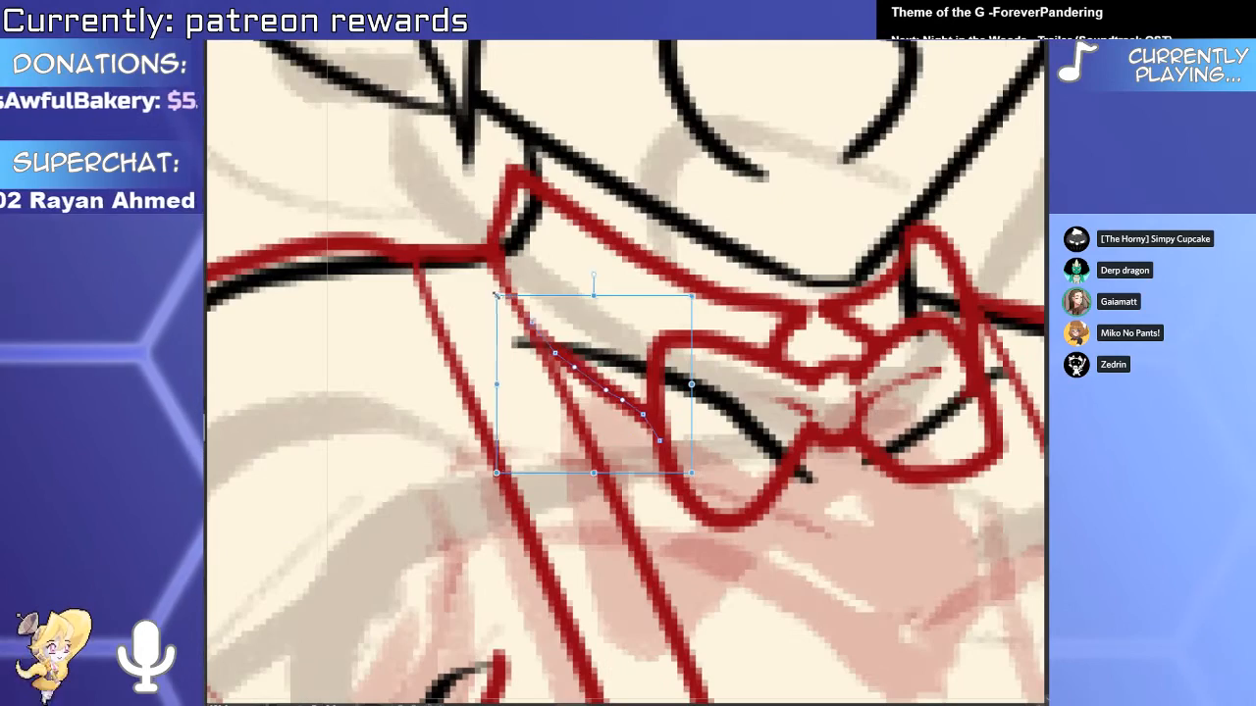
scroll(530, 294, down, 4)
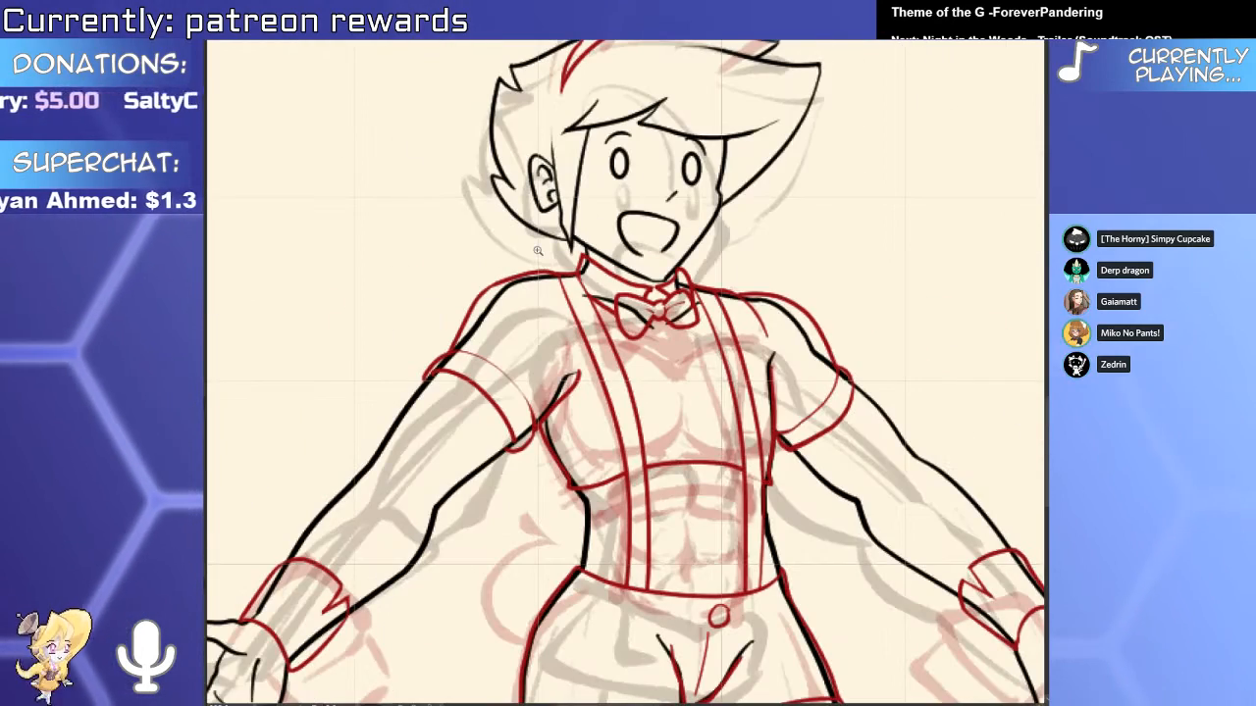
drag(608, 295, 577, 441)
scroll(578, 441, up, 5)
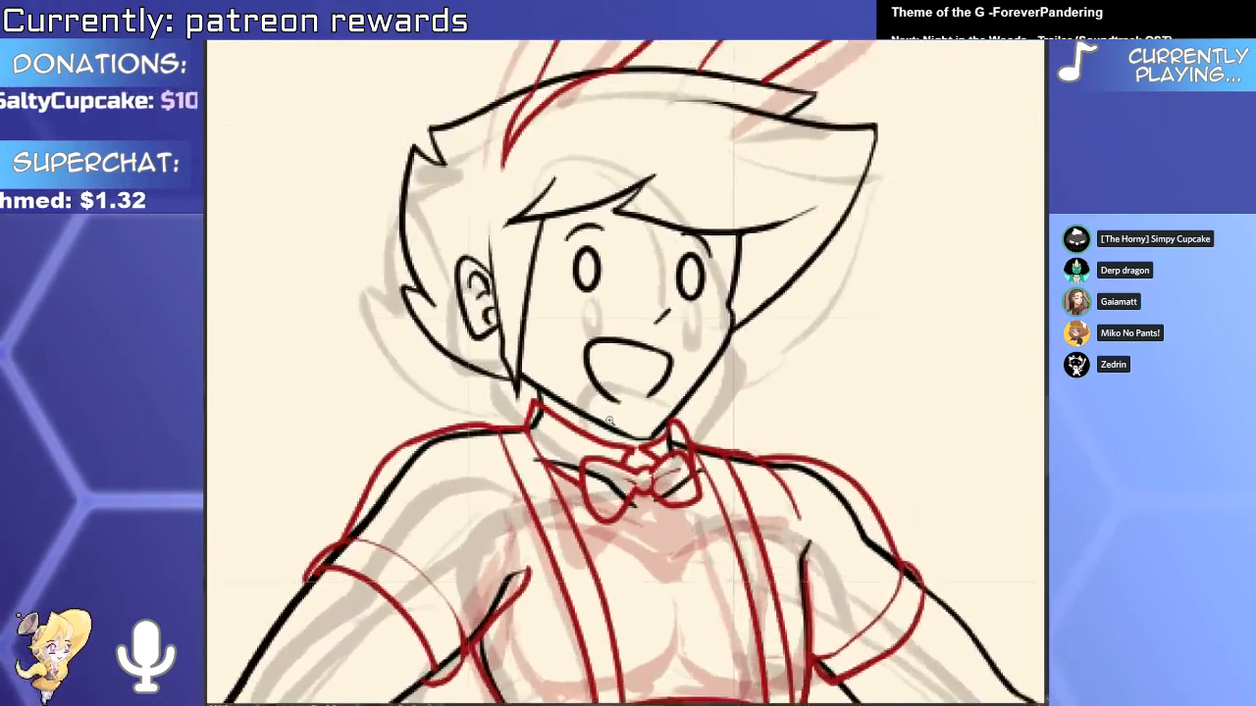
scroll(687, 417, up, 2)
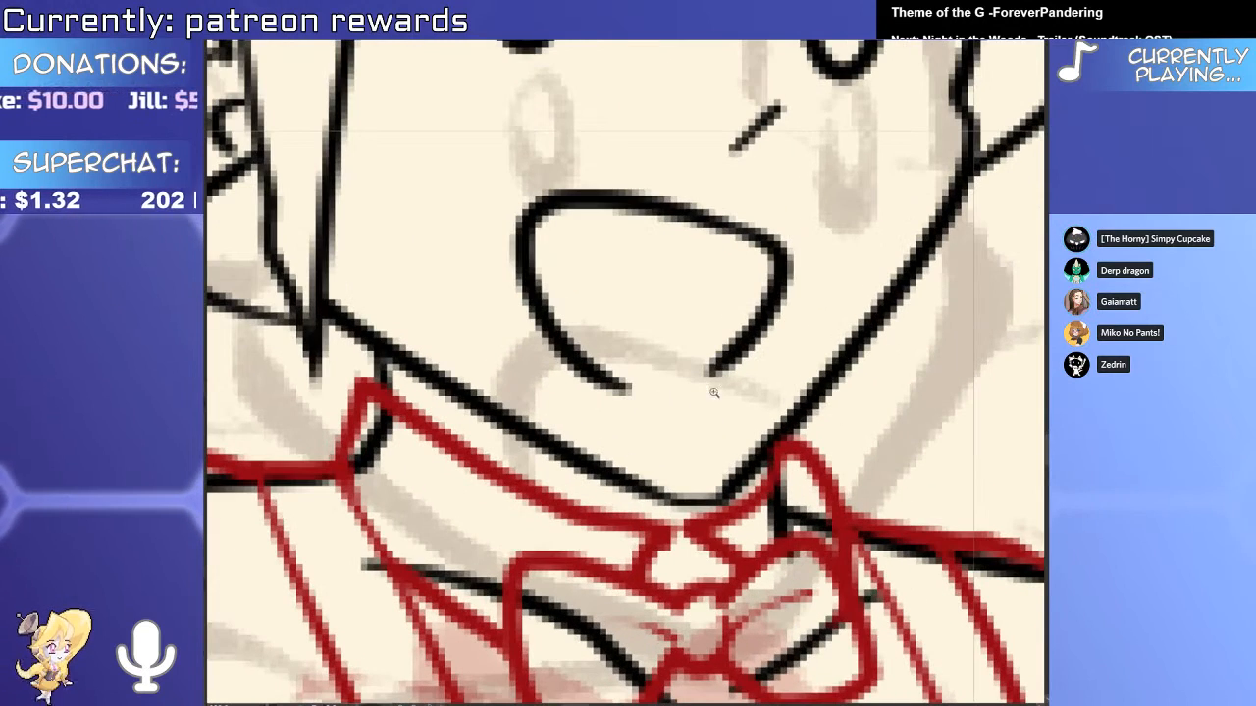
scroll(687, 535, down, 5)
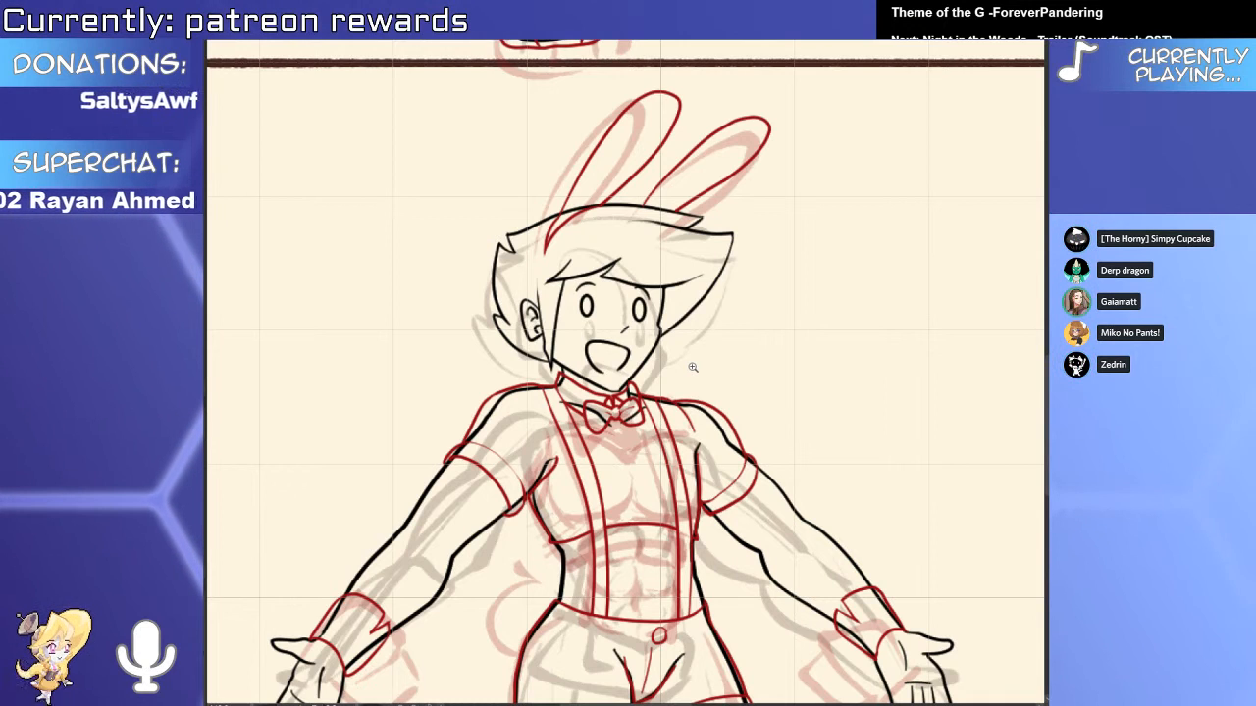
Select the right wrist cuff's outline and stretch it slightly wider toward the torso.
drag(888, 651, 971, 652)
click(886, 608)
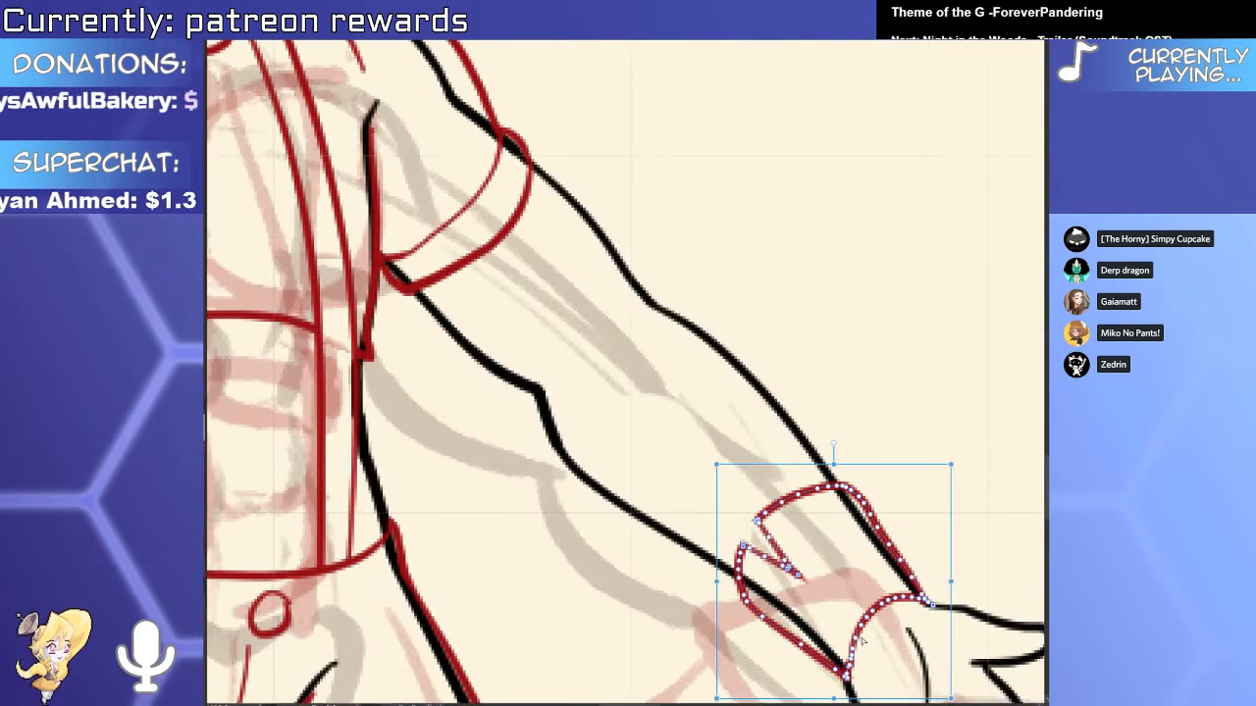
drag(886, 609, 886, 486)
drag(716, 576, 709, 572)
key(ctrl+space)
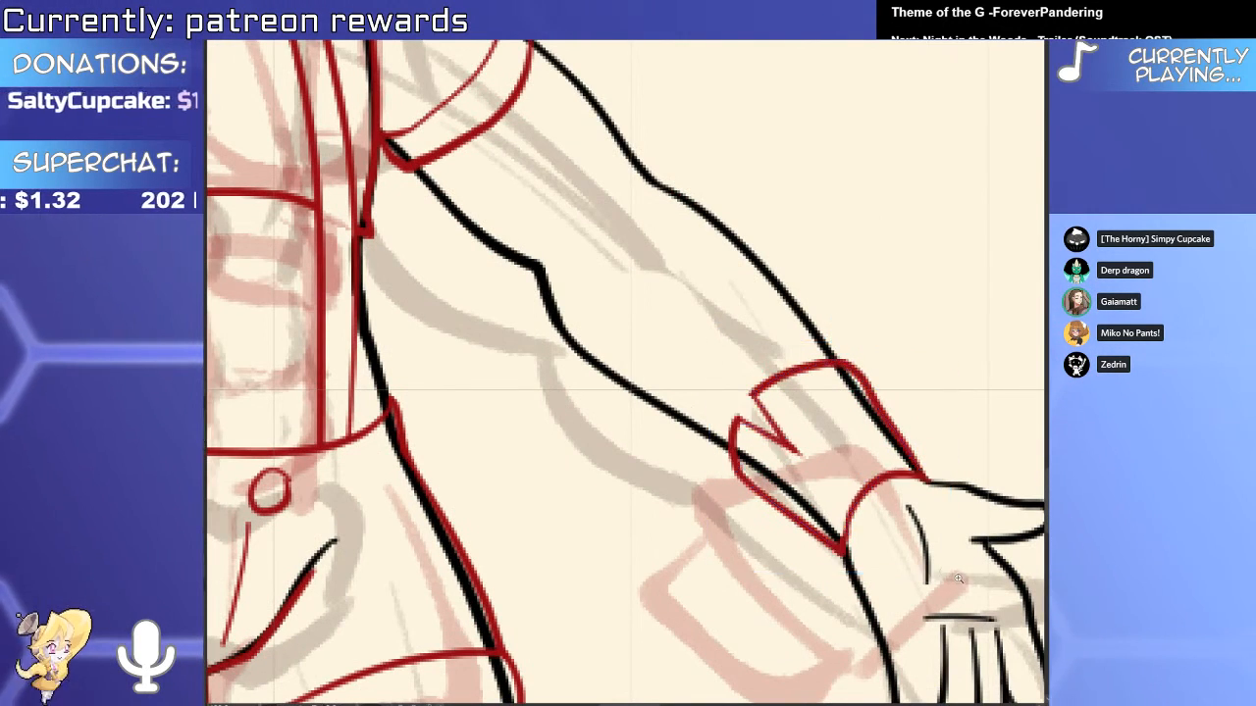
Erase the overshooting ends of the left wrist cuff's lower edge line so that the cuff outline closes cleanly.
drag(926, 541, 647, 541)
mouse_move(257, 538)
mouse_down()
mouse_move(538, 551)
mouse_move(665, 446)
mouse_up()
scroll(515, 555, up, 1)
key(e)
drag(571, 533, 514, 574)
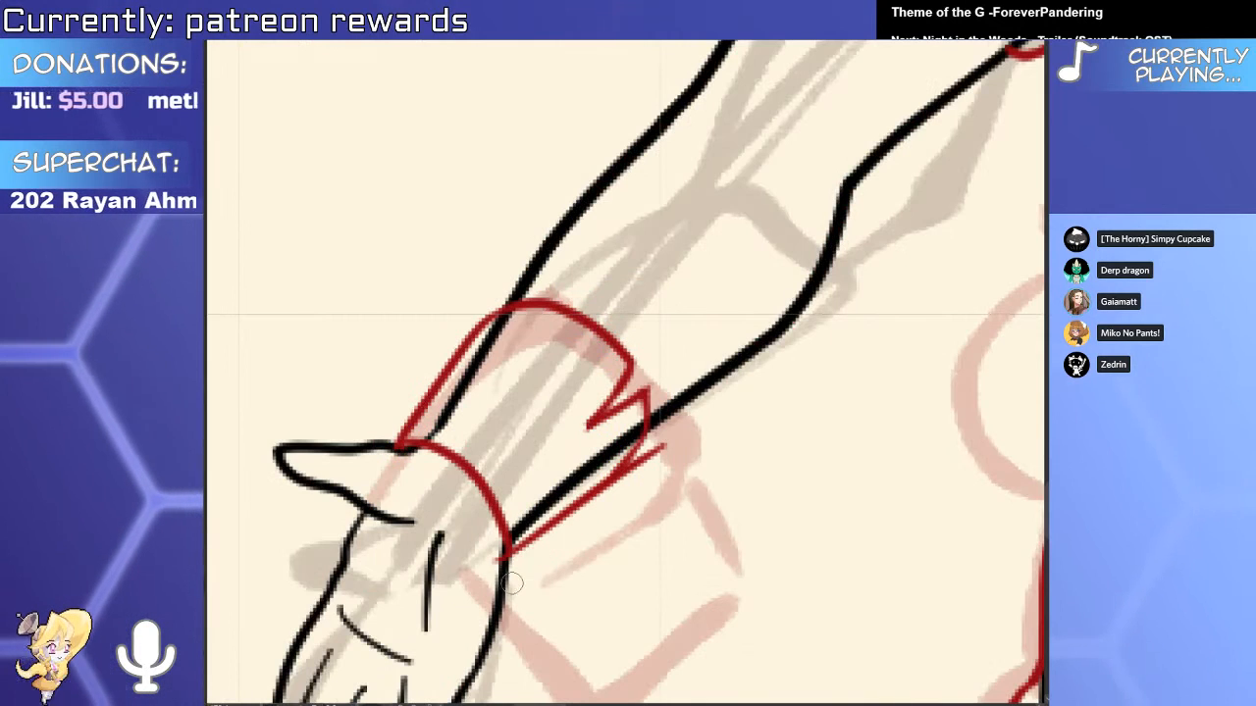
drag(663, 447, 624, 492)
key(ctrl+z)
key(y)
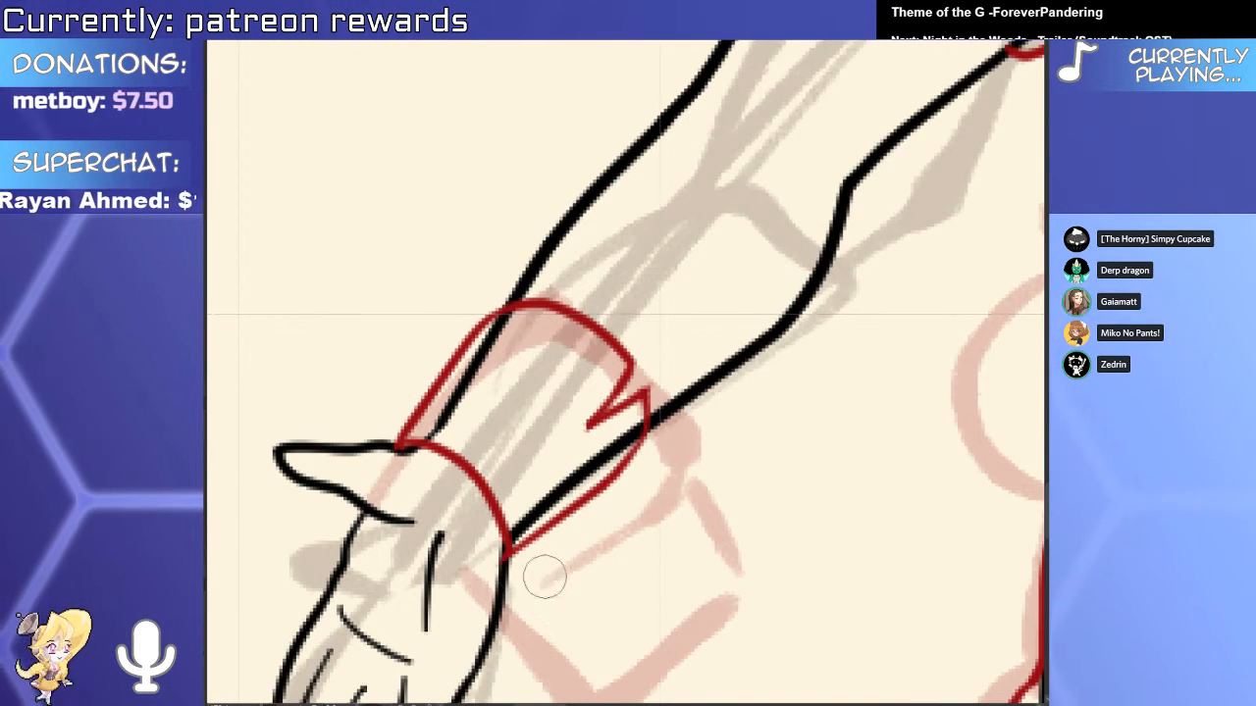
Select the left wrist cuff's outline and tidy its lower corner where the side line meets the hand edge.
mouse_move(515, 556)
mouse_down()
mouse_move(397, 428)
mouse_move(378, 433)
mouse_up()
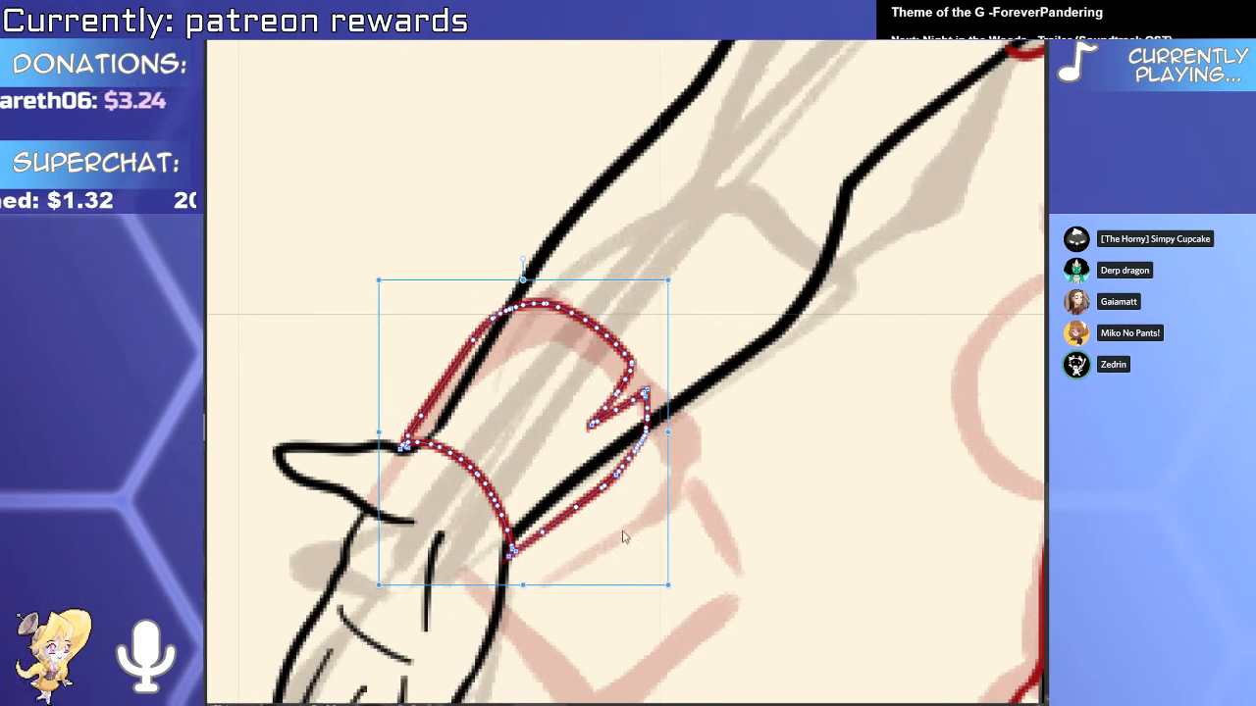
scroll(515, 545, up, 3)
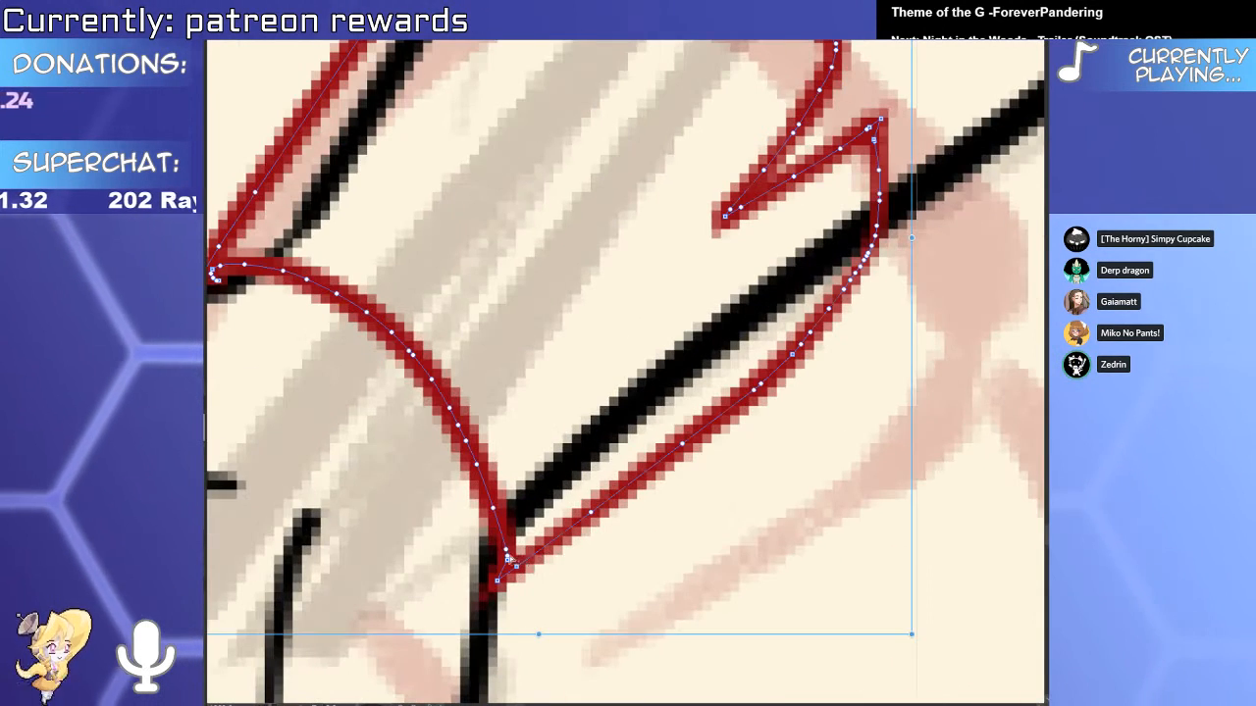
mouse_move(506, 569)
mouse_down()
mouse_move(560, 574)
mouse_move(518, 601)
mouse_move(552, 540)
mouse_up()
key(e)
key(y)
key(ctrl+z)
scroll(565, 549, down, 3)
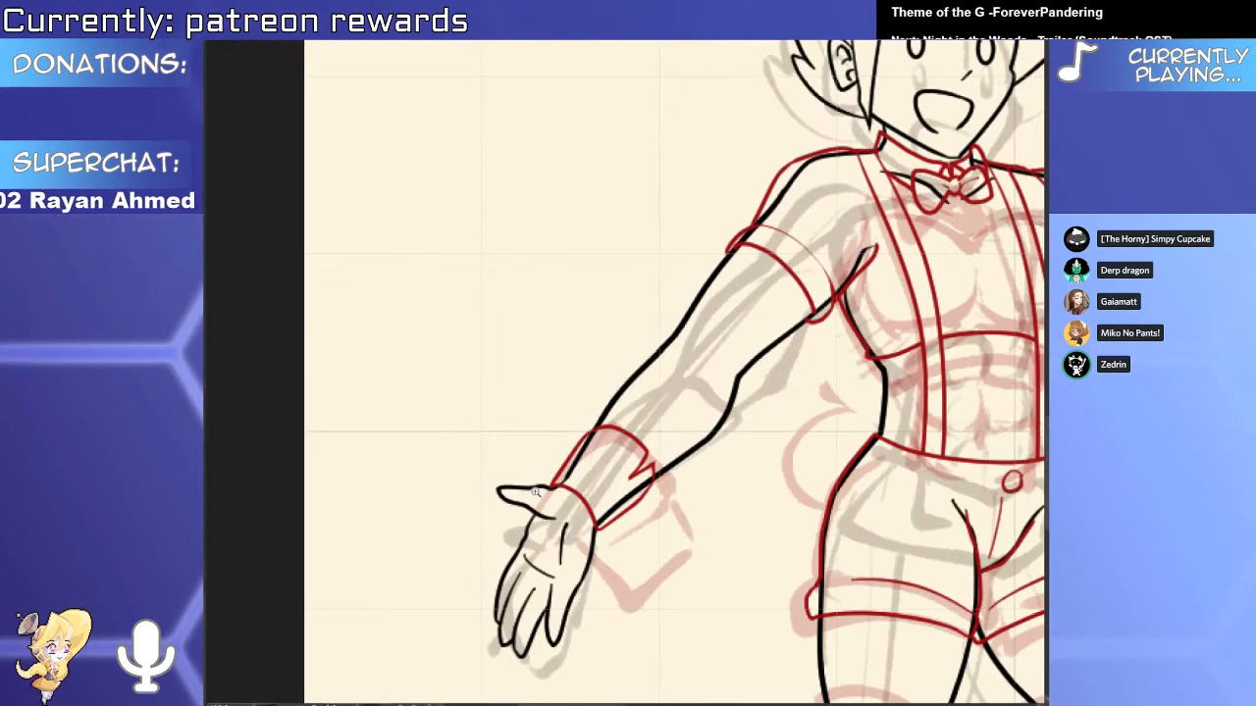
Erase the end of the black forearm line inside the left wrist cuff, just above the thumb.
drag(578, 482, 667, 481)
ctrl+click(558, 474)
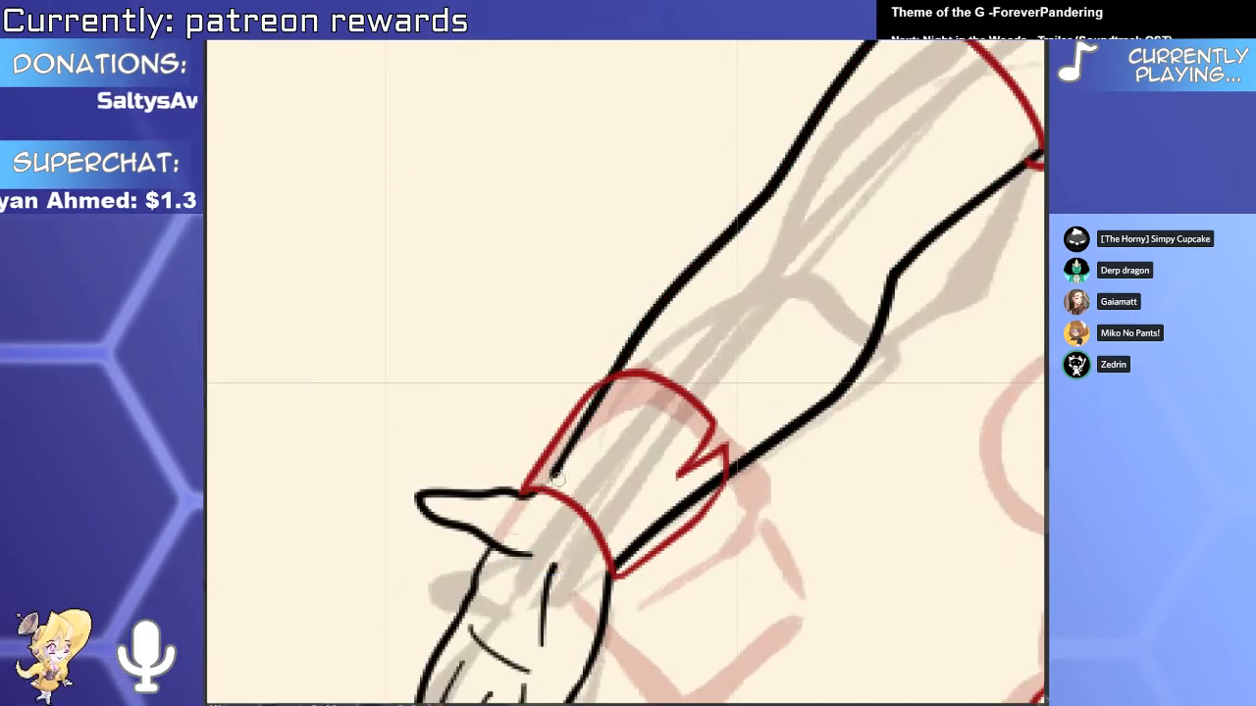
drag(594, 464, 510, 464)
drag(652, 385, 422, 687)
drag(382, 79, 428, 384)
scroll(427, 385, down, 5)
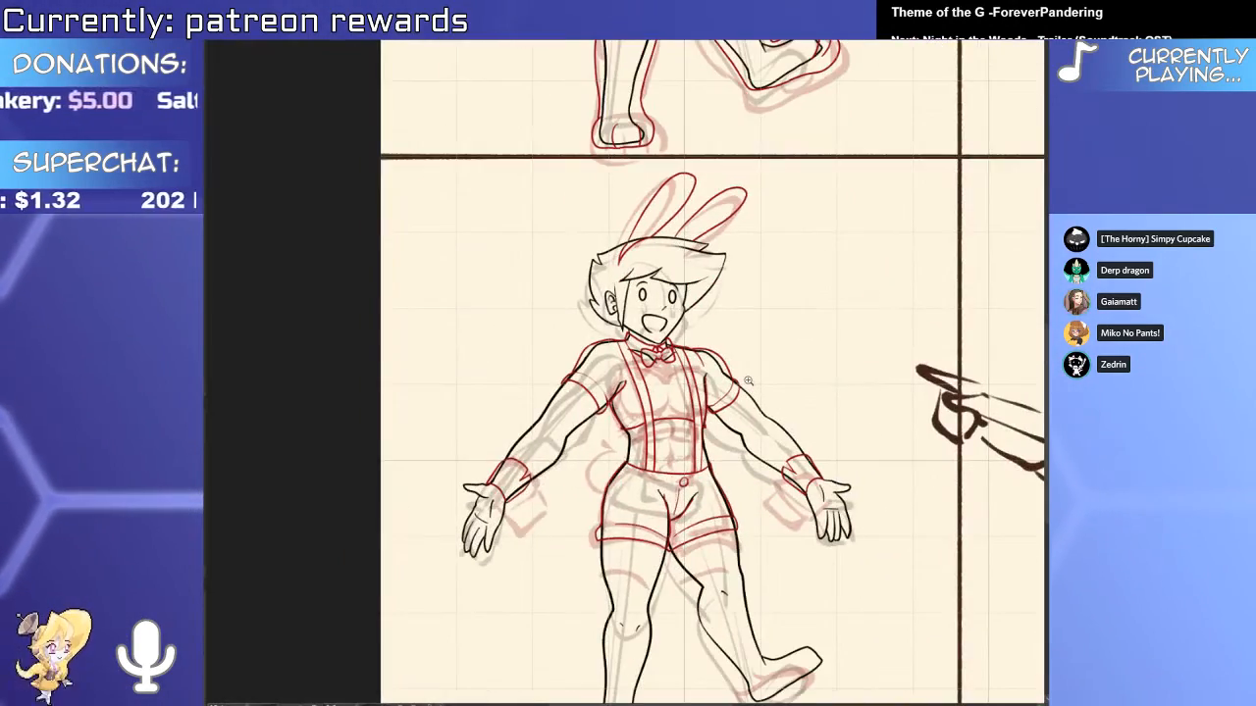
Select the shirt's right side seam line and examine how it meets the sleeve, hem and suspender.
scroll(747, 381, up, 4)
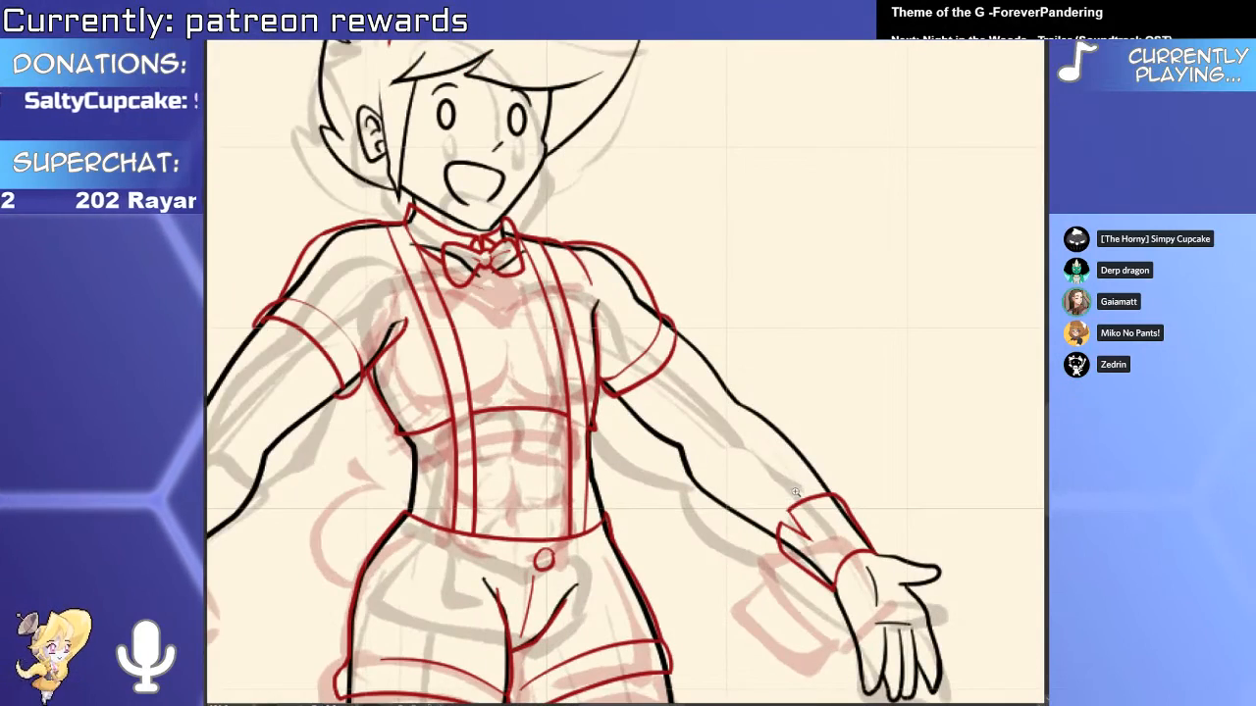
scroll(796, 491, down, 2)
scroll(688, 459, up, 4)
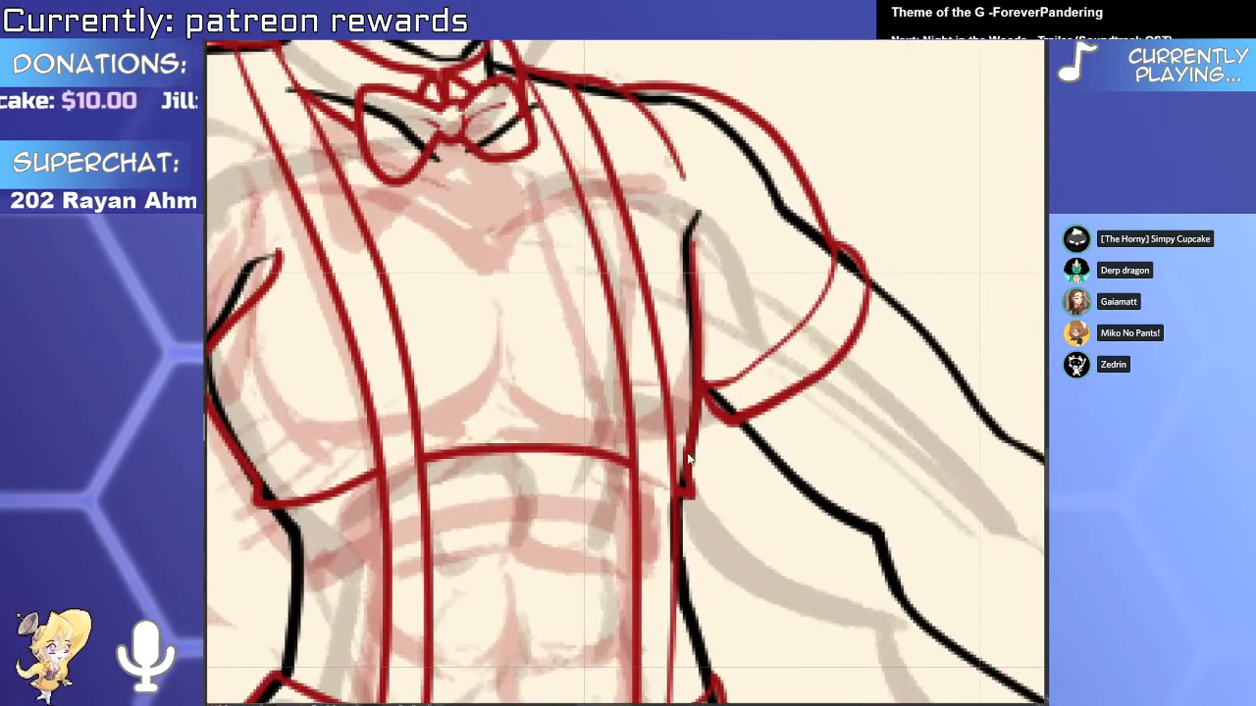
click(688, 459)
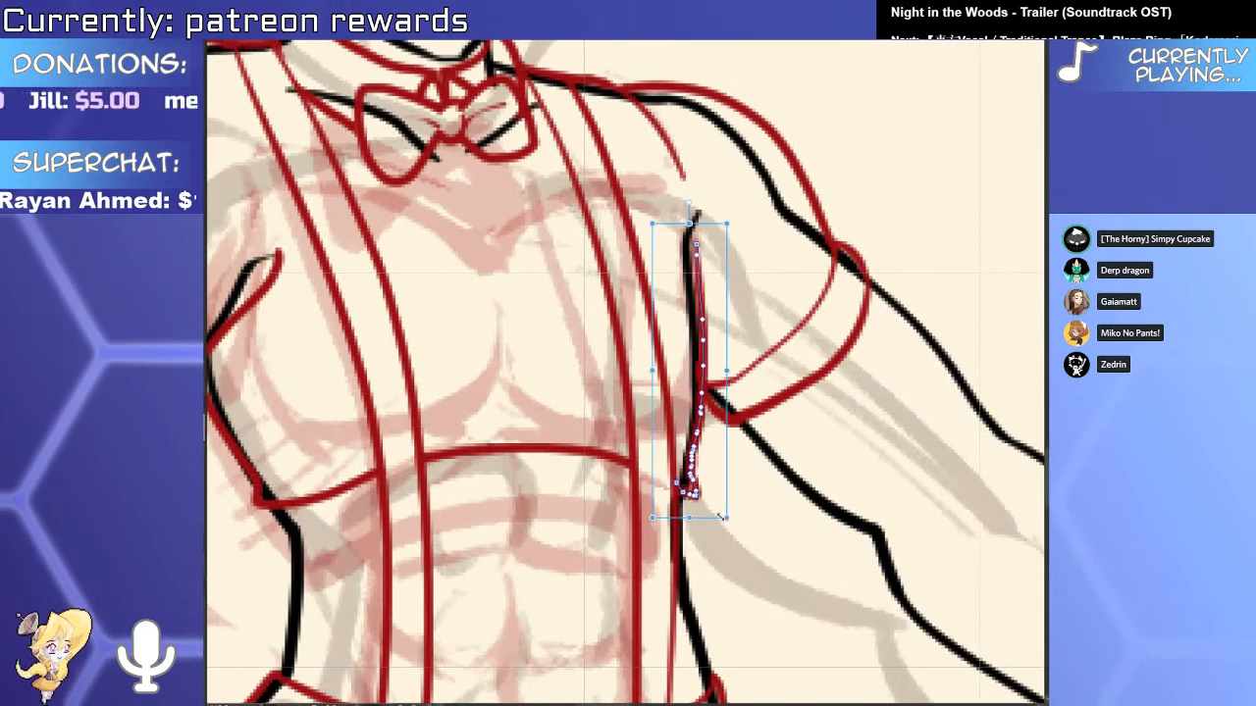
scroll(721, 515, up, 2)
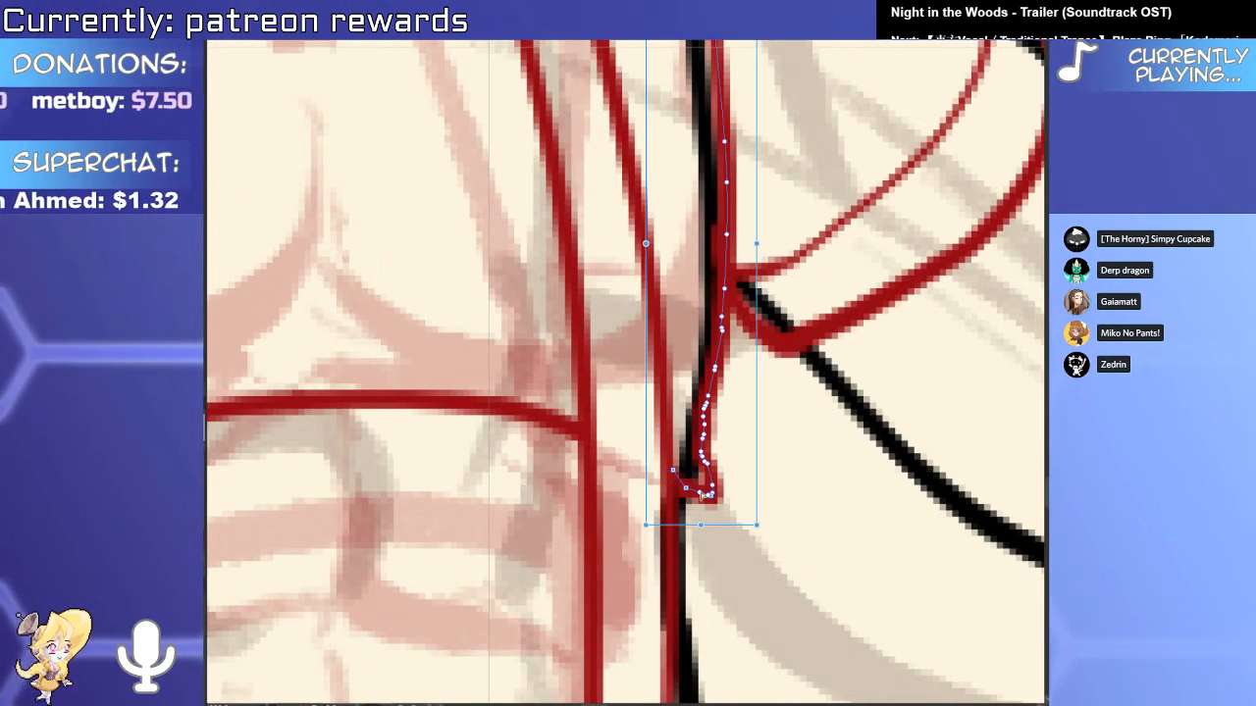
scroll(673, 473, down, 4)
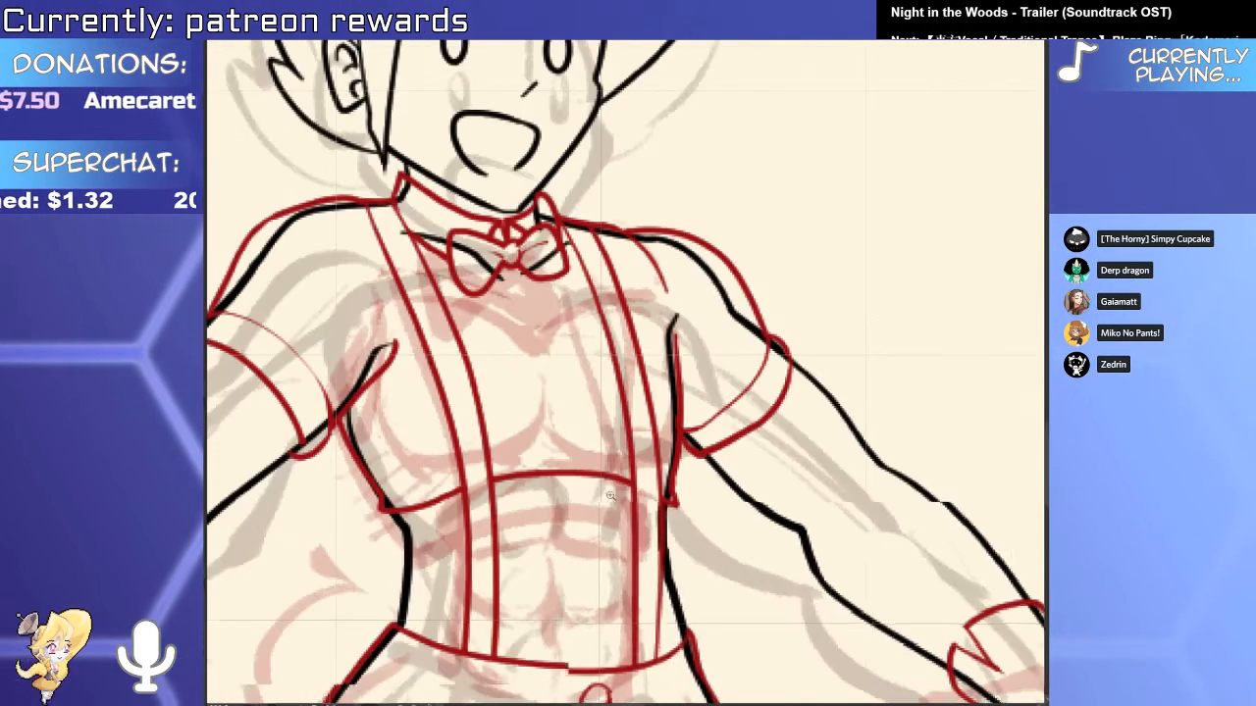
scroll(598, 461, up, 2)
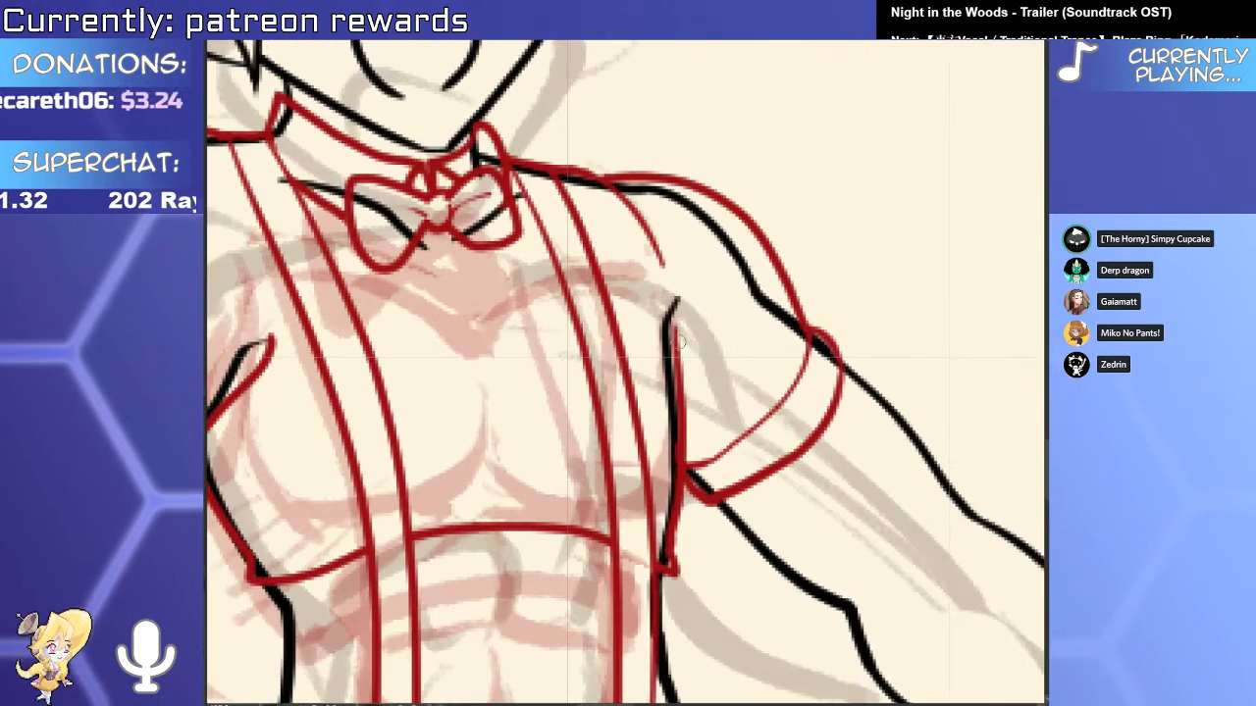
Erase the hooked overshoot at the upper end of the left armhole line on the chest.
scroll(490, 422, down, 2)
scroll(527, 355, up, 2)
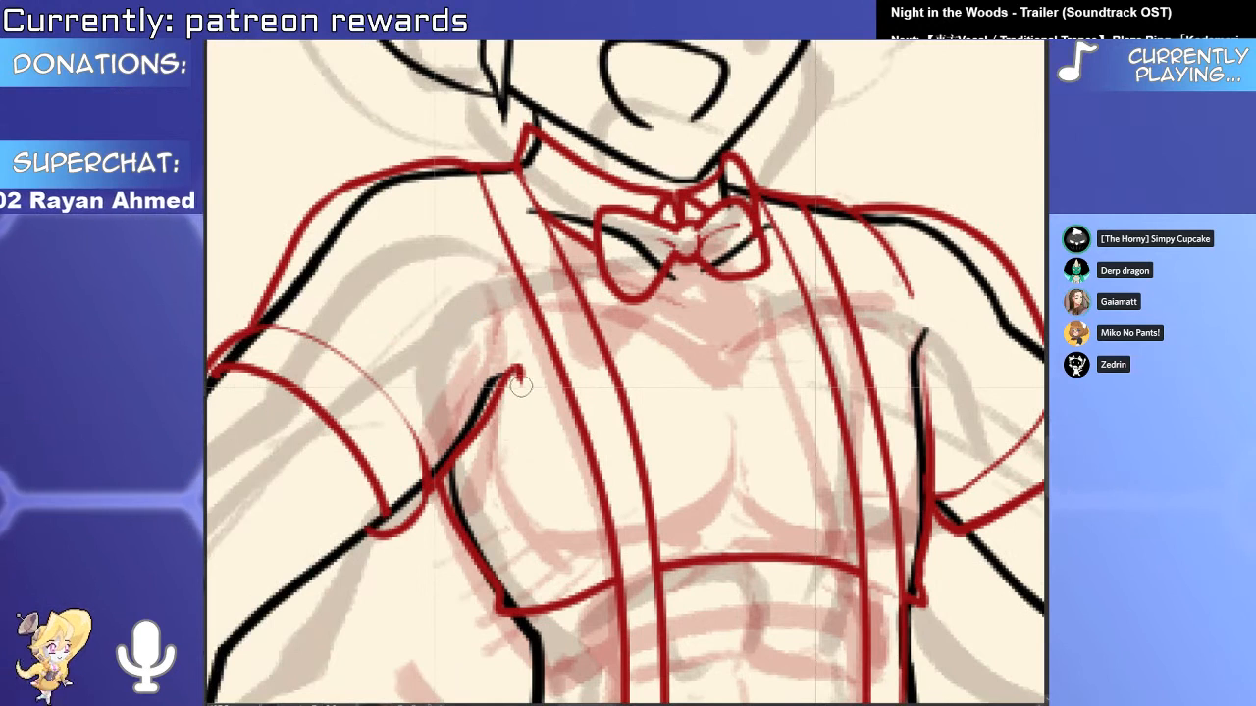
scroll(478, 428, down, 2)
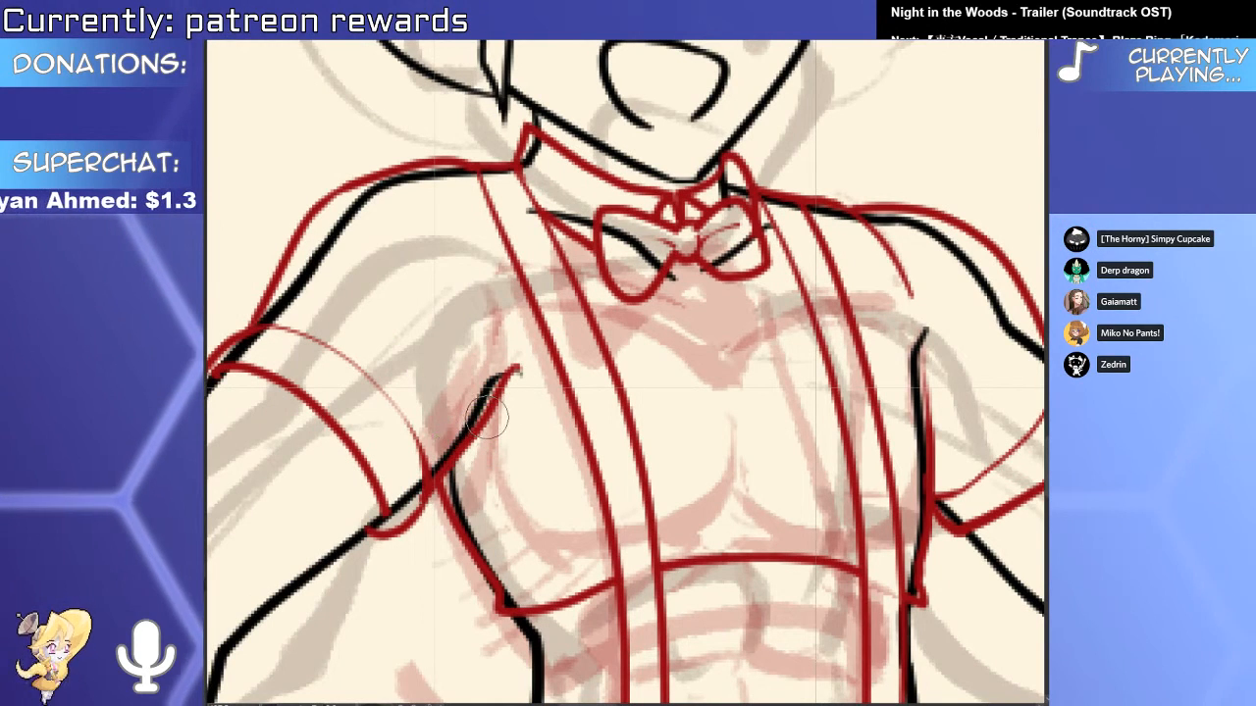
scroll(451, 470, up, 2)
Try to move the lower end point of the left armhole line where it meets the sleeve cuff.
click(427, 505)
click(442, 491)
click(443, 471)
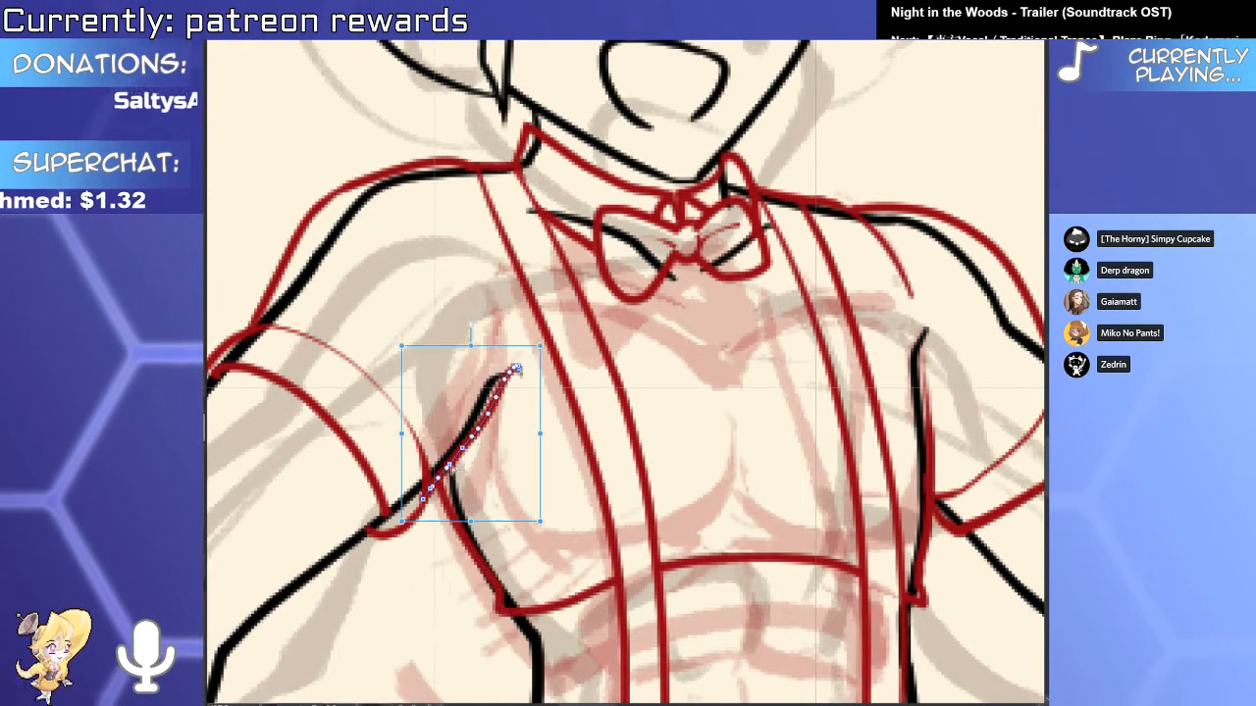
click(428, 478)
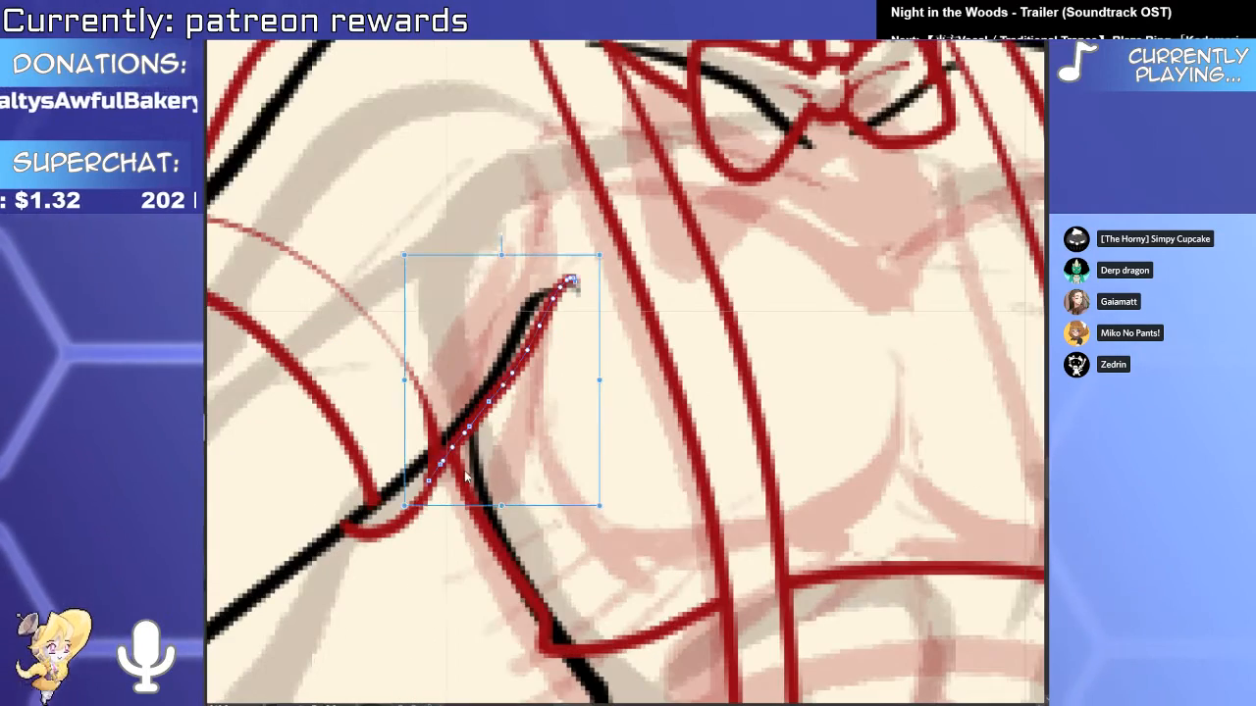
mouse_move(429, 483)
mouse_down()
mouse_move(416, 504)
mouse_move(428, 500)
mouse_up()
key(ctrl+z)
scroll(427, 500, up, 6)
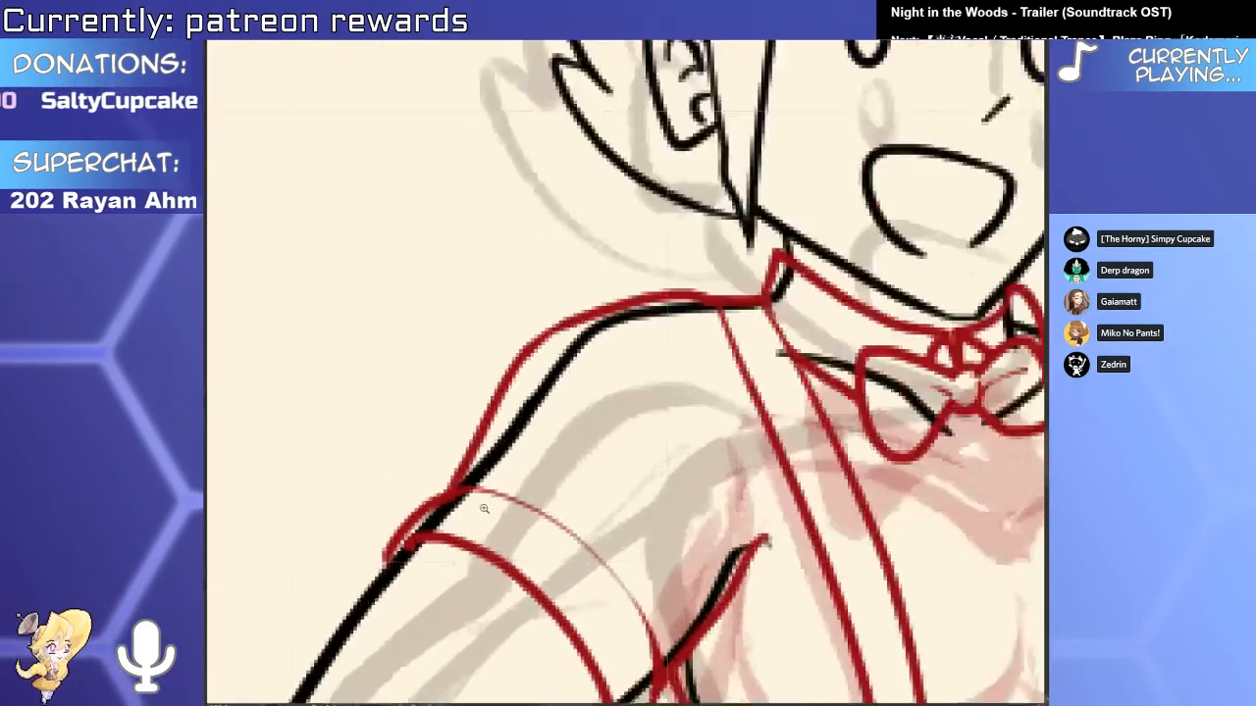
Draw a small black navel on the midriff between the suspenders, above the shorts' waistband.
scroll(610, 592, down, 4)
scroll(610, 591, down, 2)
scroll(748, 475, up, 2)
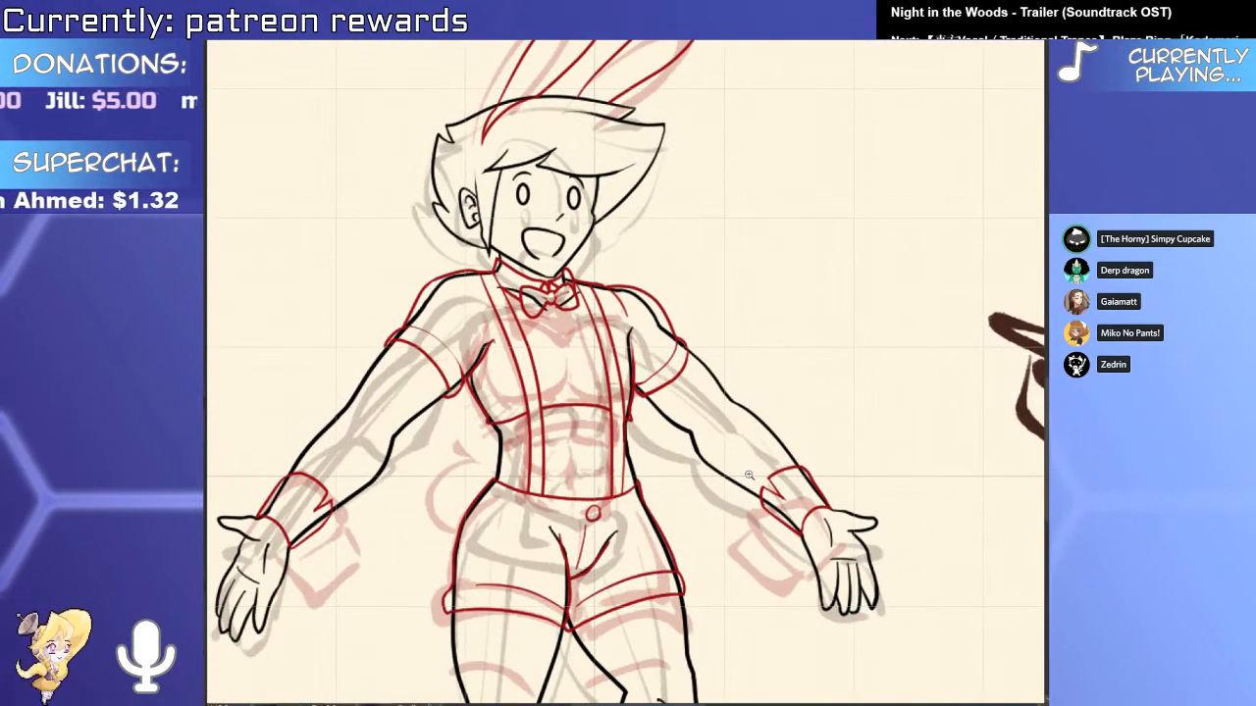
scroll(621, 451, up, 5)
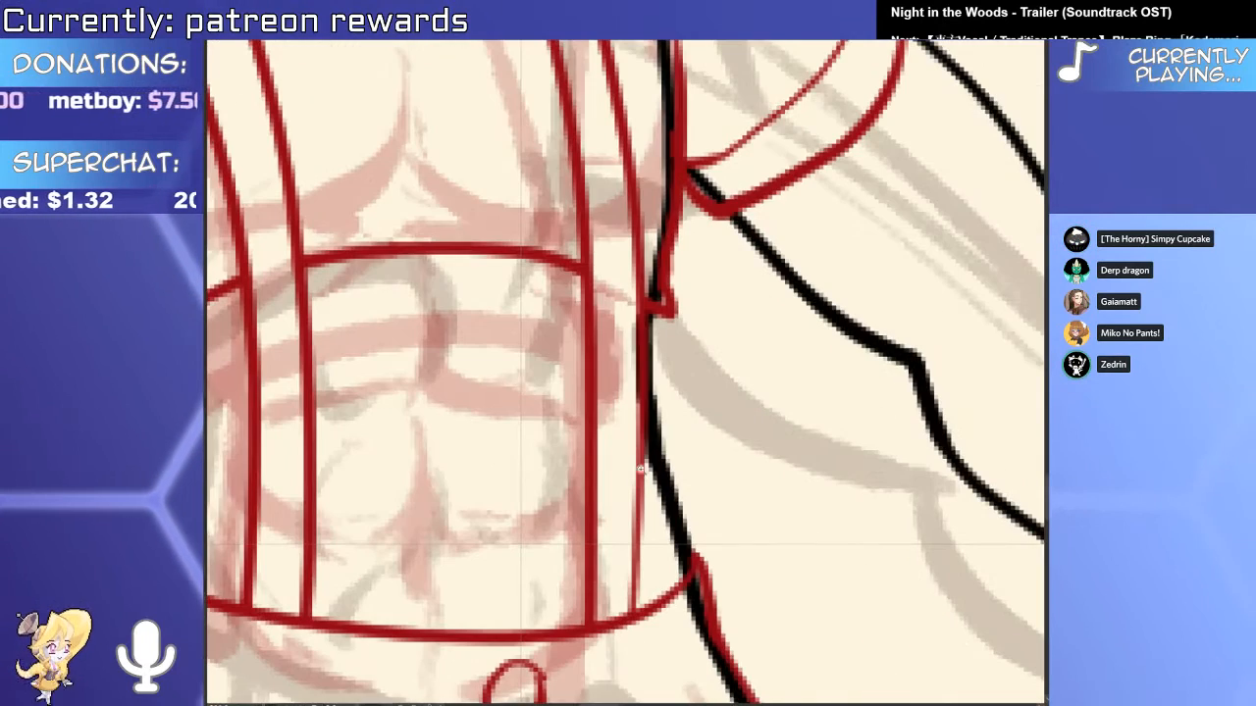
drag(639, 363, 675, 532)
mouse_move(465, 411)
mouse_down()
mouse_move(576, 424)
mouse_move(539, 588)
mouse_up()
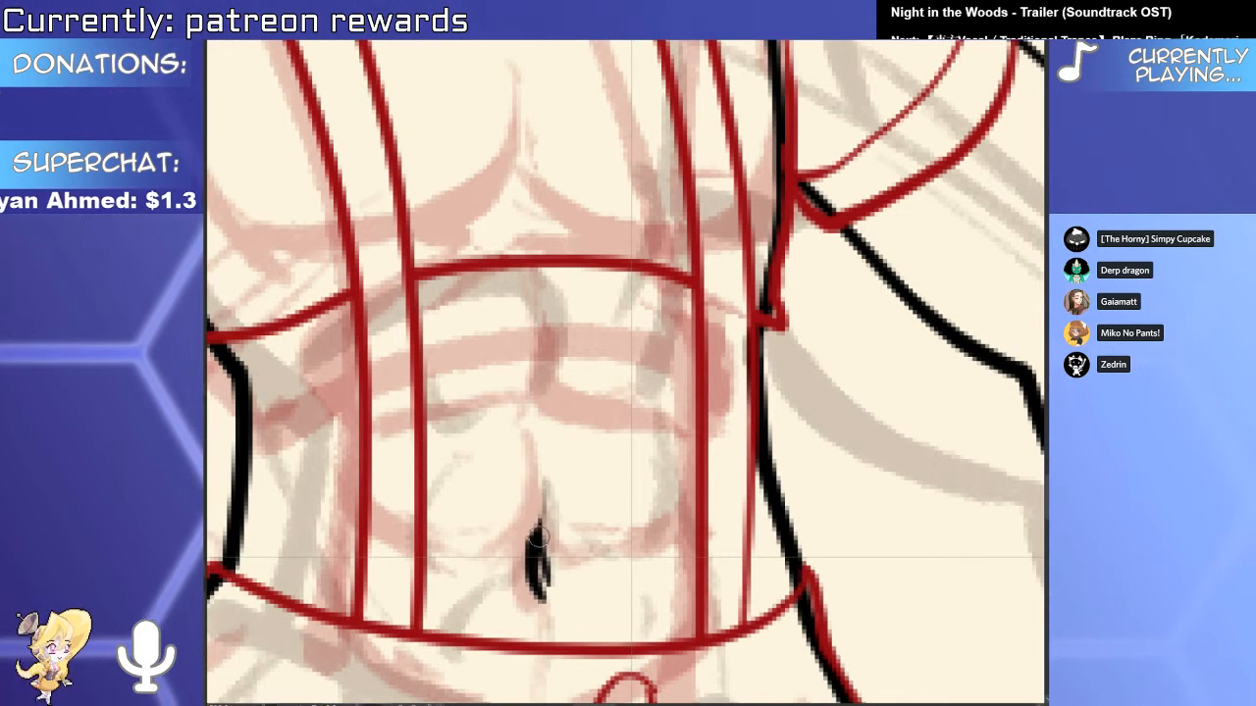
Try to draw a curved black abdominal muscle line from the left suspender to the middle of the stomach.
mouse_move(555, 302)
mouse_down()
mouse_move(543, 359)
mouse_move(426, 423)
mouse_up()
key(ctrl+z)
key(ctrl+z)
mouse_move(533, 345)
mouse_down()
mouse_move(538, 380)
mouse_move(422, 392)
mouse_up()
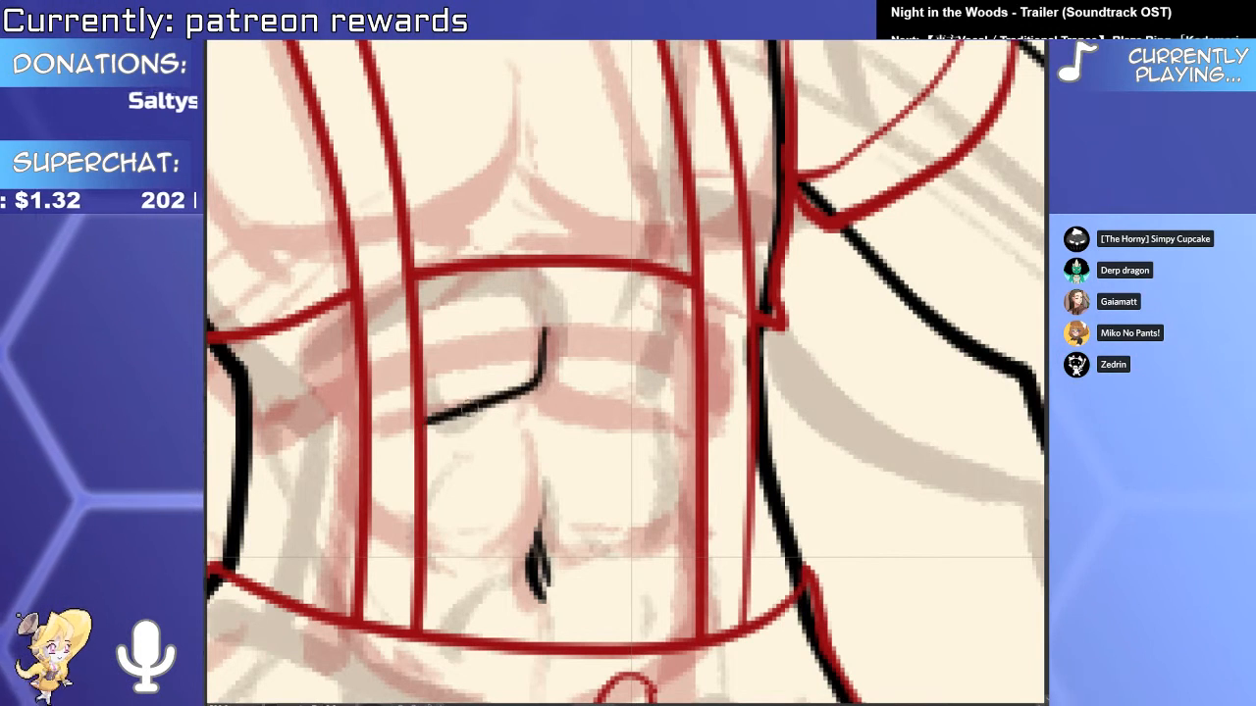
key(ctrl+z)
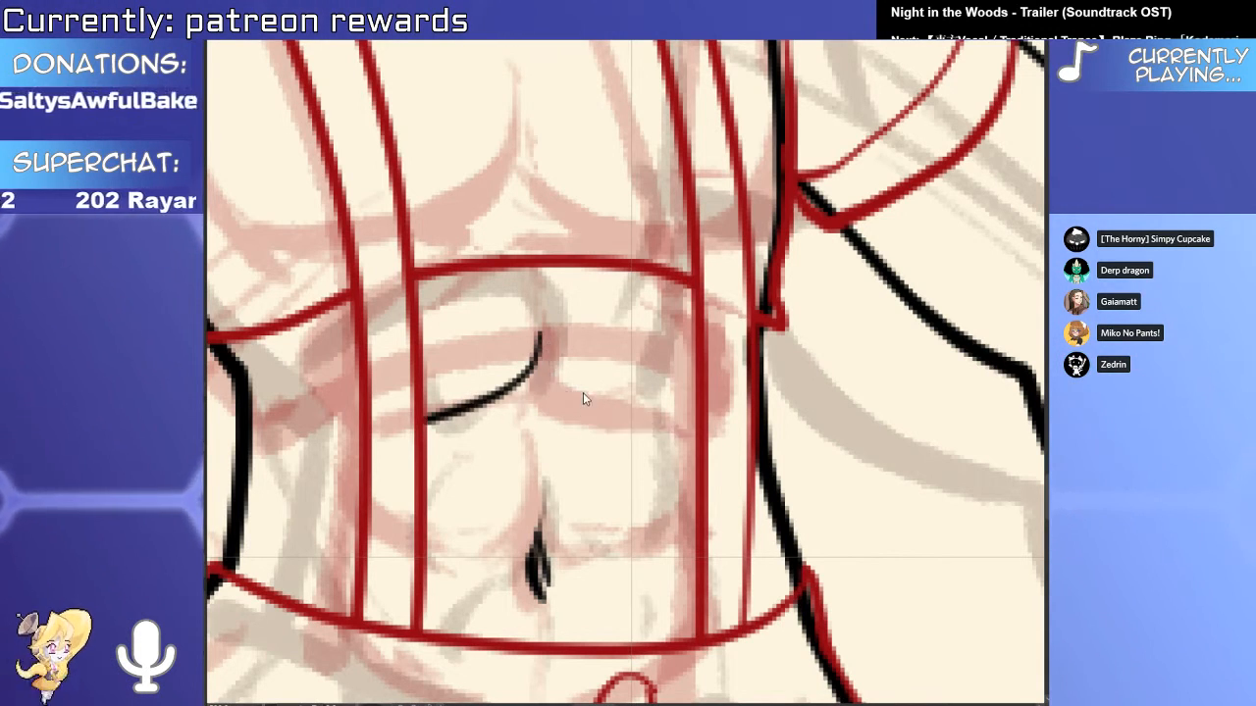
key(ctrl+z)
scroll(582, 397, down, 3)
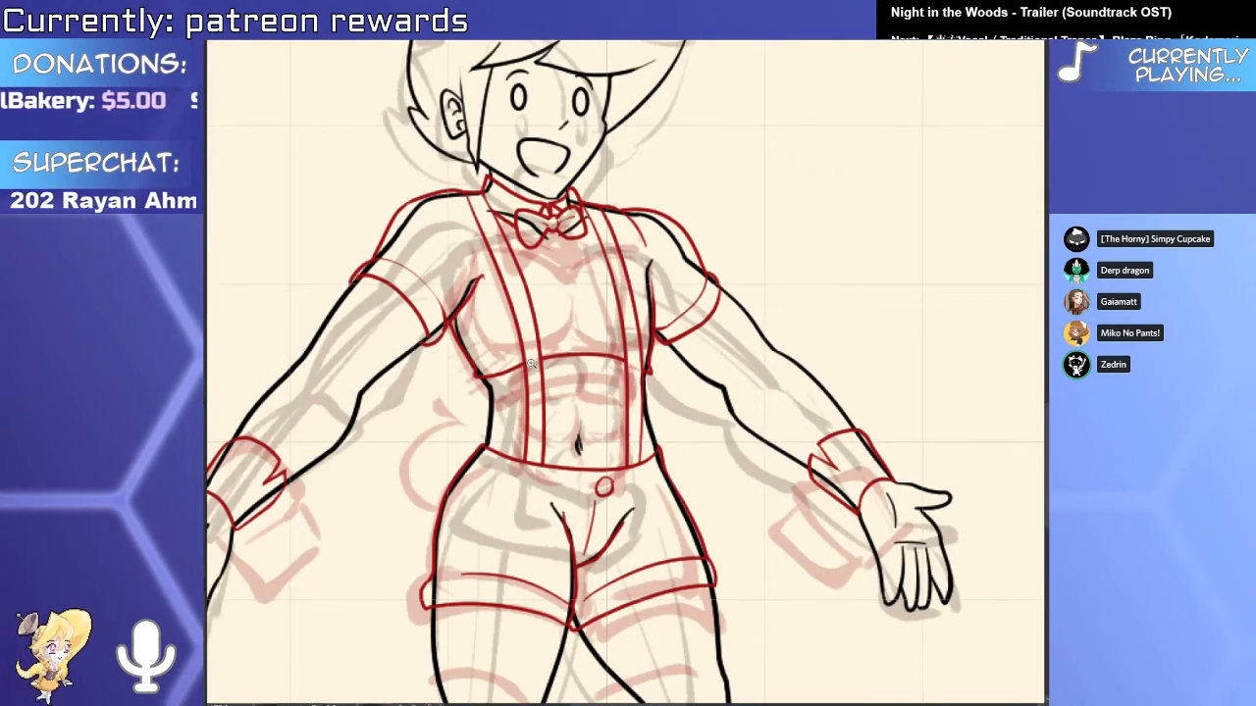
Thin out the upper end of the shirt's right side seam line beside the armpit with the eraser.
drag(633, 297, 715, 303)
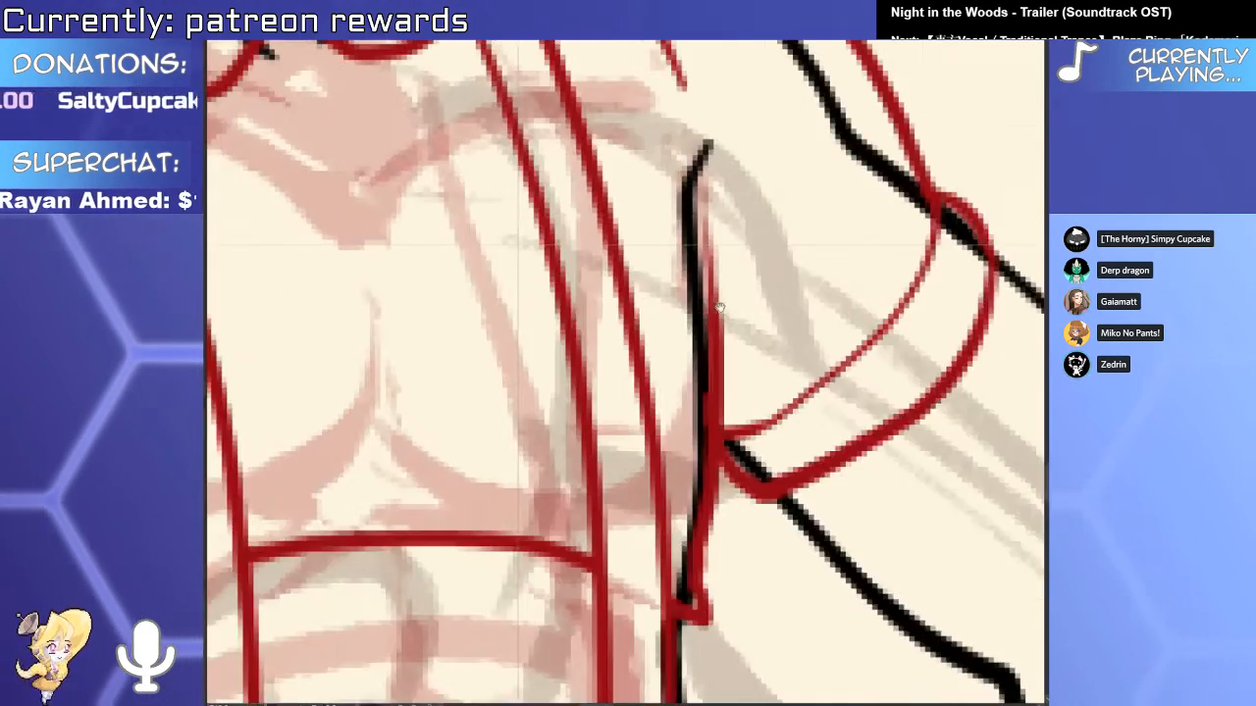
drag(709, 447, 623, 441)
drag(724, 559, 699, 487)
drag(698, 488, 628, 486)
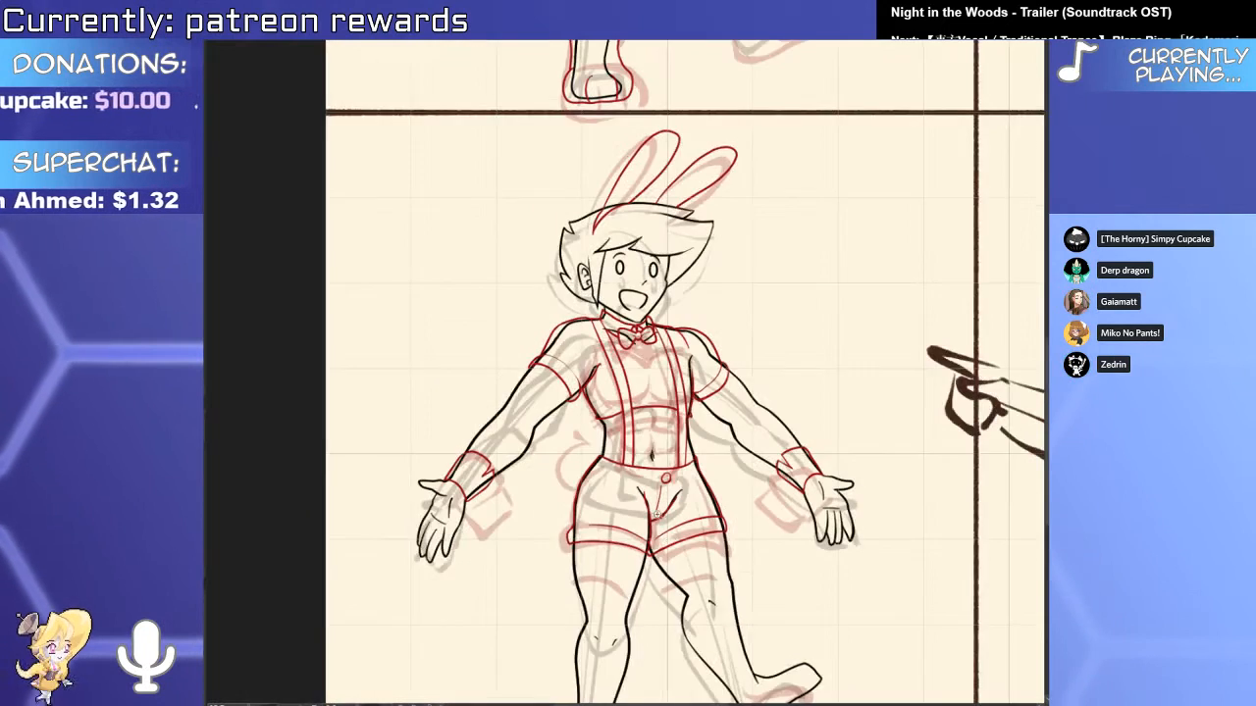
Isolate the red outfit line art, select the area outside it and fill the outfit's interior with white.
drag(688, 432, 618, 357)
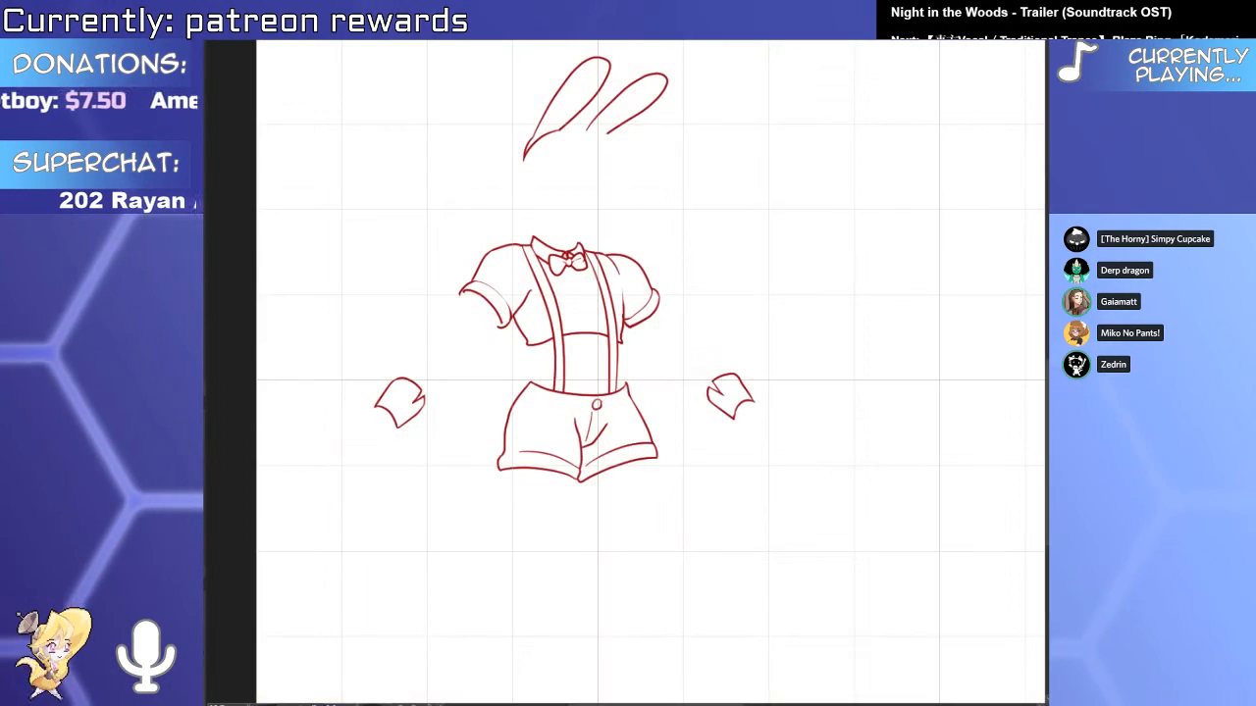
click(449, 616)
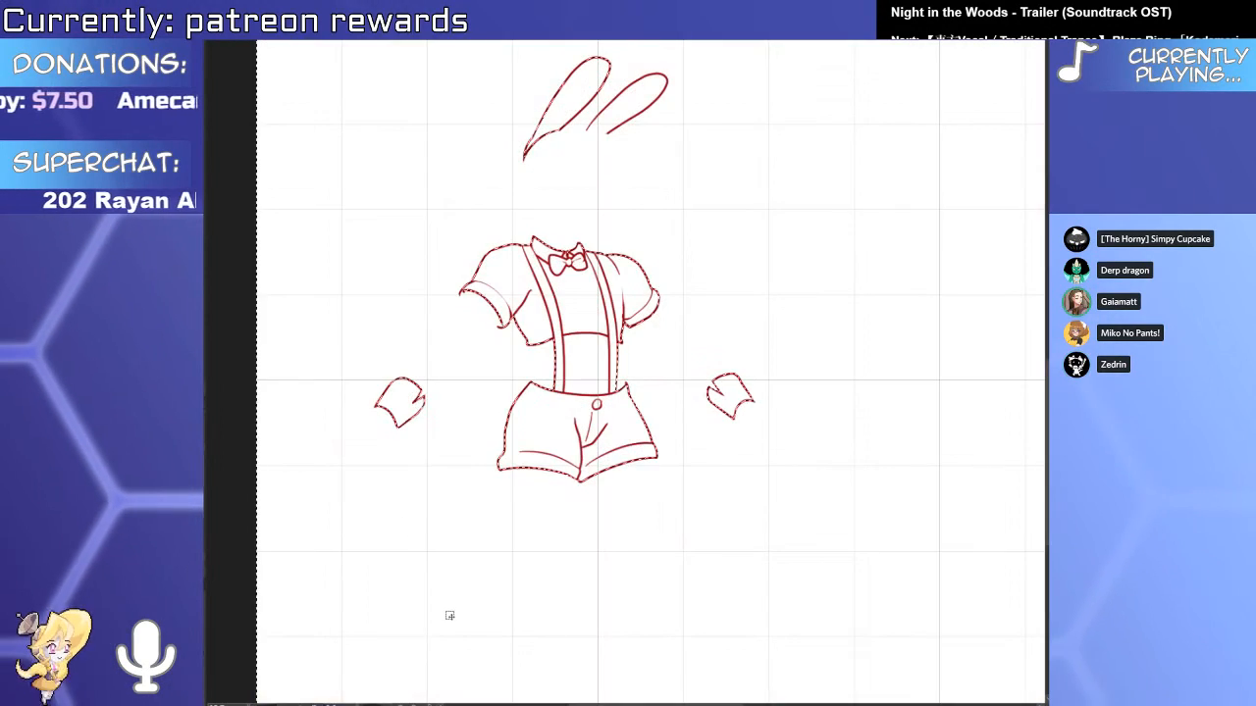
key(Delete)
drag(638, 229, 625, 449)
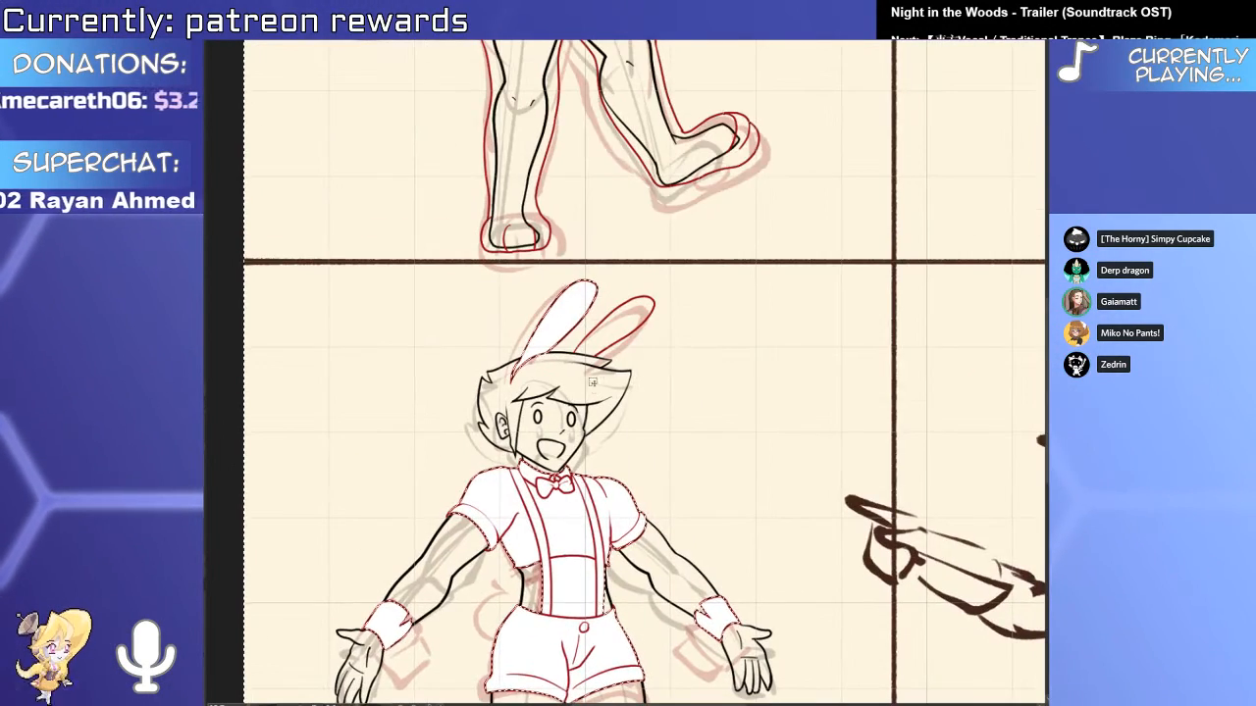
drag(592, 382, 594, 434)
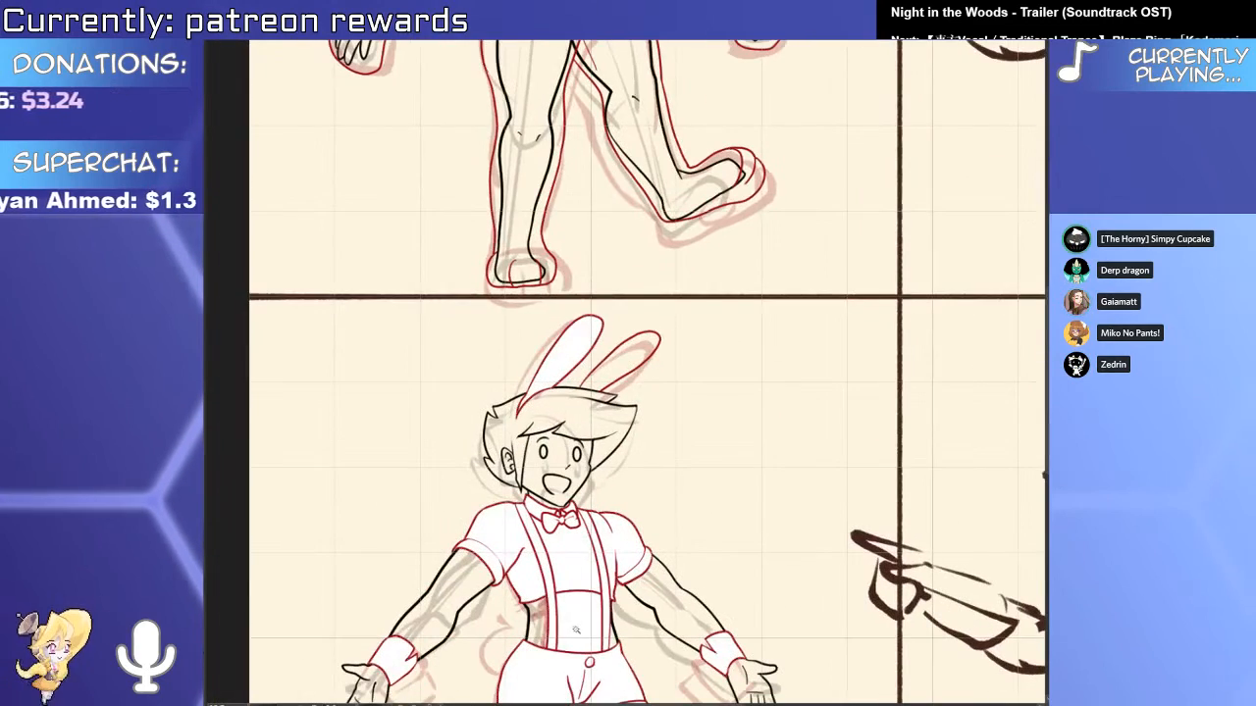
key(Delete)
Select the bare midriff area between the suspenders and clear its white fill so that the skin stays uncovered.
drag(580, 624, 591, 349)
mouse_move(637, 533)
mouse_down()
mouse_move(670, 466)
mouse_move(663, 398)
mouse_up()
scroll(663, 397, up, 3)
click(545, 546)
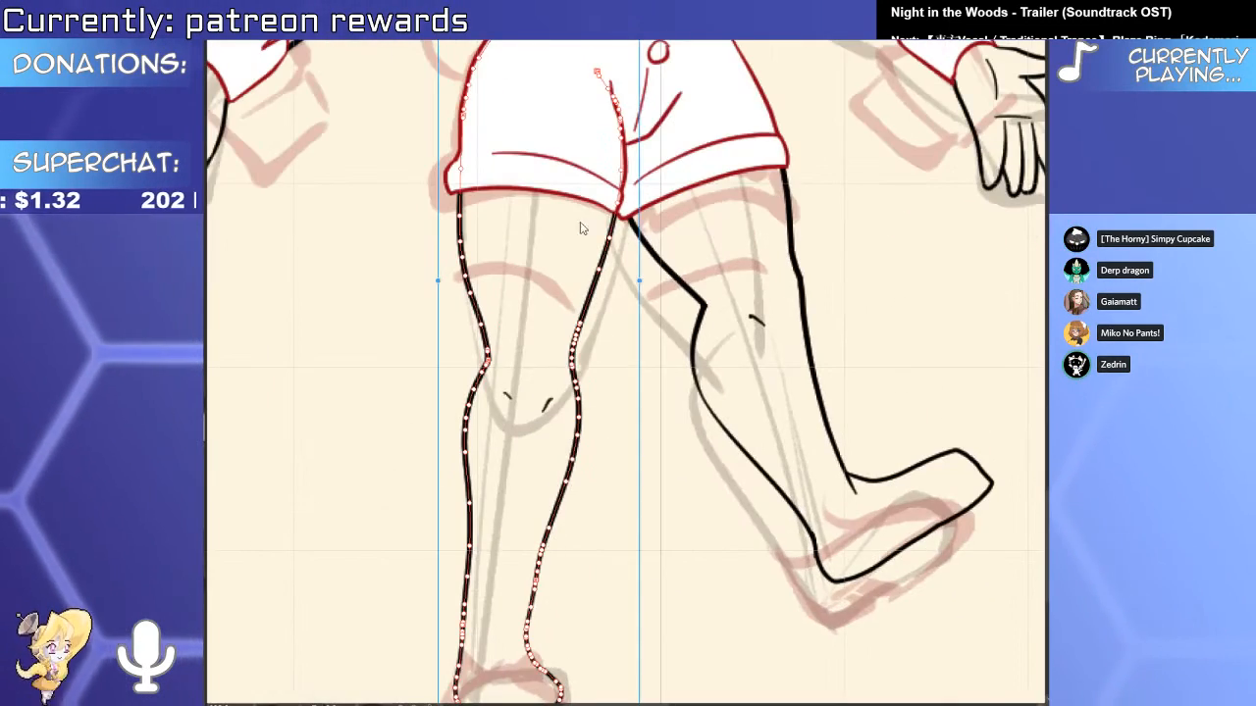
click(578, 230)
drag(617, 325, 625, 441)
drag(630, 314, 615, 334)
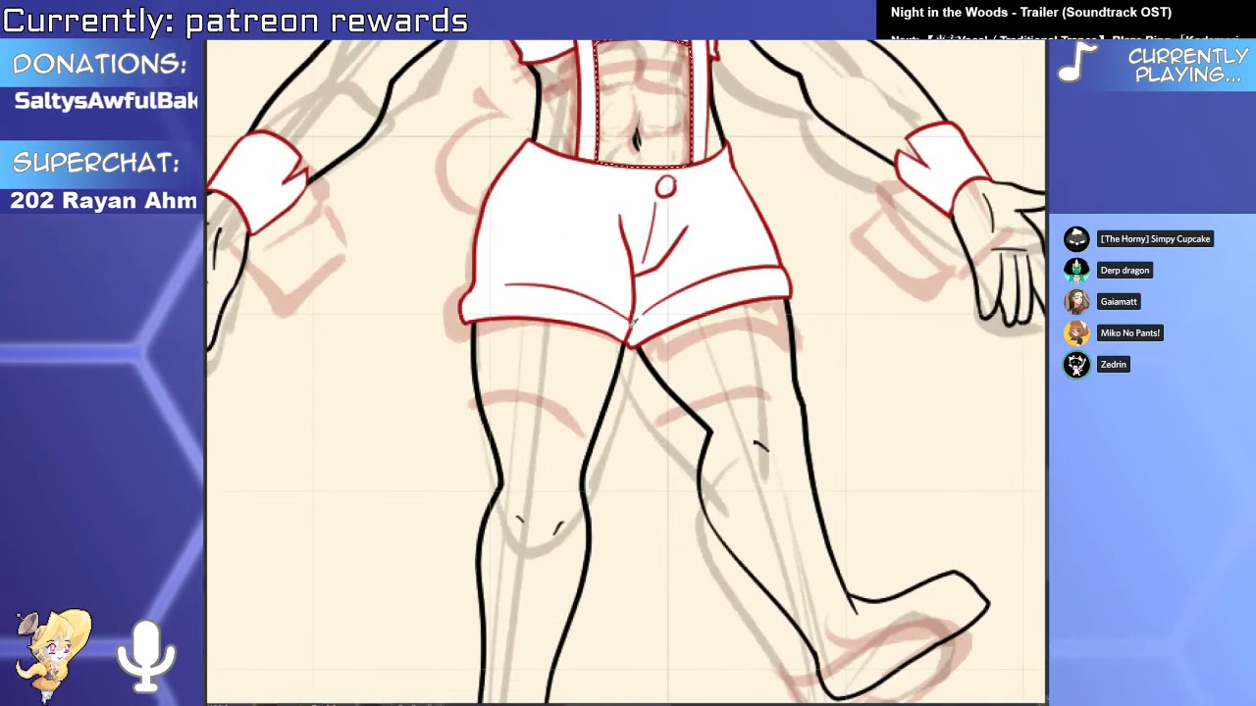
Reshape the outer edge of the left shorts cuff so that it sits closer to the thigh.
scroll(474, 298, up, 4)
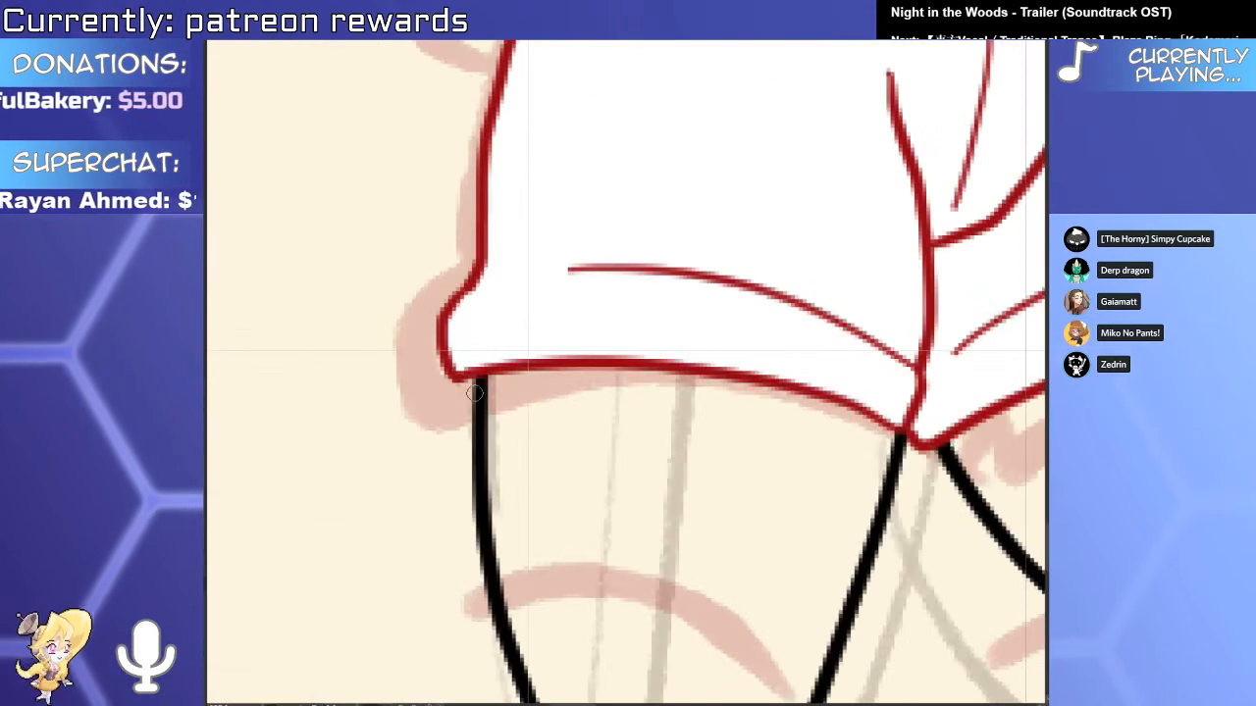
drag(464, 294, 470, 369)
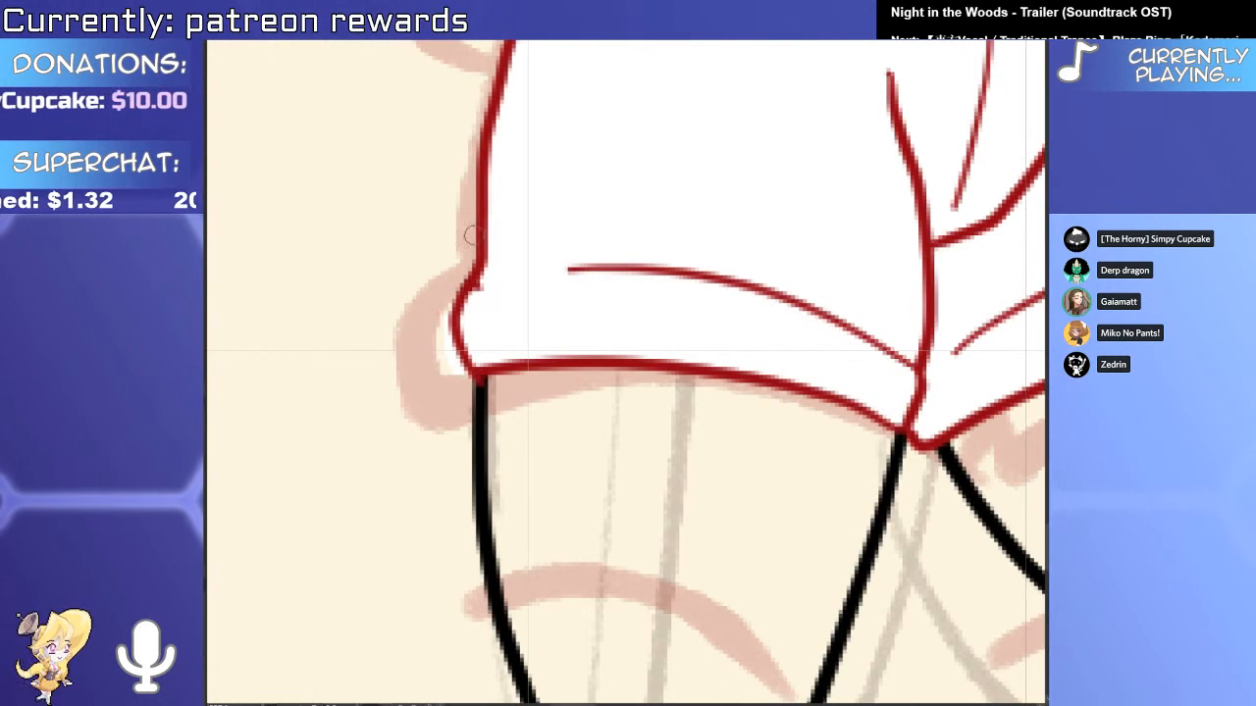
drag(481, 382, 477, 253)
drag(481, 297, 432, 297)
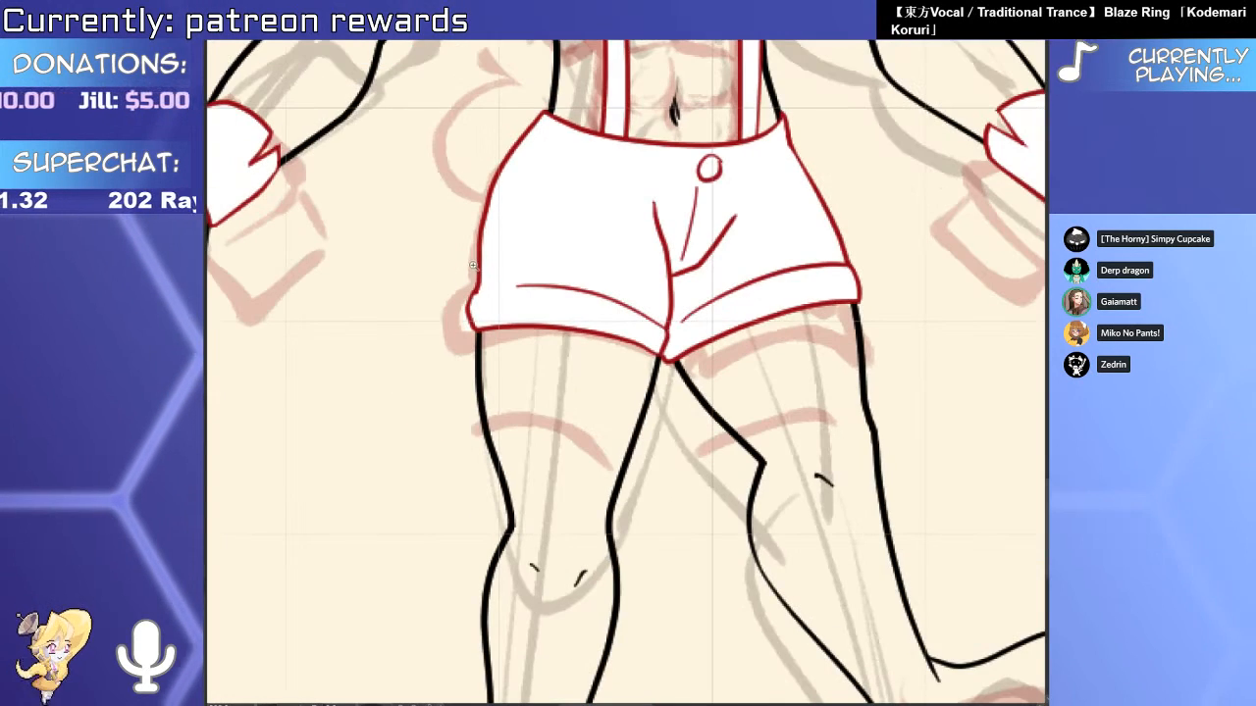
drag(519, 382, 507, 367)
Draw a curved red stocking-top line across each thigh just below the shorts' hem.
scroll(507, 367, up, 1)
mouse_move(383, 365)
mouse_down()
mouse_move(690, 394)
mouse_move(441, 351)
mouse_up()
mouse_move(678, 373)
mouse_down()
mouse_move(473, 443)
mouse_move(843, 349)
mouse_up()
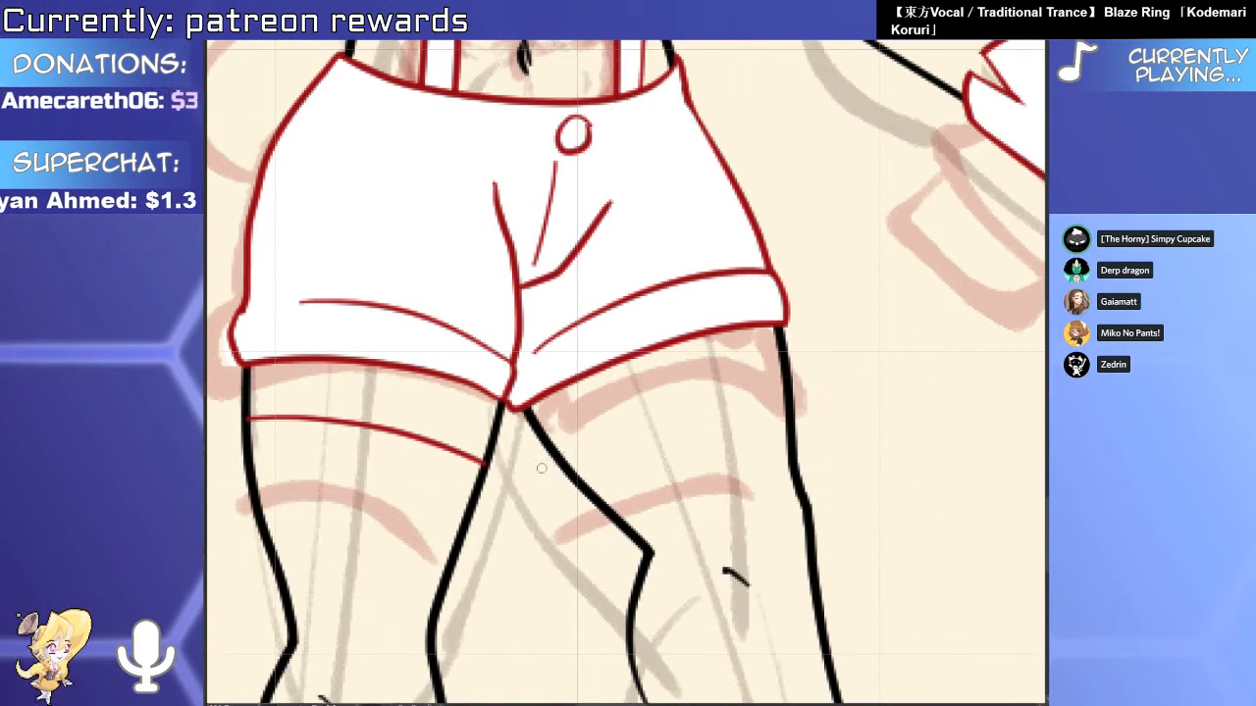
scroll(560, 409, up, 5)
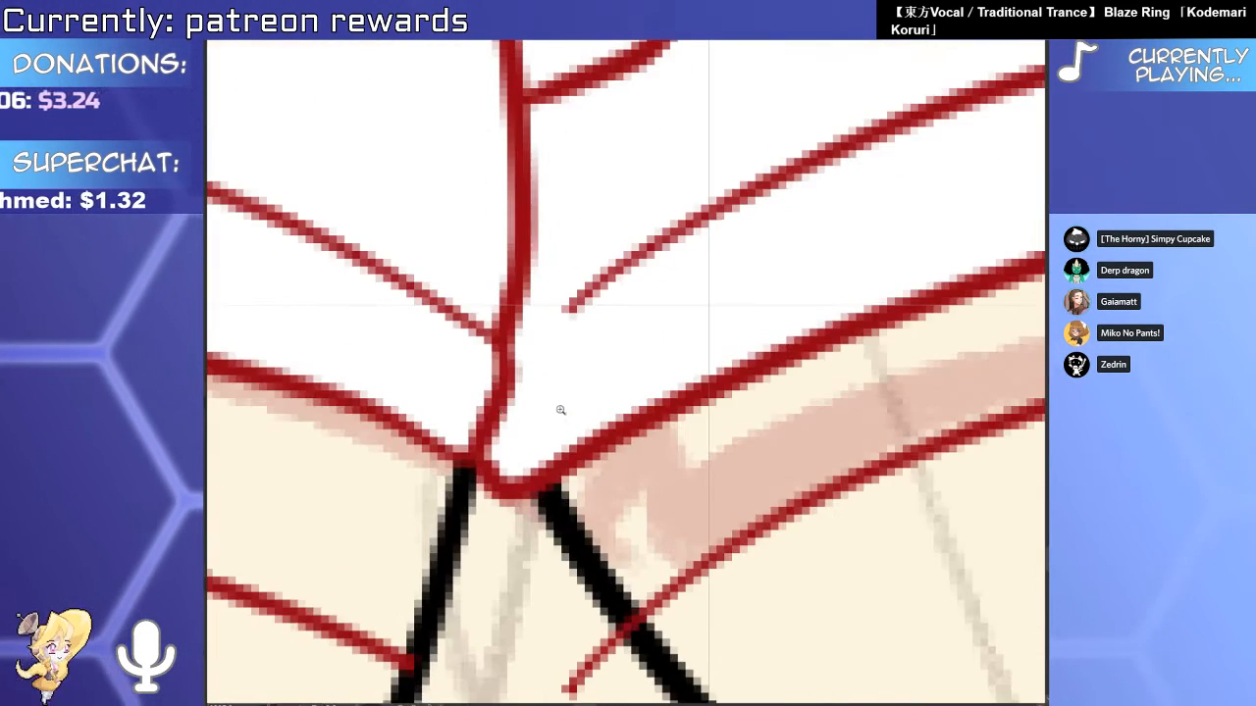
Reshape the cuff's inner corner at the crotch into a sharp point meeting the raised leg's inner thigh line.
mouse_move(539, 472)
mouse_down()
mouse_move(497, 454)
mouse_move(527, 481)
mouse_up()
drag(488, 479, 524, 498)
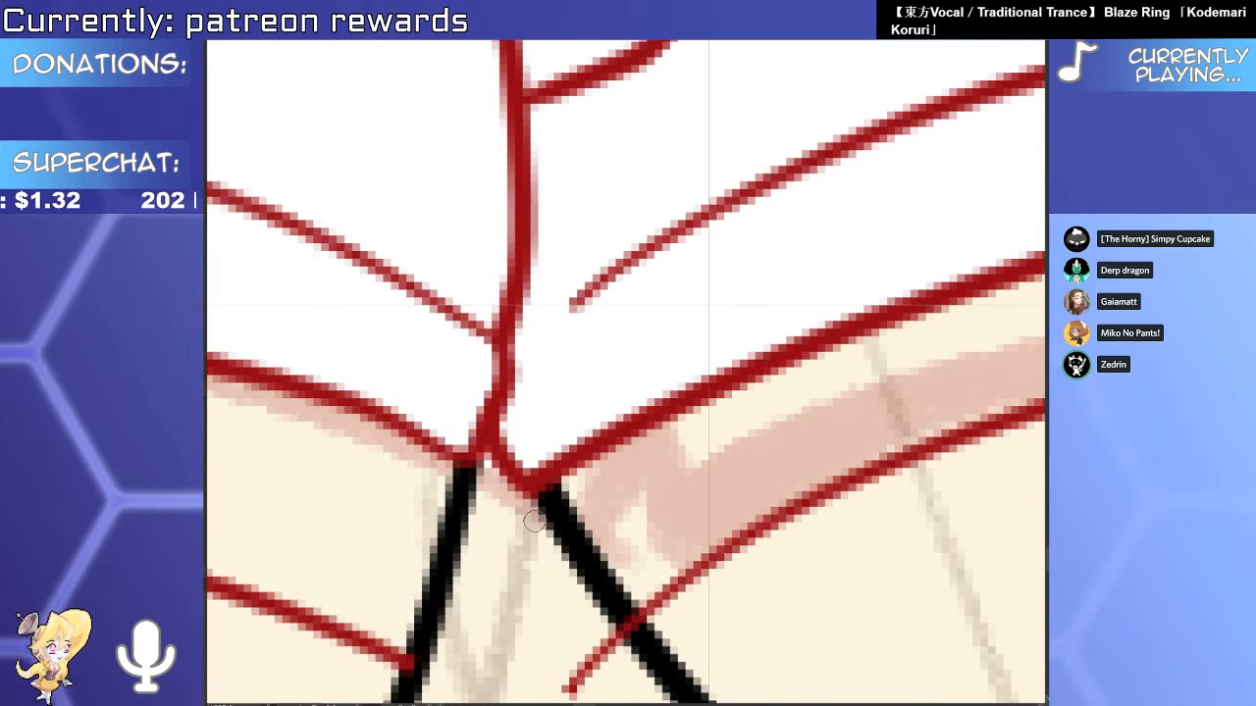
Try a long red loop for the shoe sole around the raised foot.
scroll(557, 548, down, 7)
drag(545, 687, 561, 439)
scroll(717, 424, up, 4)
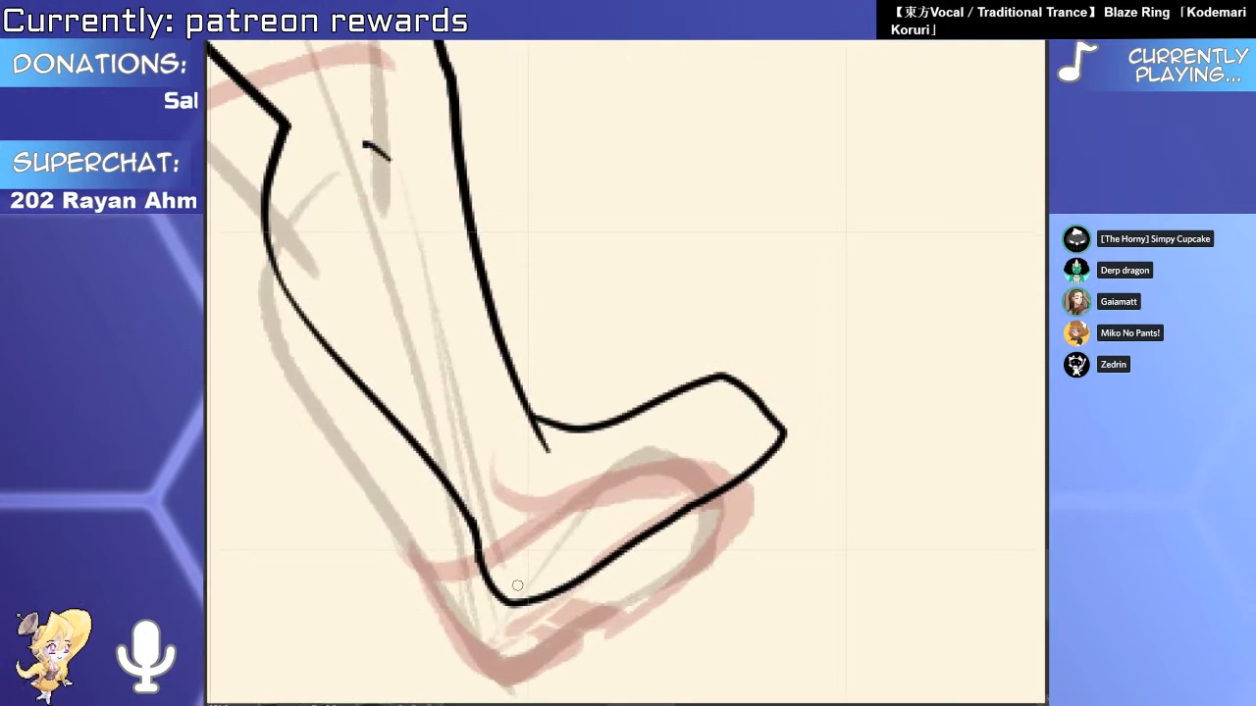
mouse_move(495, 593)
mouse_down()
mouse_move(705, 441)
mouse_move(741, 501)
mouse_move(658, 487)
mouse_move(808, 474)
mouse_move(529, 610)
mouse_move(627, 505)
mouse_move(711, 531)
mouse_move(566, 626)
mouse_up()
key(ctrl+z)
key(ctrl+z)
key(ctrl+z)
scroll(578, 436, up, 2)
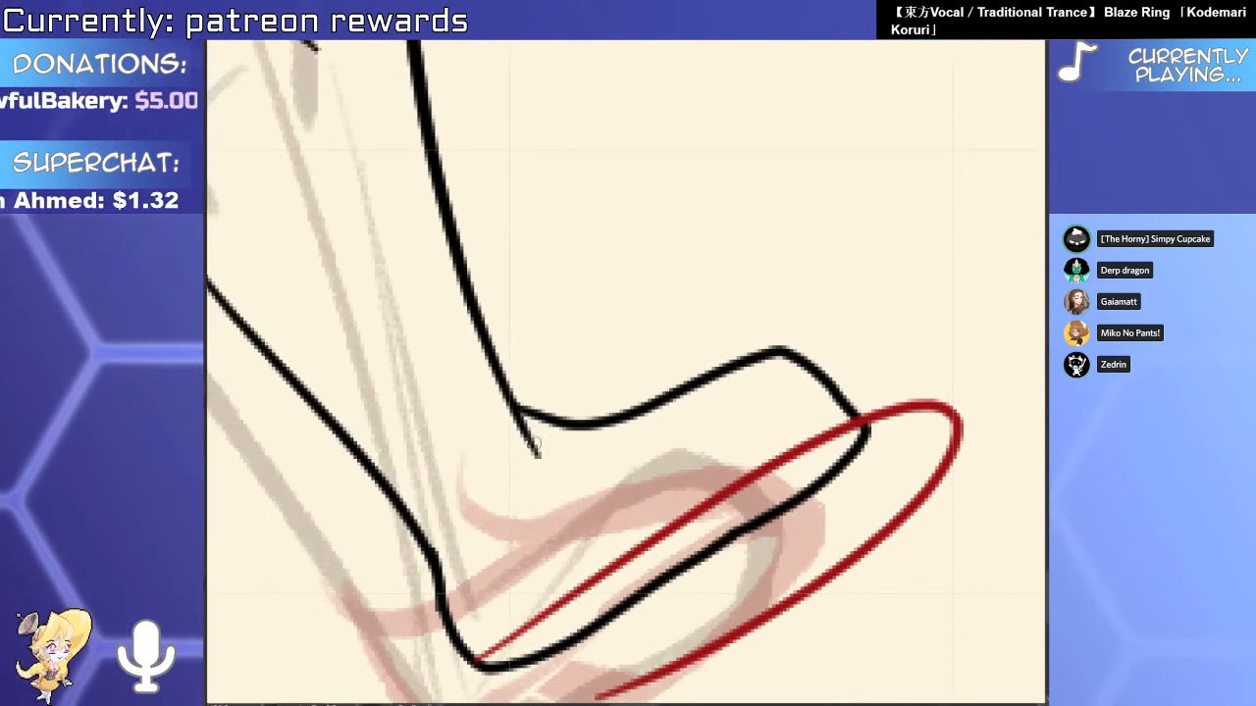
Pull the black foot outline's end up to the shin line and remove the overshooting line tip at the ankle.
key(ctrl+z)
key(ctrl+y)
ctrl+click(536, 417)
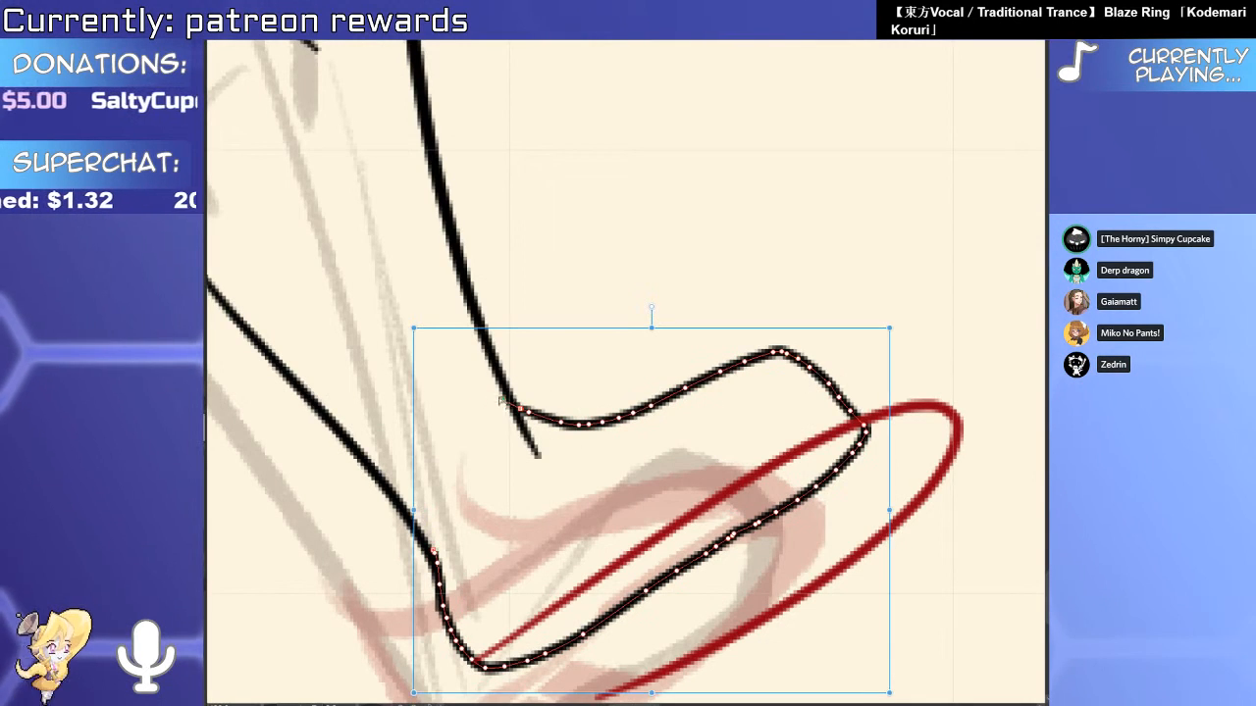
drag(503, 400, 496, 396)
click(533, 453)
scroll(520, 437, down, 5)
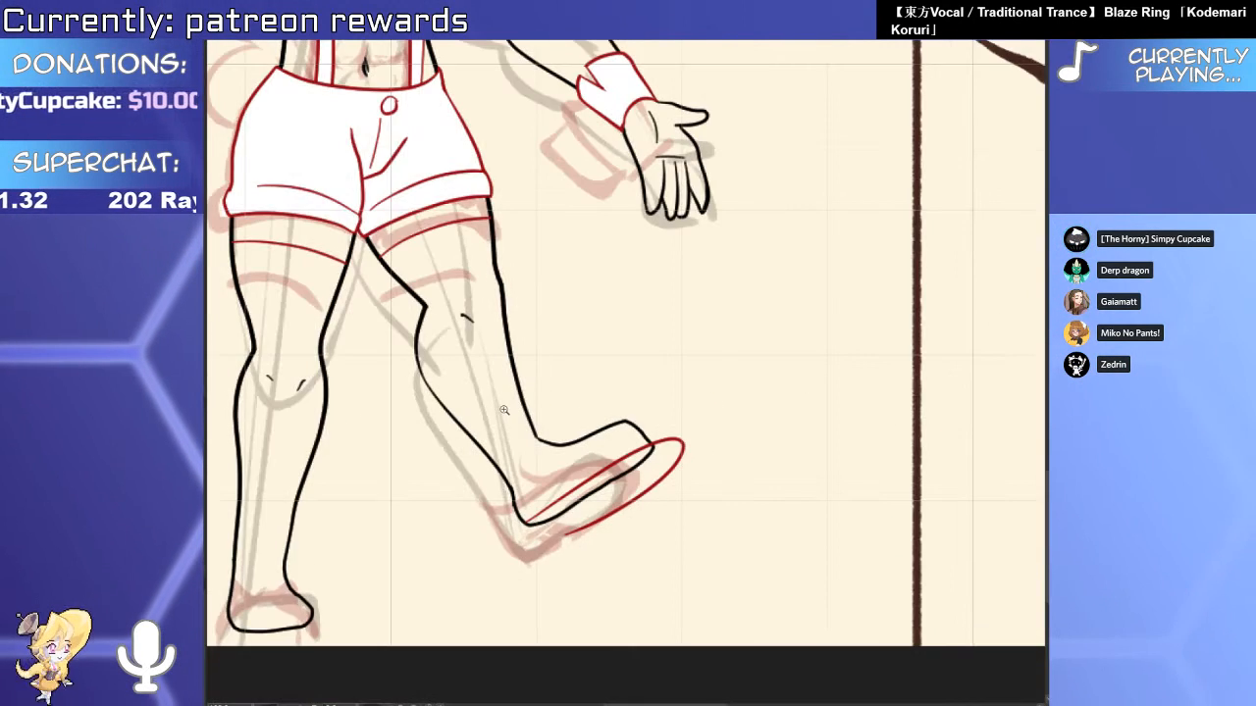
Try narrowing the red sole loop on the raised foot and adding a crossing line near the heel.
scroll(549, 437, up, 2)
key(o)
click(715, 461)
drag(740, 492, 712, 491)
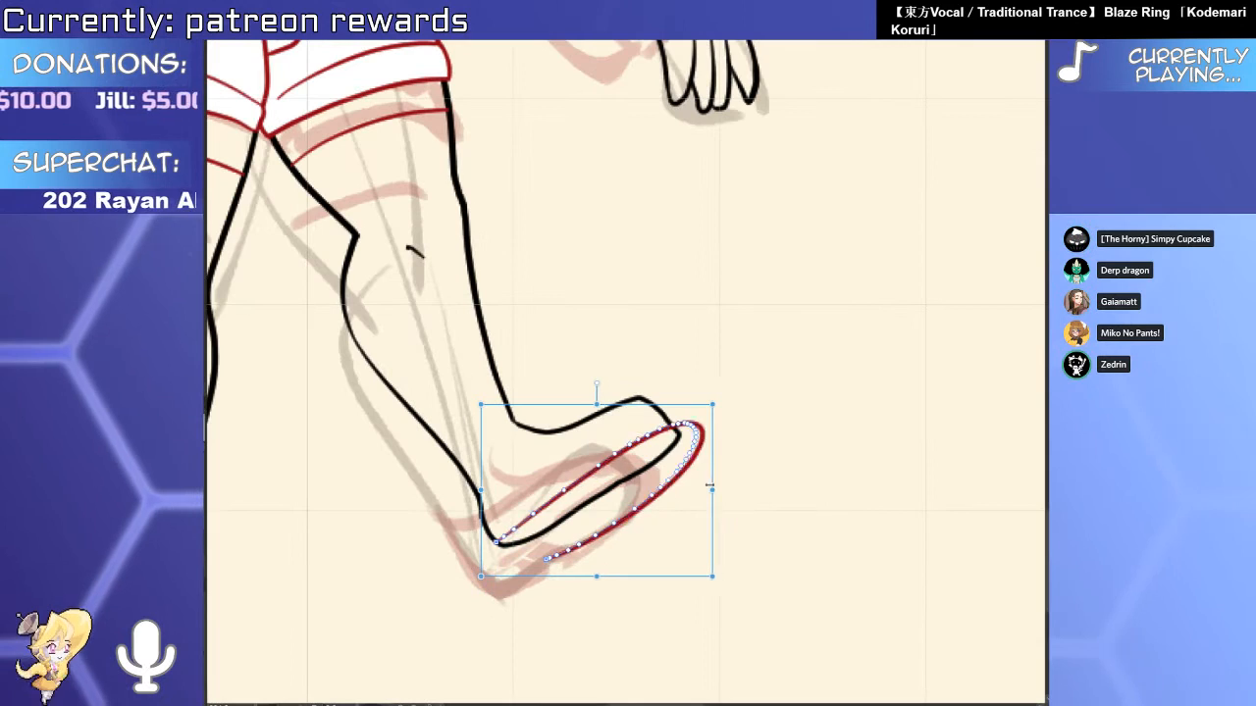
key(p)
scroll(503, 402, up, 2)
drag(547, 449, 599, 489)
scroll(600, 488, down, 5)
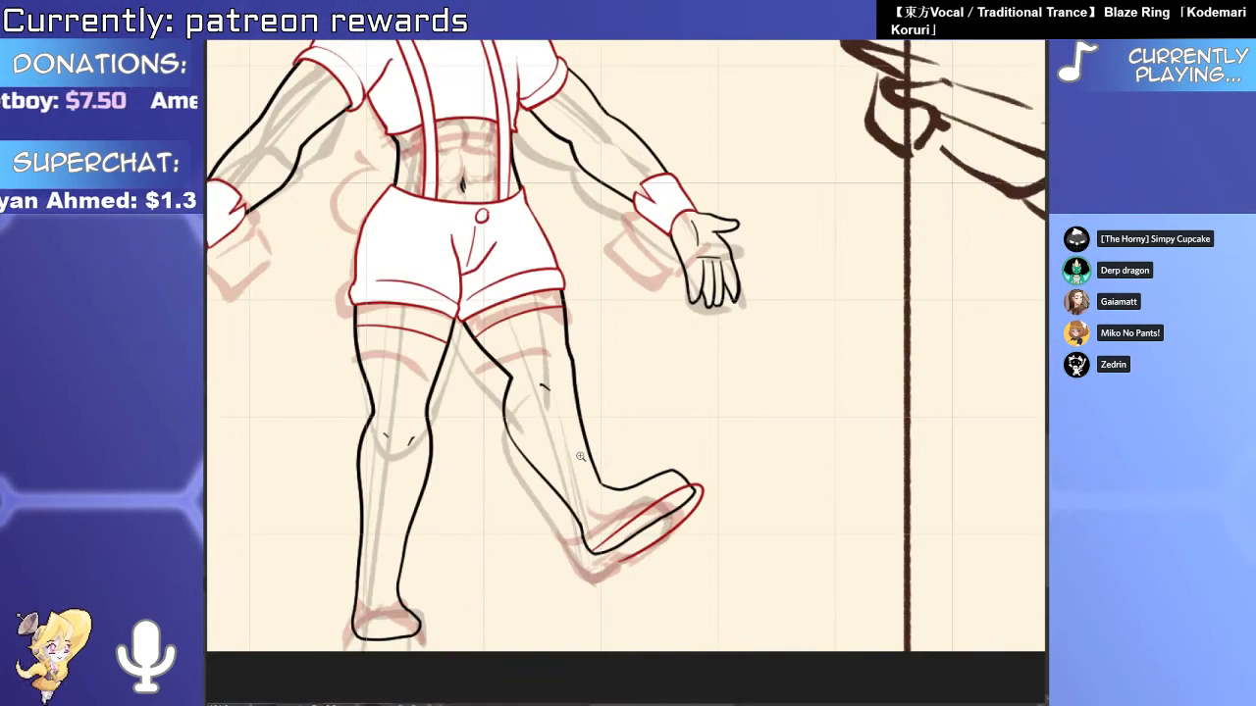
scroll(561, 389, up, 4)
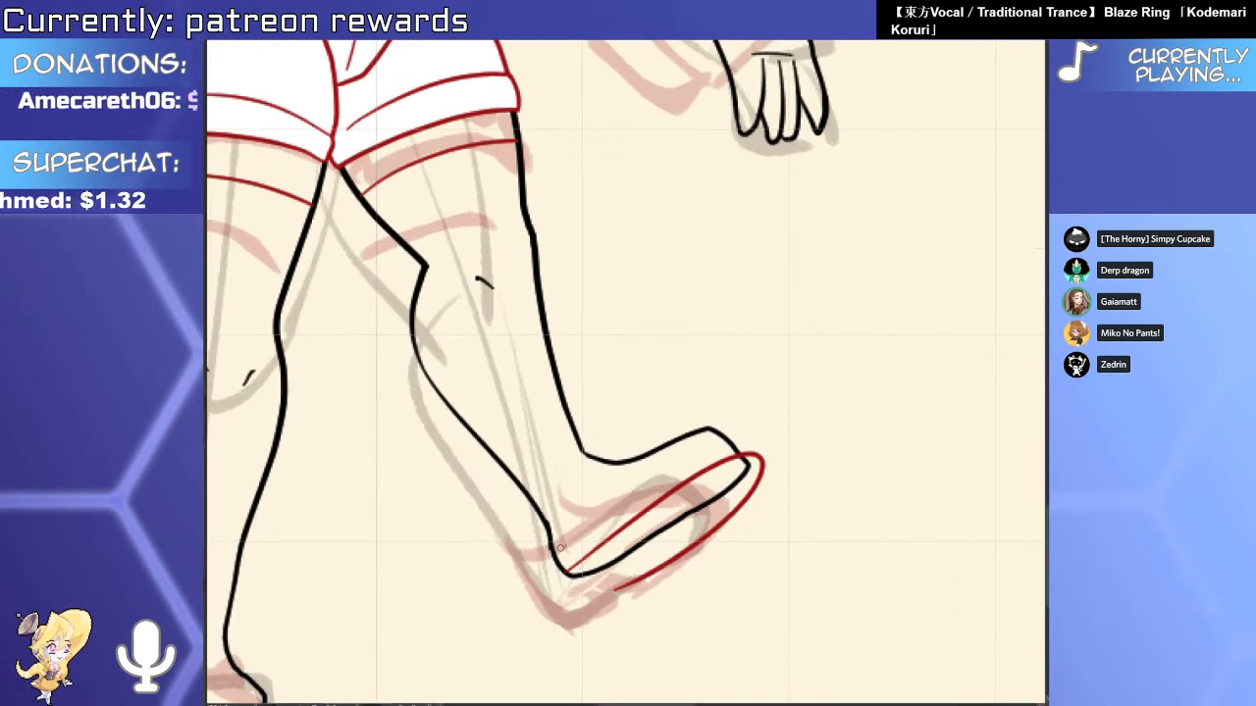
drag(581, 540, 638, 561)
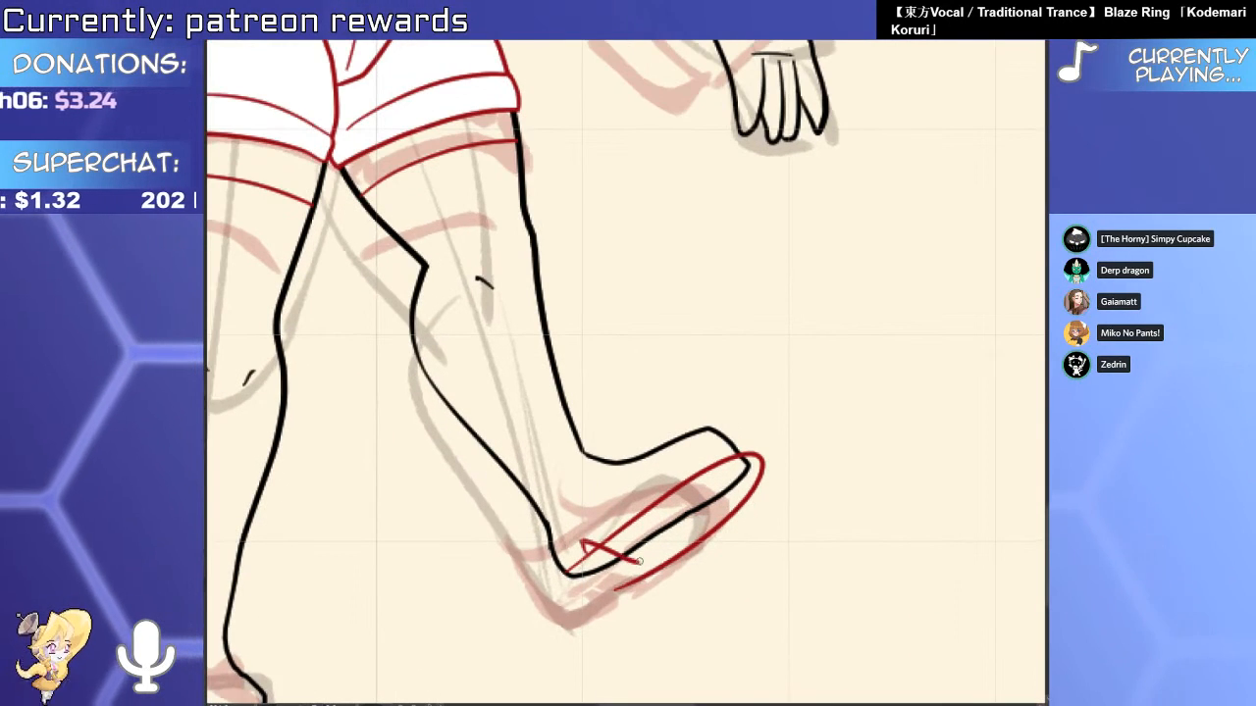
key(ctrl+z)
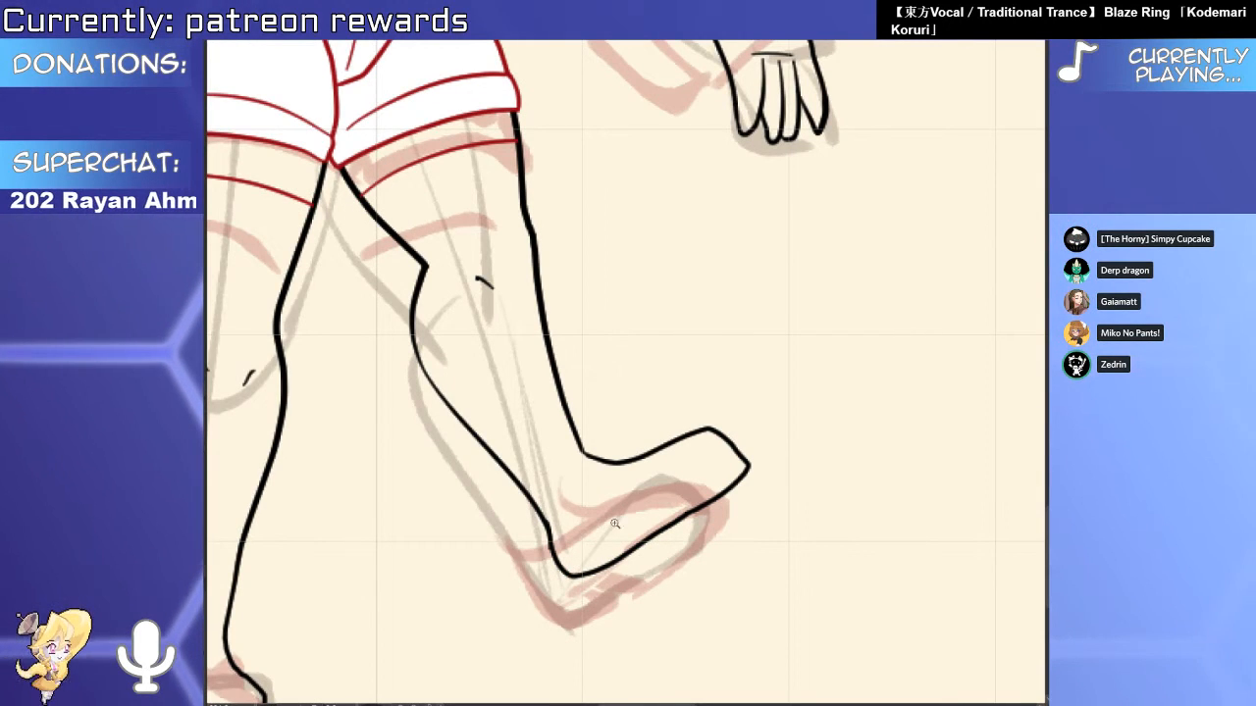
Try separate red curves for the heel and the toe of the raised foot's sole.
scroll(615, 523, up, 2)
mouse_move(618, 556)
mouse_down()
mouse_move(791, 505)
mouse_move(781, 451)
mouse_move(686, 570)
mouse_move(616, 576)
mouse_move(533, 636)
mouse_up()
key(ctrl+z)
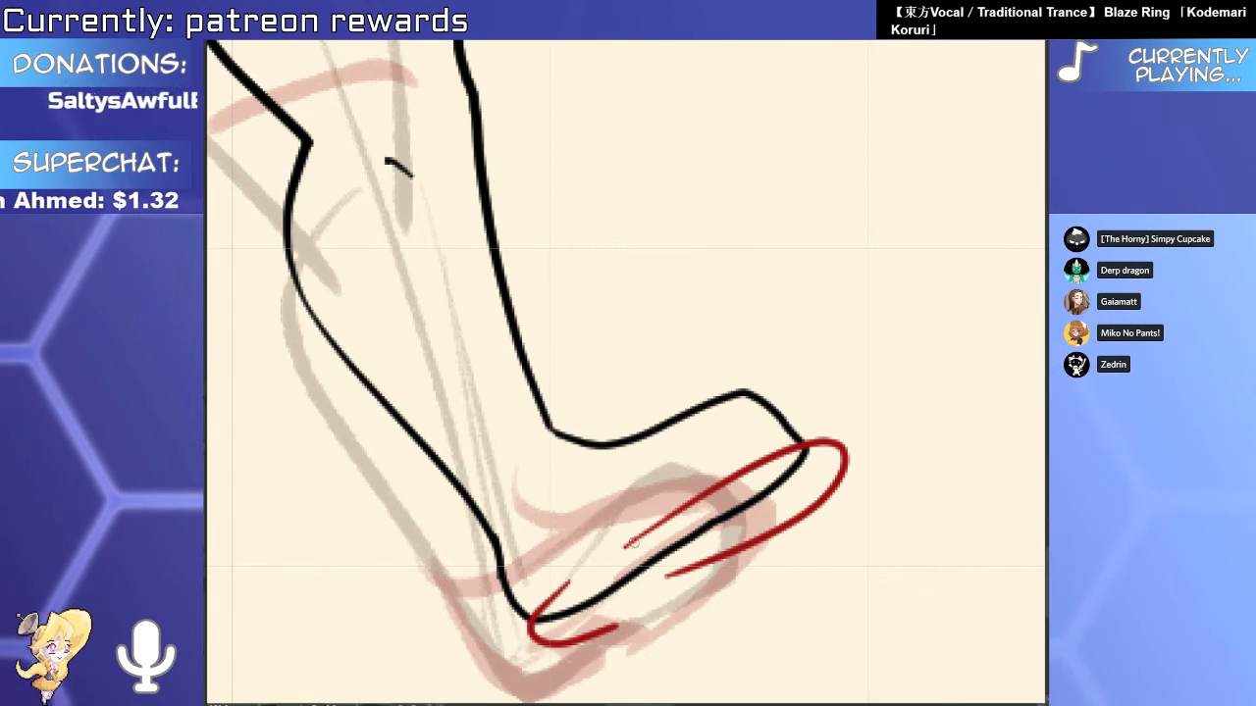
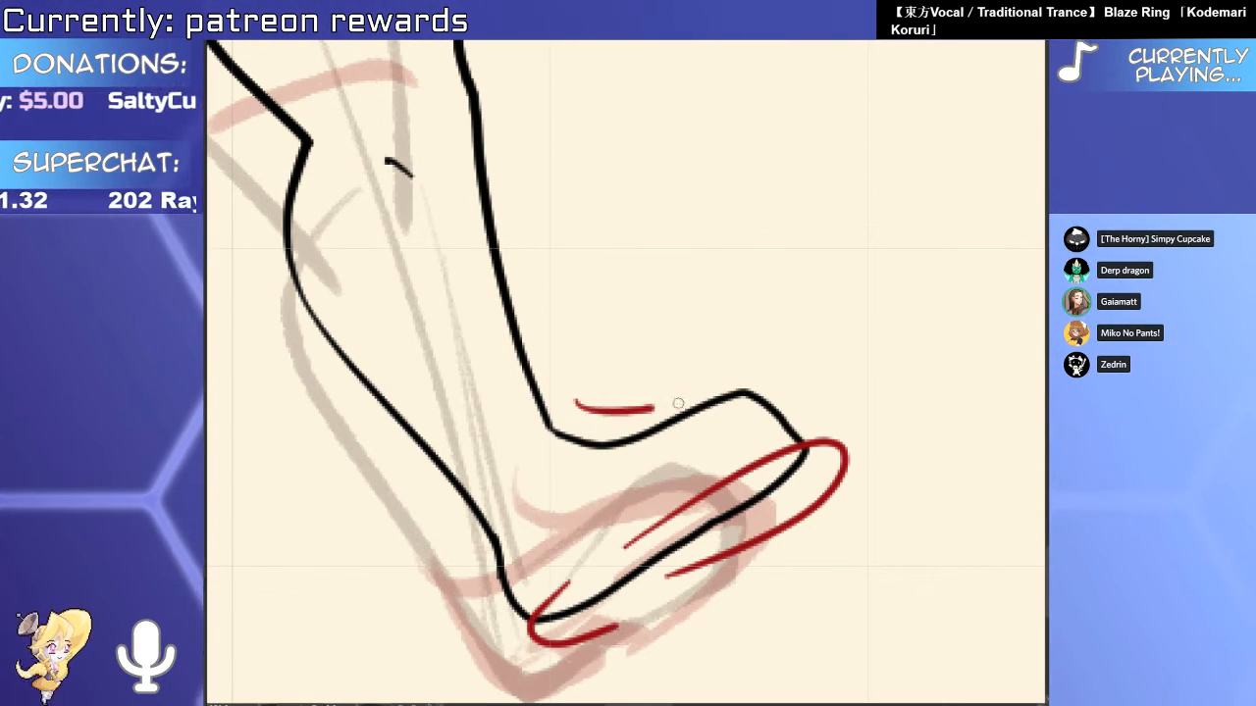
Draw the shoe's red upper outline from the raised foot's ankle over the instep and around the toe to the sole.
drag(678, 403, 821, 383)
key(ctrl+z)
mouse_move(563, 389)
mouse_down()
mouse_move(667, 406)
mouse_move(838, 370)
mouse_move(805, 385)
mouse_up()
key(ctrl+z)
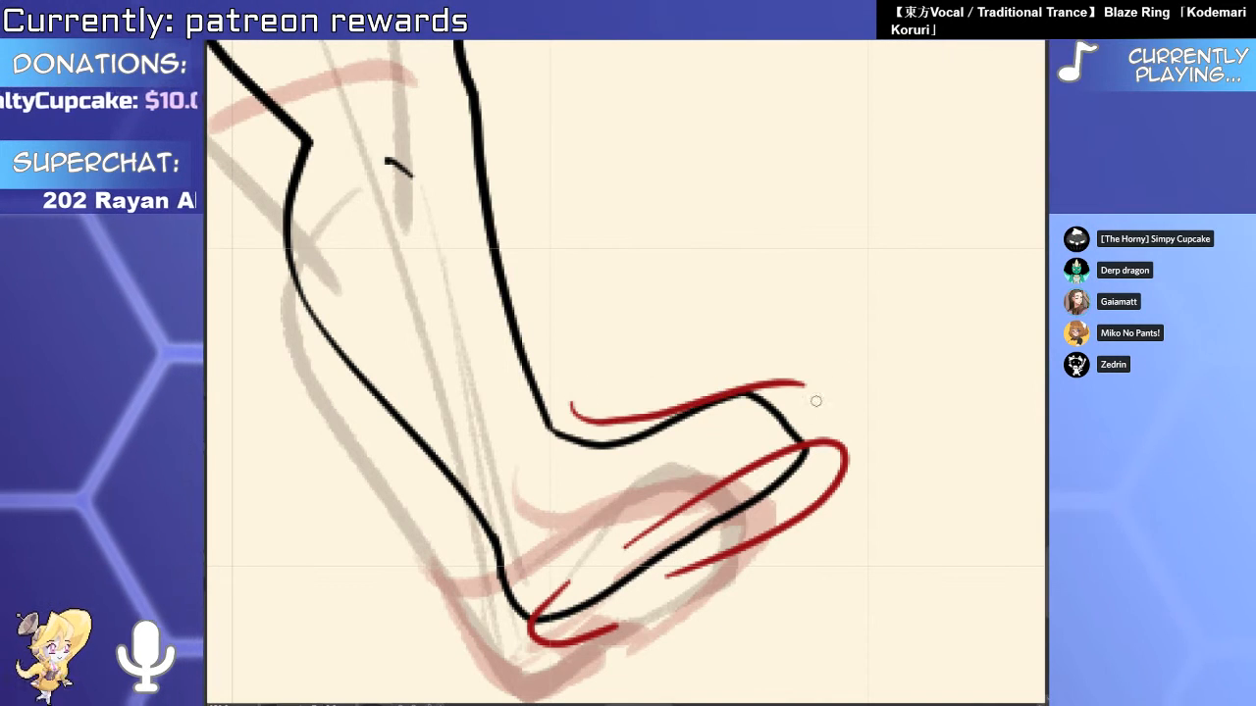
key(ctrl+z)
drag(554, 412, 814, 373)
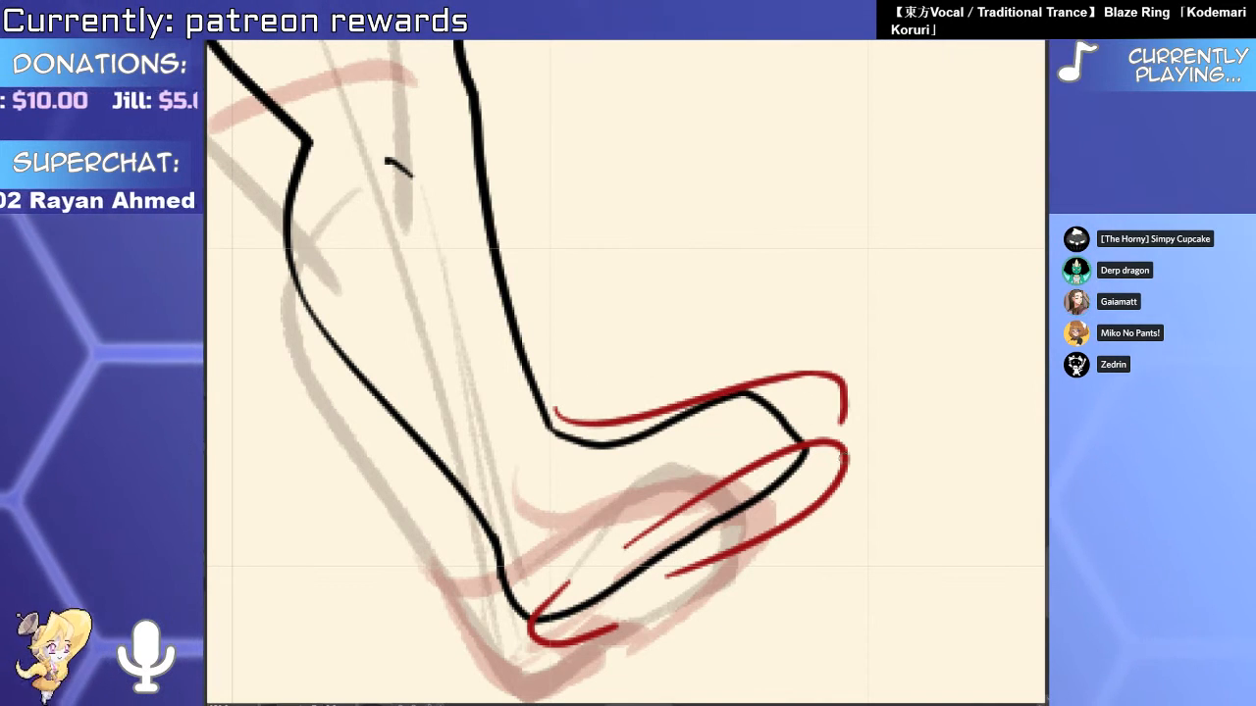
key(ctrl+z)
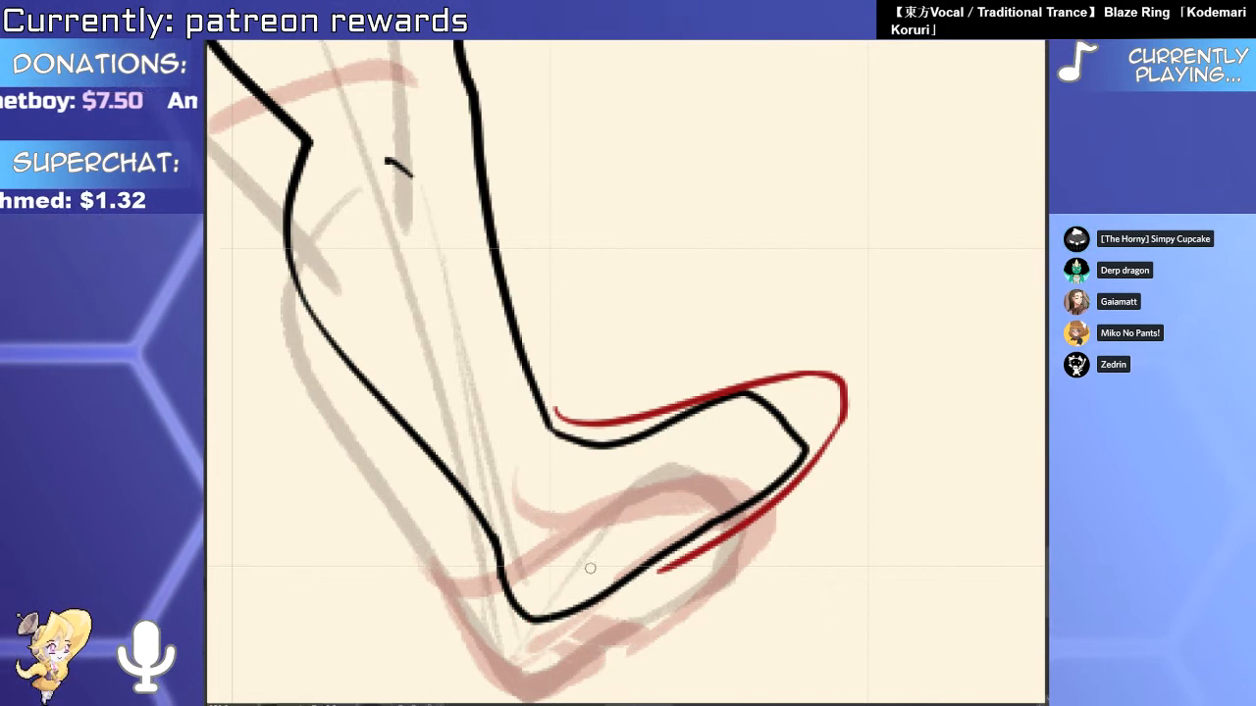
Draw the inner edge of the shoe's front sole from the toe back to the arch and close it against the outline.
mouse_move(823, 412)
mouse_down()
mouse_move(645, 521)
mouse_move(655, 525)
mouse_up()
key(ctrl+z)
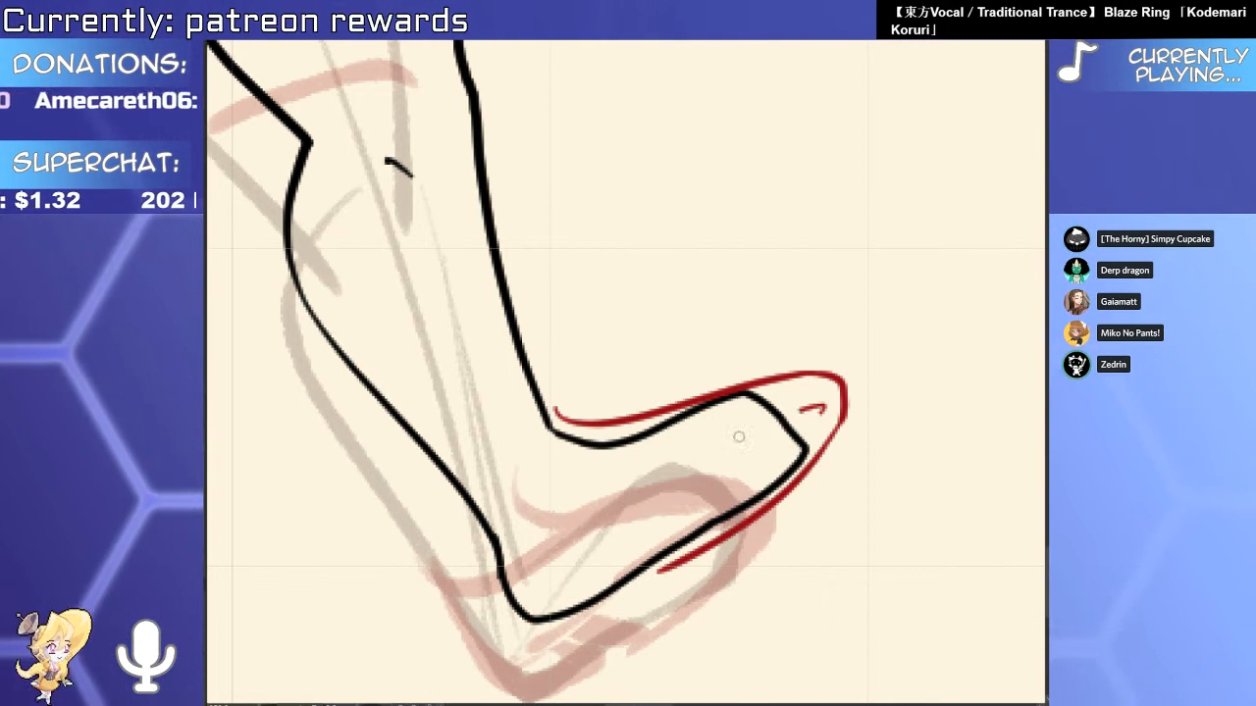
drag(826, 409, 596, 543)
key(ctrl+z)
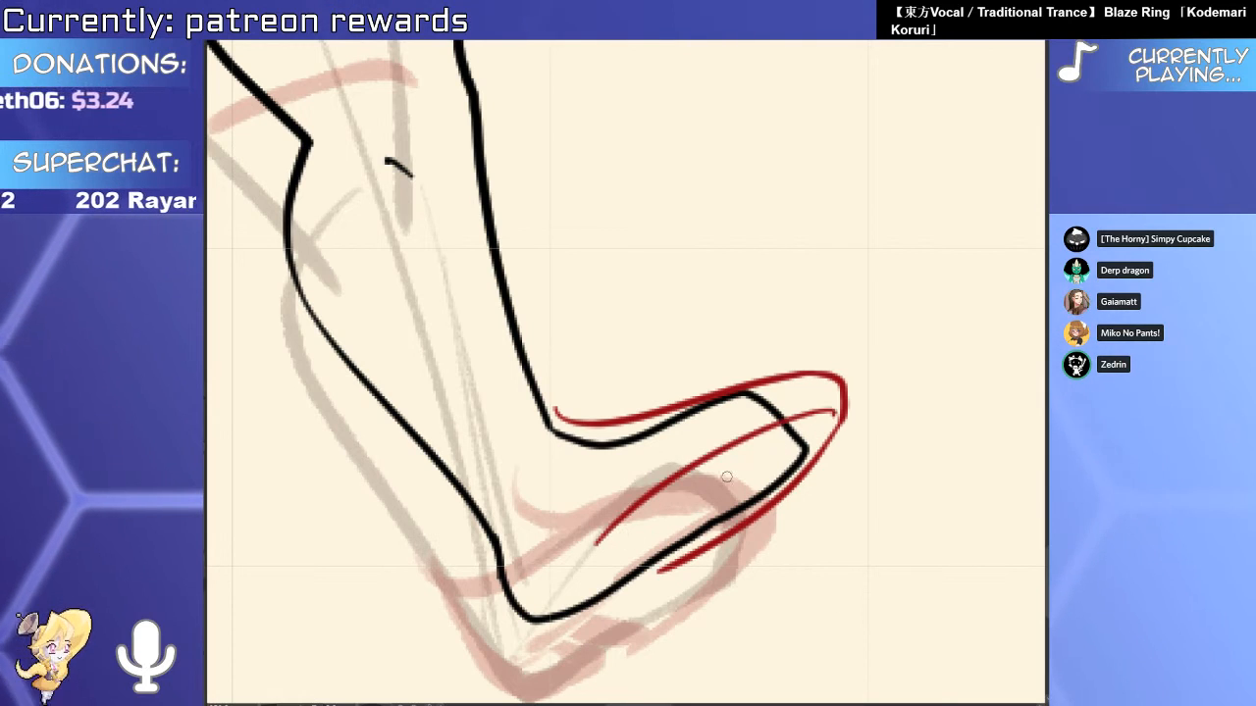
key(ctrl+z)
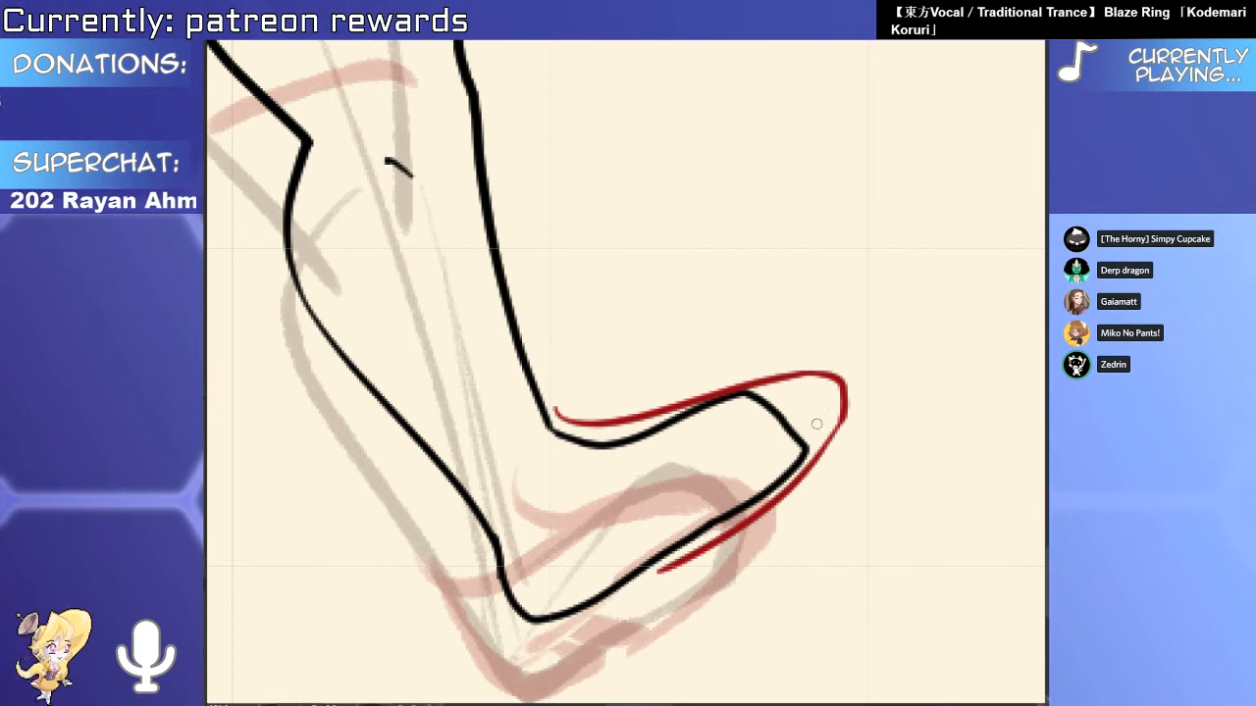
drag(824, 412, 610, 541)
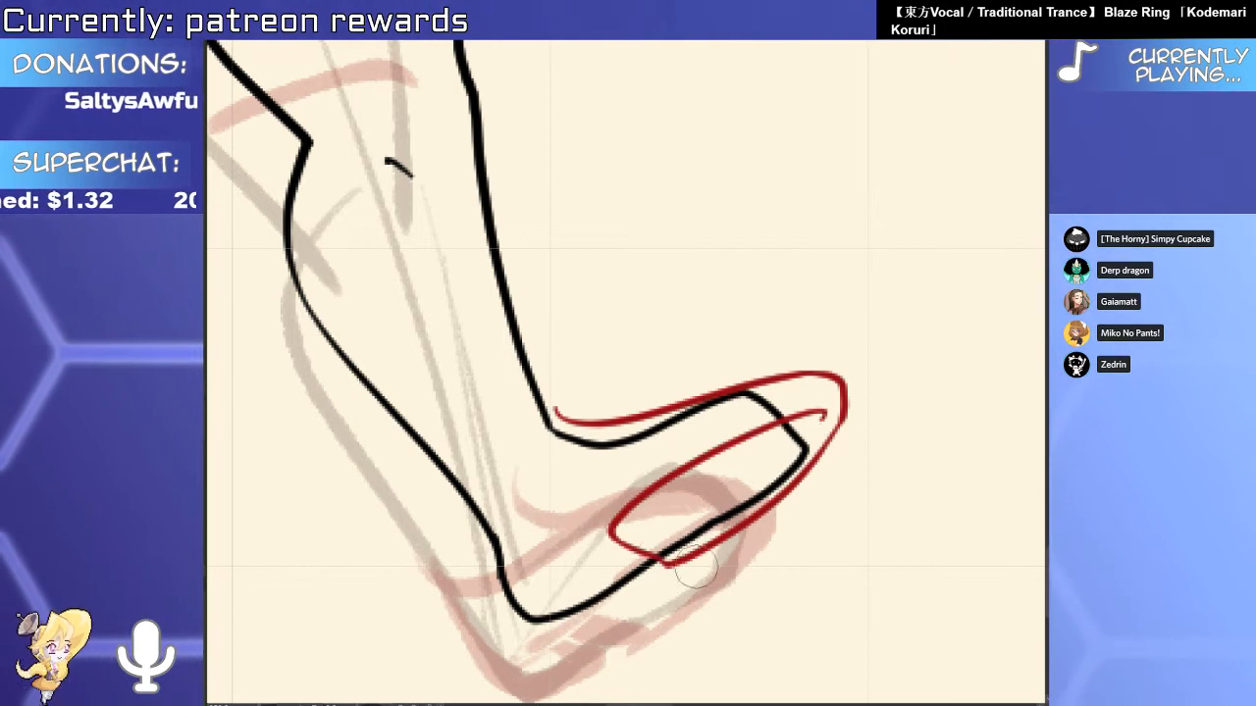
Draw a small closed heel pad on the underside of the raised shoe.
scroll(571, 587, up, 1)
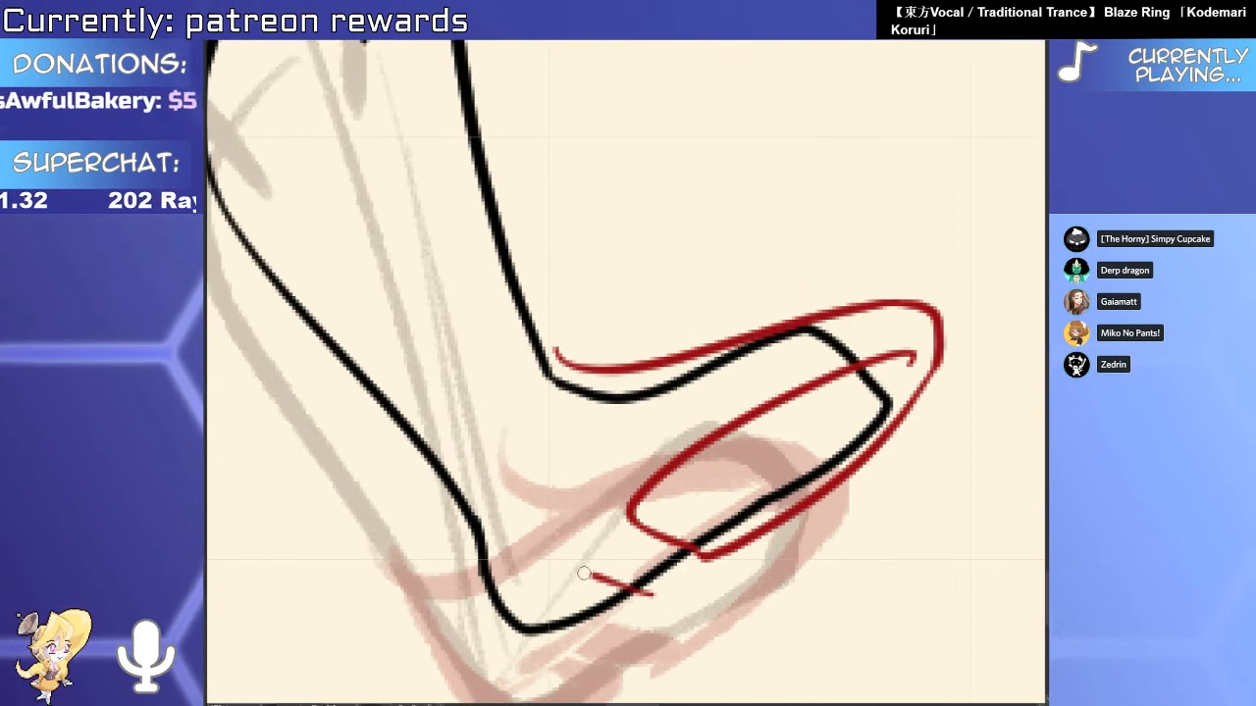
mouse_move(584, 573)
mouse_down()
mouse_move(642, 602)
mouse_move(544, 637)
mouse_move(638, 610)
mouse_move(606, 634)
mouse_up()
key(ctrl+z)
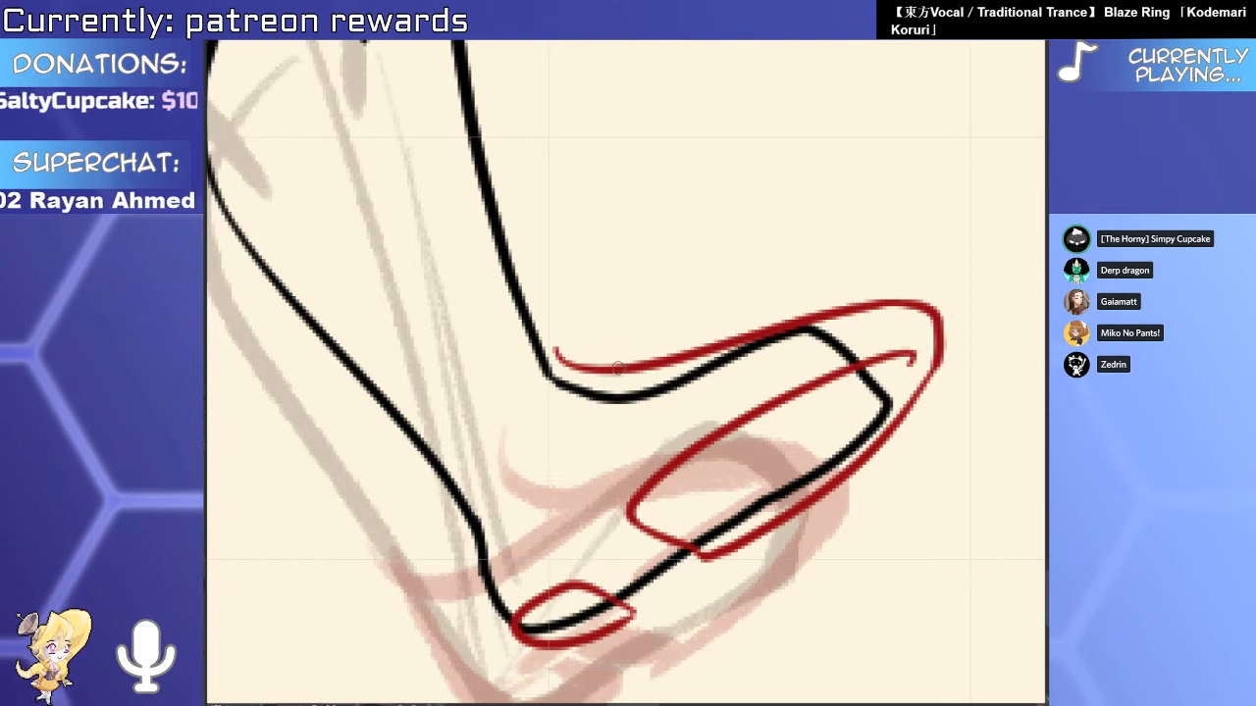
Draw the shoe's ankle opening, heel back and arch edge, and add a curved toe-cap seam.
drag(588, 374, 464, 472)
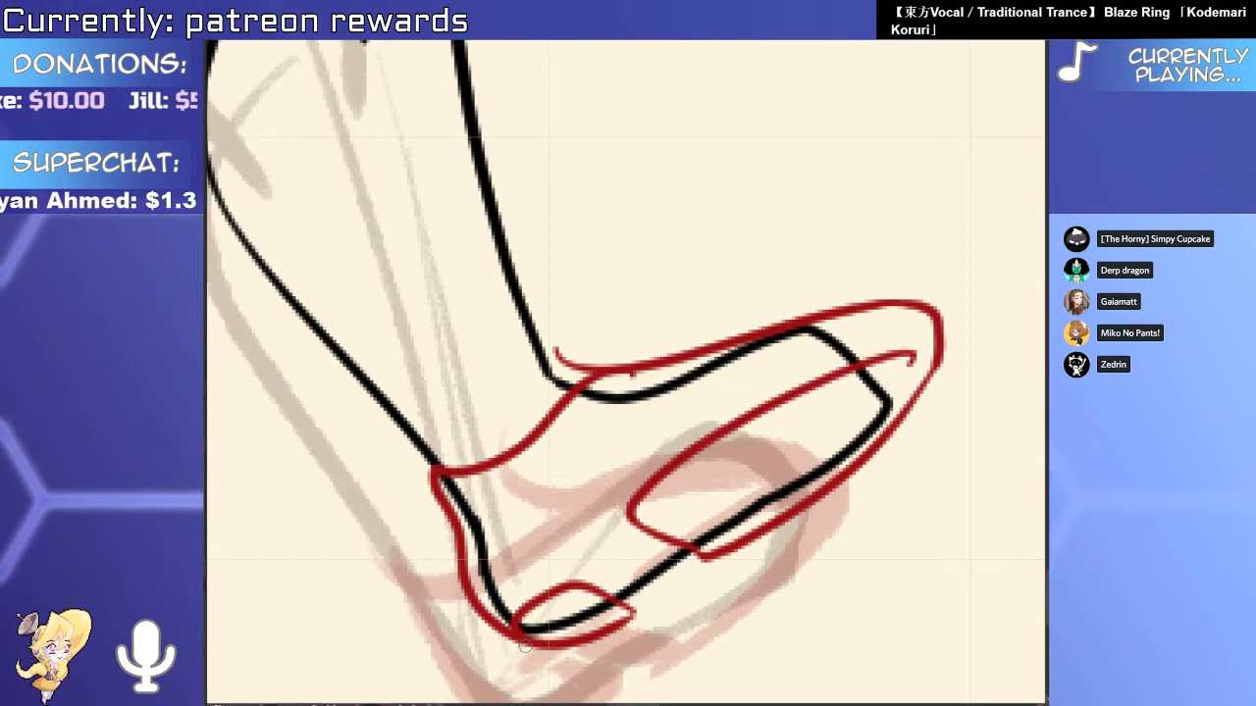
scroll(652, 590, down, 5)
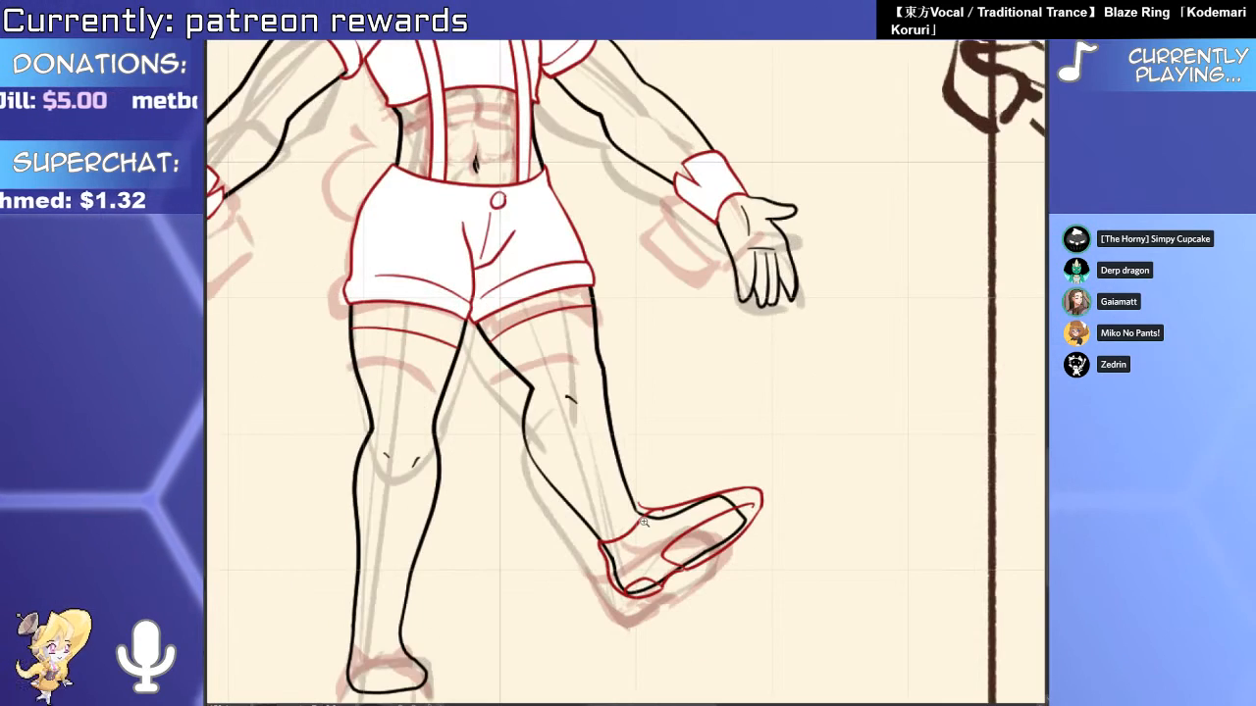
scroll(677, 559, up, 3)
scroll(814, 459, up, 2)
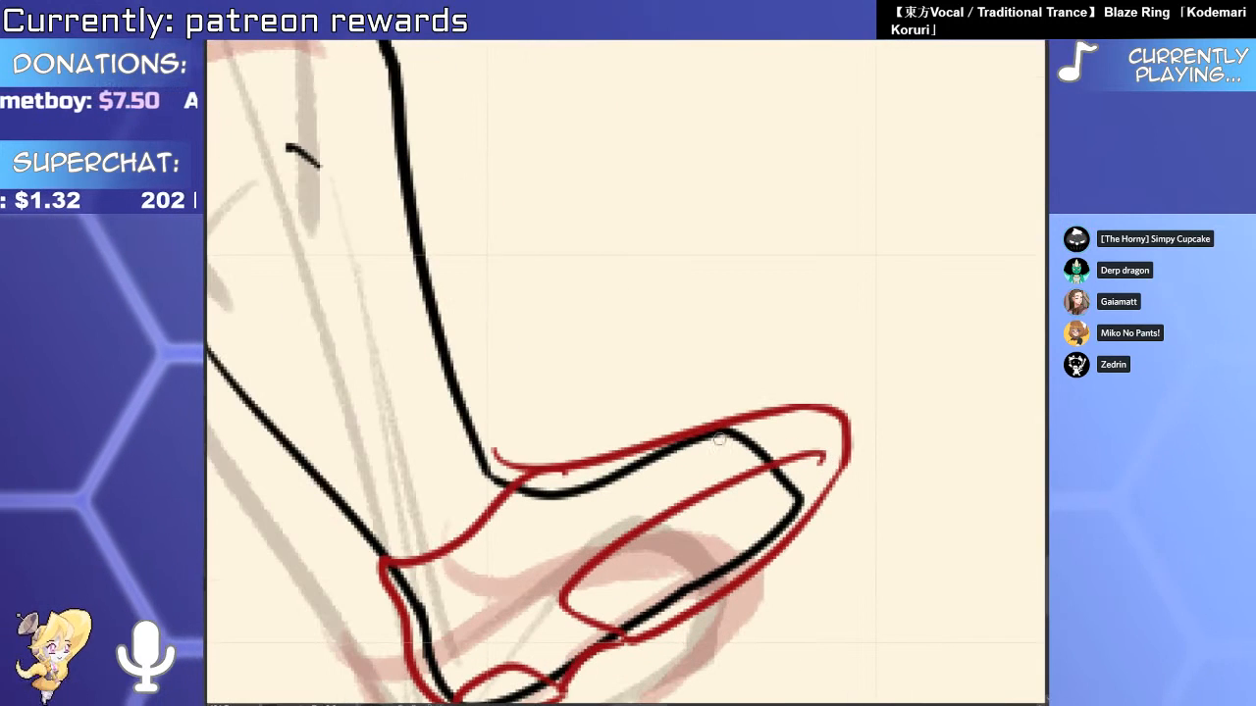
drag(683, 442, 677, 501)
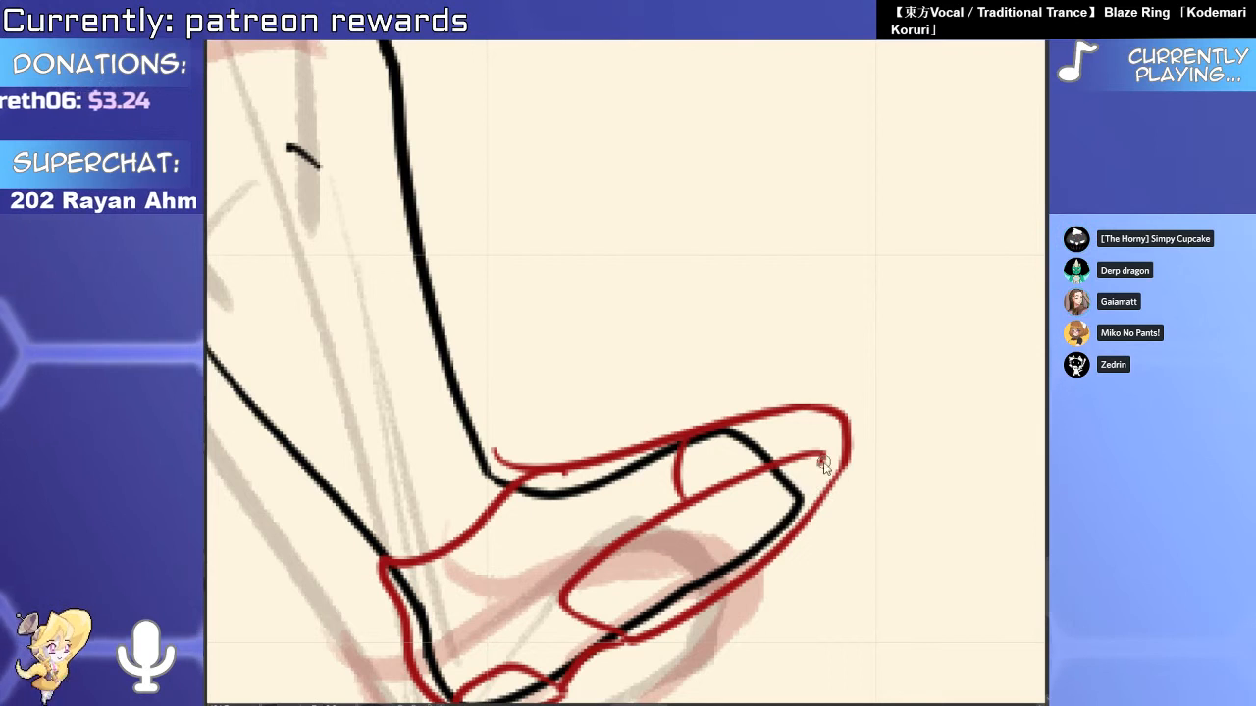
Erase the stray line ends where the shoe's upper outline meets the front of the ankle opening.
key(e)
click(809, 412)
scroll(785, 436, down, 3)
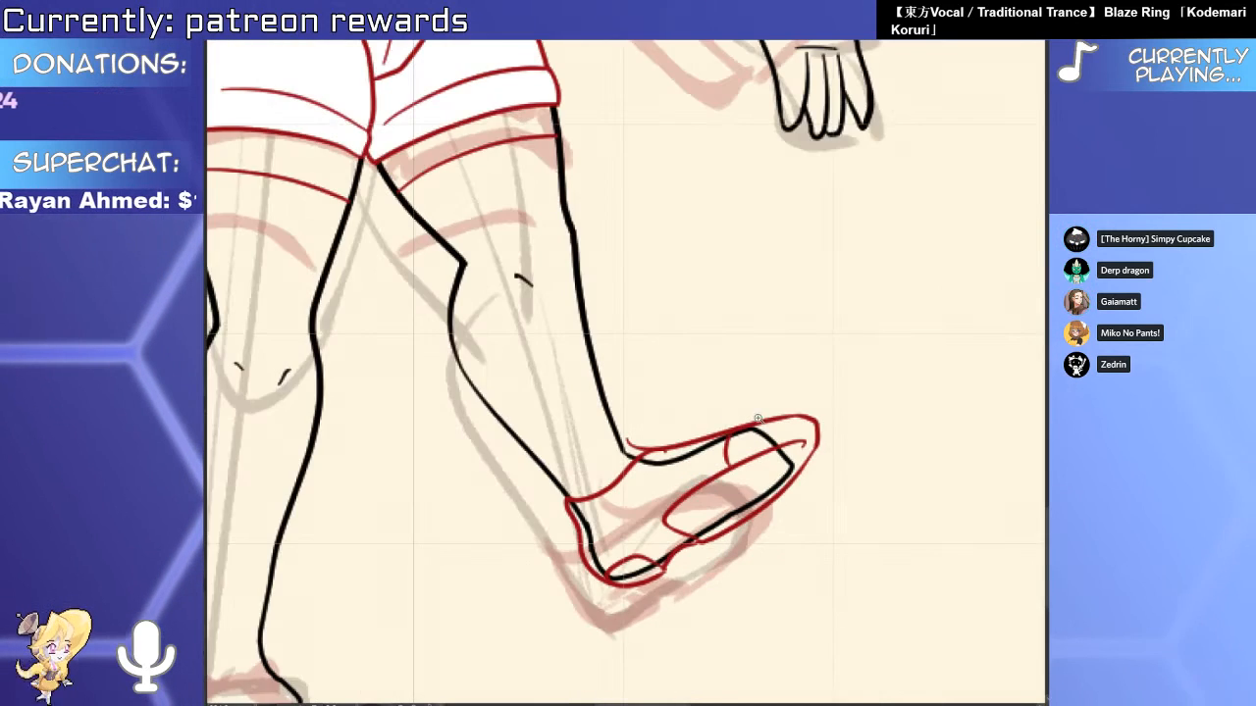
scroll(622, 465, up, 4)
click(655, 432)
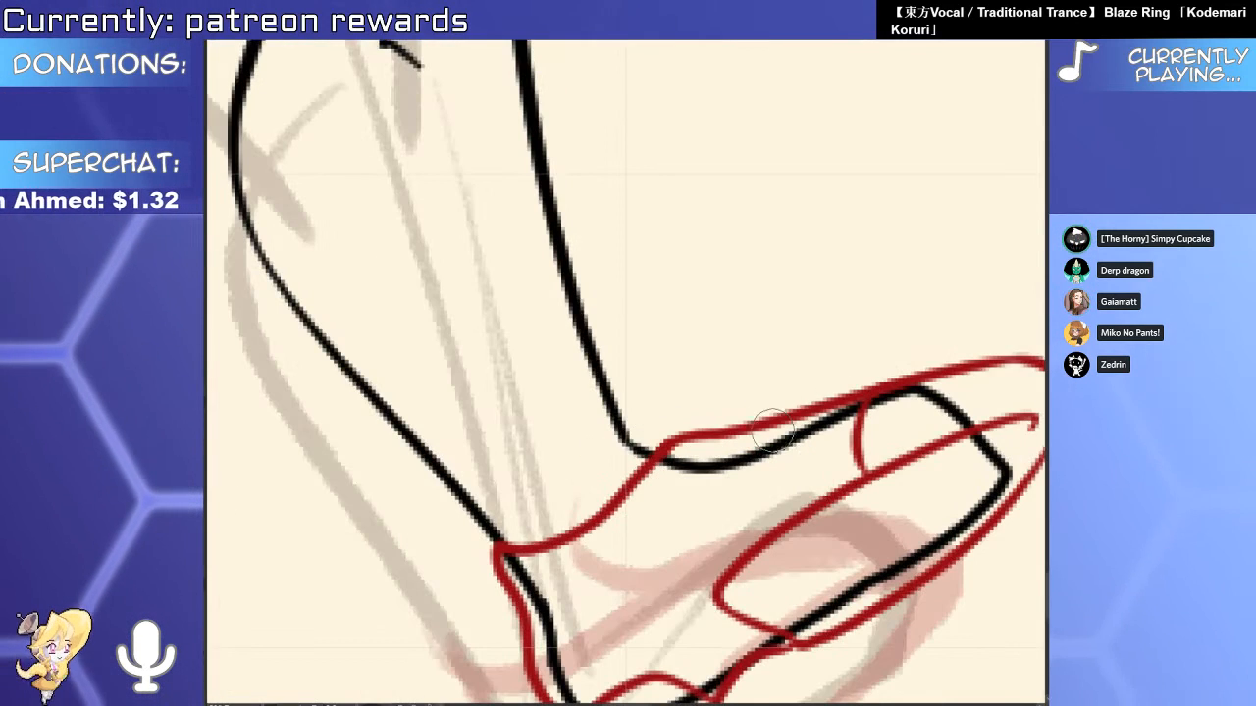
Draw a midsole line from heel to toe and a short arch crease, trimming the midsole line's overshoot at the heel.
scroll(655, 476, down, 3)
scroll(708, 459, down, 2)
scroll(655, 527, up, 4)
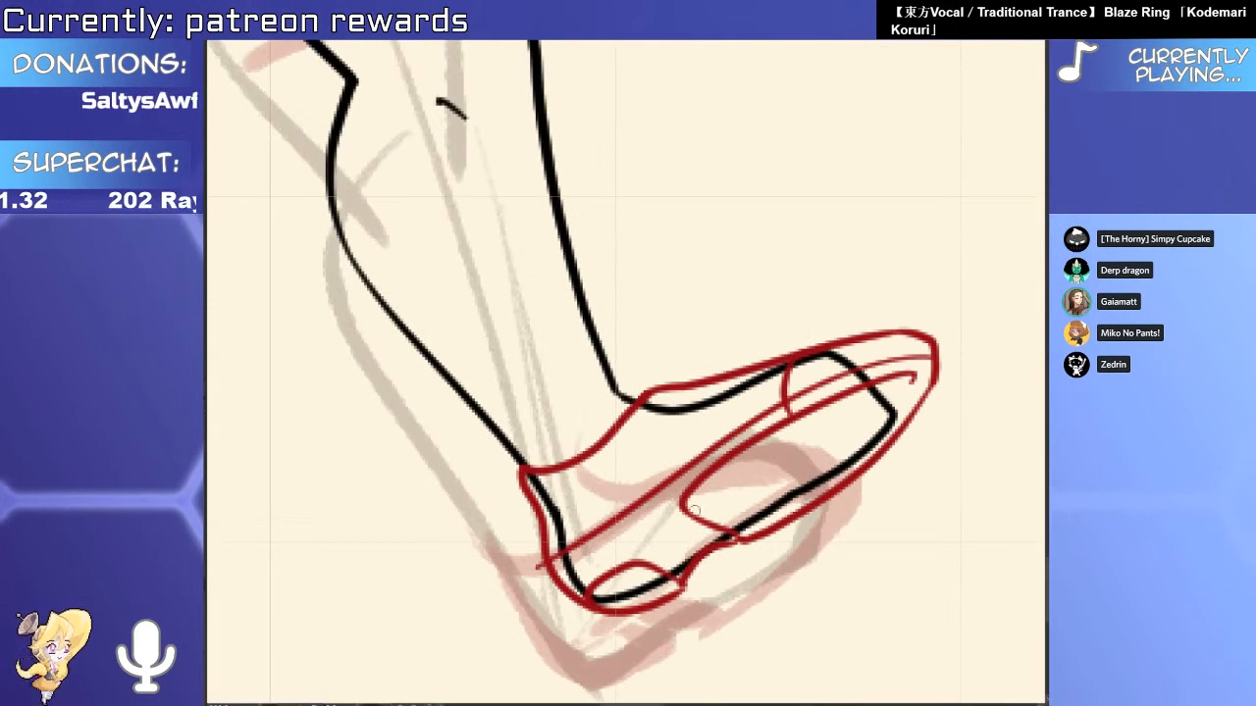
drag(675, 503, 636, 560)
key(ctrl+z)
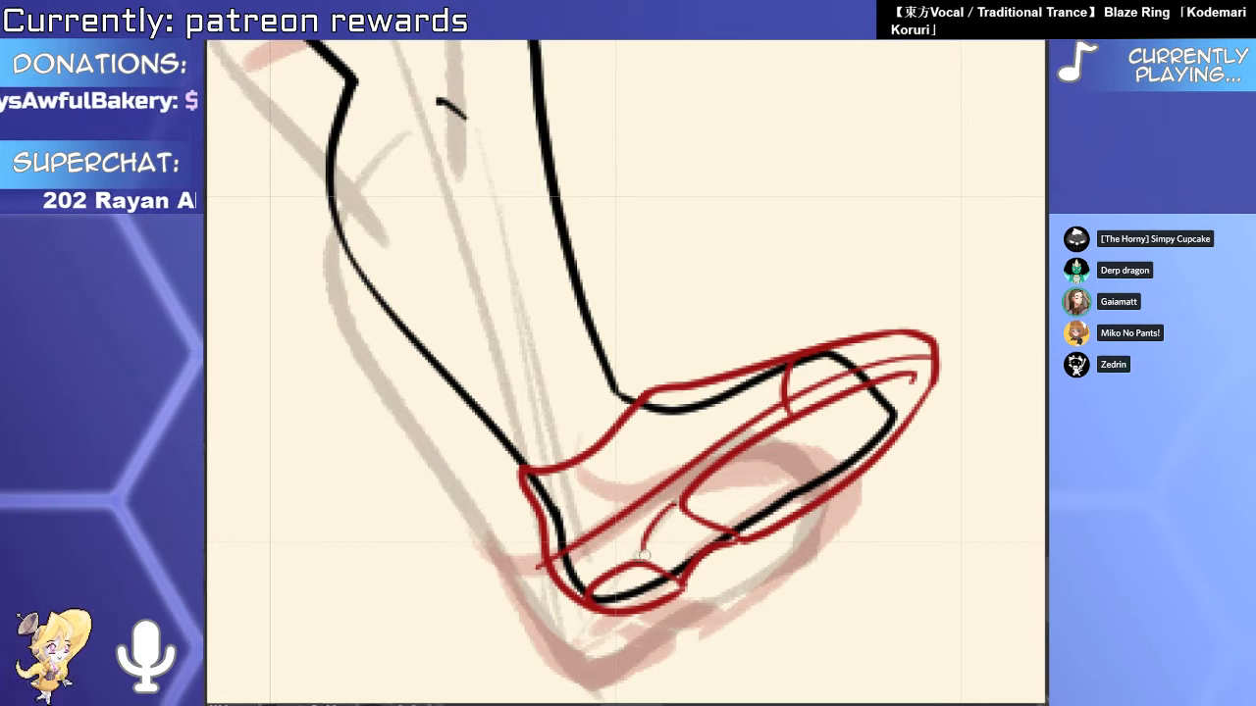
drag(674, 506, 643, 549)
drag(537, 568, 547, 562)
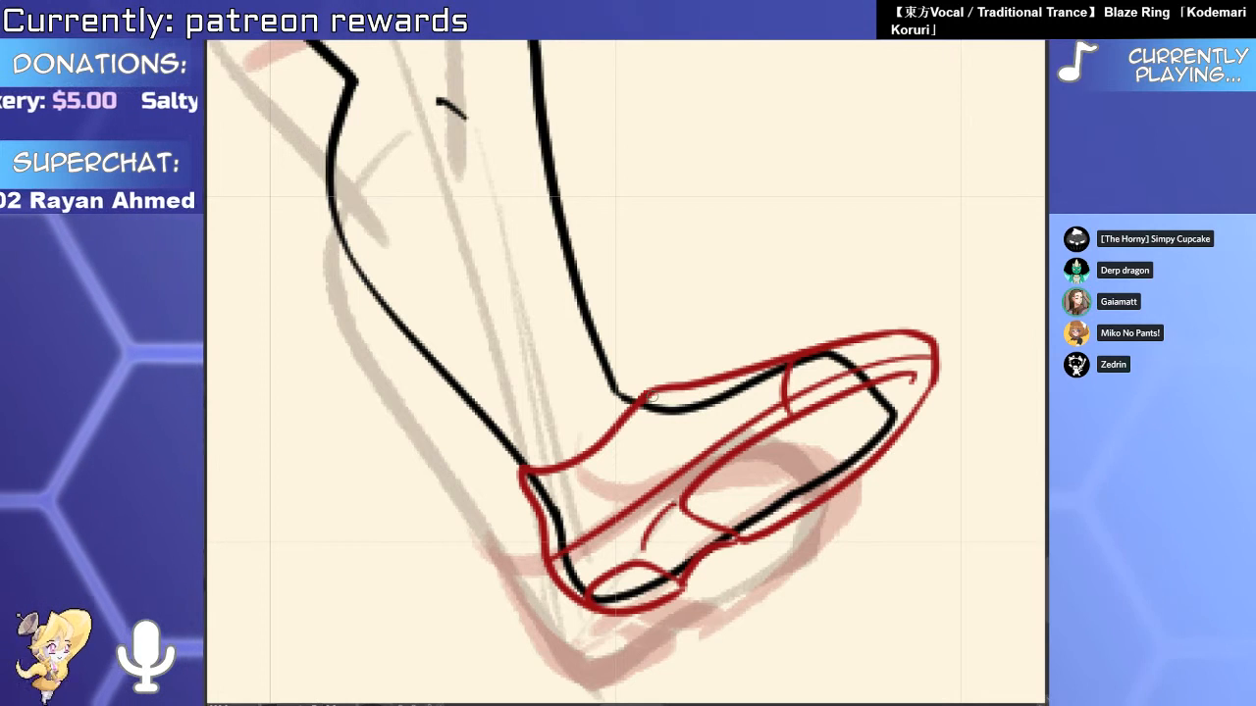
Add a curved seam around the shoe's heel from the ankle opening.
key(ctrl+z)
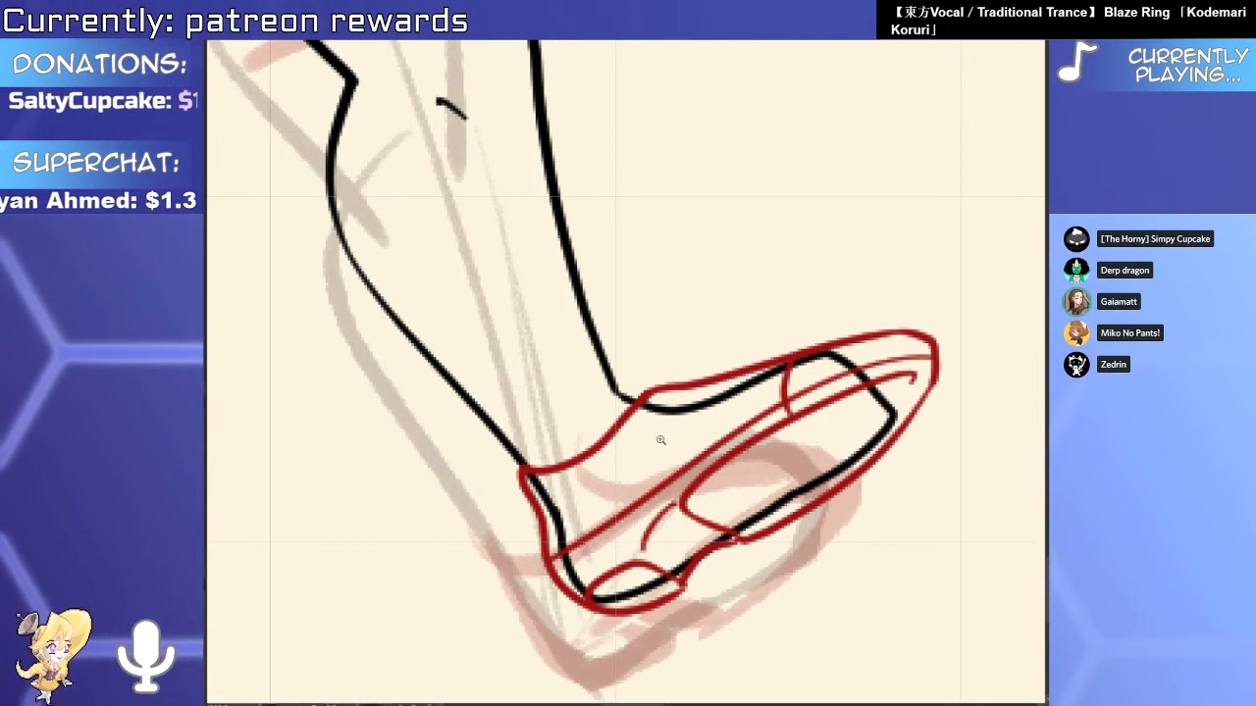
drag(660, 441, 699, 359)
drag(573, 486, 526, 477)
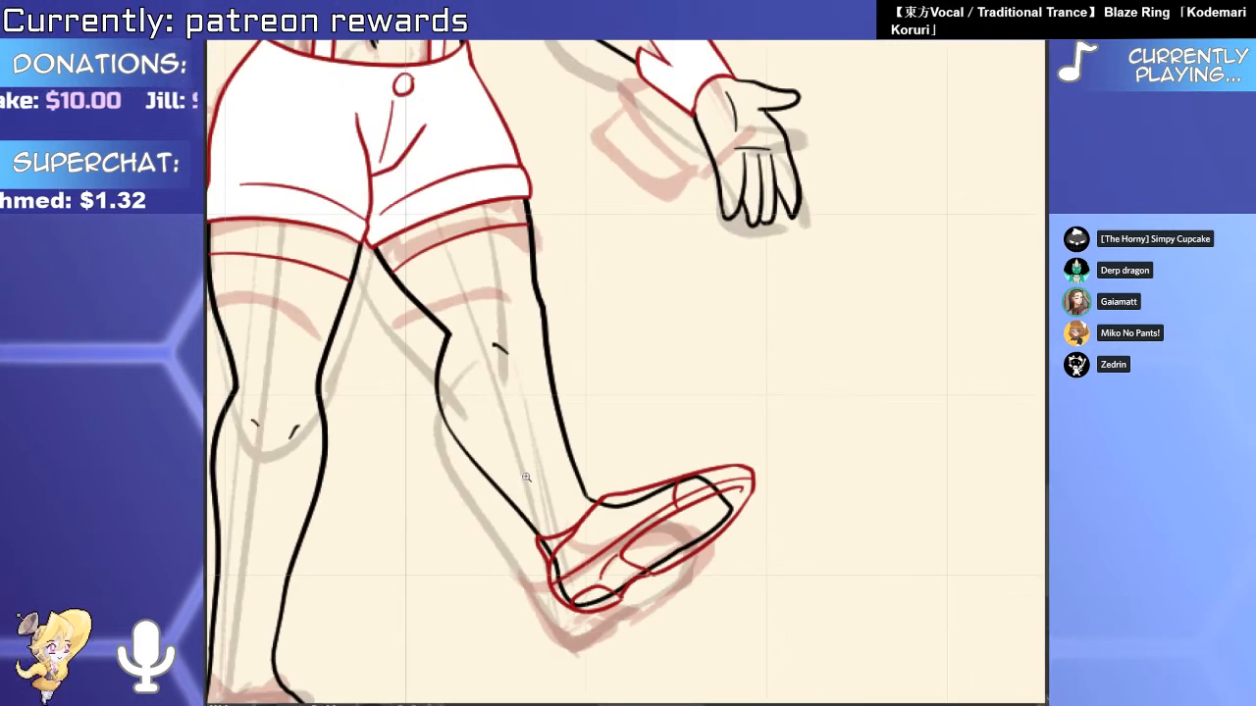
Select all the shoe's red strokes and squeeze them slightly narrower so that the shoe fits the raised foot.
mouse_move(591, 518)
mouse_down()
mouse_move(684, 454)
mouse_move(651, 509)
mouse_move(679, 510)
mouse_up()
key(o)
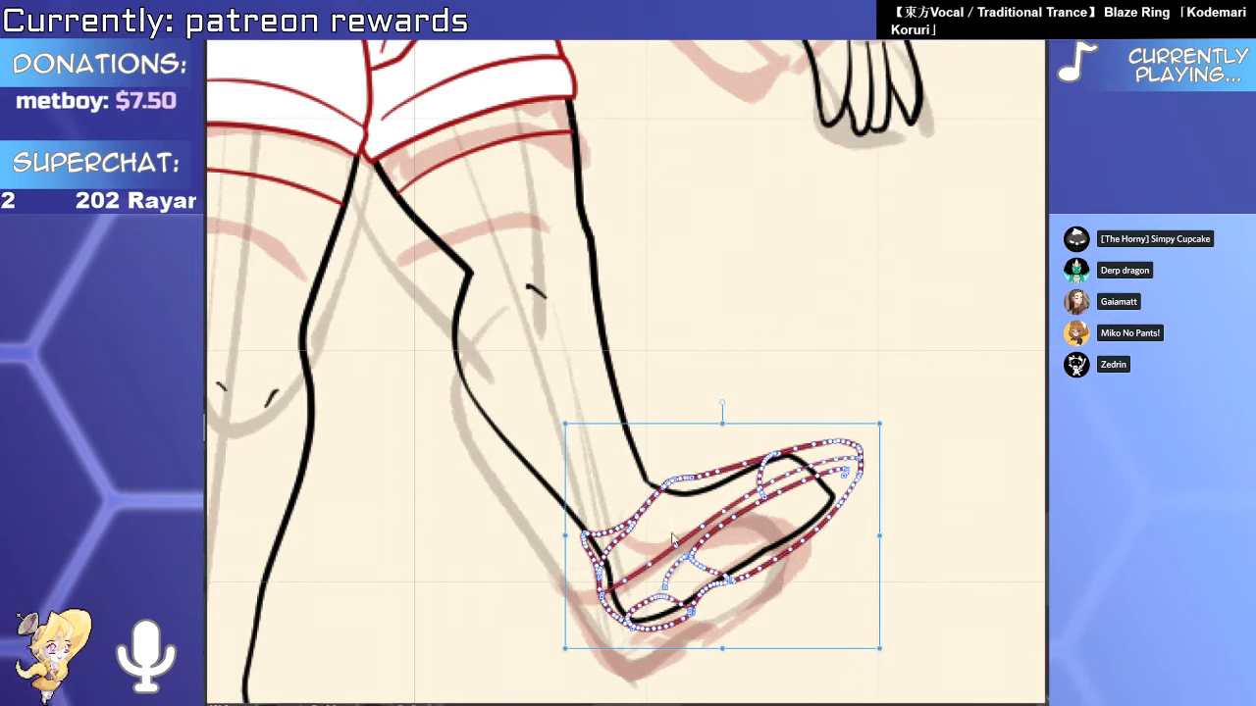
drag(874, 422, 864, 425)
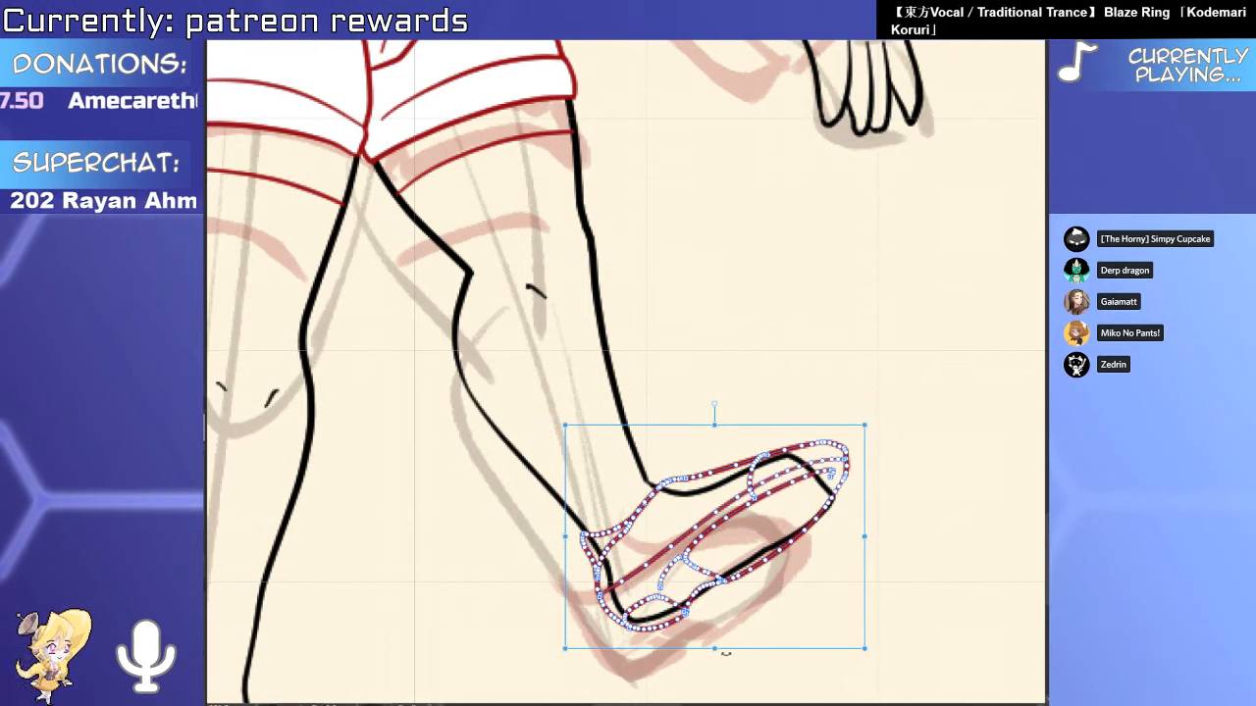
mouse_move(715, 648)
mouse_down()
mouse_move(716, 659)
mouse_move(716, 648)
mouse_up()
drag(612, 559, 616, 572)
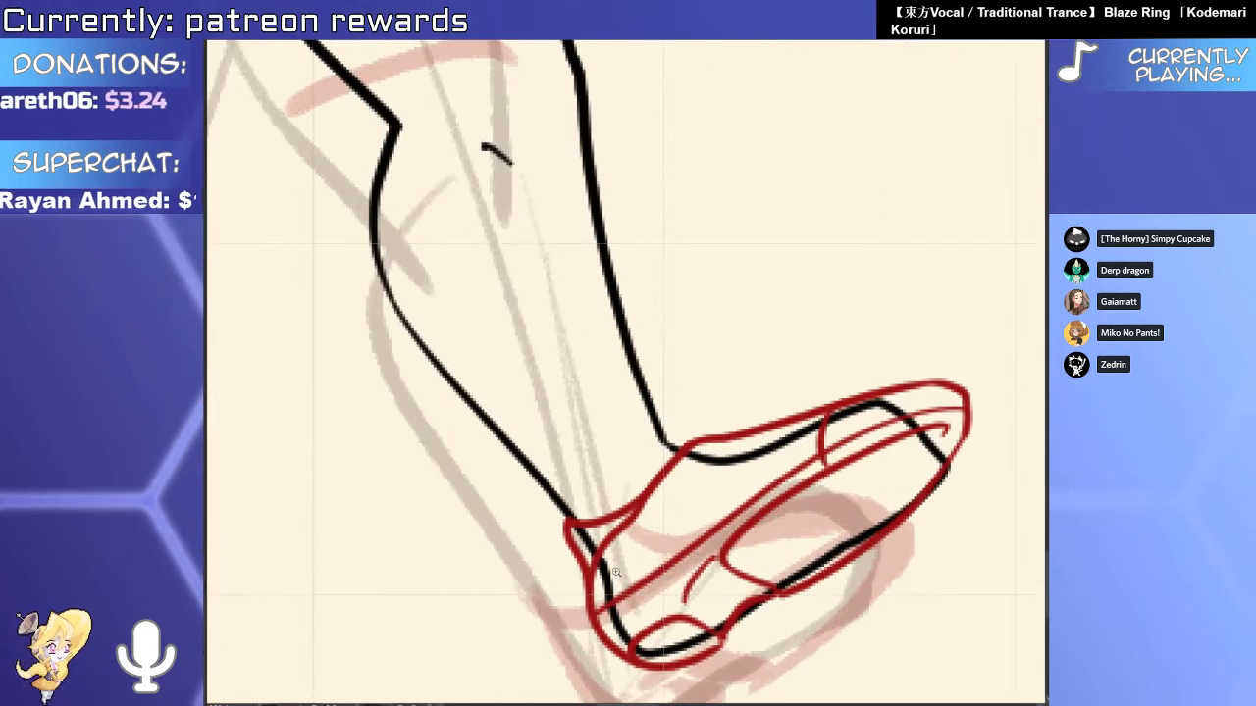
Erase the black foot outline showing through the red shoe on the raised leg.
click(604, 575)
key(e)
mouse_move(583, 533)
mouse_down()
mouse_move(605, 588)
mouse_move(678, 634)
mouse_move(751, 608)
mouse_move(841, 420)
mouse_move(939, 504)
mouse_up()
scroll(919, 470, down, 4)
drag(692, 518, 683, 580)
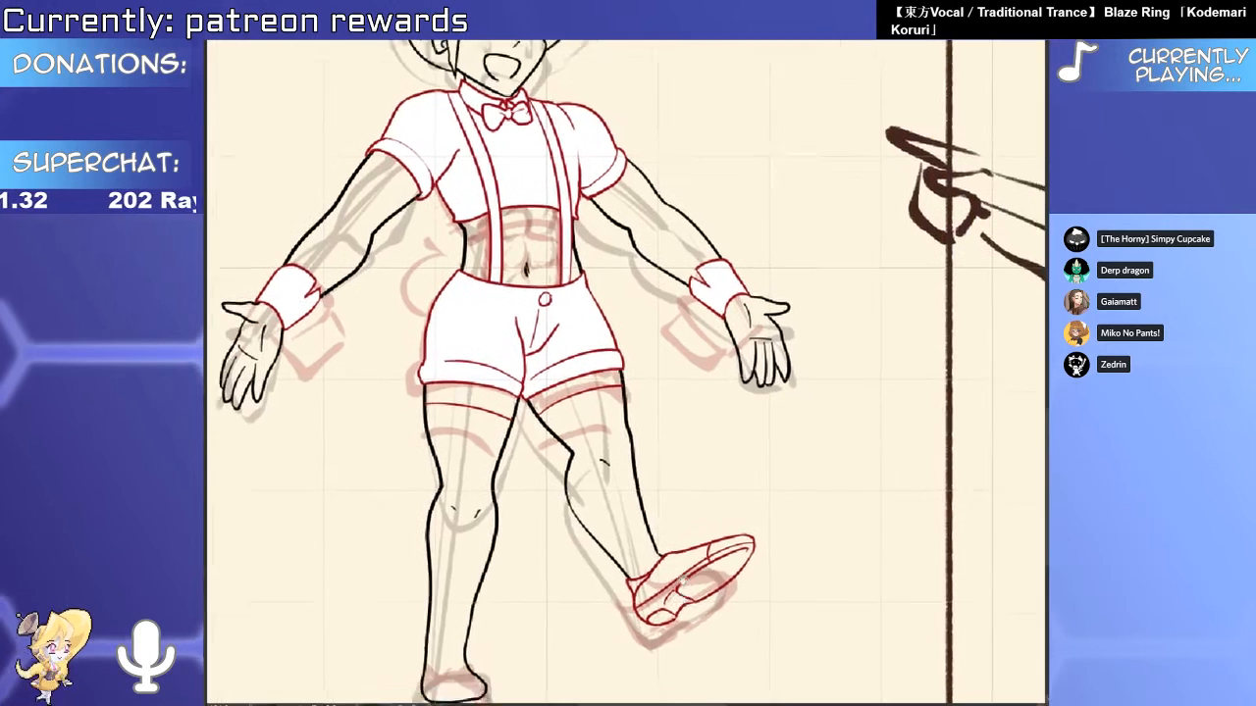
Erase the back part of the front sole pad's contour on the raised shoe and redraw it as a narrower pad.
scroll(683, 581, up, 5)
click(662, 533)
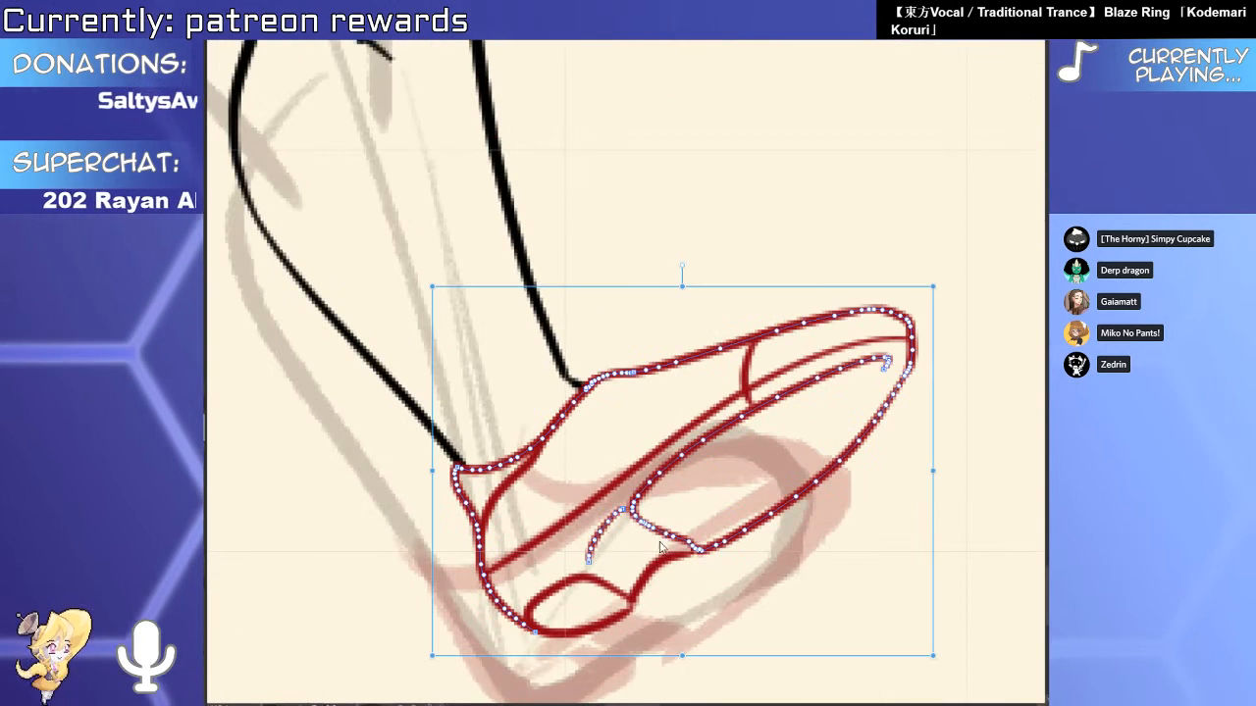
click(655, 569)
key(e)
click(687, 536)
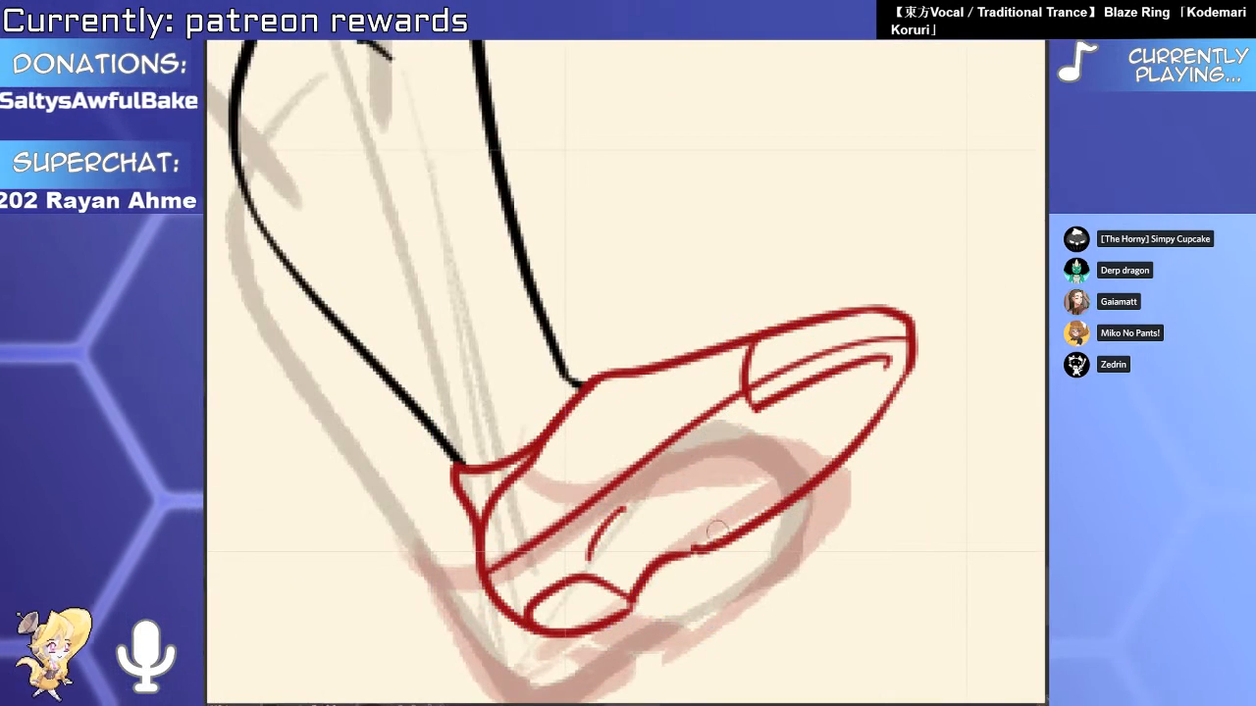
click(784, 400)
drag(729, 430, 740, 456)
key(ctrl+z)
click(756, 410)
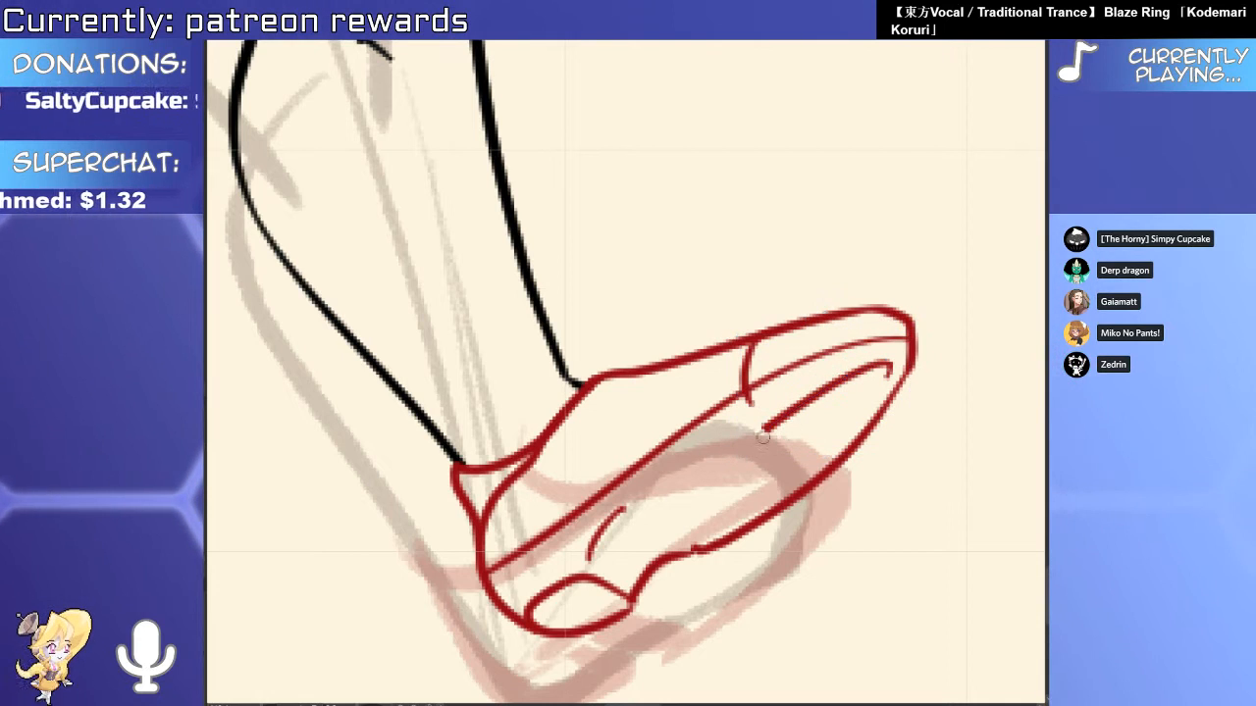
mouse_move(802, 411)
mouse_down()
mouse_move(679, 541)
mouse_move(619, 548)
mouse_move(648, 551)
mouse_up()
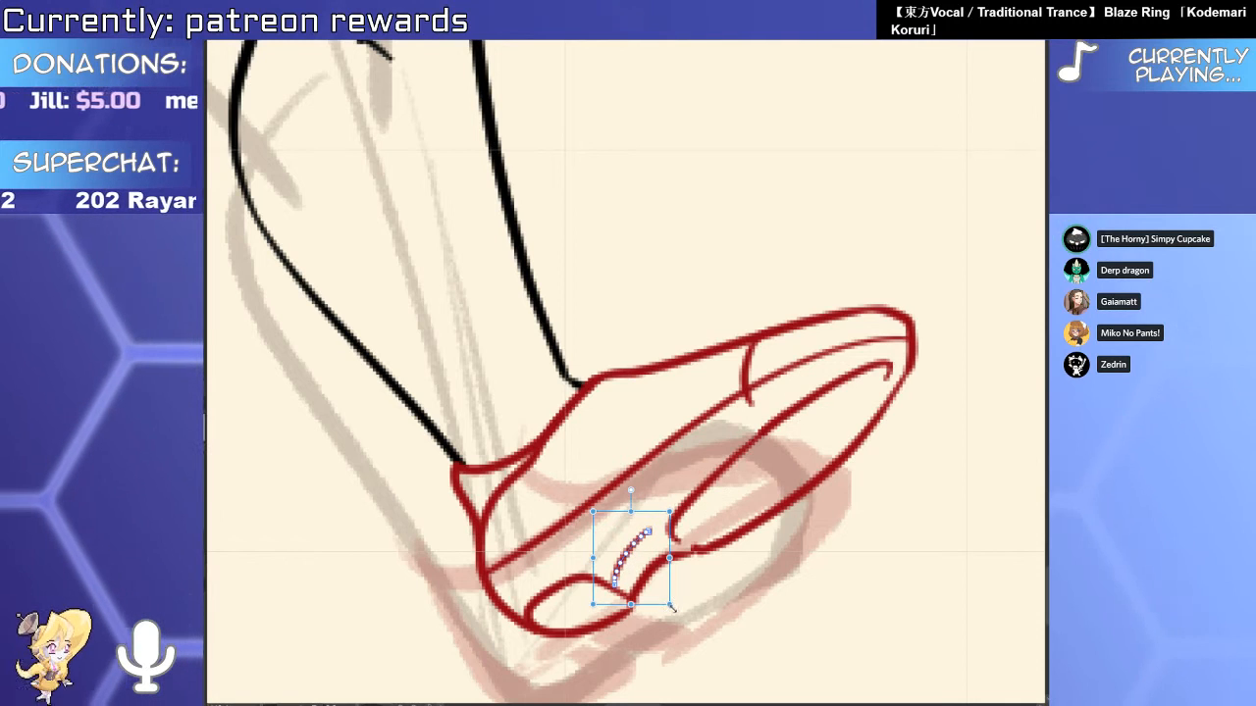
Reposition the short arch crease and stretch the midsole line to fit between the raised shoe's heel and toe.
drag(672, 608, 657, 616)
click(624, 561)
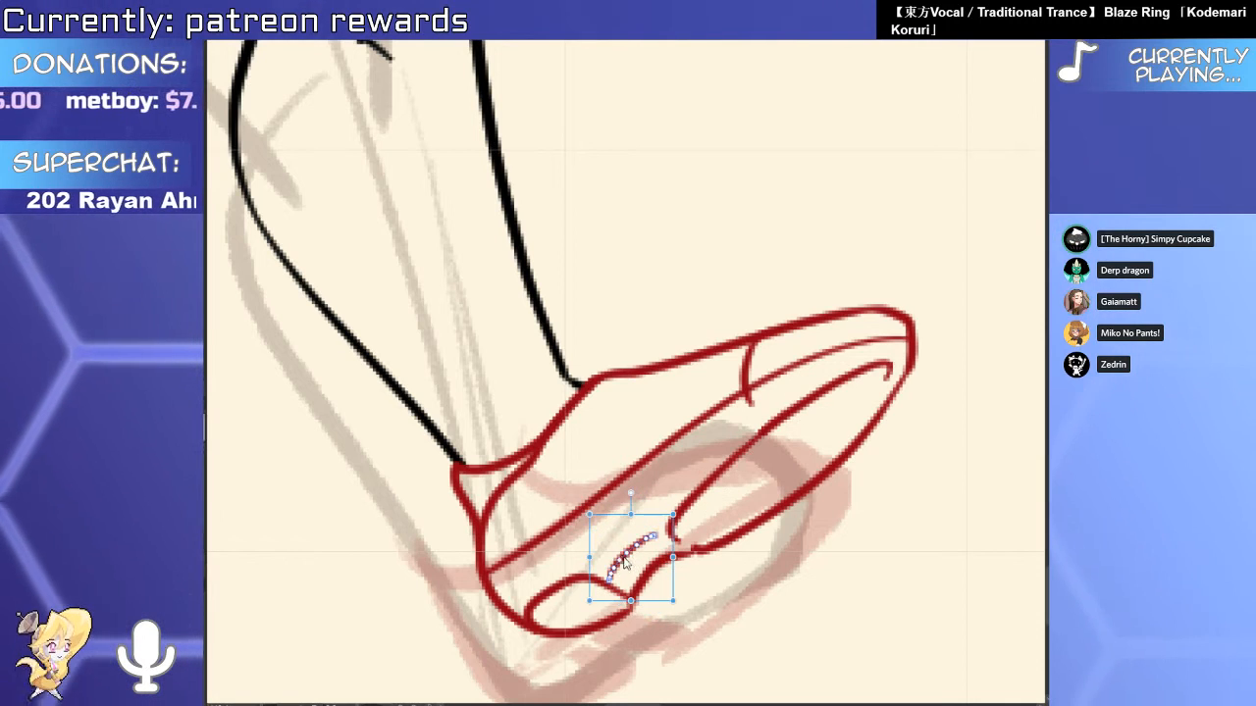
click(535, 547)
drag(500, 596, 508, 593)
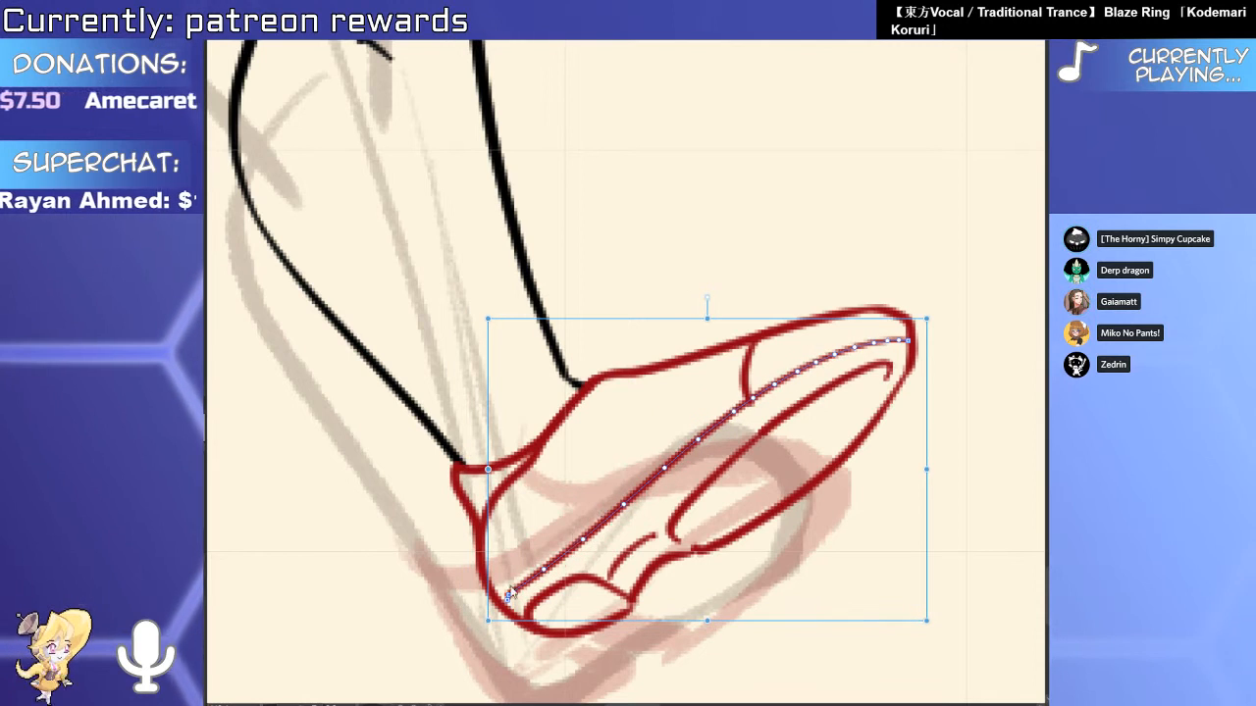
drag(927, 469, 942, 469)
key(ctrl+space)
mouse_move(925, 350)
mouse_down()
mouse_move(850, 337)
mouse_move(740, 366)
mouse_up()
drag(628, 476, 736, 510)
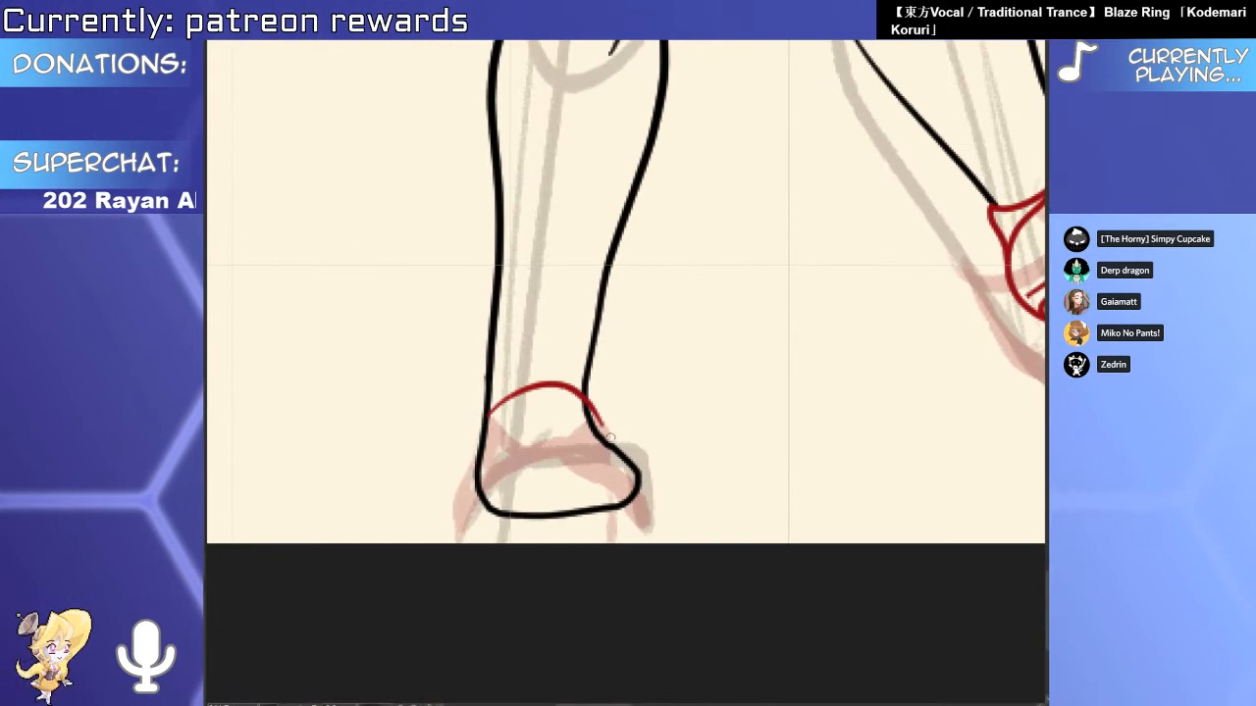
drag(594, 410, 643, 483)
drag(487, 414, 515, 539)
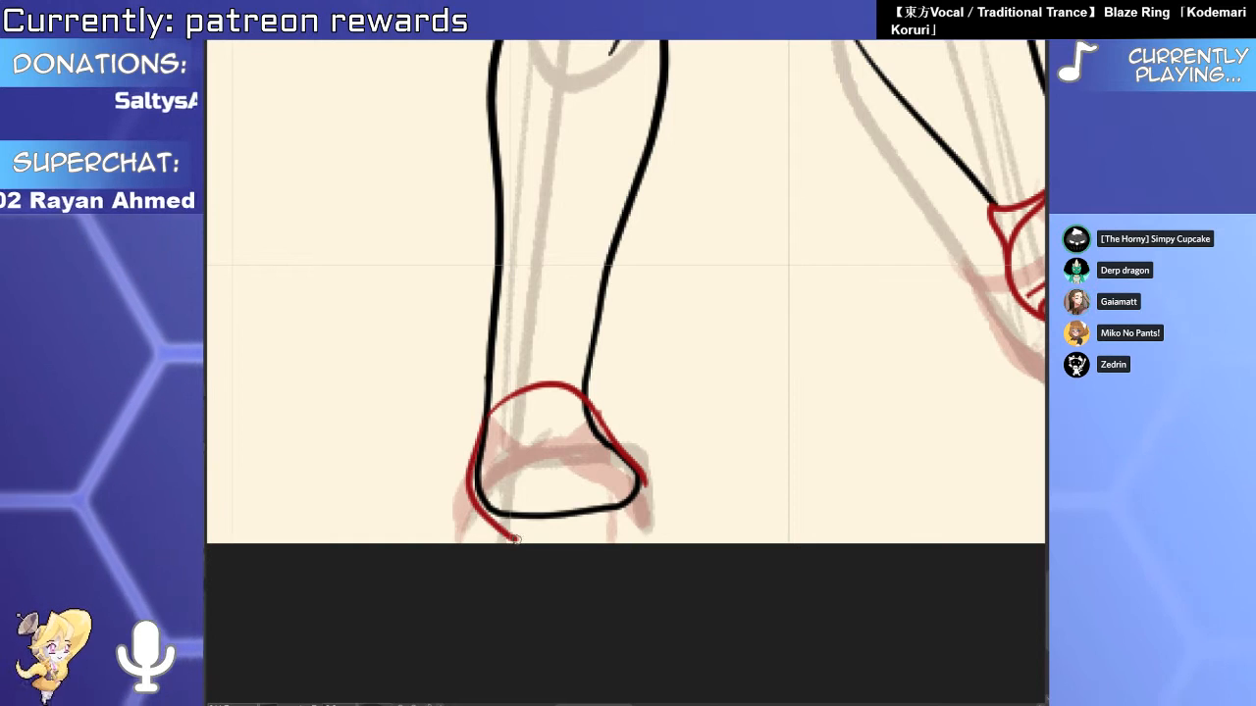
key(ctrl+z)
drag(484, 413, 519, 542)
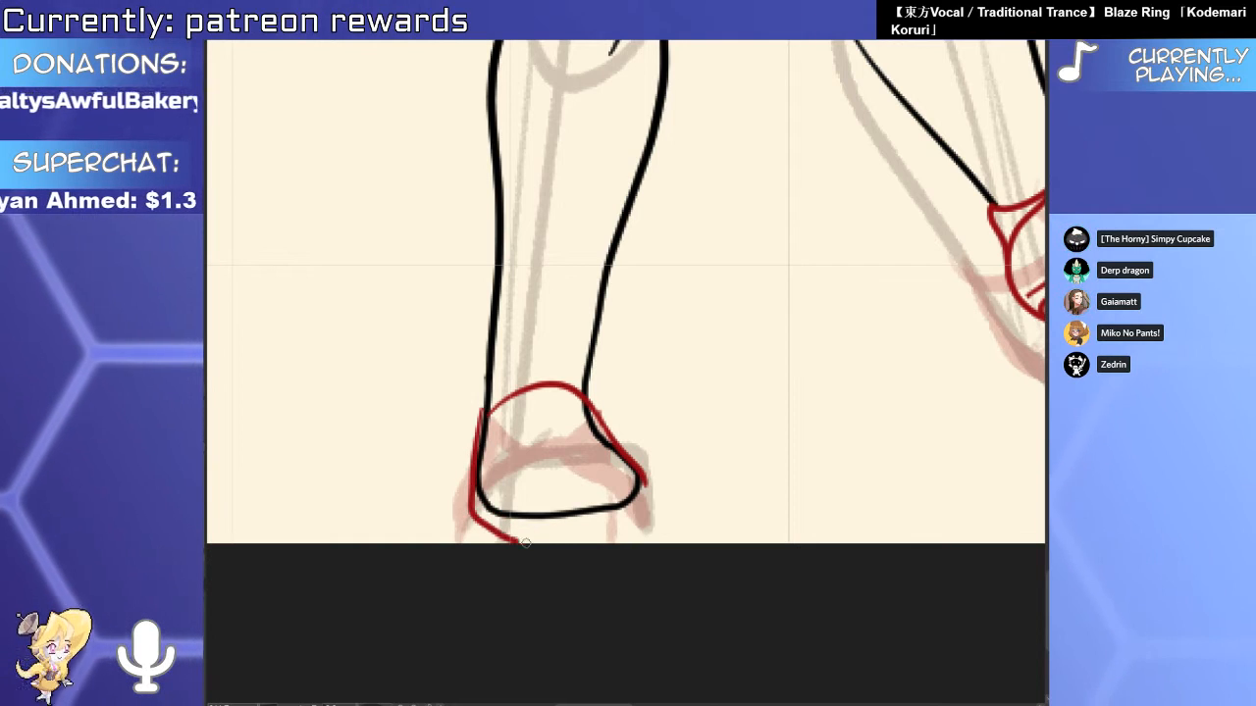
key(ctrl+z)
key(ctrl+z)
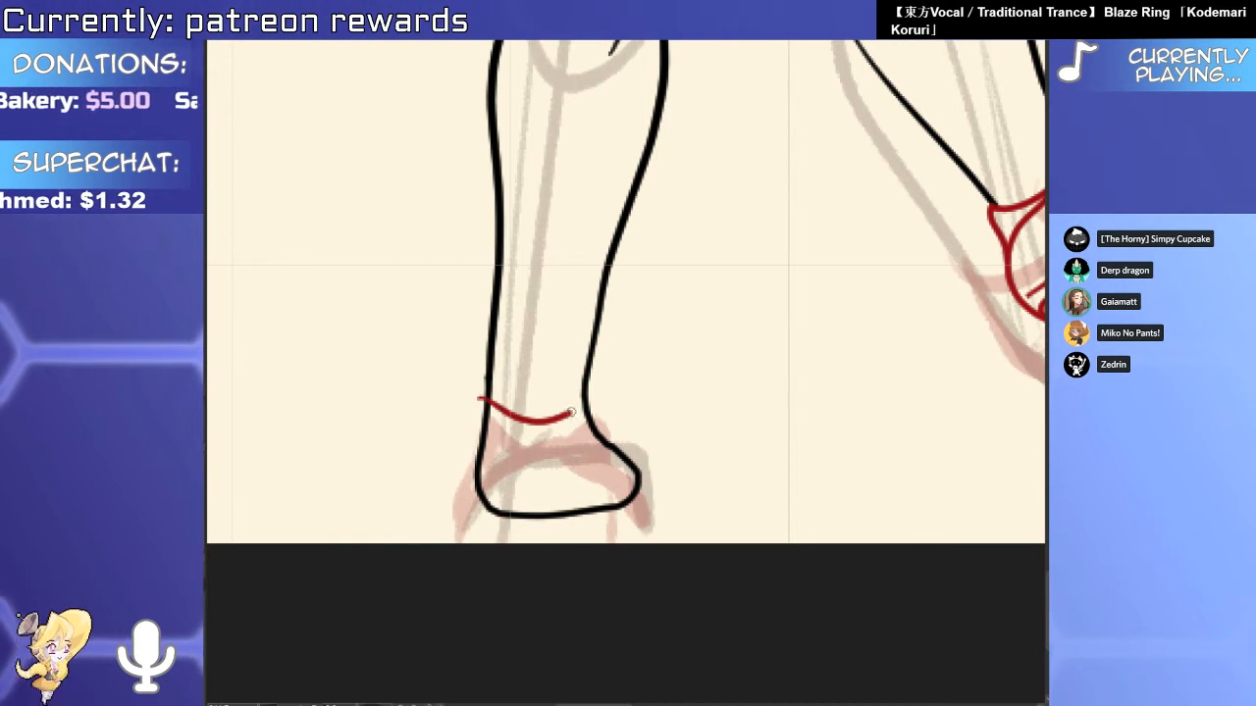
Draw the standing foot's red shoe outline with a dipped ankle opening, sloping sides and a flat base line.
drag(483, 376, 577, 395)
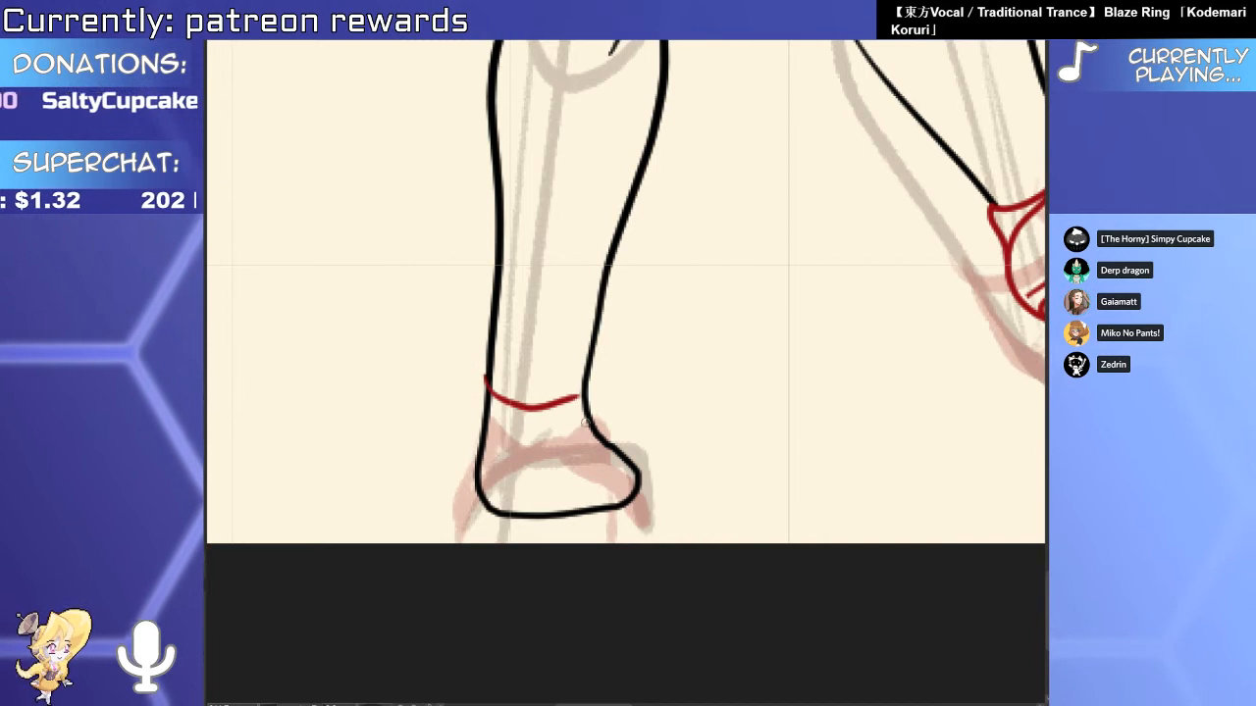
drag(484, 420, 472, 473)
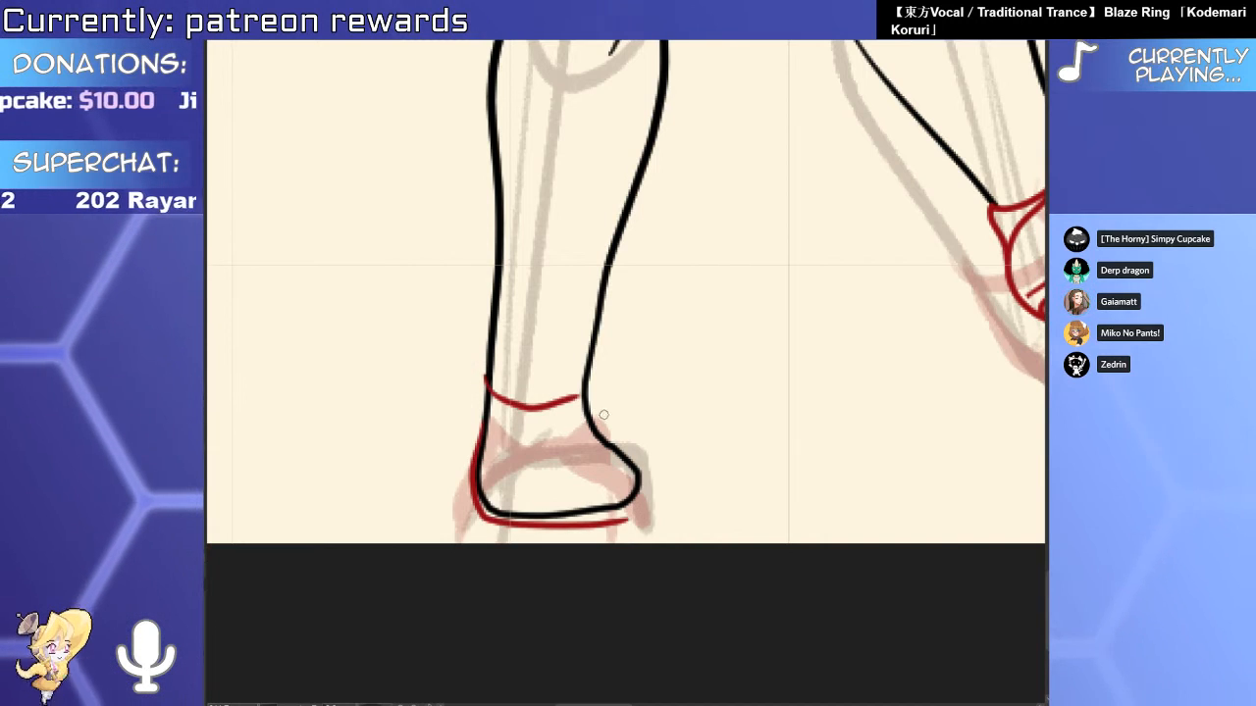
mouse_move(592, 406)
mouse_down()
mouse_move(638, 484)
mouse_move(626, 453)
mouse_move(619, 525)
mouse_up()
key(ctrl+z)
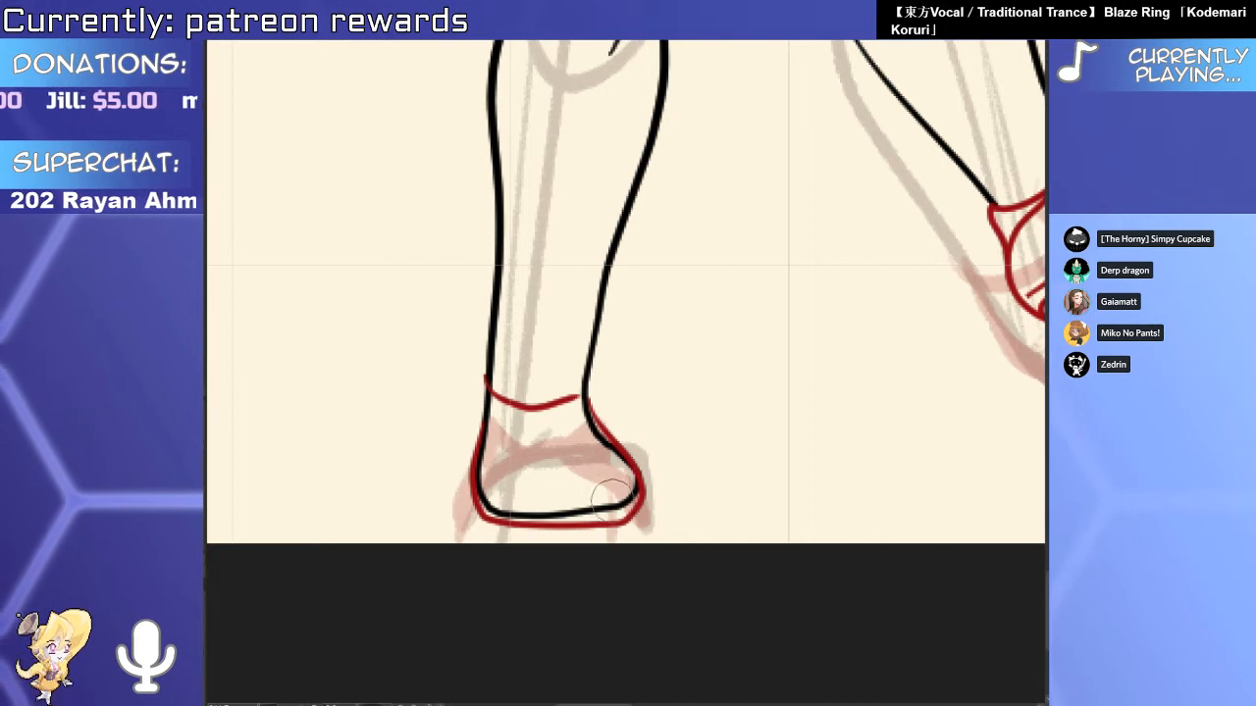
scroll(489, 389, up, 2)
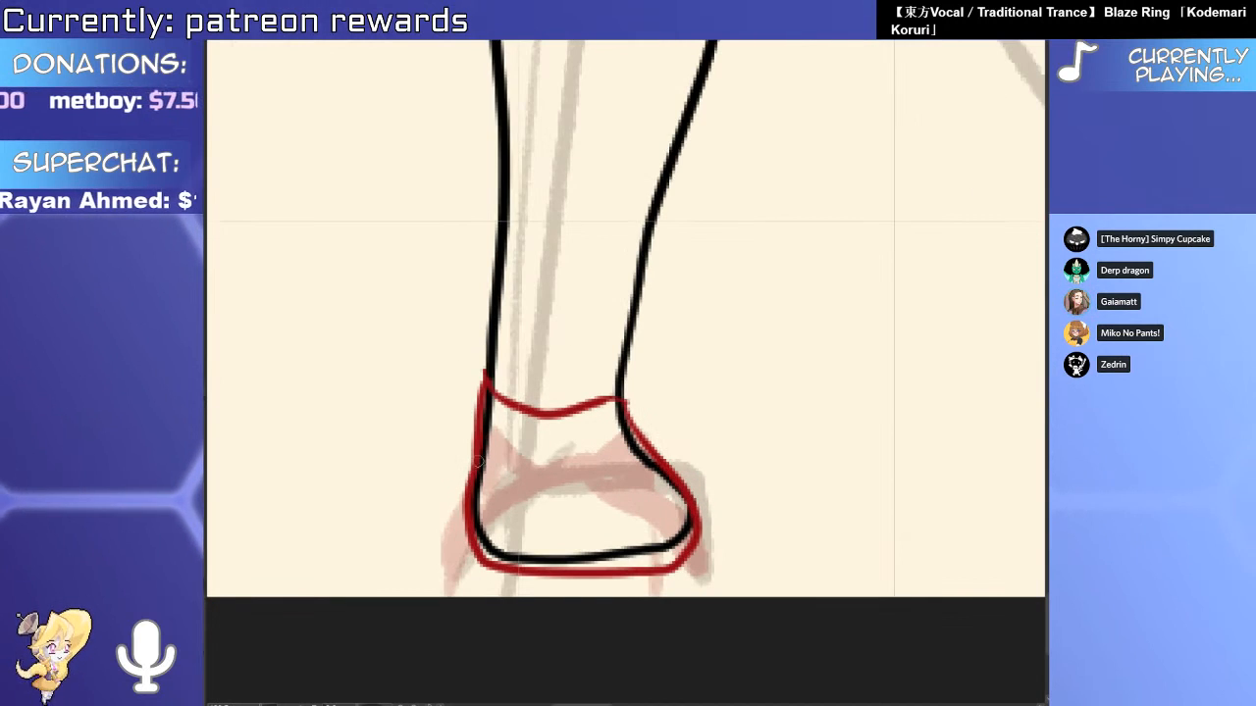
Add a curved toe cap line to the standing shoe and a second line beneath its base for the sole thickness.
mouse_move(474, 526)
mouse_down()
mouse_move(593, 455)
mouse_move(690, 514)
mouse_up()
key(ctrl+z)
mouse_move(477, 561)
mouse_down()
mouse_move(528, 597)
mouse_move(679, 585)
mouse_up()
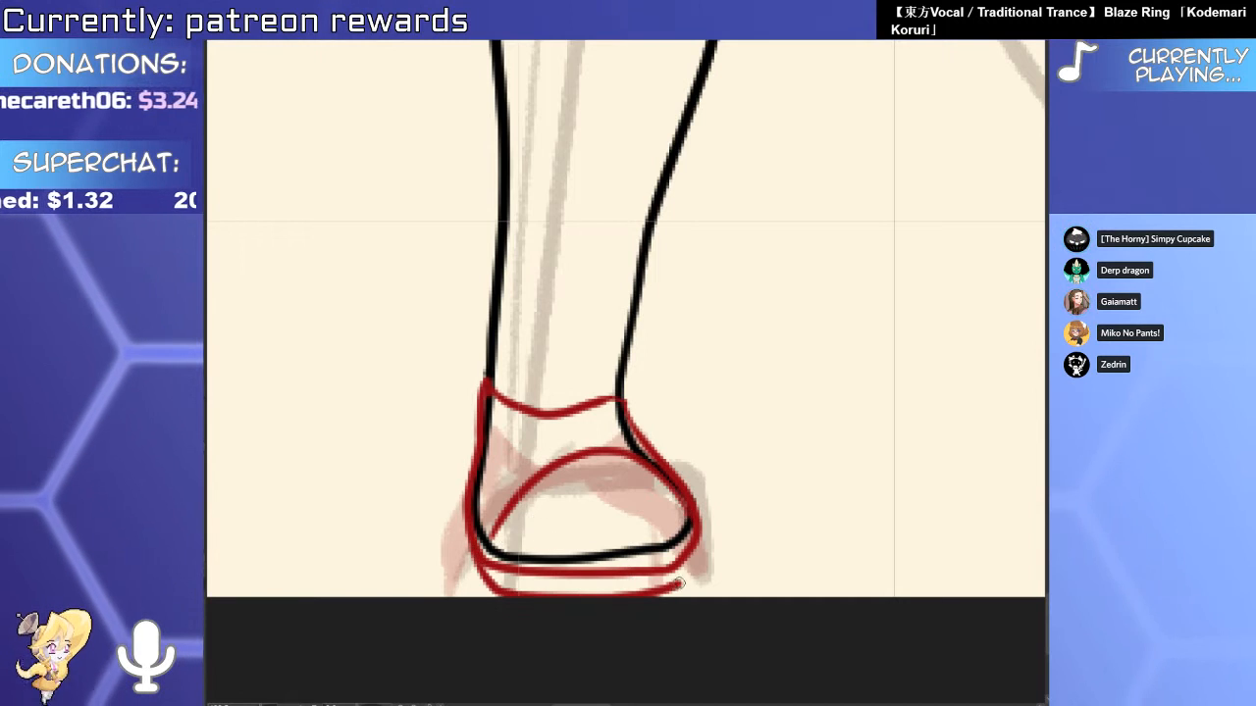
scroll(562, 534, down, 4)
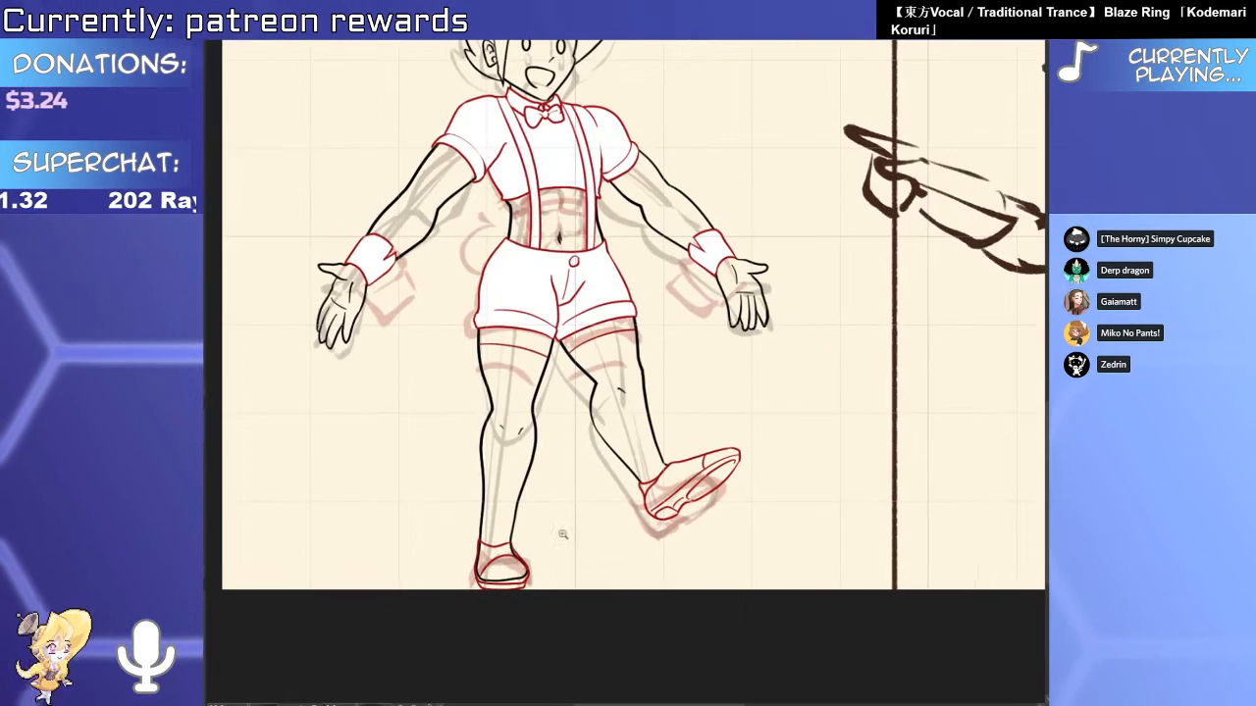
Select all the standing shoe's red strokes and slightly adjust their fit around the foot.
scroll(534, 581, up, 3)
drag(399, 577, 398, 579)
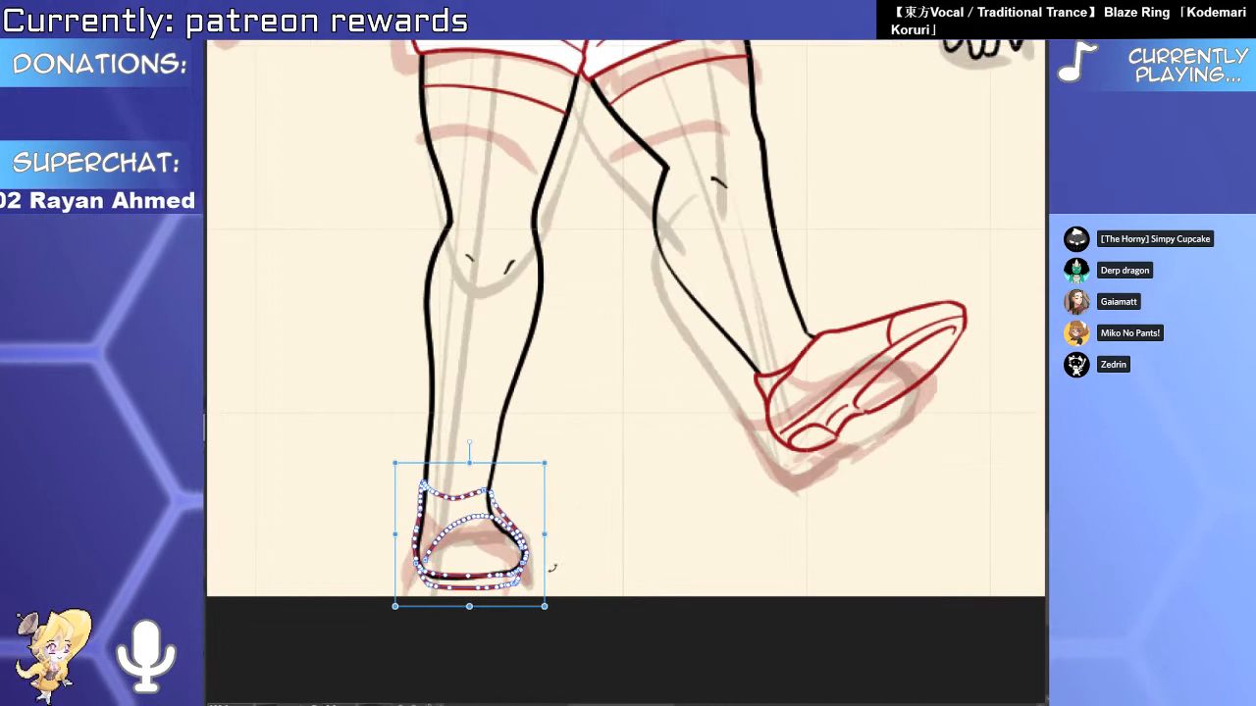
scroll(546, 575, down, 2)
scroll(583, 548, down, 3)
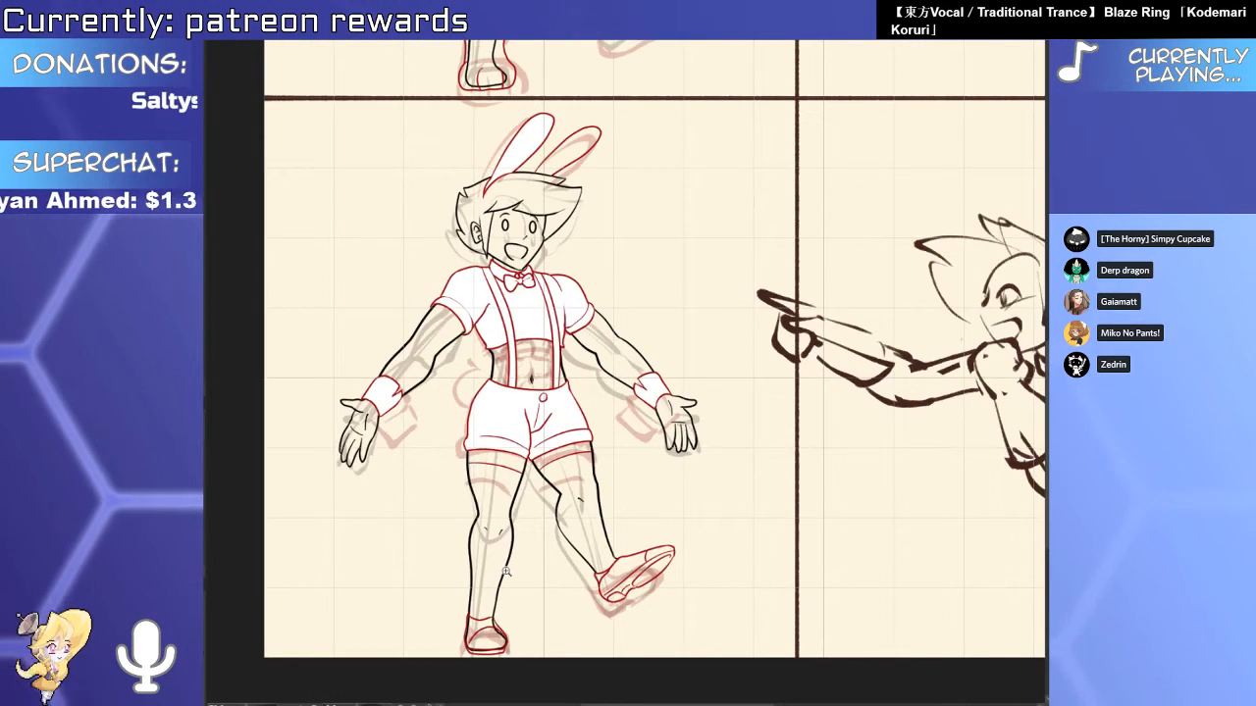
Delete all the red shoe strokes from the raised foot.
scroll(644, 595, up, 3)
drag(644, 596, 613, 529)
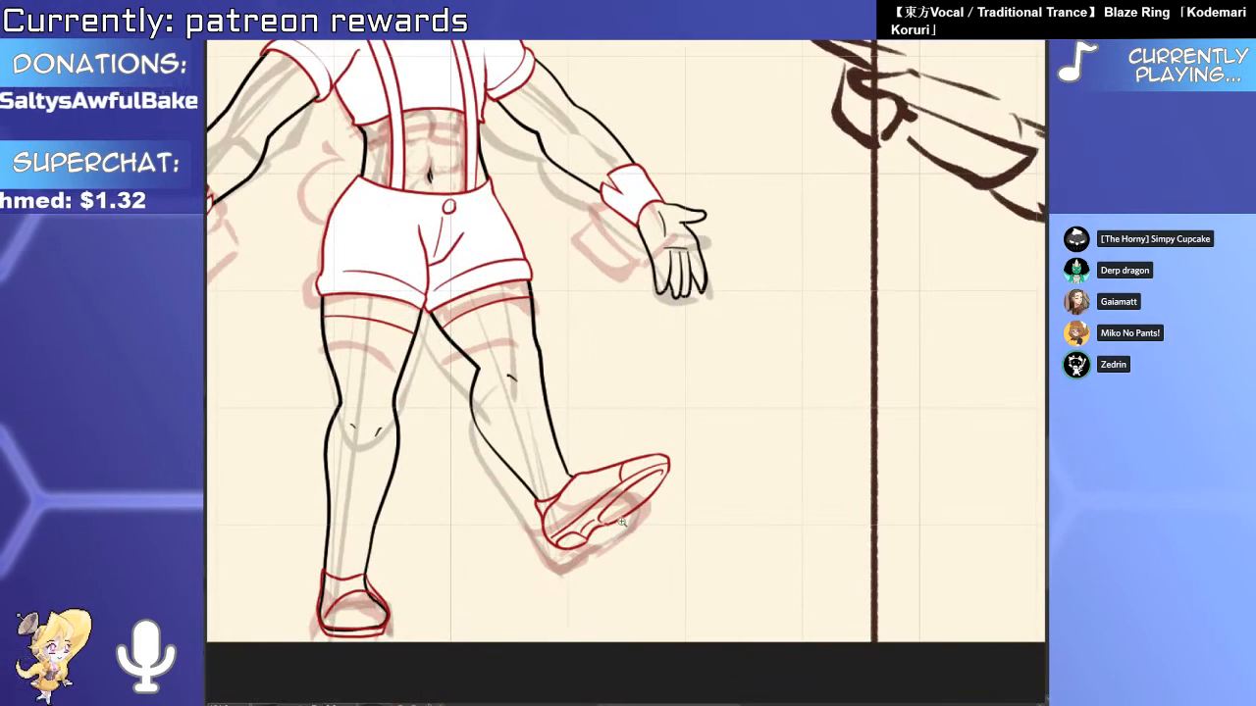
scroll(622, 522, up, 1)
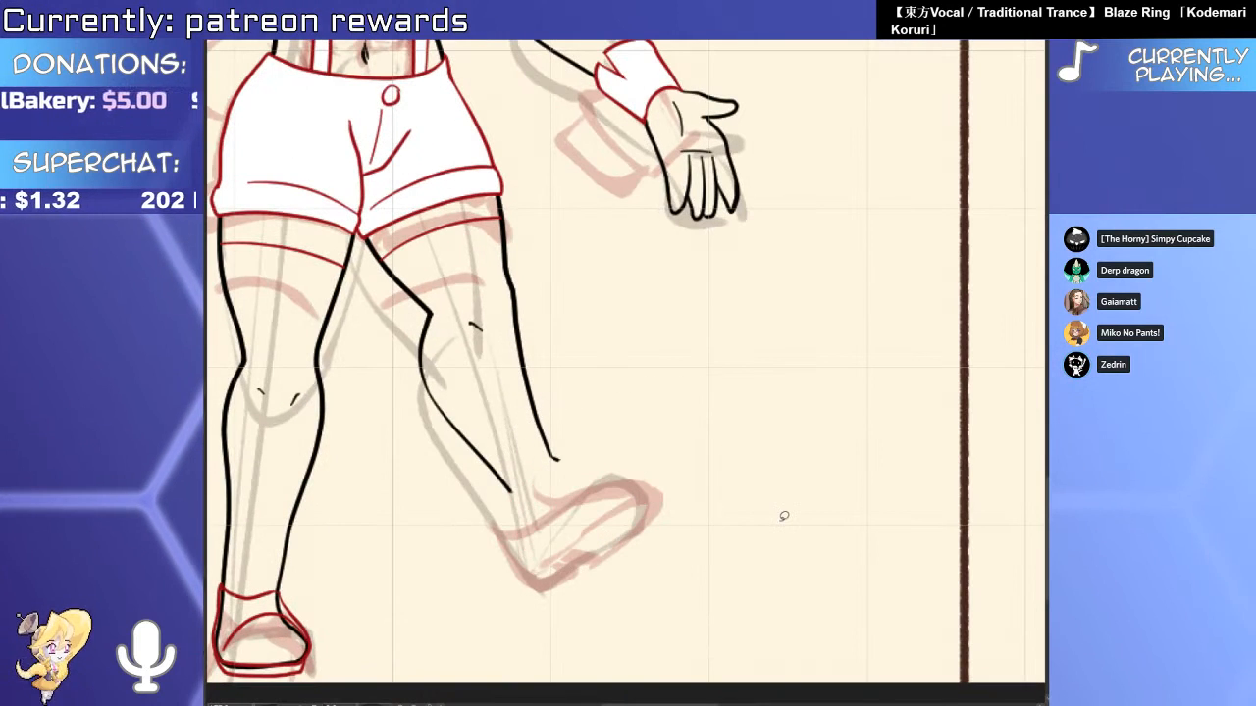
scroll(568, 491, up, 1)
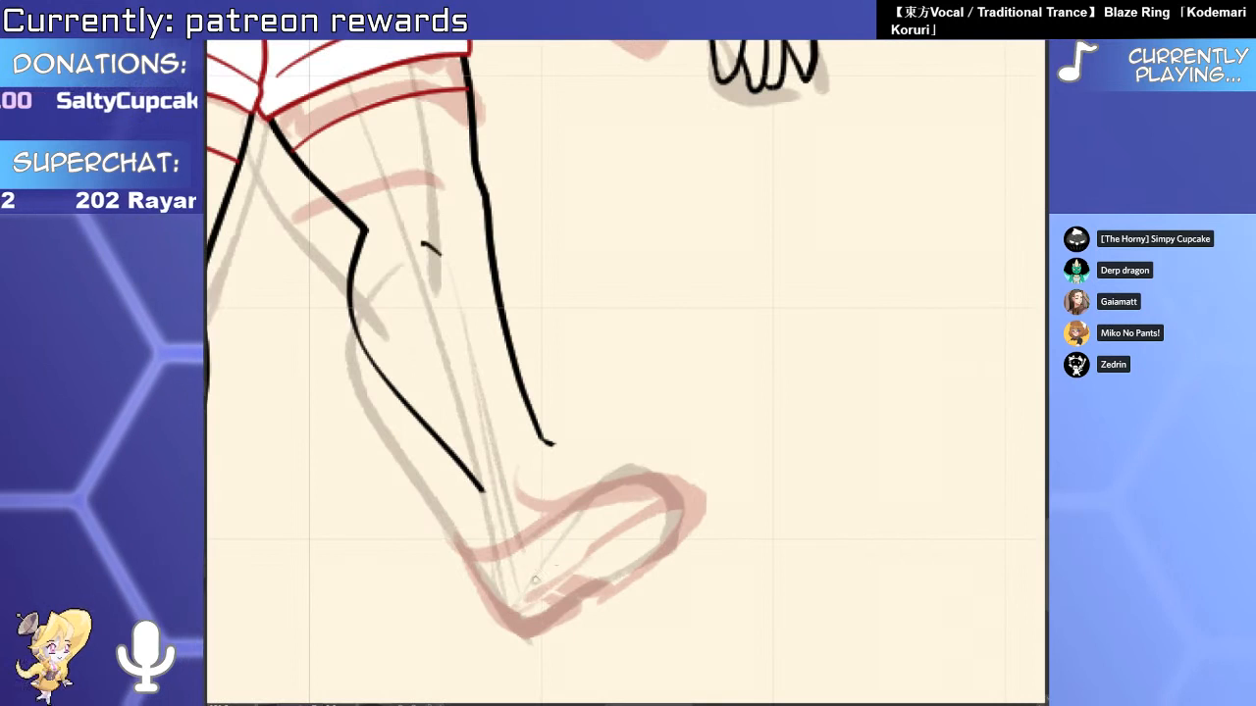
Rough in a new curved ankle opening and looping sole guidelines on the raised foot.
drag(508, 612, 581, 605)
key(ctrl+z)
mouse_move(608, 504)
mouse_down()
mouse_move(706, 469)
mouse_move(499, 618)
mouse_up()
key(ctrl+z)
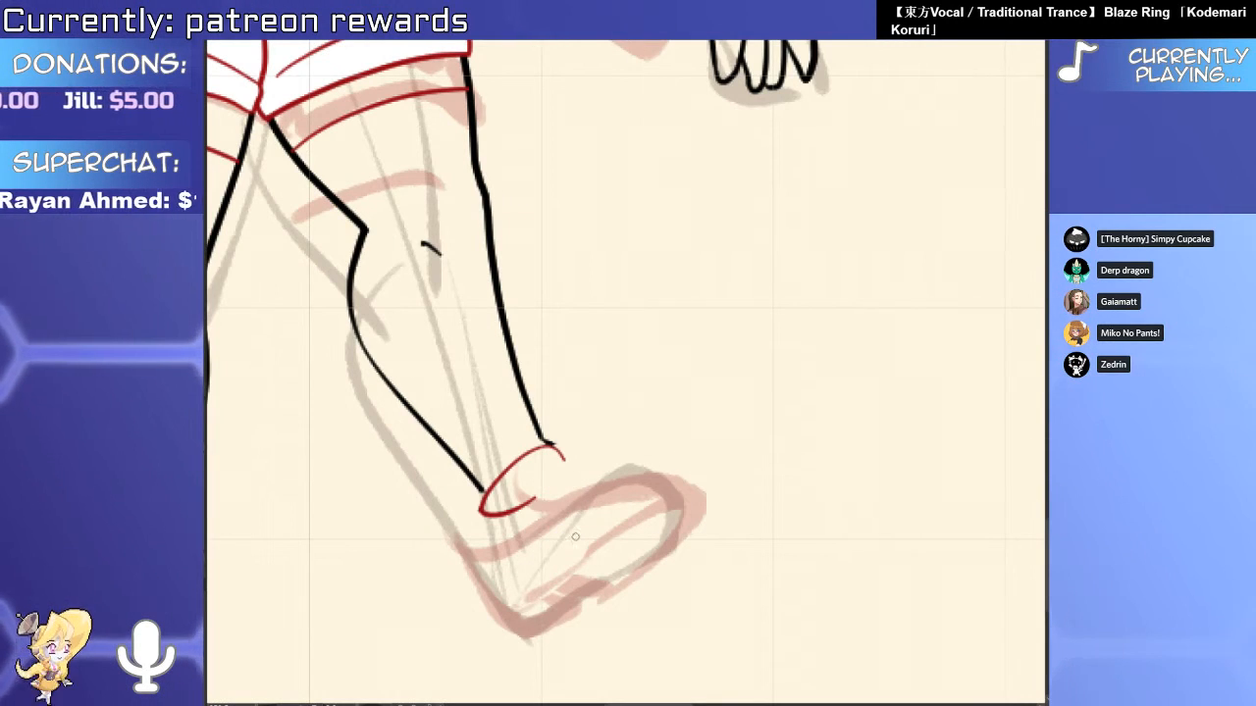
mouse_move(721, 438)
mouse_down()
mouse_move(579, 602)
mouse_move(670, 548)
mouse_up()
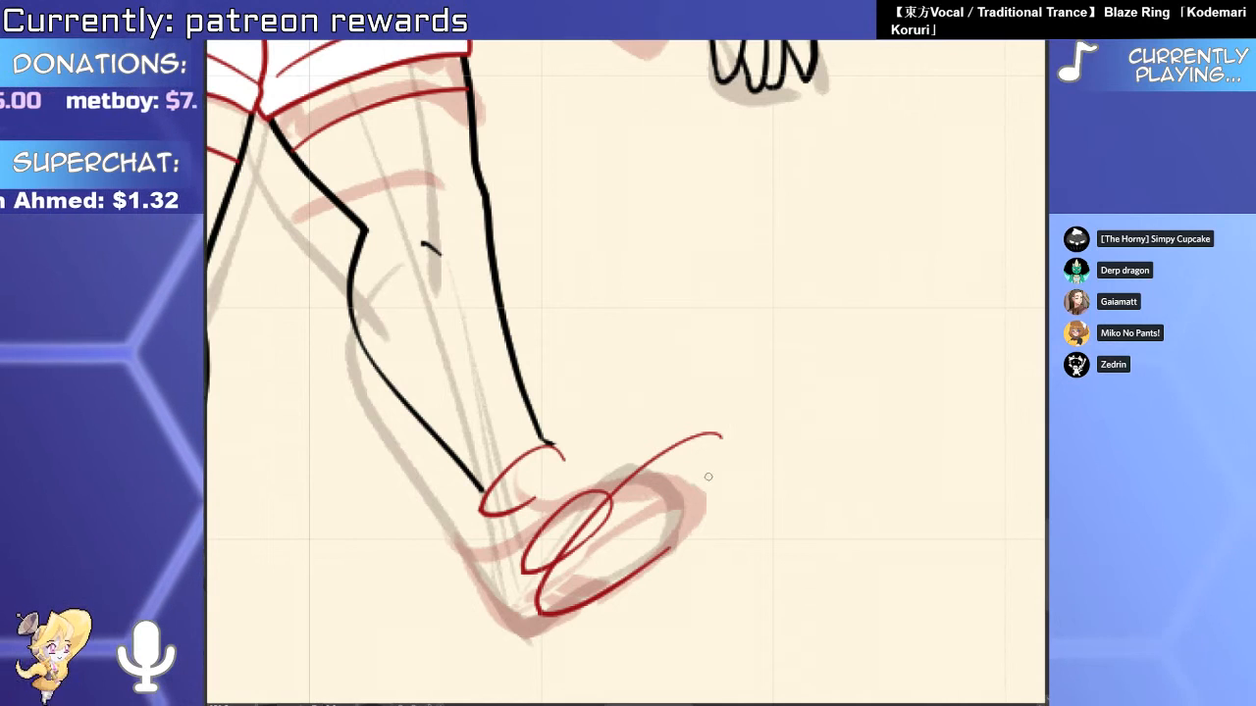
Sketch the raised shoe's upper edge from the ankle to a rounded, upturned toe.
drag(567, 455, 689, 410)
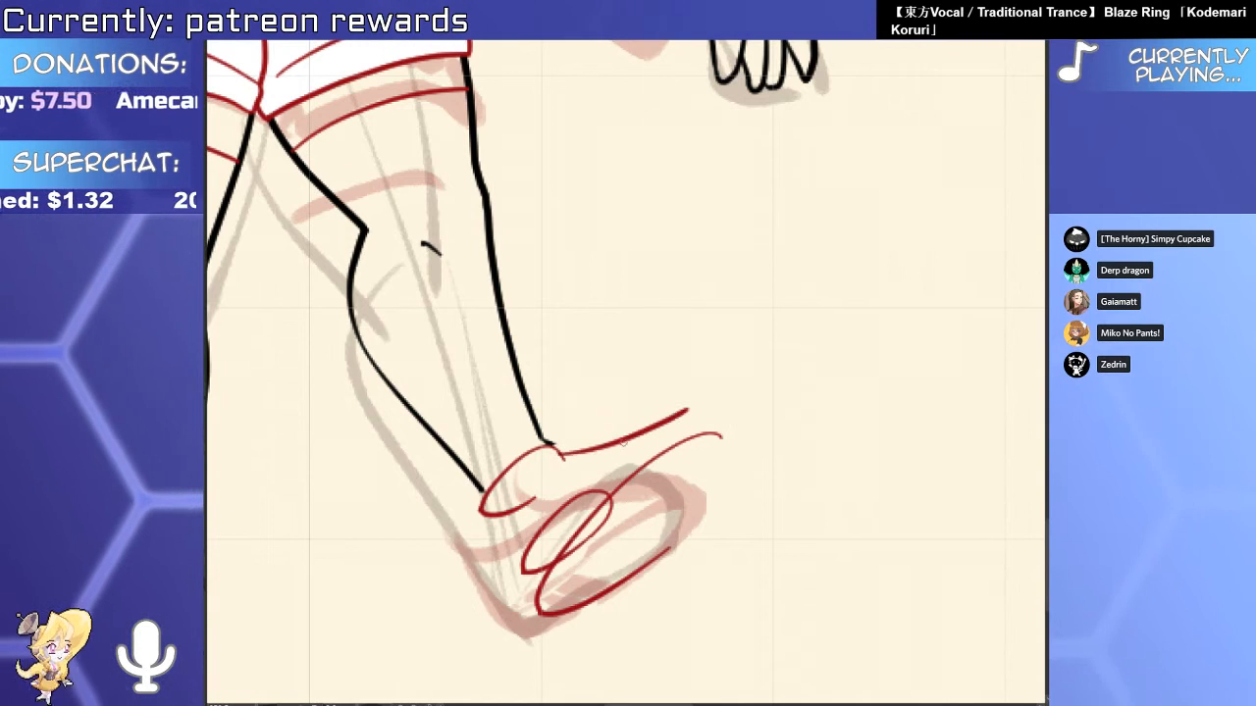
key(ctrl+z)
drag(555, 457, 728, 400)
key(ctrl+z)
drag(592, 448, 731, 390)
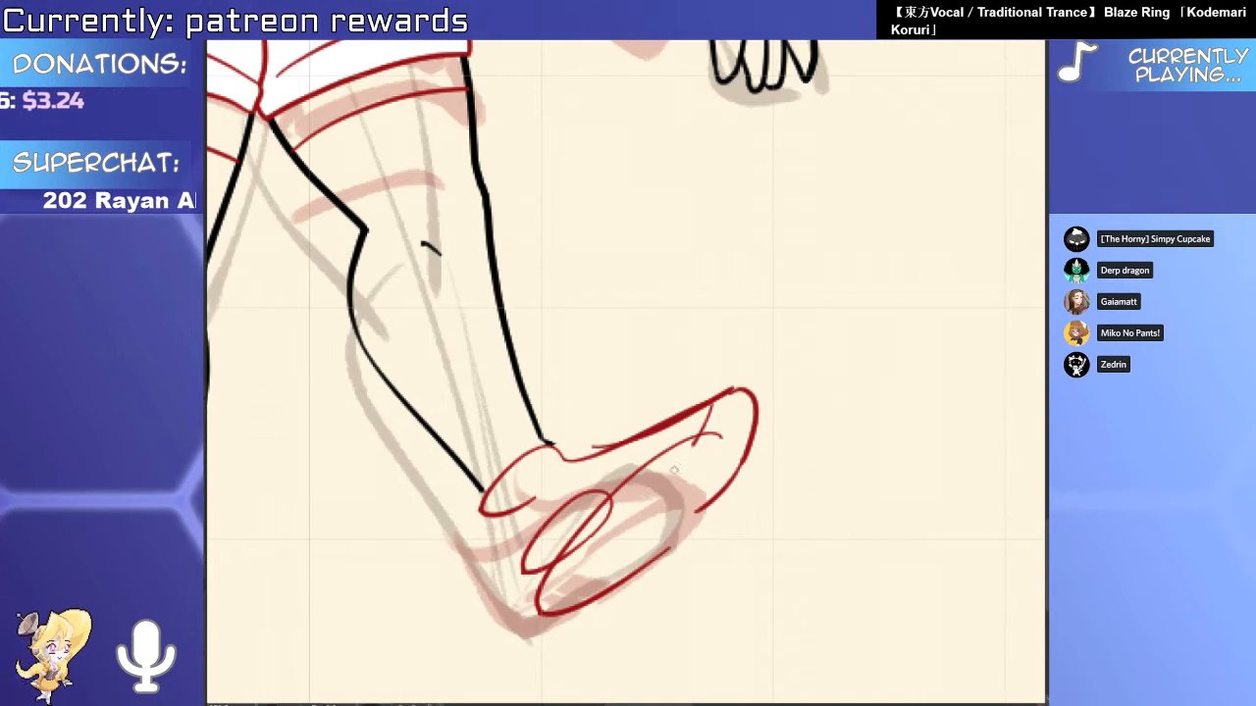
Sketch the raised shoe's heel, ankle collar, instep seam and sole pads, reworking the arch notch between heel and forefoot.
mouse_move(582, 562)
mouse_down()
mouse_move(542, 608)
mouse_move(559, 613)
mouse_up()
mouse_move(482, 508)
mouse_down()
mouse_move(511, 538)
mouse_move(539, 610)
mouse_up()
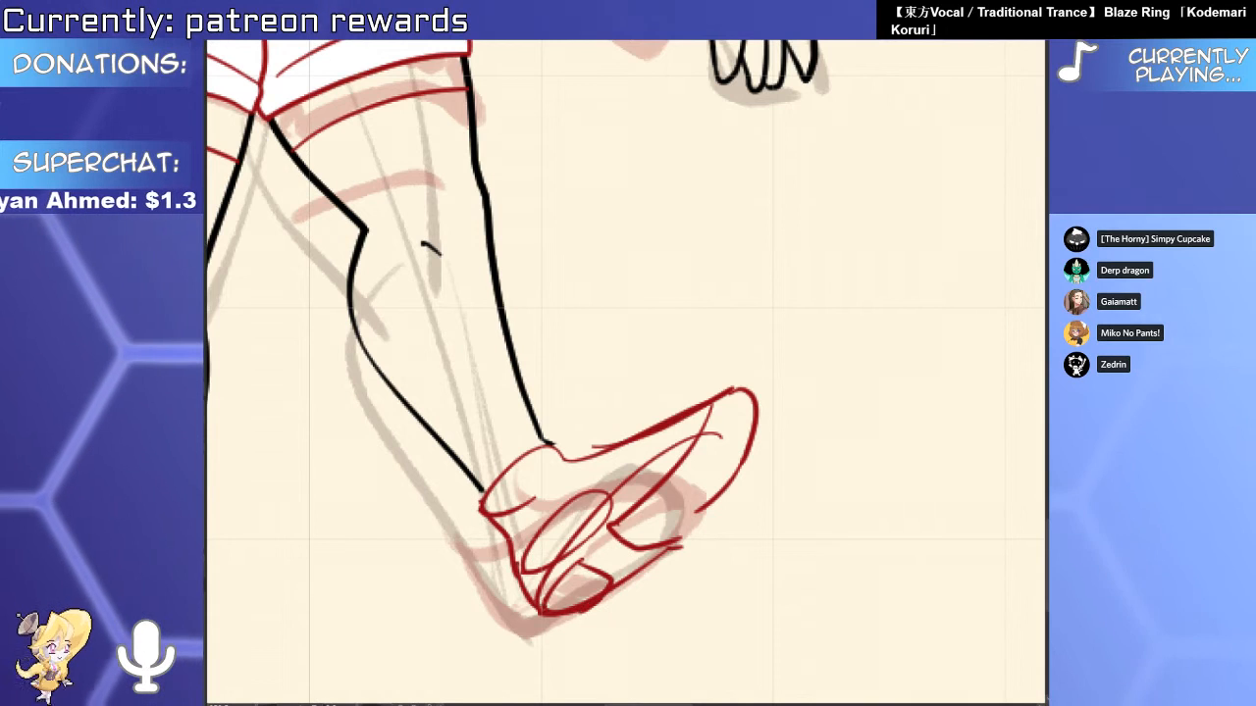
drag(511, 532, 515, 547)
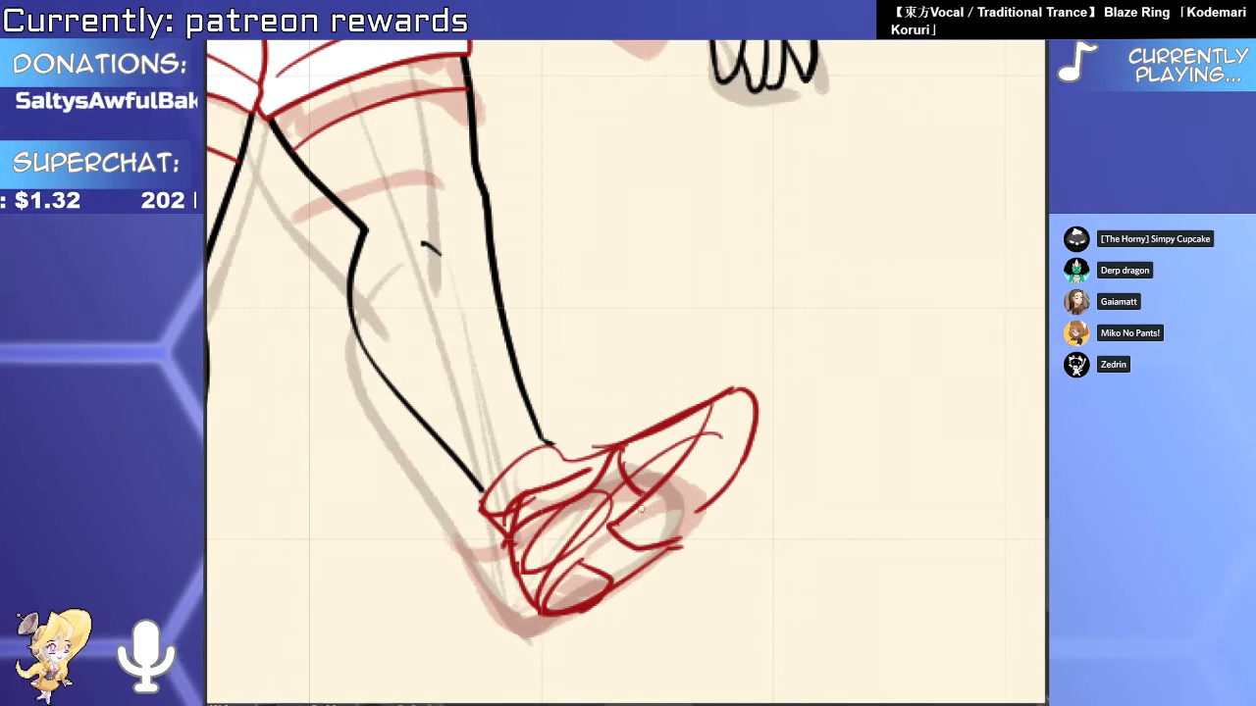
scroll(639, 507, down, 3)
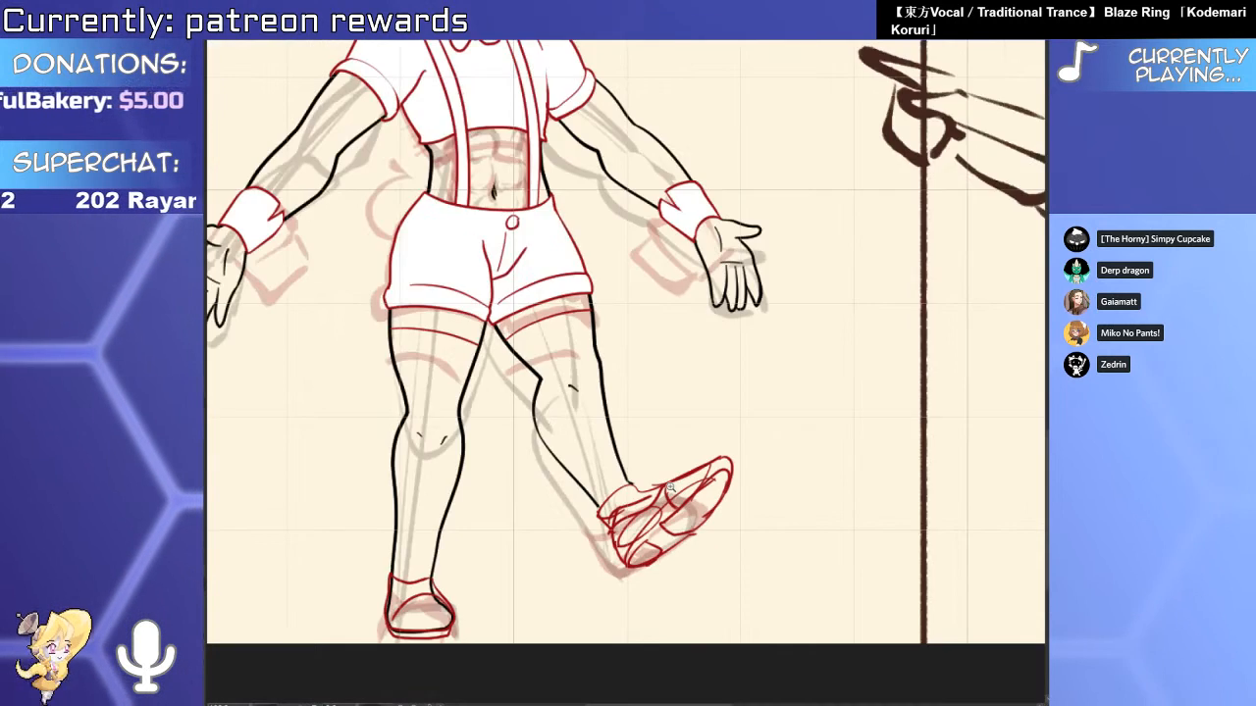
scroll(670, 488, up, 3)
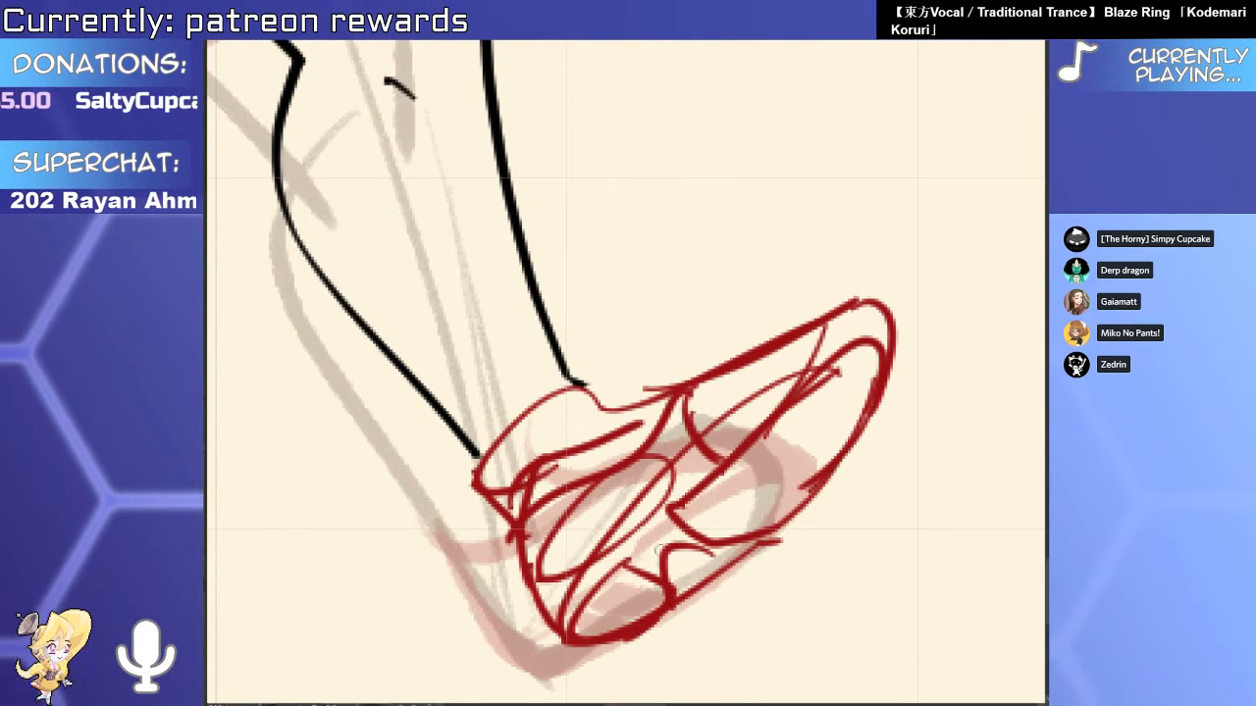
mouse_move(651, 579)
mouse_down()
mouse_move(608, 566)
mouse_move(648, 625)
mouse_up()
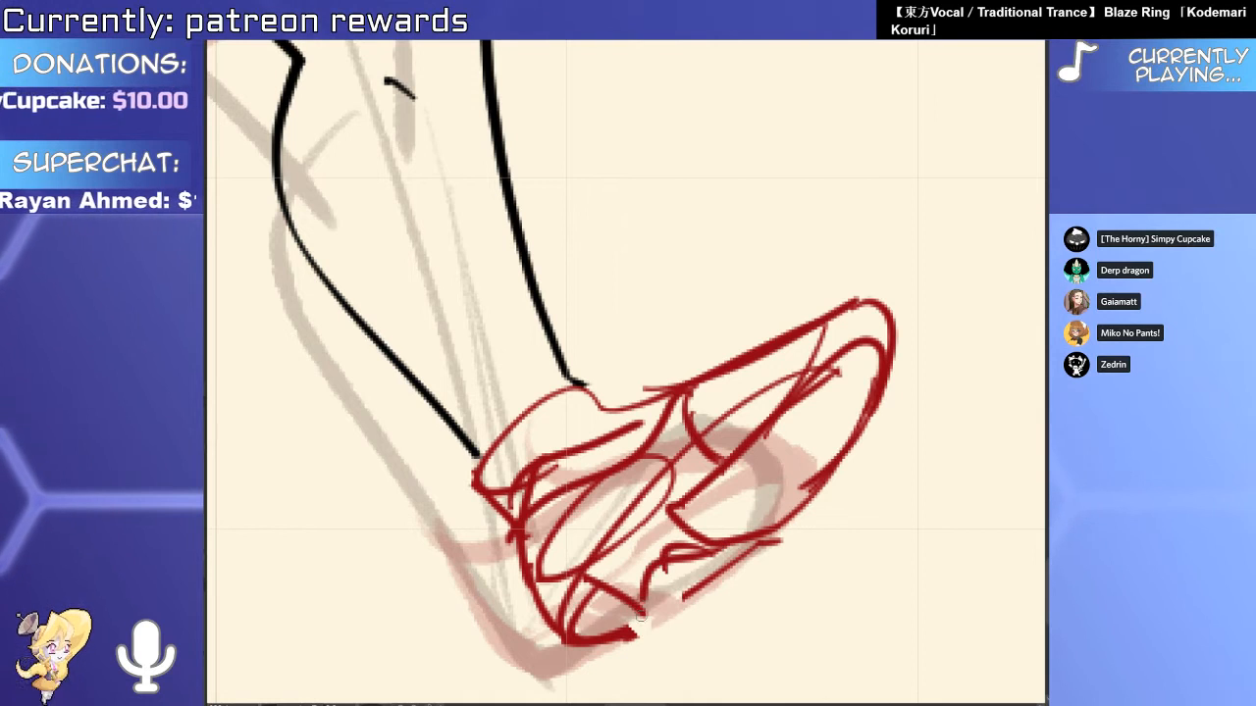
Fade the rough shoe sketch and trace a clean red outline over it around the toe, arch, heel and ankle opening.
scroll(613, 574, down, 3)
drag(455, 633, 494, 602)
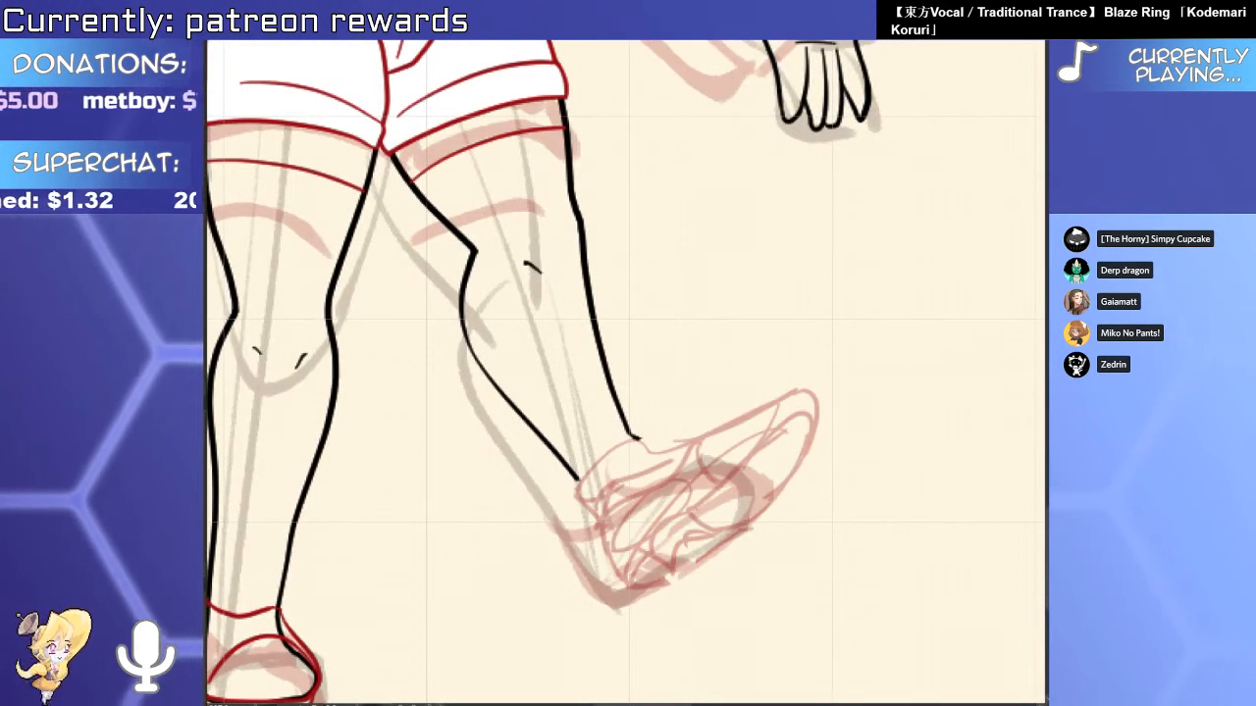
scroll(694, 465, up, 2)
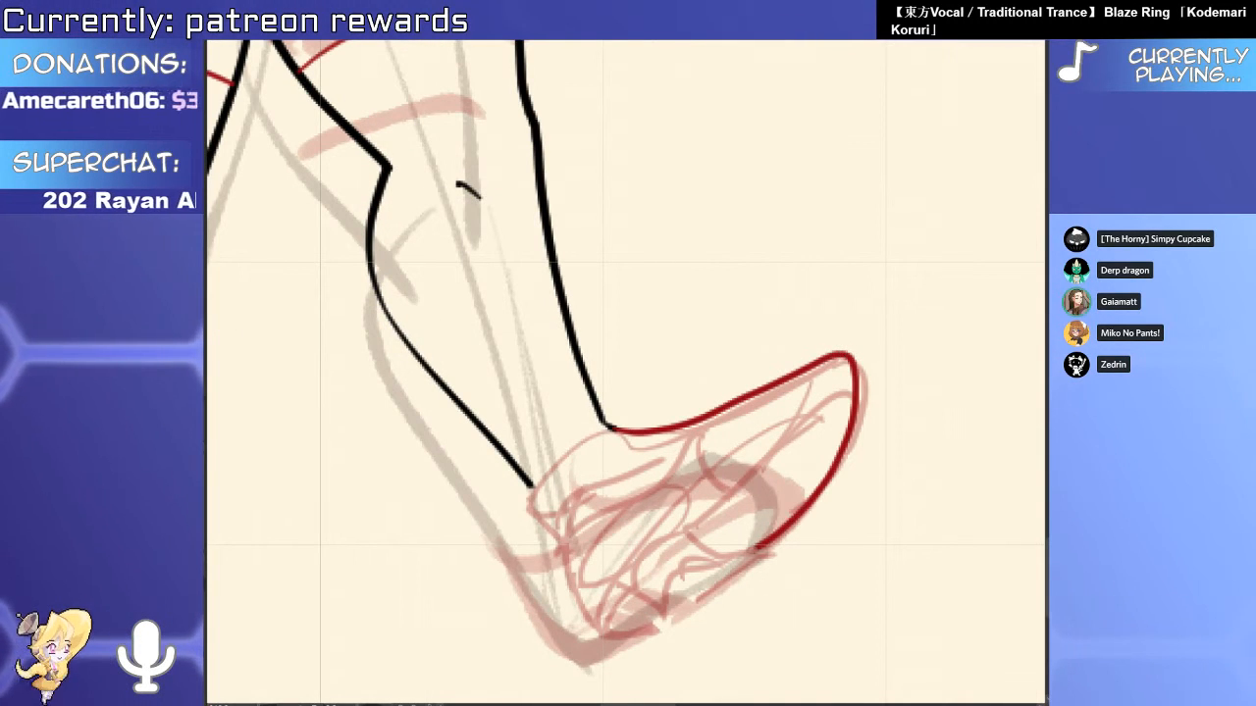
drag(664, 615, 582, 588)
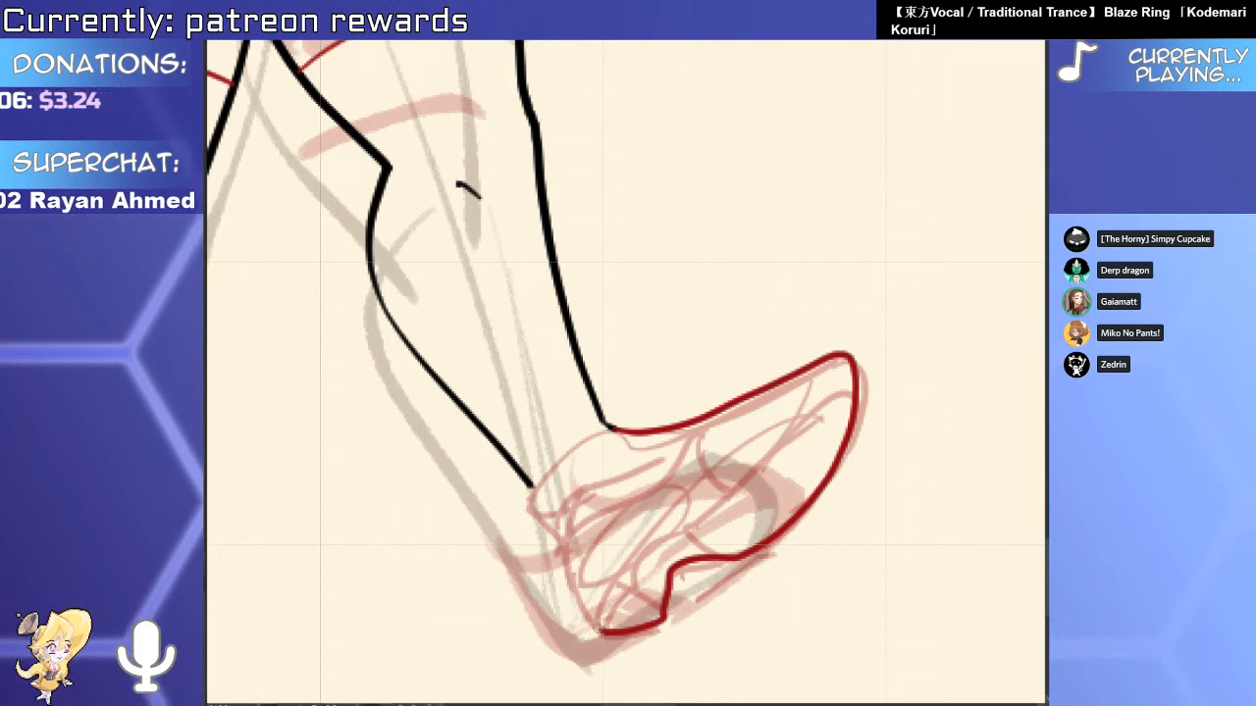
mouse_move(618, 430)
mouse_down()
mouse_move(561, 498)
mouse_move(545, 547)
mouse_move(582, 603)
mouse_move(615, 606)
mouse_move(654, 572)
mouse_up()
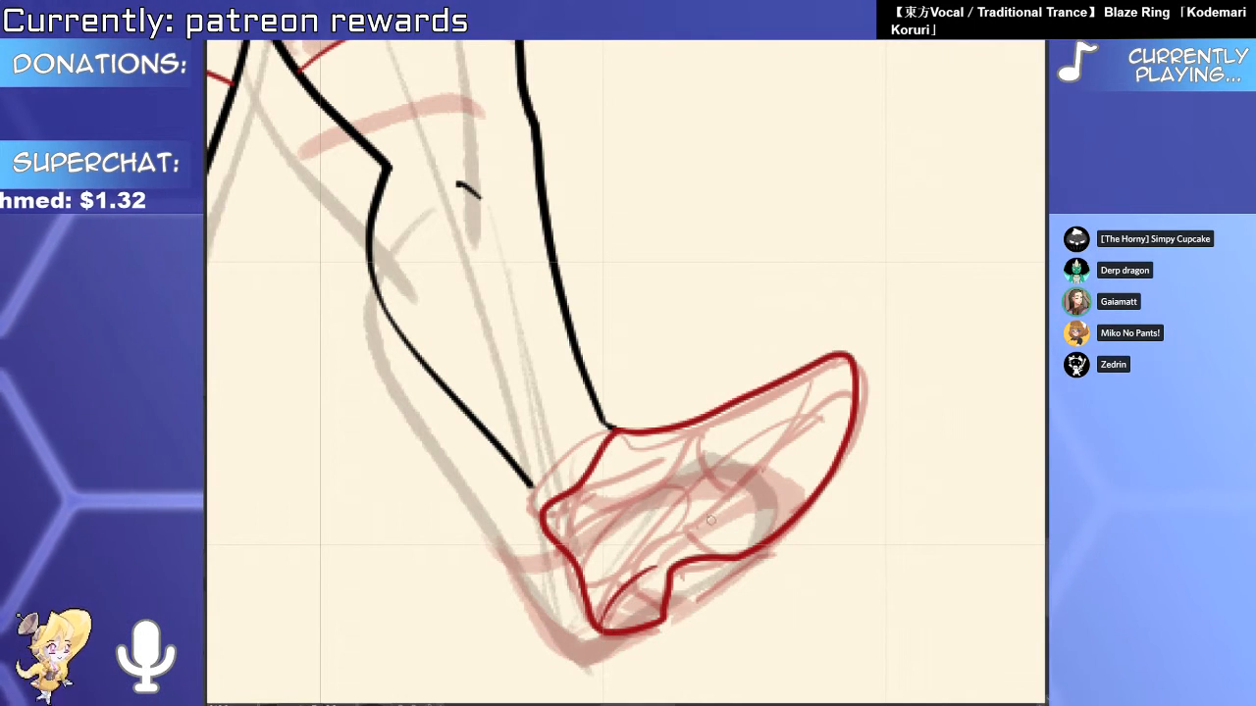
Undo the clean red outline traced over the raised shoe, leaving the faded rough sketch.
scroll(795, 376, down, 4)
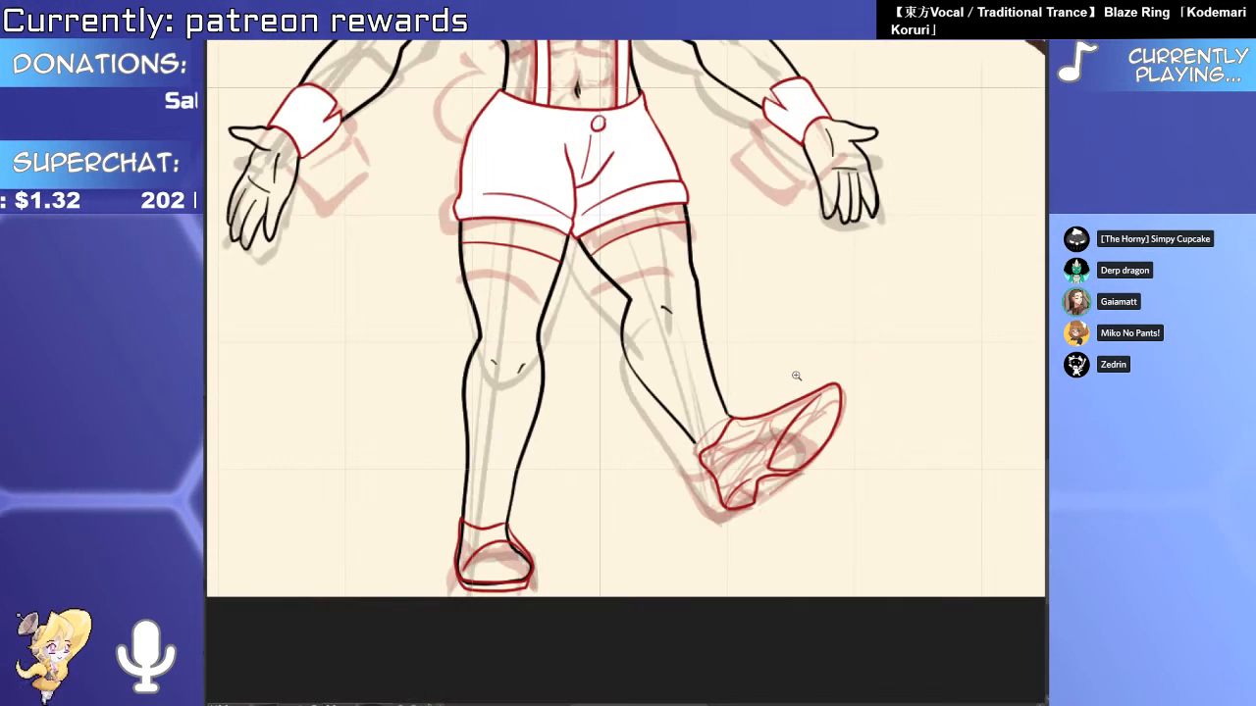
drag(797, 376, 654, 417)
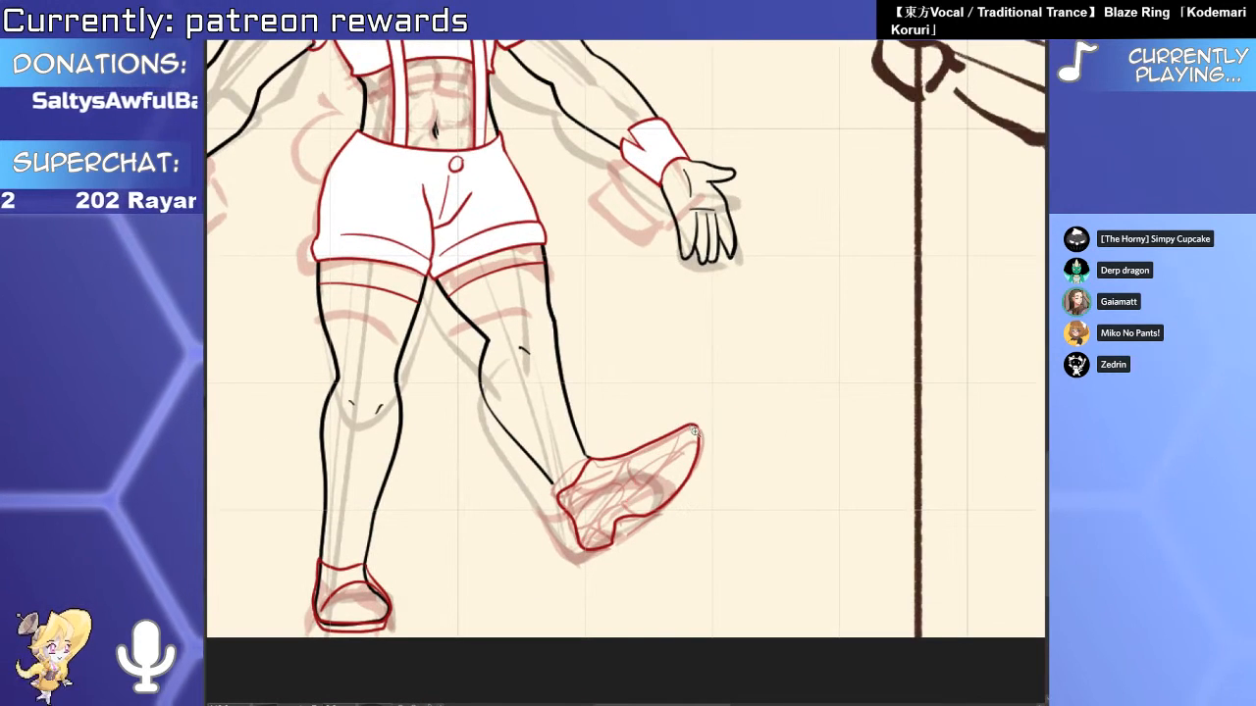
key(ctrl+z)
key(ctrl+z)
key(ctrl+z)
key(ctrl+z)
scroll(721, 404, up, 3)
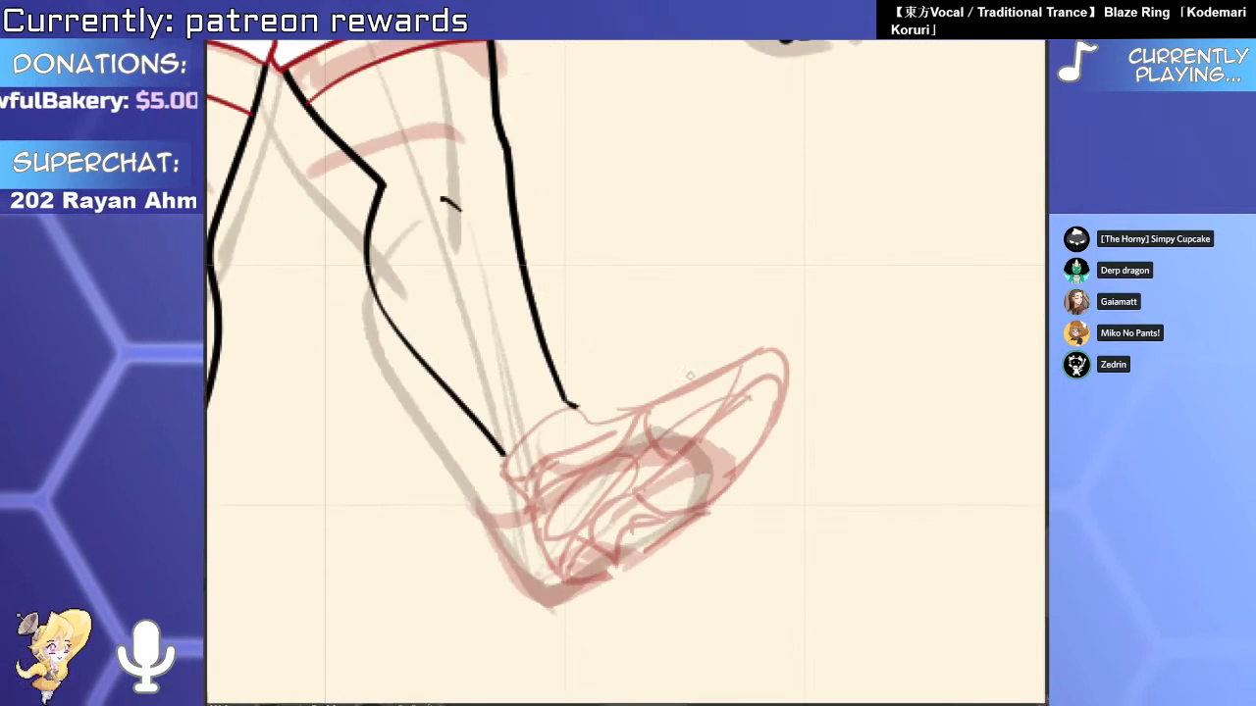
Trace a long pointed forefoot pad and a small rounded heel pad in clean red on the raised shoe's sole.
drag(764, 414, 677, 457)
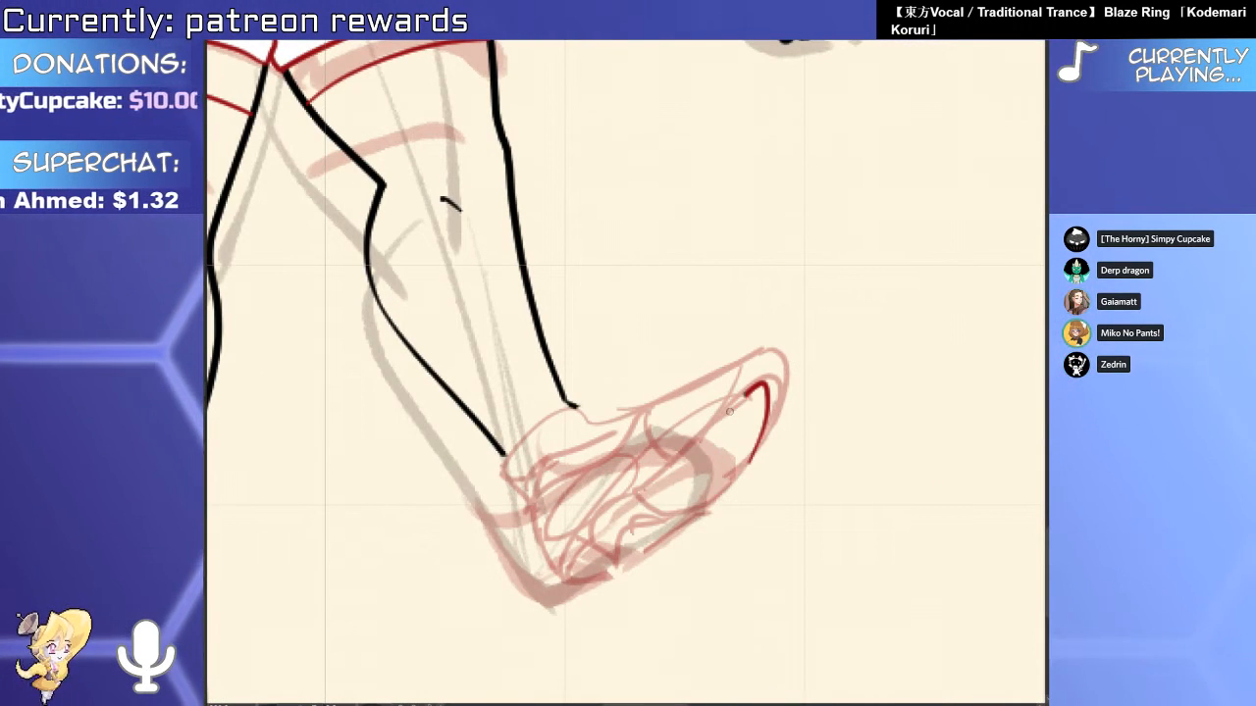
drag(729, 412, 740, 465)
key(ctrl+z)
mouse_move(708, 507)
mouse_down()
mouse_move(729, 409)
mouse_move(708, 512)
mouse_move(727, 488)
mouse_up()
mouse_move(626, 537)
mouse_down()
mouse_move(556, 557)
mouse_move(569, 614)
mouse_up()
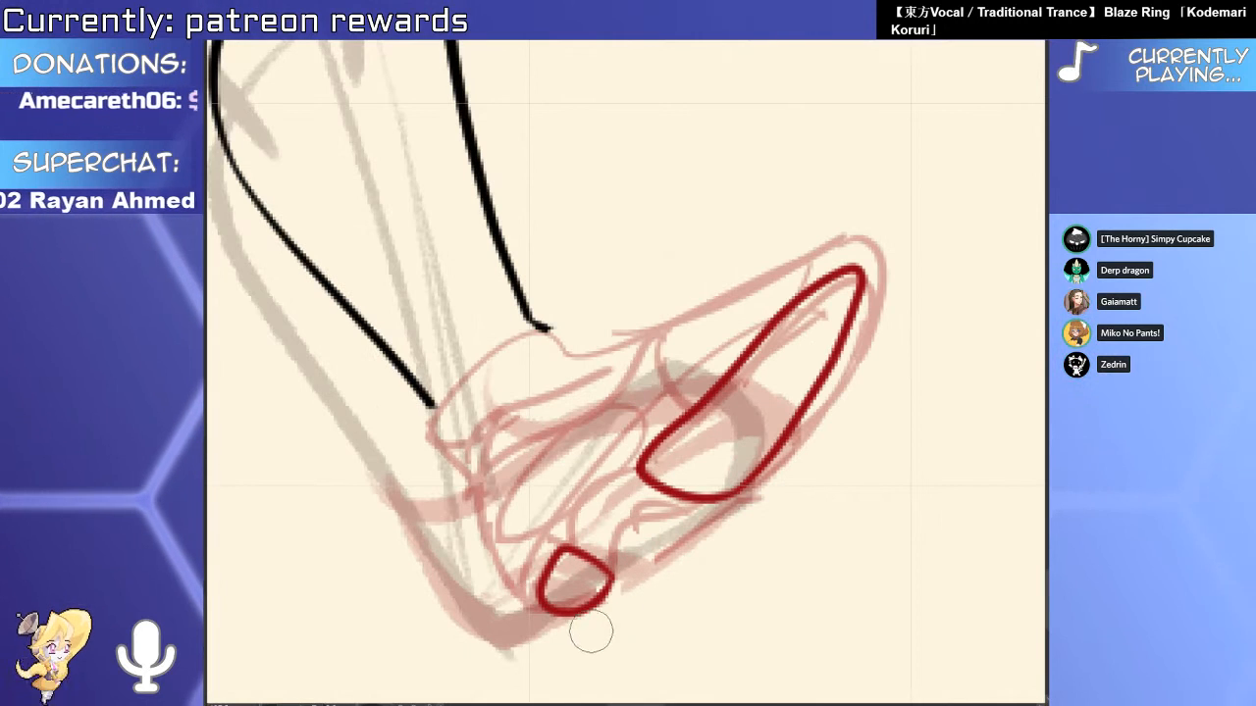
Reshape the heel pad wider and flatter, and rotate the forefoot pad to sit closer to the shoe's outer edge.
key(ctrl+t)
drag(651, 521, 685, 468)
key(Return)
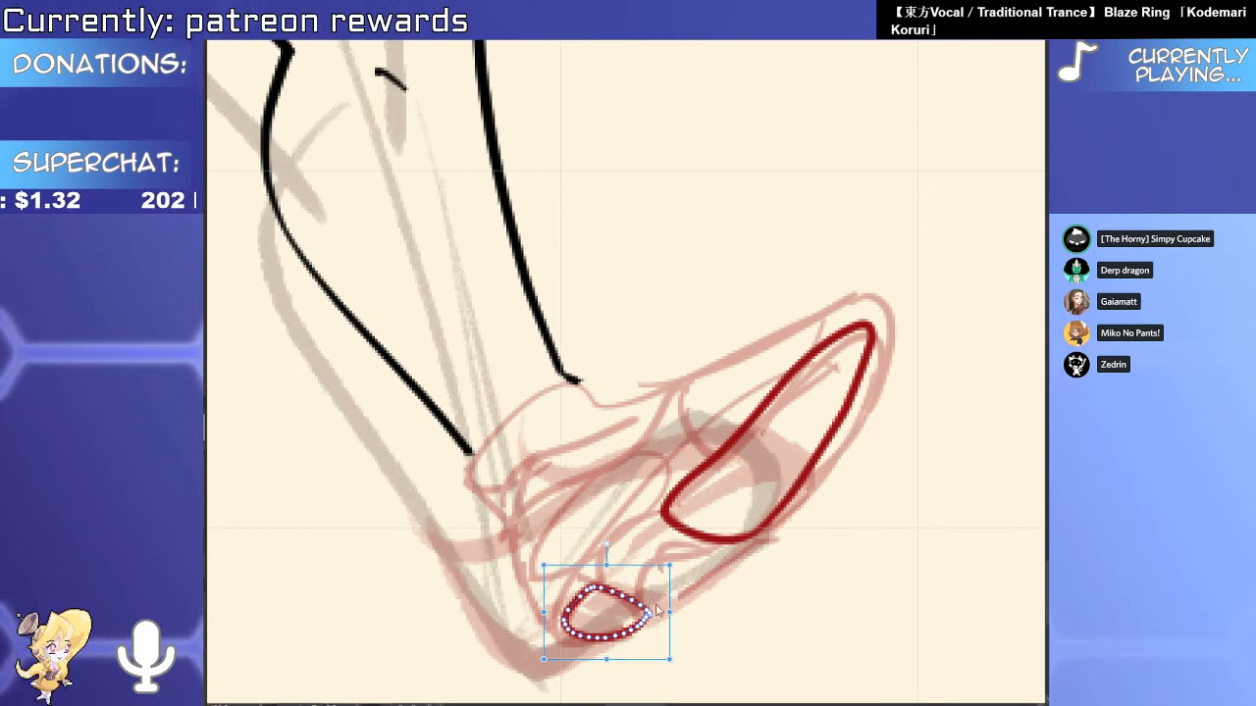
click(757, 542)
drag(902, 568, 895, 565)
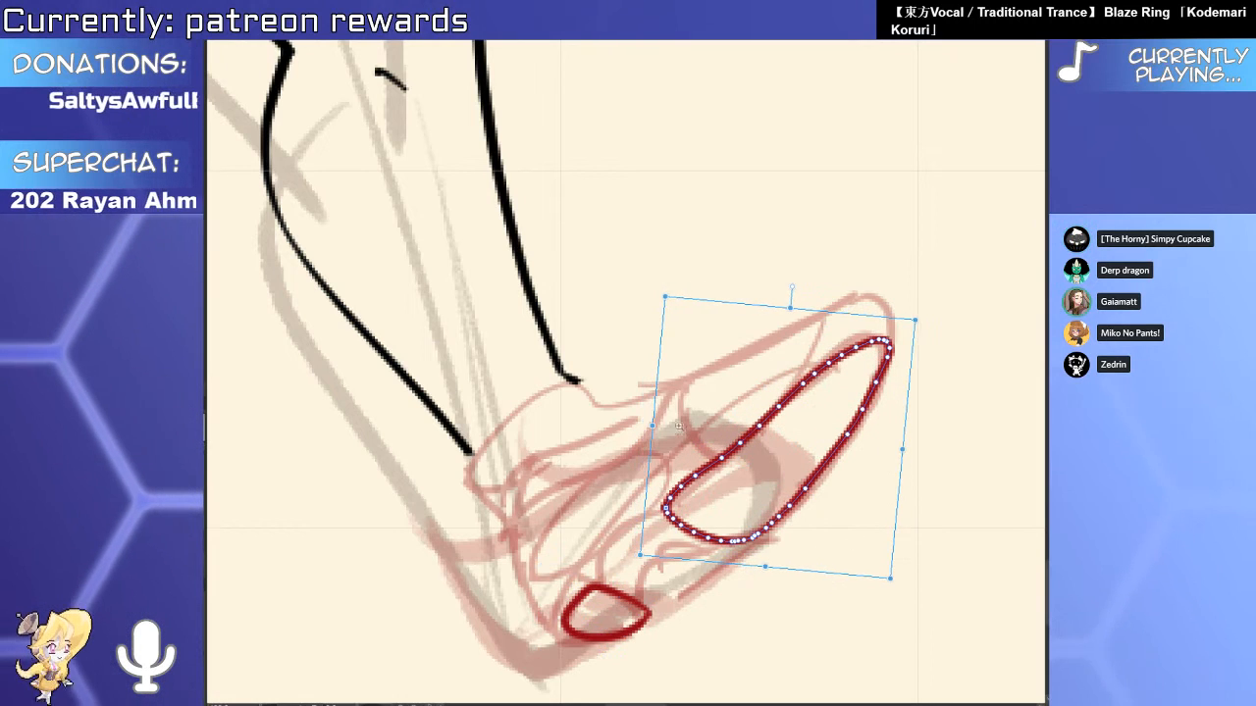
Try an arch line joining the forefoot pad to the heel pad, and discard the new sole lines.
key(p)
scroll(659, 456, up, 1)
mouse_move(663, 520)
mouse_down()
mouse_move(619, 540)
mouse_move(572, 612)
mouse_up()
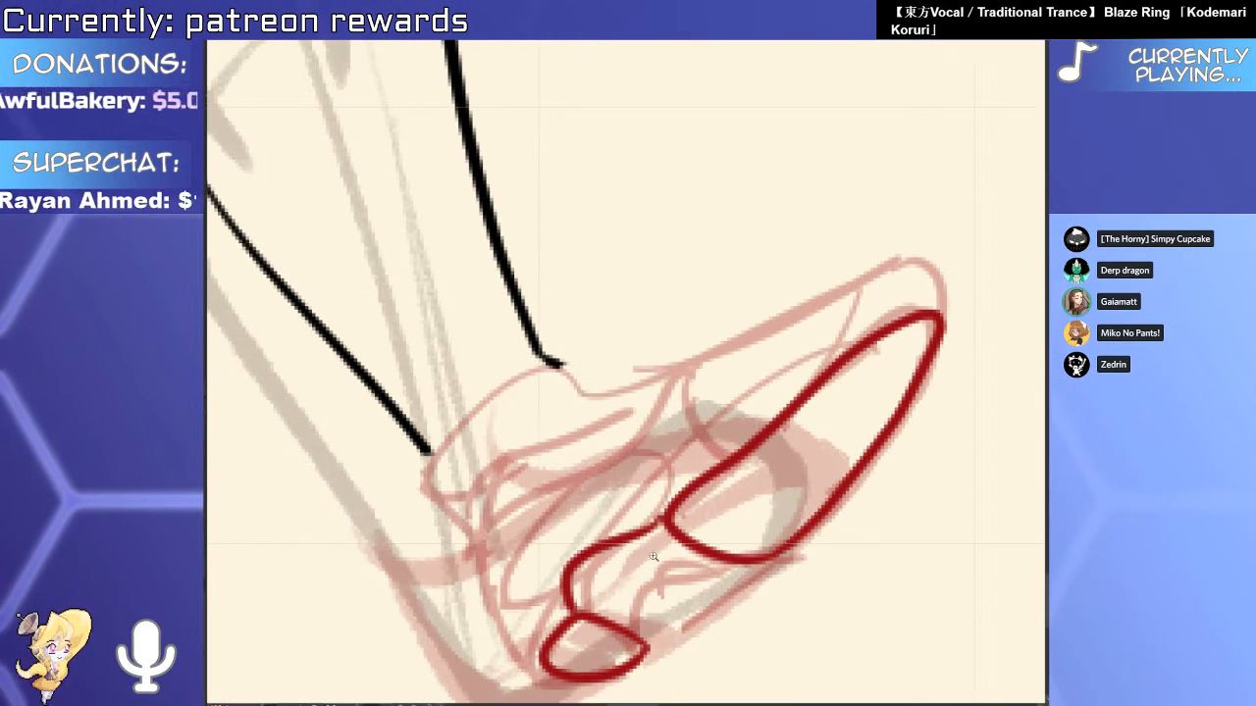
scroll(653, 556, down, 4)
scroll(685, 470, up, 1)
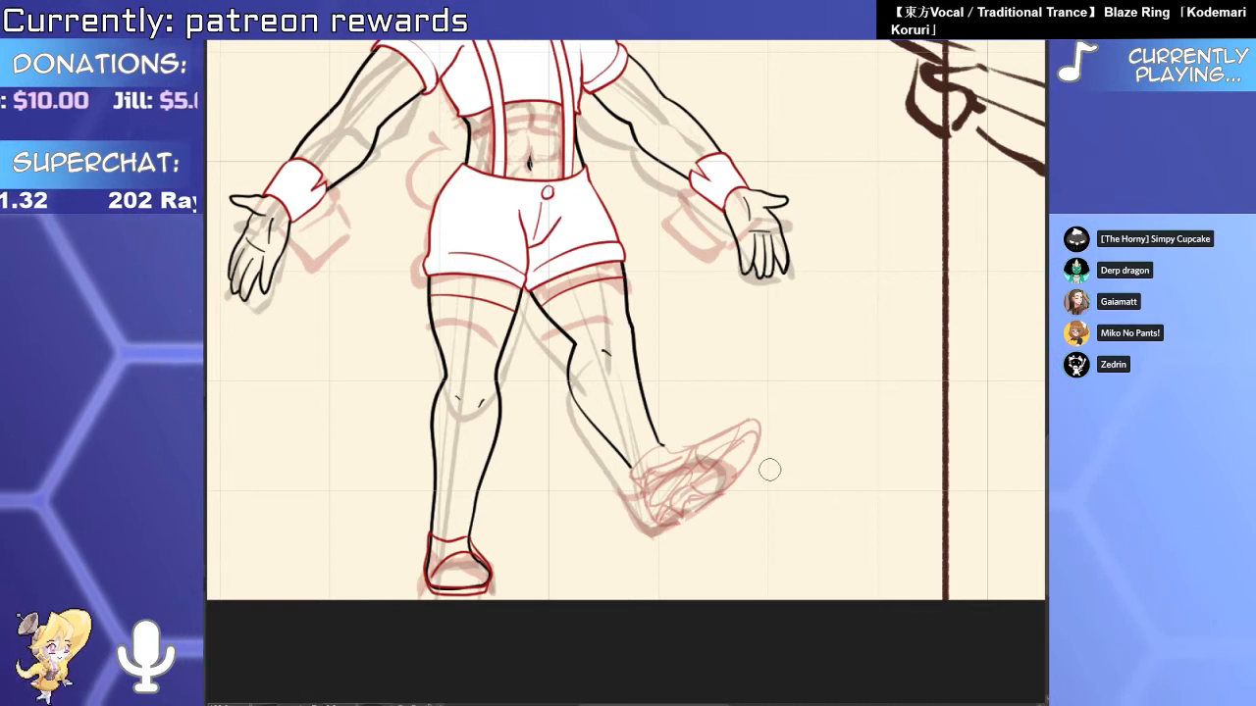
Flip the canvas view horizontally, select the raised shoe's rough sketch and rotate it so the toe tips lower.
key(m)
scroll(765, 476, up, 4)
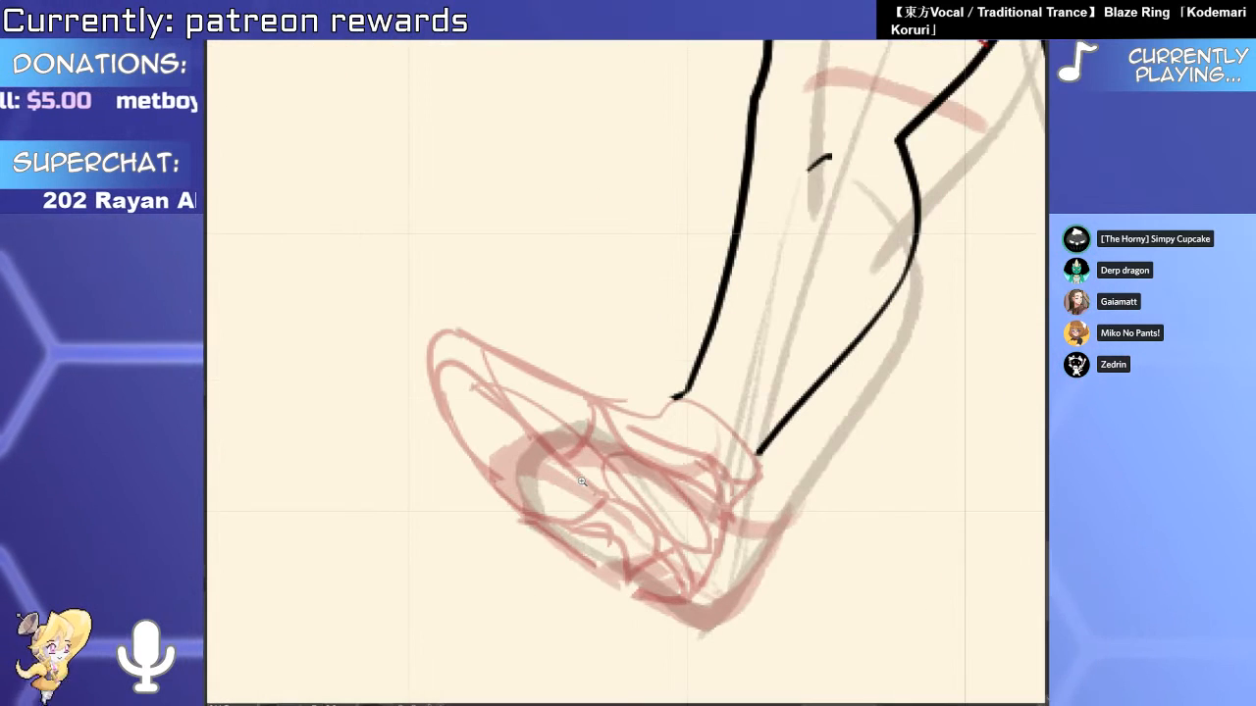
drag(694, 555, 709, 560)
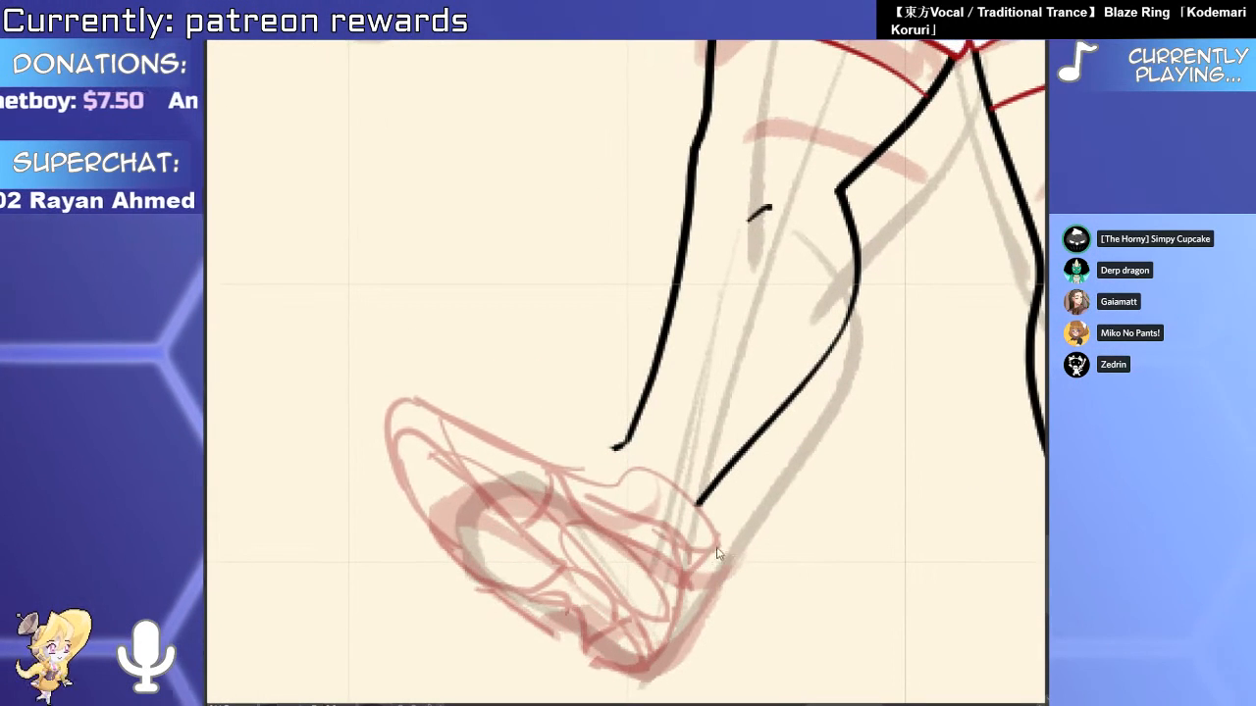
key(ctrl+t)
drag(790, 529, 791, 467)
drag(679, 574, 674, 587)
key(Return)
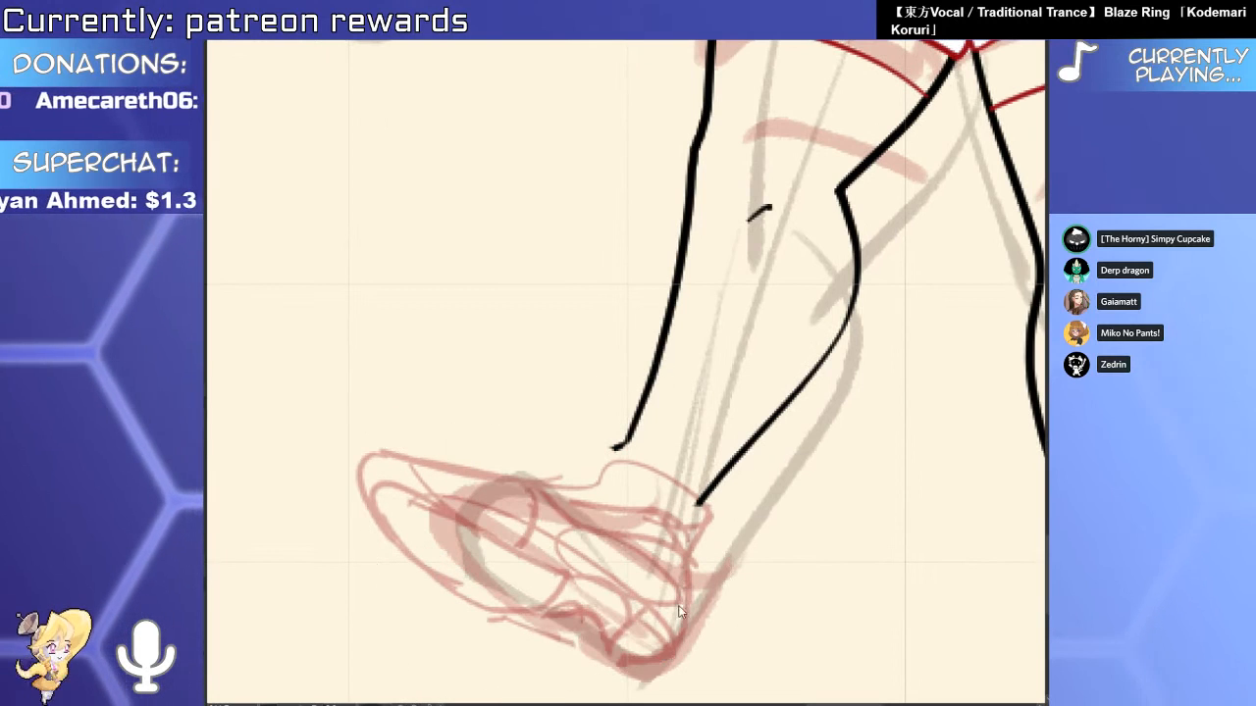
Select the lower sole area of the rough shoe sketch, rotate it up toward the heel and deselect it.
mouse_move(695, 636)
mouse_down()
mouse_move(323, 513)
mouse_move(592, 667)
mouse_up()
key(ctrl+t)
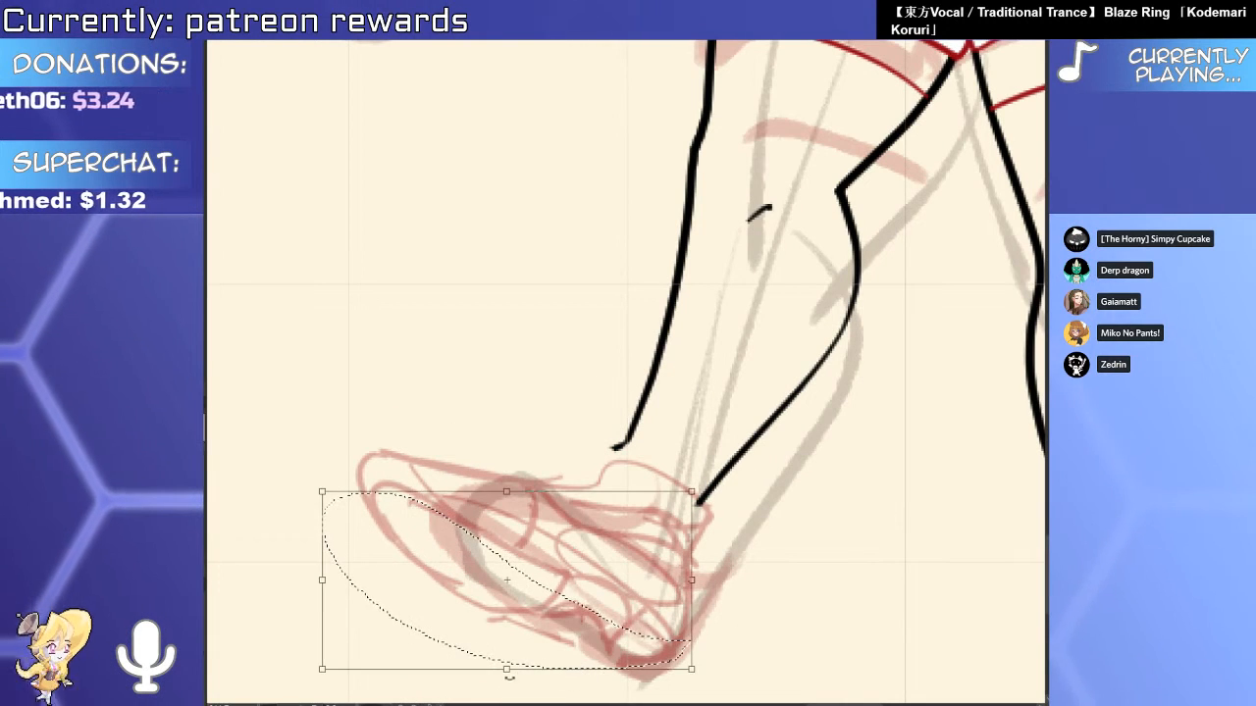
mouse_move(511, 673)
mouse_down()
mouse_move(482, 653)
mouse_move(507, 672)
mouse_move(487, 654)
mouse_move(614, 650)
mouse_up()
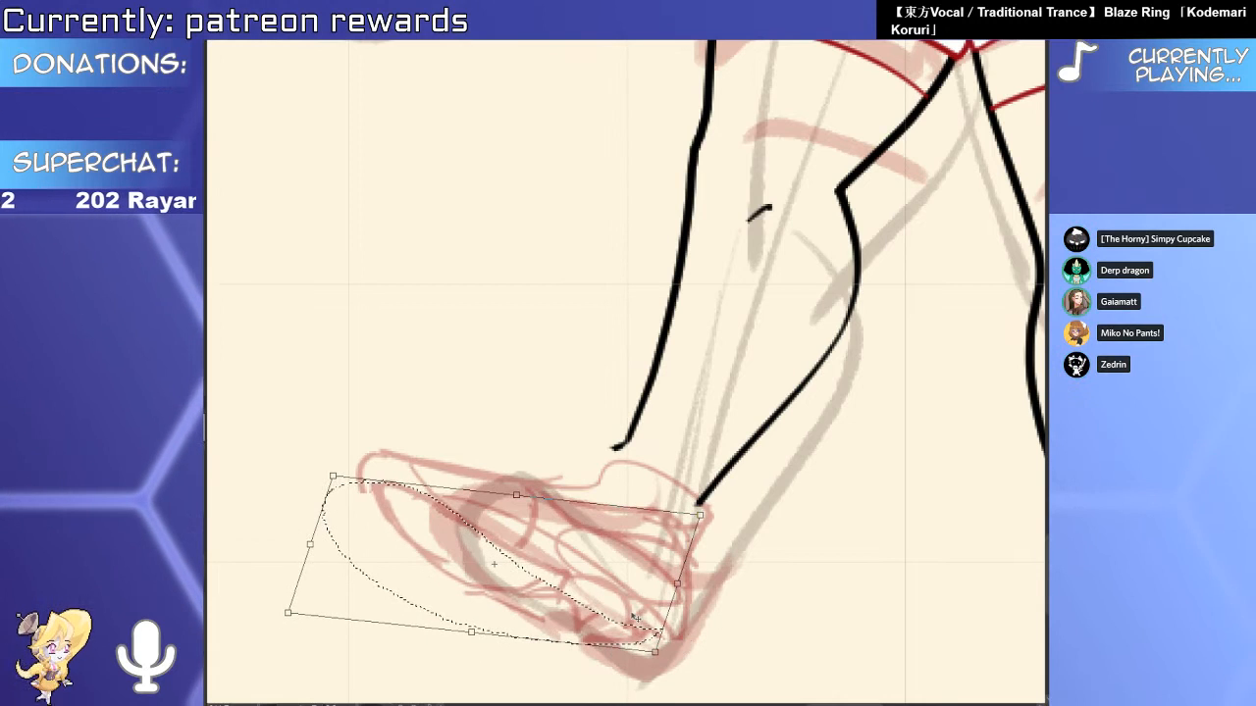
key(Return)
key(ctrl+d)
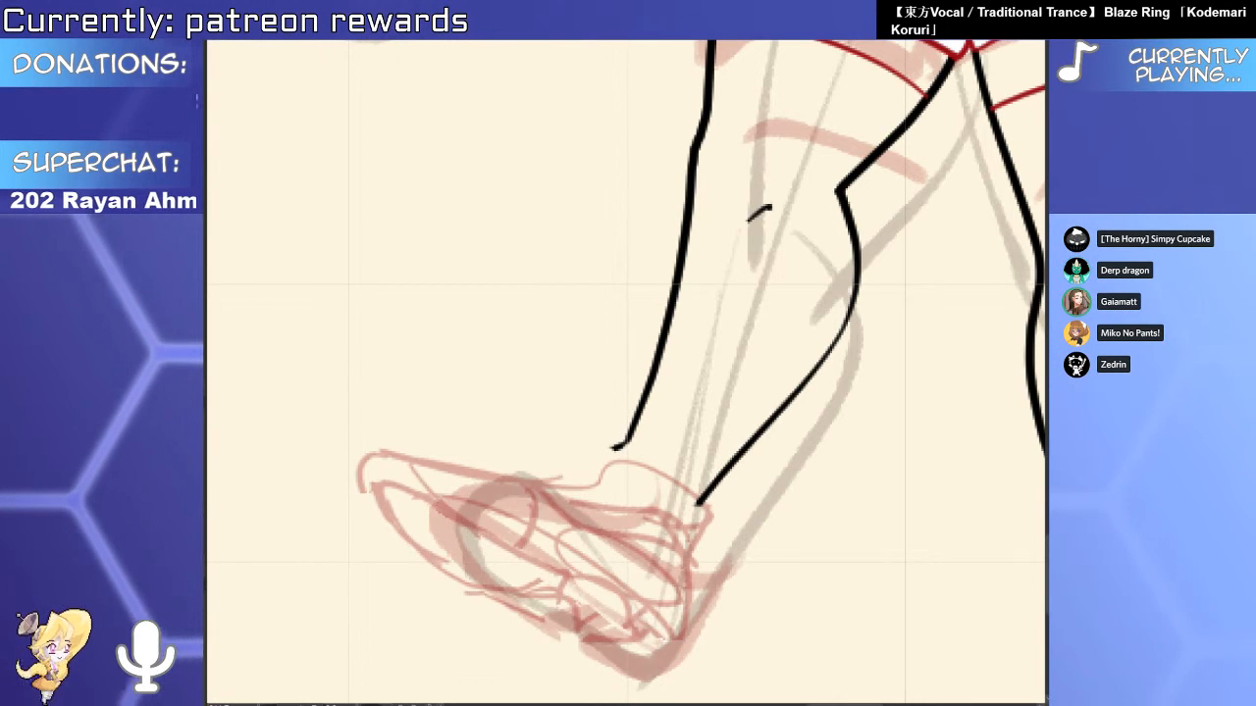
Try straight and curved red strokes from the toe to the heel for the sole edge, and undo them.
mouse_move(660, 633)
mouse_down()
mouse_move(364, 481)
mouse_move(392, 491)
mouse_up()
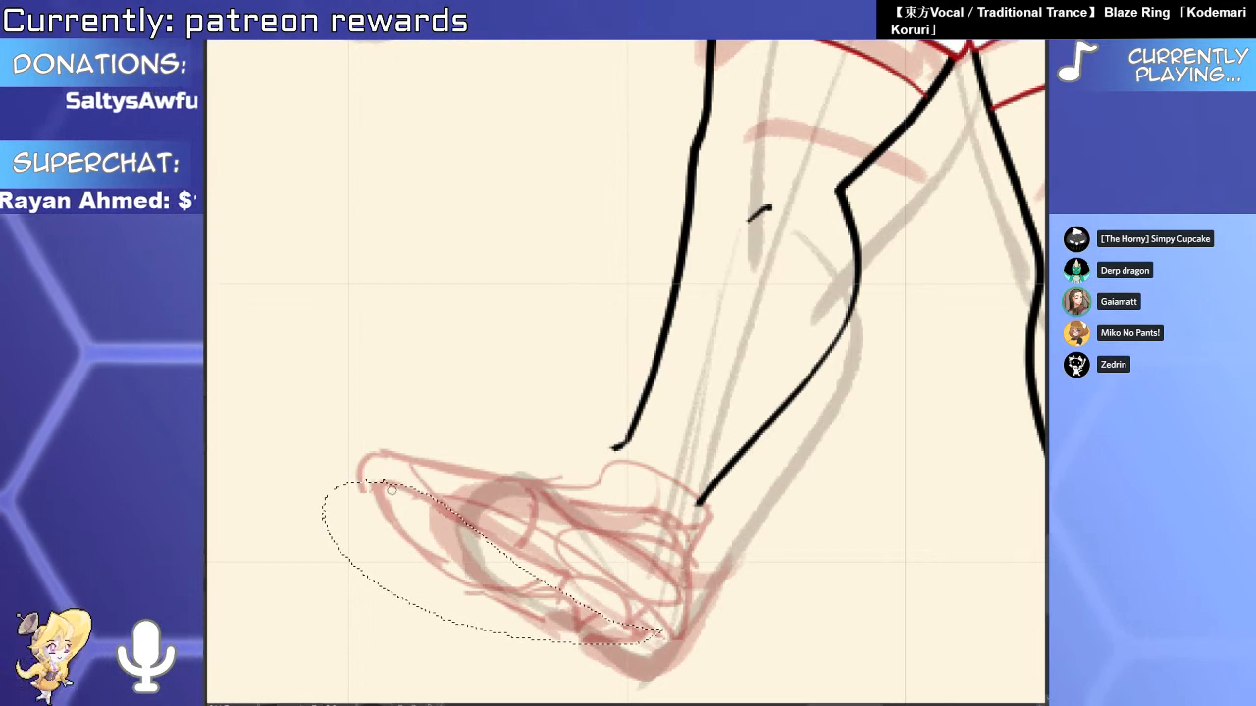
key(ctrl+d)
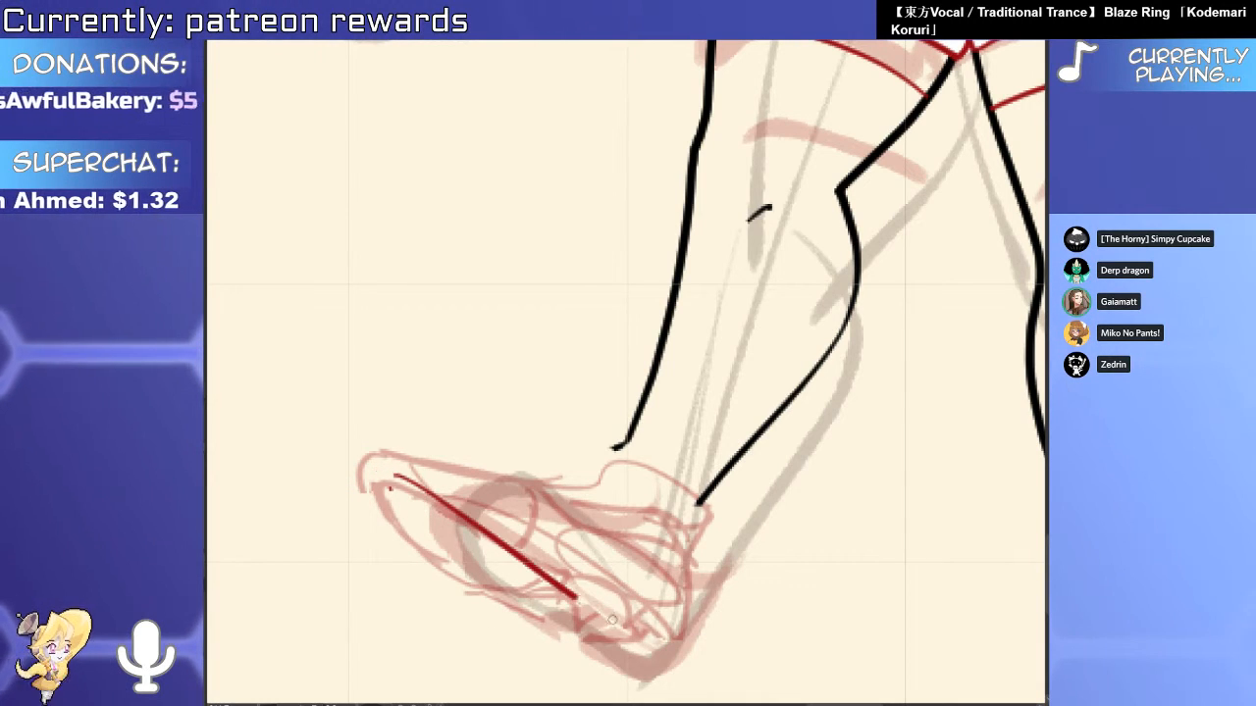
key(ctrl+z)
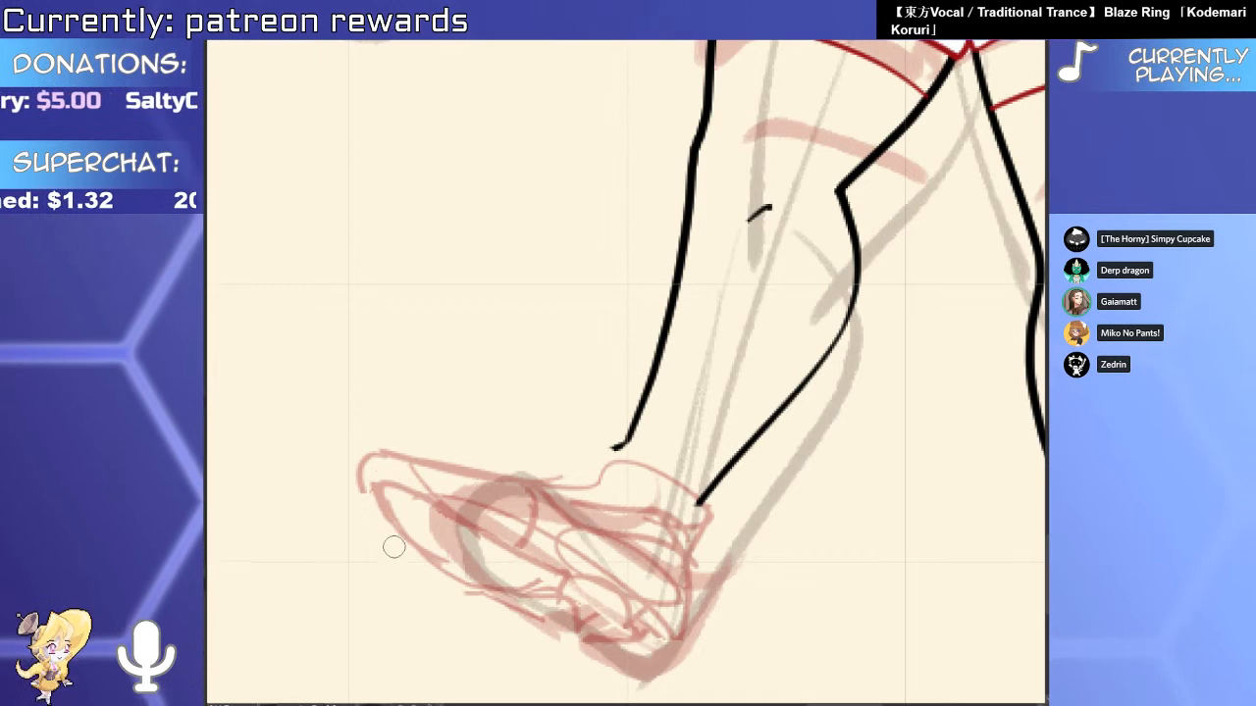
mouse_move(358, 459)
mouse_down()
mouse_move(432, 555)
mouse_move(574, 622)
mouse_up()
key(ctrl+z)
mouse_move(380, 481)
mouse_down()
mouse_move(396, 515)
mouse_move(653, 688)
mouse_up()
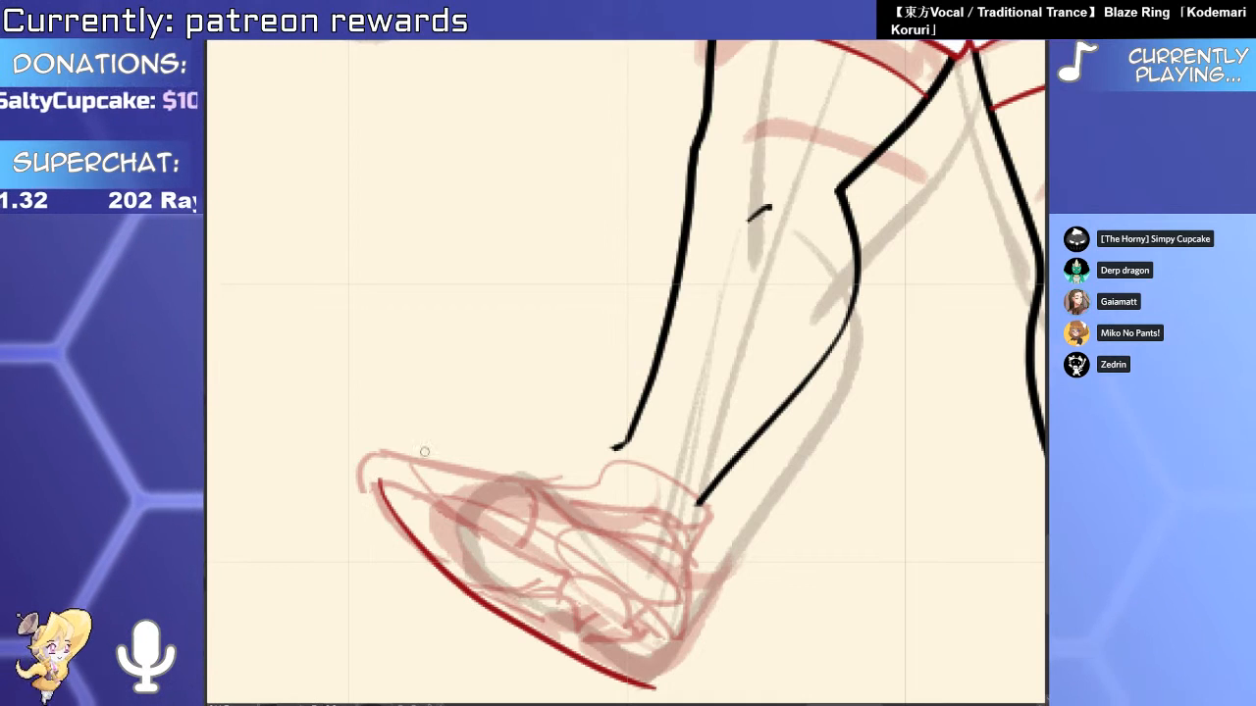
drag(818, 525, 829, 324)
key(ctrl+z)
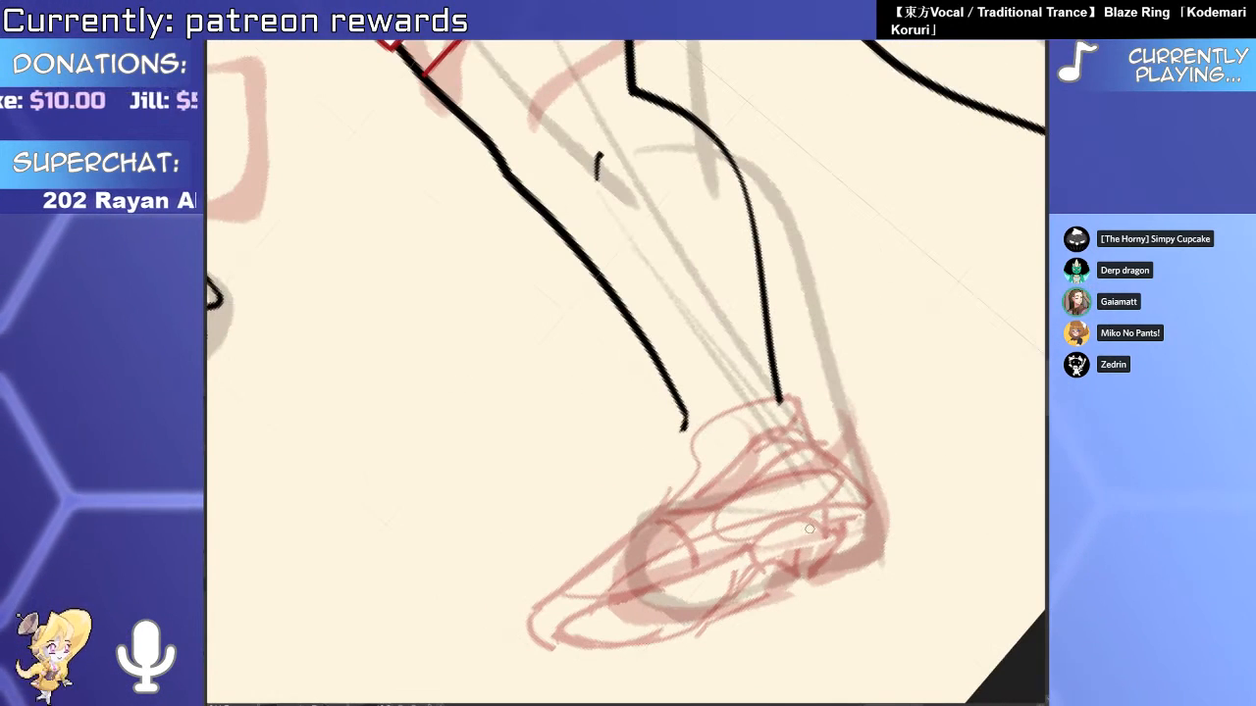
Block in the raised shoe's sole as a slanted four-sided plane of straight red lines, and erase the overshooting ends.
drag(846, 534, 878, 406)
drag(944, 374, 549, 499)
drag(514, 547, 924, 425)
key(ctrl+z)
drag(514, 574, 932, 428)
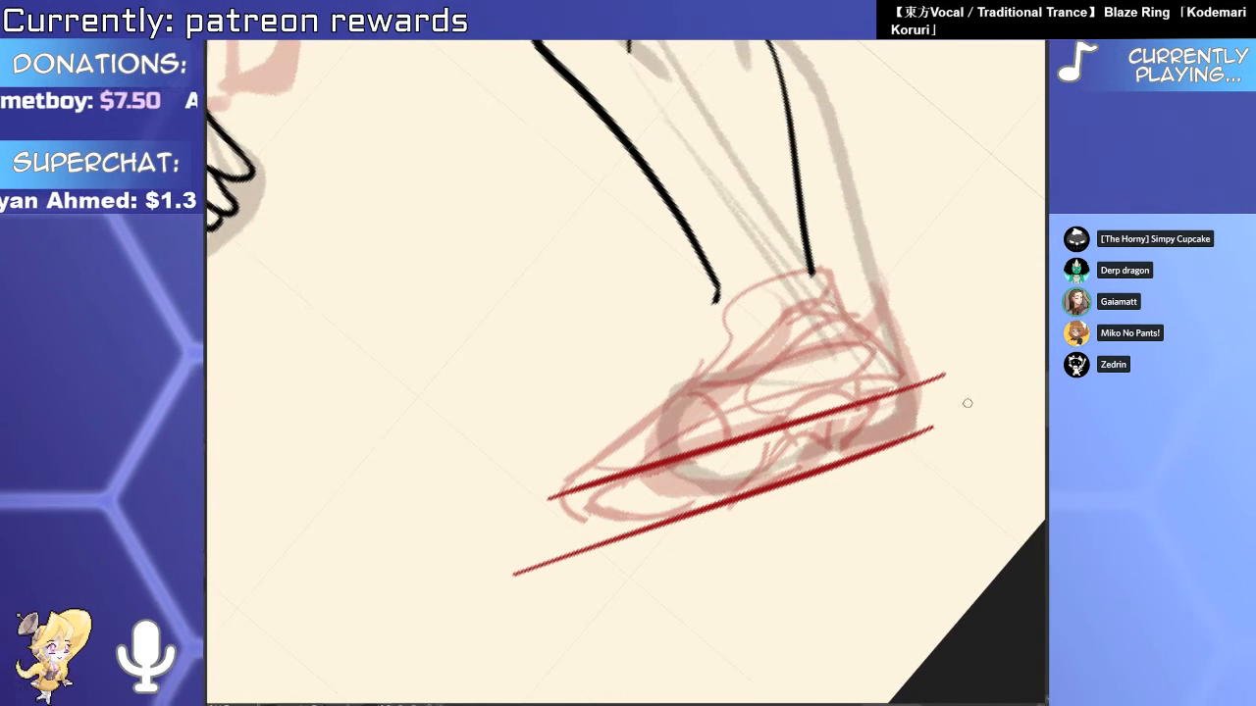
drag(932, 365, 816, 481)
drag(630, 449, 534, 595)
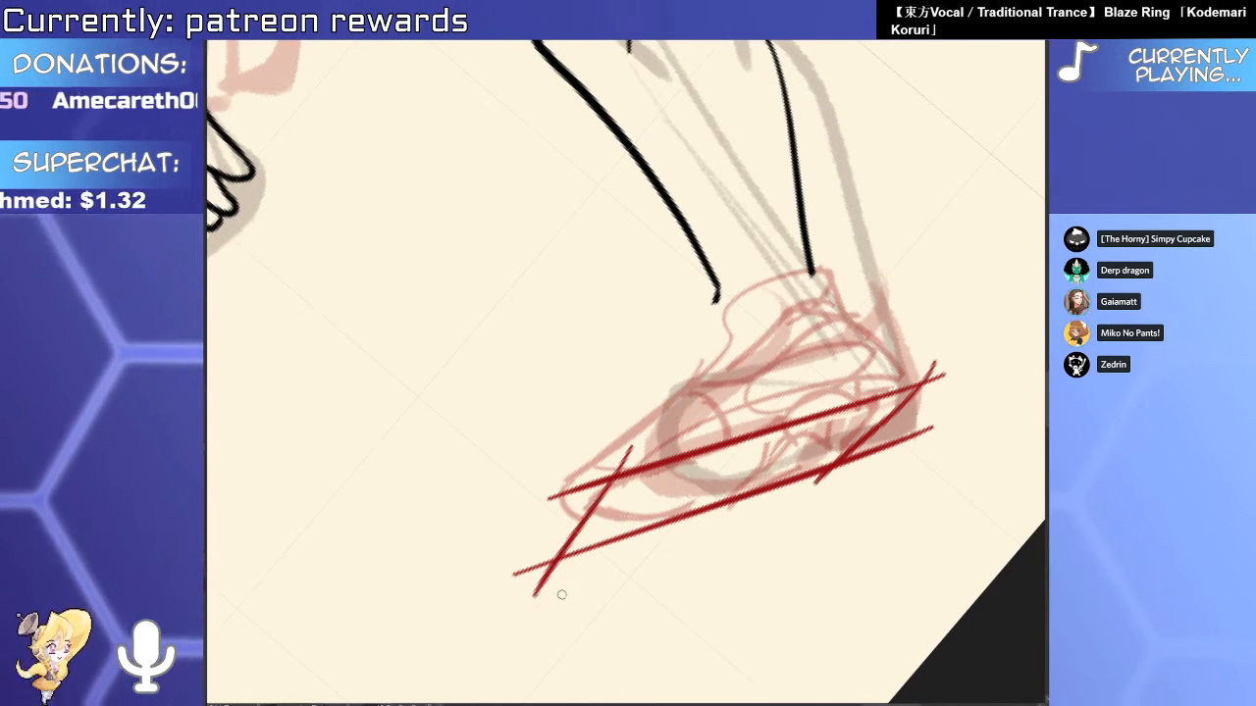
key(e)
drag(624, 455, 549, 496)
drag(545, 557, 514, 574)
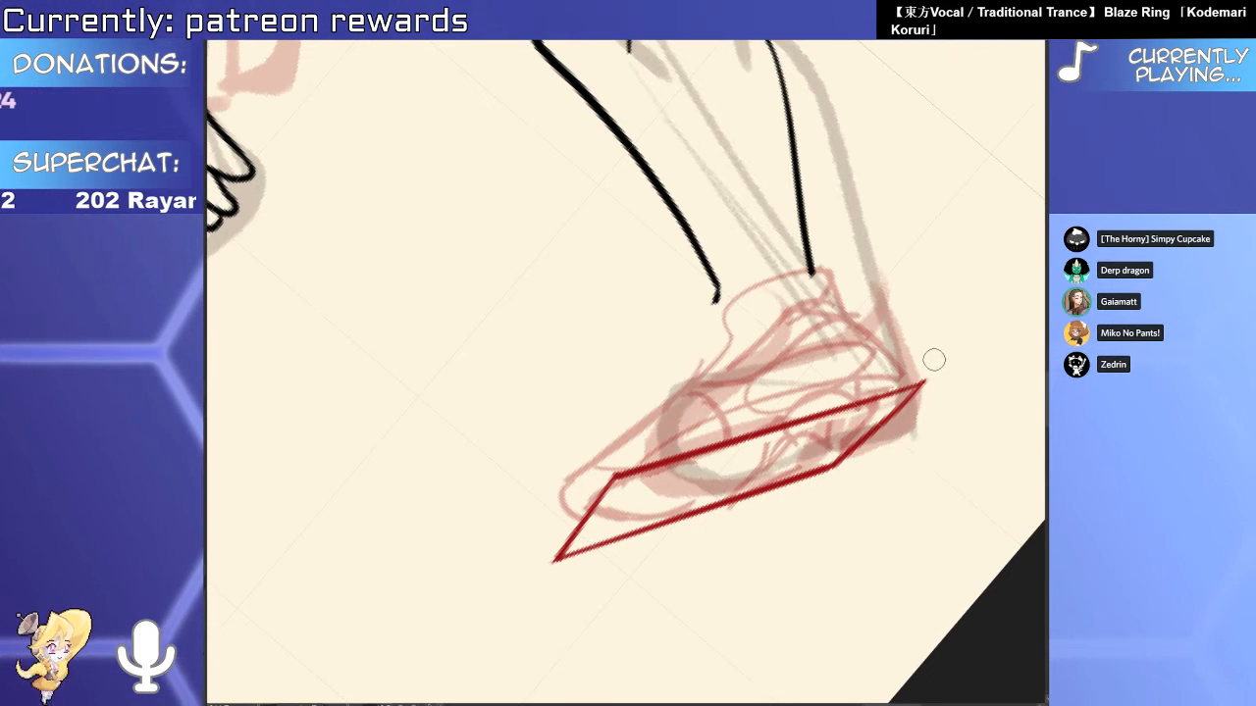
Draw the instep line above the sole plane and close the front with straight edges to form a boxy toe.
key(b)
mouse_move(761, 324)
mouse_down()
mouse_move(725, 413)
mouse_move(519, 543)
mouse_up()
key(ctrl+z)
mouse_move(717, 425)
mouse_down()
mouse_move(555, 524)
mouse_move(572, 567)
mouse_up()
key(ctrl+z)
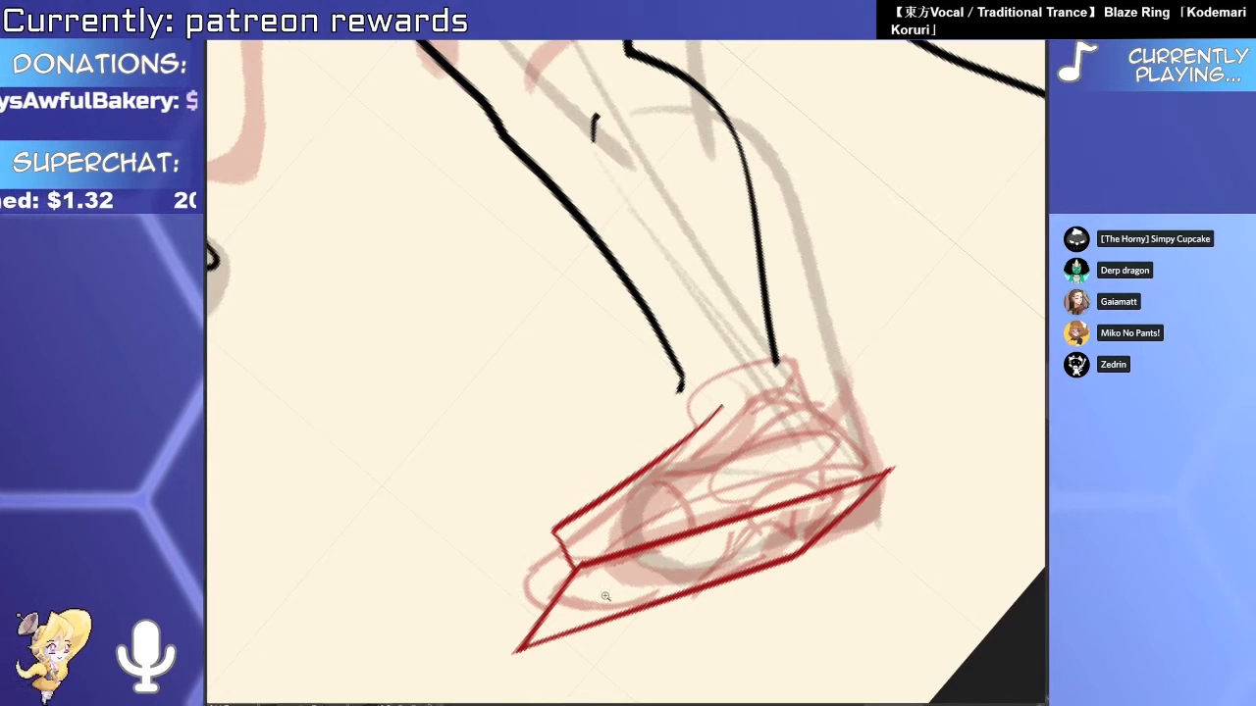
mouse_move(555, 532)
mouse_down()
mouse_move(516, 650)
mouse_move(525, 659)
mouse_up()
ctrl+click(518, 645)
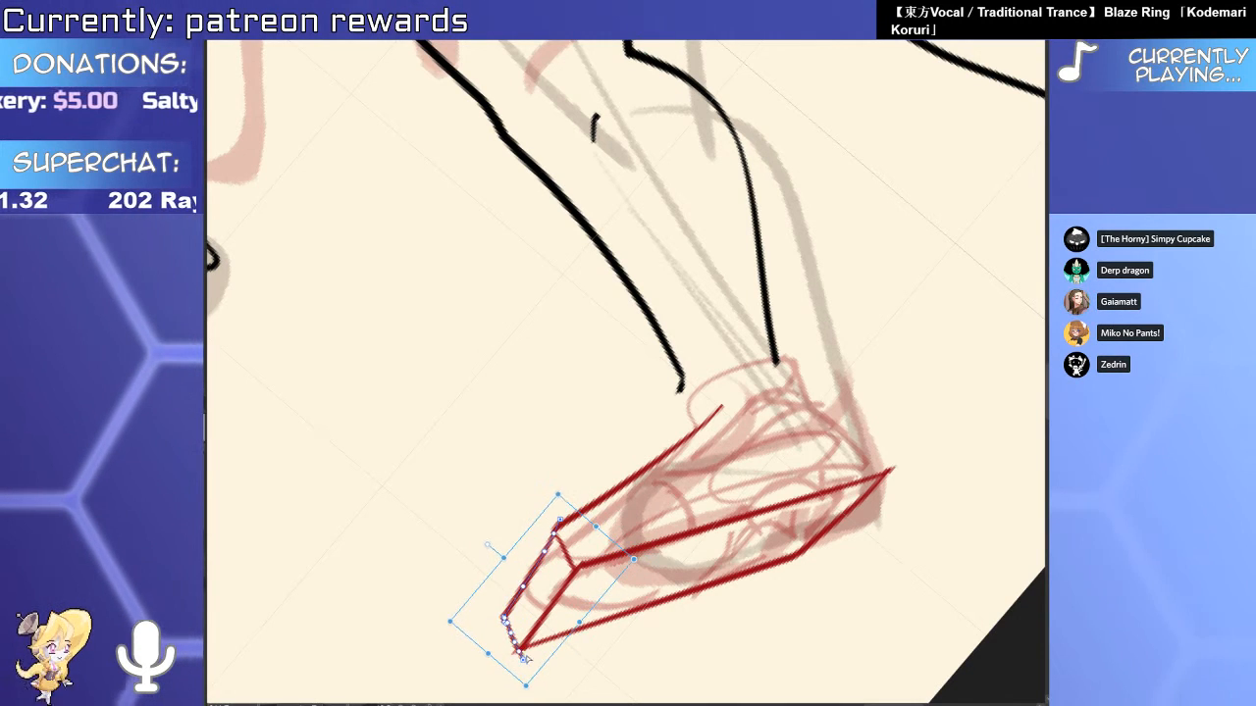
Select the boxy shoe construction and shift it slightly outward toward the toe.
scroll(530, 674, down, 3)
mouse_move(771, 608)
mouse_down()
mouse_move(756, 667)
mouse_move(635, 631)
mouse_up()
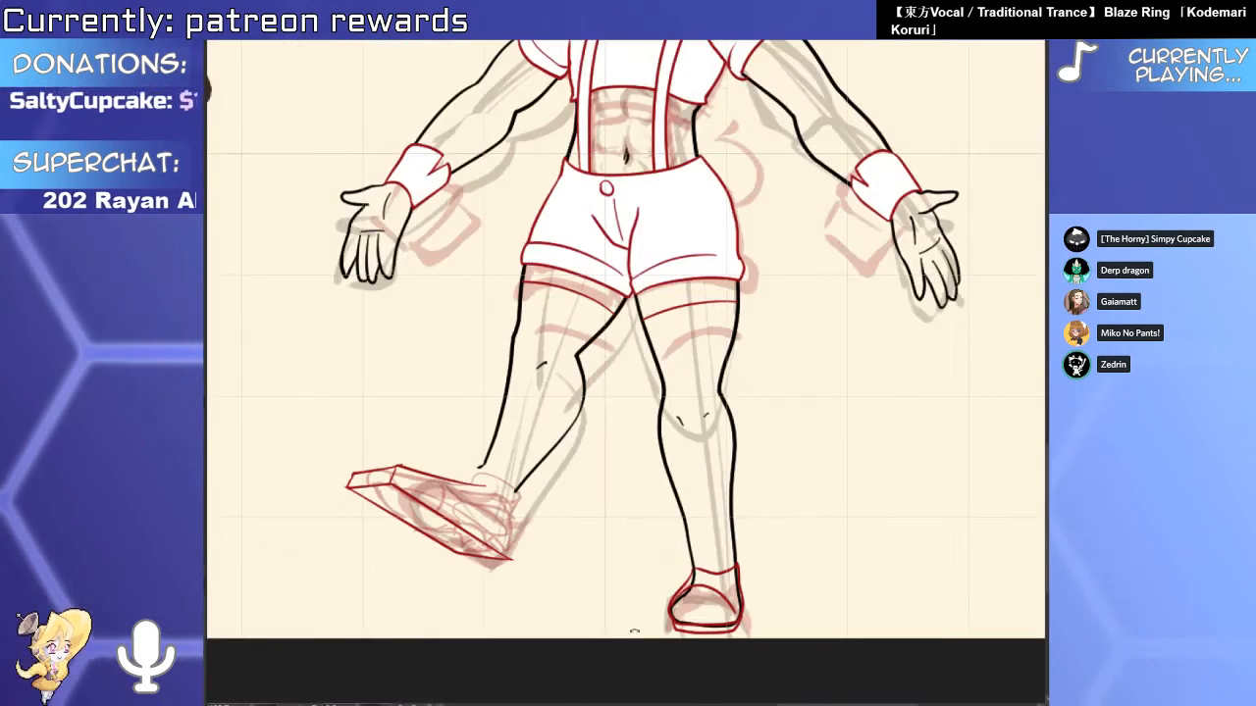
scroll(575, 593, up, 3)
drag(493, 489, 628, 583)
drag(605, 524, 718, 570)
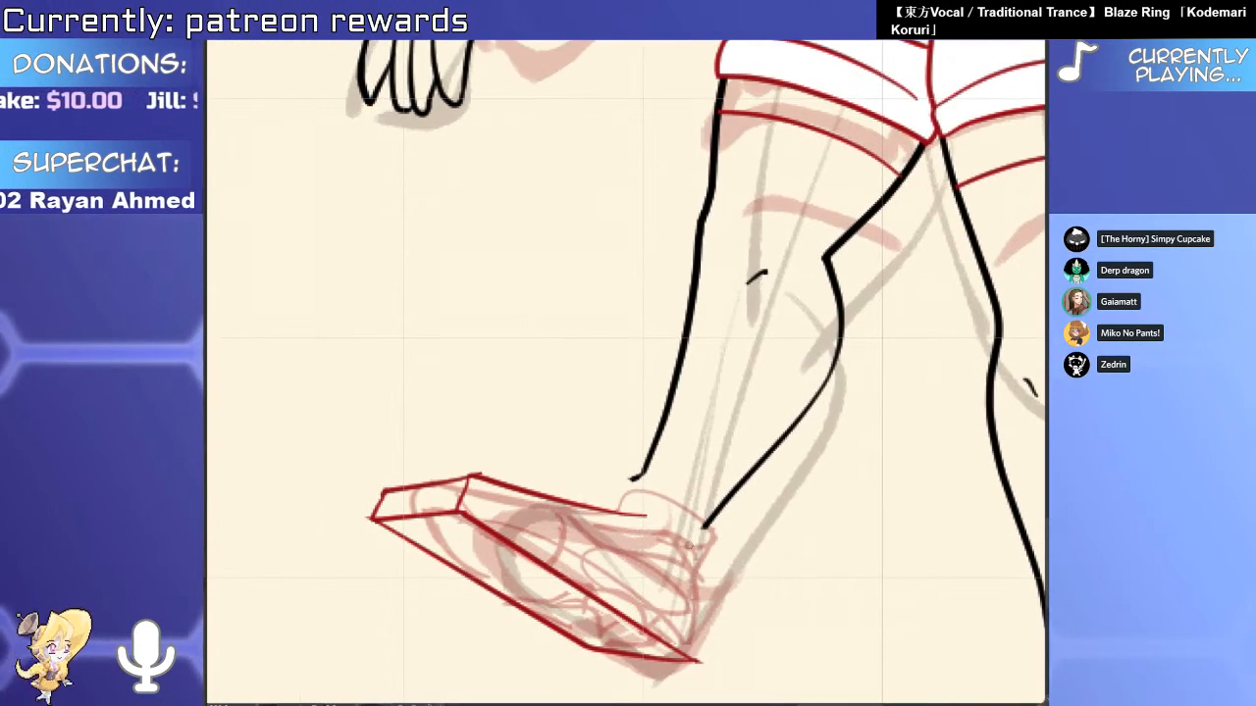
drag(430, 392, 791, 653)
Draw the shoe's heel edge down to the sole and a sloping collar line from the instep, redoing the collar curve.
mouse_move(627, 560)
mouse_down()
mouse_move(612, 546)
mouse_move(637, 528)
mouse_move(699, 563)
mouse_move(678, 643)
mouse_up()
key(ctrl+d)
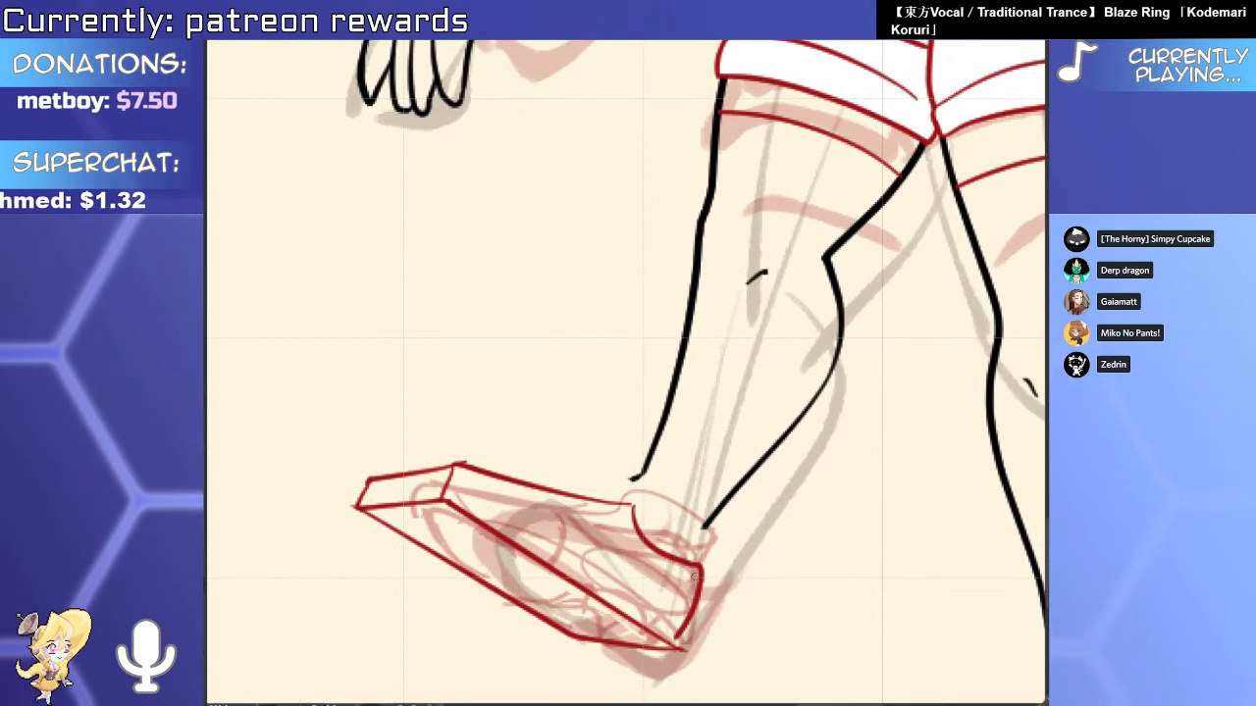
key(ctrl+z)
drag(625, 511, 706, 568)
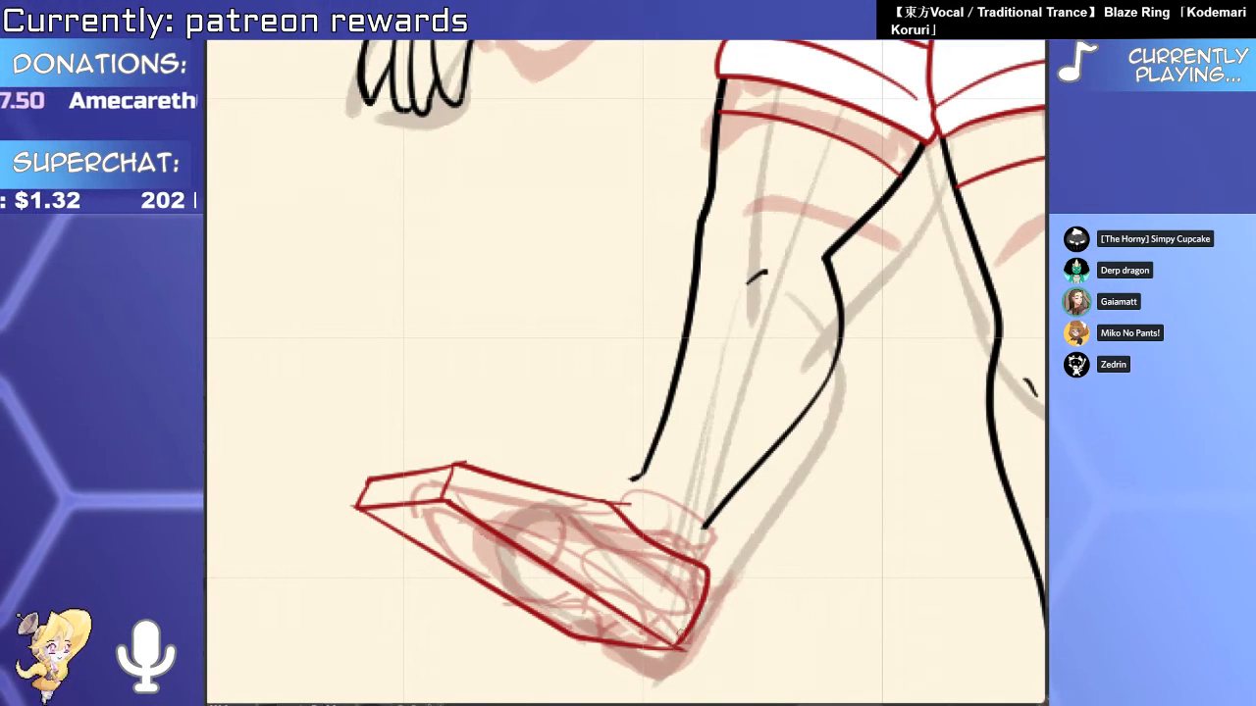
Try replacing the boxy toe with a rounded front edge joining the instep line to the sole's corner.
drag(643, 496, 676, 502)
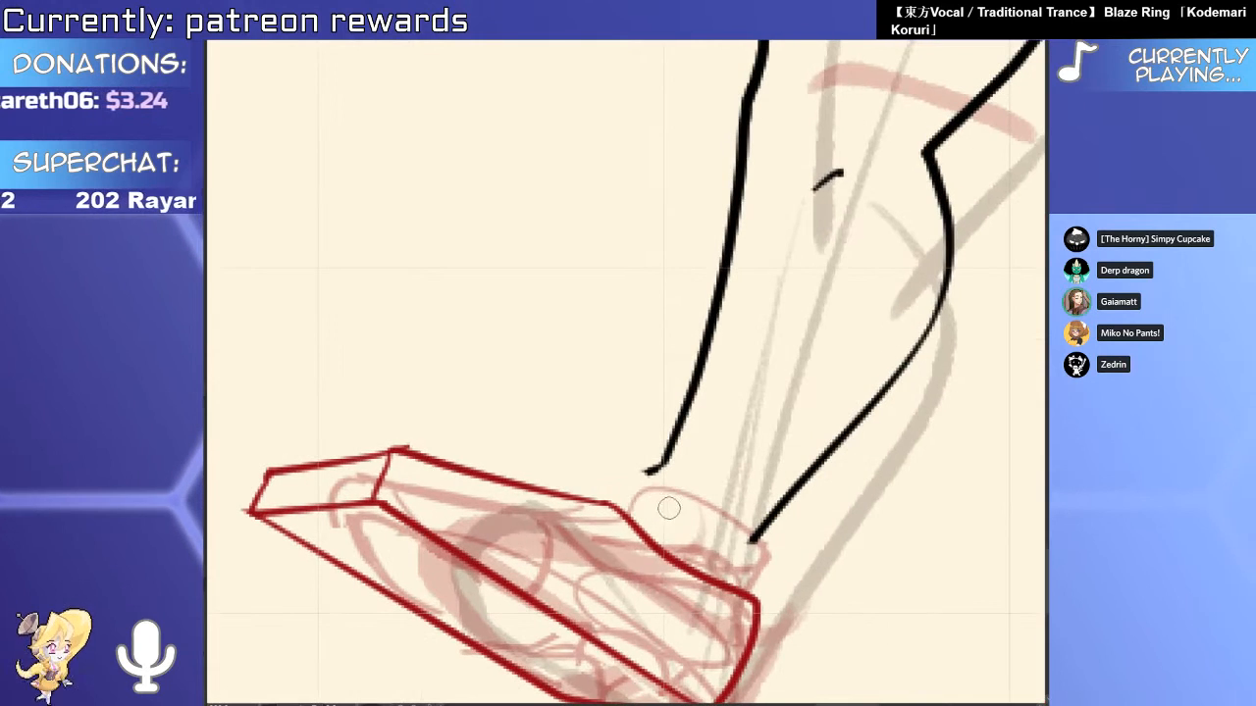
drag(675, 547, 790, 504)
drag(790, 503, 822, 295)
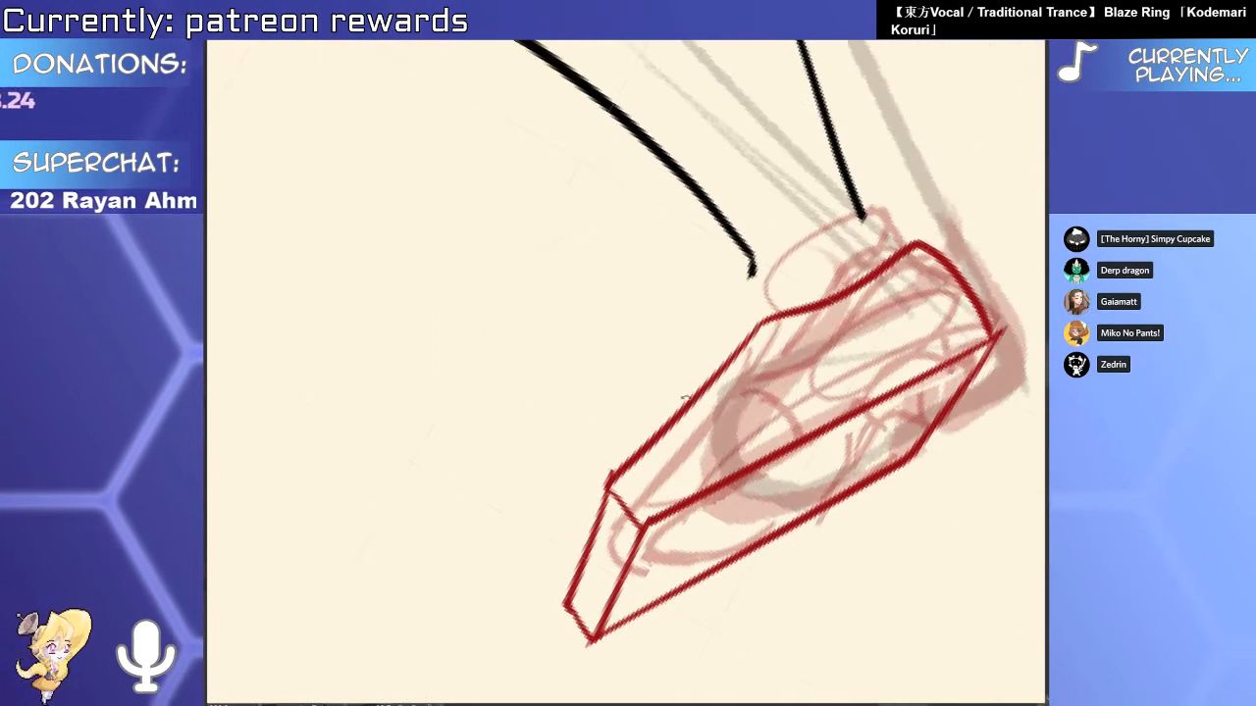
click(595, 530)
key(p)
mouse_move(610, 481)
mouse_down()
mouse_move(585, 502)
mouse_move(558, 578)
mouse_move(614, 590)
mouse_move(569, 527)
mouse_move(545, 574)
mouse_up()
key(ctrl+z)
key(ctrl+z)
key(ctrl+z)
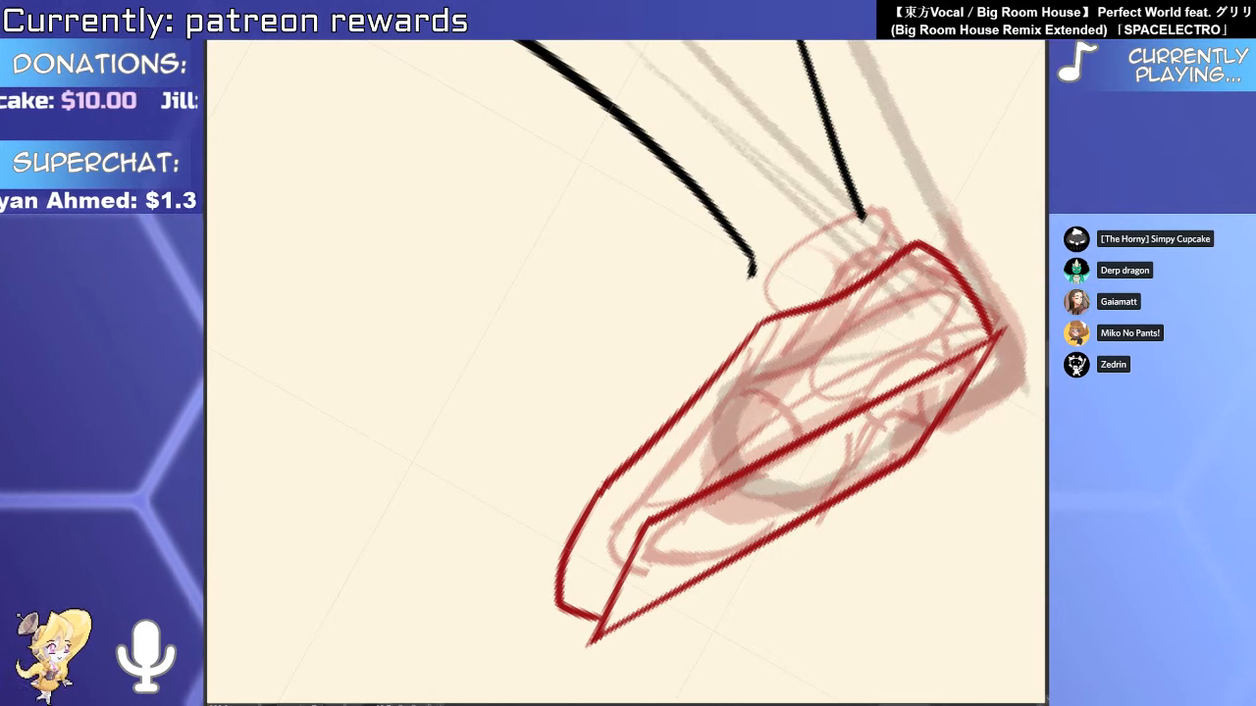
Remove the upper shoe outline and redraw it as one smooth curve from the front of the ankle around a rounded toe.
scroll(604, 505, up, 2)
click(595, 488)
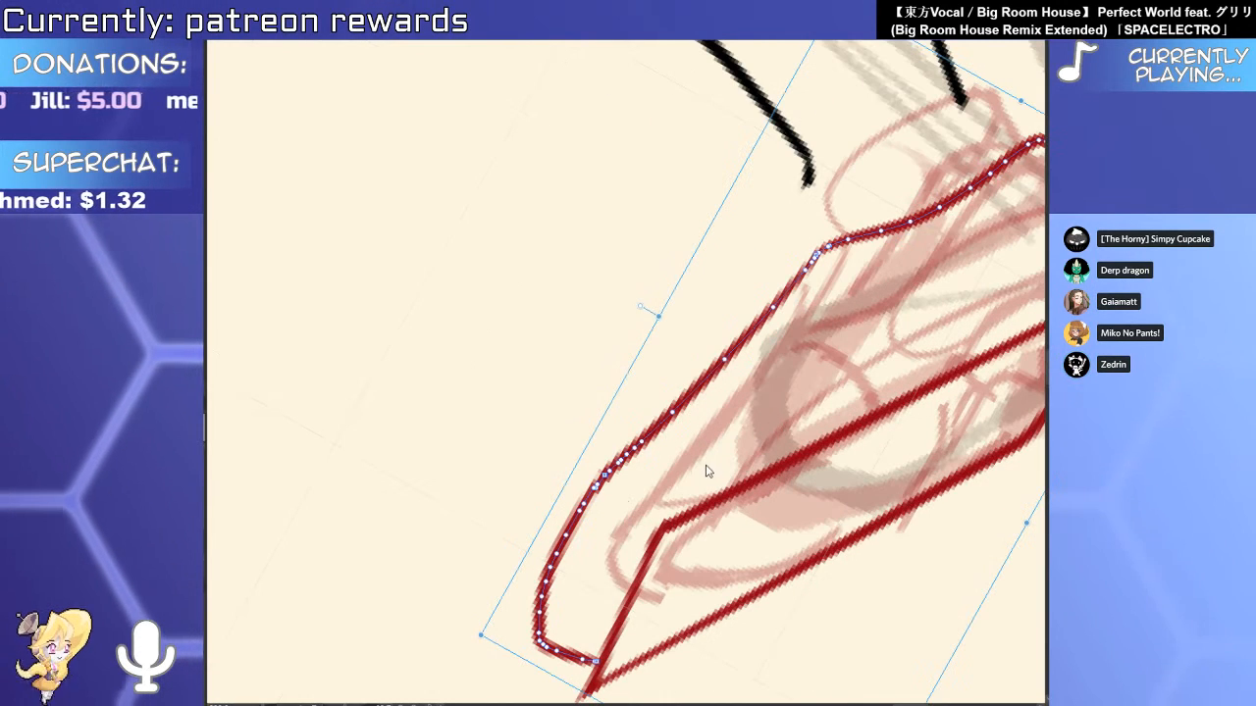
key(p)
scroll(707, 471, down, 5)
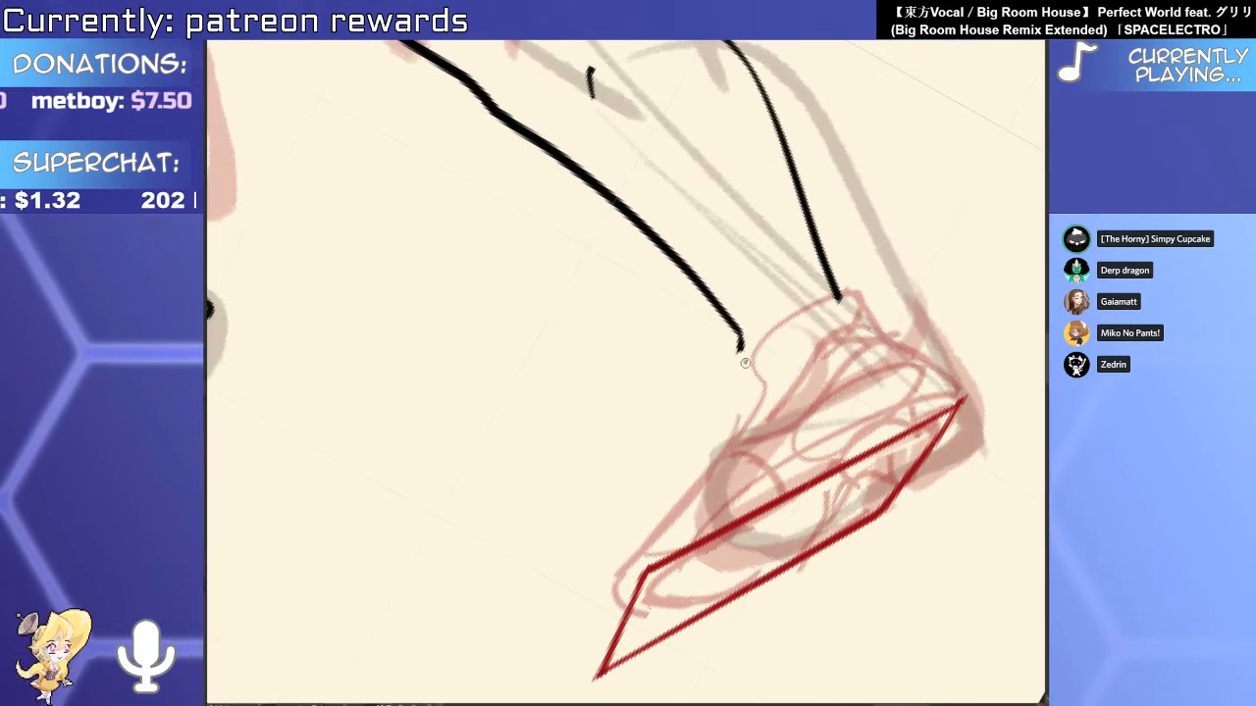
drag(745, 363, 583, 554)
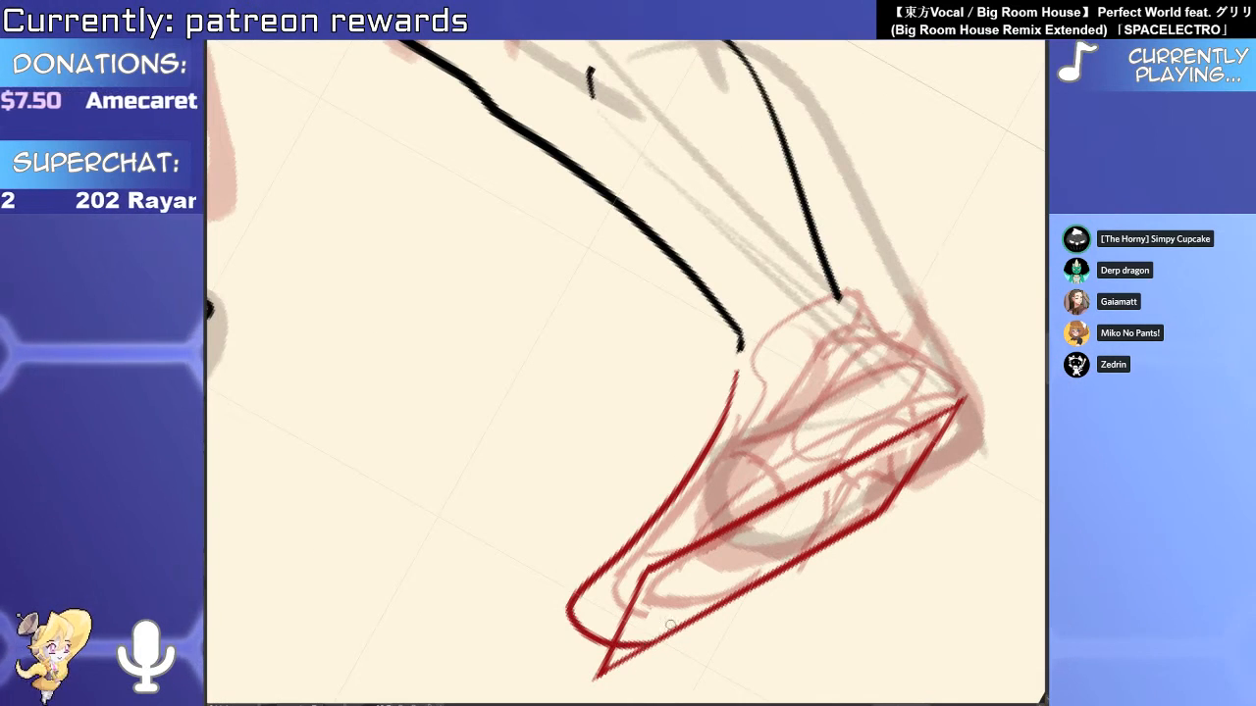
Try several curved outlines for the raised shoe, running from the front of the ankle around a rounded toe, discarding each one.
mouse_move(717, 390)
mouse_down()
mouse_move(651, 544)
mouse_move(673, 610)
mouse_up()
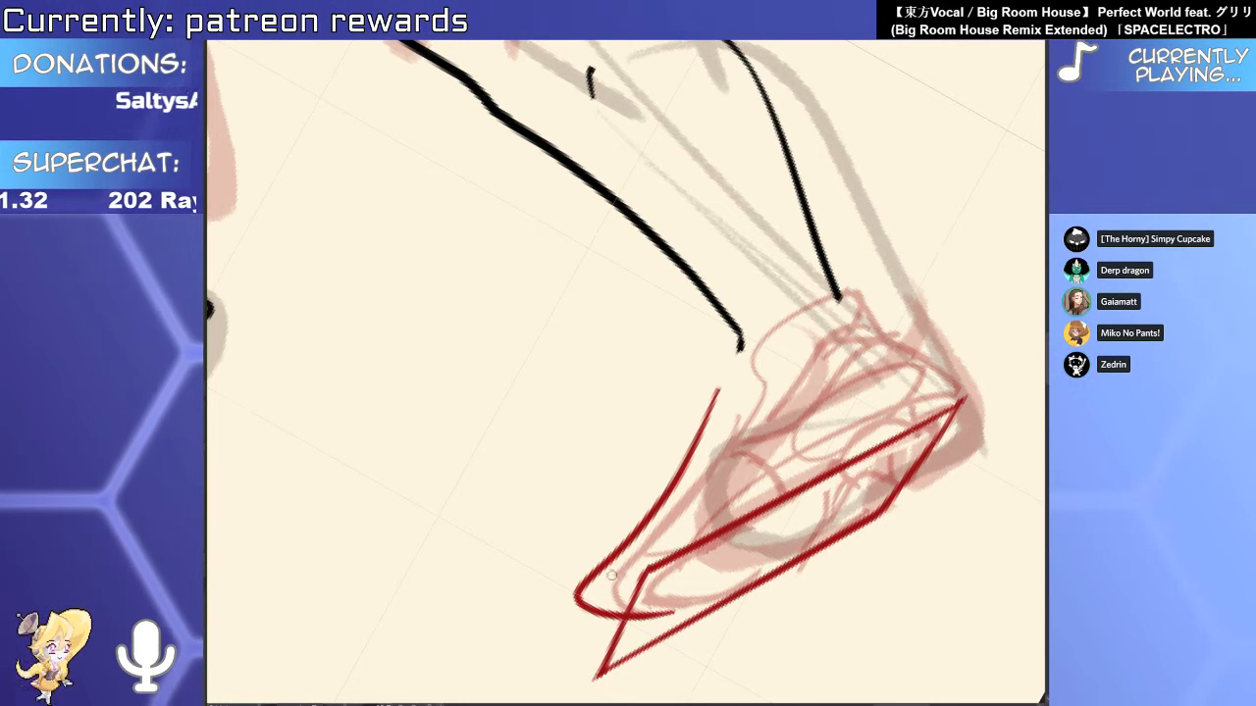
ctrl+click(602, 610)
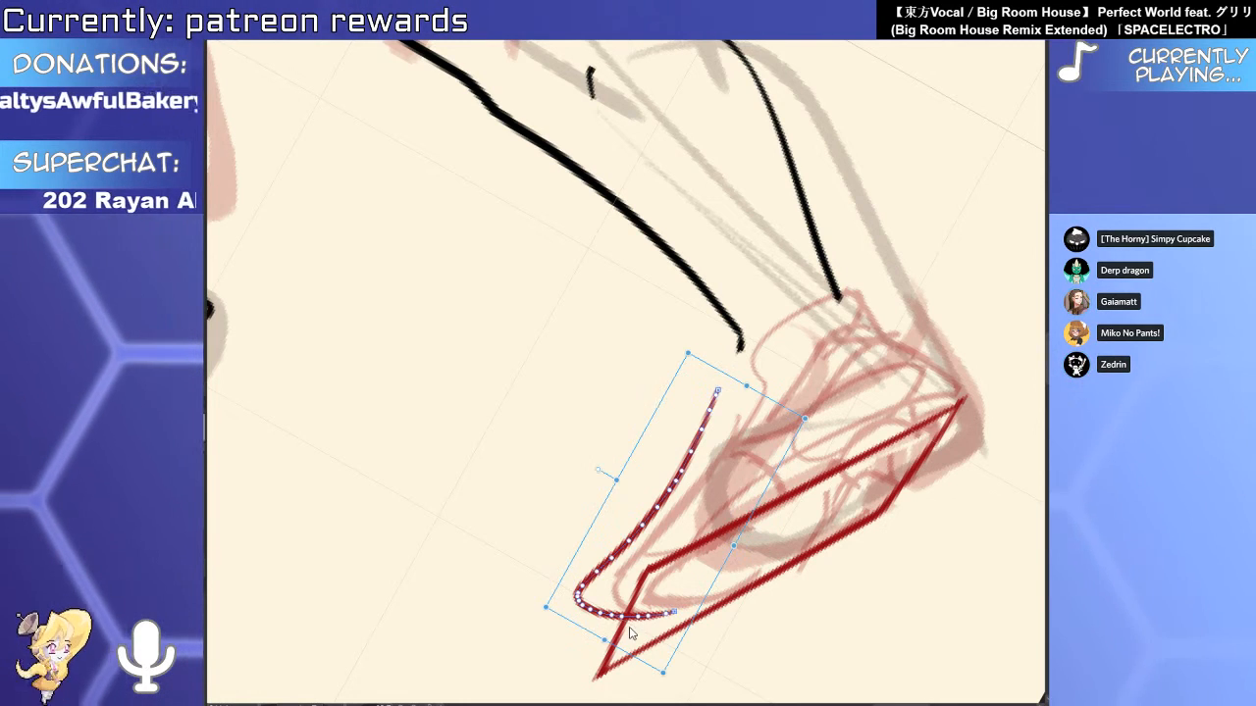
key(Delete)
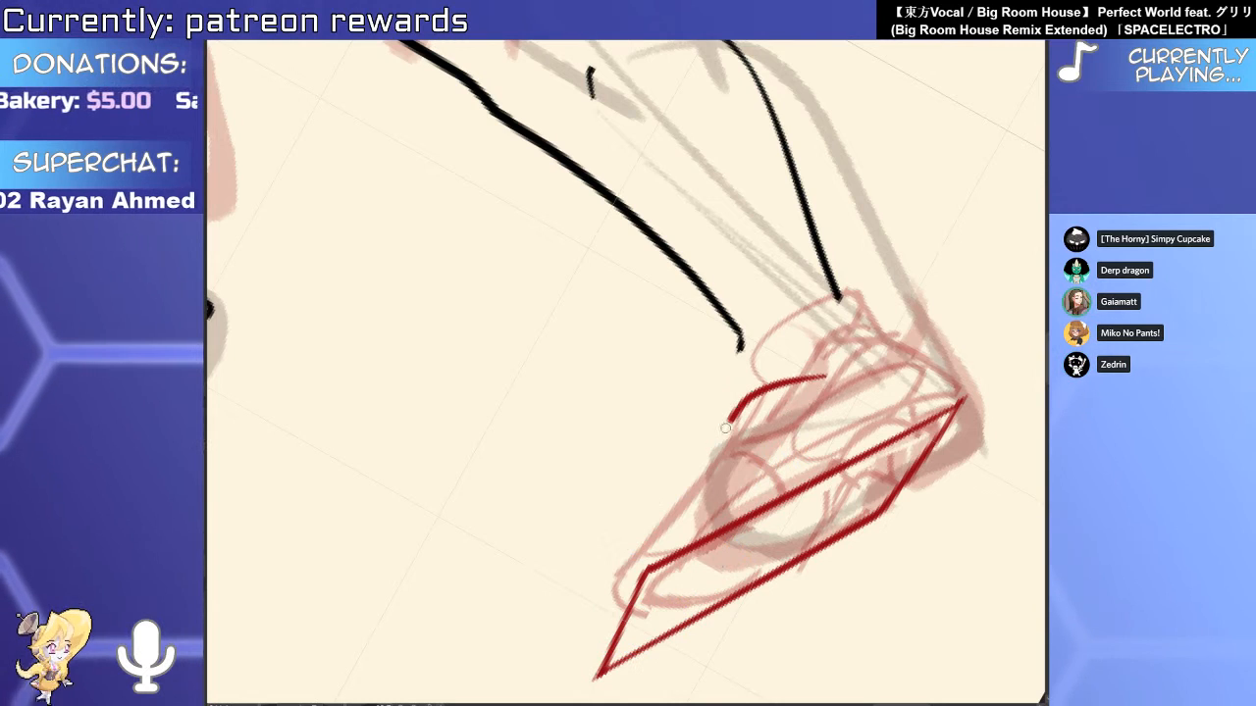
key(ctrl+z)
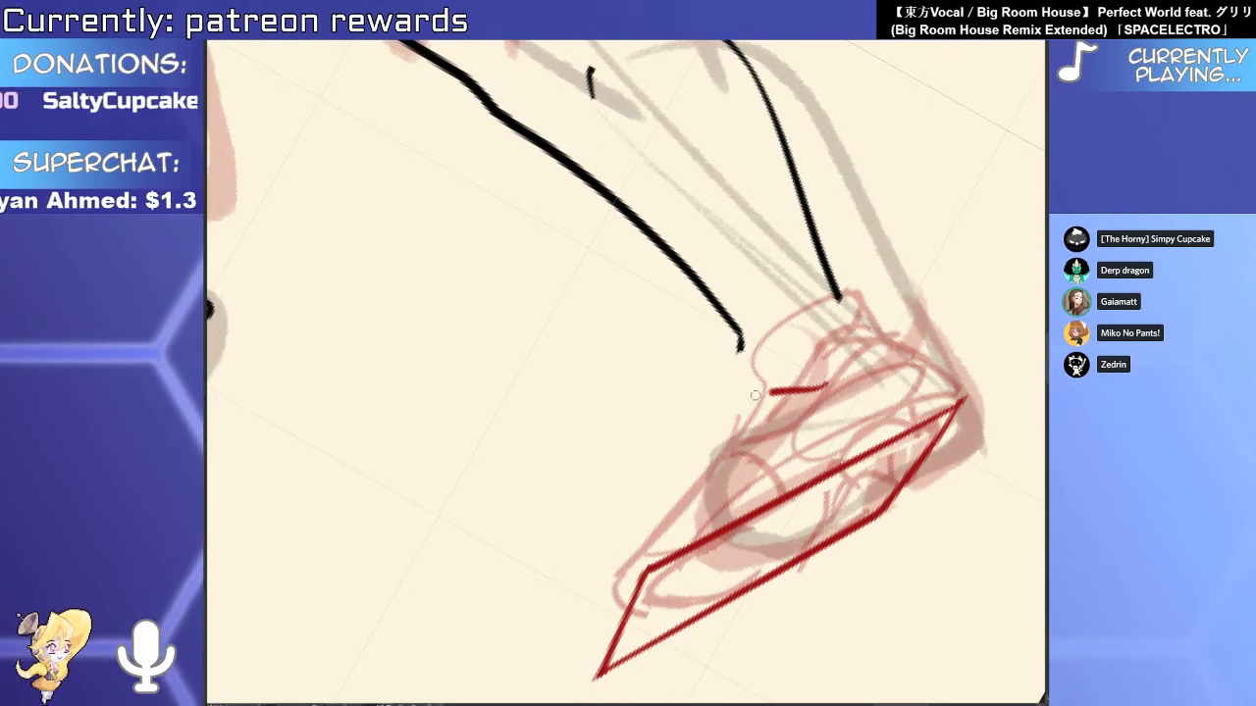
mouse_move(756, 395)
mouse_down()
mouse_move(589, 579)
mouse_move(702, 609)
mouse_up()
key(ctrl+z)
mouse_move(824, 393)
mouse_down()
mouse_move(771, 397)
mouse_move(586, 587)
mouse_move(710, 589)
mouse_up()
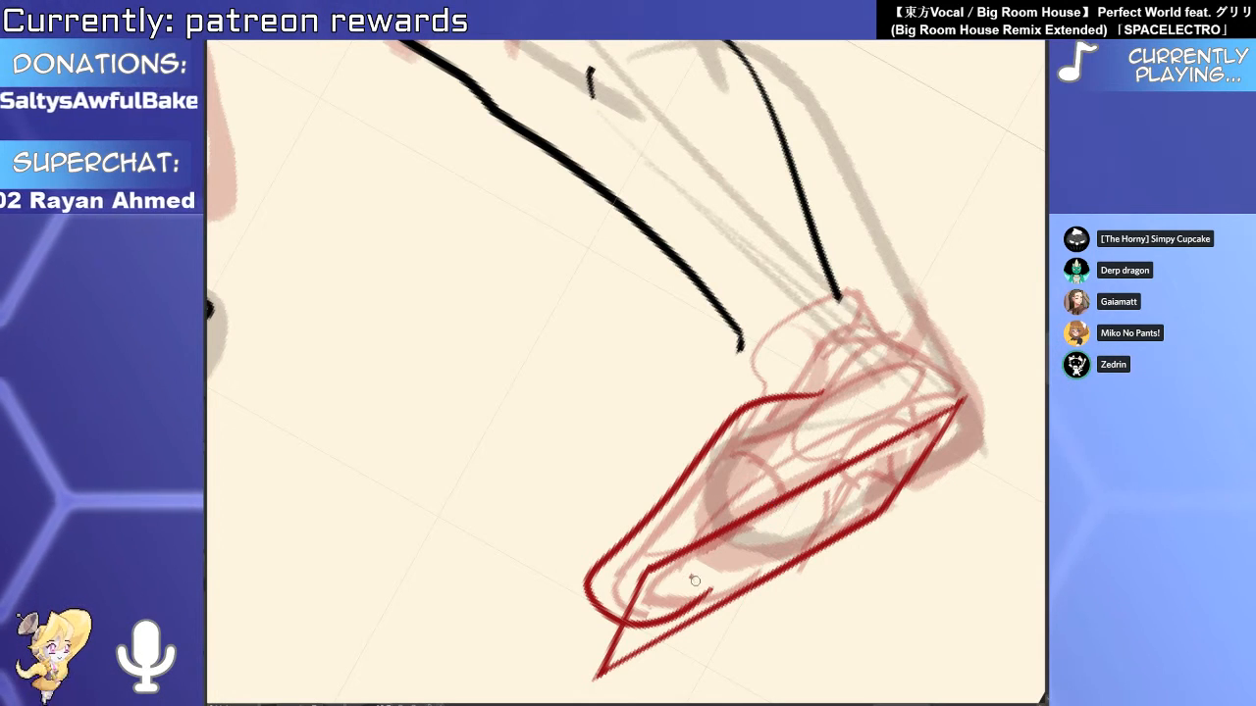
key(Delete)
Draw the shoe's upper from collar over instep and around the toe to the sole, shift it outward and straighten its front edge.
scroll(726, 474, up, 2)
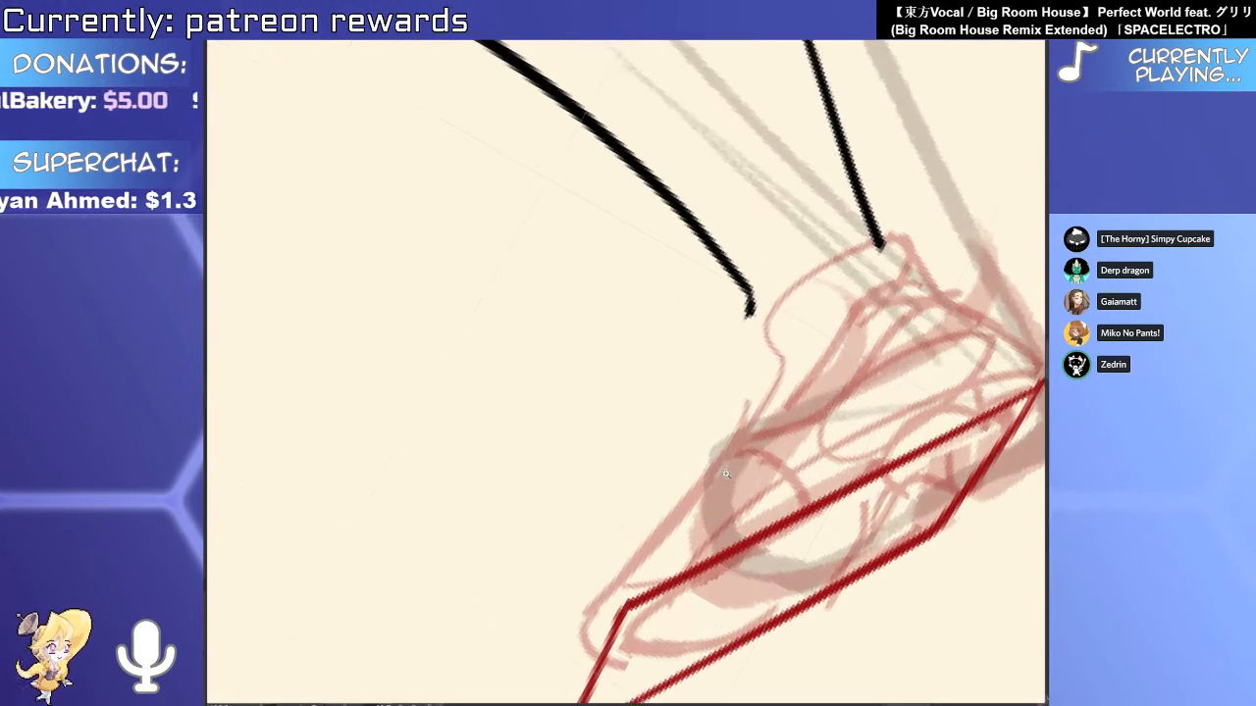
scroll(821, 472, down, 1)
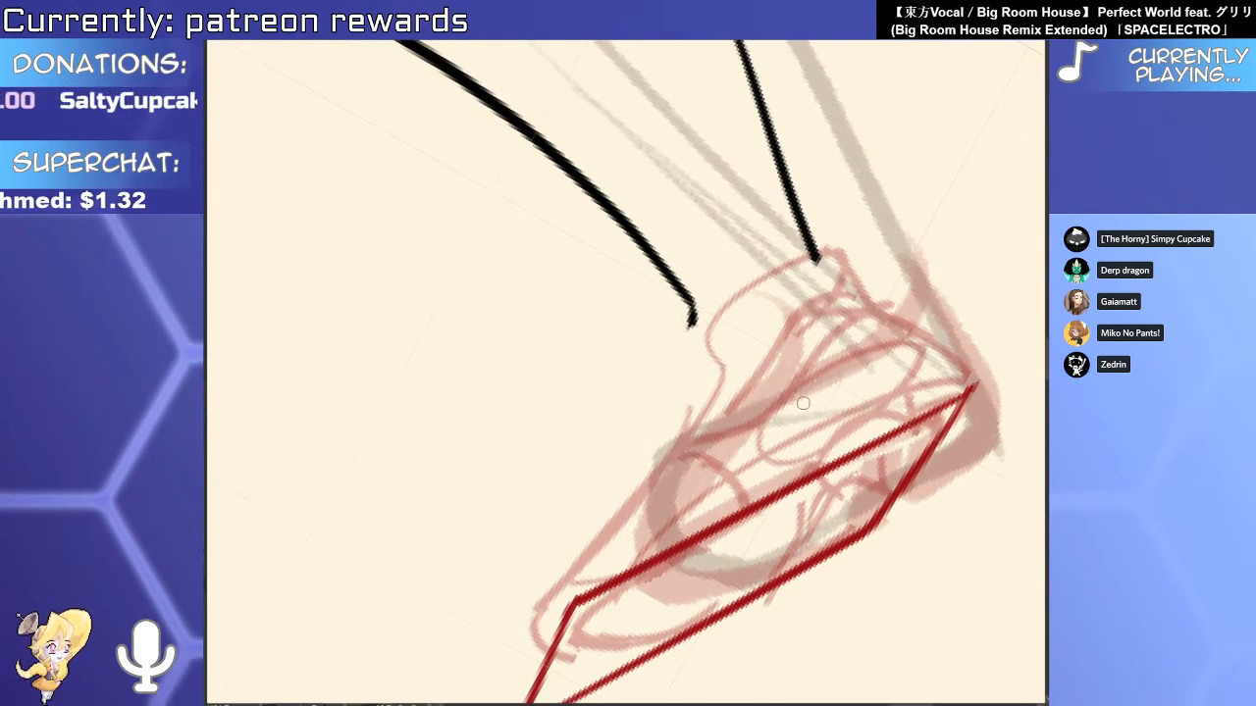
mouse_move(804, 400)
mouse_down()
mouse_move(735, 383)
mouse_move(637, 455)
mouse_move(498, 663)
mouse_move(579, 699)
mouse_up()
key(ctrl+z)
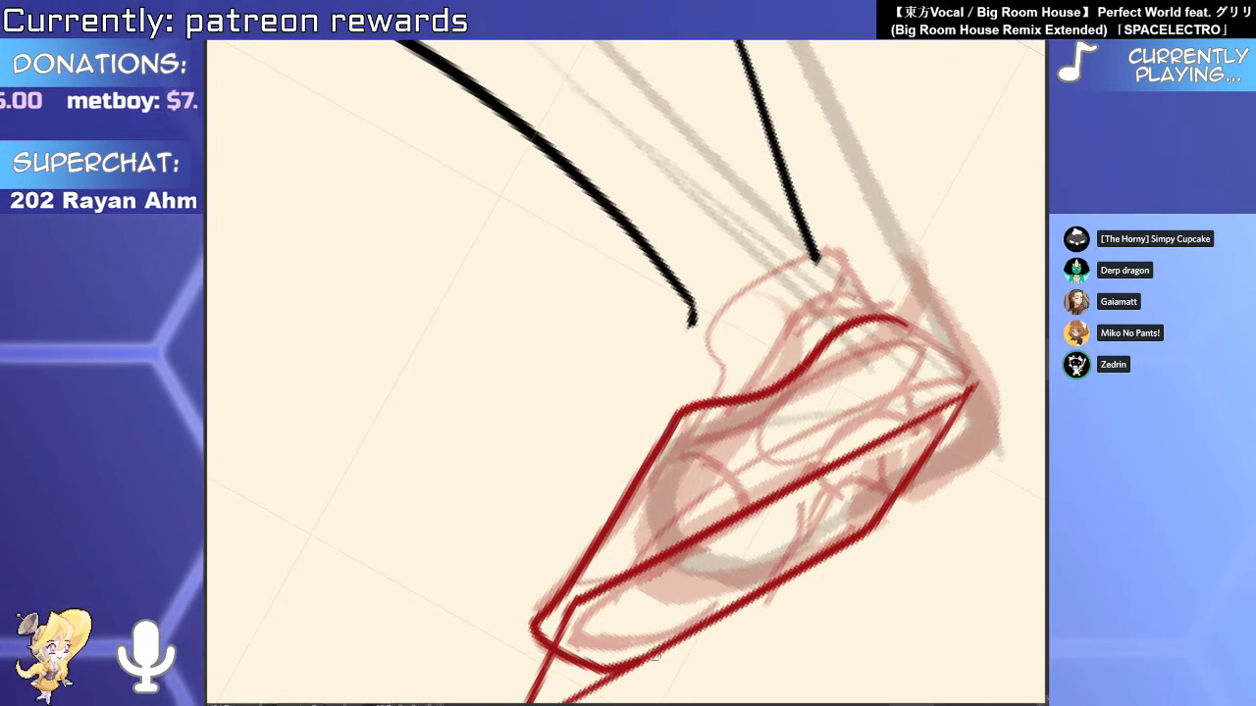
click(822, 546)
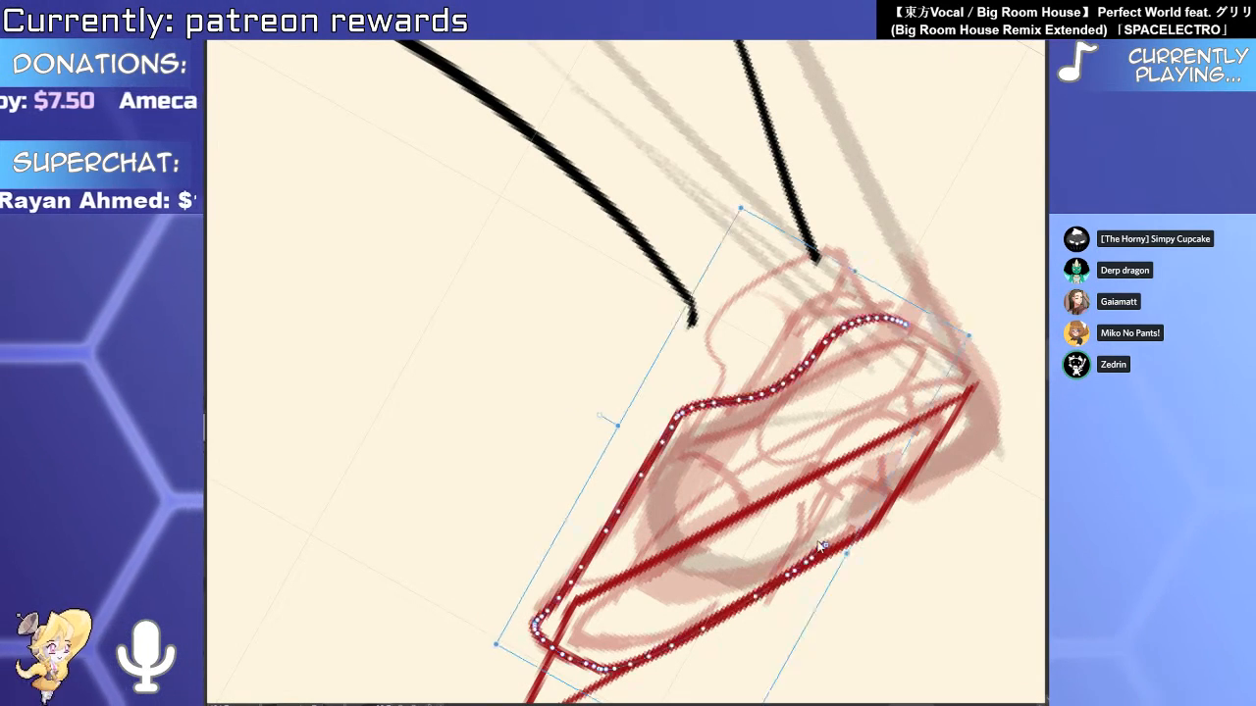
drag(820, 545, 793, 540)
key(p)
drag(690, 404, 526, 593)
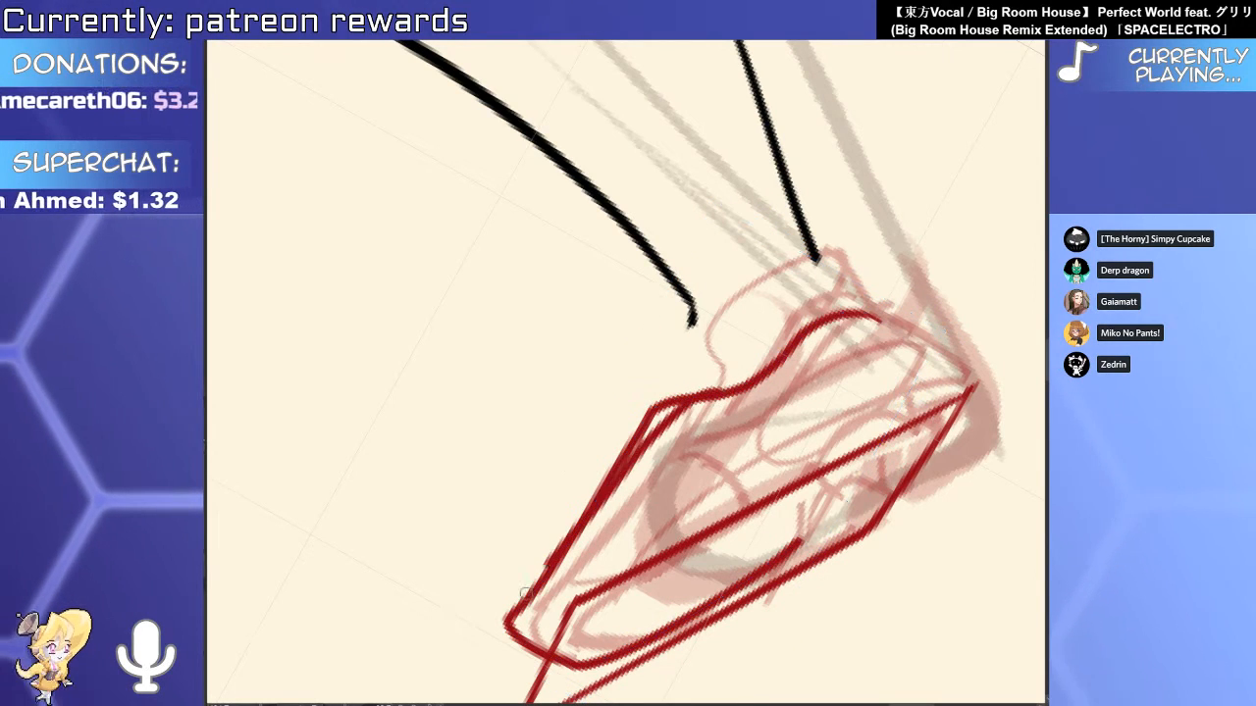
drag(684, 393, 507, 622)
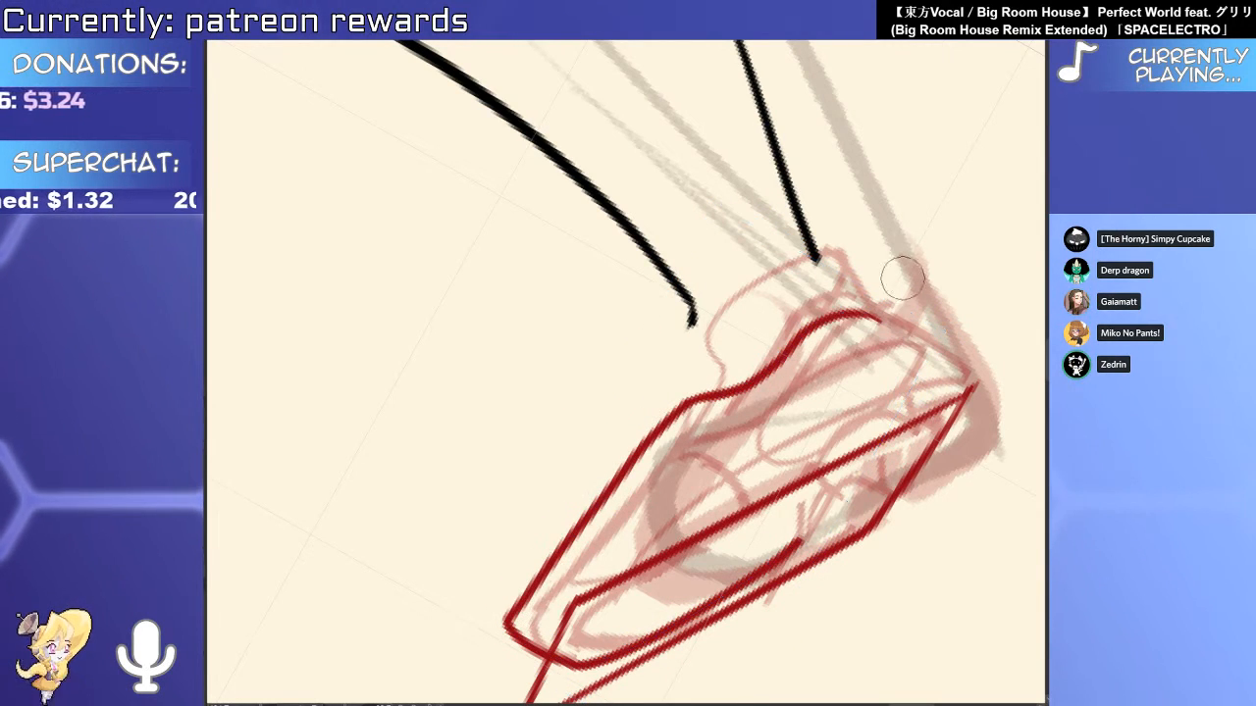
Draw a curved sole outline with a rounded heel, delete the boxy shoe construction, and shift the sole outline toward the heel.
drag(821, 440, 761, 442)
mouse_move(538, 642)
mouse_down()
mouse_move(742, 477)
mouse_move(774, 523)
mouse_move(809, 511)
mouse_up()
click(816, 526)
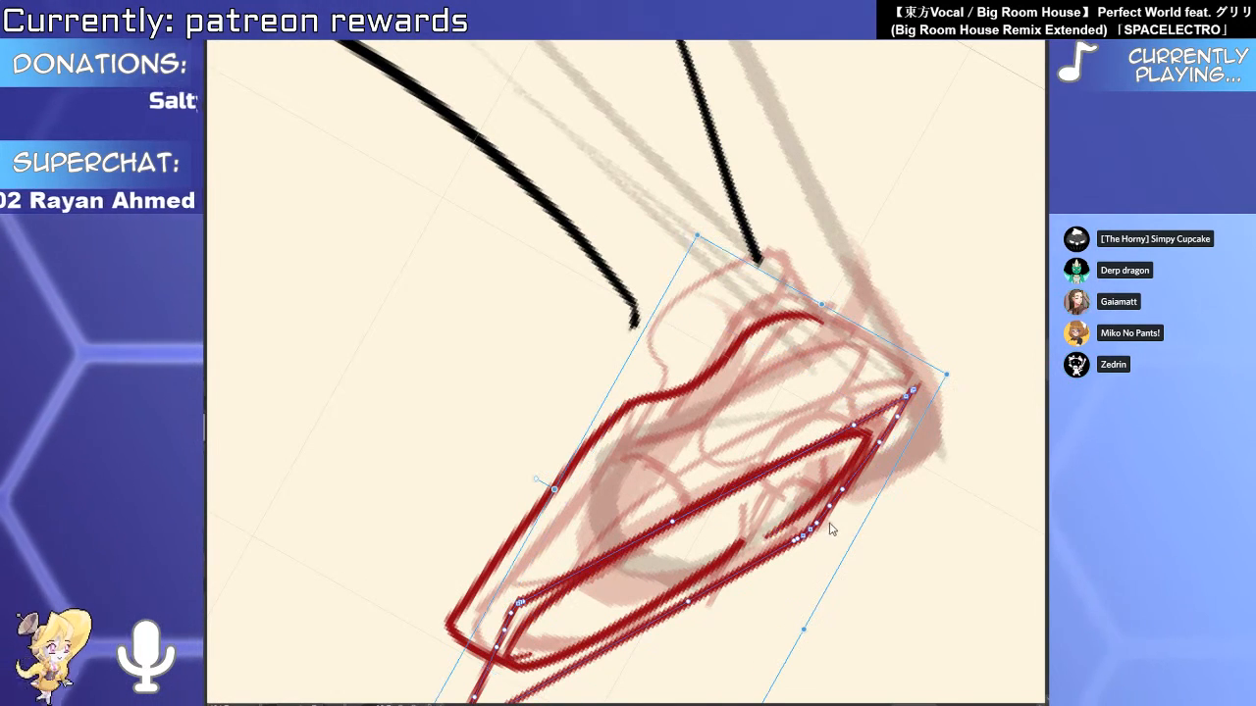
key(Delete)
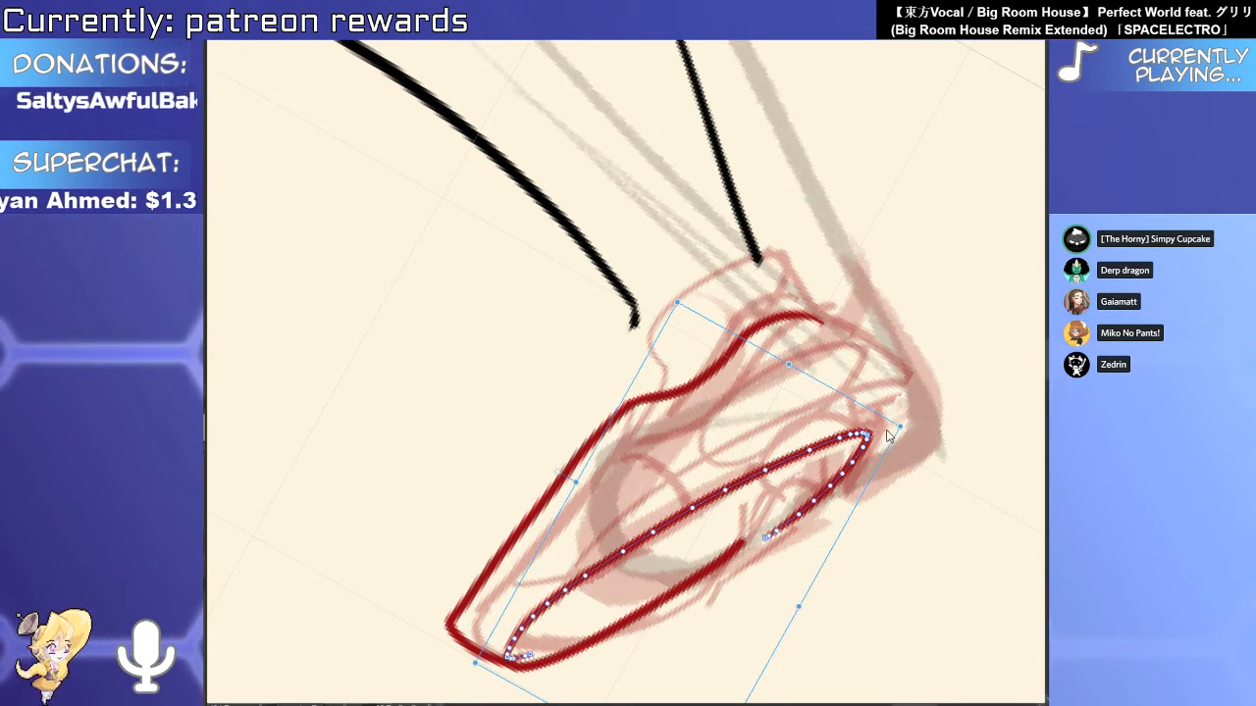
drag(907, 422, 953, 396)
key(p)
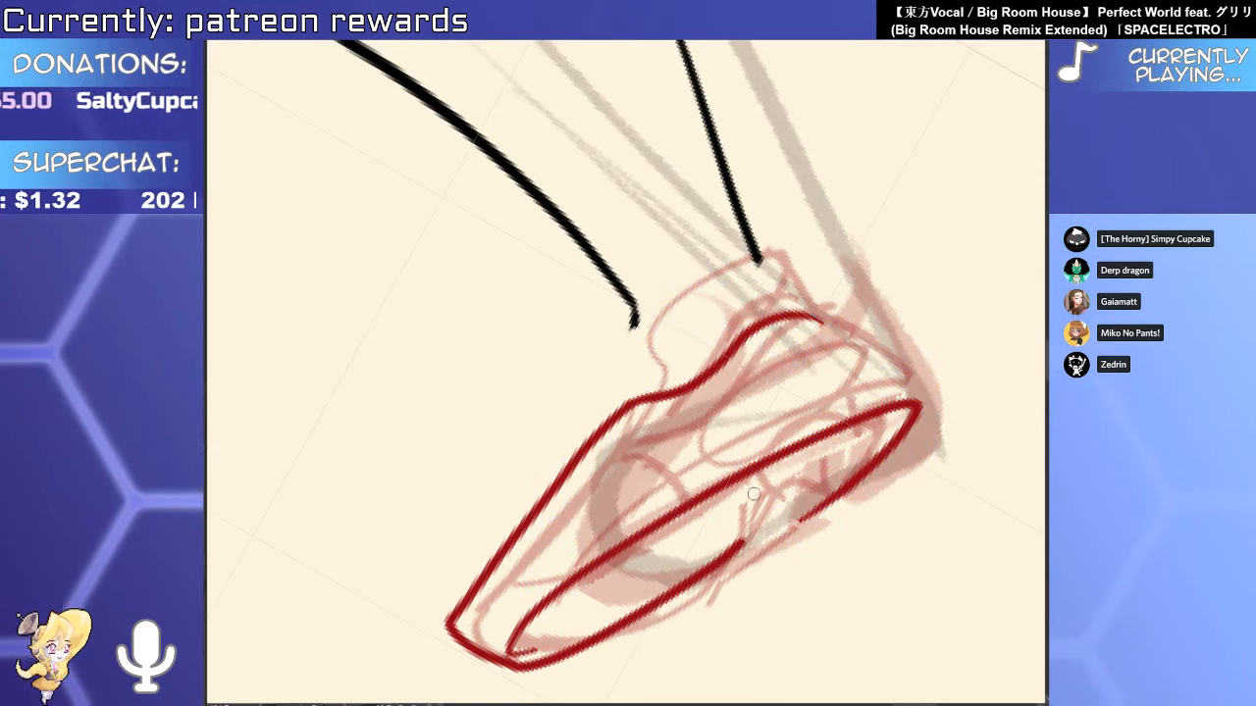
Try a smaller forefoot outline inside the sole, and clear all of the raised shoe's dark red line art.
drag(733, 551, 773, 474)
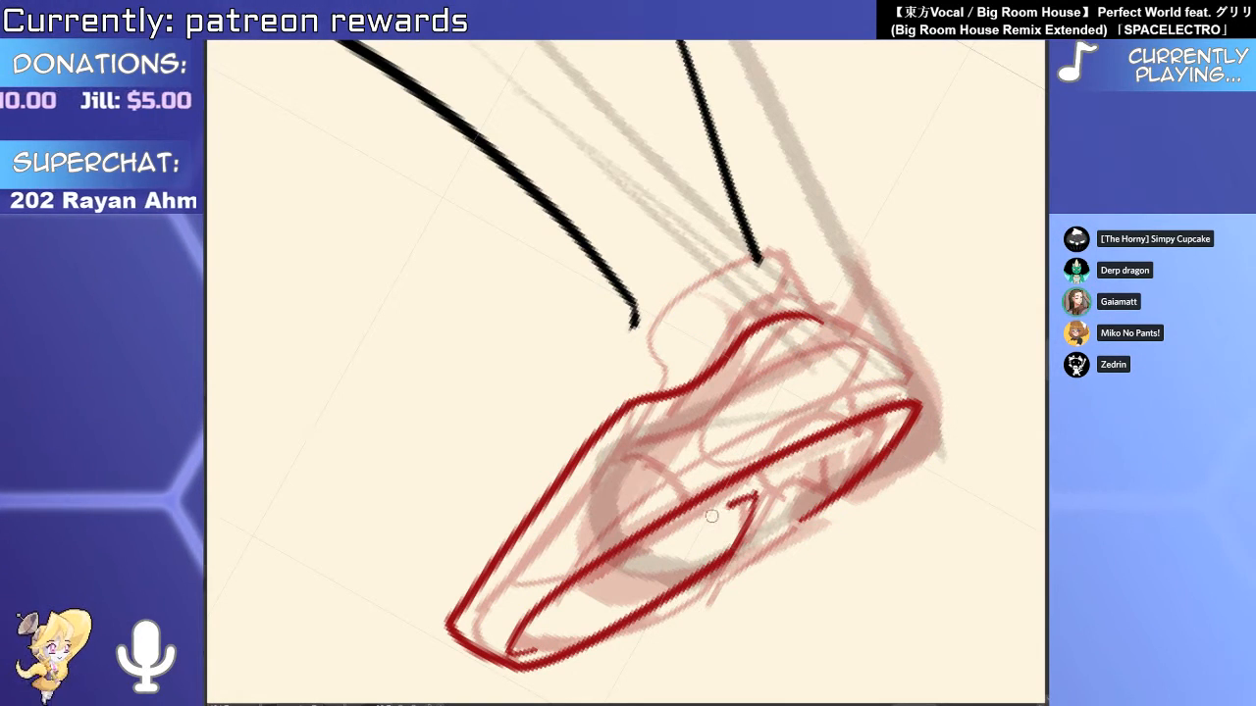
key(ctrl+z)
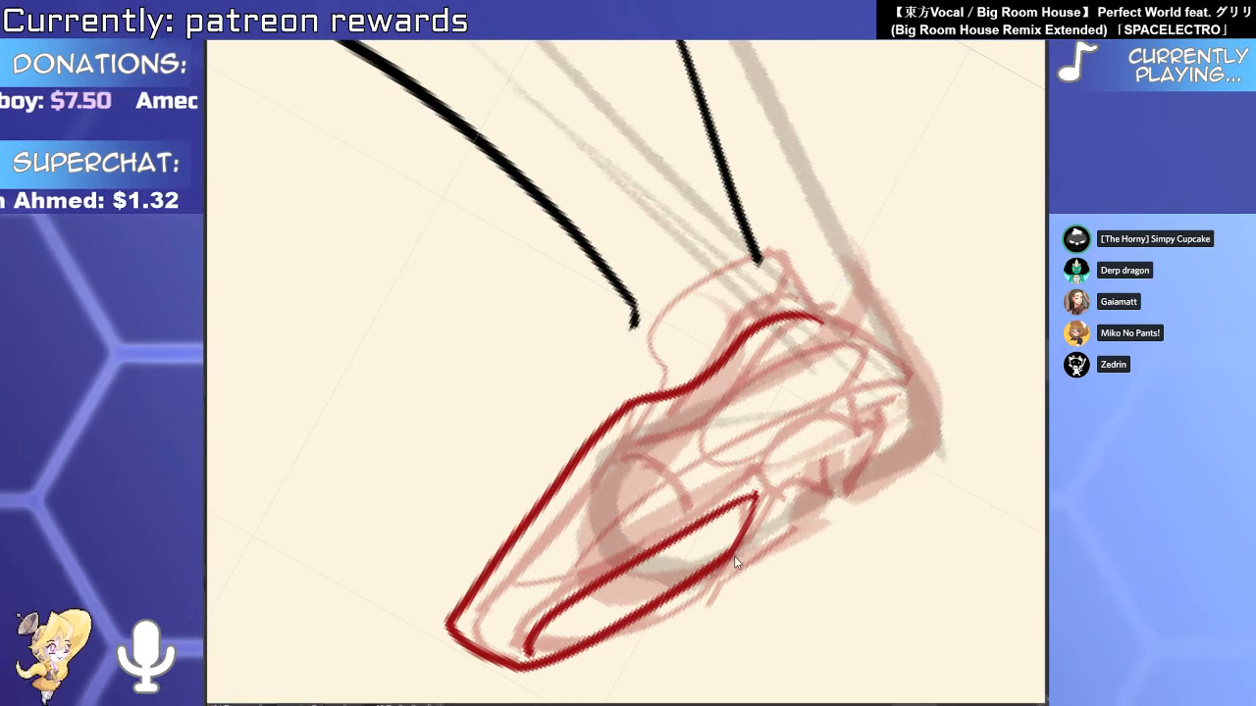
key(ctrl+y)
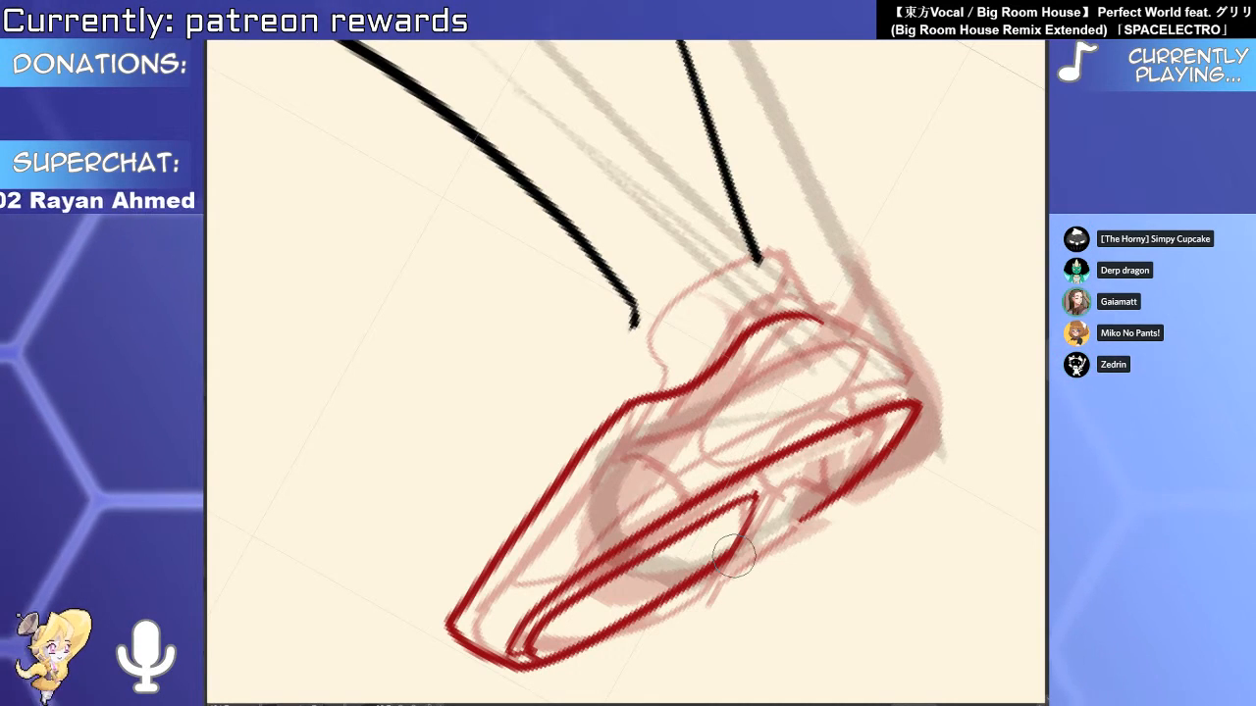
key(ctrl+z)
key(ctrl+z)
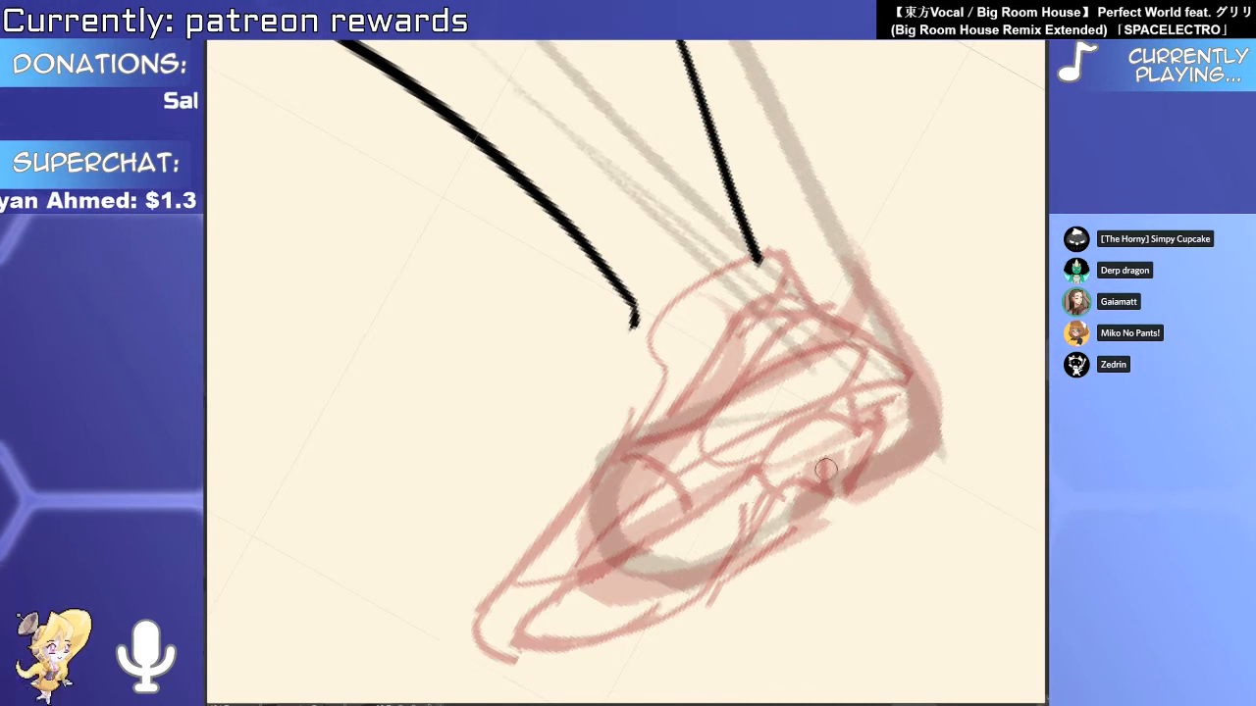
Try several new calf contours for the raised leg, running from the bent knee toward the ankle, and undo them.
scroll(826, 469, down, 5)
key(h)
key(minus)
key(minus)
key(minus)
key(minus)
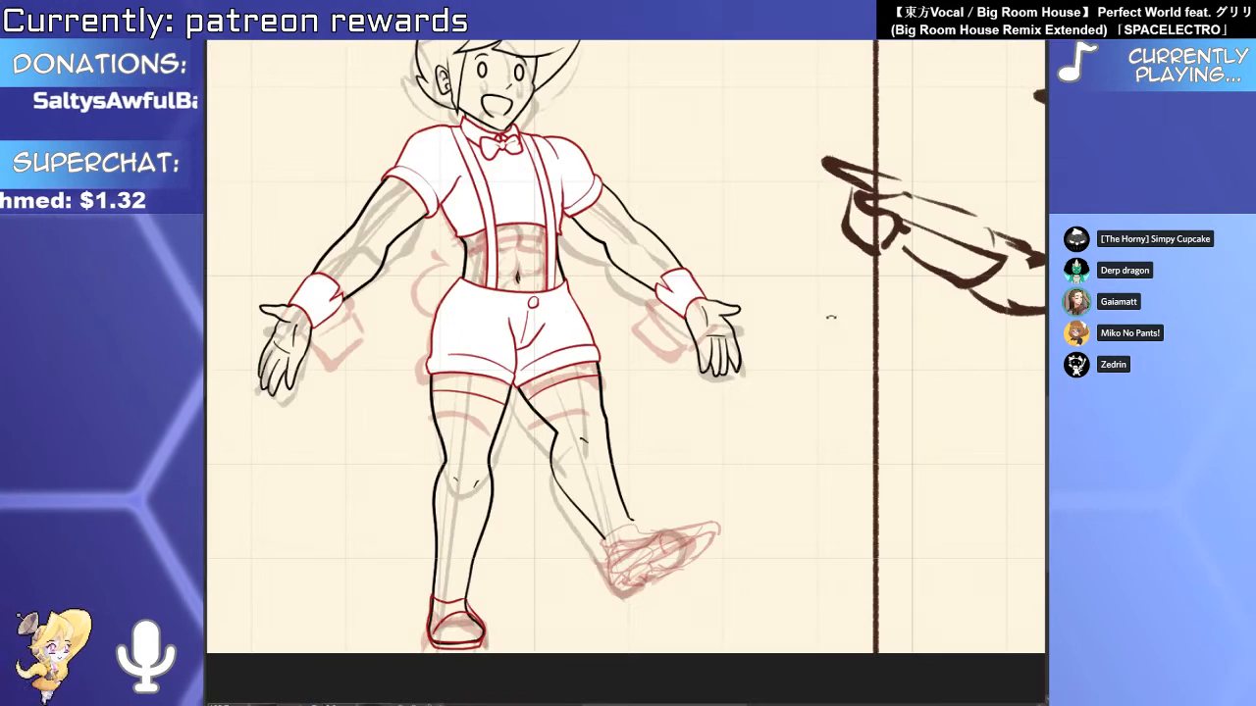
scroll(599, 481, up, 5)
drag(483, 359, 548, 541)
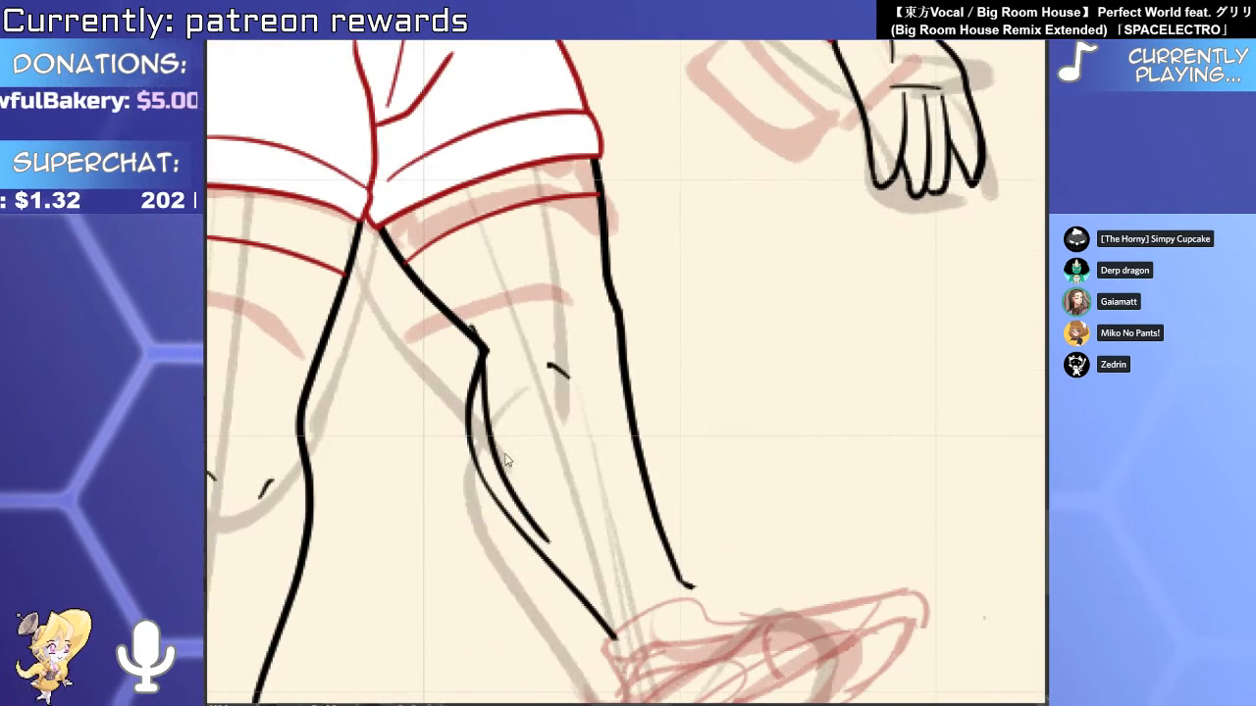
key(ctrl+z)
mouse_move(473, 385)
mouse_down()
mouse_move(496, 461)
mouse_move(590, 581)
mouse_up()
key(ctrl+z)
key(ctrl+z)
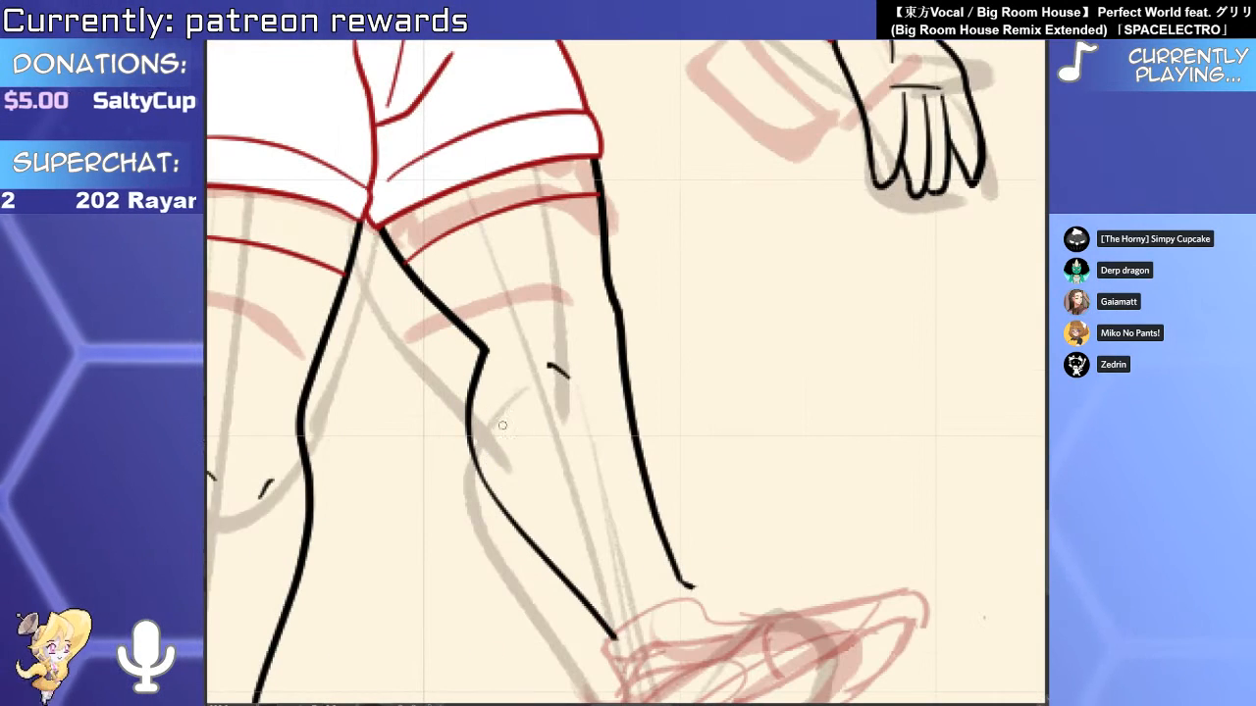
drag(502, 422, 594, 598)
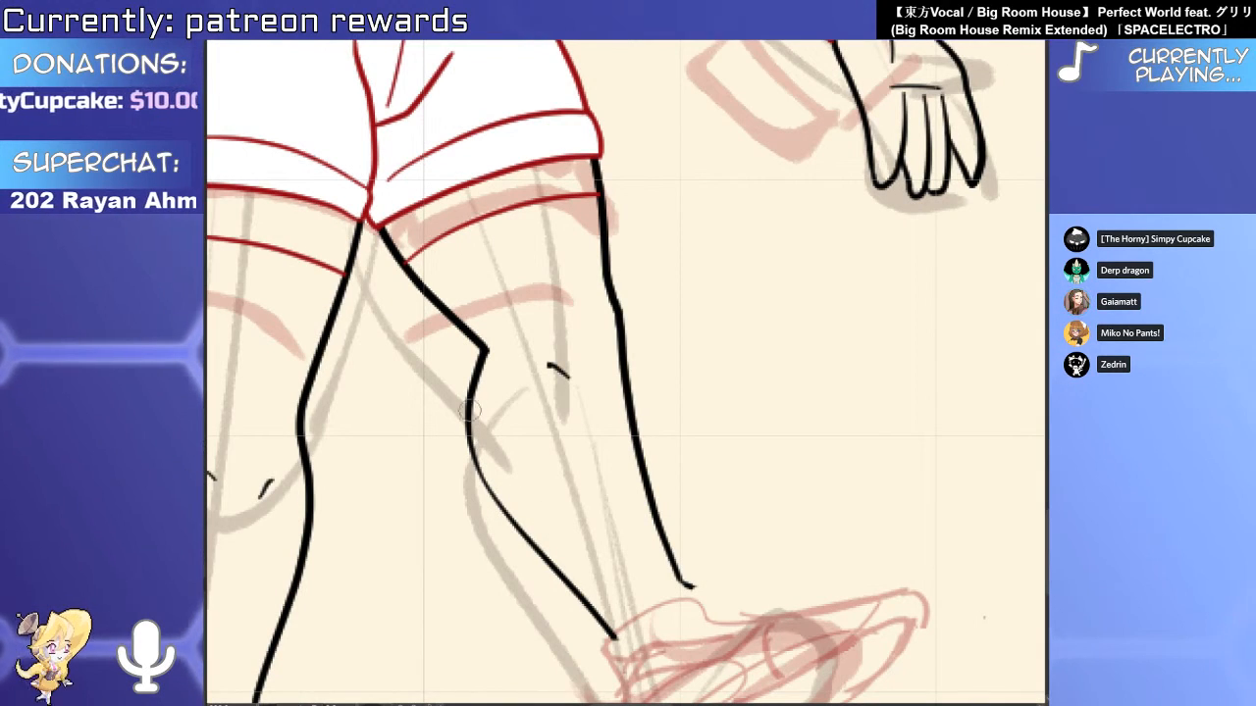
Redraw the raised leg's calf contour from the back of the knee to the ankle and erase the old line.
drag(478, 340, 612, 648)
drag(545, 565, 457, 404)
drag(522, 499, 620, 656)
key(ctrl+z)
drag(578, 563, 572, 535)
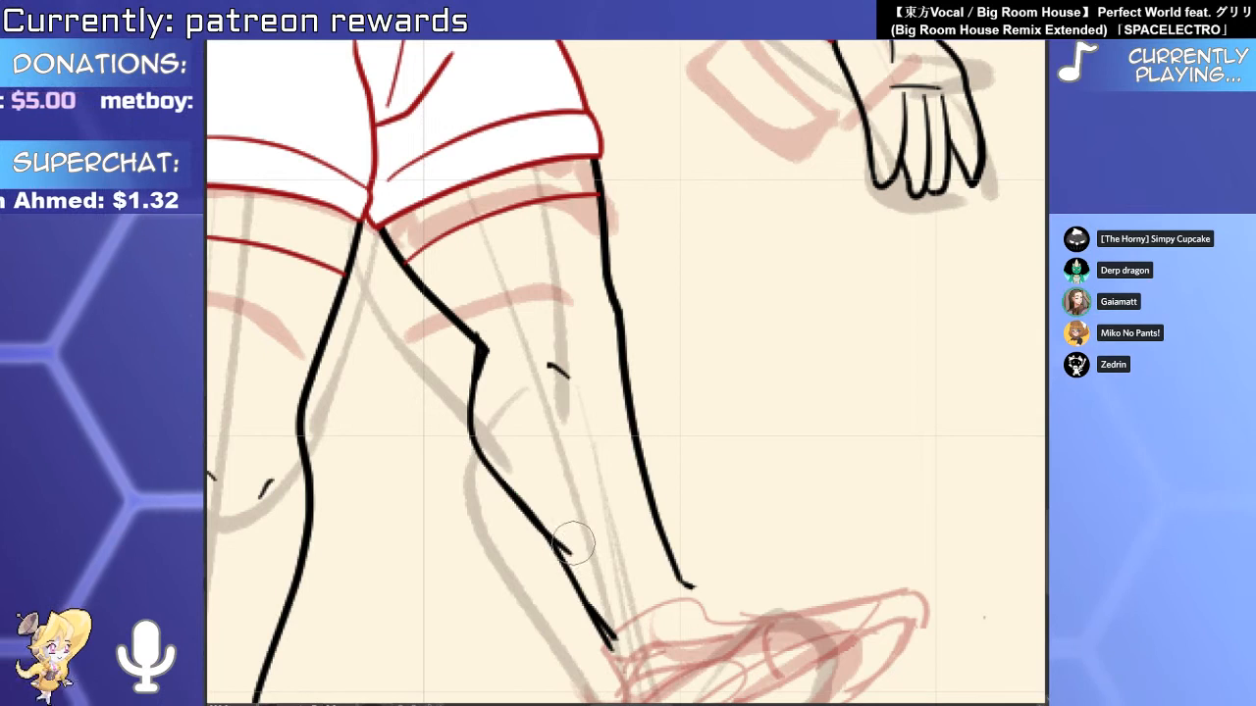
key(b)
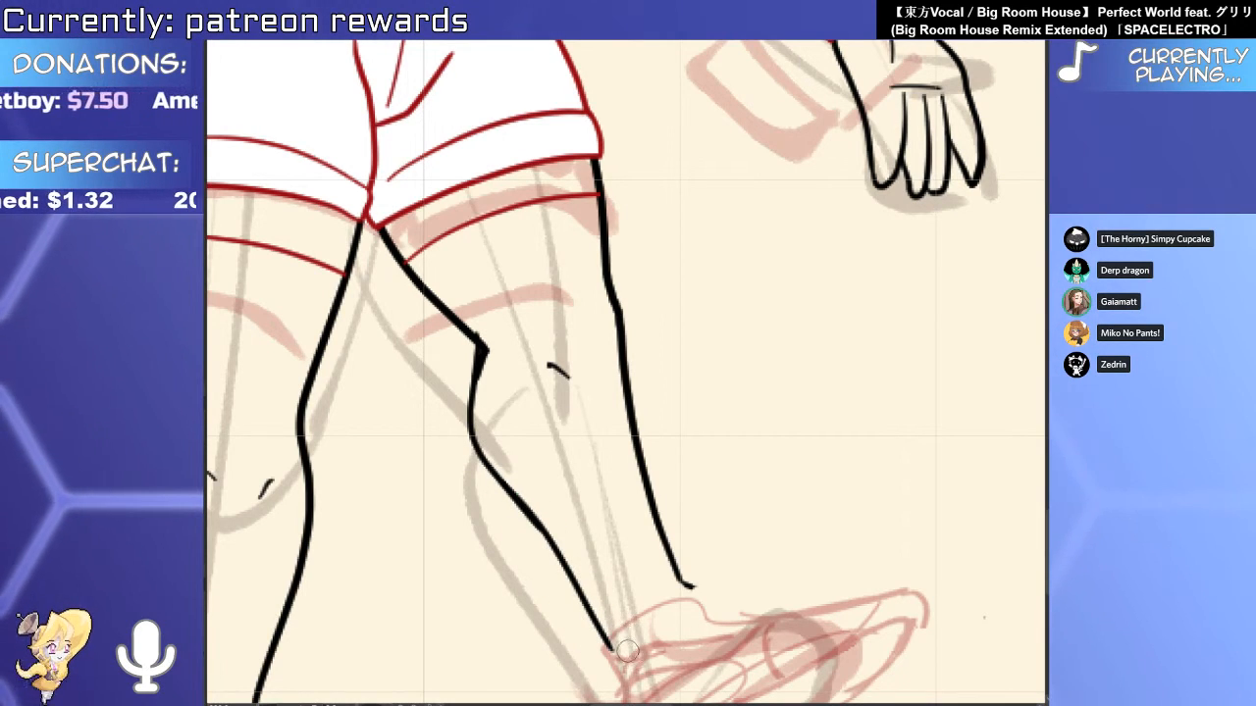
drag(587, 614, 467, 418)
mouse_move(474, 467)
mouse_down()
mouse_move(485, 333)
mouse_move(465, 502)
mouse_up()
drag(574, 390, 499, 369)
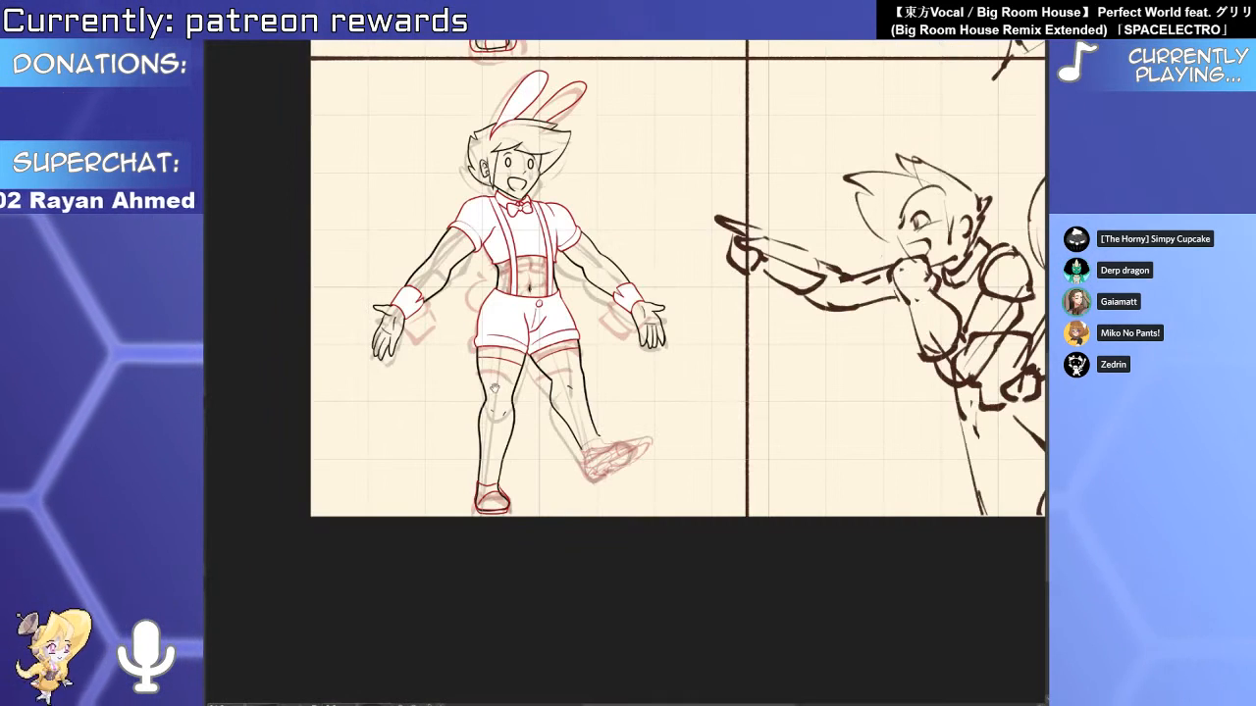
Trim the overshooting end of the standing leg's outer calf line and add a short muscle line above the ankle.
drag(494, 388, 574, 312)
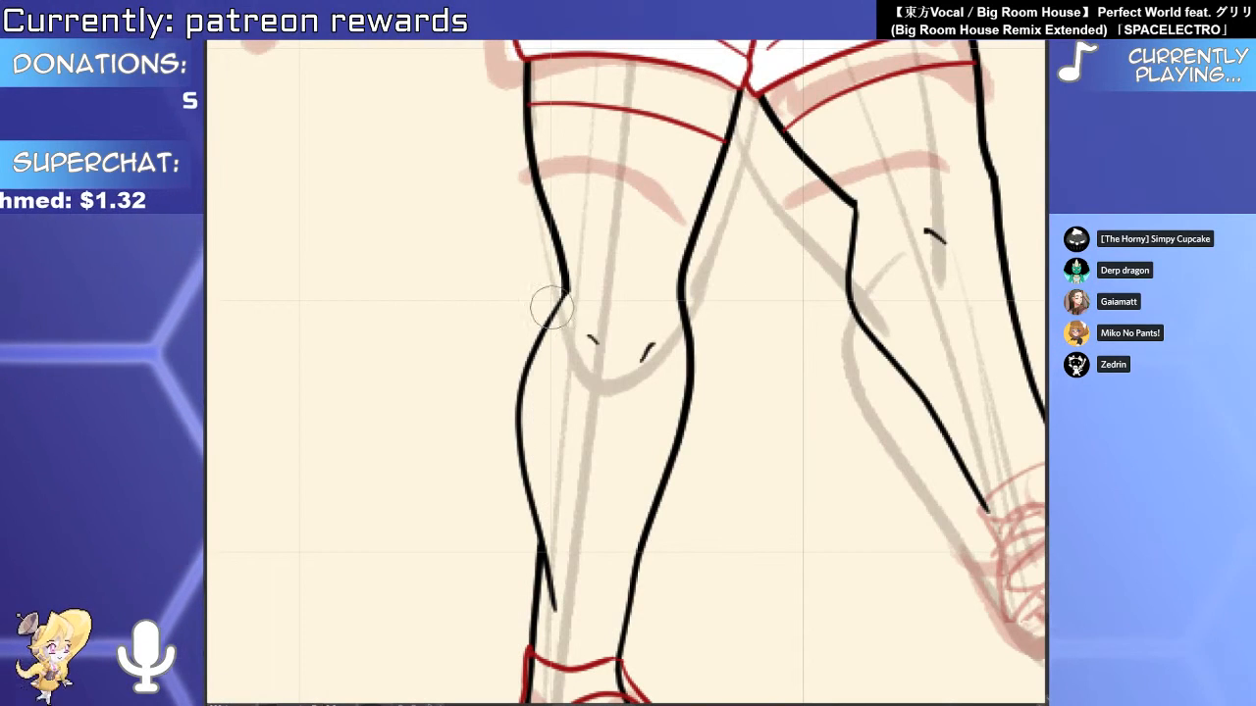
drag(563, 546, 563, 578)
key(b)
drag(541, 491, 553, 593)
key(ctrl+z)
key(ctrl+z)
key(ctrl+z)
drag(537, 502, 553, 592)
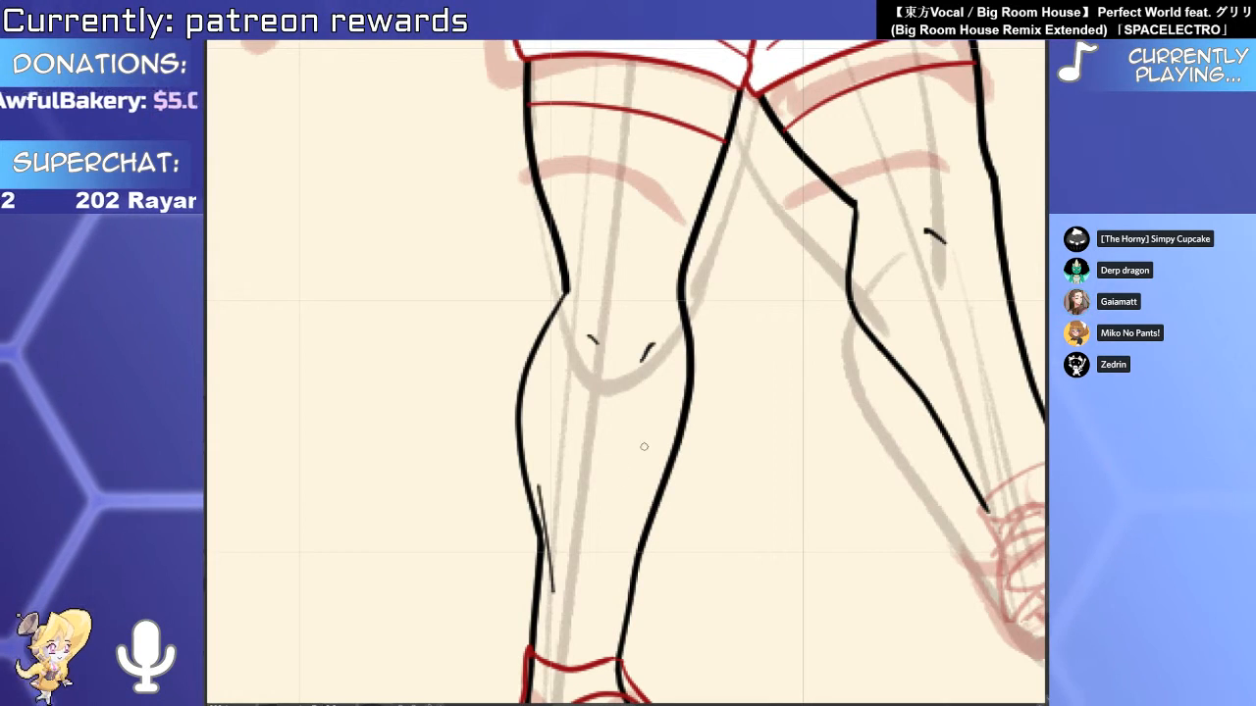
Round out the raised leg's calf contour, erase its overshooting end near the ankle, and add a short muscle line inside the calf.
scroll(674, 505, down, 3)
scroll(567, 390, up, 3)
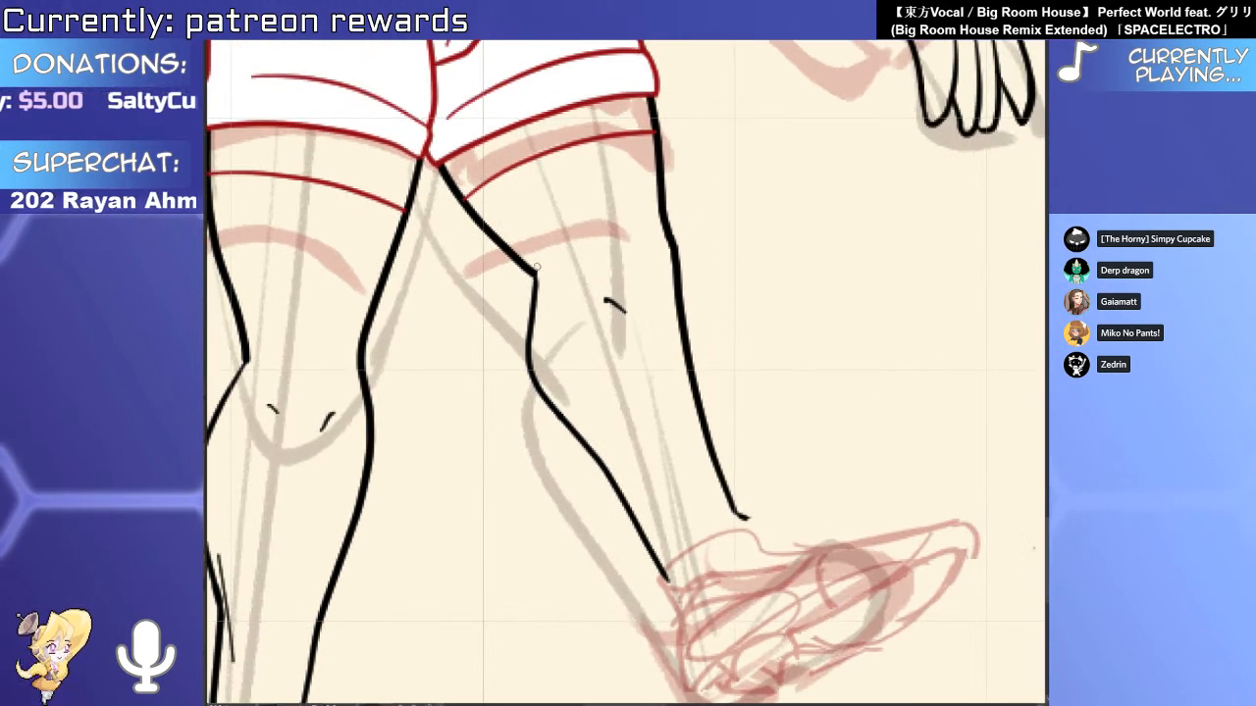
drag(581, 430, 567, 412)
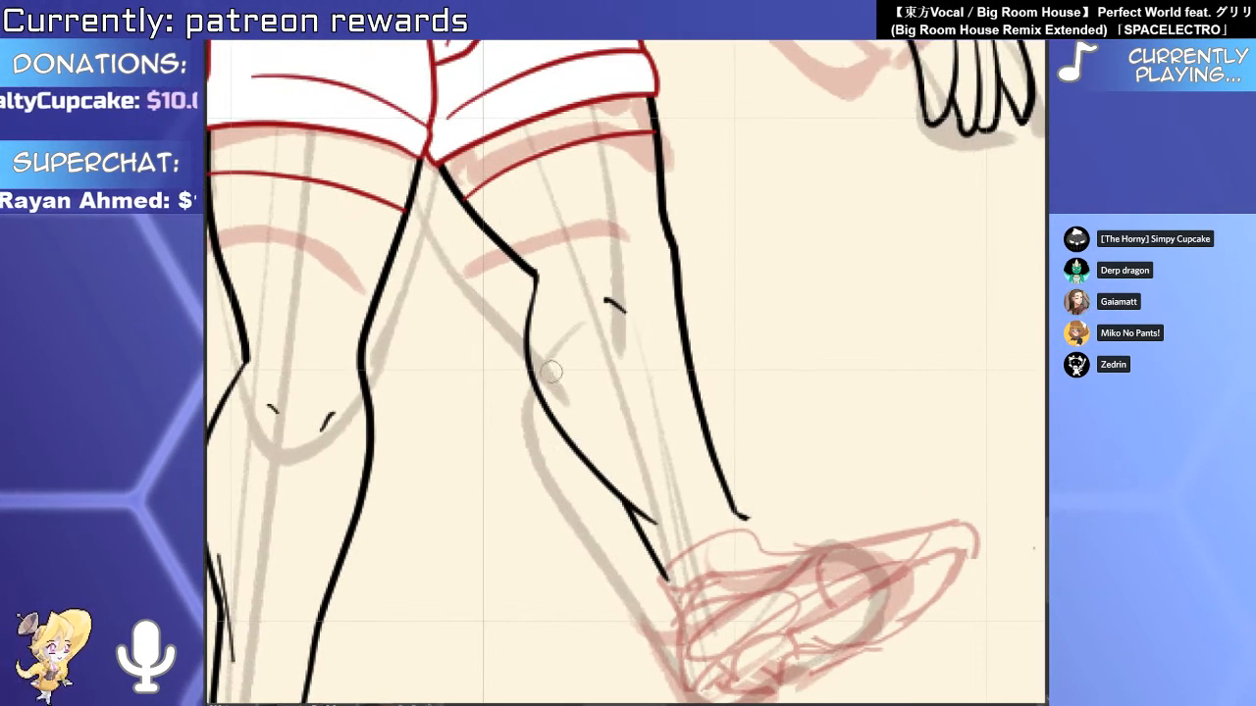
drag(643, 540, 667, 549)
key(ctrl+z)
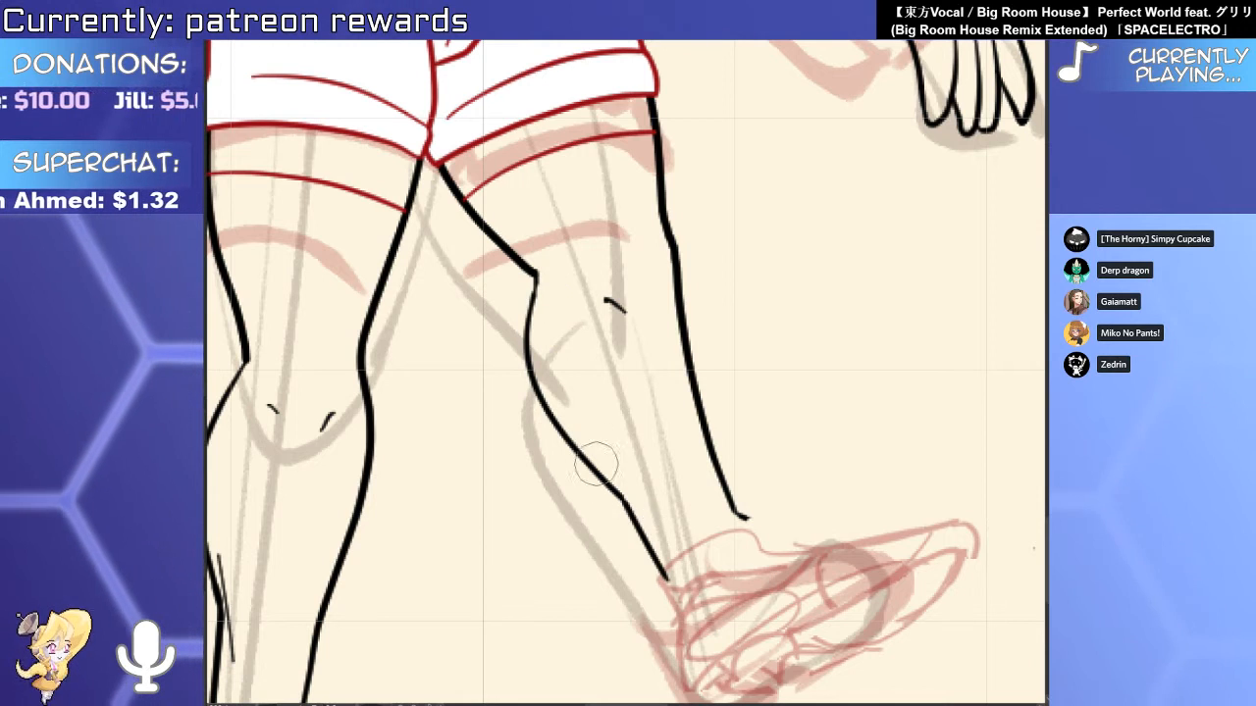
mouse_move(608, 389)
mouse_down()
mouse_move(630, 475)
mouse_move(577, 405)
mouse_up()
Remove the standing leg's short muscle line and thicken the outer calf contour from knee to ankle, smoothing where it meets the ankle.
scroll(468, 500, up, 3)
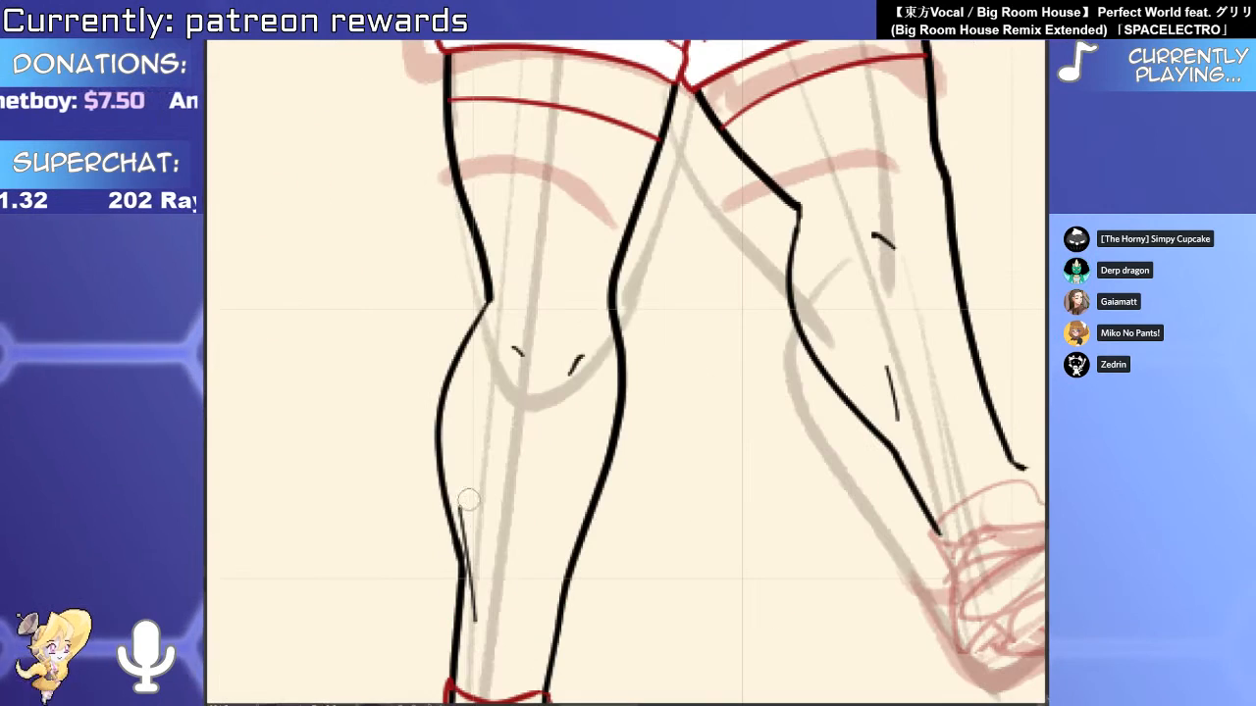
scroll(477, 518, down, 3)
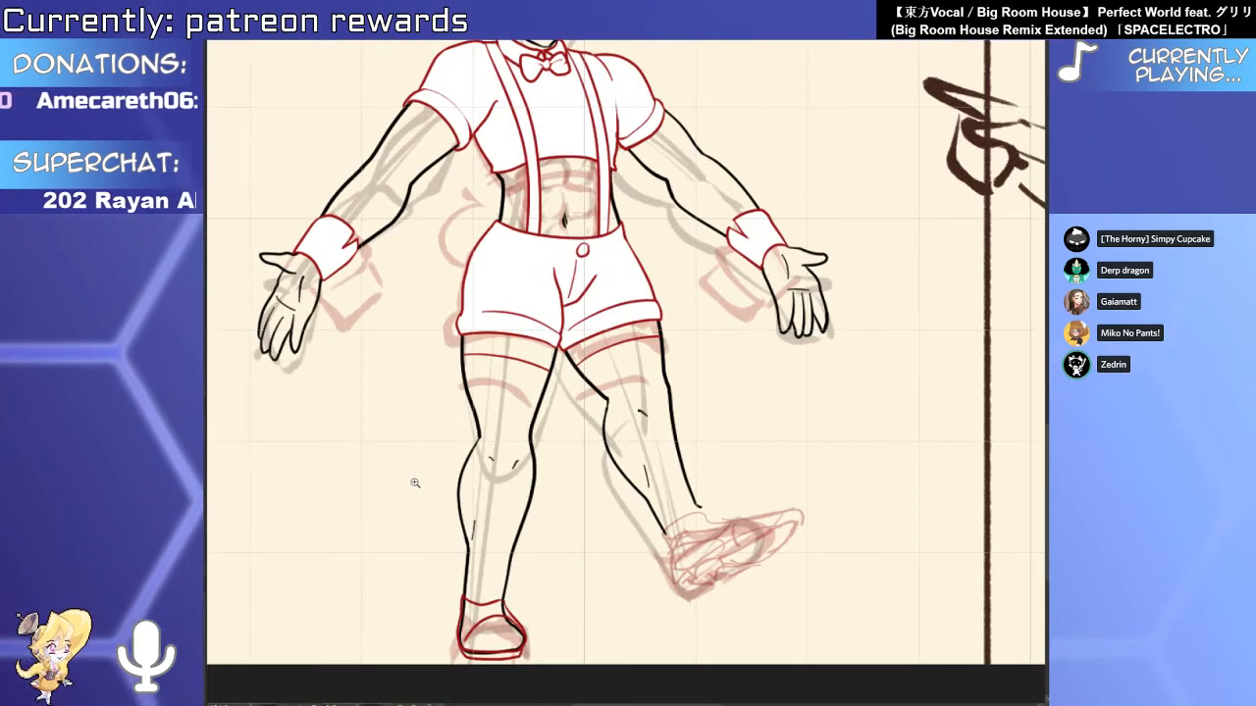
scroll(511, 385, up, 3)
key(ctrl+z)
drag(504, 232, 483, 592)
key(ctrl+z)
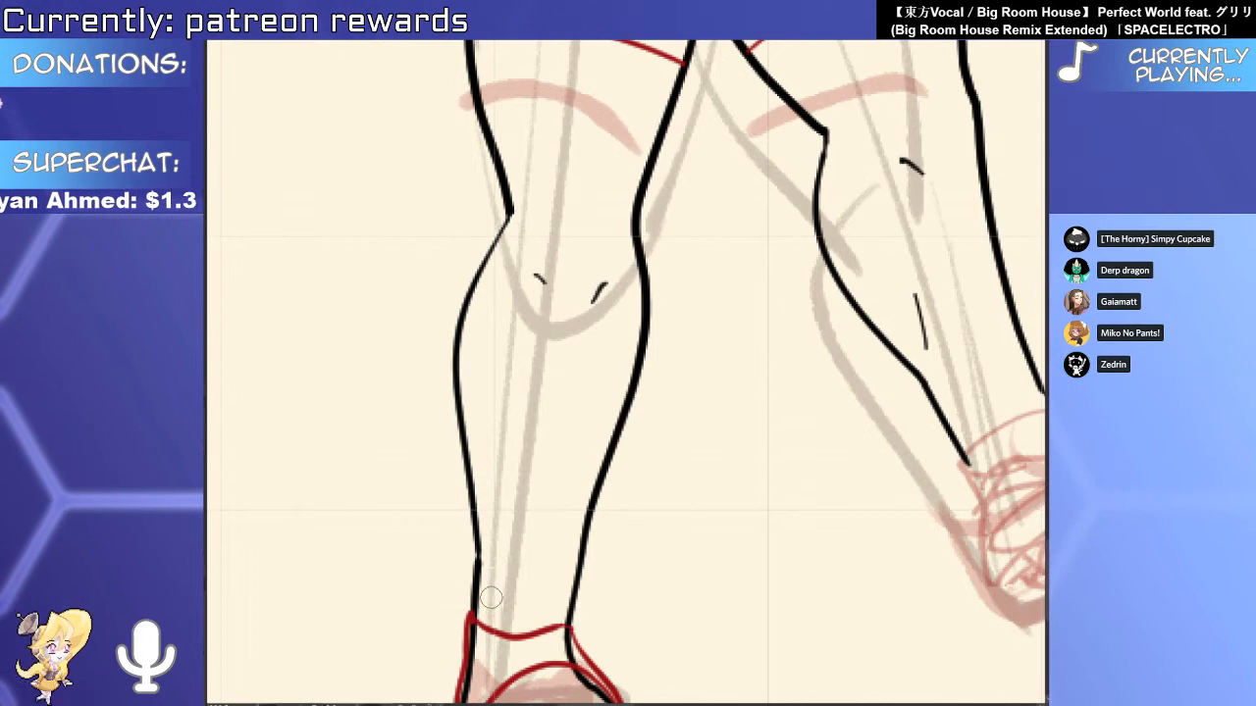
key(ctrl+z)
key(e)
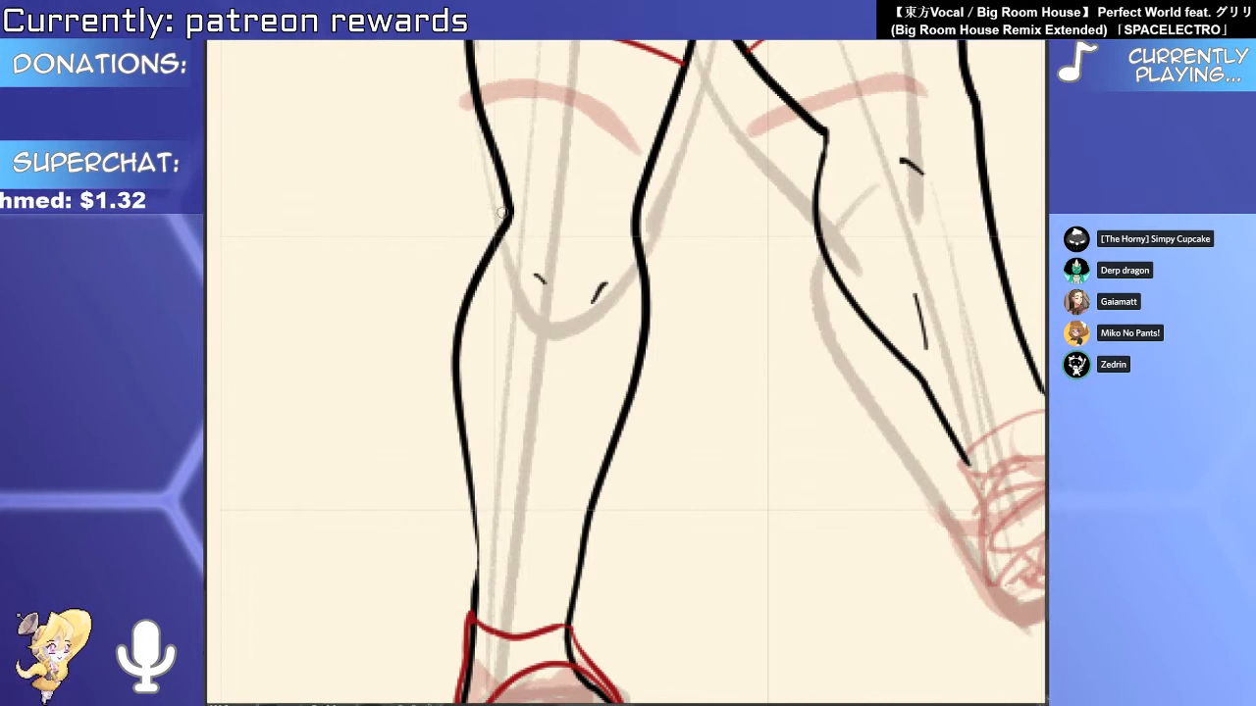
scroll(466, 497, up, 2)
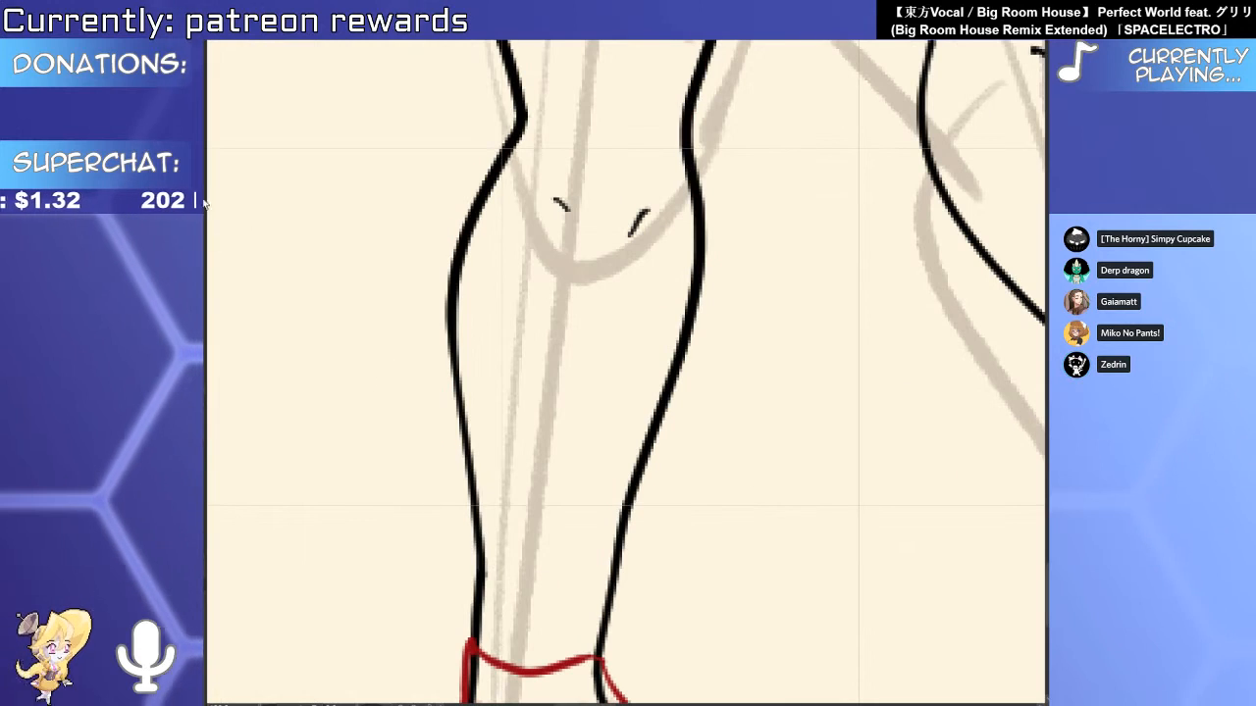
Thicken and smooth the standing leg's outer calf contour from the ankle up to the knee.
drag(477, 591, 469, 417)
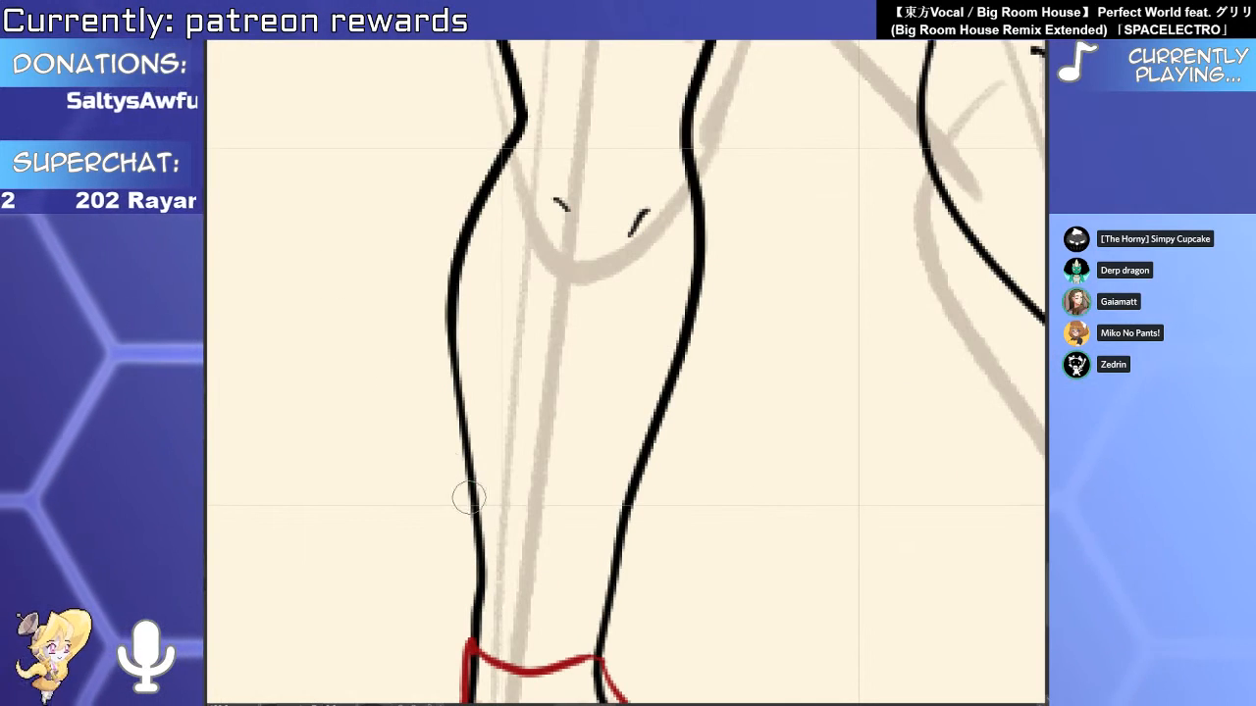
drag(470, 498, 510, 123)
drag(491, 249, 442, 208)
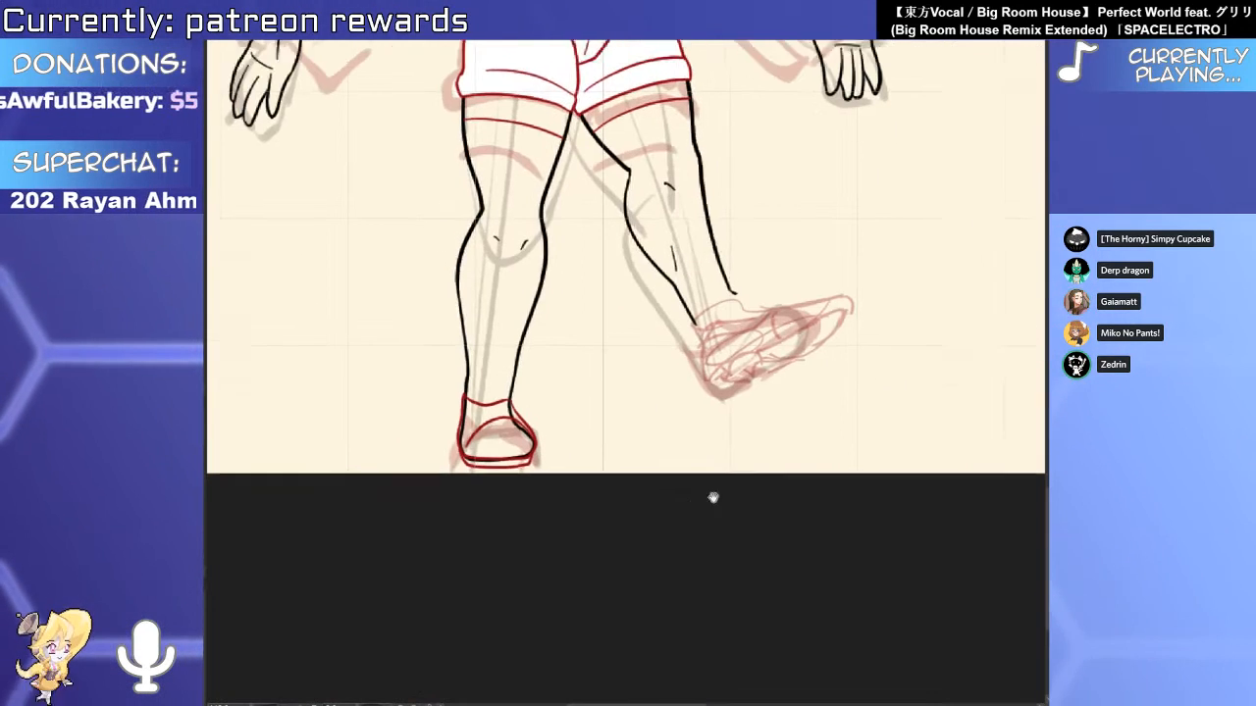
Extend the standing leg's thigh lines past both sides of the knee with short tapered overlap strokes.
scroll(580, 390, up, 2)
drag(693, 389, 710, 549)
scroll(628, 398, up, 2)
drag(408, 494, 746, 358)
mouse_move(526, 393)
mouse_down()
mouse_move(586, 376)
mouse_move(554, 454)
mouse_up()
key(e)
drag(557, 334, 558, 395)
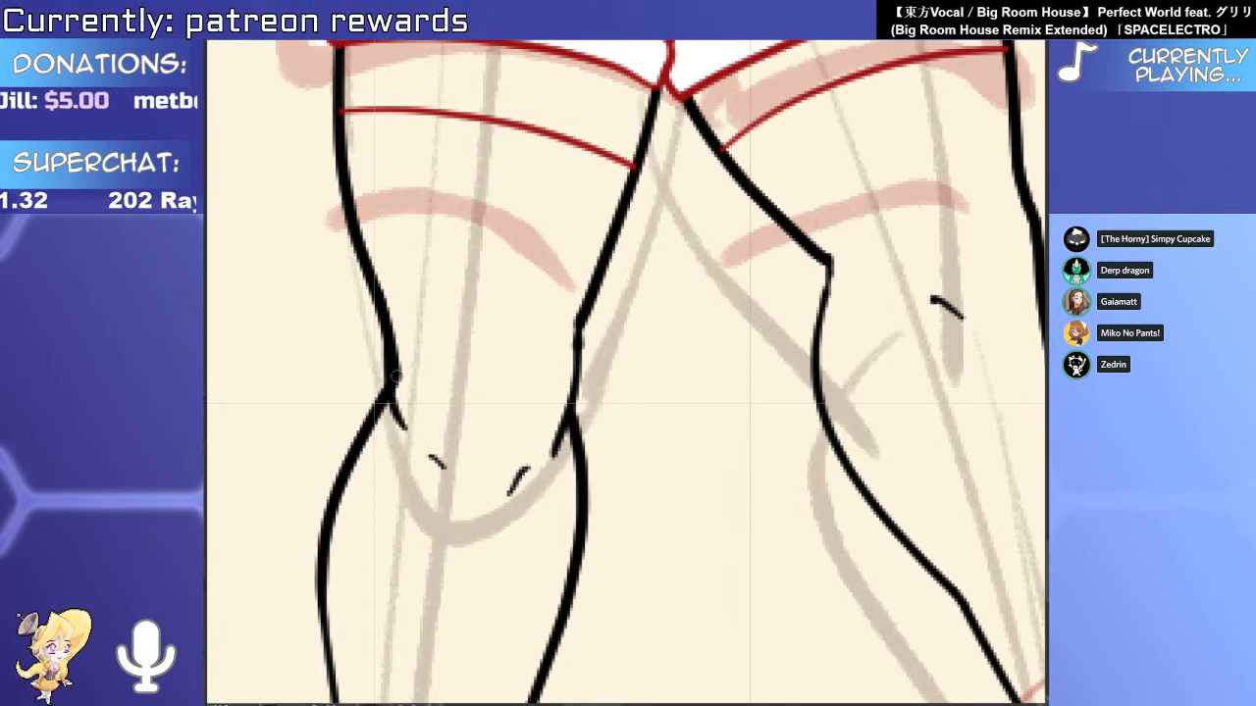
Redraw the standing leg's thigh contours from the shorts to the knee, smoothing the kinks just above the knee.
scroll(386, 198, down, 3)
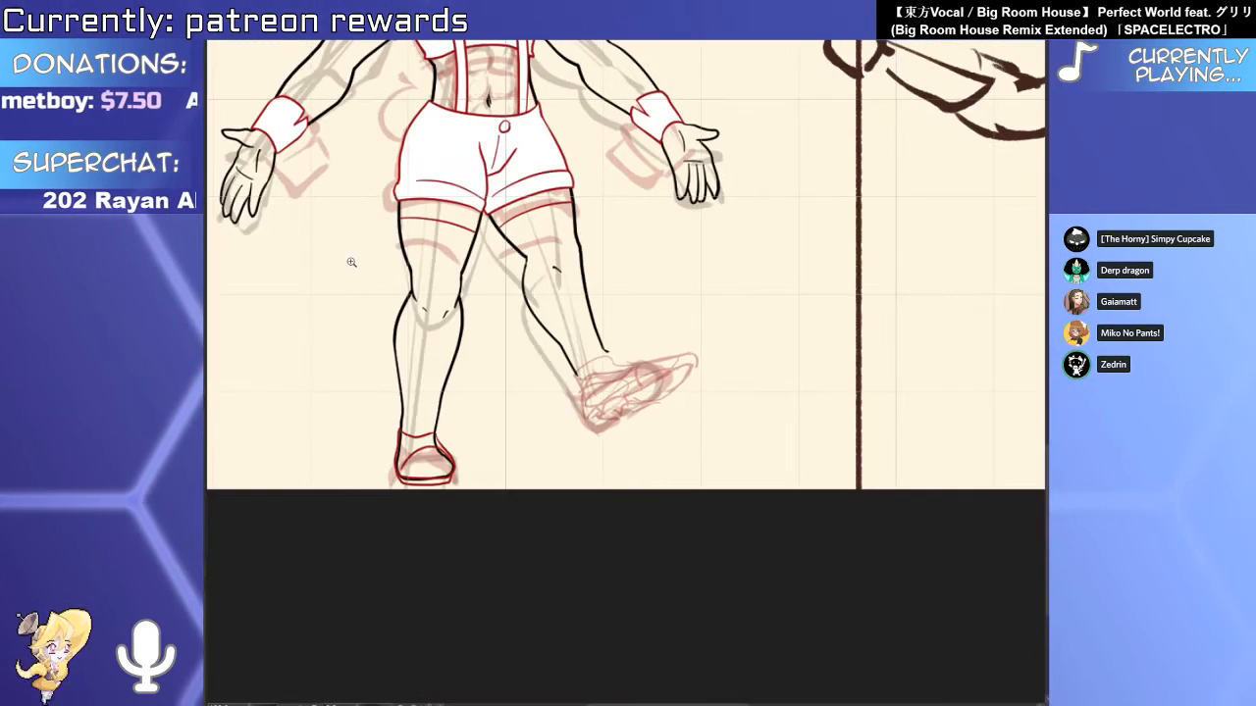
scroll(551, 406, up, 3)
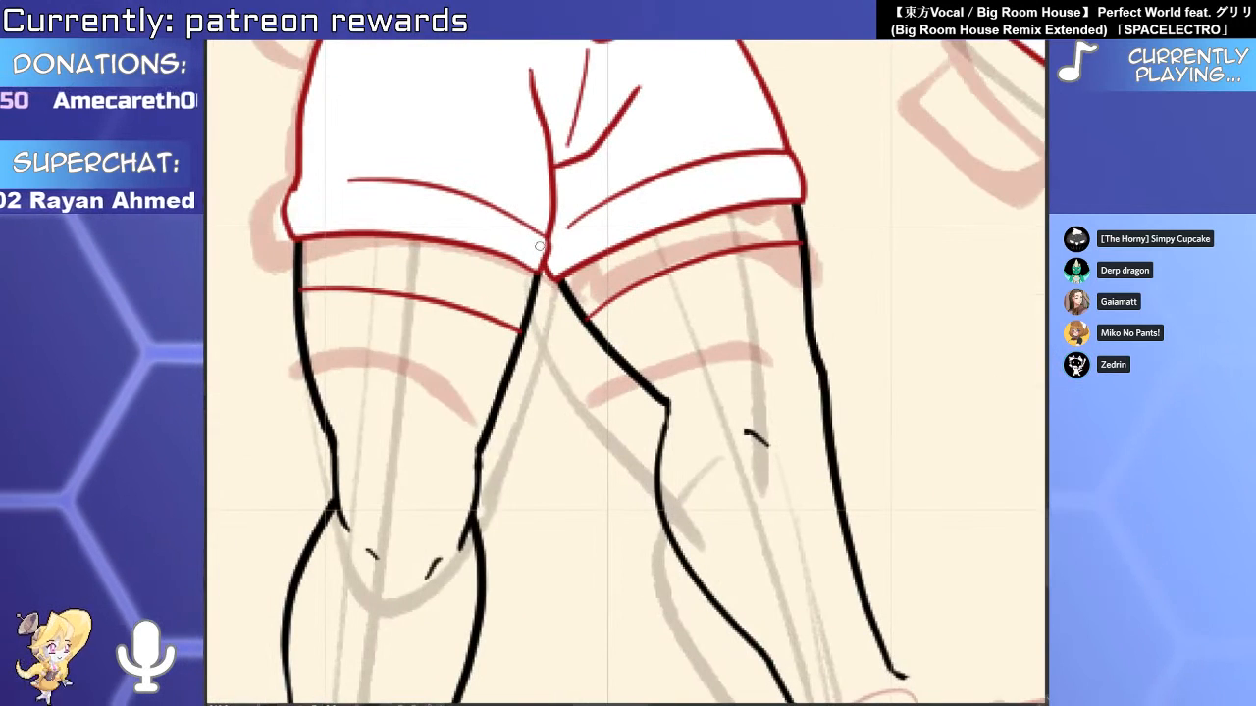
drag(535, 277, 478, 488)
key(ctrl+z)
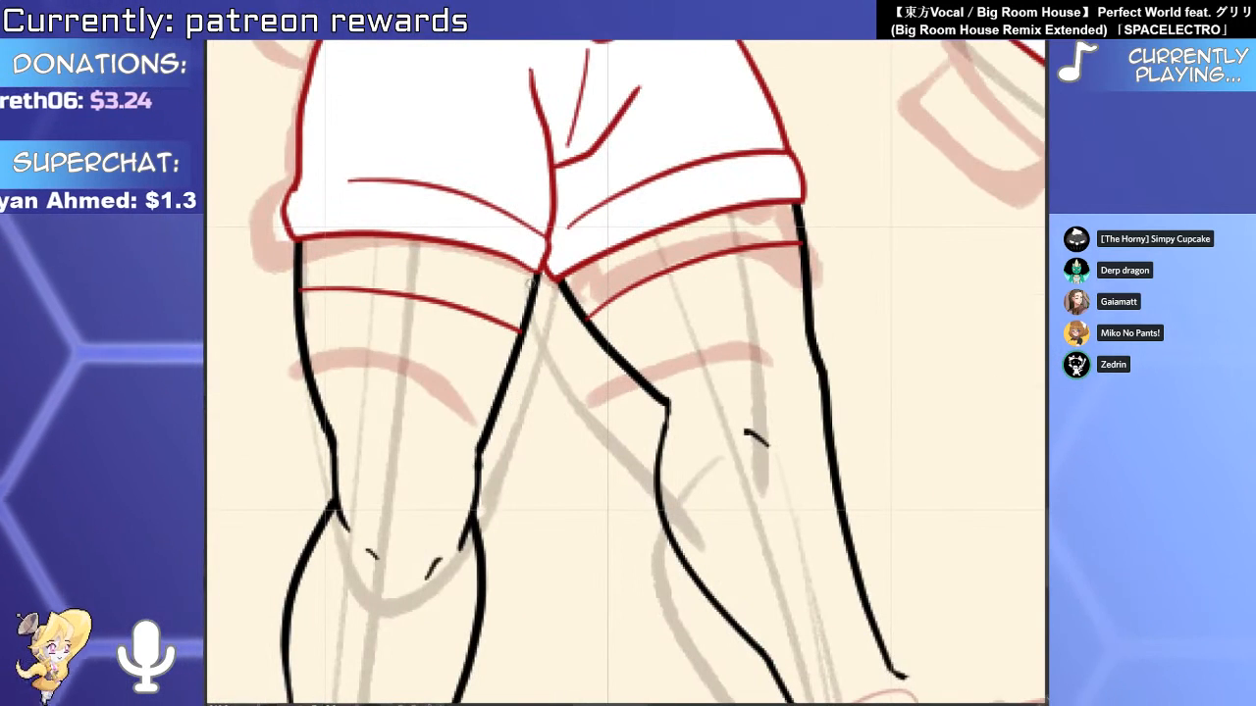
key(ctrl+z)
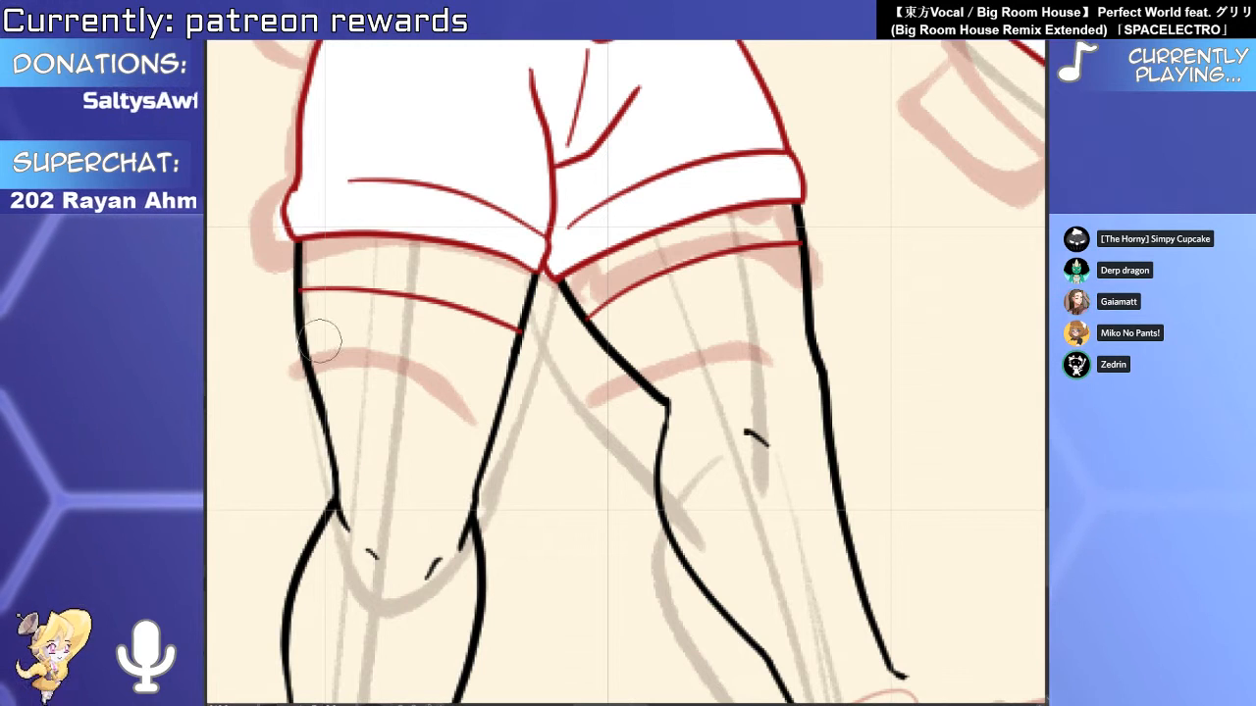
drag(359, 322, 298, 287)
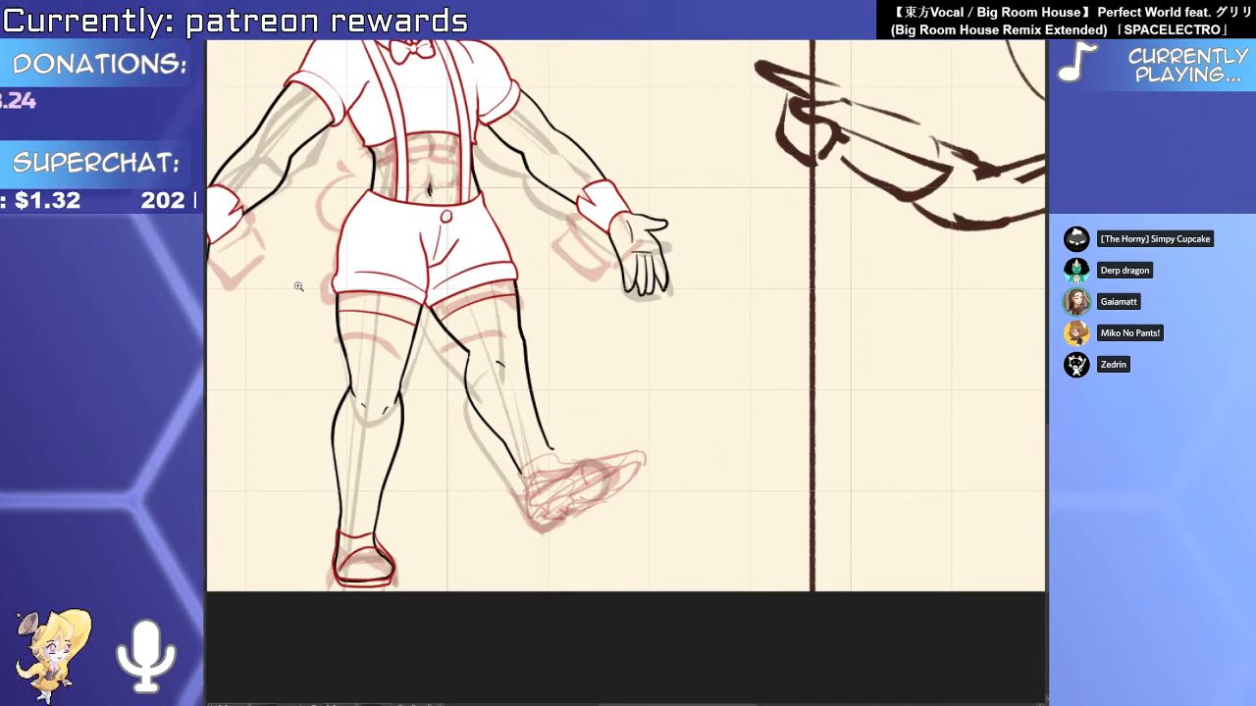
Compare the bunny outfit figure's proportions and pose with the base figure in the panel above.
click(602, 575)
drag(601, 324, 655, 555)
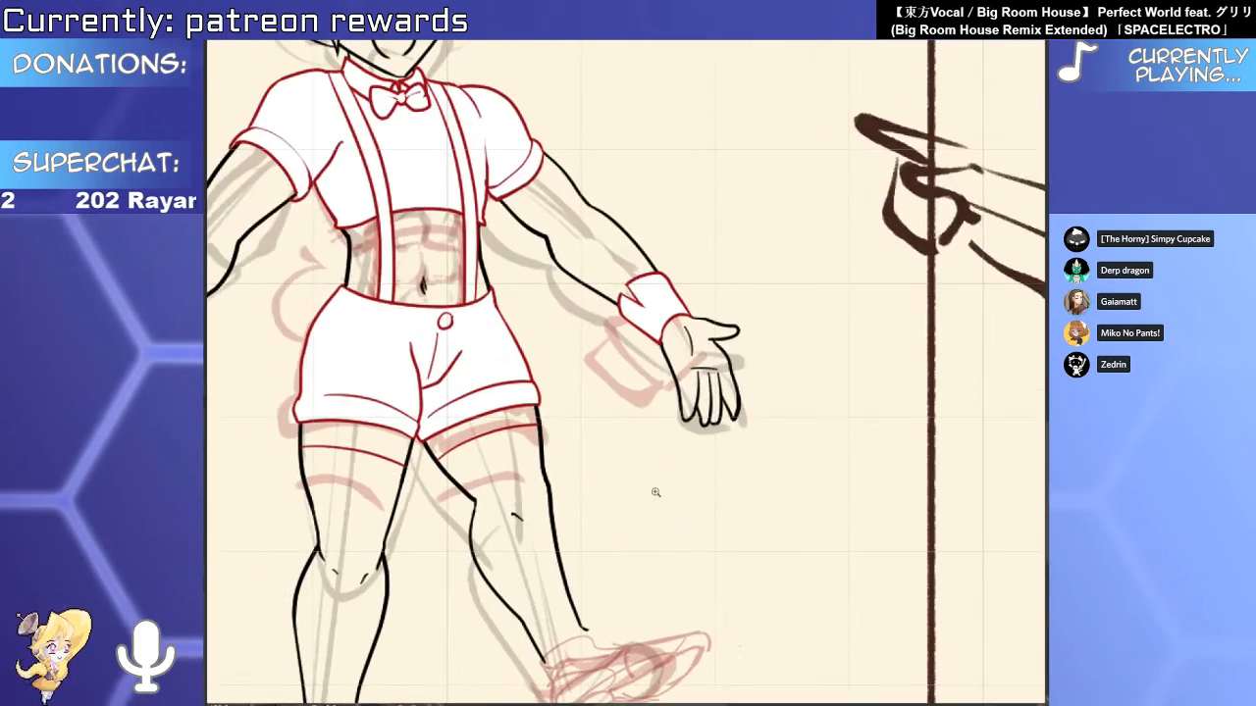
drag(677, 446, 588, 443)
drag(646, 300, 651, 407)
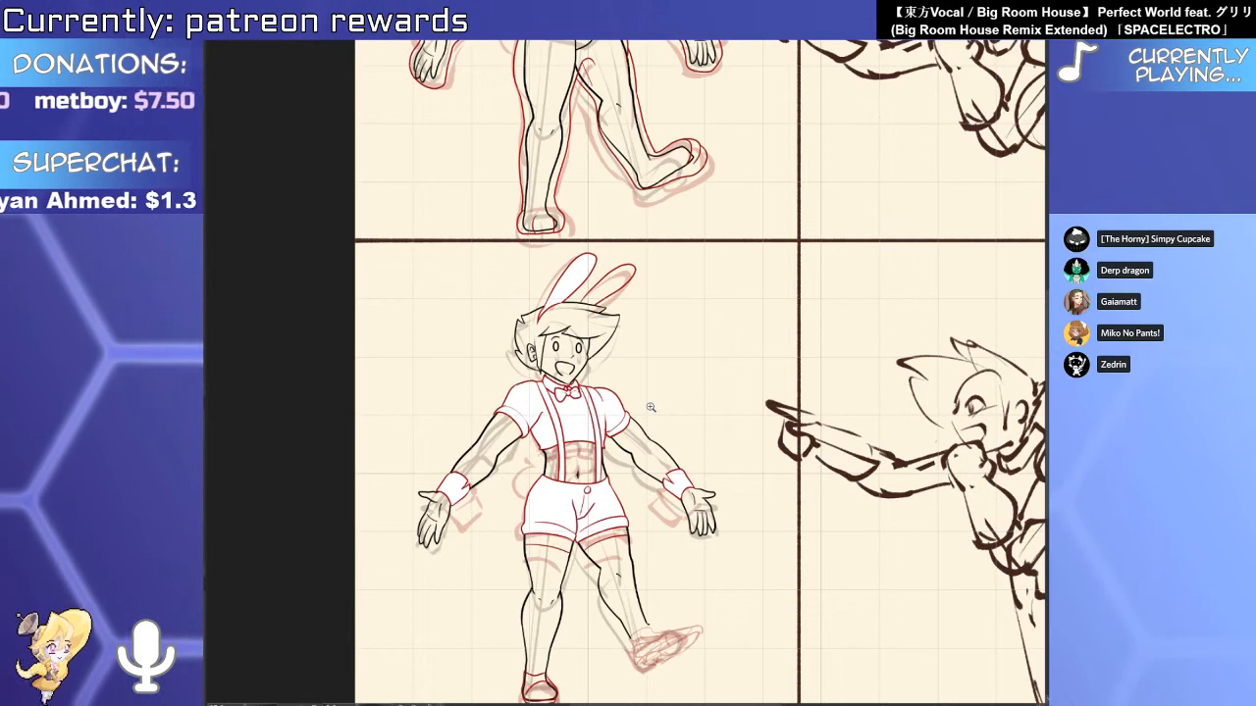
drag(669, 216, 679, 625)
drag(634, 341, 623, 385)
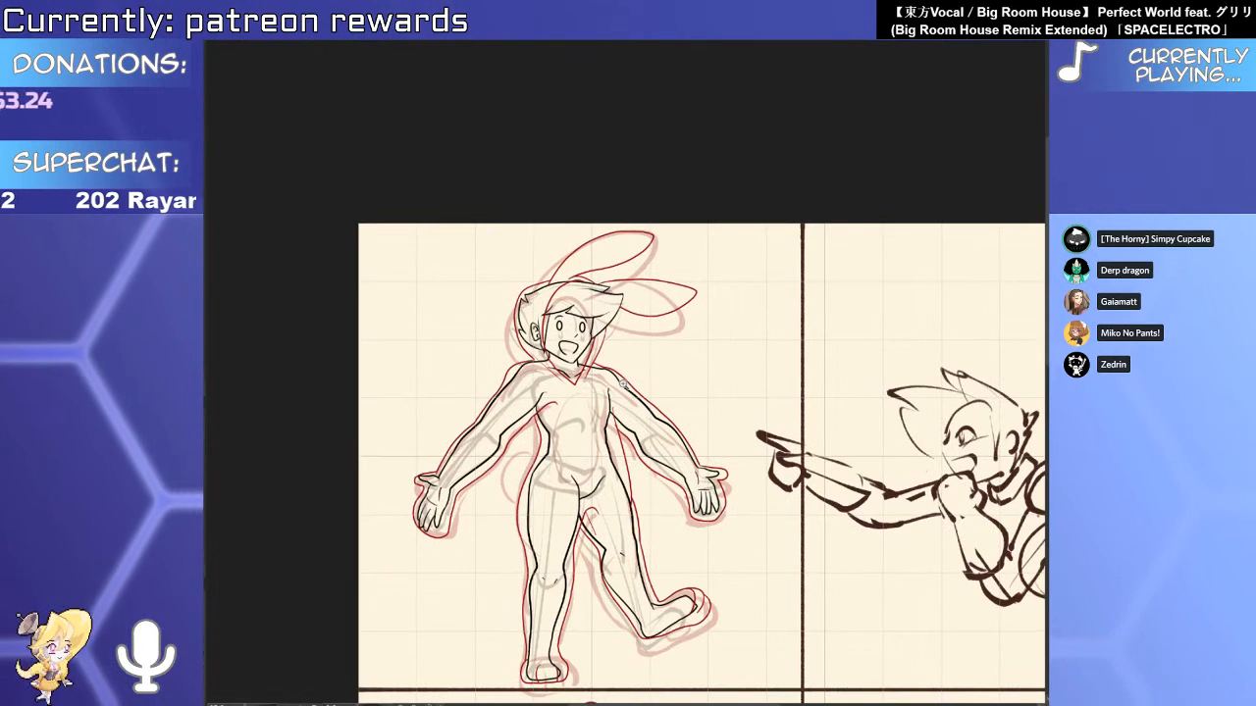
drag(710, 498, 688, 274)
drag(664, 499, 693, 305)
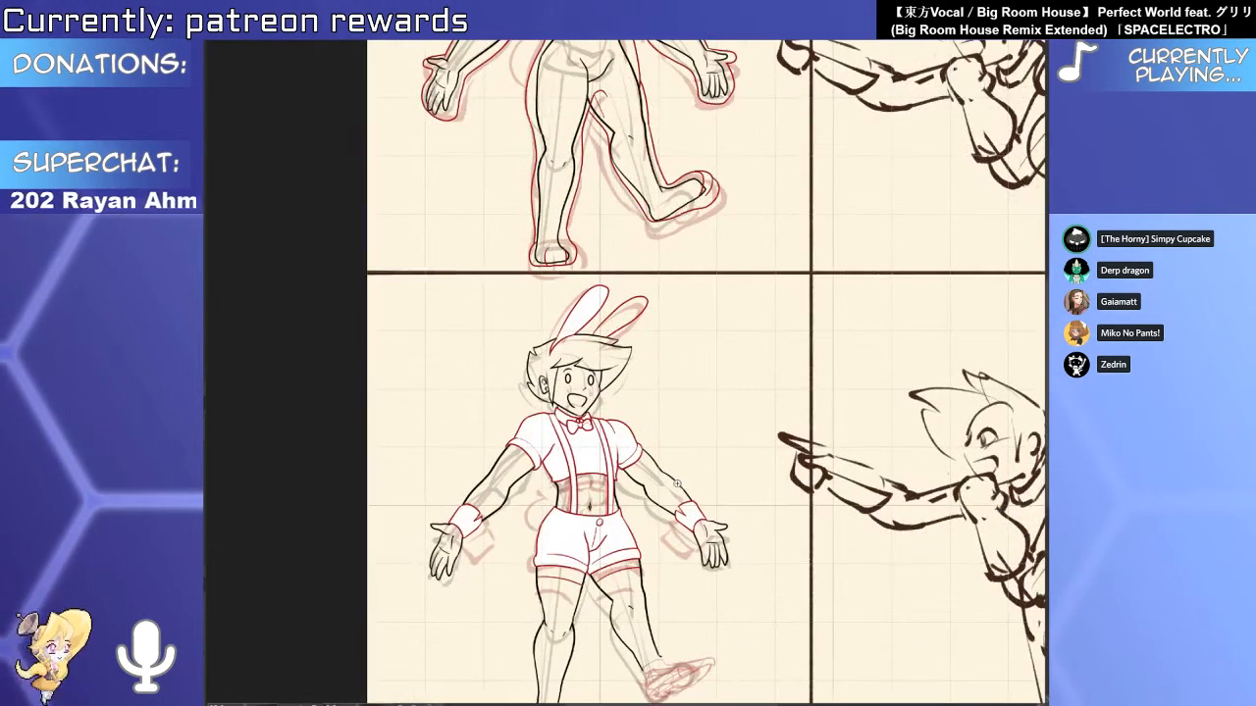
scroll(677, 484, down, 2)
Try to outline the raised shoe's sole in red as one long pointed loop from heel to toe.
scroll(684, 505, up, 3)
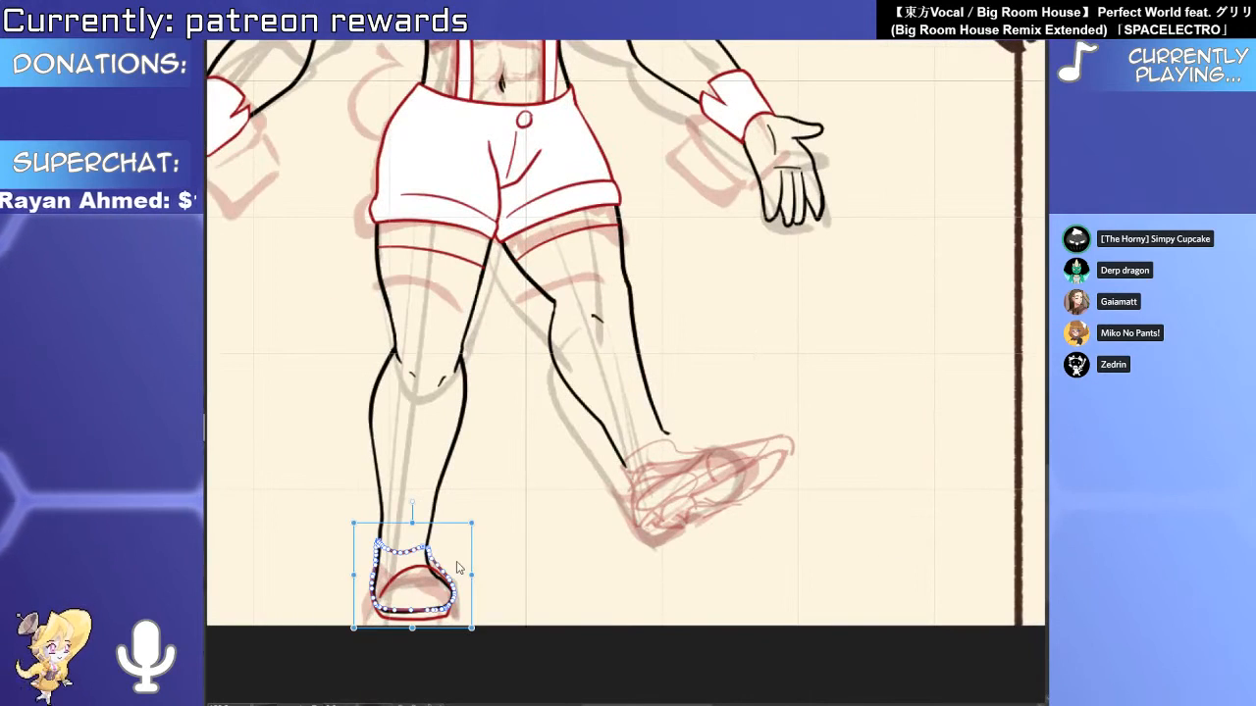
scroll(463, 583, up, 4)
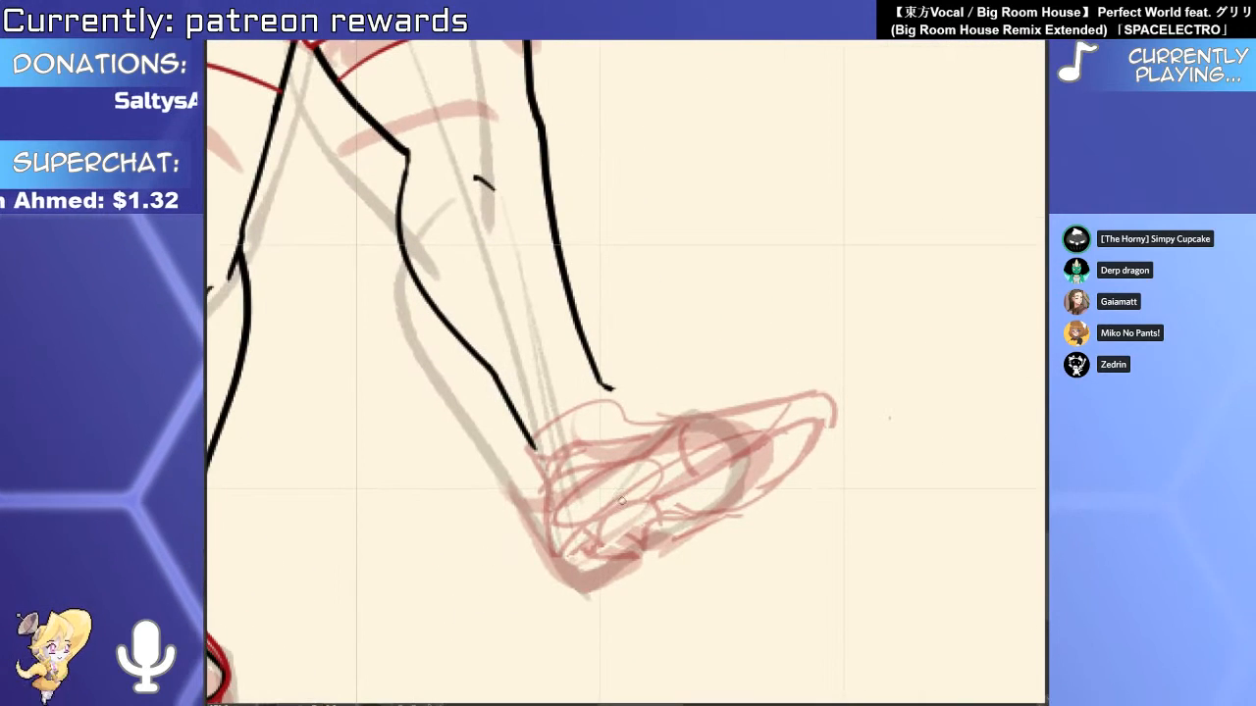
mouse_move(577, 549)
mouse_down()
mouse_move(685, 463)
mouse_move(633, 545)
mouse_move(754, 420)
mouse_move(575, 583)
mouse_up()
key(ctrl+z)
key(x)
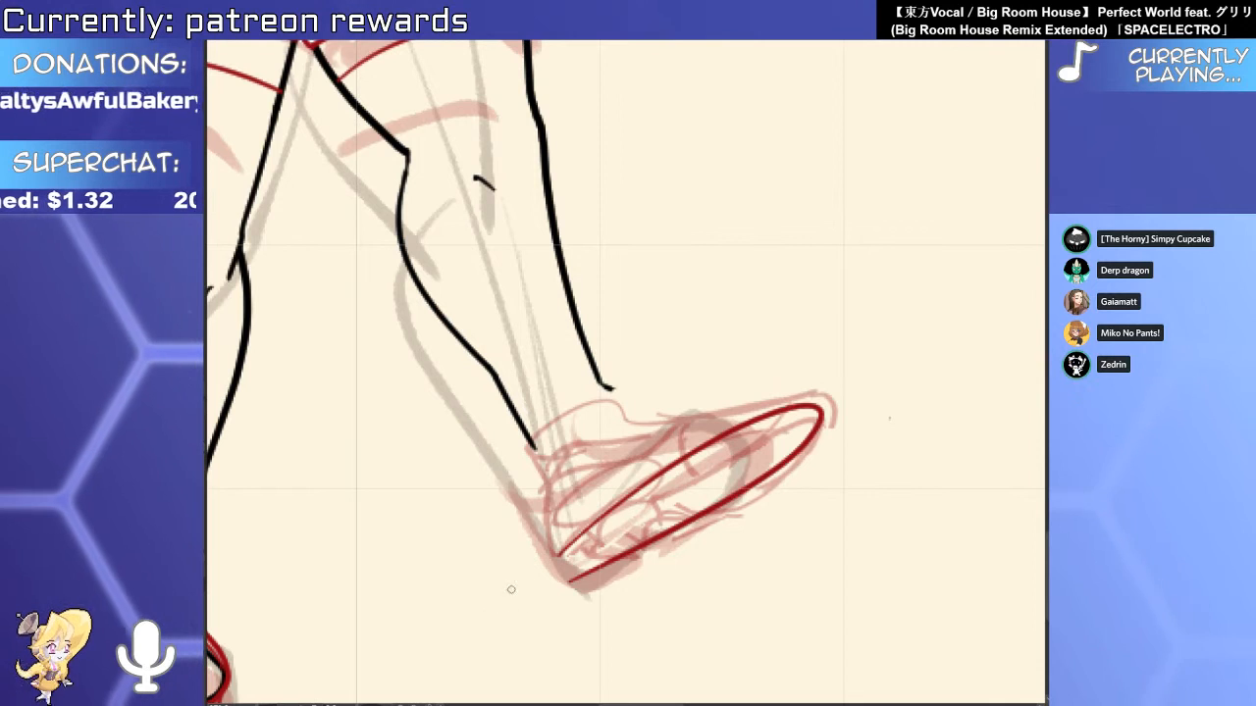
key(ctrl+z)
scroll(587, 552, down, 3)
scroll(614, 558, up, 3)
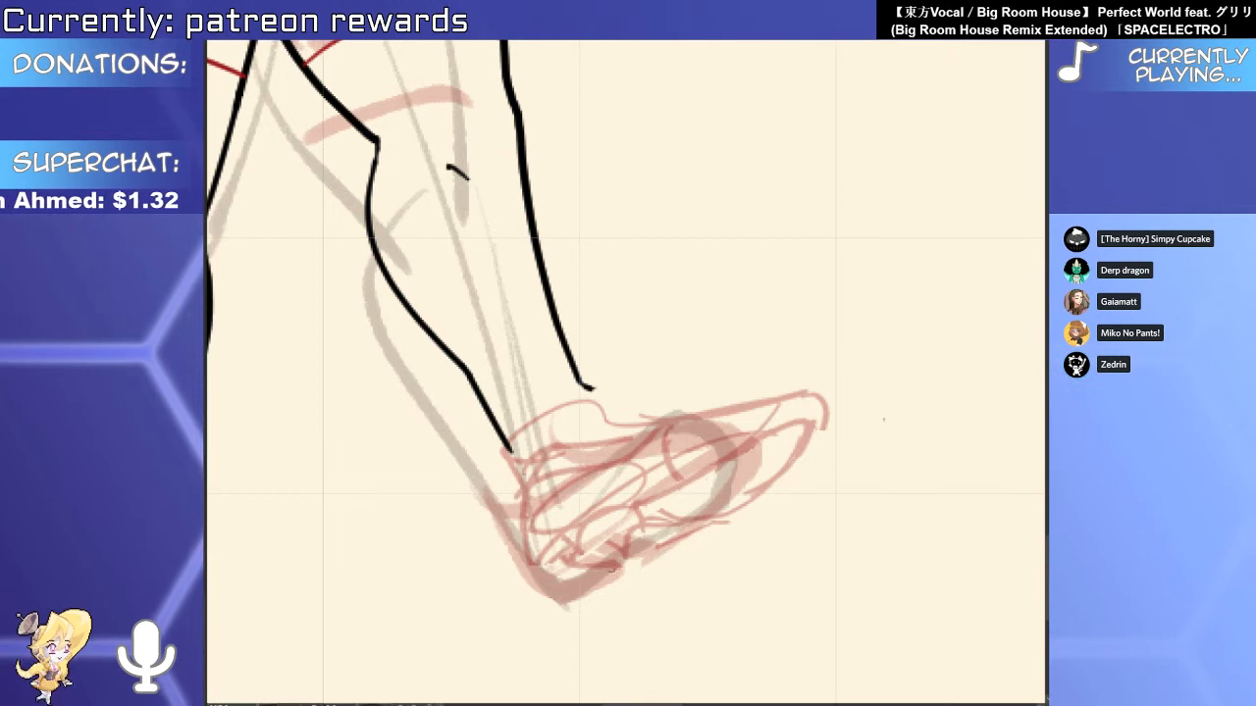
Draw the raised shoe's heel patch and pointed front sole in red, and stretch and shift the sole to fit the sketch.
mouse_move(581, 561)
mouse_down()
mouse_move(592, 591)
mouse_move(625, 567)
mouse_move(560, 585)
mouse_move(639, 567)
mouse_move(593, 560)
mouse_up()
key(ctrl+z)
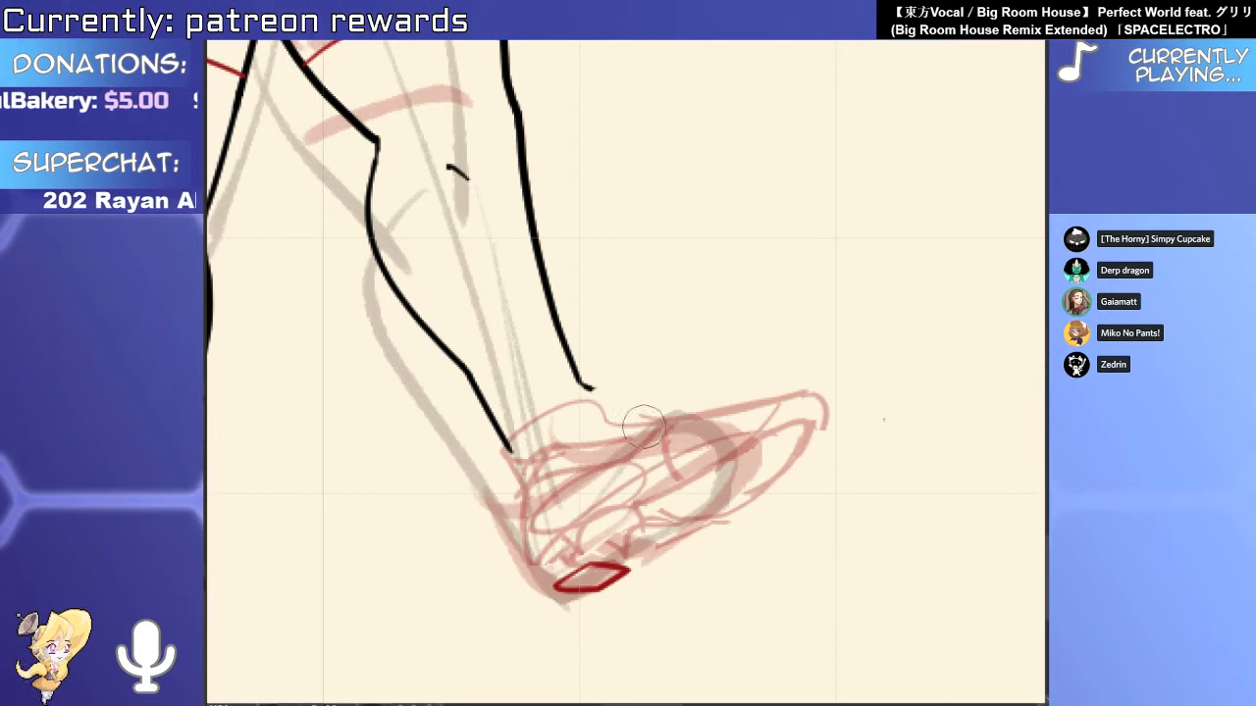
scroll(651, 488, up, 1)
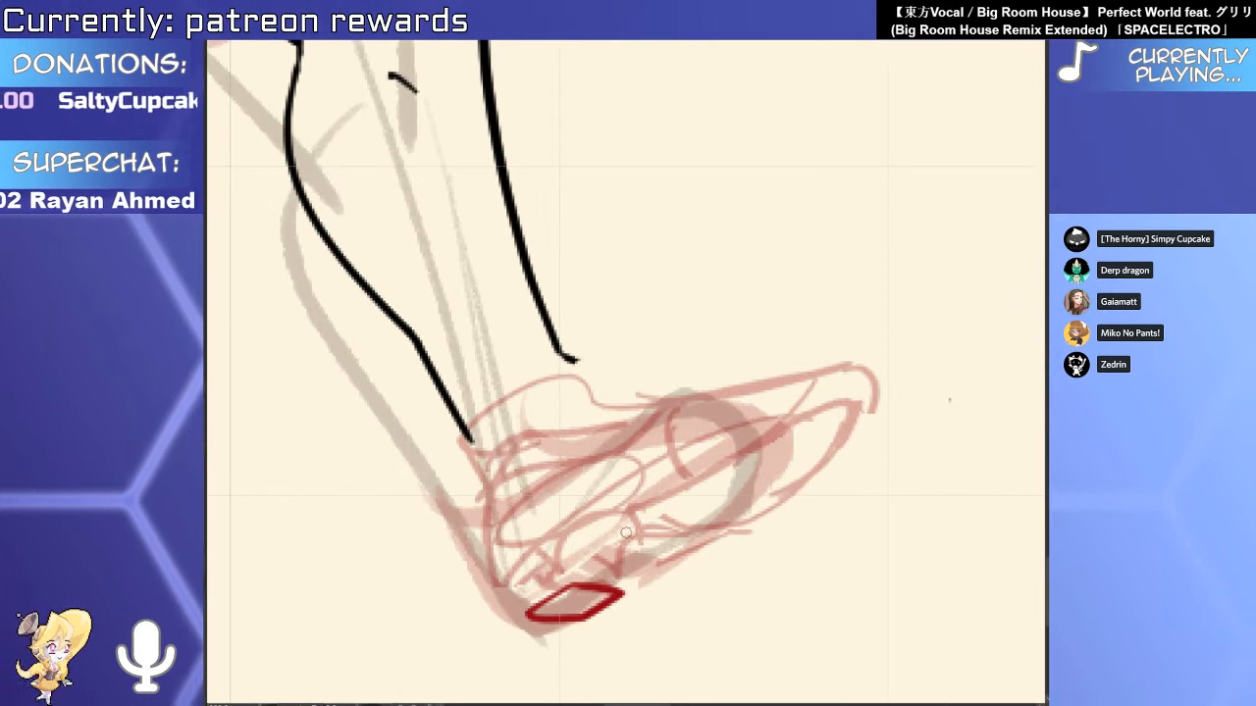
mouse_move(620, 532)
mouse_down()
mouse_move(660, 552)
mouse_move(702, 546)
mouse_move(827, 437)
mouse_move(781, 432)
mouse_move(617, 530)
mouse_move(655, 507)
mouse_move(748, 505)
mouse_up()
key(ctrl+z)
key(ctrl+z)
mouse_move(623, 539)
mouse_down()
mouse_move(808, 440)
mouse_move(798, 485)
mouse_move(658, 547)
mouse_up()
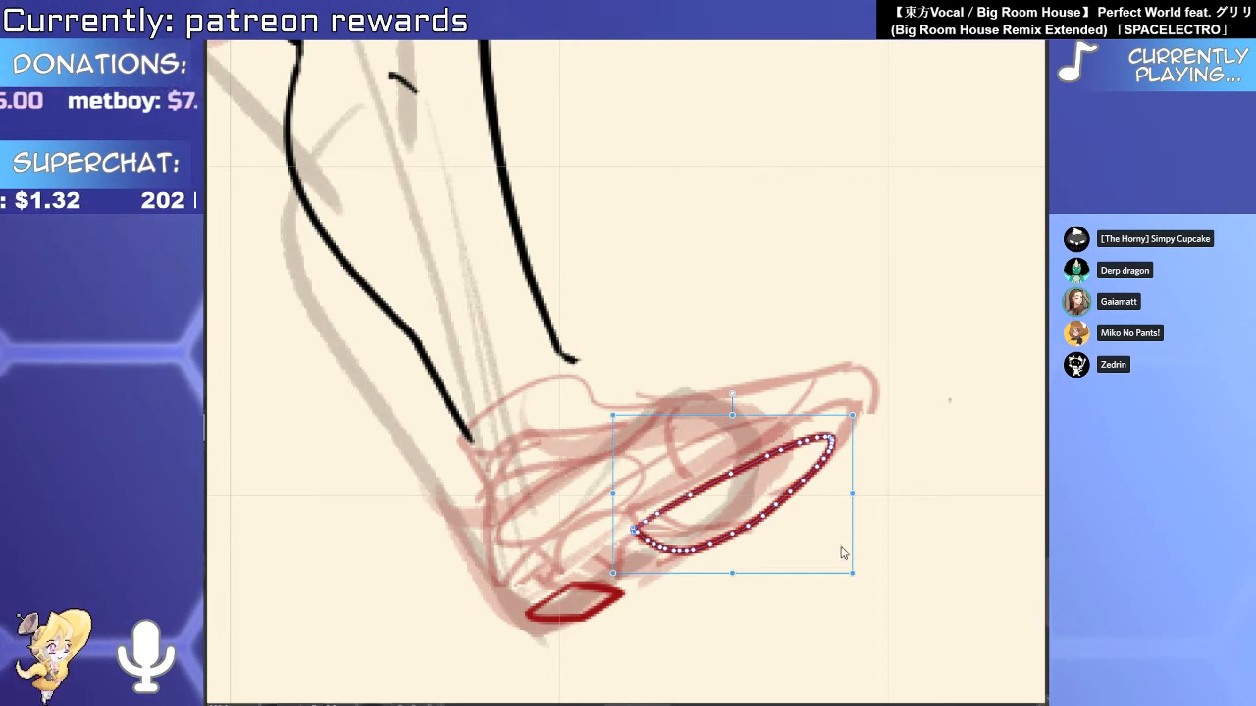
mouse_move(852, 574)
mouse_down()
mouse_move(860, 583)
mouse_move(876, 538)
mouse_up()
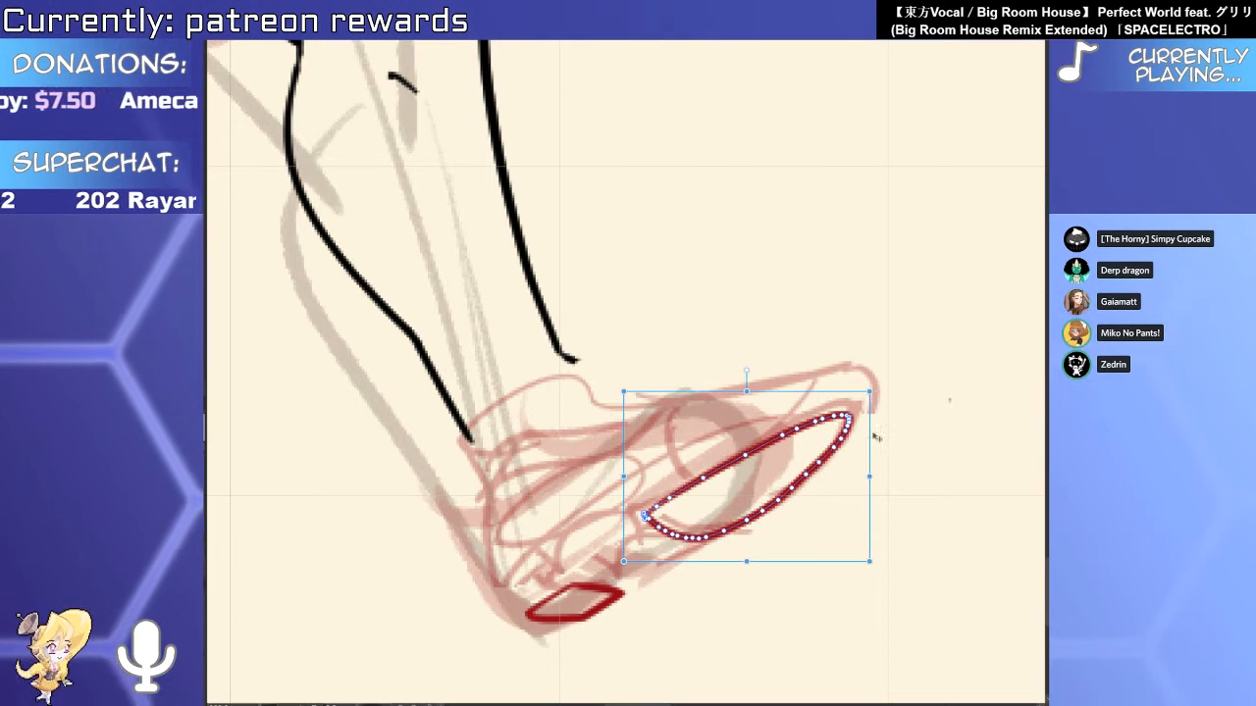
drag(872, 390, 873, 382)
Replace the diamond-shaped heel patch with a rounder oval and flatten it to match the sole's angle.
key(e)
click(579, 588)
scroll(565, 594, up, 2)
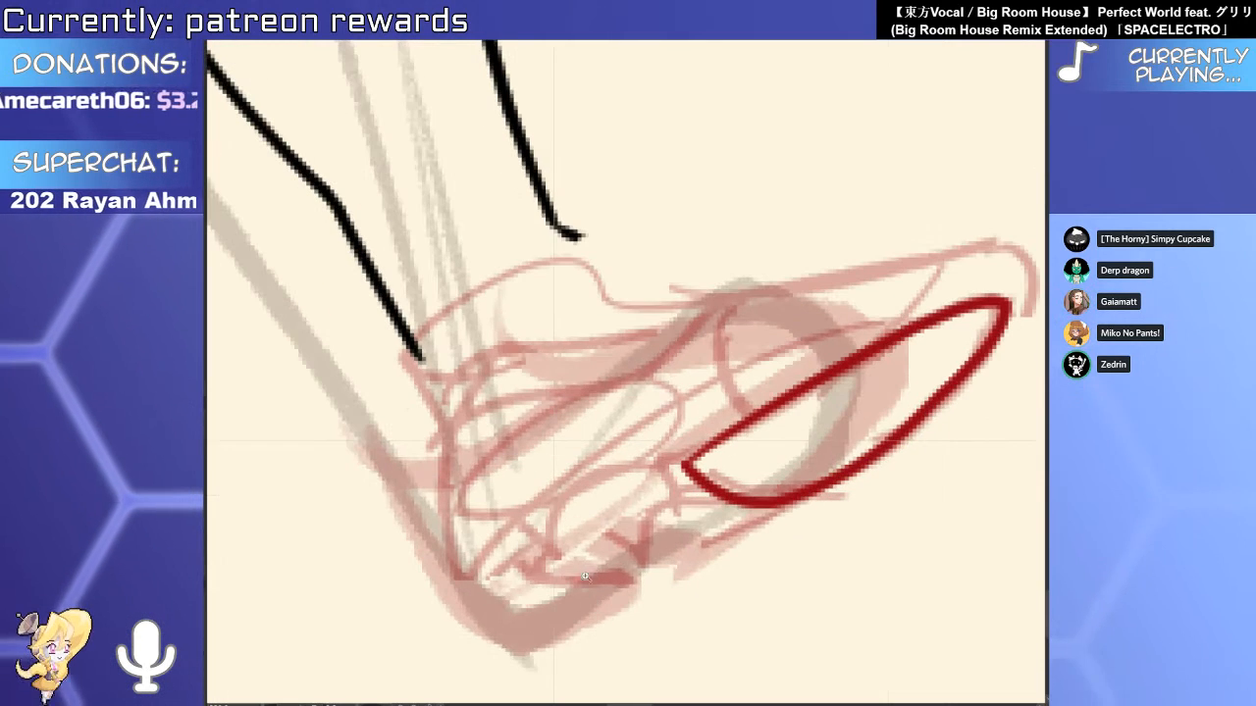
mouse_move(645, 569)
mouse_down()
mouse_move(553, 561)
mouse_move(565, 570)
mouse_move(523, 638)
mouse_move(656, 586)
mouse_up()
key(ctrl+z)
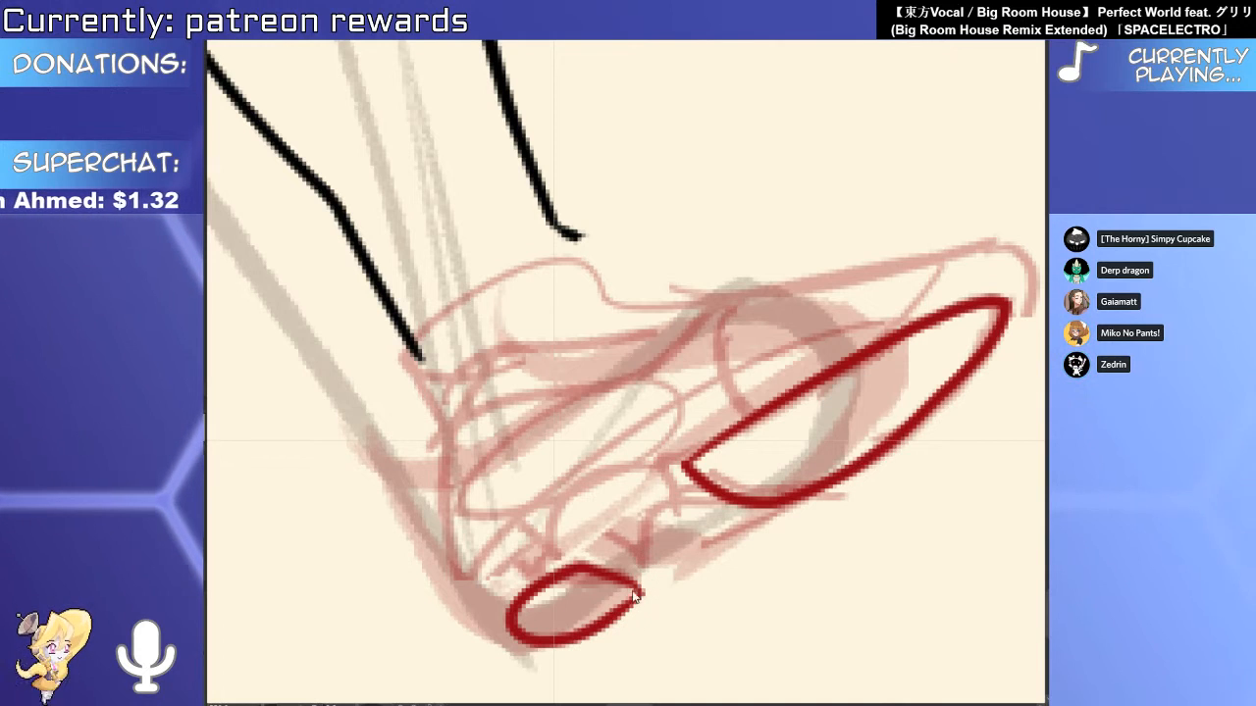
drag(681, 569, 675, 546)
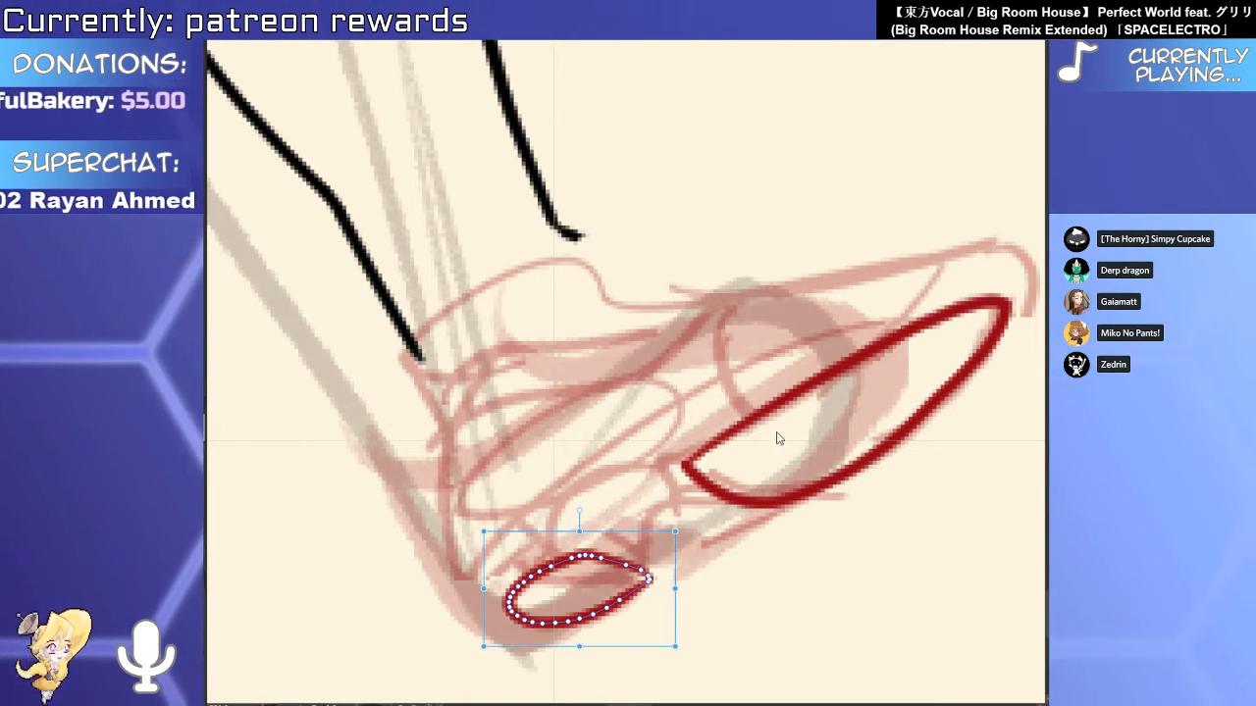
Redraw the rear edge of the front sole outline as a flatter curve and erase the overlapping ends.
key(p)
drag(779, 438, 693, 489)
mouse_move(797, 487)
mouse_down()
mouse_move(832, 373)
mouse_move(809, 276)
mouse_up()
drag(778, 458, 727, 493)
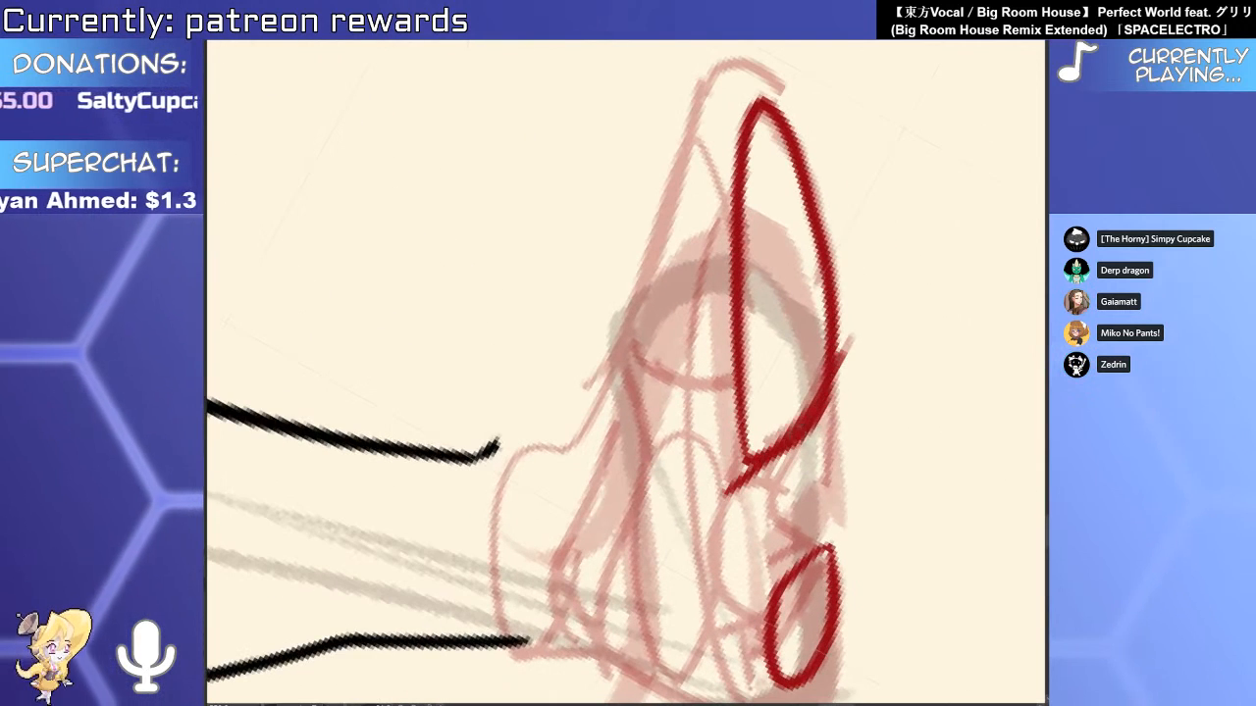
key(e)
mouse_move(836, 384)
mouse_down()
mouse_move(781, 456)
mouse_move(728, 493)
mouse_up()
drag(855, 354, 848, 354)
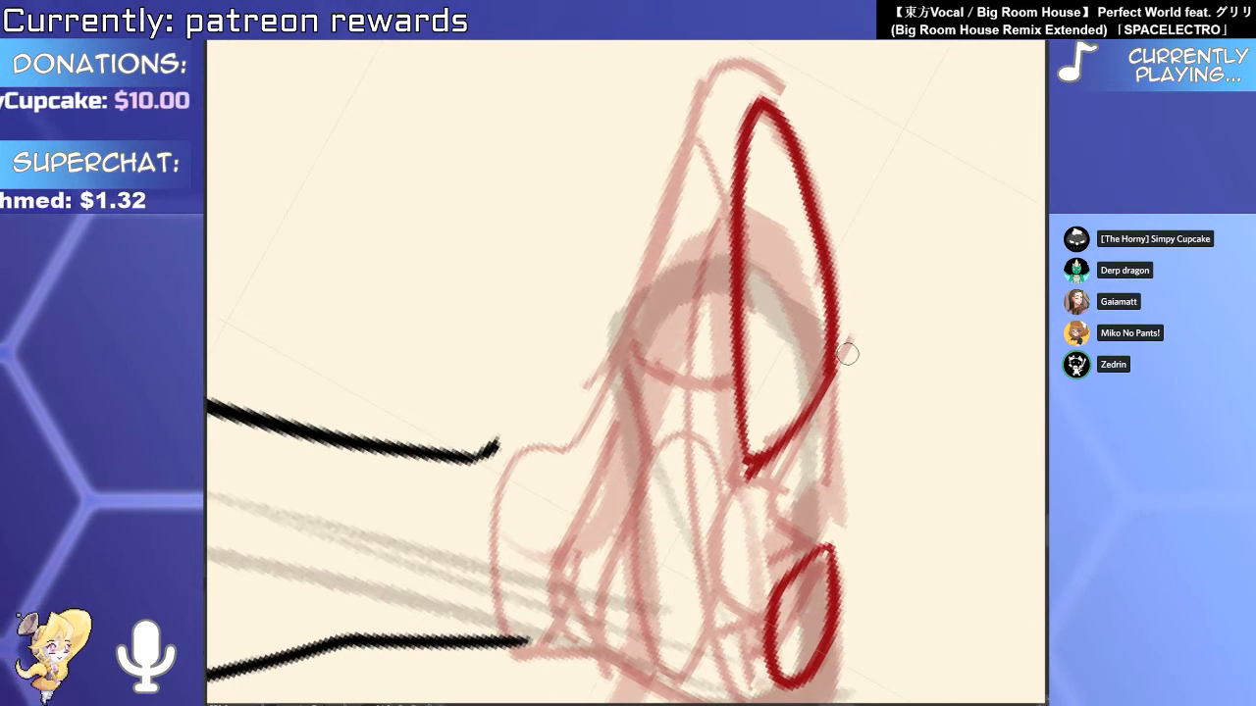
drag(741, 482, 863, 348)
mouse_move(814, 420)
mouse_down()
mouse_move(768, 377)
mouse_move(668, 612)
mouse_up()
mouse_move(651, 567)
mouse_down()
mouse_move(681, 567)
mouse_move(591, 579)
mouse_up()
click(686, 551)
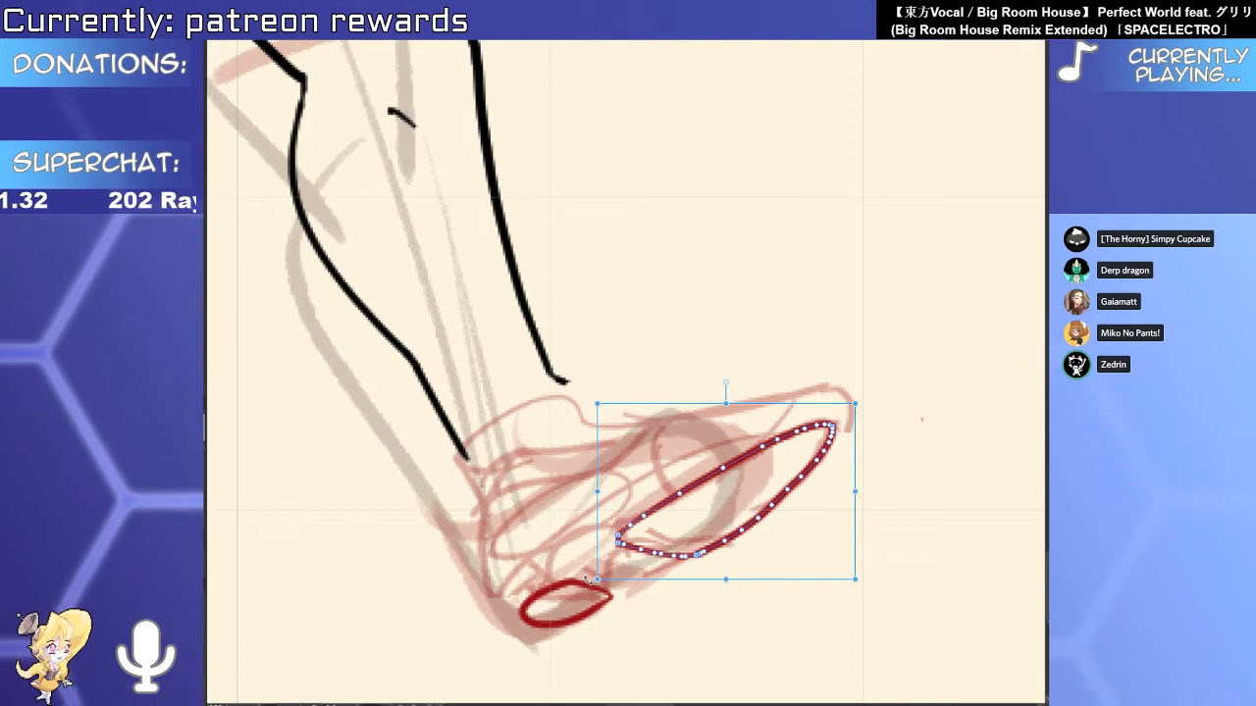
Draw the shoe's angular arch connecting the heel patch to the front sole.
key(p)
scroll(638, 452, up, 2)
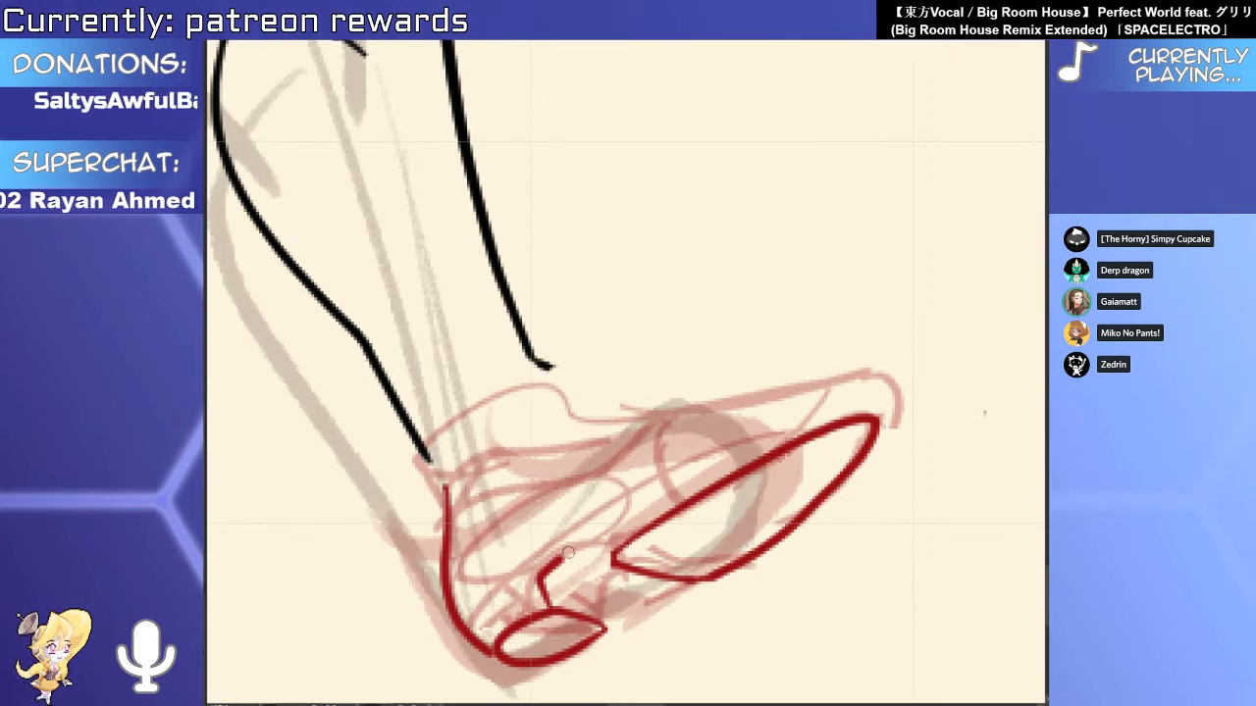
mouse_move(616, 559)
mouse_down()
mouse_move(653, 584)
mouse_move(605, 626)
mouse_up()
key(ctrl+z)
key(ctrl+z)
drag(446, 545, 449, 630)
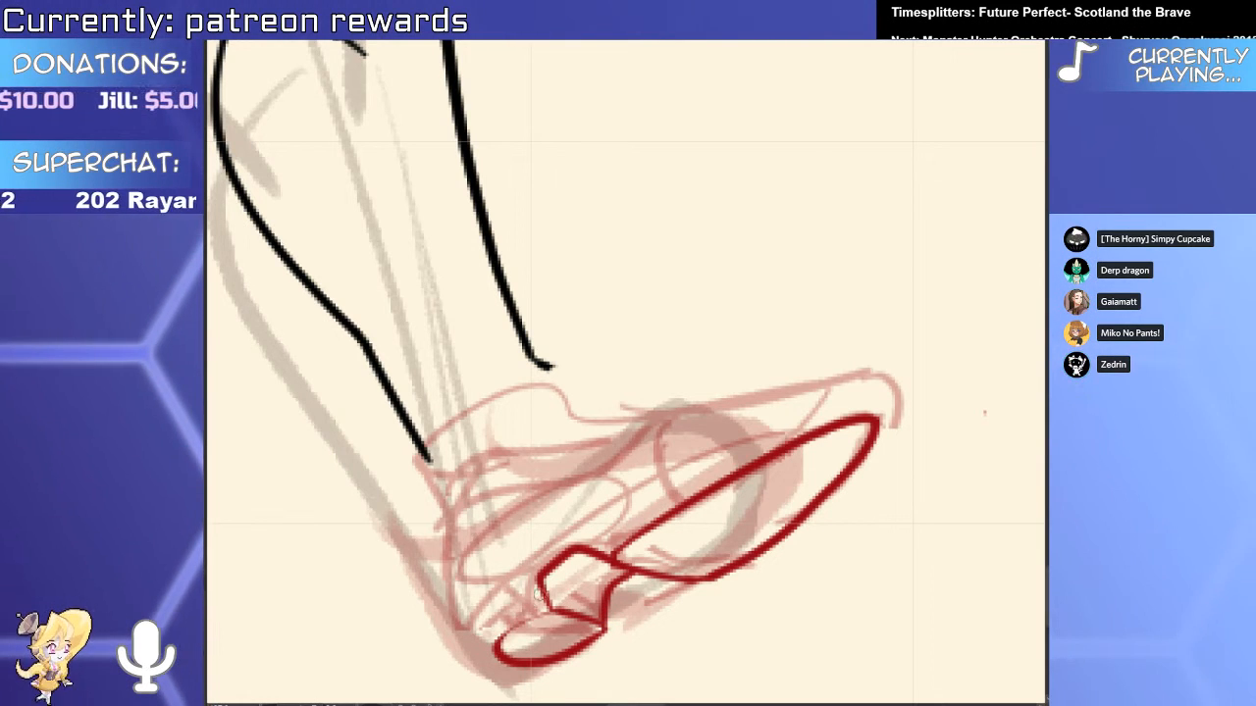
Draw the raised shoe's upper contour from the toe tip over the instep and down the back of the heel.
drag(689, 622, 768, 302)
scroll(745, 396, up, 3)
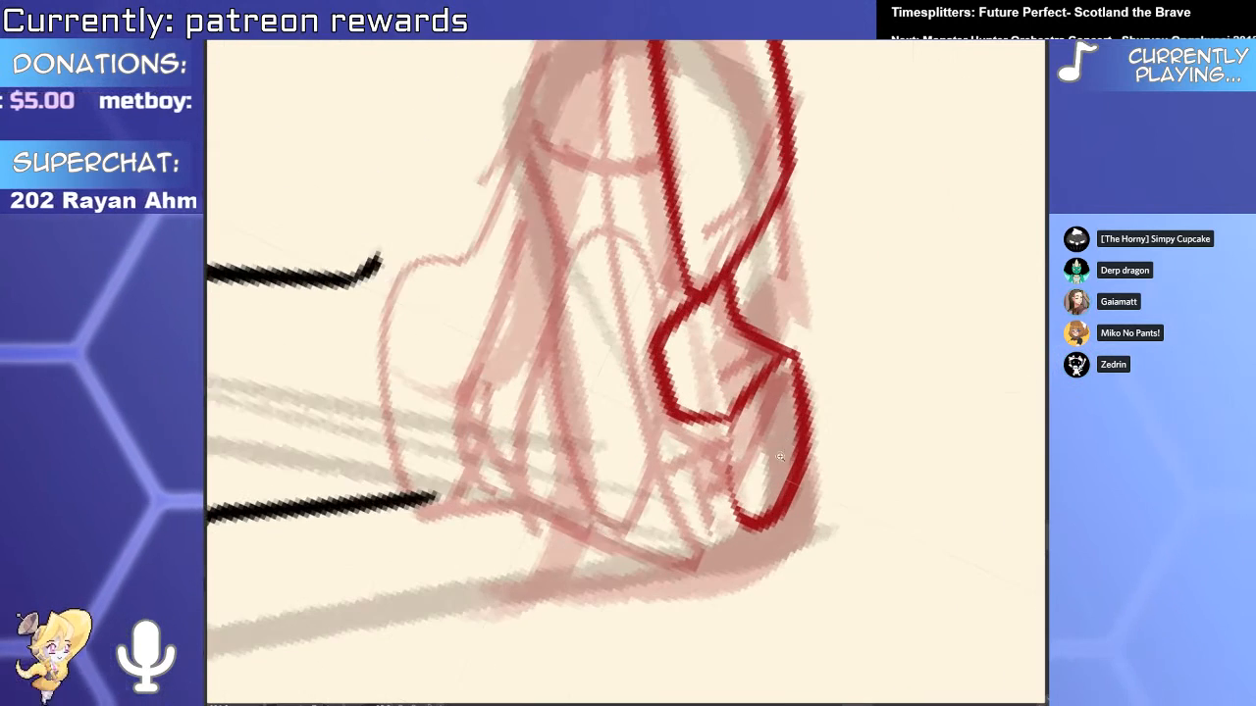
scroll(745, 396, down, 4)
drag(684, 433, 692, 572)
mouse_move(718, 233)
mouse_down()
mouse_move(685, 227)
mouse_move(663, 294)
mouse_up()
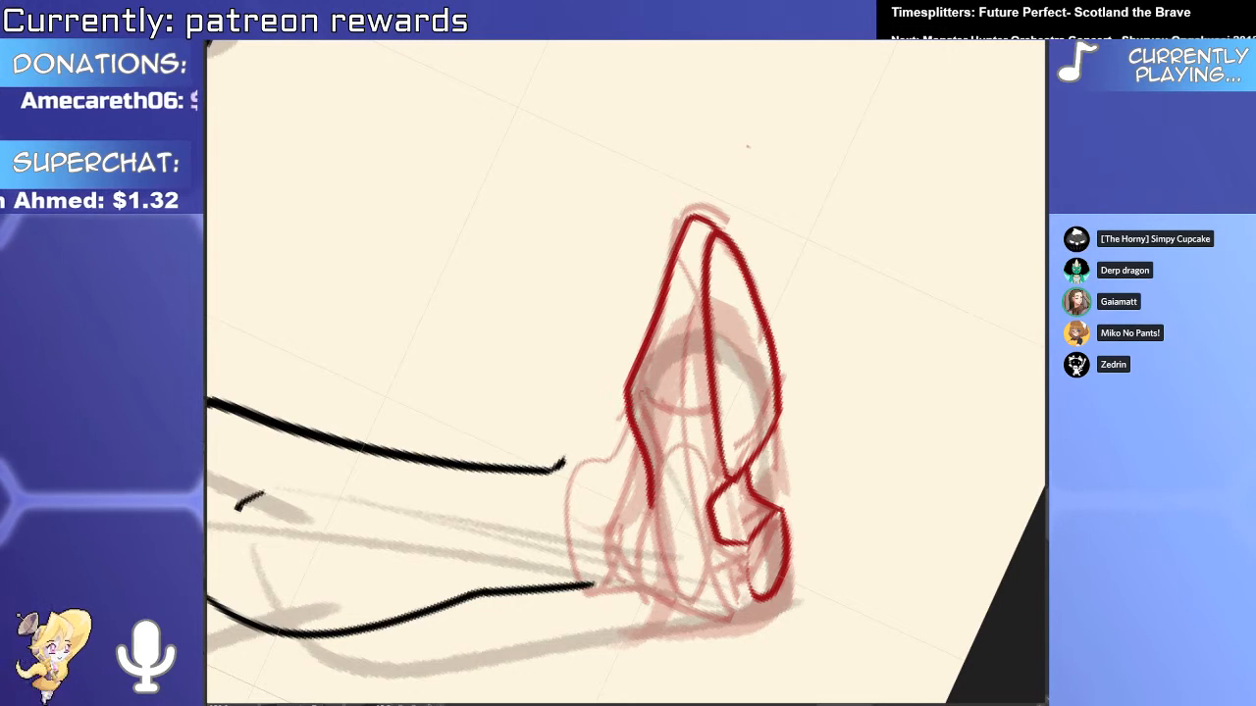
mouse_move(625, 451)
mouse_down()
mouse_move(657, 593)
mouse_move(775, 589)
mouse_move(765, 456)
mouse_up()
drag(834, 481, 632, 653)
scroll(761, 379, up, 2)
ctrl+click(791, 382)
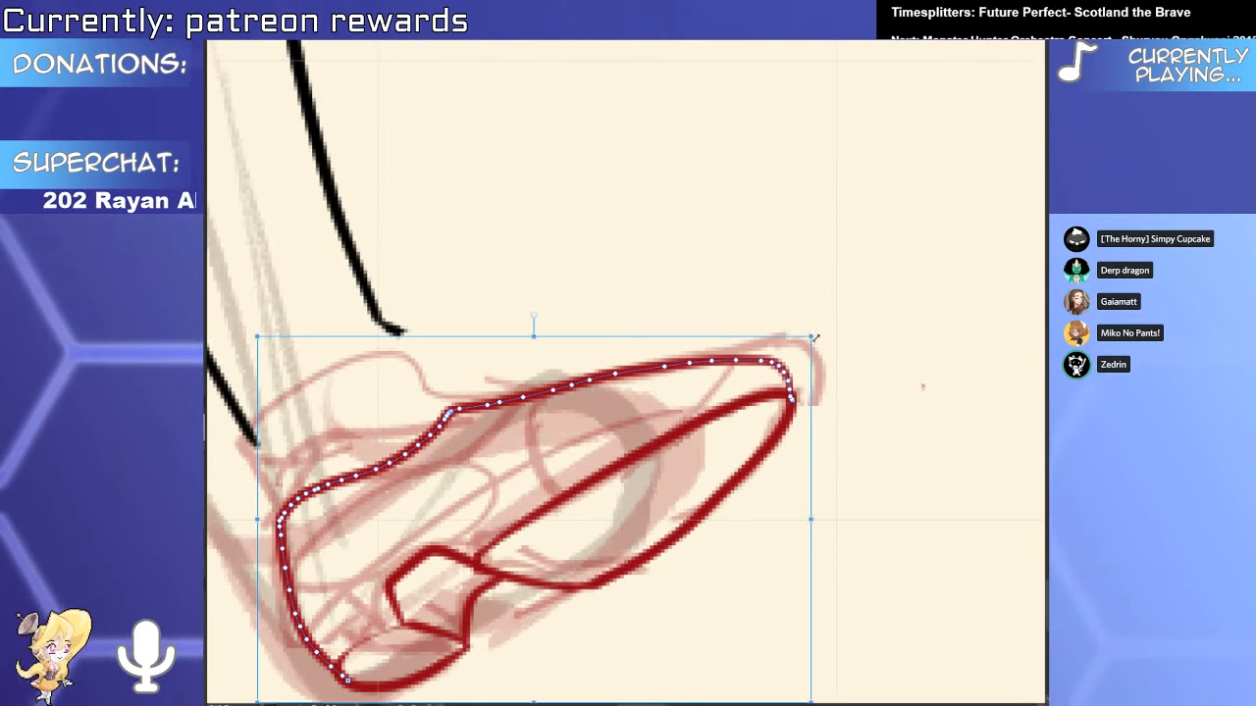
Adjust the upper contour's shape and move its end point to meet the sole outline at the toe tip.
drag(814, 338, 818, 345)
drag(371, 658, 449, 559)
scroll(883, 300, up, 2)
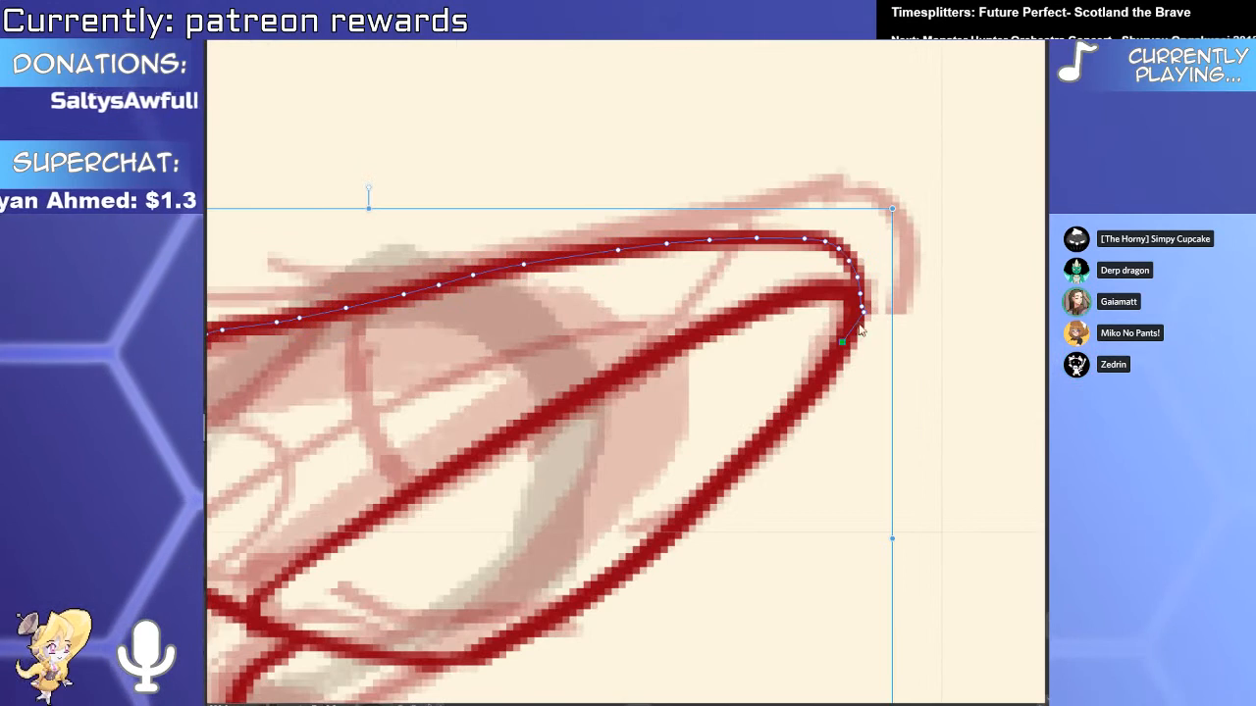
scroll(849, 341, down, 2)
drag(588, 485, 776, 513)
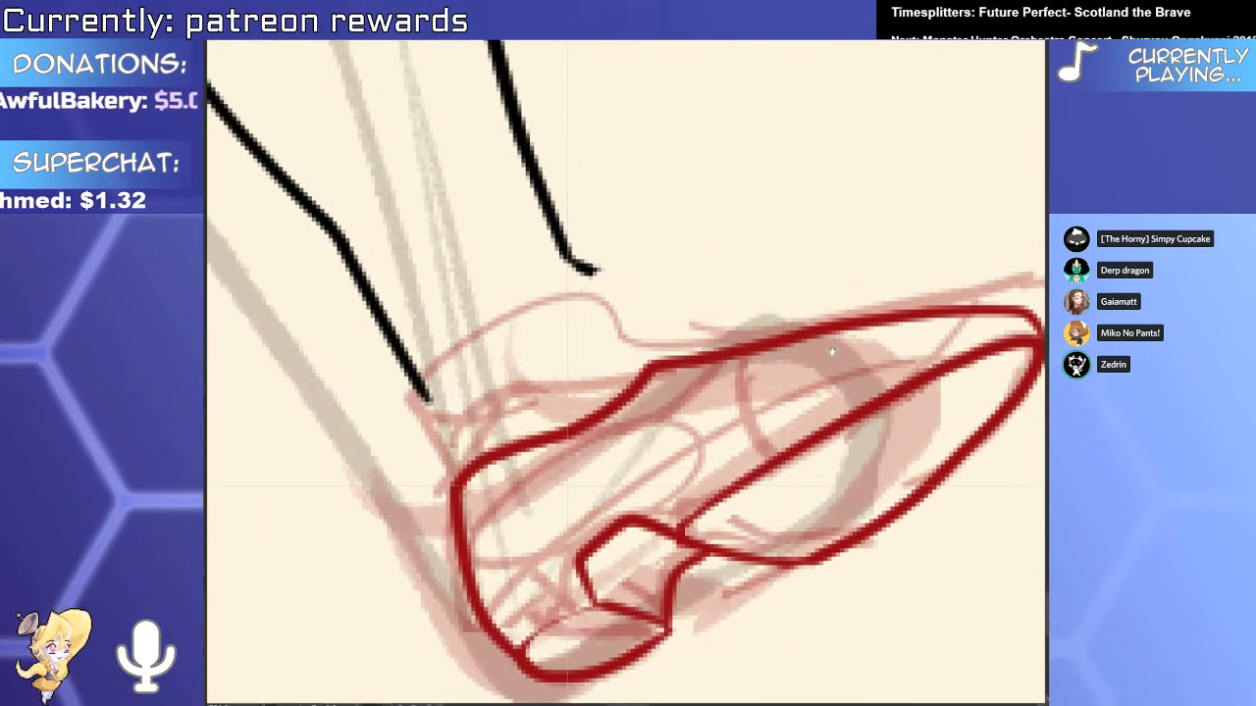
Draw the curved toe cap seam and a line along the shoe's sole edge from heel to toe.
mouse_move(830, 350)
mouse_down()
mouse_move(756, 427)
mouse_move(699, 538)
mouse_move(667, 549)
mouse_move(740, 549)
mouse_up()
drag(556, 606, 606, 560)
drag(610, 560, 600, 561)
scroll(600, 560, down, 2)
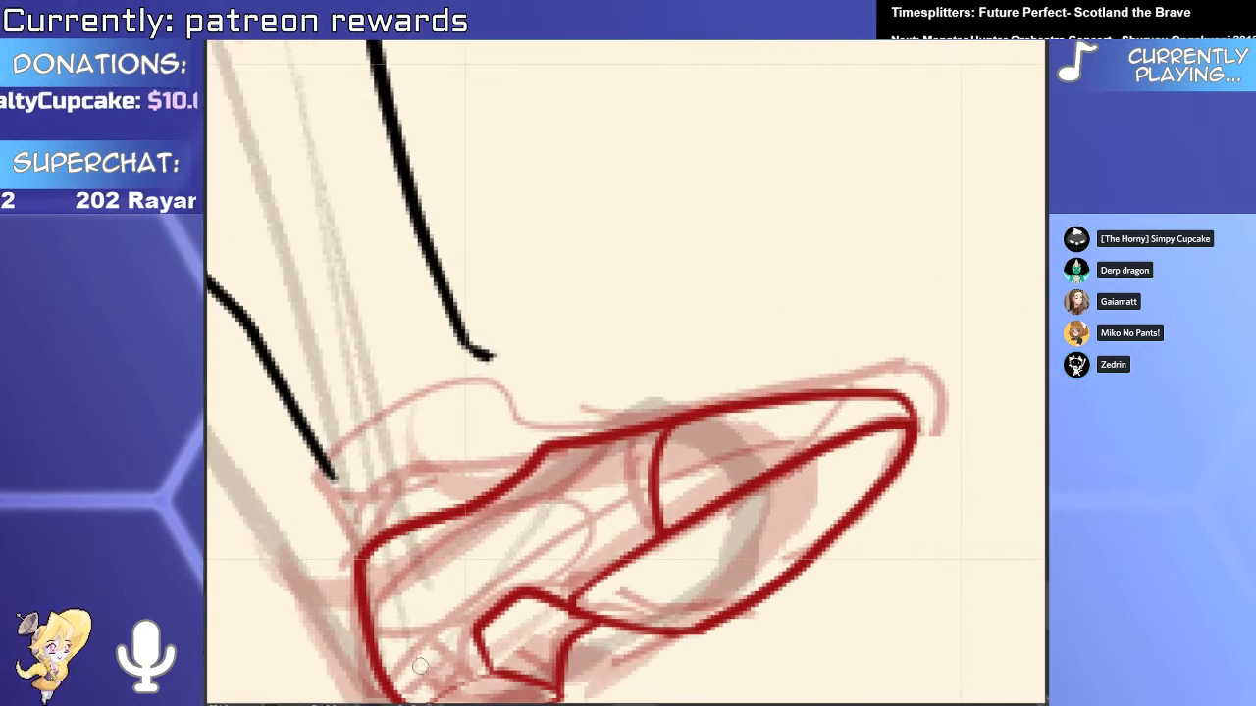
mouse_move(381, 661)
mouse_down()
mouse_move(455, 638)
mouse_move(667, 499)
mouse_move(945, 381)
mouse_up()
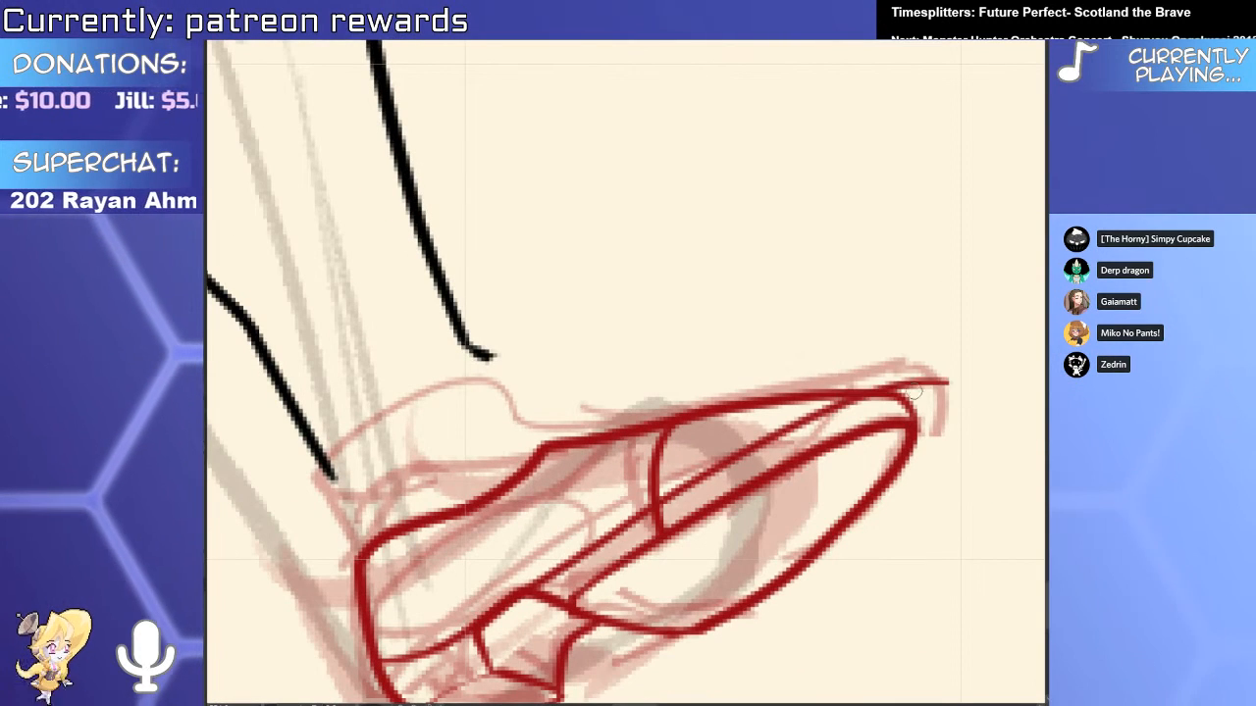
Undo the last line on the raised shoe and move all its lines together slightly closer to the ankle.
key(ctrl+z)
scroll(649, 513, down, 6)
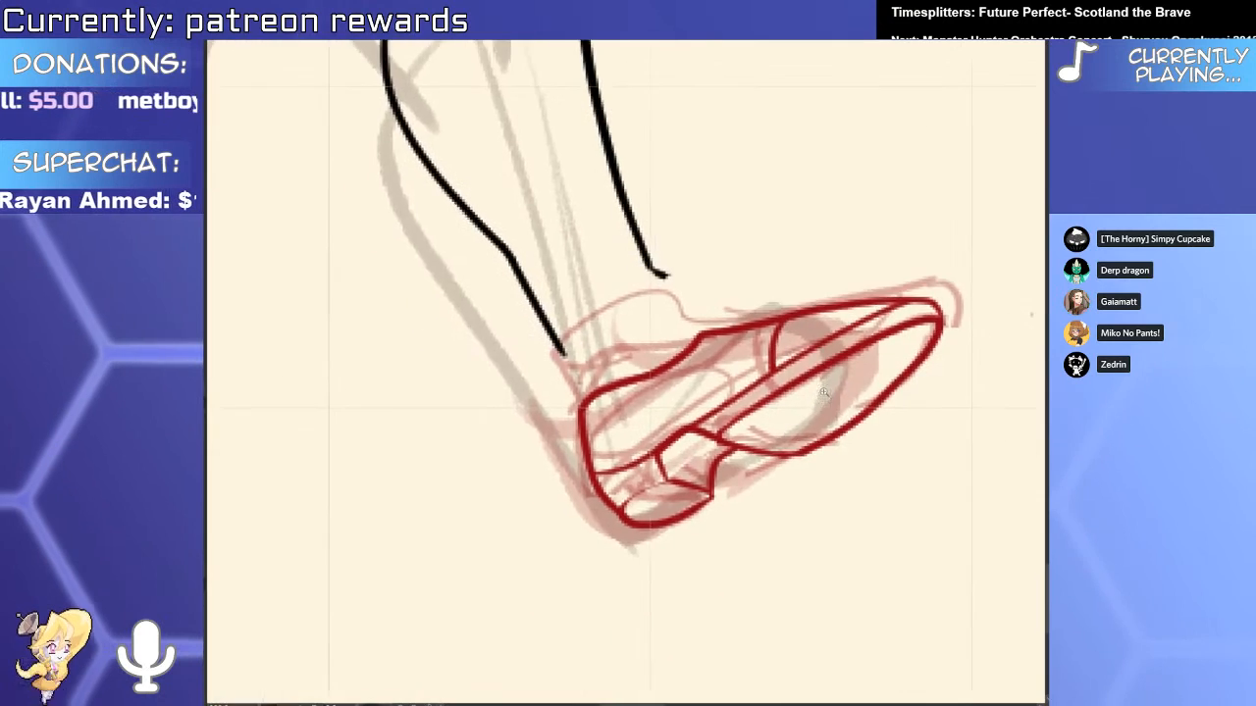
scroll(767, 503, up, 6)
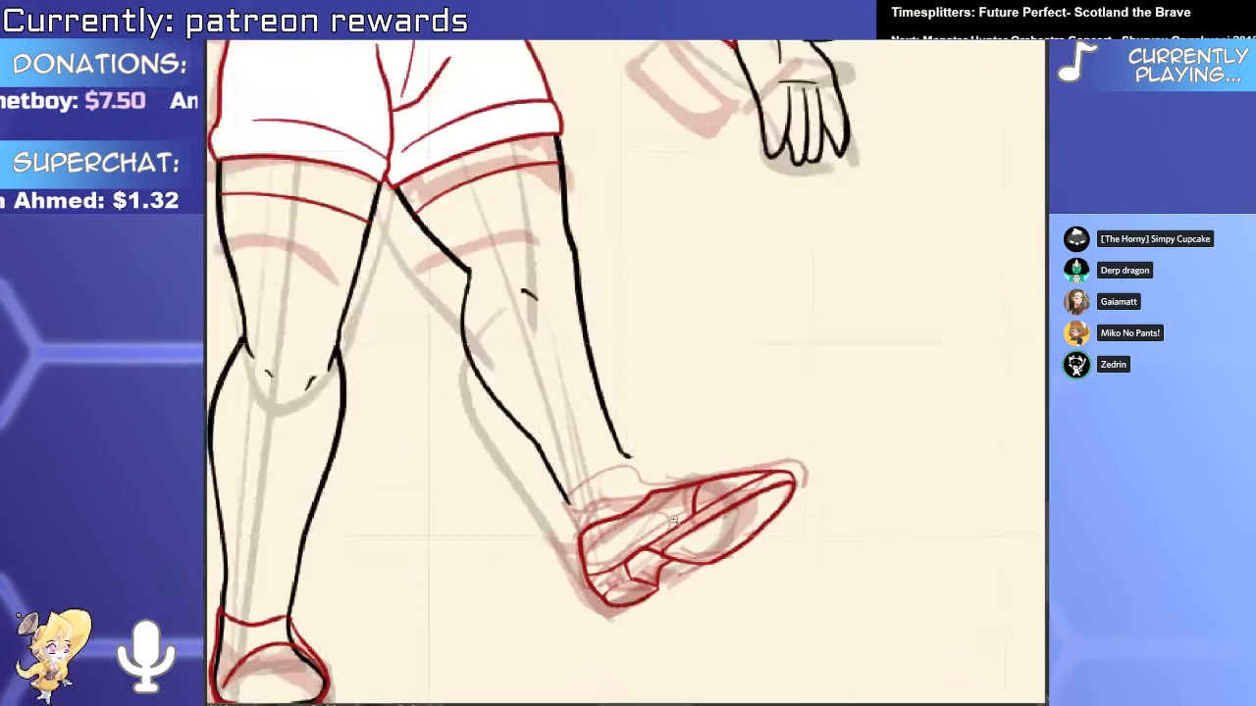
click(746, 543)
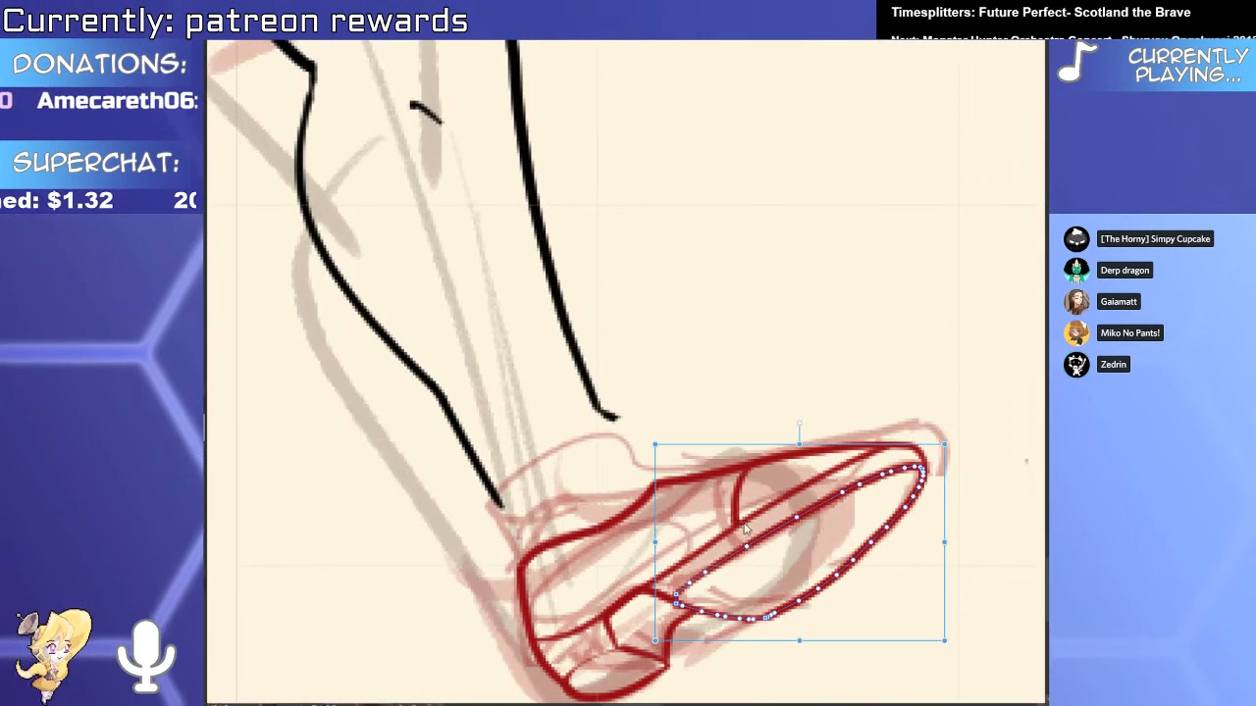
mouse_move(850, 348)
mouse_down()
mouse_move(689, 572)
mouse_move(588, 672)
mouse_up()
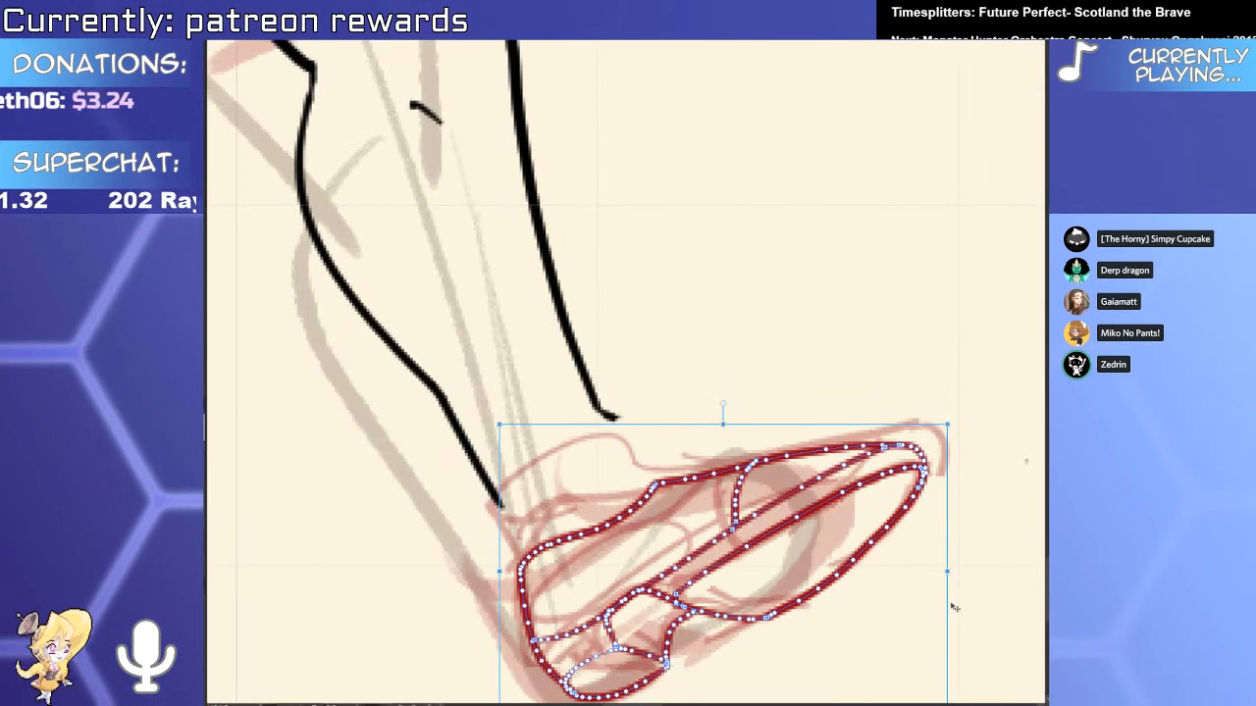
mouse_move(947, 623)
mouse_down()
mouse_move(927, 592)
mouse_move(938, 602)
mouse_up()
scroll(595, 385, up, 3)
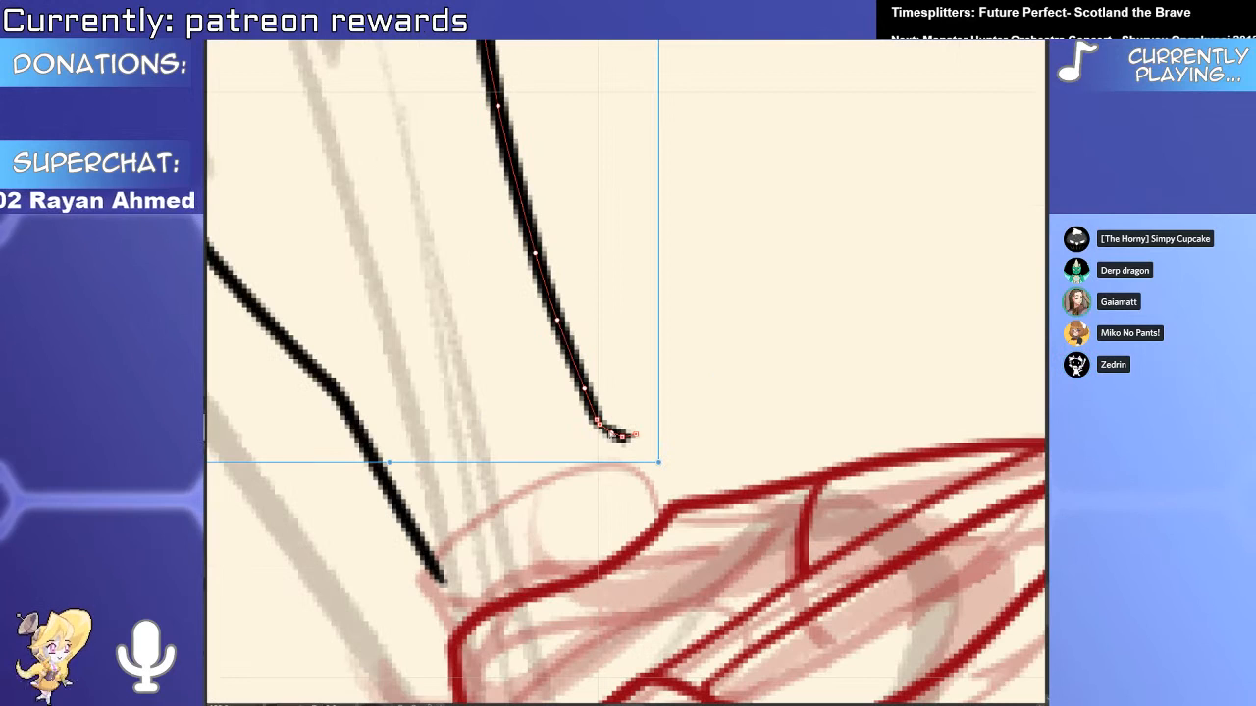
Extend the raised leg's front shin line down to the shoe's instep and erase the old stub and overlap.
drag(685, 566, 693, 574)
drag(613, 433, 700, 571)
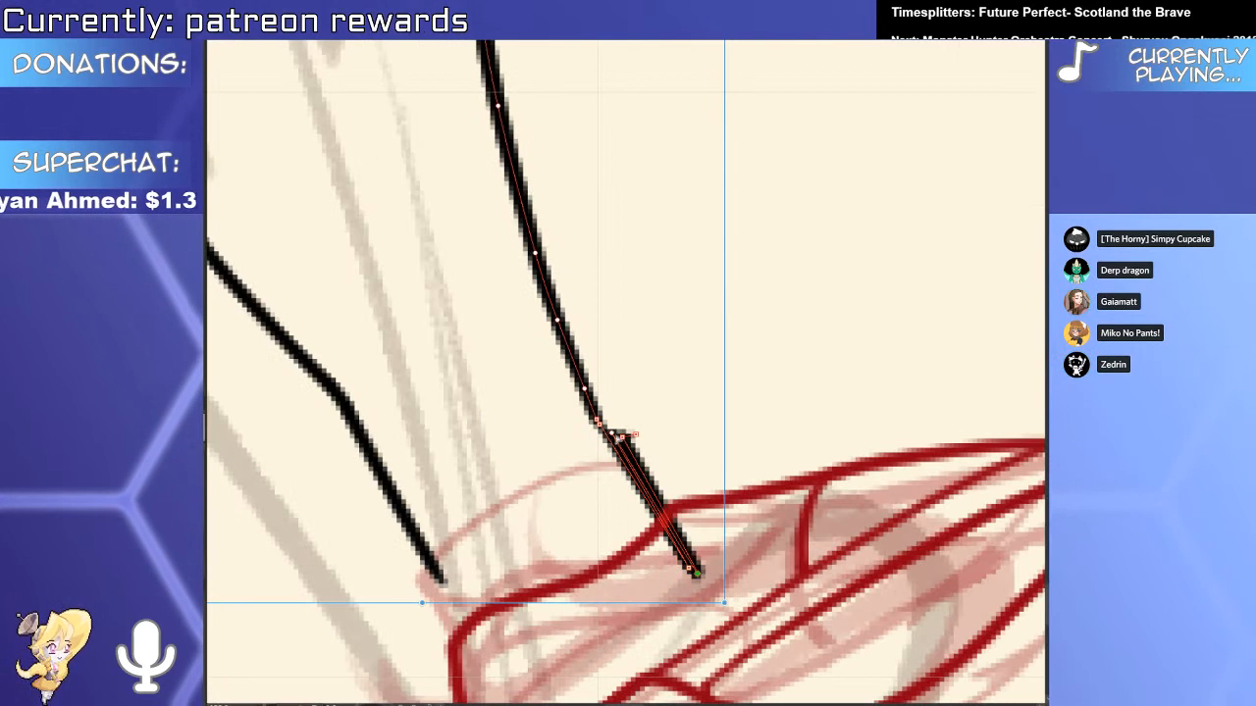
key(e)
click(689, 563)
click(636, 453)
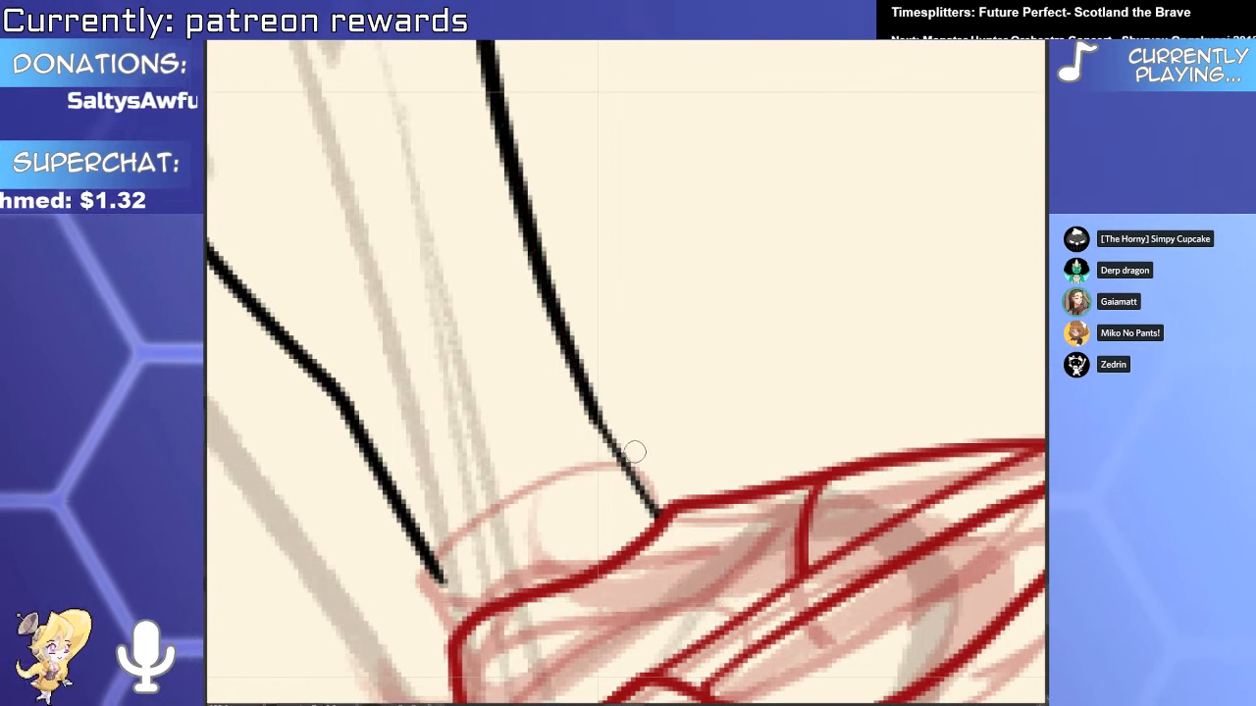
Extend the raised leg's back calf line into the shoe's heel, erase its overlap, and go over the thin lower shin segment.
key(o)
click(438, 576)
drag(441, 580, 495, 667)
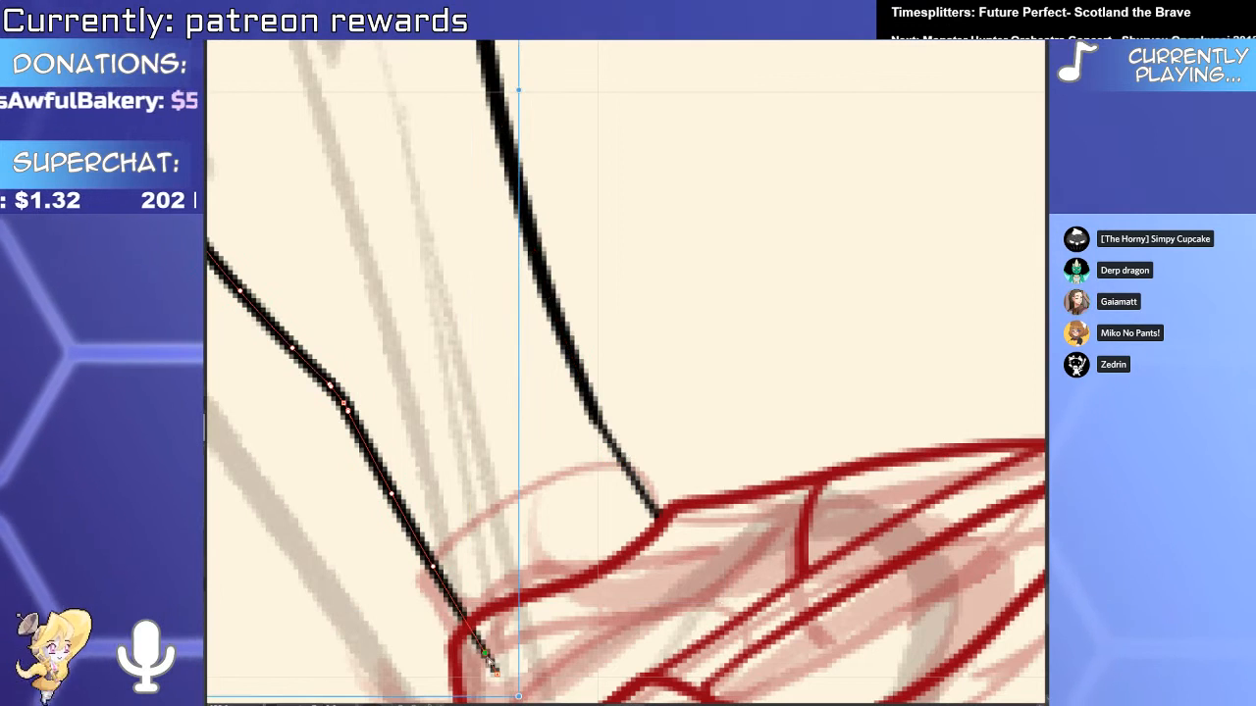
key(e)
click(487, 654)
drag(595, 412, 659, 513)
drag(665, 515, 545, 417)
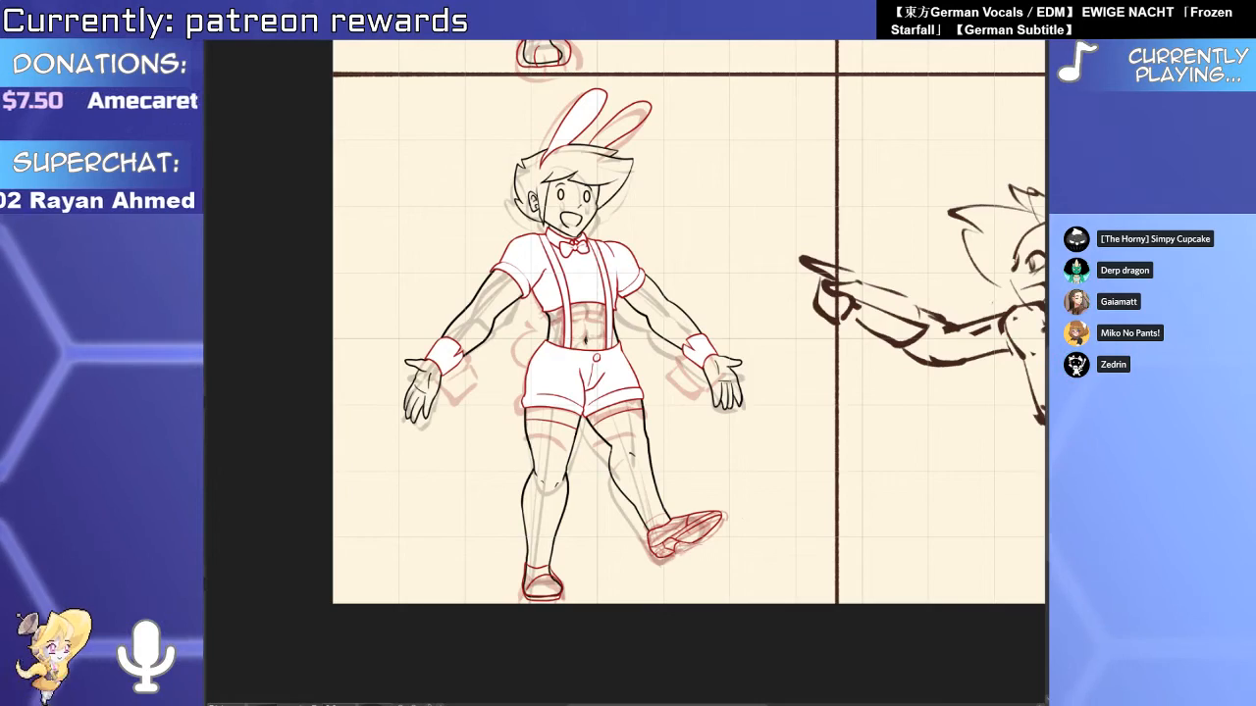
drag(864, 460, 411, 571)
drag(801, 554, 786, 589)
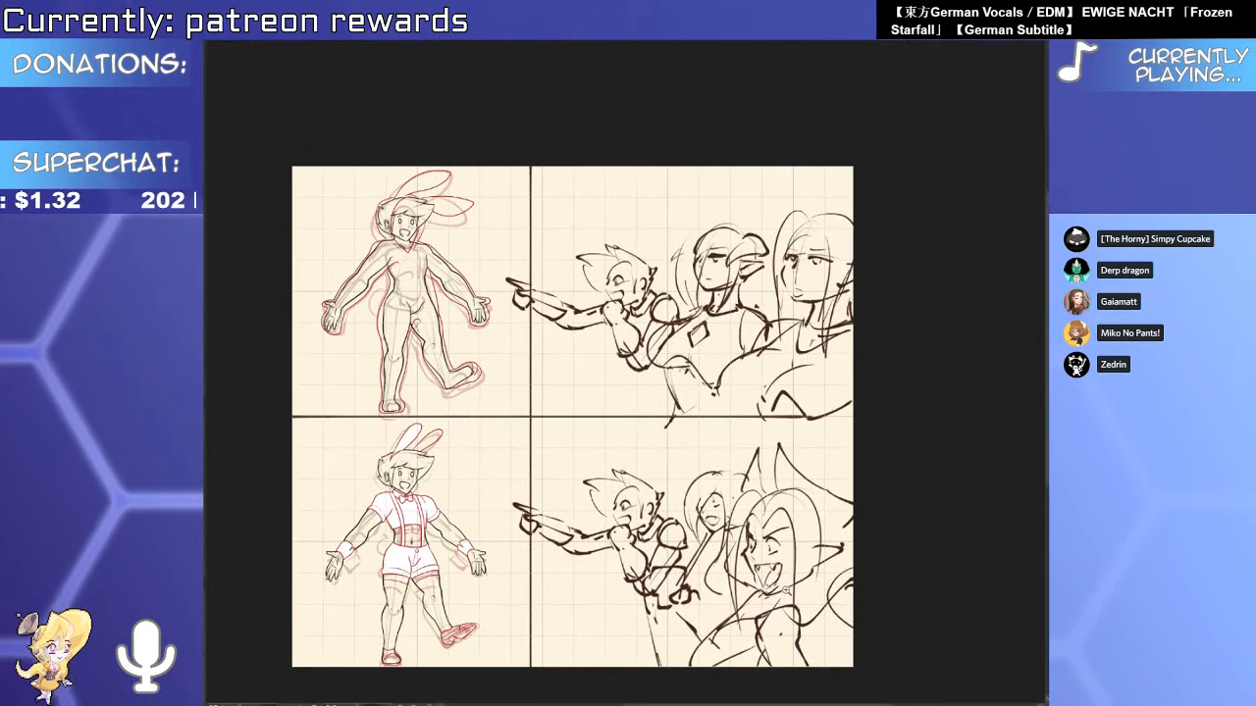
key(Delete)
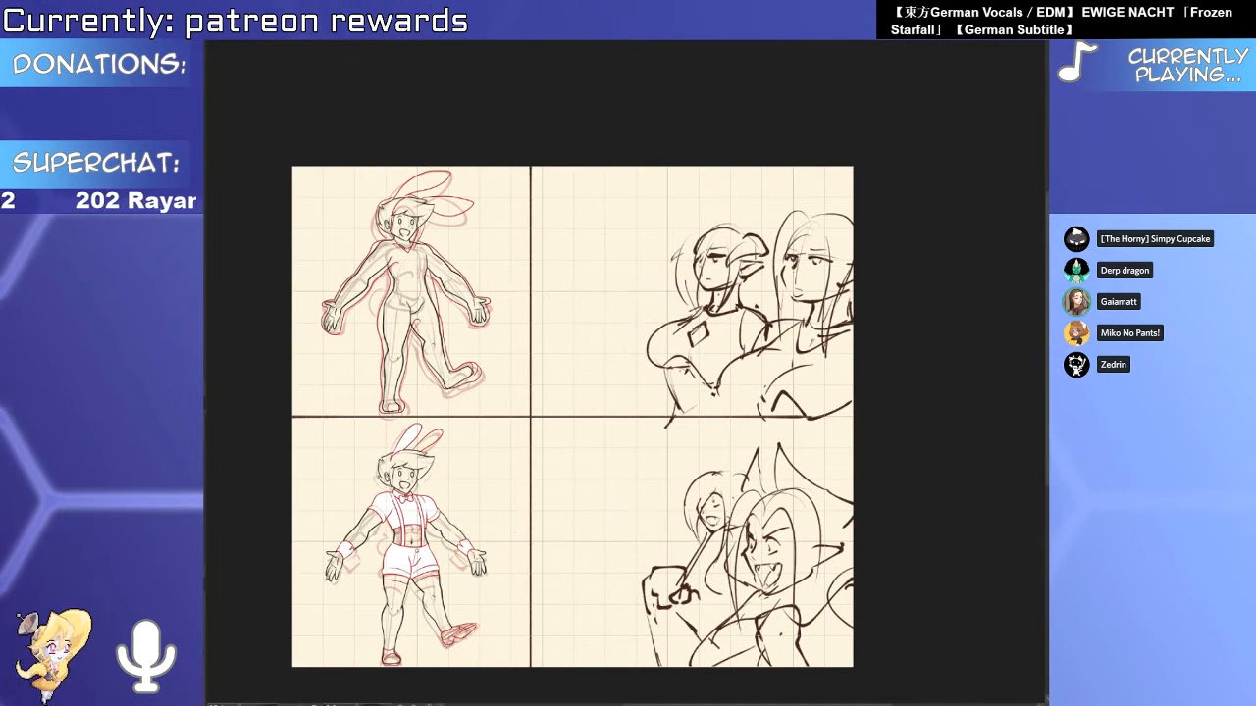
key(ctrl+z)
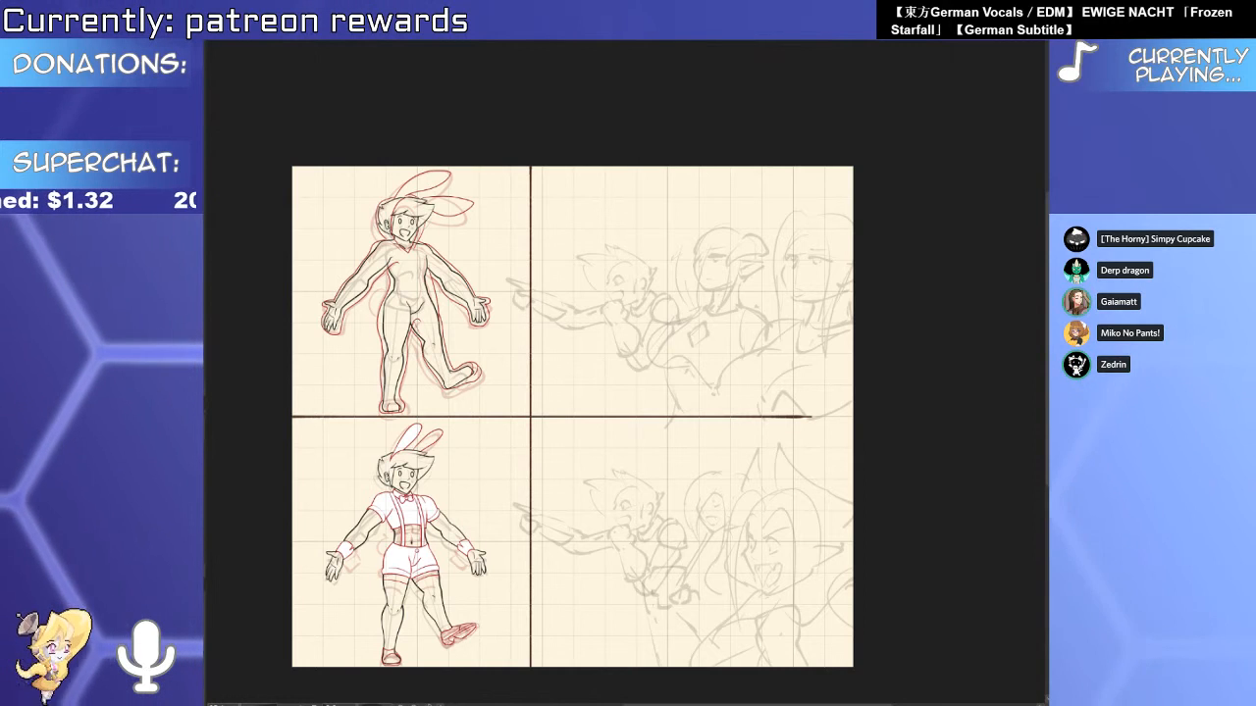
Draw the cheek, chin and jaw contour of the long-haired woman's face over the faded sketch in the upper panel.
drag(752, 472, 617, 537)
drag(664, 358, 667, 261)
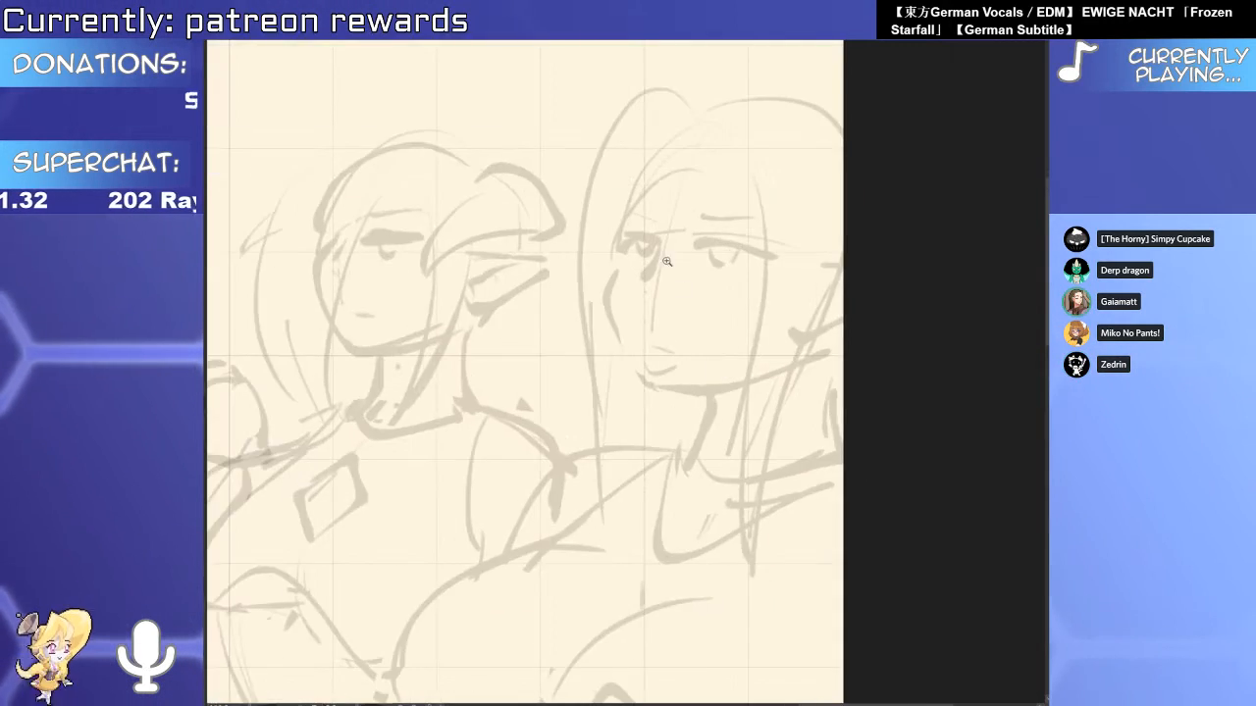
click(667, 261)
key(ctrl+z)
drag(583, 275, 623, 512)
key(ctrl+z)
key(ctrl+z)
mouse_move(579, 276)
mouse_down()
mouse_move(556, 345)
mouse_move(640, 502)
mouse_move(629, 486)
mouse_move(717, 511)
mouse_move(974, 482)
mouse_up()
Draw the woman's nose with its bridge, tip and nostril dot, plus the curved lower lip line.
scroll(791, 440, up, 2)
drag(628, 520, 695, 551)
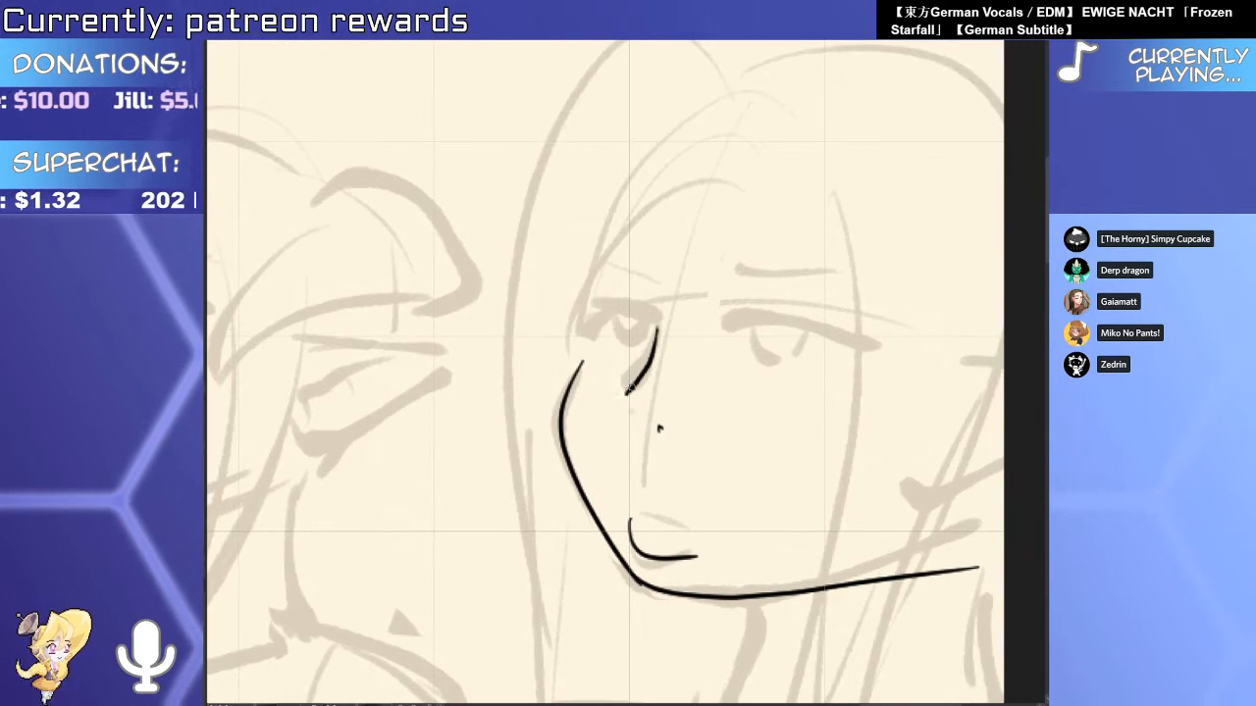
drag(626, 393, 633, 431)
key(e)
scroll(681, 315, up, 5)
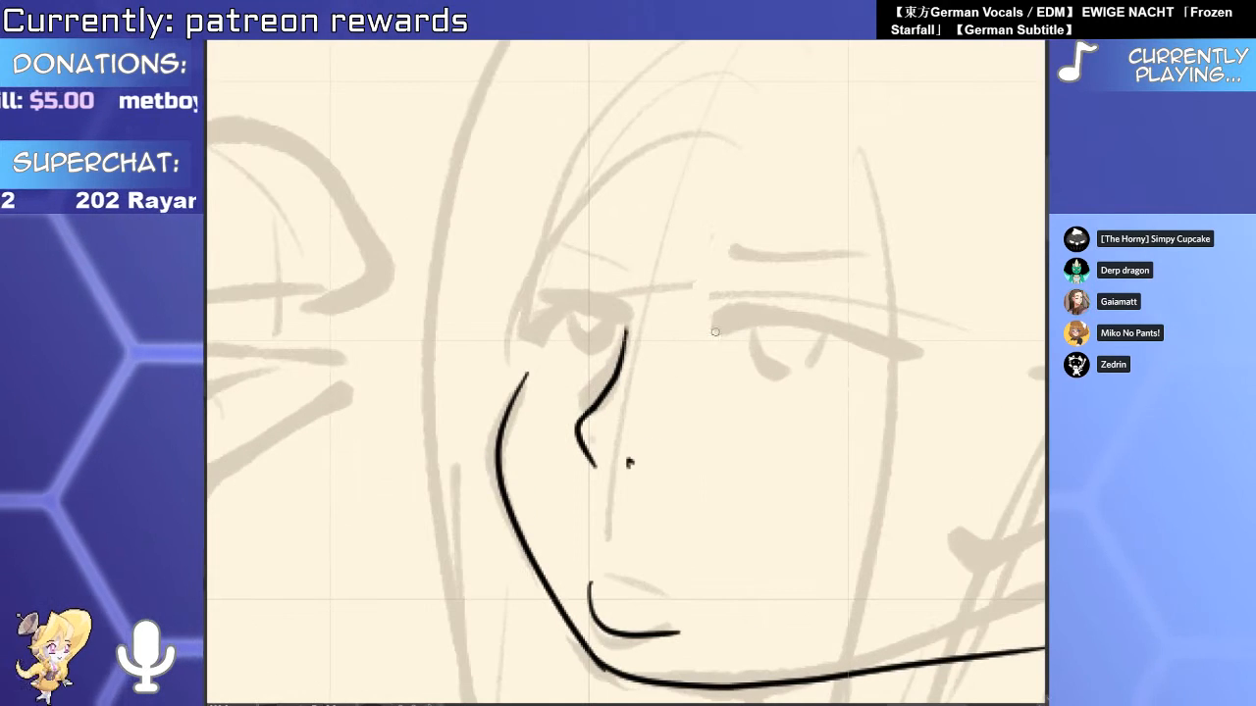
Draw the woman's half-closed upper eyelids and both eyebrows, and add a short upper lip line.
drag(708, 369, 912, 419)
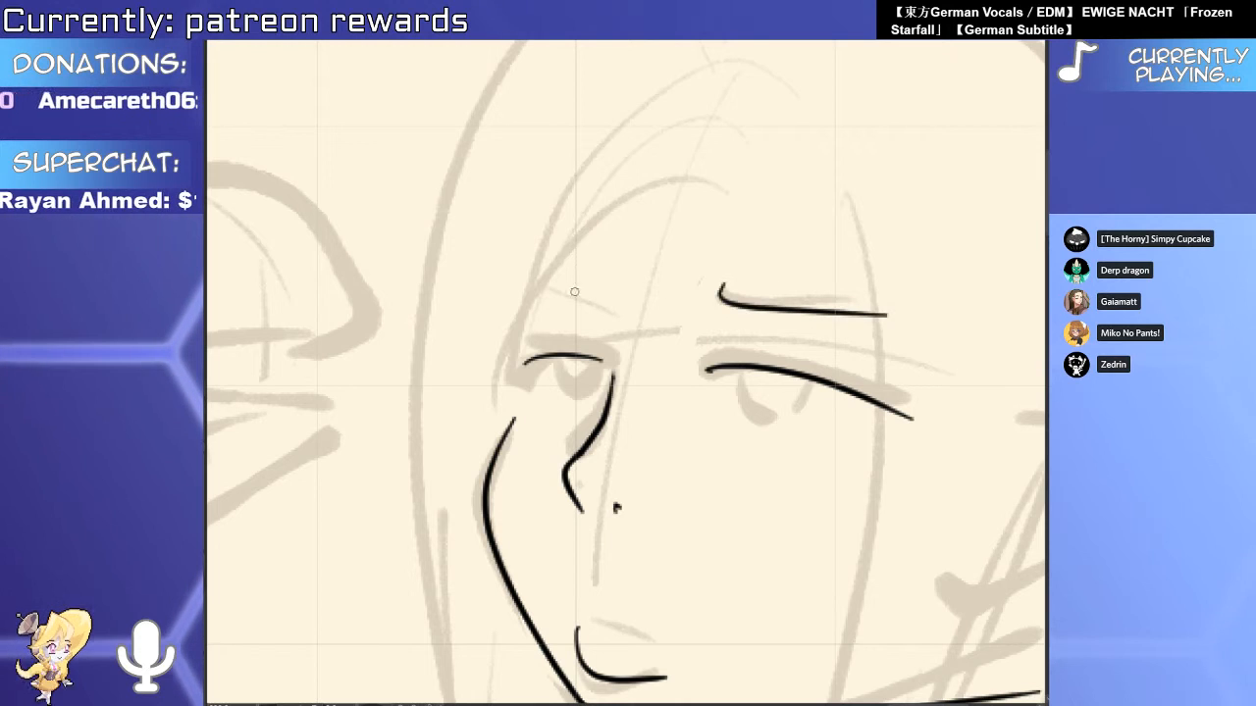
drag(527, 278, 615, 294)
drag(701, 510, 716, 353)
drag(612, 460, 648, 478)
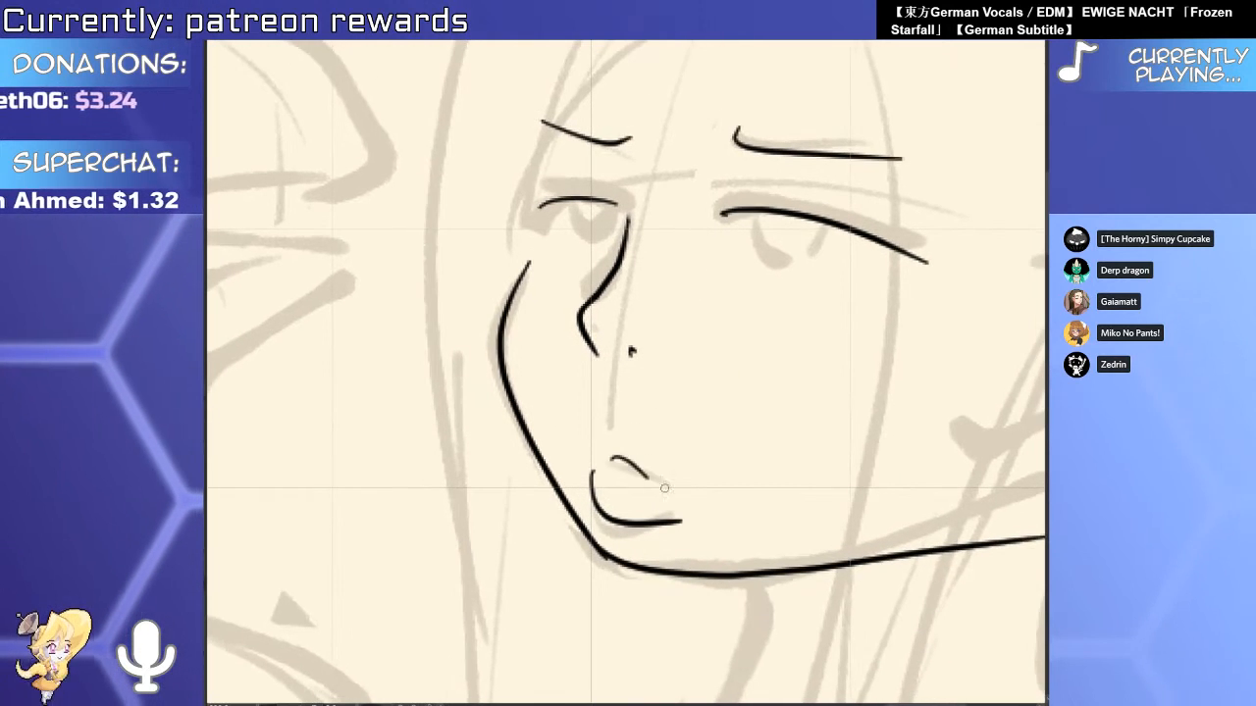
Draw the woman's shoulder line, the two curved upper chest contours and the neck line below the jaw.
drag(892, 498, 785, 384)
scroll(818, 289, down, 5)
mouse_move(608, 653)
mouse_down()
mouse_move(712, 522)
mouse_move(882, 448)
mouse_move(751, 587)
mouse_up()
scroll(637, 469, up, 3)
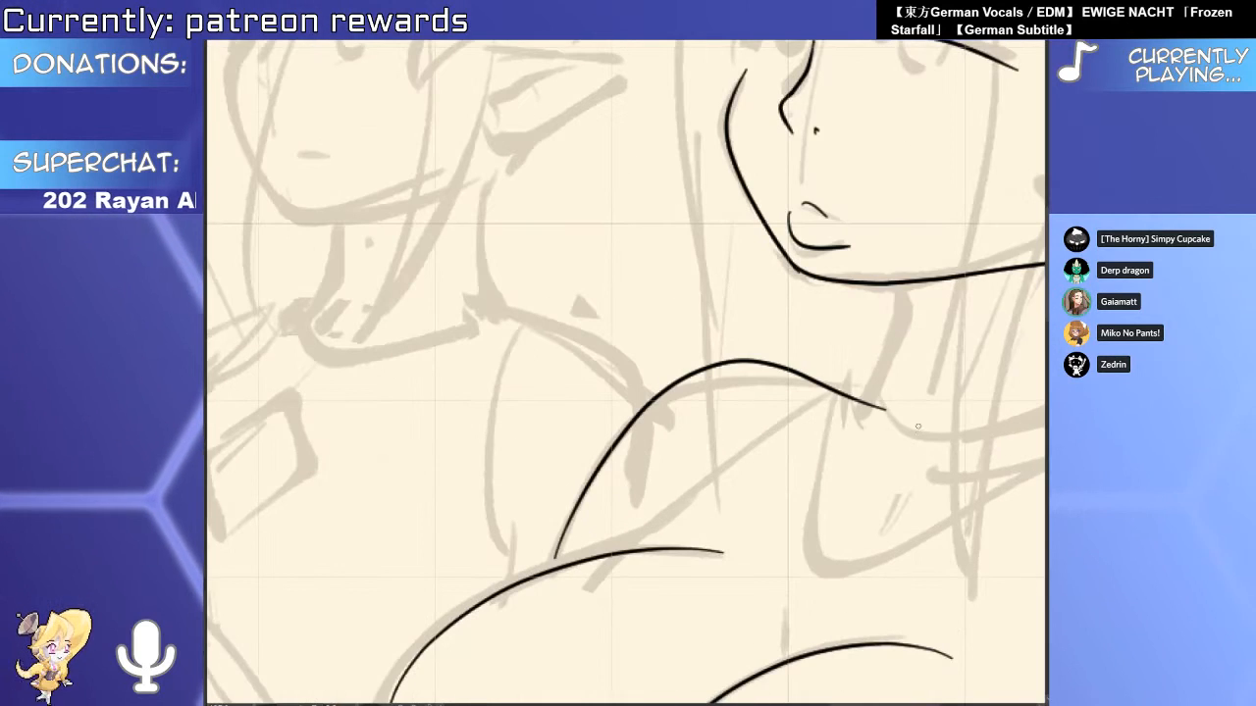
scroll(919, 426, down, 2)
scroll(803, 447, down, 3)
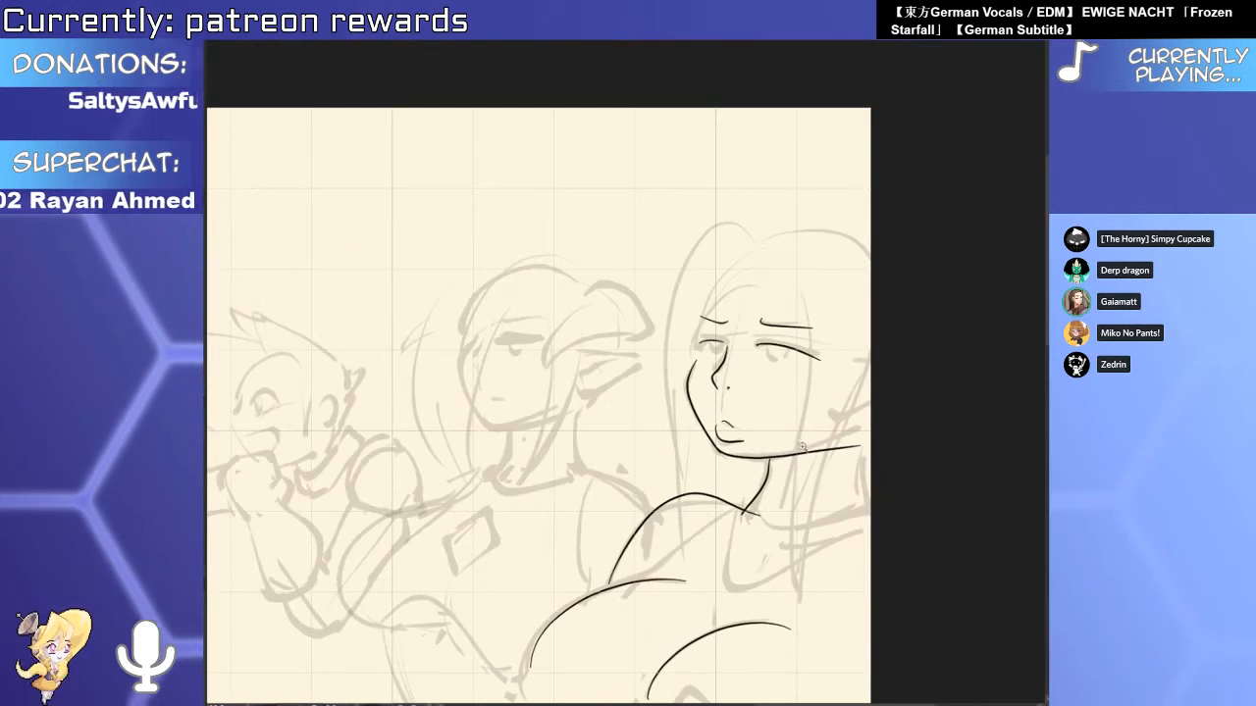
Draw the woman's hair with two rounded crown arcs and long straight strands falling on both sides of the face.
drag(765, 257, 869, 267)
drag(755, 289, 791, 608)
drag(869, 365, 797, 601)
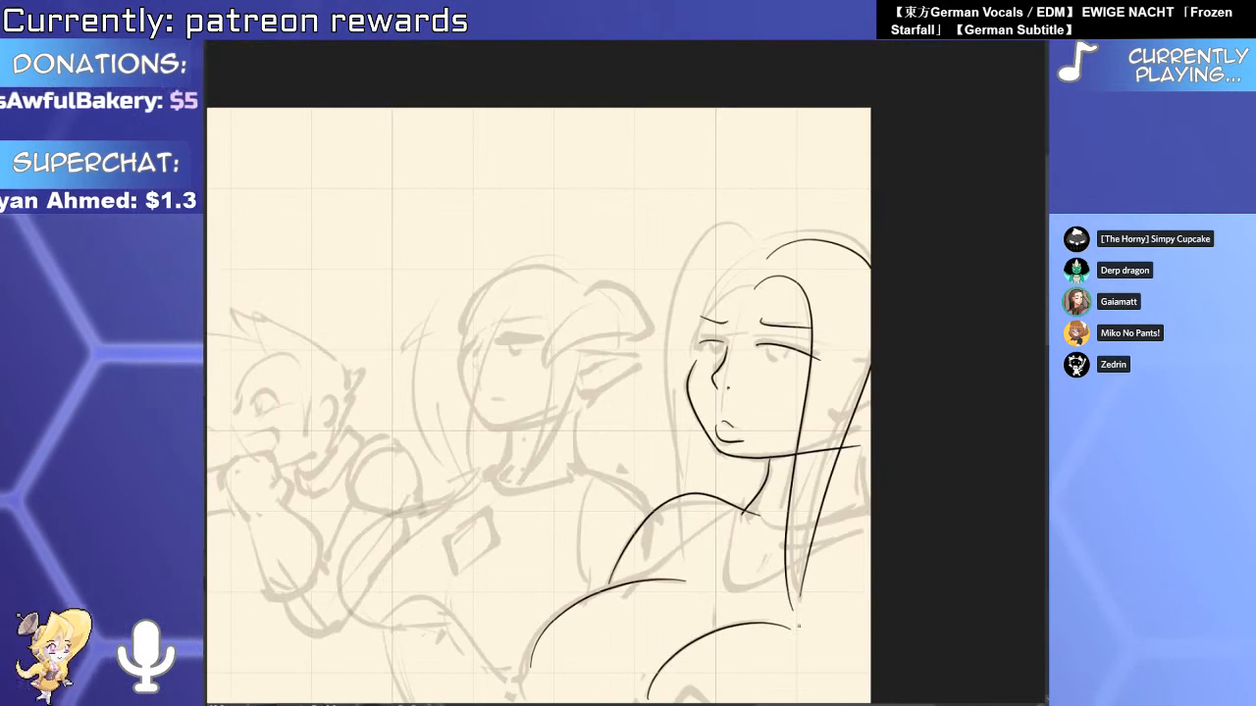
scroll(682, 434, up, 2)
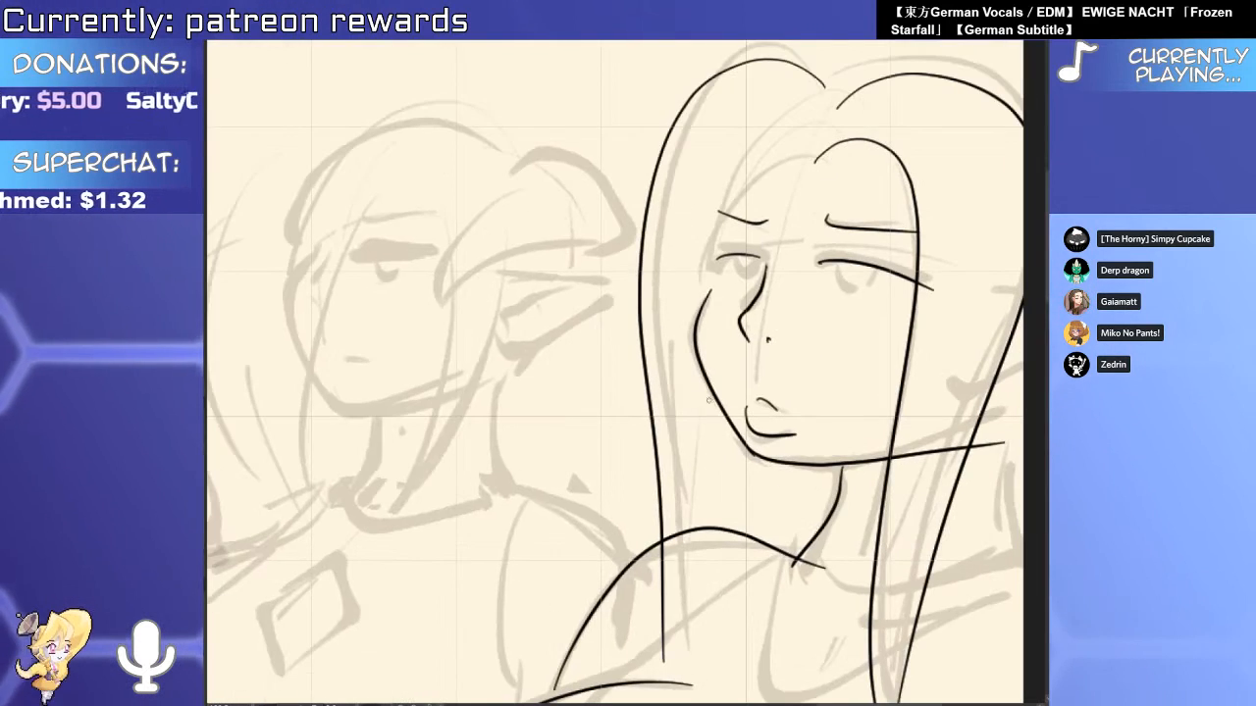
Draw the far-side strand's inner edge from the cheek to a pointed tip and erase the shoulder line crossing the strand.
scroll(683, 445, up, 2)
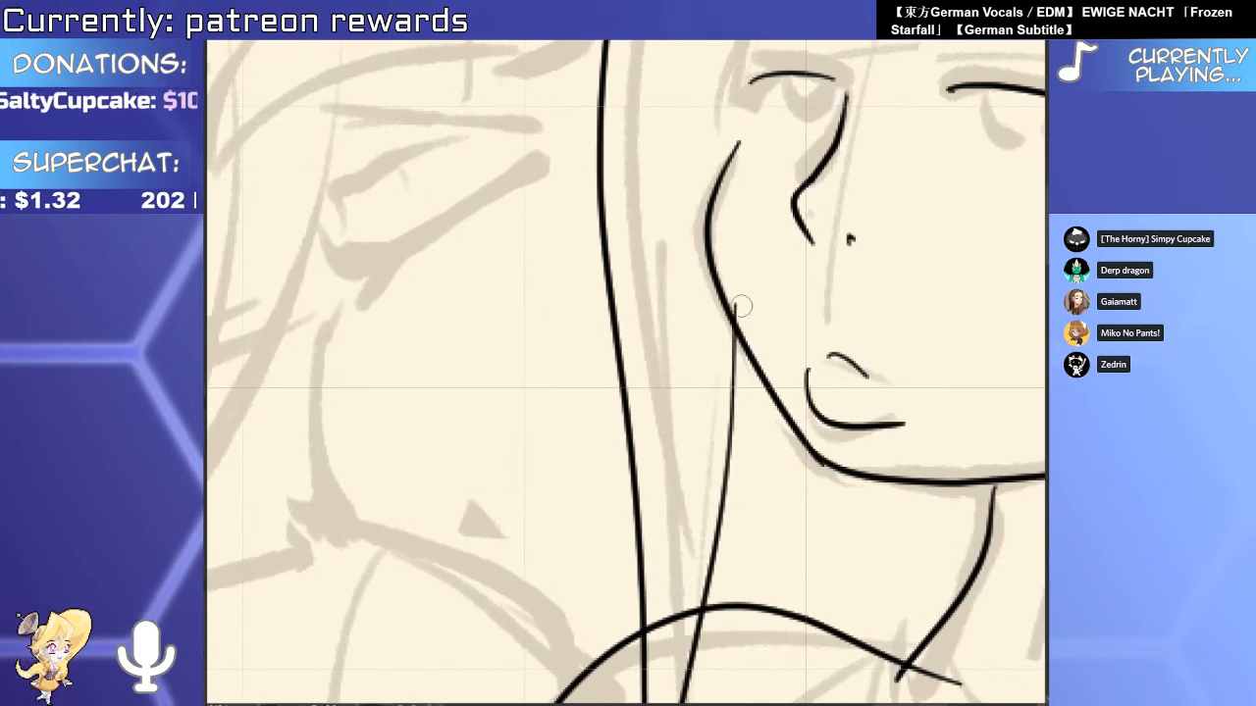
scroll(716, 561, down, 5)
scroll(797, 476, up, 3)
scroll(797, 476, up, 1)
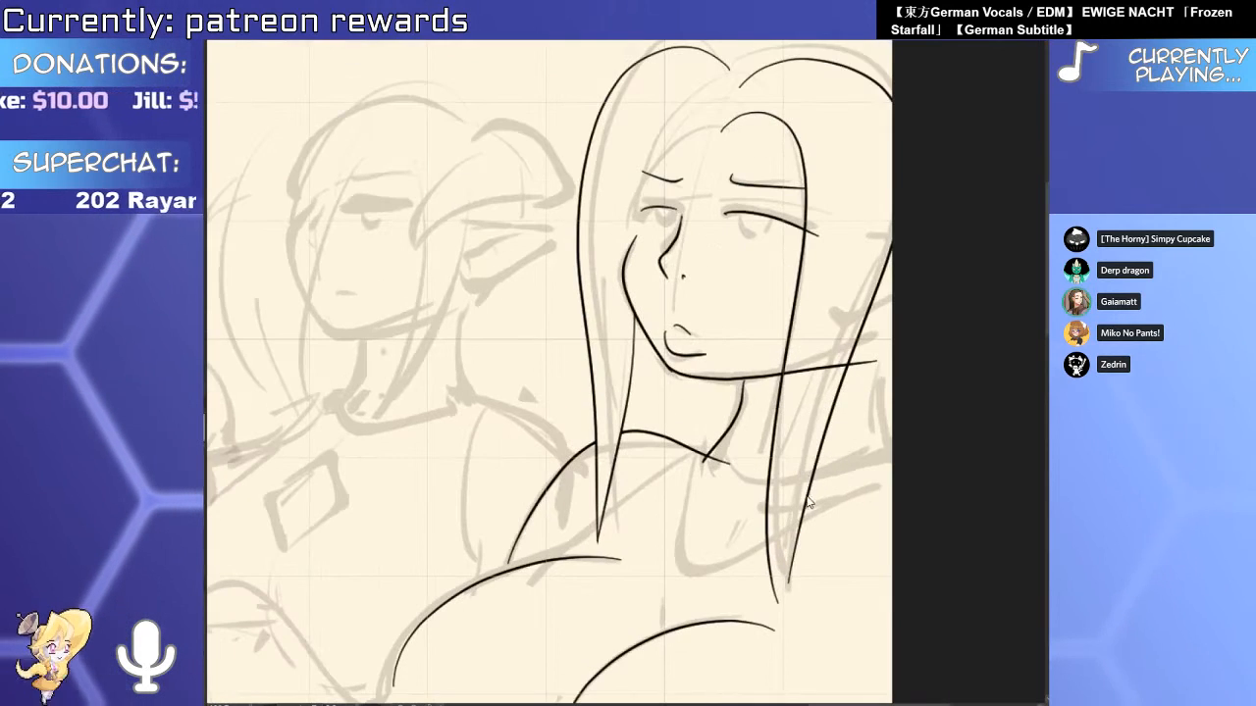
Reshape the lower end of the near-side hair strand so both edges meet in a point.
click(801, 495)
scroll(794, 544, up, 2)
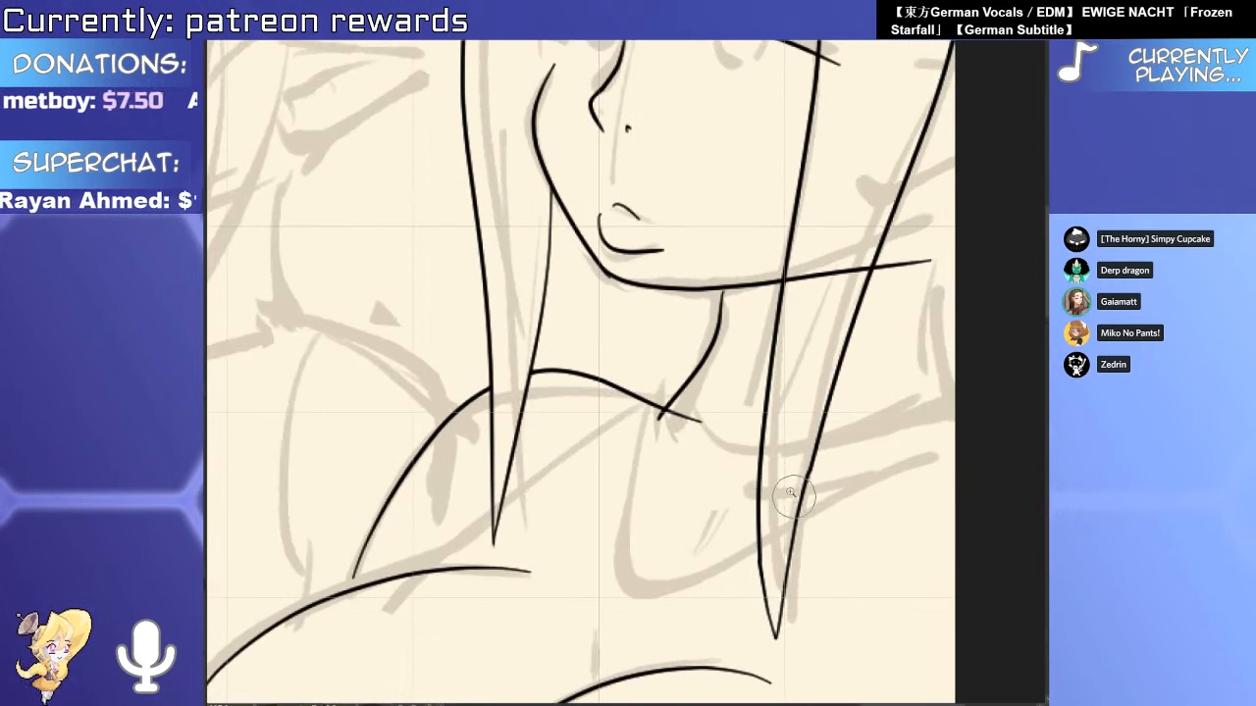
scroll(757, 559, up, 1)
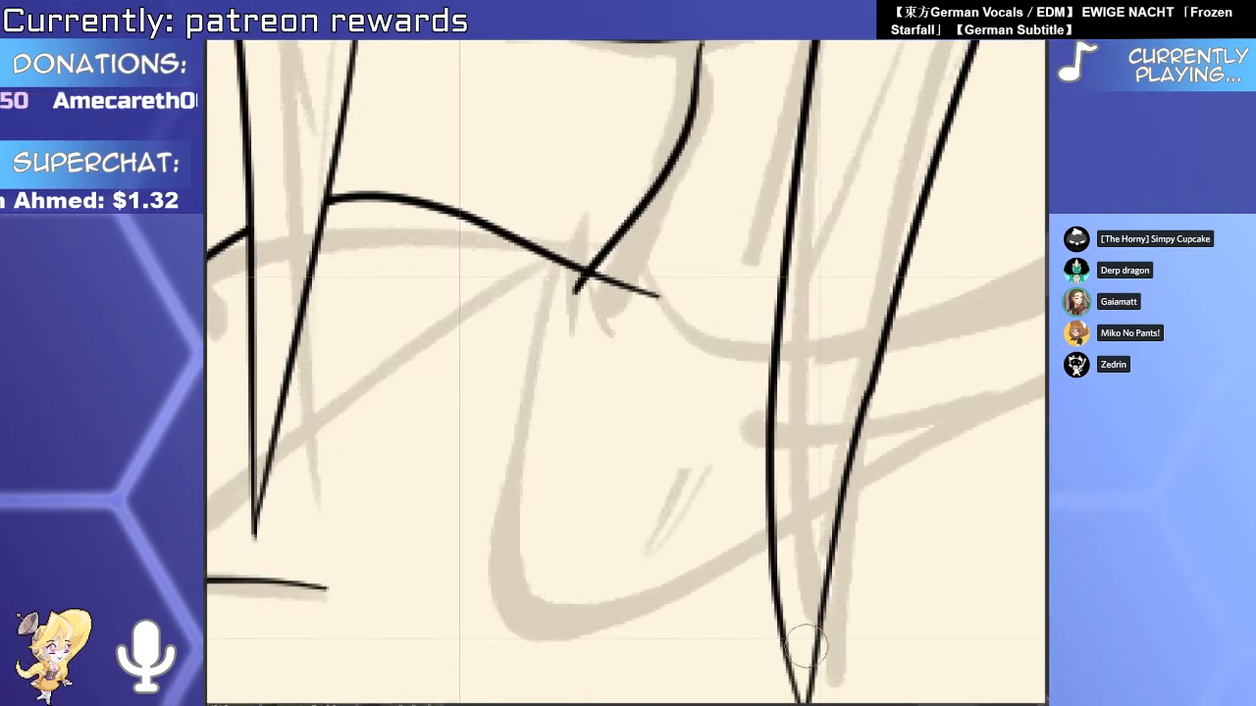
drag(849, 410, 747, 574)
Draw the far-side hairline arch above the eyebrow and a strand down beside the face, erasing the overlap at the cheek.
drag(700, 333, 779, 334)
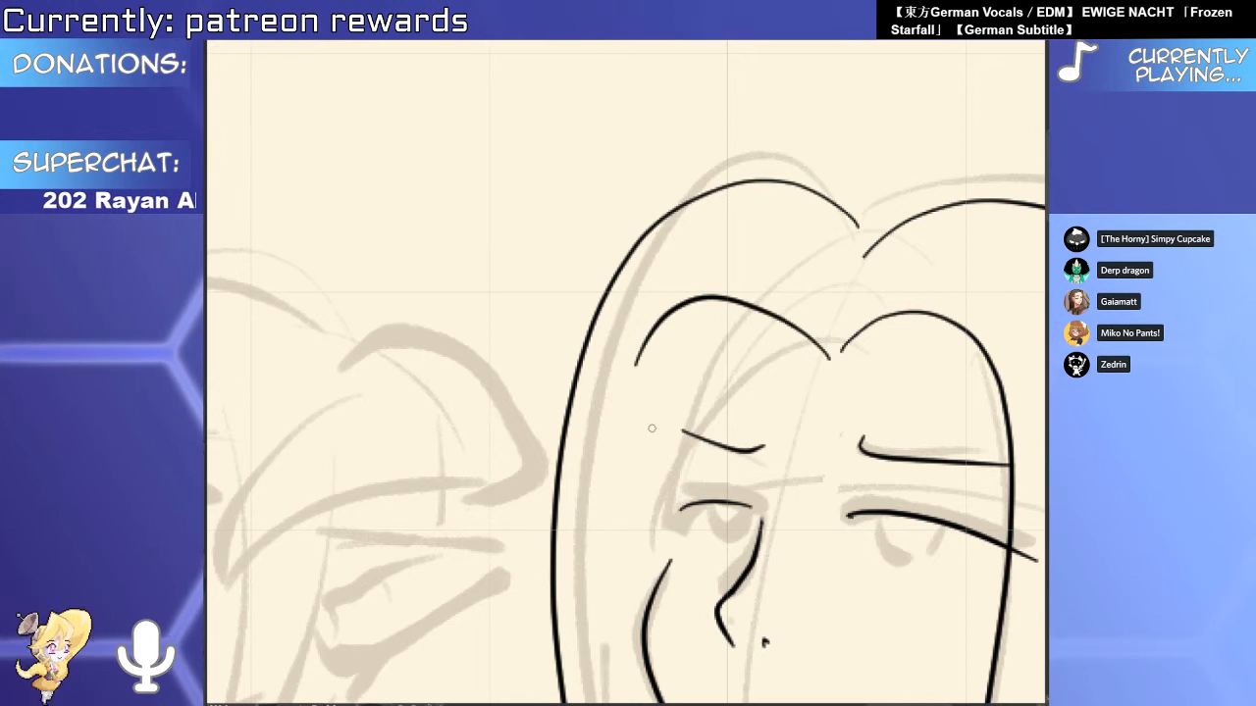
mouse_move(727, 324)
mouse_down()
mouse_move(708, 354)
mouse_move(669, 624)
mouse_up()
key(ctrl+z)
drag(726, 313, 669, 624)
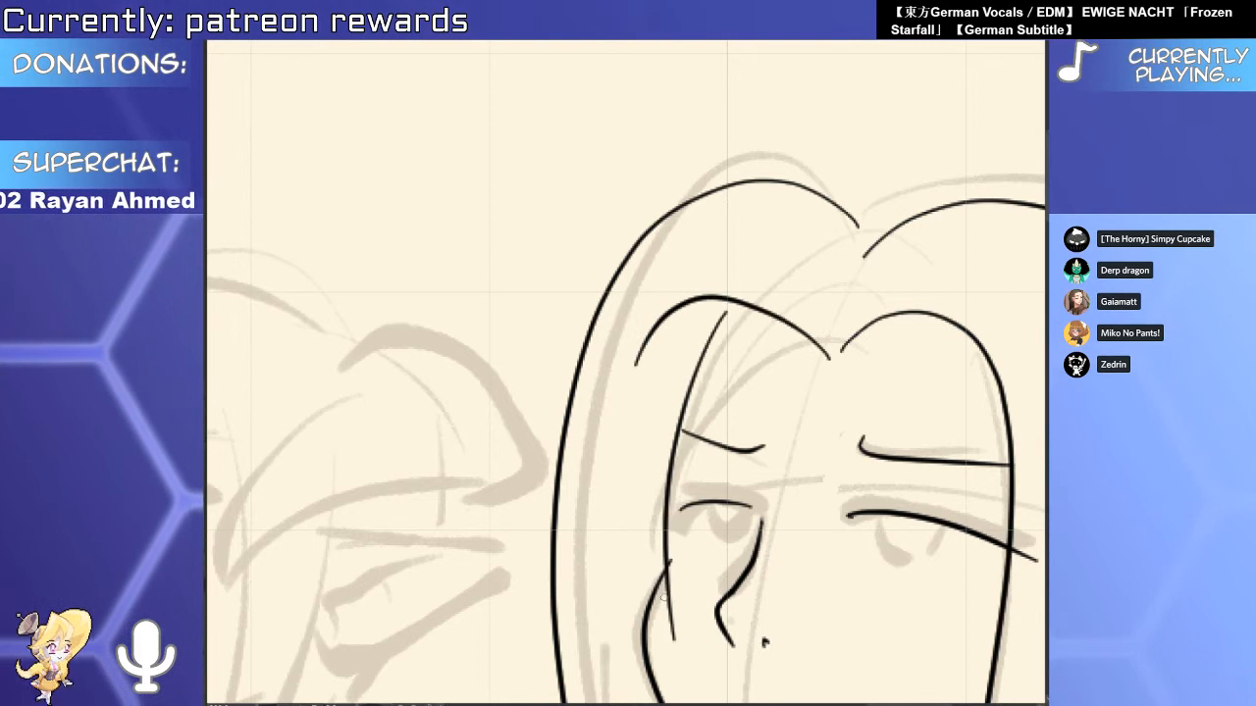
scroll(673, 601, up, 1)
key(e)
drag(666, 557, 666, 640)
scroll(711, 389, down, 4)
scroll(707, 398, up, 2)
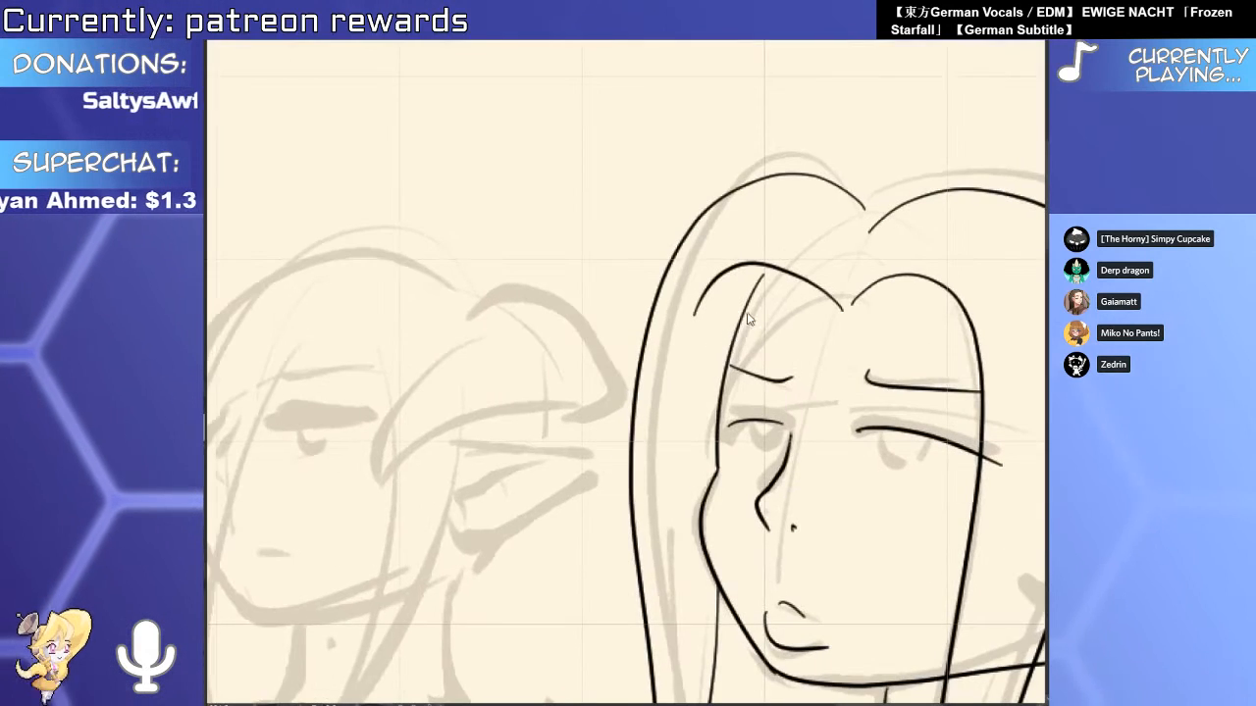
Bend the top of the strand beside the face so it joins the hairline arch.
ctrl+click(745, 315)
scroll(732, 306, up, 2)
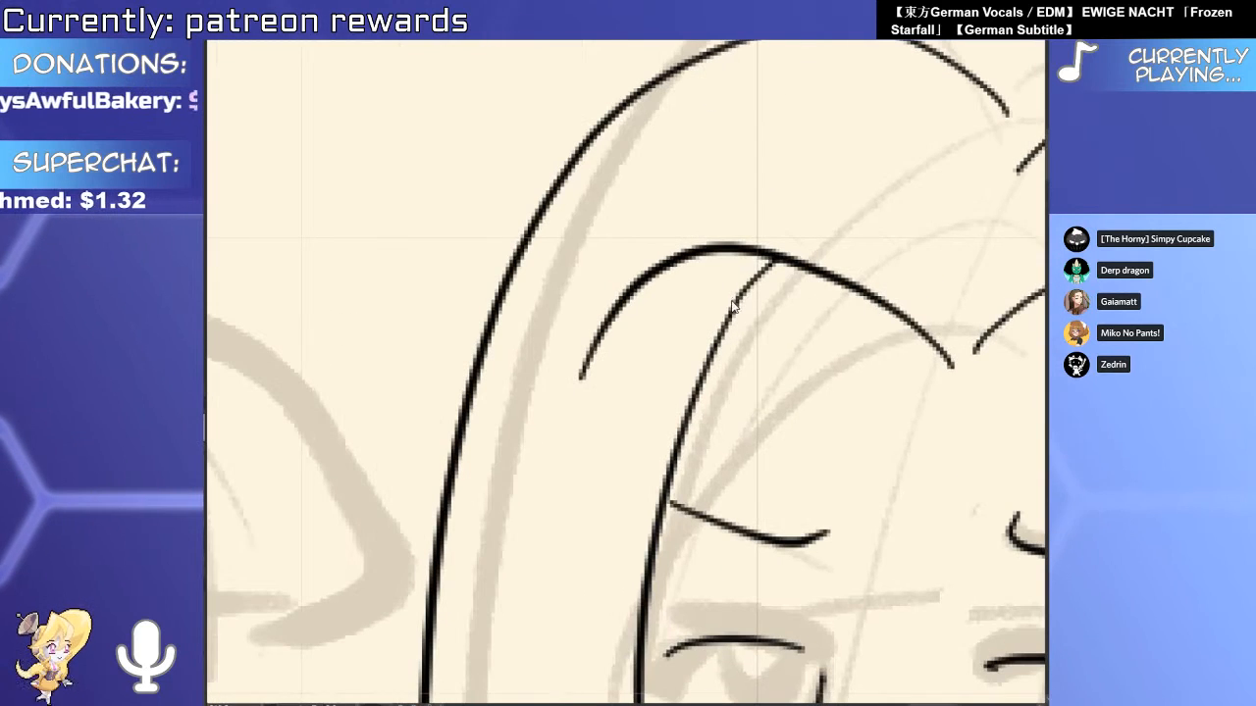
scroll(755, 278, down, 8)
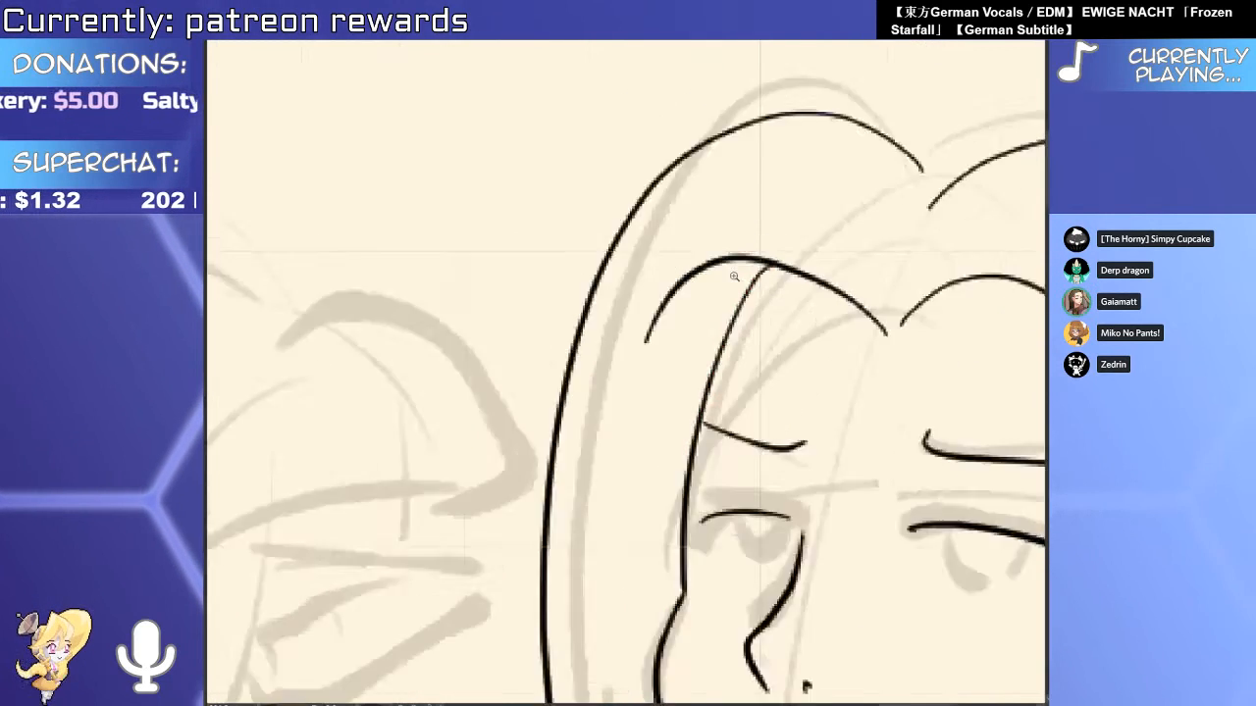
mouse_move(848, 342)
mouse_down()
mouse_move(806, 317)
mouse_move(800, 291)
mouse_up()
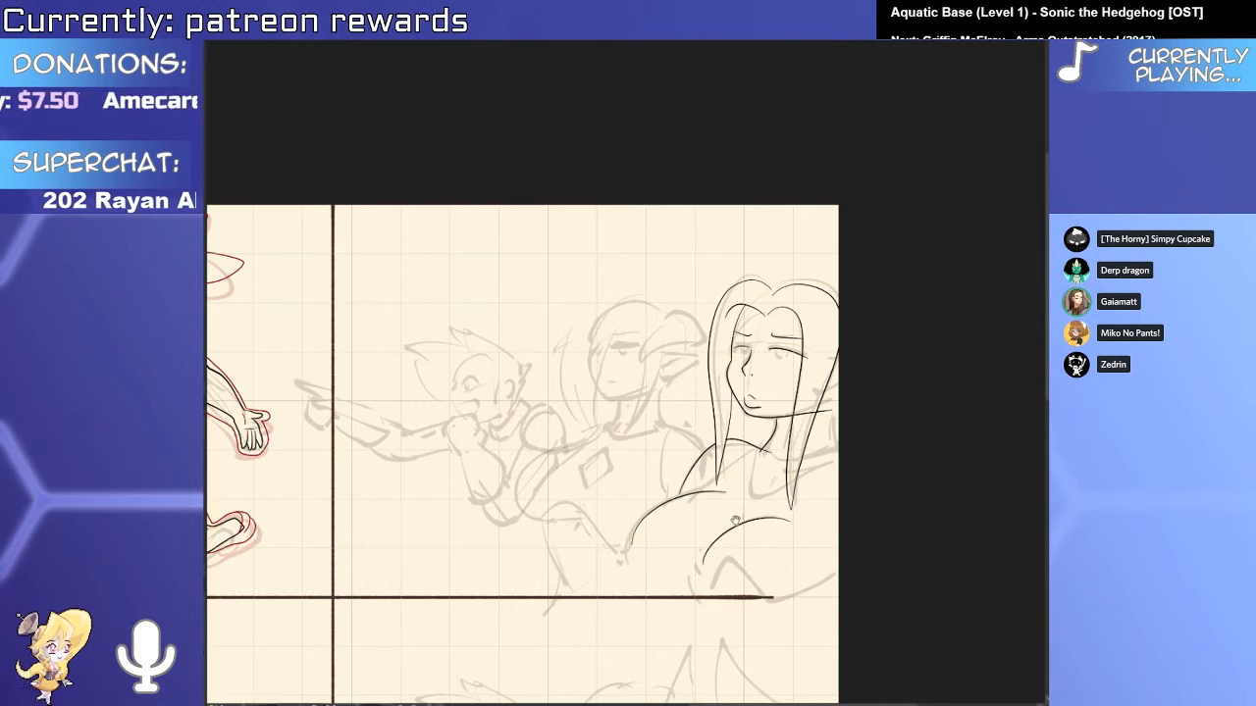
Redraw the woman's near-side chest contour as one long rounded curve reaching the edge of the page.
drag(734, 521, 681, 491)
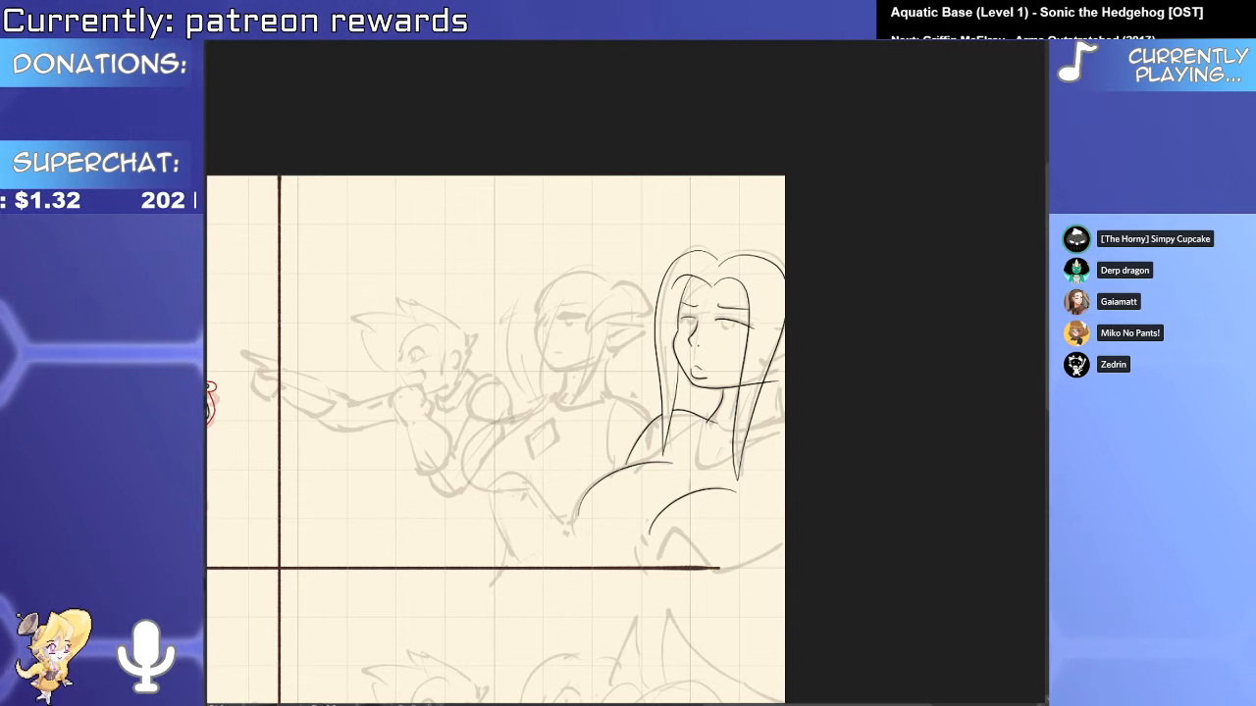
scroll(711, 492, up, 3)
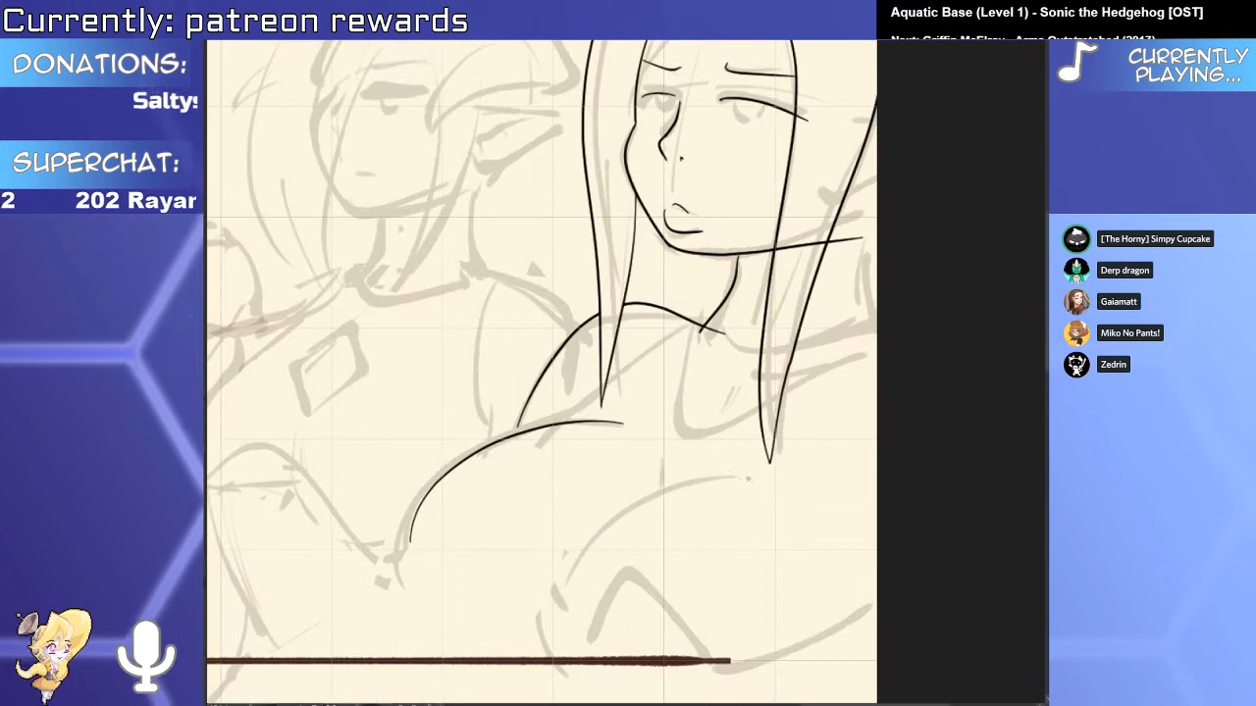
key(ctrl+z)
mouse_move(779, 486)
mouse_down()
mouse_move(584, 564)
mouse_move(566, 647)
mouse_move(583, 547)
mouse_move(876, 665)
mouse_up()
key(ctrl+z)
Draw the underside of the far-side chest contour, connect it to the upper curve, and erase the part overlapping the near side.
drag(410, 535, 438, 622)
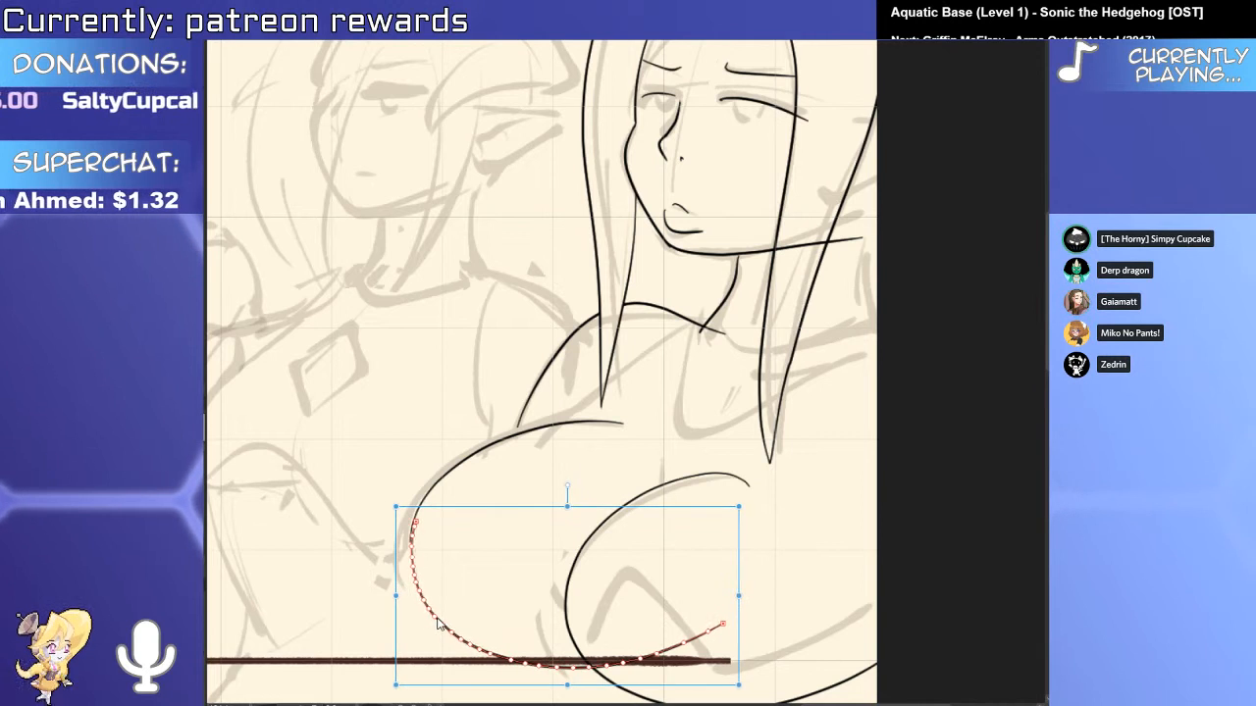
key(y)
drag(424, 484, 406, 616)
drag(494, 542, 536, 505)
drag(546, 500, 457, 618)
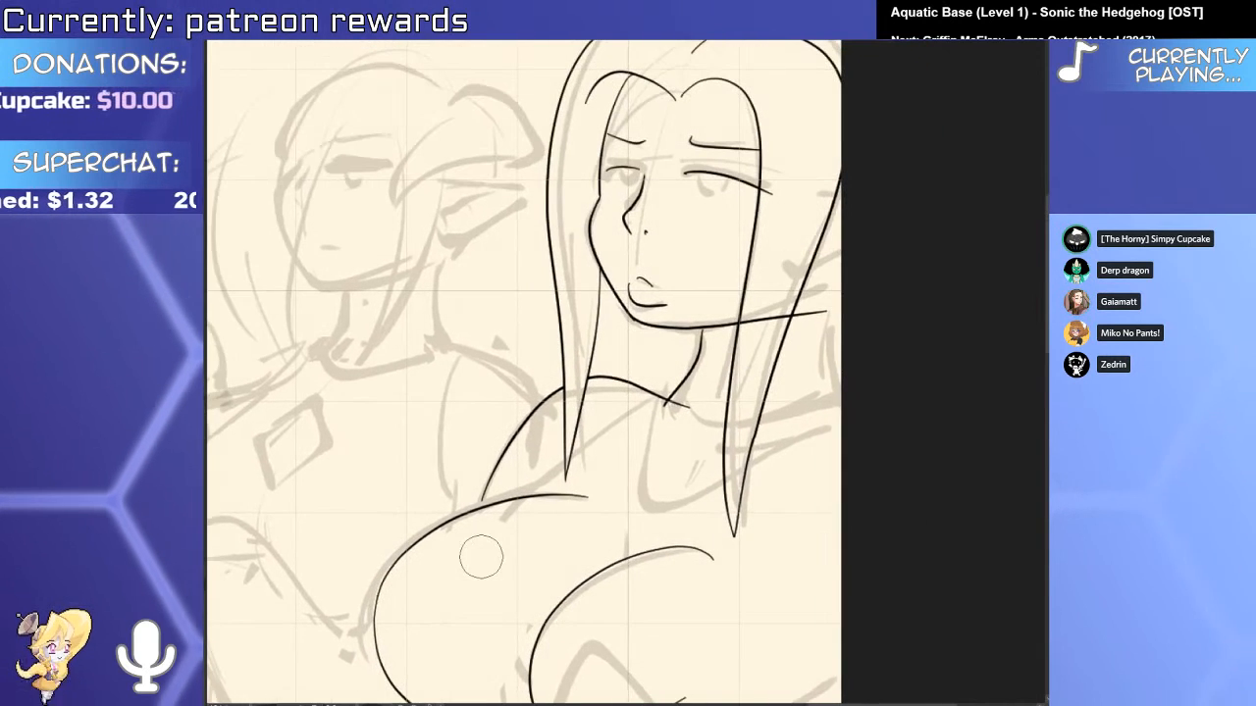
Stretch the woman's front neck line to fit the sketch and draw the curved collarbone stroke beneath it.
click(688, 381)
drag(682, 423, 681, 447)
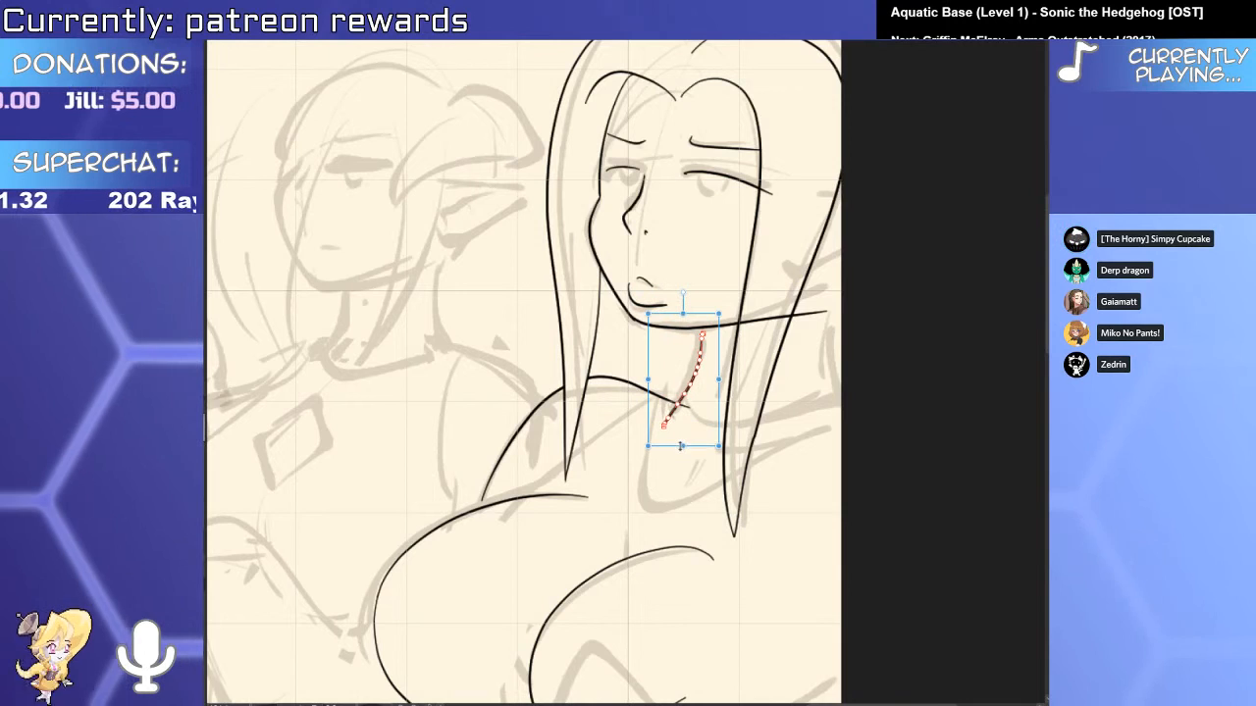
drag(719, 314, 724, 305)
scroll(698, 349, up, 3)
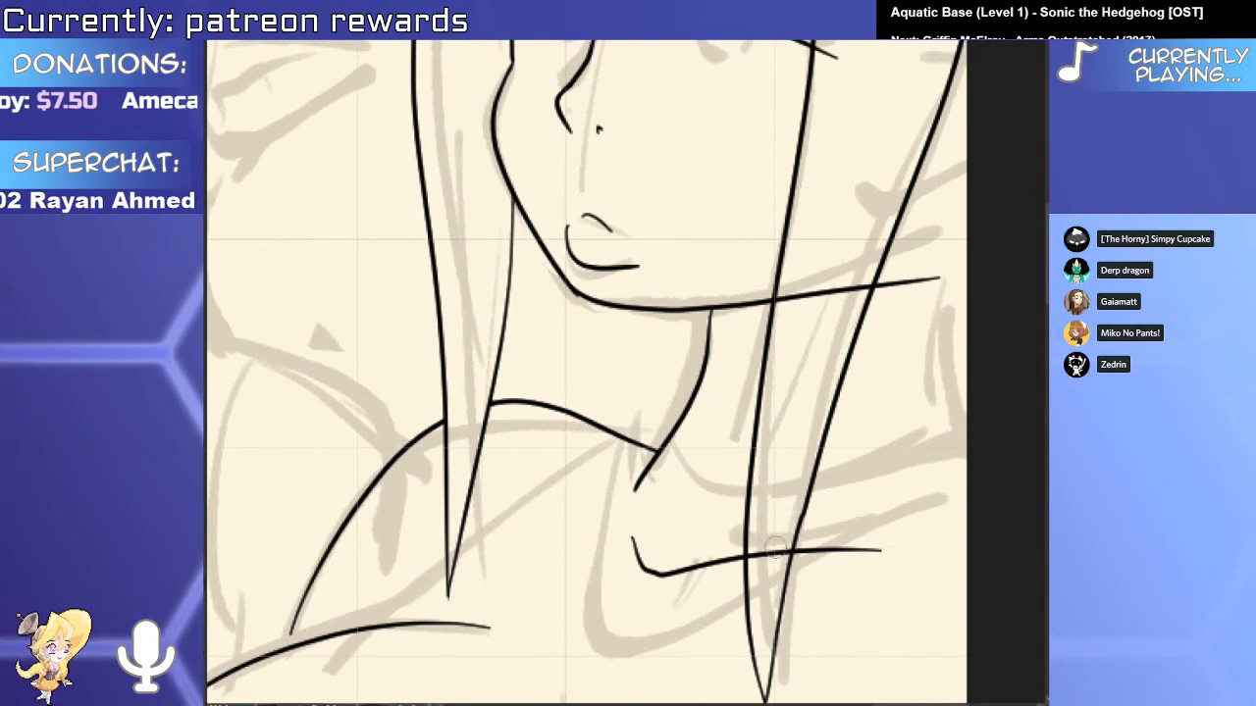
Trim the jawline at the inner hair strand and draw a short jaw stroke and small curve at the outer strand.
mouse_move(775, 548)
mouse_down()
mouse_move(800, 528)
mouse_move(781, 530)
mouse_move(775, 476)
mouse_move(708, 484)
mouse_move(720, 389)
mouse_move(706, 459)
mouse_move(751, 475)
mouse_move(667, 585)
mouse_move(660, 509)
mouse_move(911, 416)
mouse_move(681, 553)
mouse_move(724, 497)
mouse_up()
click(593, 490)
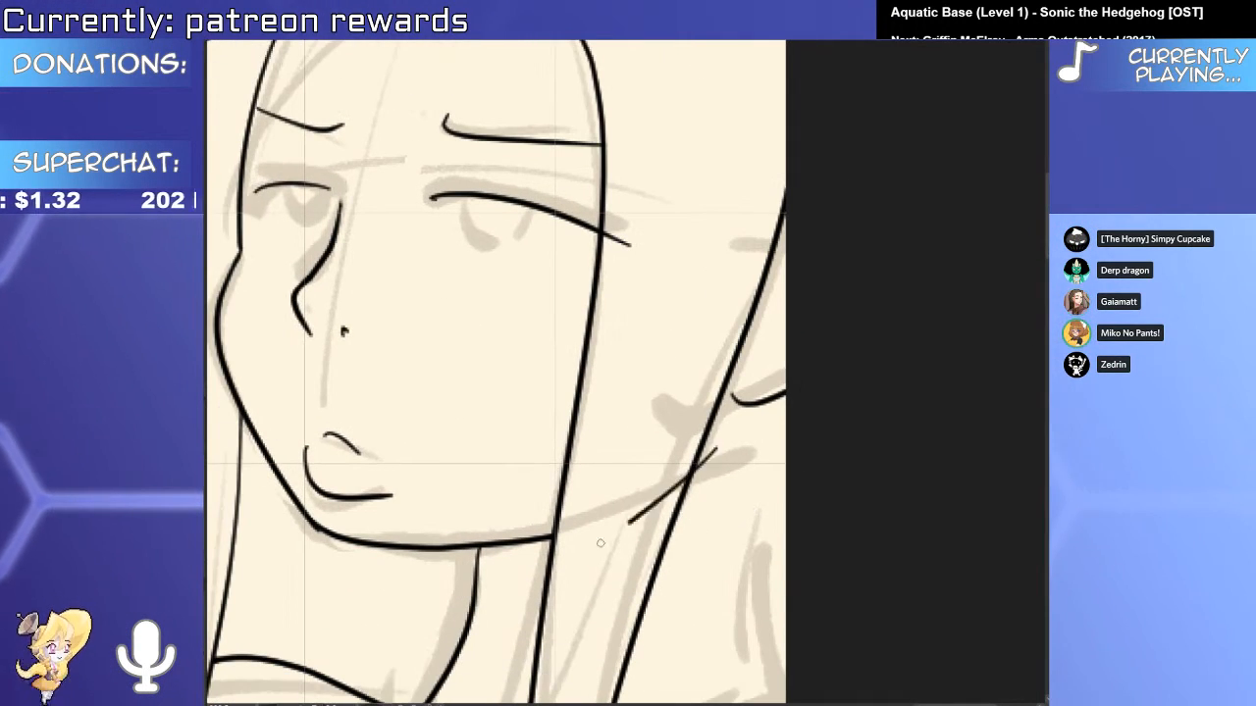
drag(658, 522, 785, 443)
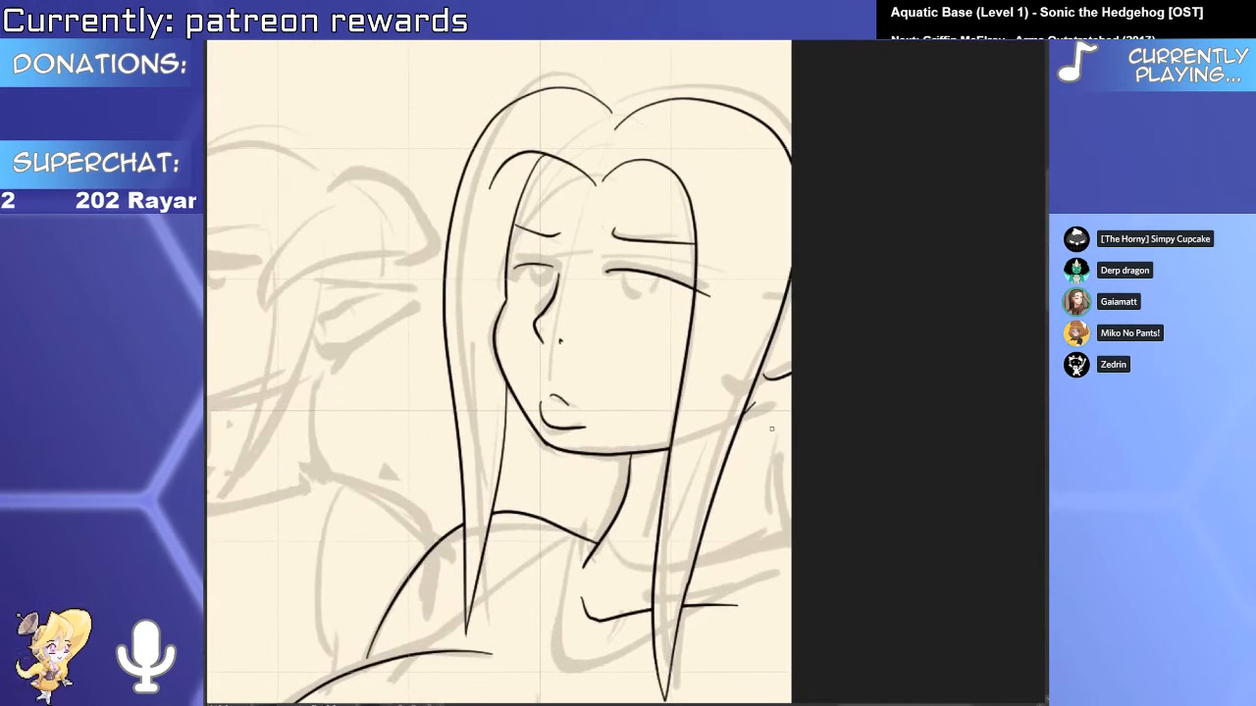
Draw the small jagged tuft and the long curved line behind the outer hair strand at the page edge.
mouse_move(778, 379)
mouse_down()
mouse_move(759, 432)
mouse_move(796, 634)
mouse_up()
key(ctrl+z)
mouse_move(769, 421)
mouse_down()
mouse_move(754, 473)
mouse_move(813, 618)
mouse_up()
mouse_move(799, 508)
mouse_down()
mouse_move(829, 439)
mouse_move(871, 409)
mouse_move(915, 503)
mouse_up()
Draw a thin hair strand behind the neck from the far cheek to the shoulder and erase the overlapping ends.
drag(639, 449, 648, 354)
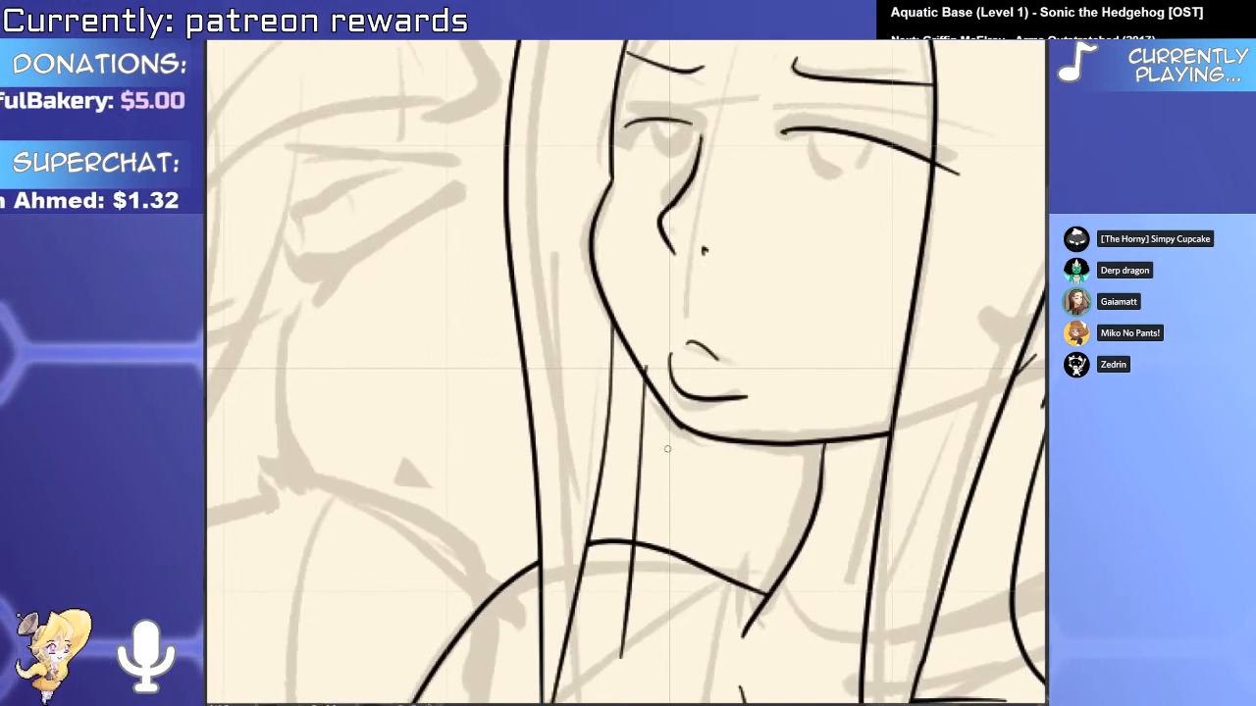
mouse_move(667, 448)
mouse_down()
mouse_move(699, 429)
mouse_move(630, 393)
mouse_up()
mouse_move(635, 515)
mouse_down()
mouse_move(634, 600)
mouse_move(578, 519)
mouse_up()
Draw a long arc over the crown to the page edge and erase the end overlapping the far-side hair.
drag(716, 357, 760, 294)
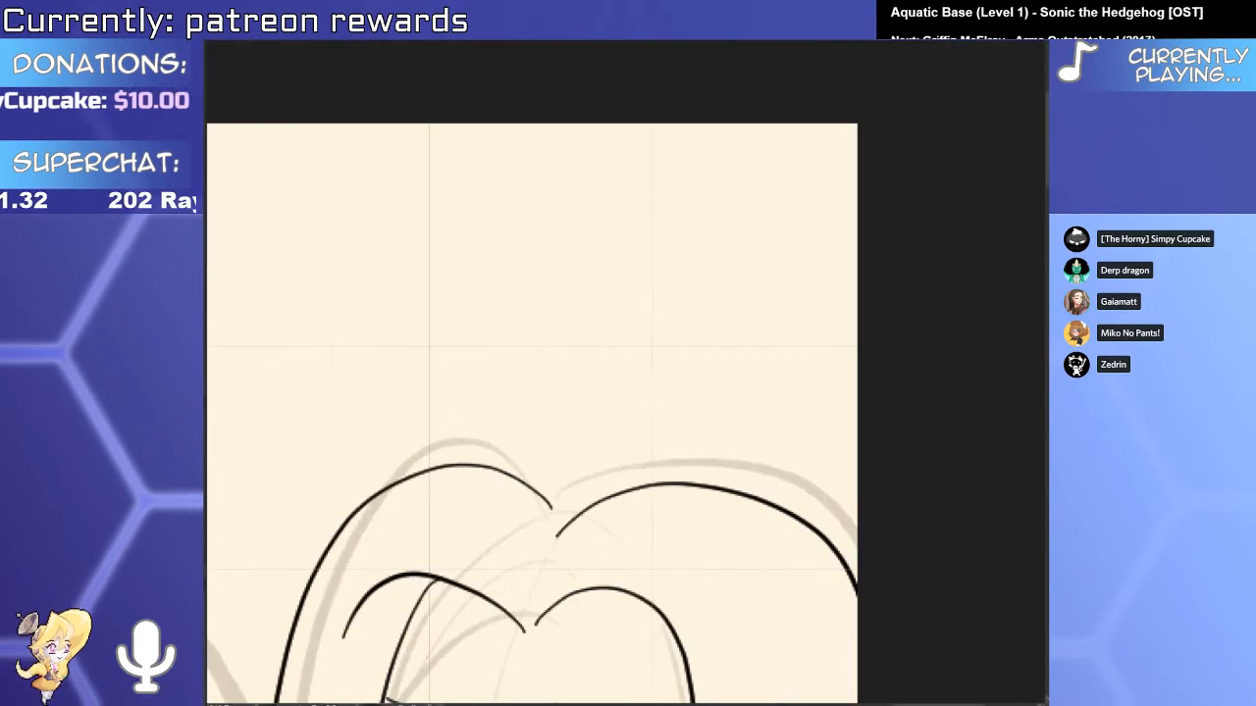
mouse_move(465, 489)
mouse_down()
mouse_move(790, 441)
mouse_move(912, 480)
mouse_move(1034, 649)
mouse_up()
key(ctrl+z)
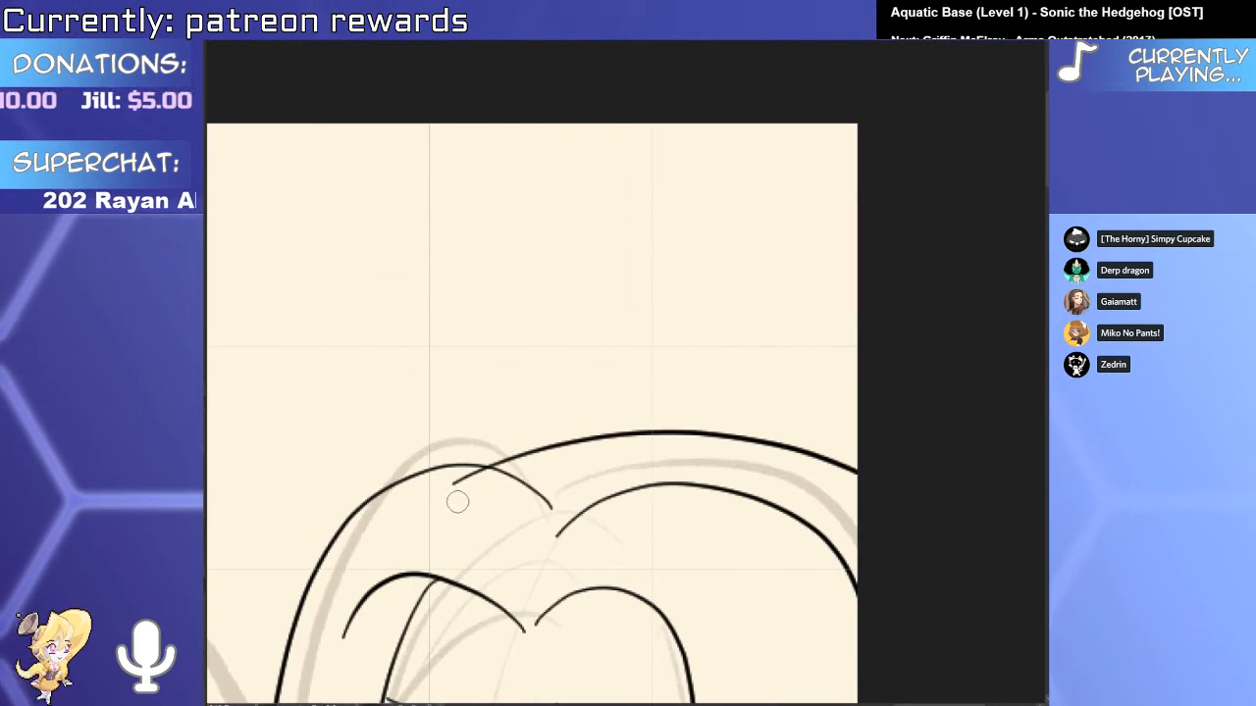
drag(451, 514, 541, 362)
Draw a small pointed peak joining the two hairline arches at the center of the forehead.
mouse_move(630, 467)
mouse_down()
mouse_move(655, 457)
mouse_move(603, 520)
mouse_up()
key(ctrl+z)
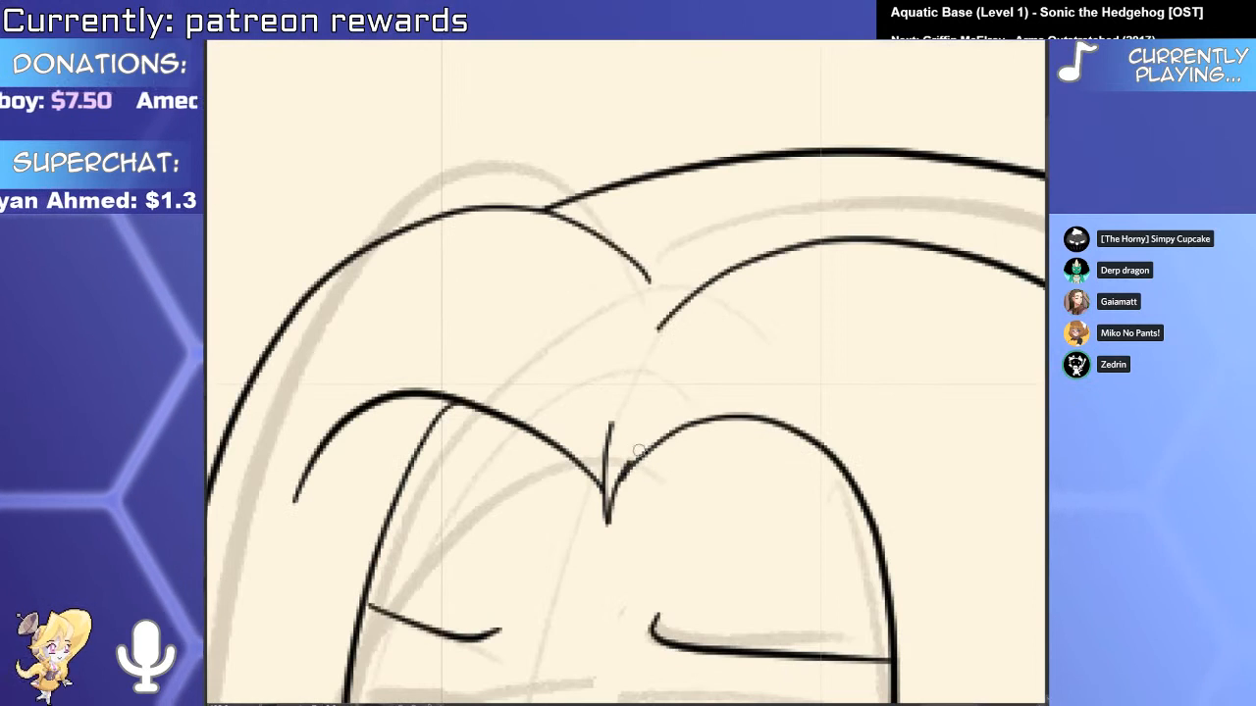
drag(671, 461, 591, 420)
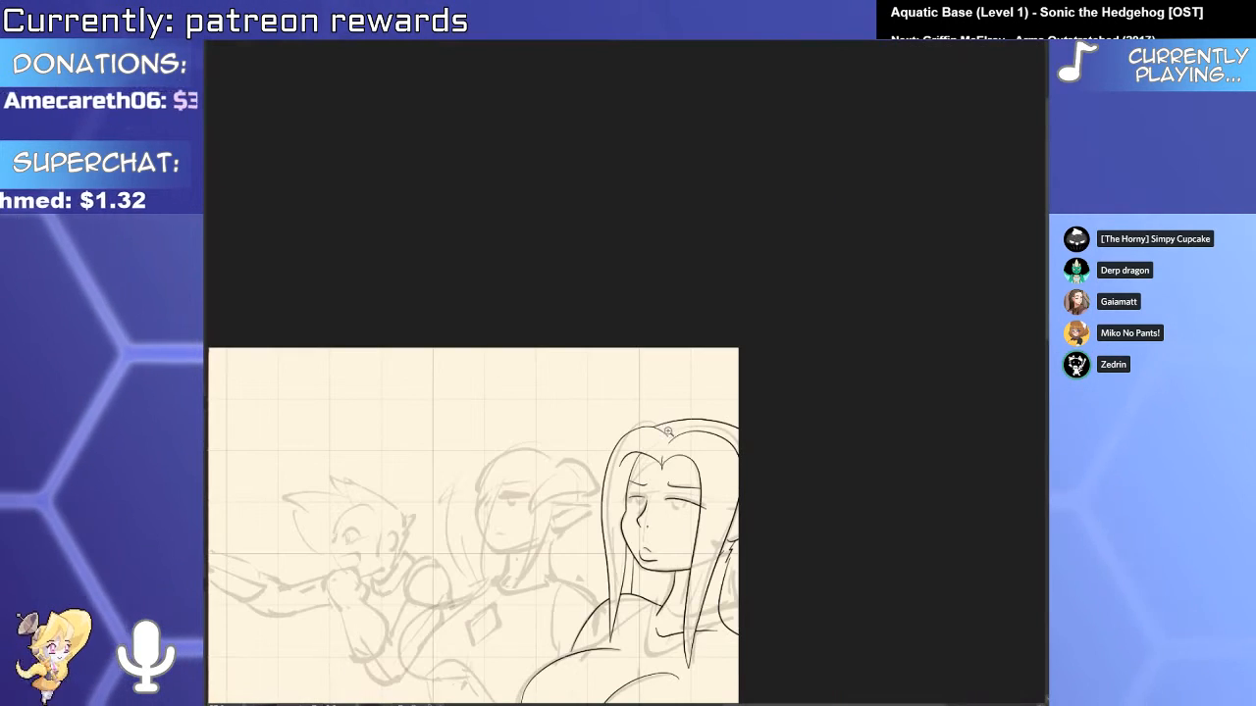
Draw a curved pointed ear rising from the far side of the woman's head.
drag(673, 413, 708, 474)
drag(685, 491, 701, 491)
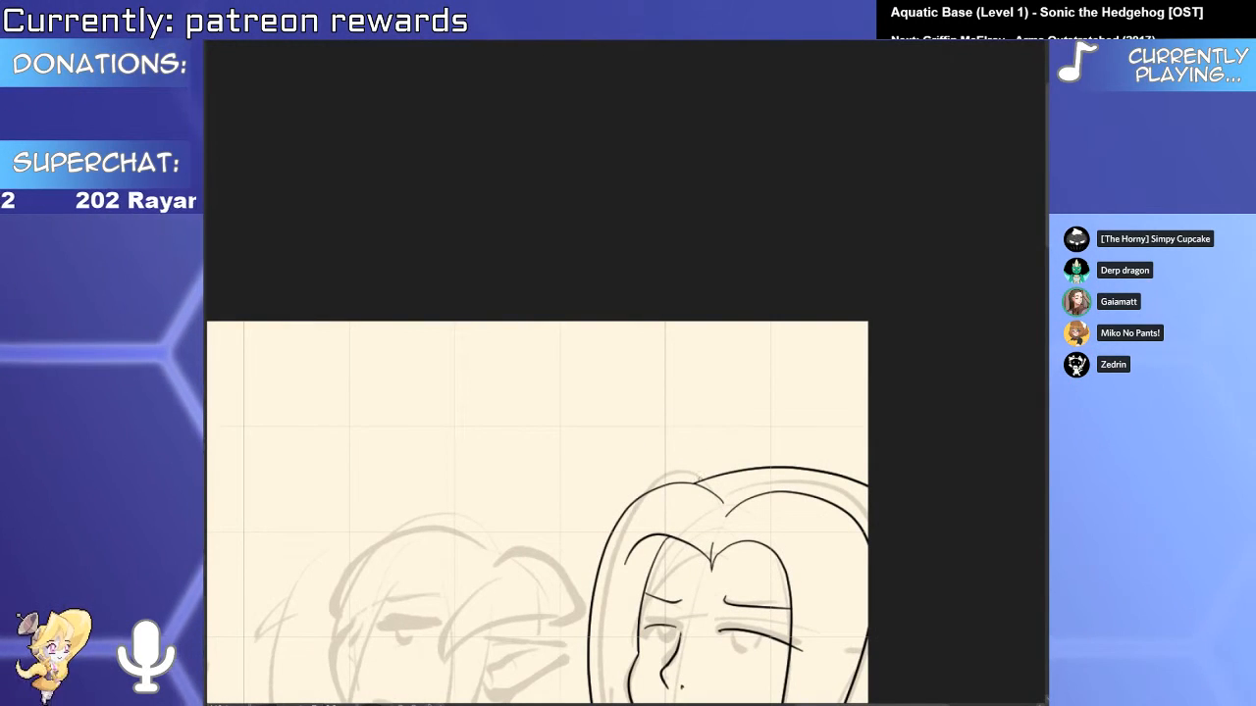
mouse_move(625, 524)
mouse_down()
mouse_move(656, 362)
mouse_move(717, 463)
mouse_move(704, 438)
mouse_move(648, 495)
mouse_up()
key(ctrl+z)
Draw the near-side pointed ear with a long inner edge into the hair and an outer edge sweeping to the page edge.
drag(731, 445, 633, 346)
mouse_move(695, 420)
mouse_down()
mouse_move(663, 310)
mouse_move(667, 263)
mouse_up()
key(ctrl+z)
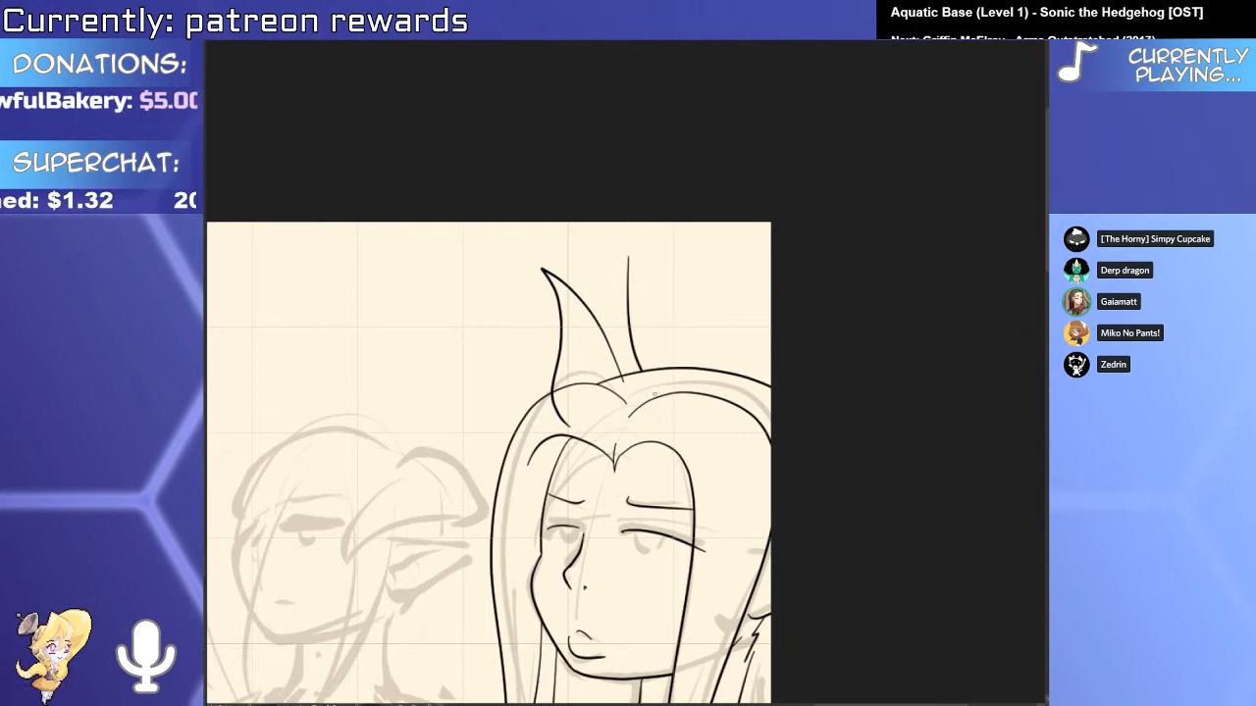
drag(654, 393, 702, 451)
drag(629, 249, 804, 383)
key(ctrl+z)
mouse_move(629, 248)
mouse_down()
mouse_move(665, 311)
mouse_move(838, 433)
mouse_up()
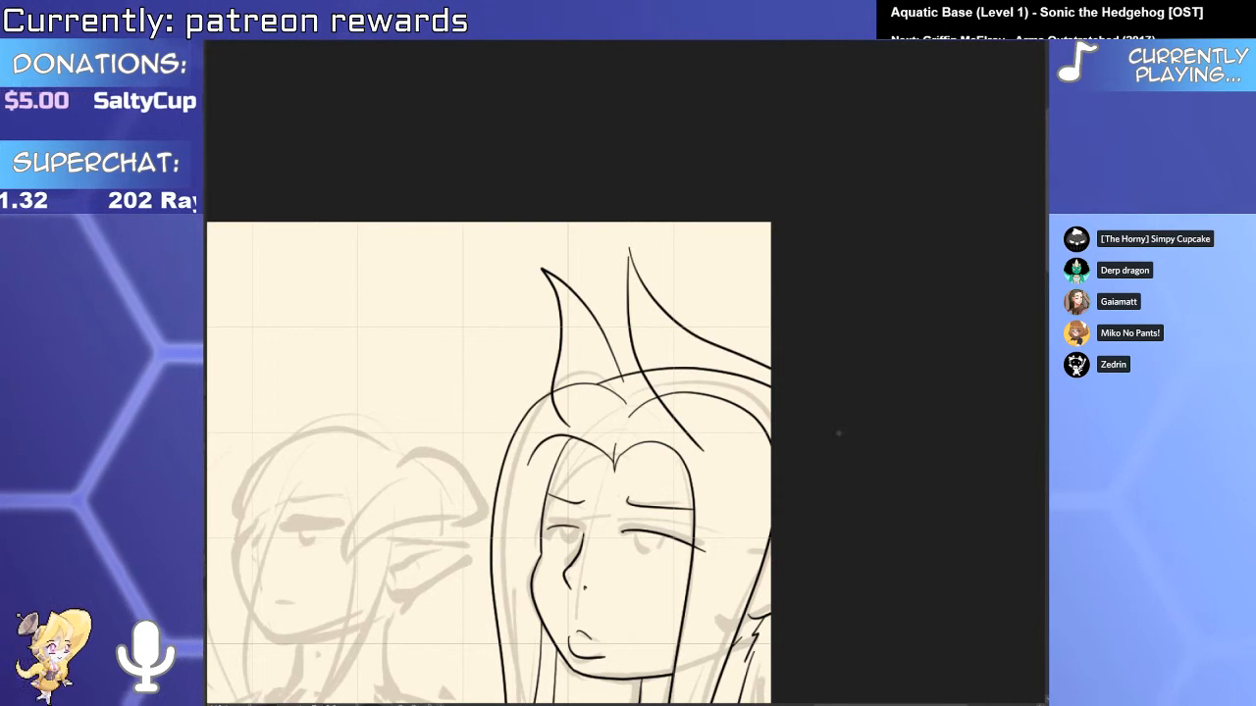
Erase the crown arc inside the near-side ear and trim the ear's inner edge at the hair.
scroll(643, 291, up, 2)
drag(674, 323, 677, 336)
key(y)
drag(619, 231, 629, 352)
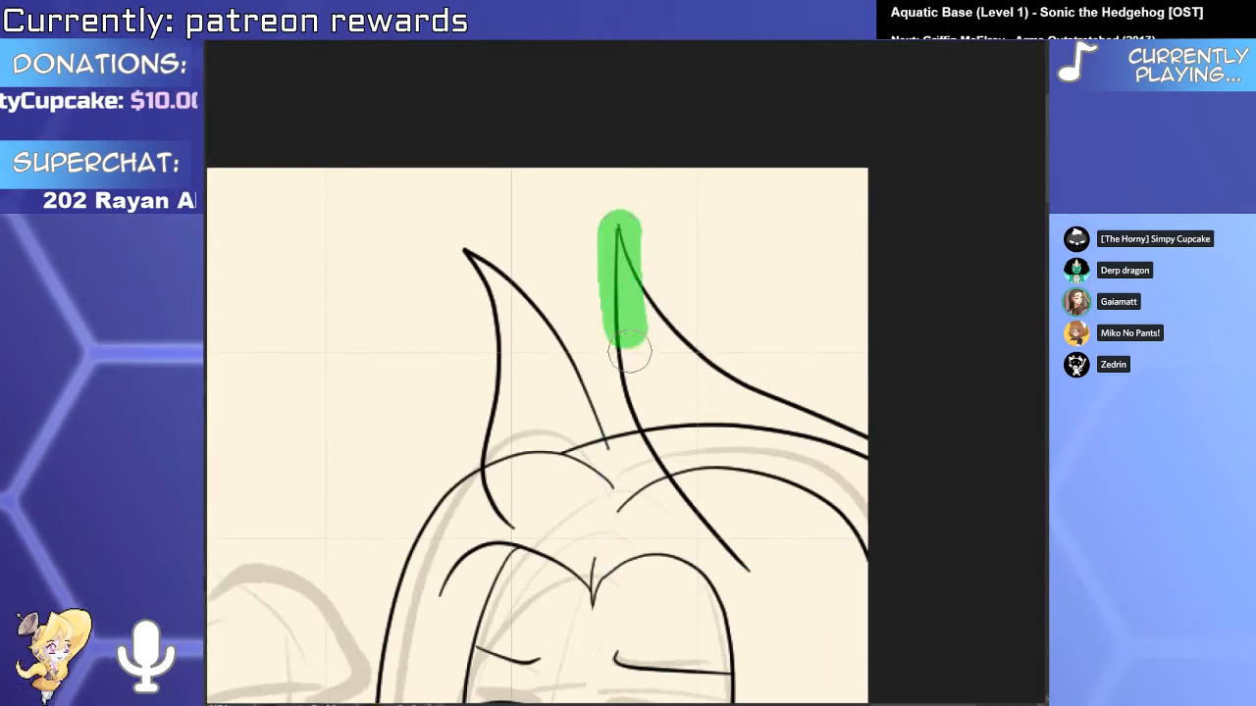
scroll(629, 355, down, 4)
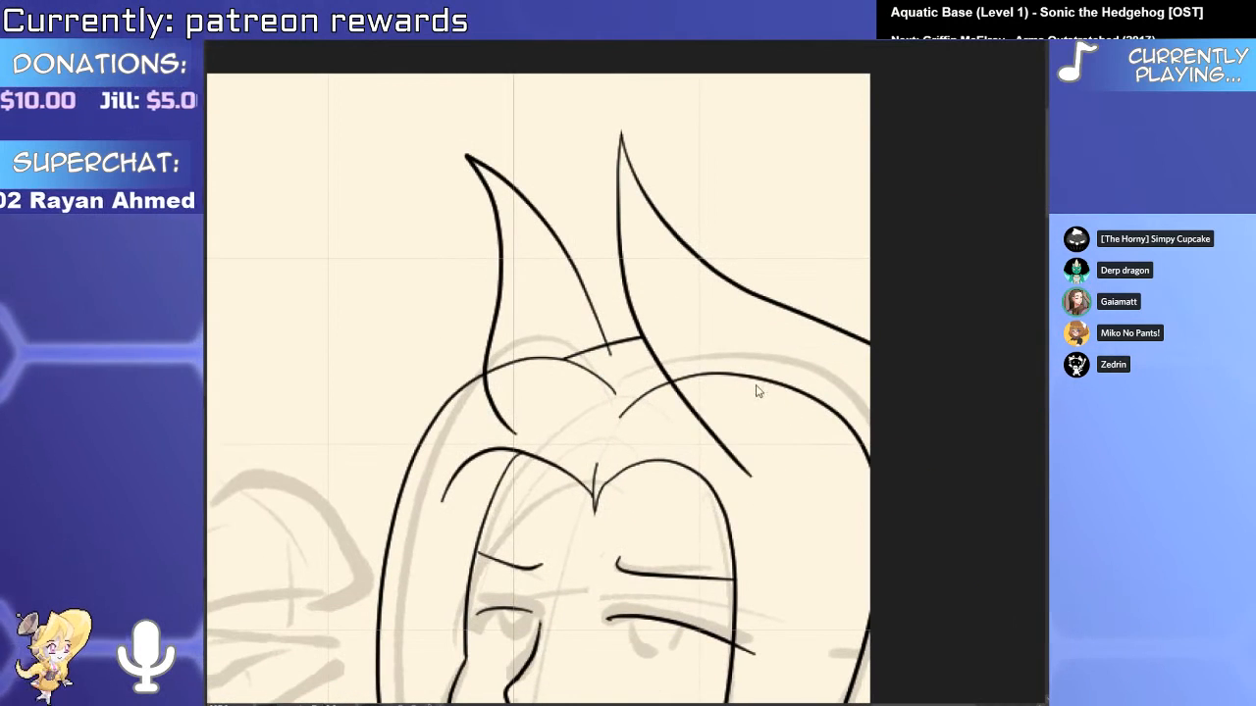
Delete the far-side ear and redraw it as a tall, upright point meeting the outer hair contour.
click(589, 321)
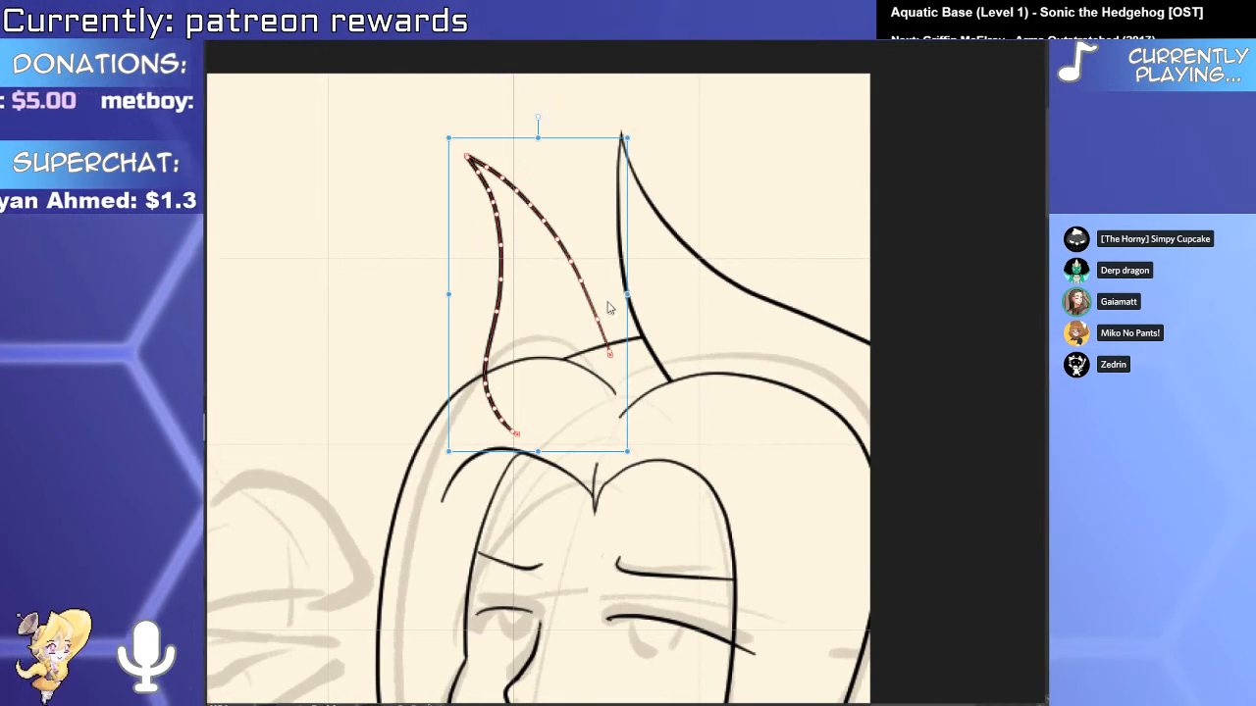
key(Delete)
scroll(543, 283, up, 4)
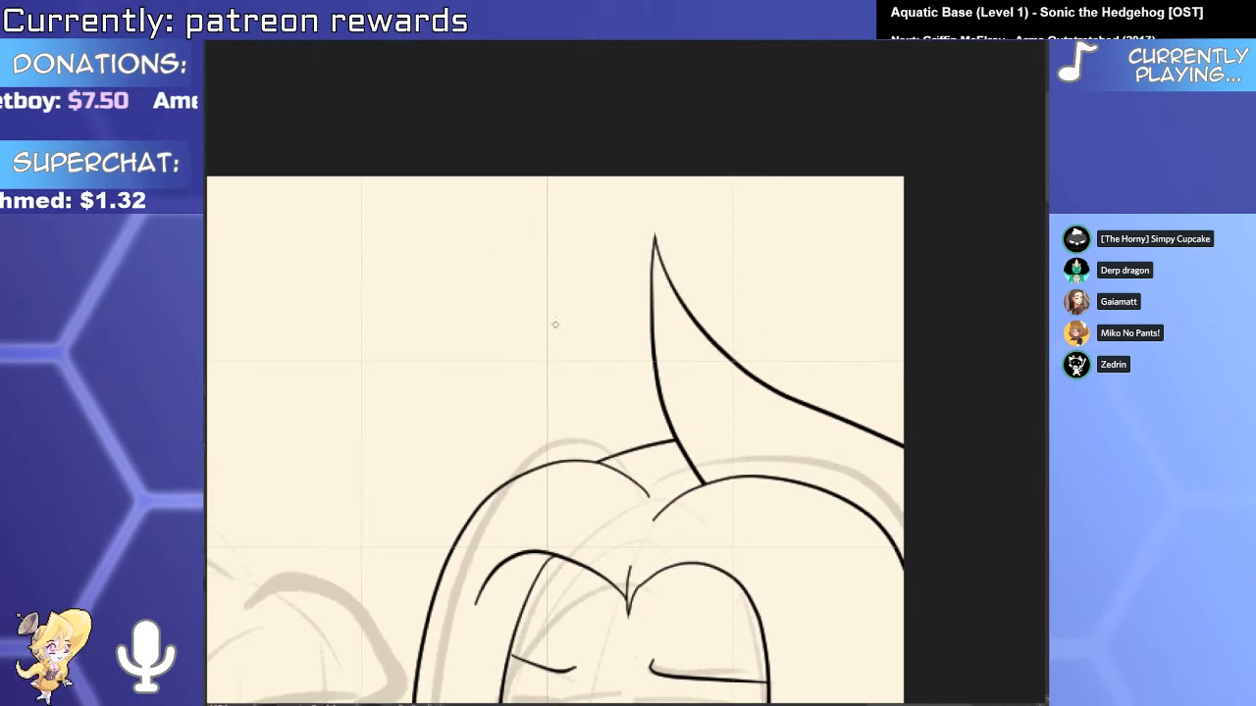
drag(457, 525, 468, 546)
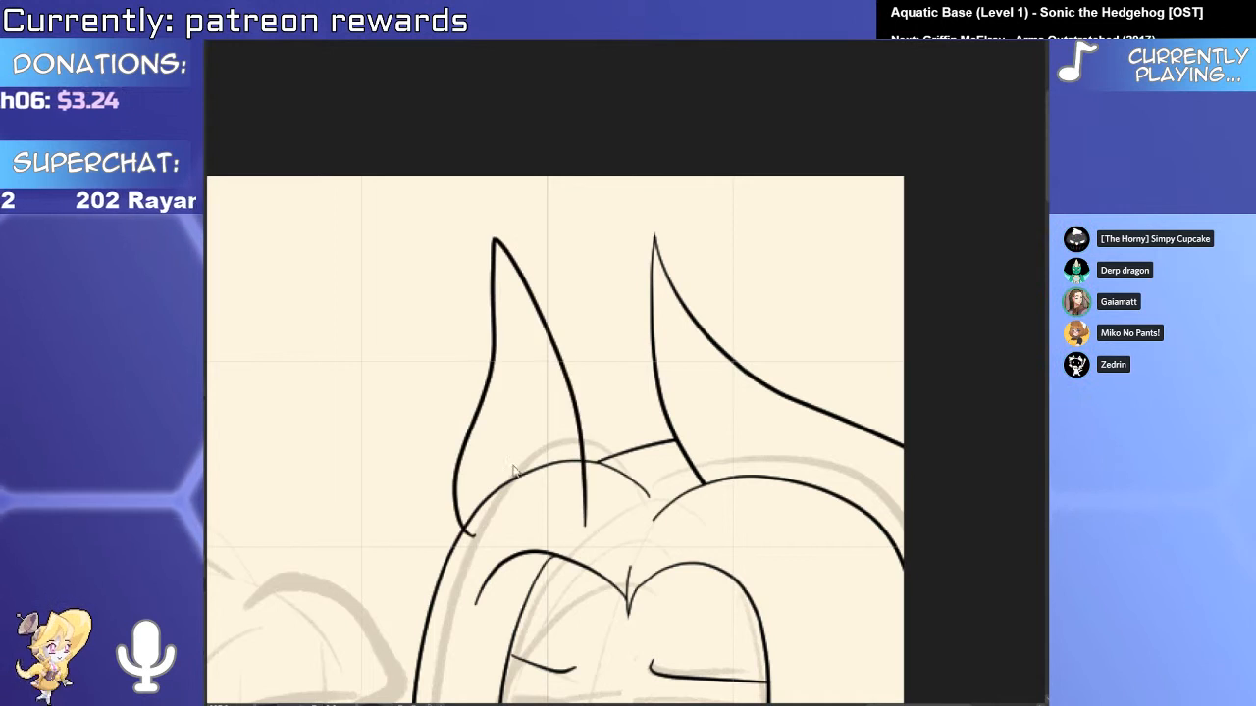
key(ctrl+z)
mouse_move(585, 502)
mouse_down()
mouse_move(492, 218)
mouse_move(503, 242)
mouse_move(472, 543)
mouse_up()
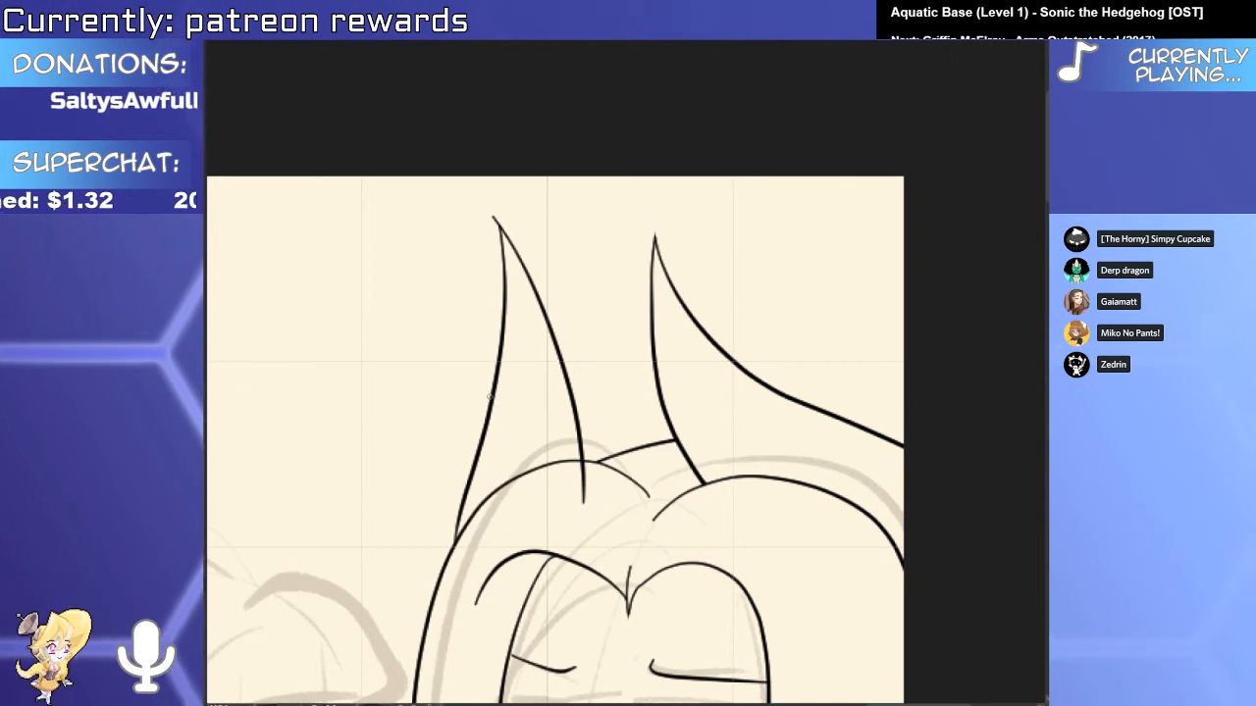
Narrow the far-side hairline arch by pulling its outer end inward toward the face.
drag(414, 685, 502, 364)
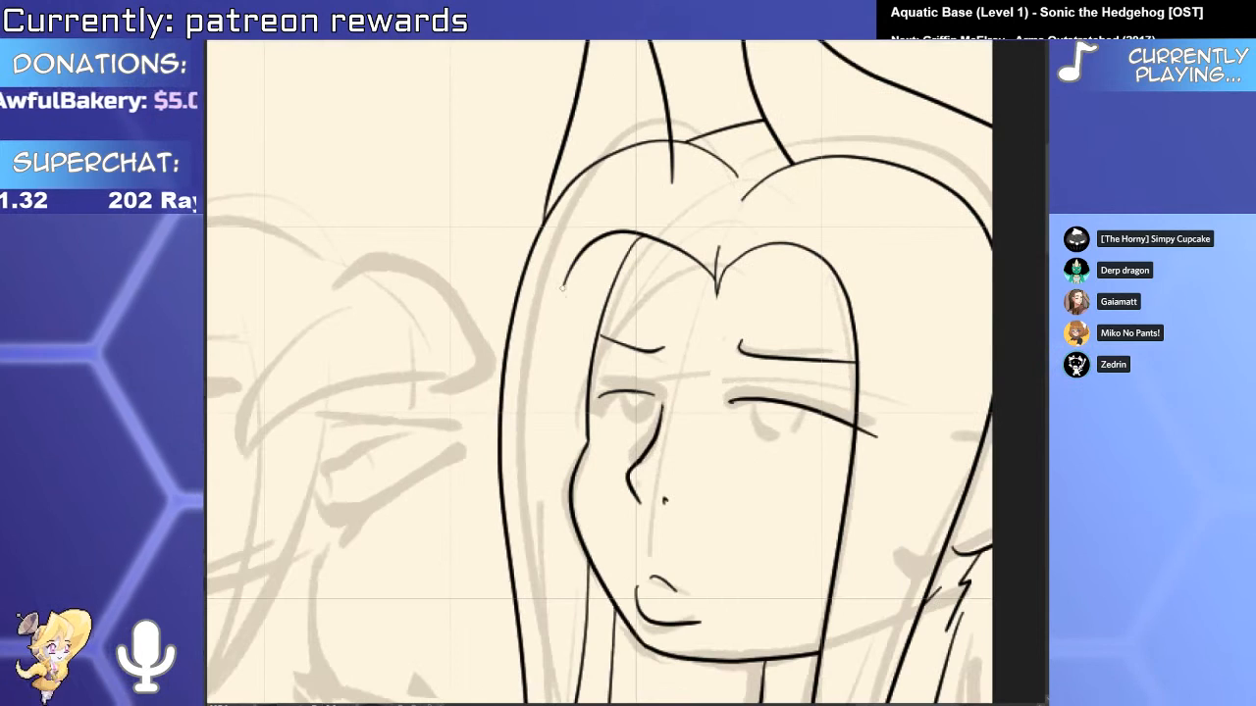
click(502, 363)
click(597, 231)
drag(555, 266, 587, 236)
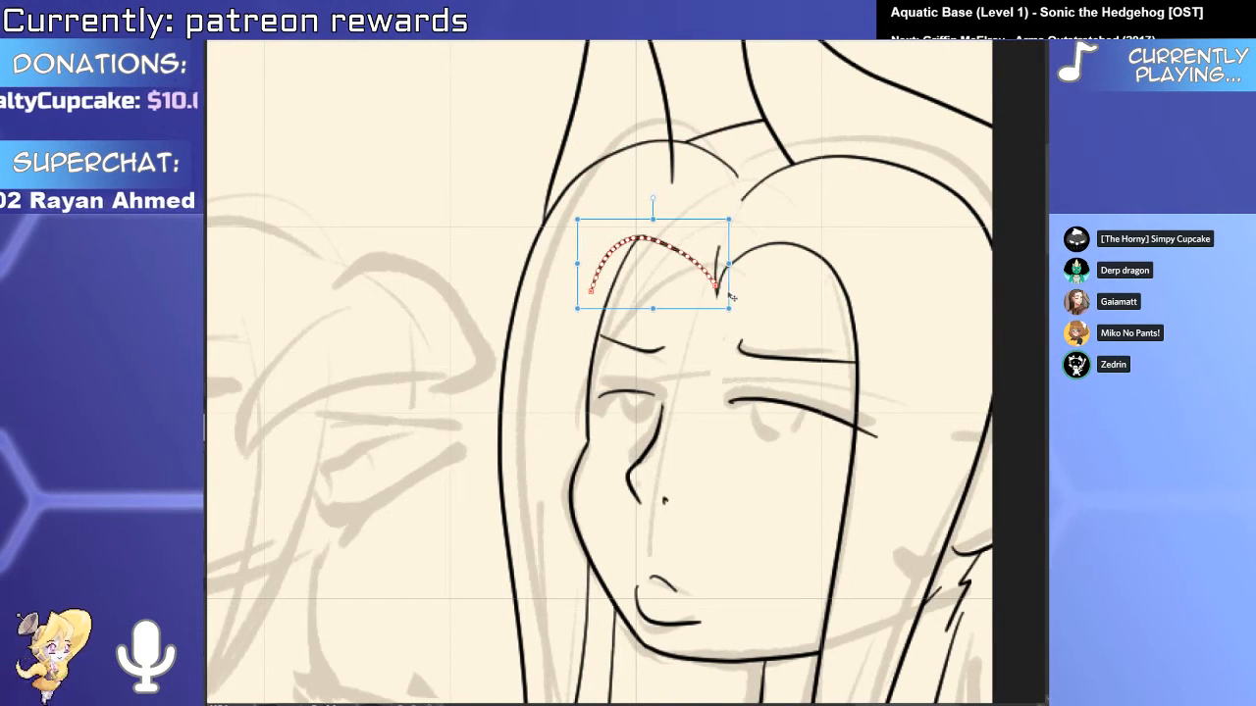
drag(719, 167, 684, 161)
scroll(684, 160, down, 2)
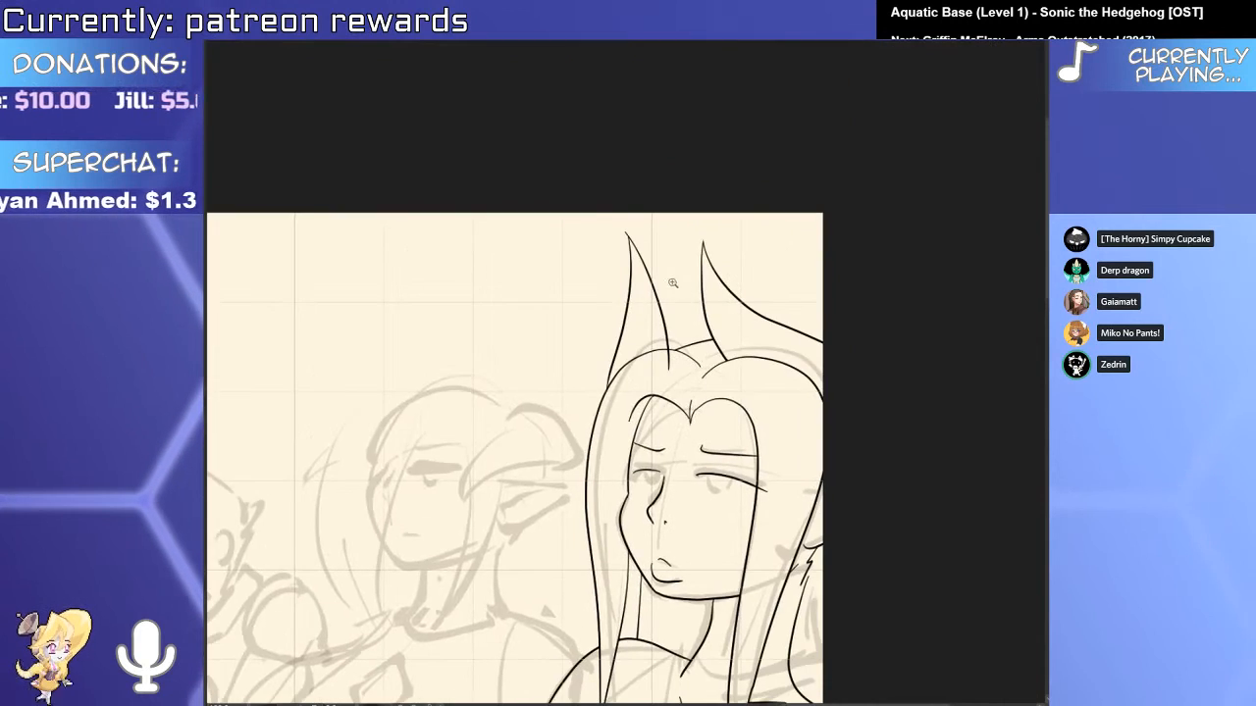
Select the two curves of the character's left horn and erase the ends that cross the hair outline.
scroll(638, 207, up, 5)
click(661, 349)
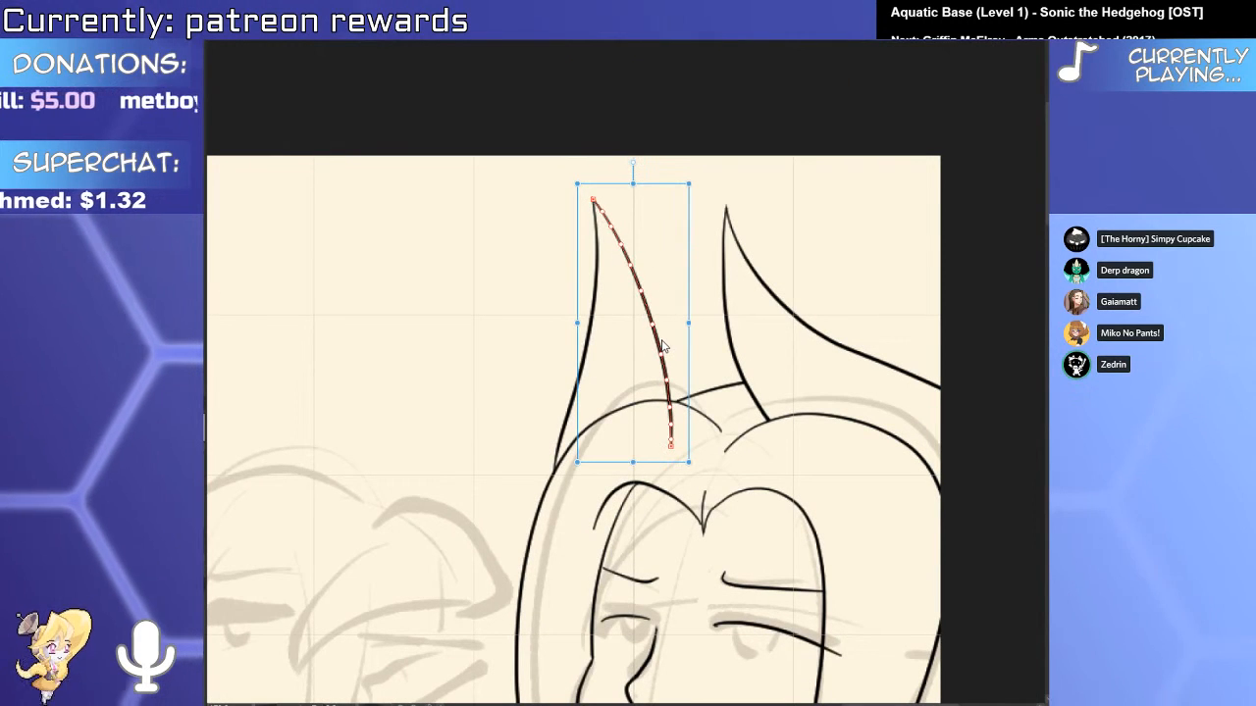
key(Return)
click(660, 324)
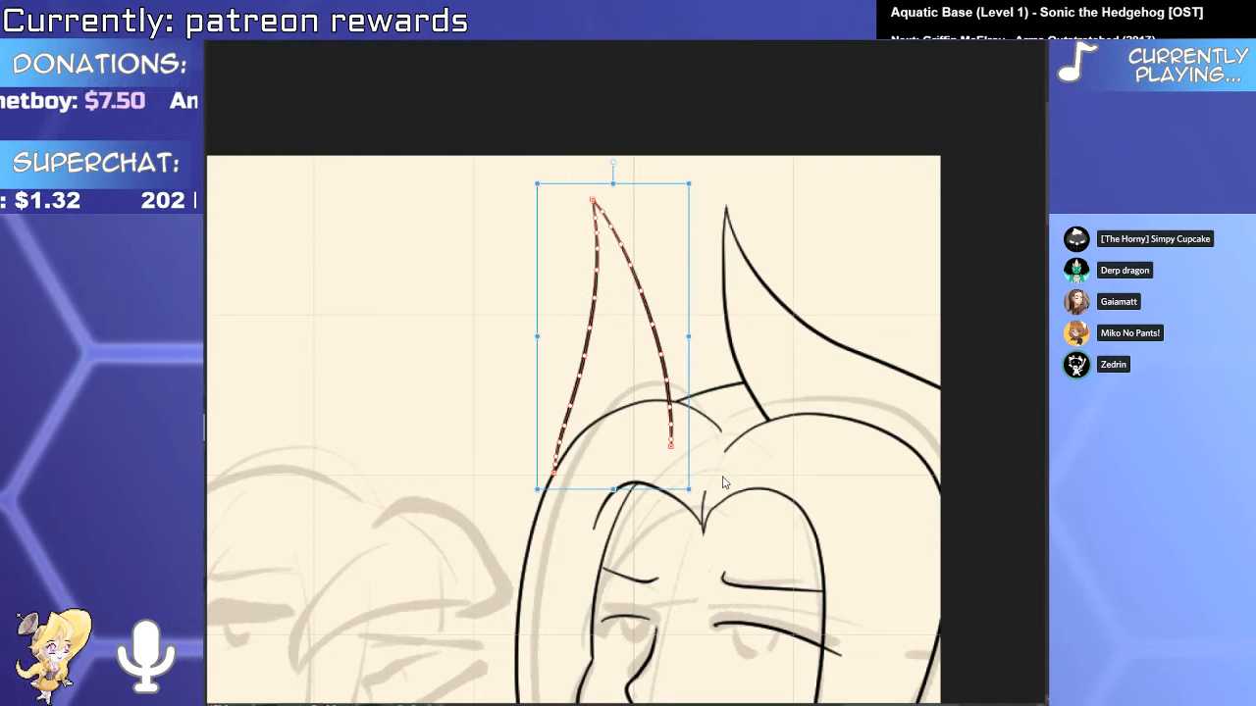
mouse_move(699, 494)
mouse_down()
mouse_move(718, 436)
mouse_move(671, 432)
mouse_up()
key(e)
drag(586, 471, 566, 475)
mouse_move(633, 441)
mouse_down()
mouse_move(600, 456)
mouse_move(665, 414)
mouse_move(685, 446)
mouse_up()
scroll(597, 469, up, 4)
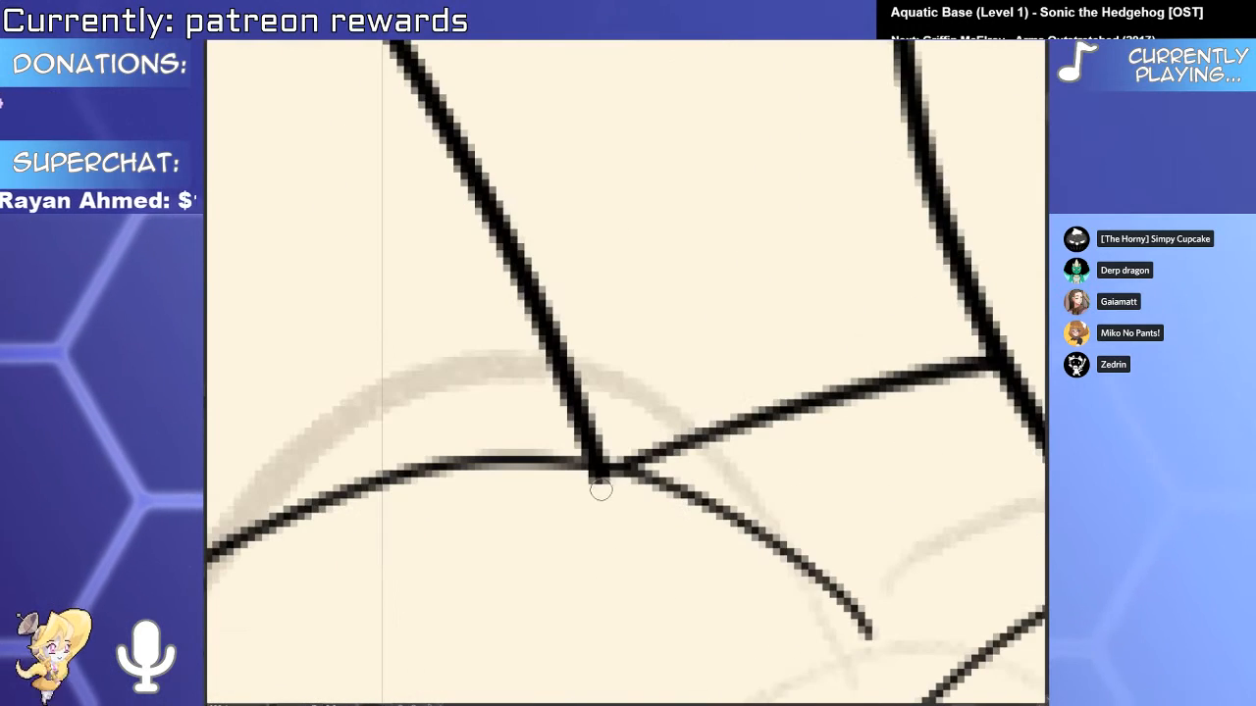
scroll(603, 491, down, 6)
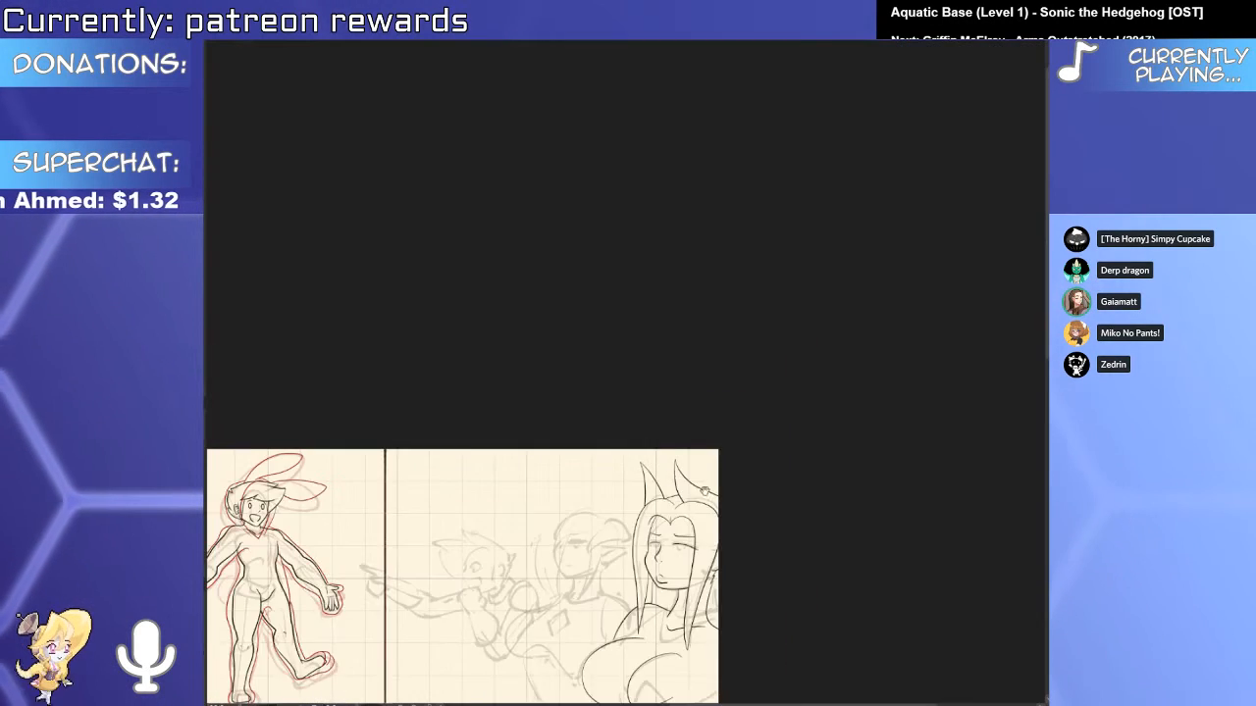
Draw the lower eyelid lines beneath both of the horned character's eyes.
scroll(731, 354, up, 6)
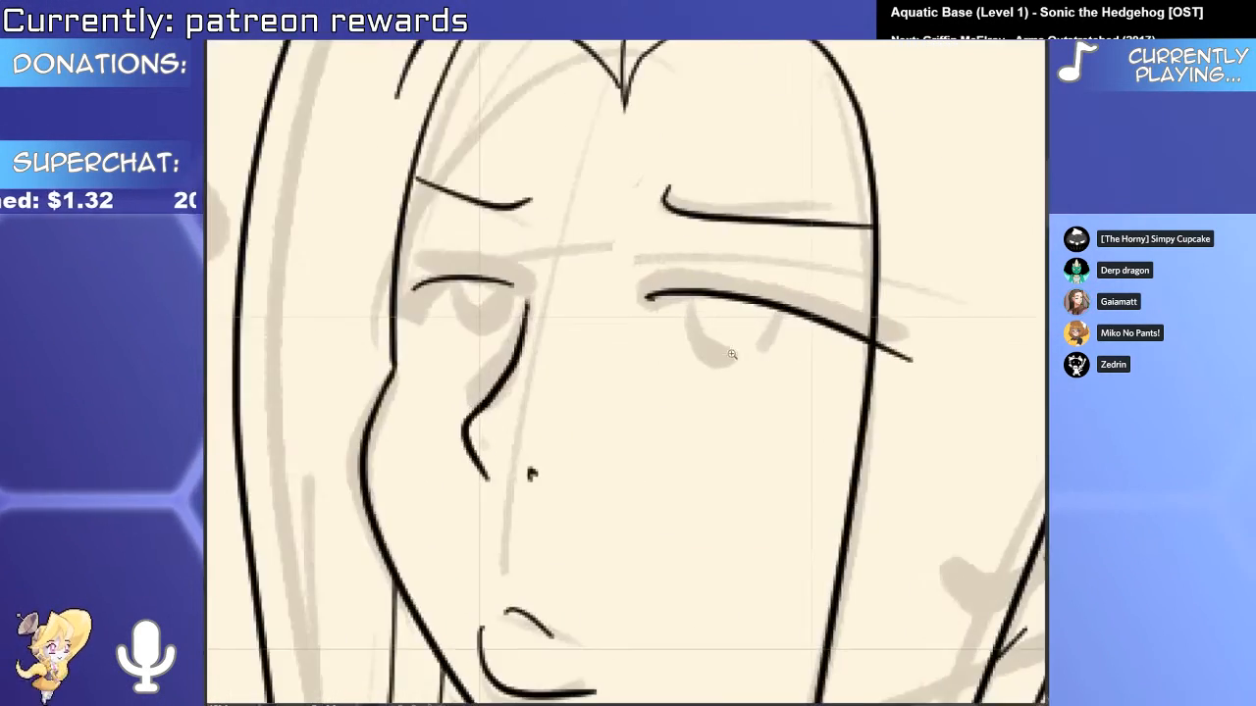
drag(801, 366, 824, 364)
drag(605, 360, 736, 418)
drag(541, 400, 618, 427)
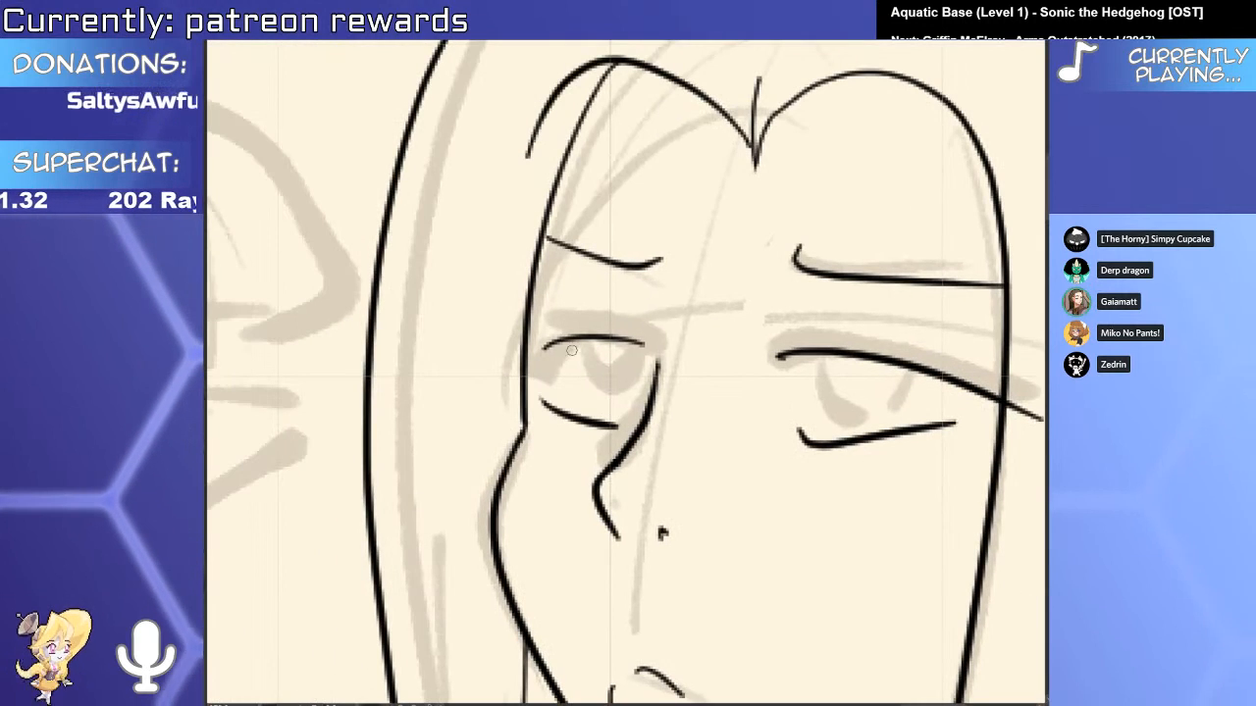
drag(527, 349, 635, 346)
key(ctrl+z)
Erase the end of the left chest outline where it overlaps the right one.
scroll(610, 273, down, 5)
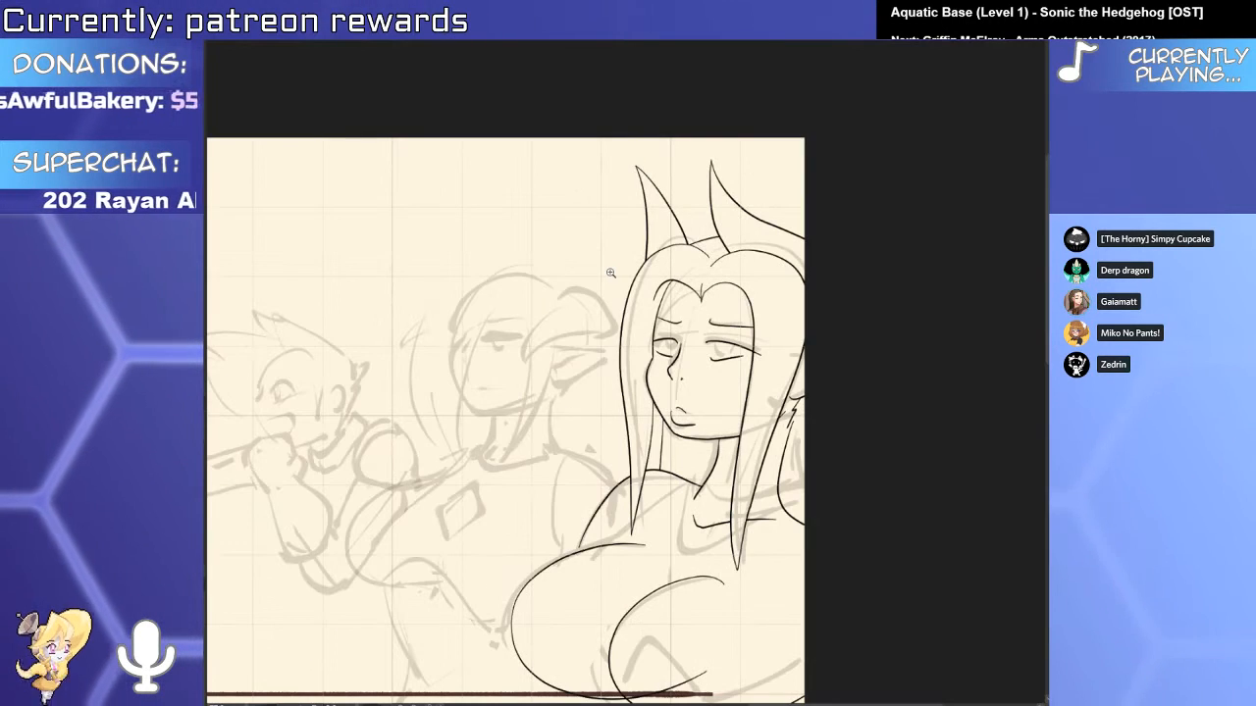
scroll(610, 272, down, 5)
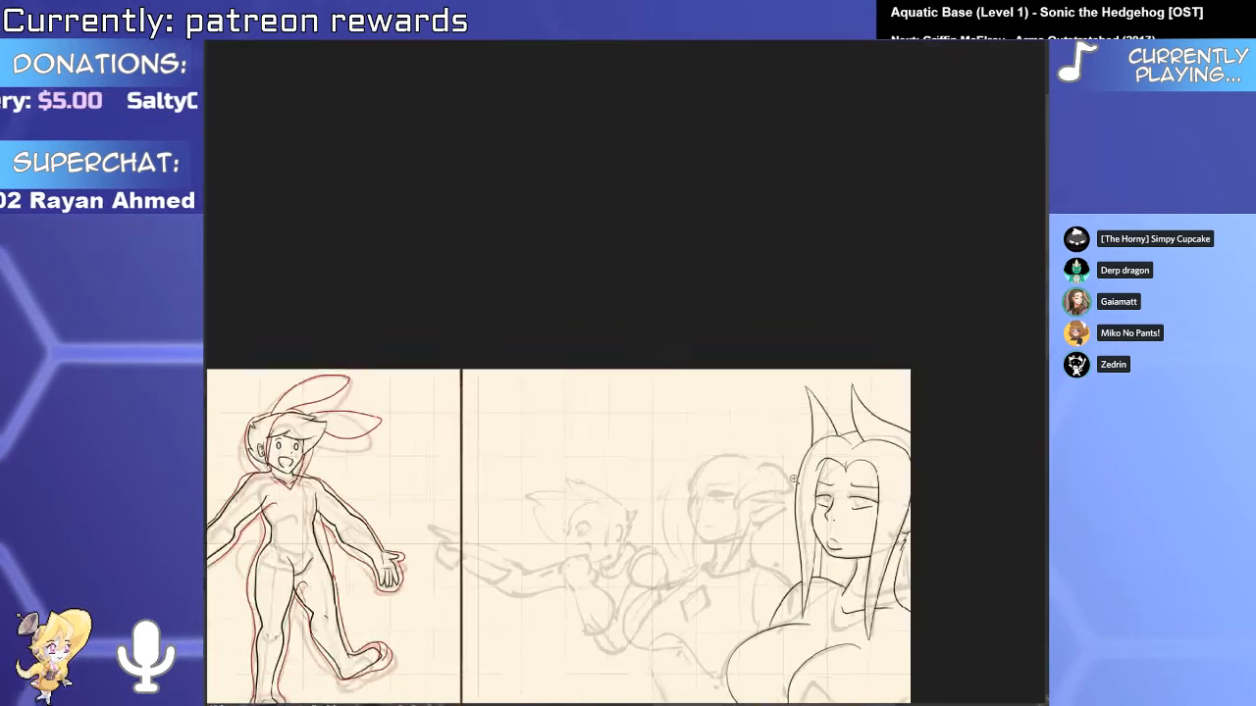
scroll(840, 496, up, 4)
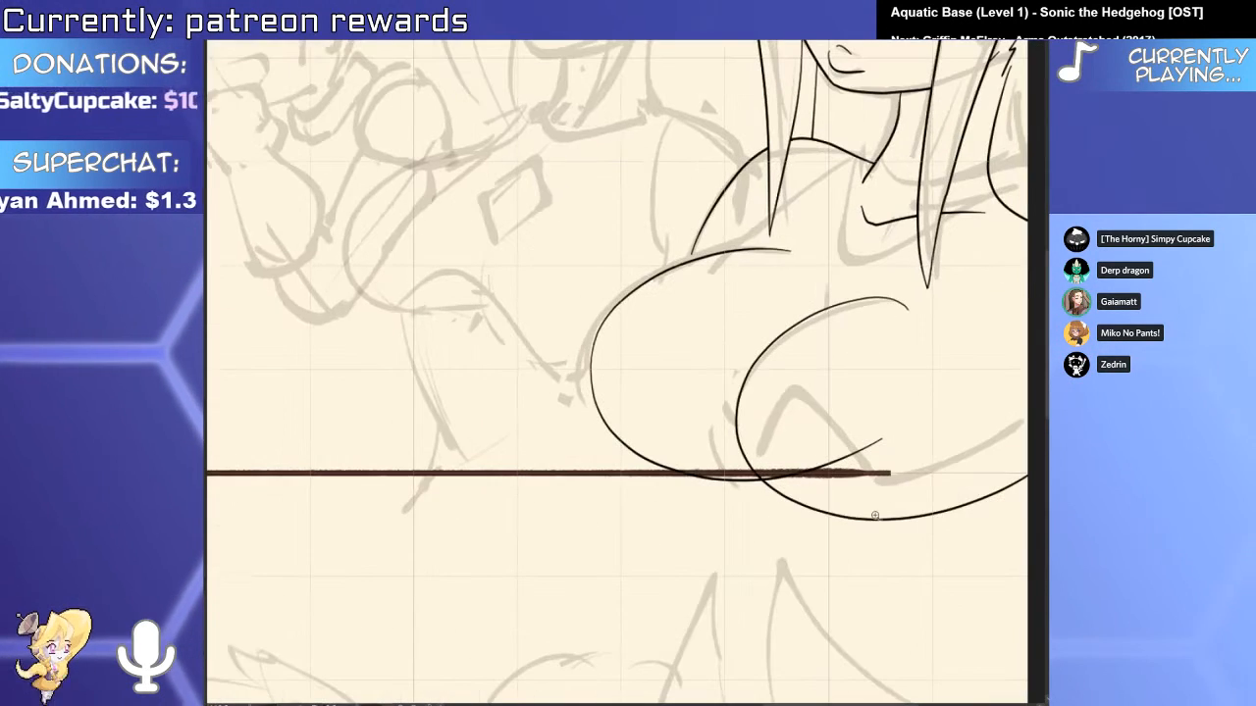
click(876, 522)
drag(895, 535, 896, 544)
key(e)
click(822, 466)
drag(823, 472, 808, 587)
Draw the upper edges of the top's two cups as curves meeting at the centre and trim their overlapping ends.
drag(724, 535, 1012, 506)
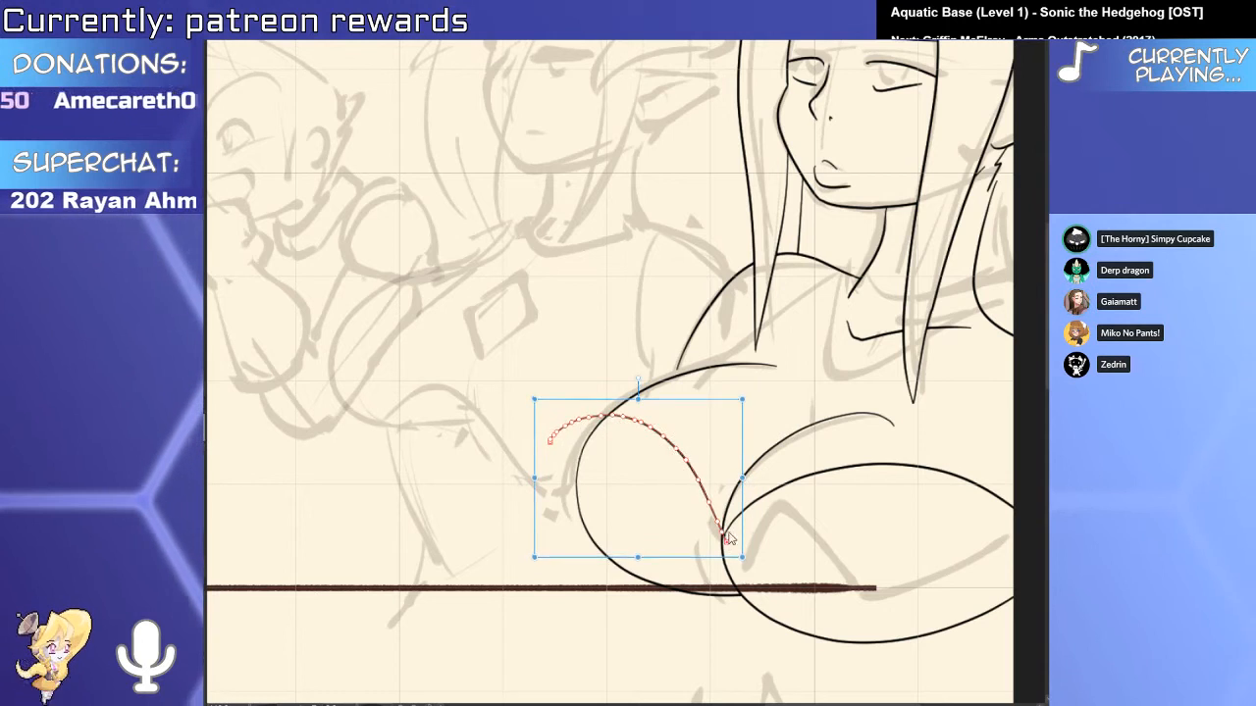
scroll(728, 537, up, 3)
drag(1040, 394, 686, 564)
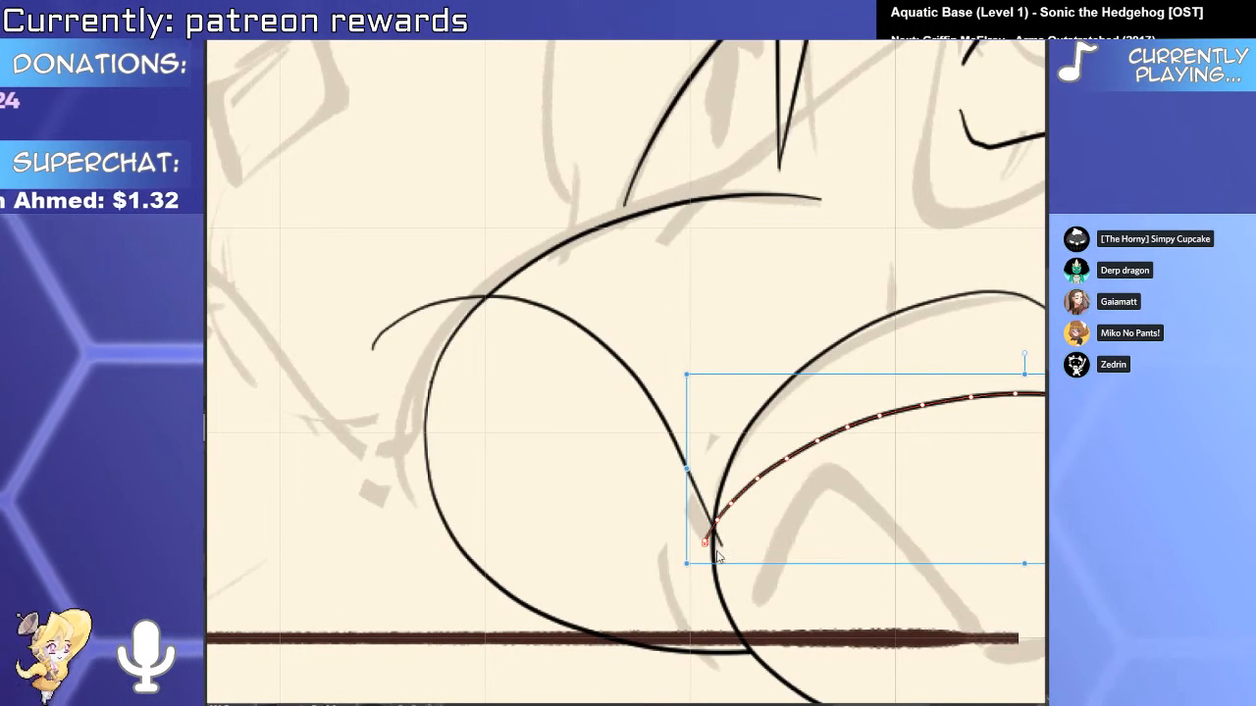
key(Return)
scroll(714, 530, up, 3)
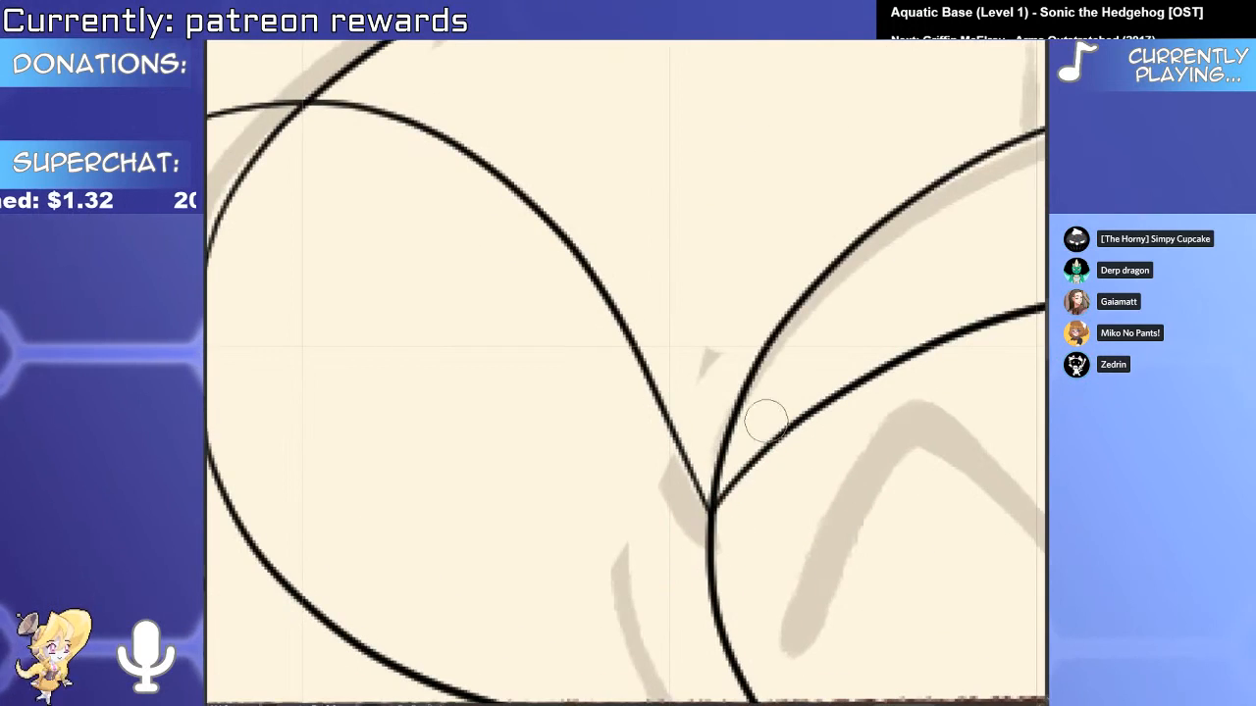
scroll(765, 439, down, 8)
drag(837, 302, 771, 523)
scroll(865, 432, up, 6)
mouse_move(864, 556)
mouse_down()
mouse_move(883, 336)
mouse_move(850, 355)
mouse_up()
scroll(838, 463, down, 6)
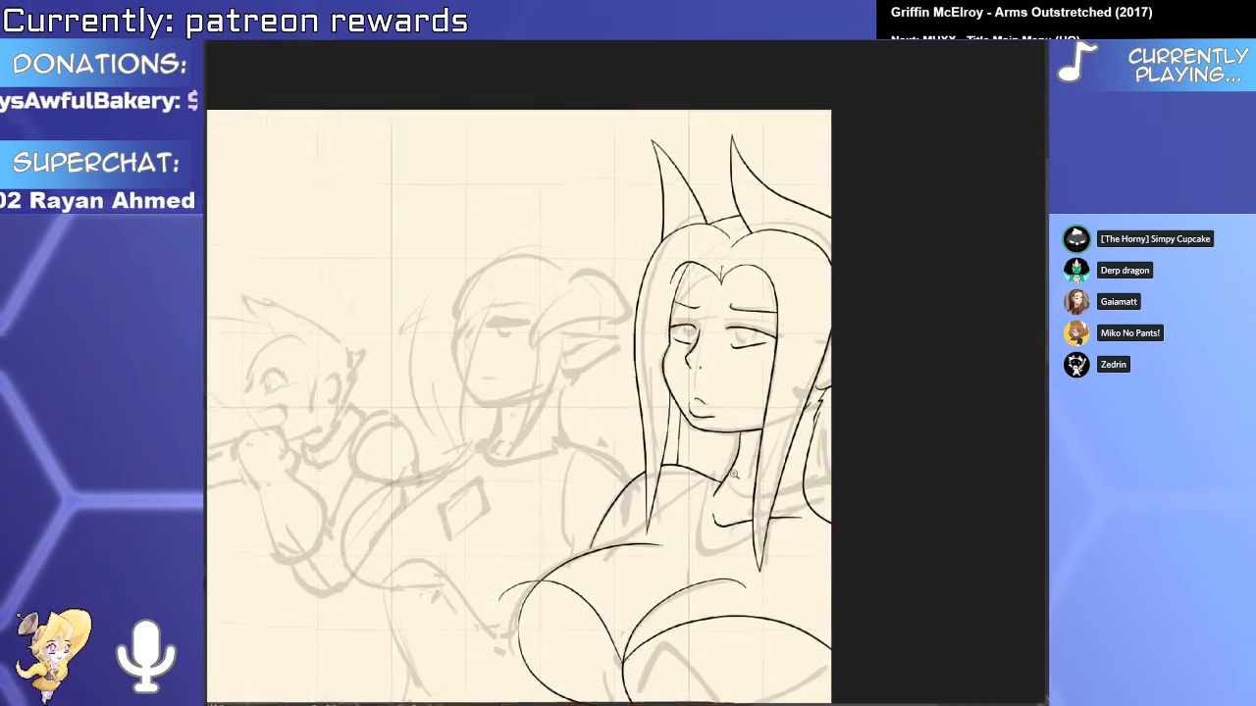
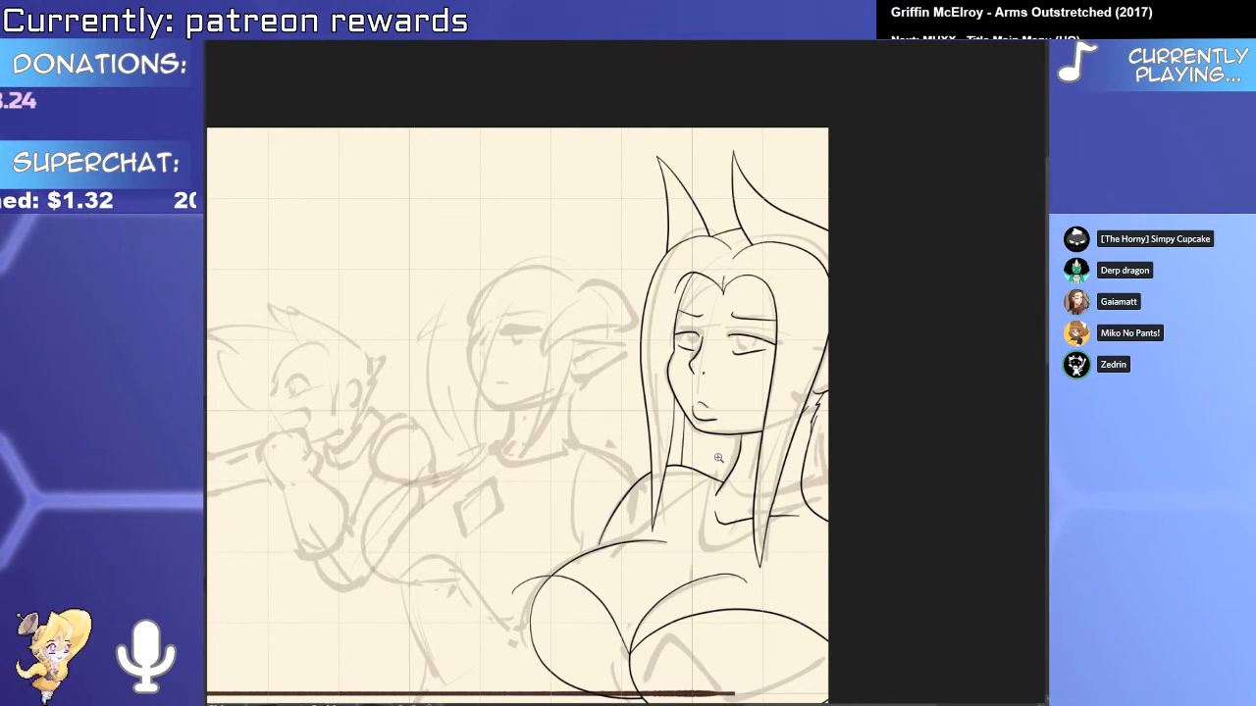
Draw a small rounded clasp joining the two cups and erase the lines running through it.
mouse_move(700, 533)
mouse_down()
mouse_move(701, 453)
mouse_move(660, 445)
mouse_move(655, 544)
mouse_up()
scroll(686, 461, up, 5)
key(ctrl+z)
mouse_move(726, 439)
mouse_down()
mouse_move(657, 481)
mouse_move(733, 547)
mouse_move(731, 473)
mouse_move(704, 485)
mouse_move(645, 454)
mouse_up()
key(e)
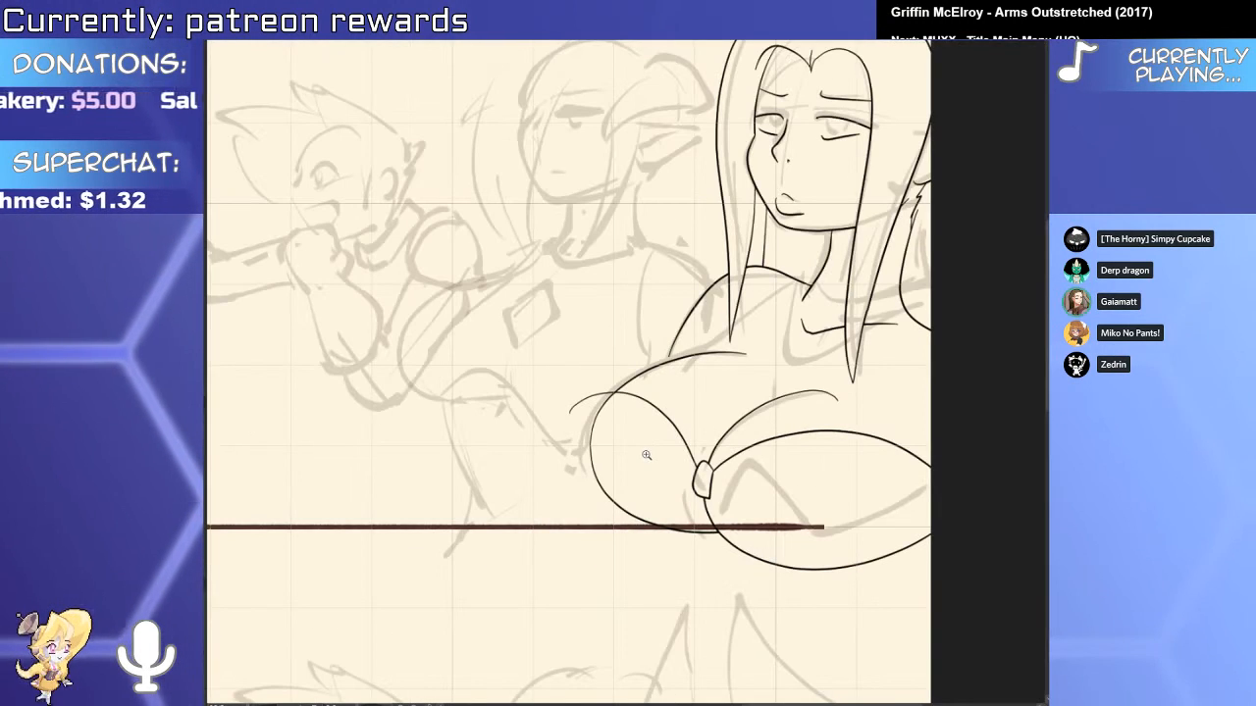
drag(751, 434, 722, 550)
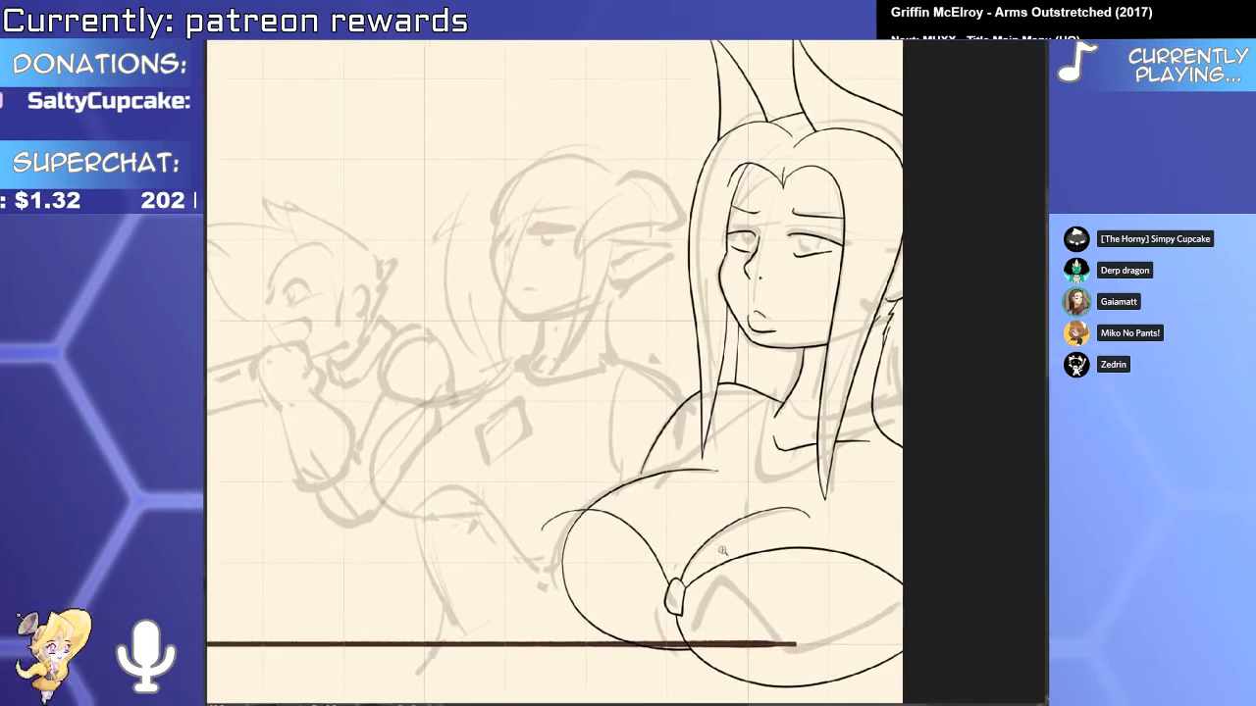
Try to extend the upper end of the left chest outline with a short upward-curving stroke.
mouse_move(701, 463)
mouse_down()
mouse_move(785, 463)
mouse_move(640, 528)
mouse_up()
key(e)
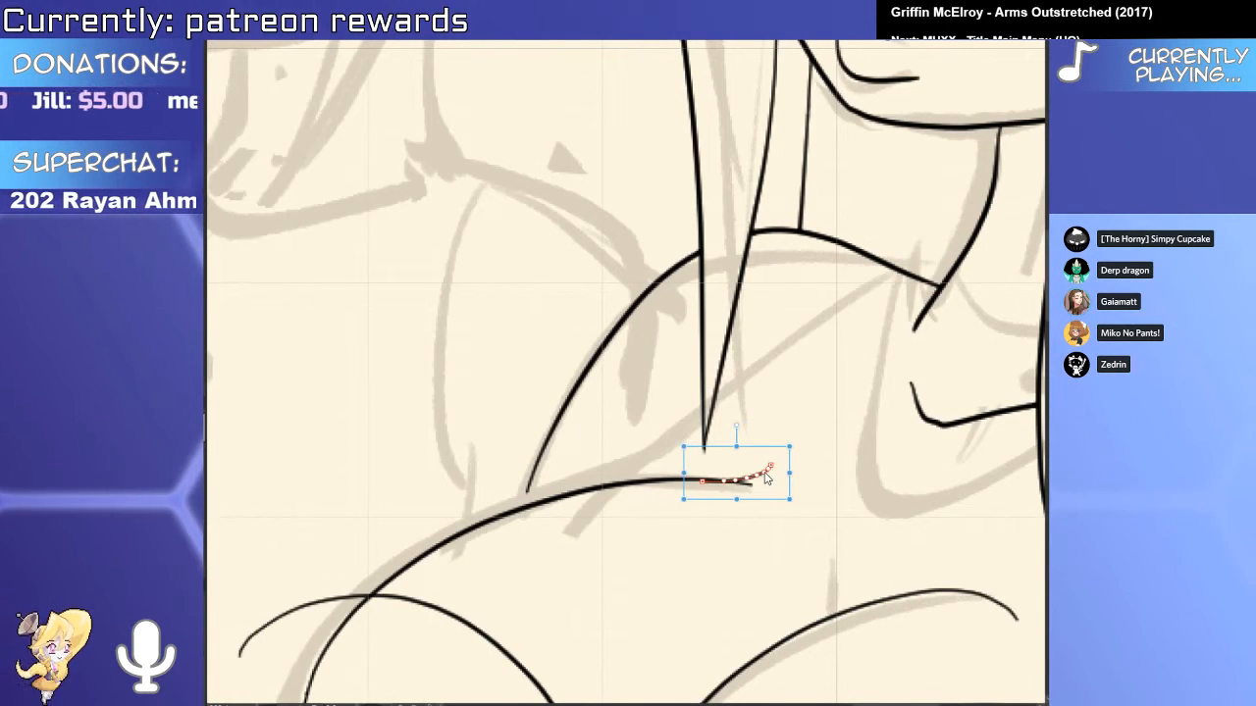
scroll(765, 482, up, 3)
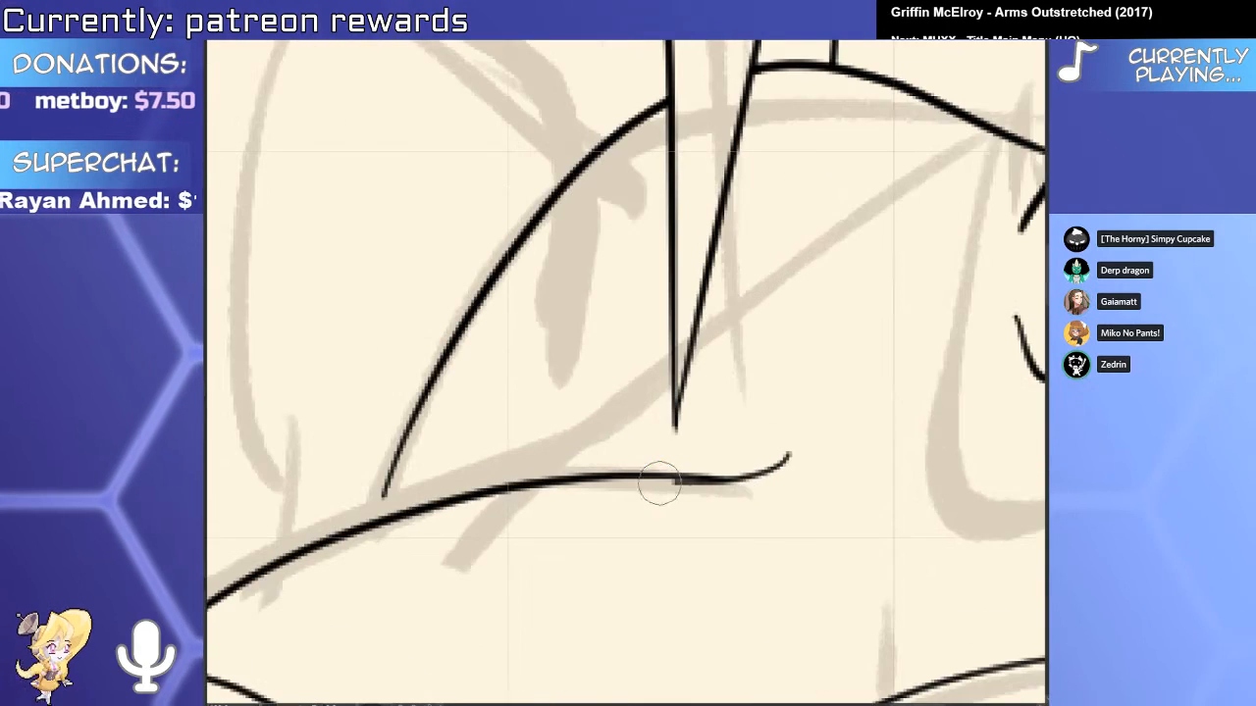
scroll(800, 444, down, 5)
scroll(811, 422, up, 4)
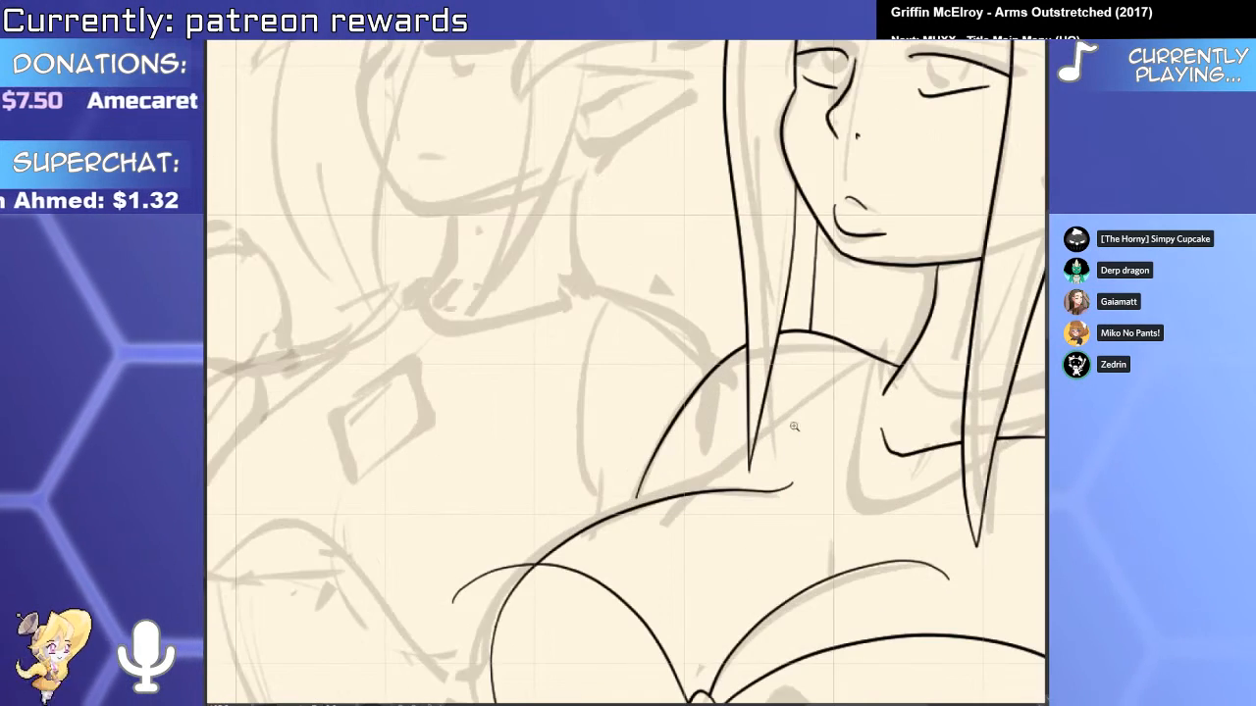
scroll(811, 423, down, 5)
scroll(795, 432, up, 4)
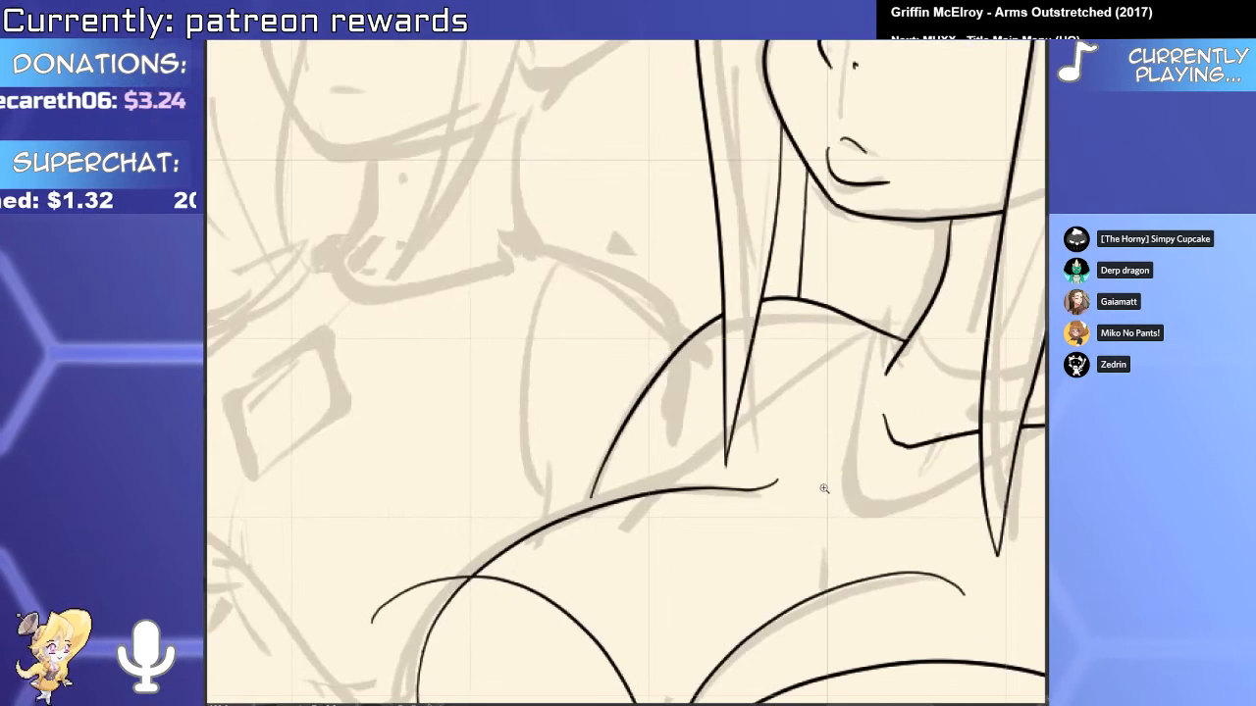
scroll(782, 439, down, 3)
Redraw the upper left chest outline as one S-shaped curve rising to the tip of the hair strand.
scroll(785, 460, up, 2)
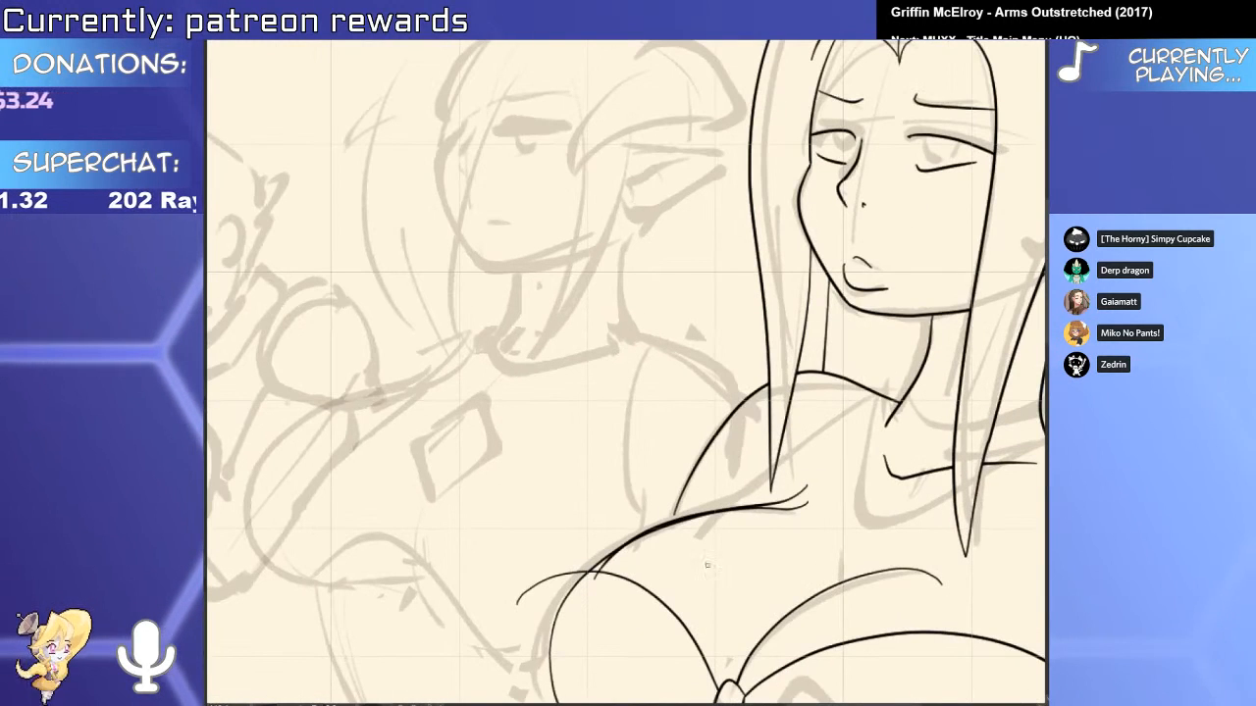
click(807, 482)
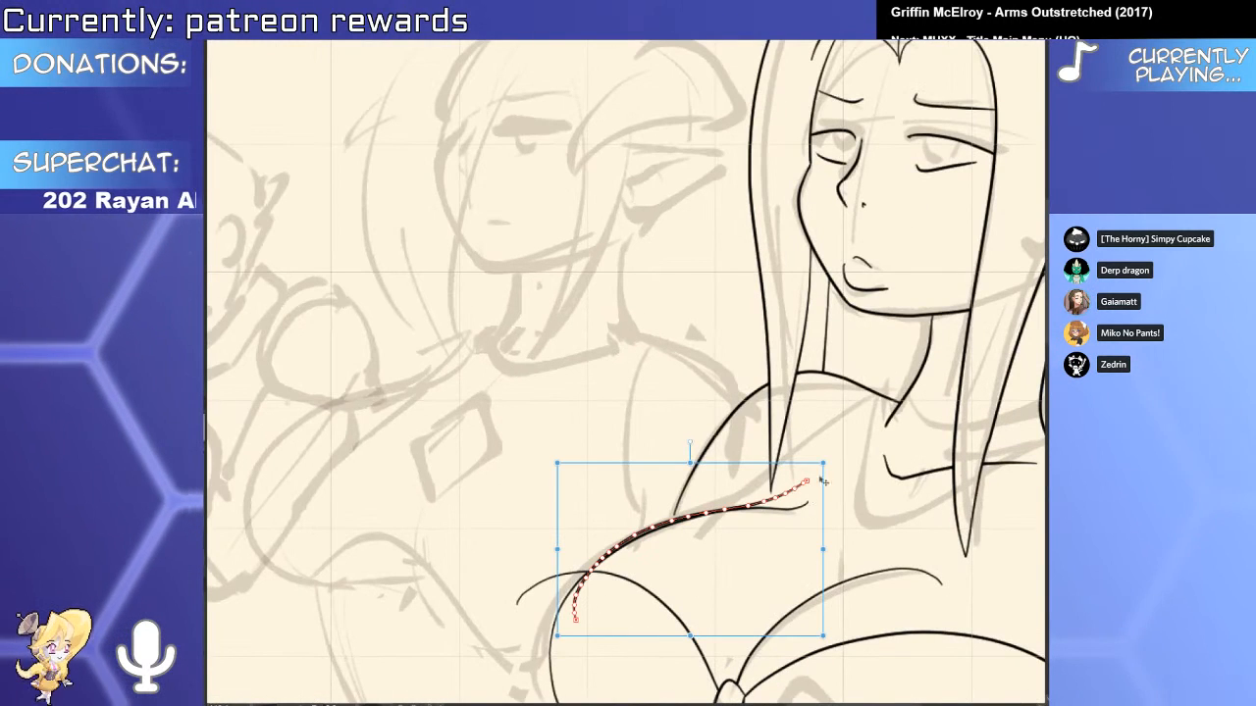
drag(822, 461, 821, 461)
scroll(771, 514, up, 2)
drag(574, 563, 679, 493)
click(602, 520)
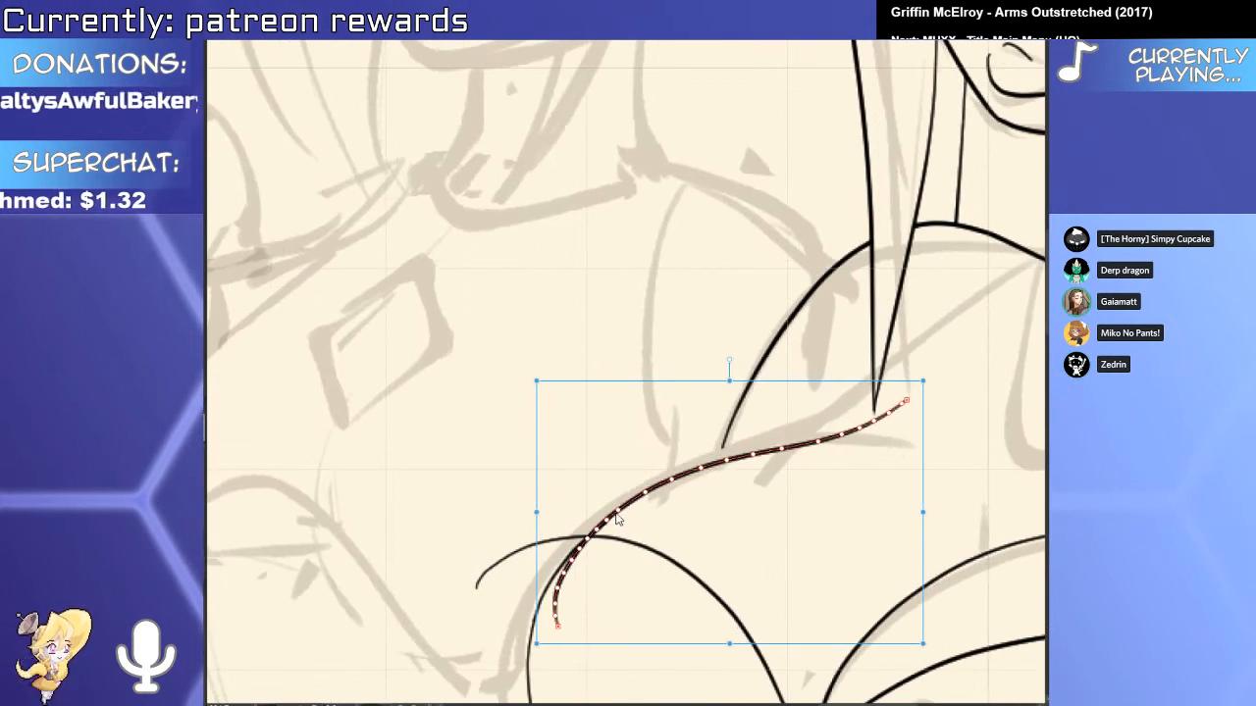
Erase the surplus lower end of the new chest curve and the cup edge that sticks out past the outline.
key(e)
scroll(588, 530, up, 1)
click(526, 559)
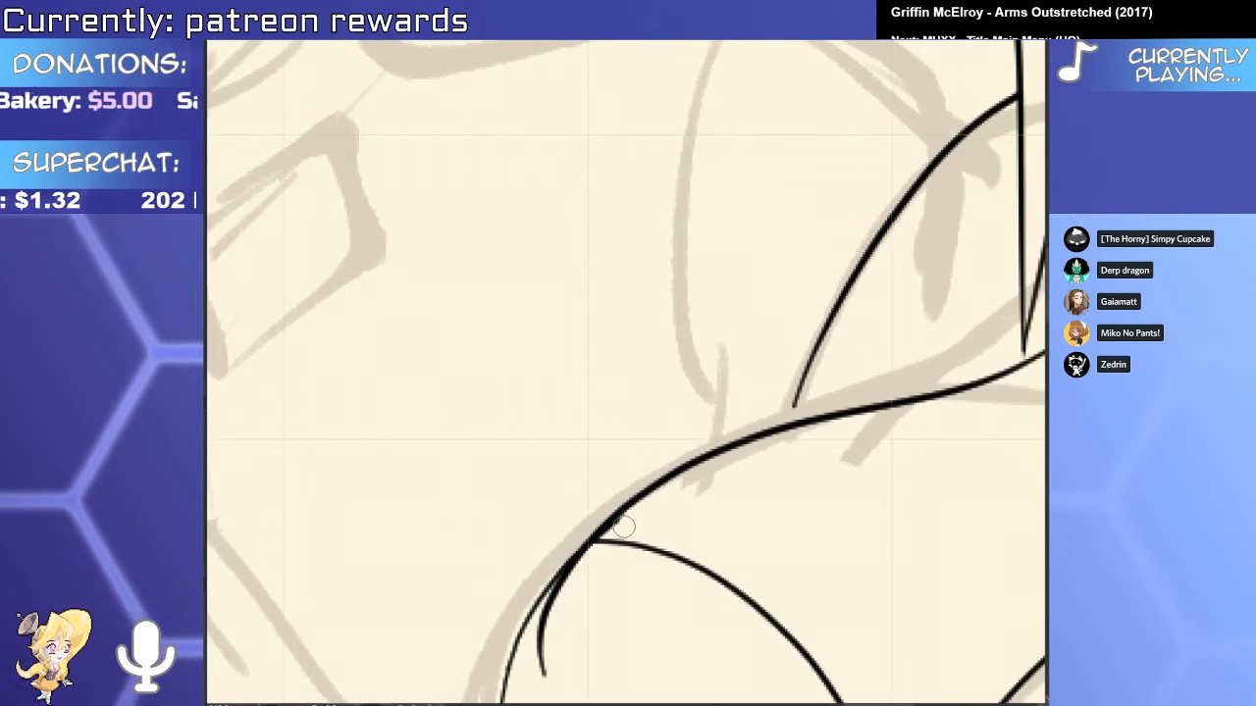
drag(541, 612, 545, 667)
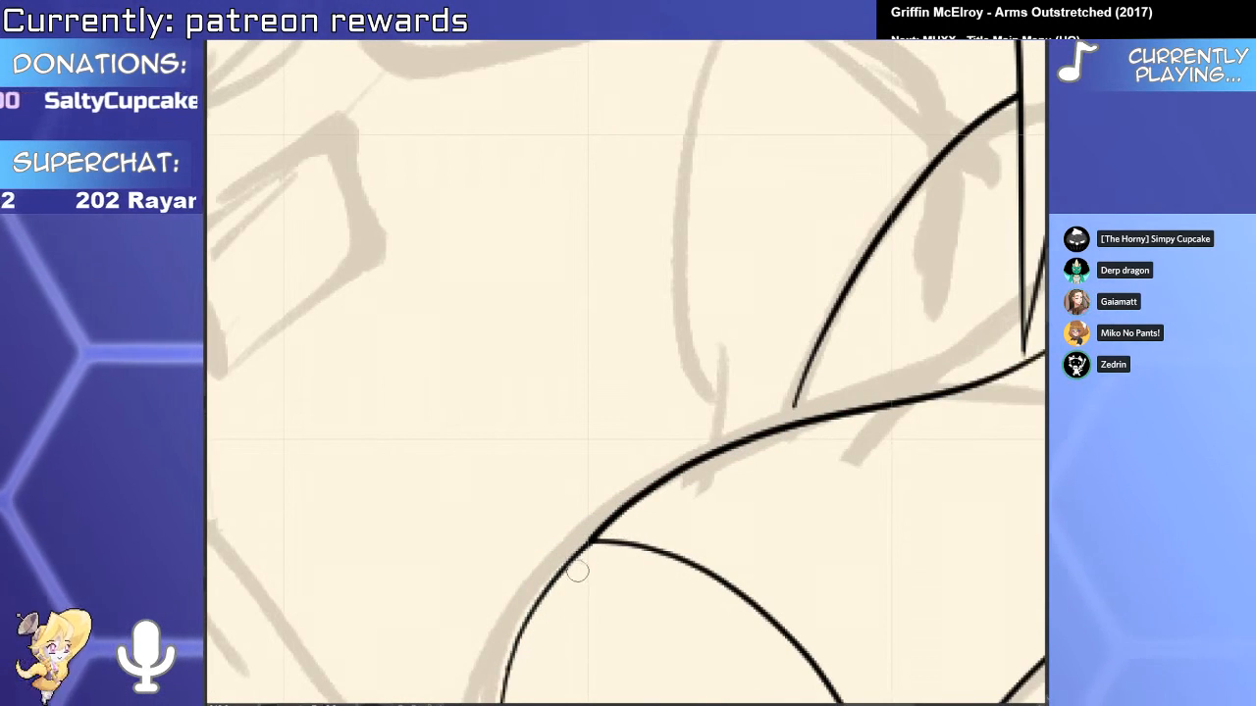
Select the upper and lower curves of the left chest outline together.
key(p)
drag(684, 485, 615, 443)
scroll(635, 553, up, 2)
click(647, 555)
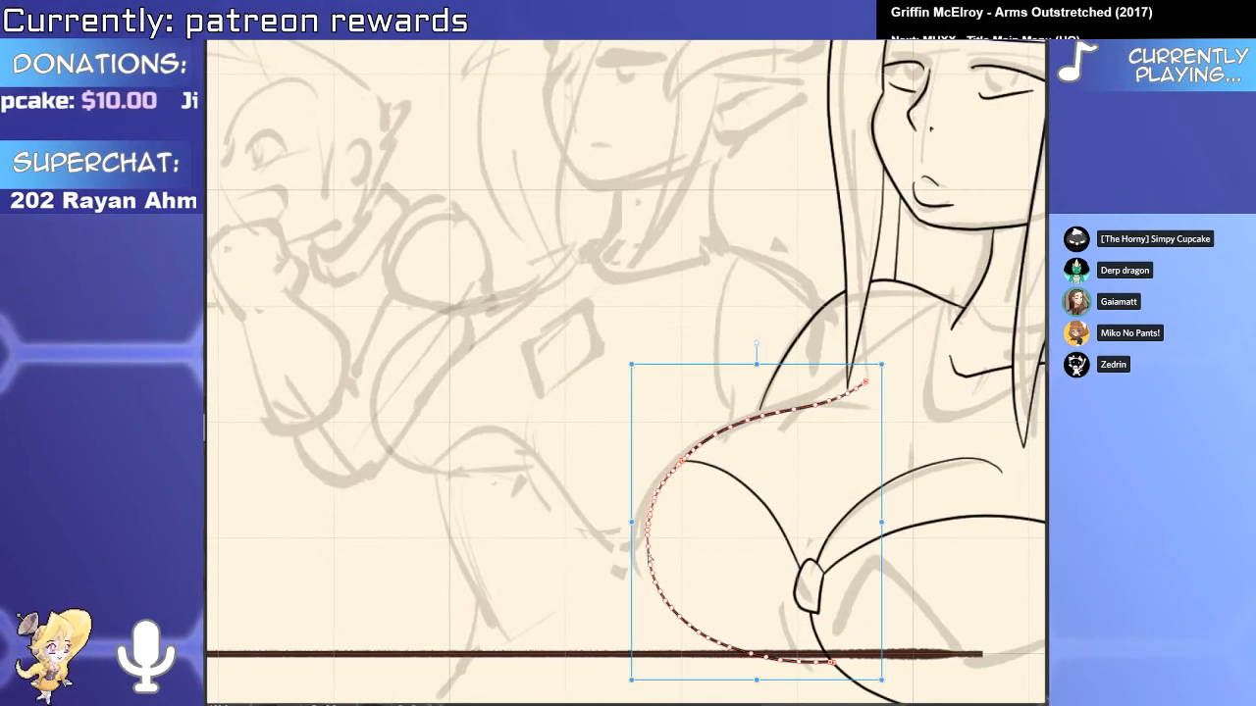
Draw a short crease stroke just above the inner curve of the right chest.
mouse_move(911, 425)
mouse_down()
mouse_move(759, 497)
mouse_move(738, 541)
mouse_move(744, 567)
mouse_up()
scroll(765, 496, up, 2)
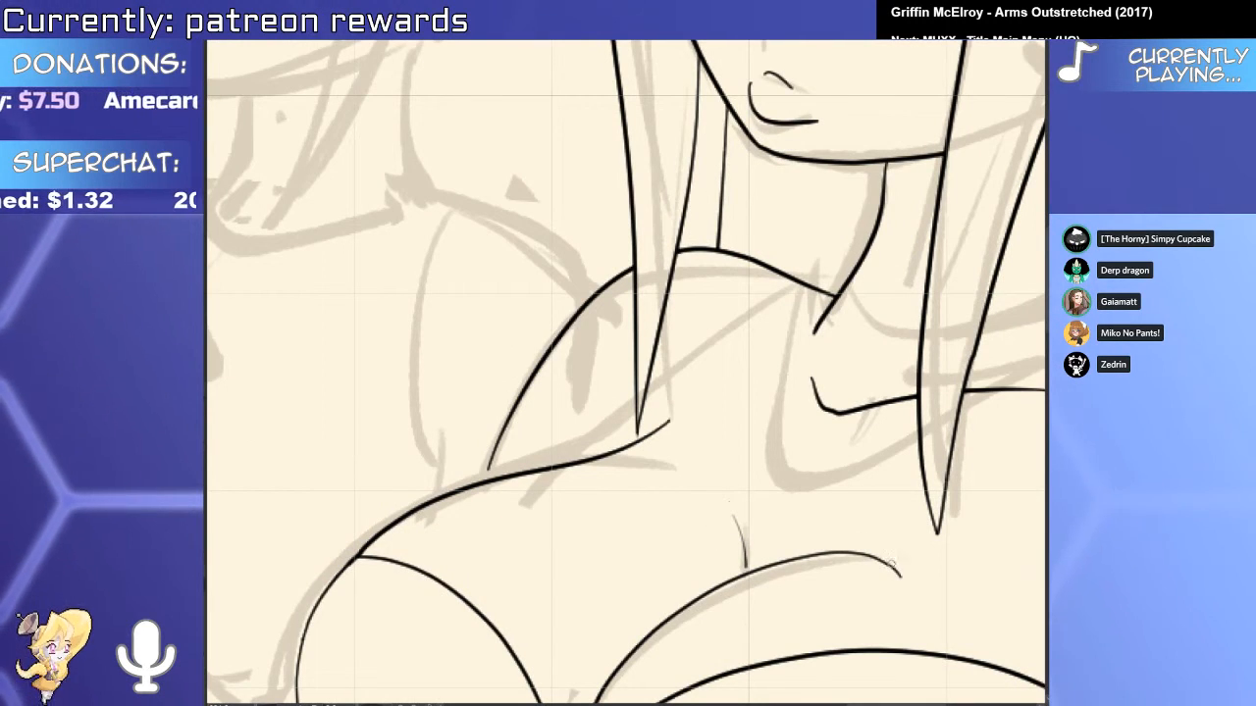
drag(918, 596, 784, 528)
Retrace the upper part of the right chest's inner curve with a short stroke and align it to the existing line.
drag(847, 518, 879, 297)
mouse_move(734, 422)
mouse_down()
mouse_move(766, 421)
mouse_move(723, 478)
mouse_up()
key(ctrl+z)
drag(780, 372, 721, 485)
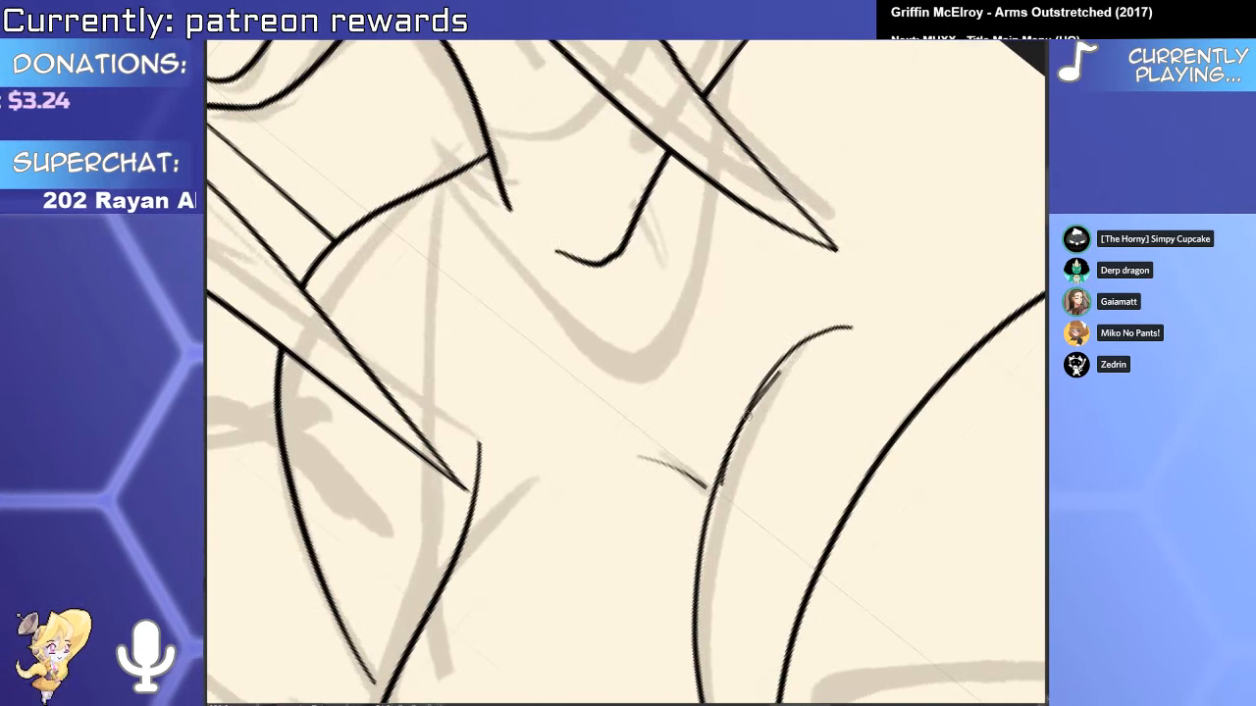
key(e)
click(796, 347)
key(ctrl+z)
click(755, 416)
drag(763, 408, 758, 407)
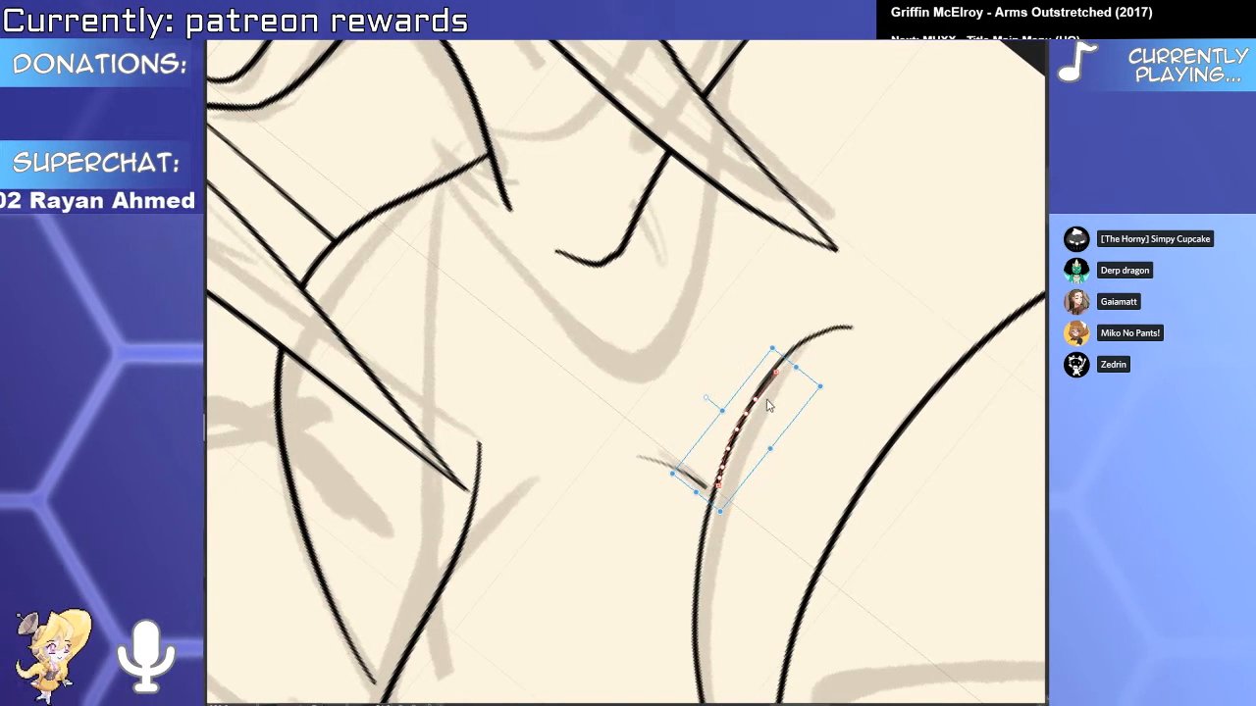
Erase the upper end of the right chest's inner curve so it tapers off near the crease stroke.
key(e)
click(807, 341)
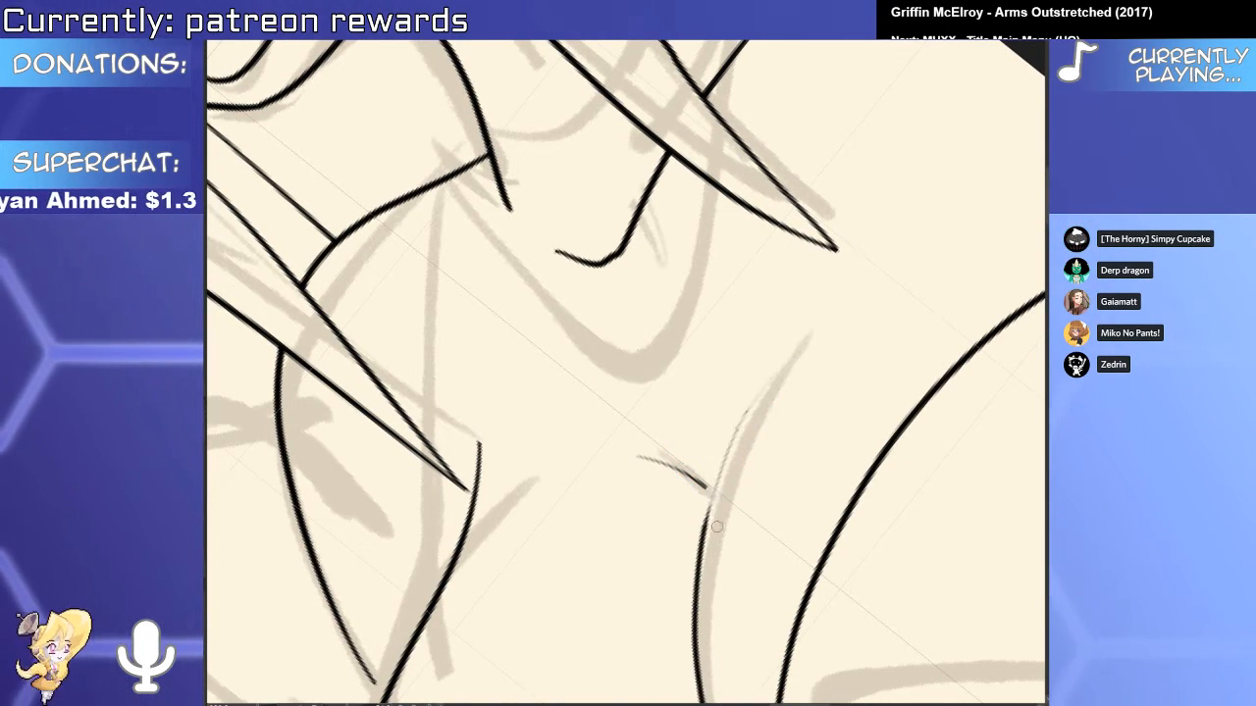
alt+click(732, 486)
alt+click(732, 486)
key(ctrl+at)
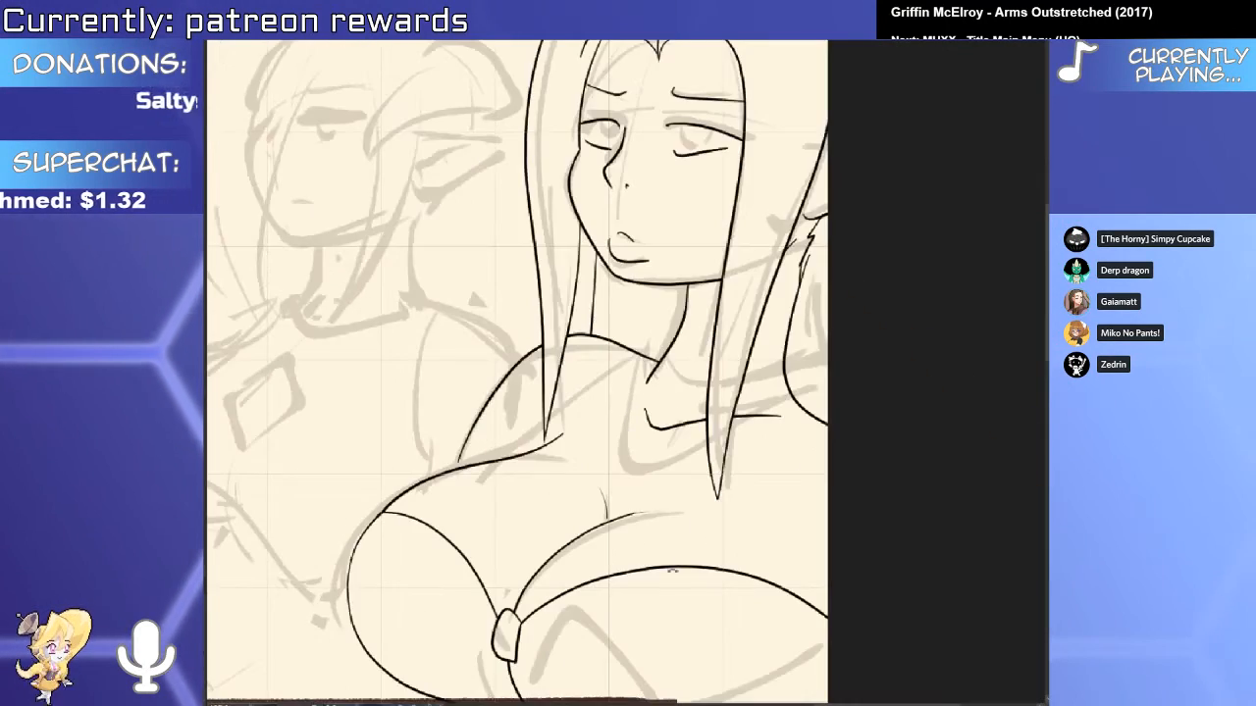
Redraw the right chest's outer underside as a curve from the page edge, adjust its size, and erase the old line.
drag(874, 543, 883, 398)
alt+click(873, 398)
scroll(873, 398, up, 5)
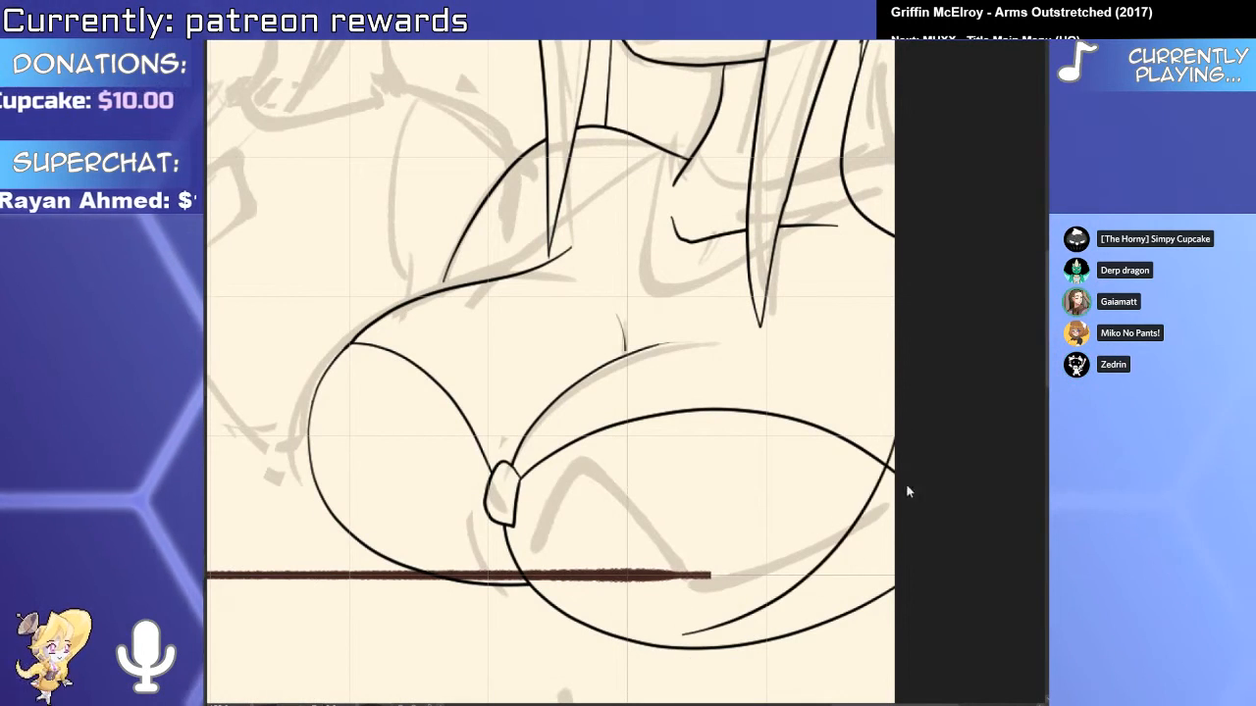
key(ctrl+z)
mouse_move(910, 402)
mouse_down()
mouse_move(824, 585)
mouse_move(647, 642)
mouse_up()
ctrl+click(834, 581)
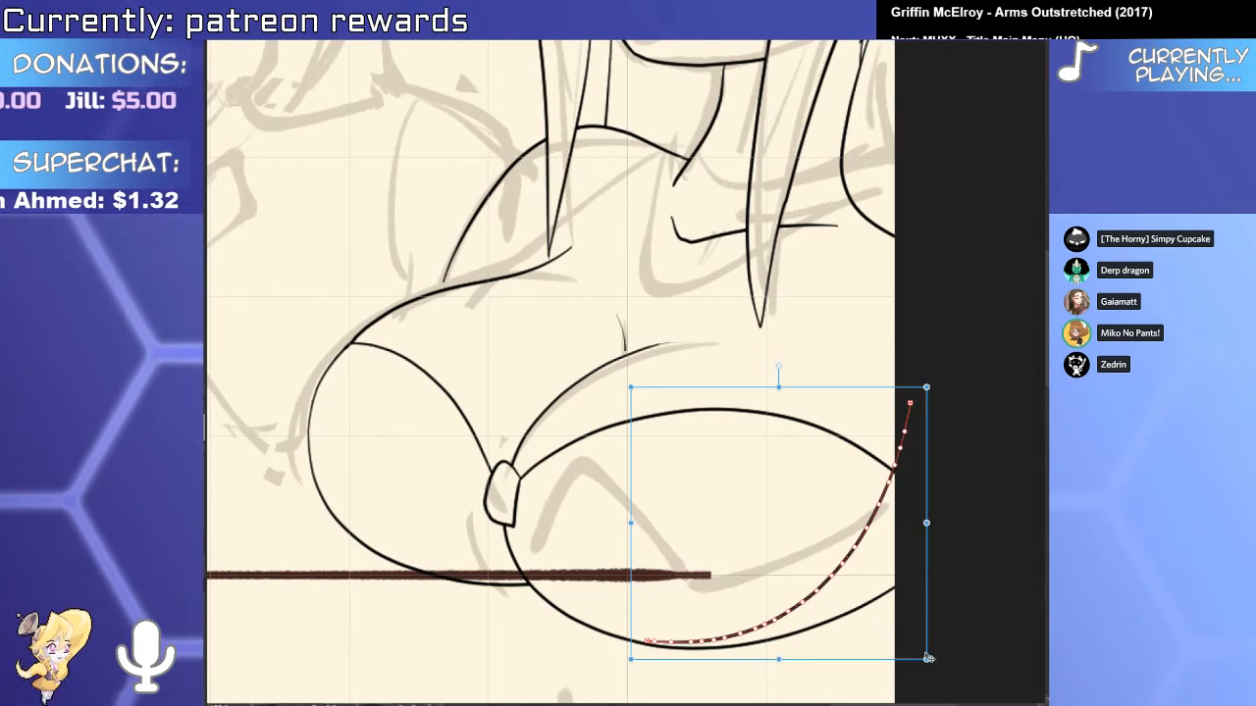
drag(928, 658, 920, 672)
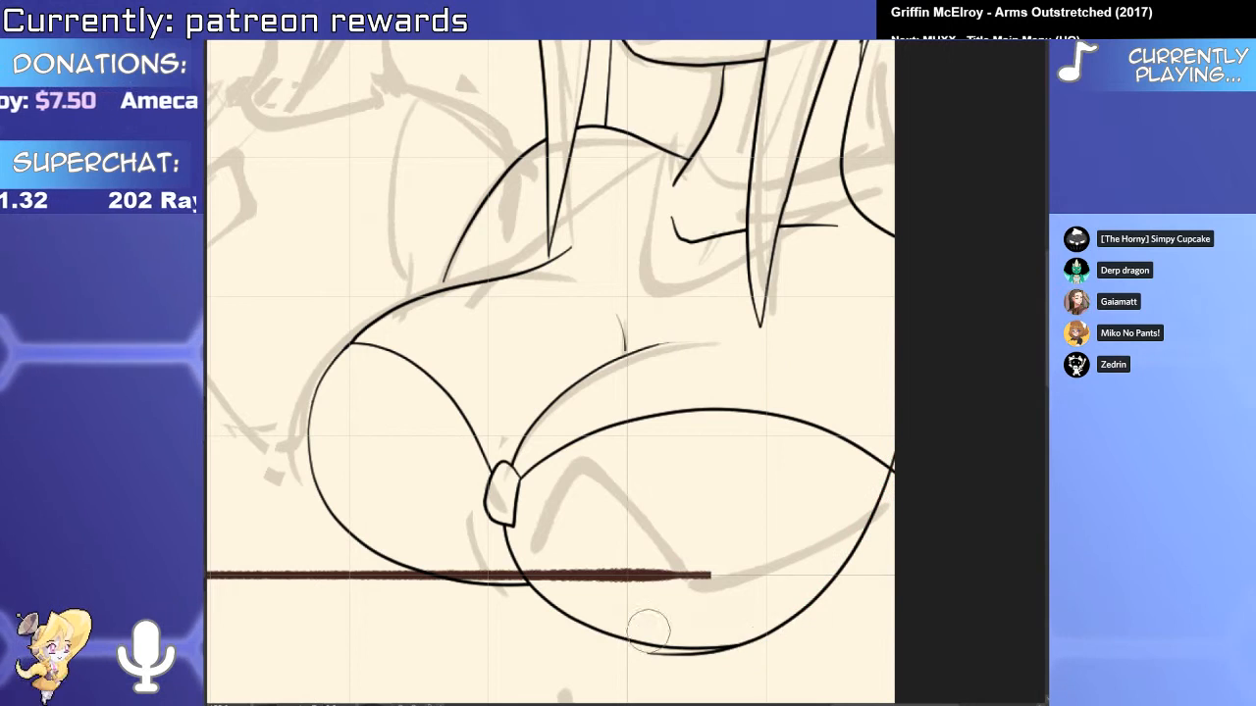
drag(818, 576, 760, 536)
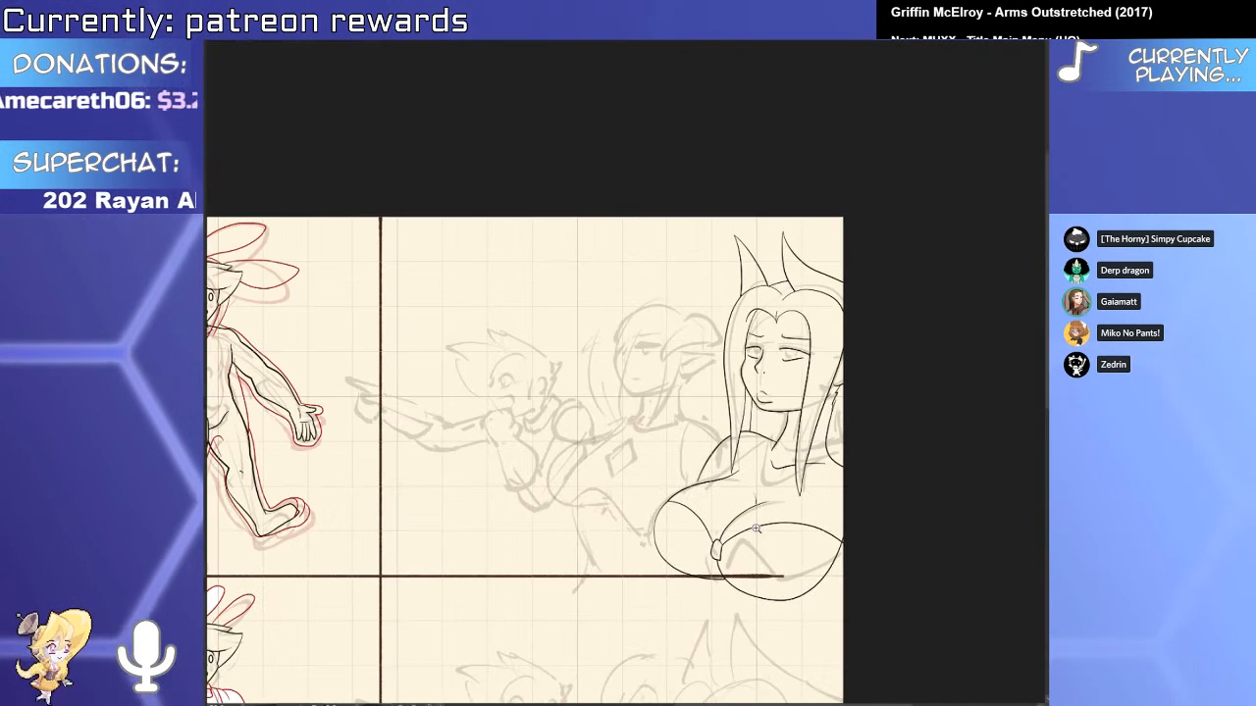
Draw a wide collar around the neck, with its upper edge, right end, lower edge and rounded left side.
drag(804, 447, 899, 446)
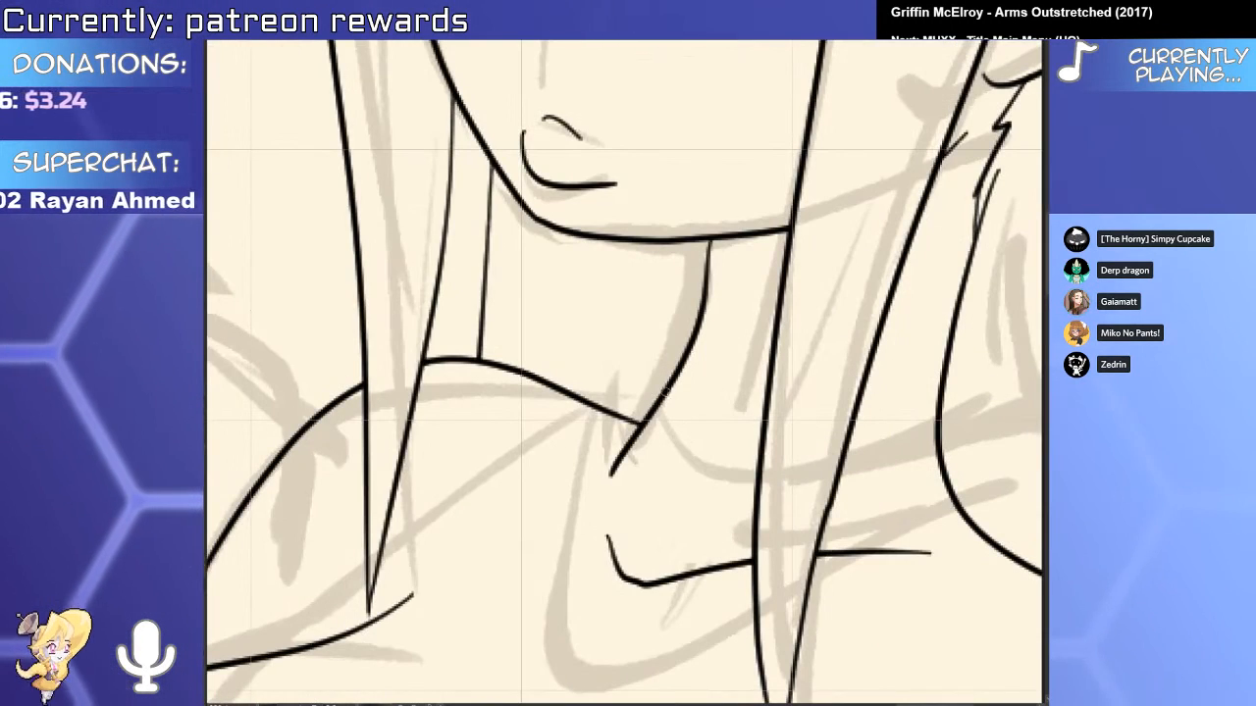
mouse_move(662, 388)
mouse_down()
mouse_move(687, 456)
mouse_move(927, 427)
mouse_move(881, 338)
mouse_up()
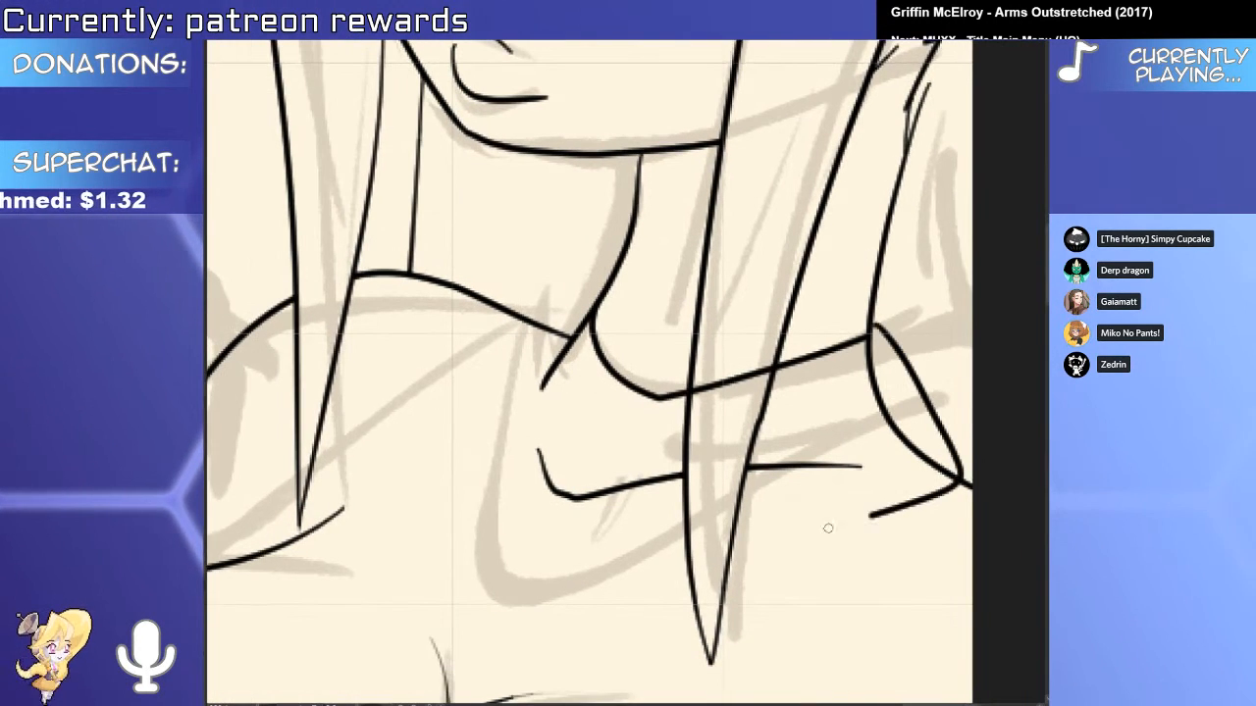
mouse_move(593, 312)
mouse_down()
mouse_move(595, 286)
mouse_move(467, 459)
mouse_move(474, 426)
mouse_up()
key(e)
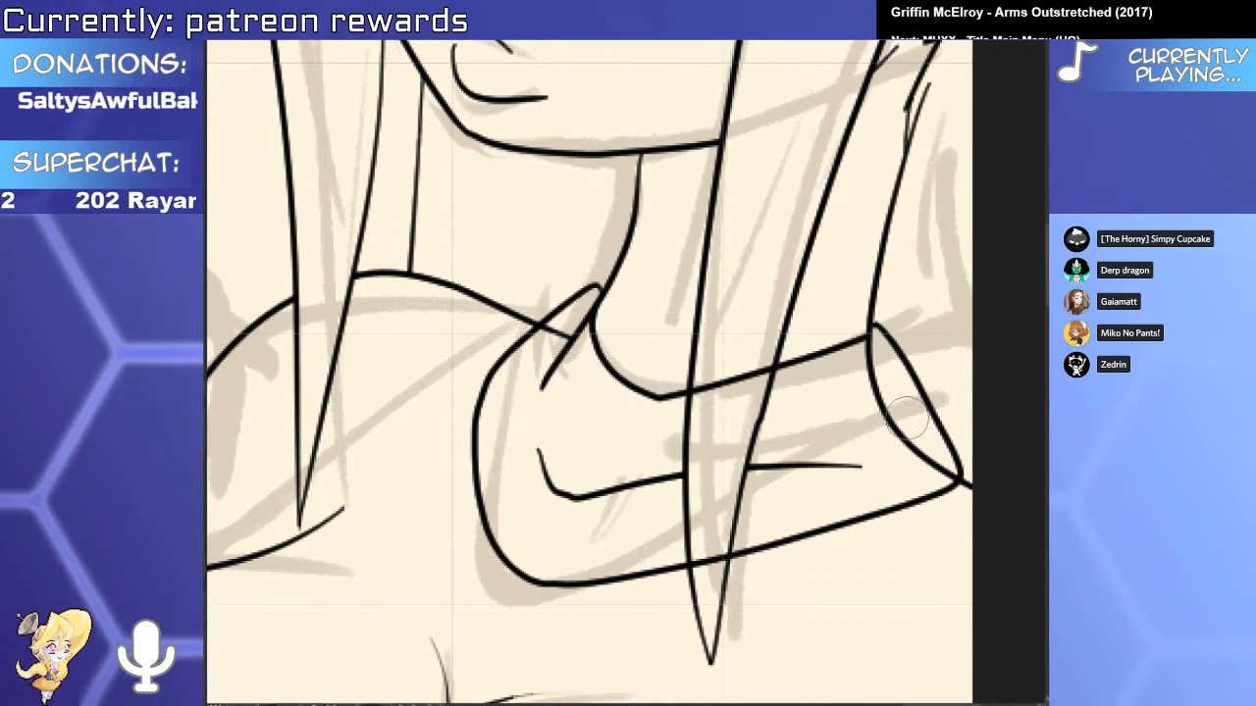
mouse_move(907, 417)
mouse_down()
mouse_move(876, 392)
mouse_move(833, 487)
mouse_move(727, 475)
mouse_move(637, 508)
mouse_up()
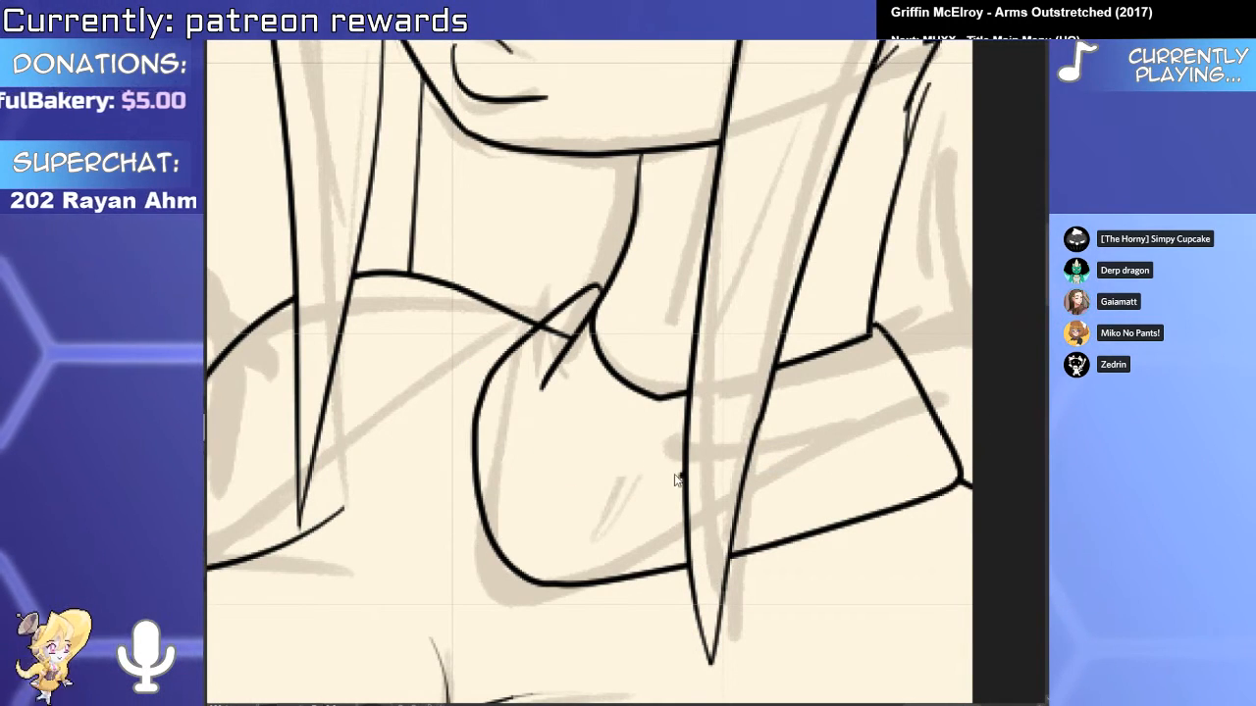
drag(560, 415, 493, 403)
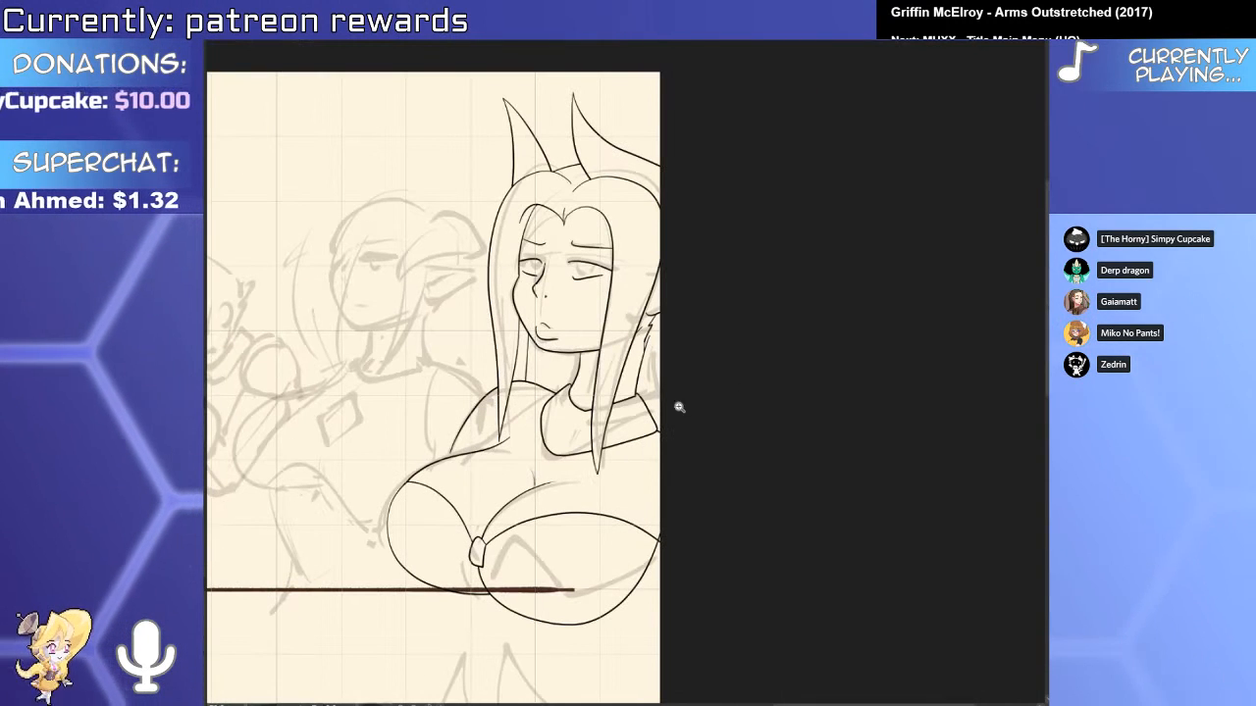
scroll(676, 406, up, 5)
key(ctrl+z)
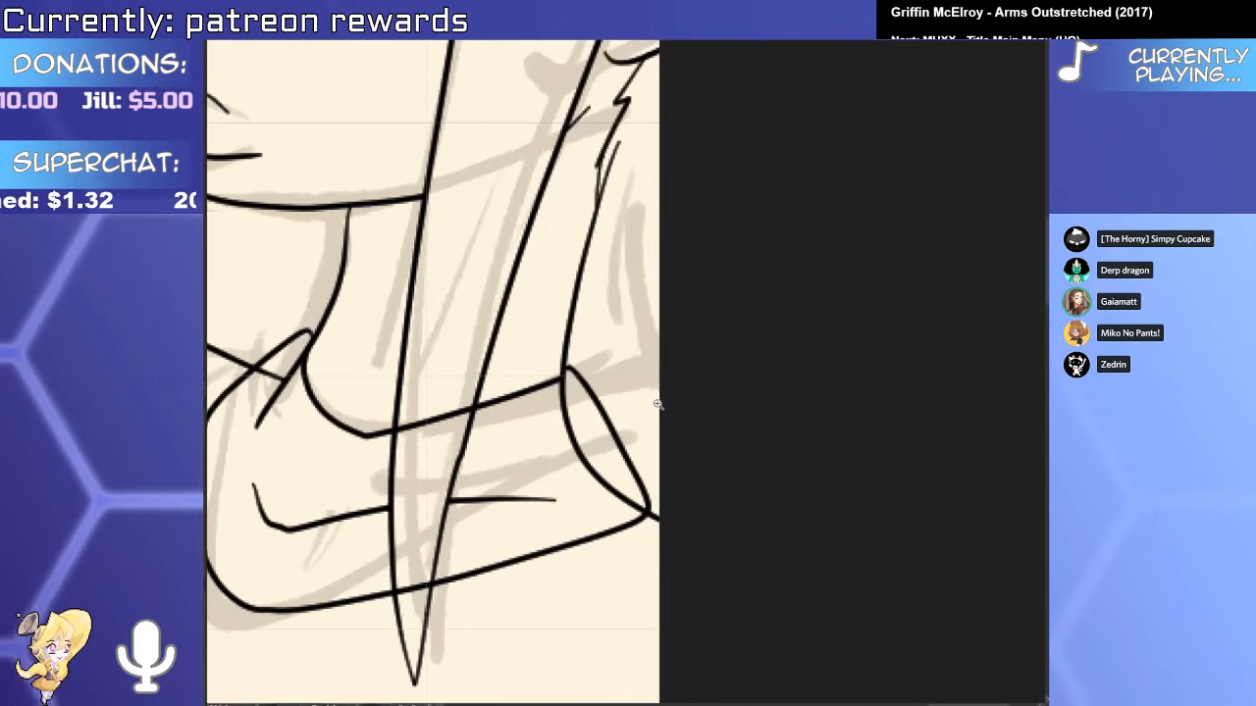
Erase the collar's right end line, the old neckline inside the collar, and the upper edge where it crosses the front hair lock.
scroll(590, 438, down, 3)
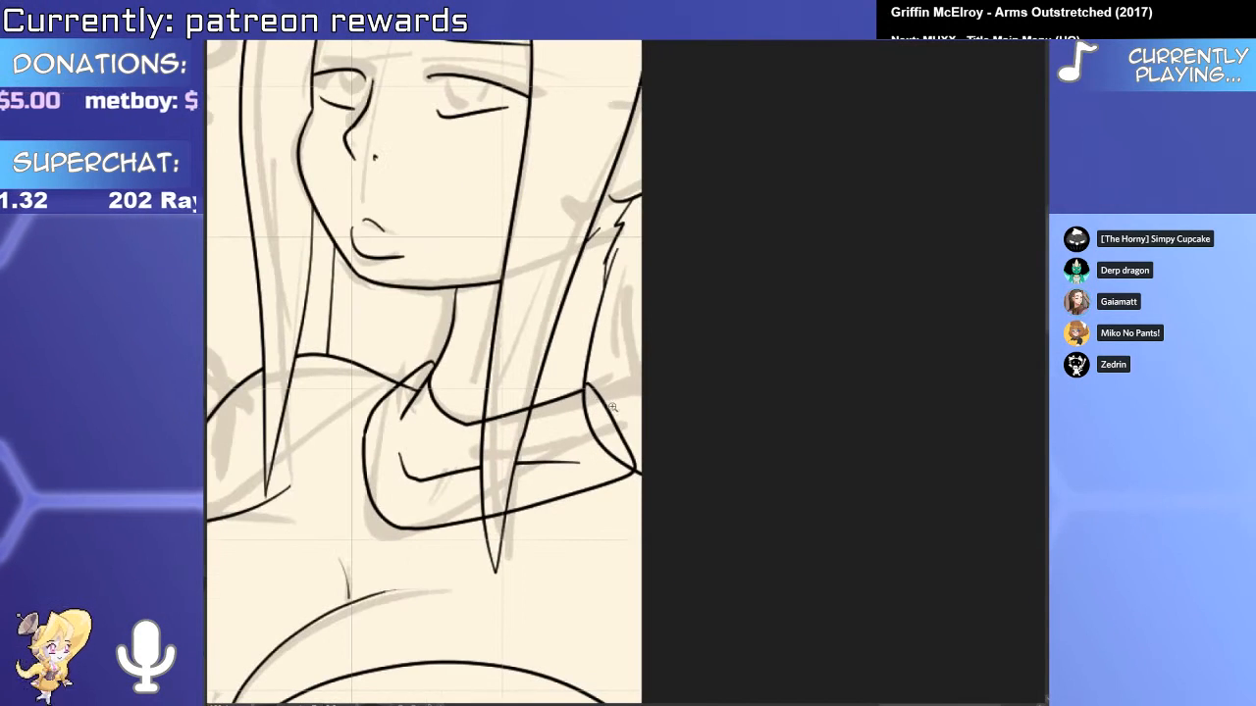
scroll(612, 407, up, 2)
drag(634, 452, 645, 448)
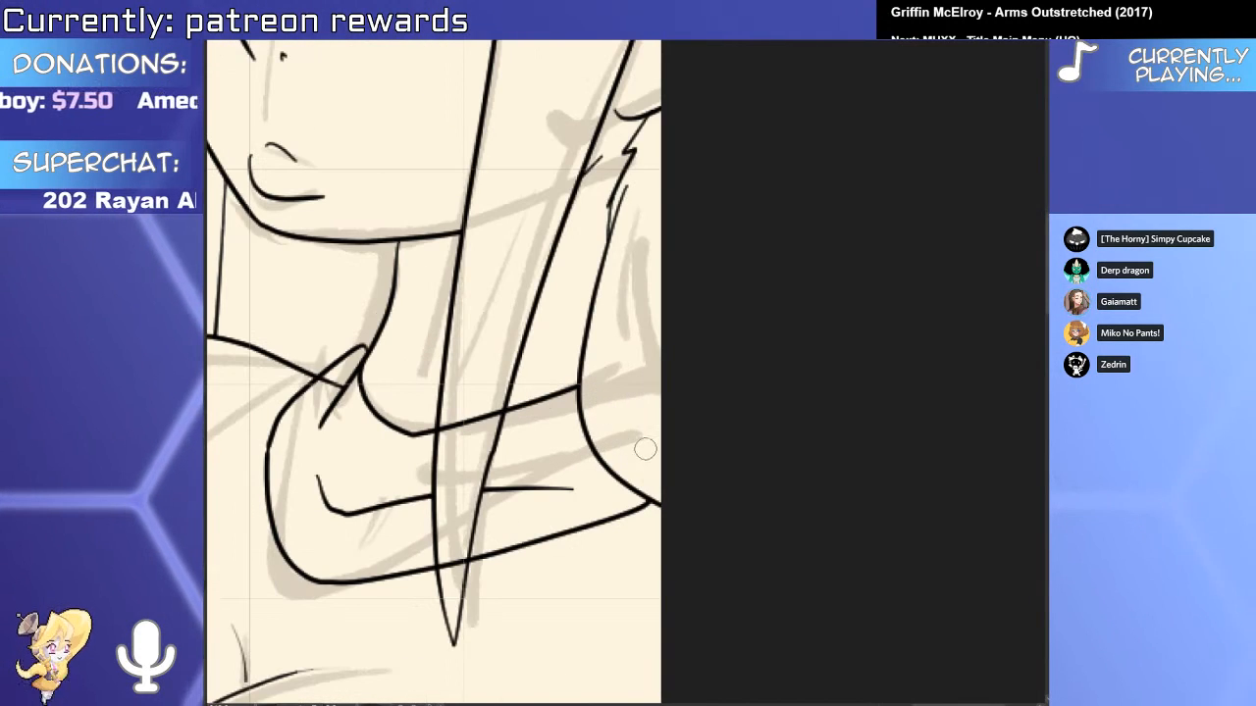
mouse_move(529, 461)
mouse_down()
mouse_move(641, 453)
mouse_move(637, 485)
mouse_up()
drag(599, 422, 583, 402)
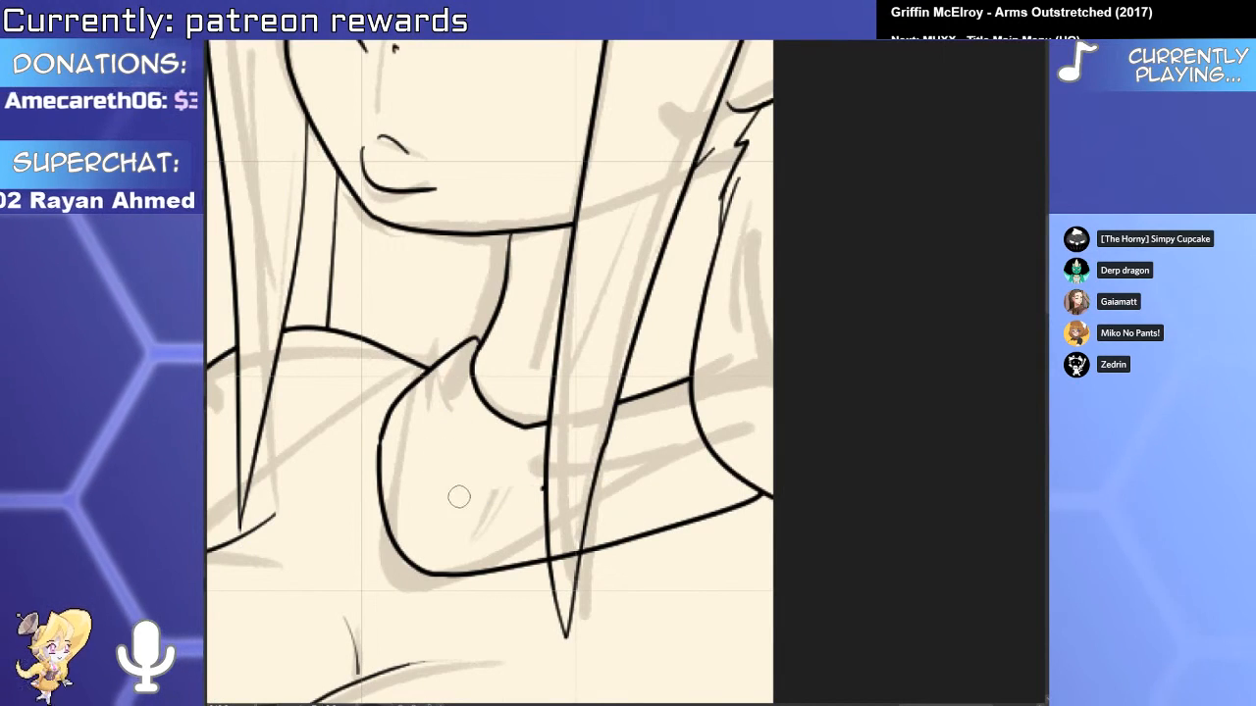
scroll(458, 496, down, 3)
scroll(582, 544, up, 4)
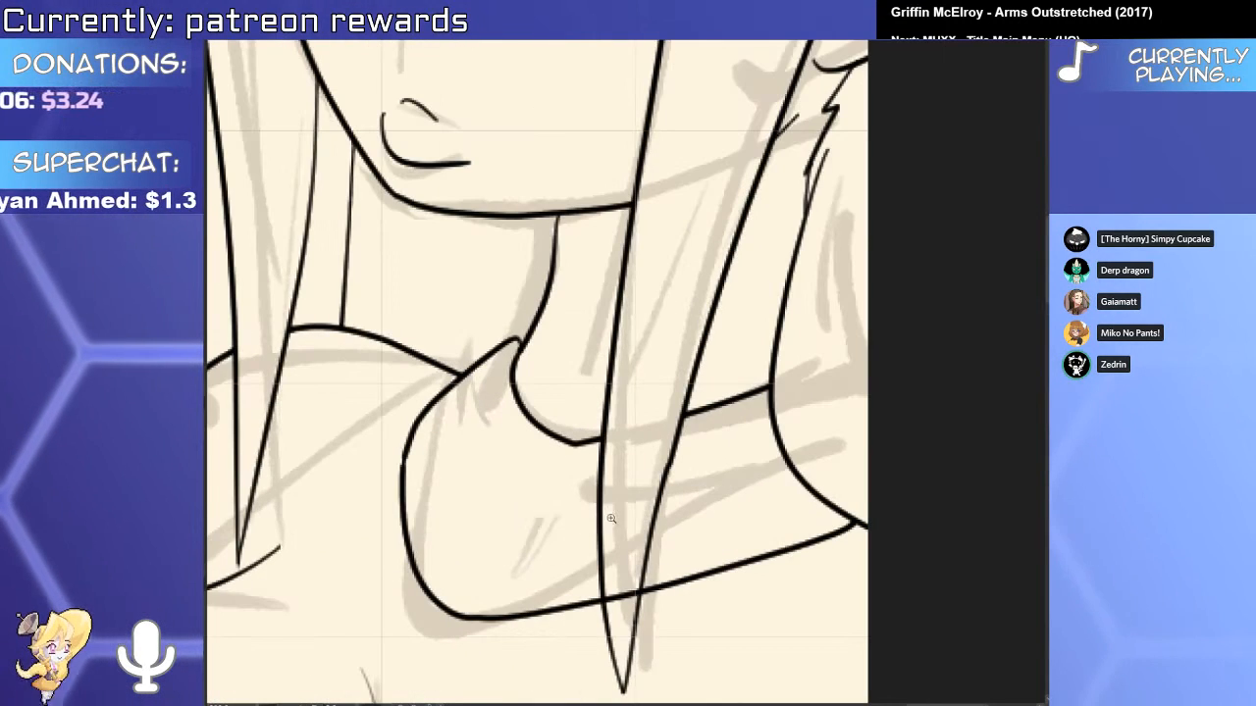
Draw a curved hair strand from below the ear, falling over the right part of the collar to the page edge.
scroll(563, 453, down, 3)
scroll(666, 482, up, 3)
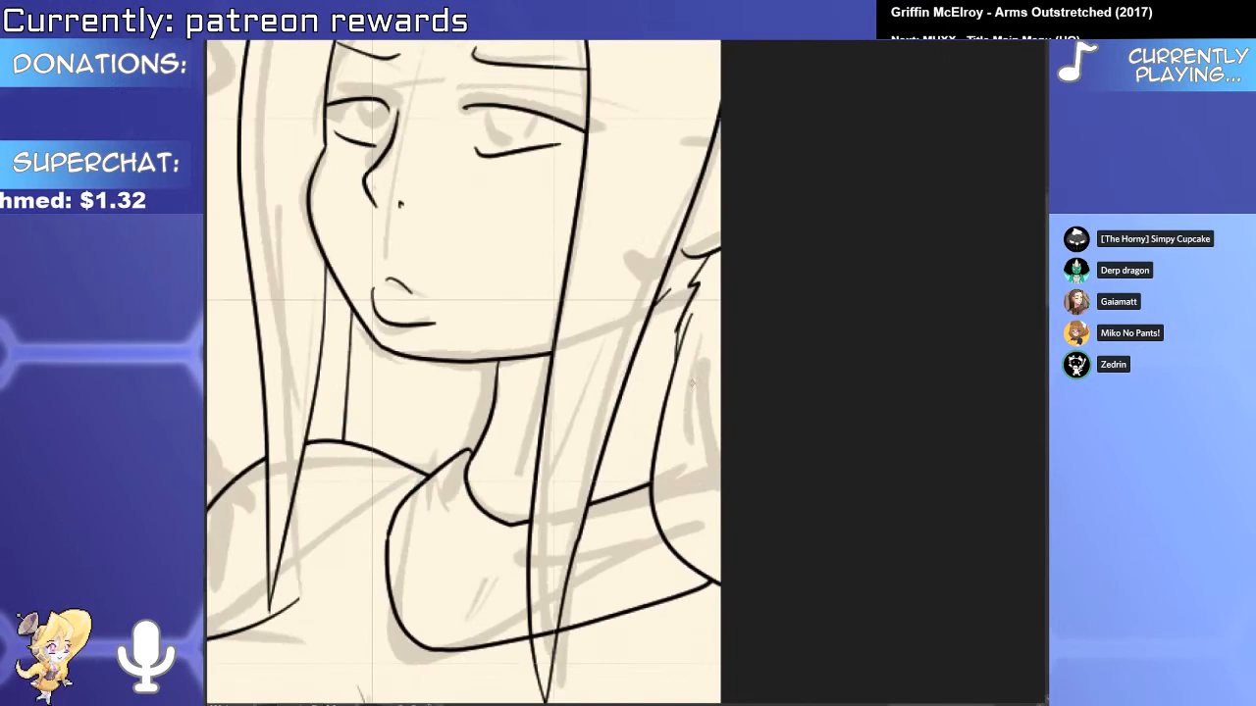
scroll(710, 441, down, 3)
scroll(709, 441, up, 4)
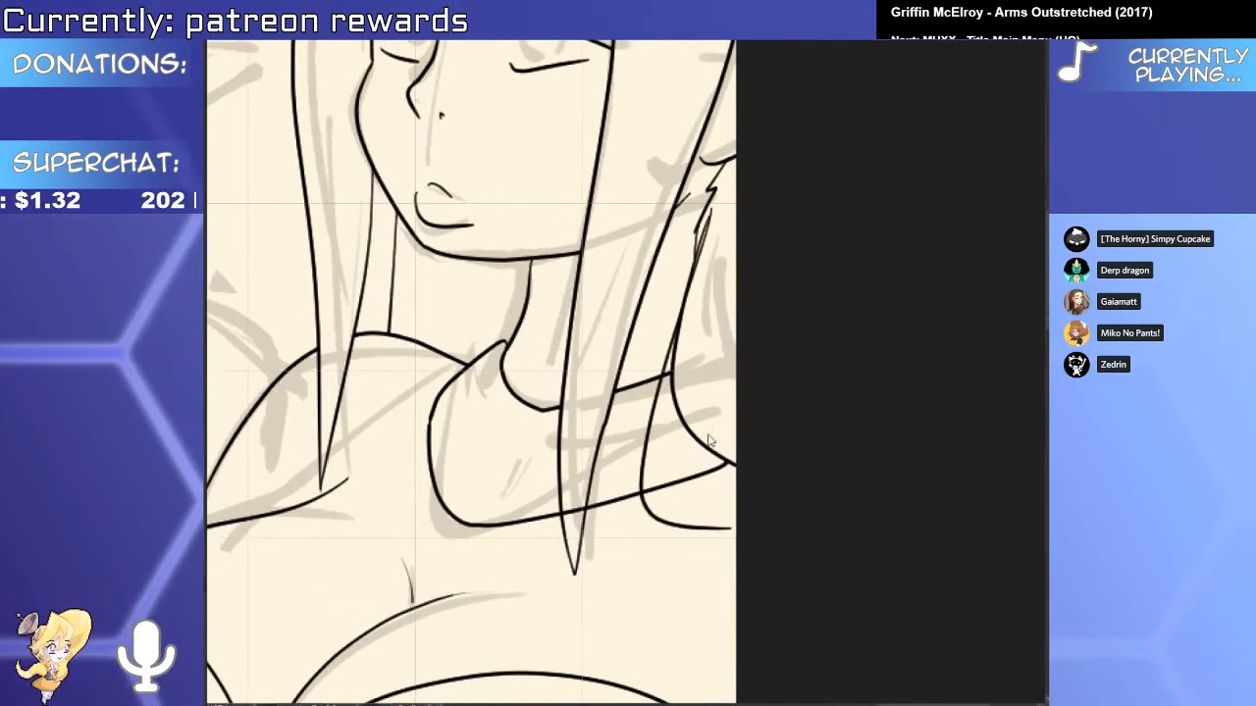
scroll(709, 442, down, 3)
scroll(709, 442, up, 3)
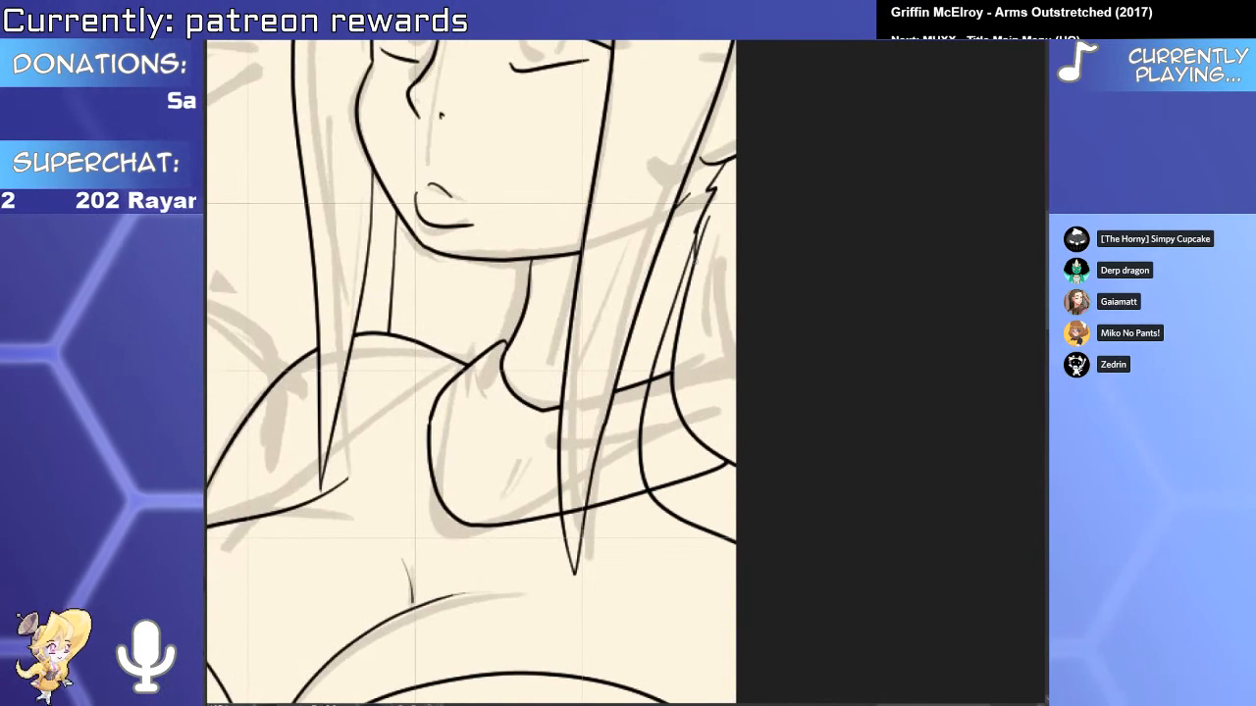
Add an inner curve to the right hair strand, then erase the collar lines behind it and the old hair line below the ear.
drag(675, 477, 736, 494)
drag(669, 389, 679, 481)
scroll(691, 443, up, 3)
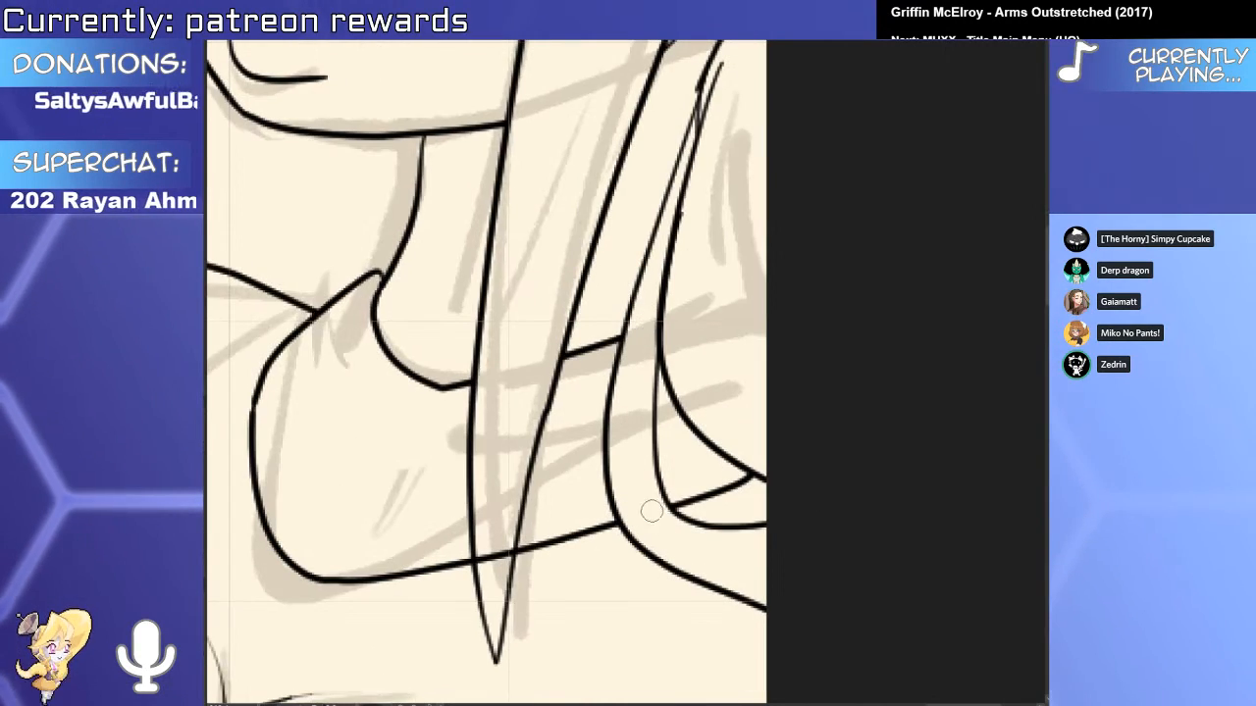
scroll(652, 510, up, 3)
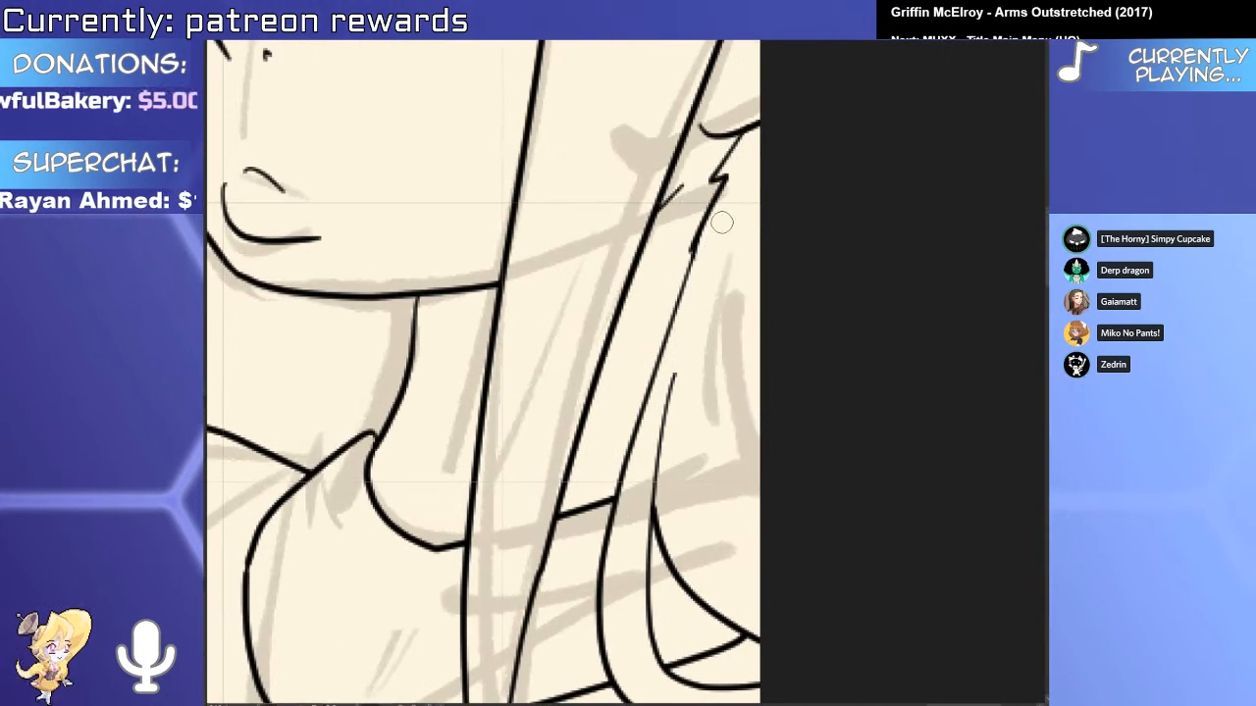
mouse_move(722, 223)
mouse_down()
mouse_move(611, 284)
mouse_move(679, 290)
mouse_move(616, 290)
mouse_up()
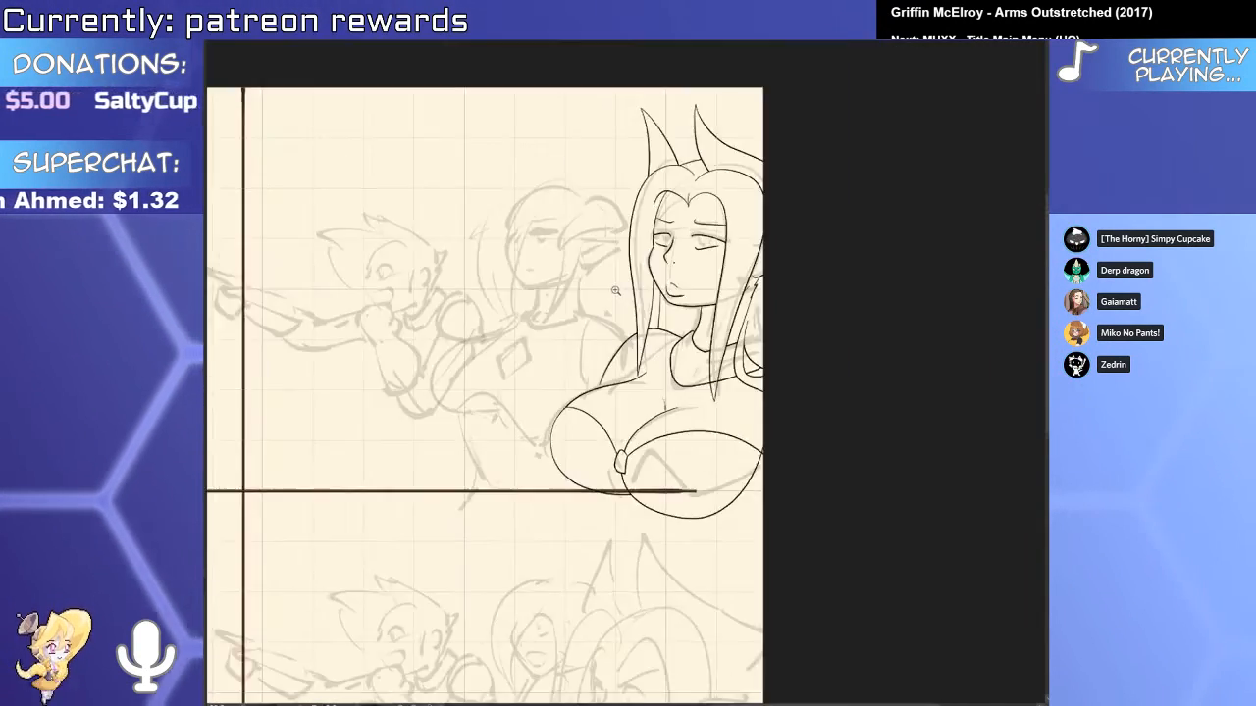
scroll(615, 290, up, 4)
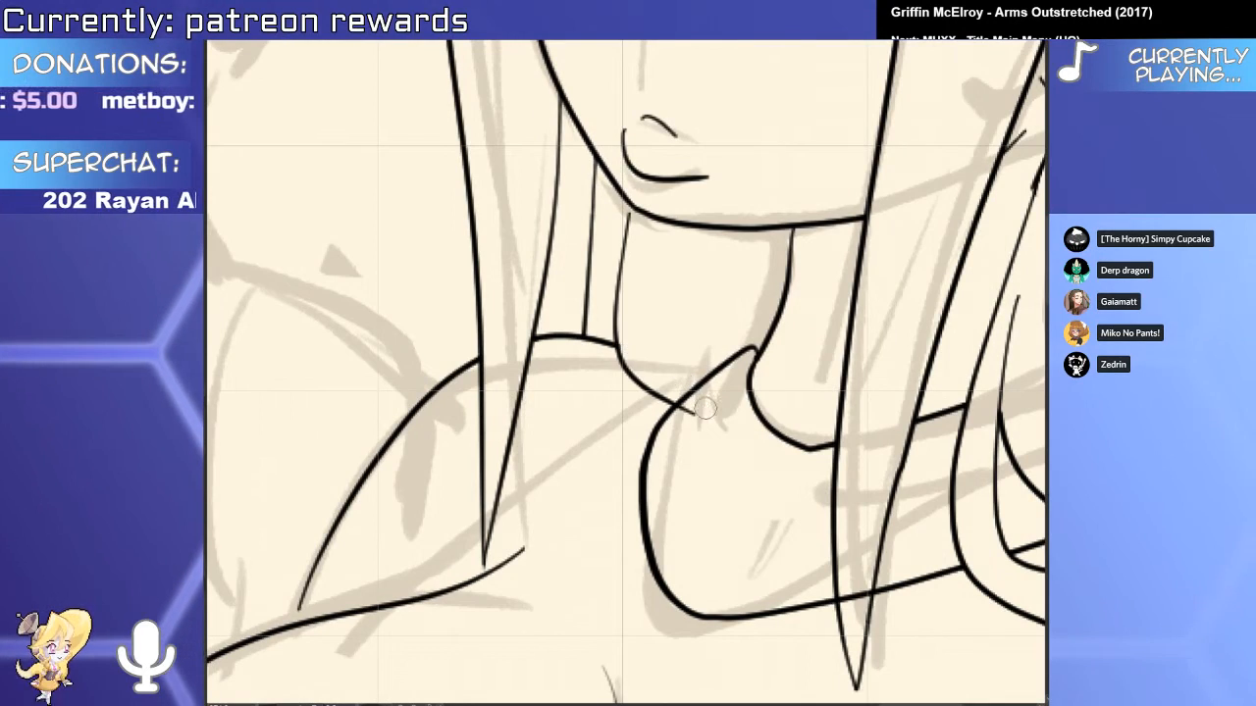
scroll(705, 407, down, 4)
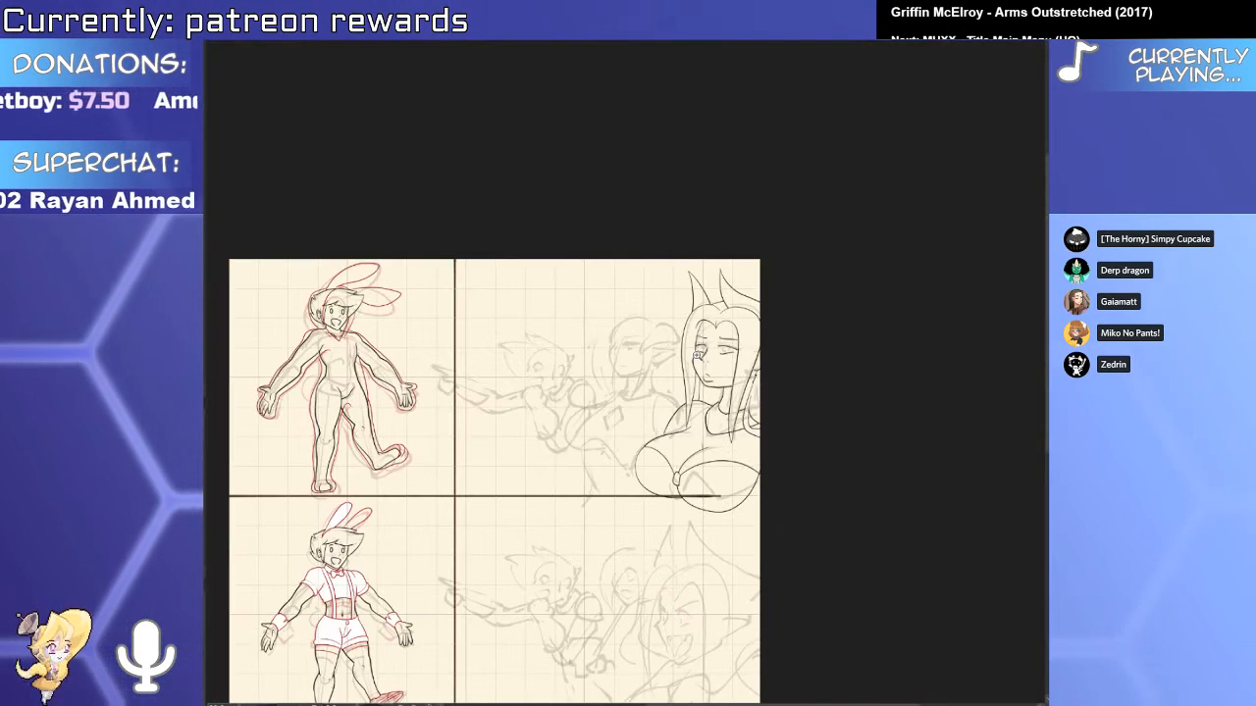
scroll(696, 357, up, 3)
scroll(663, 512, down, 2)
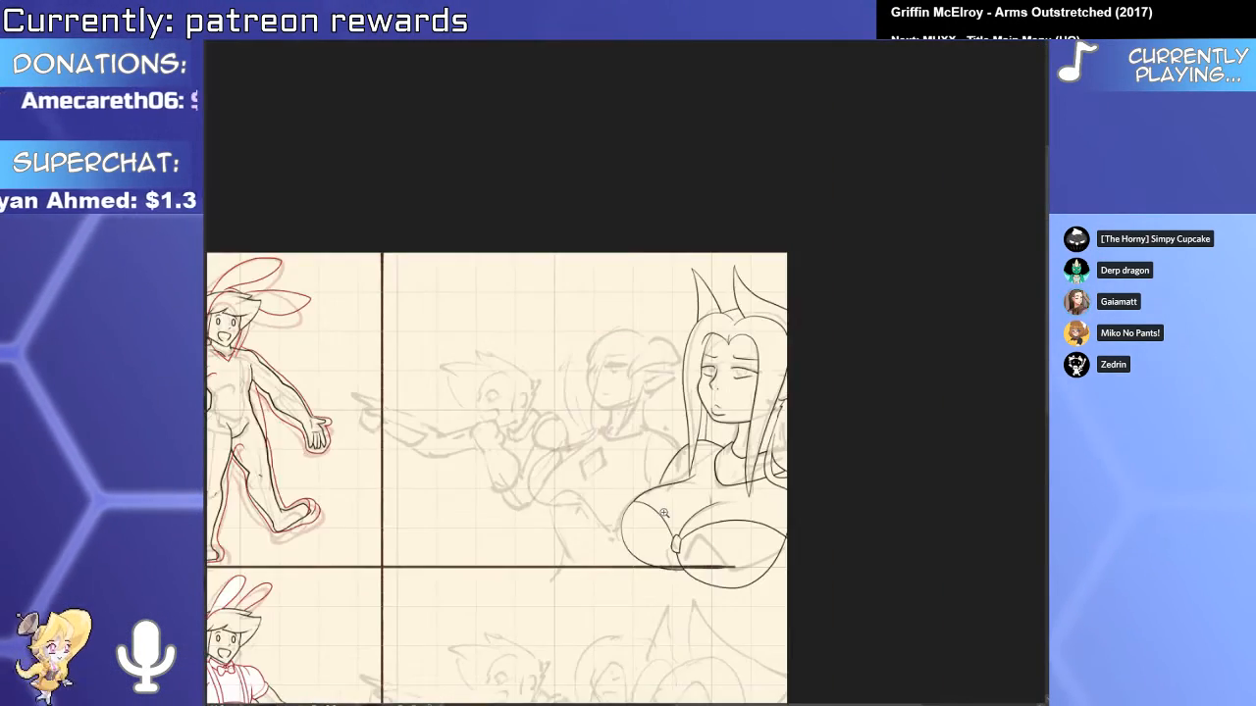
Draw an inner border line inside the right cup, curving around near the clasp and running down past the underside.
scroll(663, 512, up, 4)
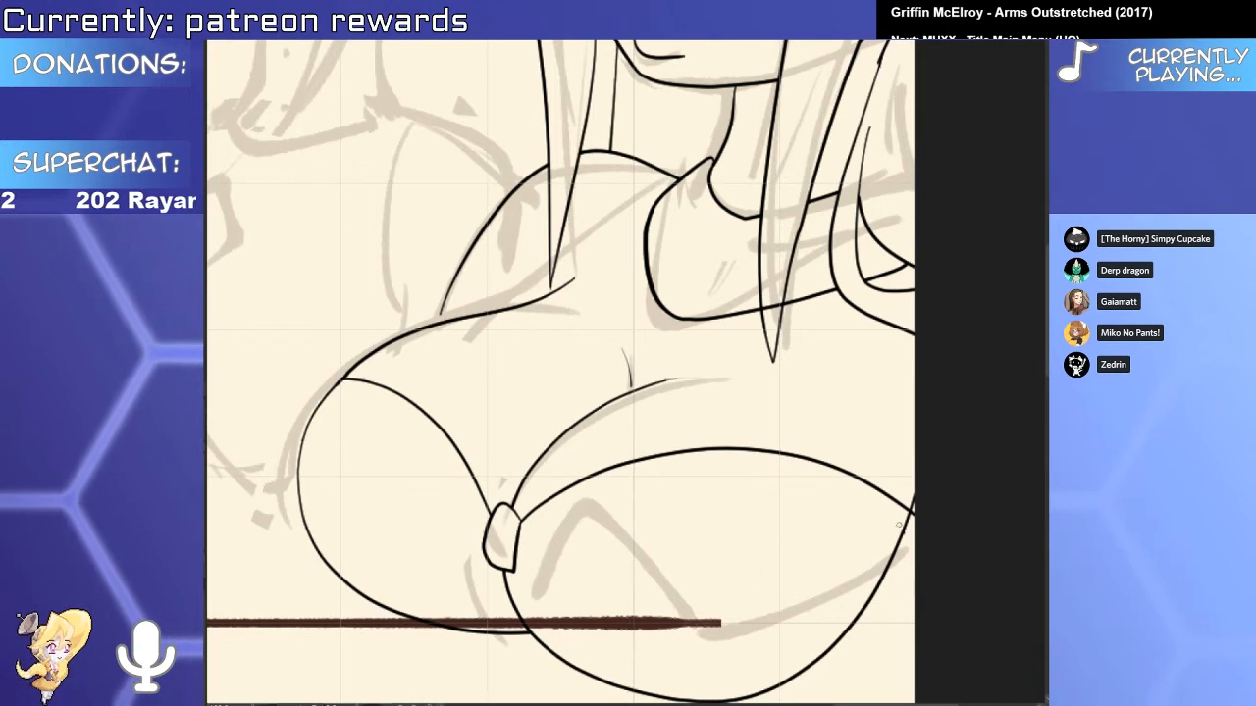
mouse_move(888, 525)
mouse_down()
mouse_move(601, 488)
mouse_move(913, 683)
mouse_up()
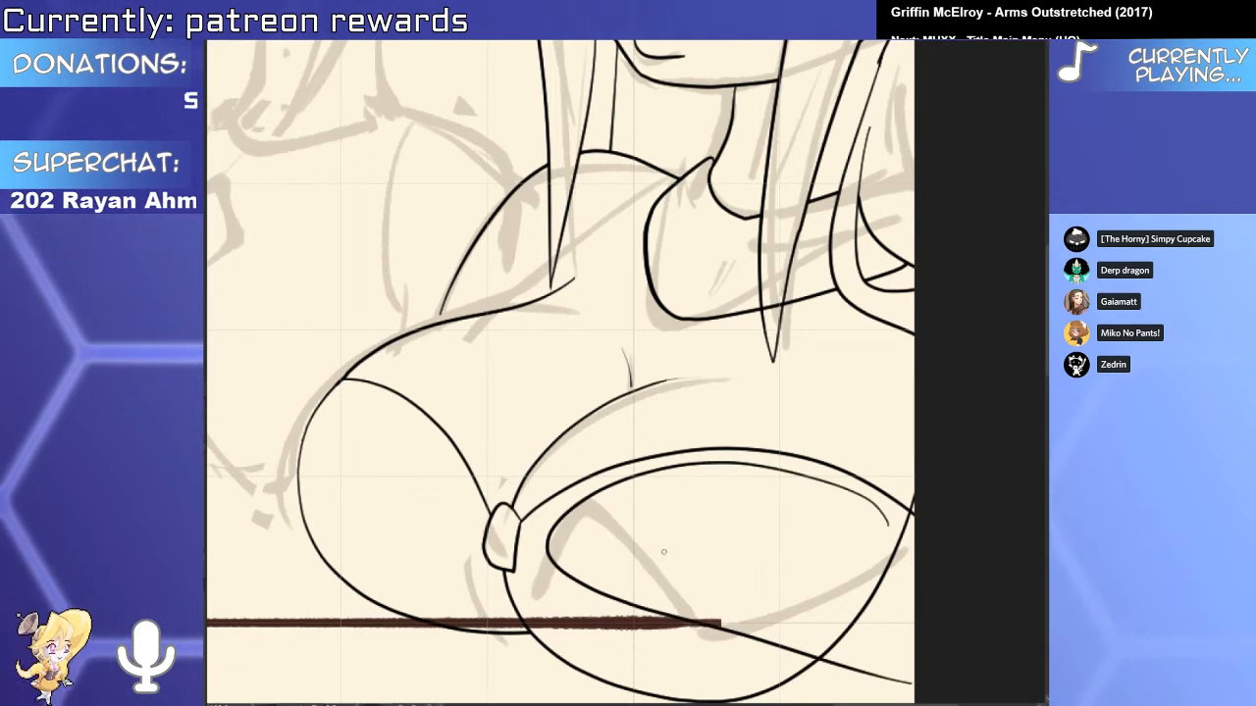
drag(614, 538, 759, 585)
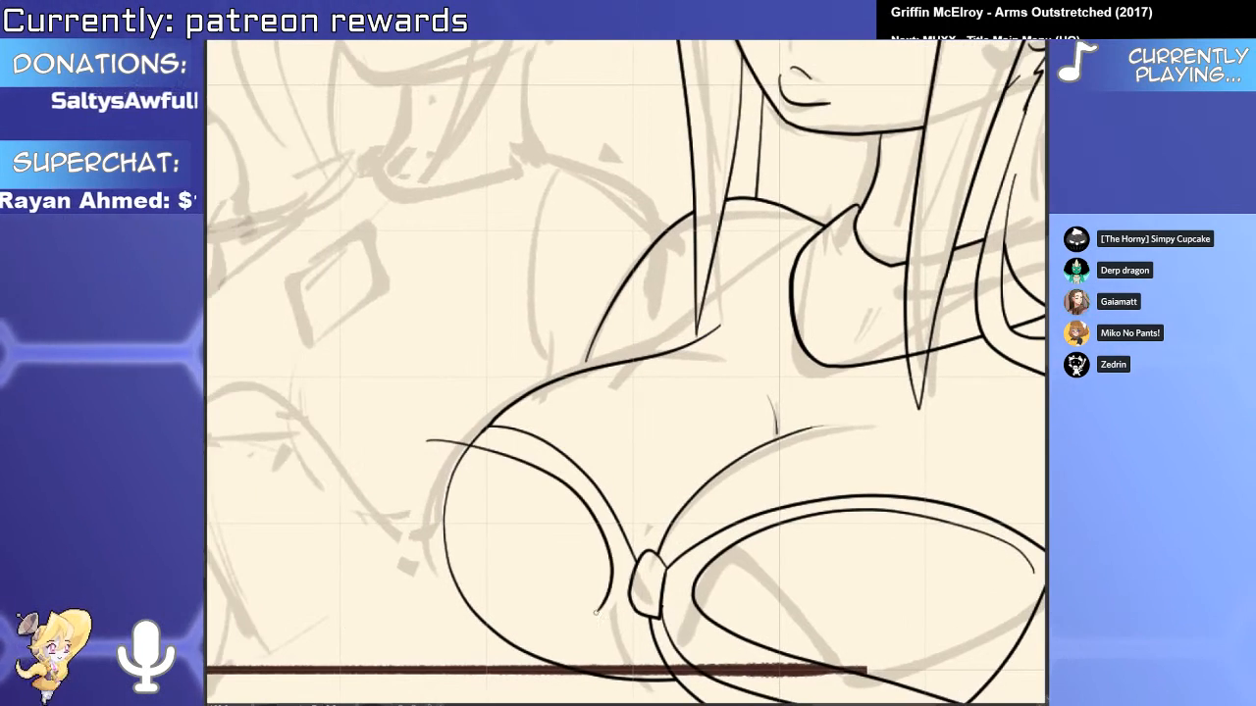
drag(484, 447, 585, 605)
key(ctrl+z)
drag(436, 443, 573, 614)
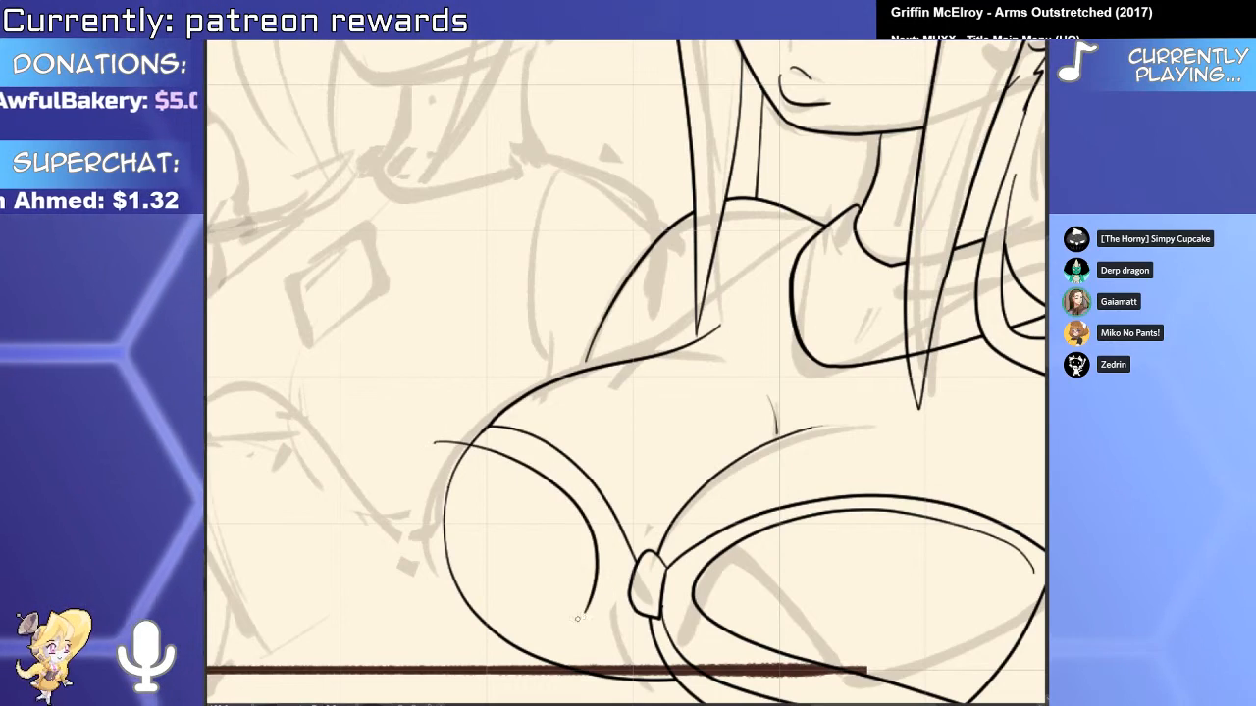
key(ctrl+z)
Draw a looping inner border line inside the left cup and erase the ends that overshoot the chest outline.
mouse_move(522, 498)
mouse_down()
mouse_move(762, 534)
mouse_move(643, 317)
mouse_move(666, 195)
mouse_move(758, 434)
mouse_move(837, 547)
mouse_move(590, 460)
mouse_move(598, 375)
mouse_up()
key(ctrl+z)
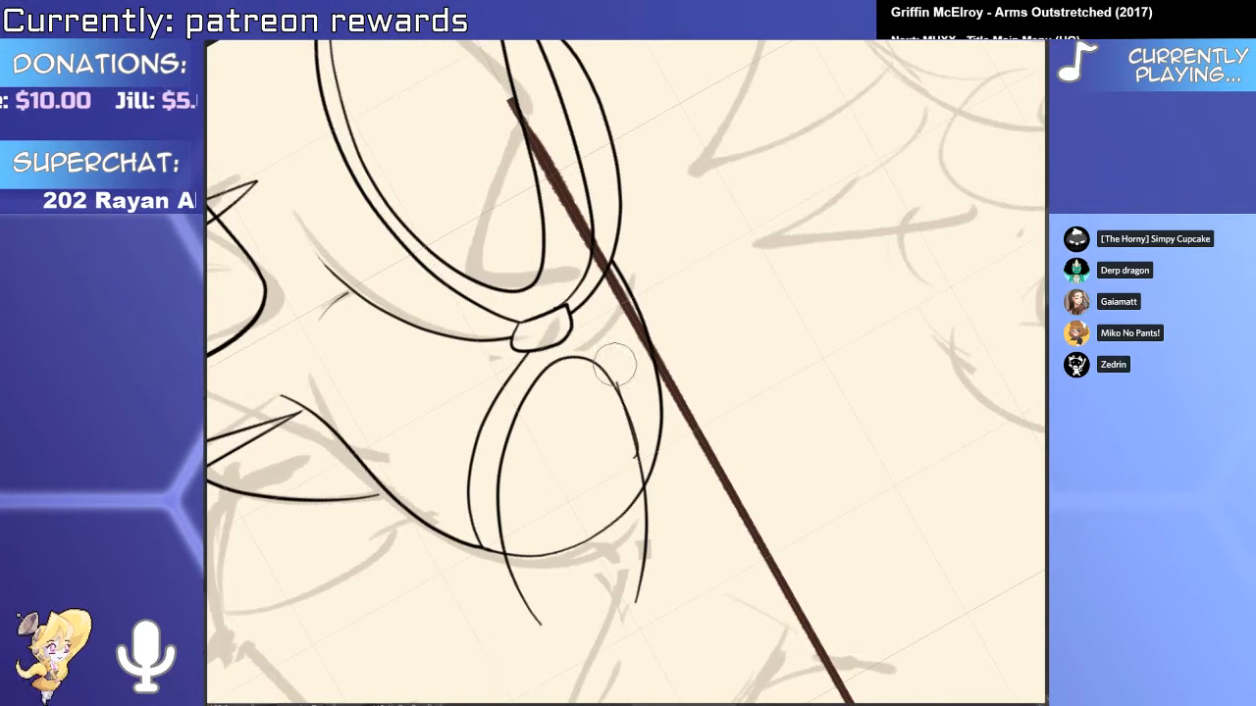
drag(655, 507, 638, 600)
drag(506, 575, 538, 622)
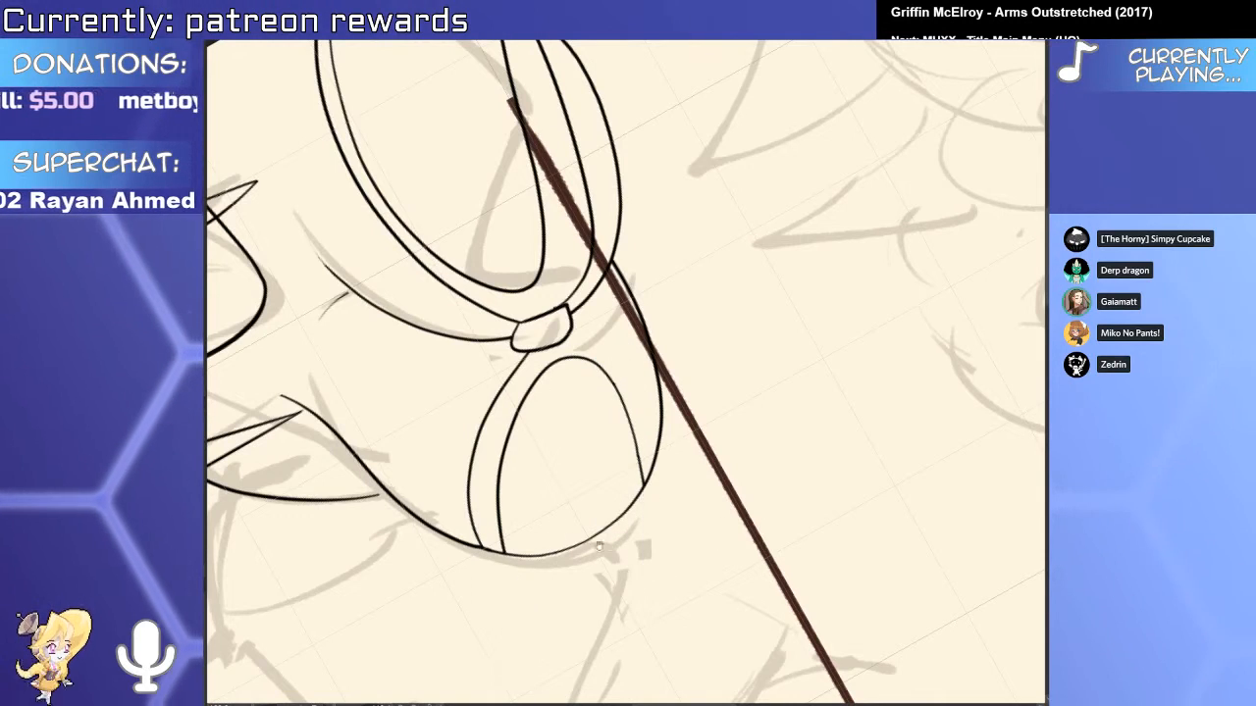
Draw a curve from the clasp down past the chest outline as the lower edge of the left cup.
drag(598, 361, 568, 431)
mouse_move(704, 491)
mouse_down()
mouse_move(664, 510)
mouse_move(598, 512)
mouse_up()
drag(542, 330, 491, 525)
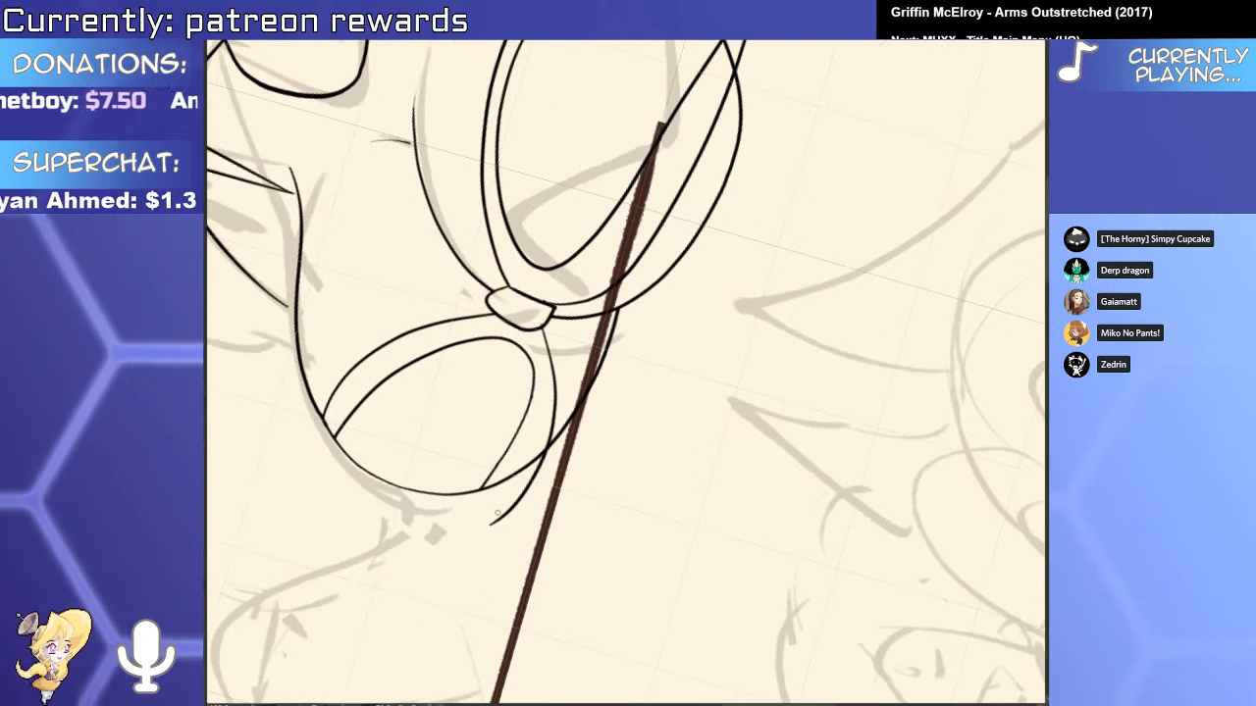
Narrow the left cup's inner loop slightly and shift the cup's lower edge curve closer to it.
ctrl+click(527, 422)
drag(539, 443, 524, 432)
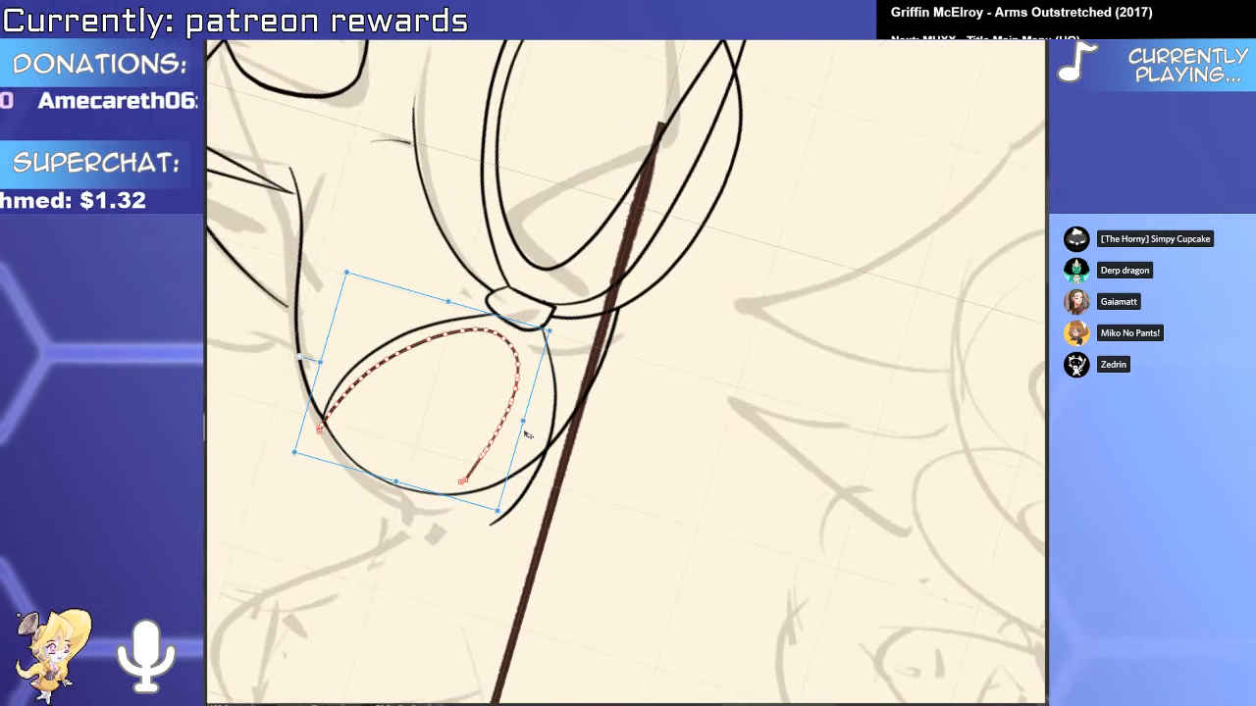
key(ctrl+z)
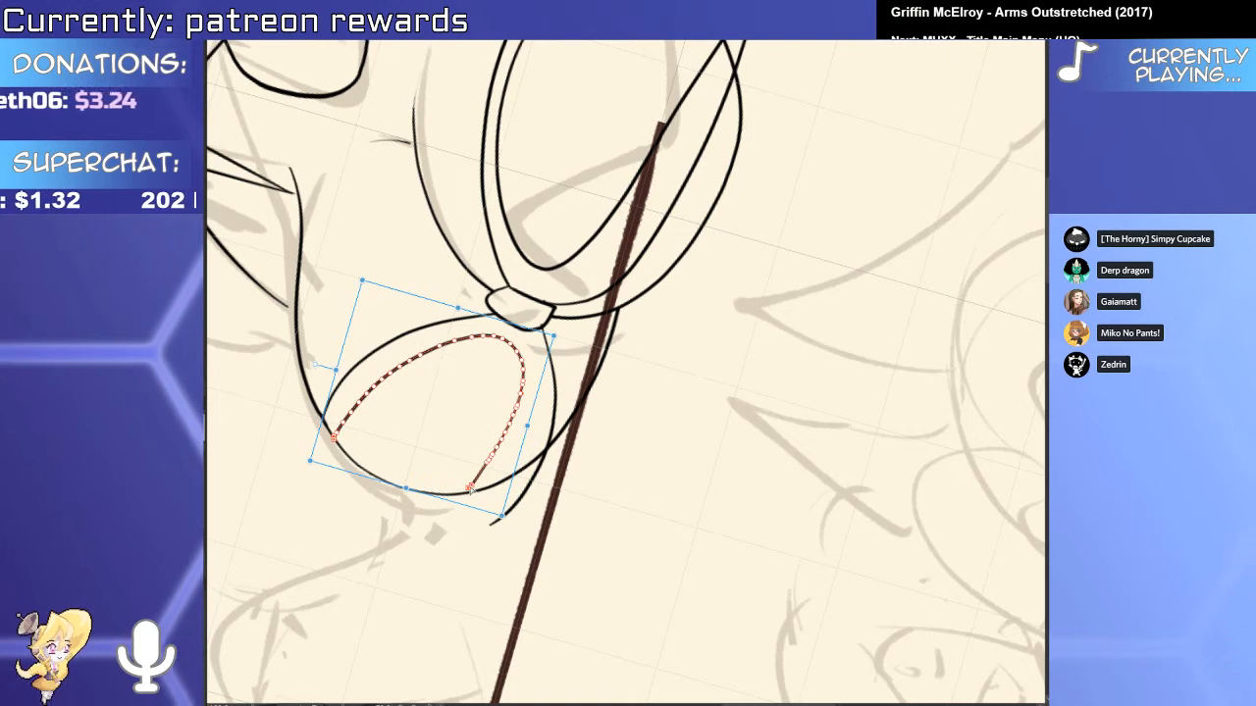
key(ctrl+d)
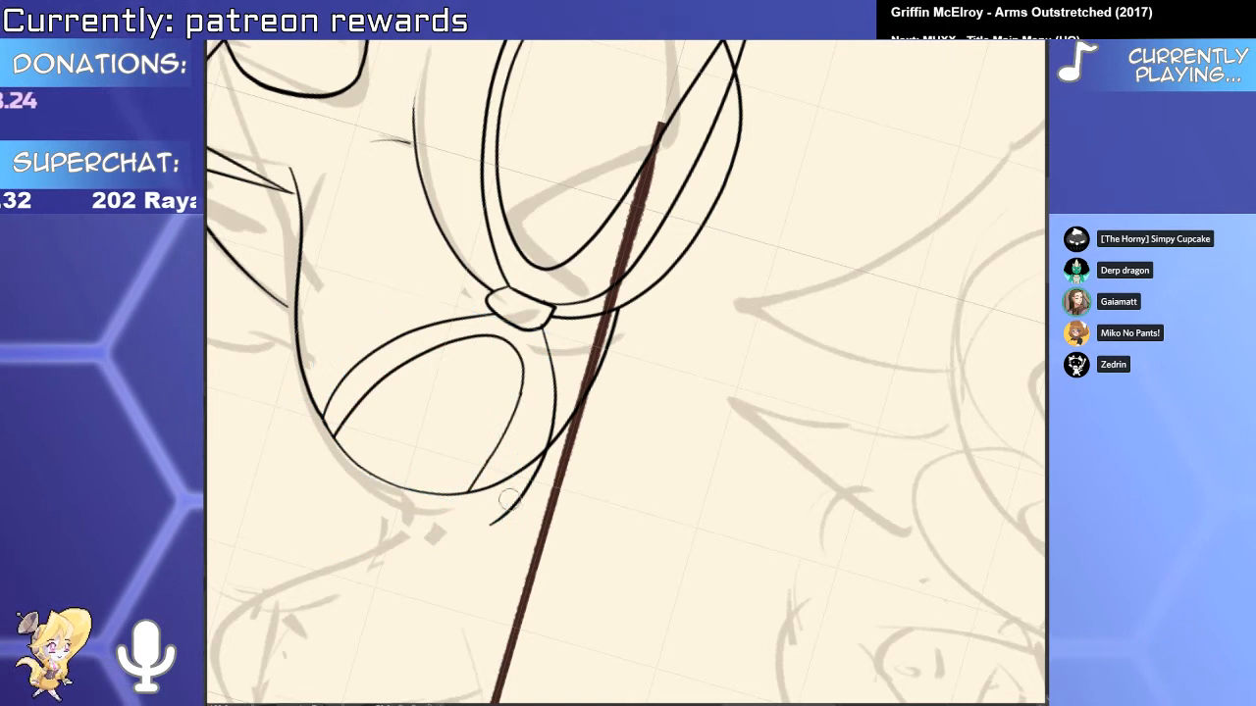
click(542, 402)
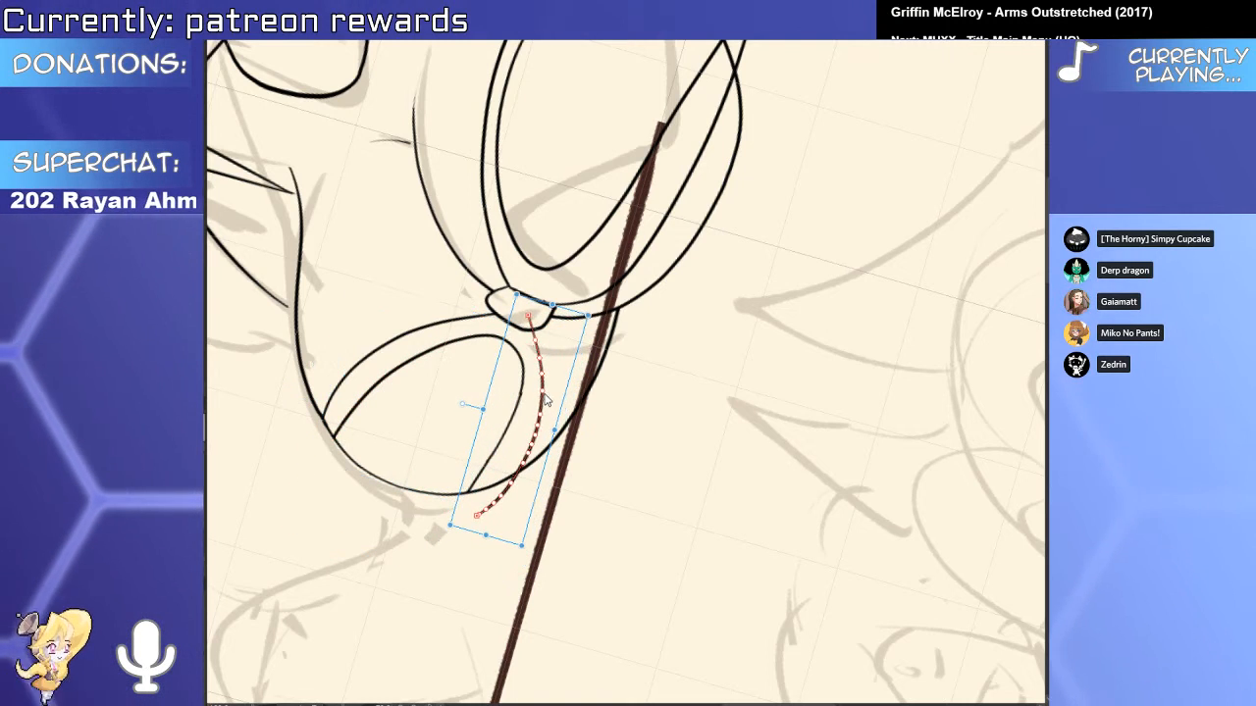
key(ctrl+d)
Ink the cheek, chin and jaw outline of the middle character with the pointed ear.
mouse_move(781, 493)
mouse_down()
mouse_move(700, 558)
mouse_move(588, 573)
mouse_move(641, 540)
mouse_move(680, 466)
mouse_move(614, 504)
mouse_up()
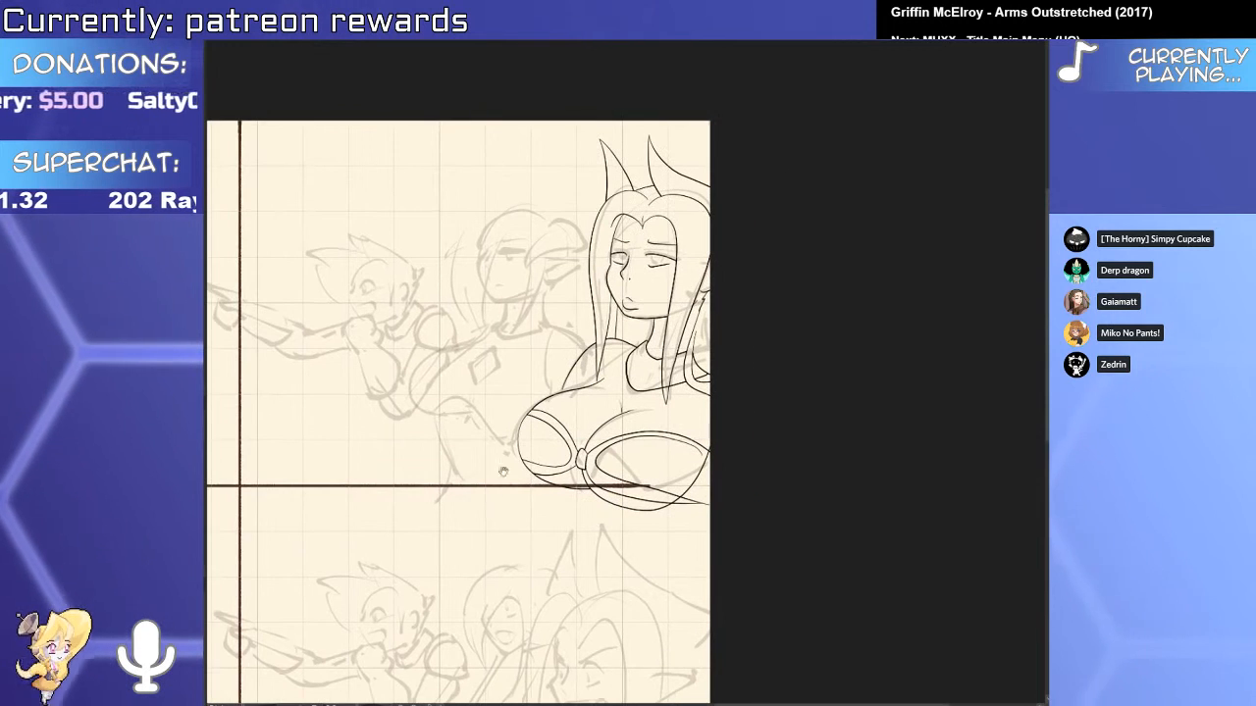
drag(503, 471, 554, 524)
mouse_move(551, 314)
mouse_down()
mouse_move(569, 367)
mouse_move(482, 329)
mouse_up()
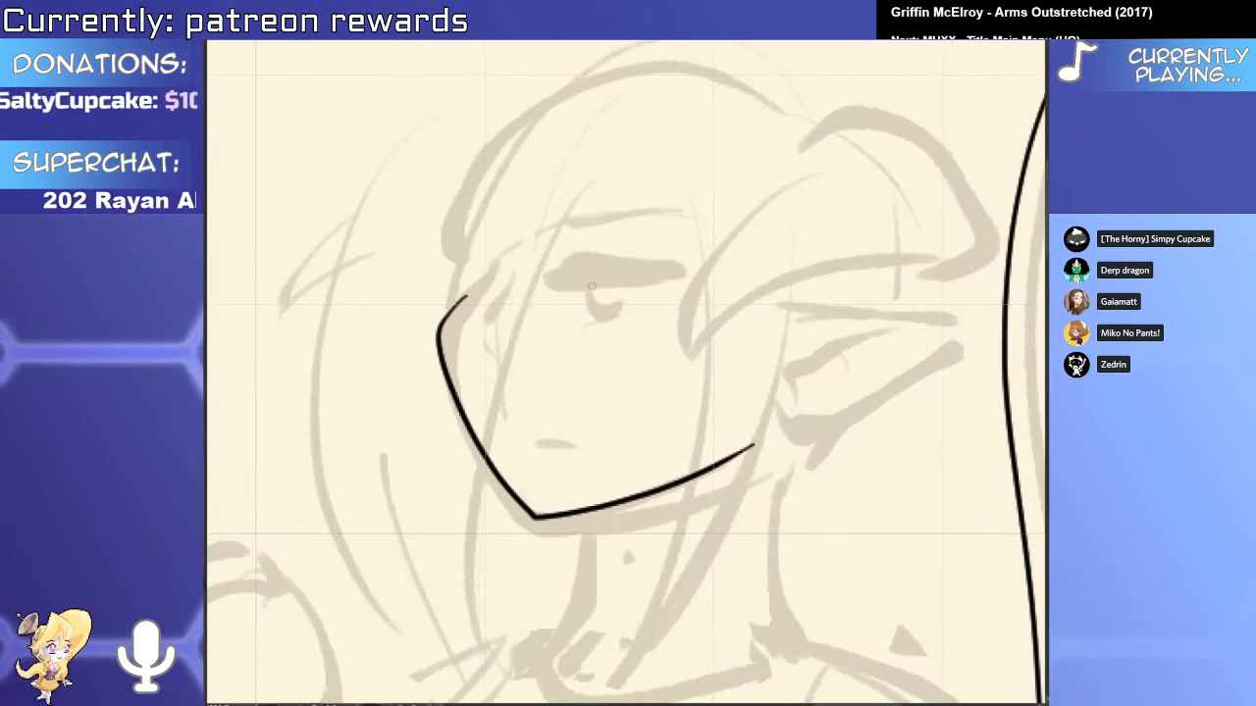
Ink the curled horn shape above the middle character's ear, tapering to a sharp point beside the face, and restore its clipped tip.
mouse_move(817, 320)
mouse_down()
mouse_move(680, 363)
mouse_move(733, 473)
mouse_up()
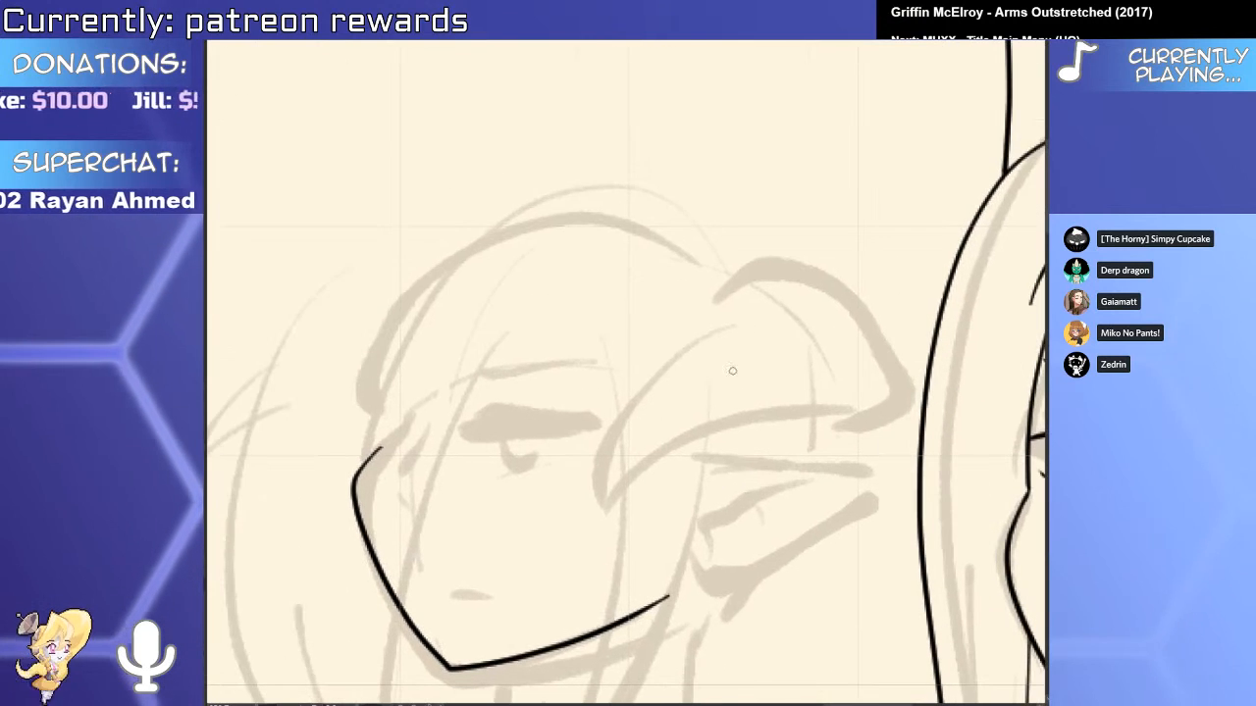
drag(745, 265, 702, 325)
mouse_move(756, 321)
mouse_down()
mouse_move(588, 513)
mouse_move(694, 433)
mouse_move(907, 329)
mouse_move(713, 279)
mouse_move(883, 302)
mouse_move(818, 437)
mouse_move(606, 537)
mouse_up()
key(ctrl+z)
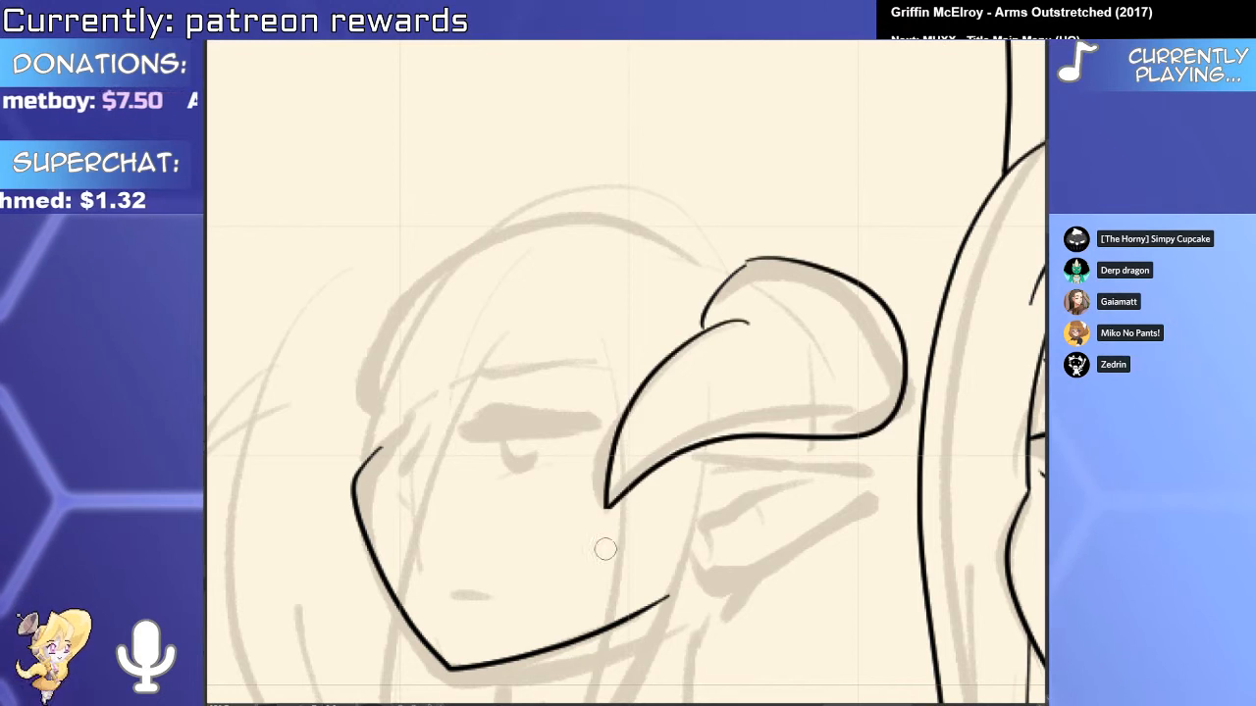
key(ctrl+z)
key(ctrl+z)
key(ctrl+z)
key(ctrl+y)
key(ctrl+y)
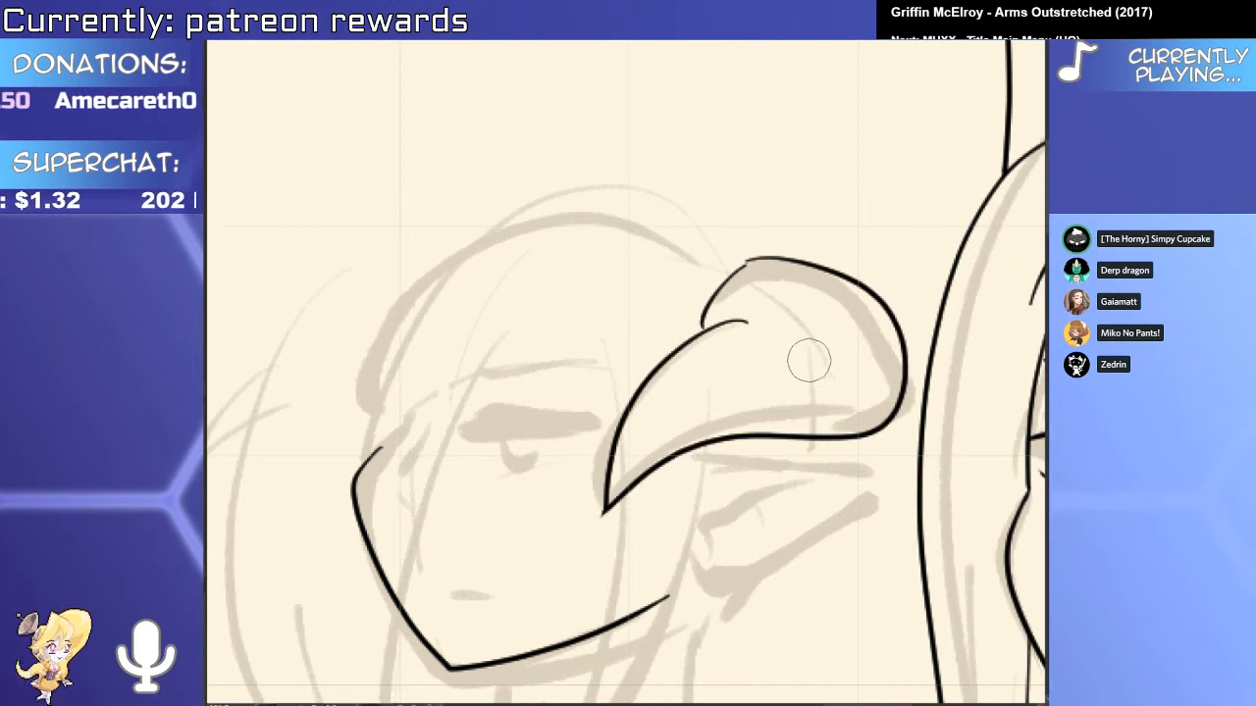
Trim the curved line at the horn's base where it overshoots into the inside of the horn.
scroll(738, 270, up, 2)
ctrl+click(688, 350)
drag(688, 350, 697, 408)
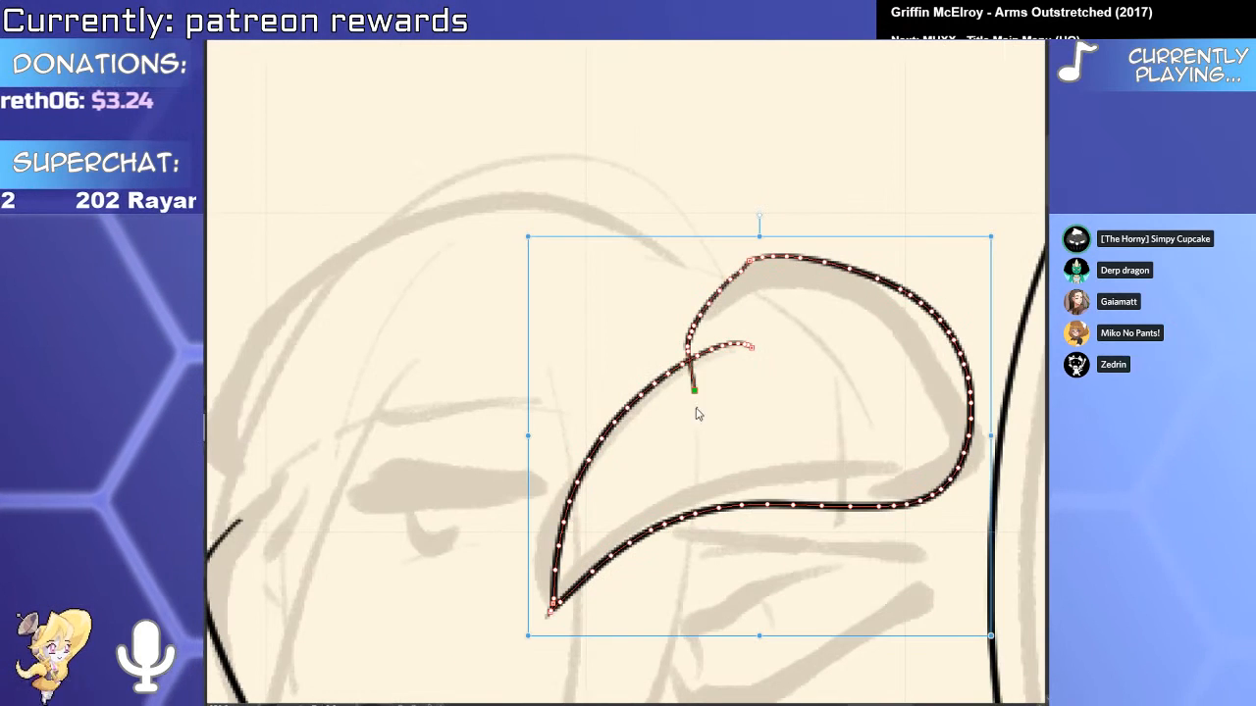
click(693, 389)
scroll(690, 423, down, 5)
Pull the horn's overshooting tip back into a clean point and shift the horn outline slightly toward the face.
scroll(682, 428, up, 4)
drag(598, 567, 655, 517)
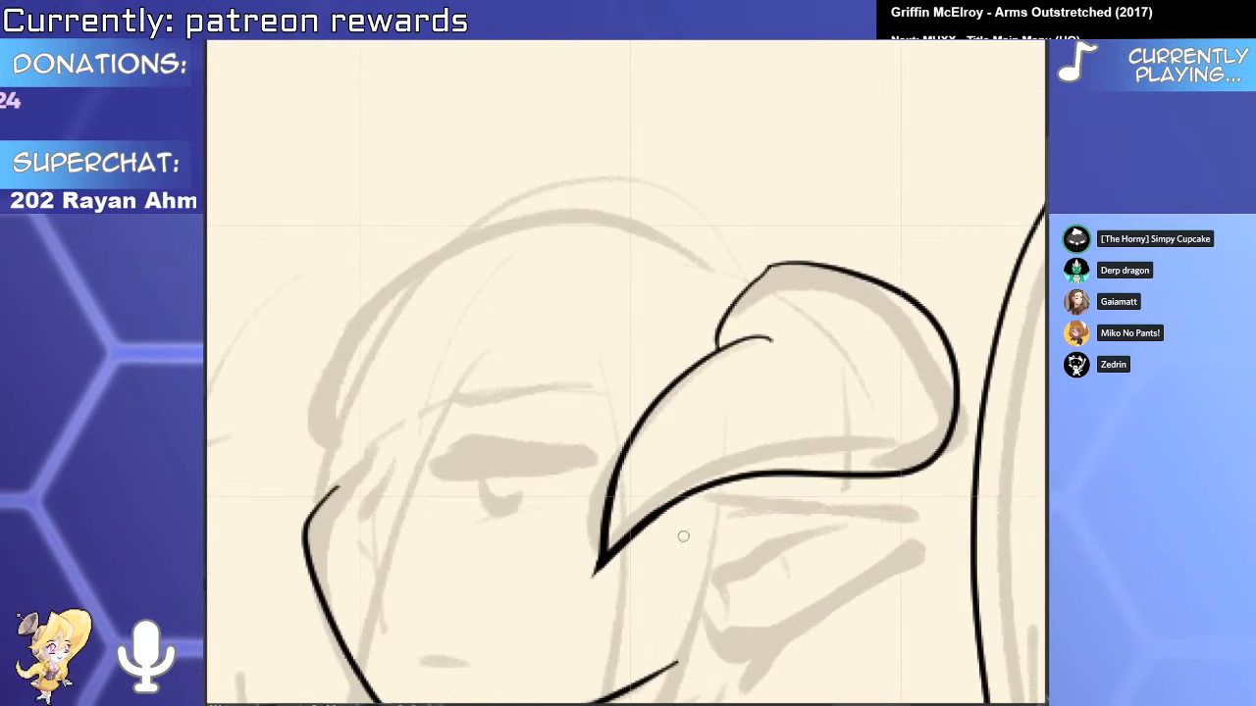
scroll(624, 553, up, 3)
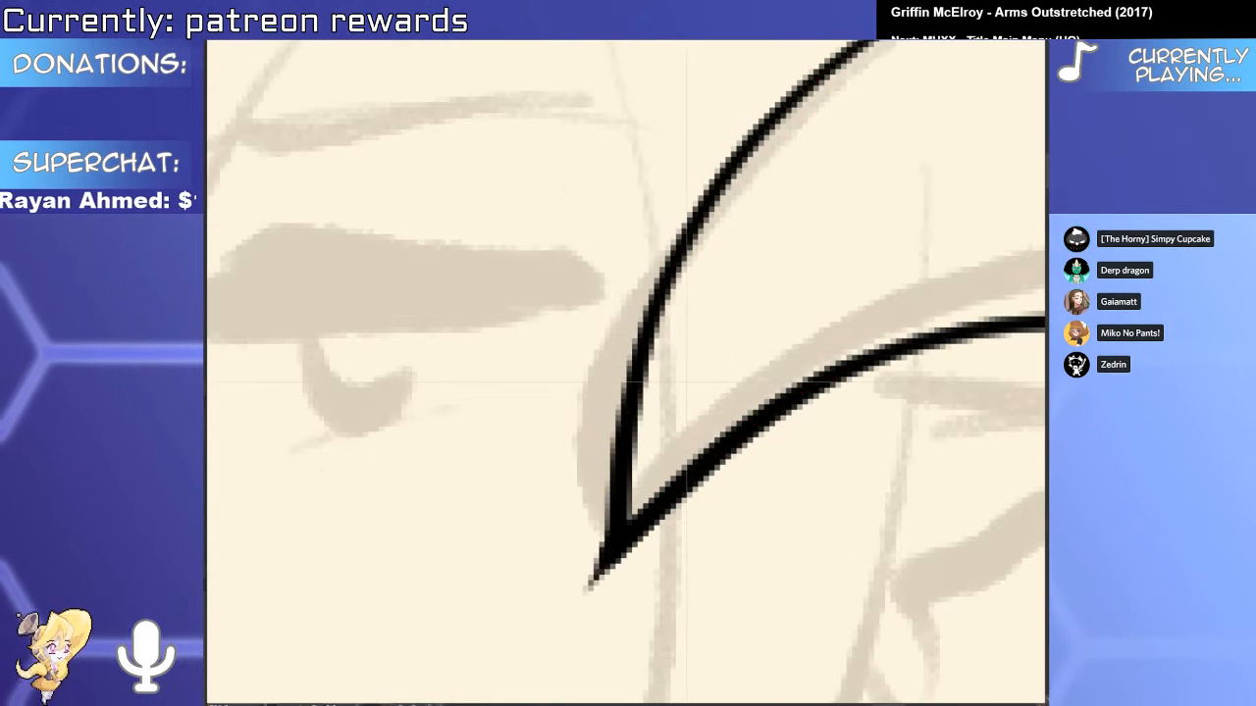
ctrl+click(622, 548)
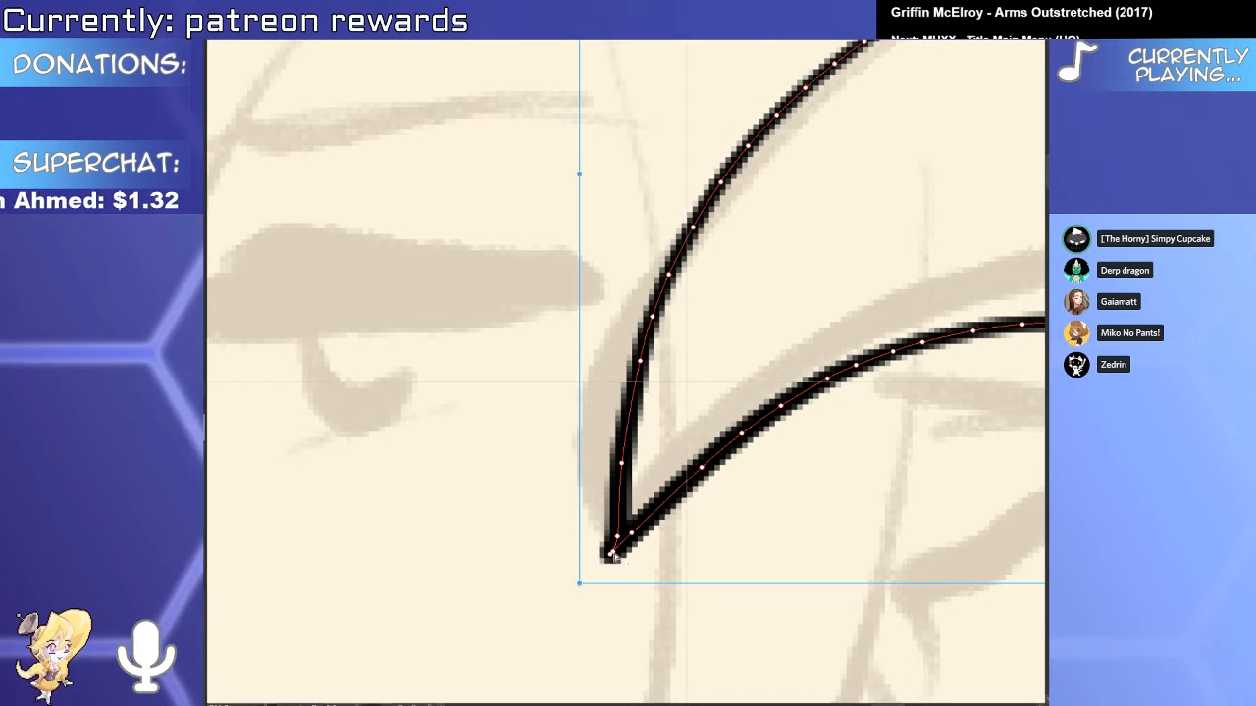
drag(613, 555, 618, 546)
scroll(624, 546, down, 5)
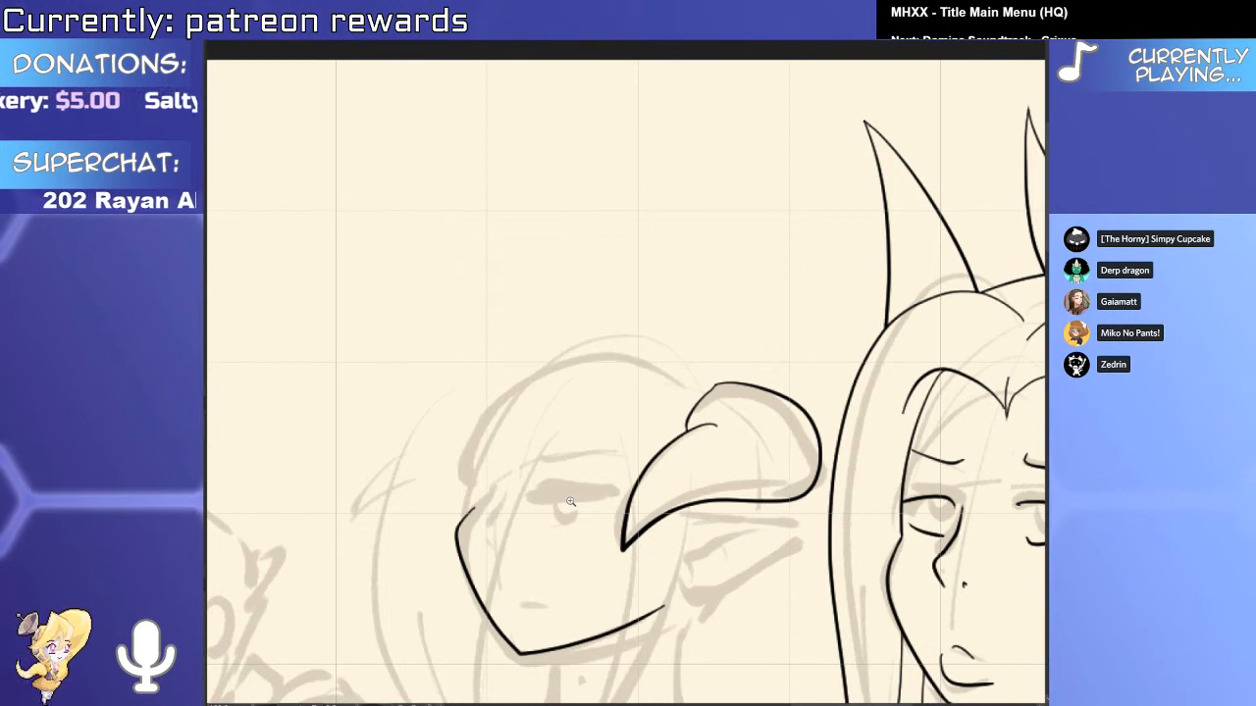
click(775, 502)
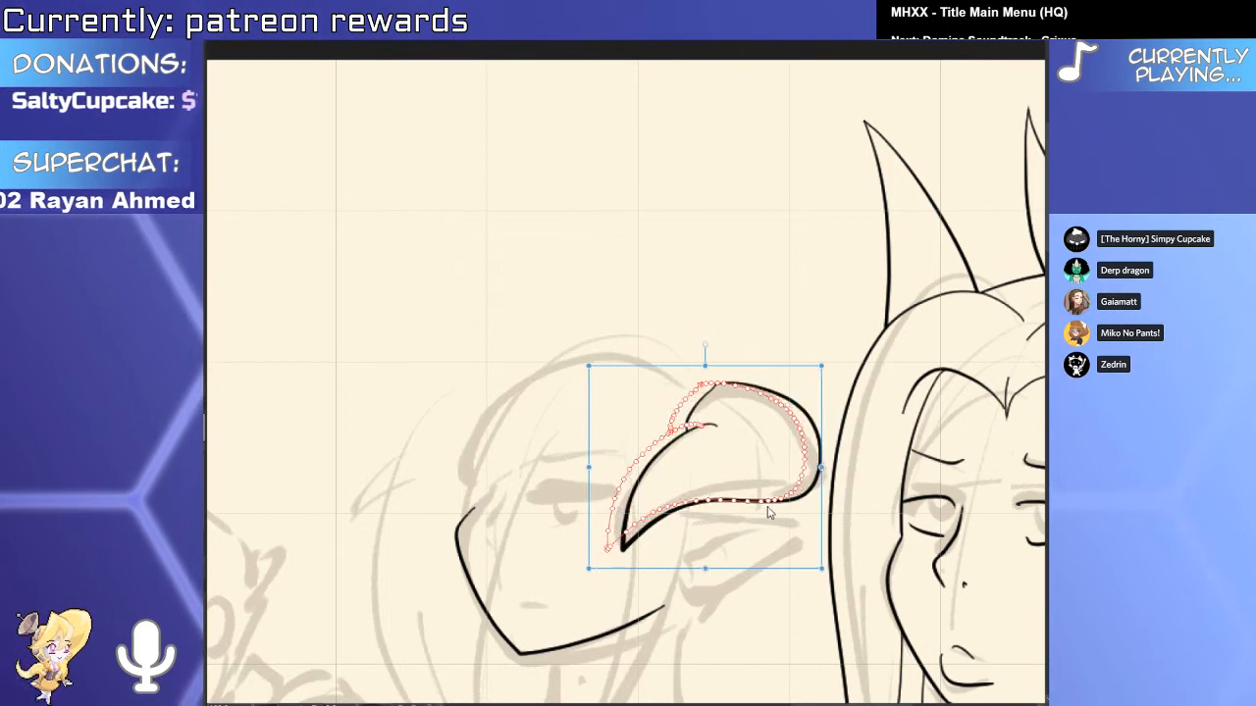
drag(772, 509, 866, 351)
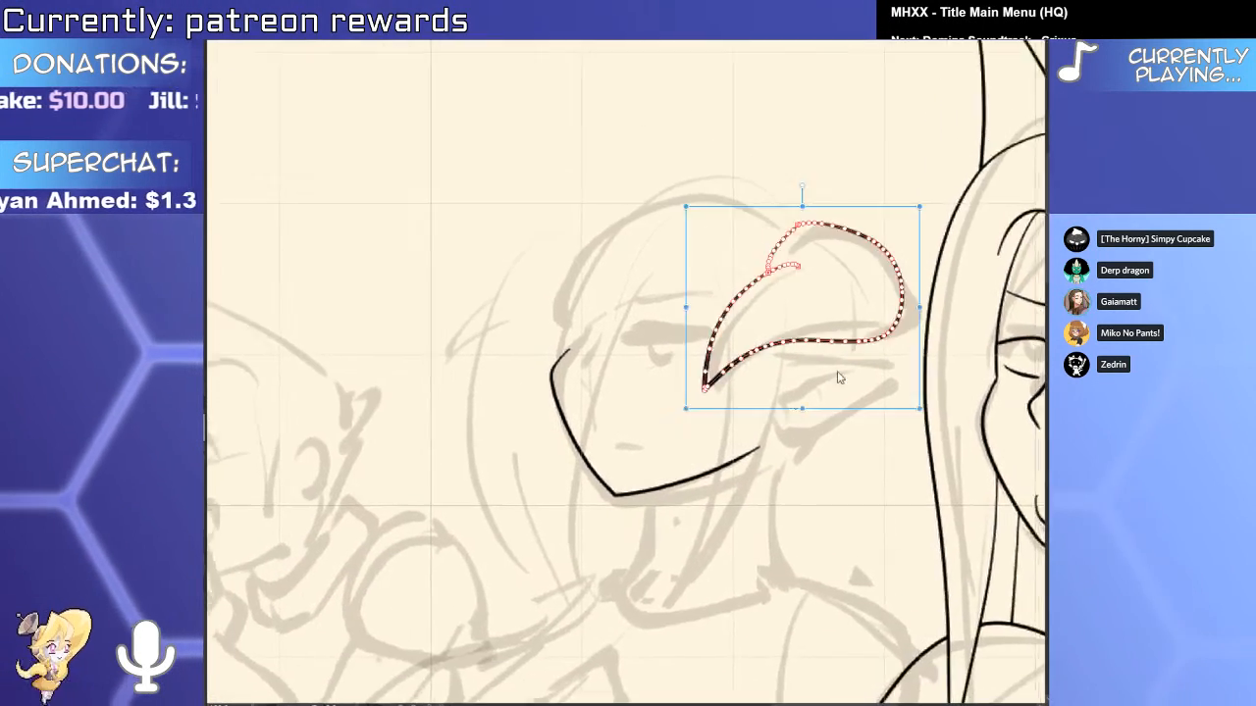
Ink both edges of the long hair strand falling from beneath the horn past the jaw, narrowing toward the chest.
key(p)
drag(711, 259, 674, 666)
key(ctrl+z)
drag(722, 245, 660, 705)
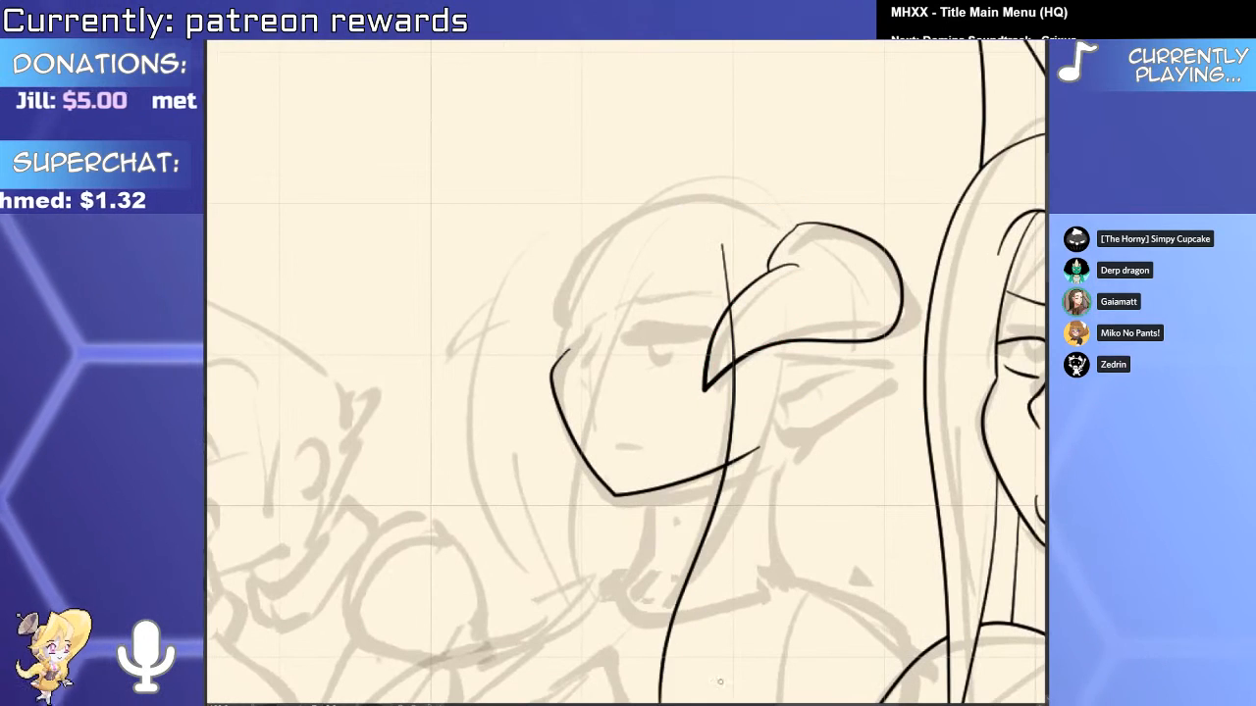
drag(771, 314, 783, 247)
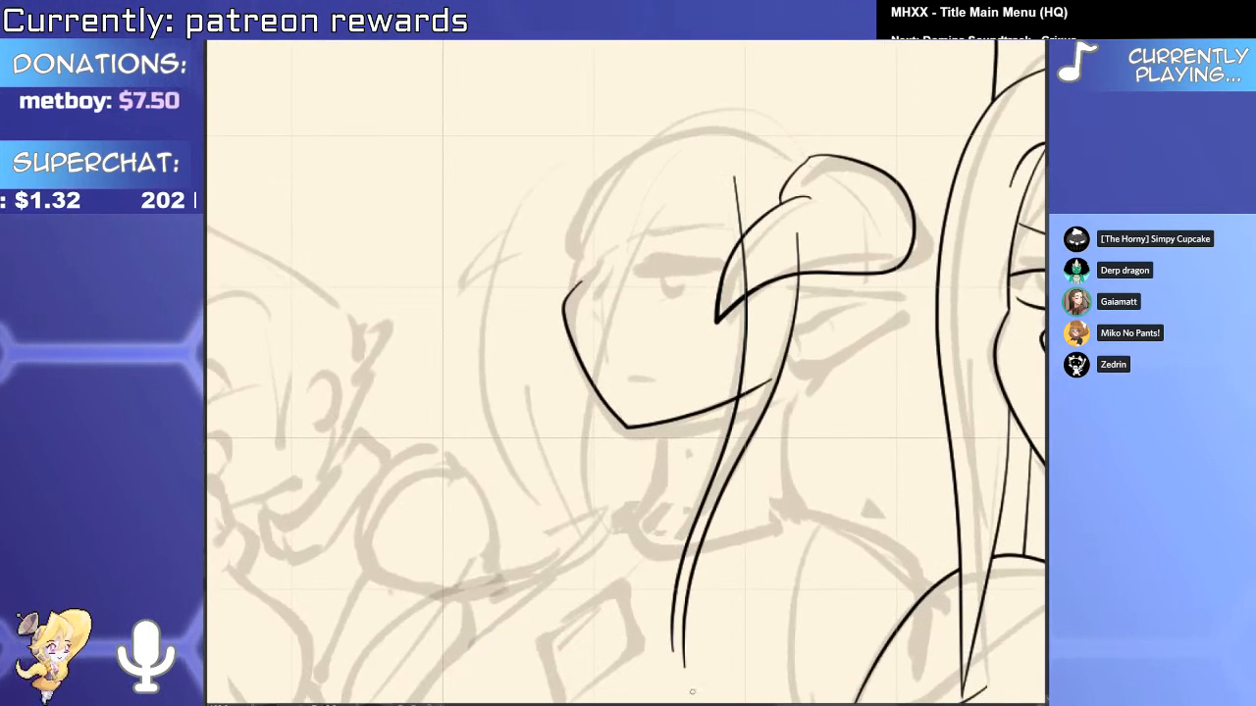
Ink short tapering strokes inside the strand's lower end to split it into two pointed tips.
scroll(677, 623, up, 3)
drag(710, 434, 667, 695)
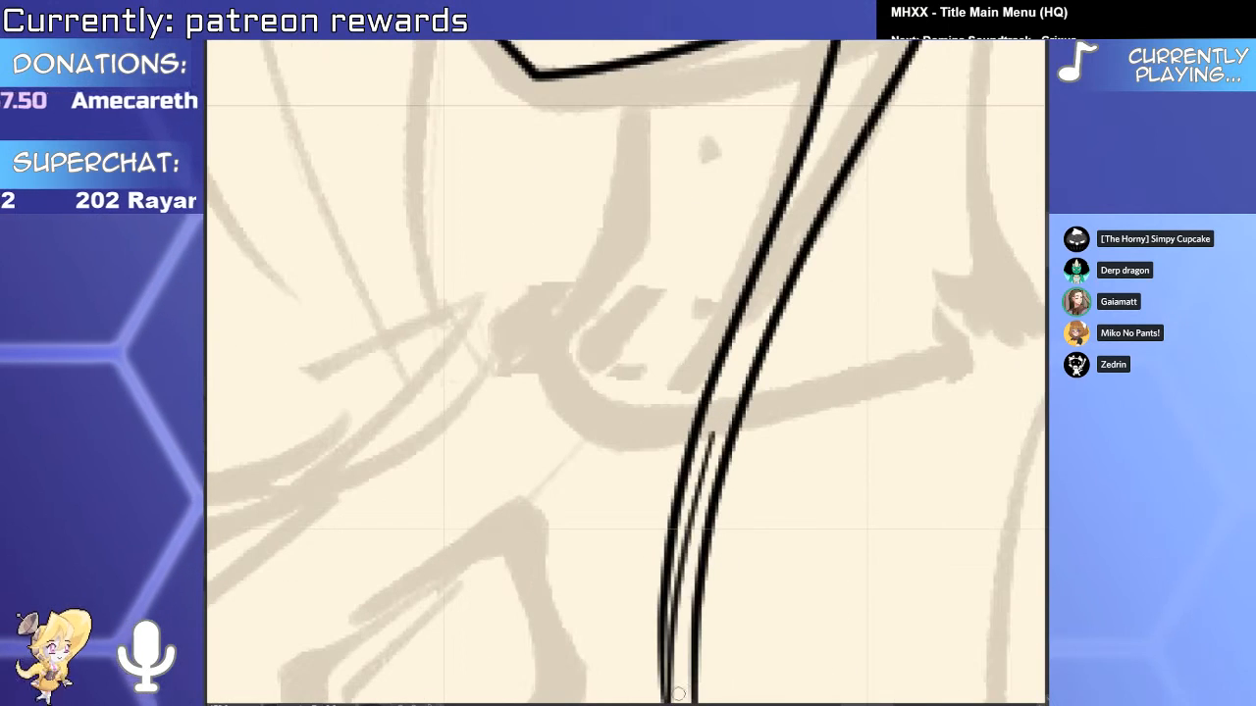
key(ctrl+z)
drag(718, 459, 669, 700)
mouse_move(696, 552)
mouse_down()
mouse_move(696, 426)
mouse_move(704, 502)
mouse_up()
Erase the excess line pieces around the strand's split end so both tips close cleanly.
key(e)
drag(704, 537, 711, 574)
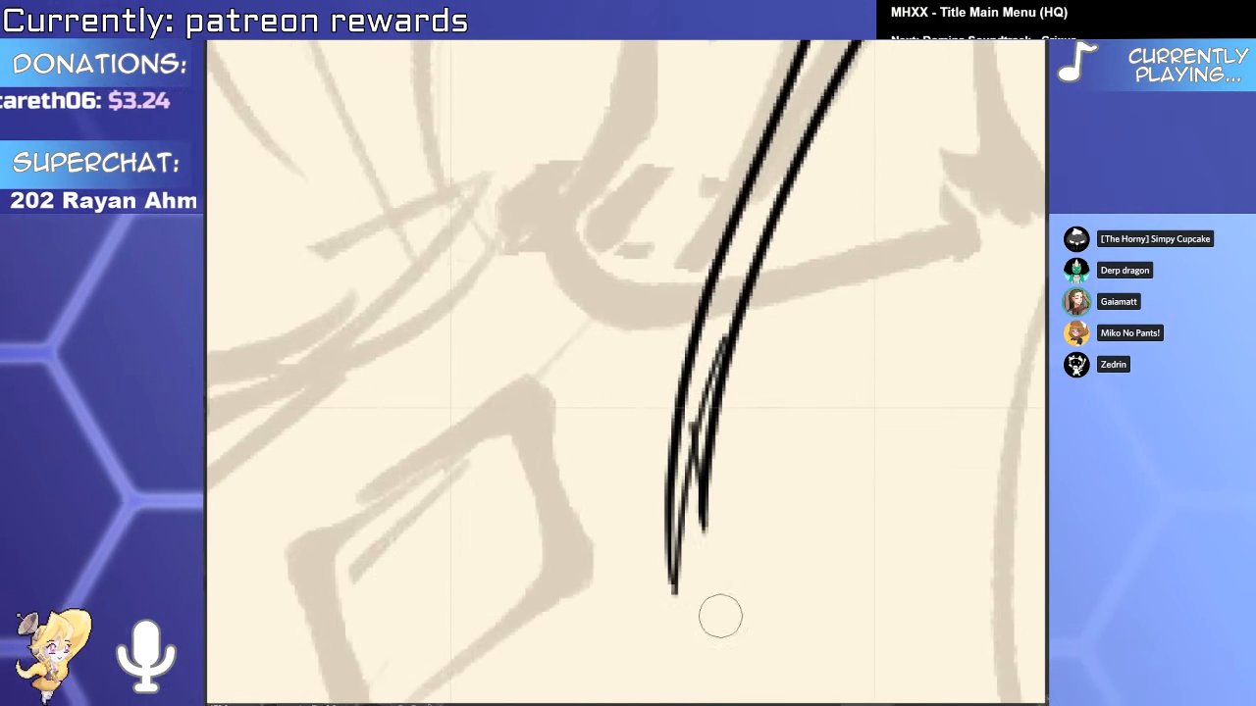
drag(680, 434, 687, 419)
key(ctrl+z)
click(674, 576)
scroll(681, 465, up, 3)
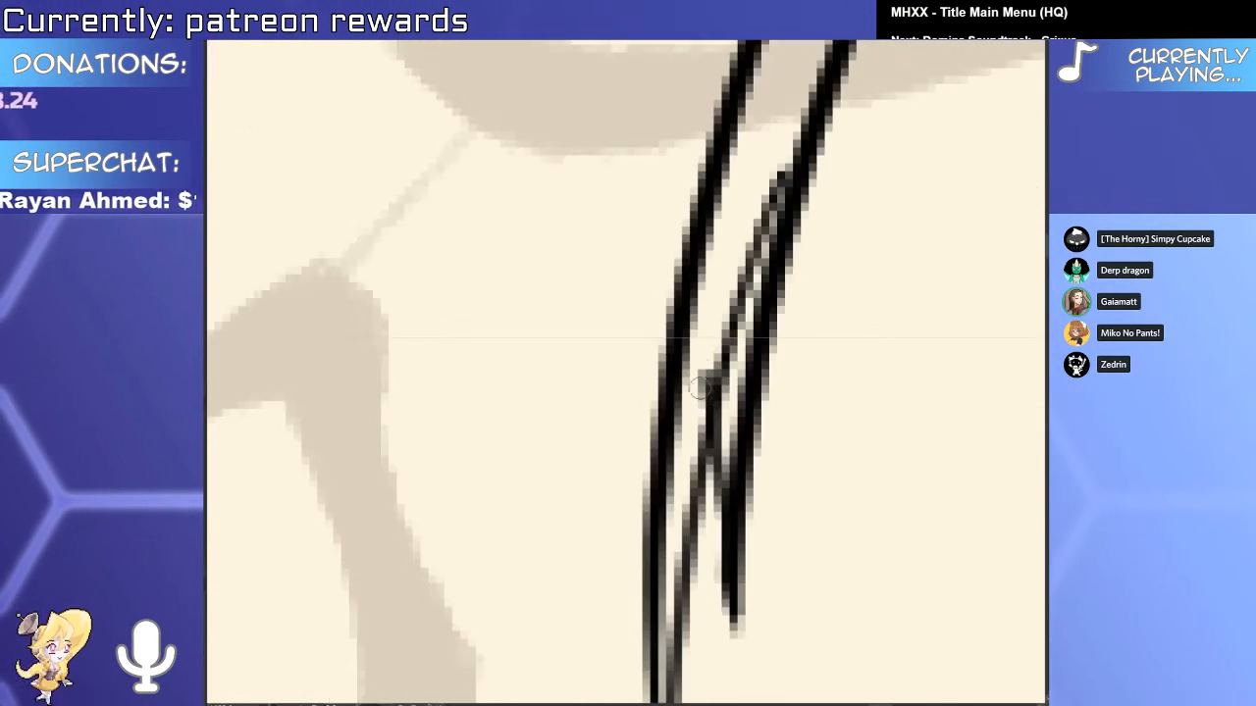
scroll(706, 404, down, 4)
scroll(702, 429, up, 1)
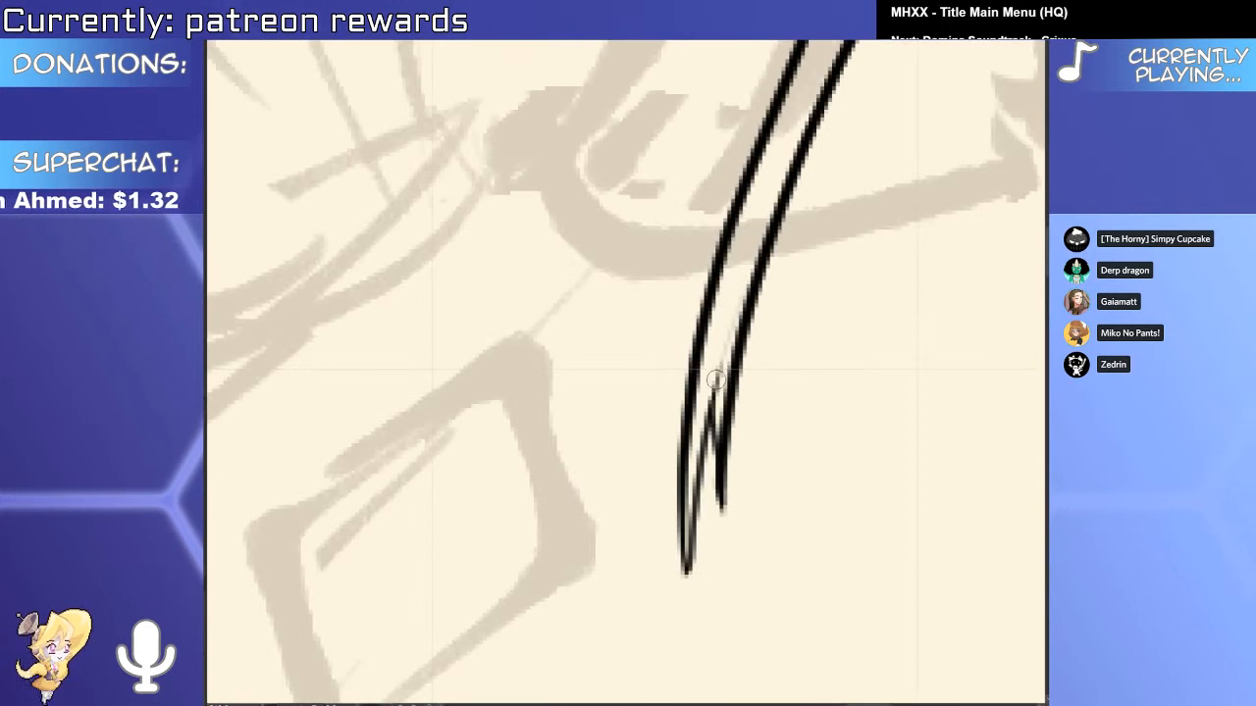
ctrl+click(718, 455)
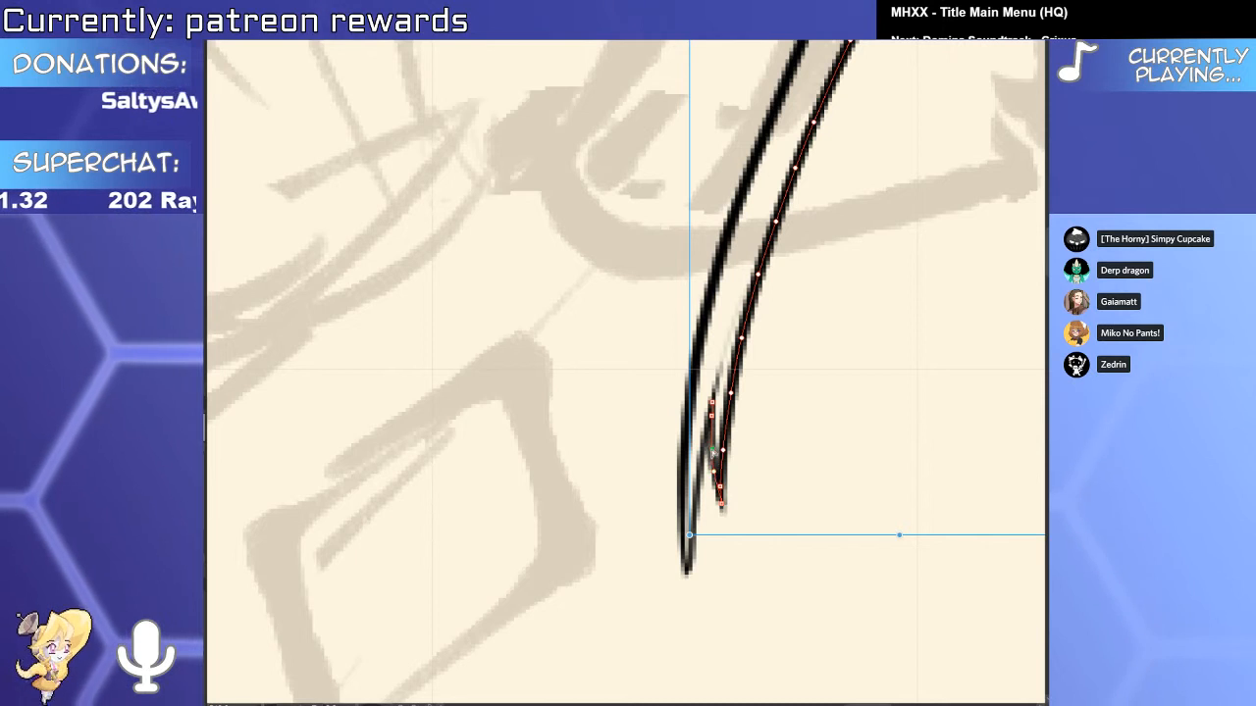
scroll(712, 451, down, 4)
Erase the strand lines crossing the horn and the end of the jaw line inside the strand.
drag(713, 424, 732, 596)
scroll(766, 427, up, 2)
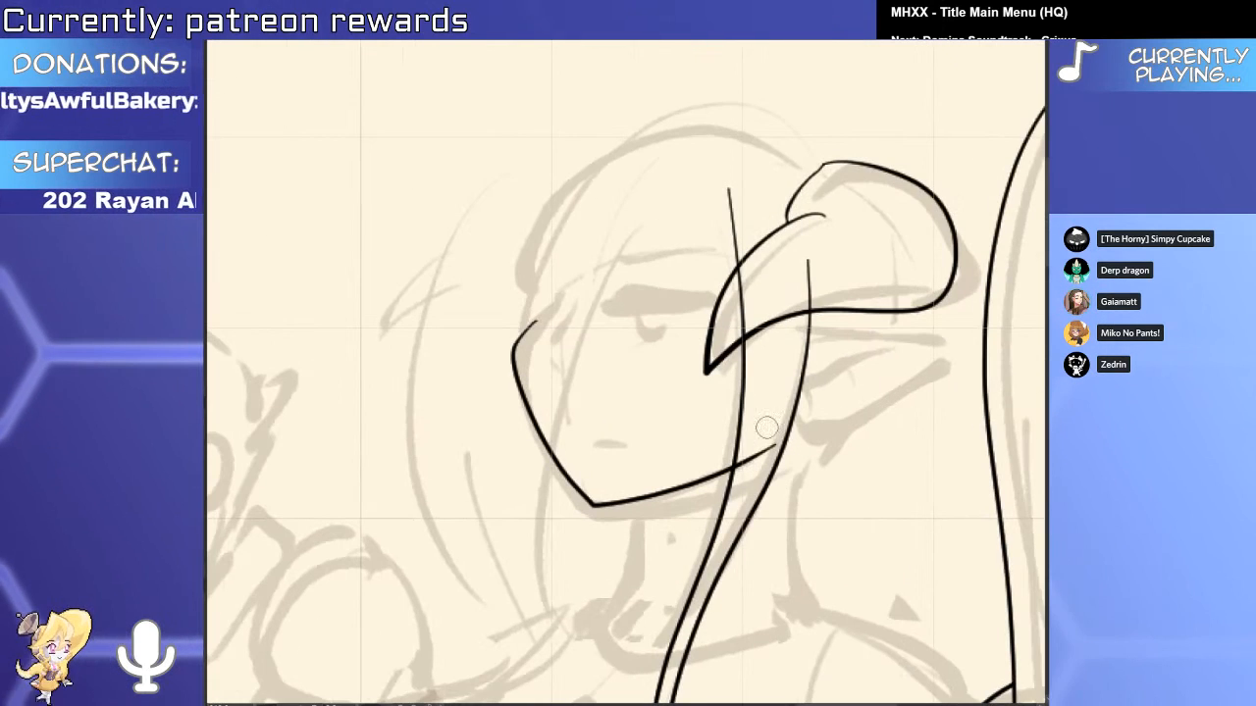
drag(672, 274, 764, 353)
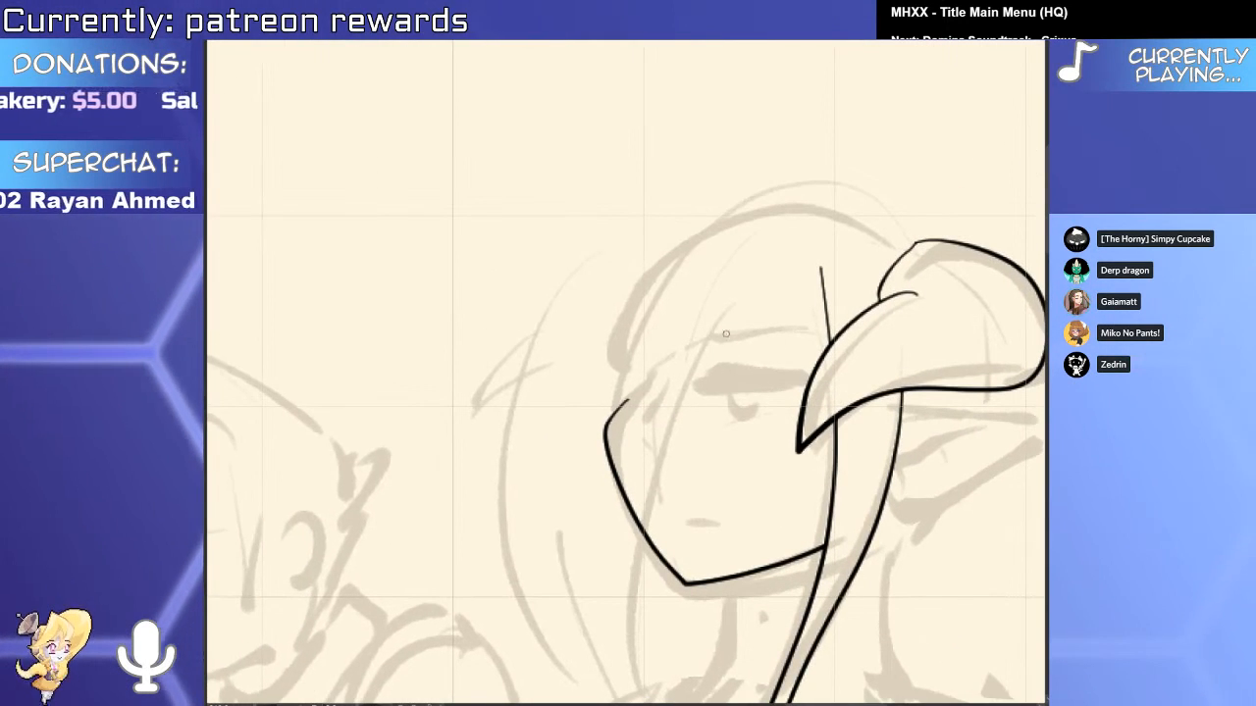
Ink a long hair line sweeping from the forehead across the face past the chin, and a short mouth line.
mouse_move(738, 292)
mouse_down()
mouse_move(648, 503)
mouse_move(637, 696)
mouse_up()
scroll(652, 589, up, 2)
drag(693, 498, 760, 505)
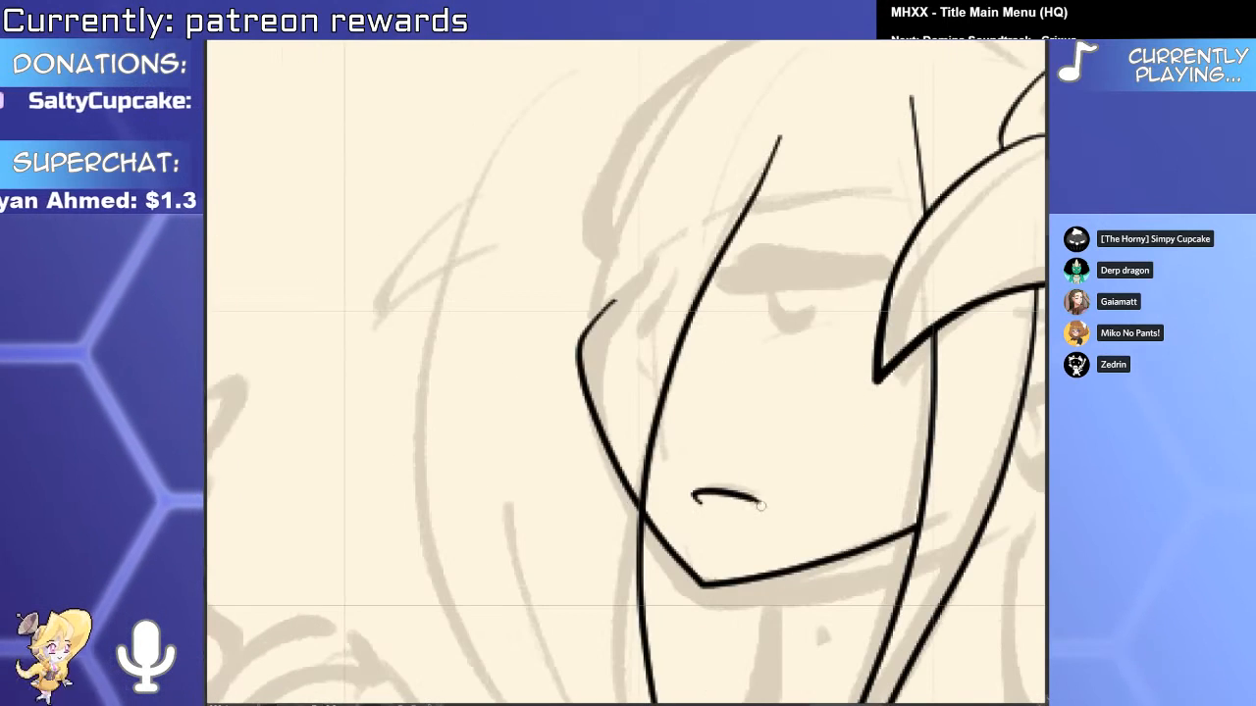
Ink the flat upper eyelid line along the lower edge of the sketched eye, between the hair and the horn.
scroll(706, 534, down, 2)
drag(675, 422, 841, 416)
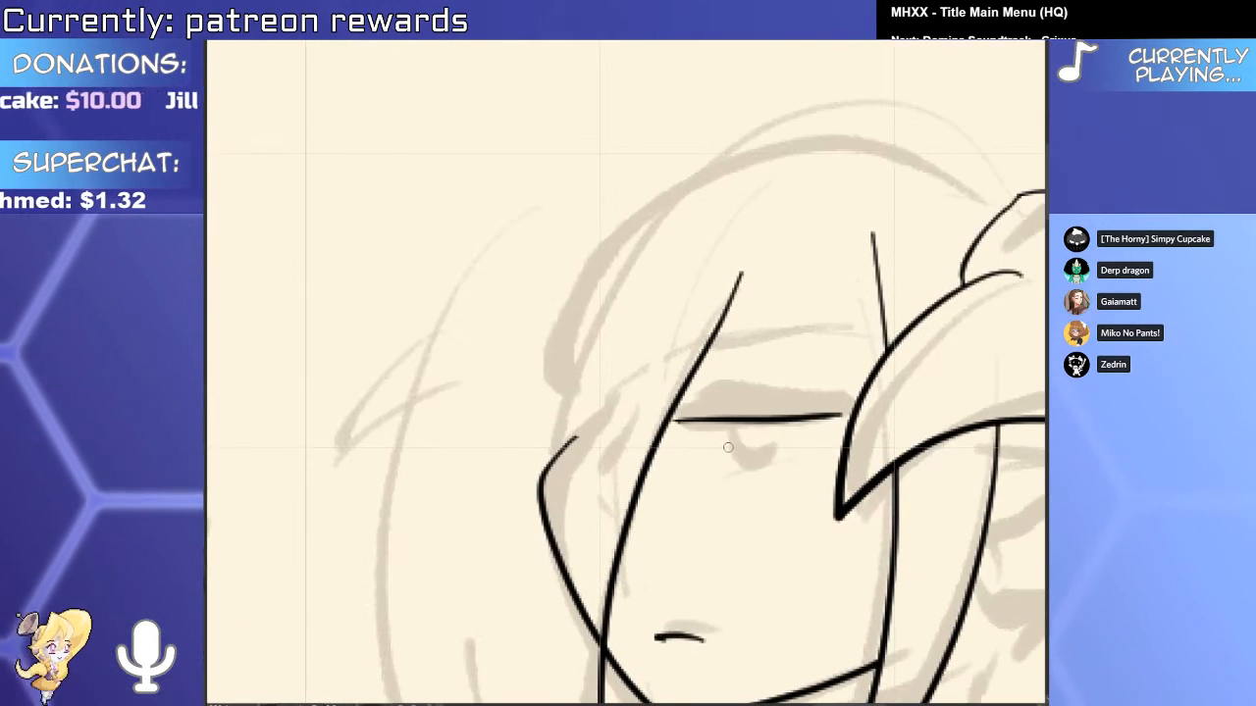
drag(724, 424, 790, 425)
scroll(778, 417, down, 5)
Ink the upper and lower edges of the pointed ear beneath the horn, meeting in a sharp tip without overshoots.
drag(833, 475, 749, 388)
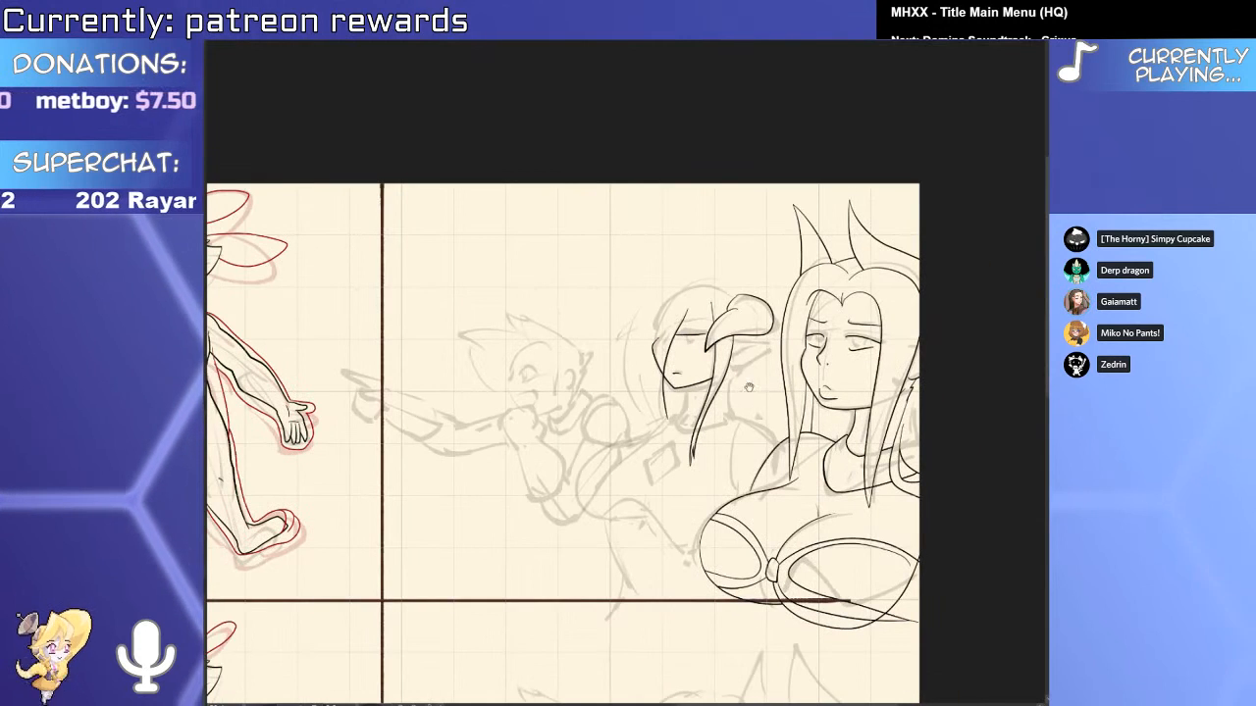
scroll(750, 388, up, 4)
drag(642, 422, 893, 446)
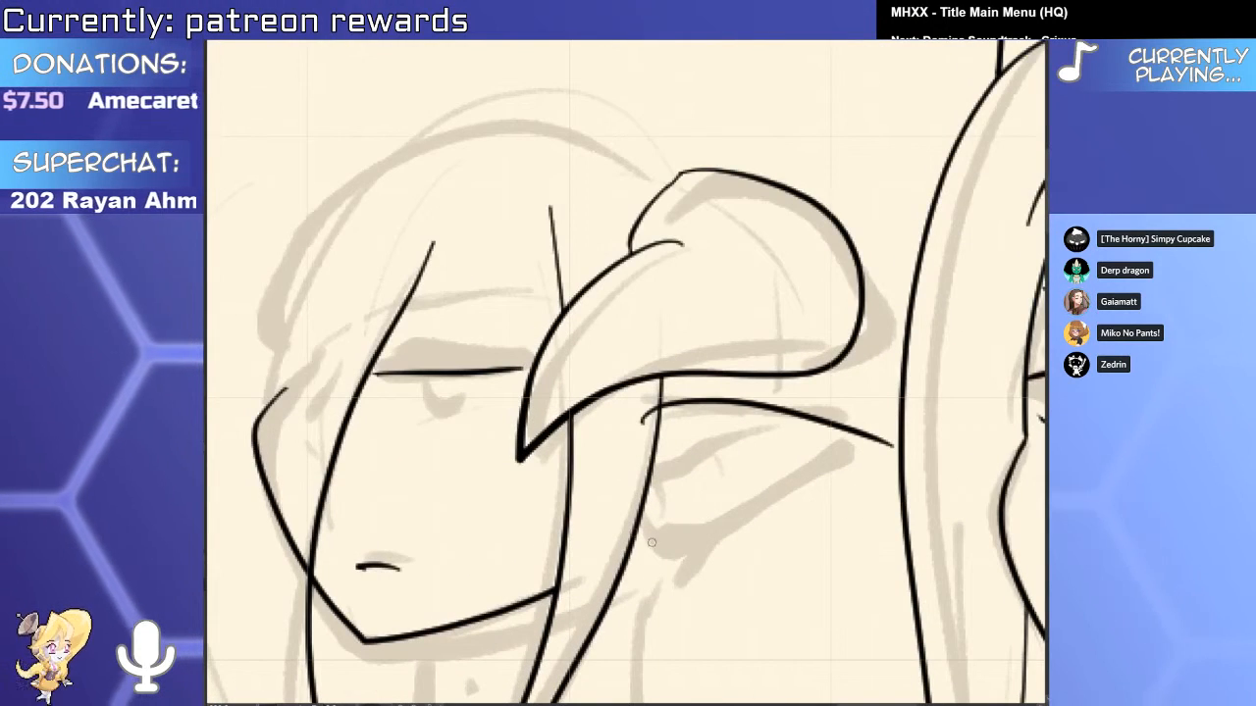
mouse_move(620, 528)
mouse_down()
mouse_move(670, 546)
mouse_move(869, 429)
mouse_up()
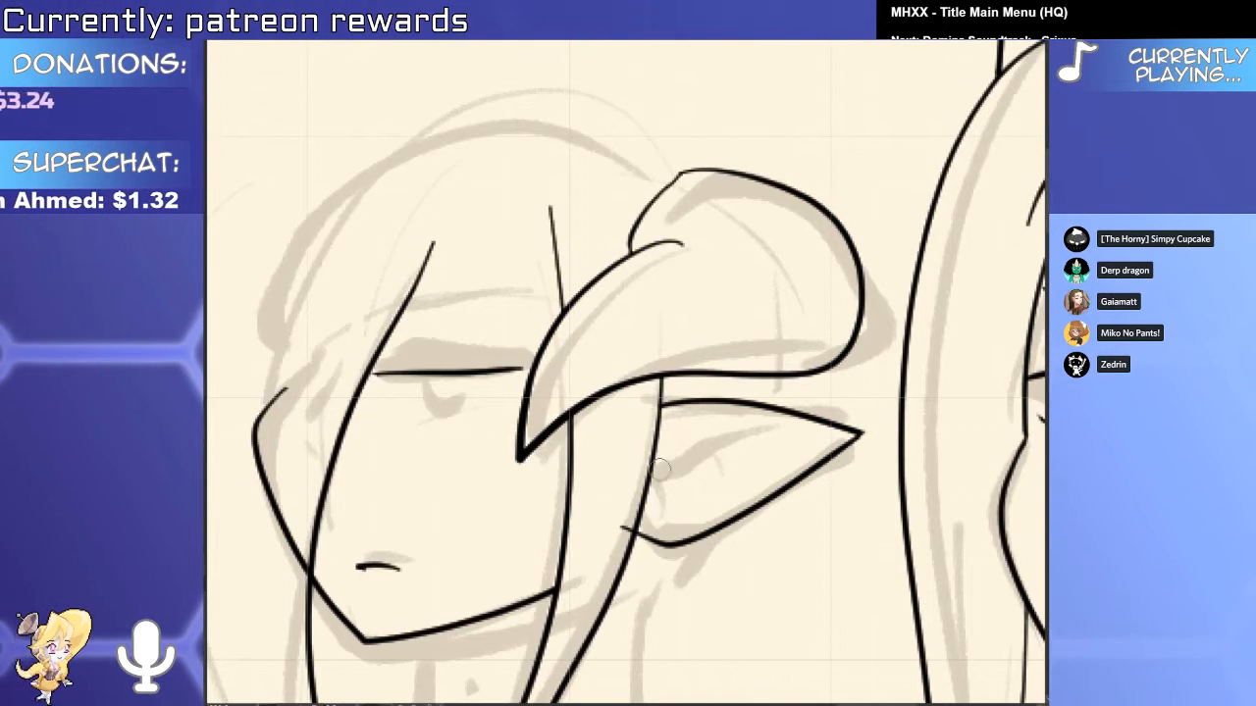
Ink the inner ear details: a small hook beside the hair, a curved upper fold and two short strokes below it.
drag(652, 484, 655, 514)
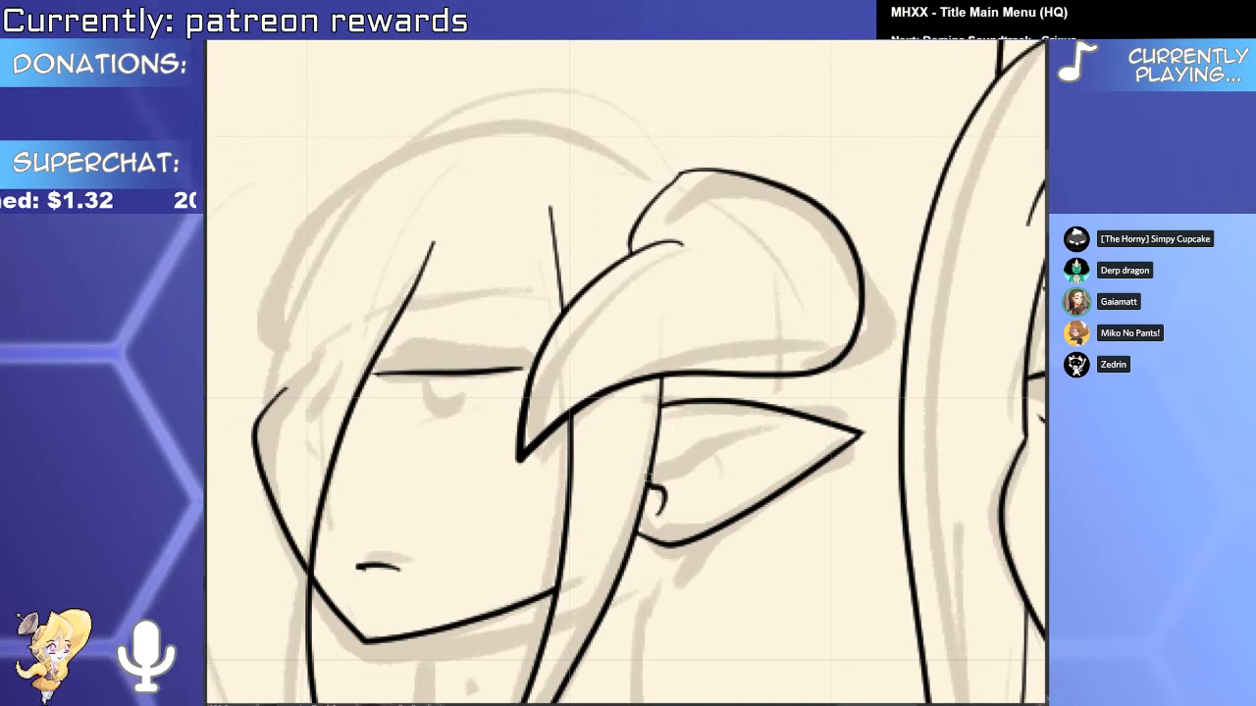
mouse_move(655, 433)
mouse_down()
mouse_move(756, 441)
mouse_move(681, 462)
mouse_move(697, 453)
mouse_up()
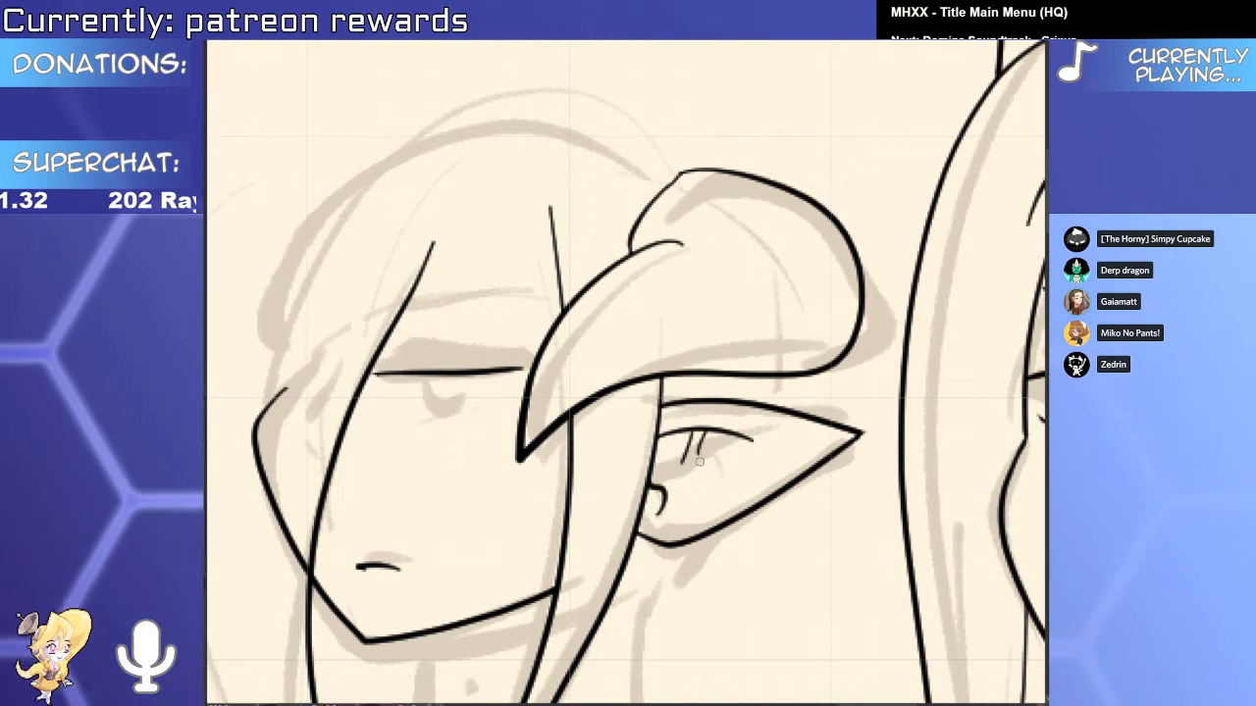
scroll(702, 459, down, 3)
scroll(703, 459, up, 4)
scroll(636, 457, down, 3)
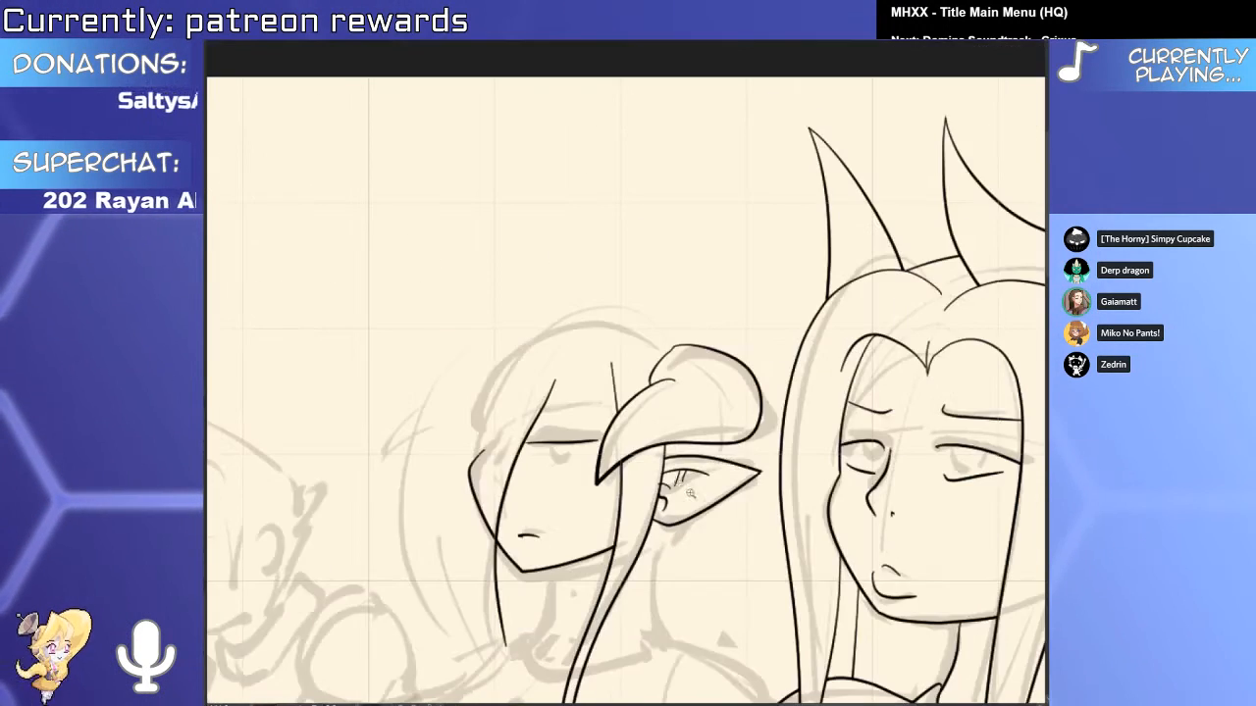
scroll(701, 462, up, 4)
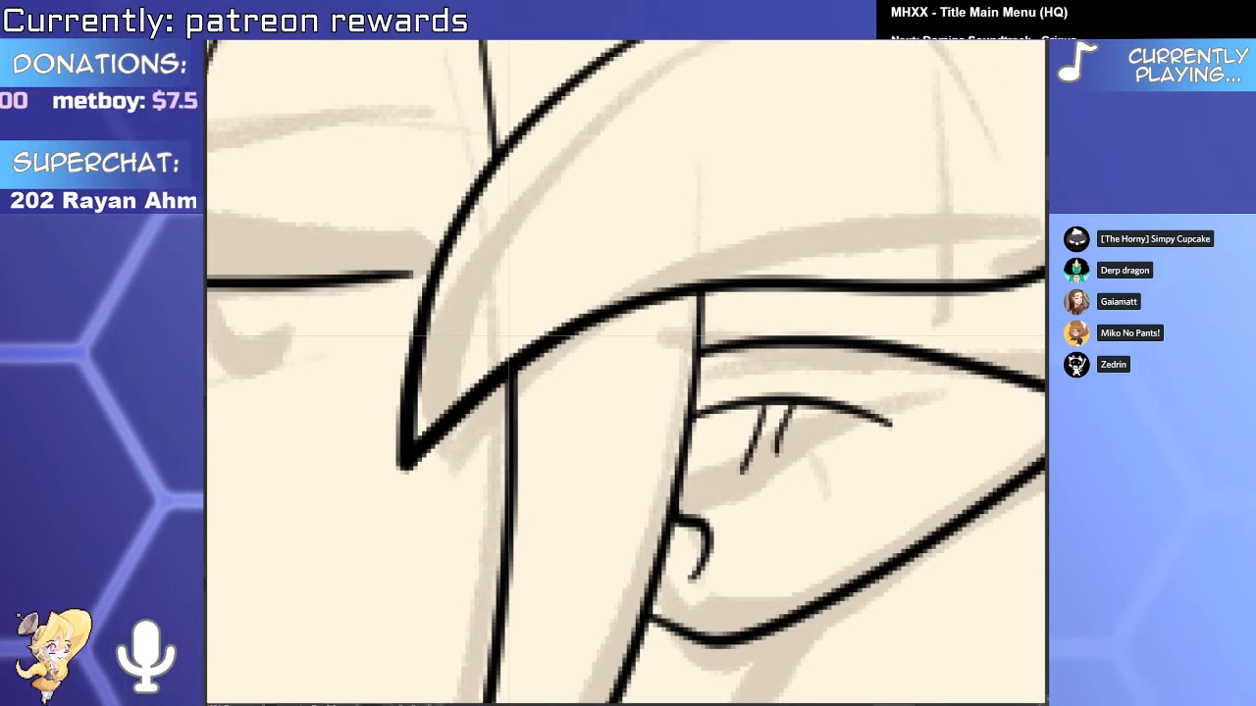
Replace the short strokes inside the ear with a rounded inner curve and two longer downward lines.
key(ctrl+z)
drag(737, 408, 728, 512)
key(ctrl+z)
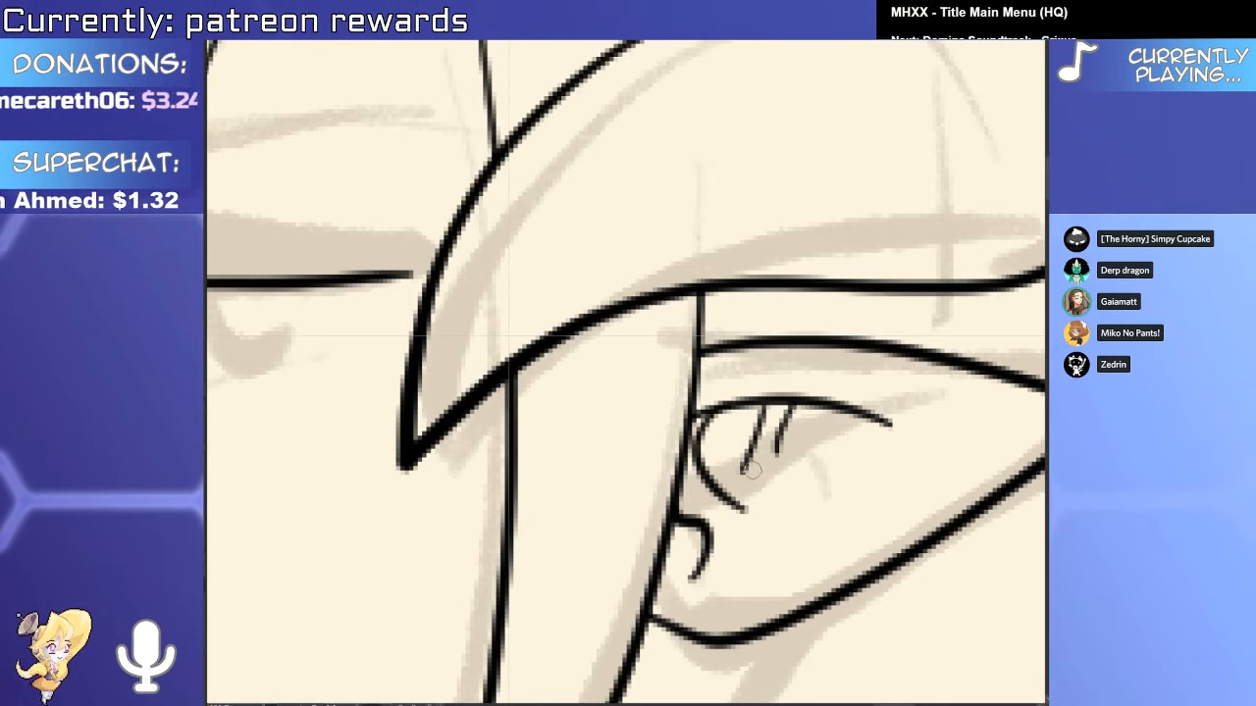
mouse_move(790, 437)
mouse_down()
mouse_move(761, 453)
mouse_move(770, 412)
mouse_move(742, 488)
mouse_up()
key(ctrl+z)
drag(780, 403, 771, 511)
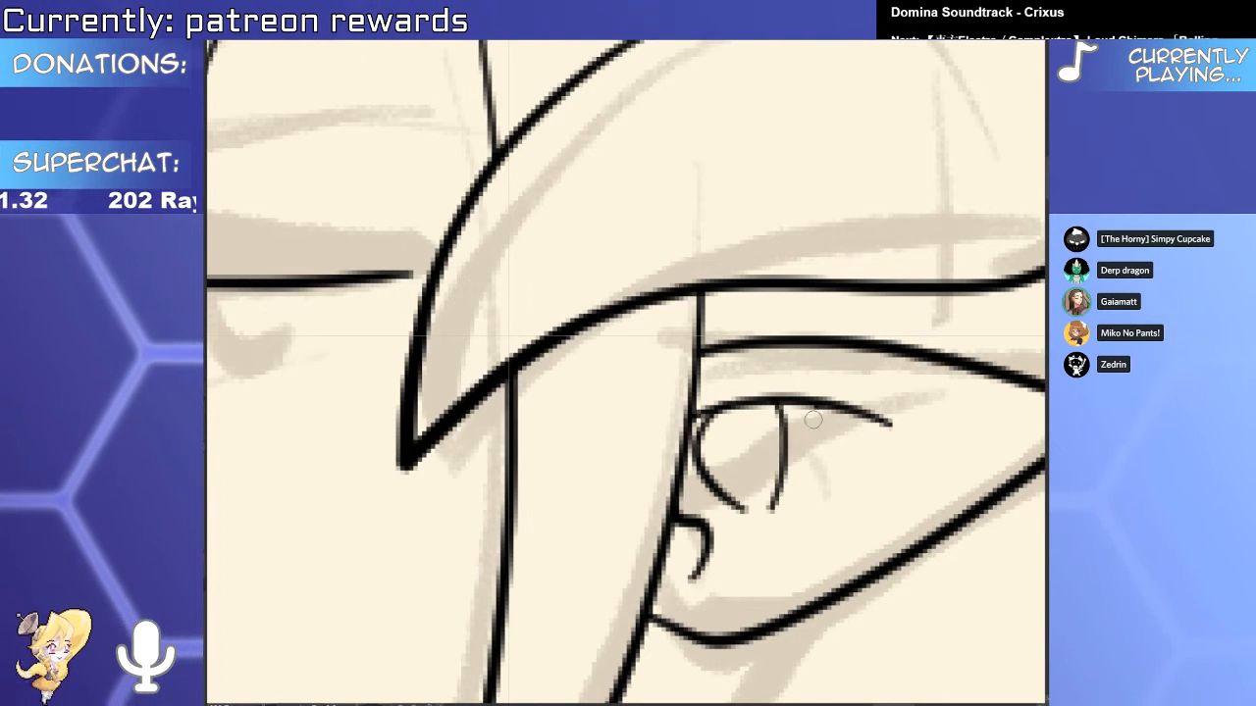
mouse_move(816, 409)
mouse_down()
mouse_move(800, 483)
mouse_move(755, 413)
mouse_up()
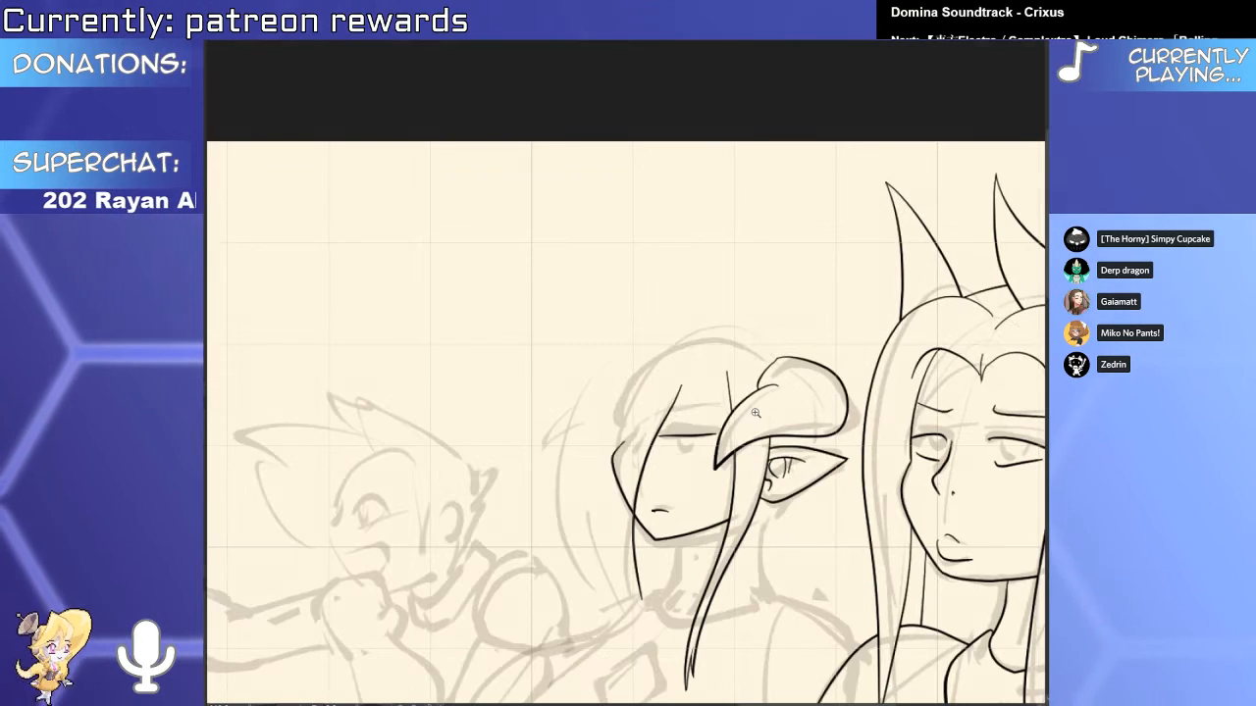
Ink a short inner line along the ear's lower edge and small nose marks on the face.
drag(810, 483, 760, 484)
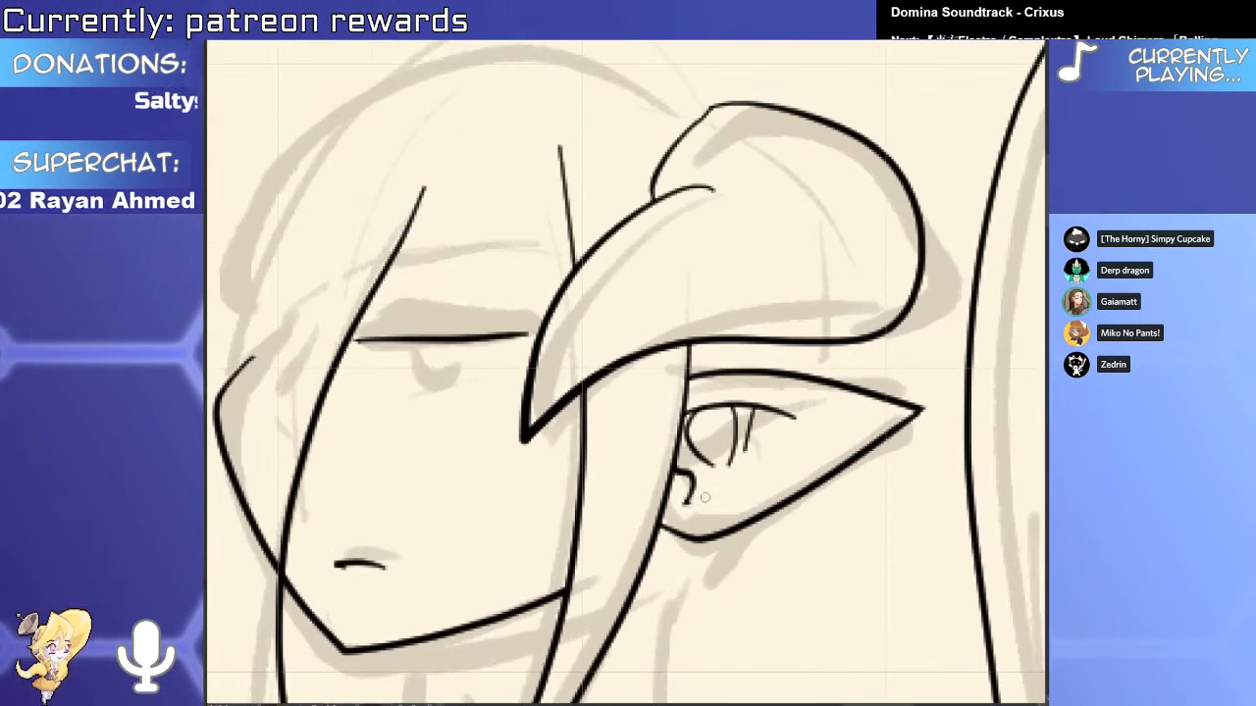
drag(817, 444, 618, 426)
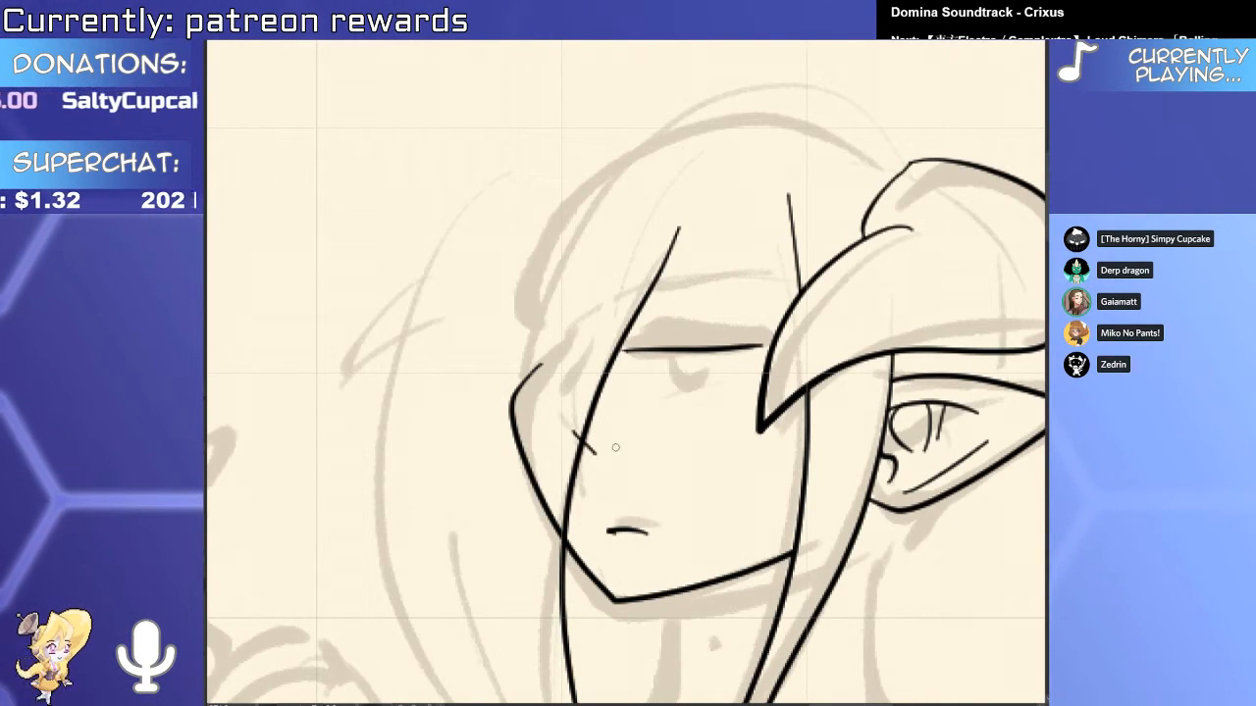
drag(628, 390, 659, 393)
Ink the outer hair outline from the crown down past the shoulder and the inner strand lines converging toward a point.
drag(737, 319, 638, 318)
mouse_move(669, 251)
mouse_down()
mouse_move(723, 246)
mouse_move(617, 510)
mouse_up()
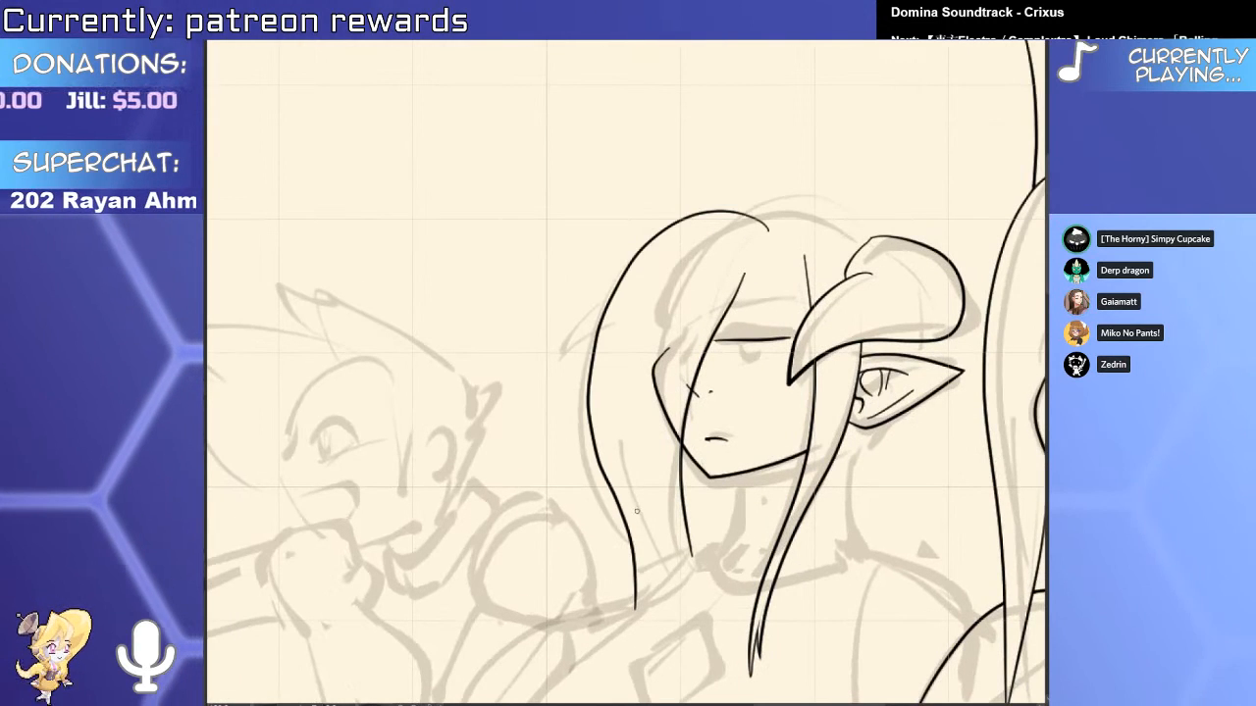
drag(623, 439, 601, 692)
drag(684, 505, 598, 684)
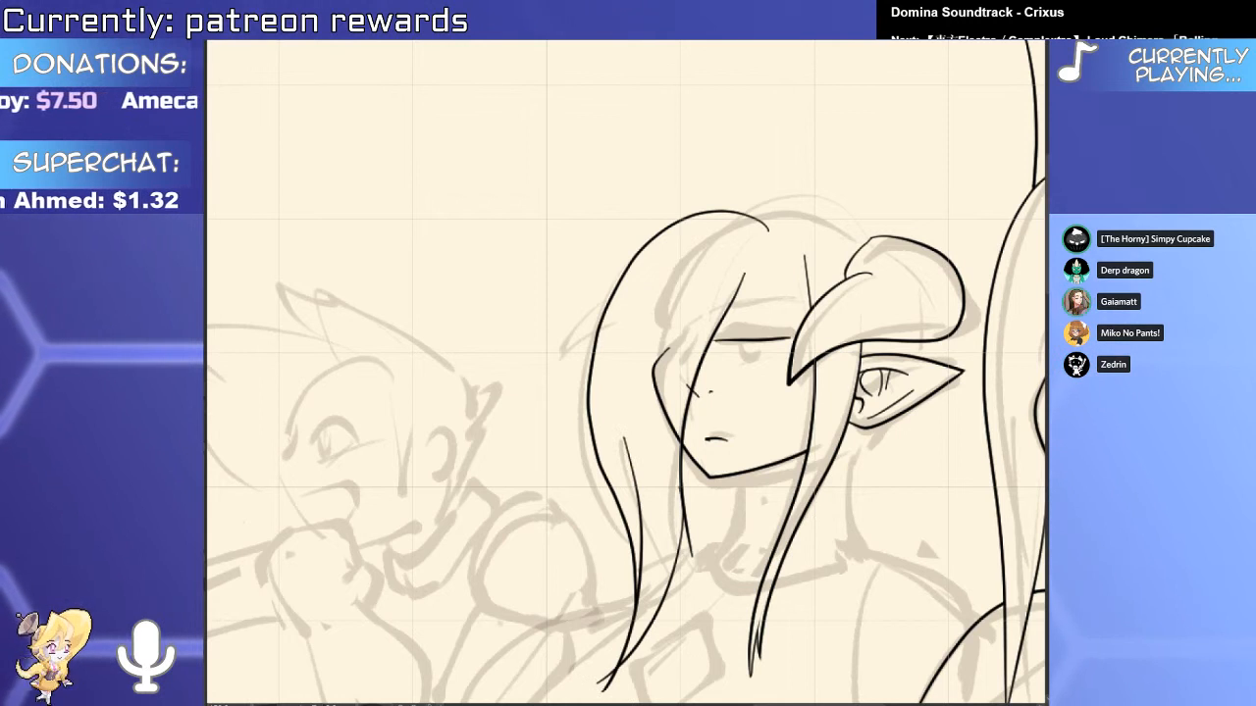
Rework the inner edge of the long hair strand so it starts clear of the fringe line and meets the strand's tip.
scroll(702, 586, up, 3)
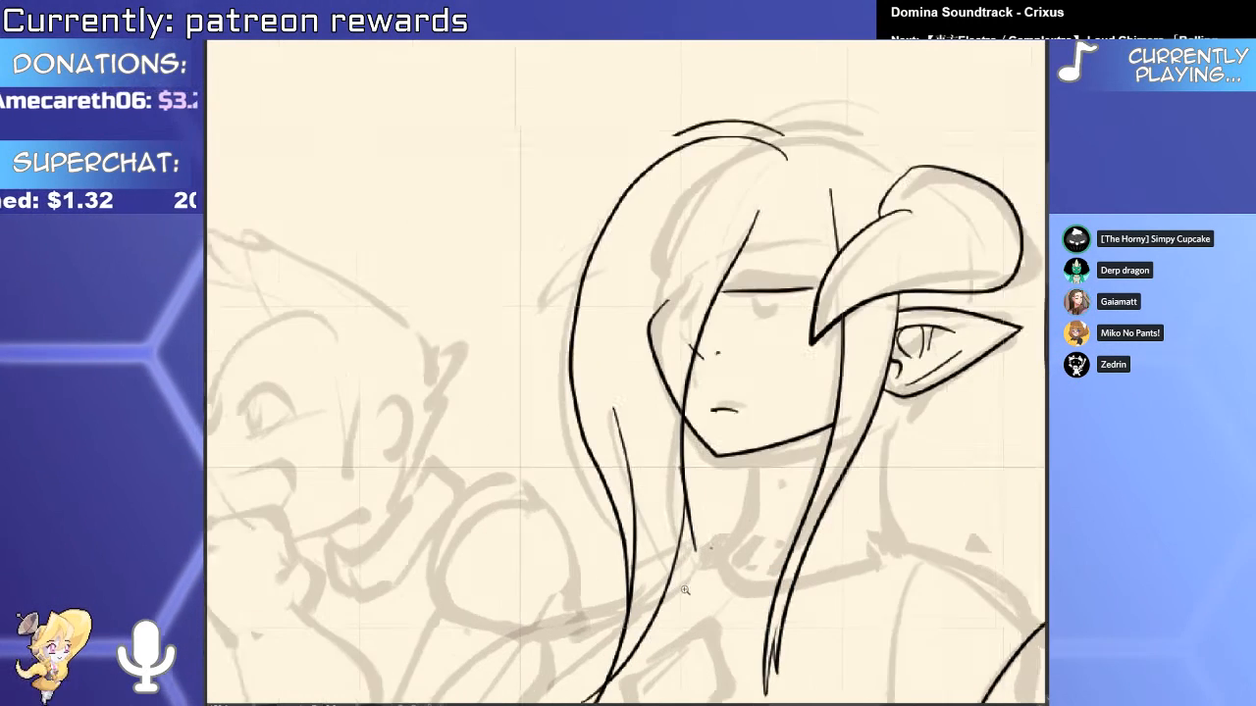
click(681, 490)
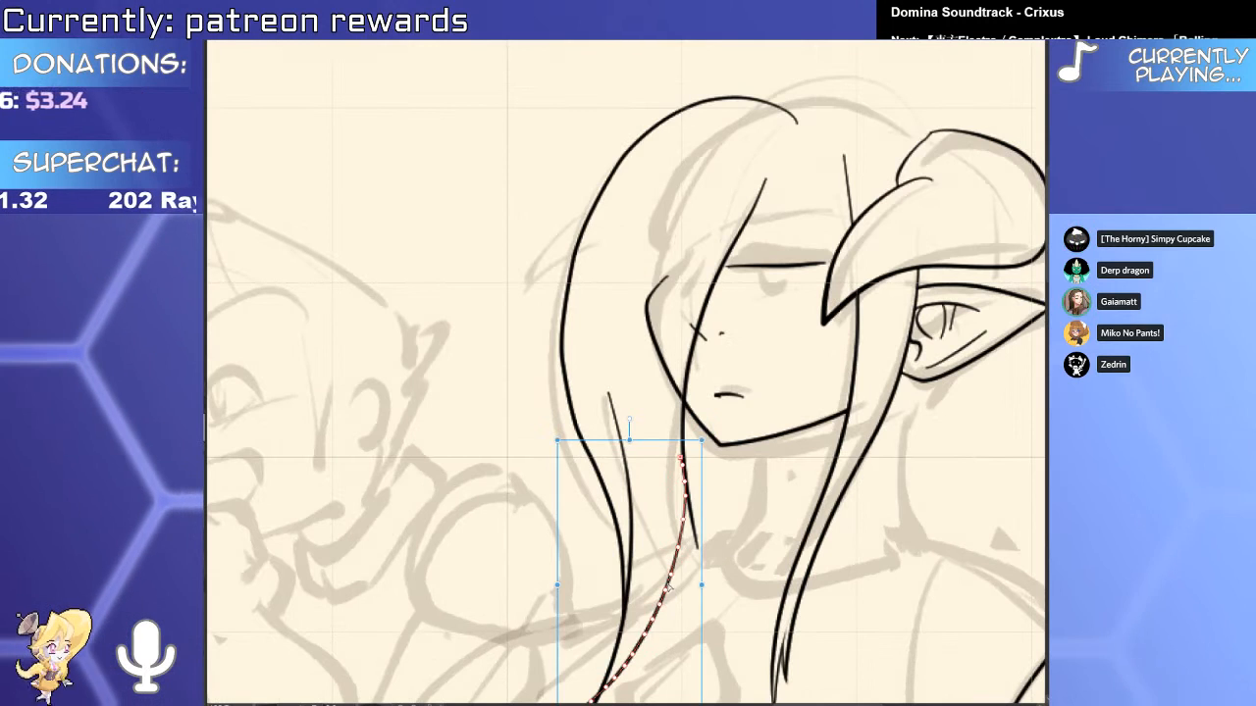
key(Delete)
drag(603, 693, 588, 704)
drag(676, 604, 687, 546)
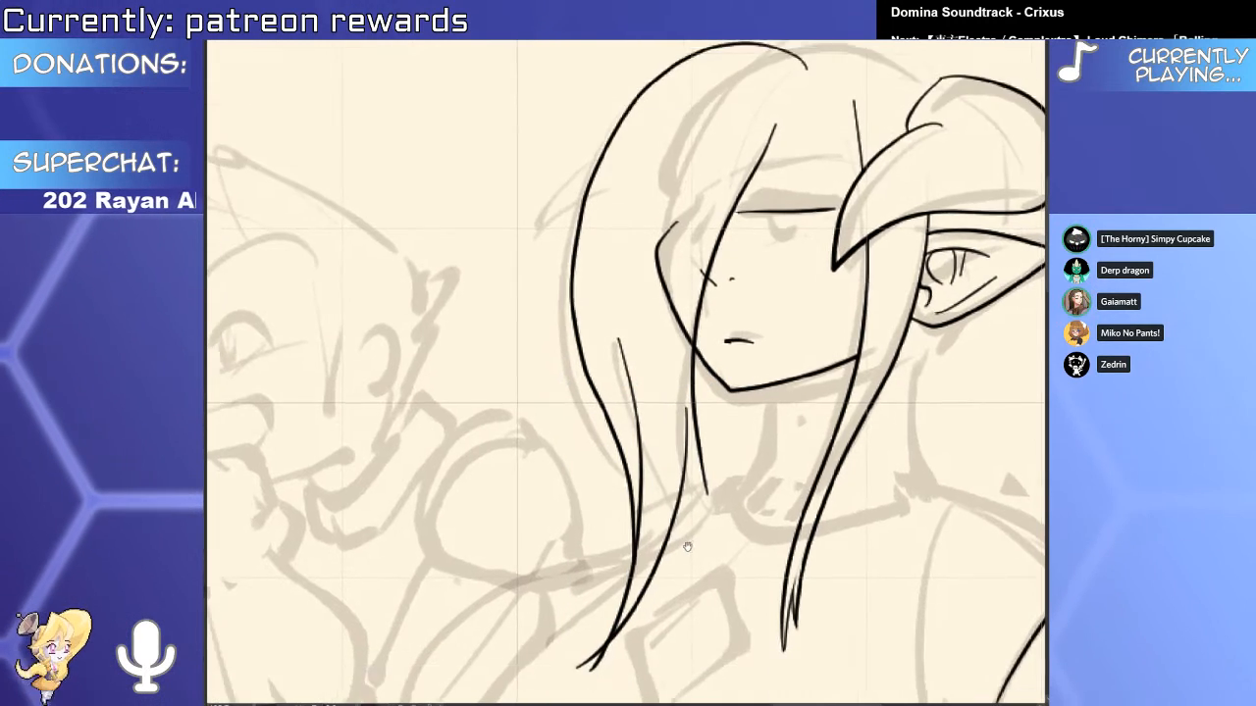
Ink a diagonal edge closing the short pointed lock beside the neck, and thin and trim the overshooting strand lines of the long hair.
scroll(689, 441, up, 3)
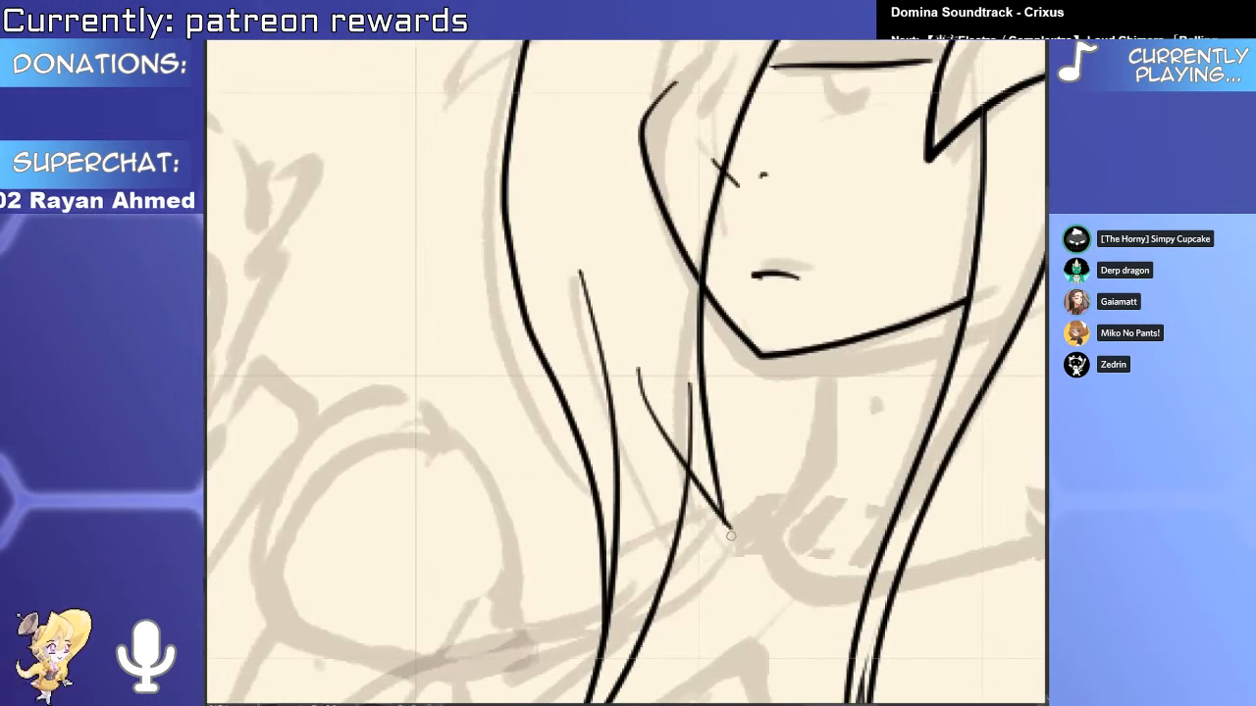
drag(638, 369, 667, 437)
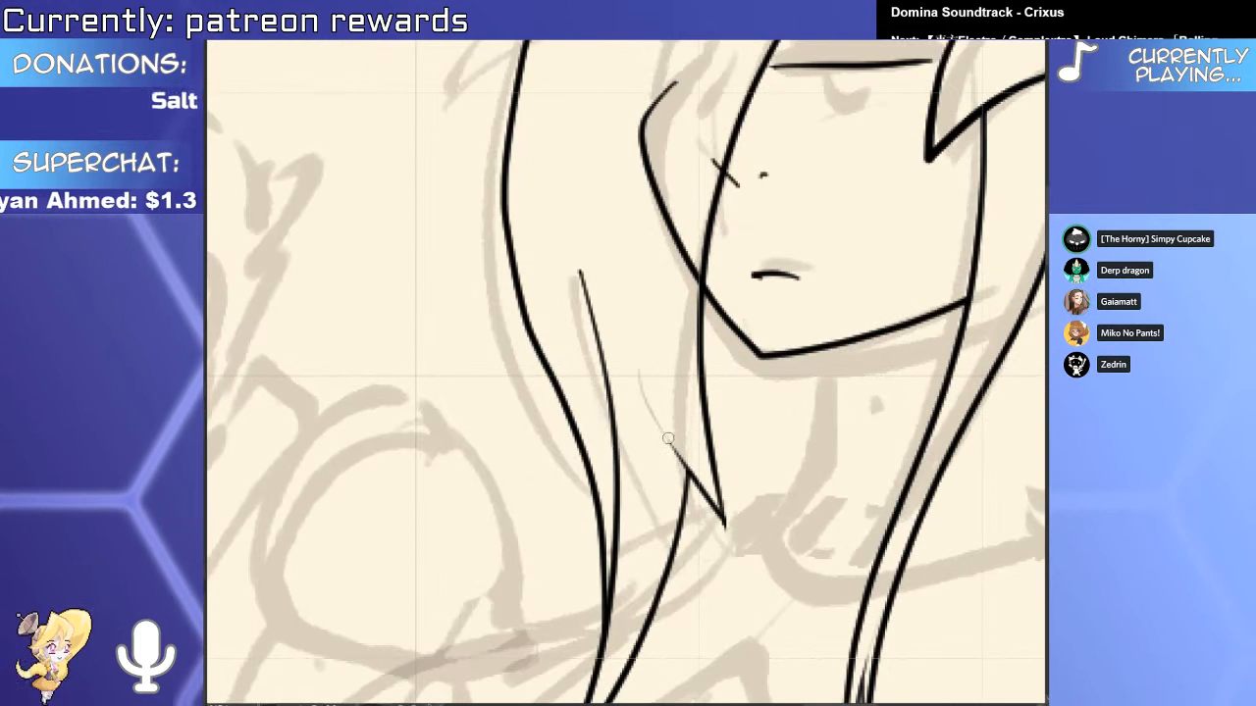
drag(580, 272, 618, 499)
scroll(639, 548, down, 3)
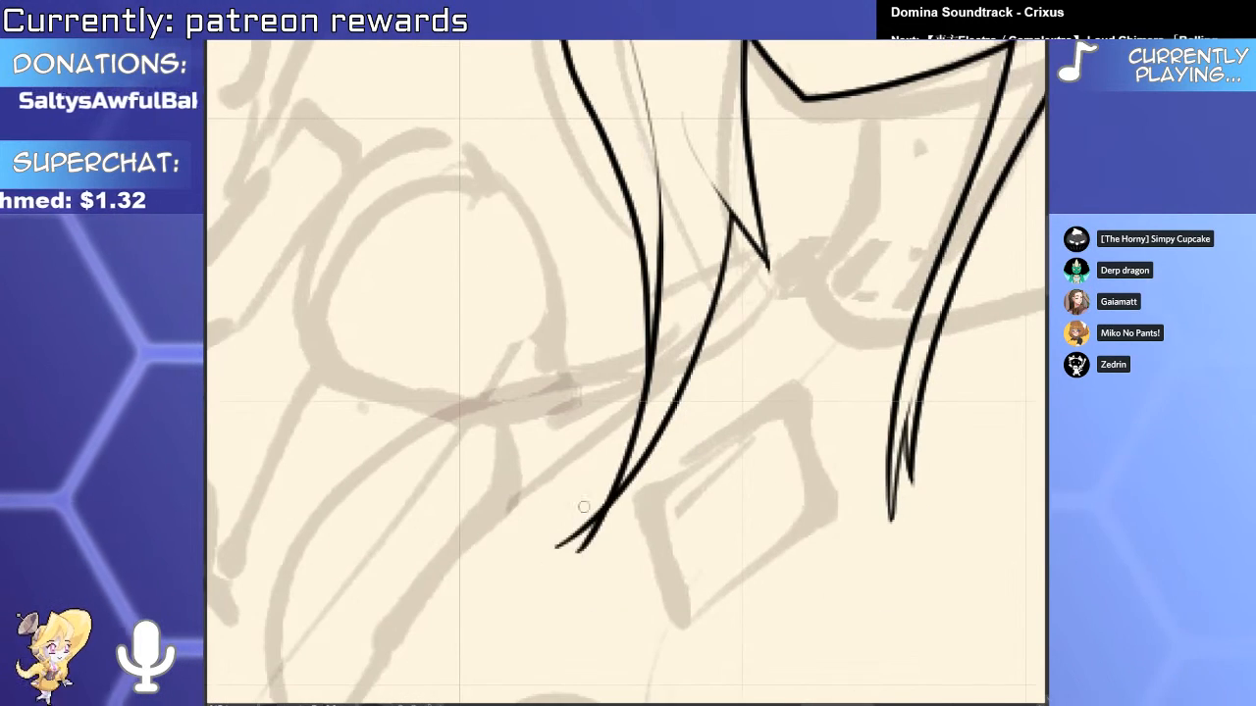
scroll(724, 352, down, 2)
scroll(724, 352, up, 5)
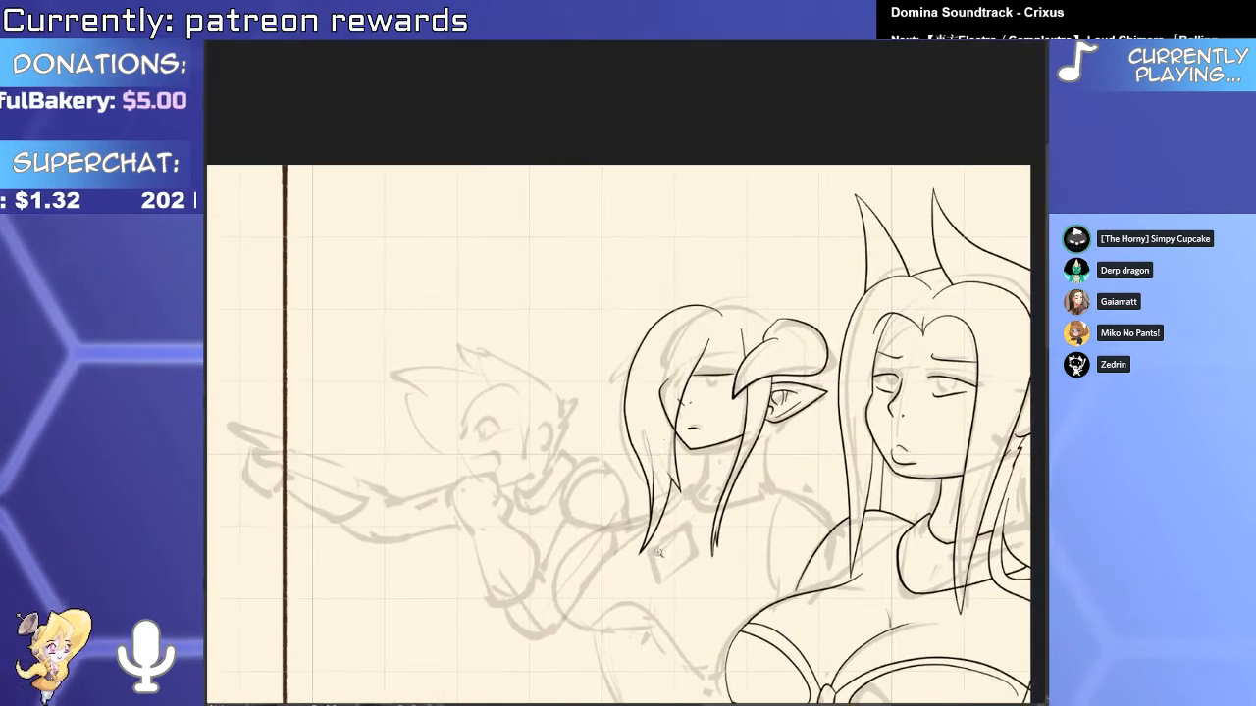
Ink a short downward stroke at the inner corner of the middle character's eyelid line.
scroll(682, 464, down, 2)
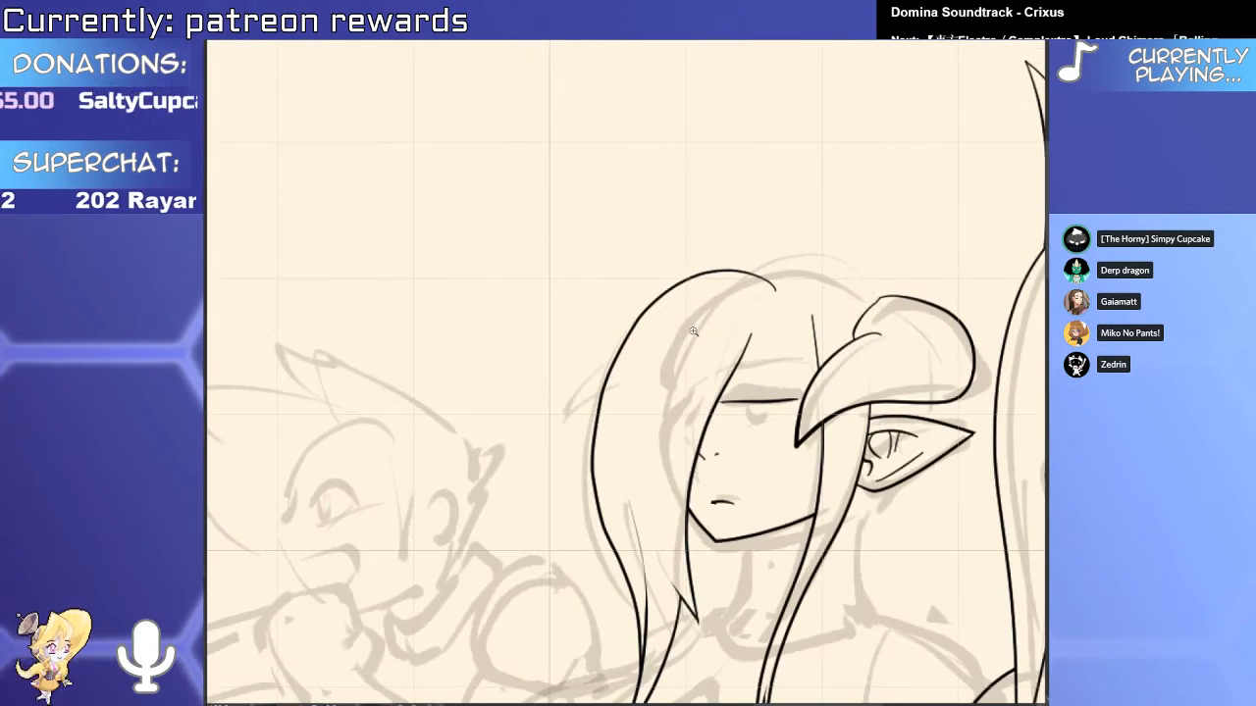
scroll(745, 382, up, 2)
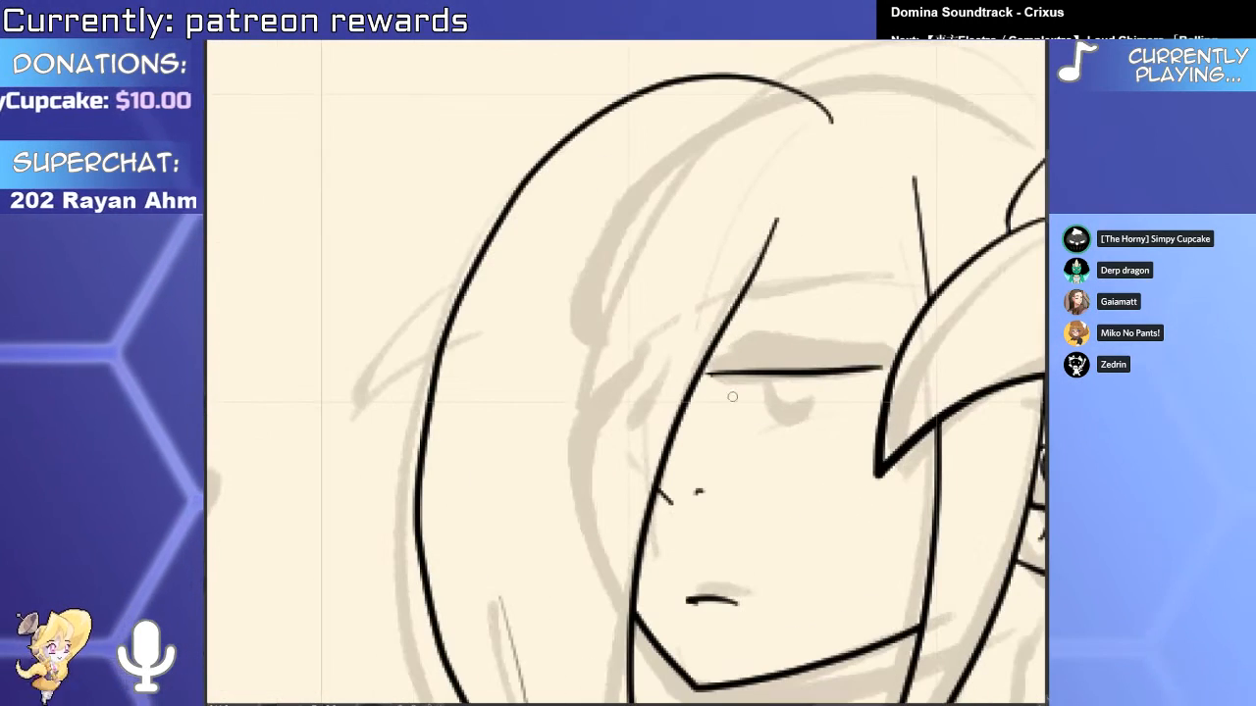
scroll(727, 393, up, 2)
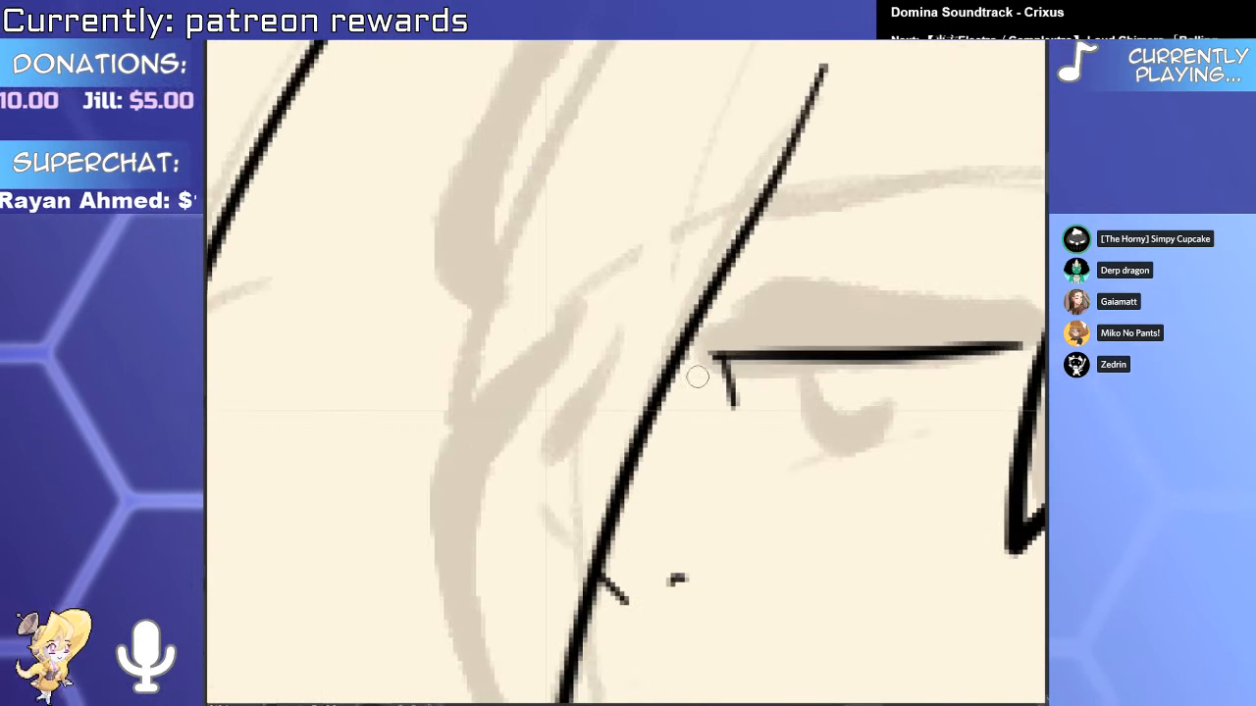
scroll(740, 417, down, 3)
Ink a slanted brow line between the fringe and the horn, and redraw the fringe strand beside the horn as a thinner stroke.
scroll(783, 460, up, 2)
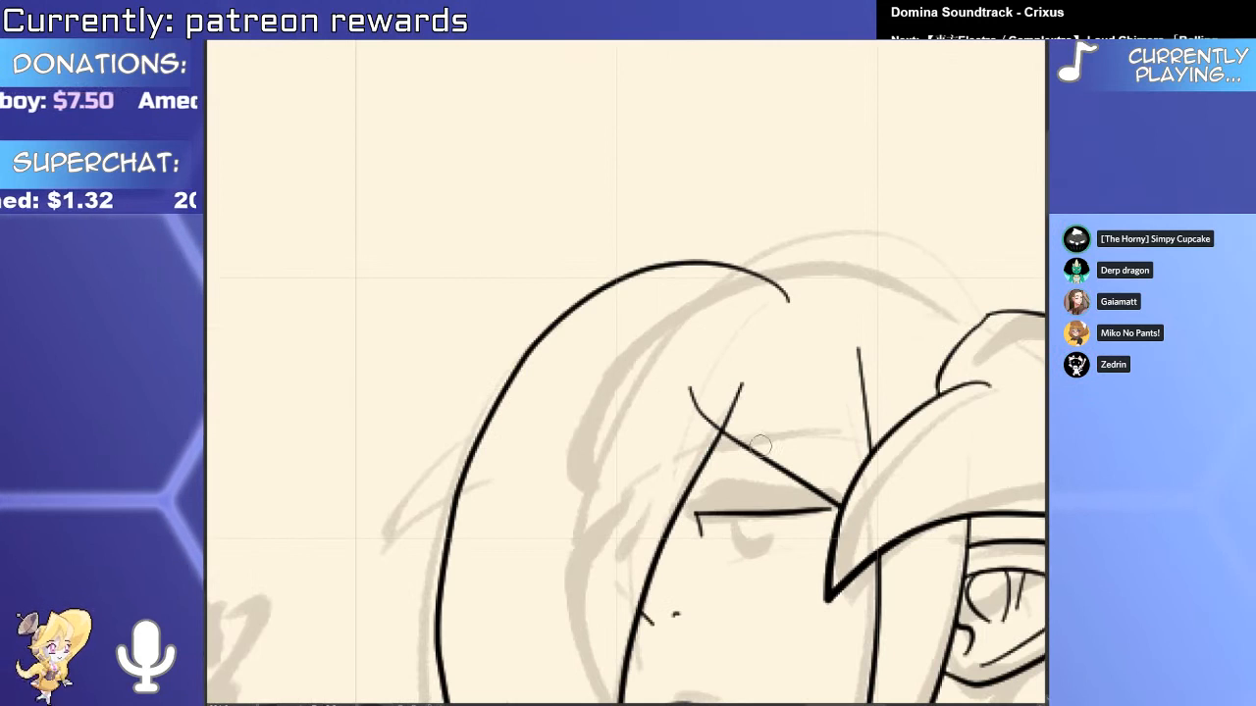
scroll(863, 324, up, 2)
key(ctrl+z)
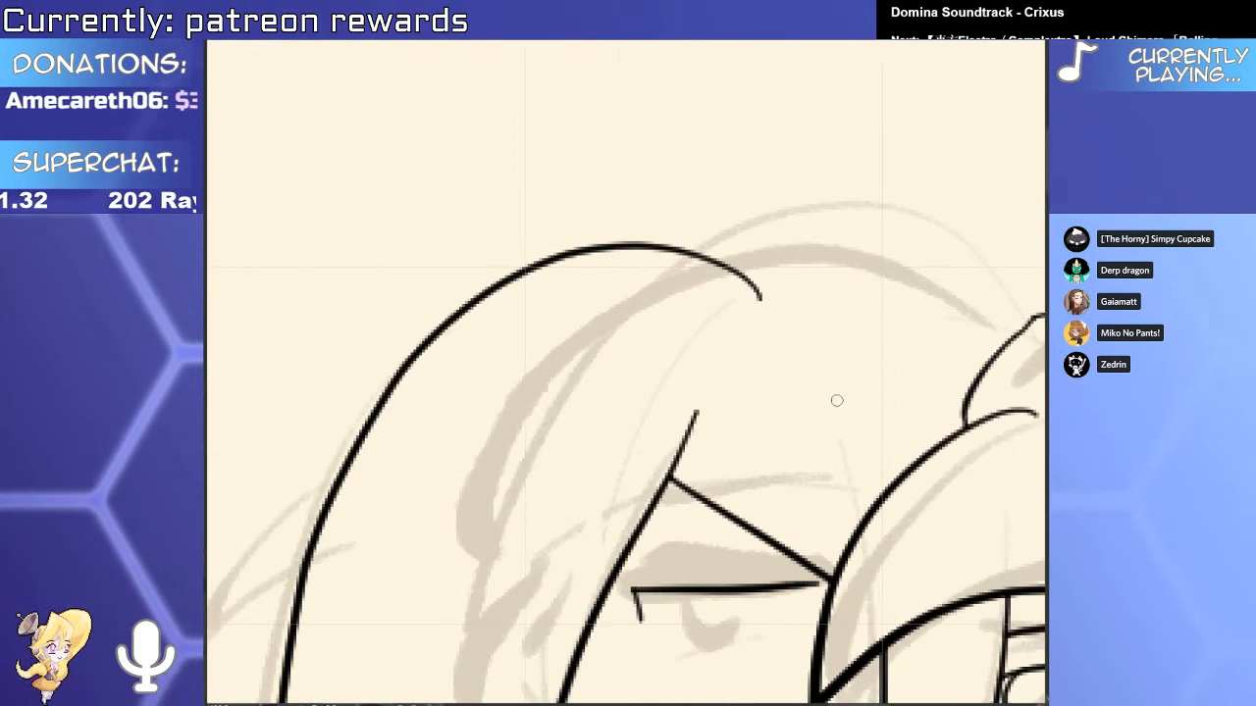
mouse_move(844, 404)
mouse_down()
mouse_move(872, 607)
mouse_move(896, 535)
mouse_up()
scroll(895, 530, down, 3)
scroll(889, 447, up, 3)
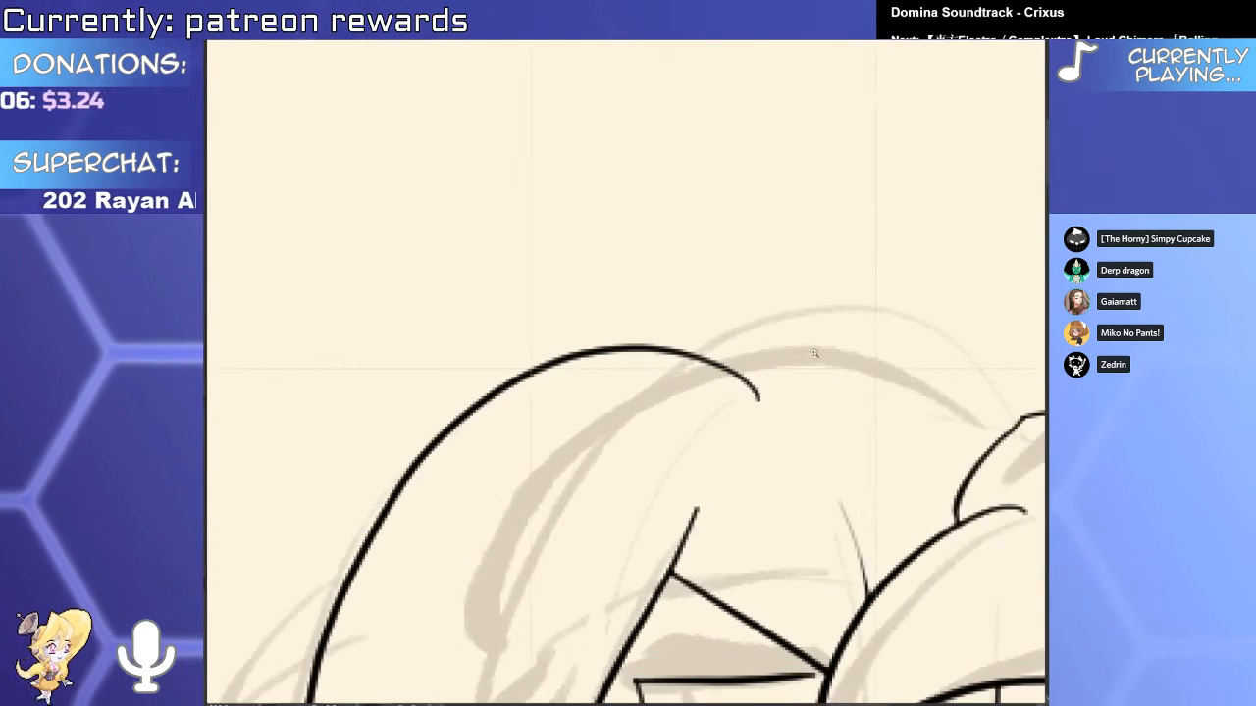
mouse_move(663, 388)
mouse_down()
mouse_move(1019, 421)
mouse_move(734, 438)
mouse_up()
key(ctrl+z)
drag(776, 436, 669, 440)
key(ctrl+z)
drag(593, 392, 870, 363)
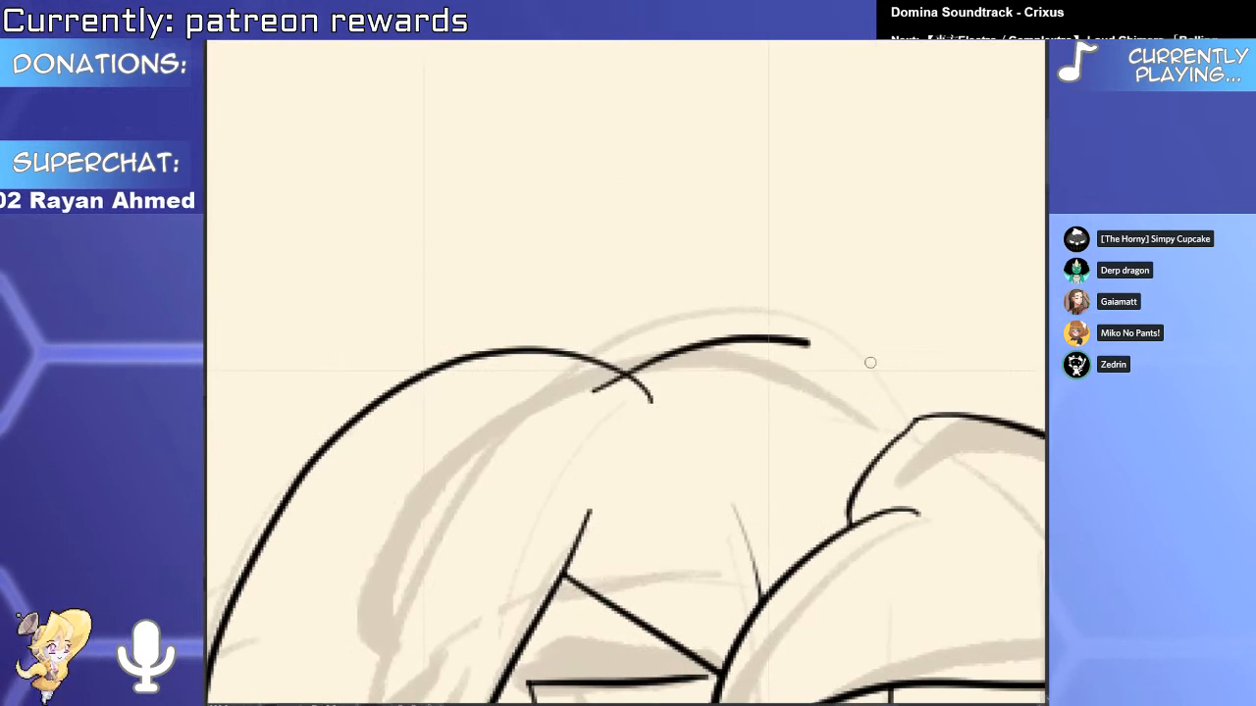
key(ctrl+z)
mouse_move(591, 391)
mouse_down()
mouse_move(689, 367)
mouse_move(975, 508)
mouse_up()
key(ctrl+z)
mouse_move(988, 464)
mouse_down()
mouse_move(939, 409)
mouse_move(604, 424)
mouse_move(984, 454)
mouse_up()
key(ctrl+z)
Ink the crown curve from the hair parting across to the horn and adjust the control point at its starting end.
mouse_move(1006, 497)
mouse_down()
mouse_move(1012, 518)
mouse_move(821, 471)
mouse_up()
key(o)
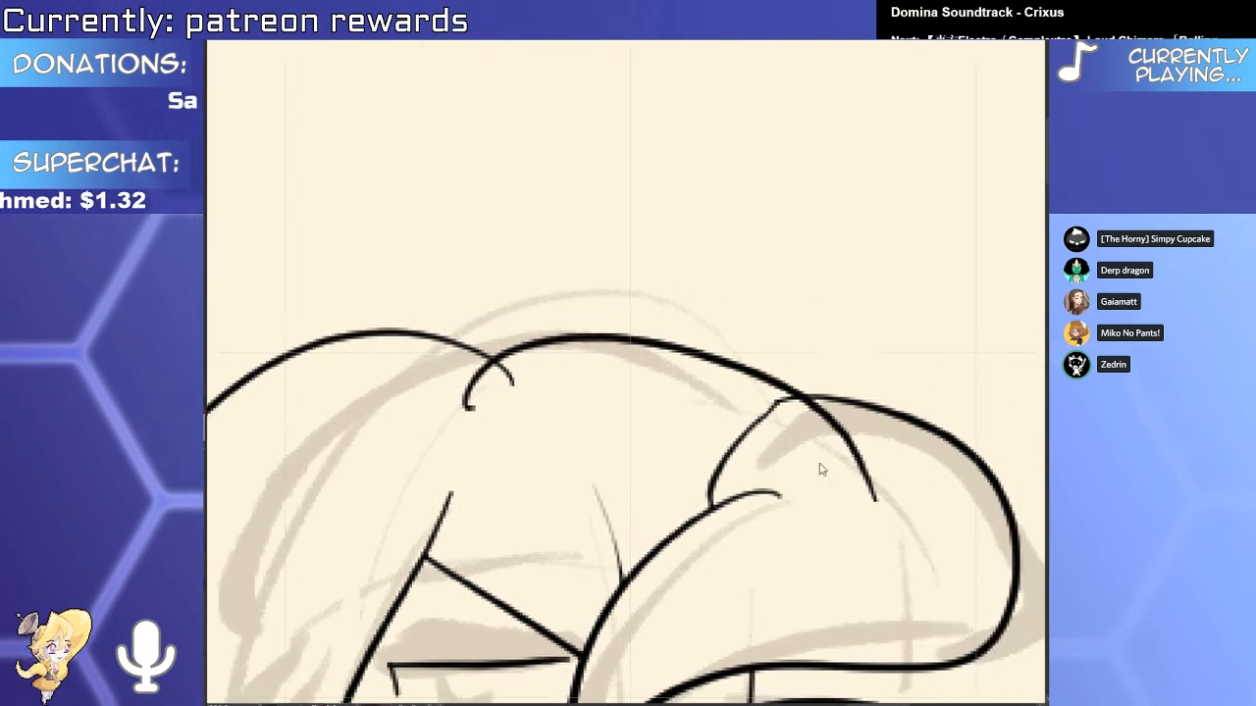
drag(895, 420, 929, 423)
scroll(496, 380, up, 2)
key(e)
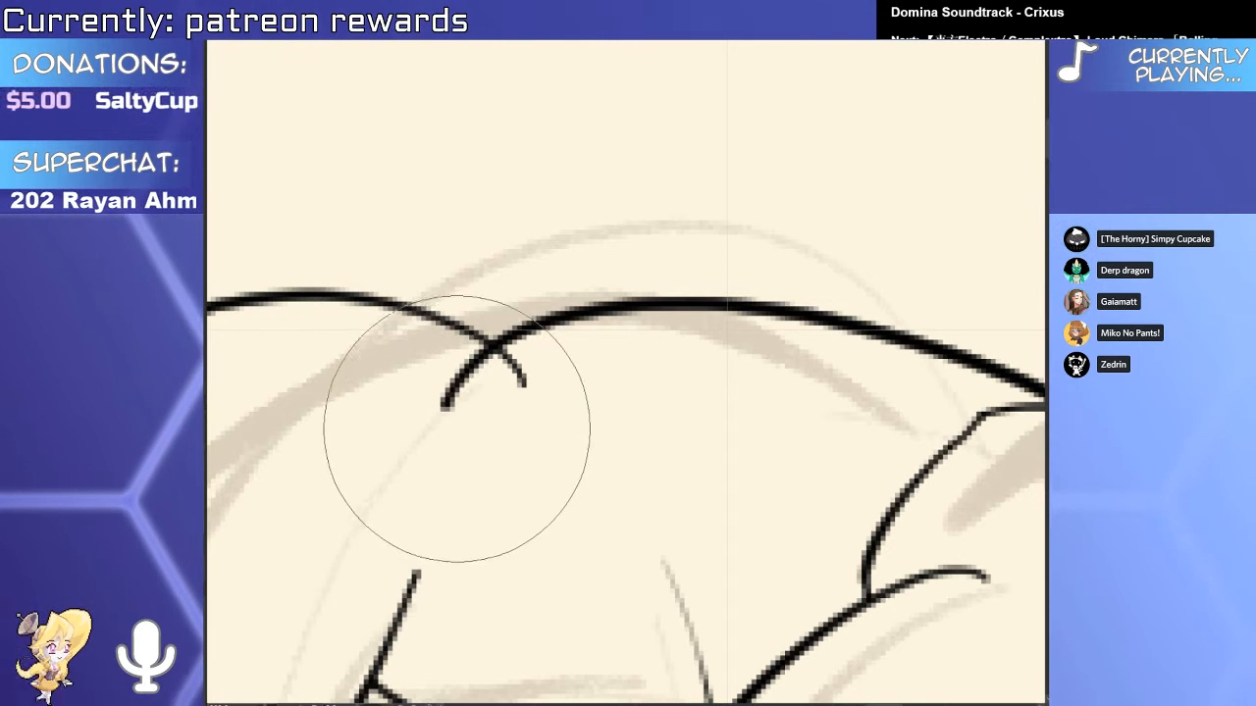
key(o)
click(447, 422)
drag(445, 430, 444, 406)
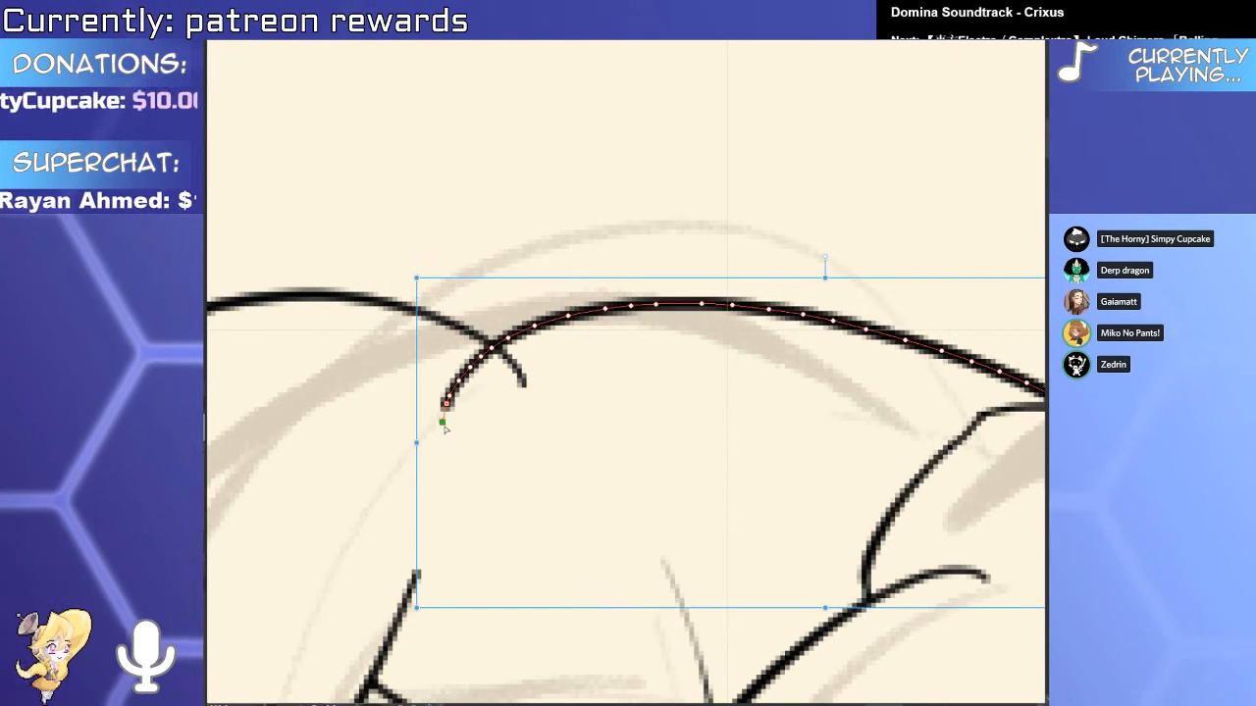
Trim the other crown line where it meets the parting, and taper the starting end of the curve toward the horn.
key(e)
scroll(446, 394, down, 4)
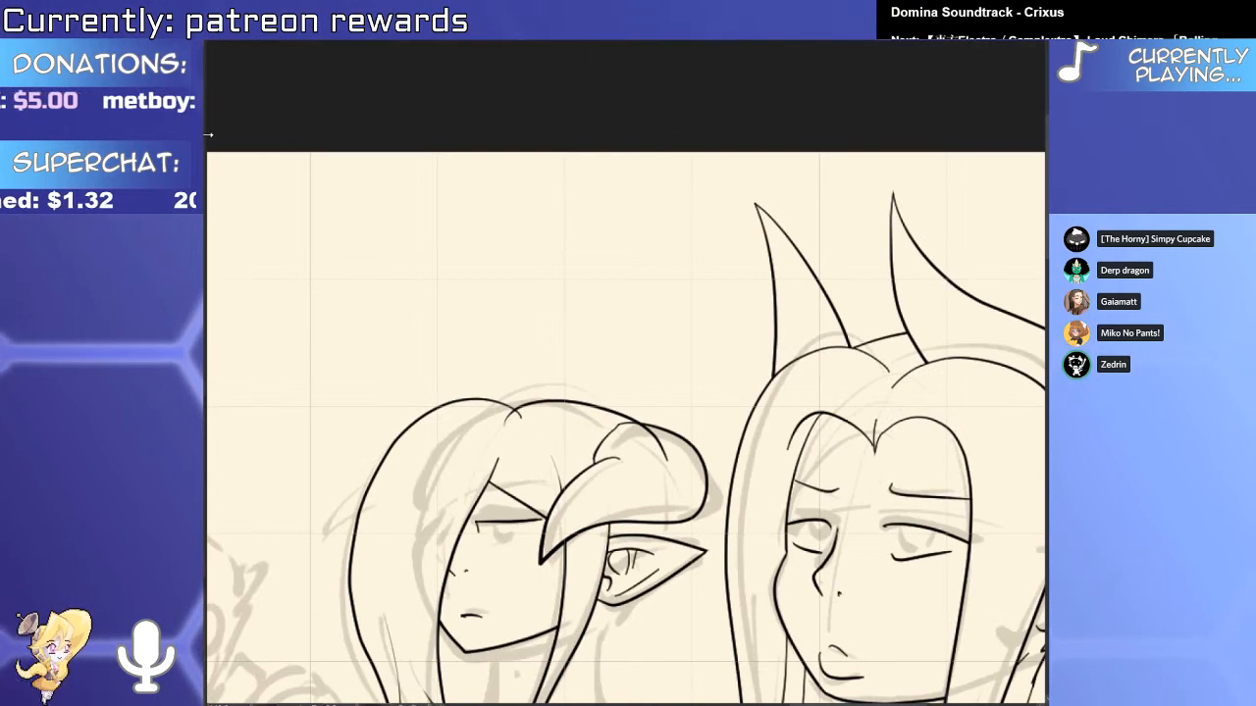
scroll(486, 471, up, 5)
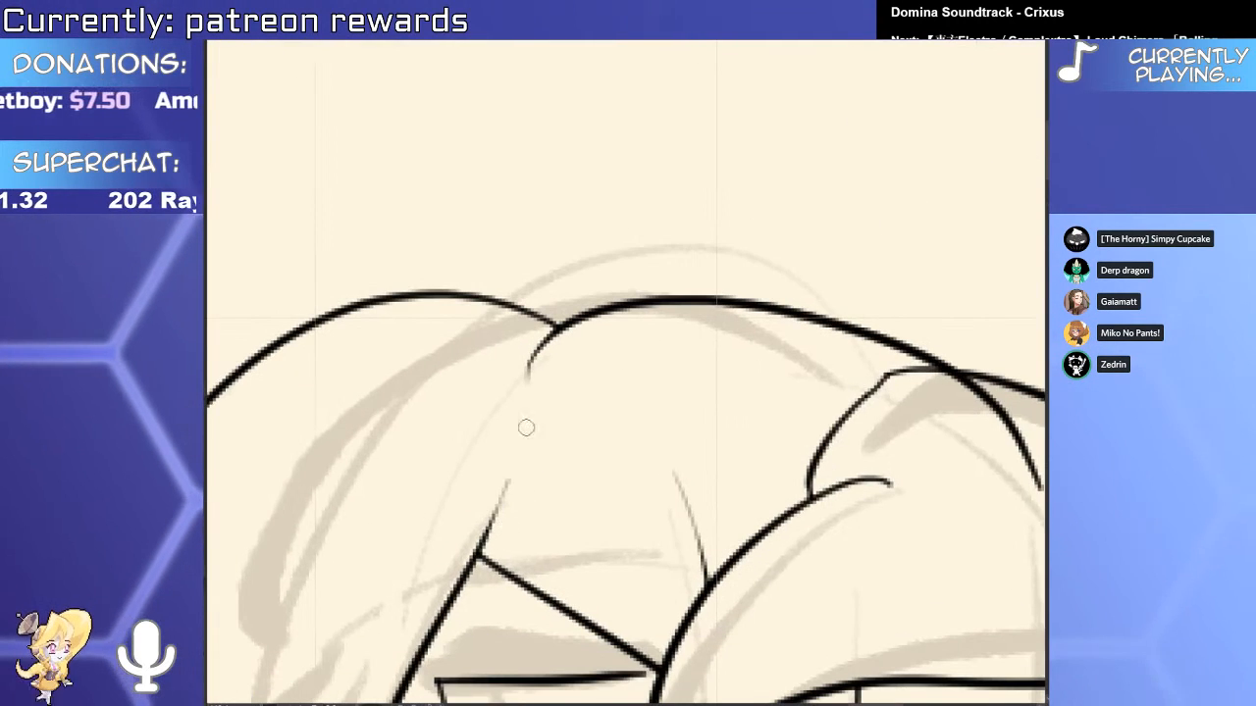
scroll(531, 360, up, 1)
ctrl+click(531, 361)
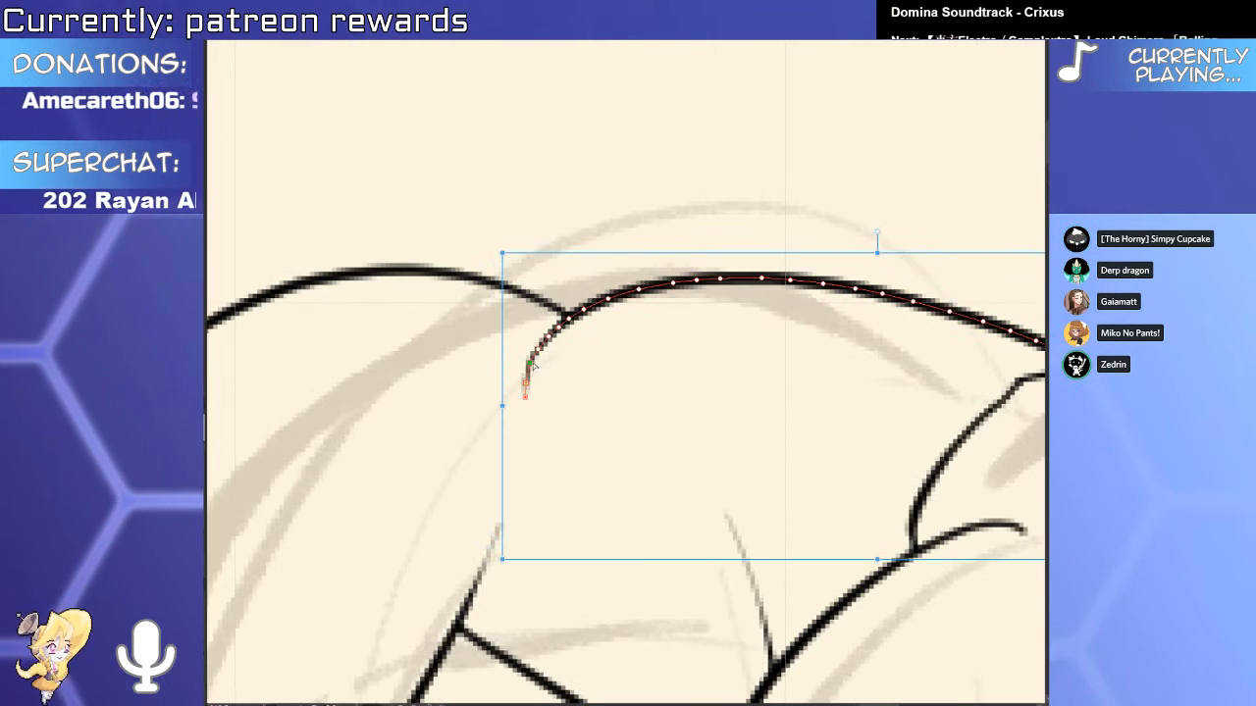
scroll(530, 365, down, 2)
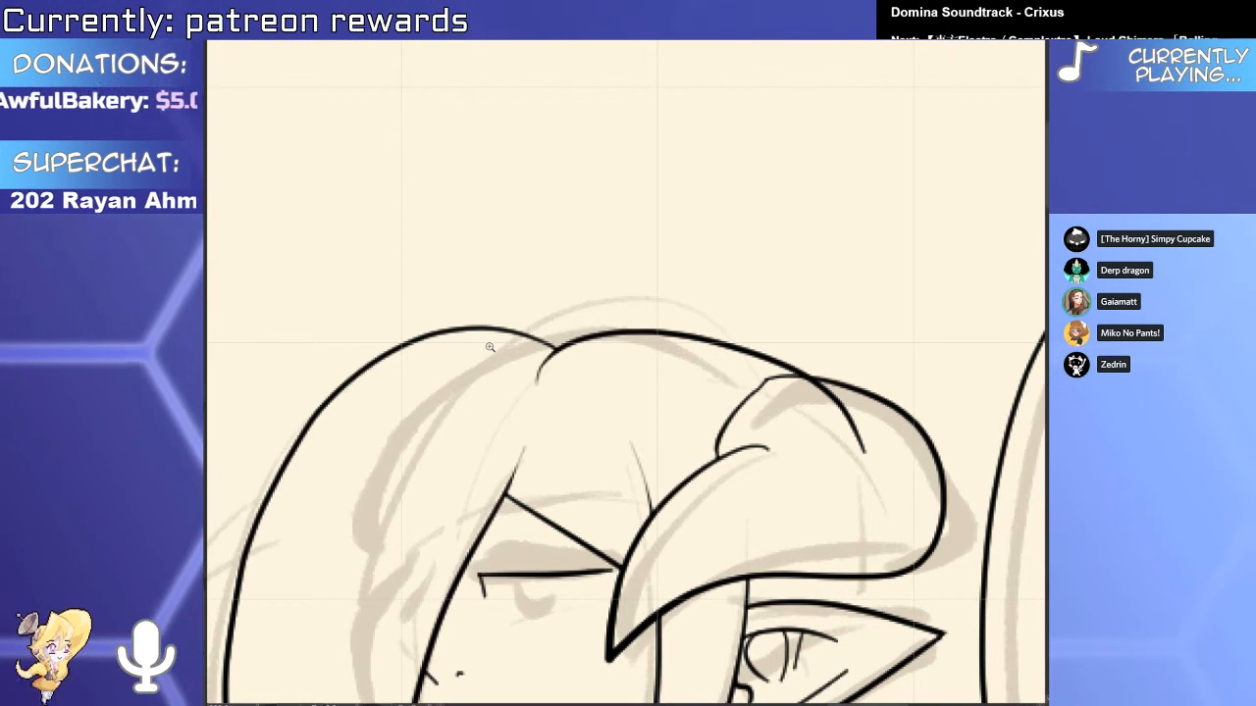
Extend the horn's inner fold line into a small hook and clean up the hair and horn lines overlapping around the horn's base.
mouse_move(793, 446)
mouse_down()
mouse_move(822, 423)
mouse_move(743, 453)
mouse_up()
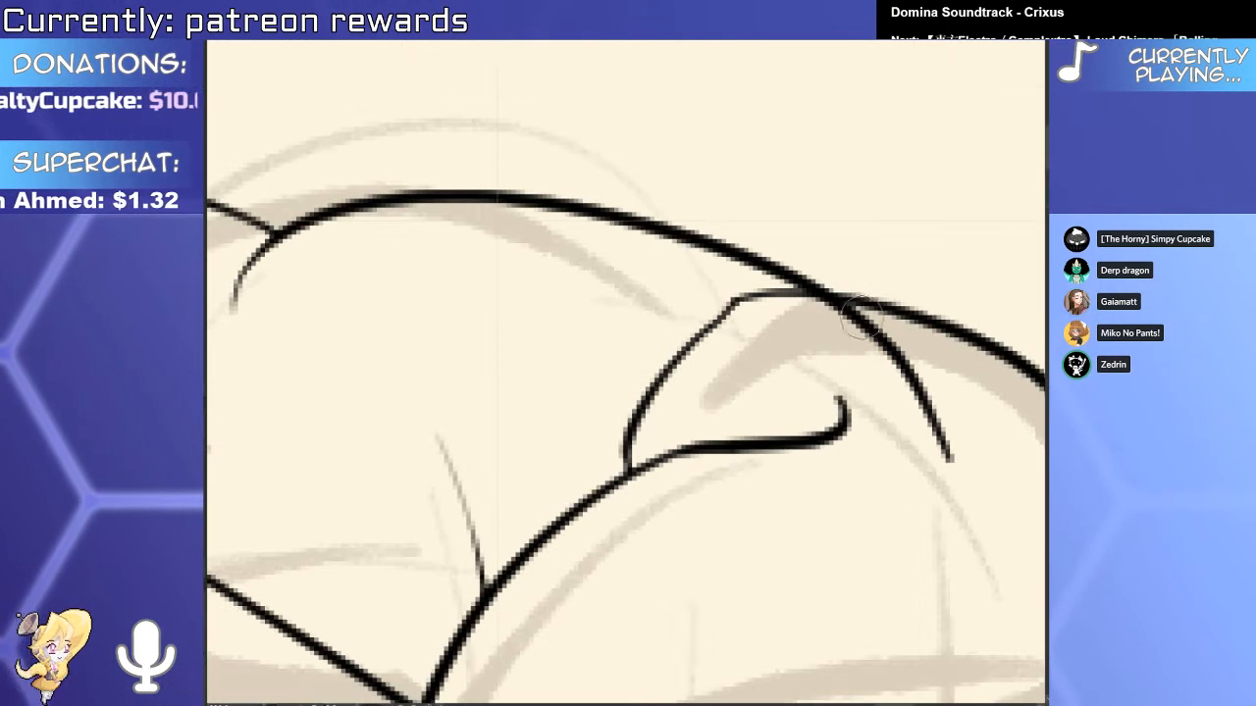
scroll(843, 353, down, 3)
scroll(778, 408, up, 3)
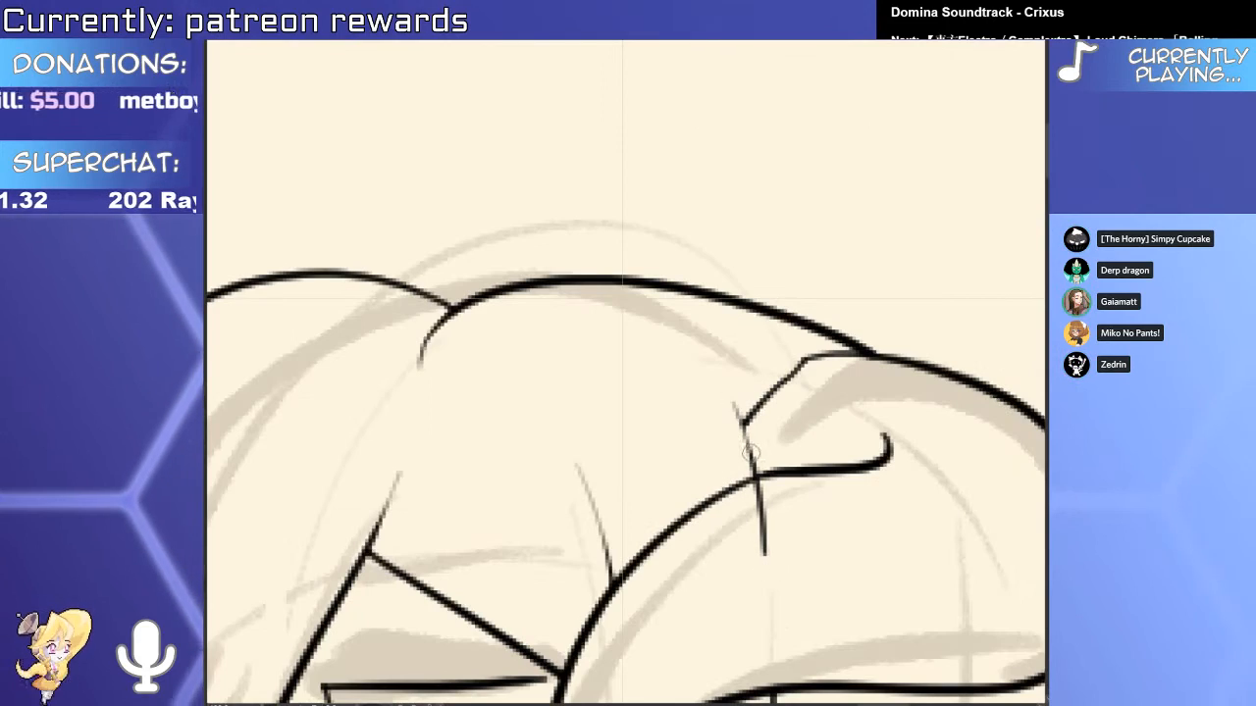
scroll(890, 296, down, 3)
Ink both sides of the neck and the rounded shoulder curve beside the foreground character.
scroll(890, 295, up, 5)
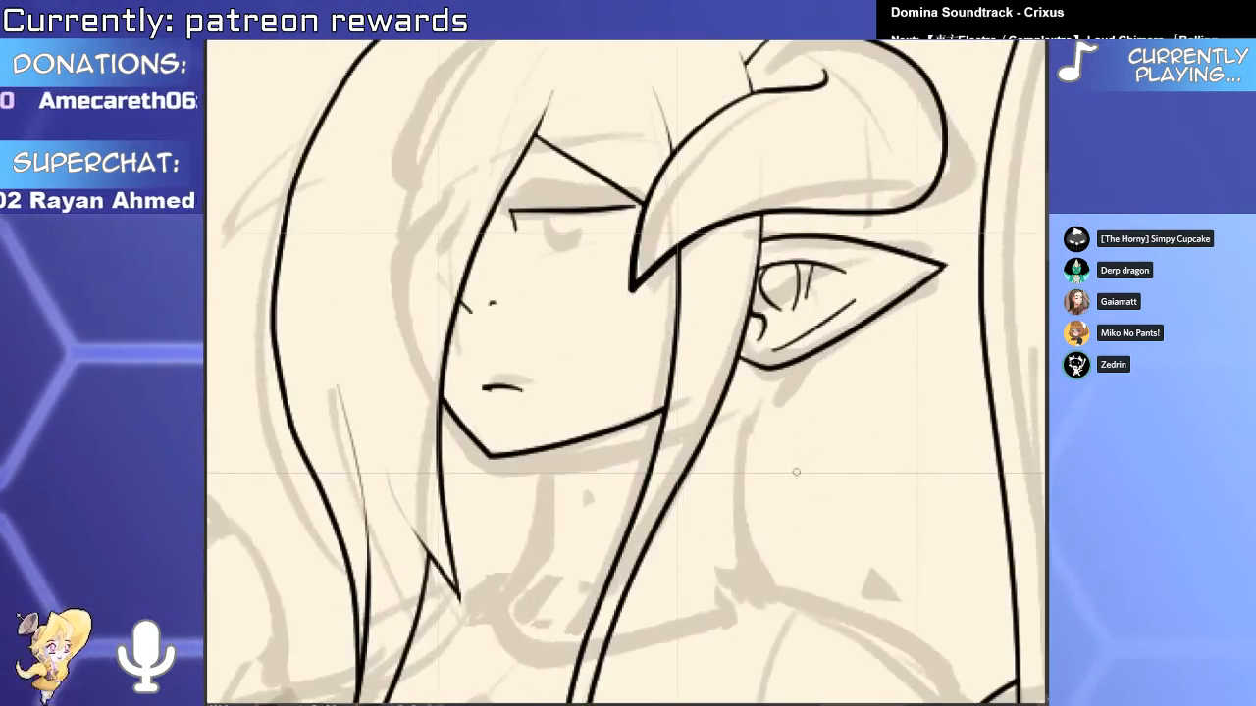
drag(796, 361, 972, 182)
scroll(719, 295, down, 3)
scroll(768, 393, up, 3)
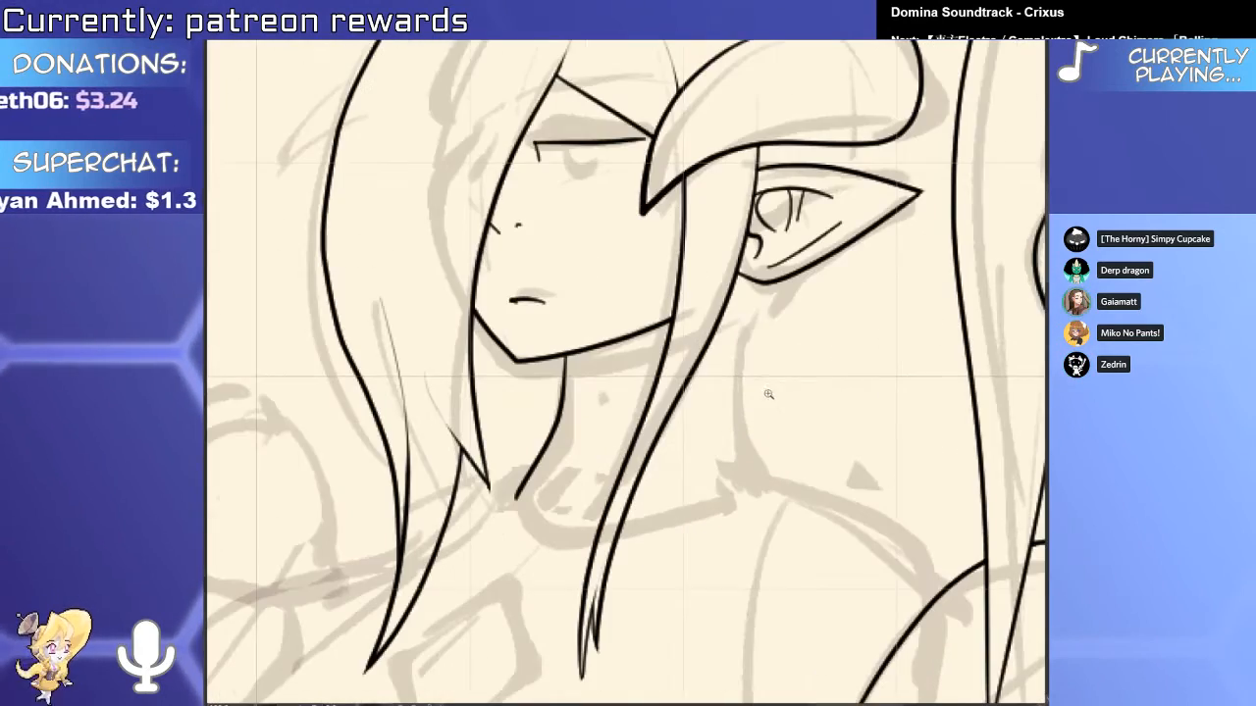
scroll(732, 394, down, 3)
scroll(803, 364, up, 2)
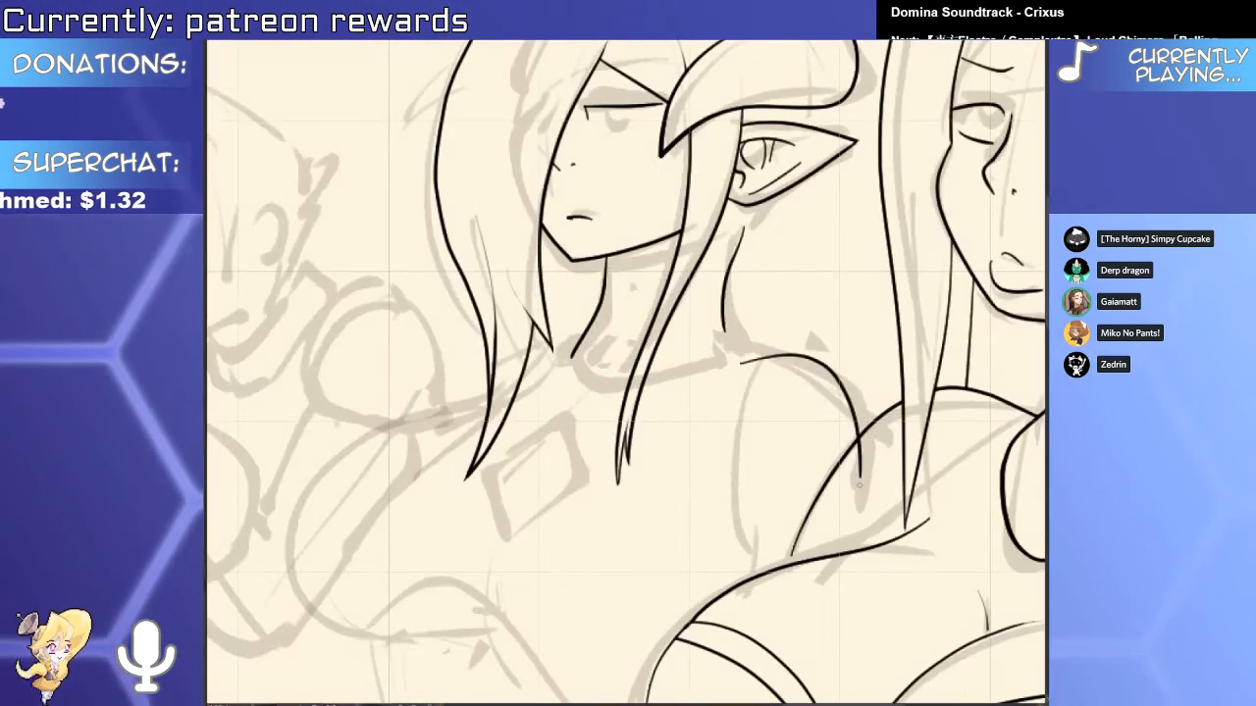
drag(802, 366, 863, 392)
Ink the rounded upper-body contour that starts behind the long hair strand and sweeps under the chest.
drag(752, 448, 969, 382)
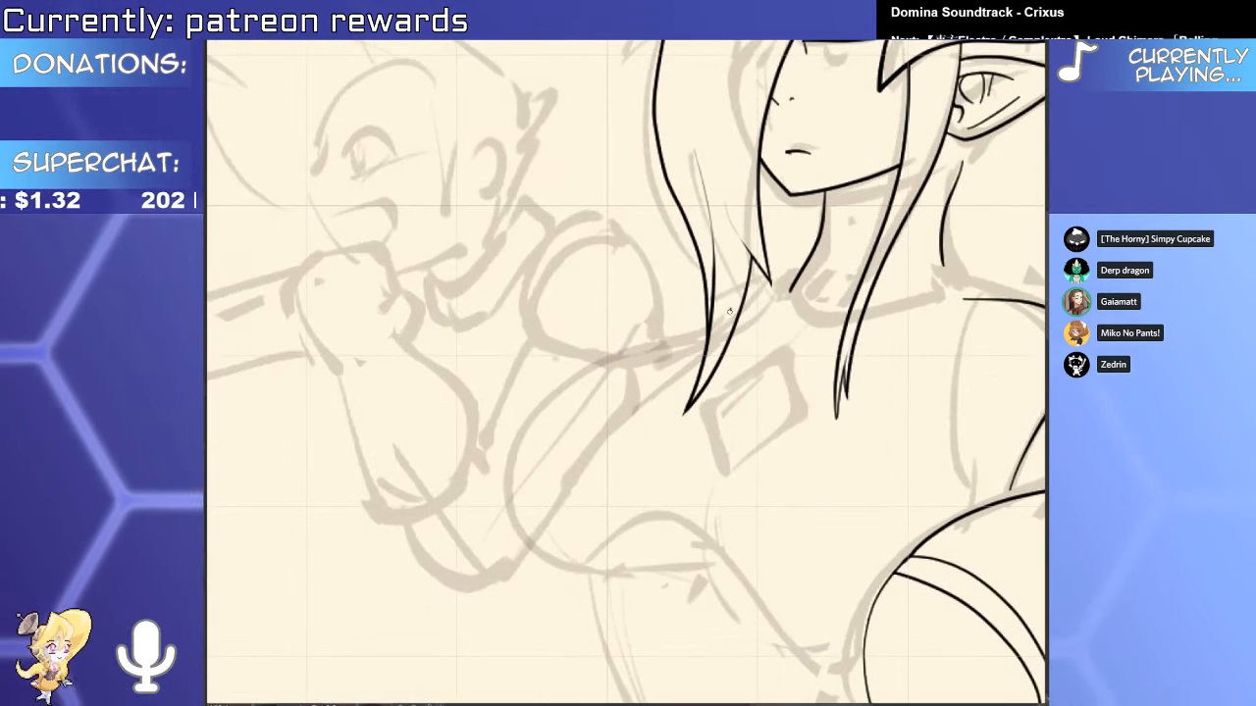
mouse_move(730, 311)
mouse_down()
mouse_move(541, 420)
mouse_move(708, 557)
mouse_up()
key(ctrl+z)
mouse_move(723, 316)
mouse_down()
mouse_move(551, 402)
mouse_move(661, 587)
mouse_up()
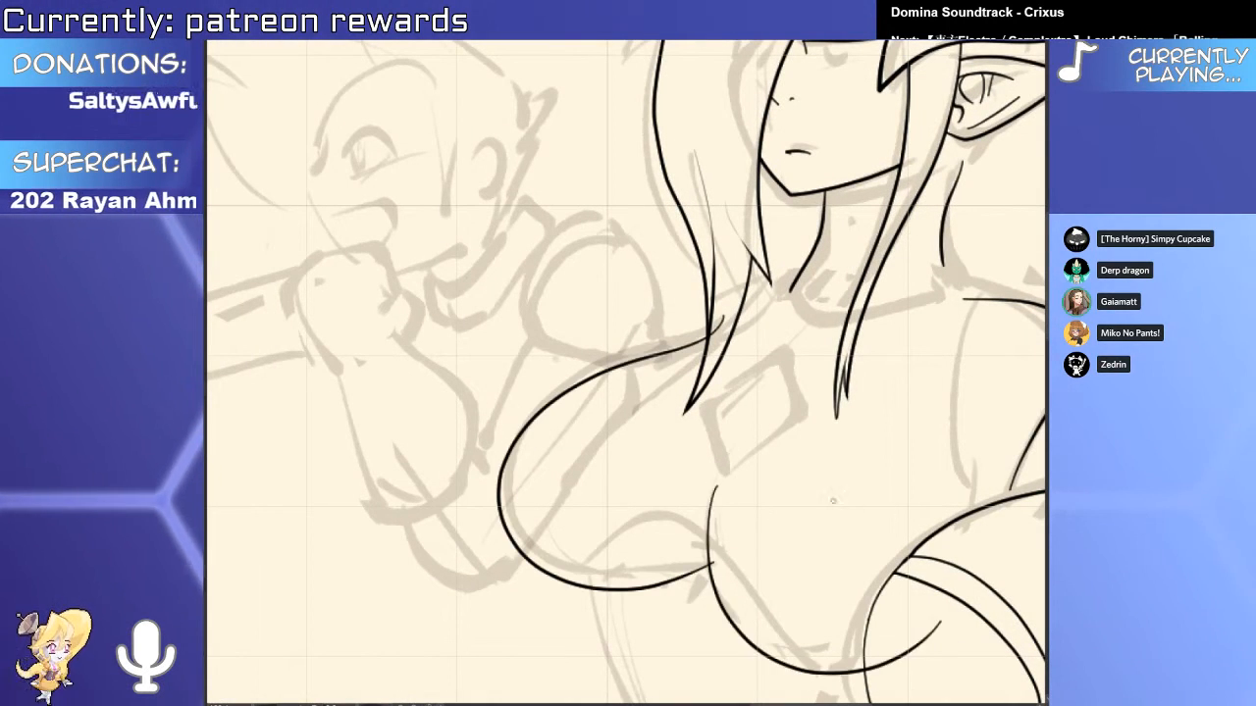
Redraw the second chest contour so it starts higher at the center and curves toward the foreground character.
mouse_move(753, 400)
mouse_down()
mouse_move(706, 628)
mouse_move(966, 608)
mouse_move(713, 600)
mouse_move(942, 577)
mouse_move(703, 530)
mouse_move(961, 583)
mouse_up()
key(ctrl+z)
key(ctrl+z)
mouse_move(914, 624)
mouse_down()
mouse_move(925, 629)
mouse_move(914, 642)
mouse_up()
click(647, 590)
mouse_move(740, 607)
mouse_down()
mouse_move(752, 631)
mouse_move(763, 607)
mouse_up()
drag(866, 581, 781, 616)
Ink the far shoulder curve from the base of the neck behind the hair down to the chest contour.
drag(706, 312, 717, 320)
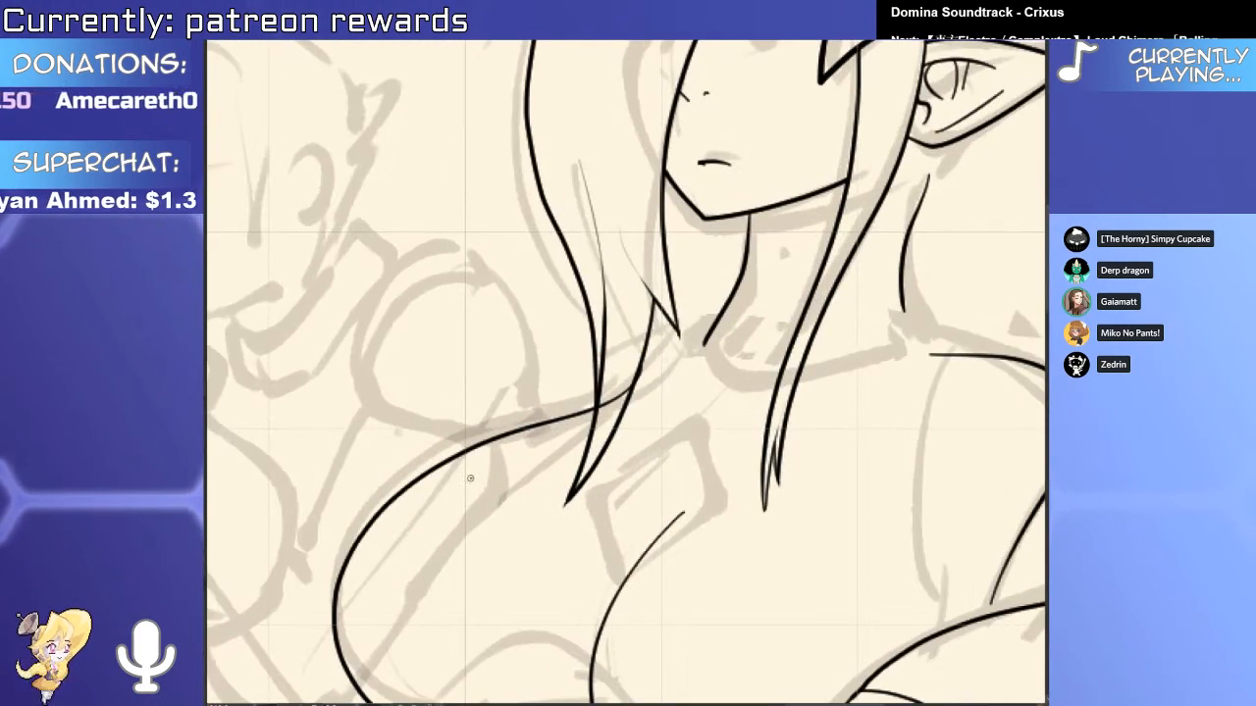
key(ctrl+z)
mouse_move(465, 474)
mouse_down()
mouse_move(481, 418)
mouse_move(740, 280)
mouse_move(460, 498)
mouse_up()
key(ctrl+z)
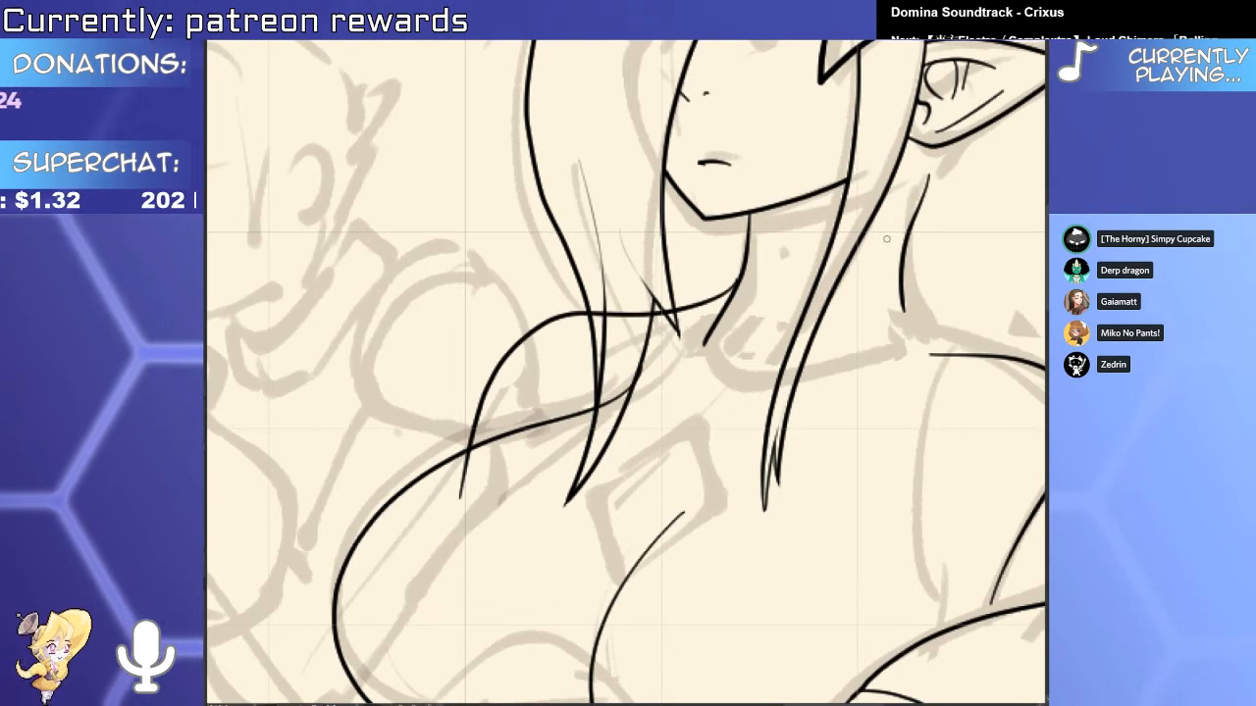
mouse_move(722, 325)
mouse_down()
mouse_move(720, 338)
mouse_move(578, 339)
mouse_up()
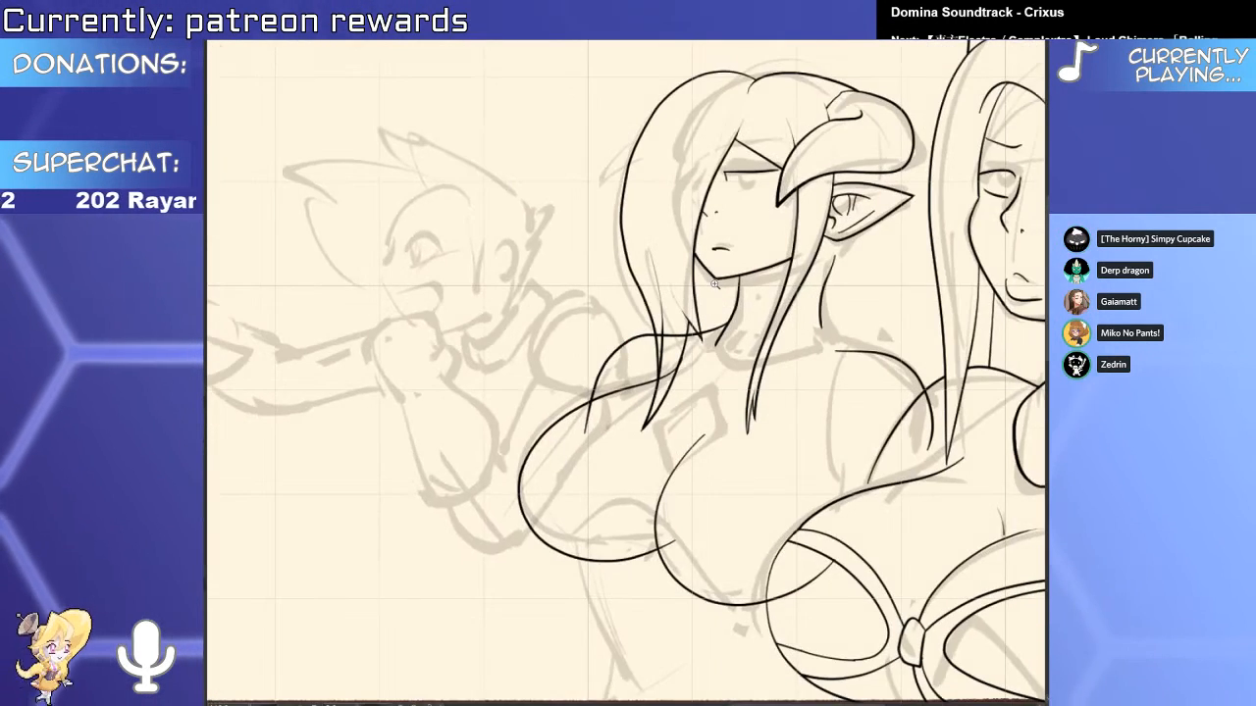
Shift the near shoulder curve slightly outward and rotate it a little clockwise.
drag(789, 334, 870, 363)
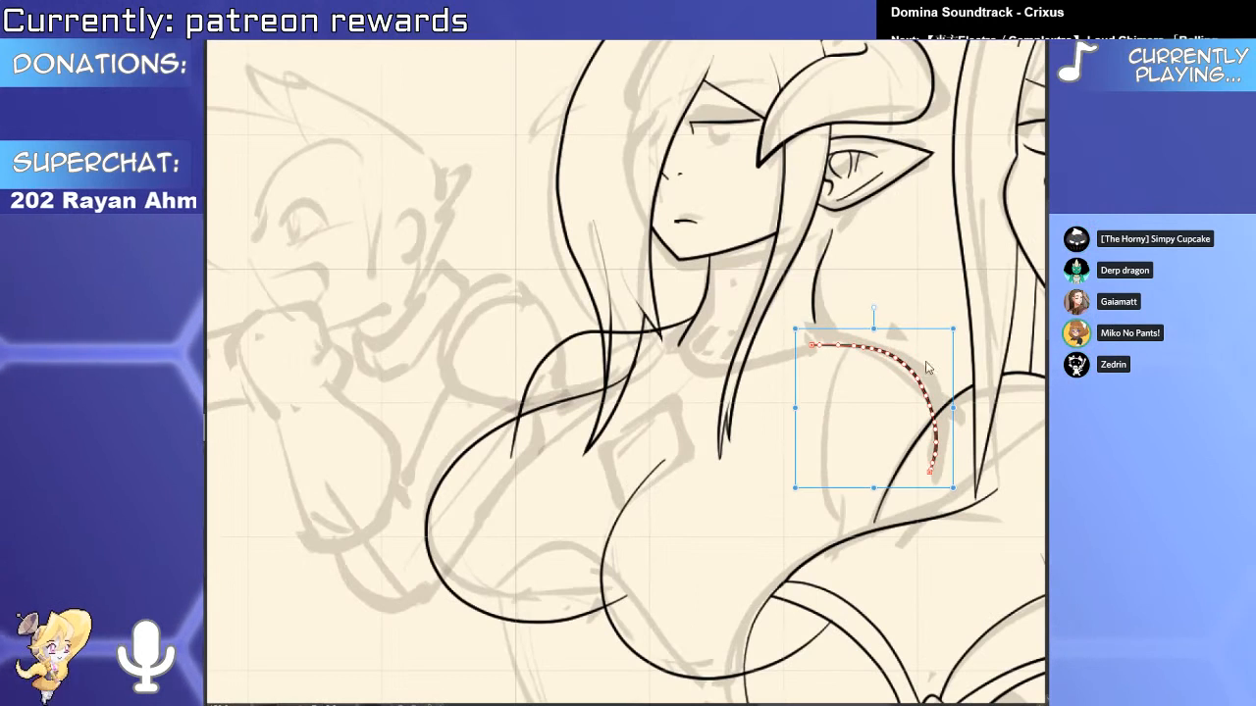
drag(959, 378, 965, 380)
drag(881, 310, 888, 310)
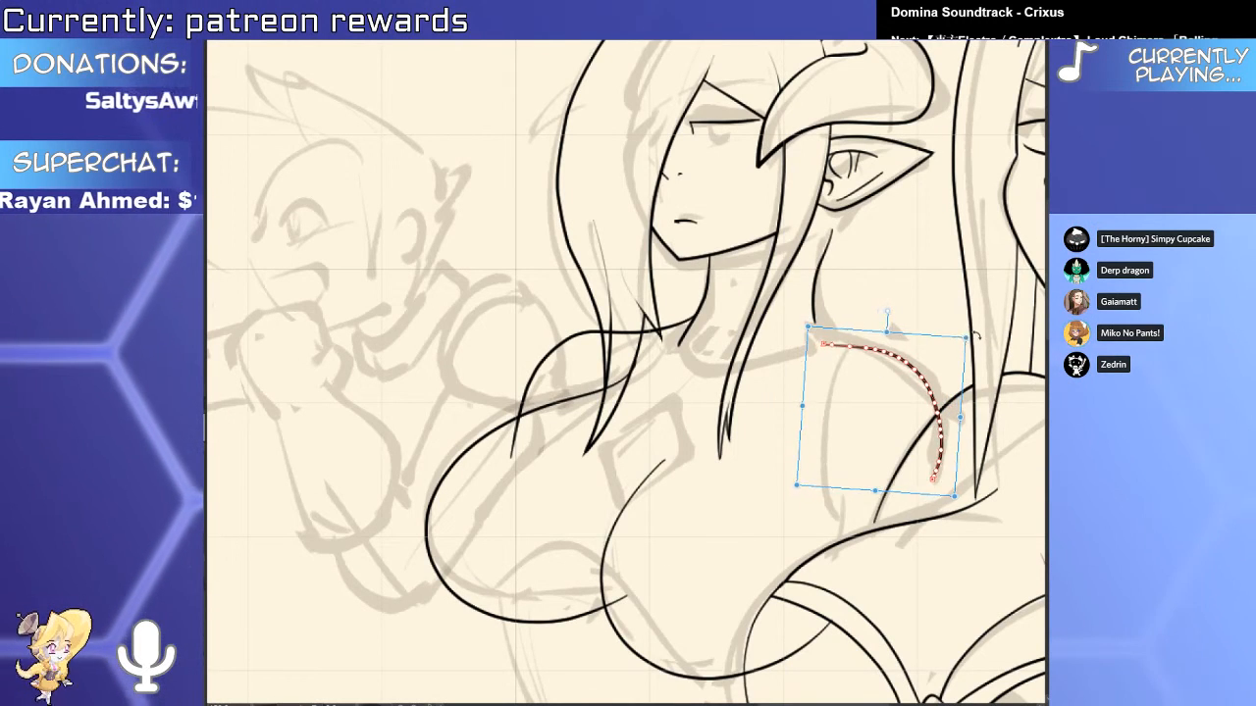
drag(871, 356, 784, 487)
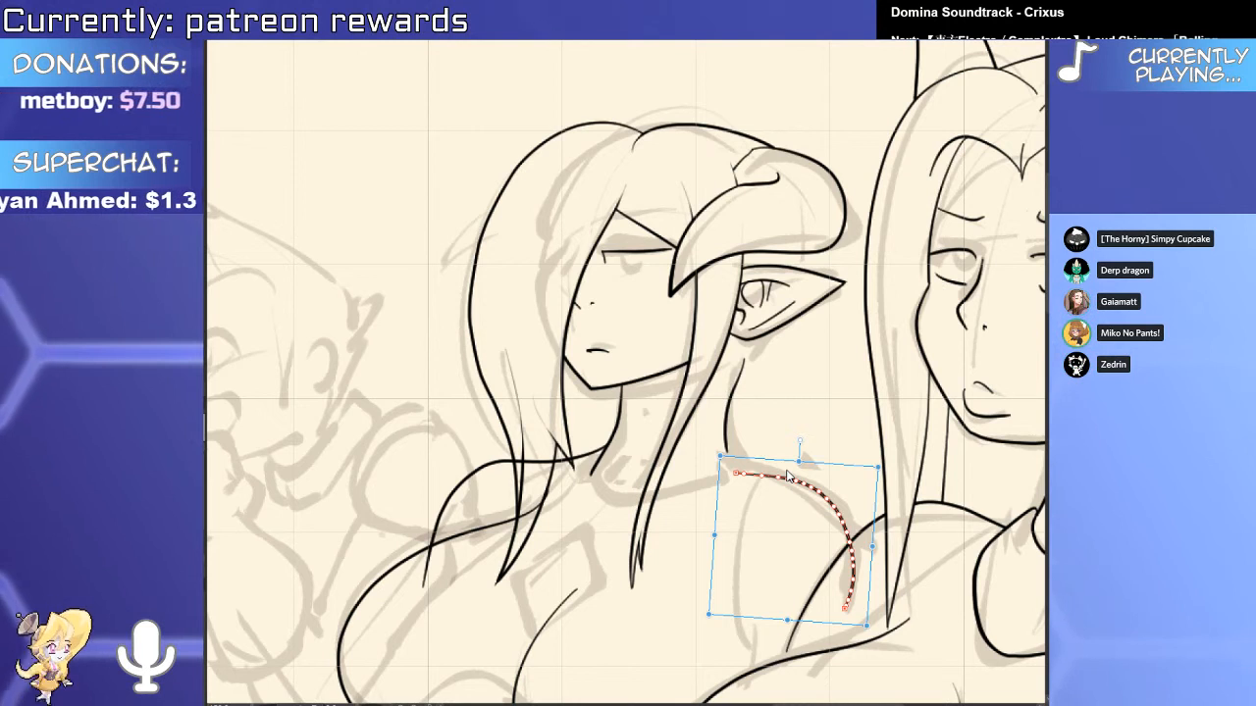
Delete the neck line below the ear and ink a short hair wisp in its place.
click(745, 378)
click(736, 380)
key(Delete)
mouse_move(743, 353)
mouse_down()
mouse_move(755, 356)
mouse_move(712, 391)
mouse_up()
key(ctrl+z)
key(ctrl+z)
drag(755, 325, 720, 391)
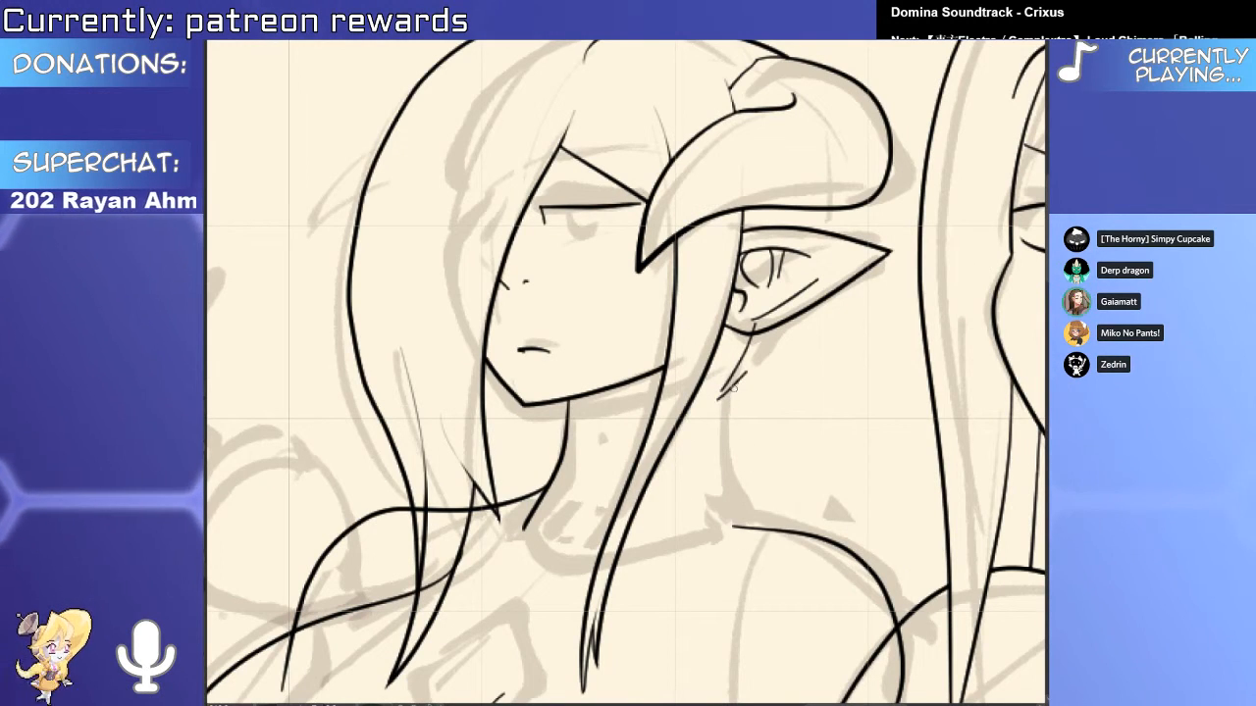
Finish the wisp's forked tip and ink a curved neck line from it down to the near shoulder.
mouse_move(729, 387)
mouse_down()
mouse_move(749, 407)
mouse_move(775, 403)
mouse_up()
key(ctrl+z)
mouse_move(729, 355)
mouse_down()
mouse_move(690, 486)
mouse_move(777, 428)
mouse_move(836, 428)
mouse_up()
mouse_move(690, 453)
mouse_down()
mouse_move(720, 431)
mouse_move(677, 412)
mouse_up()
drag(874, 312, 820, 221)
drag(766, 132, 822, 424)
key(ctrl+z)
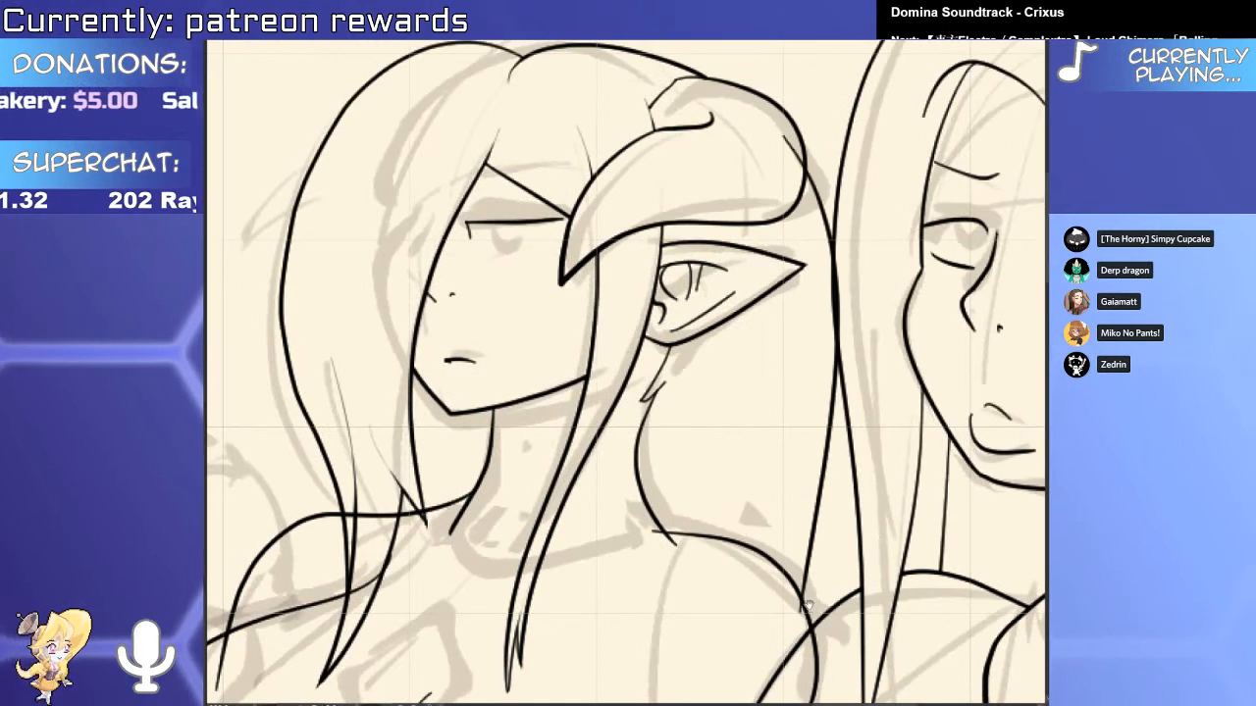
mouse_move(807, 605)
mouse_down()
mouse_move(804, 526)
mouse_move(795, 606)
mouse_up()
key(ctrl+z)
Ink the long back hair line from behind the horn down to the shoulder and erase the part overlapping the horn.
mouse_move(766, 118)
mouse_down()
mouse_move(796, 197)
mouse_move(797, 545)
mouse_move(781, 667)
mouse_up()
drag(782, 589, 763, 381)
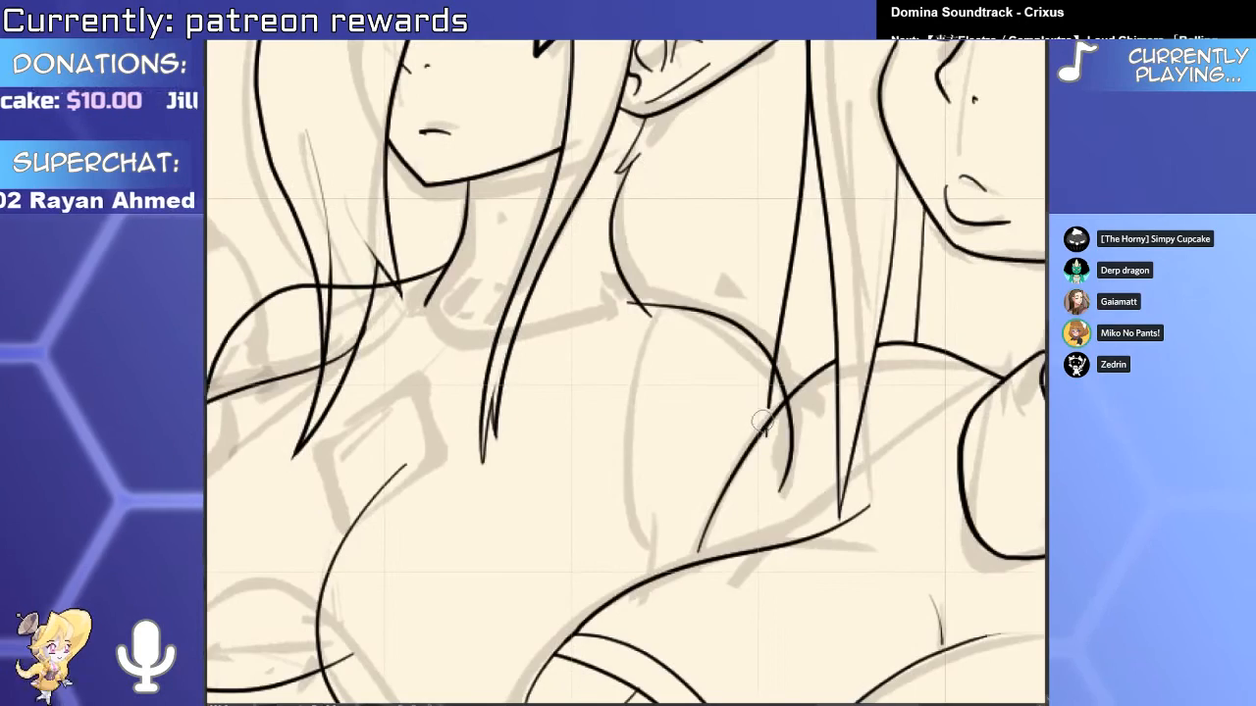
scroll(761, 421, up, 6)
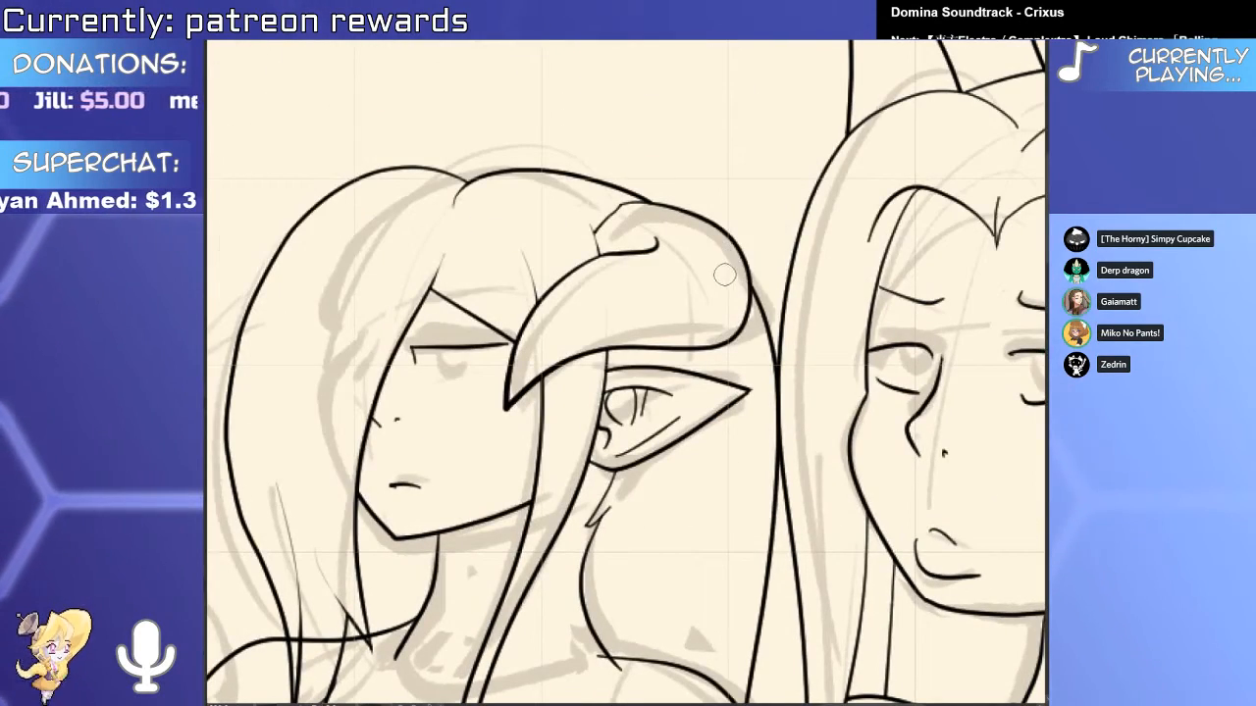
Trim the overlapping line ends where the middle character's neck meets the near shoulder.
scroll(723, 275, down, 3)
drag(754, 540, 816, 401)
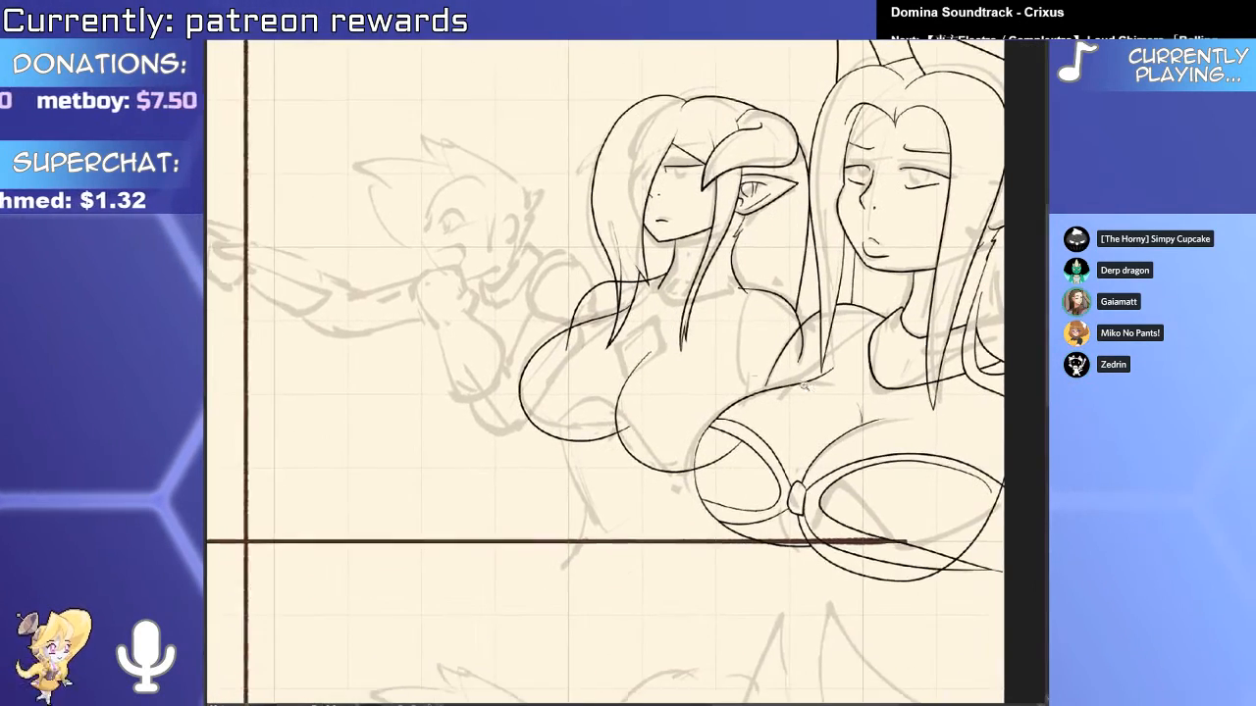
scroll(760, 389, up, 2)
scroll(740, 246, up, 5)
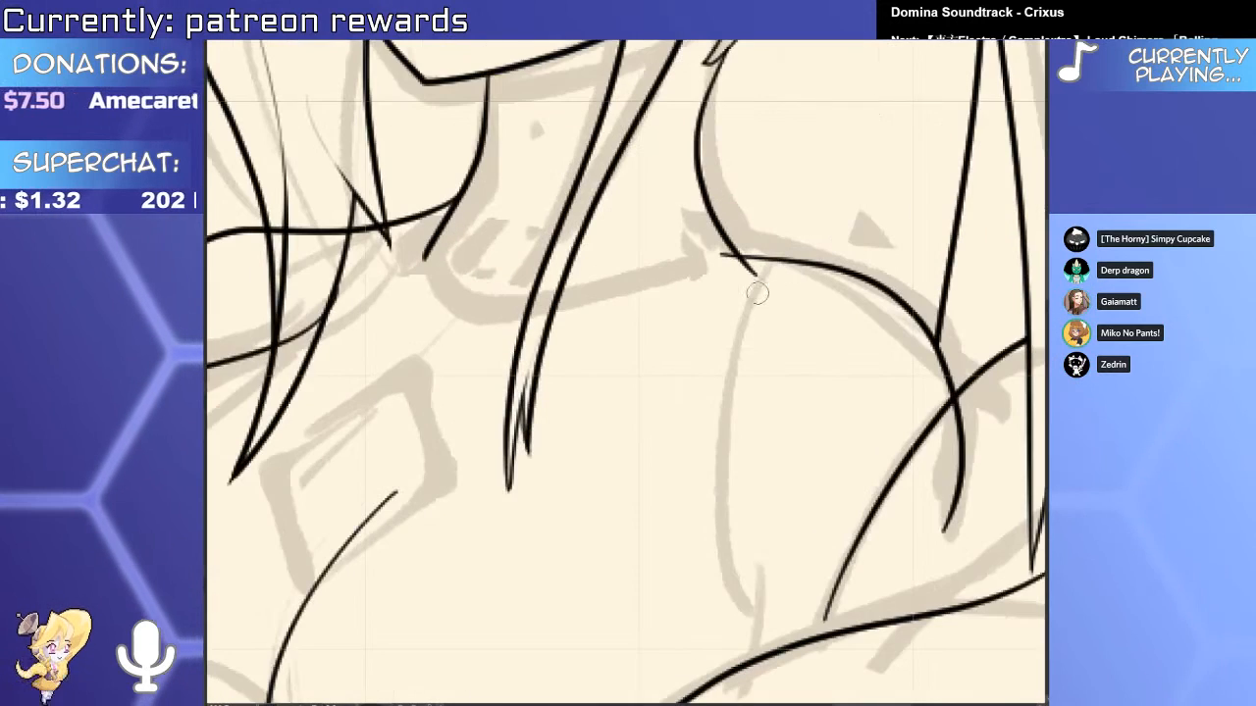
drag(756, 271, 732, 262)
drag(567, 269, 595, 423)
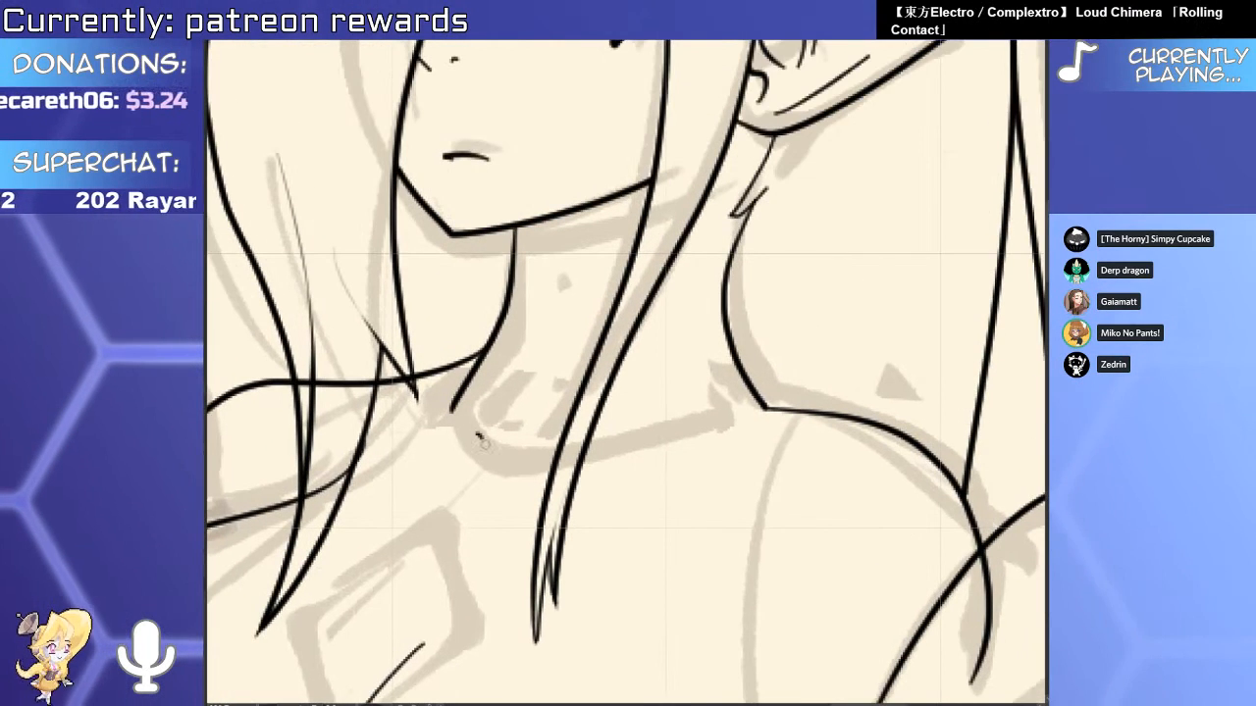
mouse_move(482, 443)
mouse_down()
mouse_move(511, 473)
mouse_move(554, 471)
mouse_up()
key(ctrl+z)
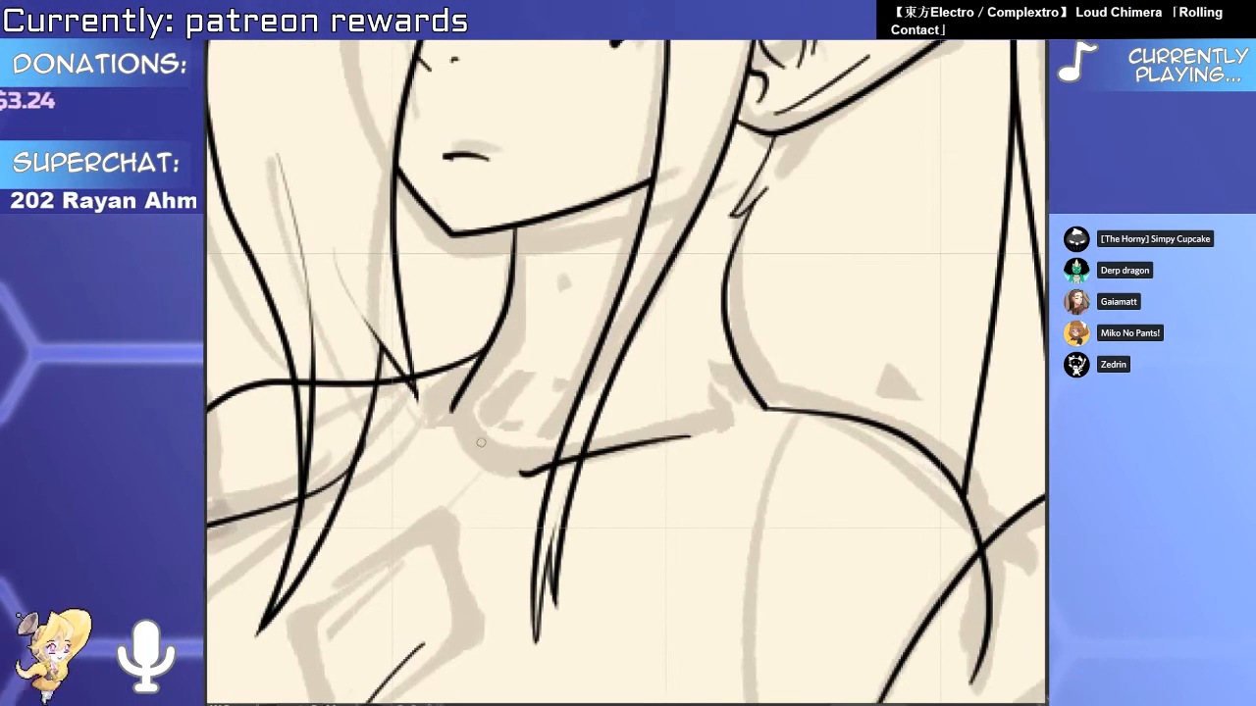
scroll(475, 408, down, 2)
scroll(682, 391, up, 3)
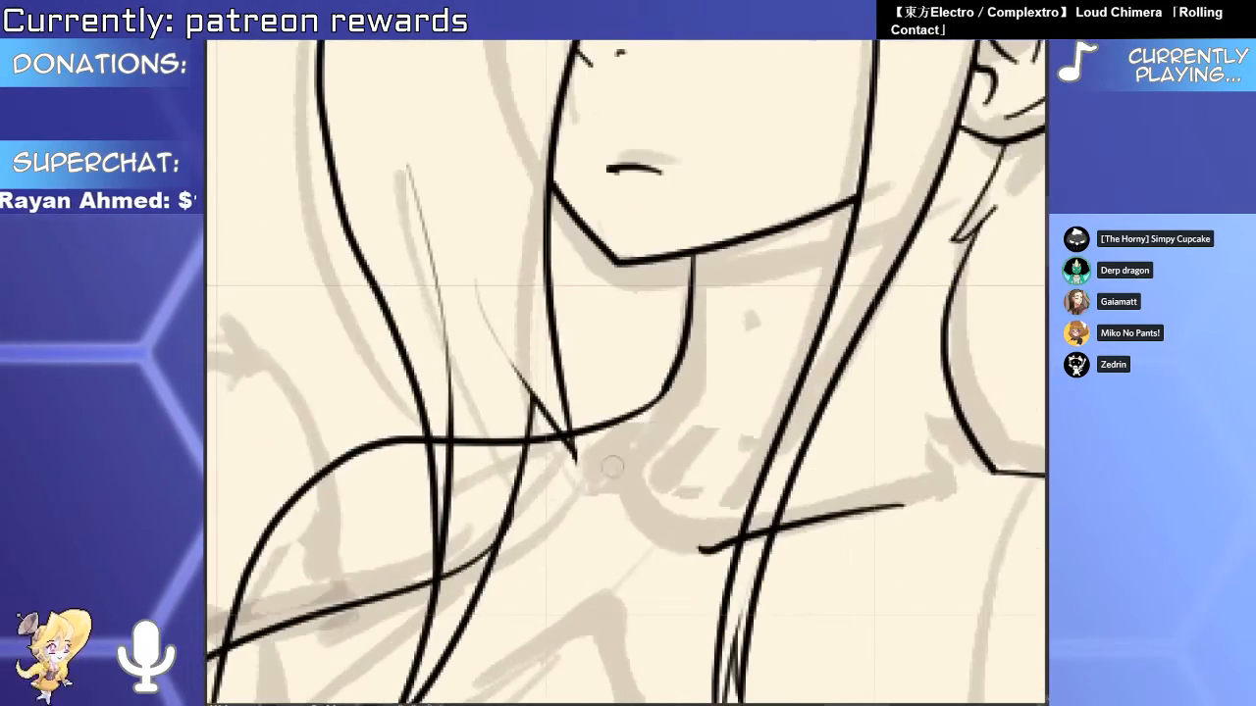
scroll(682, 391, down, 3)
scroll(697, 384, up, 4)
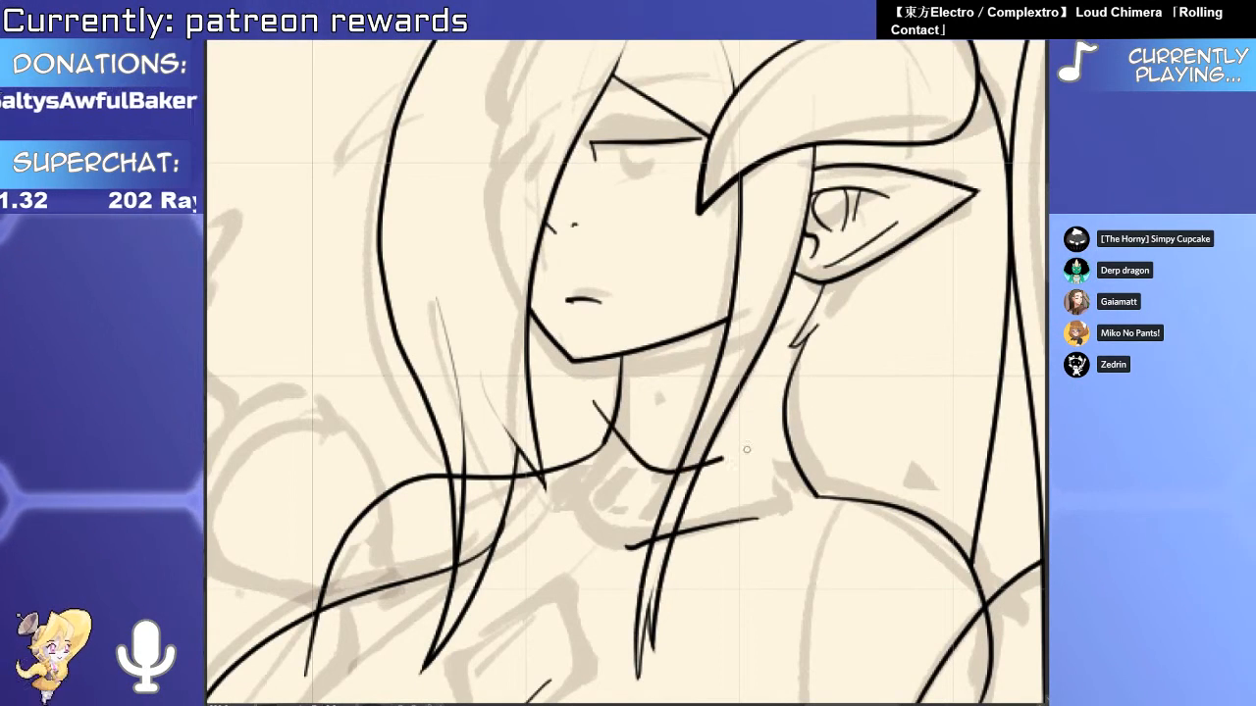
key(ctrl+z)
Ink the outline of a wide collar around the neck, with its upper edge, near side, front side and lower edge.
mouse_move(589, 405)
mouse_down()
mouse_move(852, 402)
mouse_move(827, 502)
mouse_move(618, 608)
mouse_up()
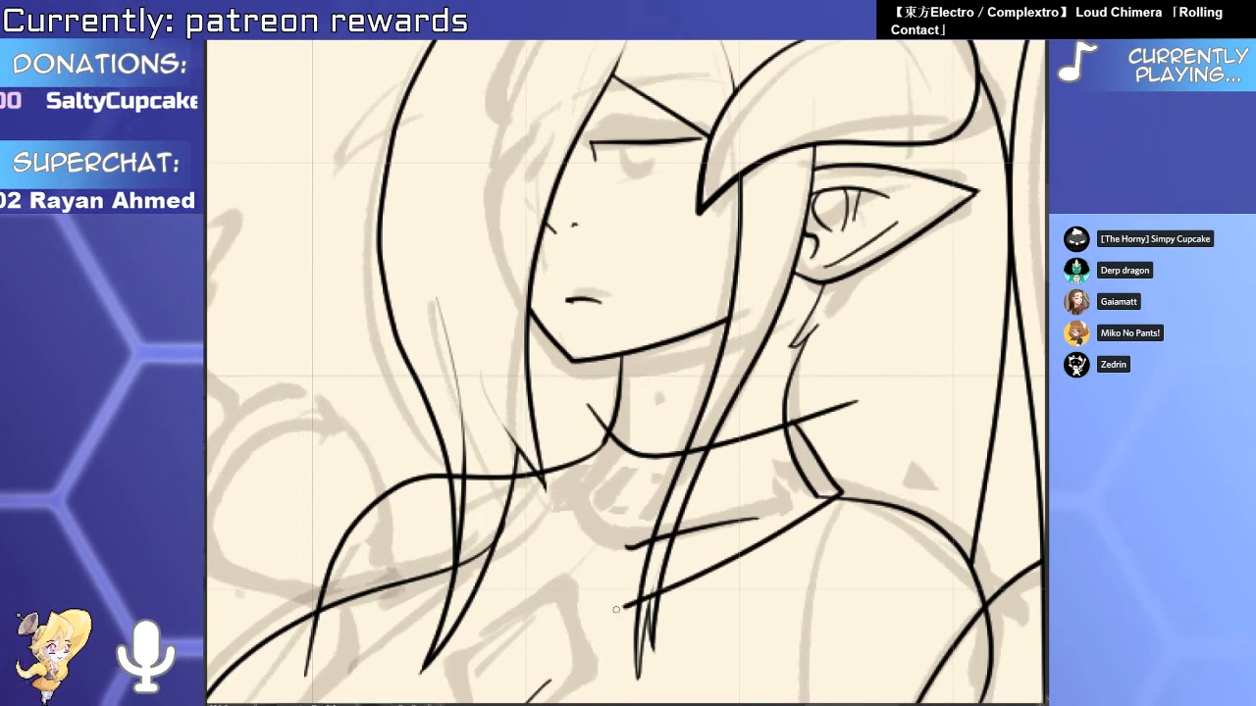
mouse_move(594, 430)
mouse_down()
mouse_move(566, 526)
mouse_move(598, 612)
mouse_move(581, 551)
mouse_up()
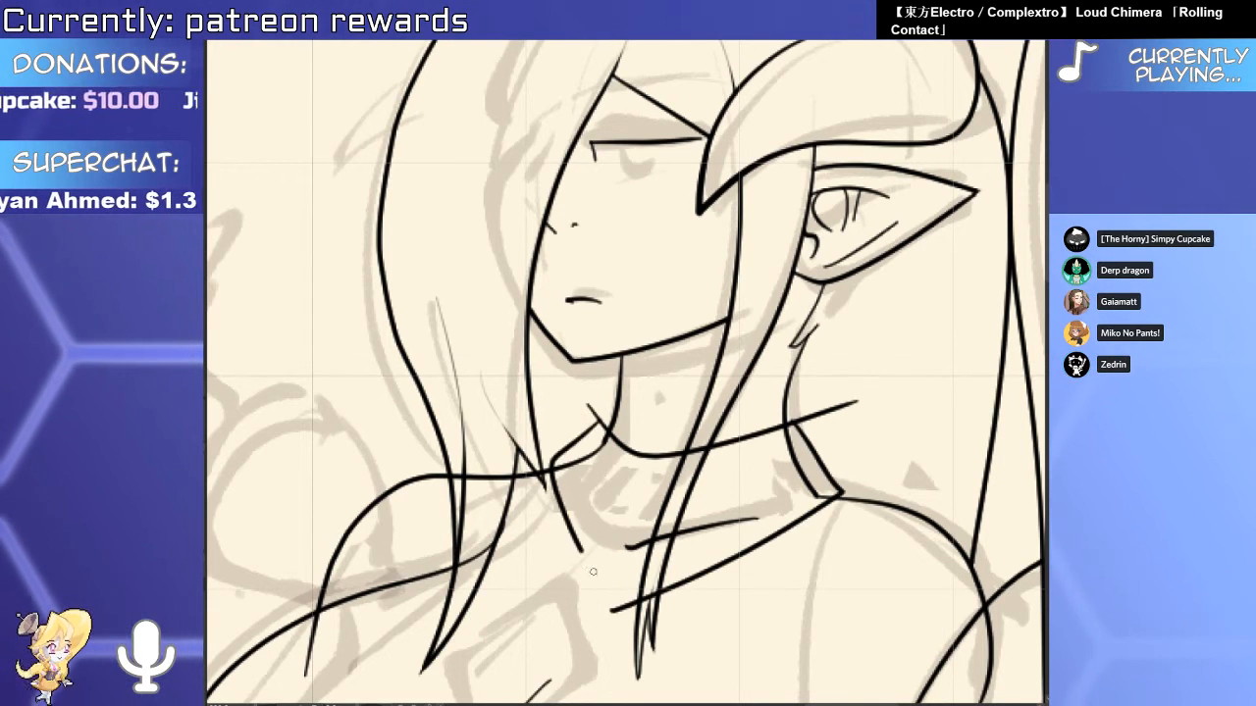
scroll(604, 548, up, 3)
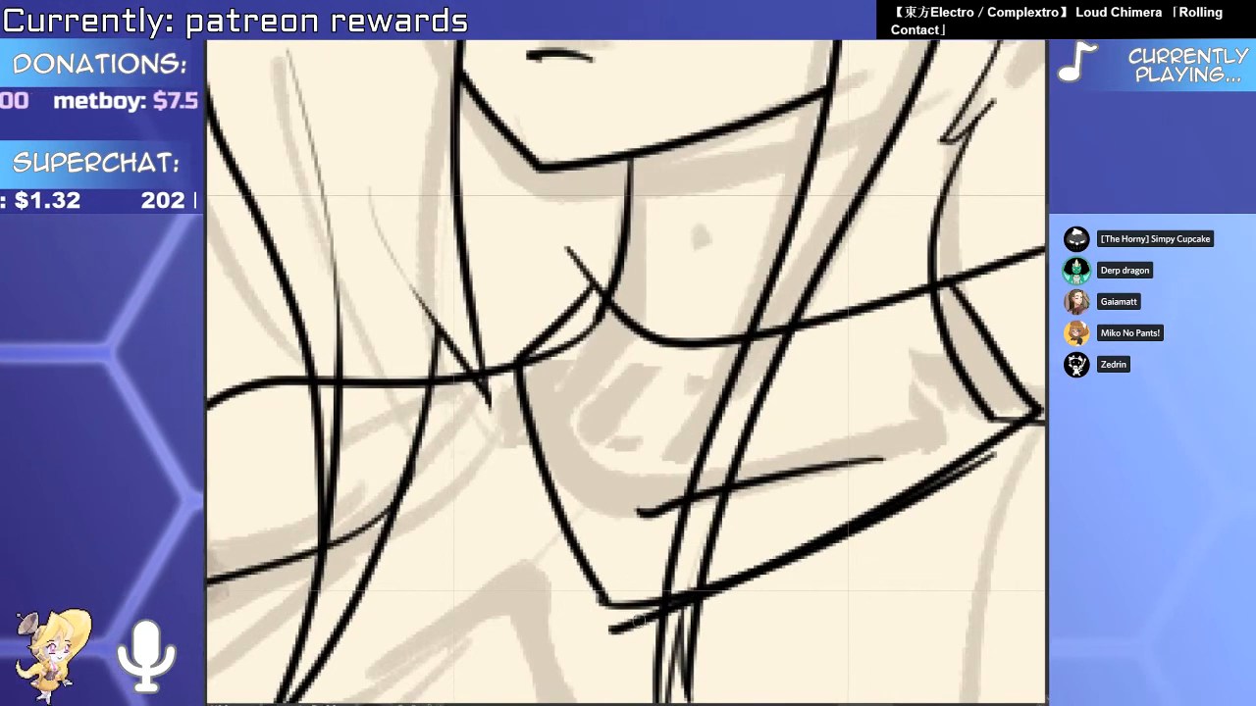
Clean up the doubled lower collar edge and erase the neck line inside the collar and the collar lines crossing the hair lock.
scroll(658, 621, up, 3)
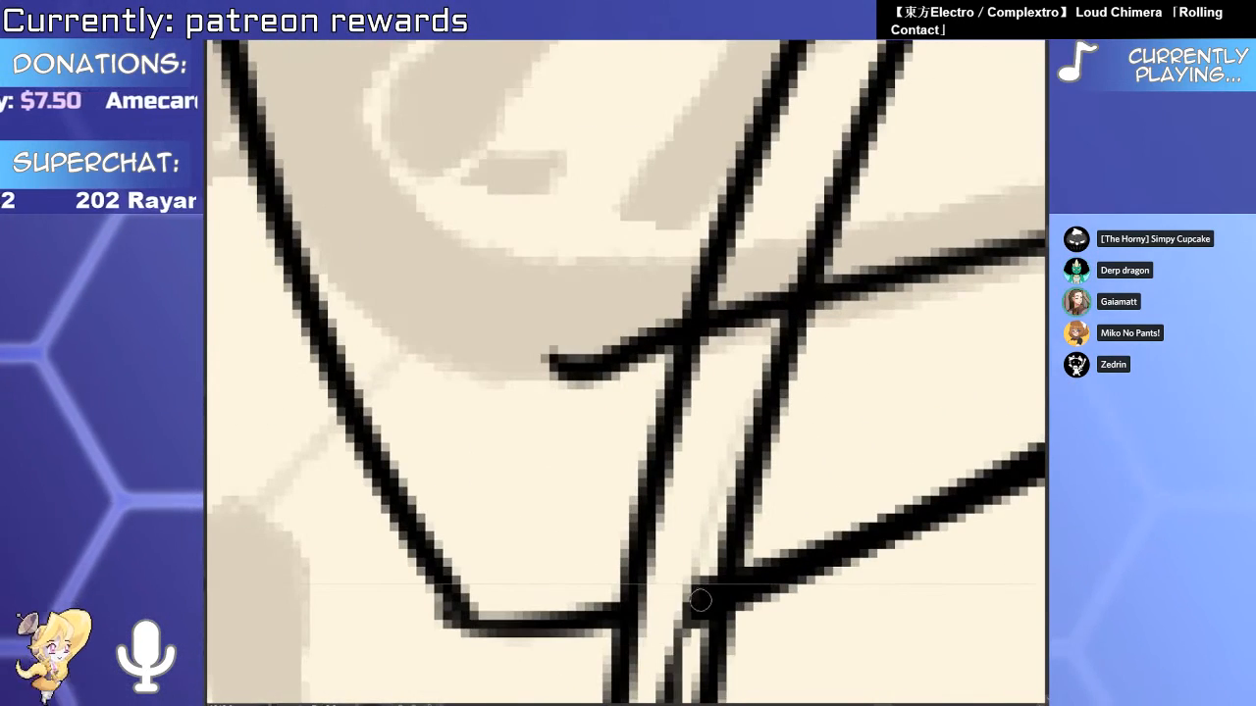
mouse_move(700, 601)
mouse_down()
mouse_move(693, 537)
mouse_move(758, 543)
mouse_move(733, 579)
mouse_move(905, 453)
mouse_up()
scroll(631, 591, down, 4)
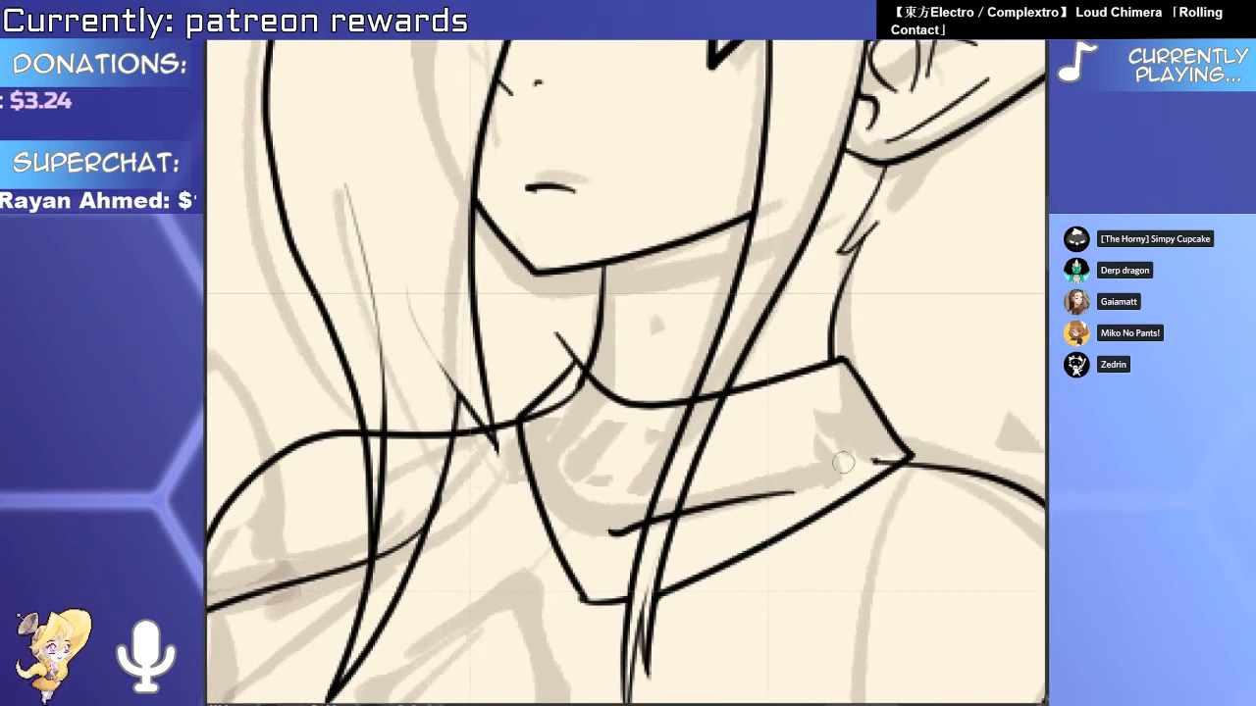
scroll(843, 462, up, 2)
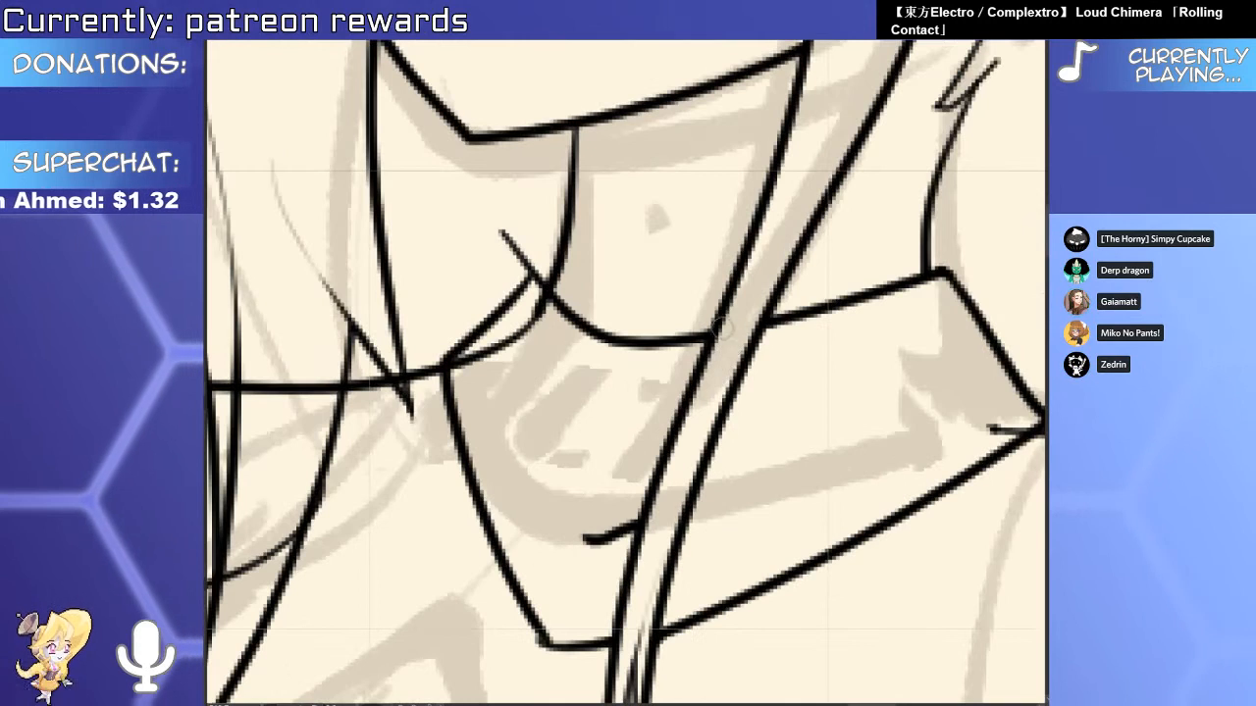
Remove the stray stroke inside the collar, the tail of the front neck line and the overshoot at the collar's front tip.
click(529, 328)
click(600, 535)
click(510, 261)
click(540, 282)
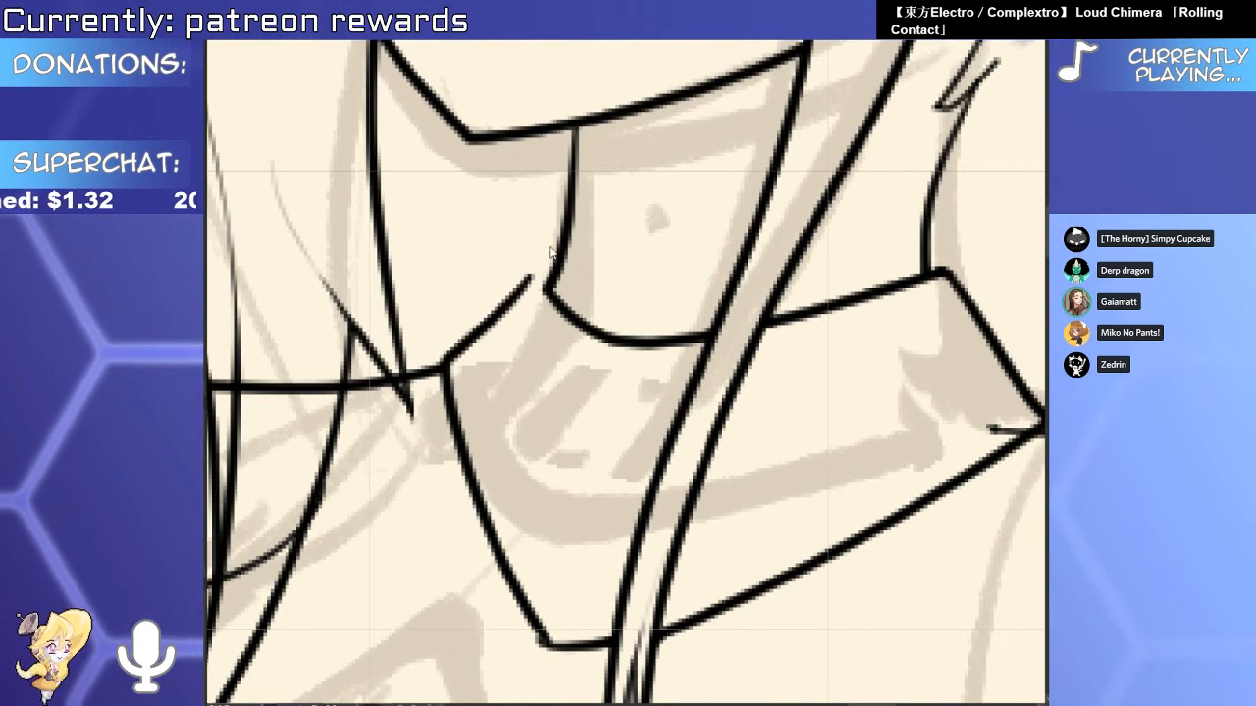
Undo the last erasure at the collar's front tip and rework the line ends there into a closed point.
key(ctrl+z)
scroll(545, 251, up, 3)
ctrl+click(520, 293)
ctrl+click(521, 314)
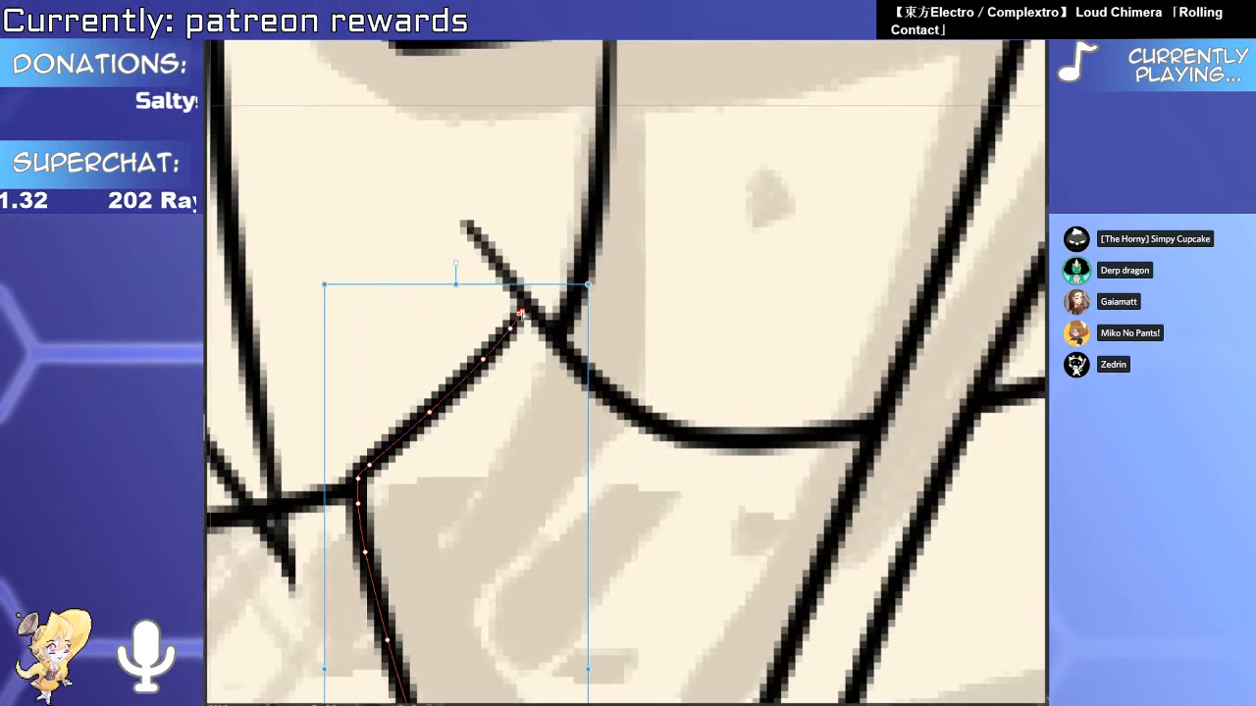
key(Delete)
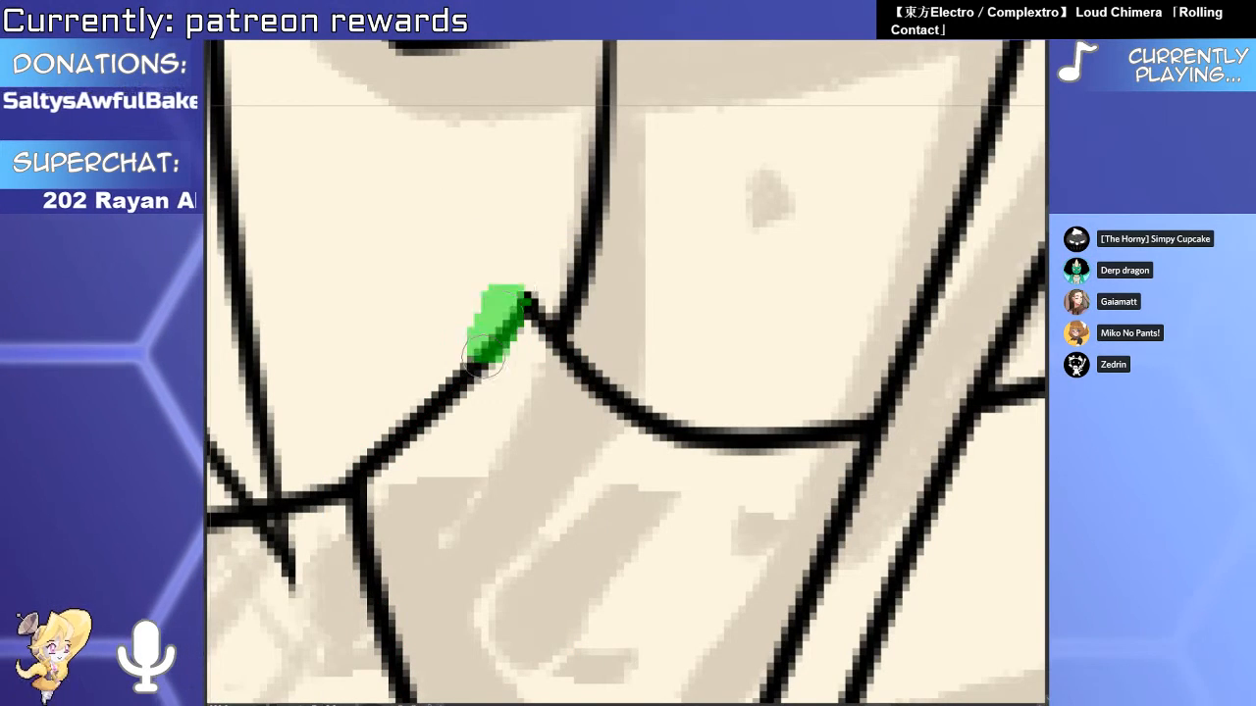
scroll(446, 266, down, 5)
Ink a smoother, slightly higher lower collar edge across the hair lock and delete the old lower edge.
scroll(565, 408, up, 5)
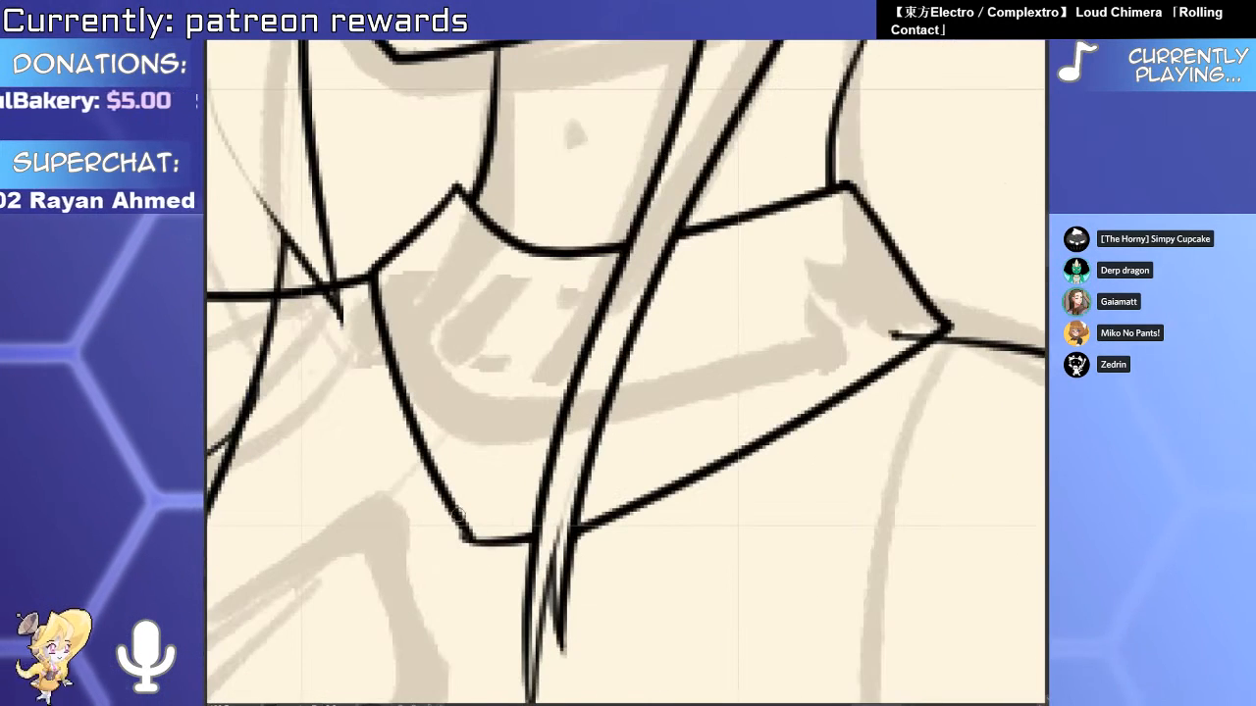
drag(459, 522, 965, 265)
key(ctrl+z)
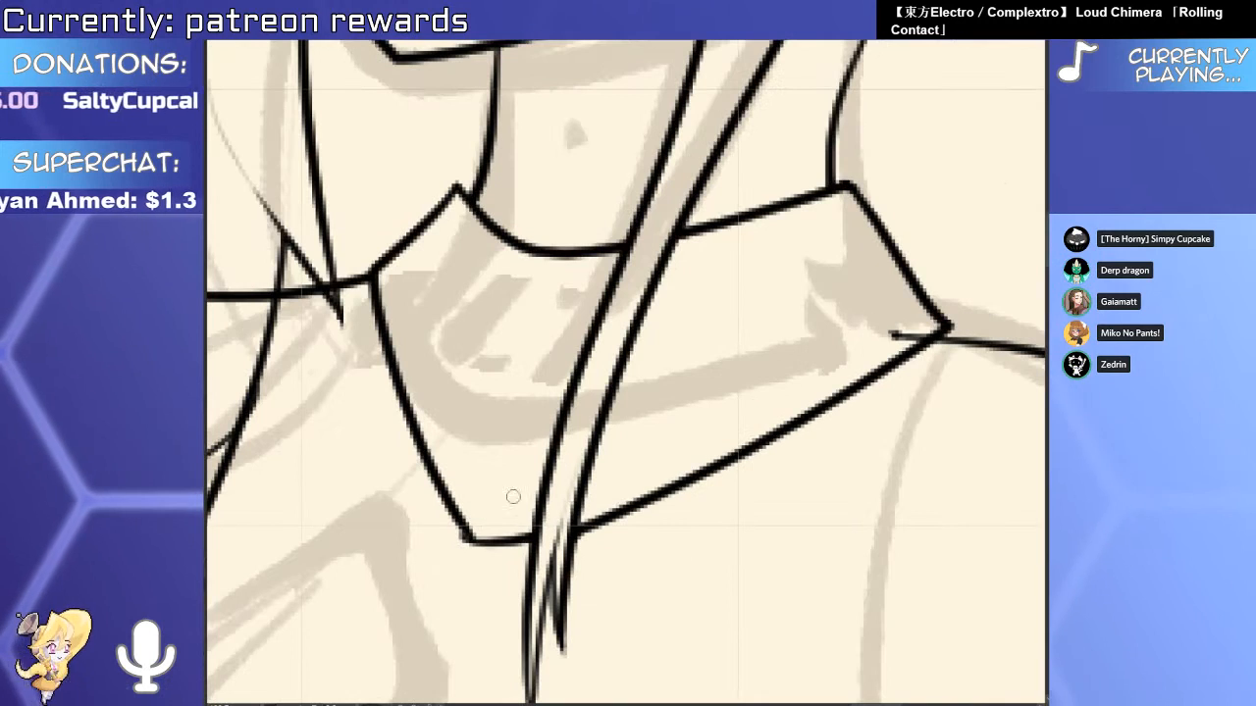
drag(579, 510, 932, 306)
key(ctrl+z)
drag(424, 473, 984, 295)
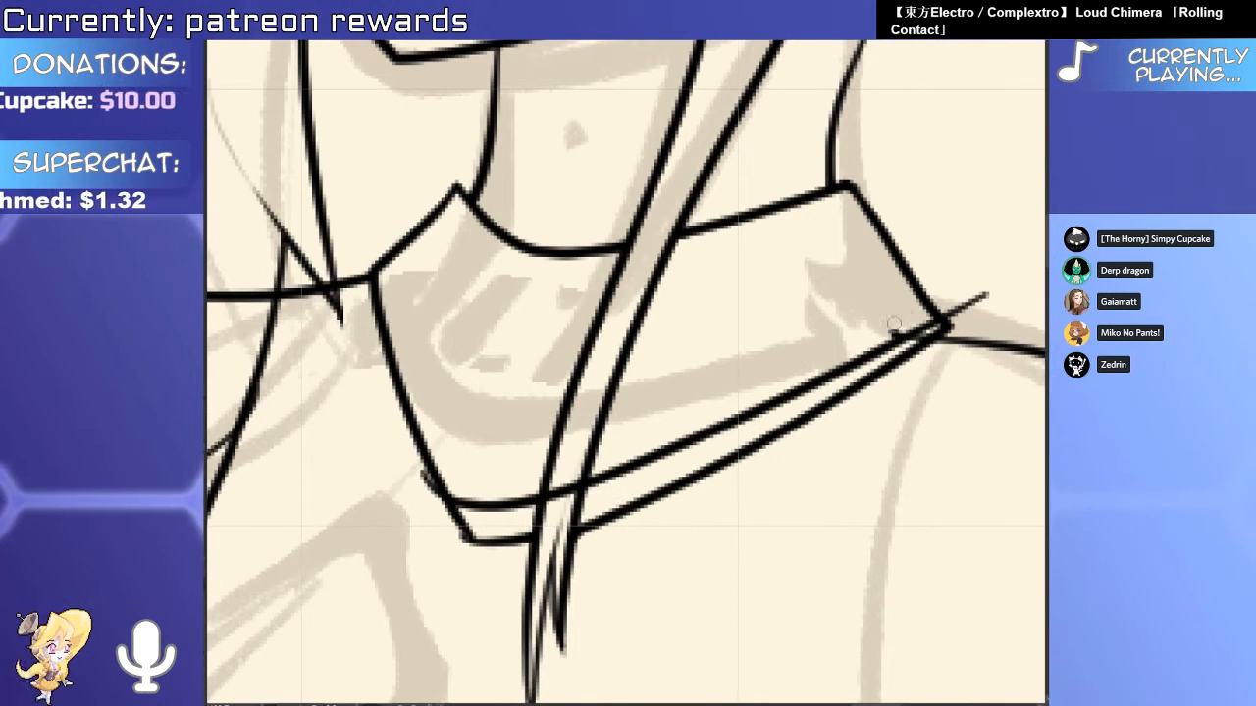
scroll(894, 323, up, 1)
click(326, 513)
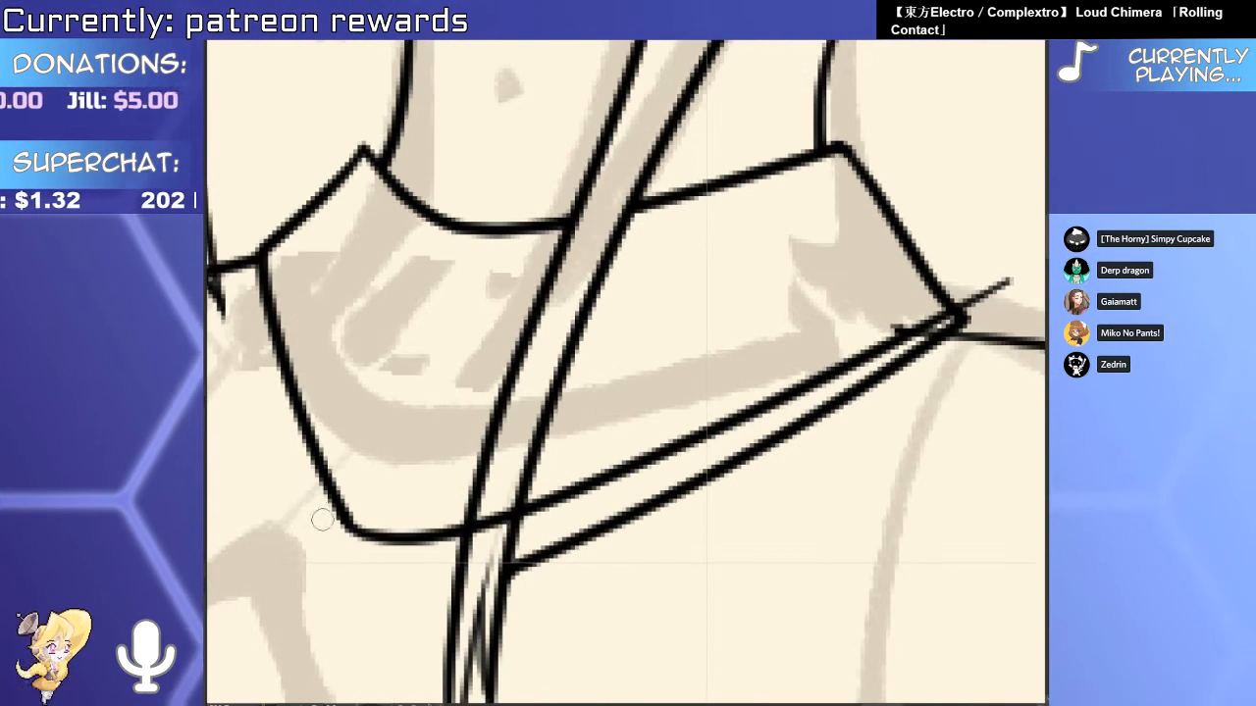
click(779, 440)
Trim the overshooting line ends at the collar's near lower corner, where it meets the shoulder.
drag(882, 389, 744, 550)
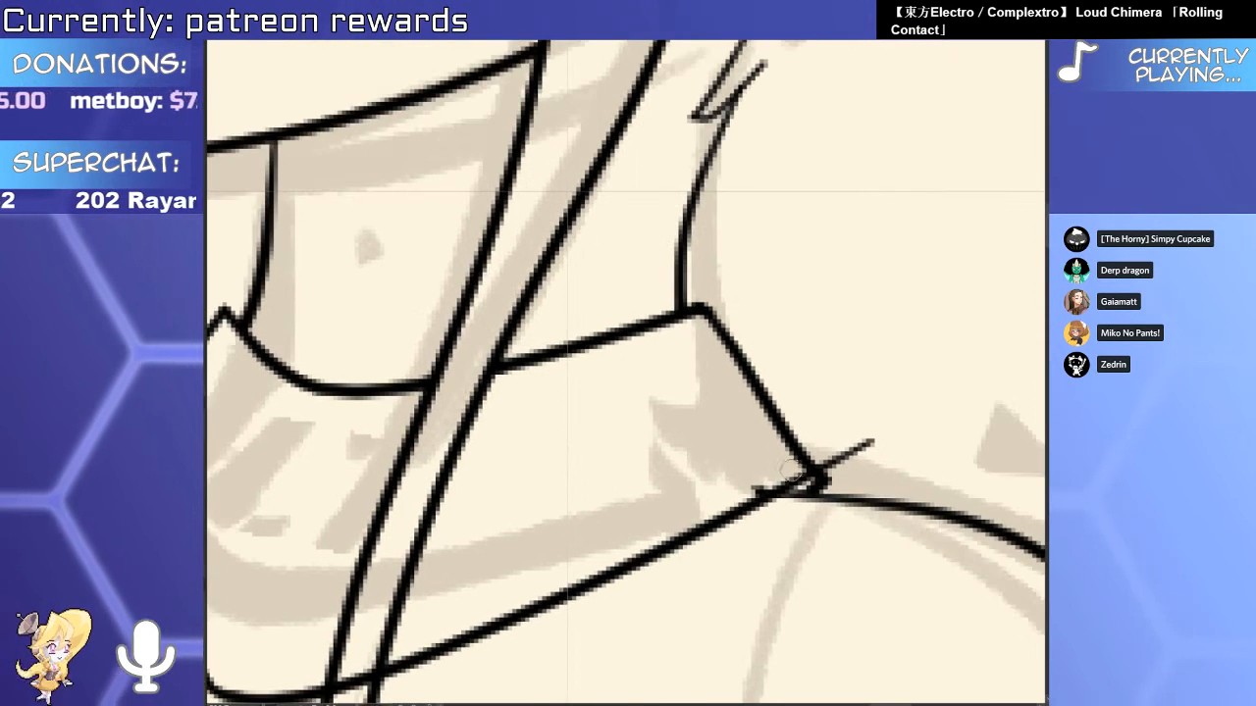
scroll(800, 480, up, 2)
drag(855, 461, 846, 490)
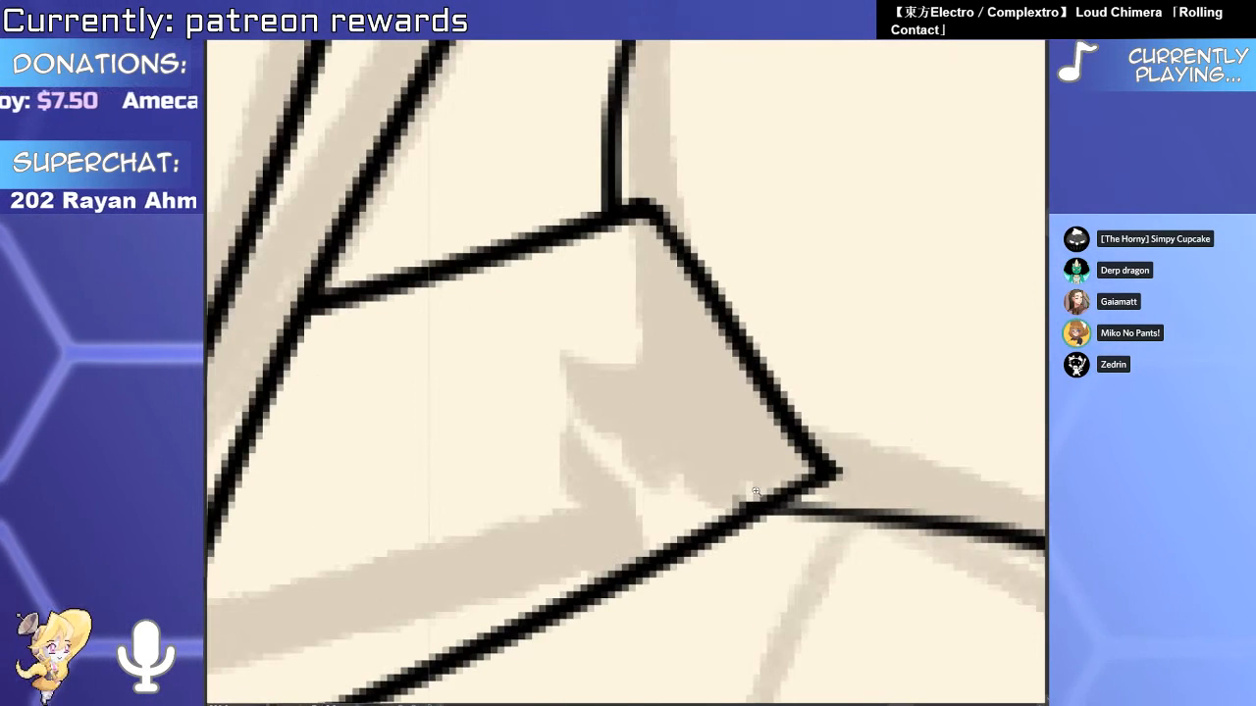
scroll(732, 481, down, 4)
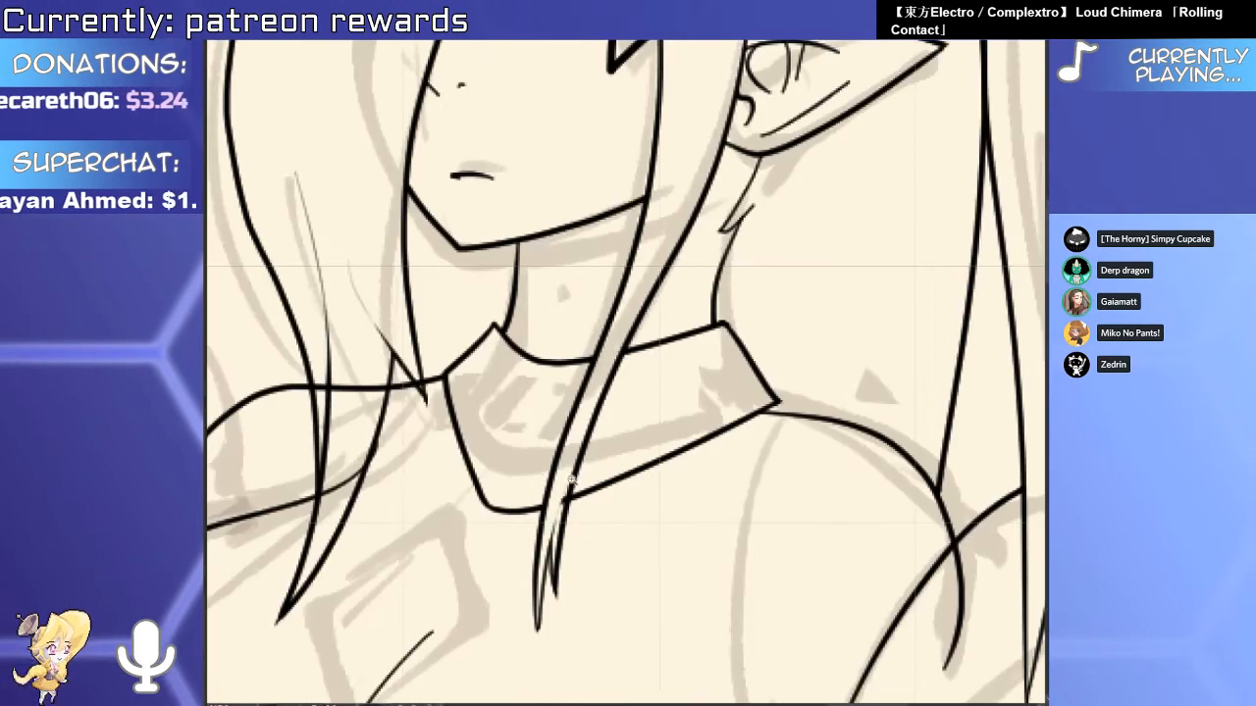
Redraw the collar's near side as an outward curve down to the shoulder and remove the old straight edge.
drag(572, 480, 650, 480)
mouse_move(513, 565)
mouse_down()
mouse_move(533, 520)
mouse_move(491, 513)
mouse_up()
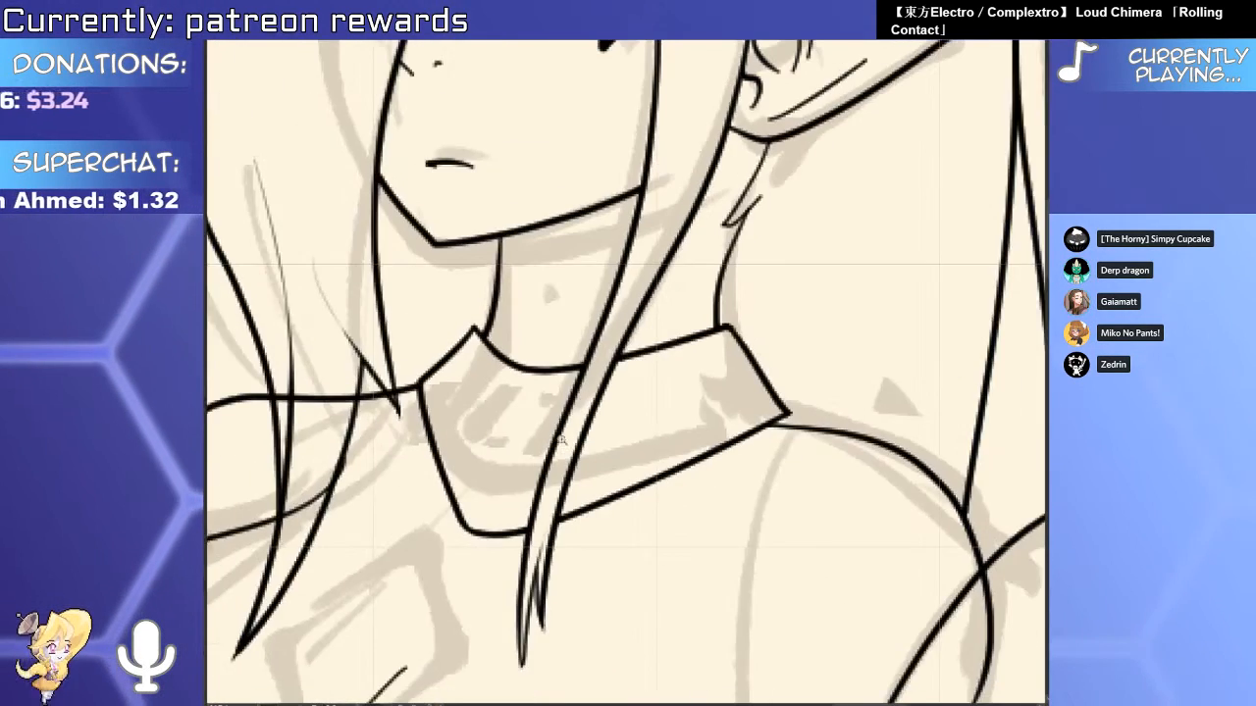
drag(832, 309, 820, 434)
scroll(820, 434, up, 1)
drag(634, 320, 729, 535)
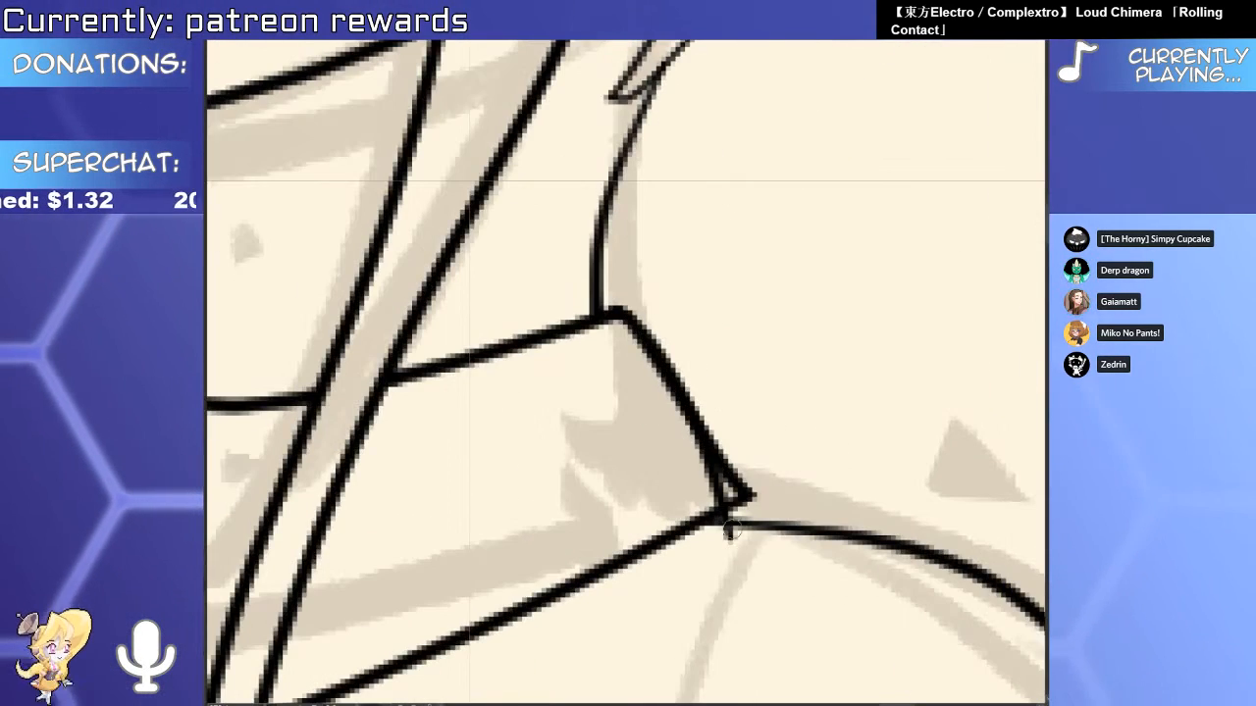
scroll(728, 498, up, 2)
mouse_move(669, 306)
mouse_down()
mouse_move(756, 515)
mouse_move(712, 415)
mouse_move(618, 299)
mouse_move(482, 84)
mouse_up()
scroll(669, 431, down, 8)
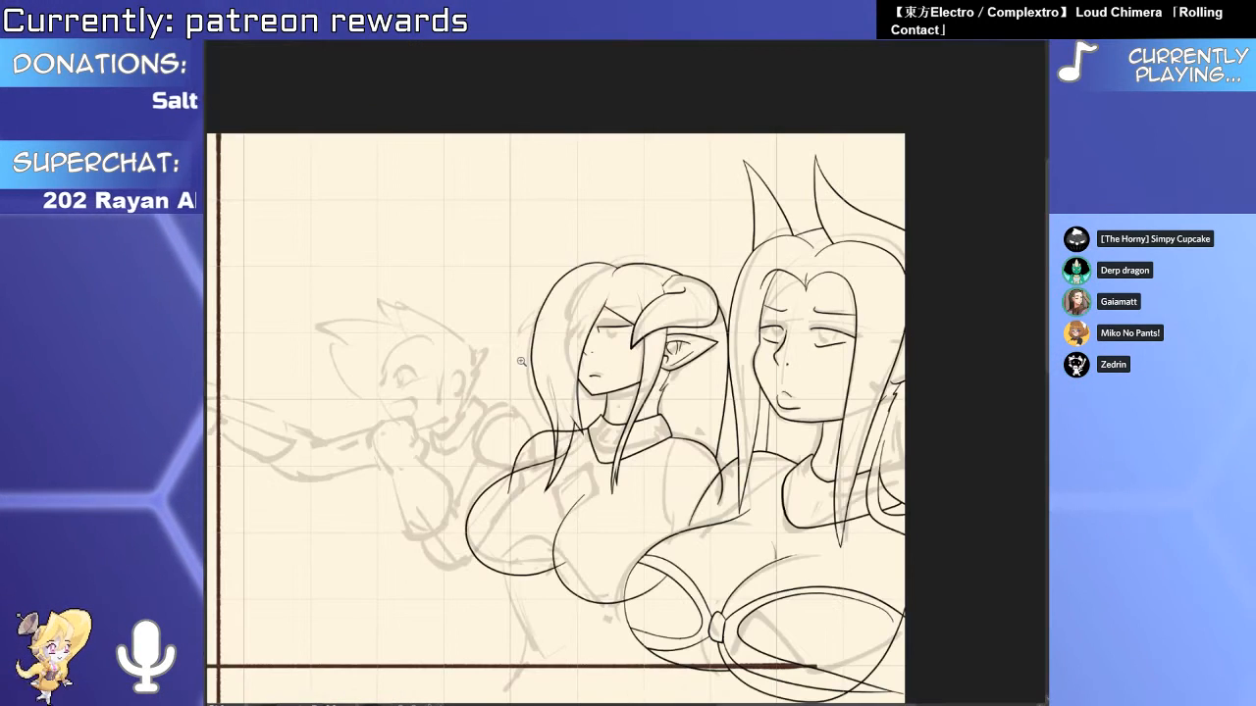
Select the near collar outline and adjust its control points to refine the upper corner beside the neck.
scroll(668, 430, up, 5)
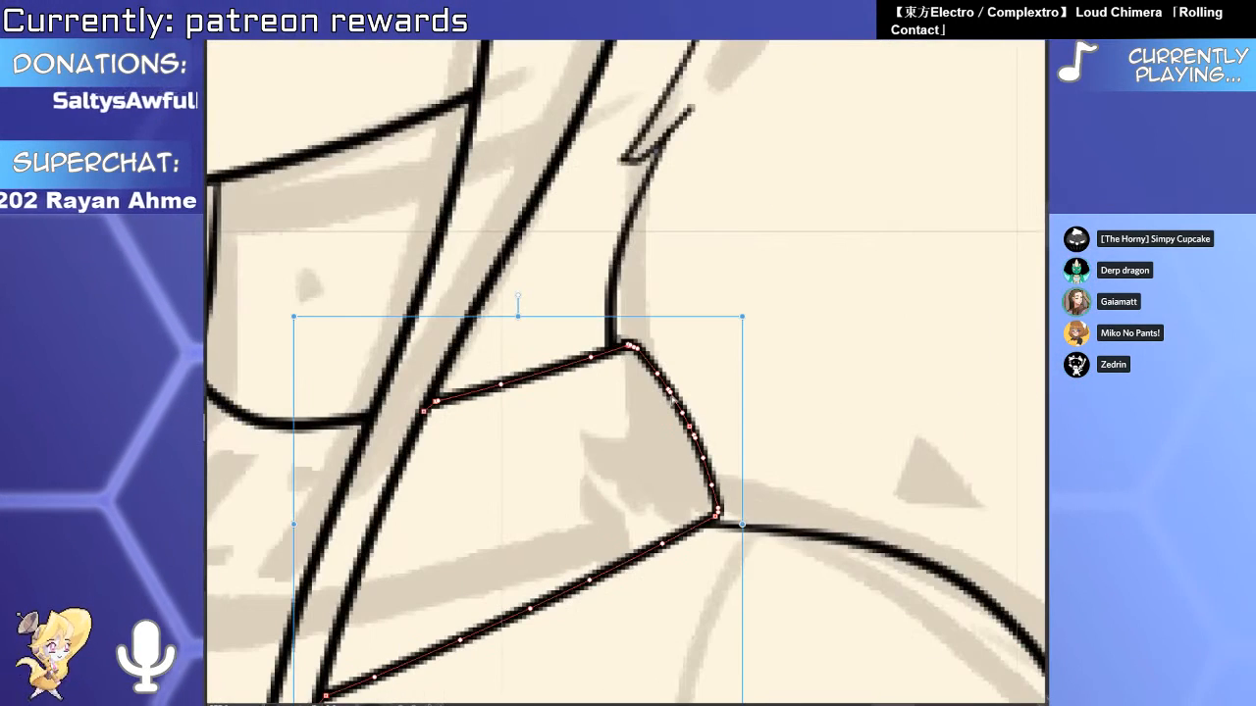
click(612, 332)
click(621, 346)
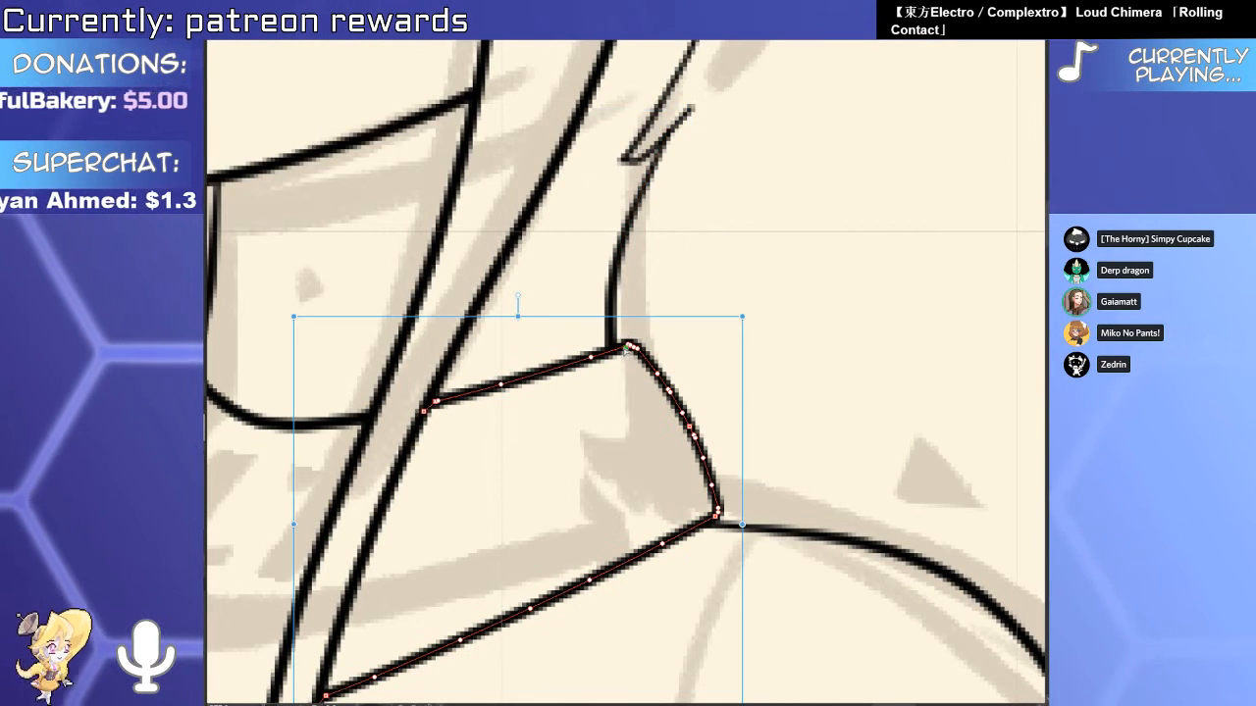
scroll(629, 348, up, 5)
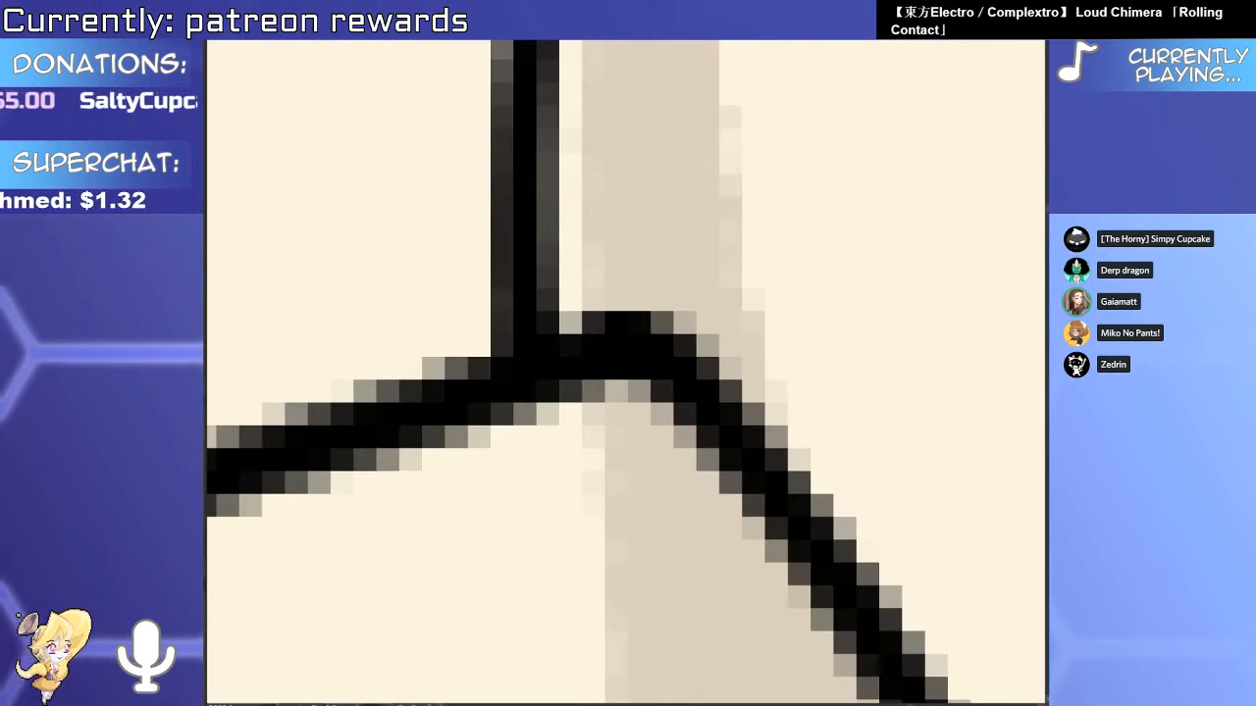
mouse_move(632, 315)
mouse_down()
mouse_move(639, 305)
mouse_move(621, 324)
mouse_move(621, 355)
mouse_move(587, 358)
mouse_move(627, 350)
mouse_up()
key(o)
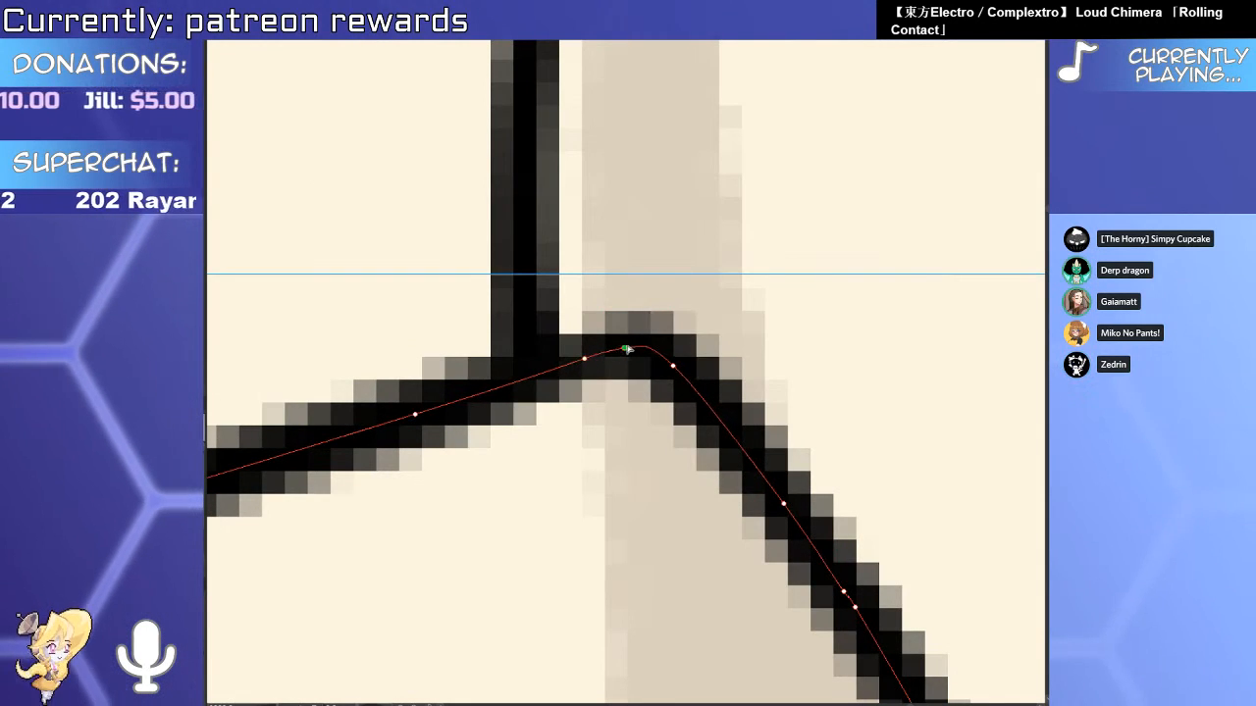
key(p)
scroll(693, 340, down, 5)
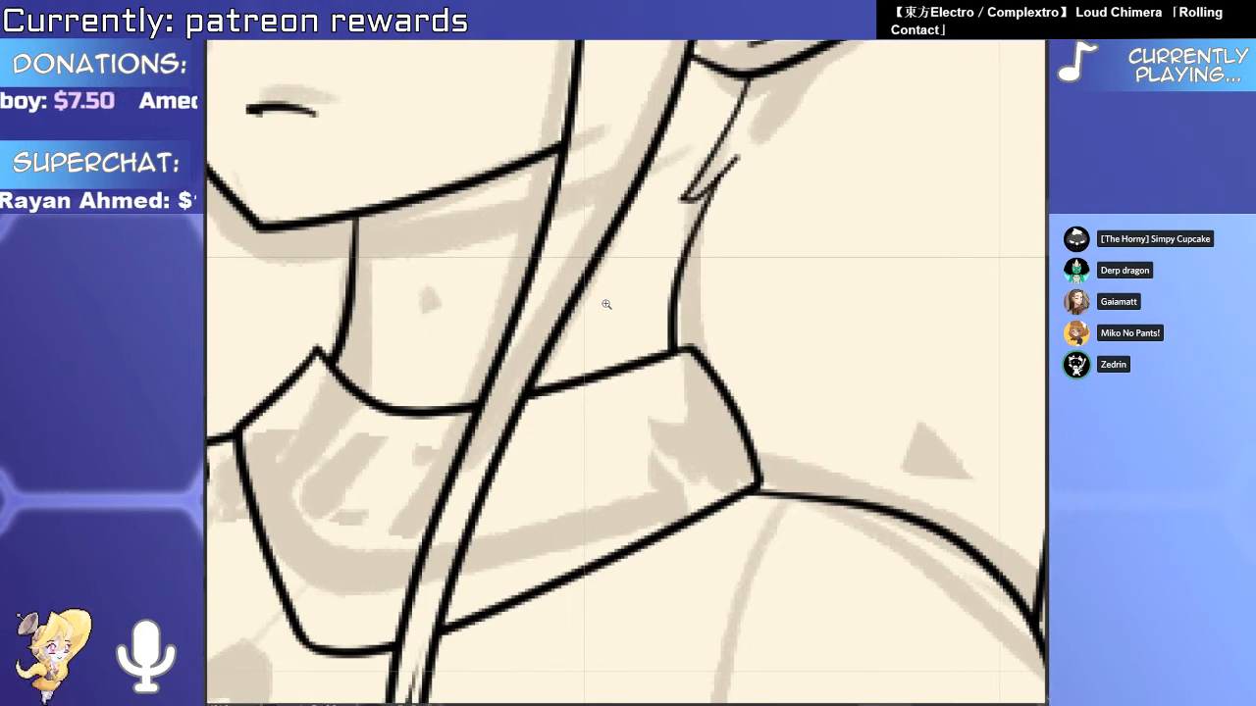
Reshape the collar's front tip by moving its end point toward the front neck line.
scroll(607, 305, up, 5)
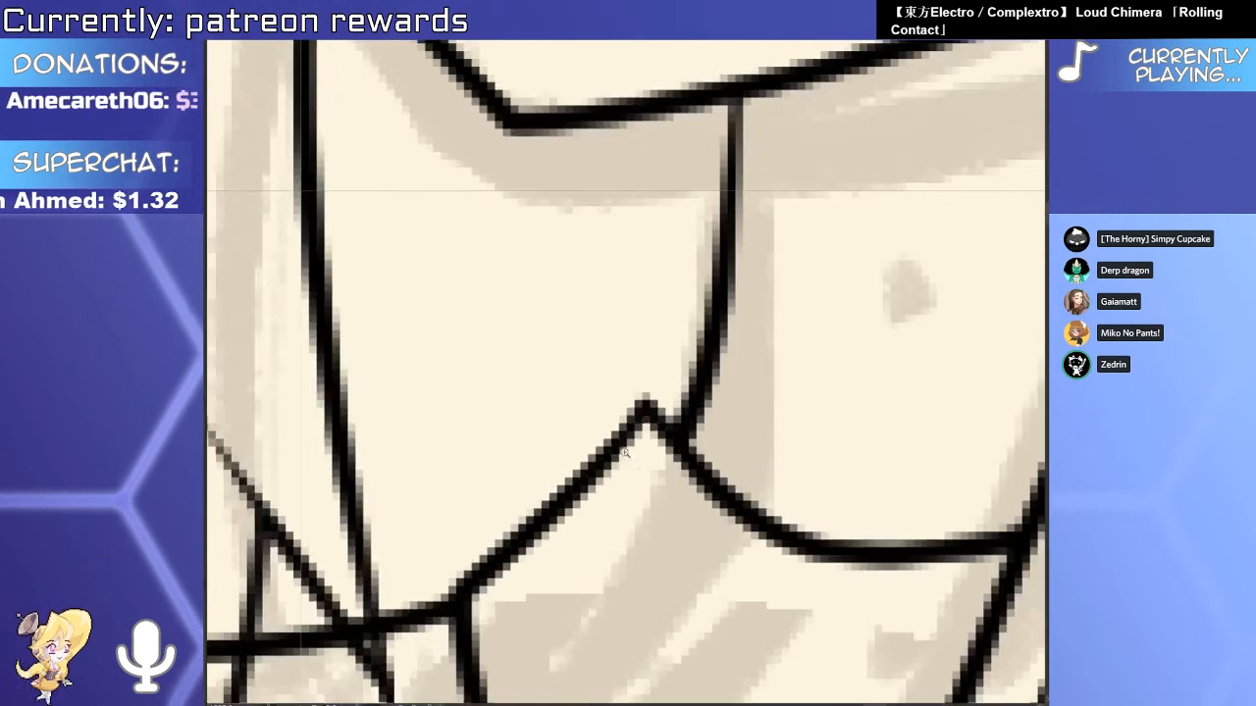
click(645, 404)
drag(648, 402, 683, 428)
scroll(703, 416, down, 10)
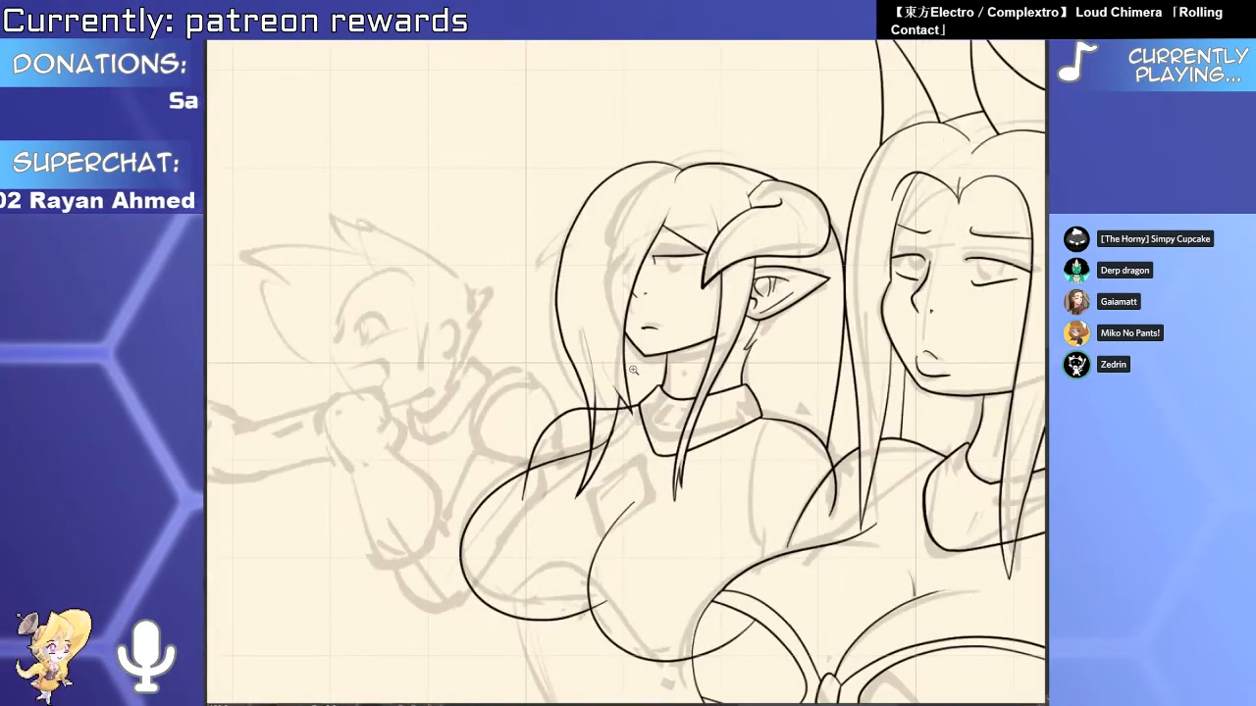
Erase the end of the upper-arm line that overlaps the middle character's chest outline below the shoulder.
scroll(731, 392, up, 4)
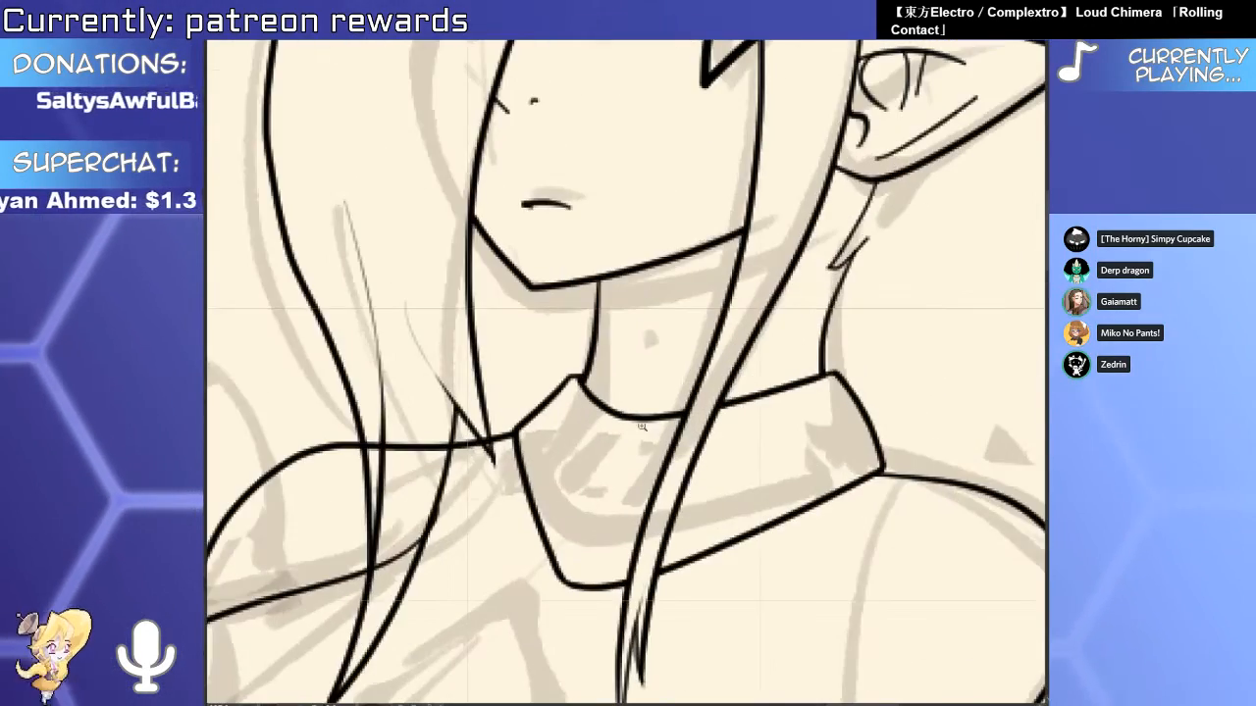
scroll(642, 426, down, 4)
scroll(589, 432, up, 8)
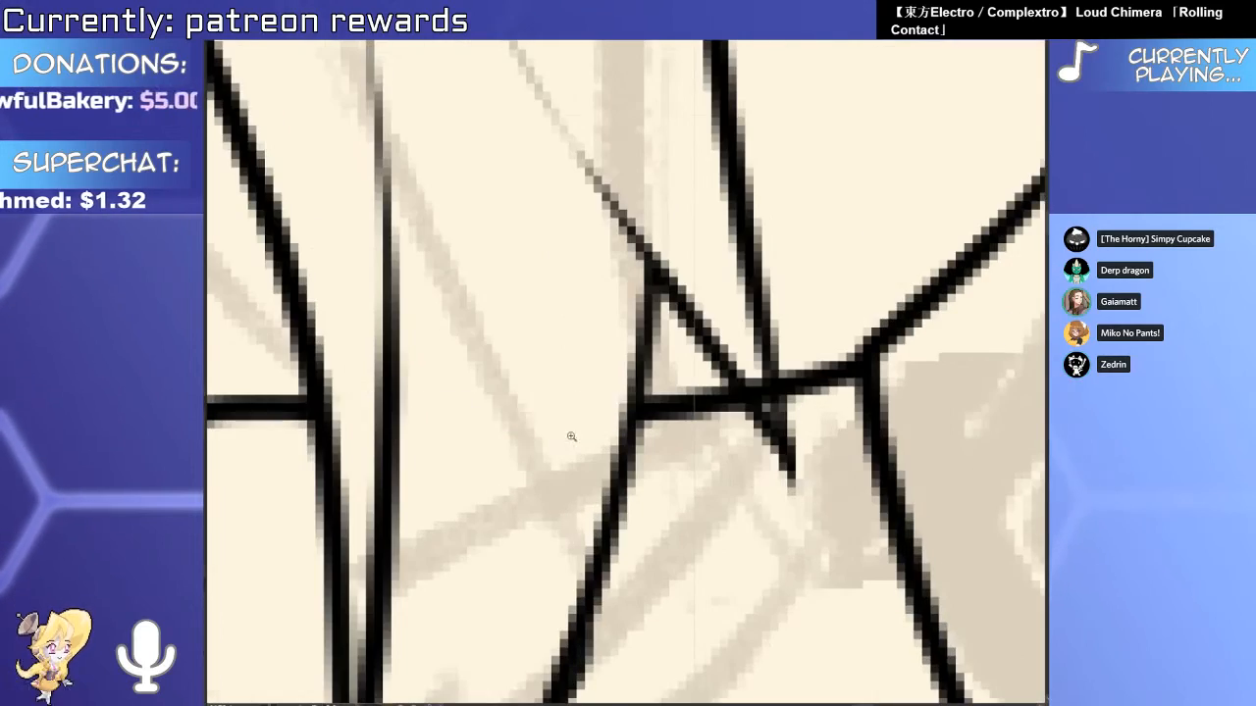
scroll(572, 437, down, 5)
scroll(615, 418, up, 5)
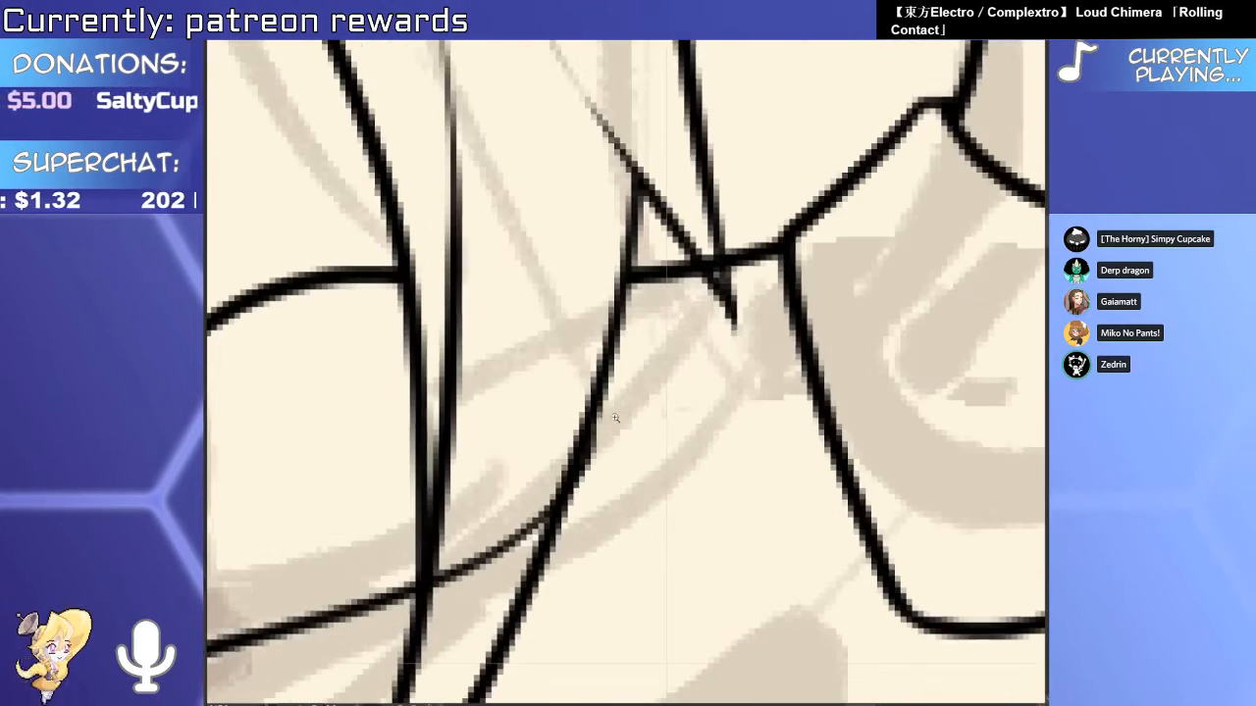
scroll(615, 418, down, 5)
scroll(547, 527, up, 1)
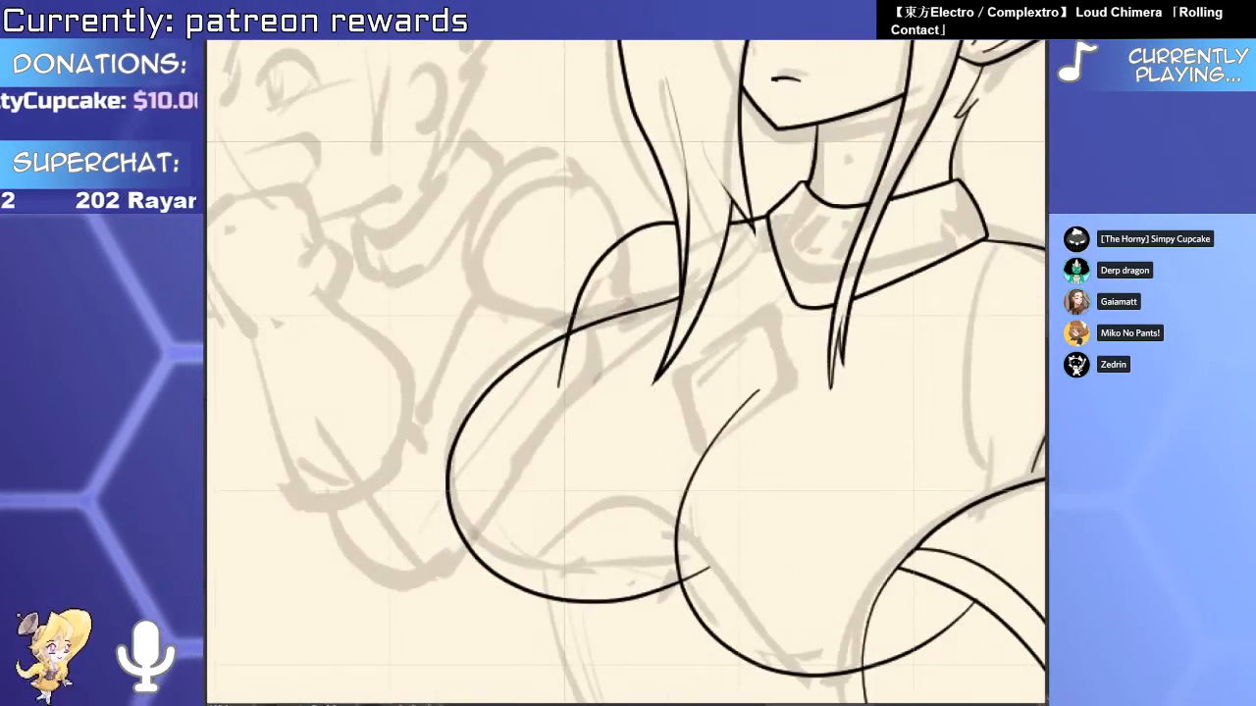
drag(553, 363, 569, 373)
drag(762, 494, 692, 438)
Draw the curved hem line across the underside of the chest and shift it slightly lower.
scroll(617, 484, down, 3)
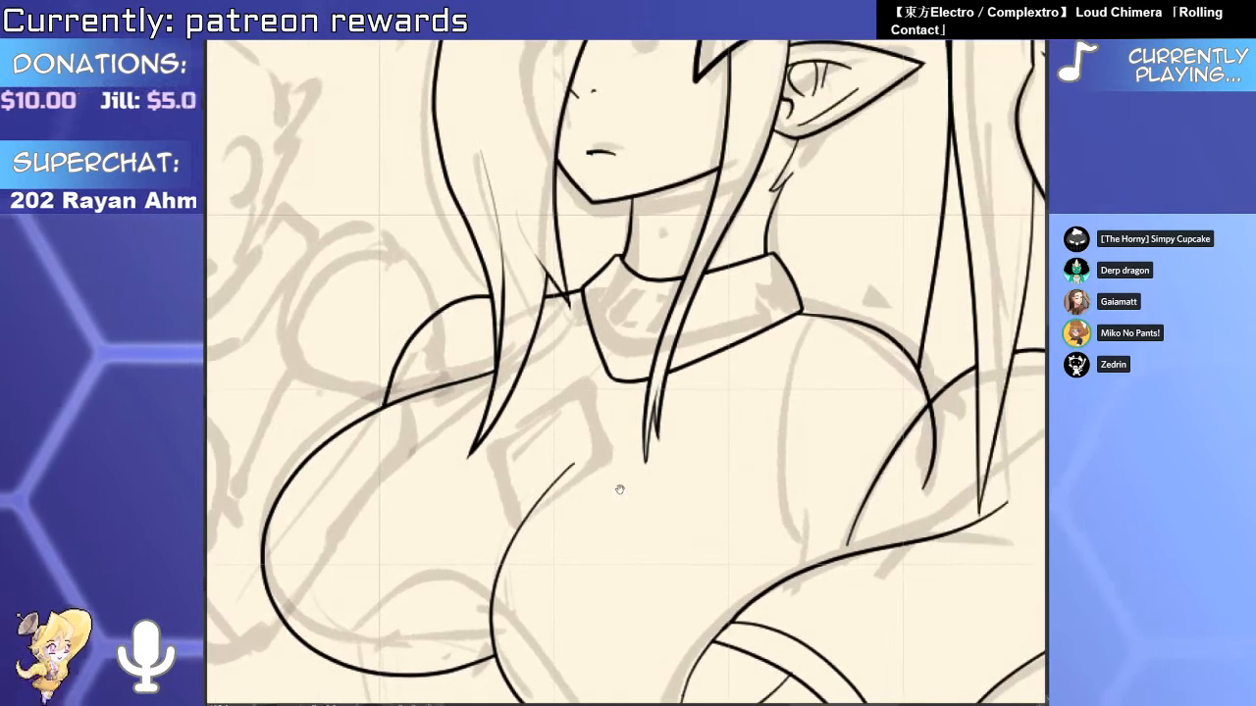
scroll(617, 485, up, 3)
drag(431, 578, 643, 535)
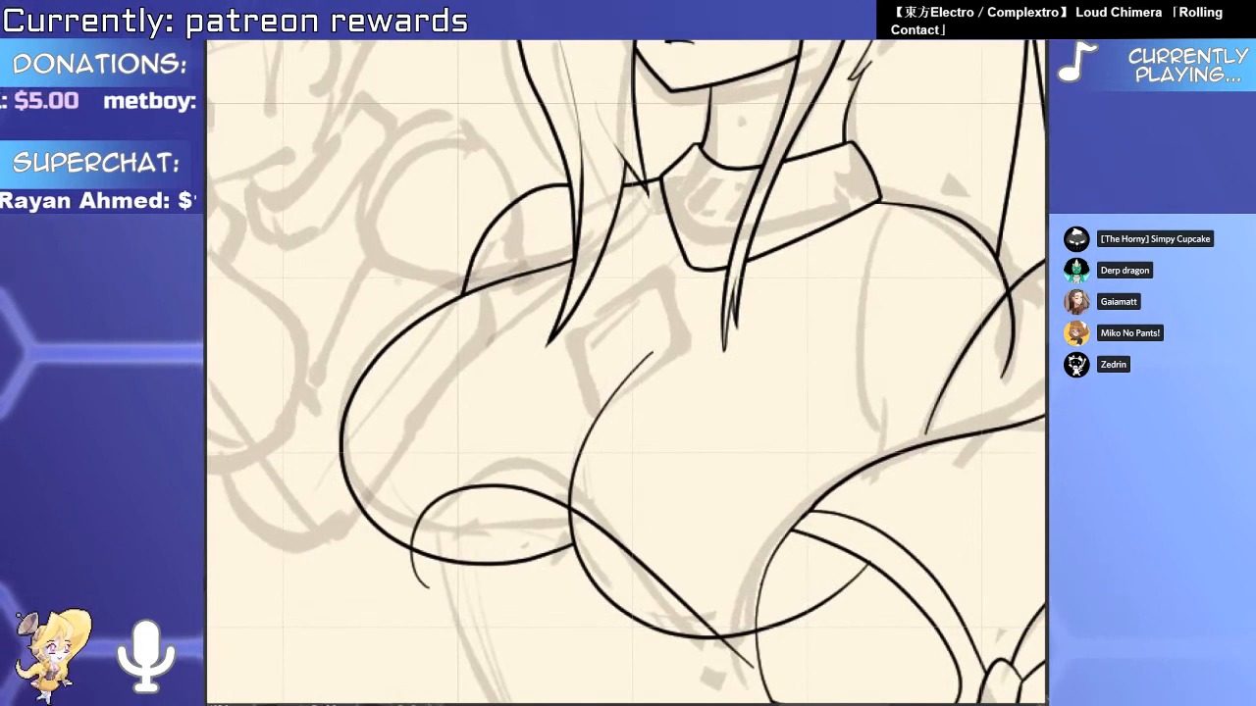
click(745, 665)
mouse_move(771, 576)
mouse_down()
mouse_move(814, 575)
mouse_move(811, 586)
mouse_up()
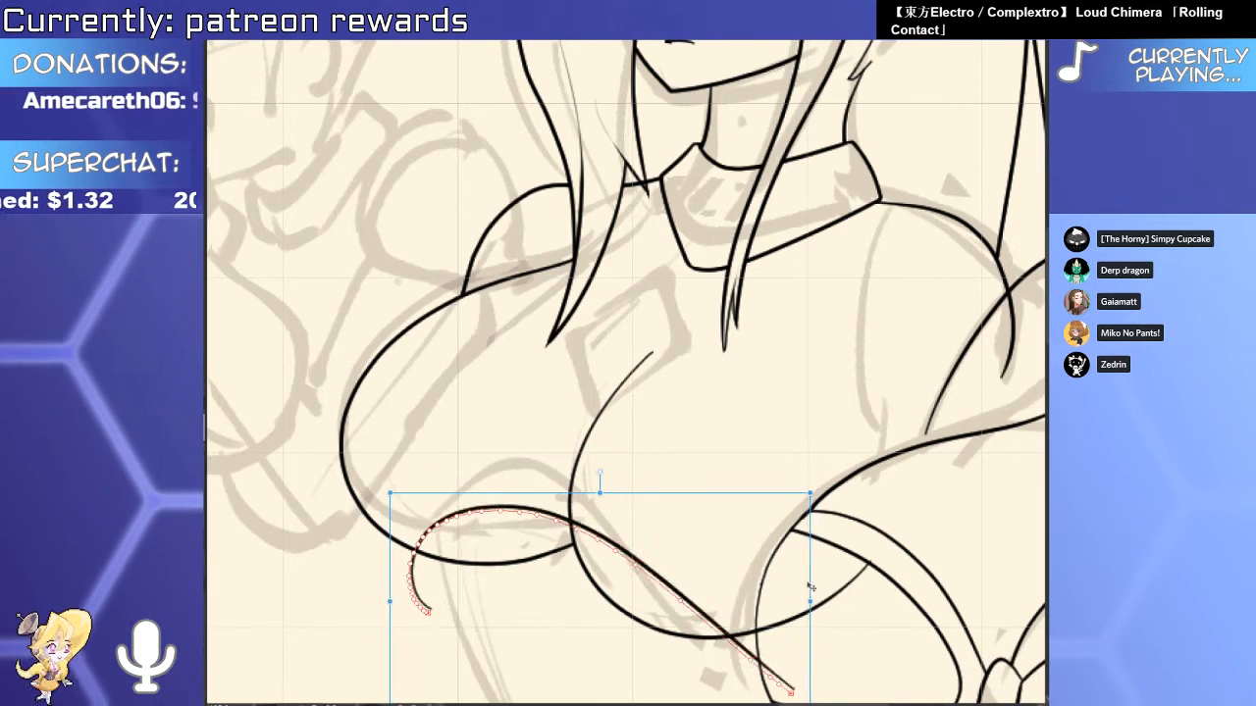
Erase both ends of the hem curve that extend beyond the chest outline.
key(e)
drag(406, 593, 416, 549)
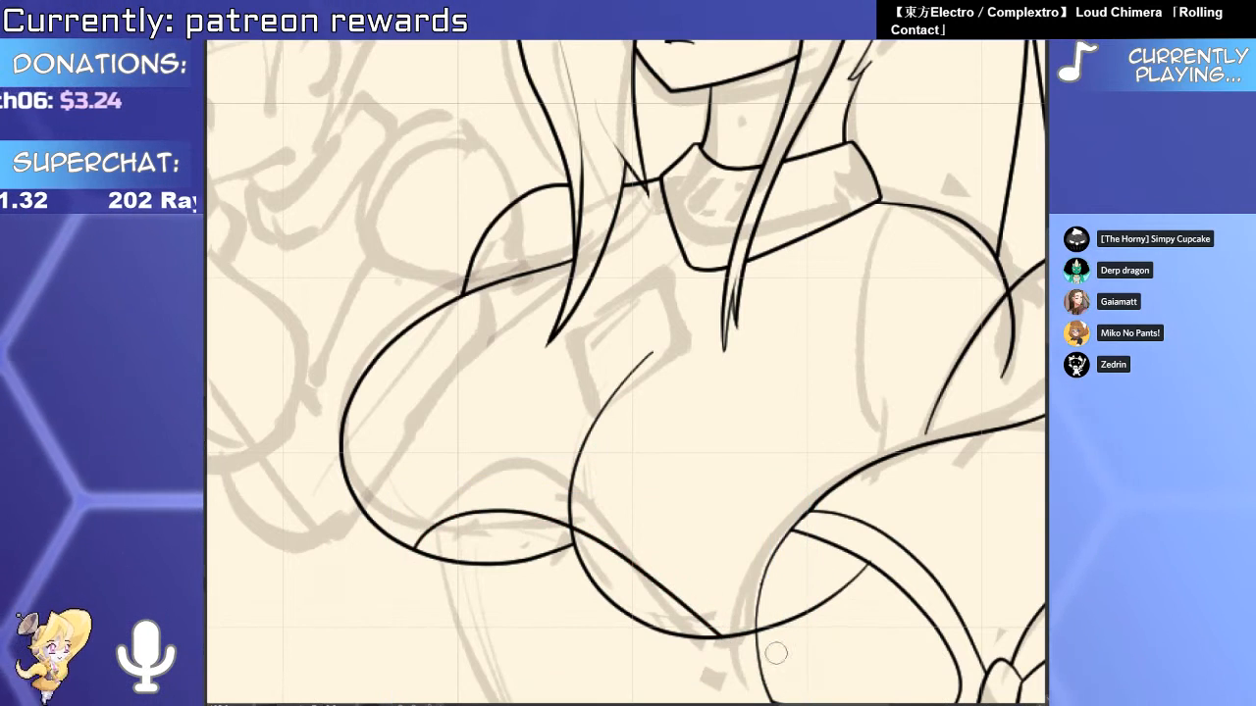
drag(808, 434, 720, 491)
mouse_move(821, 574)
mouse_down()
mouse_move(858, 418)
mouse_move(775, 477)
mouse_move(897, 358)
mouse_up()
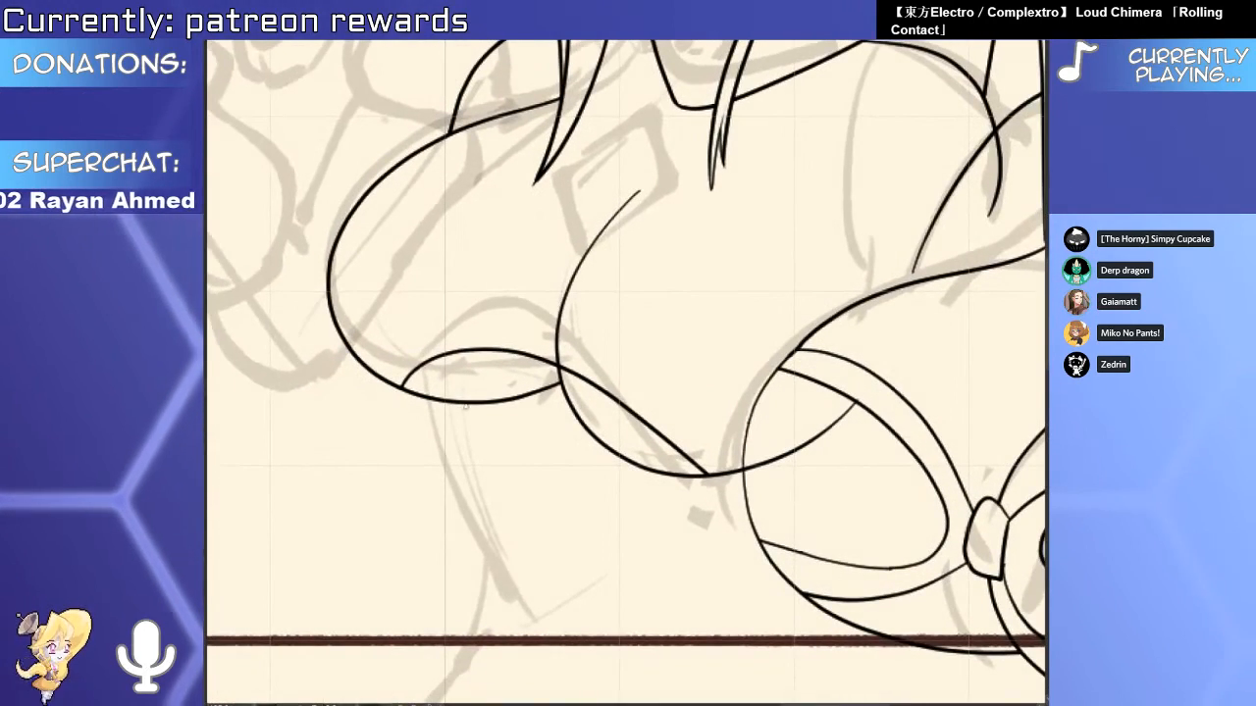
Reshape the lower chest contour beneath the hem curve so it meets the neighbouring contour, adjusting its control points.
scroll(439, 437, up, 2)
mouse_move(444, 430)
mouse_down()
mouse_move(595, 388)
mouse_move(633, 358)
mouse_move(477, 438)
mouse_up()
key(ctrl+z)
key(ctrl+z)
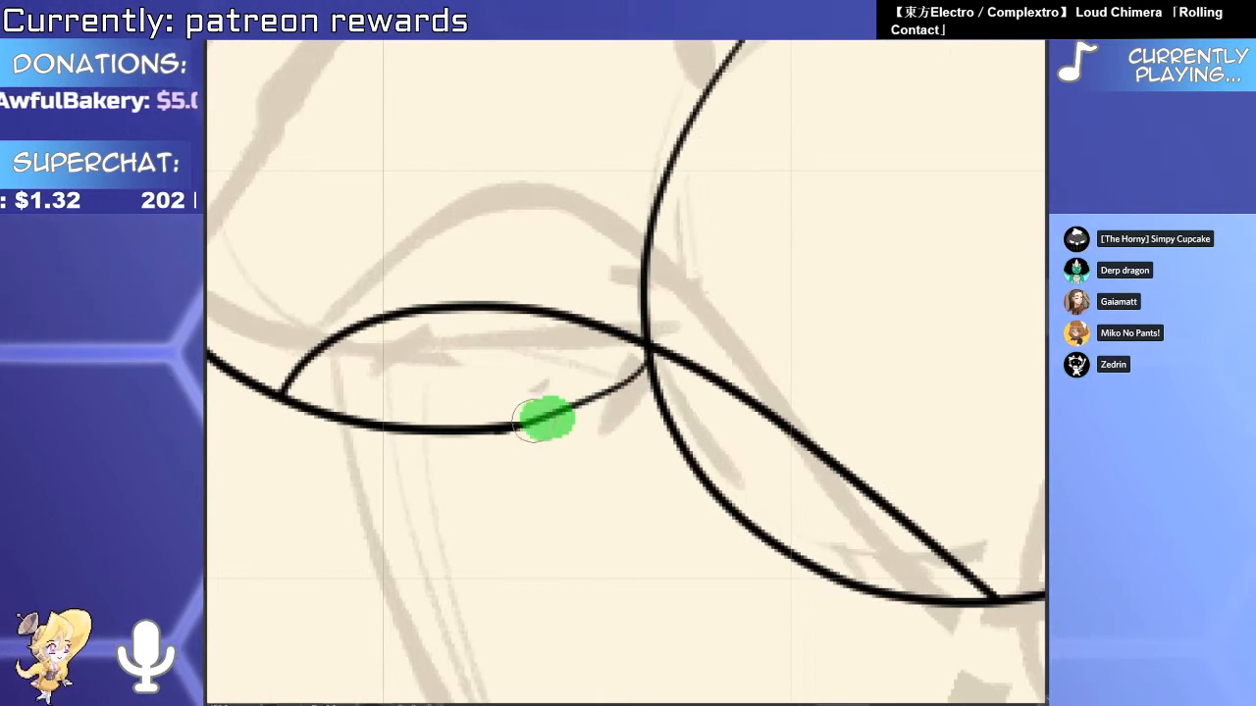
mouse_move(532, 427)
mouse_down()
mouse_move(668, 344)
mouse_move(523, 429)
mouse_up()
mouse_move(630, 386)
mouse_down()
mouse_move(432, 429)
mouse_move(591, 395)
mouse_up()
ctrl+click(520, 428)
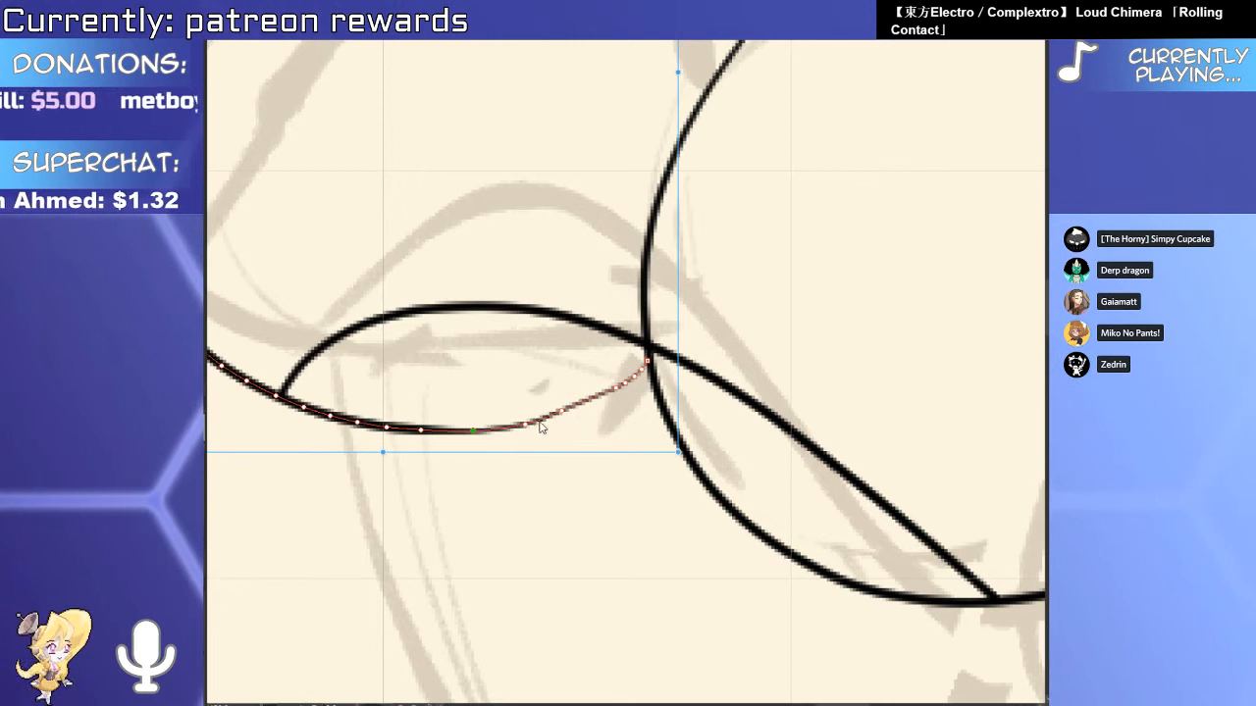
drag(561, 410, 583, 403)
Thicken the reshaped lower chest contour to match the surrounding line weight.
scroll(583, 402, down, 3)
scroll(584, 402, up, 4)
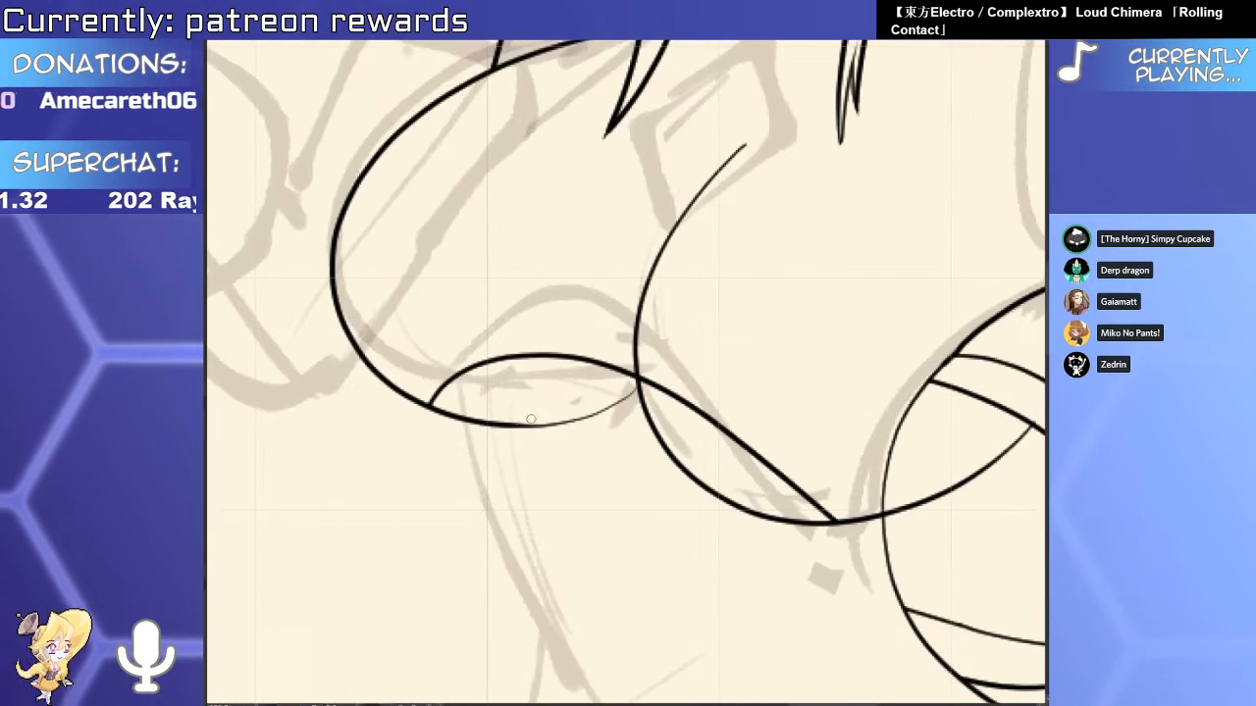
drag(465, 419, 515, 423)
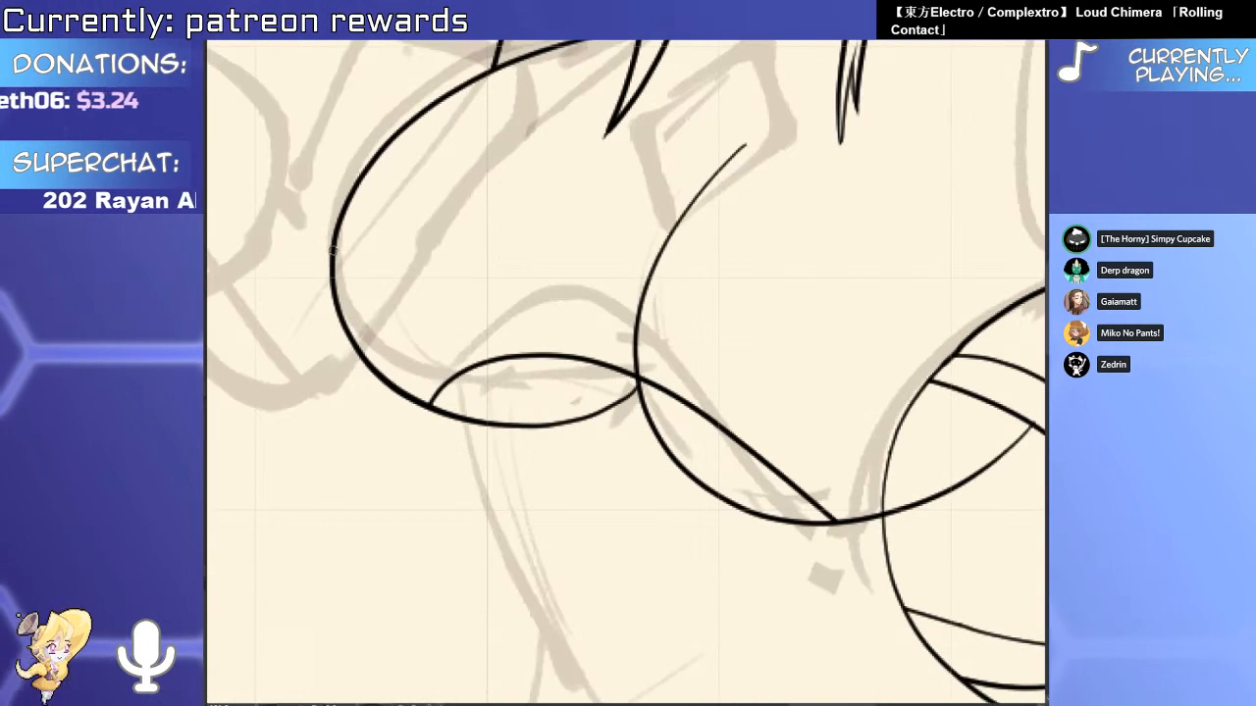
Ink the right and lower edges of the diamond ornament below the collar and try an upper edge.
drag(715, 258, 653, 424)
scroll(639, 402, up, 2)
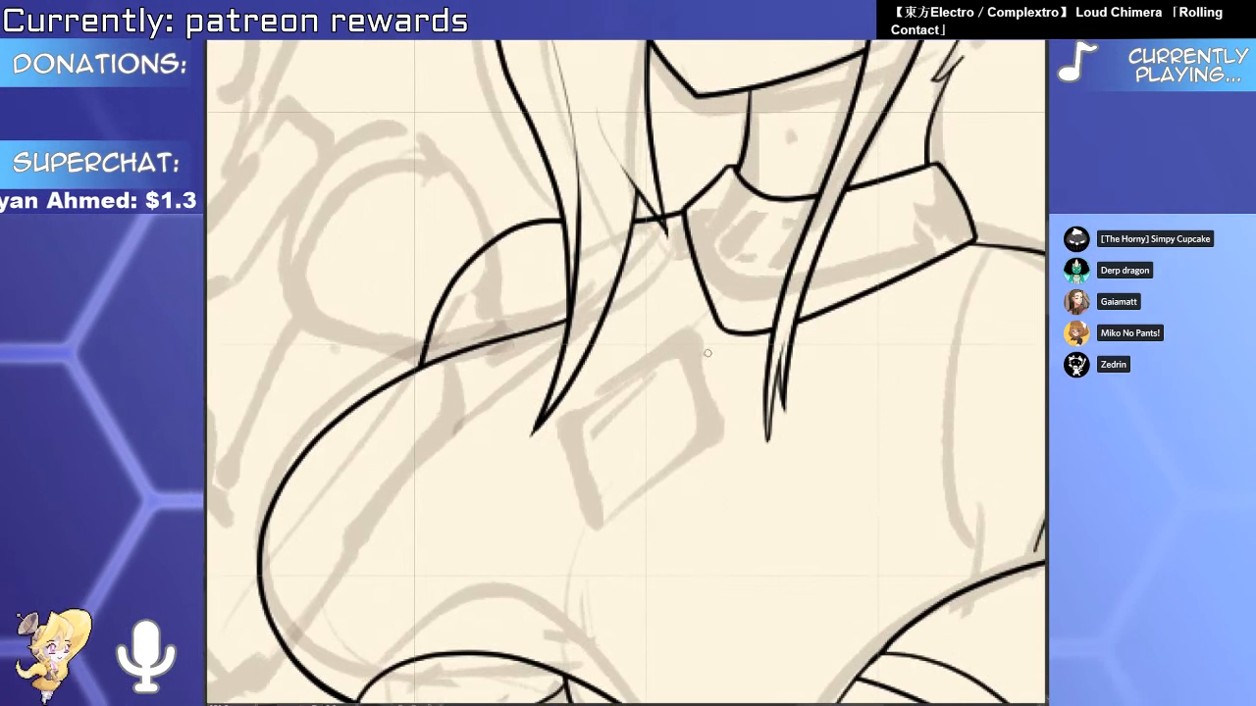
drag(582, 534, 712, 353)
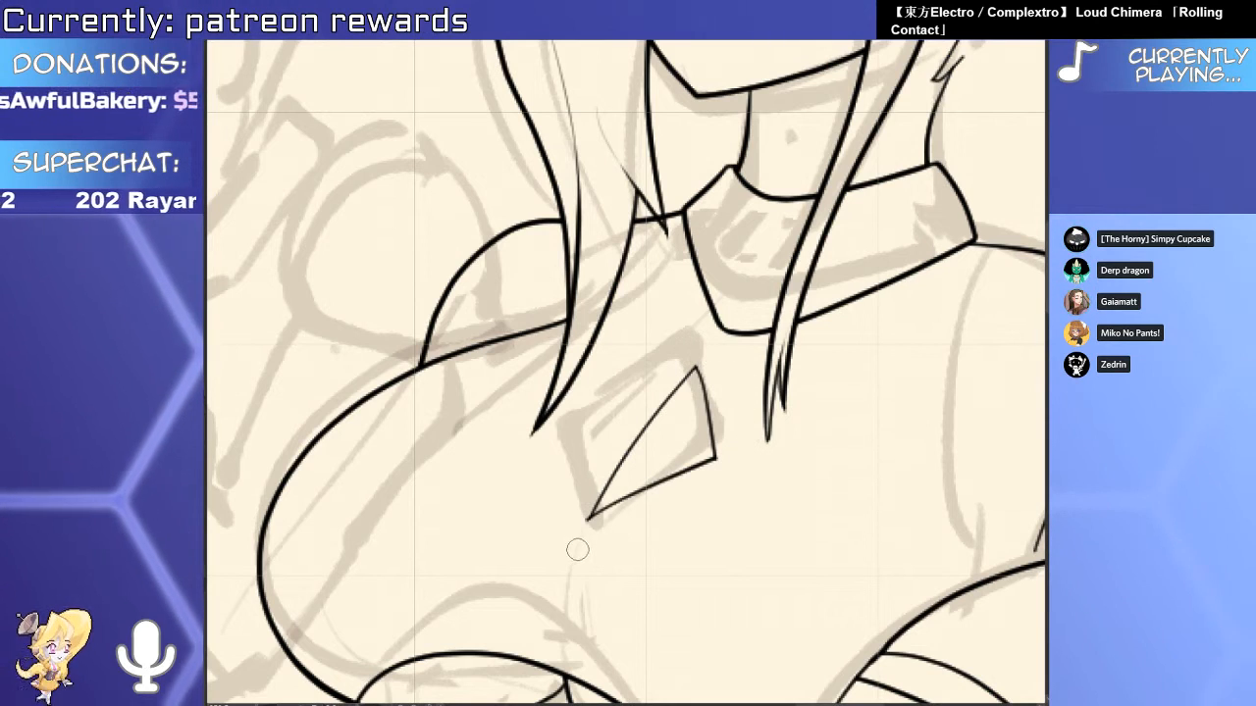
drag(578, 549, 587, 525)
key(p)
drag(588, 433, 696, 367)
key(ctrl+z)
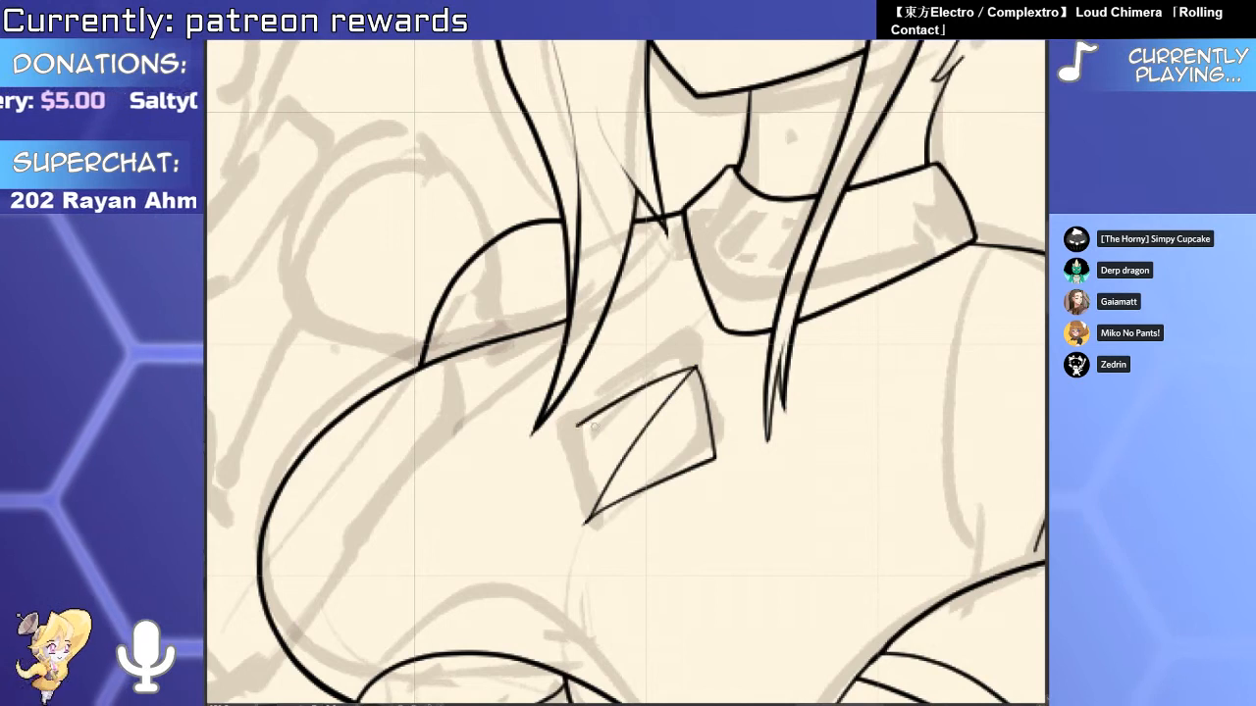
Draw the diamond's left edge and curved upper edge to close its outline, trimming the overlap at the left corner.
scroll(590, 474, up, 3)
drag(569, 381, 592, 619)
key(ctrl+z)
key(ctrl+z)
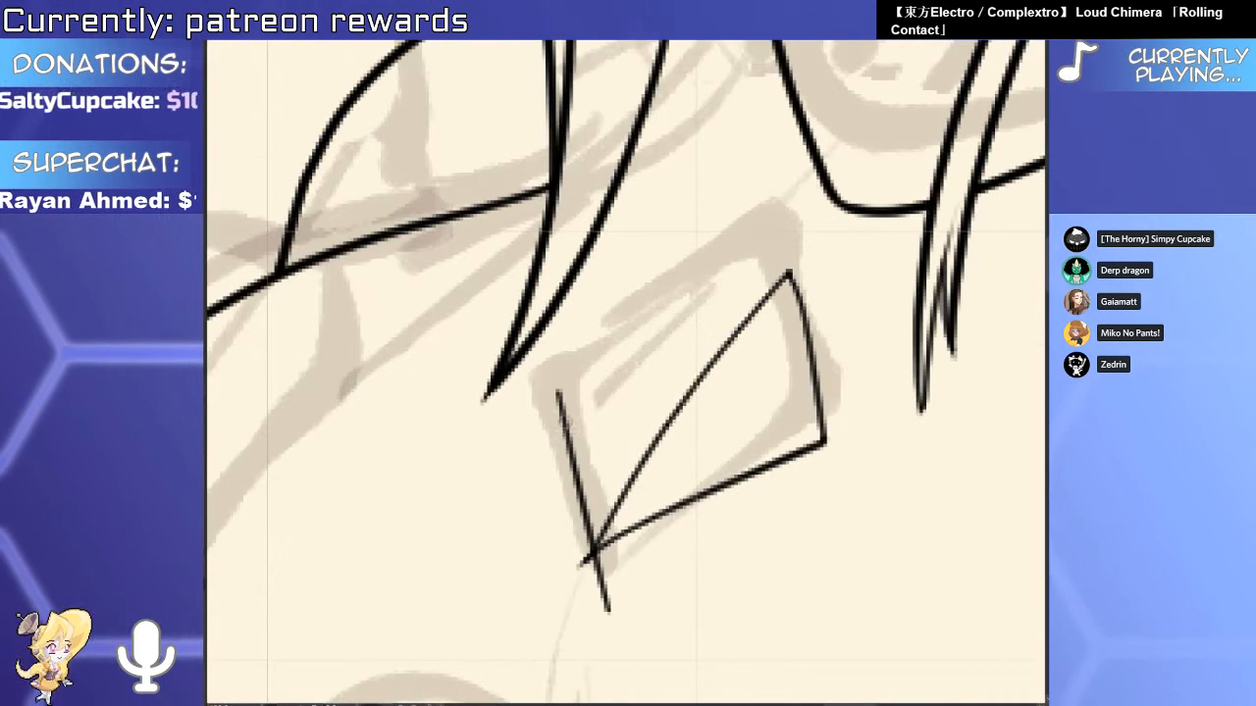
drag(536, 397, 522, 435)
drag(557, 388, 549, 481)
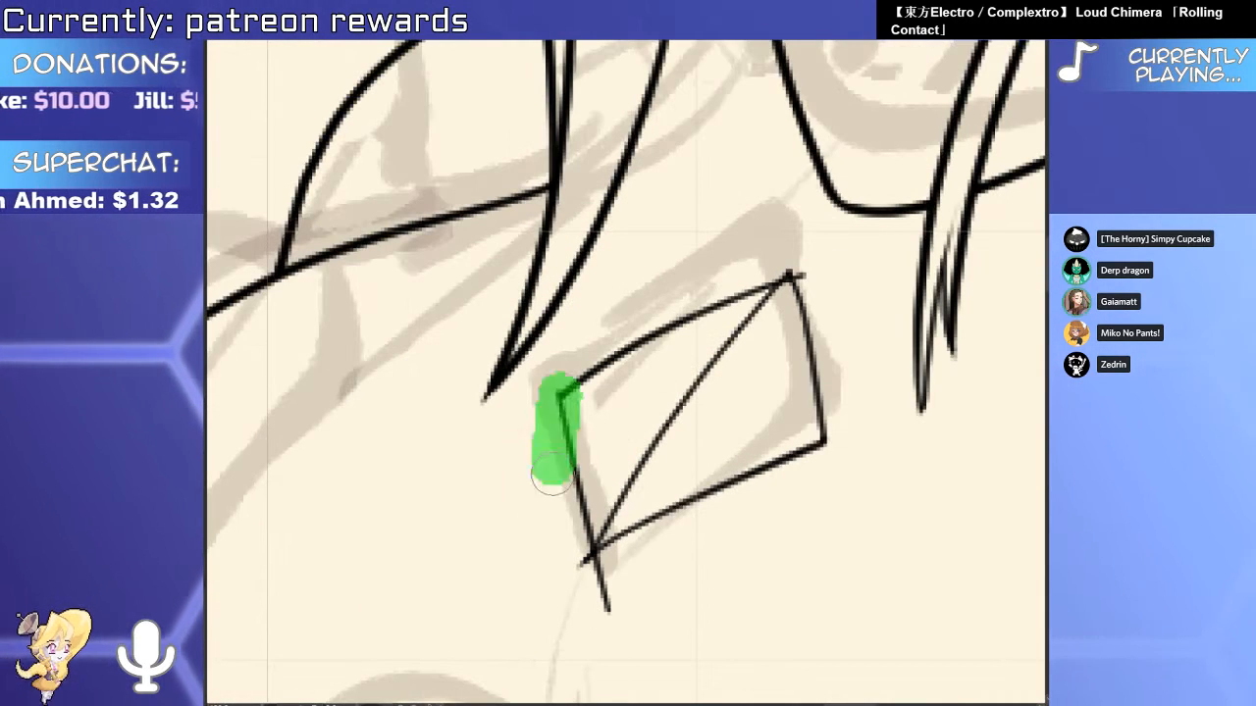
Erase the overshooting line ends at the diamond's corners and the diagonal line inside it.
drag(609, 588, 578, 588)
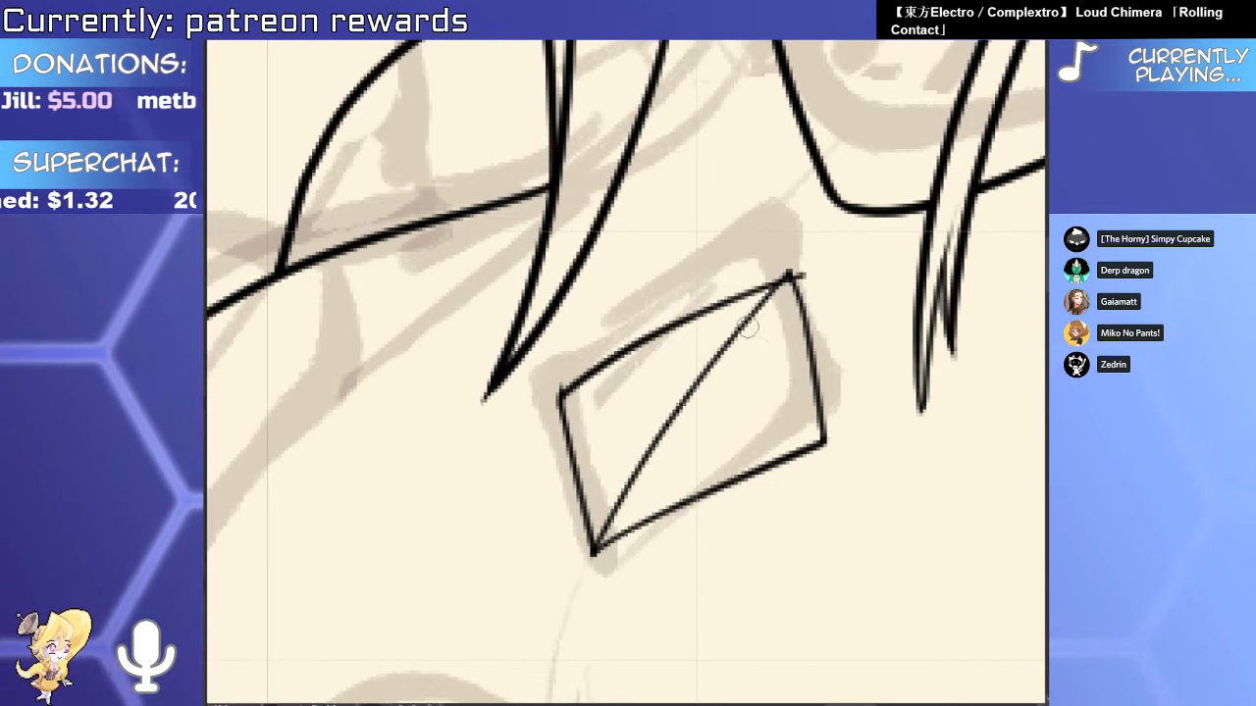
drag(746, 314, 805, 272)
drag(554, 565, 558, 431)
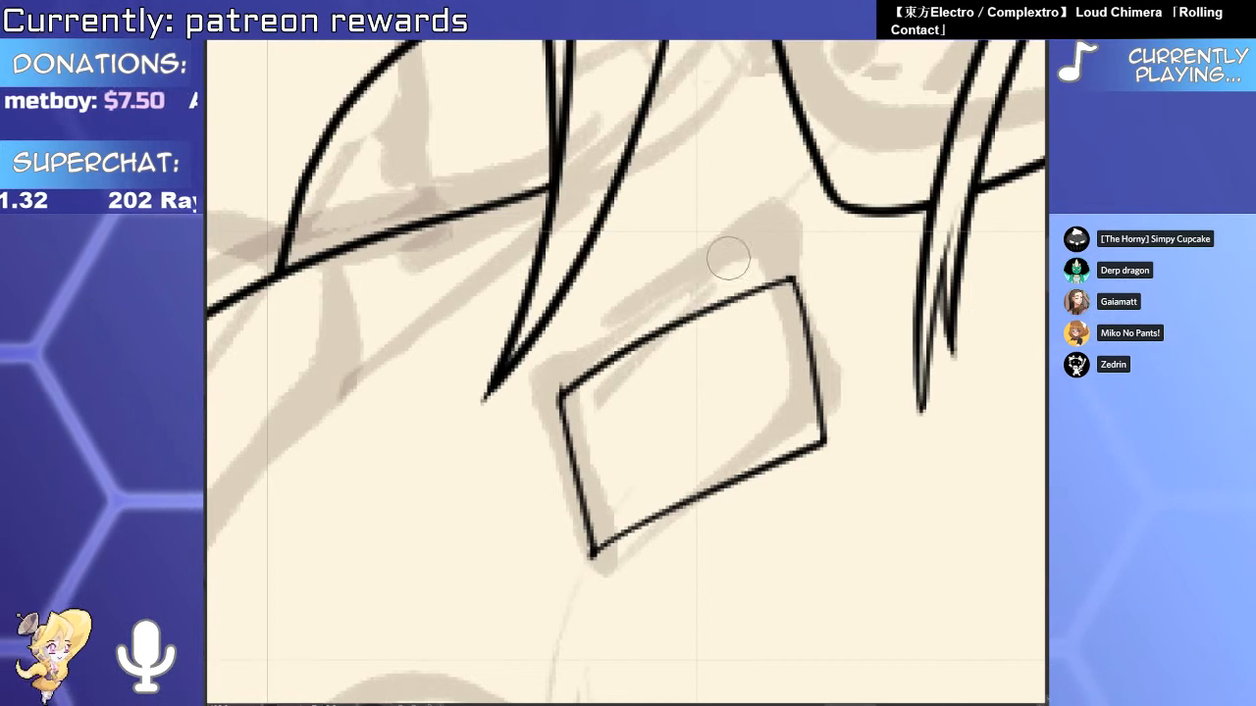
Draw a facet line up from the diamond's lower corner and a raised edge to its right corner, trimming the overshoots.
drag(587, 558, 636, 316)
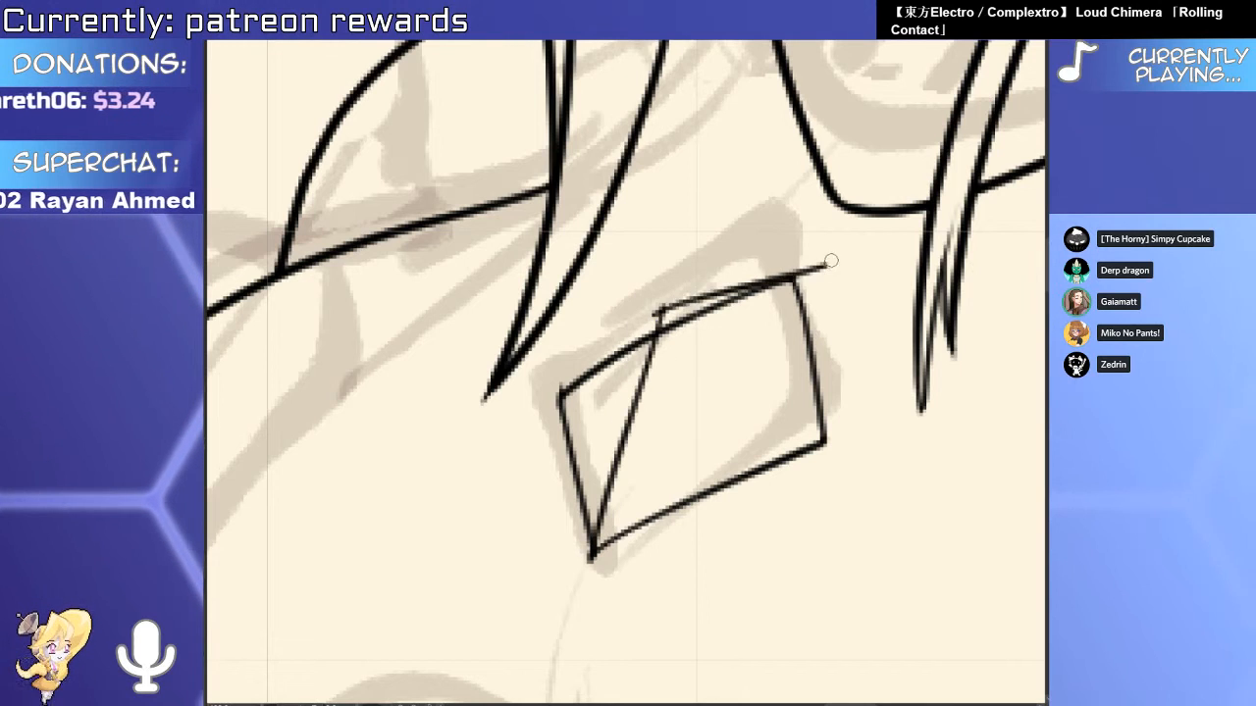
key(ctrl+z)
mouse_move(656, 312)
mouse_down()
mouse_move(790, 279)
mouse_move(624, 394)
mouse_up()
key(e)
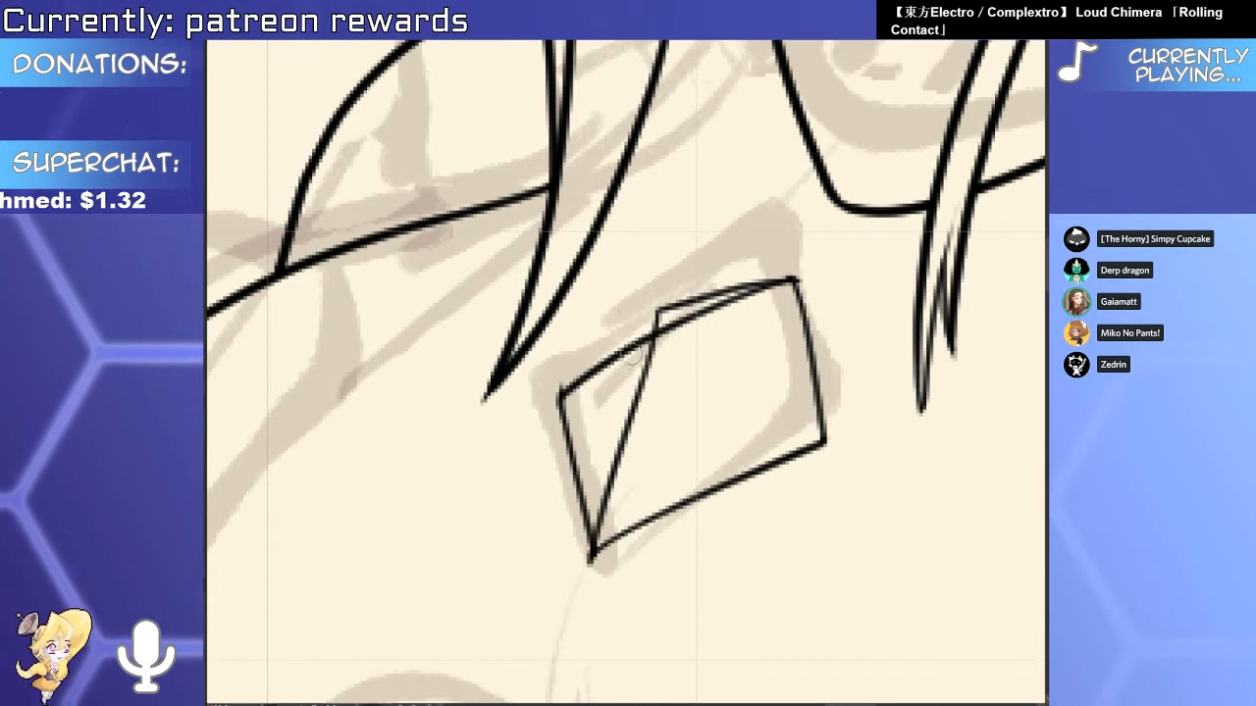
Add a straight upper-left edge to the diamond and trim its overshoot at the left corner.
click(616, 350)
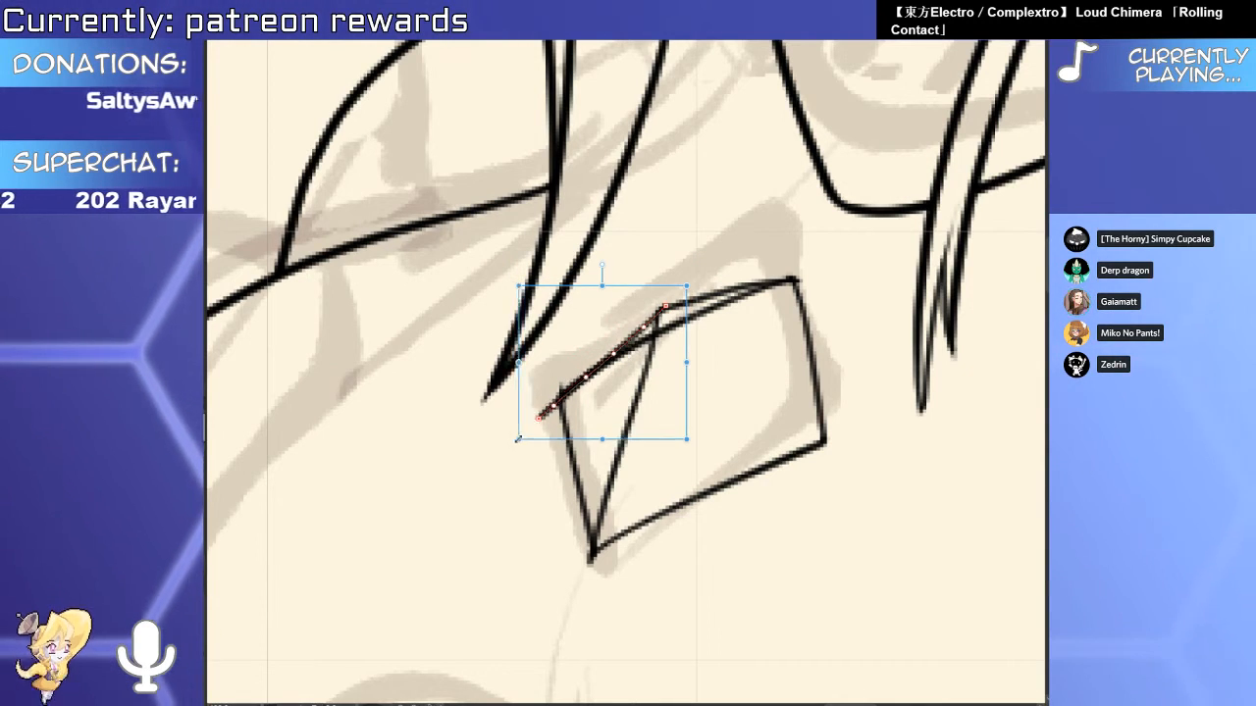
key(e)
drag(534, 400, 552, 424)
scroll(556, 426, up, 1)
click(567, 410)
scroll(565, 396, up, 3)
key(e)
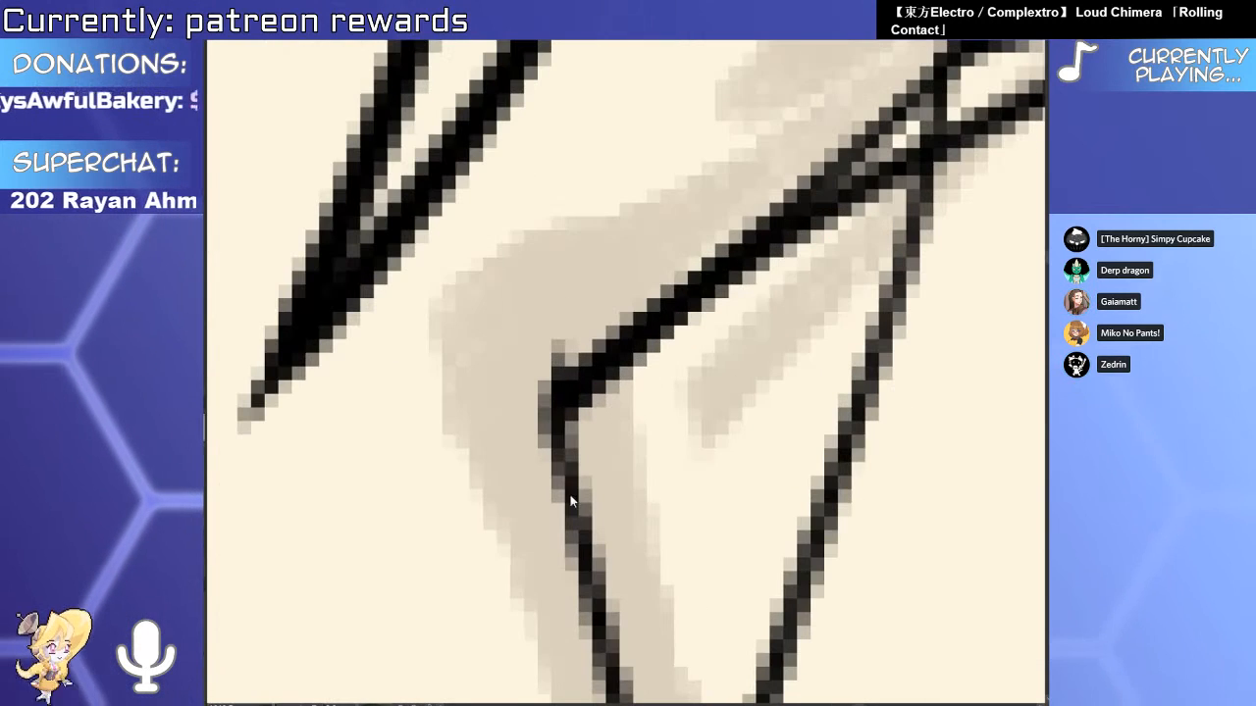
drag(533, 552, 547, 316)
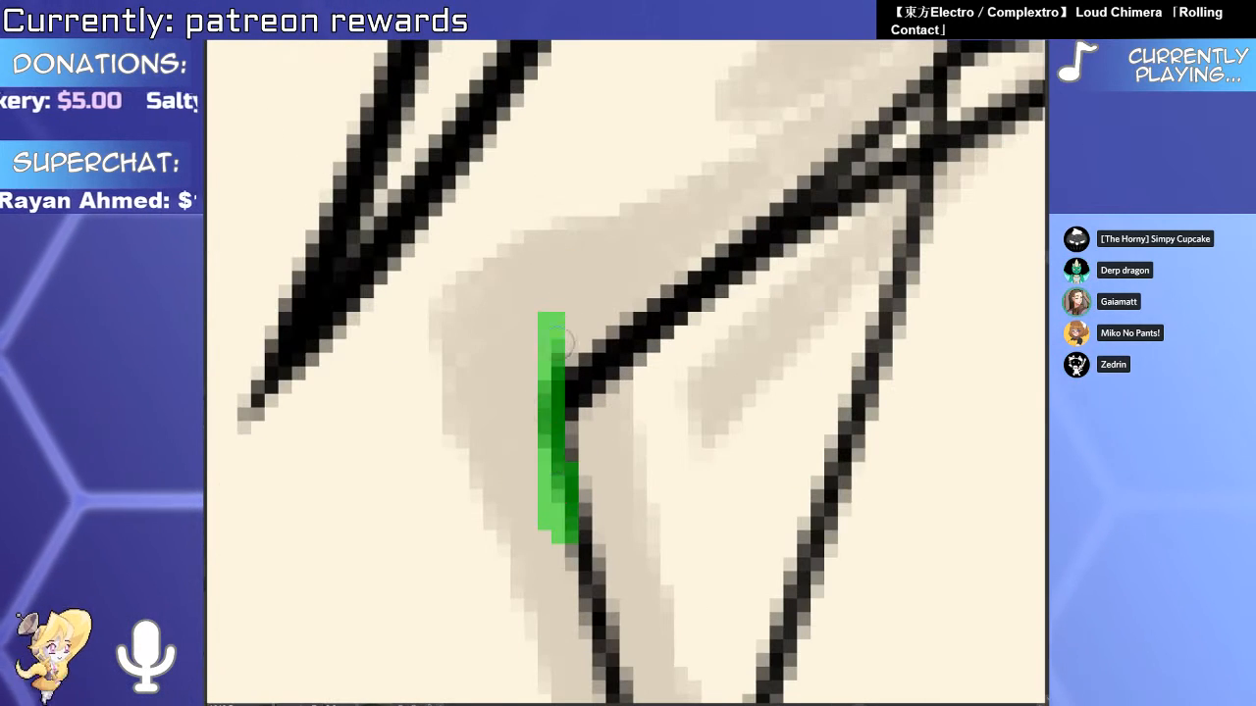
scroll(807, 442, down, 3)
scroll(806, 441, up, 2)
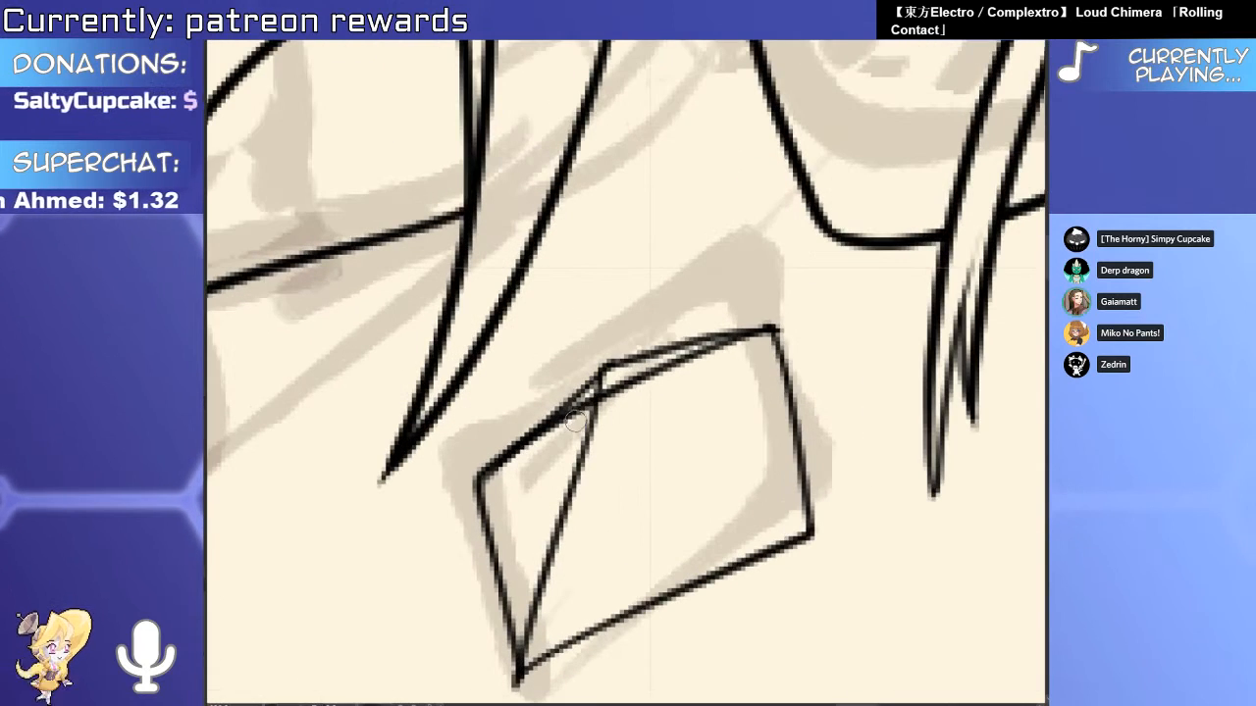
Erase the diamond's old curved upper edge and thicken its left and lower outline.
click(639, 385)
drag(512, 440, 483, 493)
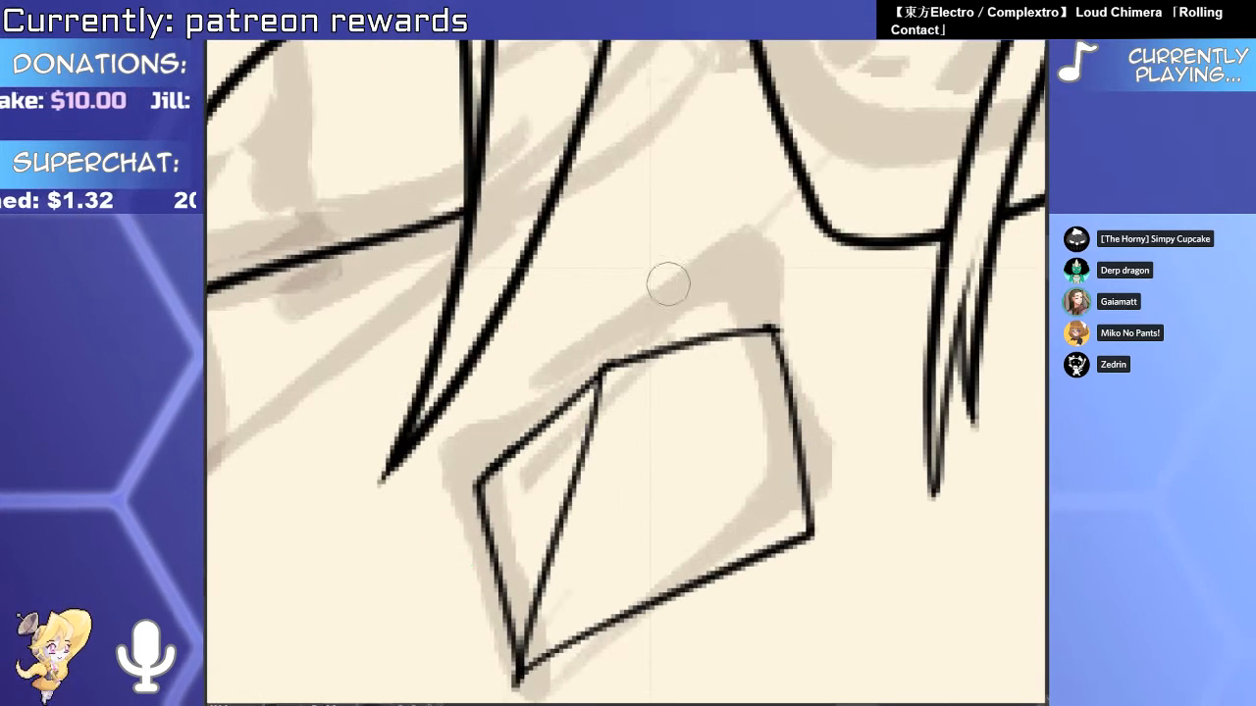
mouse_move(610, 365)
mouse_down()
mouse_move(518, 673)
mouse_move(747, 542)
mouse_move(522, 673)
mouse_up()
drag(346, 432, 399, 269)
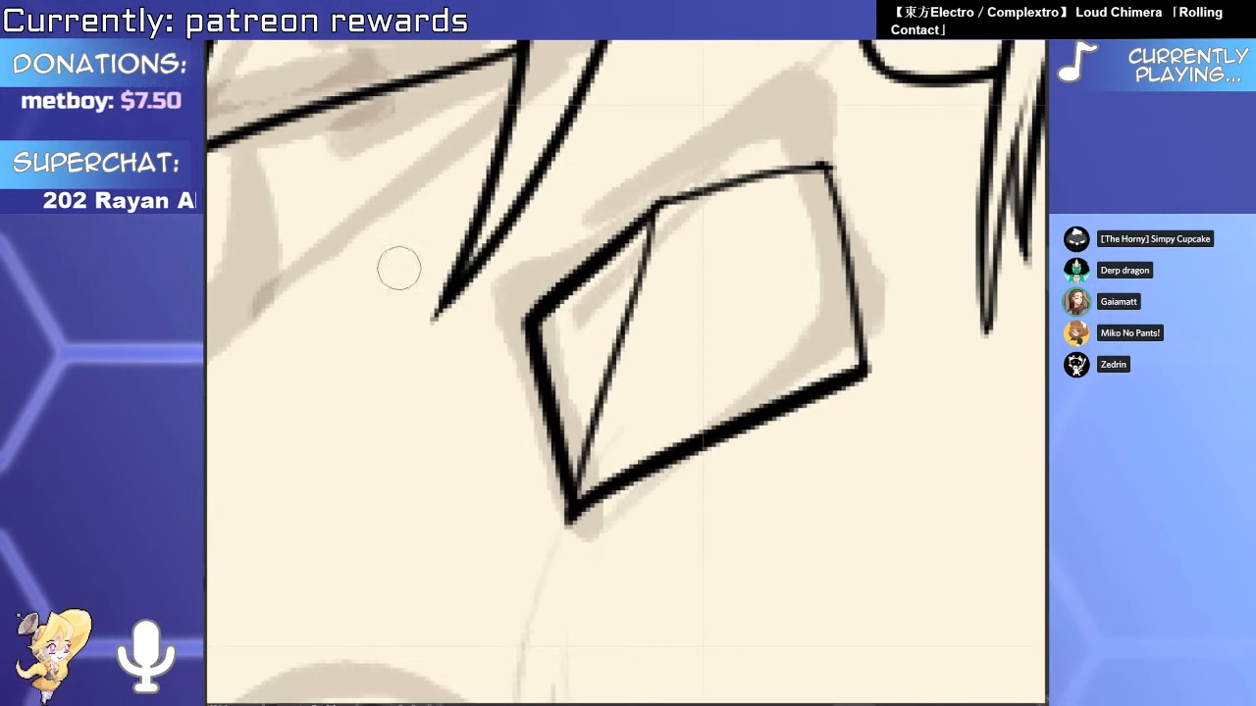
Thicken the diamond's right side, adjust the upper-right corner's end points and thin the inner facet line.
drag(838, 418, 838, 120)
ctrl+click(826, 164)
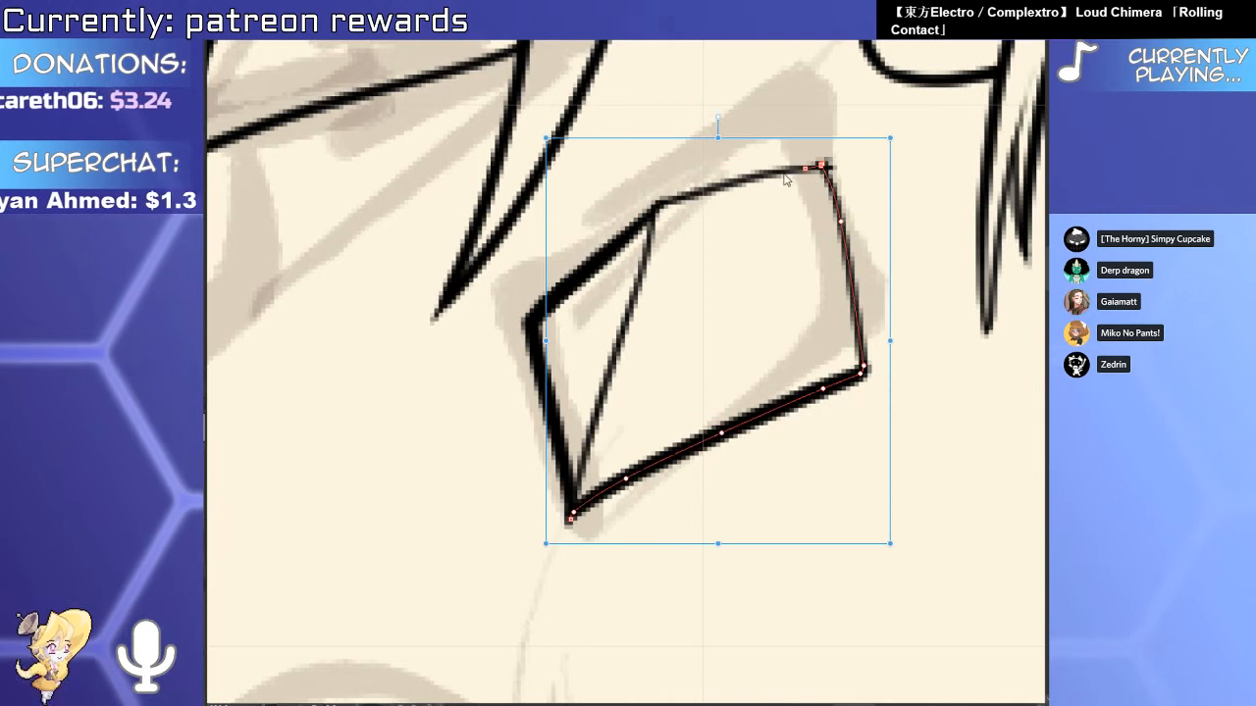
mouse_move(820, 162)
mouse_down()
mouse_move(849, 227)
mouse_move(860, 354)
mouse_move(664, 482)
mouse_move(638, 275)
mouse_move(590, 408)
mouse_move(695, 212)
mouse_up()
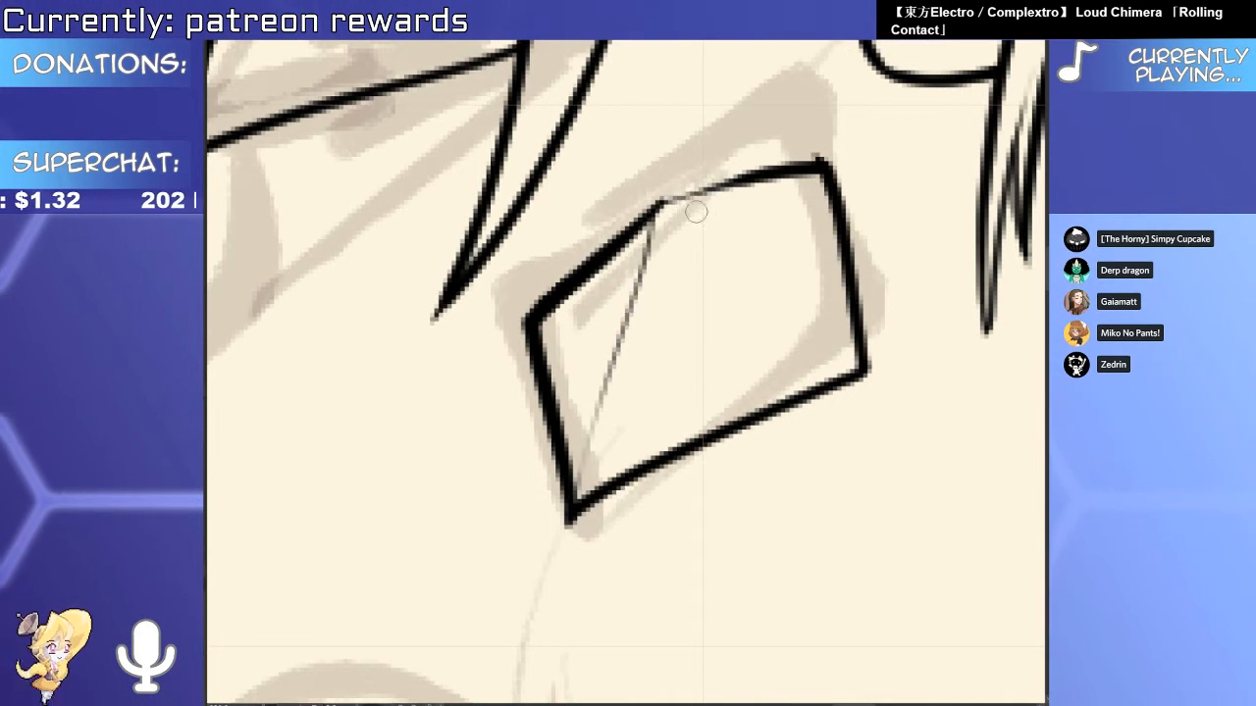
Draw a thin facet line from the diamond's upper corner towards its right corner and shift it into place.
drag(654, 381, 568, 370)
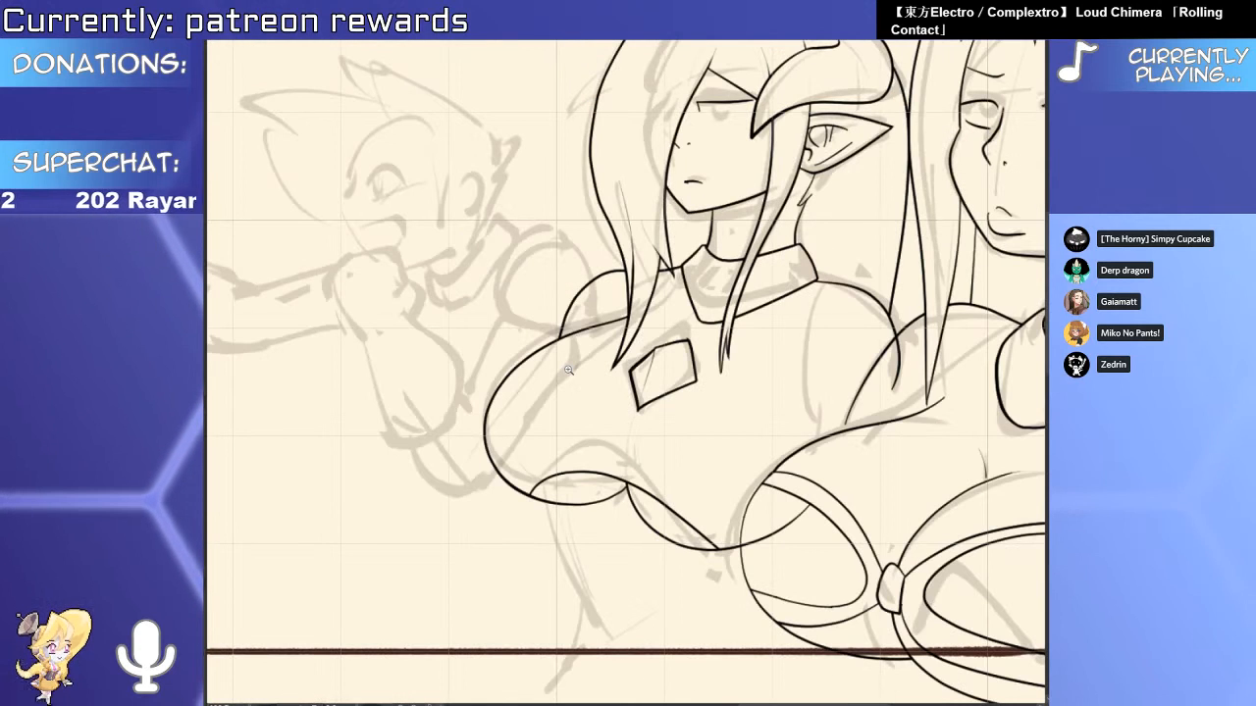
drag(645, 359, 813, 402)
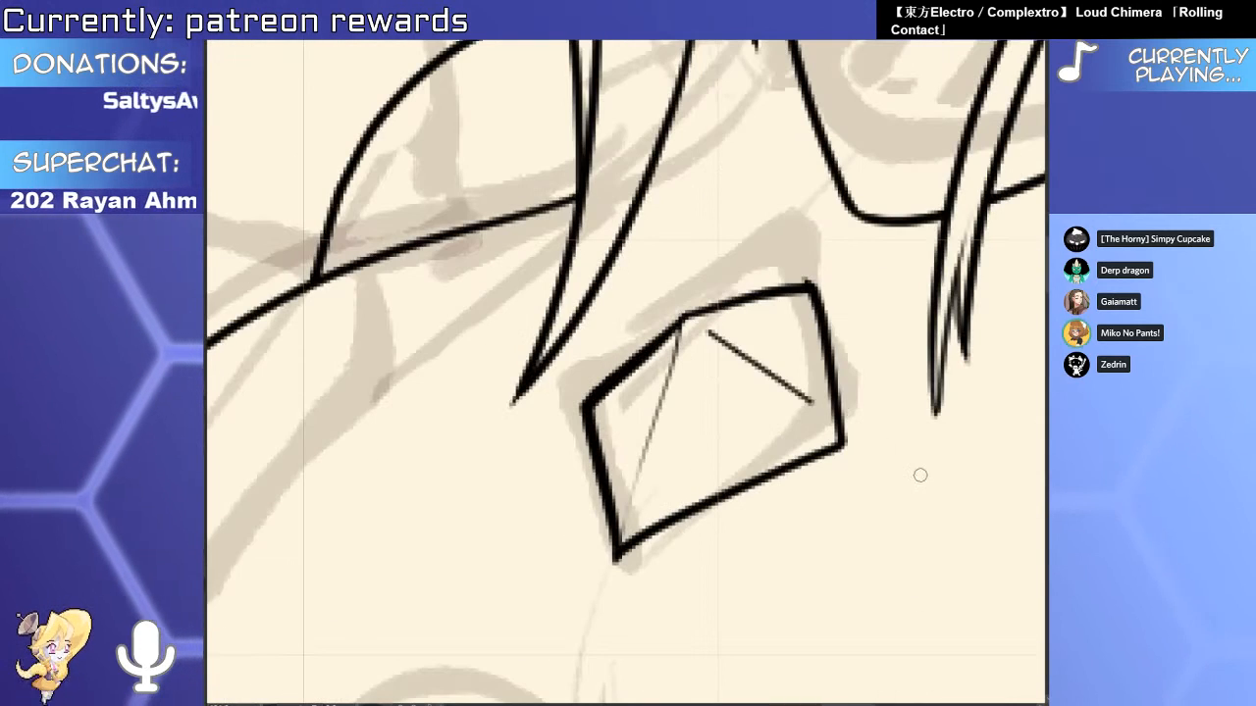
key(ctrl+z)
scroll(670, 316, down, 5)
scroll(676, 328, up, 2)
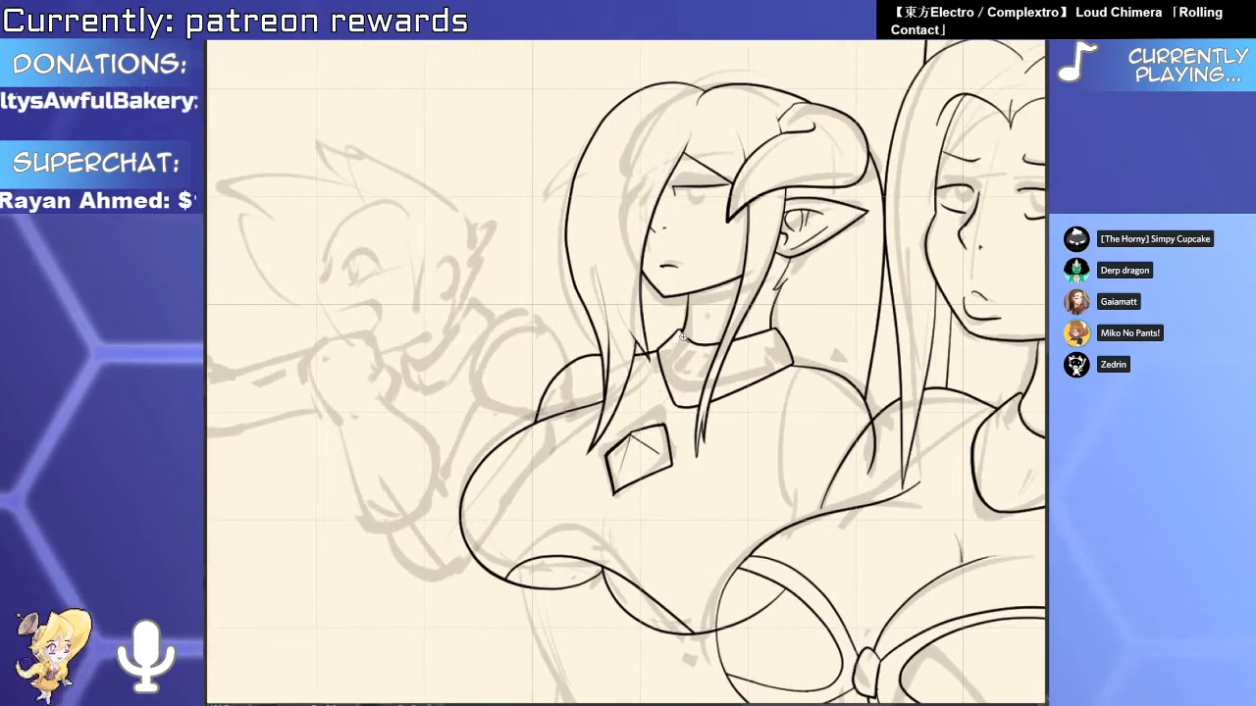
scroll(684, 337, up, 3)
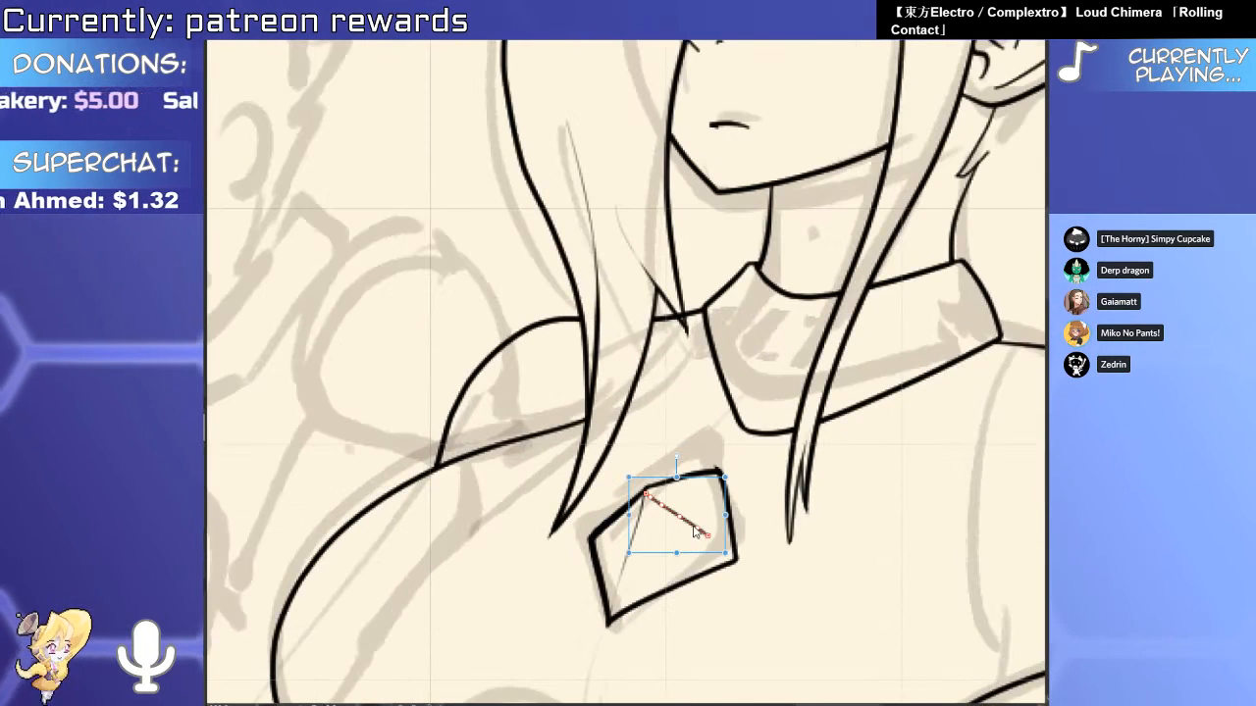
scroll(736, 557, down, 3)
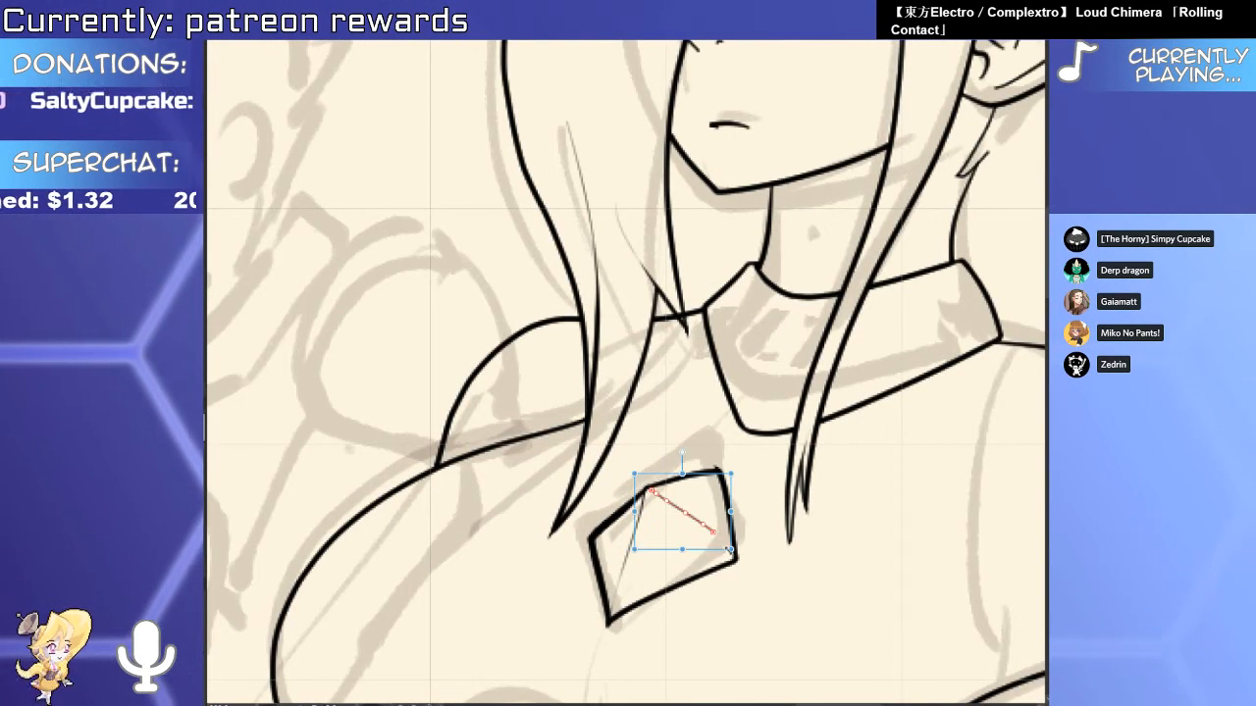
scroll(696, 527, down, 1)
scroll(696, 527, down, 1)
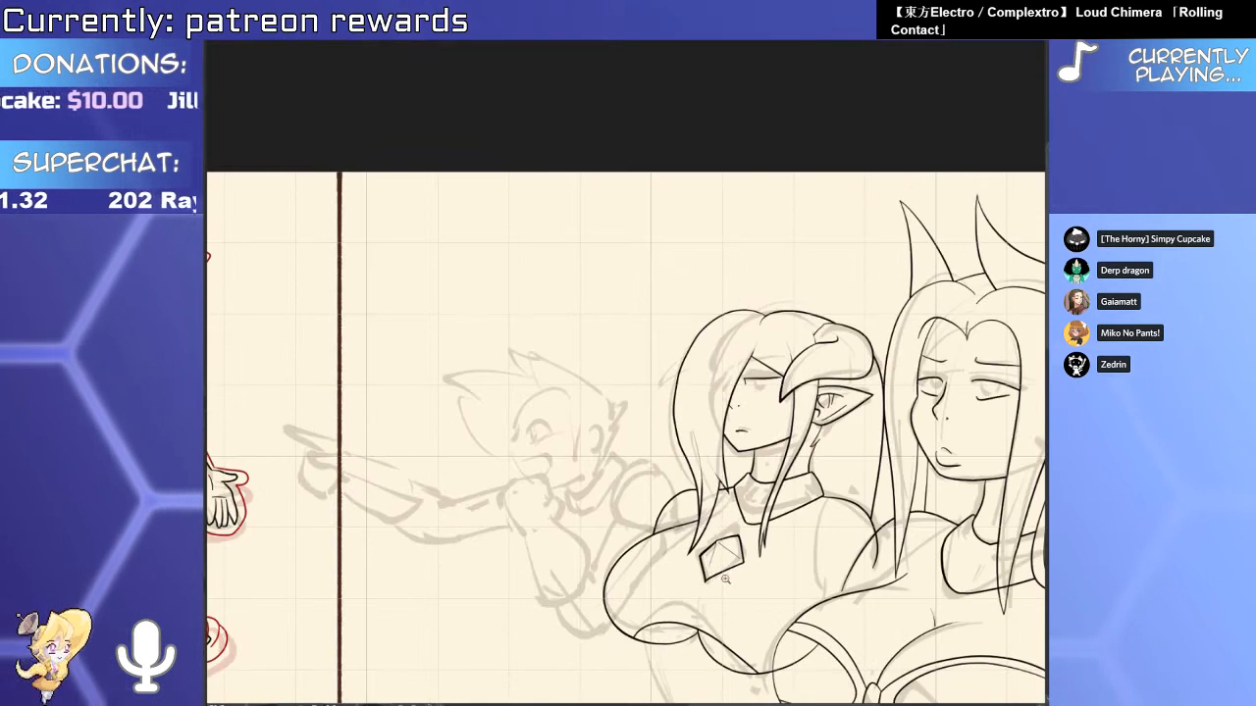
Remove the diamond's old left facet line, leaving only the facet towards the right corner.
scroll(706, 535, up, 4)
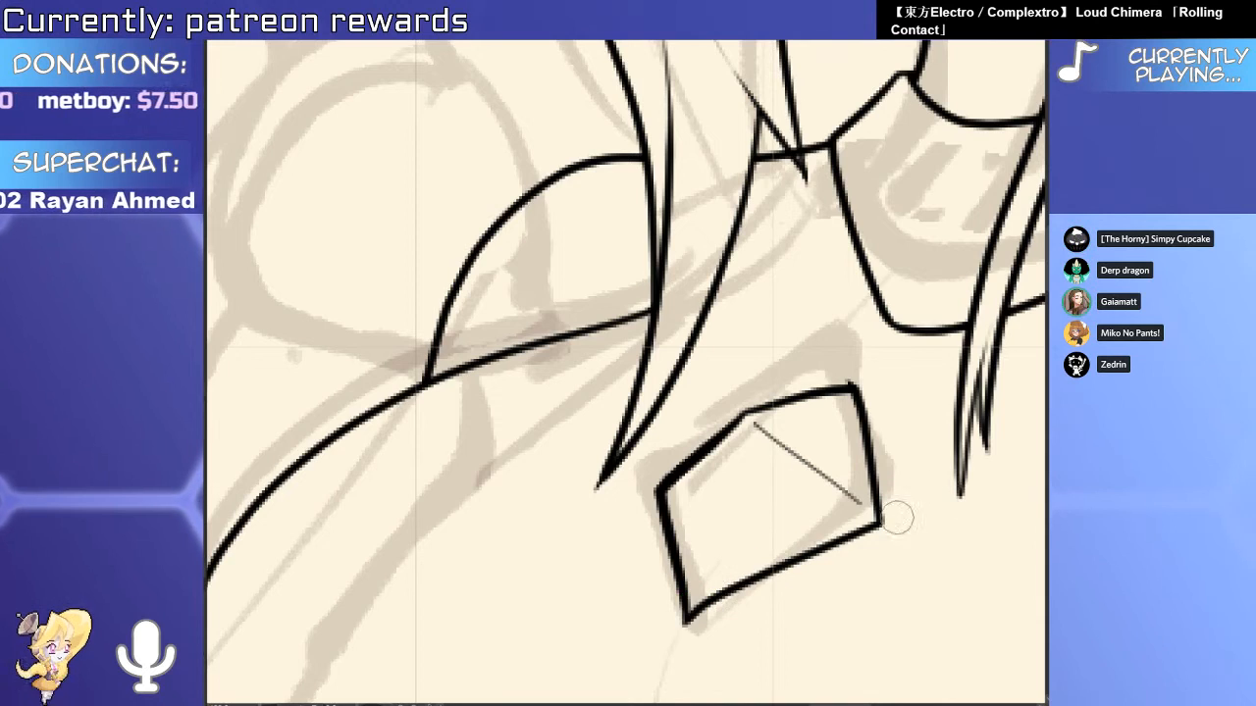
scroll(747, 587, up, 1)
click(719, 594)
drag(719, 596, 734, 604)
drag(654, 595, 623, 549)
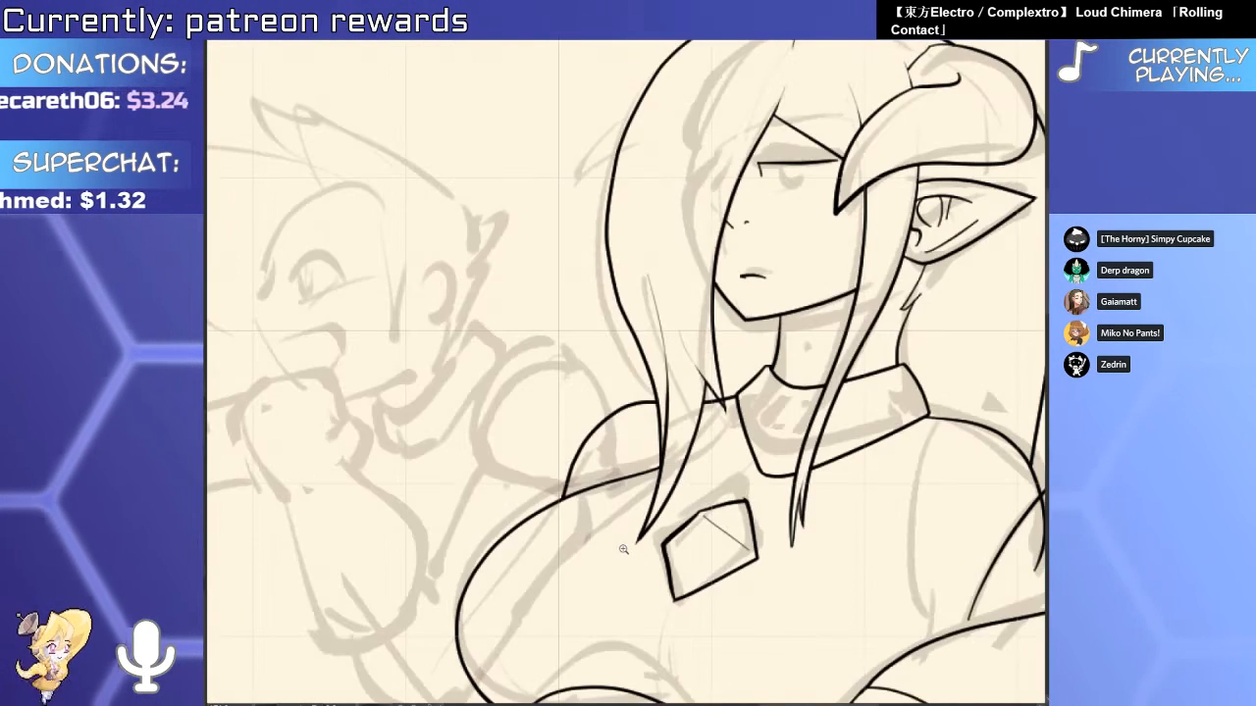
scroll(687, 574, up, 4)
drag(727, 395, 653, 615)
key(ctrl+z)
drag(717, 418, 653, 637)
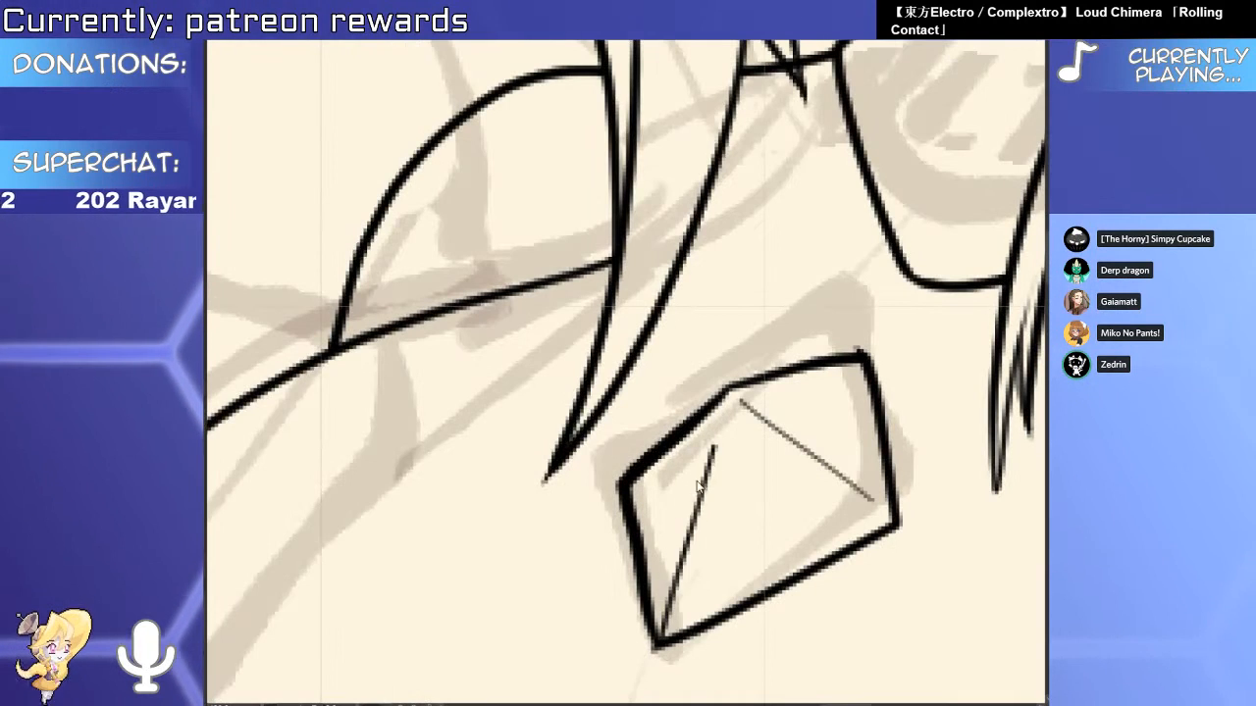
key(ctrl+z)
mouse_move(710, 434)
mouse_down()
mouse_move(660, 639)
mouse_move(657, 626)
mouse_up()
key(ctrl+z)
key(ctrl+z)
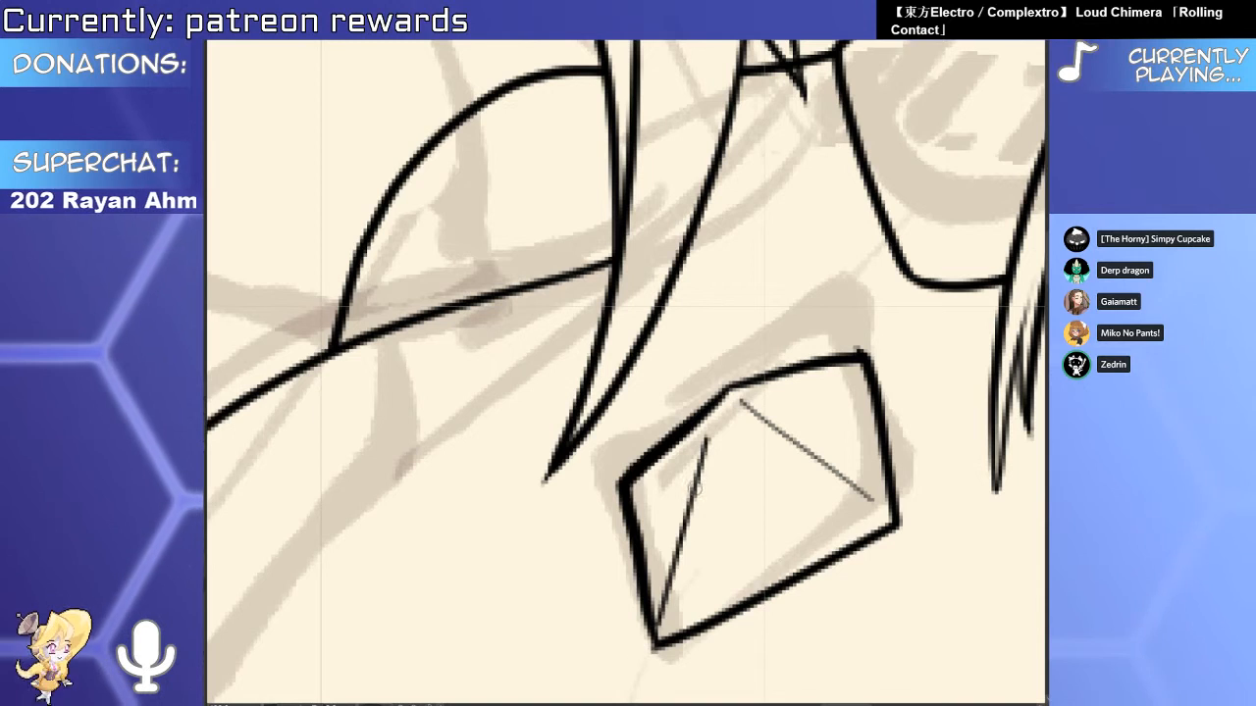
Draw a thin left facet line between the diamond's upper corner and its lowest corner.
drag(682, 546, 689, 558)
drag(730, 430, 756, 386)
drag(641, 663, 637, 655)
key(p)
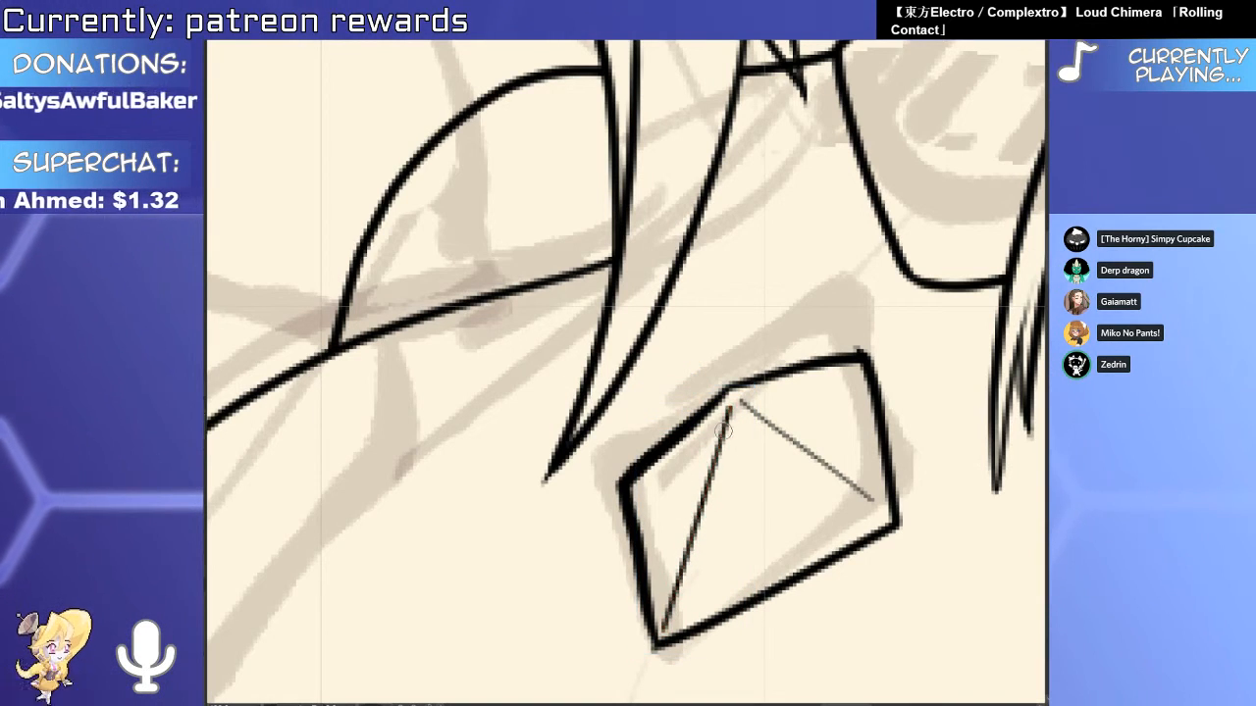
drag(762, 424, 718, 383)
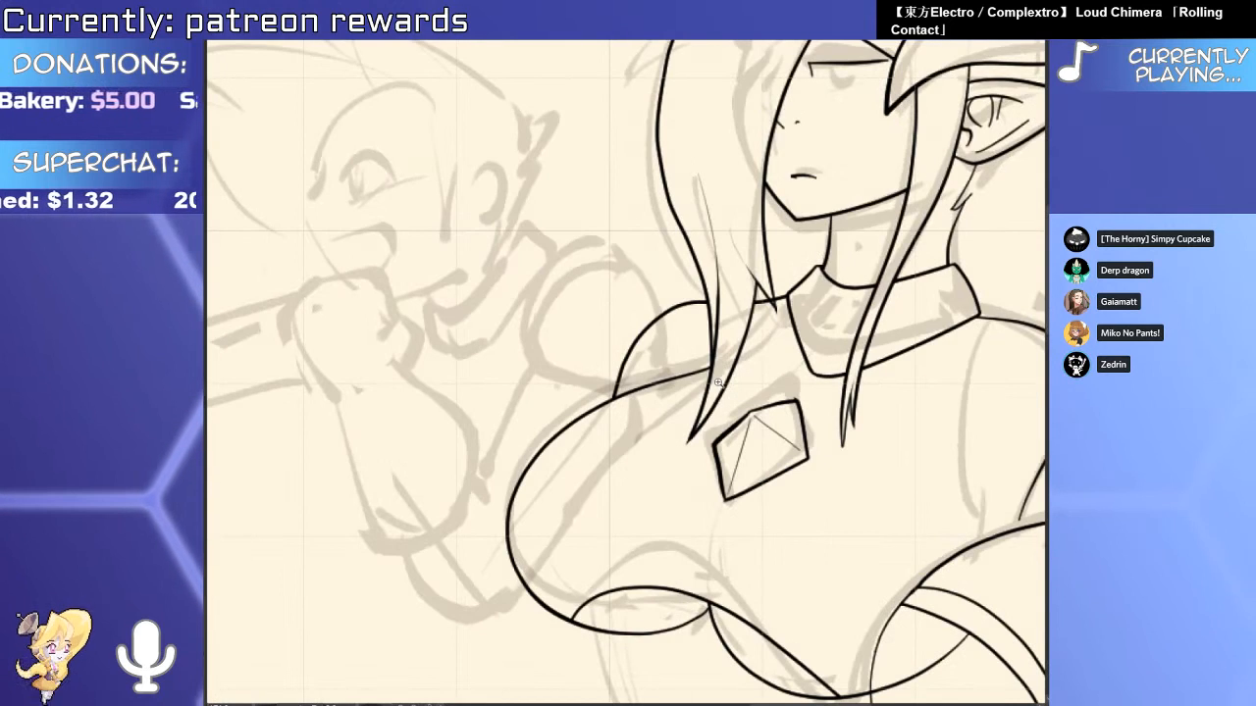
Redraw the diamond's left side further in with an angled bend, and erase the old left corner and overshoots.
mouse_move(741, 429)
mouse_down()
mouse_move(755, 387)
mouse_move(689, 572)
mouse_up()
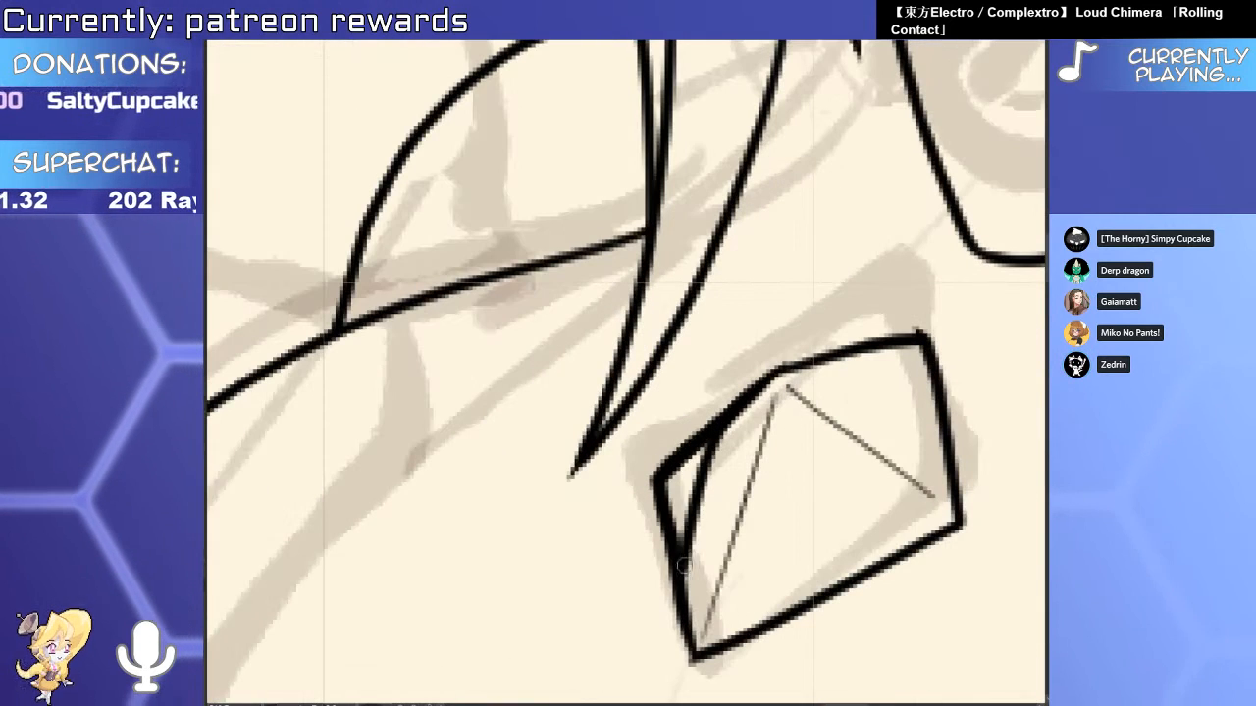
key(ctrl+z)
mouse_move(780, 369)
mouse_down()
mouse_move(694, 506)
mouse_move(693, 656)
mouse_move(699, 473)
mouse_move(692, 677)
mouse_up()
key(ctrl+z)
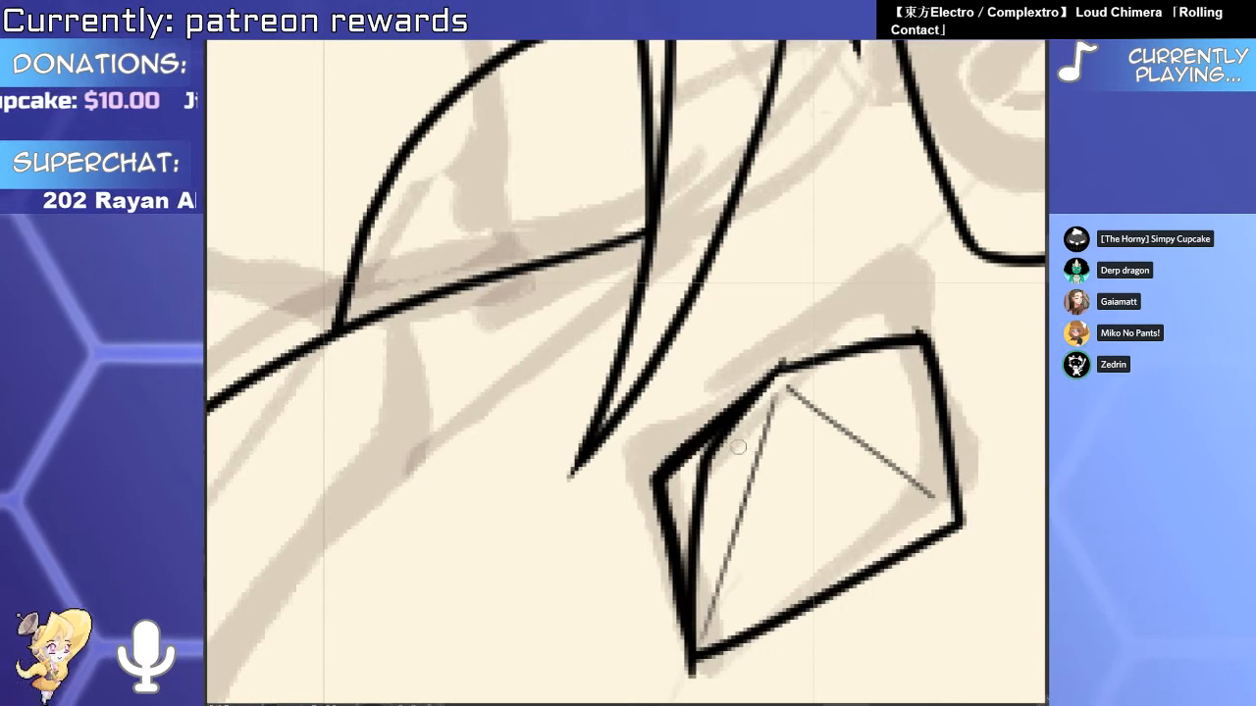
key(e)
drag(663, 574, 672, 617)
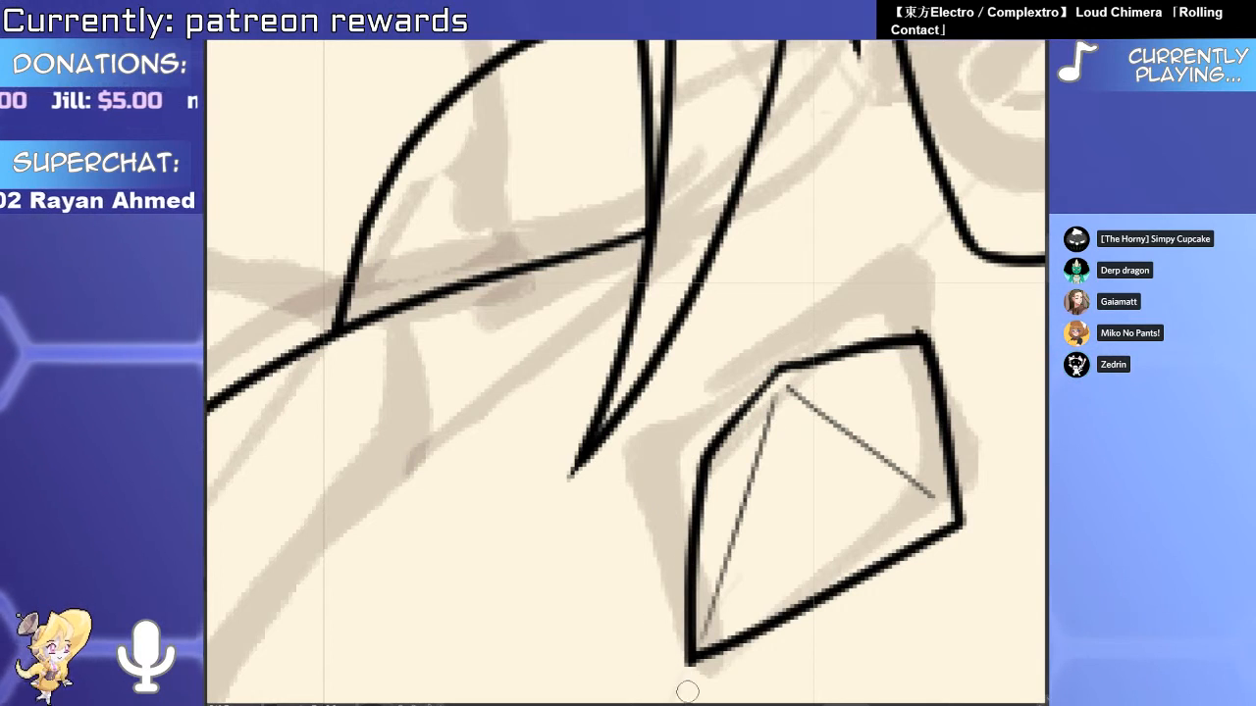
scroll(829, 348, down, 5)
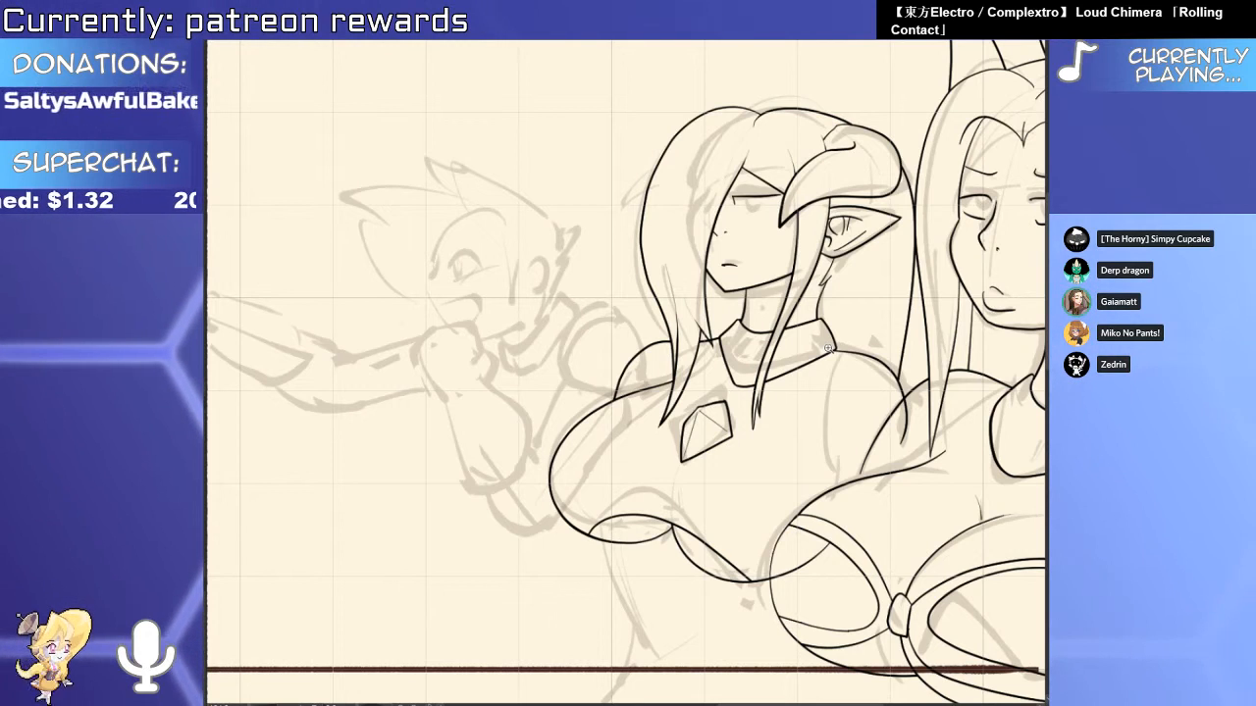
Ink the middle character's armhole curve from the shoulder line down past the front character's chest line and adjust its upper end.
scroll(829, 348, up, 2)
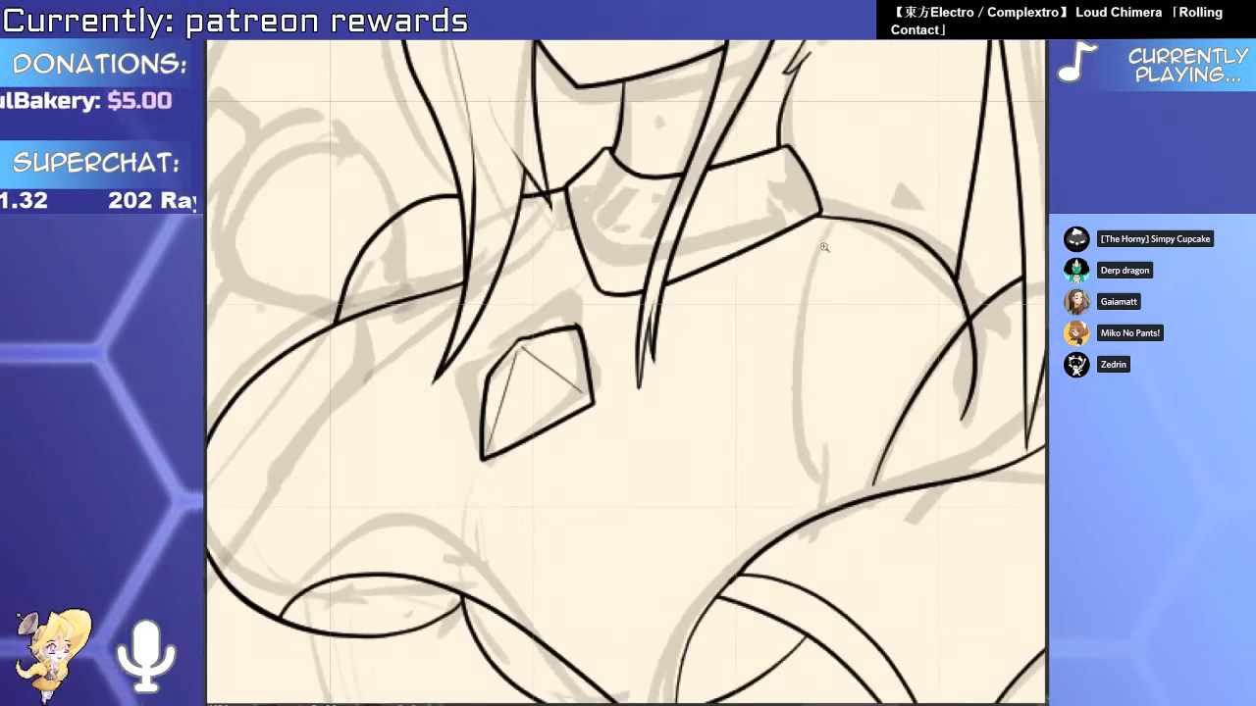
drag(865, 225, 837, 597)
mouse_move(737, 406)
mouse_down()
mouse_move(754, 399)
mouse_move(700, 489)
mouse_up()
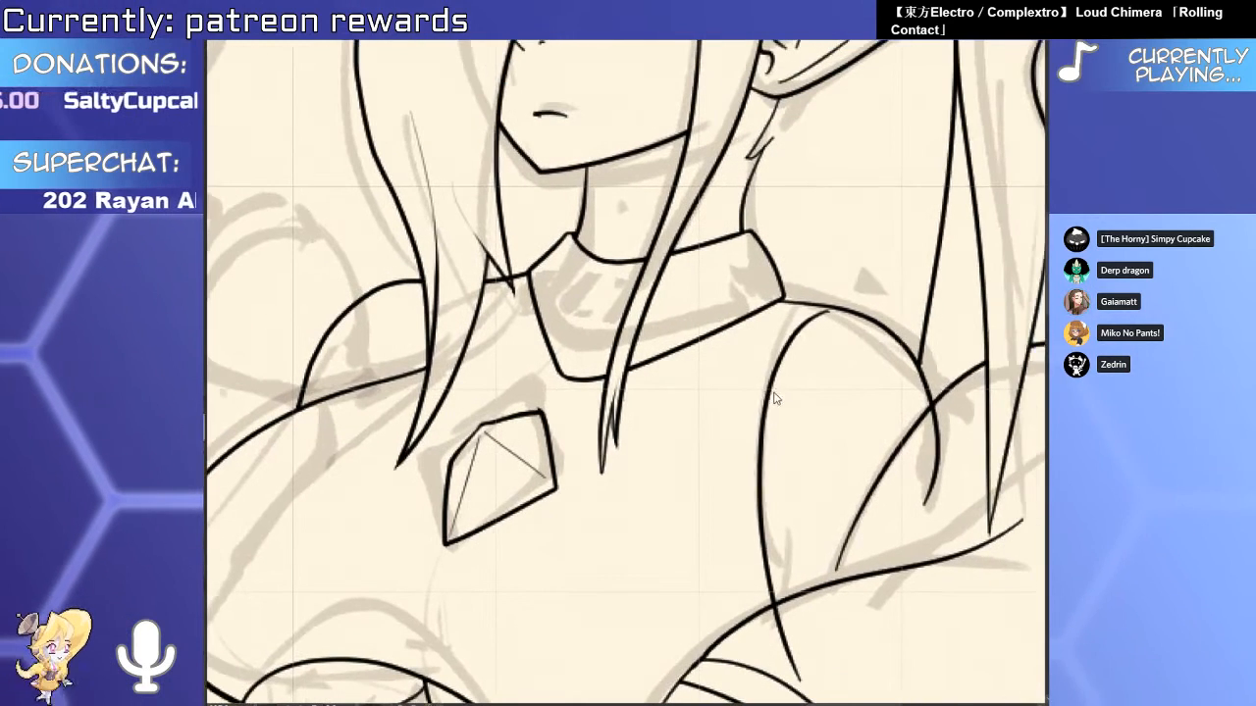
click(768, 400)
drag(850, 299, 847, 289)
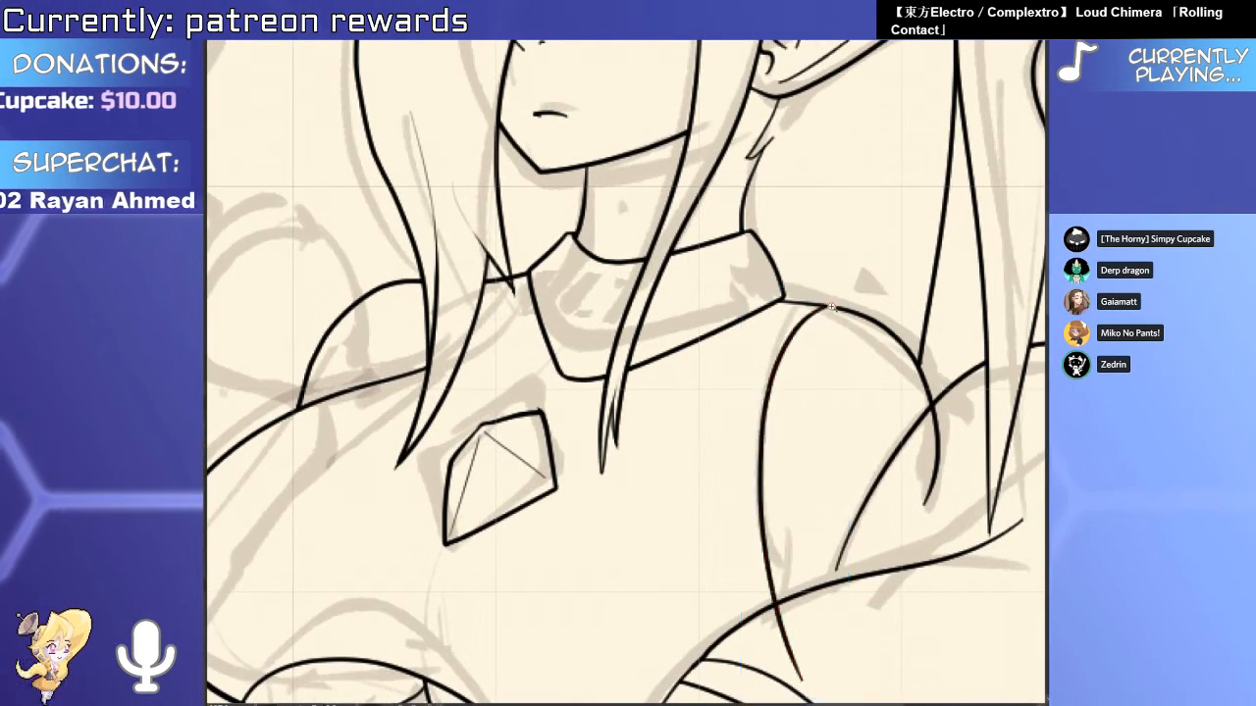
Extend the side of the middle character's bust contour up to the lower end of the armhole curve.
scroll(831, 307, up, 3)
scroll(918, 282, down, 4)
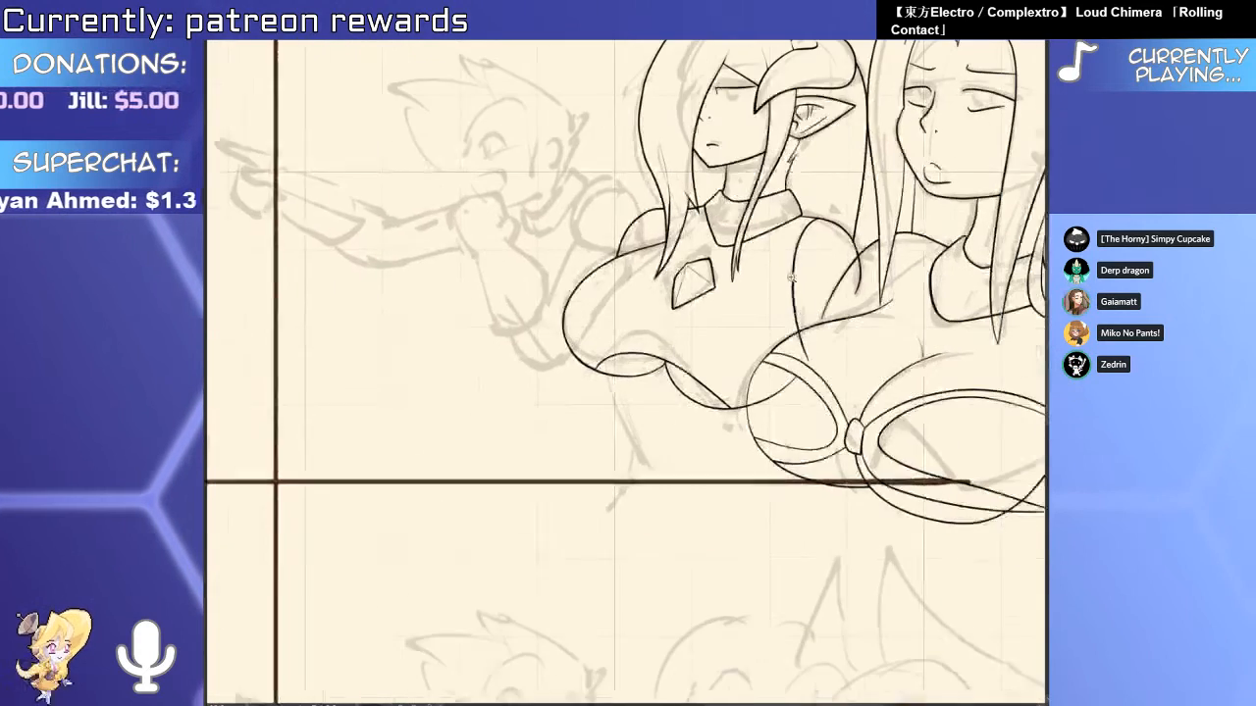
scroll(814, 443, up, 3)
drag(815, 443, 752, 510)
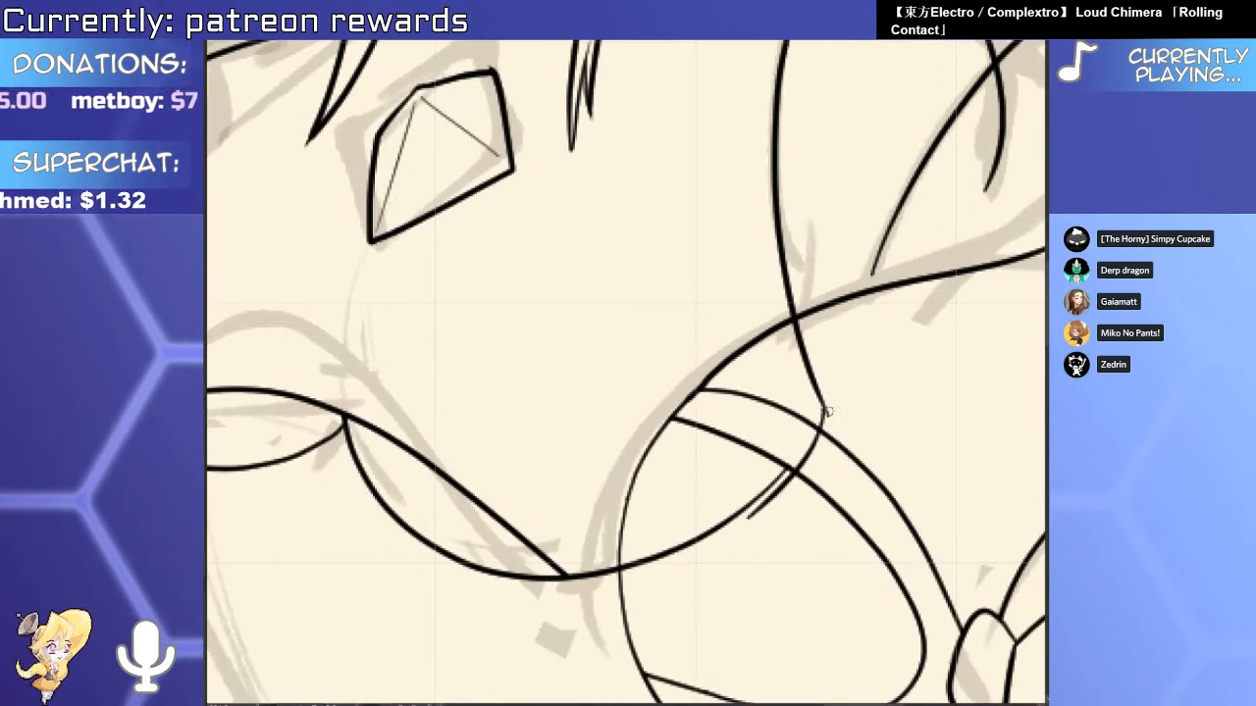
drag(982, 249, 837, 424)
Extend the front character's arm curve to her chest line, and the middle character's outer arm line to the armhole's lower end.
ctrl+click(728, 448)
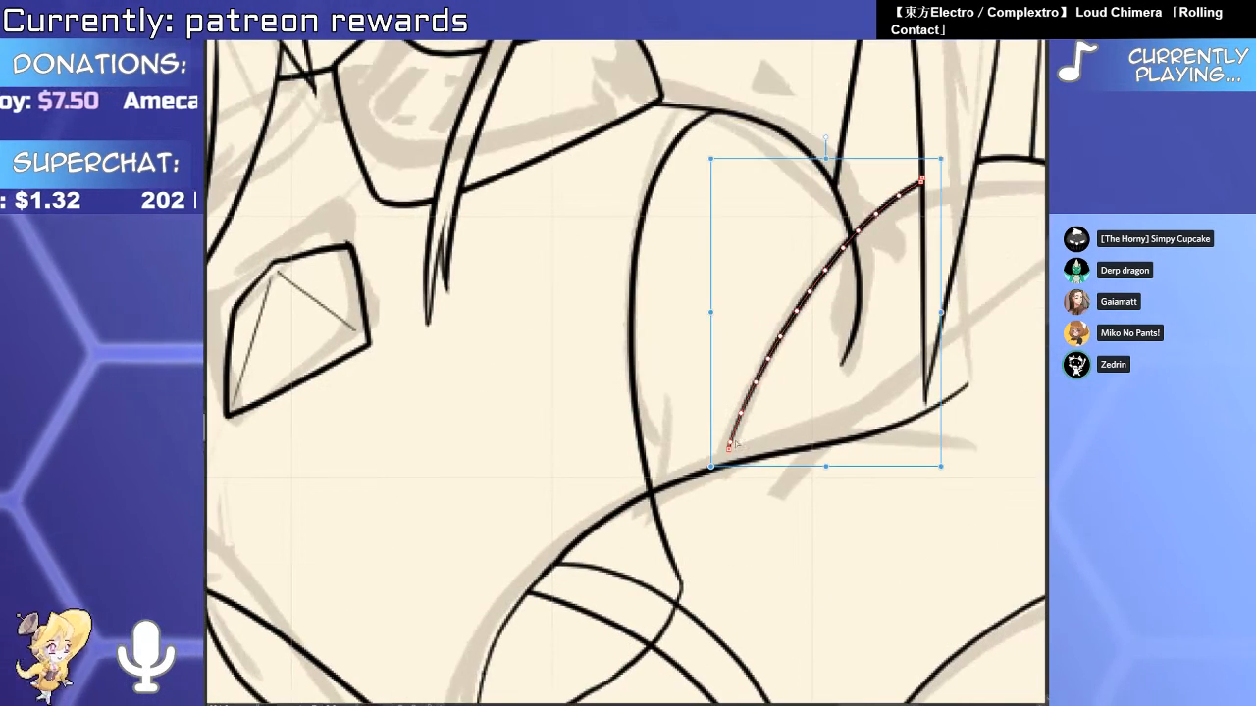
drag(729, 448, 699, 532)
key(e)
click(707, 510)
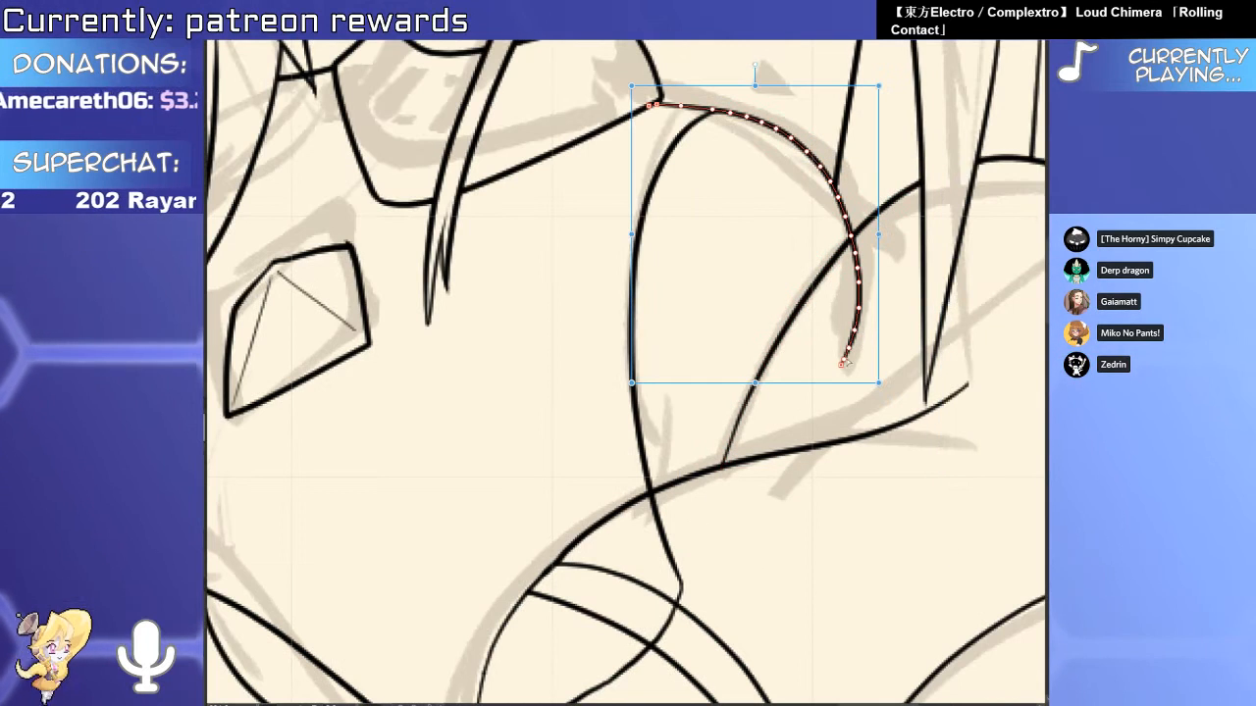
drag(665, 609, 664, 610)
click(672, 599)
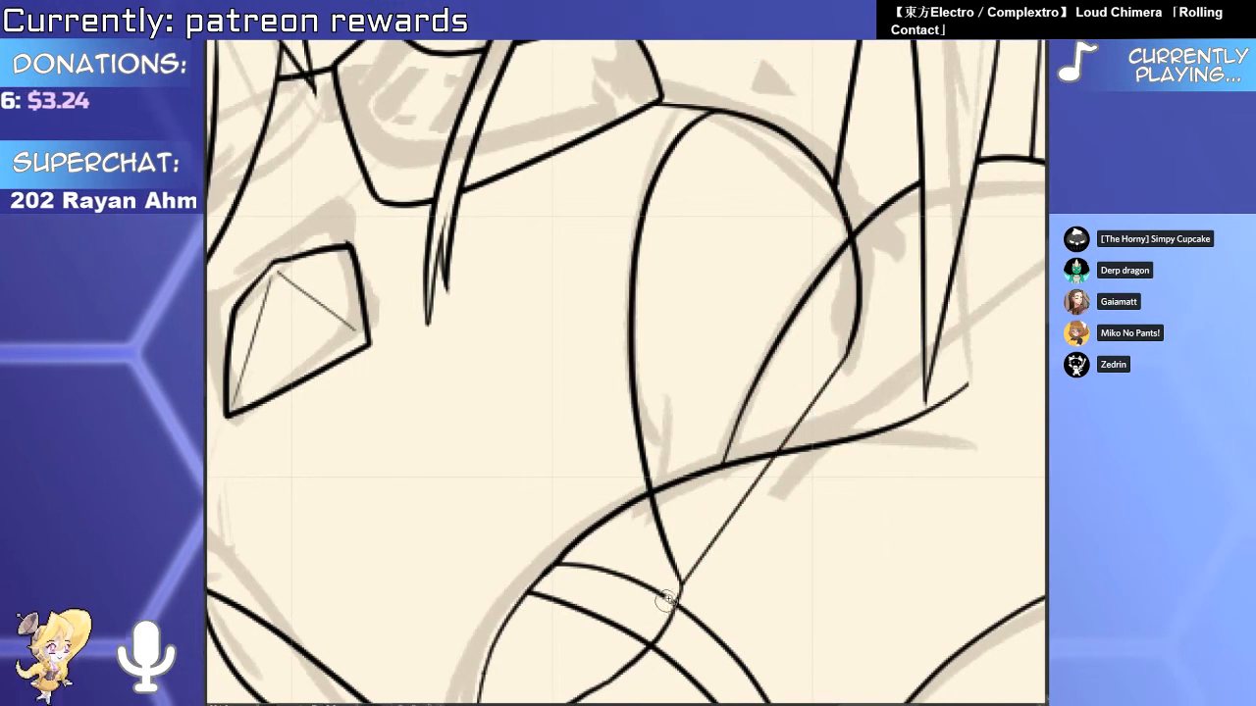
Draw the middle character's left waist outline from under the bust, bending at the waist and ending below the panel border.
scroll(675, 596, down, 3)
drag(700, 522, 924, 336)
scroll(701, 415, up, 2)
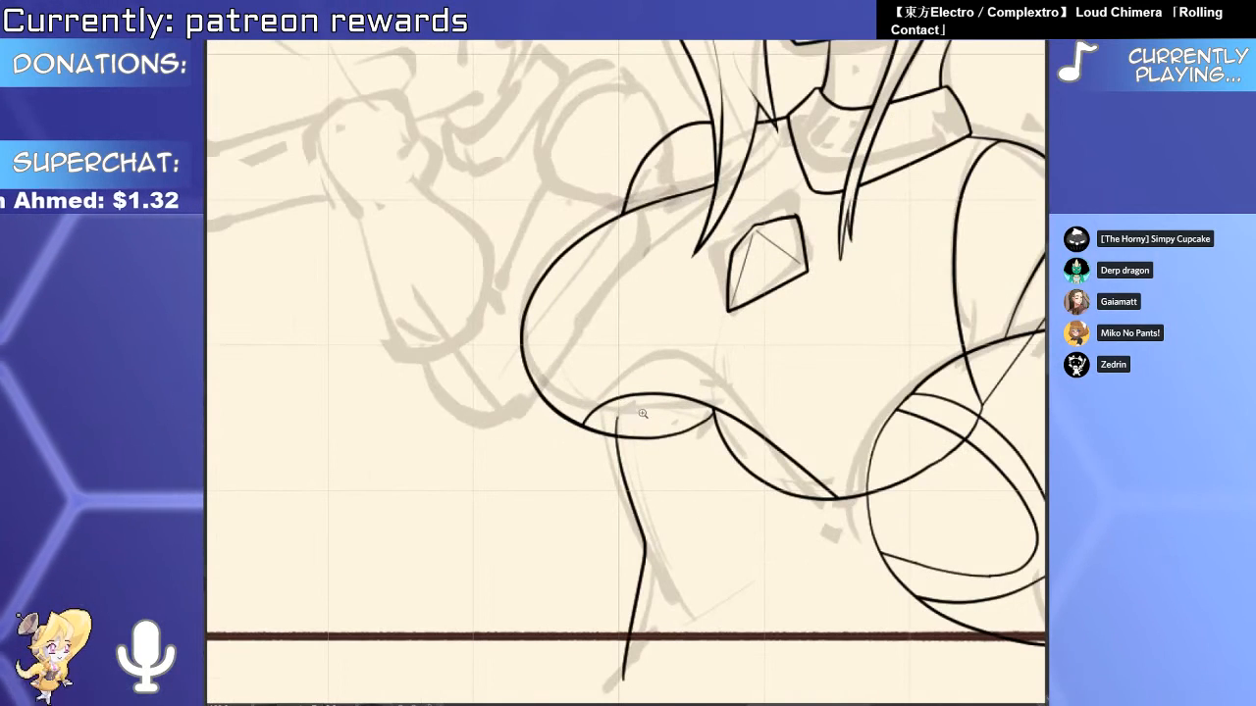
drag(642, 413, 642, 363)
drag(675, 465, 653, 445)
drag(626, 370, 630, 437)
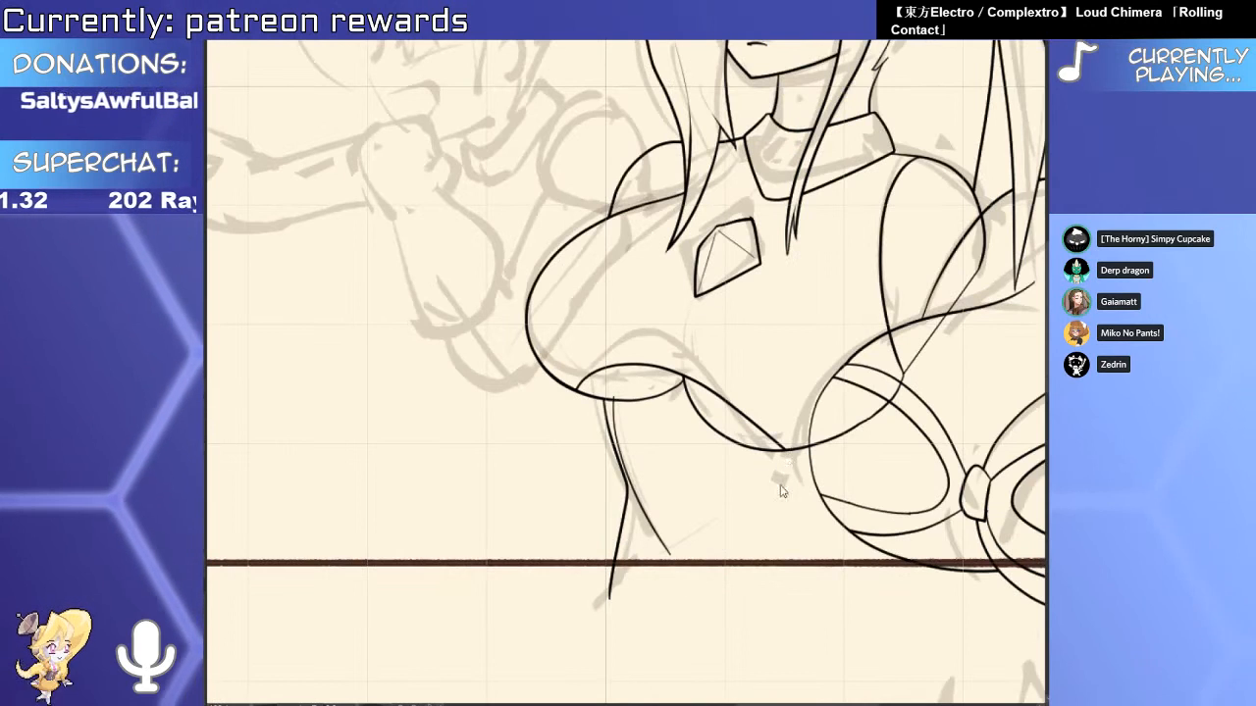
drag(798, 446, 684, 584)
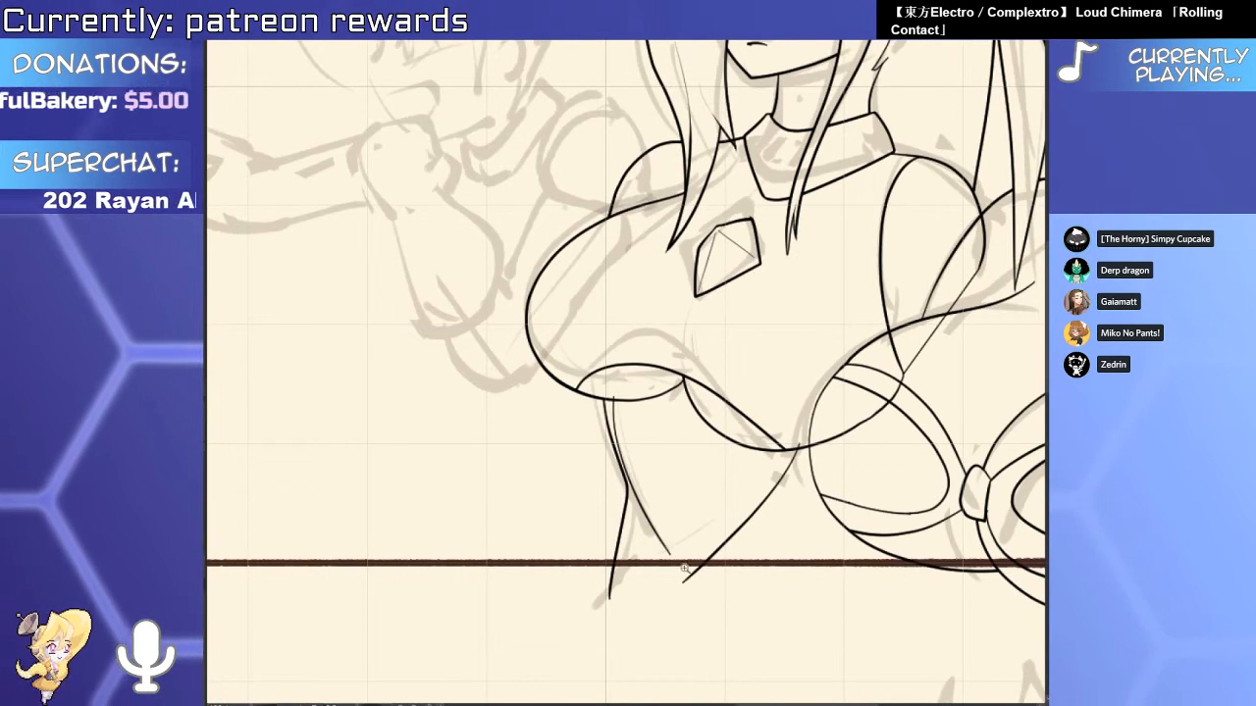
Draw two long curves from under the bust converging below the panel border, with a short upright fold line at the point.
scroll(669, 548, up, 2)
drag(608, 432, 670, 610)
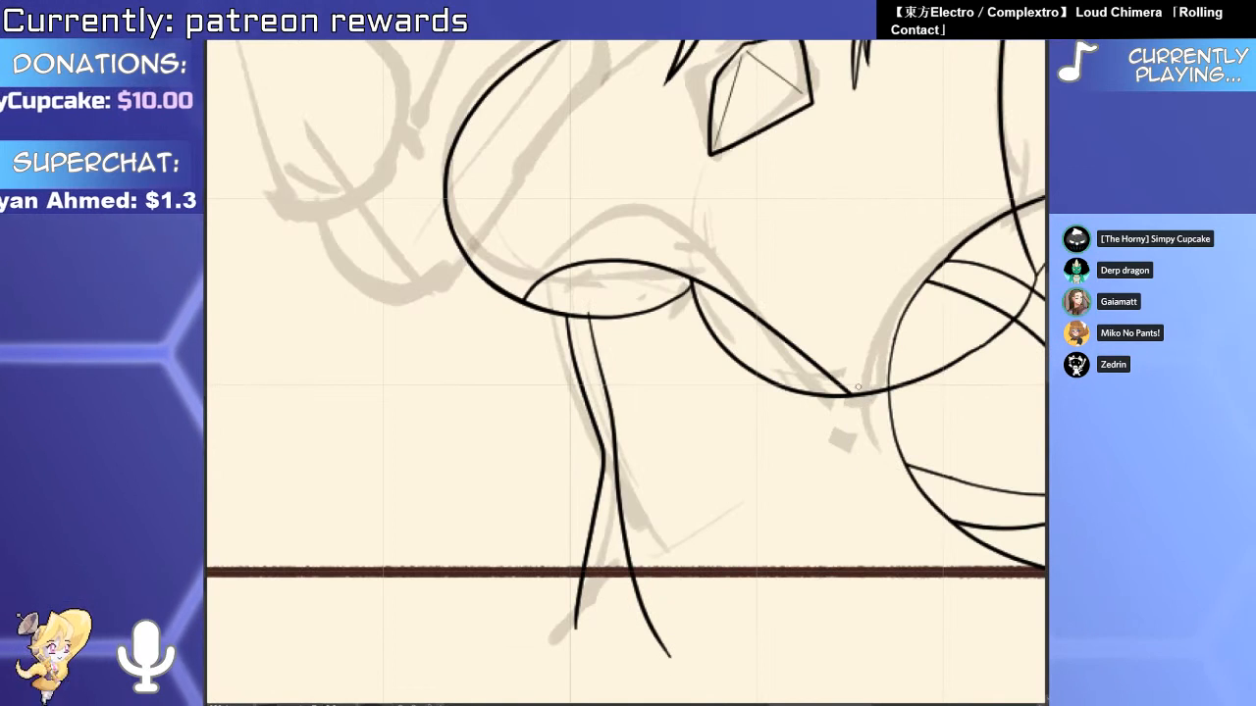
drag(876, 386, 662, 639)
drag(673, 491, 672, 535)
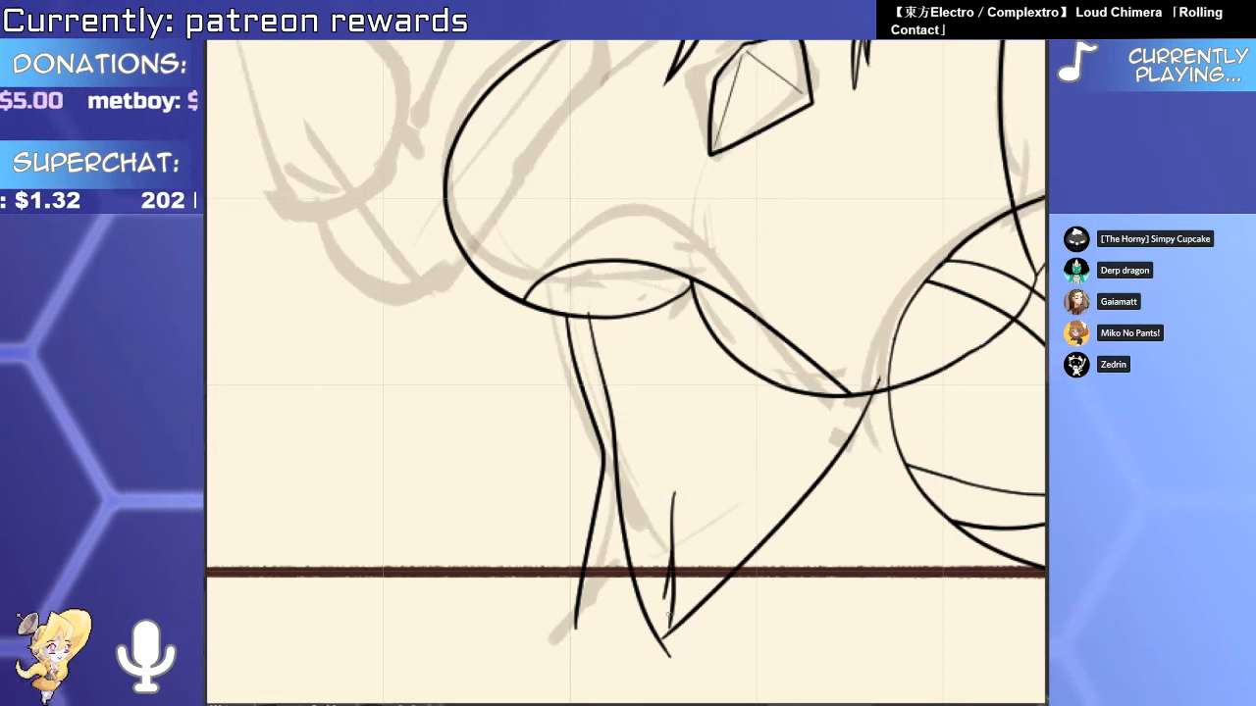
Draw a long hip curve below the waist outline and a side line from the armhole's lower end down to it.
drag(846, 413, 699, 485)
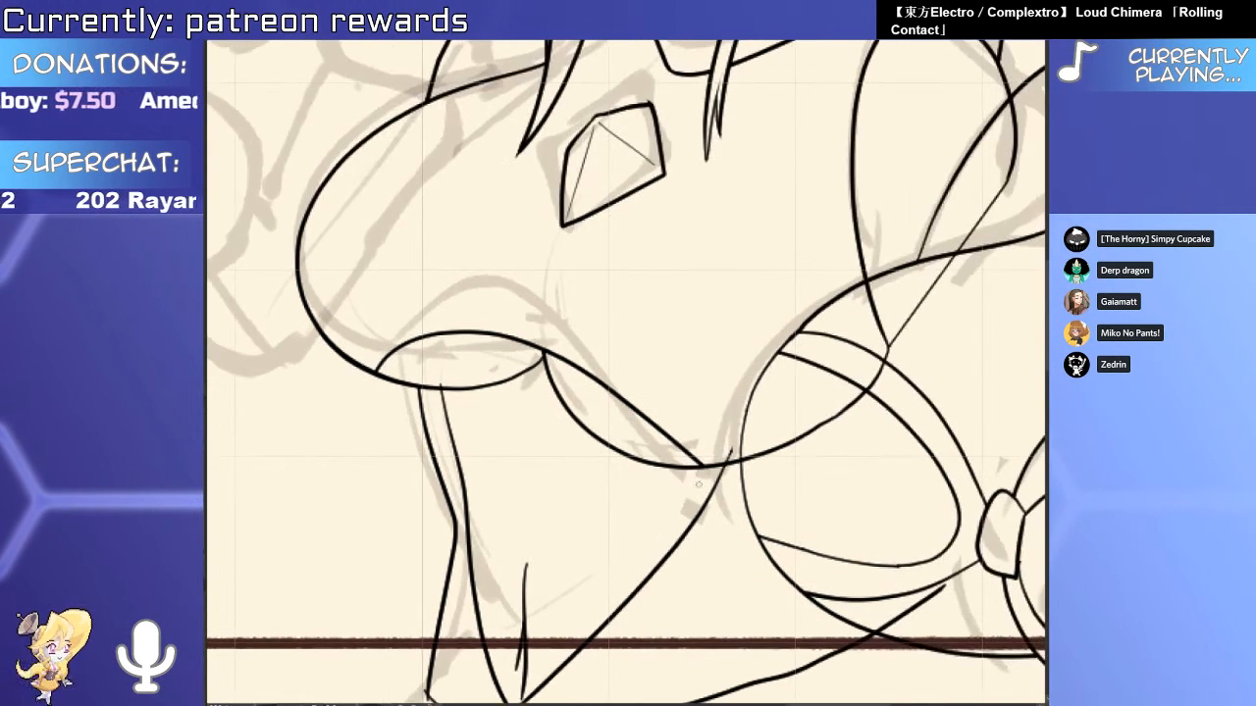
scroll(755, 444, down, 4)
scroll(820, 431, up, 3)
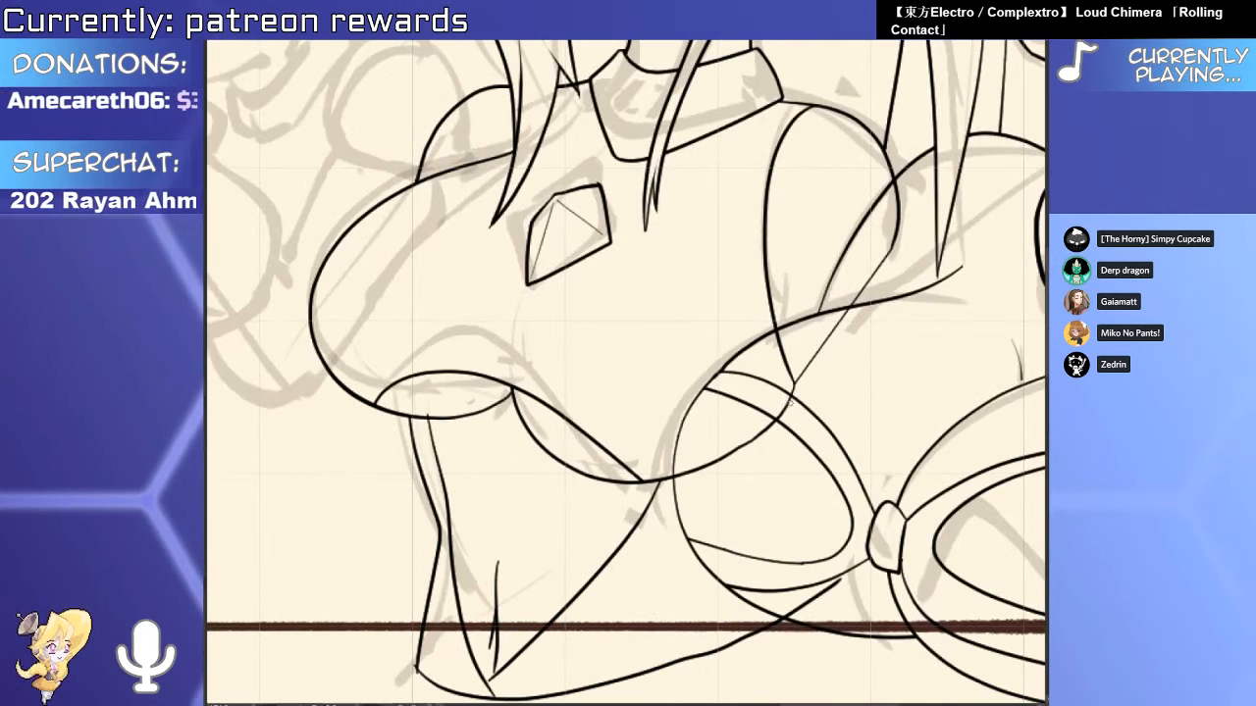
drag(793, 390, 785, 618)
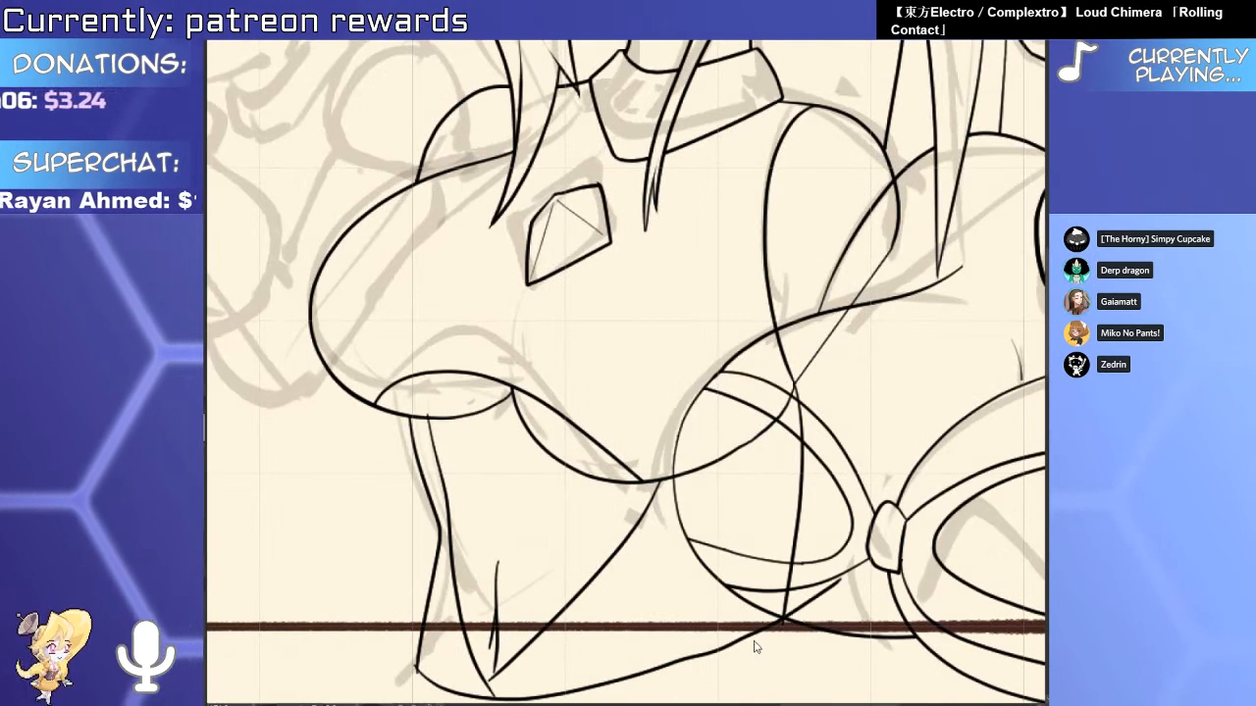
click(754, 646)
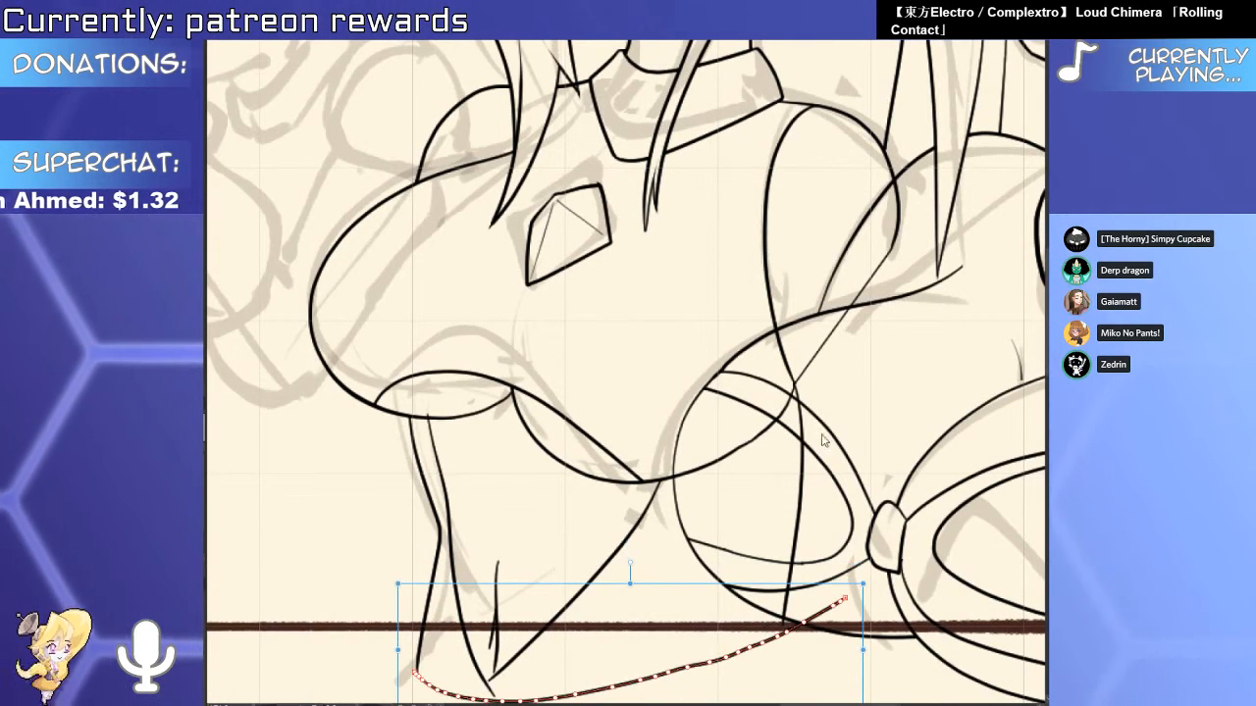
Draw a rounded loop below the front character's left cup and trim its upper end at the cup's outer outline.
key(p)
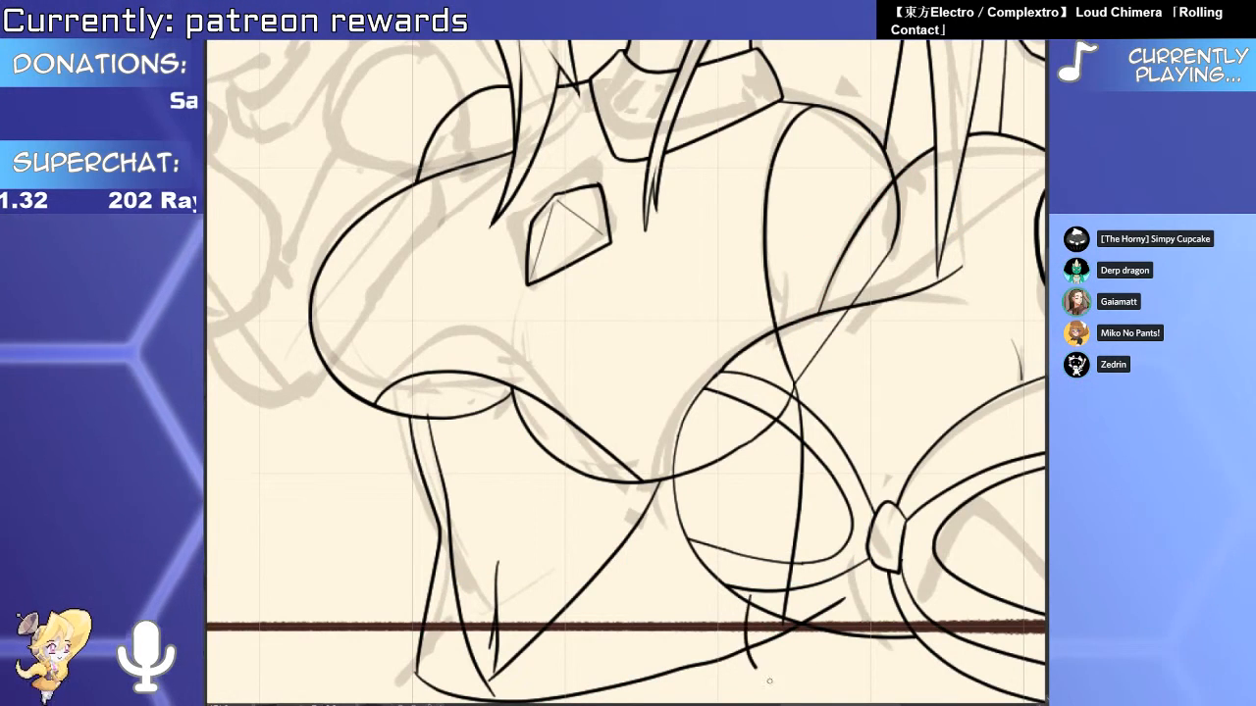
drag(755, 594, 856, 647)
scroll(867, 628, up, 2)
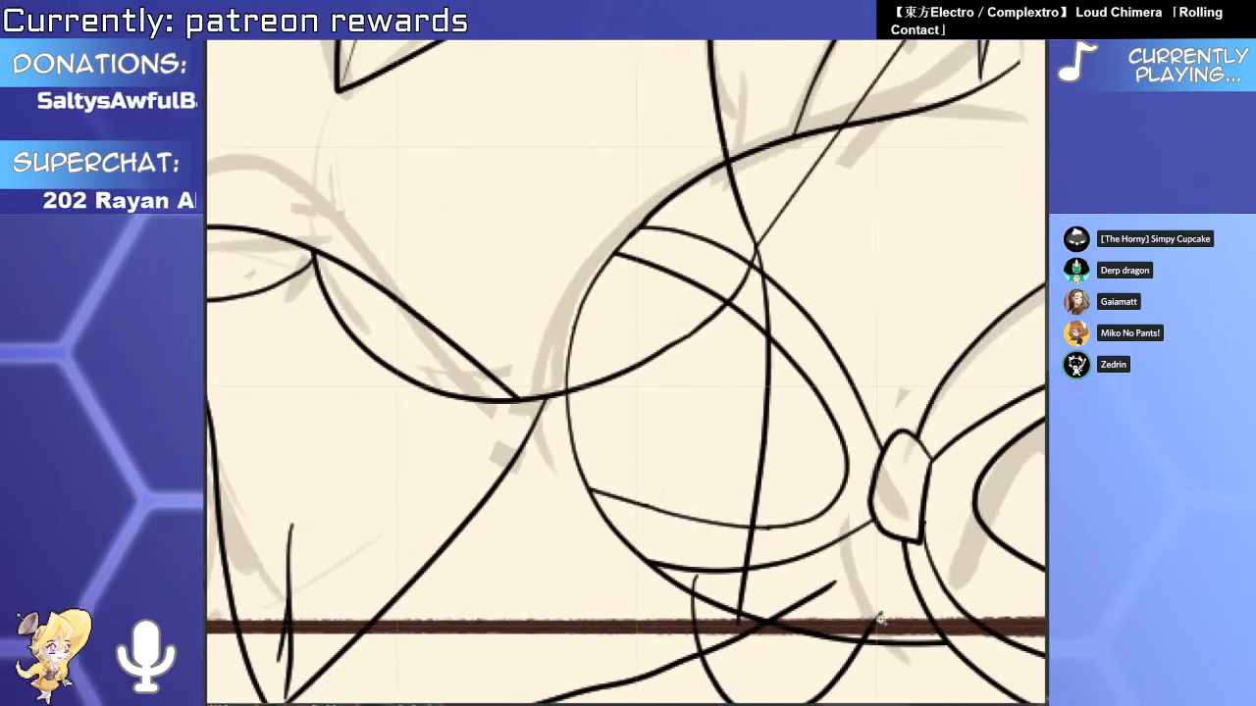
key(e)
click(720, 577)
key(ctrl+z)
scroll(697, 581, up, 2)
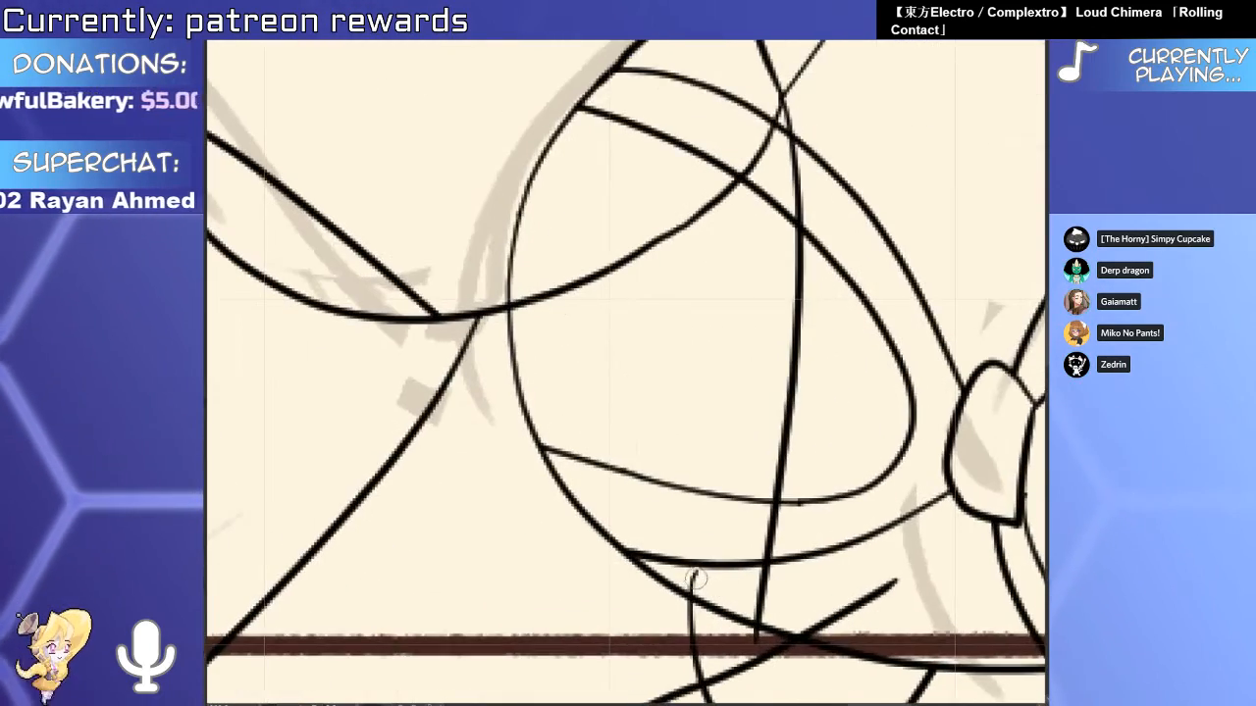
click(696, 578)
drag(827, 625, 743, 513)
mouse_move(907, 384)
mouse_down()
mouse_move(795, 428)
mouse_move(818, 429)
mouse_up()
key(ctrl+z)
mouse_move(675, 586)
mouse_down()
mouse_move(836, 569)
mouse_move(968, 666)
mouse_up()
key(ctrl+z)
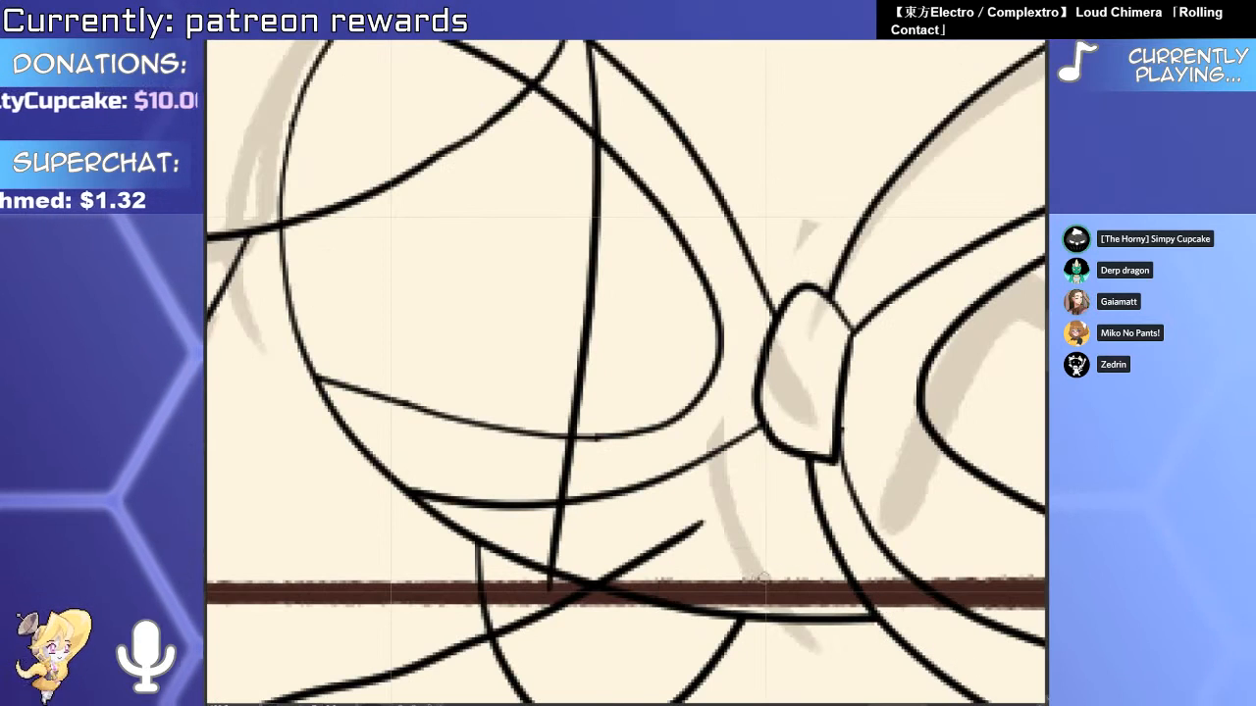
Draw a peaked line below the front character's center ring and erase the outline segment between the ring and the peak.
mouse_move(769, 587)
mouse_down()
mouse_move(726, 586)
mouse_move(713, 521)
mouse_up()
mouse_move(643, 549)
mouse_down()
mouse_move(767, 460)
mouse_move(967, 672)
mouse_up()
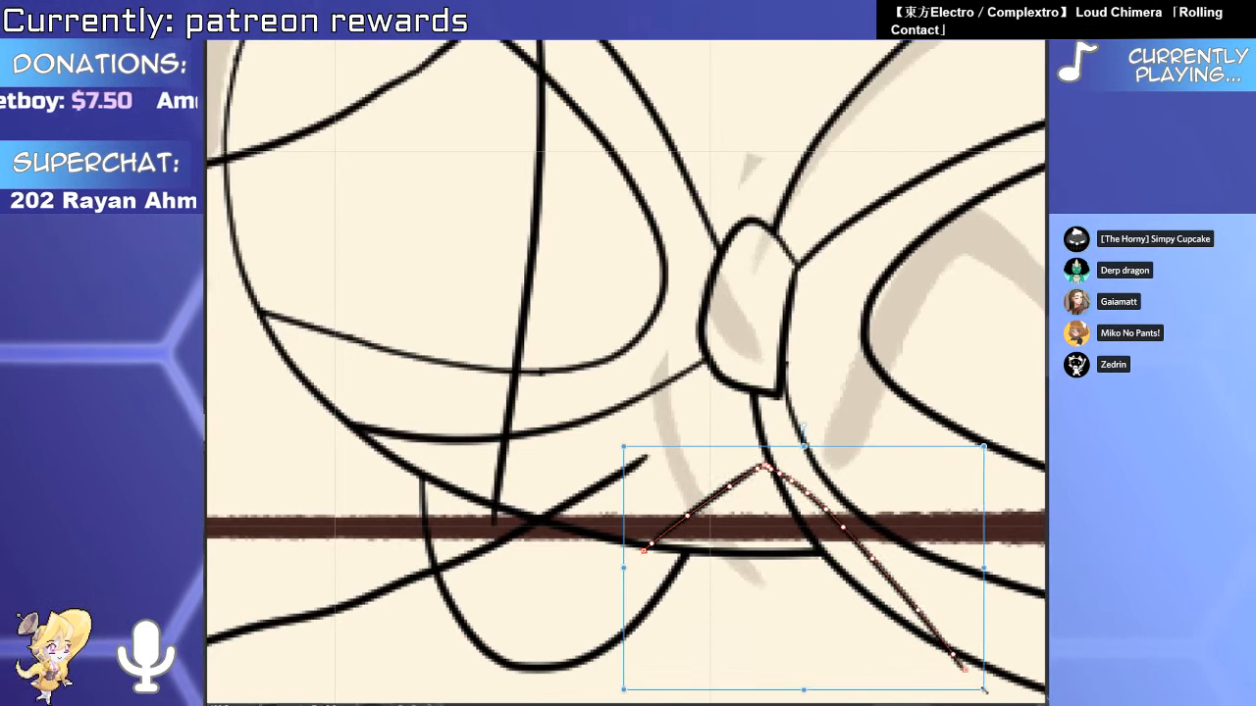
drag(751, 431, 774, 424)
drag(771, 417, 687, 417)
drag(793, 377, 881, 454)
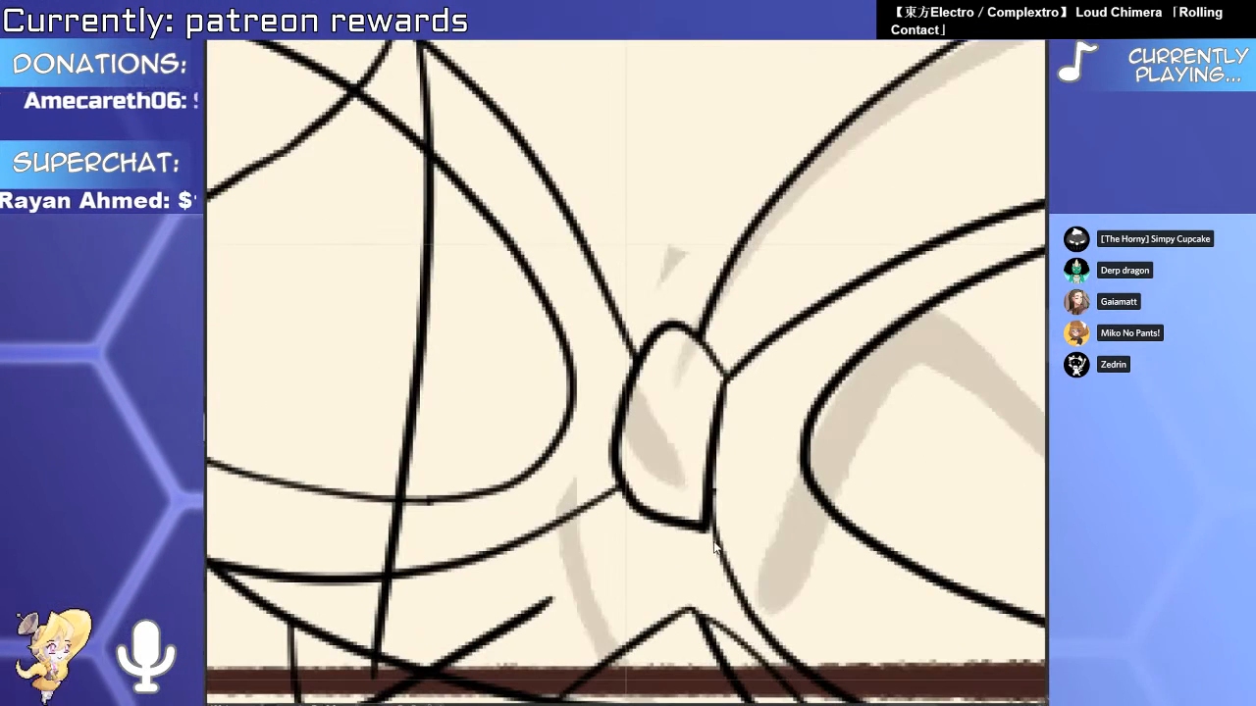
Thin the line along the center ring's right edge.
click(717, 545)
mouse_move(688, 479)
mouse_down()
mouse_move(729, 471)
mouse_move(710, 471)
mouse_move(707, 449)
mouse_up()
click(719, 498)
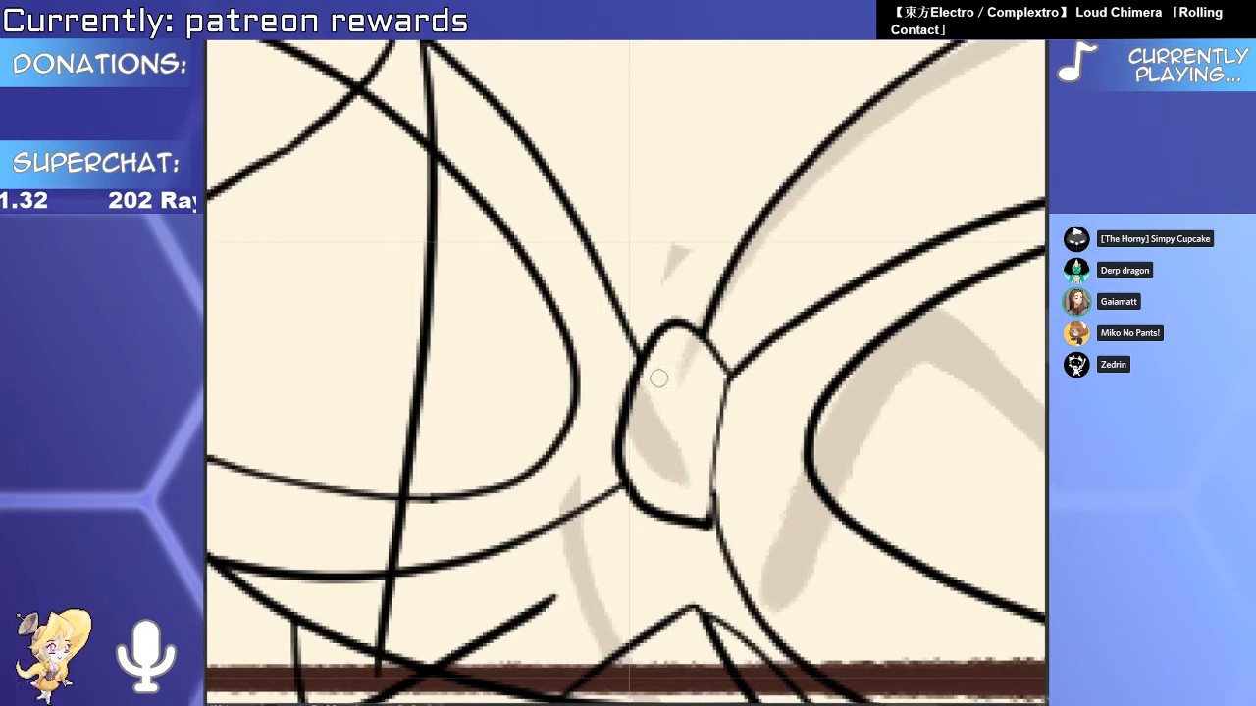
drag(669, 365, 813, 384)
mouse_move(813, 384)
mouse_down()
mouse_move(814, 334)
mouse_move(744, 271)
mouse_move(594, 393)
mouse_up()
key(ctrl+z)
Try to delete the left cup's upper line and rework the line at the center ring's left corner.
mouse_move(743, 283)
mouse_down()
mouse_move(610, 351)
mouse_move(605, 297)
mouse_move(649, 273)
mouse_up()
click(709, 281)
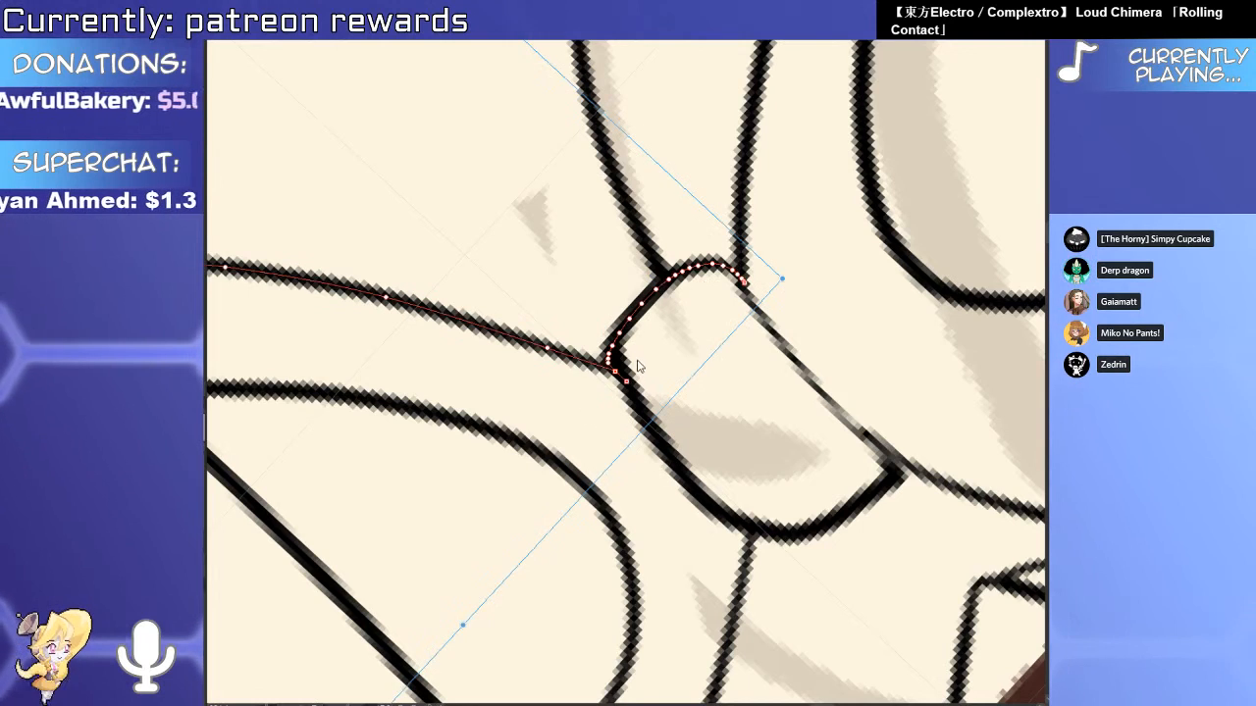
click(591, 362)
key(Delete)
drag(615, 348, 628, 429)
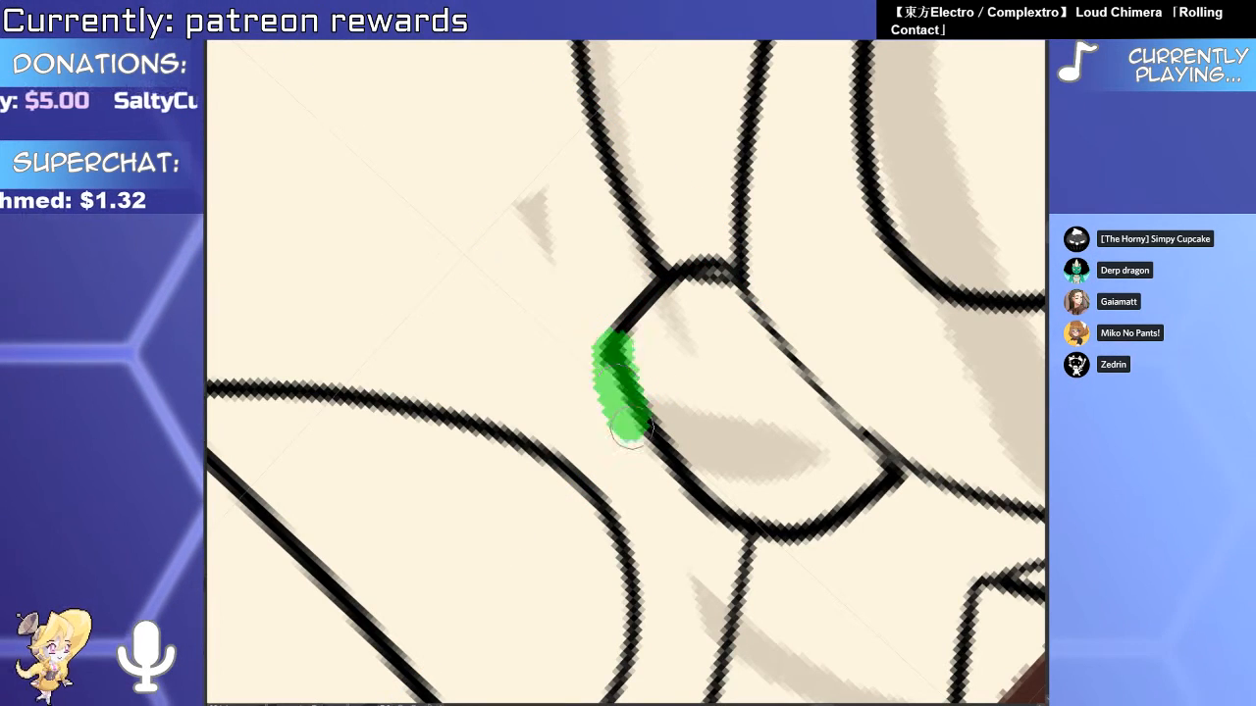
drag(723, 284, 706, 295)
key(ctrl+z)
Try an extra curved line between the outer and inner outlines of the front character's right cup.
drag(706, 345, 559, 348)
drag(765, 393, 722, 490)
scroll(743, 226, up, 5)
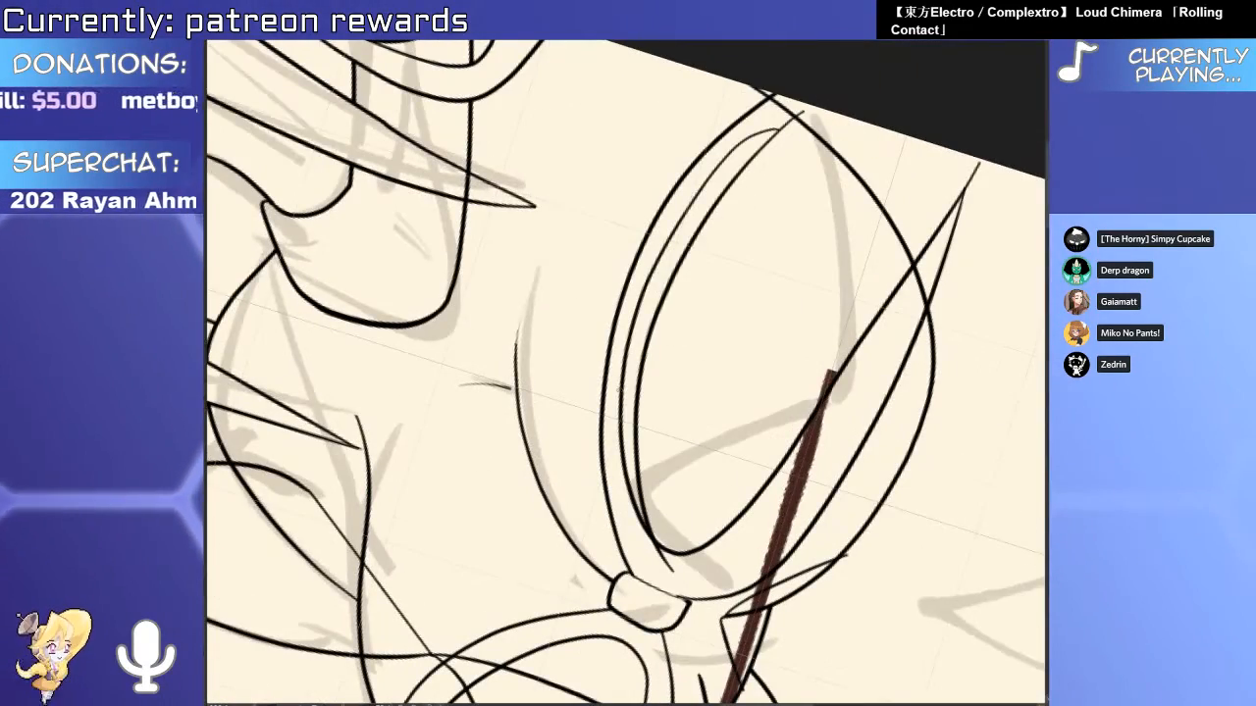
key(ctrl+z)
Trim the right cup's upper outlines where they overshoot its outer edge near the page border.
scroll(649, 525, up, 2)
key(])
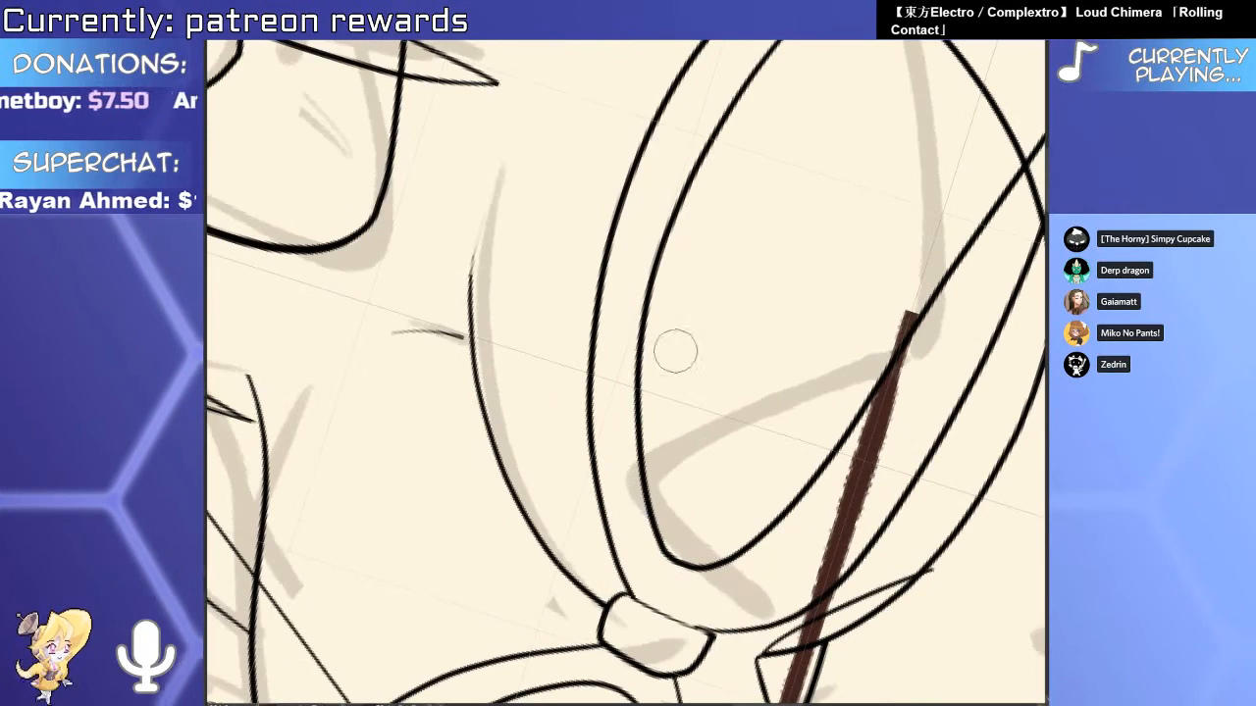
drag(676, 350, 580, 682)
drag(816, 245, 726, 601)
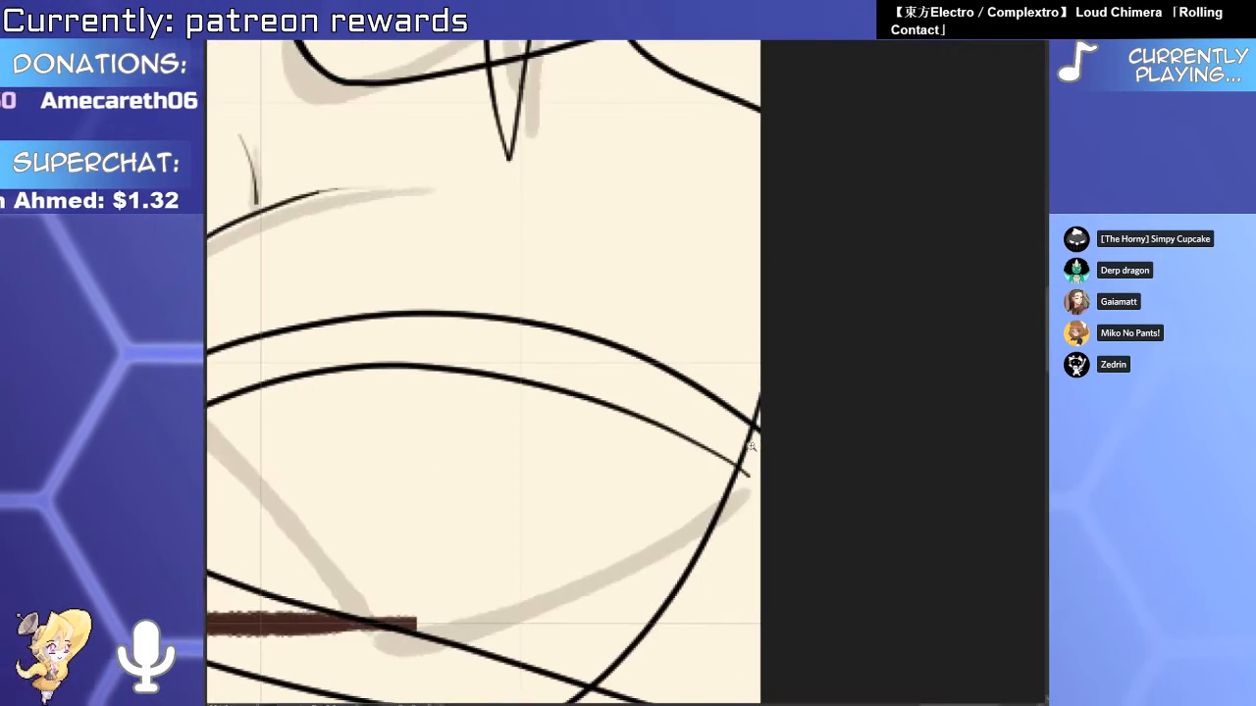
scroll(748, 448, up, 2)
scroll(754, 528, down, 5)
drag(821, 536, 812, 232)
scroll(835, 448, down, 3)
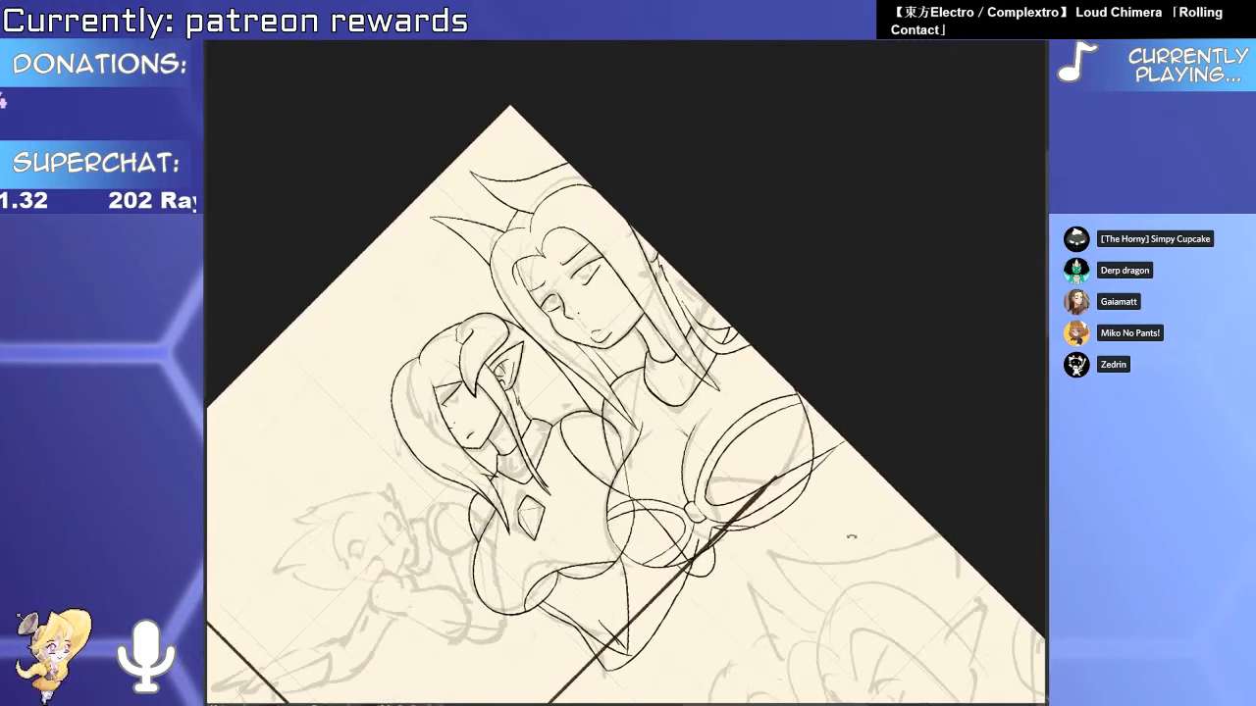
key(5)
scroll(740, 535, up, 3)
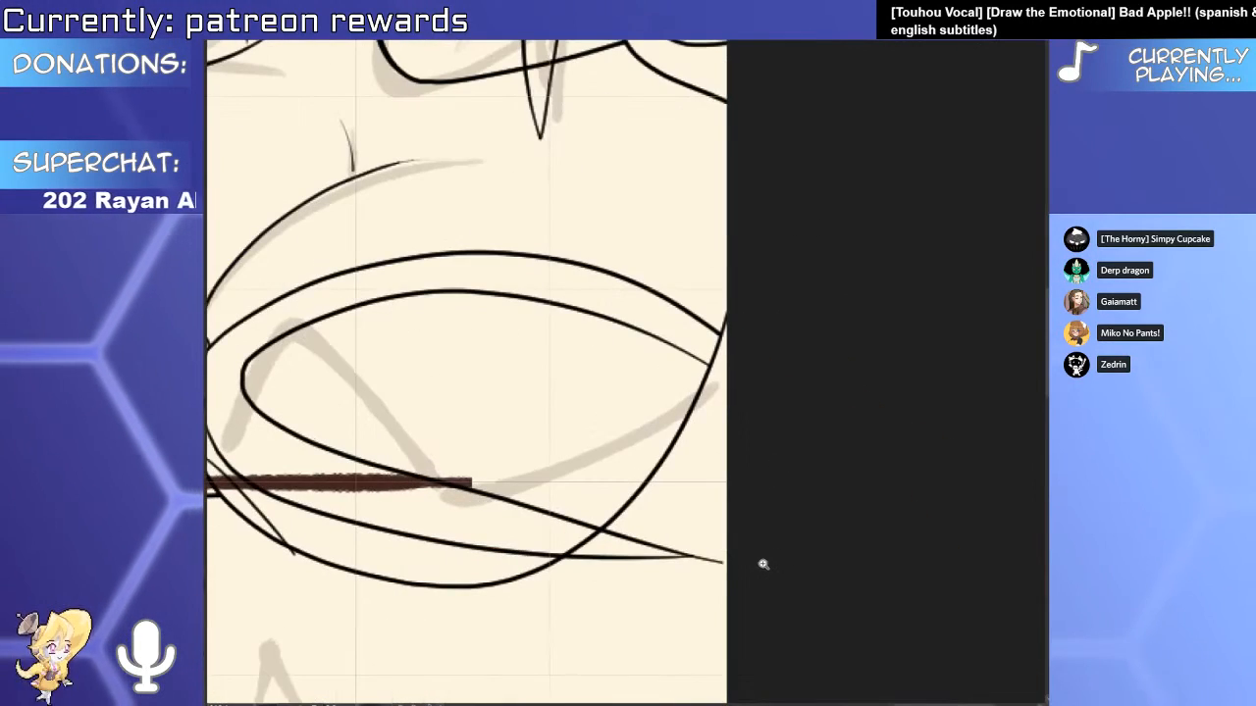
click(726, 565)
click(770, 575)
scroll(770, 574, down, 3)
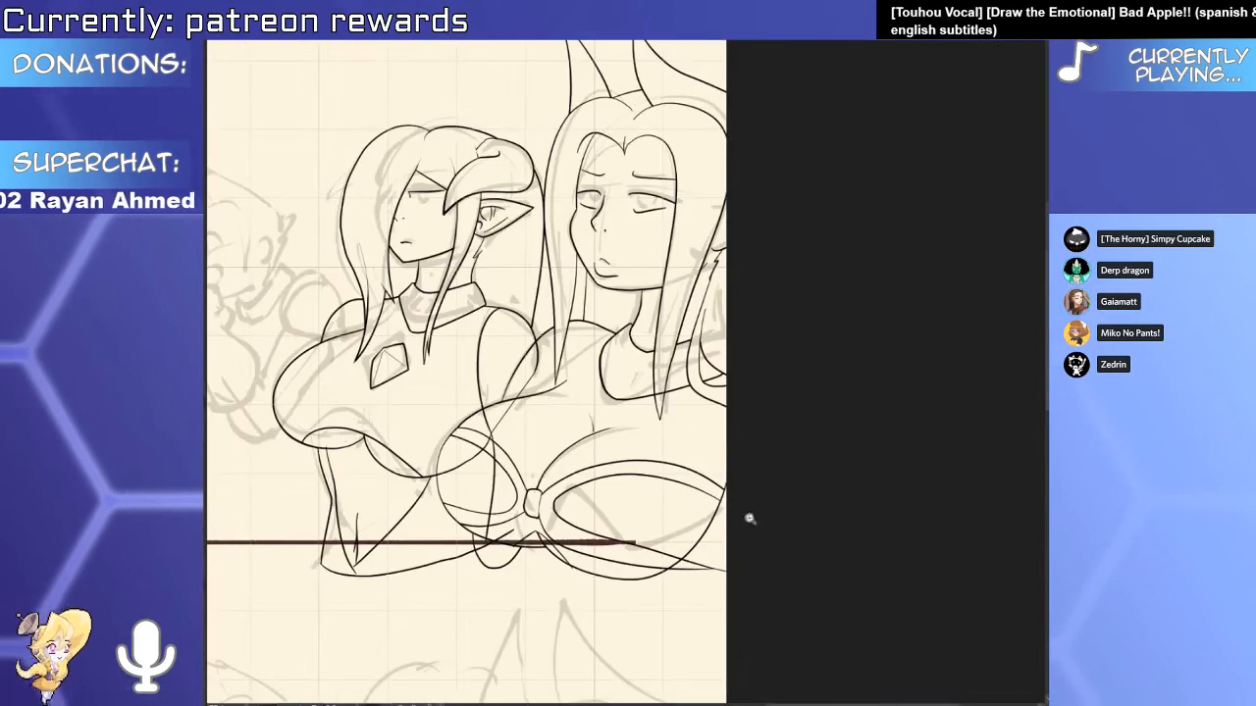
Draw a long side line down from the middle character's left under-bust outline, with a short crossing line below the panel border.
scroll(751, 519, up, 3)
scroll(629, 600, down, 5)
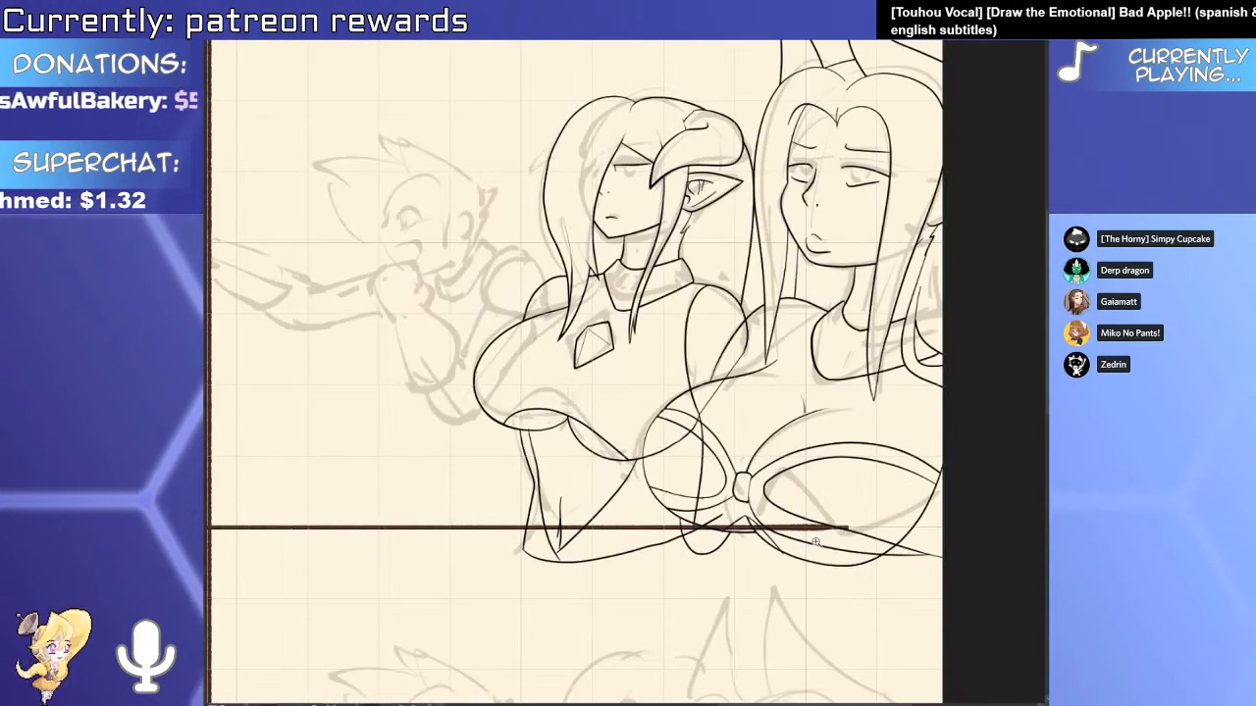
scroll(603, 223, up, 5)
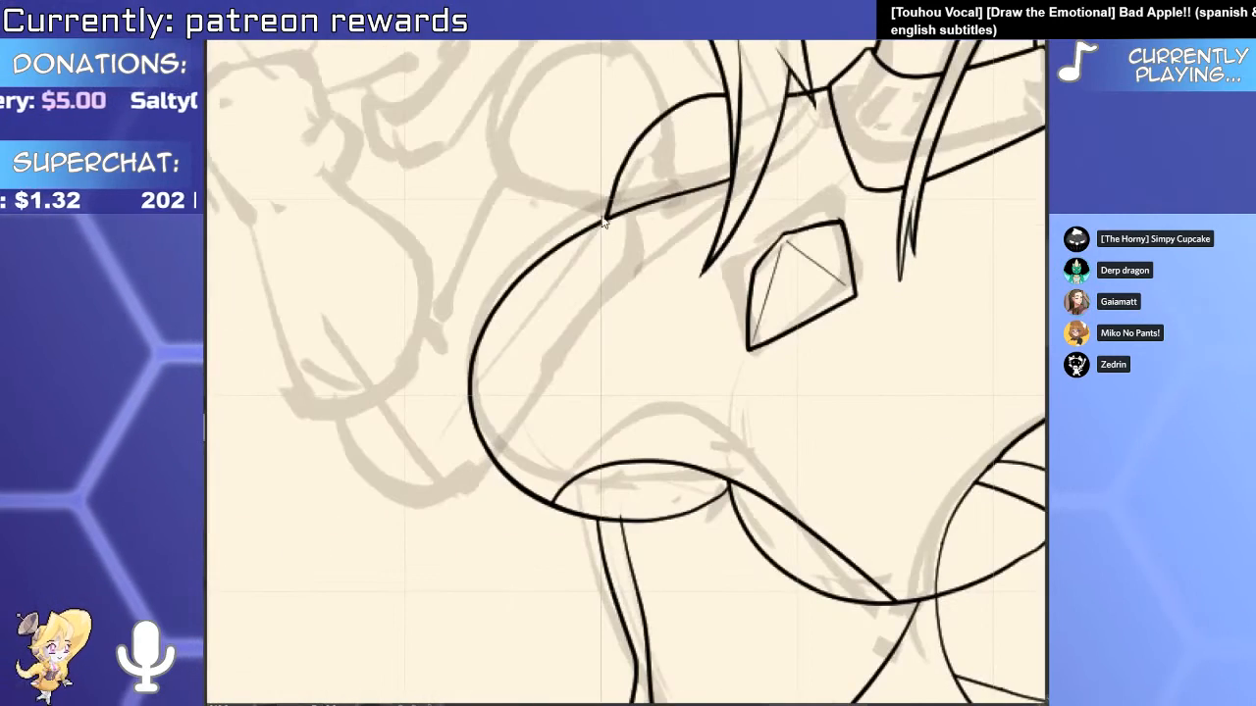
scroll(603, 223, down, 3)
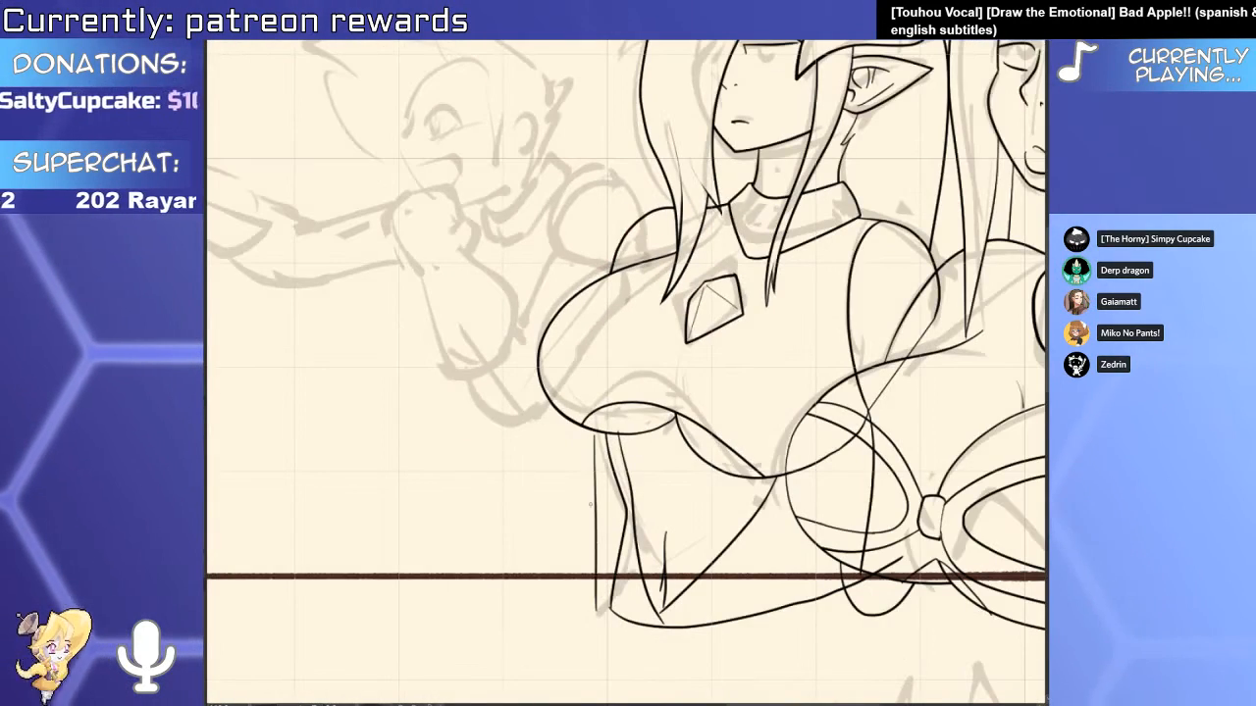
scroll(607, 381, up, 3)
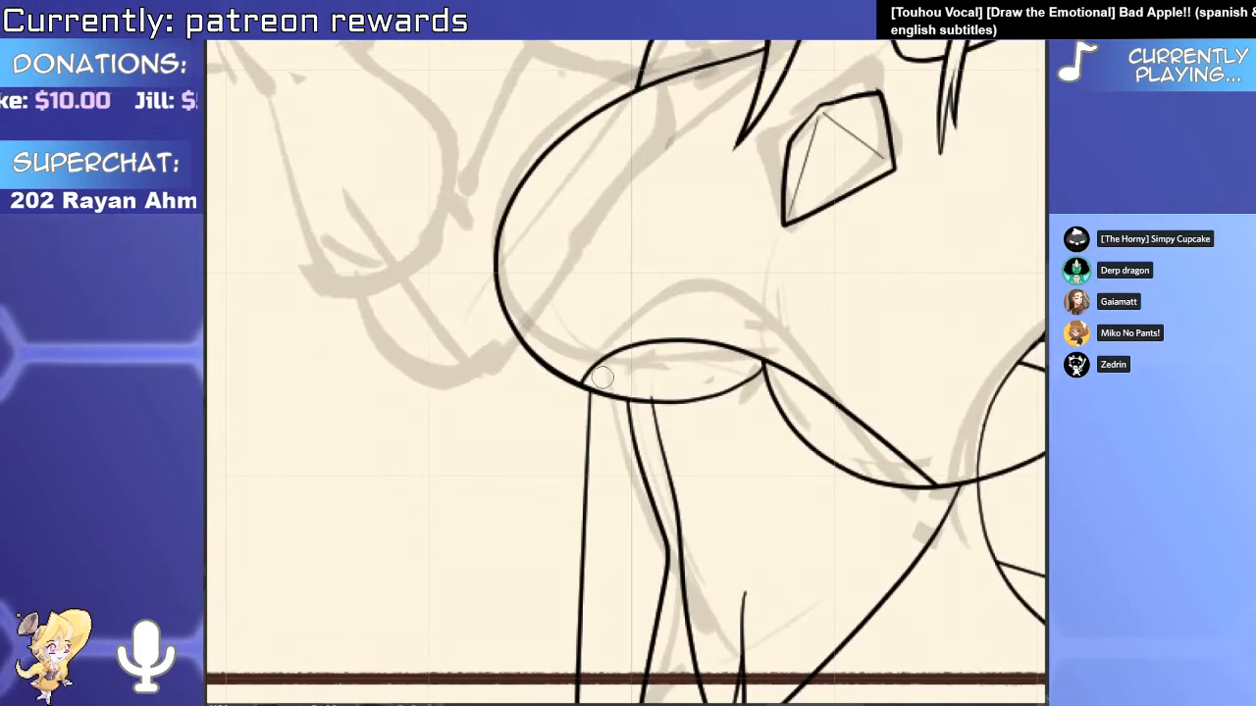
scroll(602, 378, down, 3)
scroll(693, 588, down, 3)
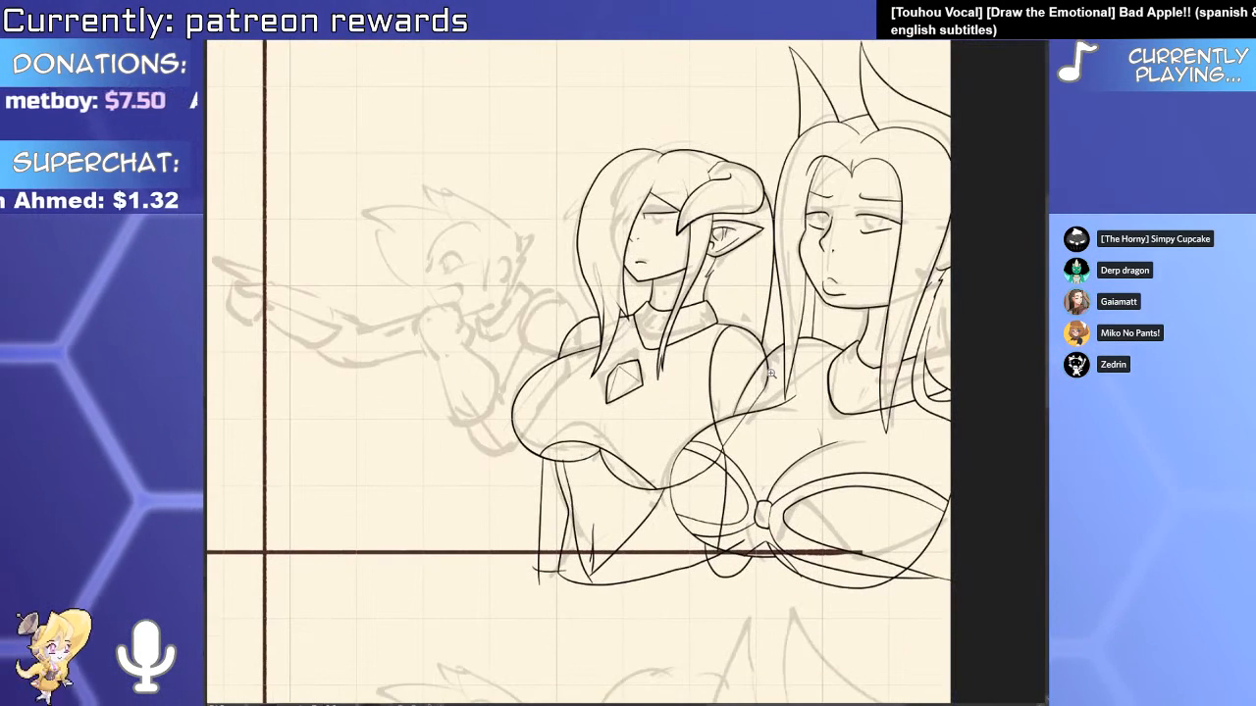
Redraw the back neck line of the middle pointed-eared character, from below her ear down to the collar.
scroll(771, 373, down, 1)
scroll(746, 416, up, 5)
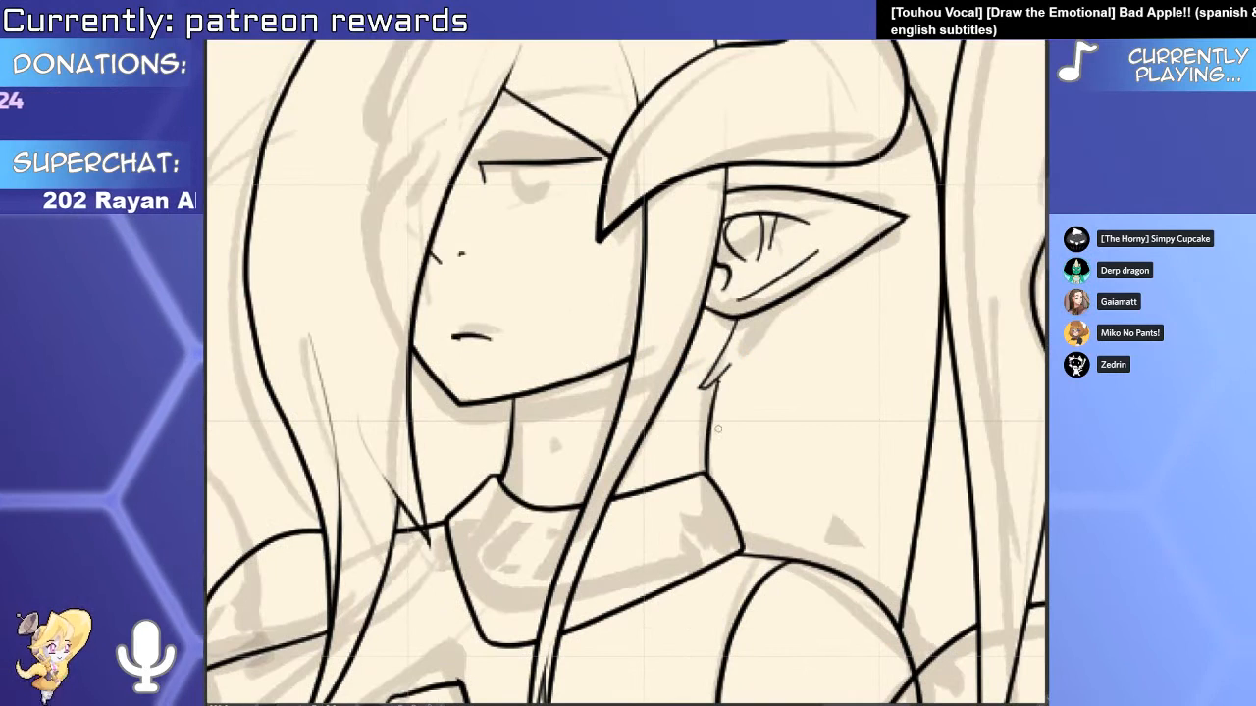
drag(713, 392, 710, 473)
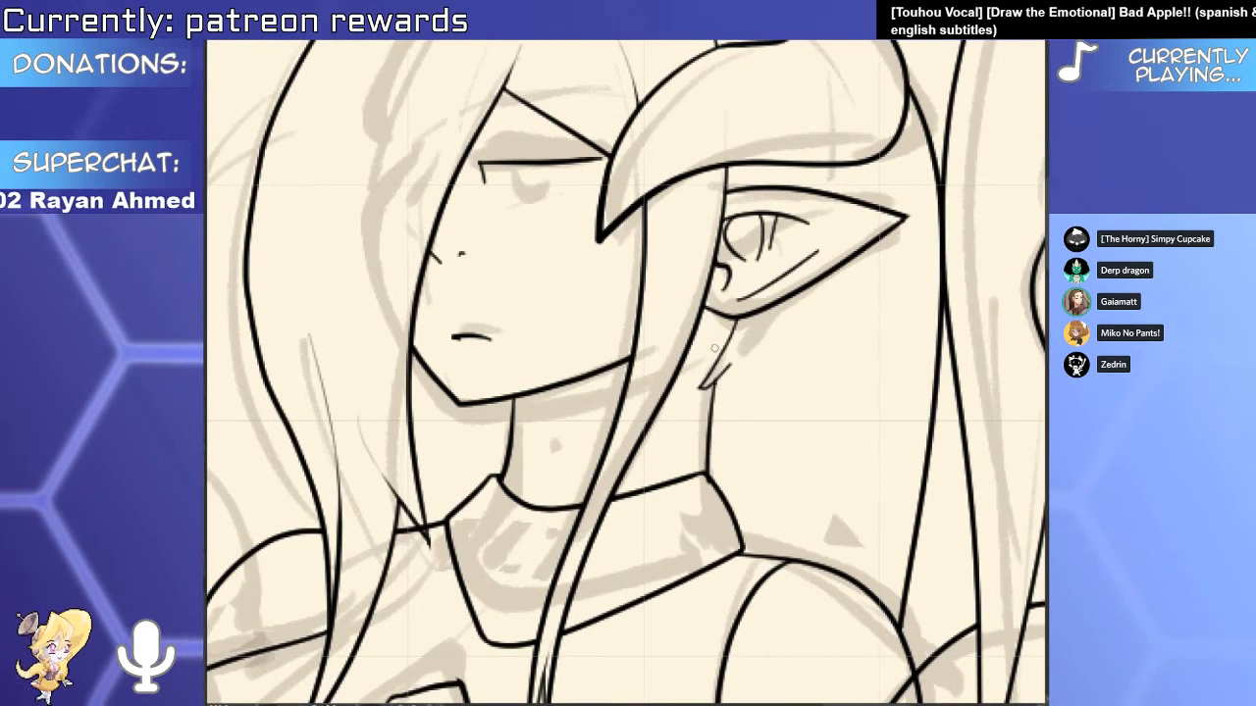
Ink the spiky-haired character's pointing hand over the vertical panel border, with extended index finger, thumb and curled fingers.
scroll(728, 450, down, 8)
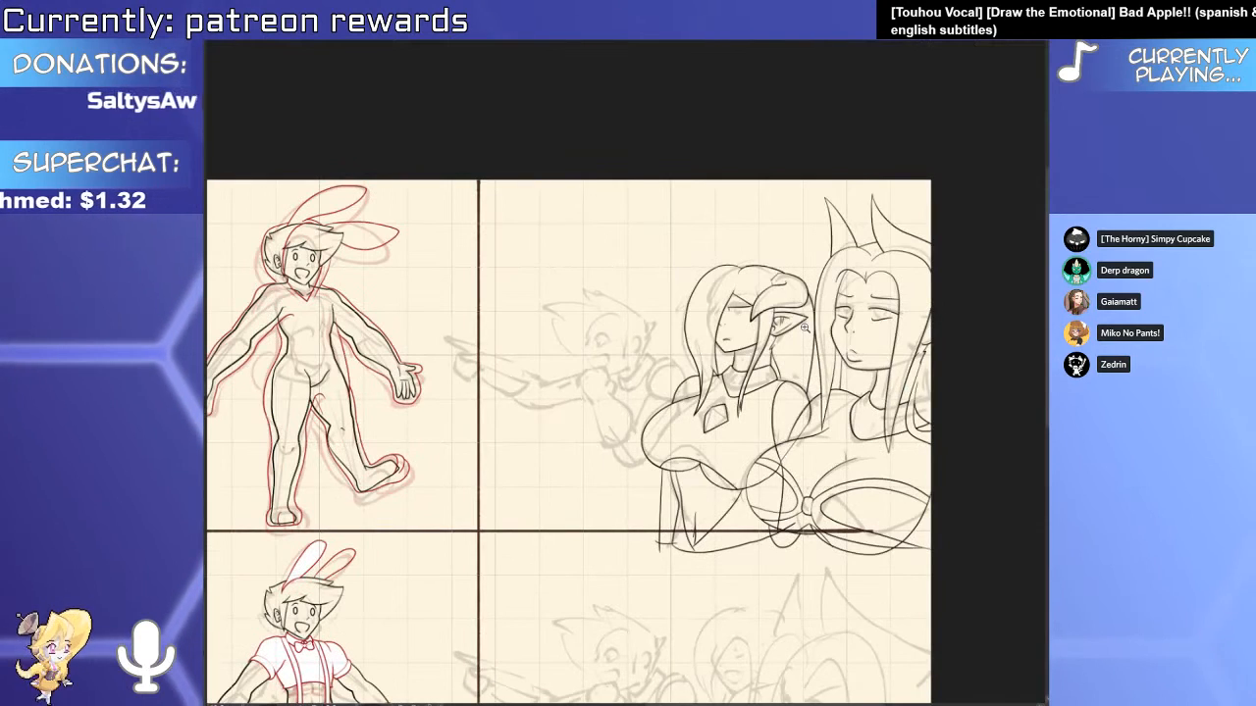
mouse_move(803, 326)
mouse_down()
mouse_move(822, 268)
mouse_move(827, 306)
mouse_up()
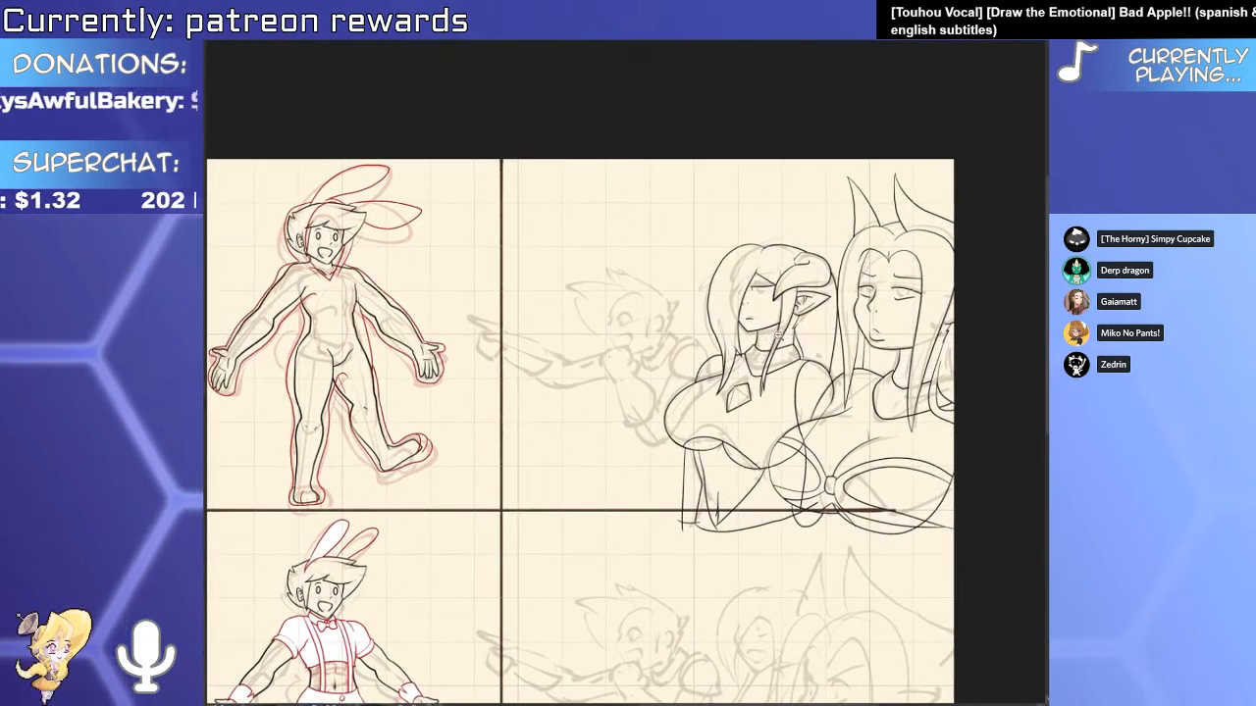
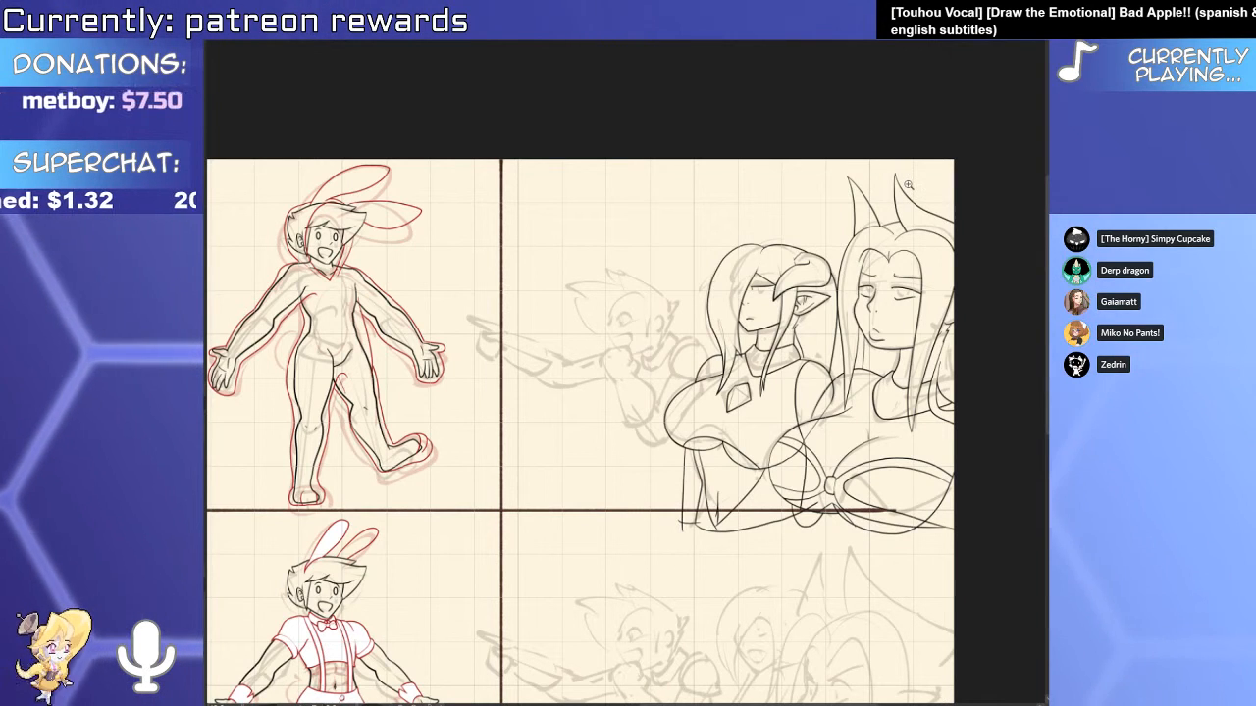
drag(495, 317, 589, 317)
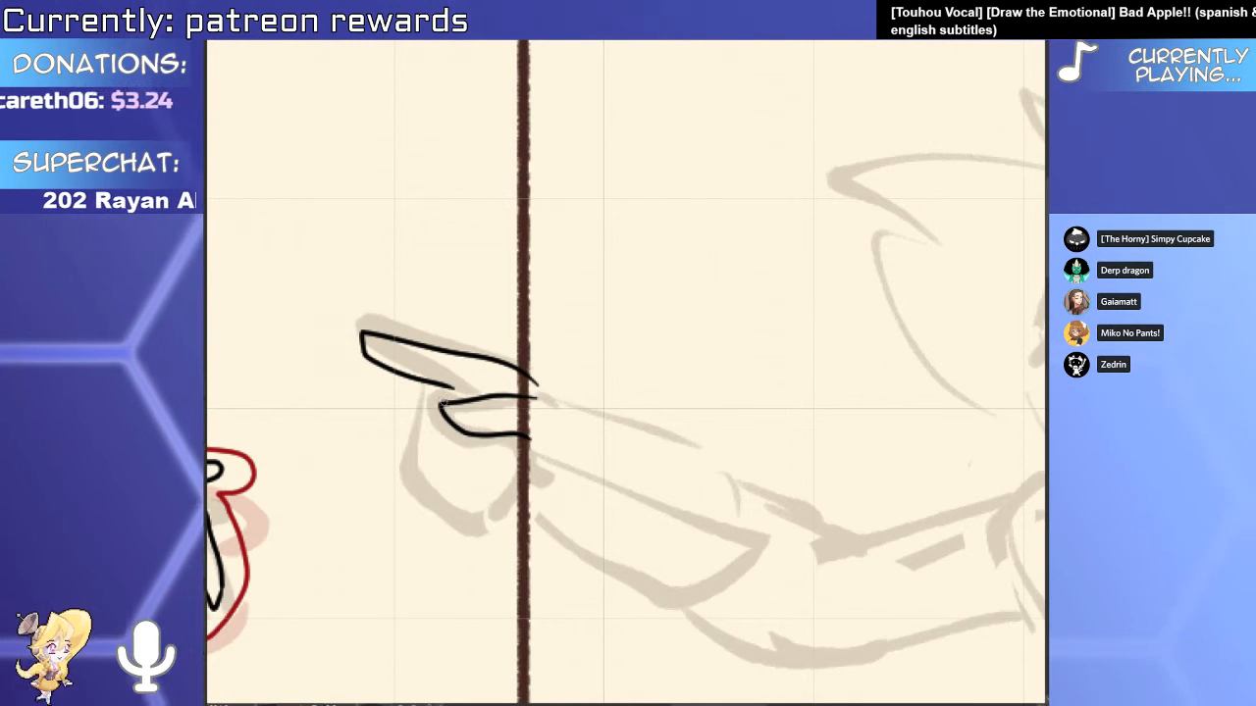
mouse_move(441, 389)
mouse_down()
mouse_move(420, 404)
mouse_move(417, 512)
mouse_move(503, 488)
mouse_up()
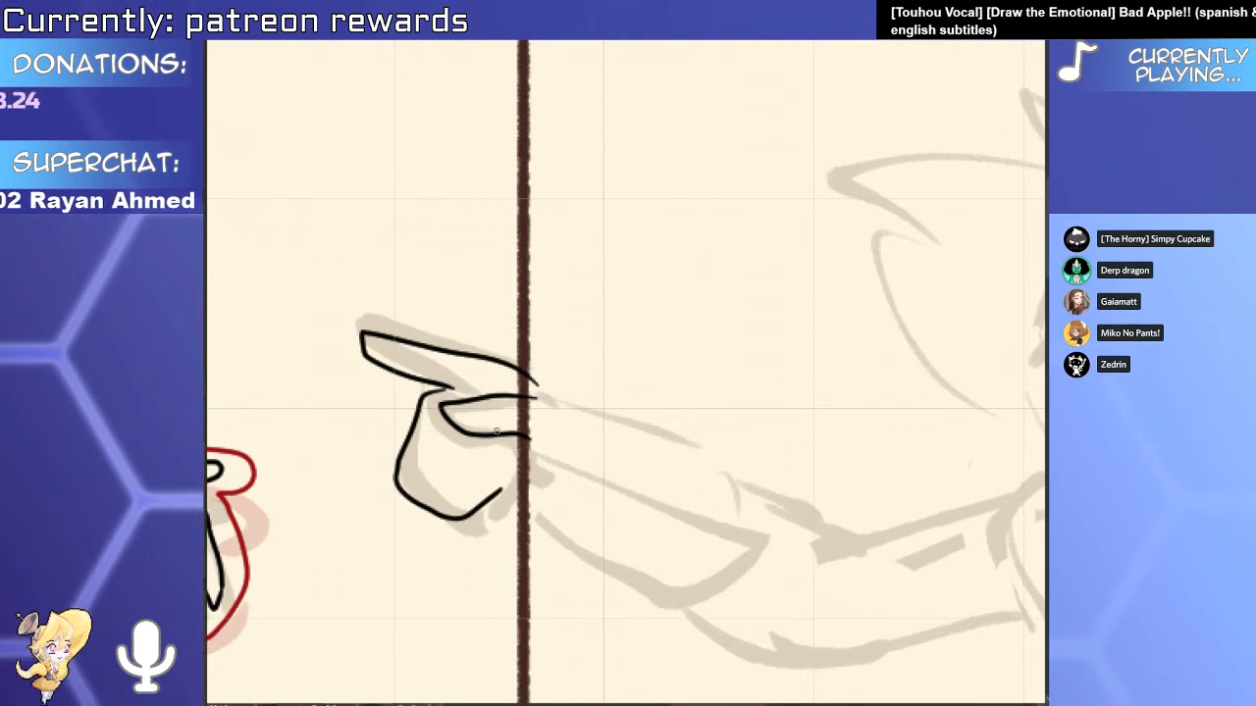
mouse_move(496, 431)
mouse_down()
mouse_move(522, 454)
mouse_move(503, 488)
mouse_up()
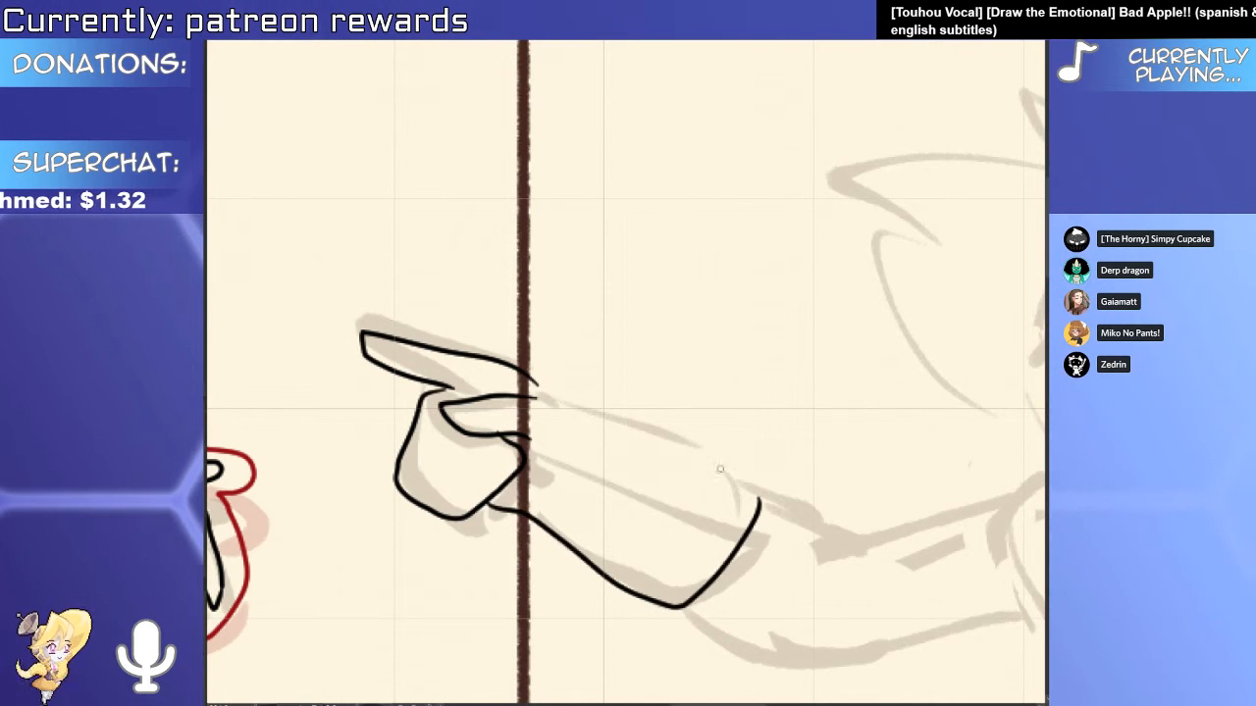
Outline the flared cuff behind the pointing hand, from the wrist along its upper edge to a rounded end.
drag(716, 449, 771, 526)
key(ctrl+z)
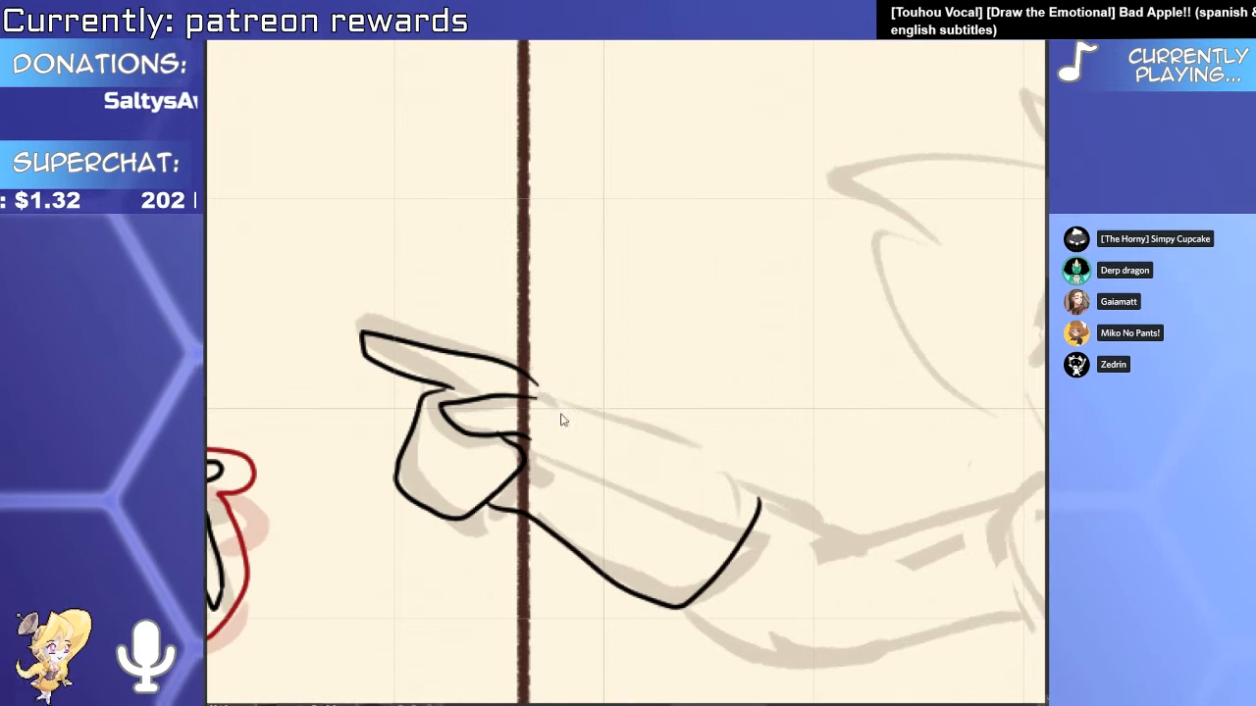
mouse_move(560, 414)
mouse_down()
mouse_move(759, 501)
mouse_move(733, 570)
mouse_up()
key(y)
mouse_move(805, 461)
mouse_down()
mouse_move(763, 532)
mouse_move(628, 579)
mouse_up()
scroll(596, 280, up, 1)
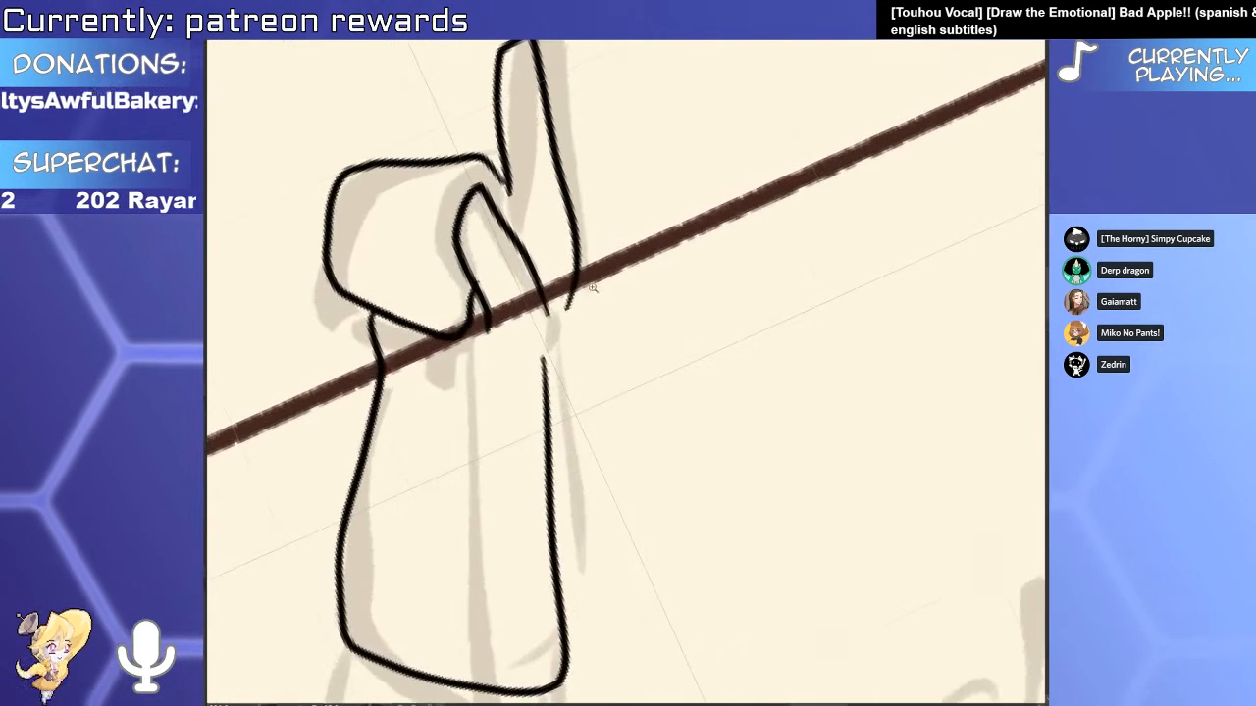
Connect the upper line of the pointing index finger to the cuff's upper edge.
mouse_move(577, 285)
mouse_down()
mouse_move(554, 348)
mouse_move(548, 398)
mouse_up()
drag(579, 252, 569, 284)
scroll(556, 449, down, 4)
mouse_move(736, 452)
mouse_down()
mouse_move(756, 409)
mouse_move(737, 246)
mouse_up()
drag(786, 384, 678, 282)
scroll(505, 334, up, 4)
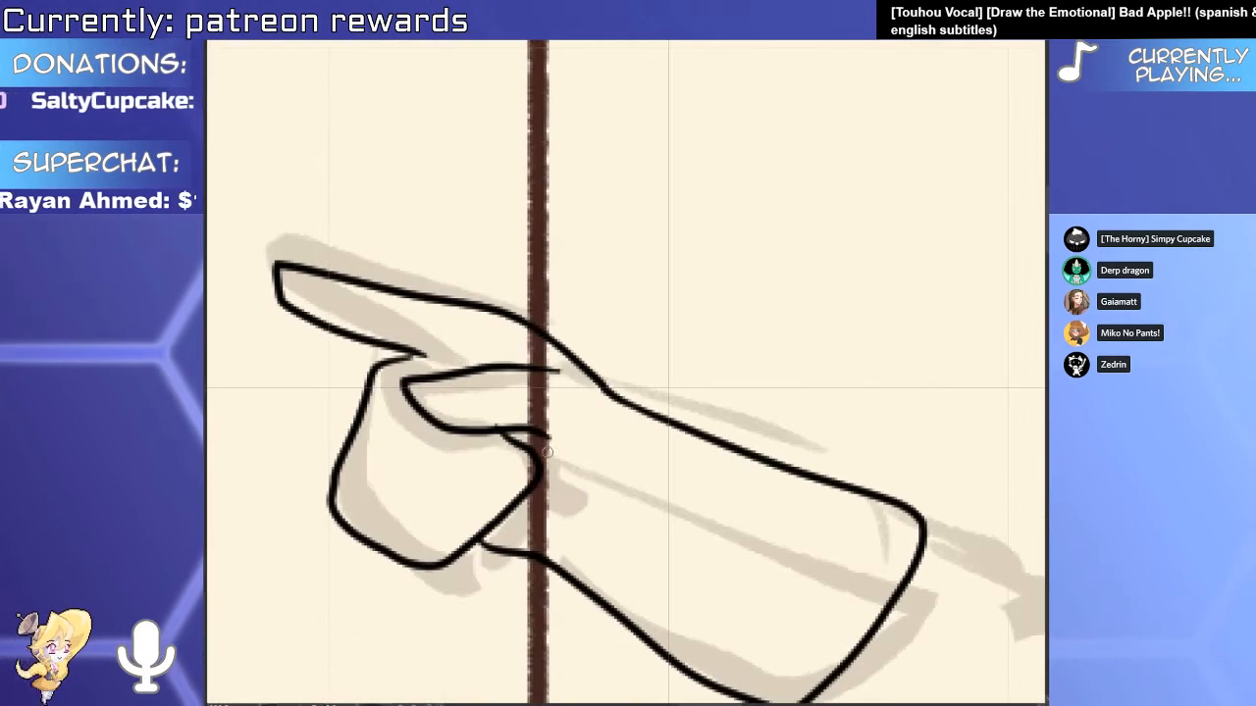
Ink the spiky-haired character's raised fist below the mouth, covering the knuckles, the back of the hand and the thumb.
scroll(505, 417, down, 4)
drag(745, 445, 676, 411)
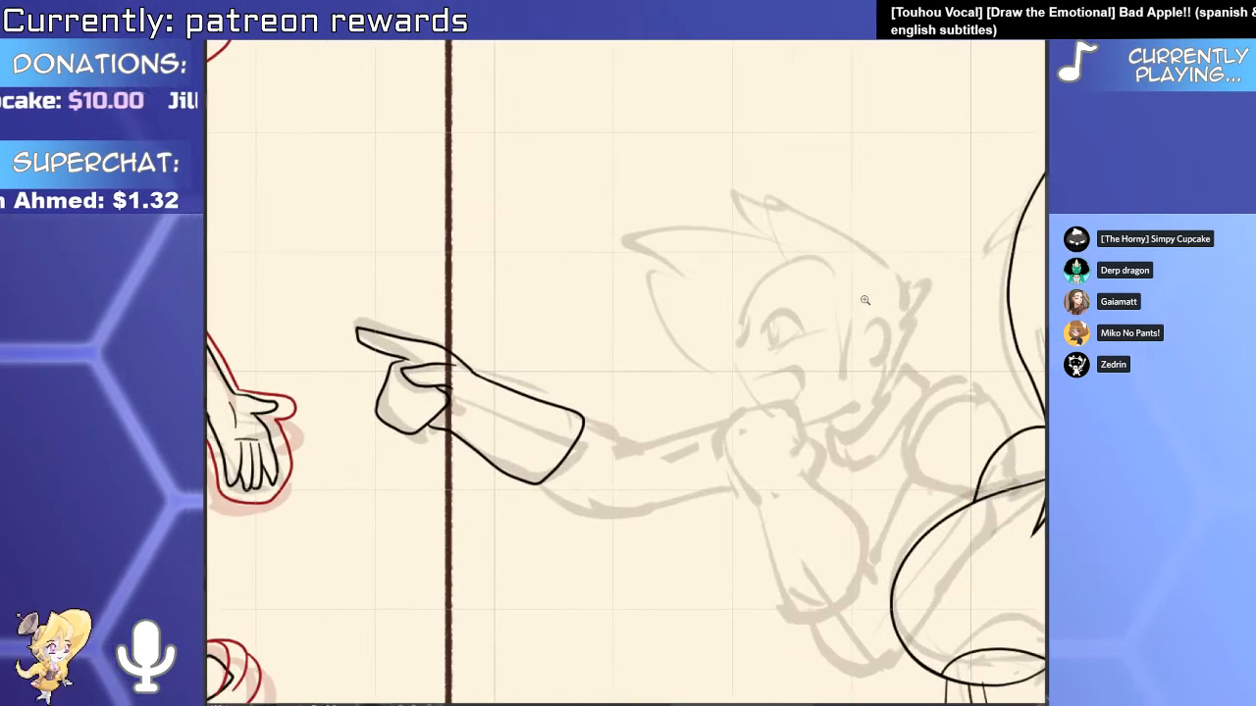
mouse_move(845, 433)
mouse_down()
mouse_move(847, 315)
mouse_move(847, 433)
mouse_up()
drag(724, 416, 638, 416)
scroll(638, 414, up, 4)
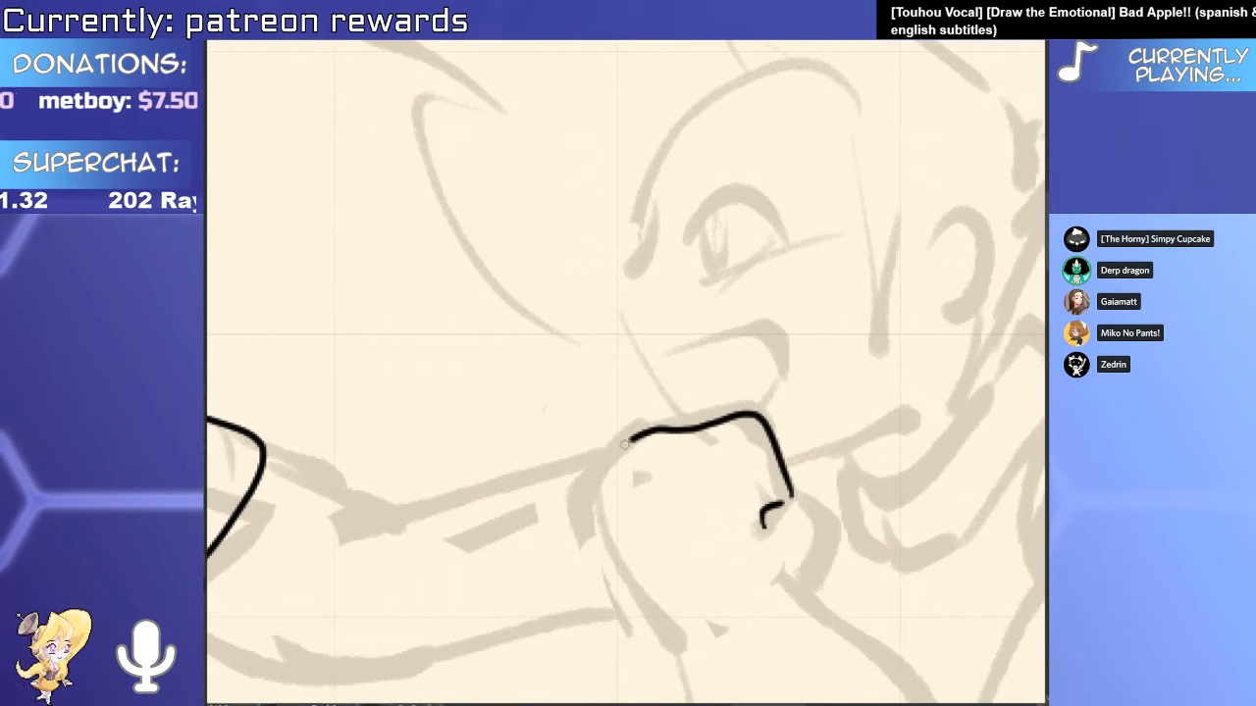
drag(710, 640, 664, 523)
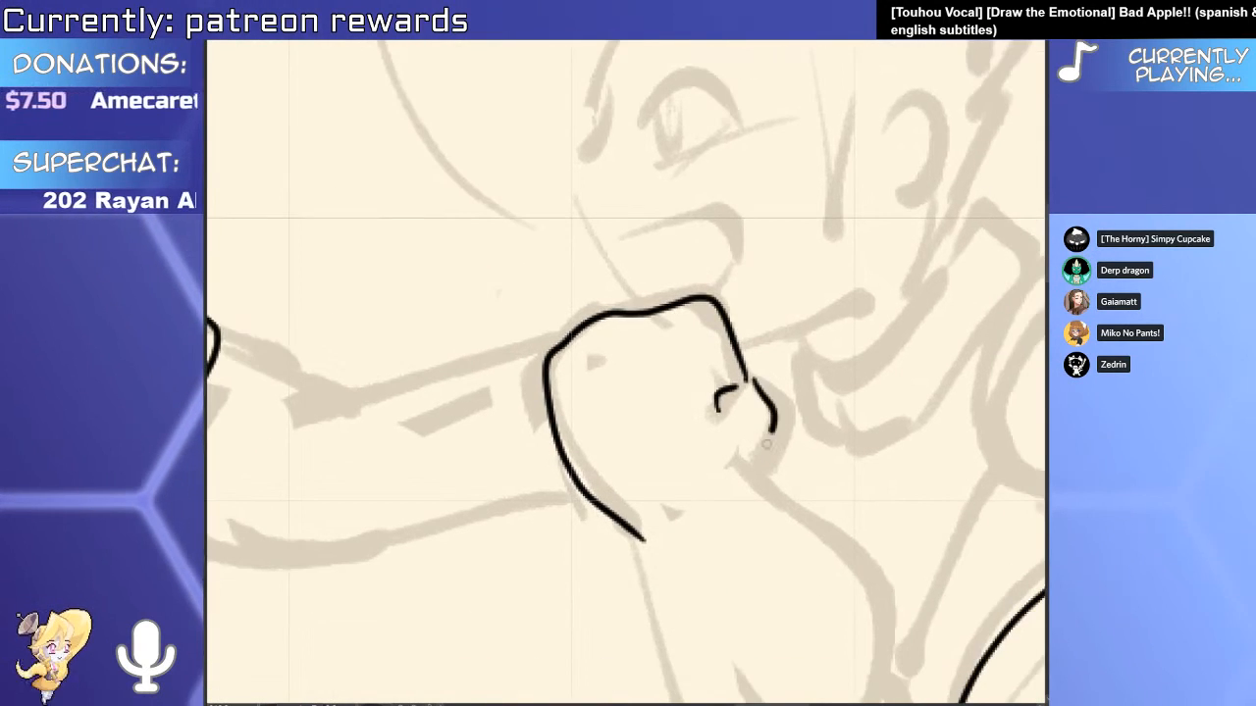
drag(771, 431, 752, 471)
Outline the sleeve below the raised fist, running from the wrist around its rounded lower end and back to the thumb.
mouse_move(687, 520)
mouse_down()
mouse_move(653, 365)
mouse_move(635, 512)
mouse_move(850, 559)
mouse_up()
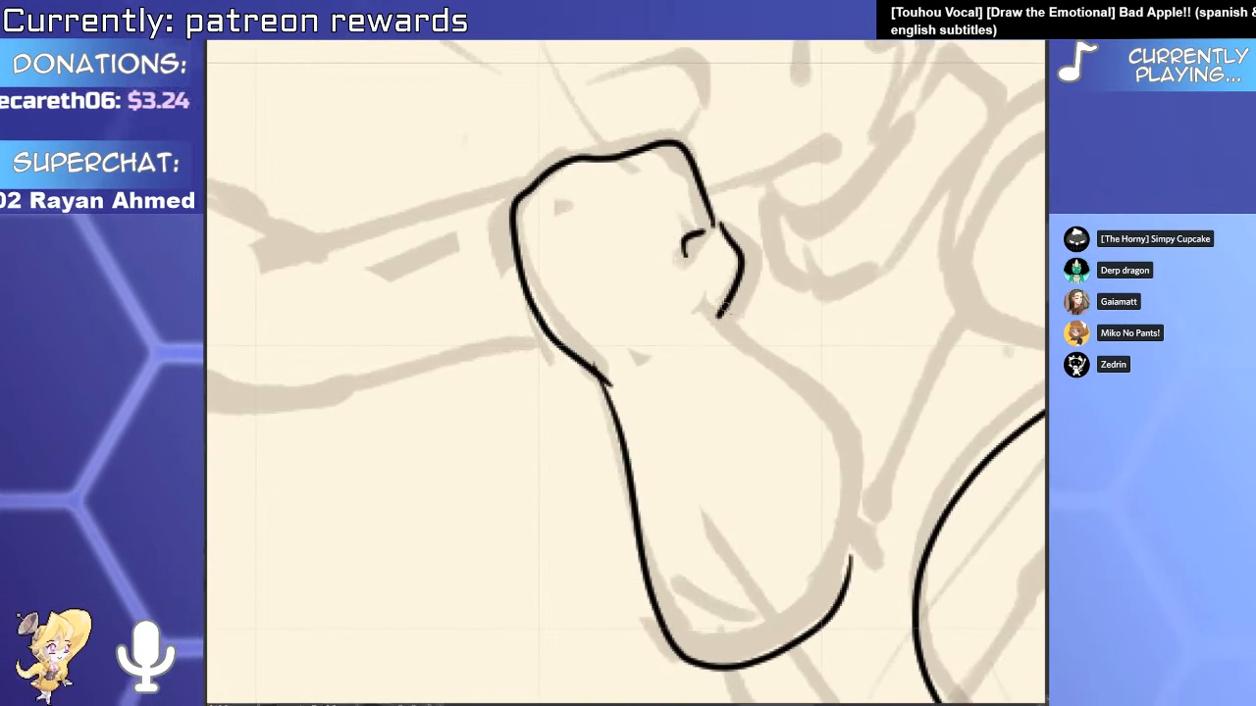
drag(723, 310, 849, 549)
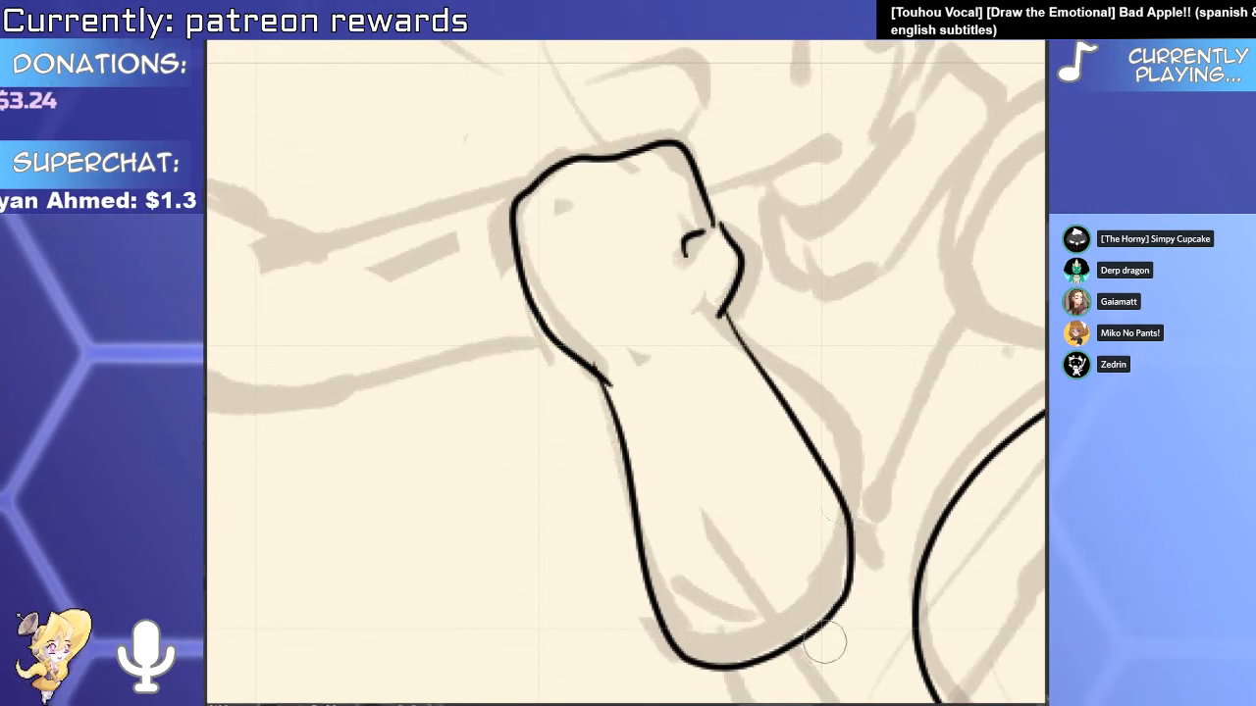
Extend the thumb's upper crease to the fist outline and add a finger line inside the fist.
drag(698, 269, 697, 355)
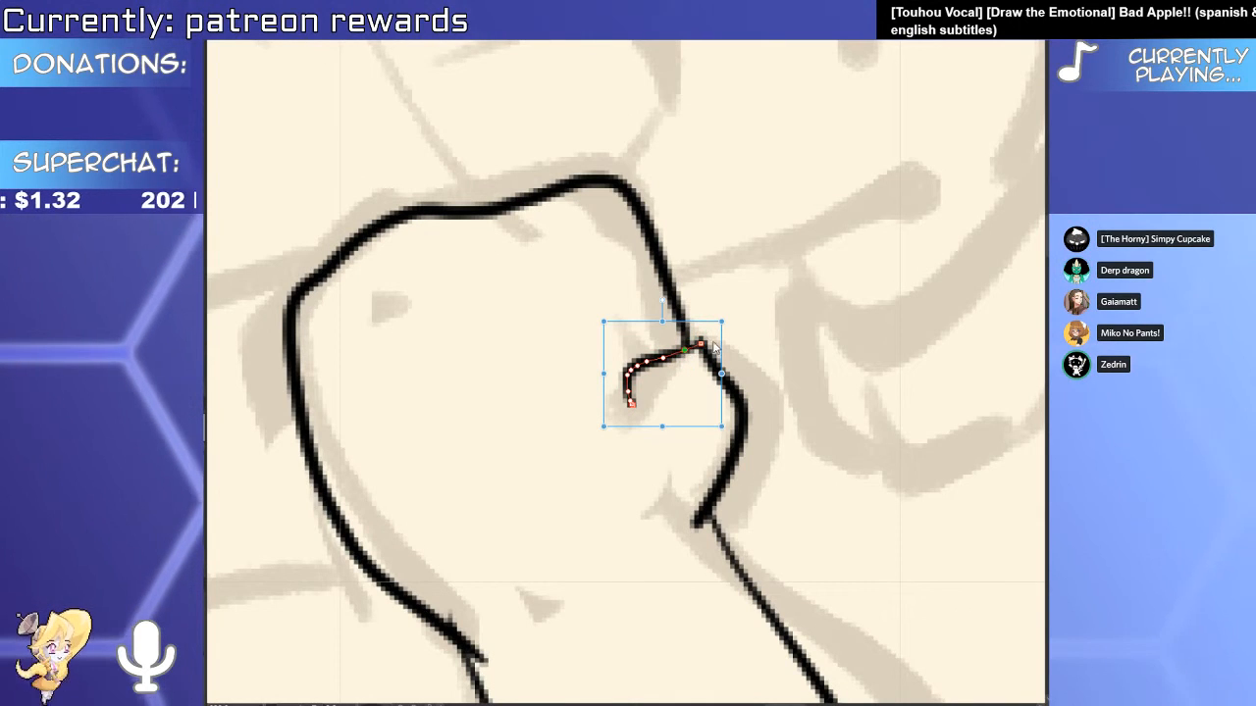
key(y)
drag(712, 358, 734, 451)
scroll(733, 431, down, 5)
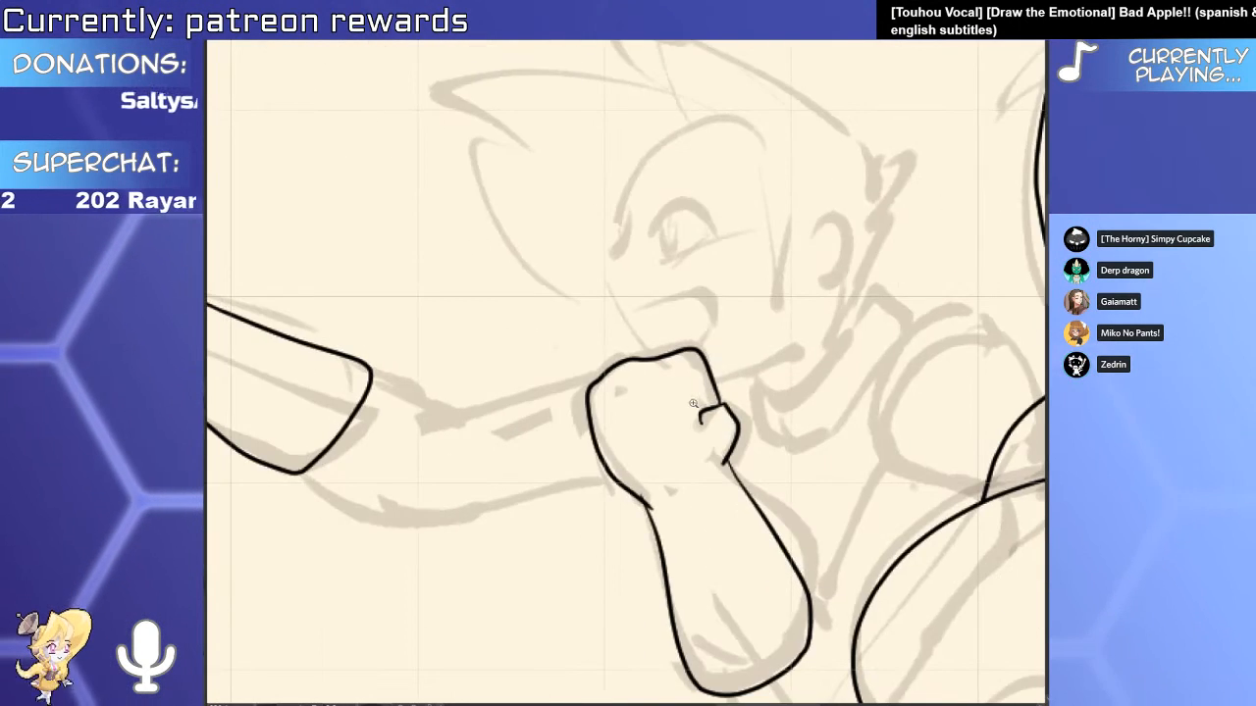
scroll(696, 401, up, 3)
drag(704, 371, 718, 492)
key(ctrl+z)
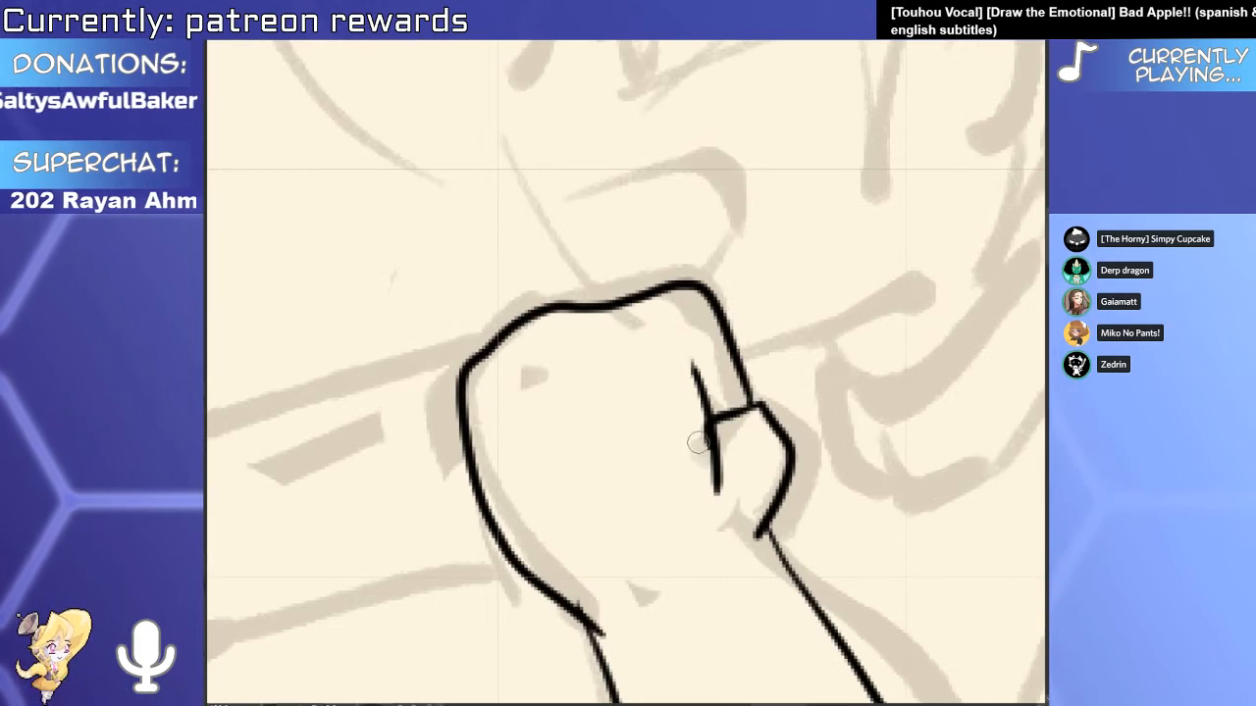
Ink the spiky-haired character's face profile from the brow over the nose to the fist, plus the jawline up toward the ear.
scroll(697, 443, down, 5)
drag(802, 396, 838, 190)
drag(851, 336, 821, 192)
mouse_move(821, 324)
mouse_down()
mouse_move(643, 329)
mouse_move(712, 496)
mouse_move(922, 563)
mouse_move(972, 602)
mouse_up()
drag(757, 448, 758, 404)
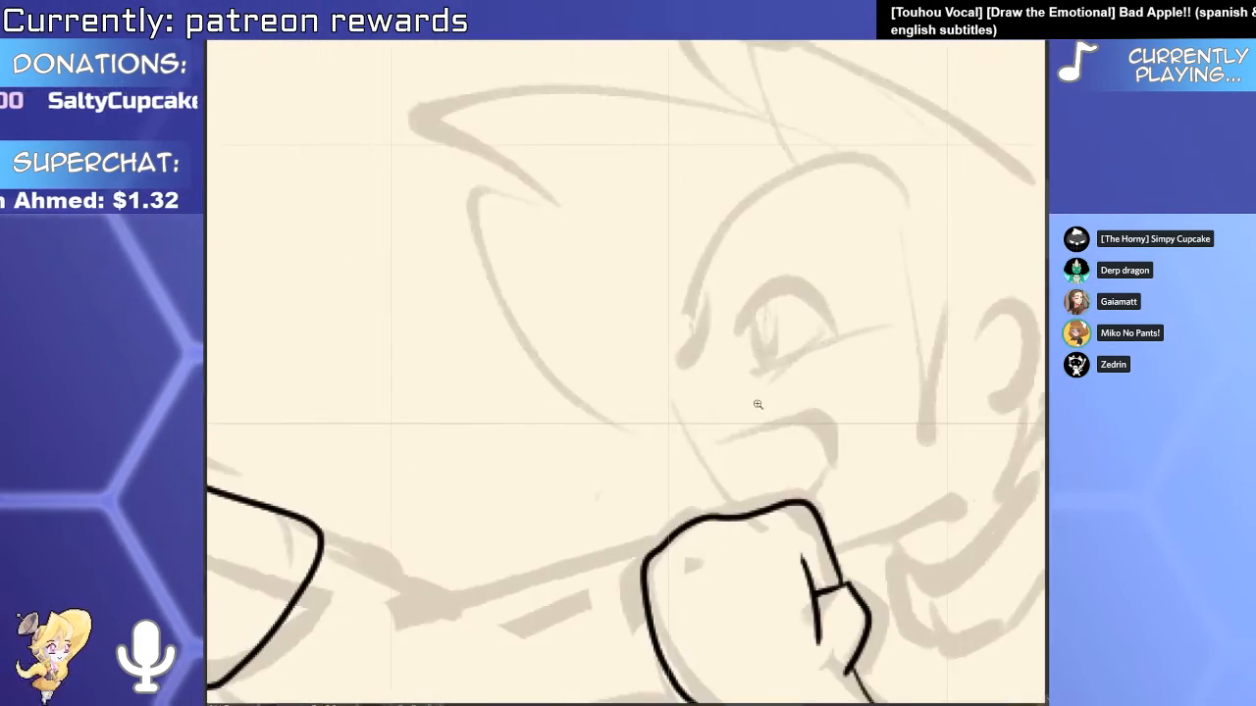
mouse_move(699, 328)
mouse_down()
mouse_move(683, 402)
mouse_move(761, 536)
mouse_move(972, 458)
mouse_up()
scroll(761, 536, up, 2)
drag(909, 470, 755, 551)
key(ctrl+z)
drag(610, 625, 876, 538)
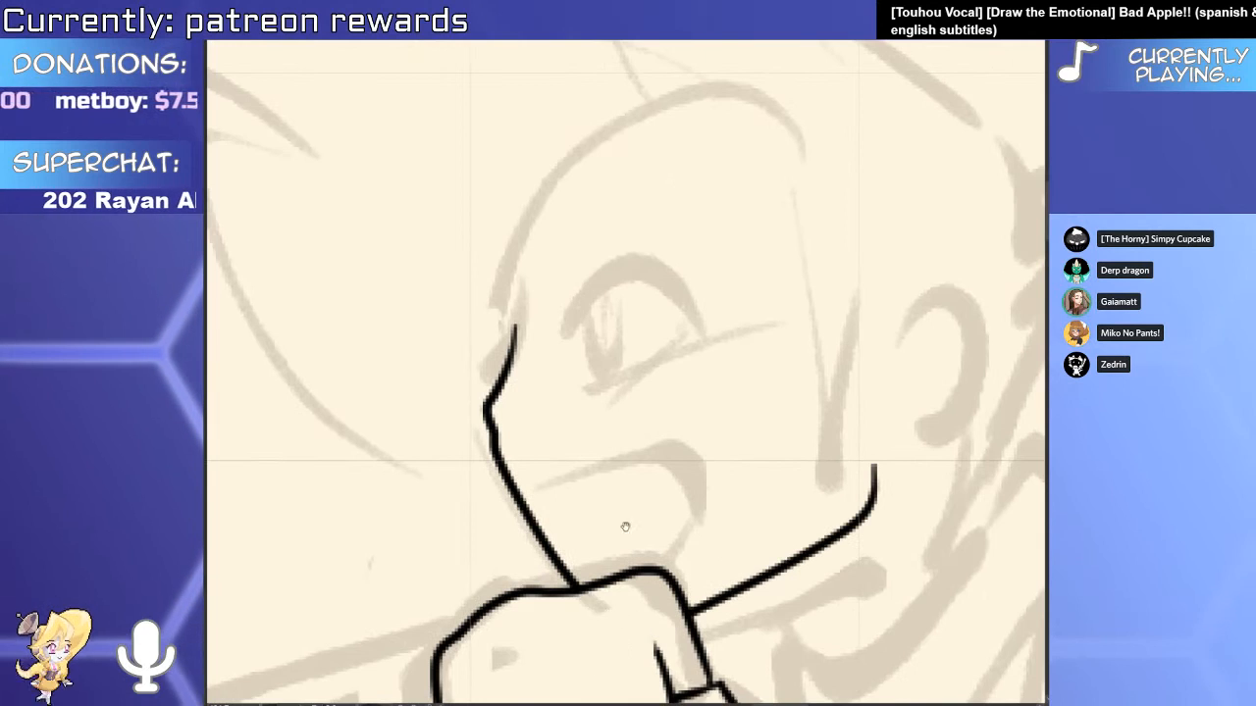
Ink the wide-open mouth above the fist and erase the line ends that overlap the hand.
drag(625, 526, 631, 570)
mouse_move(547, 530)
mouse_down()
mouse_move(684, 576)
mouse_move(667, 647)
mouse_move(695, 496)
mouse_move(667, 634)
mouse_move(614, 643)
mouse_move(552, 541)
mouse_up()
key(ctrl+z)
key(ctrl+z)
key(e)
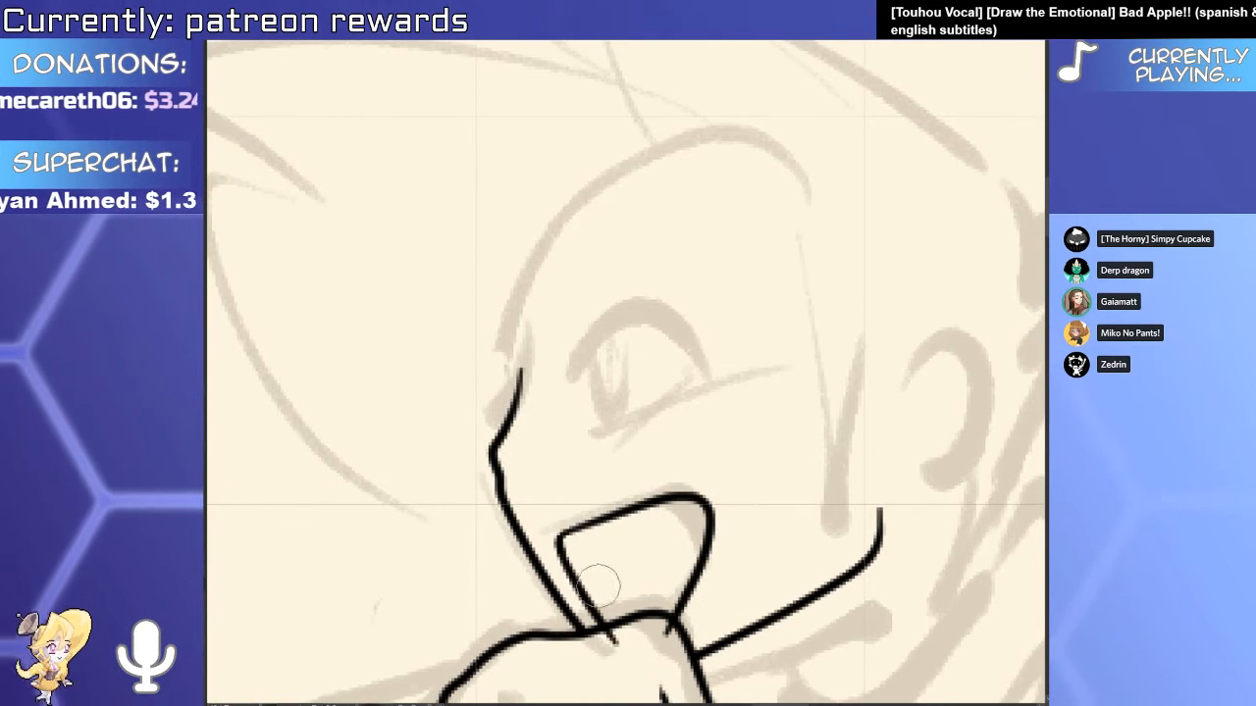
drag(645, 541, 667, 366)
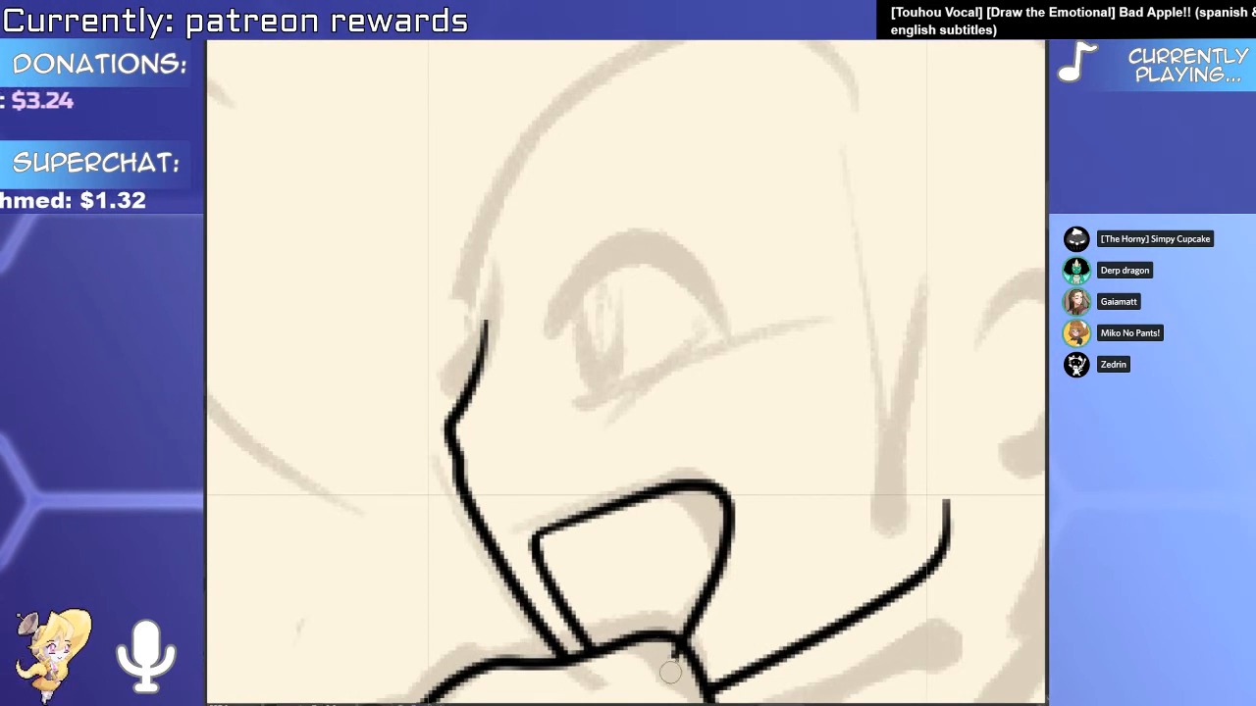
Ink the spiky-haired character's eye with a thick arched upper lid, a narrow oval pupil and a lower lid.
drag(588, 391, 606, 542)
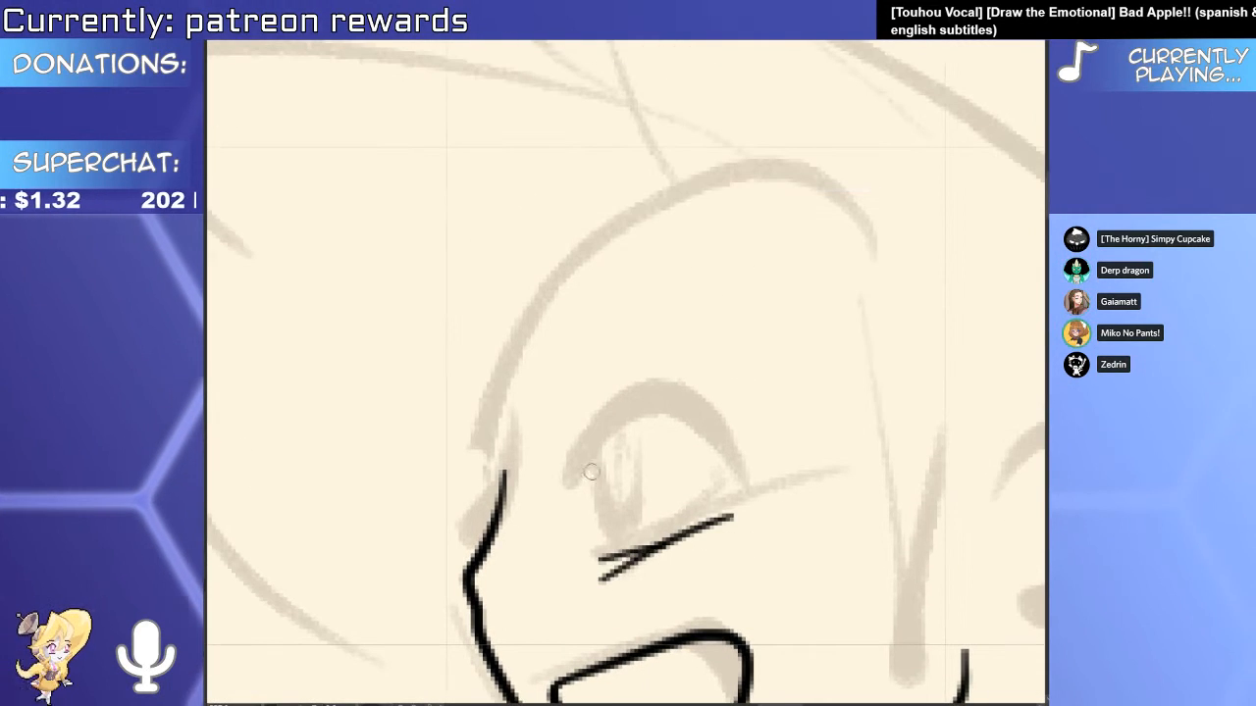
mouse_move(574, 485)
mouse_down()
mouse_move(732, 486)
mouse_move(641, 396)
mouse_move(734, 460)
mouse_up()
key(ctrl+z)
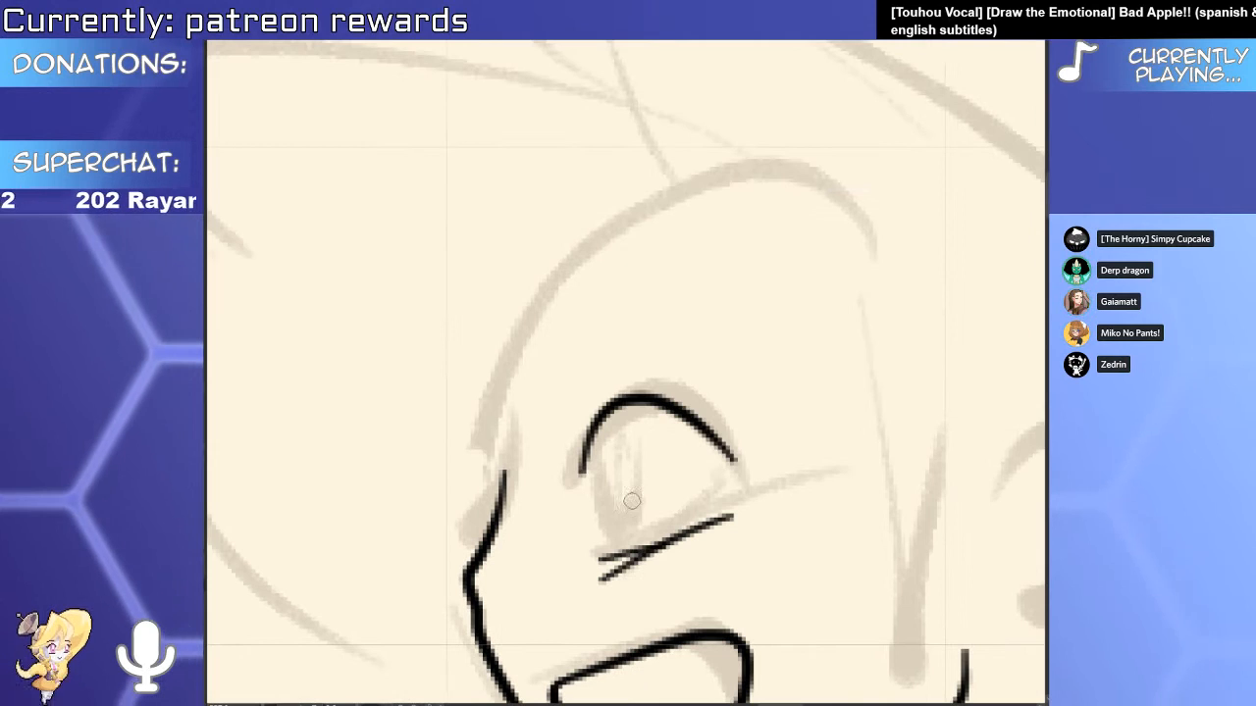
drag(601, 442, 726, 455)
key(ctrl+z)
key(ctrl+z)
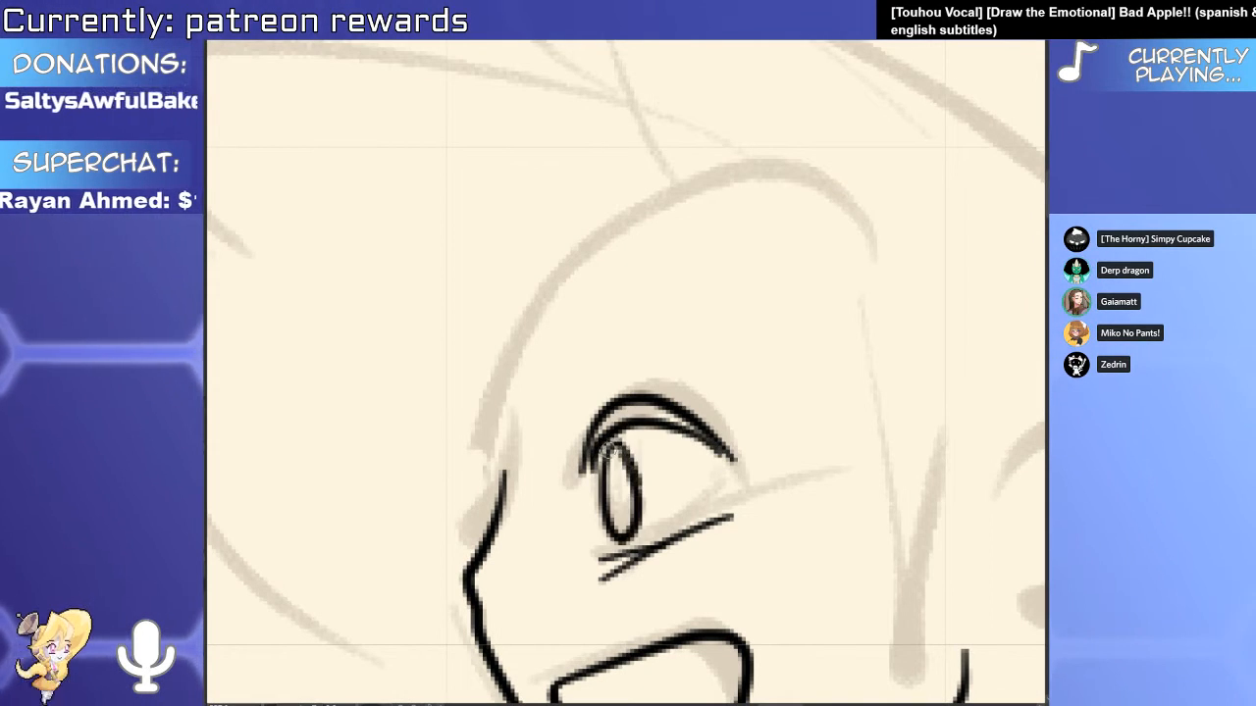
Clean up the crossed strokes under the eye into a single lower eyelid line.
scroll(648, 453, down, 5)
scroll(647, 466, up, 6)
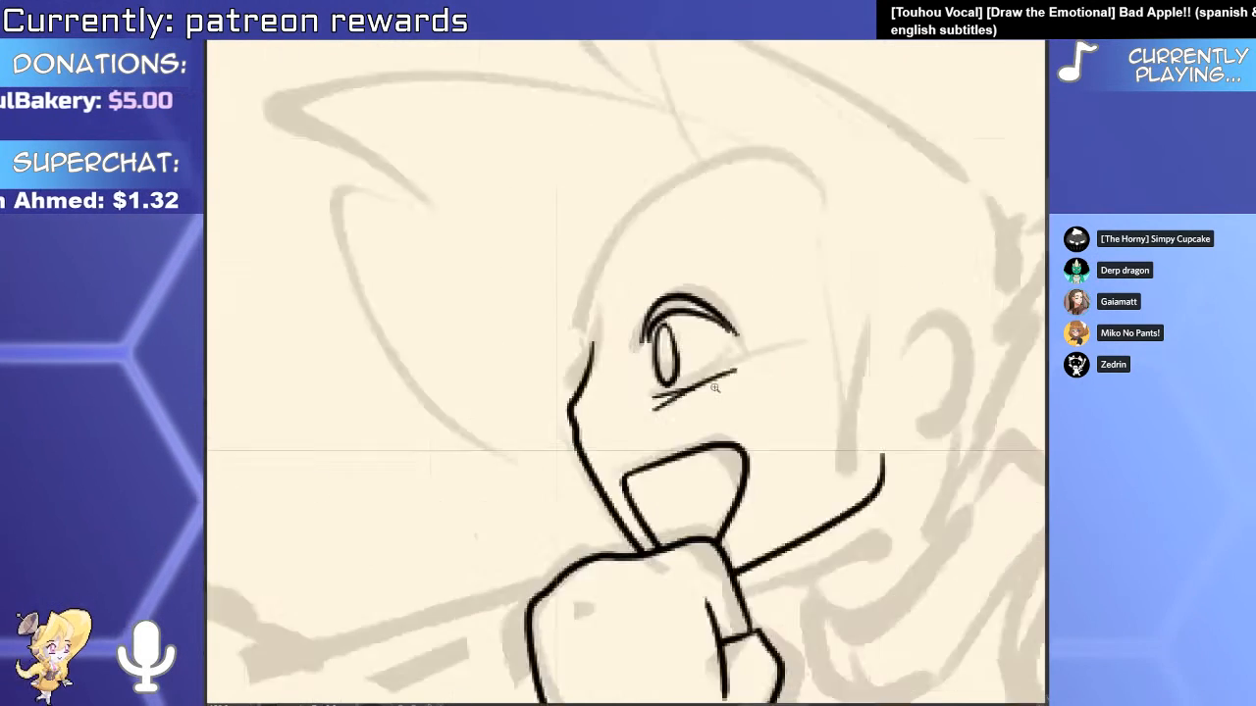
mouse_move(675, 440)
mouse_down()
mouse_move(735, 449)
mouse_move(642, 438)
mouse_up()
drag(642, 348, 648, 447)
drag(647, 448, 706, 448)
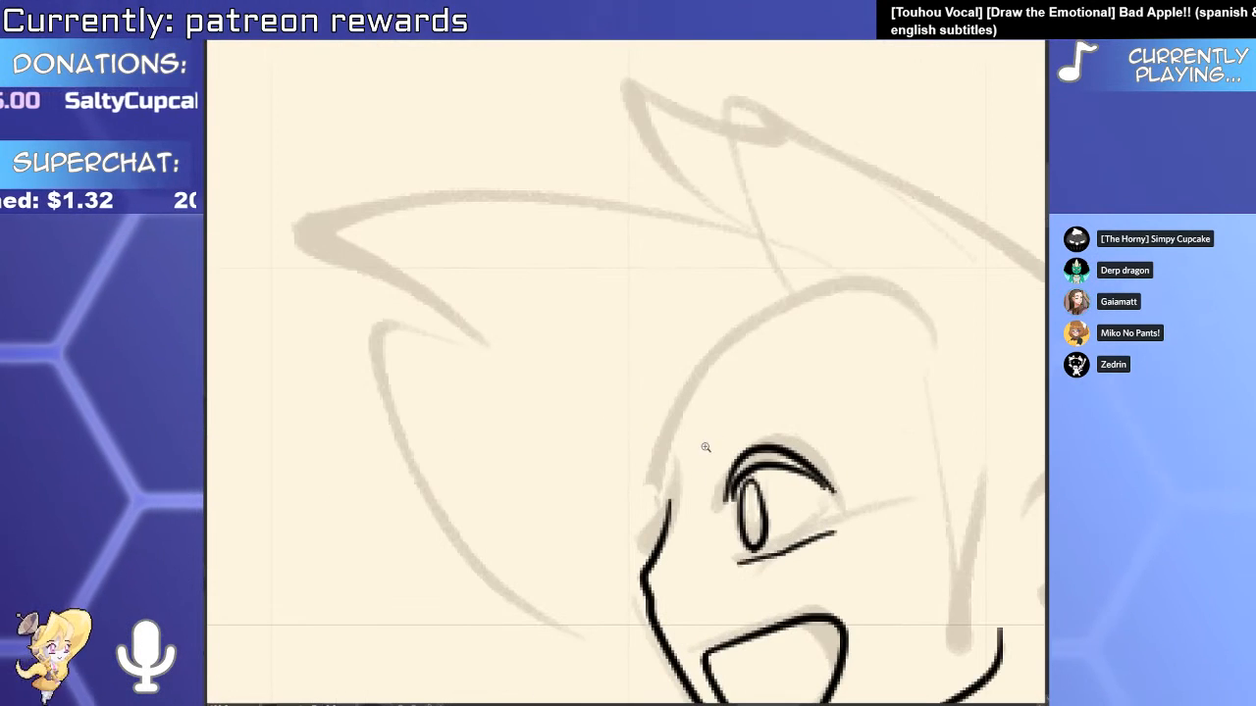
Ink the pointed bangs across the brow and the long V-shaped sidelock in front of the ear.
mouse_move(618, 534)
mouse_down()
mouse_move(744, 432)
mouse_move(844, 380)
mouse_up()
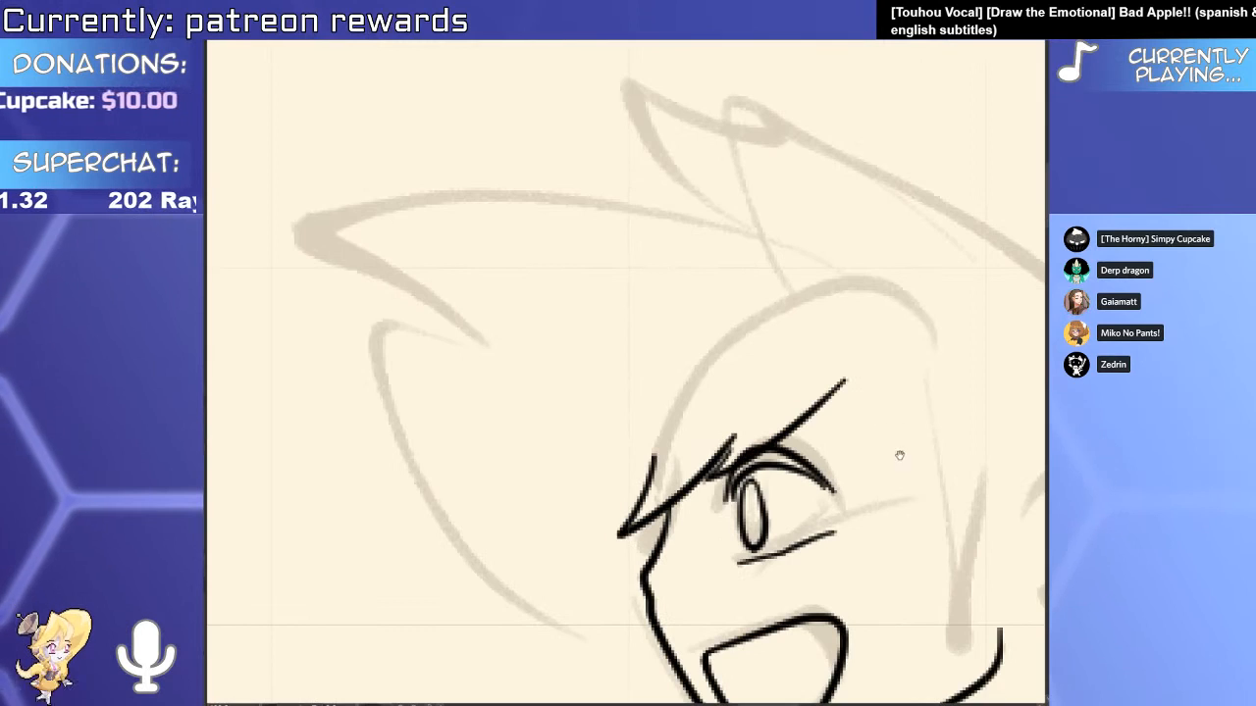
drag(900, 456, 718, 310)
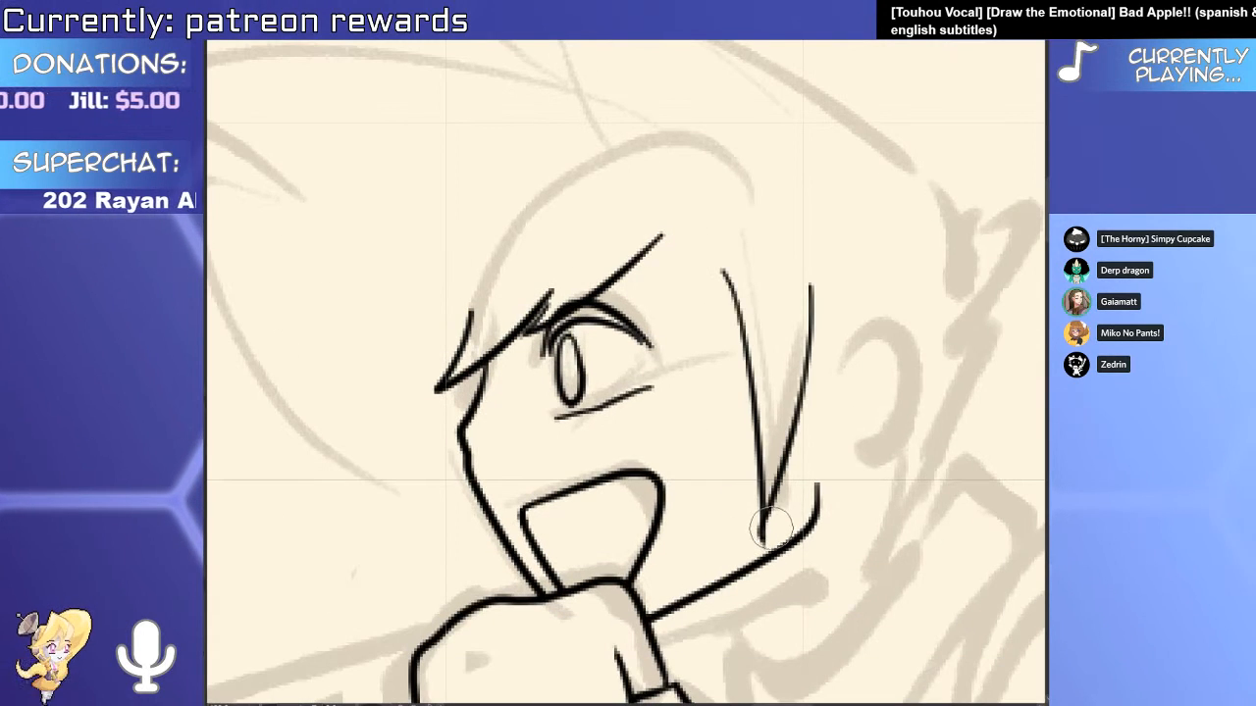
mouse_move(768, 540)
mouse_down()
mouse_move(759, 526)
mouse_move(712, 585)
mouse_up()
key(b)
Ink the spiky-haired character's ear with its rounded outer rim and short inner fold lines.
mouse_move(777, 421)
mouse_down()
mouse_move(845, 476)
mouse_move(784, 527)
mouse_up()
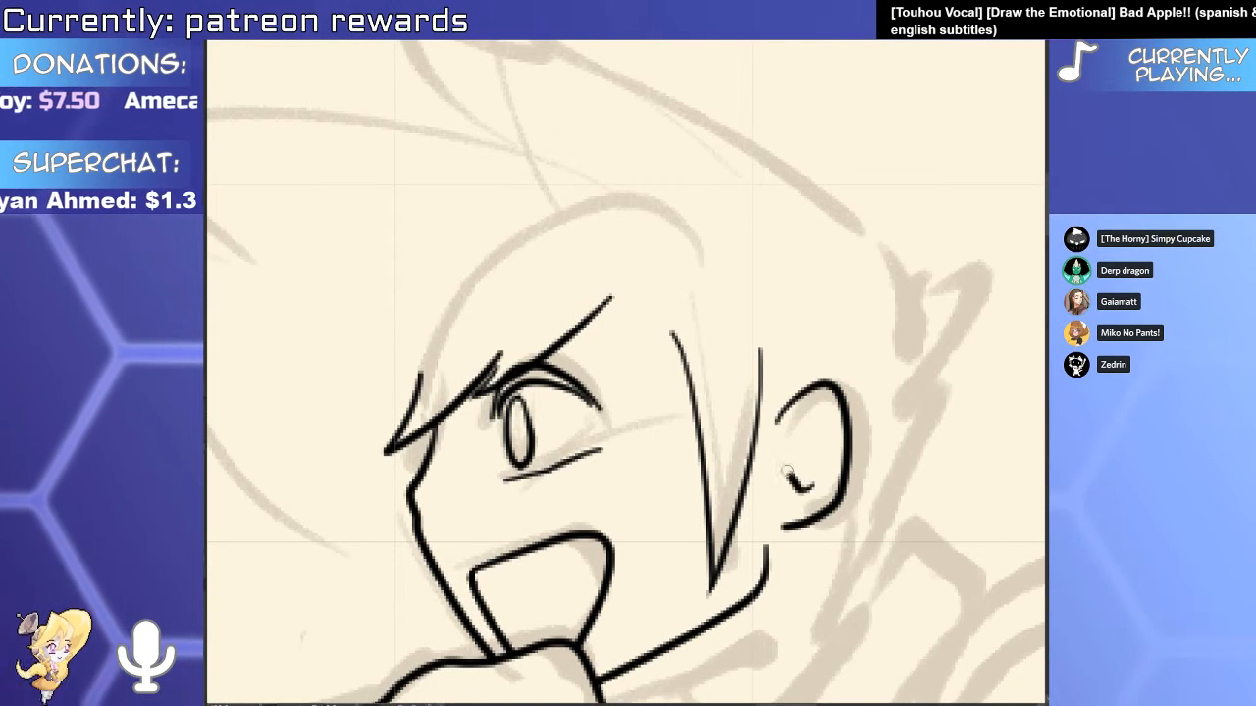
drag(788, 473, 821, 417)
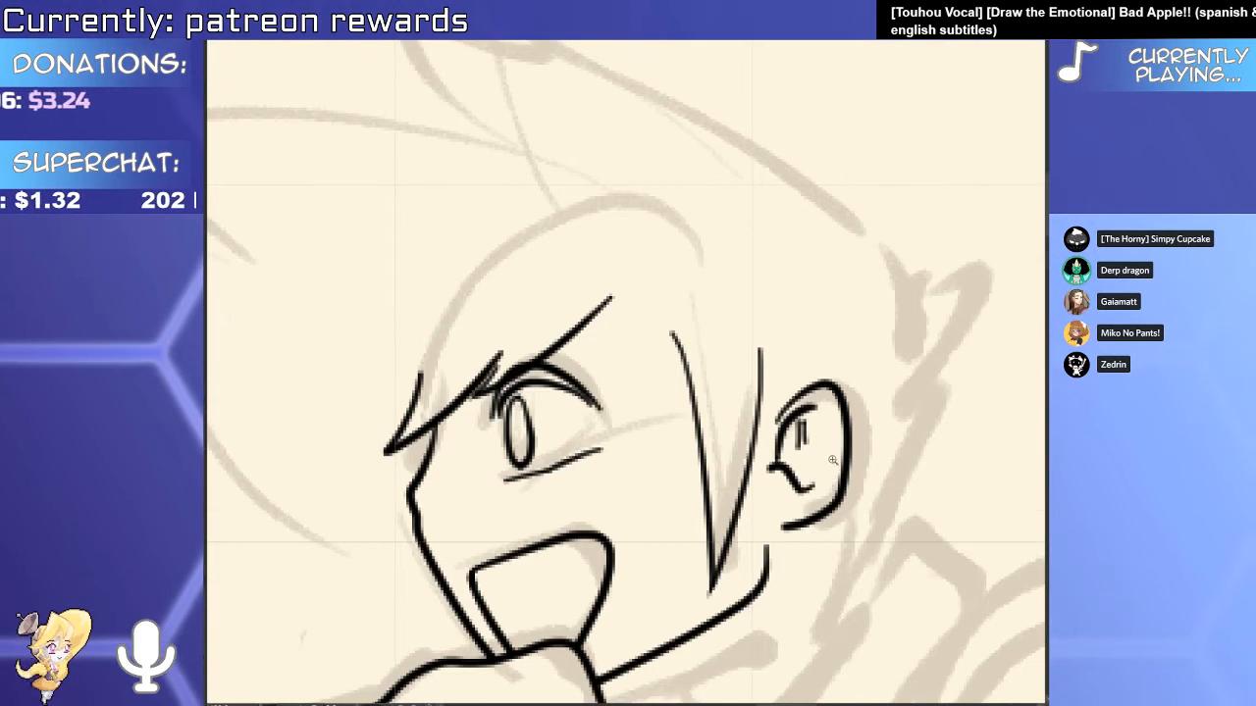
mouse_move(833, 460)
mouse_down()
mouse_move(765, 460)
mouse_move(888, 448)
mouse_move(862, 476)
mouse_up()
key(ctrl+z)
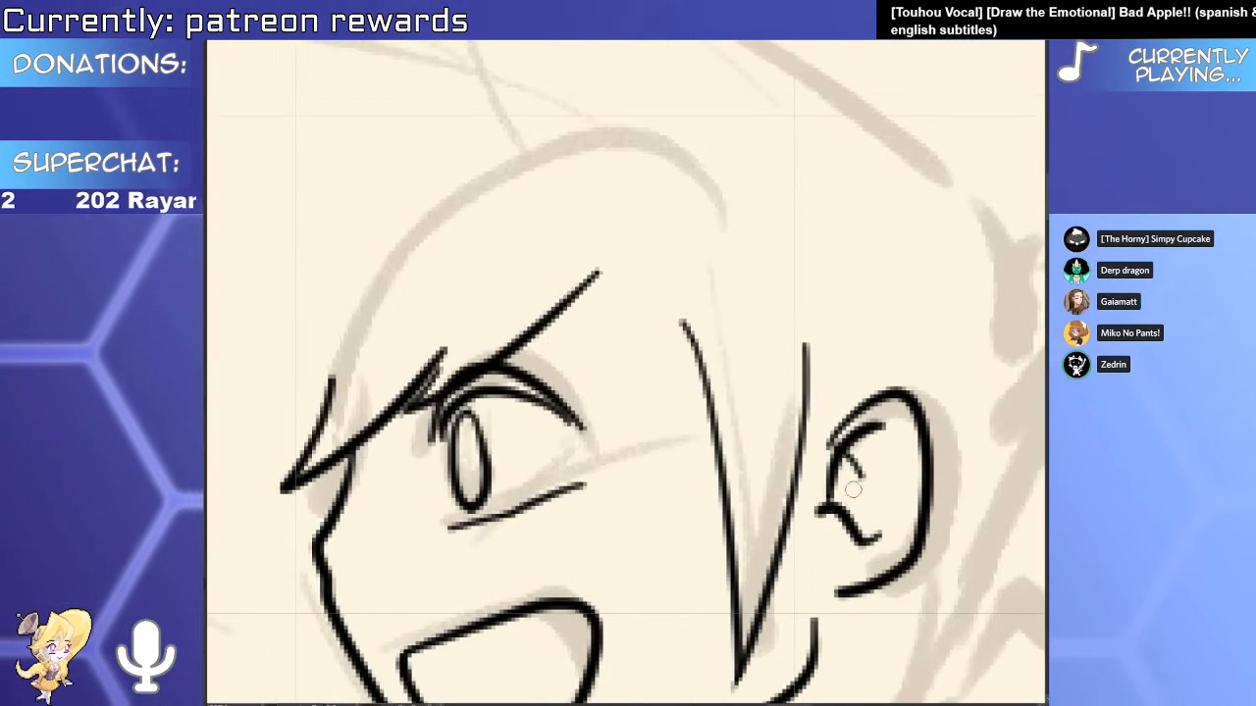
scroll(843, 507, down, 6)
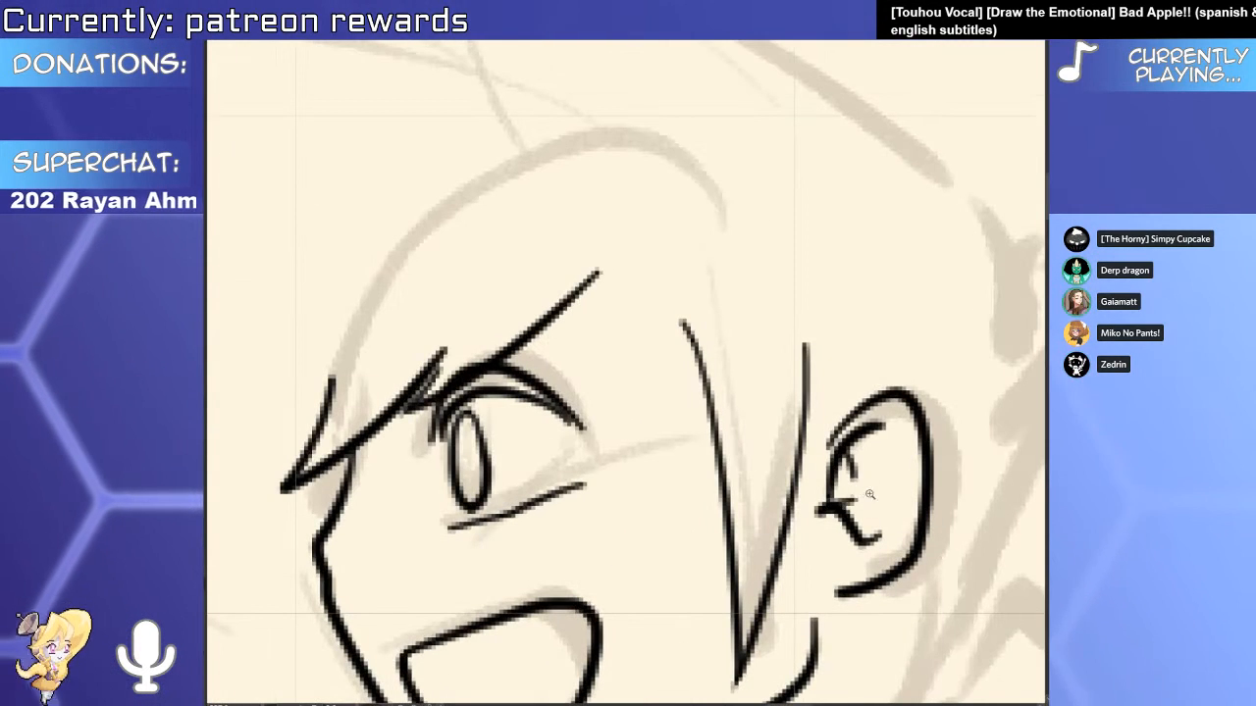
Add a short line under the tip of the spiky-haired character's nose.
drag(1179, 394, 527, 420)
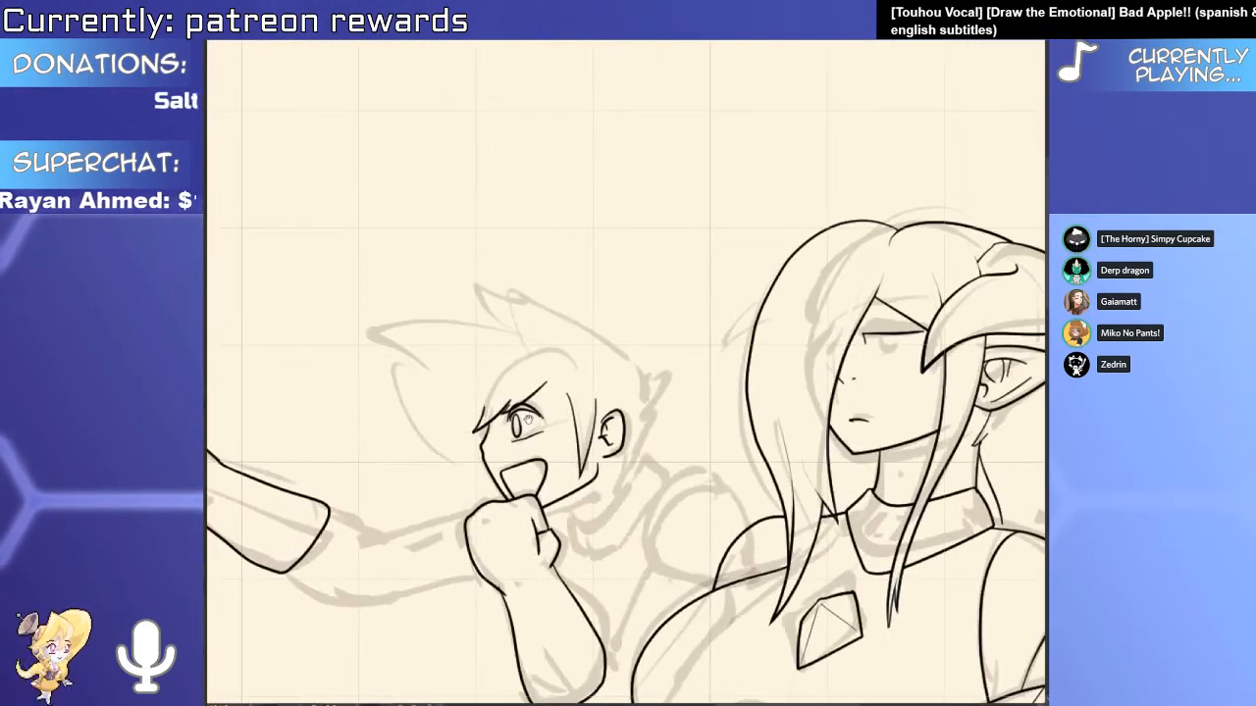
scroll(527, 420, left, 3)
scroll(528, 420, up, 5)
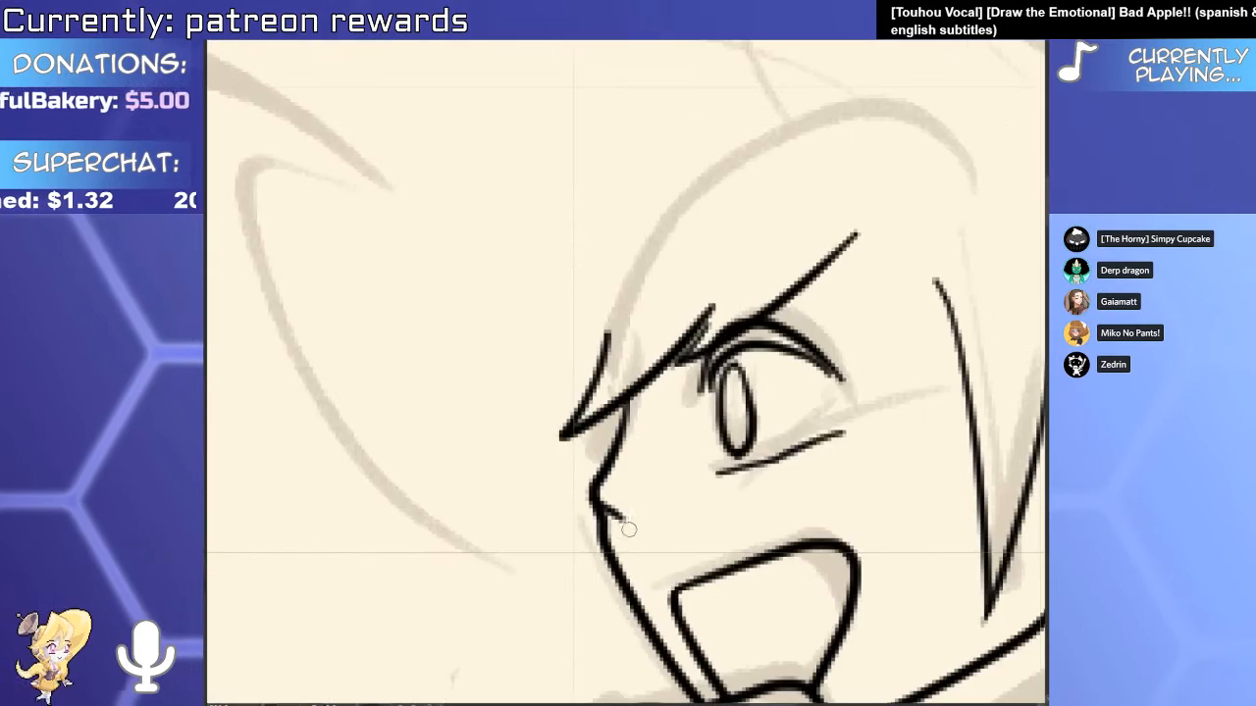
scroll(588, 439, down, 5)
Ink the jagged hairline below the ear down to a point at the nape and back up behind it.
scroll(589, 439, up, 5)
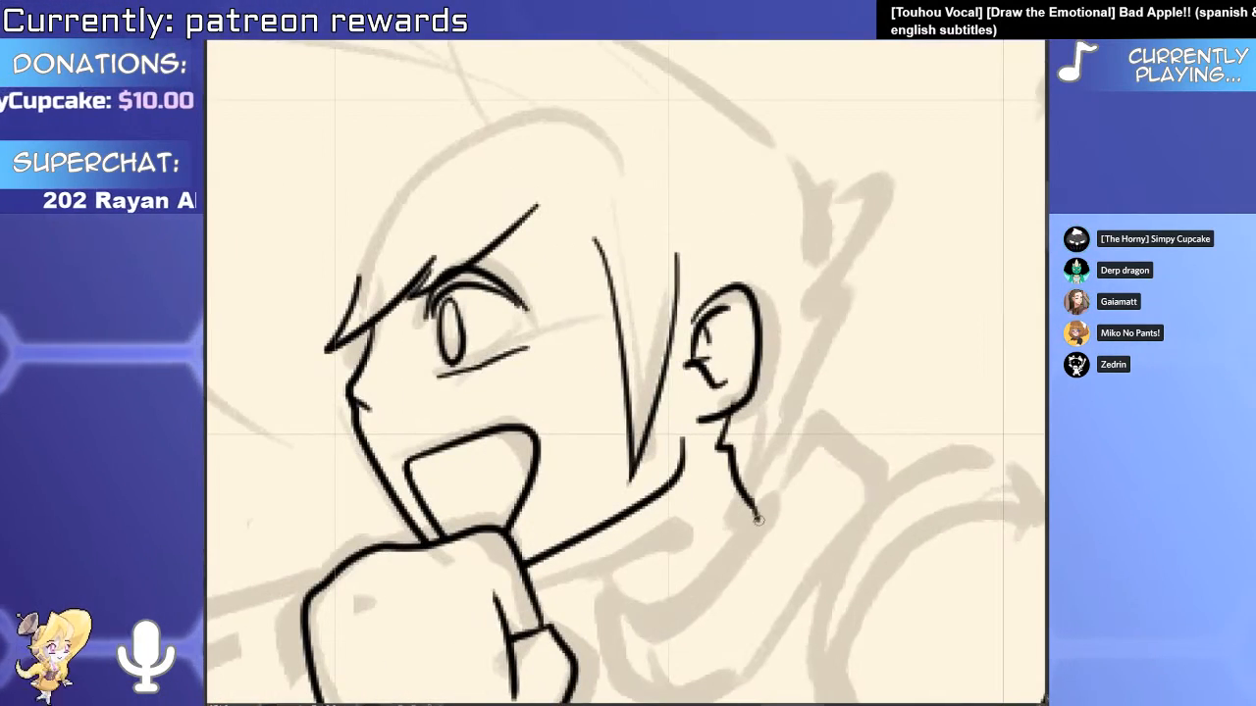
drag(758, 519, 822, 386)
scroll(822, 387, down, 3)
Ink the long curve over the crown and the large pointed hair spikes sweeping forward past the face.
drag(850, 170, 571, 299)
key(ctrl+z)
drag(875, 167, 562, 301)
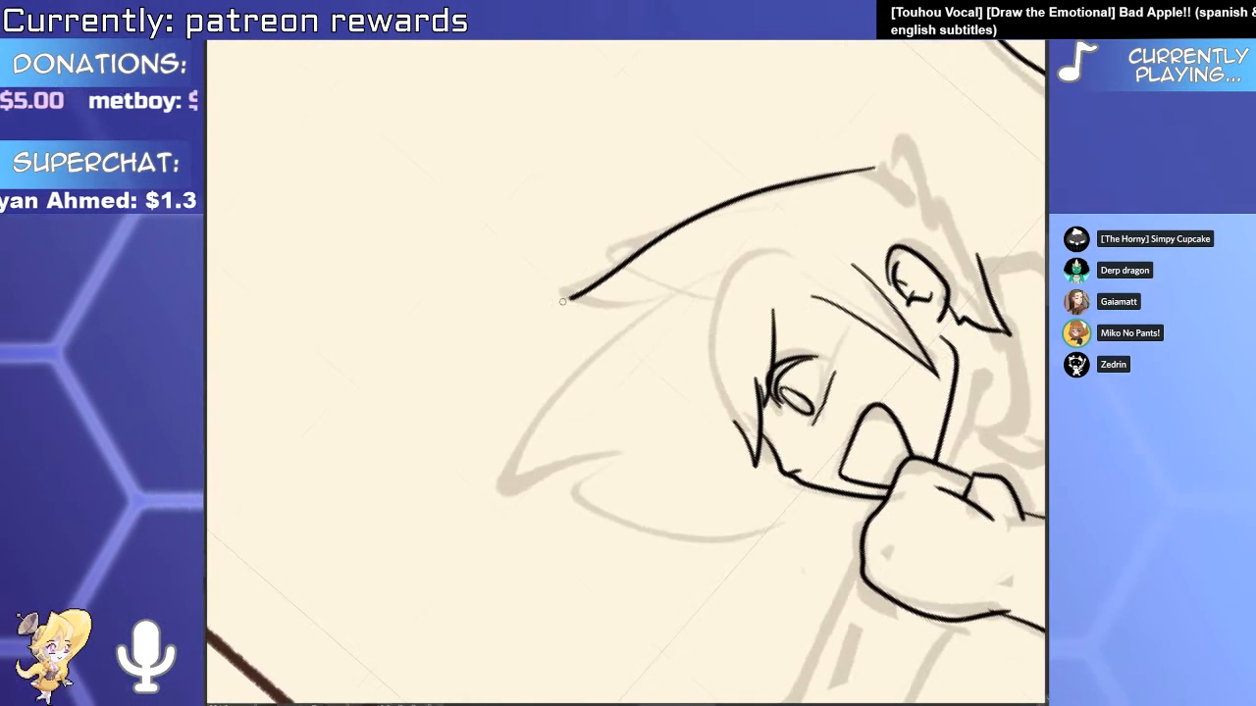
drag(659, 293, 536, 461)
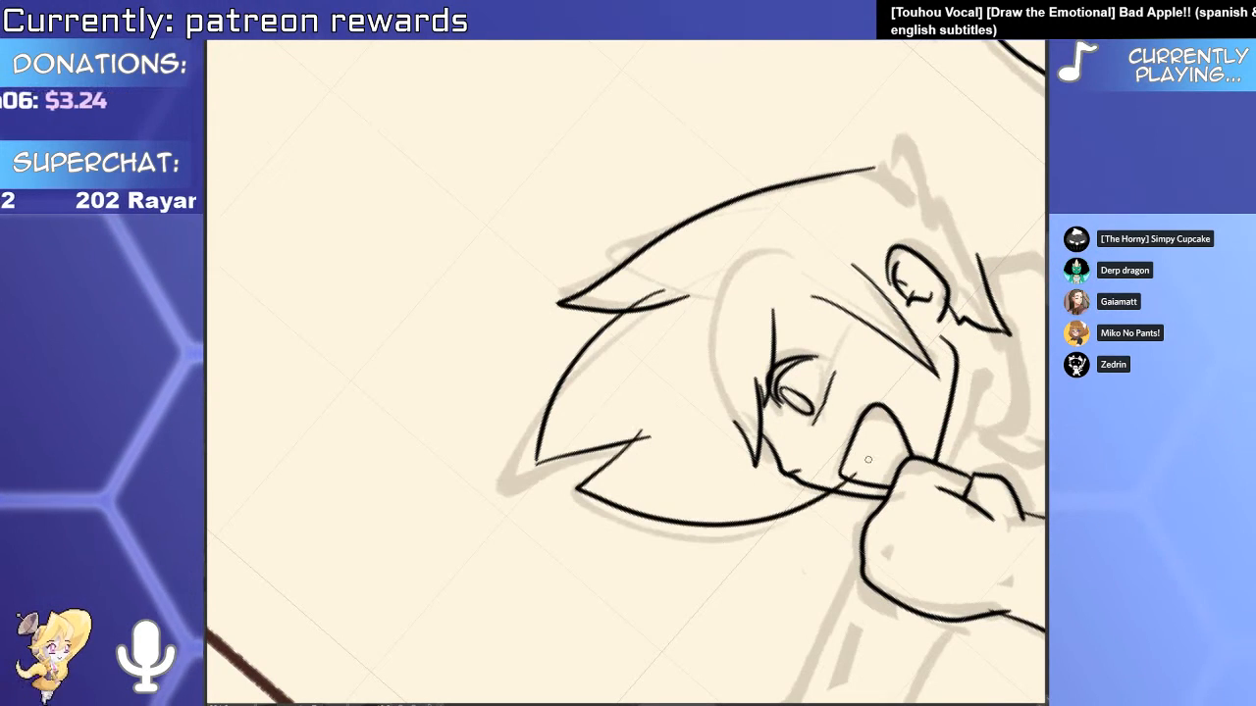
Trim the overlapping line ends where the front hair spikes meet.
scroll(865, 433, up, 5)
scroll(775, 481, down, 5)
scroll(681, 481, up, 5)
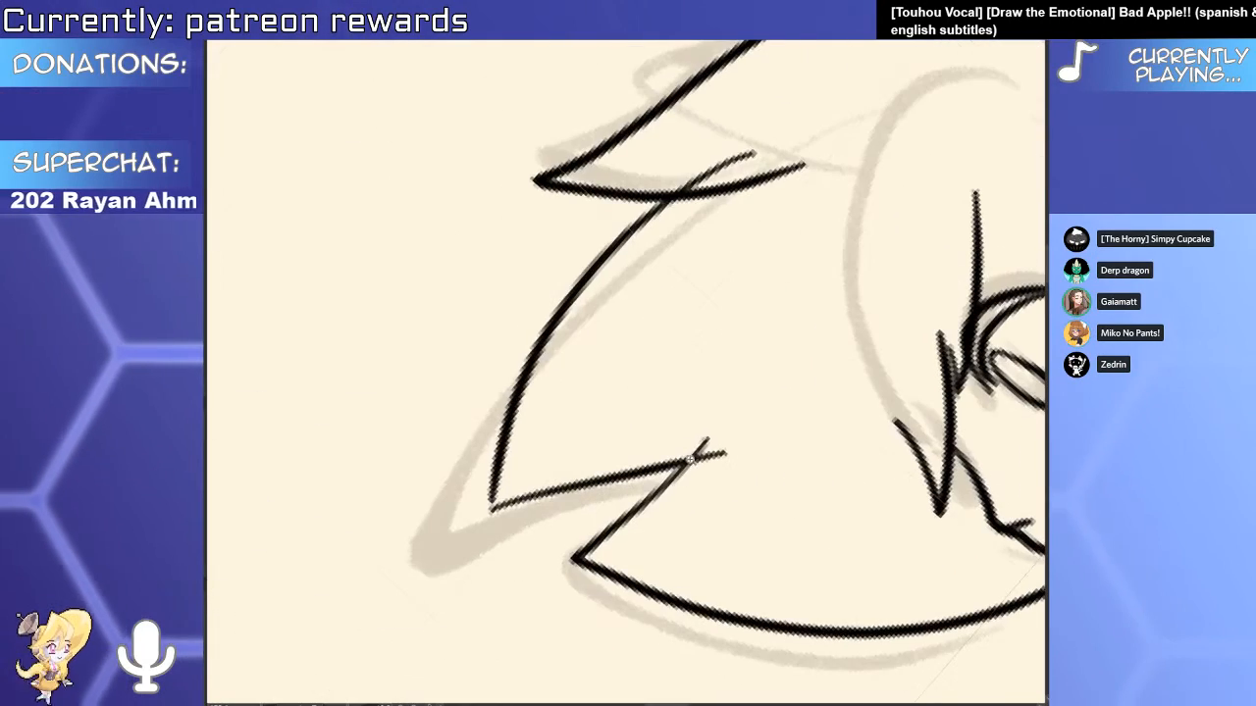
drag(580, 452, 537, 670)
click(693, 368)
drag(679, 336, 731, 624)
Ink the jagged hair tufts at the back of the head, connecting the crown line to the nape.
scroll(731, 624, down, 5)
scroll(791, 396, up, 5)
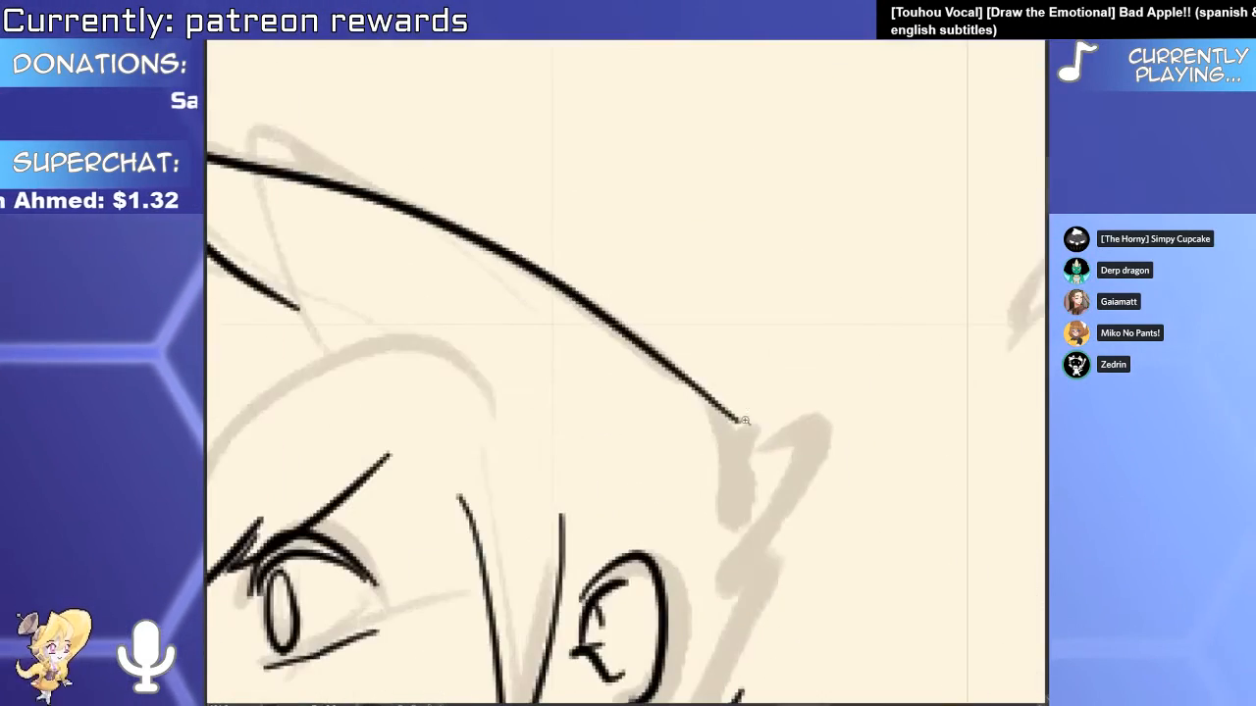
drag(802, 380, 766, 457)
drag(768, 456, 812, 321)
mouse_move(812, 320)
mouse_down()
mouse_move(871, 303)
mouse_move(792, 485)
mouse_move(819, 464)
mouse_move(751, 630)
mouse_up()
key(ctrl+z)
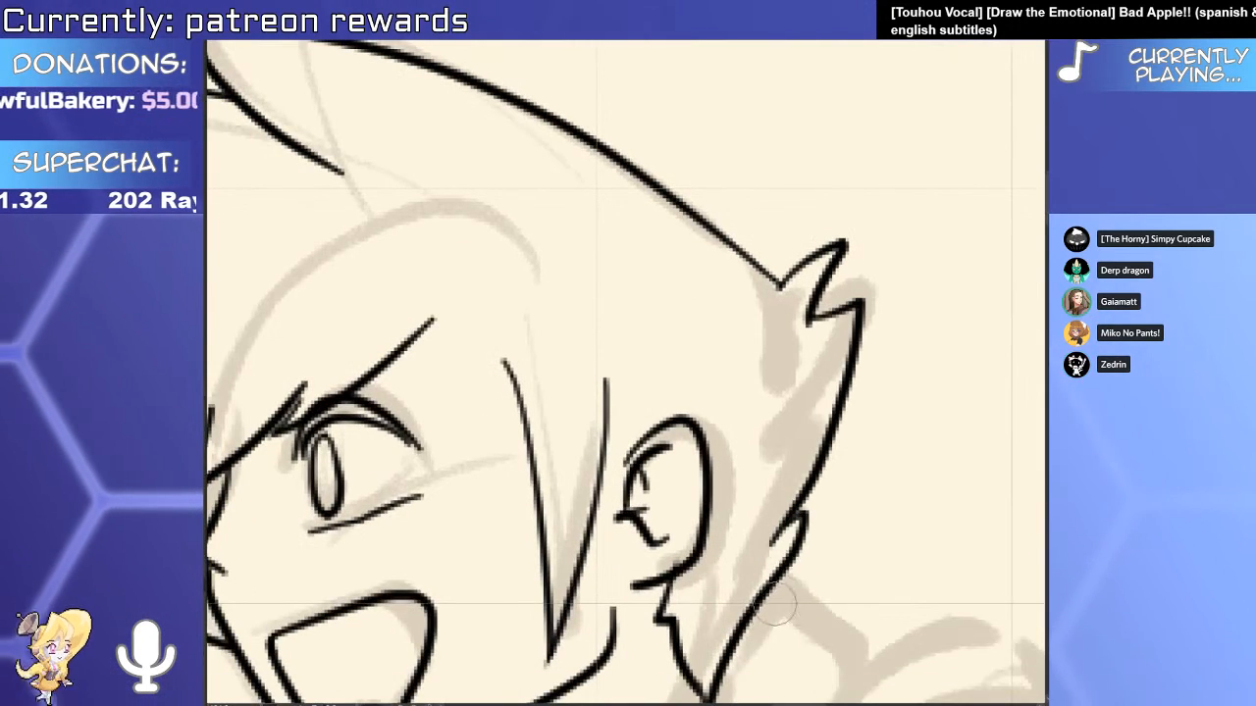
scroll(791, 422, down, 5)
Add a pointed forehead strand between the bangs and the sidelock, and erase the bang line's overshoot.
drag(773, 437, 888, 347)
scroll(743, 421, up, 5)
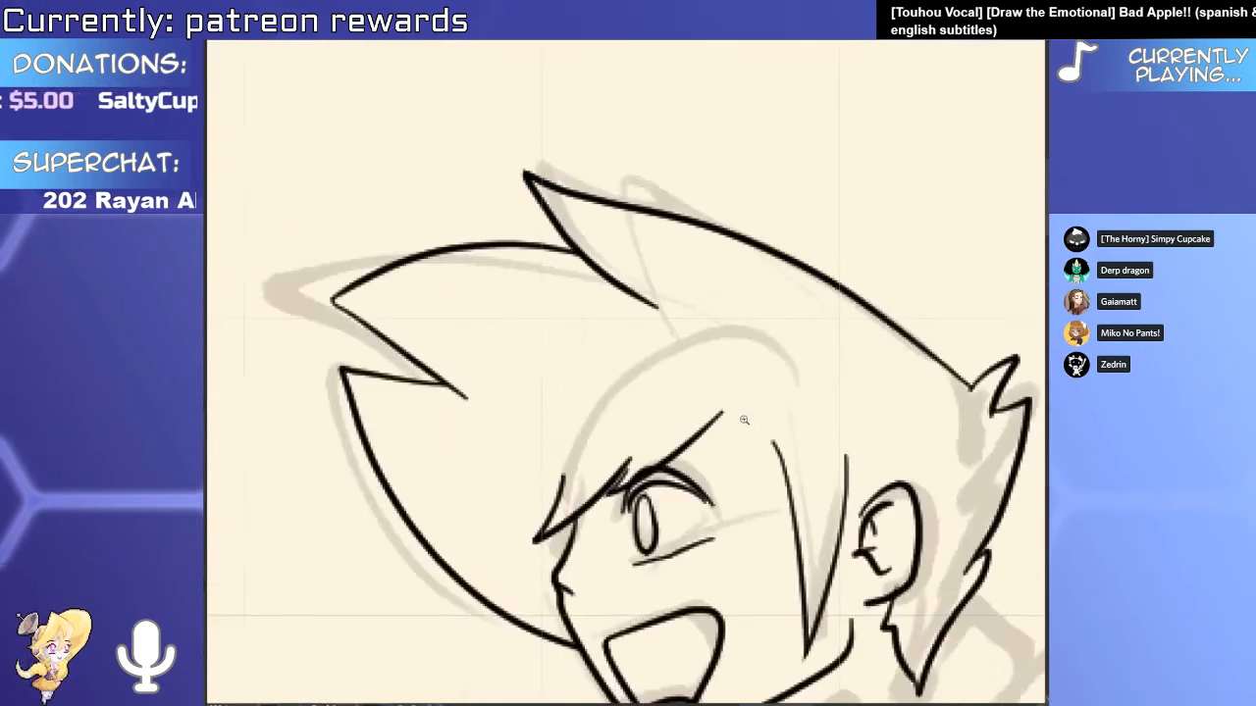
drag(678, 407, 771, 542)
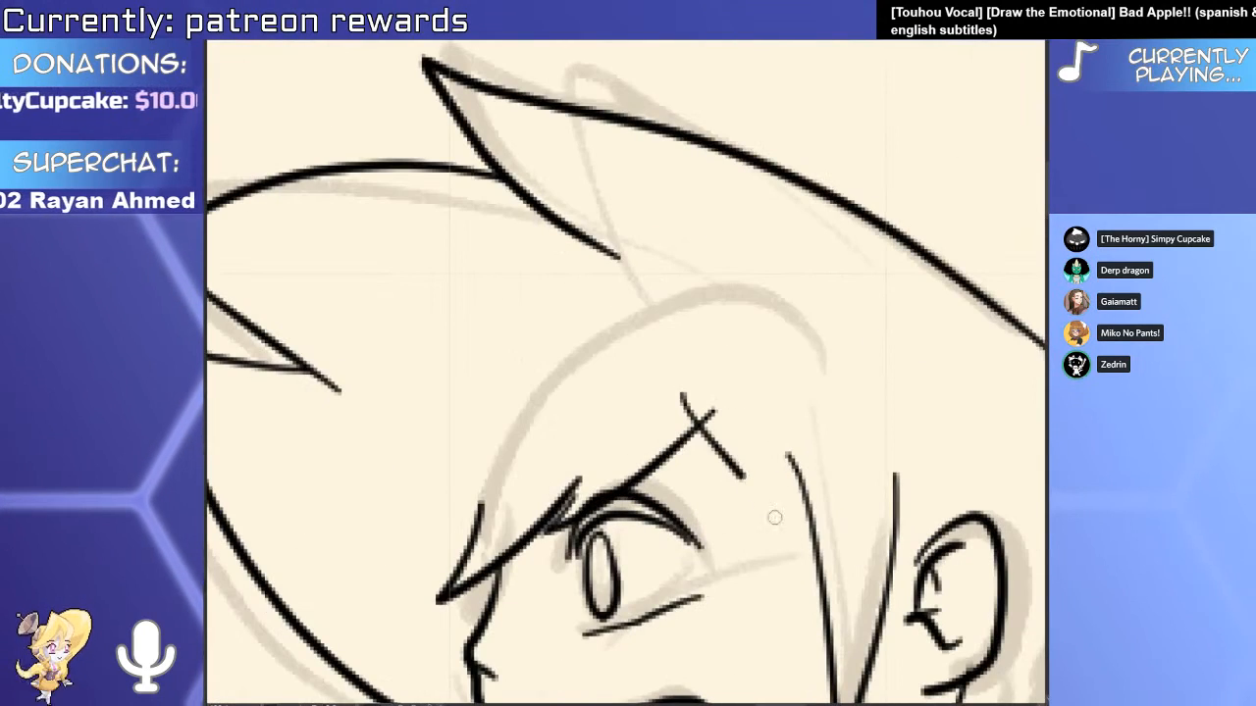
scroll(788, 530, up, 3)
key(e)
drag(787, 438, 793, 461)
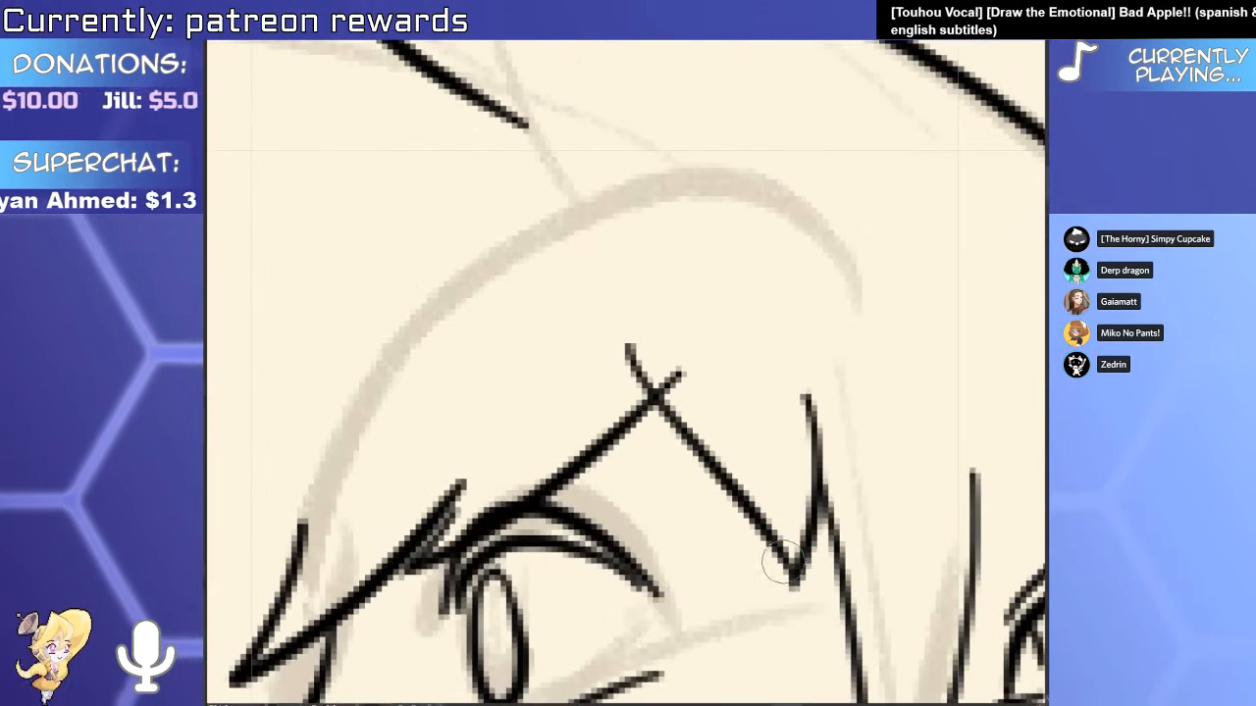
drag(692, 367, 681, 371)
drag(421, 510, 593, 452)
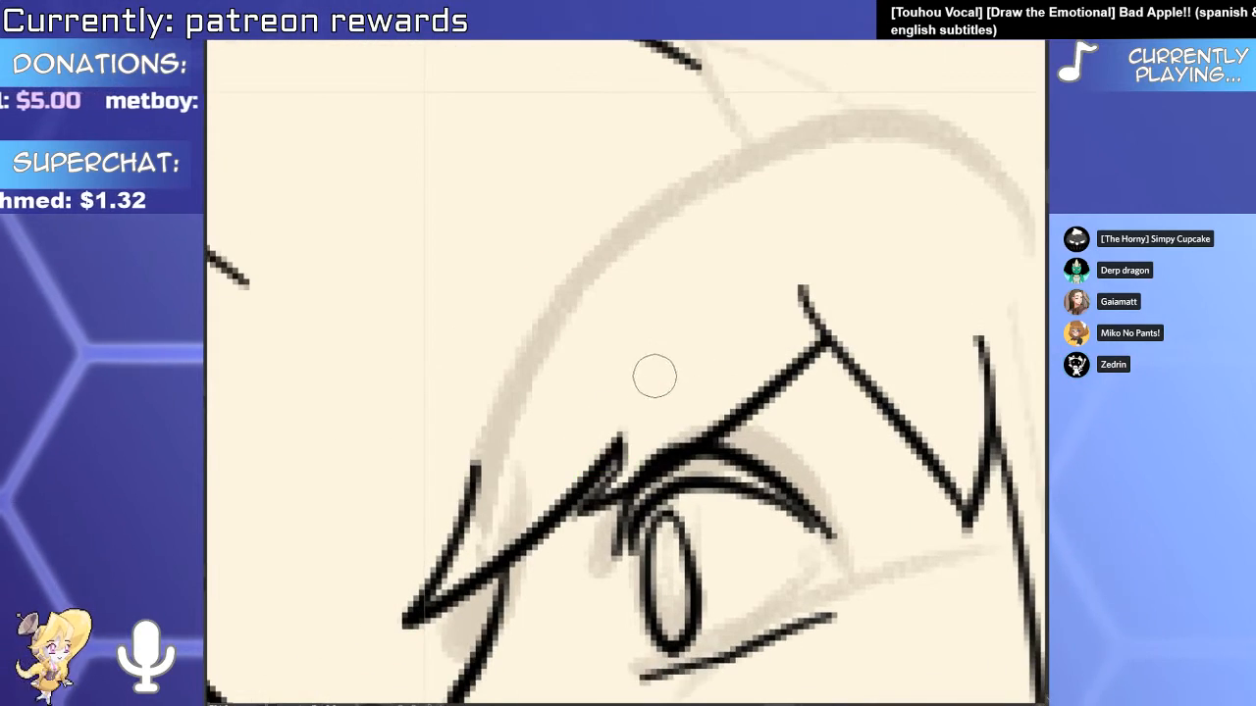
Ink the folded collar around the neck from the chin to the nape, and clean up the overlap along its lower edge.
mouse_move(642, 410)
mouse_down()
mouse_move(589, 420)
mouse_move(652, 432)
mouse_up()
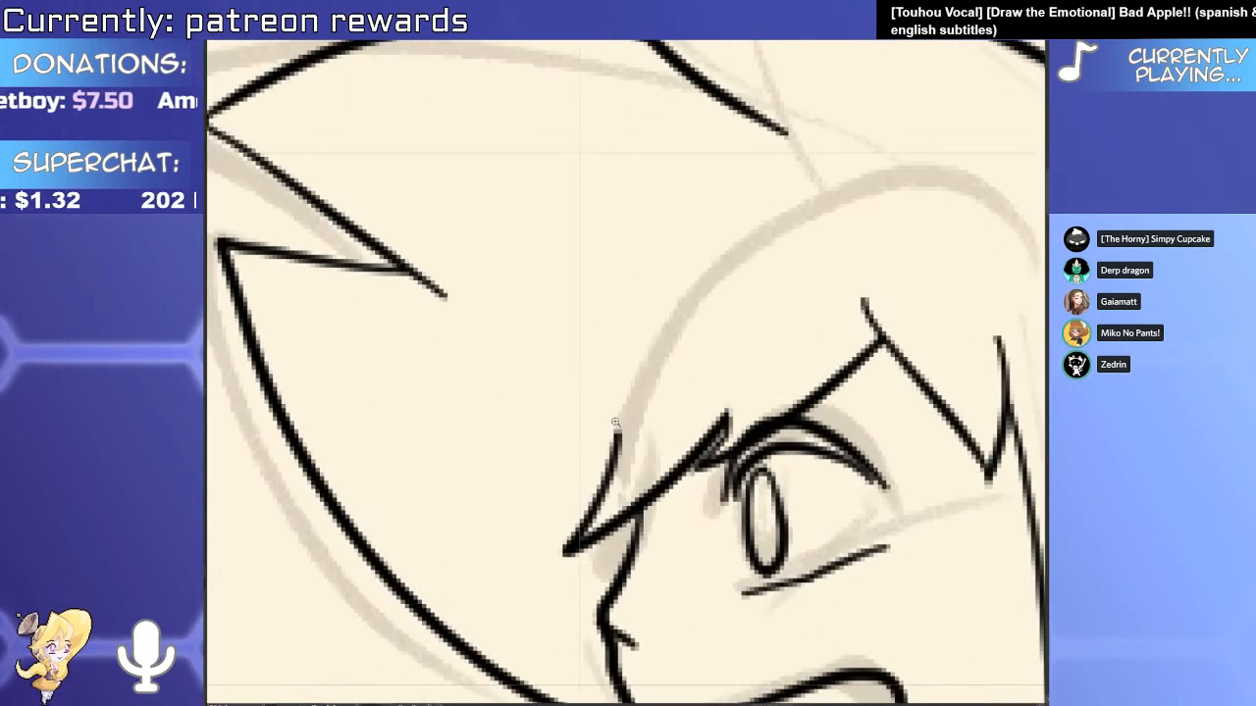
scroll(615, 422, down, 4)
scroll(616, 422, up, 3)
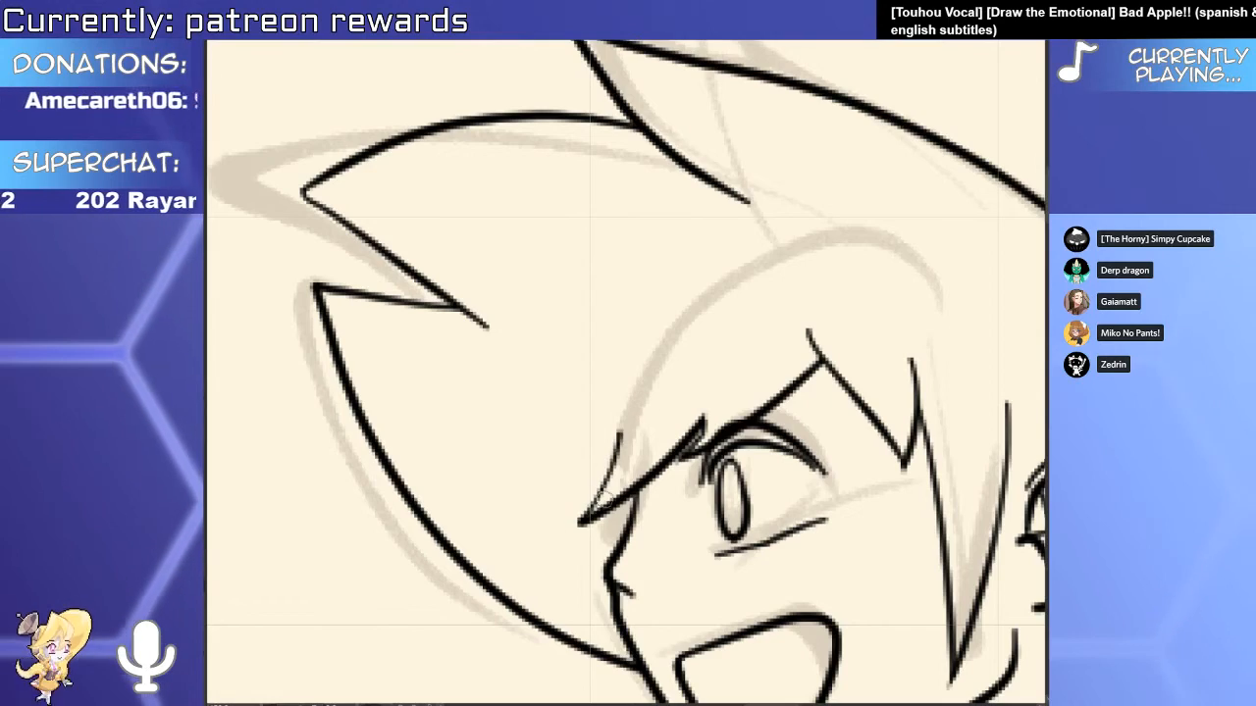
scroll(721, 491, down, 4)
scroll(719, 382, up, 4)
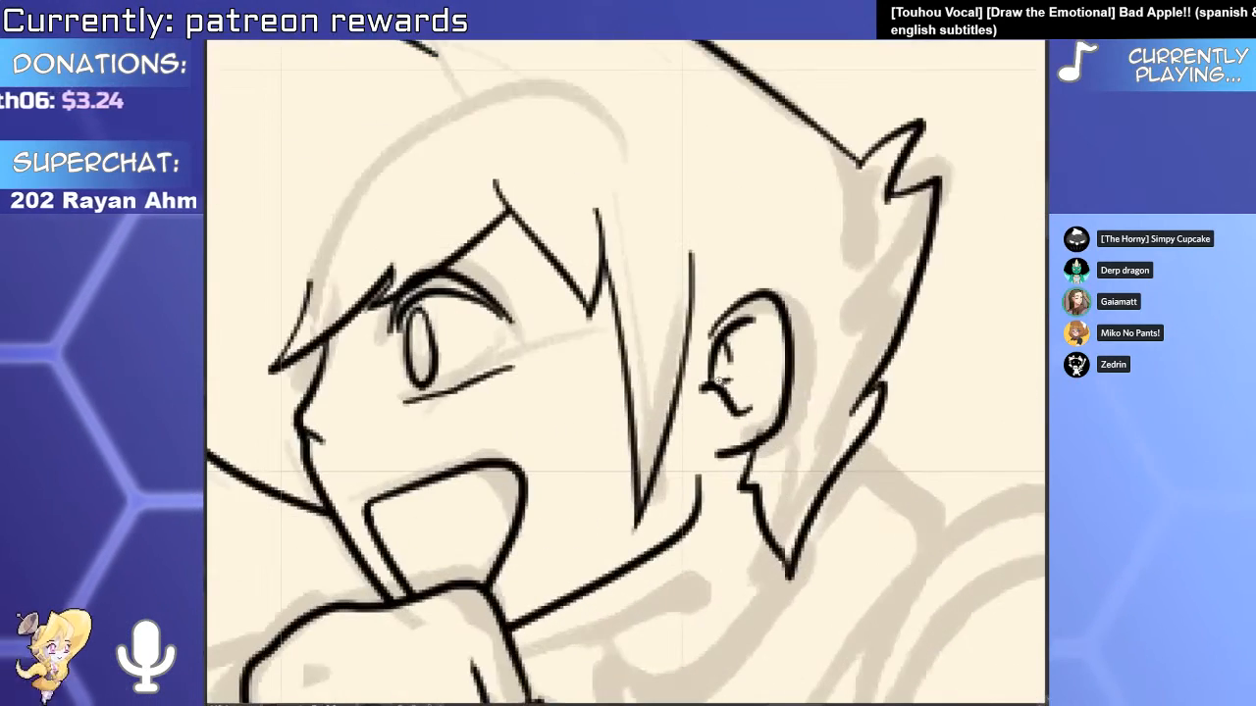
scroll(719, 383, down, 1)
scroll(745, 354, down, 3)
scroll(773, 330, up, 3)
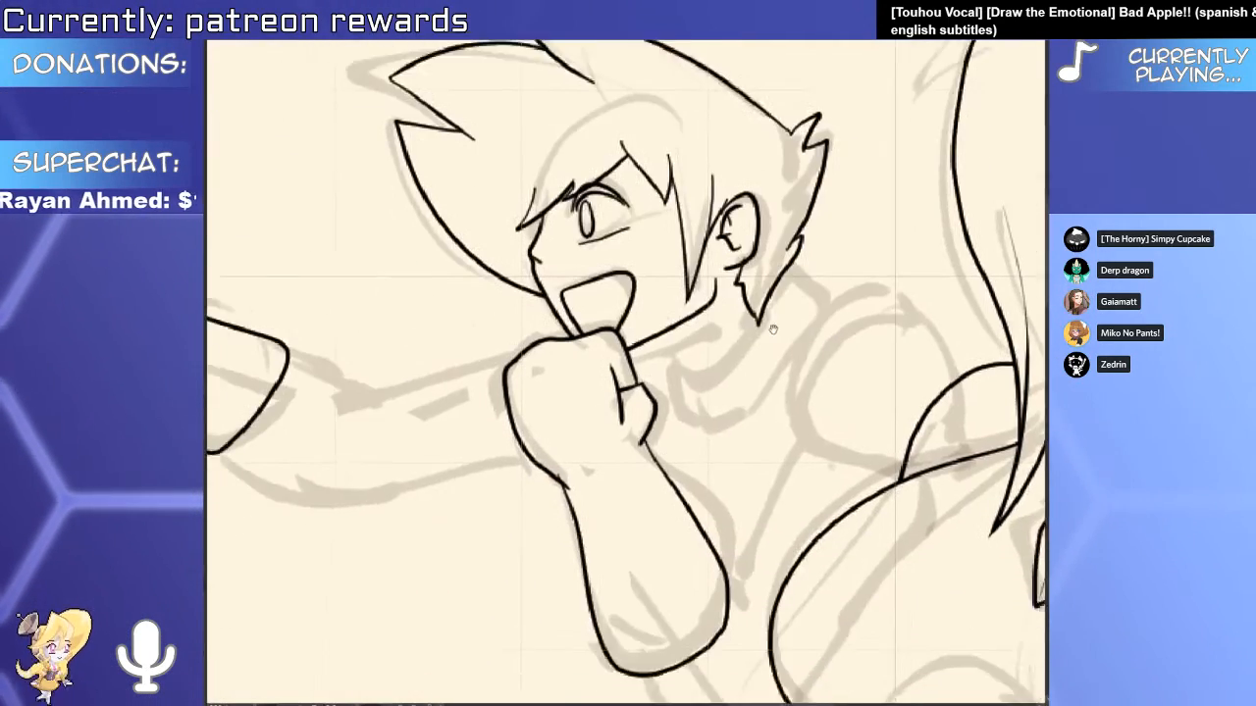
scroll(773, 330, up, 3)
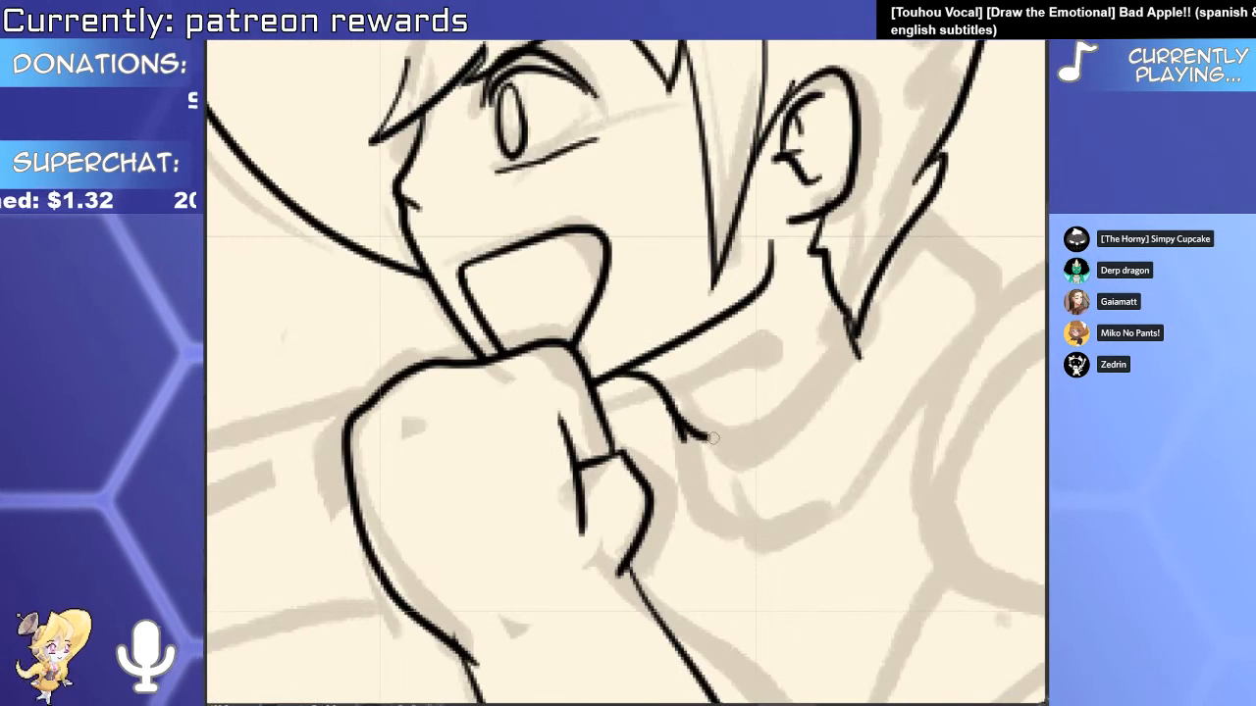
mouse_move(687, 436)
mouse_down()
mouse_move(859, 349)
mouse_move(923, 391)
mouse_move(807, 537)
mouse_up()
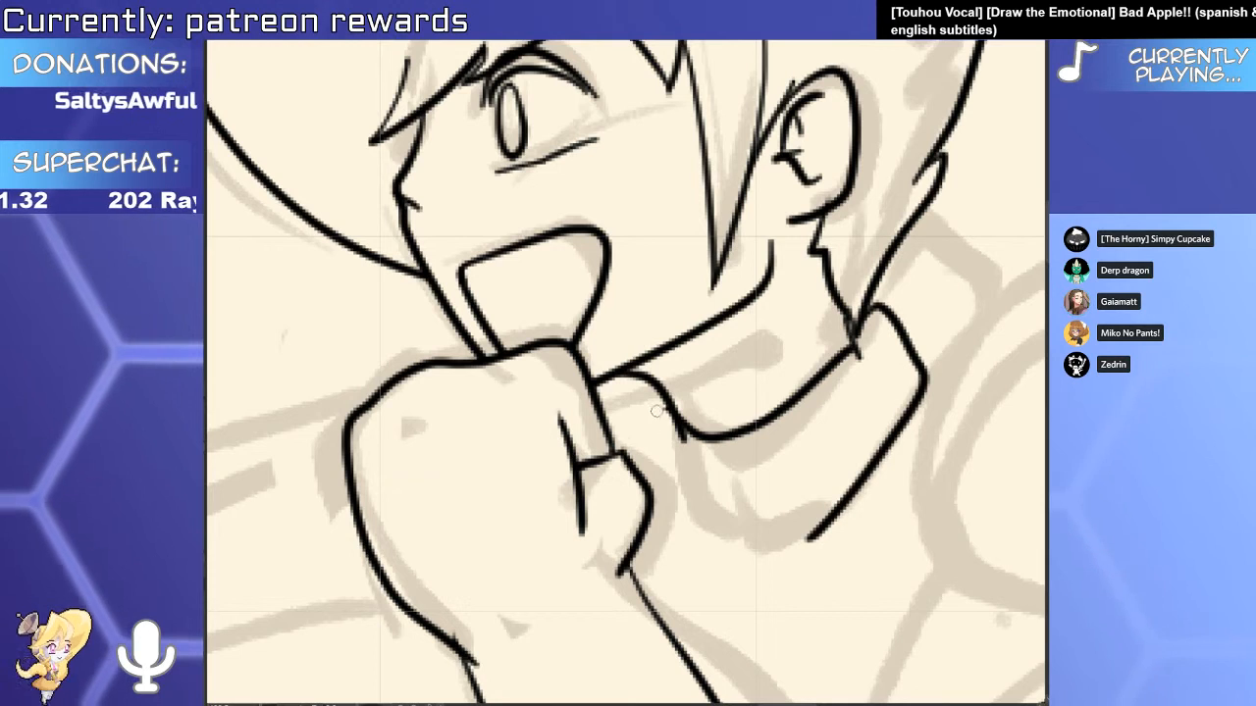
mouse_move(667, 410)
mouse_down()
mouse_move(663, 473)
mouse_move(703, 525)
mouse_move(803, 526)
mouse_move(854, 471)
mouse_move(895, 455)
mouse_up()
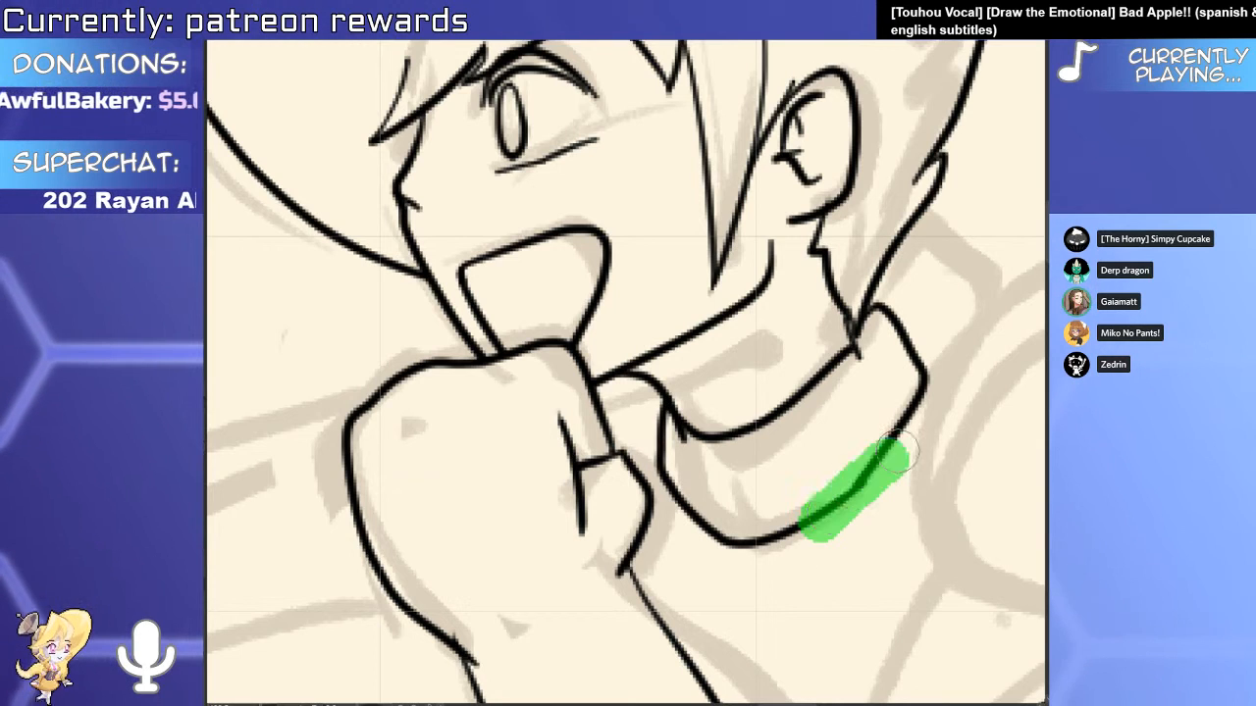
scroll(691, 475, down, 5)
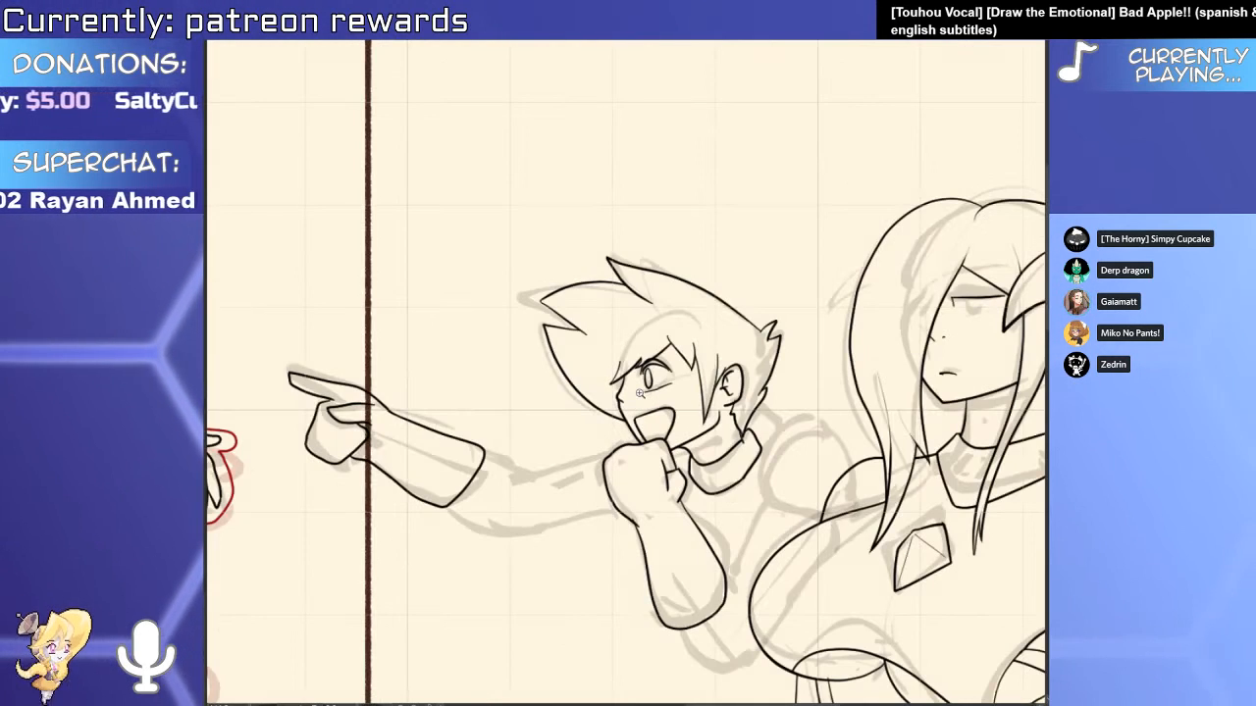
Thicken the collar's inner line where it runs up to the hair tip at the nape.
scroll(640, 392, up, 5)
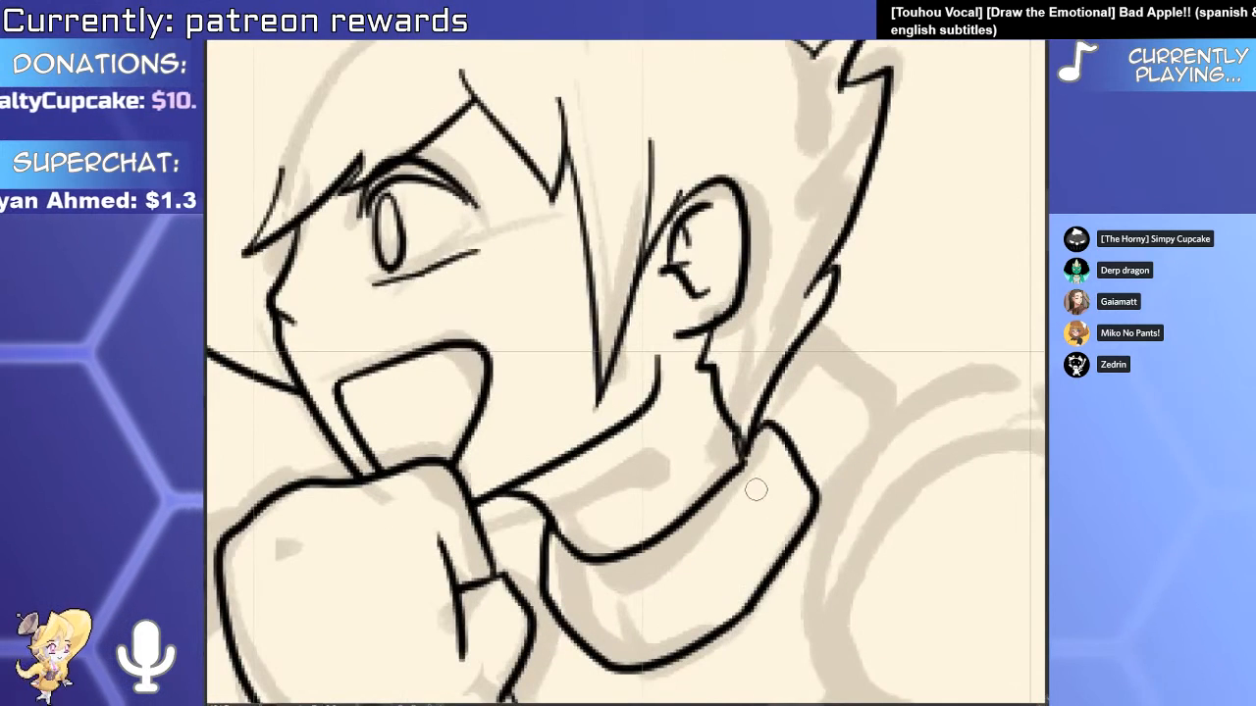
scroll(755, 488, up, 2)
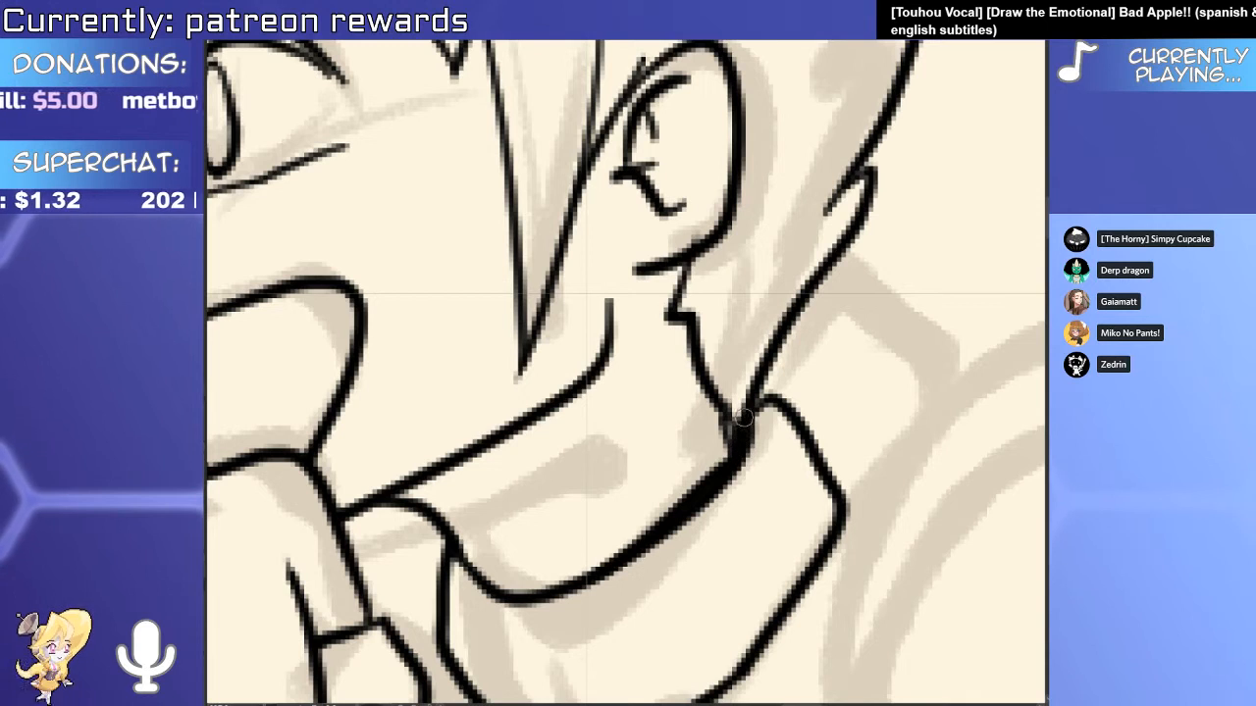
scroll(779, 412, up, 4)
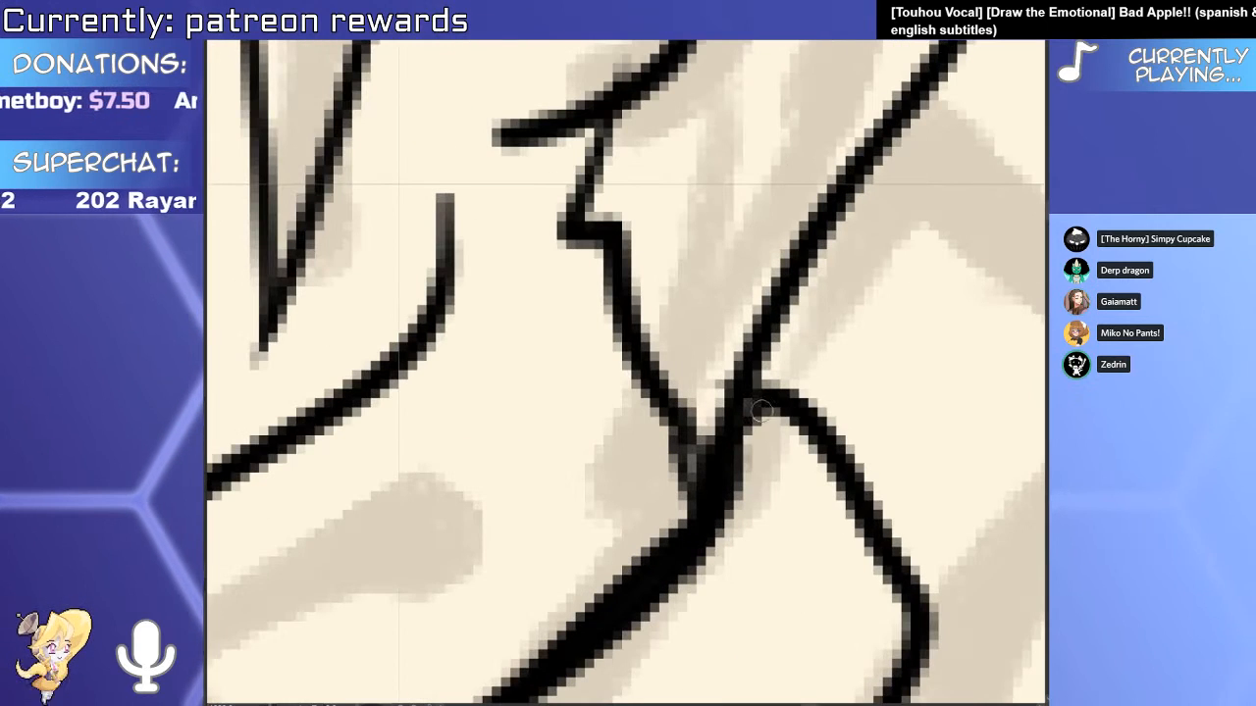
mouse_move(788, 402)
mouse_down()
mouse_move(824, 436)
mouse_move(851, 489)
mouse_up()
key(ctrl+z)
drag(829, 441, 862, 521)
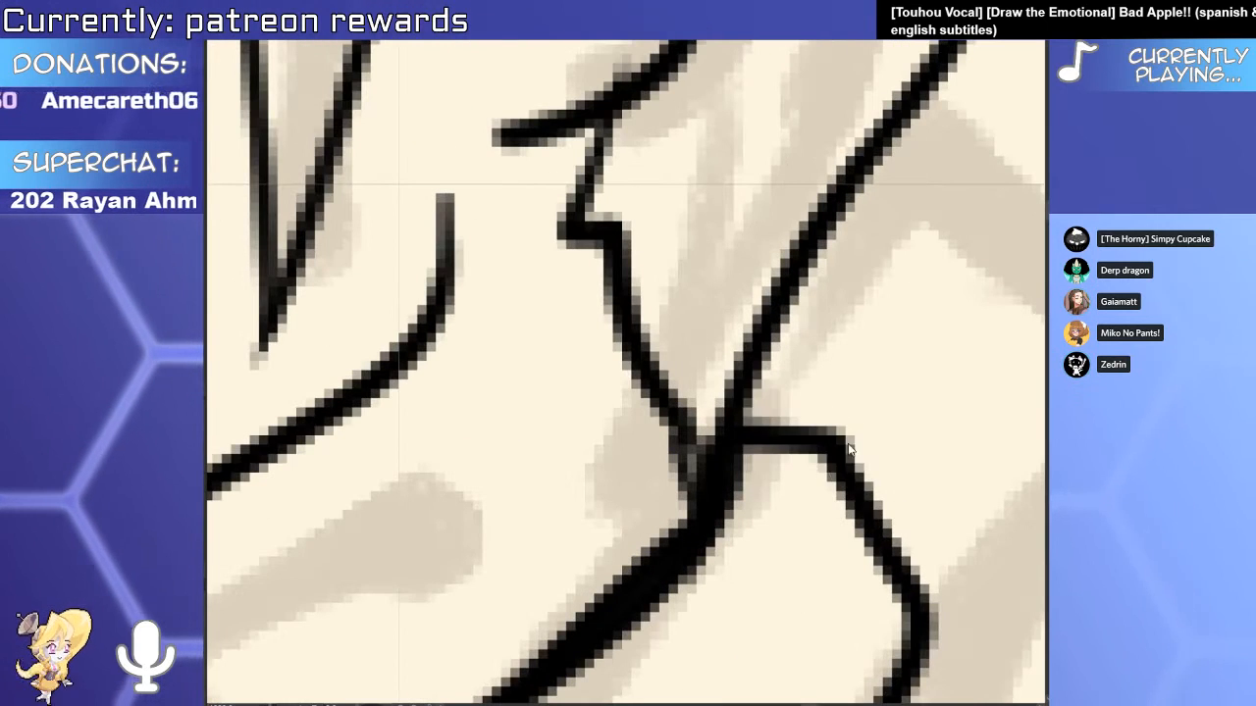
key(ctrl+z)
Smooth the start of the collar's outer line beside the nape by adjusting its end point and deleting a control point.
scroll(787, 420, down, 5)
scroll(770, 393, up, 4)
click(800, 473)
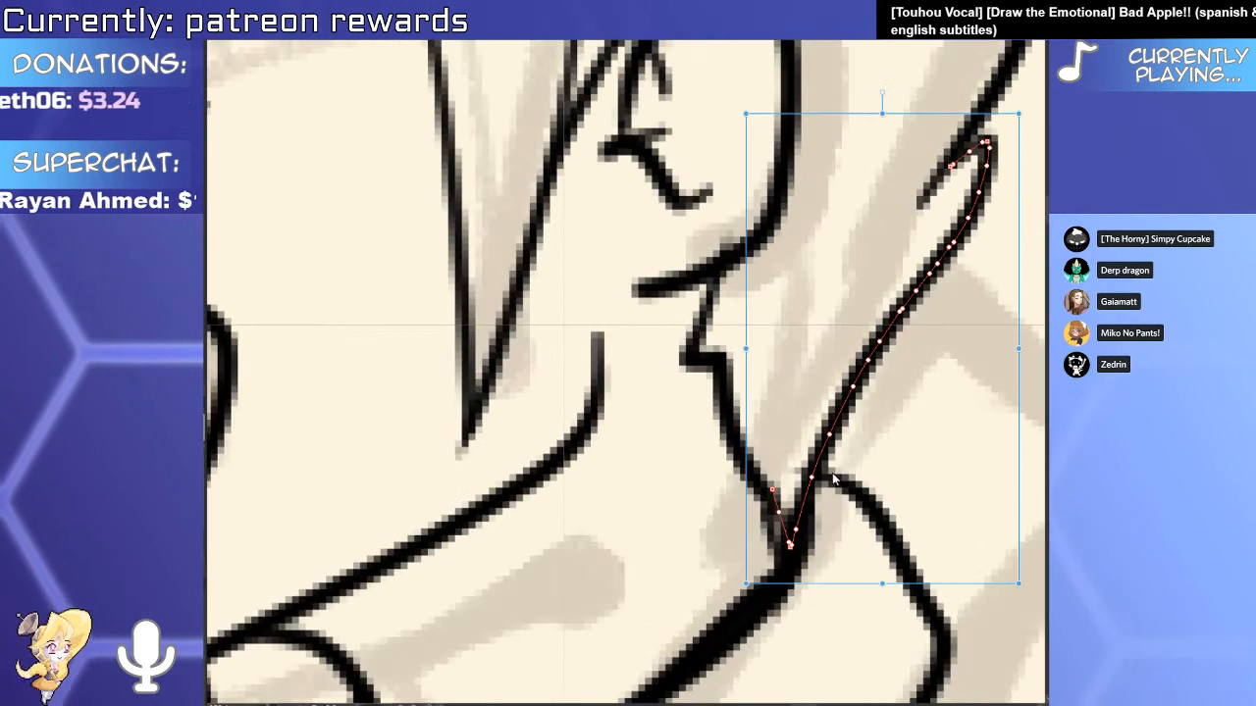
click(805, 476)
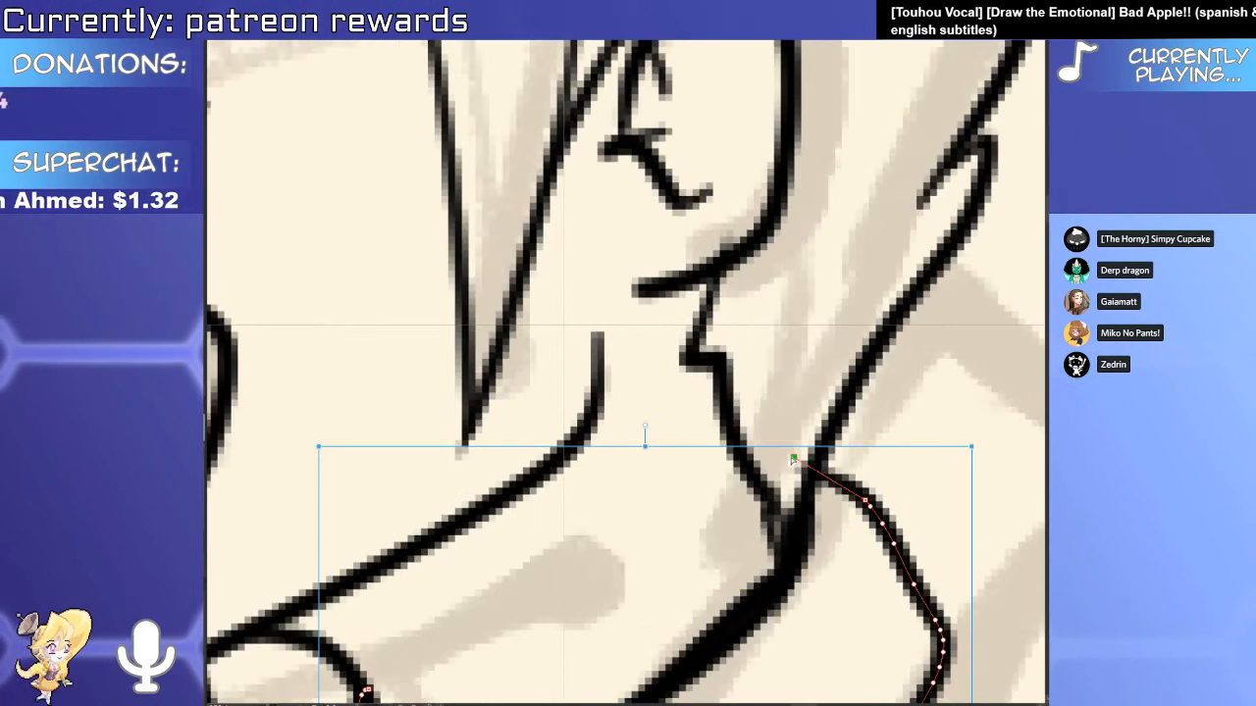
drag(793, 459, 793, 457)
click(832, 482)
key(Delete)
click(867, 504)
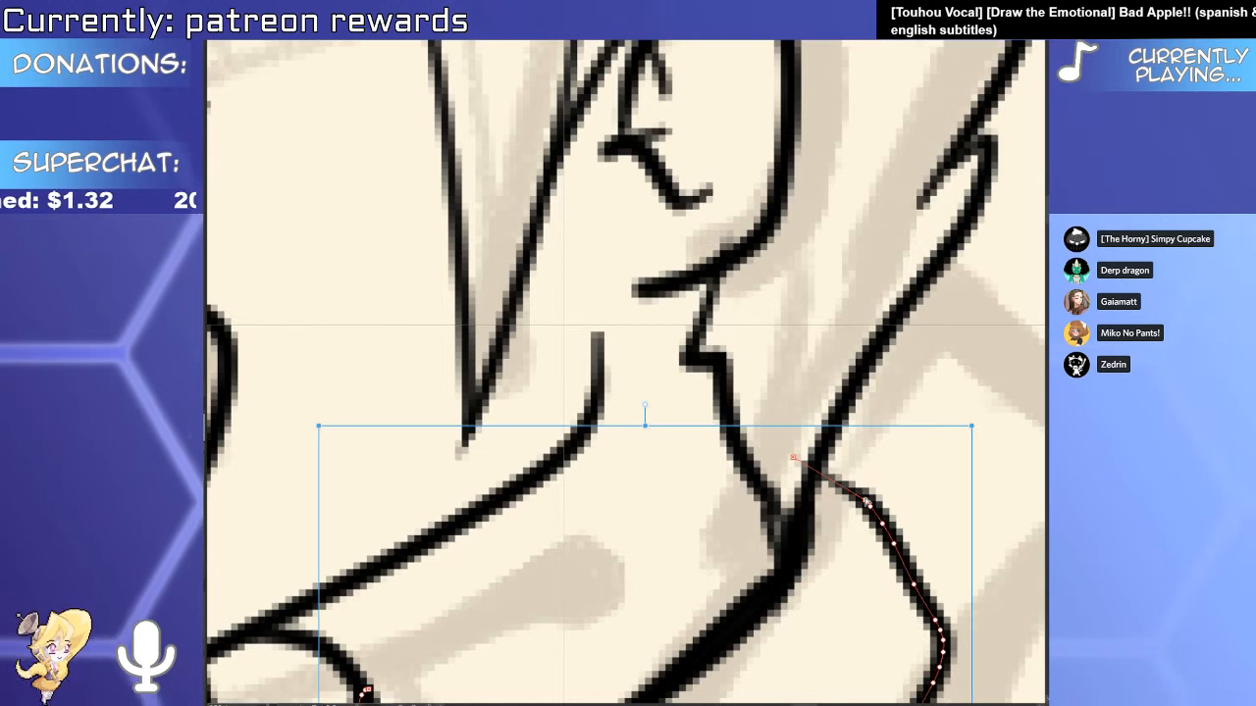
key(e)
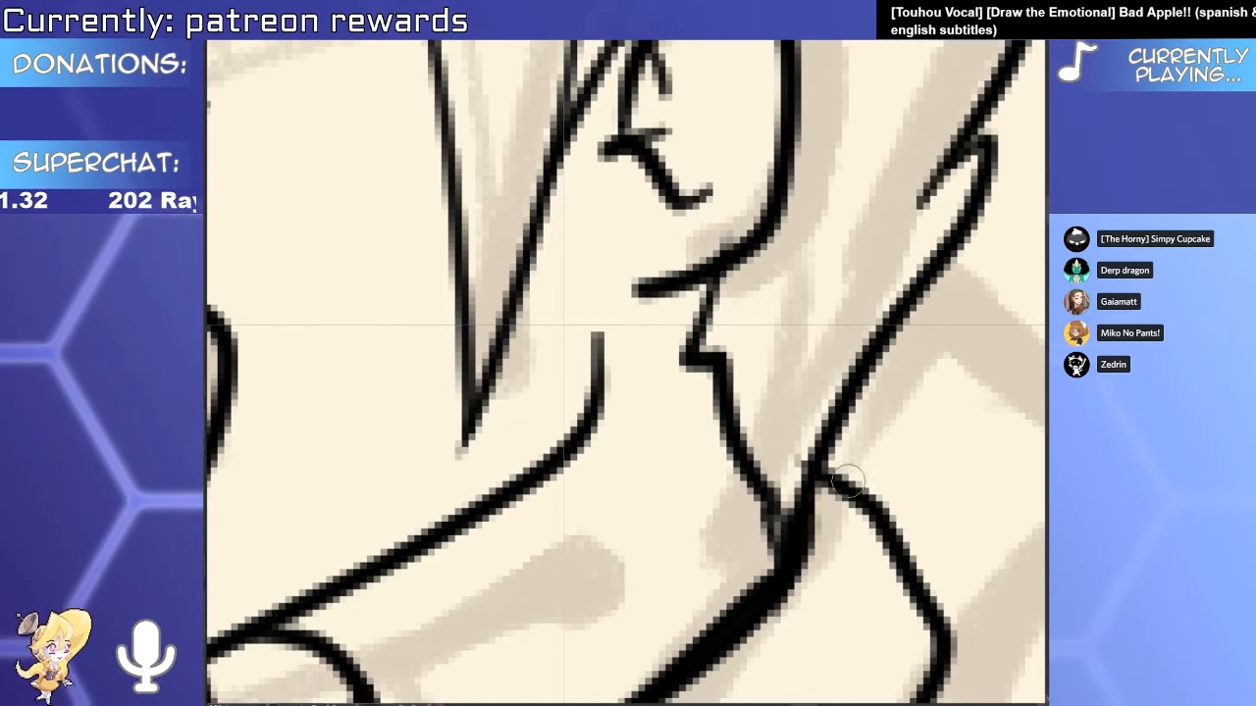
Ink the upper and lower contours of the outstretched arm between the glove cuff and the raised fist, with the canvas rotated.
scroll(848, 481, down, 6)
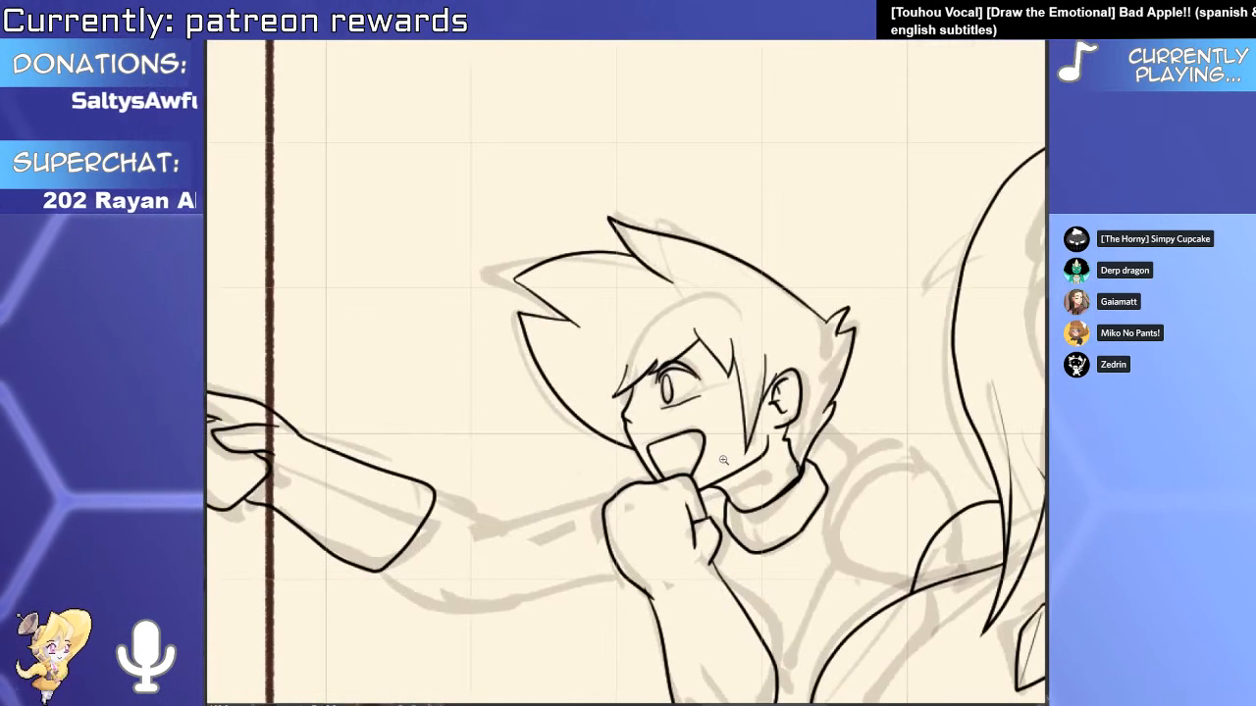
scroll(562, 438, up, 3)
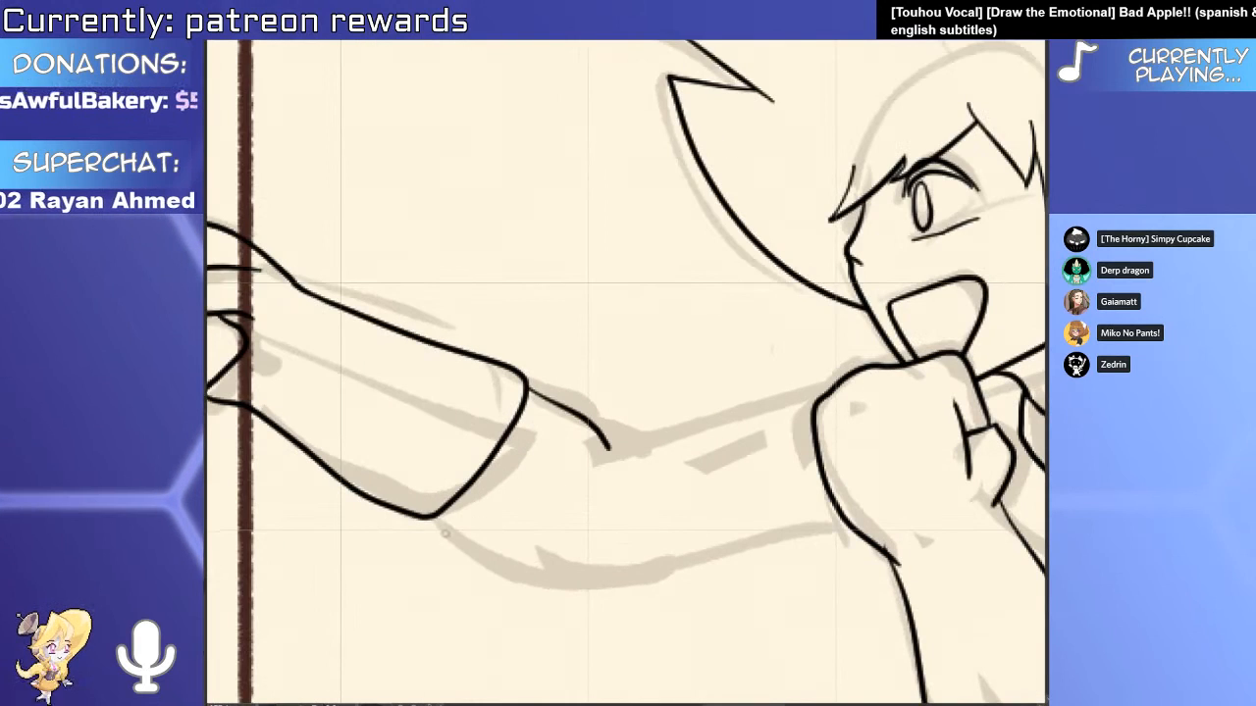
drag(610, 438, 625, 456)
key(minus)
key(minus)
key(minus)
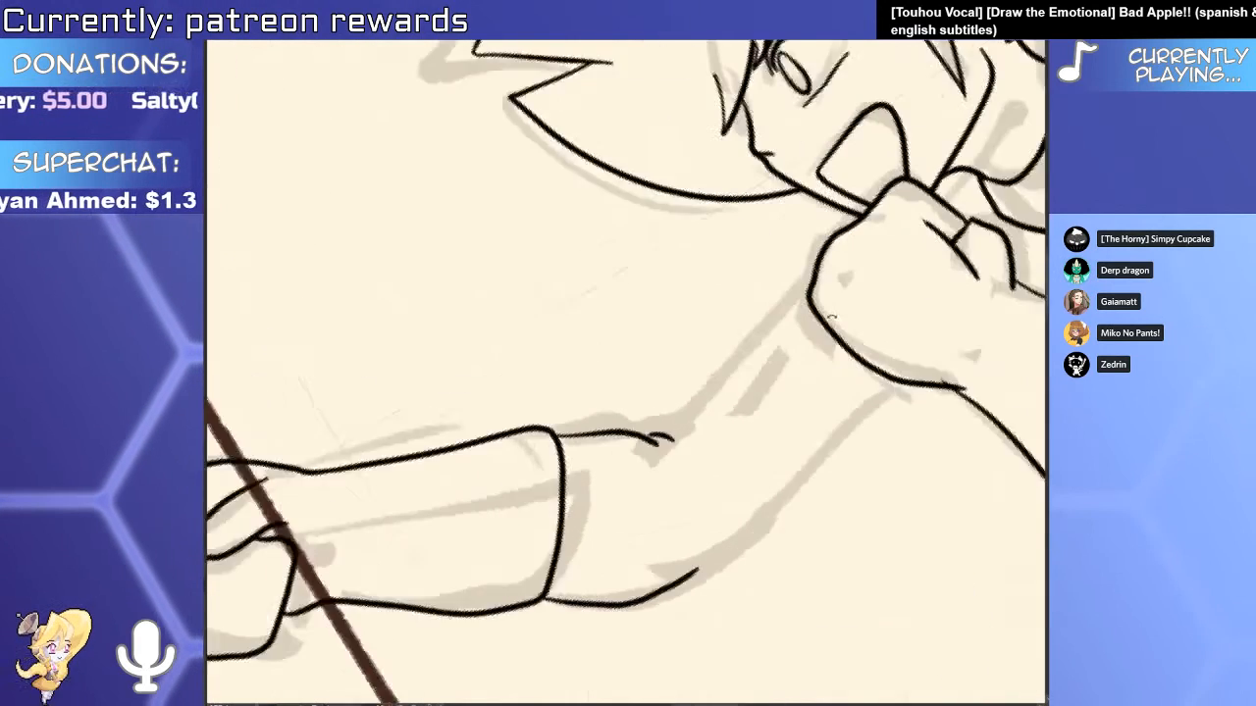
mouse_move(811, 200)
mouse_down()
mouse_move(789, 294)
mouse_move(652, 523)
mouse_move(619, 441)
mouse_up()
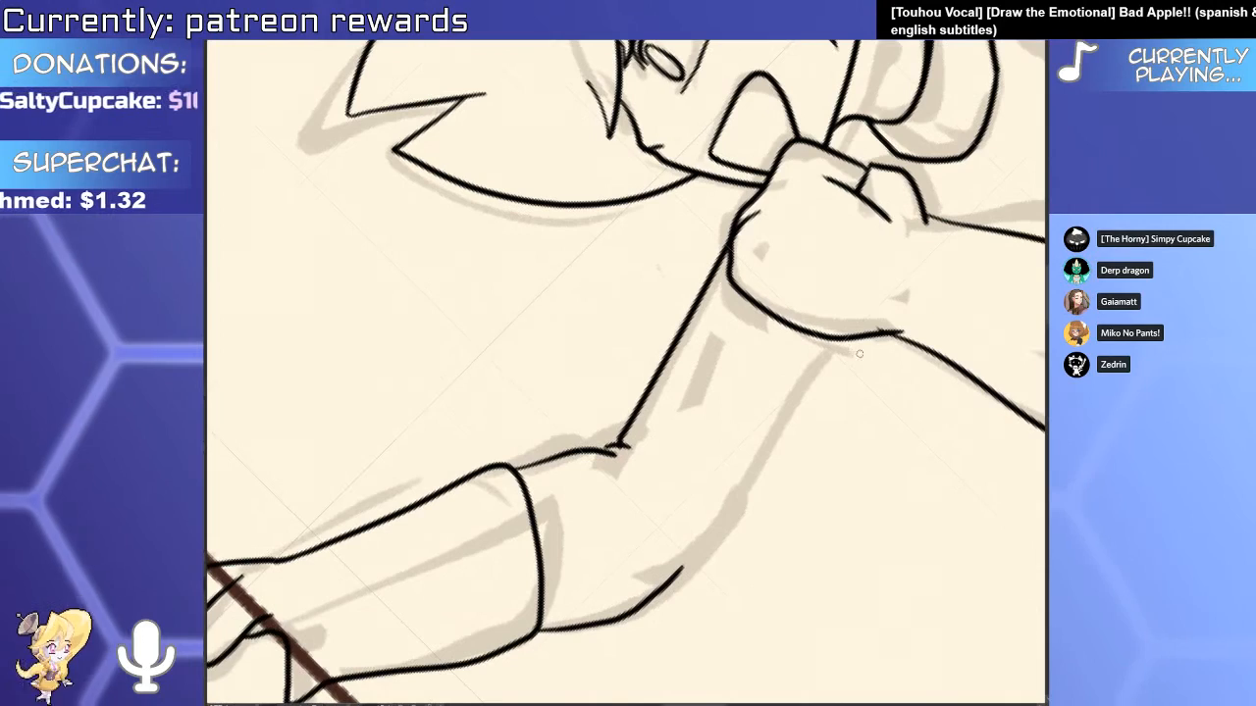
mouse_move(880, 309)
mouse_down()
mouse_move(818, 411)
mouse_move(730, 508)
mouse_up()
Restore the canvas to upright and erase the overlapping line ends midway along the outstretched arm's lower contour.
scroll(708, 558, down, 5)
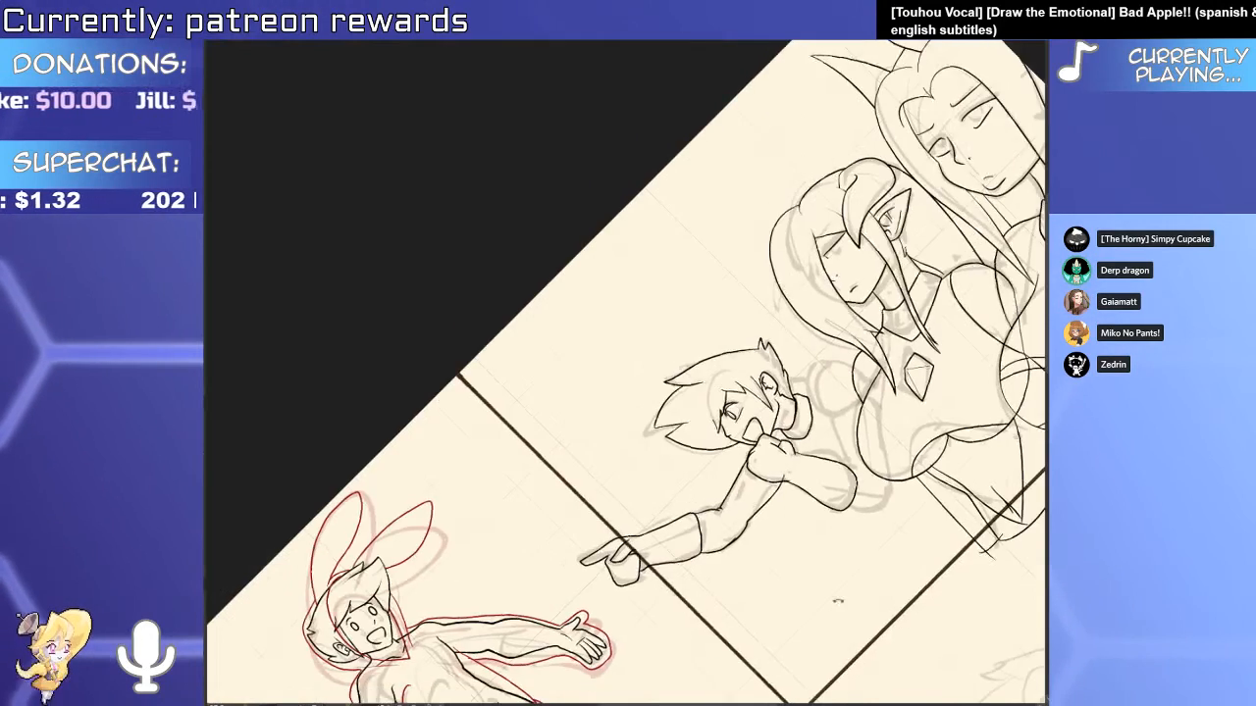
key(asciicircum)
key(asciicircum)
key(asciicircum)
scroll(608, 530, up, 5)
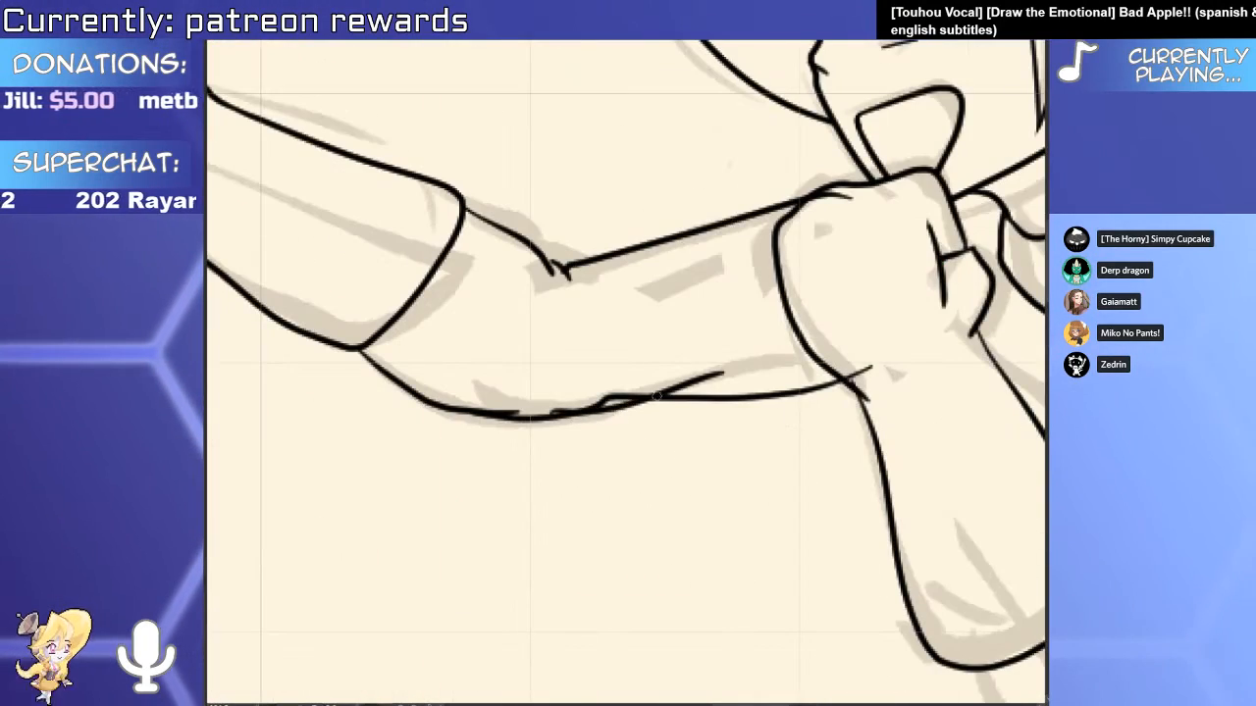
key(e)
drag(622, 392, 616, 410)
key(ctrl+z)
drag(692, 372, 685, 391)
key(y)
drag(653, 391, 679, 398)
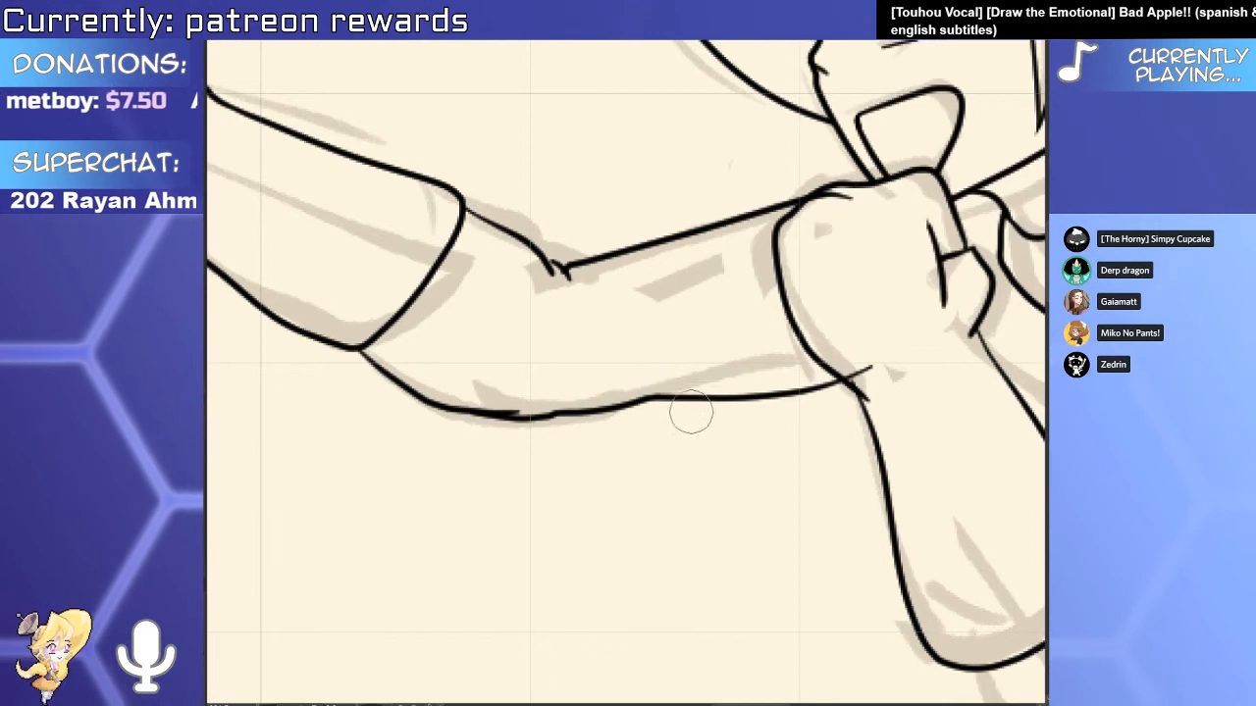
Extend the small crease stroke at the outstretched arm's inner elbow by moving its end point back towards the cuff.
scroll(691, 412, down, 5)
scroll(495, 476, up, 6)
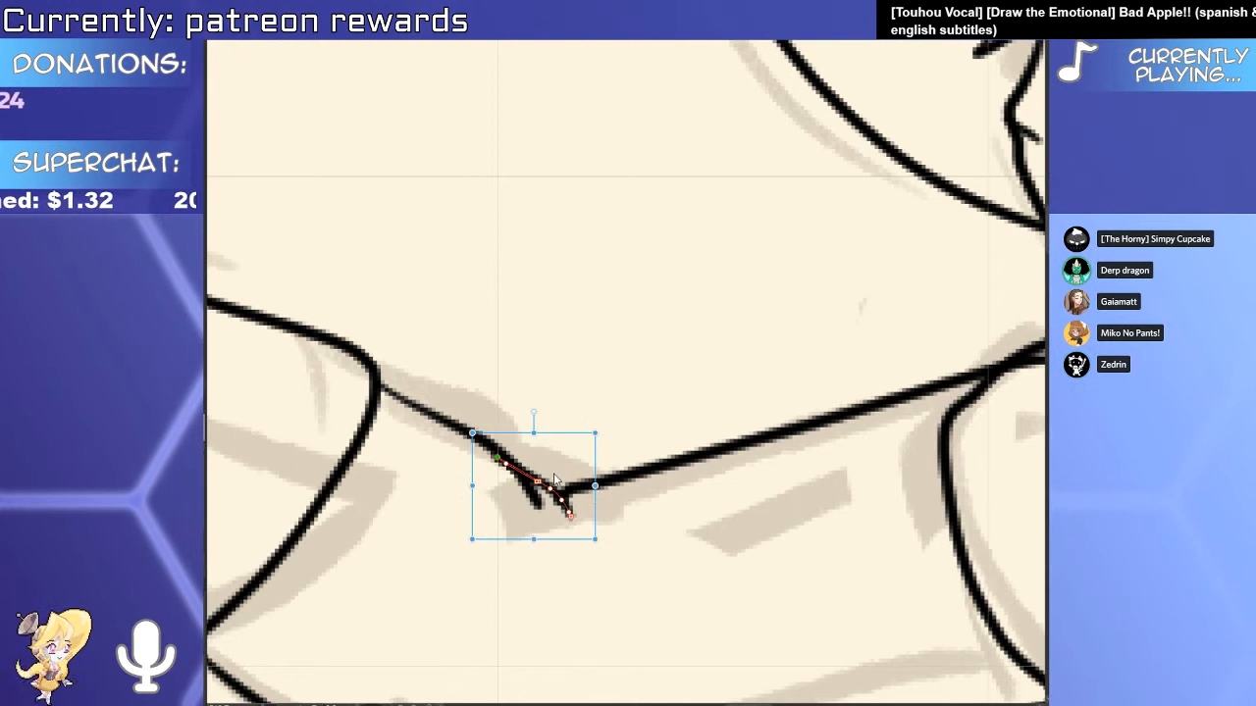
mouse_move(496, 457)
mouse_down()
mouse_move(463, 450)
mouse_move(478, 448)
mouse_up()
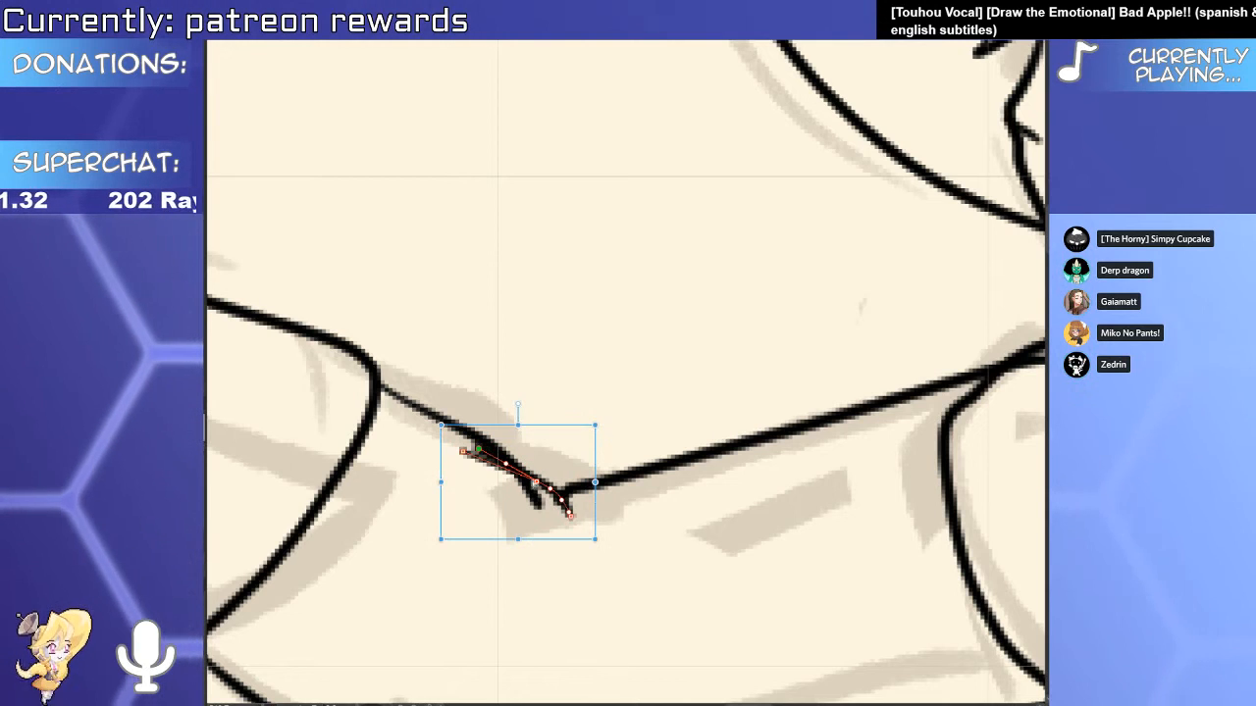
key(p)
scroll(531, 462, down, 6)
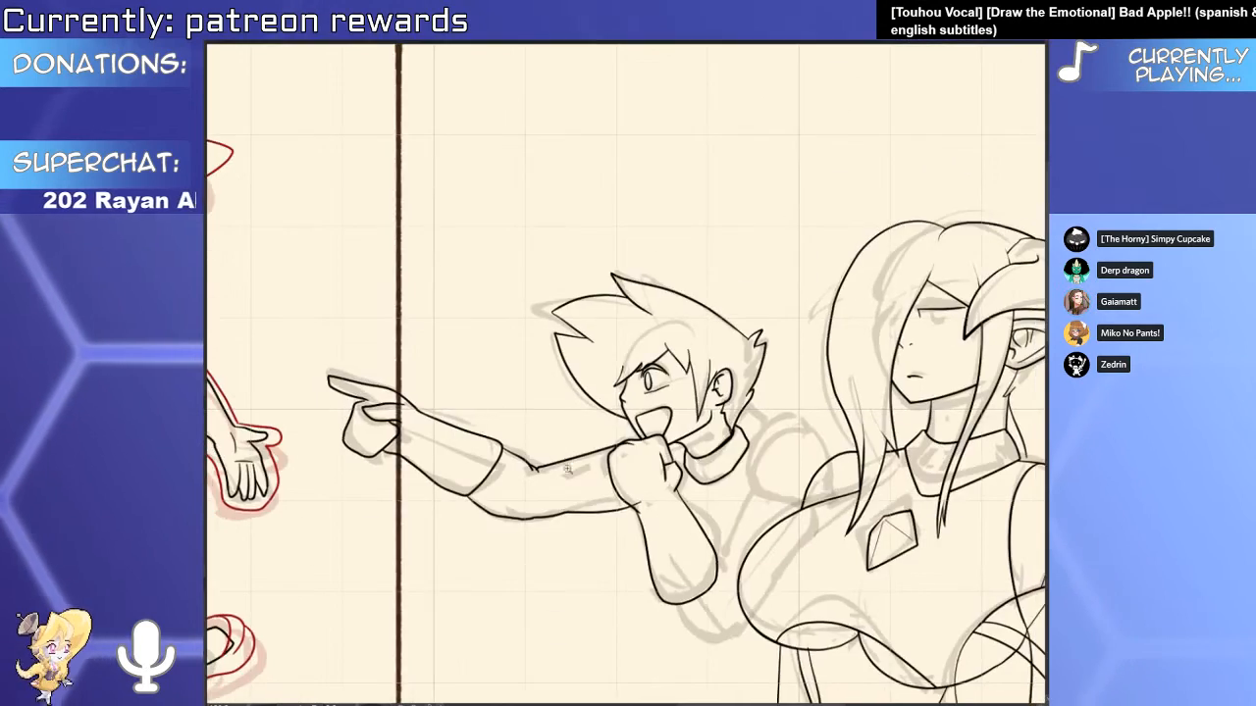
Trim the arm lines overshooting into the fist, and add a short crease mark at the fist's inner finger line.
drag(567, 468, 637, 444)
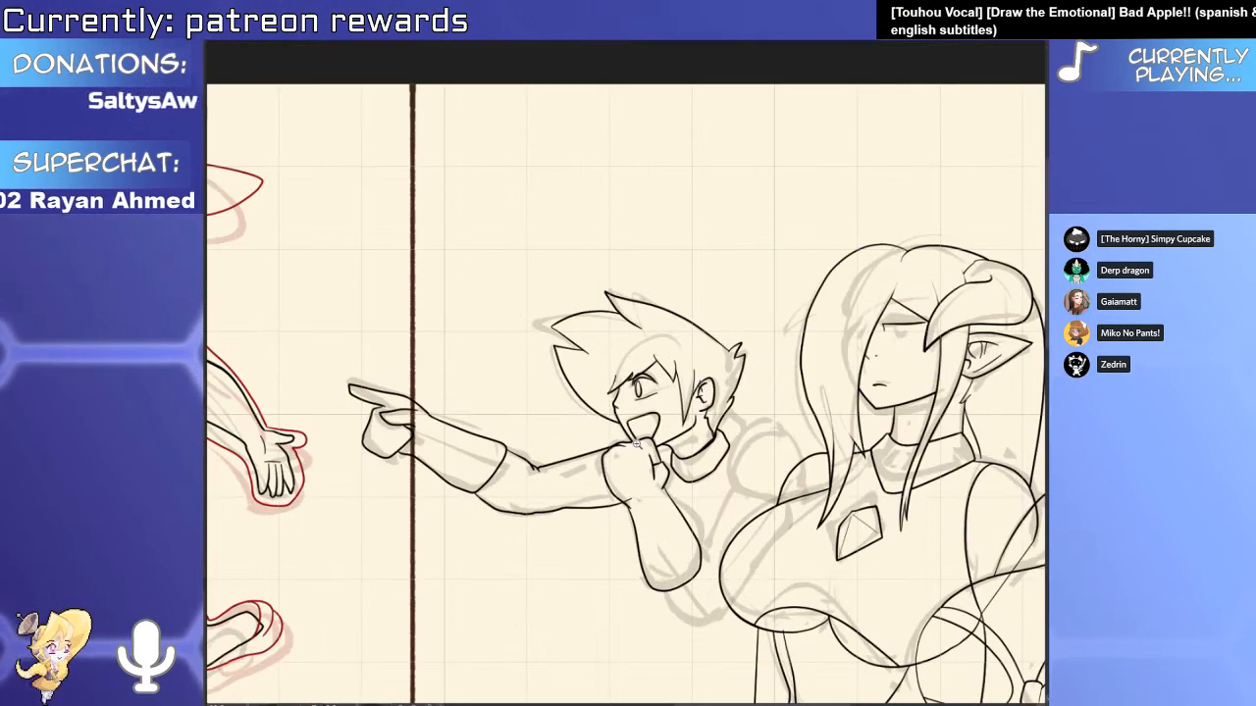
scroll(636, 444, up, 3)
scroll(629, 466, up, 2)
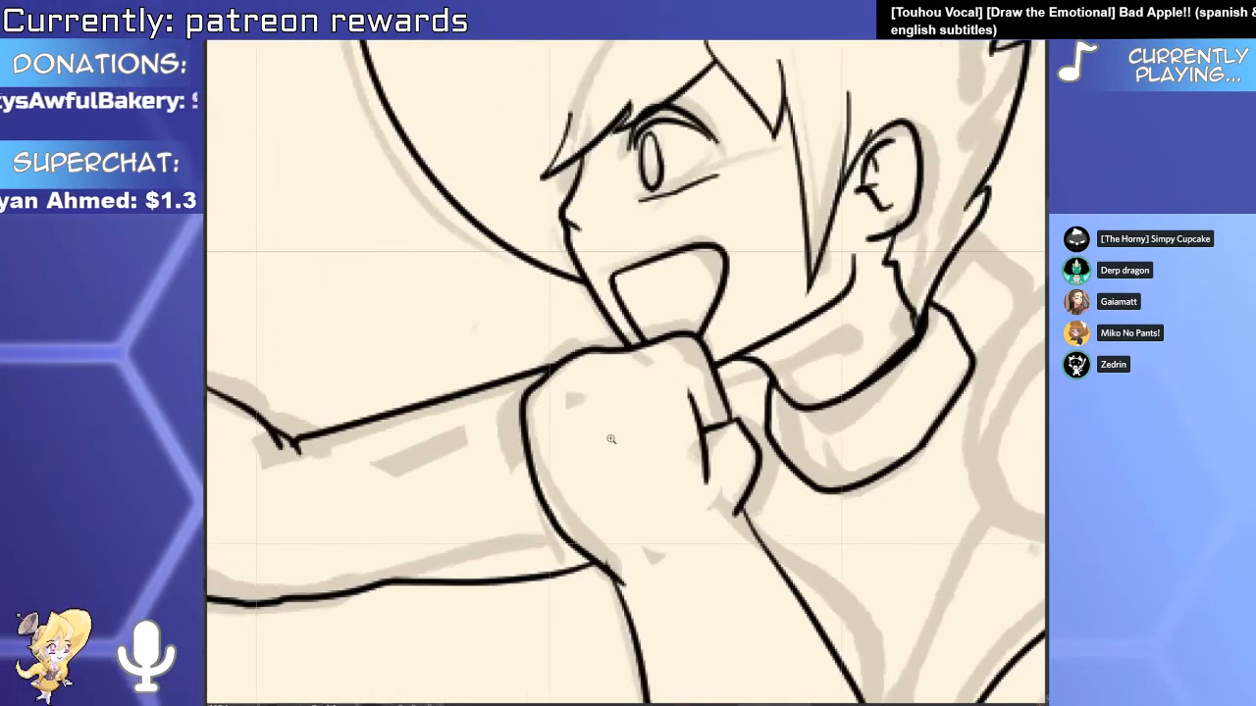
scroll(629, 466, up, 3)
scroll(592, 466, down, 4)
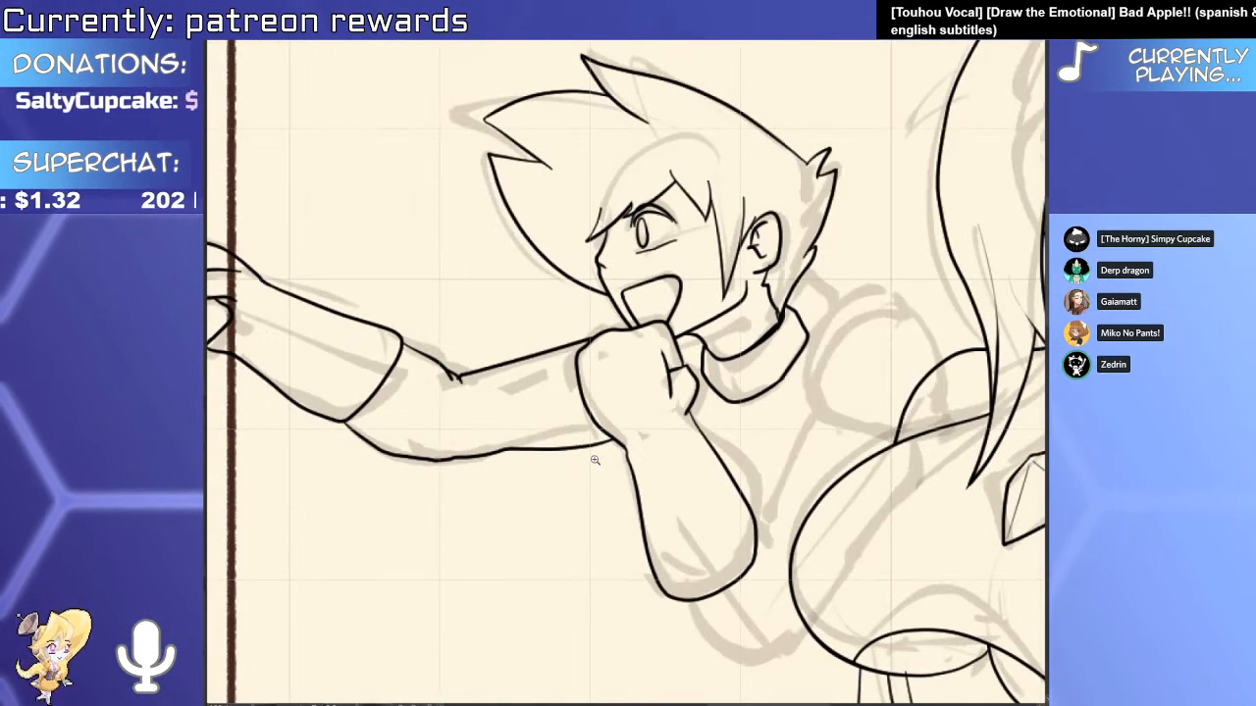
scroll(594, 460, up, 5)
drag(699, 326, 678, 388)
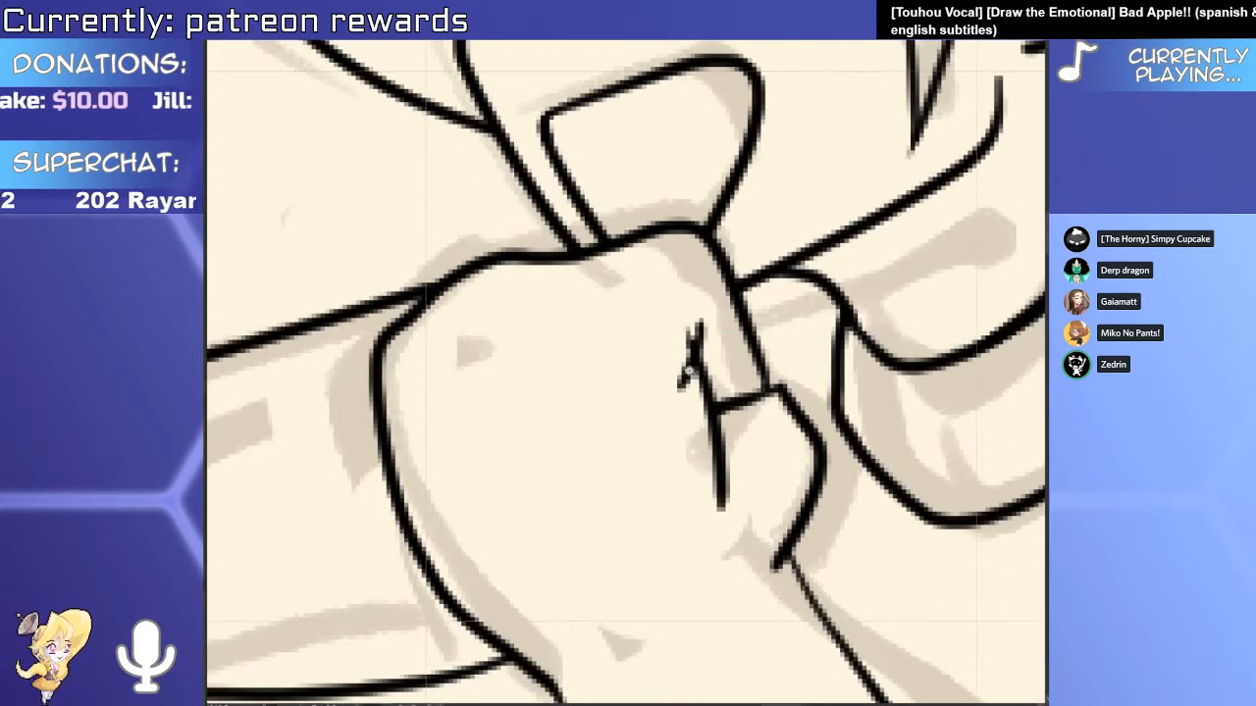
scroll(687, 383, down, 8)
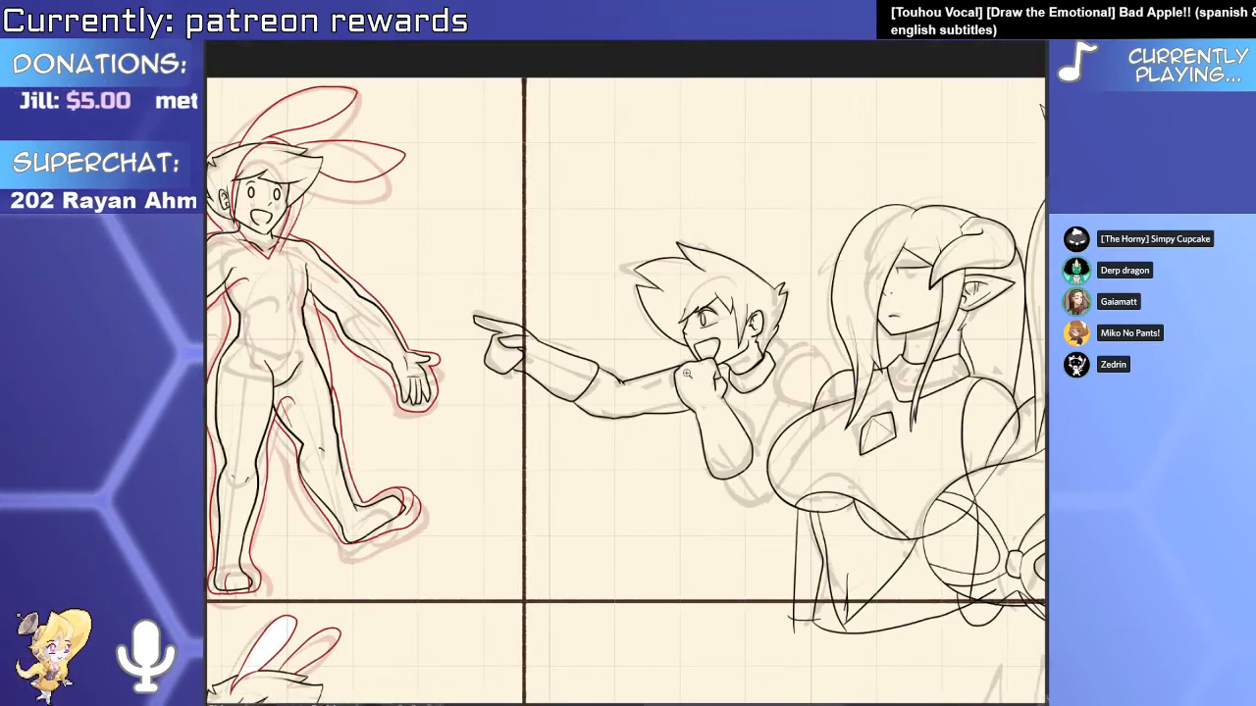
Ink the rounded shoulder pad outline behind the spiky-haired character's collar, closing it along the lower edge.
scroll(664, 405, up, 6)
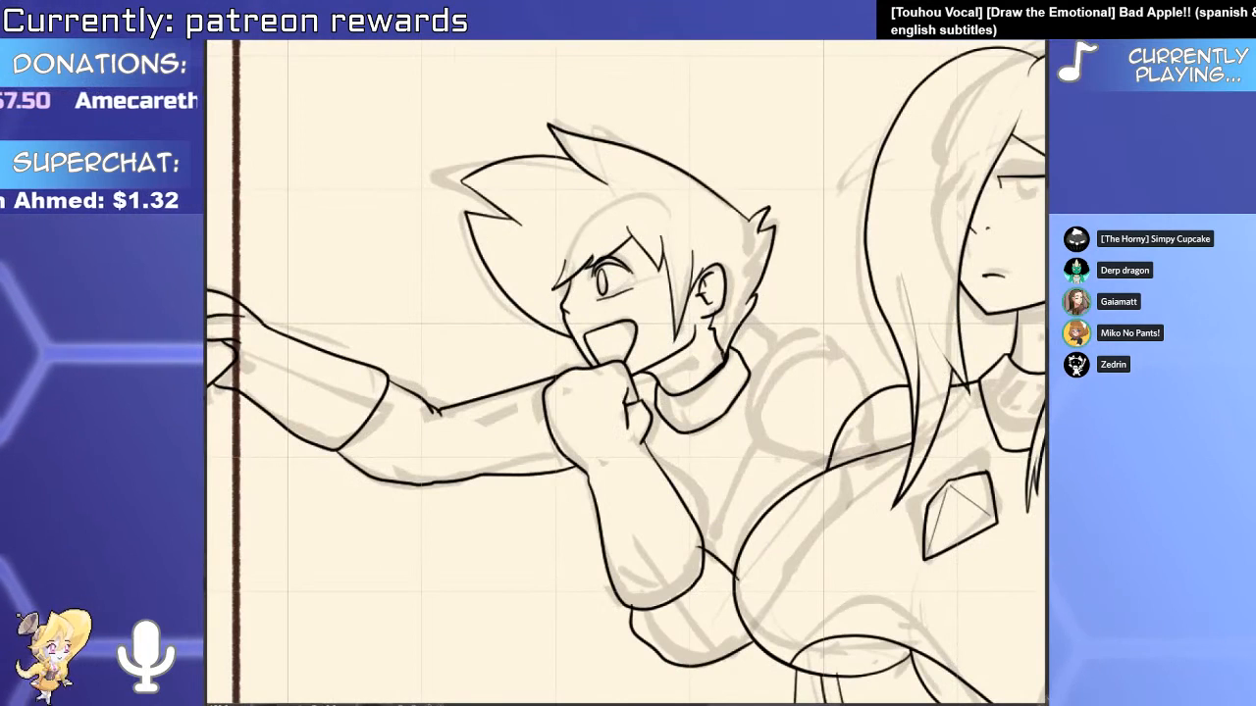
drag(756, 422, 739, 494)
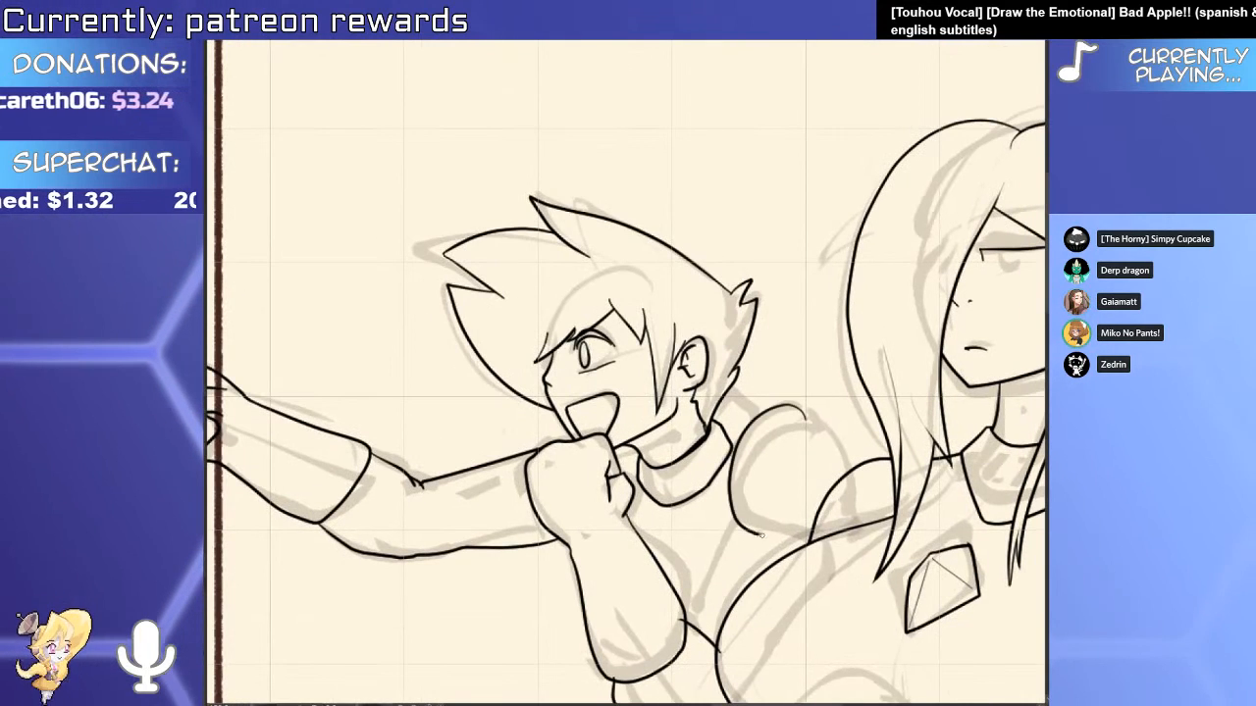
scroll(761, 534, up, 3)
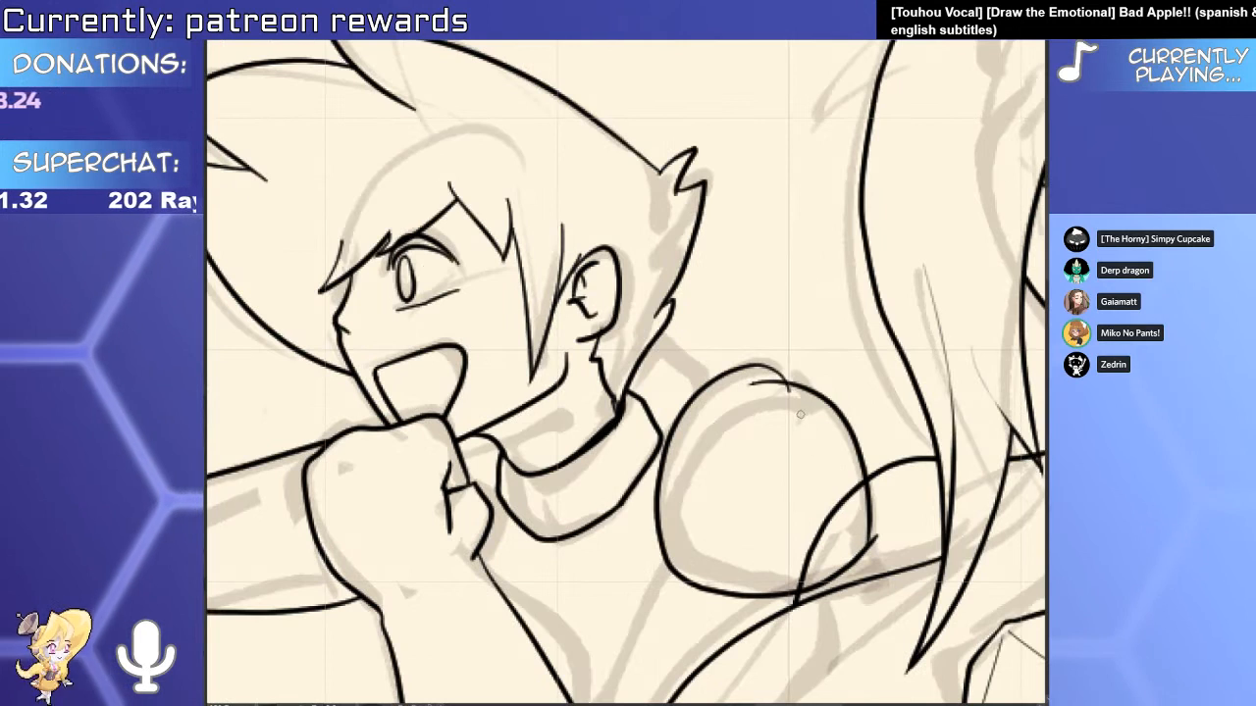
scroll(799, 414, down, 5)
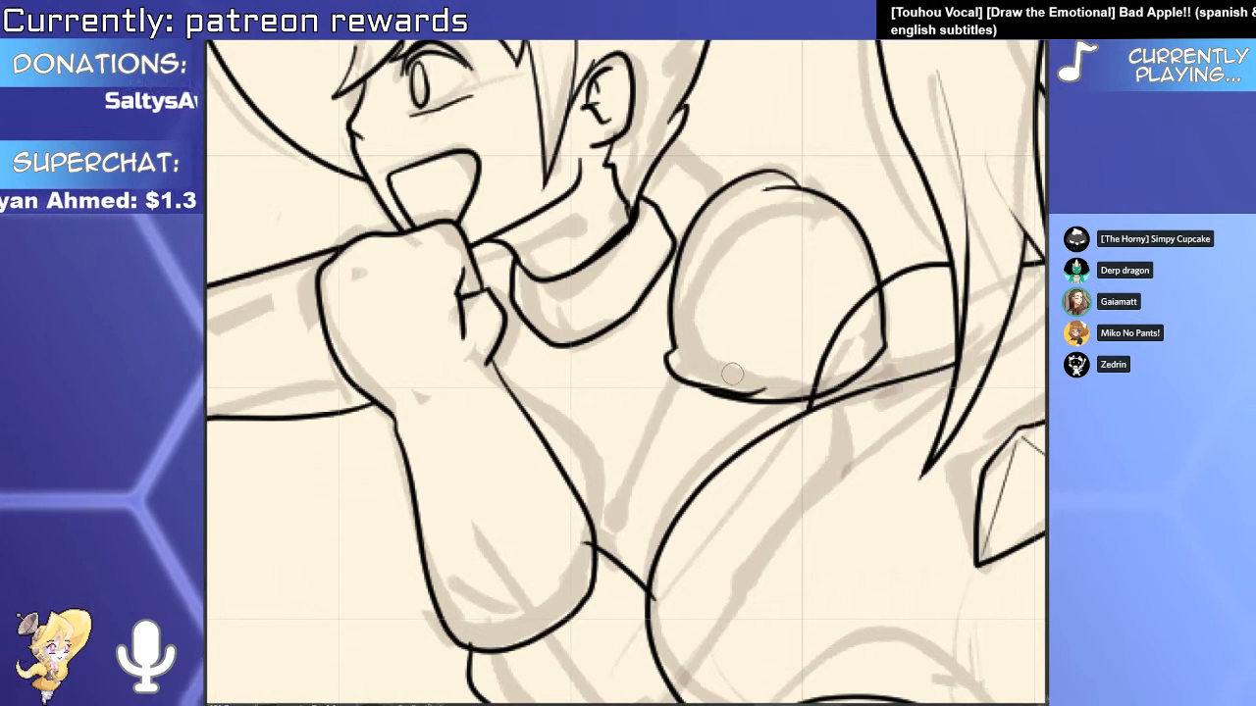
Add thin inner rim strokes to the shoulder pad and a short line joining it to the collar.
scroll(692, 357, up, 1)
drag(715, 370, 742, 381)
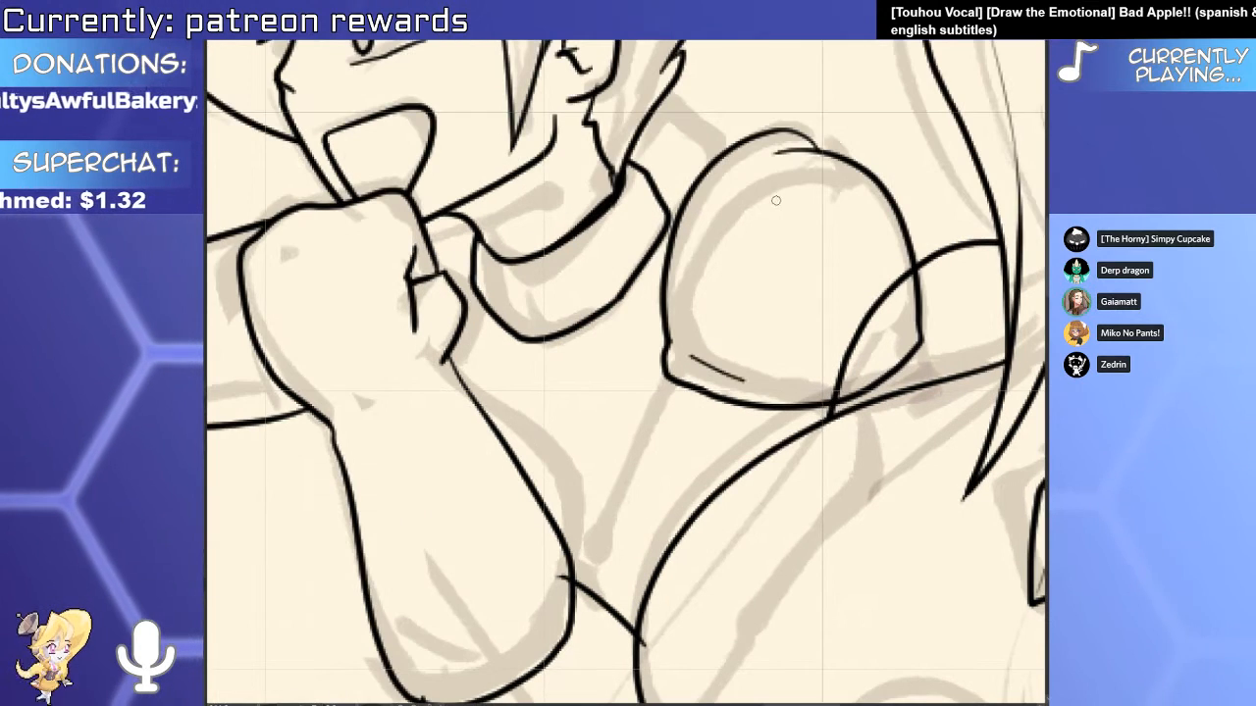
drag(773, 155, 694, 295)
mouse_move(668, 250)
mouse_down()
mouse_move(684, 343)
mouse_move(911, 316)
mouse_up()
Ink a short line between the raised fist's finger and the collar, and tidy the fist's upper contour below the chin.
scroll(690, 304, up, 2)
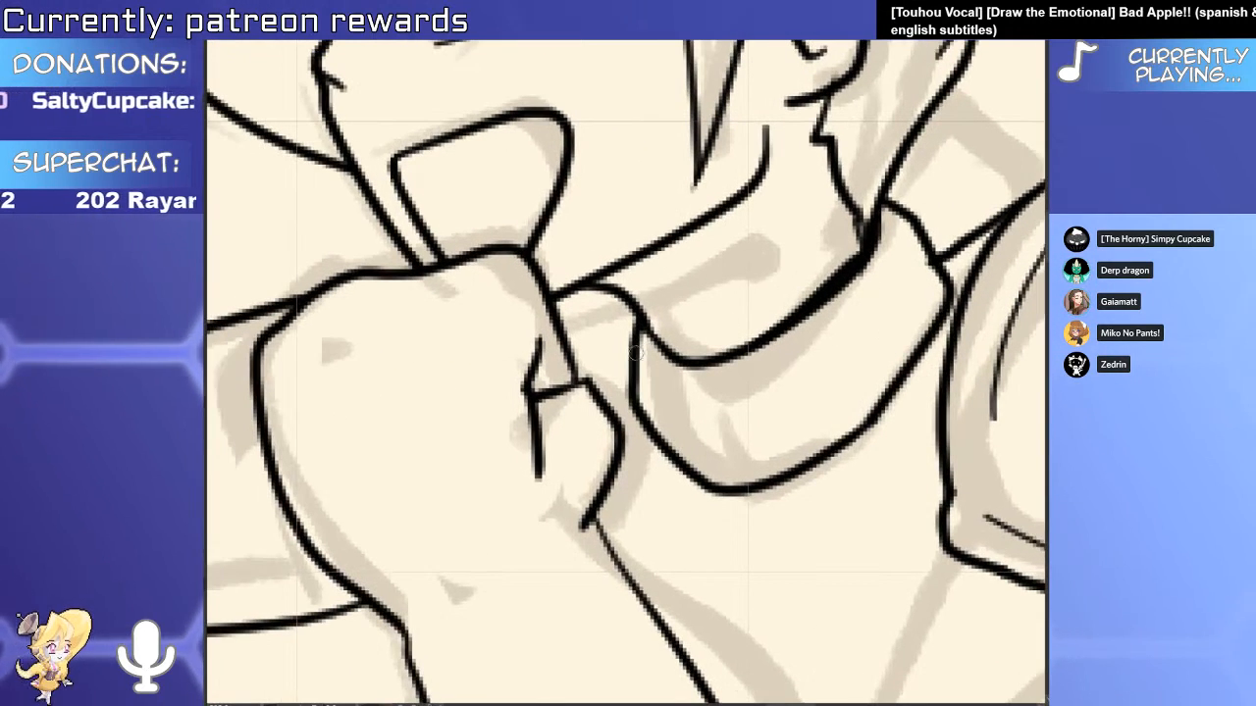
scroll(583, 398, down, 4)
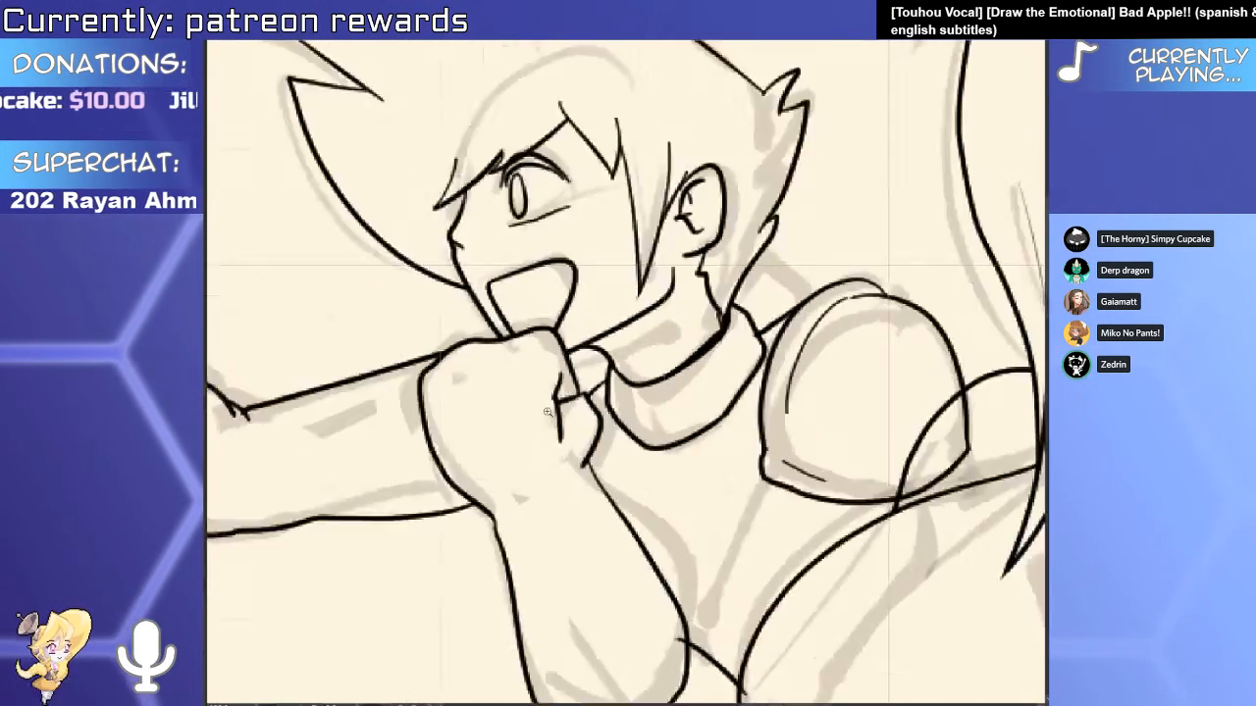
drag(608, 453, 705, 447)
scroll(675, 430, up, 3)
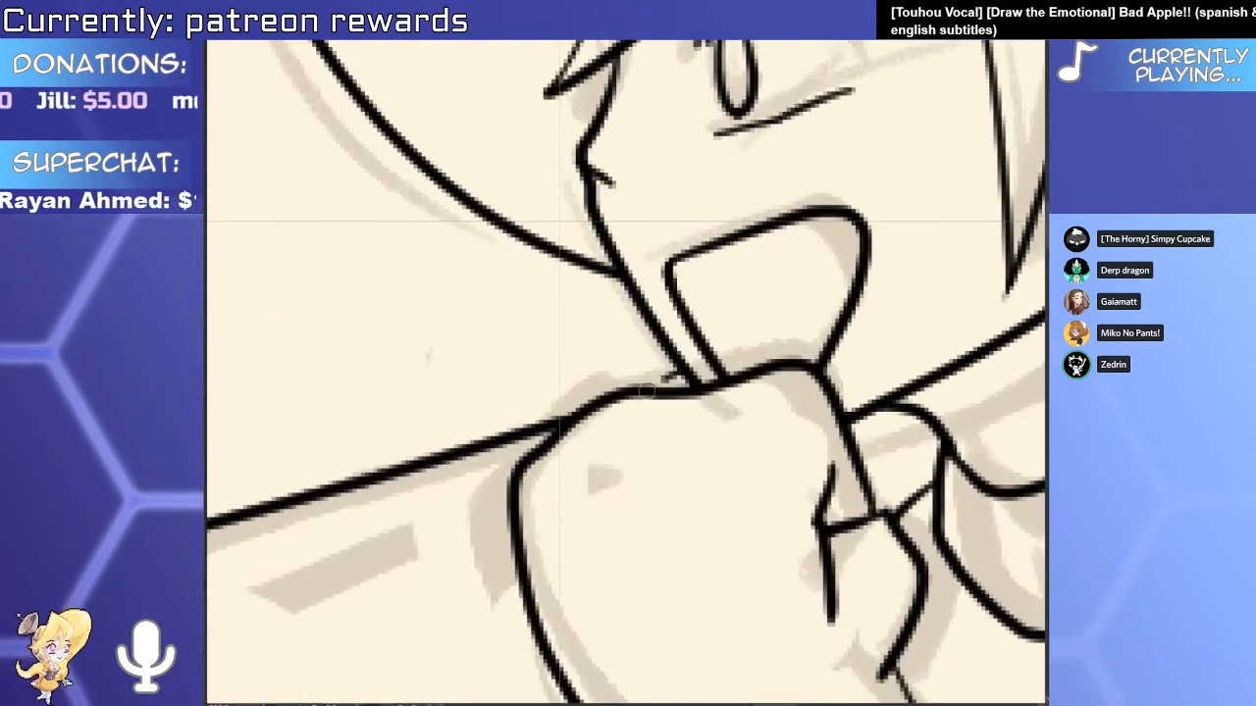
scroll(646, 390, down, 4)
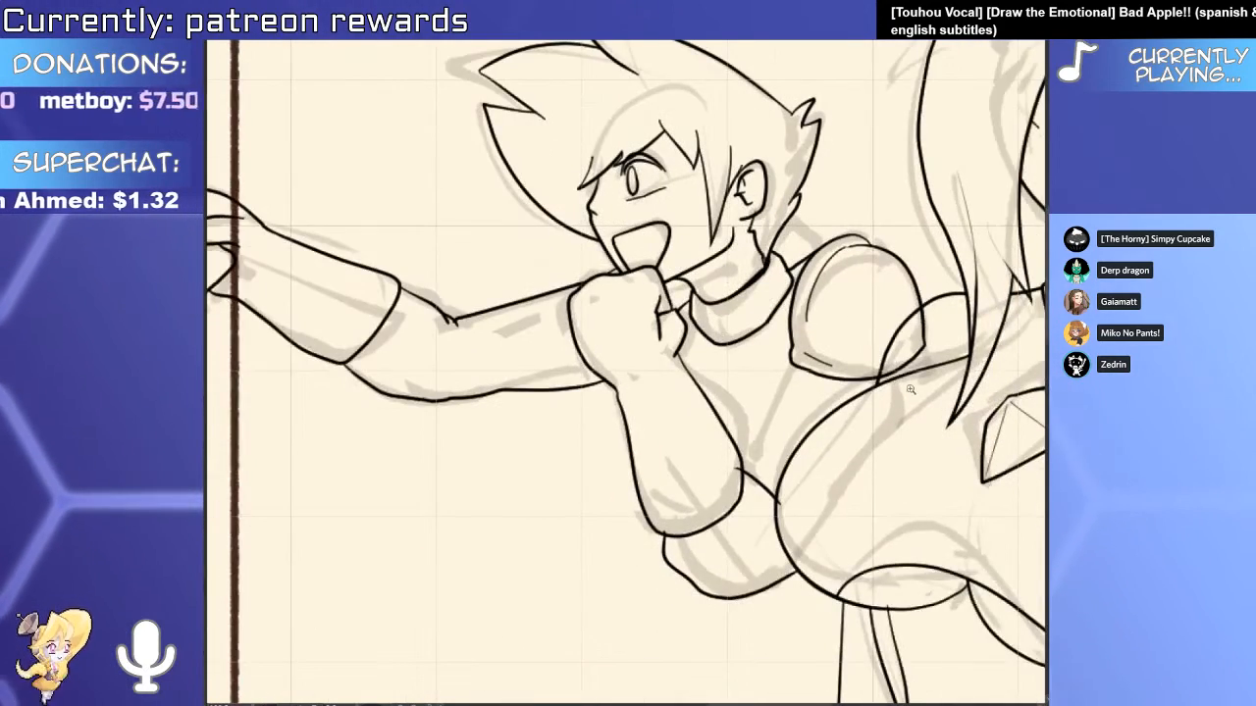
Ink the torso's side line from the shoulder pad down to the raised forearm and trim the overlapping line ends there.
scroll(806, 411, up, 2)
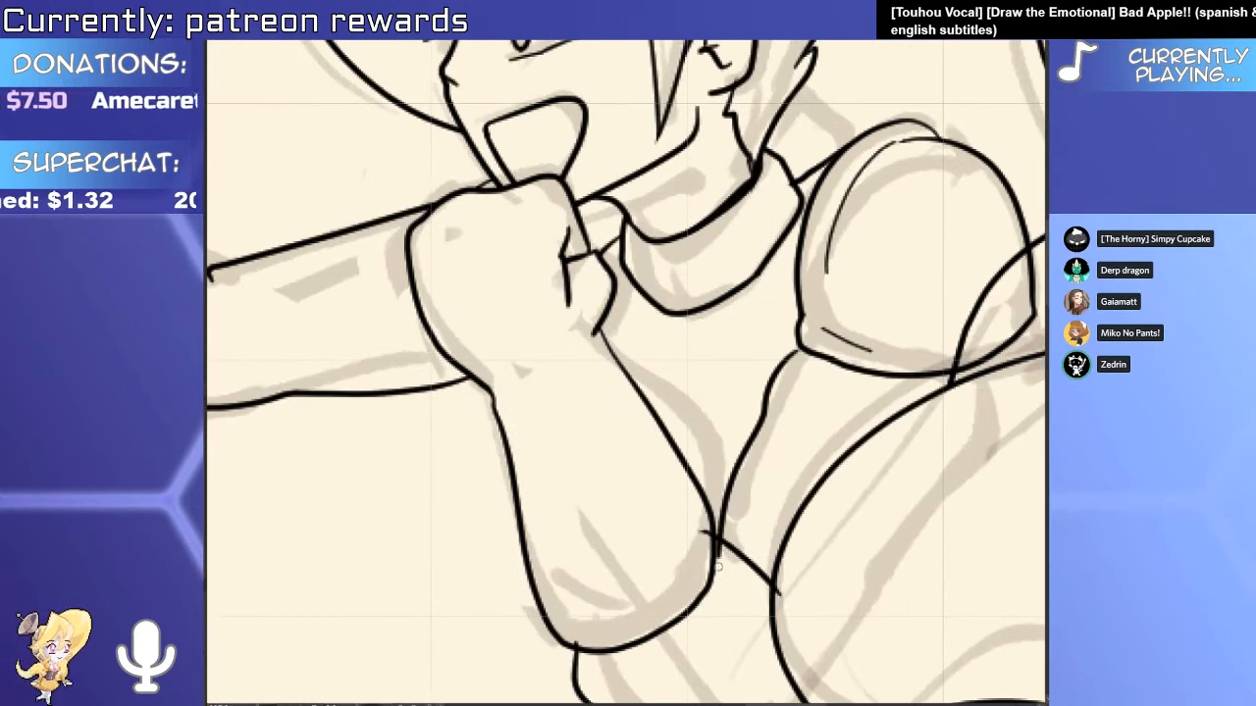
scroll(723, 578, up, 3)
scroll(684, 471, down, 4)
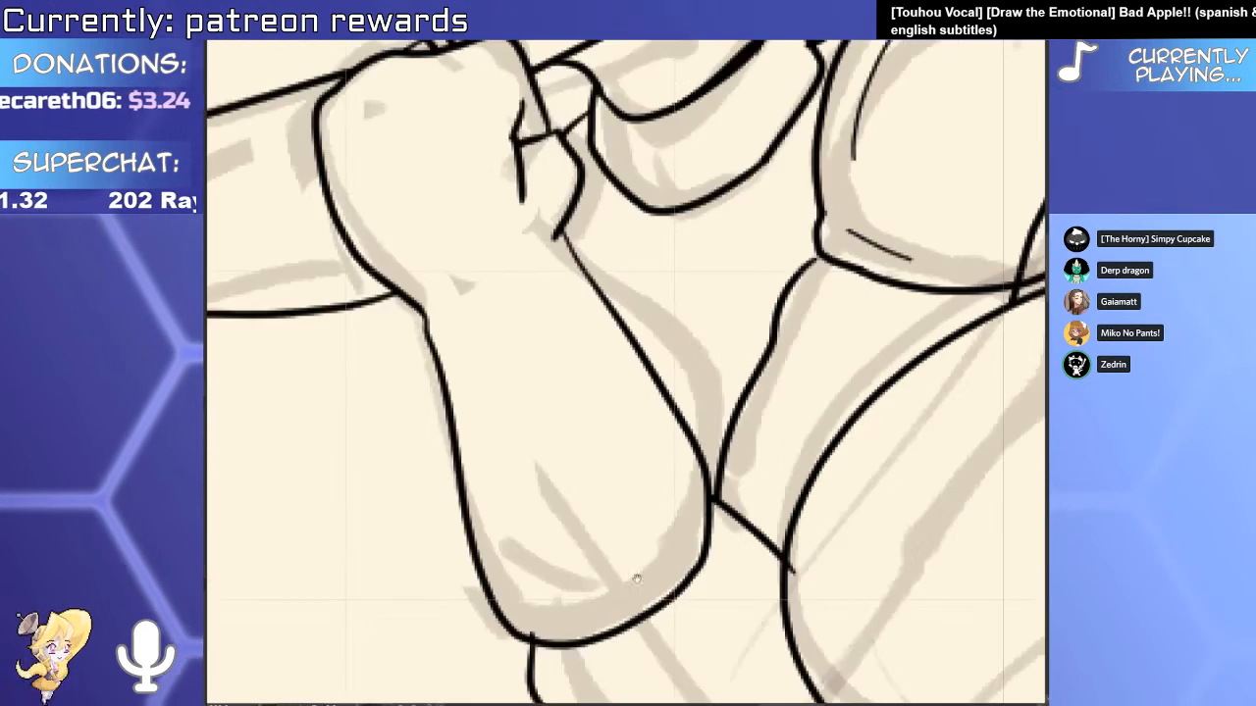
scroll(584, 454, up, 2)
scroll(585, 454, down, 4)
scroll(663, 390, up, 3)
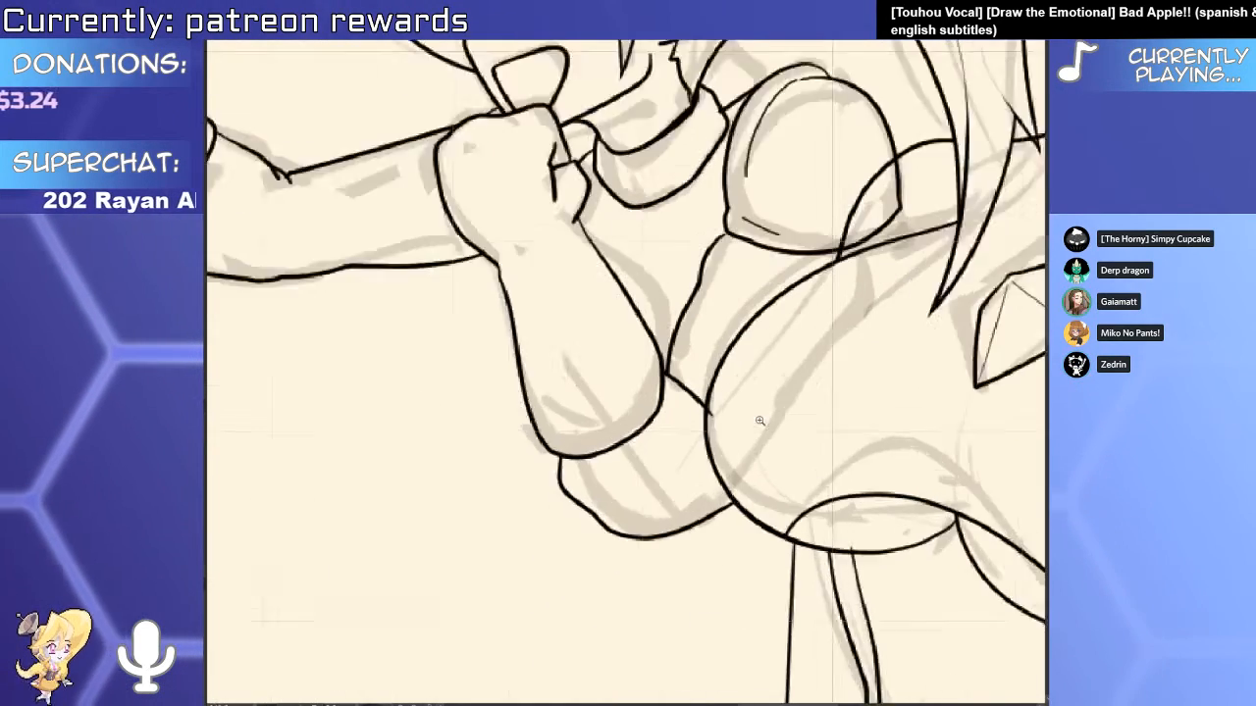
Shorten the inner elbow line beside the raised forearm into a thin tapering crease that stops before the woman's chest.
scroll(659, 382, up, 2)
click(660, 379)
drag(728, 450, 691, 475)
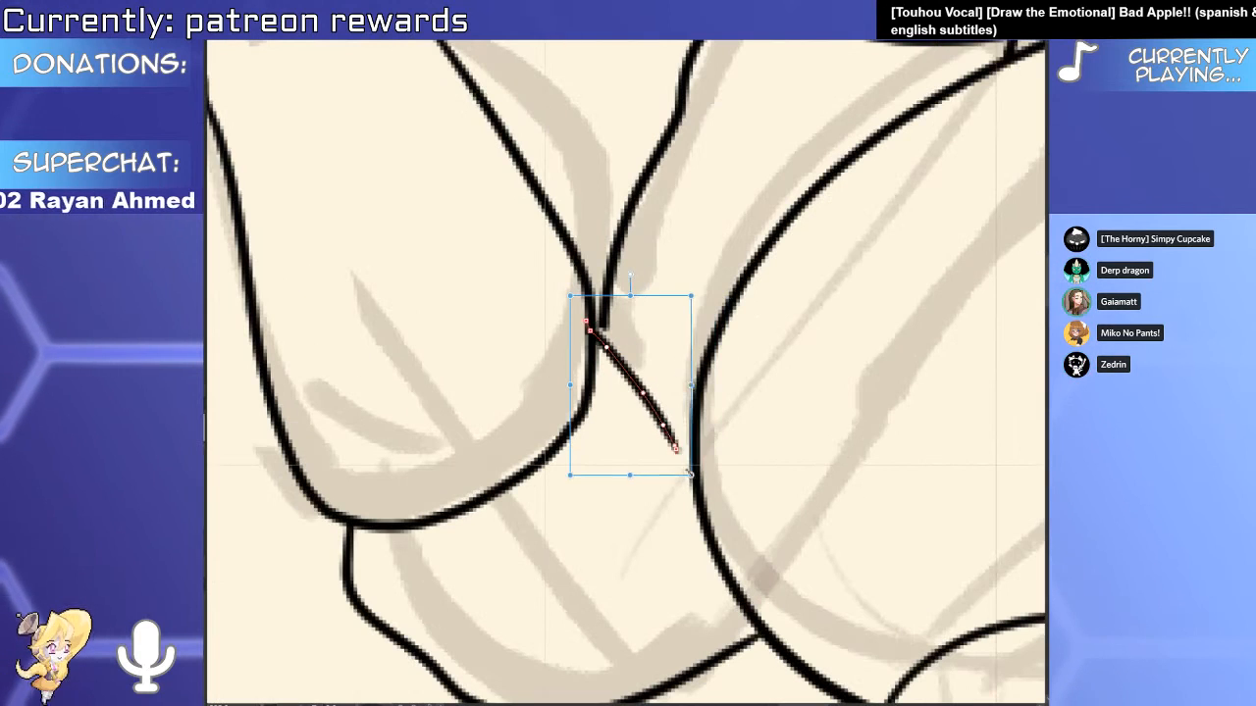
drag(684, 408, 689, 404)
scroll(702, 420, down, 3)
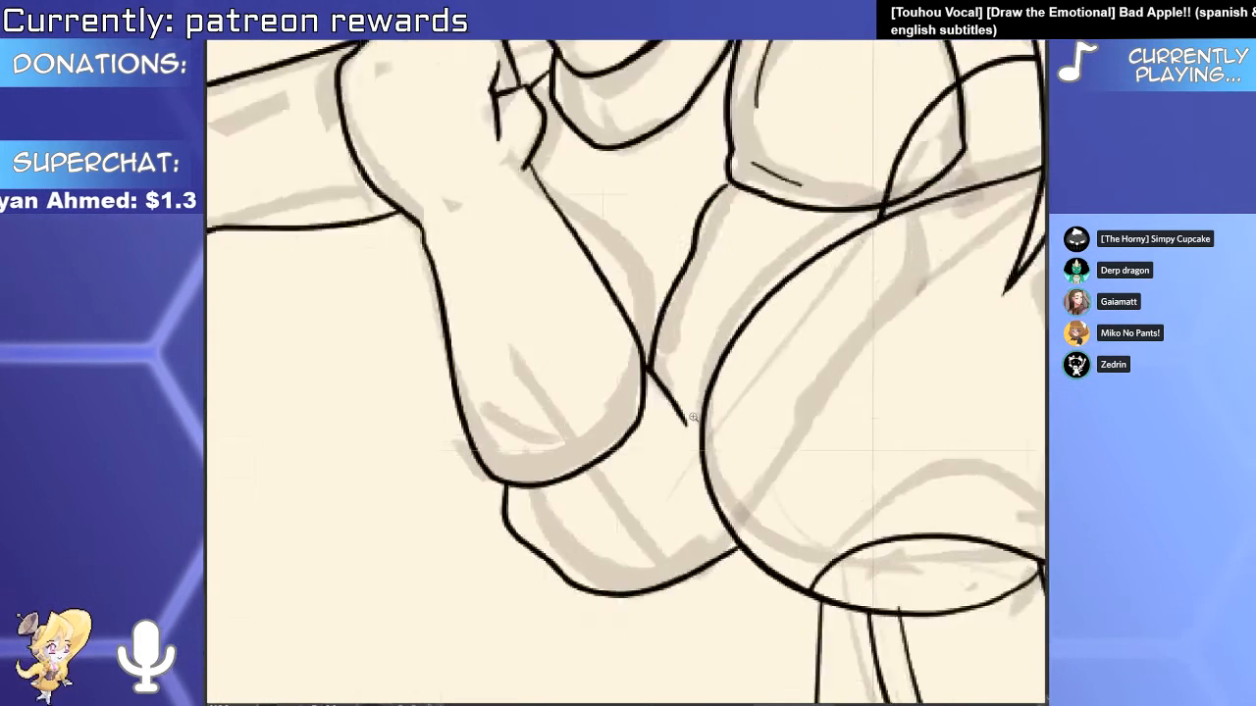
scroll(686, 381, up, 2)
scroll(706, 495, down, 4)
scroll(707, 494, up, 3)
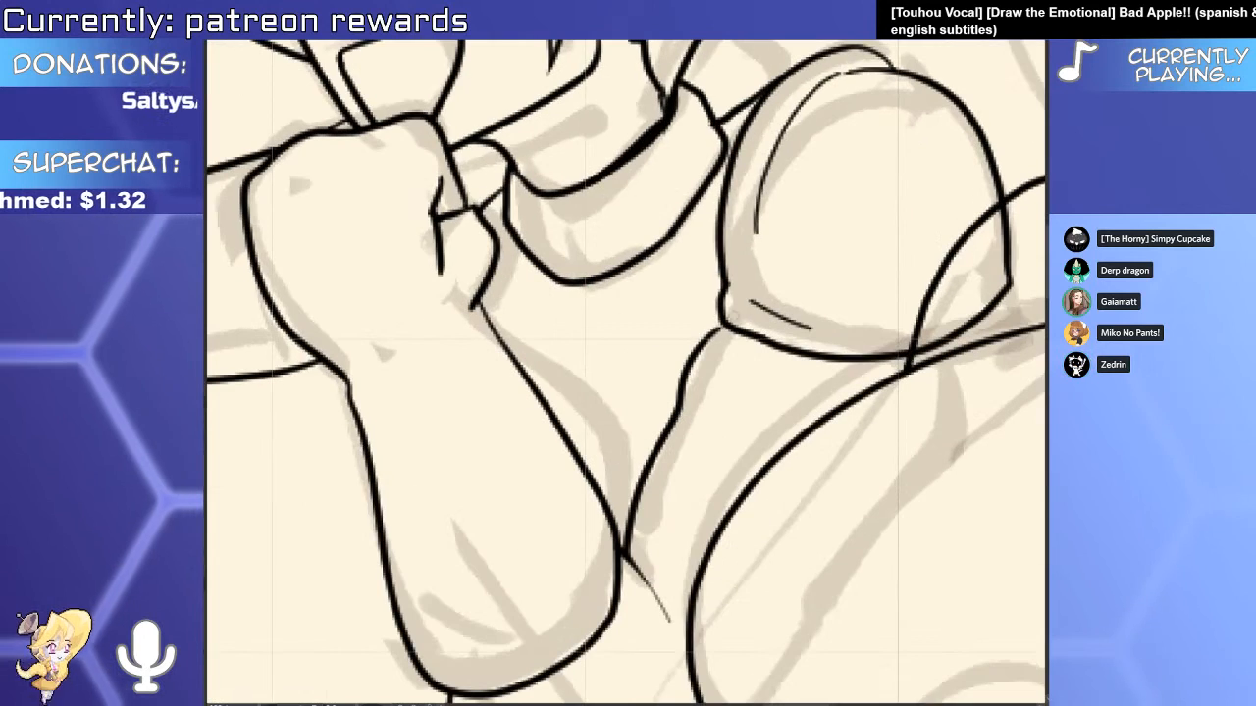
Widen the shoulder pad's strokes toward the collar and erase the collar lines that the pad overlaps.
drag(711, 300, 690, 405)
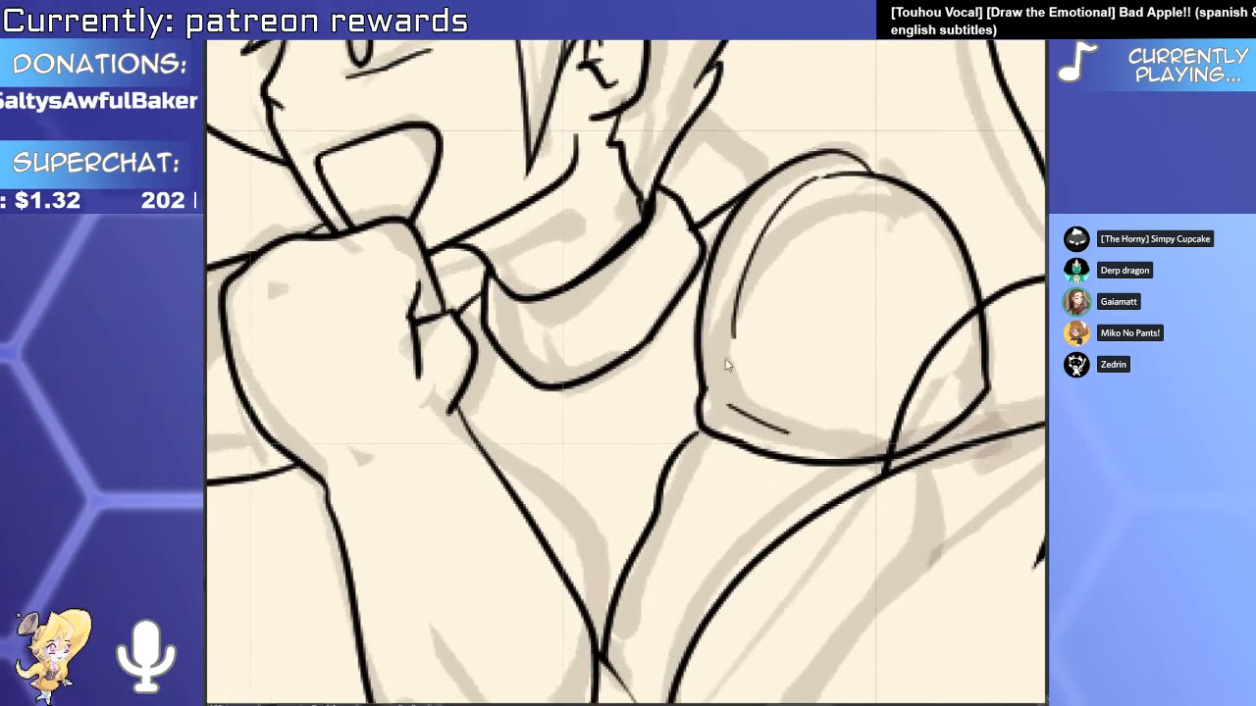
key(o)
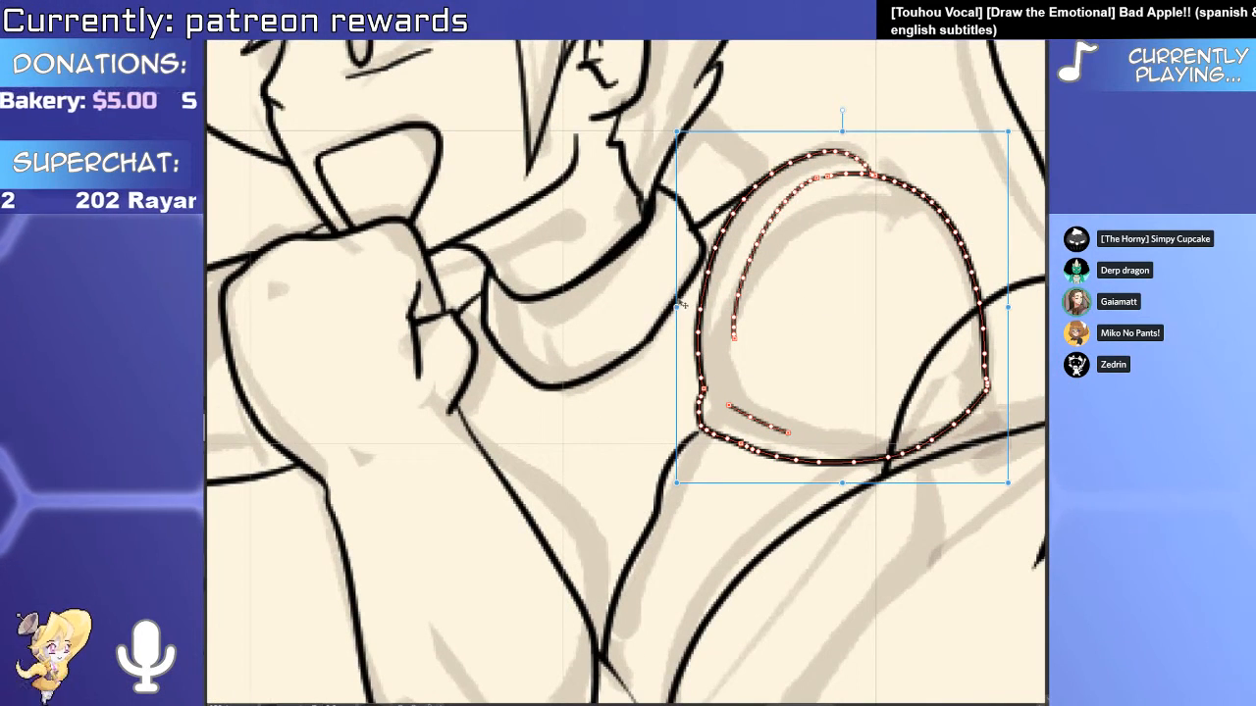
key(p)
scroll(691, 289, up, 2)
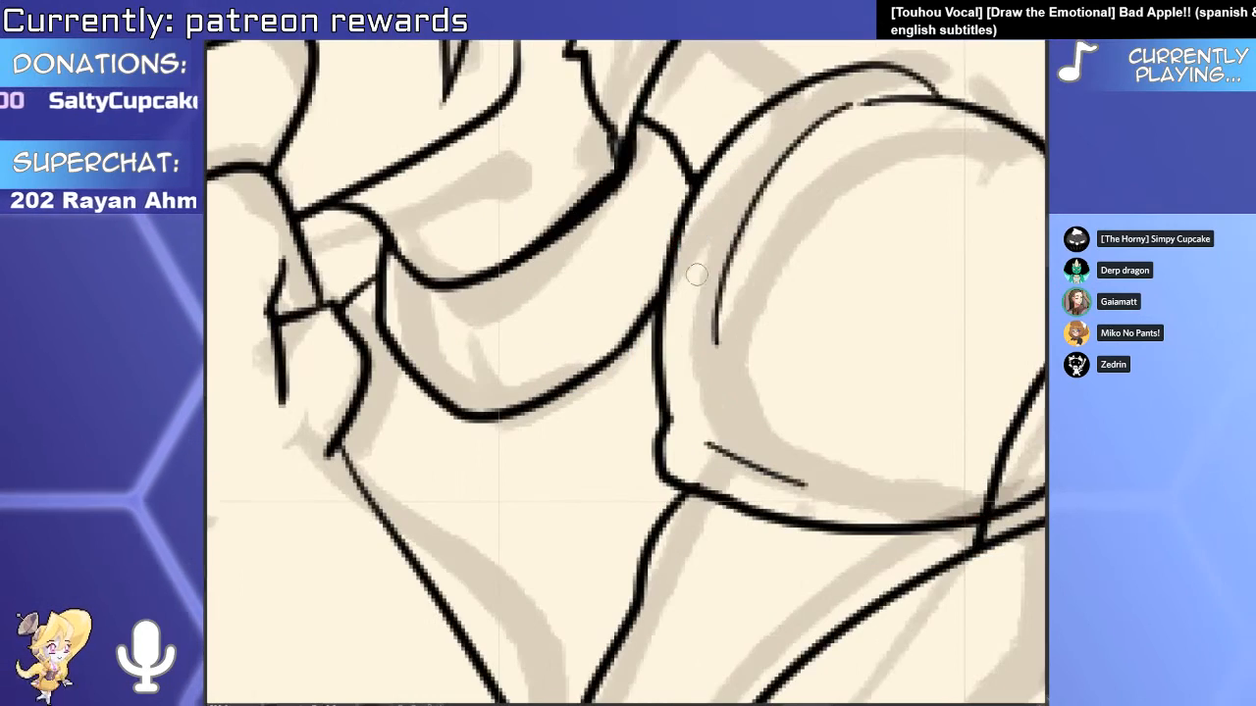
scroll(695, 275, down, 4)
scroll(763, 341, up, 2)
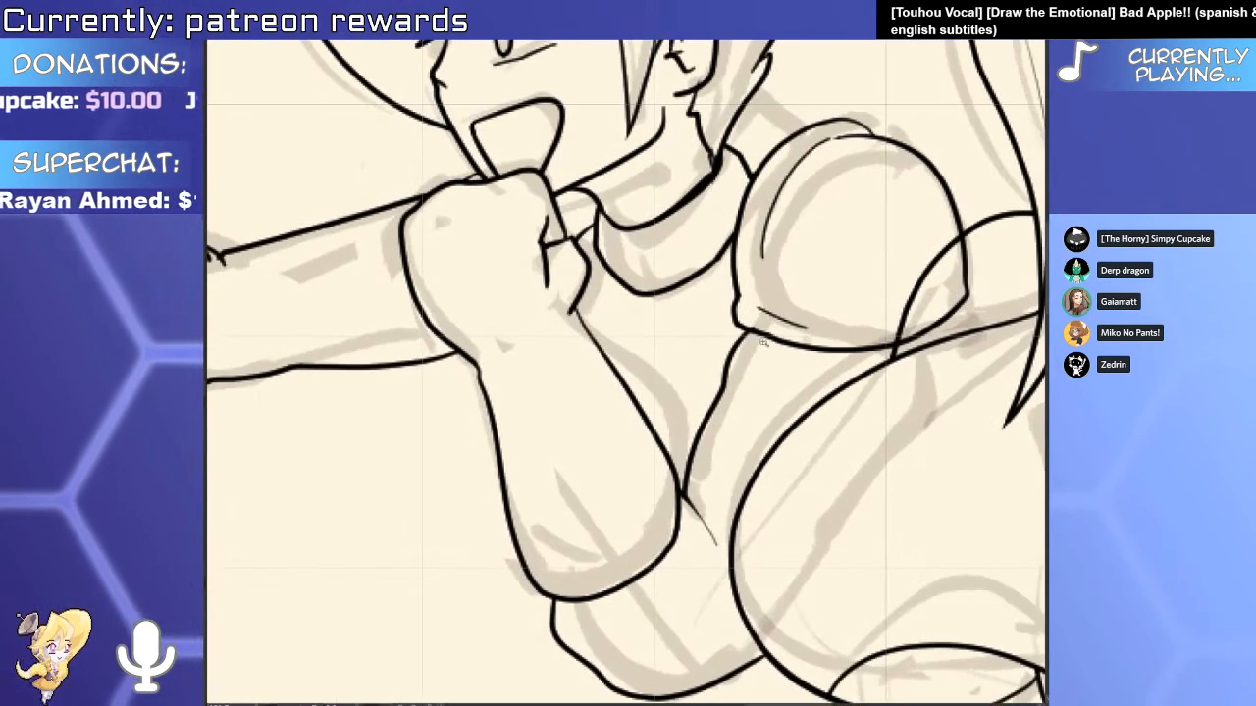
Ink a bent line across the chest from behind the raised forearm to the torso's side, trimming its overshooting ends.
drag(594, 352, 714, 414)
key(ctrl+z)
mouse_move(562, 389)
mouse_down()
mouse_move(674, 388)
mouse_move(744, 439)
mouse_up()
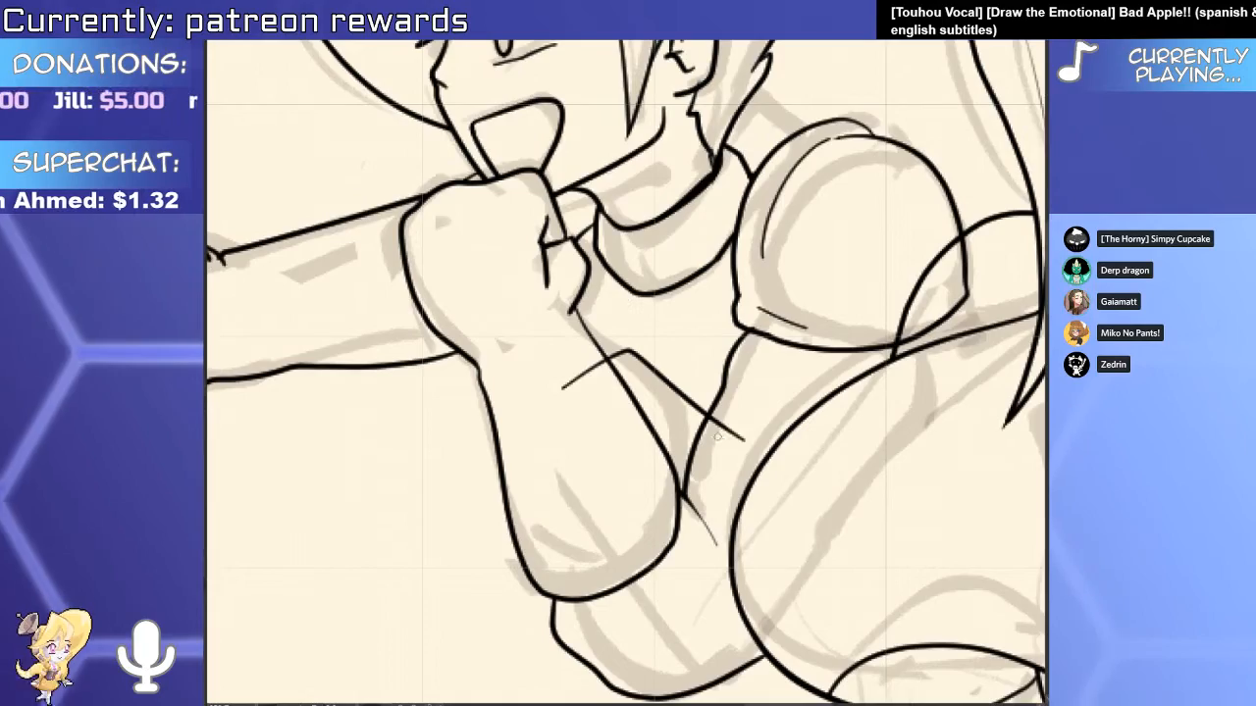
scroll(585, 443, down, 5)
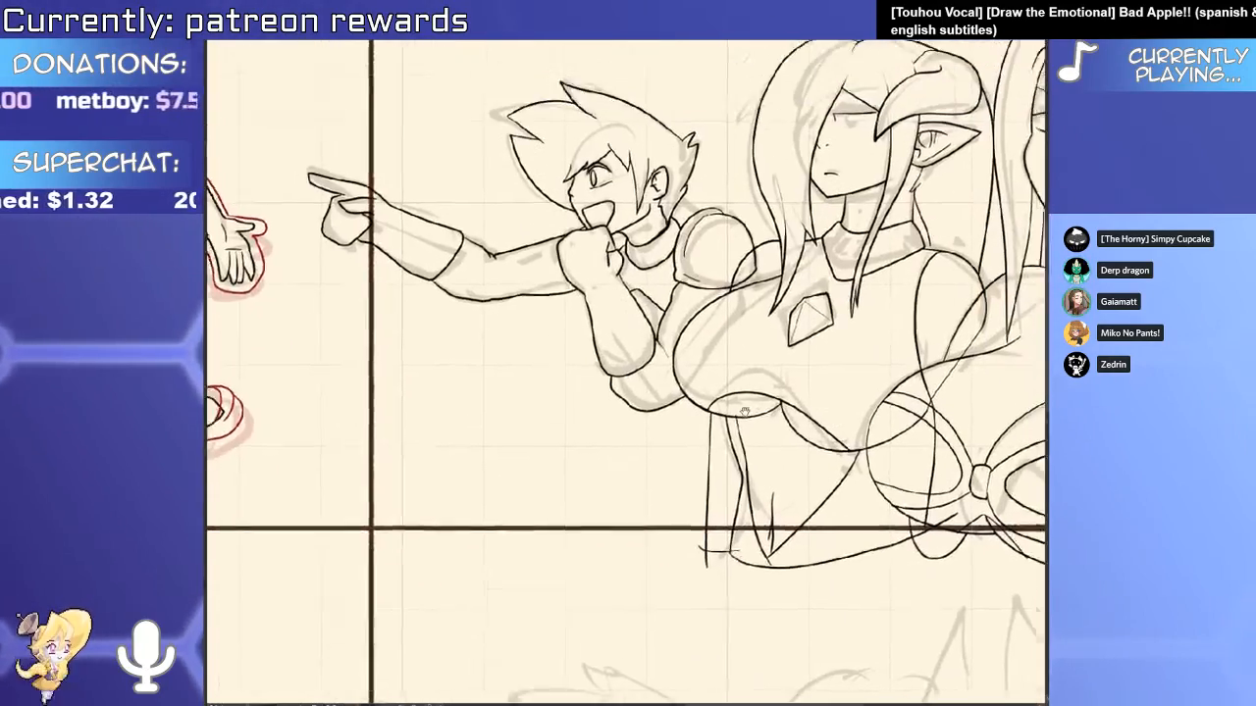
Redraw the short neck-to-shoulder line and ink the torso's back and curved waist contours below the shoulder pad.
scroll(644, 335, up, 5)
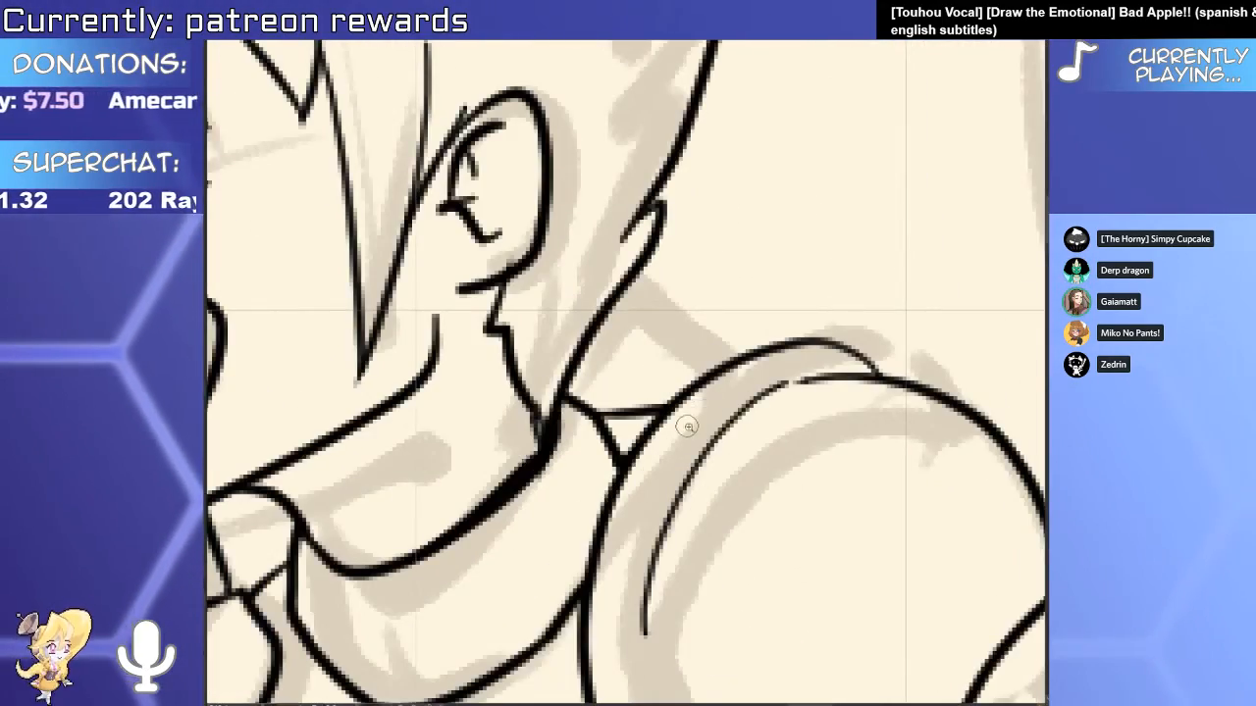
scroll(684, 426, down, 3)
scroll(737, 375, up, 5)
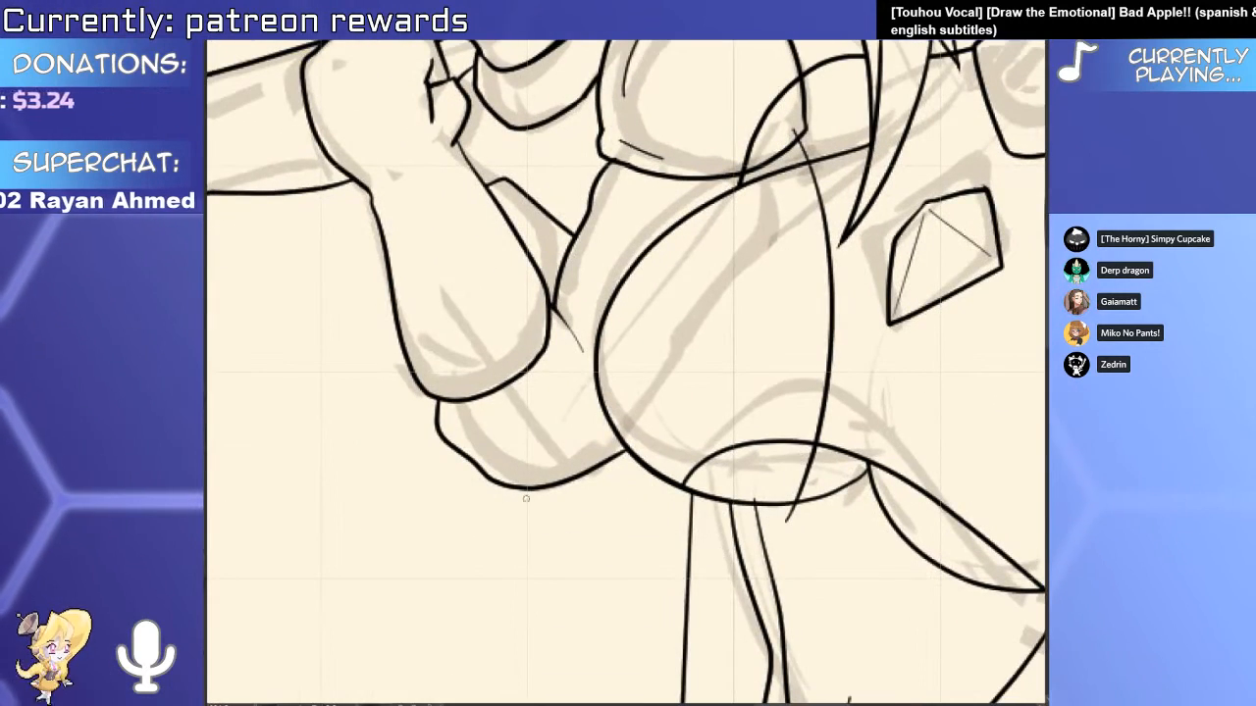
scroll(805, 469, down, 5)
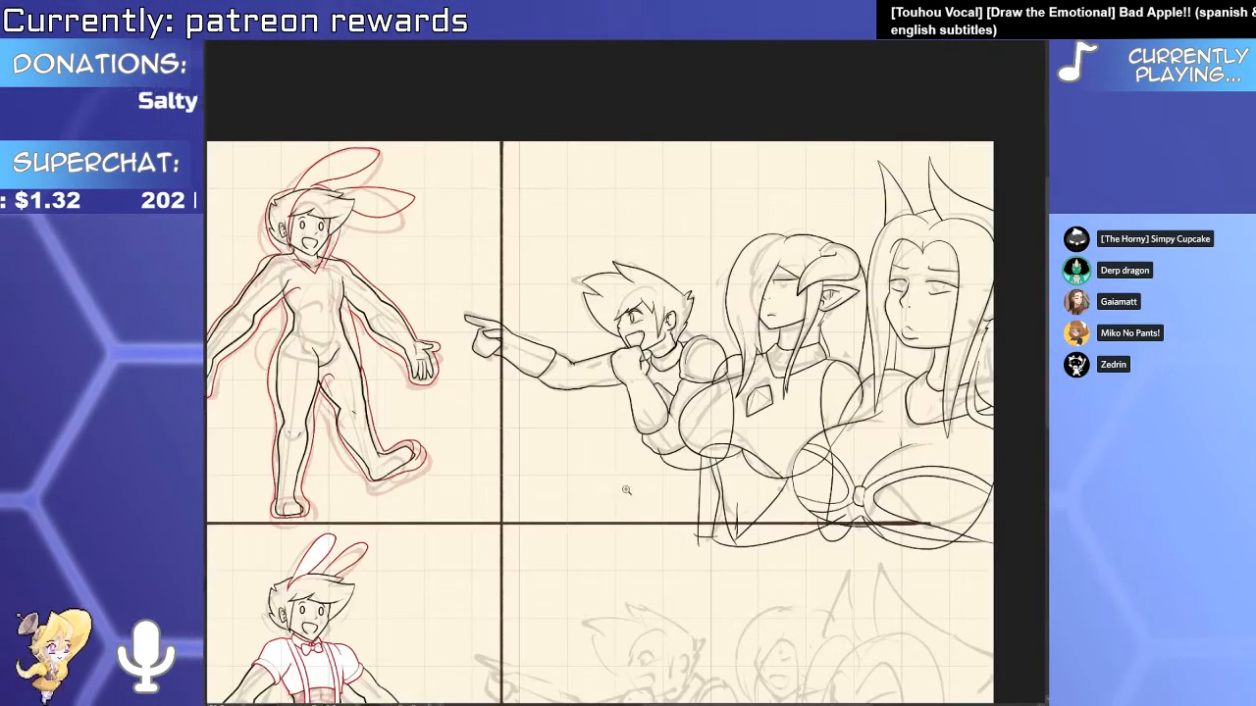
Ink the lower and upper contours of the forward leg, bending downward at the knee across the panel border.
scroll(626, 489, up, 3)
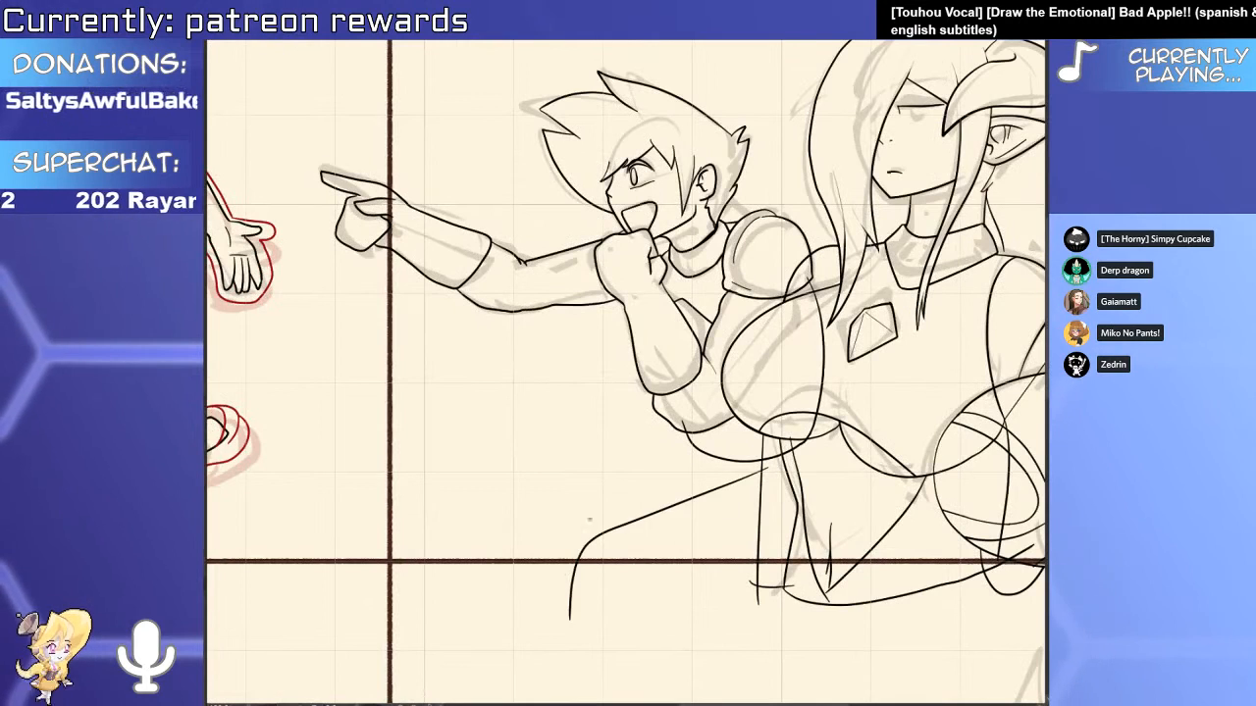
scroll(659, 471, up, 2)
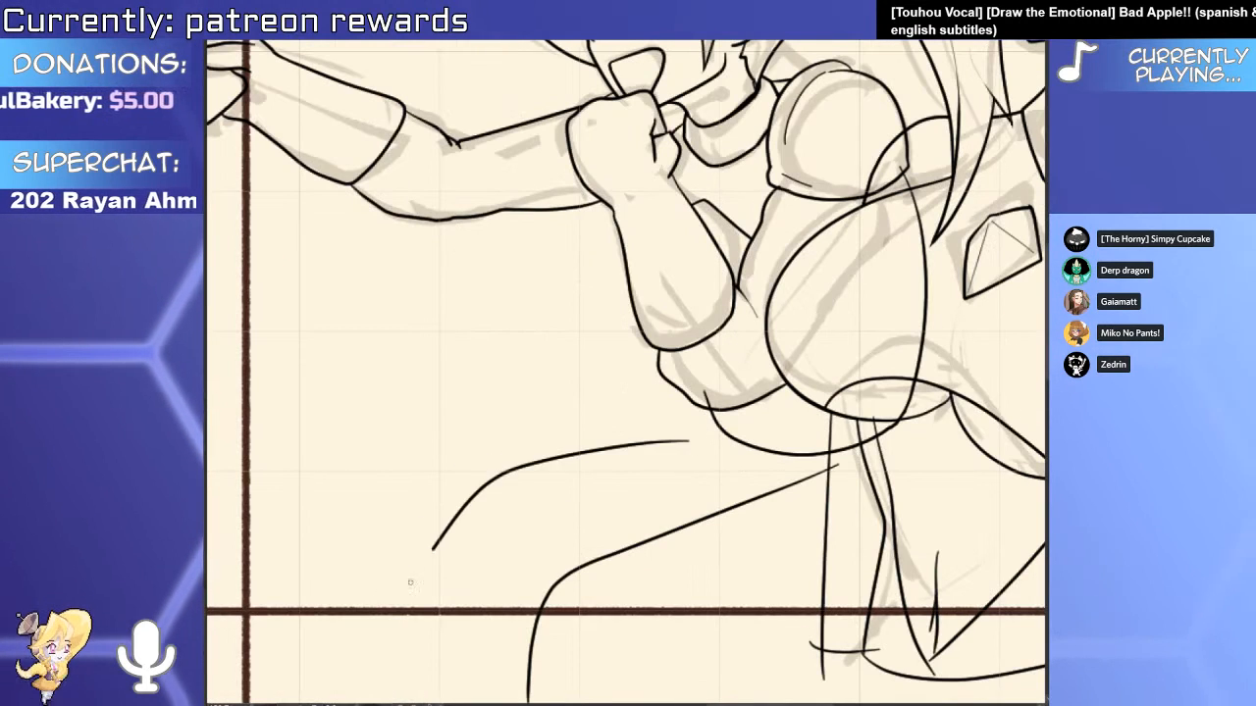
mouse_move(667, 431)
mouse_down()
mouse_move(395, 565)
mouse_move(358, 663)
mouse_up()
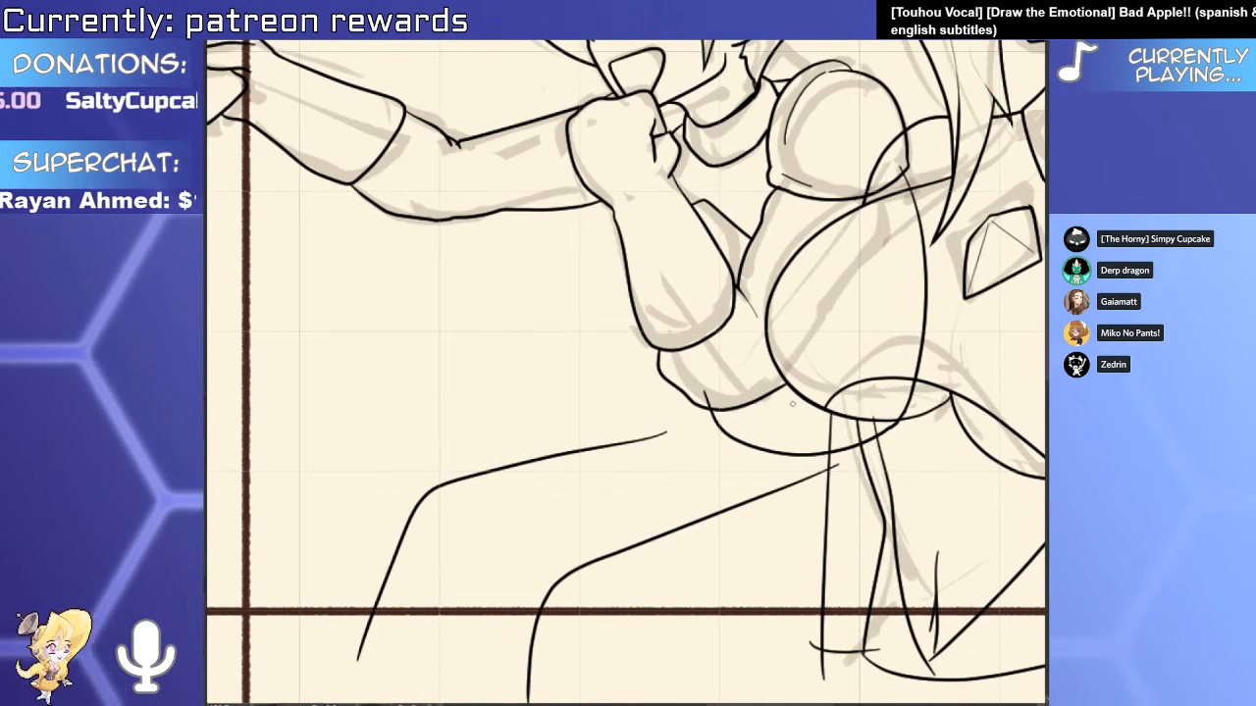
drag(664, 435, 697, 435)
drag(710, 388, 735, 390)
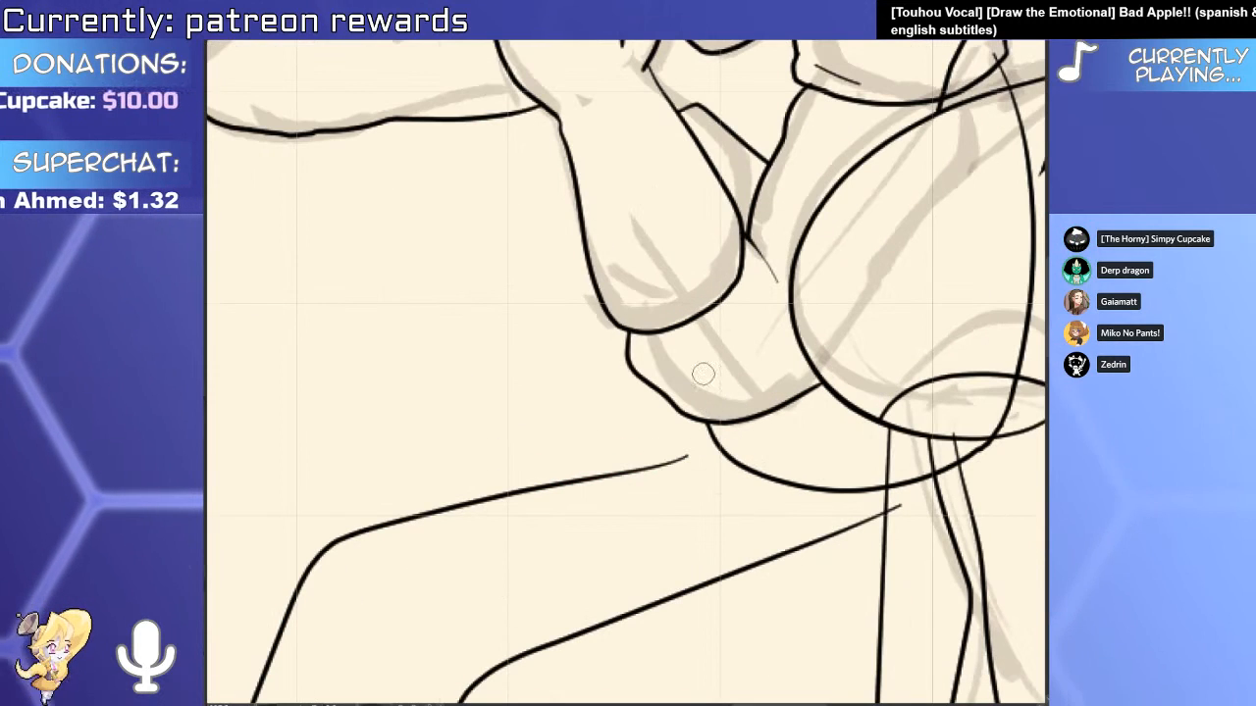
Redraw the raised arm's elbow contour below the glove cuff as a smoother curve and erase the old line.
mouse_move(639, 334)
mouse_down()
mouse_move(673, 349)
mouse_move(635, 400)
mouse_move(649, 410)
mouse_up()
ctrl+click(625, 344)
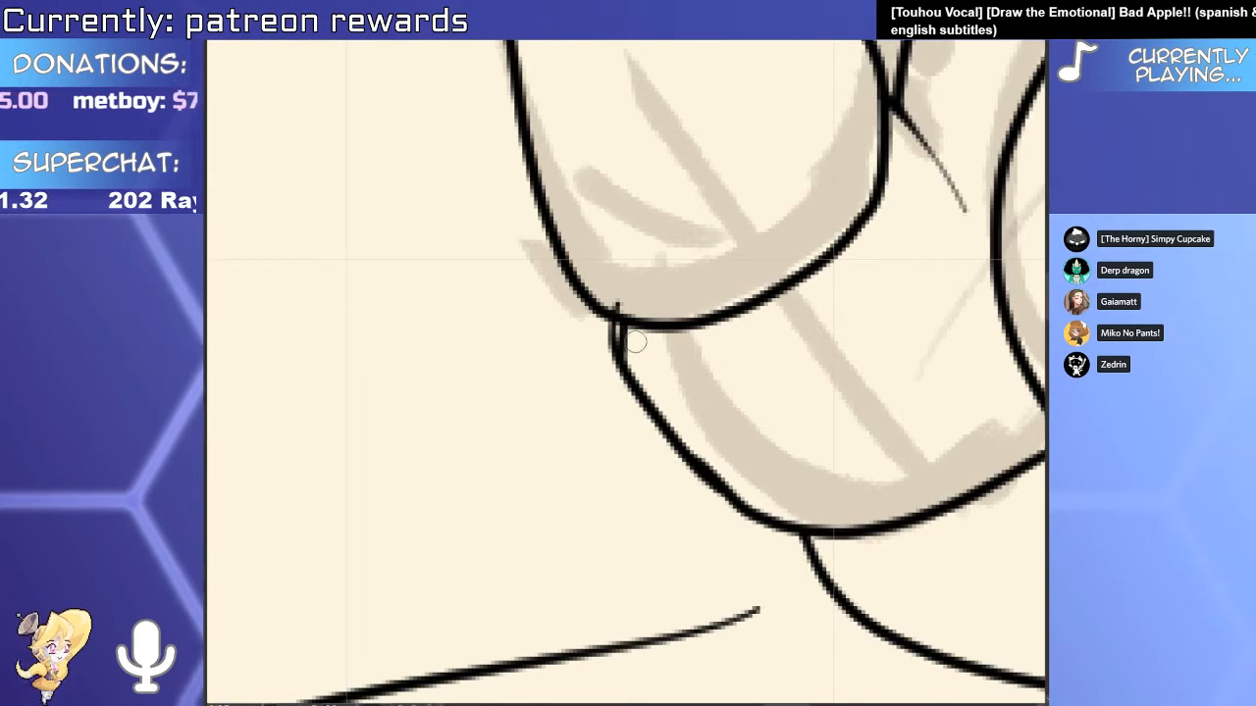
click(634, 361)
key(ctrl+z)
key(])
scroll(633, 371, down, 2)
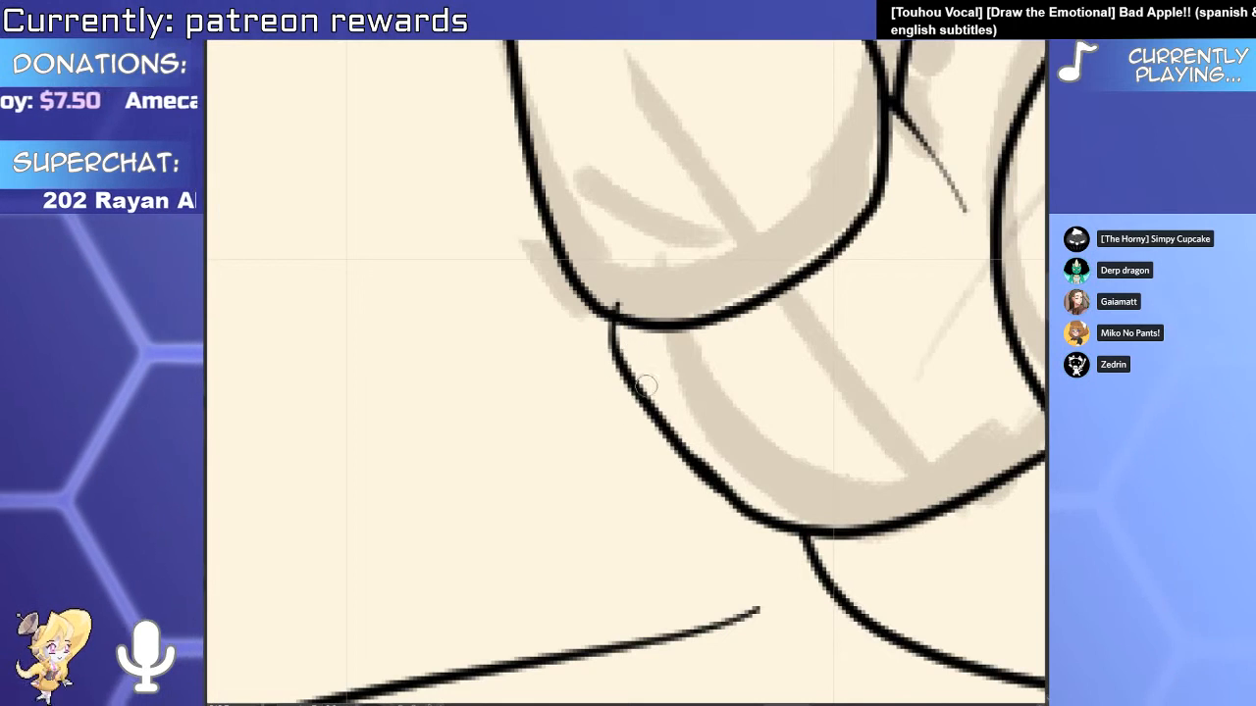
scroll(609, 299, down, 3)
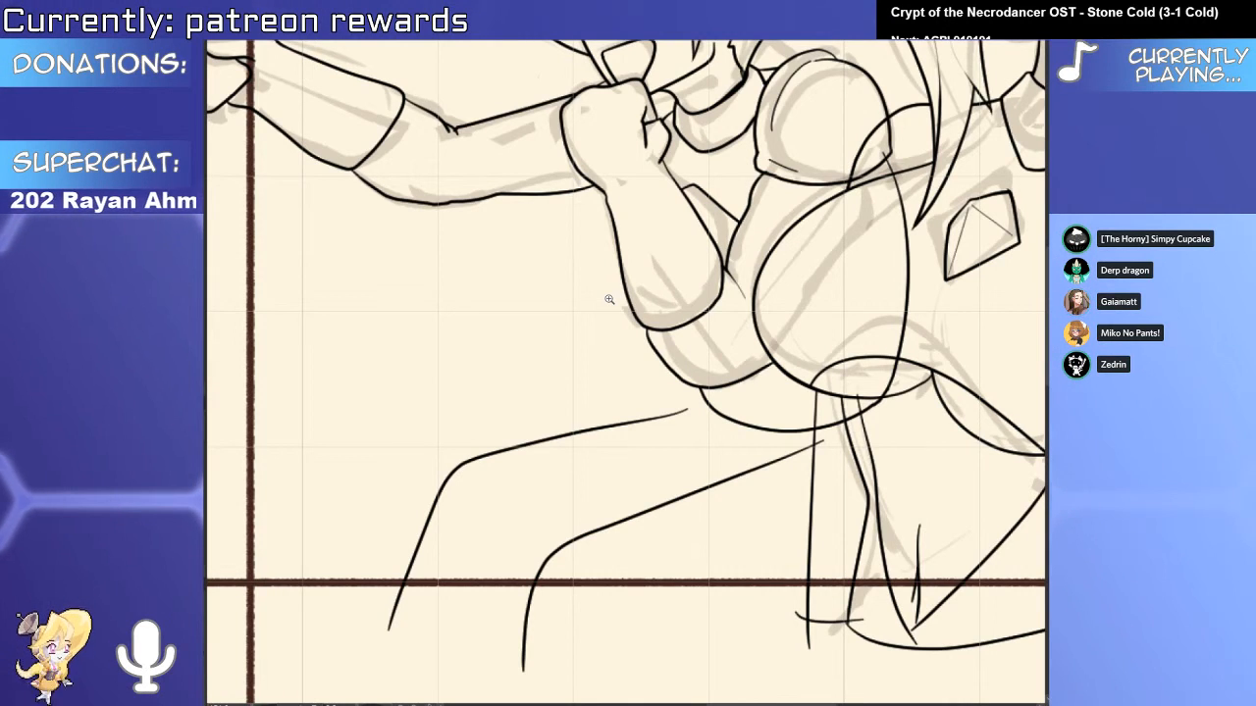
Ink curved belt lines around the waist above and below the existing waist curve, and clean up their ends.
click(796, 460)
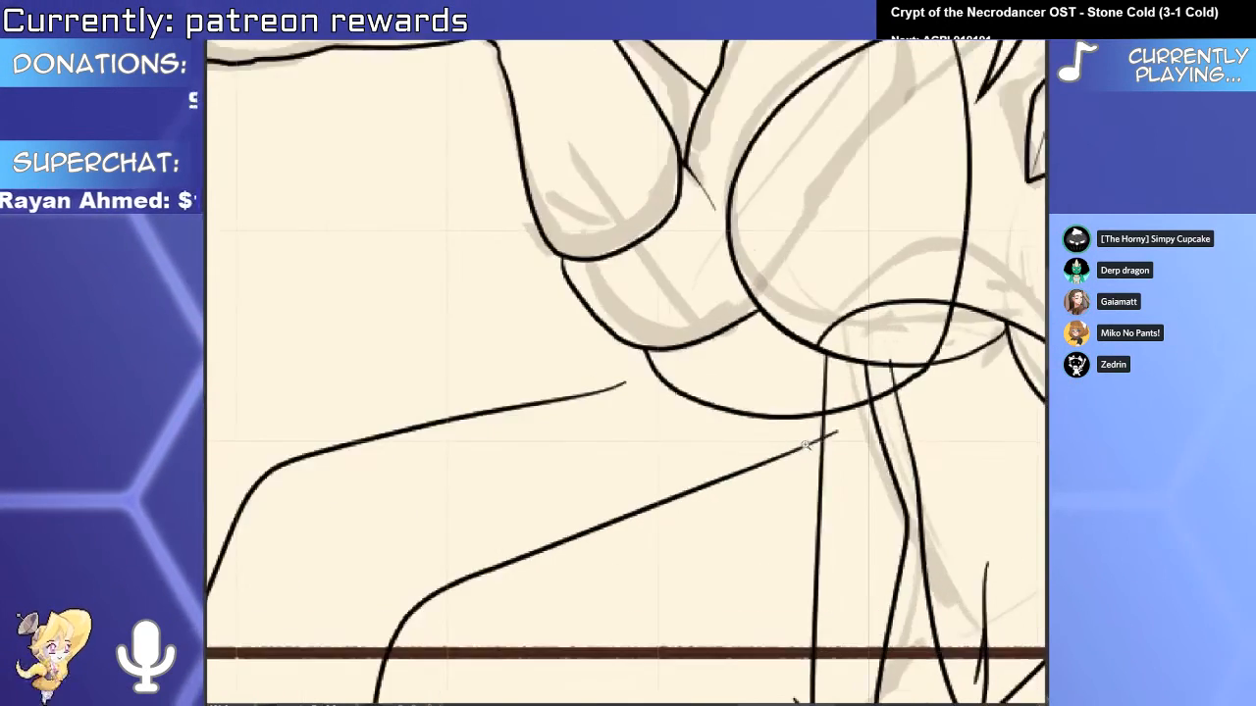
drag(648, 361, 1007, 274)
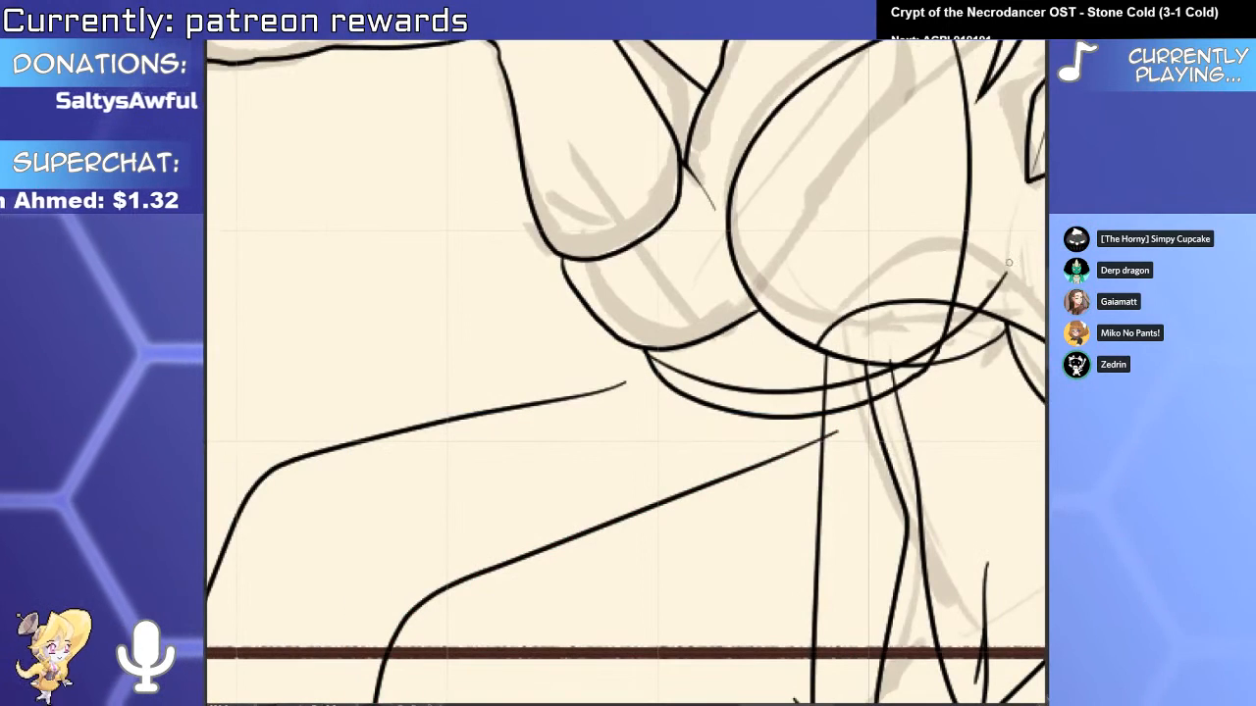
key(ctrl+z)
drag(655, 375, 966, 286)
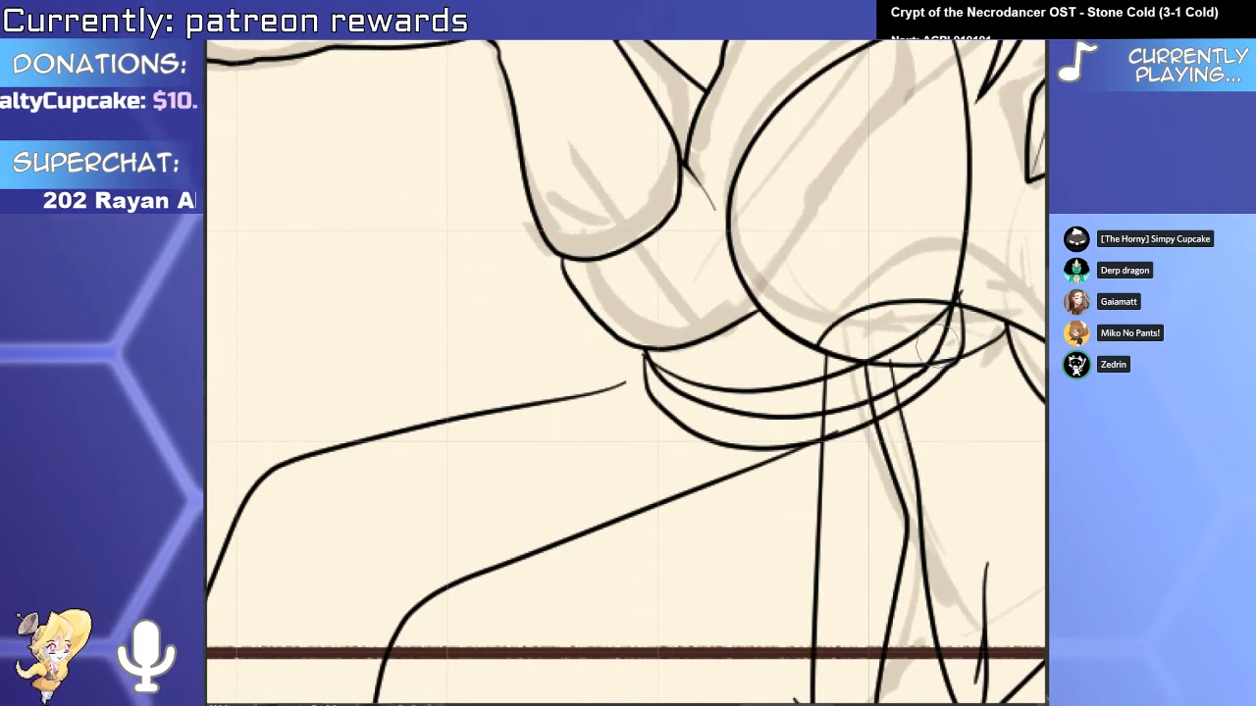
drag(633, 365, 633, 435)
Redraw the forward leg's lower contour closer to the upper one, and ink the rear hip curve sweeping down from the waist.
scroll(691, 421, up, 2)
drag(860, 466, 751, 510)
drag(841, 343, 769, 384)
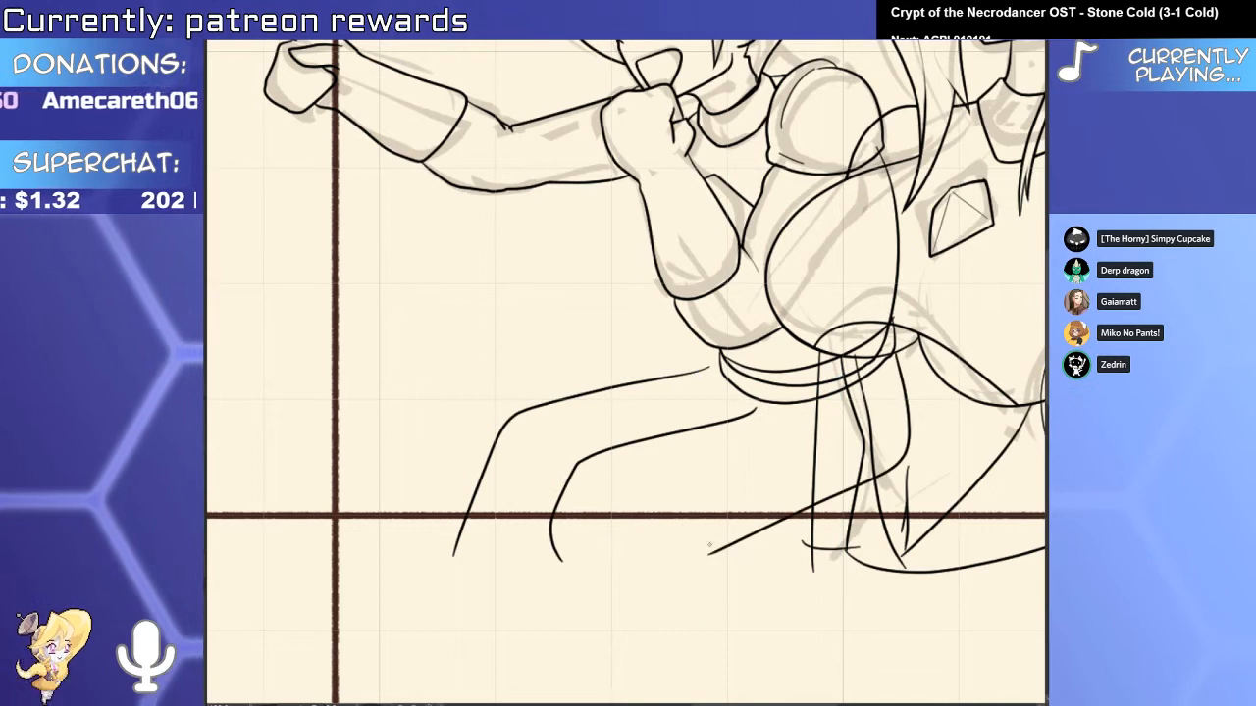
Remove the middle curved line of the belt and draw a short diagonal stroke across the forward thigh's lower contour.
scroll(691, 378, up, 2)
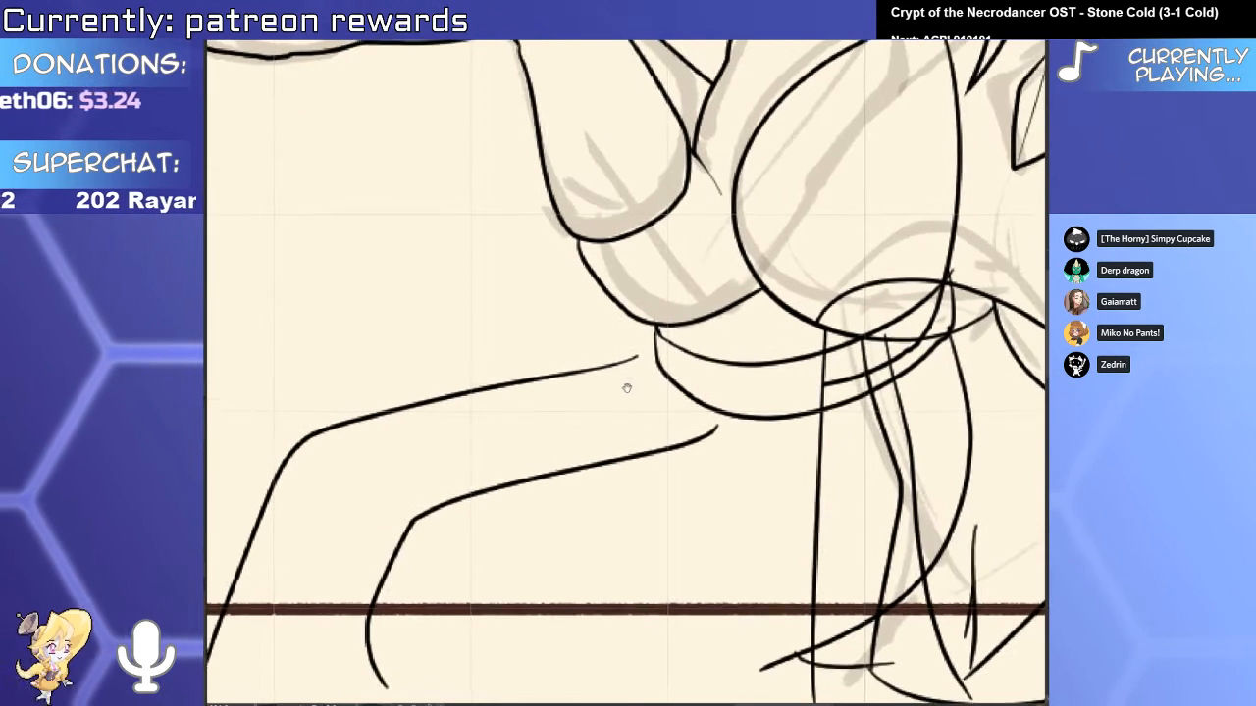
ctrl+click(689, 379)
drag(772, 459, 799, 463)
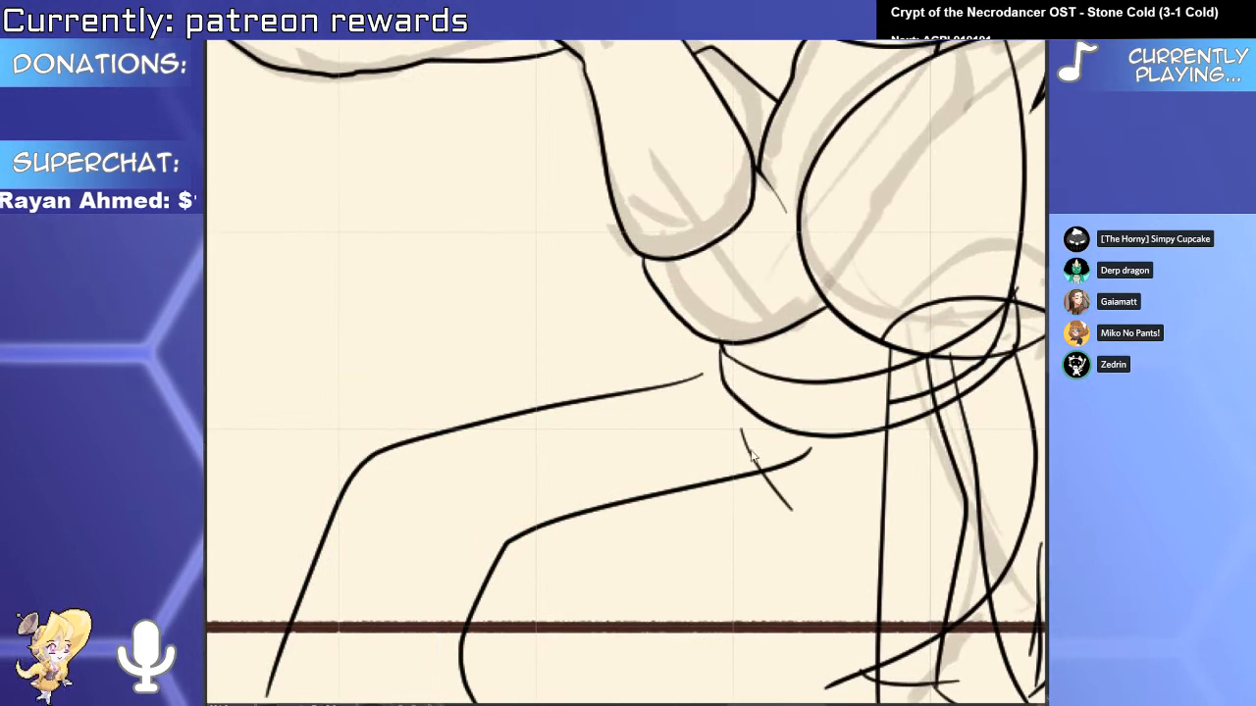
Extend the seated boy's upper thigh line so its end meets the edge of his belt.
ctrl+click(701, 375)
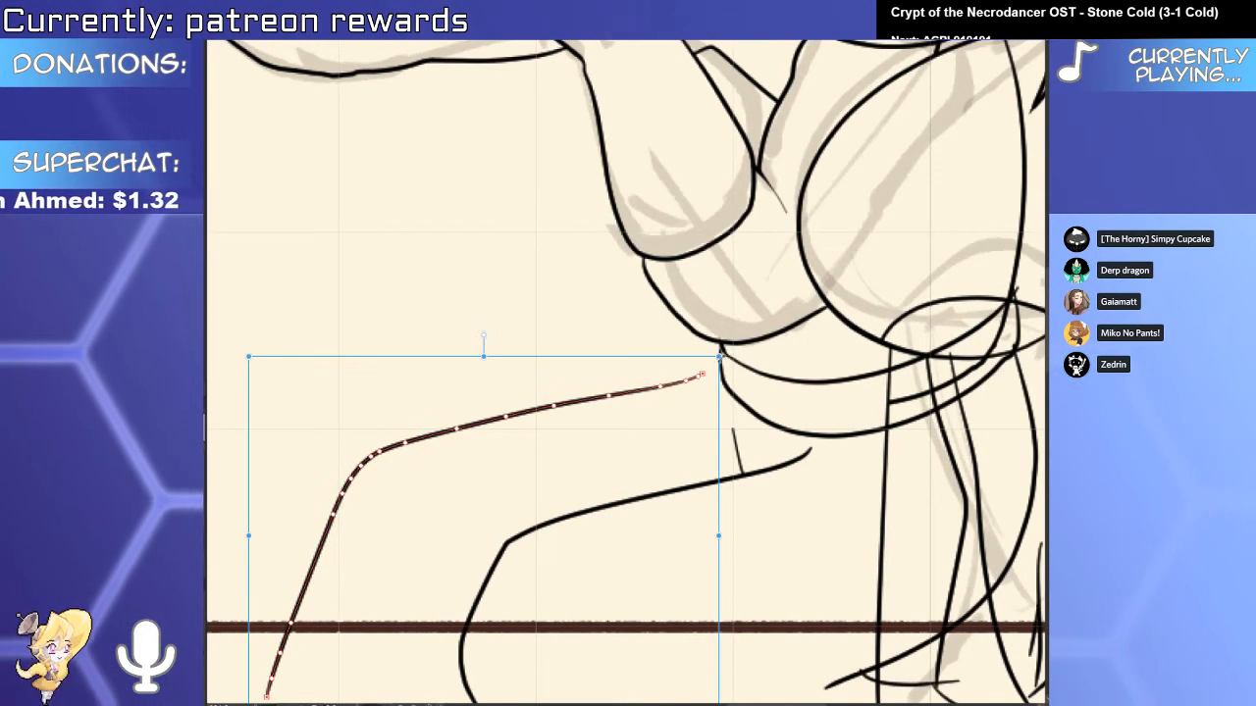
drag(712, 382, 731, 383)
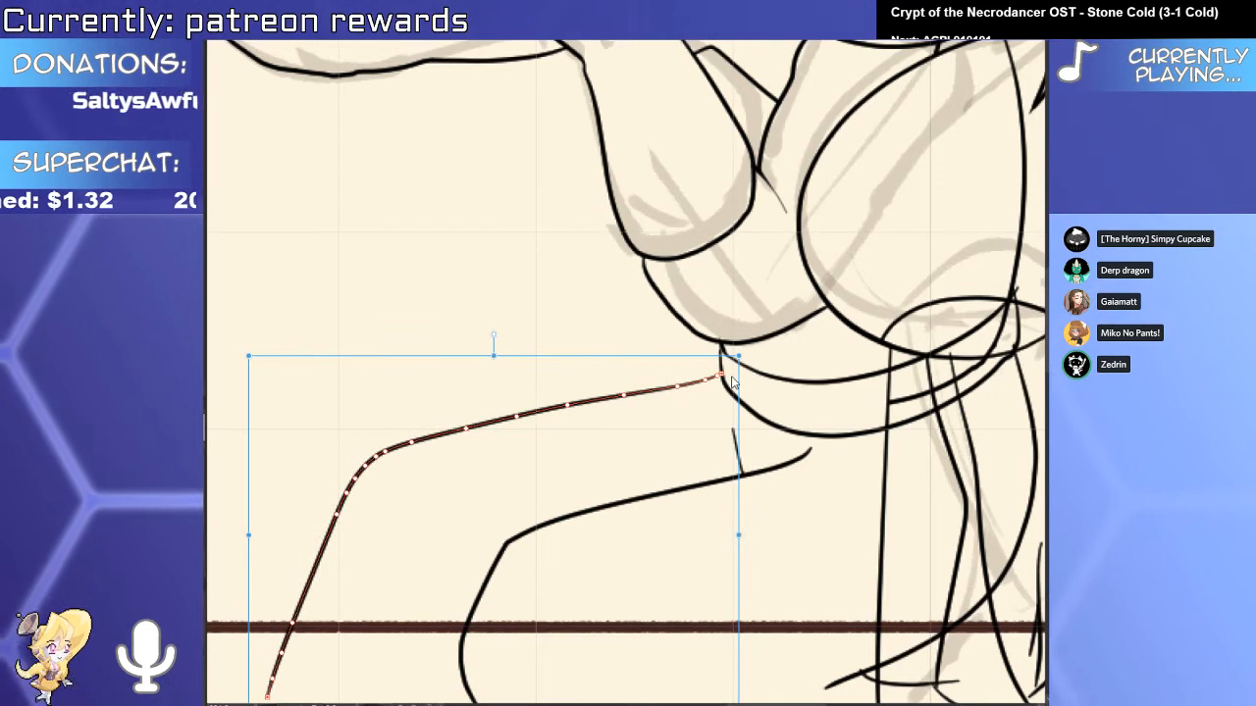
drag(884, 369, 698, 483)
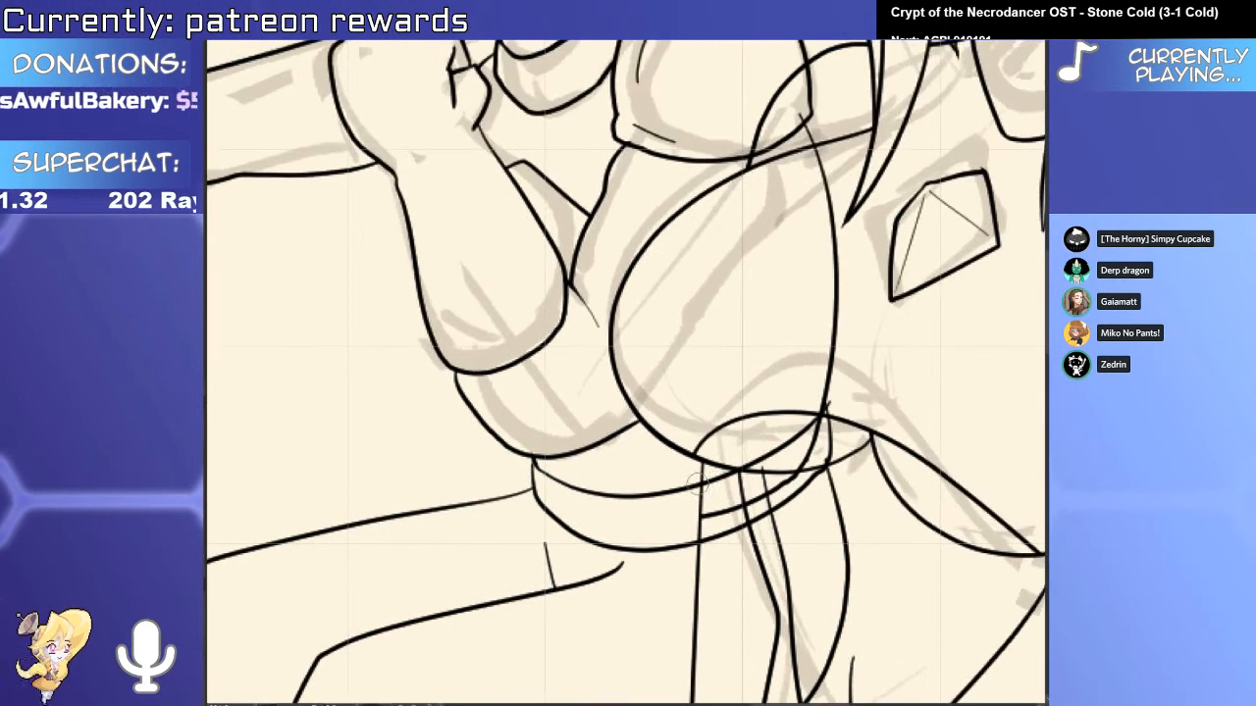
scroll(842, 423, up, 3)
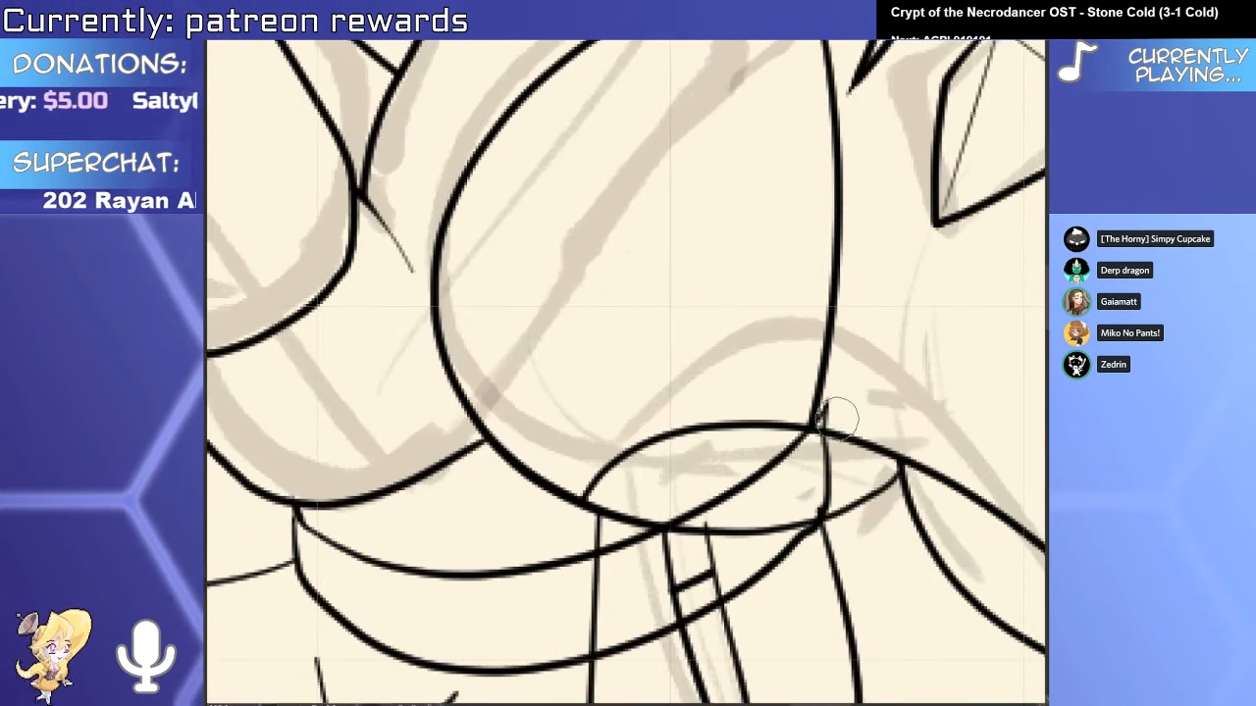
Add a pointed tuft to the outer back edge of the elf woman's hair in the upper panel.
scroll(822, 500, down, 5)
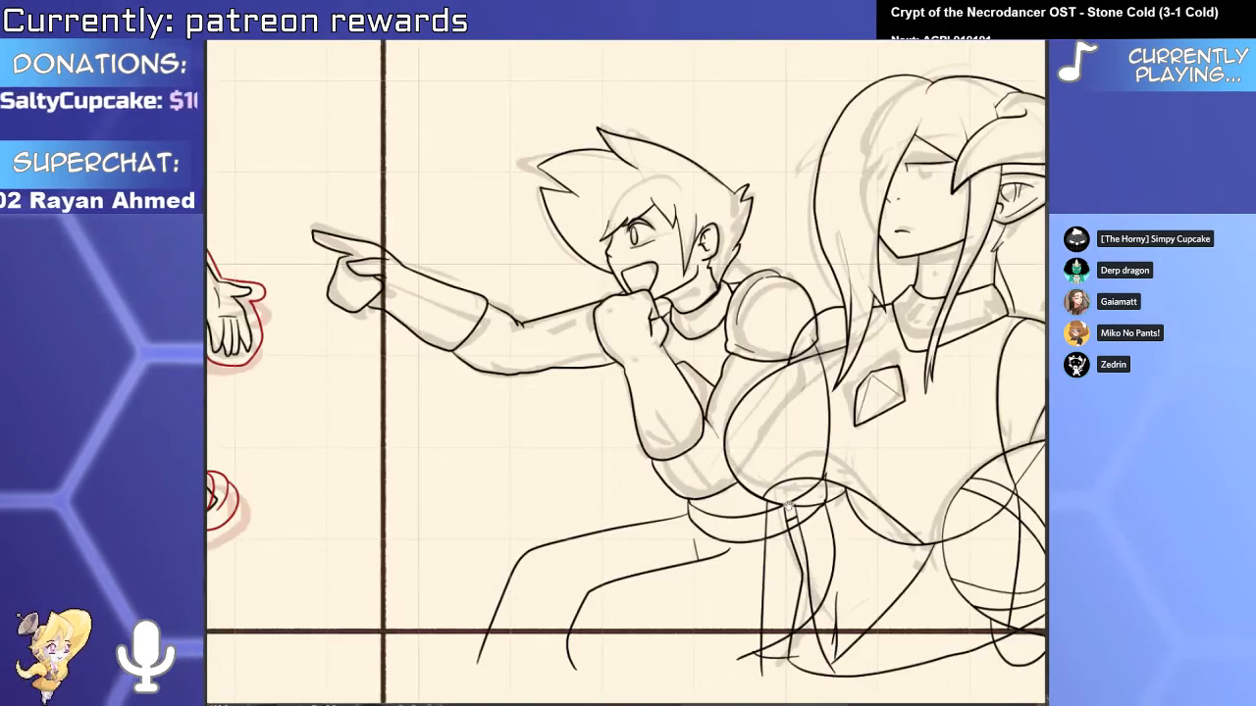
scroll(605, 597, down, 3)
scroll(617, 341, up, 5)
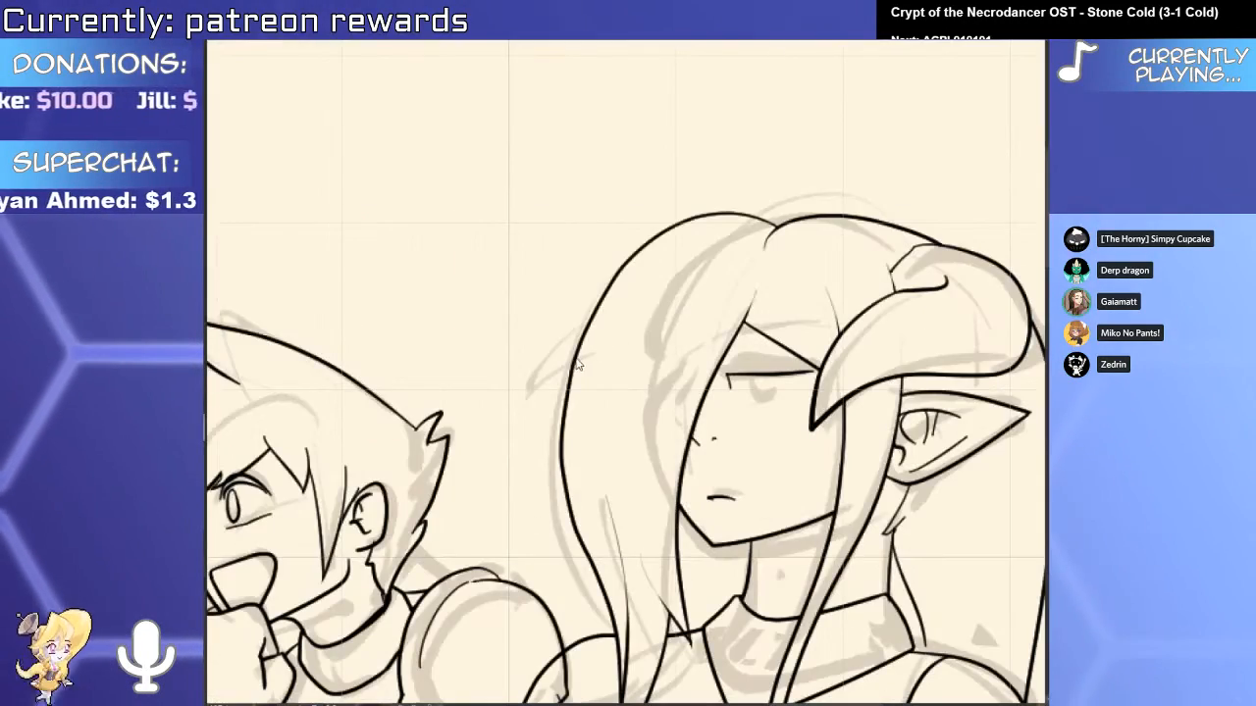
scroll(566, 308, down, 5)
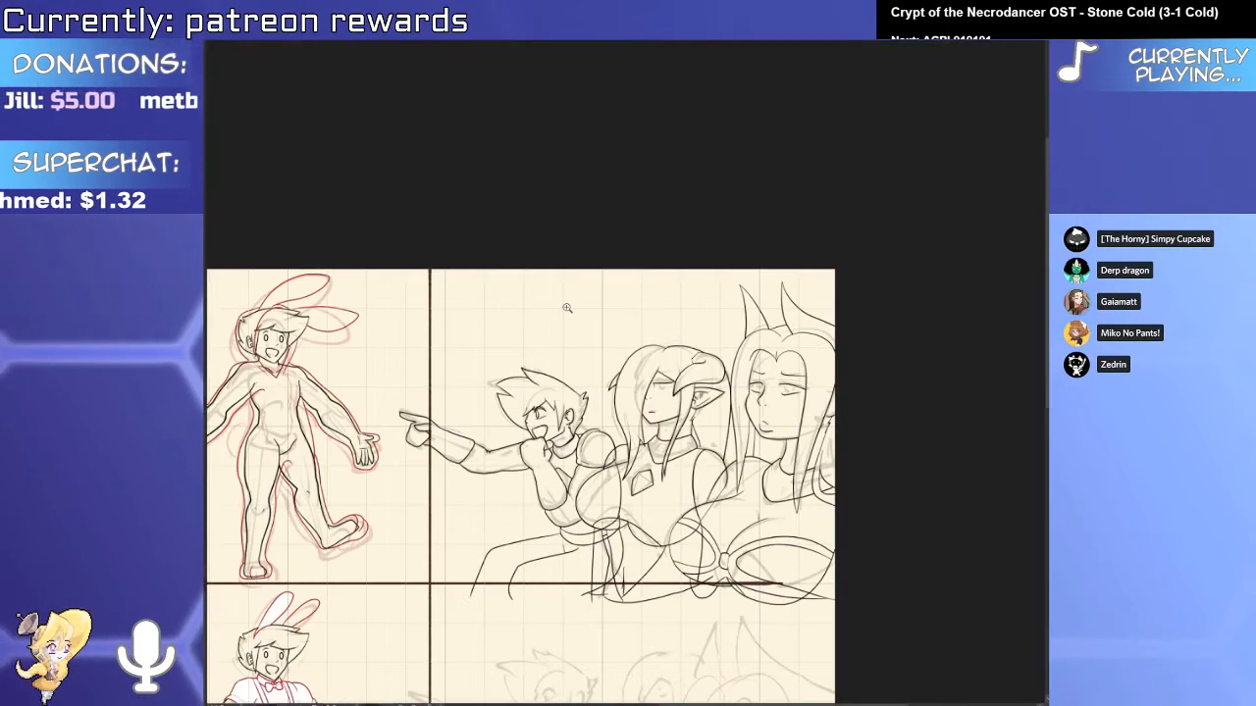
scroll(713, 365, up, 5)
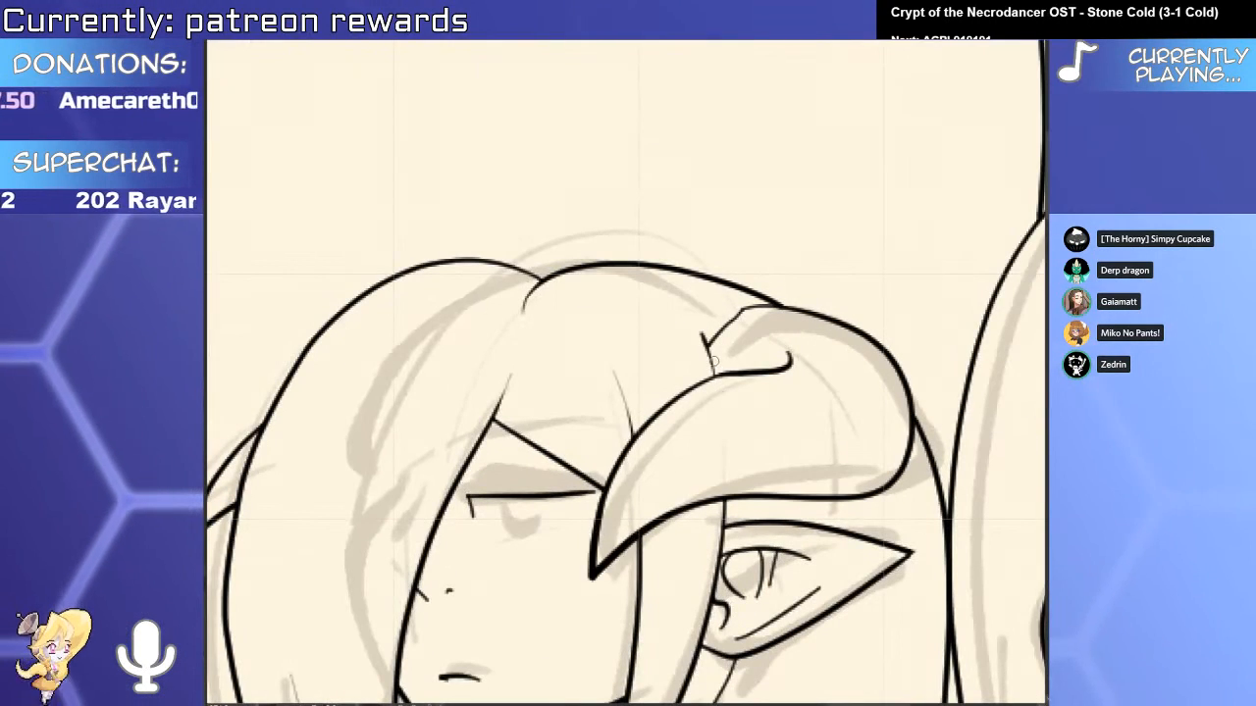
Draw the elf woman's lower eyelid line and shift her upper eyelid line and short corner lash slightly down.
scroll(723, 379, down, 3)
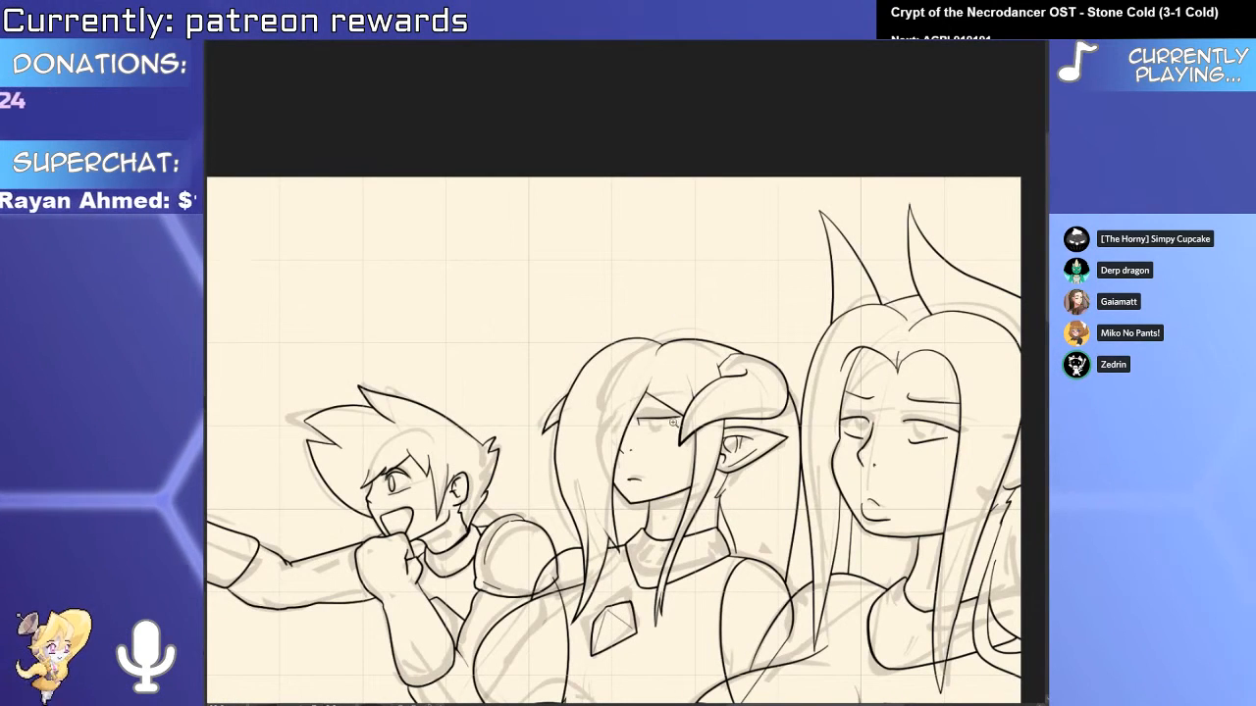
drag(673, 423, 745, 423)
drag(622, 486, 737, 441)
key(ctrl+z)
drag(602, 491, 709, 464)
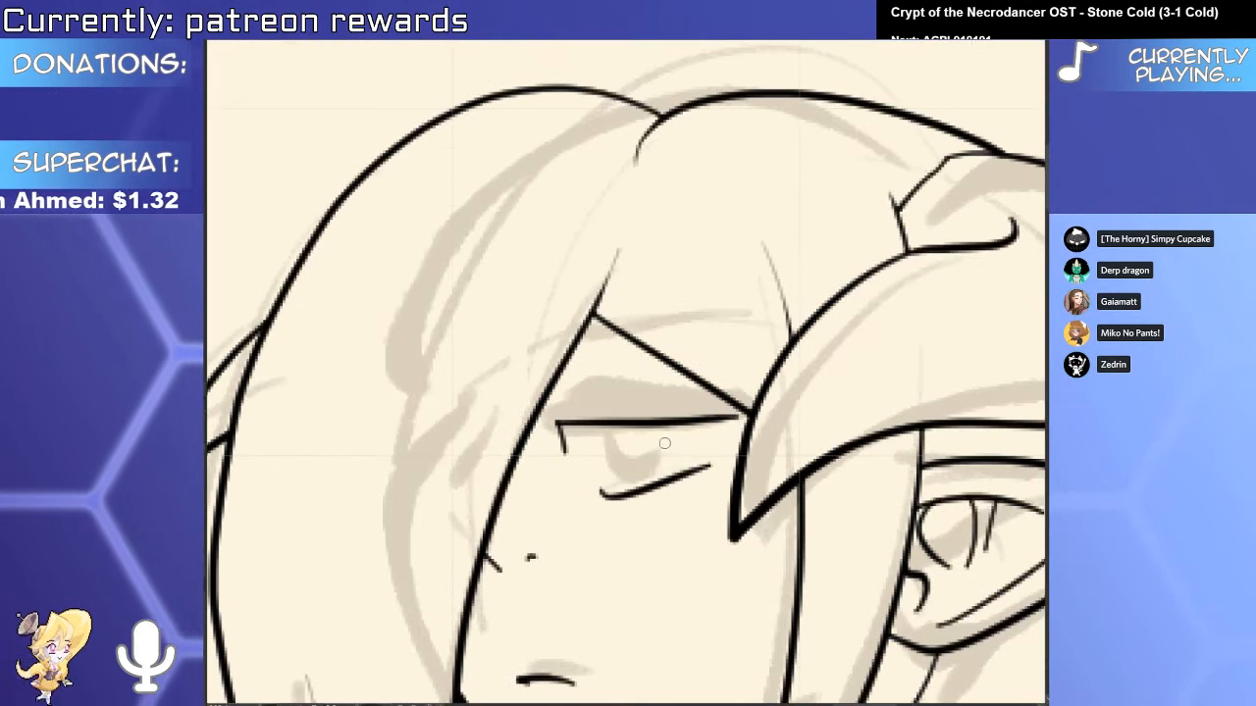
drag(663, 424, 670, 438)
drag(563, 443, 572, 454)
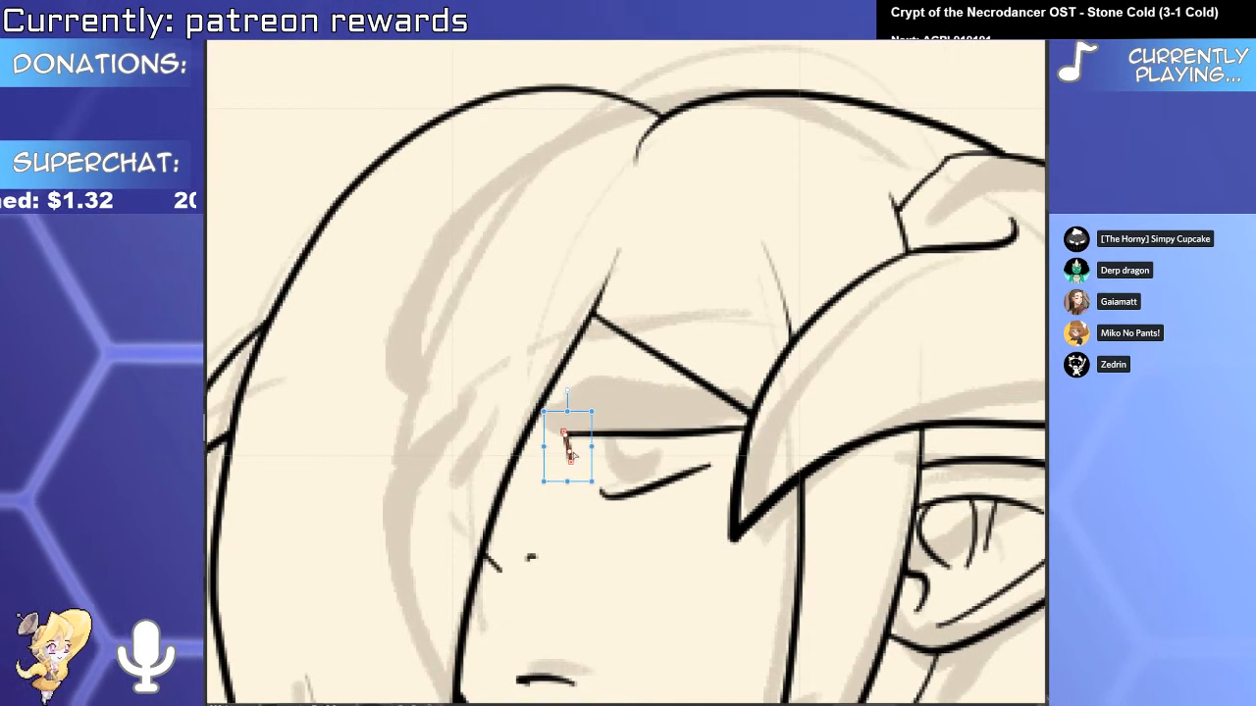
Try to shift the pointing boy's line art slightly right and down in the upper panel.
scroll(666, 351, down, 5)
drag(809, 511, 944, 344)
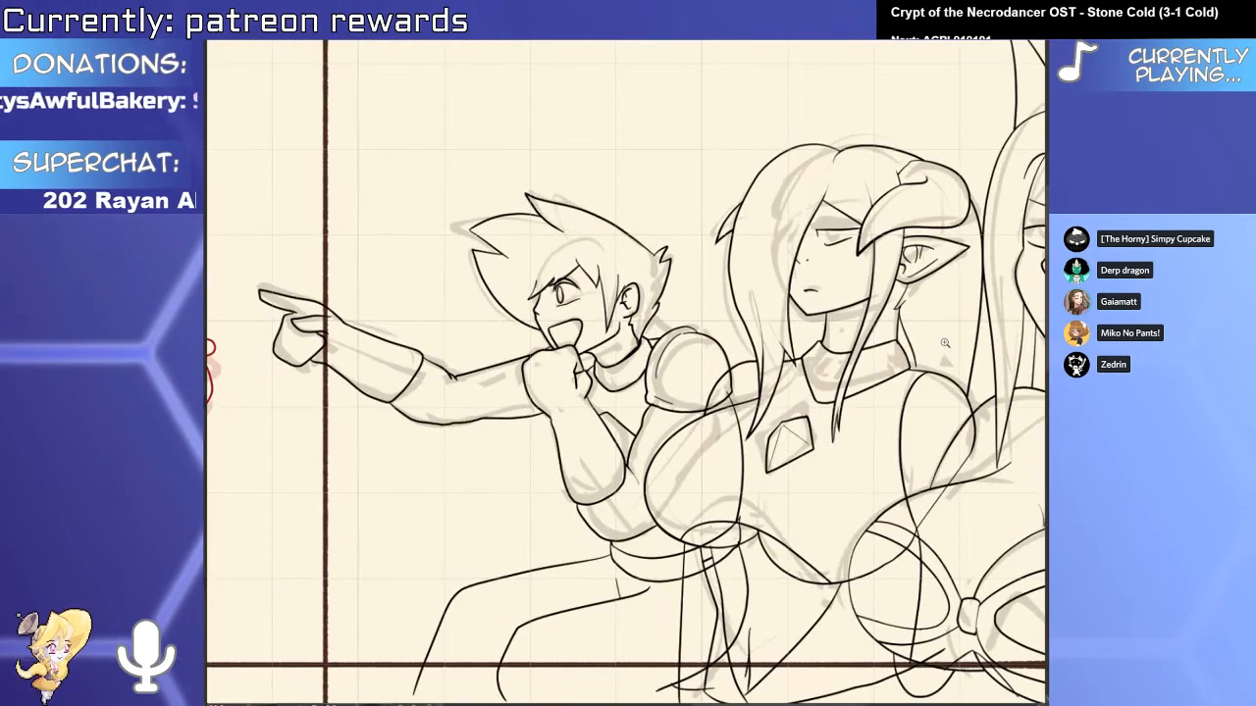
scroll(945, 343, down, 4)
scroll(625, 504, up, 4)
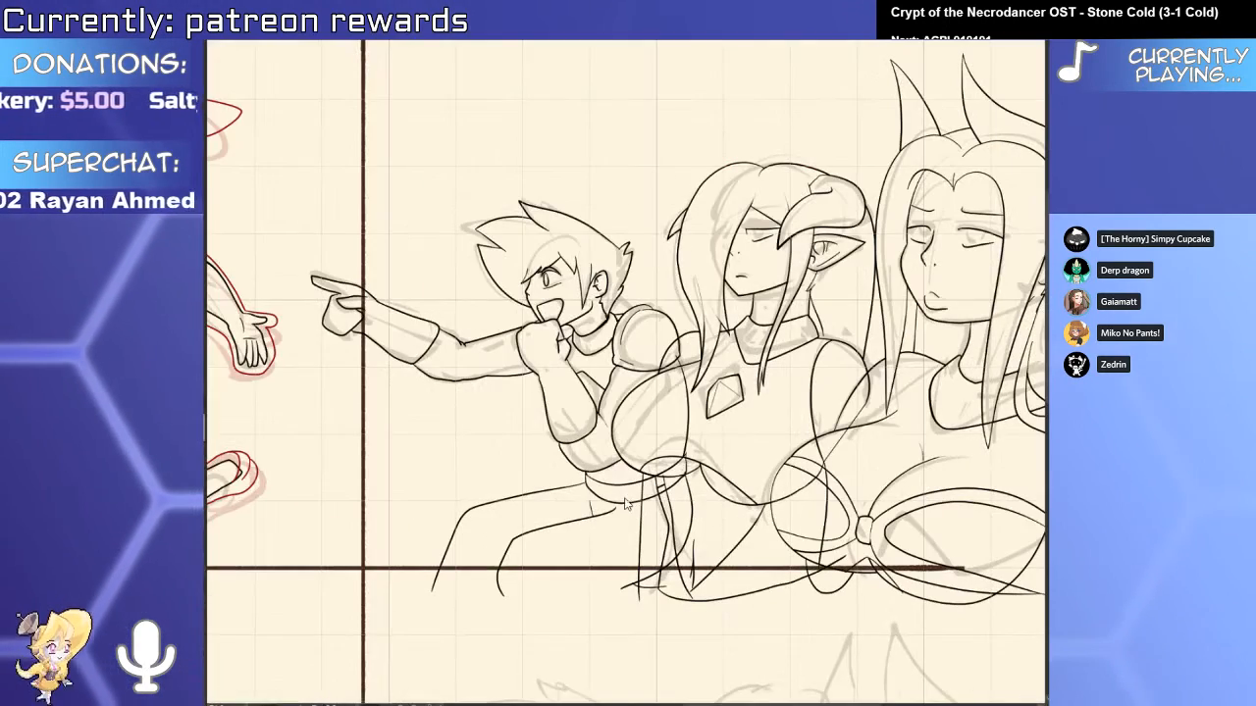
click(625, 504)
key(k)
drag(670, 536, 690, 549)
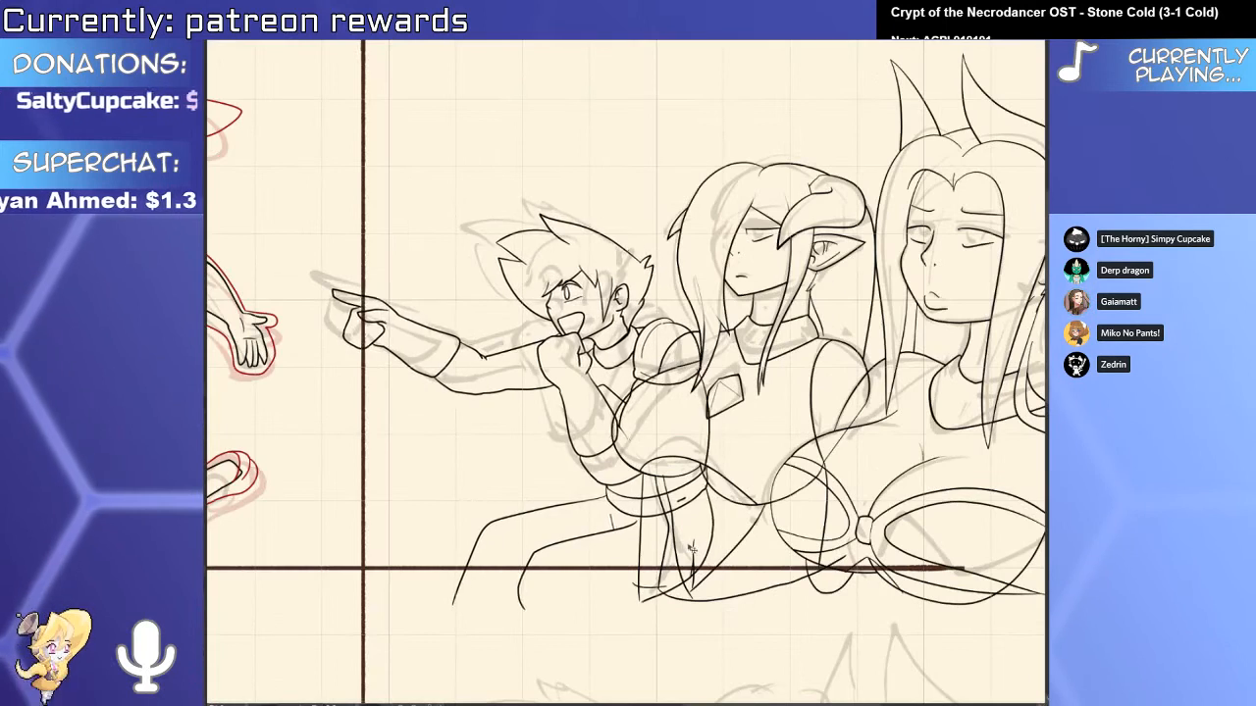
Draw a straight horizontal line across the boy's lower legs just below the panel border.
scroll(692, 548, down, 4)
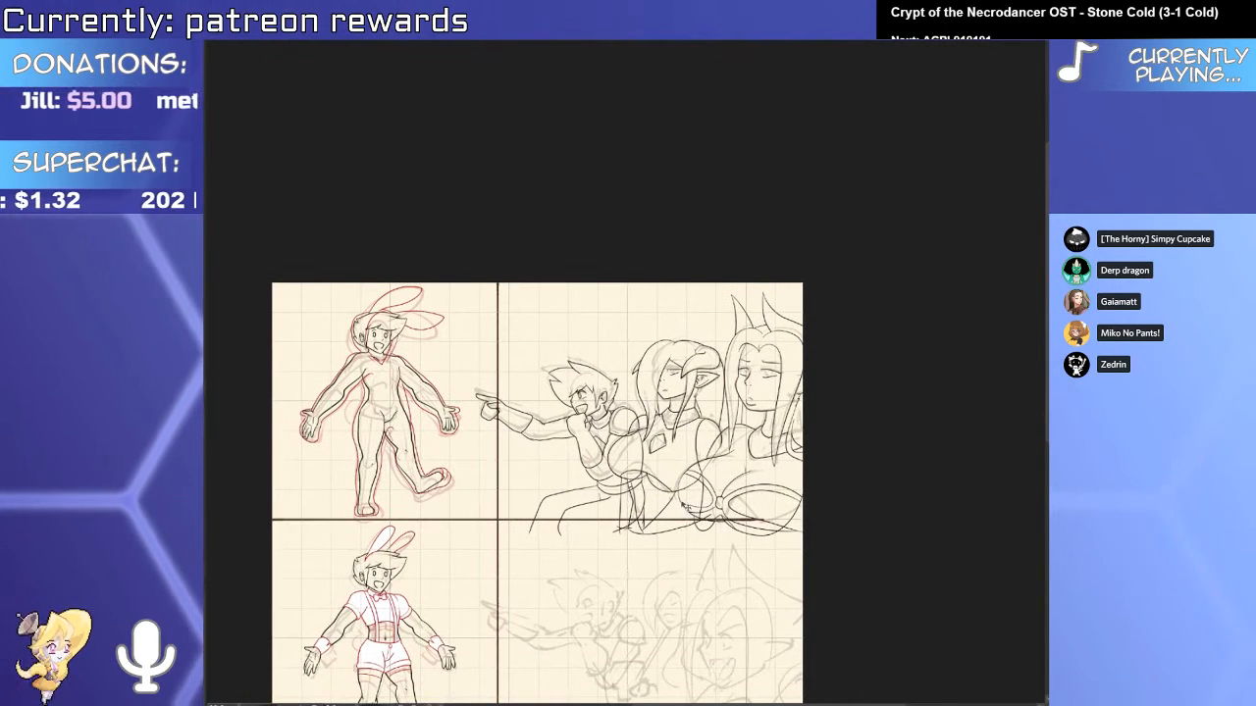
scroll(604, 516, up, 4)
mouse_move(415, 557)
mouse_down()
mouse_move(843, 559)
mouse_move(686, 479)
mouse_up()
scroll(655, 507, down, 2)
scroll(463, 481, up, 5)
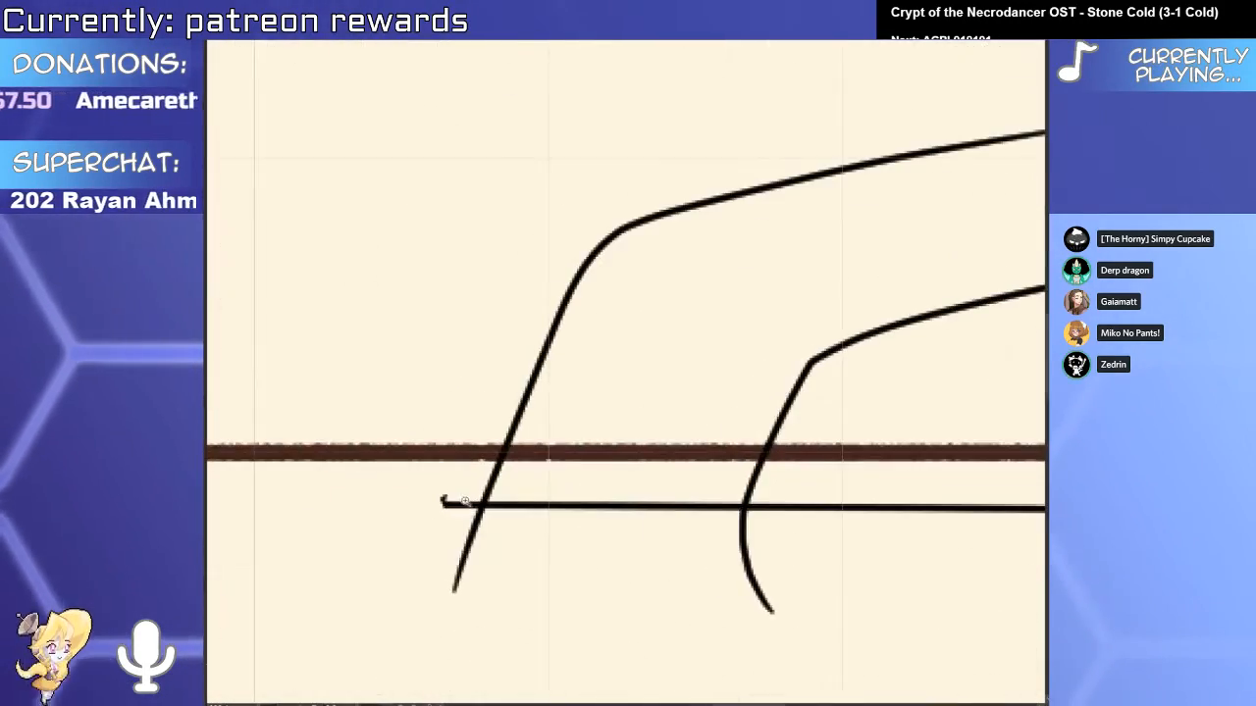
Duplicate the line art of all three characters and move the copy straight down into the lower panel.
scroll(457, 510, down, 7)
scroll(630, 426, down, 2)
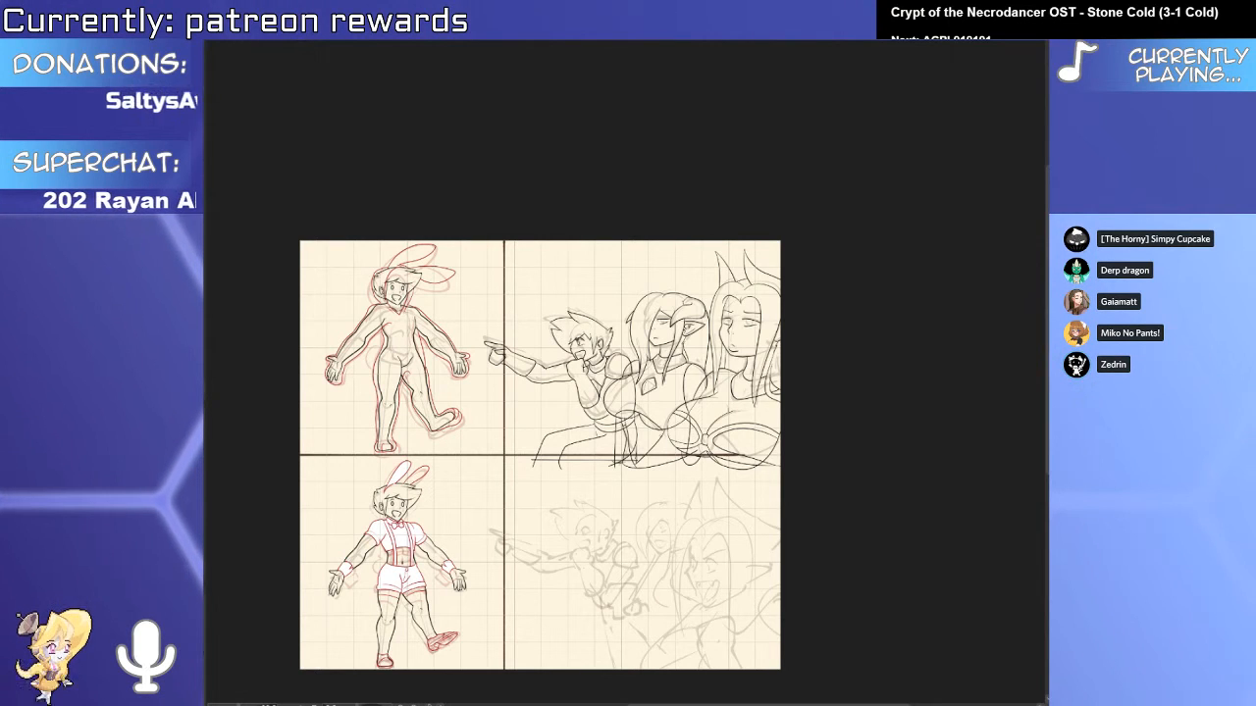
drag(763, 440, 763, 656)
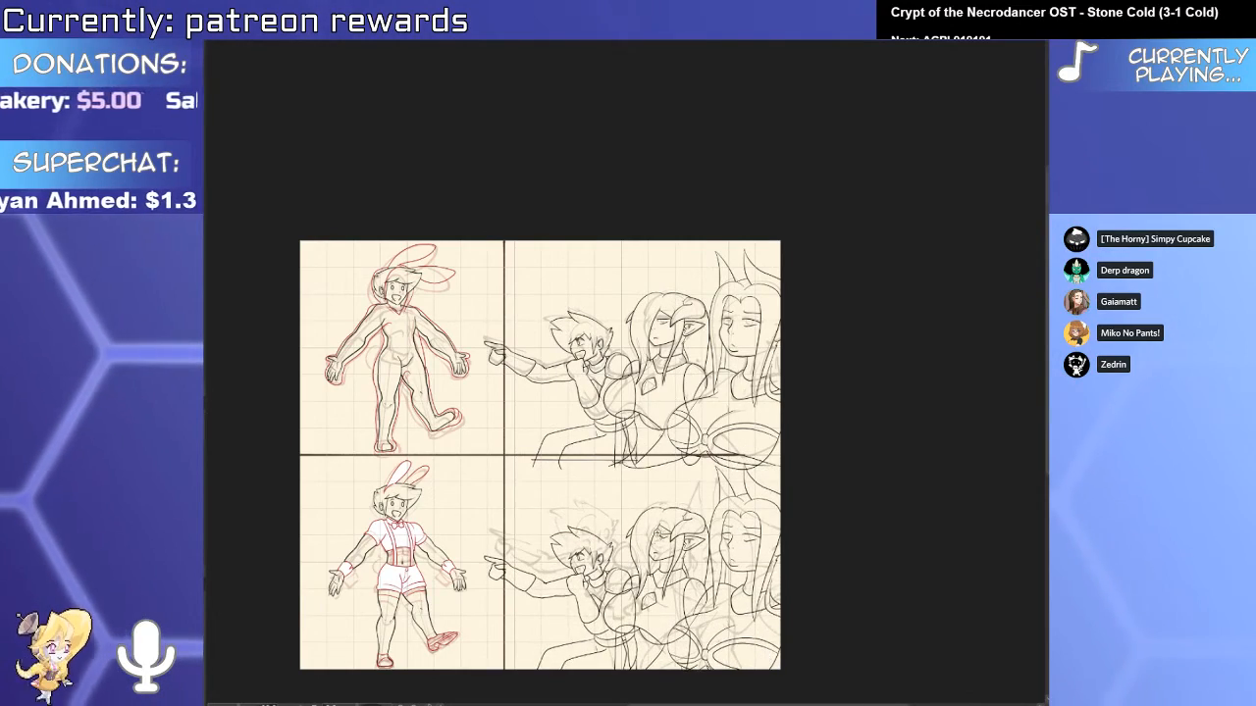
Select the rough sketch in the lower panel and move it down to line up with the copied line art.
scroll(655, 535, up, 3)
scroll(736, 463, down, 3)
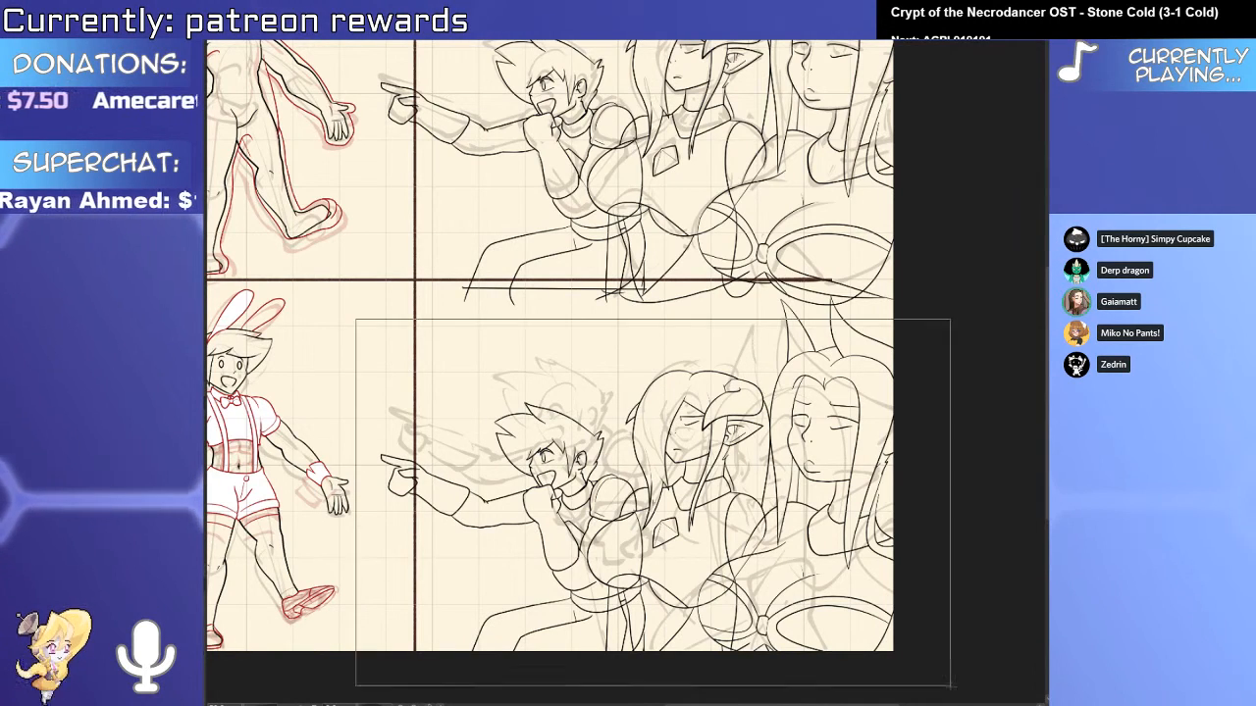
drag(950, 687, 949, 689)
drag(801, 544, 801, 591)
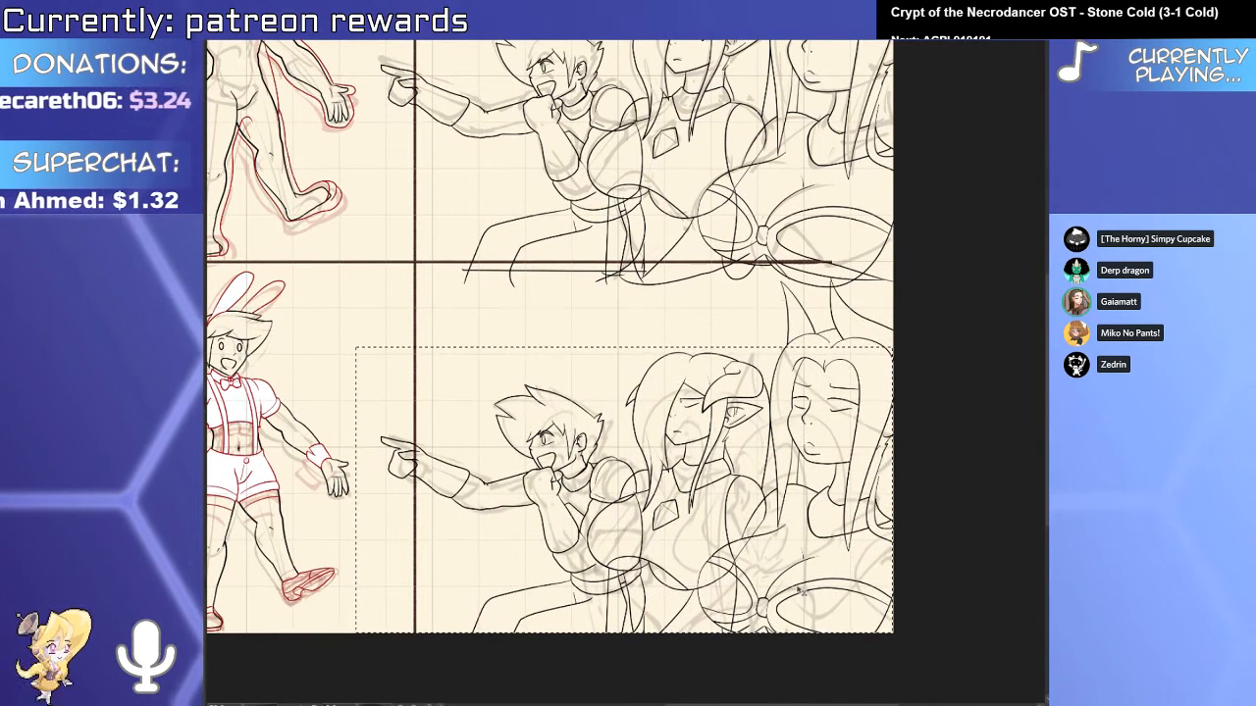
Delete the elf woman's copied line art from the lower panel.
scroll(775, 479, up, 2)
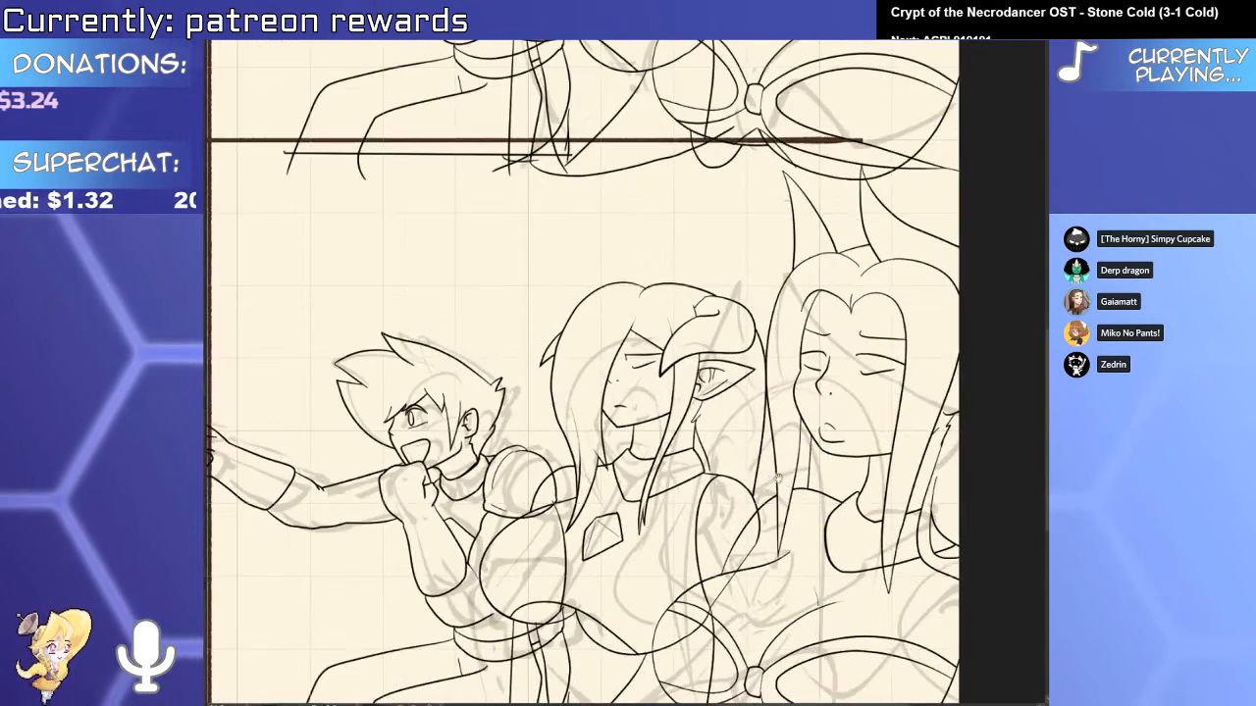
drag(777, 477, 893, 410)
click(767, 586)
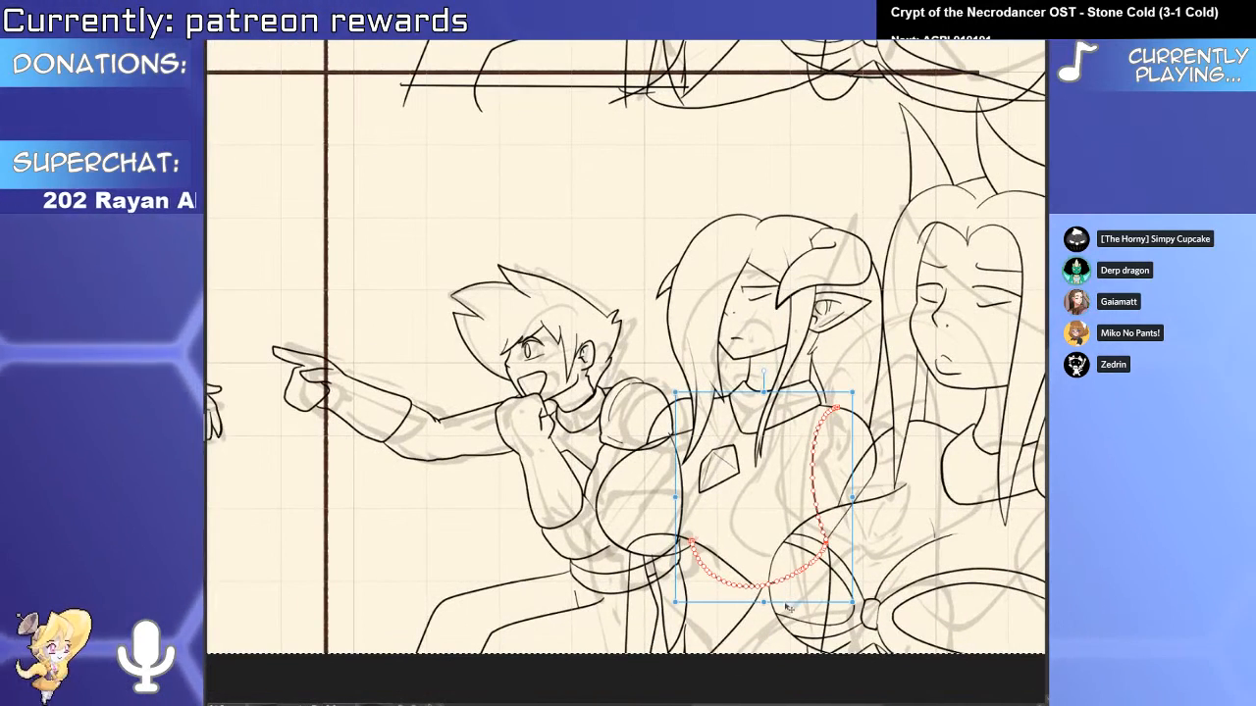
key(Delete)
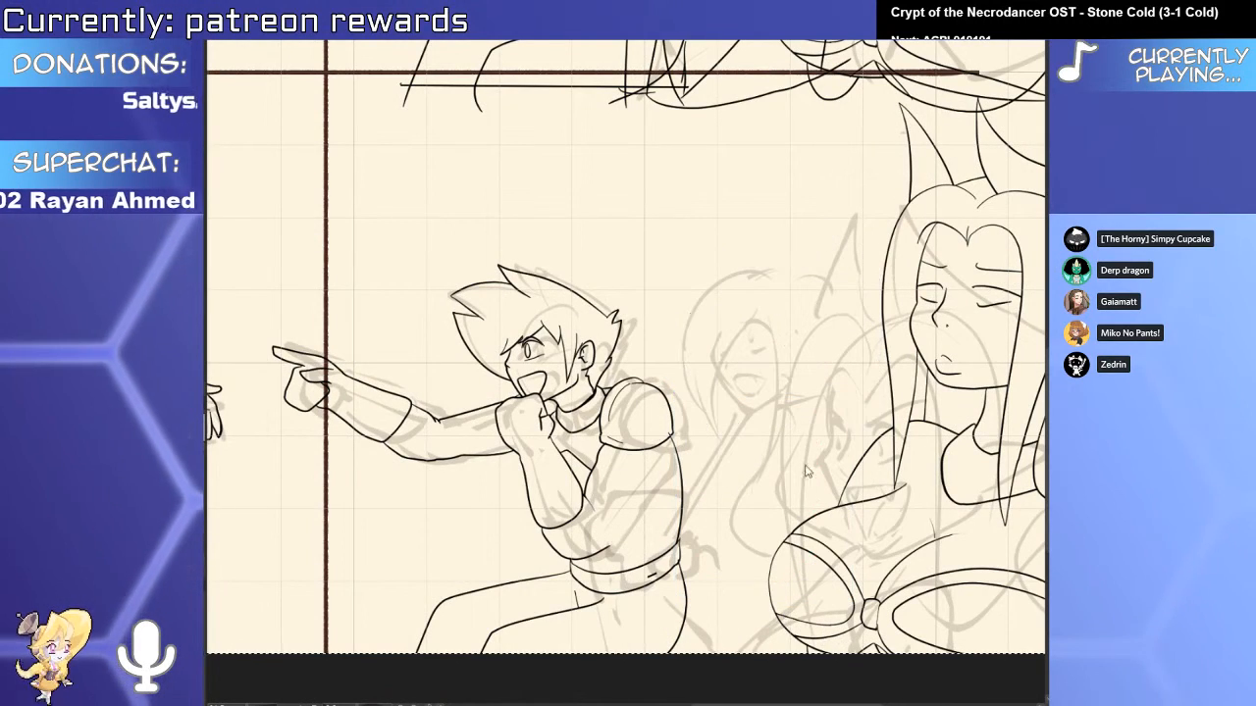
mouse_move(758, 555)
mouse_down()
mouse_move(735, 541)
mouse_move(700, 586)
mouse_up()
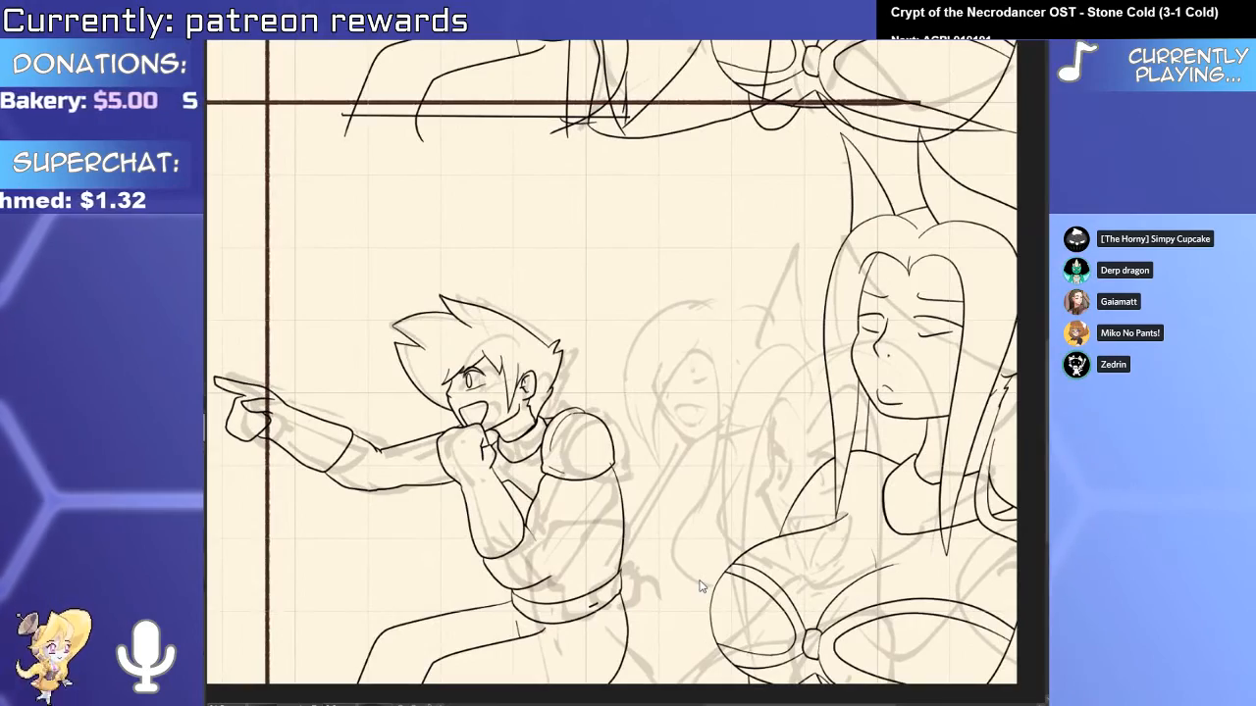
drag(700, 586, 610, 663)
scroll(572, 454, up, 2)
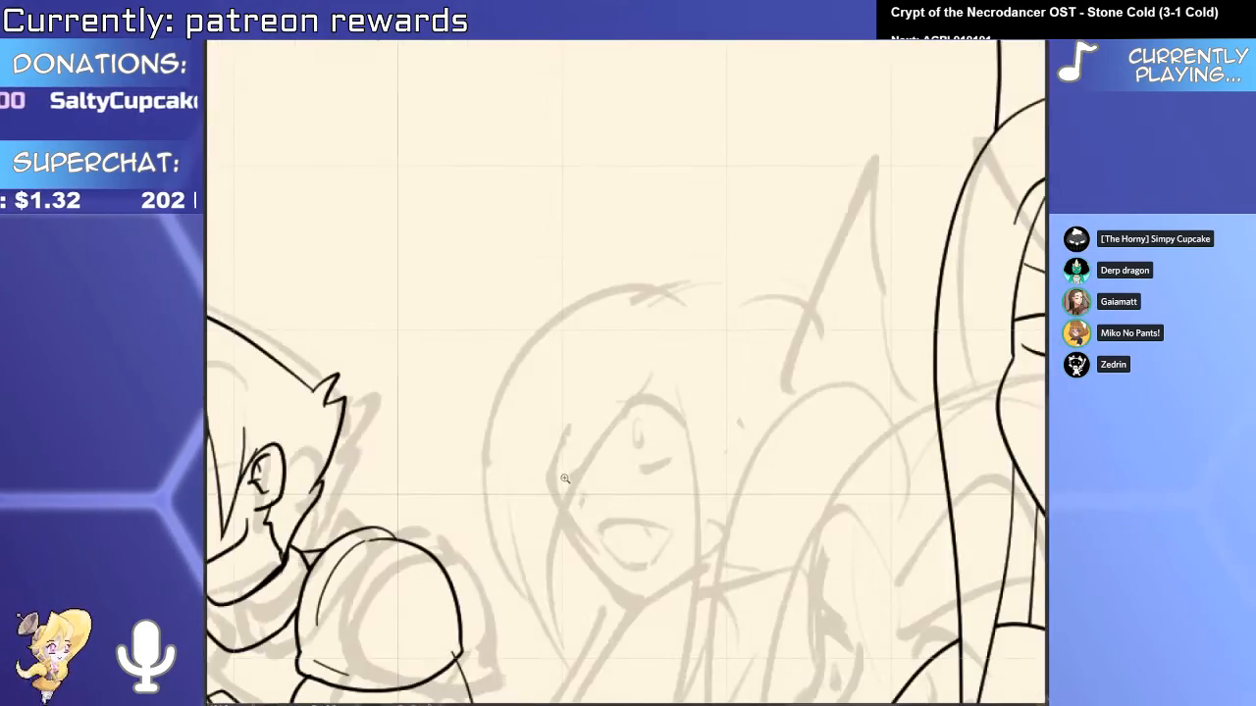
scroll(564, 478, down, 3)
scroll(545, 314, up, 3)
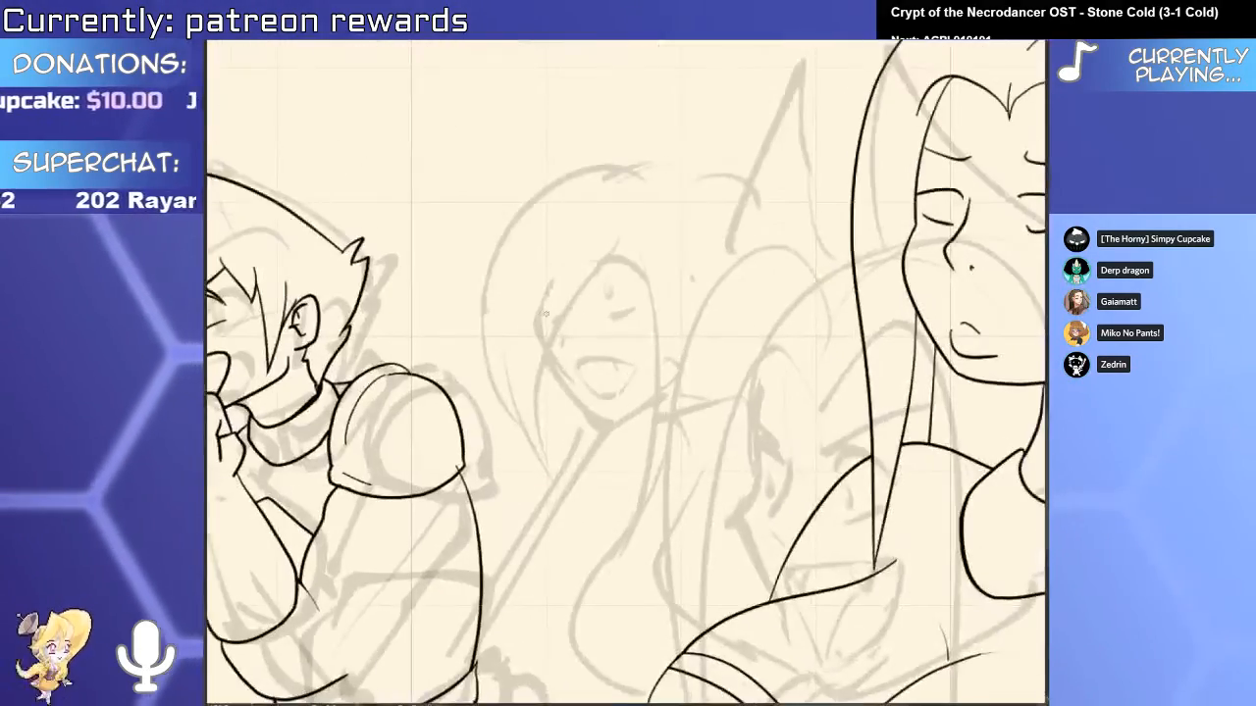
scroll(545, 313, down, 2)
scroll(545, 313, down, 2)
key(ctrl+t)
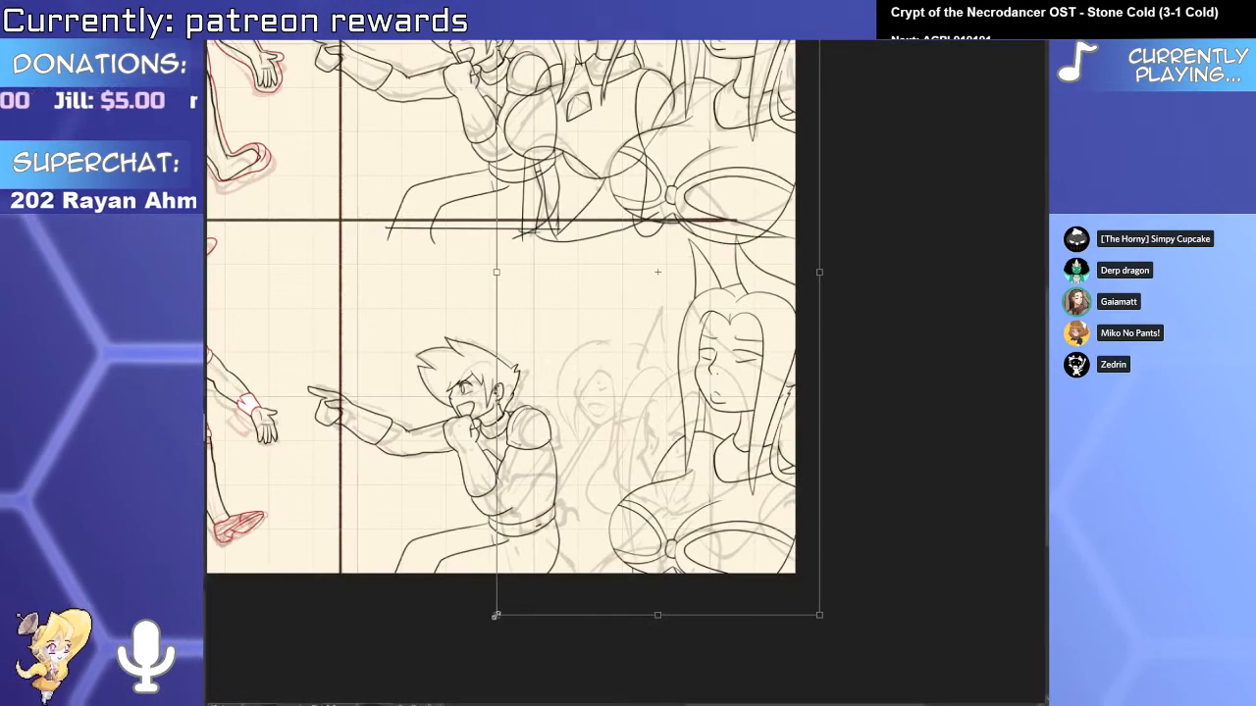
key(Escape)
drag(448, 295, 758, 573)
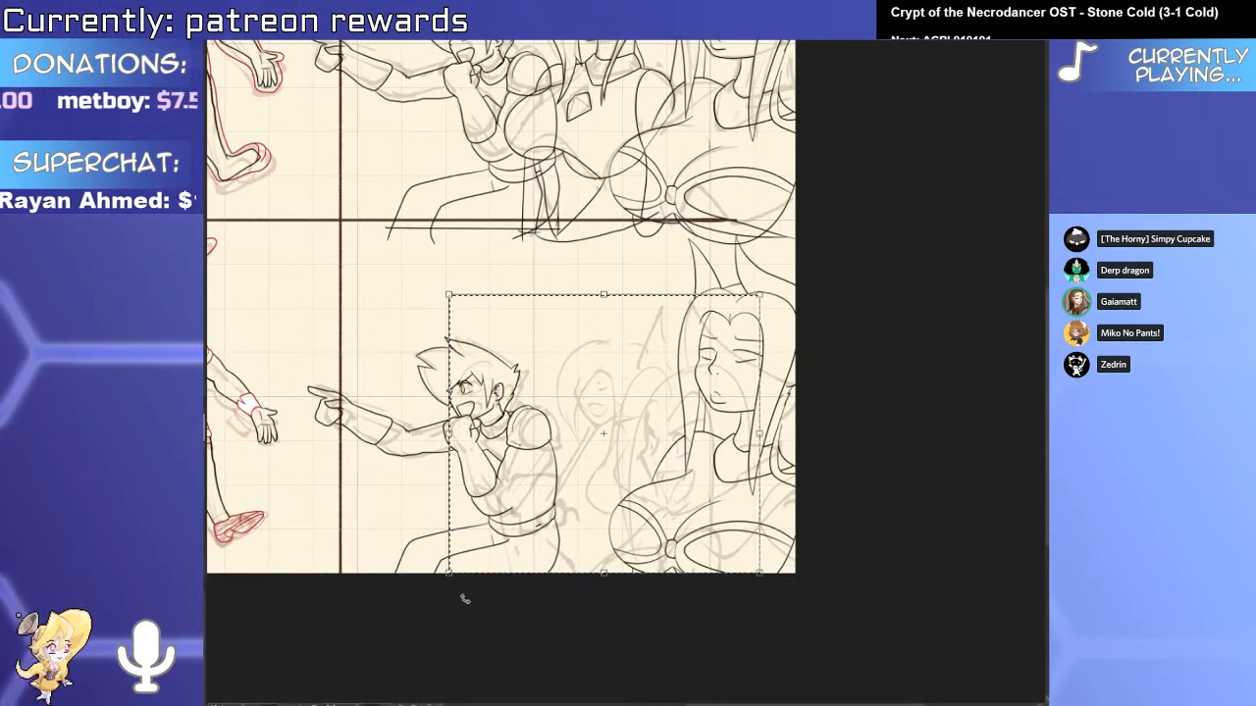
drag(449, 575, 414, 619)
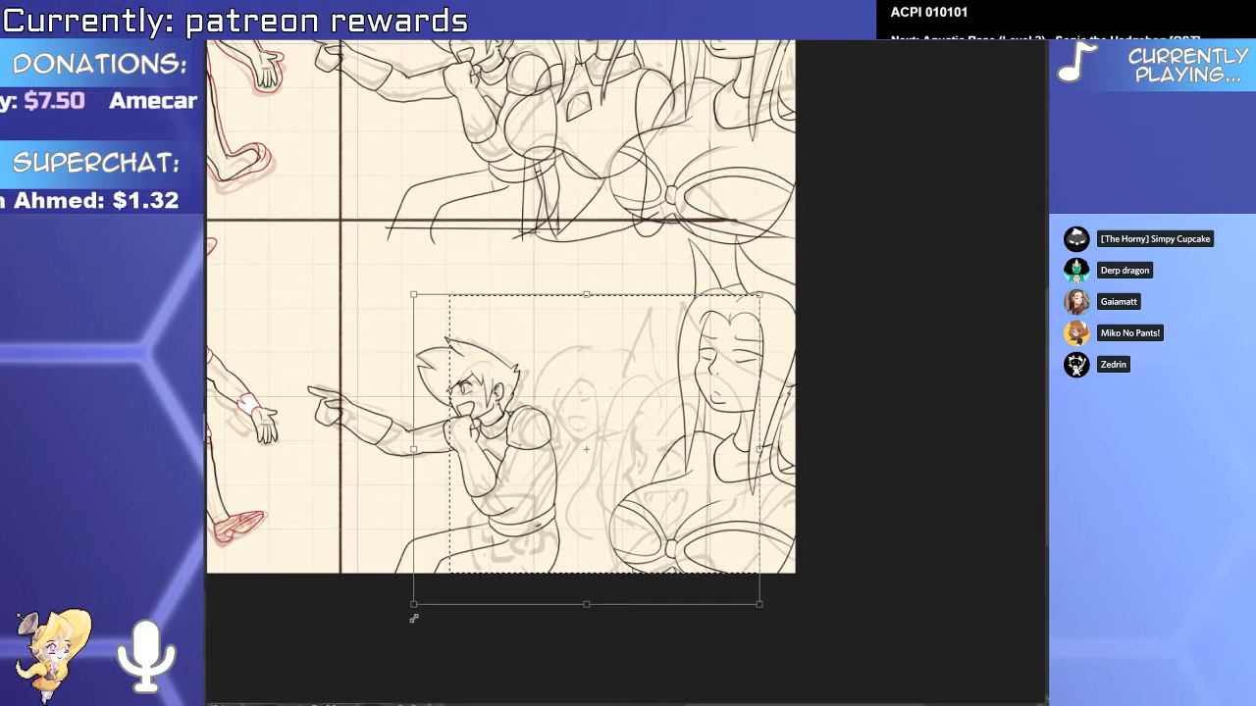
key(Escape)
Lasso the rough sketch of the elf woman in the lower panel, enlarge it slightly and move it closer to the boy.
key(l)
mouse_move(486, 525)
mouse_down()
mouse_move(496, 557)
mouse_move(618, 579)
mouse_move(620, 408)
mouse_move(574, 306)
mouse_up()
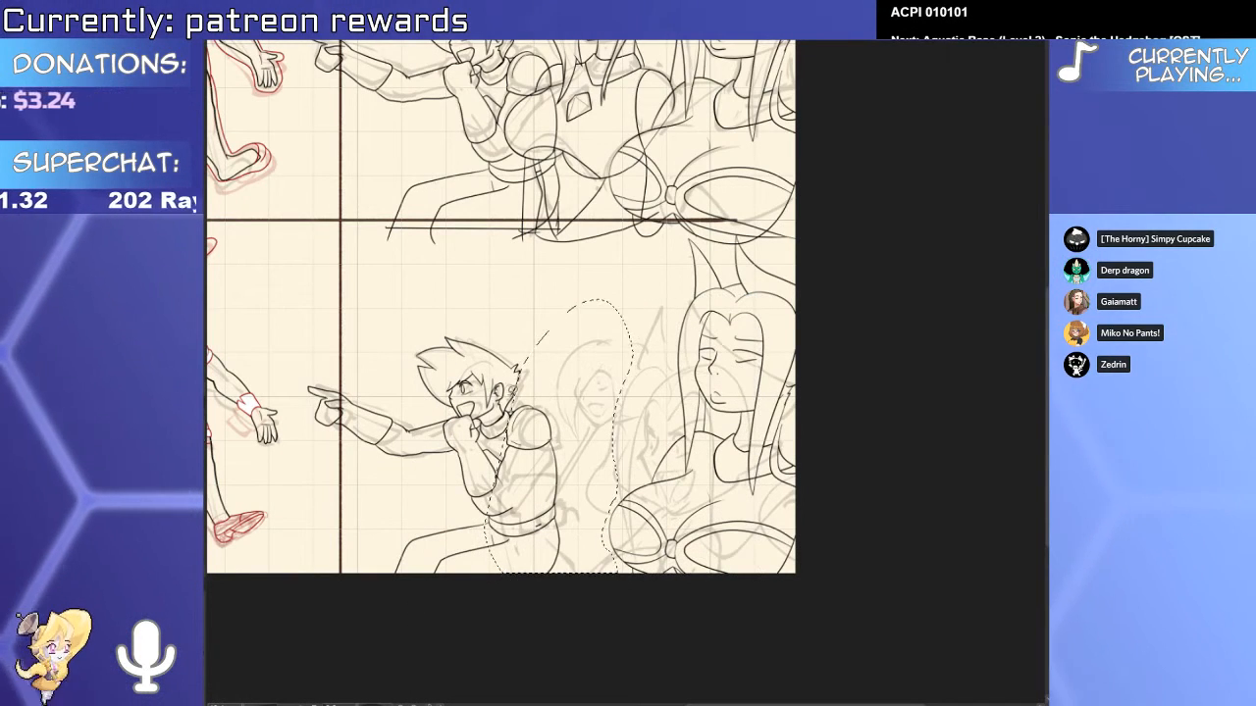
drag(482, 574, 458, 599)
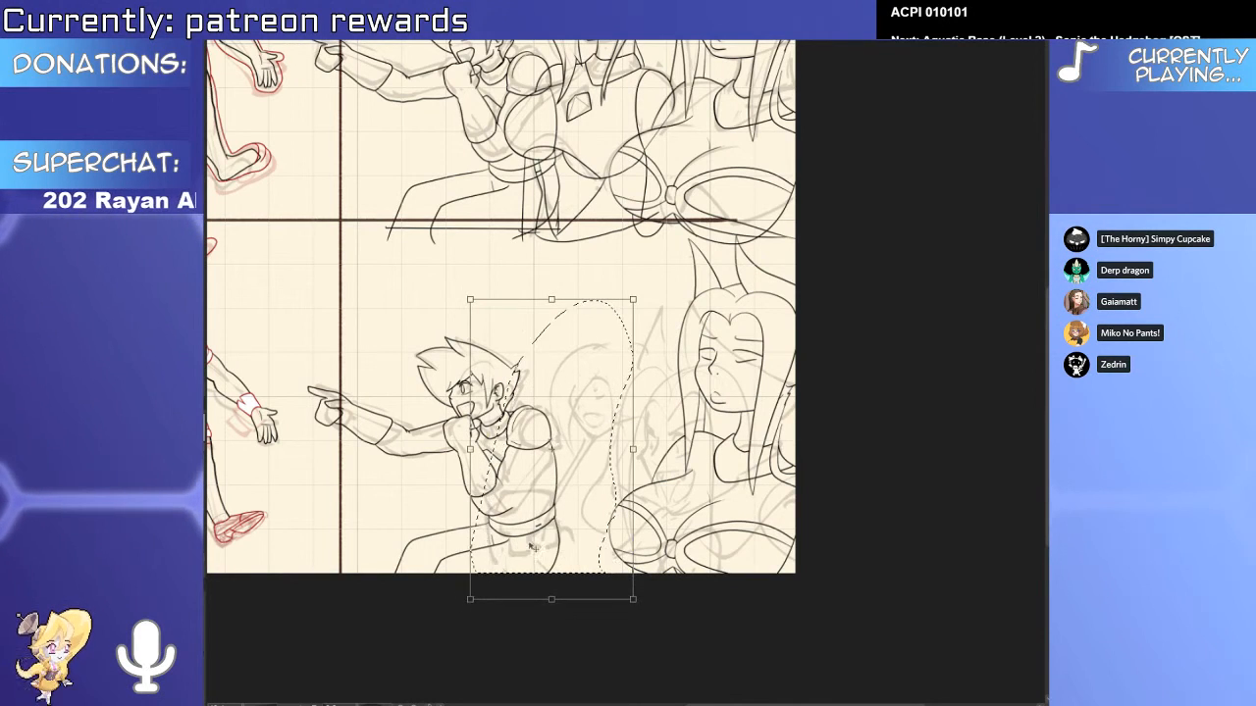
drag(531, 548, 519, 560)
key(Return)
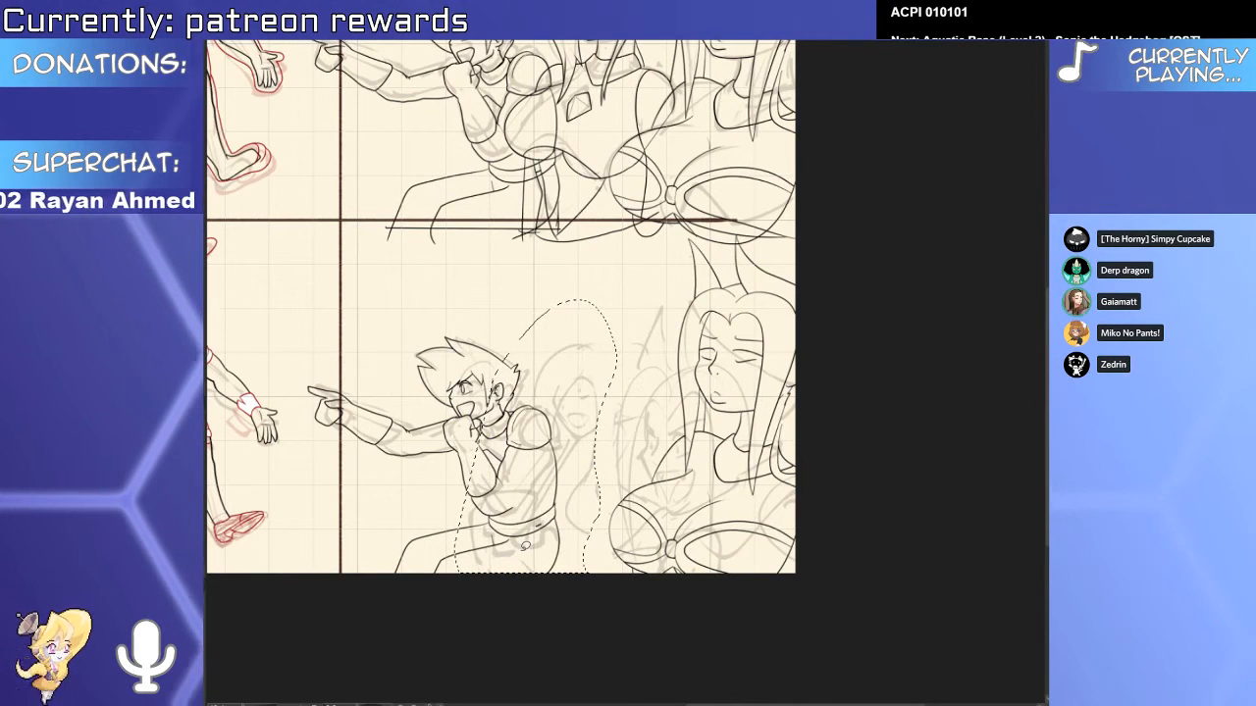
Remove the pointing boy's copied line art from the lower panel, keeping the rough sketch underneath.
scroll(525, 556, up, 3)
mouse_move(434, 437)
mouse_down()
mouse_move(420, 578)
mouse_move(579, 581)
mouse_move(567, 547)
mouse_up()
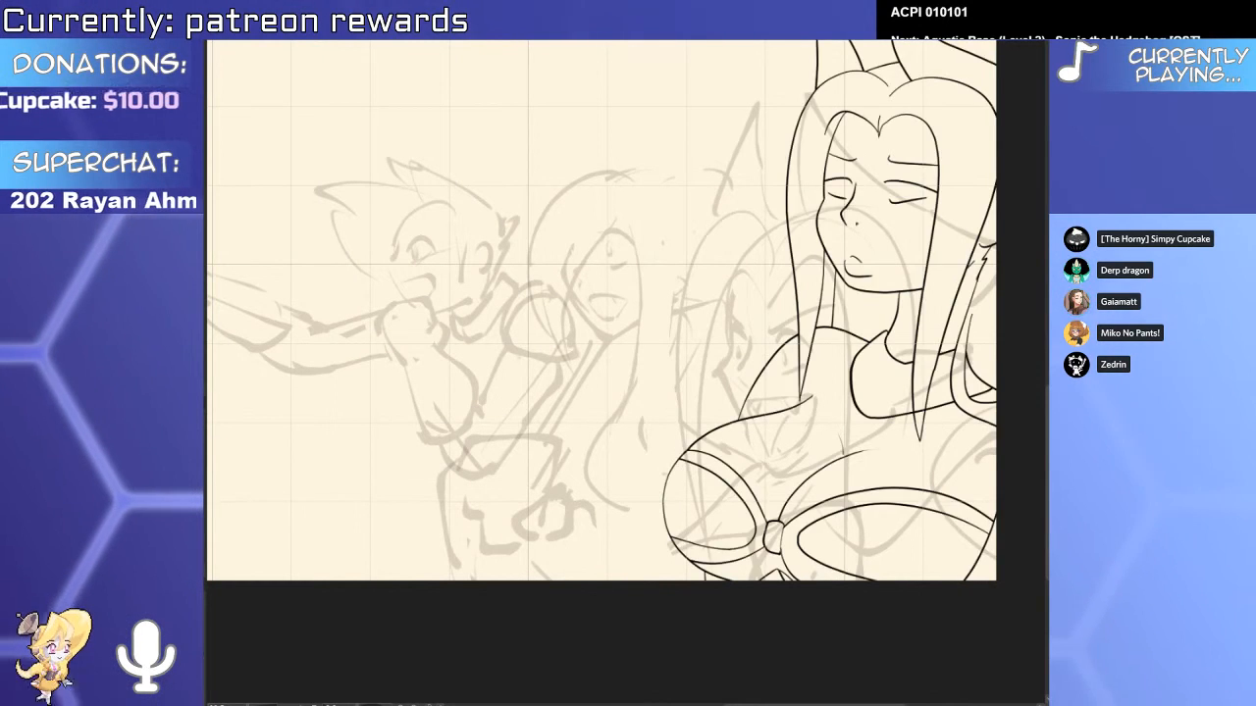
Select the remaining copied line art of the long-haired, horned woman in the lower panel and delete it, keeping the rough sketch.
drag(863, 459, 767, 530)
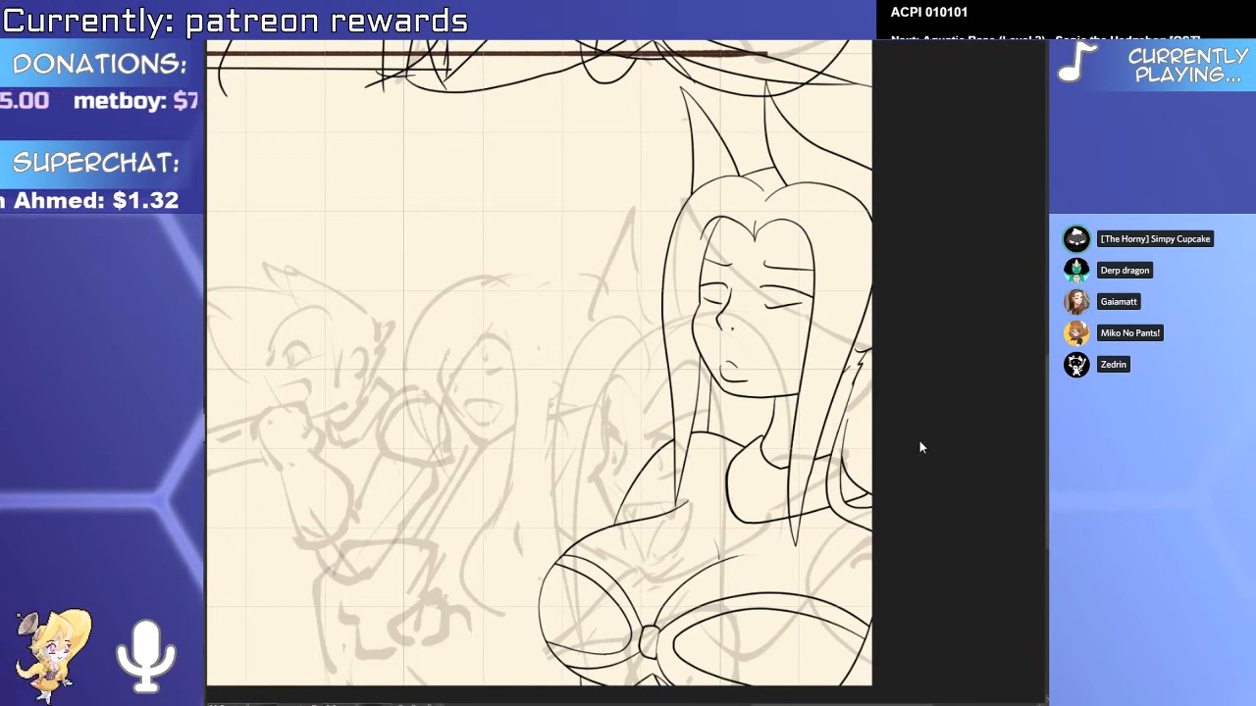
scroll(947, 336, down, 2)
drag(954, 239, 662, 665)
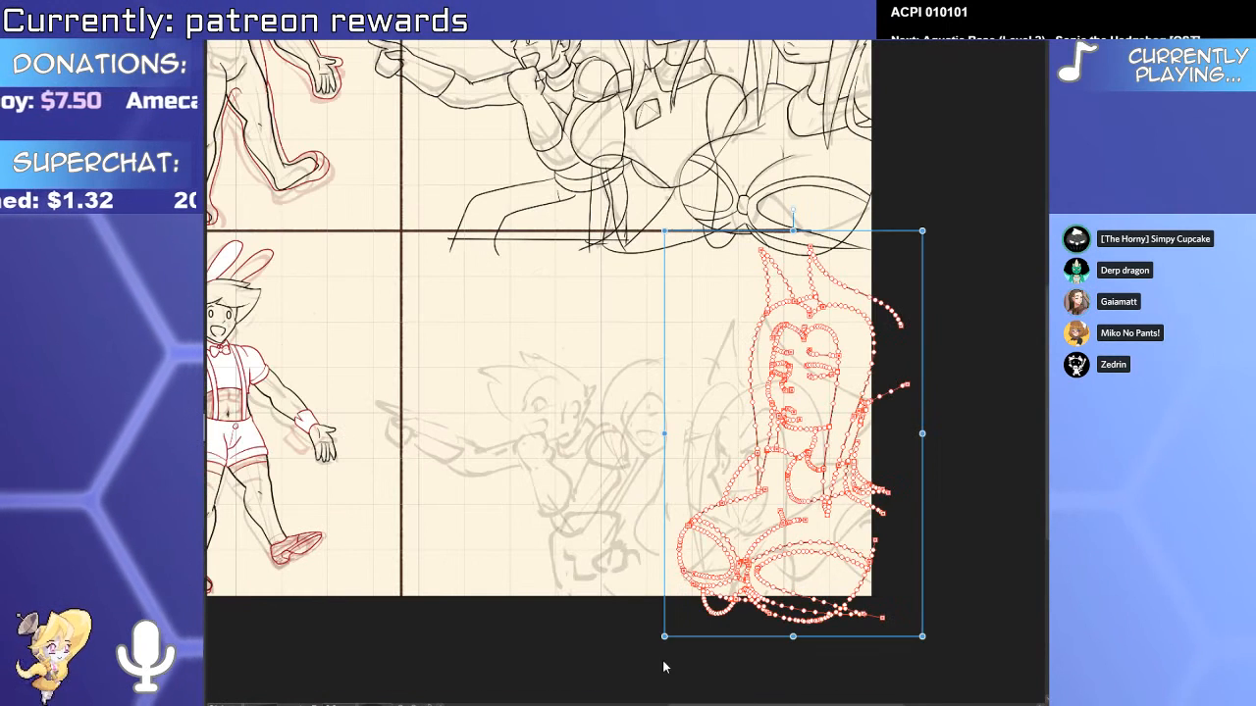
key(Delete)
Ink the laughing elf woman's face outline over the rough sketch, from the forehead past the cheek and chin along the jaw.
click(780, 468)
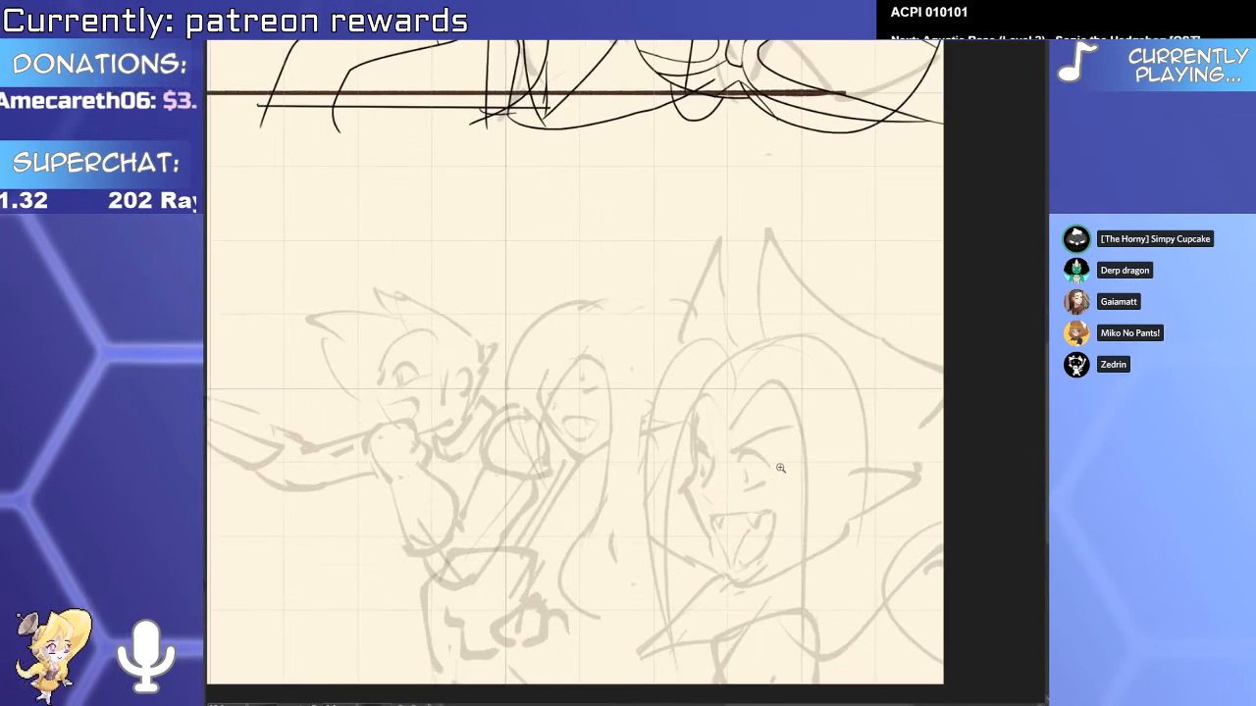
drag(783, 508, 814, 462)
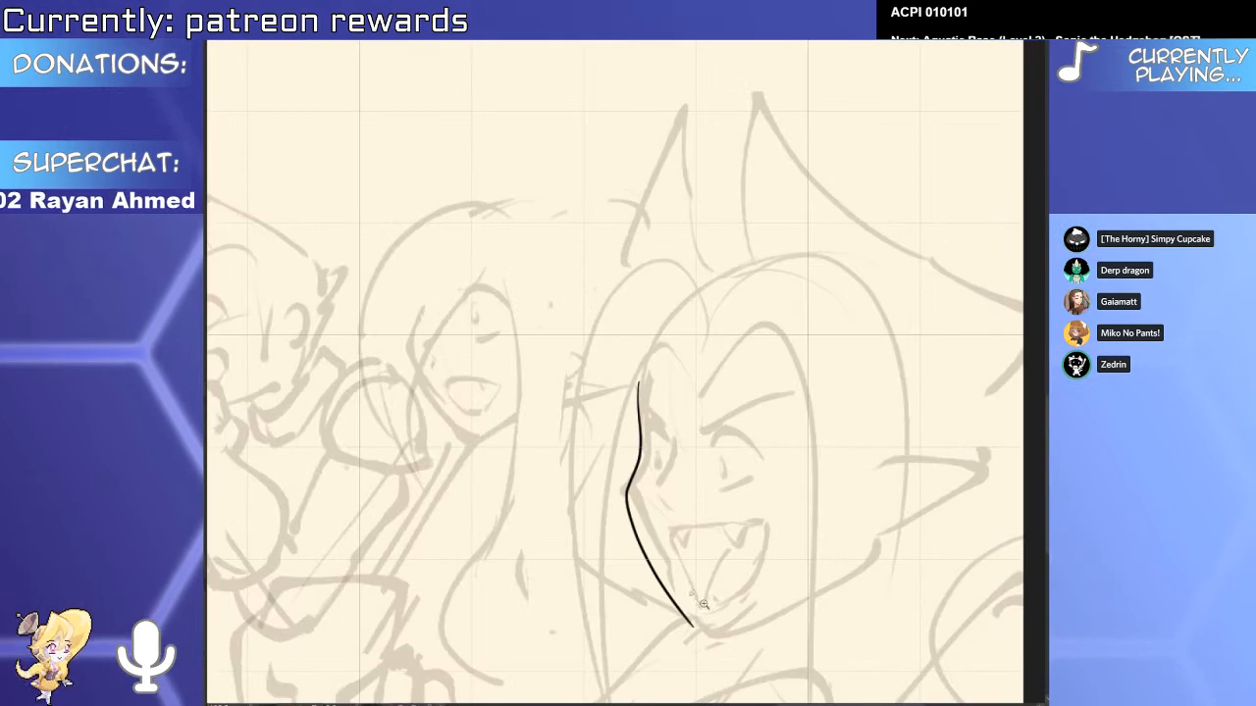
scroll(719, 616, up, 2)
drag(675, 629, 966, 538)
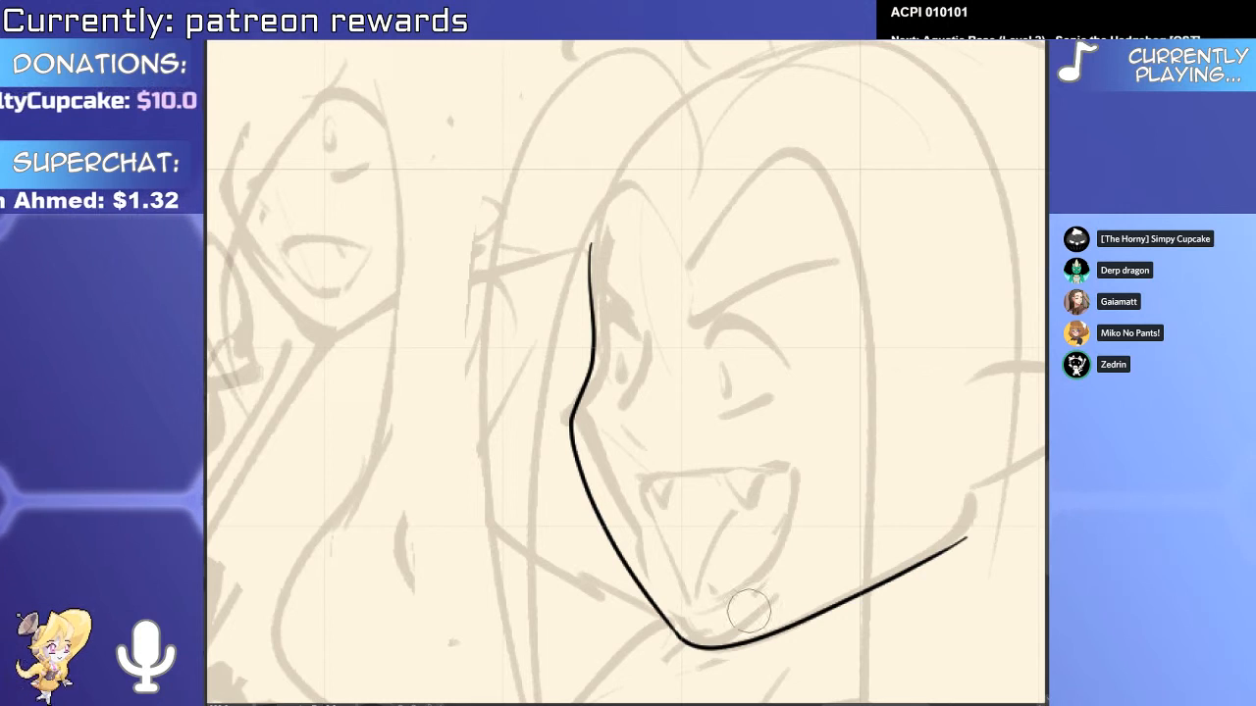
Shift and resize the face outline slightly and reshape the jaw so its far end curves upward.
drag(768, 667, 841, 630)
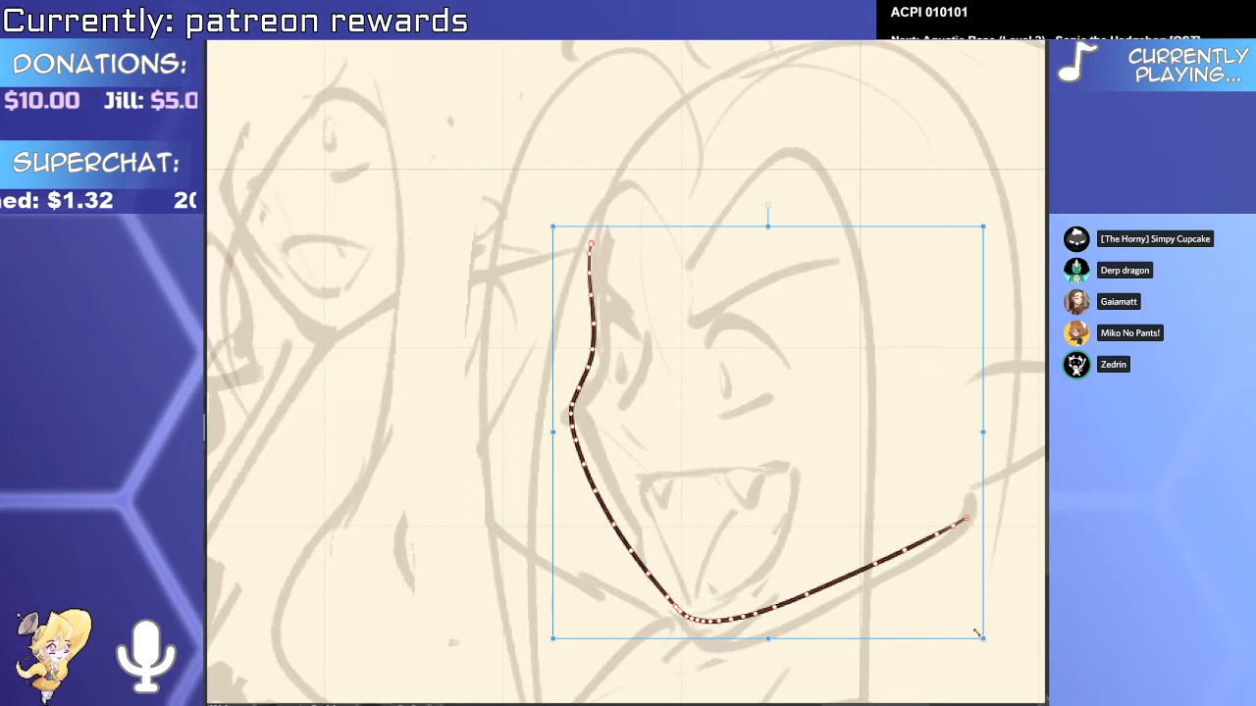
mouse_move(984, 633)
mouse_down()
mouse_move(1004, 596)
mouse_move(971, 610)
mouse_up()
key(Return)
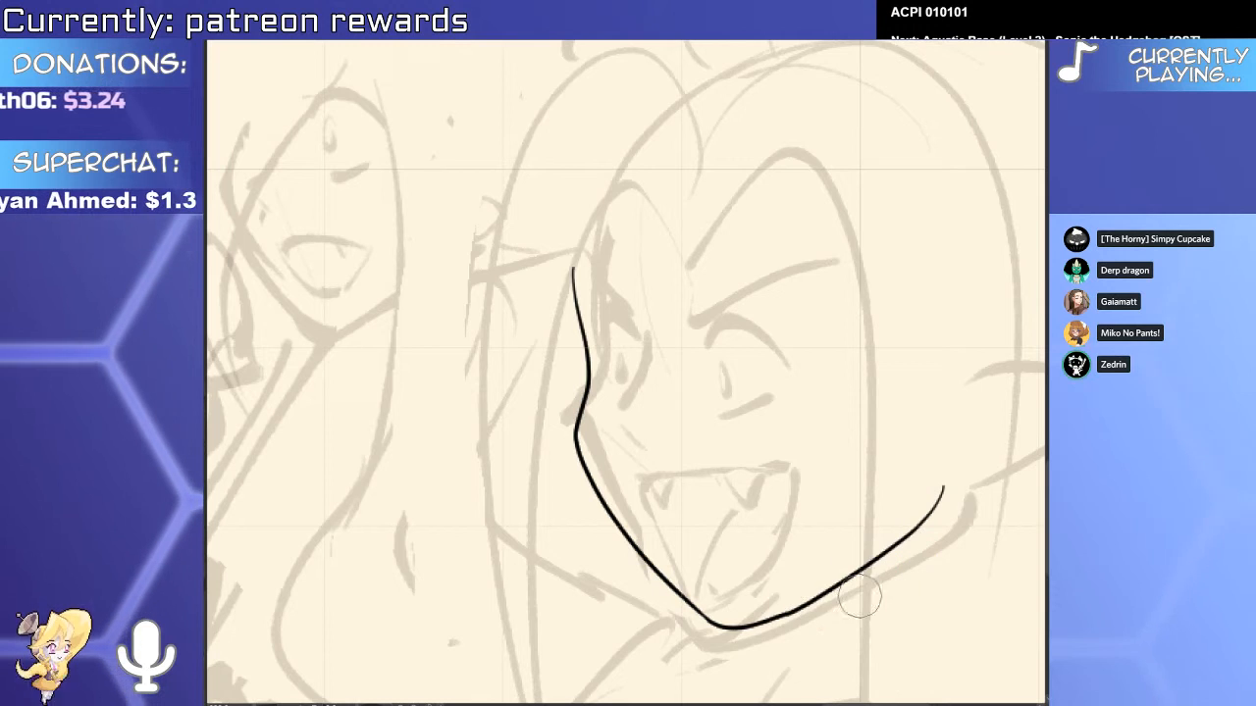
scroll(815, 616, up, 3)
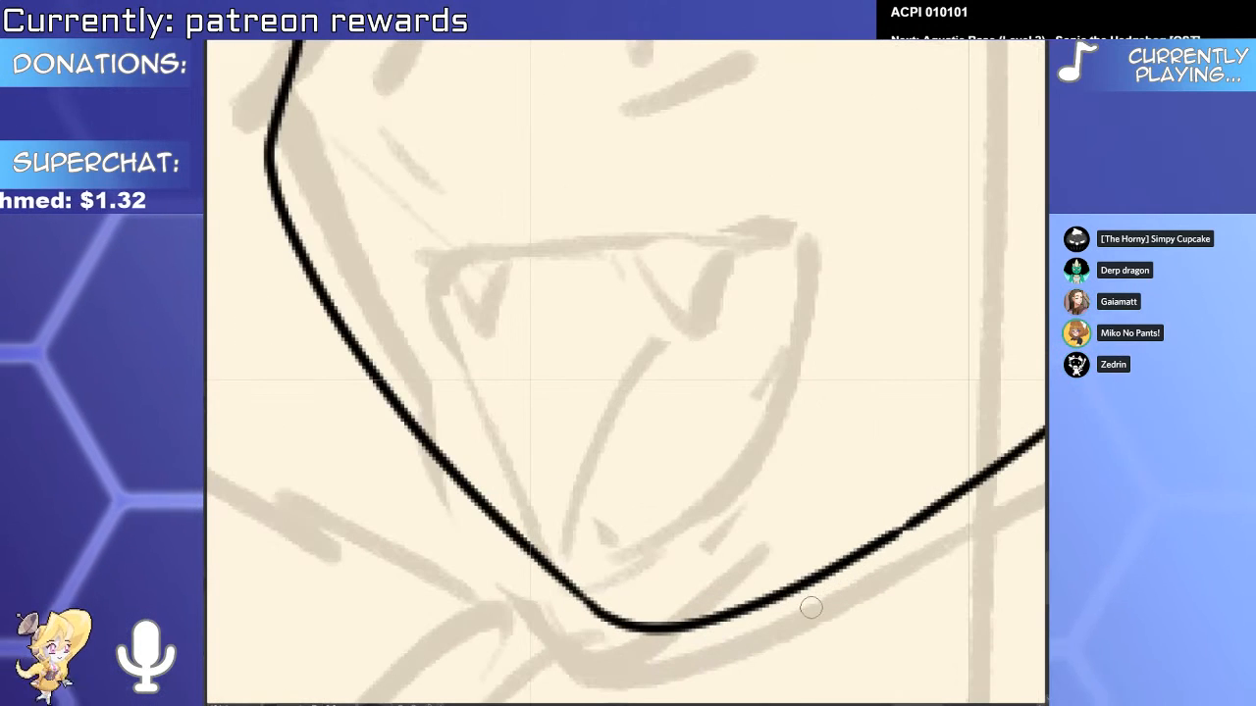
scroll(813, 603, down, 3)
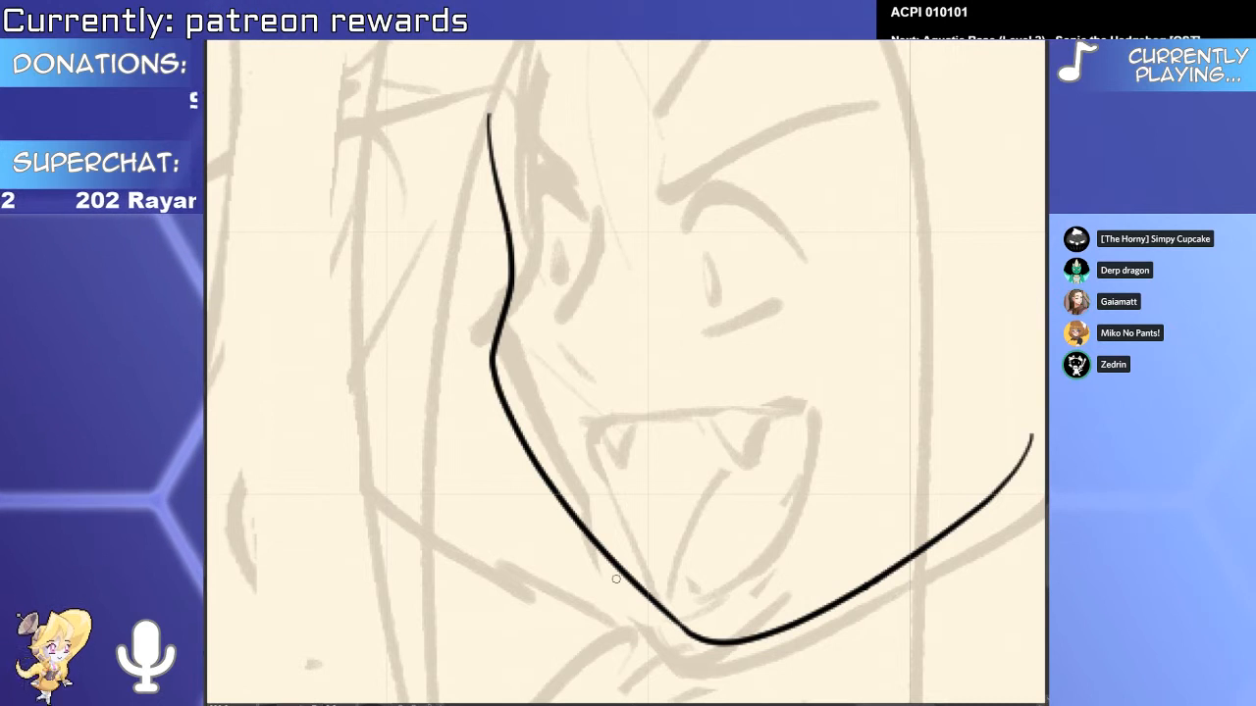
Ink the wide open mouth as a downward-pointing triangle with a rounded lower edge, redoing the first side line.
drag(589, 420, 671, 635)
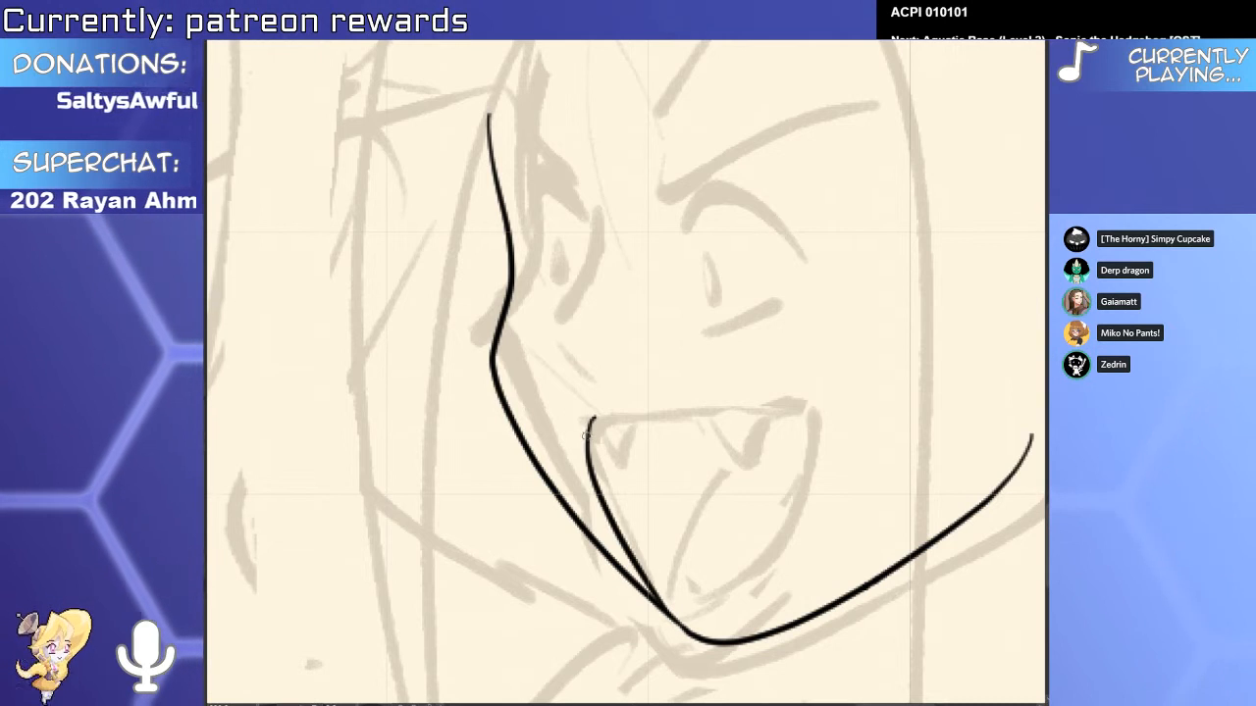
key(ctrl+z)
drag(587, 425, 658, 647)
scroll(618, 426, up, 2)
mouse_move(587, 423)
mouse_down()
mouse_move(840, 400)
mouse_move(828, 416)
mouse_up()
mouse_move(904, 397)
mouse_down()
mouse_move(860, 572)
mouse_move(740, 691)
mouse_up()
scroll(769, 546, down, 1)
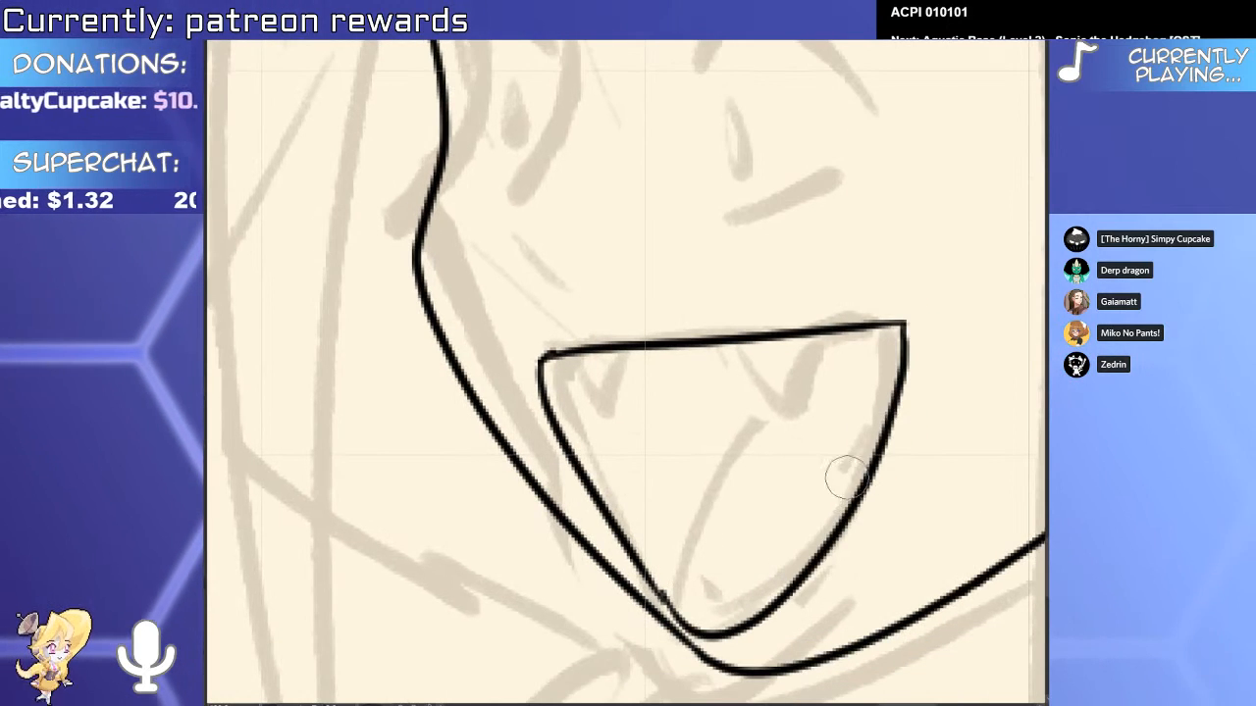
Stretch the mouth outline slightly downward, smooth its side line into one shape and shift it away from the face outline.
ctrl+click(695, 631)
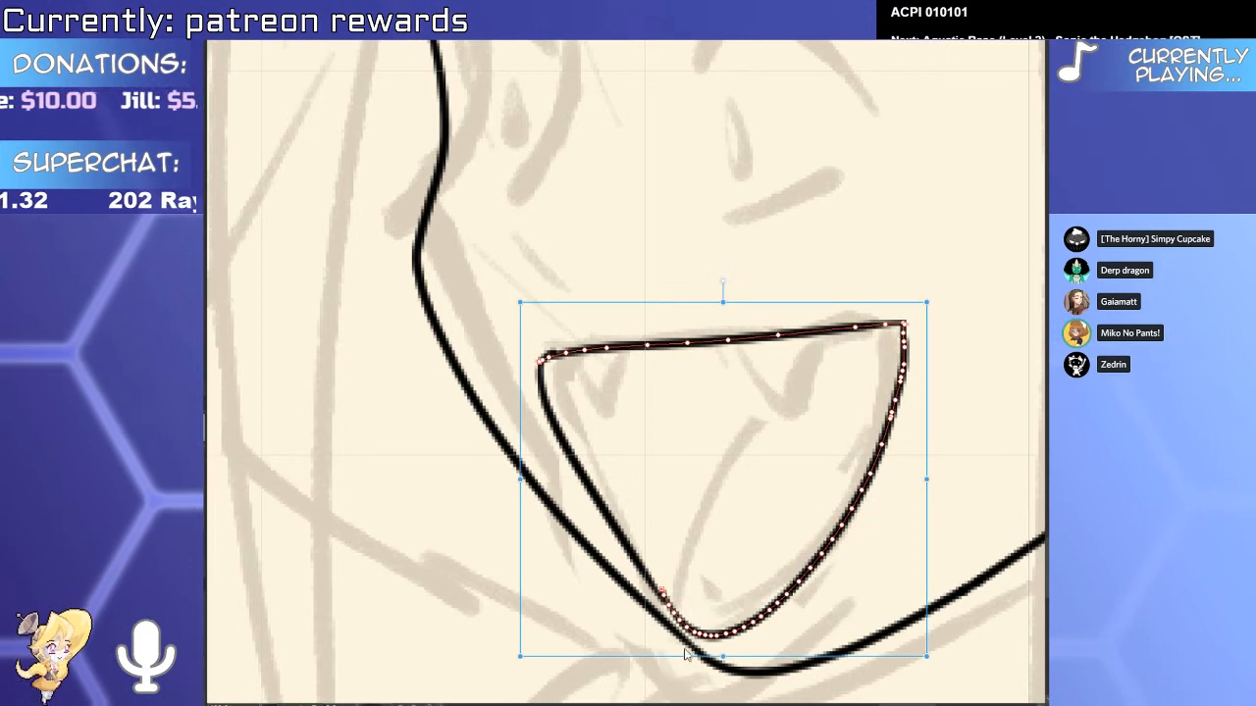
drag(724, 657, 724, 667)
key(y)
drag(597, 509, 546, 424)
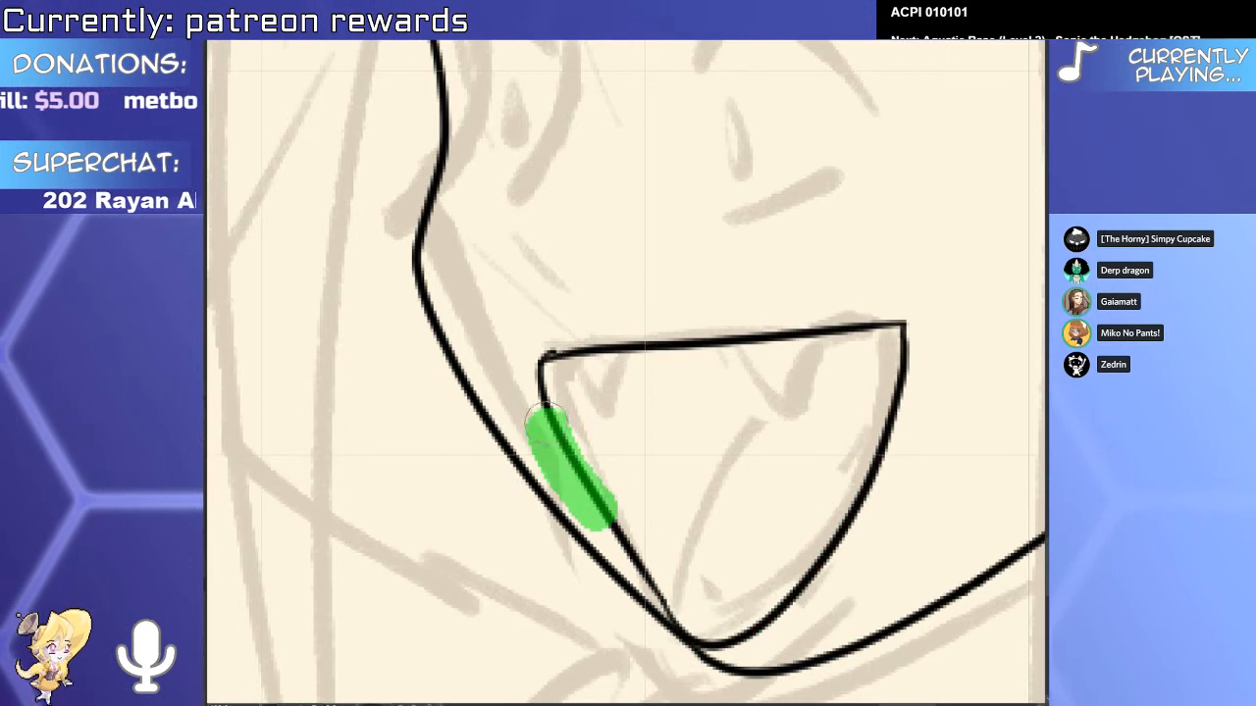
drag(821, 569, 833, 559)
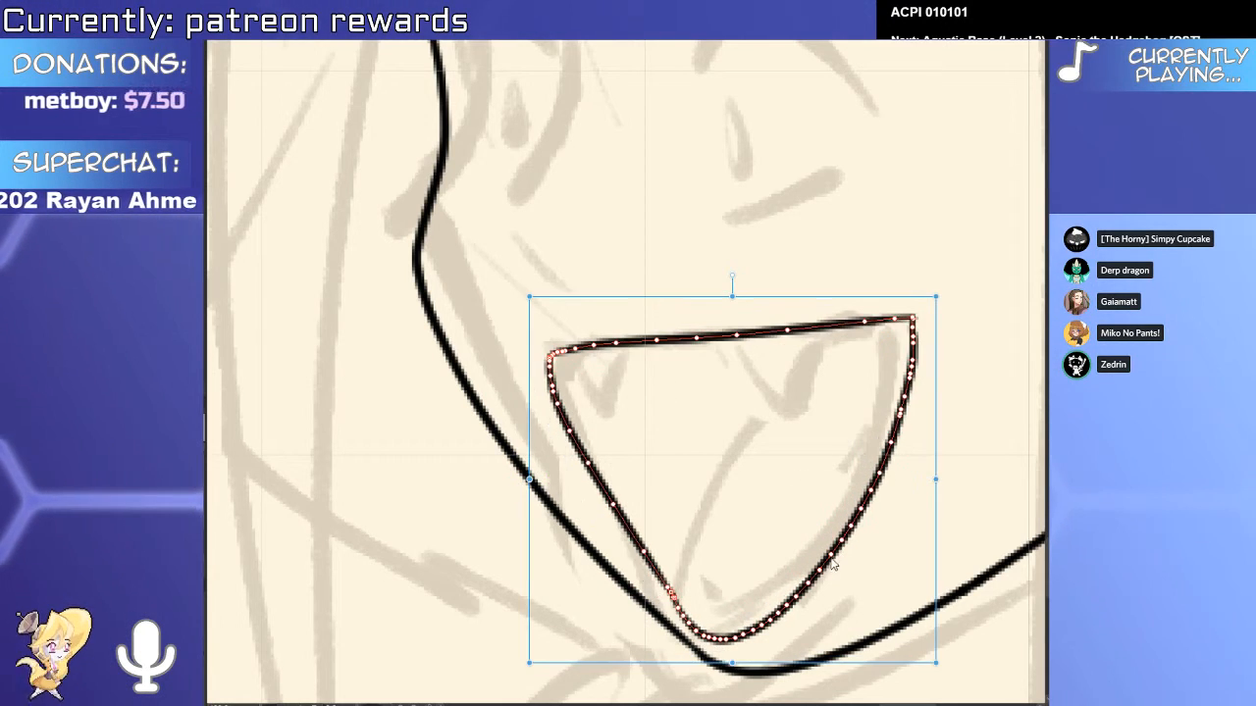
ctrl+click(693, 593)
drag(706, 601, 677, 602)
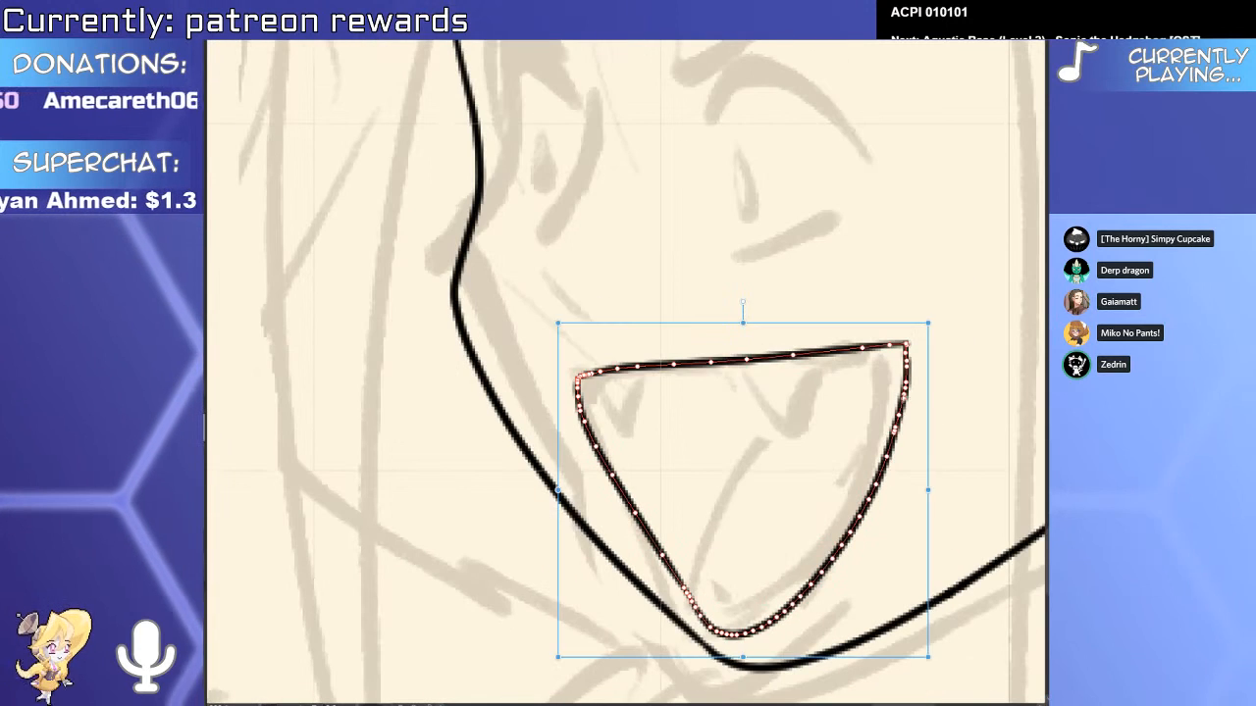
Refine the mouth's upper corner on the cheek side and smooth the line running down from it.
drag(905, 345, 864, 418)
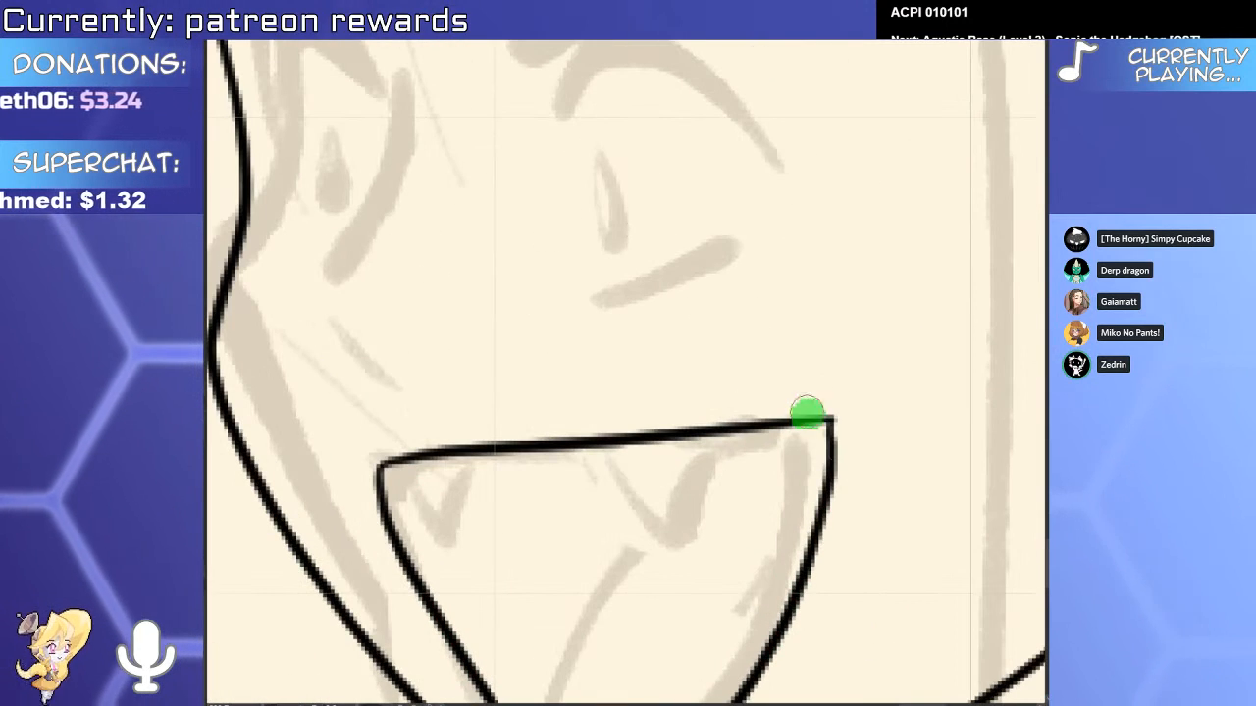
click(836, 447)
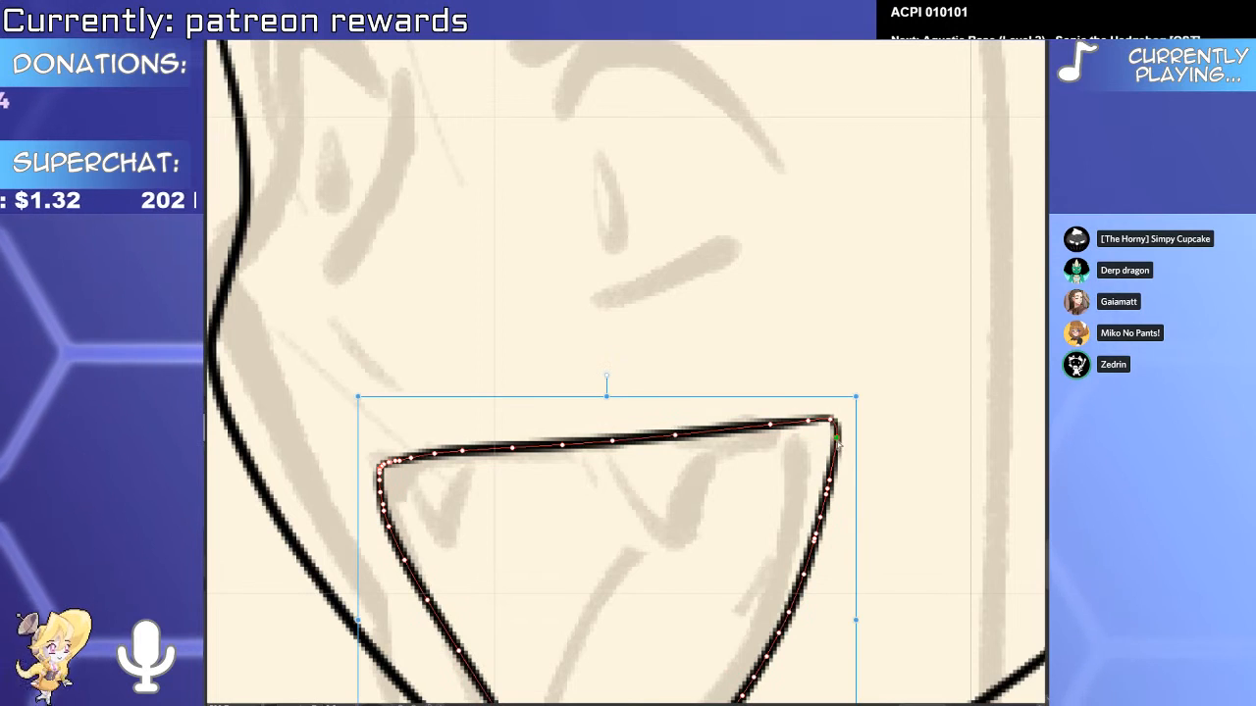
drag(837, 467, 827, 482)
click(829, 516)
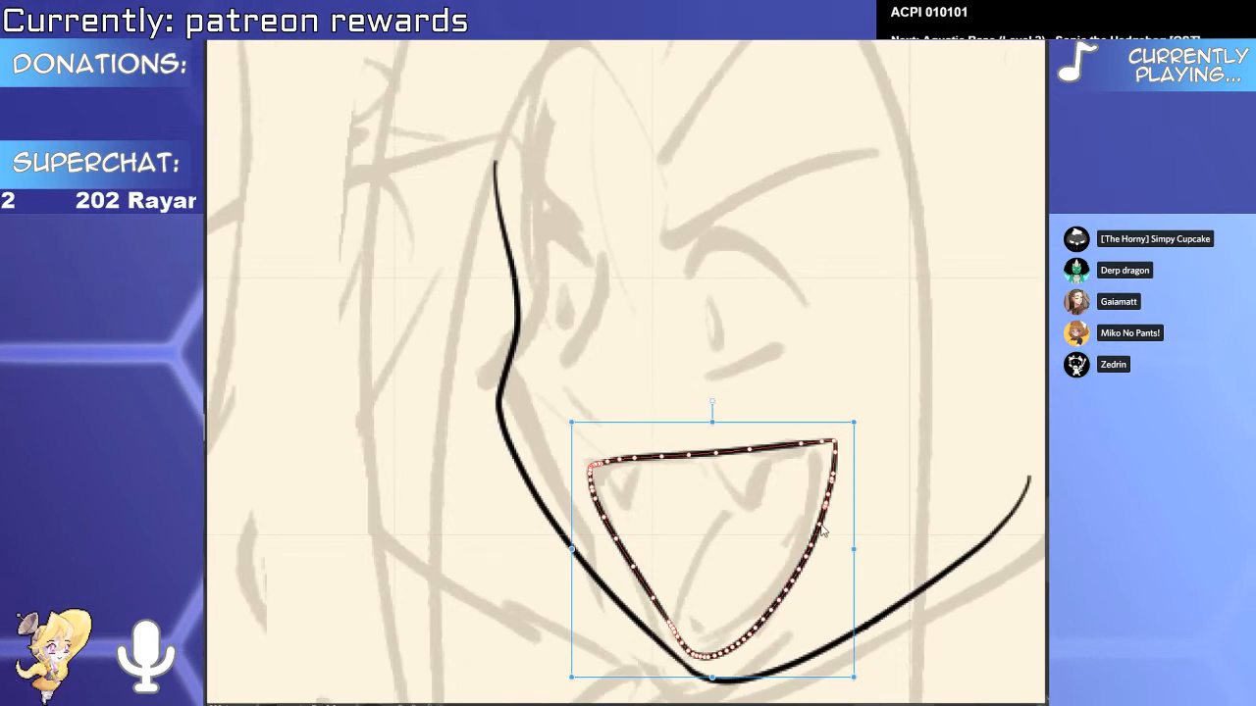
drag(818, 524, 790, 403)
drag(697, 549, 731, 550)
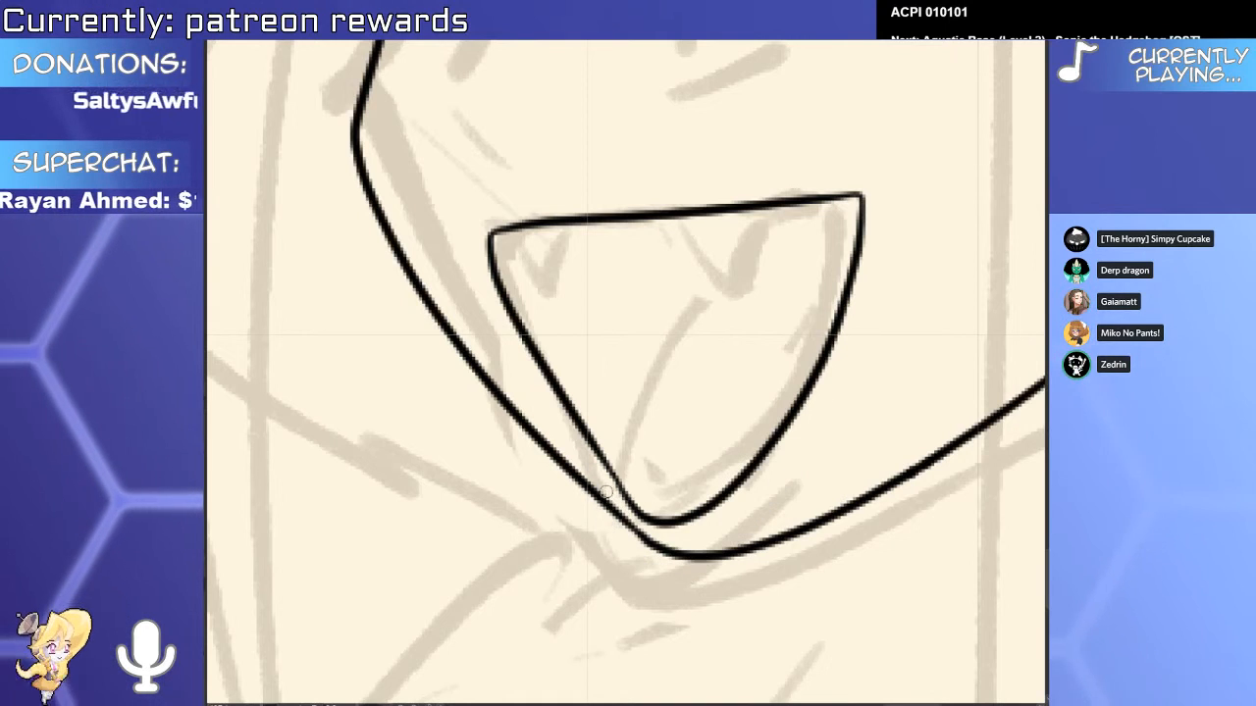
Ink a rounded chin contour below the mouth that hooks upward beside it, and blend it into the face outline.
drag(606, 491, 818, 396)
key(ctrl+z)
mouse_move(600, 502)
mouse_down()
mouse_move(789, 490)
mouse_move(839, 385)
mouse_up()
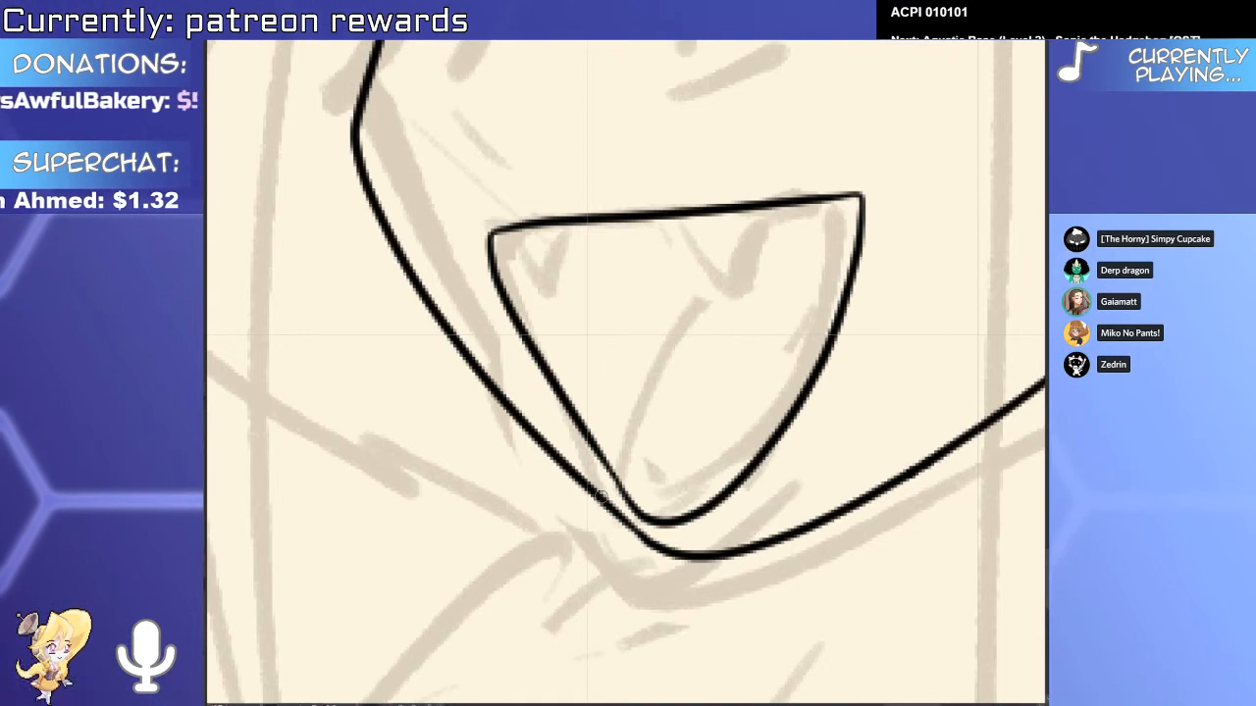
drag(702, 510, 731, 510)
drag(555, 544, 579, 560)
drag(677, 526, 623, 456)
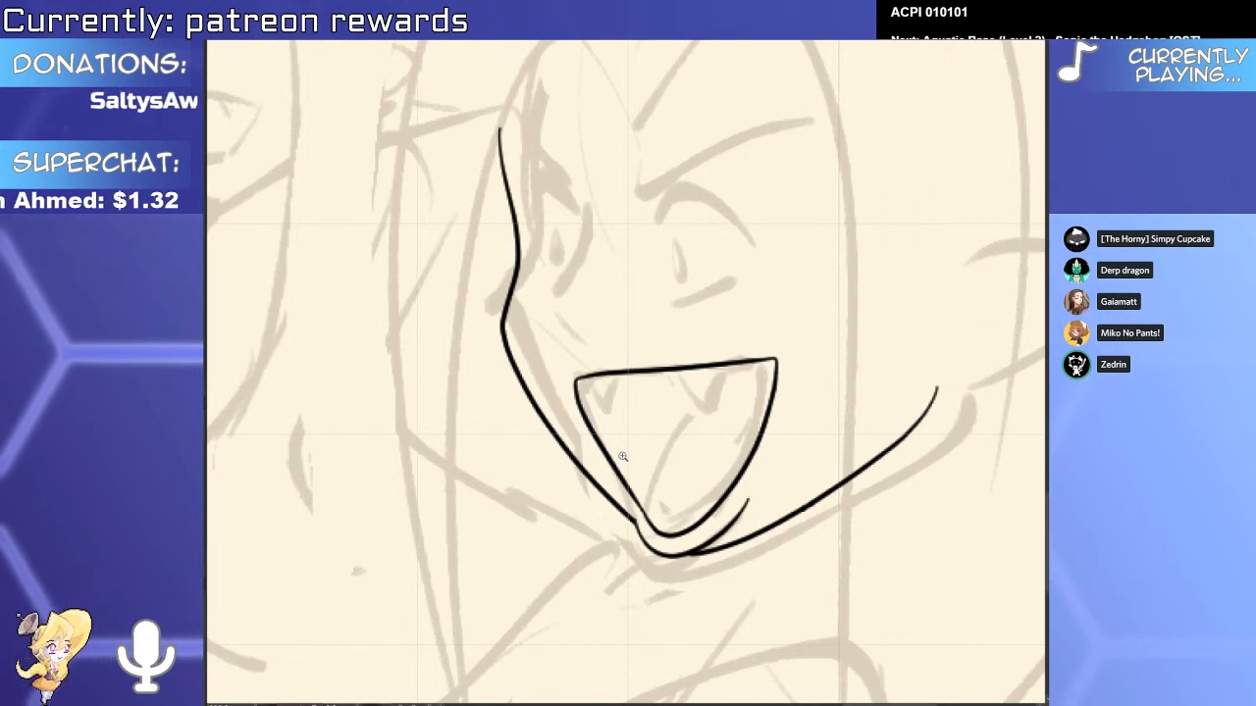
Redraw the mouth's upper edge as a slightly lower arched line, erase the old edge and join the line at both corners.
click(690, 366)
click(666, 378)
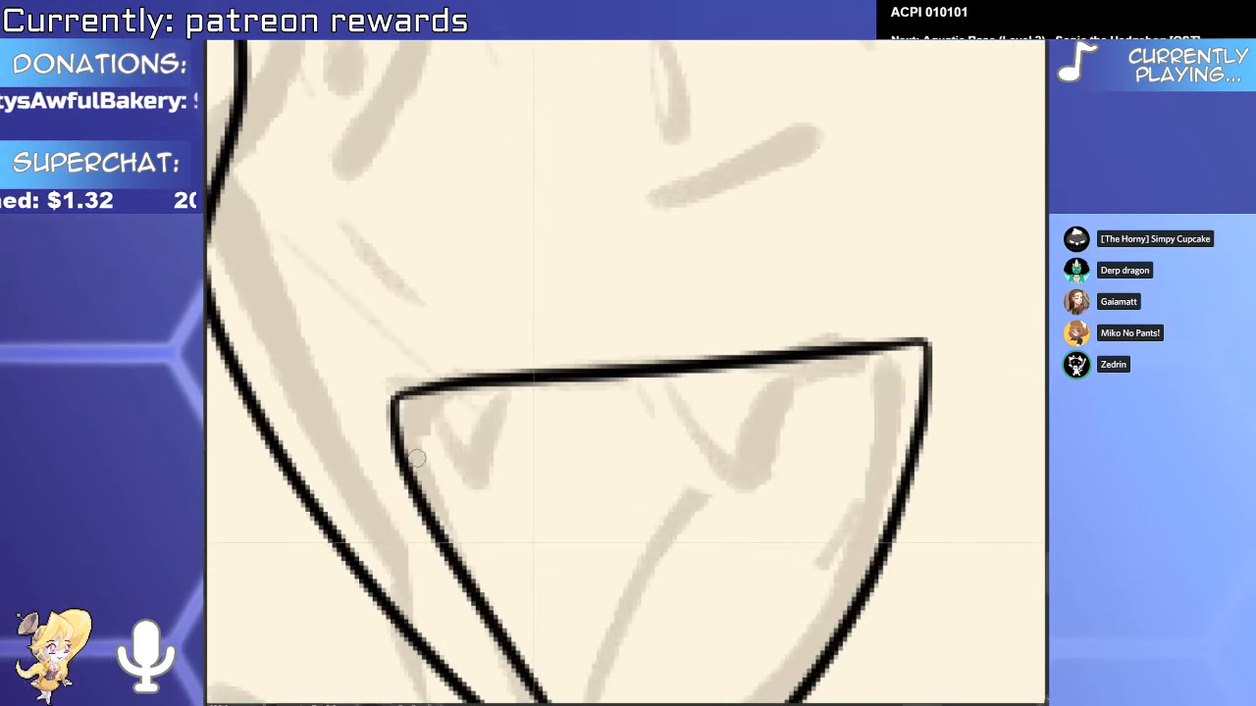
drag(392, 444, 980, 433)
key(ctrl+z)
mouse_move(398, 445)
mouse_down()
mouse_move(780, 380)
mouse_move(978, 398)
mouse_up()
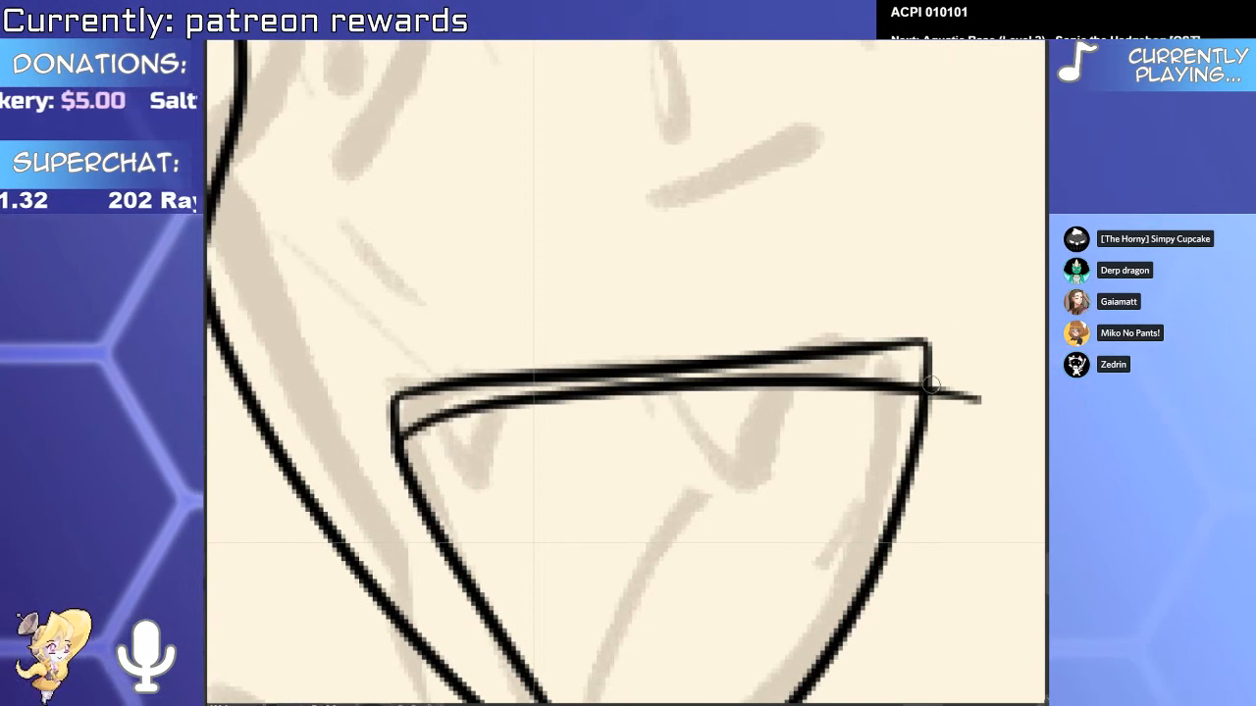
key(e)
drag(922, 344, 960, 393)
key(y)
drag(435, 390, 401, 471)
scroll(470, 520, down, 4)
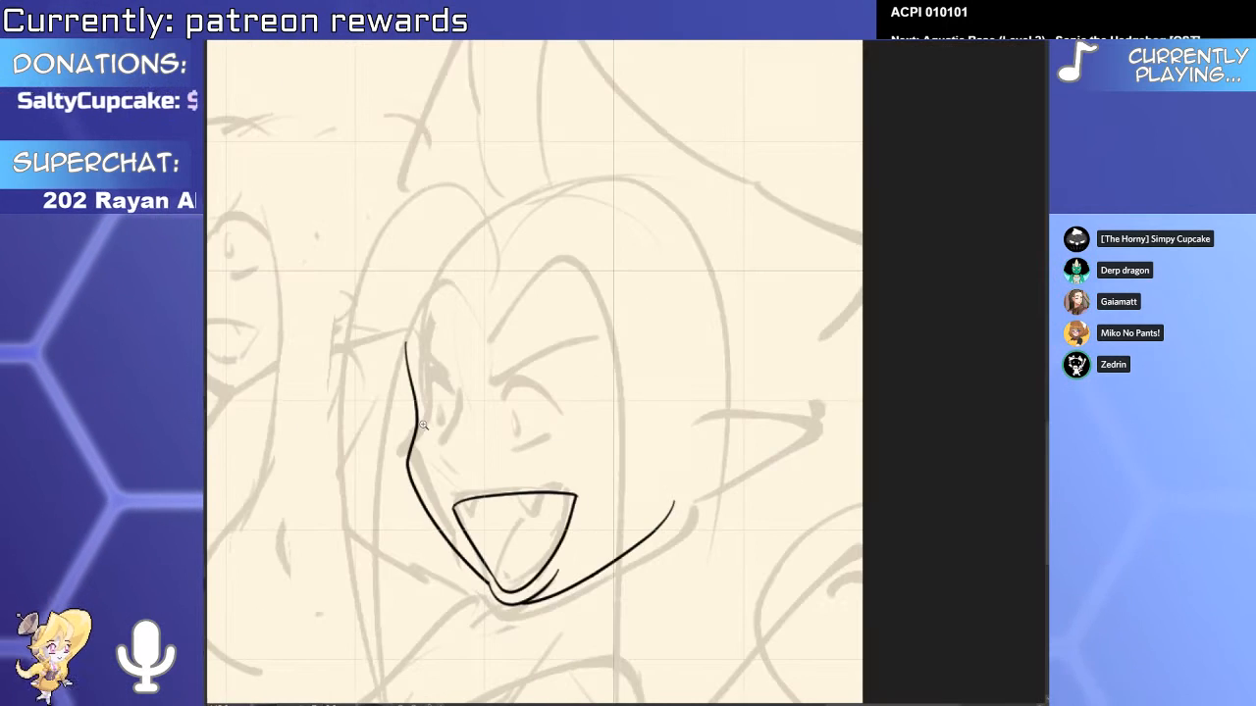
Round off the mouth's cheek-side upper corner with a new curved stroke and merge it into the outline.
drag(611, 508, 688, 418)
scroll(687, 417, up, 4)
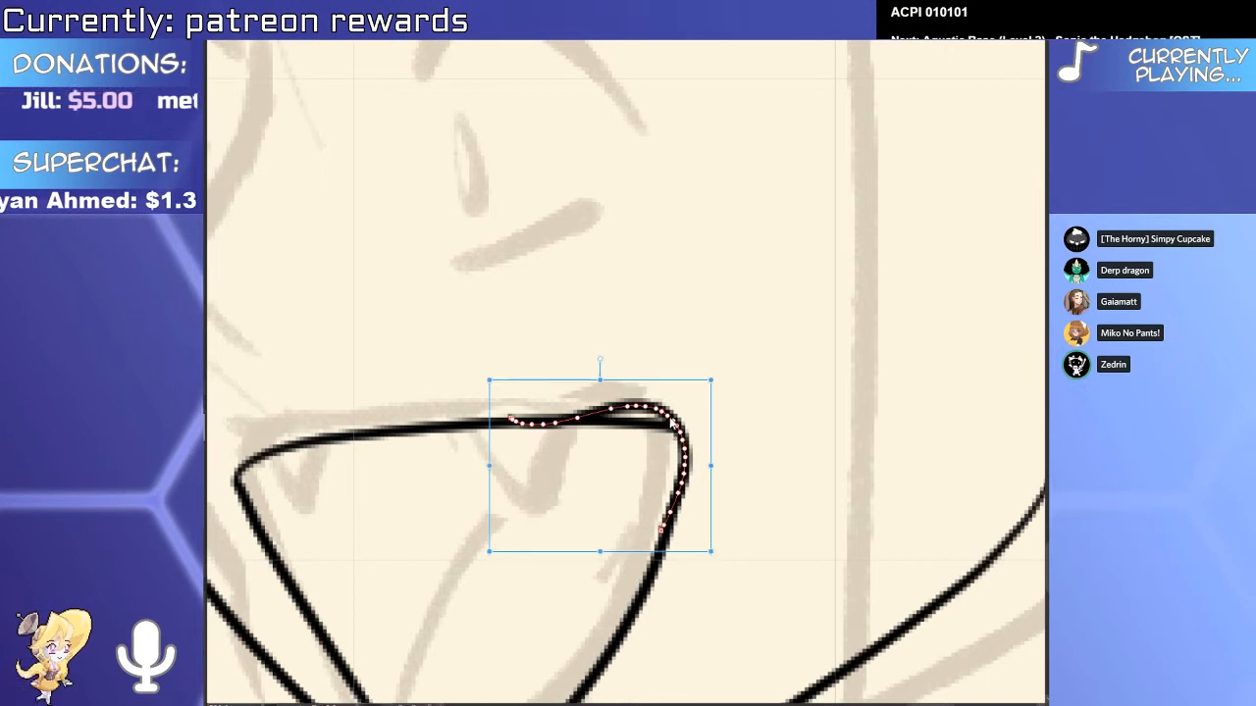
drag(672, 424, 478, 444)
key(y)
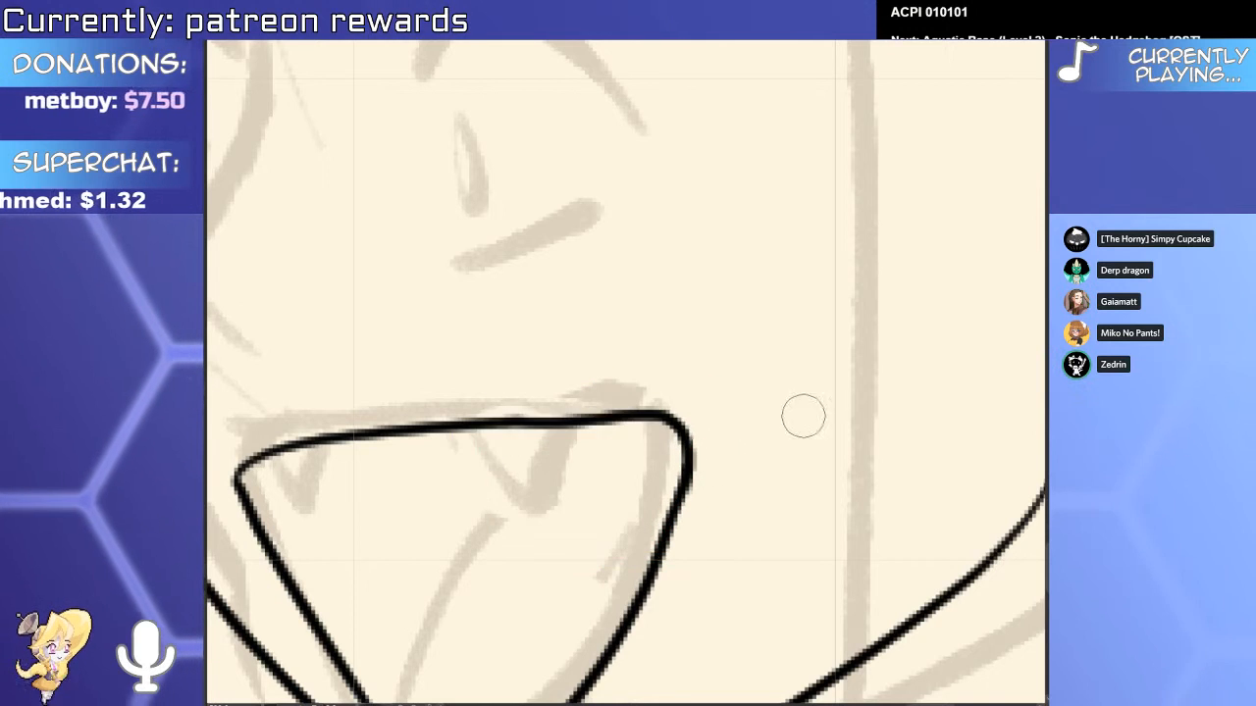
Ink the nose profile from between the eyes down to the tip and add a short nostril stroke.
scroll(803, 416, down, 5)
scroll(624, 380, up, 6)
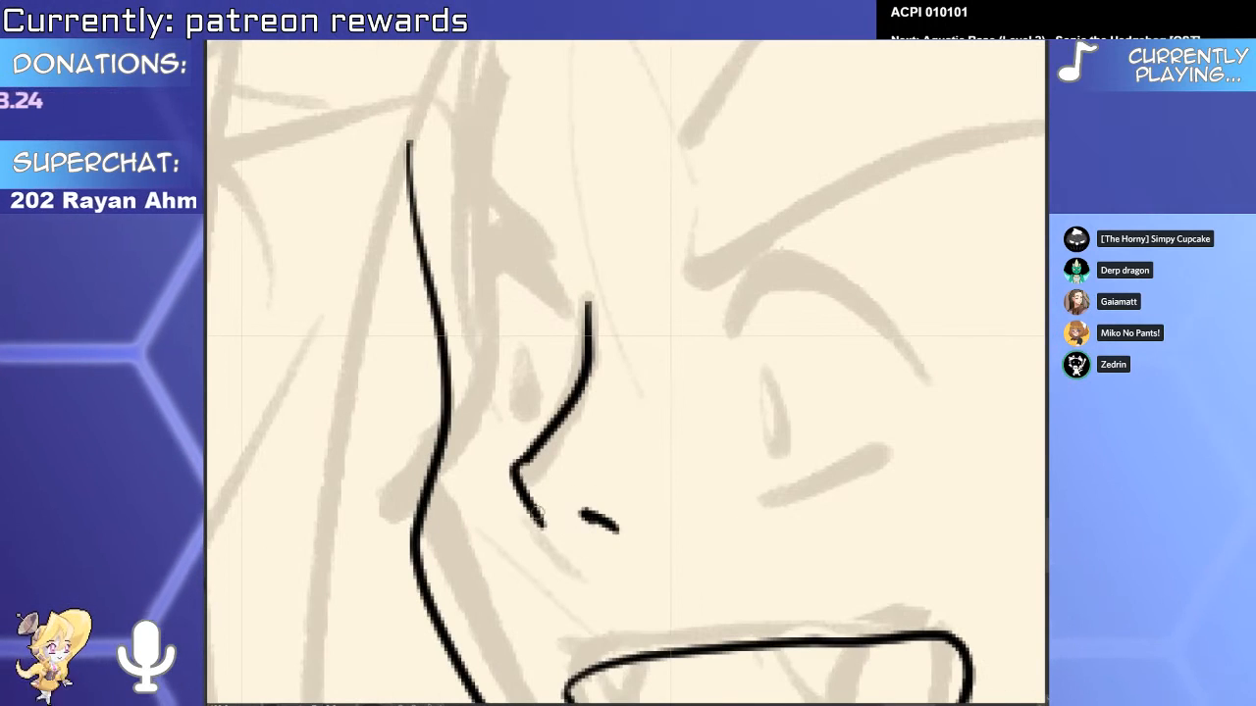
scroll(609, 344, down, 2)
scroll(619, 424, up, 1)
scroll(619, 425, down, 3)
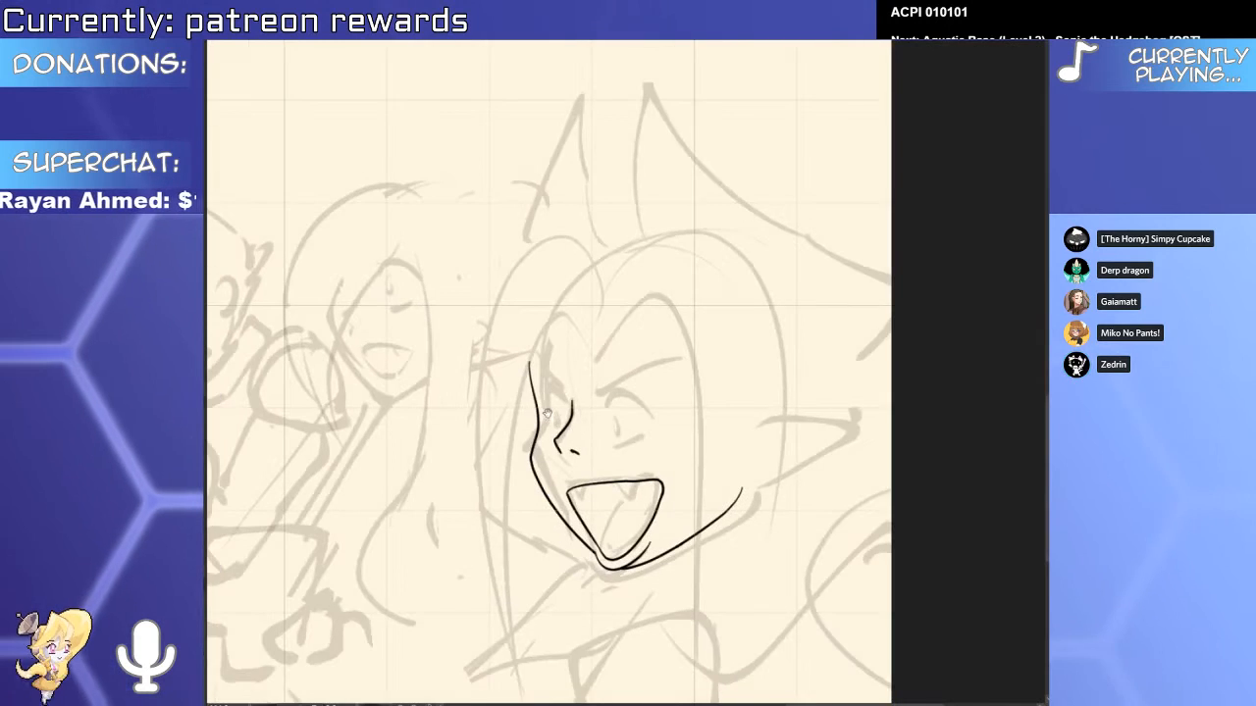
Replace the mouth's lower edge with a higher, rounder curve, leaving more space above the chin.
scroll(627, 432, up, 3)
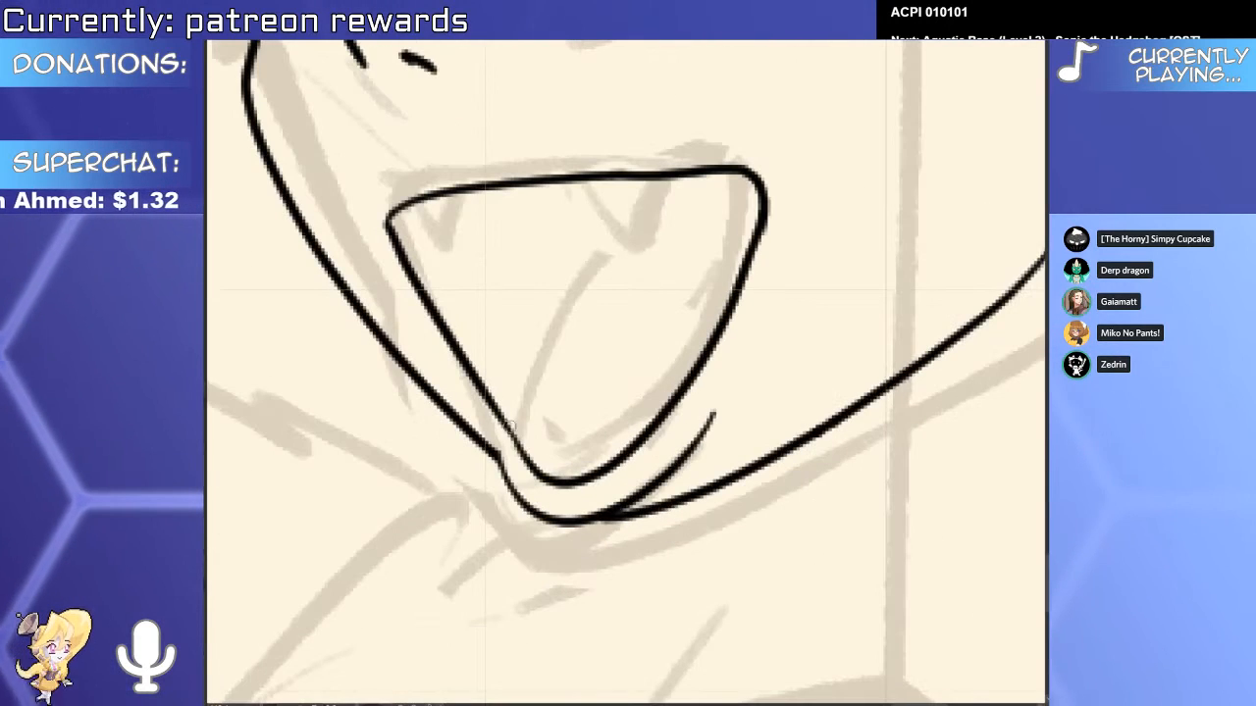
drag(675, 403, 520, 432)
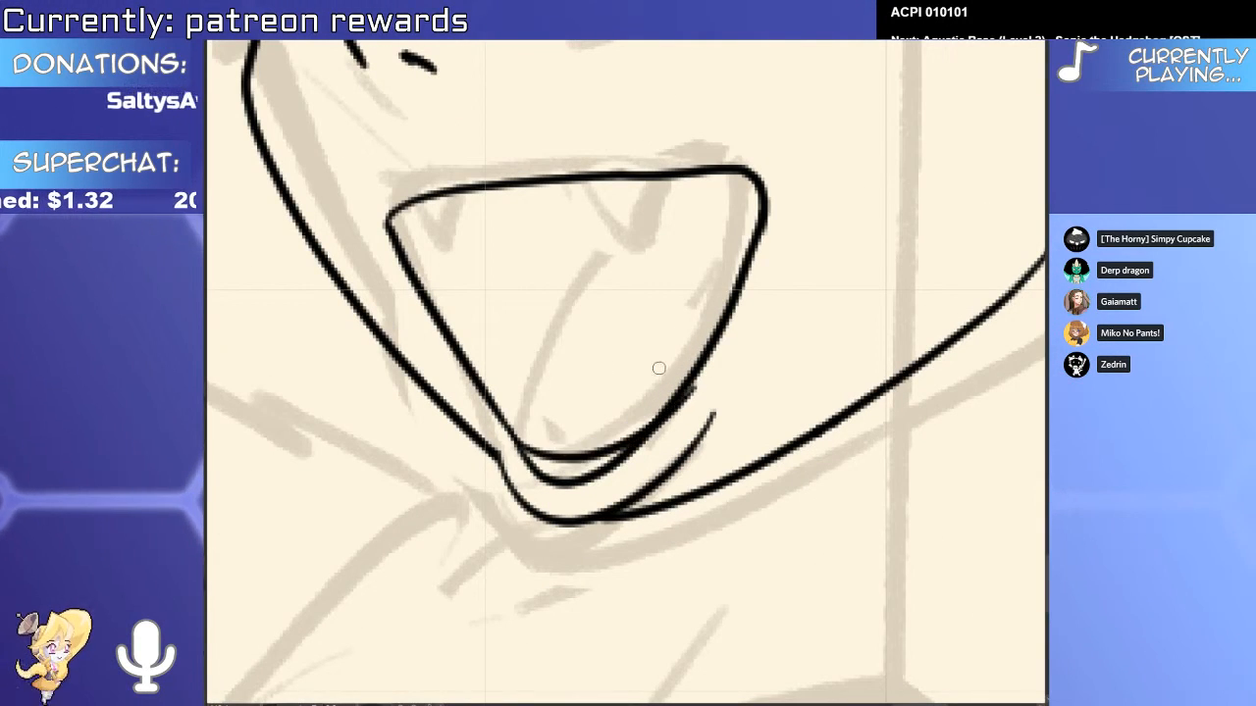
scroll(553, 421, down, 3)
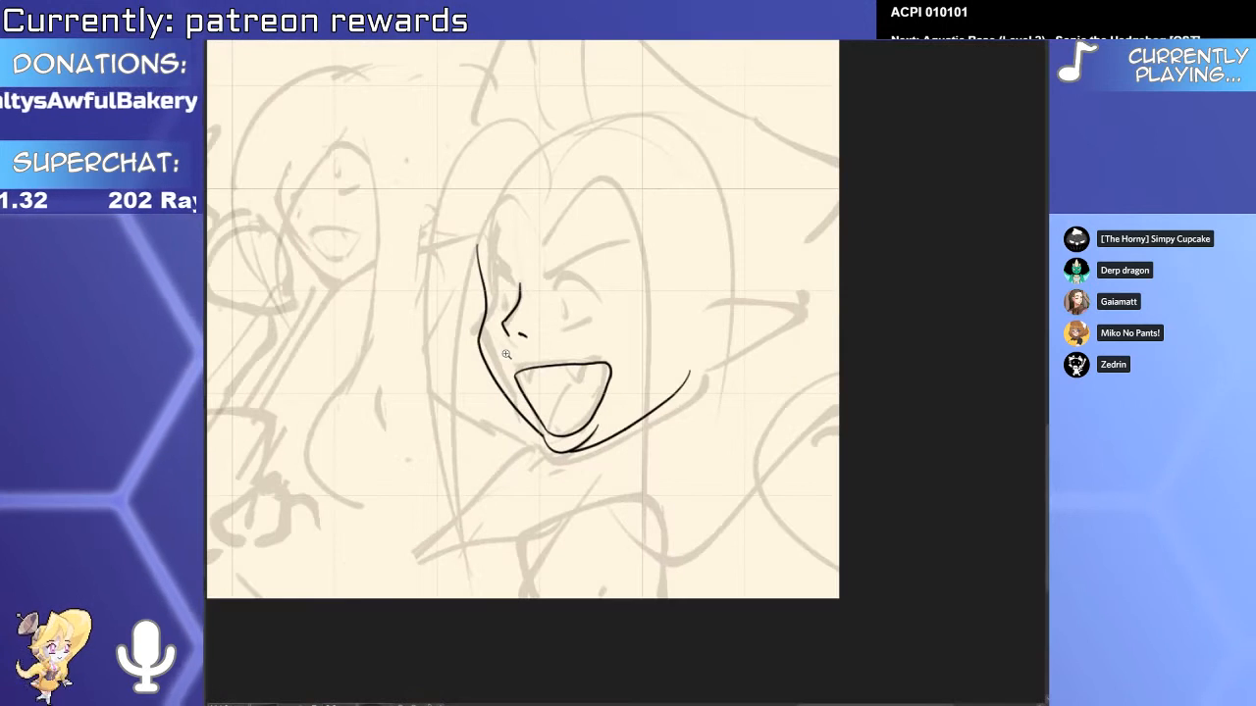
Ink two pointed V-shaped fangs hanging from the mouth's upper edge, one near each corner.
scroll(639, 451, up, 3)
drag(607, 424, 663, 434)
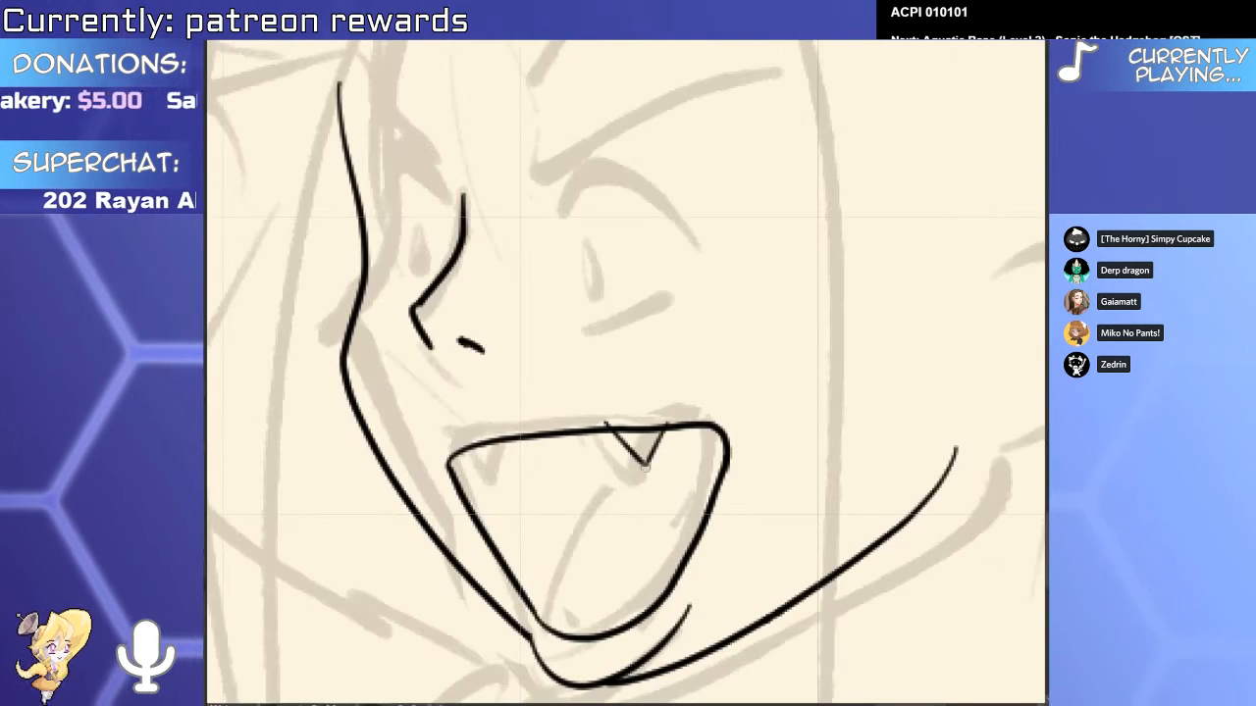
scroll(648, 461, up, 3)
mouse_move(351, 444)
mouse_down()
mouse_move(382, 449)
mouse_move(364, 480)
mouse_up()
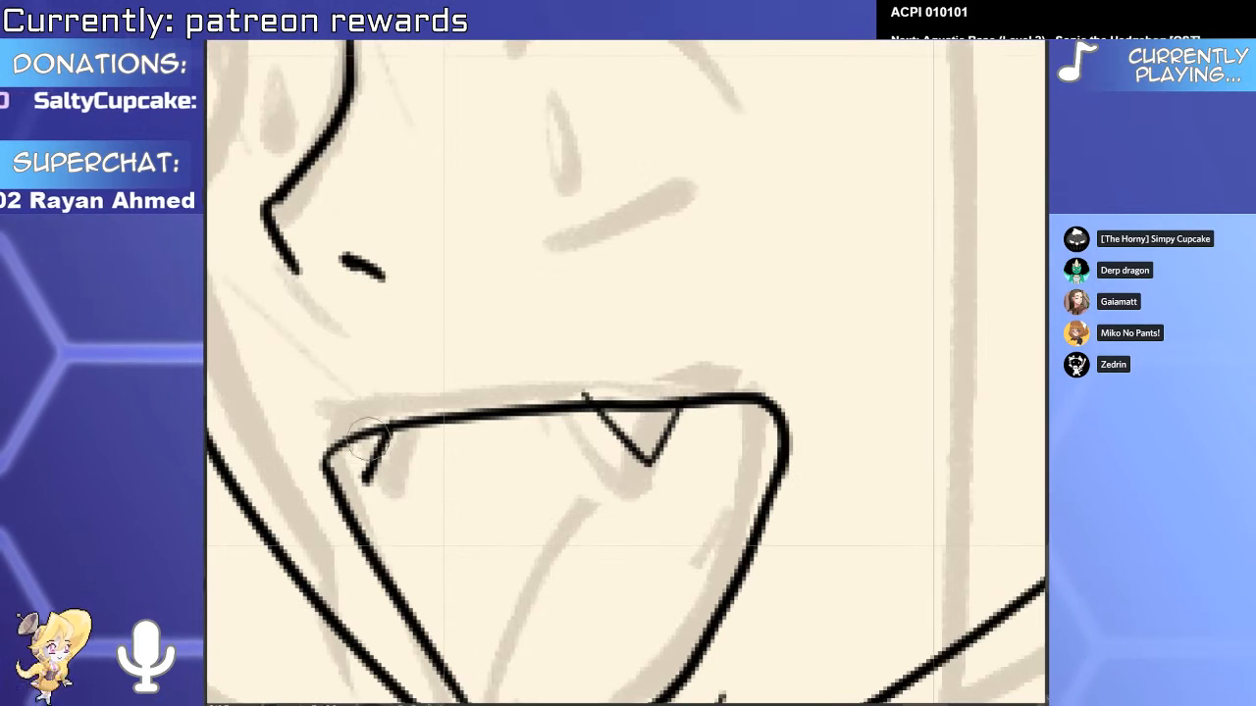
scroll(381, 481, up, 2)
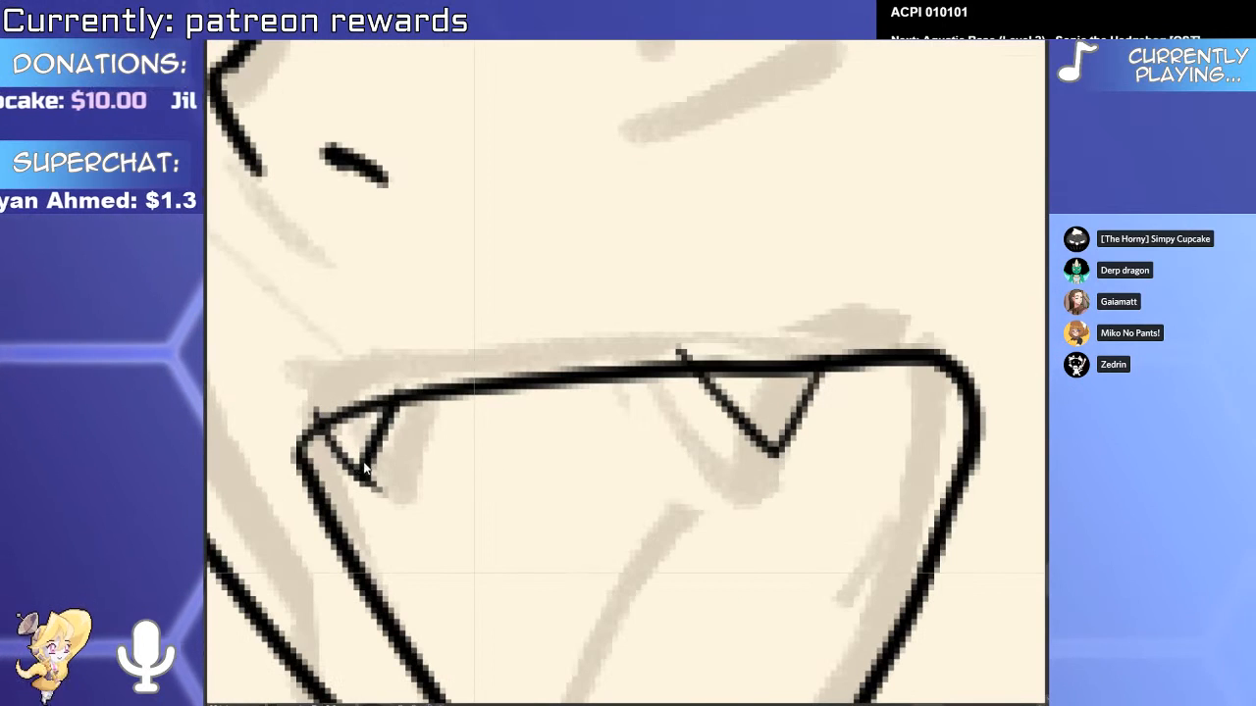
Trim the overshooting stroke ends at the front fang's tip so both sides meet in a clean point.
ctrl+click(361, 476)
drag(361, 476, 379, 484)
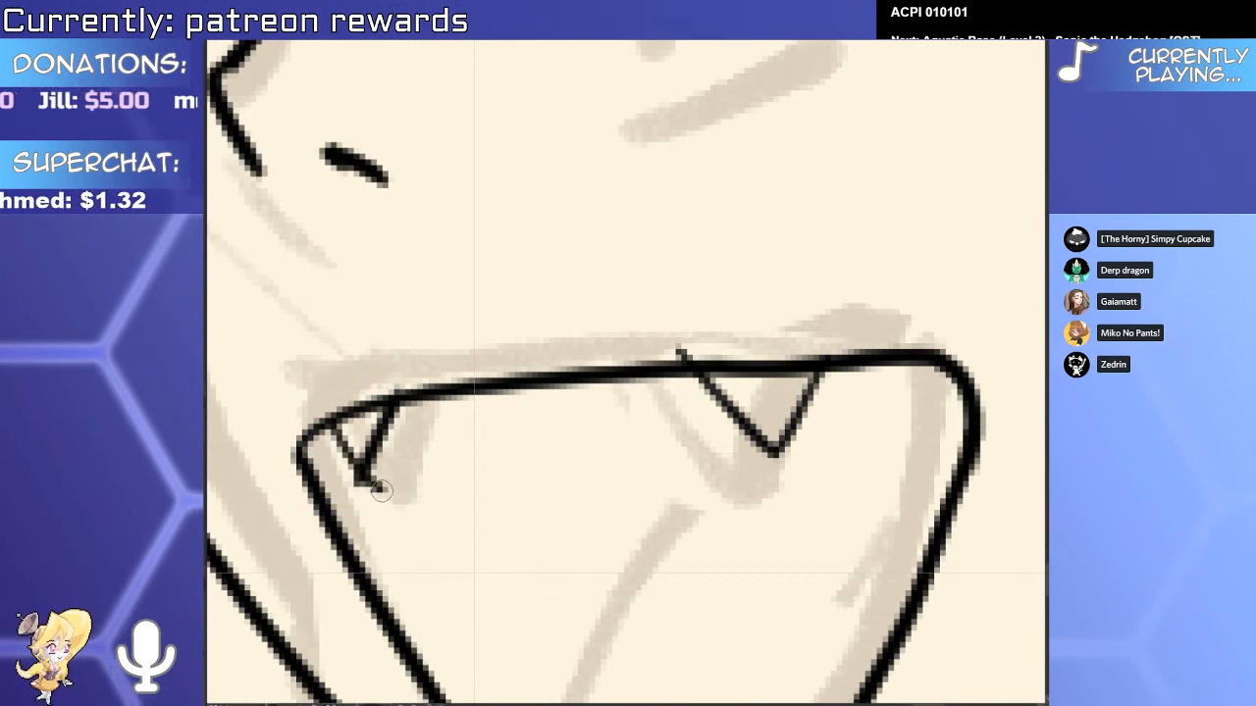
key(ctrl+z)
ctrl+click(371, 471)
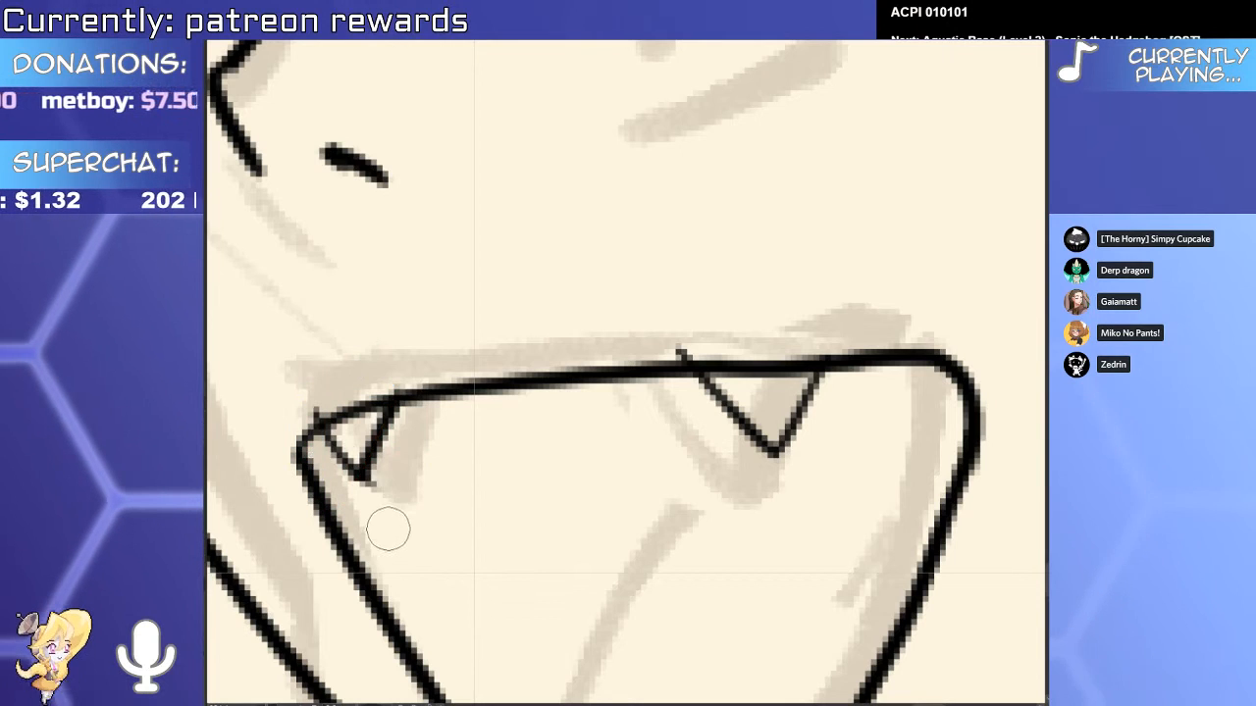
ctrl+click(359, 471)
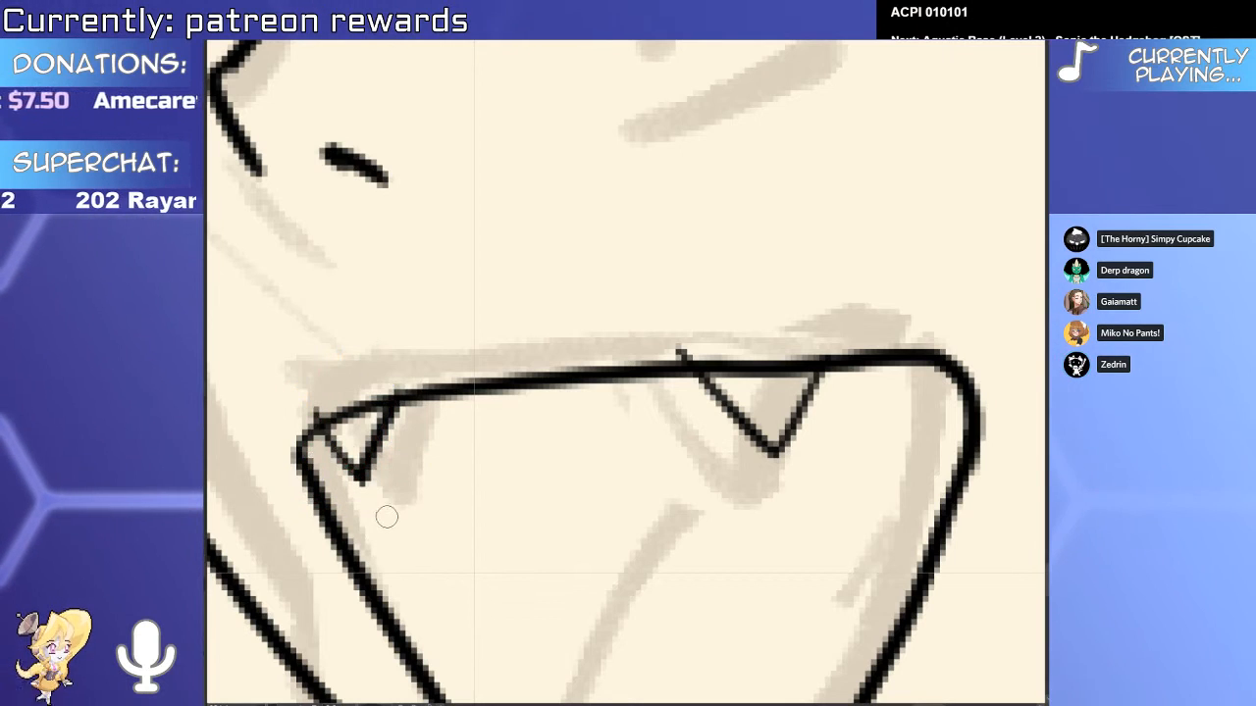
scroll(338, 438, up, 3)
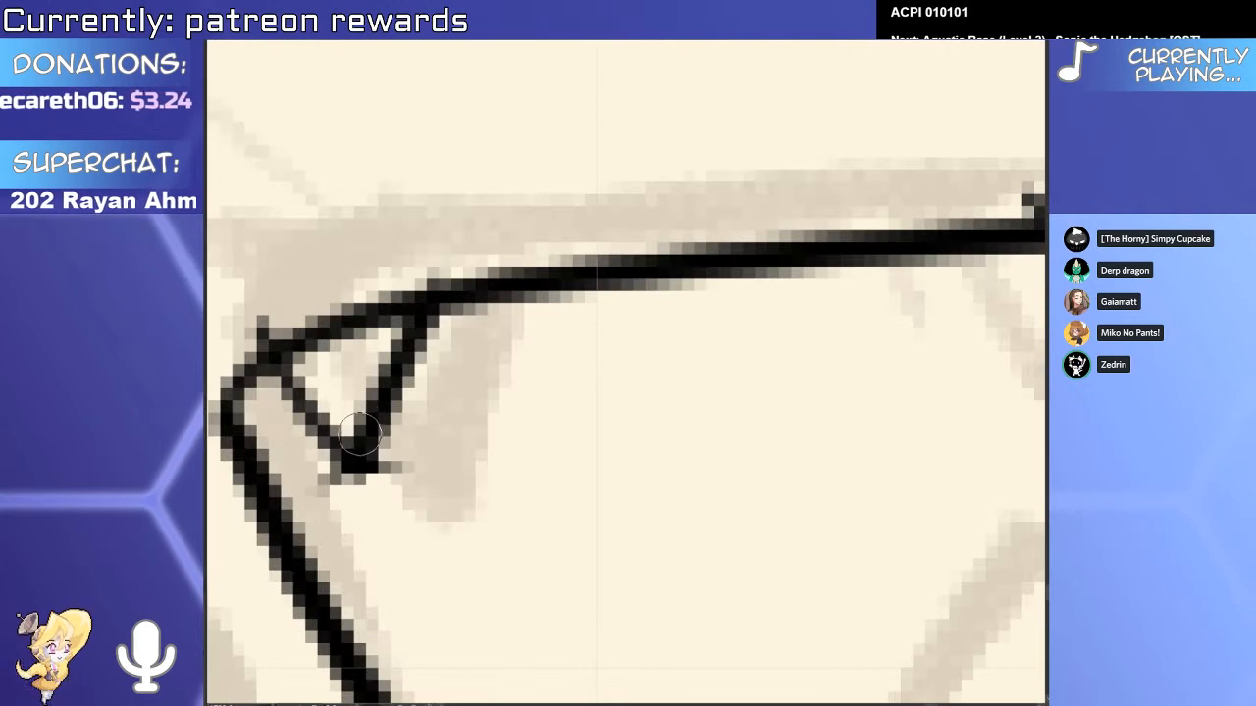
mouse_move(378, 466)
mouse_down()
mouse_move(369, 475)
mouse_move(354, 453)
mouse_up()
key(e)
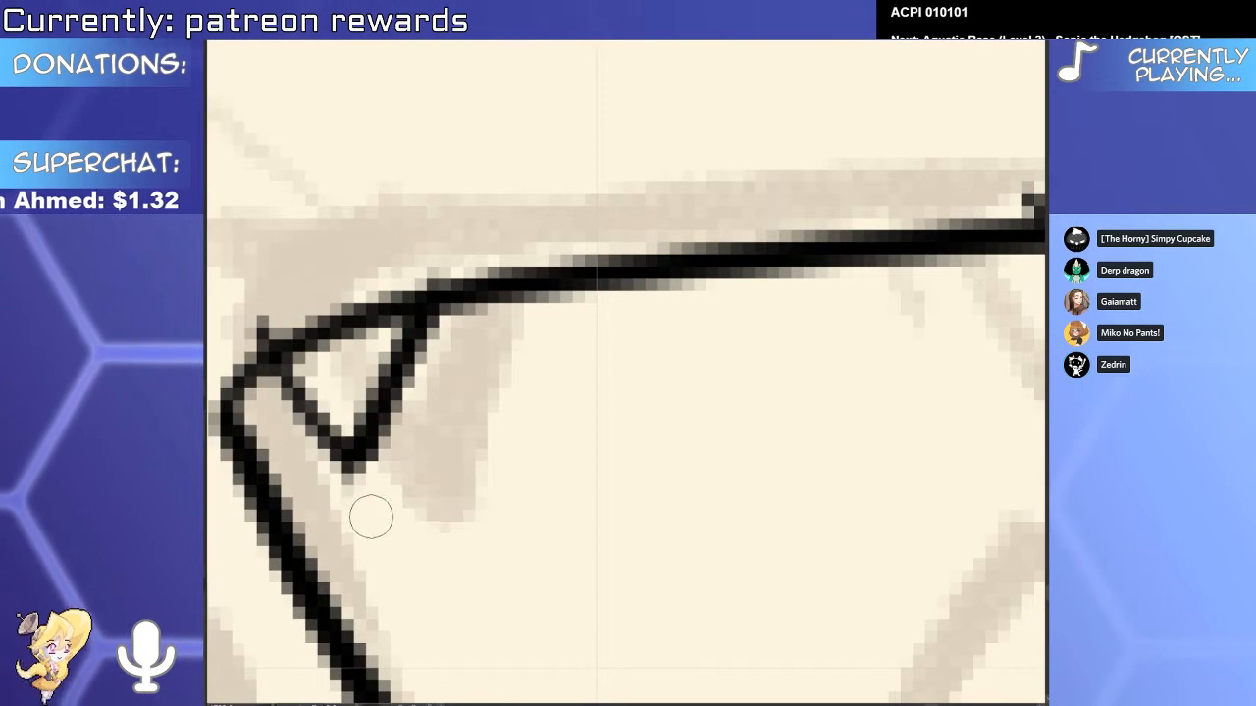
Adjust the front fang's root ends to meet the upper lip line and erase the stub above it.
click(433, 278)
key(ctrl+z)
key(o)
click(429, 310)
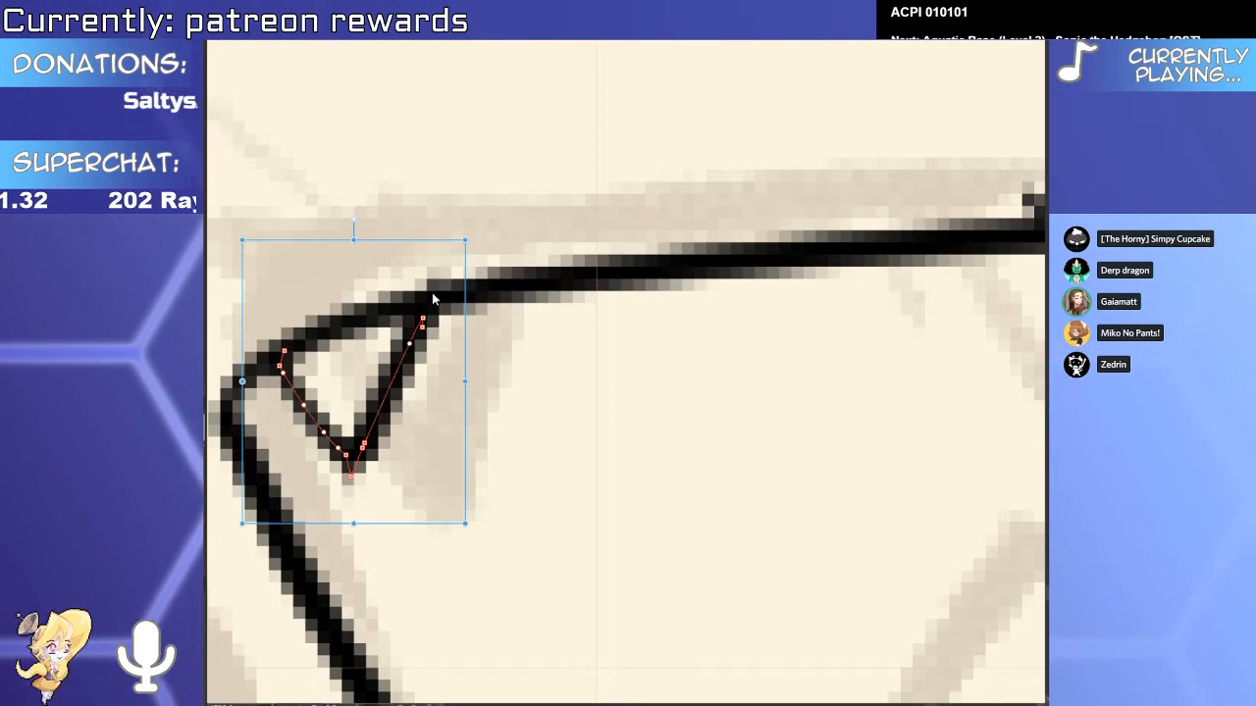
drag(424, 320, 274, 333)
key(e)
click(461, 241)
scroll(480, 238, down, 5)
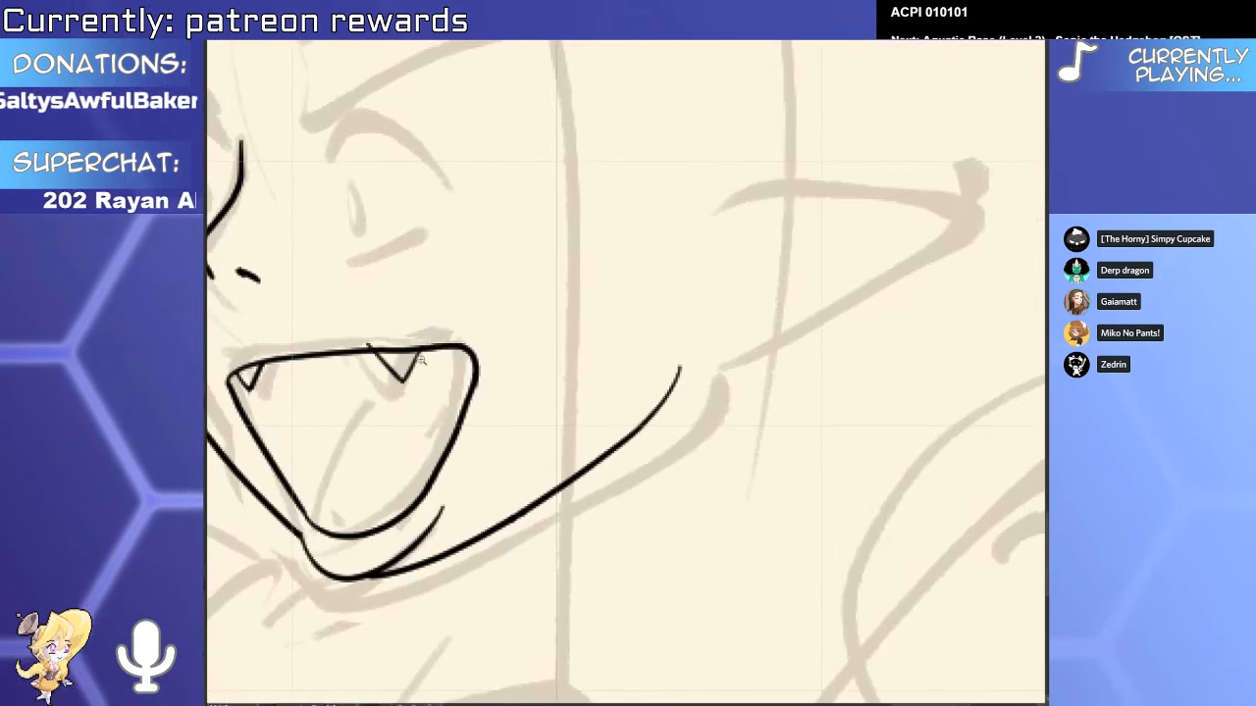
Narrow the front fang and reposition it just inside the mouth's front corner.
scroll(423, 341, up, 2)
drag(423, 342, 655, 367)
scroll(656, 366, down, 2)
click(278, 432)
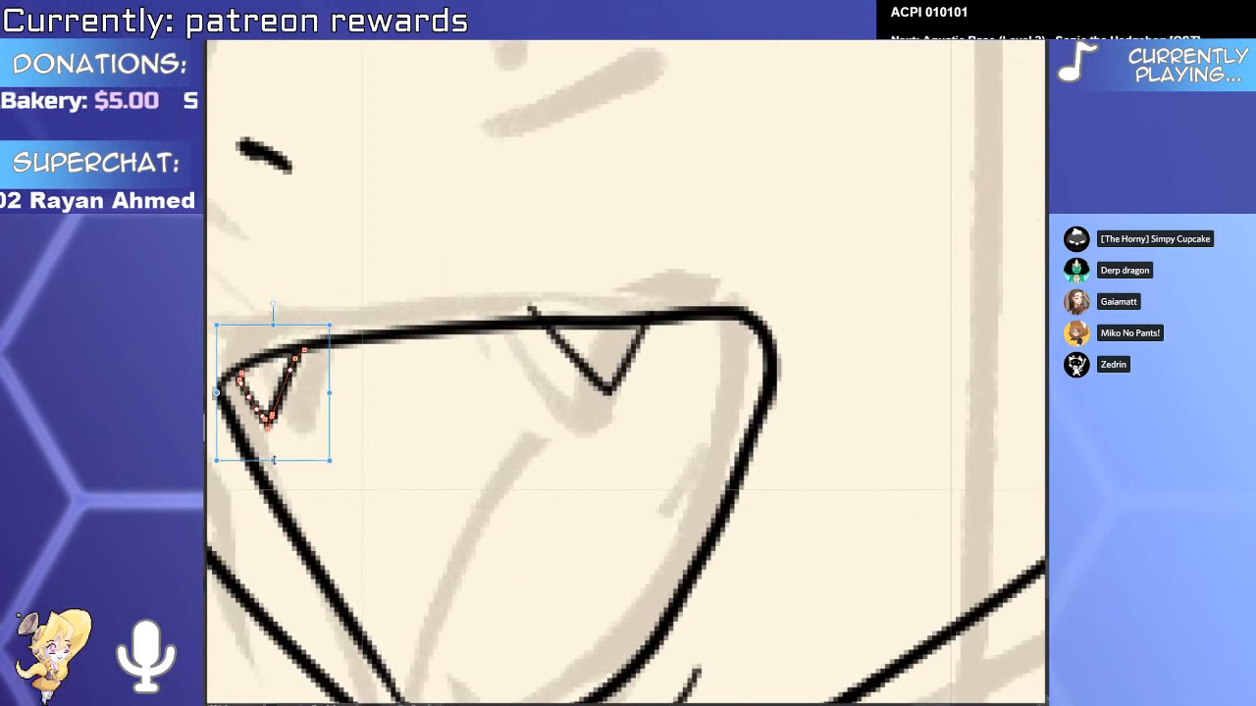
scroll(316, 448, up, 4)
drag(289, 435, 292, 423)
scroll(315, 413, down, 3)
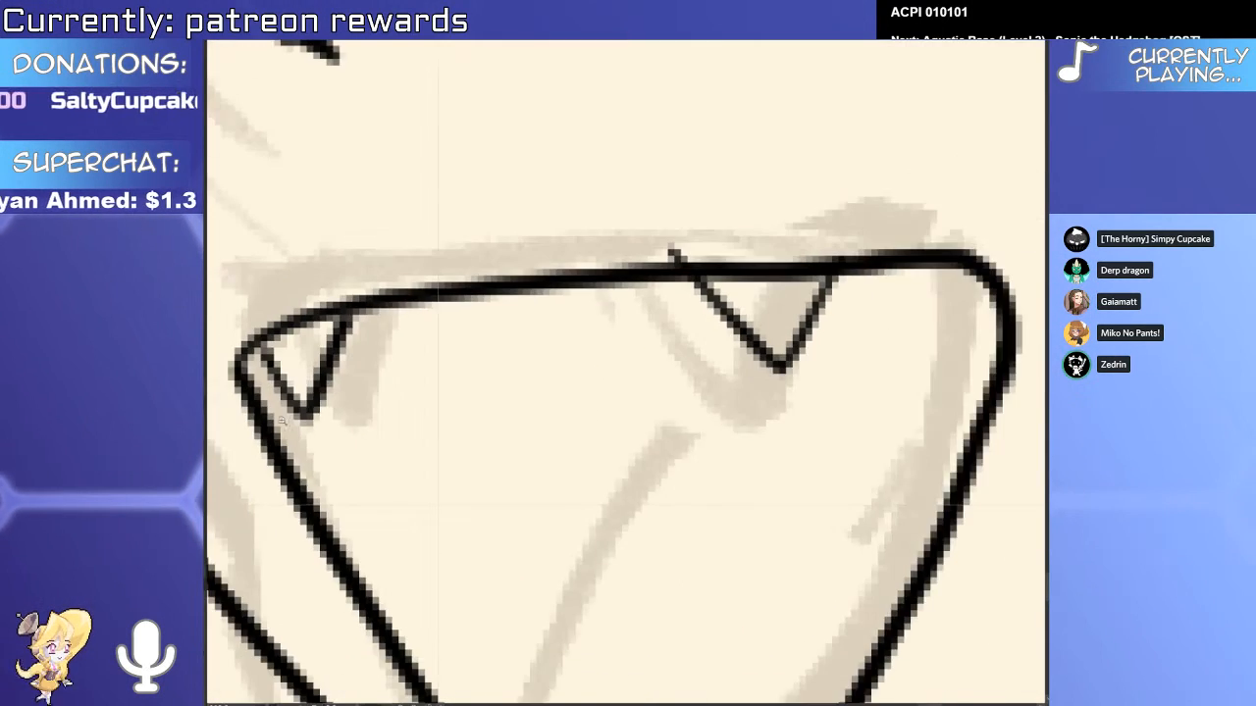
drag(319, 371, 347, 478)
drag(267, 387, 271, 350)
Erase the stub above the lip at the cheek-side fang and make that fang slightly narrower.
drag(644, 327, 583, 297)
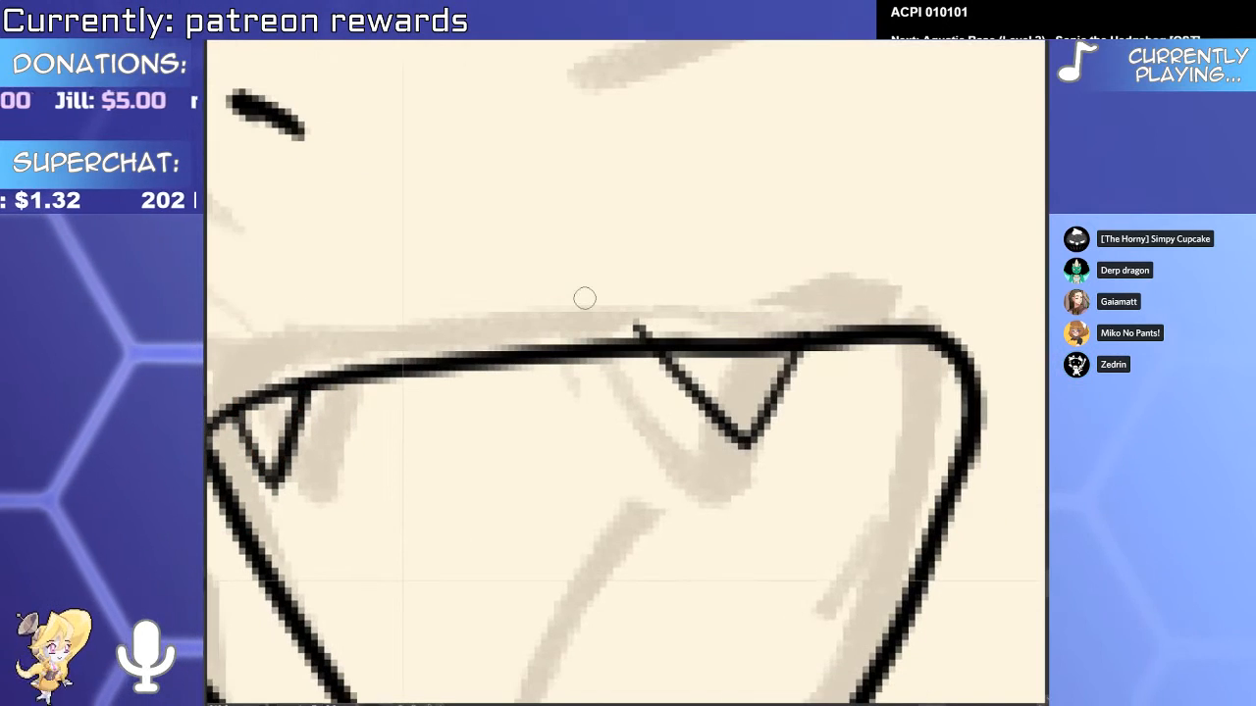
ctrl+click(746, 412)
drag(861, 385, 837, 382)
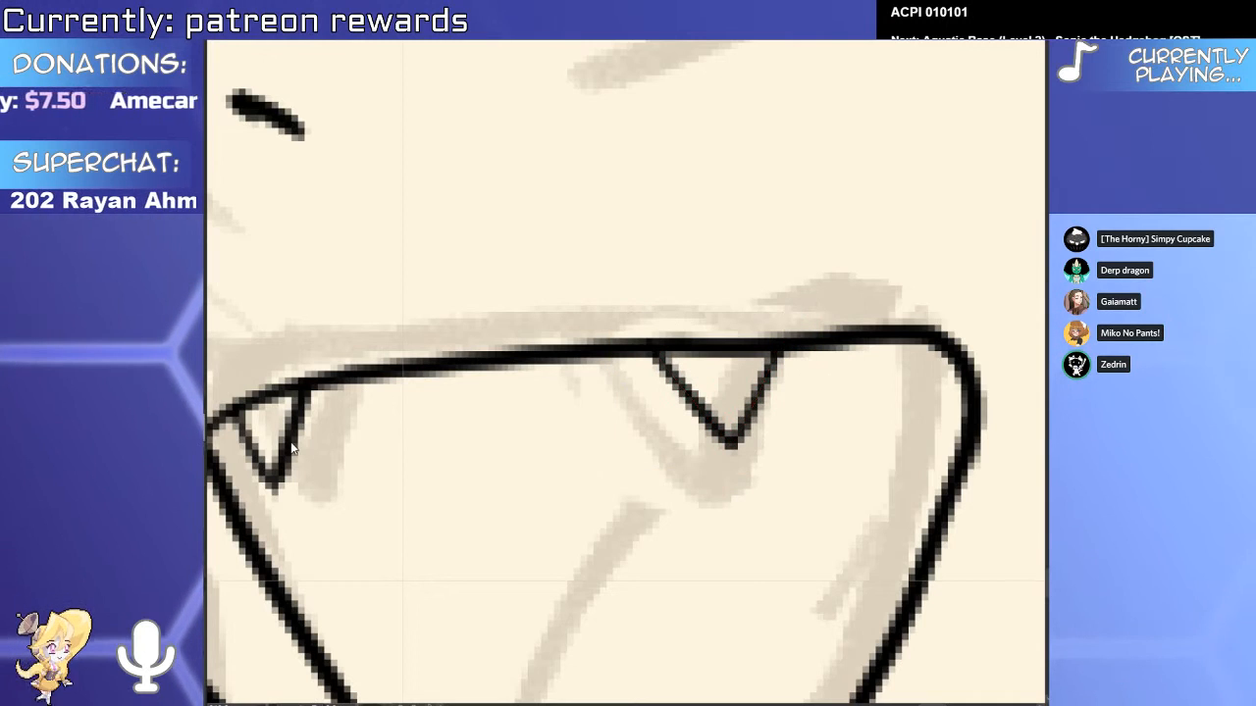
Enlarge the front fang and nudge it up against the upper lip line.
drag(340, 522, 368, 555)
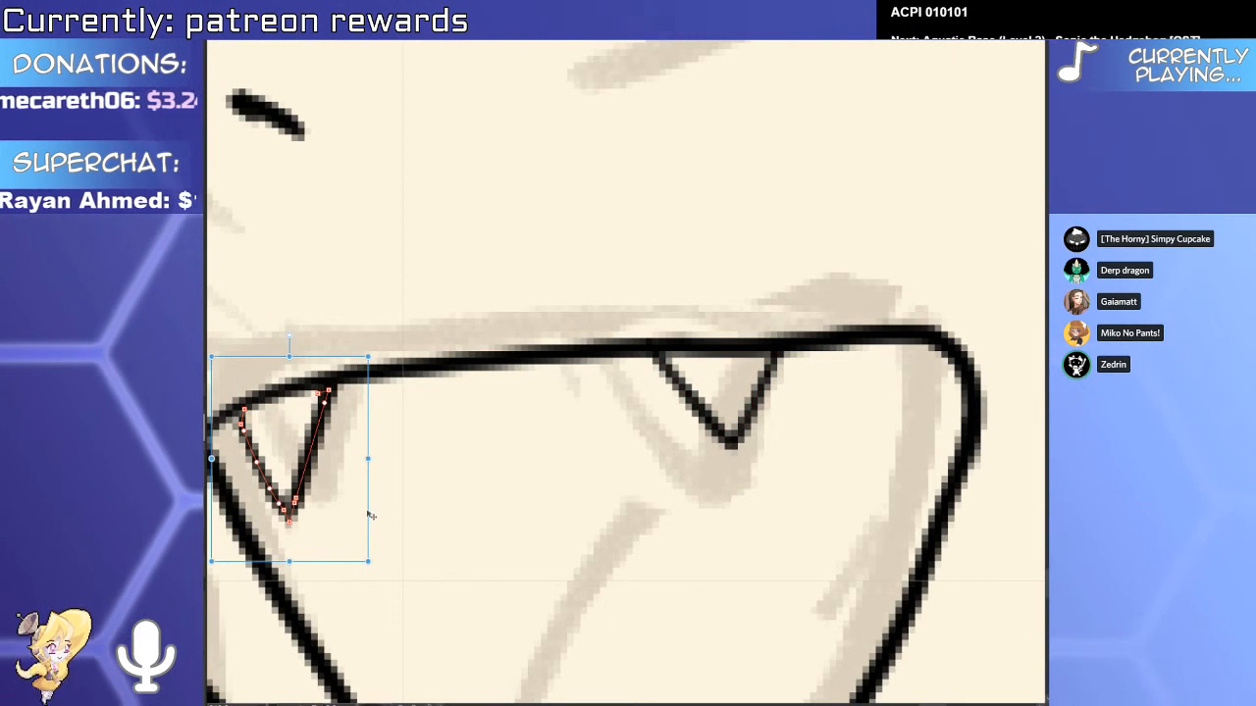
key(Up)
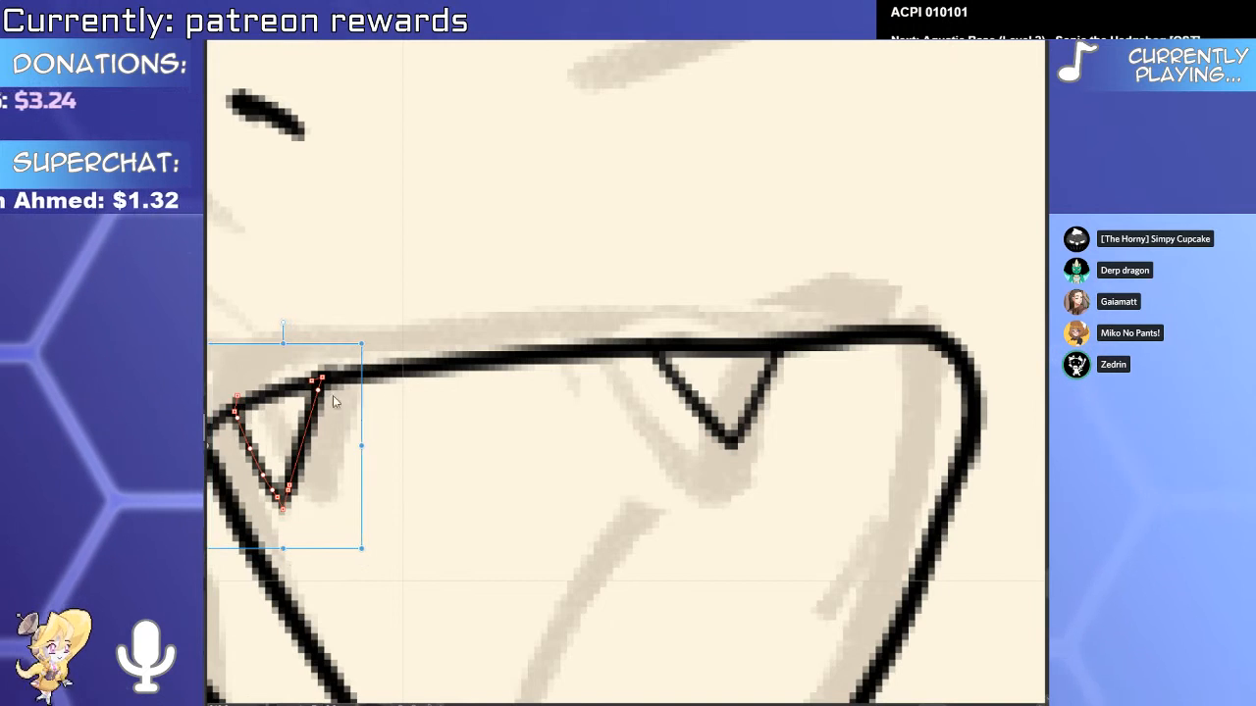
scroll(317, 392, up, 2)
drag(338, 373, 335, 383)
key(ctrl+z)
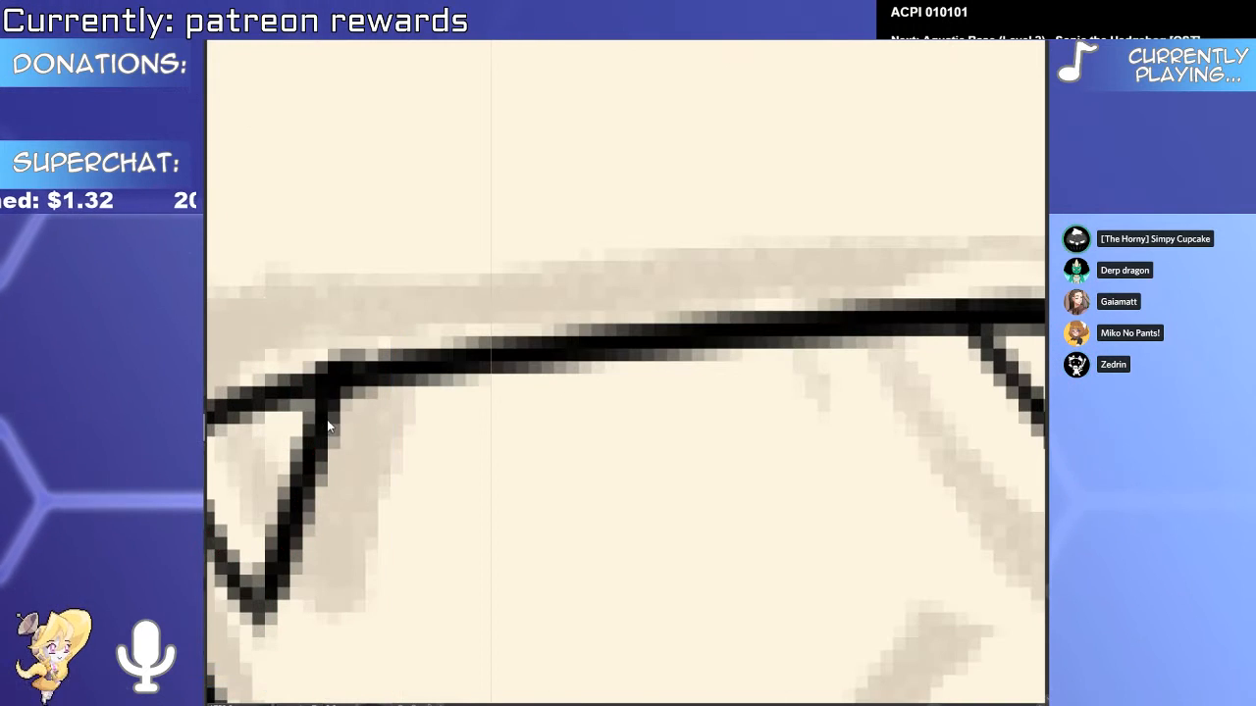
key(p)
scroll(336, 385, down, 5)
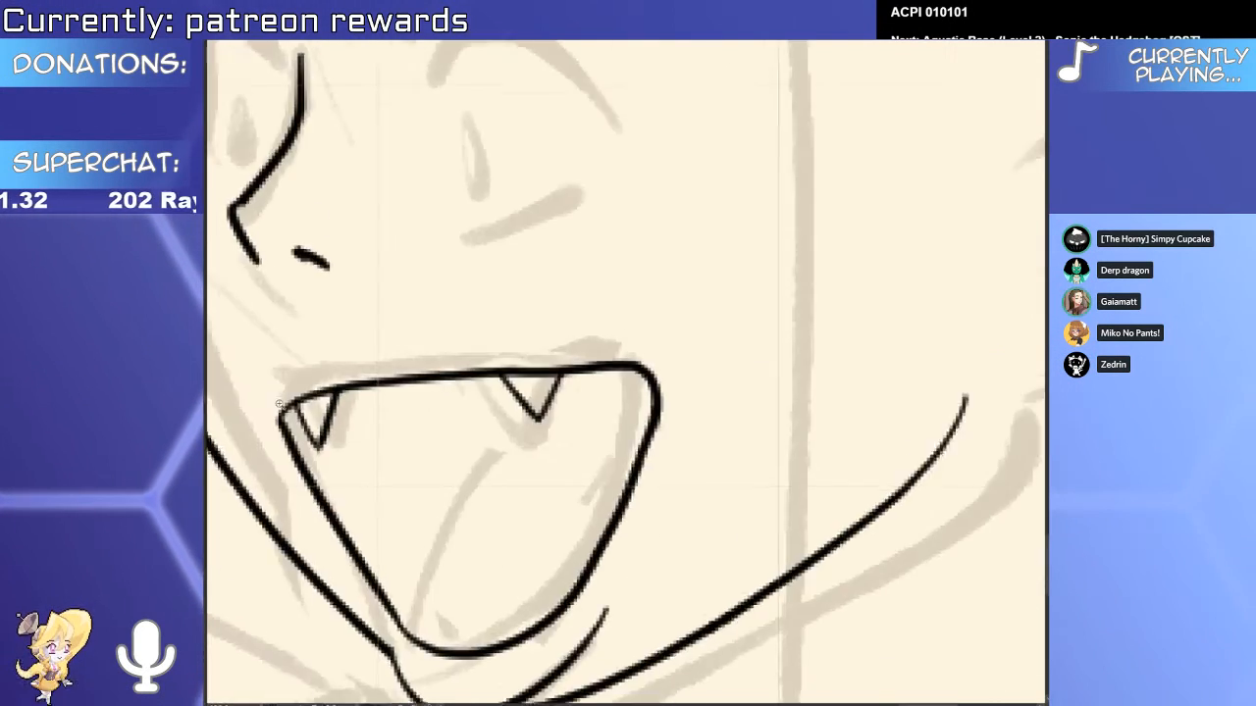
drag(415, 441, 434, 356)
mouse_move(669, 356)
mouse_down()
mouse_move(530, 549)
mouse_move(527, 527)
mouse_move(518, 572)
mouse_up()
key(ctrl+z)
key(ctrl+z)
key(ctrl+z)
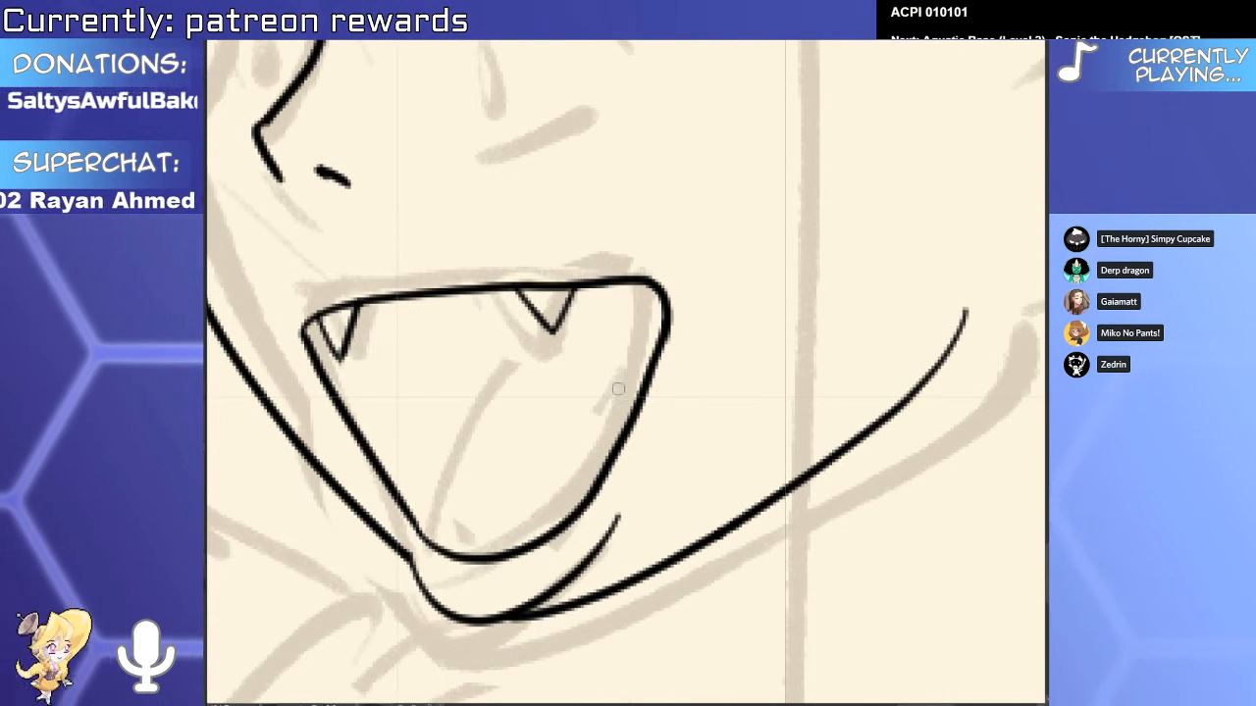
Redraw the mouth's front upper corner with a tighter bend and blend it into the lip and side lines.
scroll(473, 307, up, 2)
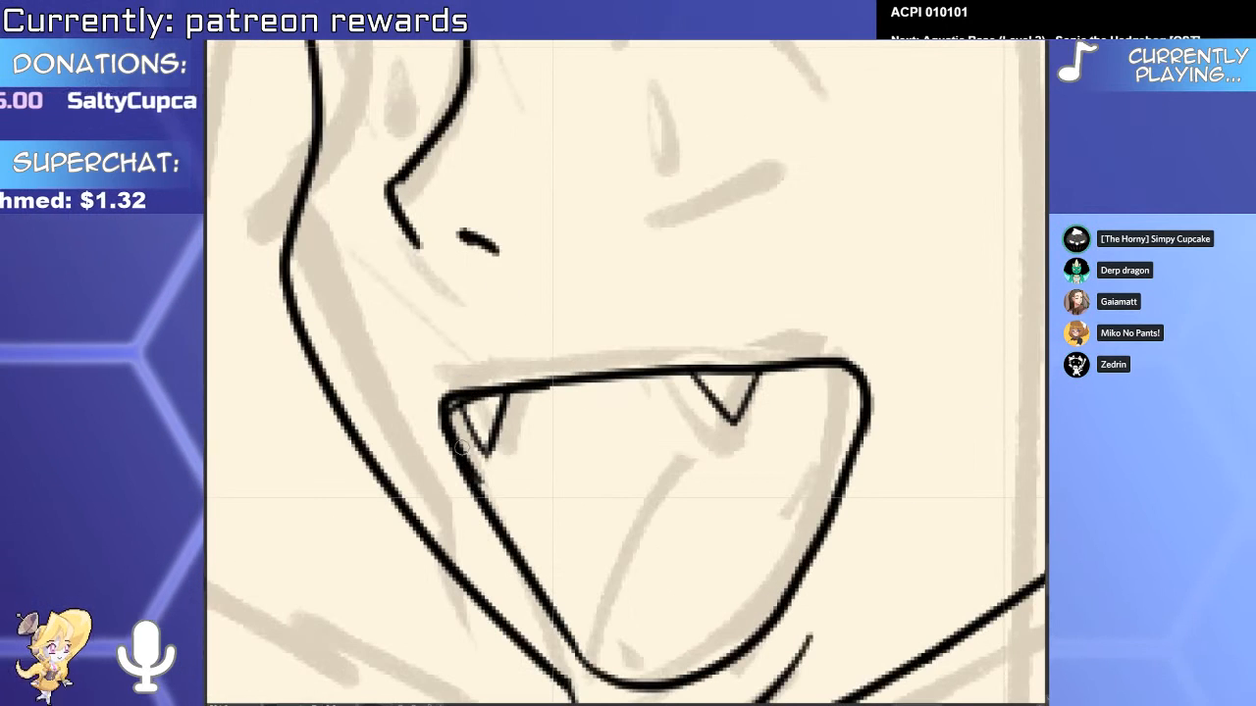
scroll(444, 389, up, 3)
scroll(444, 390, down, 4)
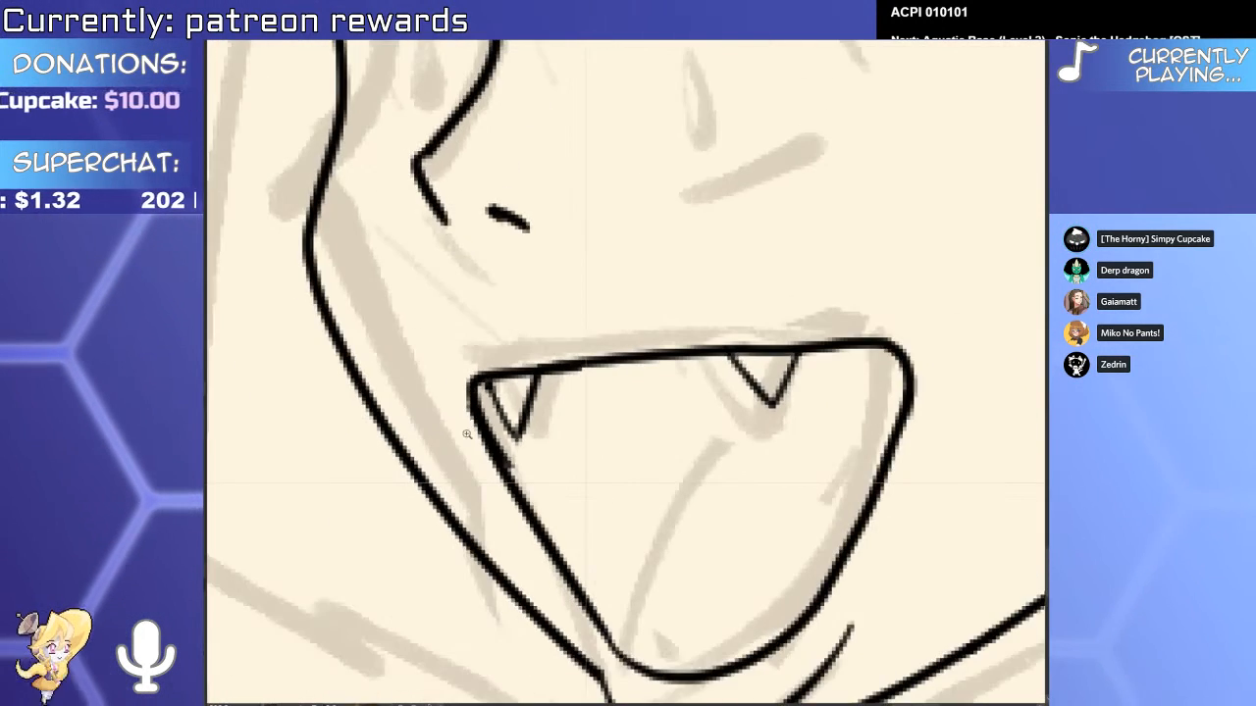
click(523, 422)
key(Delete)
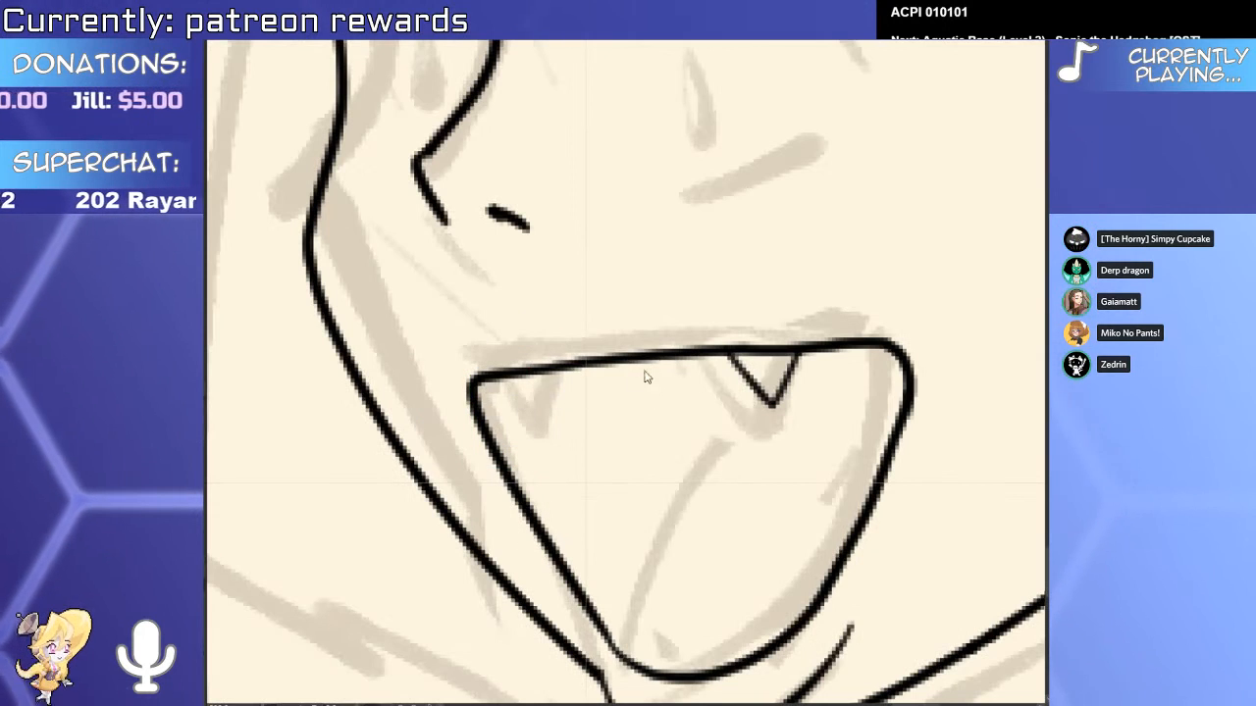
Extend the front fang's outer edge up to the redrawn lip line and erase the part sticking out above it.
drag(485, 380, 535, 376)
scroll(461, 407, up, 3)
click(589, 332)
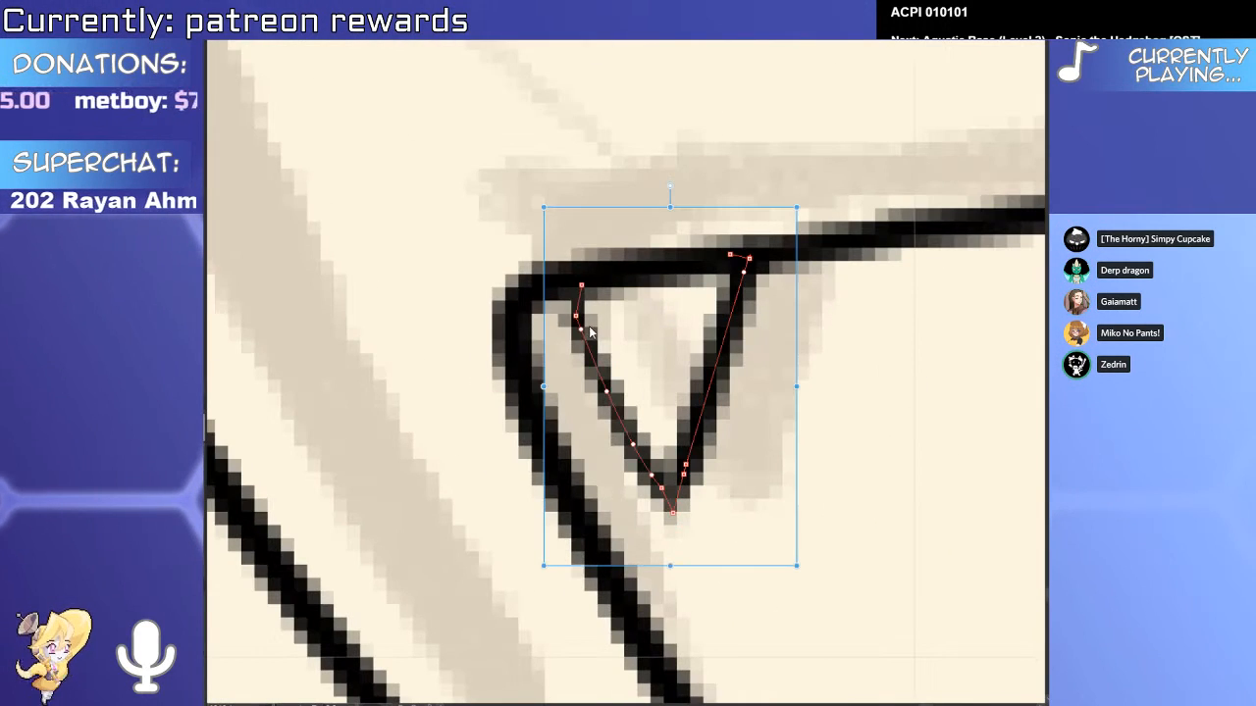
drag(581, 287, 526, 210)
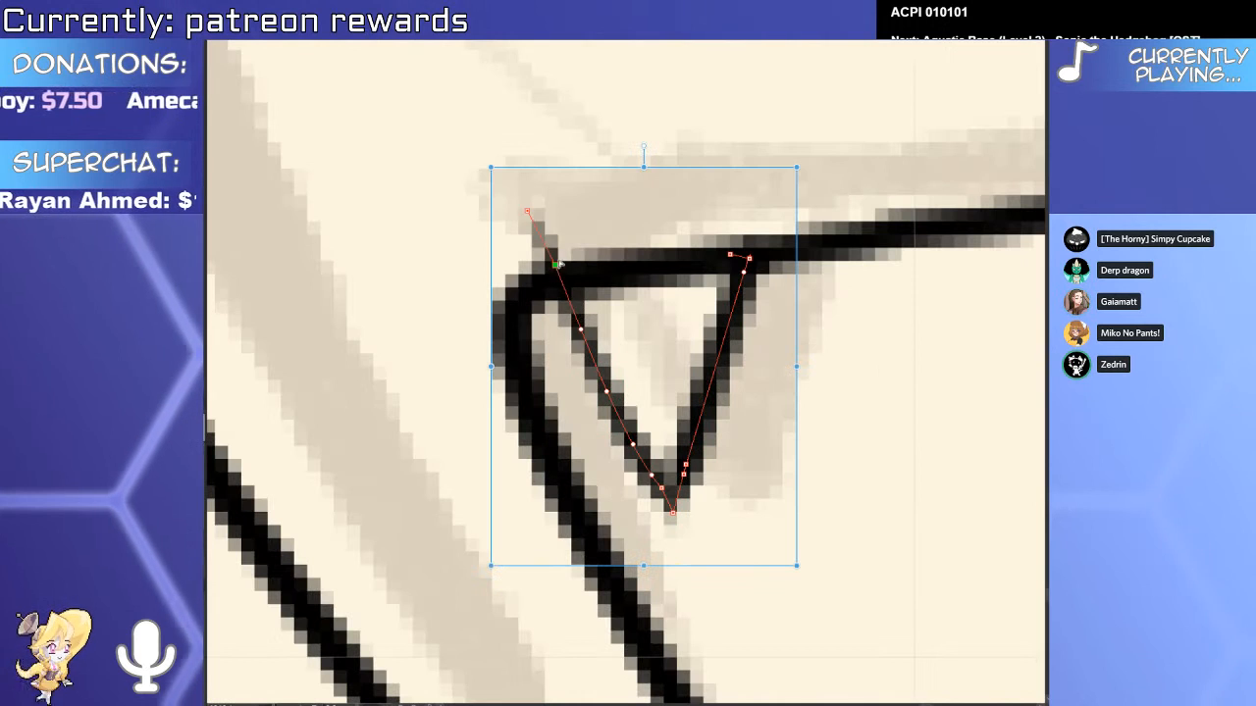
key(e)
click(541, 232)
drag(577, 264, 490, 265)
Ink the tongue as one curved line from the mouth's cheek-side edge down to its lower edge.
drag(723, 320, 440, 311)
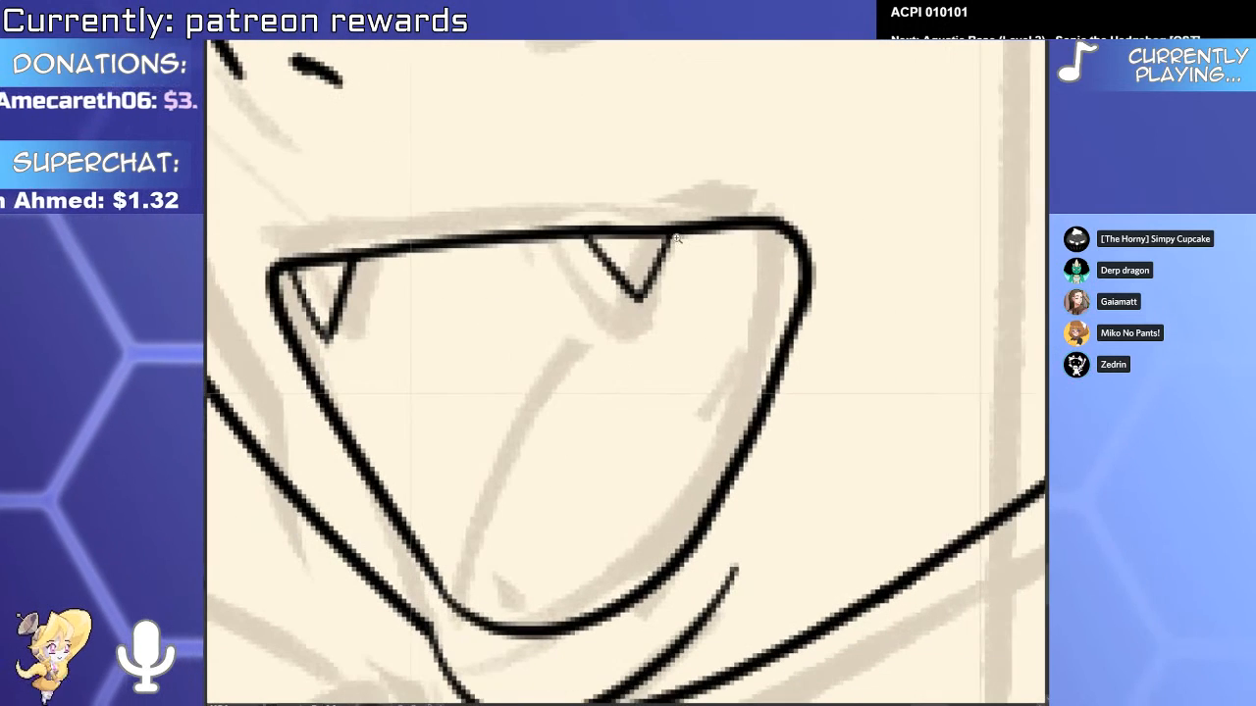
key(ctrl+z)
mouse_move(771, 377)
mouse_down()
mouse_move(569, 622)
mouse_move(818, 334)
mouse_move(567, 638)
mouse_up()
key(ctrl+z)
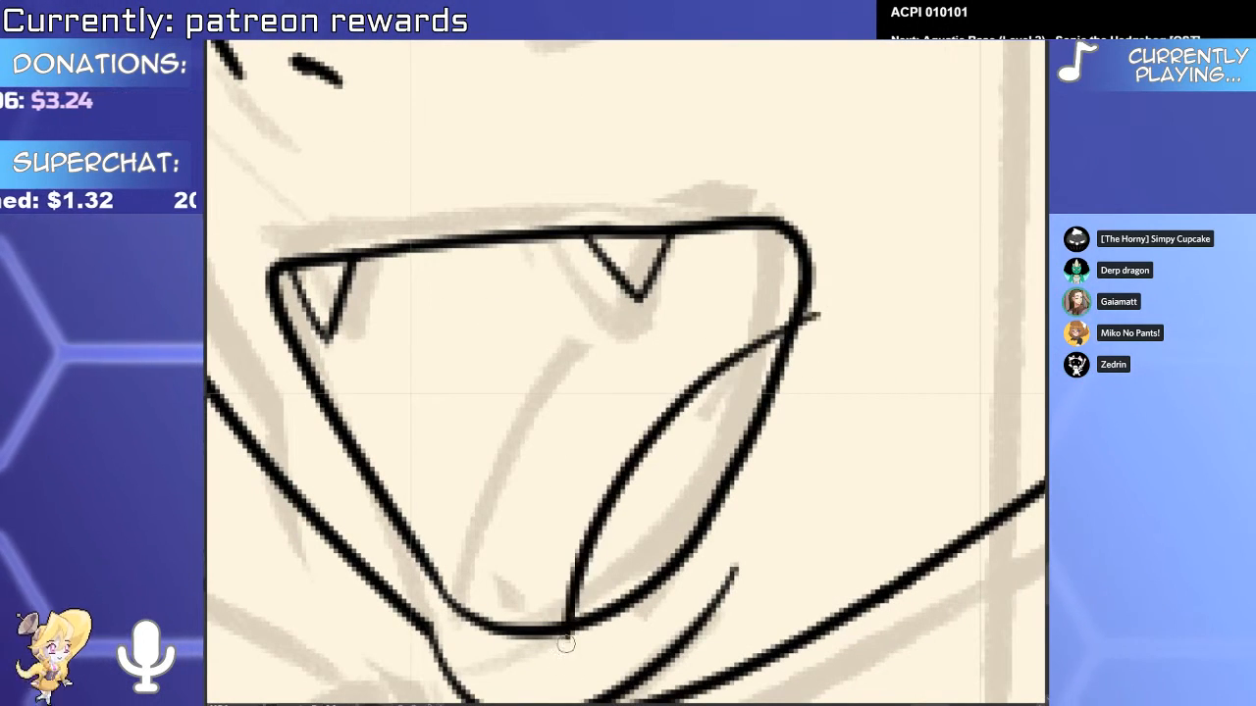
scroll(806, 367, down, 5)
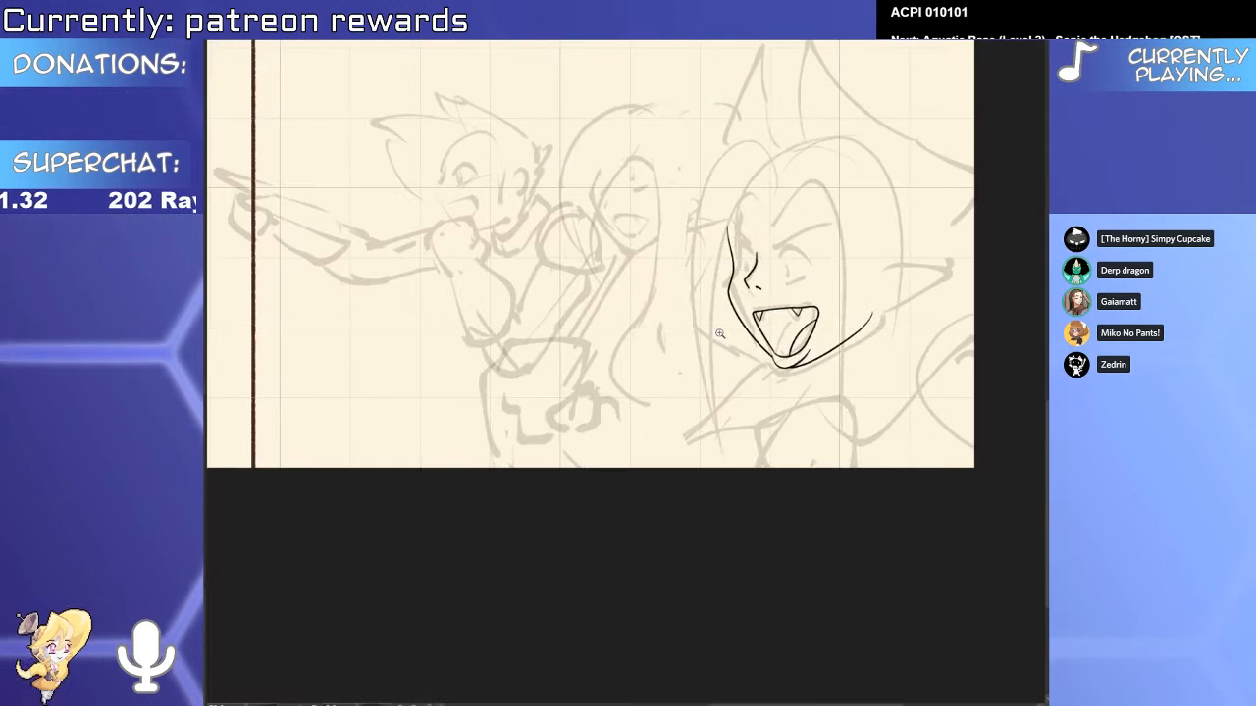
scroll(660, 465, up, 4)
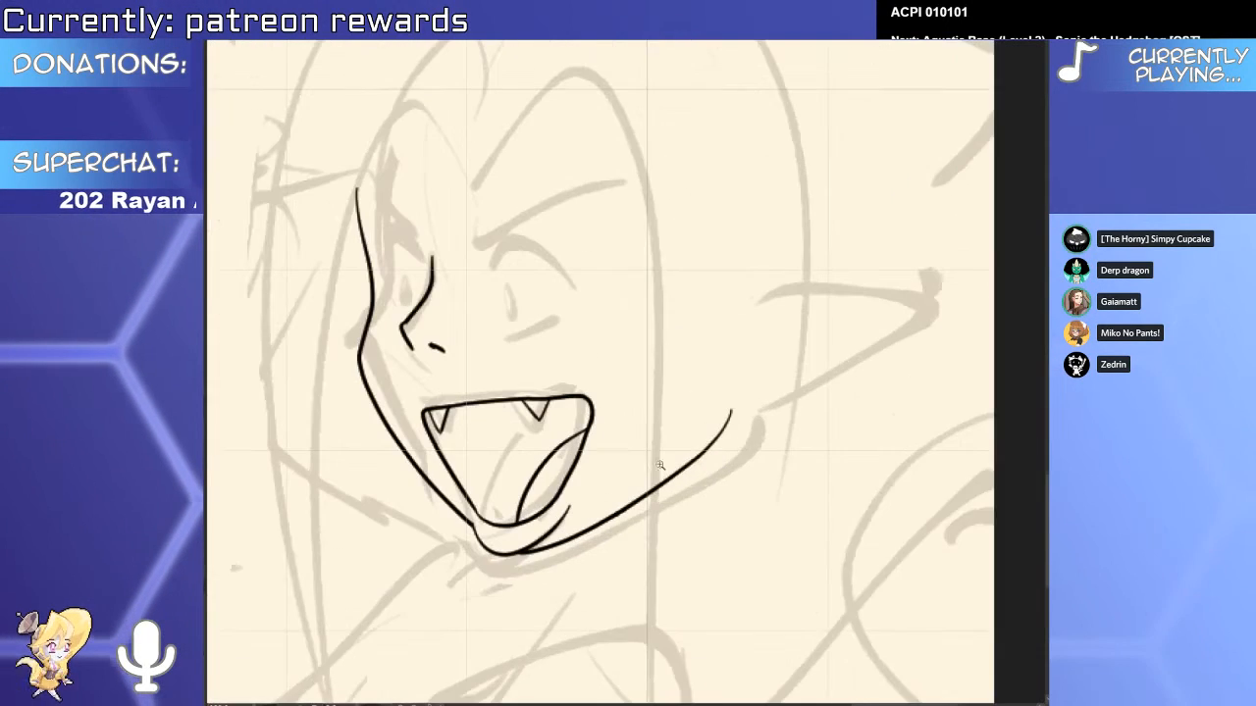
drag(660, 465, 734, 494)
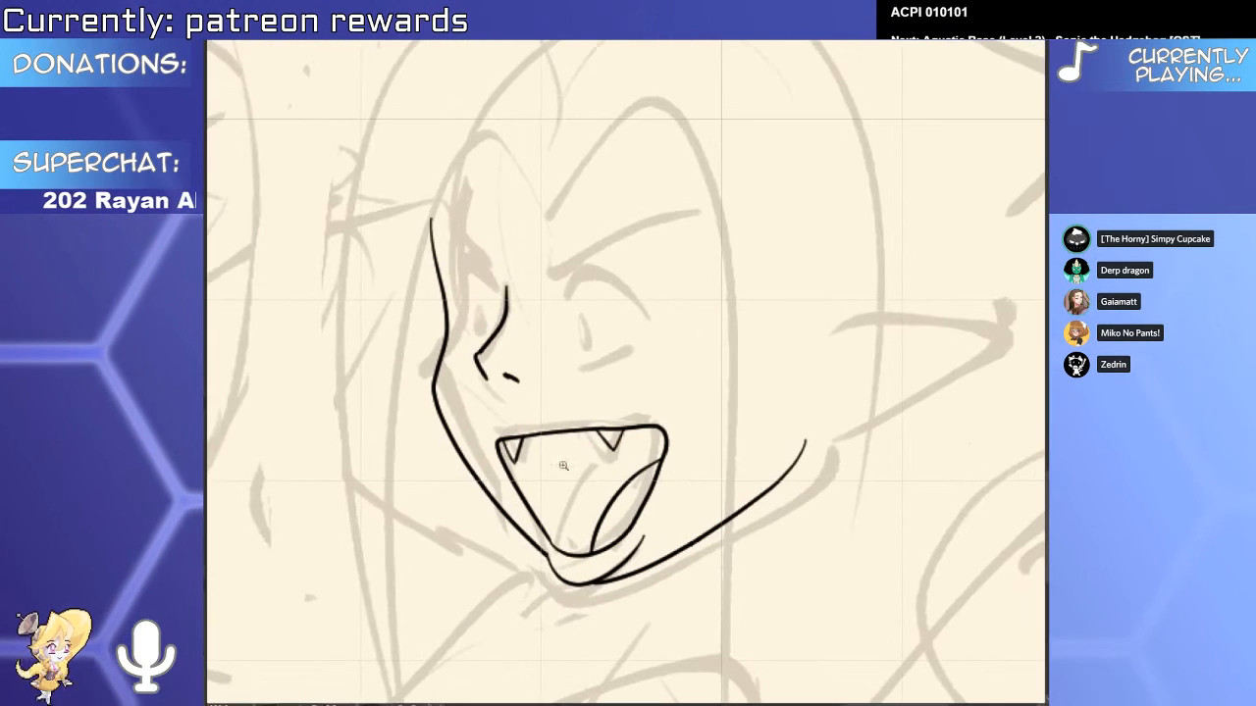
Shift the front face contour slightly inward toward the nose and adjust its size to fit the chin.
click(457, 444)
drag(444, 361, 450, 359)
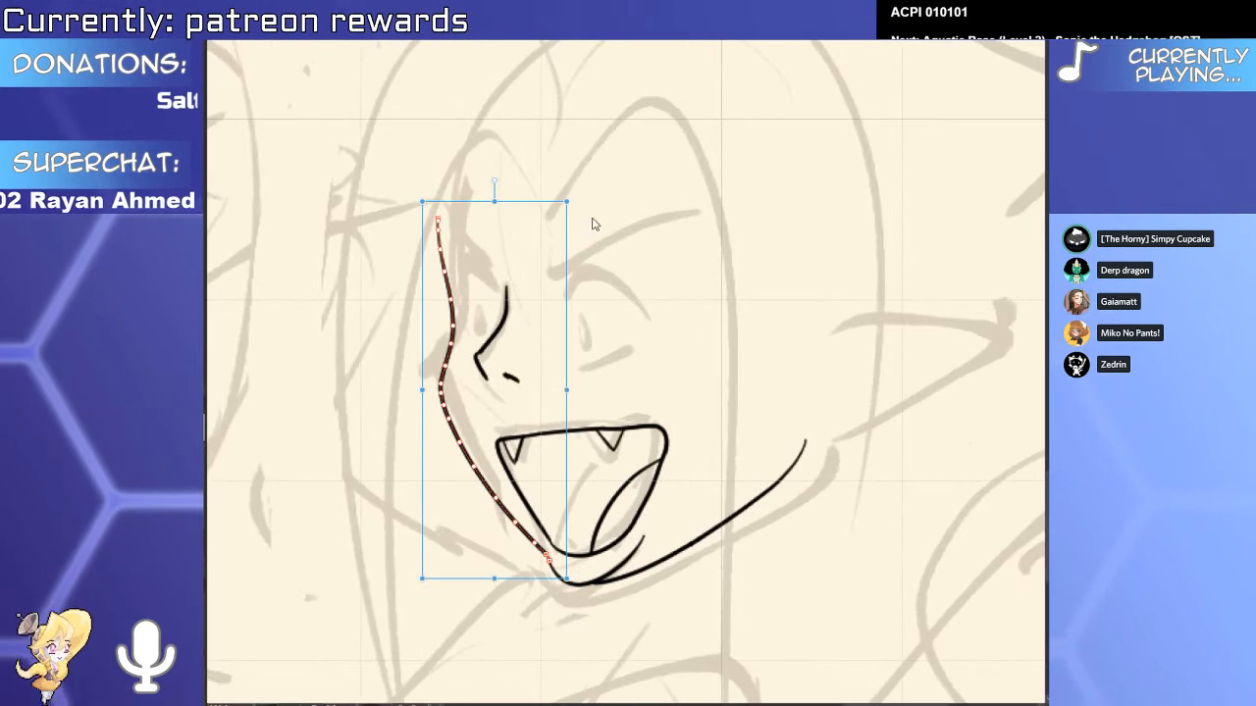
mouse_move(566, 201)
mouse_down()
mouse_move(574, 171)
mouse_move(588, 173)
mouse_up()
mouse_move(511, 295)
mouse_down()
mouse_move(520, 332)
mouse_move(507, 342)
mouse_up()
shift+click(496, 341)
Ink the near eye's arched upper lid and slanted lower lid, plus the far eye's upper and lower lid lines.
key(p)
scroll(631, 297, up, 1)
drag(573, 314, 686, 299)
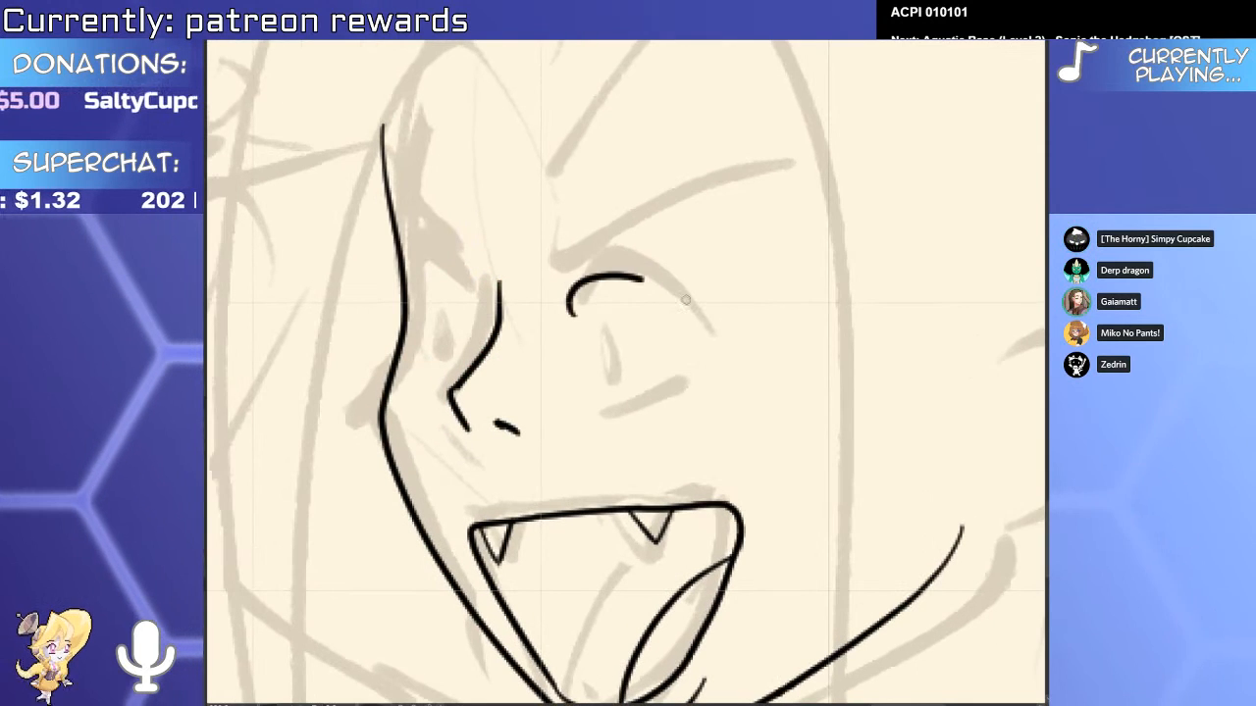
key(ctrl+z)
drag(565, 309, 729, 336)
drag(685, 387, 598, 432)
drag(408, 285, 461, 262)
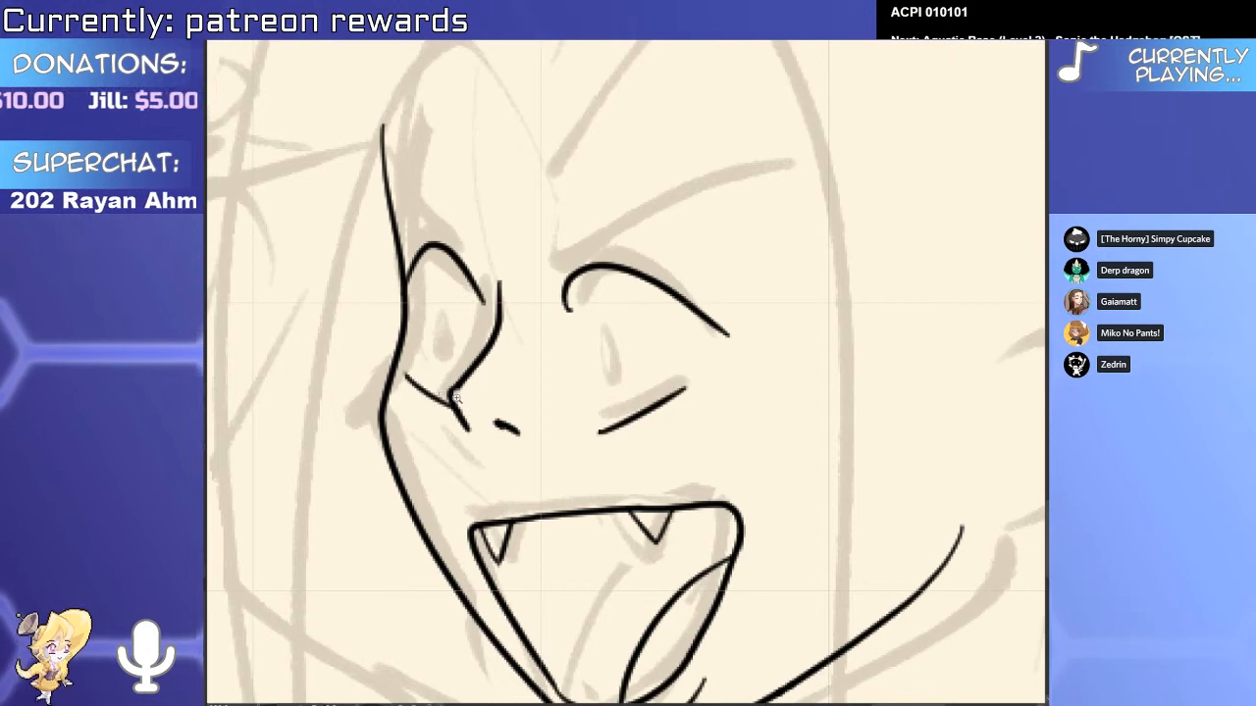
Clean up the nose line's curve just above the tip and remove the far eye's lower lid line.
scroll(454, 396, up, 2)
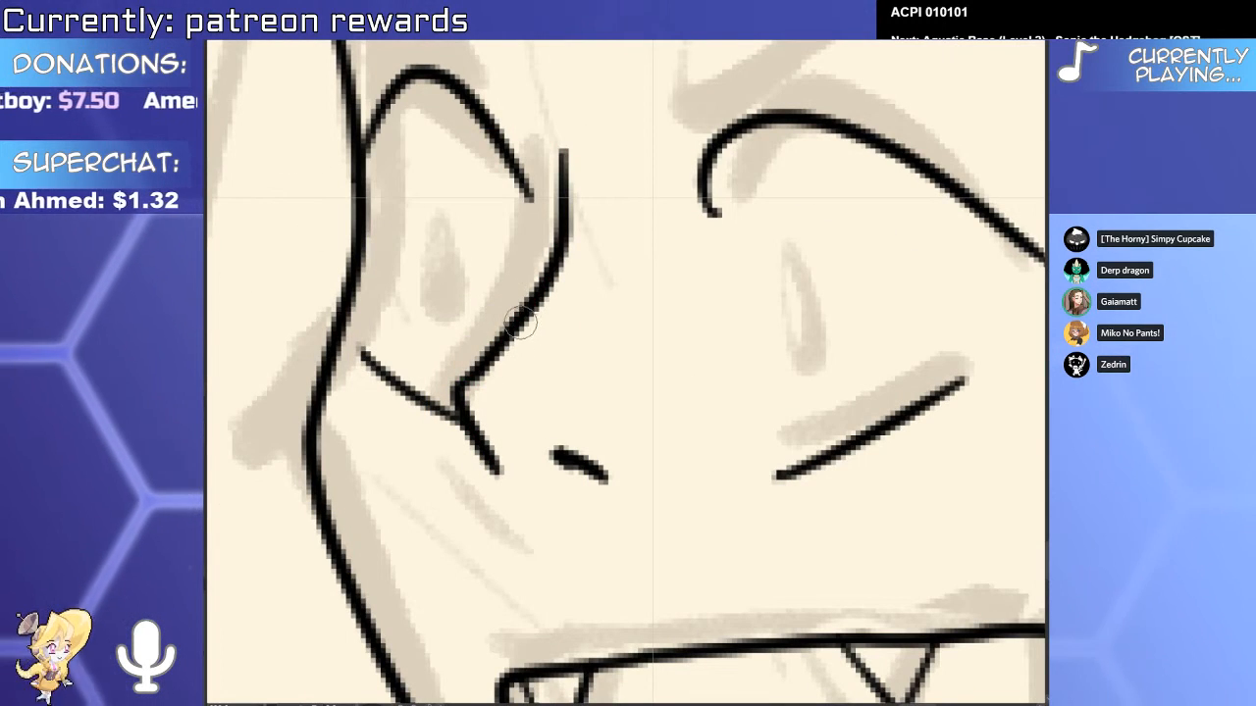
key(o)
click(489, 361)
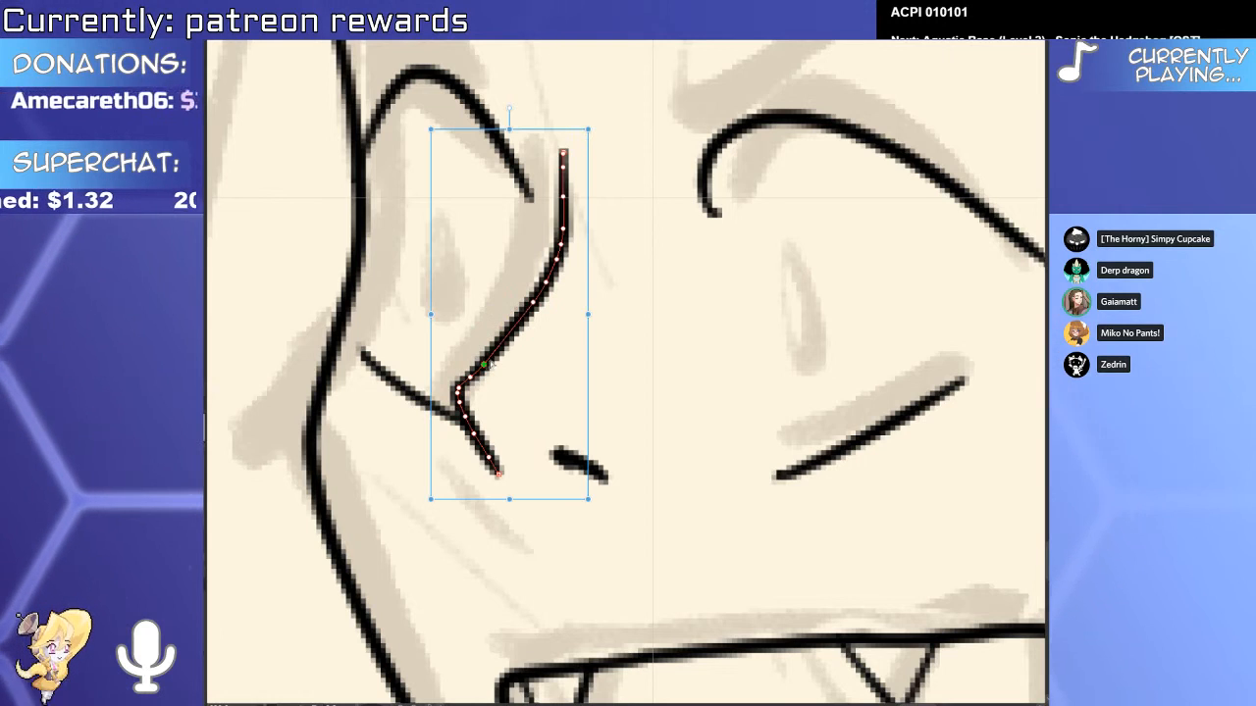
scroll(481, 361, down, 3)
scroll(472, 350, up, 2)
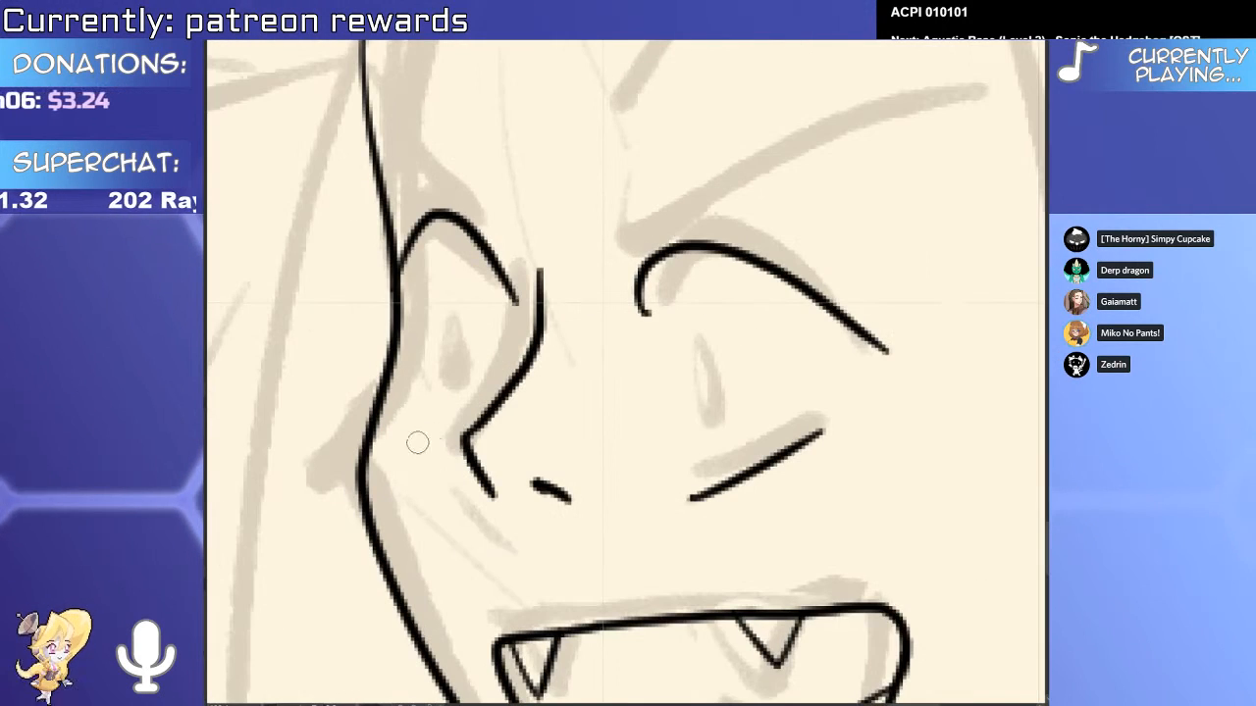
Lower the far eye's upper lid and re-ink the near eye with a wider peaked upper lid and a longer, upward-curving lower lid.
drag(485, 269, 475, 280)
drag(403, 251, 526, 316)
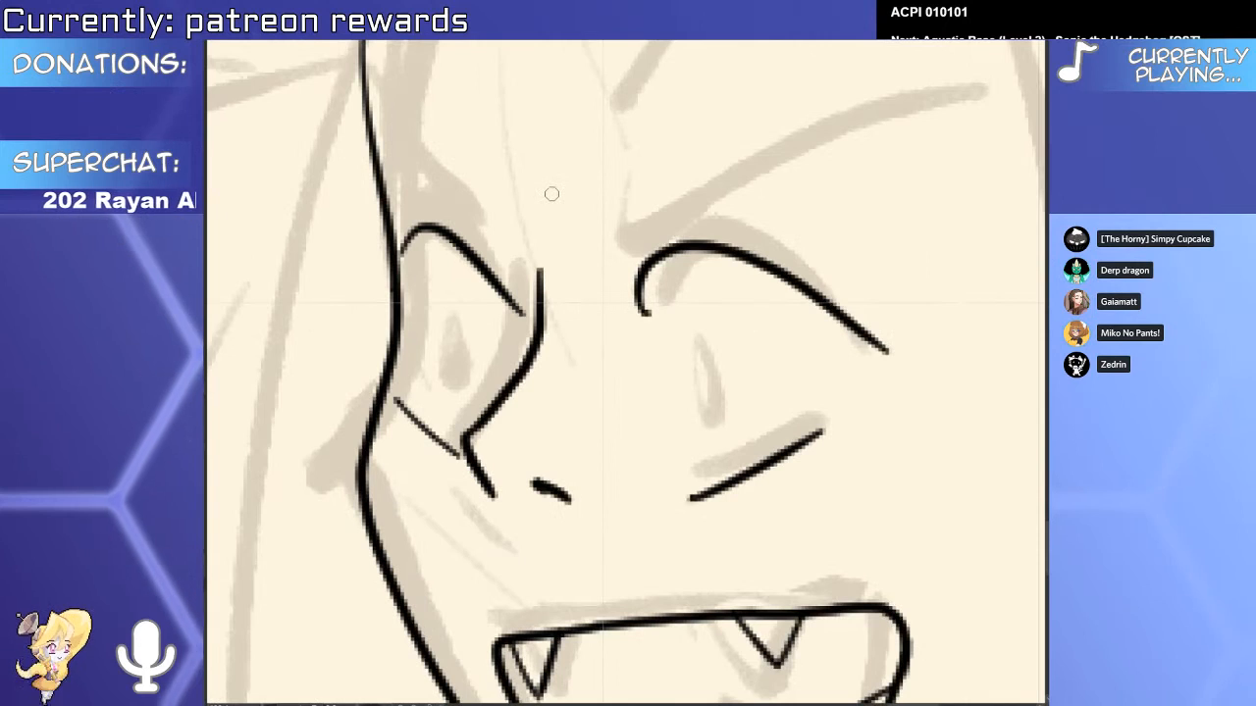
drag(659, 249, 707, 308)
drag(627, 319, 885, 330)
key(ctrl+z)
drag(654, 301, 906, 346)
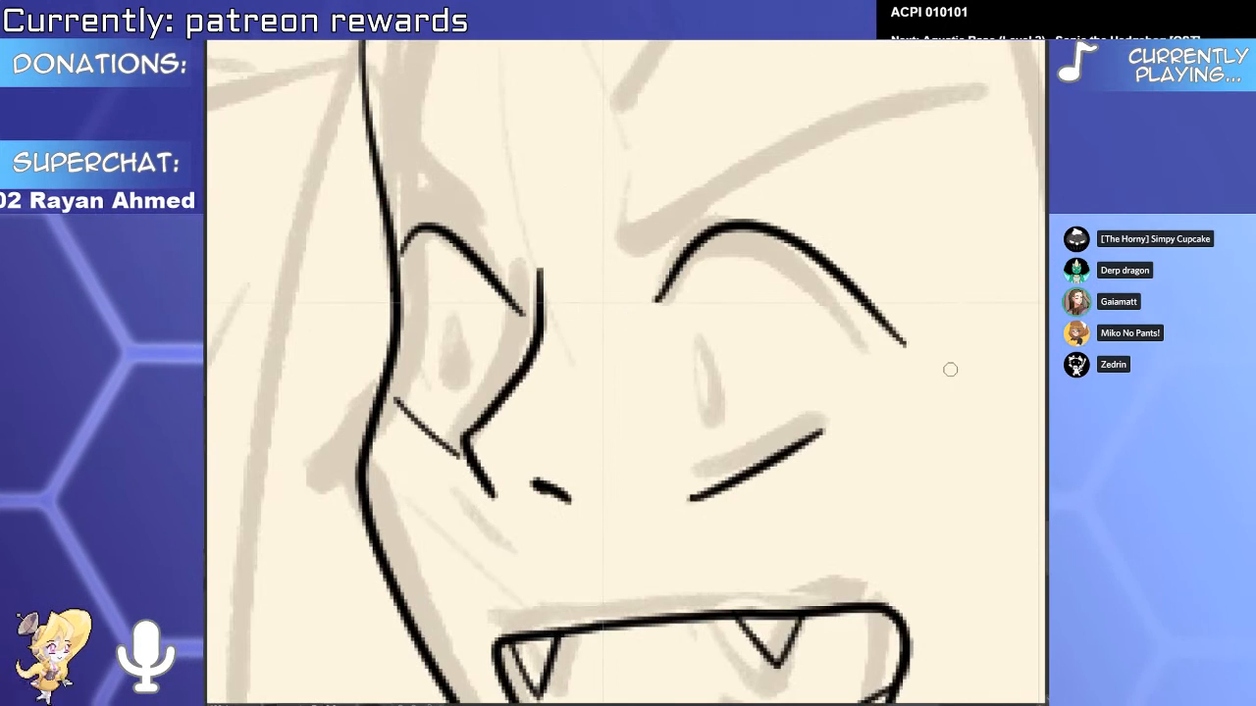
key(ctrl+z)
mouse_move(659, 316)
mouse_down()
mouse_move(717, 235)
mouse_move(894, 307)
mouse_up()
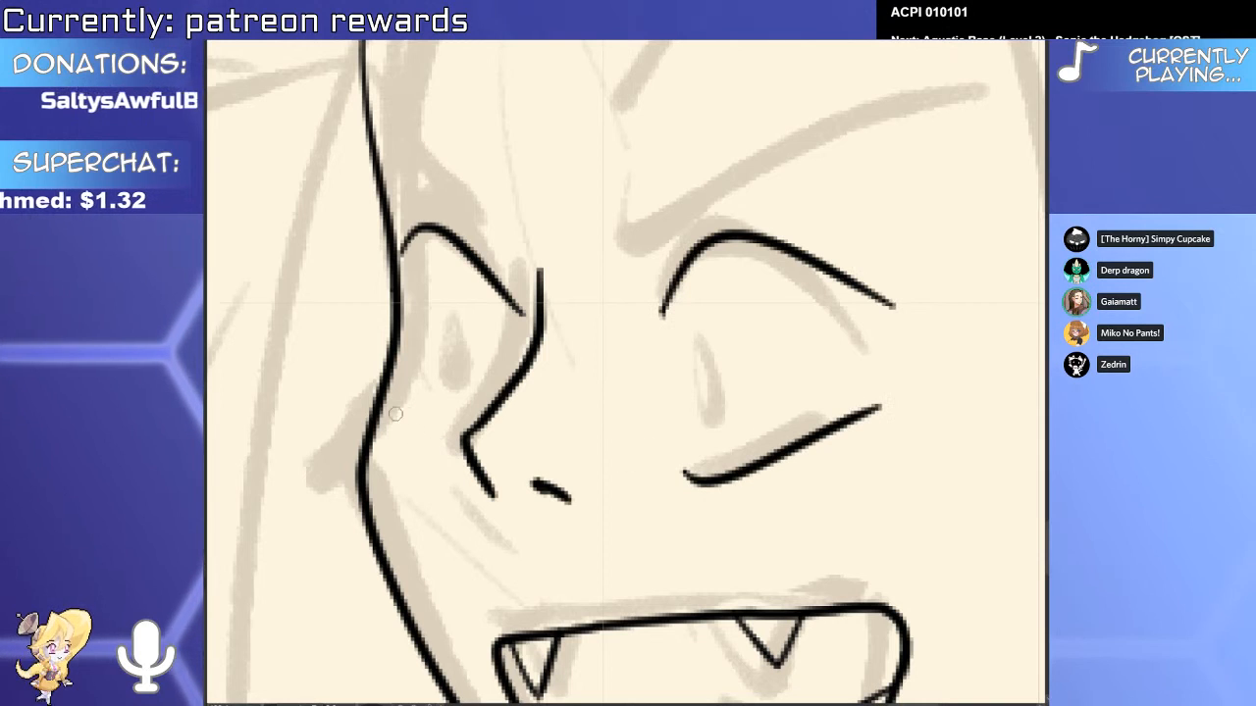
Try a curved lower lid line and several upper lid strokes on the far eye.
key(ctrl+z)
mouse_move(400, 408)
mouse_down()
mouse_move(465, 455)
mouse_move(534, 457)
mouse_up()
scroll(467, 471, down, 5)
scroll(455, 420, up, 4)
key(e)
key(ctrl+z)
key(ctrl+z)
key(b)
key(ctrl+z)
drag(457, 430, 535, 457)
key(ctrl+z)
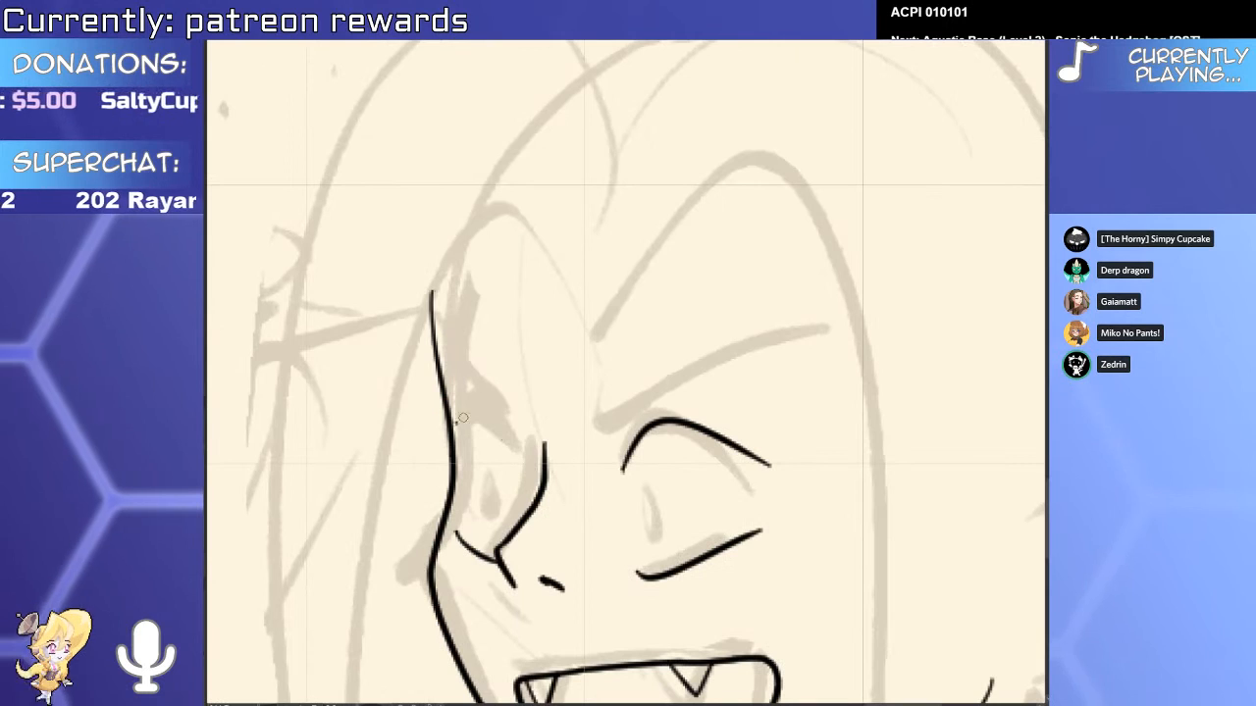
drag(458, 431, 540, 457)
key(ctrl+z)
Ink the far eye's upper lid as a sharp peak sloping toward the nose and redraw its lower lid as a short slanted line.
drag(638, 420, 605, 398)
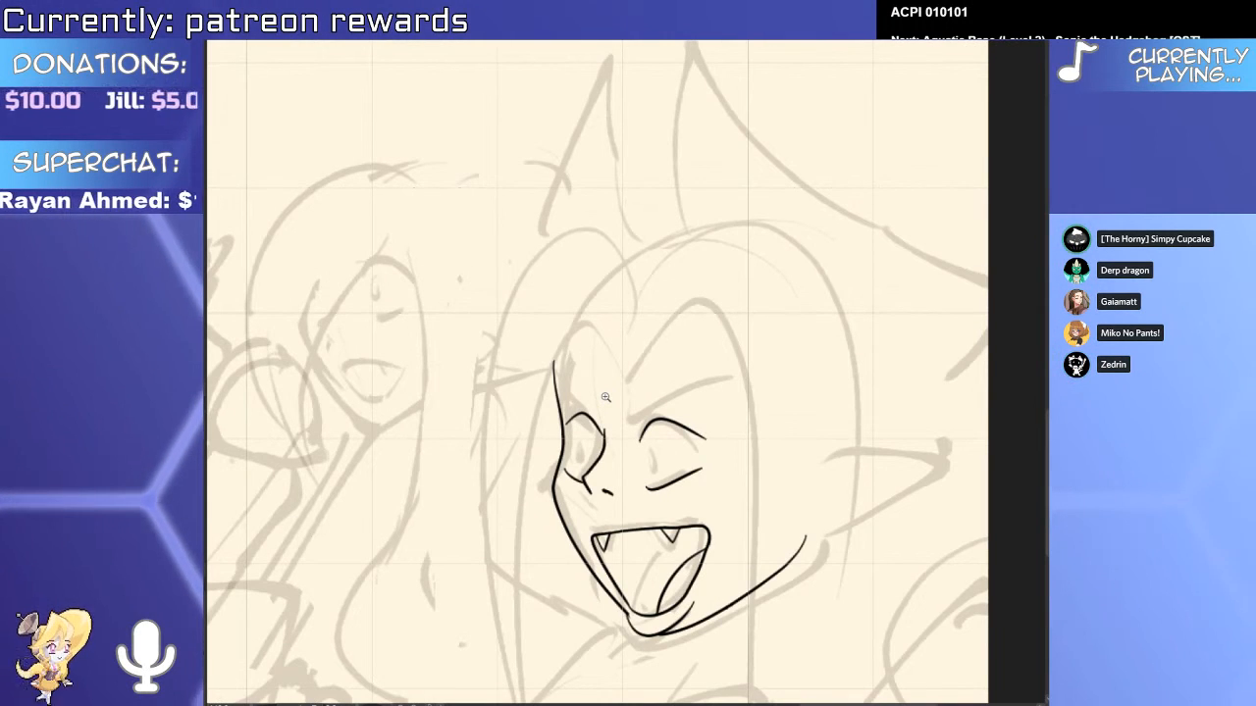
click(605, 396)
click(606, 396)
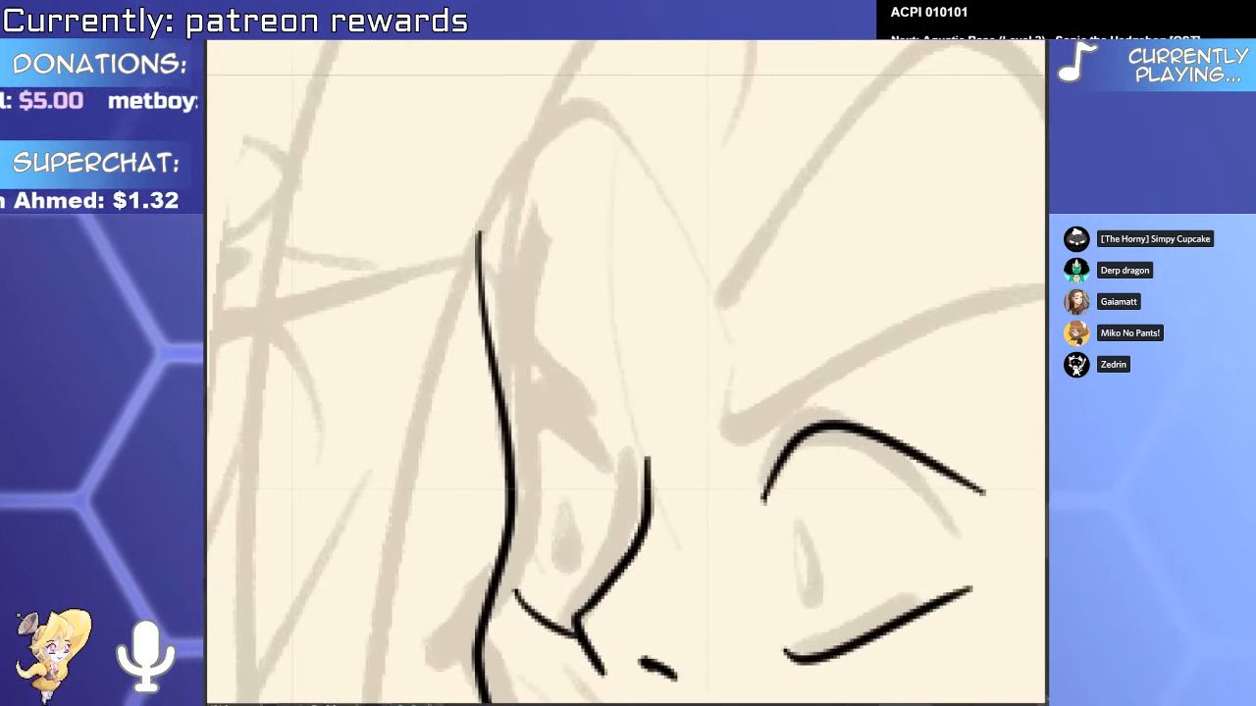
drag(515, 414, 616, 486)
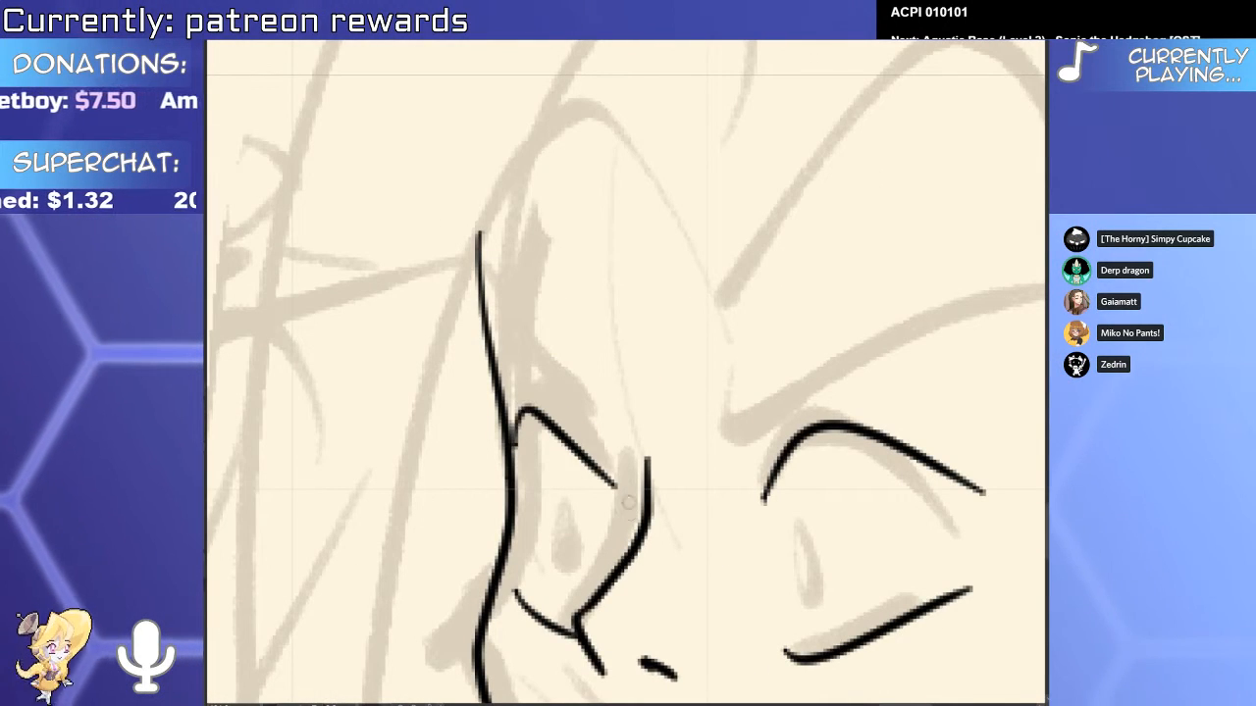
drag(743, 382, 619, 229)
mouse_move(695, 404)
mouse_down()
mouse_move(637, 317)
mouse_move(722, 366)
mouse_up()
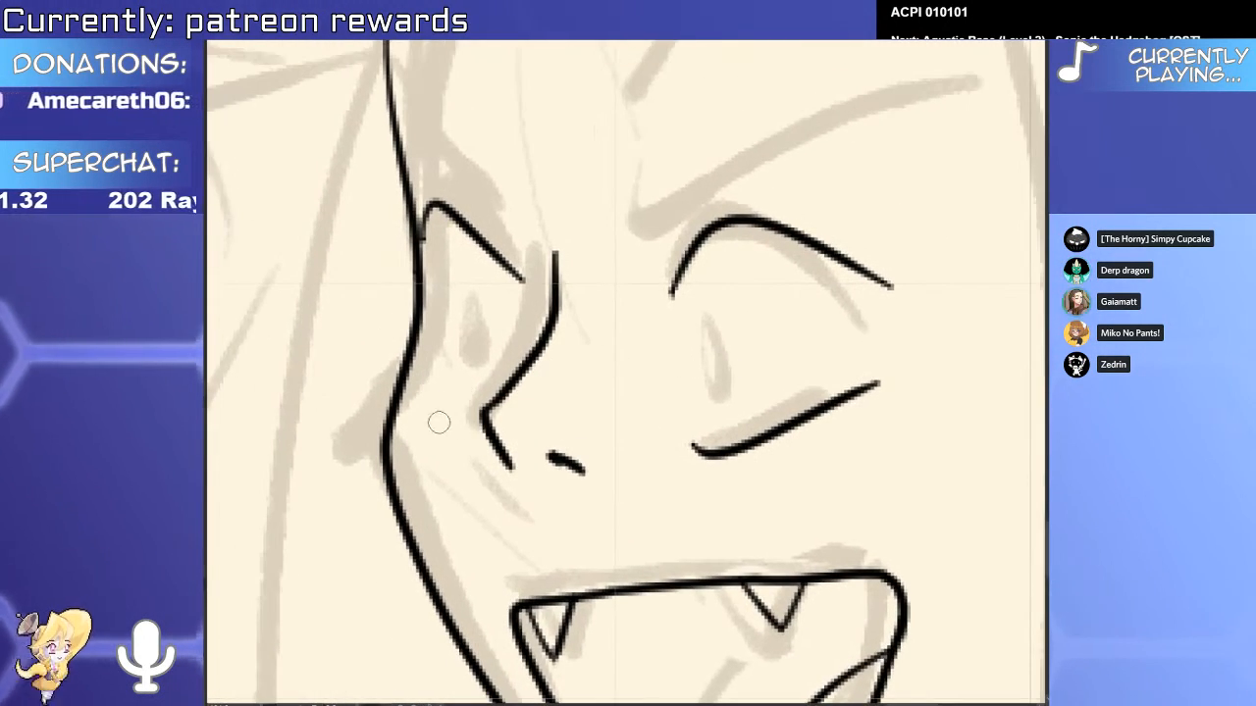
scroll(724, 258, down, 2)
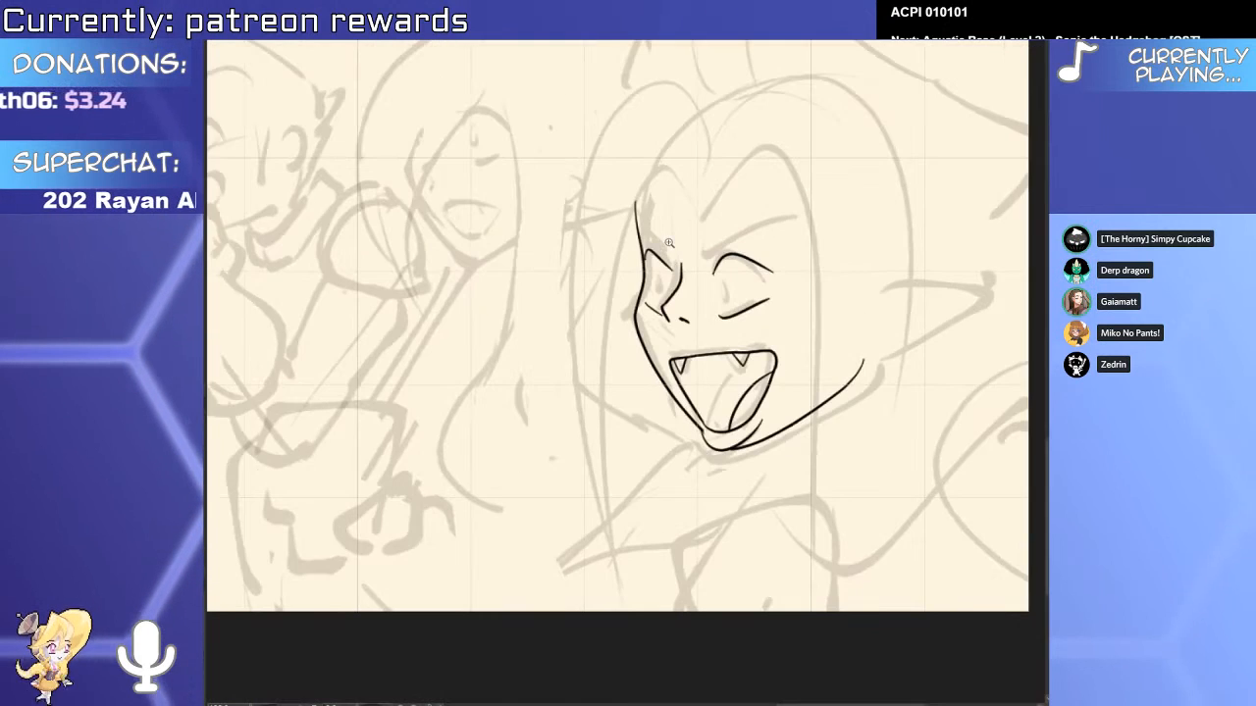
Ink the near eyebrow as a hooked line rising toward the temple and the far eyebrow as a short slope from the face contour.
drag(676, 361, 567, 453)
scroll(566, 450, up, 3)
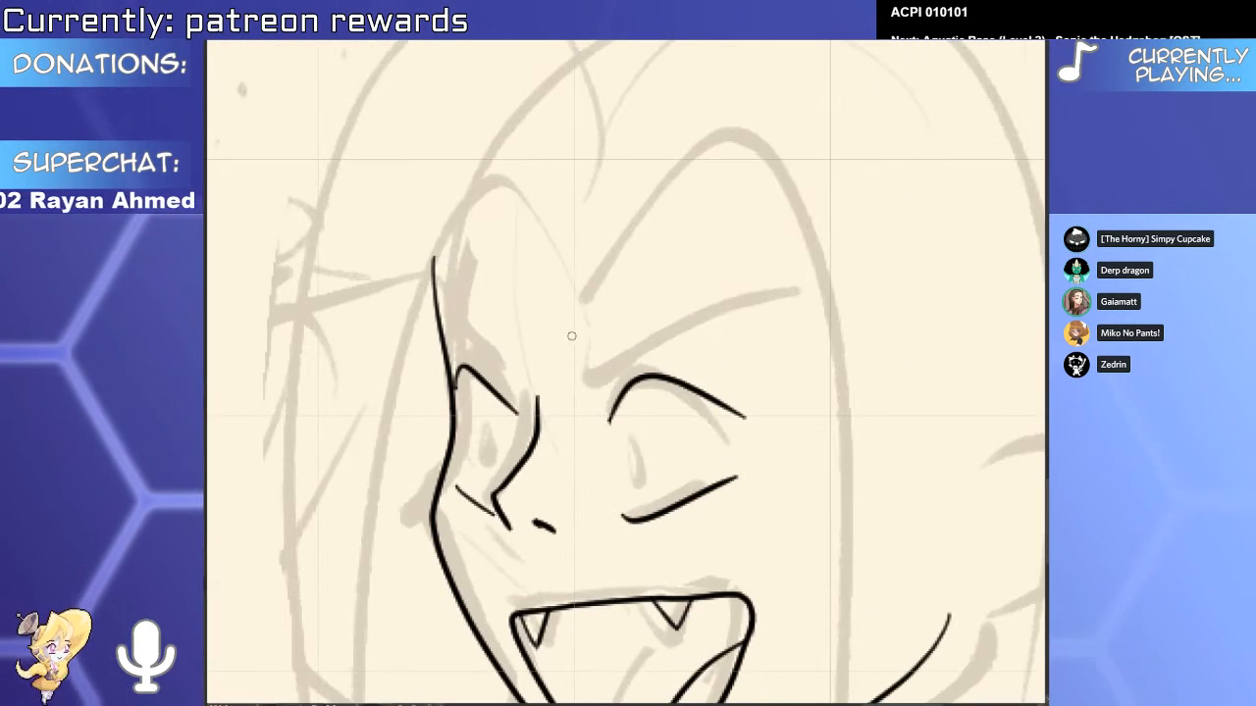
drag(574, 341, 780, 270)
key(ctrl+z)
mouse_move(439, 316)
mouse_down()
mouse_move(493, 363)
mouse_move(464, 343)
mouse_up()
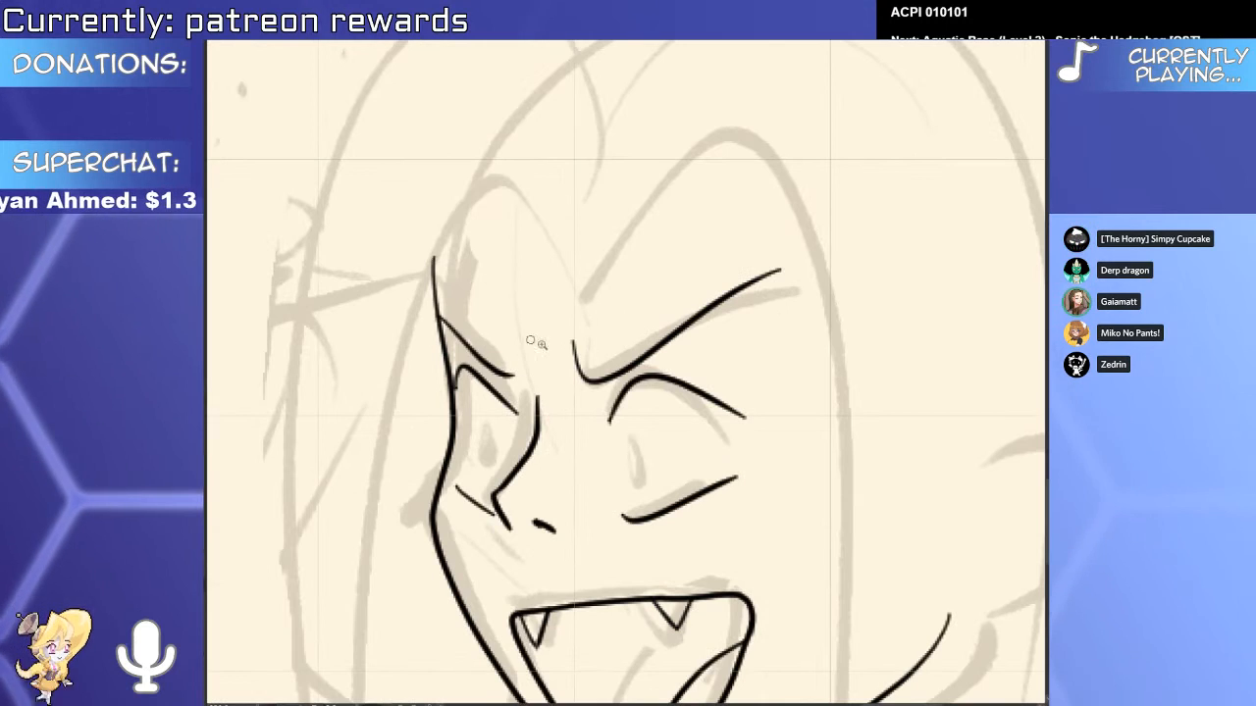
Ink the elf woman's long straight hair on both sides of the face, with arched inner and outer contours parting above the forehead.
scroll(530, 341, down, 5)
scroll(635, 403, up, 2)
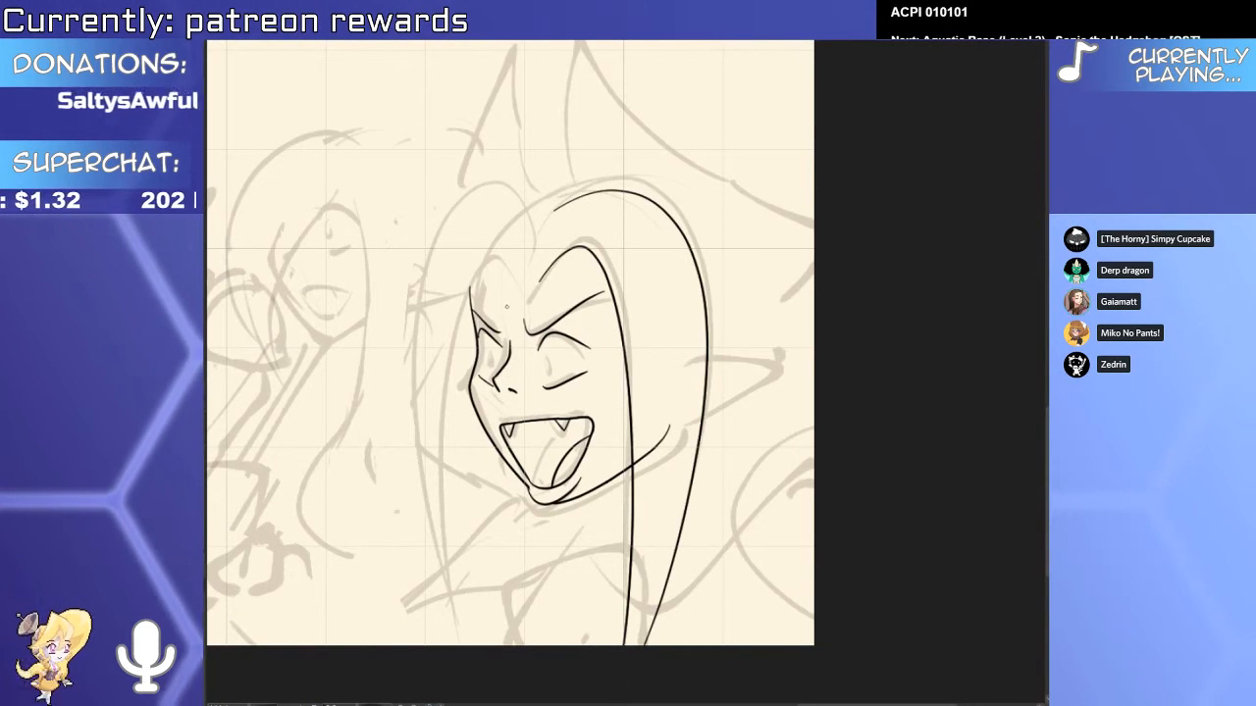
drag(479, 271, 447, 644)
key(ctrl+z)
mouse_move(513, 301)
mouse_down()
mouse_move(469, 291)
mouse_move(457, 643)
mouse_up()
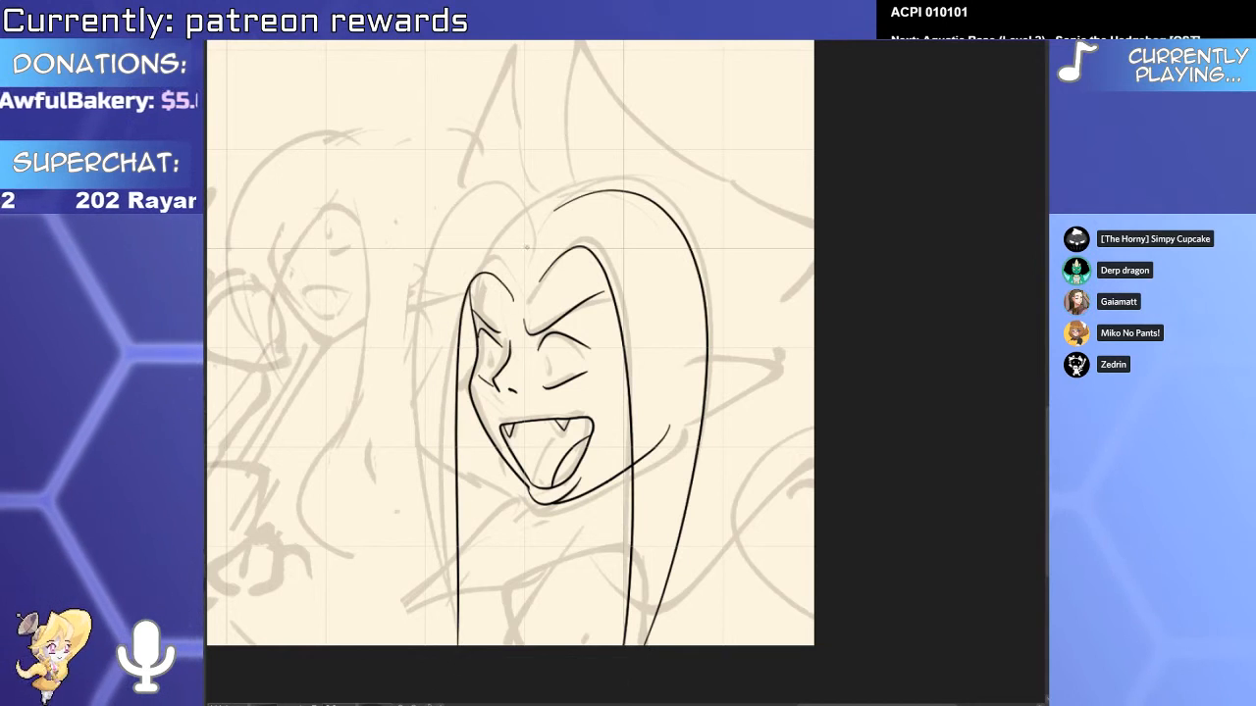
mouse_move(529, 213)
mouse_down()
mouse_move(436, 217)
mouse_move(446, 616)
mouse_up()
Begin inking the fist near the panel's lower edge with its fingertip curves, pointed thumb outline and outermost finger line.
drag(574, 547, 813, 510)
scroll(385, 520, up, 2)
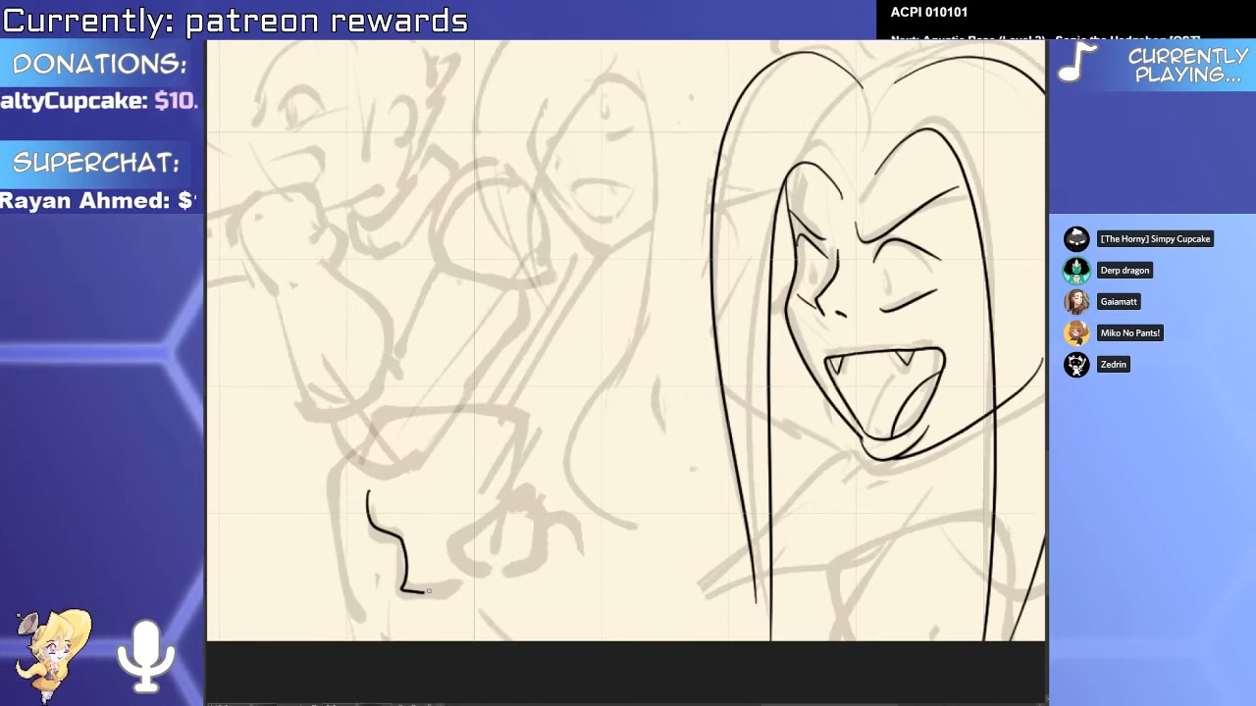
drag(515, 552, 530, 502)
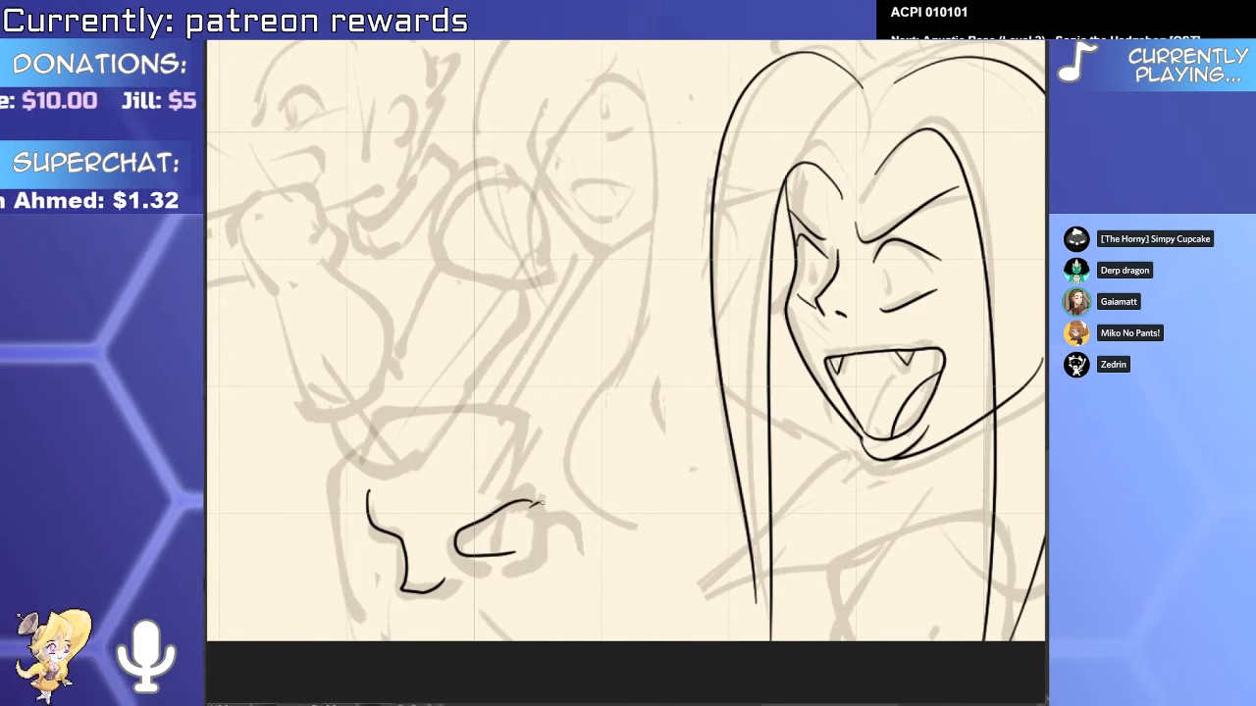
scroll(527, 514, up, 3)
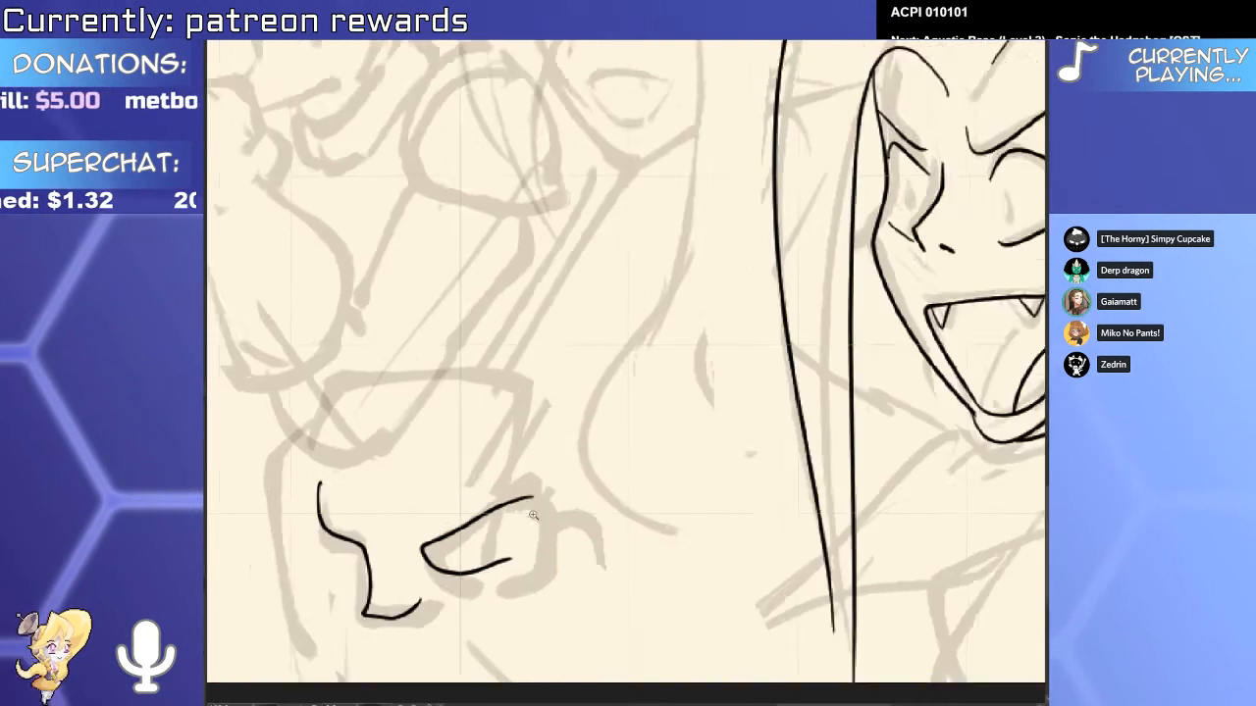
drag(318, 420, 397, 434)
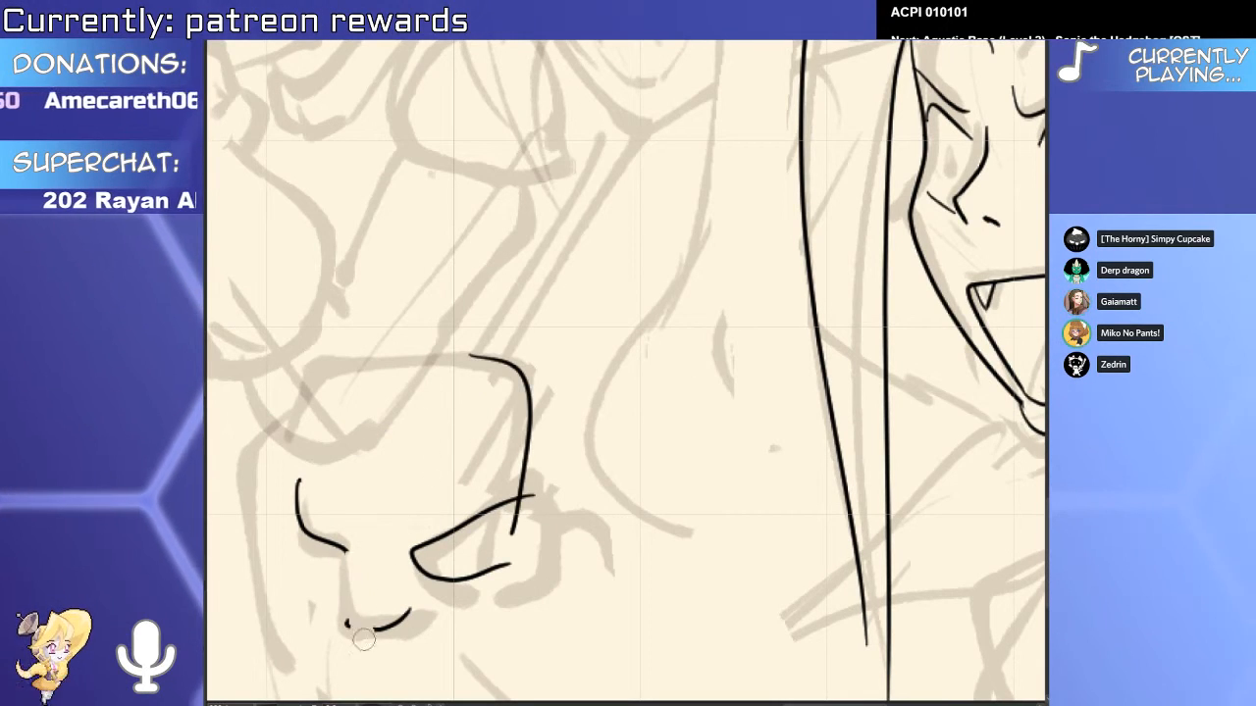
Undo the fist's fingertip curves and ink a new index finger outline plus parallel finger lines running down to the thumb.
key(ctrl+z)
key(ctrl+z)
key(ctrl+z)
mouse_move(288, 489)
mouse_down()
mouse_move(351, 541)
mouse_move(350, 581)
mouse_move(328, 605)
mouse_move(357, 623)
mouse_move(412, 586)
mouse_up()
drag(418, 454, 407, 598)
drag(453, 432, 465, 544)
key(ctrl+z)
drag(451, 433, 458, 551)
drag(494, 419, 494, 431)
drag(450, 563, 529, 563)
Shrink the index fingertip loop and join it cleanly to the finger's side lines, erasing the overlapping ends.
mouse_move(530, 563)
mouse_down()
mouse_move(619, 497)
mouse_move(737, 447)
mouse_up()
drag(402, 422, 437, 408)
drag(352, 576, 387, 577)
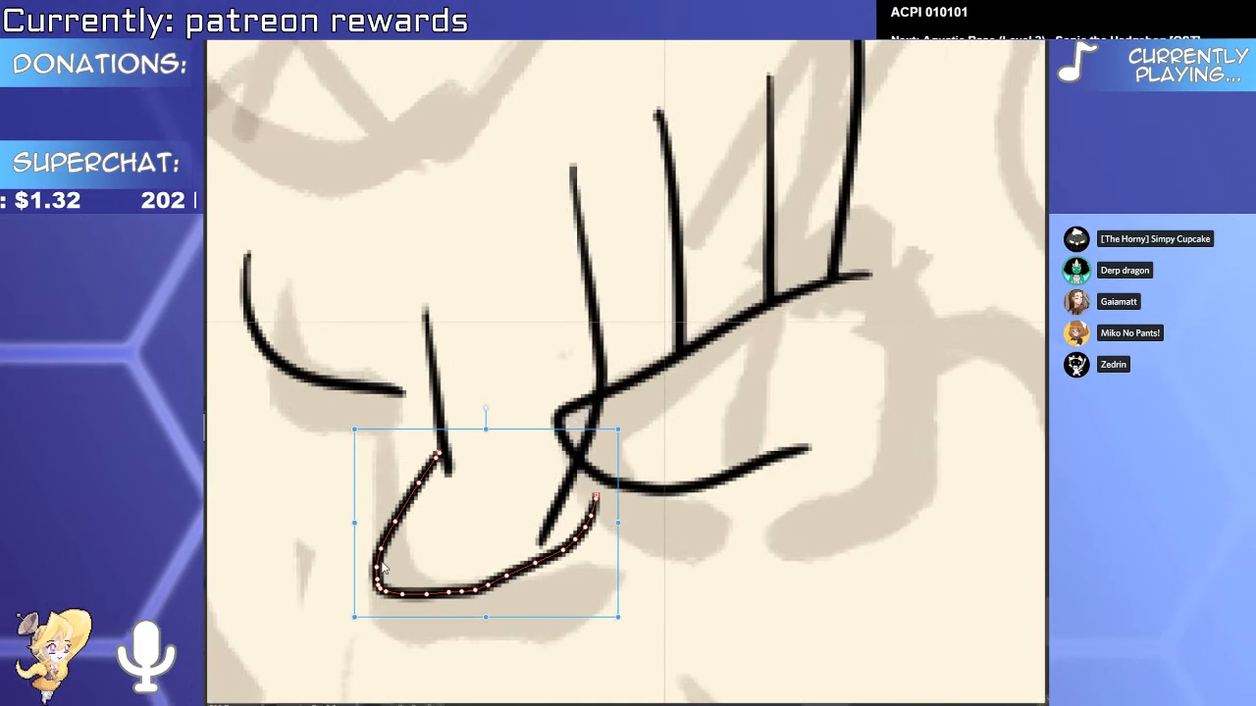
drag(618, 618, 600, 599)
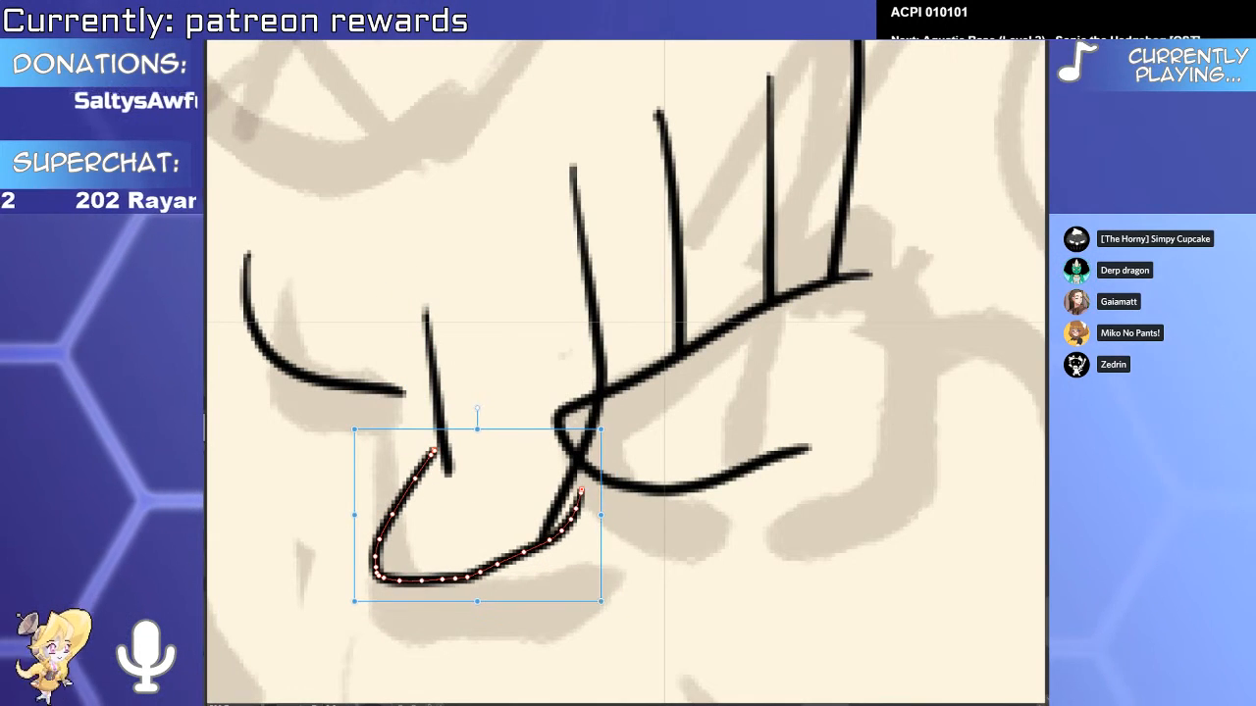
key(e)
mouse_move(581, 517)
mouse_down()
mouse_move(567, 546)
mouse_move(514, 575)
mouse_up()
key(y)
drag(447, 455, 445, 442)
scroll(450, 412, down, 4)
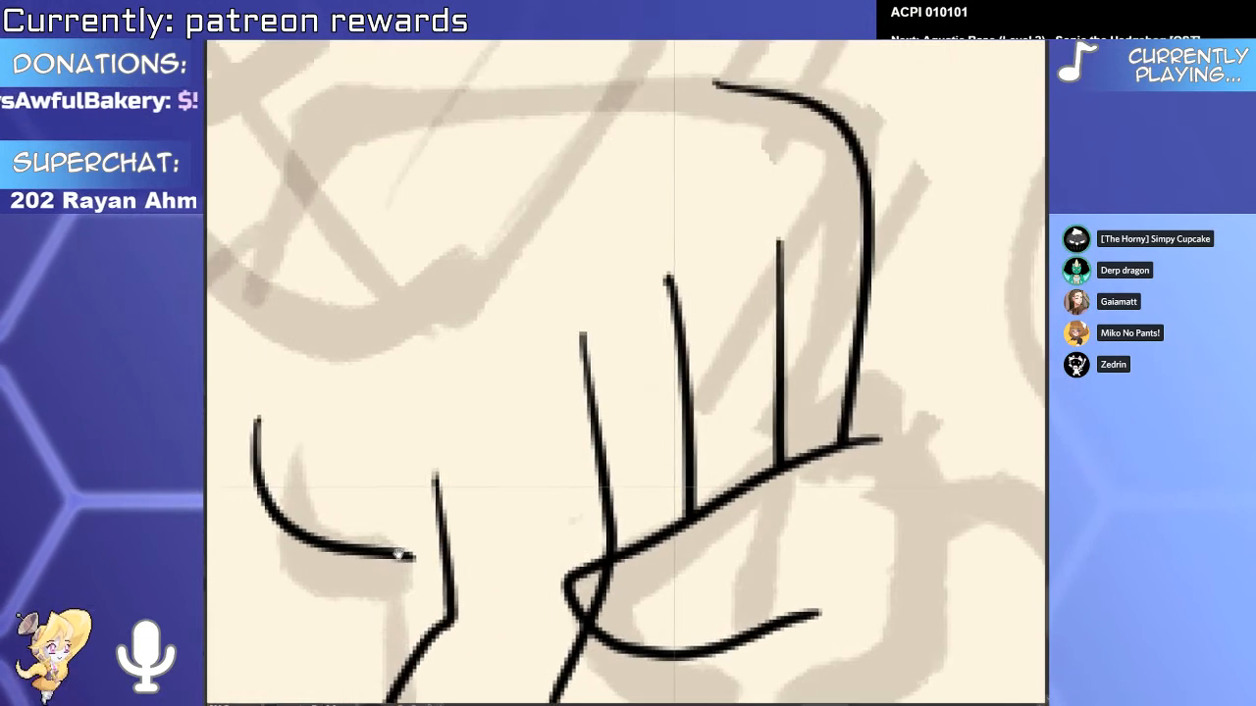
Replace the long curve beside the index finger with a shorter hooked crease meeting the finger's upper edge.
scroll(488, 477, up, 3)
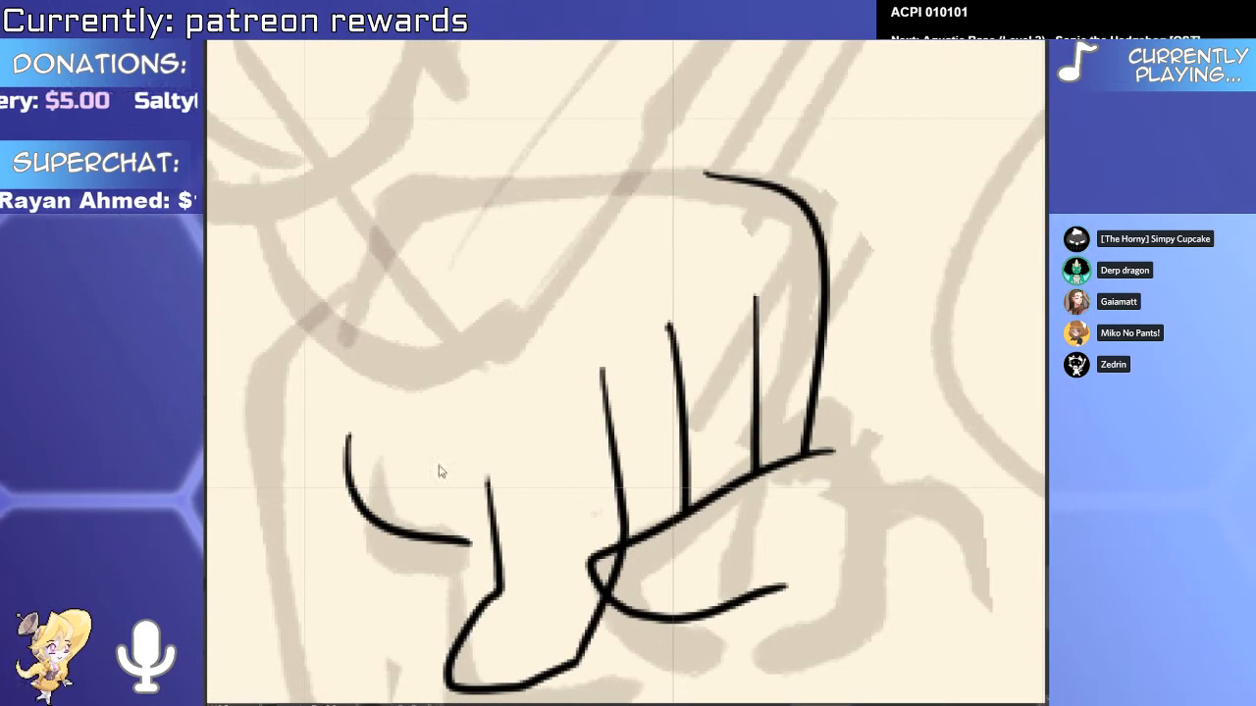
key(ctrl+z)
drag(384, 482, 478, 520)
key(ctrl+z)
mouse_move(426, 483)
mouse_down()
mouse_move(491, 505)
mouse_move(495, 491)
mouse_up()
key(e)
Ink bent knuckle curves atop the finger lines, redo the outermost one slightly lower, and erase its old corner.
drag(625, 403, 595, 463)
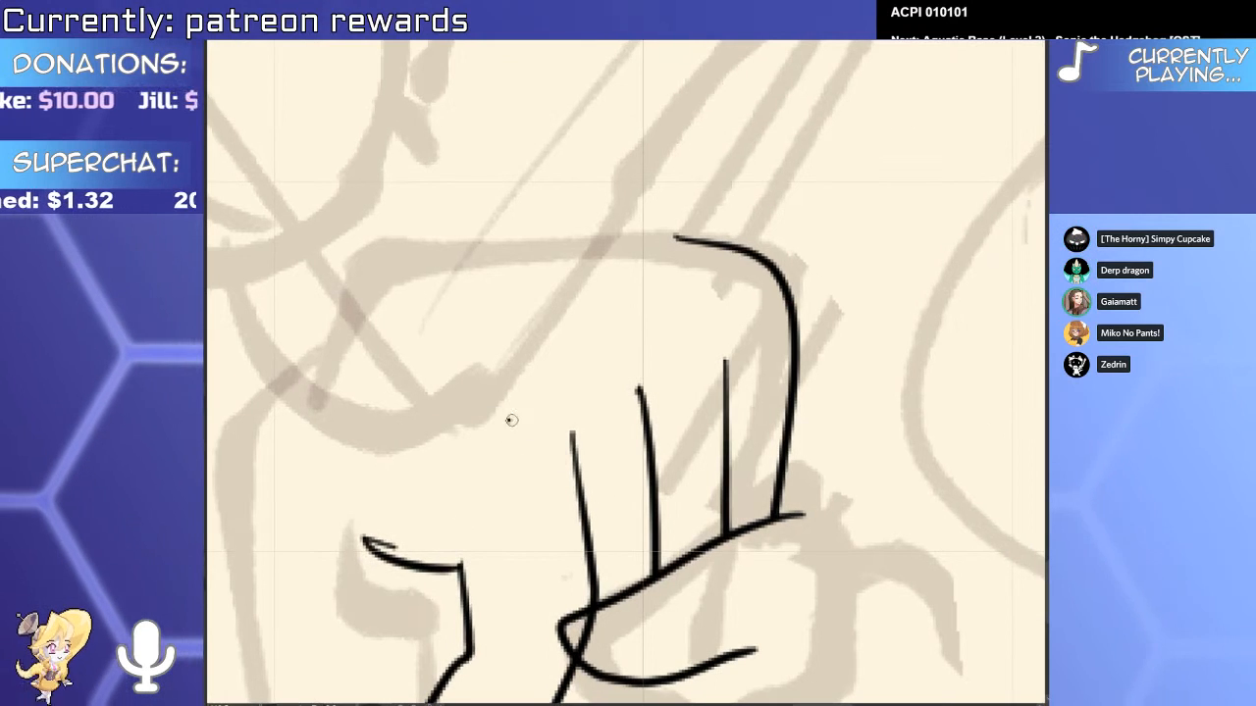
mouse_move(481, 429)
mouse_down()
mouse_move(581, 472)
mouse_move(590, 461)
mouse_up()
key(e)
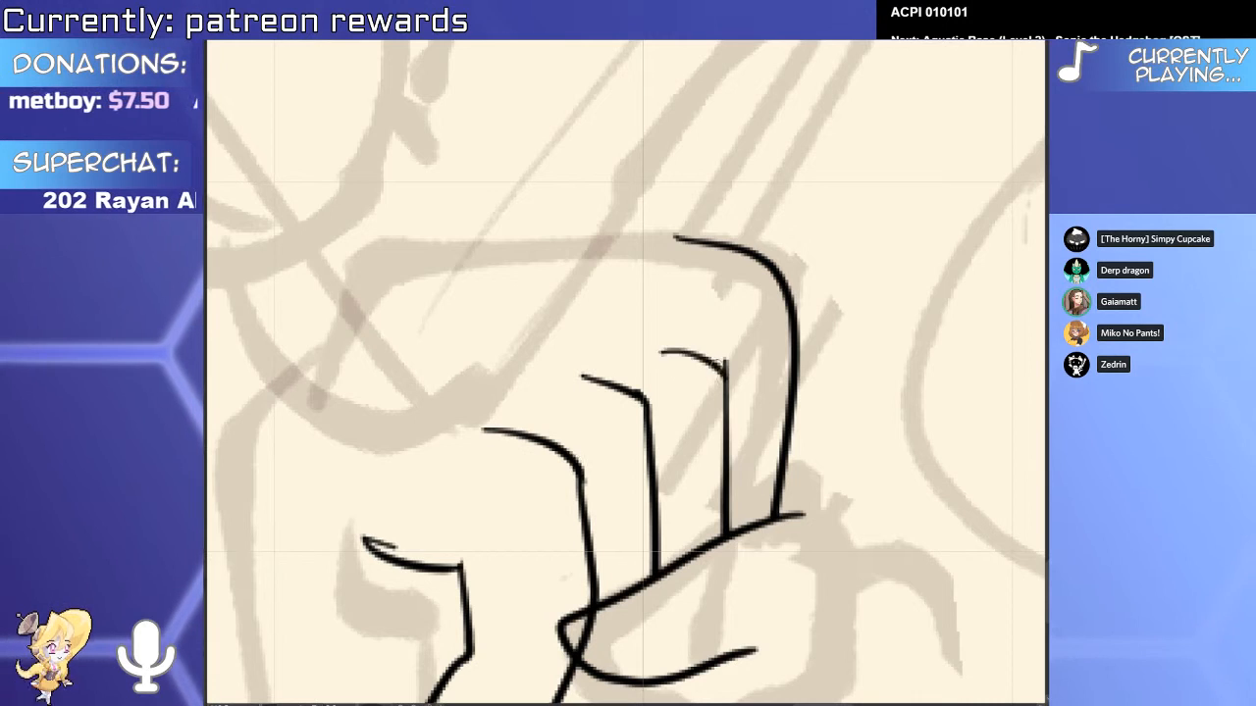
key(ctrl+z)
mouse_move(677, 277)
mouse_down()
mouse_move(770, 333)
mouse_move(808, 333)
mouse_up()
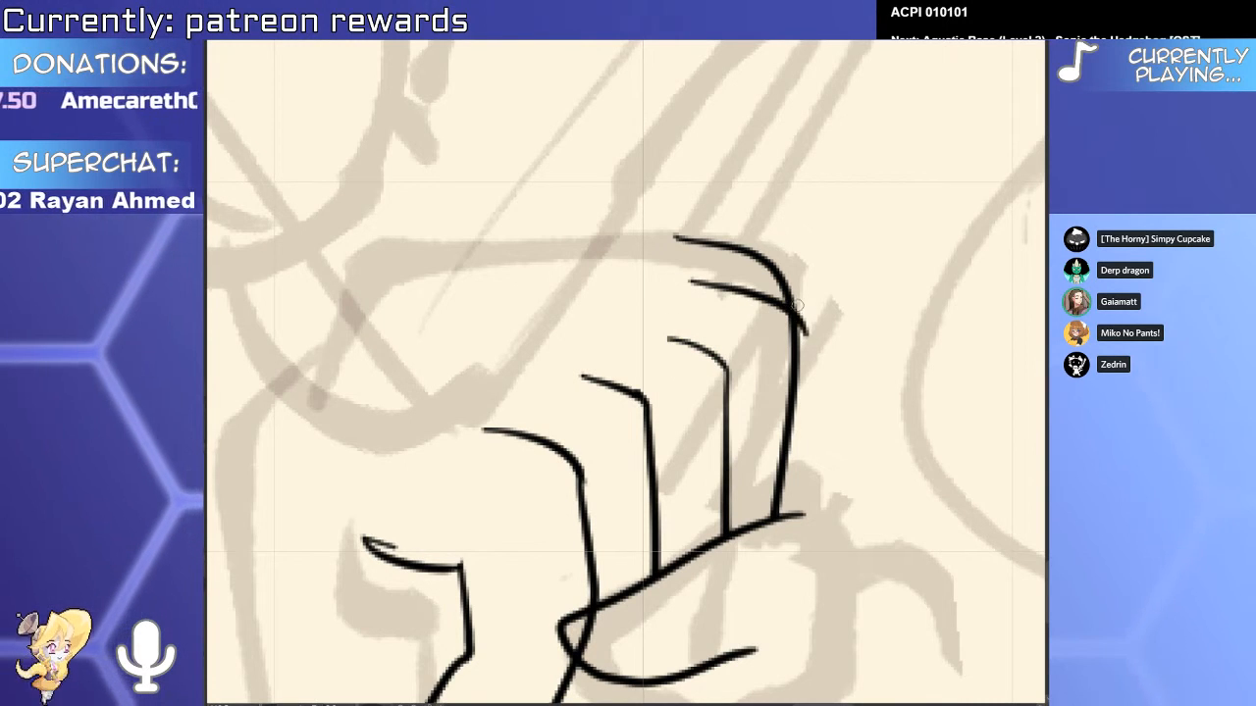
key(e)
drag(781, 267, 810, 334)
Select all of the index finger's lines, reduce their size slightly and move them closer to the thumb.
scroll(779, 376, down, 5)
scroll(530, 382, up, 5)
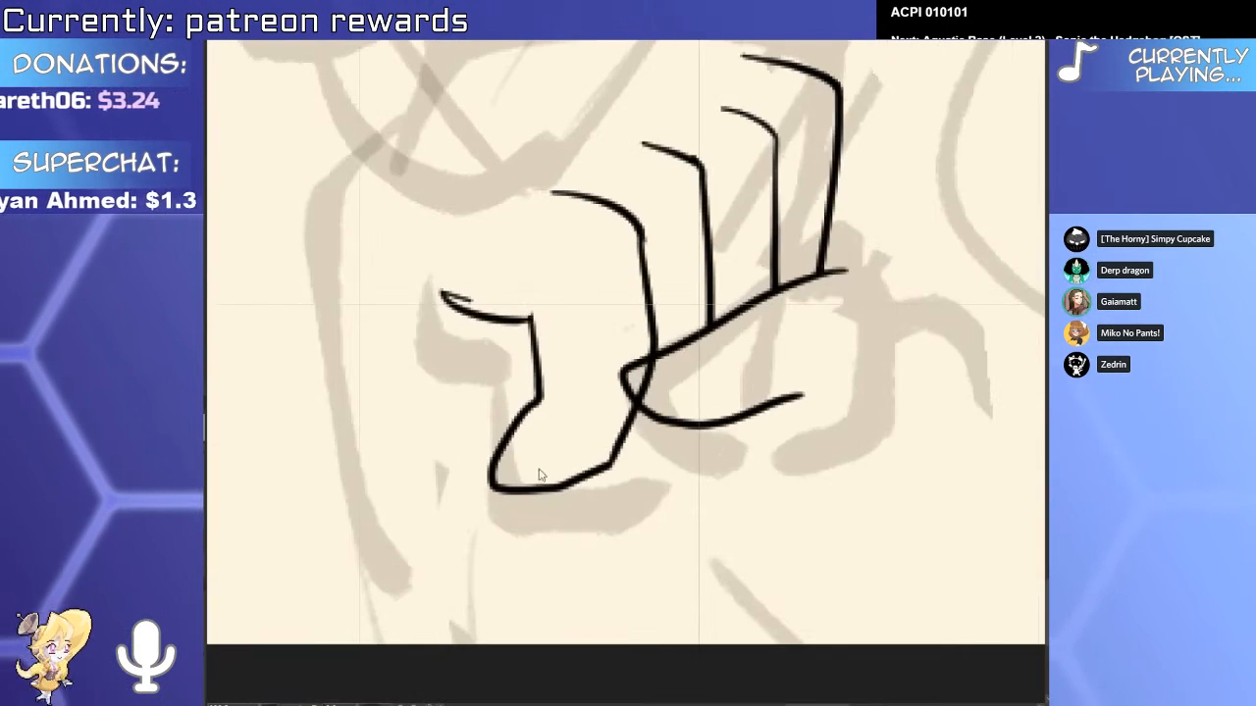
ctrl+click(512, 429)
drag(426, 509, 451, 474)
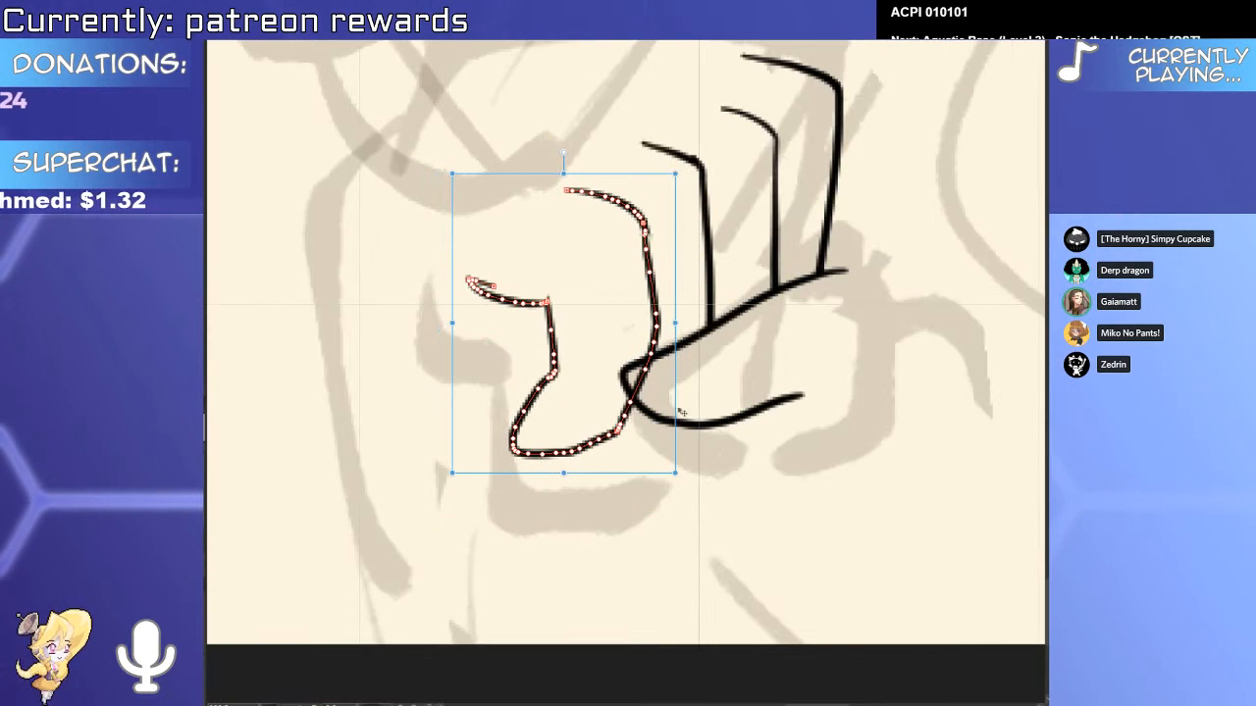
mouse_move(681, 448)
mouse_down()
mouse_move(687, 465)
mouse_move(694, 456)
mouse_up()
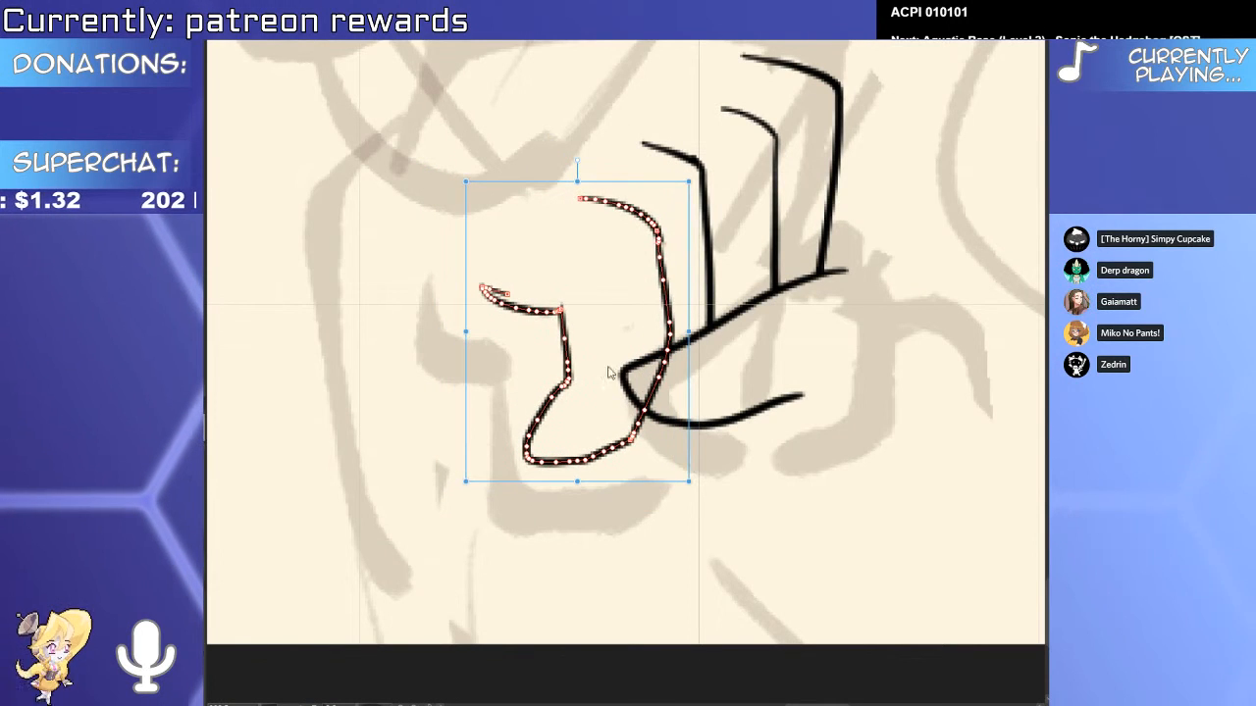
key(e)
Ink the back of the hand as one long curved contour, then add the thumb's outer edge and the small curve beneath it.
scroll(653, 459, down, 4)
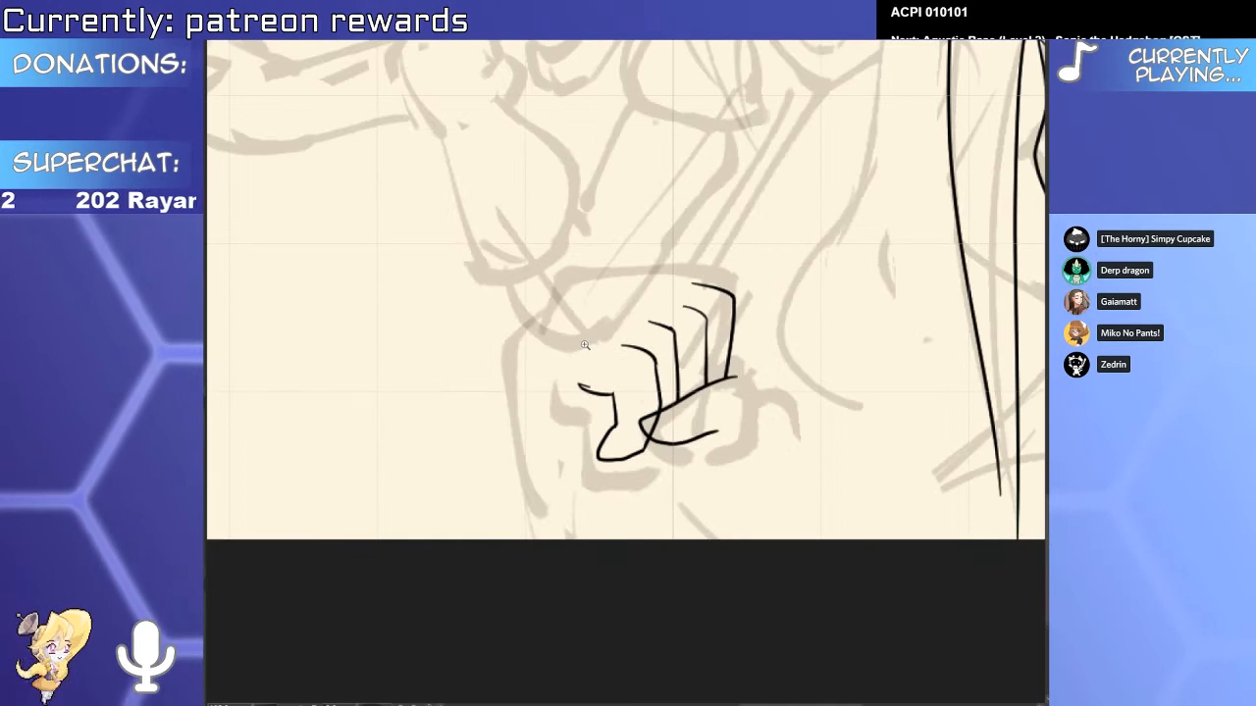
scroll(696, 305, up, 3)
mouse_move(706, 277)
mouse_down()
mouse_move(588, 283)
mouse_move(456, 328)
mouse_move(420, 421)
mouse_move(425, 567)
mouse_up()
key(ctrl+z)
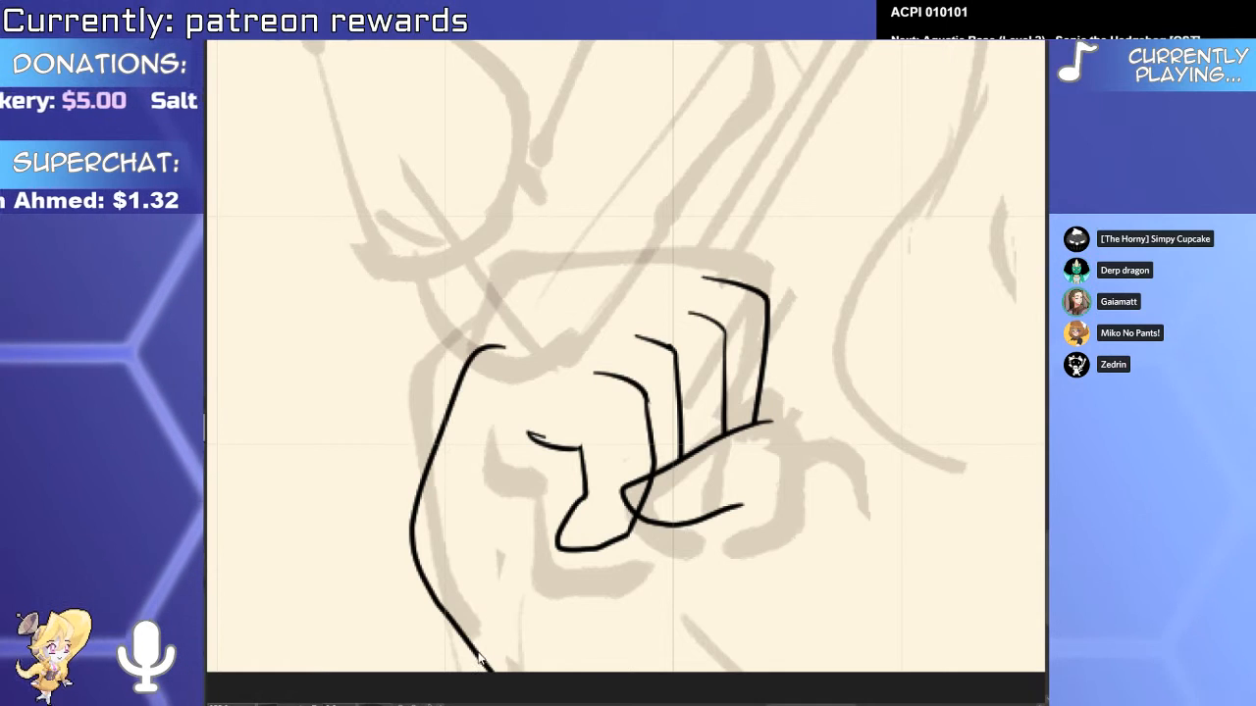
key(ctrl+z)
mouse_move(515, 334)
mouse_down()
mouse_move(469, 339)
mouse_move(437, 430)
mouse_move(434, 551)
mouse_move(500, 594)
mouse_up()
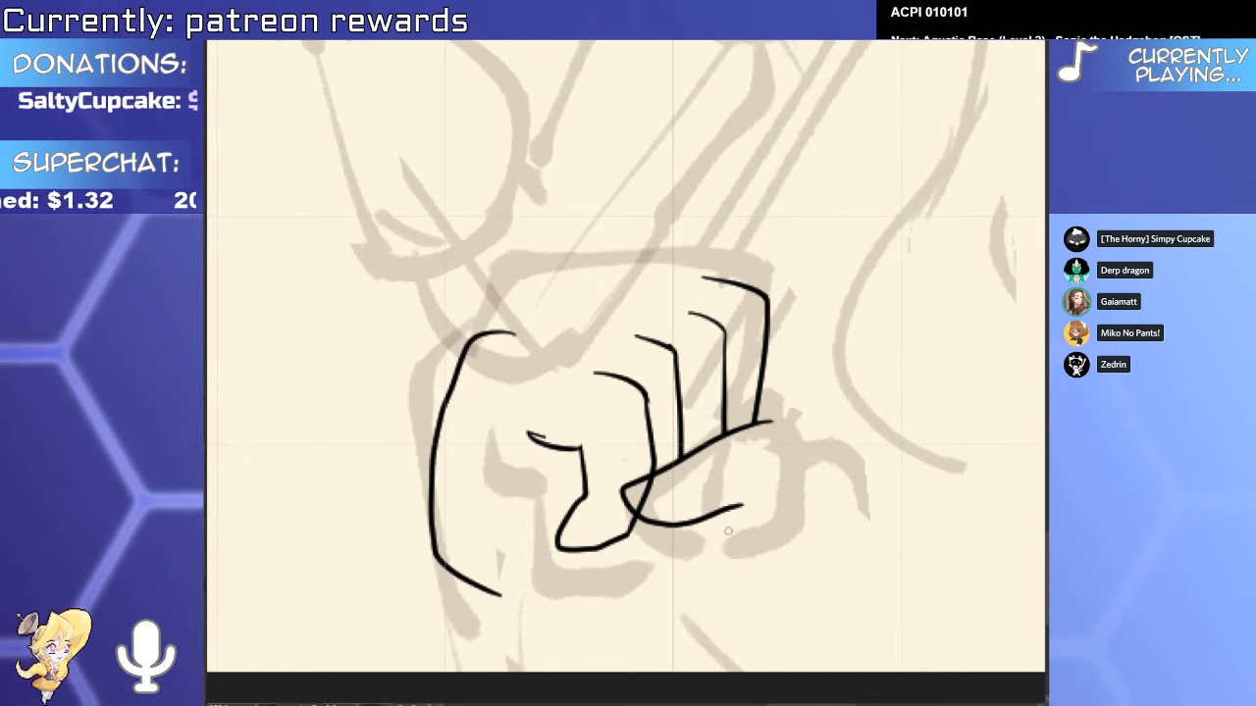
drag(665, 529, 718, 563)
mouse_move(771, 423)
mouse_down()
mouse_move(781, 486)
mouse_move(722, 566)
mouse_up()
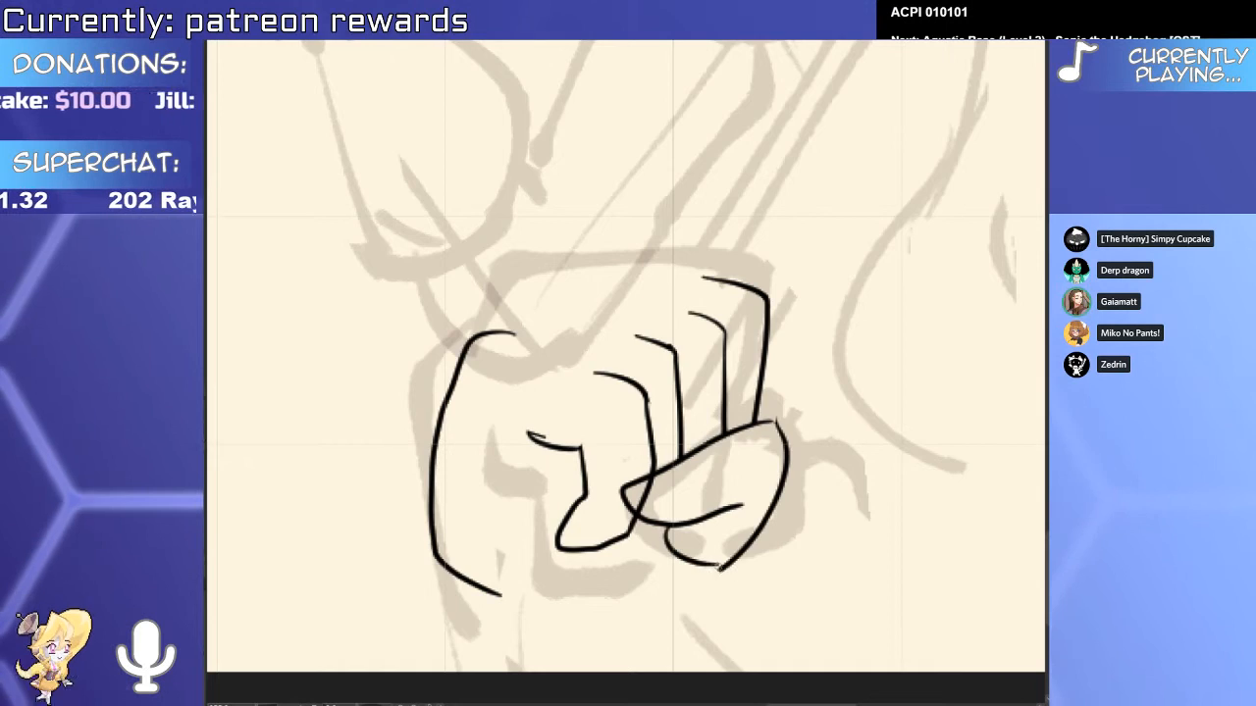
Shorten the fist's outermost finger line and select the two middle finger lines to fit their height.
scroll(755, 531, down, 3)
drag(751, 467, 652, 421)
drag(660, 363, 735, 363)
drag(672, 449, 672, 485)
key(e)
mouse_move(690, 550)
mouse_down()
mouse_move(699, 598)
mouse_move(641, 582)
mouse_up()
mouse_move(583, 446)
mouse_down()
mouse_move(664, 361)
mouse_move(658, 413)
mouse_move(643, 358)
mouse_up()
key(o)
click(635, 457)
shift+click(690, 444)
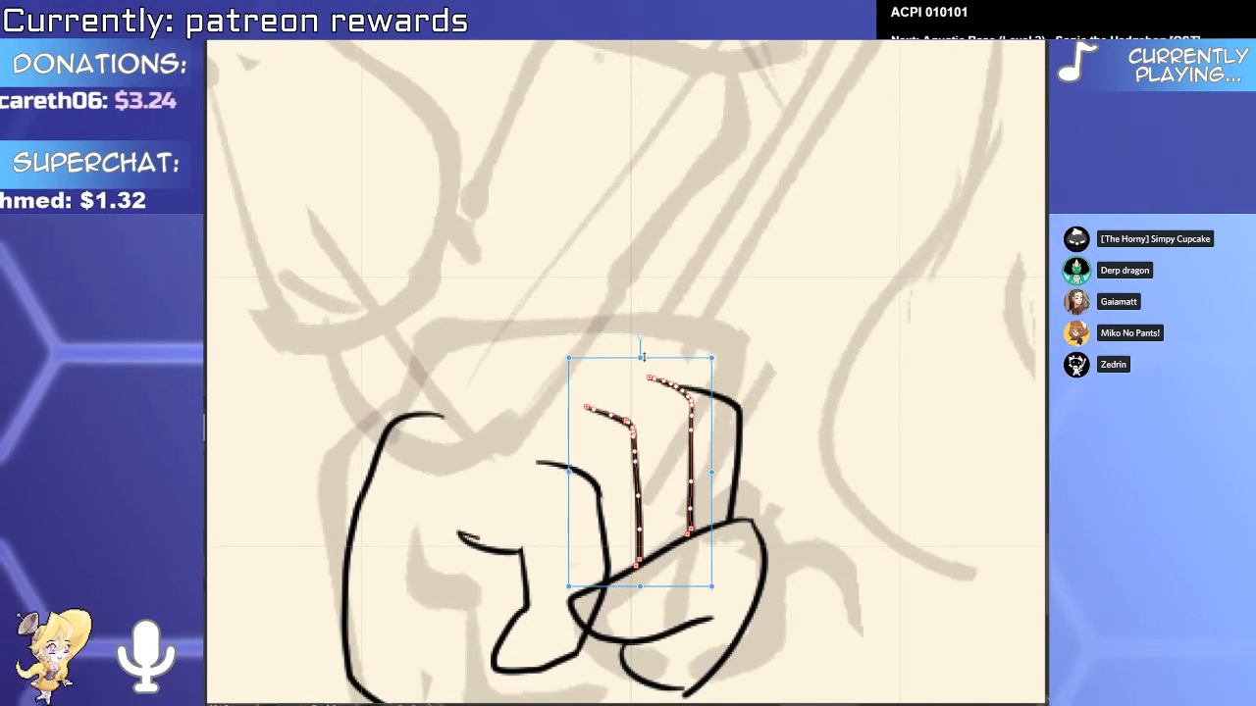
Rotate the canvas, delete the index finger's outline and crease, and erase the overlap between the two outermost knuckle lines.
key(p)
drag(821, 378, 775, 281)
drag(850, 344, 802, 234)
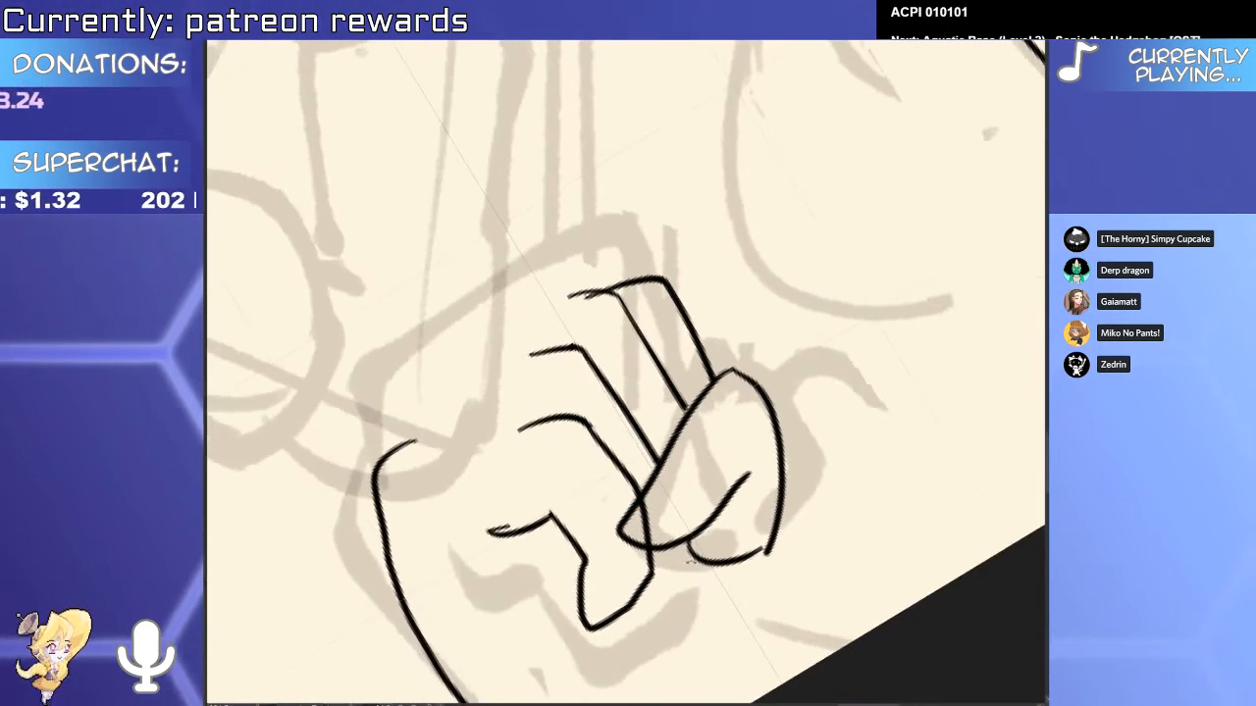
mouse_move(629, 619)
mouse_down()
mouse_move(630, 524)
mouse_move(486, 319)
mouse_up()
key(Delete)
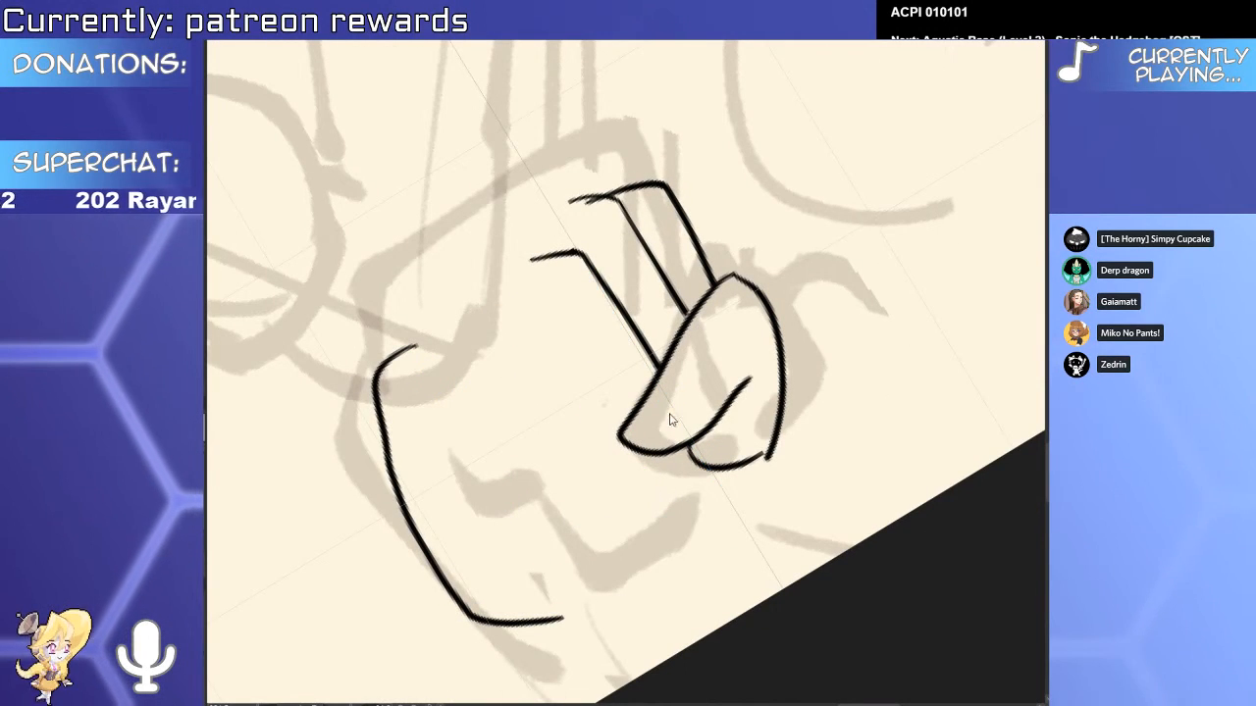
drag(661, 425, 673, 524)
scroll(614, 294, up, 1)
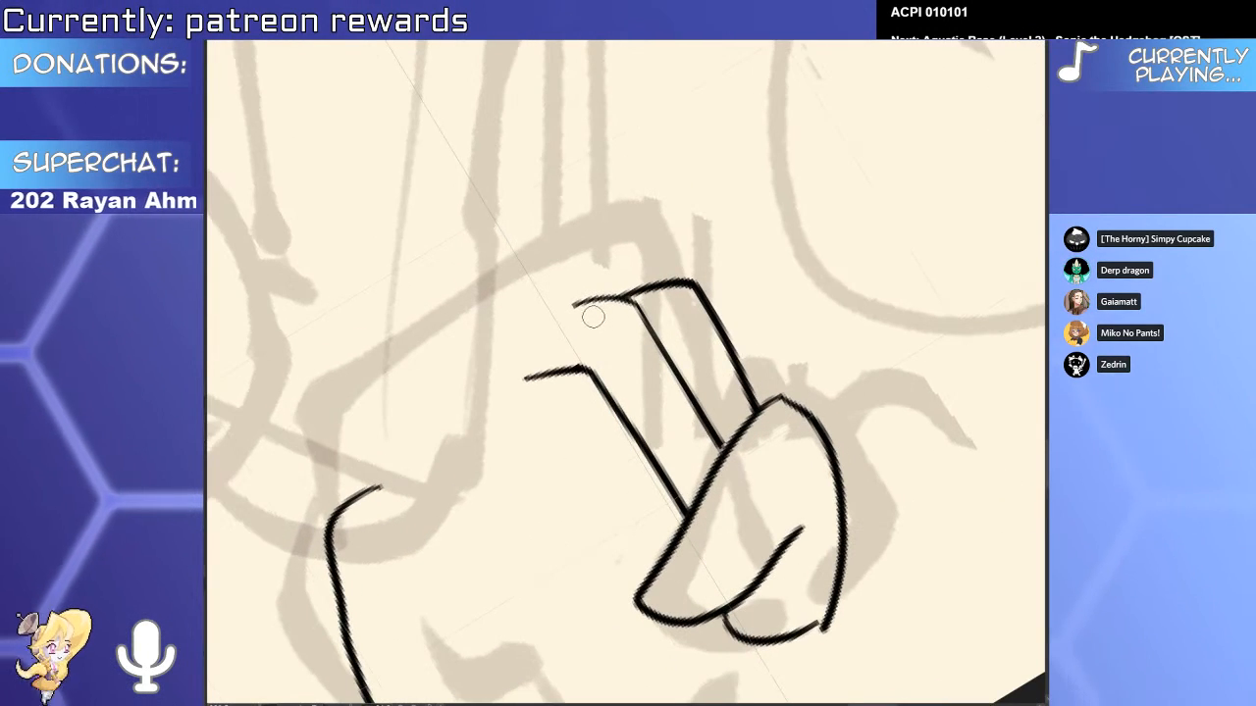
drag(579, 302, 479, 364)
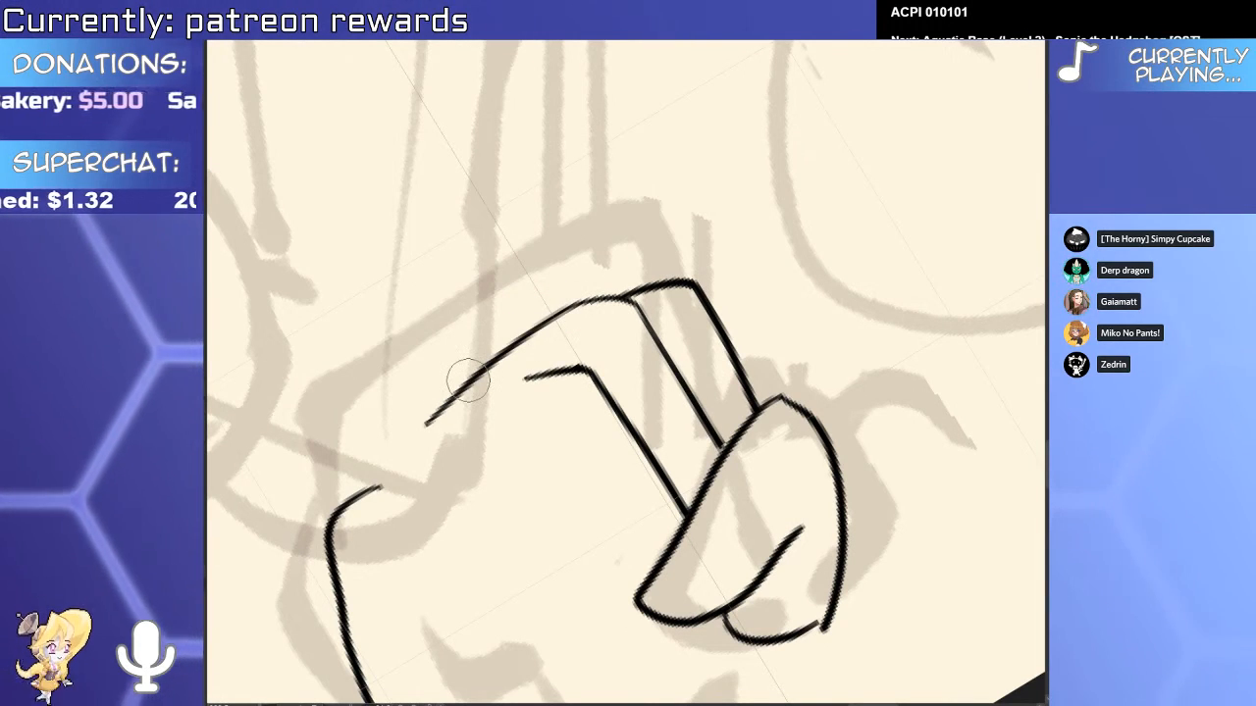
drag(466, 523, 526, 424)
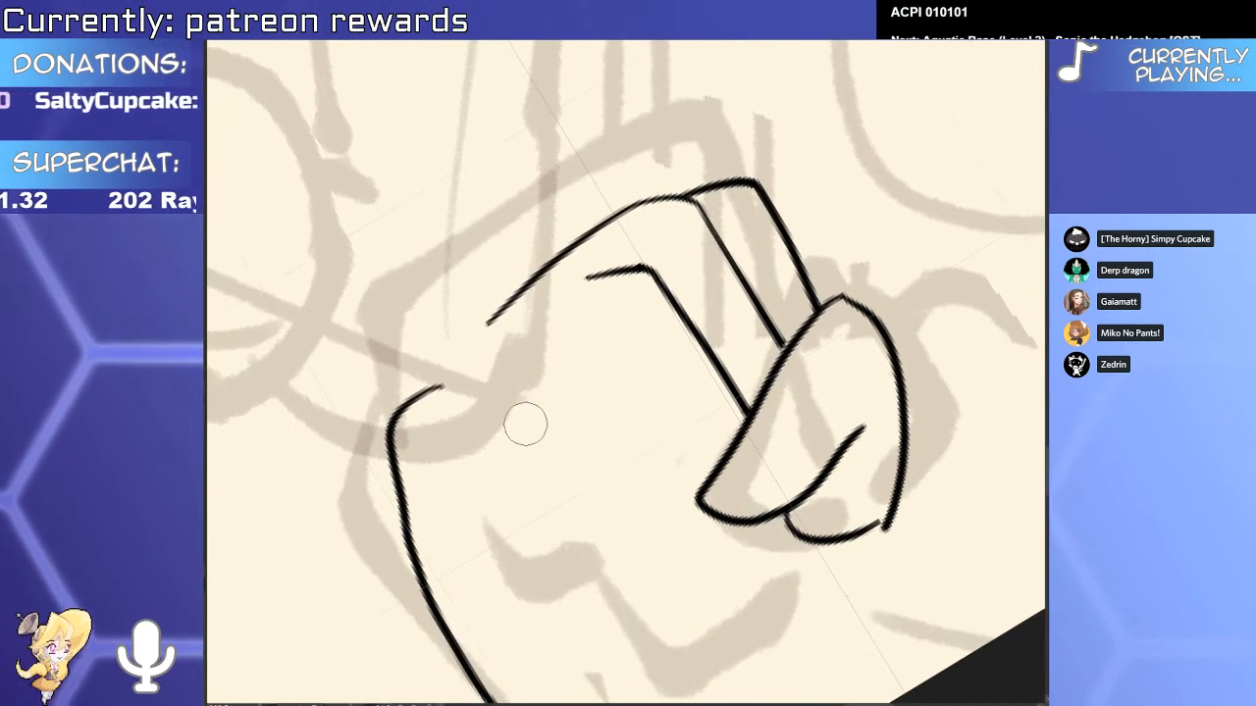
key(ctrl+z)
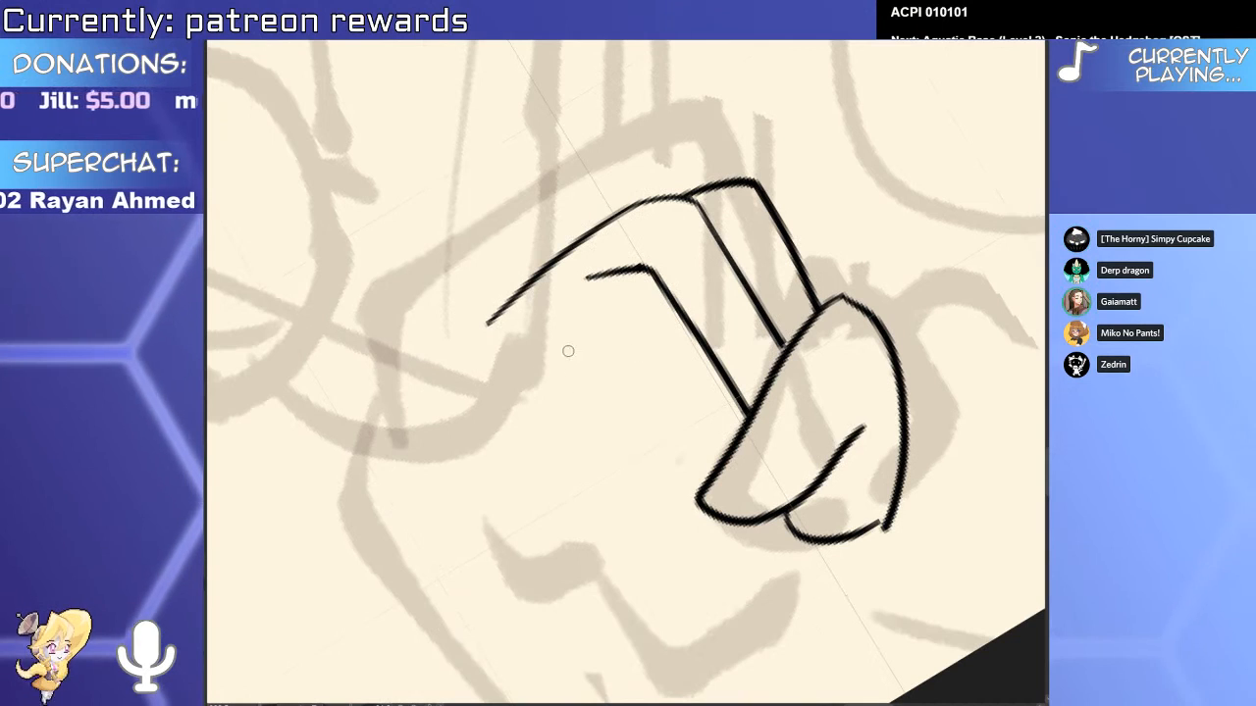
drag(541, 370, 726, 481)
key(ctrl+z)
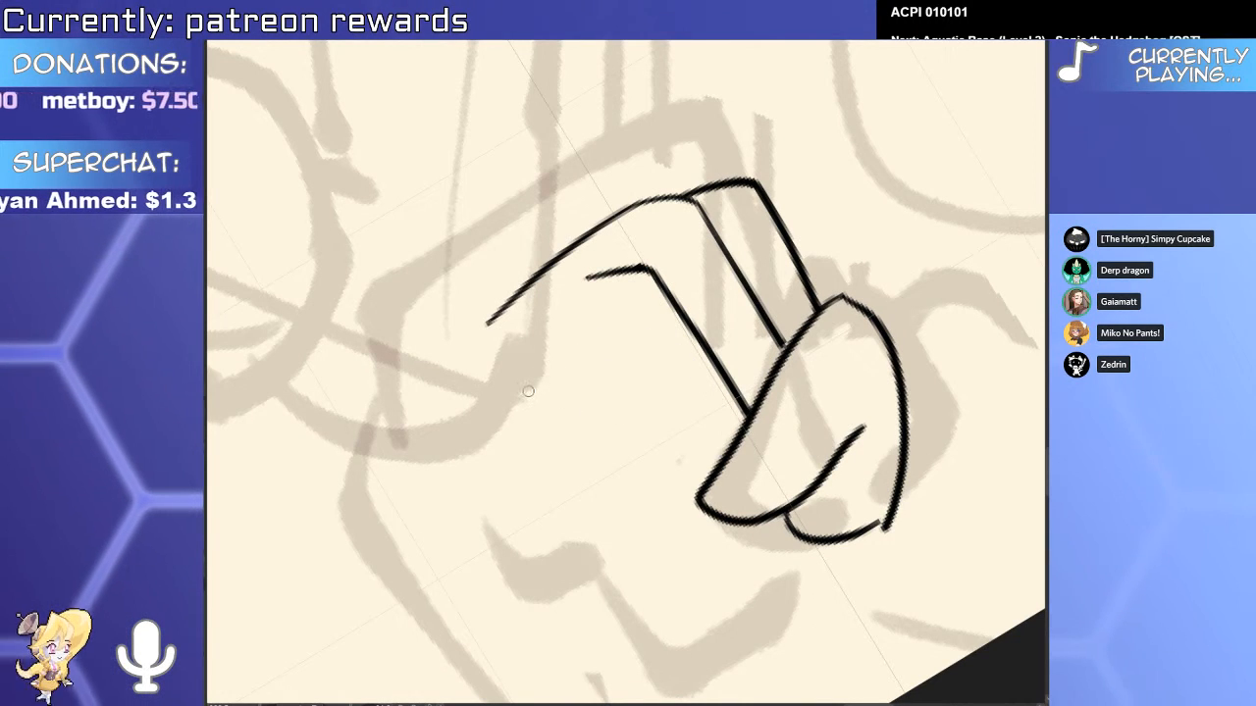
drag(526, 391, 718, 456)
key(Escape)
Delete all of the fist's inked lines and rough in rounder knuckles, fingers and back of the hand over the sketch.
drag(716, 595, 622, 384)
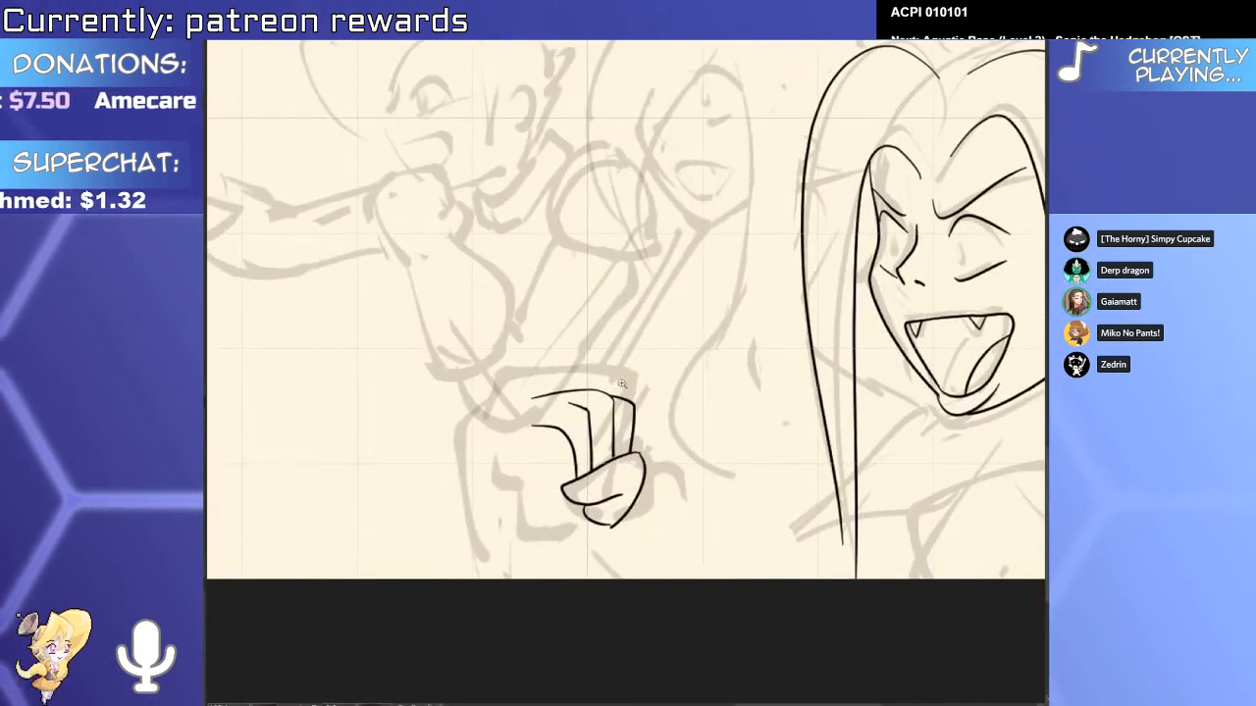
drag(517, 595, 691, 363)
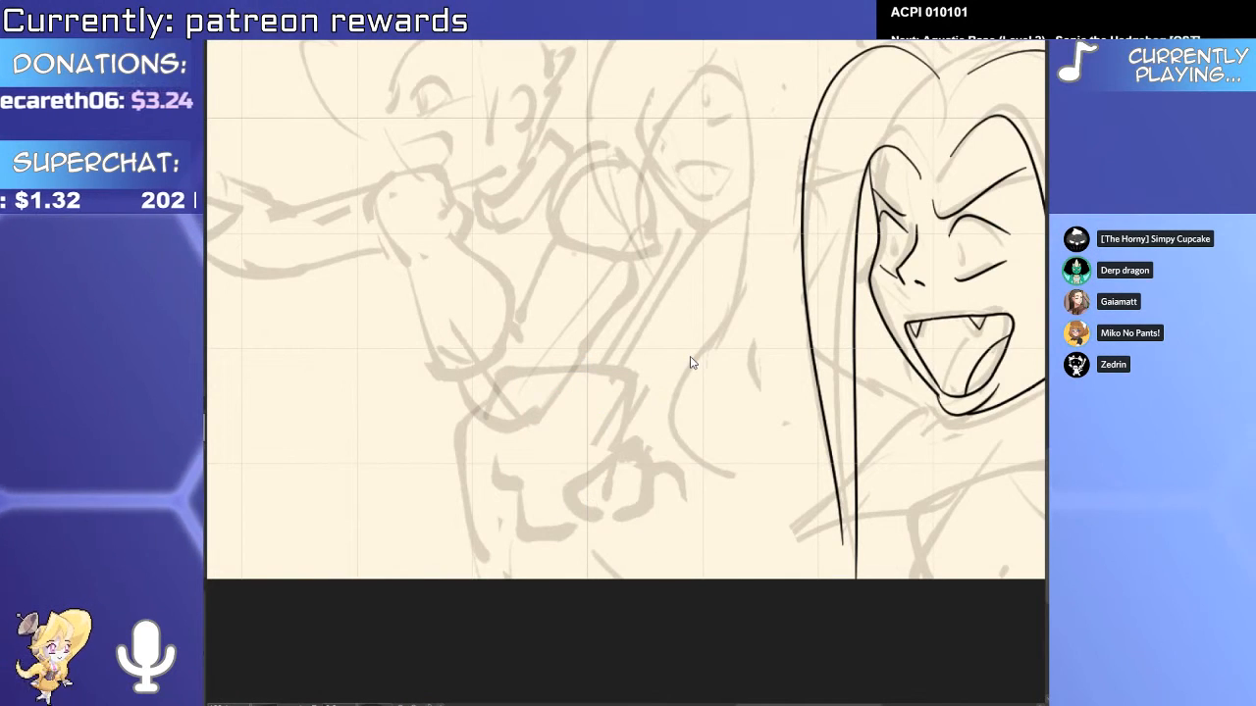
click(538, 530)
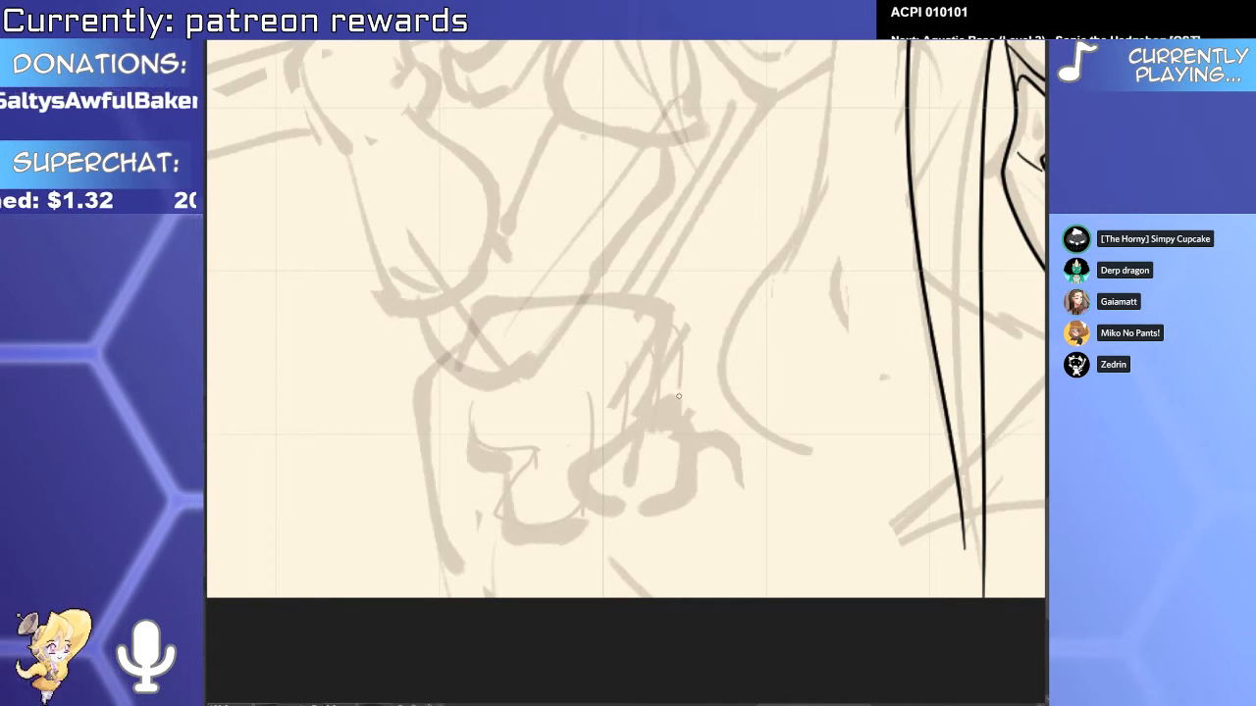
mouse_move(530, 365)
mouse_down()
mouse_move(587, 344)
mouse_move(622, 368)
mouse_up()
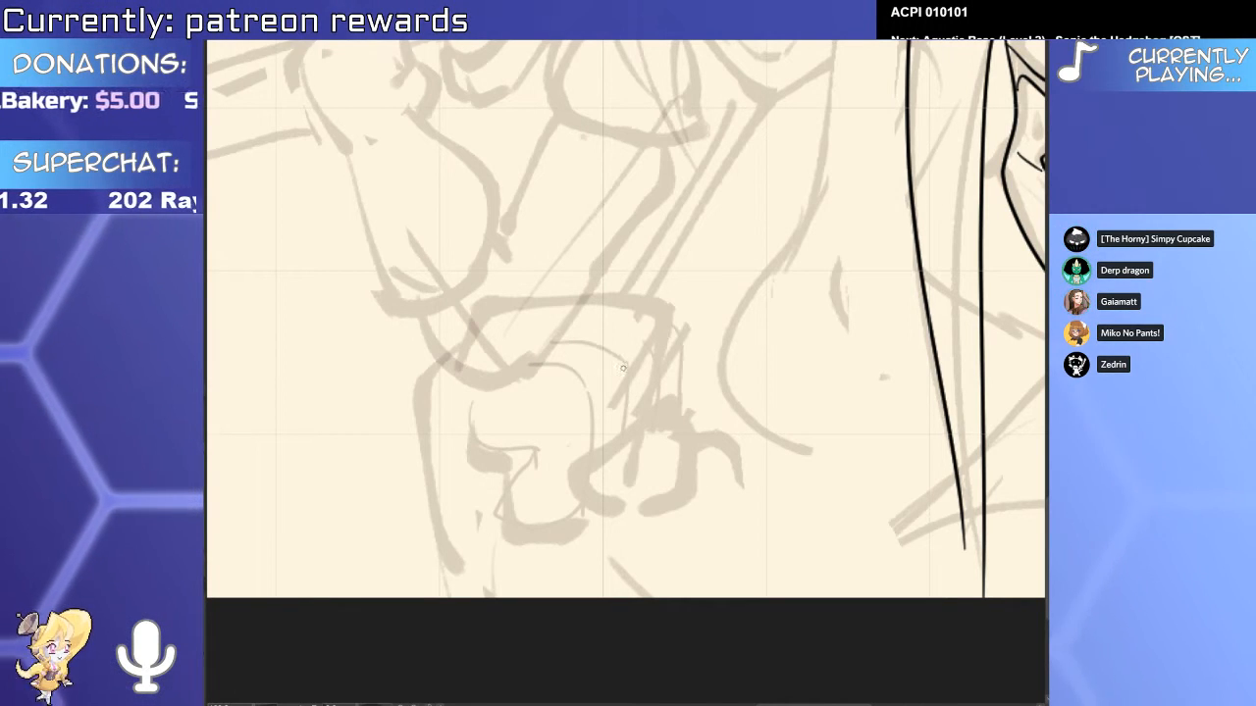
drag(583, 330, 615, 322)
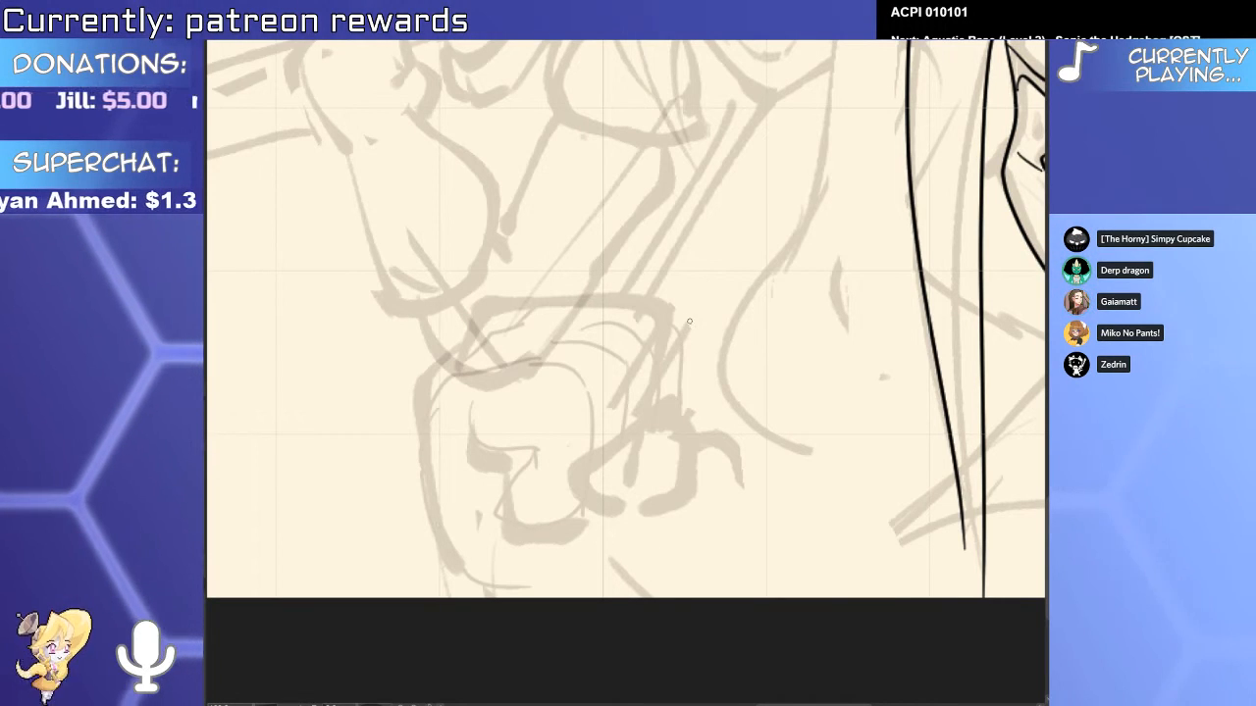
drag(512, 518, 582, 504)
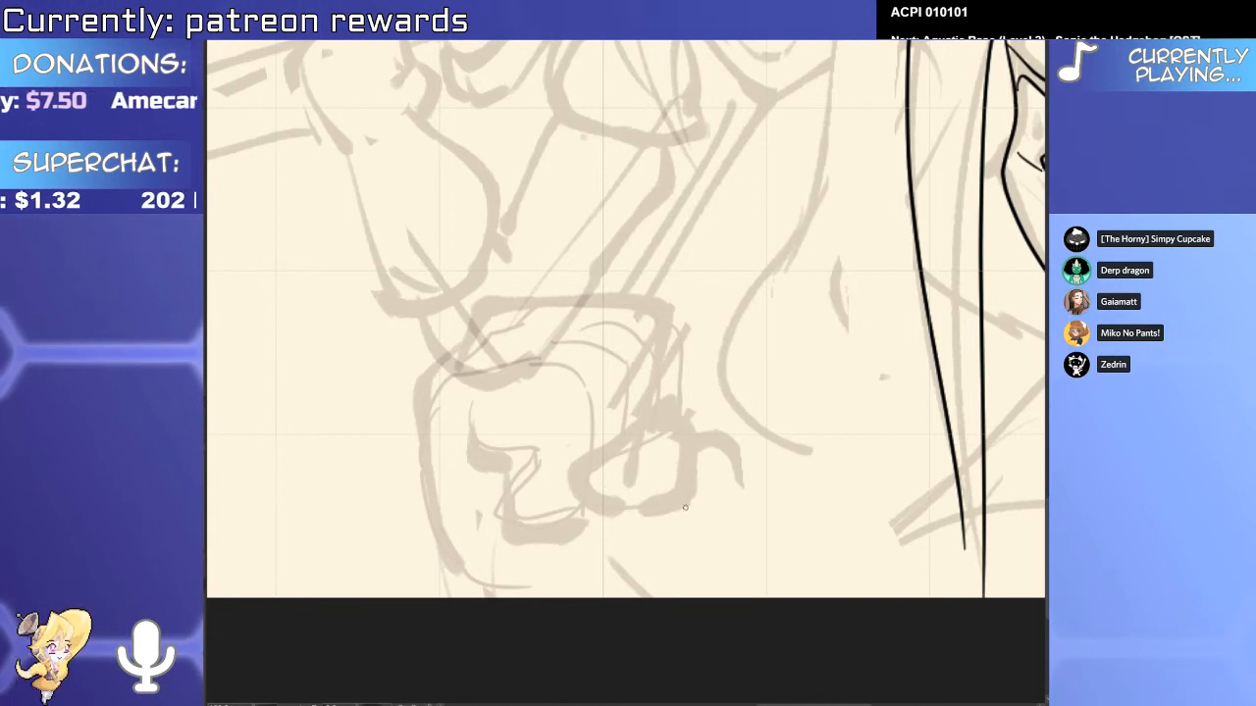
Select the elf woman's outer right hair line and move it slightly down and inward toward the face.
mouse_move(840, 507)
mouse_down()
mouse_move(776, 513)
mouse_move(649, 493)
mouse_up()
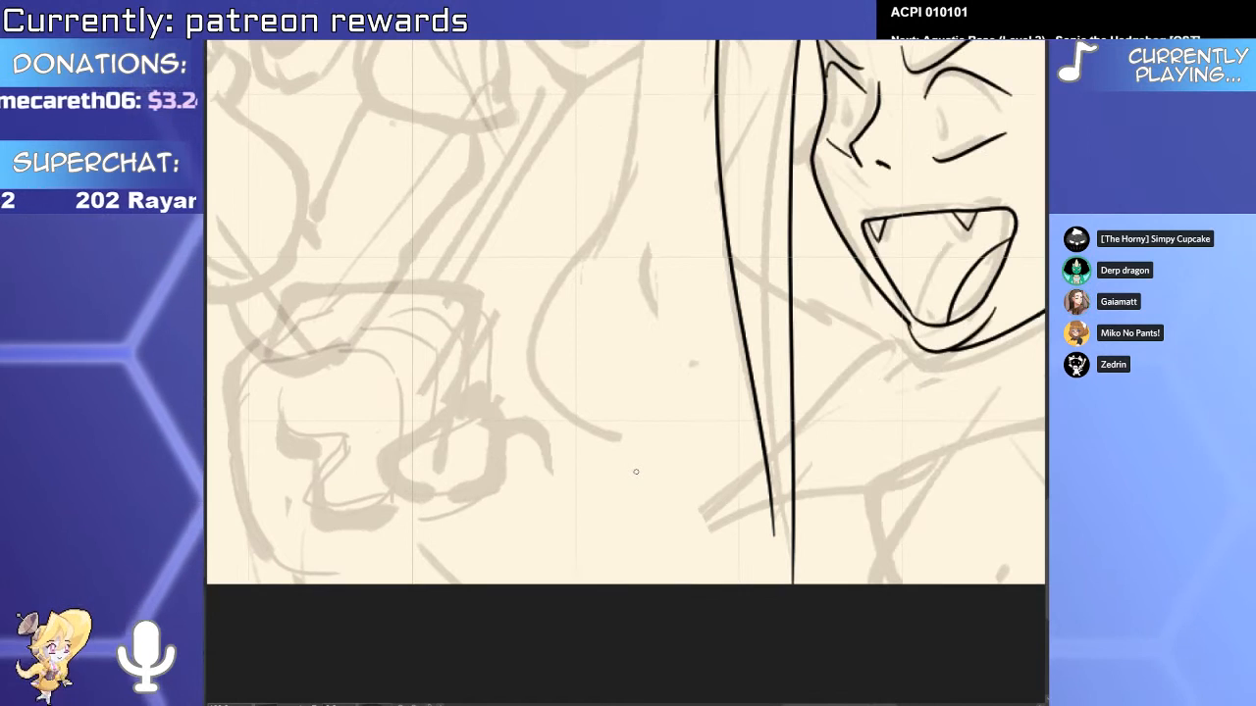
mouse_move(747, 572)
mouse_down()
mouse_move(662, 591)
mouse_move(609, 478)
mouse_up()
scroll(662, 591, down, 5)
scroll(608, 478, up, 4)
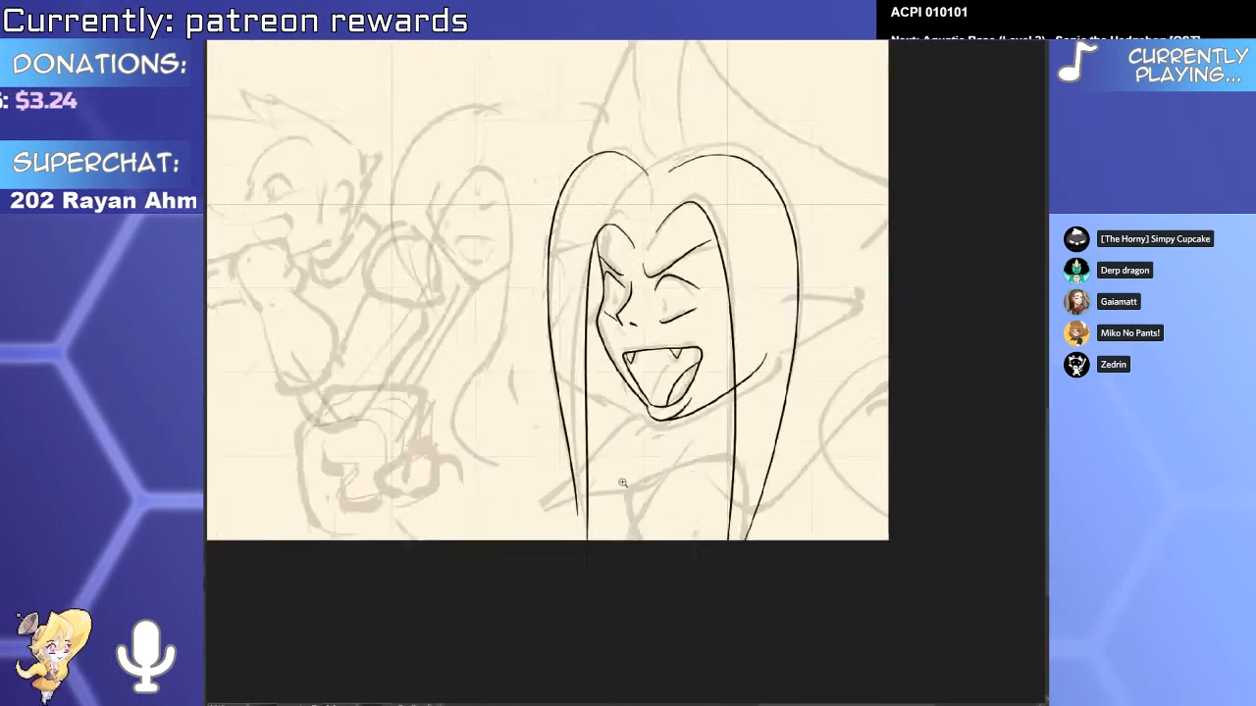
drag(868, 420, 778, 450)
click(771, 439)
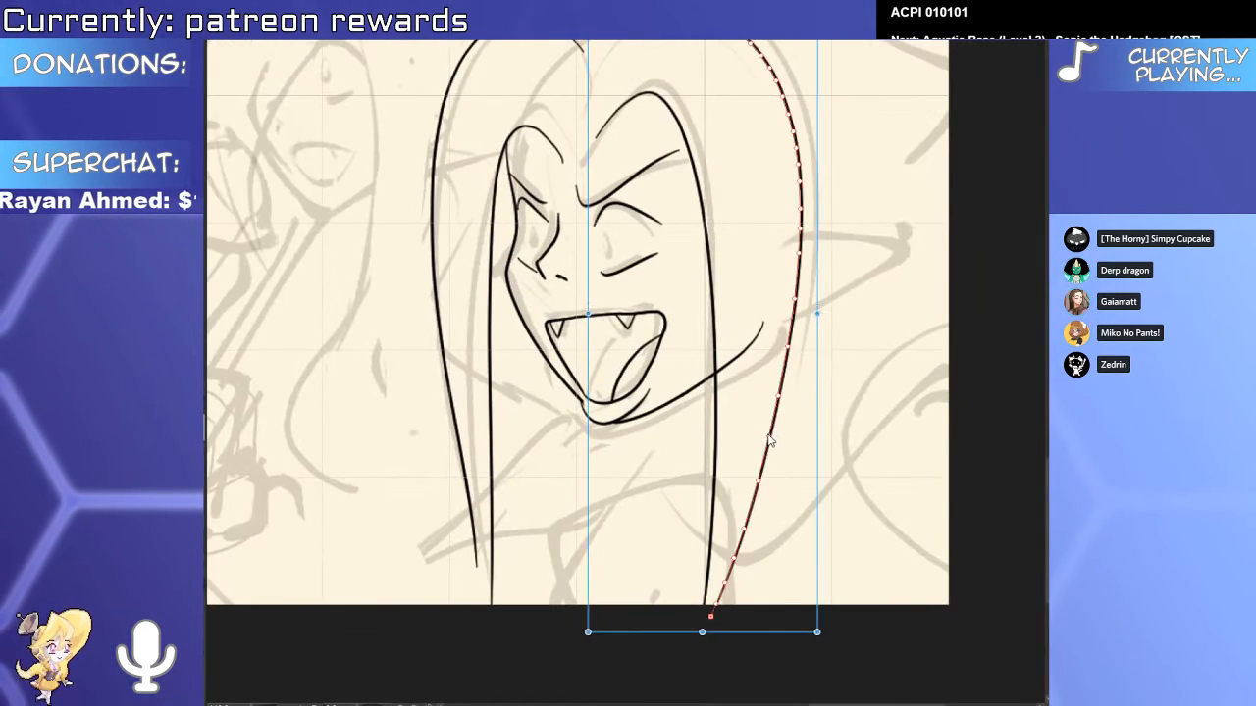
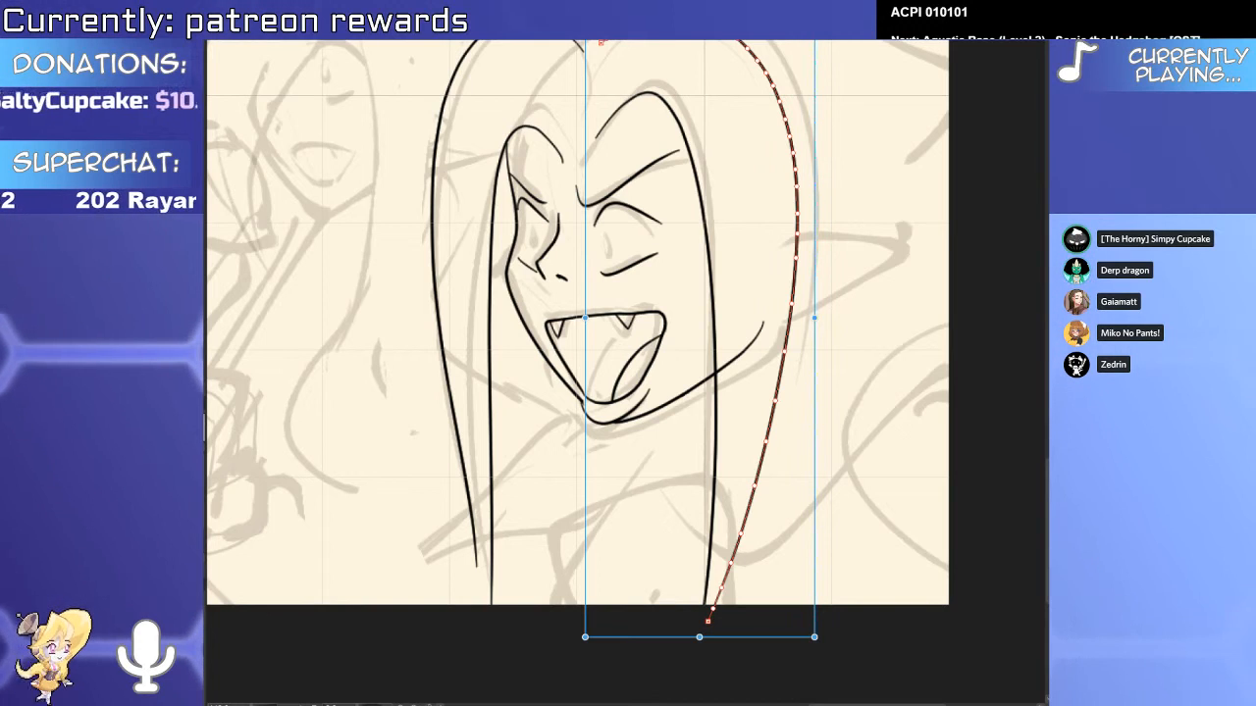
Select the right eye's lines with the eyebrow, then the nose lines, and move both groups slightly to the right.
click(641, 285)
scroll(642, 285, up, 3)
click(633, 395)
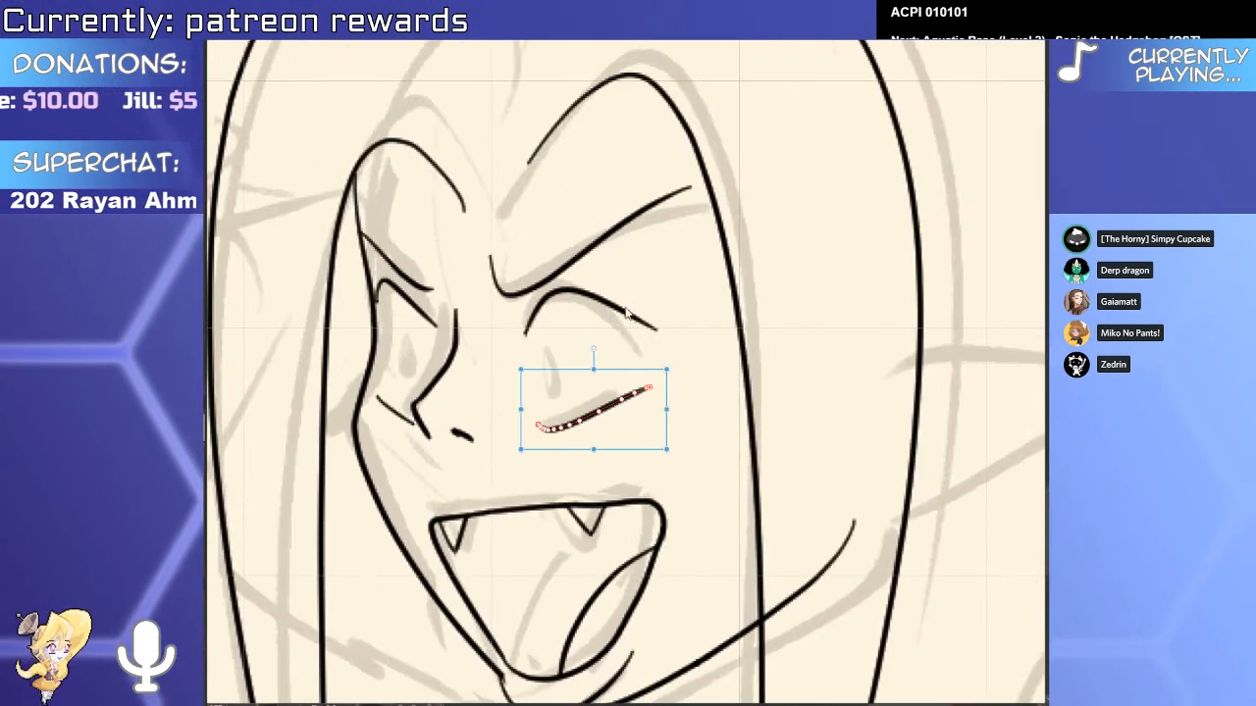
shift+click(628, 314)
shift+click(676, 199)
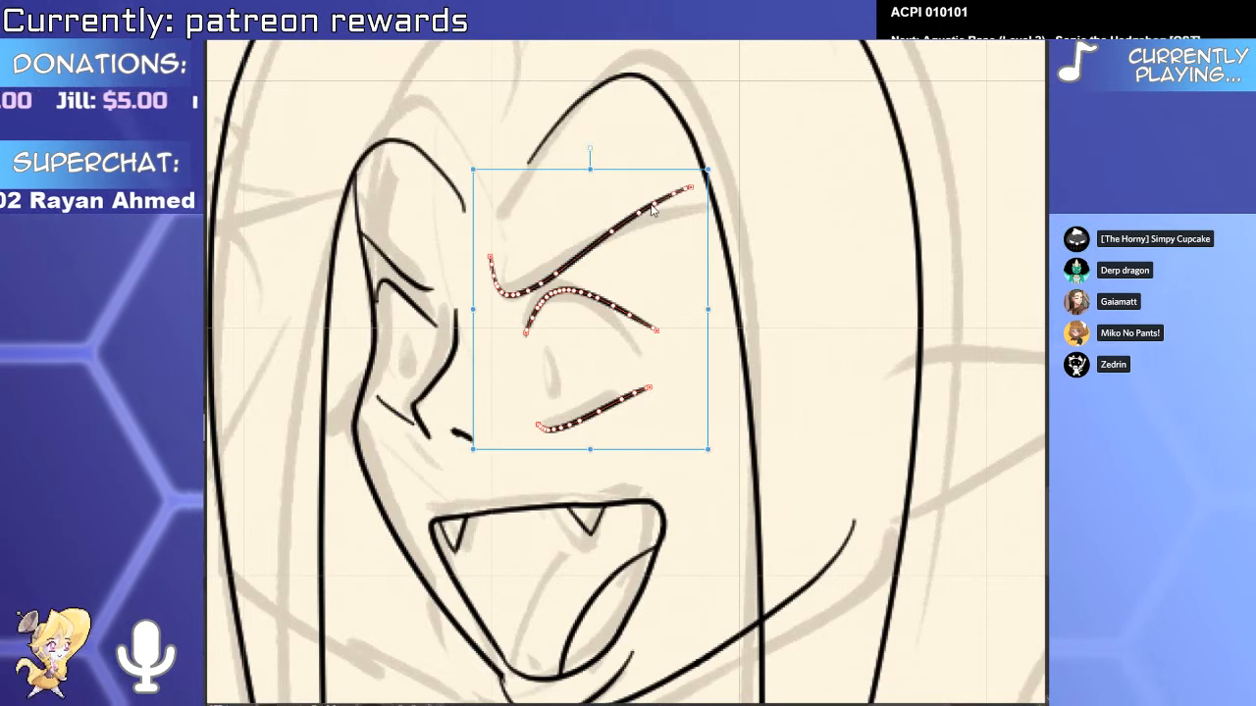
click(463, 438)
shift+click(461, 339)
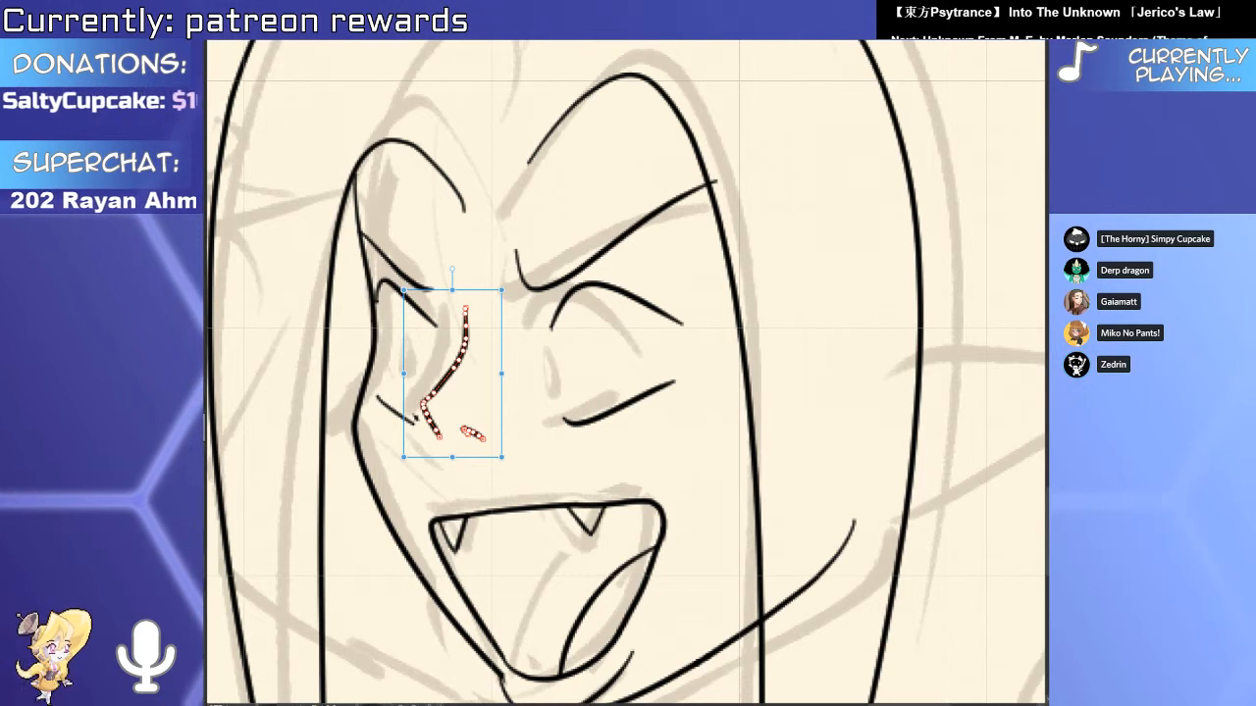
key(Escape)
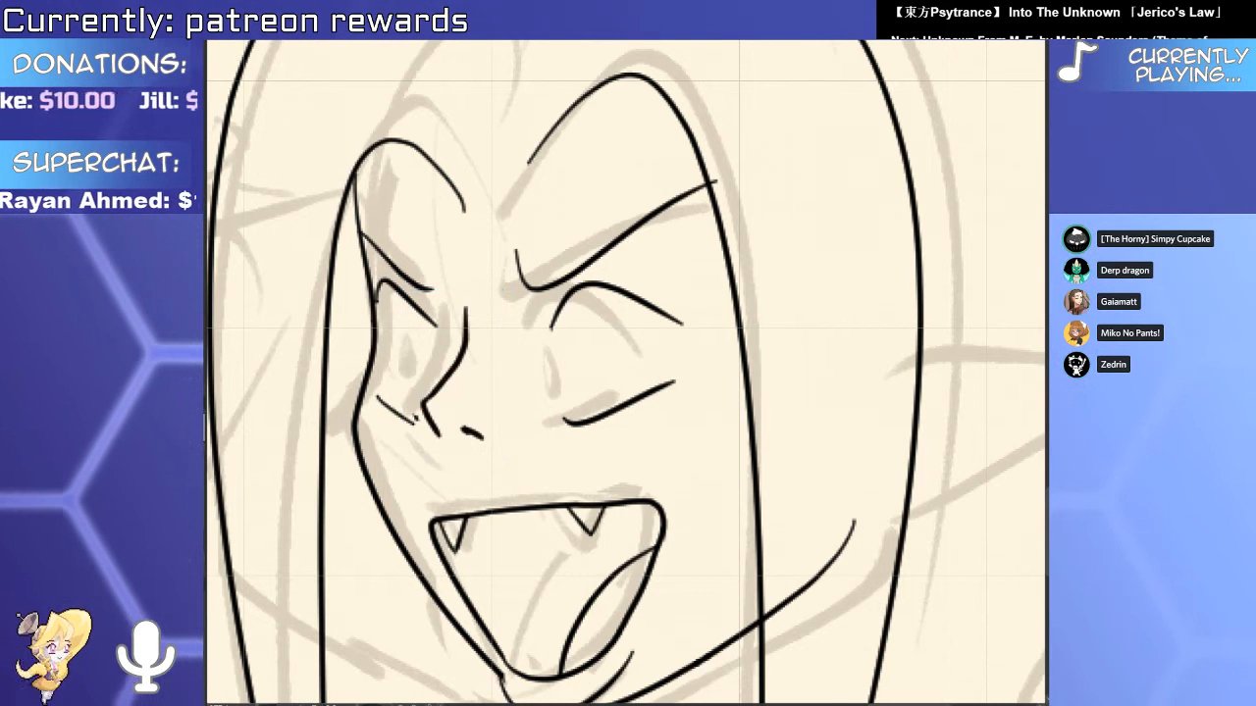
Extend the outer left hair line down past the panel's lower edge and smooth the join.
drag(671, 476, 715, 238)
drag(676, 339, 550, 343)
drag(628, 412, 718, 412)
drag(523, 504, 569, 410)
drag(471, 410, 520, 410)
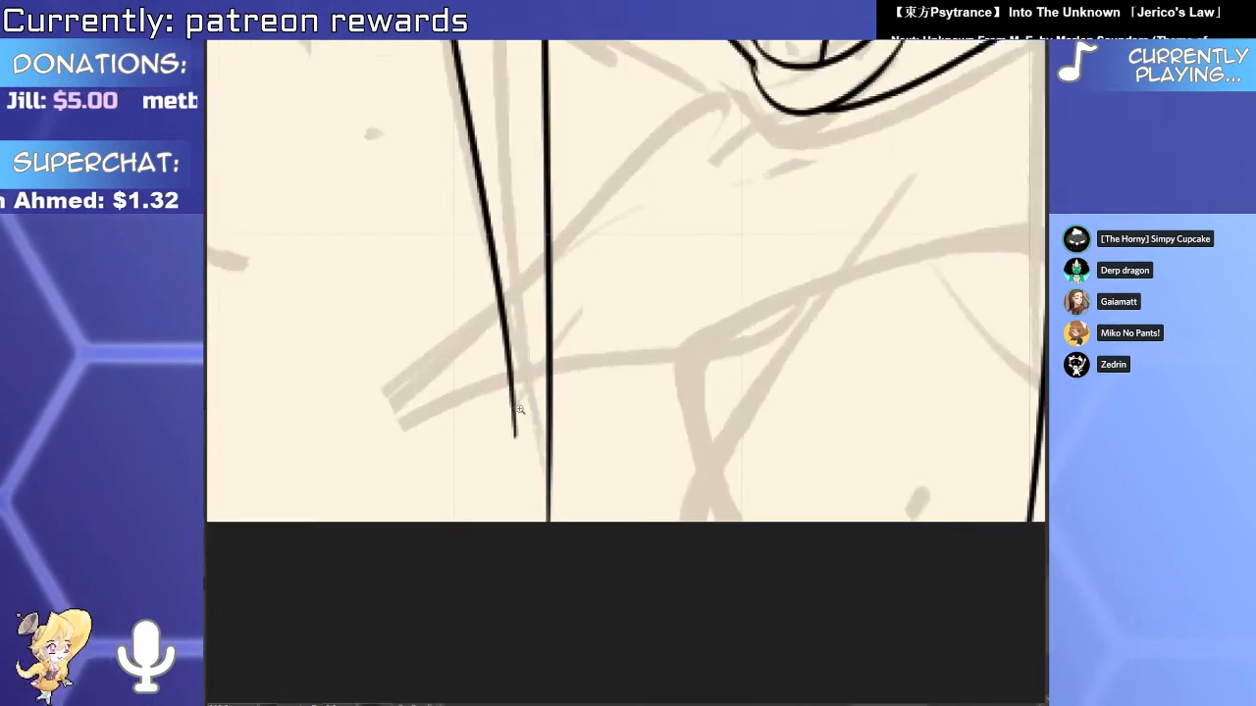
ctrl+click(514, 410)
drag(506, 346, 526, 543)
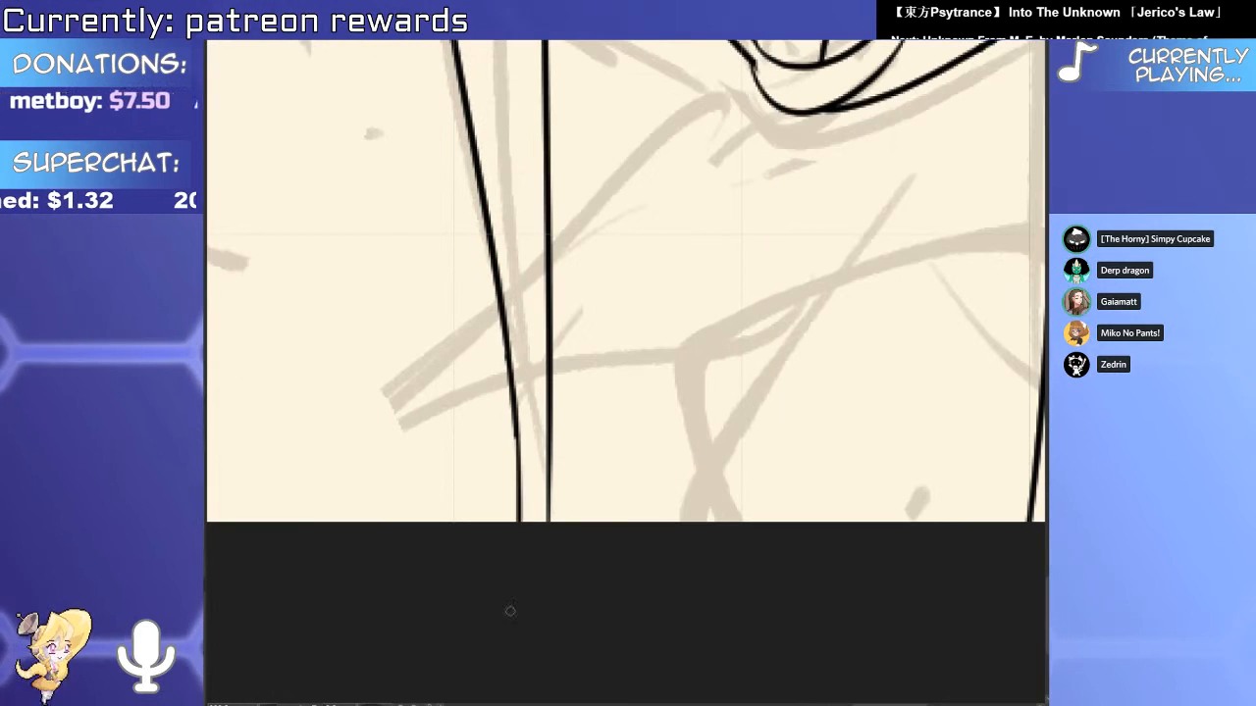
drag(504, 326, 521, 460)
Connect the hairline's two arches with a V-shaped stroke over the forehead and extend the outer right hair line into the parting.
mouse_move(659, 515)
mouse_down()
mouse_move(622, 505)
mouse_move(668, 575)
mouse_up()
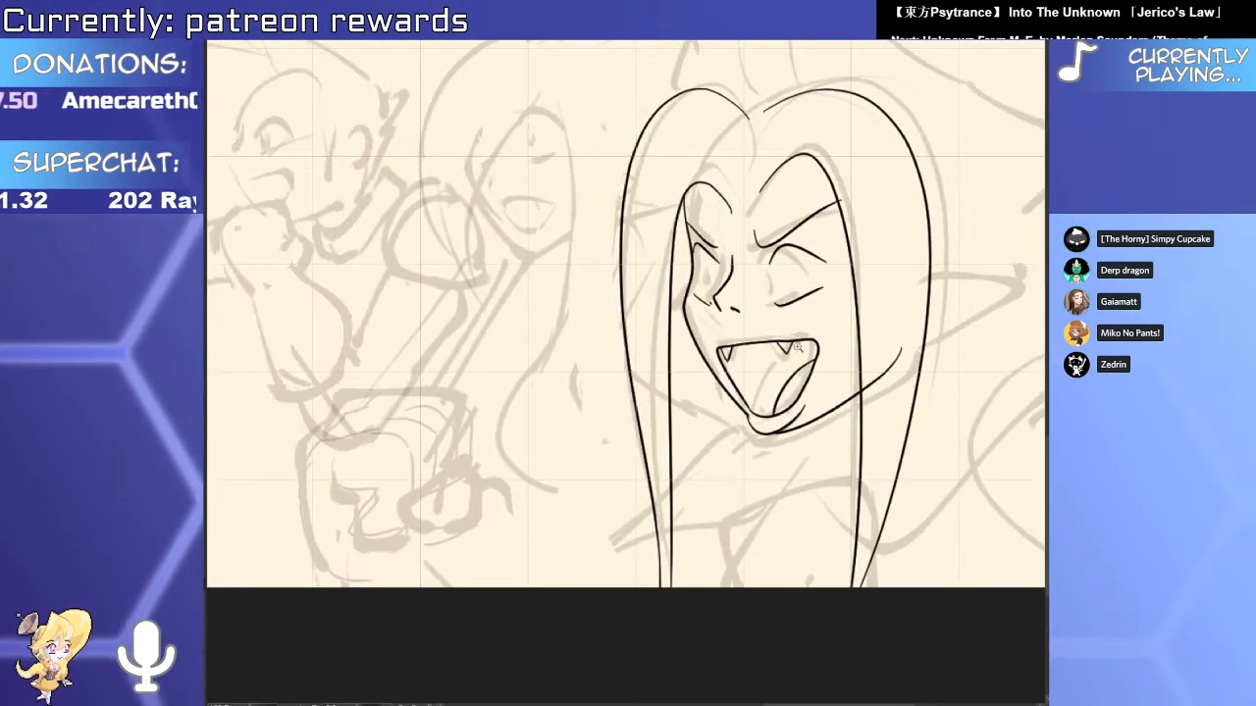
mouse_move(753, 221)
mouse_down()
mouse_move(601, 364)
mouse_move(677, 361)
mouse_up()
mouse_move(523, 289)
mouse_down()
mouse_move(559, 330)
mouse_move(619, 258)
mouse_up()
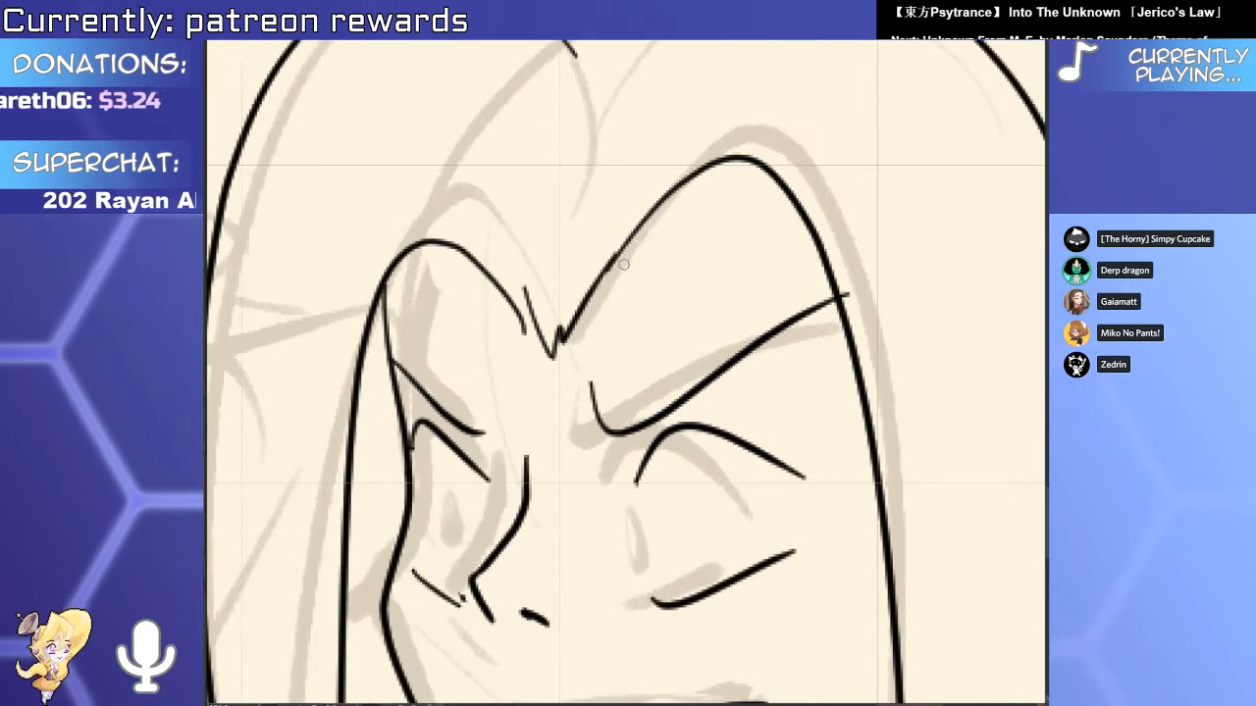
mouse_move(562, 178)
mouse_down()
mouse_move(519, 390)
mouse_move(684, 200)
mouse_up()
key(ctrl+z)
drag(510, 369, 679, 197)
mouse_move(553, 277)
mouse_down()
mouse_move(687, 207)
mouse_move(810, 239)
mouse_move(677, 217)
mouse_move(600, 322)
mouse_up()
drag(601, 322, 657, 366)
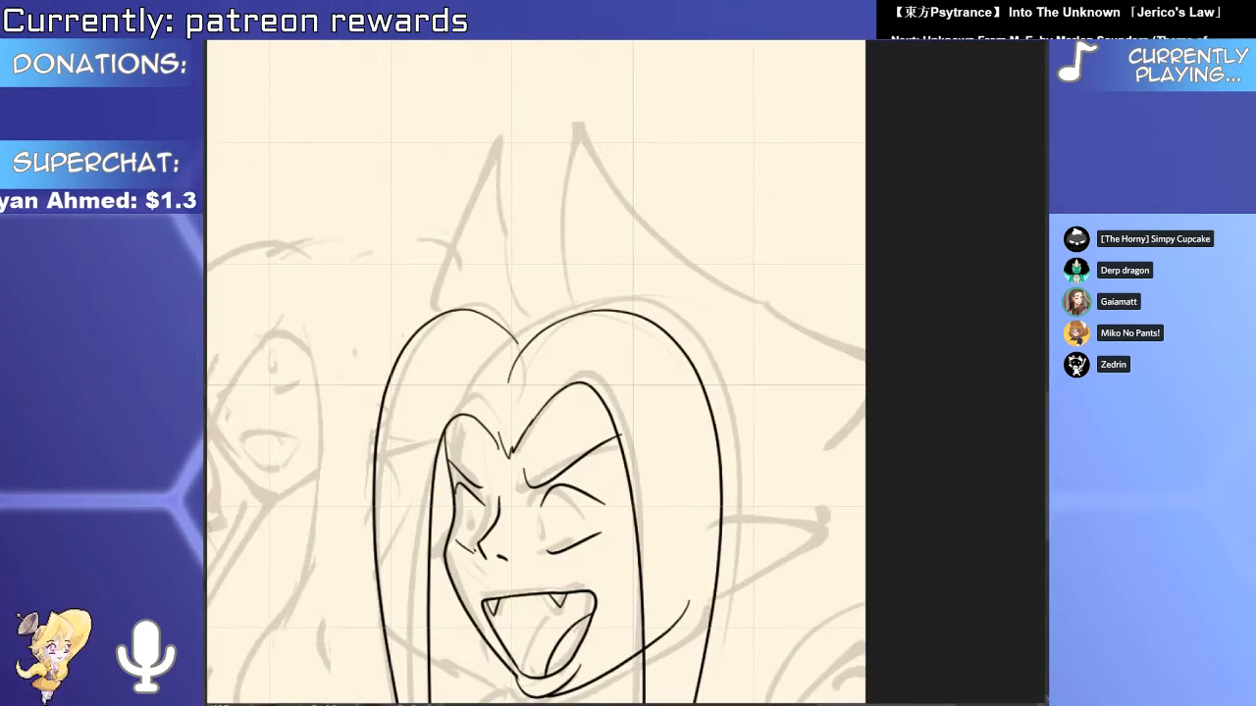
Ink the tall pointed shape rising from the hair's crown, with an inner curve and a long sweeping outer edge.
key(ctrl+z)
mouse_move(517, 160)
mouse_down()
mouse_move(593, 372)
mouse_move(537, 200)
mouse_move(769, 349)
mouse_move(620, 268)
mouse_move(838, 430)
mouse_up()
key(ctrl+z)
key(ctrl+z)
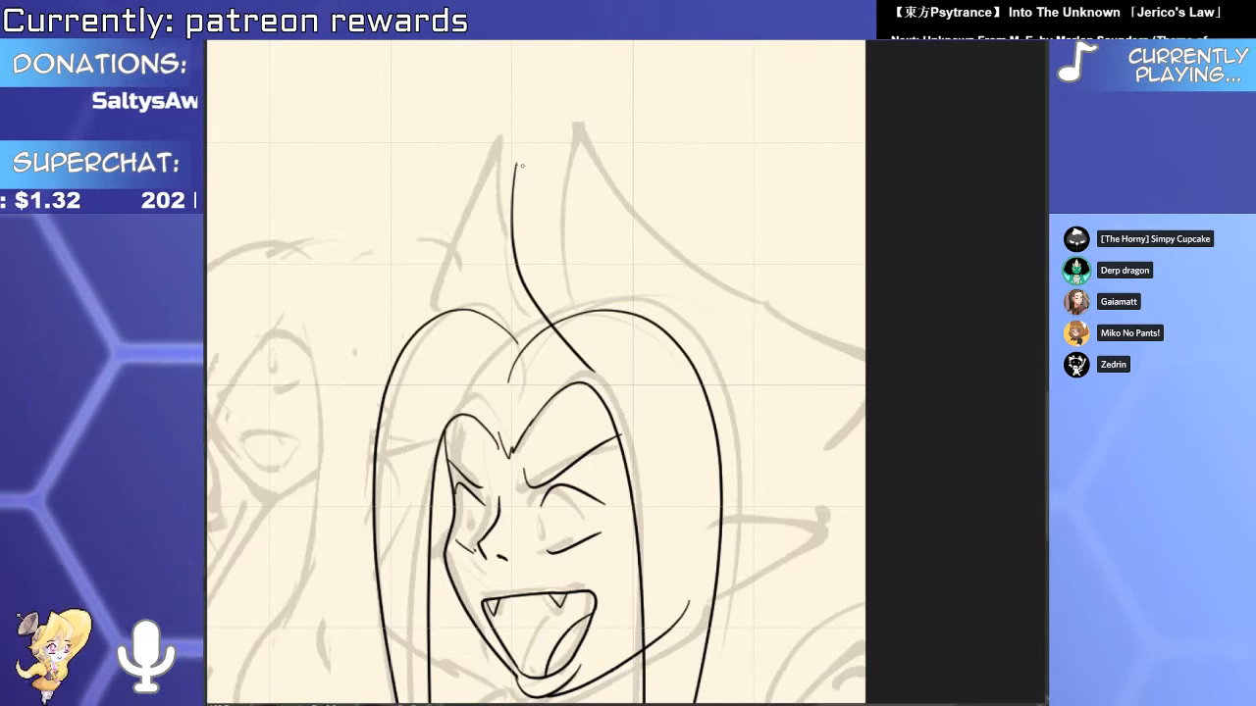
drag(523, 160, 805, 437)
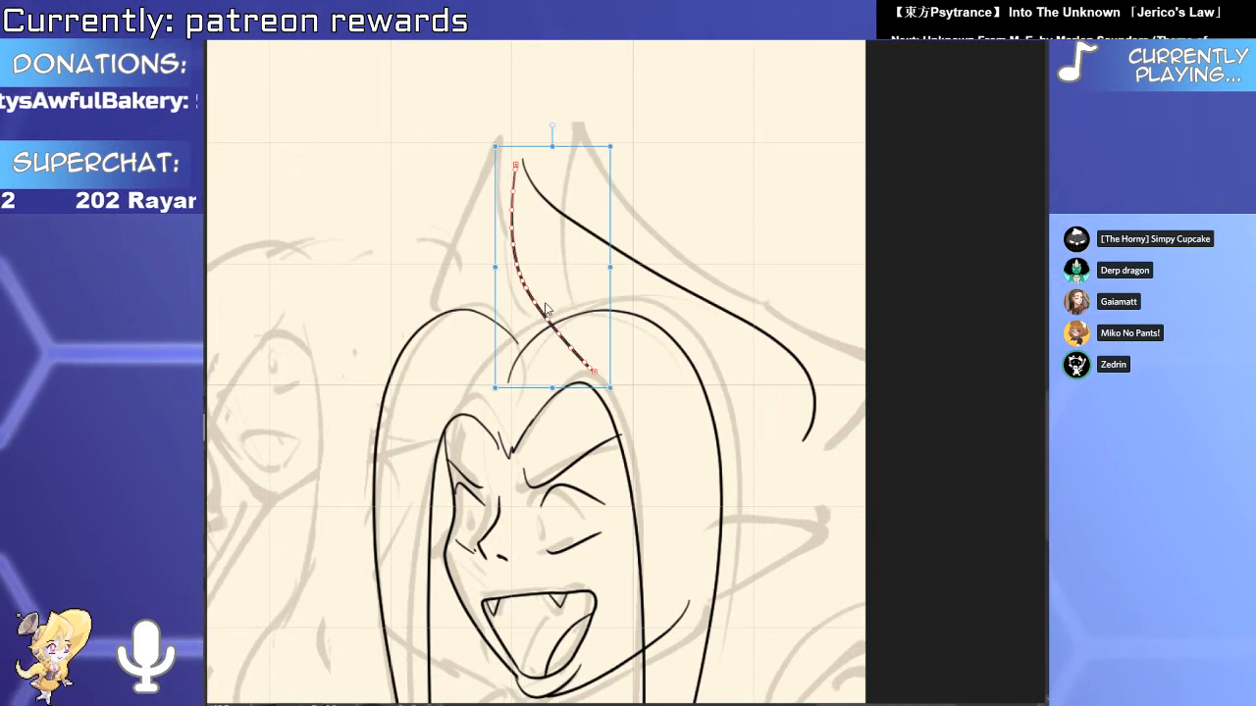
Move the inner curve toward the sweeping outer edge and join both lines at the shape's tip.
drag(546, 308, 550, 302)
key(y)
drag(519, 160, 526, 266)
key(y)
drag(515, 196, 523, 162)
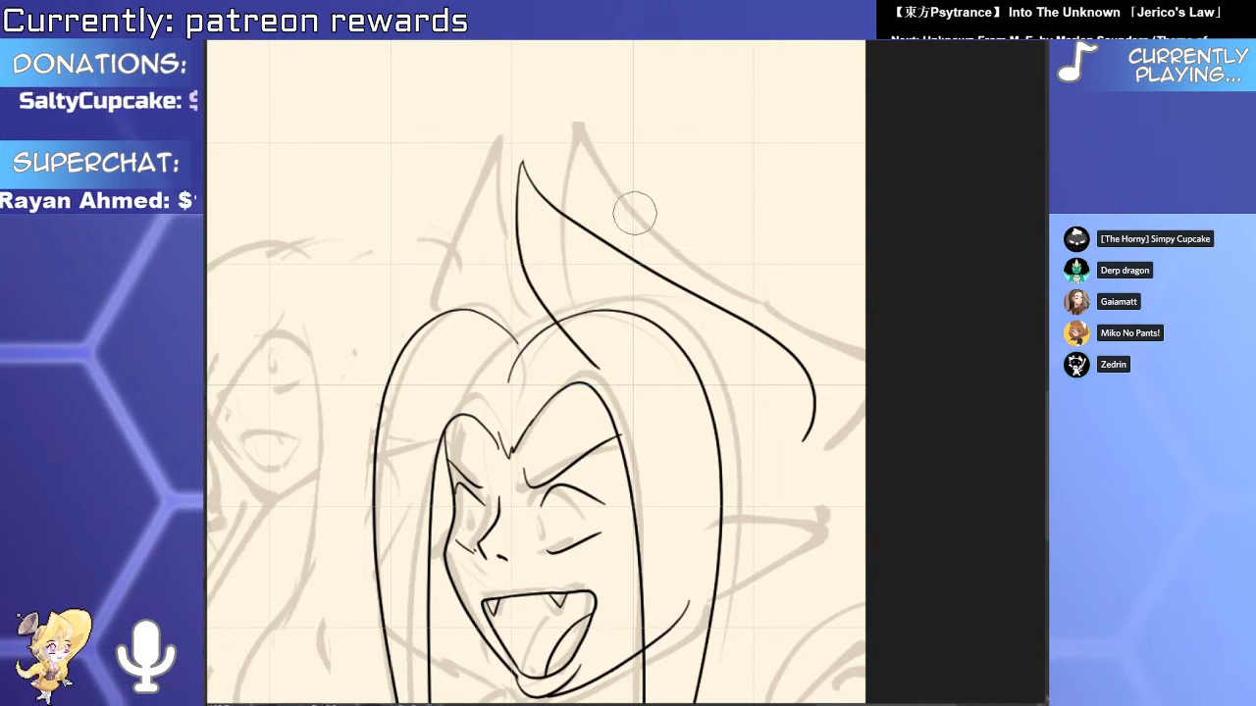
Select both lines of the tall pointed shape and move them slightly up and to the left.
scroll(533, 264, up, 2)
ctrl+click(528, 284)
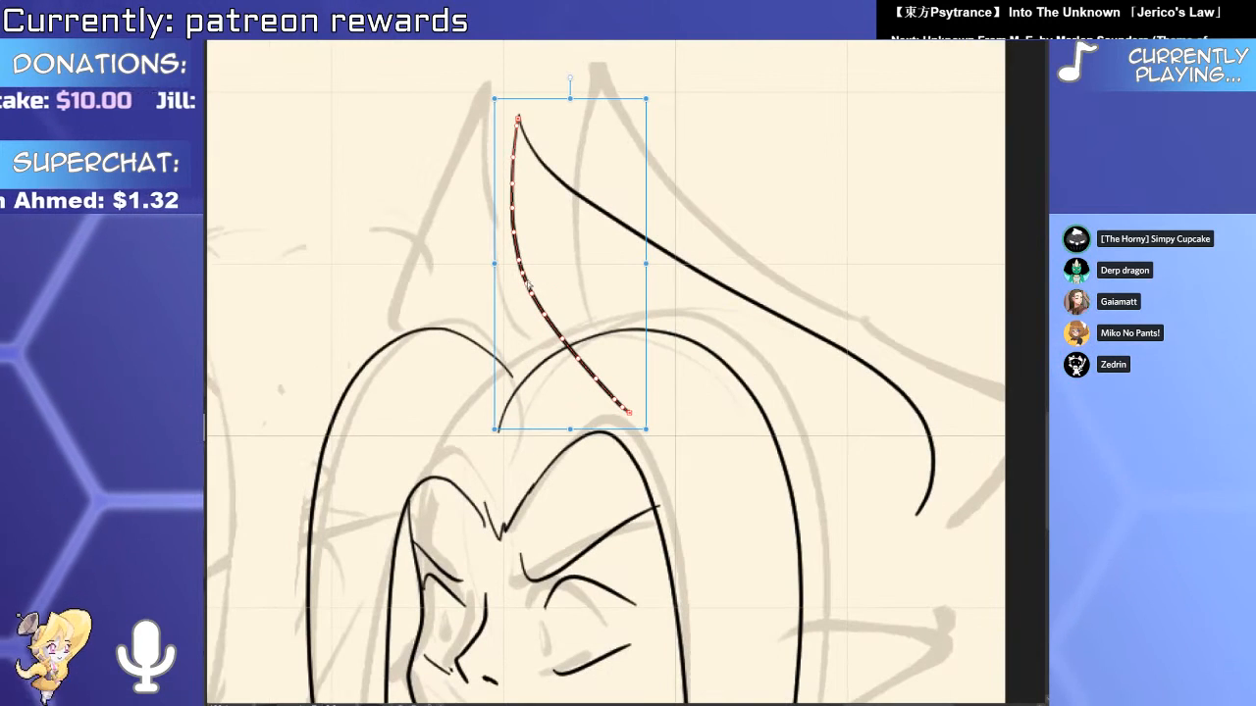
drag(520, 59, 518, 162)
click(768, 307)
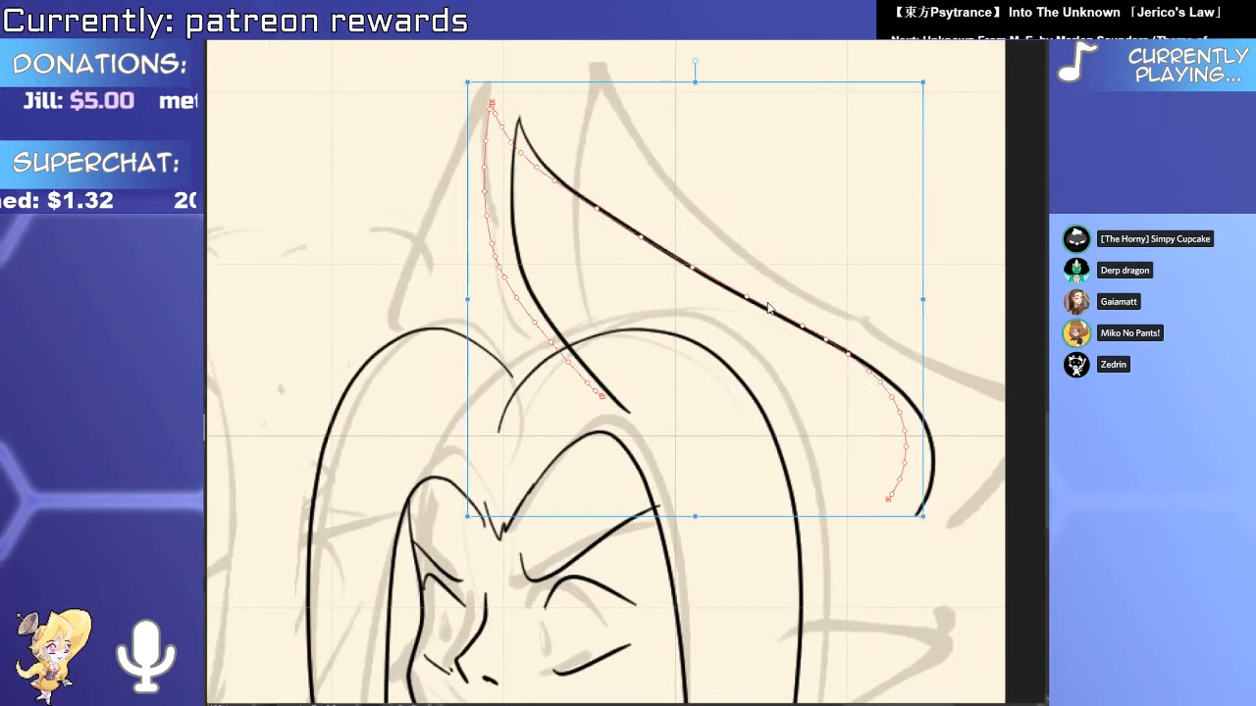
drag(768, 307, 855, 394)
key(p)
mouse_move(450, 364)
mouse_down()
mouse_move(471, 459)
mouse_move(513, 294)
mouse_move(579, 417)
mouse_up()
key(ctrl+z)
key(ctrl+z)
key(ctrl+z)
mouse_move(476, 471)
mouse_down()
mouse_move(479, 306)
mouse_move(508, 210)
mouse_move(612, 402)
mouse_move(464, 370)
mouse_move(589, 369)
mouse_up()
key(ctrl+z)
key(ctrl+z)
mouse_move(506, 455)
mouse_down()
mouse_move(454, 419)
mouse_move(615, 391)
mouse_up()
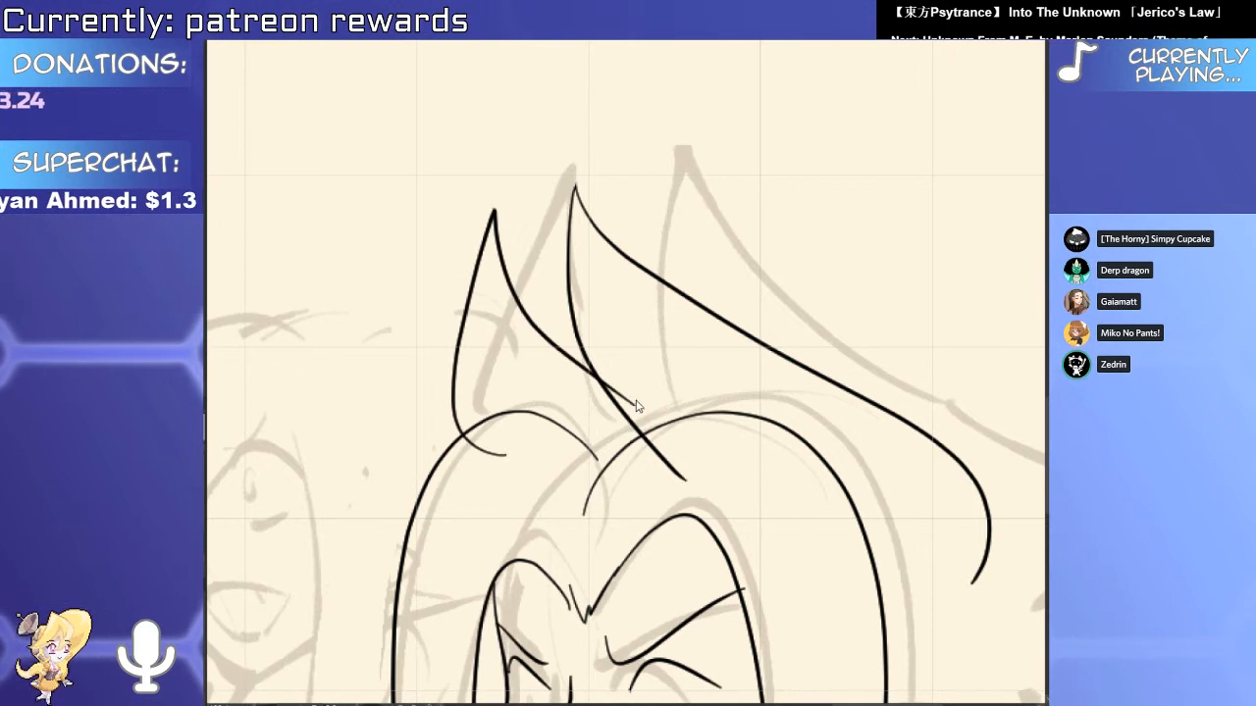
key(ctrl+z)
Erase the end of the pointed shape's inner curve where it crosses into the hair.
mouse_move(836, 405)
mouse_down()
mouse_move(811, 383)
mouse_move(724, 192)
mouse_up()
drag(875, 333, 882, 340)
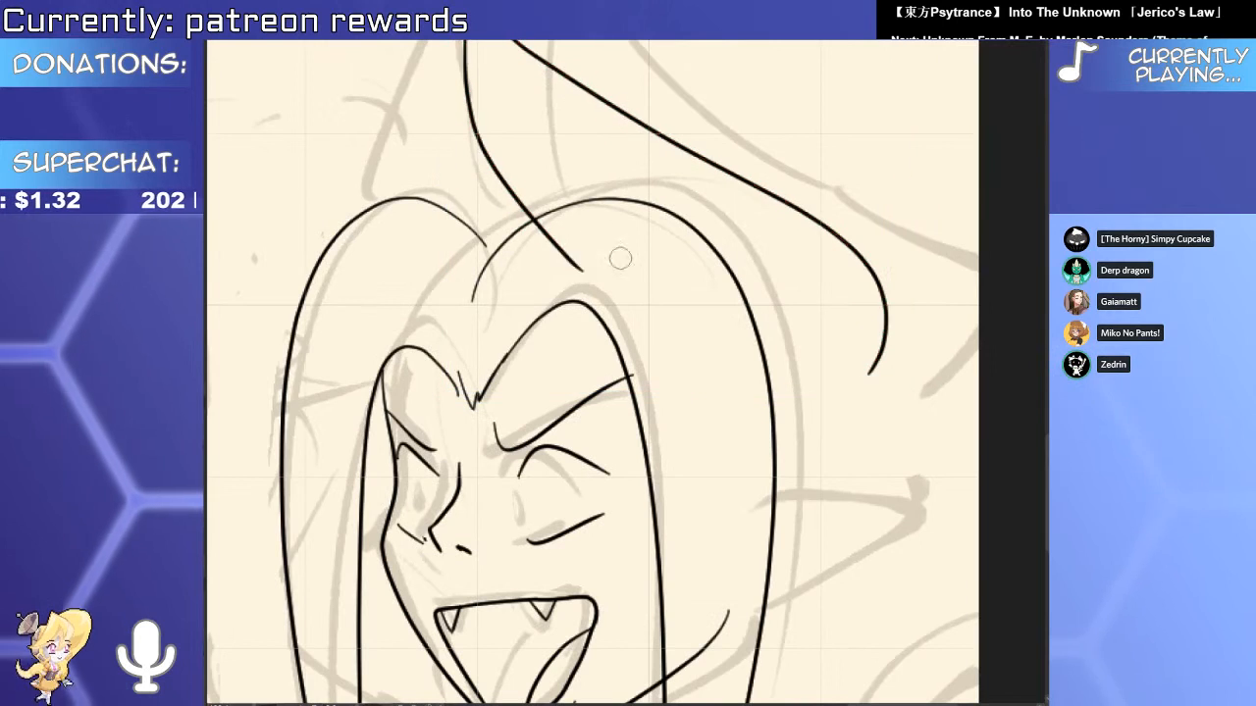
drag(588, 257, 555, 253)
Ink the pointed shape's lower edge back to the hair from the end of its outer curve and erase the overlap inside the hair.
drag(862, 342, 887, 367)
drag(835, 413, 634, 317)
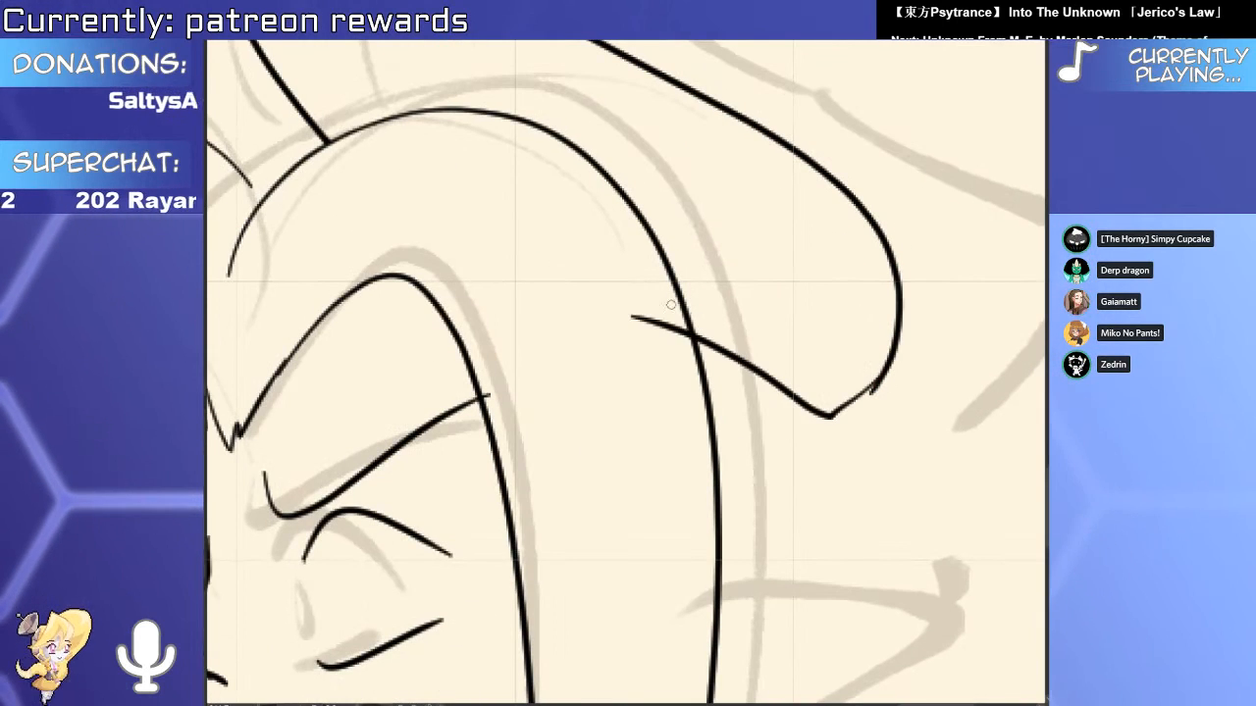
drag(913, 359, 776, 473)
mouse_move(655, 304)
mouse_down()
mouse_move(667, 372)
mouse_move(731, 471)
mouse_up()
scroll(678, 403, down, 4)
scroll(647, 409, up, 3)
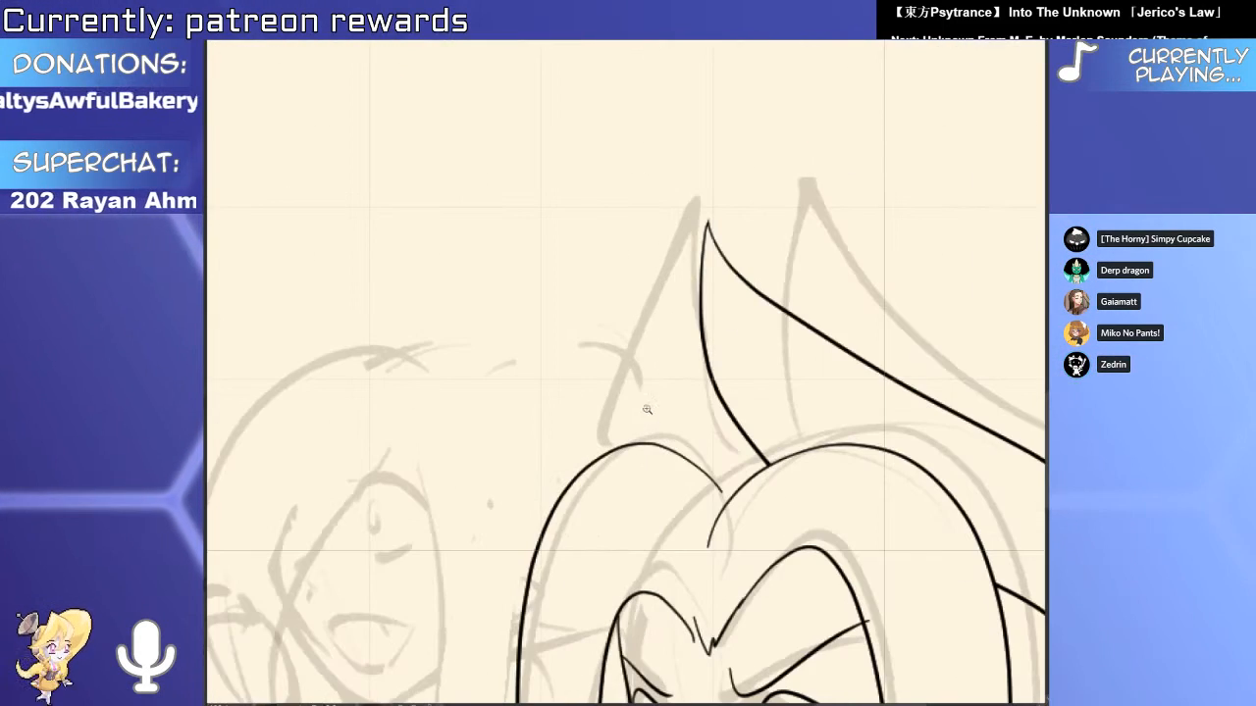
key(ctrl+z)
mouse_move(605, 260)
mouse_down()
mouse_move(640, 504)
mouse_move(599, 538)
mouse_move(558, 493)
mouse_up()
key(ctrl+z)
key(ctrl+z)
key(ctrl+z)
Ink a smaller pointed shape above the hair beside the tall one, moving its outer curve and redrawing the inner curve from the tip.
drag(615, 233, 606, 533)
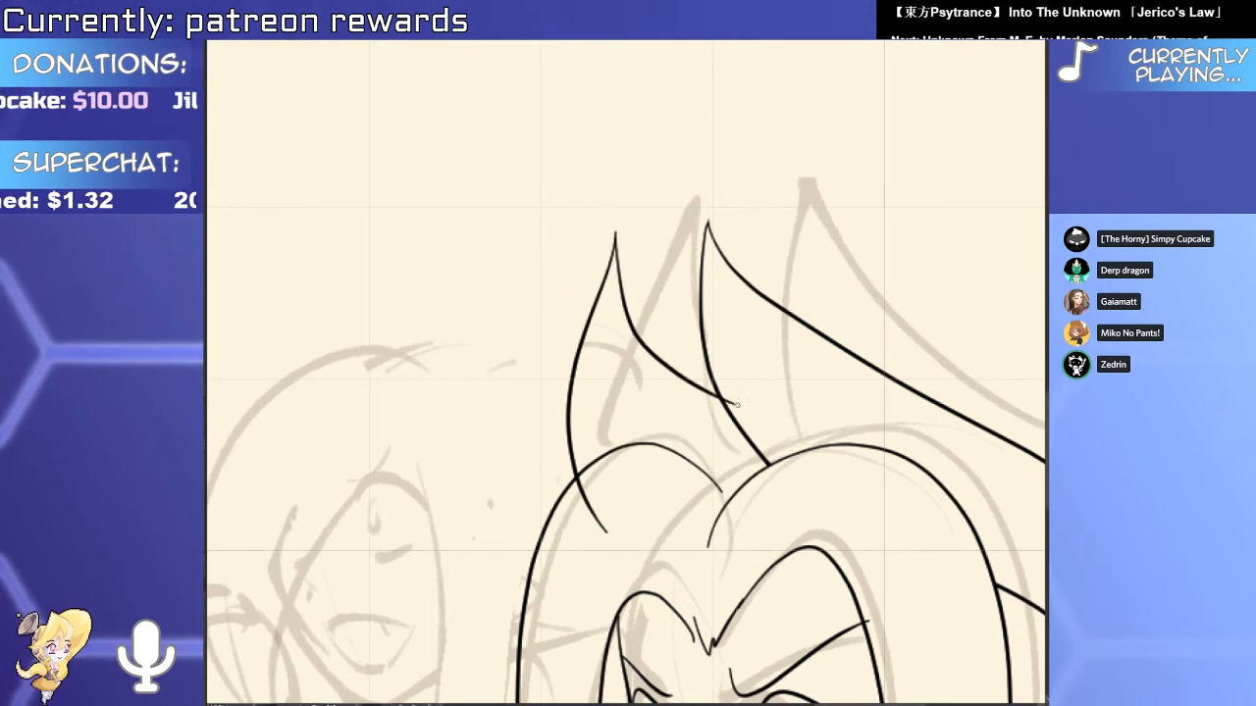
drag(682, 508, 623, 426)
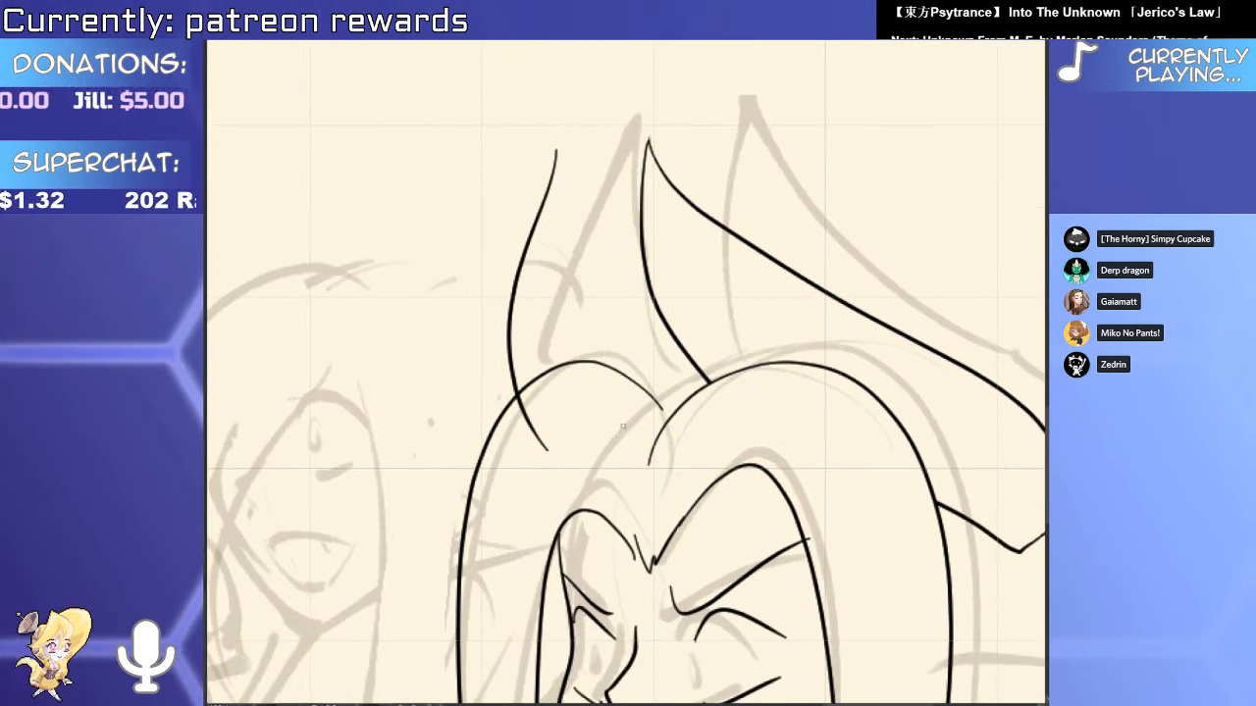
click(544, 447)
mouse_move(584, 471)
mouse_down()
mouse_move(615, 449)
mouse_move(610, 425)
mouse_up()
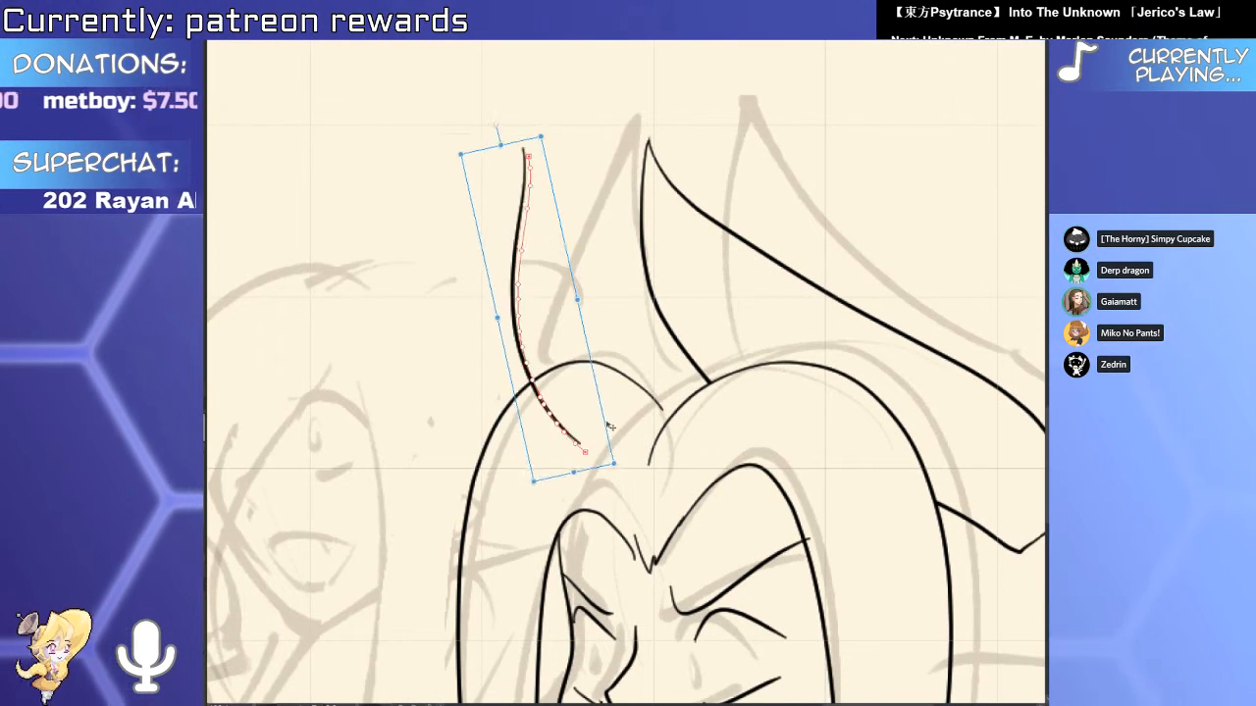
key(r)
mouse_move(786, 394)
mouse_down()
mouse_move(790, 364)
mouse_move(616, 151)
mouse_up()
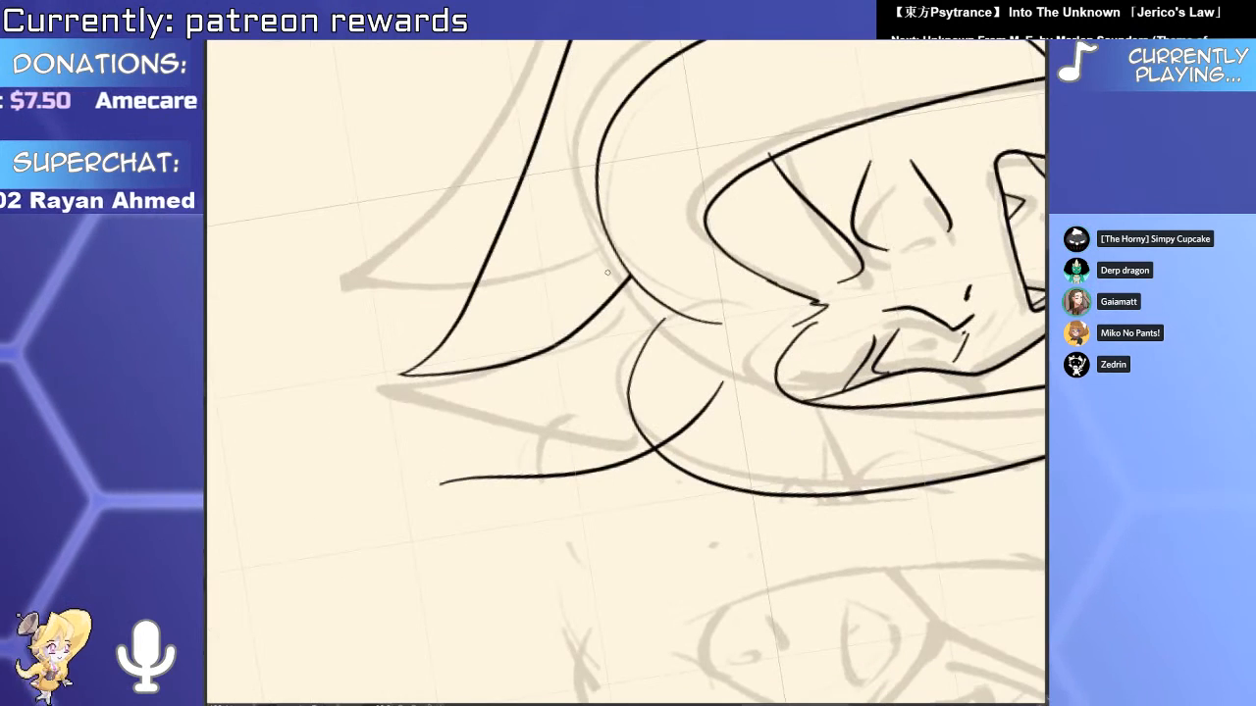
drag(603, 283, 441, 483)
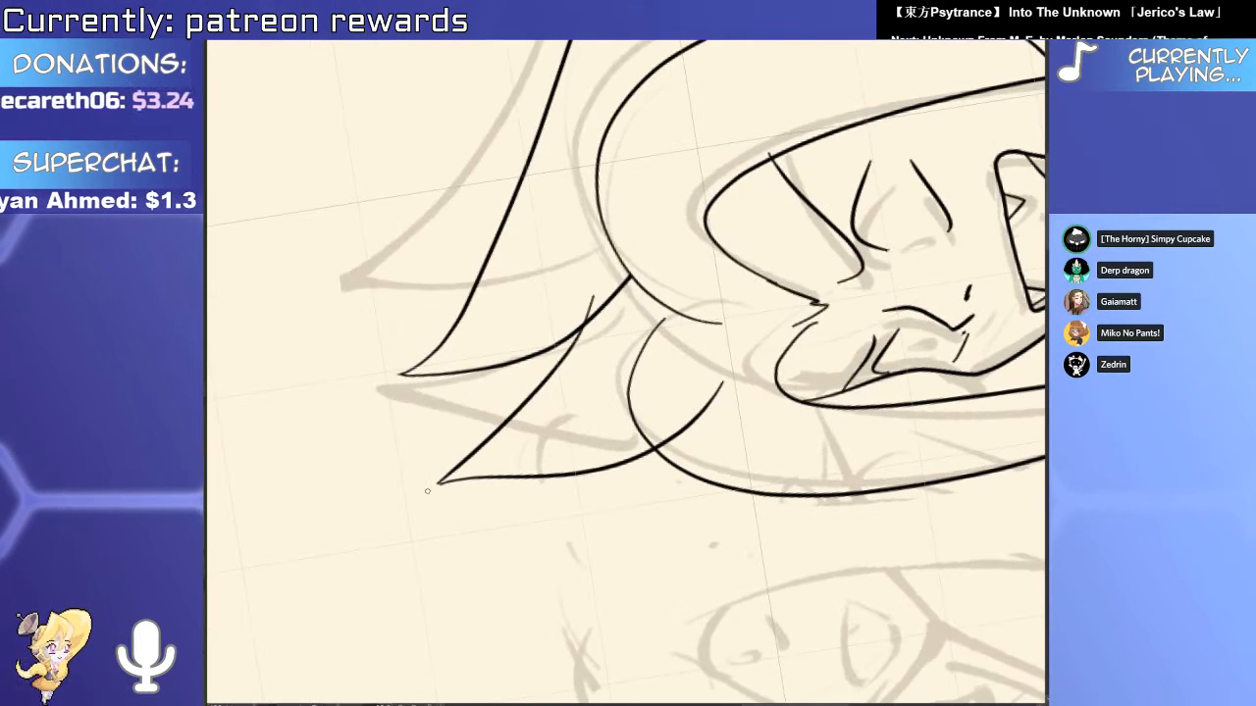
Delete the newly inked lines of the smaller pointed shape beside the tall one.
scroll(427, 490, up, 3)
scroll(688, 136, down, 10)
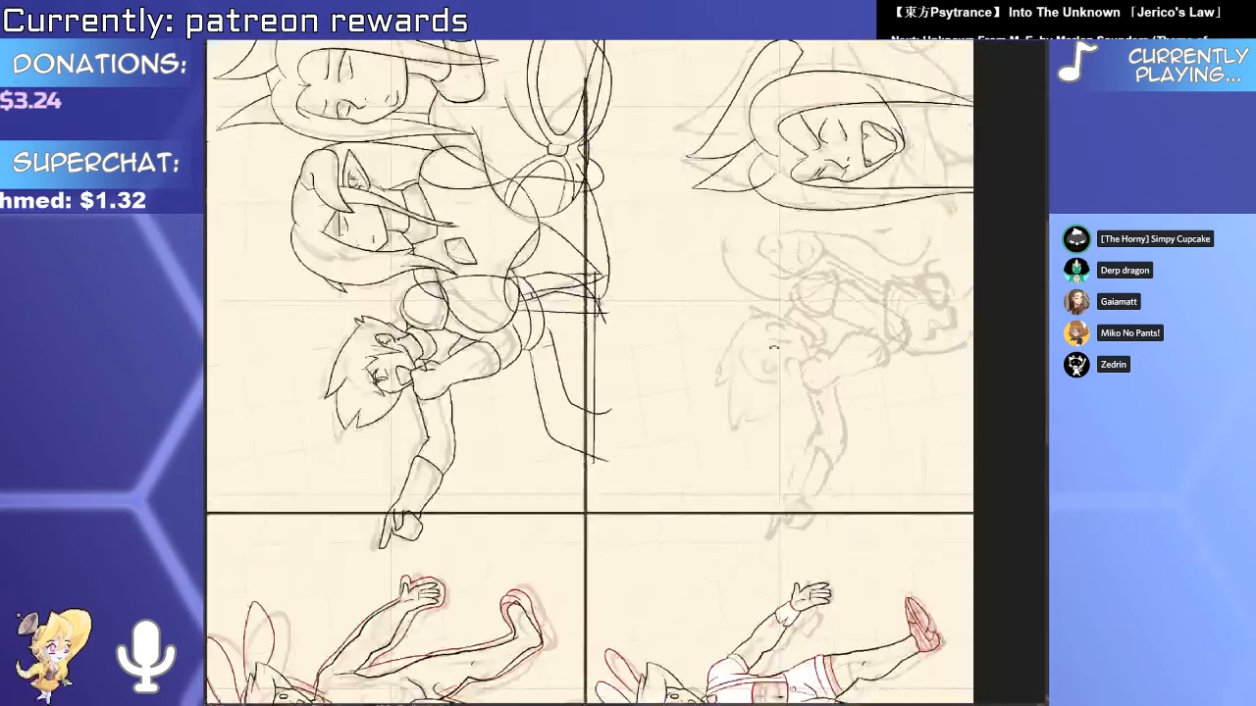
drag(687, 136, 775, 588)
drag(972, 559, 832, 495)
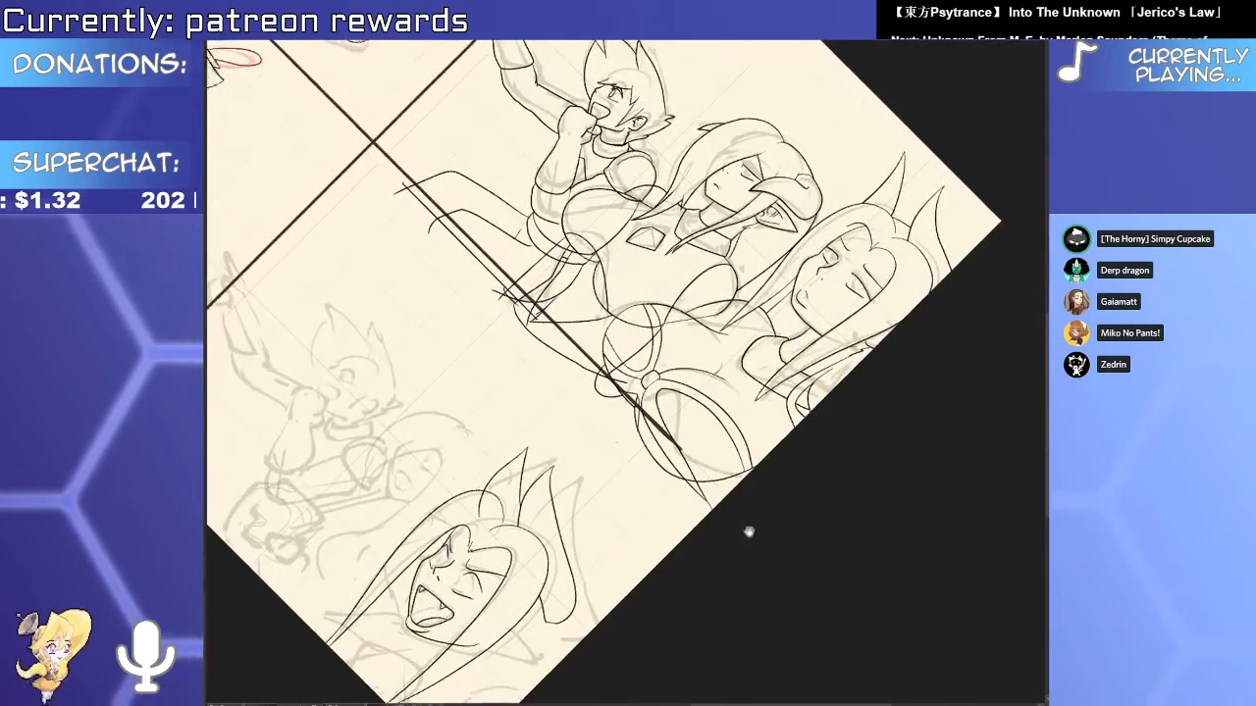
drag(584, 515, 656, 396)
scroll(656, 395, up, 5)
click(497, 292)
key(Delete)
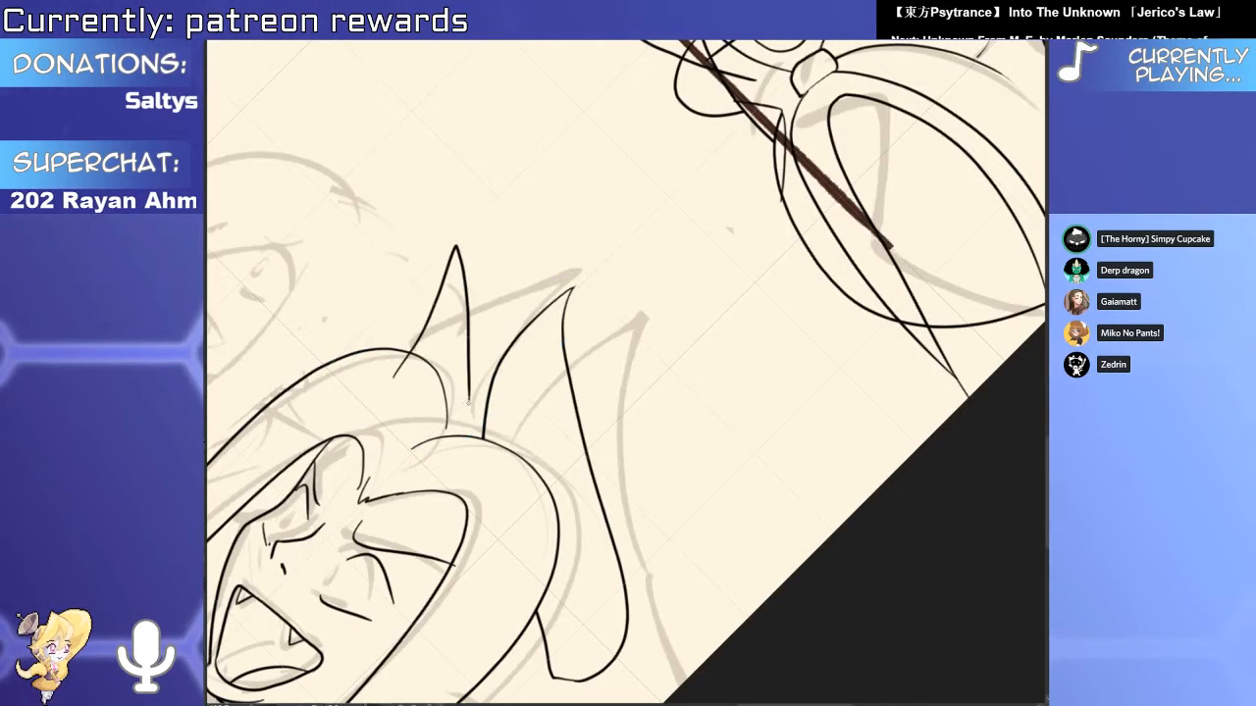
Try several versions of a narrow pointed shape on the hair beside the tall one, undoing each attempt.
key(ctrl+z)
mouse_move(387, 400)
mouse_down()
mouse_move(446, 265)
mouse_move(493, 416)
mouse_up()
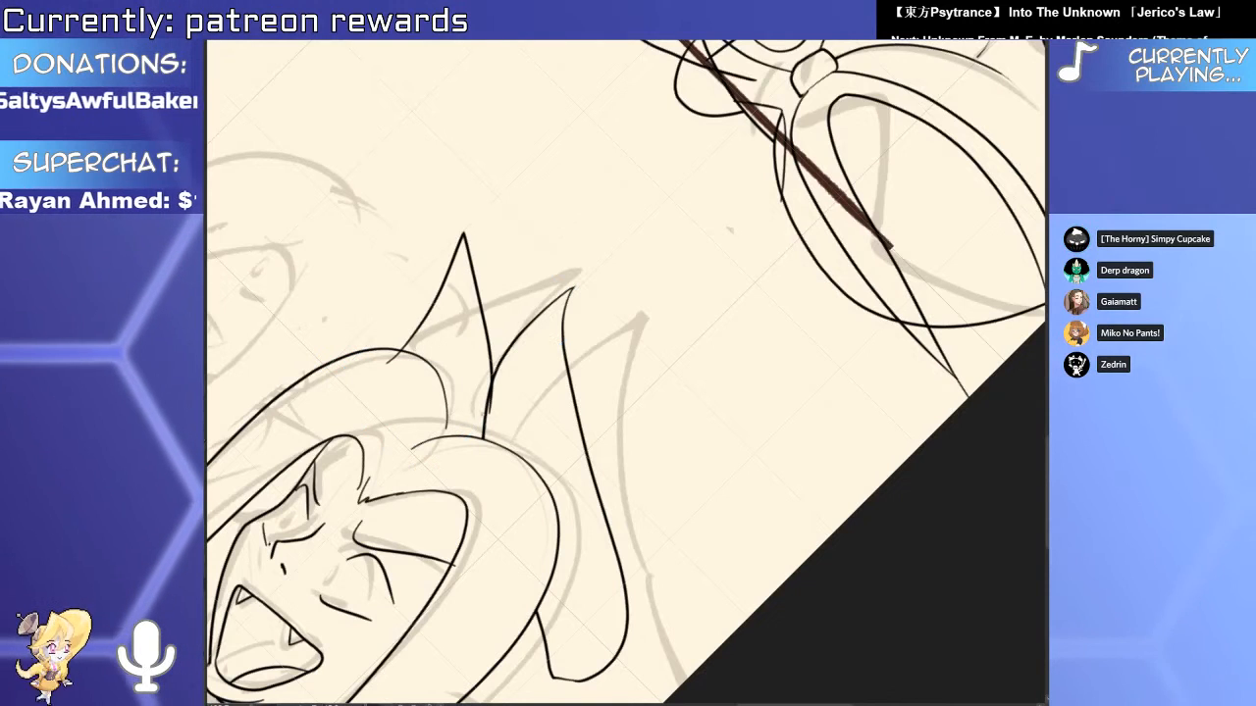
key(ctrl+z)
mouse_move(400, 379)
mouse_down()
mouse_move(435, 280)
mouse_move(500, 442)
mouse_up()
key(ctrl+z)
mouse_move(403, 363)
mouse_down()
mouse_move(494, 343)
mouse_move(501, 452)
mouse_up()
key(ctrl+z)
Ink a short line from the hair lock to the tall pointed shape's base and erase the part beyond the base.
drag(582, 398, 599, 273)
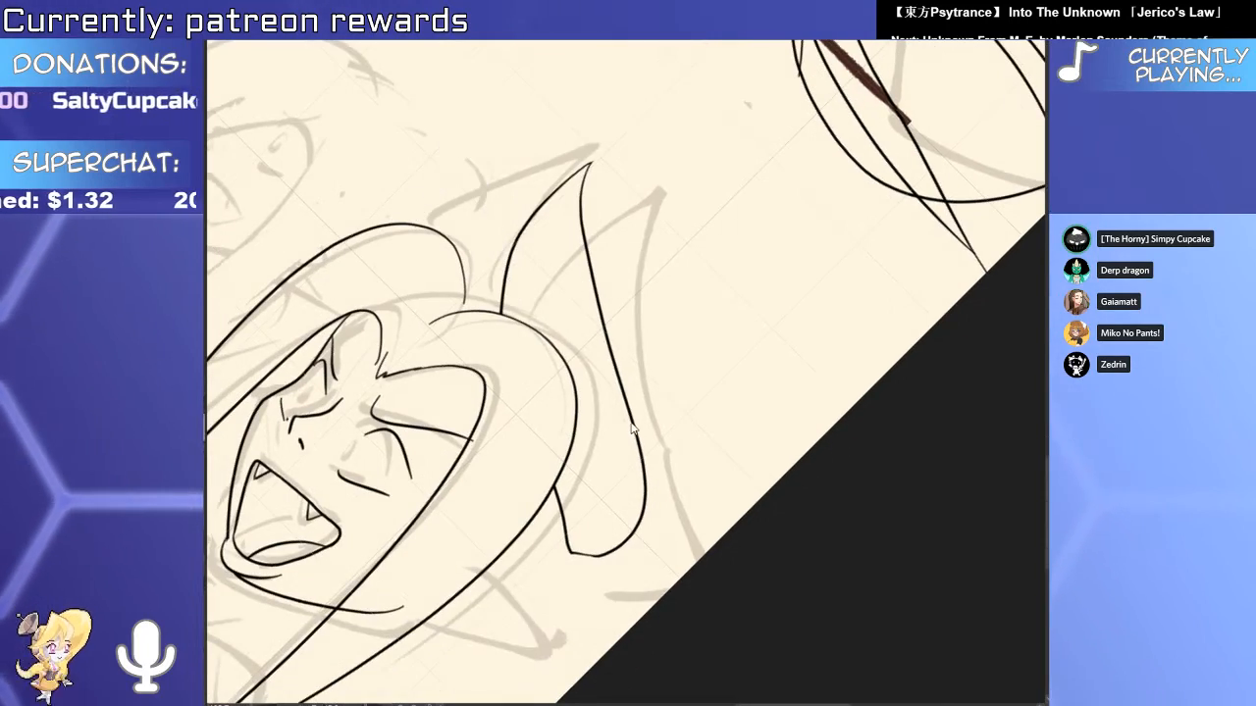
drag(633, 428, 618, 425)
mouse_move(675, 127)
mouse_down()
mouse_move(590, 322)
mouse_move(459, 488)
mouse_move(196, 688)
mouse_up()
click(280, 596)
drag(210, 592, 524, 246)
click(384, 379)
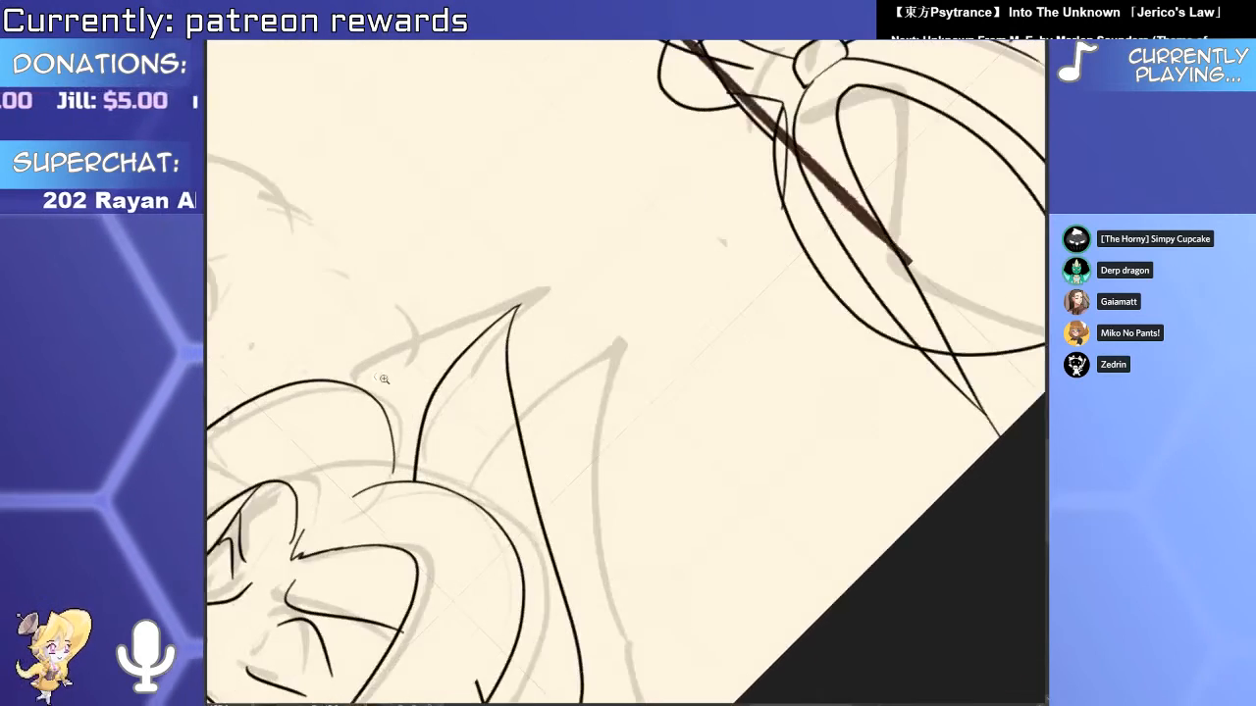
click(384, 379)
drag(392, 466, 500, 629)
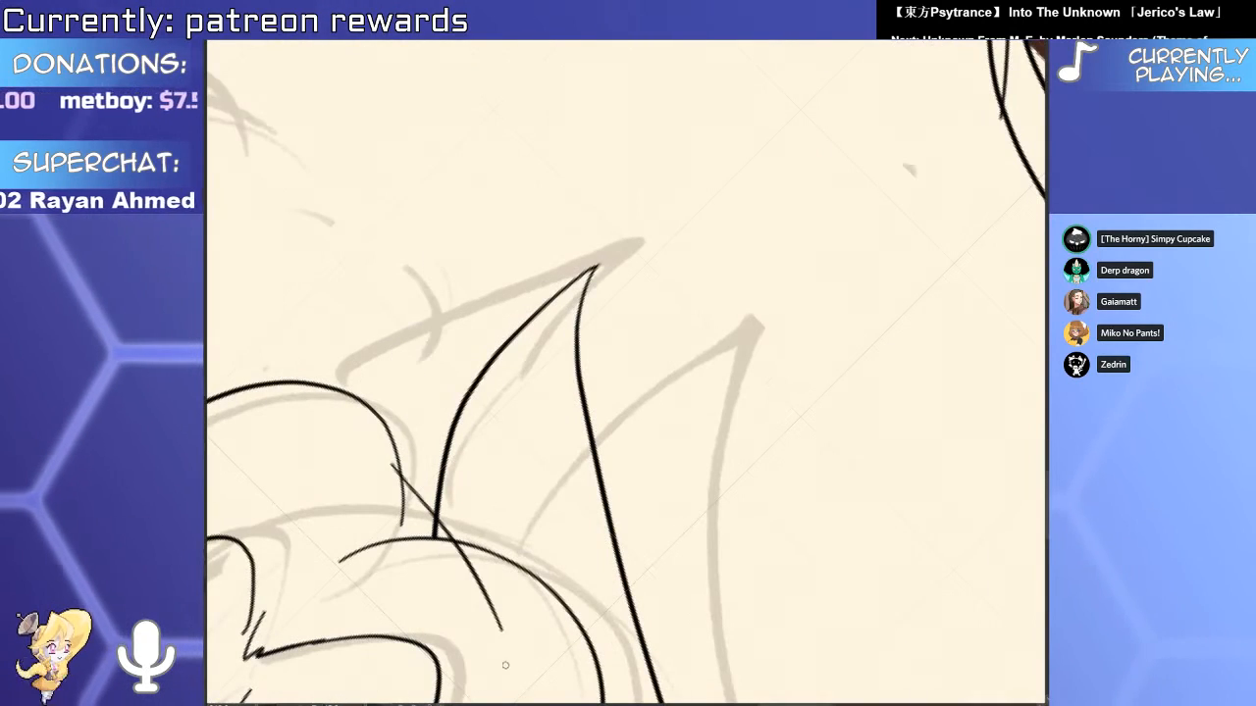
key(e)
click(481, 597)
click(447, 512)
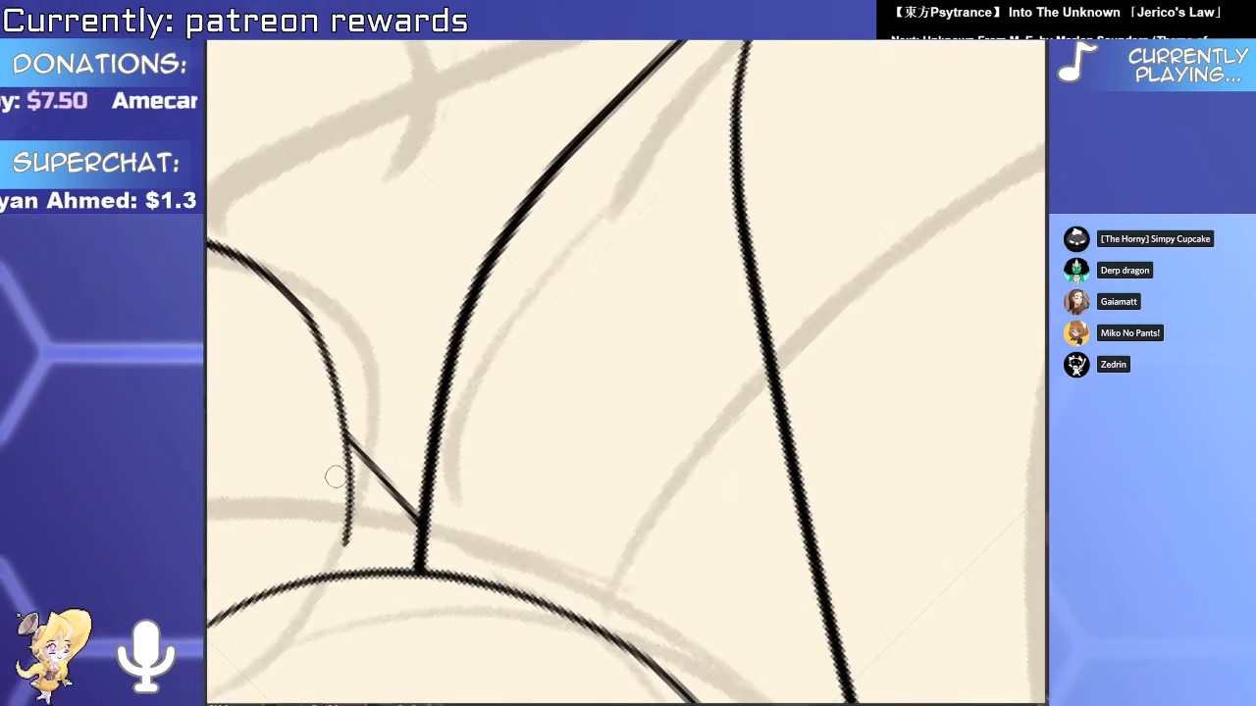
Try new side strokes for the narrow pointed shape above the hair lock and undo them.
drag(376, 498, 418, 400)
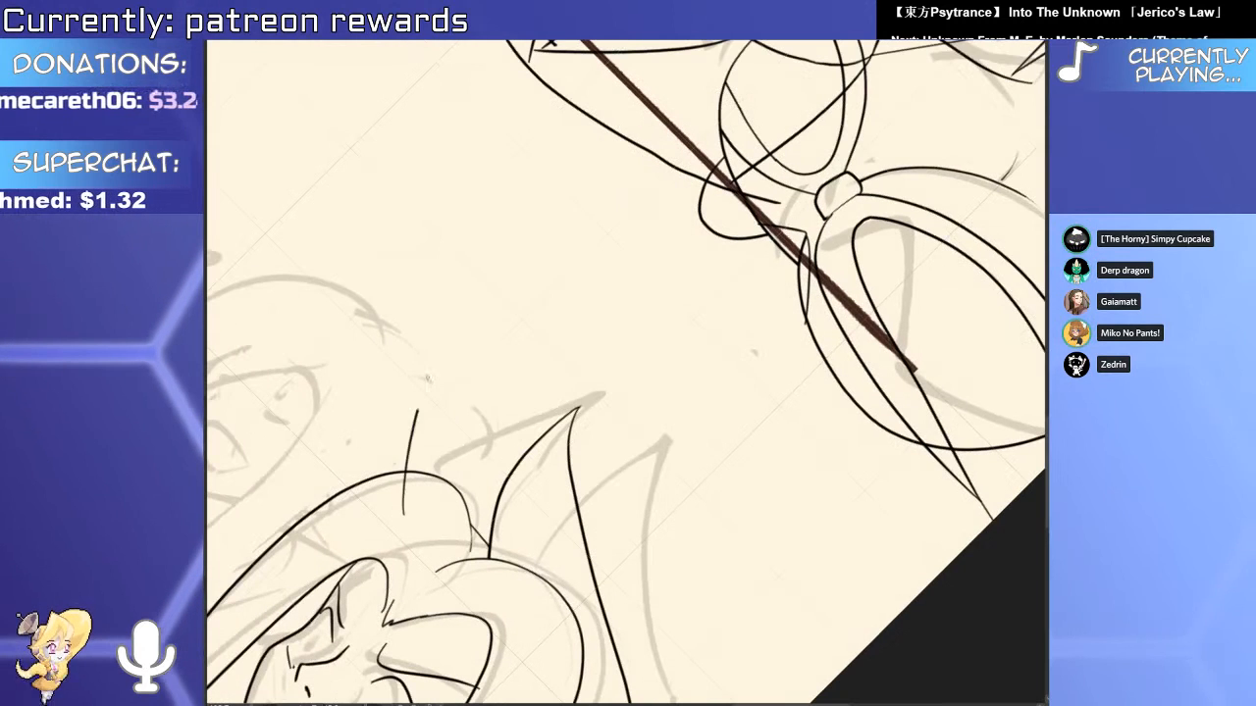
key(ctrl+z)
mouse_move(408, 493)
mouse_down()
mouse_move(449, 359)
mouse_move(499, 552)
mouse_up()
key(ctrl+z)
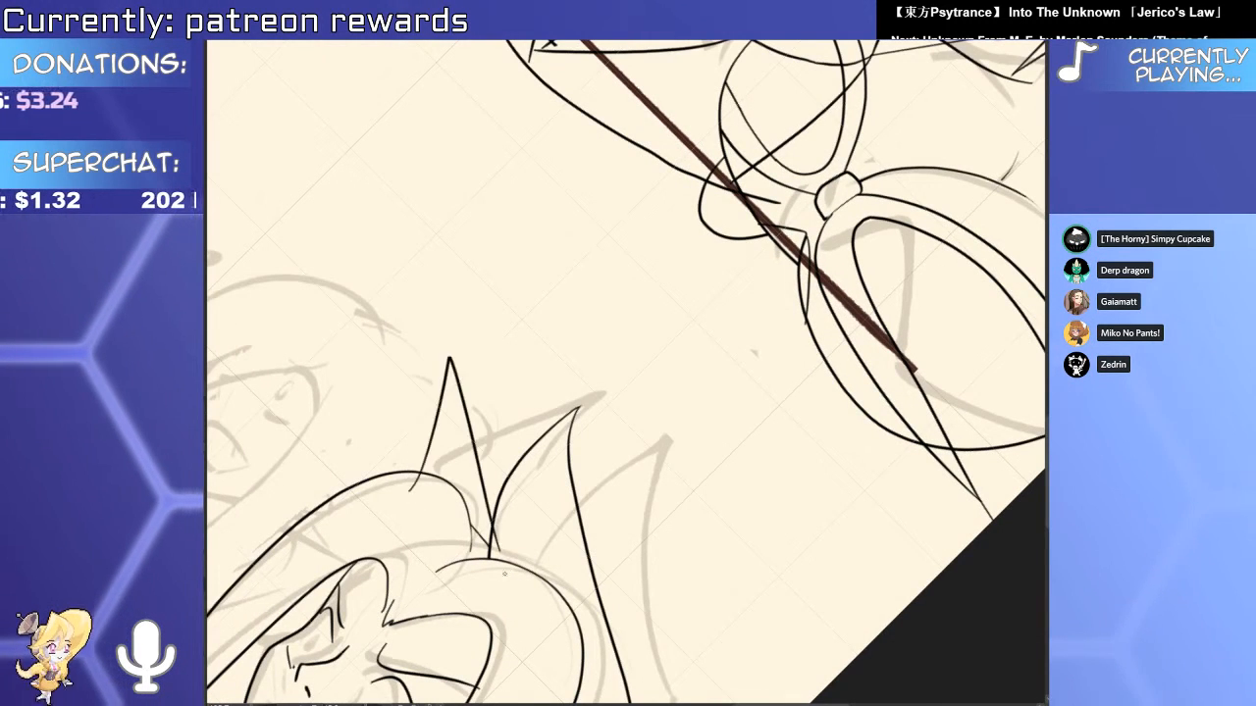
key(ctrl+z)
key(ctrl+z)
Ink the narrow pointed shape rising from the hair lock and move it slightly upward.
mouse_move(400, 485)
mouse_down()
mouse_move(459, 481)
mouse_move(439, 400)
mouse_move(454, 526)
mouse_up()
key(ctrl+z)
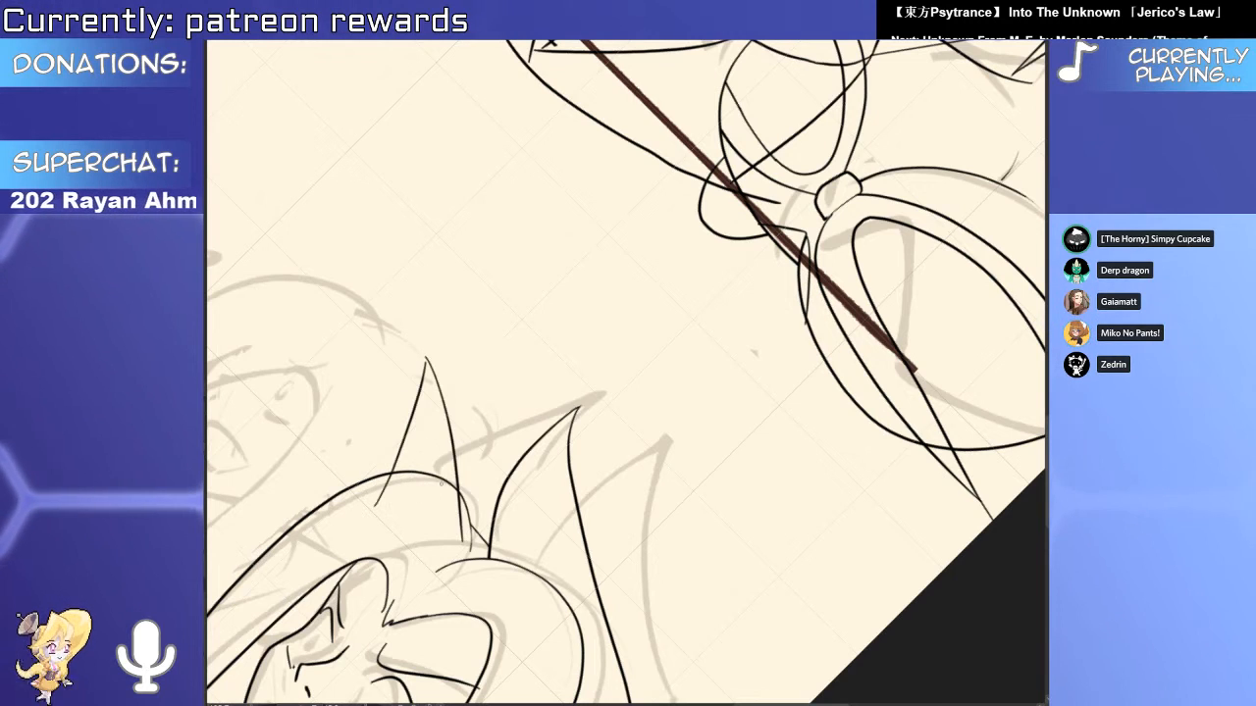
scroll(431, 430, up, 3)
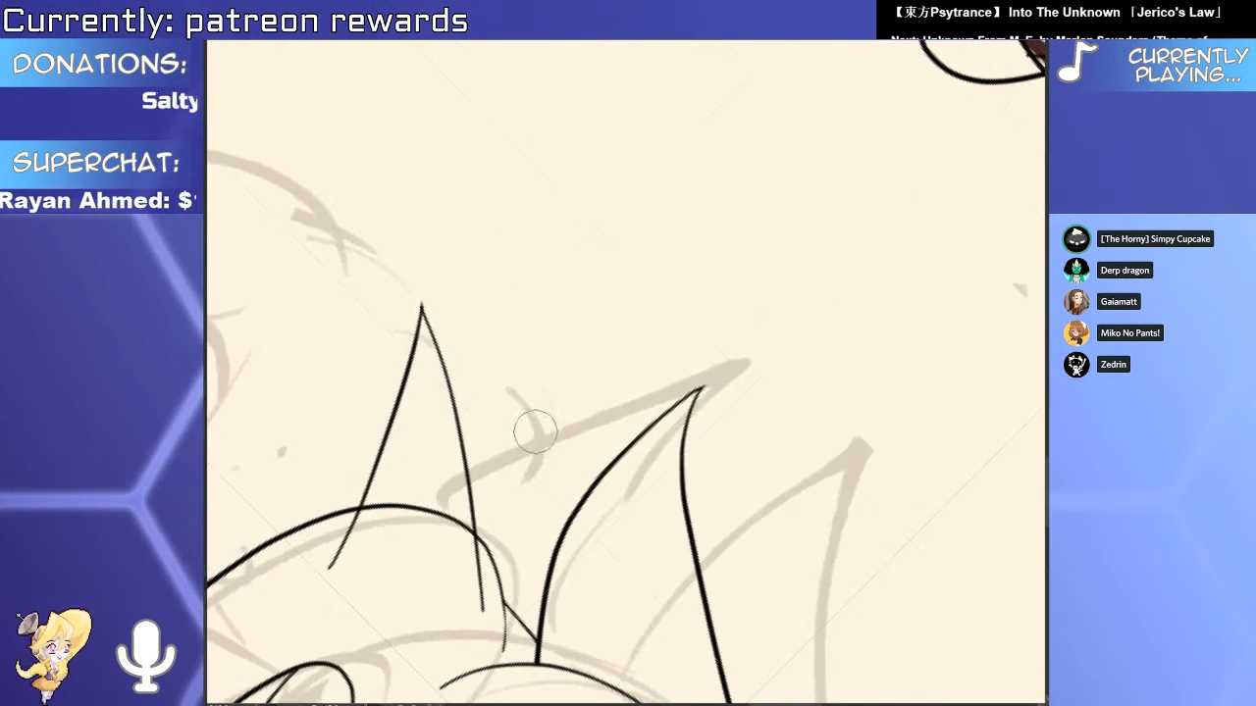
key(o)
mouse_move(479, 496)
mouse_down()
mouse_move(482, 461)
mouse_move(482, 474)
mouse_up()
Erase the ends of the narrow pointed shape's two lines where they cross into the hair.
key(e)
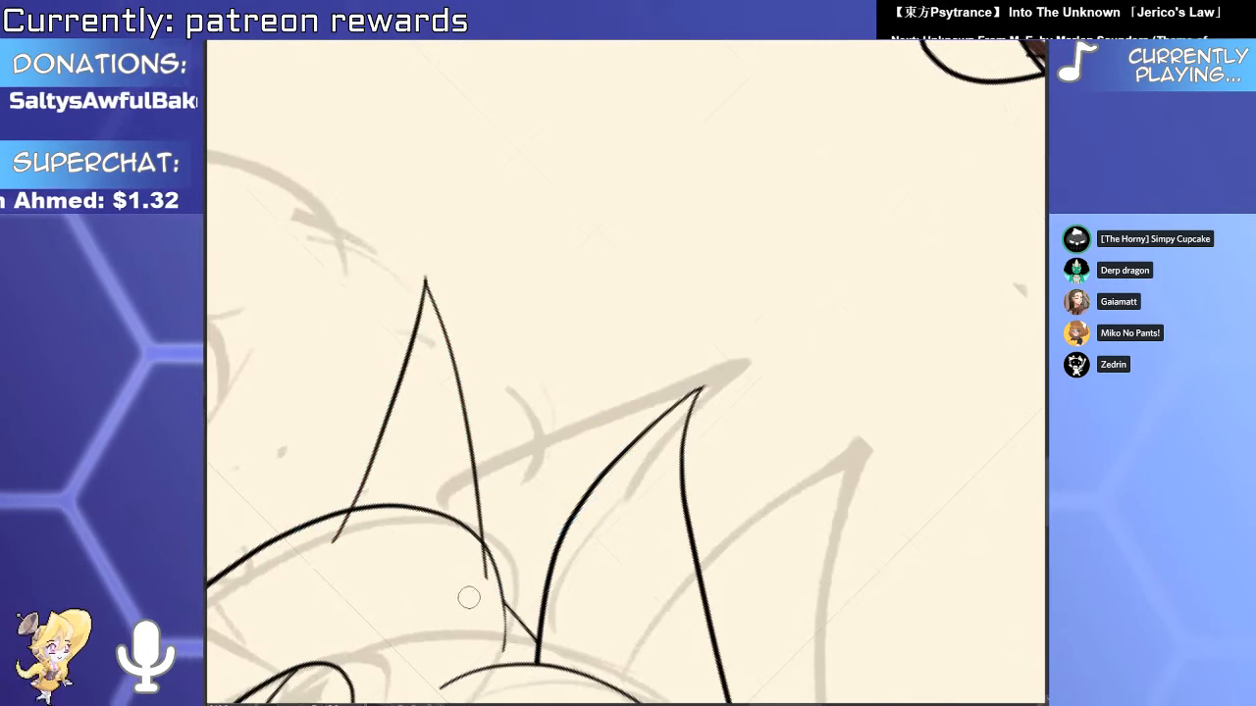
drag(468, 597, 491, 573)
drag(345, 535, 315, 568)
Select all the lines of the middle woman's pointed ear in the upper panel.
scroll(333, 564, down, 5)
key(5)
mouse_move(727, 521)
mouse_down()
mouse_move(644, 357)
mouse_move(622, 252)
mouse_up()
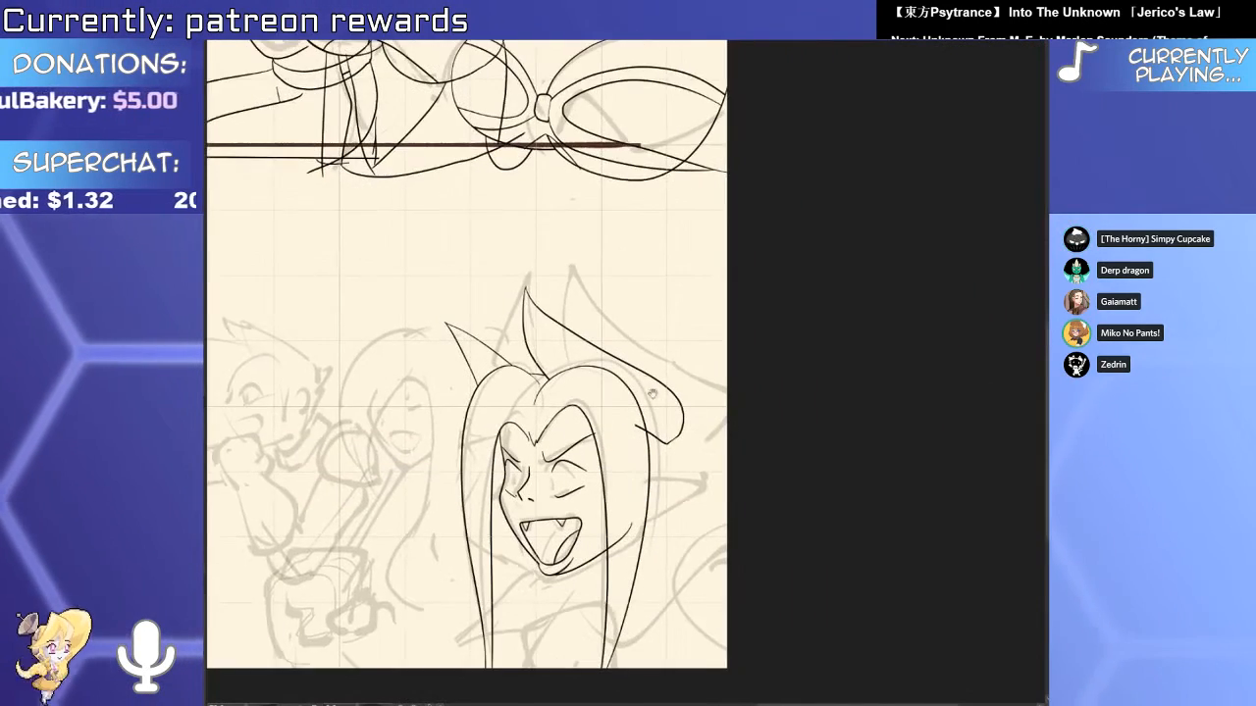
drag(653, 394, 699, 223)
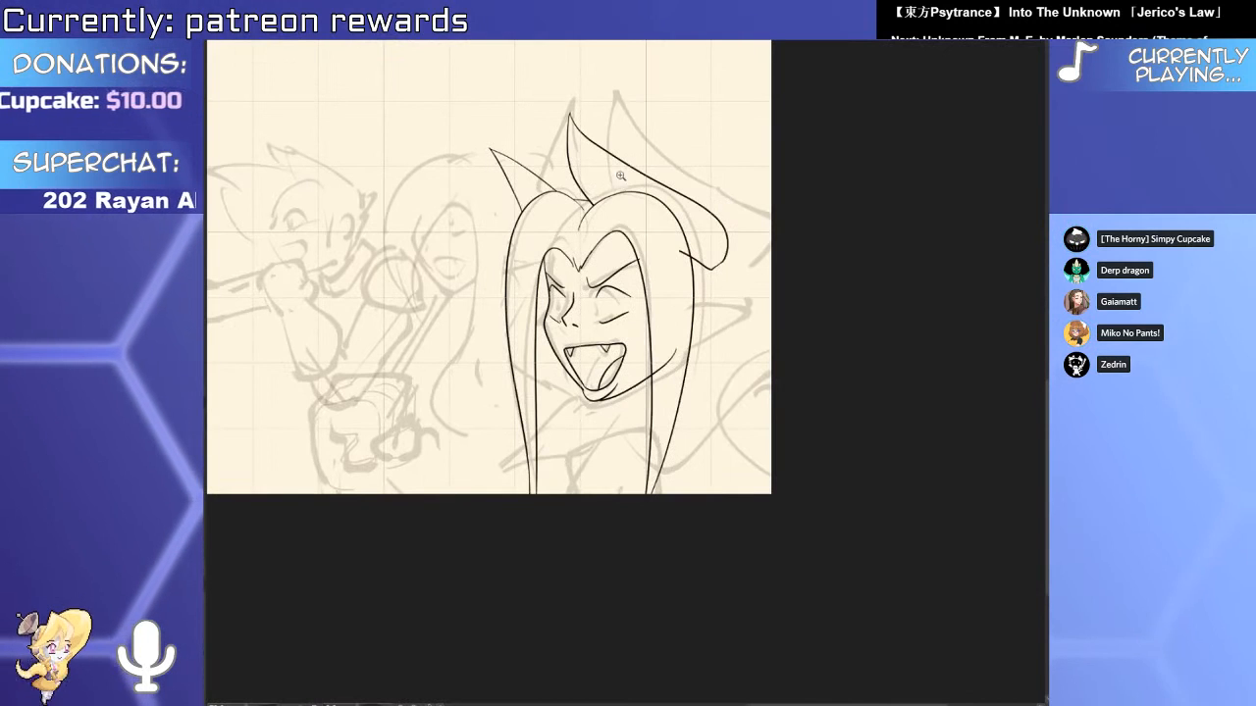
drag(618, 204, 734, 280)
drag(759, 529, 720, 330)
key(b)
mouse_move(720, 381)
mouse_down()
mouse_move(664, 367)
mouse_move(625, 375)
mouse_up()
drag(648, 254, 810, 254)
mouse_move(706, 294)
mouse_down()
mouse_move(722, 457)
mouse_move(578, 456)
mouse_up()
mouse_move(485, 204)
mouse_down()
mouse_move(549, 294)
mouse_move(570, 391)
mouse_move(546, 310)
mouse_move(529, 308)
mouse_up()
shift+click(501, 367)
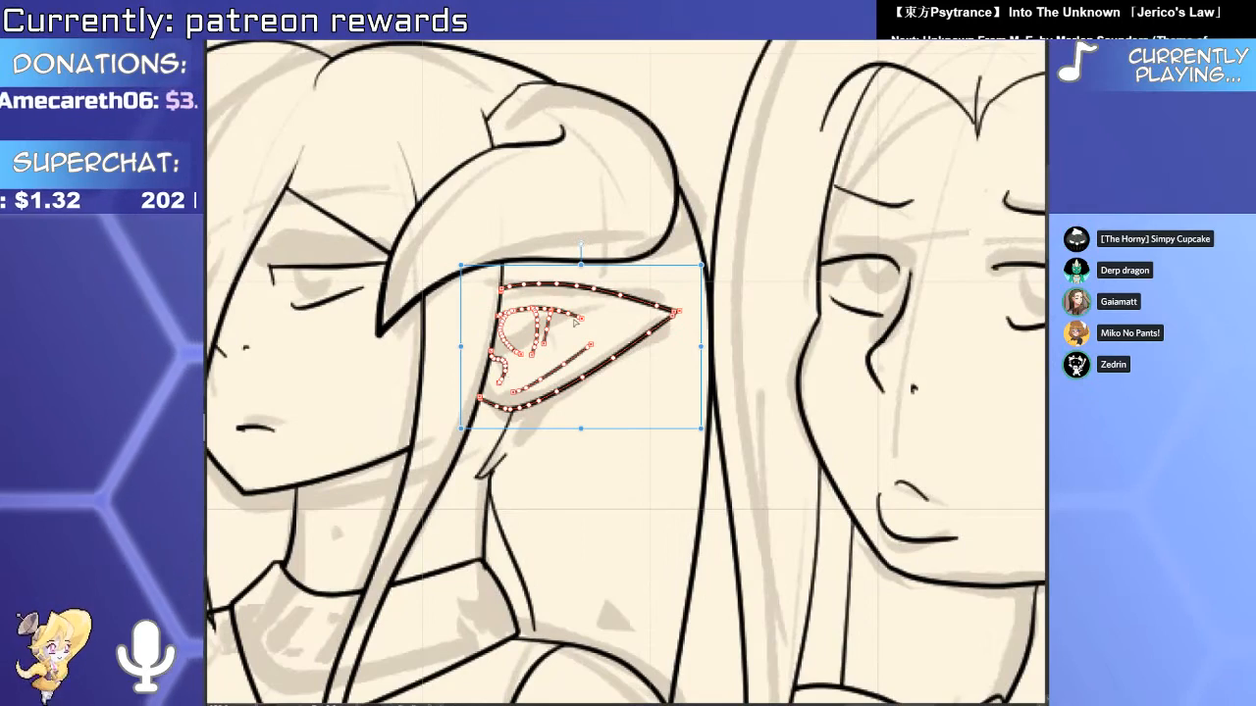
Copy the selected ear into the lower panel, placing it at the outer edge of the elf woman's hair.
scroll(733, 418, down, 5)
scroll(724, 392, up, 6)
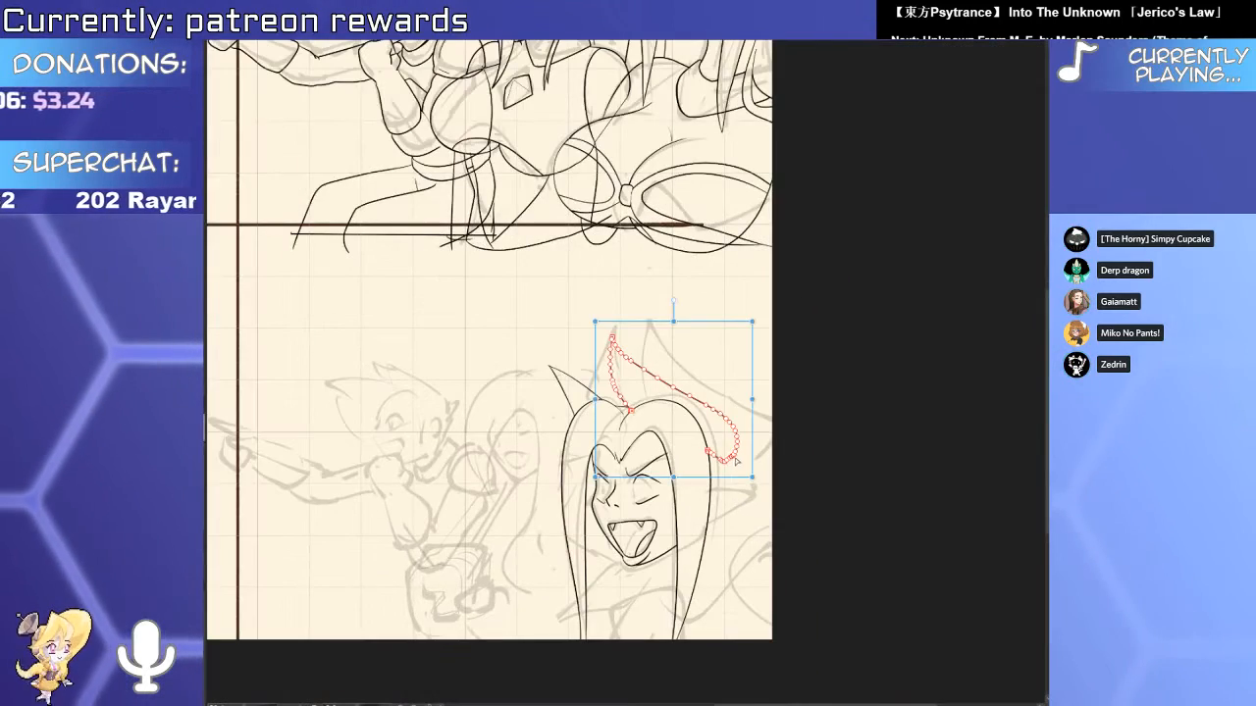
drag(636, 257, 605, 421)
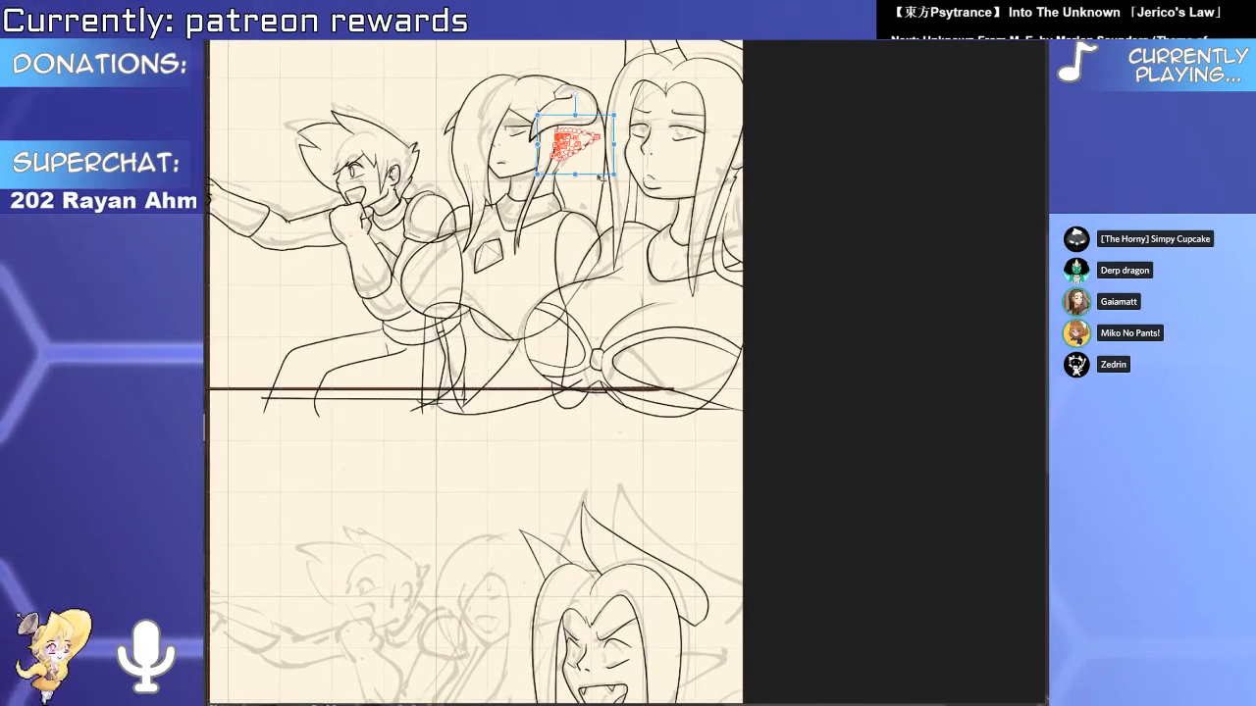
drag(717, 685, 674, 482)
scroll(673, 459, up, 5)
click(720, 441)
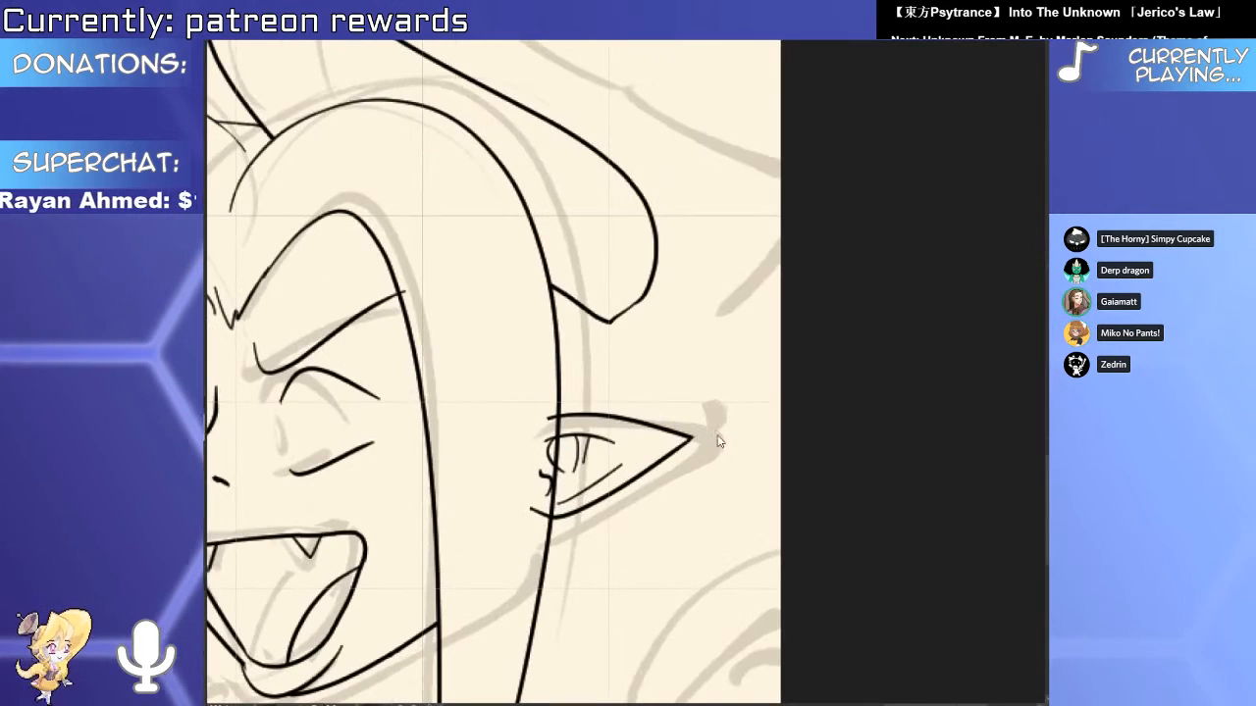
Select the copied ear's lines, enlarge them and shift the ear over the sketched ear beside the hair.
mouse_move(816, 358)
mouse_down()
mouse_move(606, 531)
mouse_move(510, 550)
mouse_up()
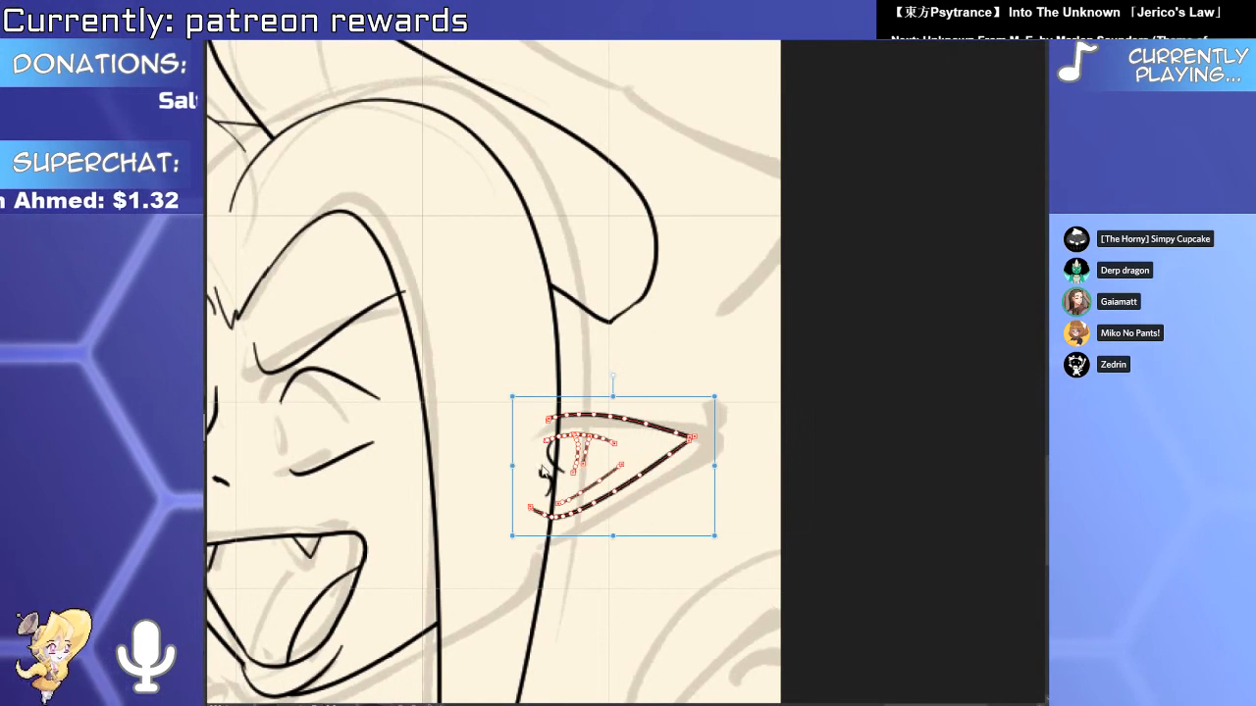
drag(712, 396, 764, 364)
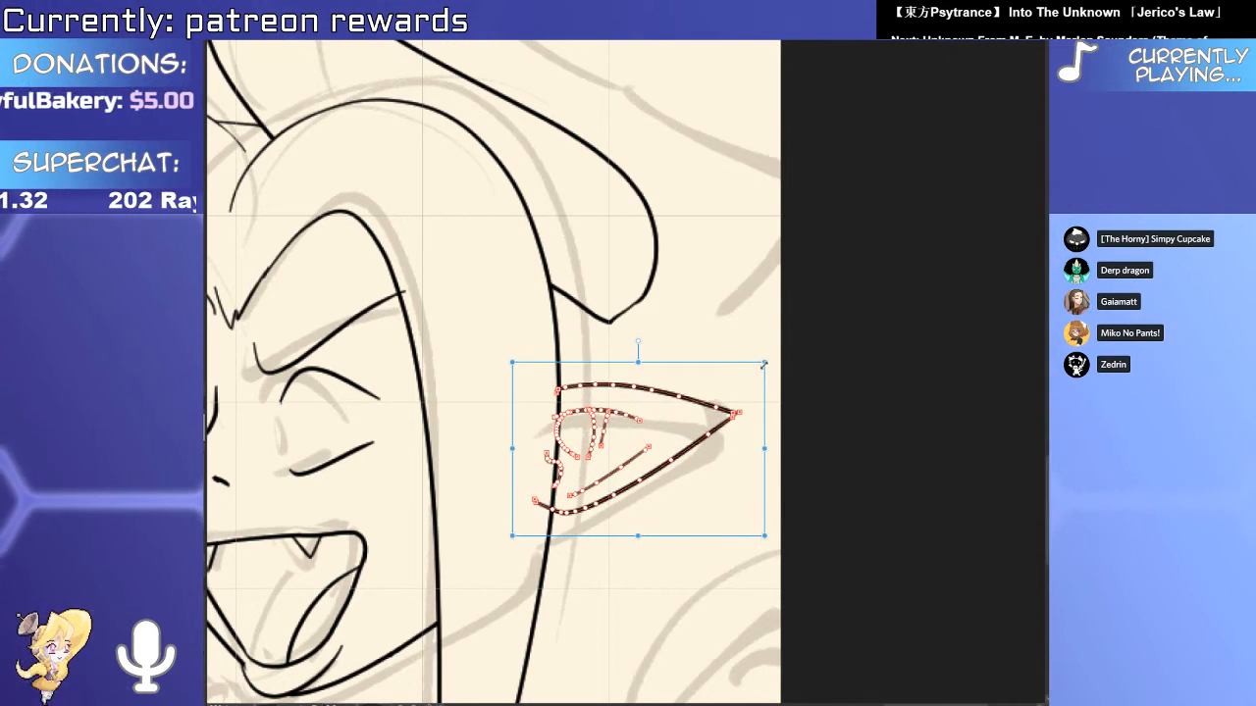
mouse_move(756, 420)
mouse_down()
mouse_move(768, 448)
mouse_move(764, 437)
mouse_up()
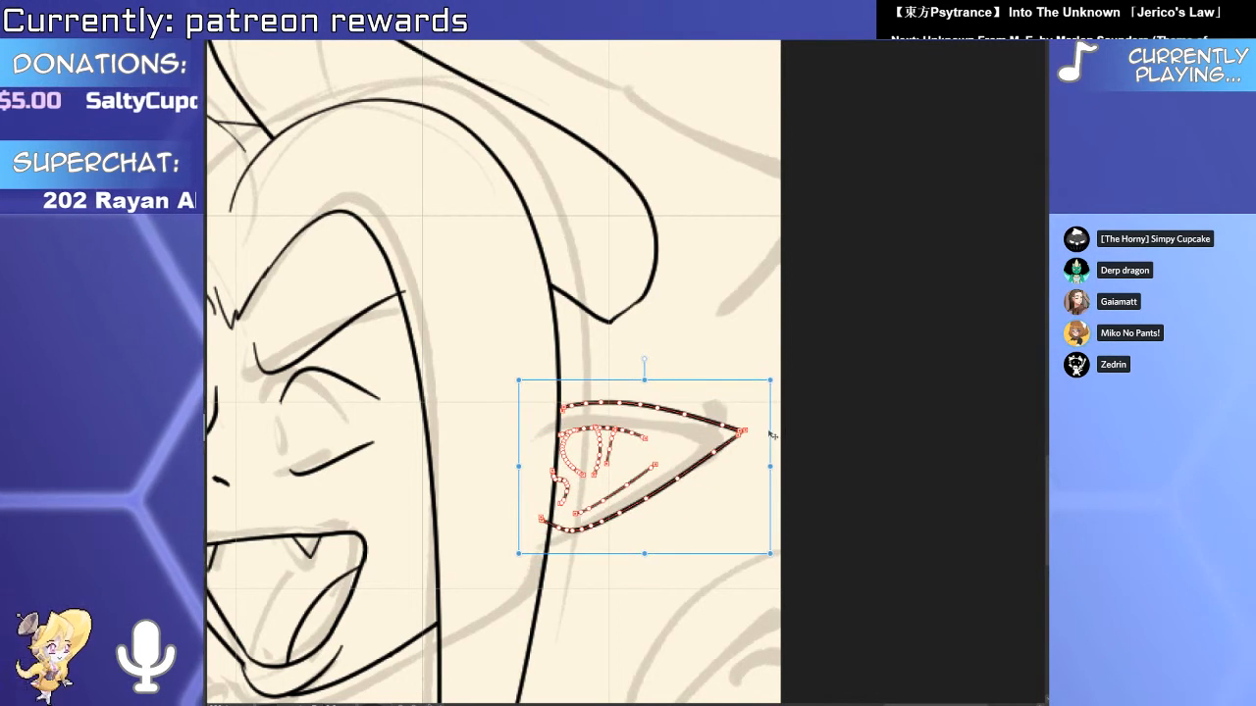
Erase the ear's overlap inside the hair and extend its upper edge to meet the hair outline.
key(e)
scroll(542, 520, up, 2)
click(561, 515)
scroll(603, 302, up, 2)
key(o)
click(604, 307)
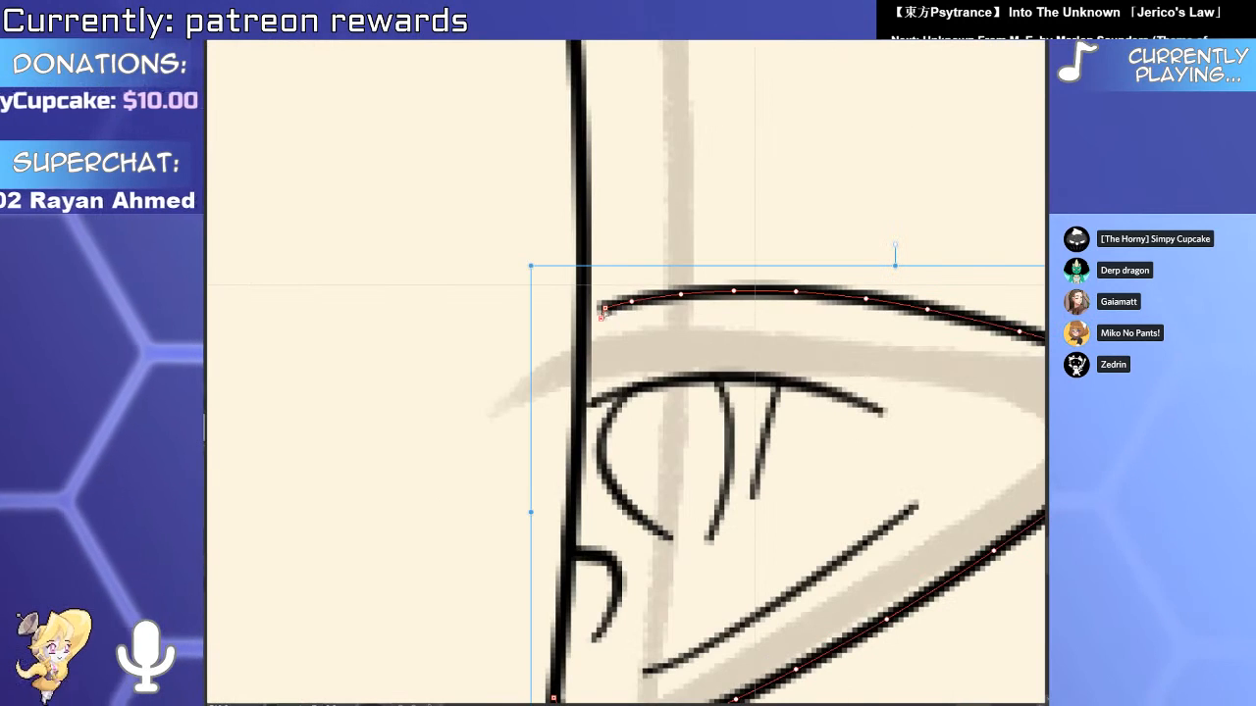
drag(604, 307, 548, 330)
Ink a curve from the rounded hair end down to the ear and a short arc at the panel's edge below the ear.
scroll(533, 373, down, 4)
scroll(667, 412, up, 4)
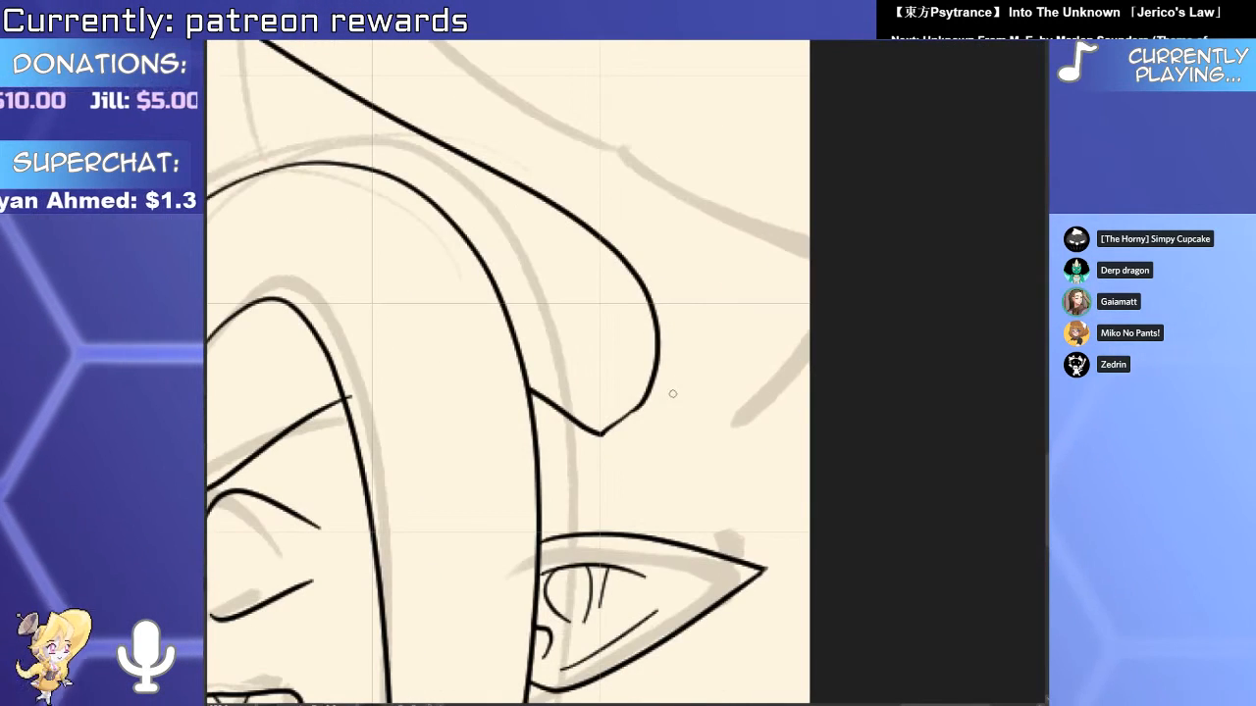
scroll(687, 601, down, 3)
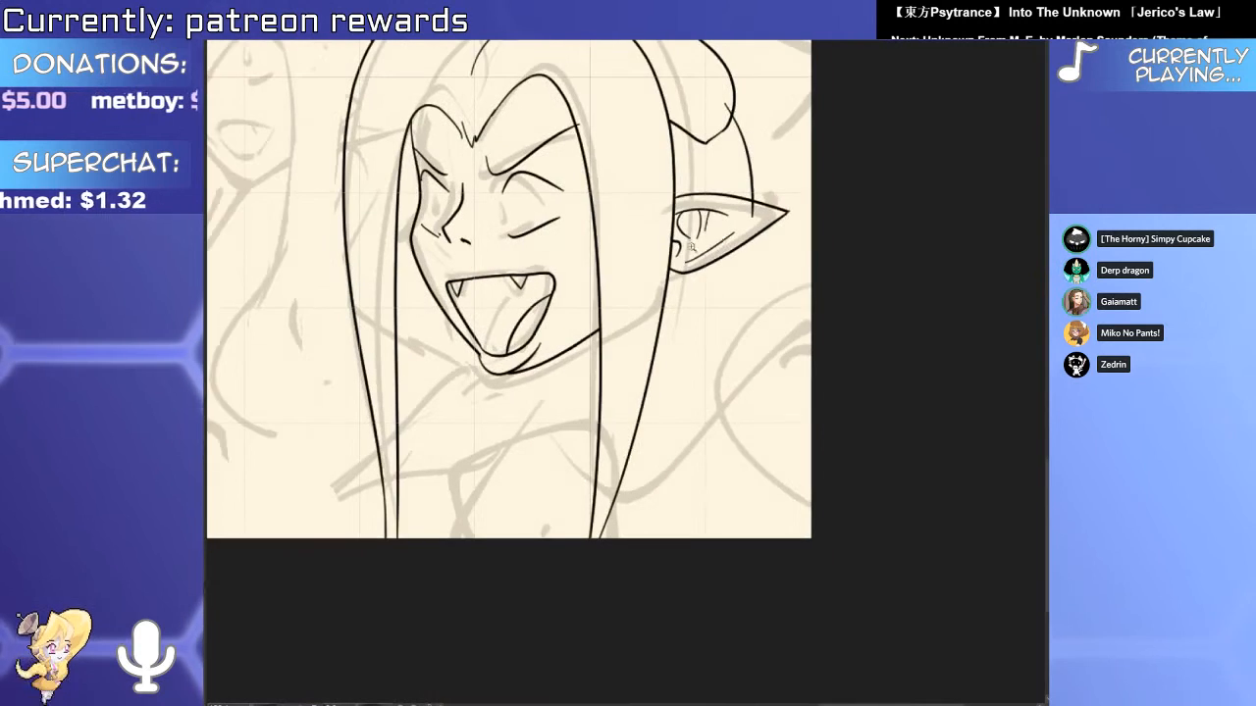
drag(750, 349, 736, 421)
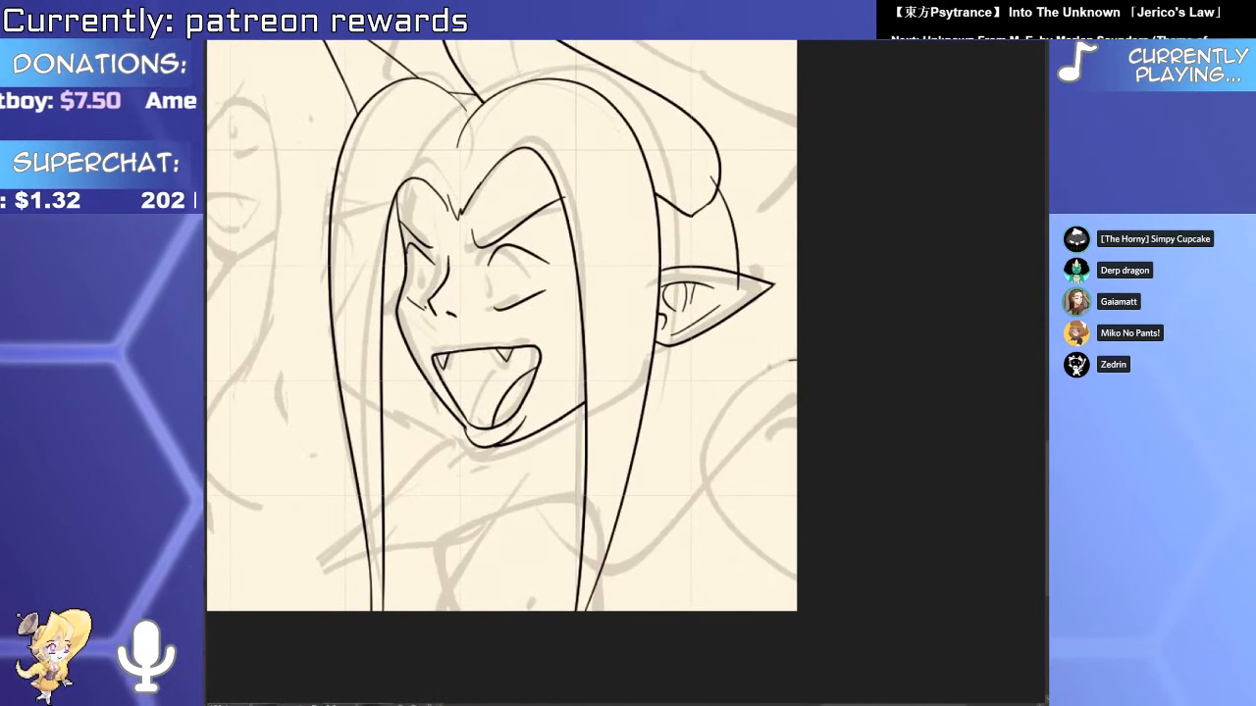
drag(706, 353, 682, 364)
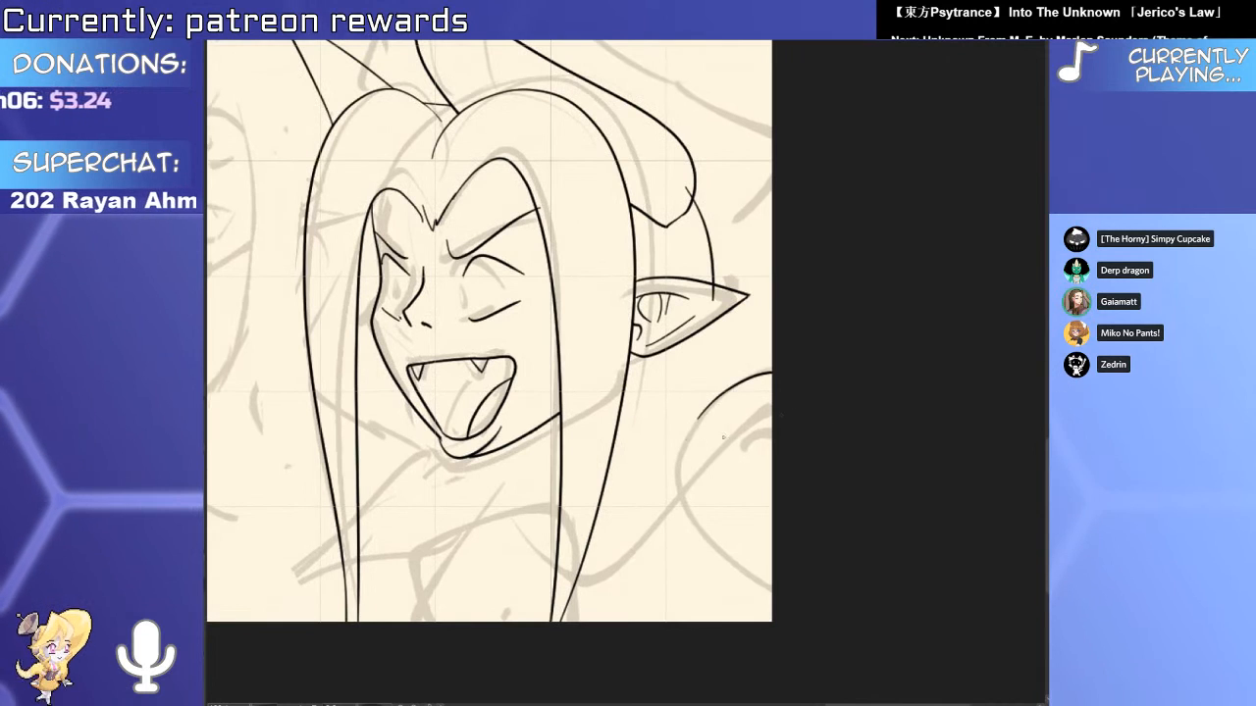
Ink the shoulder line rising from the panel's lower edge across the hair strand and a short curve below the neck.
mouse_move(389, 562)
mouse_down()
mouse_move(533, 447)
mouse_move(595, 449)
mouse_up()
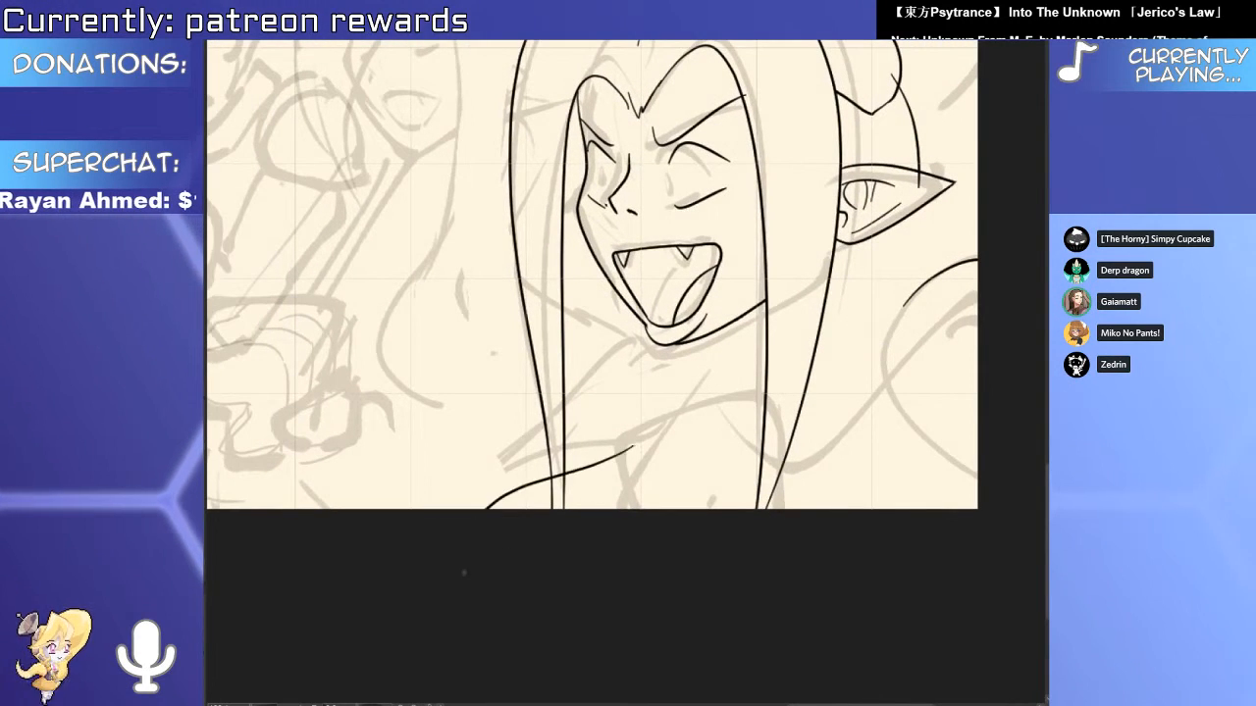
drag(462, 507, 617, 427)
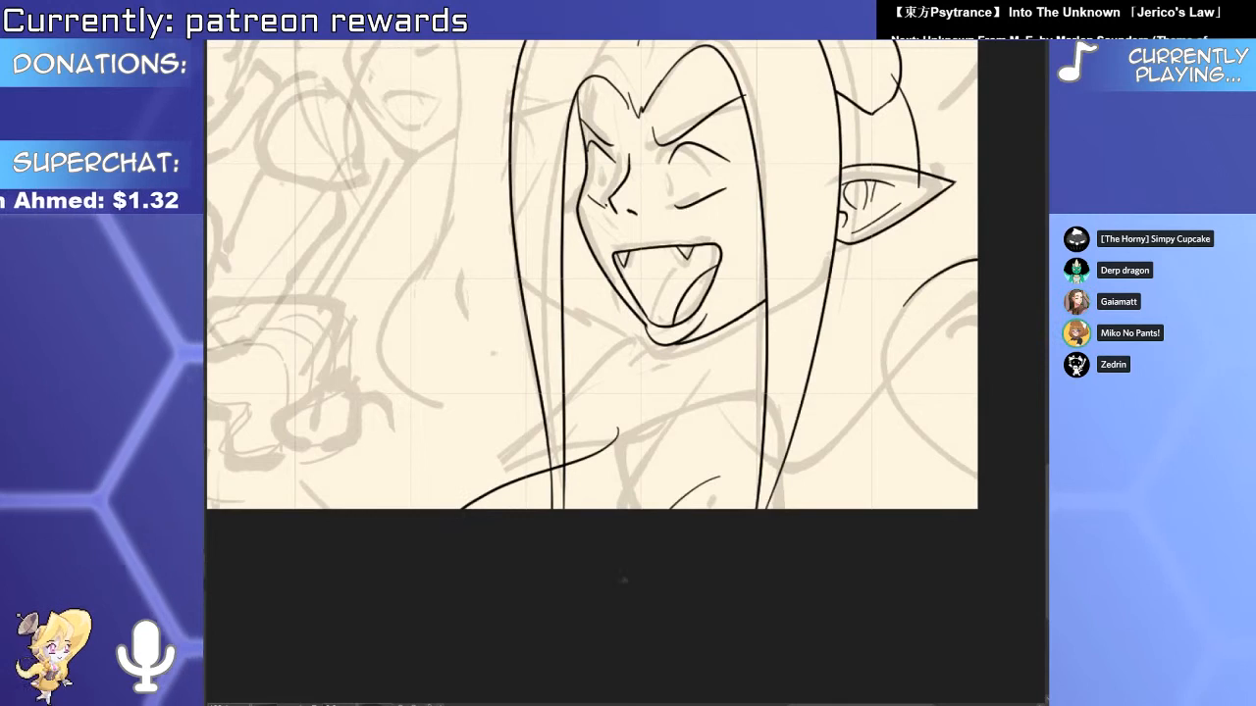
drag(670, 508, 719, 477)
drag(804, 521, 686, 543)
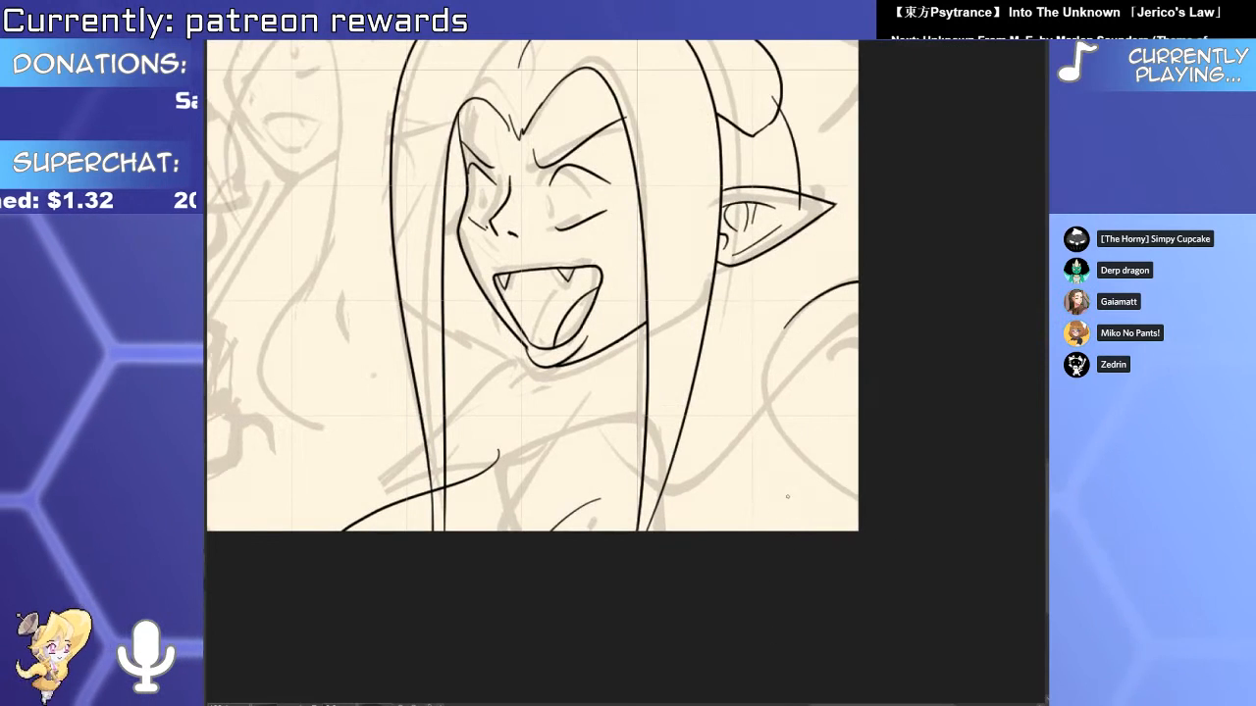
Undo the shoulder line, the short curve below the neck and the fresh stroke beneath the arc at the panel's edge.
drag(787, 496, 830, 547)
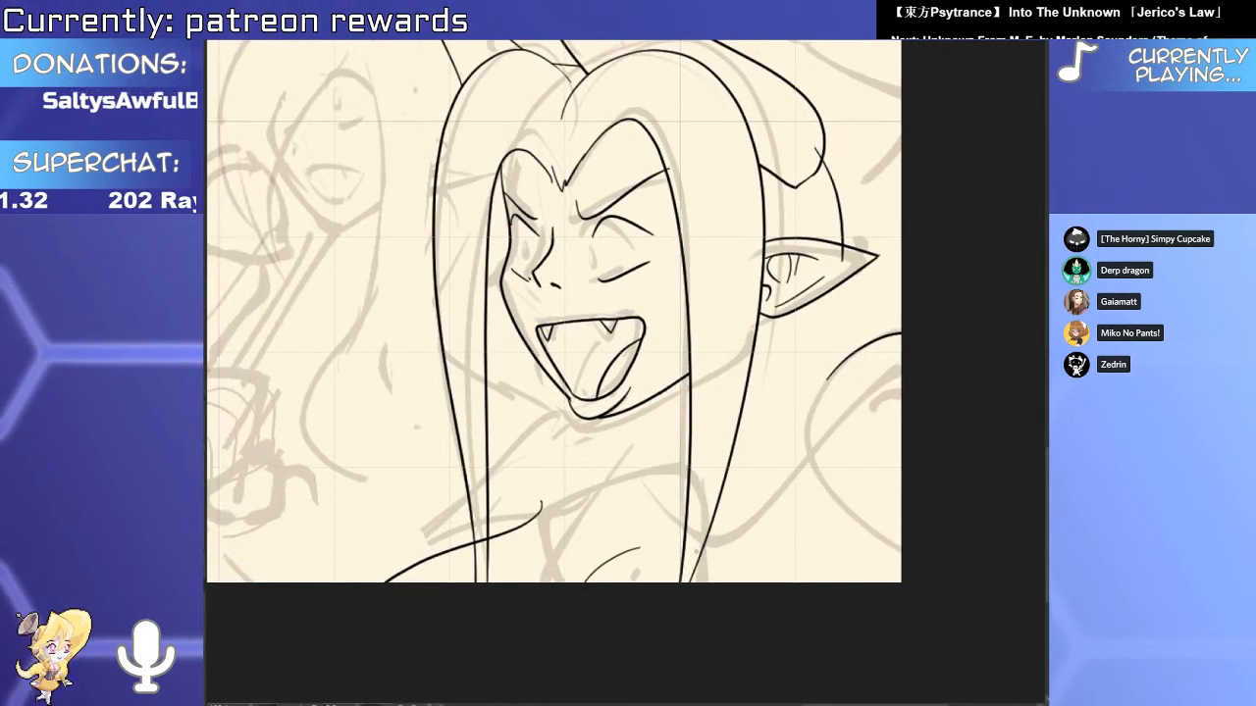
drag(685, 458, 698, 464)
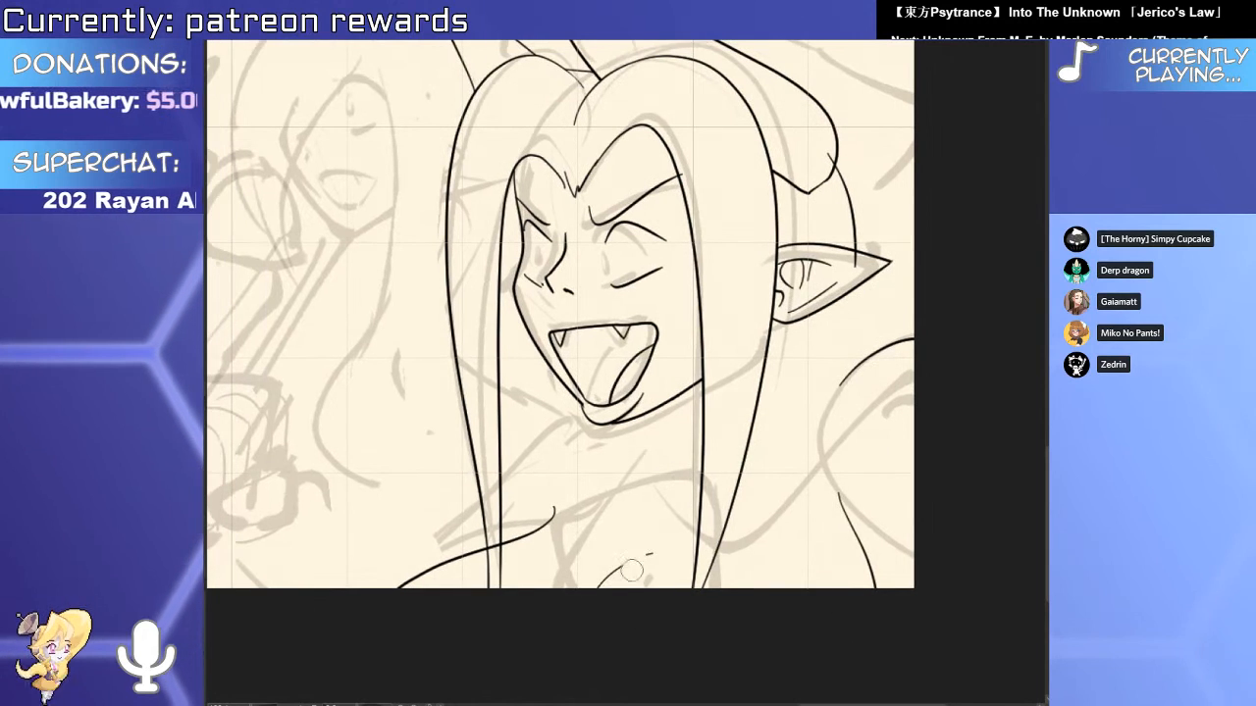
key(ctrl+z)
key(ctrl+z)
key(ctrl+z)
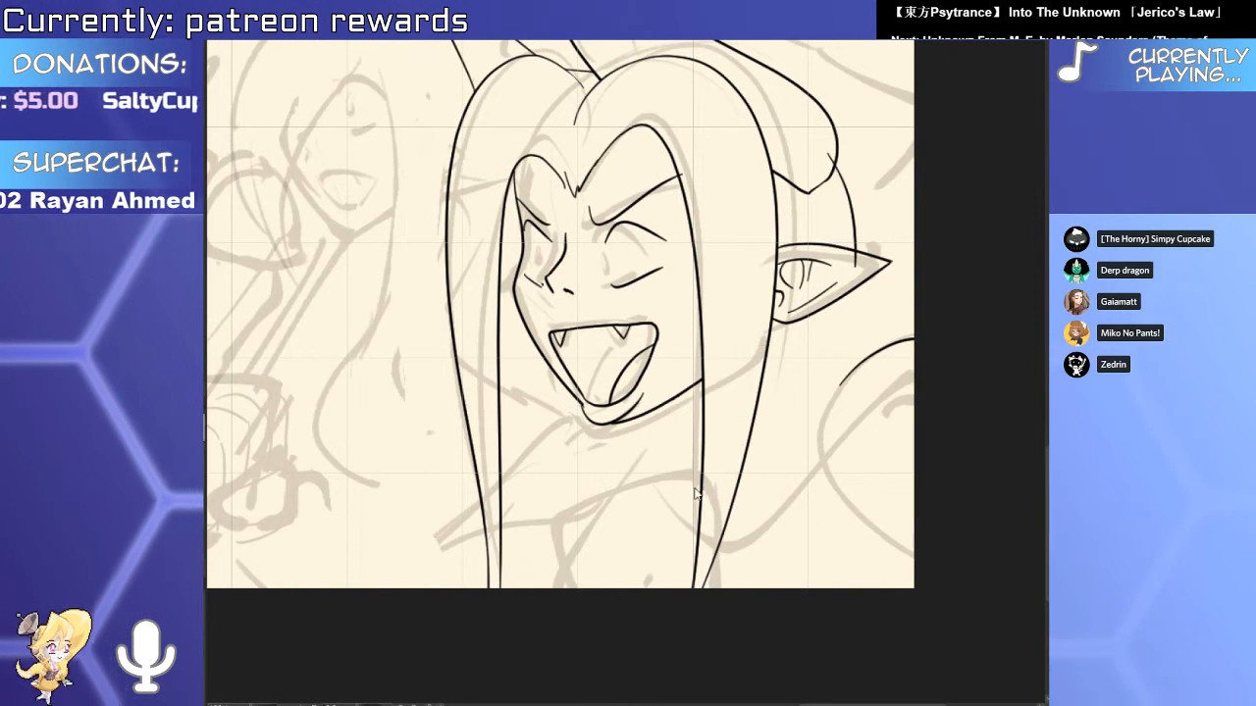
Roughly sketch the neck, collar and shoulder contours in light thin lines below the elf woman's head.
scroll(655, 496, down, 3)
scroll(732, 479, up, 3)
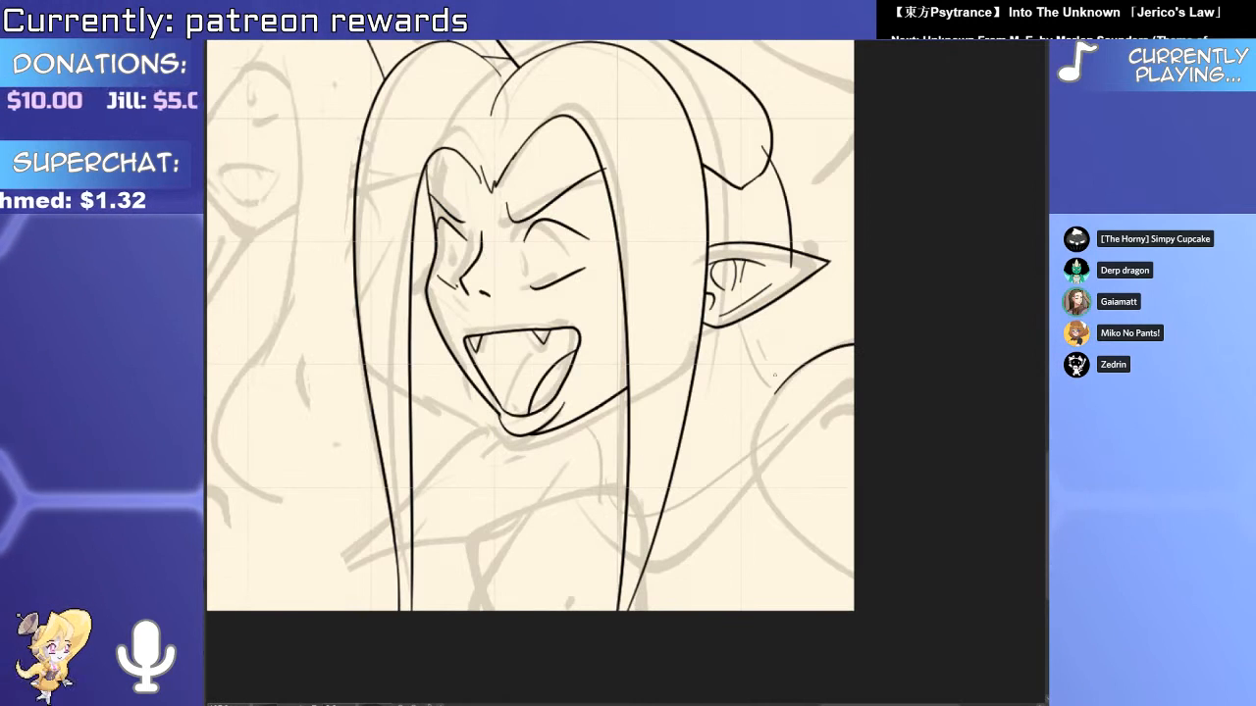
drag(583, 510, 672, 410)
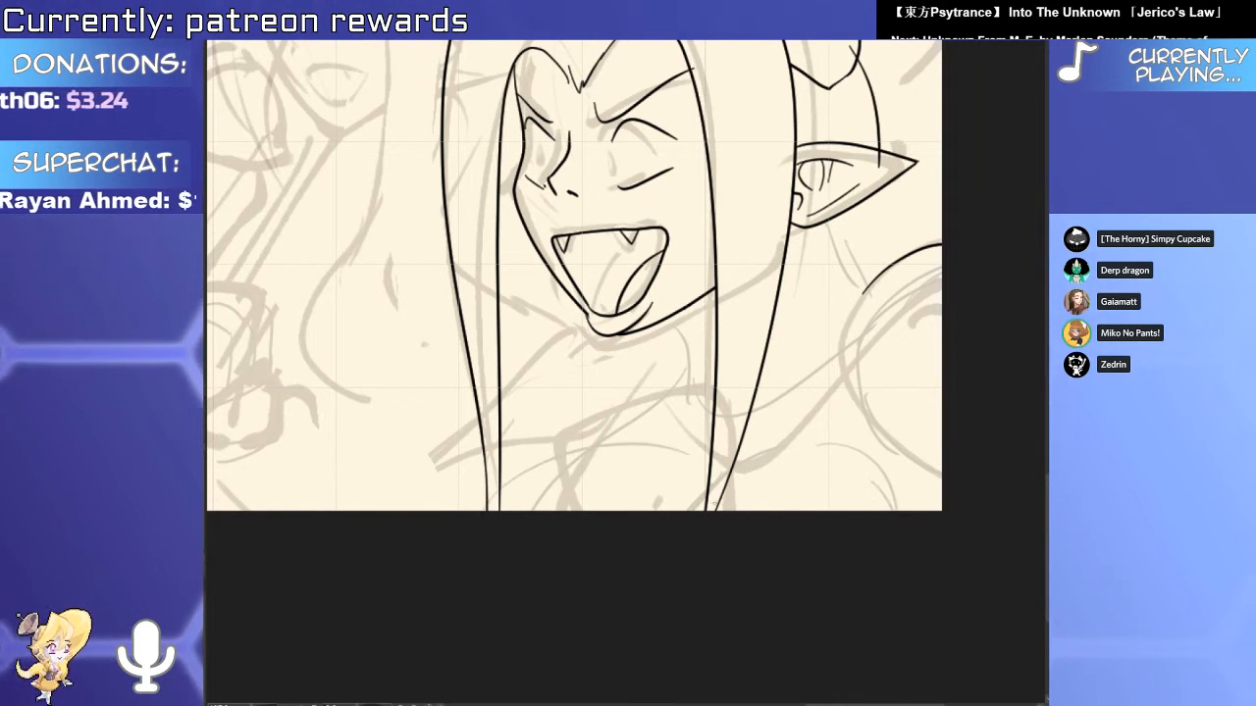
drag(643, 415, 733, 458)
drag(805, 443, 637, 480)
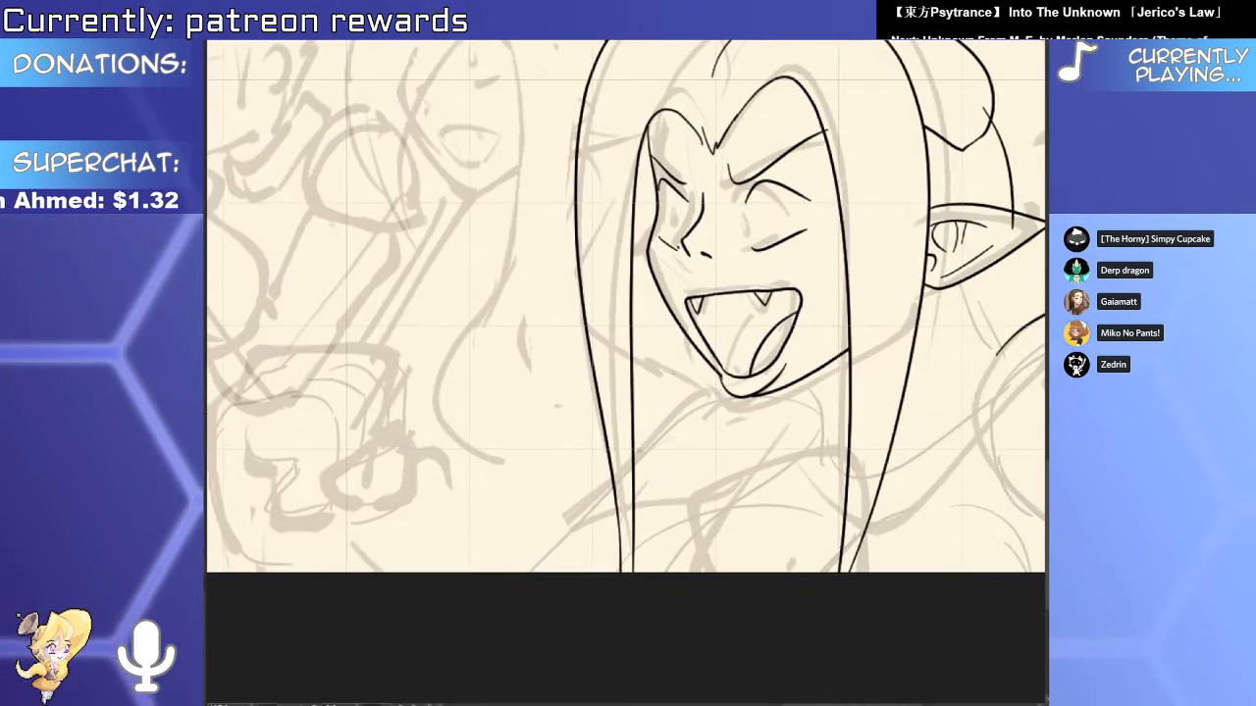
Ink the sketched fist's angular inner fold and the closed rounded fingertip beside it.
drag(474, 504, 656, 494)
drag(474, 451, 578, 449)
mouse_move(368, 407)
mouse_down()
mouse_move(468, 450)
mouse_move(479, 467)
mouse_move(422, 513)
mouse_move(495, 539)
mouse_up()
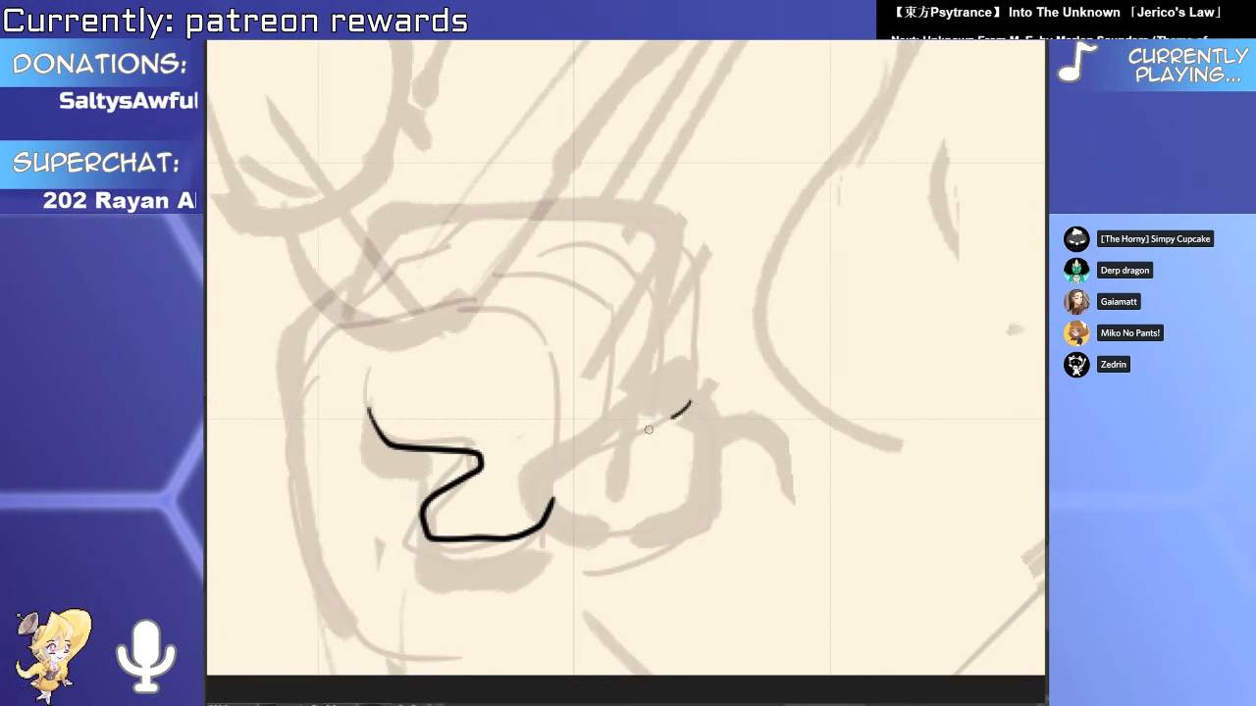
drag(601, 516, 685, 498)
mouse_move(687, 410)
mouse_down()
mouse_move(708, 483)
mouse_move(660, 523)
mouse_move(621, 519)
mouse_up()
key(e)
mouse_move(694, 386)
mouse_down()
mouse_move(714, 389)
mouse_move(758, 487)
mouse_up()
Ink the innermost curled finger line down to the rounded fingertip and a short crease at the fold's corner.
drag(490, 424, 568, 567)
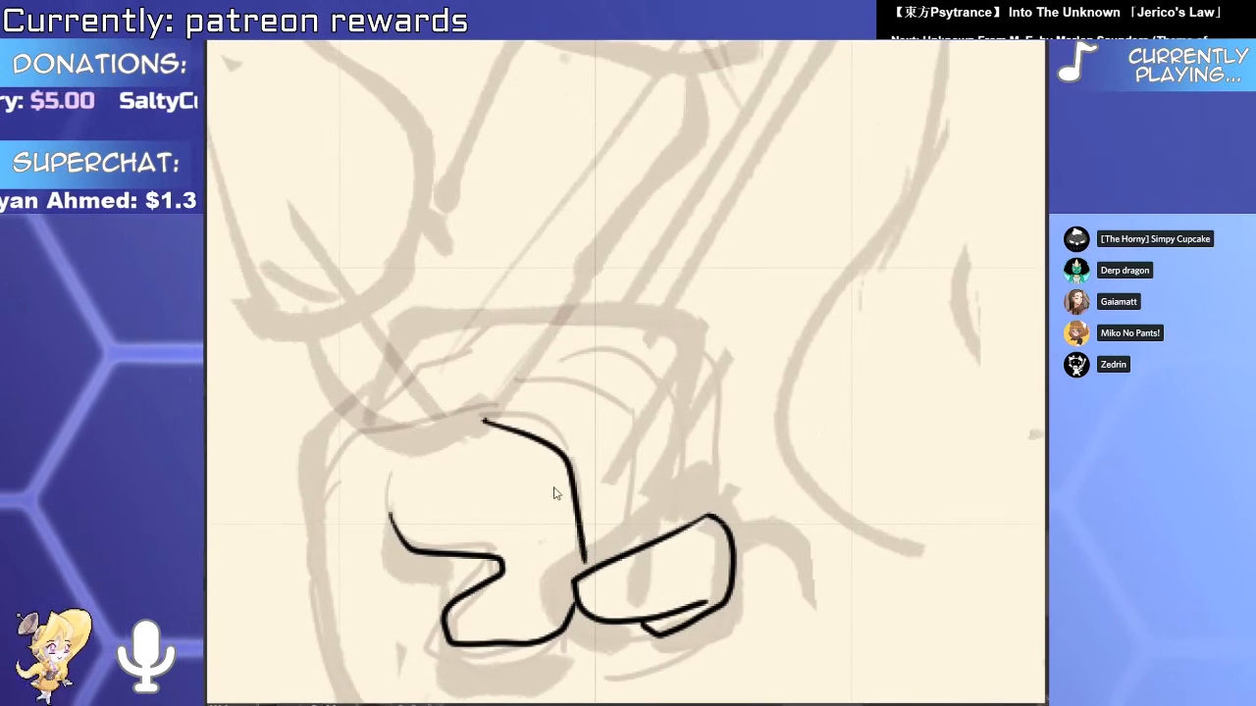
key(ctrl+z)
drag(503, 538, 508, 579)
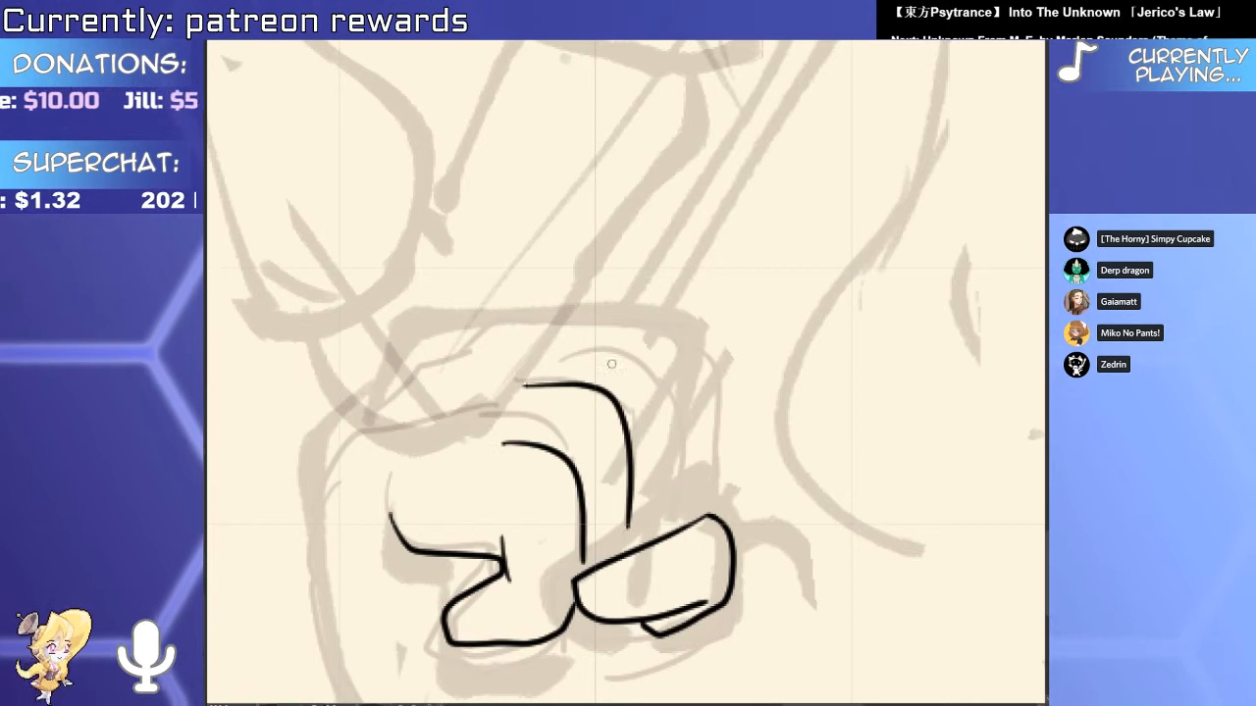
mouse_move(555, 374)
mouse_down()
mouse_move(673, 510)
mouse_move(657, 333)
mouse_move(722, 483)
mouse_up()
key(ctrl+z)
drag(541, 350, 702, 457)
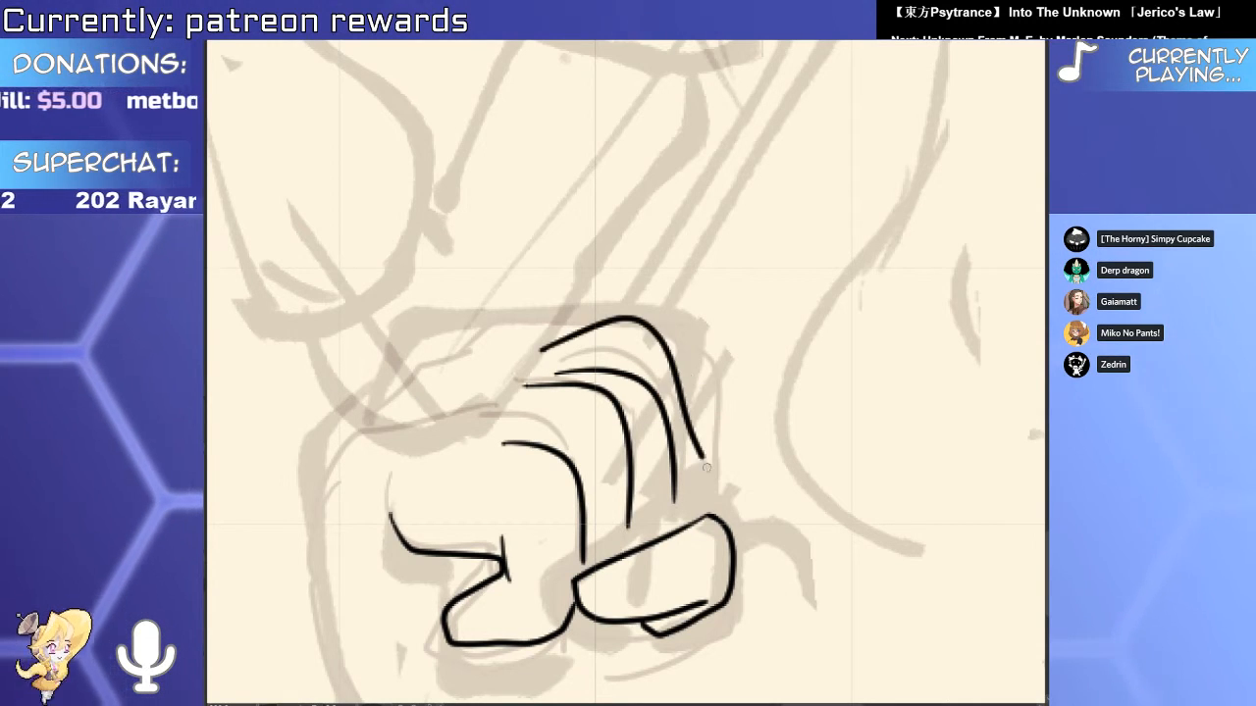
key(ctrl+z)
key(ctrl+z)
key(ctrl+z)
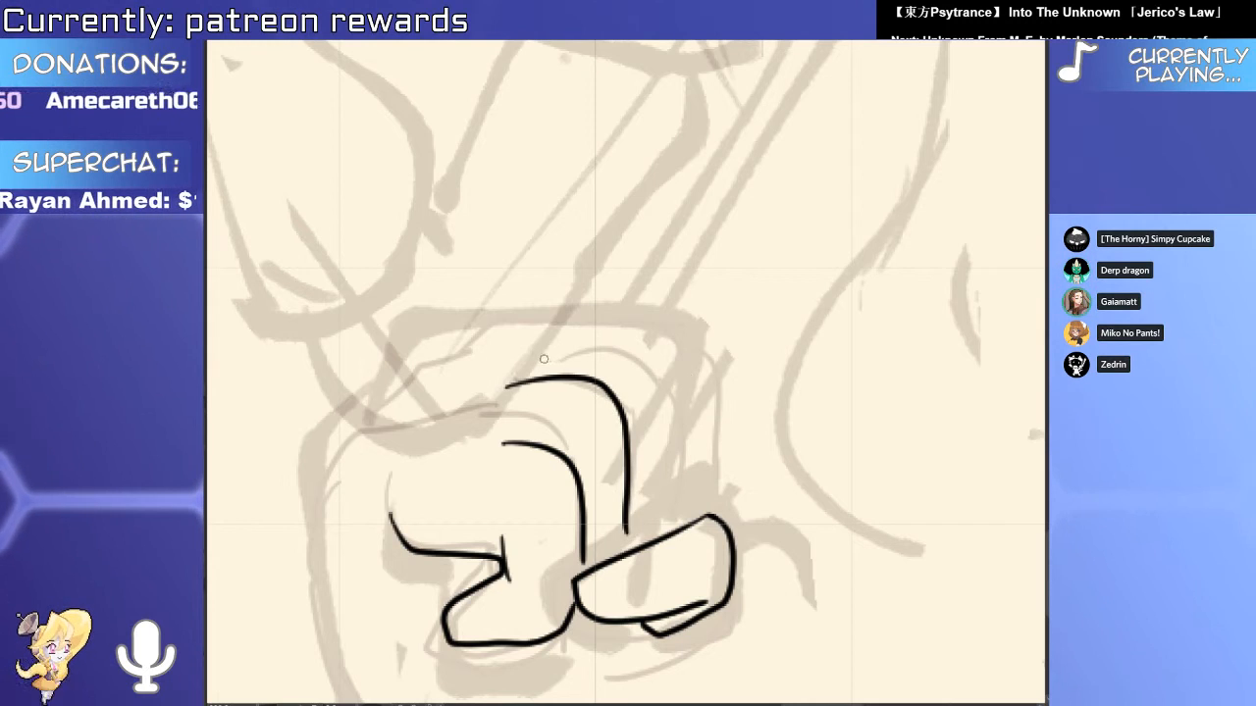
Ink the remaining nested finger curves of the fist, running the outermost one down to the rounded fingertip.
drag(722, 497, 722, 515)
key(ctrl+z)
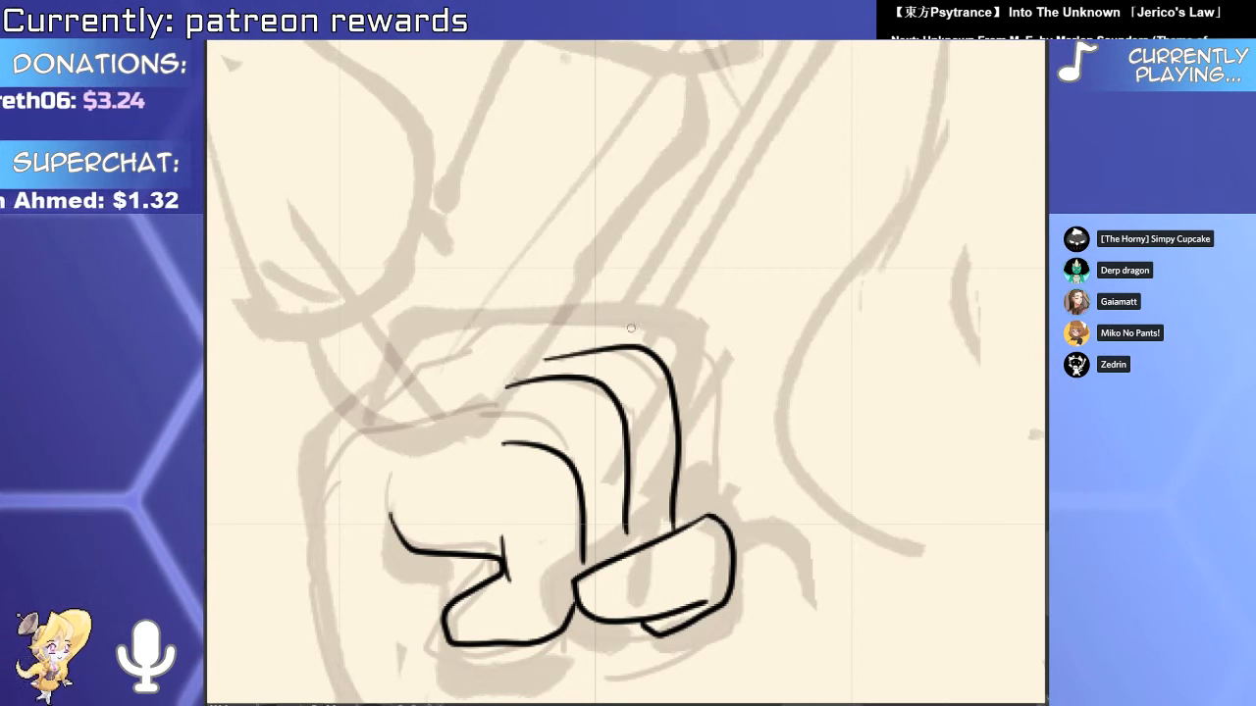
mouse_move(601, 329)
mouse_down()
mouse_move(708, 362)
mouse_move(685, 530)
mouse_move(733, 400)
mouse_up()
scroll(736, 429, up, 4)
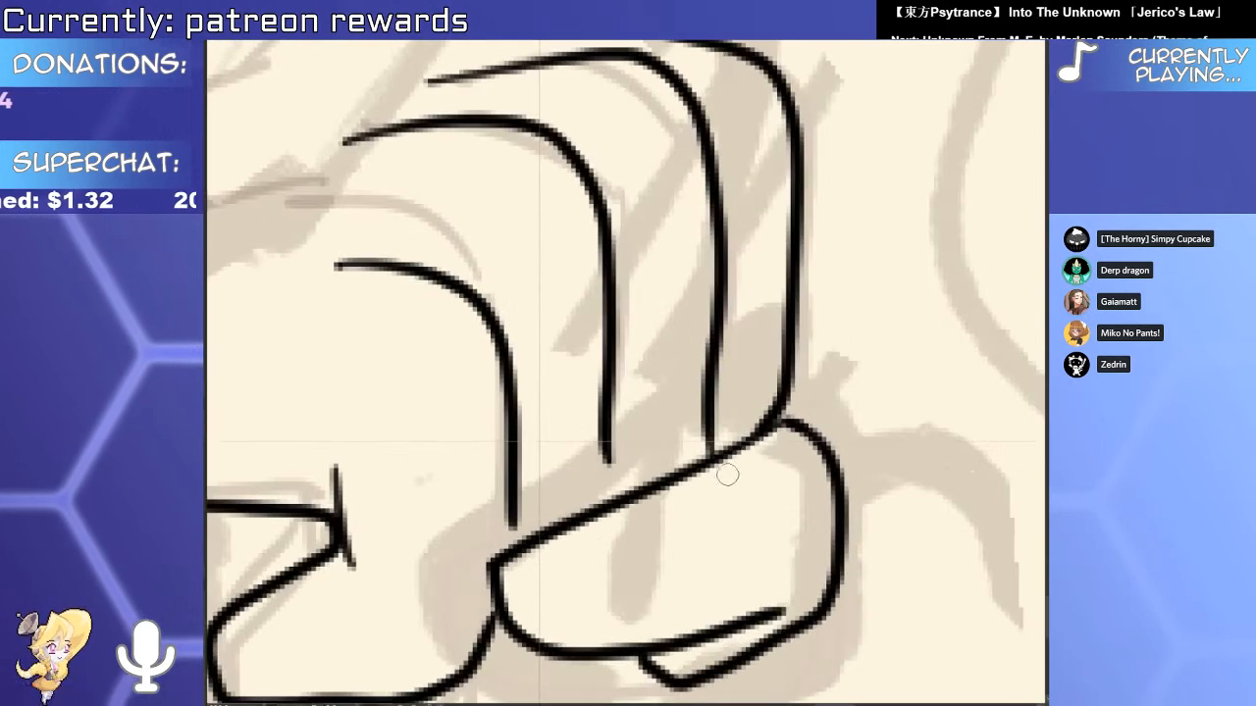
scroll(728, 469, down, 5)
drag(726, 460, 794, 471)
Ink the back-of-hand outline from the outer knuckles around the fist and down to the wrist.
drag(882, 407, 808, 191)
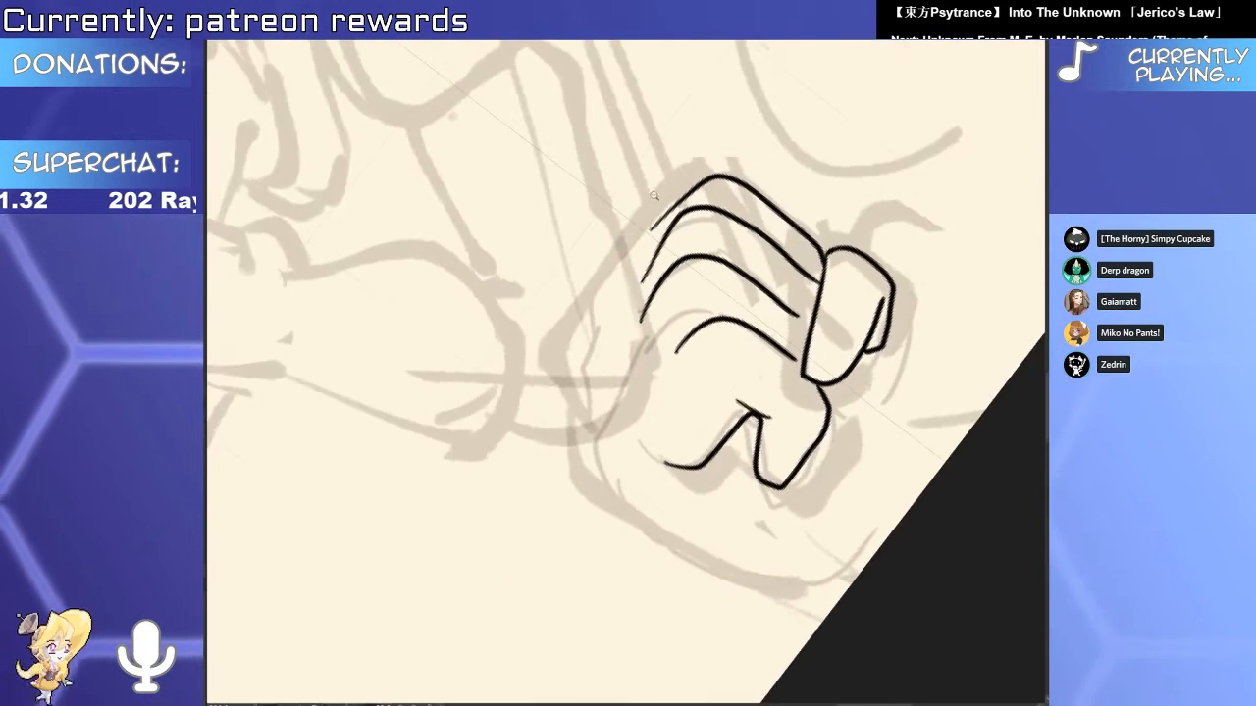
scroll(637, 220, up, 2)
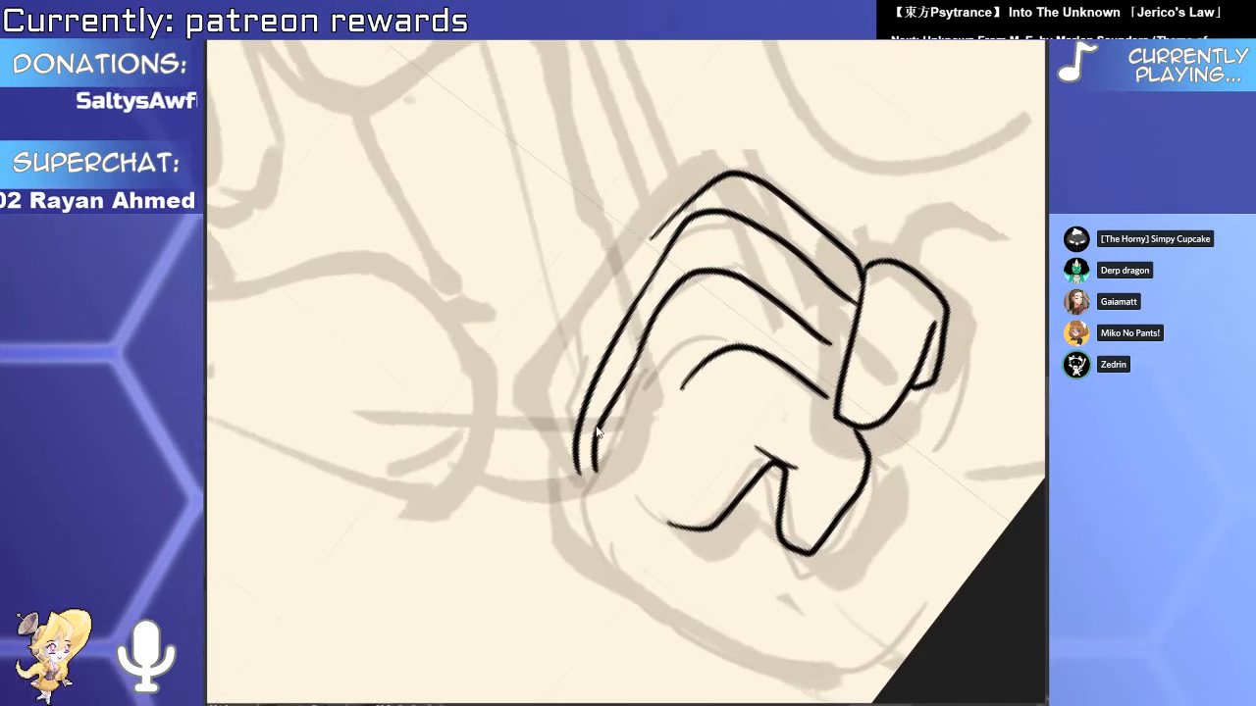
mouse_move(662, 223)
mouse_down()
mouse_move(583, 478)
mouse_move(740, 638)
mouse_up()
drag(814, 619, 685, 507)
mouse_move(819, 550)
mouse_down()
mouse_move(795, 569)
mouse_move(581, 467)
mouse_up()
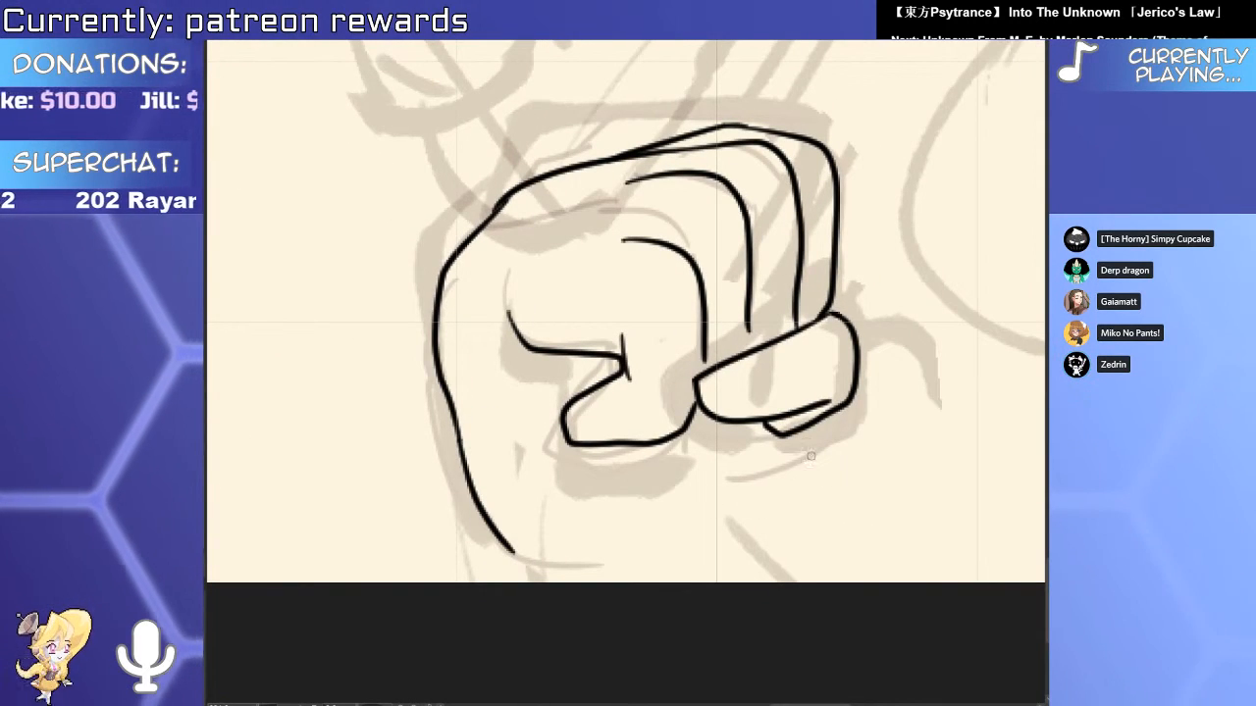
Ink the fist's opposite edge from the rounded fingertip toward the wrist, with a short crease beneath the fingertip.
mouse_move(806, 429)
mouse_down()
mouse_move(773, 491)
mouse_move(720, 531)
mouse_up()
scroll(787, 434, up, 3)
drag(745, 420, 854, 442)
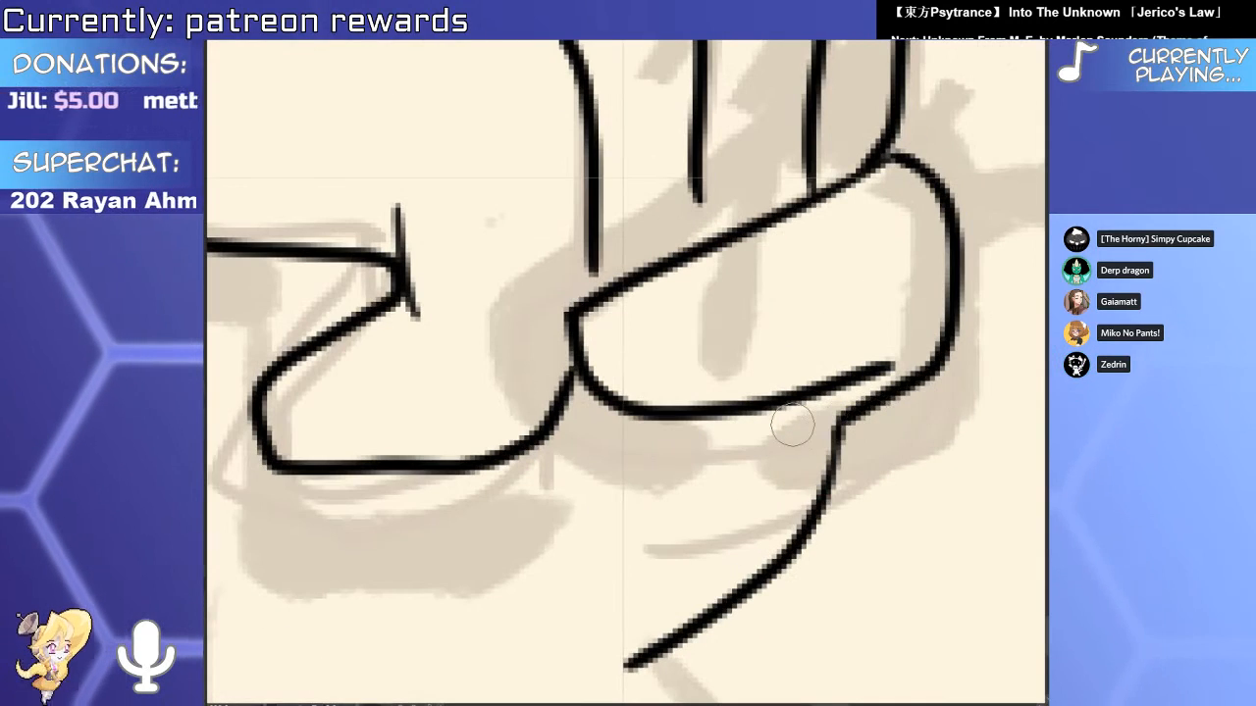
drag(638, 416, 586, 473)
scroll(585, 478, down, 5)
scroll(579, 451, up, 5)
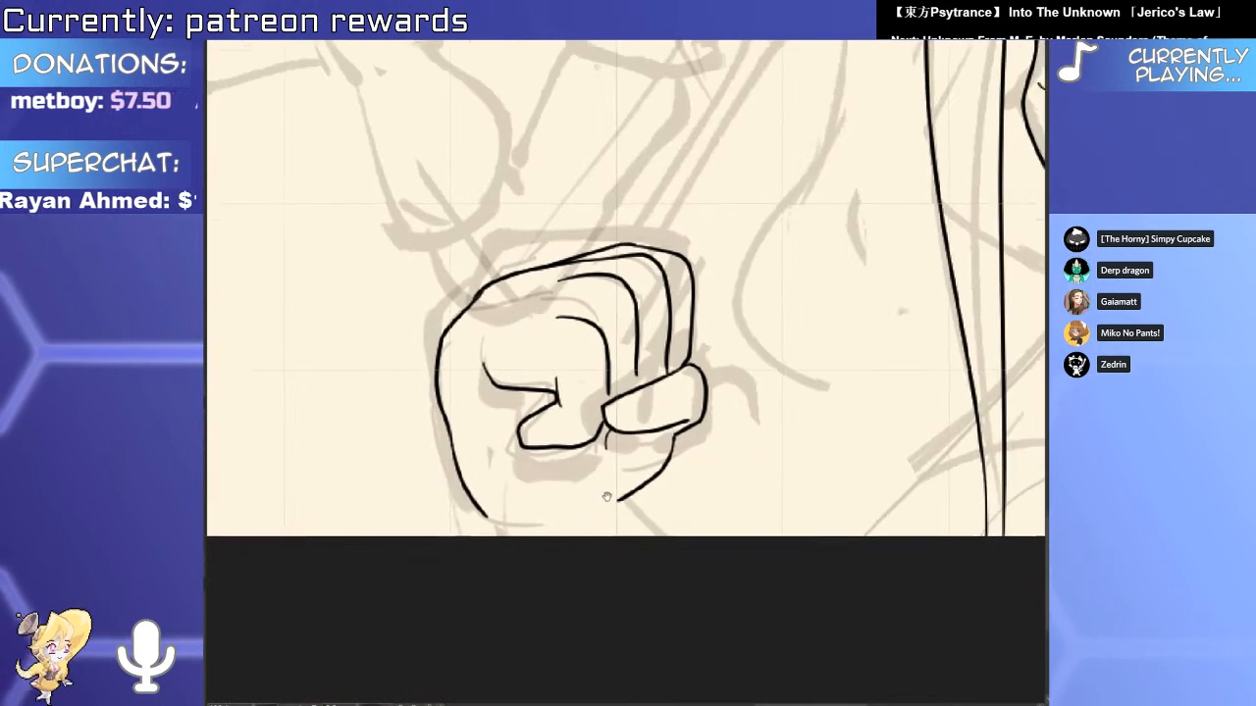
Rework the outer end of the fist's inner fold into a short diagonal stroke.
scroll(558, 411, up, 1)
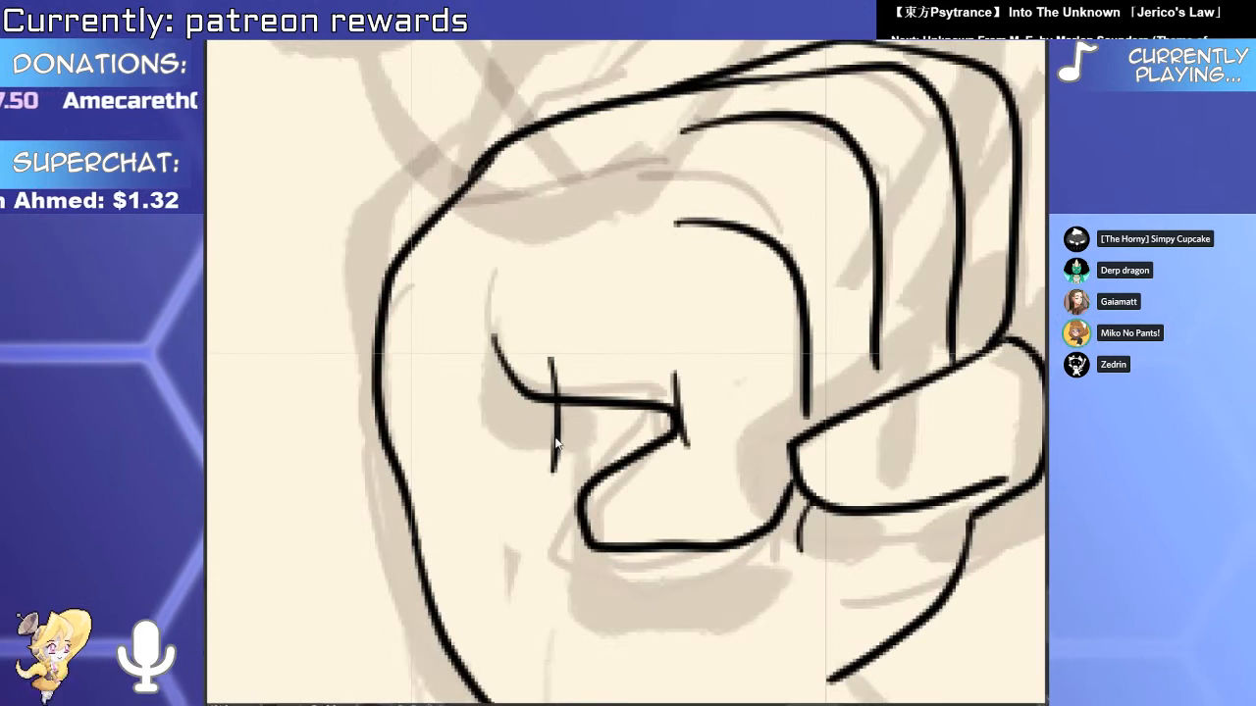
scroll(556, 444, down, 5)
scroll(573, 451, up, 5)
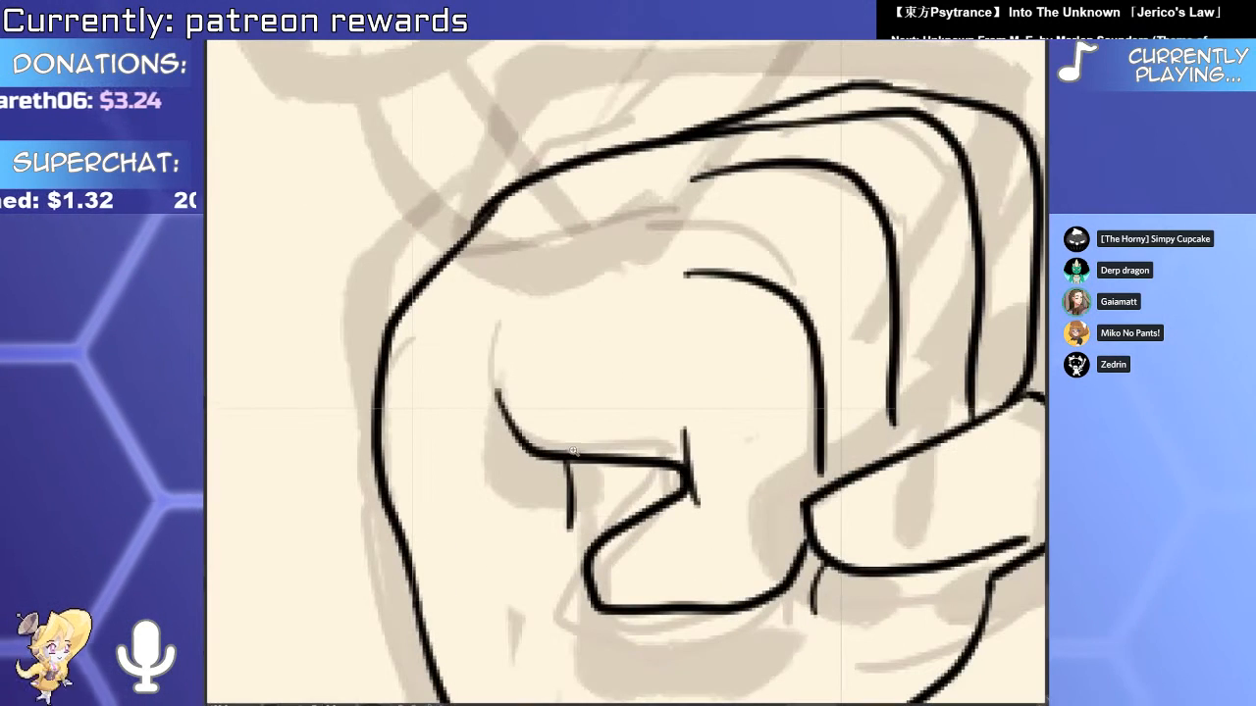
scroll(585, 378, down, 5)
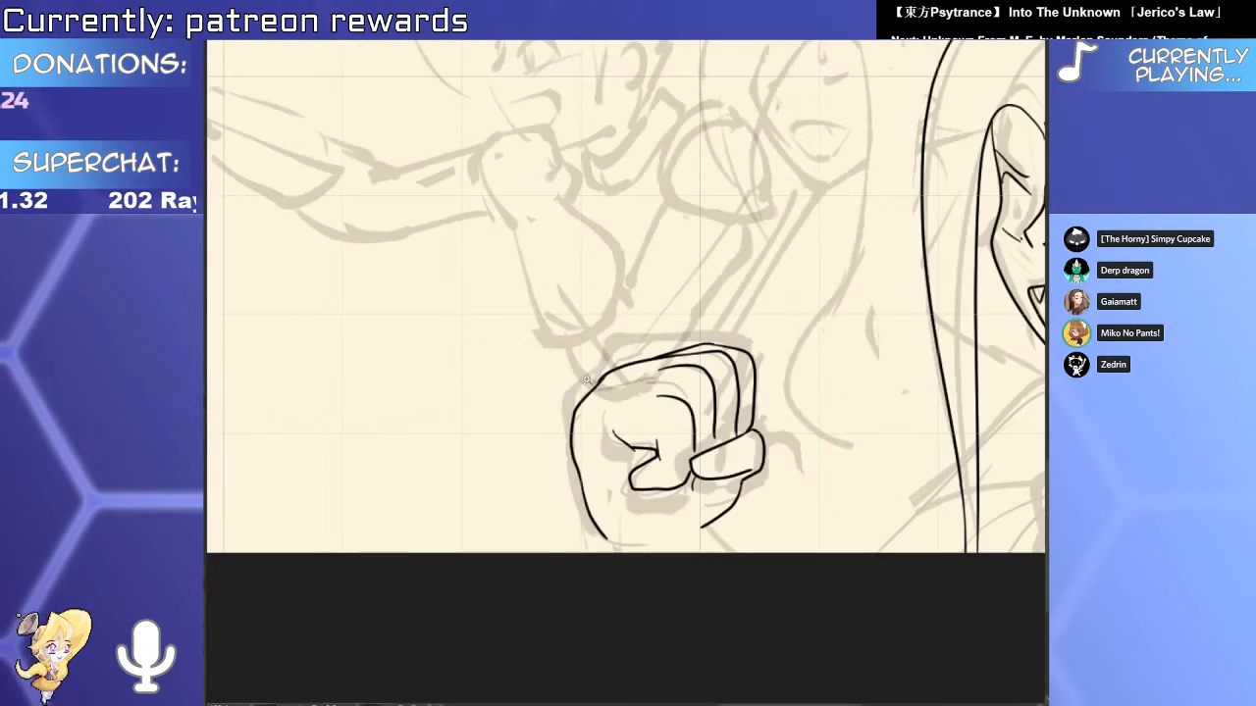
Extend the inner finger lines down to the rounded fingertip and erase the ends that overlap it.
scroll(597, 371, up, 5)
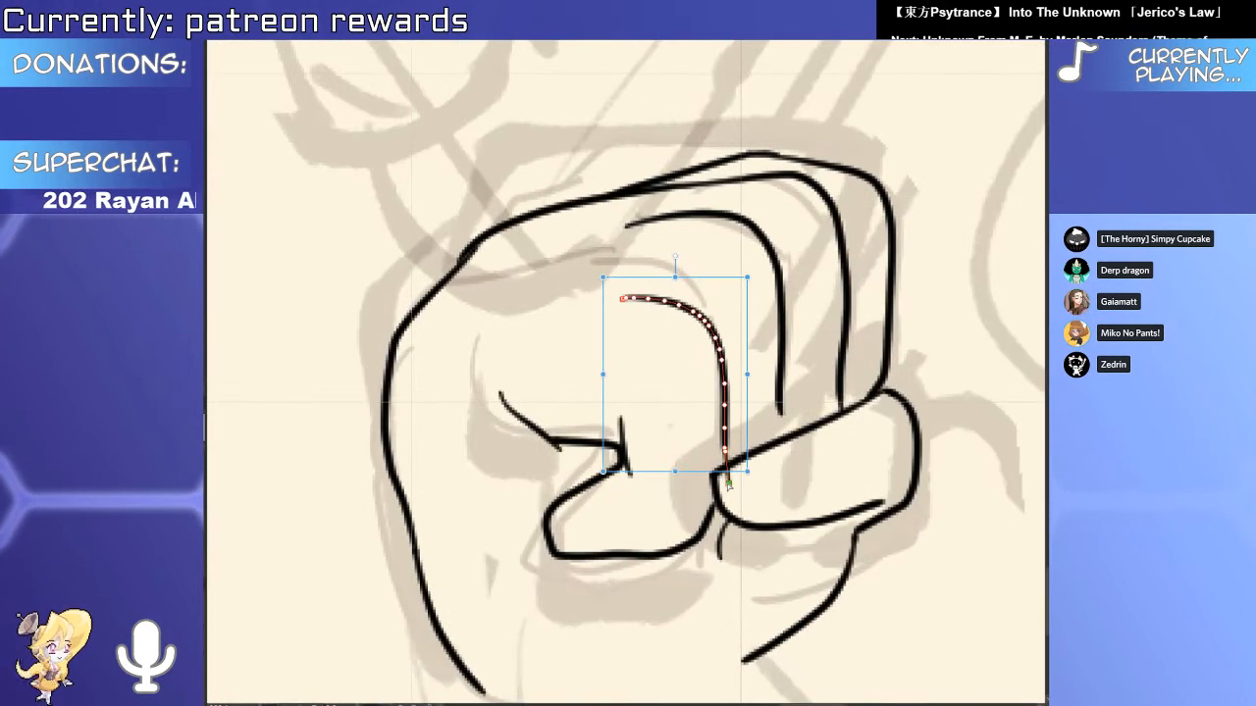
click(735, 481)
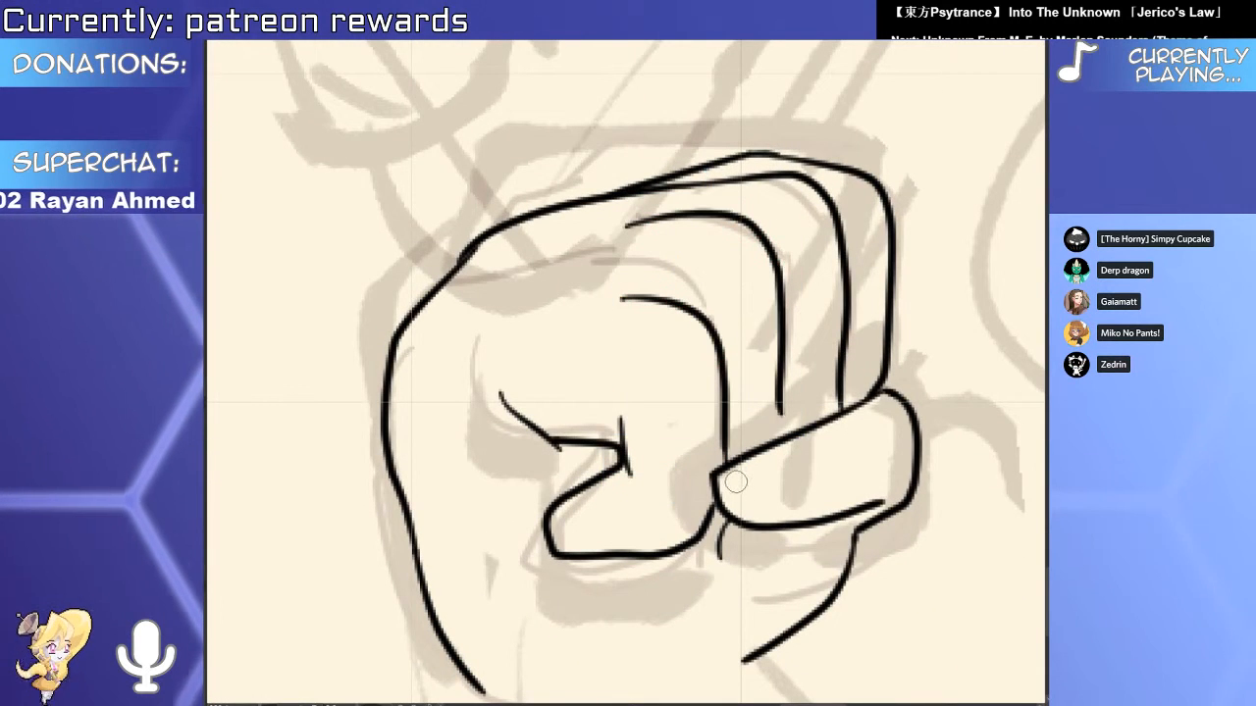
click(780, 407)
drag(779, 413, 776, 489)
click(779, 476)
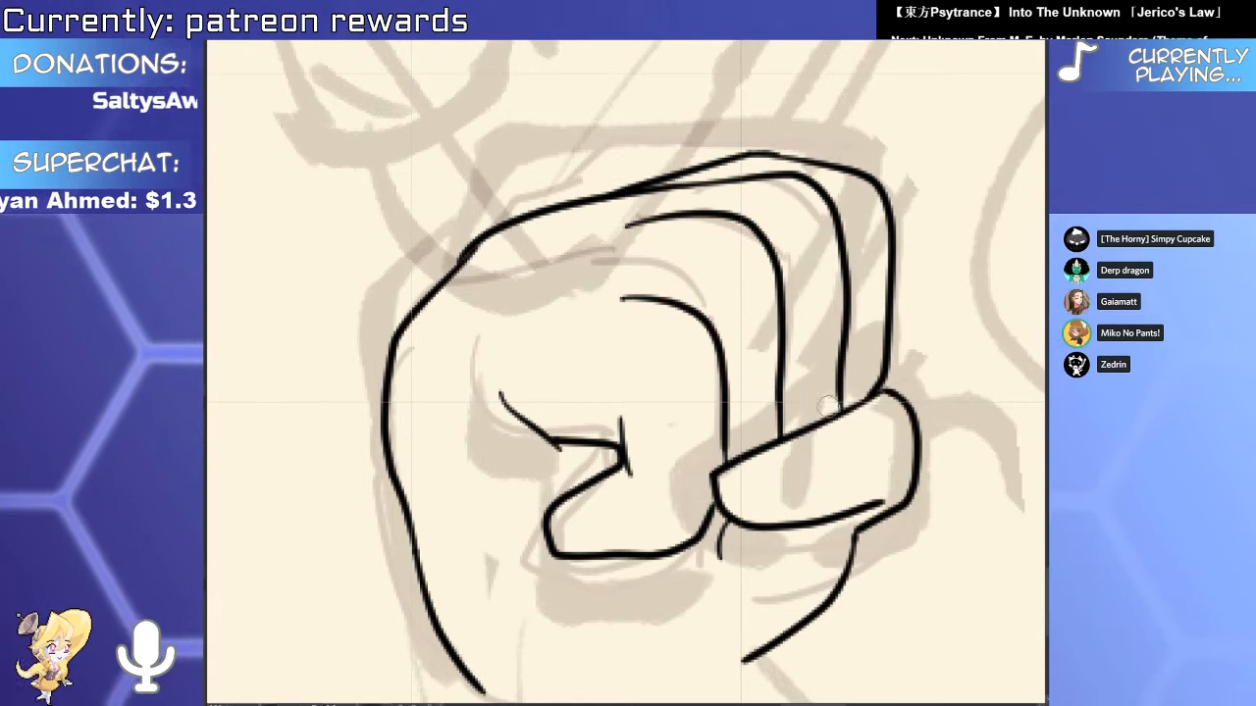
click(841, 402)
click(725, 463)
click(724, 465)
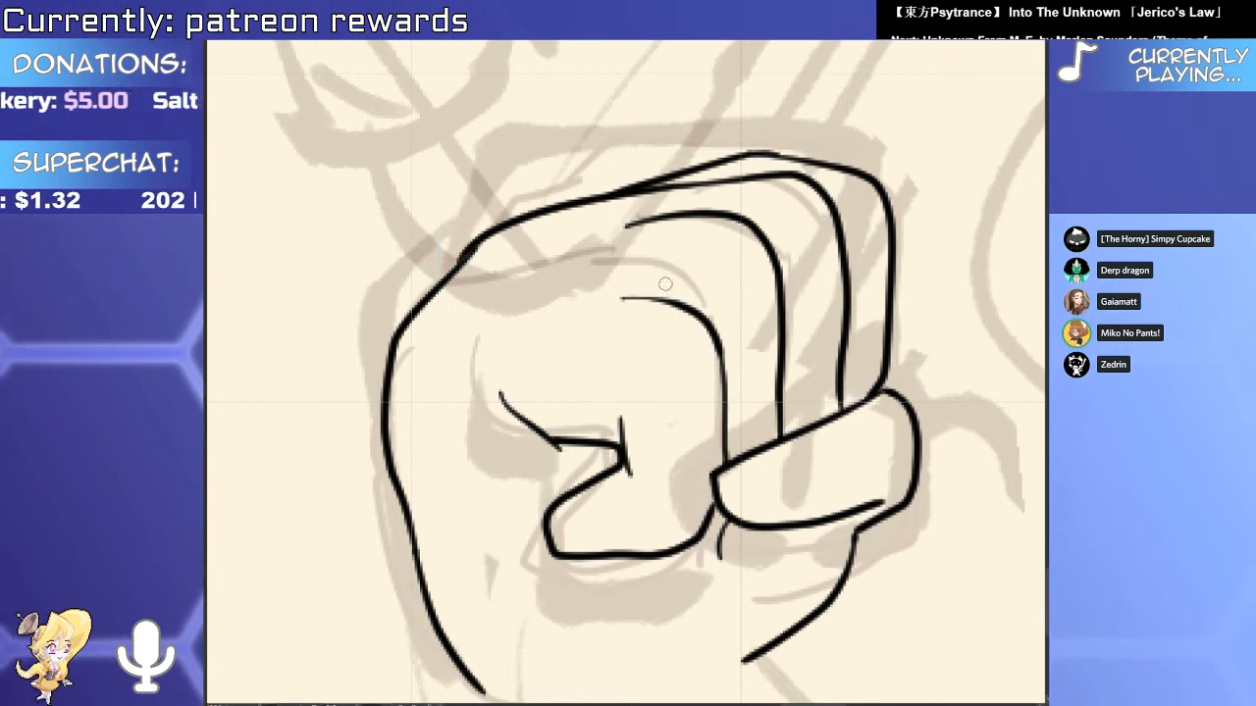
Select the inner fold lines and innermost finger curve together, then rotate them slightly and shift them upward.
scroll(795, 182, down, 5)
drag(853, 238, 717, 367)
scroll(633, 365, up, 5)
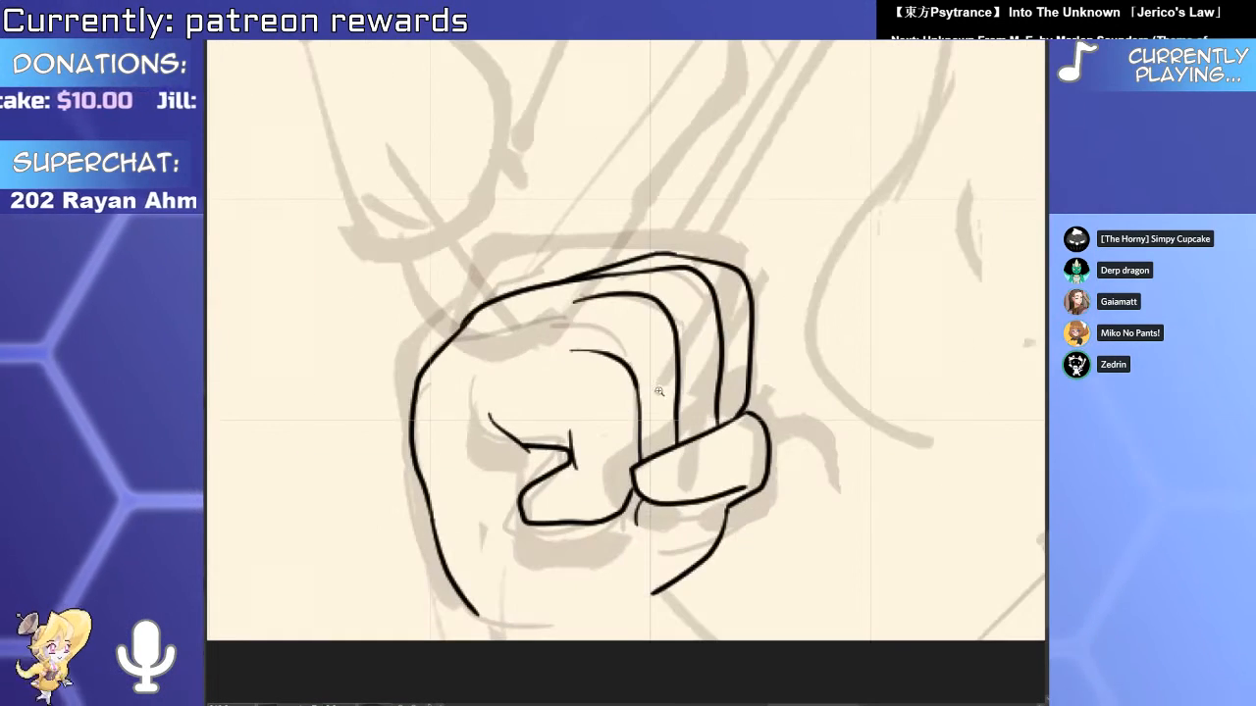
click(637, 424)
shift+click(612, 475)
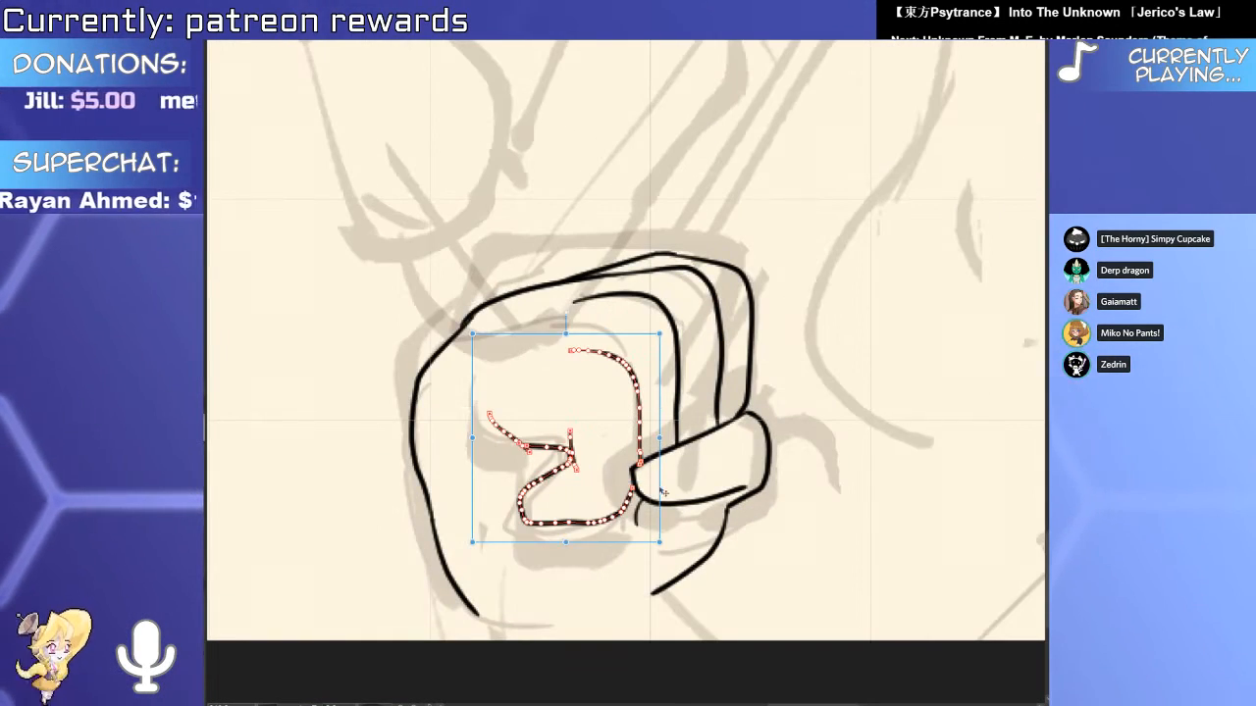
drag(661, 492, 671, 468)
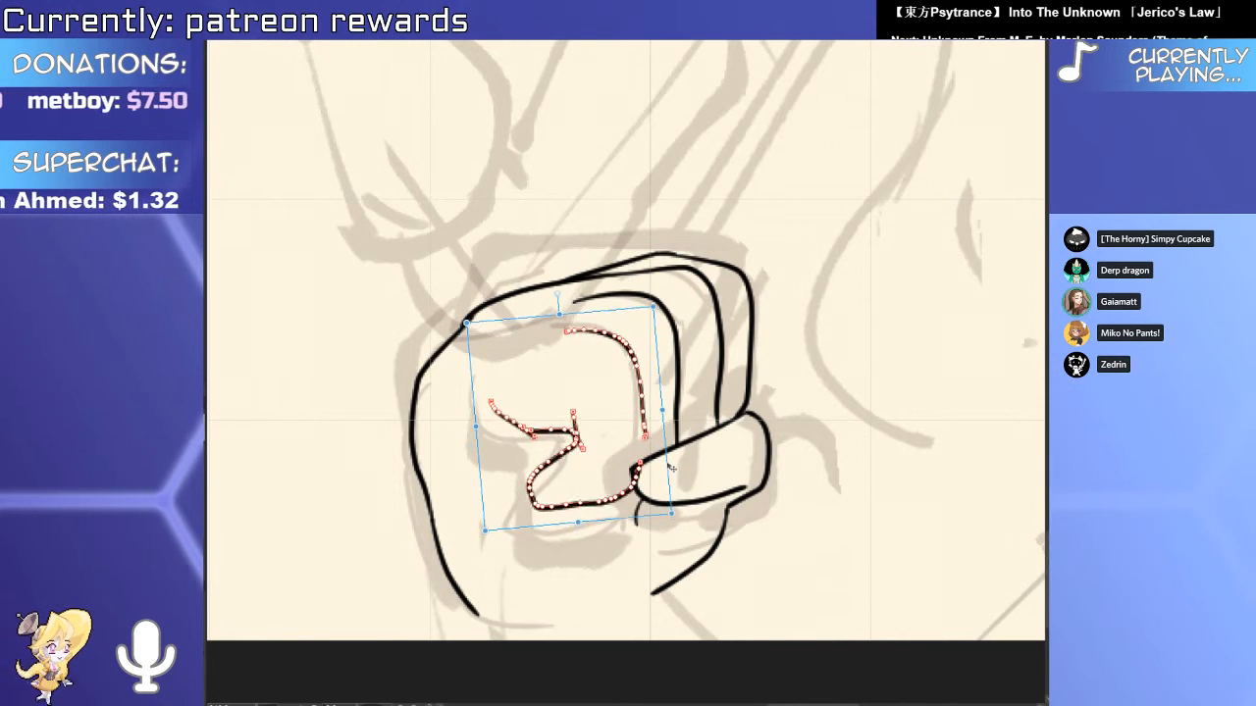
key(y)
Extend the innermost finger line to meet the rounded fingertip again and clean up the overlap.
scroll(630, 454, up, 6)
drag(677, 349, 665, 517)
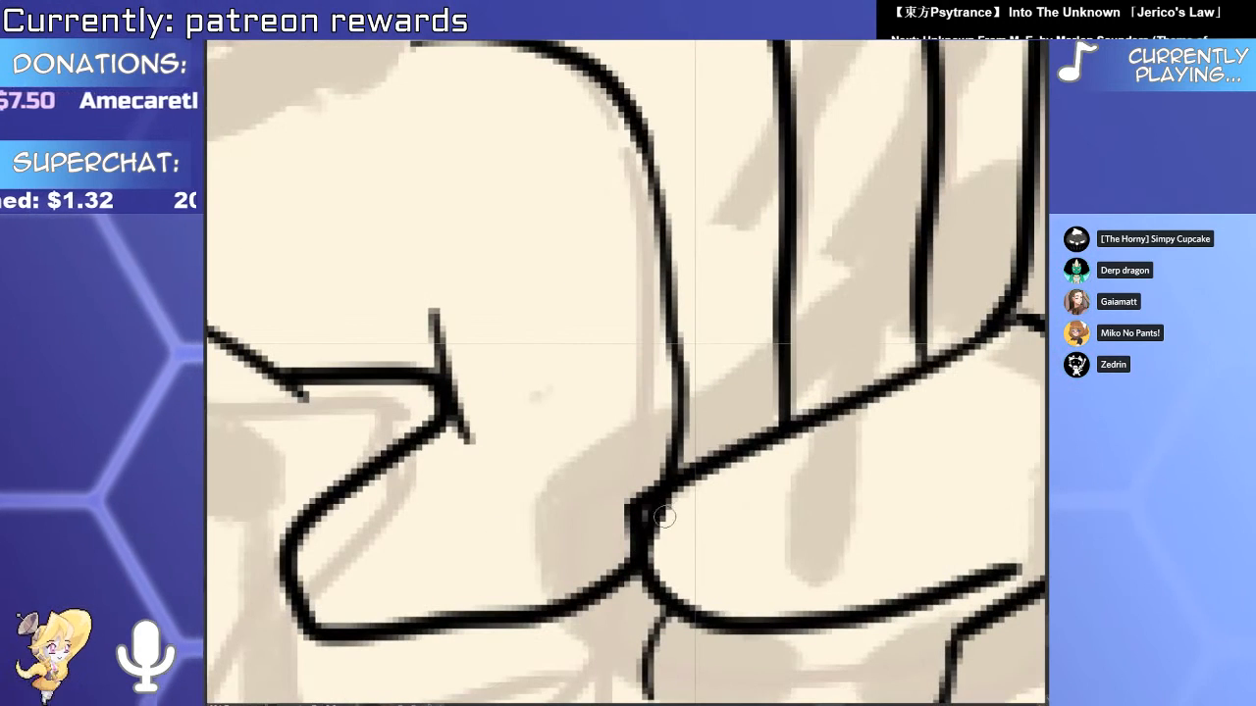
scroll(664, 517, down, 5)
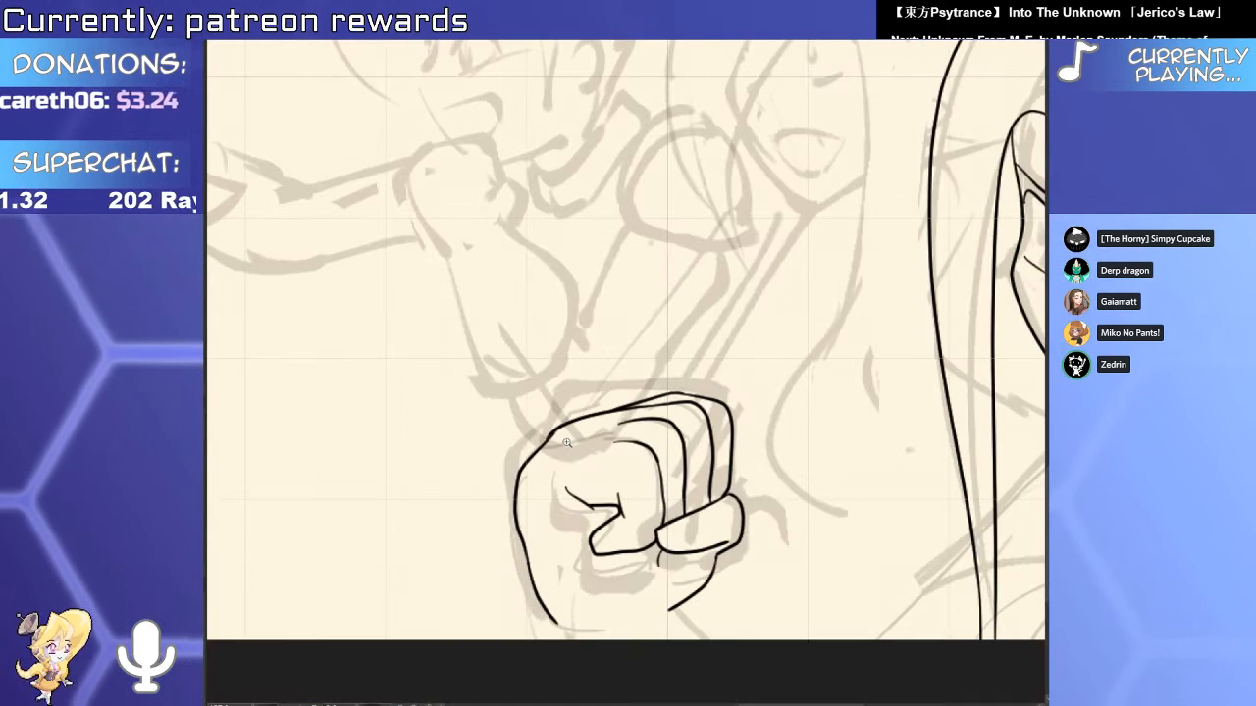
Extend the innermost finger's upper line toward the back of the hand and ink a short crease below the fold.
scroll(579, 417, up, 4)
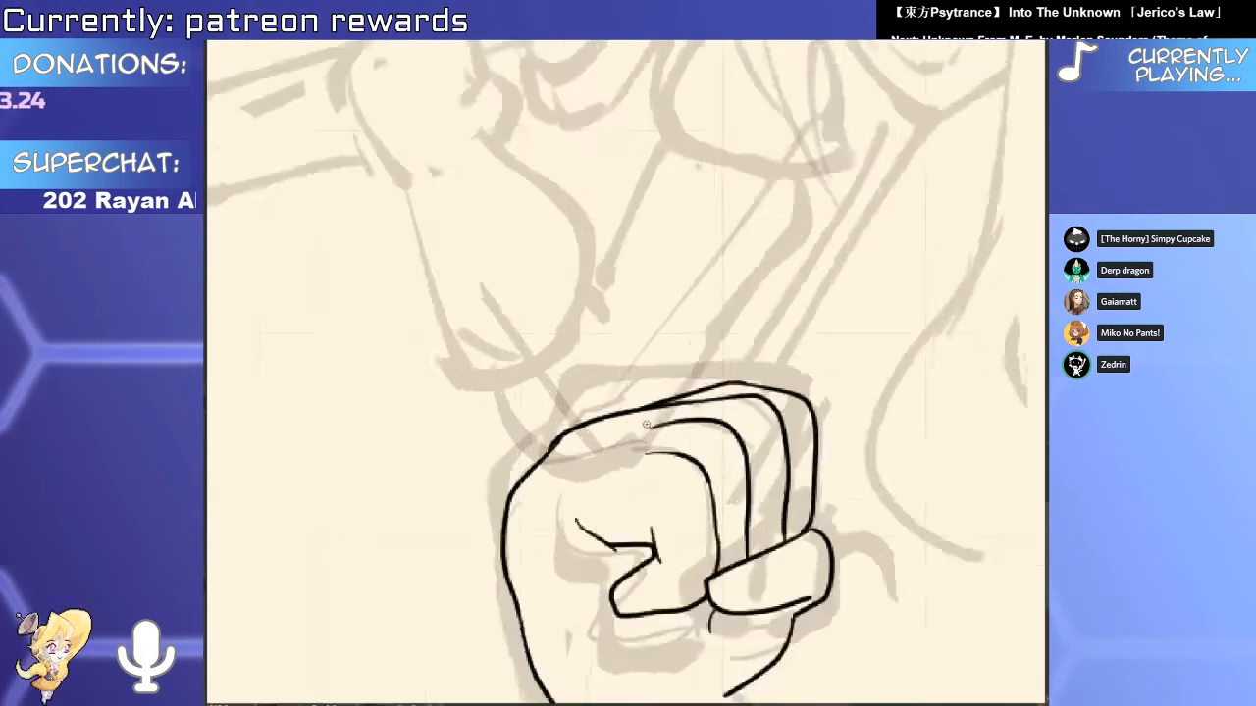
drag(609, 464, 697, 483)
drag(738, 586, 652, 437)
scroll(698, 452, down, 4)
scroll(682, 576, up, 4)
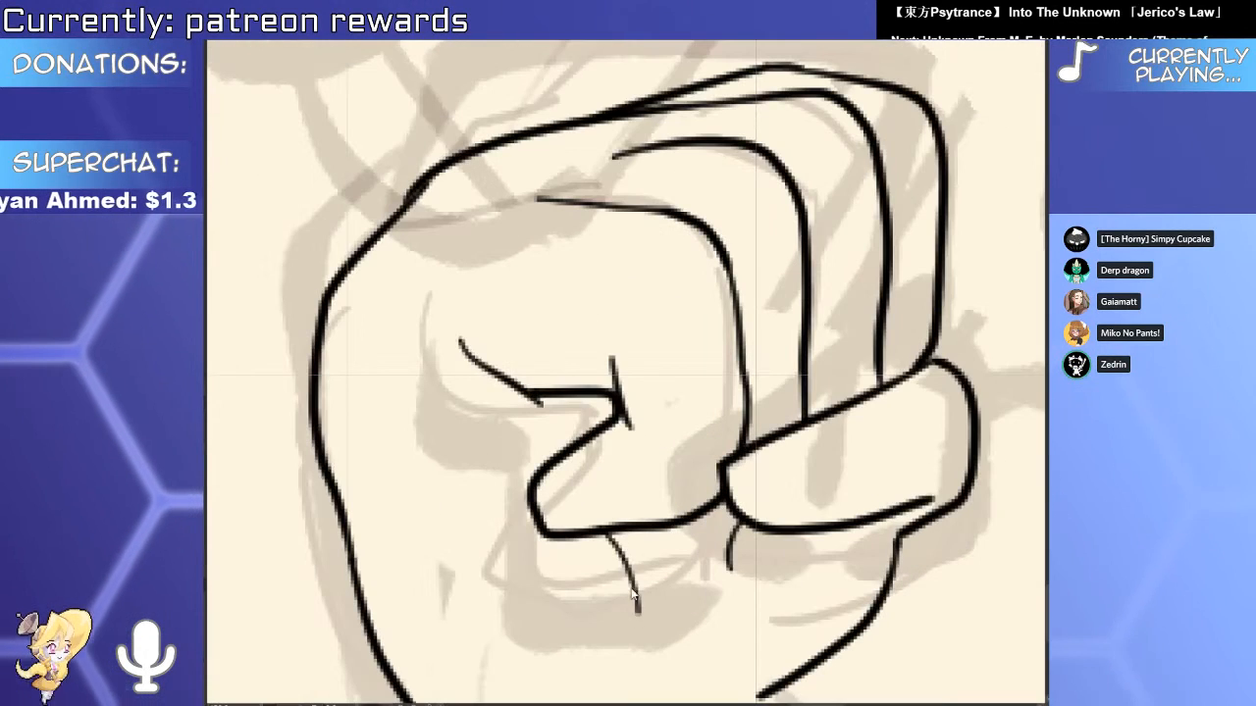
Straighten the short palm crease below the fist's inner fold.
scroll(667, 510, down, 5)
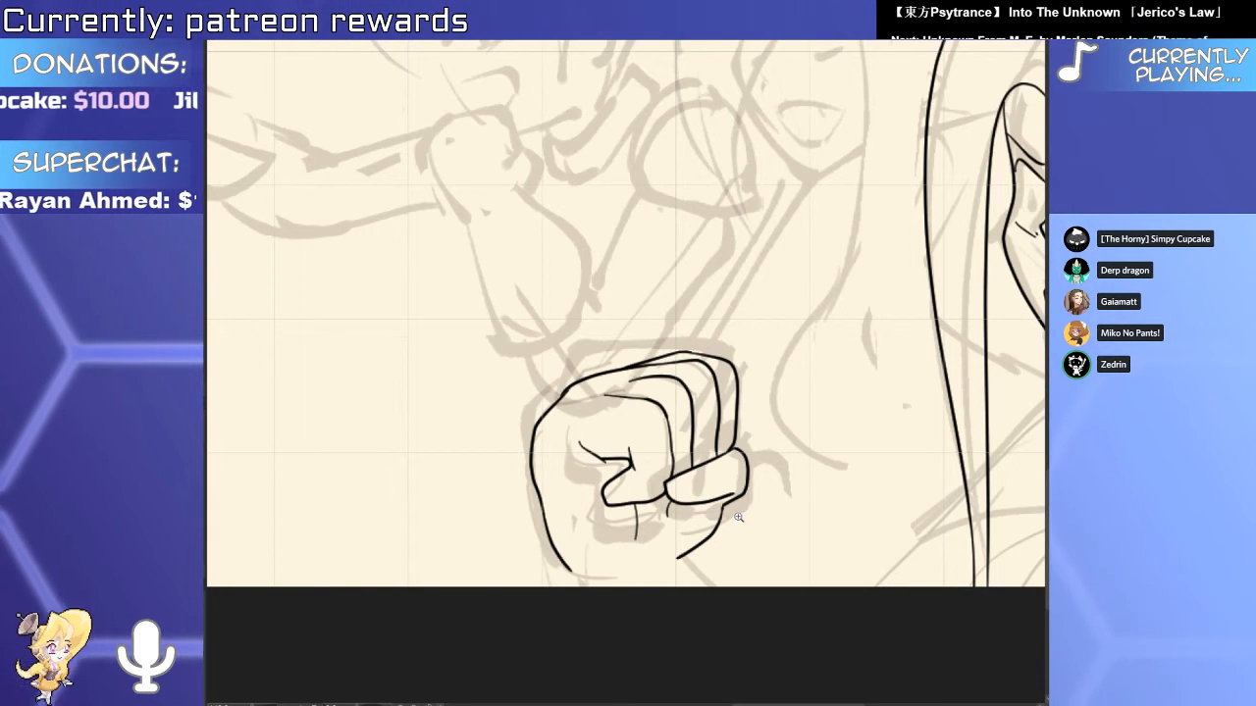
drag(725, 478, 814, 478)
click(752, 298)
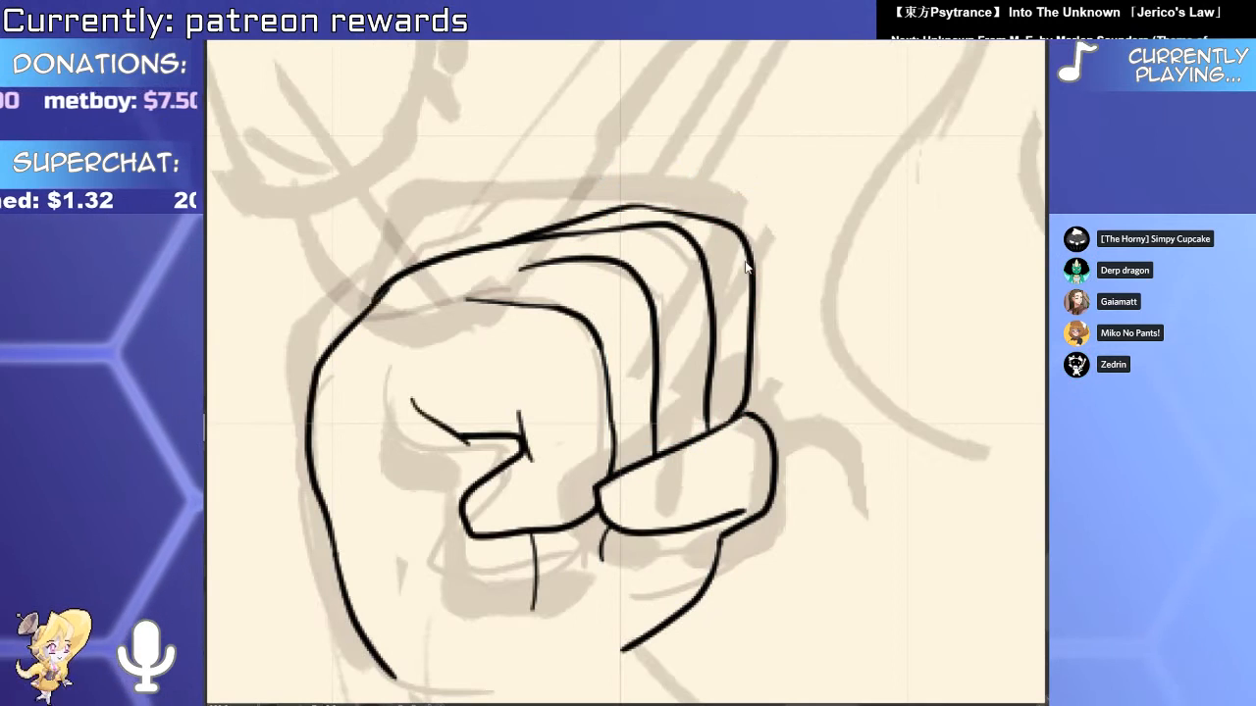
Redraw the second outermost finger's line with a higher arch that forms the top knuckle, and erase the overlapping outline ends.
click(747, 286)
scroll(747, 286, up, 1)
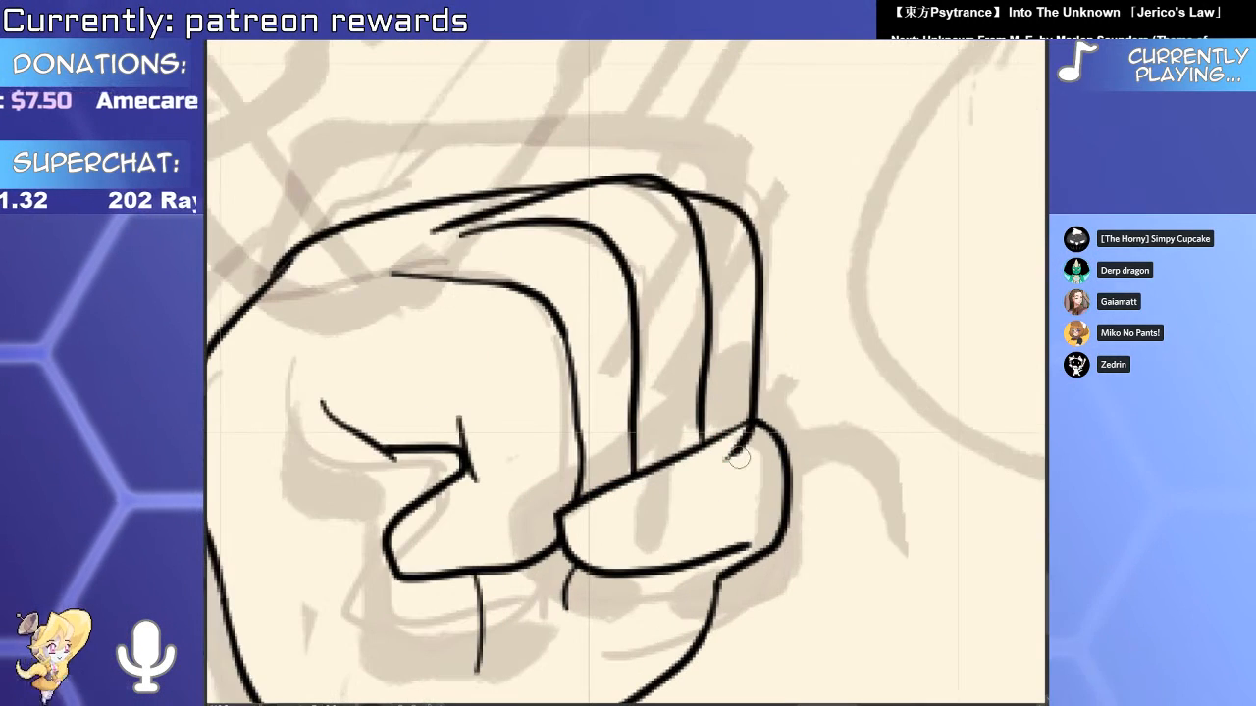
scroll(729, 206, up, 1)
key(b)
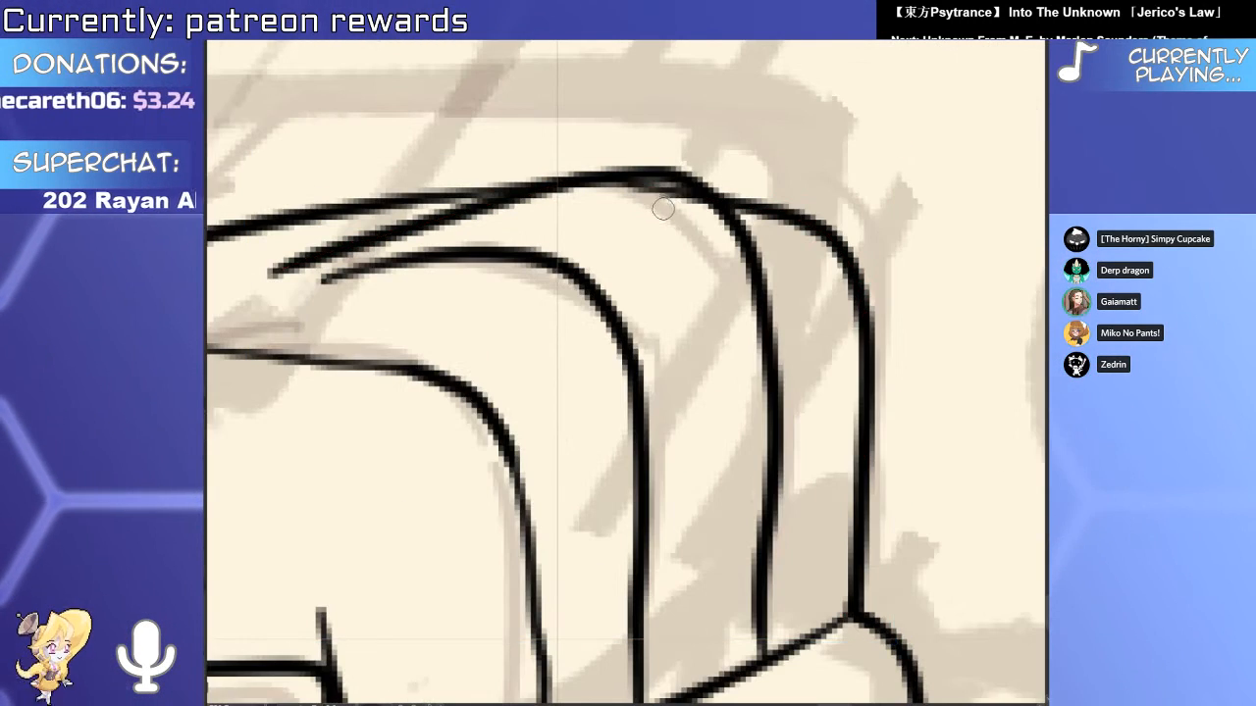
key(Delete)
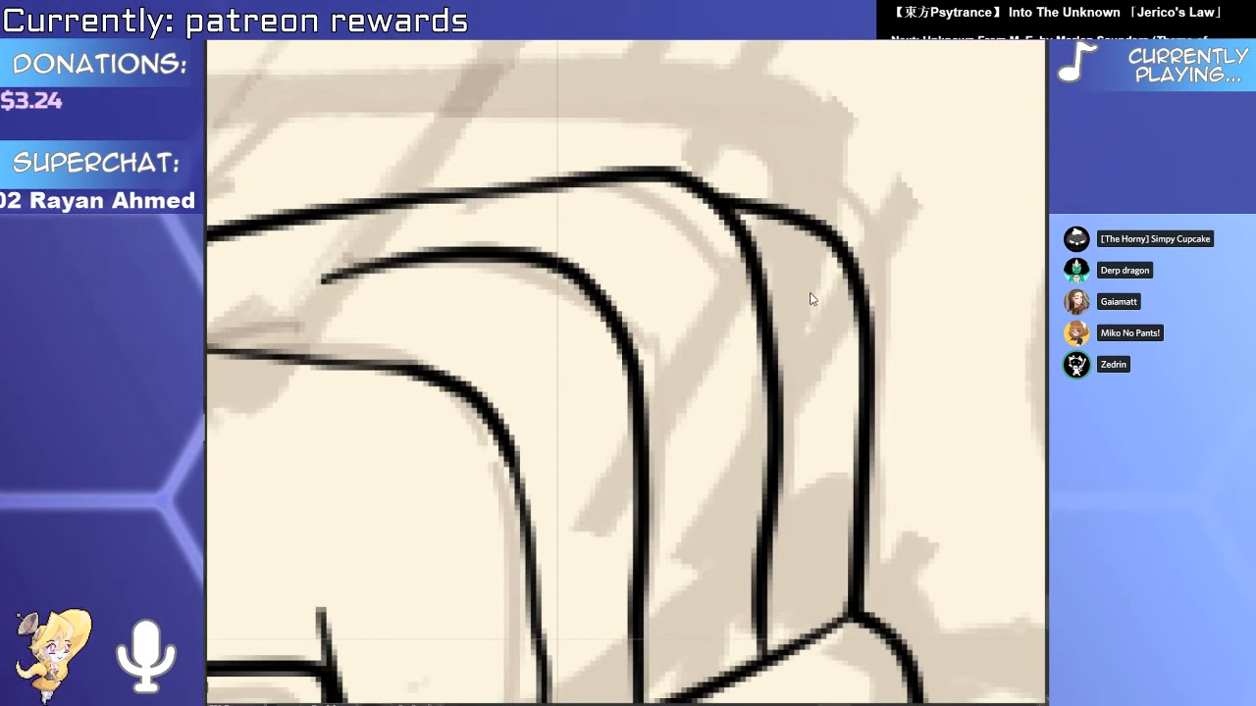
Rework the start of the curve beside the innermost finger so it reaches slightly farther toward the back of the hand.
scroll(791, 320, down, 4)
drag(789, 324, 754, 330)
scroll(590, 317, up, 3)
click(595, 318)
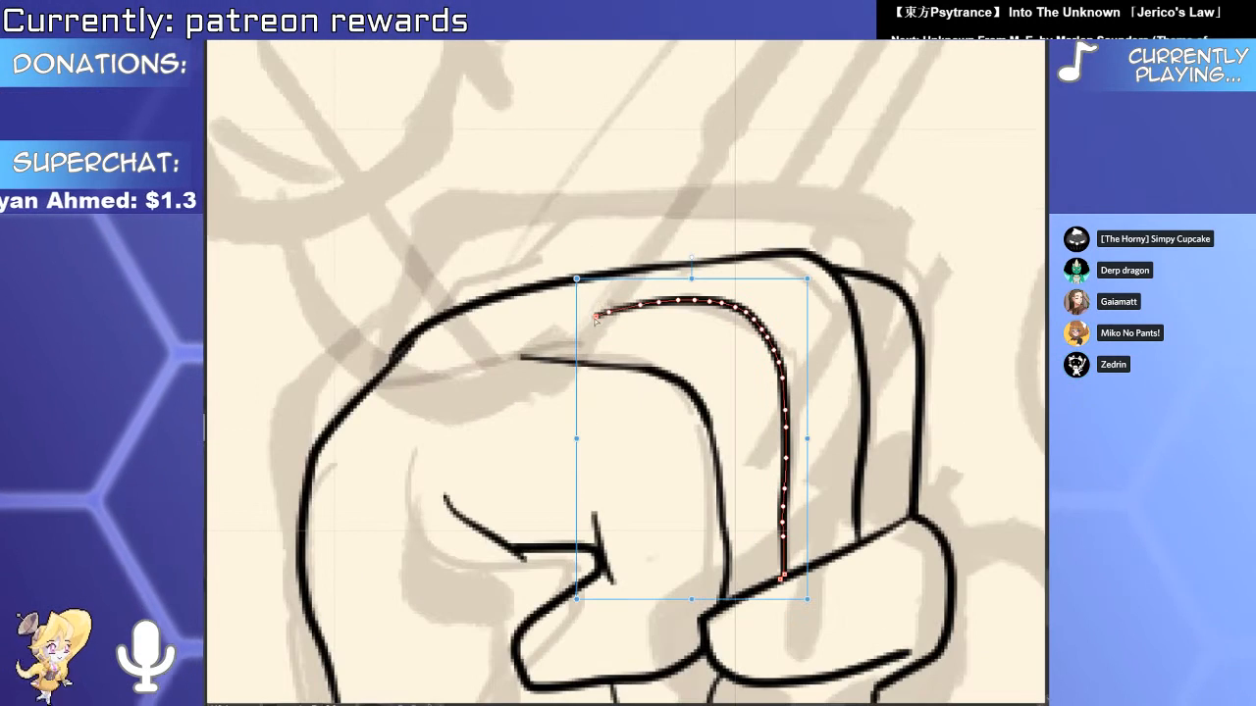
key(Delete)
scroll(691, 312, down, 3)
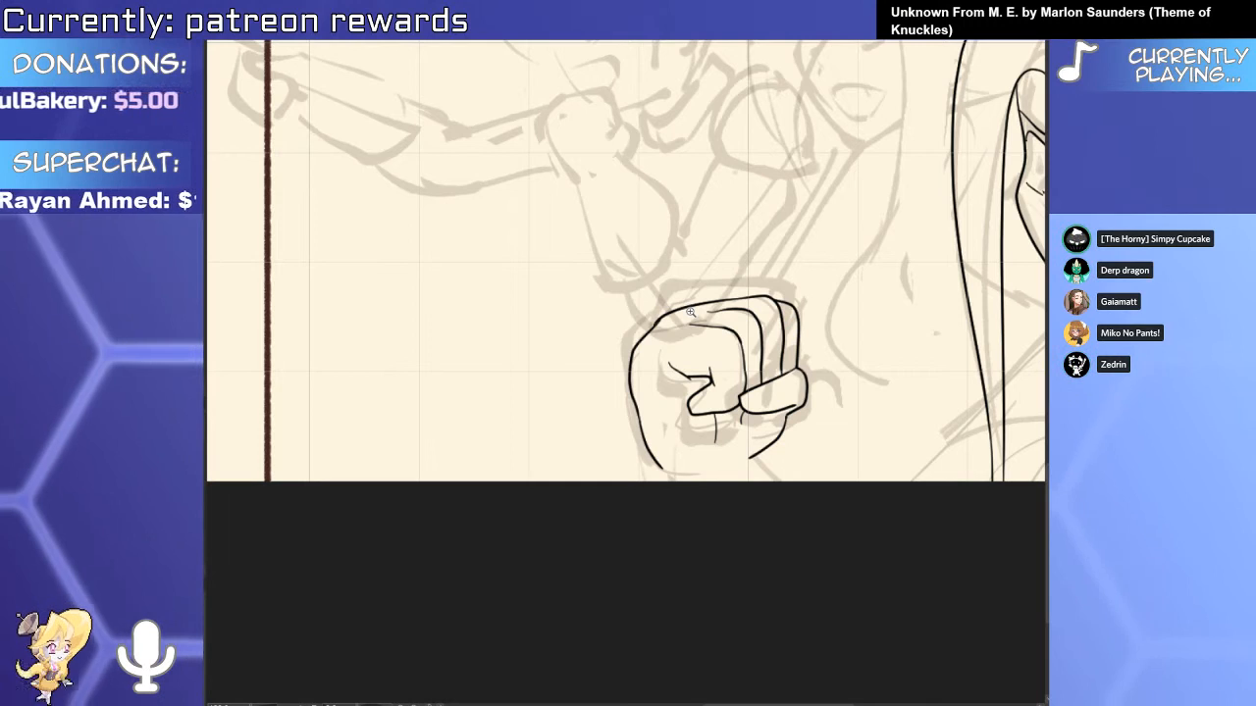
Ink the wrist line along the base of the fist and the glove cuff below it.
mouse_move(664, 481)
mouse_down()
mouse_move(715, 558)
mouse_move(714, 442)
mouse_move(854, 515)
mouse_up()
mouse_move(630, 480)
mouse_down()
mouse_move(569, 430)
mouse_move(552, 505)
mouse_up()
mouse_move(832, 431)
mouse_down()
mouse_move(676, 563)
mouse_move(579, 549)
mouse_up()
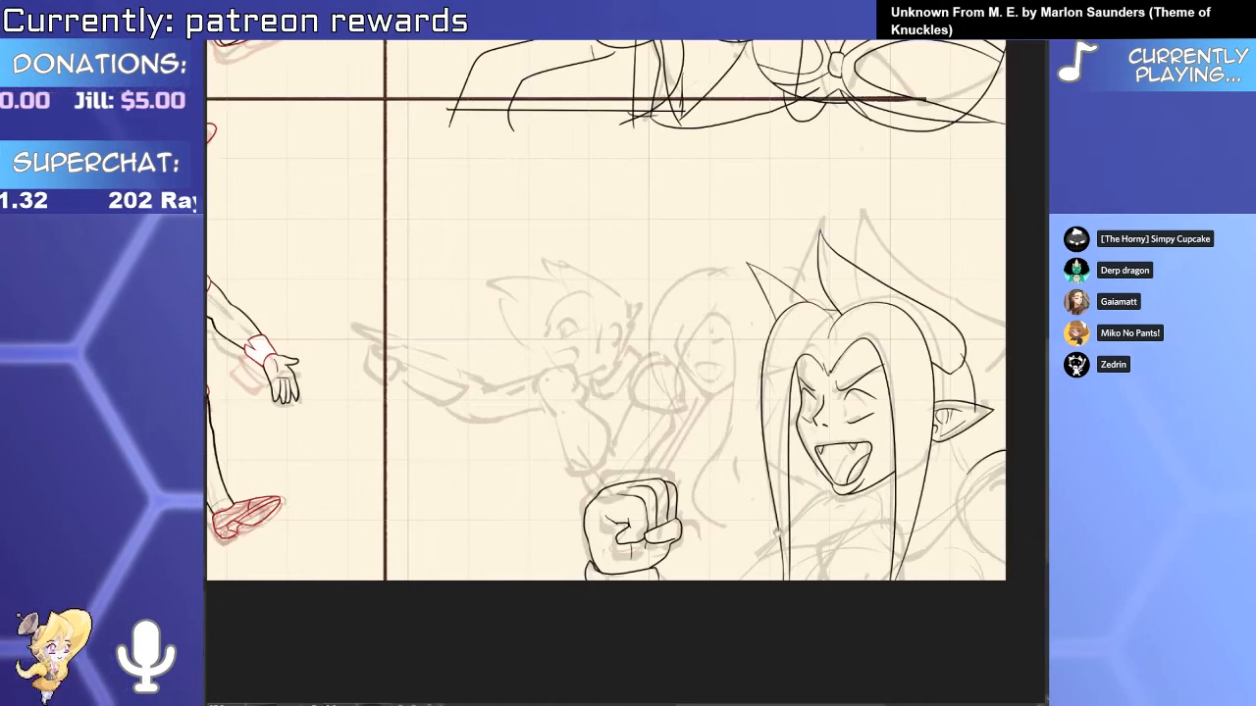
Ink two long palm lines from the fold and rounded fingertip down to the wrist, replacing the short crease and trimming the overshooting ends.
drag(723, 532, 673, 449)
drag(589, 466, 618, 480)
drag(539, 419, 462, 635)
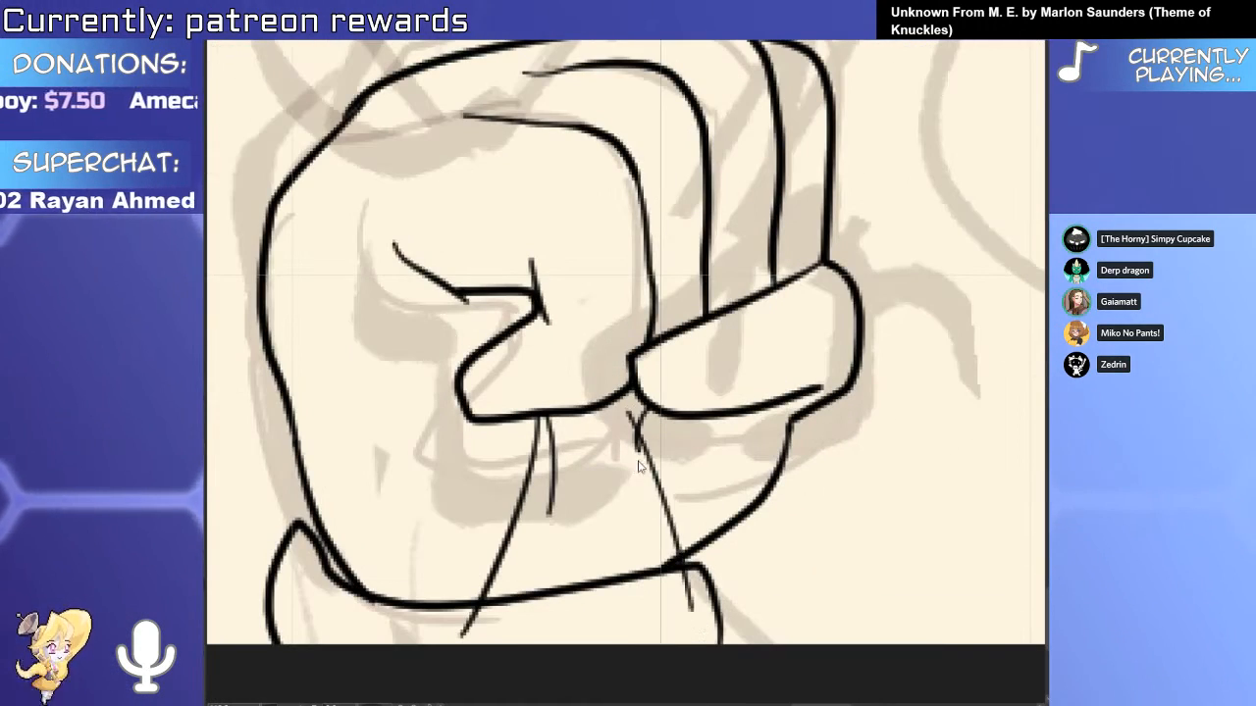
drag(624, 453, 647, 453)
key(ctrl+z)
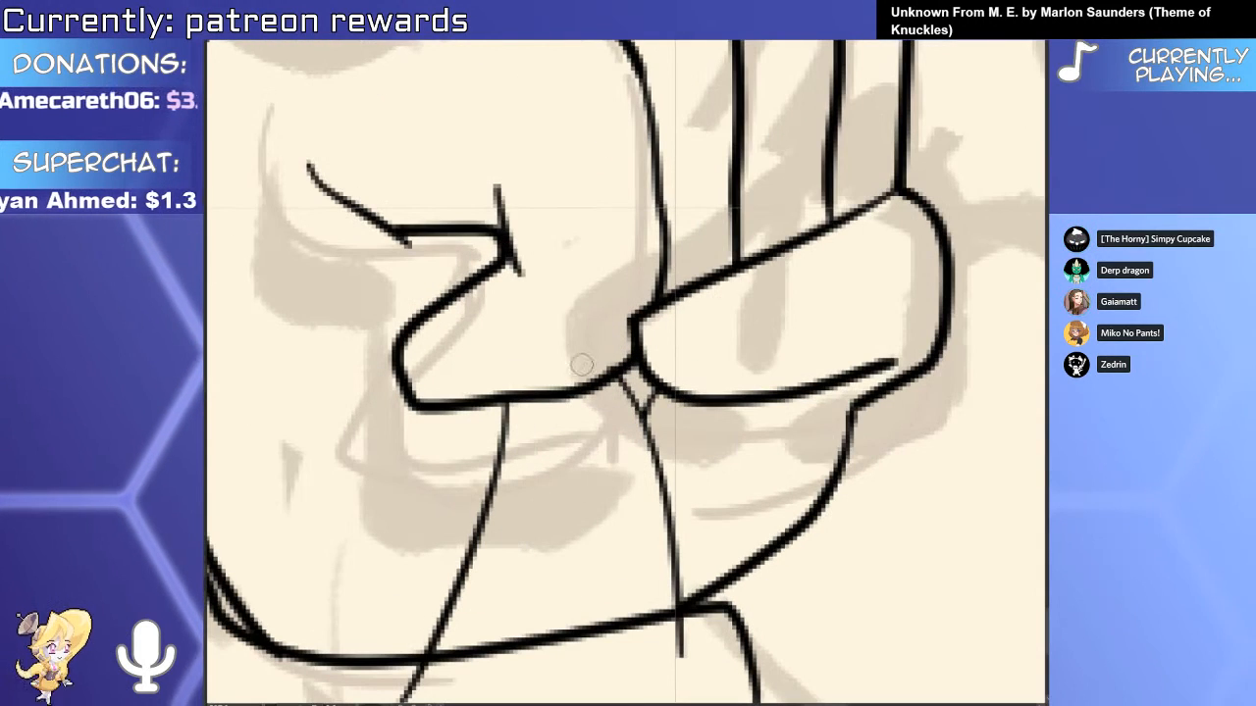
drag(608, 359, 654, 236)
drag(727, 530, 727, 494)
drag(540, 550, 475, 499)
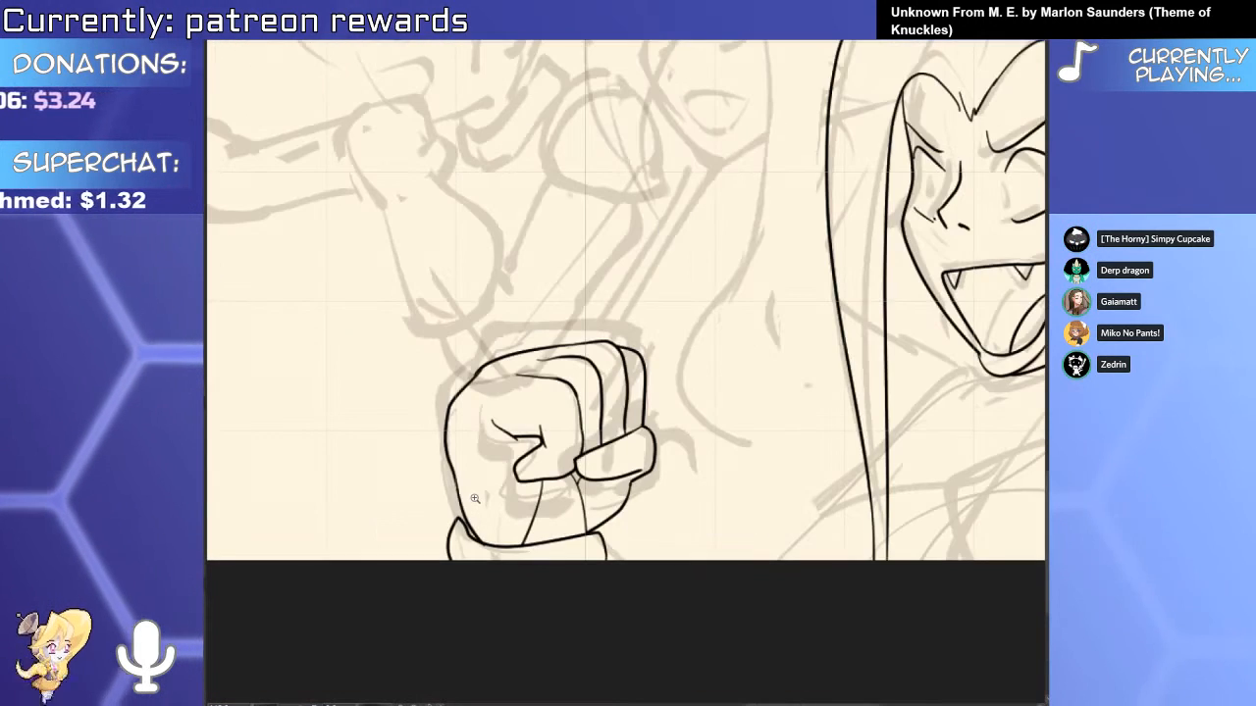
Extend the upper end of the curve beside the innermost finger farther toward the back of the hand.
drag(526, 344, 574, 396)
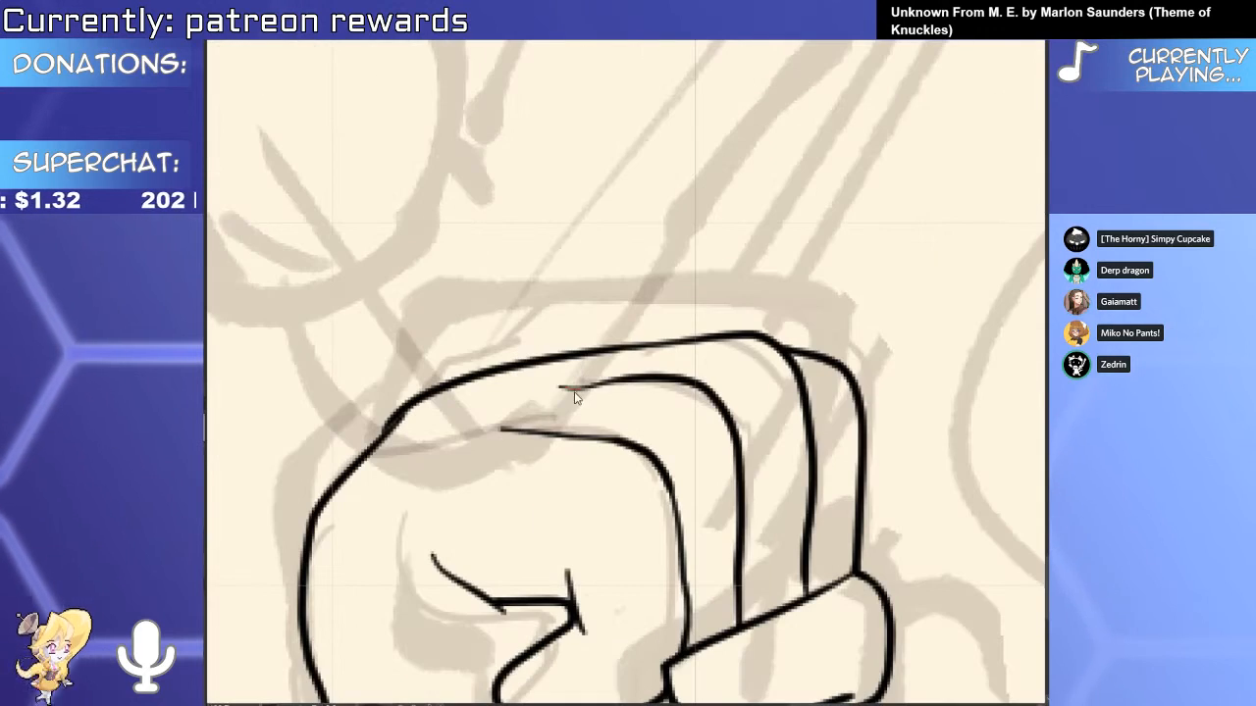
click(559, 389)
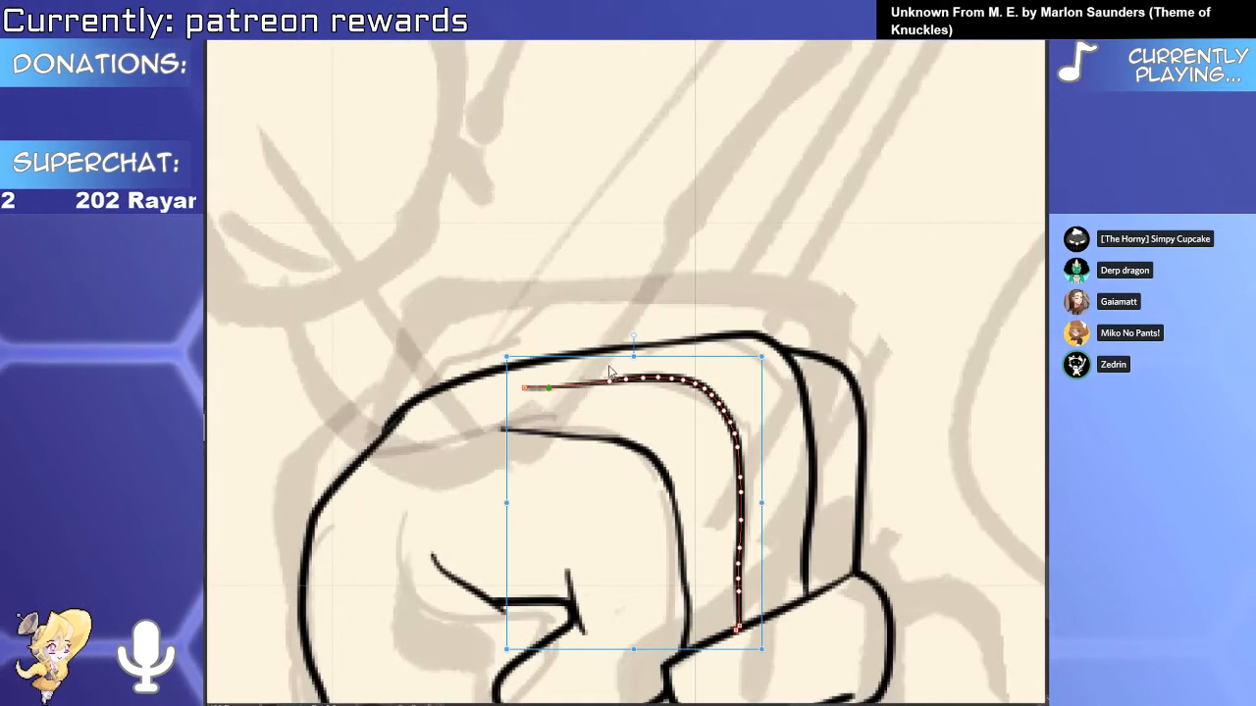
key(p)
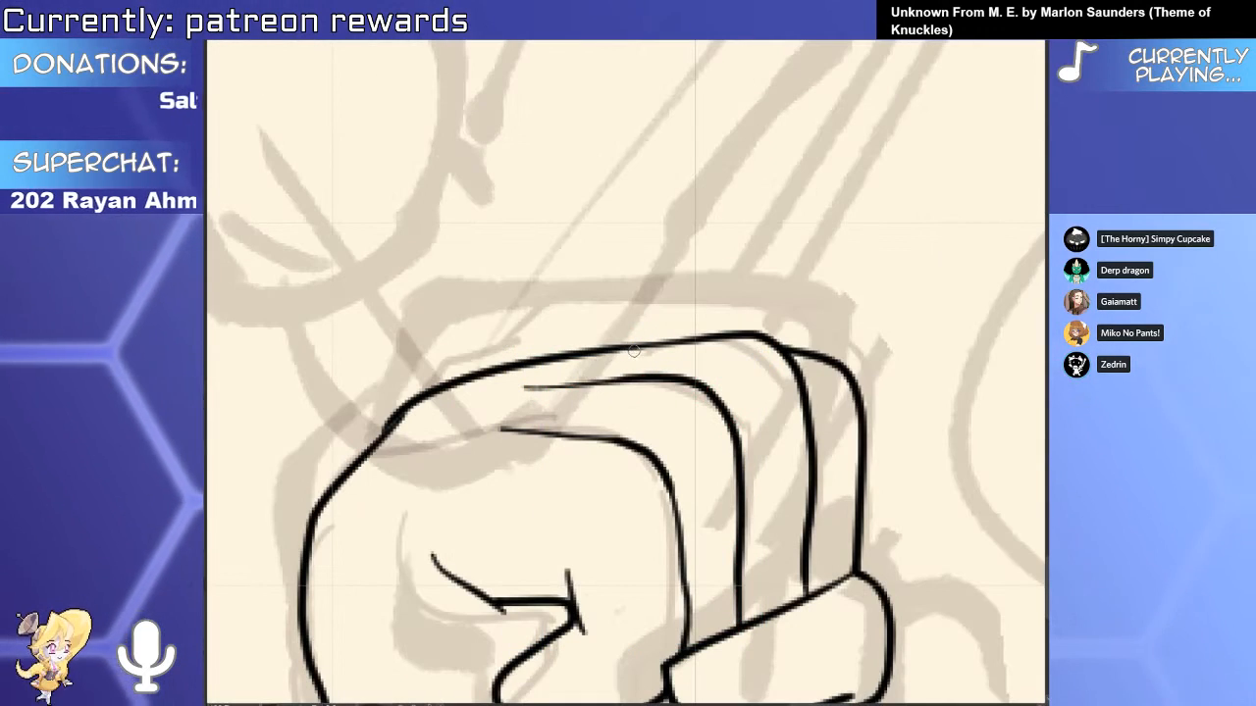
Ink two small arcs forming a raised knuckle on the fist's top outline and clean up where they meet the finger lines.
drag(631, 350, 588, 406)
key(ctrl+z)
drag(649, 348, 612, 400)
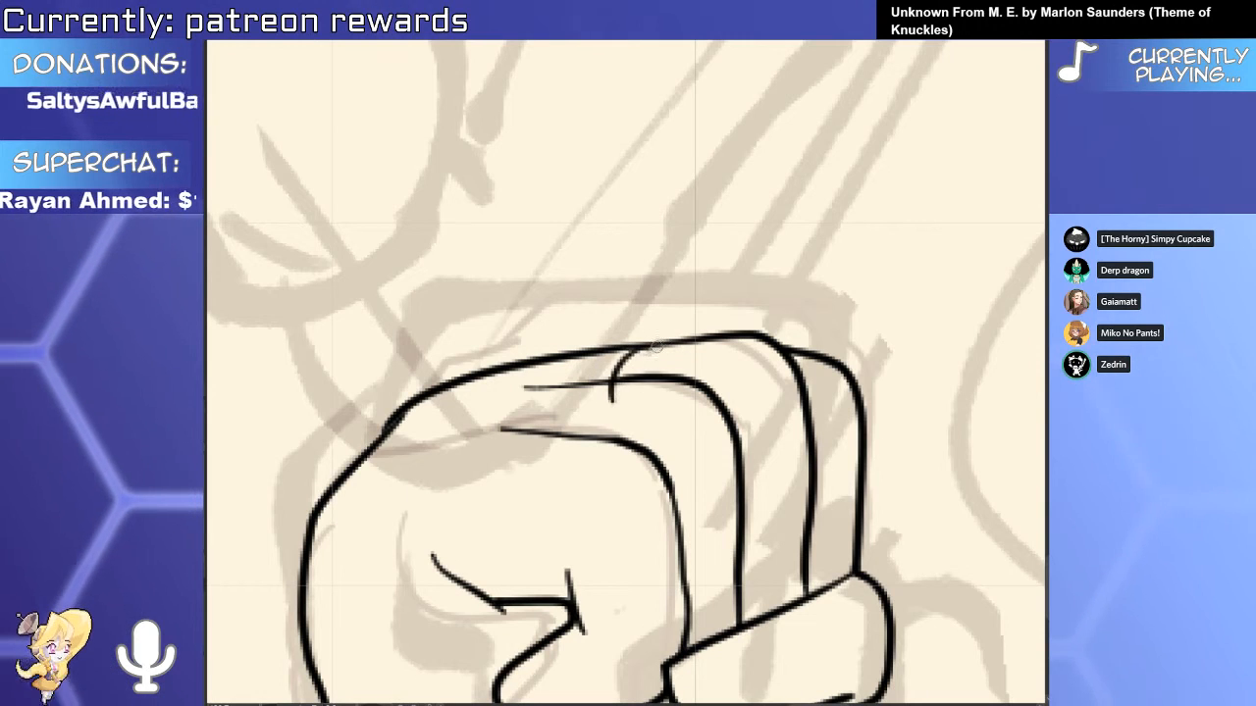
drag(653, 351, 555, 392)
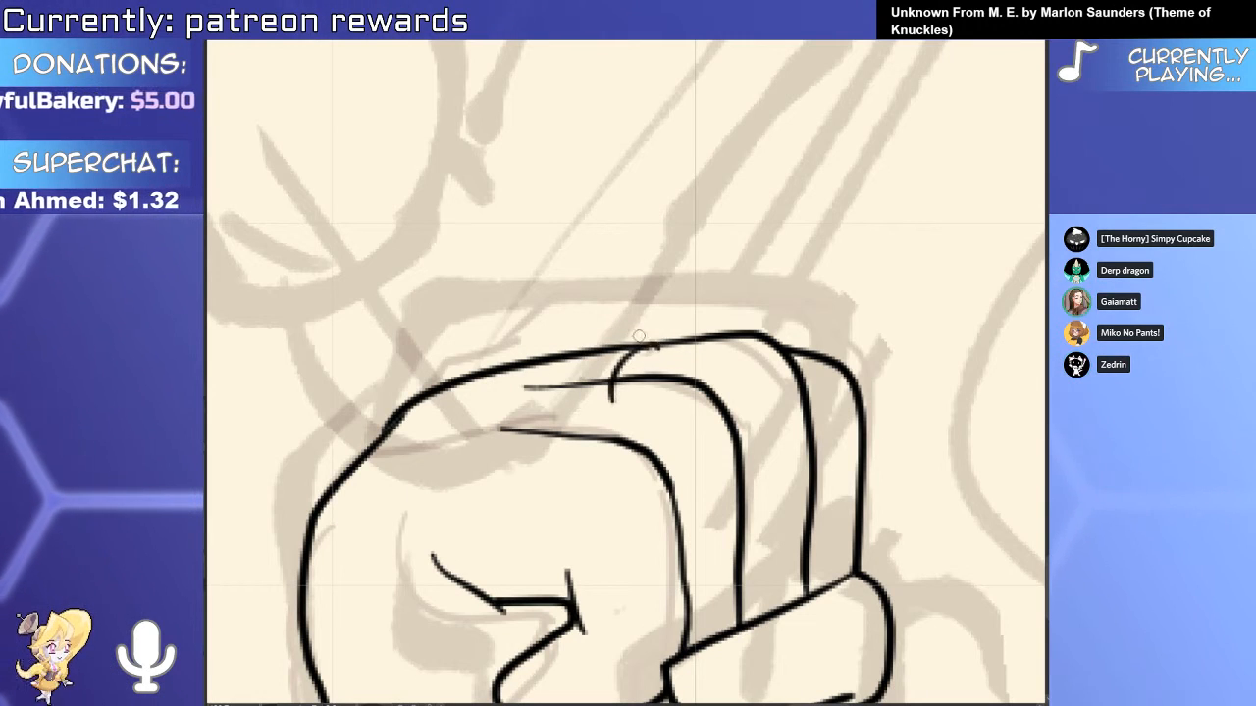
scroll(621, 359, up, 2)
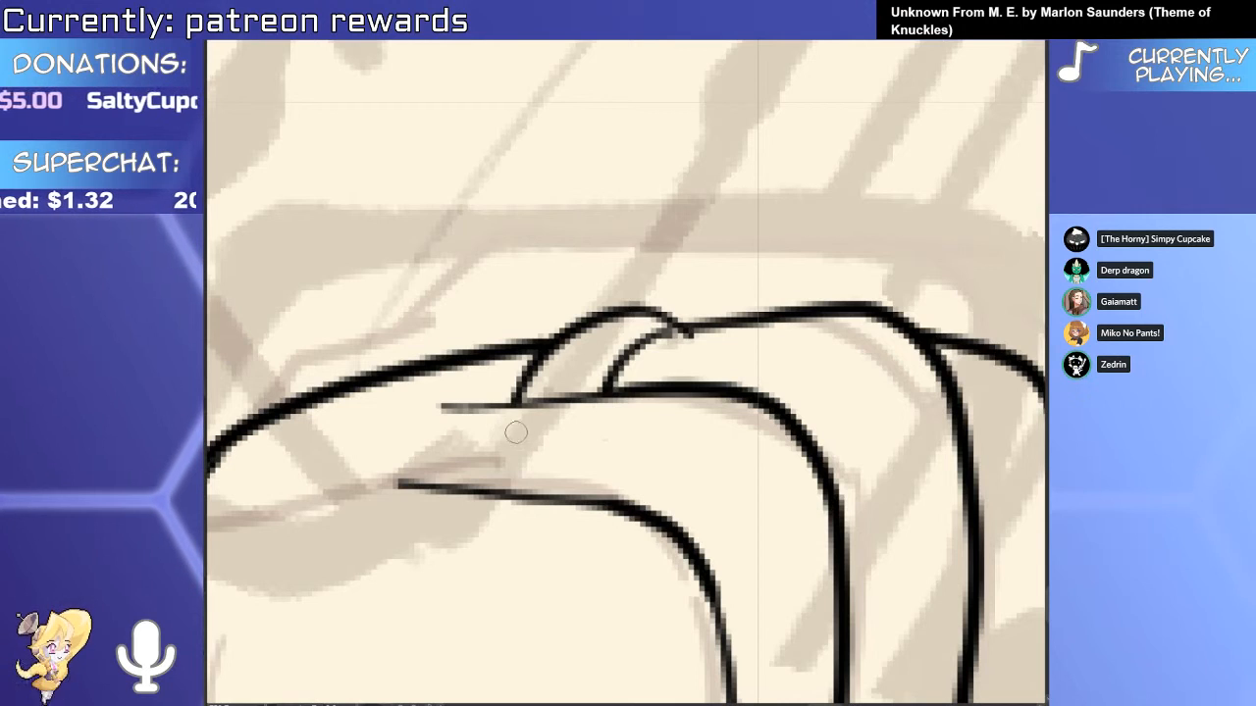
scroll(516, 433, down, 5)
scroll(622, 456, up, 5)
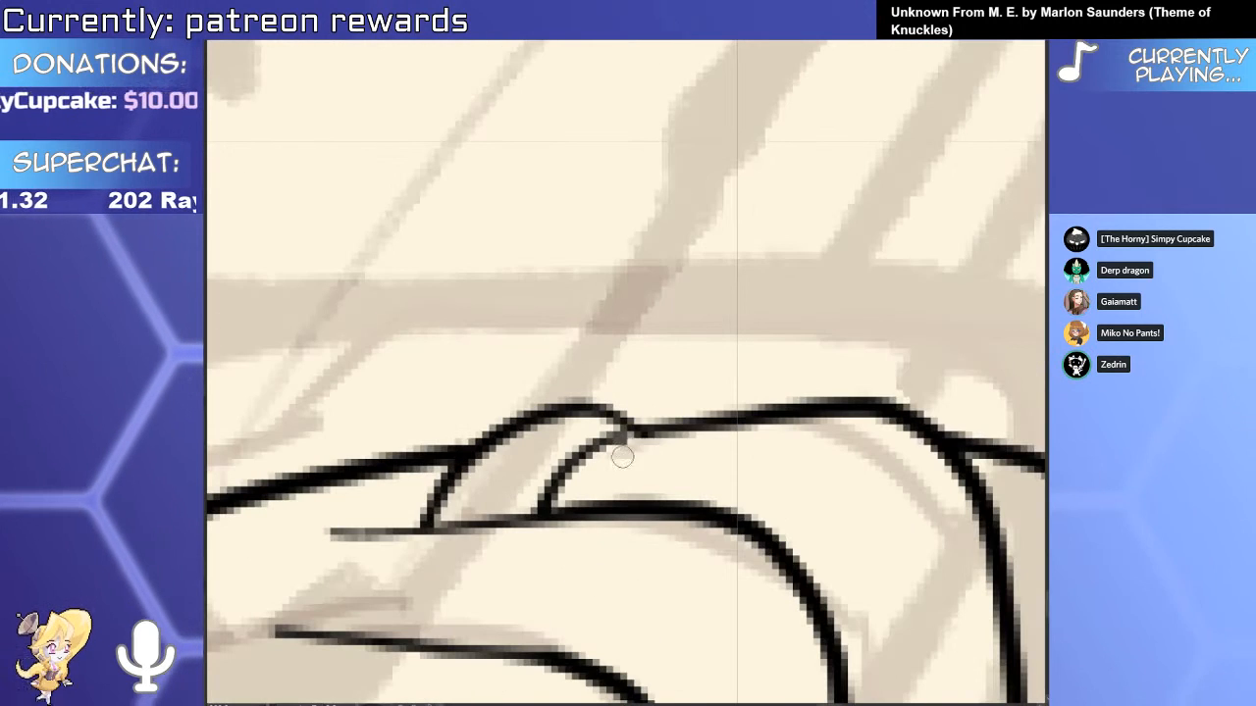
ctrl+click(635, 436)
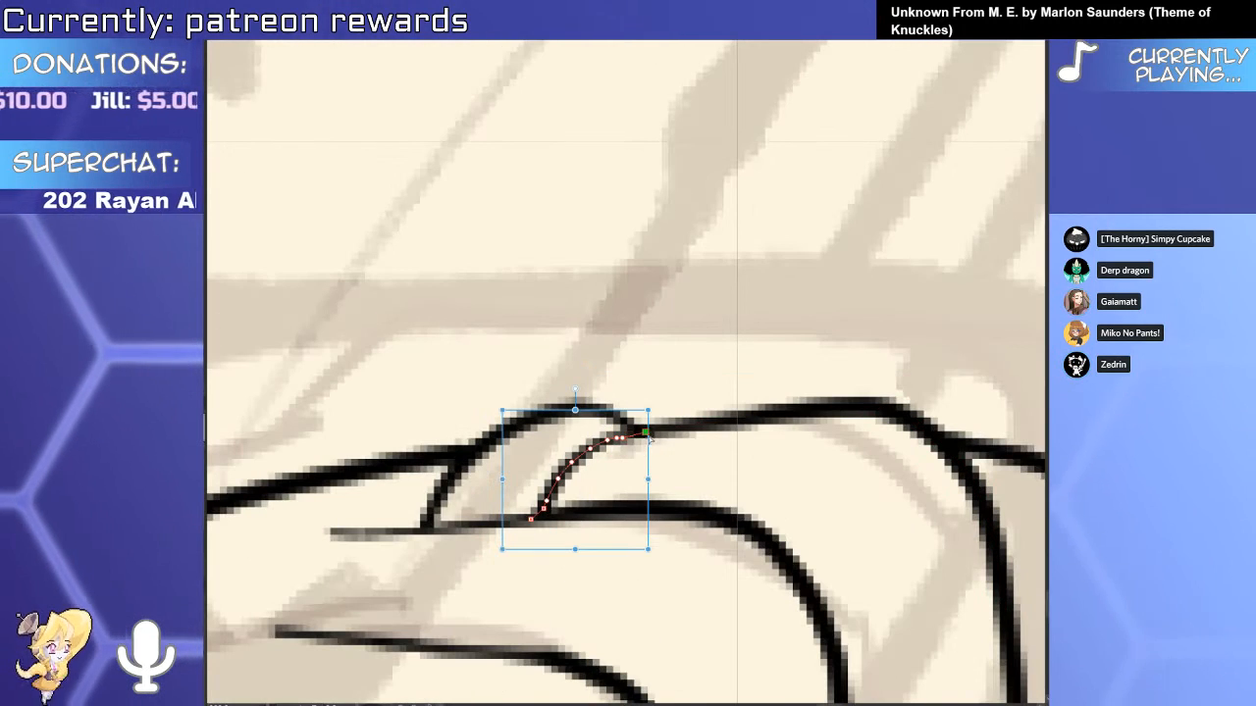
scroll(580, 371, down, 5)
scroll(649, 477, down, 2)
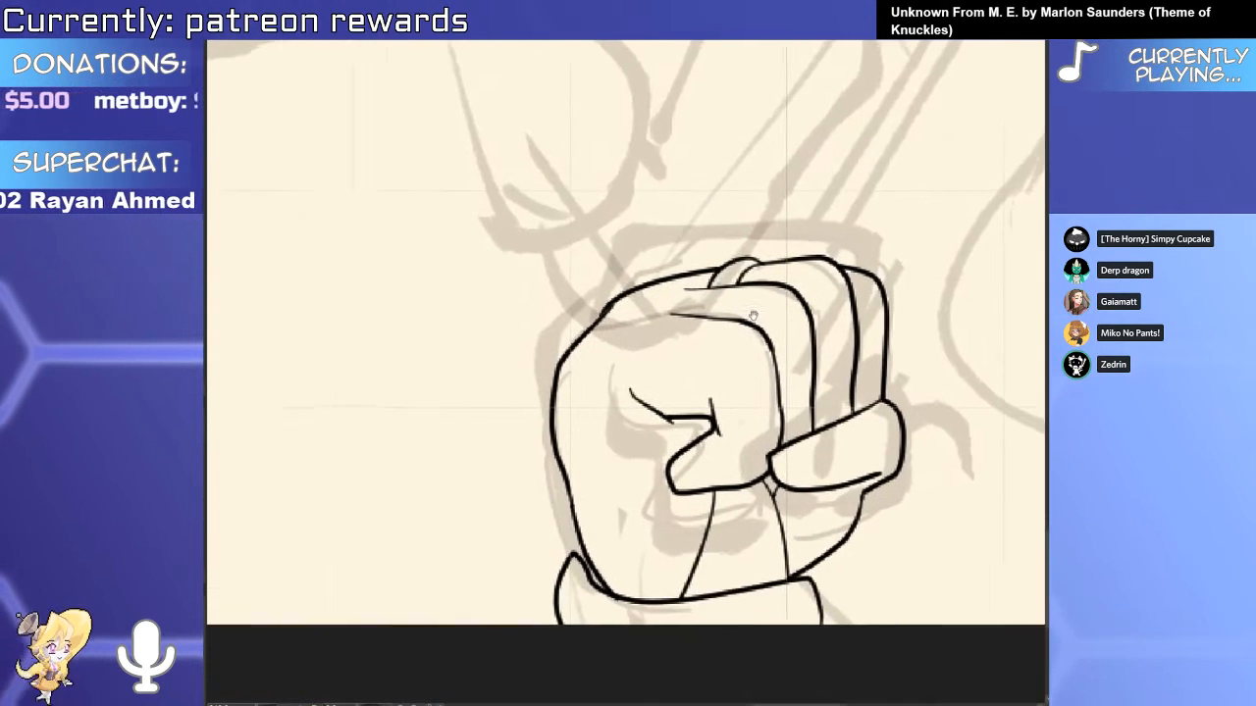
Ink a contour from the extended finger line down to the fist's outer back edge and trim its overshooting end.
scroll(749, 294, up, 5)
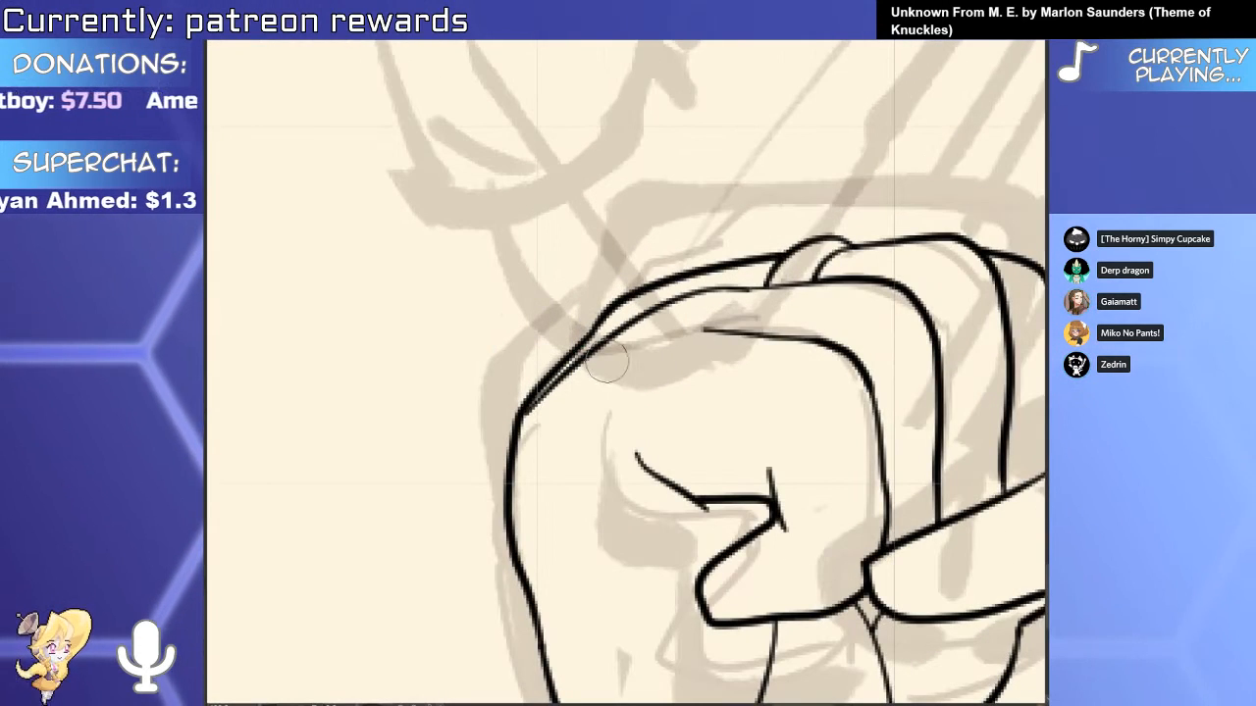
ctrl+click(569, 371)
ctrl+click(448, 530)
scroll(448, 531, down, 6)
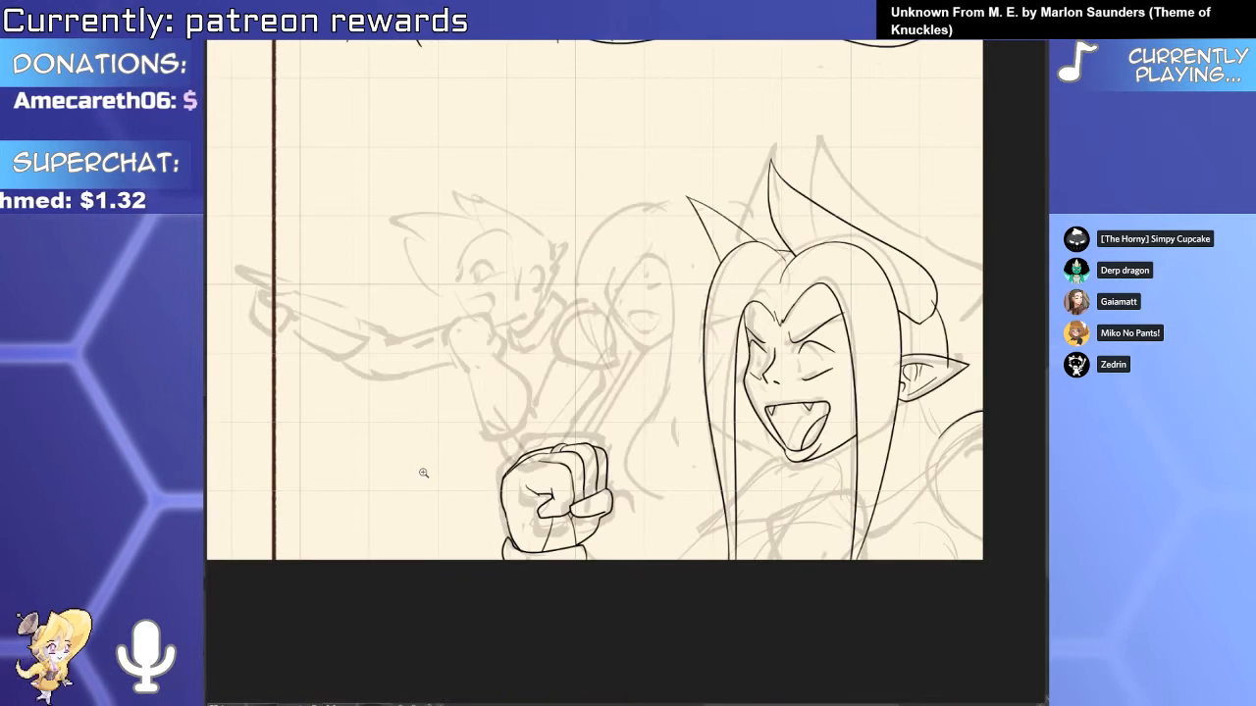
Select all of the fist and cuff lines and shift them sideways toward the elf woman.
drag(819, 456, 770, 384)
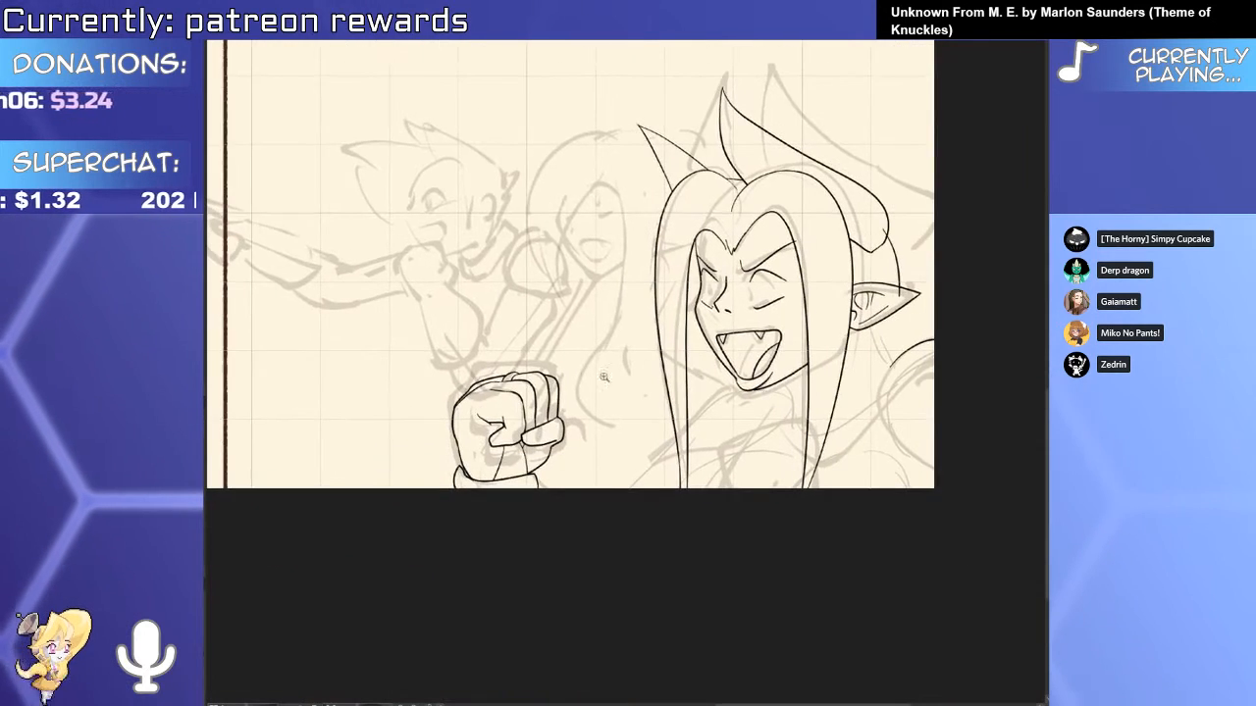
scroll(520, 454, up, 2)
drag(386, 580, 606, 312)
drag(589, 517, 628, 518)
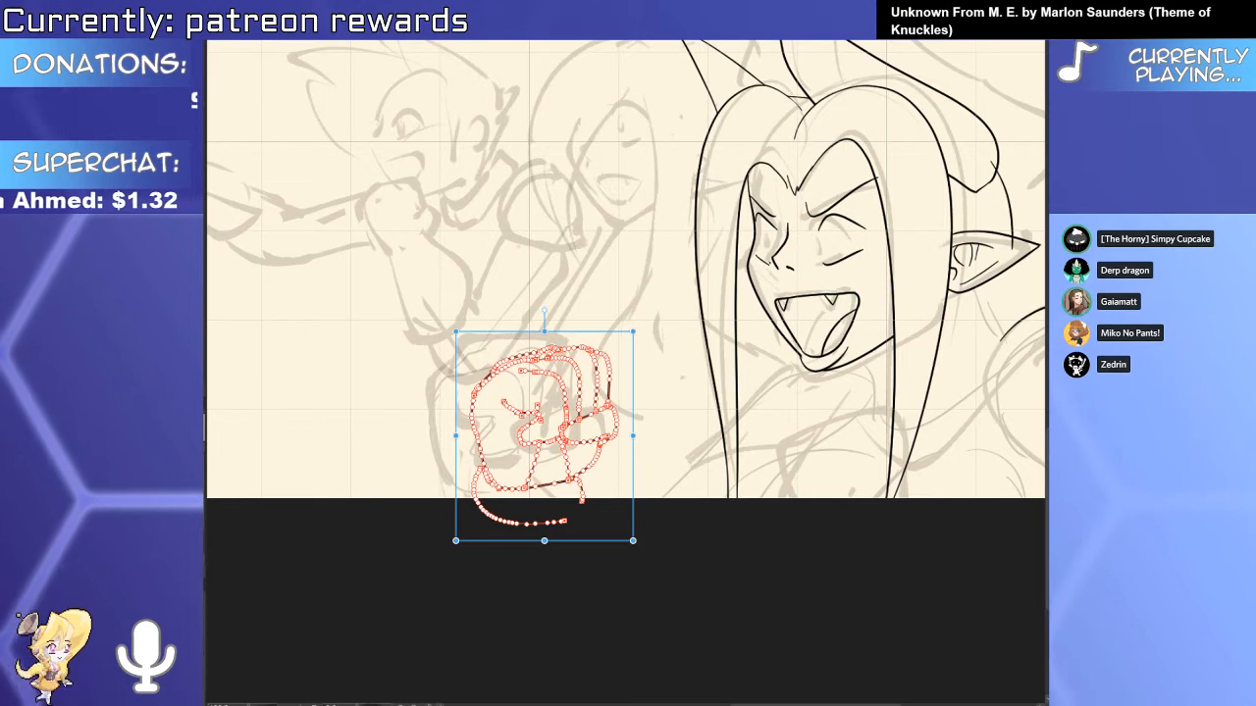
key(Escape)
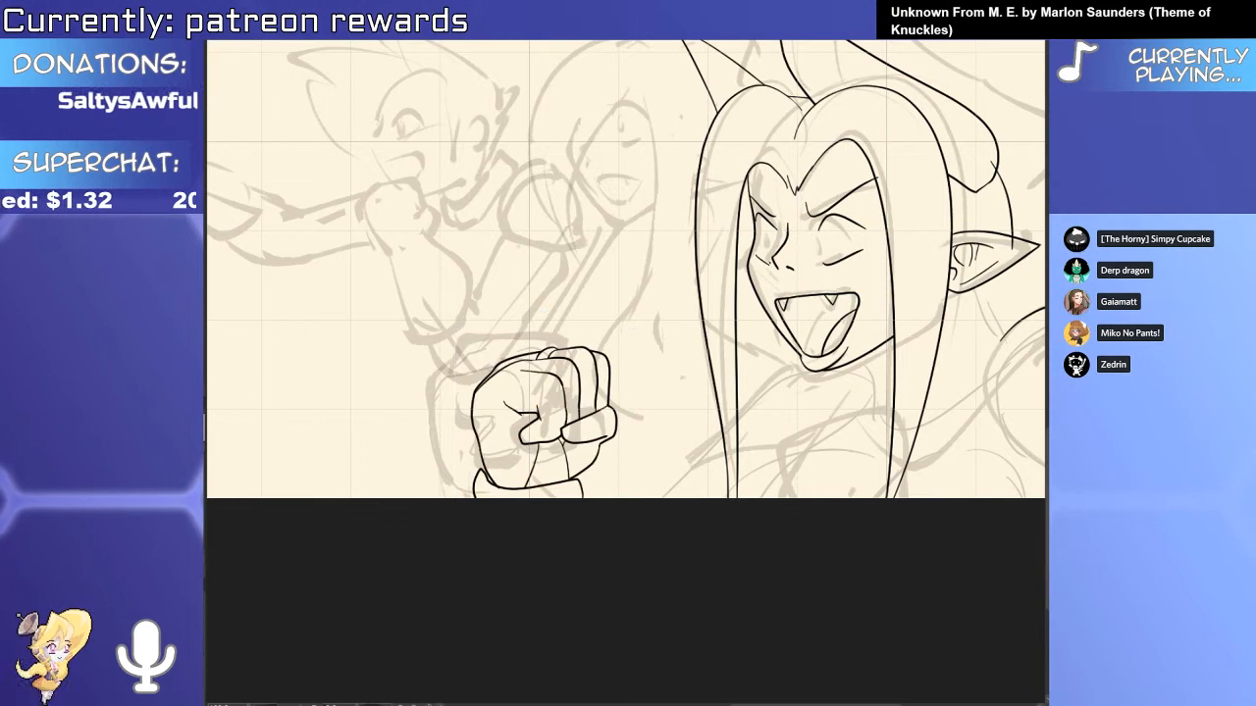
Close the rounded fingertip by joining its lower contour to its outer side, and erase the old palm edge beneath it.
scroll(849, 347, down, 4)
drag(823, 428, 763, 307)
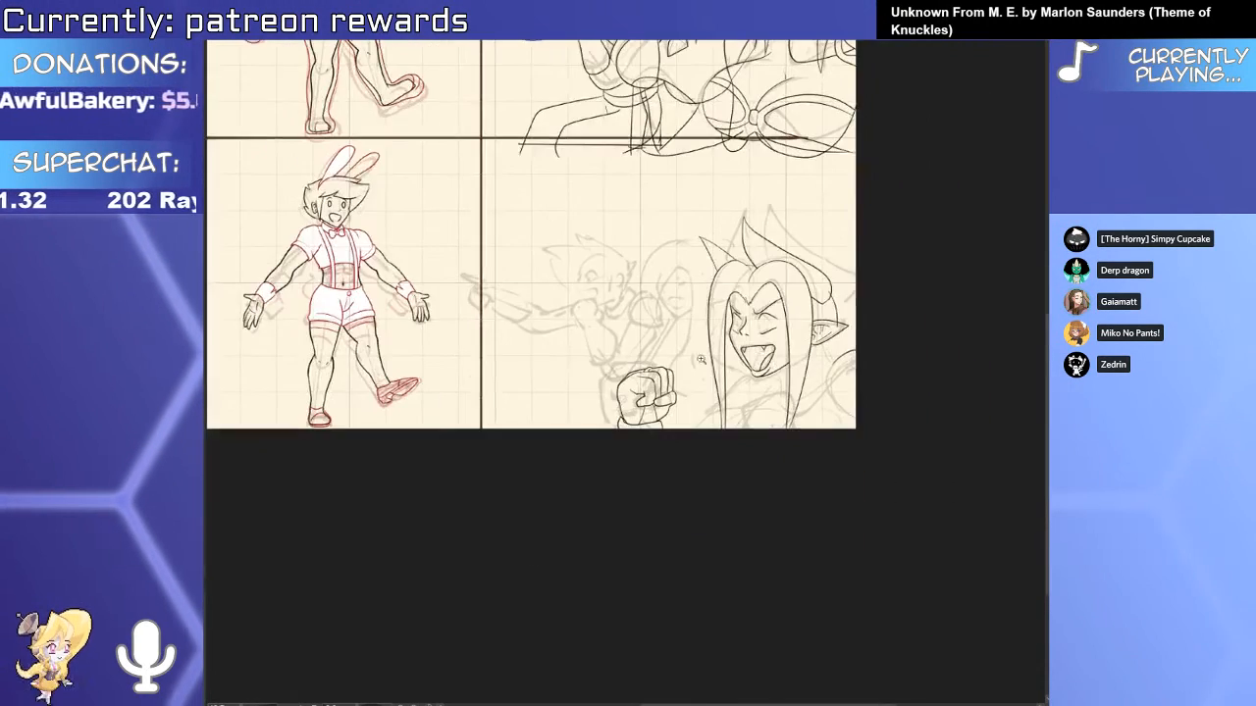
drag(722, 373, 828, 323)
click(538, 417)
scroll(540, 432, up, 3)
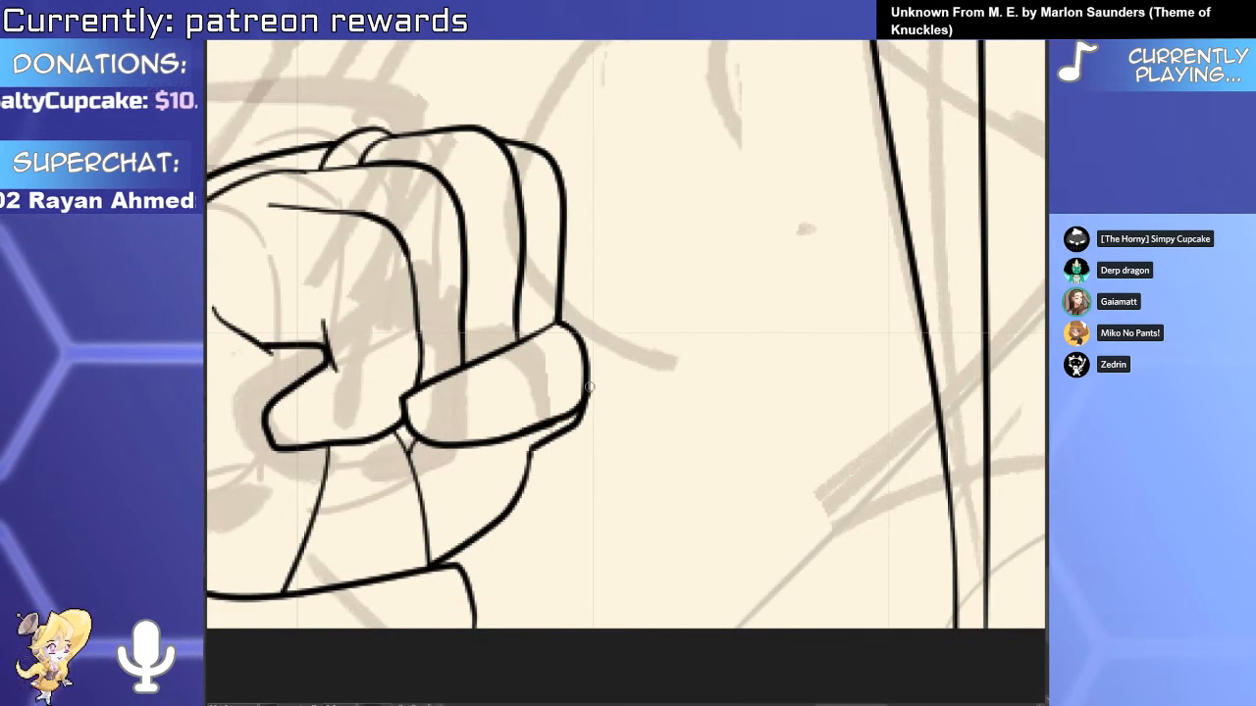
scroll(578, 429, up, 2)
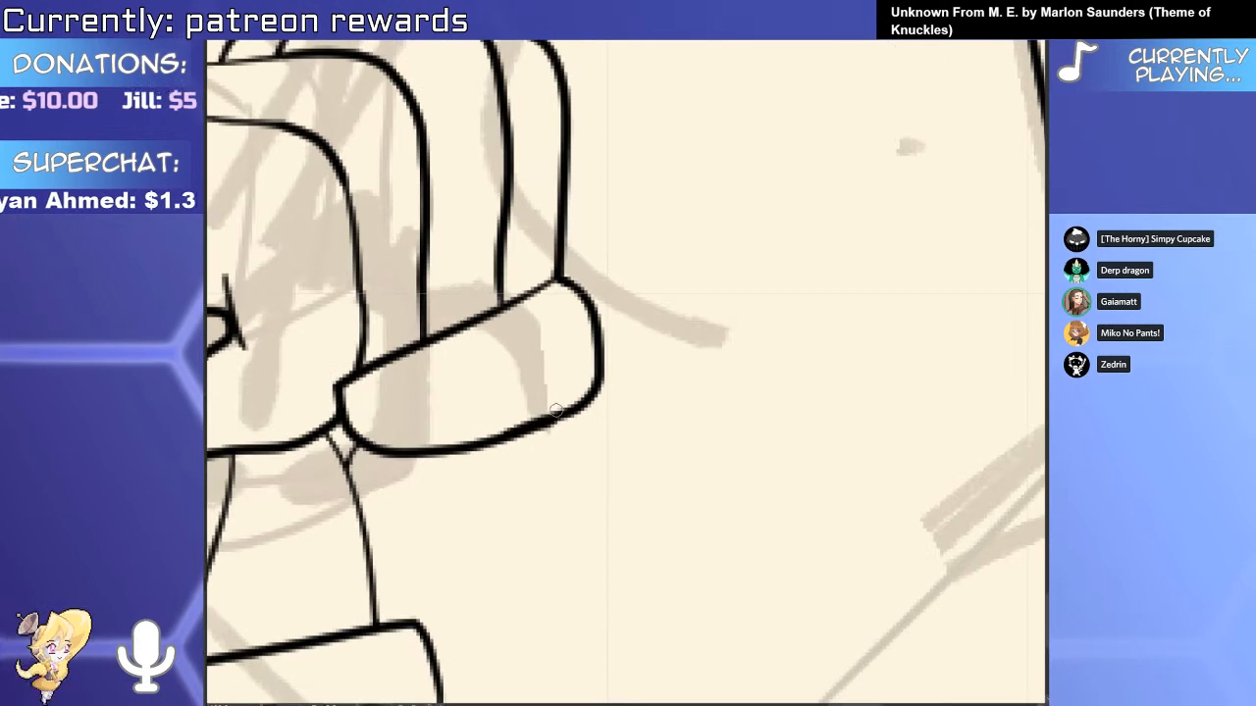
Re-ink the palm's outer edge from under the rounded fingertip down to the cuff.
drag(557, 412, 422, 618)
scroll(383, 499, down, 4)
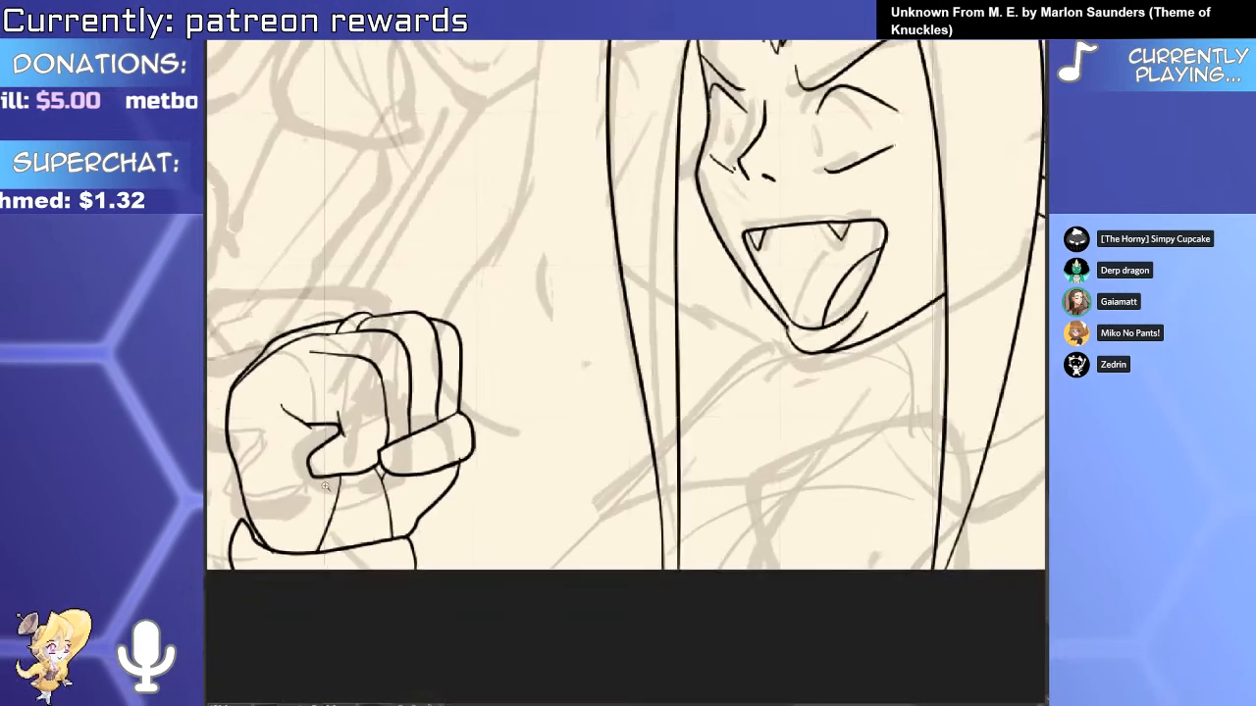
drag(519, 470, 623, 388)
scroll(623, 387, down, 2)
scroll(401, 449, up, 6)
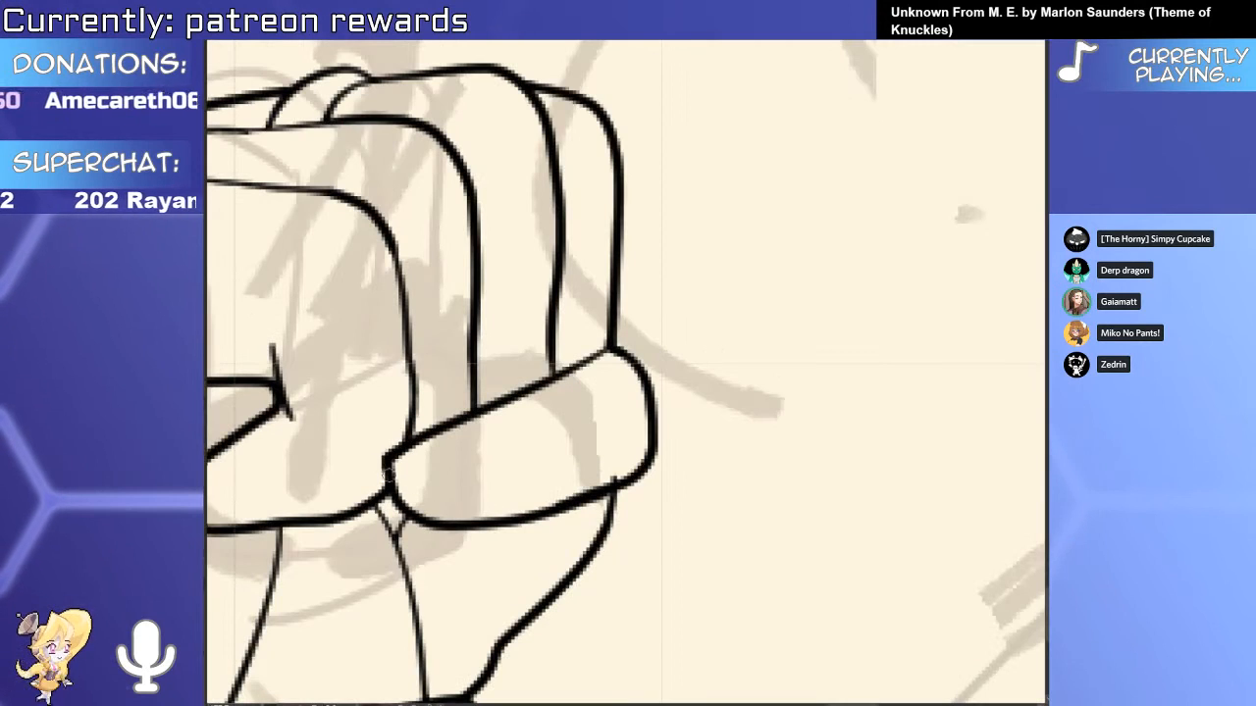
Ink a short curved crease inside the rounded fingertip and another at the lower corner of the fist's inner fold.
scroll(564, 442, down, 3)
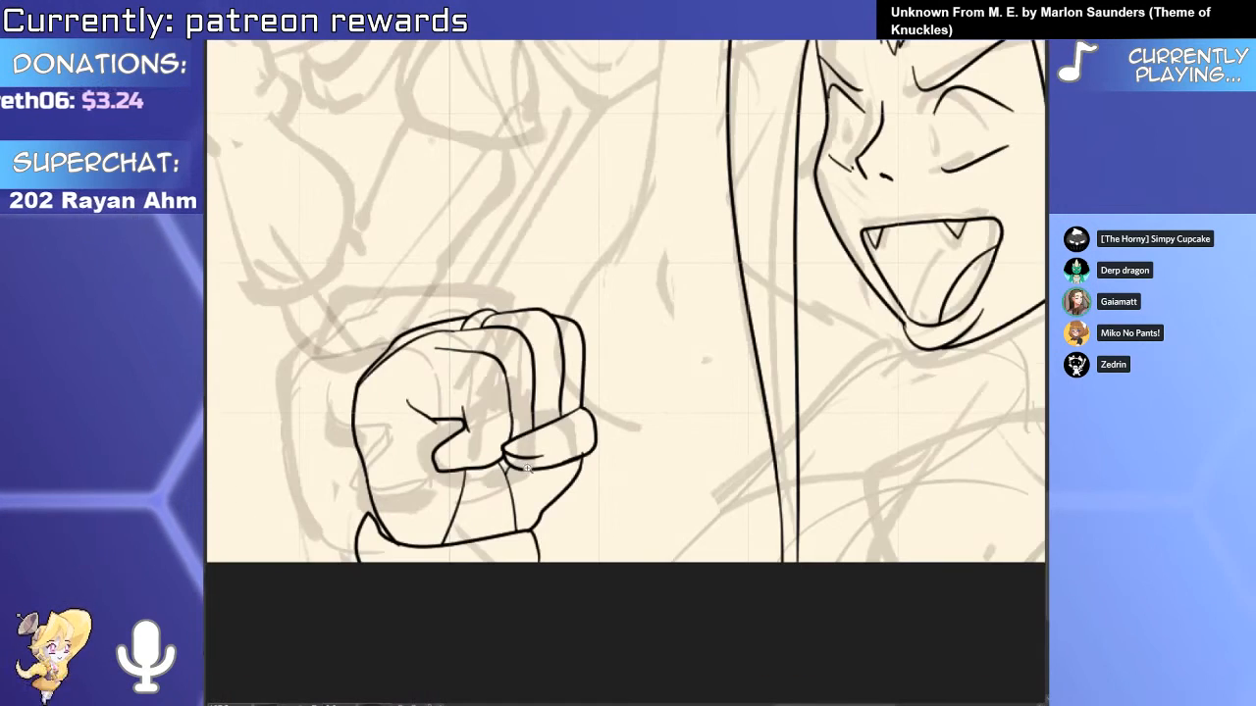
scroll(536, 451, up, 4)
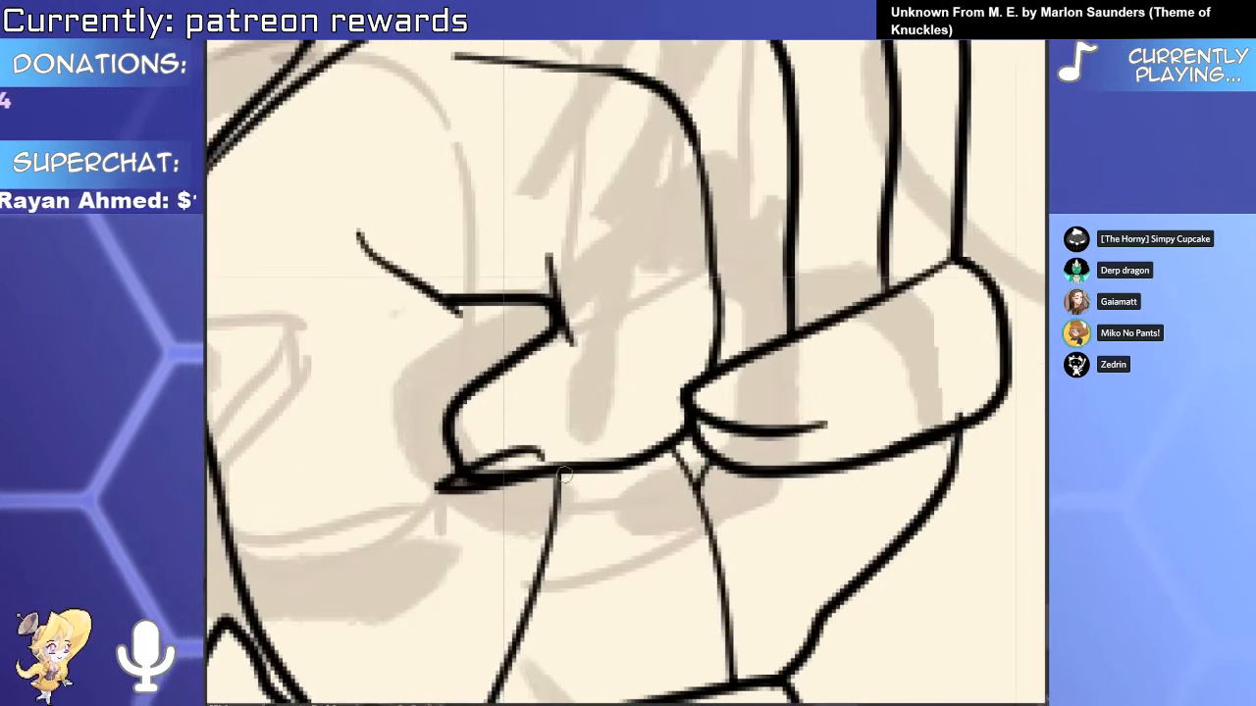
scroll(461, 476, up, 2)
mouse_move(579, 429)
mouse_down()
mouse_move(442, 482)
mouse_move(556, 469)
mouse_move(498, 471)
mouse_up()
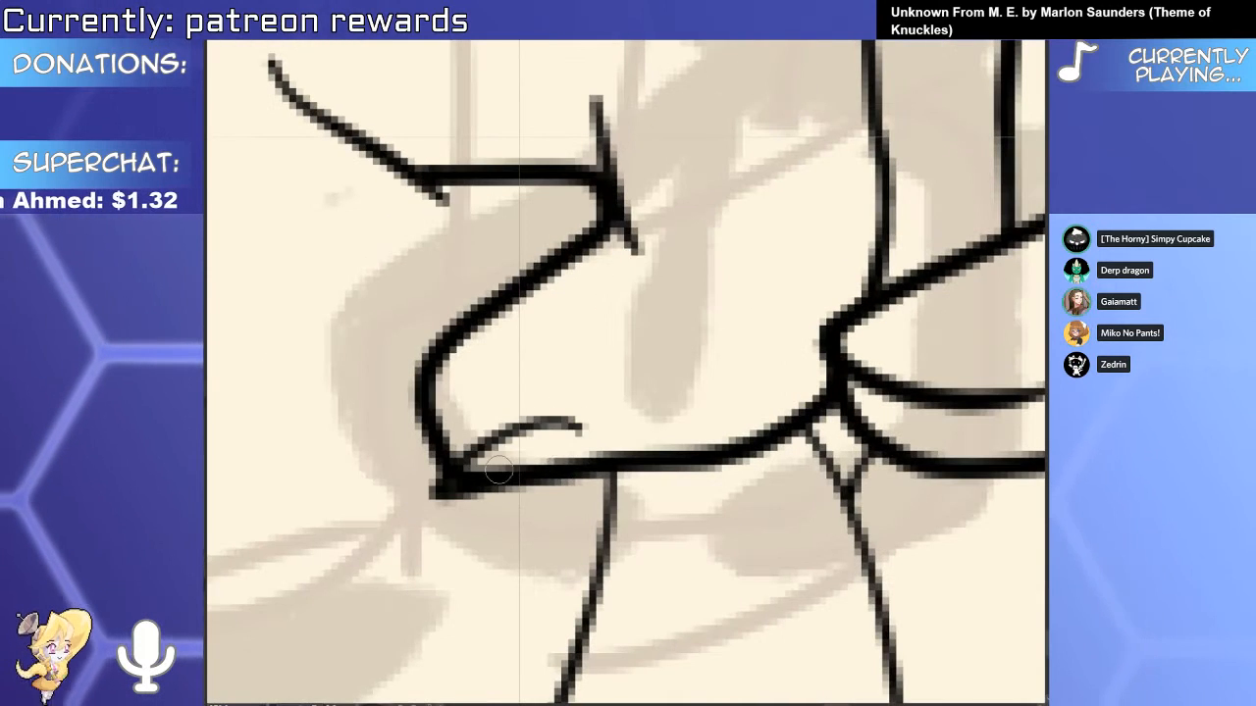
Redraw the line separating the two outermost fingers as a thinner stroke down to the rounded fingertip.
scroll(514, 458, down, 3)
scroll(477, 405, up, 3)
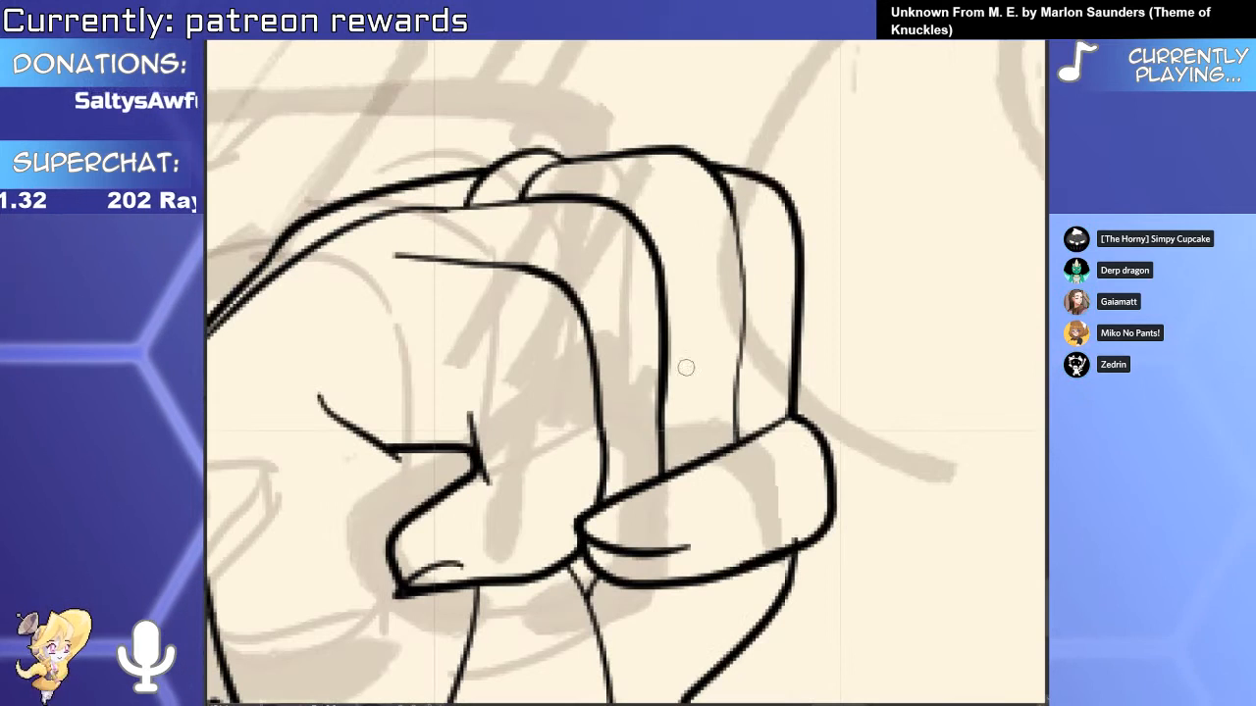
scroll(580, 305, down, 5)
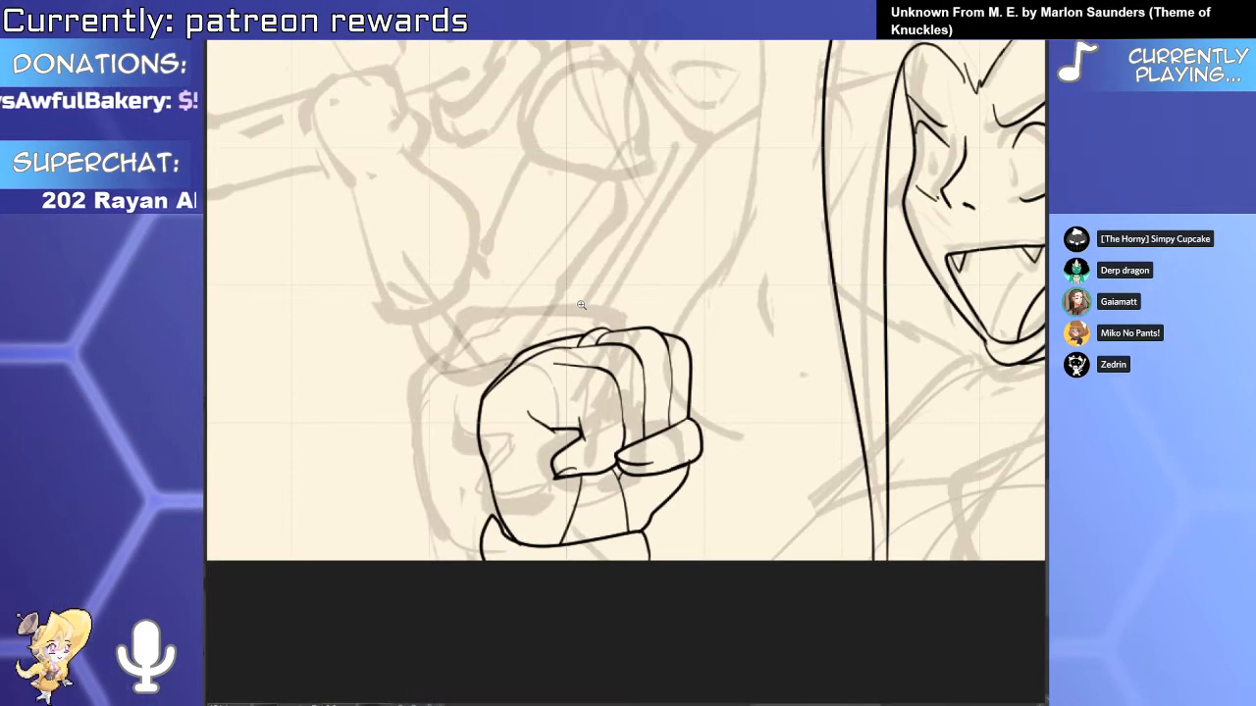
Ink the elf woman's upper shoulder arc below her pointed ear, running out to the panel's edge.
scroll(581, 305, down, 6)
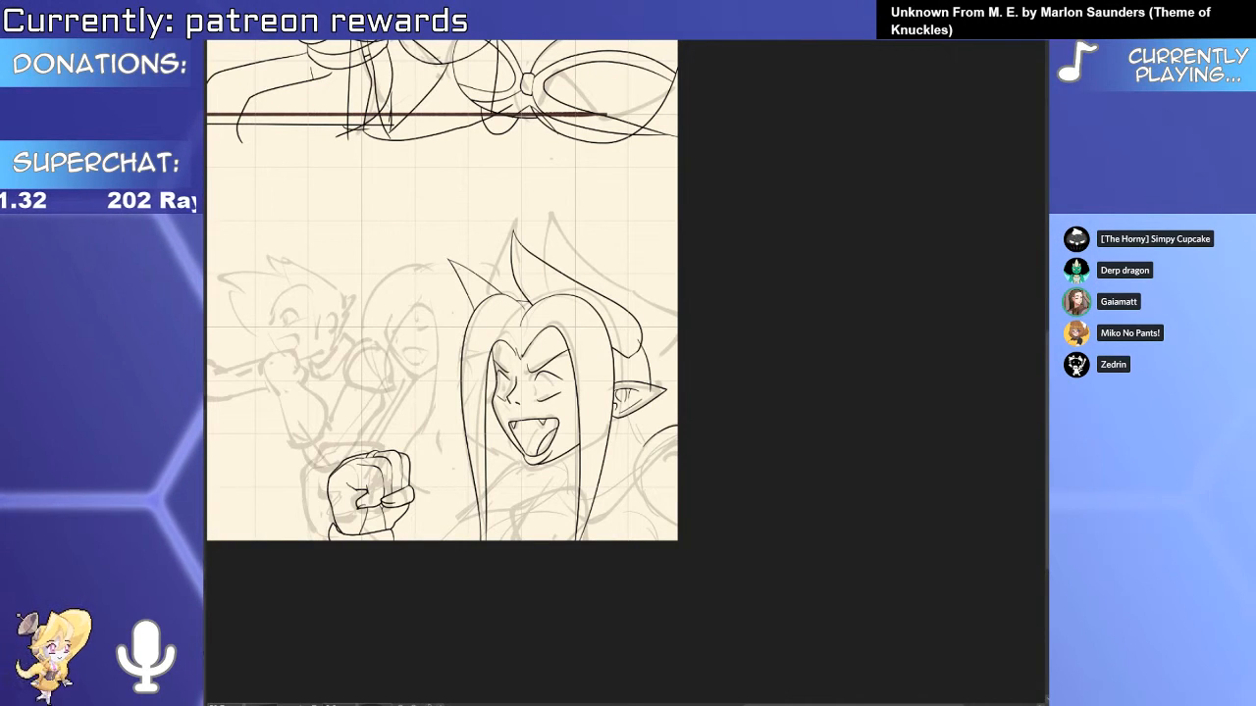
scroll(651, 510, up, 3)
drag(675, 416, 650, 378)
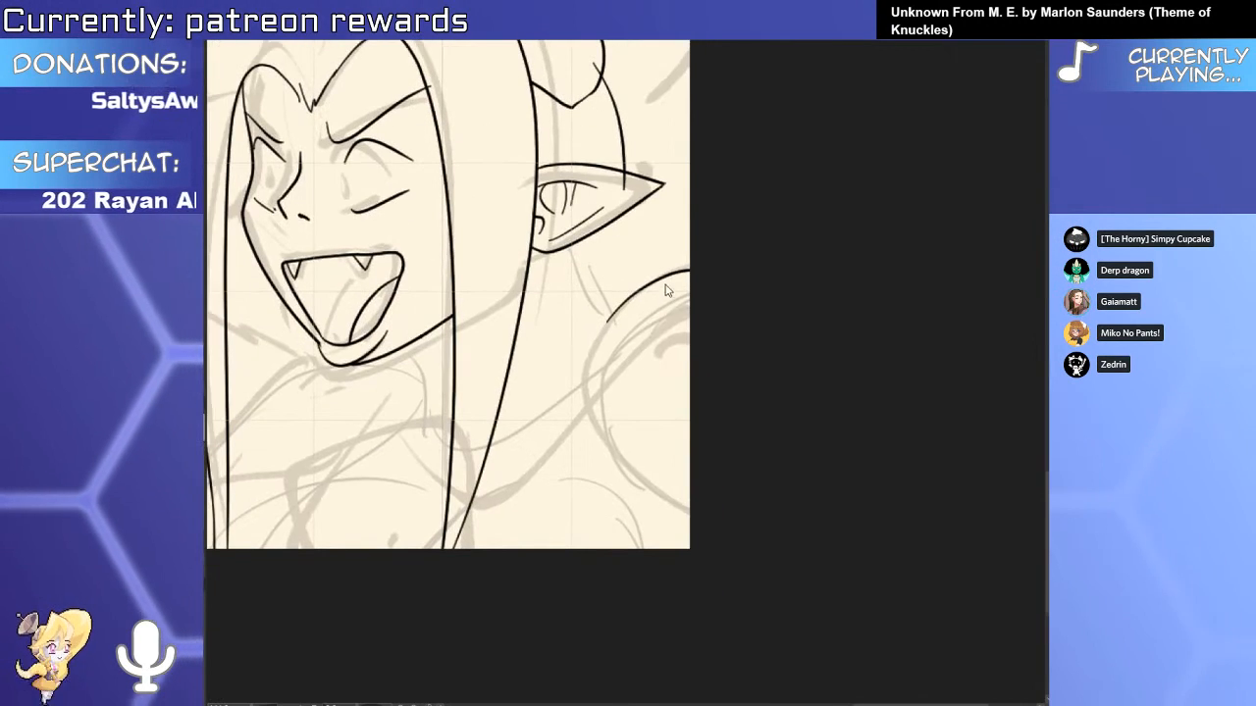
drag(669, 282, 694, 306)
Ink three nested curved strands sweeping from beneath the pointed ear down to the shoulder arc.
scroll(591, 253, up, 2)
mouse_move(557, 235)
mouse_down()
mouse_move(588, 379)
mouse_move(718, 385)
mouse_up()
key(ctrl+z)
mouse_move(553, 280)
mouse_down()
mouse_move(574, 376)
mouse_move(753, 394)
mouse_up()
mouse_move(579, 295)
mouse_down()
mouse_move(737, 404)
mouse_move(627, 370)
mouse_move(743, 396)
mouse_move(723, 464)
mouse_move(854, 274)
mouse_up()
scroll(721, 413, up, 3)
Ink the neck line from the jaw down toward the long hair strand and trim its overshoot above the jaw.
scroll(723, 464, down, 5)
scroll(596, 263, up, 2)
drag(568, 274, 615, 414)
drag(609, 411, 595, 397)
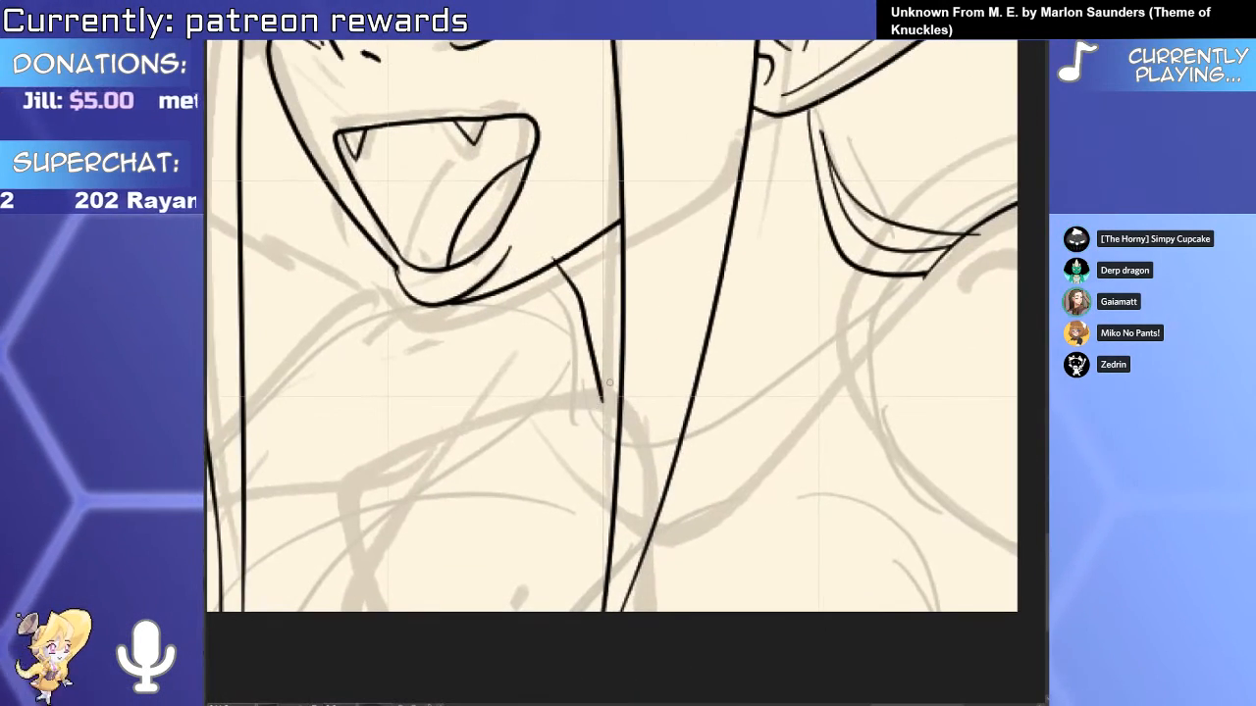
scroll(618, 412, down, 2)
scroll(553, 313, up, 3)
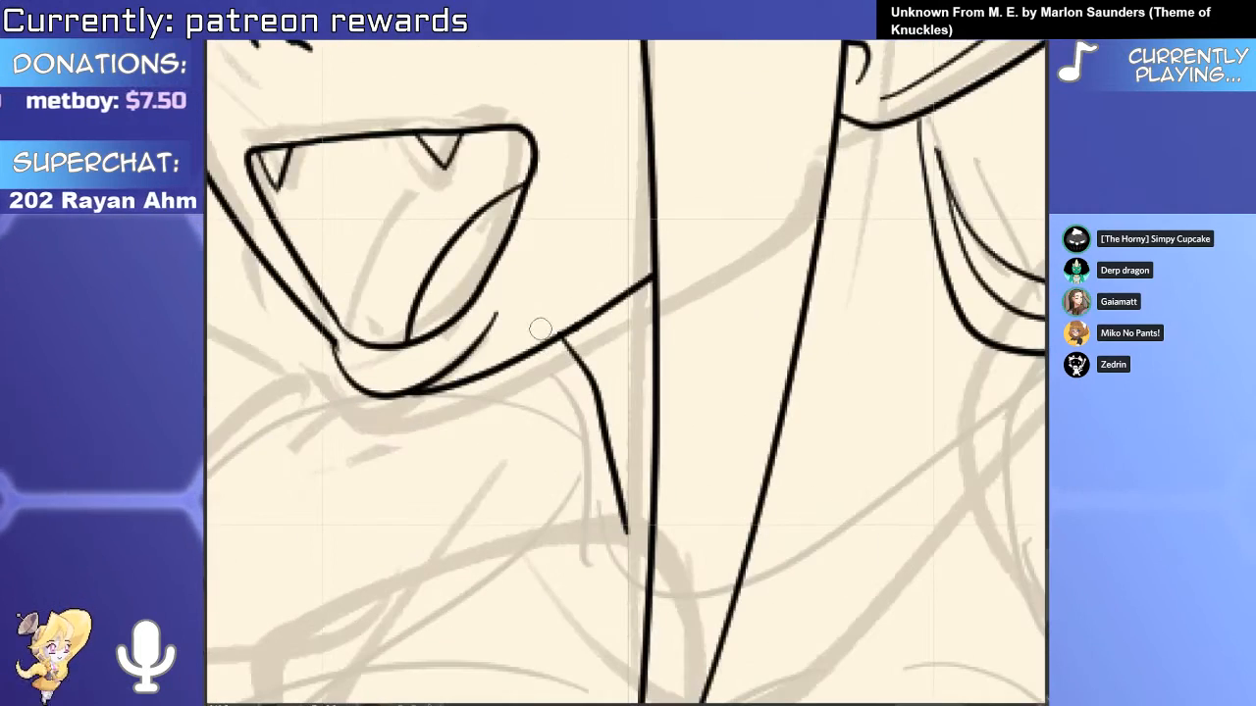
scroll(539, 328, down, 2)
scroll(519, 433, up, 3)
key(ctrl+z)
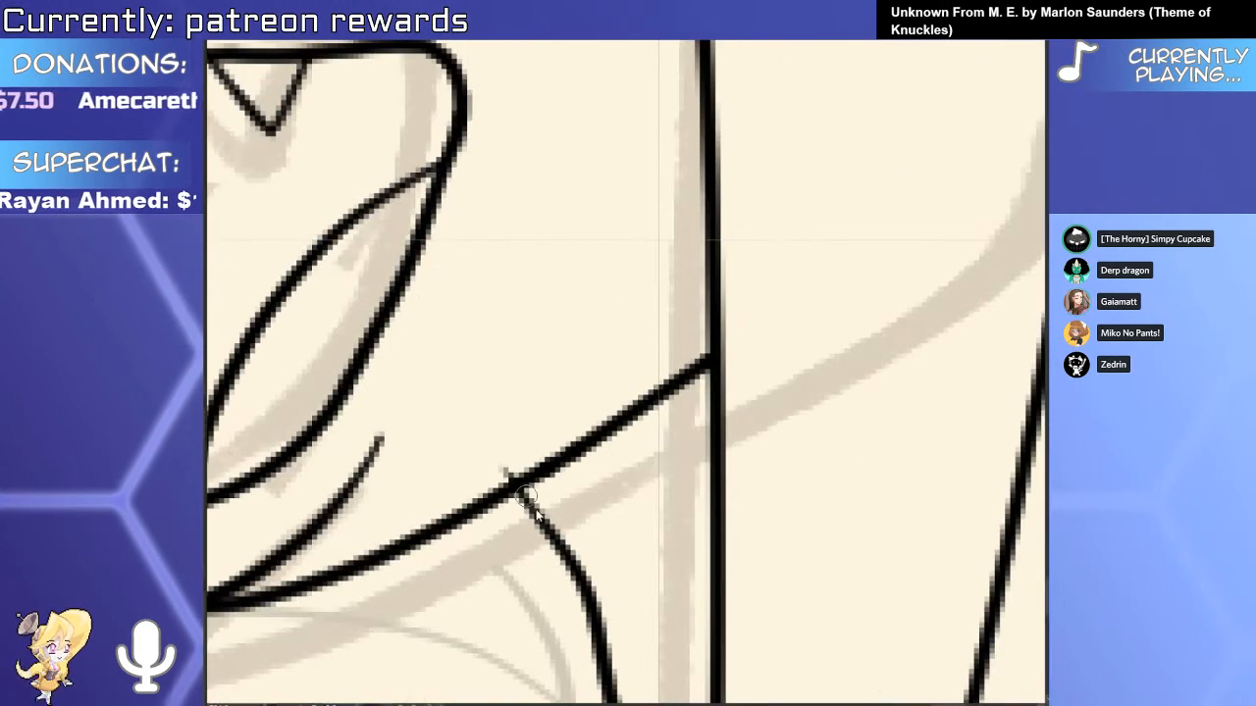
ctrl+click(536, 510)
click(504, 465)
Trim the back-of-head hair line at the ear's upper edge and ink its continuation from beneath the ear to the panel's edge.
scroll(515, 567, down, 3)
scroll(526, 567, down, 3)
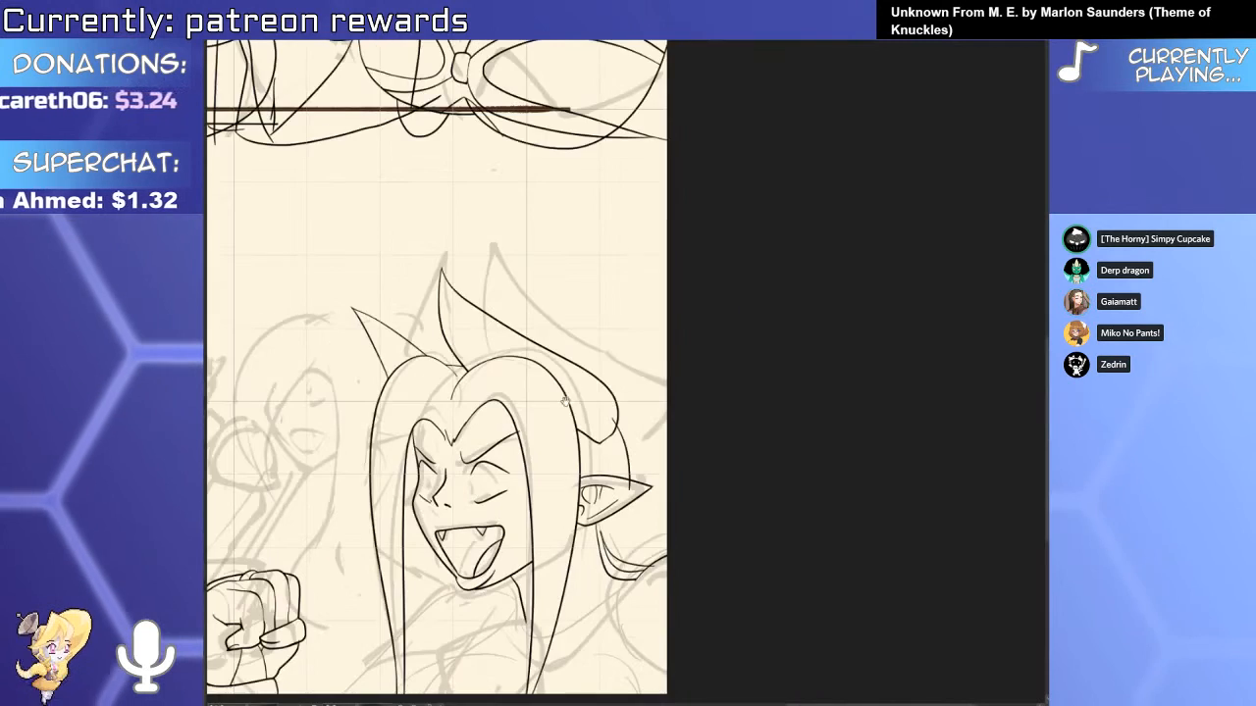
scroll(621, 311, up, 4)
ctrl+click(659, 424)
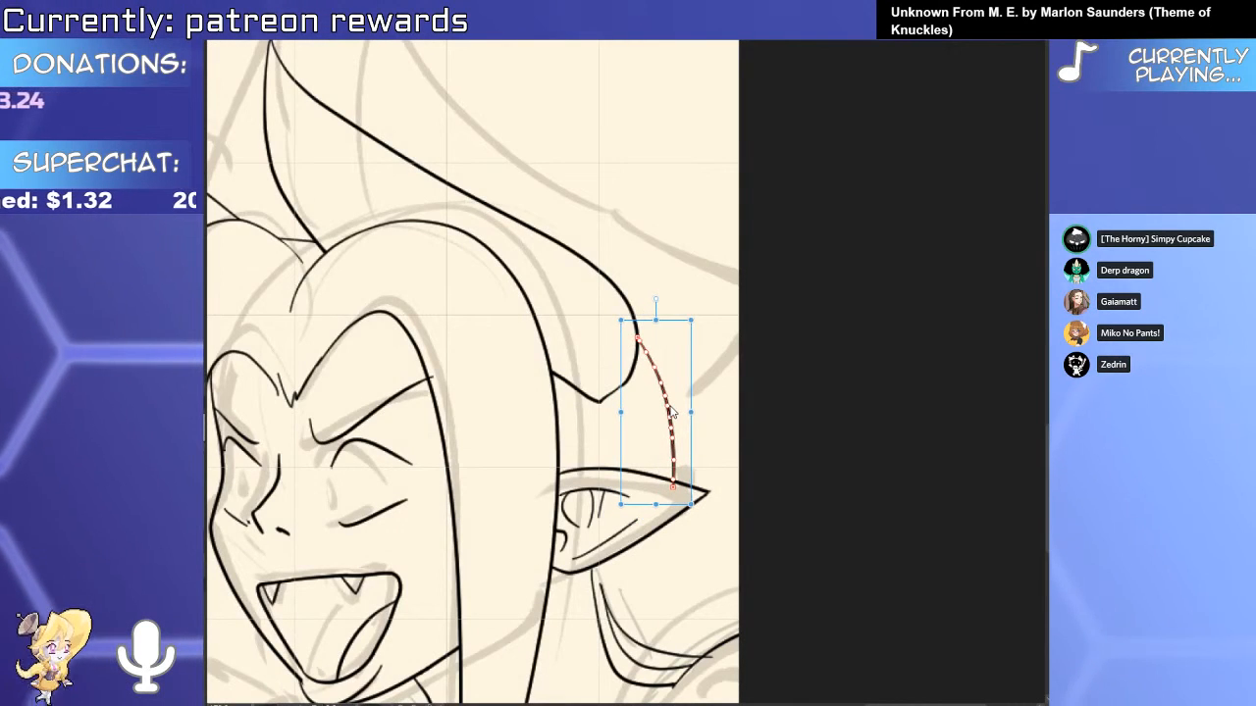
scroll(677, 470, up, 3)
drag(683, 511, 631, 342)
scroll(632, 343, down, 2)
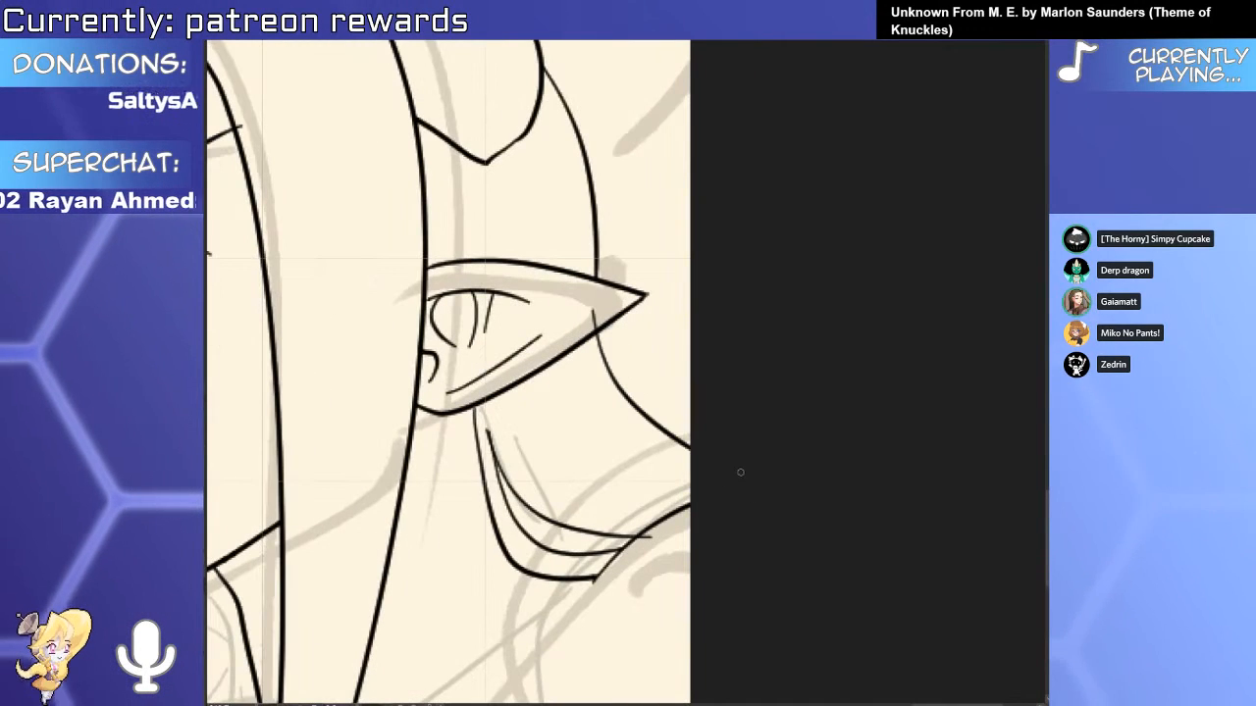
scroll(562, 303, down, 2)
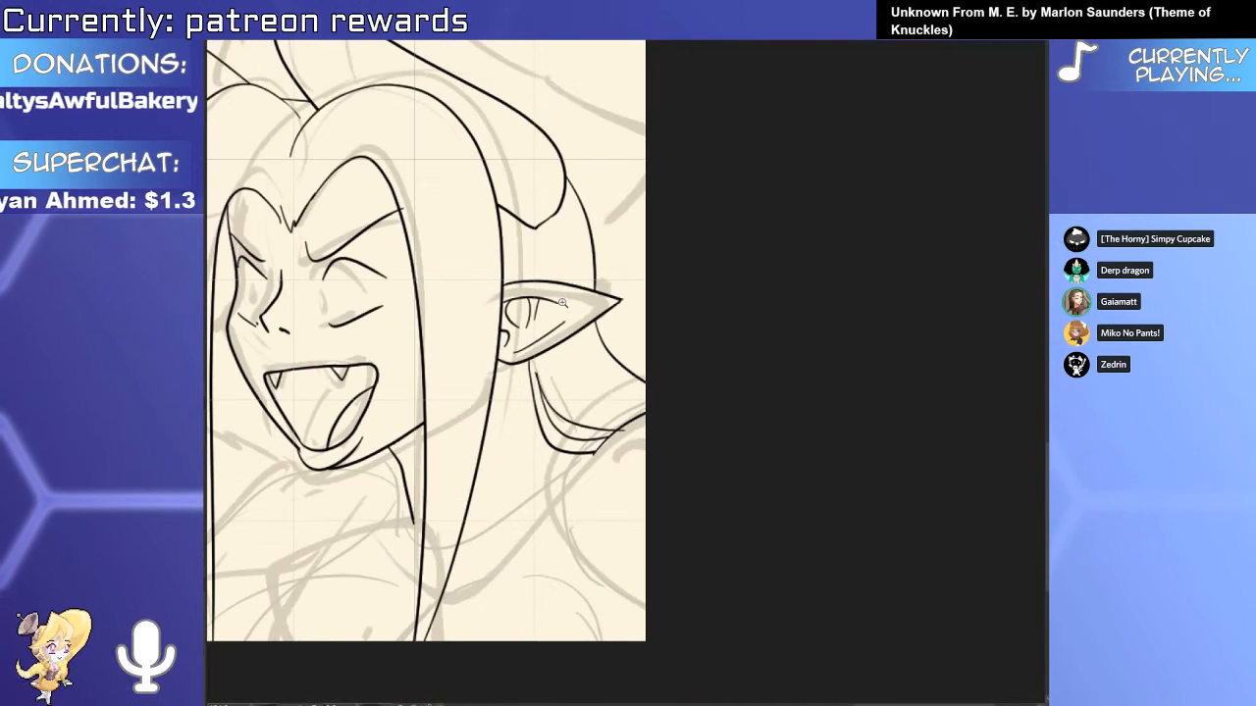
Ink the chest's long upper arc behind the hair strands and a short curve by the ear-side strand at the panel's lower edge.
drag(541, 540, 759, 357)
drag(626, 393, 648, 396)
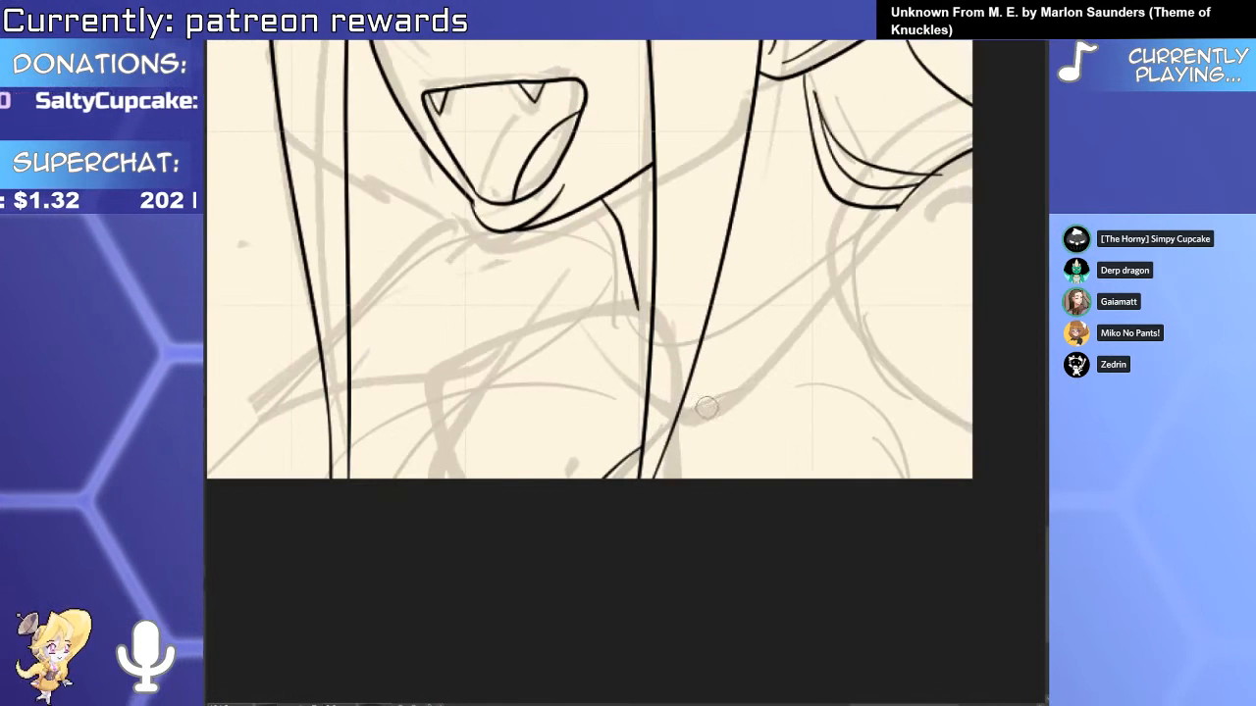
drag(636, 560, 771, 635)
drag(708, 459, 415, 614)
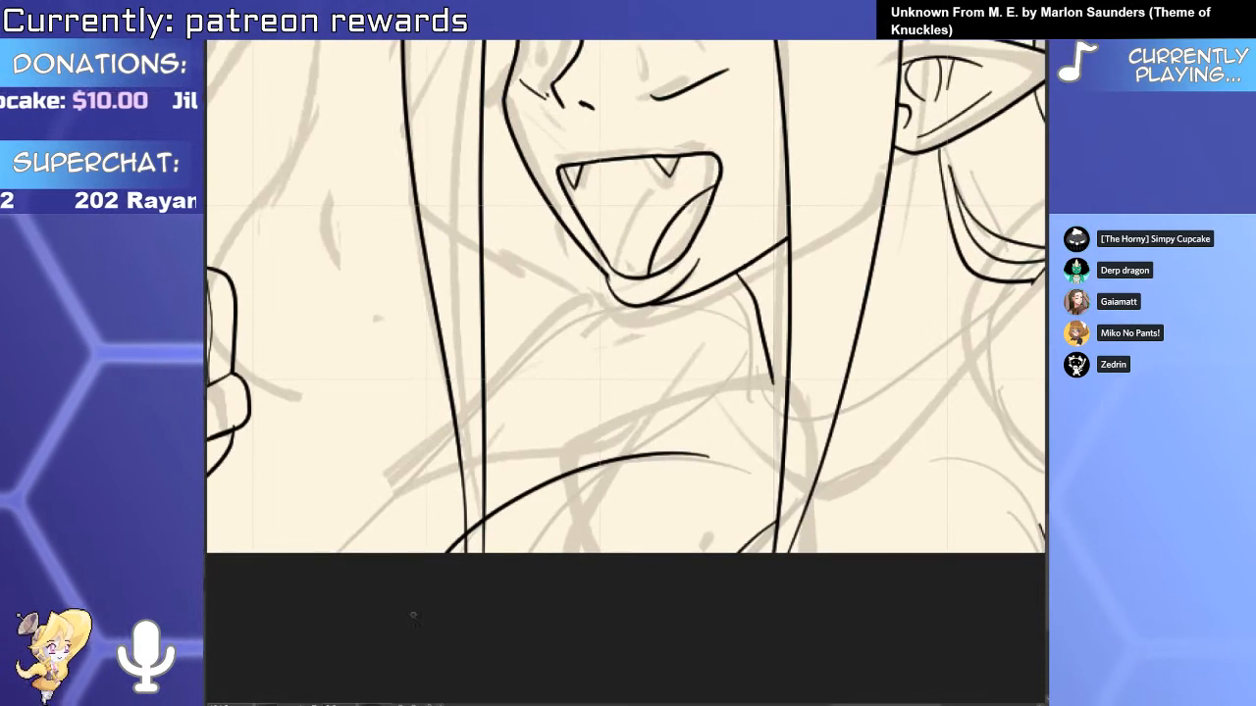
key(ctrl+z)
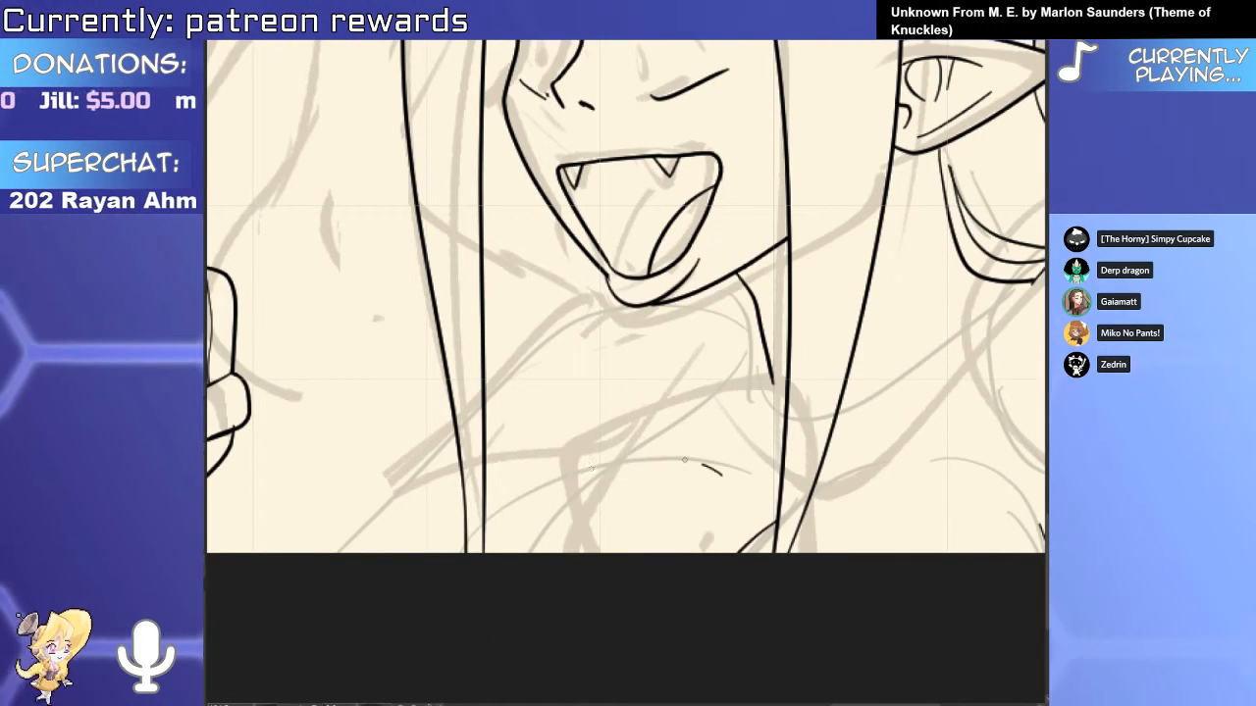
mouse_move(751, 385)
mouse_down()
mouse_move(614, 461)
mouse_move(762, 465)
mouse_move(711, 545)
mouse_up()
Ink the wide collar curve from the neck line around to the strands beneath the ear, with its shorter inner edge.
scroll(613, 461, up, 3)
key(e)
drag(677, 557, 629, 549)
mouse_move(575, 428)
mouse_down()
mouse_move(548, 507)
mouse_move(586, 695)
mouse_up()
key(ctrl+z)
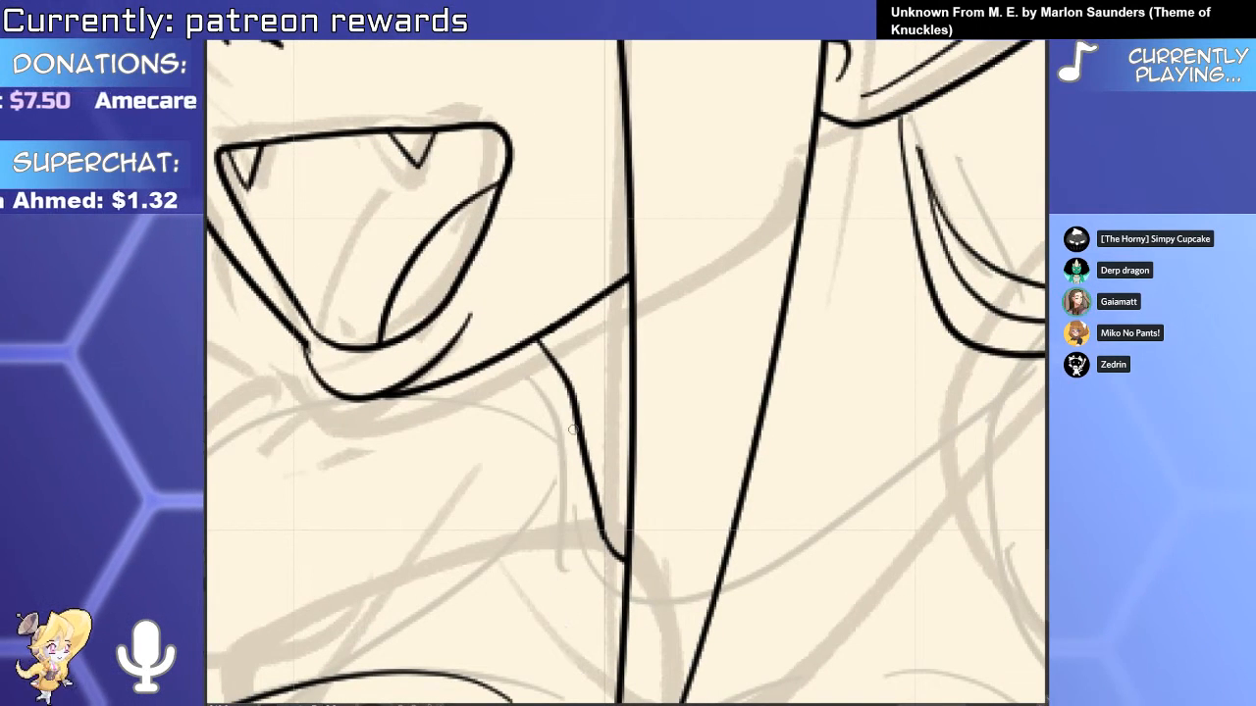
mouse_move(575, 425)
mouse_down()
mouse_move(561, 702)
mouse_move(394, 533)
mouse_move(426, 569)
mouse_move(835, 260)
mouse_move(793, 367)
mouse_up()
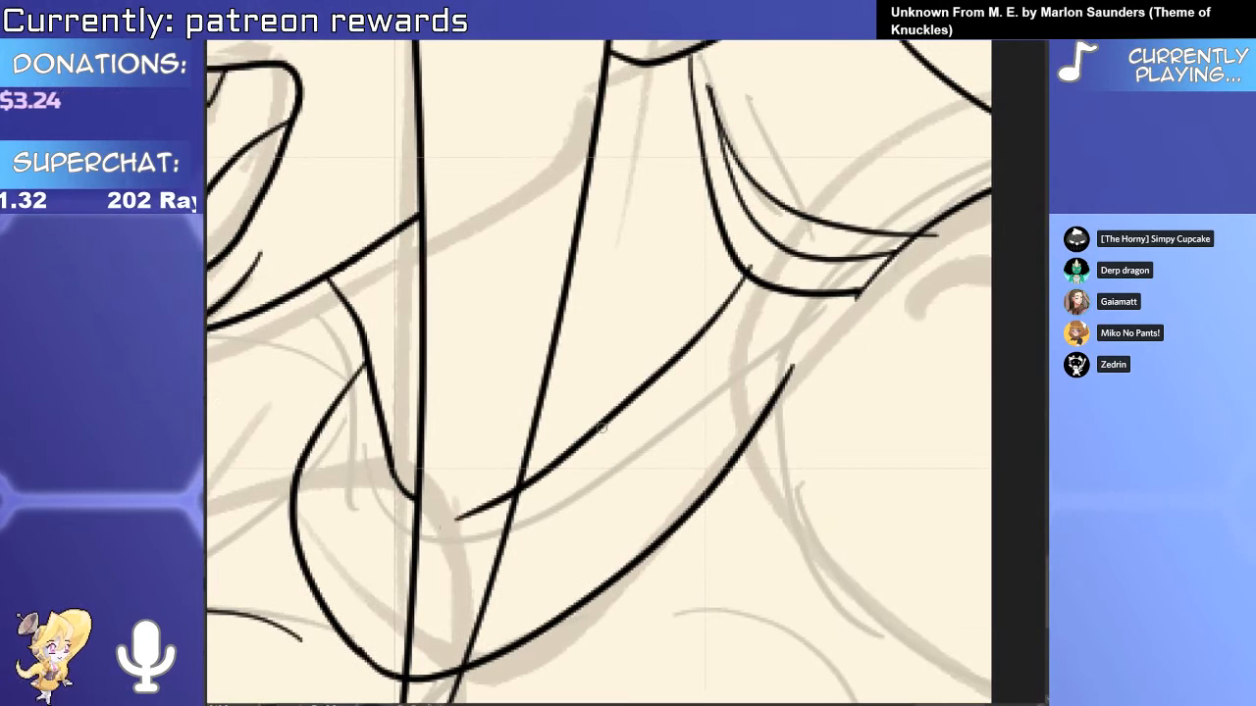
drag(826, 291, 791, 367)
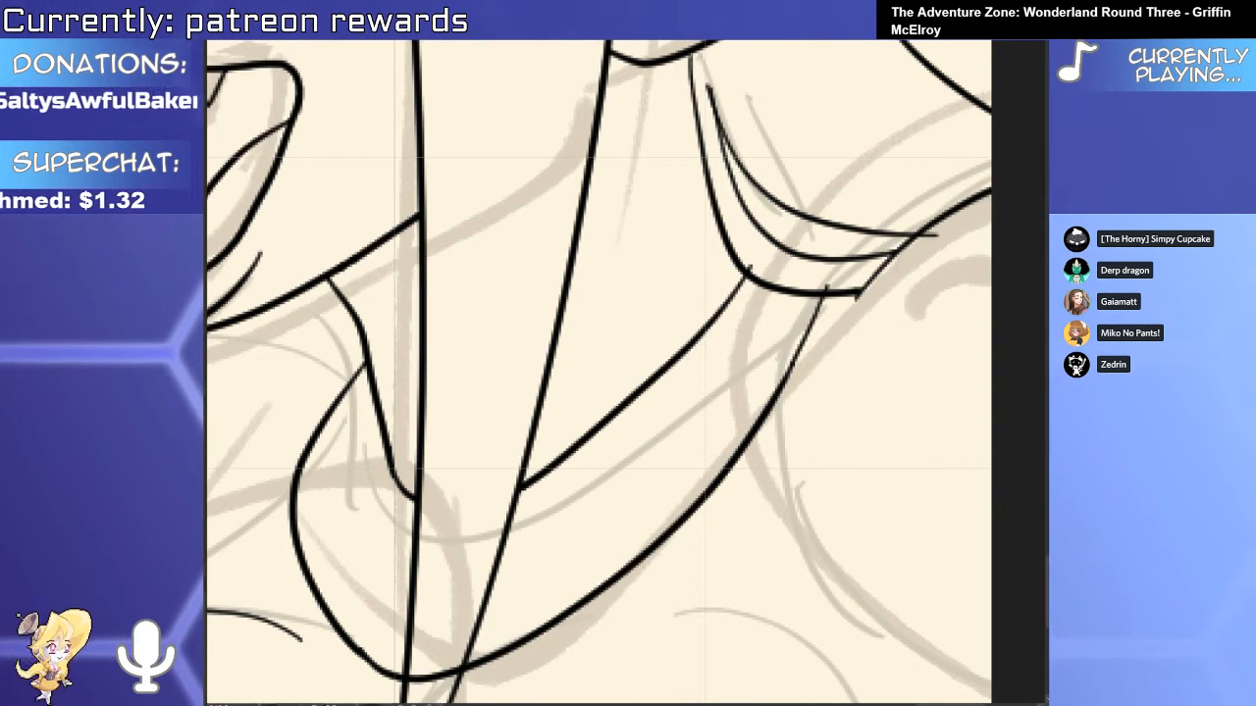
Erase the collar lines' overshoots where they cross the lowest curved strand beneath the ear.
scroll(760, 257, up, 2)
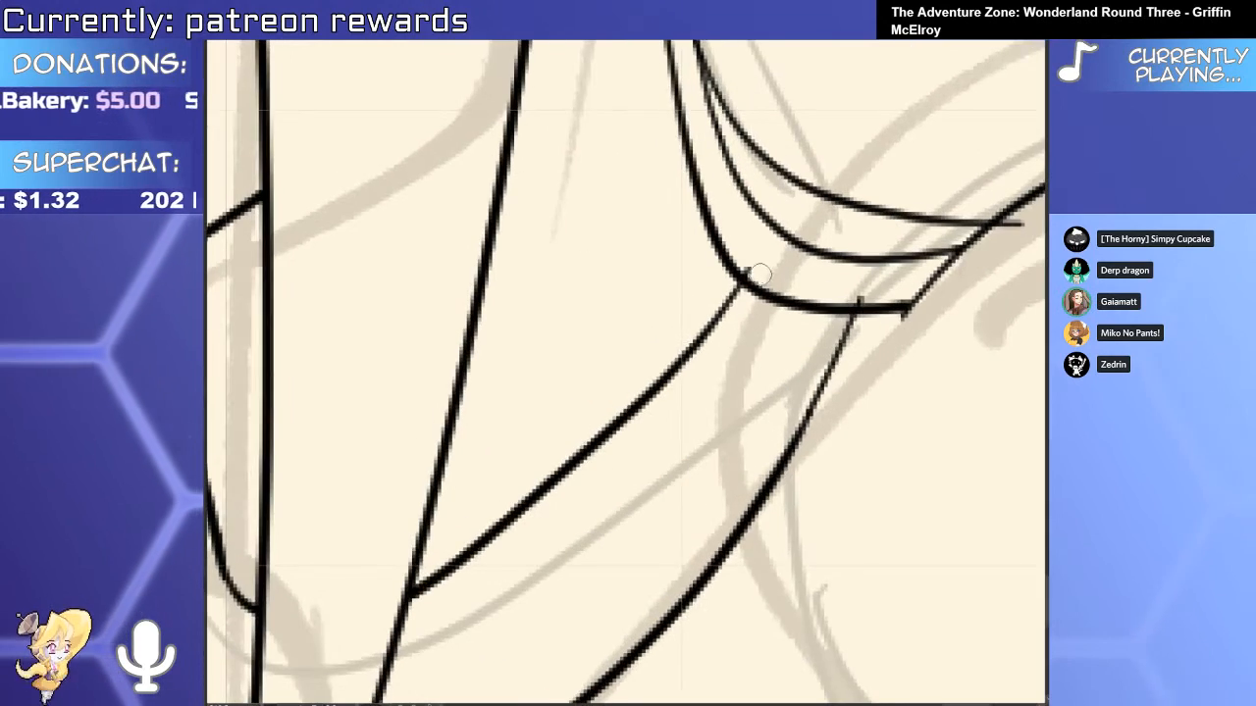
drag(867, 292, 852, 302)
drag(816, 218, 780, 371)
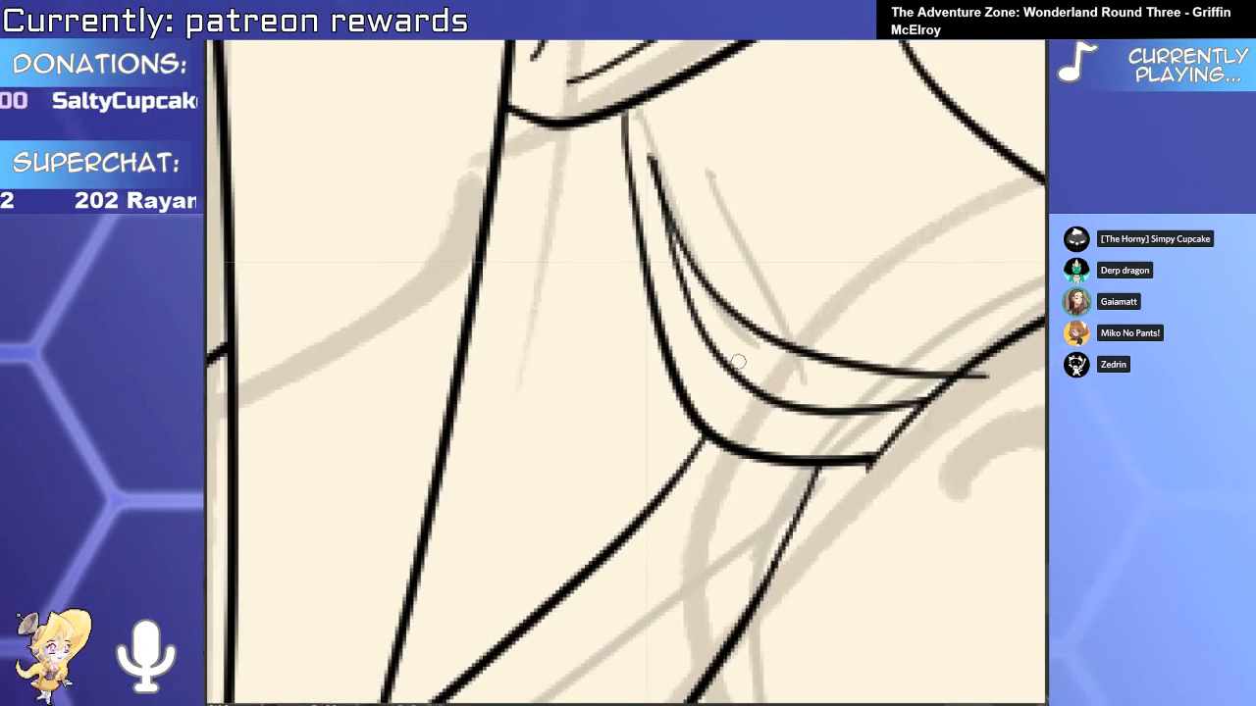
drag(741, 424, 756, 383)
Ink two short cross lines between the upper two curved strands beneath the ear and trim their overshoots.
scroll(734, 365, down, 3)
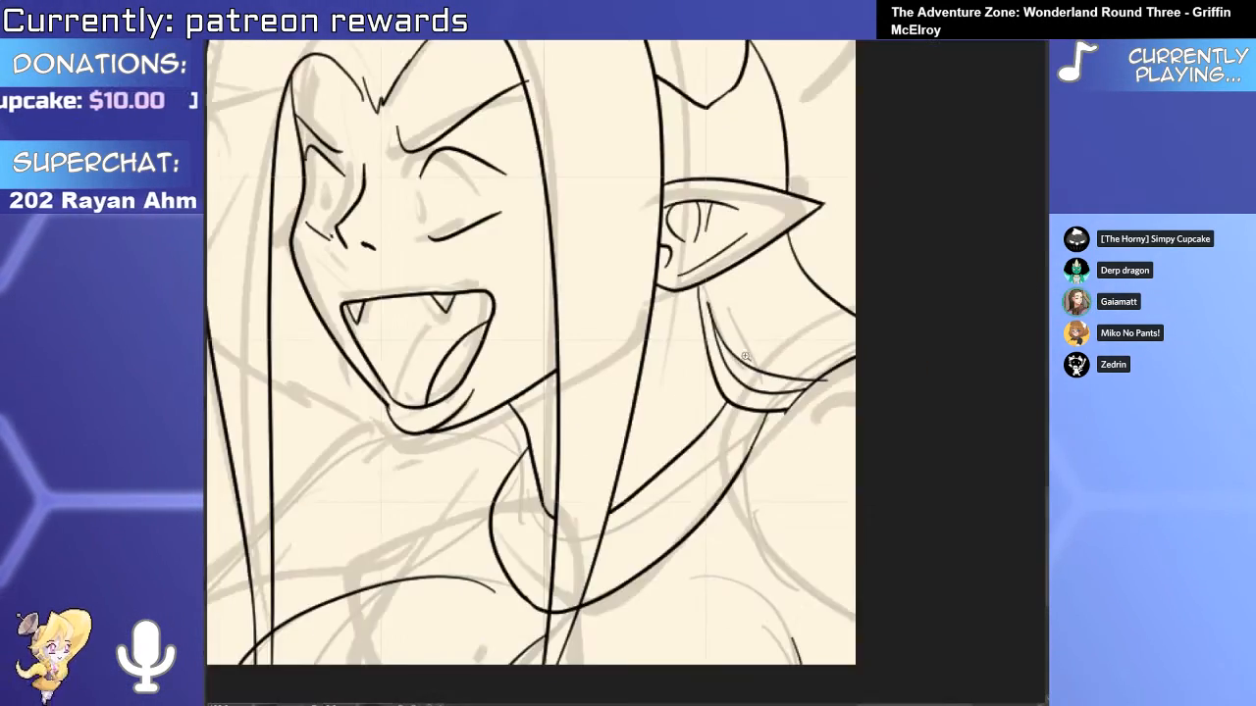
scroll(738, 409, up, 3)
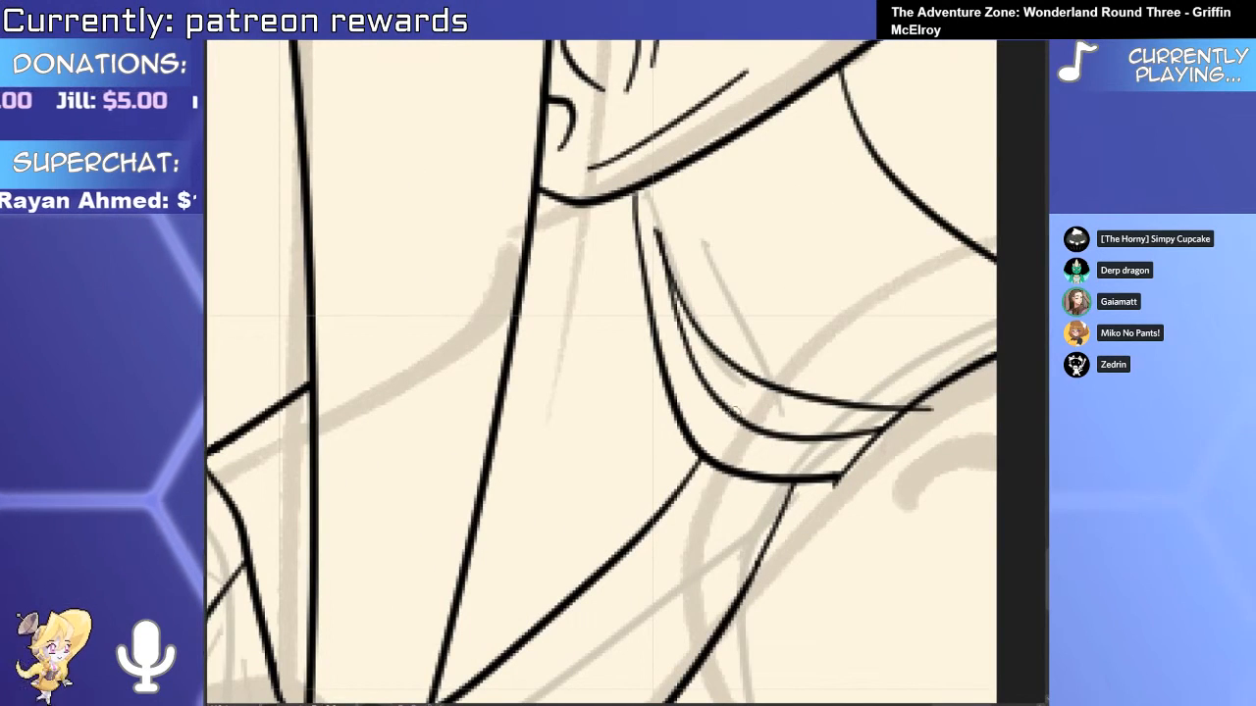
scroll(776, 454, up, 5)
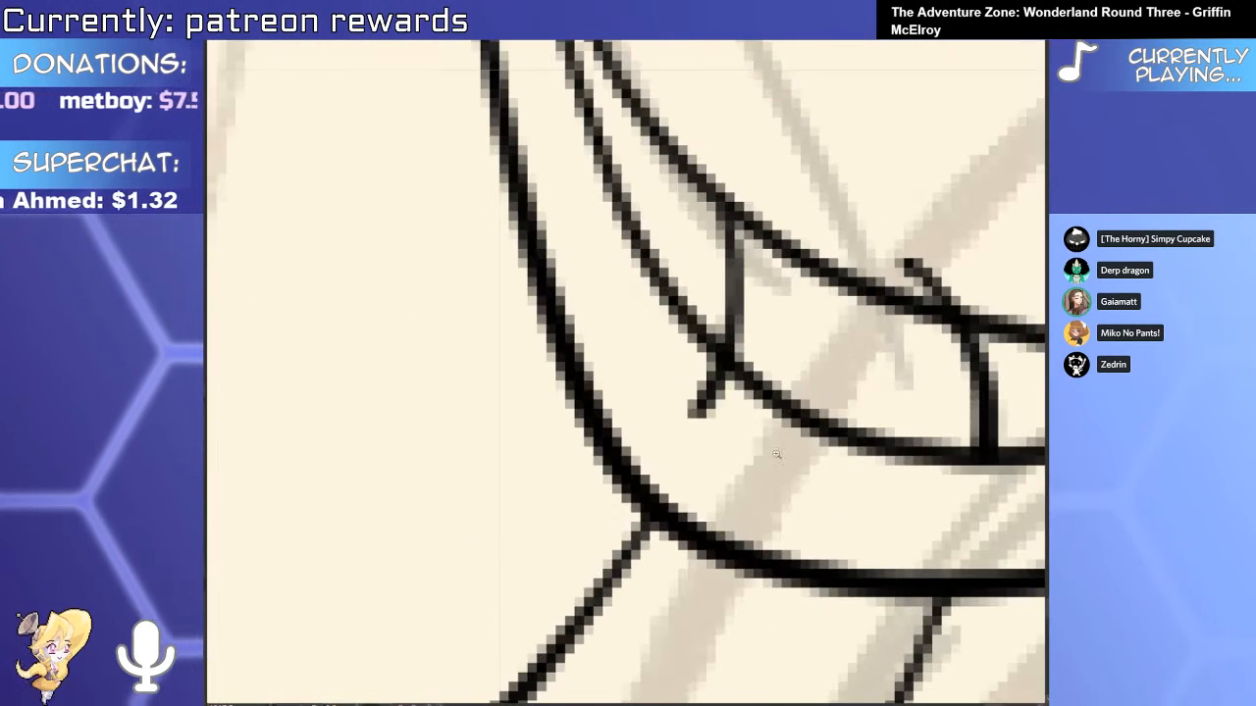
scroll(776, 454, down, 2)
scroll(906, 272, down, 3)
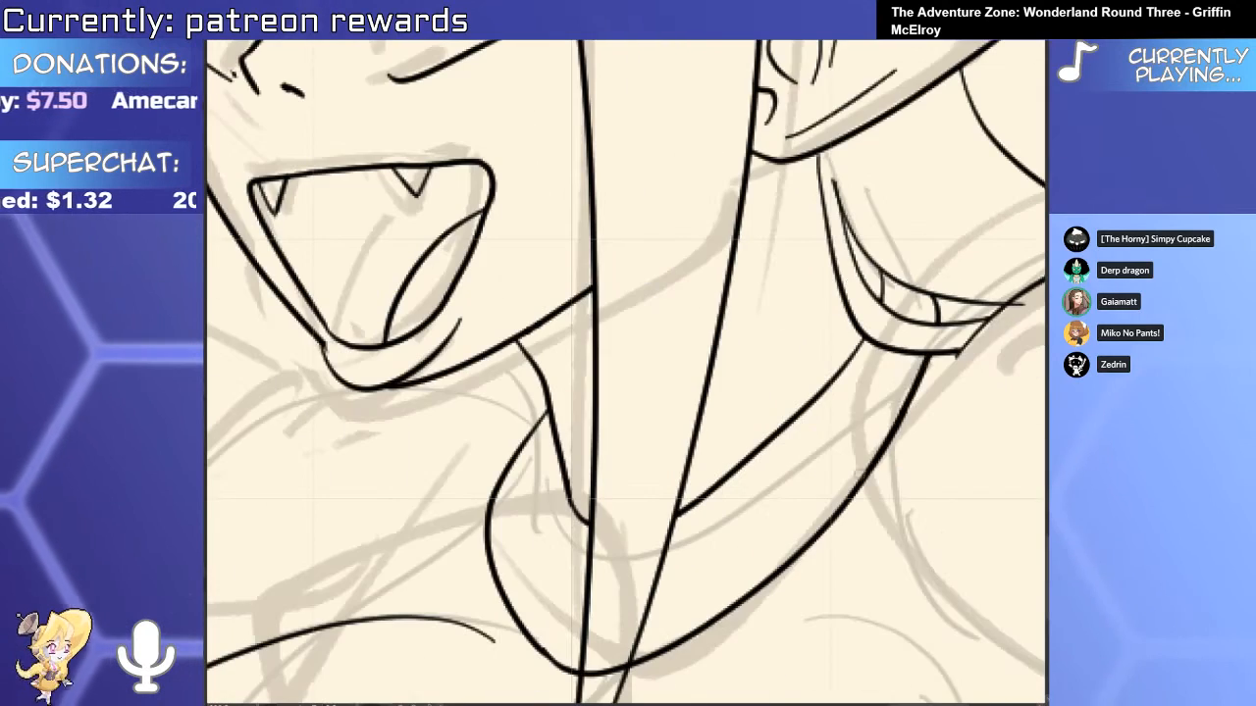
Ink the short arm and side contour lines below the shoulder, near the panel's lower corner.
scroll(858, 401, down, 3)
scroll(858, 402, up, 5)
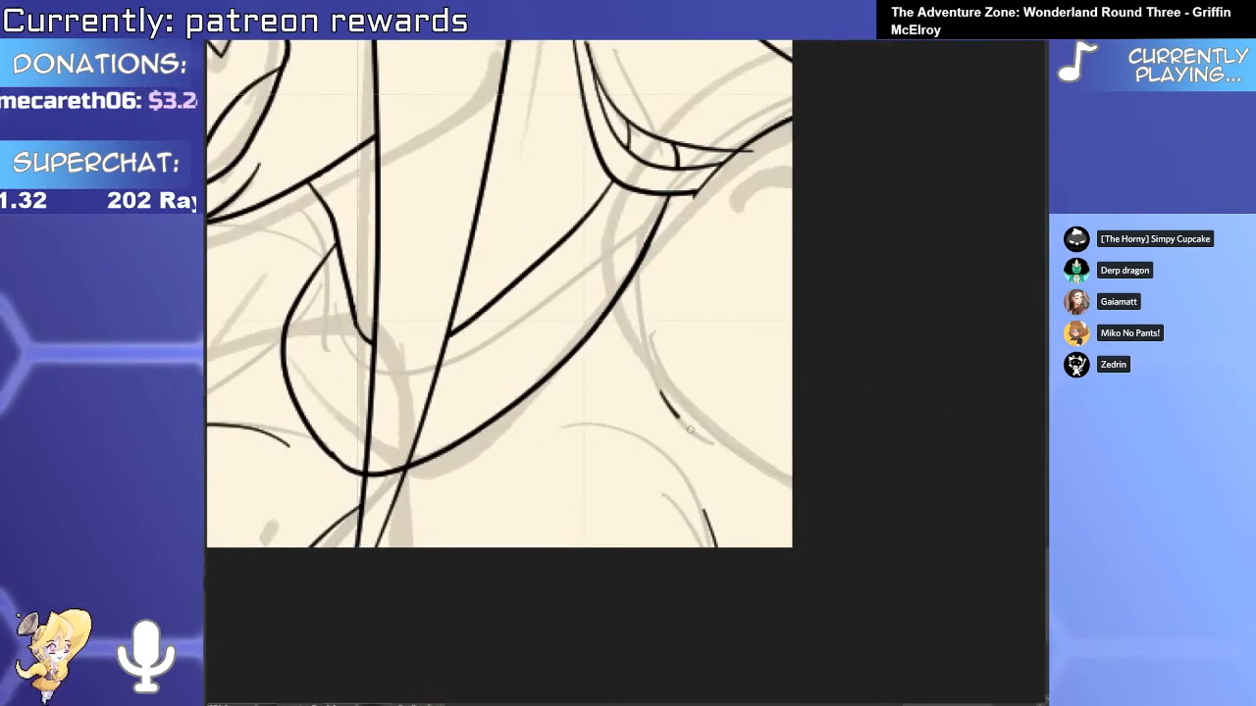
drag(696, 478, 709, 525)
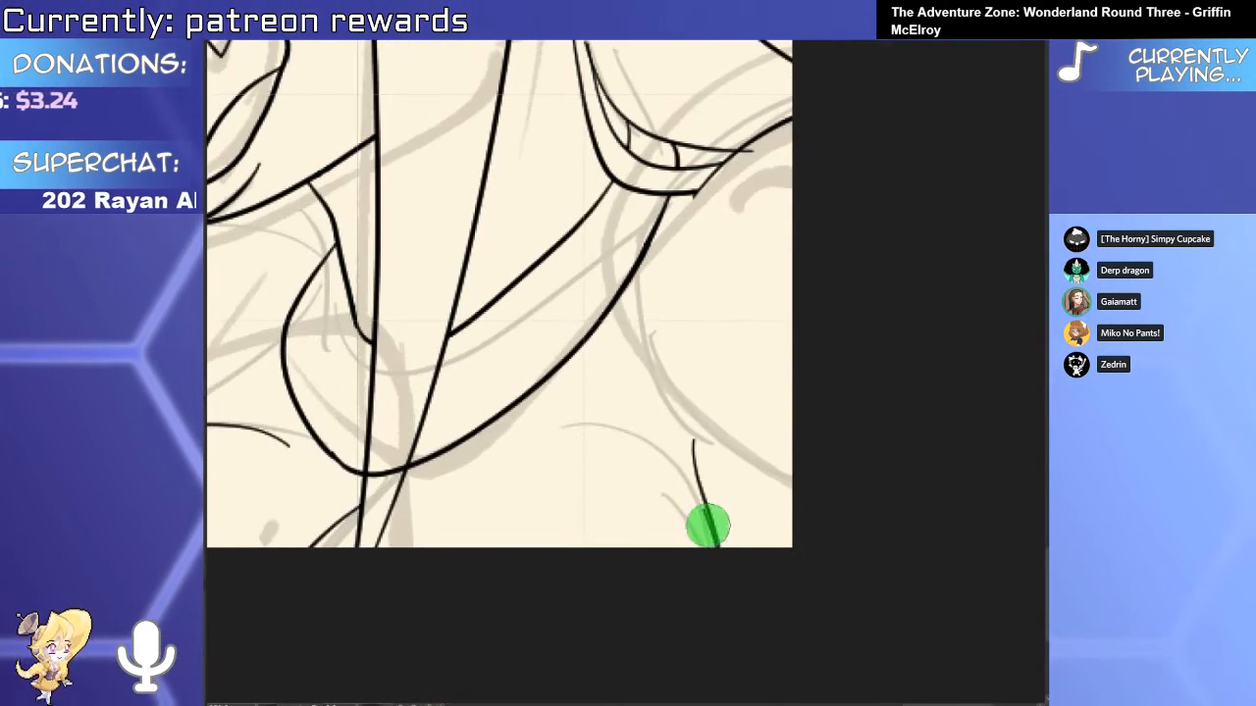
drag(730, 431, 781, 468)
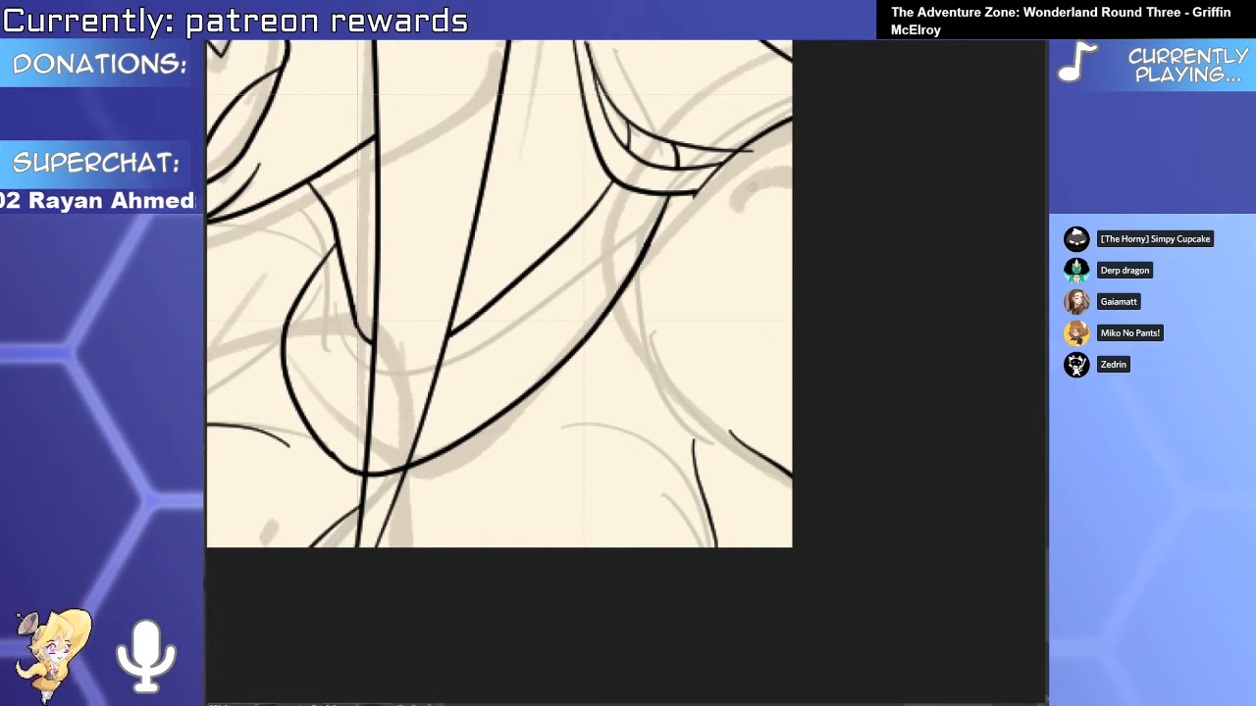
drag(755, 179, 735, 191)
drag(773, 347, 797, 397)
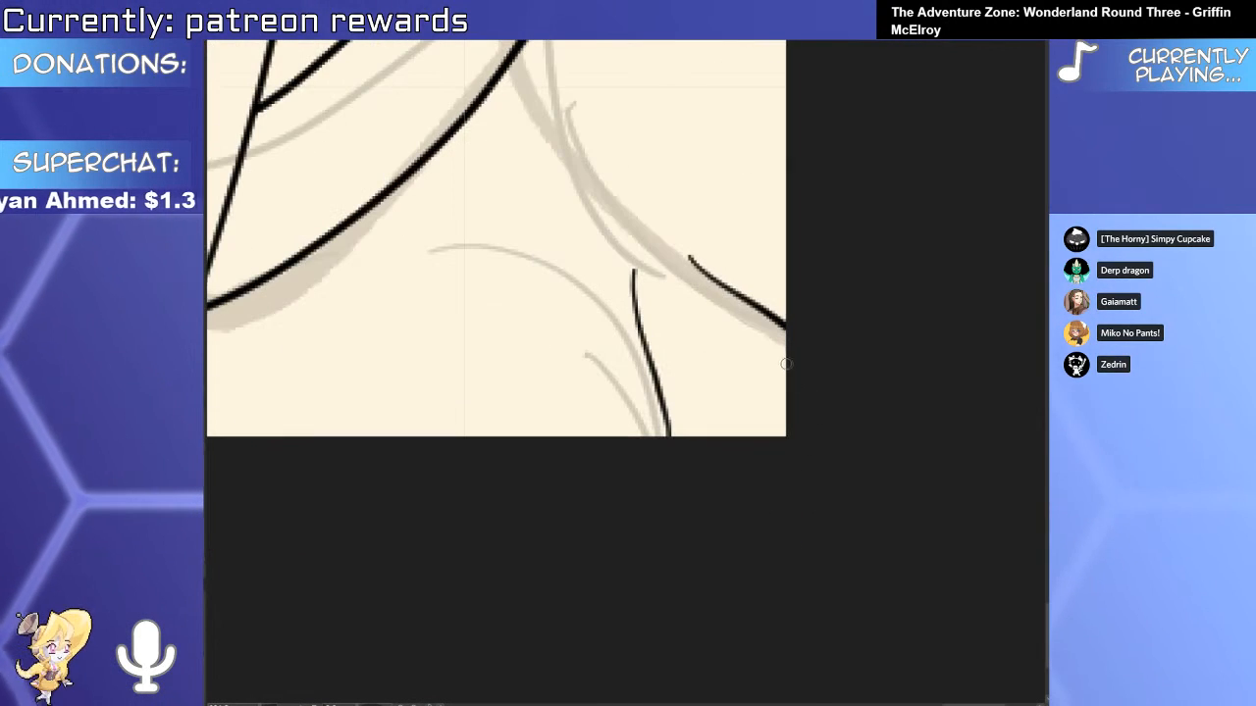
scroll(787, 371, down, 3)
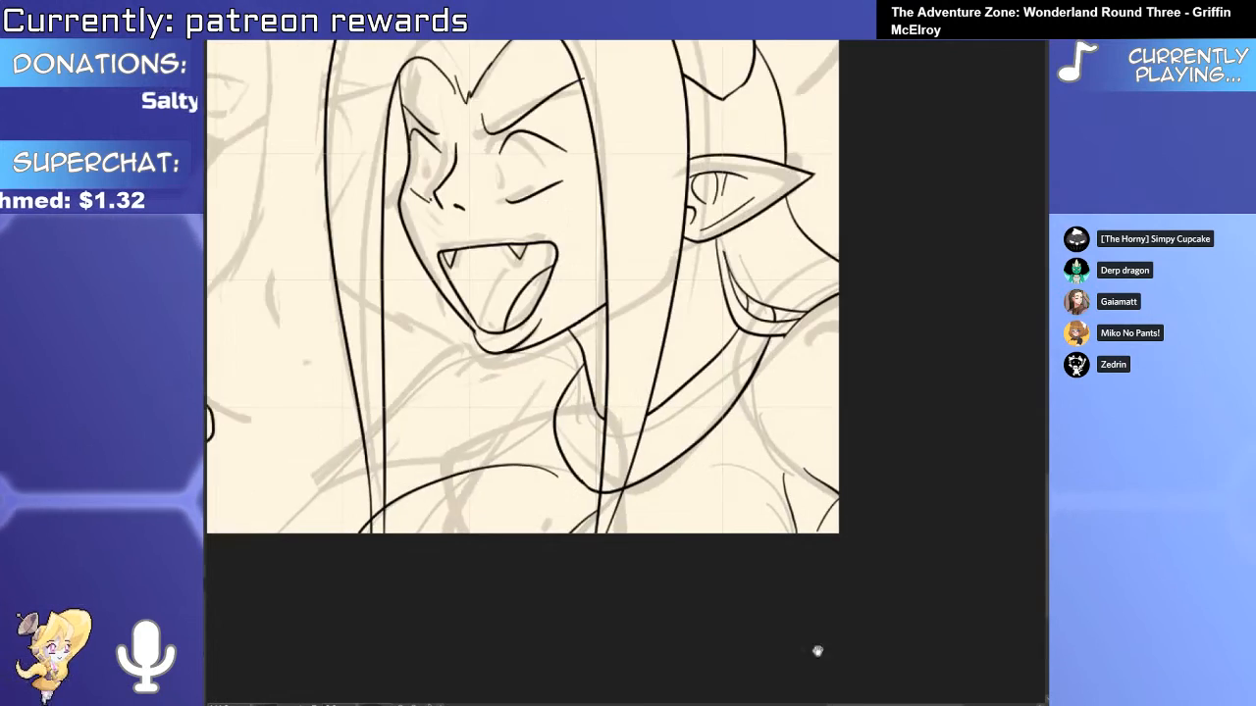
Ink the fist-side shoulder line from the neck under the chin, sloping behind the long hair to the panel's lower edge.
scroll(939, 481, up, 4)
scroll(677, 235, up, 3)
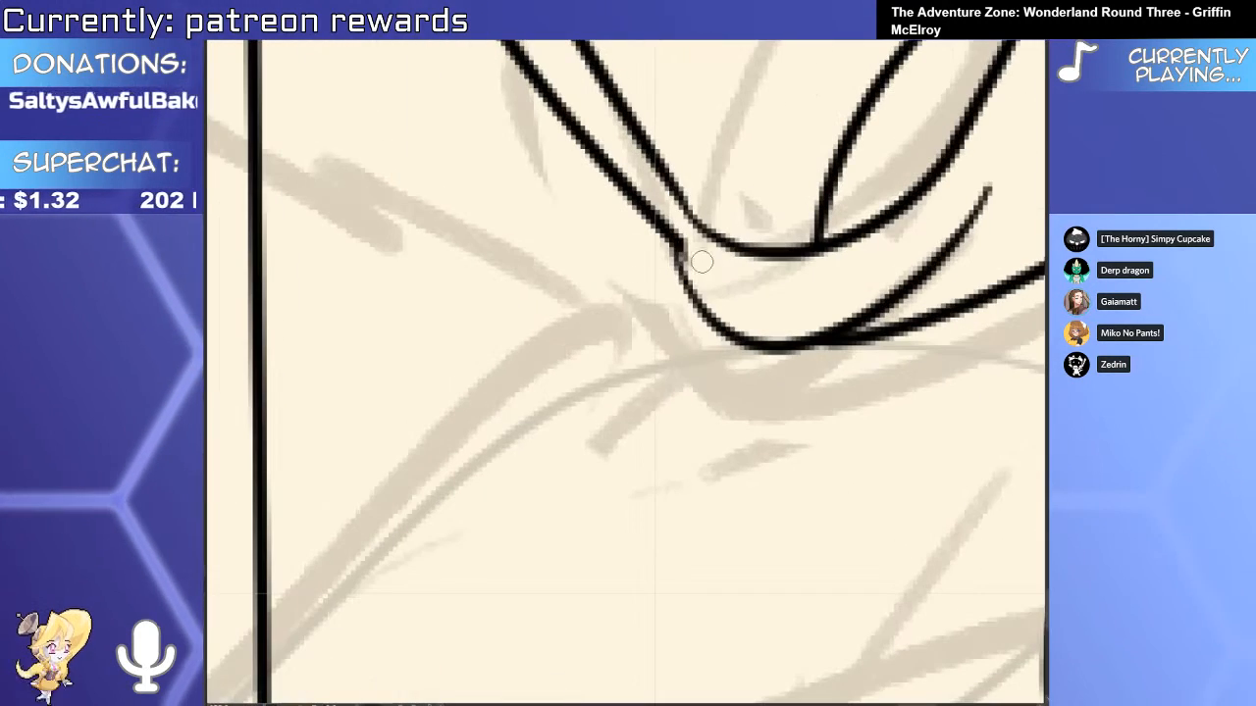
scroll(677, 359, down, 3)
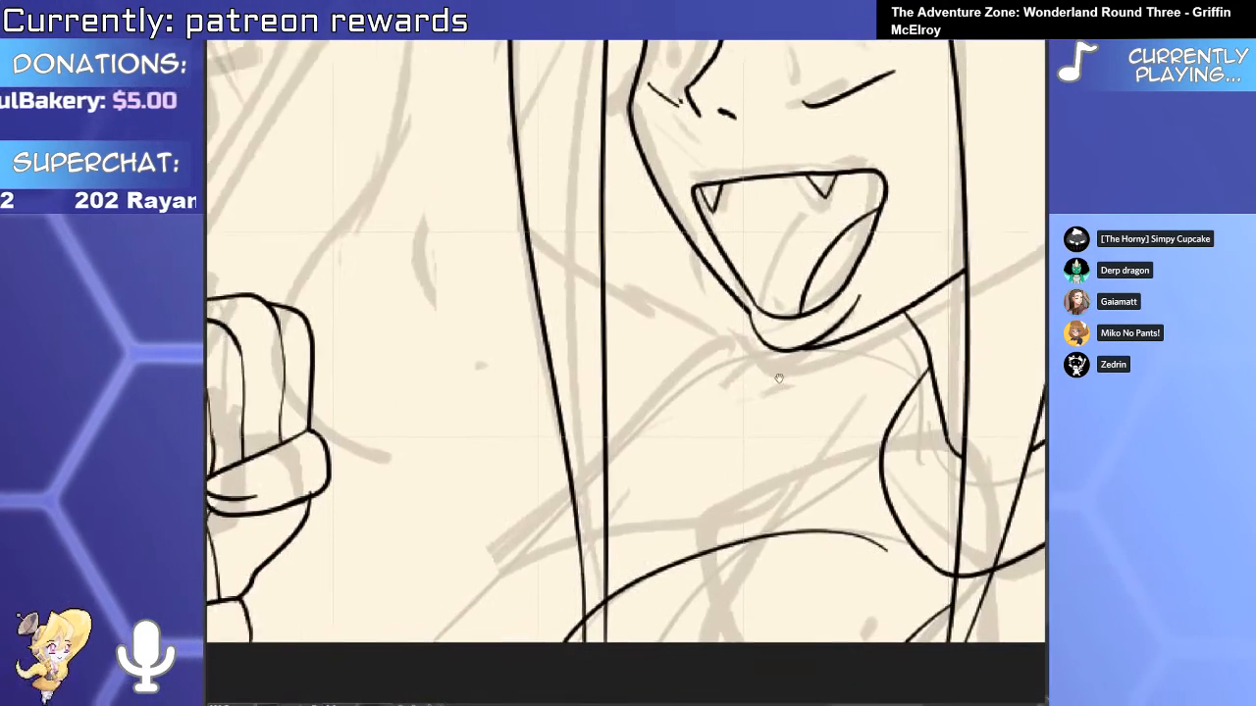
scroll(775, 327, down, 5)
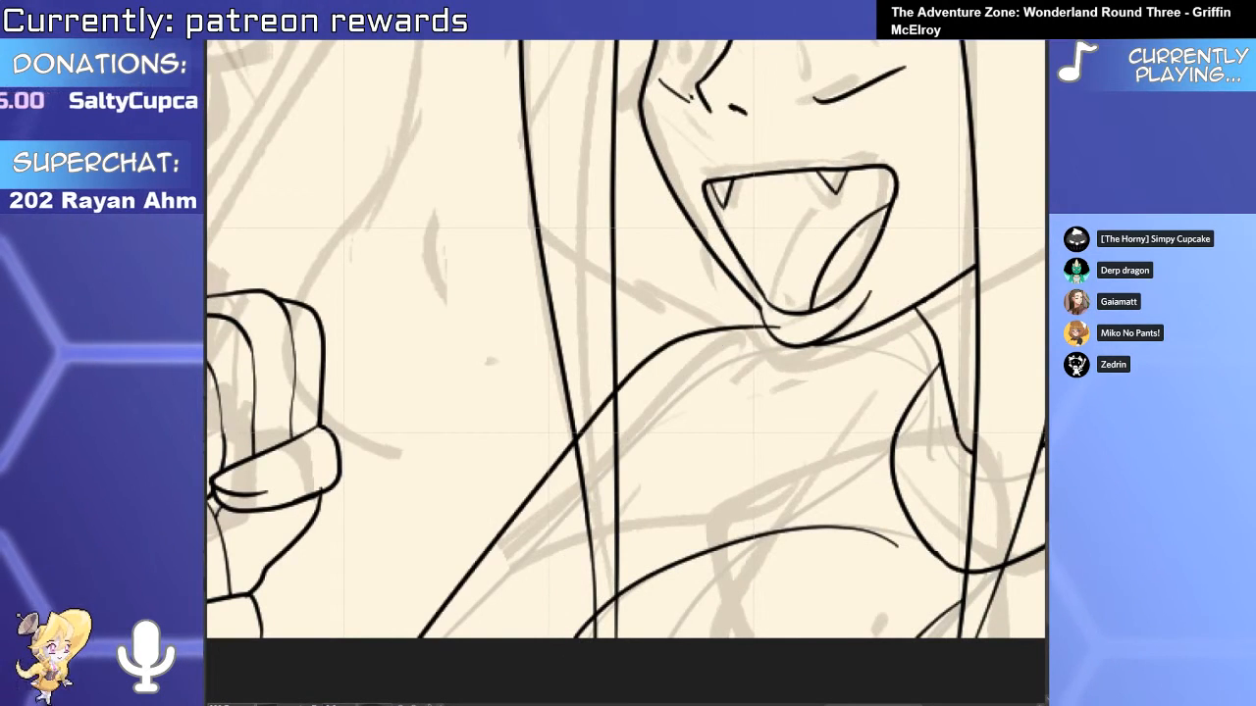
scroll(908, 416, up, 4)
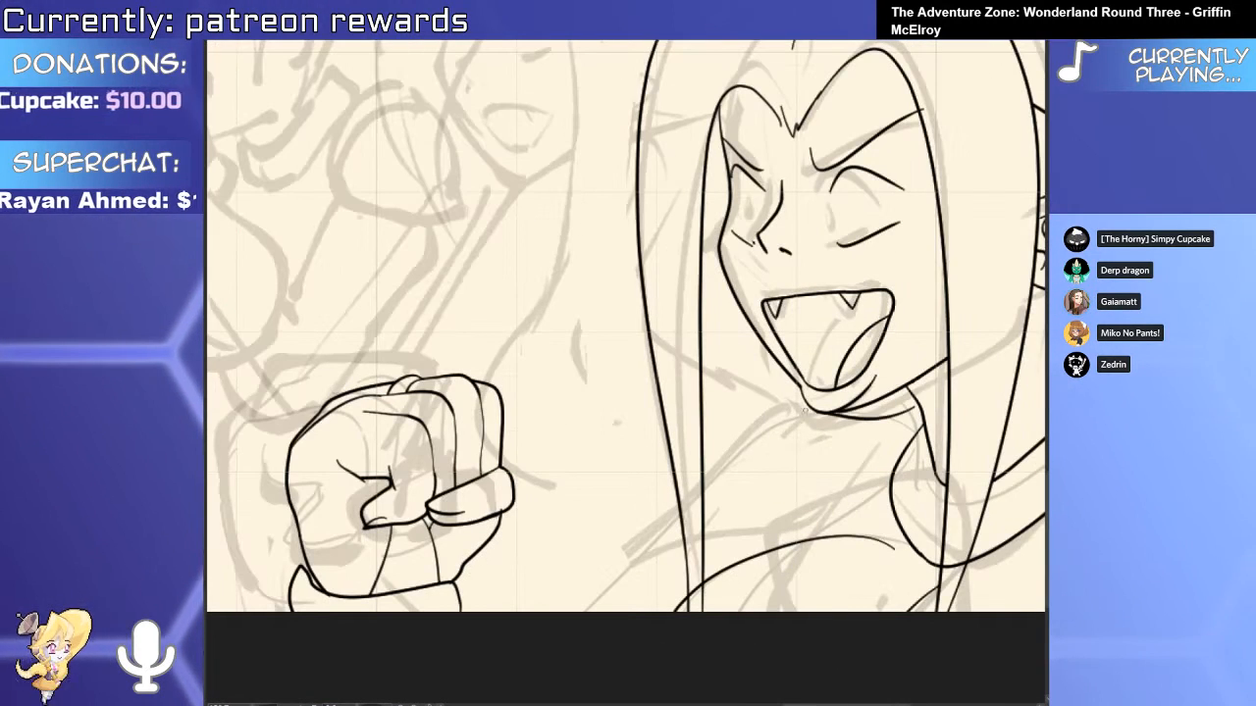
key(ctrl+z)
mouse_move(916, 411)
mouse_down()
mouse_move(832, 426)
mouse_move(595, 613)
mouse_up()
key(ctrl+z)
scroll(762, 355, down, 4)
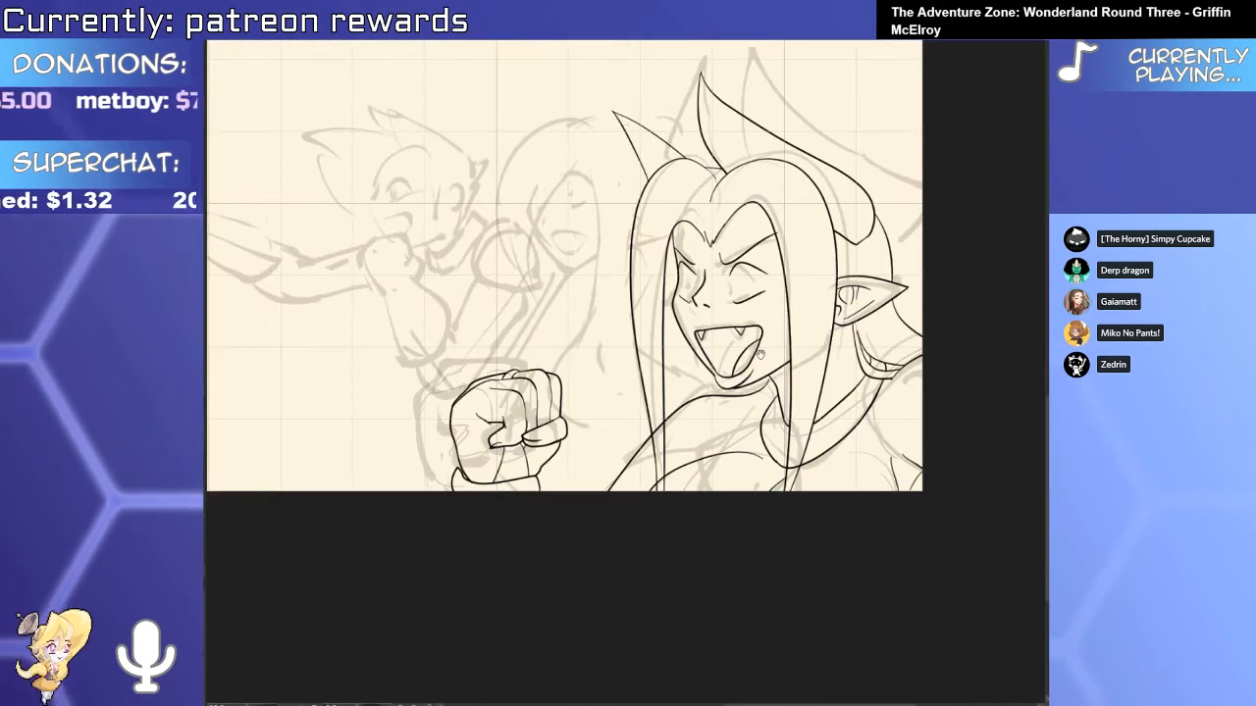
scroll(759, 355, up, 6)
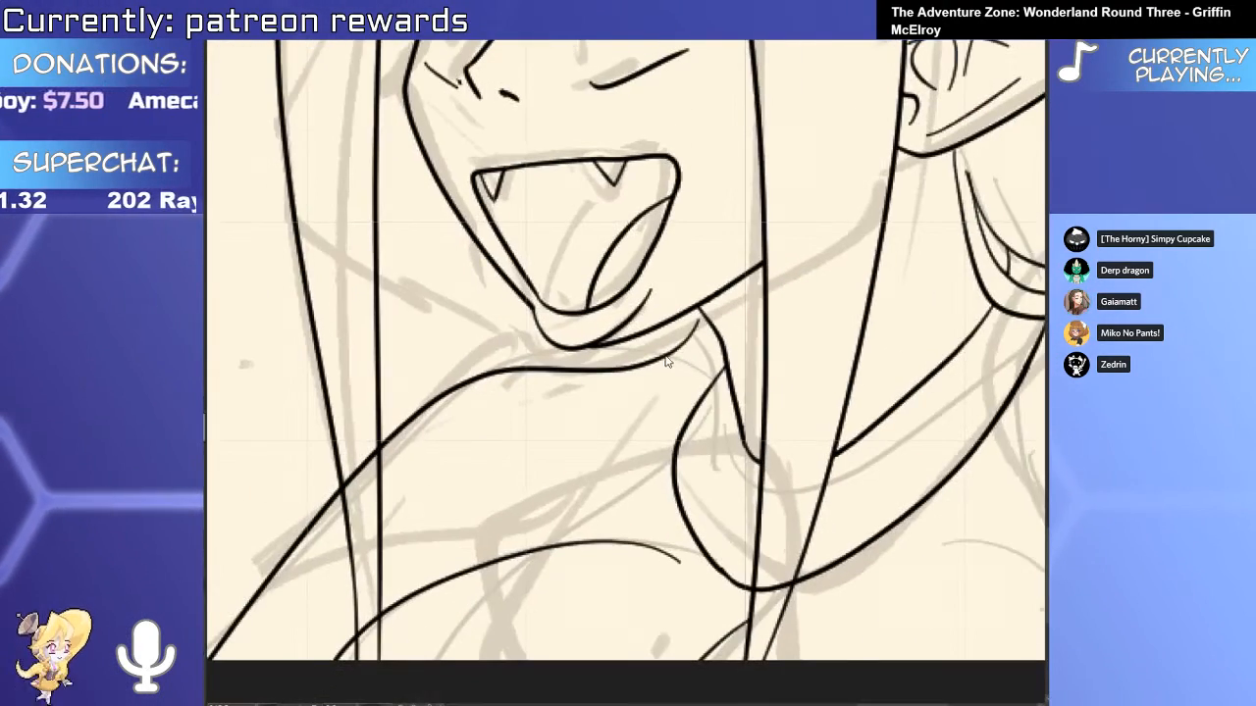
Extend the shoulder line past the neck, then erase its part inside the long hair lock and the hair lines below the chest arc.
drag(758, 535, 782, 528)
drag(658, 508, 812, 414)
key(e)
click(518, 401)
drag(536, 514, 560, 500)
drag(540, 549, 536, 634)
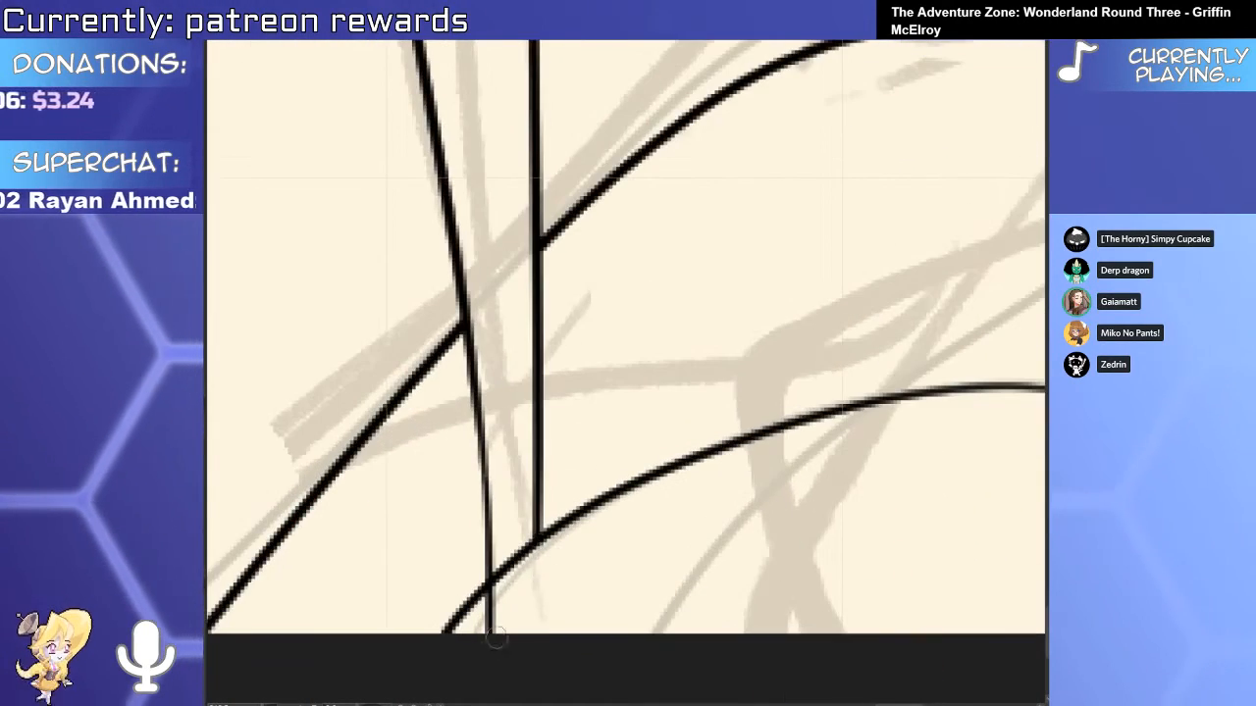
mouse_move(579, 589)
mouse_down()
mouse_move(569, 617)
mouse_move(588, 587)
mouse_up()
scroll(481, 524, down, 4)
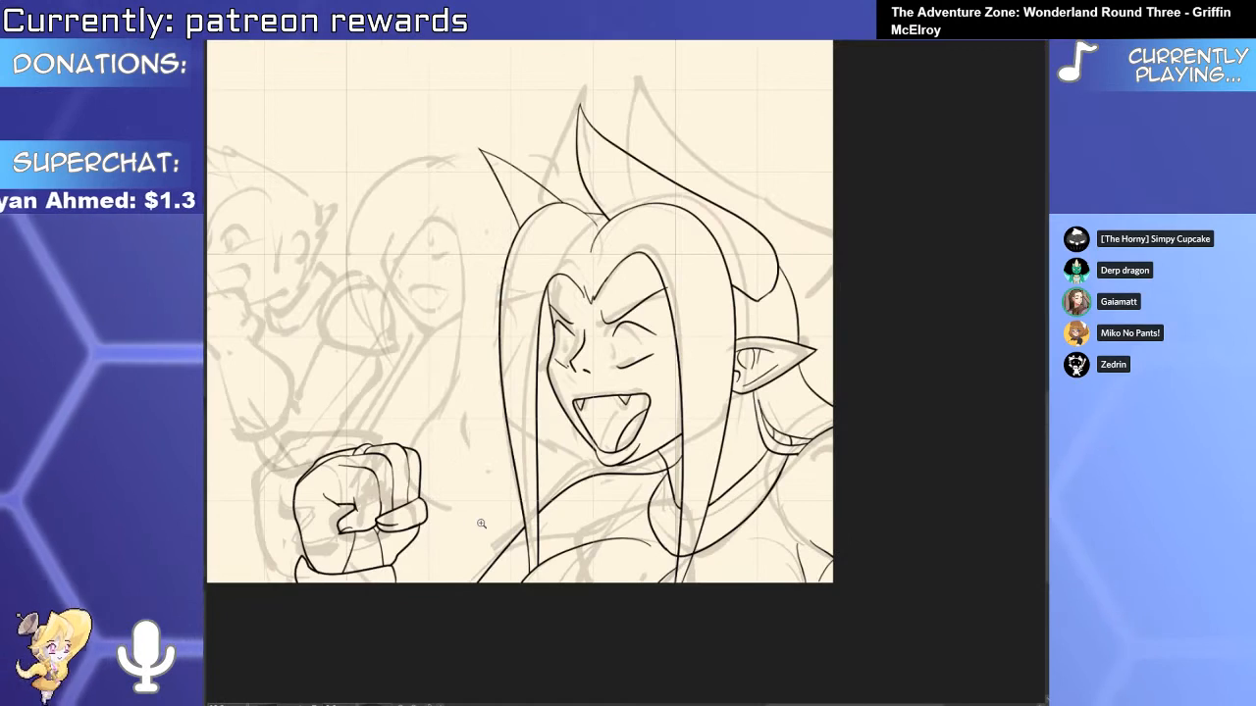
scroll(480, 524, up, 5)
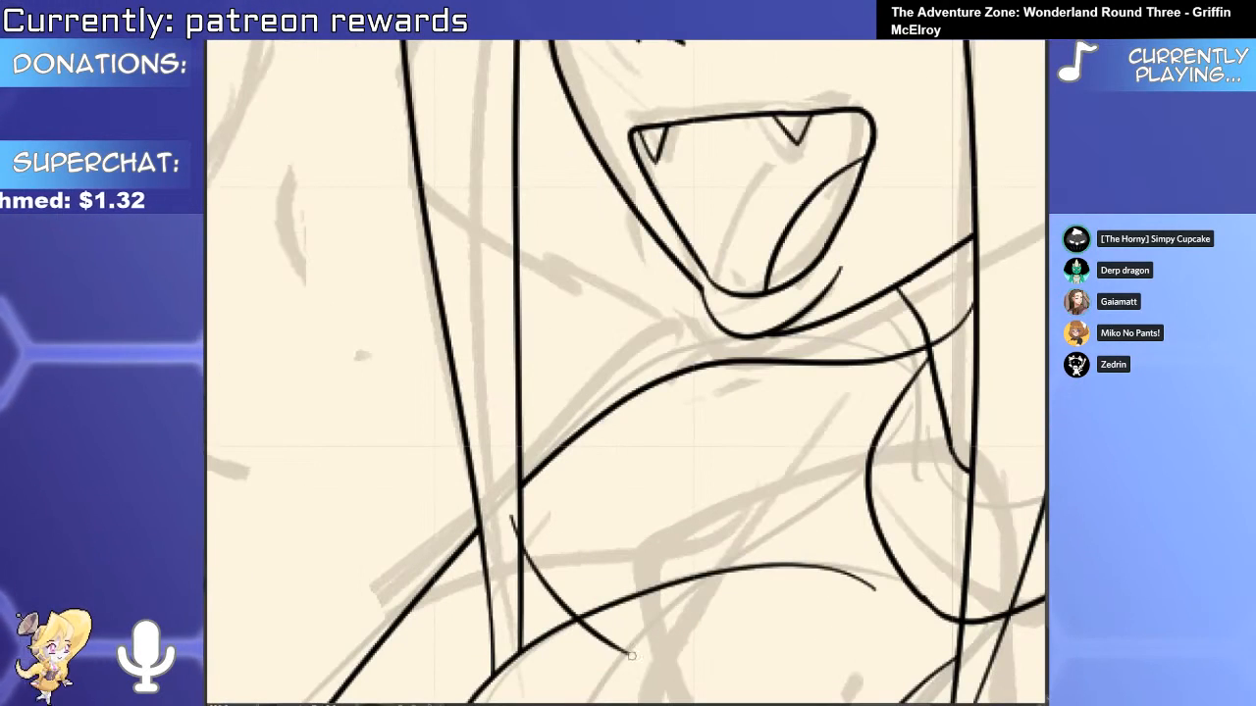
Ink a rounded curve over the fist-side shoulder and trim the overshoots where it and the strap lines meet the hair lock.
drag(481, 538, 582, 474)
scroll(608, 623, up, 2)
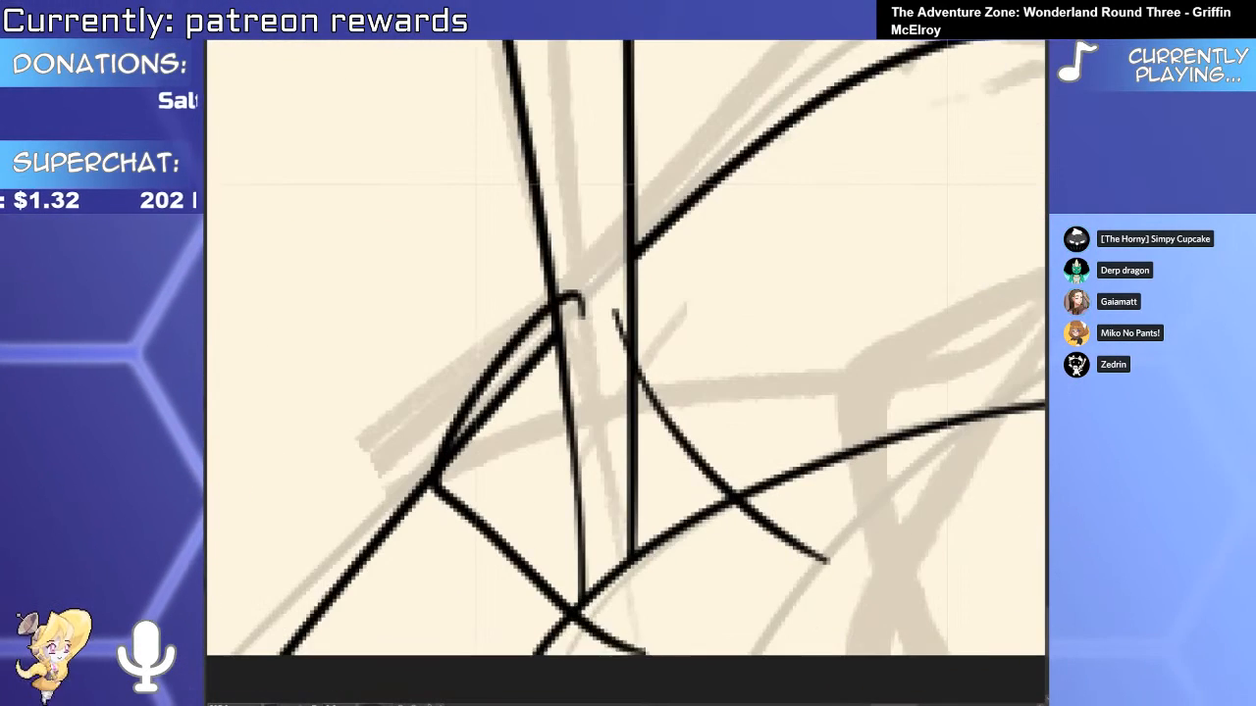
scroll(611, 388, down, 1)
drag(703, 469, 750, 500)
scroll(727, 491, down, 2)
drag(745, 386, 561, 390)
scroll(561, 390, up, 2)
Redraw the shoulder line as a smoother arc from the long hair lock to below the chin, trimming its start at the lock.
mouse_move(398, 475)
mouse_down()
mouse_move(673, 309)
mouse_move(771, 358)
mouse_up()
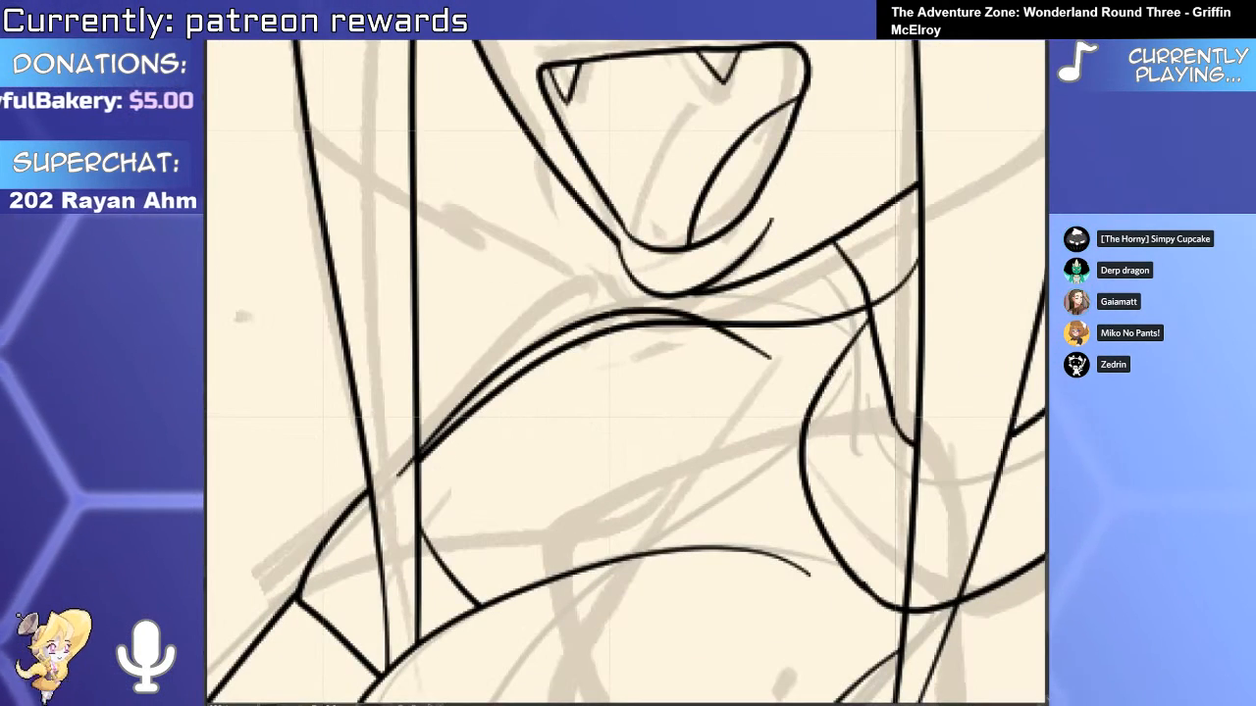
scroll(389, 473, up, 1)
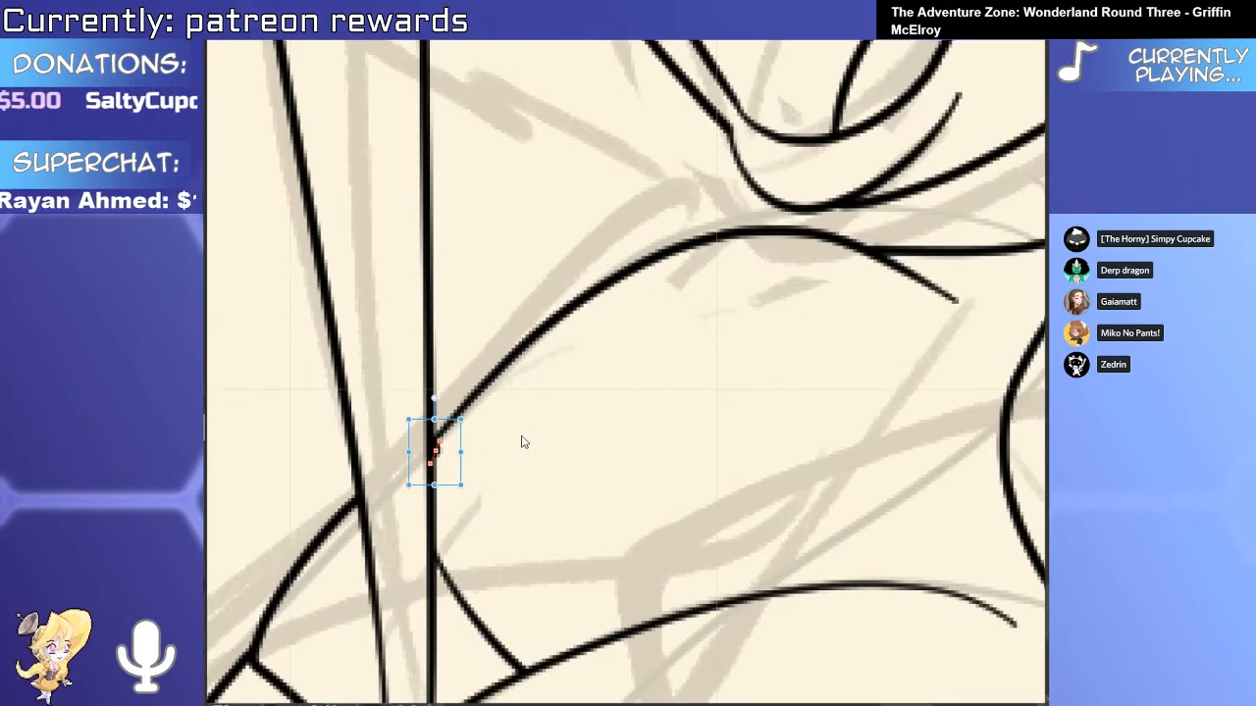
scroll(847, 370, down, 4)
scroll(655, 422, up, 4)
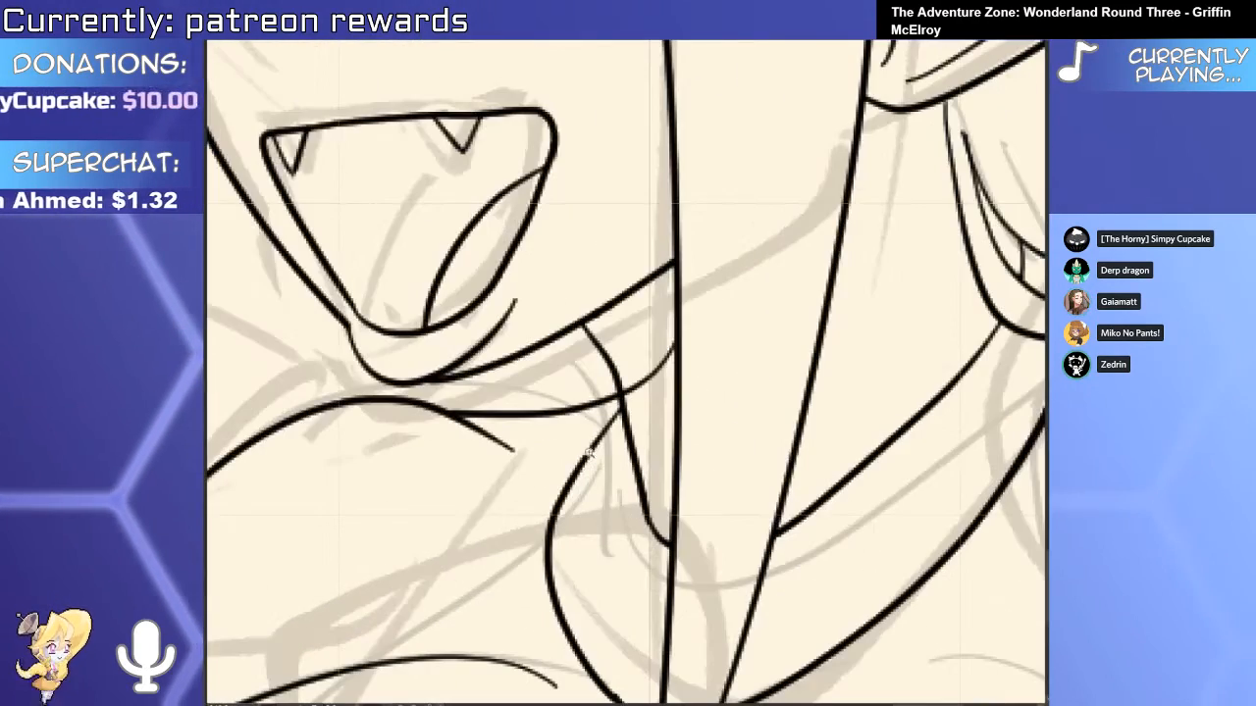
Erase the neckline and collar segments that cross inside the long hair lock beside the neck.
scroll(655, 422, down, 4)
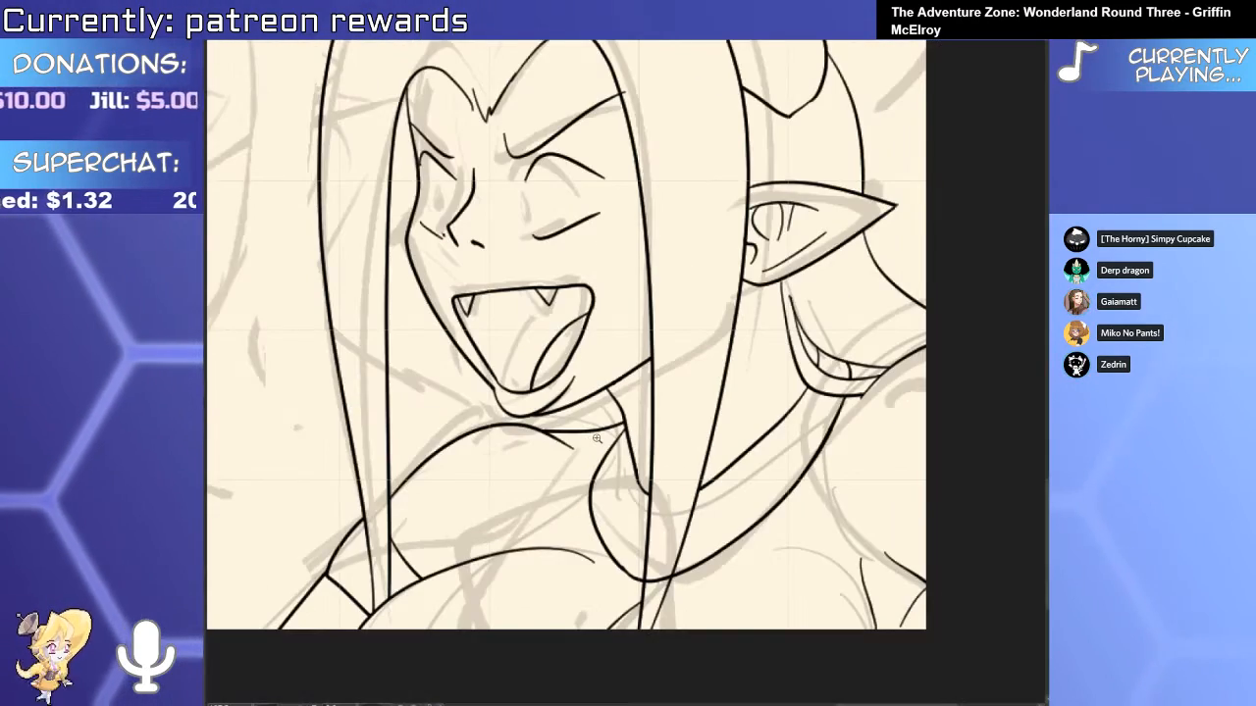
scroll(643, 573, up, 4)
click(645, 575)
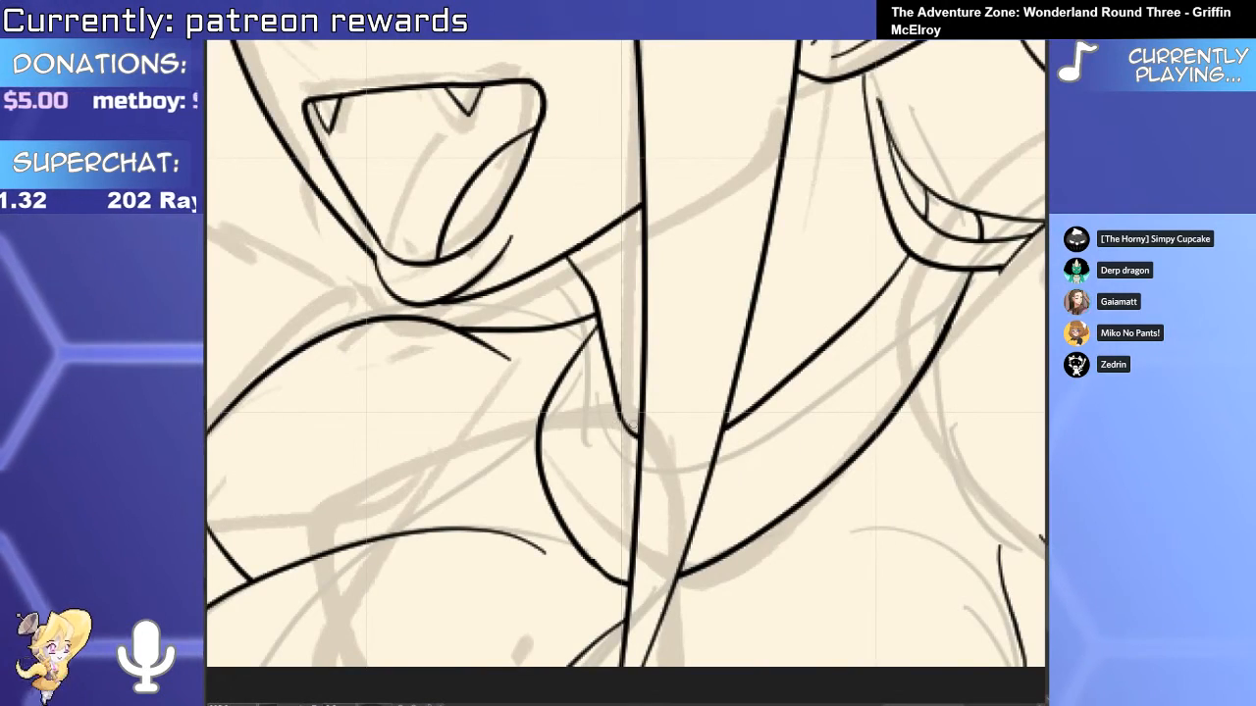
scroll(659, 416, down, 4)
scroll(659, 416, up, 4)
drag(535, 423, 630, 393)
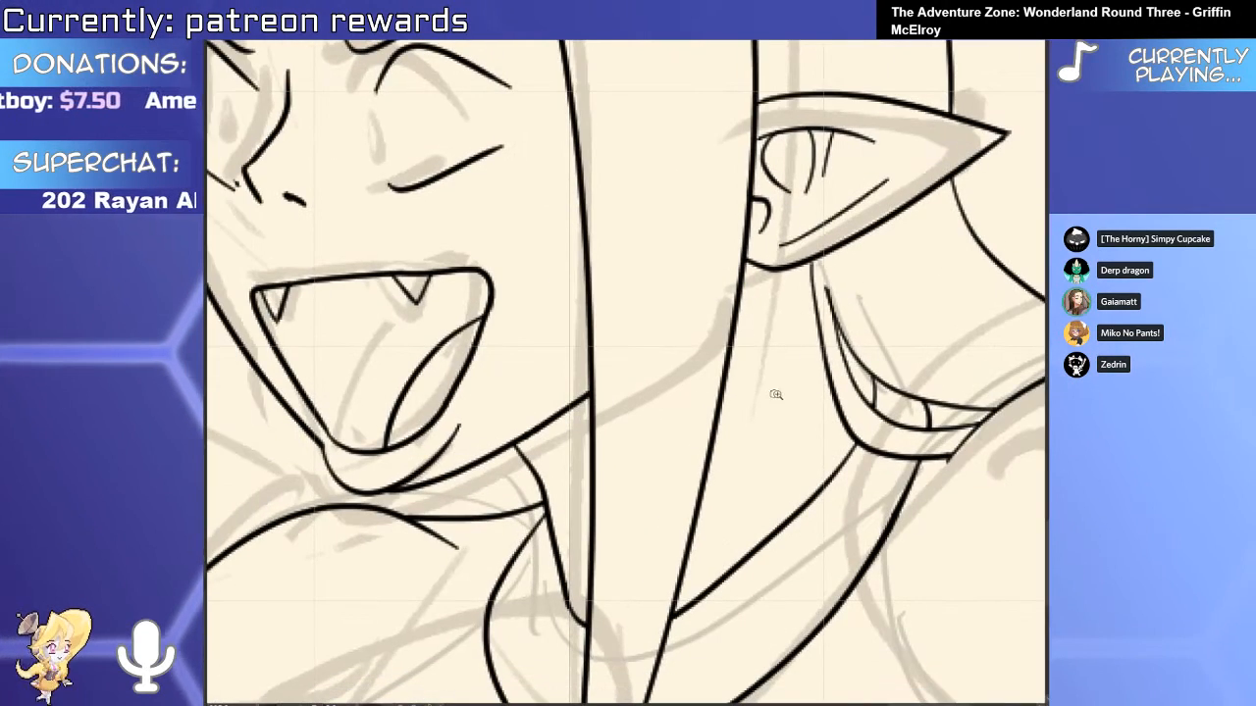
Delete the back hair line running between the rounded hair tuft and the pointed ear.
scroll(738, 279, down, 4)
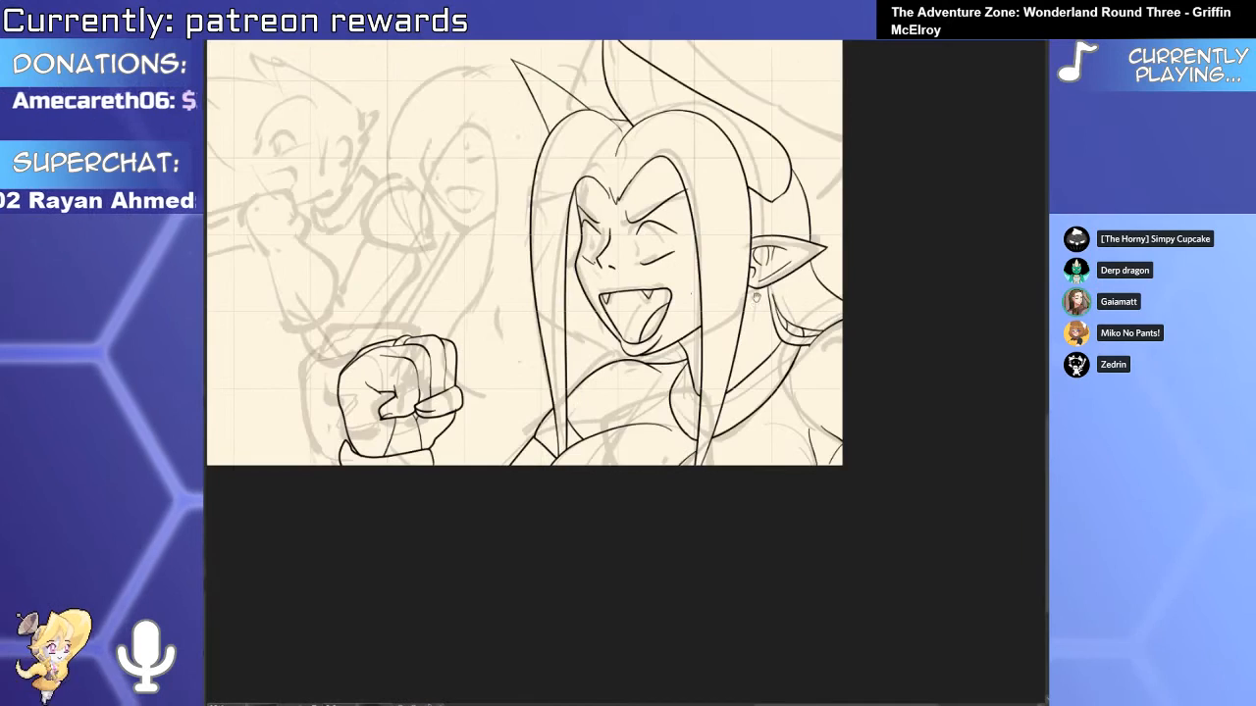
scroll(688, 273, up, 3)
drag(625, 253, 665, 402)
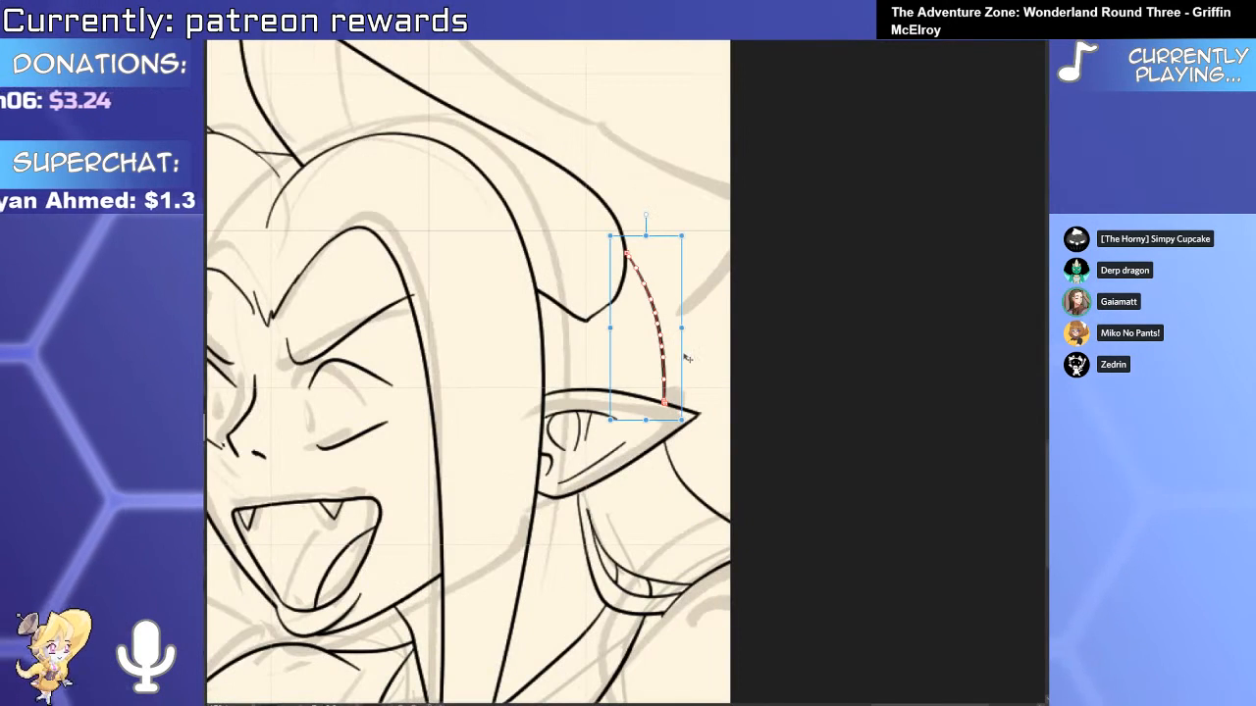
drag(686, 359, 710, 346)
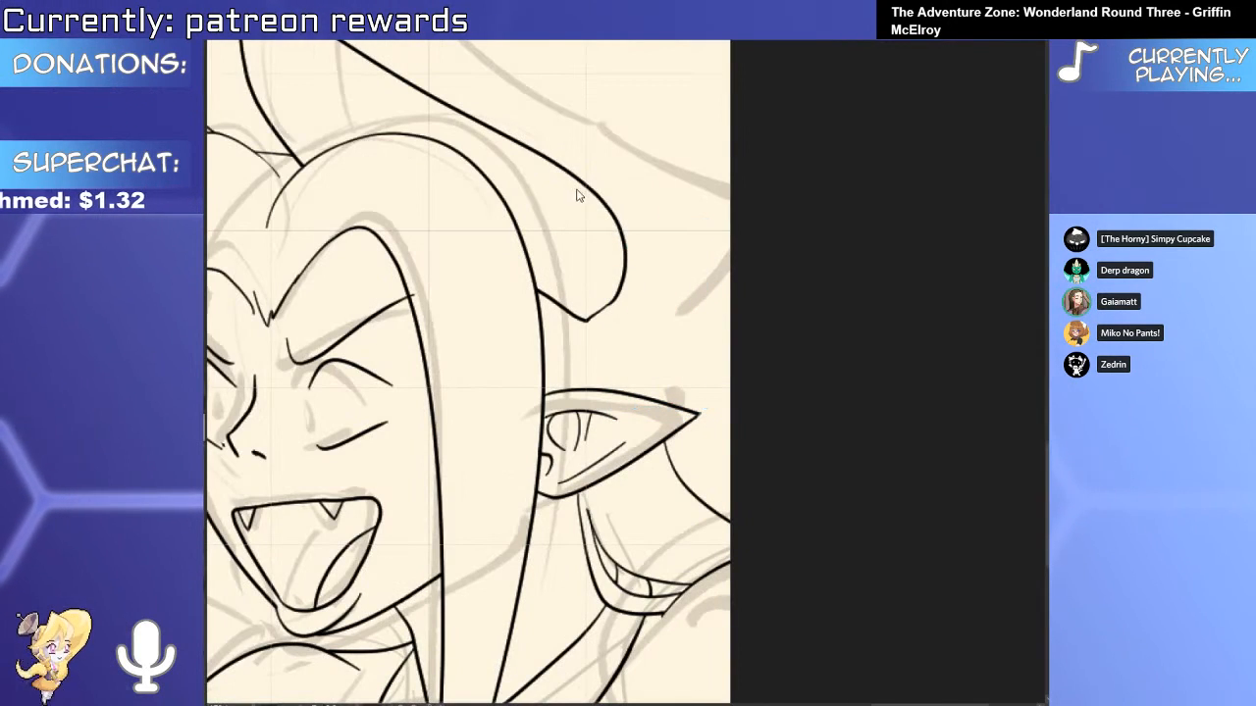
Ink a longer back hair contour from behind the tuft past the ear tip to the panel edge, and adjust its position and angle.
scroll(685, 456, up, 4)
drag(684, 454, 664, 581)
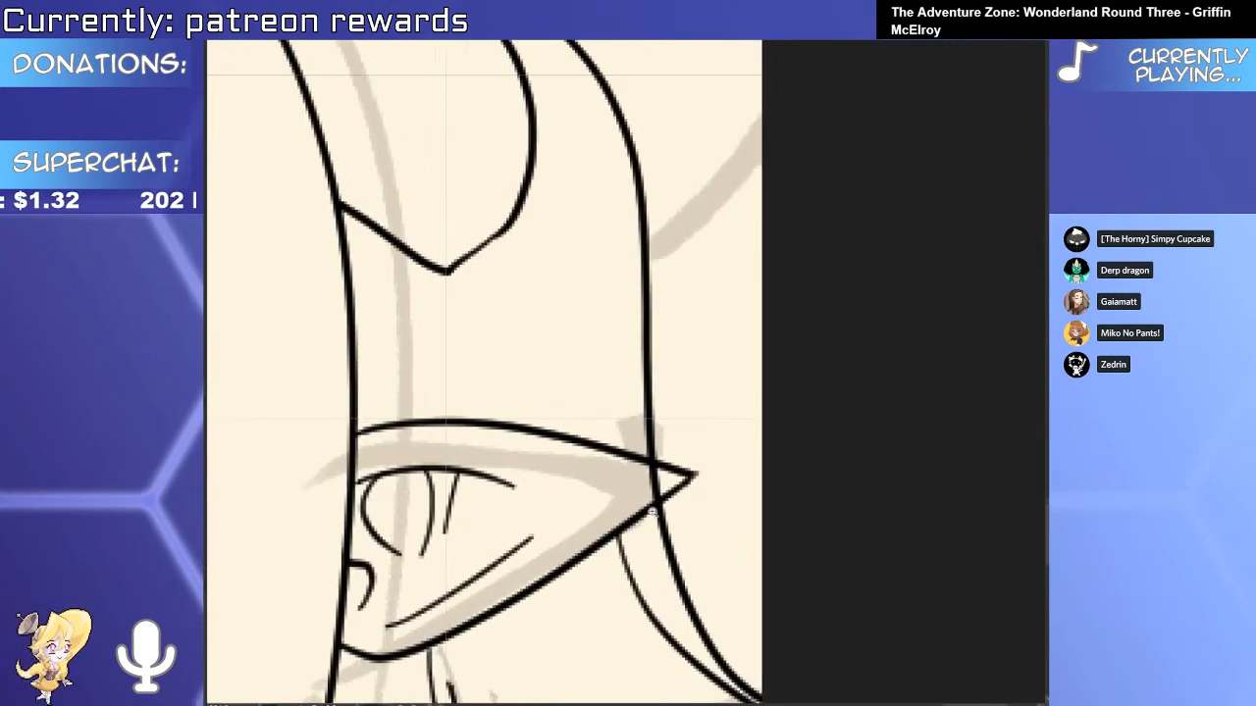
scroll(653, 512, down, 4)
click(639, 319)
mouse_move(804, 240)
drag(805, 241, 788, 223)
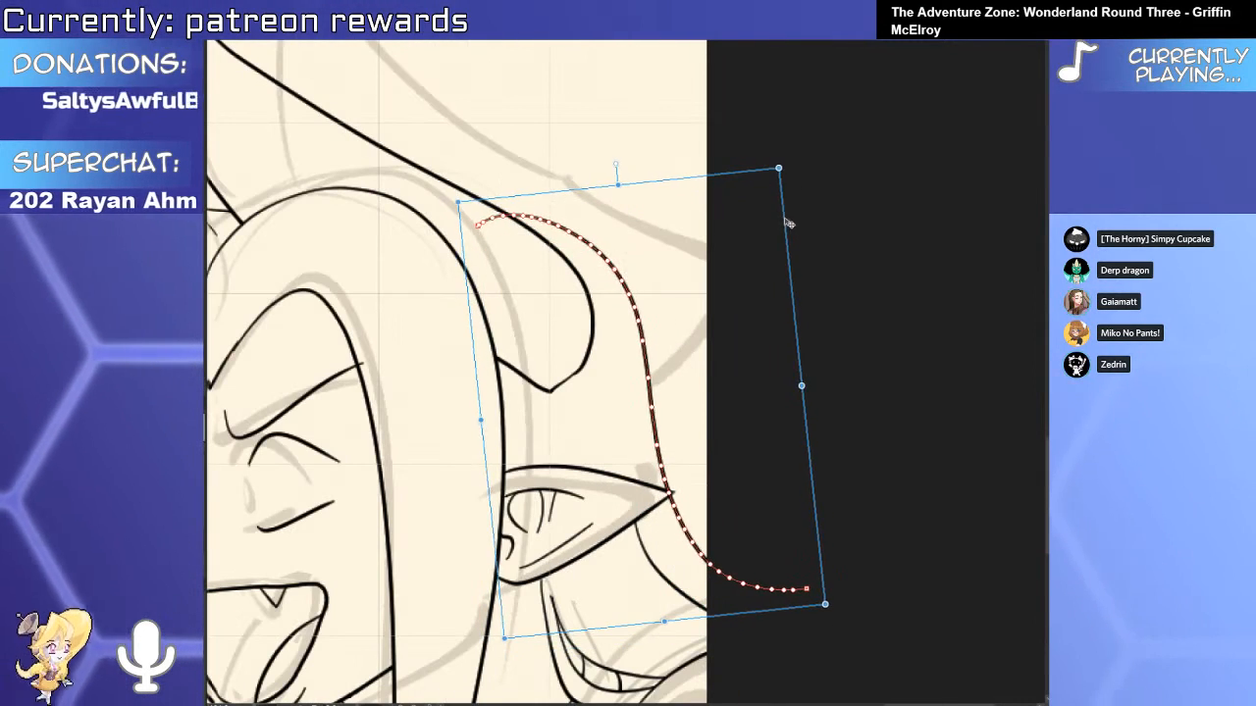
key(ctrl+space)
drag(687, 531, 685, 529)
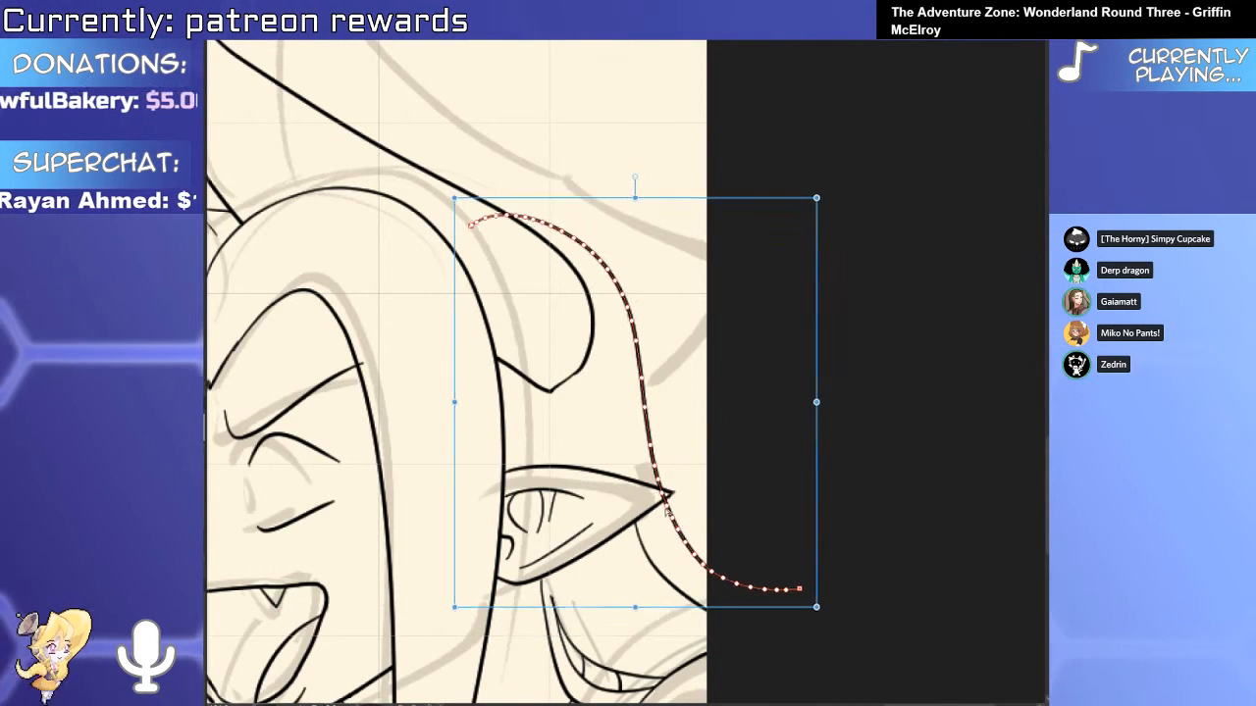
drag(650, 491, 683, 508)
Trim the new hair contour's overshoot at the tuft, erase the old hair line below the ear, and thin the tuft's lower edge.
scroll(682, 508, down, 5)
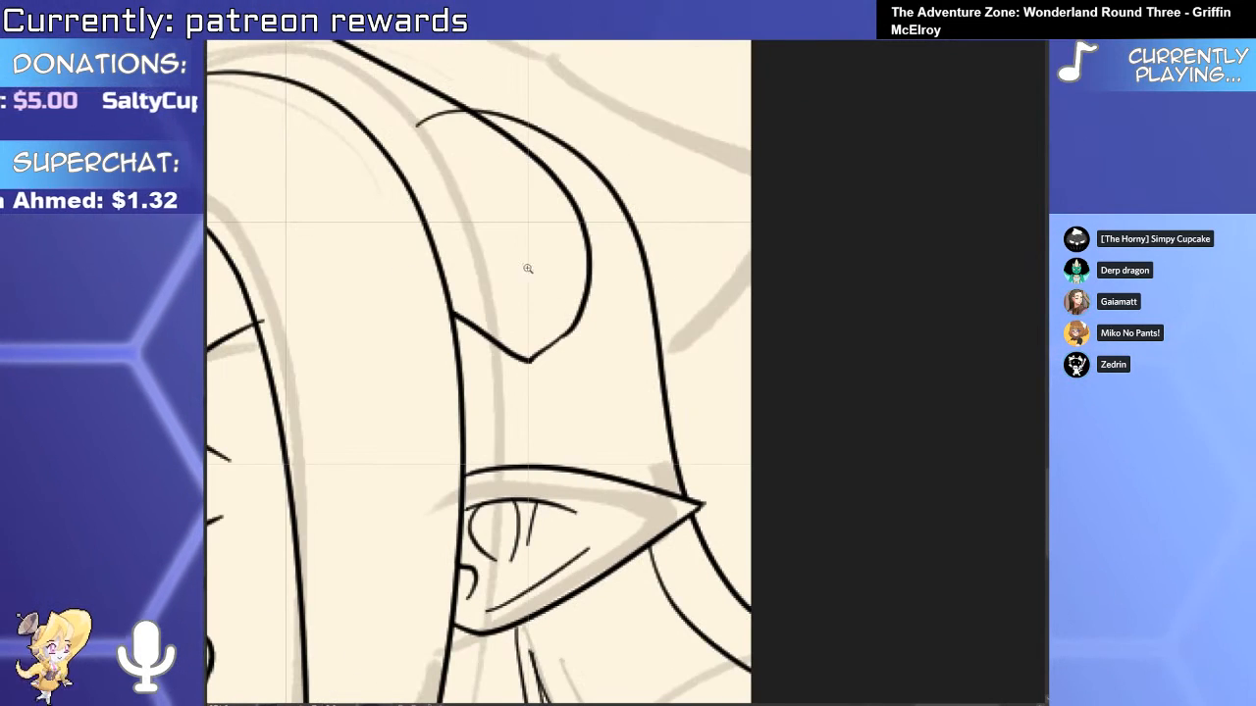
scroll(479, 168, down, 2)
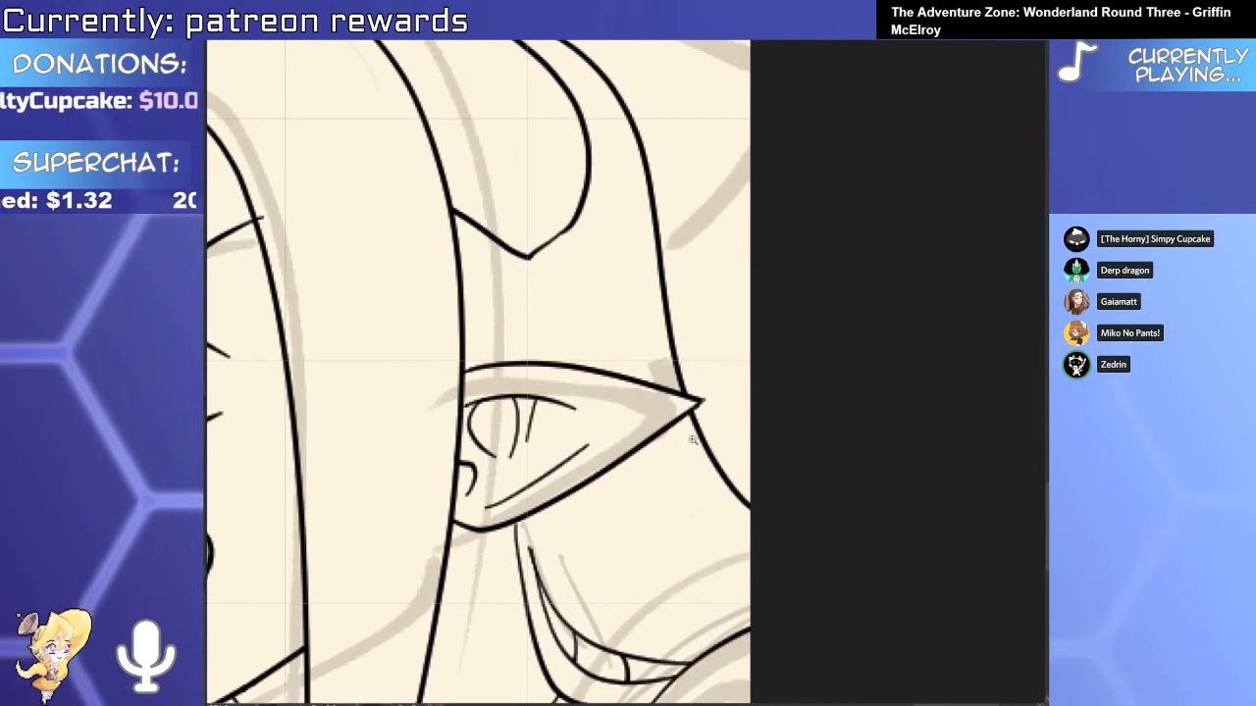
drag(692, 439, 803, 575)
scroll(644, 387, up, 1)
mouse_move(645, 386)
mouse_down()
mouse_move(714, 451)
mouse_move(621, 400)
mouse_up()
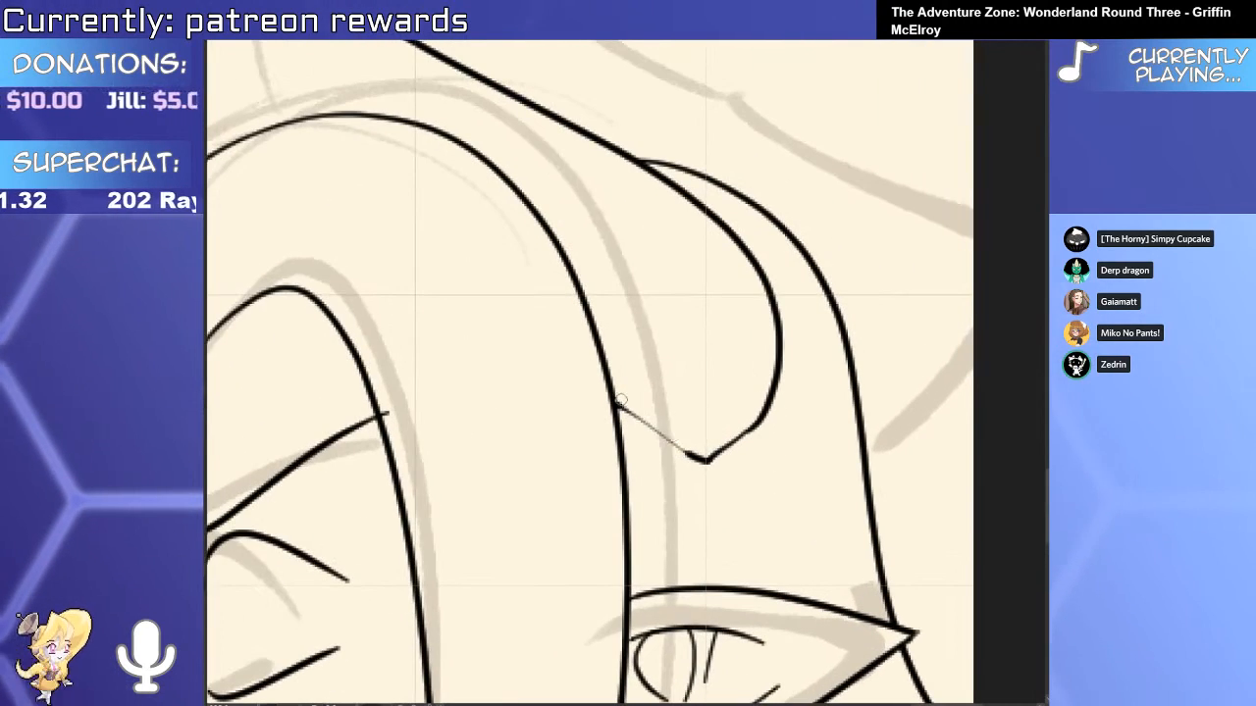
Look over the inked elf woman, her hair spikes and fist within the whole lower panel.
scroll(769, 428, down, 4)
scroll(705, 426, down, 2)
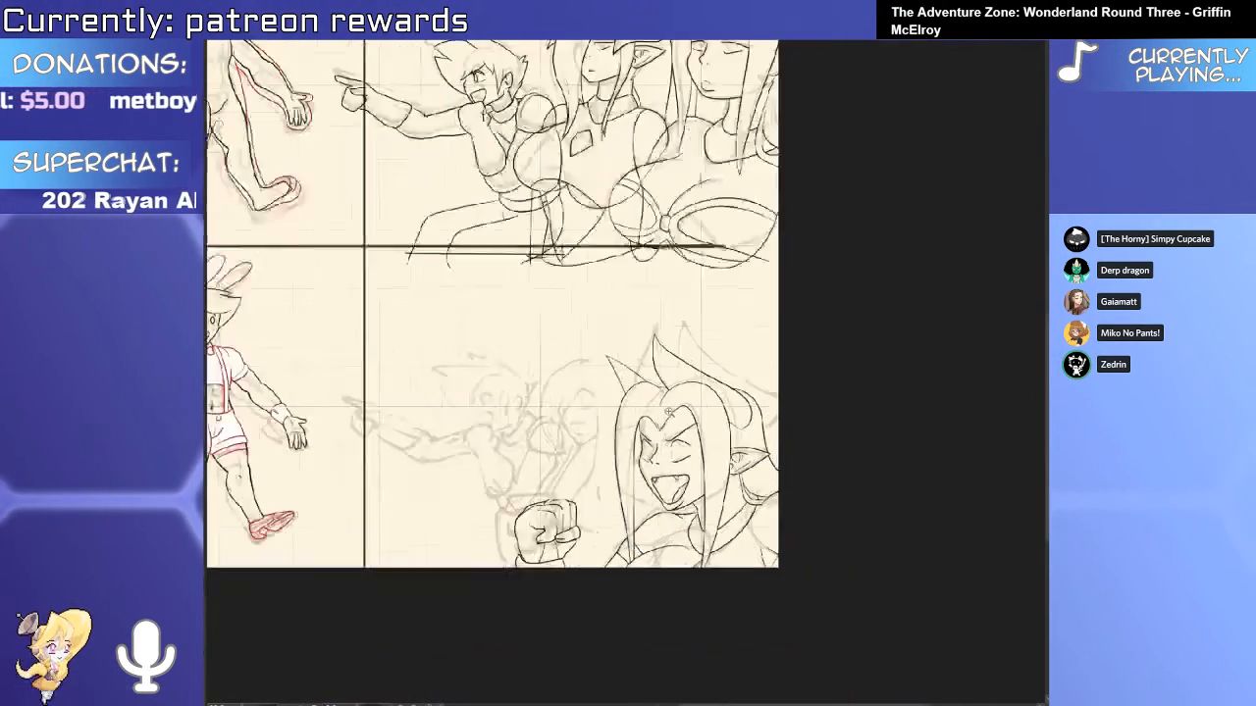
scroll(689, 403, up, 5)
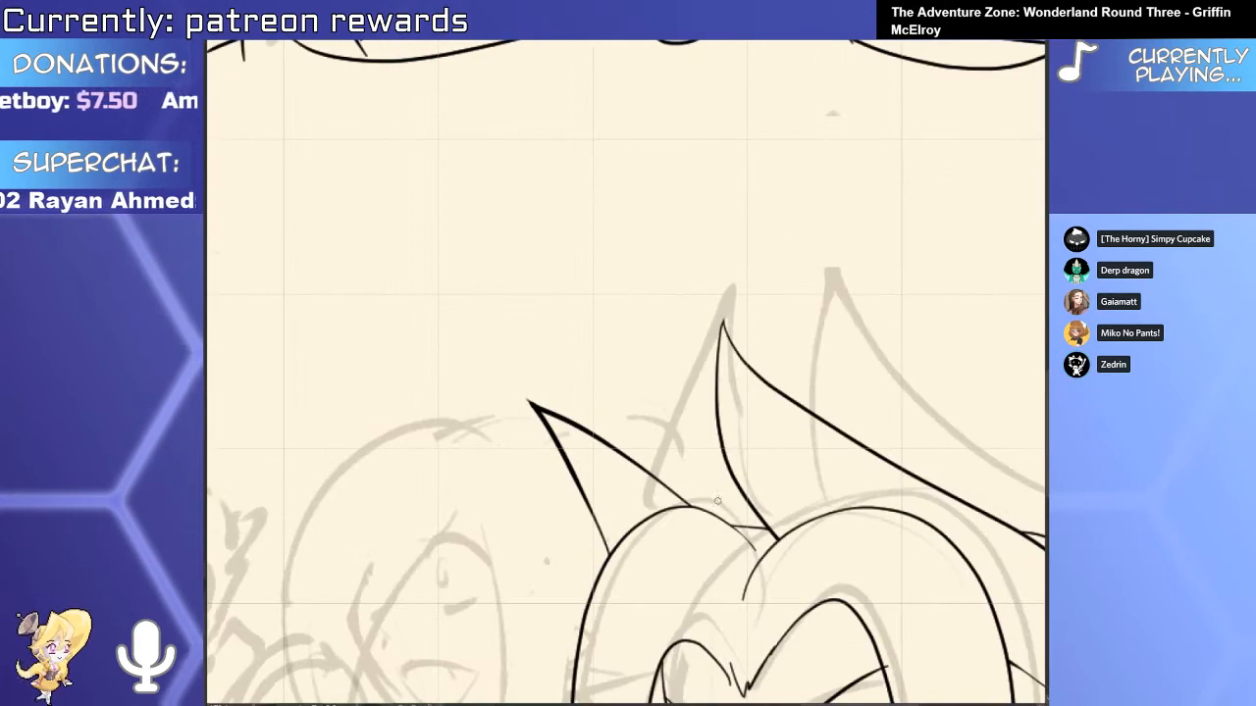
scroll(822, 416, down, 6)
scroll(821, 416, up, 5)
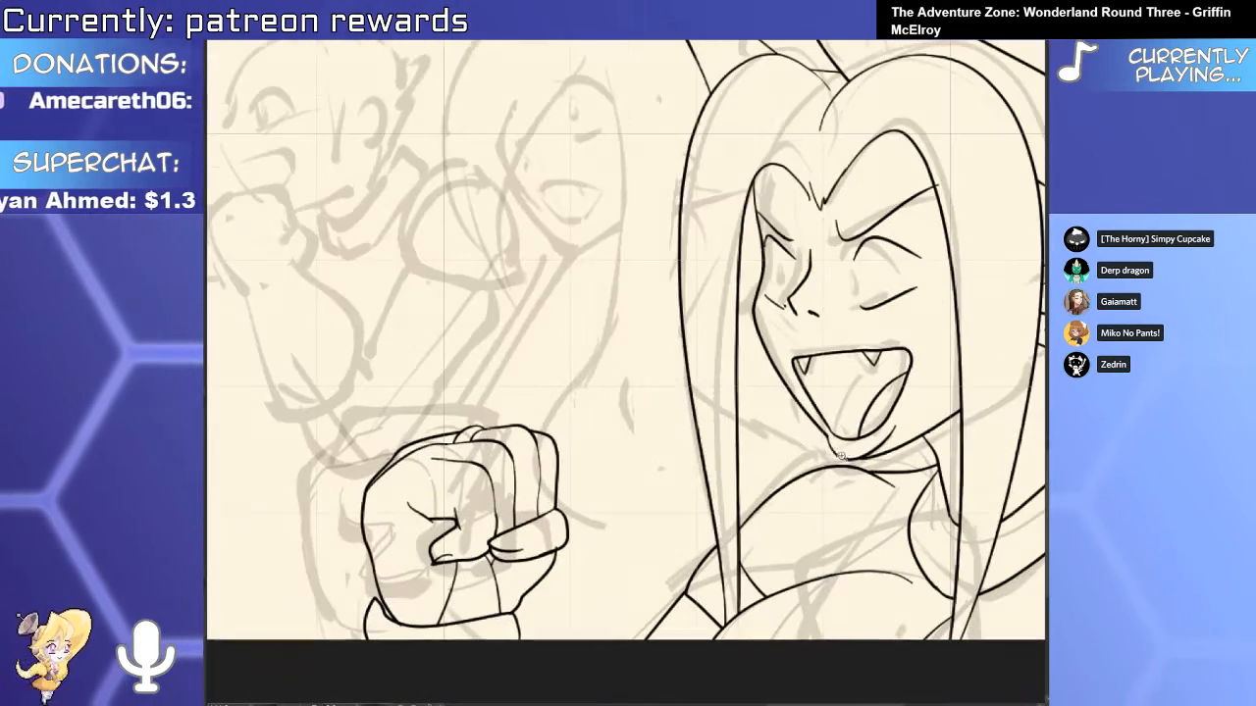
drag(768, 603, 703, 452)
drag(793, 256, 694, 438)
scroll(680, 435, down, 2)
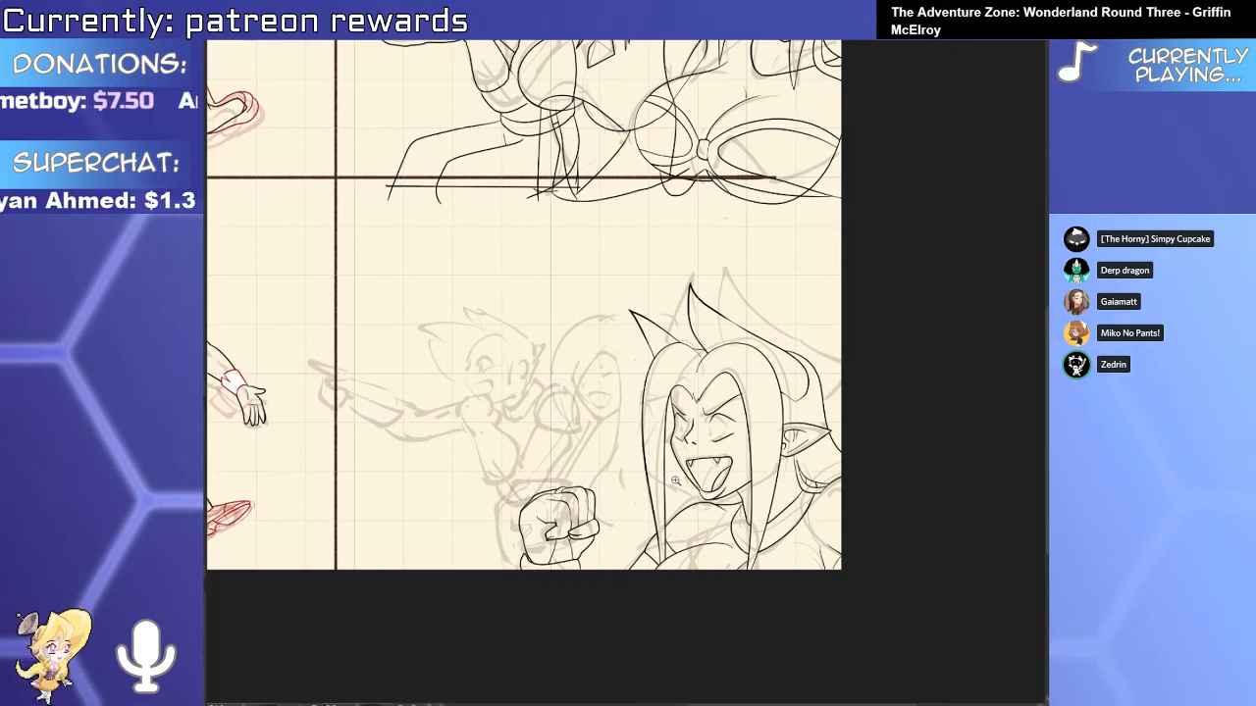
Ink a curved, tapering stray hair strand on top of the middle elf's head in the upper panel.
click(828, 651)
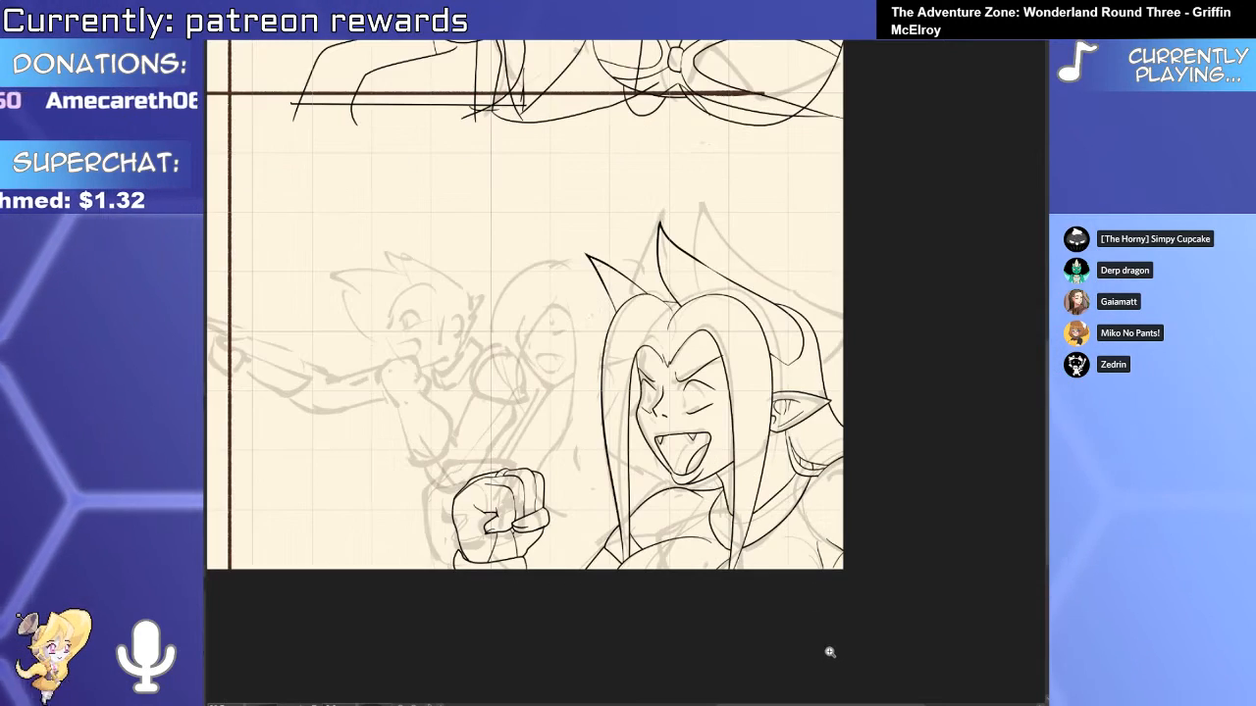
drag(678, 203, 614, 495)
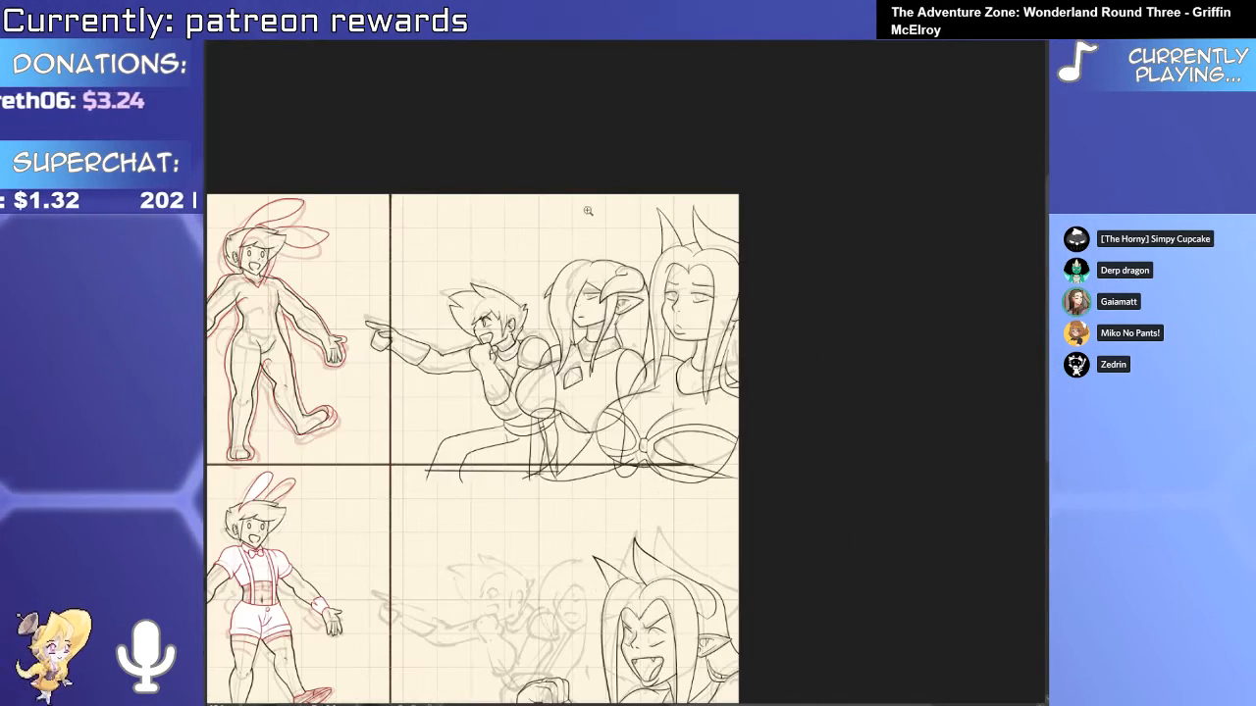
drag(585, 210, 662, 326)
mouse_move(648, 422)
mouse_down()
mouse_move(667, 428)
mouse_move(642, 264)
mouse_move(696, 208)
mouse_move(651, 446)
mouse_up()
key(ctrl+z)
mouse_move(685, 212)
mouse_down()
mouse_move(580, 342)
mouse_move(667, 458)
mouse_move(704, 464)
mouse_up()
key(ctrl+z)
key(y)
Erase the overlapping line ends at the stray strand's tip and at its base on the middle elf's head.
drag(644, 258, 735, 190)
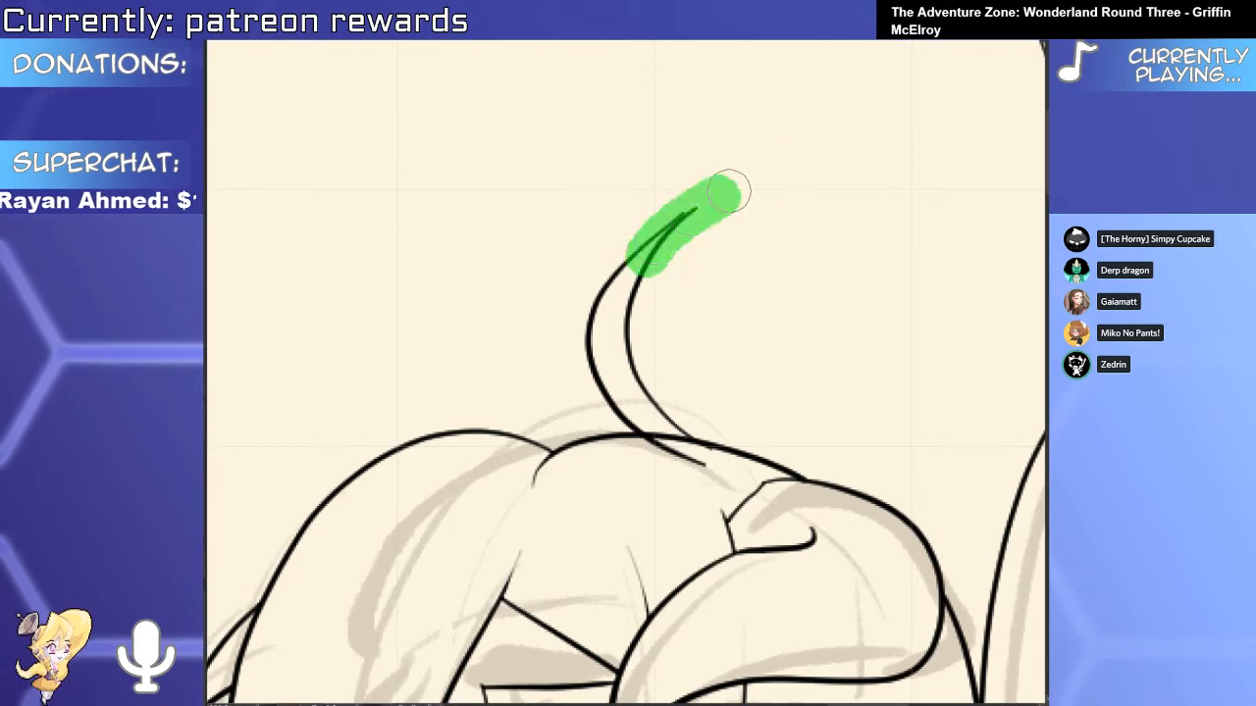
drag(636, 384, 692, 415)
mouse_move(724, 461)
mouse_down()
mouse_move(693, 505)
mouse_move(657, 418)
mouse_move(644, 419)
mouse_up()
drag(709, 594, 709, 338)
drag(709, 339, 662, 343)
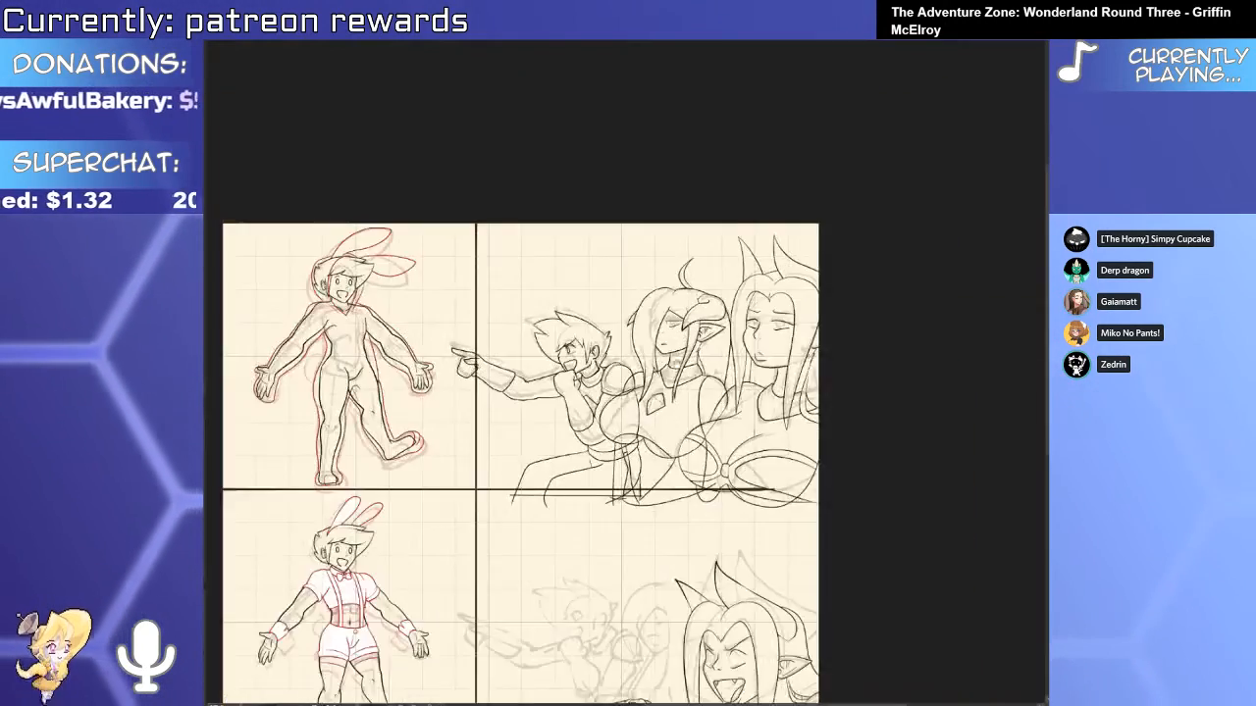
drag(677, 623, 708, 415)
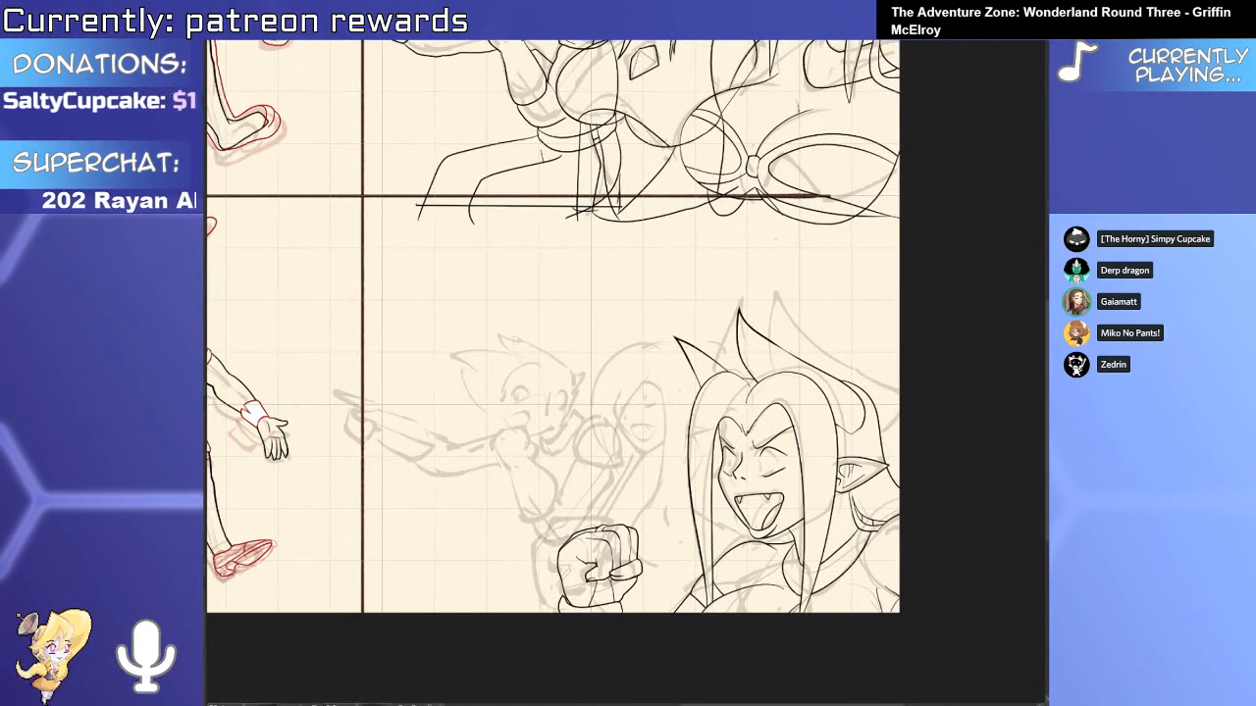
key(ctrl+v)
key(ctrl+z)
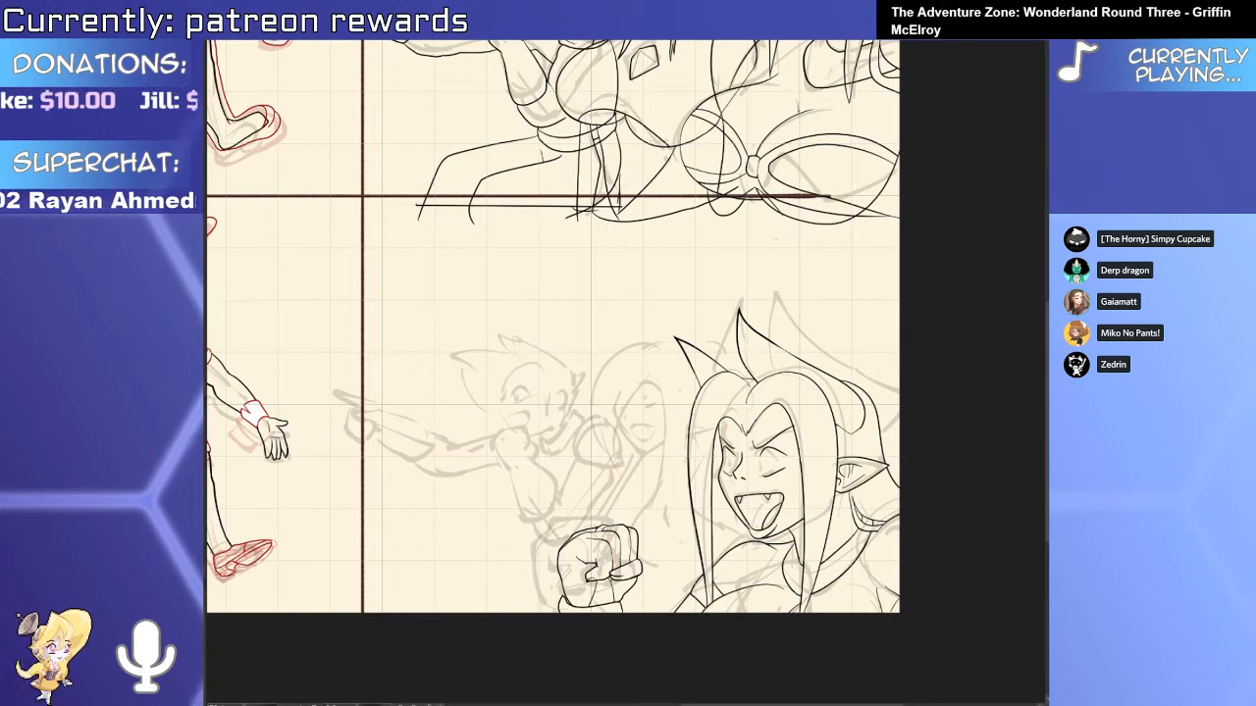
key(ctrl+y)
key(ctrl+z)
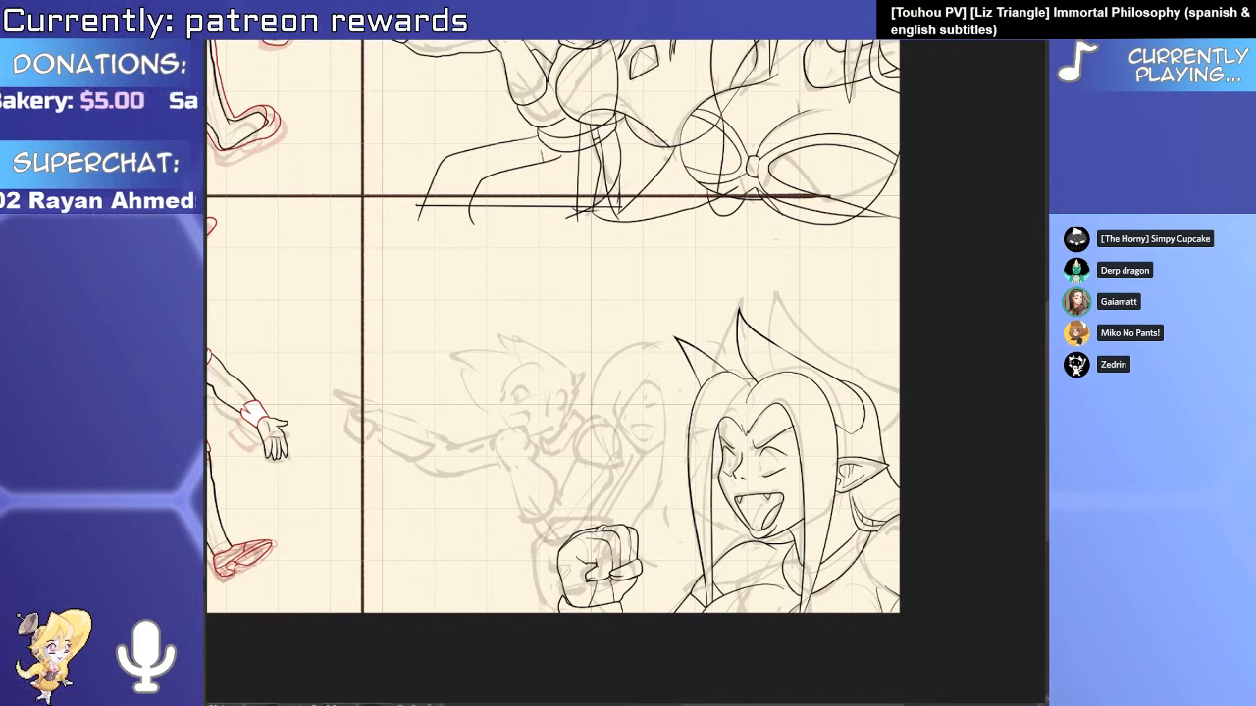
Thin the lower end of the hair parting line above the elf woman's forehead.
drag(892, 442, 986, 441)
drag(894, 466, 862, 442)
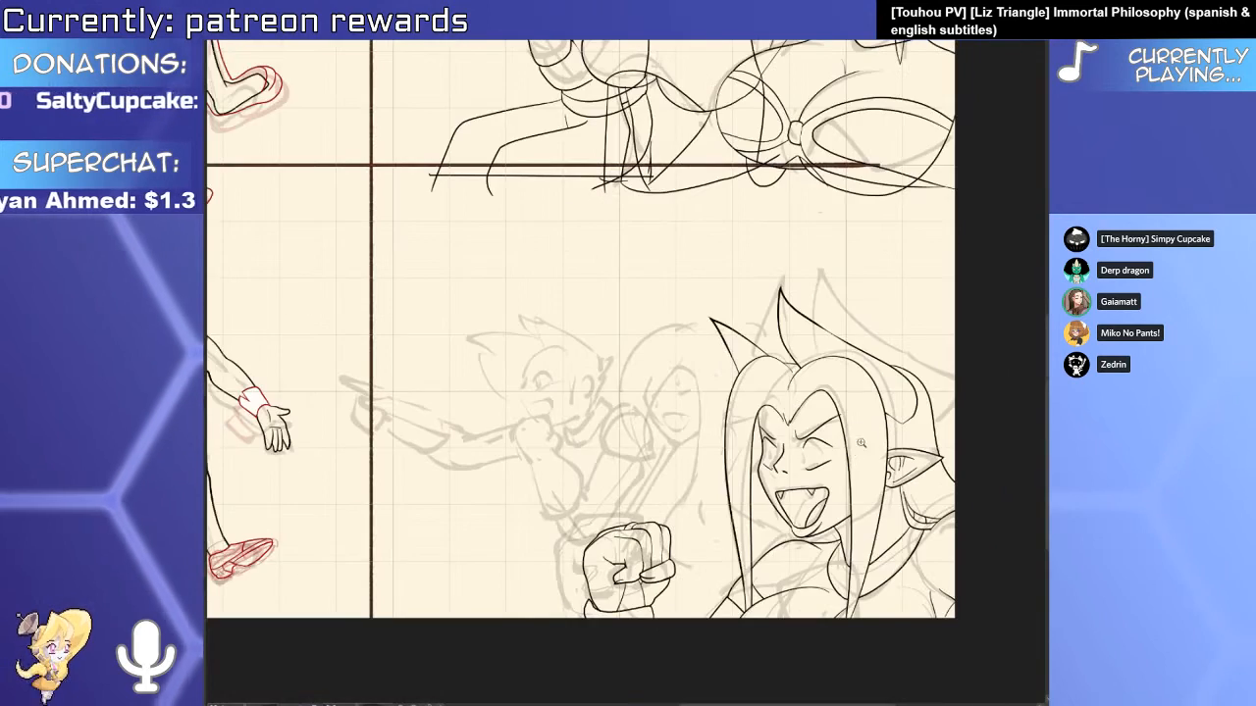
scroll(861, 444, up, 5)
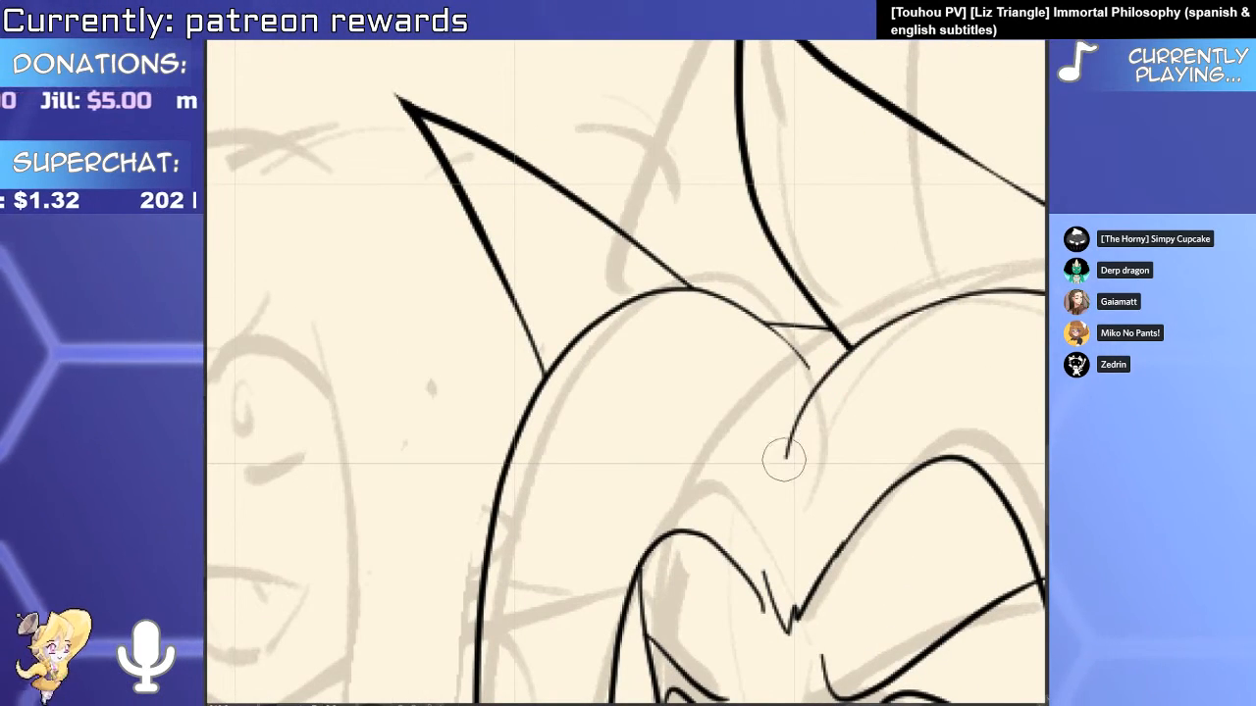
scroll(763, 509, down, 5)
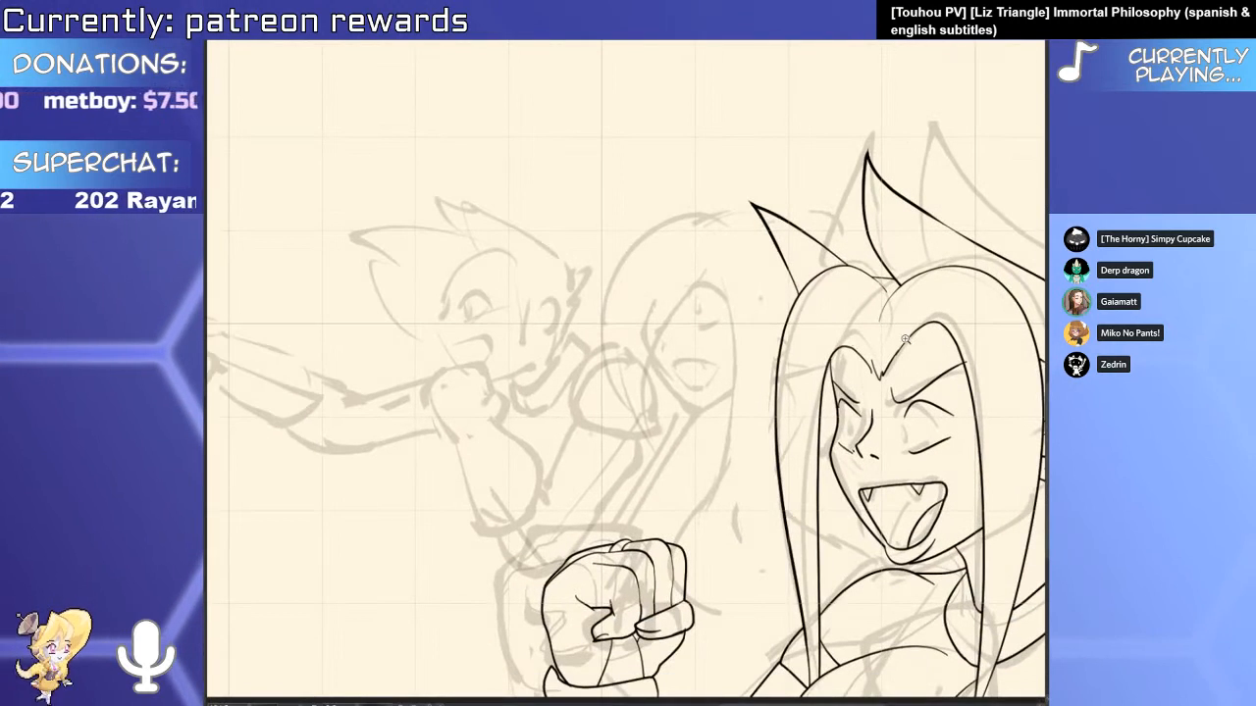
Ink the smaller long-haired character's cheek and jaw contour, arched upper eye line, oval pupil and short lower eye line.
scroll(755, 294, up, 2)
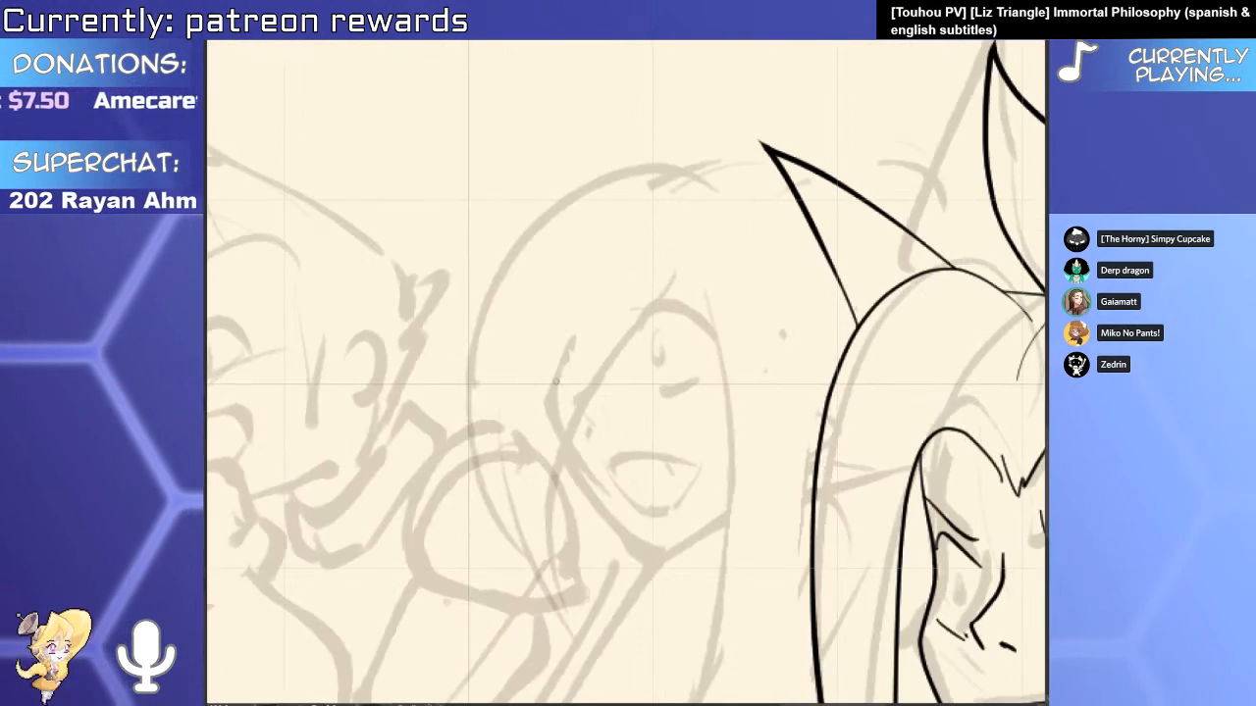
drag(555, 355, 633, 561)
drag(717, 433, 663, 503)
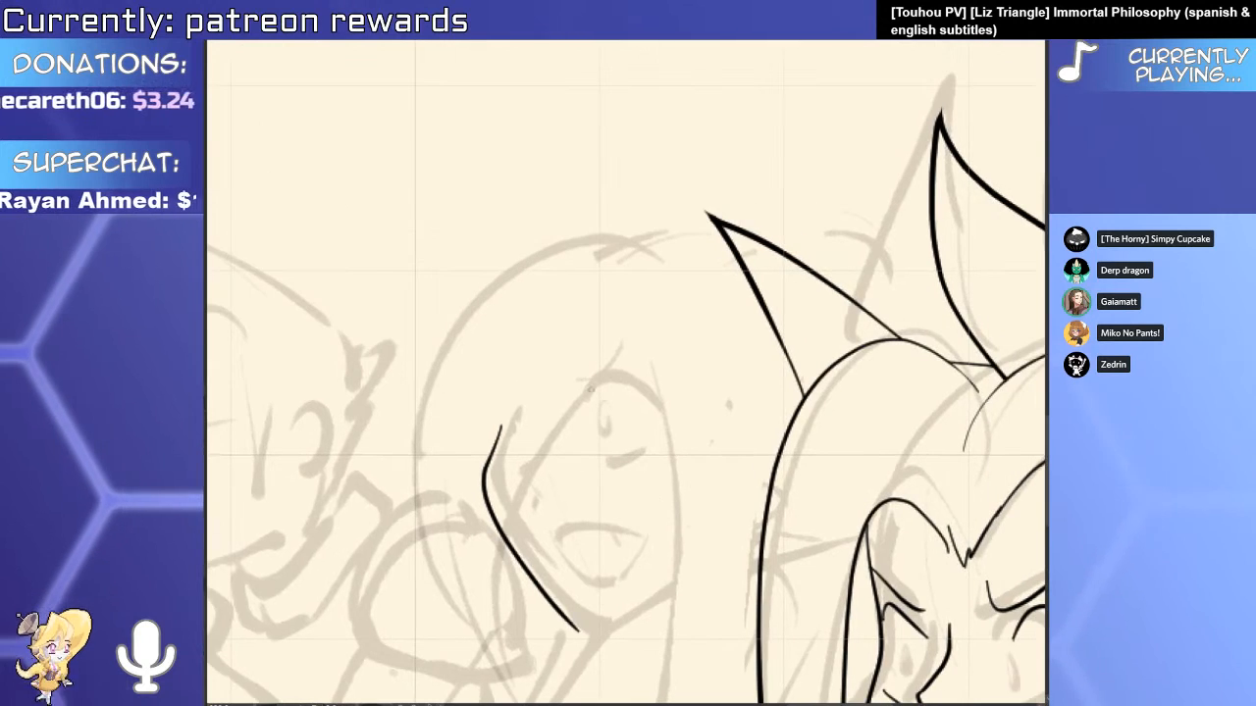
drag(585, 399, 657, 417)
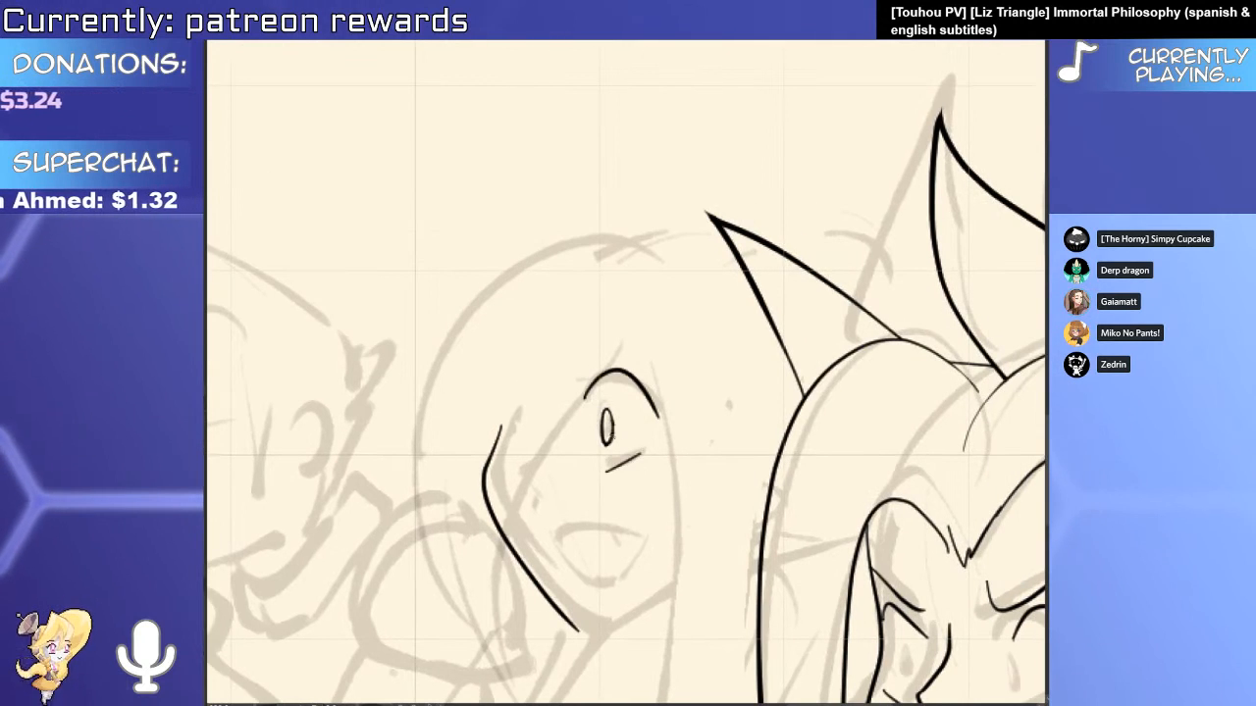
Ink the smaller long-haired character's open mouth as a rounded triangle with a small pointed fang under the upper lip.
scroll(607, 442, up, 1)
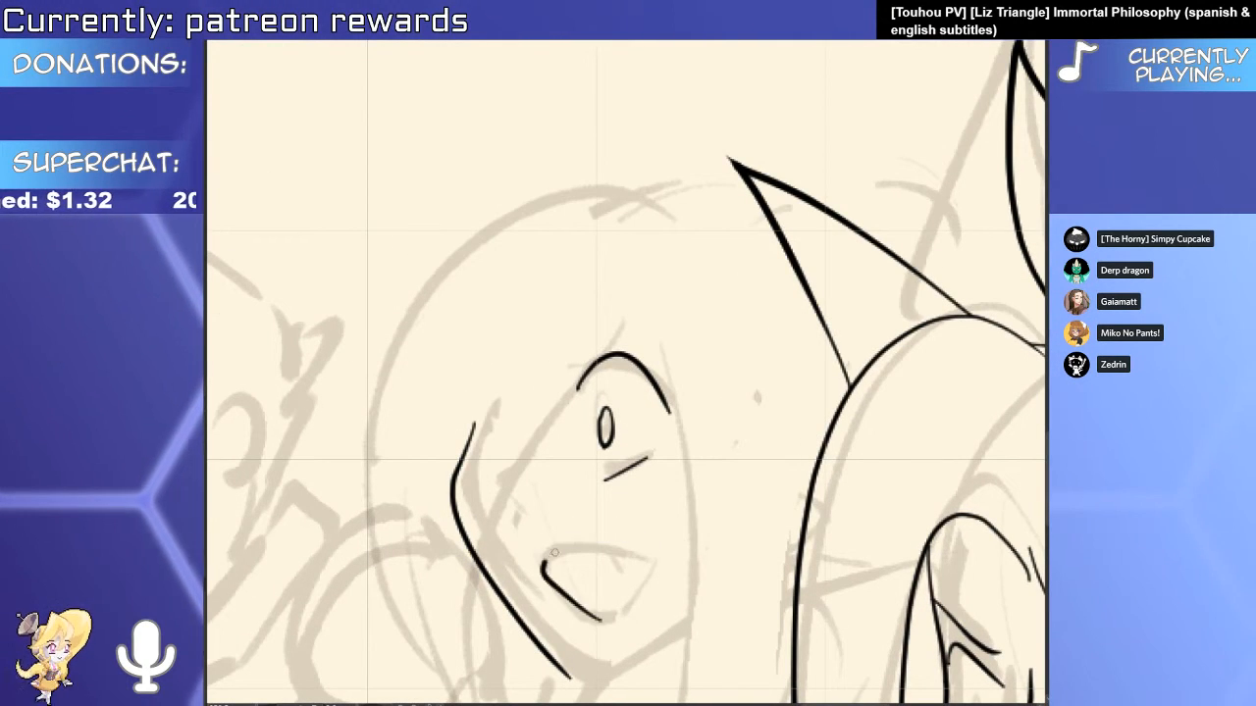
mouse_move(543, 559)
mouse_down()
mouse_move(652, 555)
mouse_move(596, 645)
mouse_up()
scroll(650, 557, up, 1)
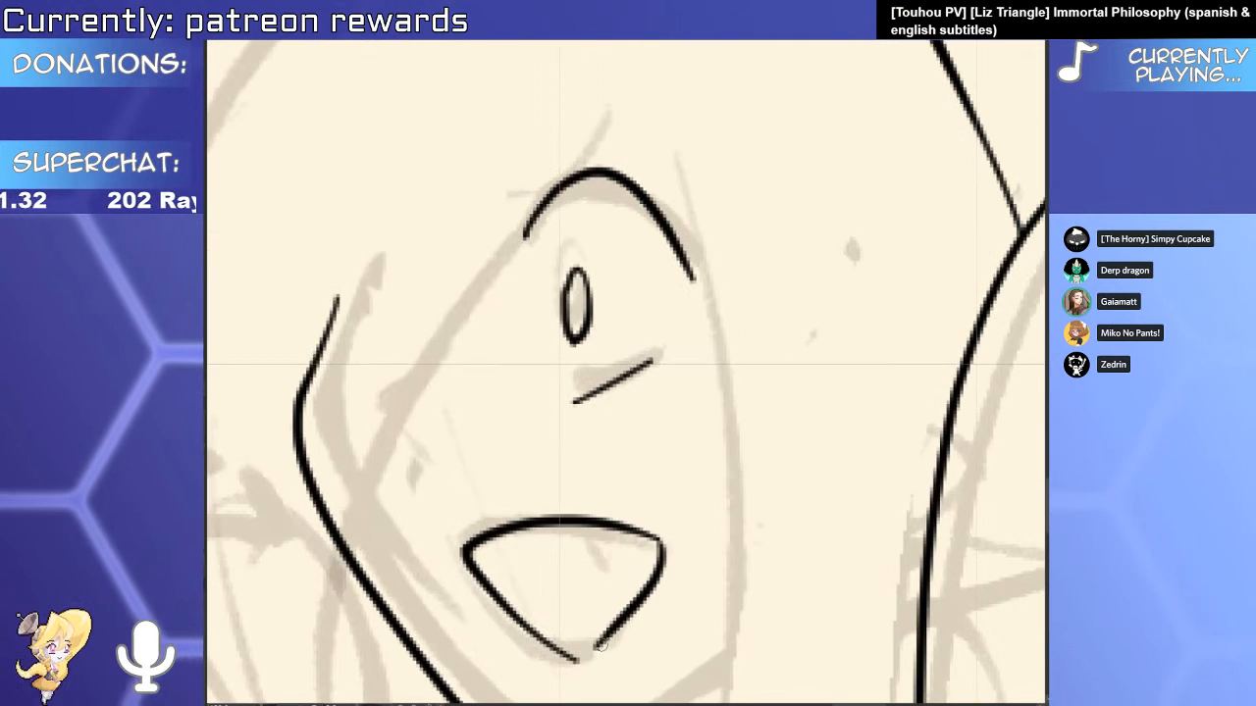
key(ctrl+z)
drag(659, 538, 578, 661)
mouse_move(602, 540)
mouse_down()
mouse_move(599, 506)
mouse_move(585, 513)
mouse_up()
scroll(599, 505, up, 1)
scroll(599, 535, down, 5)
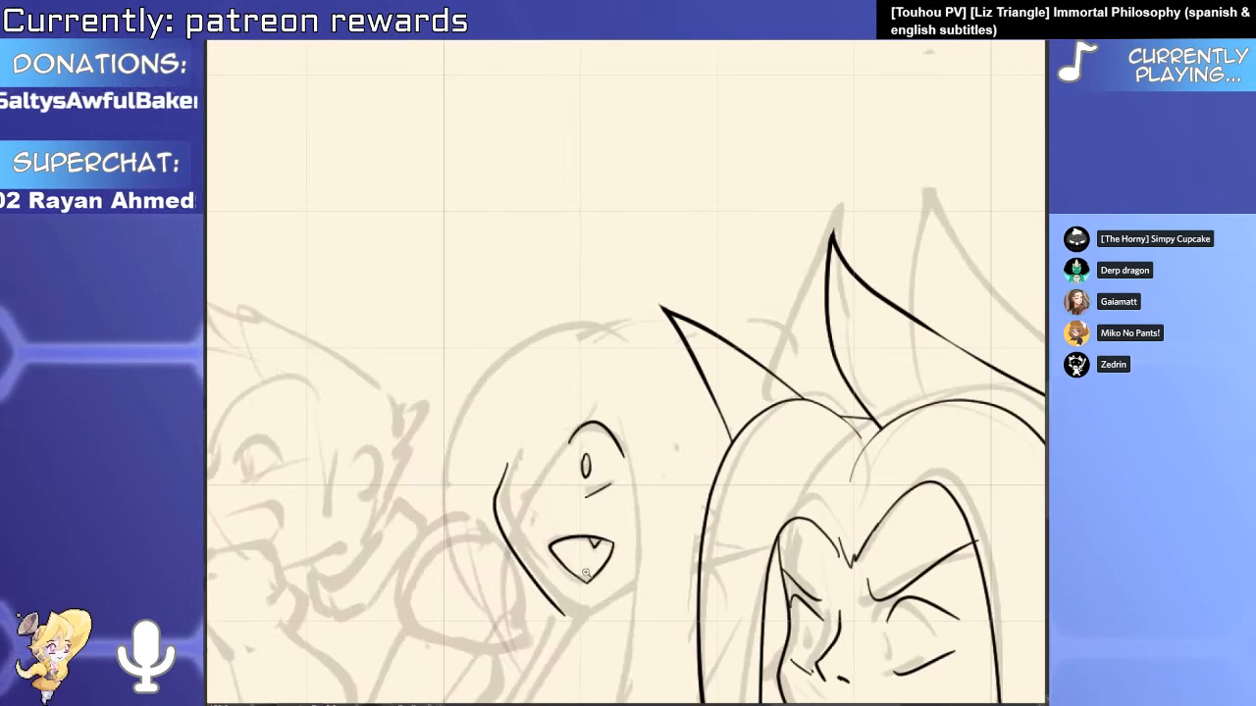
Ink the long-haired character's nose as a short curve with a bent tip and add a small nostril mark.
scroll(586, 573, up, 5)
drag(490, 339, 423, 444)
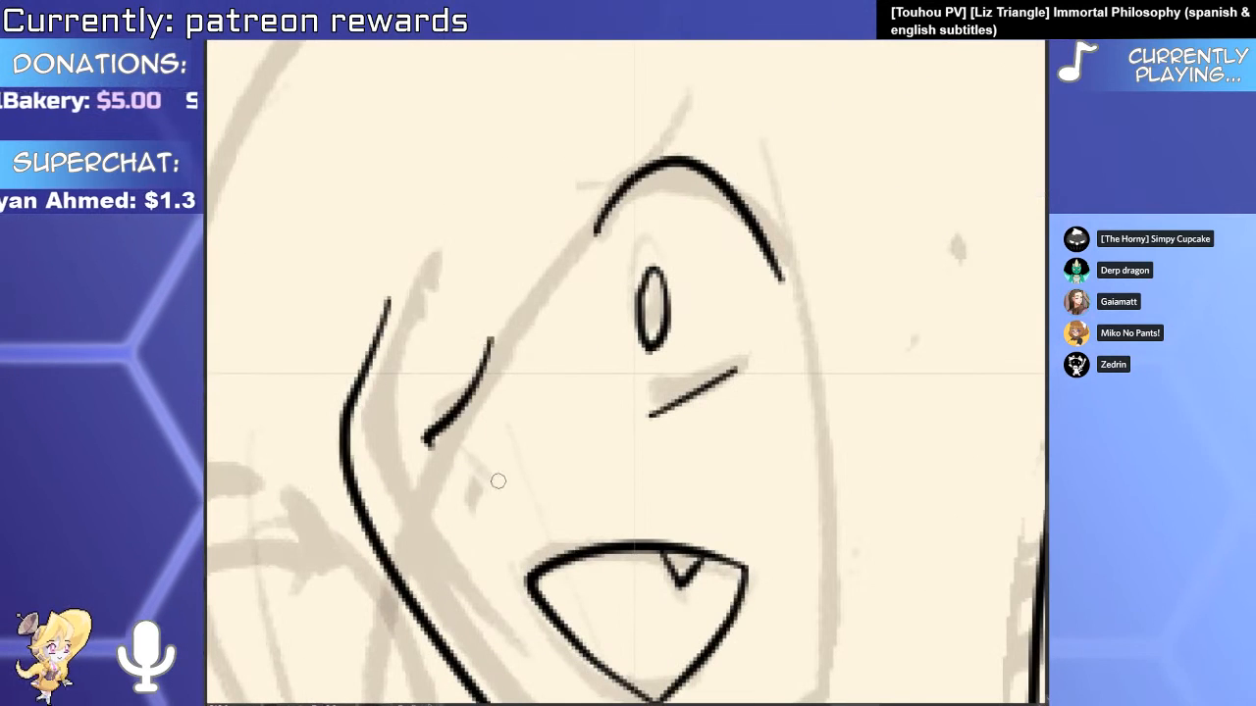
key(ctrl+z)
drag(496, 343, 456, 470)
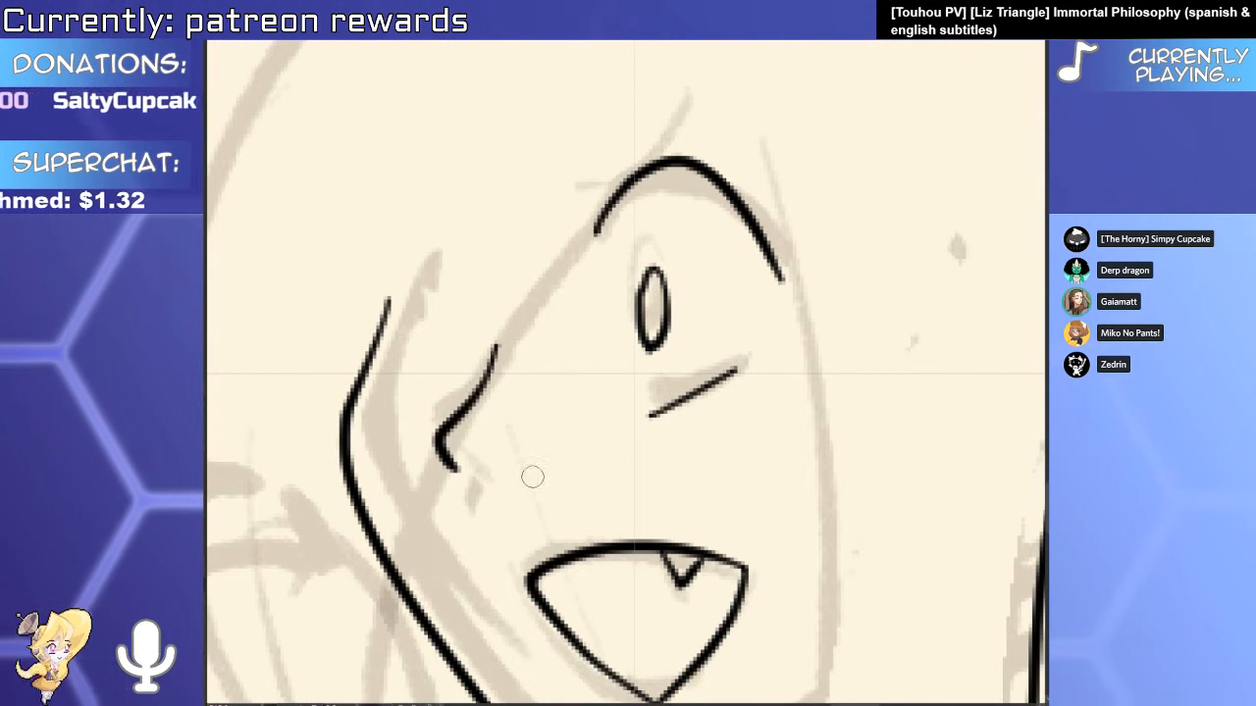
click(515, 471)
scroll(550, 477, down, 3)
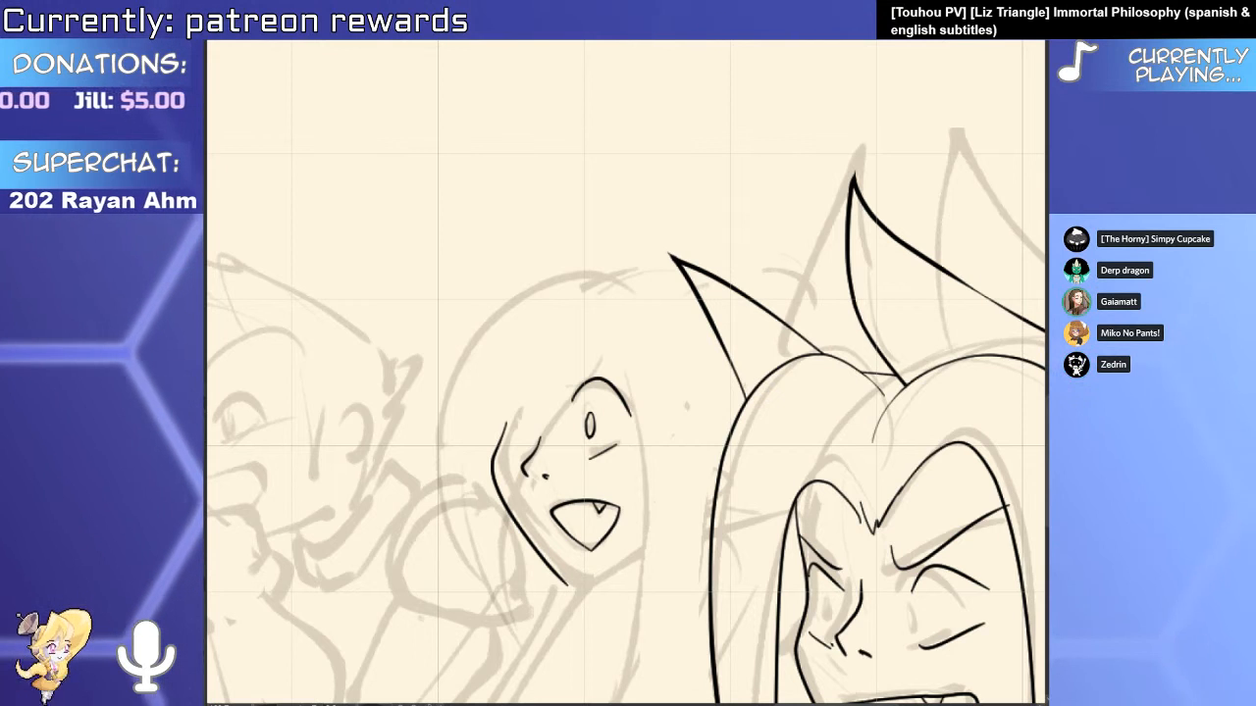
Ink the long-haired character's lower jaw line rising from the chin and give the chin a rounded corner.
drag(564, 518, 639, 520)
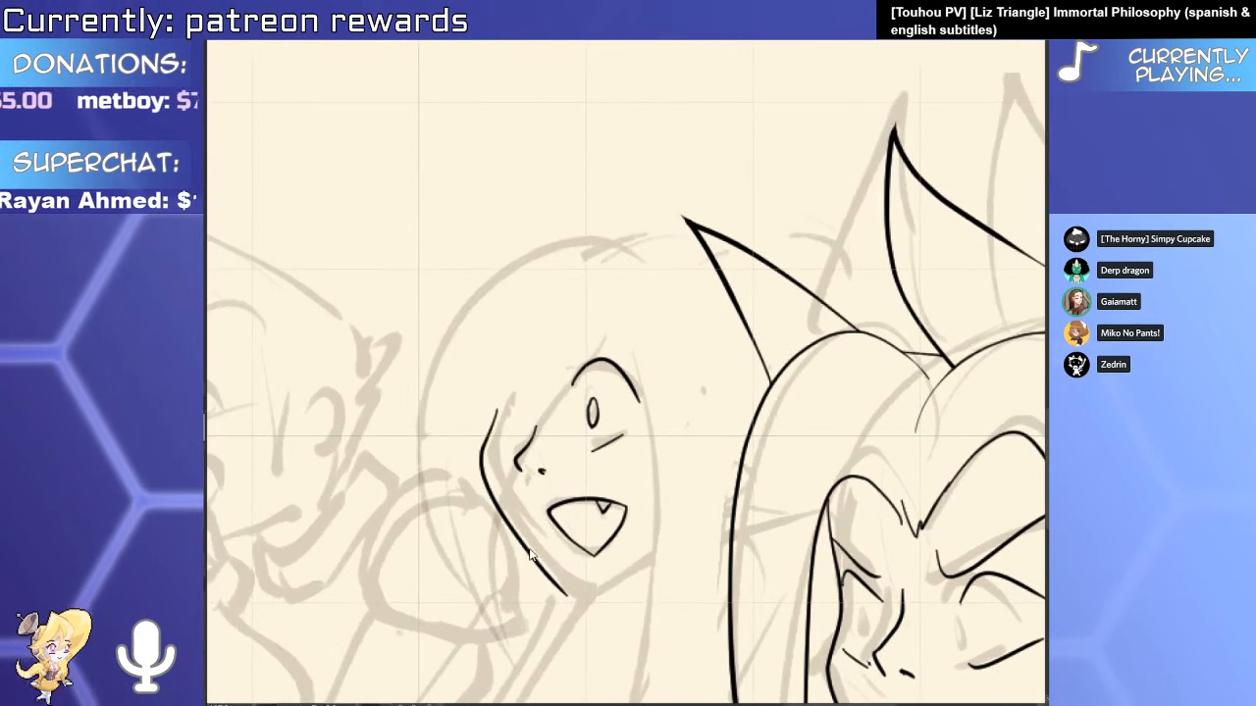
drag(533, 552, 726, 561)
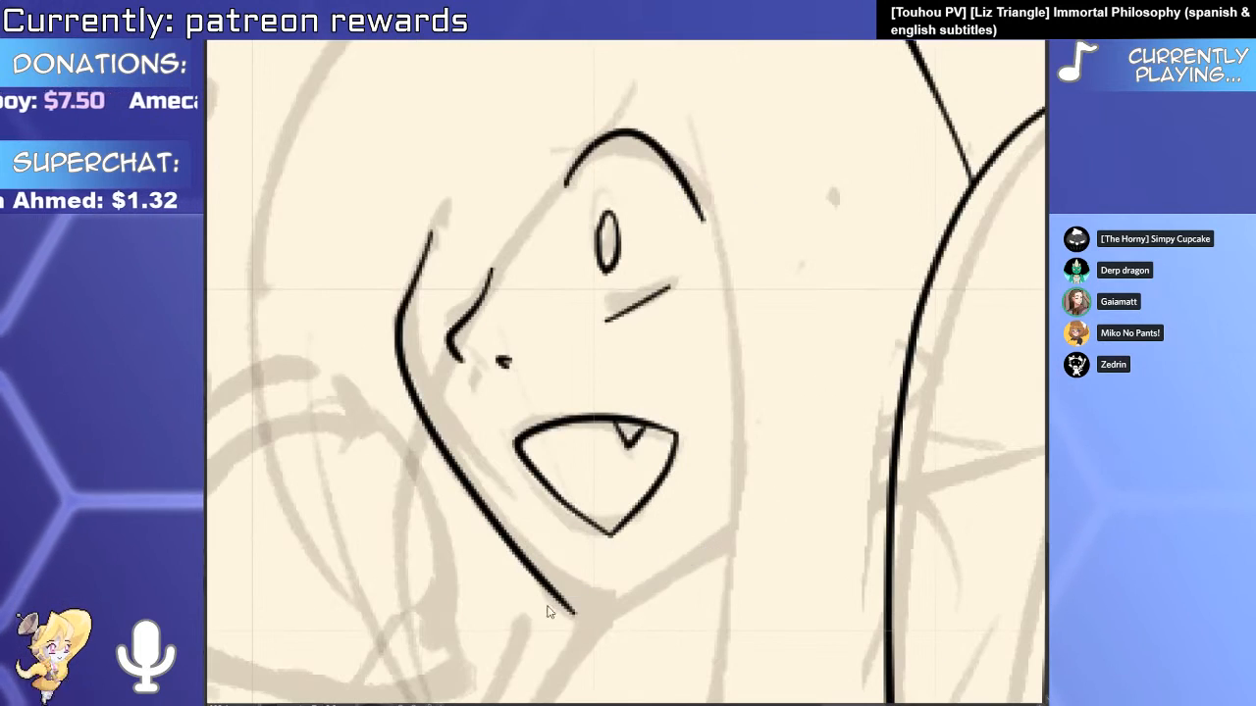
drag(562, 600, 888, 468)
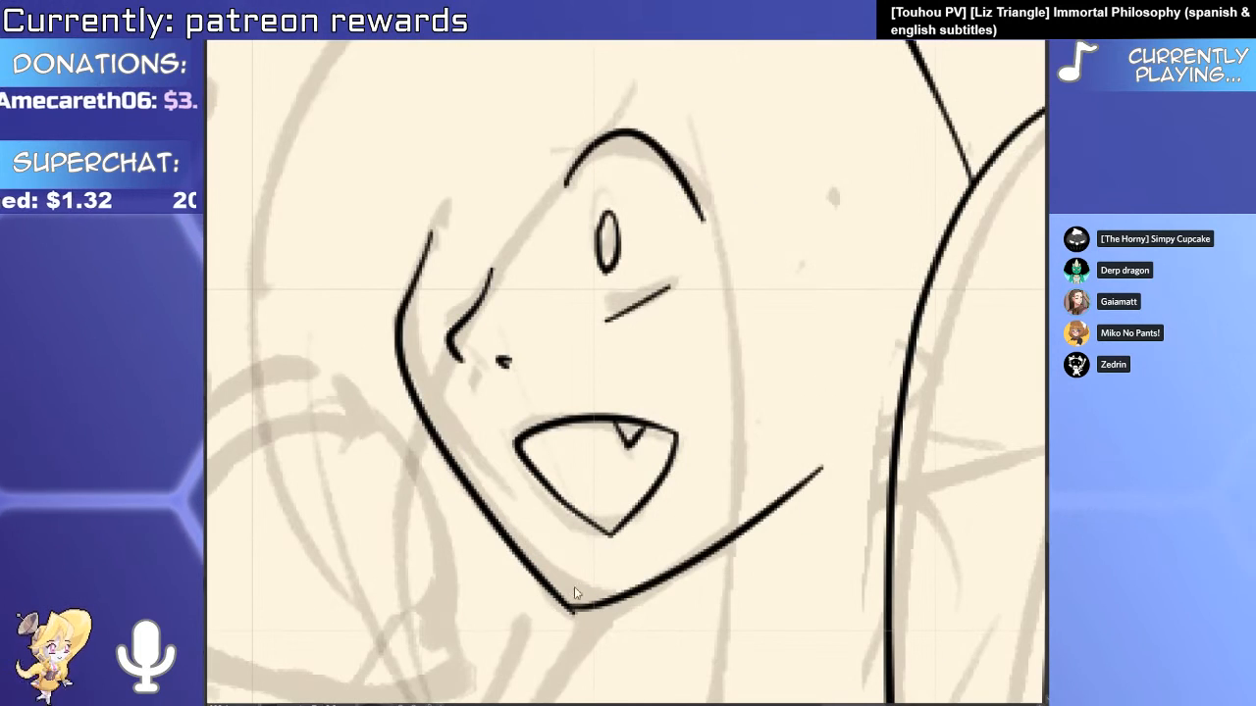
key(e)
mouse_move(567, 618)
mouse_down()
mouse_move(602, 603)
mouse_move(589, 608)
mouse_up()
key(ctrl+z)
key(e)
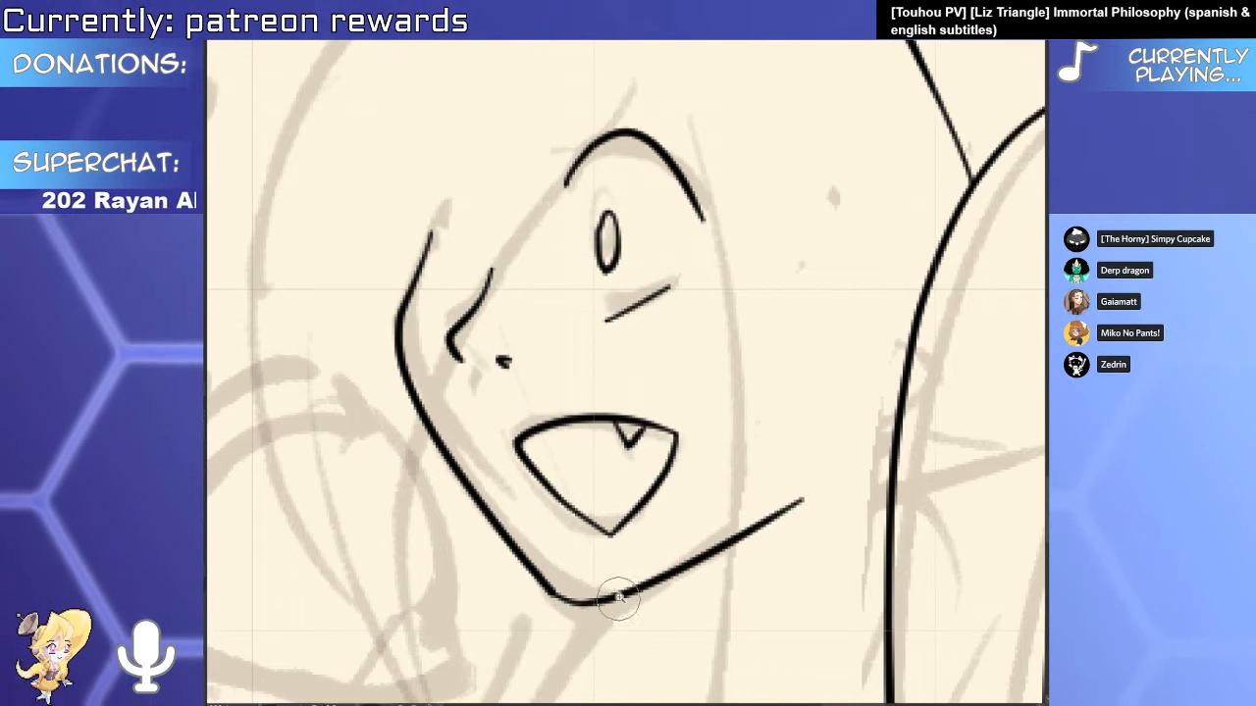
Review the newly inked long-haired face against the elf woman and the rest of the lower panel's sketch.
drag(622, 529, 412, 530)
drag(654, 487, 674, 388)
drag(649, 520, 664, 477)
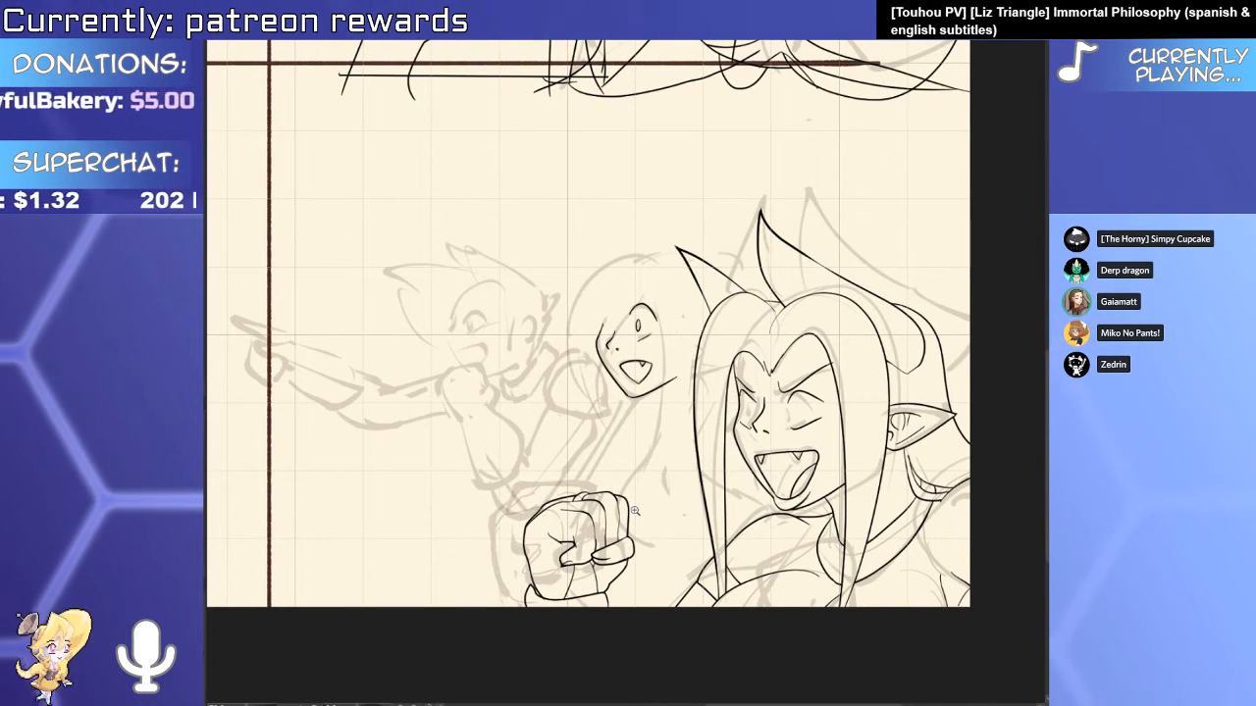
mouse_move(650, 349)
mouse_down()
mouse_move(730, 368)
mouse_move(692, 350)
mouse_move(683, 398)
mouse_up()
click(611, 428)
mouse_move(526, 577)
mouse_down()
mouse_move(513, 624)
mouse_move(563, 644)
mouse_up()
drag(700, 609, 609, 618)
drag(687, 641, 640, 352)
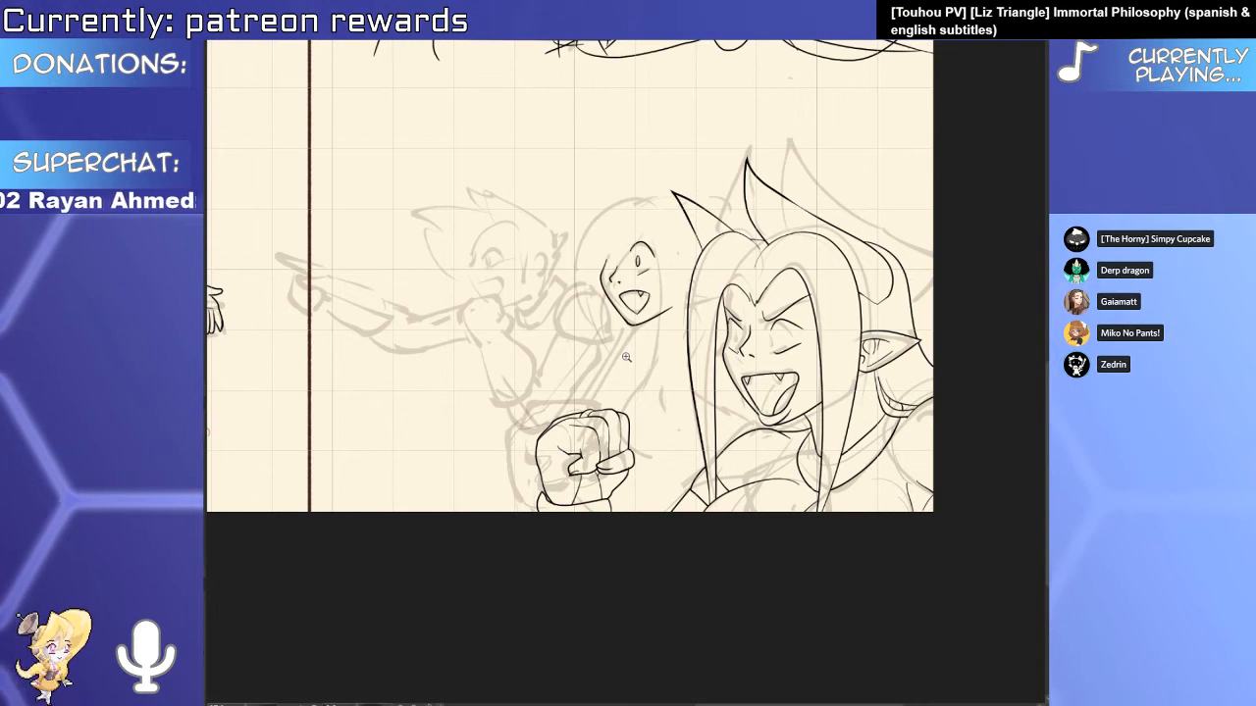
drag(626, 357, 488, 524)
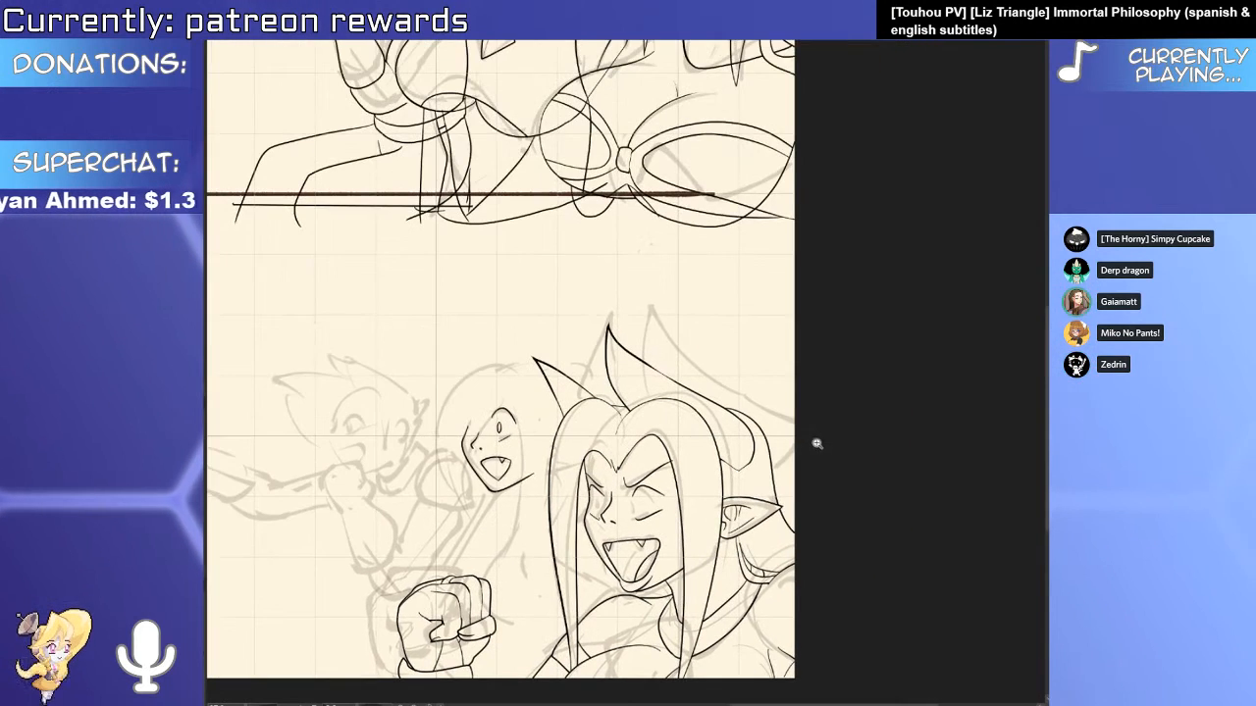
Ink a shallow line across the elf woman's hair parting between the spikes' bases and trim the parts overlapping the hair.
drag(624, 398, 750, 398)
click(601, 432)
drag(507, 432, 714, 415)
click(599, 430)
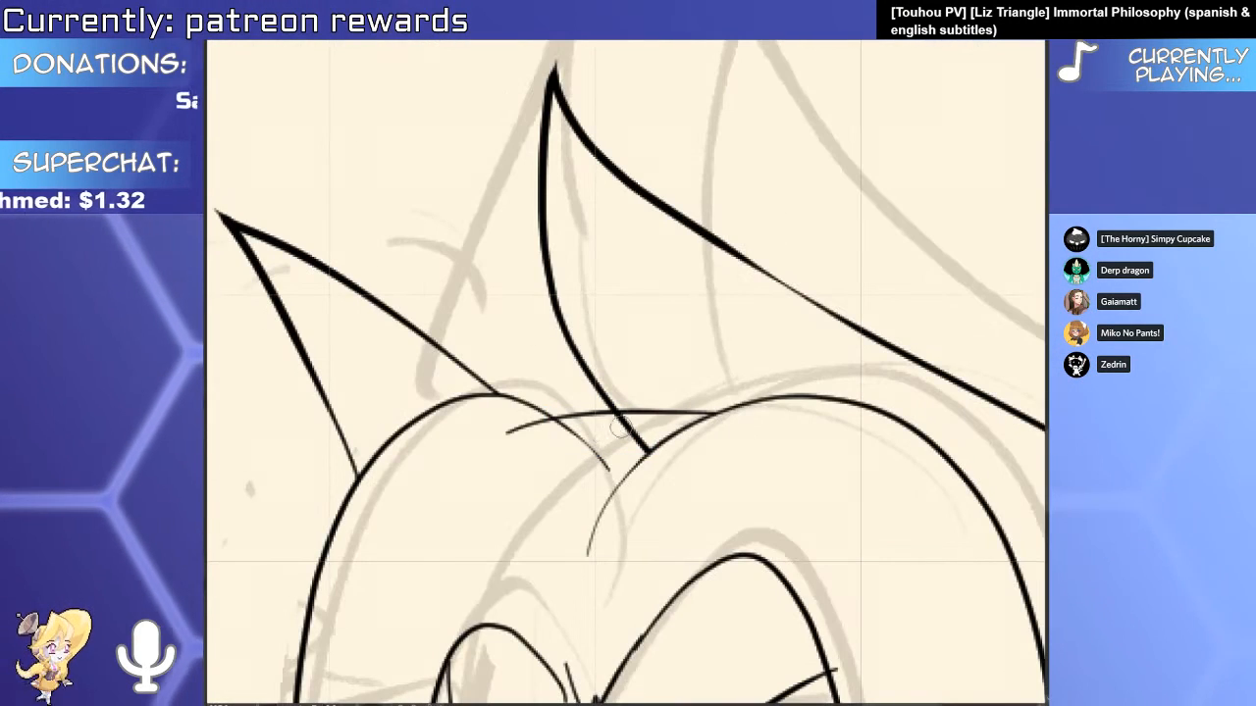
click(672, 415)
mouse_move(568, 470)
mouse_down()
mouse_move(548, 427)
mouse_move(473, 428)
mouse_up()
Ink a narrow oval pupil in each of the elf woman's eyes.
mouse_move(636, 519)
mouse_down()
mouse_move(611, 432)
mouse_move(643, 443)
mouse_up()
scroll(641, 441, up, 5)
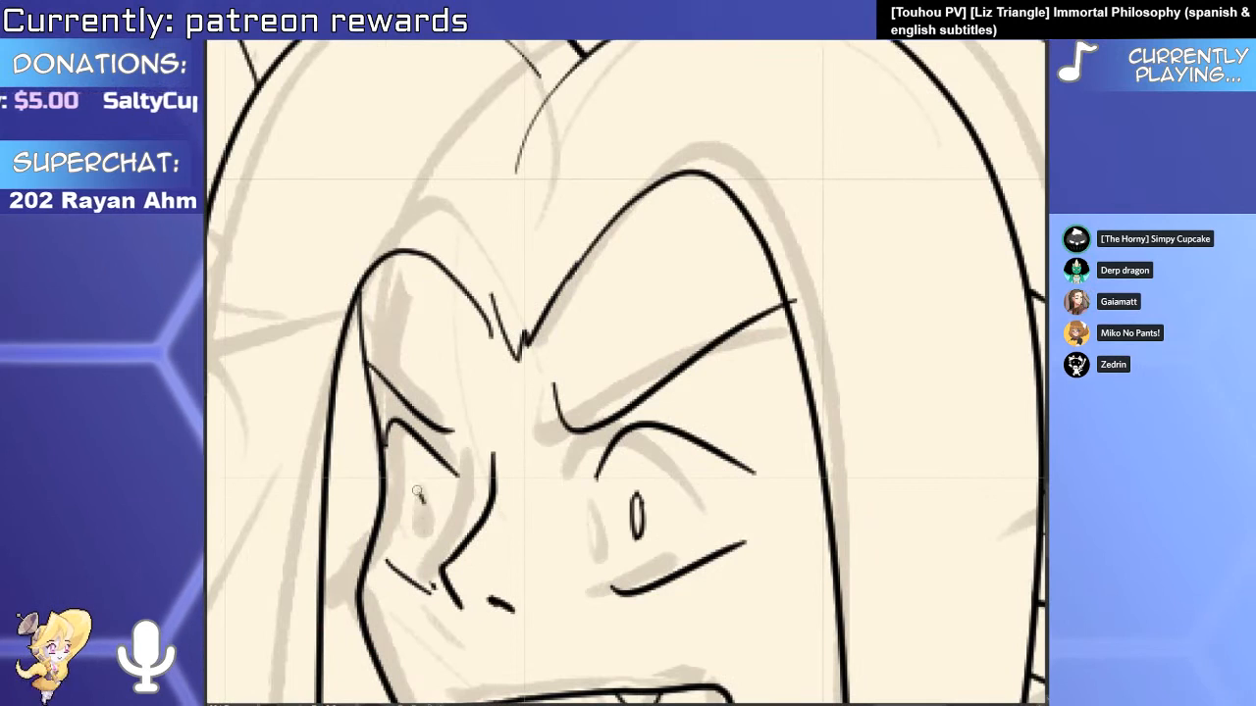
drag(420, 491, 418, 494)
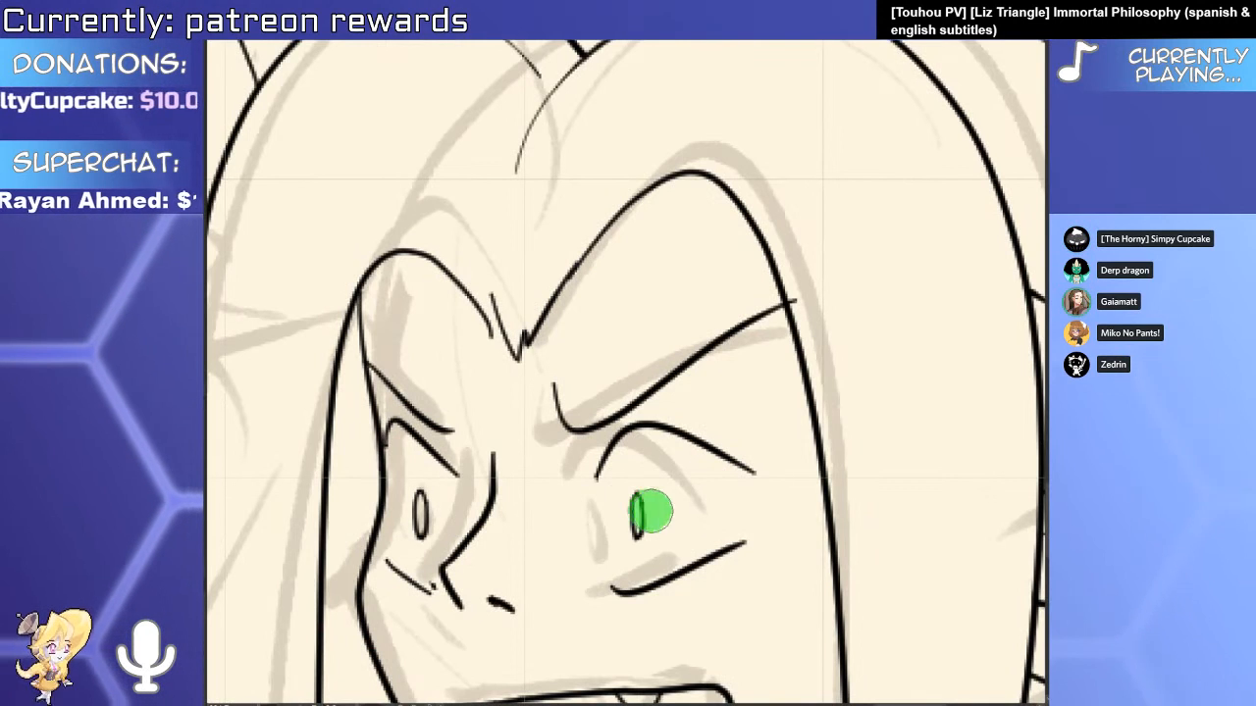
scroll(651, 511, down, 5)
scroll(596, 402, down, 1)
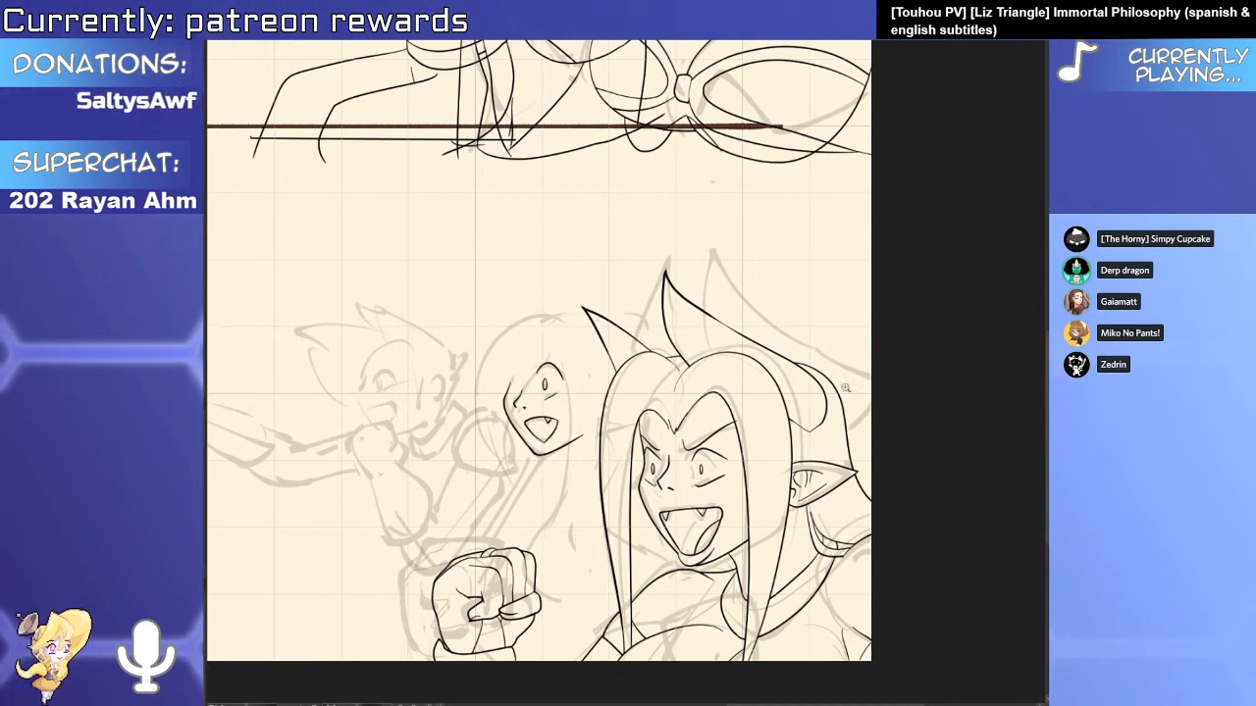
alt+click(618, 441)
drag(634, 439, 718, 438)
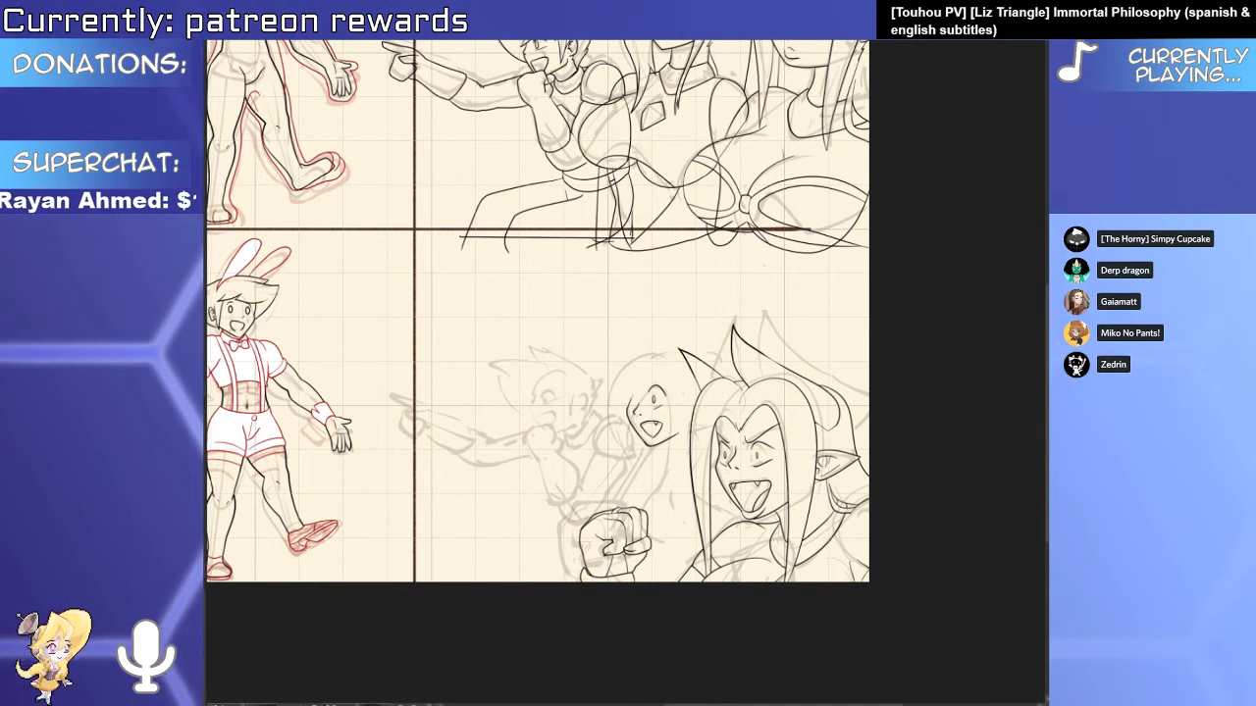
Ink the long-haired character's fringe edge sweeping diagonally across the face and the long outer edge of the front lock.
scroll(638, 447, up, 4)
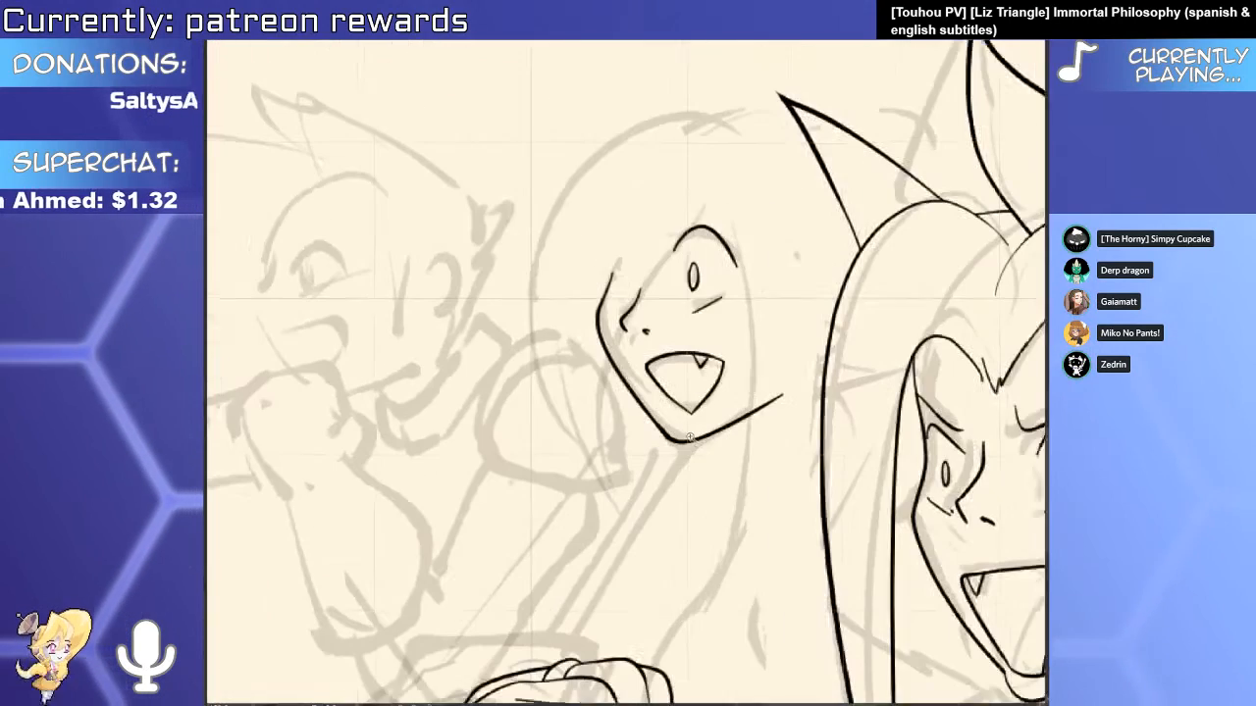
scroll(690, 438, down, 4)
scroll(687, 424, down, 1)
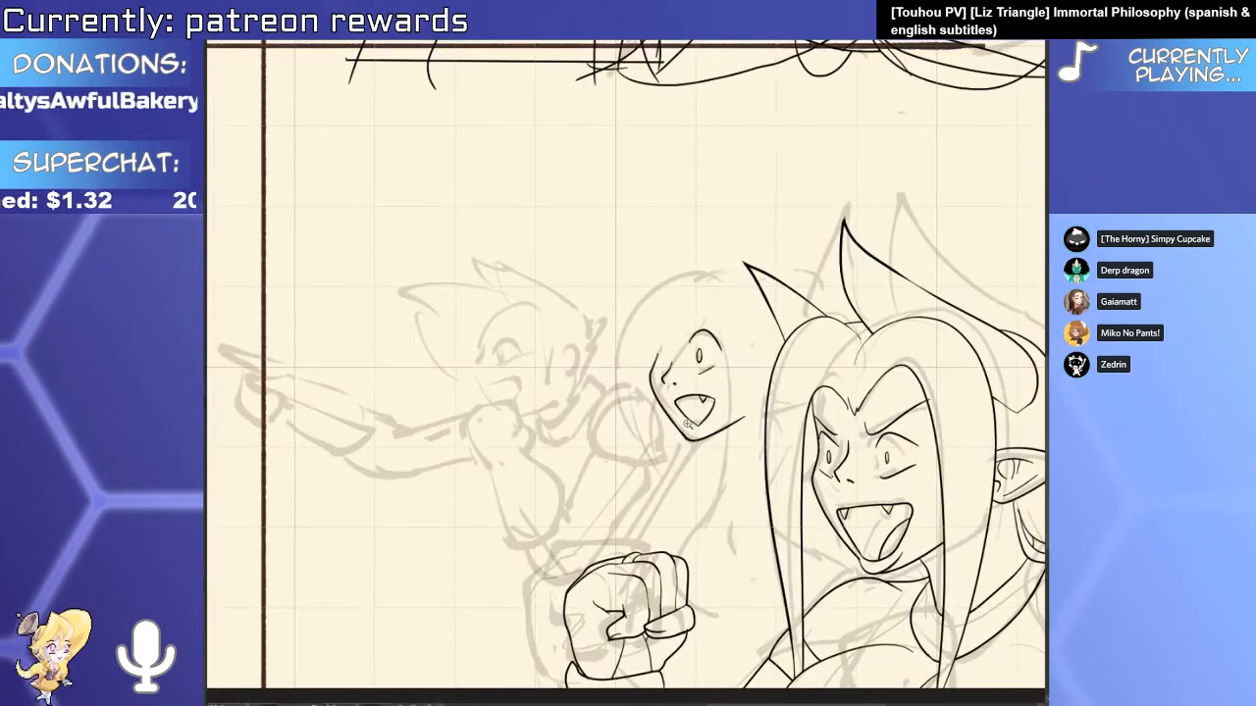
scroll(686, 424, up, 4)
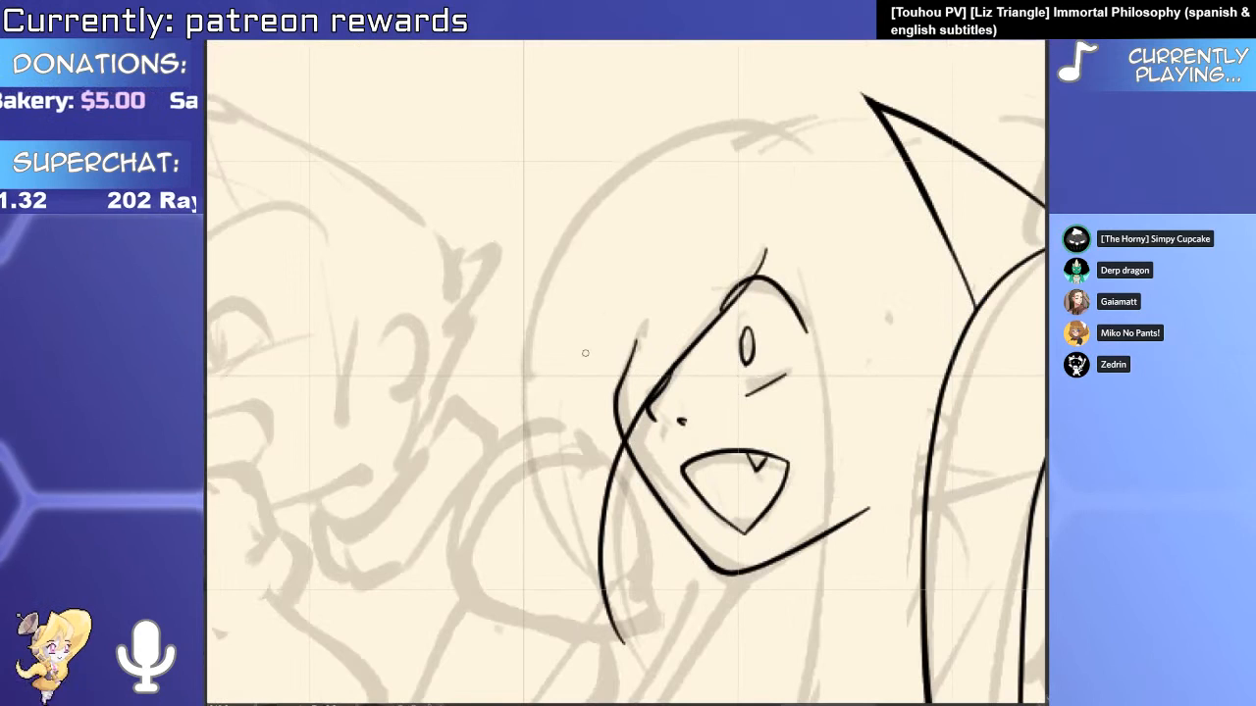
drag(580, 320, 641, 702)
drag(638, 588, 624, 451)
key(ctrl+z)
mouse_move(578, 167)
mouse_down()
mouse_move(561, 449)
mouse_move(638, 624)
mouse_up()
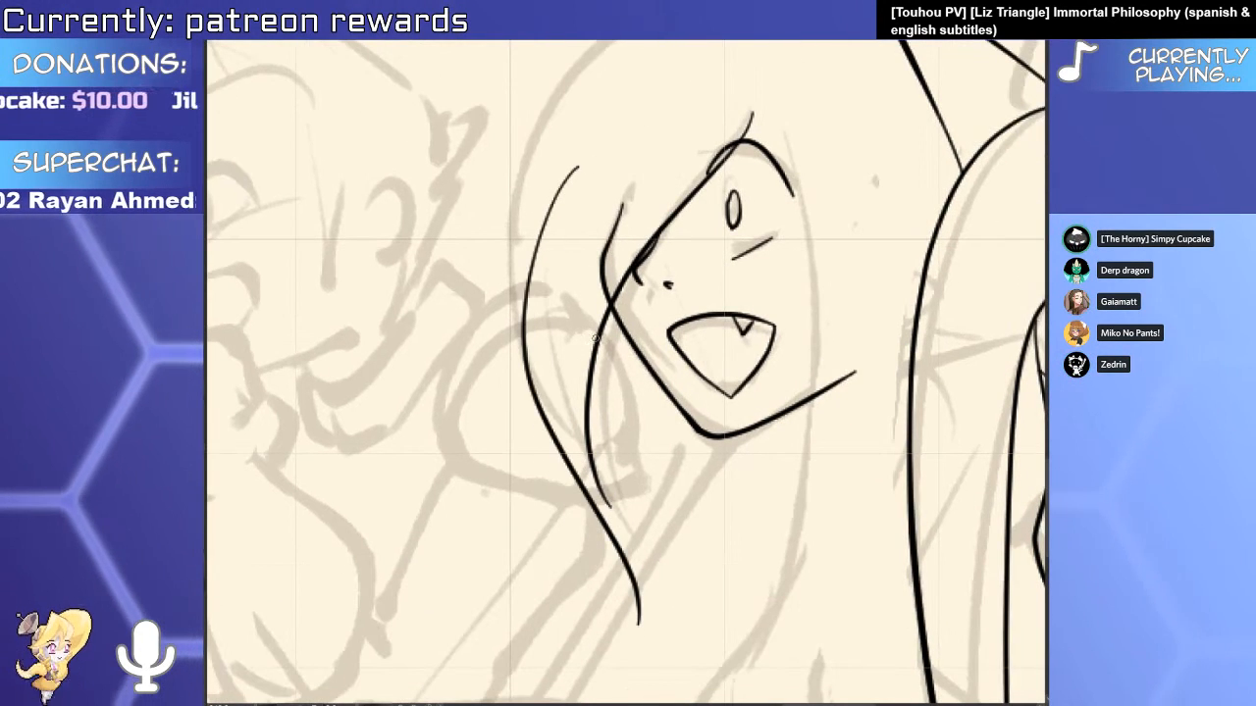
Ink the inner lower edge of the long-haired character's front lock so it meets the outer edge in a tapered point.
drag(598, 382, 647, 622)
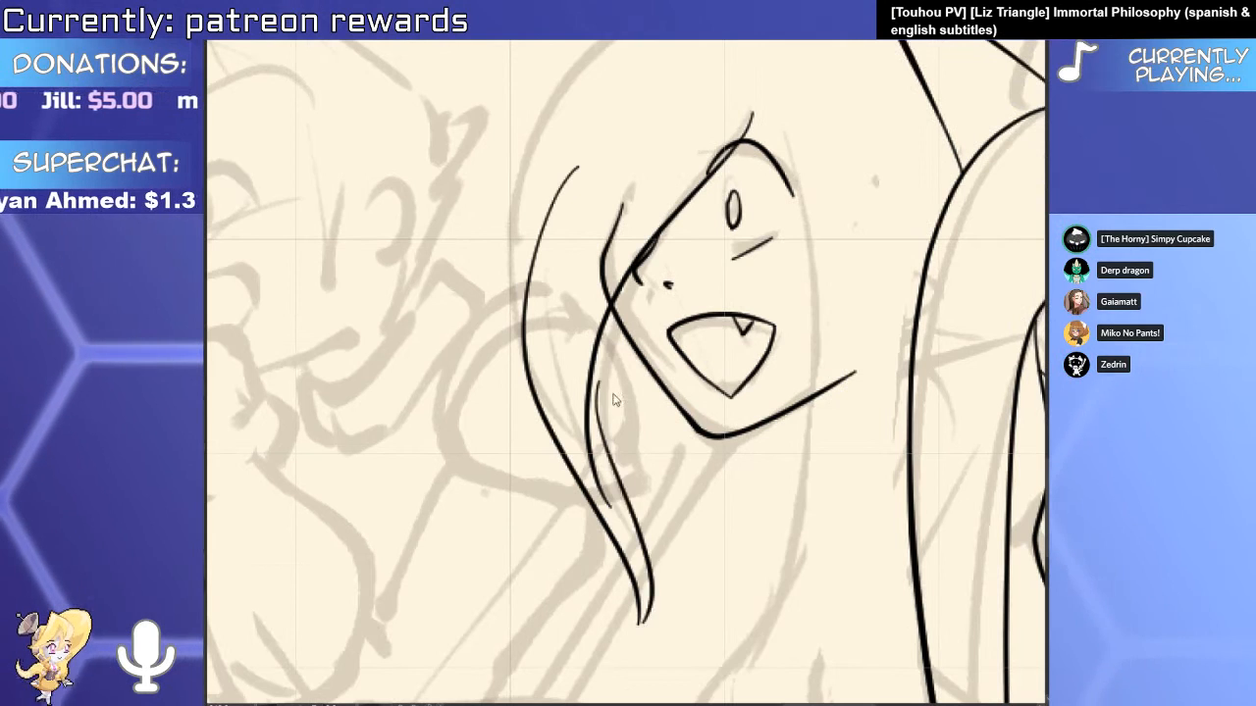
key(ctrl+z)
drag(590, 359, 622, 622)
scroll(634, 653, up, 3)
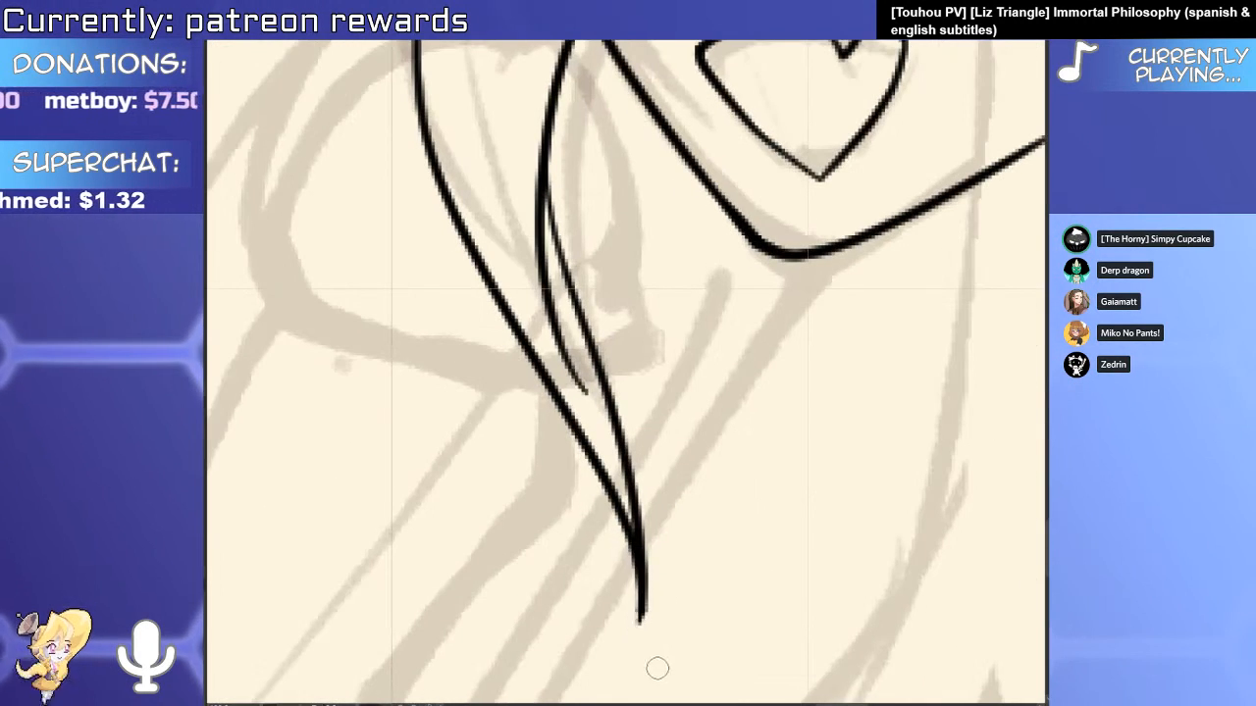
drag(630, 563, 642, 669)
Ink a second, shorter pointed hair strand outside the front lock, with its outer contour and a curved inner edge.
scroll(653, 575, down, 6)
drag(664, 374, 677, 311)
scroll(599, 224, up, 3)
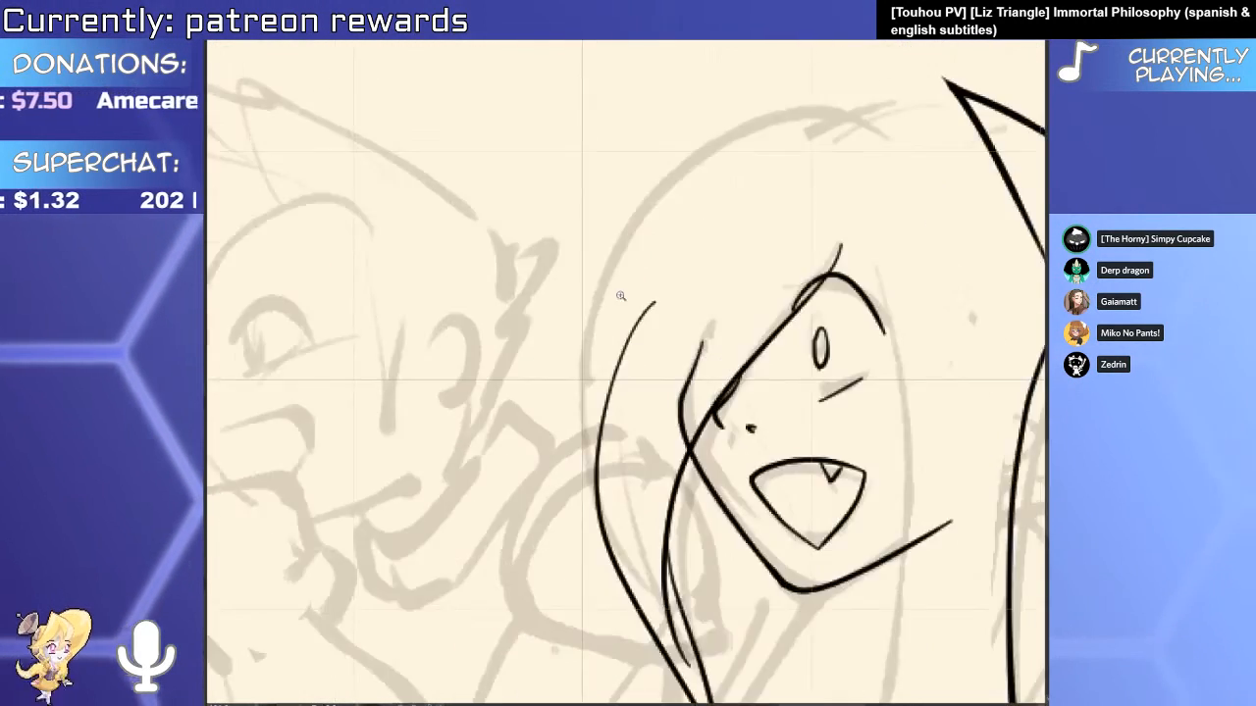
drag(642, 223, 628, 655)
key(ctrl+z)
drag(633, 549, 605, 421)
mouse_move(612, 102)
mouse_down()
mouse_move(587, 584)
mouse_move(660, 396)
mouse_move(702, 365)
mouse_up()
scroll(632, 493, up, 3)
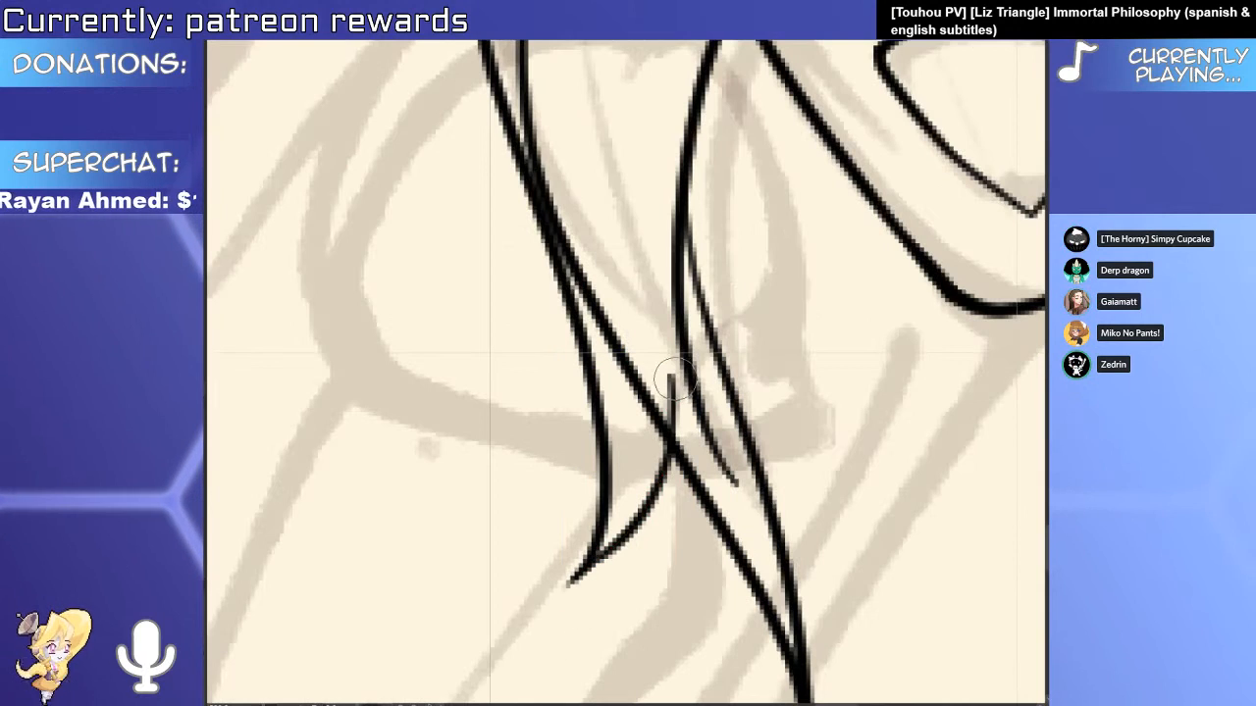
Erase the cheek contour covered by the fringe and the short strand's line end crossing the front lock.
scroll(655, 331, down, 4)
scroll(624, 599, up, 4)
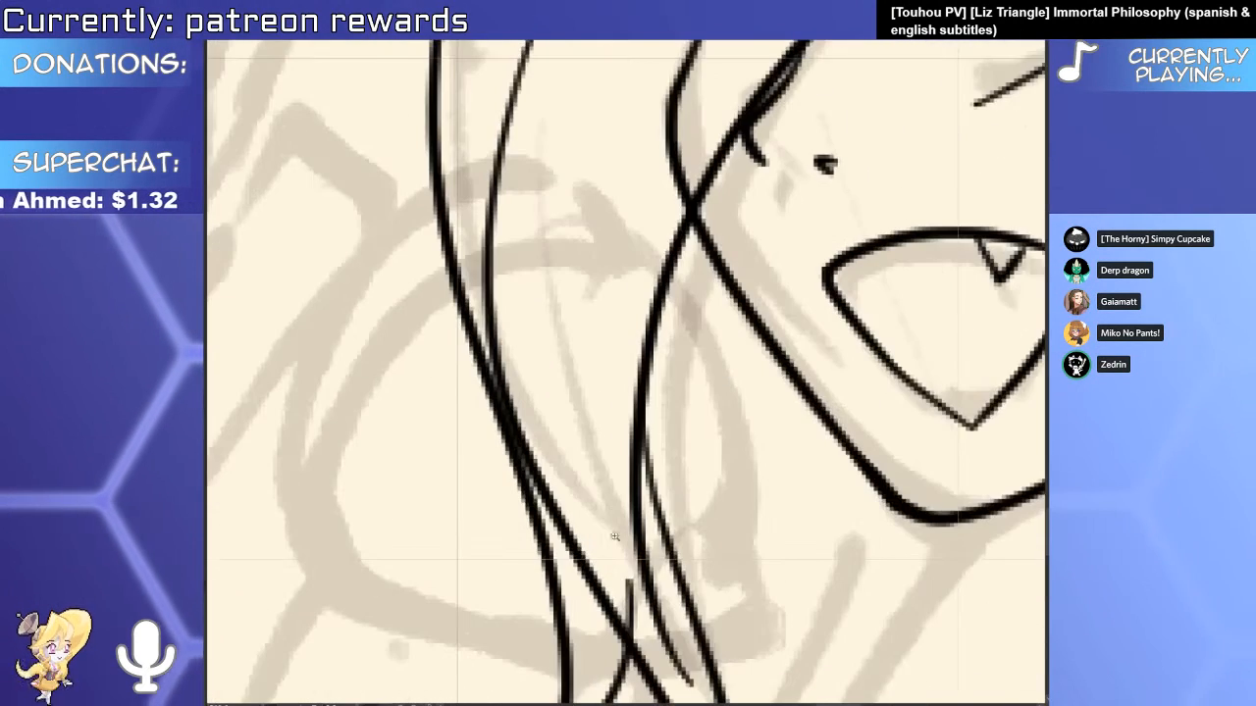
scroll(624, 600, down, 4)
scroll(579, 324, up, 1)
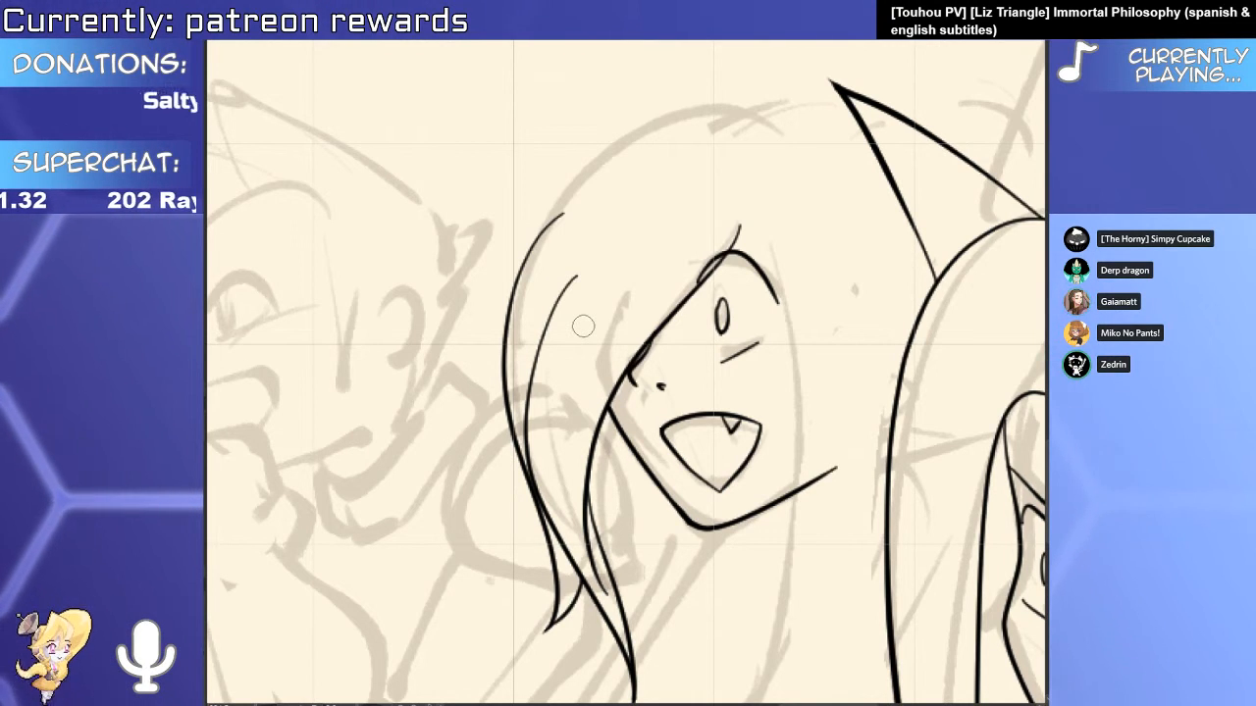
scroll(683, 507, up, 2)
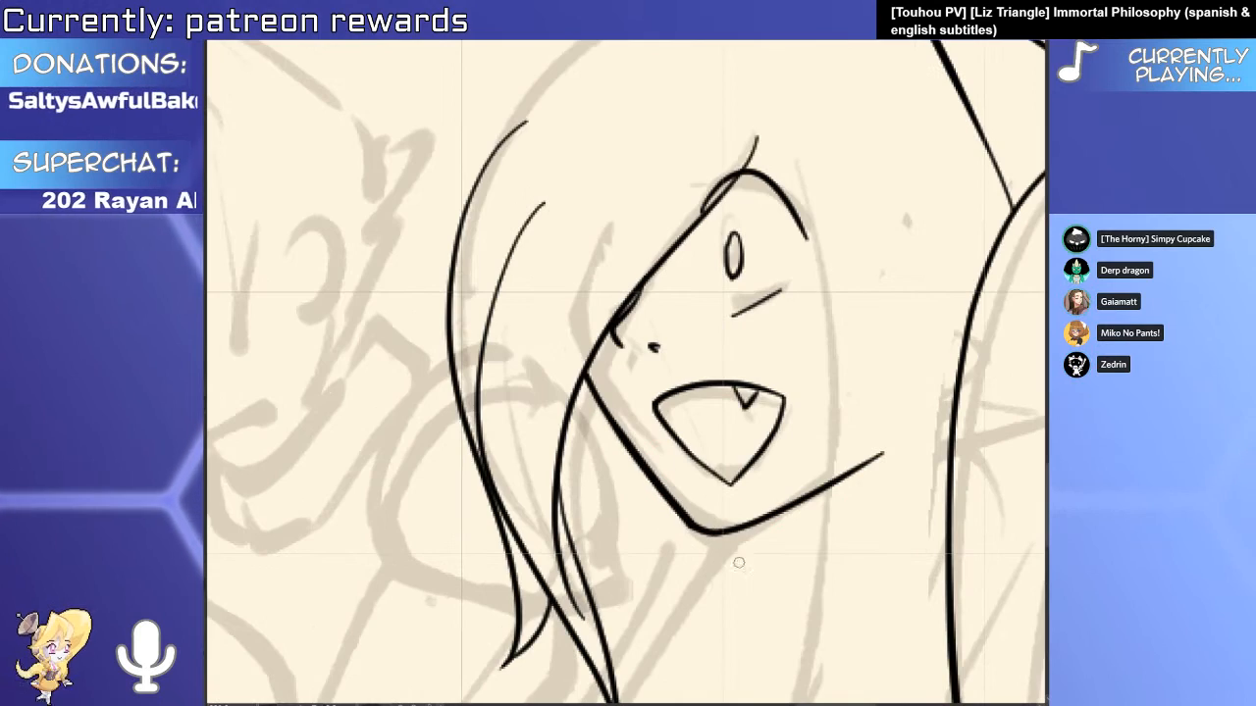
Clean up the front lock's inner edge into one continuous vector line and simplify its control points around the tip.
scroll(739, 562, down, 6)
mouse_move(739, 562)
mouse_down()
mouse_move(688, 421)
mouse_move(699, 397)
mouse_move(667, 415)
mouse_move(708, 540)
mouse_move(681, 414)
mouse_up()
scroll(647, 376, up, 6)
ctrl+click(700, 488)
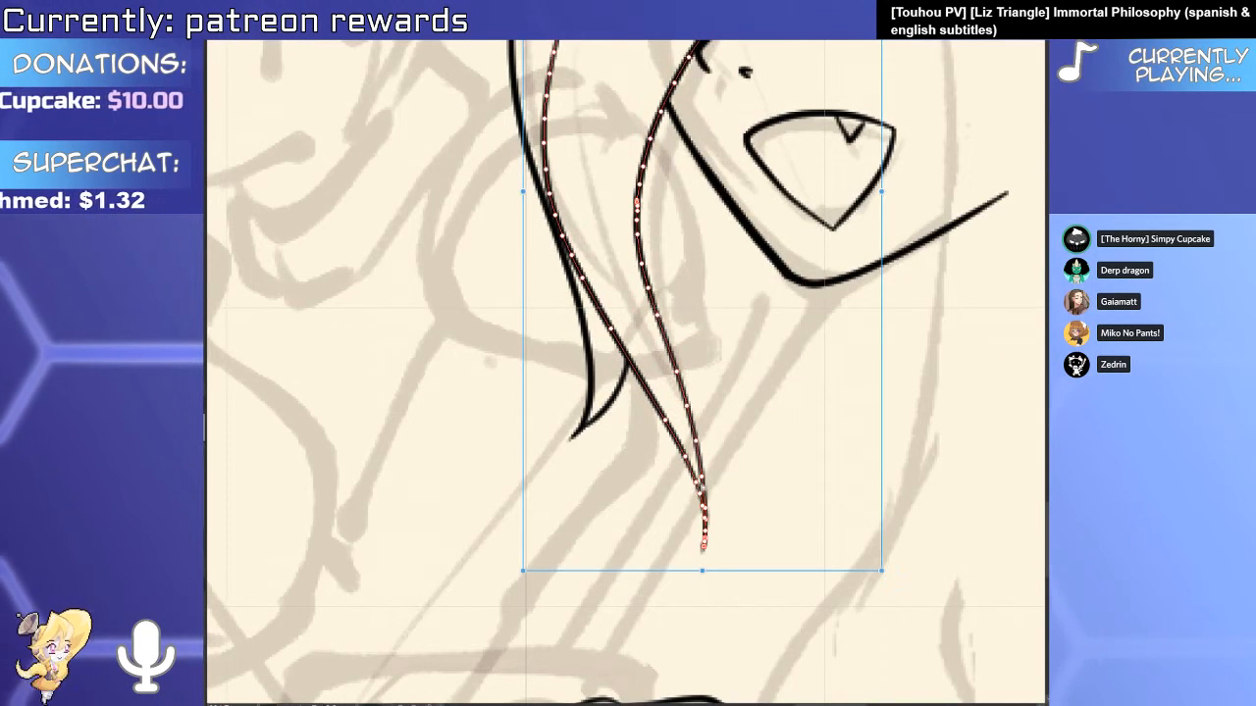
drag(701, 490, 673, 425)
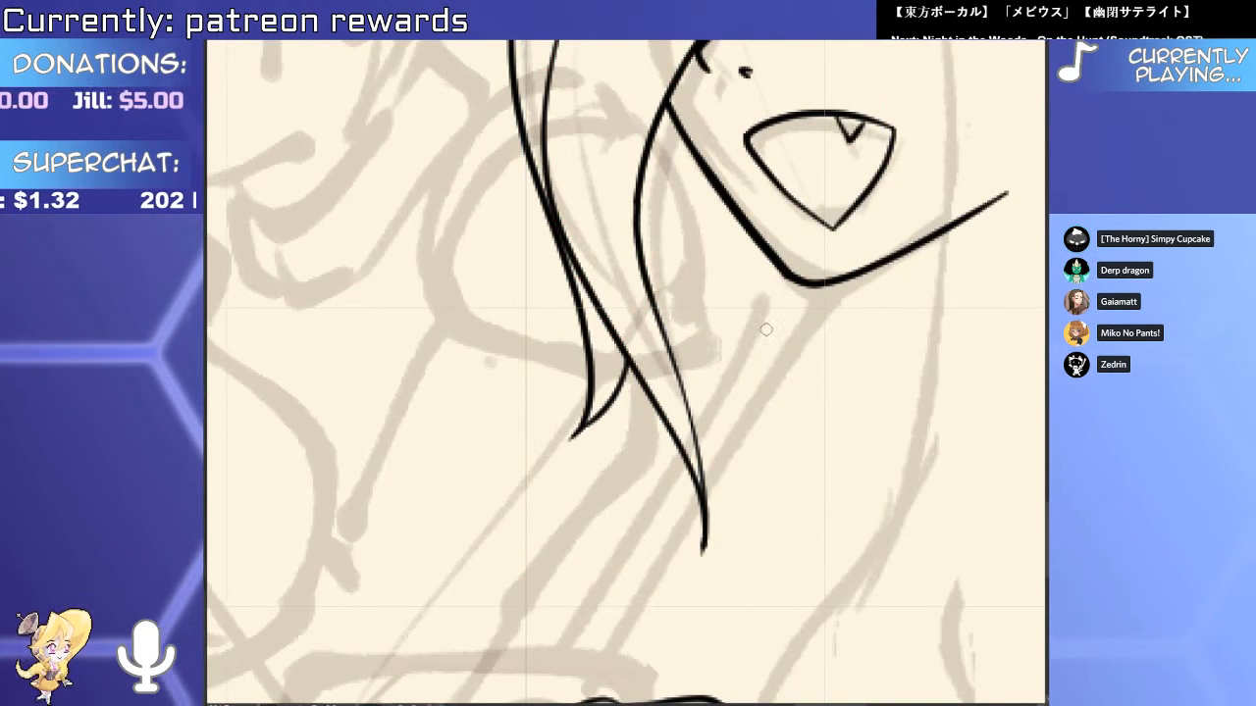
scroll(707, 504, up, 2)
click(691, 549)
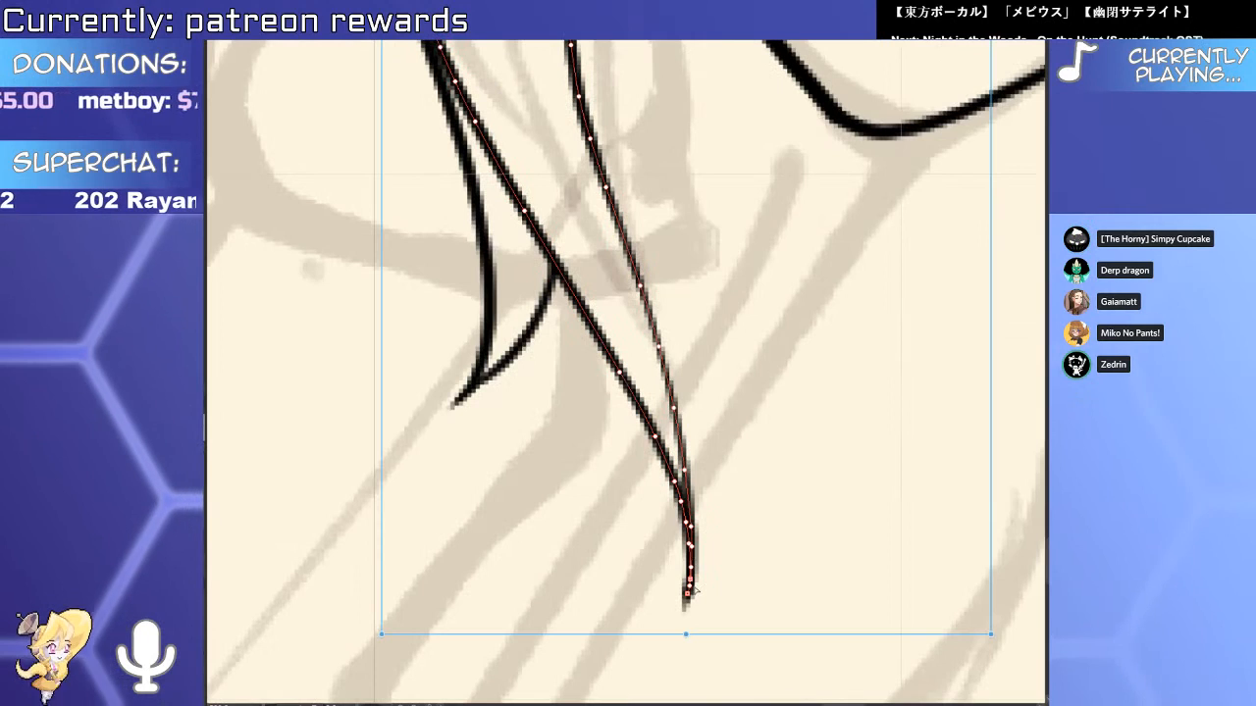
drag(652, 435, 686, 652)
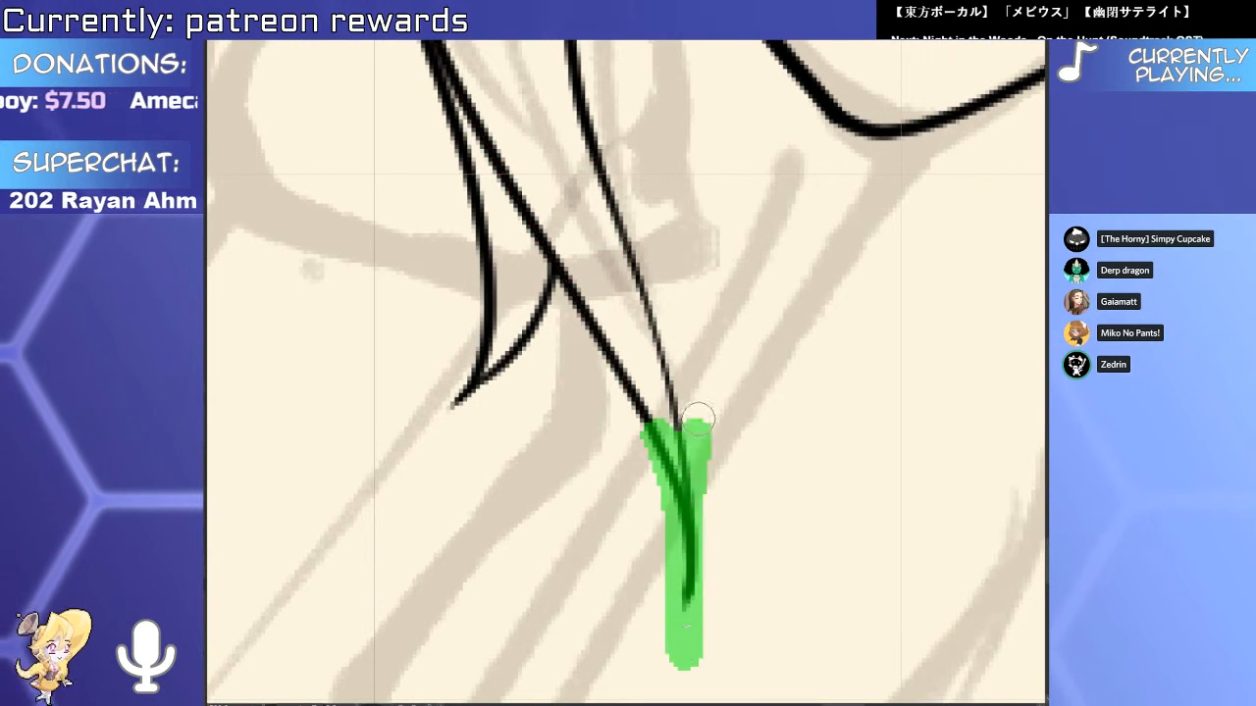
click(686, 532)
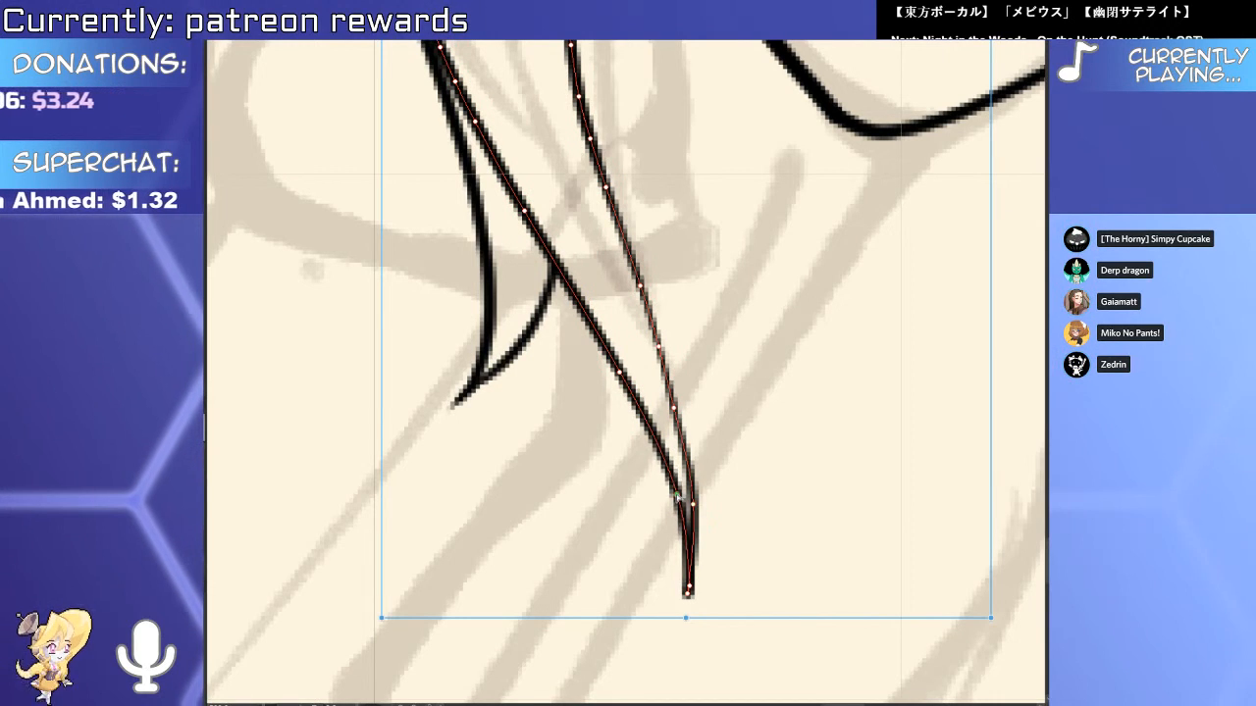
Adjust the end points of the pointed hair lock's vector line at its tip and thin the outline there.
drag(686, 572, 688, 592)
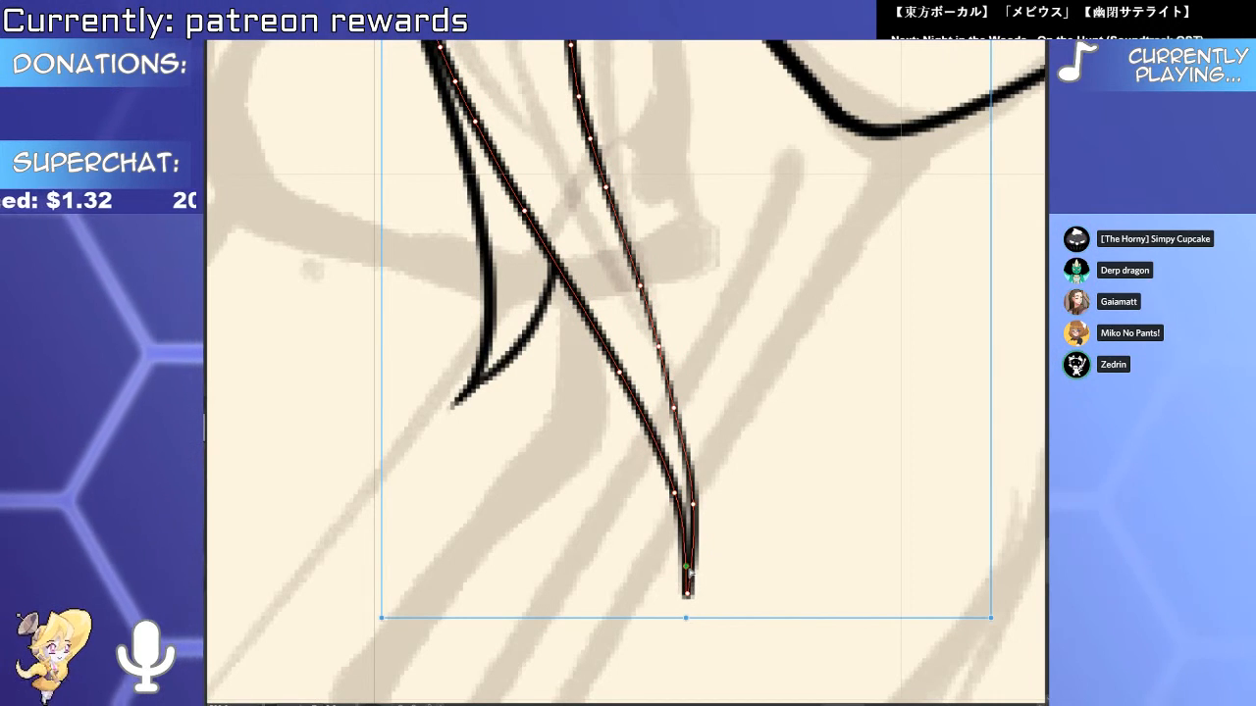
key(y)
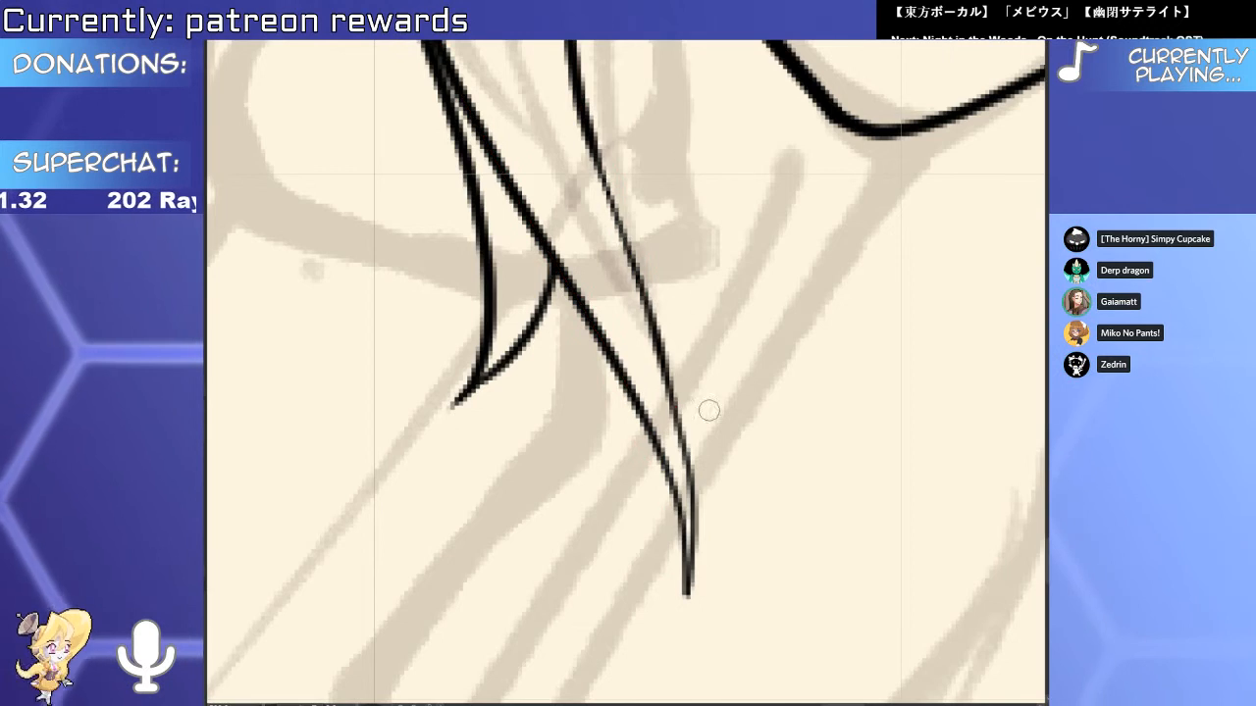
drag(677, 412, 689, 579)
Ink the crown of the rear long-haired character's hair and the long outer strand running down beside her face.
scroll(689, 335, down, 6)
scroll(691, 314, up, 5)
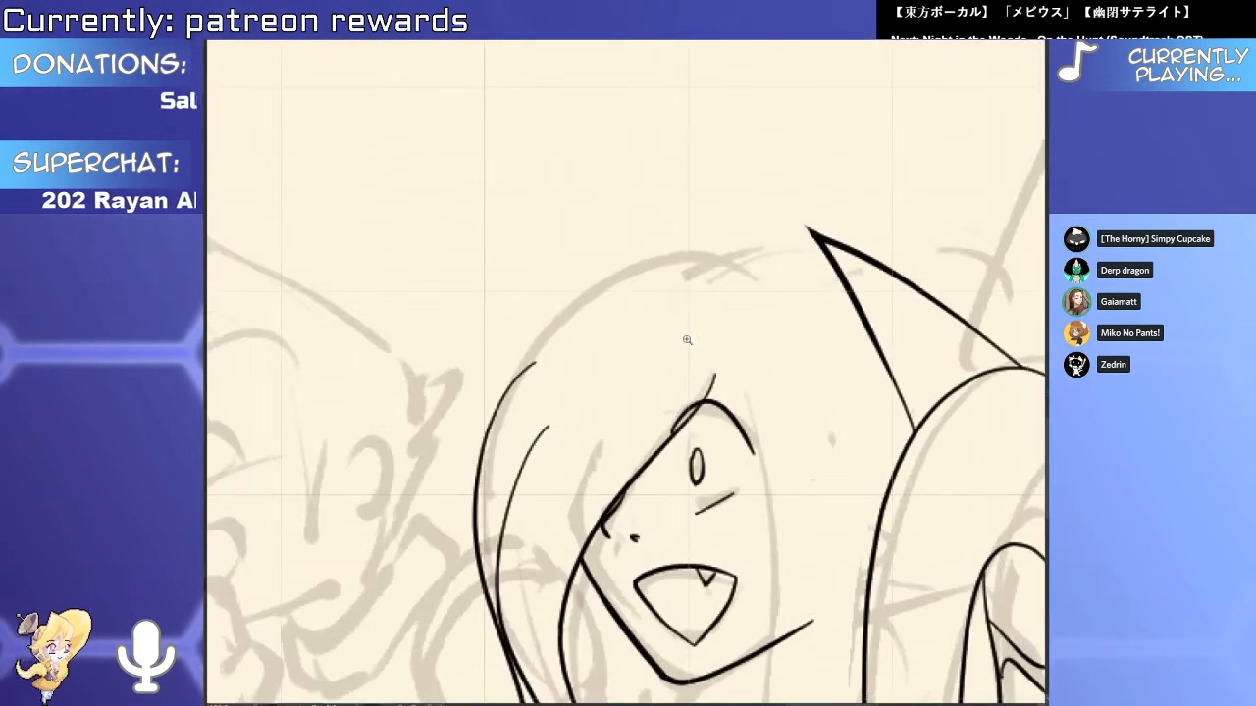
mouse_move(748, 290)
mouse_down()
mouse_move(481, 436)
mouse_move(722, 269)
mouse_move(477, 452)
mouse_move(544, 325)
mouse_move(507, 386)
mouse_move(529, 370)
mouse_up()
key(ctrl+z)
key(ctrl+z)
key(e)
mouse_move(764, 396)
mouse_down()
mouse_move(712, 208)
mouse_move(728, 453)
mouse_move(643, 703)
mouse_up()
key(b)
mouse_move(727, 584)
mouse_down()
mouse_move(700, 432)
mouse_move(700, 564)
mouse_up()
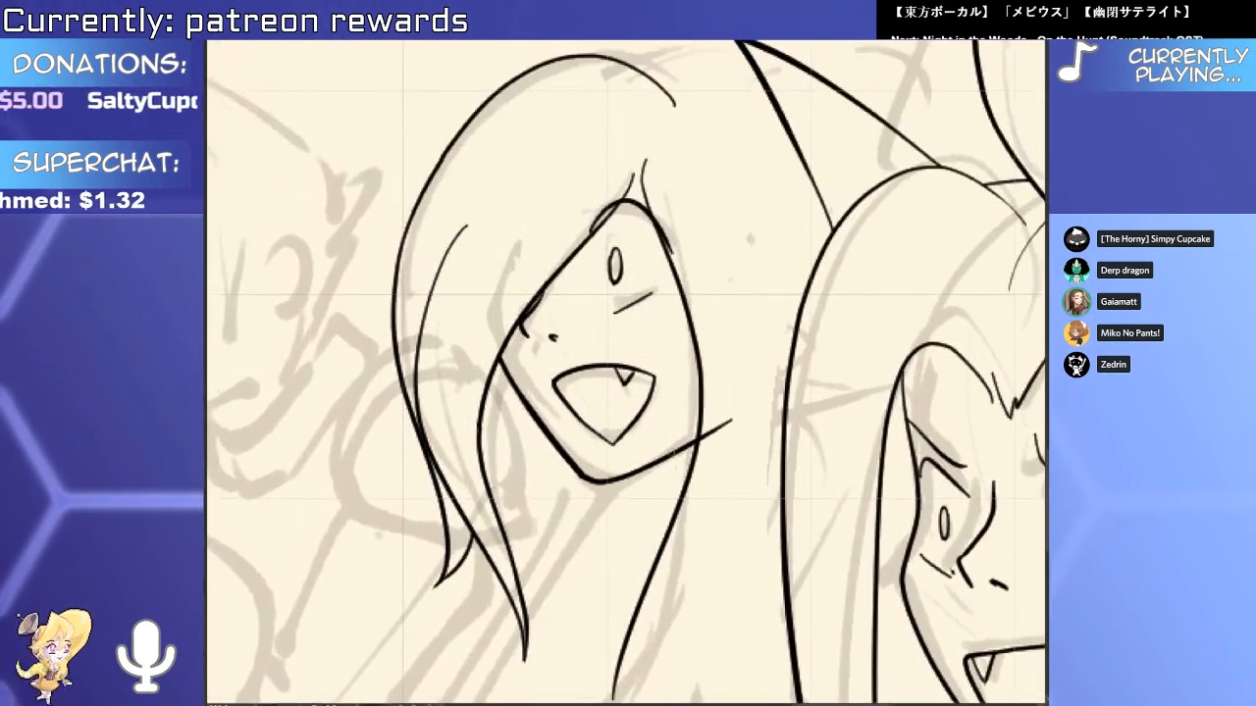
Ink a short fringe strand from the hair parting to the side hair line and erase its overshooting ends.
drag(688, 344, 703, 330)
scroll(647, 212, up, 3)
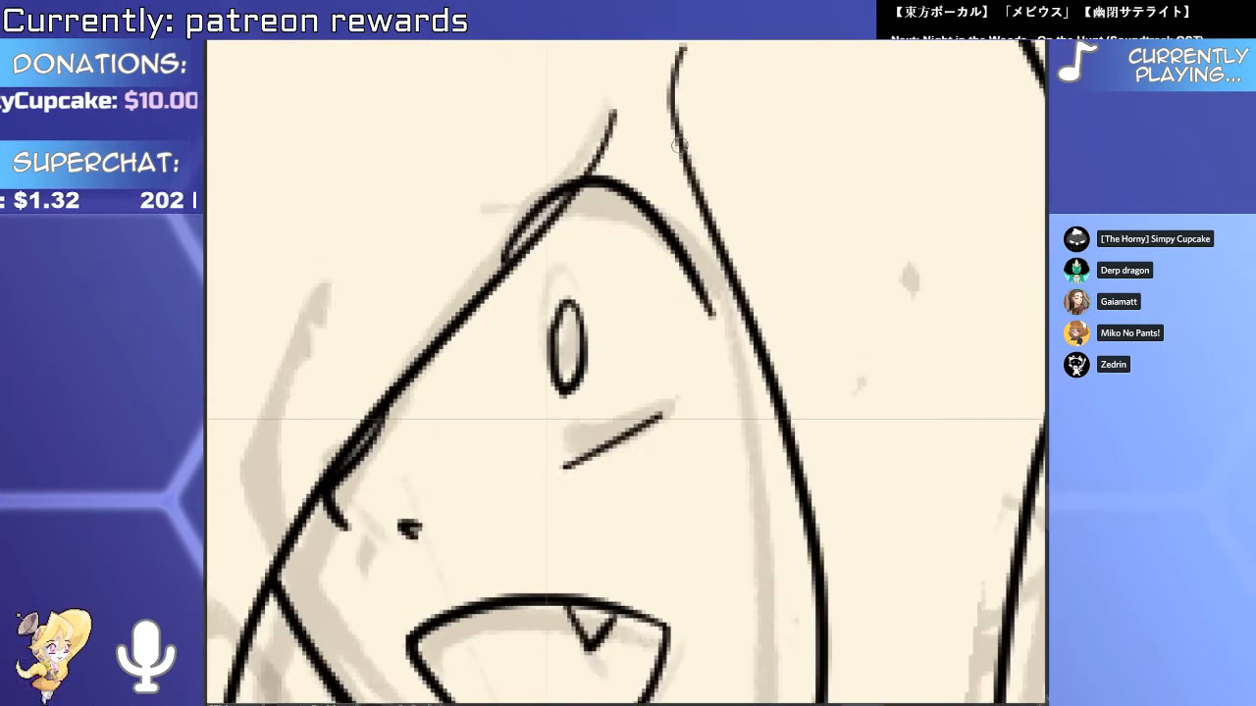
scroll(560, 101, down, 4)
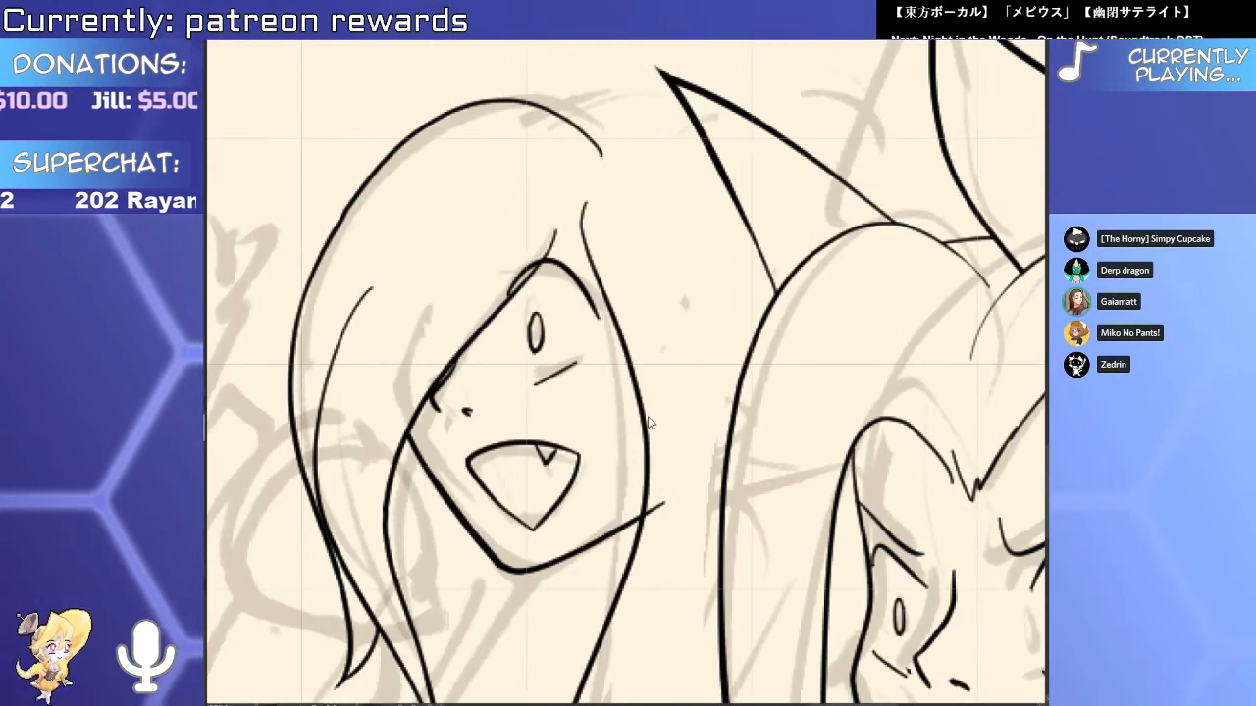
click(650, 414)
drag(541, 211, 649, 345)
drag(620, 293, 645, 295)
key(e)
drag(681, 390, 663, 404)
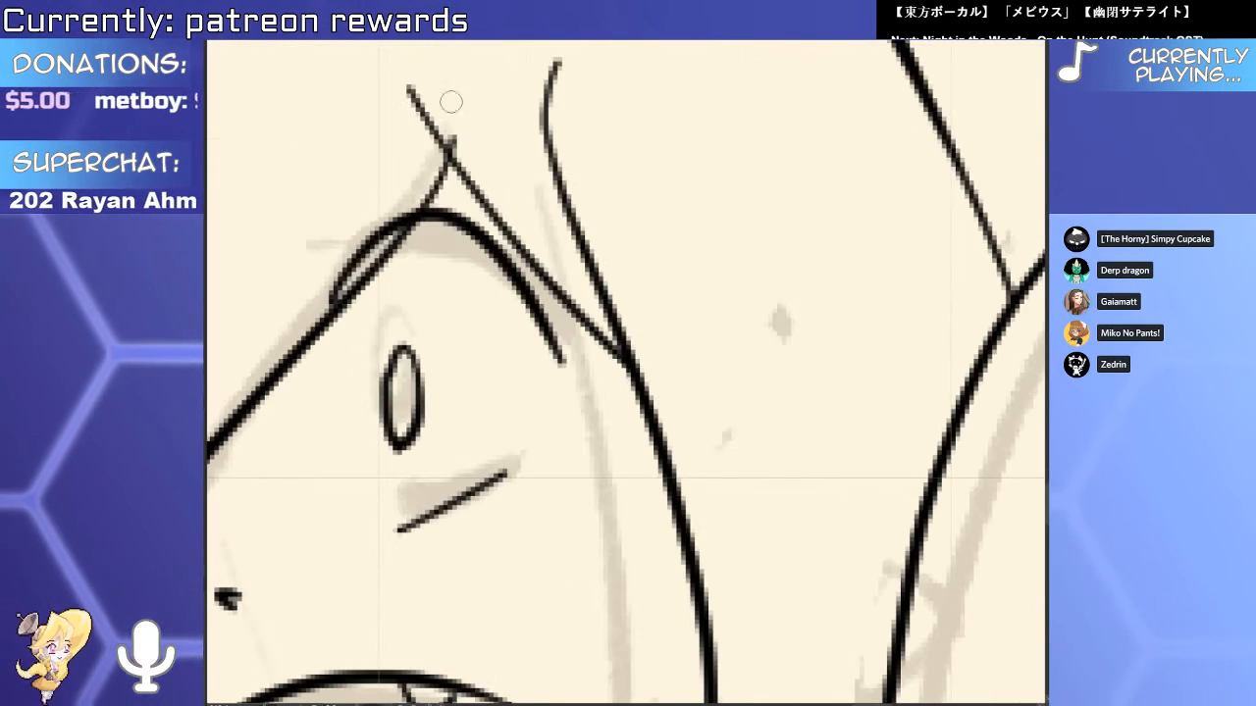
drag(448, 102, 420, 118)
drag(437, 157, 413, 148)
Trim the crossing line ends at the bottom of the long side lock to form a clean point.
scroll(413, 148, down, 3)
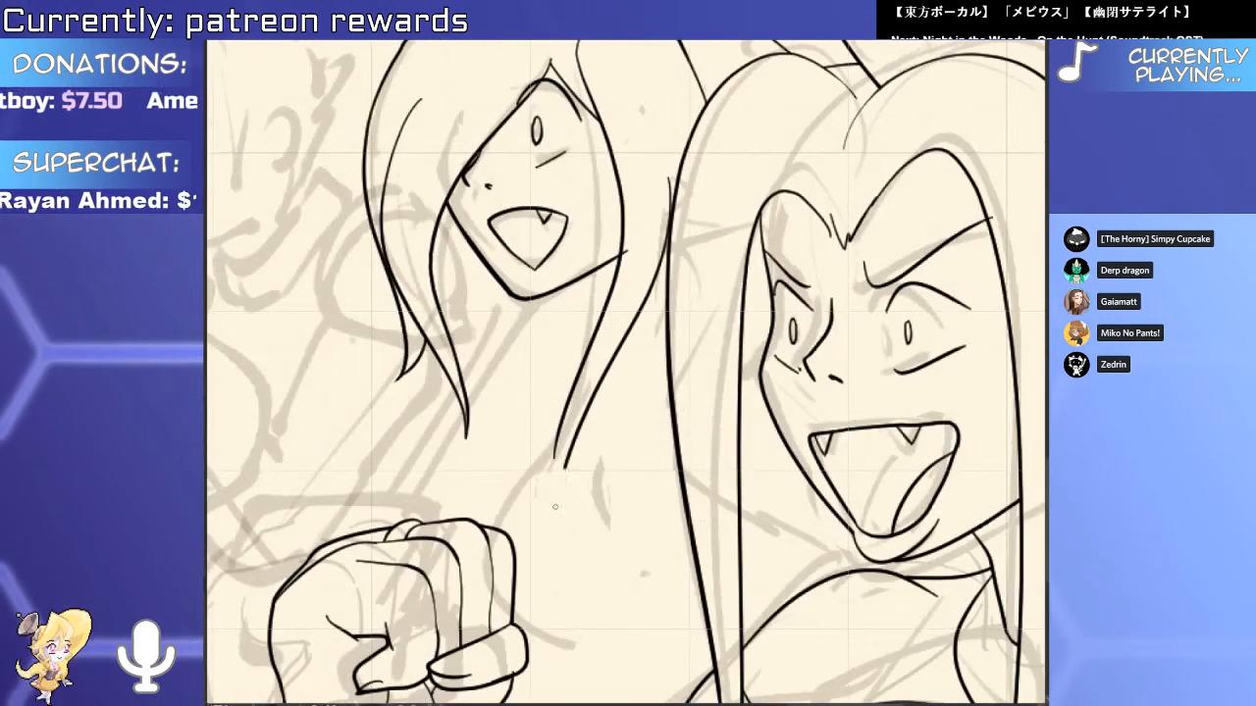
scroll(564, 594, up, 2)
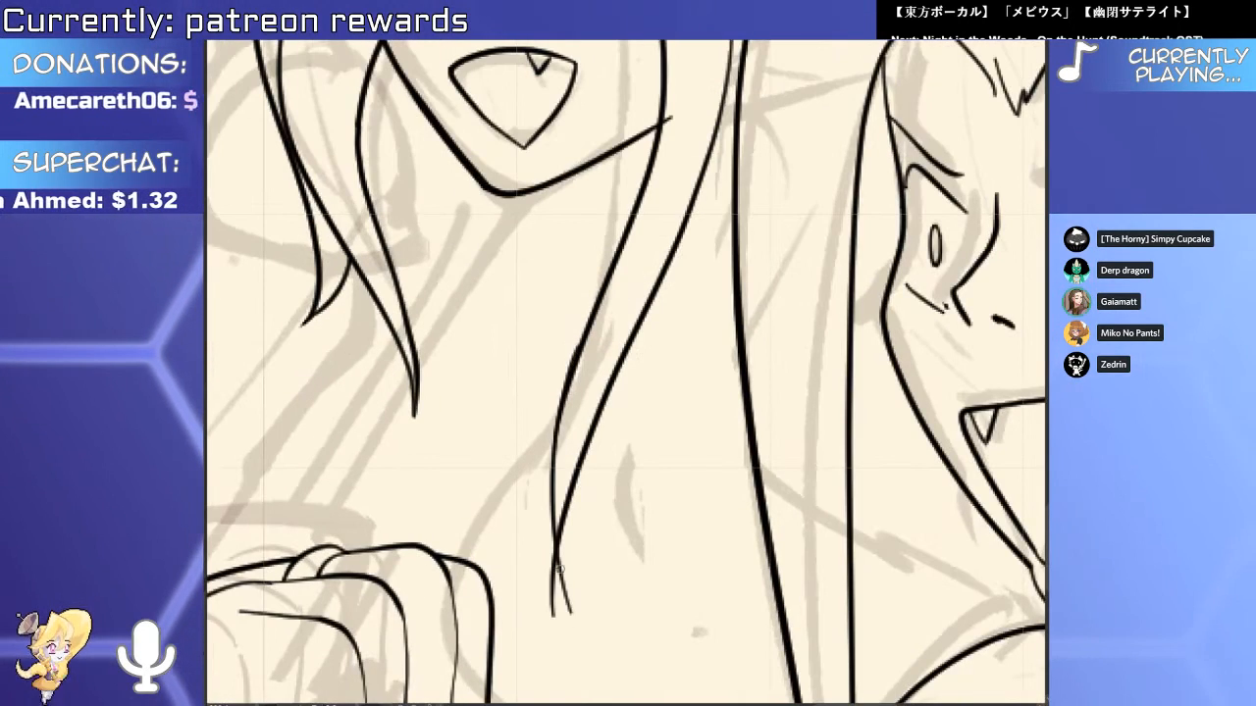
scroll(636, 245, down, 3)
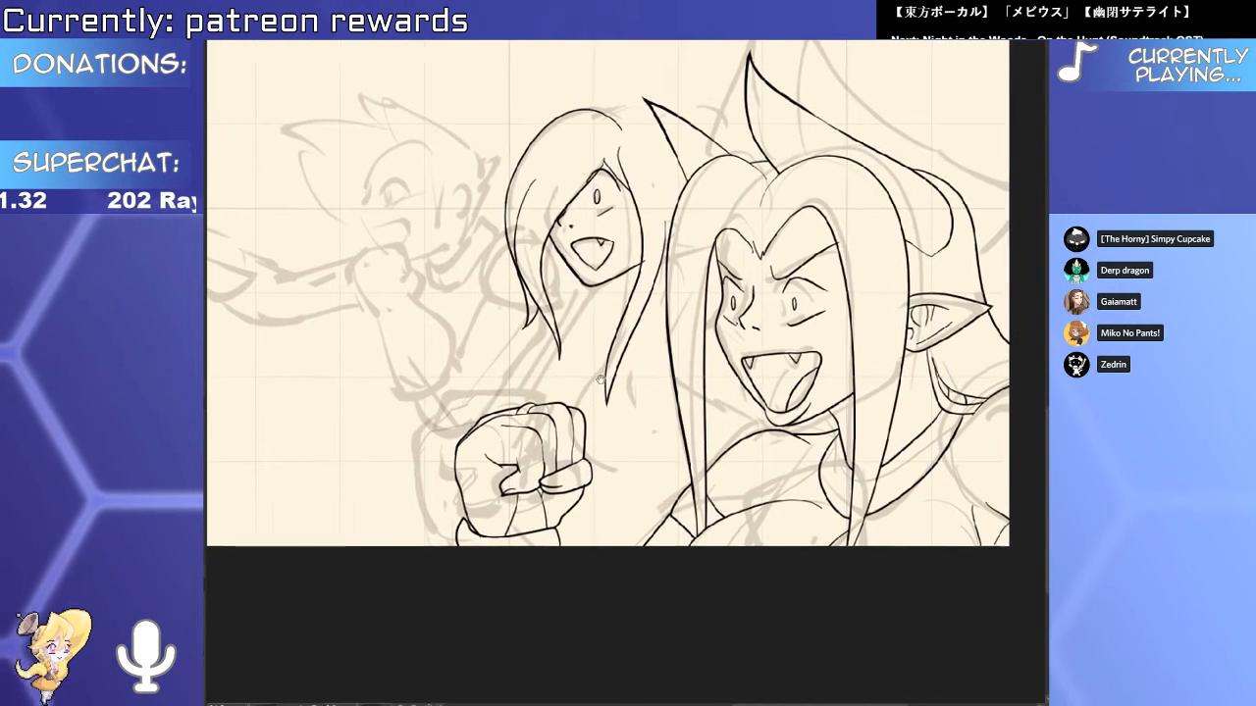
Check the pose against the reference photo and roughly sketch the rear character's body, arm and curved horn.
scroll(600, 379, up, 1)
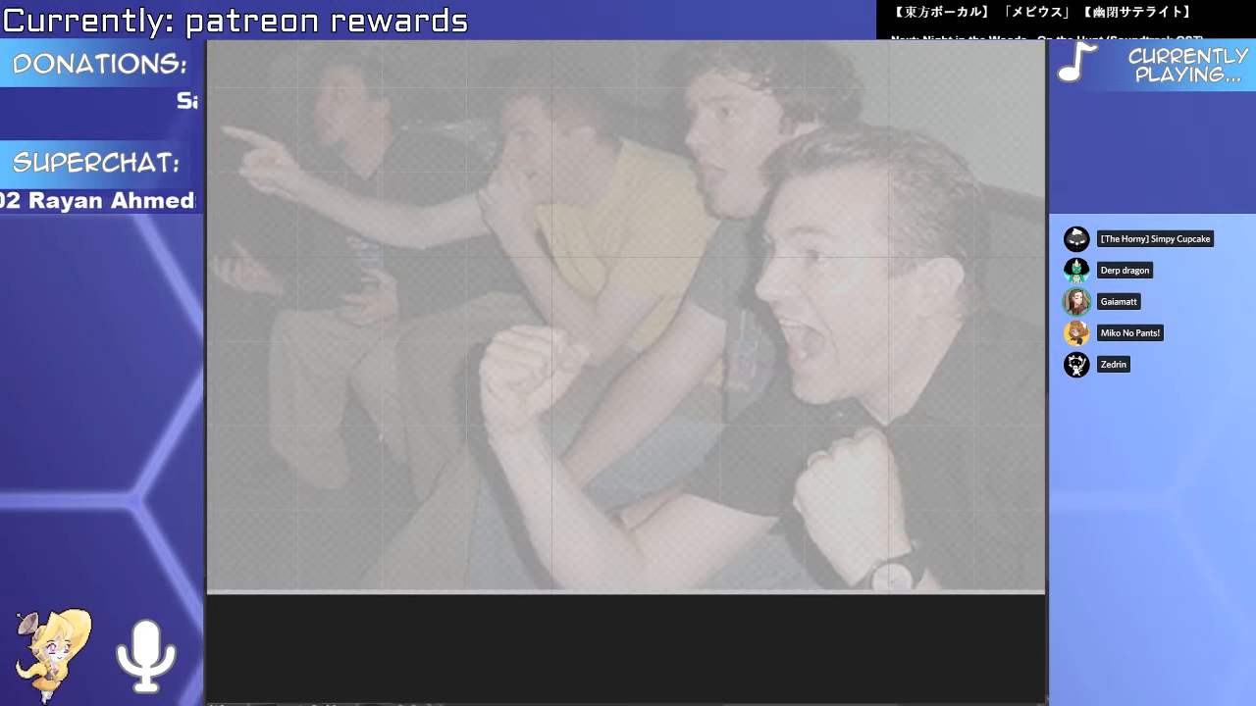
scroll(633, 432, up, 2)
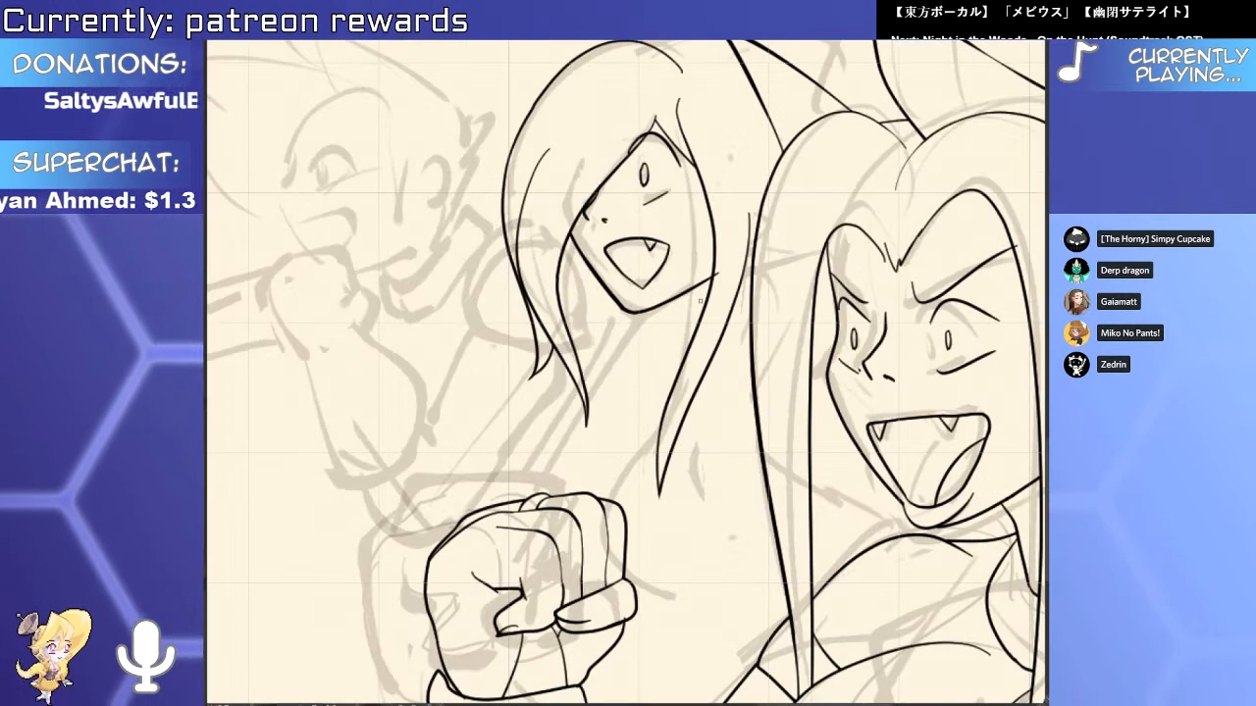
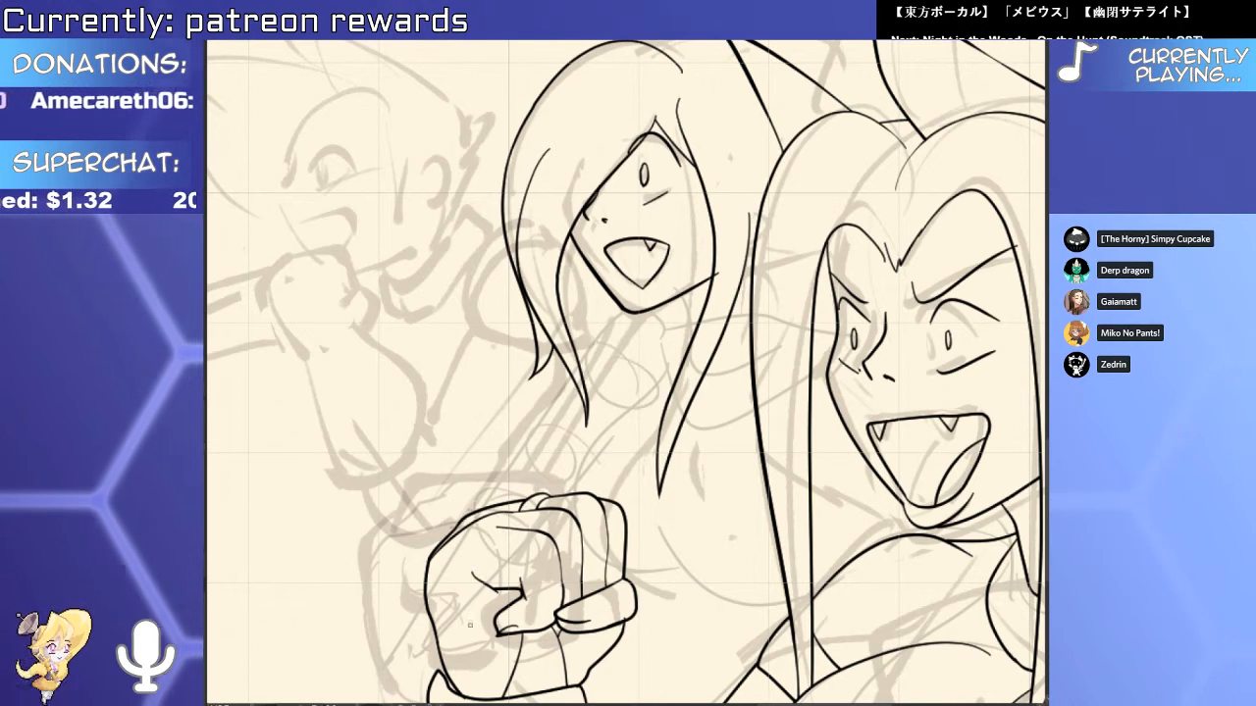
scroll(723, 428, down, 3)
scroll(723, 428, up, 8)
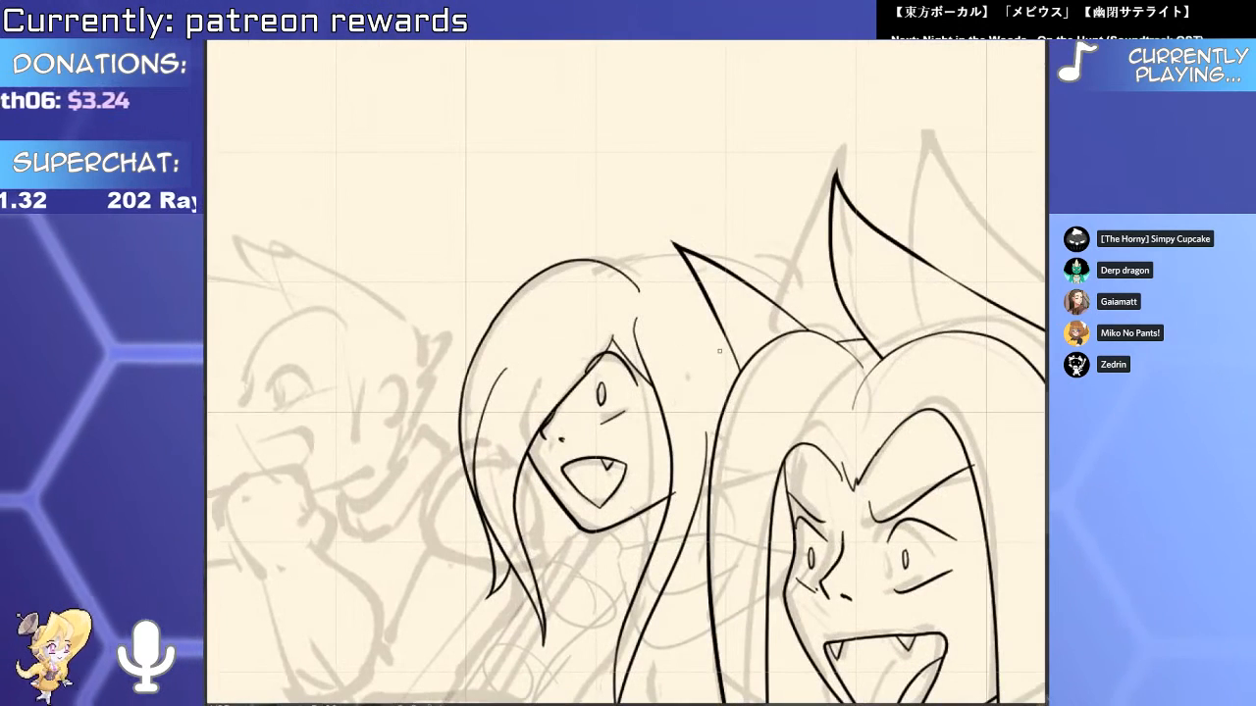
drag(517, 384, 505, 336)
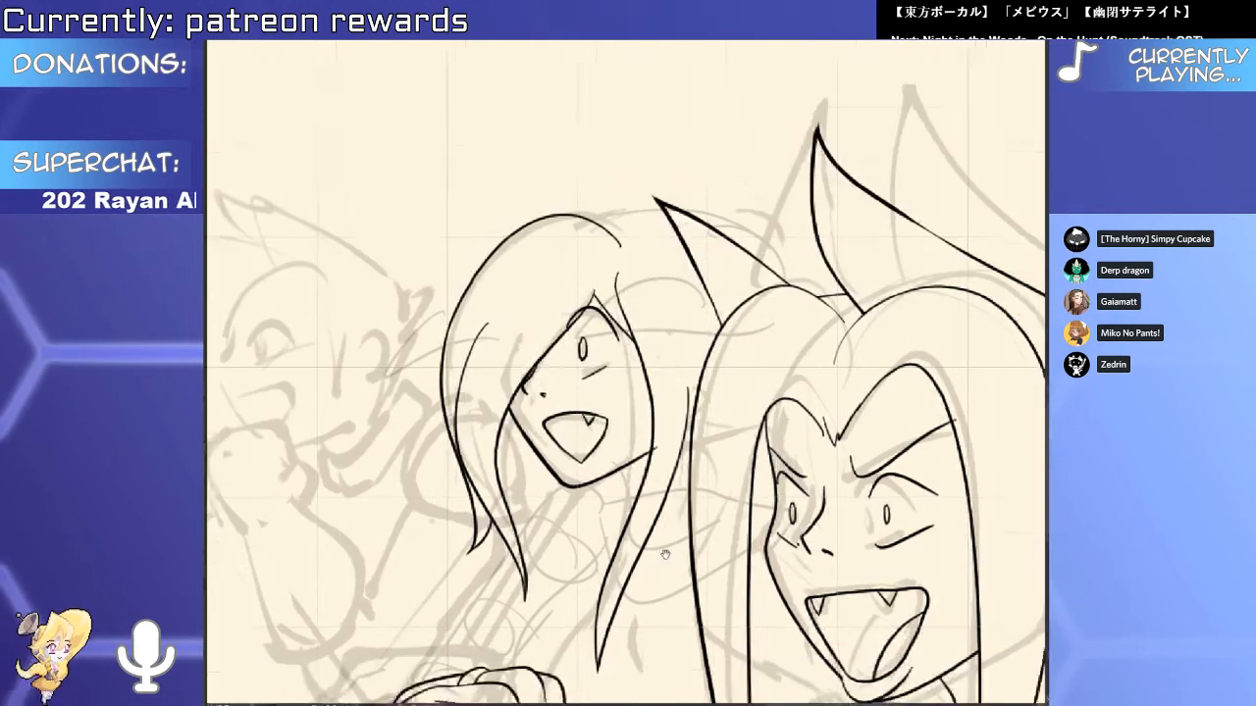
Ink the arc of the back of the head from the hair parting over the ear area.
mouse_move(628, 224)
mouse_down()
mouse_move(647, 304)
mouse_move(607, 384)
mouse_up()
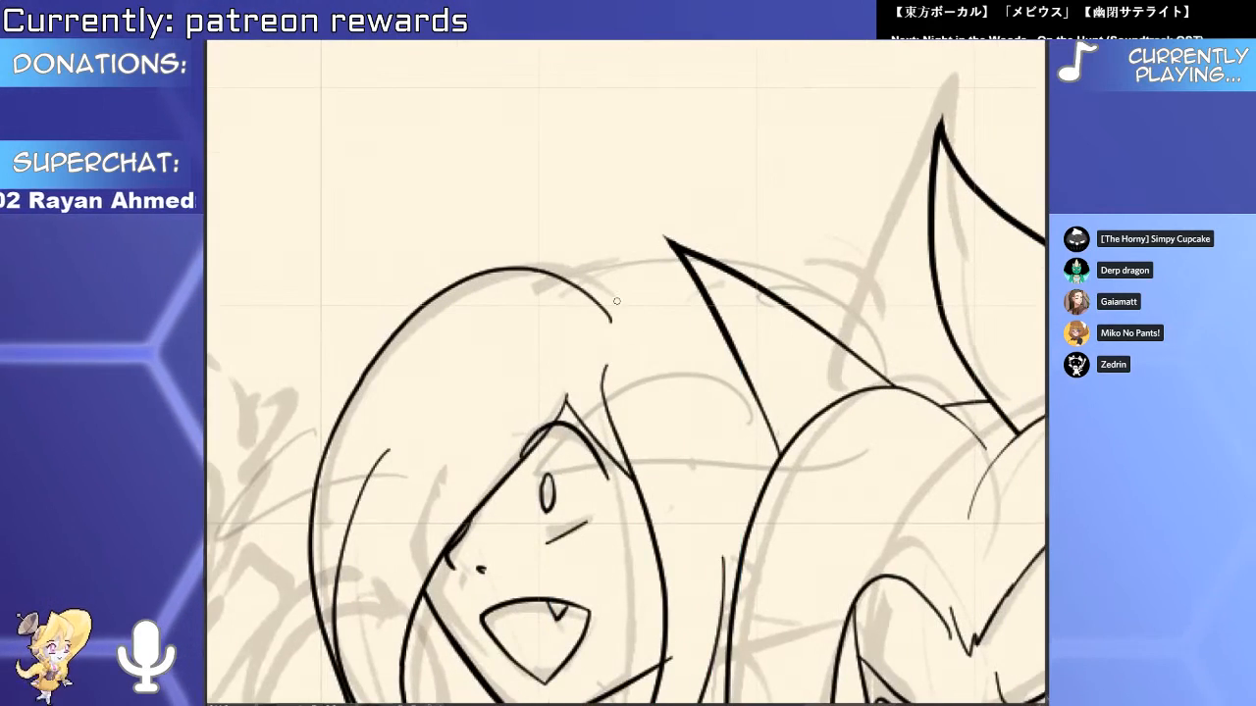
mouse_move(565, 306)
mouse_down()
mouse_move(903, 471)
mouse_move(713, 261)
mouse_up()
key(ctrl+z)
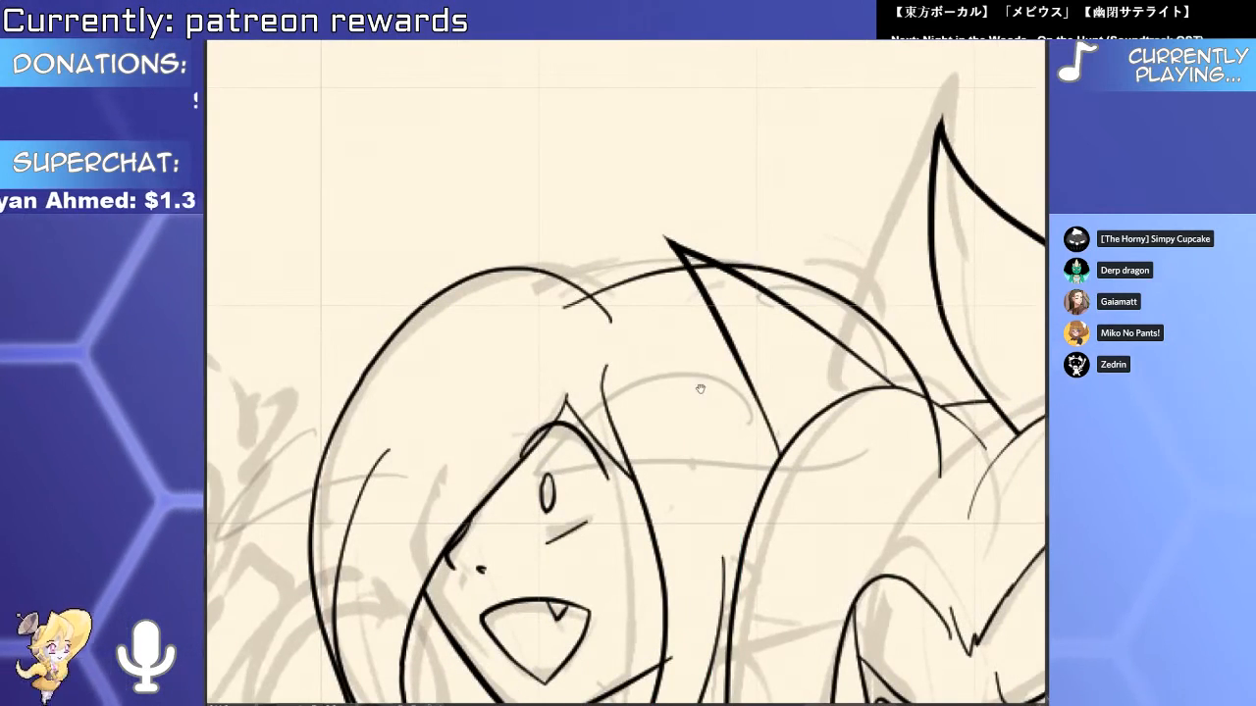
scroll(662, 382, up, 5)
scroll(626, 364, up, 3)
mouse_move(628, 499)
mouse_down()
mouse_move(532, 304)
mouse_move(580, 213)
mouse_up()
key(ctrl+z)
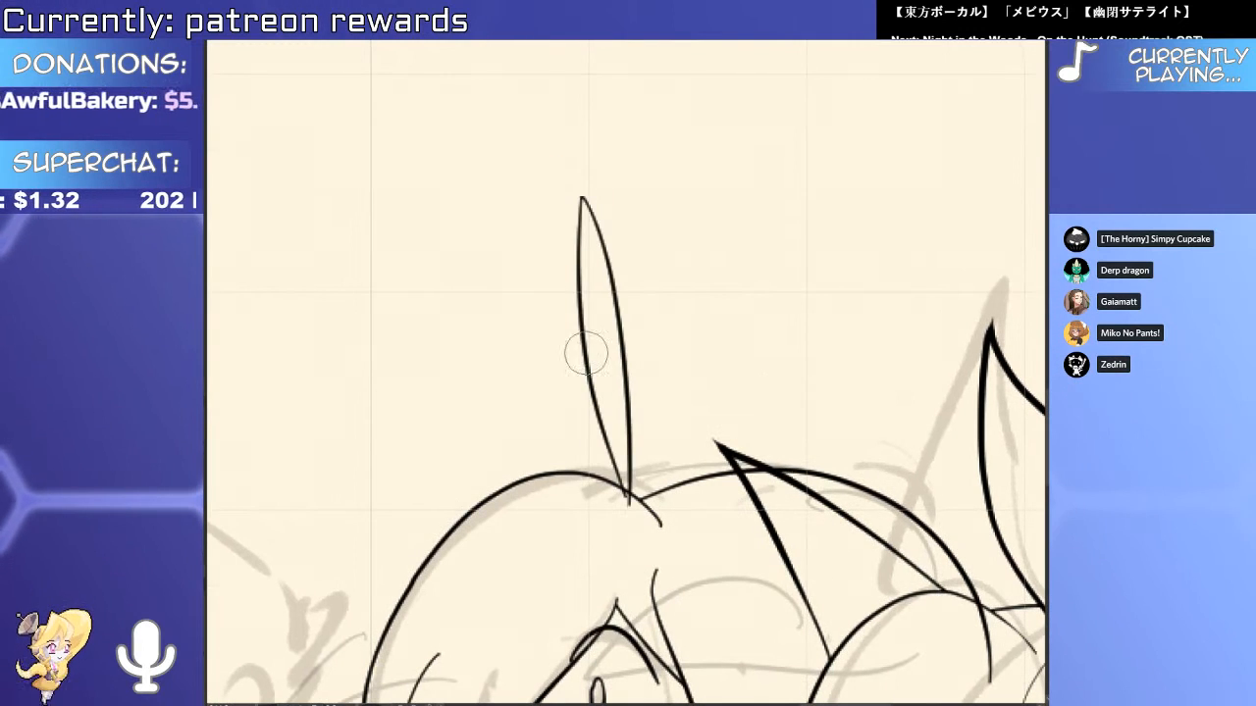
drag(628, 402, 657, 404)
key(ctrl+z)
key(ctrl+z)
key(ctrl+z)
key(ctrl+z)
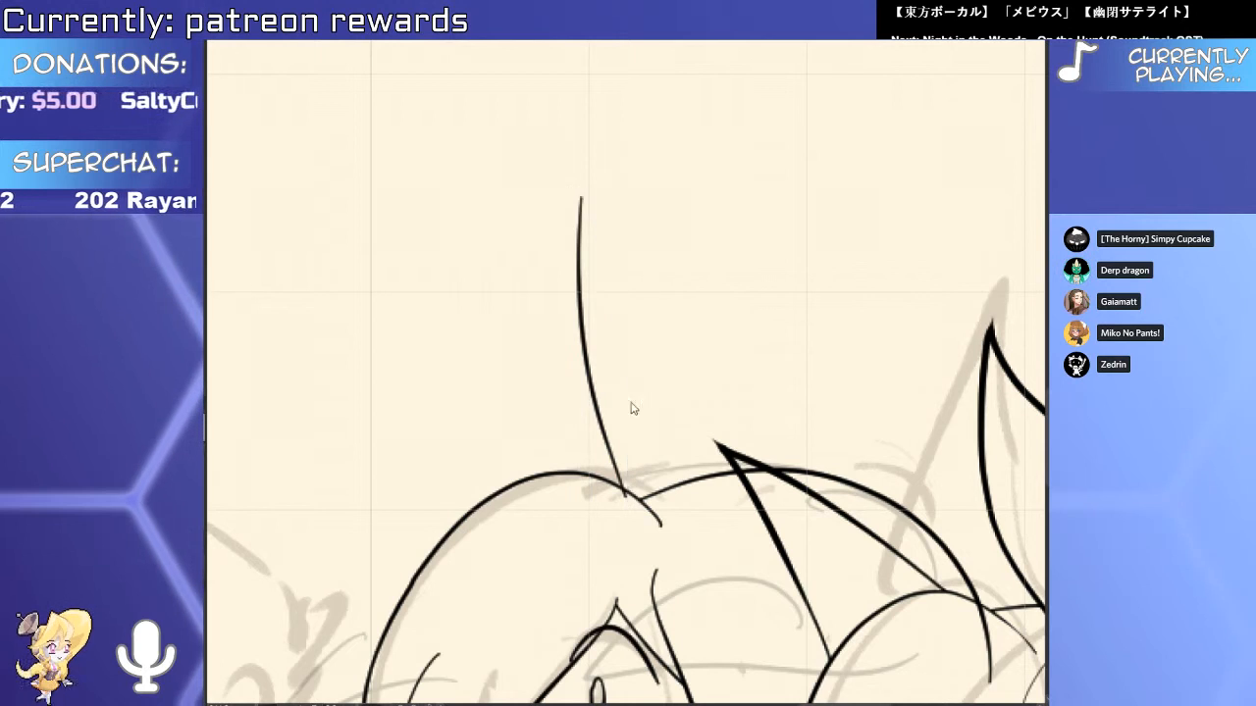
mouse_move(642, 493)
mouse_down()
mouse_move(657, 119)
mouse_move(645, 400)
mouse_up()
key(ctrl+z)
mouse_move(662, 129)
mouse_down()
mouse_move(657, 449)
mouse_move(636, 291)
mouse_move(647, 515)
mouse_up()
key(ctrl+z)
key(ctrl+z)
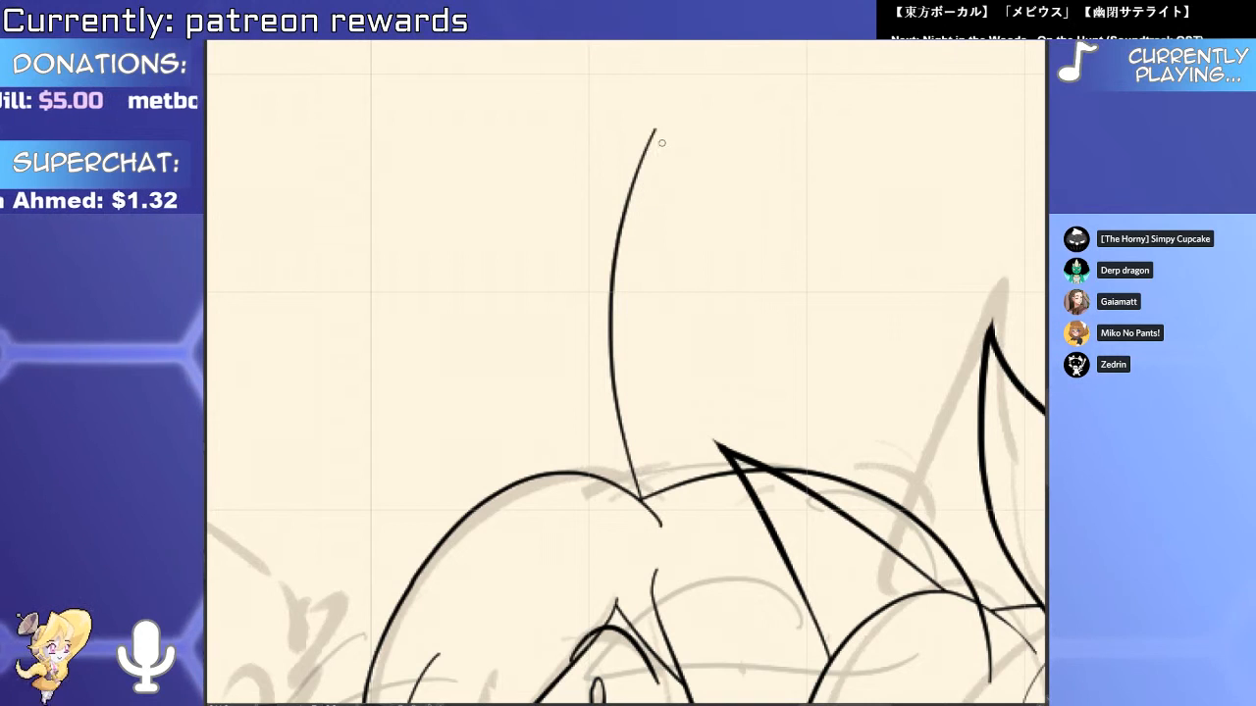
Ink a slender, curved two-line antenna strand rising from the hair parting and meeting in a point.
ctrl+click(656, 139)
mouse_move(677, 111)
mouse_down()
mouse_move(696, 154)
mouse_move(706, 115)
mouse_move(723, 169)
mouse_up()
click(716, 238)
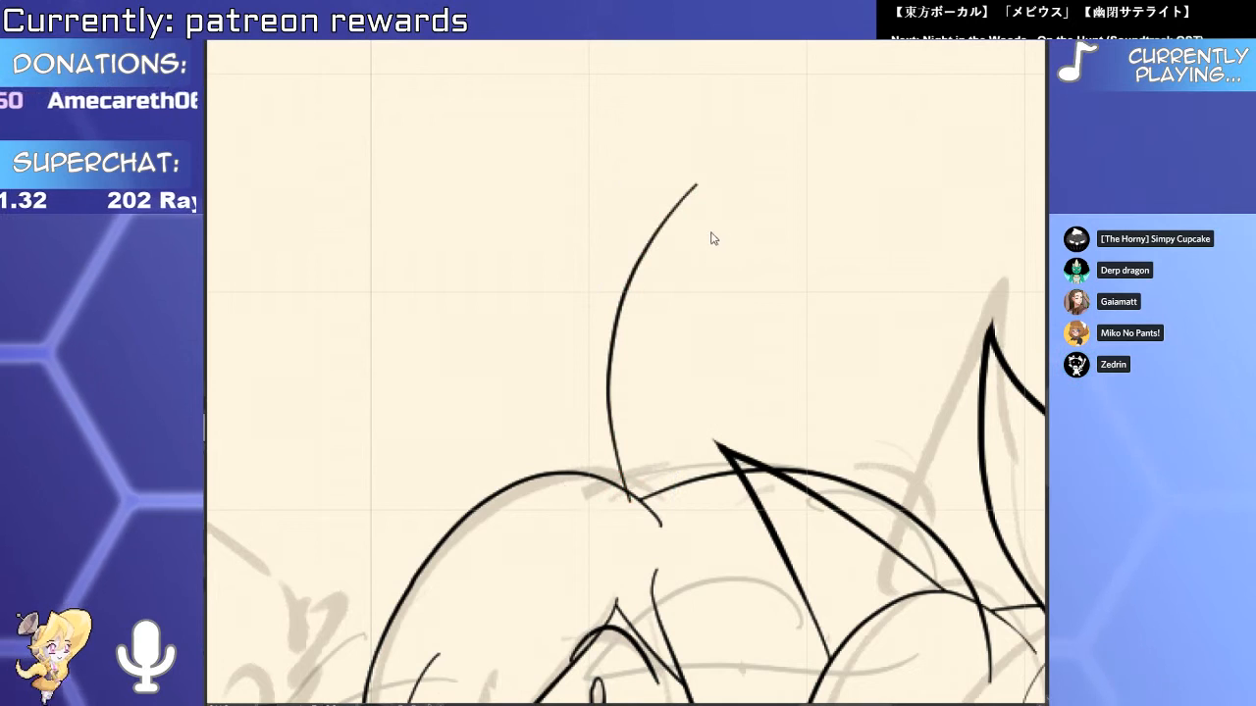
mouse_move(678, 206)
mouse_down()
mouse_move(693, 202)
mouse_move(638, 491)
mouse_up()
key(ctrl+z)
drag(712, 181, 638, 487)
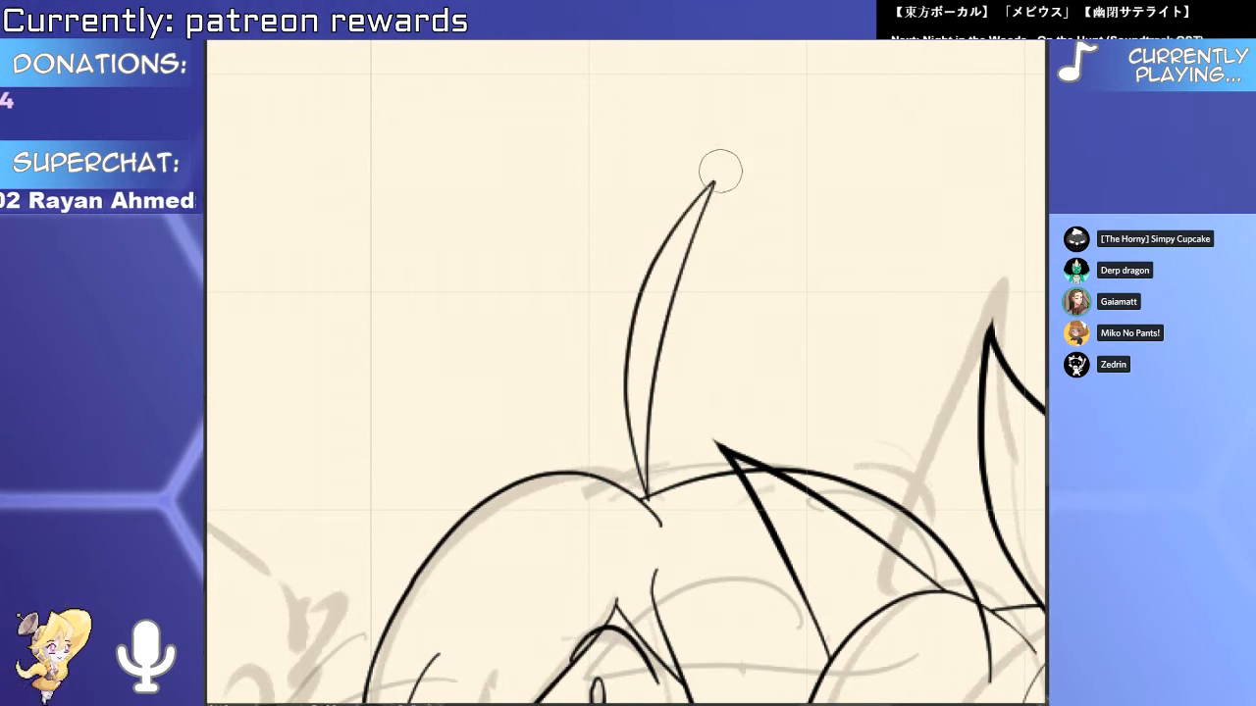
ctrl+click(660, 353)
Select the vector arc of the back of the head and reposition it closer to the face.
drag(660, 350, 595, 331)
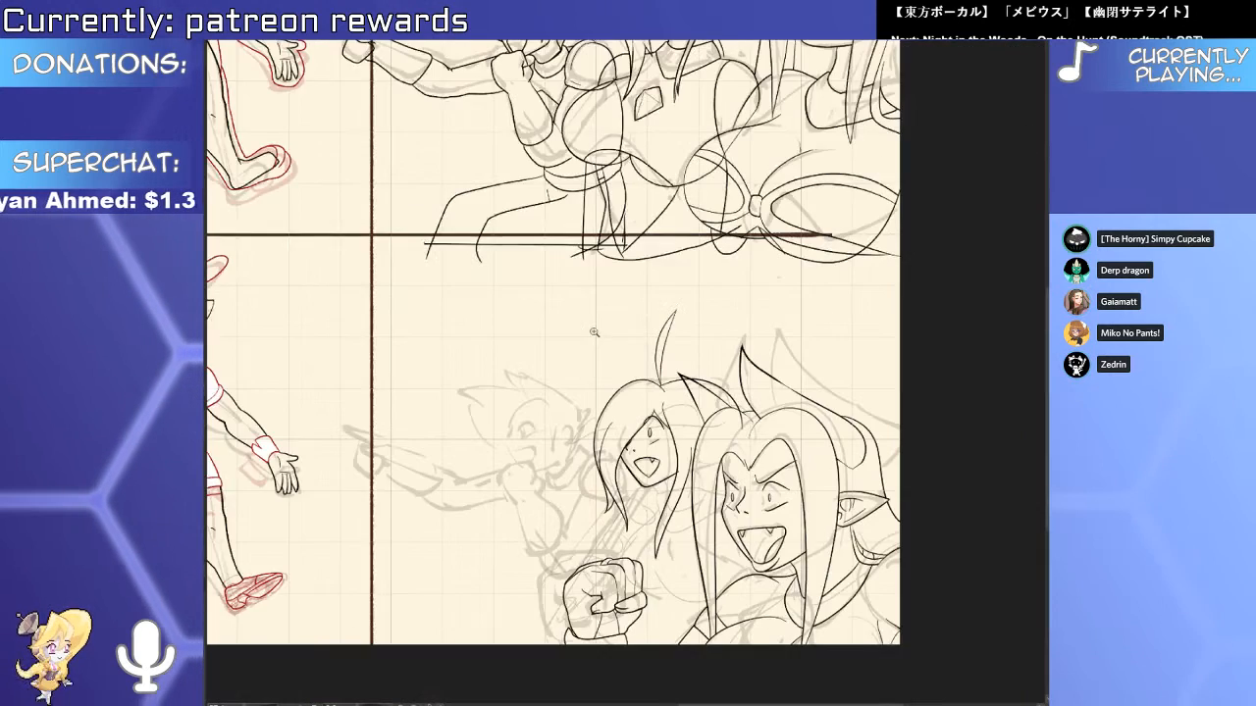
mouse_move(702, 375)
mouse_down()
mouse_move(670, 257)
mouse_move(698, 271)
mouse_move(678, 281)
mouse_up()
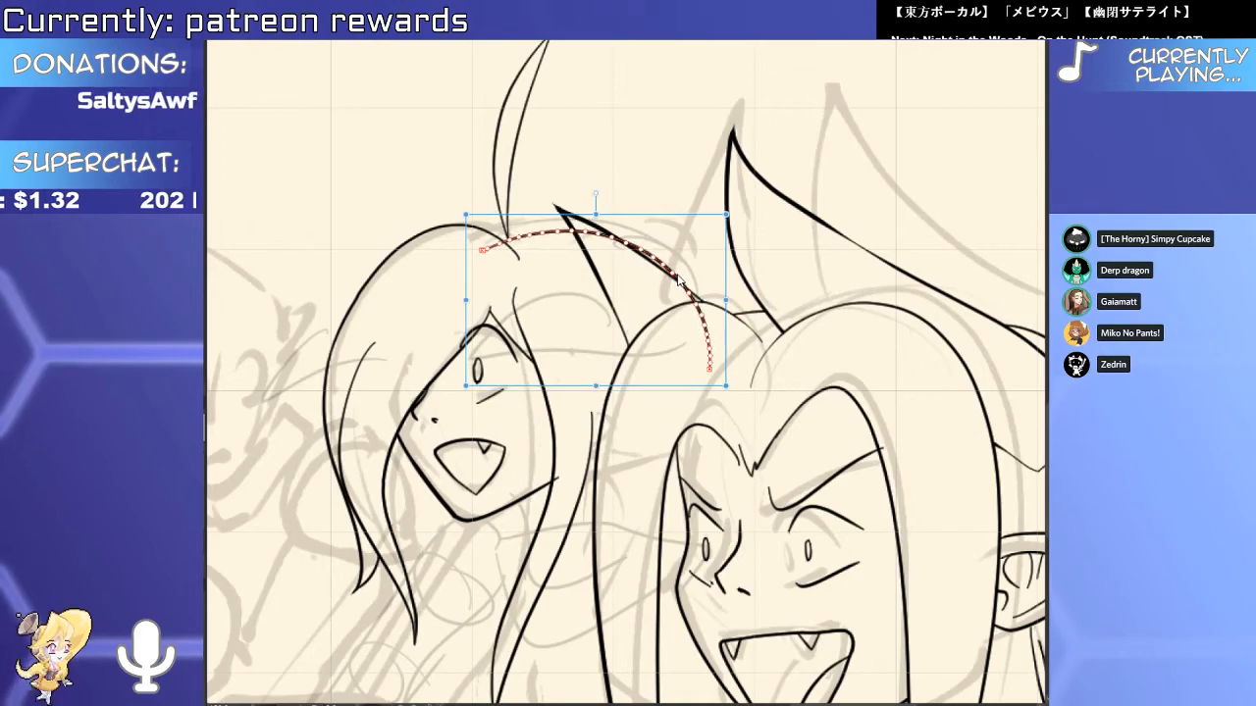
drag(512, 271, 461, 279)
mouse_move(611, 382)
mouse_down()
mouse_move(639, 280)
mouse_move(655, 350)
mouse_up()
drag(650, 347, 699, 347)
Outline the curved horn over its sketch and ink the side lock's line up to the horn.
drag(615, 240, 604, 412)
key(ctrl+z)
mouse_move(630, 261)
mouse_down()
mouse_move(588, 501)
mouse_move(615, 426)
mouse_up()
key(ctrl+z)
mouse_move(576, 477)
mouse_down()
mouse_move(615, 595)
mouse_move(698, 645)
mouse_up()
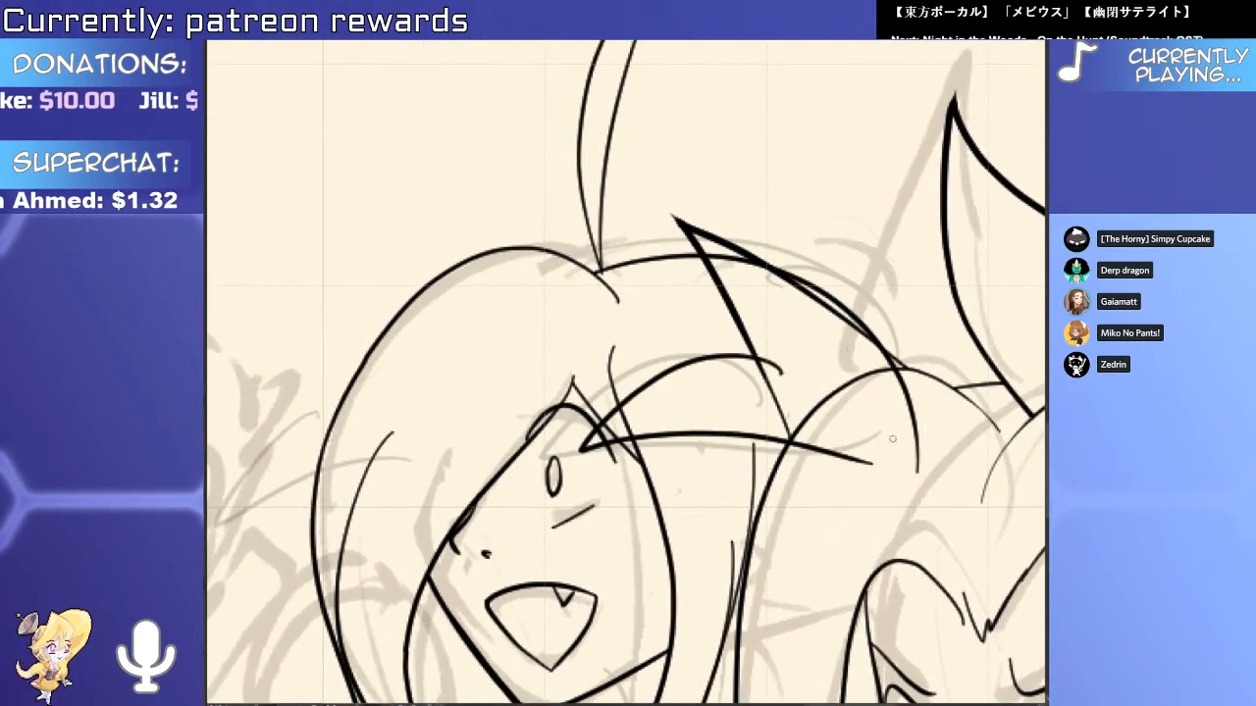
Copy the horn and back hair tuft lines from the same character in the panel above onto the new head.
drag(715, 330, 543, 540)
drag(638, 157, 721, 201)
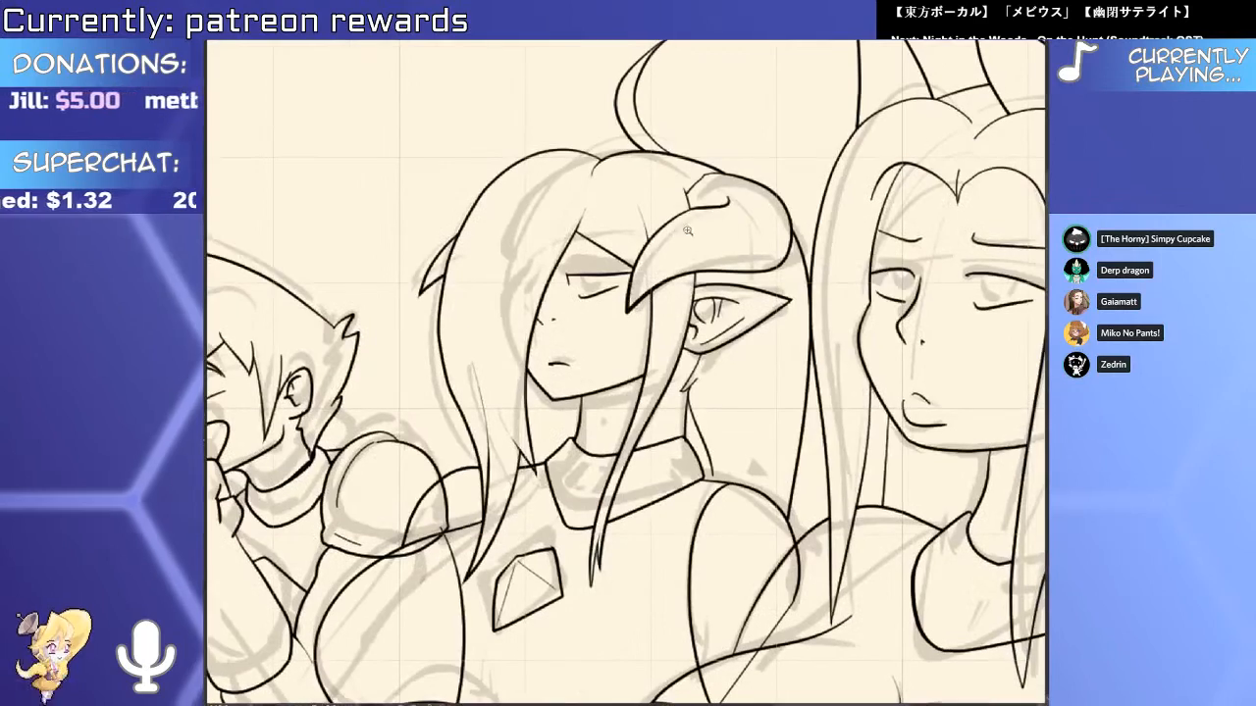
click(721, 209)
shift+click(434, 271)
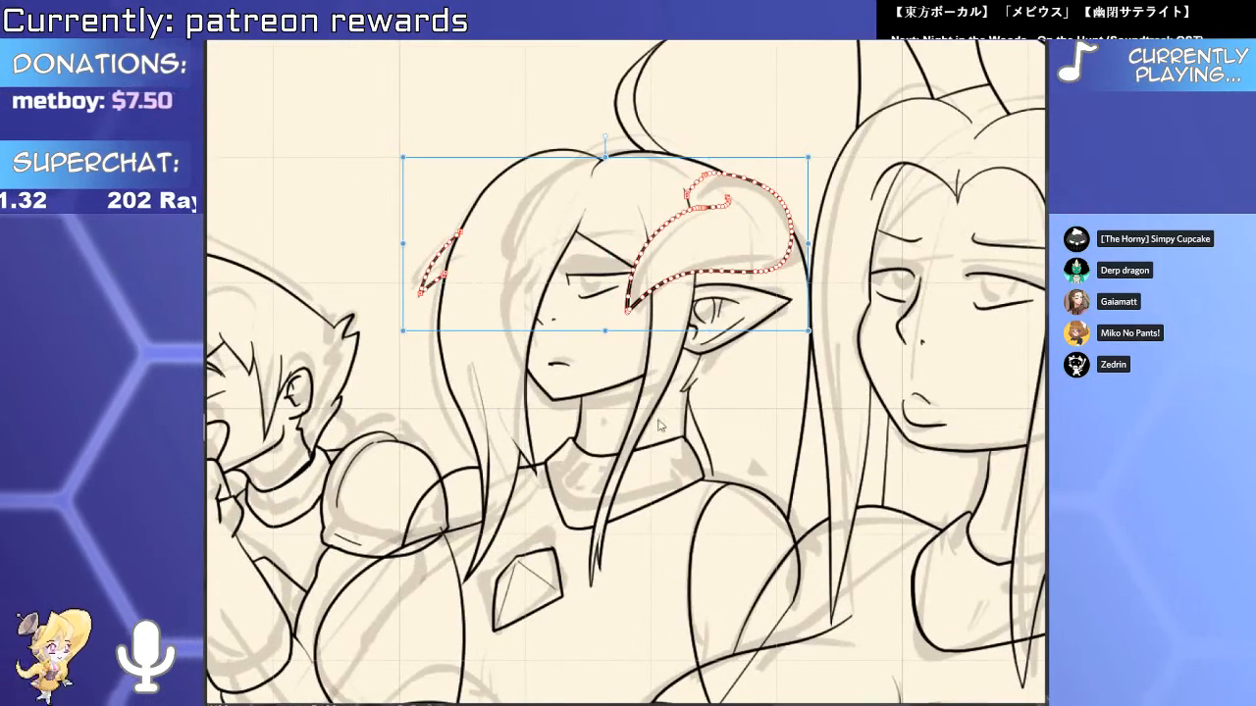
key(ctrl+0)
drag(687, 373, 615, 291)
key(ctrl+plus)
ctrl+click(639, 459)
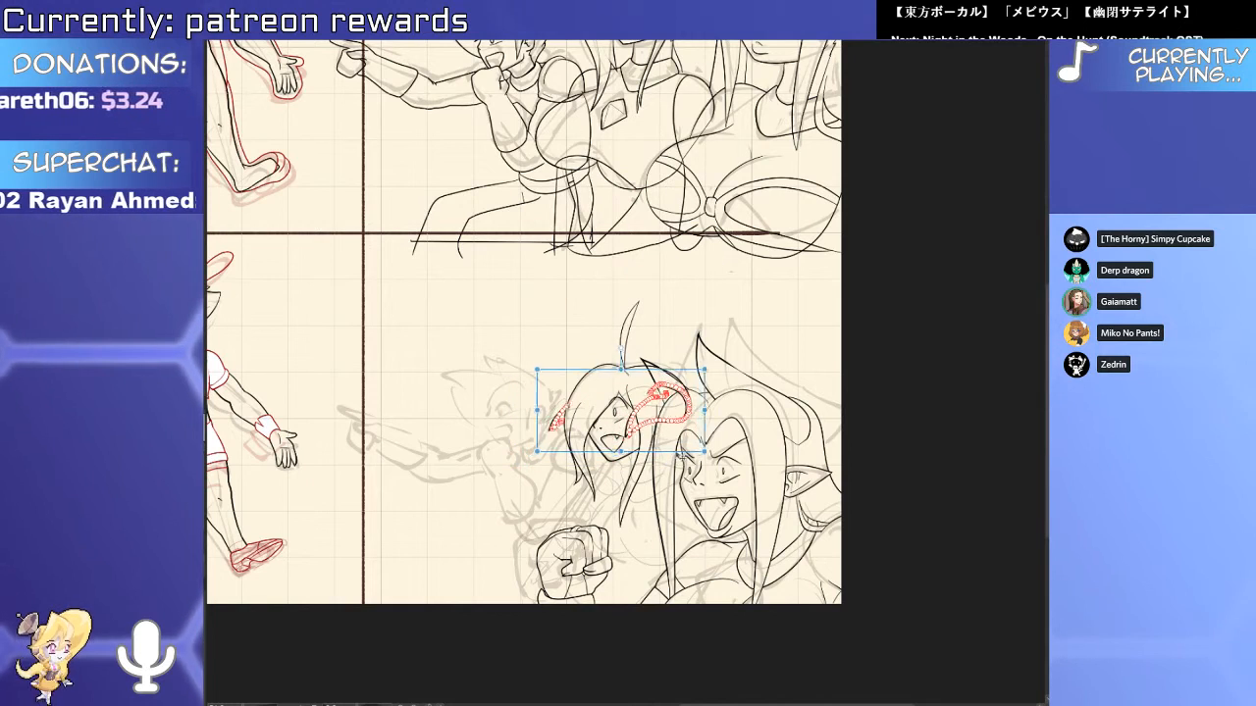
Fit the copied horn against the side of the head and the copied tuft against the back hair.
drag(686, 454, 684, 430)
scroll(684, 429, up, 3)
ctrl+click(702, 402)
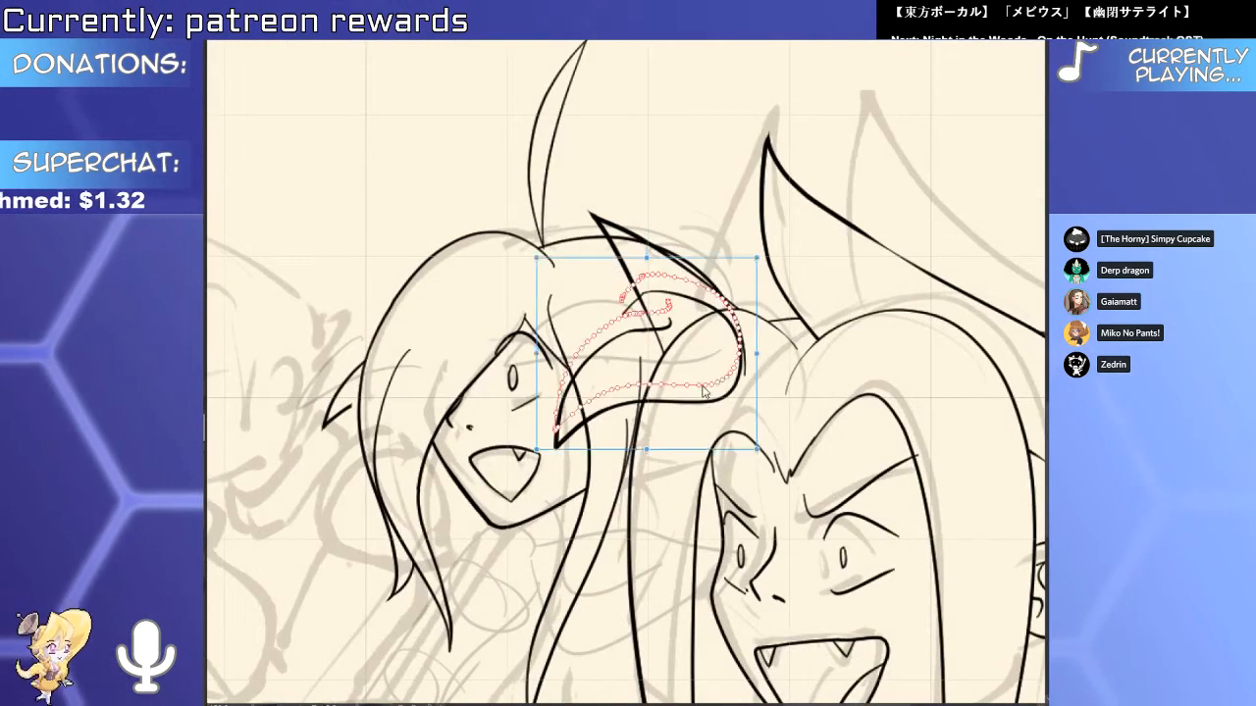
drag(692, 387, 692, 363)
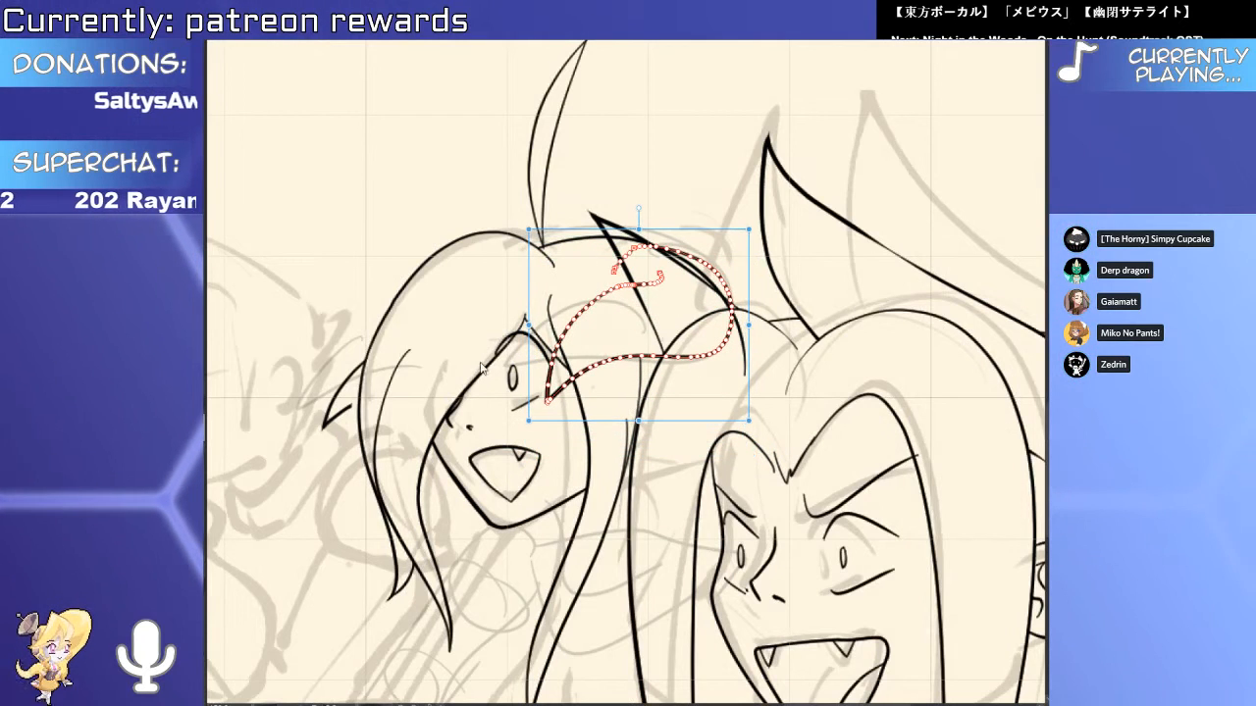
drag(343, 397, 354, 391)
Erase the fringe and side hair lines that overlap the inside of the horn.
scroll(363, 377, up, 3)
drag(696, 304, 584, 387)
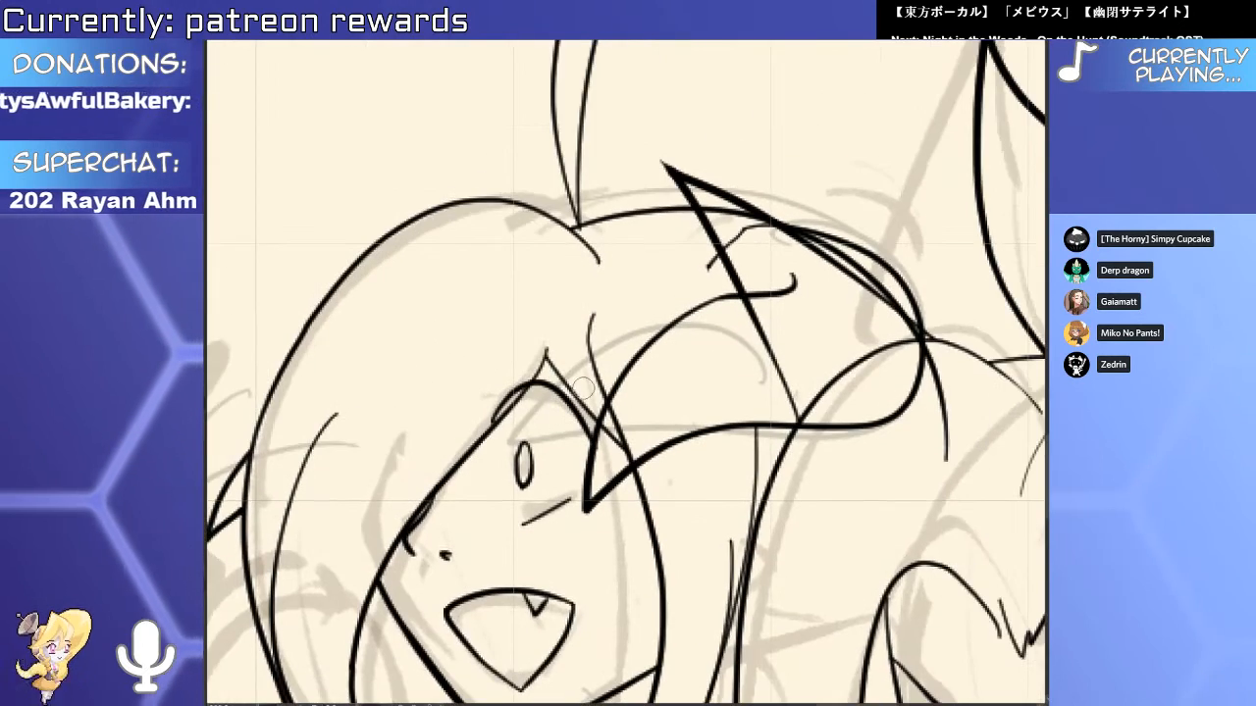
scroll(651, 376, up, 5)
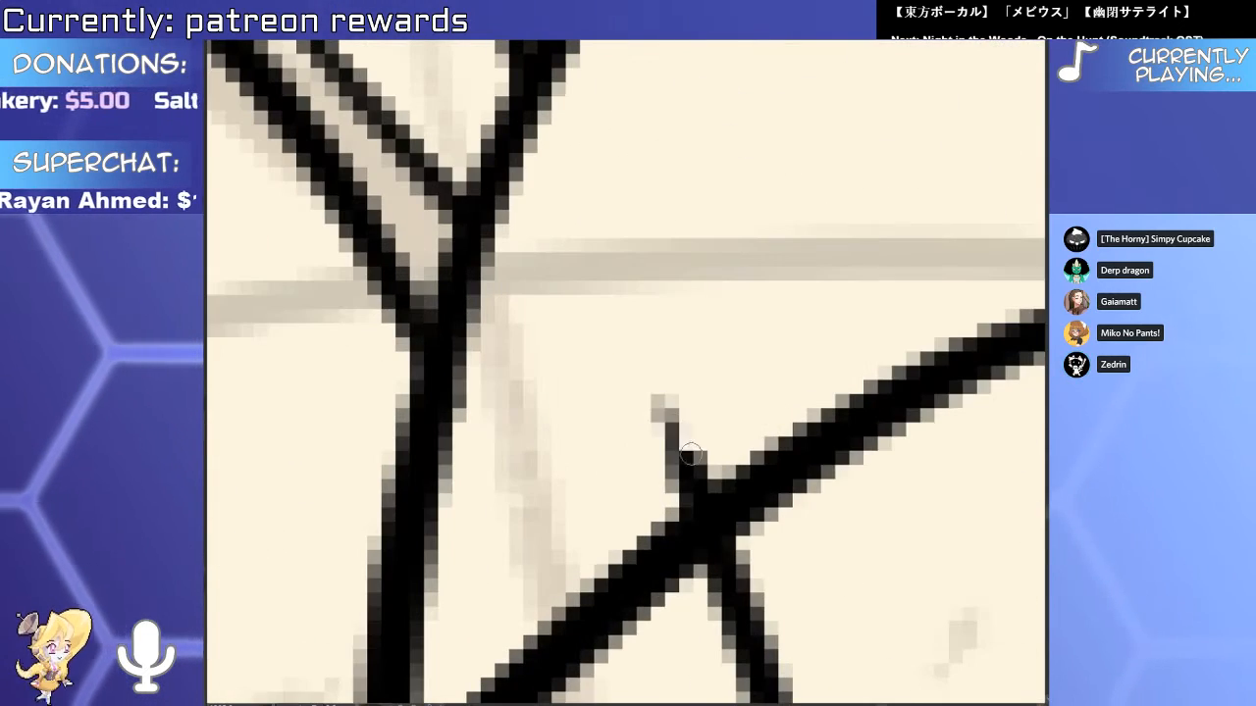
scroll(690, 453, down, 5)
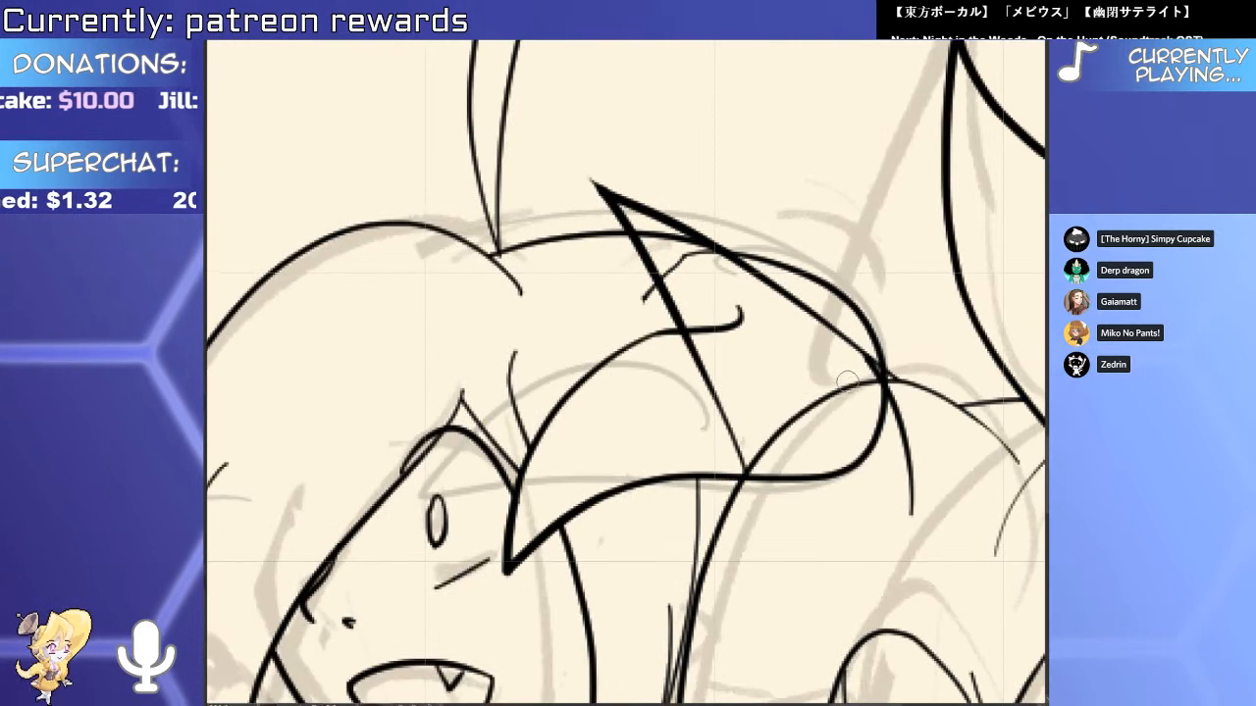
Extend the curve at the horn's base down to the horn's upper edge and trim its overshoot.
scroll(639, 290, up, 2)
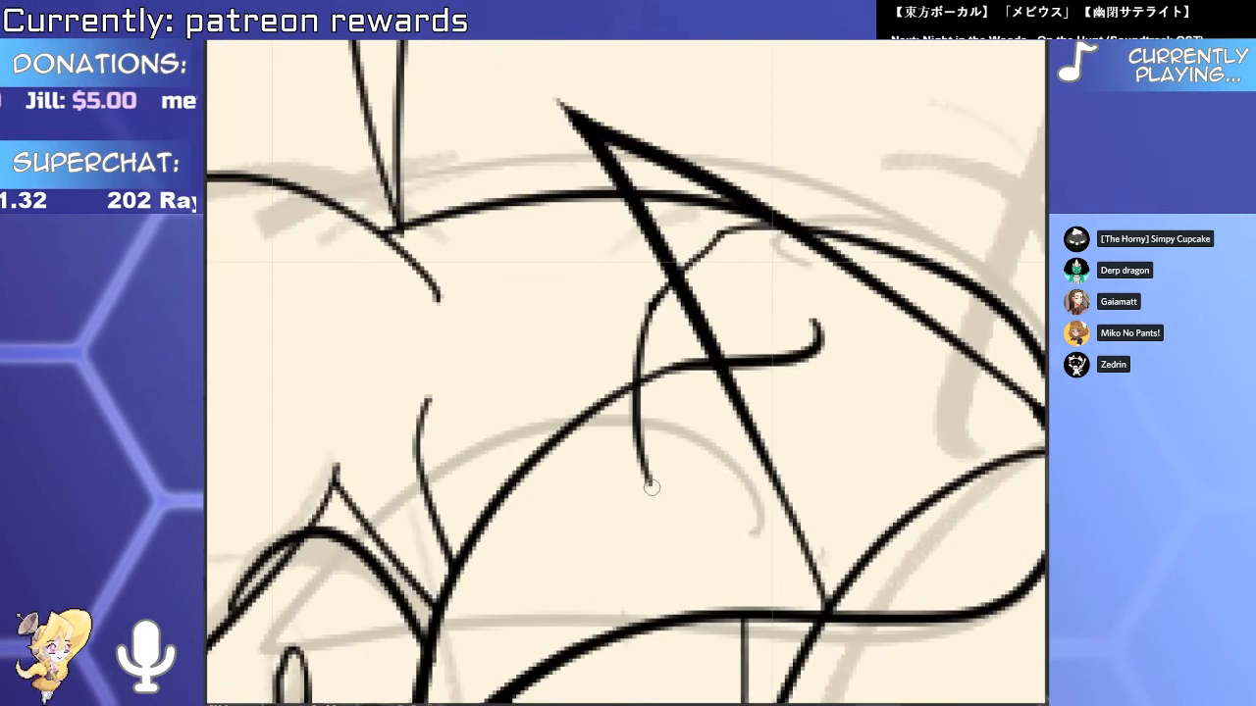
scroll(660, 394, down, 3)
scroll(797, 417, up, 1)
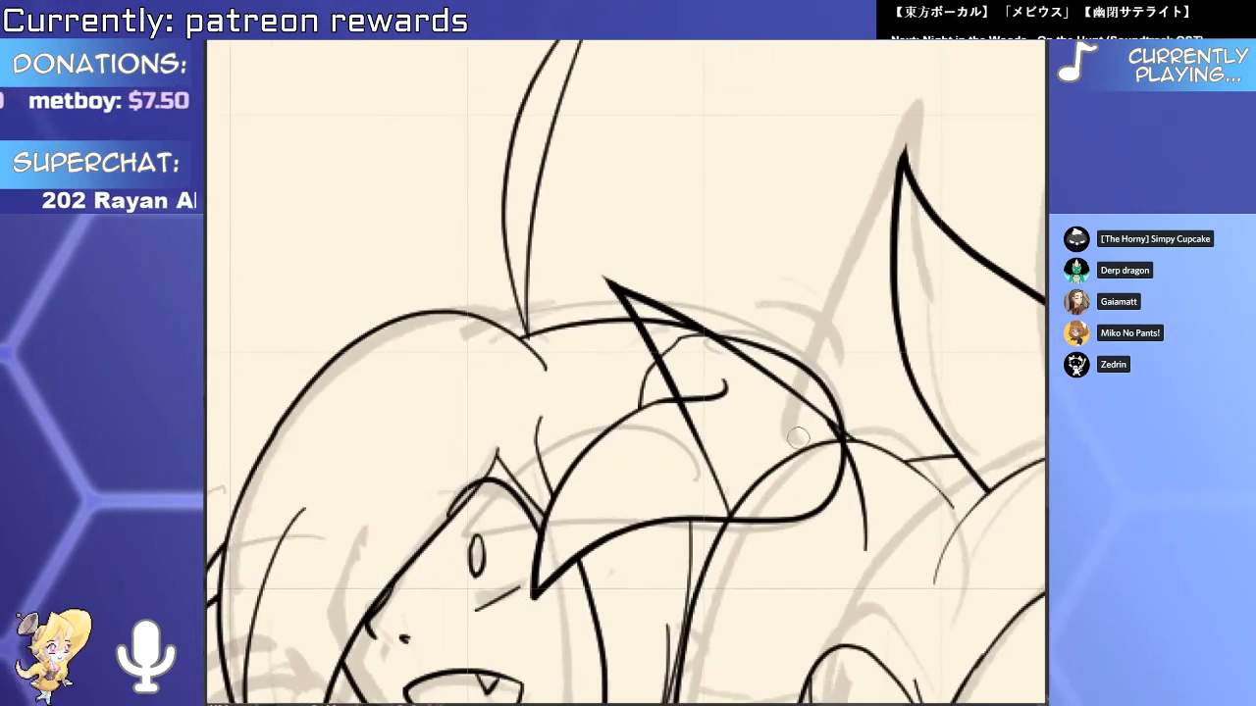
Ink the pointed ear's upper and lower edges beneath the horn and the back hair line behind the ear.
drag(826, 460, 757, 364)
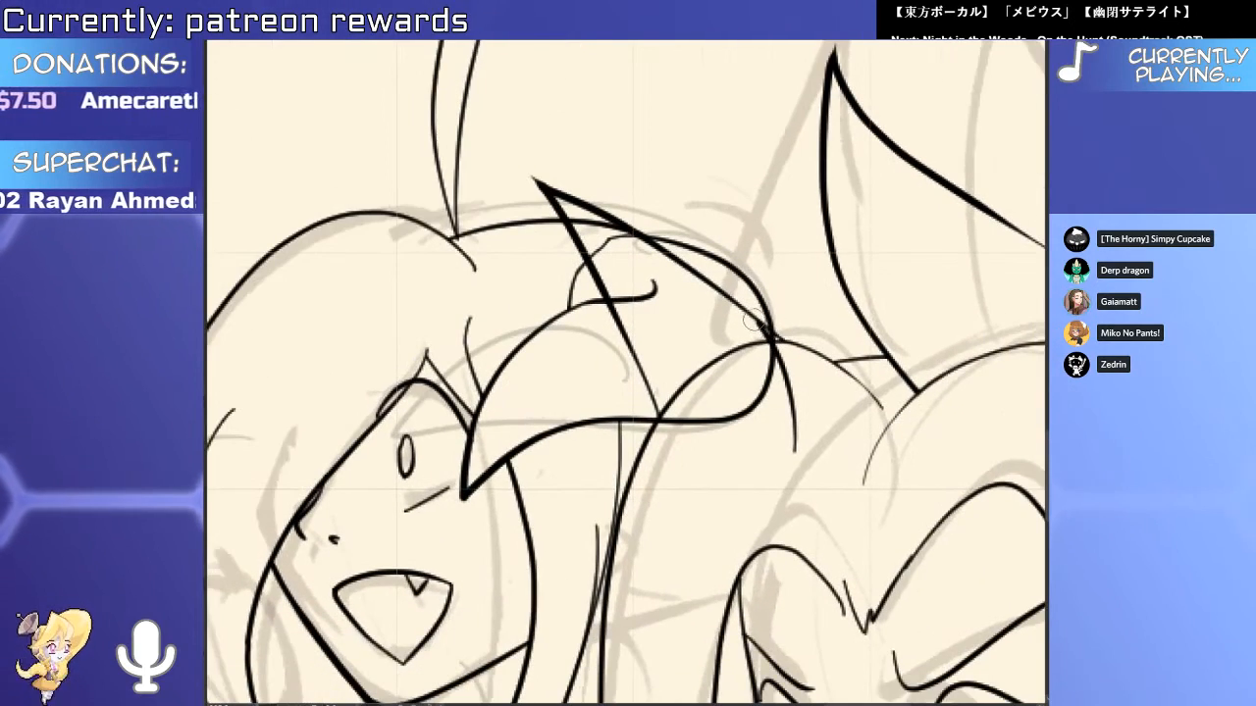
scroll(757, 325, down, 3)
scroll(649, 312, up, 2)
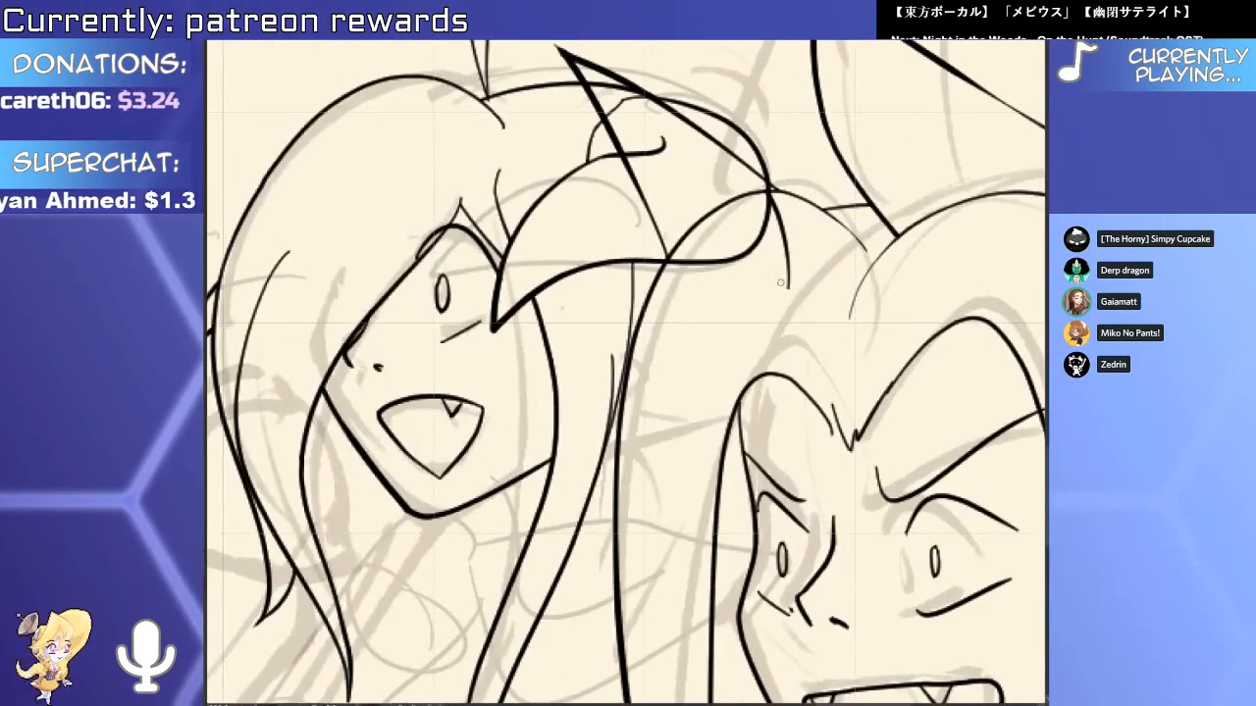
scroll(648, 312, up, 1)
drag(596, 301, 895, 308)
drag(581, 528, 861, 439)
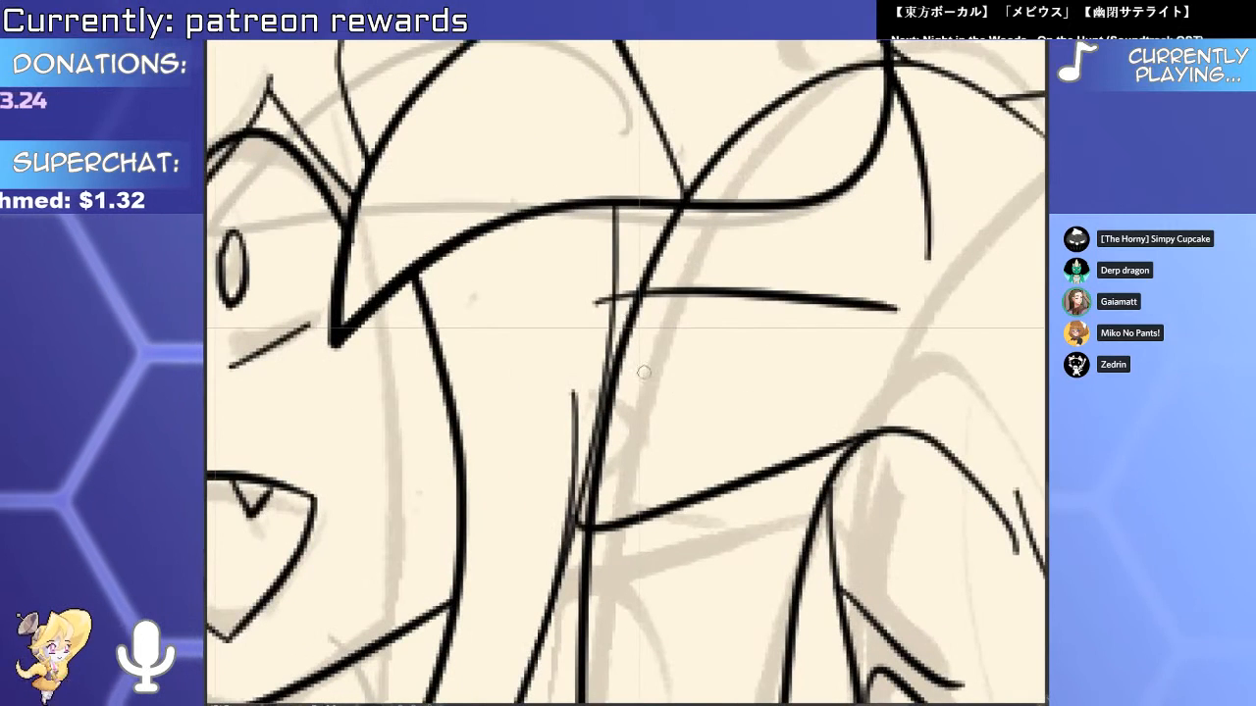
drag(646, 516, 655, 518)
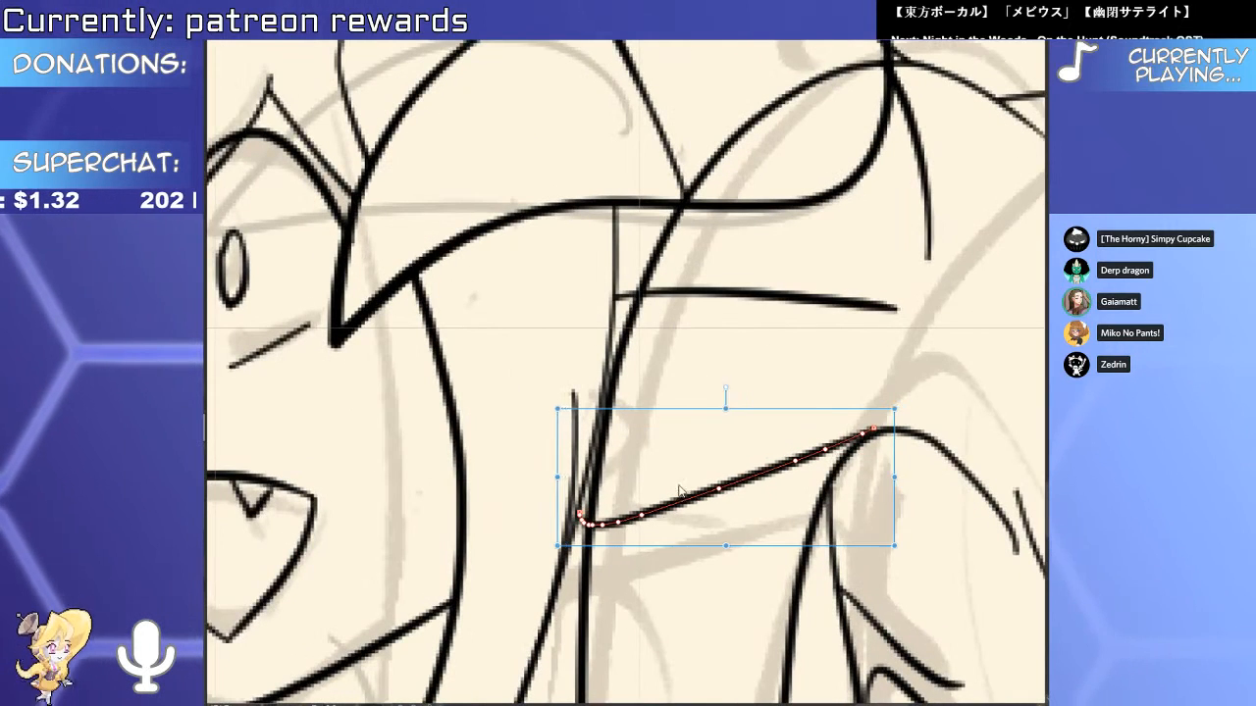
scroll(772, 463, down, 4)
mouse_move(954, 233)
mouse_down()
mouse_move(824, 453)
mouse_move(713, 306)
mouse_up()
Draw the collar's upper and lower curves around the neck and its pointed front edge behind the hair lock.
scroll(723, 295, down, 2)
scroll(714, 330, up, 3)
scroll(715, 331, up, 2)
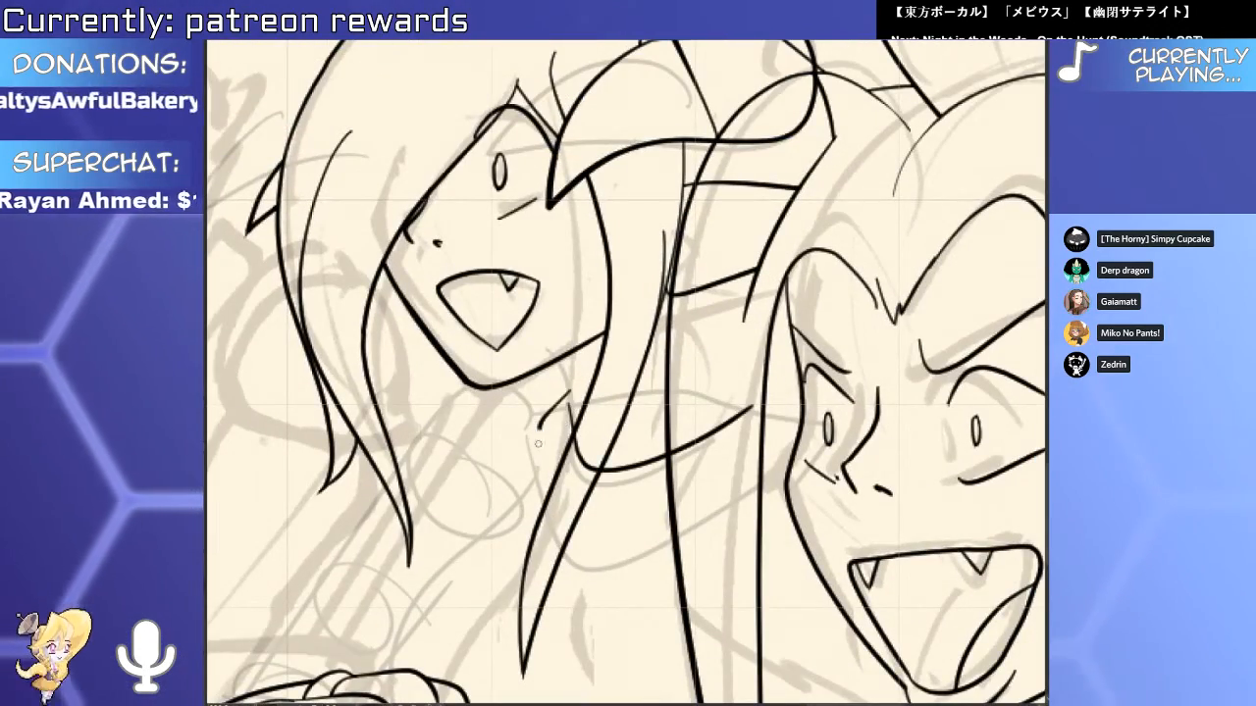
mouse_move(537, 444)
mouse_down()
mouse_move(554, 611)
mouse_move(738, 520)
mouse_up()
mouse_move(567, 396)
mouse_down()
mouse_move(575, 461)
mouse_move(662, 451)
mouse_up()
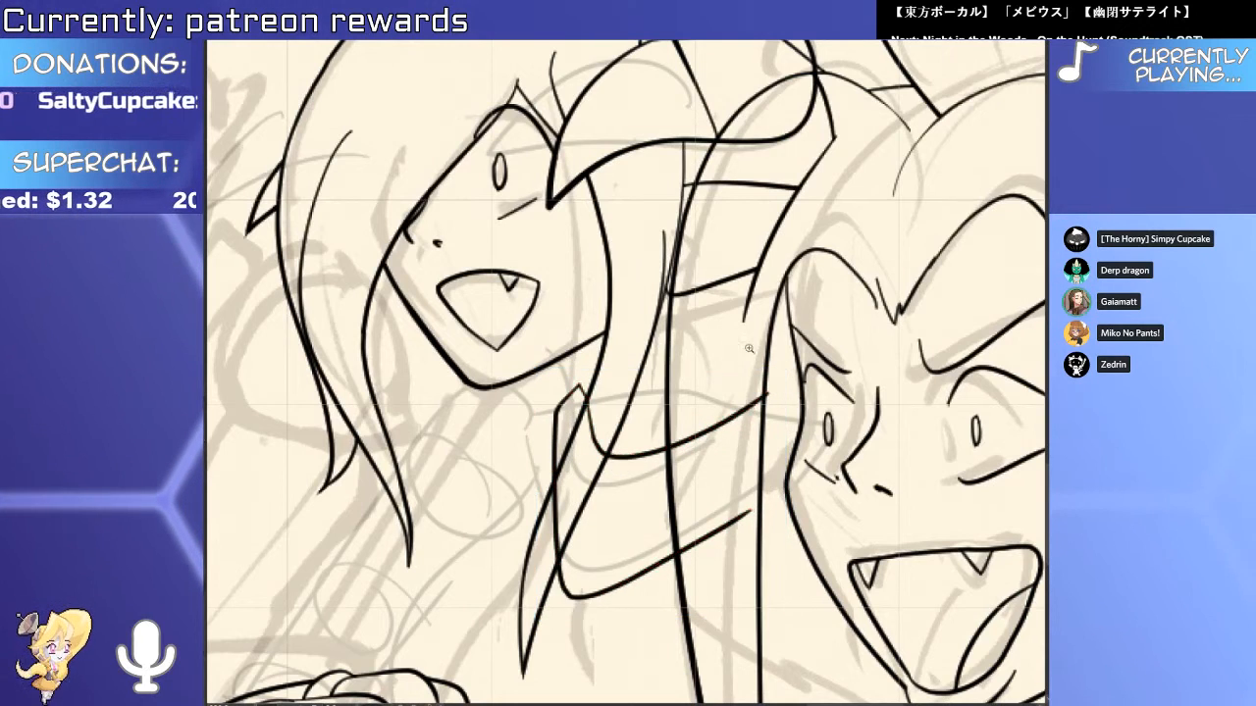
Shift the collar lines closer in under the chin and extend the neck line down to them.
drag(592, 368, 582, 453)
click(583, 453)
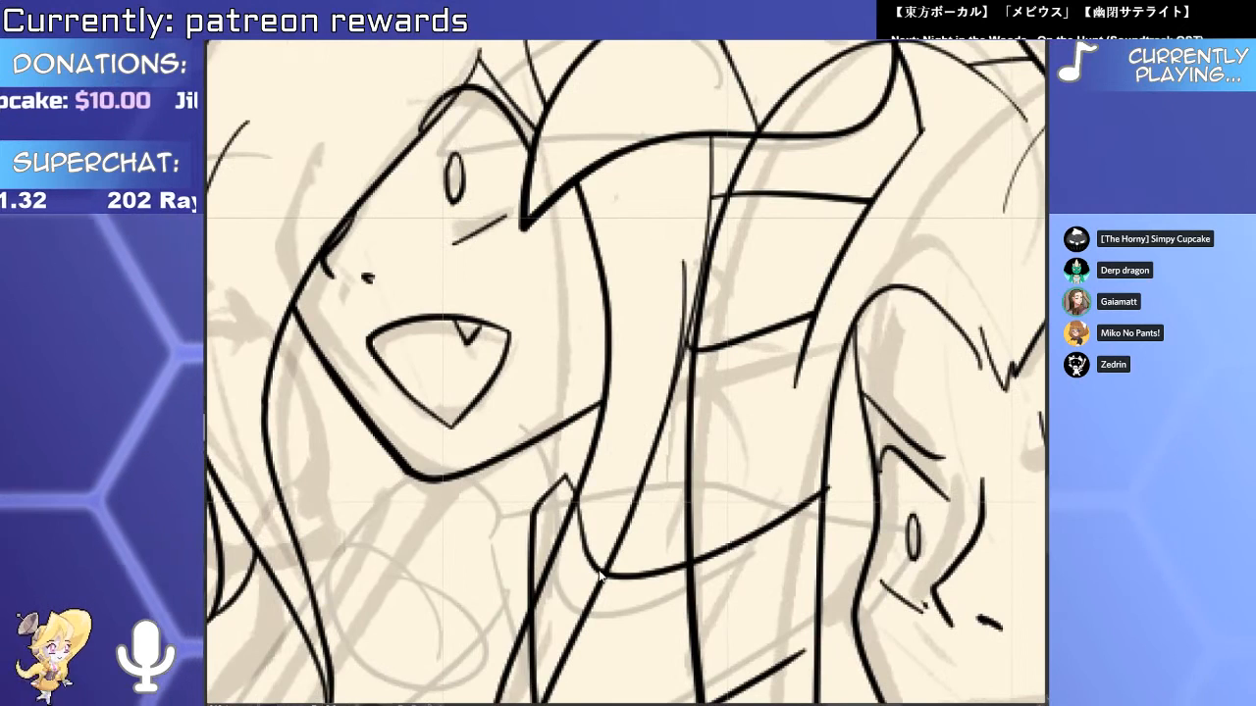
key(ctrl+y)
key(ctrl+y)
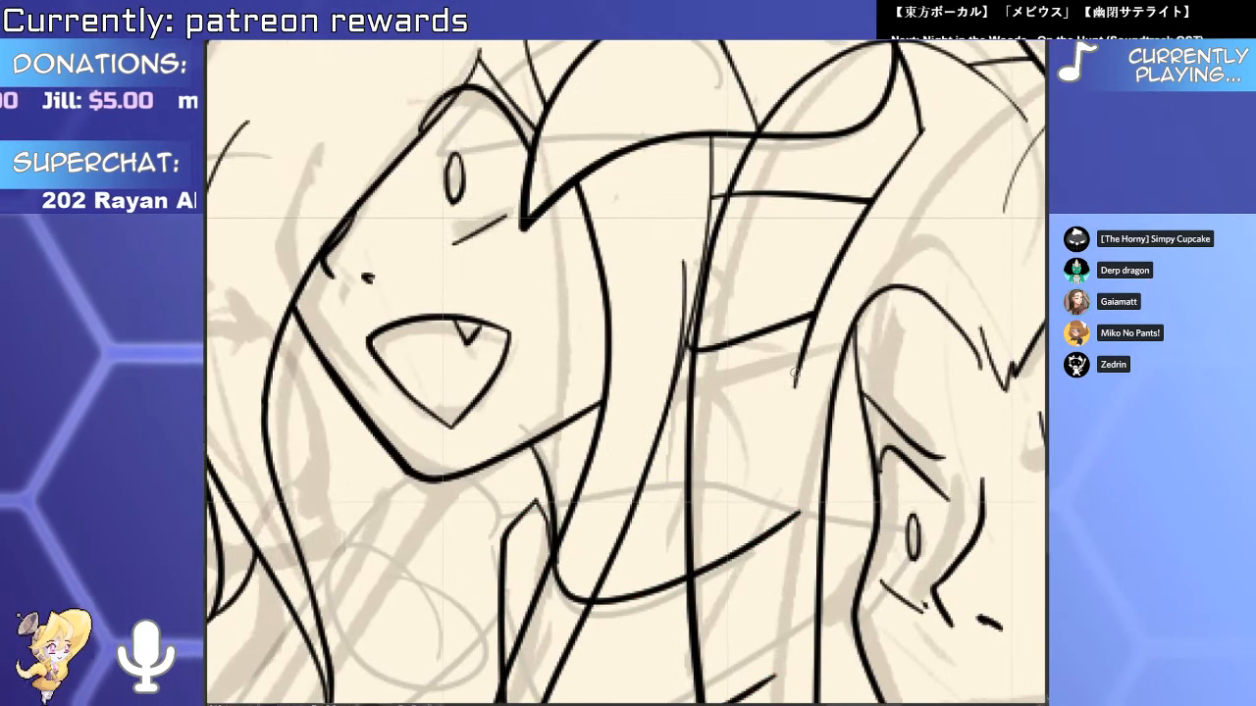
Erase the parts of the collar lines that cross the inside of the long hair lock.
scroll(769, 307, down, 3)
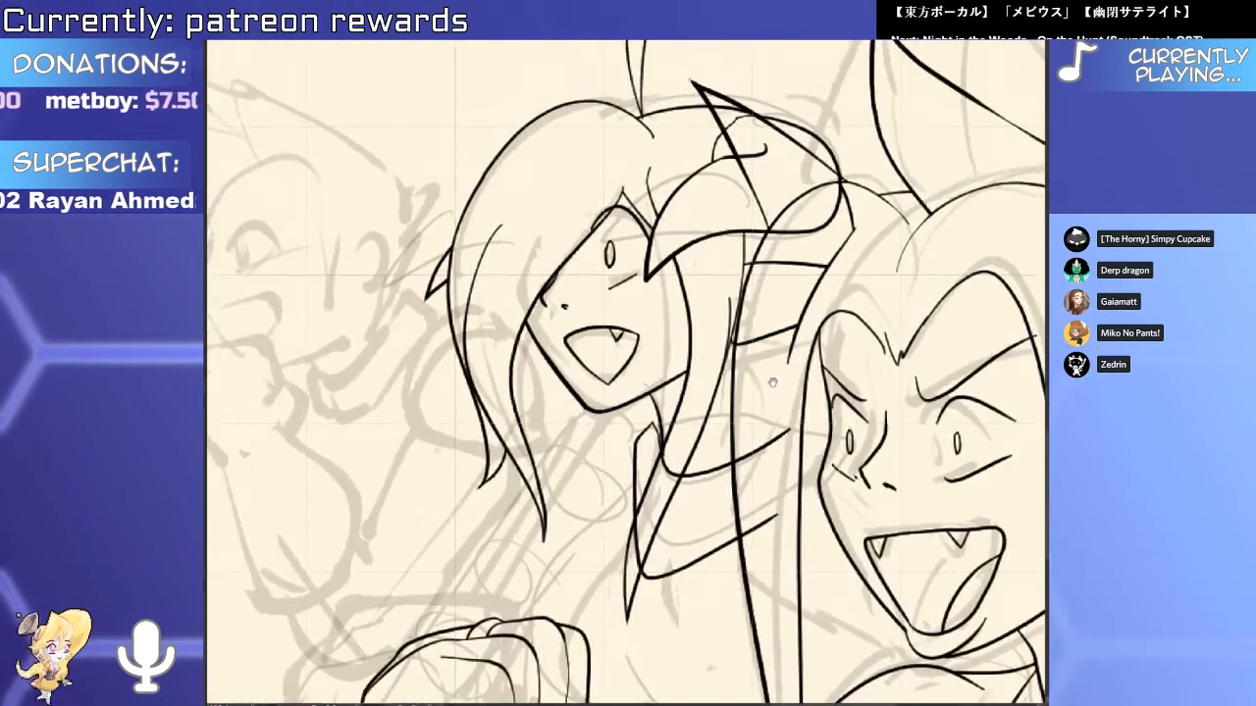
scroll(785, 327, up, 2)
drag(802, 441, 724, 329)
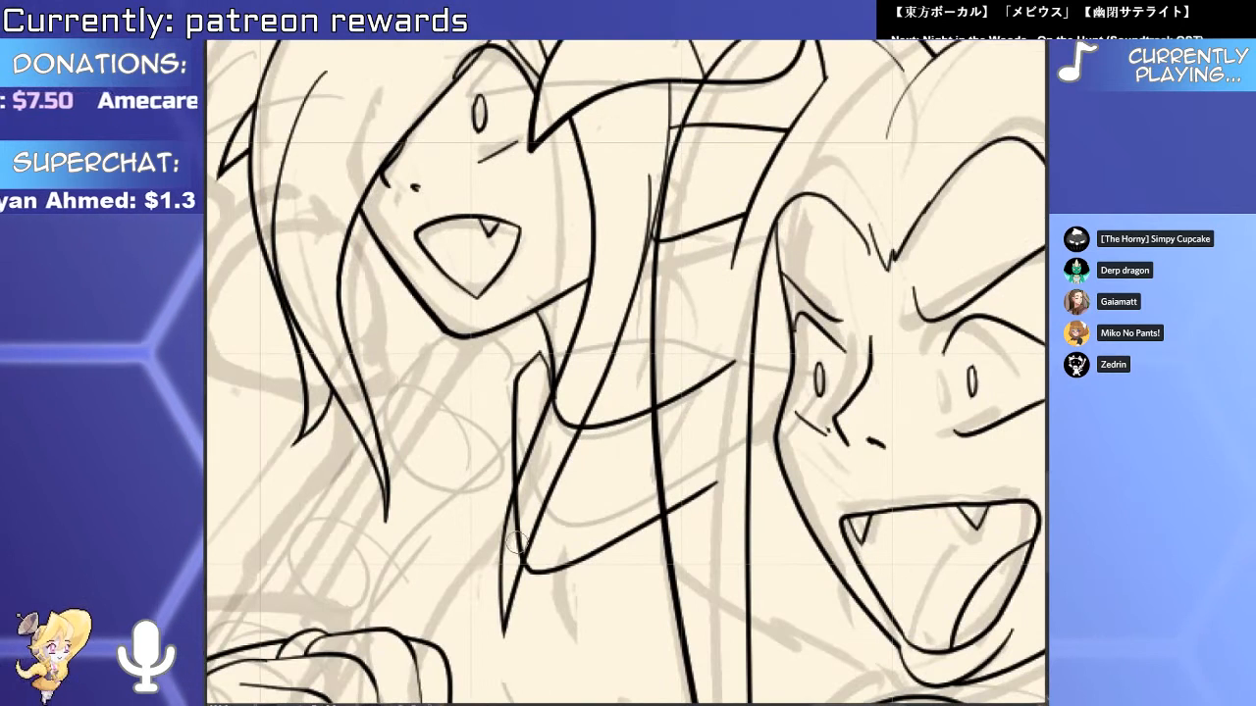
scroll(711, 405, down, 2)
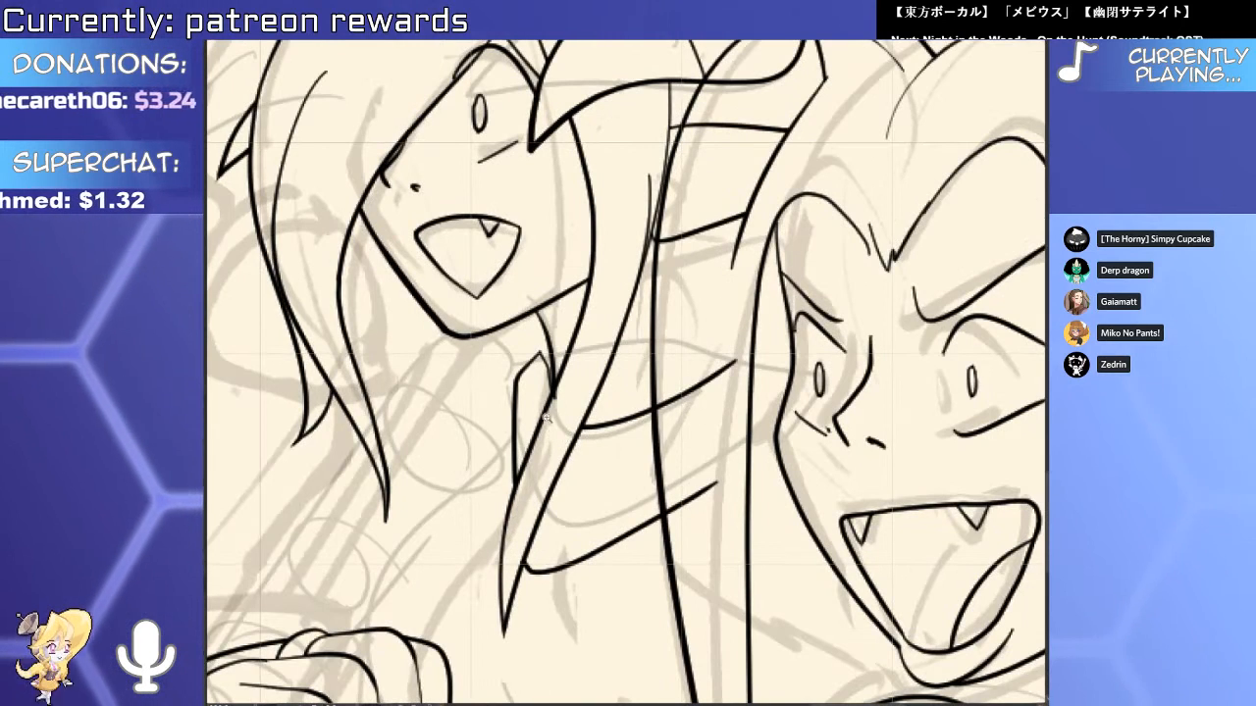
Reshape the collar's lower curve so that its back end sits closer to the upper curve.
scroll(687, 397, up, 3)
scroll(663, 390, down, 3)
scroll(663, 390, down, 1)
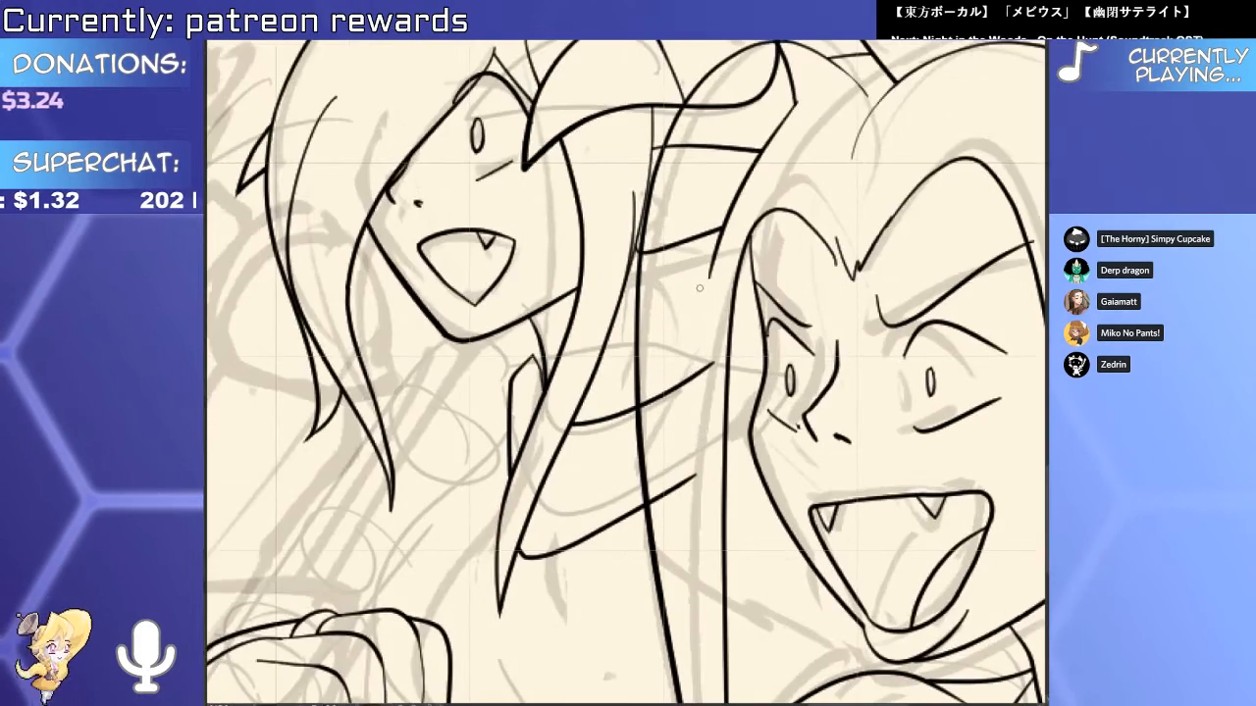
scroll(686, 404, down, 2)
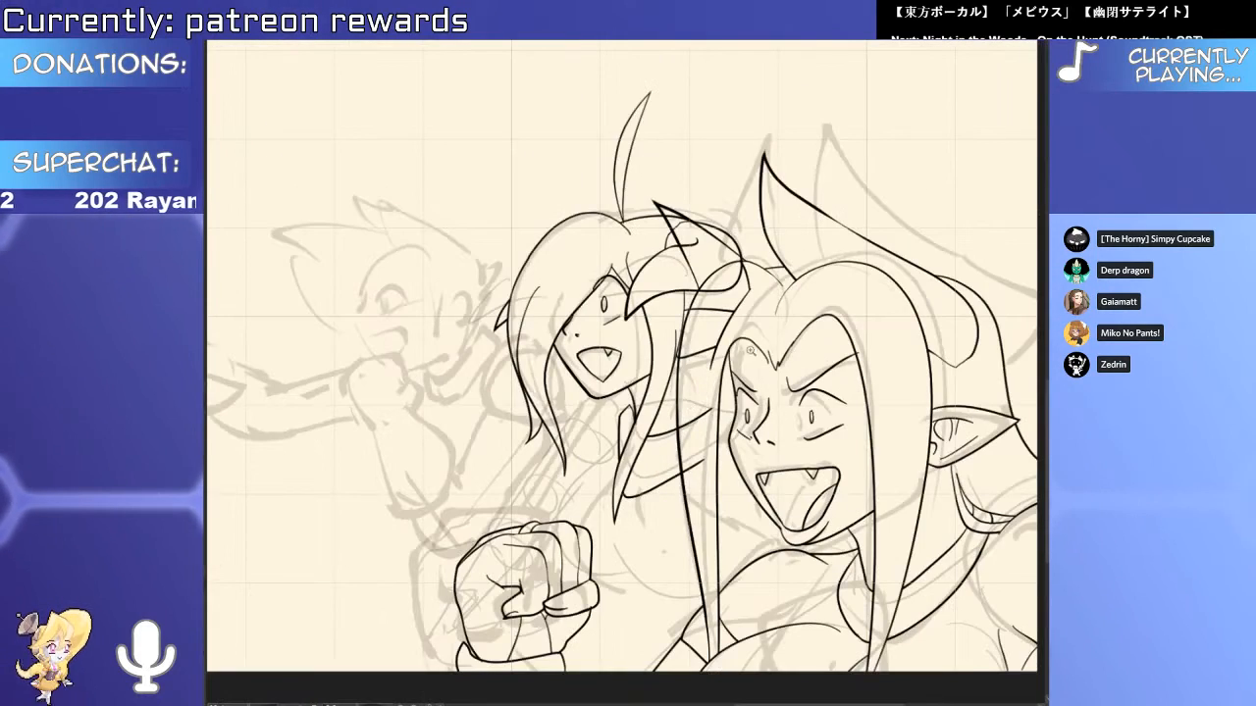
scroll(751, 350, up, 2)
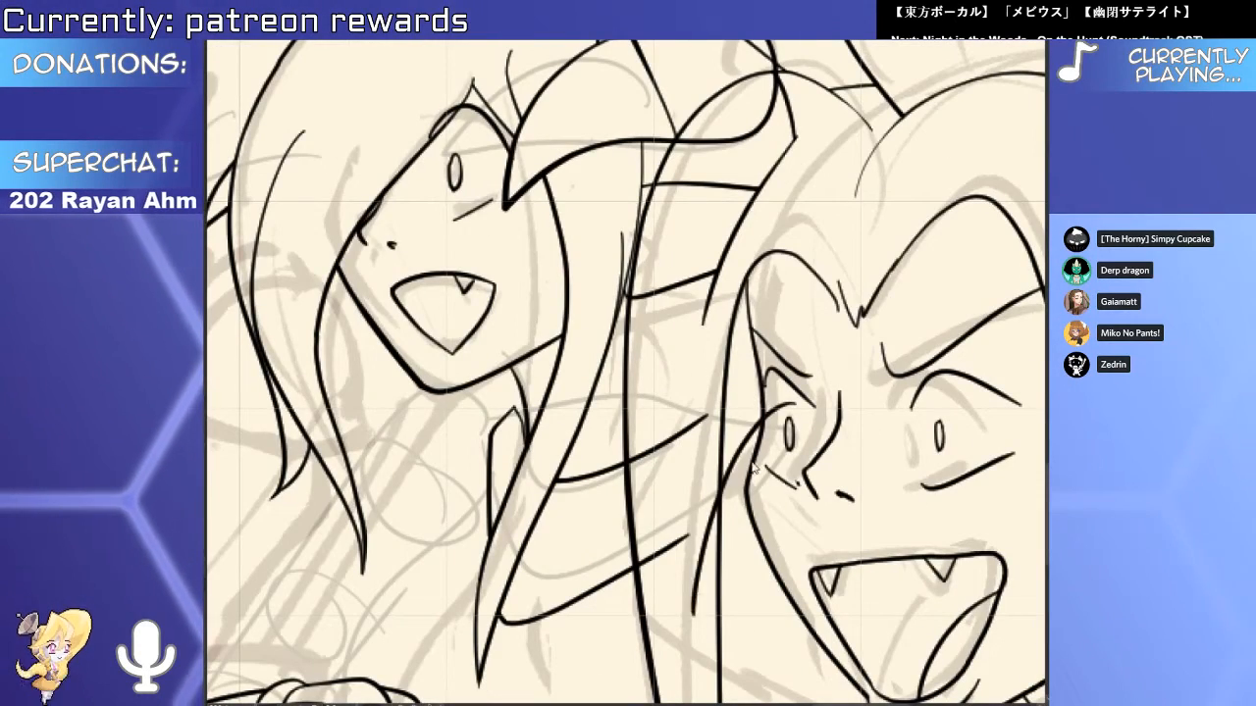
scroll(790, 402, down, 3)
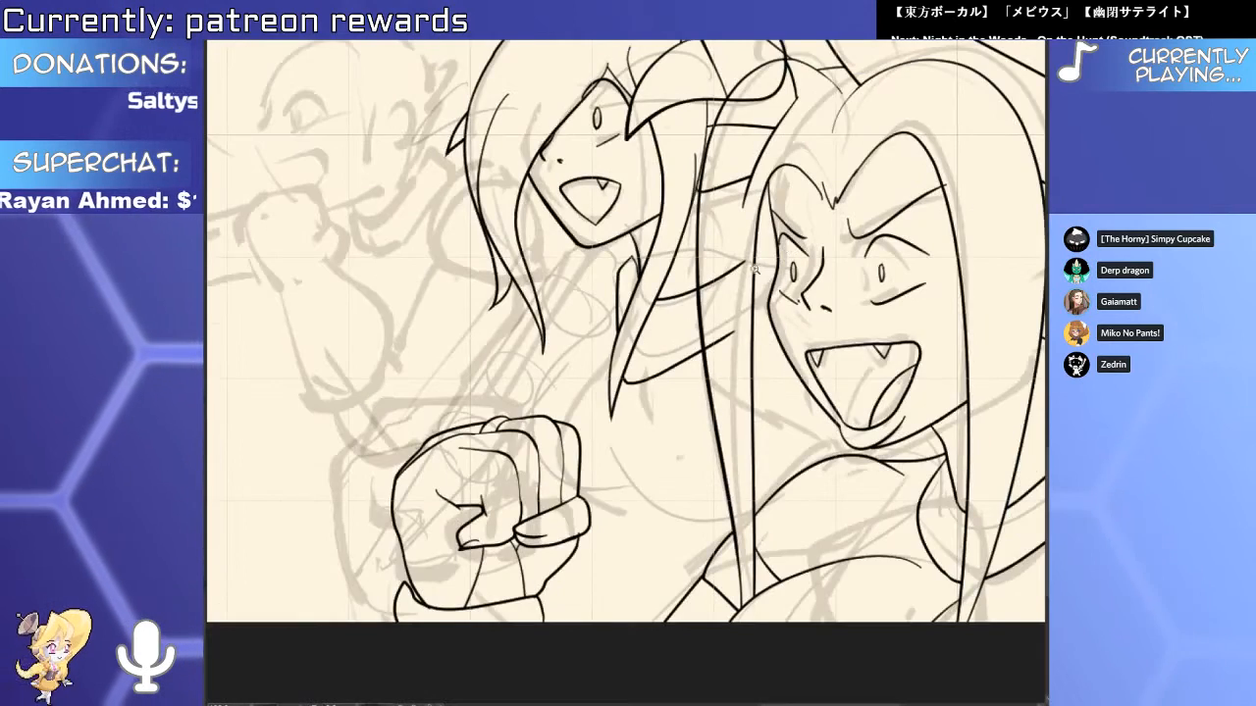
scroll(580, 428, up, 2)
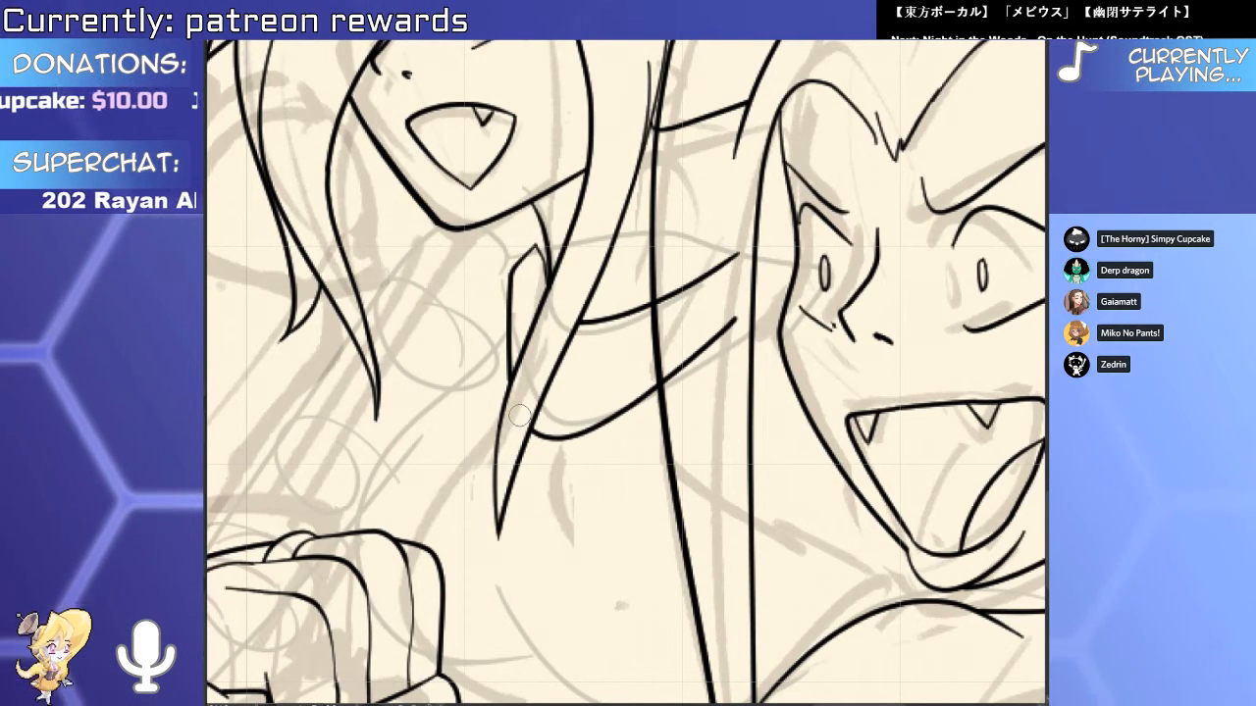
drag(520, 416, 358, 571)
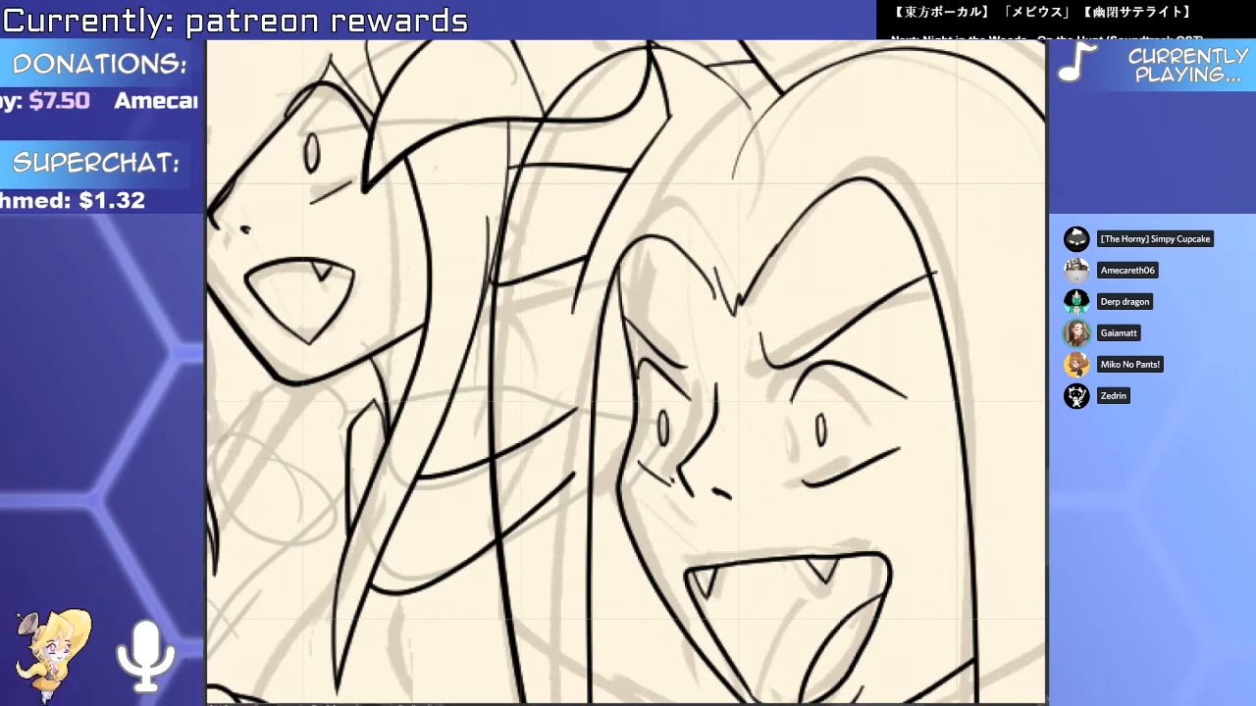
Cut the long-haired character's lines, paste them onto their own layer and hide the shouting figure's line art.
scroll(852, 460, down, 6)
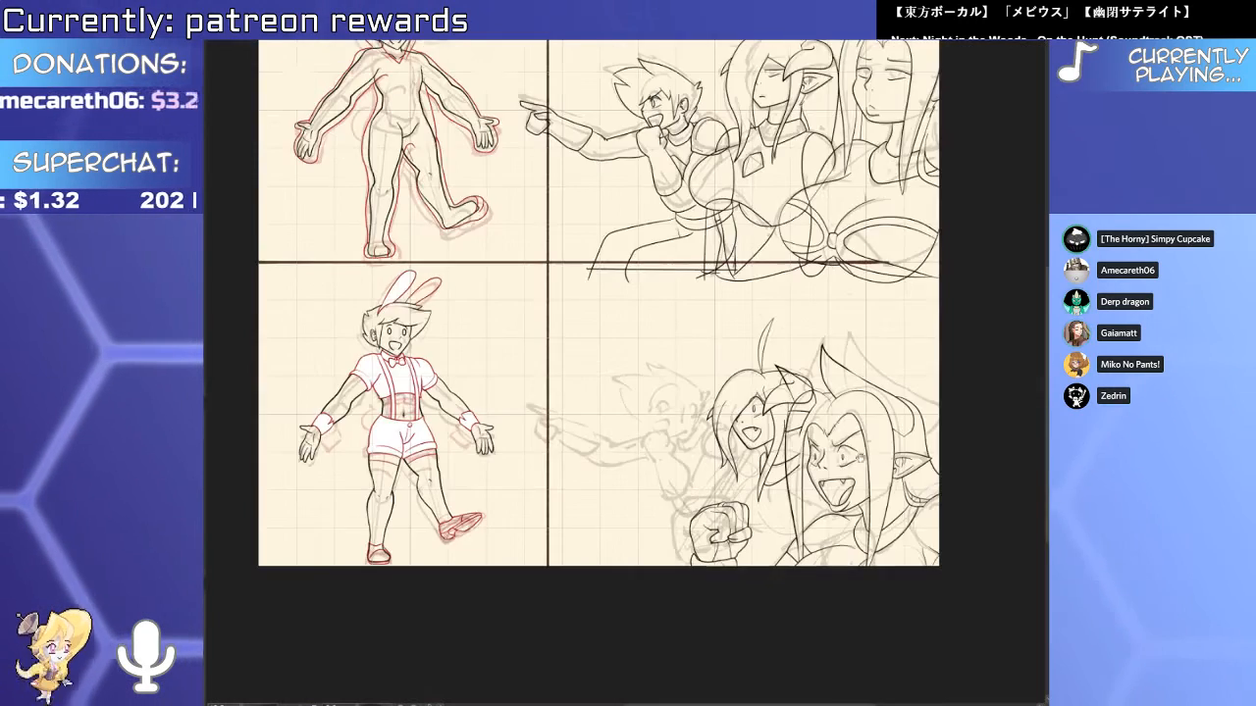
drag(860, 458, 750, 571)
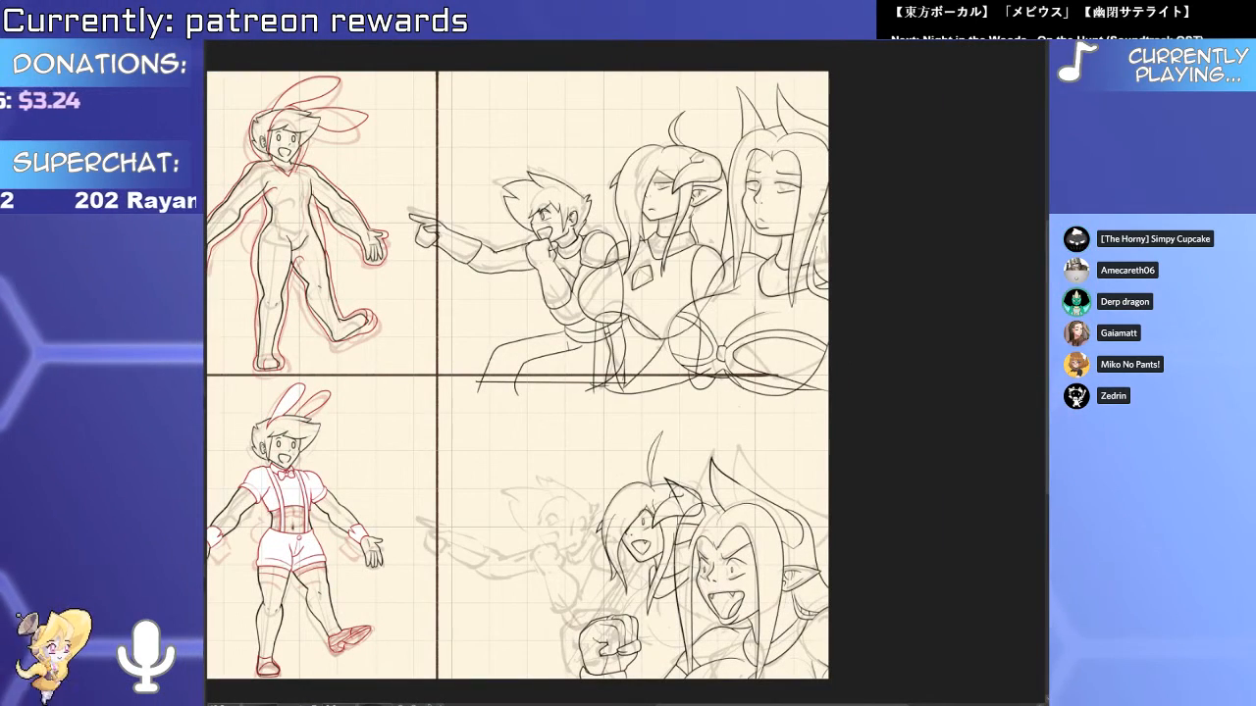
drag(847, 444, 577, 648)
key(ctrl+x)
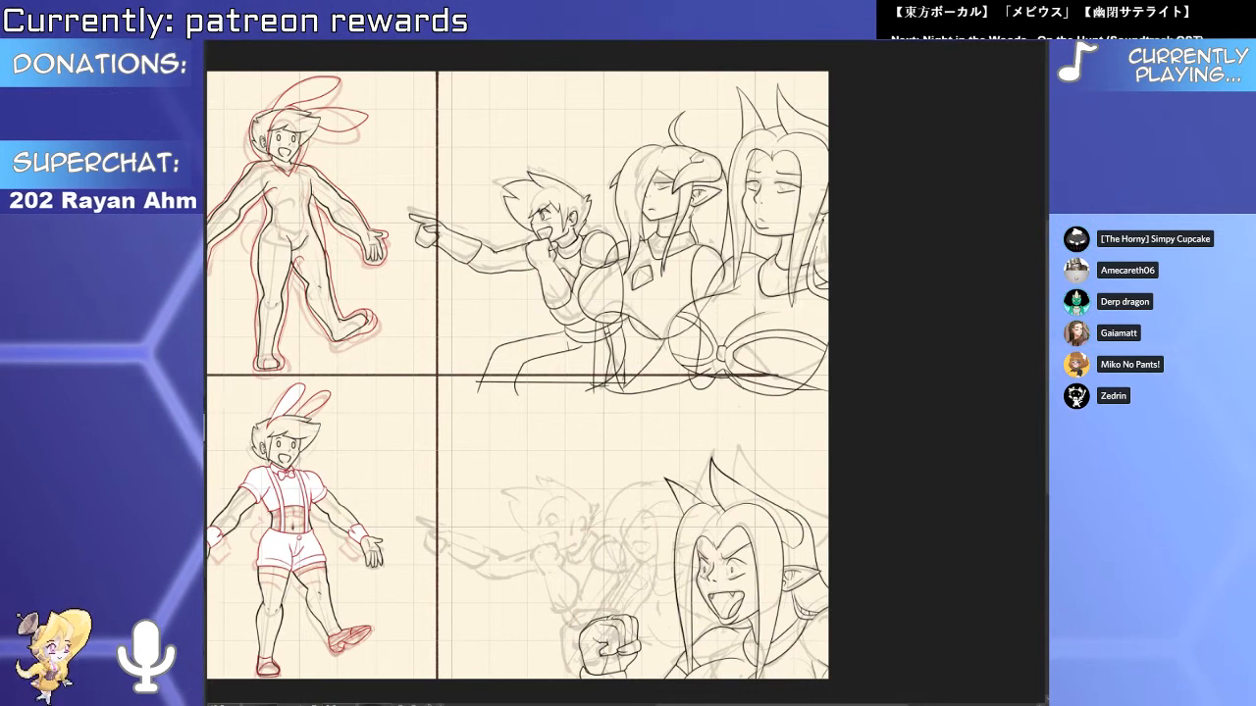
key(ctrl+v)
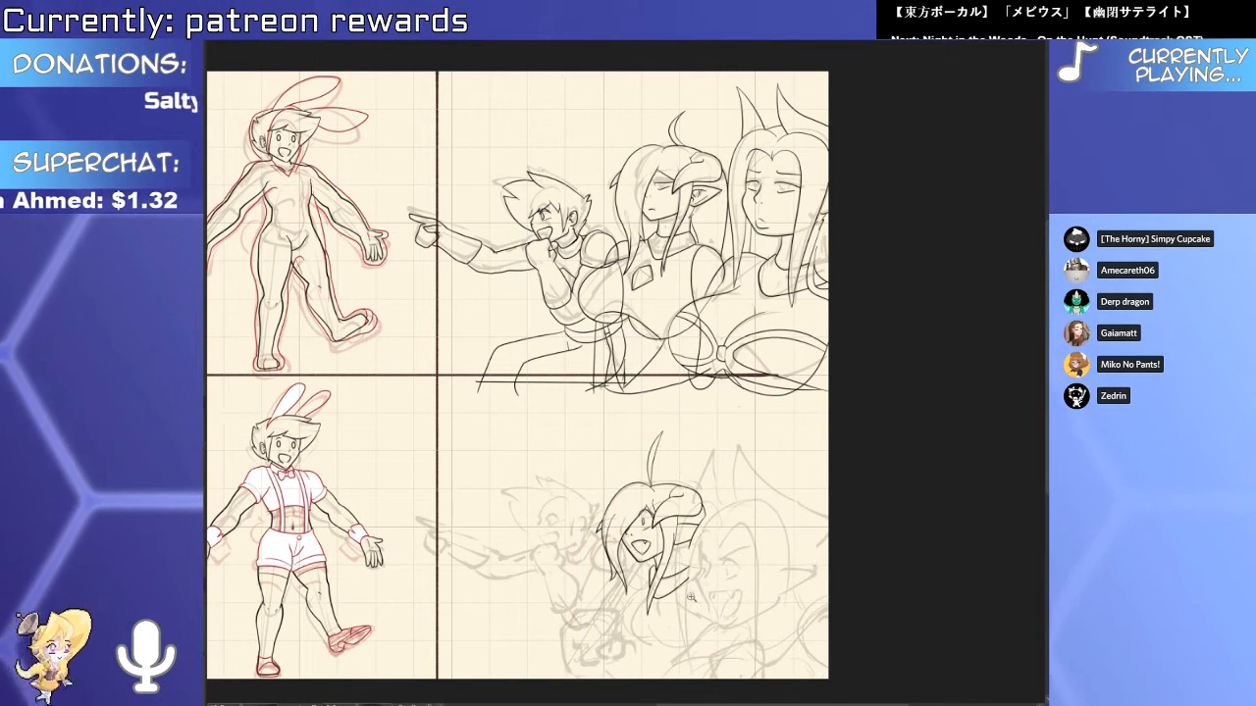
Ink the inner rim and the small front folds inside the pointed ear.
drag(691, 598, 675, 507)
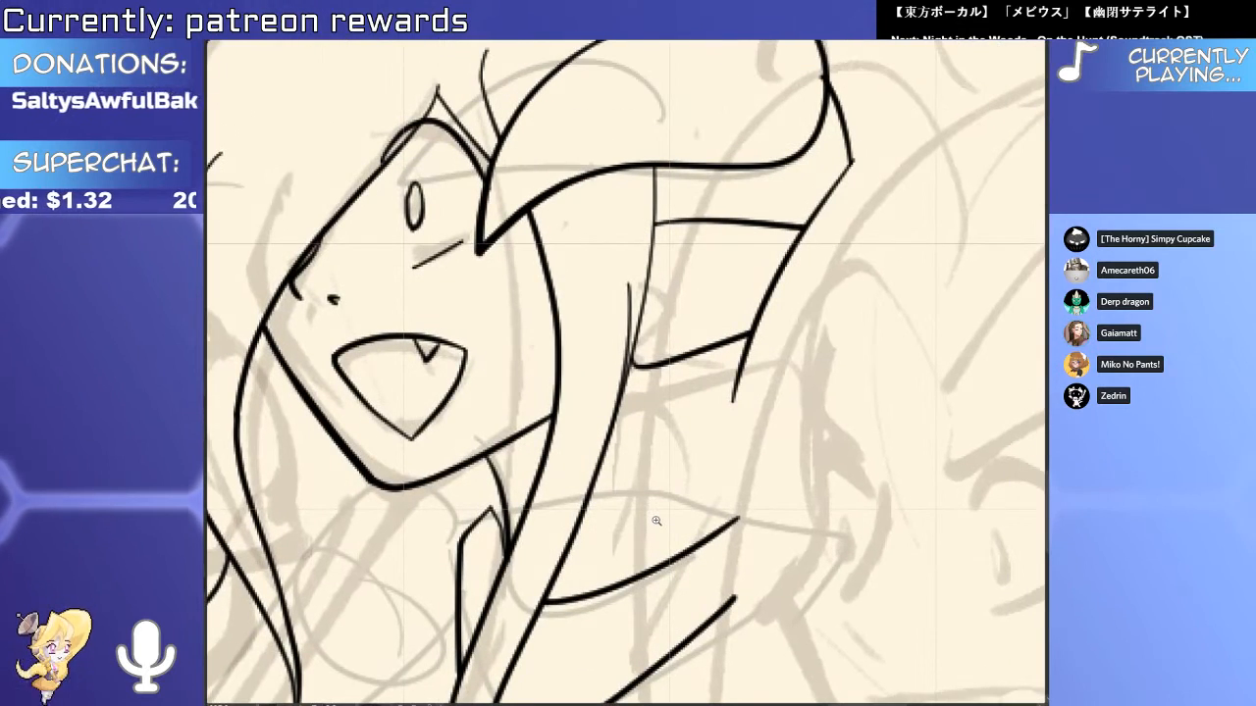
scroll(703, 534, down, 5)
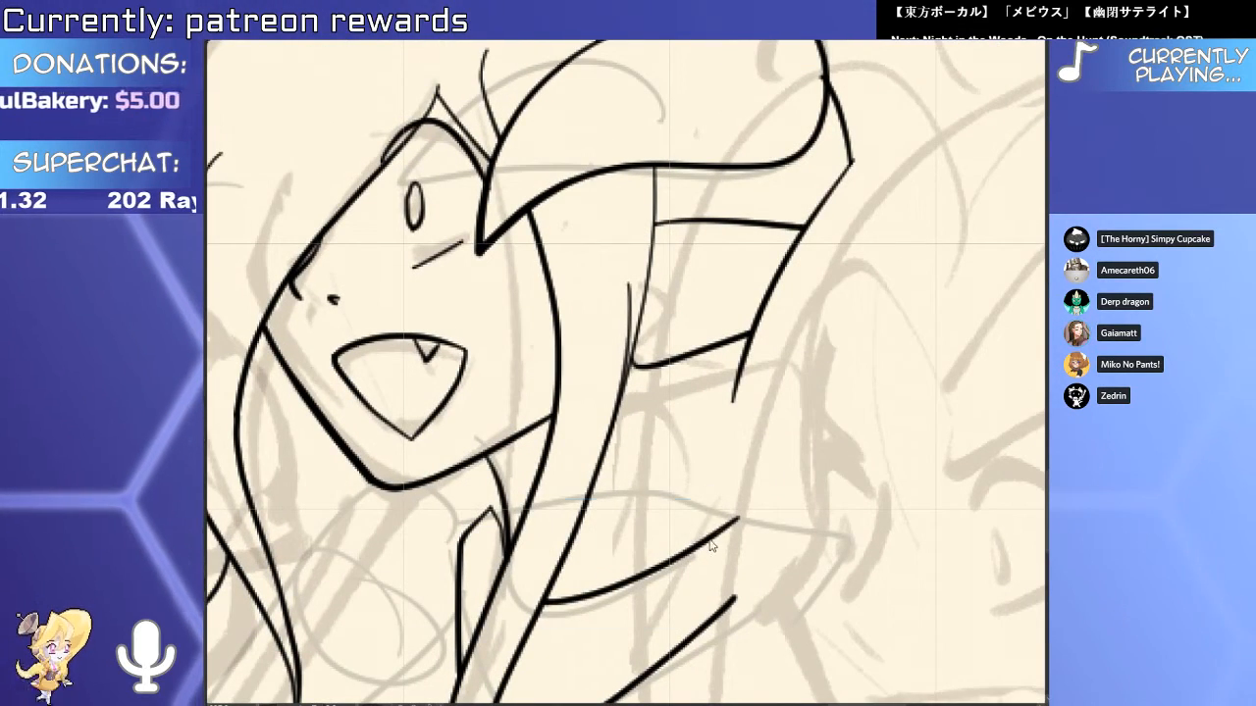
scroll(734, 495, up, 2)
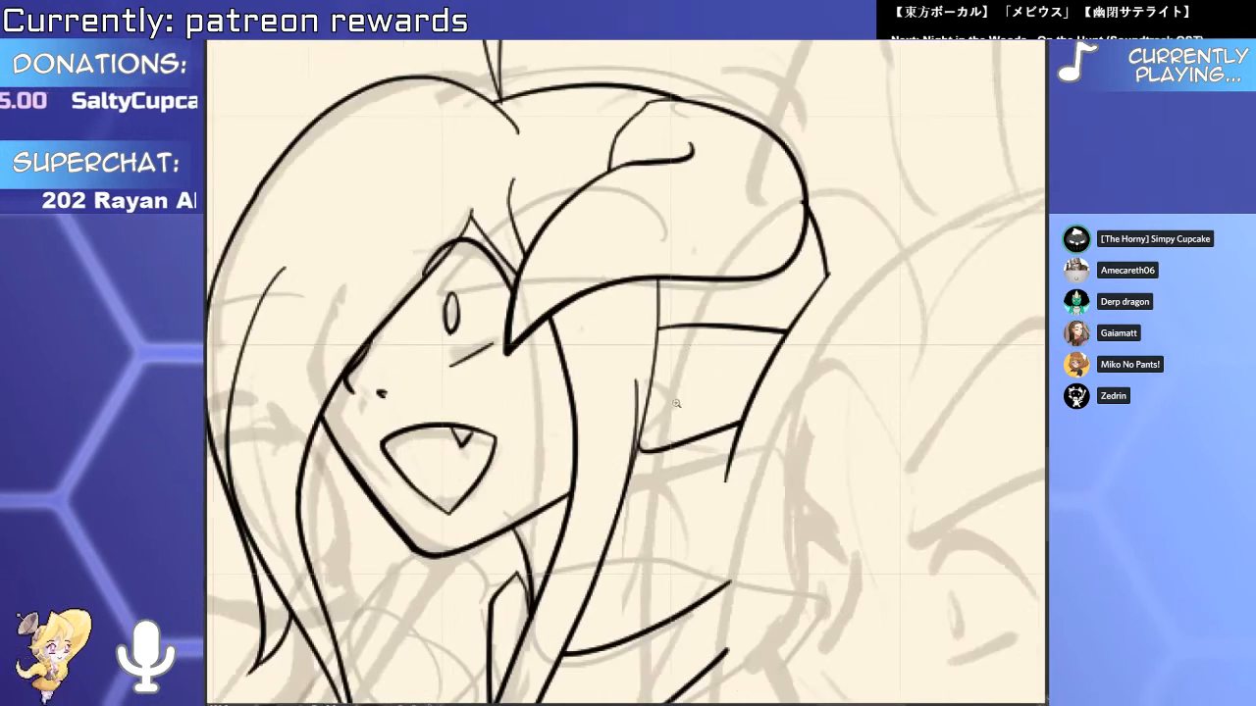
drag(655, 351, 790, 334)
scroll(748, 336, up, 8)
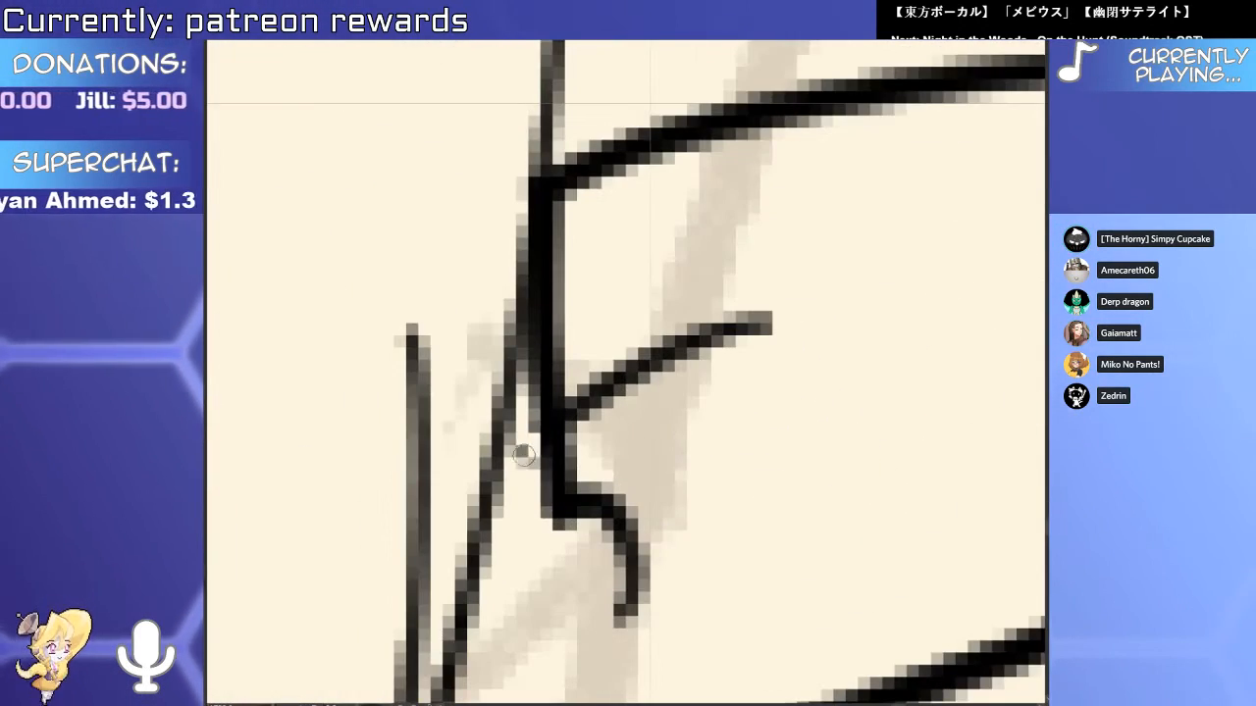
scroll(523, 455, down, 8)
scroll(649, 241, up, 3)
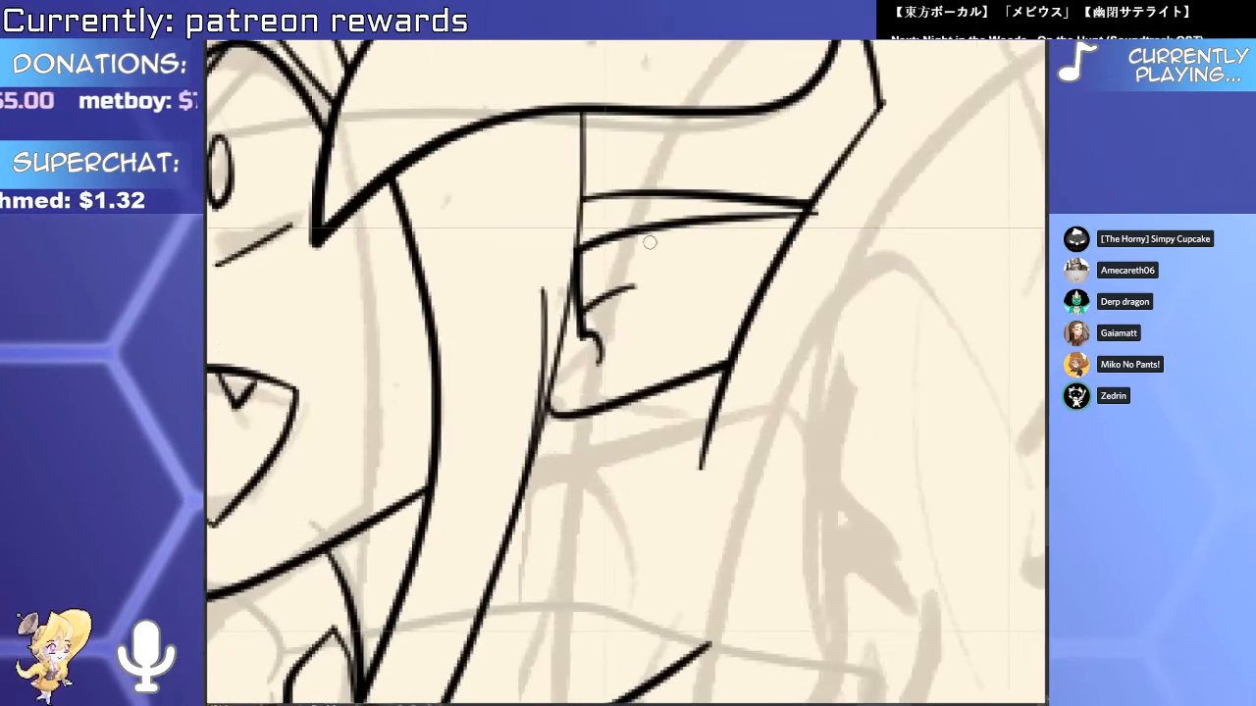
Add short contour strokes inside the ear, beside the front fold and above the lobe.
drag(647, 235, 643, 292)
mouse_move(685, 224)
mouse_down()
mouse_move(660, 284)
mouse_move(633, 204)
mouse_up()
key(ctrl+z)
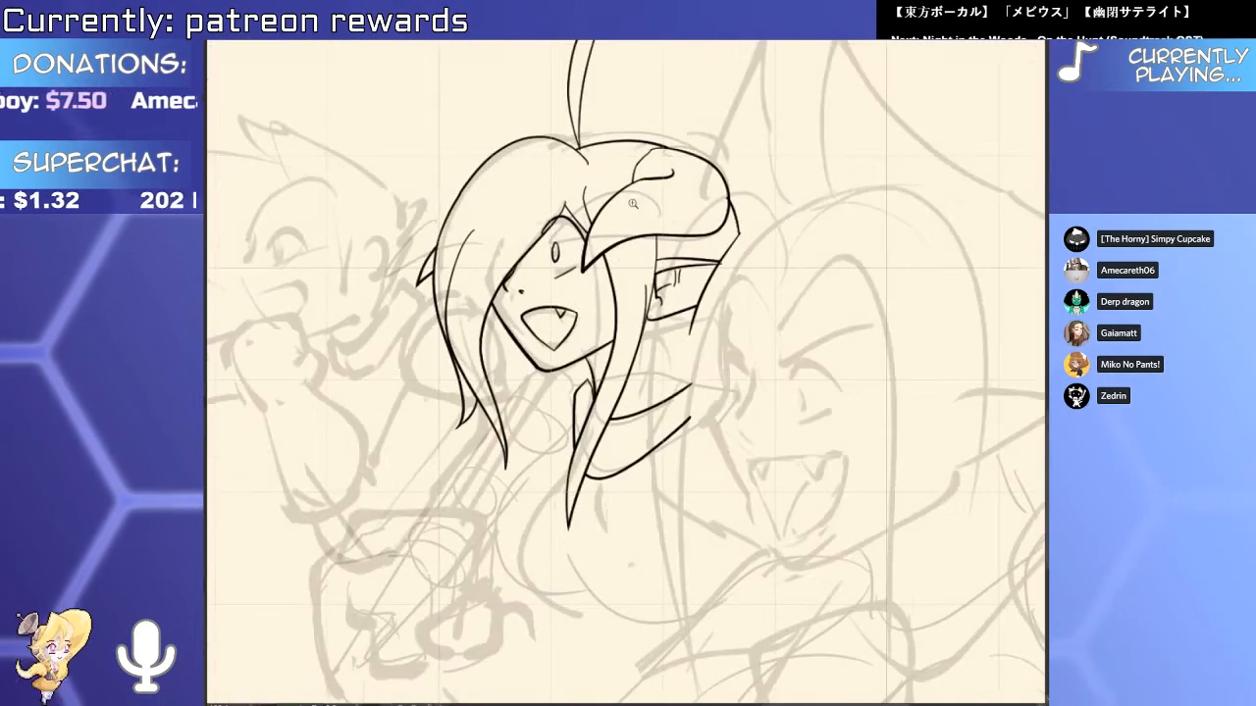
scroll(635, 197, up, 5)
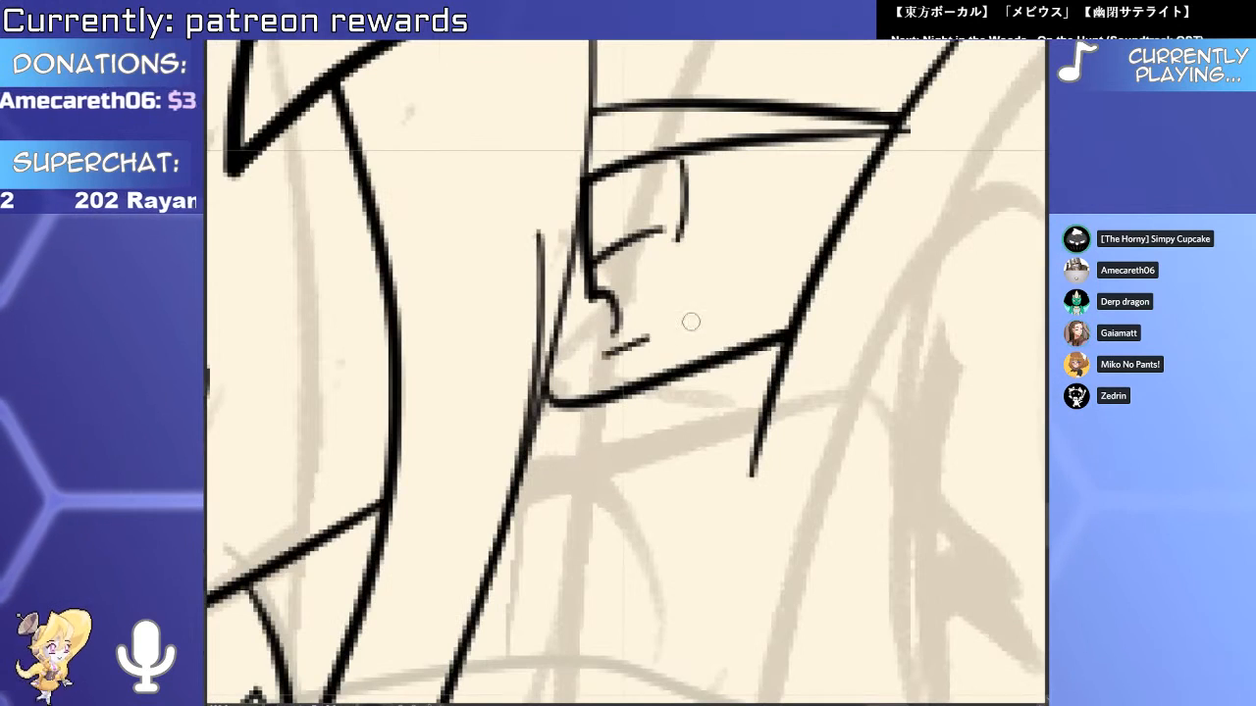
scroll(642, 343, down, 6)
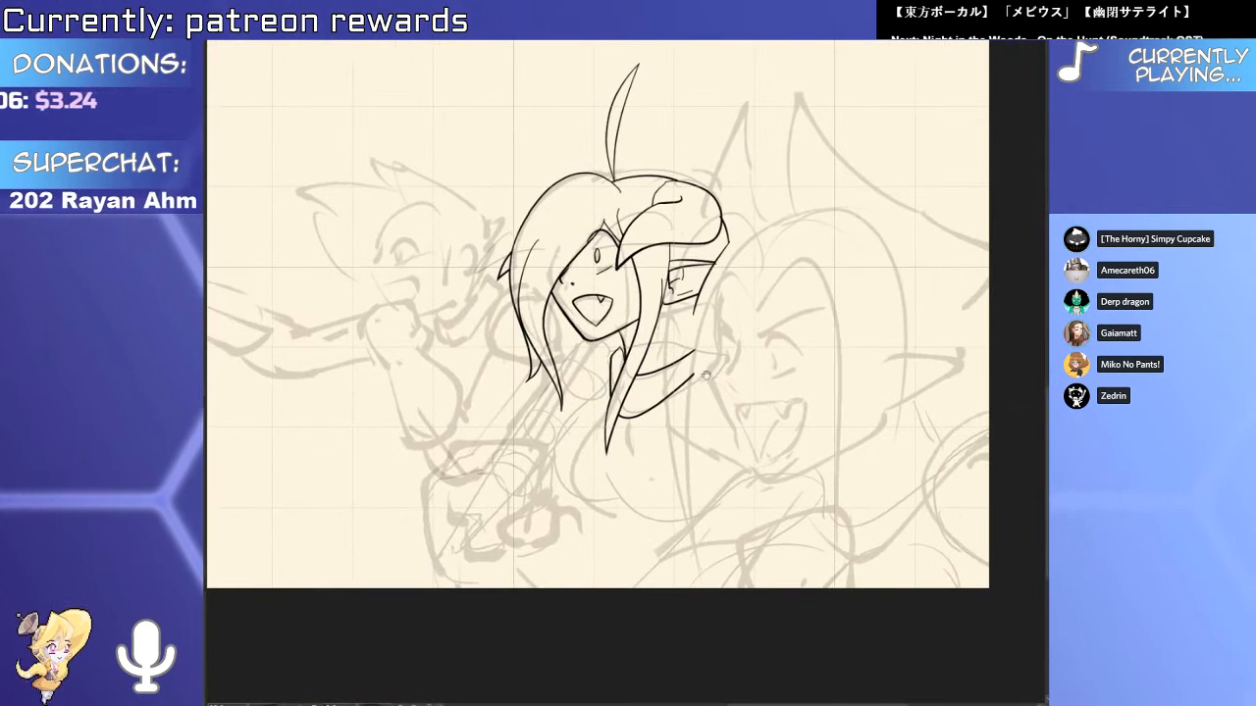
Ink the back of the neck from the ear down to the collar and rough in a round shoulder guide.
scroll(705, 376, up, 4)
drag(699, 292, 723, 458)
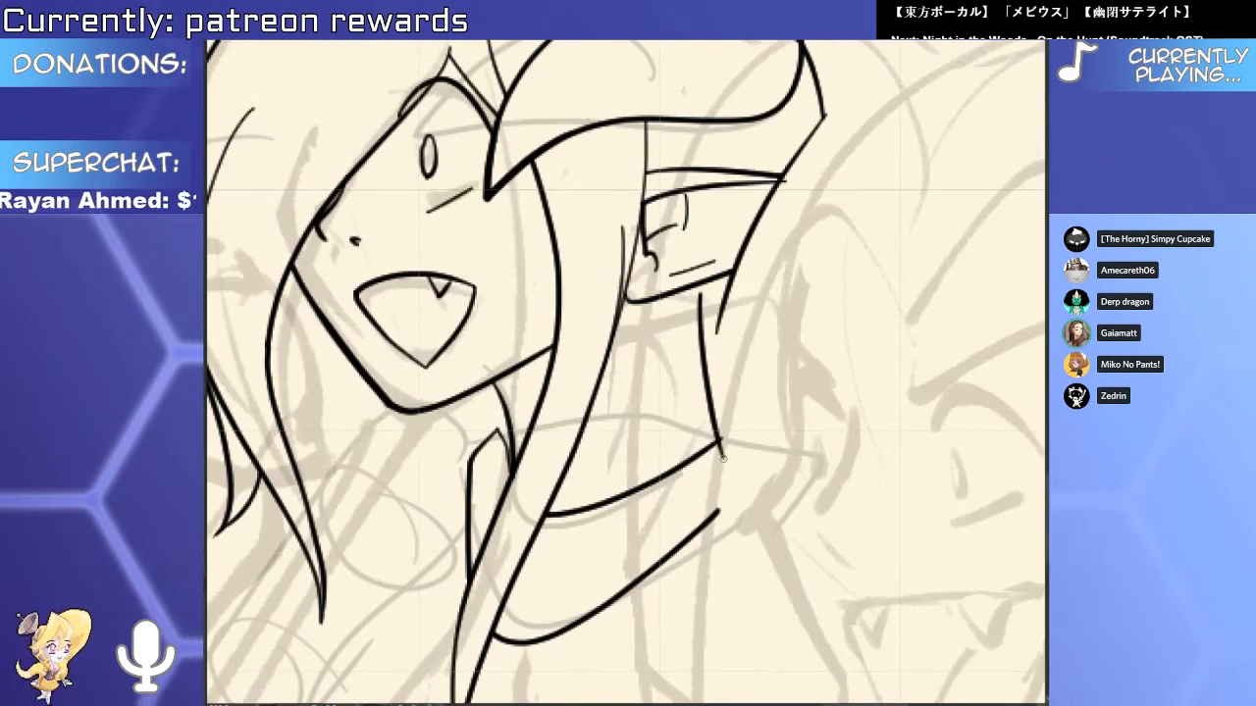
scroll(723, 458, down, 6)
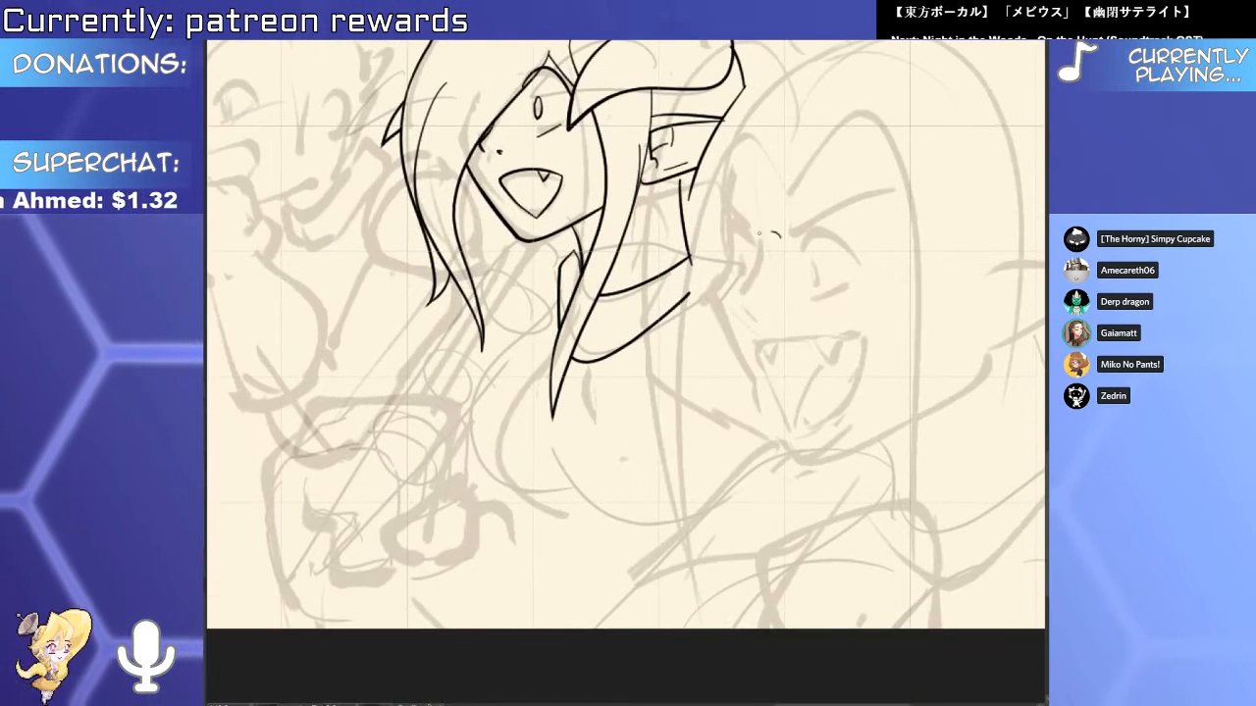
drag(652, 344, 668, 361)
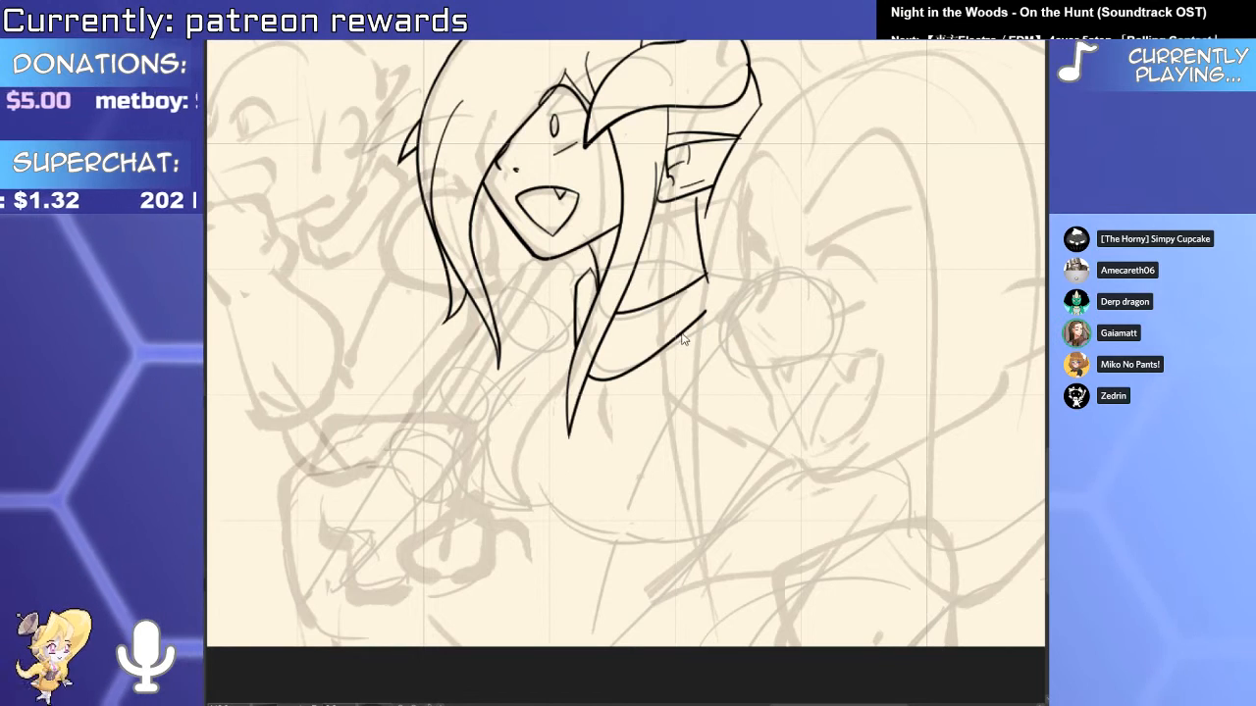
Ink the rounded shoulders and the long arm lines running down to the panel's lower edge.
mouse_move(751, 291)
mouse_down()
mouse_move(823, 373)
mouse_move(649, 646)
mouse_up()
key(ctrl+z)
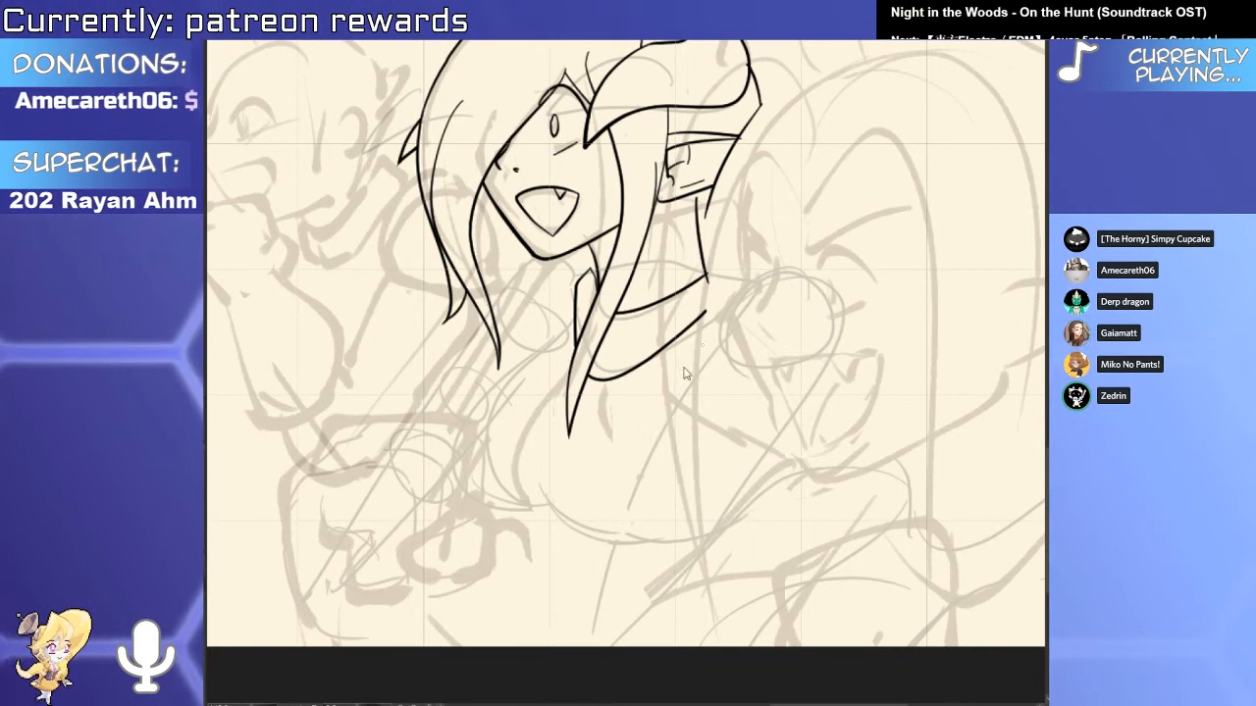
drag(720, 341, 530, 648)
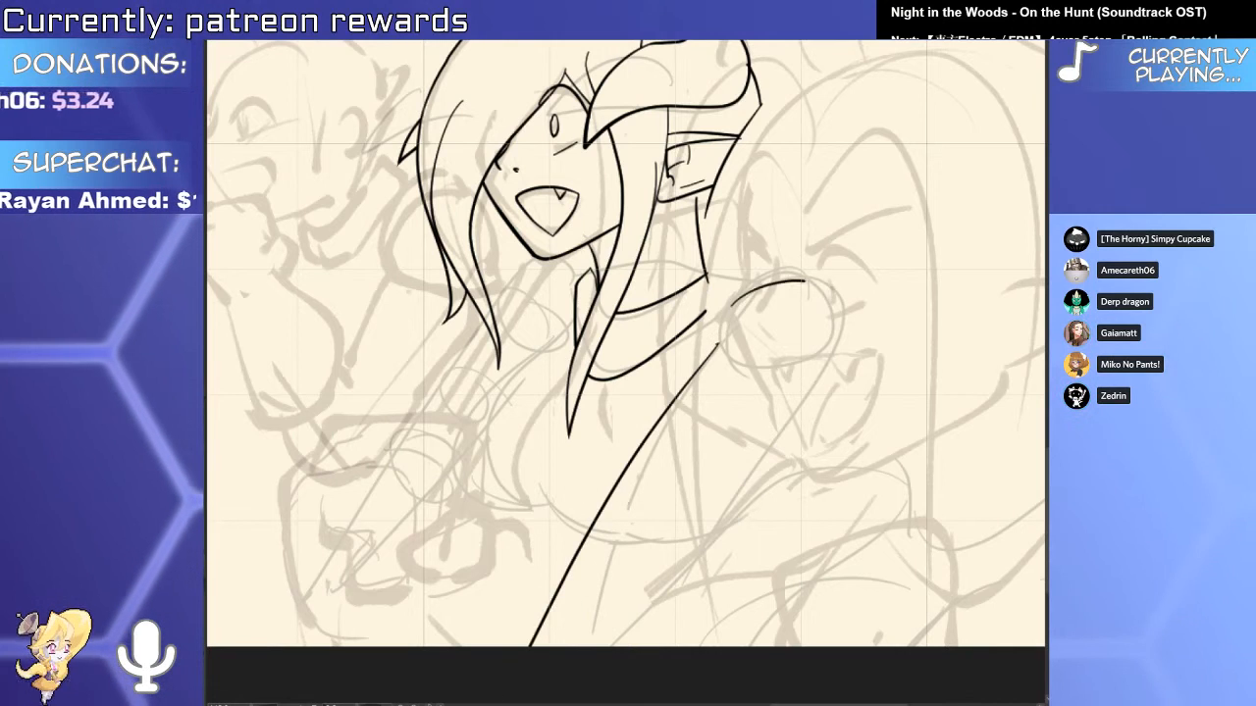
drag(737, 297, 663, 583)
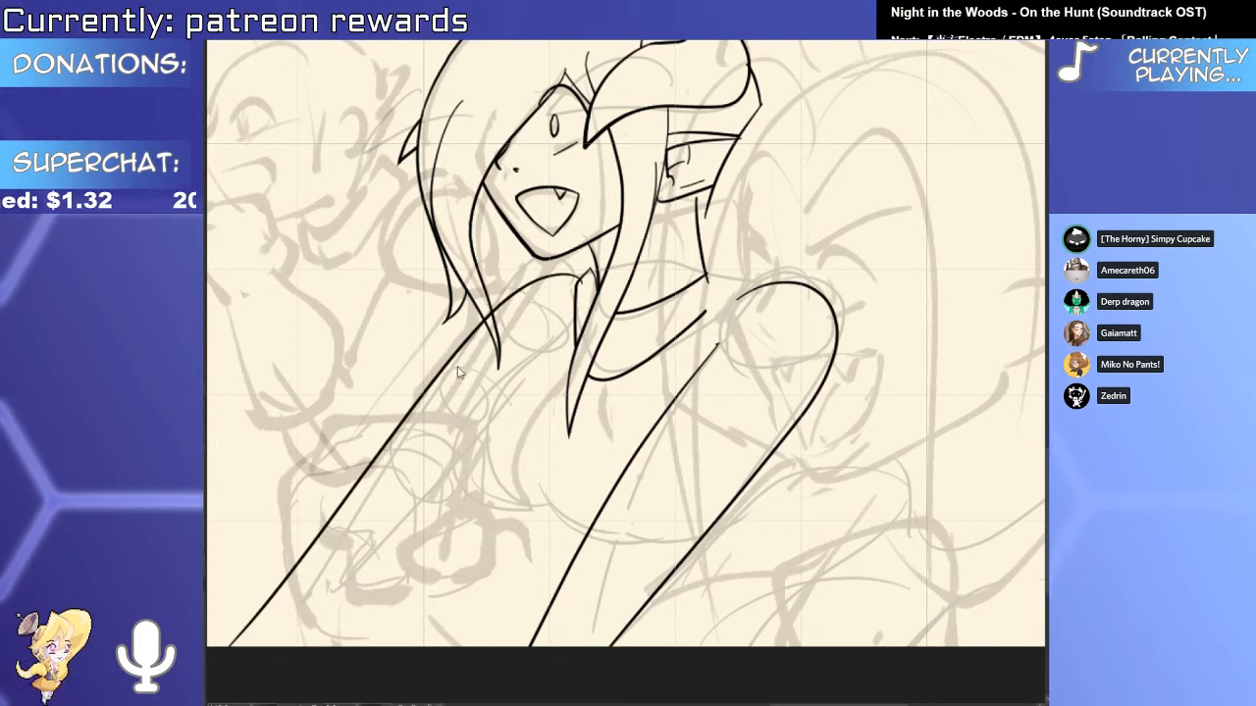
Ink the rounded contour of the character's chest from the collarbone down and around to its lower edge.
drag(538, 369, 549, 371)
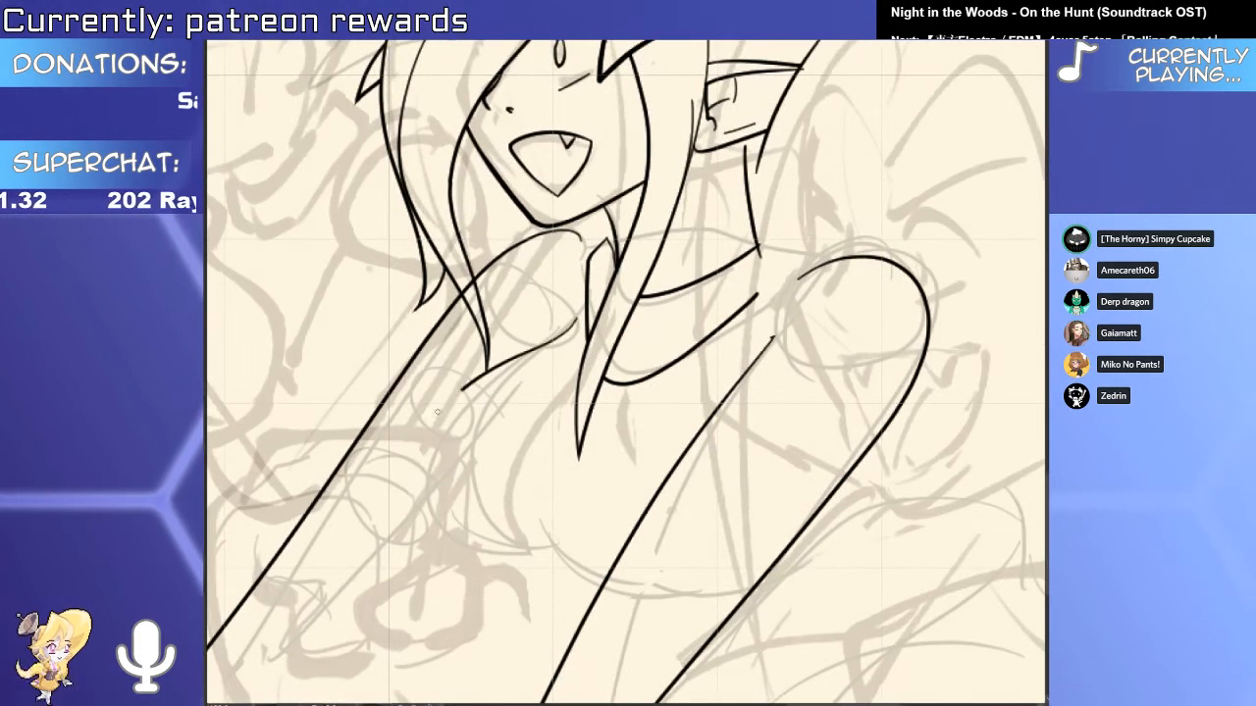
key(ctrl+z)
mouse_move(579, 310)
mouse_down()
mouse_move(556, 343)
mouse_move(516, 563)
mouse_up()
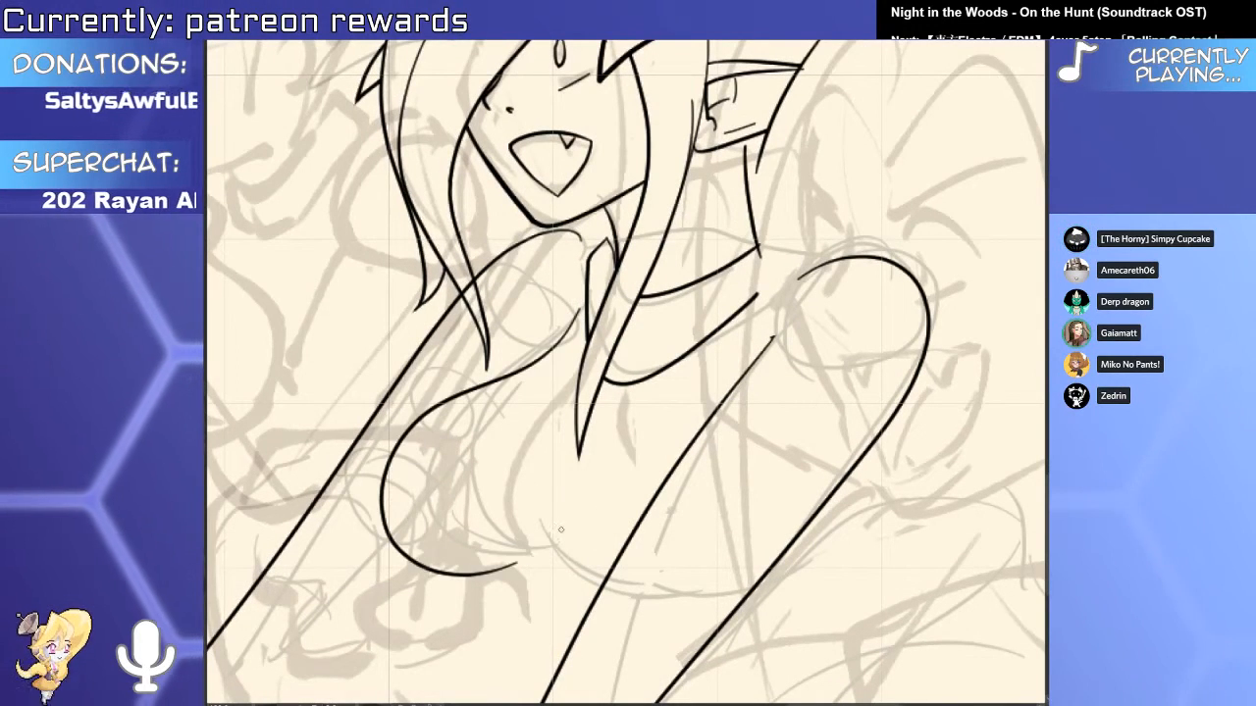
click(474, 566)
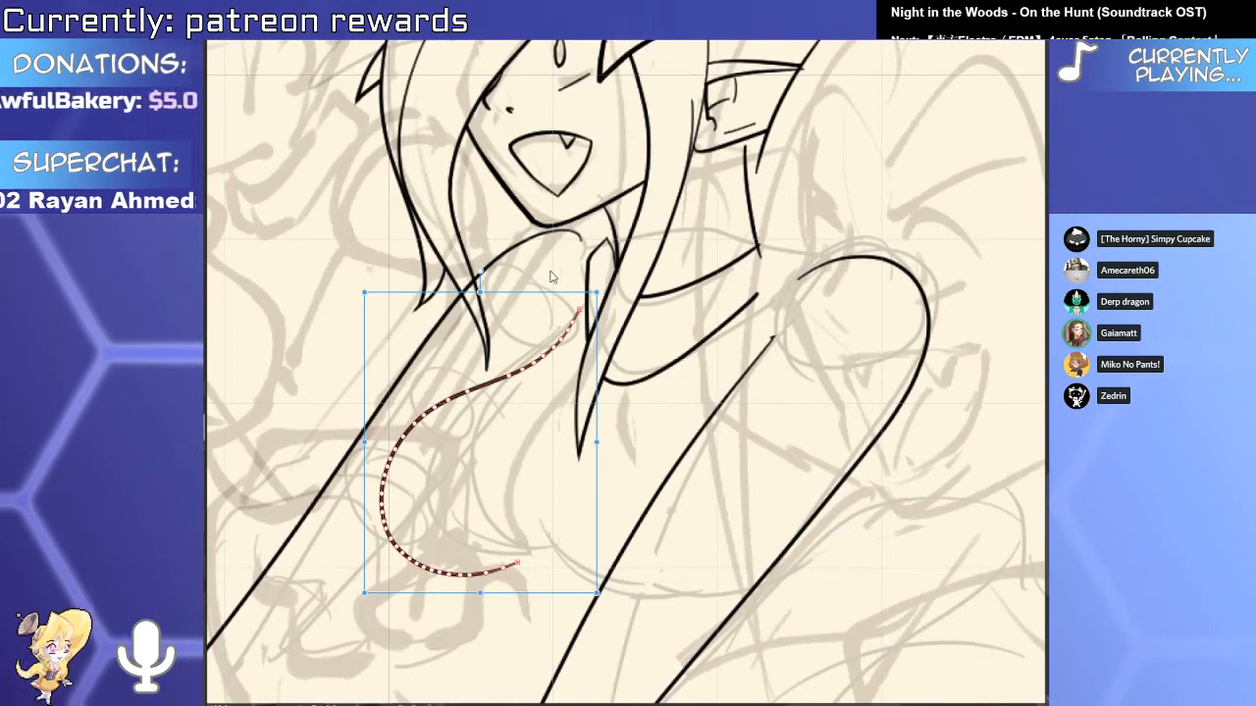
key(Delete)
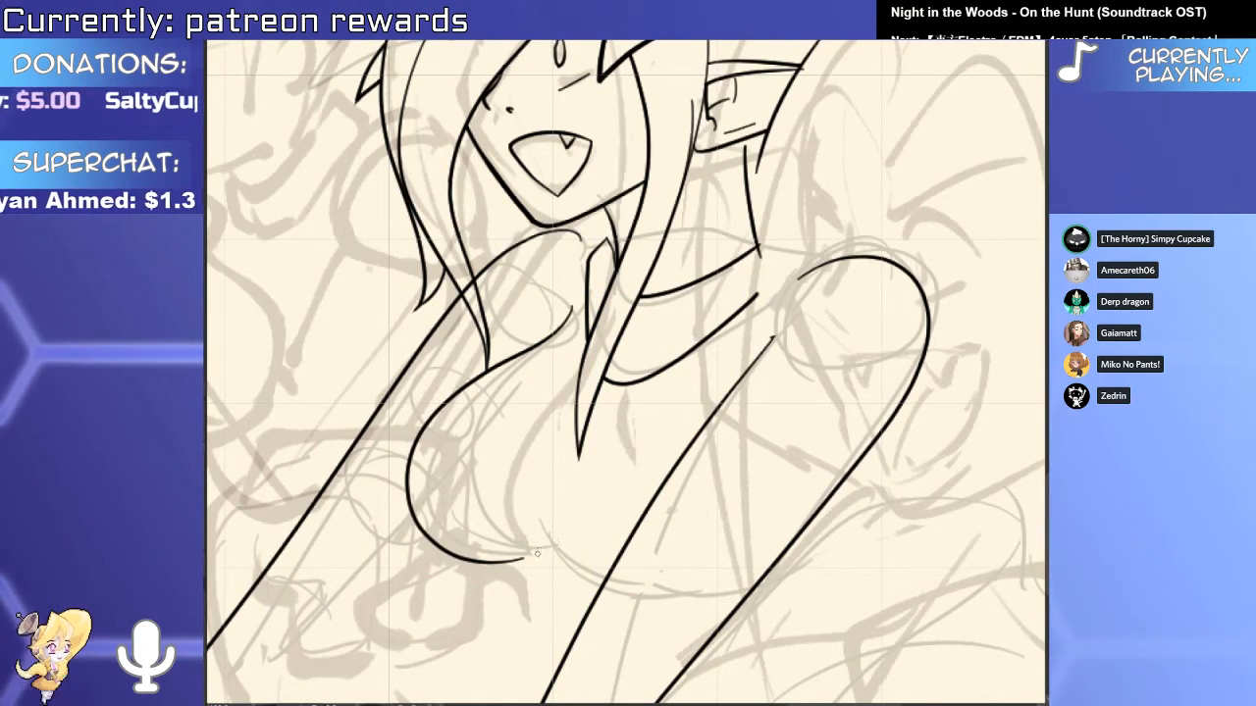
key(ctrl+z)
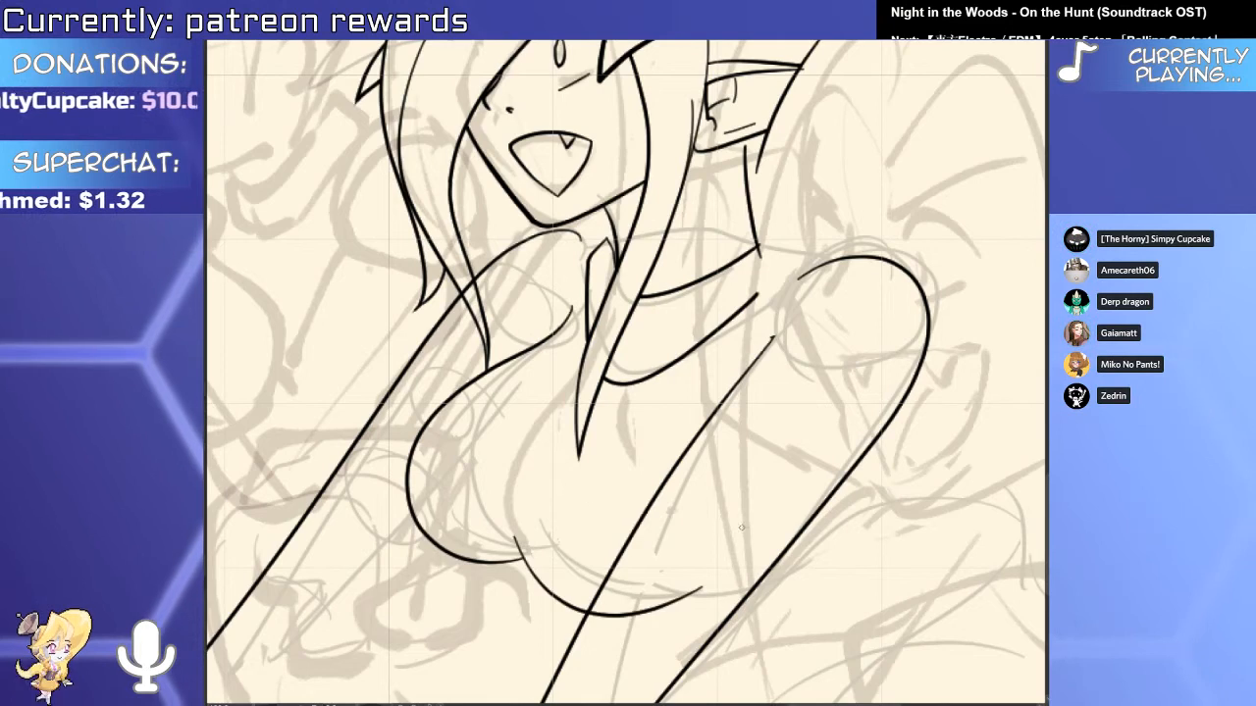
Rotate both lines of the arm on the ear side together so that the arm runs down more steeply.
drag(530, 561, 553, 371)
click(557, 532)
shift+click(659, 541)
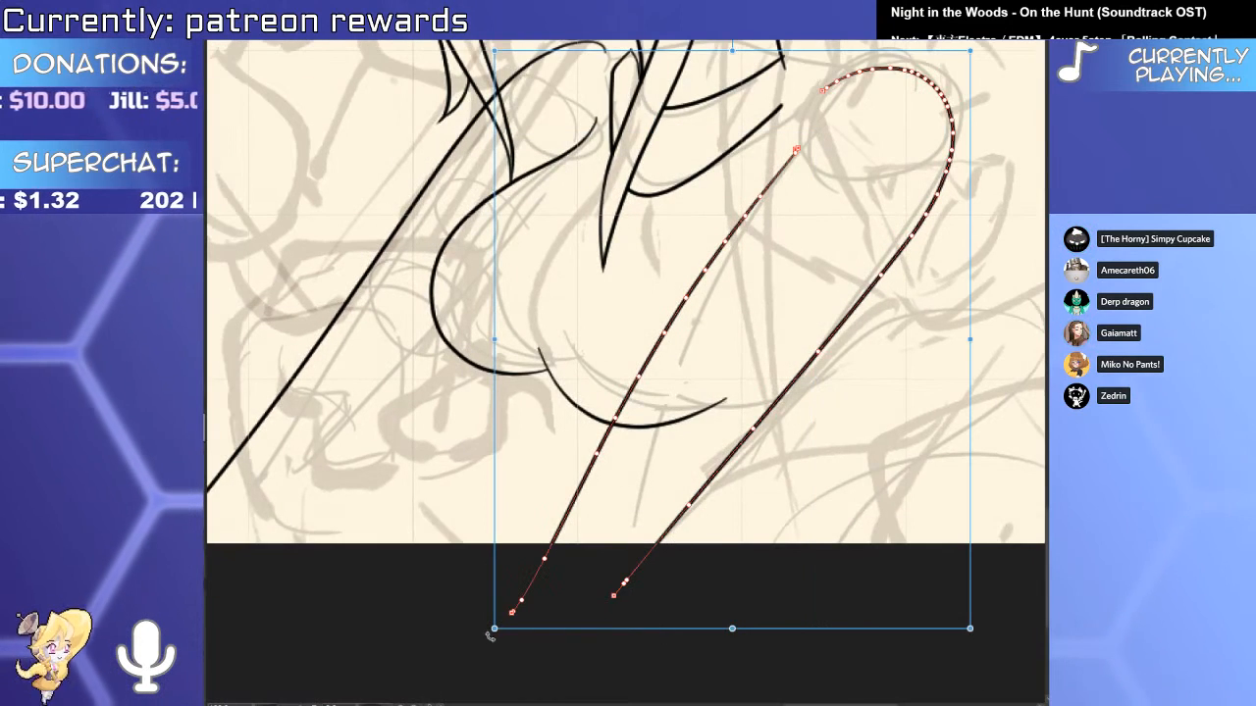
drag(489, 636, 552, 684)
click(987, 684)
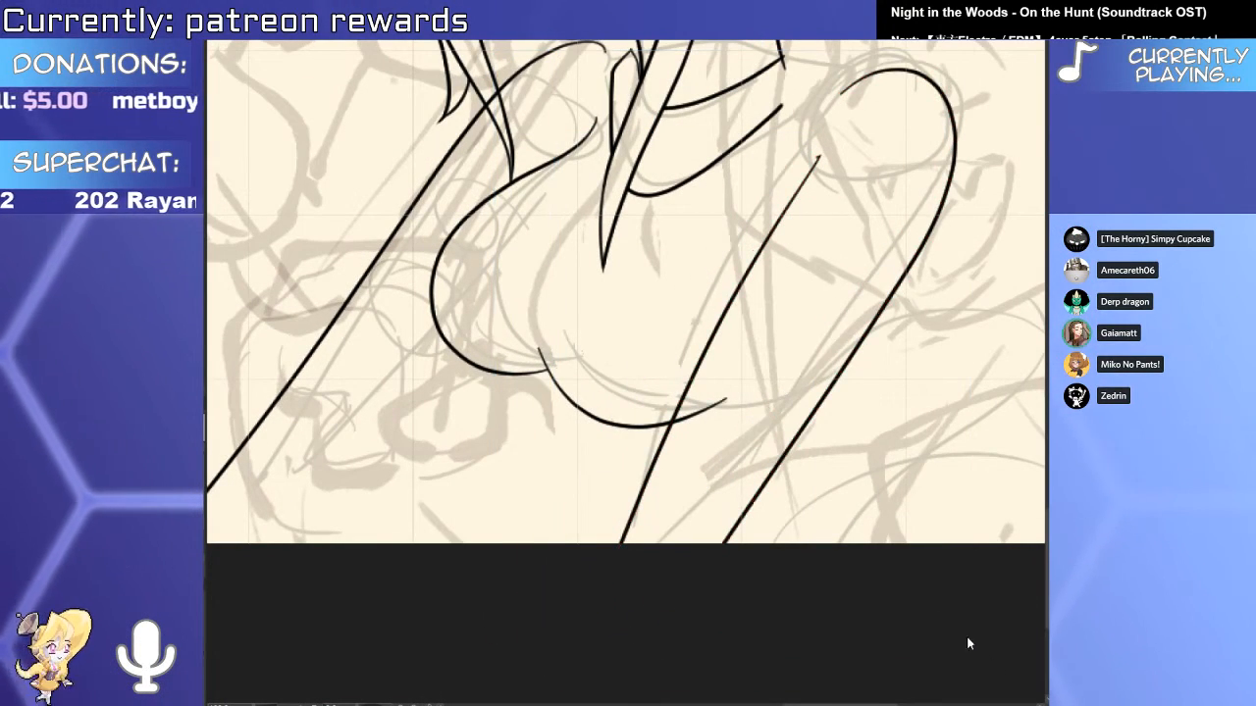
Ink the pointed back end of the collar and trim the neck line where it overlaps the collar.
drag(771, 68, 687, 348)
drag(687, 348, 754, 348)
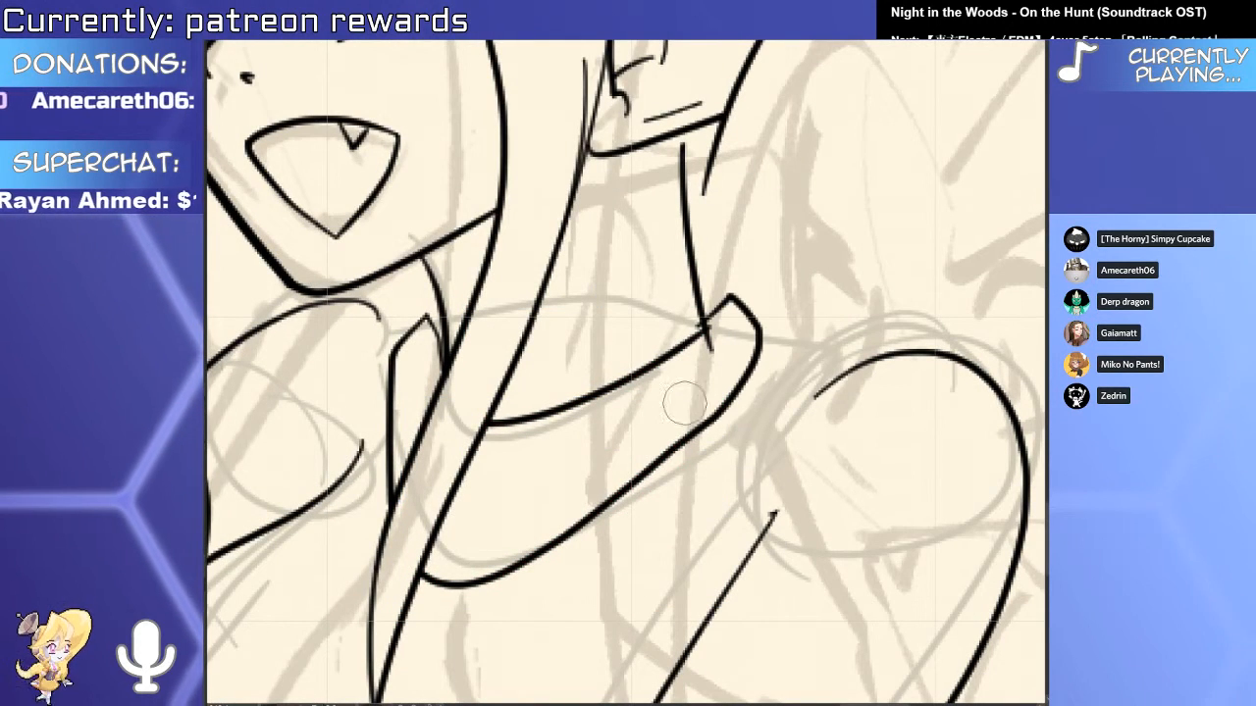
click(730, 346)
mouse_move(733, 351)
mouse_down()
mouse_move(637, 359)
mouse_move(743, 350)
mouse_move(644, 371)
mouse_move(656, 248)
mouse_up()
Ink a curved fold line beneath the chest and trim the stroke ends that overshoot the contour and the arm.
drag(543, 442, 640, 441)
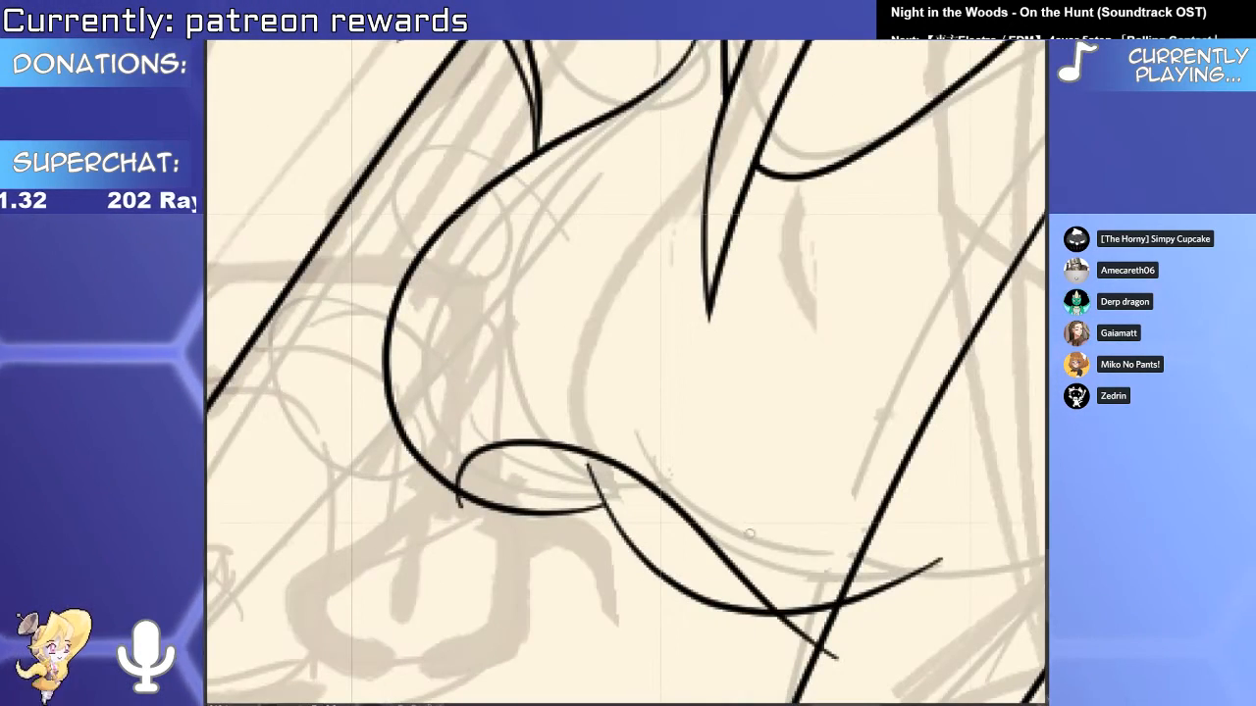
key(ctrl+z)
mouse_move(495, 521)
mouse_down()
mouse_move(538, 452)
mouse_move(937, 657)
mouse_up()
key(e)
drag(874, 622, 863, 647)
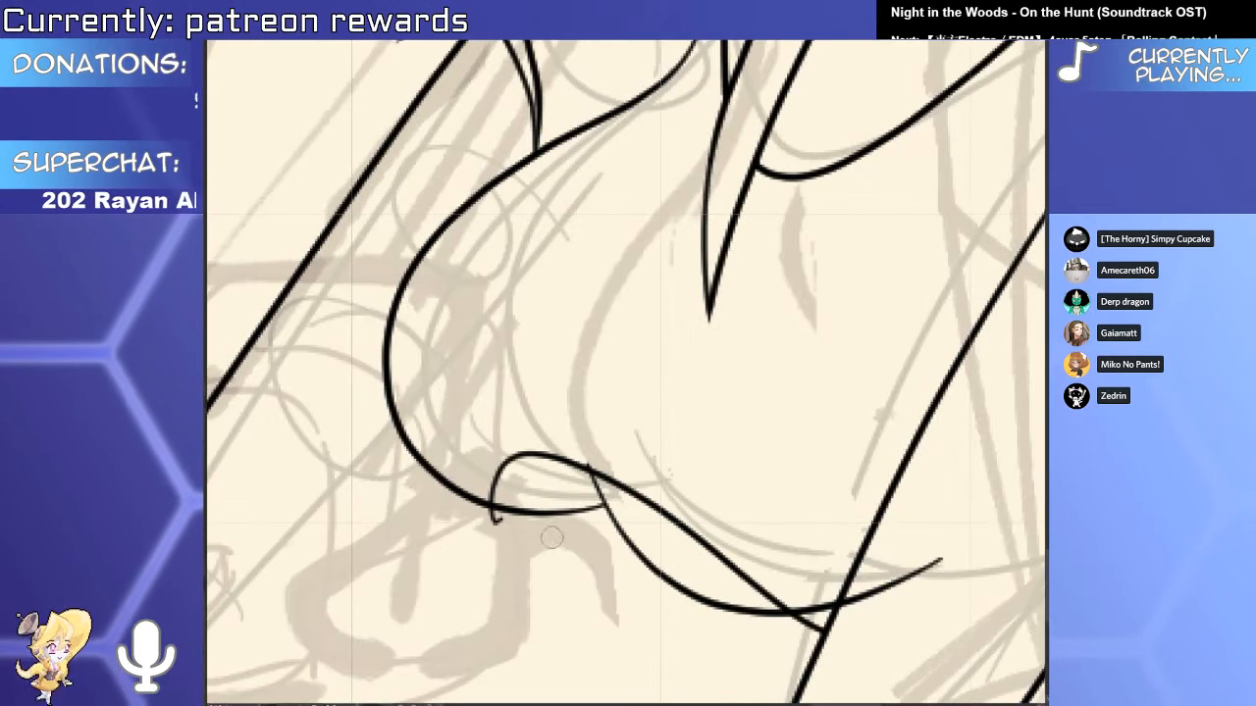
drag(551, 537, 555, 571)
scroll(731, 616, up, 2)
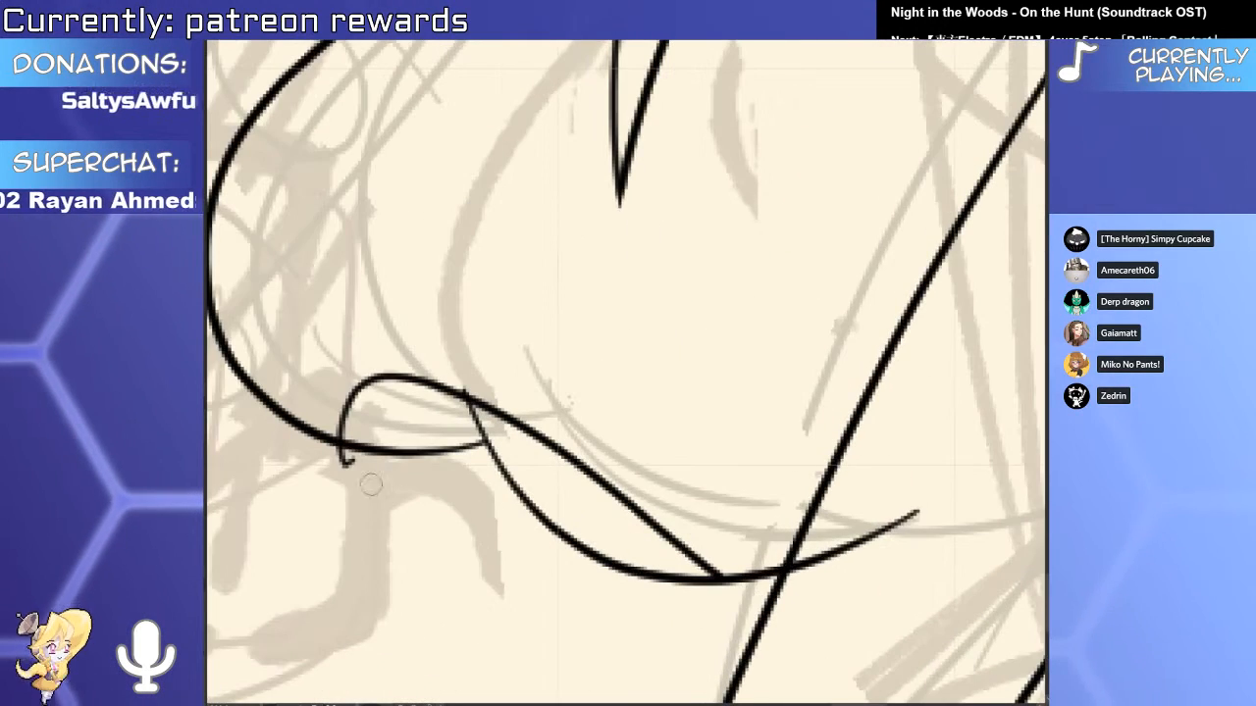
drag(888, 515, 837, 592)
drag(643, 529, 549, 589)
Ink the curved upper and lower edges of a sleeve cuff around the upper arm on the ear side.
drag(867, 519, 898, 450)
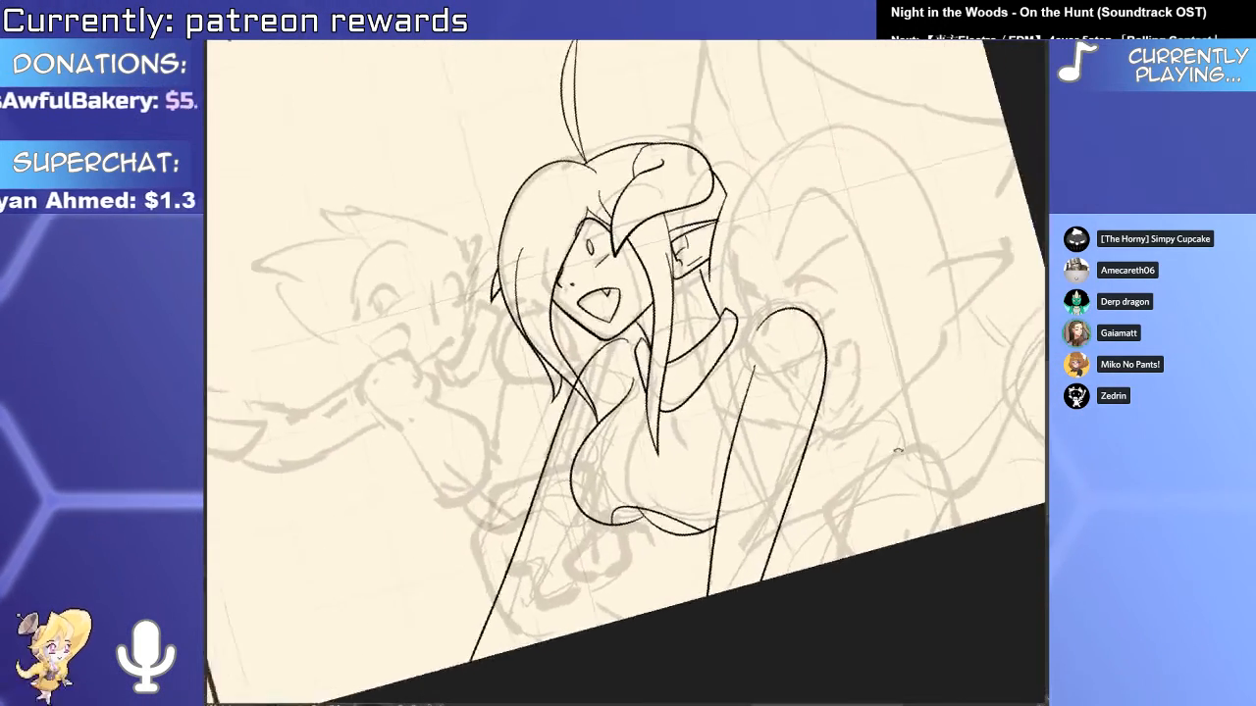
scroll(805, 442, up, 3)
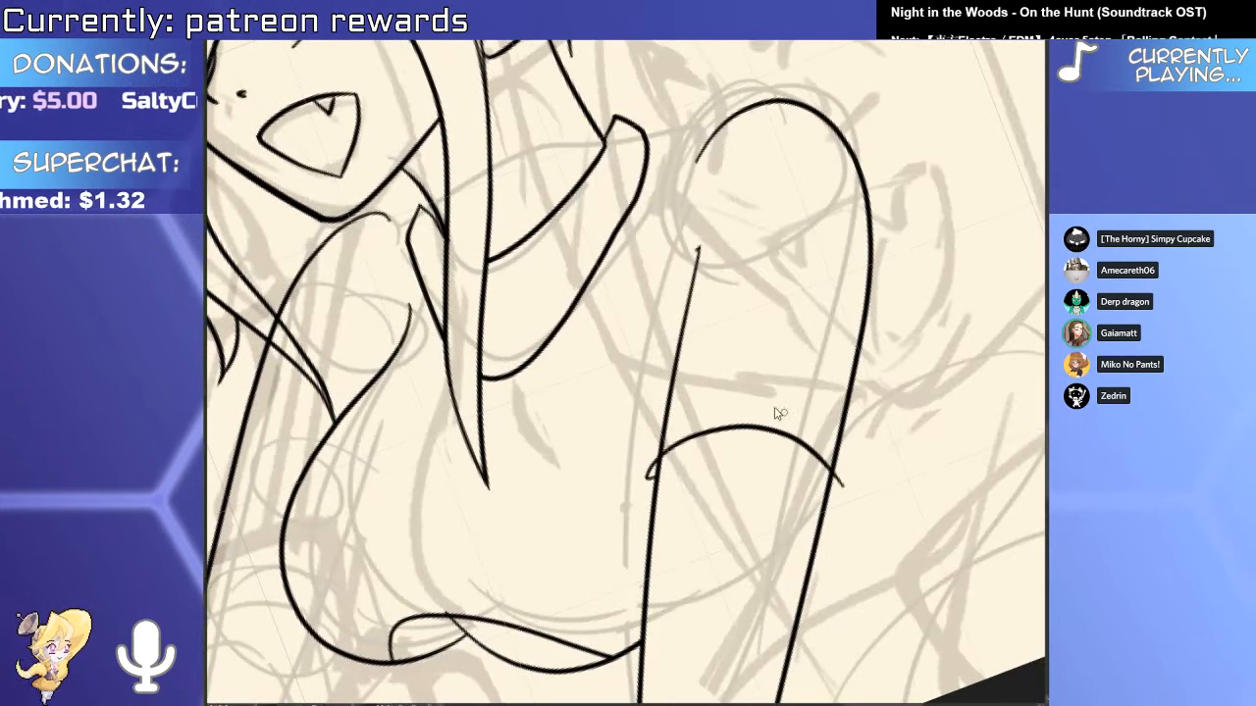
key(ctrl+z)
mouse_move(635, 482)
mouse_down()
mouse_move(864, 522)
mouse_move(652, 457)
mouse_move(897, 423)
mouse_up()
key(ctrl+z)
mouse_move(637, 428)
mouse_down()
mouse_move(723, 358)
mouse_move(886, 456)
mouse_up()
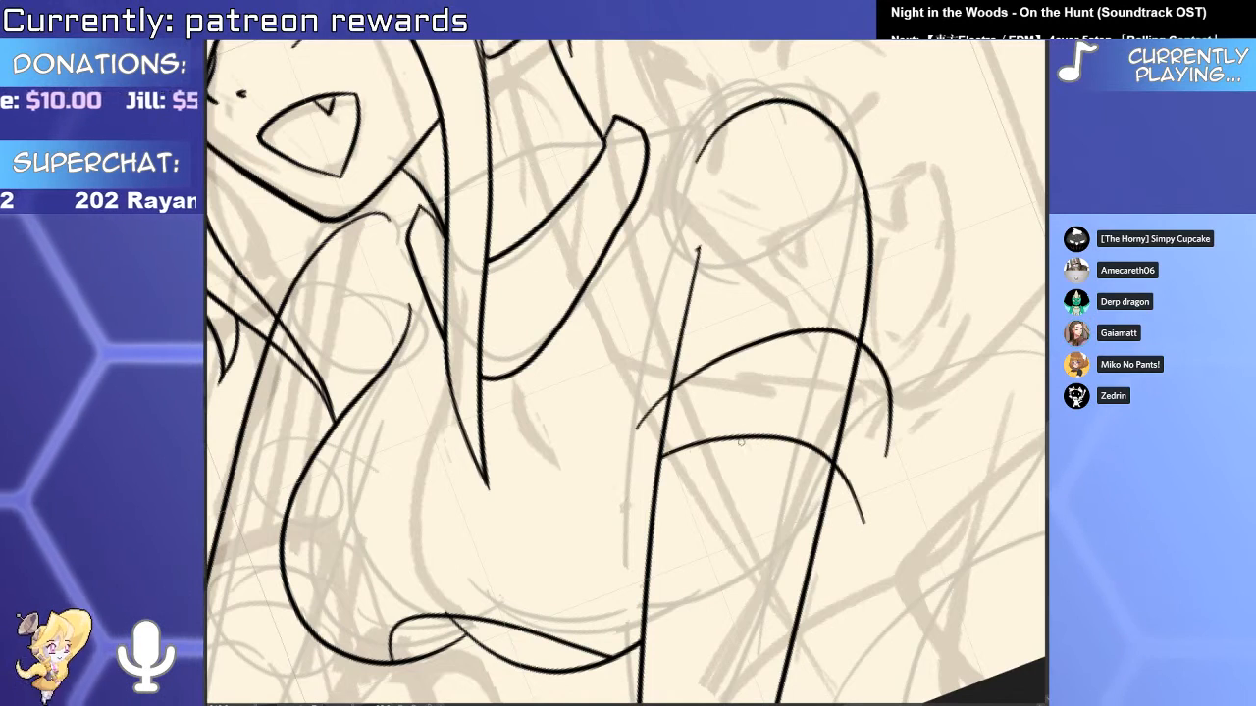
drag(651, 464, 845, 496)
scroll(852, 446, up, 2)
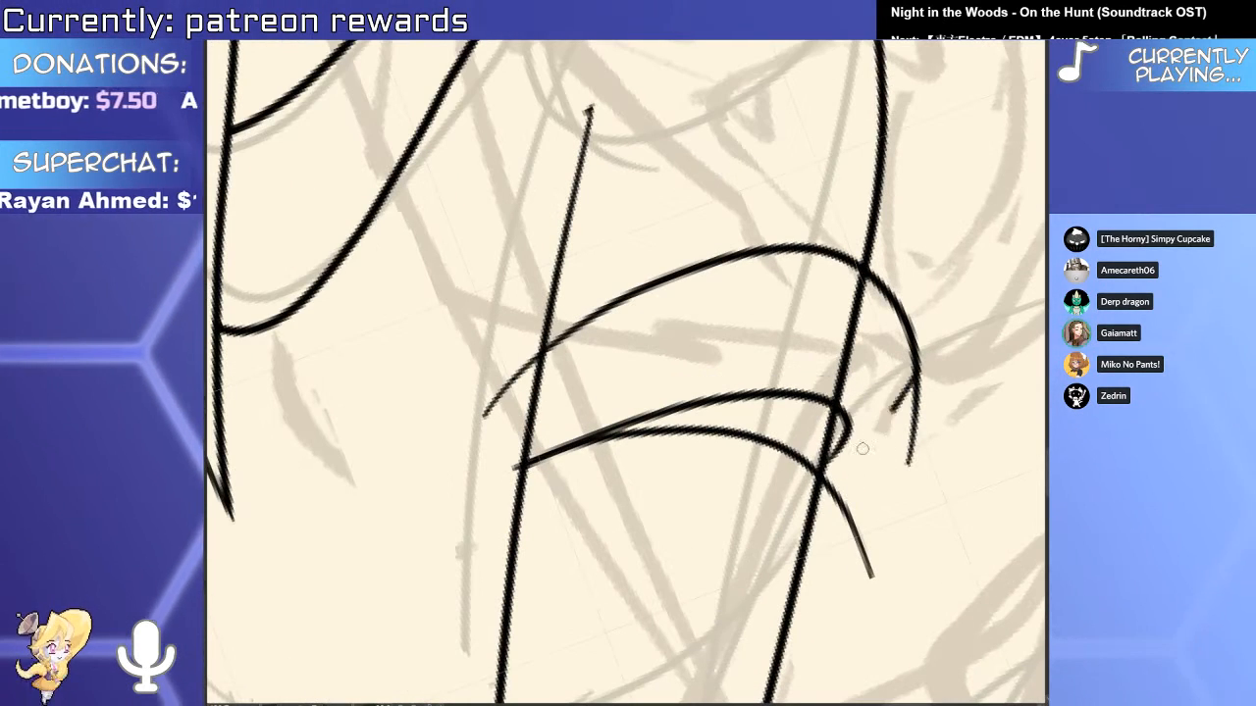
Close both ends of the sleeve cuff, round its inner corner, and trim the arm lines that cross it.
scroll(854, 500, up, 2)
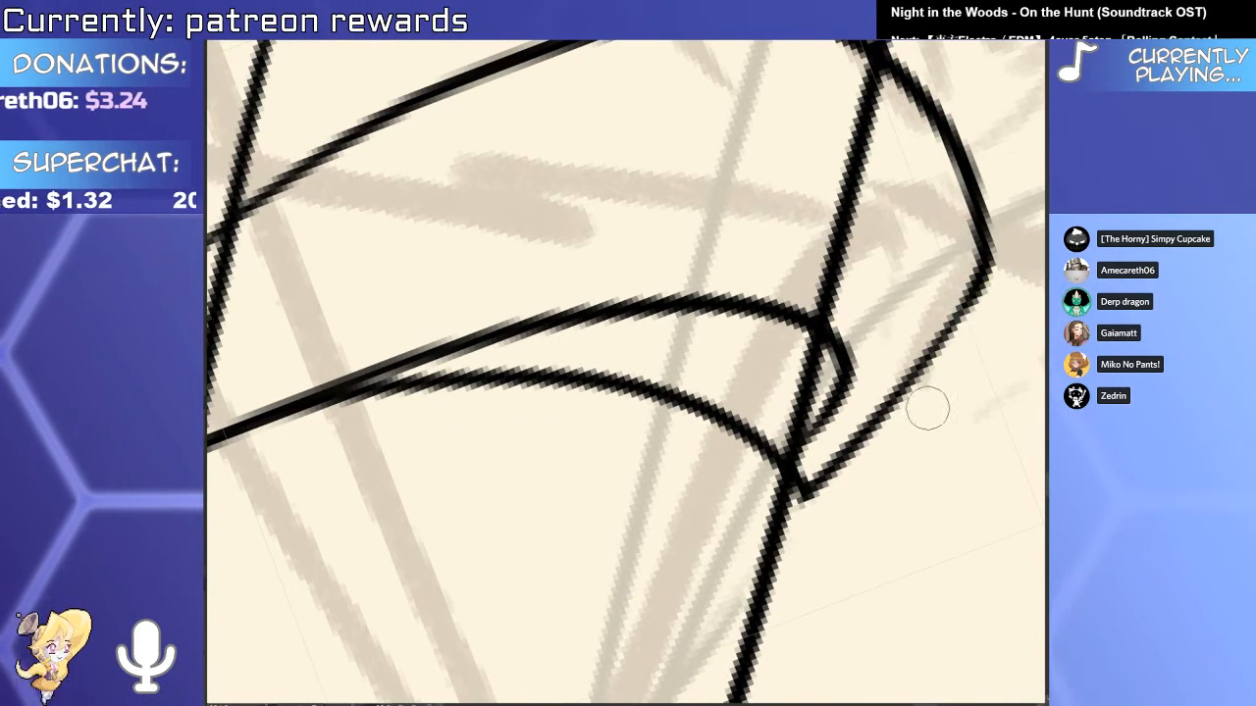
scroll(826, 356, down, 2)
scroll(855, 300, up, 2)
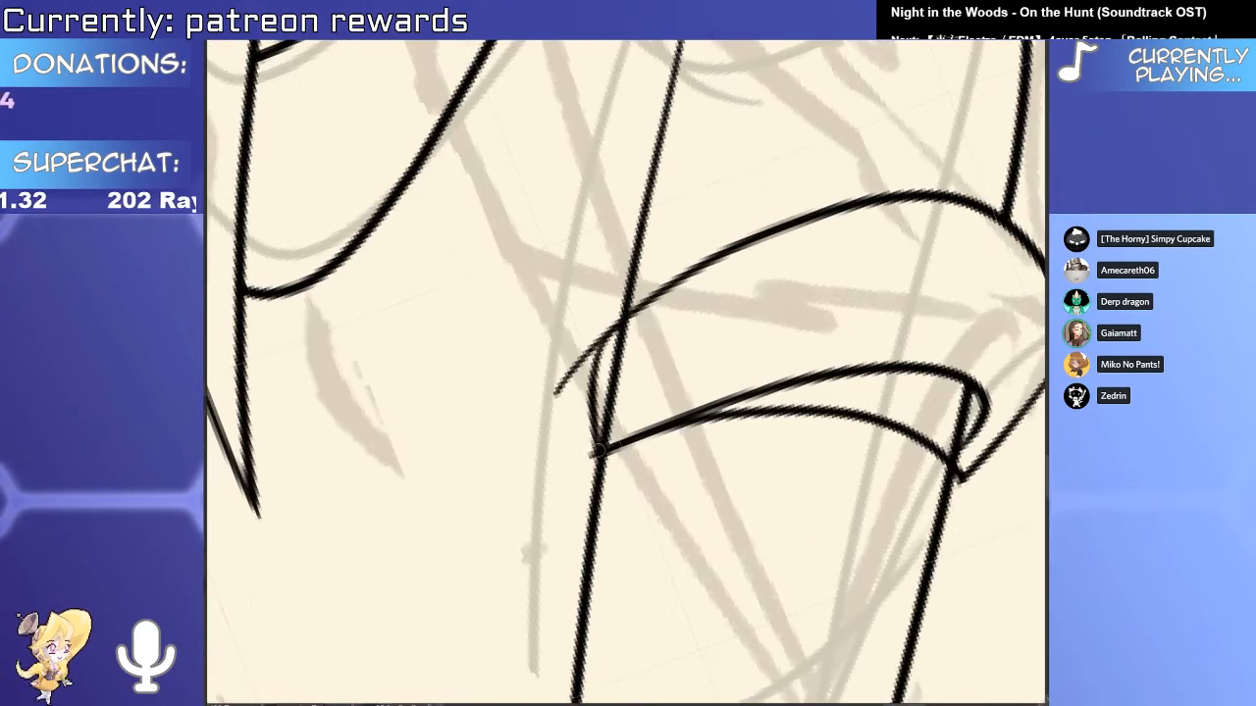
scroll(560, 359, up, 2)
scroll(689, 351, down, 5)
scroll(689, 351, up, 4)
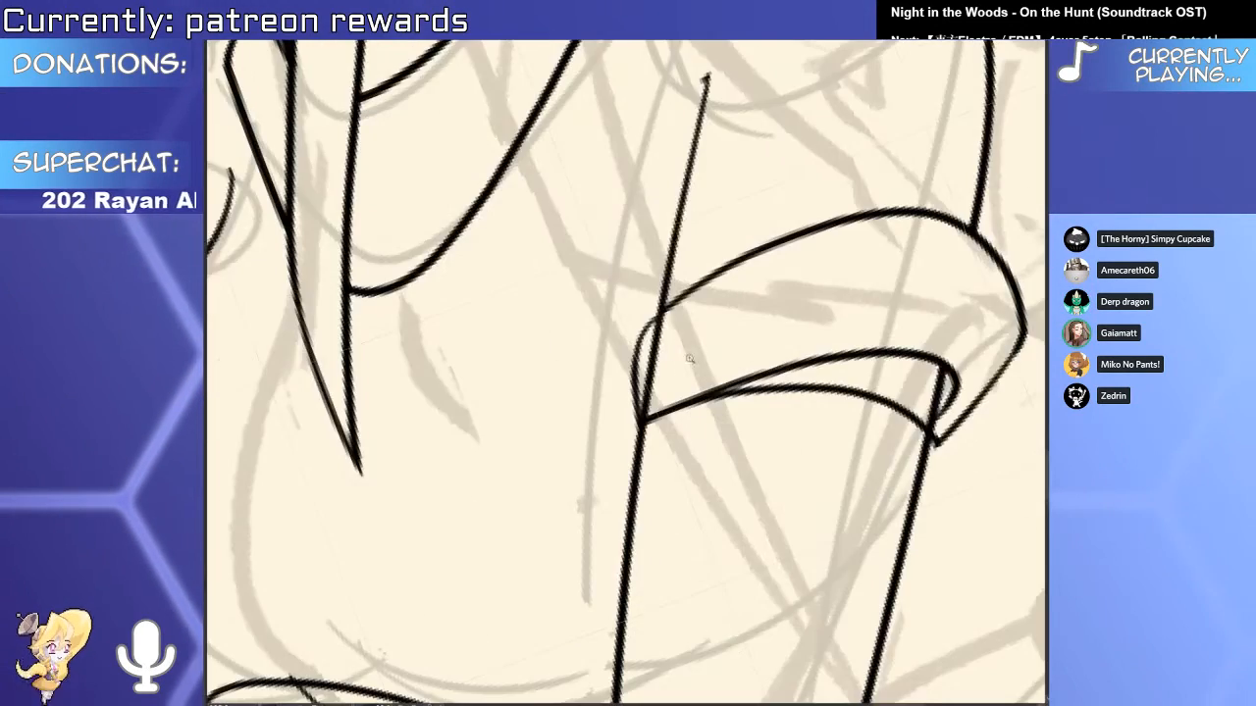
scroll(701, 369, down, 4)
scroll(741, 373, up, 2)
drag(741, 373, 824, 373)
click(642, 415)
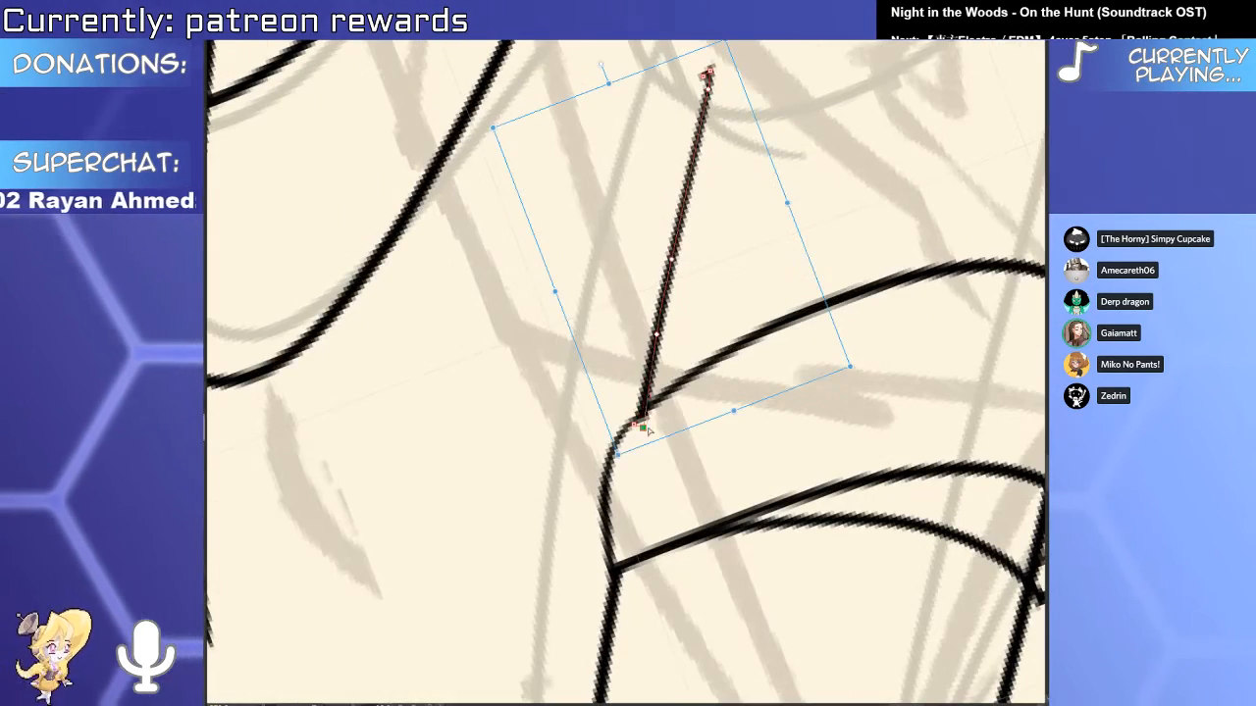
click(638, 468)
mouse_move(643, 424)
mouse_down()
mouse_move(633, 475)
mouse_move(771, 306)
mouse_up()
click(651, 376)
key(Delete)
key(y)
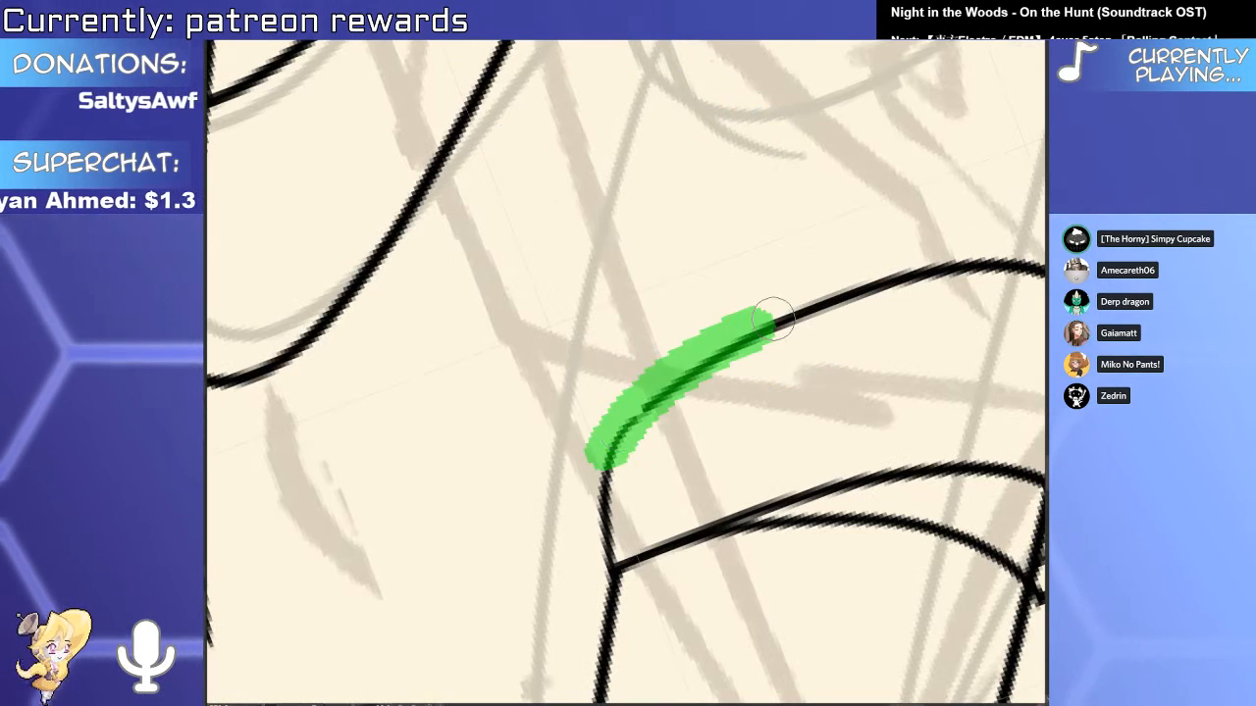
key(ctrl+z)
key(ctrl+z)
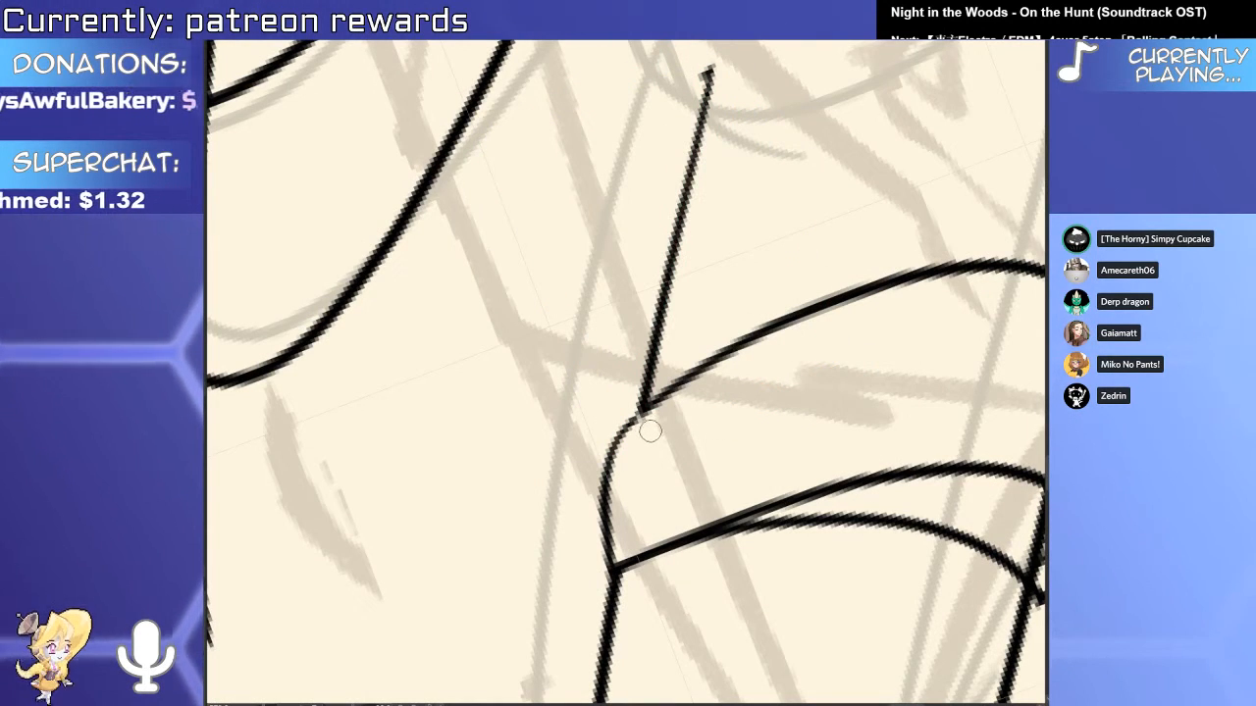
Ink a curved fold line across the sleeve cuff, just above its lower opening.
key(p)
scroll(648, 482, down, 5)
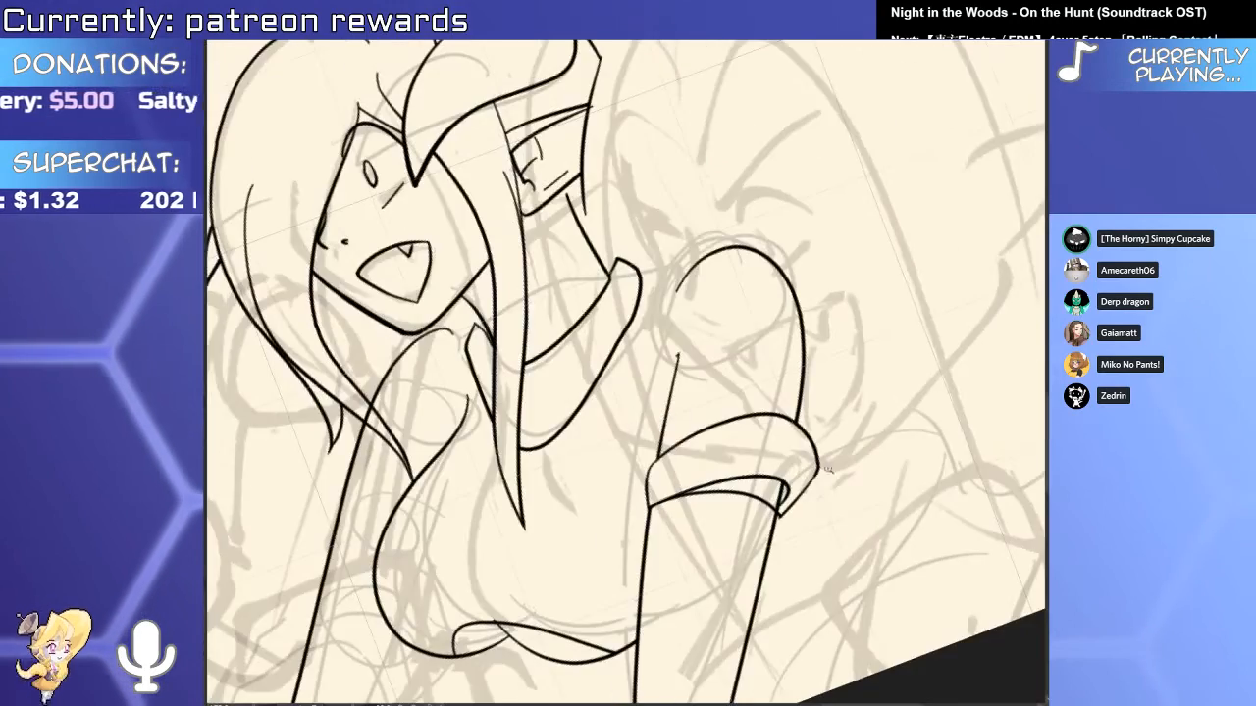
scroll(825, 437, up, 4)
drag(842, 420, 531, 483)
key(ctrl+z)
drag(781, 429, 535, 490)
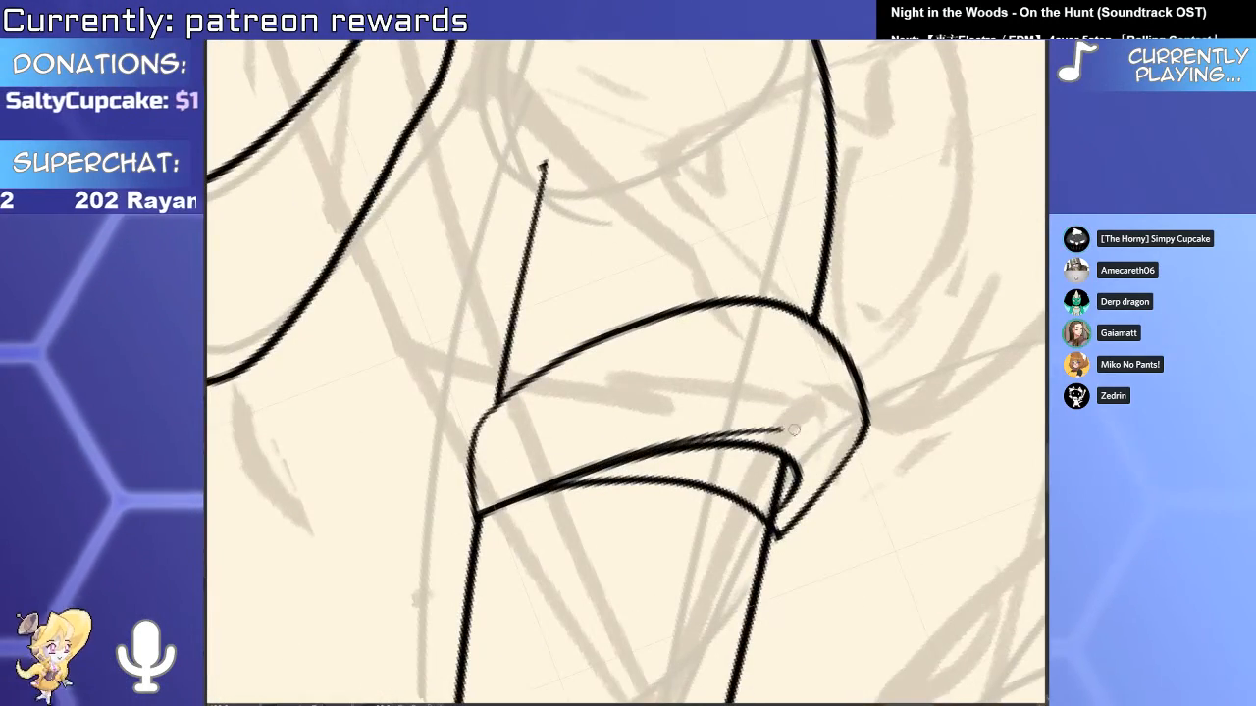
key(ctrl+z)
drag(831, 403, 529, 491)
scroll(701, 459, down, 5)
scroll(701, 459, up, 2)
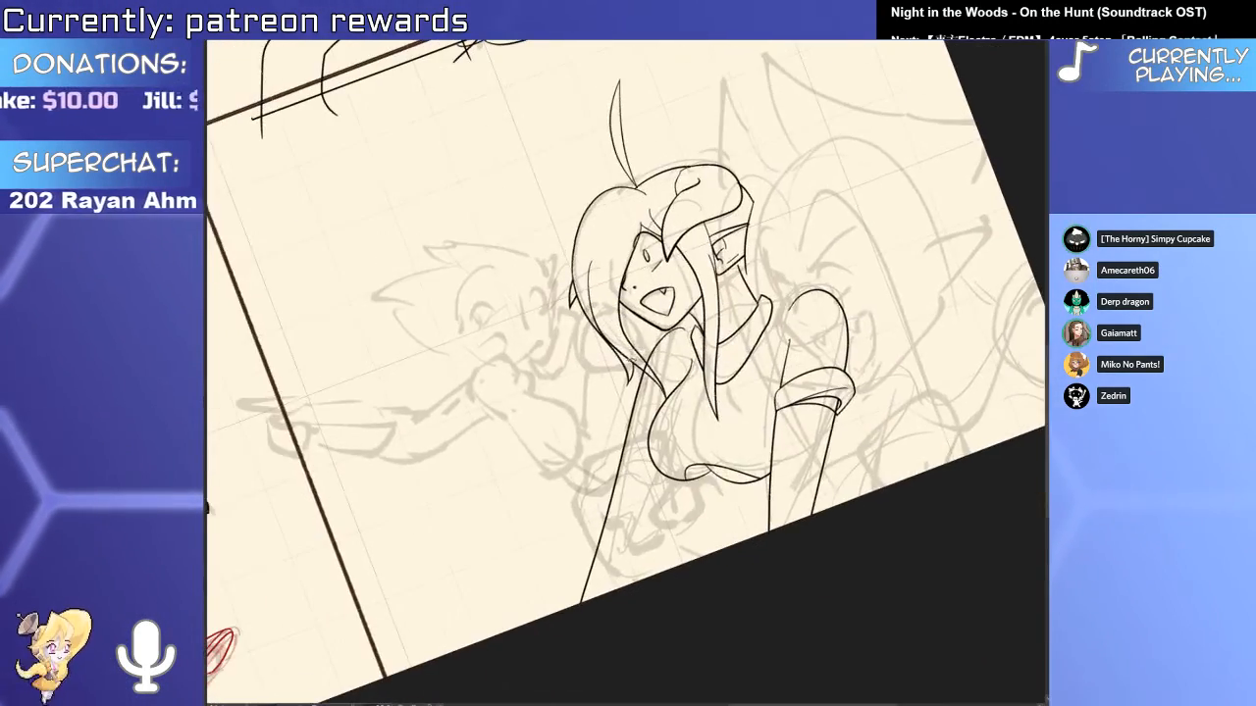
Delete the hair line running diagonally behind the ear and the ear's old lower edge.
drag(828, 536, 677, 620)
scroll(752, 309, up, 4)
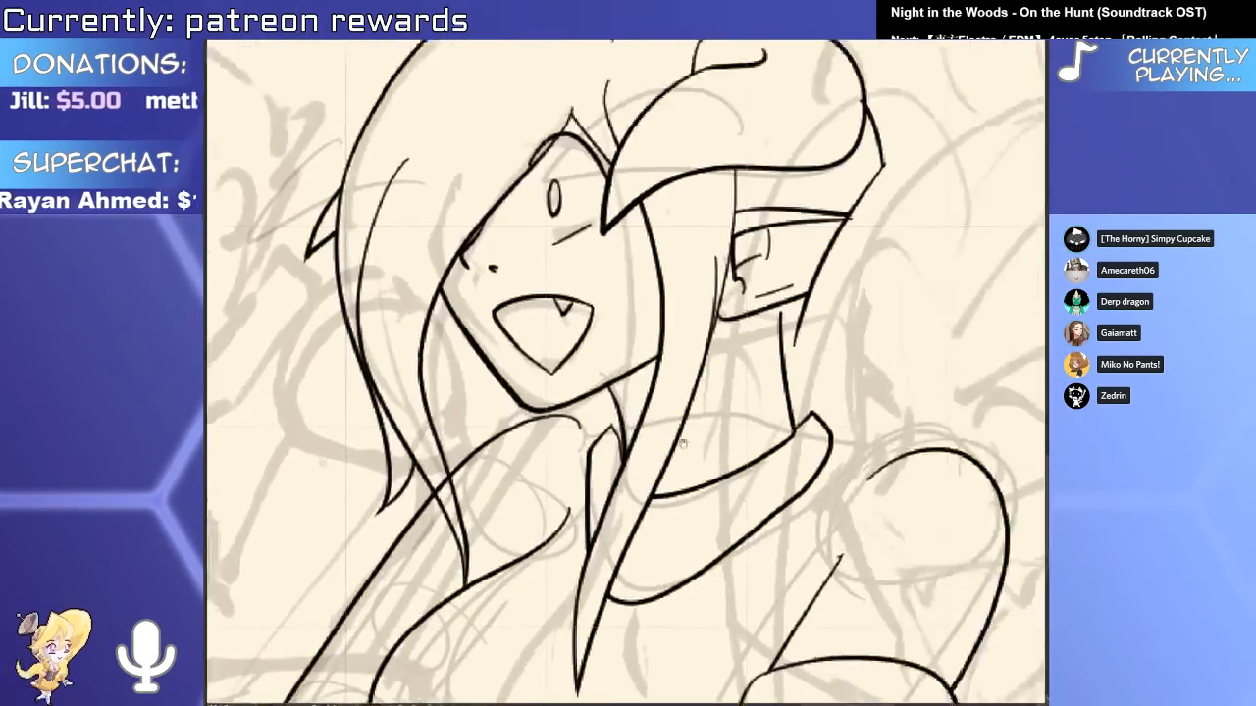
scroll(785, 314, down, 4)
scroll(807, 309, up, 2)
drag(873, 266, 687, 359)
scroll(687, 359, up, 4)
click(719, 380)
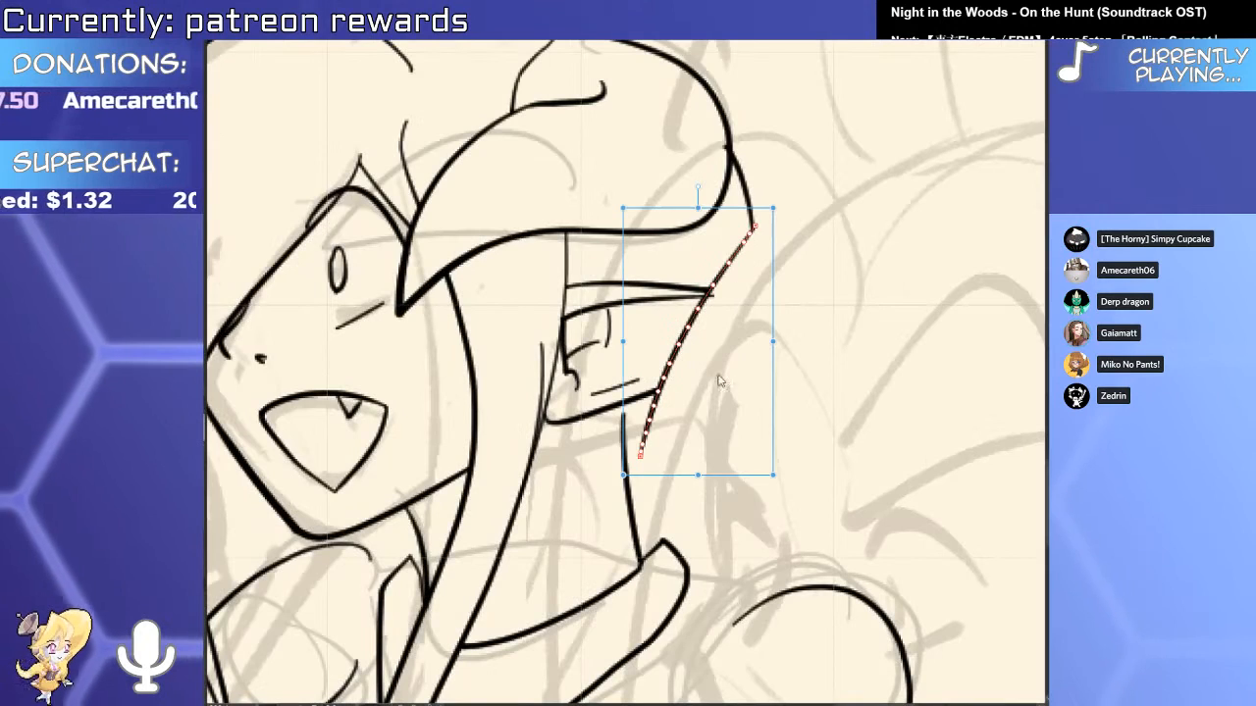
key(Delete)
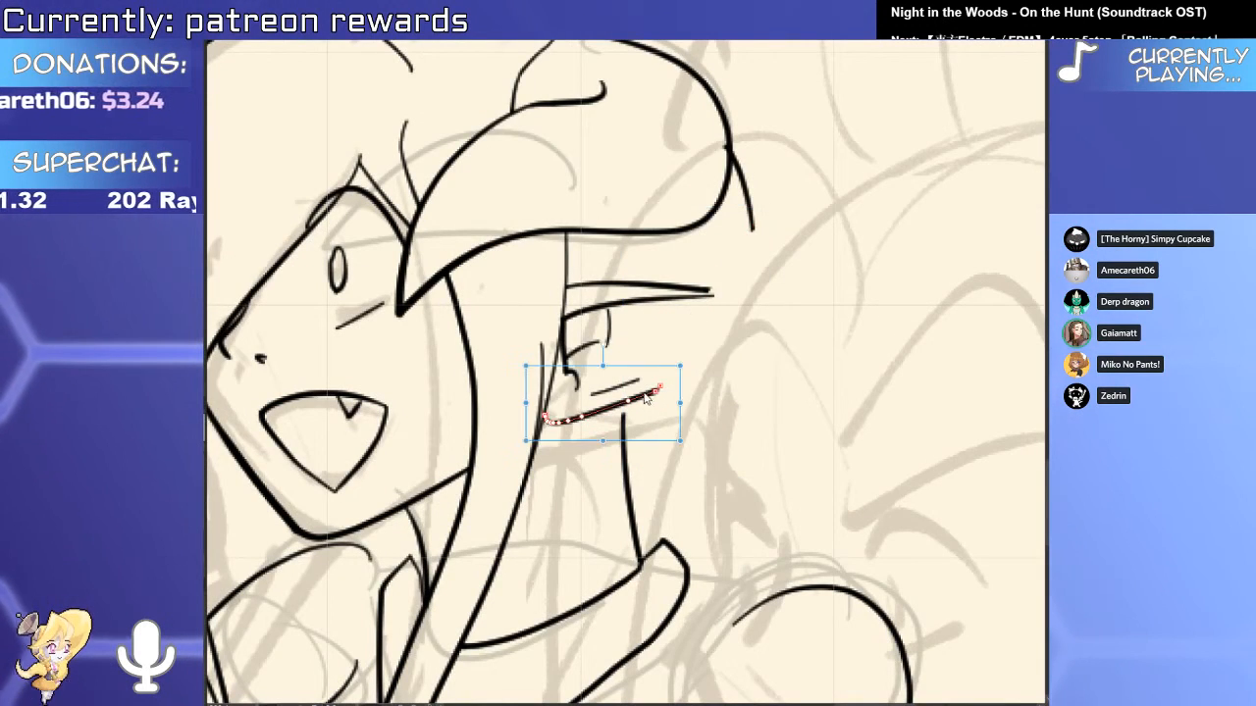
Ink a longer pointed ear outline that curves from the lobe out to the tip and meets the upper edge.
scroll(645, 398, up, 3)
drag(554, 429, 896, 304)
key(ctrl+z)
mouse_move(664, 202)
mouse_down()
mouse_move(646, 406)
mouse_move(714, 372)
mouse_up()
mouse_move(645, 195)
mouse_down()
mouse_move(843, 189)
mouse_move(849, 204)
mouse_up()
drag(632, 202, 649, 200)
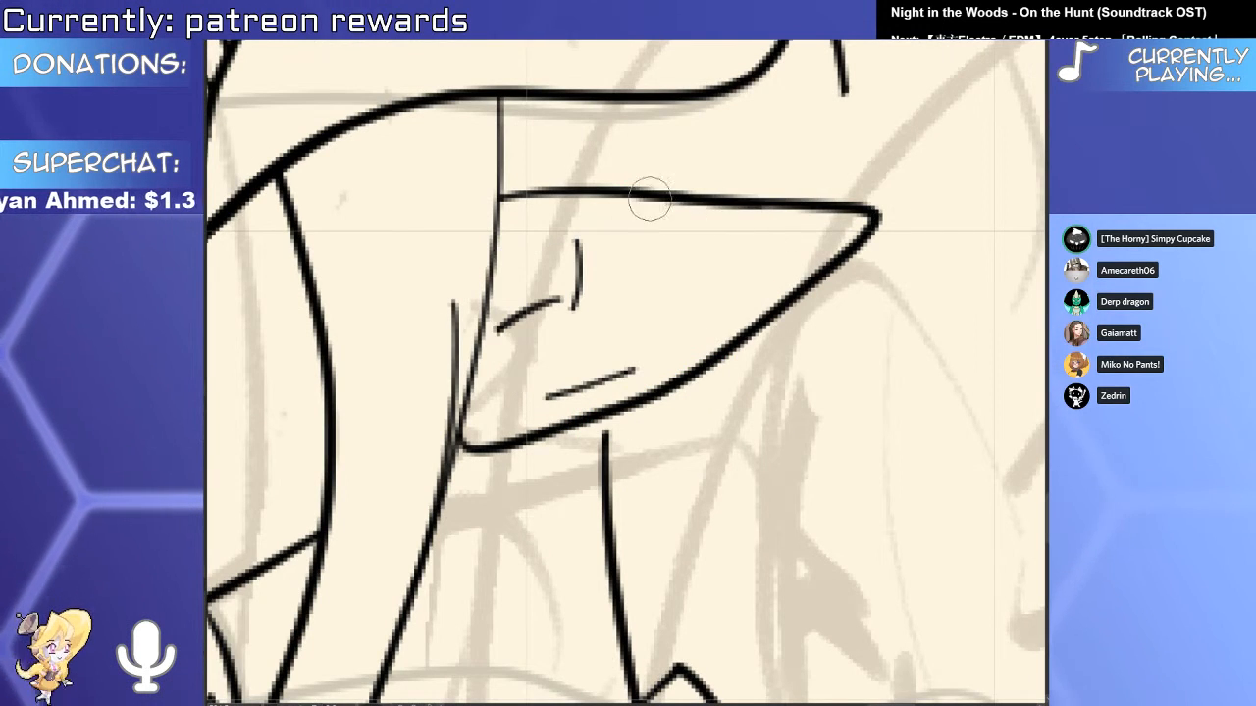
key(ctrl+z)
Ink one long curved hair line from behind the horn, past the ear tip, down onto the shoulder.
scroll(832, 235, down, 4)
drag(832, 235, 787, 251)
scroll(785, 246, up, 2)
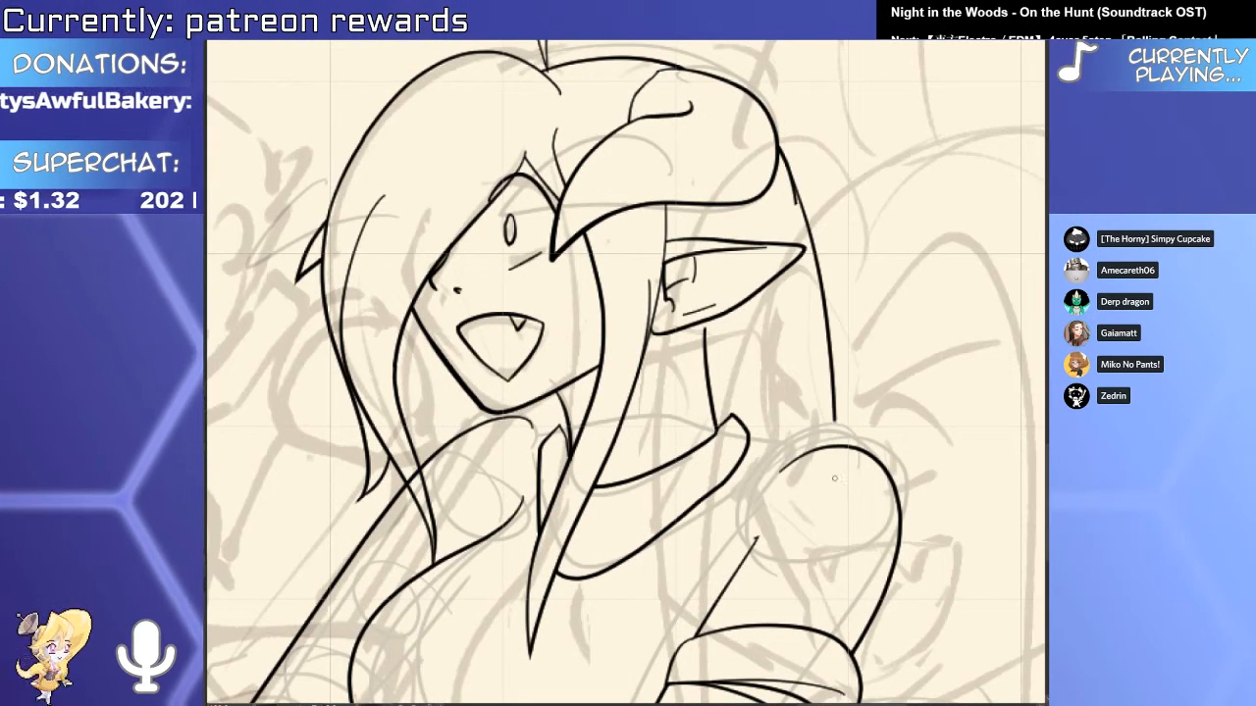
key(Delete)
drag(752, 118, 853, 505)
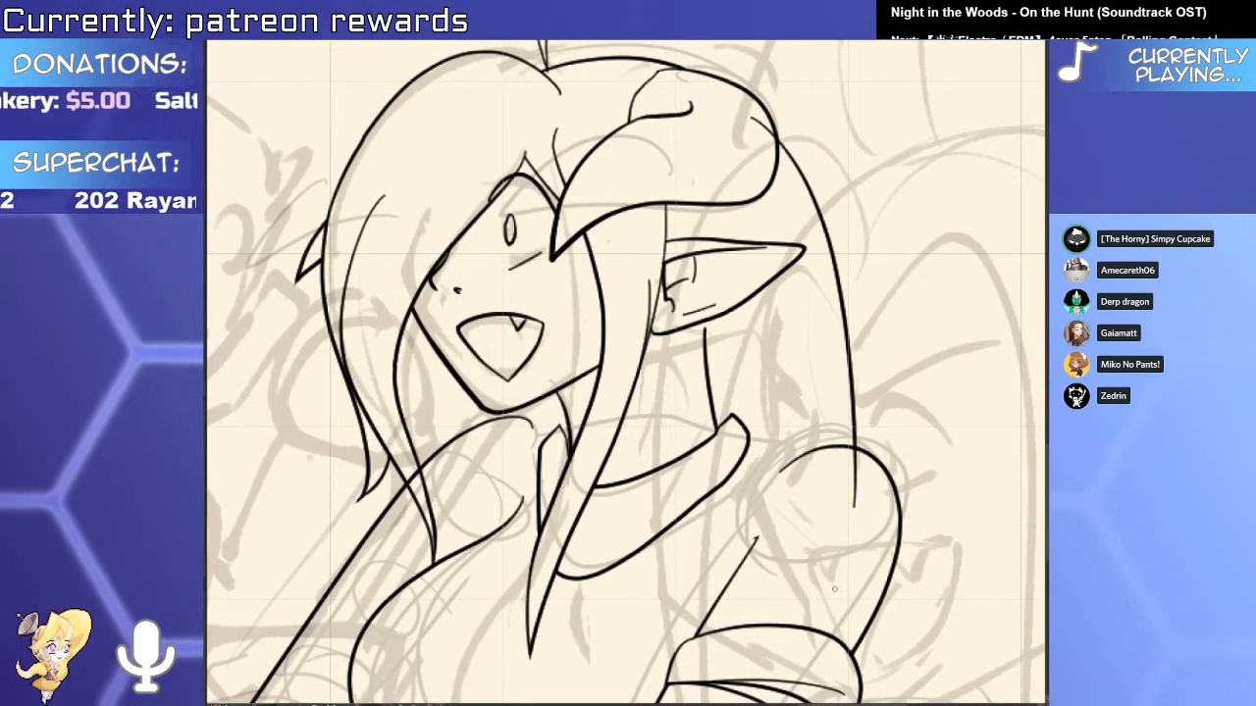
Smooth the kink in the collar's lower edge near its back end.
scroll(809, 419, up, 3)
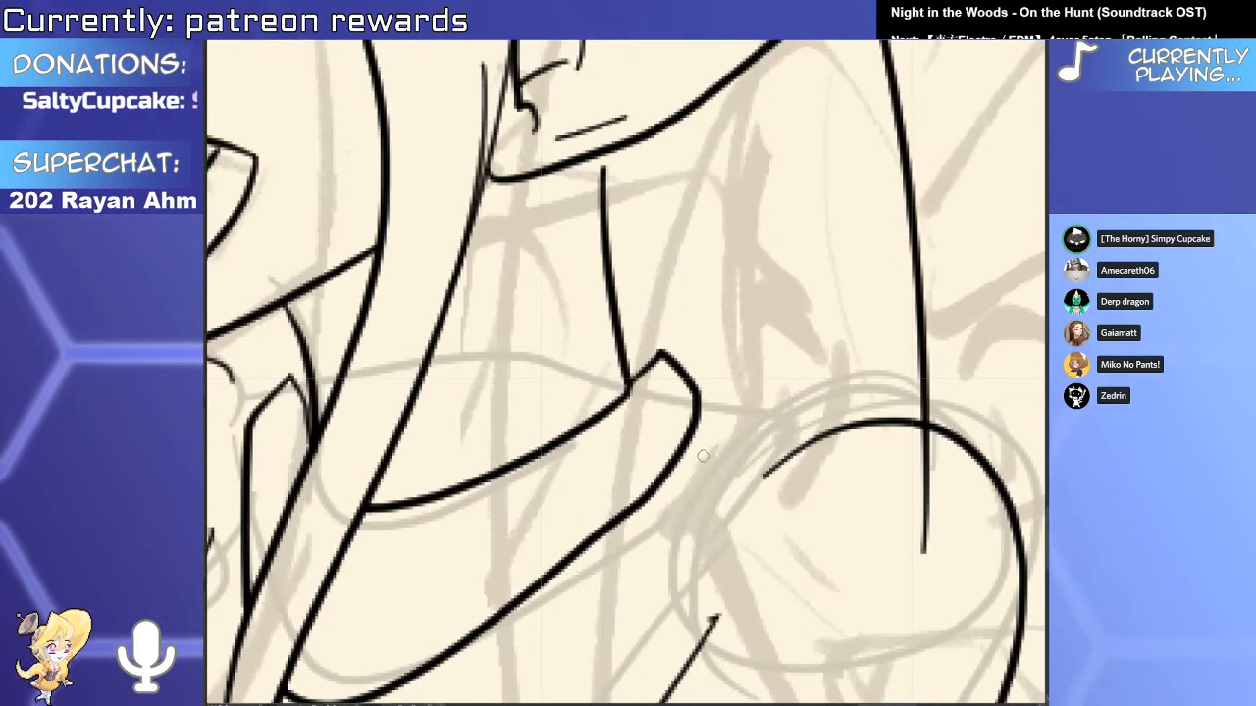
drag(534, 577, 695, 392)
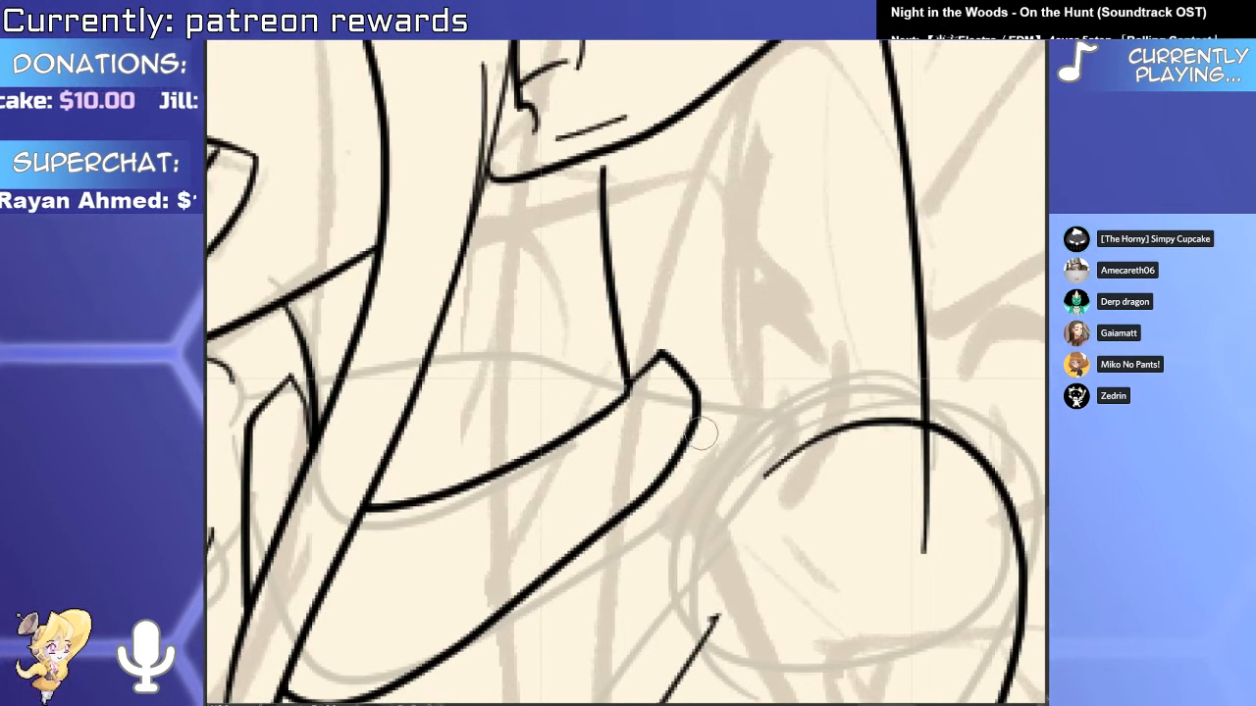
key(o)
click(642, 502)
drag(643, 501, 649, 488)
Redraw the collar's pointed back corner as a rounded fold that meets the neck line.
key(p)
scroll(756, 425, up, 3)
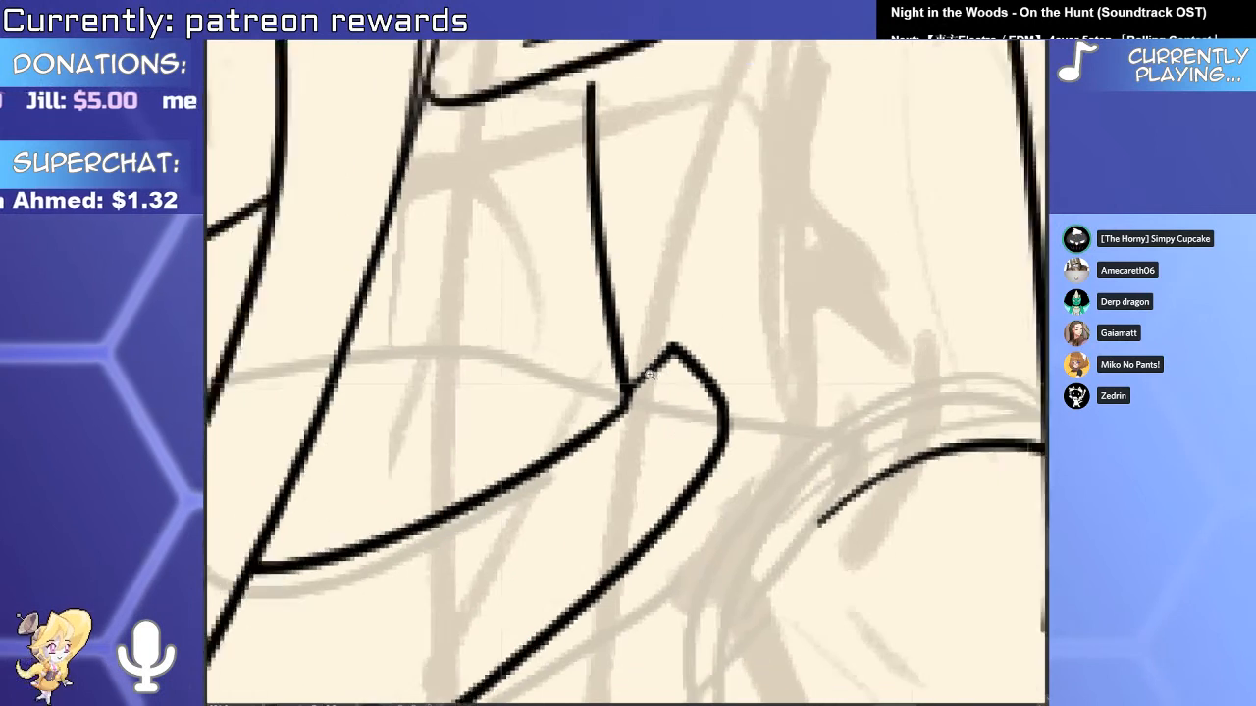
drag(683, 339, 726, 410)
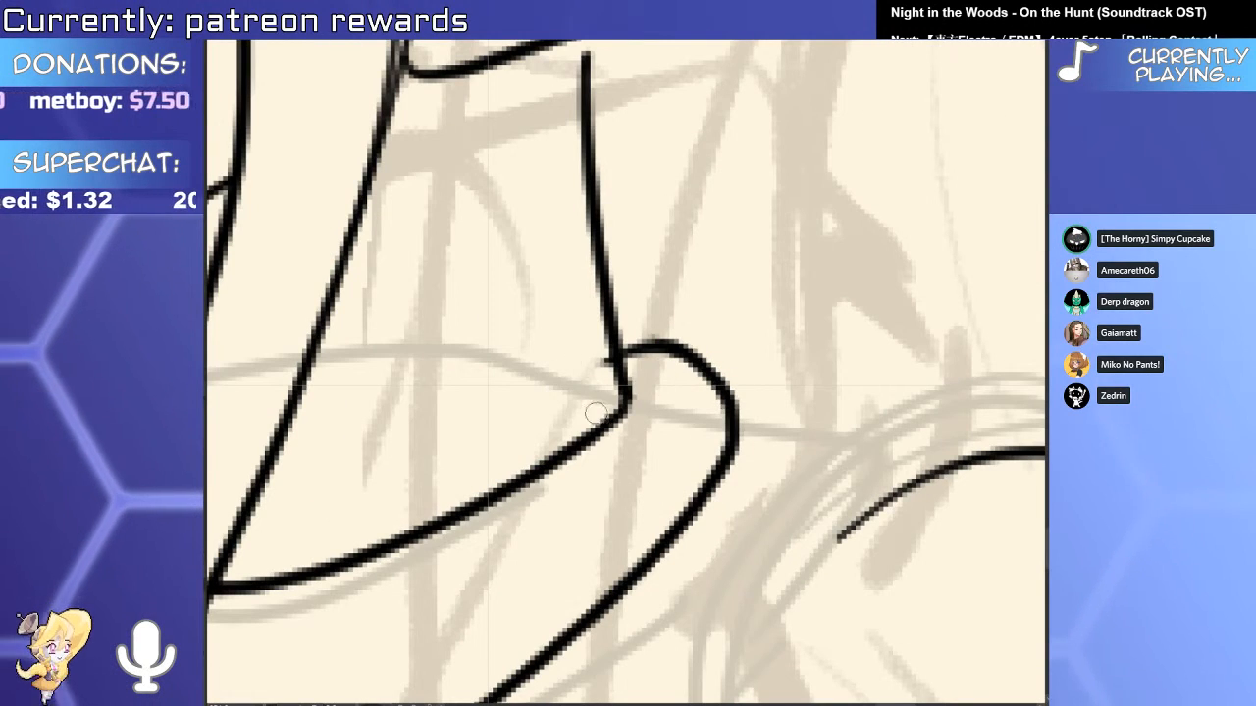
scroll(600, 376, down, 3)
scroll(612, 452, up, 2)
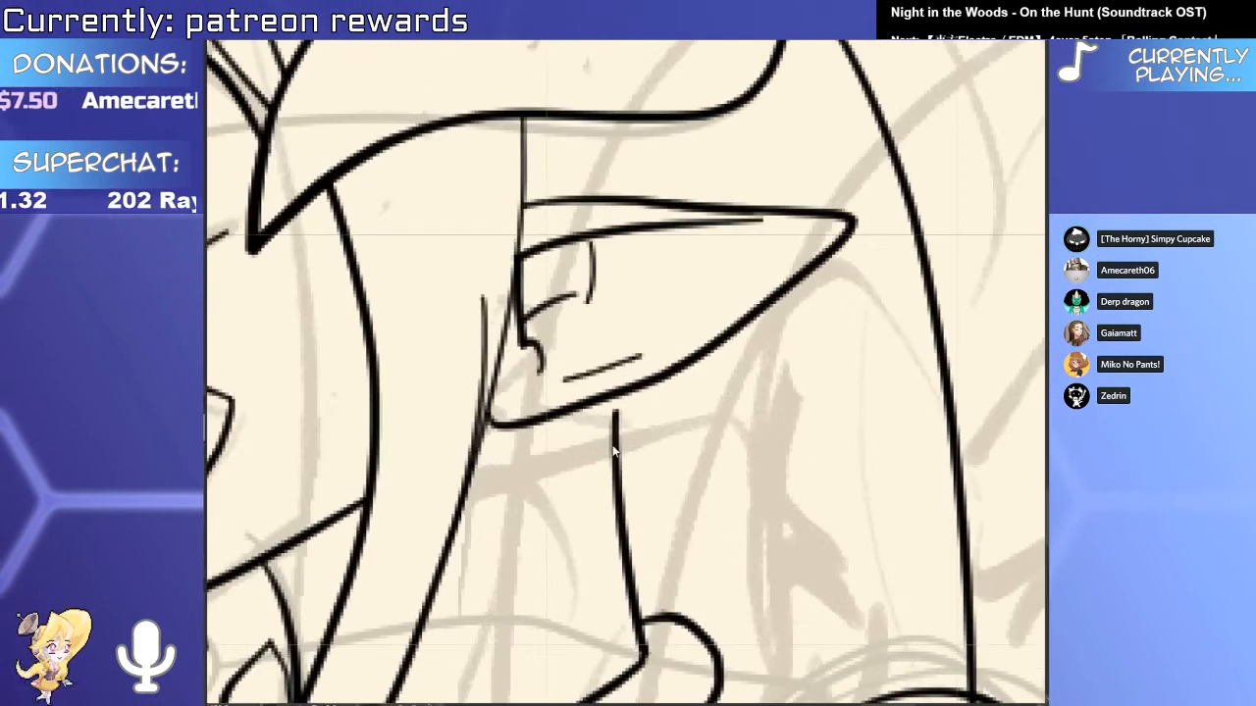
Ink the back of the neck as one curve from under the pointed ear down past the collar's back corner.
scroll(645, 534, down, 3)
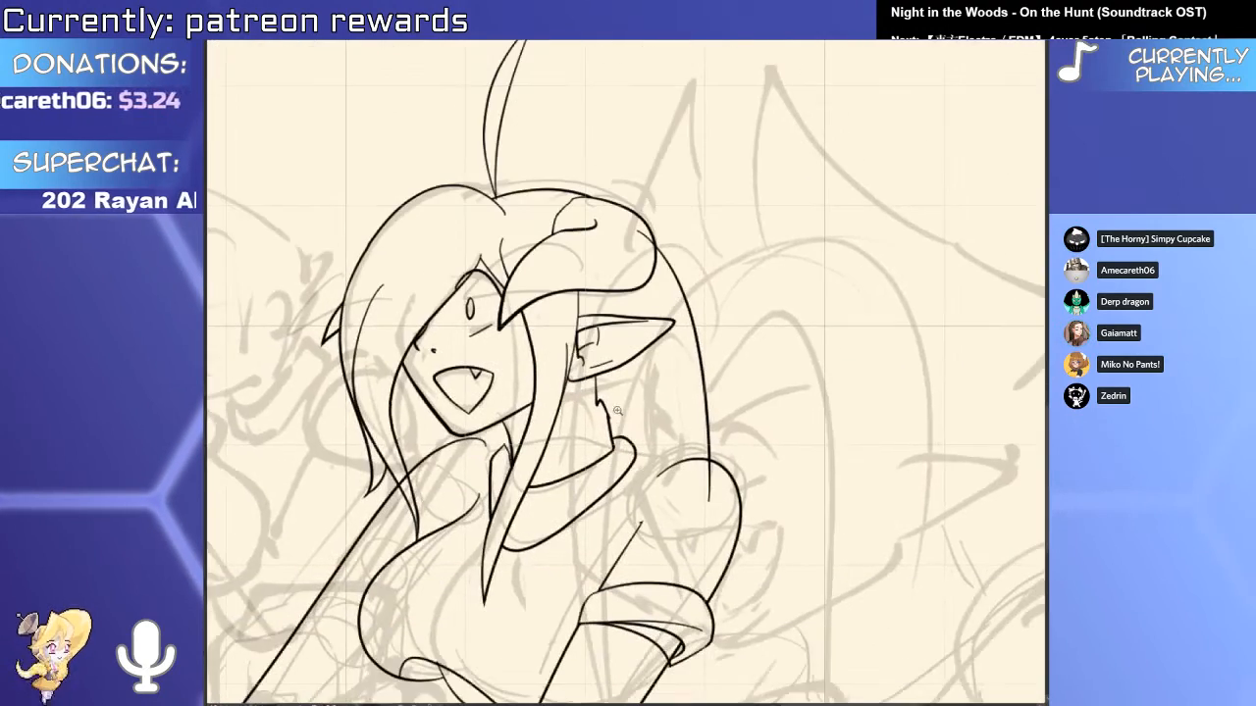
scroll(607, 397, up, 3)
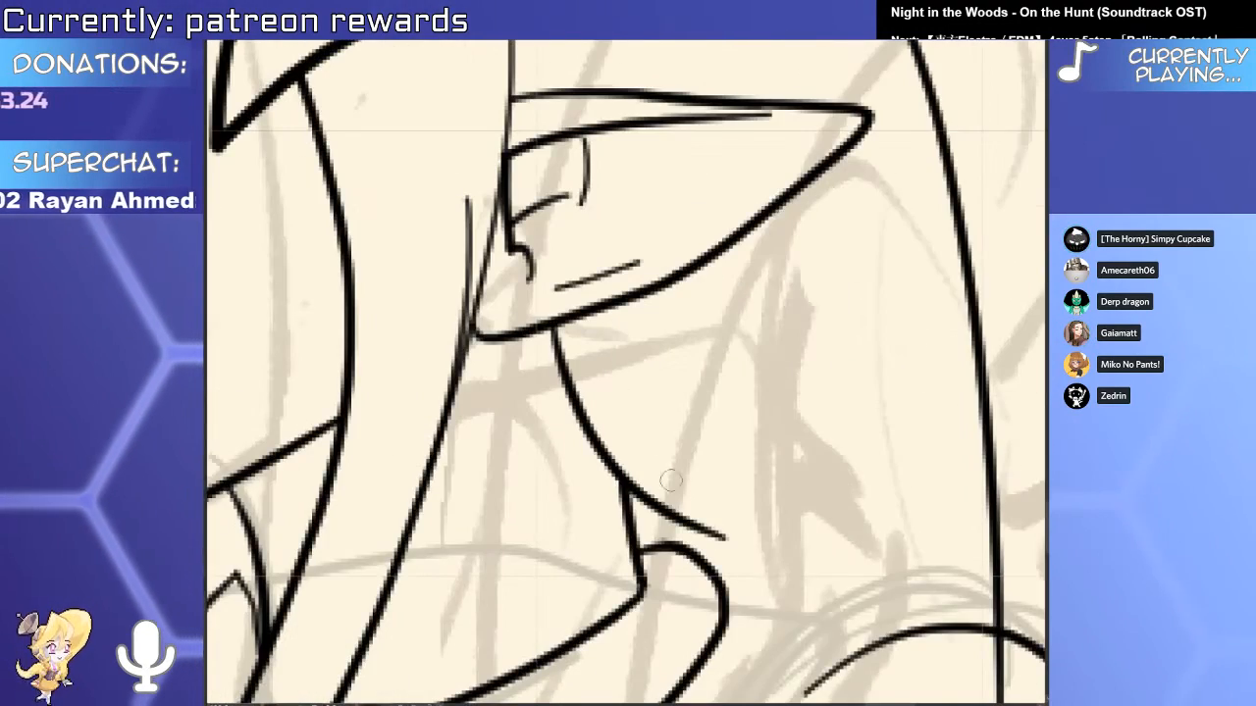
scroll(628, 412, down, 3)
Redraw the far shoulder as a smooth rounded arc under the chin and clean up its front line down to the chest.
drag(662, 420, 688, 298)
scroll(587, 334, up, 4)
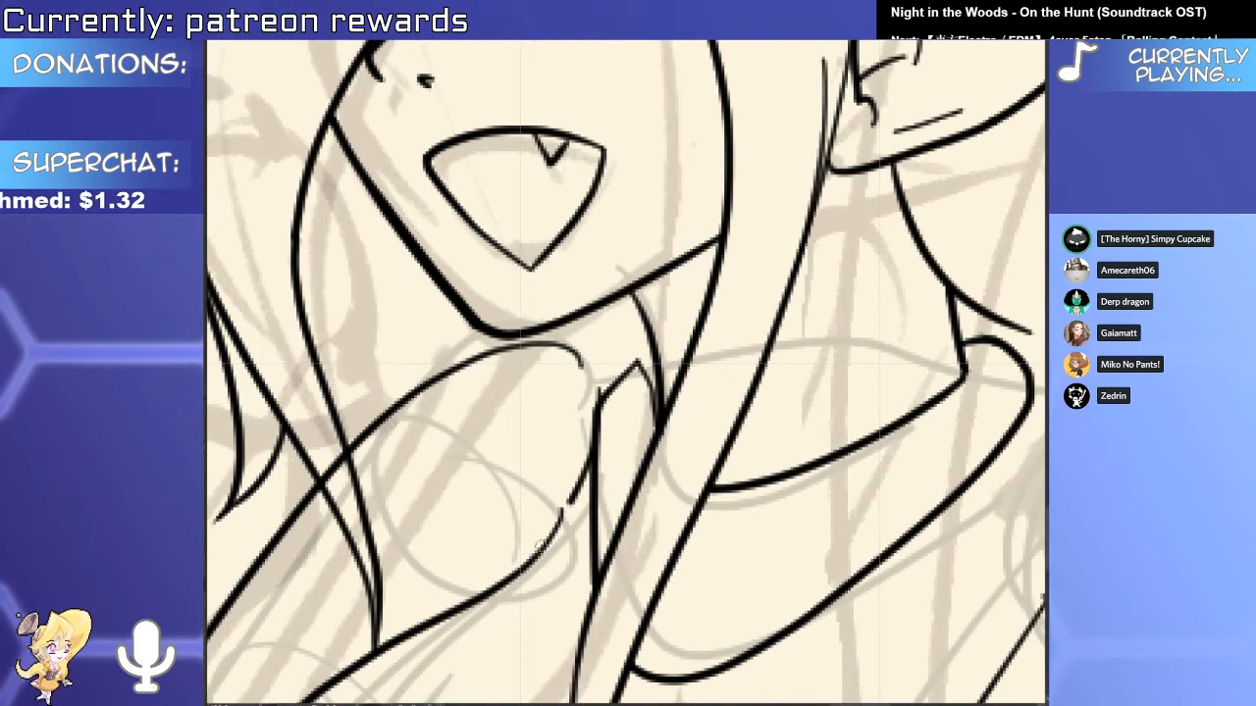
drag(478, 579, 484, 611)
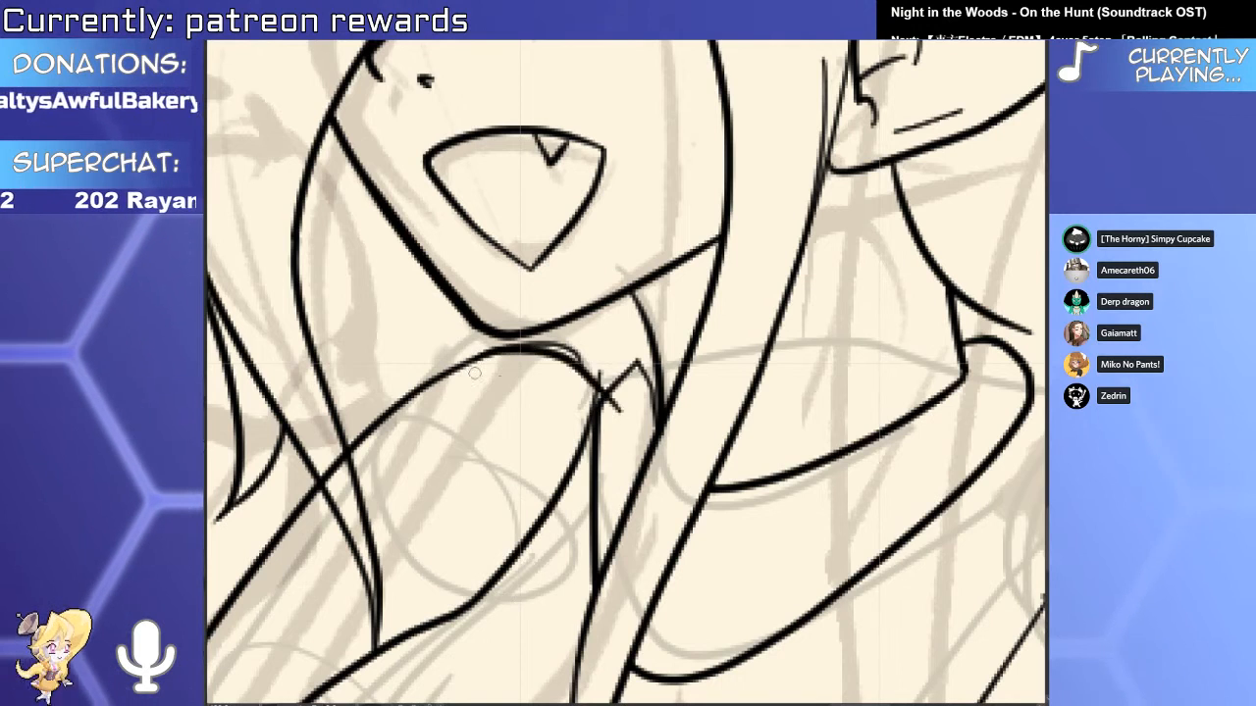
mouse_move(600, 402)
mouse_down()
mouse_move(389, 390)
mouse_move(304, 485)
mouse_up()
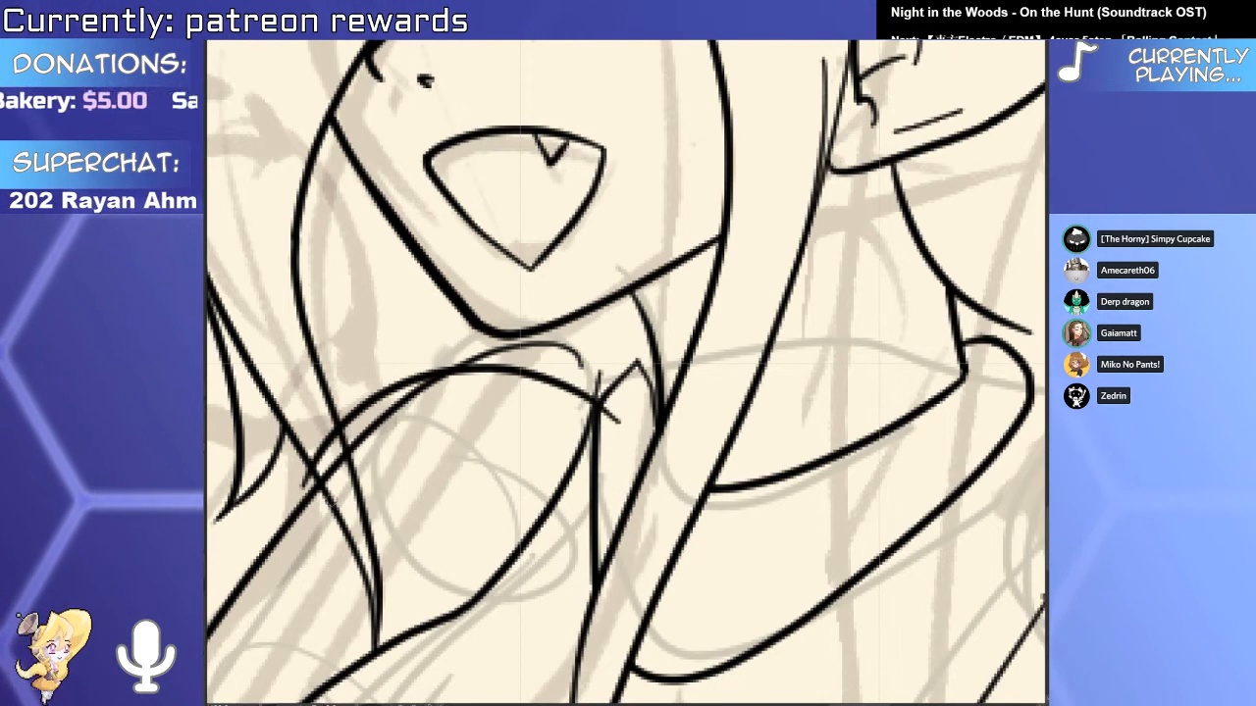
key(ctrl+z)
scroll(329, 469, up, 1)
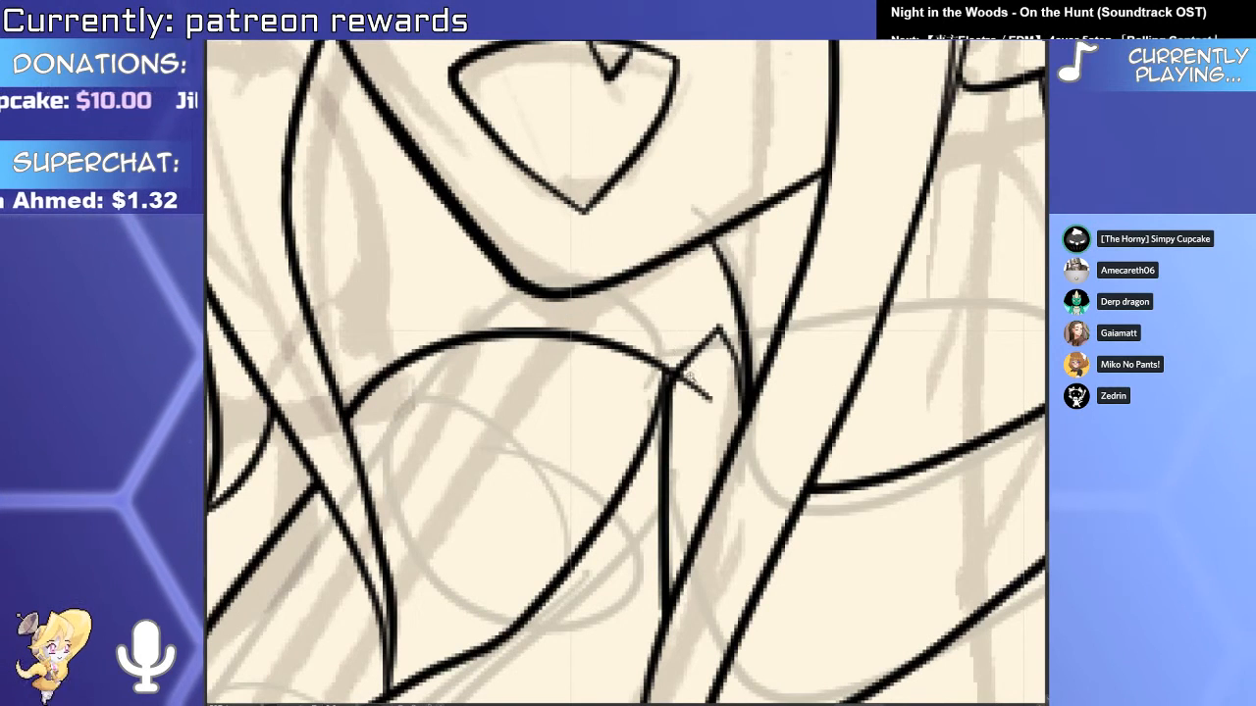
Delete the old cuff outline at the end of the near sleeve.
scroll(677, 392, down, 7)
drag(768, 420, 795, 233)
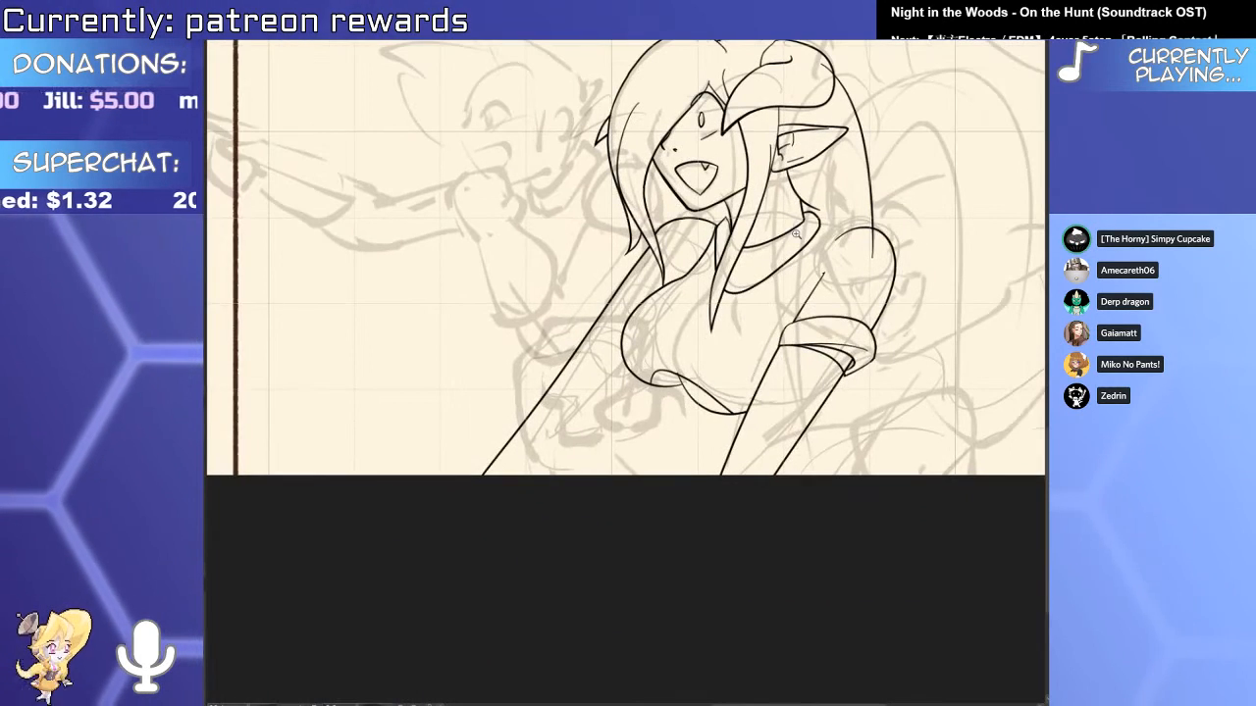
scroll(792, 346, up, 4)
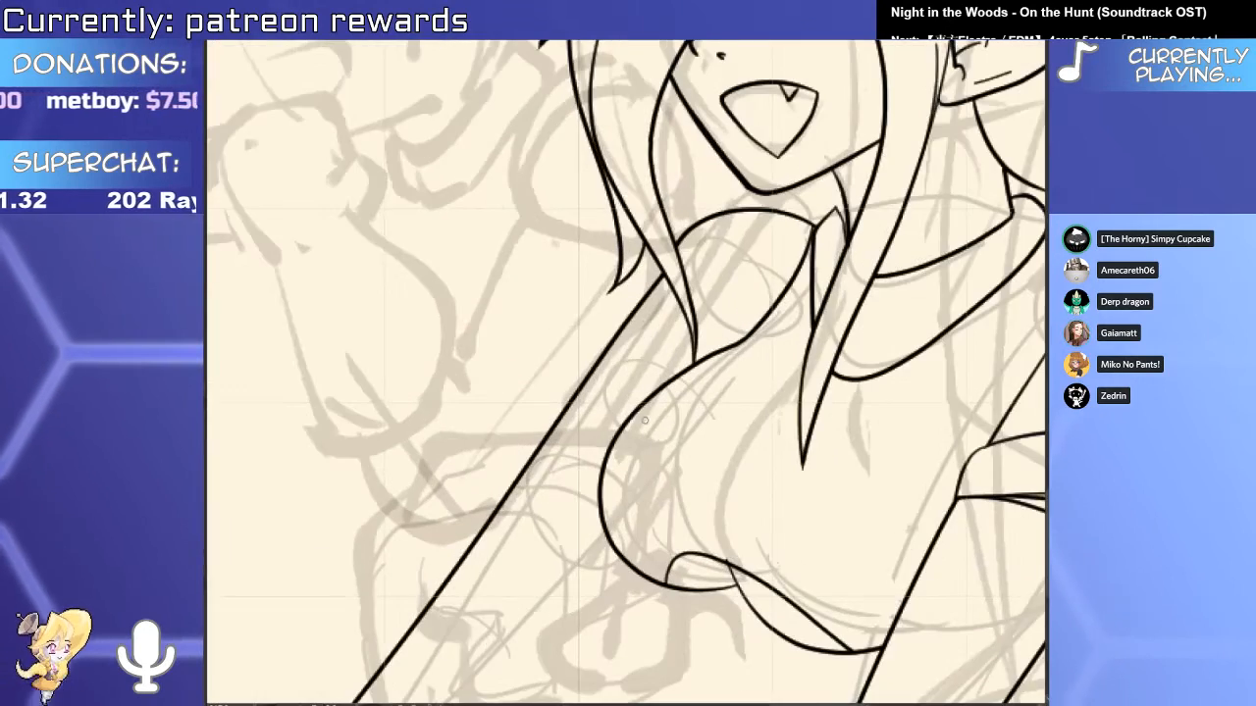
scroll(722, 455, up, 3)
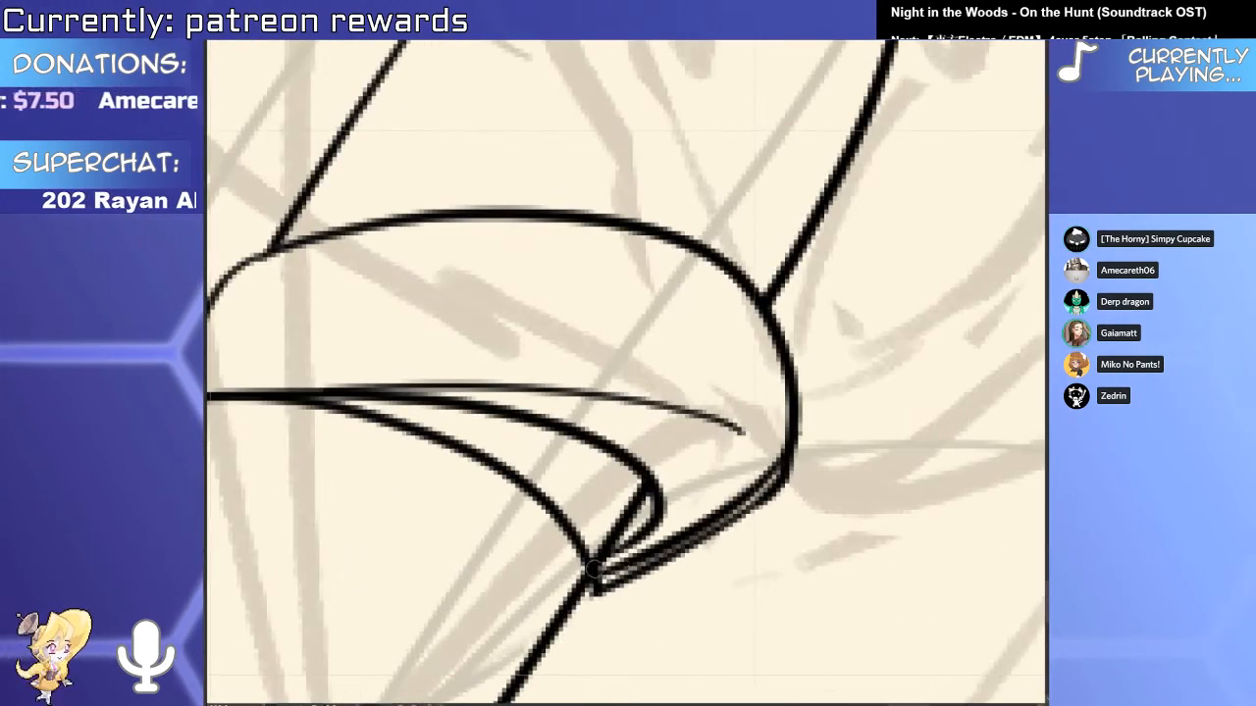
scroll(751, 526, down, 5)
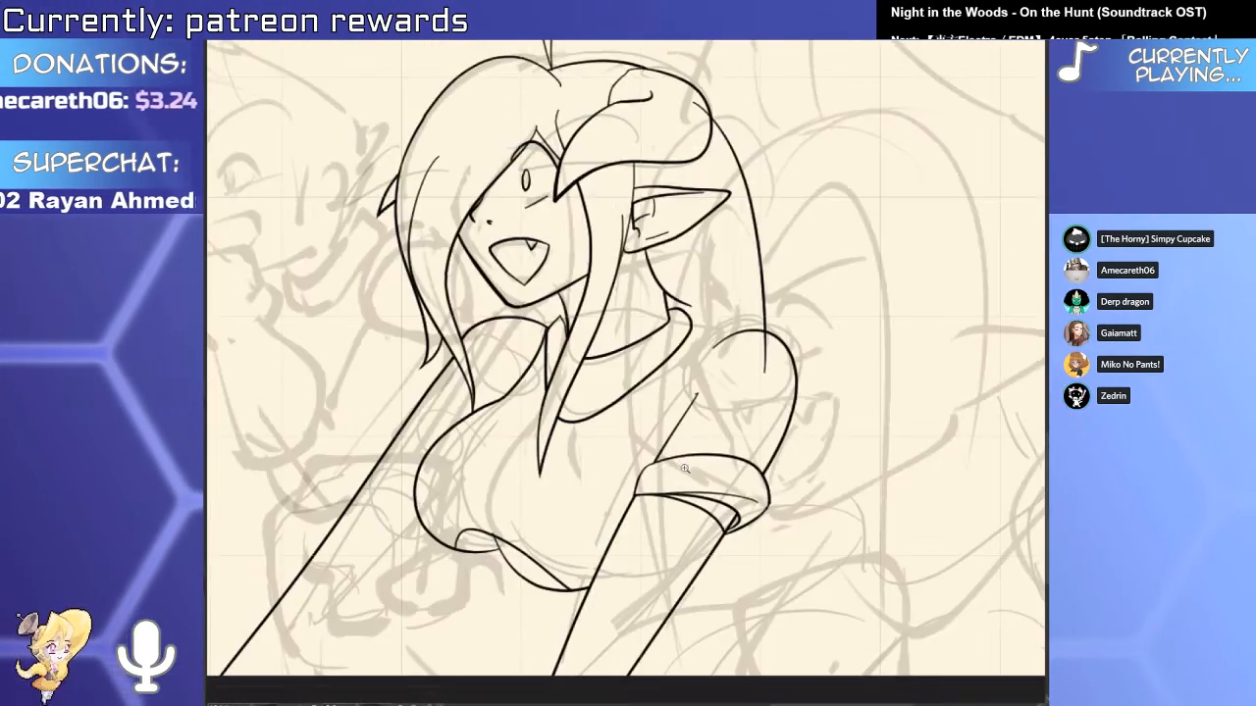
scroll(678, 475, up, 6)
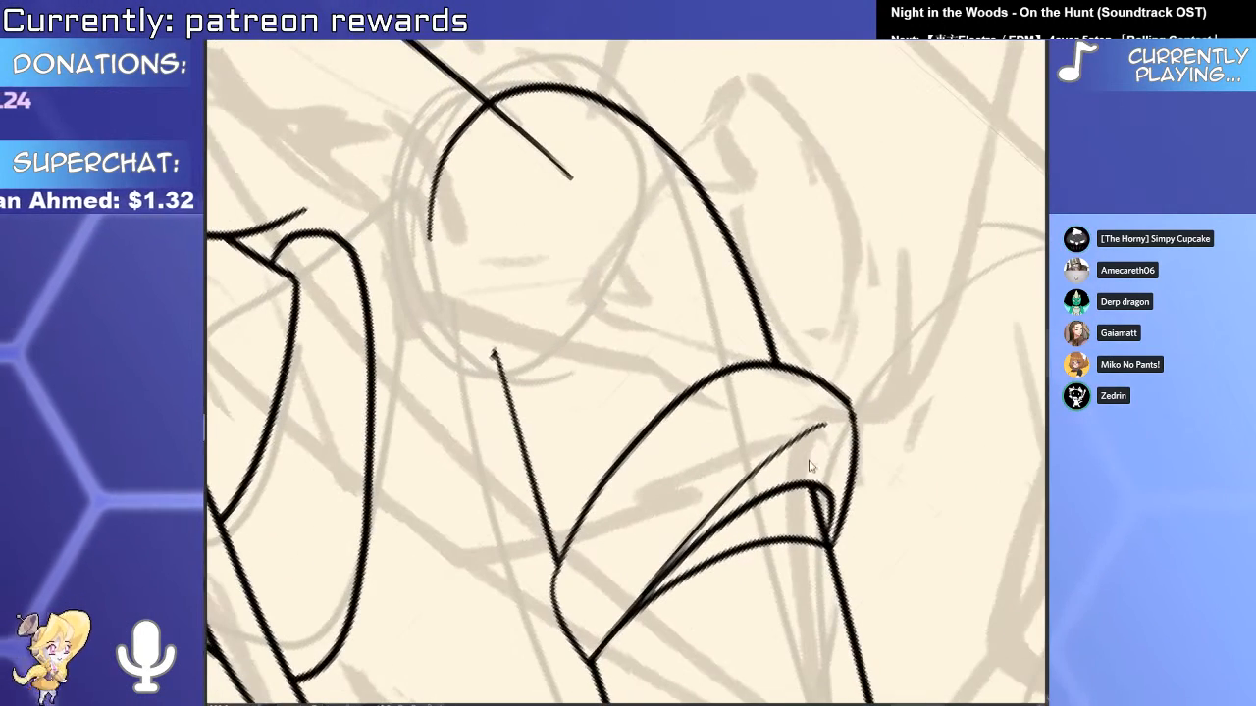
click(851, 502)
key(Delete)
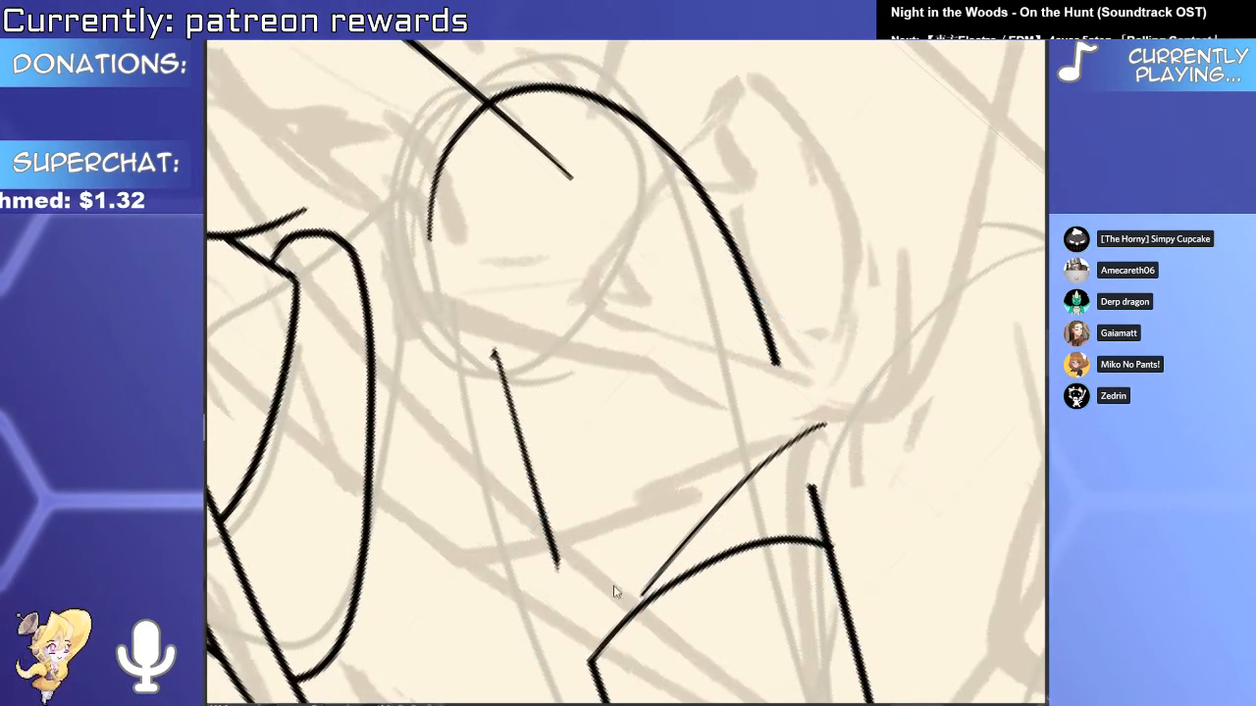
Ink a longer arched upper edge for the near sleeve's cuff, starting at the arm's inner corner.
drag(780, 366, 914, 326)
key(ctrl+z)
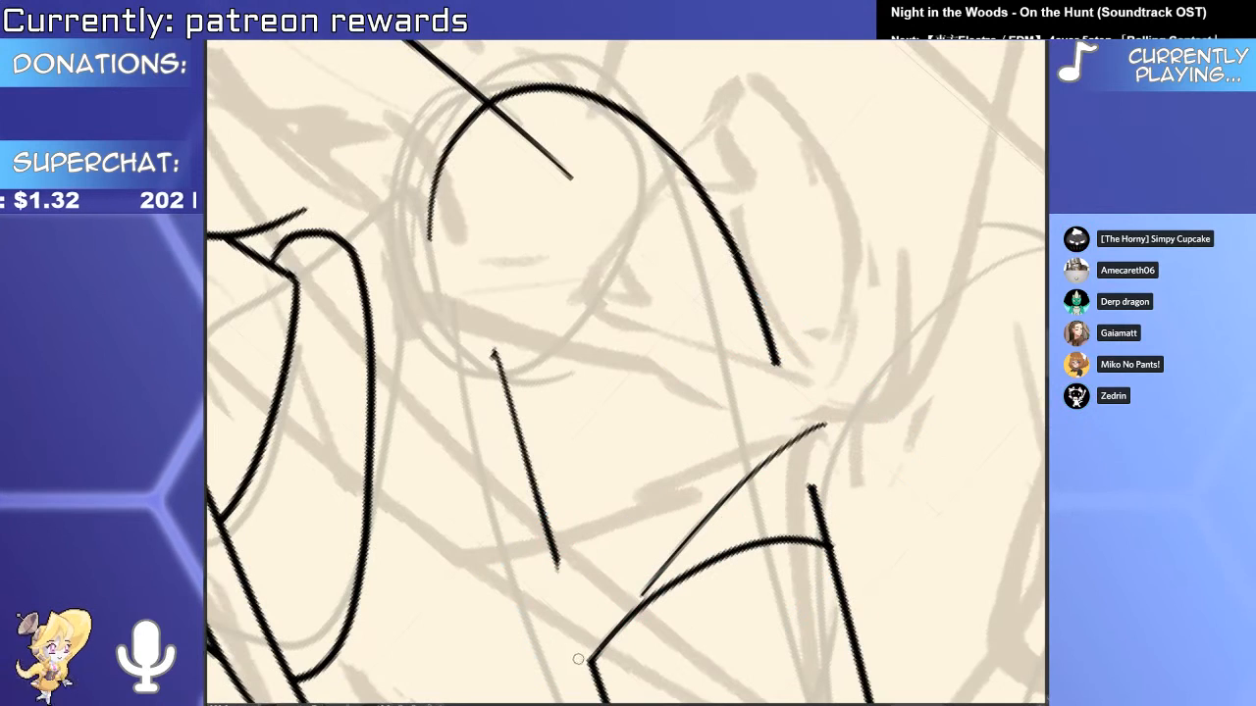
mouse_move(589, 659)
mouse_down()
mouse_move(678, 445)
mouse_move(992, 339)
mouse_up()
key(ctrl+z)
mouse_move(589, 660)
mouse_down()
mouse_move(581, 601)
mouse_move(991, 300)
mouse_up()
key(ctrl+z)
mouse_move(589, 656)
mouse_down()
mouse_move(592, 609)
mouse_move(989, 326)
mouse_move(916, 343)
mouse_move(925, 327)
mouse_move(912, 319)
mouse_up()
ctrl+click(713, 420)
key(ctrl+z)
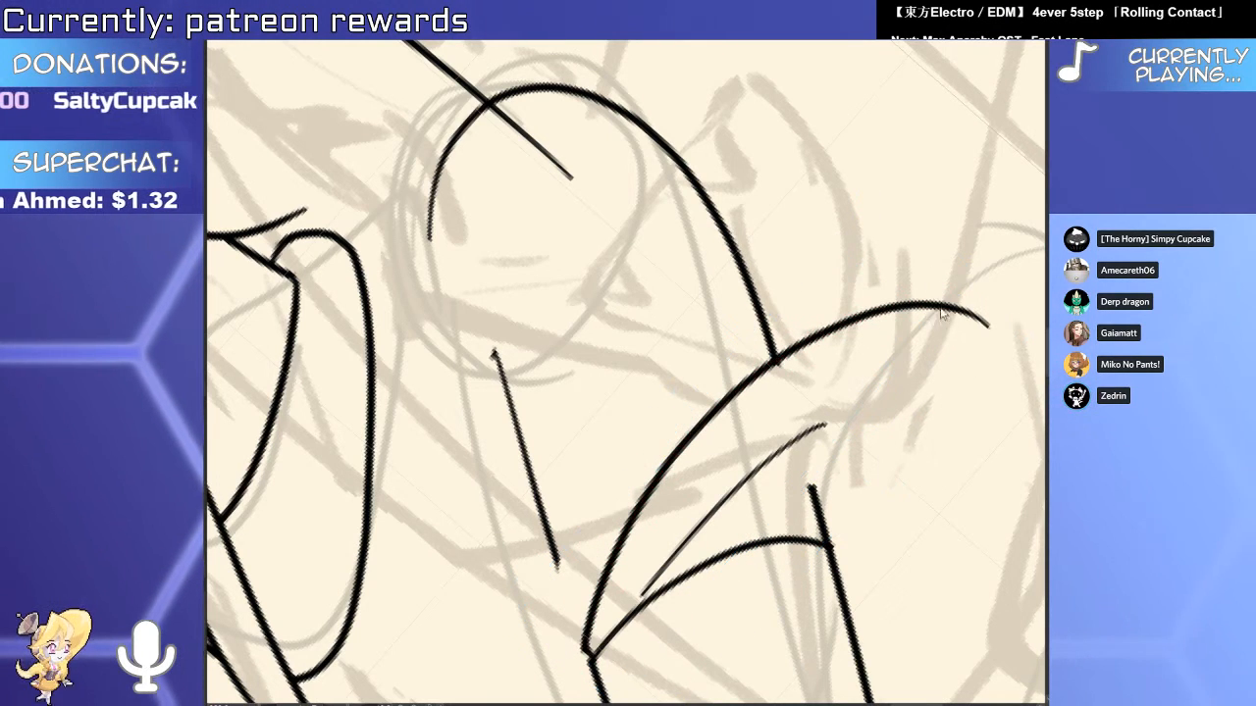
Shrink and rotate the new cuff edge so it wraps around the end of the near sleeve.
ctrl+click(940, 312)
drag(946, 263, 882, 326)
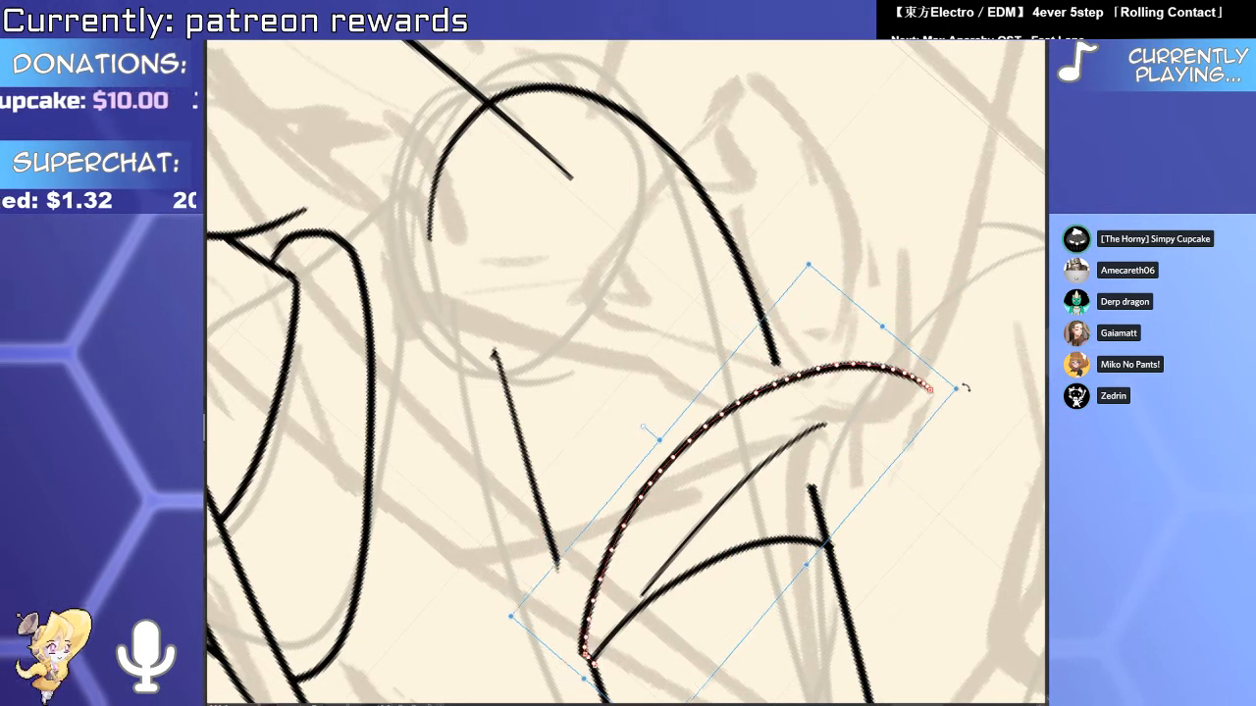
drag(965, 389, 870, 389)
Ink the near cuff's curled inner opening and its outer side, trimming the ends that overshoot the arm.
click(706, 528)
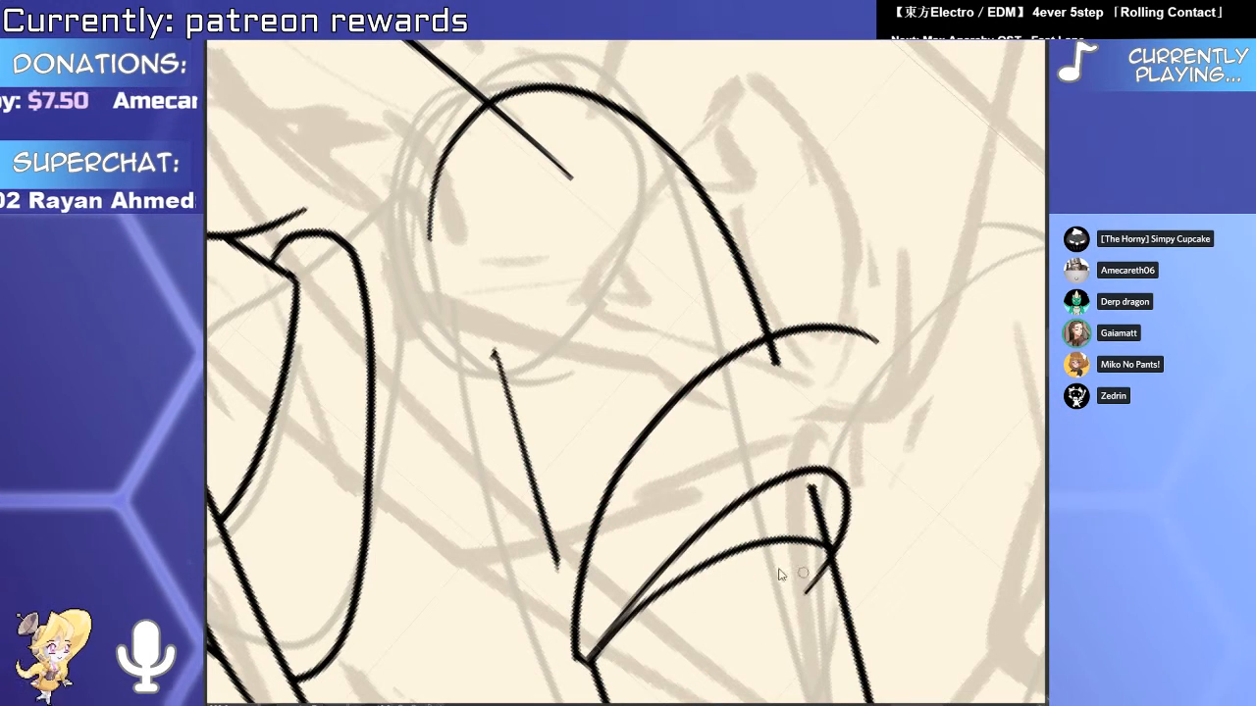
drag(624, 629, 810, 578)
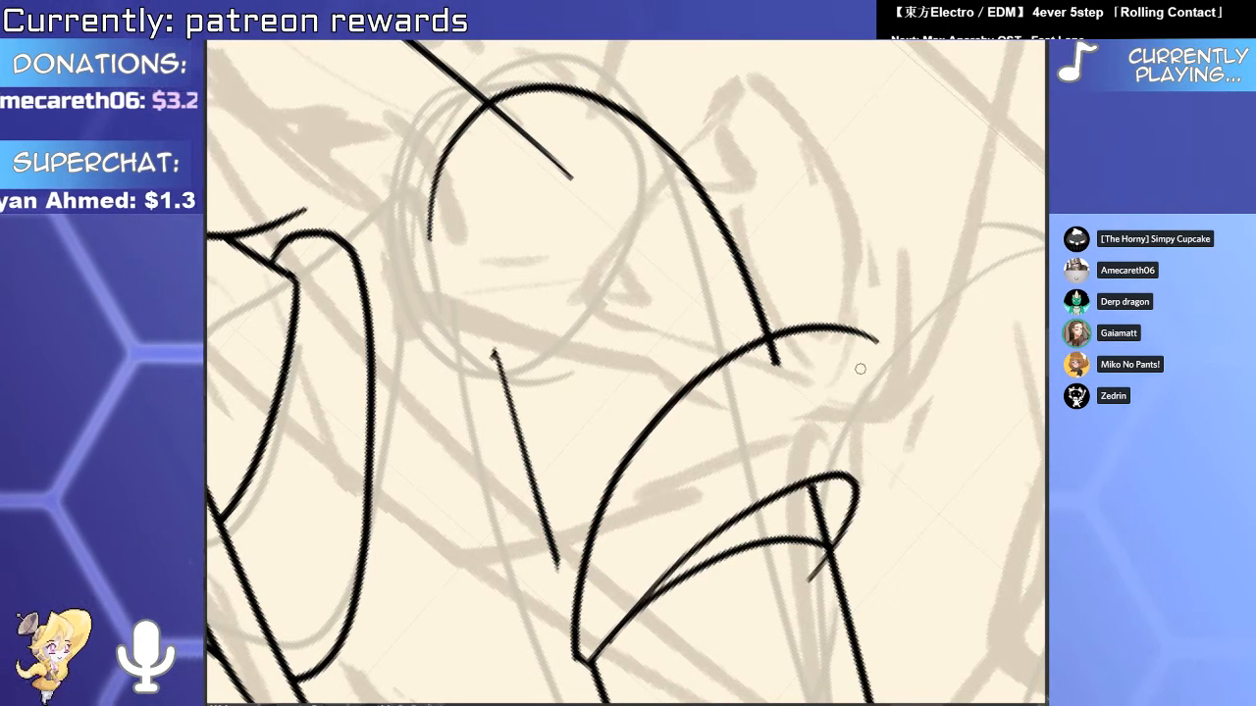
drag(867, 339, 861, 512)
scroll(802, 586, up, 2)
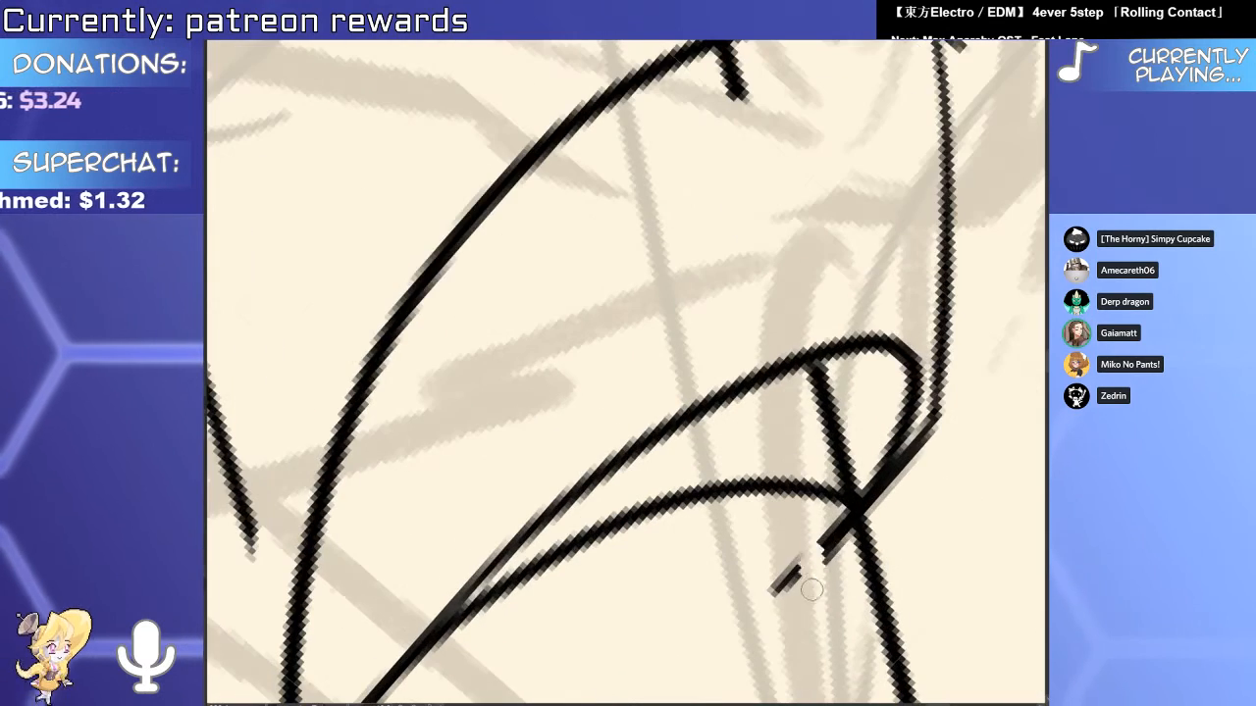
scroll(818, 536, down, 1)
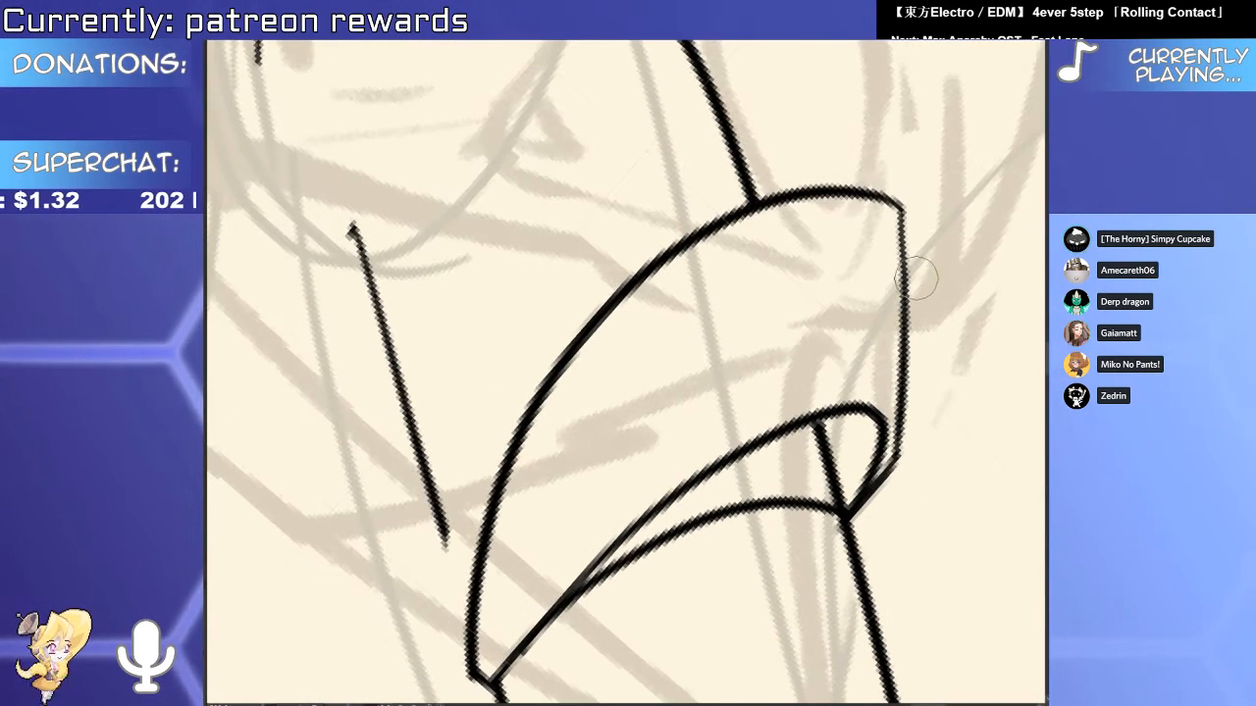
scroll(883, 529, up, 2)
scroll(854, 510, up, 2)
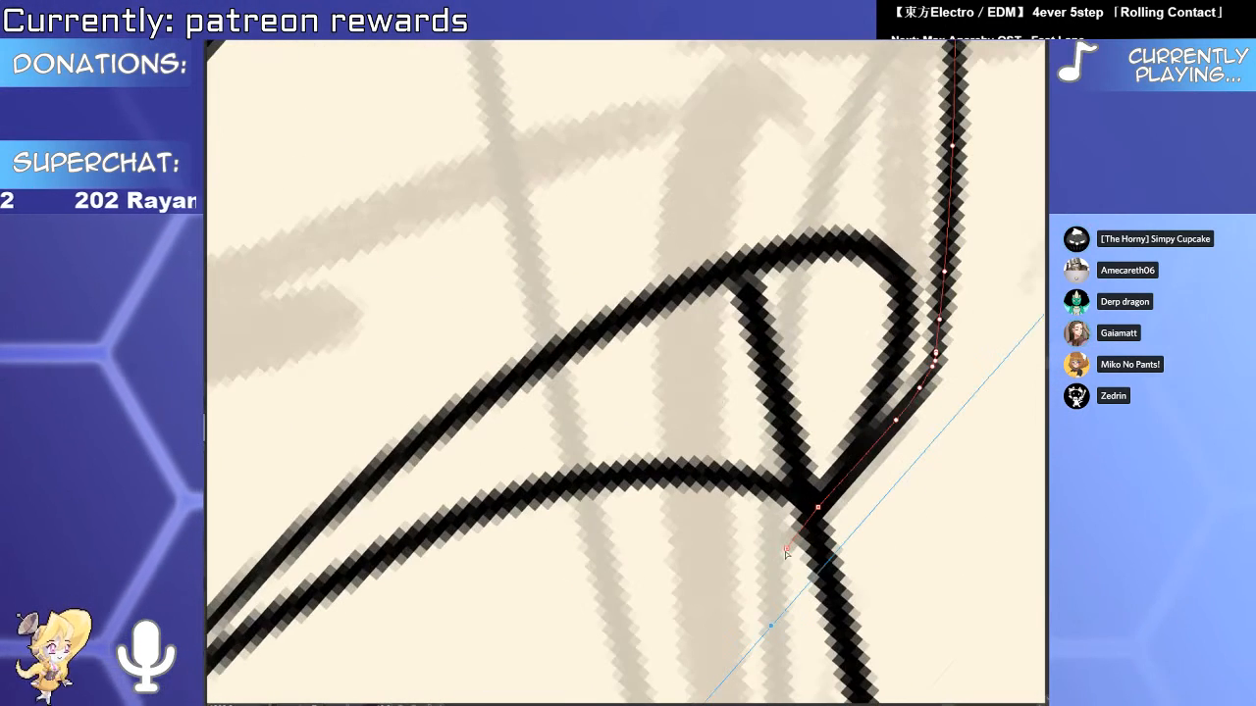
Redraw the near sleeve's inner line with a curved crease at the armpit, running down to the cuff.
scroll(783, 569, down, 4)
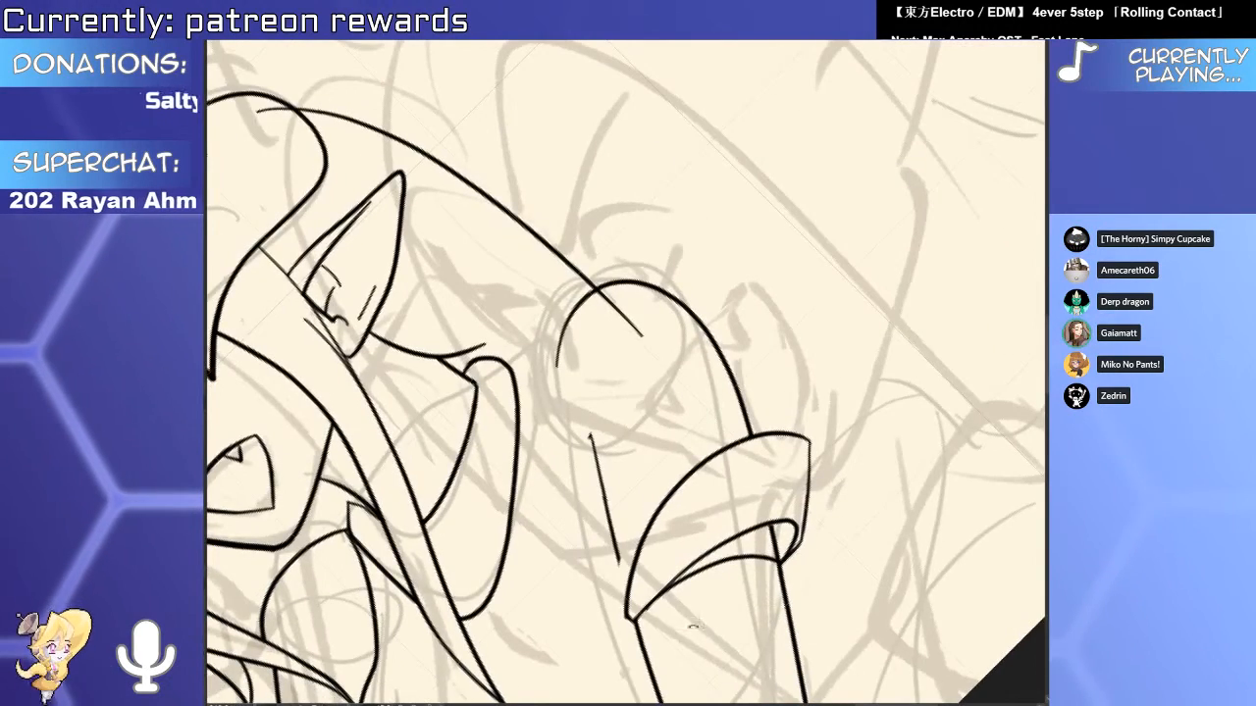
scroll(621, 490, up, 2)
scroll(514, 500, up, 2)
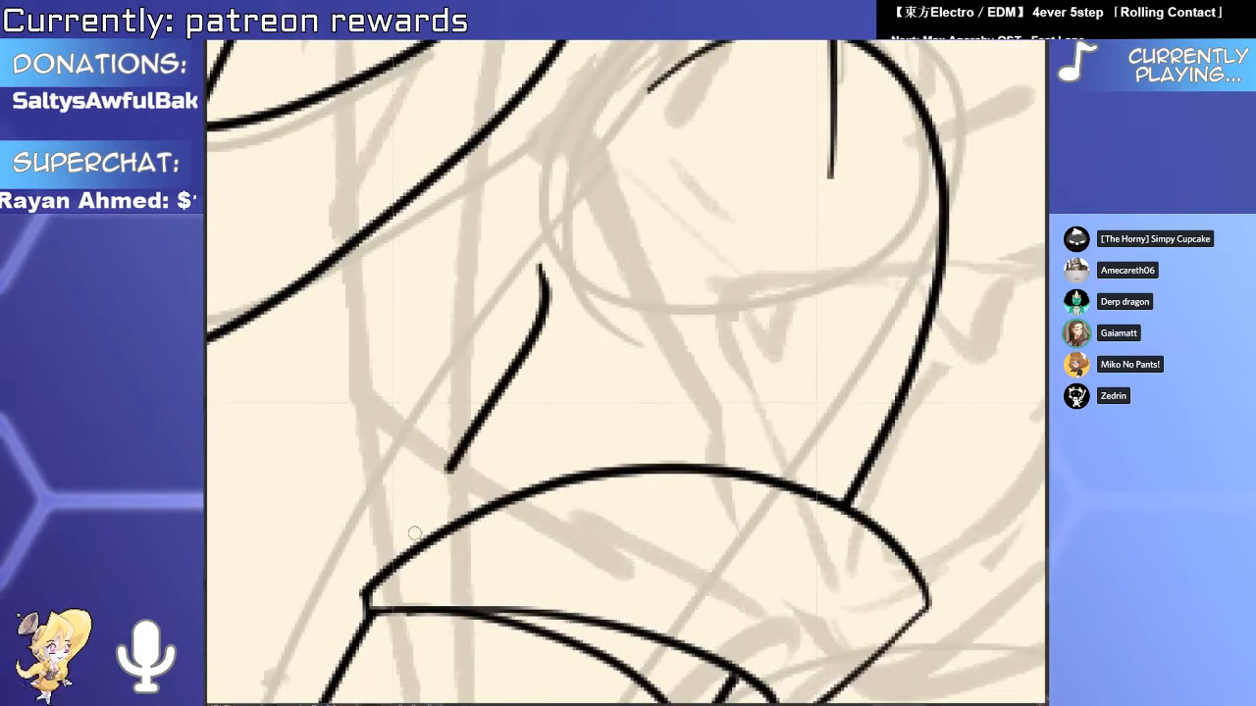
drag(415, 532, 404, 552)
drag(529, 394, 541, 570)
key(ctrl+z)
Redraw the front of the puffy near shoulder as one smooth curve into the armpit crease and clean up overlapping ends.
drag(762, 201, 515, 590)
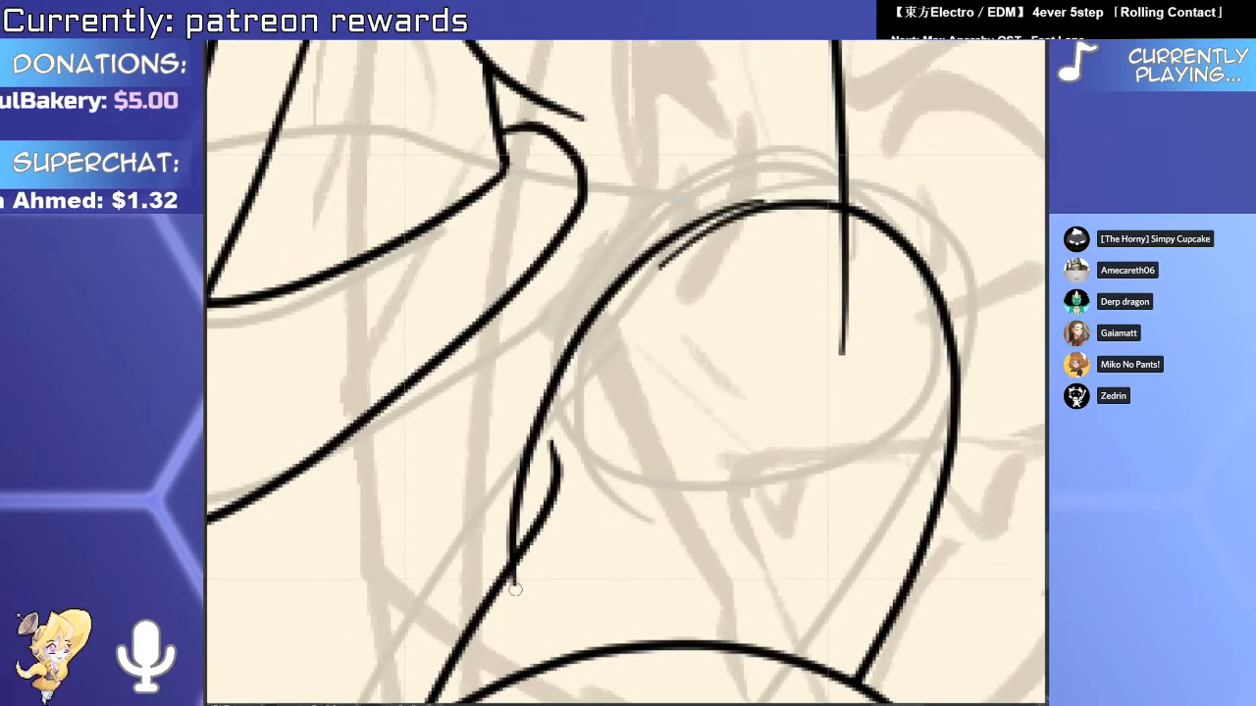
drag(543, 428, 811, 206)
scroll(786, 338, down, 2)
click(849, 334)
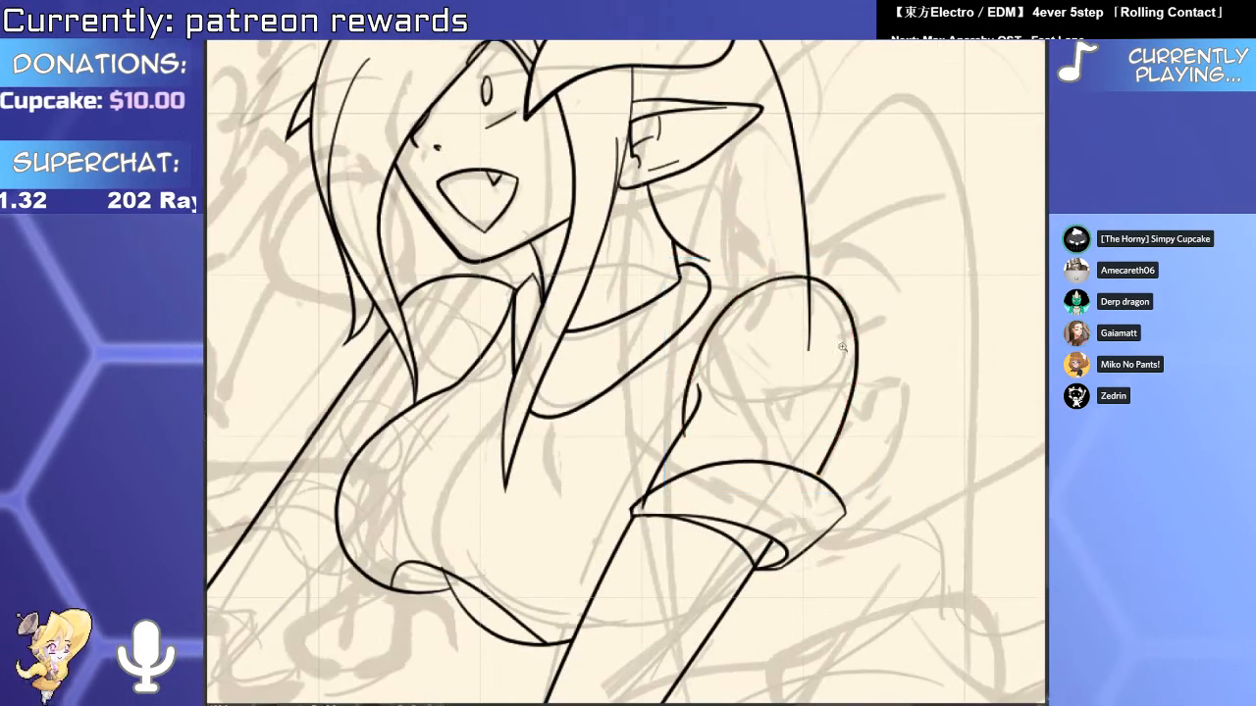
scroll(820, 525, up, 2)
key(e)
click(780, 591)
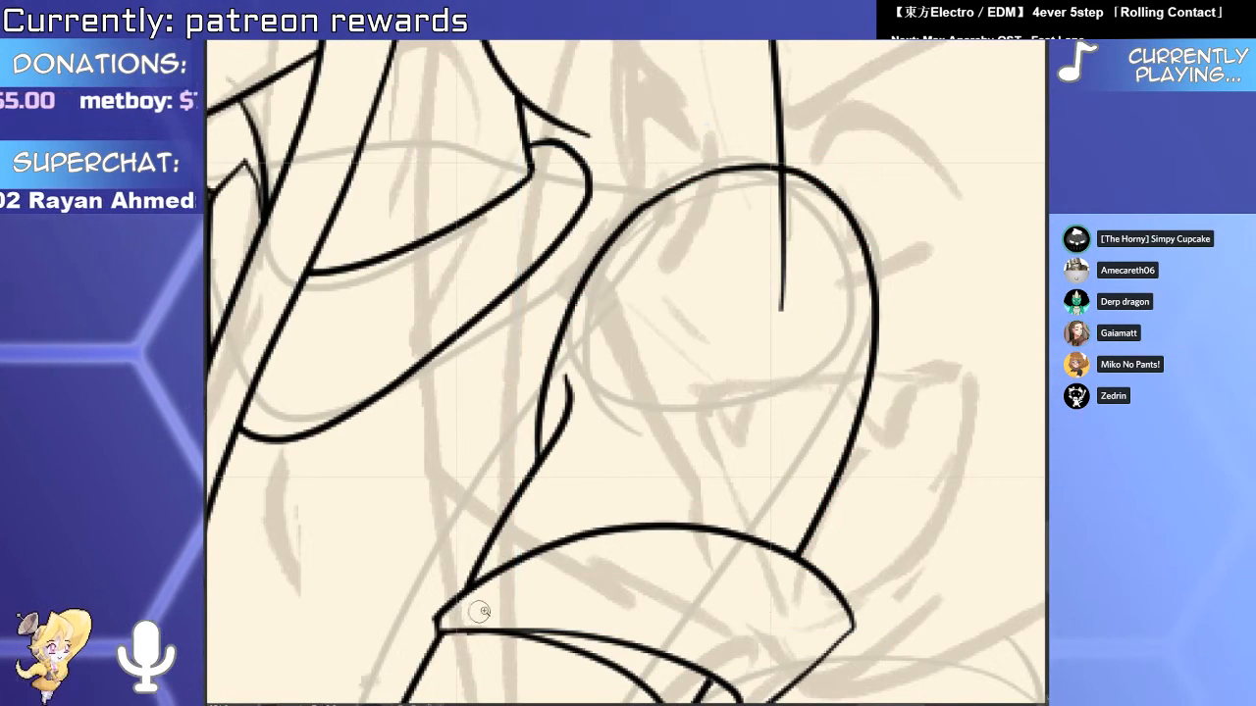
Replace the near arm's outer edge with a new line running from inside the cuff down to the panel border.
scroll(480, 611, down, 4)
scroll(686, 499, up, 3)
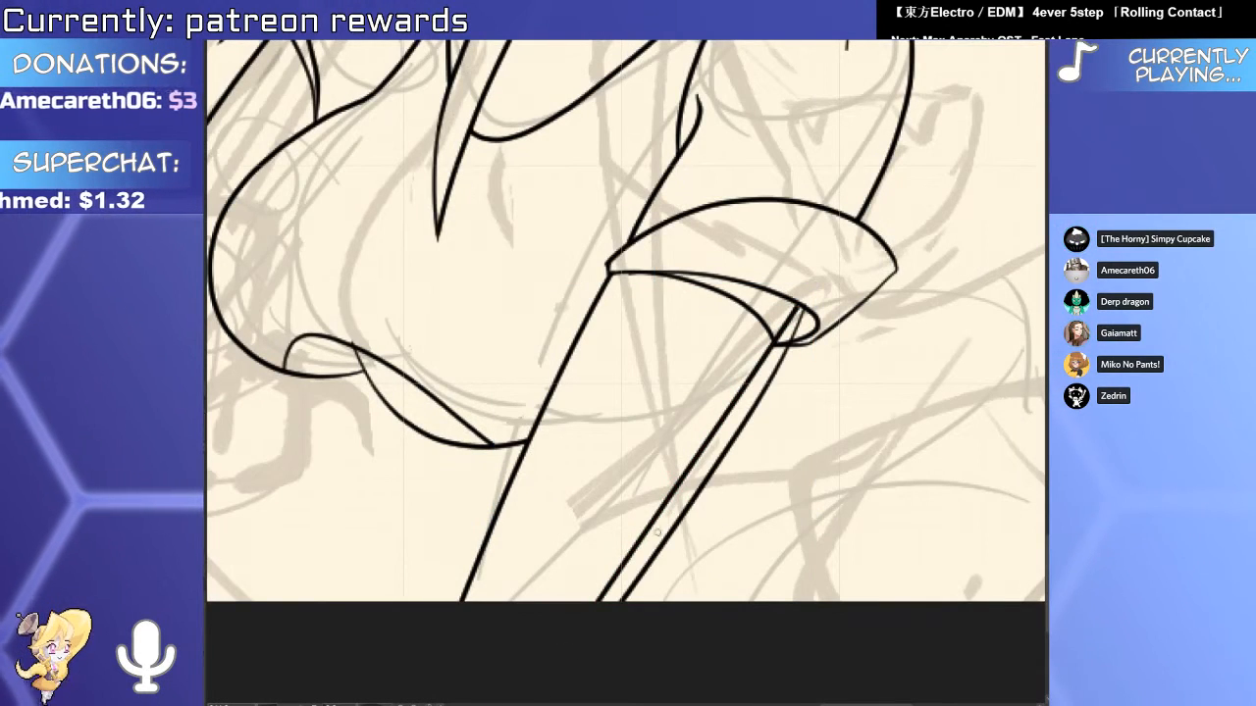
scroll(736, 376, up, 2)
click(754, 392)
scroll(843, 338, up, 1)
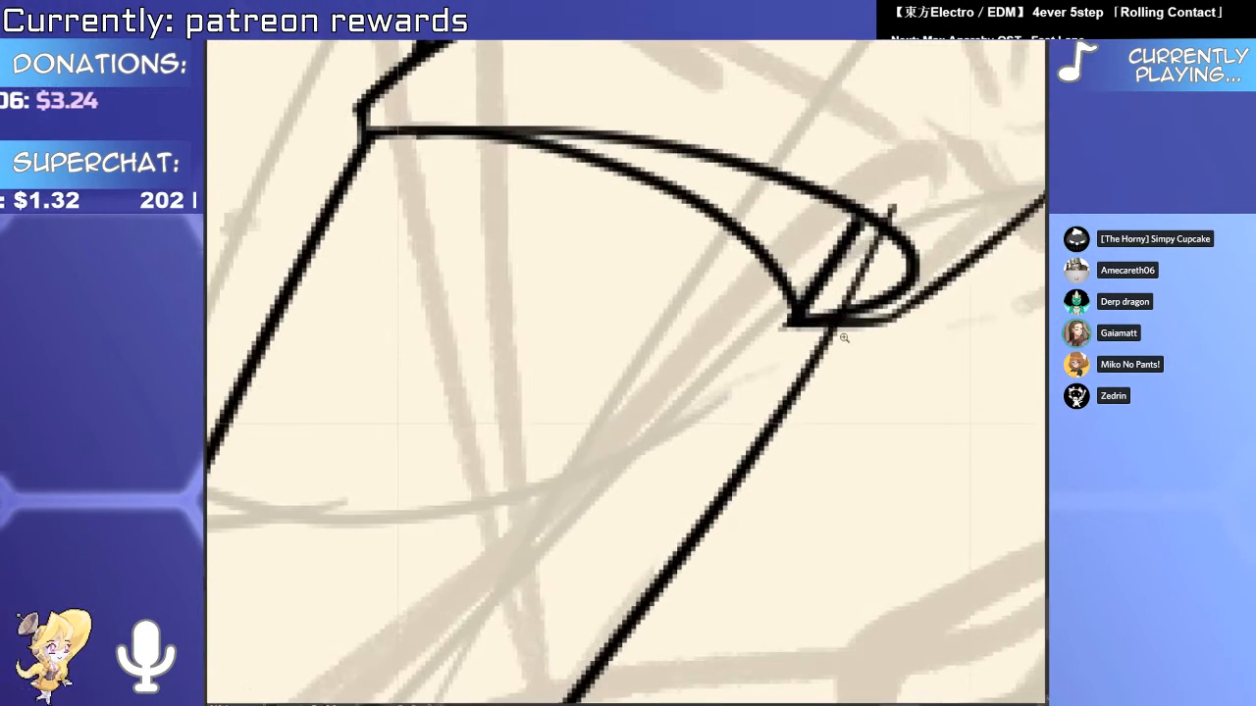
Rework the near arm's outer edge and the cuff's lower corner so the lines meet at one point.
drag(825, 271, 745, 396)
key(ctrl+z)
key(ctrl+z)
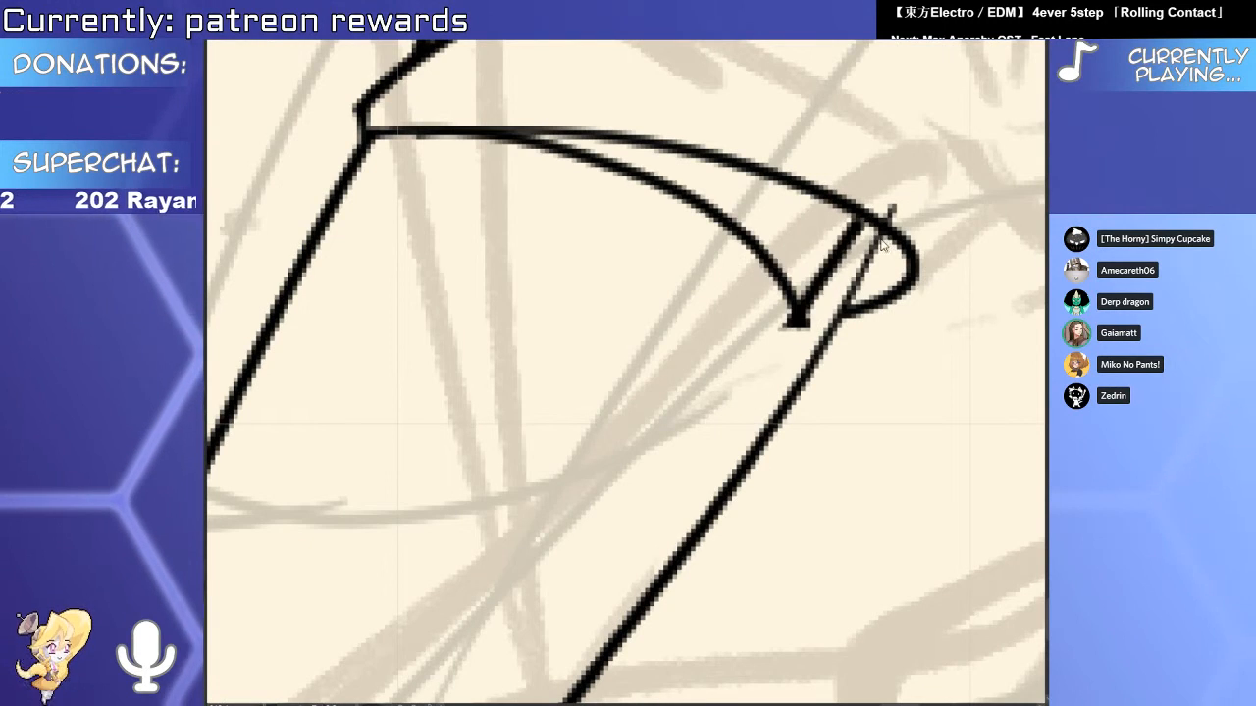
mouse_move(834, 265)
mouse_down()
mouse_move(802, 313)
mouse_move(842, 425)
mouse_move(876, 294)
mouse_move(843, 132)
mouse_move(385, 578)
mouse_move(374, 647)
mouse_up()
alt+click(738, 147)
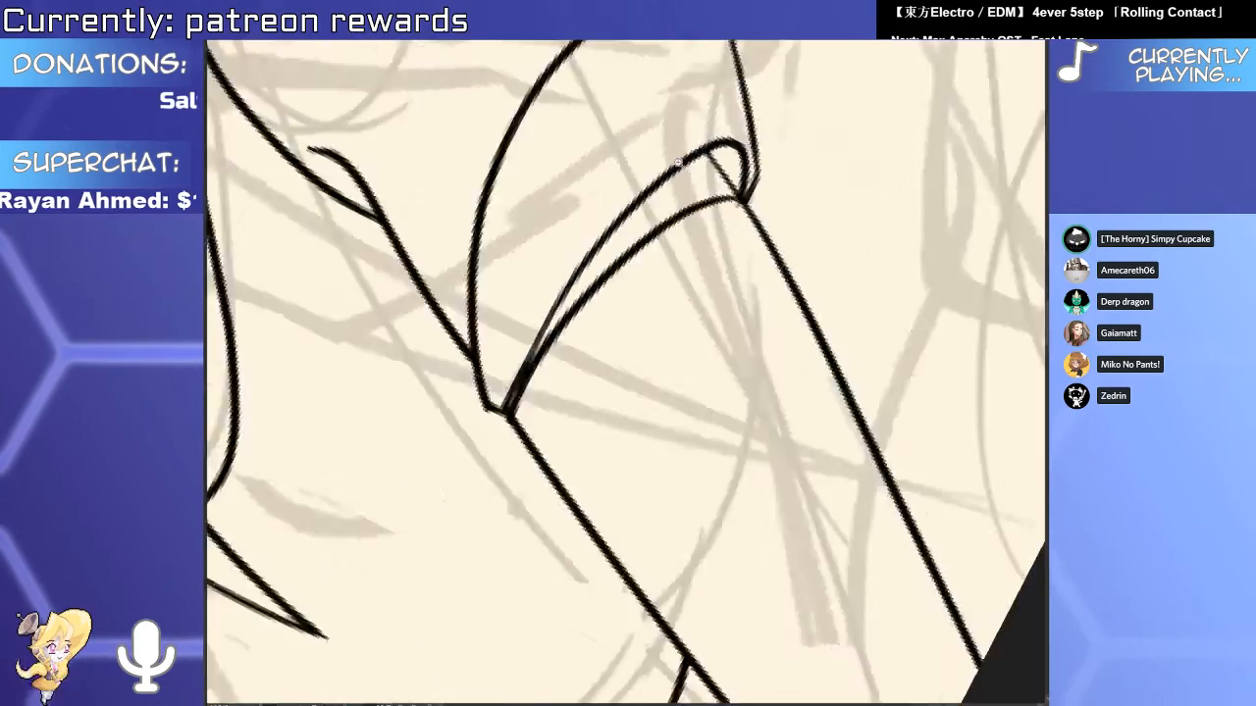
alt+click(737, 147)
alt+click(737, 147)
Ink two curved cuff edges across the far arm, just beside the chest outline.
double_click(628, 471)
click(703, 270)
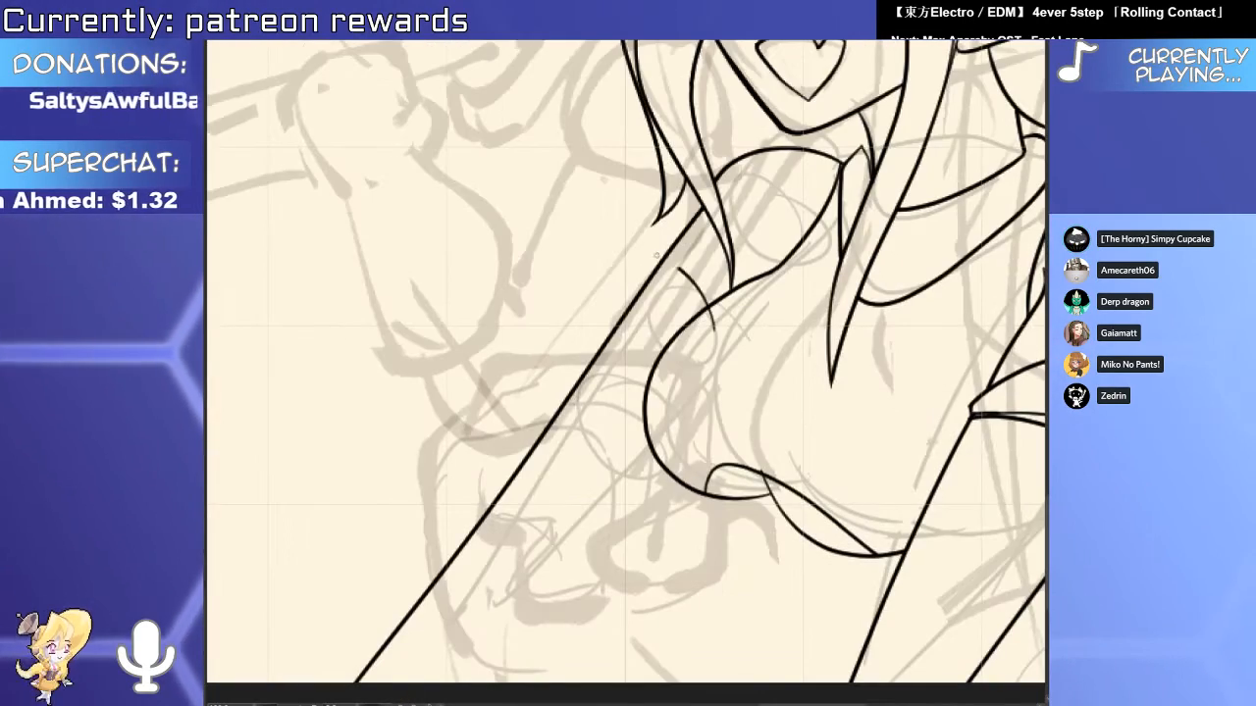
mouse_move(809, 374)
mouse_down()
mouse_move(737, 214)
mouse_move(505, 179)
mouse_move(589, 455)
mouse_up()
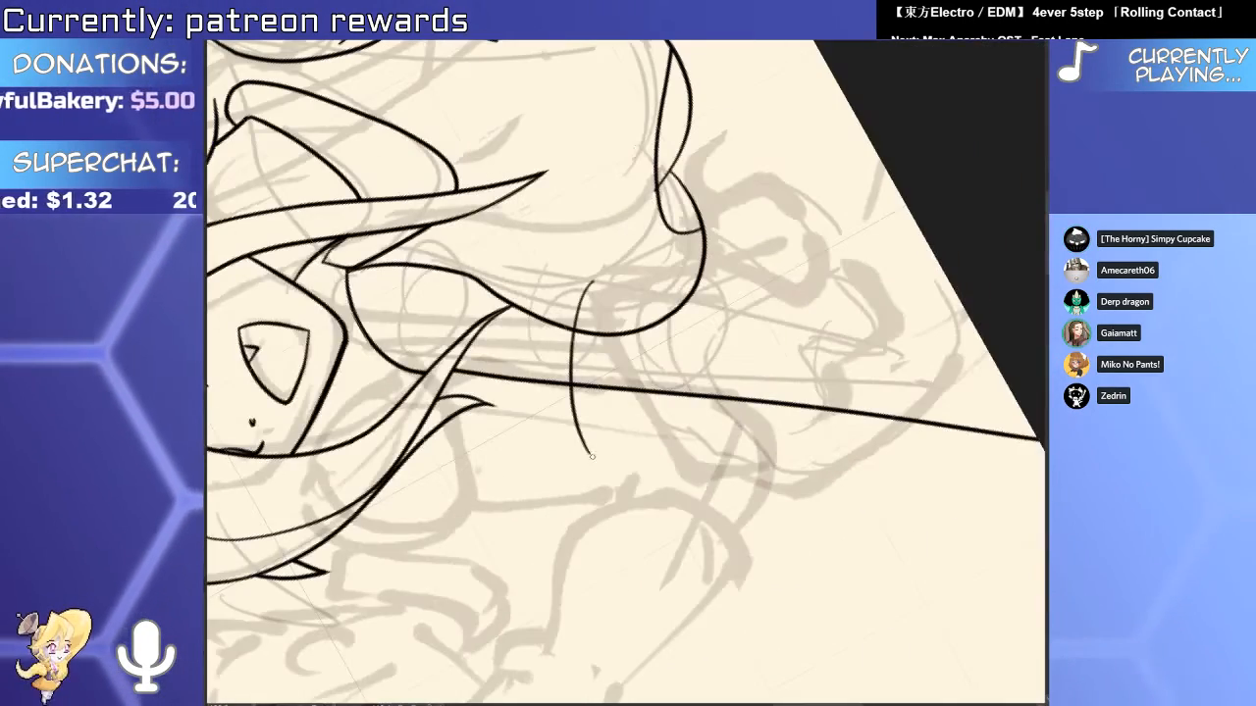
key(ctrl+z)
drag(596, 278, 549, 455)
click(618, 417)
mouse_move(639, 226)
mouse_down()
mouse_move(640, 497)
mouse_move(629, 446)
mouse_move(637, 476)
mouse_up()
key(ctrl+z)
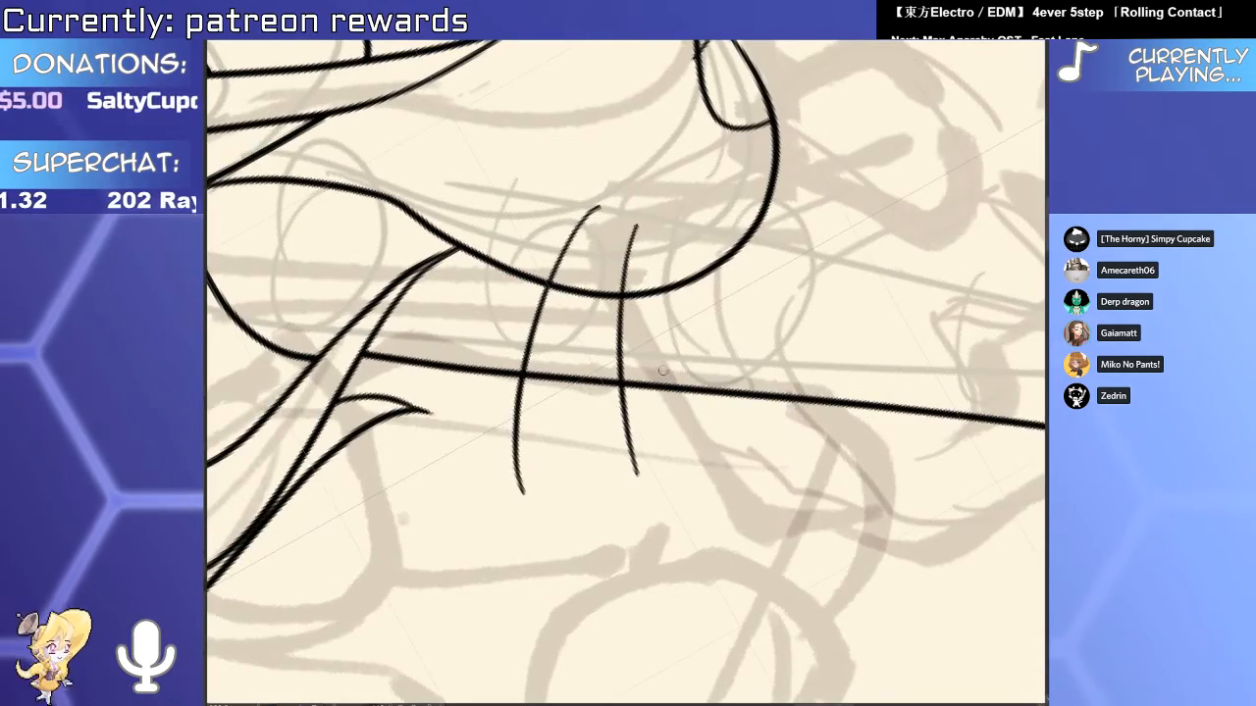
Ink the far cuff's curved outer side between its two edges and trim the overshooting corners.
scroll(714, 453, down, 3)
drag(754, 463, 525, 624)
click(578, 441)
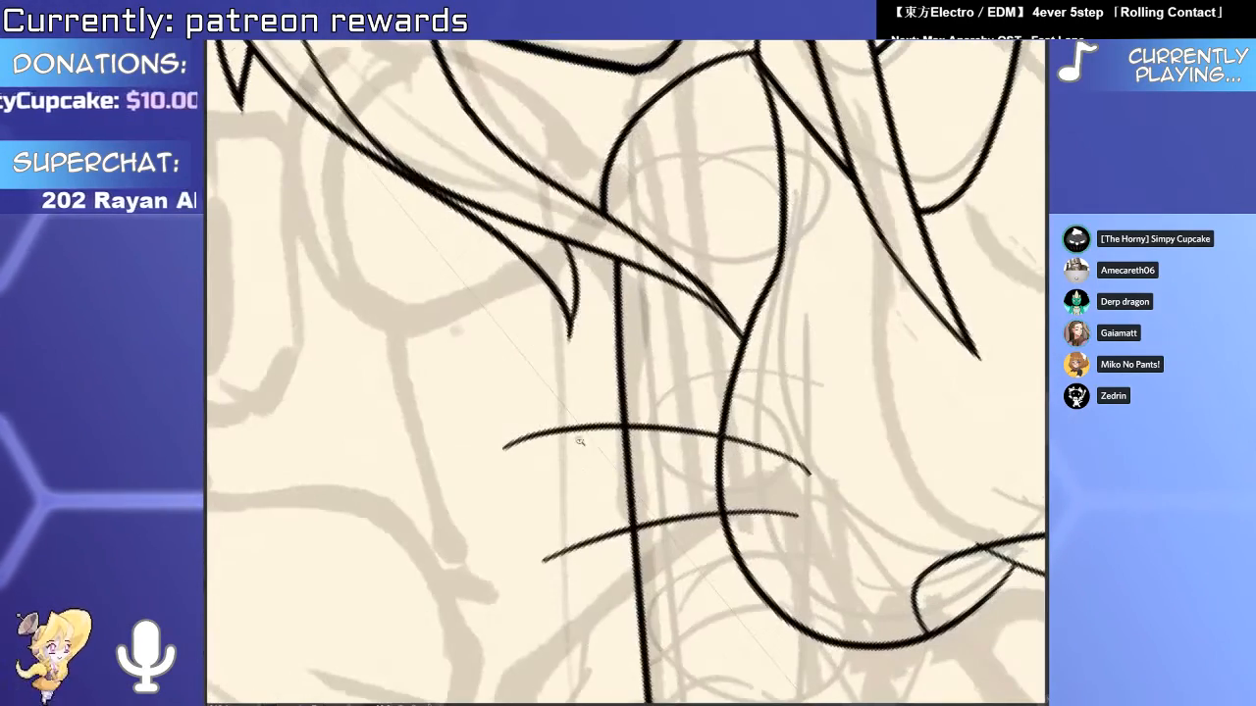
click(642, 471)
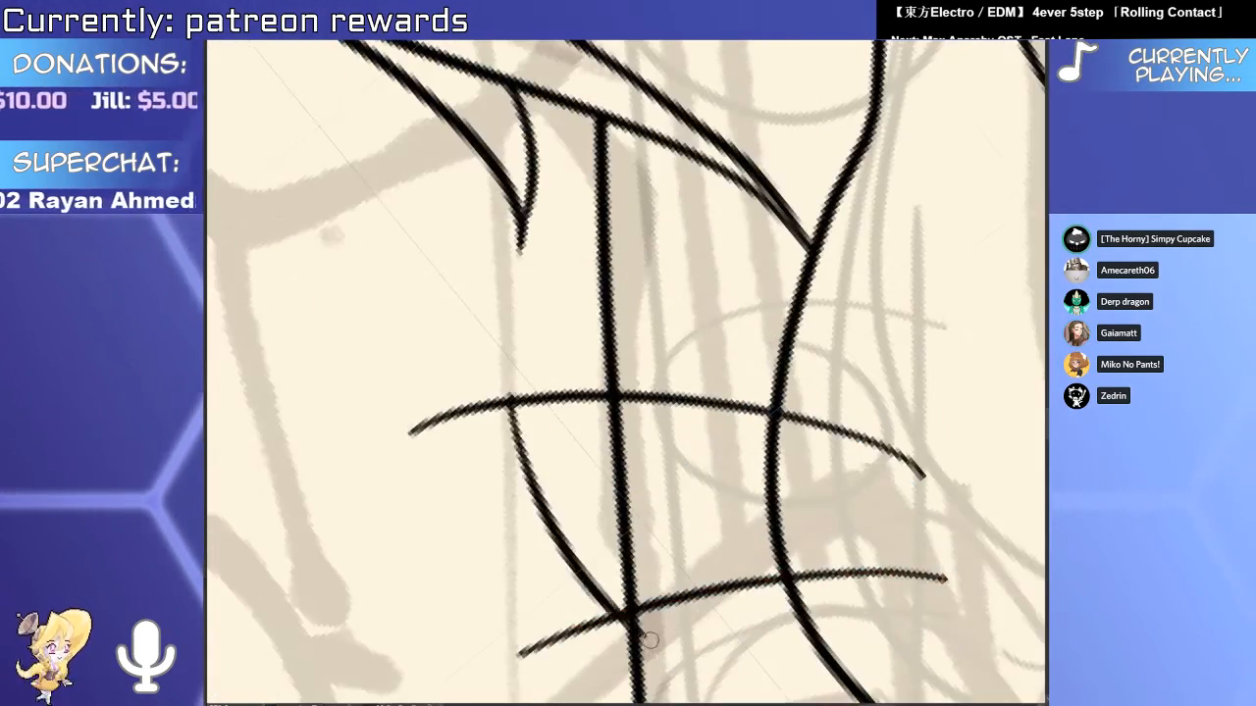
key(ctrl+z)
drag(491, 404, 604, 637)
drag(448, 407, 575, 667)
mouse_move(486, 402)
mouse_down()
mouse_move(564, 608)
mouse_move(581, 616)
mouse_up()
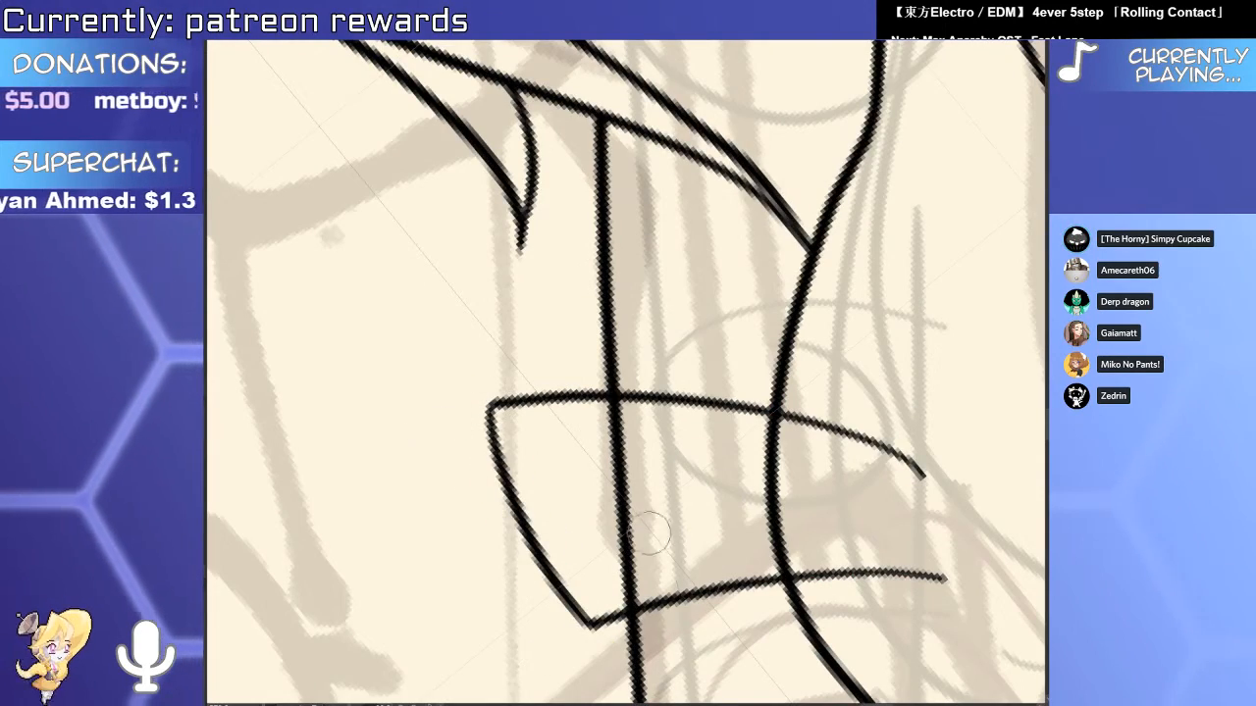
Erase the far arm line inside the cuff and trim the cuff edges that overshoot the chest outline.
click(639, 525)
click(838, 448)
mouse_move(836, 576)
mouse_down()
mouse_move(686, 576)
mouse_move(600, 295)
mouse_up()
key(ctrl+at)
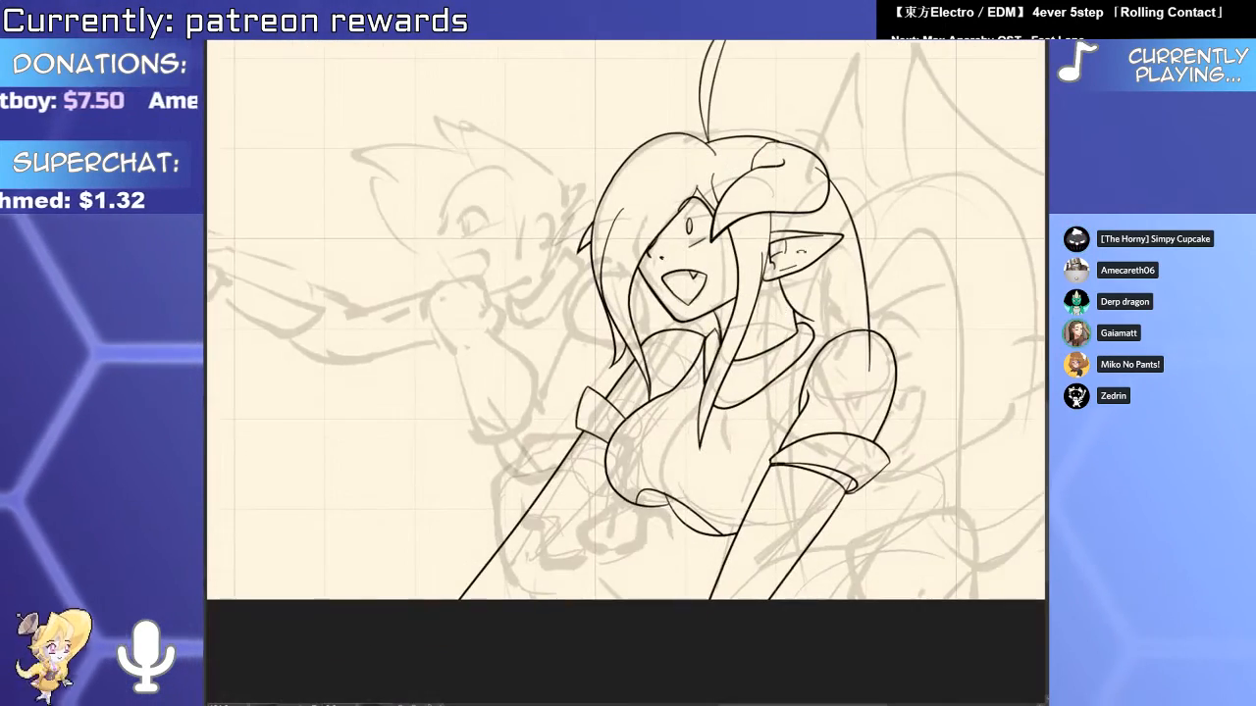
Ink a short curved line just below the far cuff's lower edge and trim it at the chest outline.
scroll(604, 435, up, 5)
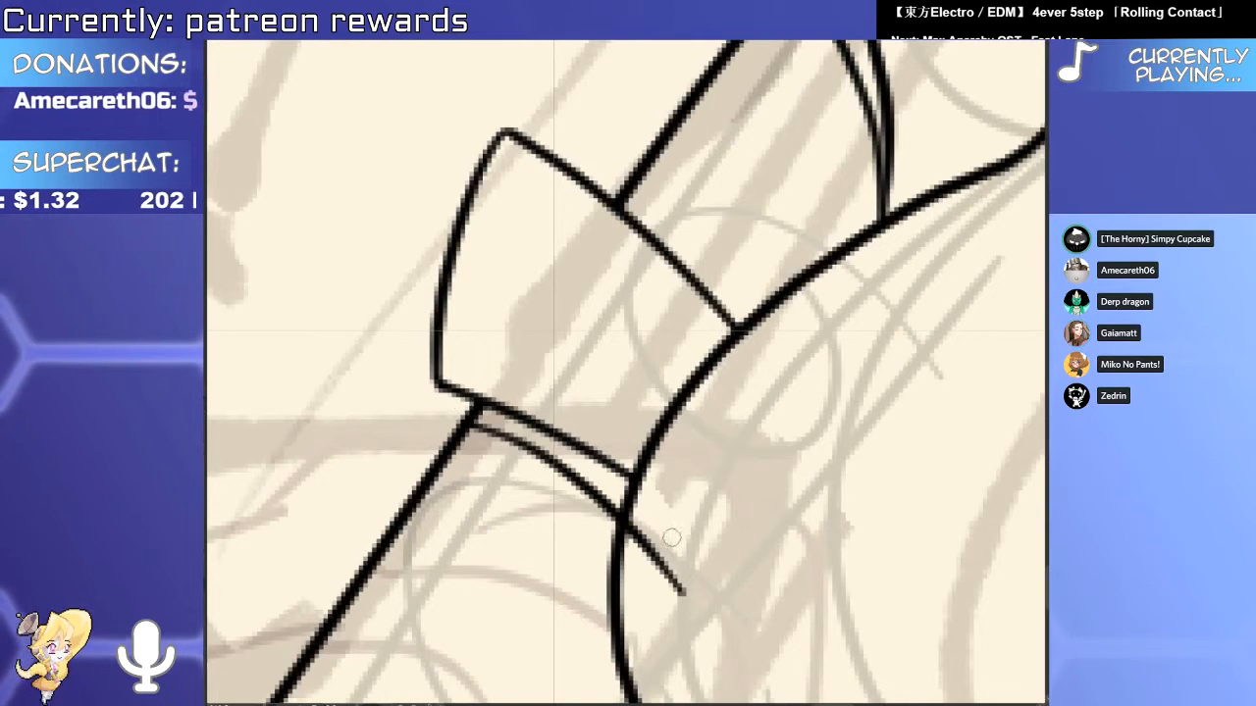
click(673, 573)
scroll(673, 570, down, 5)
Ink the far arm's inner edge from the chest's underside down to the panel border.
drag(692, 650, 775, 443)
scroll(777, 447, up, 3)
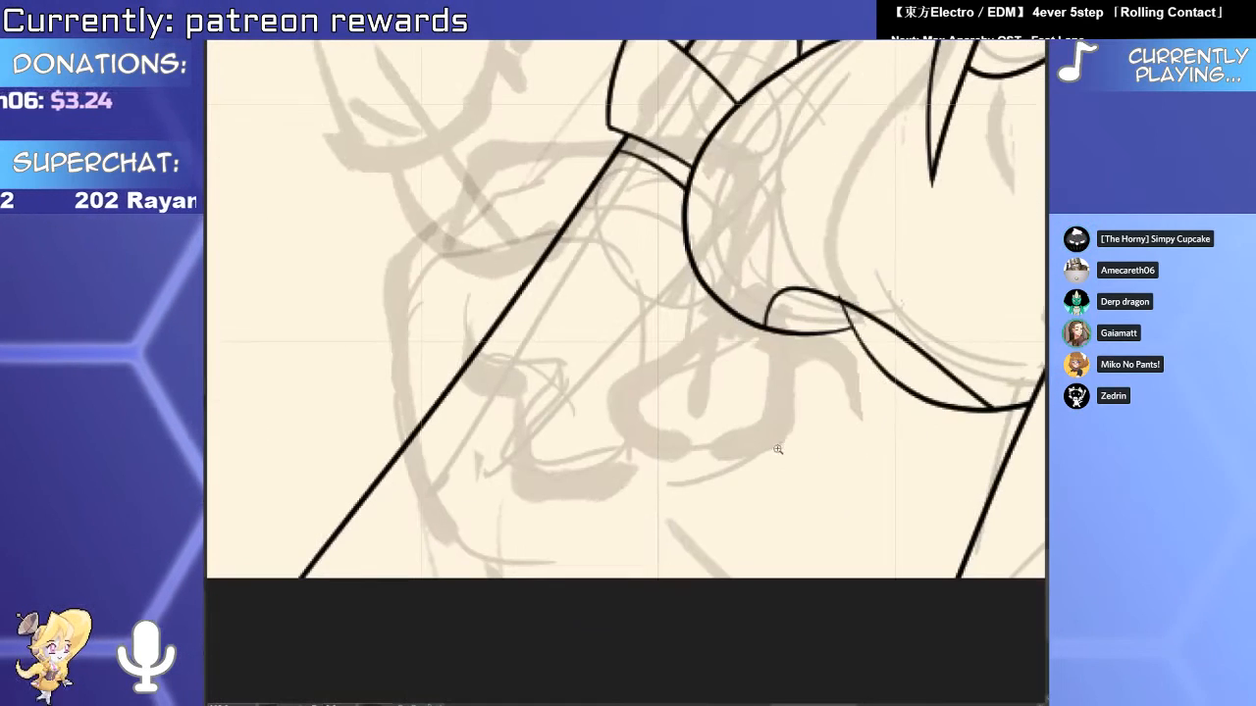
drag(766, 329, 726, 369)
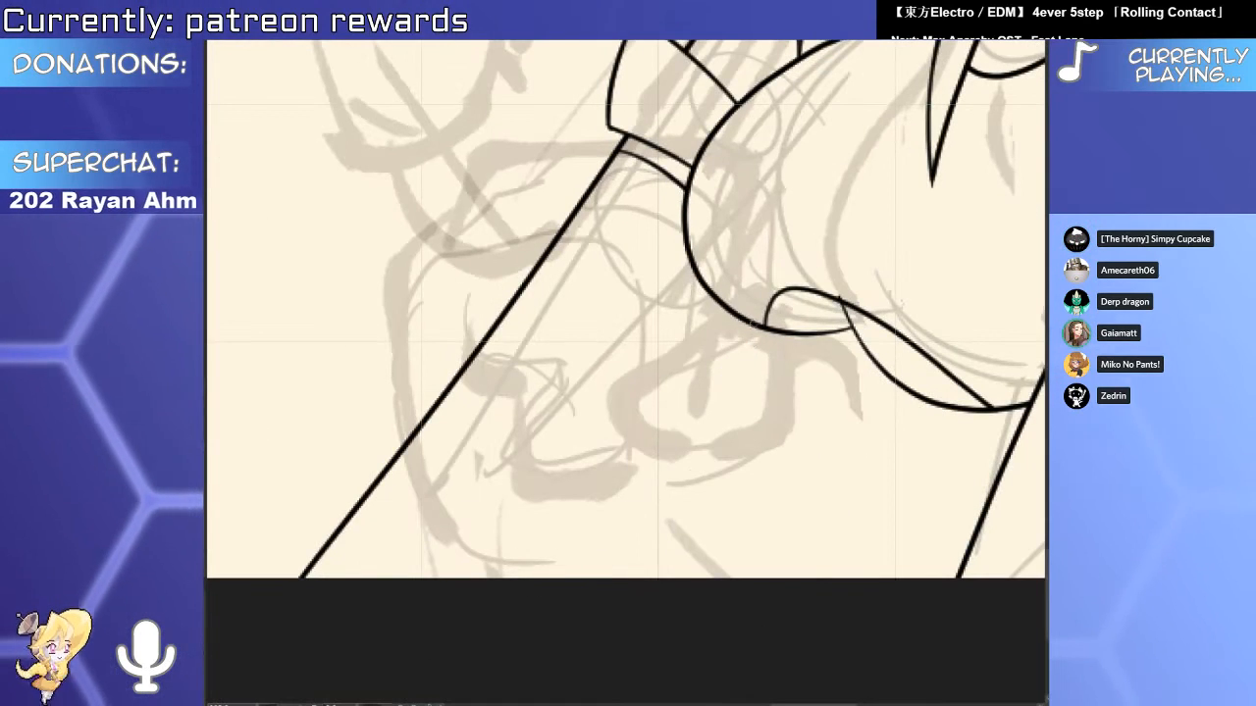
mouse_move(757, 318)
mouse_down()
mouse_move(638, 407)
mouse_move(510, 578)
mouse_up()
scroll(697, 497, down, 4)
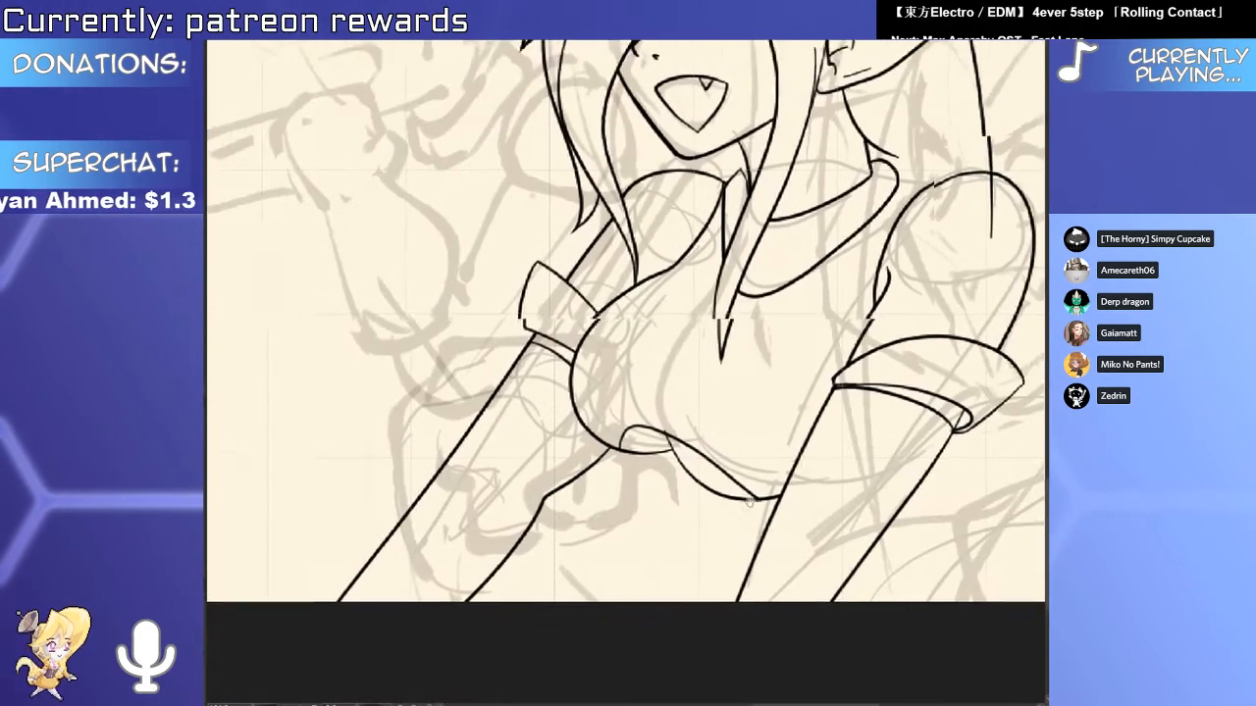
Ink a small diamond-shaped outline around the long hair lock's tip on the chest and tidy the overlapping lines.
drag(749, 503, 652, 471)
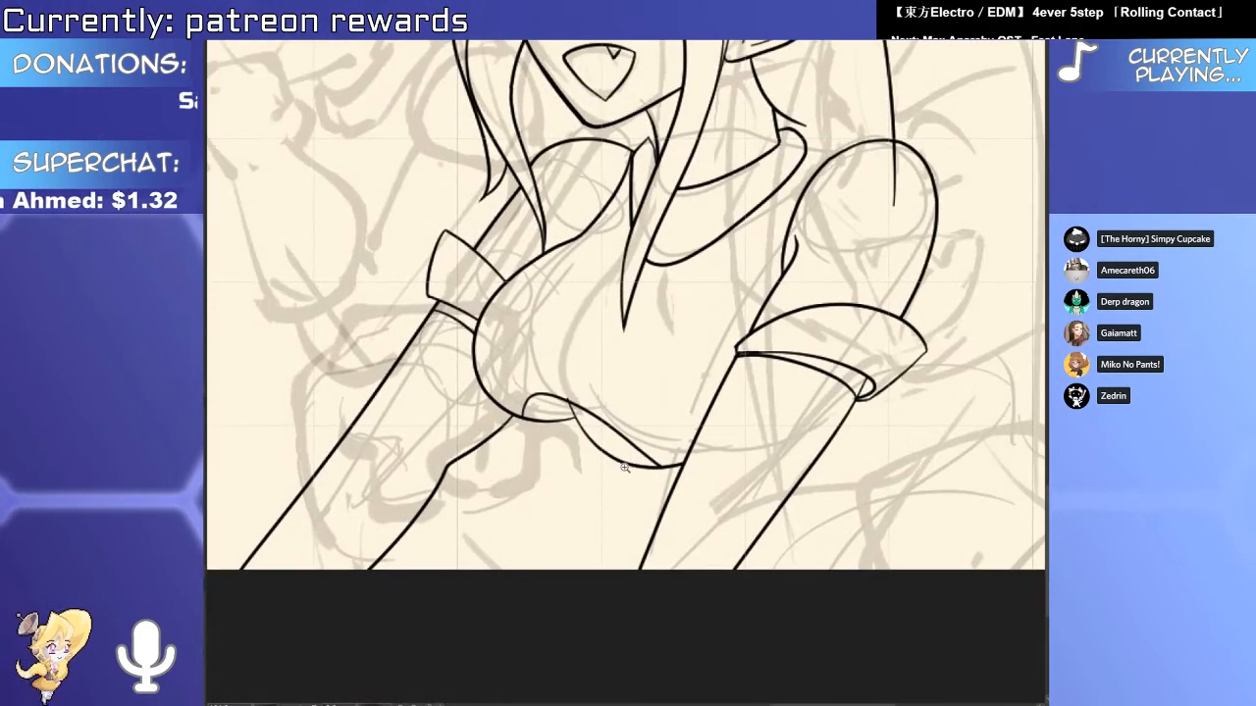
scroll(624, 468, up, 3)
drag(508, 307, 510, 412)
key(ctrl+z)
mouse_move(675, 188)
mouse_down()
mouse_move(540, 341)
mouse_move(622, 363)
mouse_move(684, 212)
mouse_up()
scroll(677, 236, up, 2)
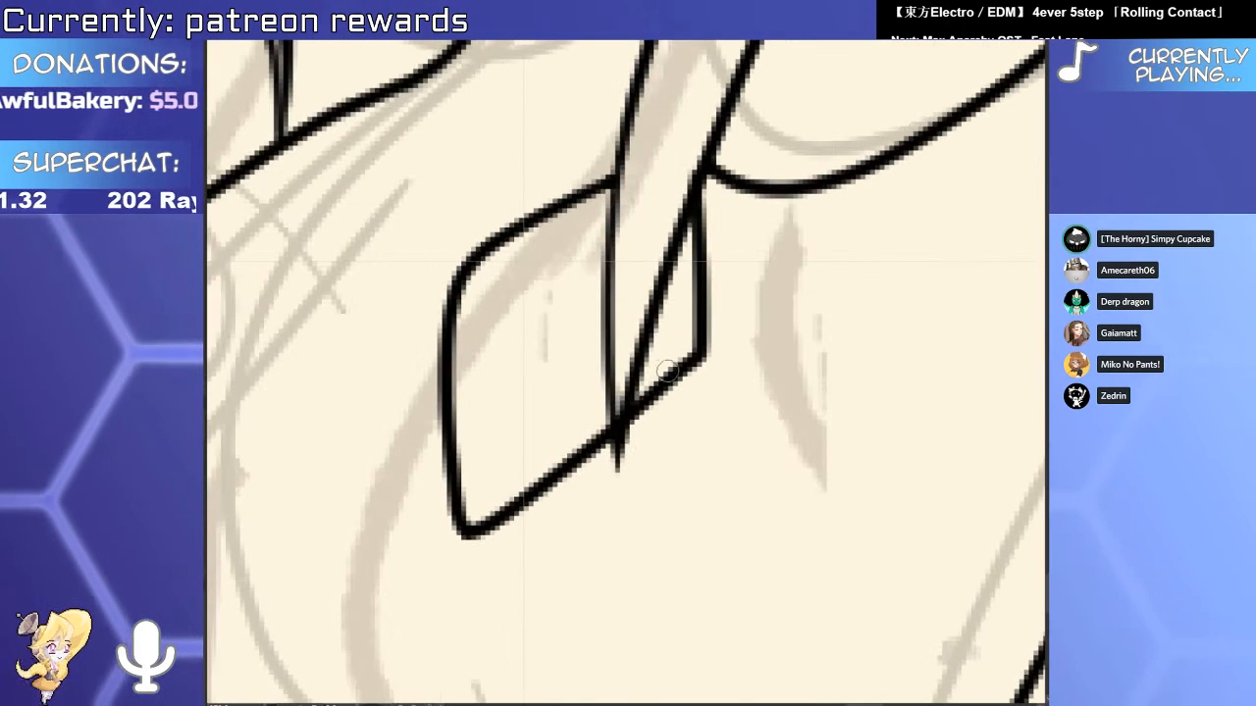
drag(669, 378, 664, 400)
scroll(665, 404, down, 5)
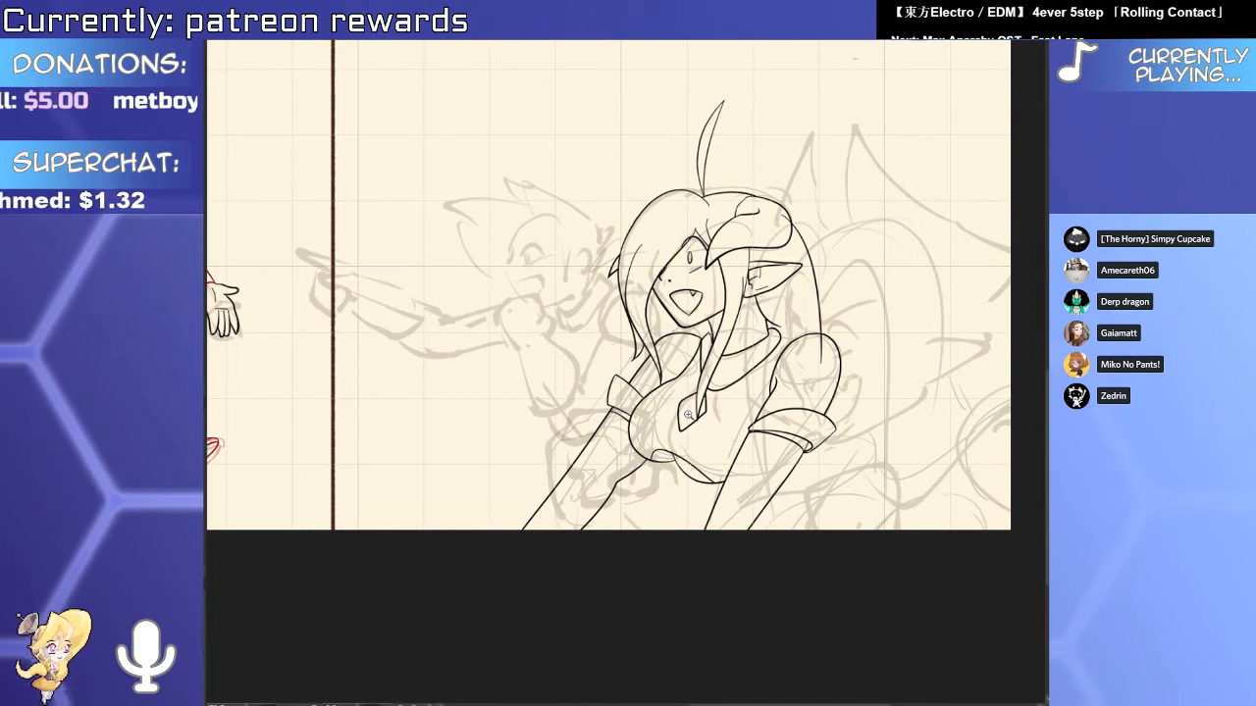
Trim the hair line crossing the near sleeve and rework the collar's rounded outer corner into a pointed one.
drag(757, 617, 579, 612)
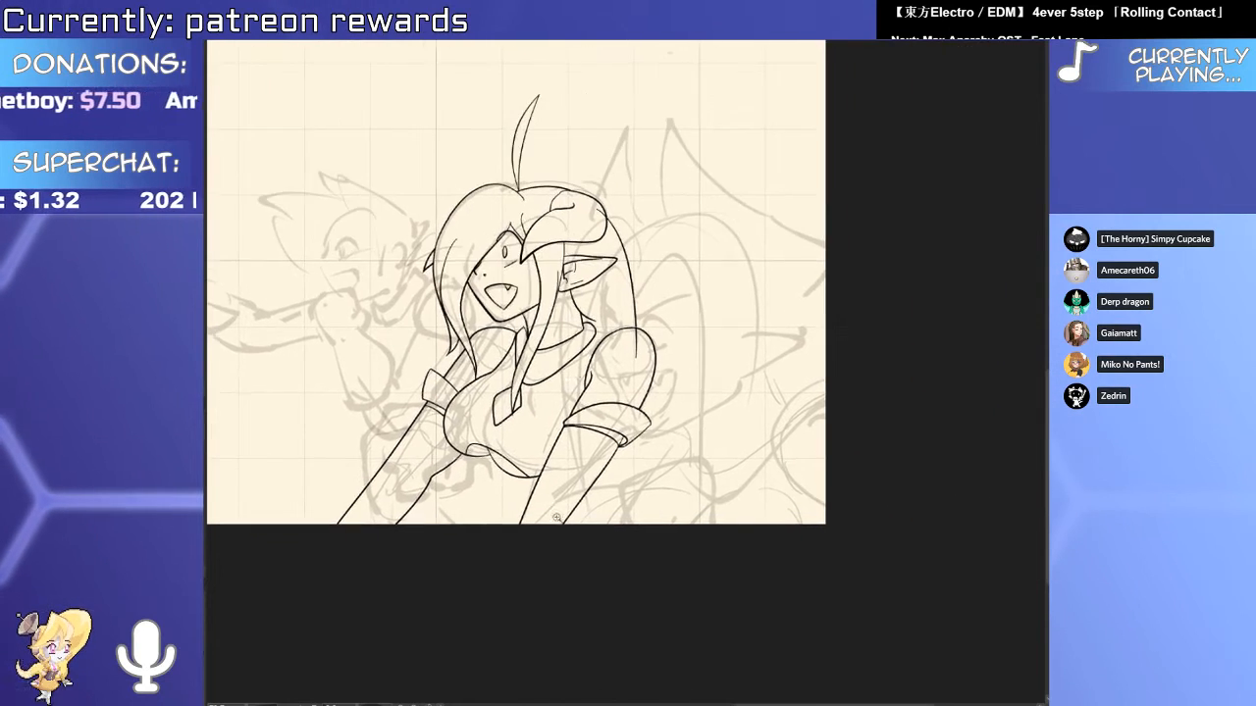
drag(626, 316, 666, 315)
drag(542, 362, 595, 361)
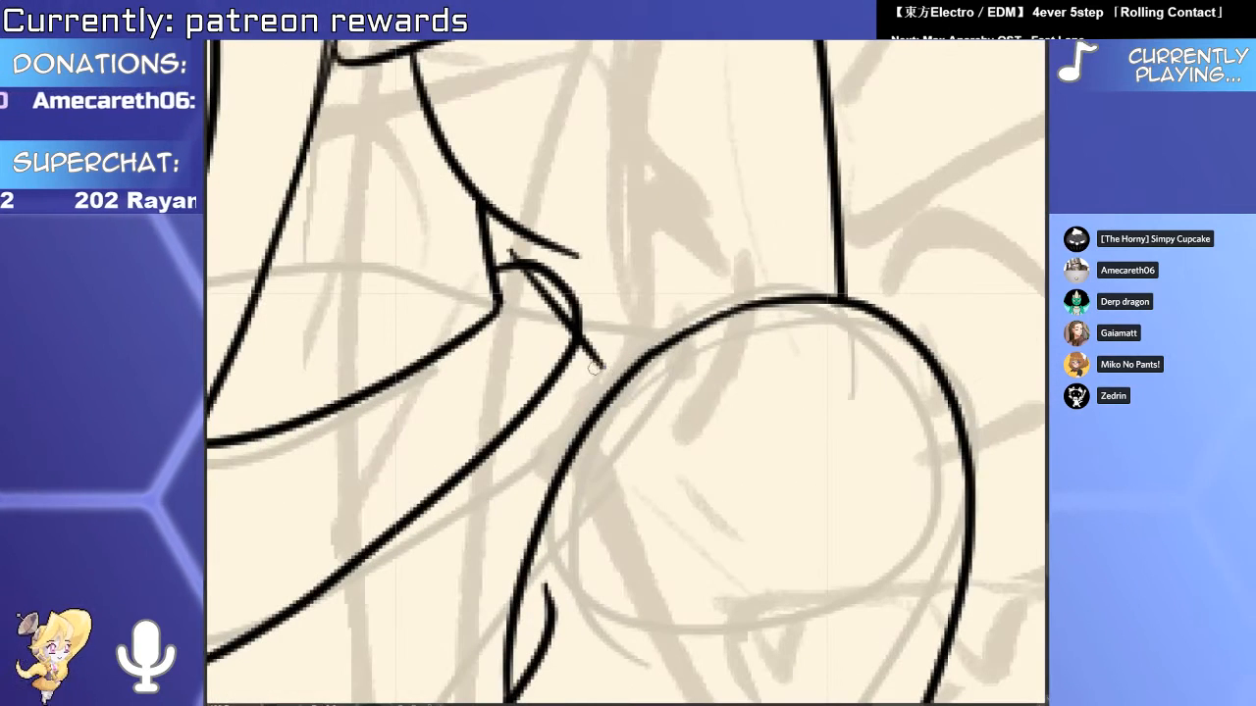
click(563, 284)
click(591, 357)
drag(530, 282, 537, 293)
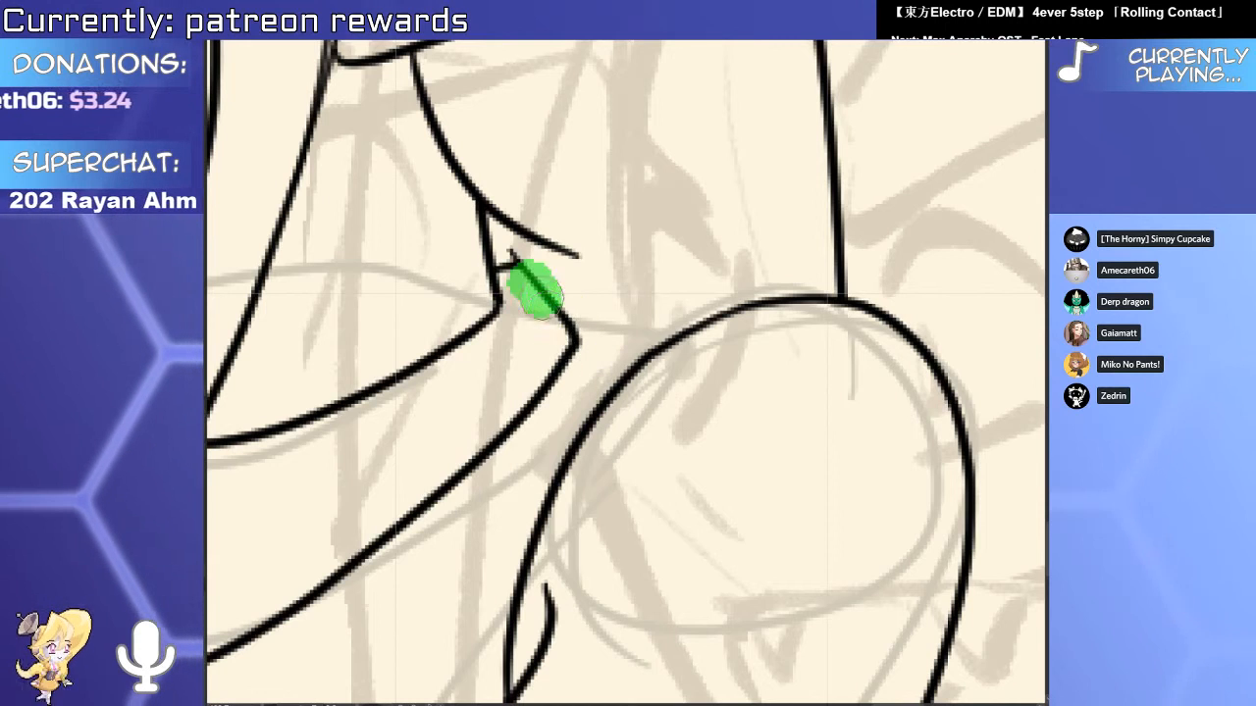
scroll(530, 279, up, 3)
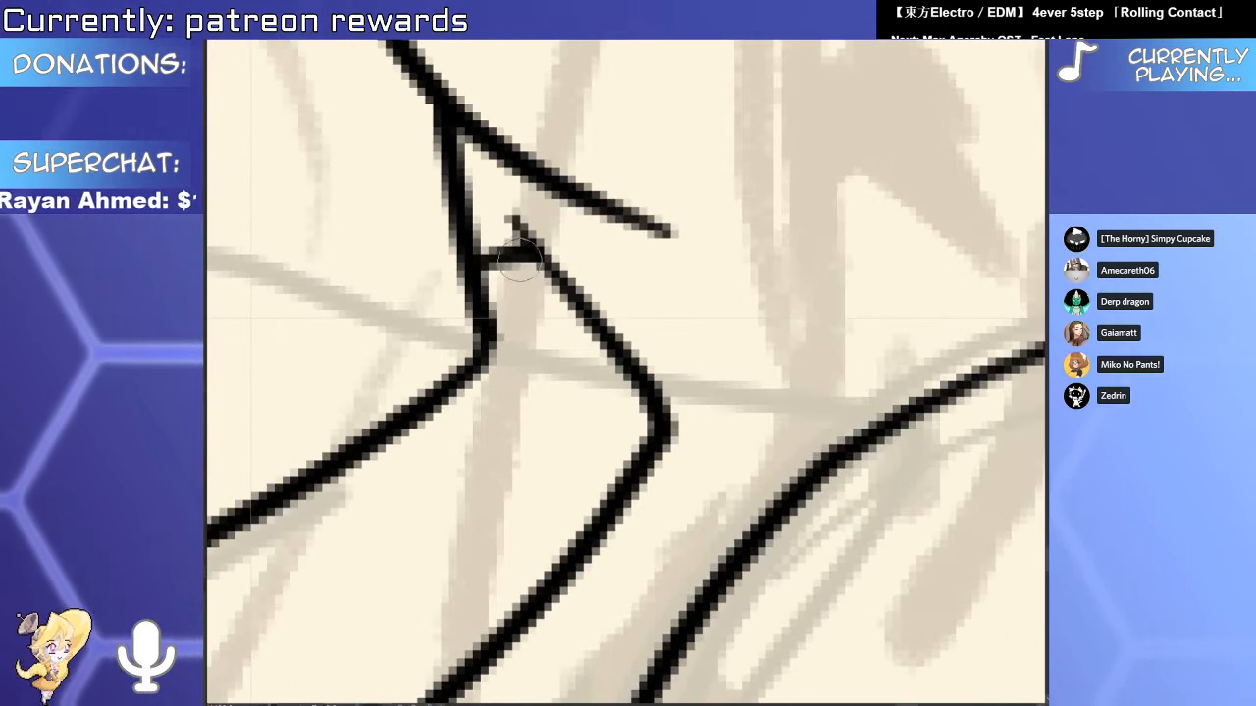
scroll(519, 219, down, 5)
scroll(761, 490, down, 5)
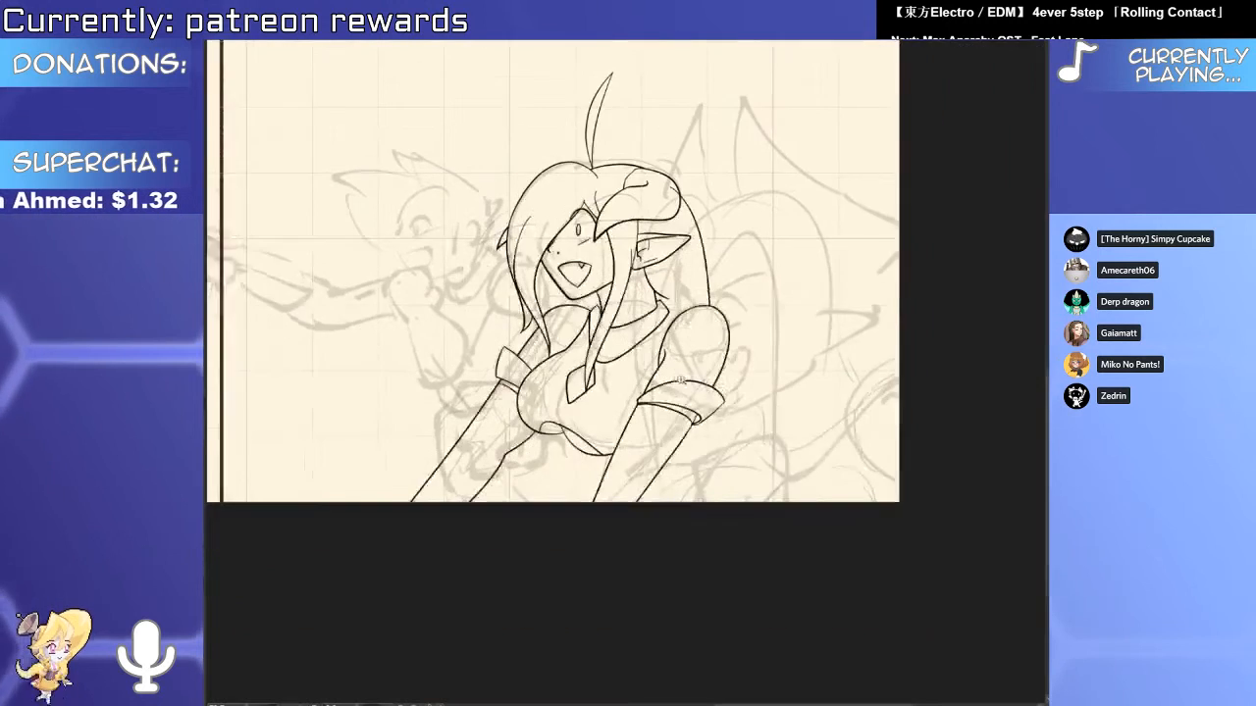
Ink the waist line below the chest and a long outer line from behind the near sleeve to the panel border.
scroll(722, 289, up, 4)
scroll(460, 541, up, 1)
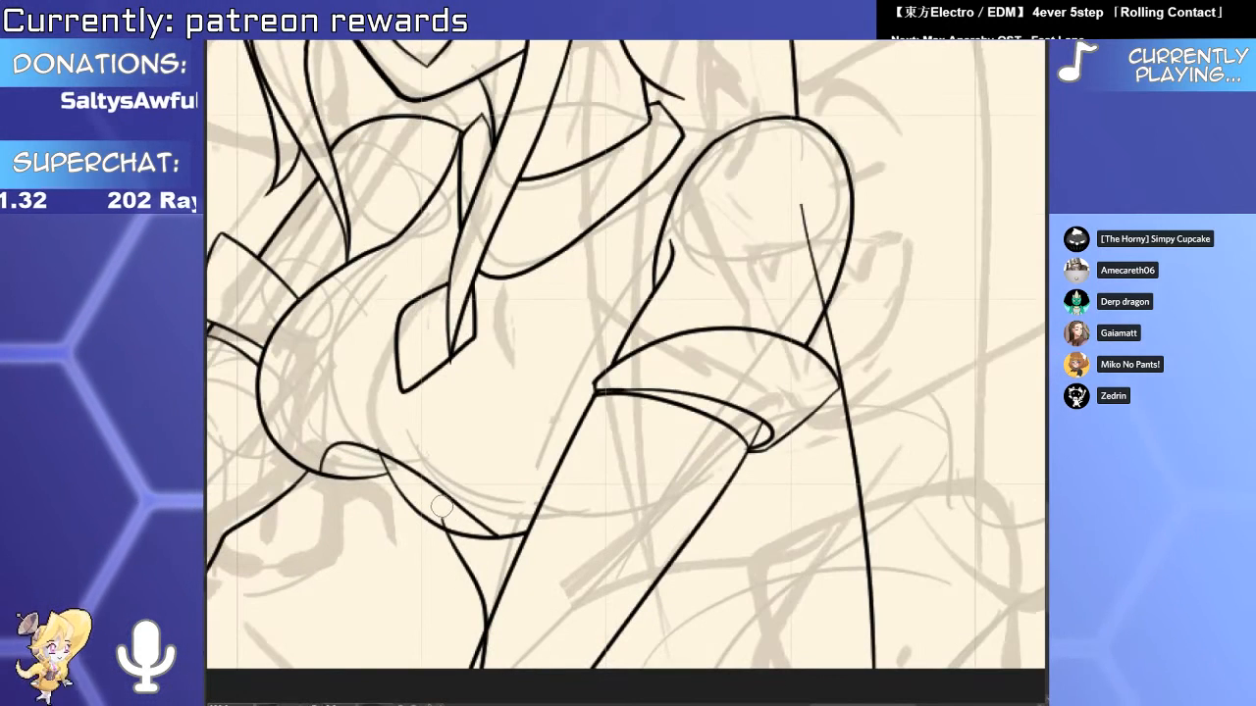
drag(568, 635, 503, 483)
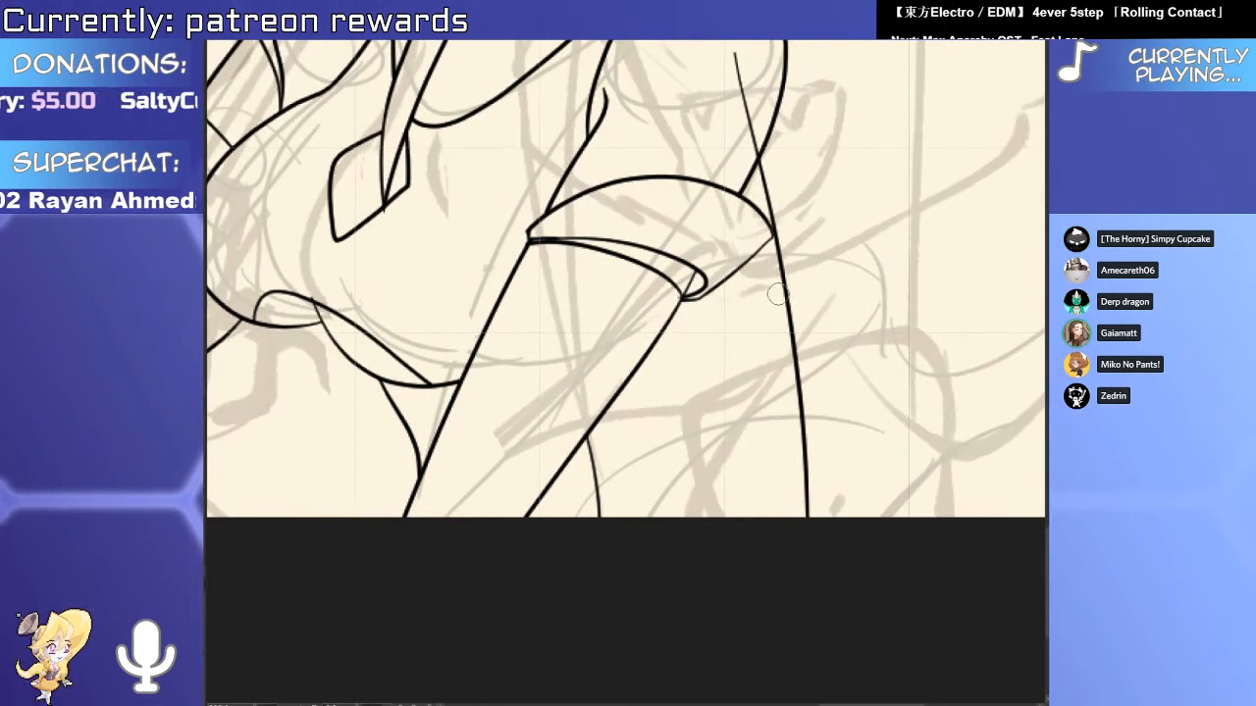
Redraw the long outer line below the near cuff with an inward bend and erase its part over the sleeve.
mouse_move(777, 250)
mouse_down()
mouse_move(806, 498)
mouse_move(779, 449)
mouse_move(809, 515)
mouse_up()
key(ctrl+z)
key(e)
mouse_move(799, 402)
mouse_down()
mouse_move(811, 429)
mouse_move(791, 434)
mouse_up()
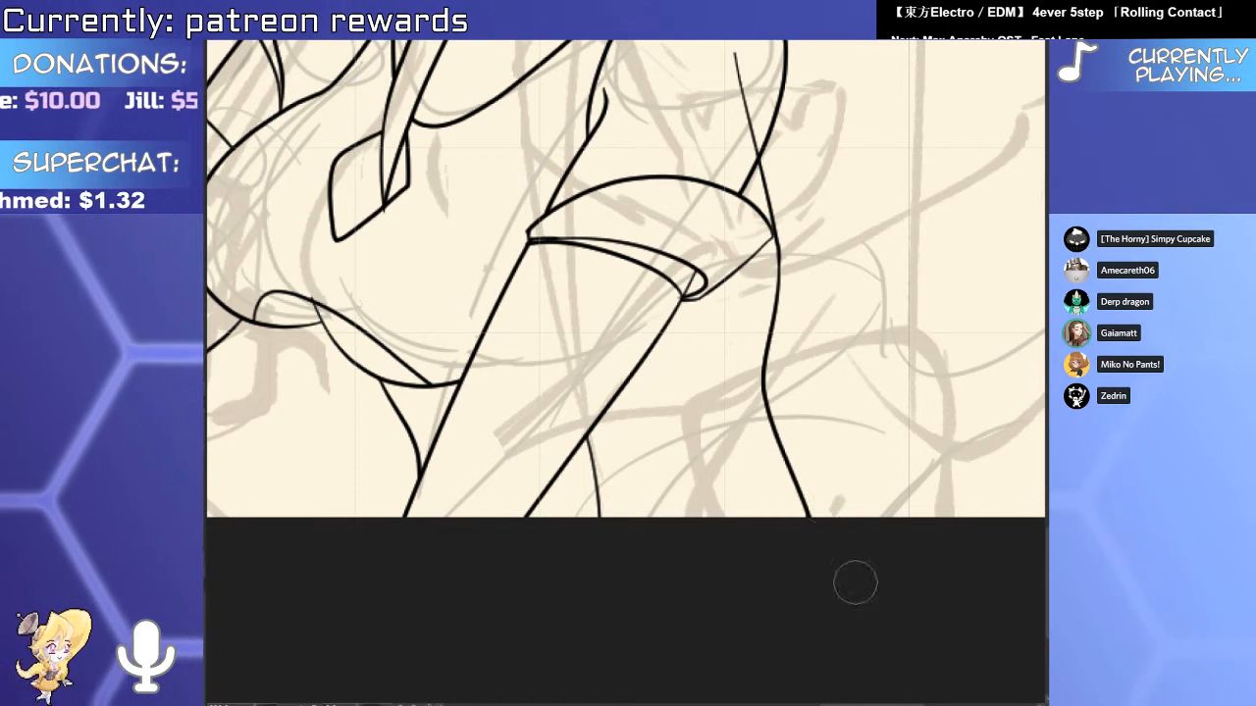
drag(748, 146, 737, 145)
drag(736, 144, 728, 518)
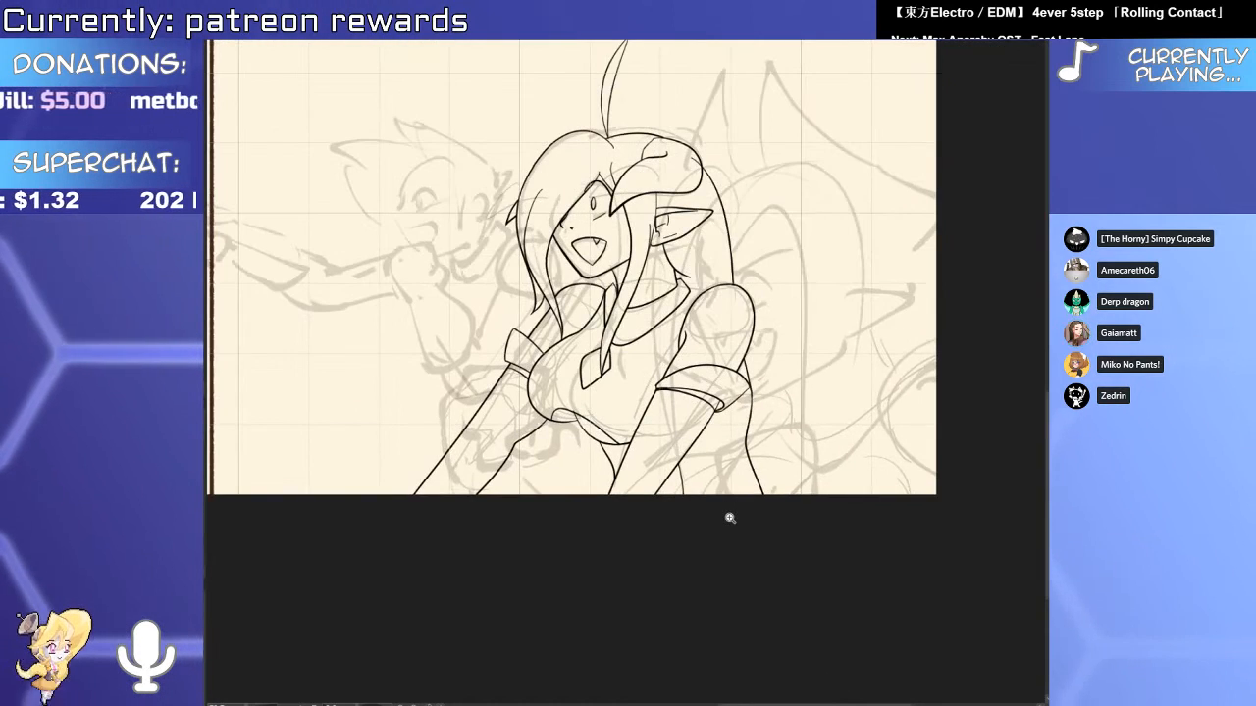
Ink the small eyebrow strokes above the character's visible eye.
mouse_move(616, 157)
mouse_down()
mouse_move(600, 333)
mouse_move(686, 325)
mouse_up()
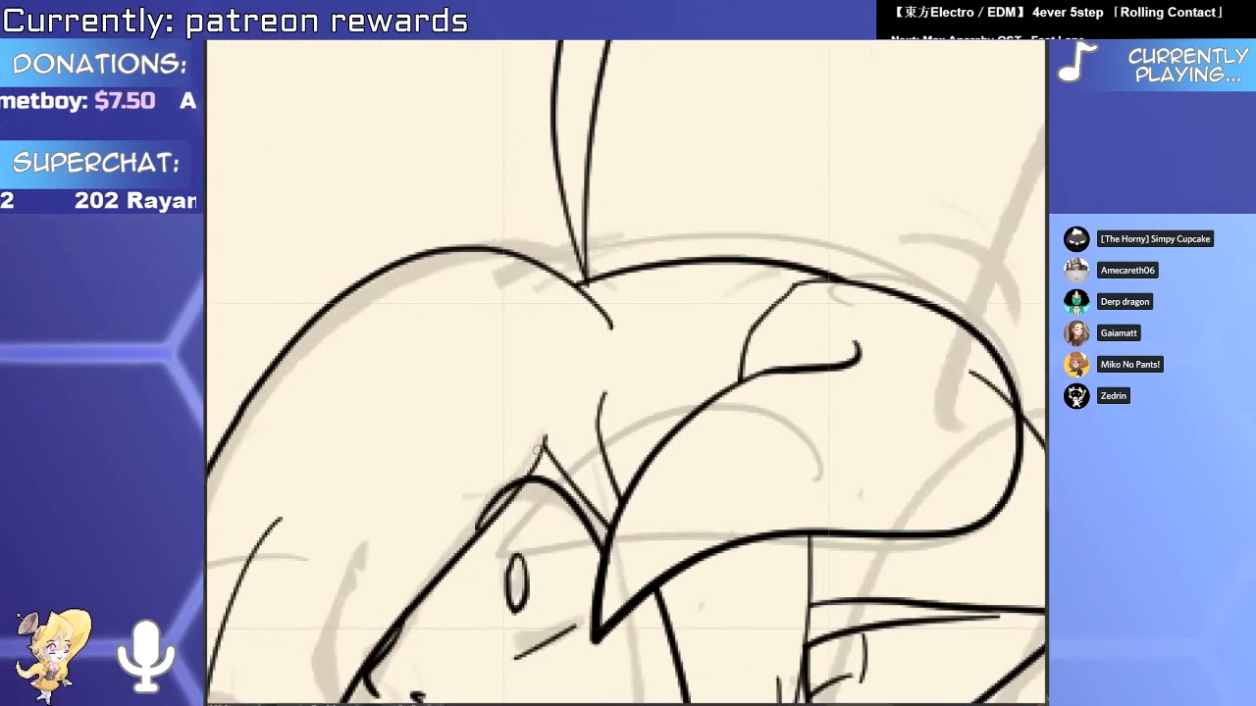
mouse_move(476, 447)
mouse_down()
mouse_move(641, 436)
mouse_move(591, 461)
mouse_up()
key(ctrl+z)
drag(576, 611, 612, 359)
drag(612, 359, 504, 362)
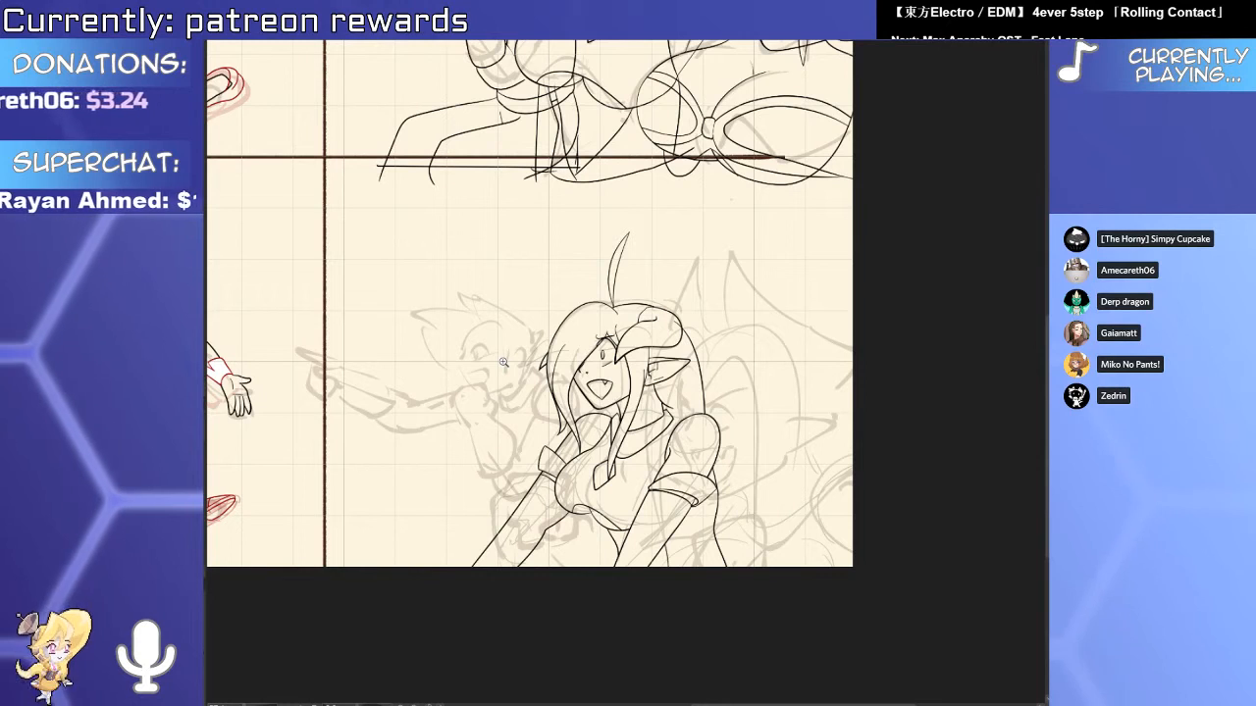
Ink the wing's upper edge and long curved membrane edges behind the near shoulder, running off the panel's side.
drag(692, 422, 557, 475)
drag(591, 487, 604, 529)
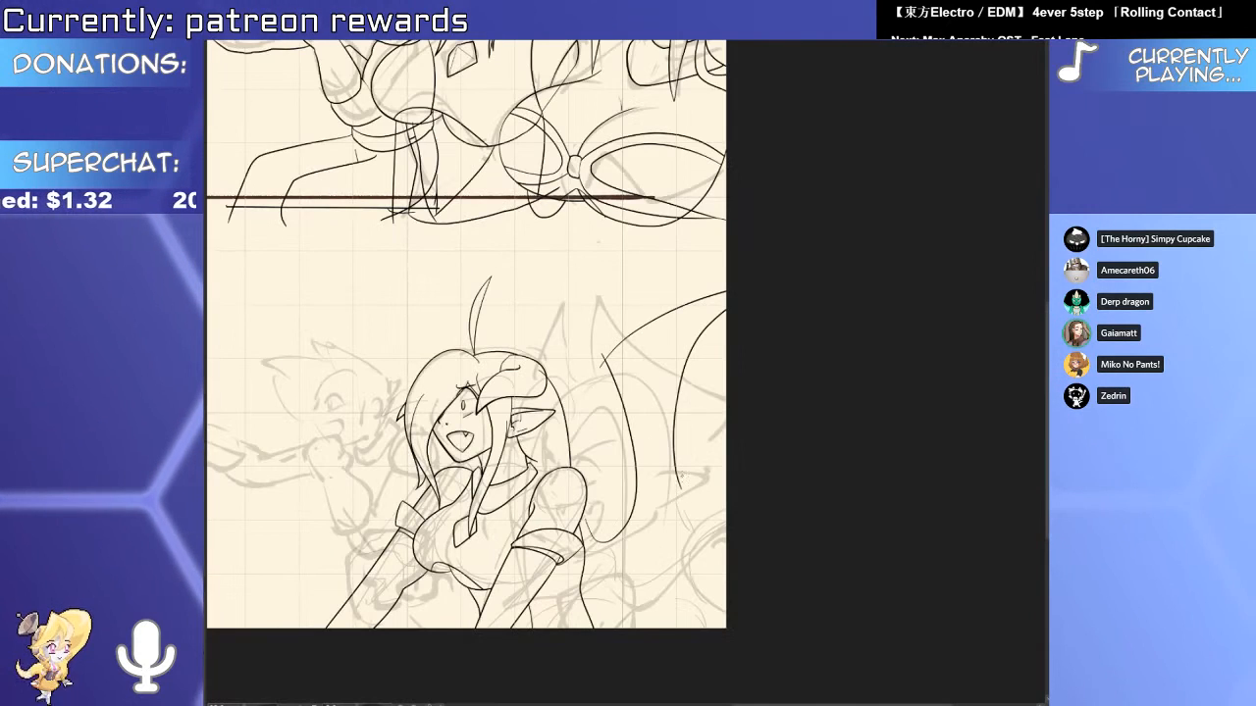
mouse_move(673, 491)
mouse_down()
mouse_move(631, 579)
mouse_move(686, 554)
mouse_up()
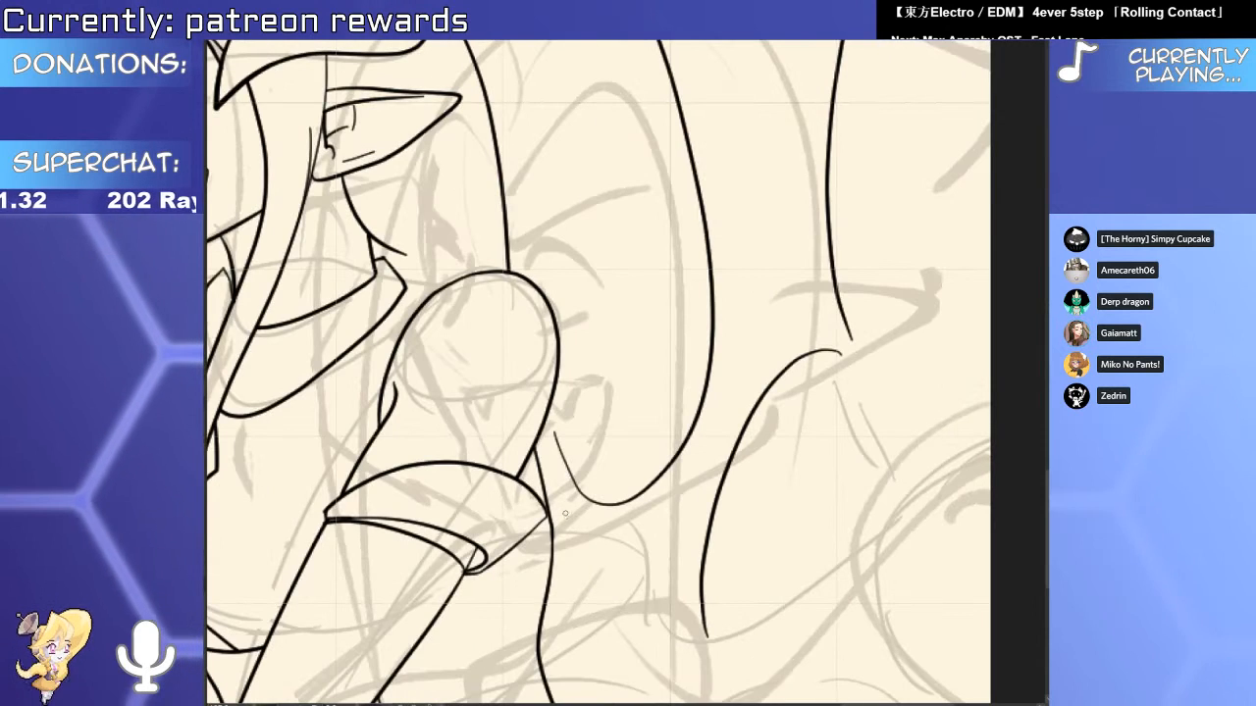
Ink the wing's lower scalloped edge from the near cuff and trim the overshooting lines into clean pointed corners.
drag(555, 520, 673, 587)
drag(843, 266, 827, 454)
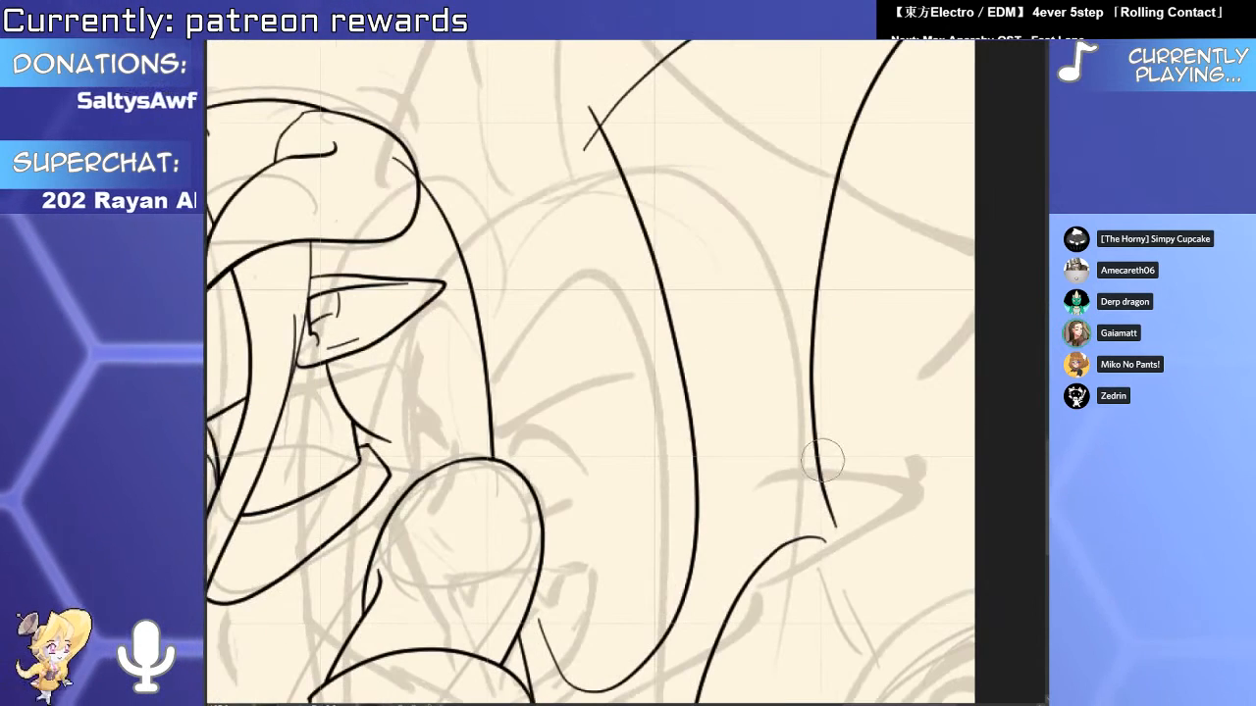
ctrl+click(824, 540)
drag(826, 542, 835, 526)
drag(836, 506, 838, 537)
scroll(623, 344, up, 3)
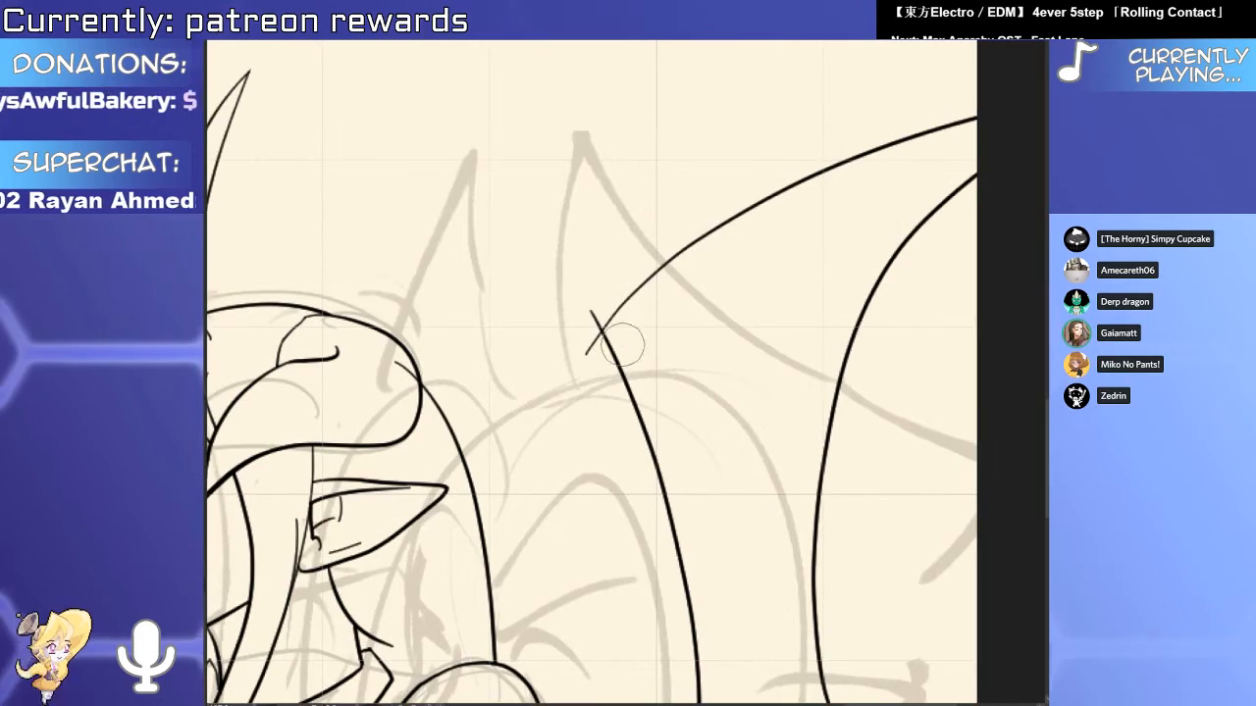
scroll(858, 166, down, 4)
drag(824, 452, 792, 284)
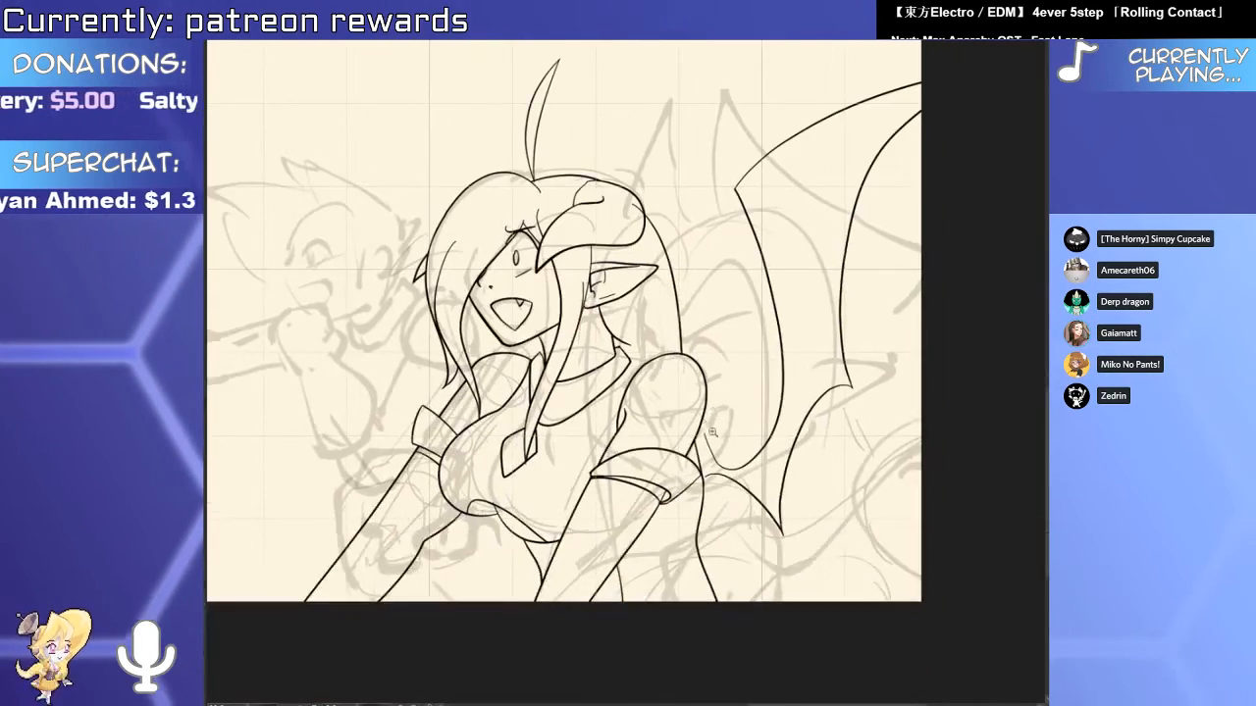
Close the wing's root beside the near sleeve with a short curved line.
scroll(704, 459, up, 5)
drag(683, 436, 687, 570)
scroll(691, 551, down, 4)
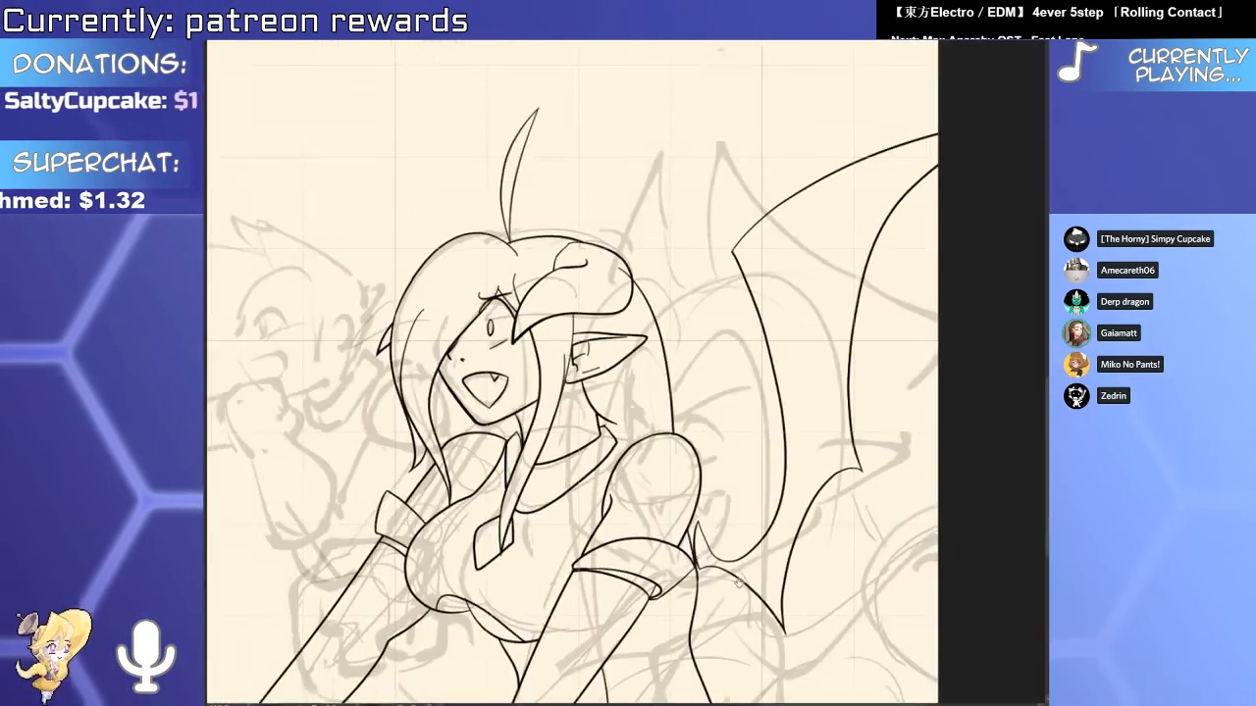
Check how the foreground character's line art overlaps the winged character in the panel.
scroll(817, 372, down, 3)
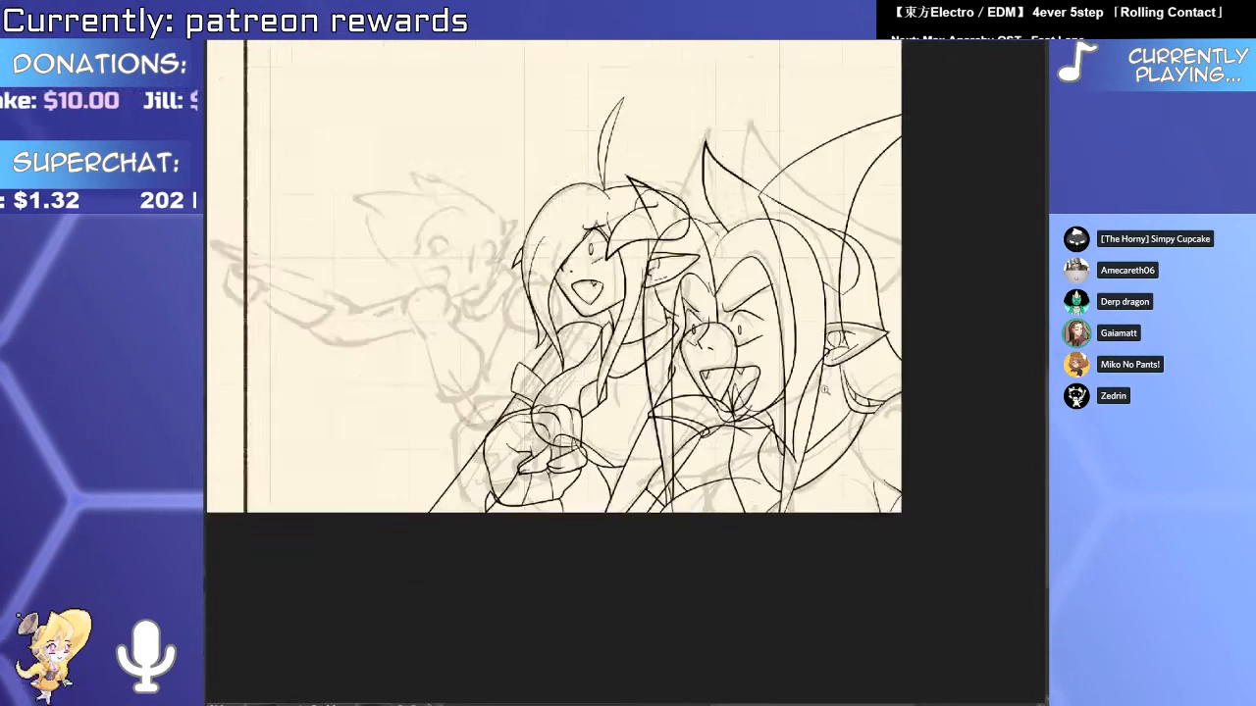
drag(719, 258, 645, 373)
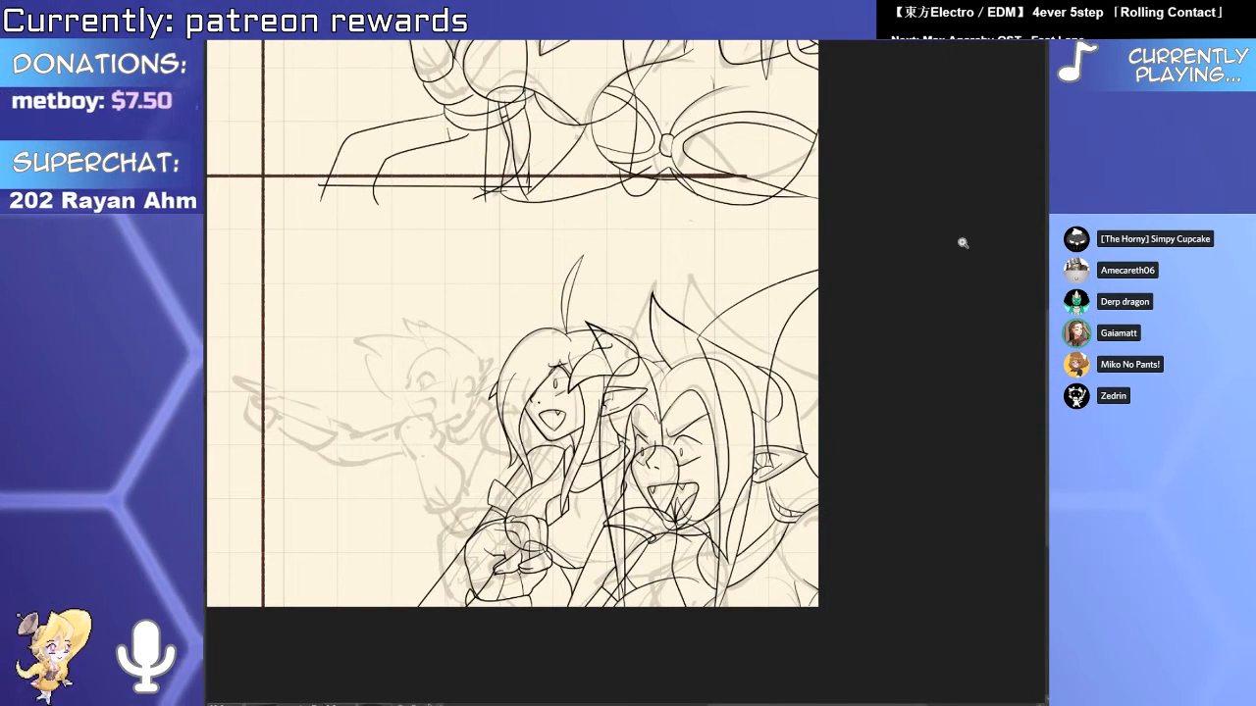
scroll(638, 258, up, 3)
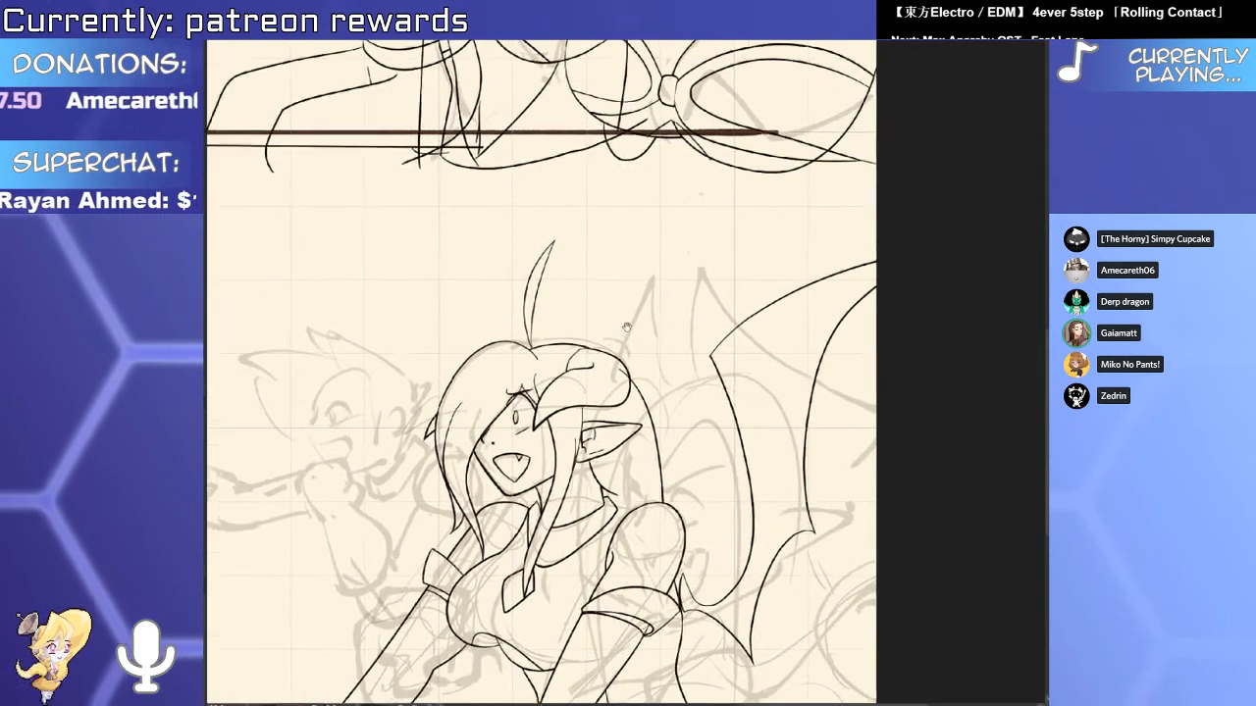
drag(589, 449, 799, 262)
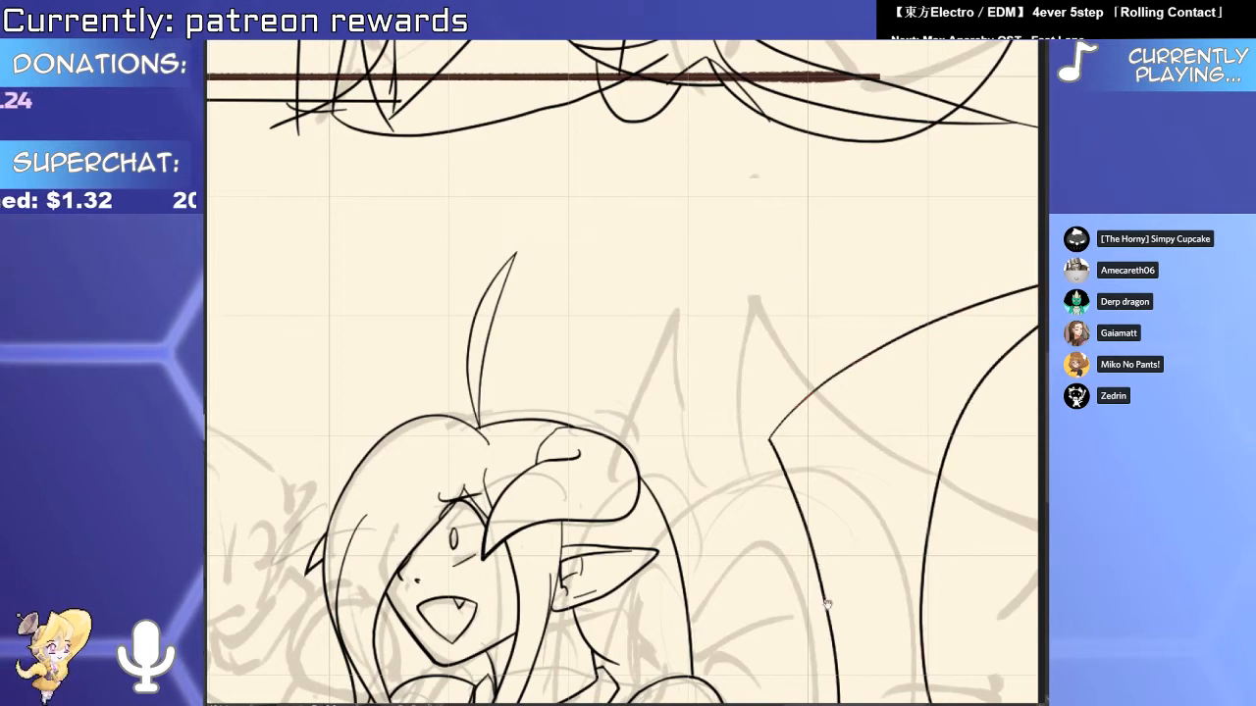
drag(827, 605, 752, 382)
drag(963, 502, 832, 491)
scroll(833, 489, down, 3)
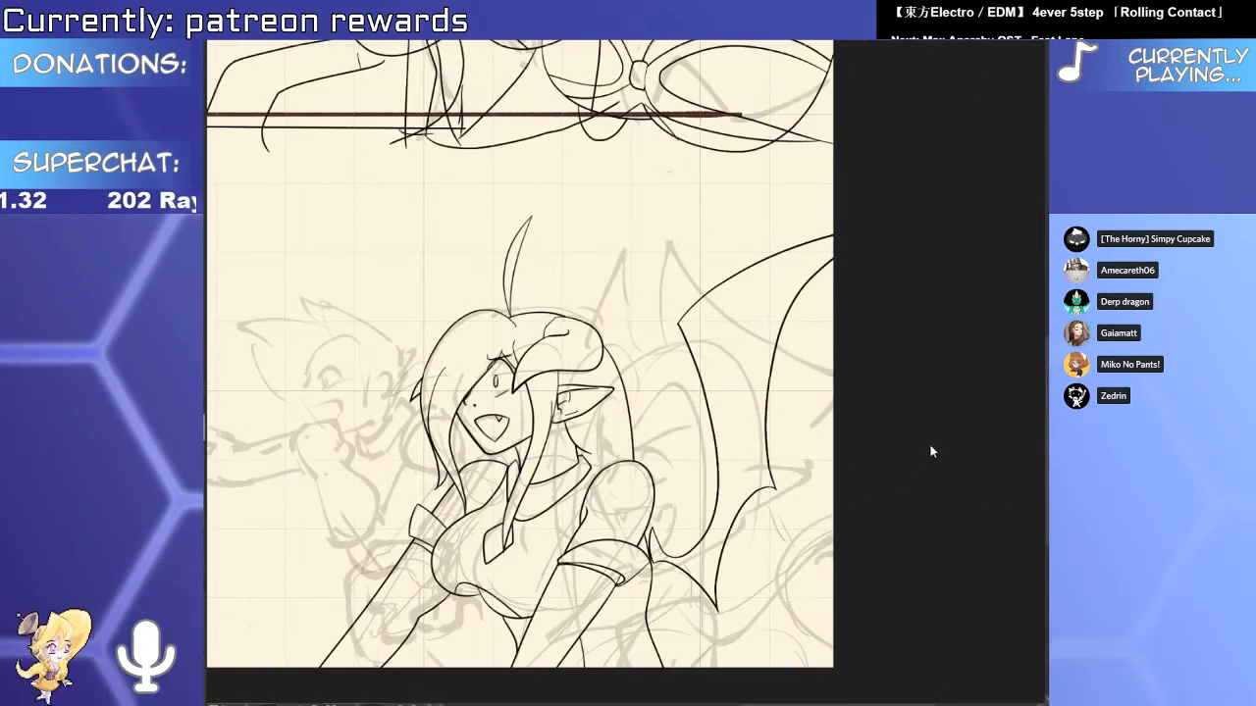
Duplicate the wing's lines and place the copy behind the character's head and near shoulder.
click(771, 453)
mouse_move(936, 431)
mouse_down()
mouse_move(866, 413)
mouse_move(901, 403)
mouse_move(934, 424)
mouse_move(771, 412)
mouse_up()
key(Escape)
key(ctrl+t)
key(Return)
scroll(741, 207, up, 3)
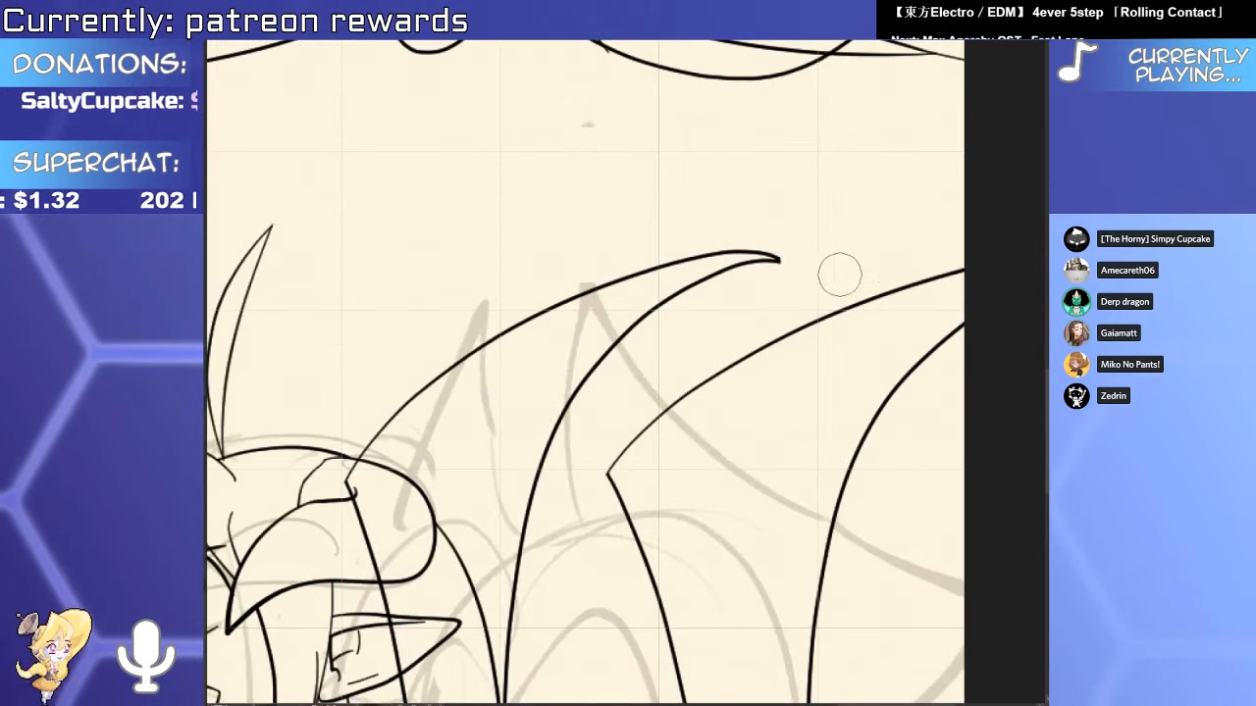
Adjust the copied wing's tip so its upper and inner edges meet in a sharp point.
scroll(786, 241, up, 3)
ctrl+click(763, 296)
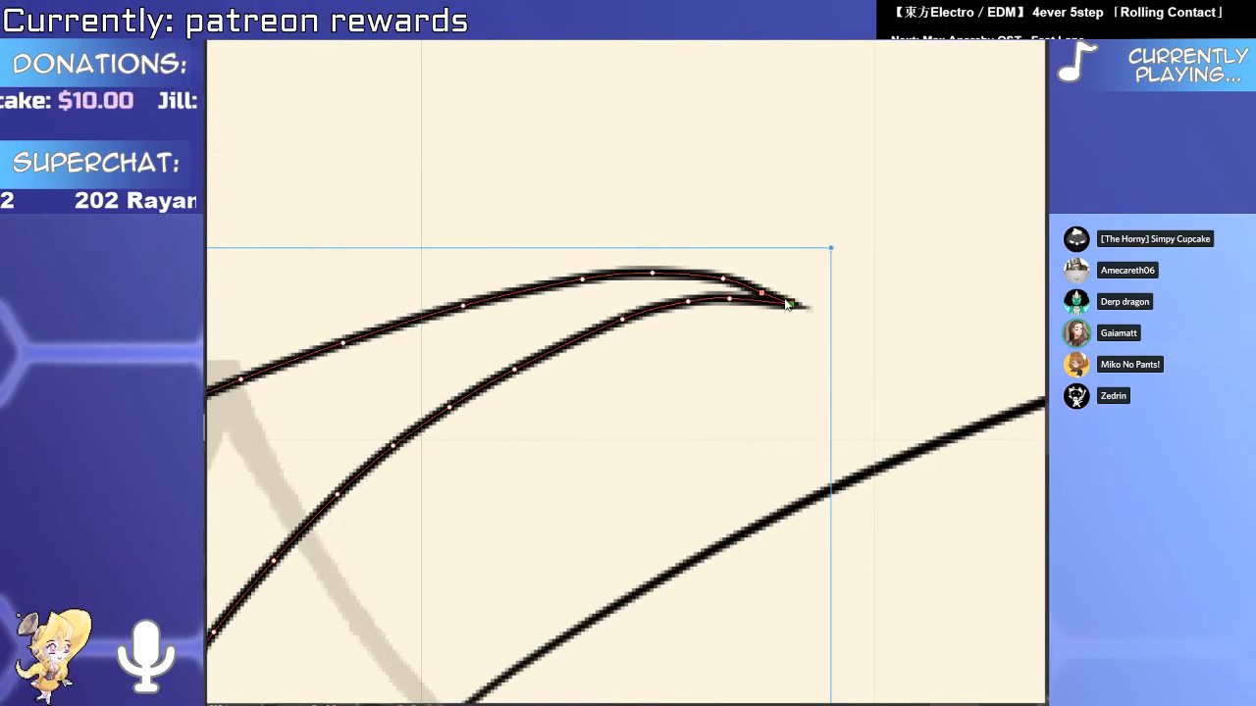
scroll(785, 305, down, 5)
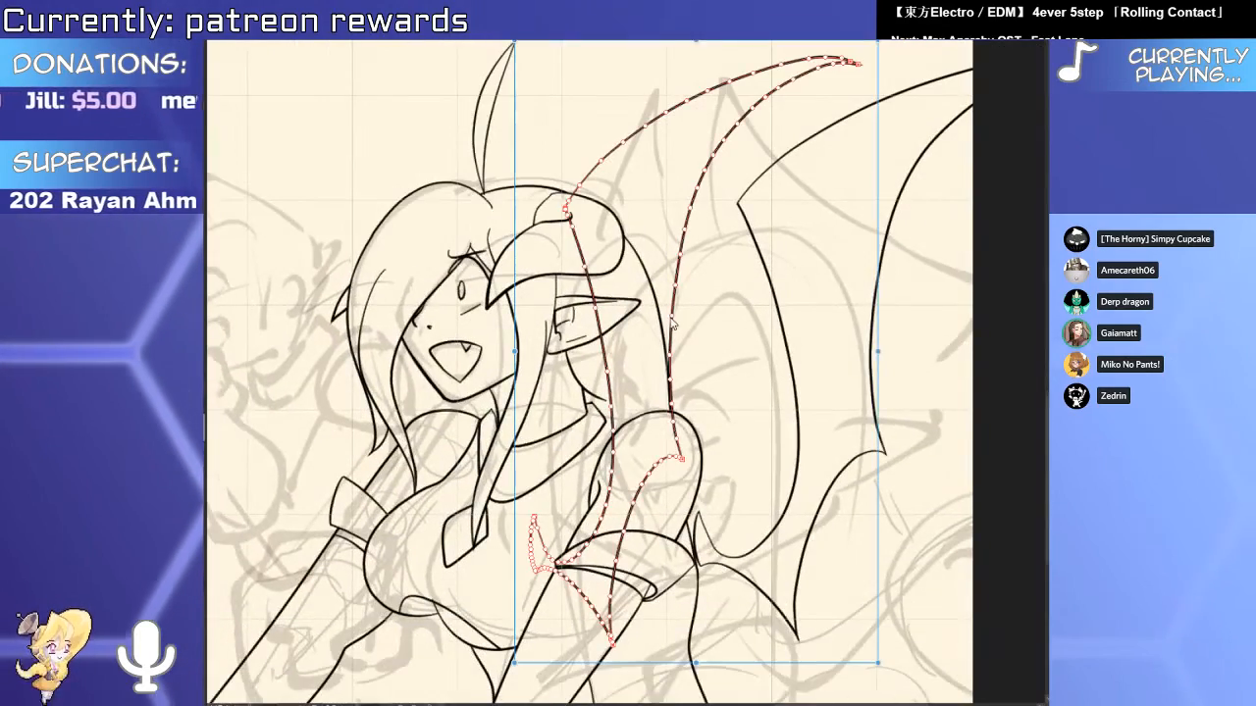
key(Return)
Delete the copied wing's line segments that cross the ear, collar, near sleeve and cuff.
scroll(713, 402, up, 4)
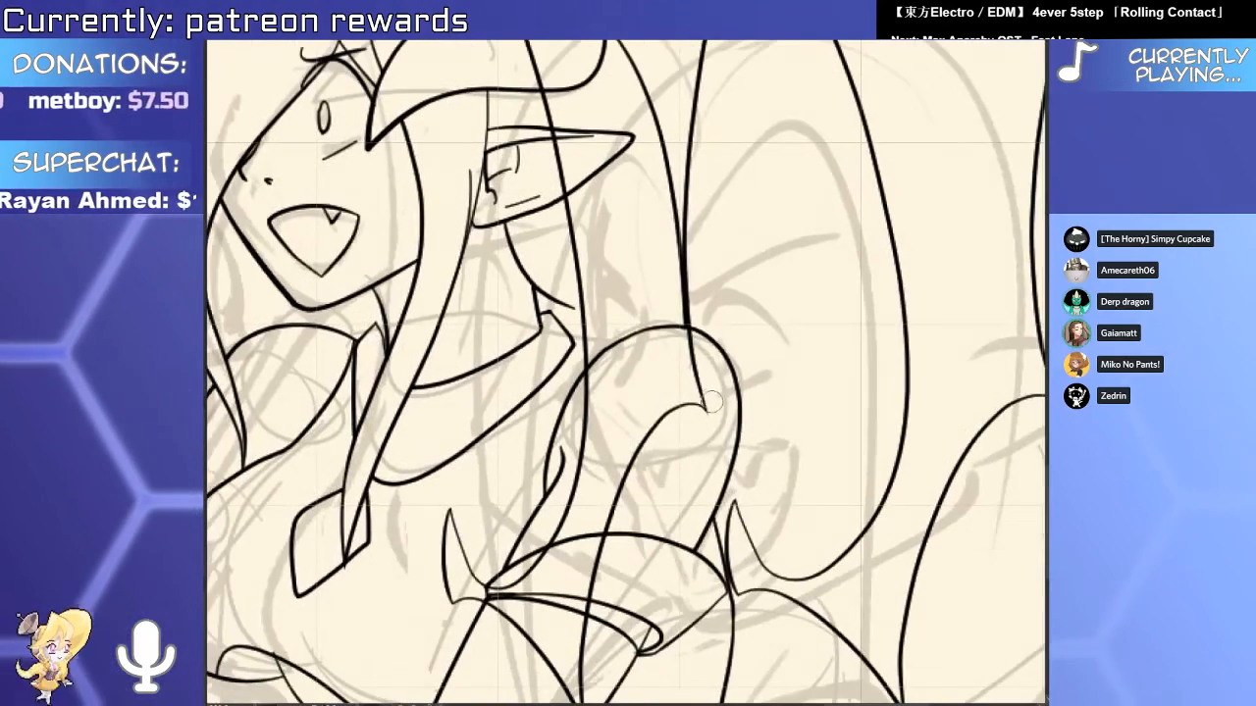
click(698, 408)
ctrl+click(584, 333)
key(Delete)
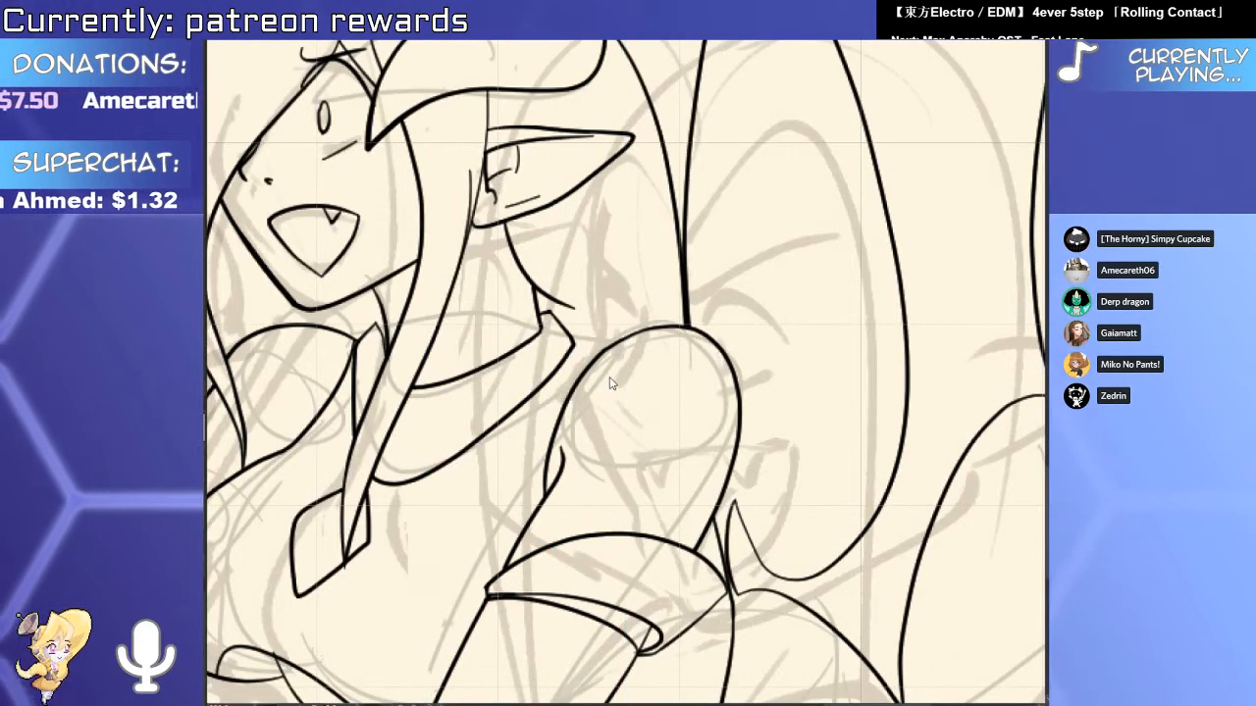
Bring back the winged character's line art and even out her horn's long upper line where it crosses the wing.
scroll(610, 383, down, 5)
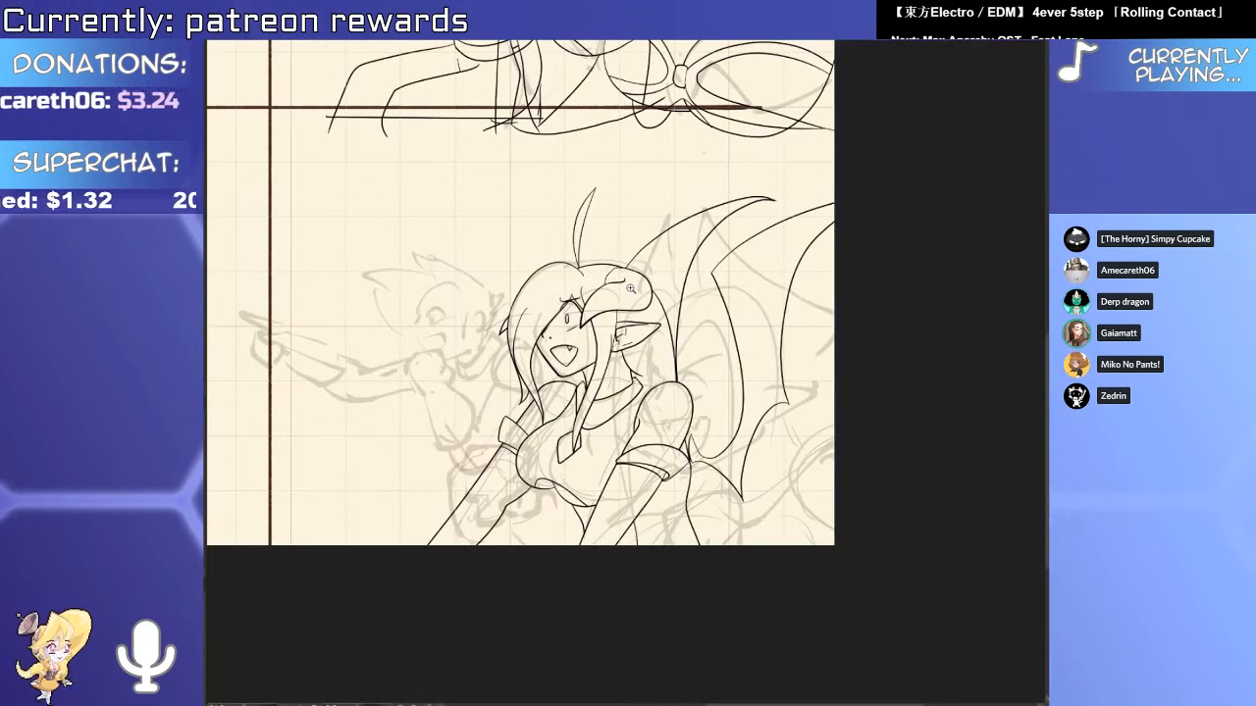
key(ctrl+z)
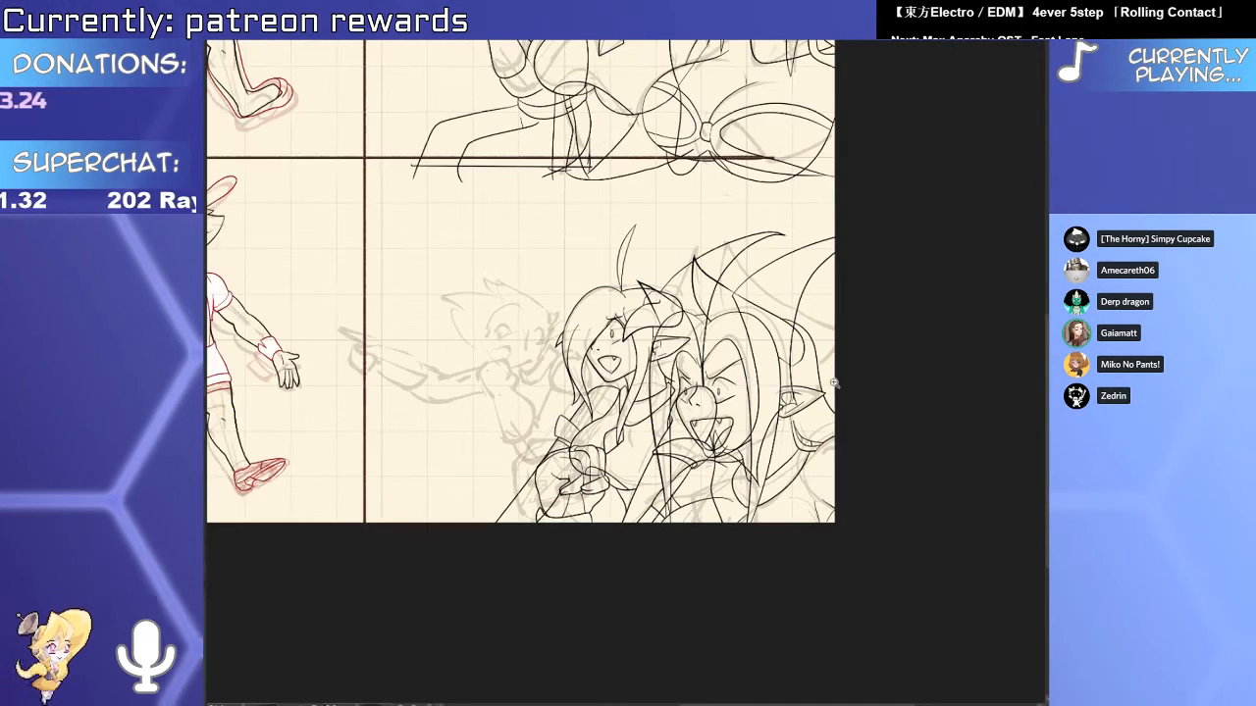
scroll(833, 382, down, 1)
scroll(733, 330, up, 4)
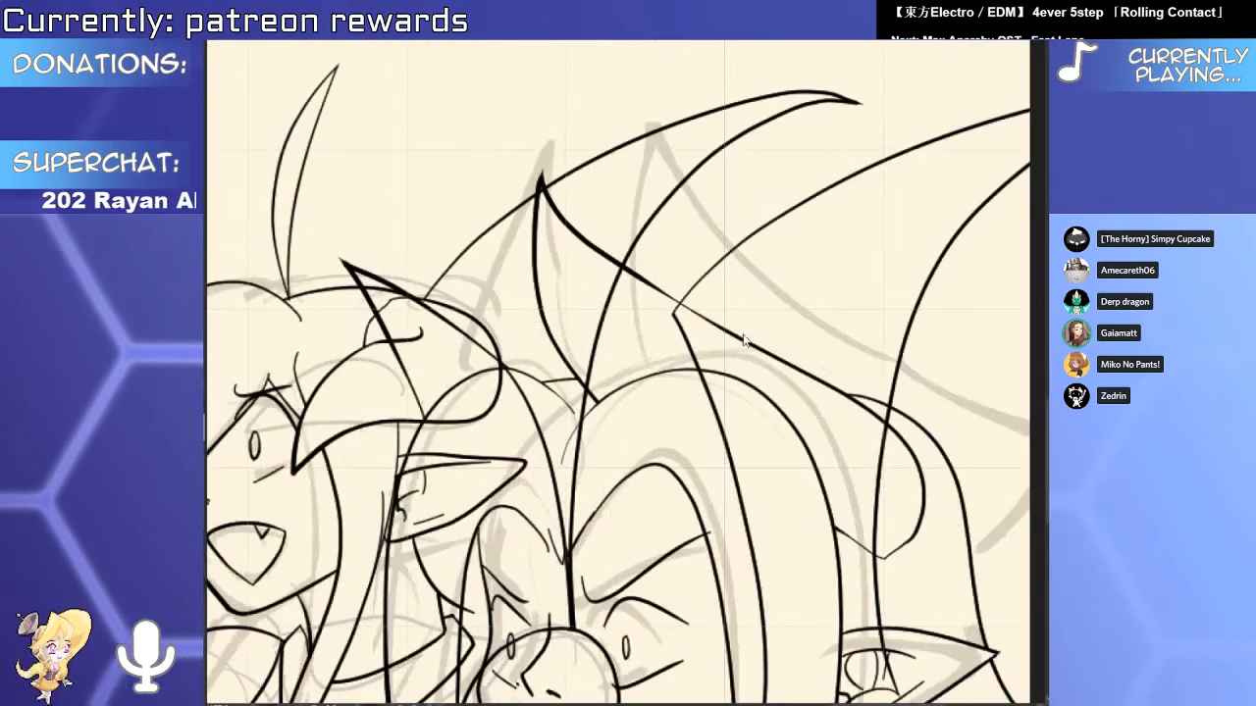
drag(733, 330, 1029, 443)
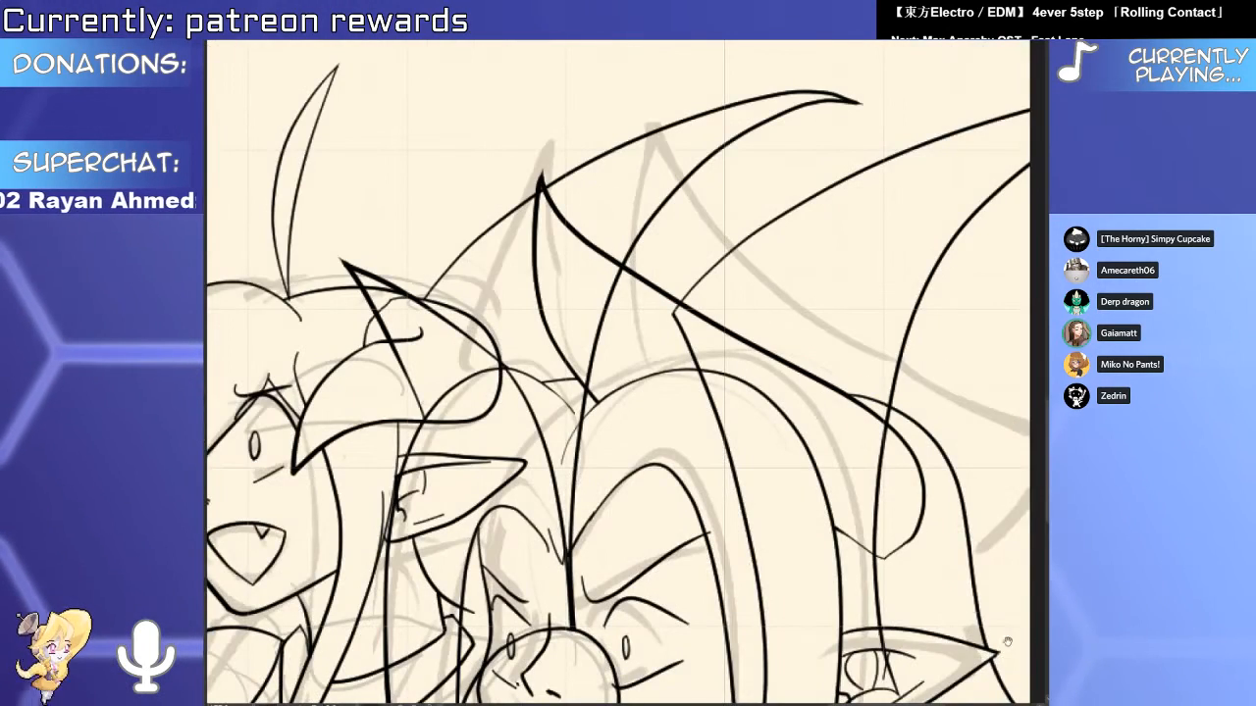
drag(1007, 642, 929, 535)
scroll(805, 344, down, 4)
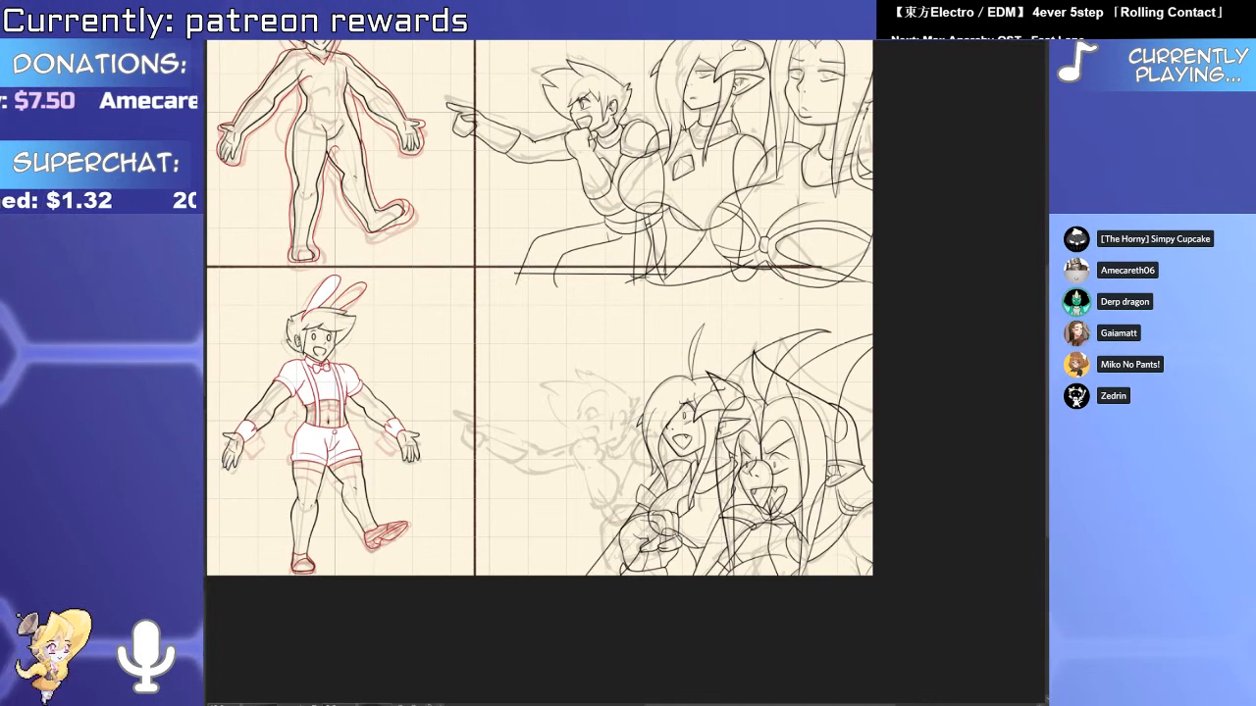
Copy the pointing boy's line art from the upper panel onto his rough sketch in the lower panel.
key(ctrl+v)
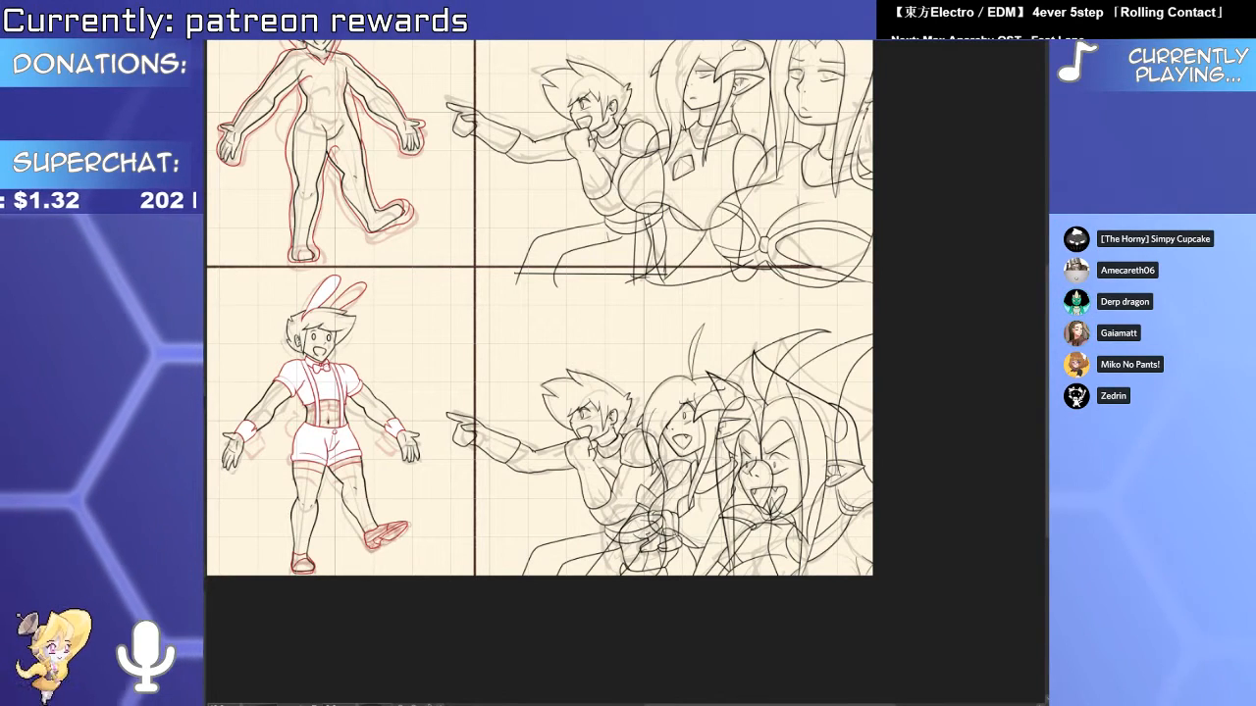
drag(510, 380, 592, 501)
click(592, 502)
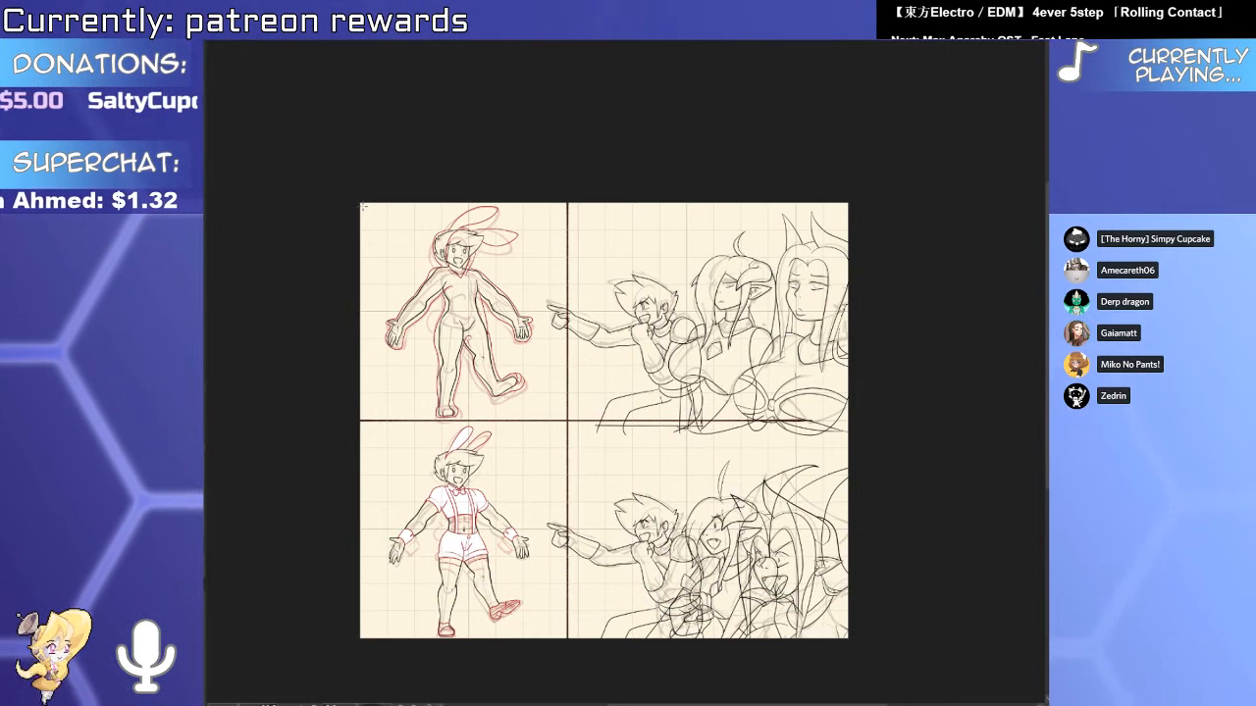
Create a frame border around the whole page and divide it vertically and horizontally into four panels.
drag(363, 207, 847, 637)
key(ctrl+d)
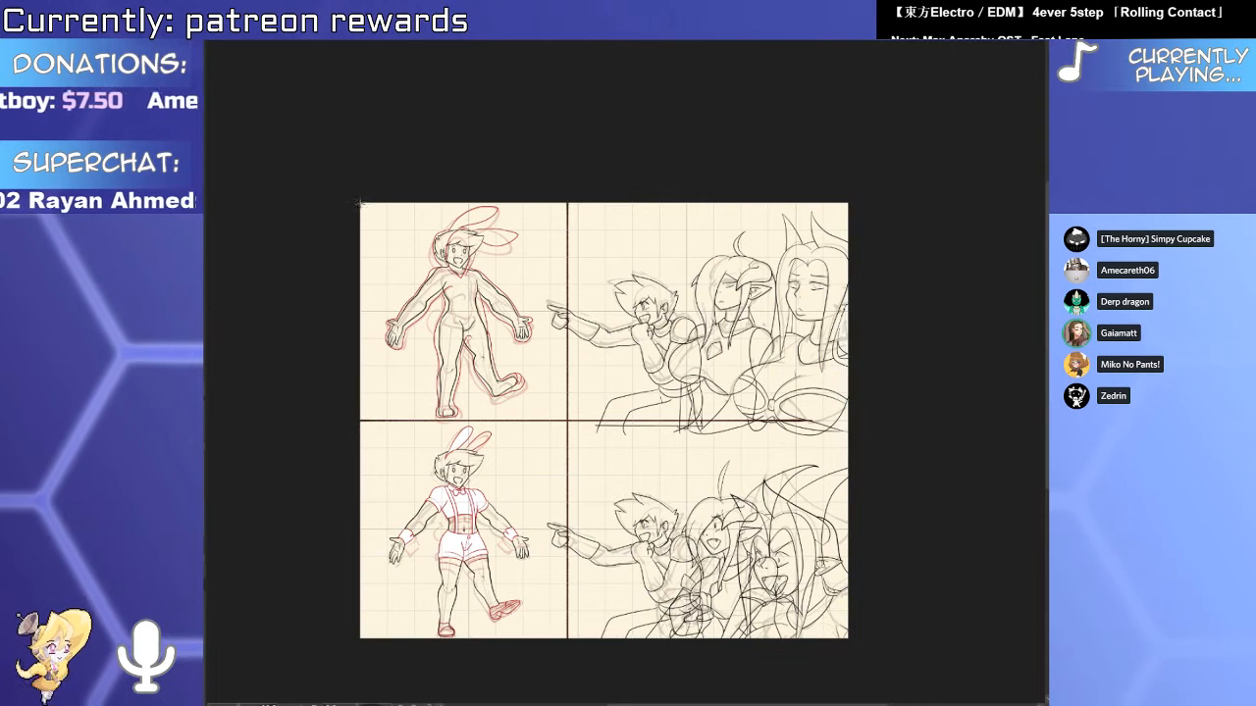
drag(361, 205, 849, 641)
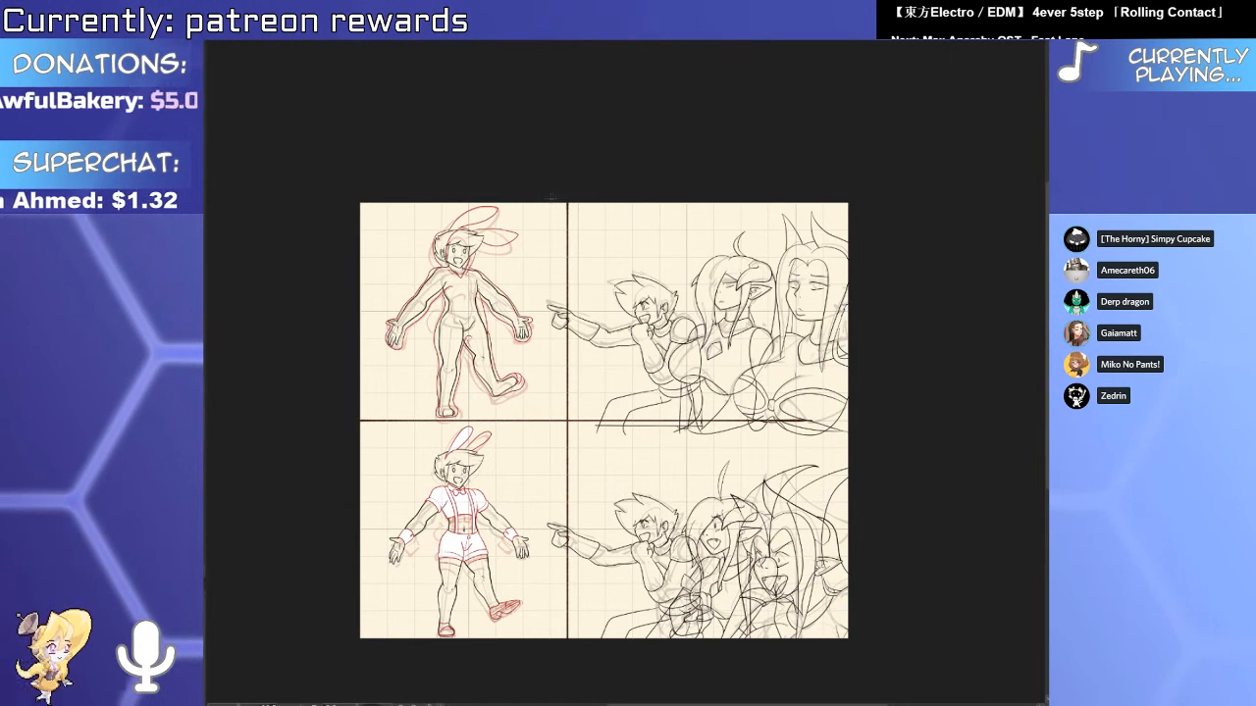
drag(552, 197, 551, 412)
drag(355, 427, 1043, 427)
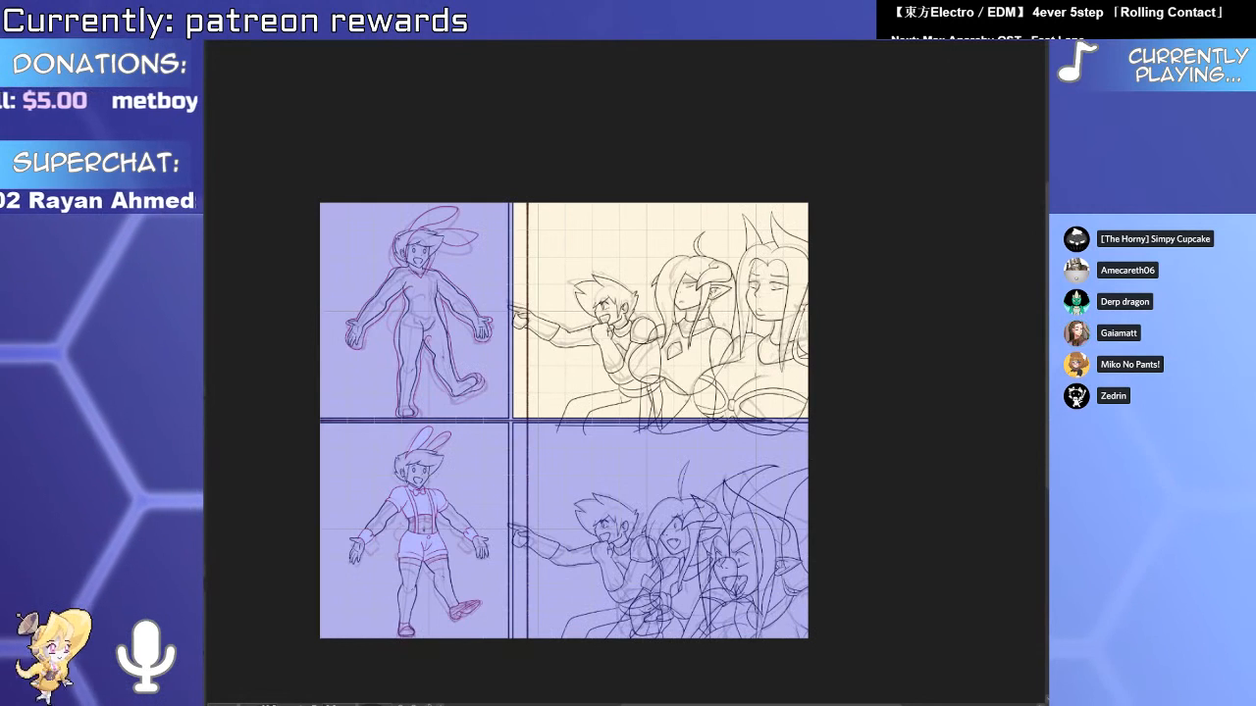
key(p)
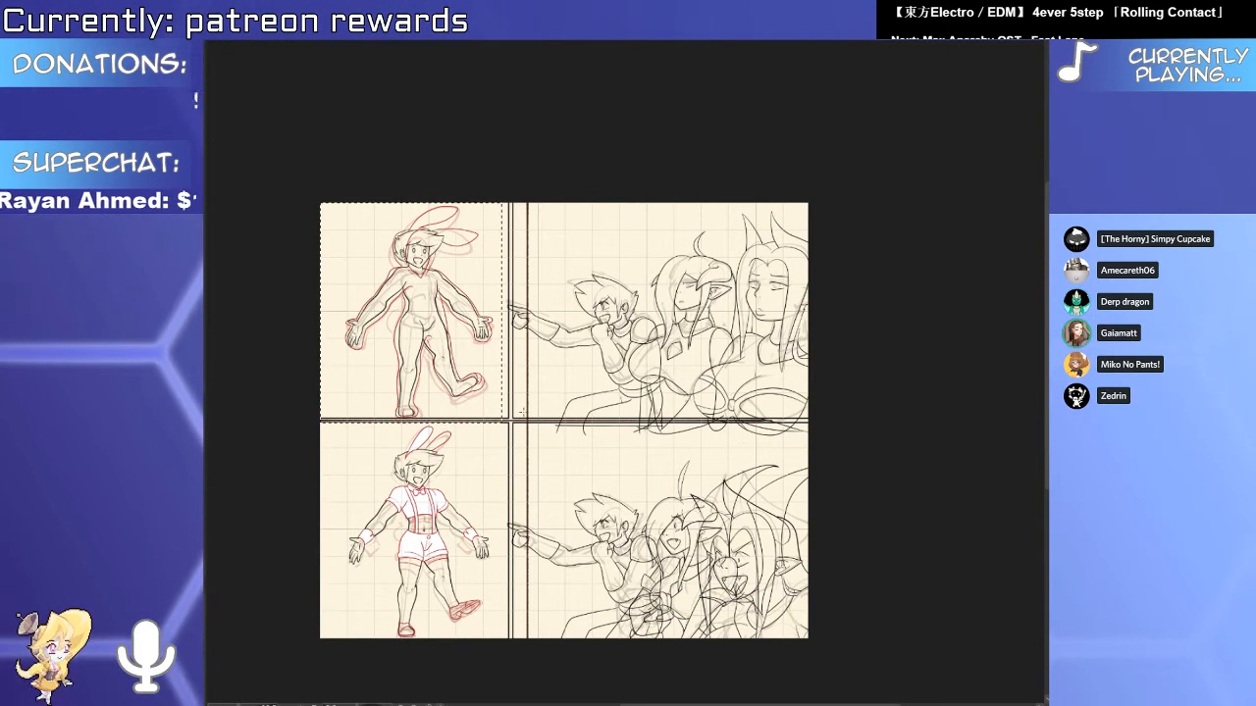
key(Delete)
key(ctrl+d)
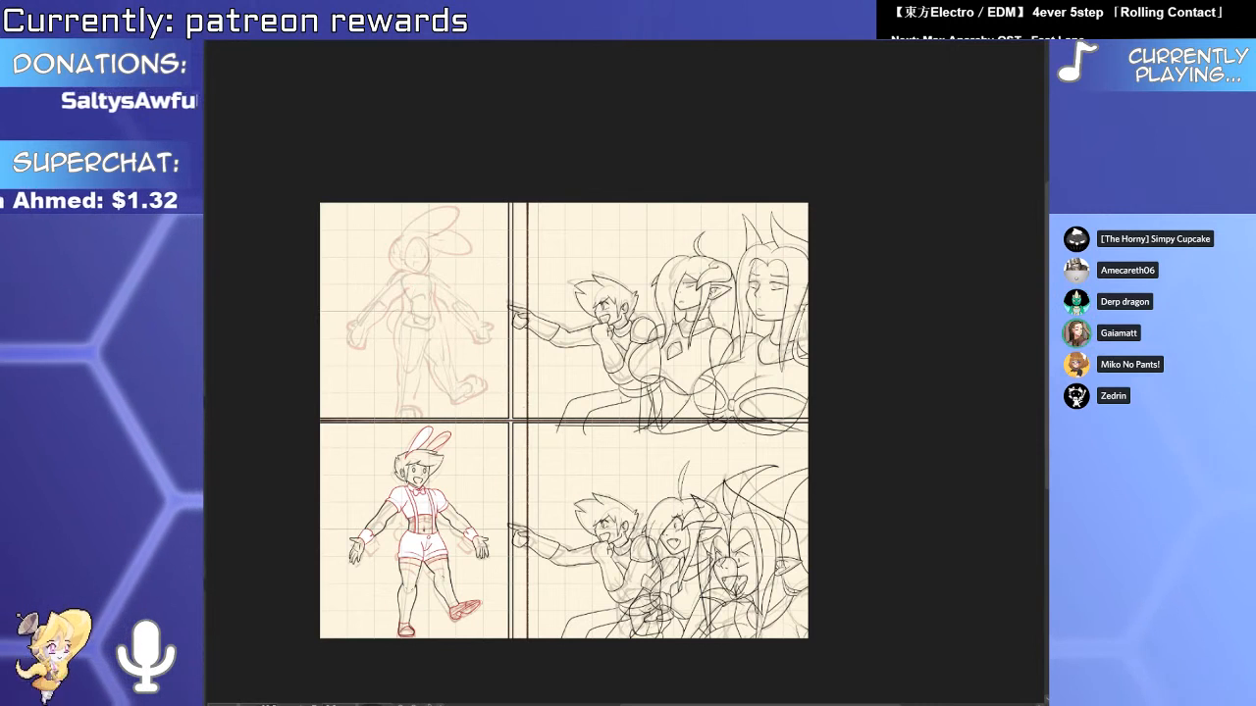
key(ctrl+z)
key(ctrl+z)
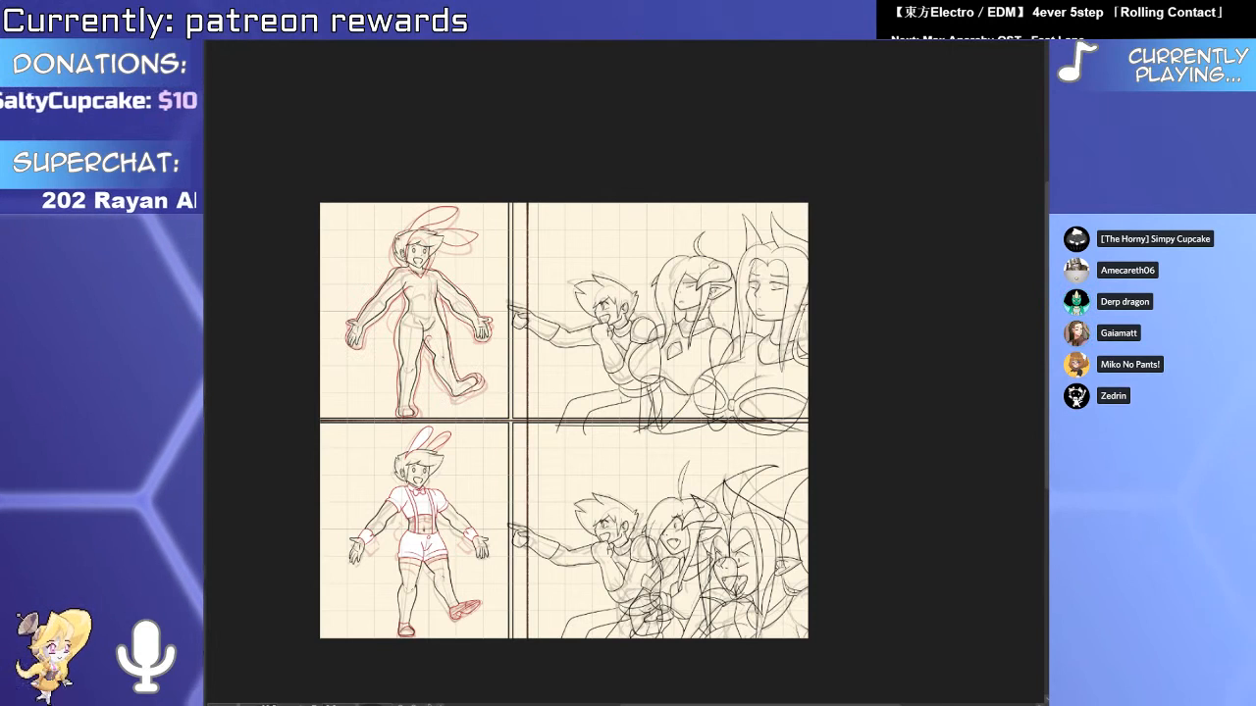
key(ctrl+z)
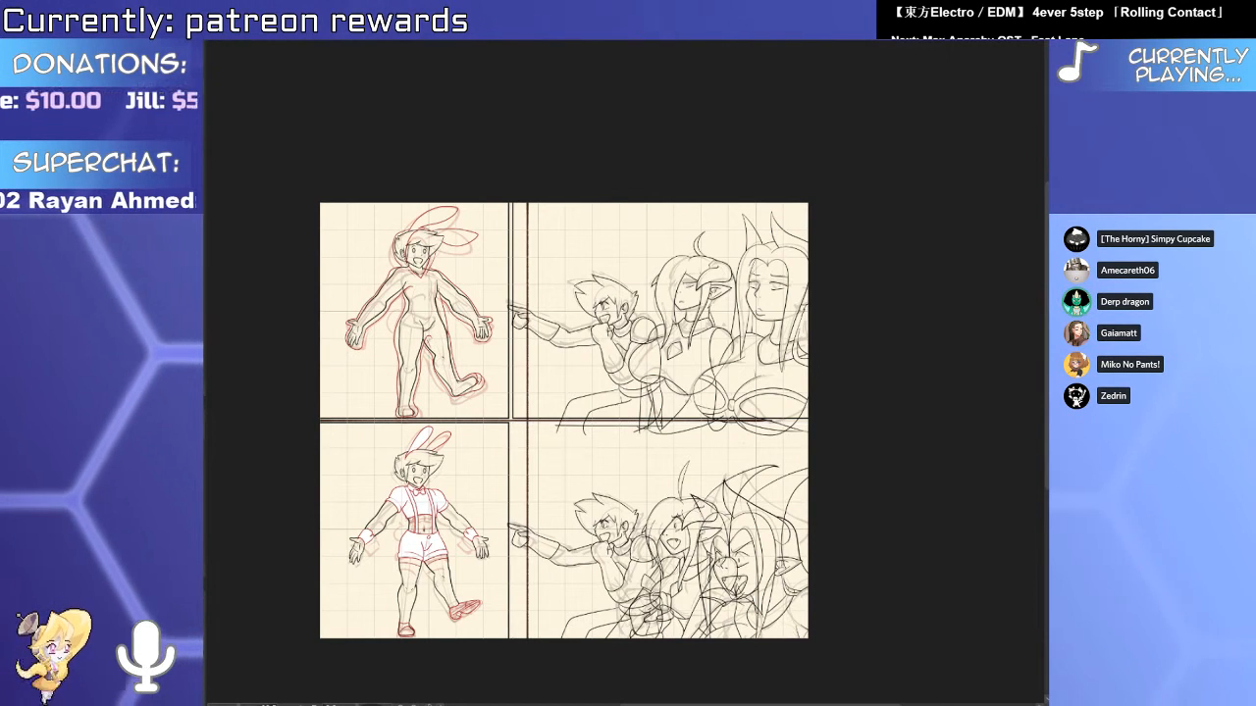
key(ctrl+y)
Move the upper-left panel's black body lines and red bunny-suit lines into that panel's frame.
key(Delete)
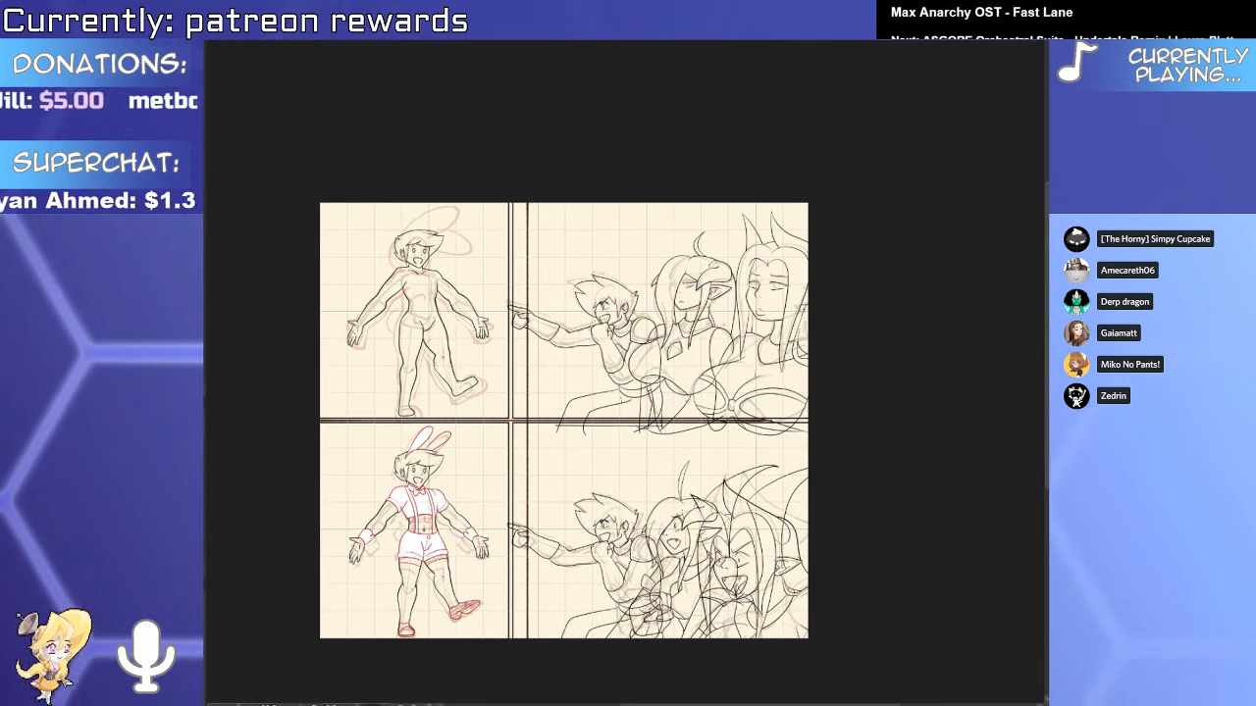
key(ctrl+y)
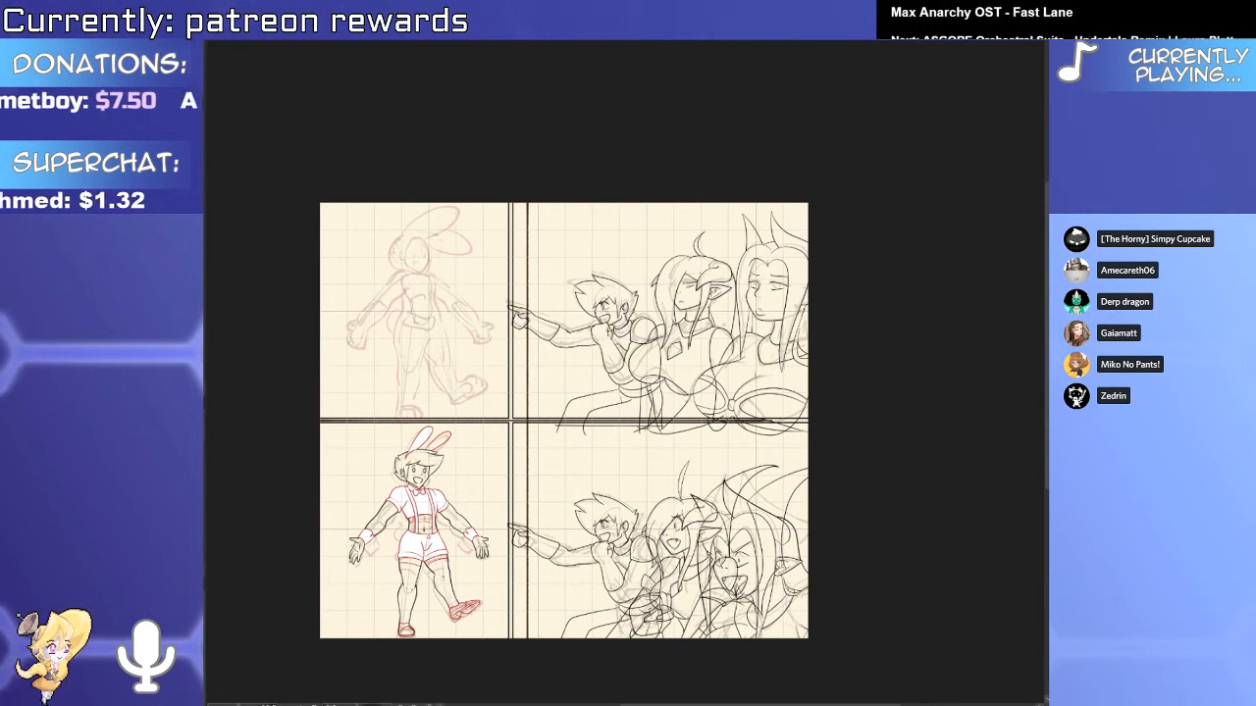
key(ctrl+y)
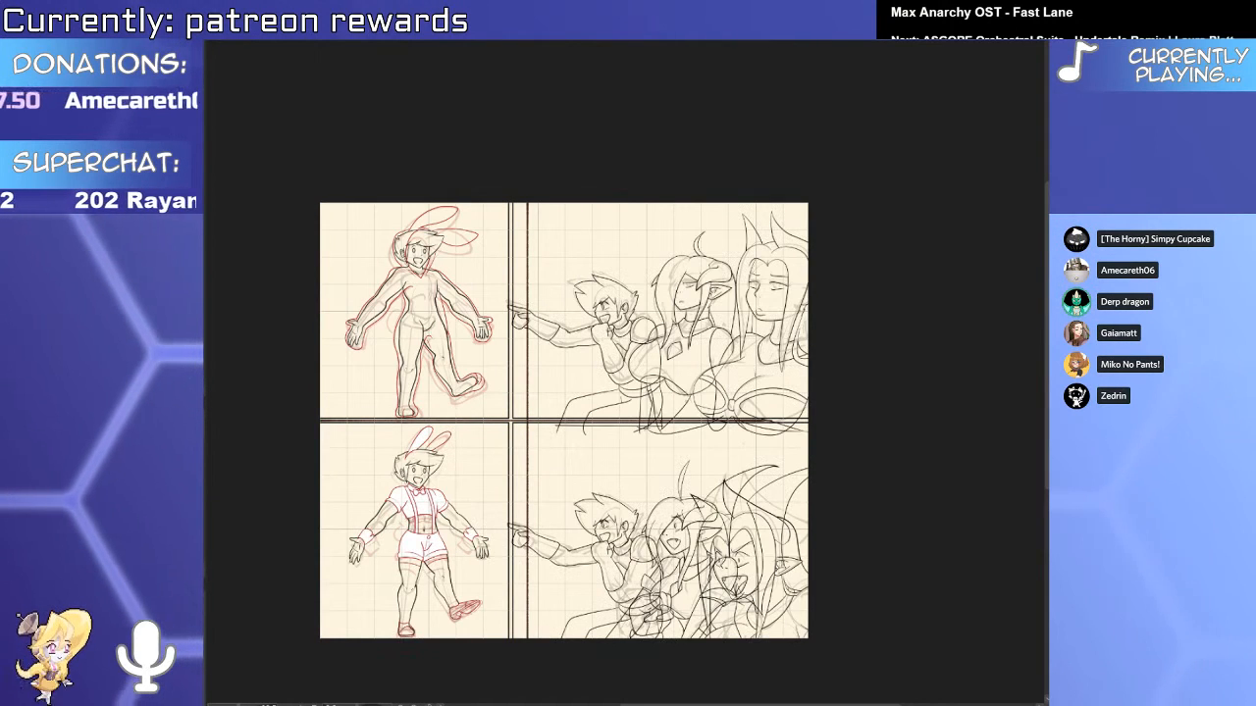
Move the line art of the lower-left panel and of both right-hand panels into their own frames.
drag(292, 390, 501, 670)
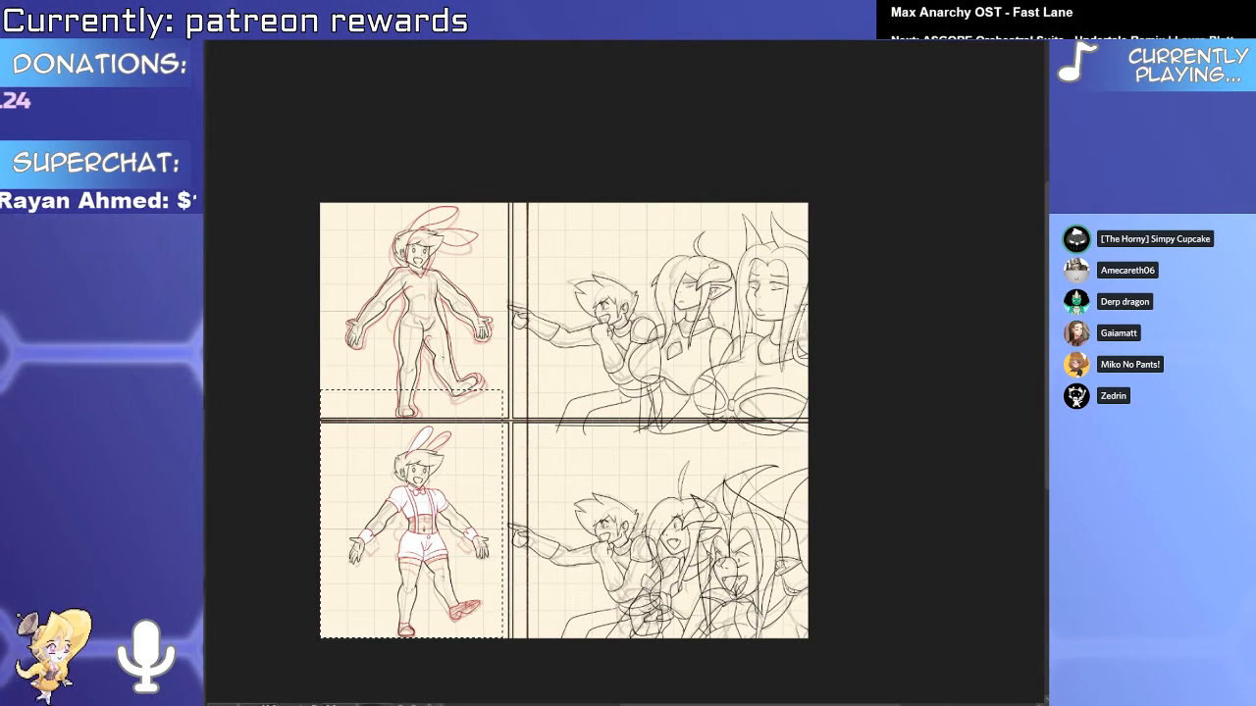
key(ctrl+d)
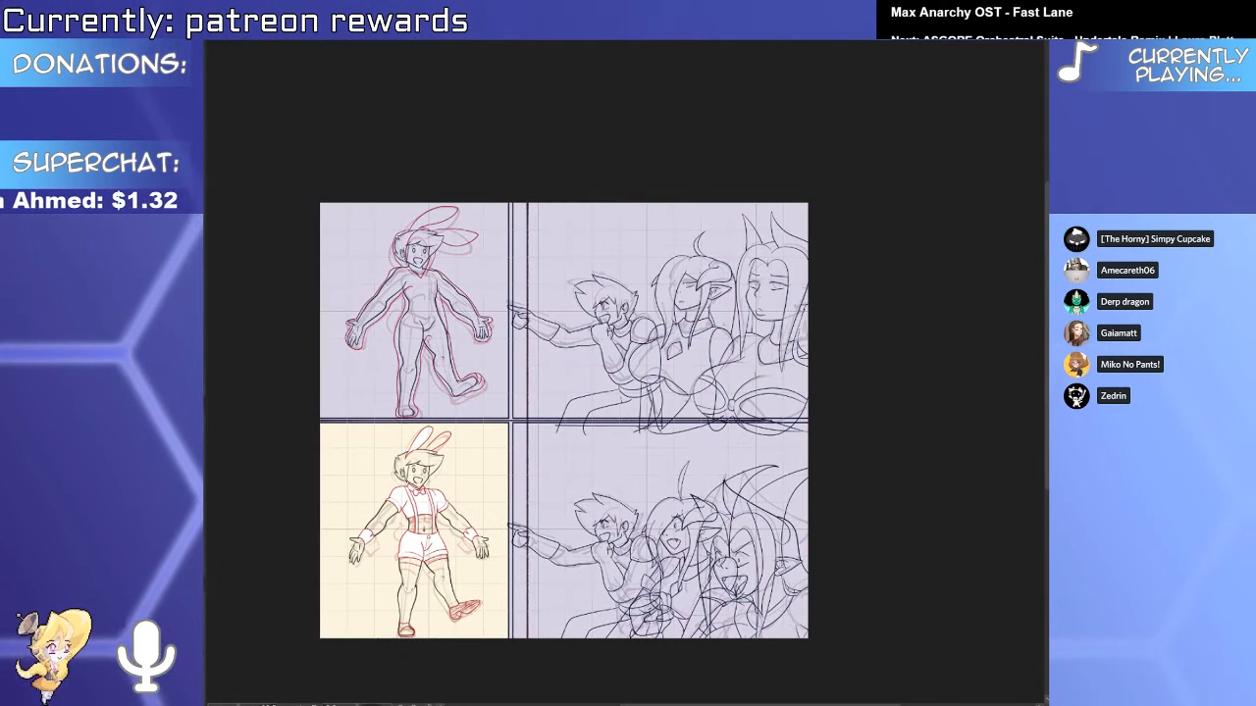
key(ctrl+d)
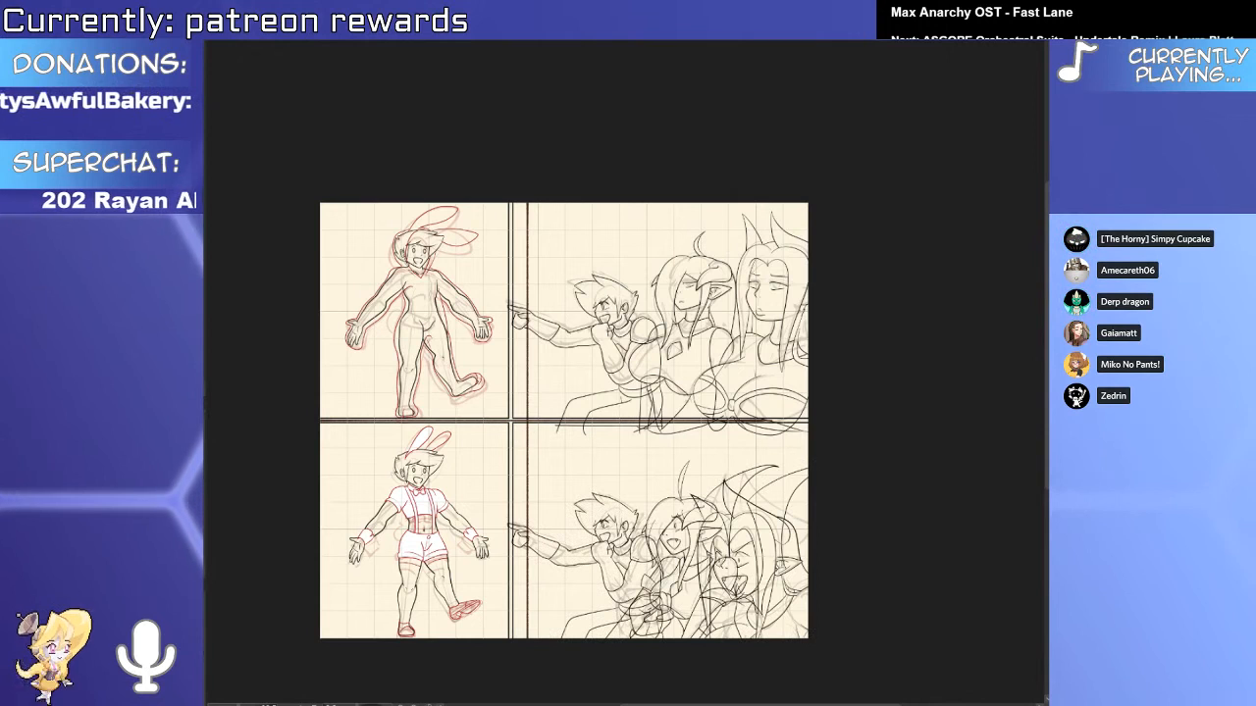
key(ctrl+d)
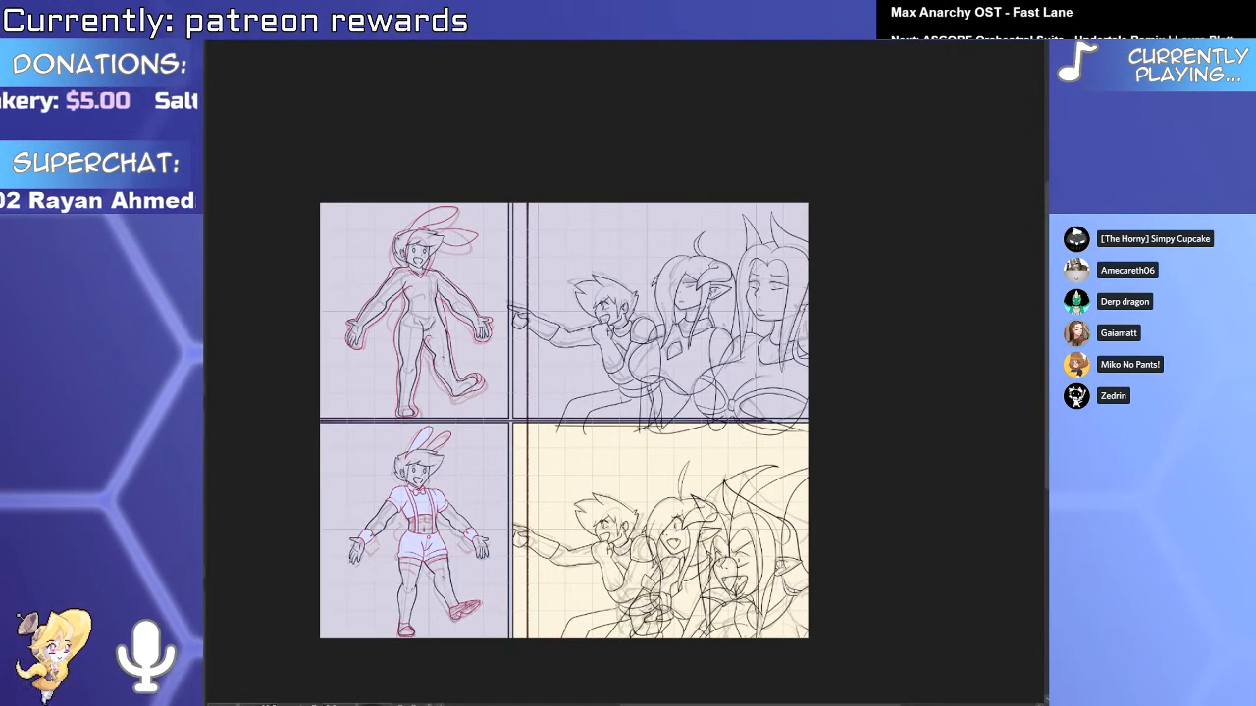
key(ctrl+d)
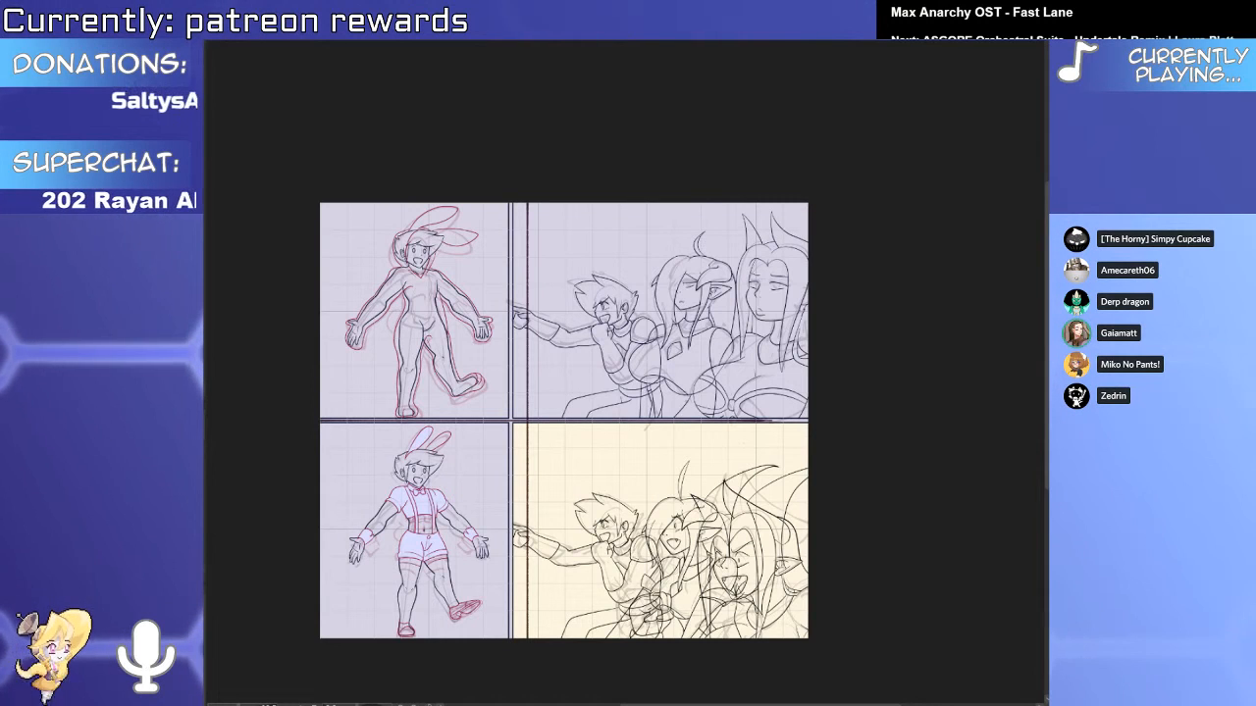
Erase the black leg, torso and right-hand arm lines inside the red bunny suit in the upper-left panel.
click(413, 310)
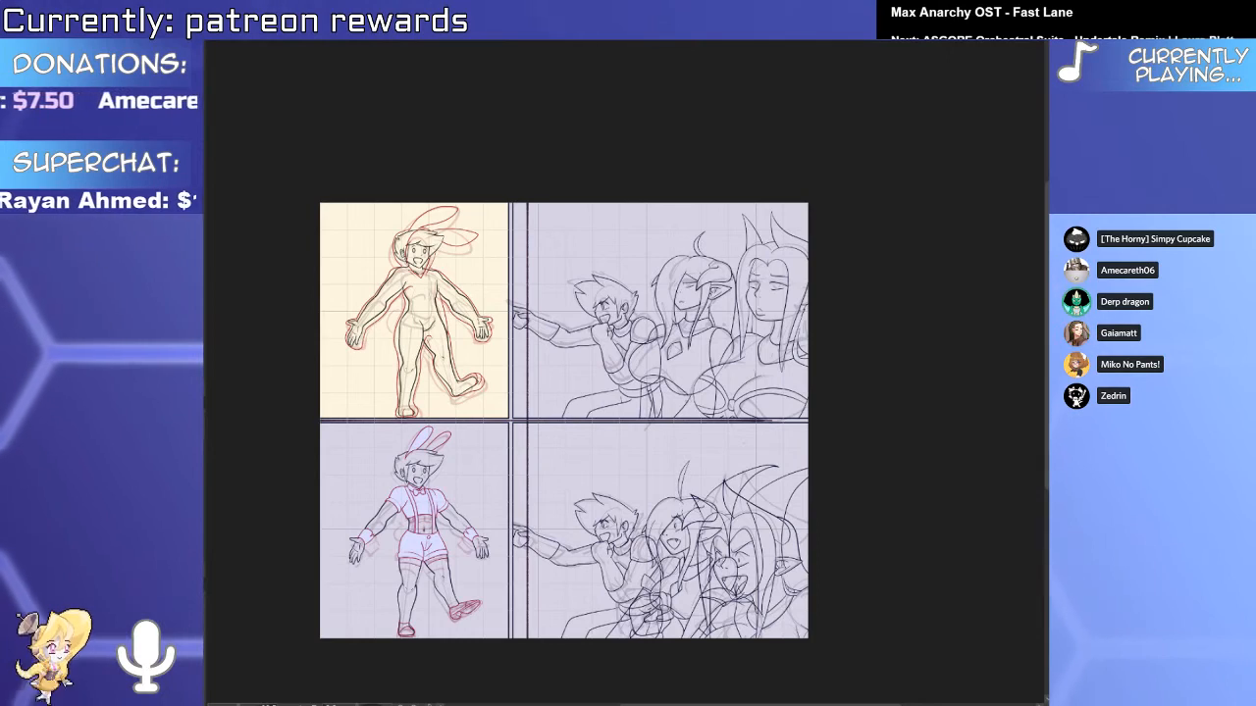
scroll(422, 334, up, 4)
key(ctrl)
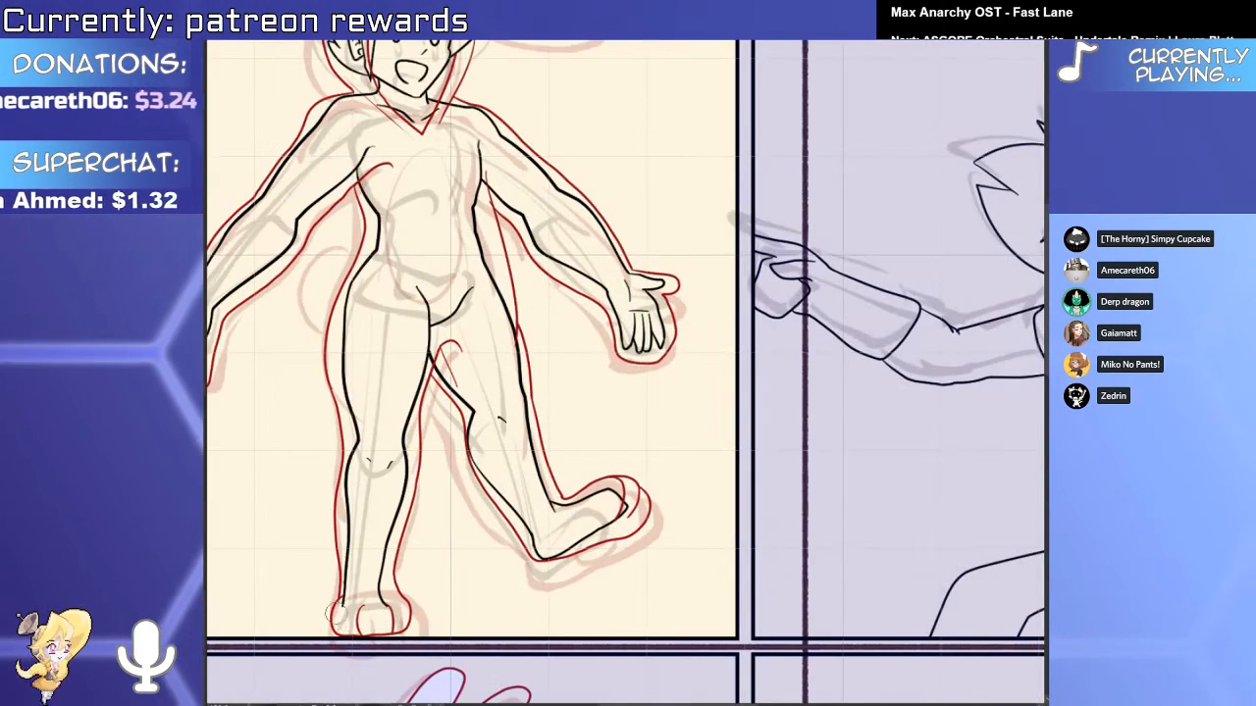
drag(335, 613, 349, 600)
drag(408, 441, 411, 575)
drag(411, 579, 400, 597)
mouse_move(424, 436)
mouse_down()
mouse_move(371, 631)
mouse_move(402, 457)
mouse_move(460, 412)
mouse_move(538, 637)
mouse_move(453, 528)
mouse_move(493, 595)
mouse_move(533, 647)
mouse_move(511, 531)
mouse_move(582, 622)
mouse_move(636, 648)
mouse_up()
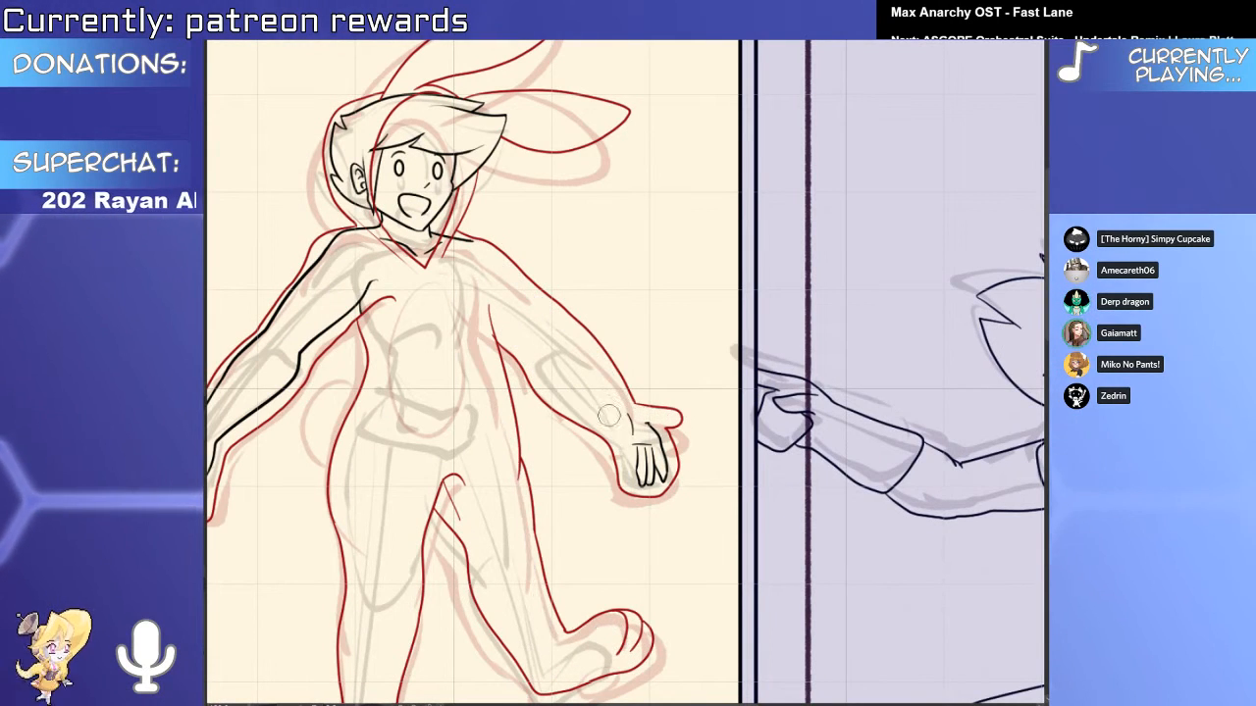
Erase the black shoulder, left-hand arm, ear and back-of-hair lines covered by the bunny suit and its hood.
scroll(432, 245, up, 3)
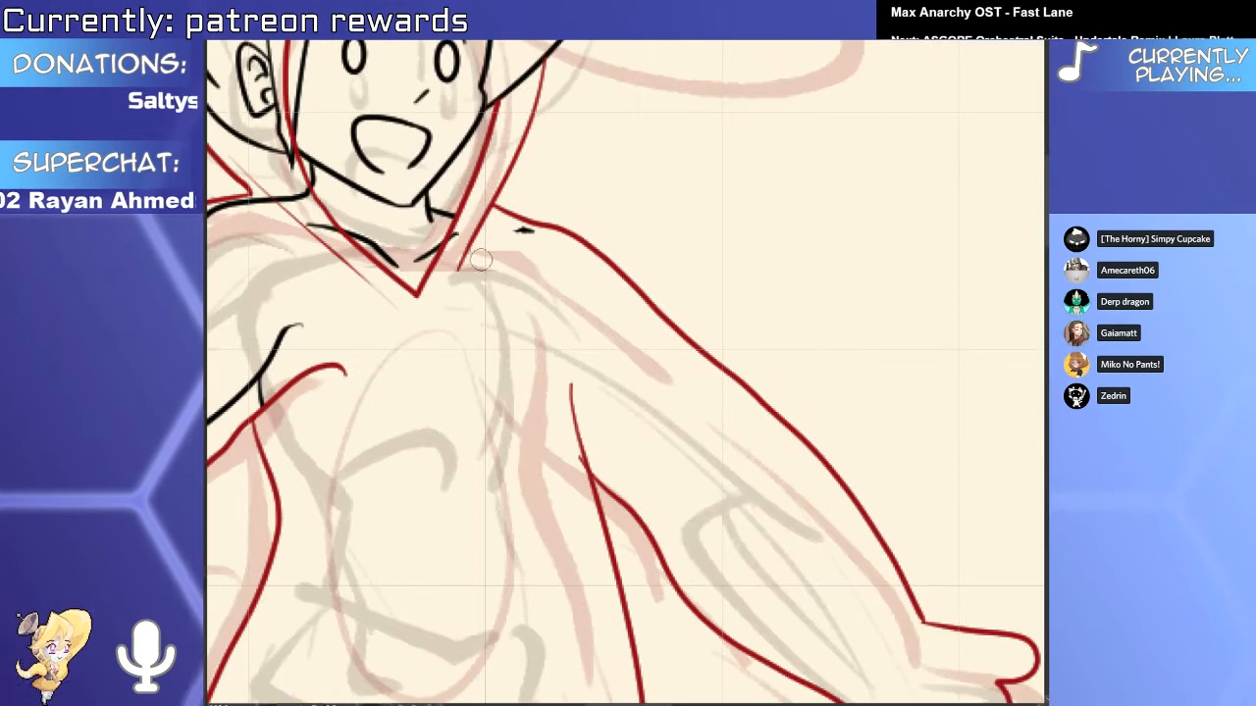
scroll(547, 404, up, 3)
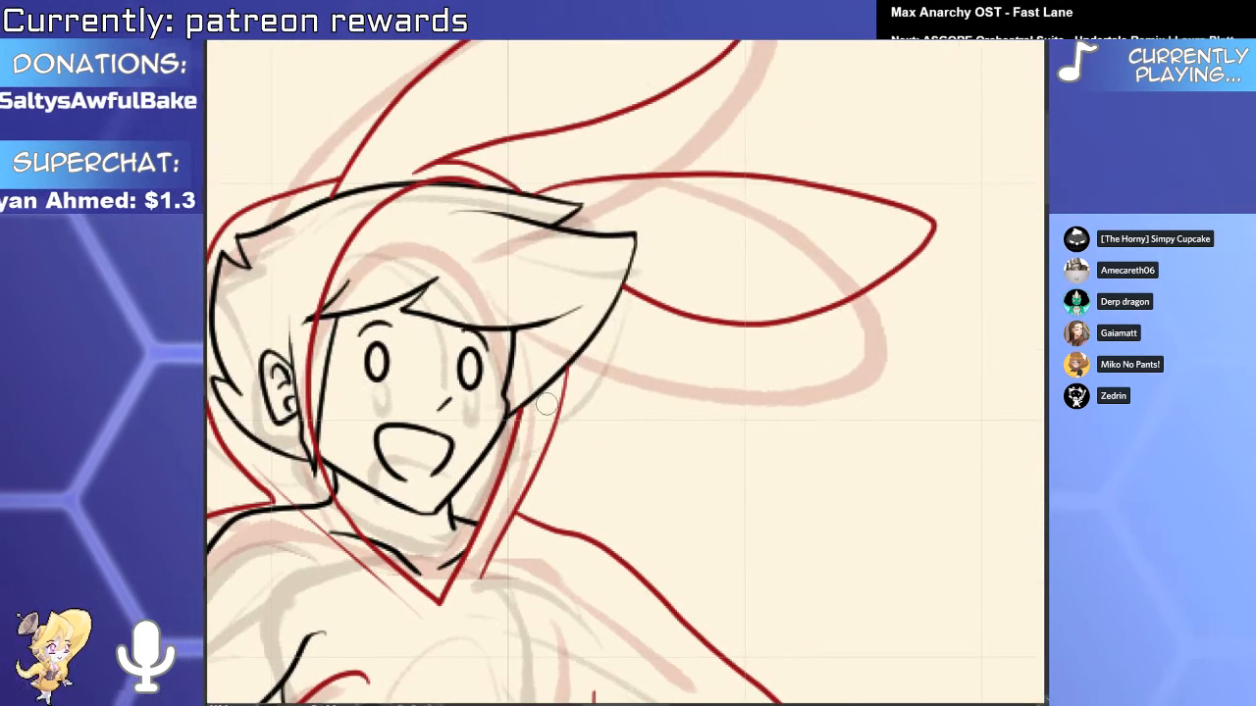
drag(263, 363, 339, 544)
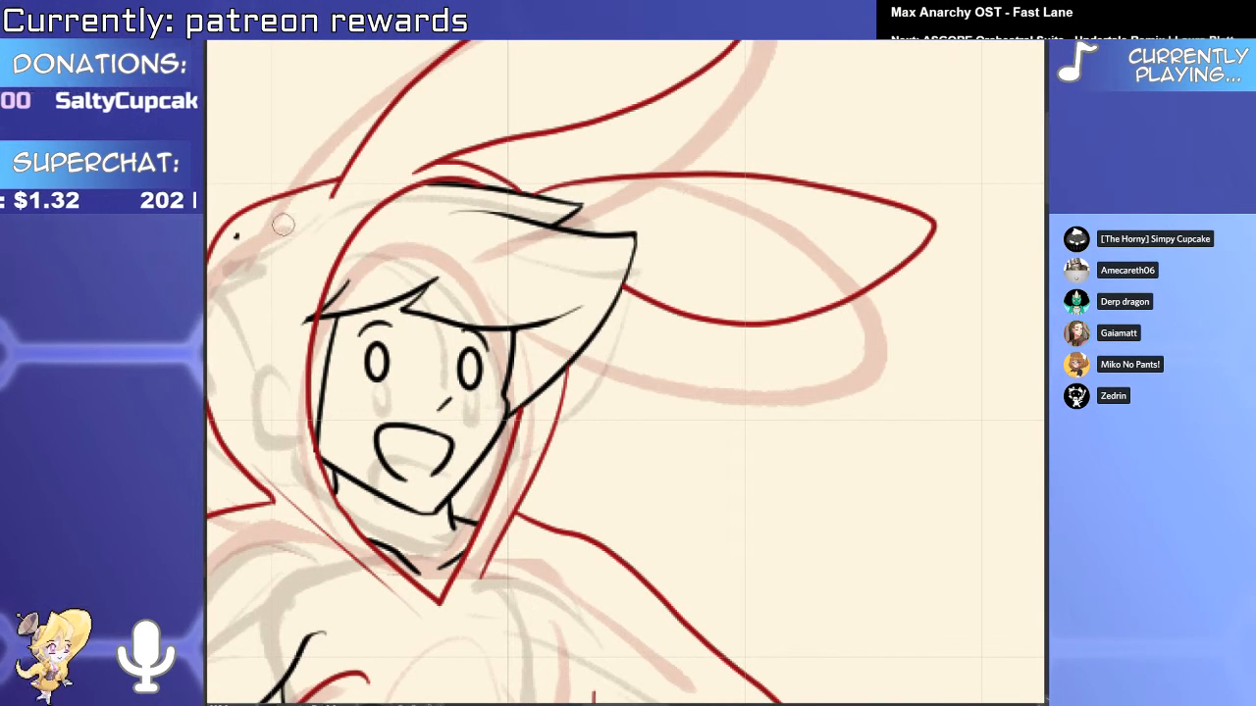
scroll(616, 163, down, 3)
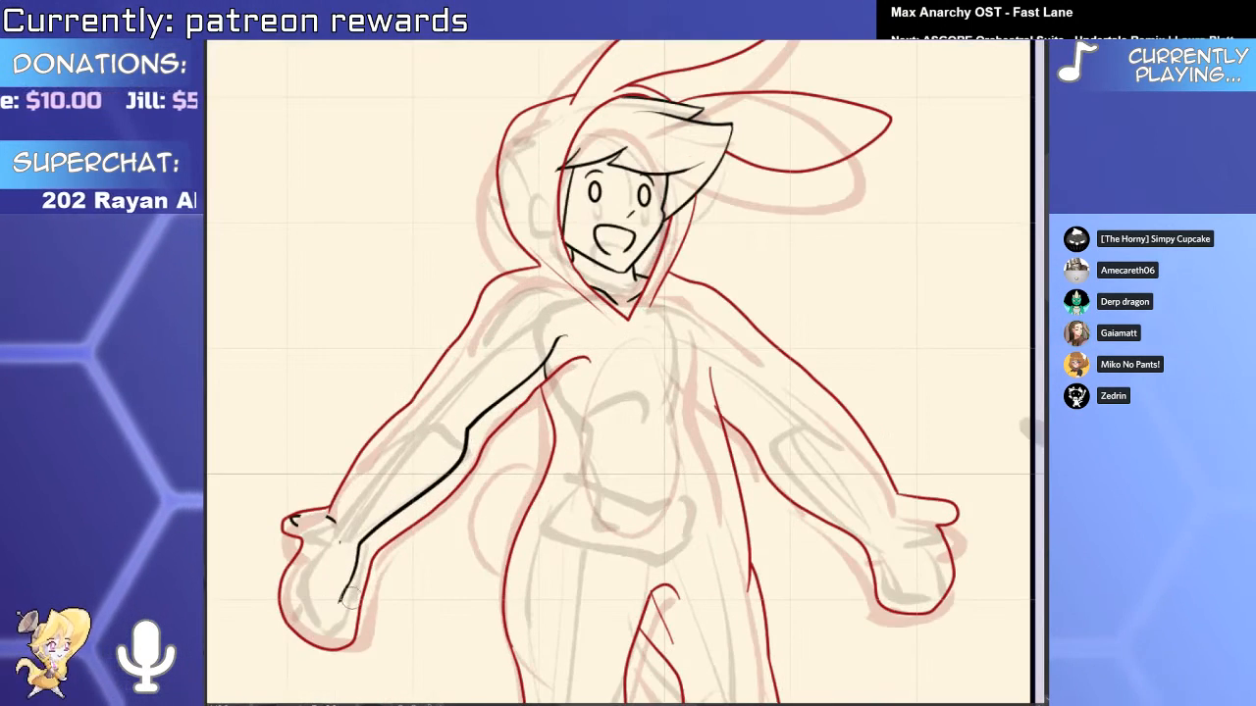
mouse_move(348, 593)
mouse_down()
mouse_move(354, 479)
mouse_move(447, 433)
mouse_move(559, 347)
mouse_move(512, 410)
mouse_up()
Recolour the red bunny-suit lines black and thicken the suit's outline around the hips and thighs.
scroll(447, 455, down, 5)
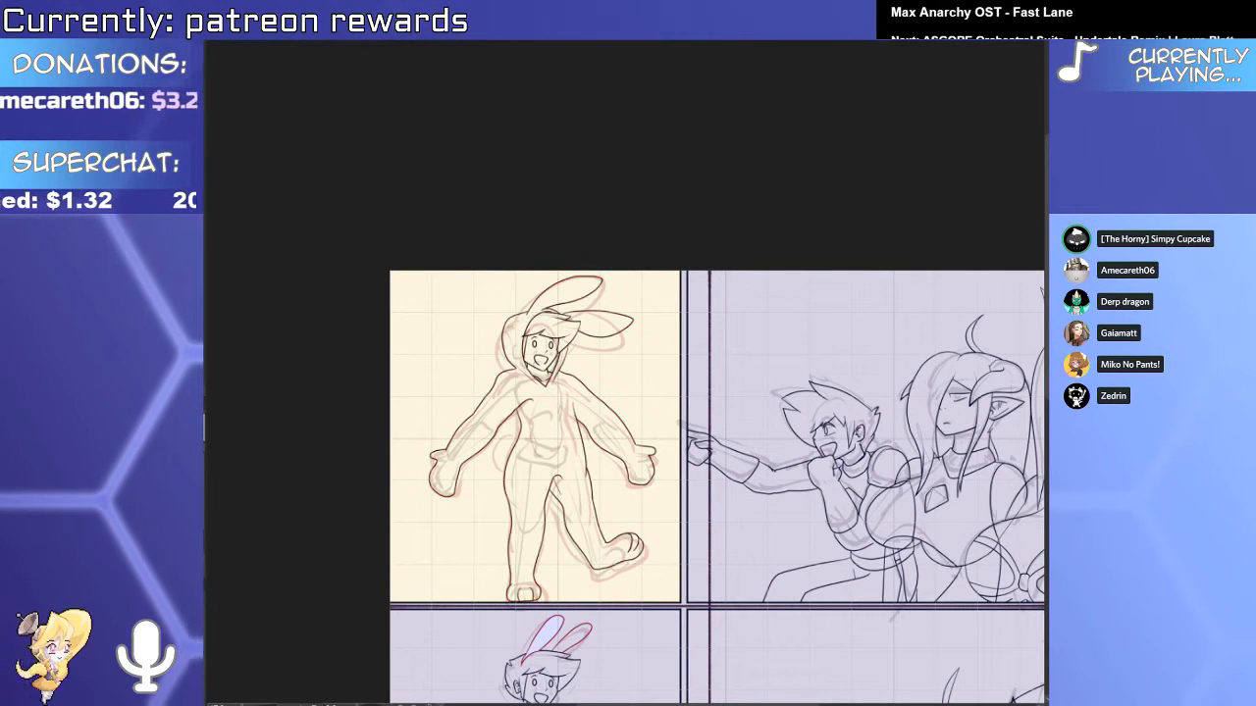
scroll(563, 423, up, 5)
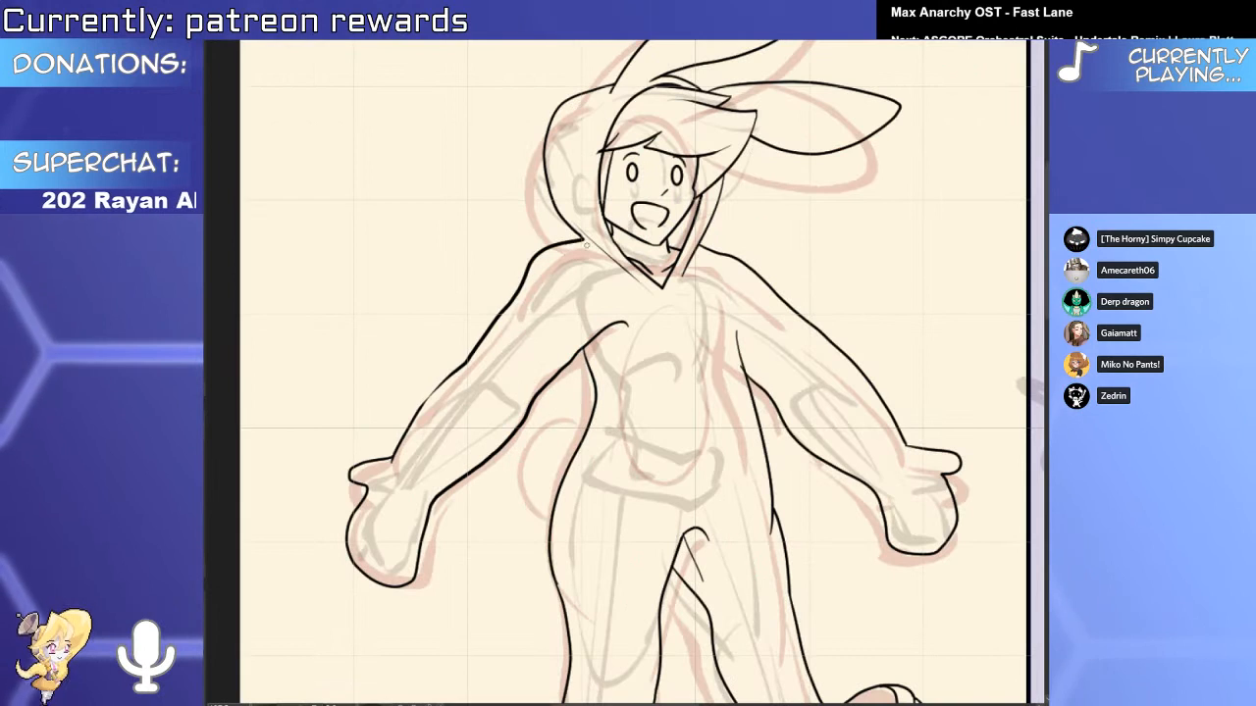
drag(855, 506, 822, 326)
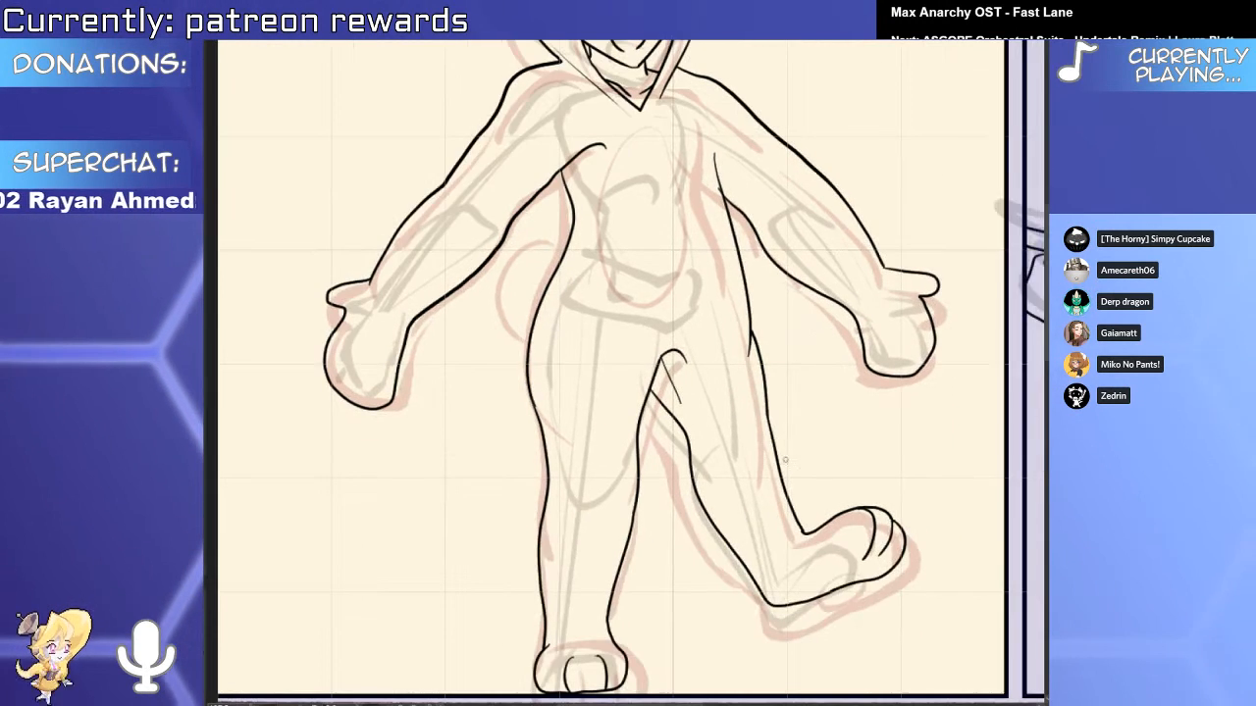
drag(738, 347, 779, 350)
drag(714, 376, 638, 378)
drag(536, 446, 567, 448)
drag(546, 377, 567, 514)
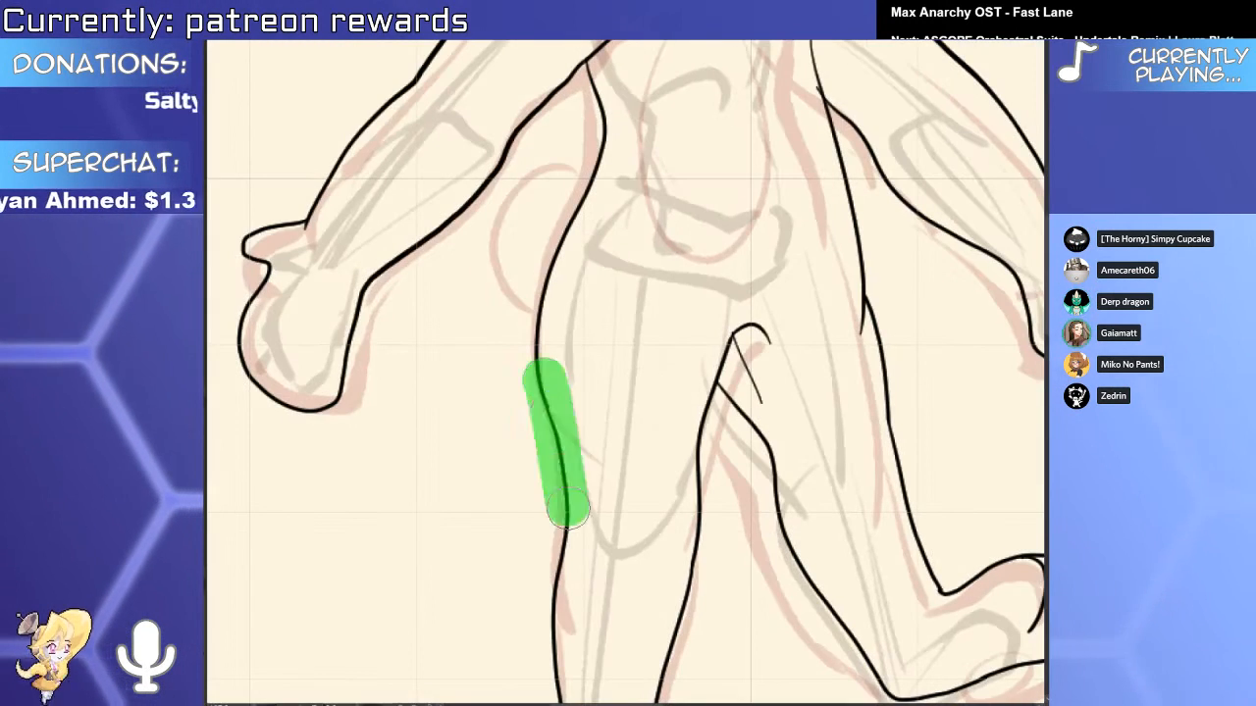
Draw the bunny suit's round tail as a curve behind the hip, following the pink sketch.
drag(555, 181, 590, 356)
scroll(593, 354, up, 5)
mouse_move(708, 371)
mouse_down()
mouse_move(522, 608)
mouse_move(577, 665)
mouse_up()
key(ctrl+z)
mouse_move(749, 425)
mouse_down()
mouse_move(586, 353)
mouse_move(657, 658)
mouse_up()
key(ctrl+z)
mouse_move(764, 368)
mouse_down()
mouse_move(742, 330)
mouse_move(732, 652)
mouse_up()
Draw a large oval palm pad and three small toe pads on the bunny suit's left-hand paw.
scroll(652, 566, down, 4)
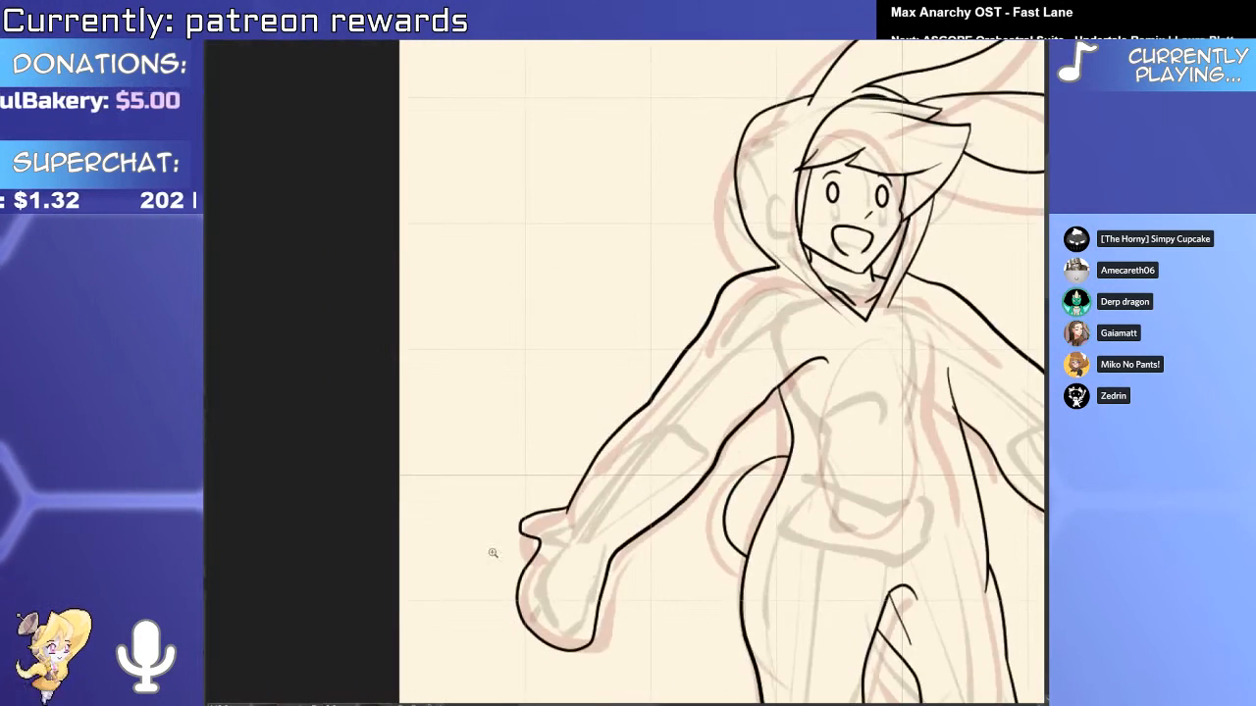
scroll(598, 498, up, 4)
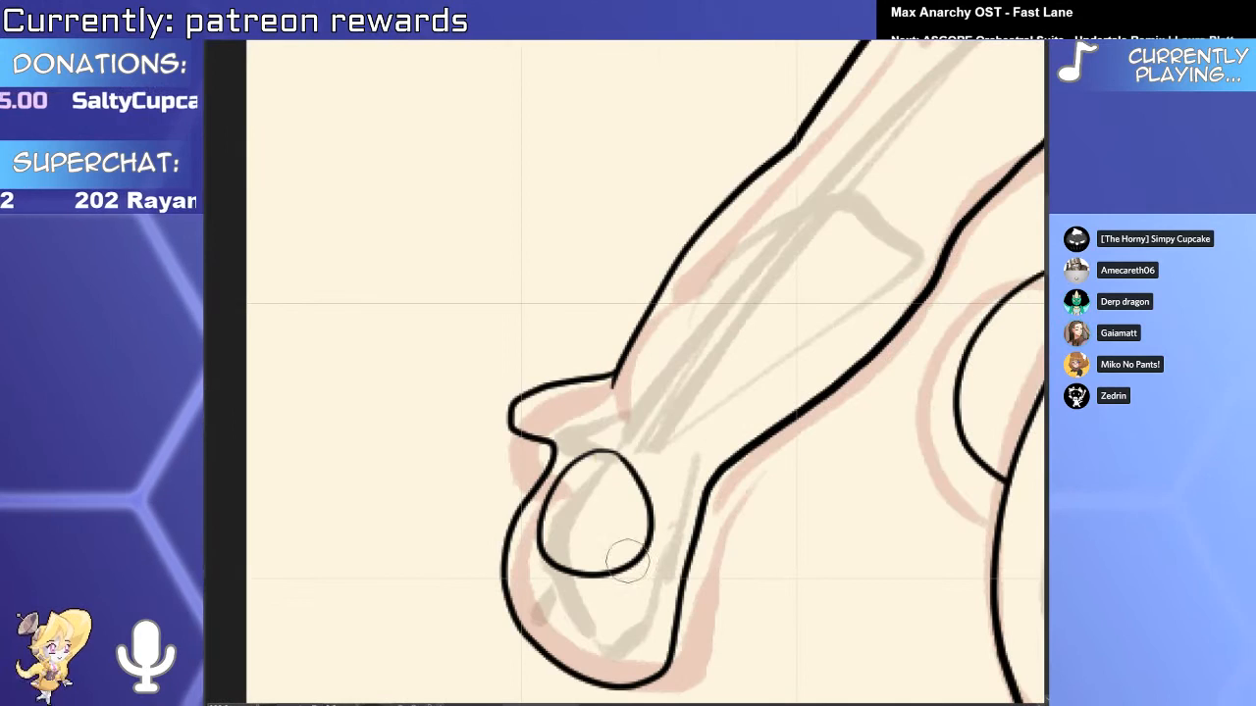
mouse_move(526, 600)
mouse_down()
mouse_move(538, 583)
mouse_move(586, 624)
mouse_move(635, 618)
mouse_move(686, 588)
mouse_move(477, 465)
mouse_up()
key(ctrl+z)
Draw matching paw pads, one large oval and three small ones, on the bunny suit's right-hand paw.
drag(859, 452, 765, 467)
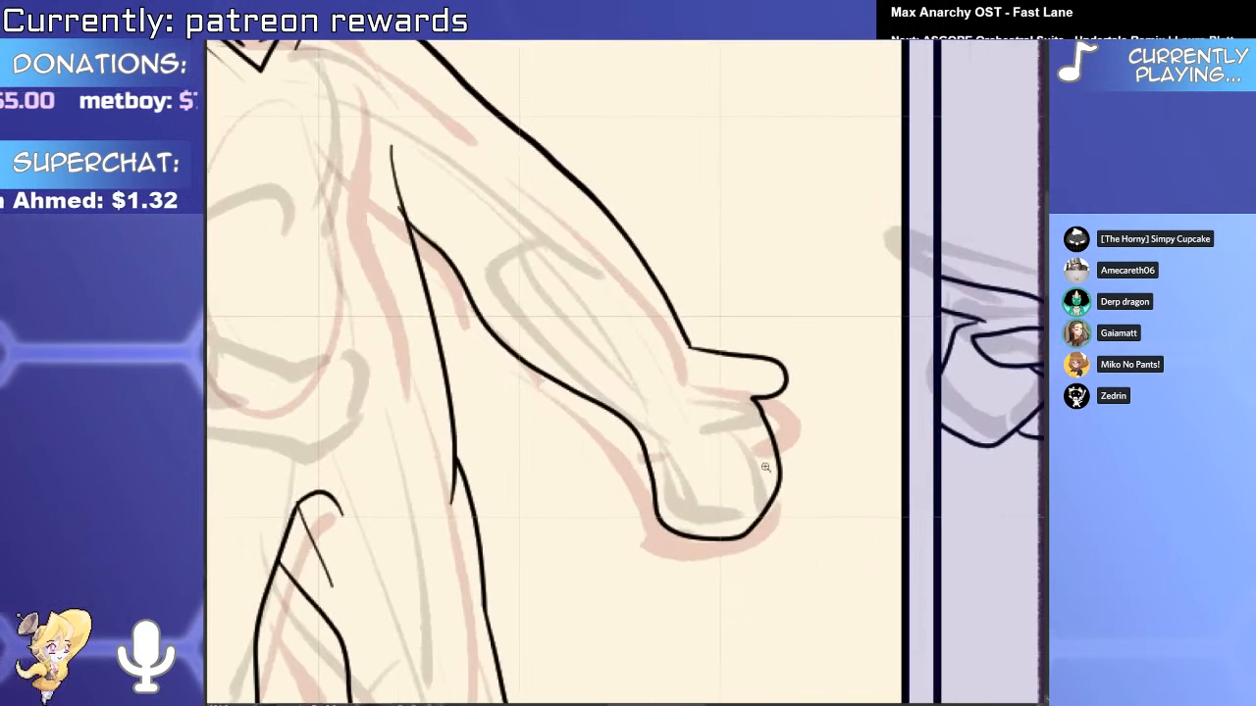
key(ctrl+z)
mouse_move(750, 416)
mouse_down()
mouse_move(673, 431)
mouse_move(728, 400)
mouse_up()
mouse_move(738, 394)
mouse_down()
mouse_move(747, 468)
mouse_move(711, 497)
mouse_move(724, 485)
mouse_move(752, 495)
mouse_up()
scroll(766, 478, up, 3)
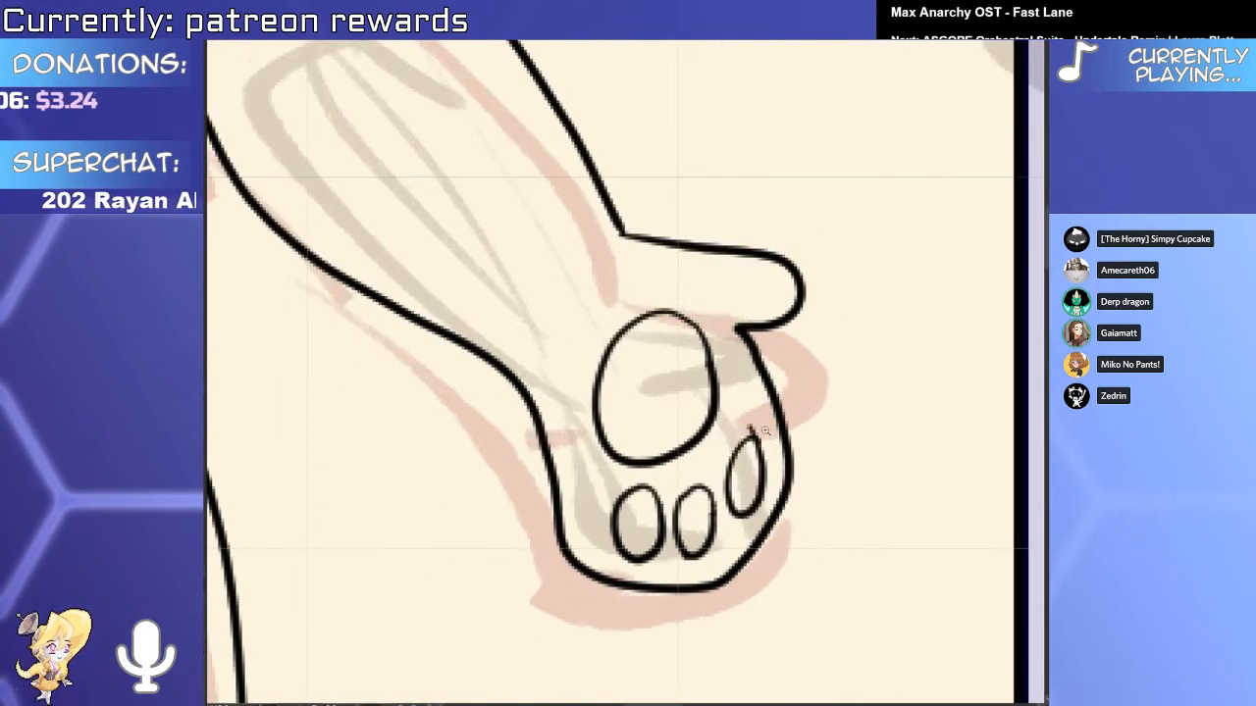
scroll(768, 477, down, 7)
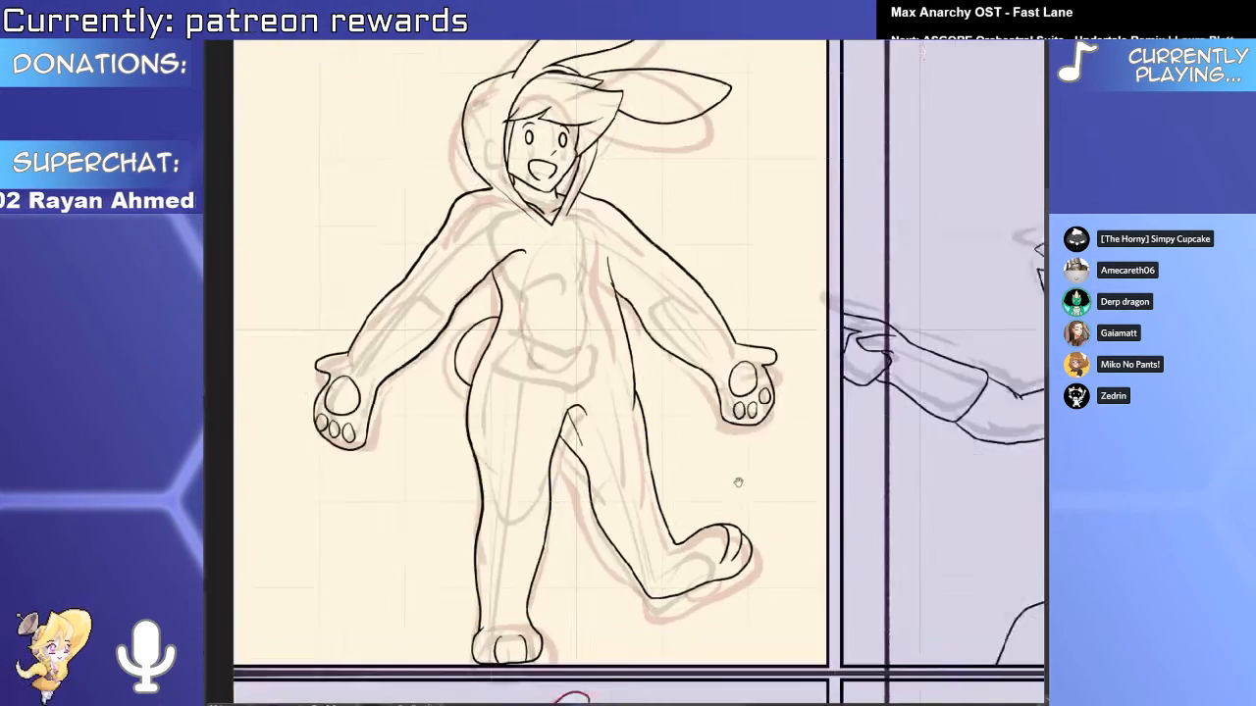
Shorten the inner toe line on the raised foot and draw an oval toe pad beside its end.
drag(736, 480, 771, 377)
scroll(757, 435, up, 6)
drag(719, 429, 720, 424)
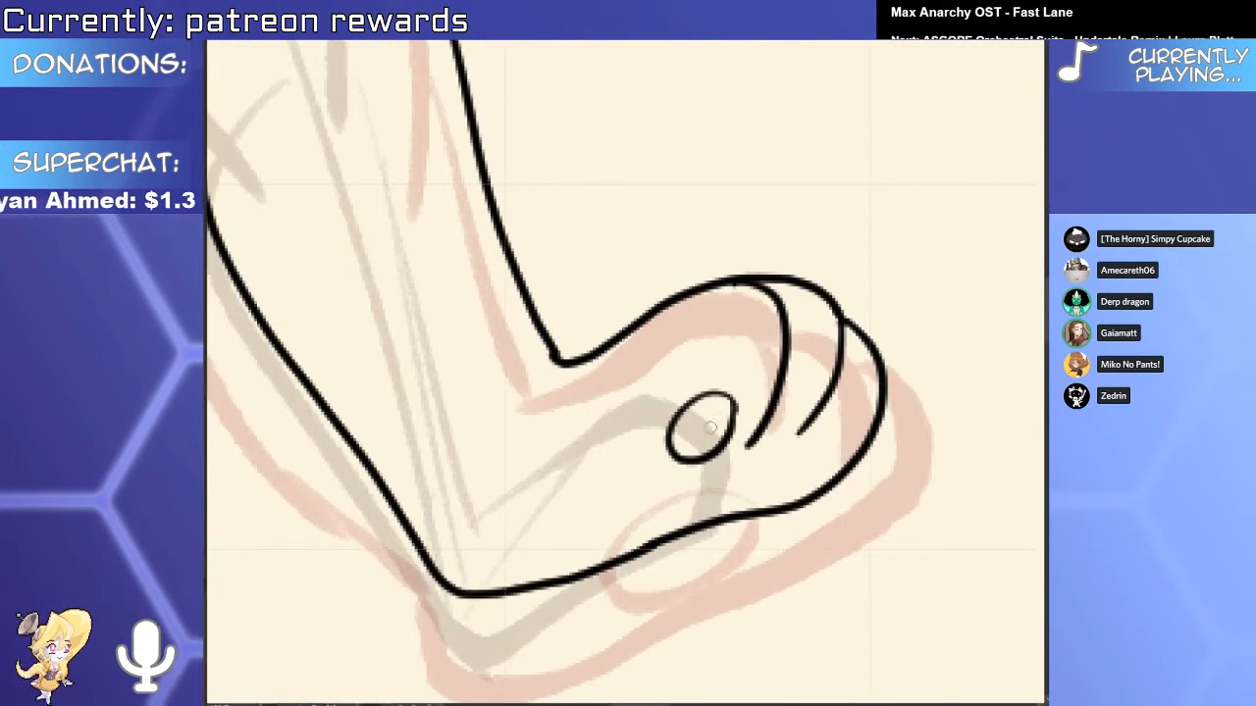
key(ctrl+z)
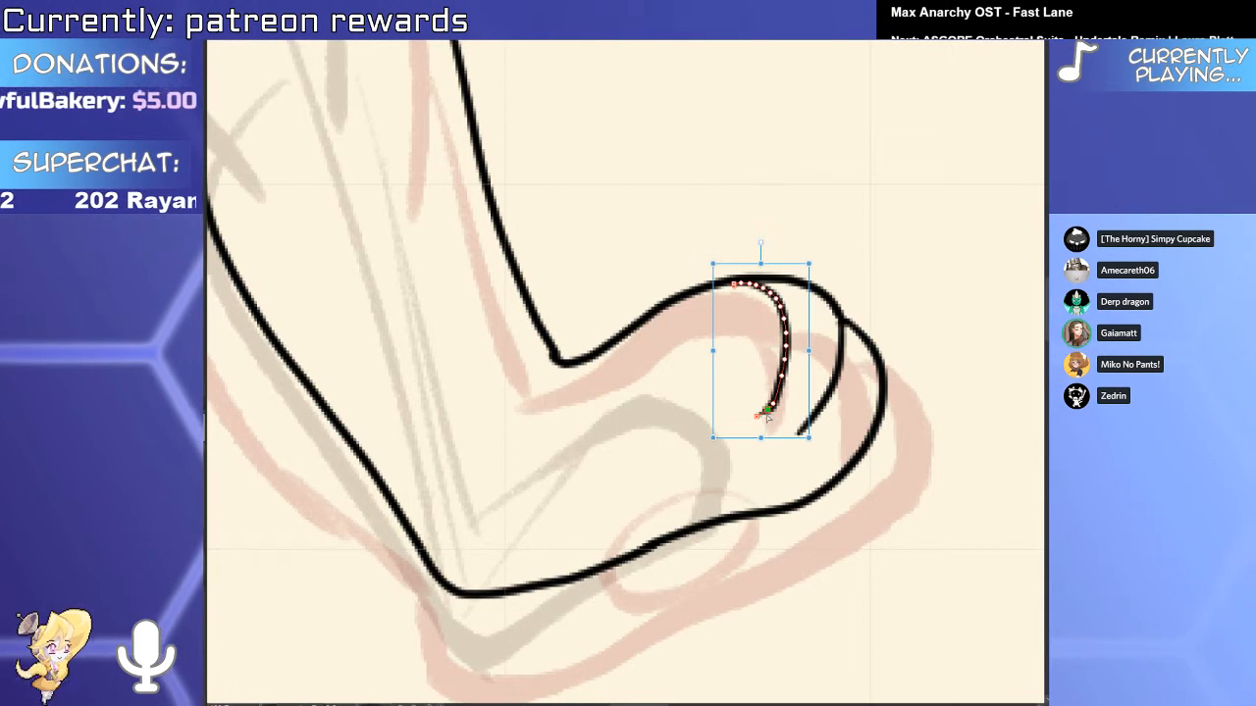
mouse_move(749, 403)
mouse_down()
mouse_move(752, 415)
mouse_move(751, 392)
mouse_up()
key(ctrl+z)
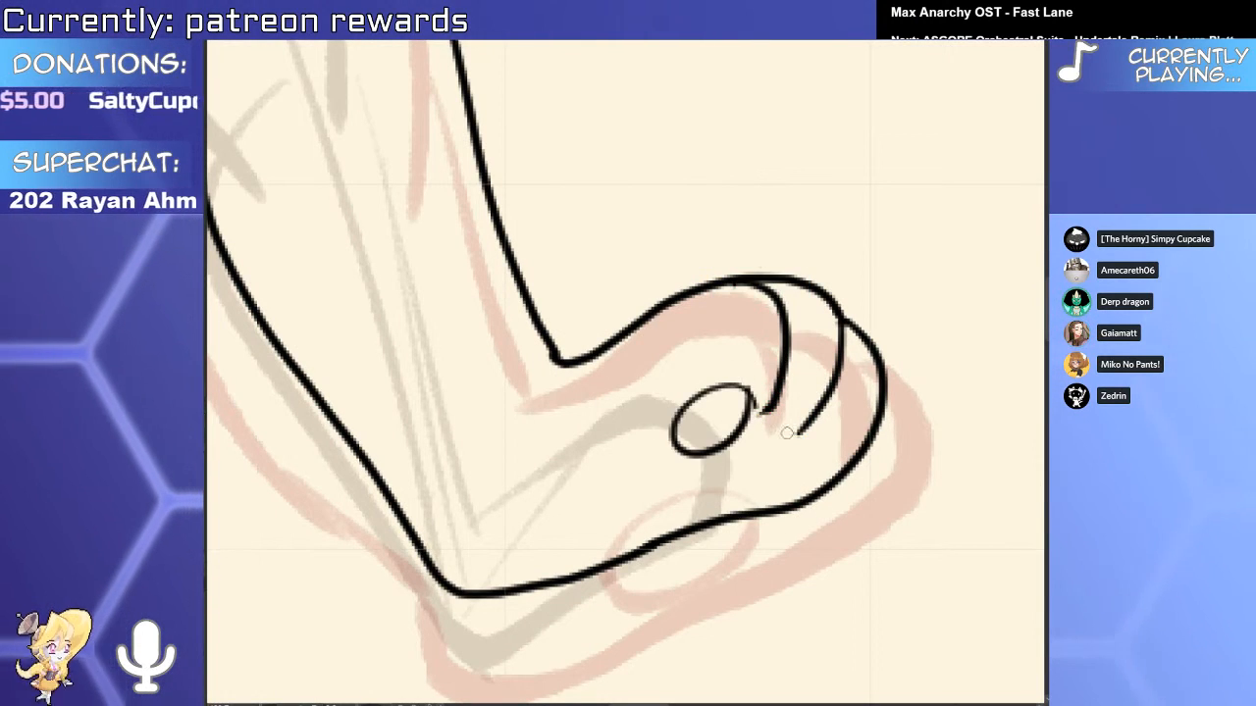
Add the two remaining toe pads and an oval heel pad to the sole of the raised foot.
scroll(735, 373, up, 3)
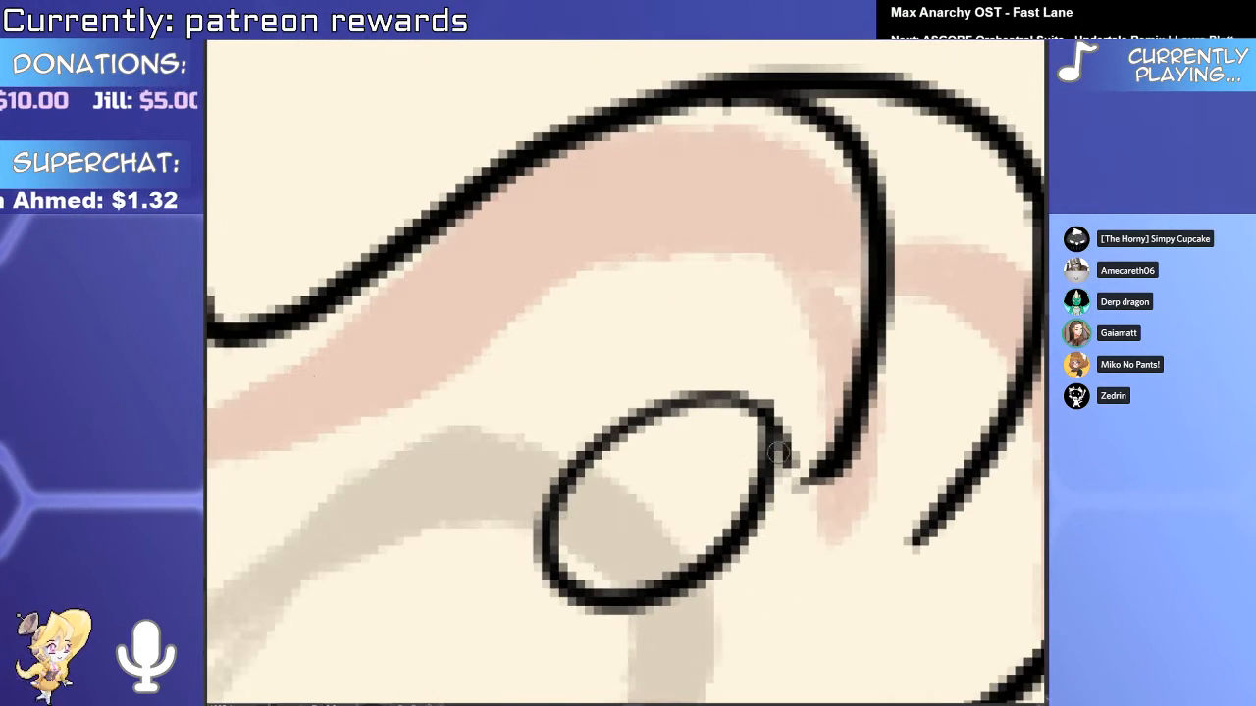
scroll(775, 428, down, 3)
scroll(773, 462, up, 2)
drag(730, 464, 849, 412)
drag(882, 480, 887, 473)
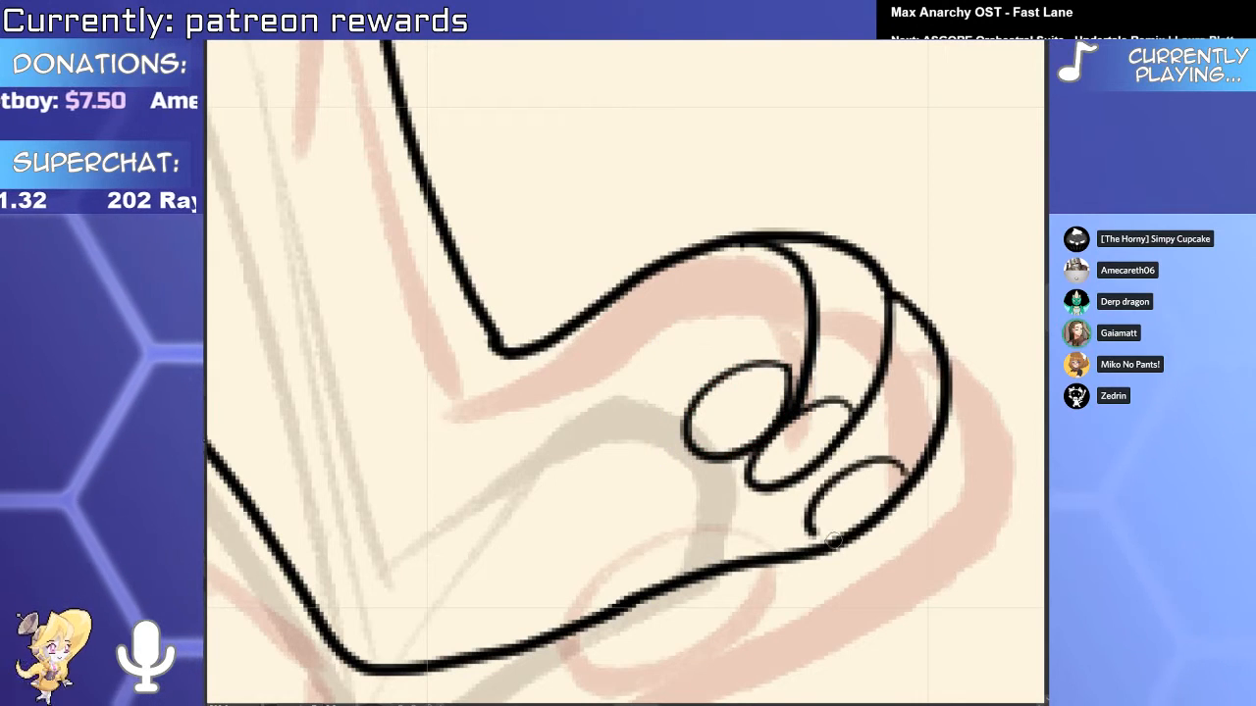
drag(588, 555, 523, 635)
scroll(523, 636, down, 6)
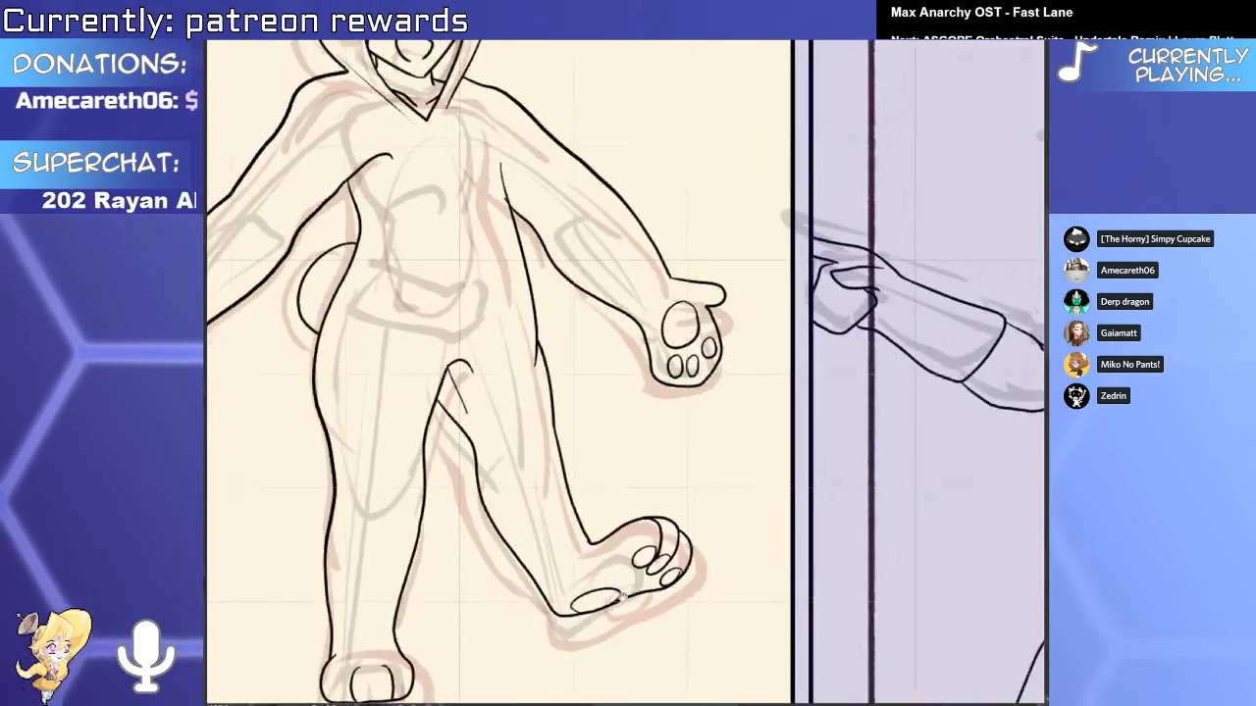
Draw the tall egg-shaped belly patch on the front of the bunny suit.
scroll(618, 249, up, 4)
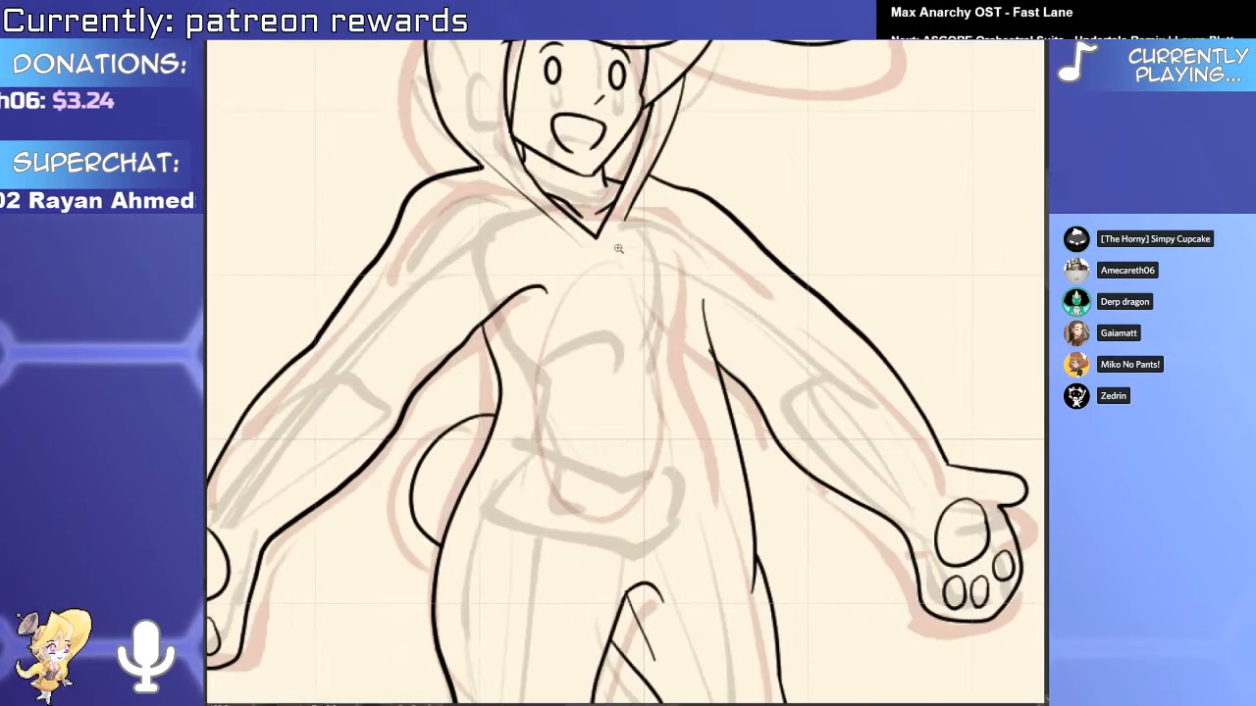
scroll(696, 434, down, 2)
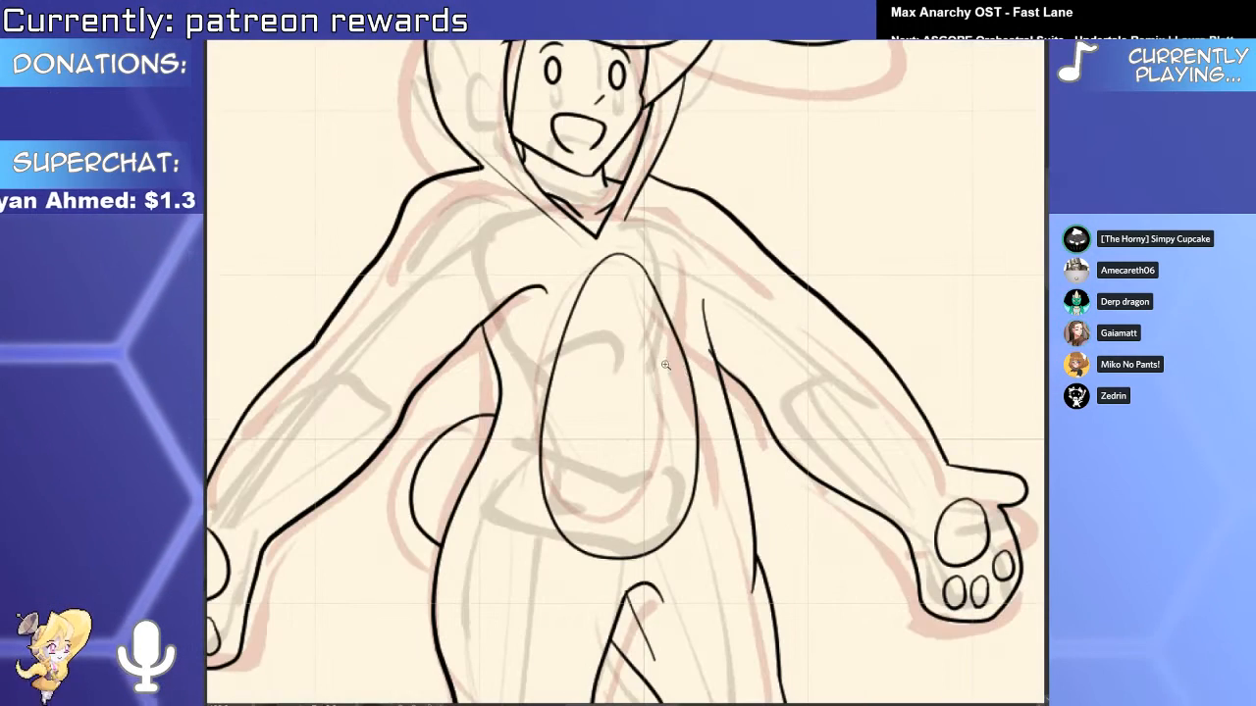
scroll(619, 320, down, 3)
scroll(718, 523, down, 3)
drag(703, 548, 628, 362)
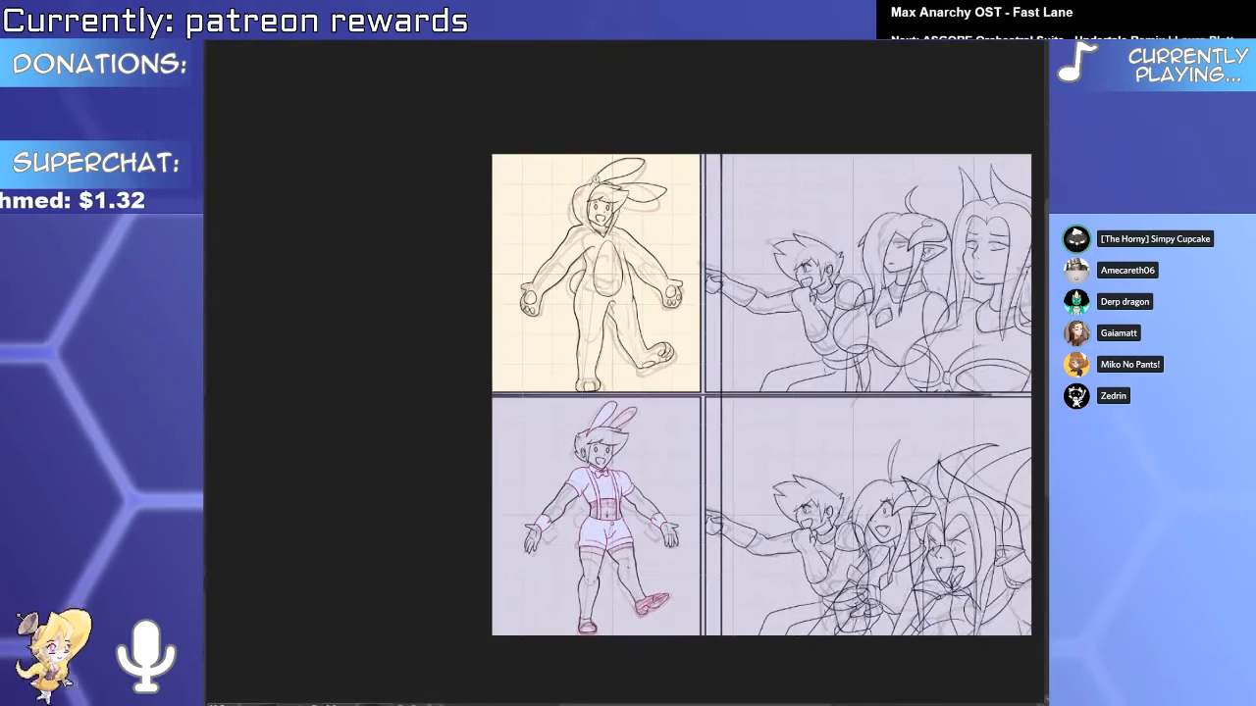
Switch to the lower-left panel, clear the costume selection and hide the white fill under the red clothes.
scroll(590, 188, up, 10)
click(565, 449)
scroll(565, 450, down, 8)
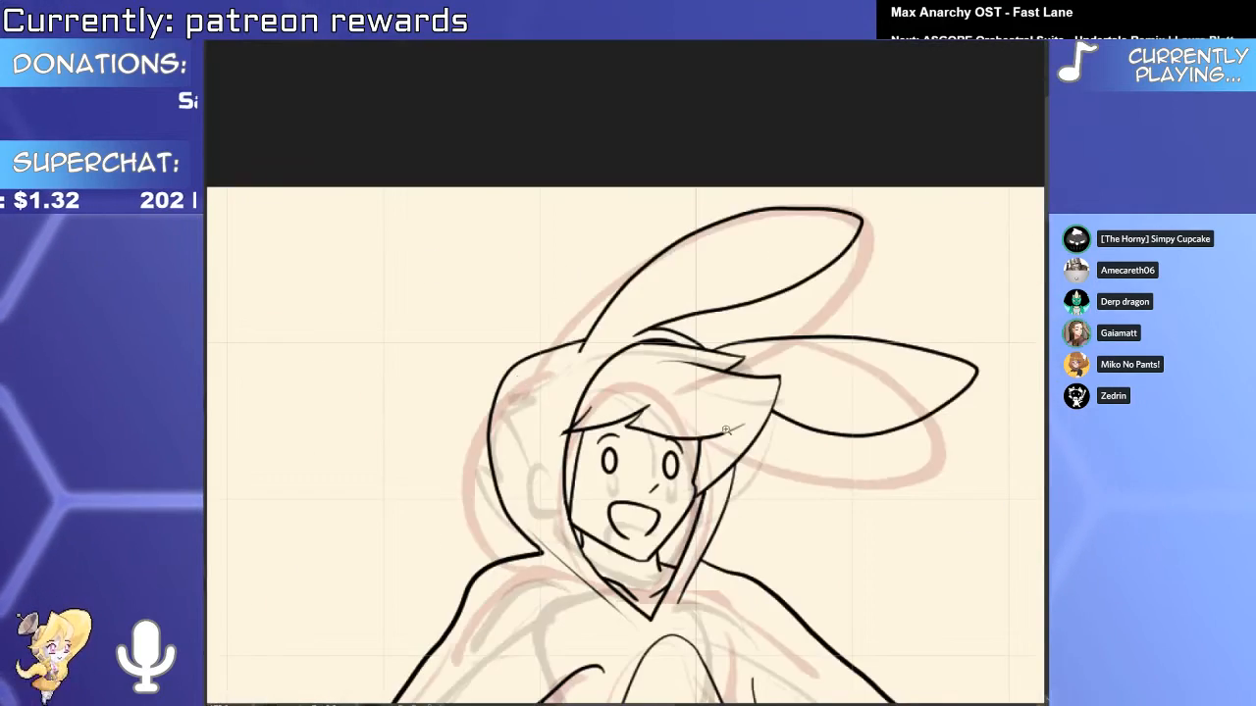
scroll(766, 327, down, 6)
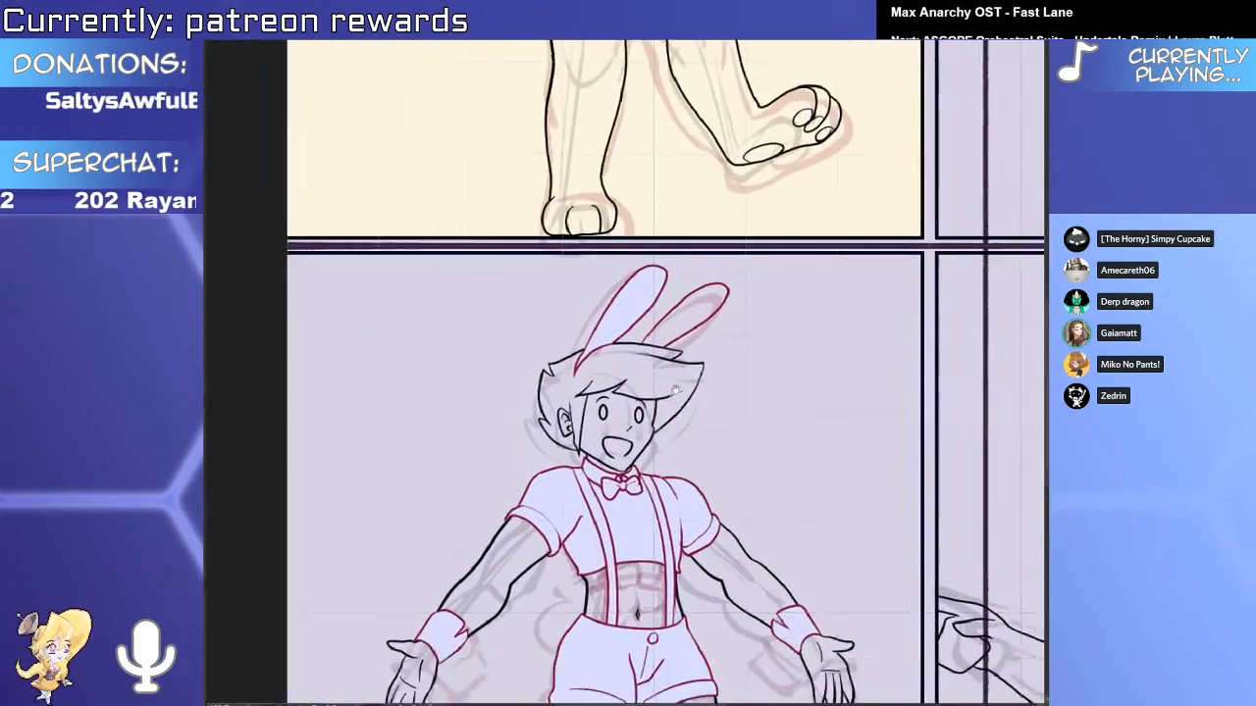
click(731, 443)
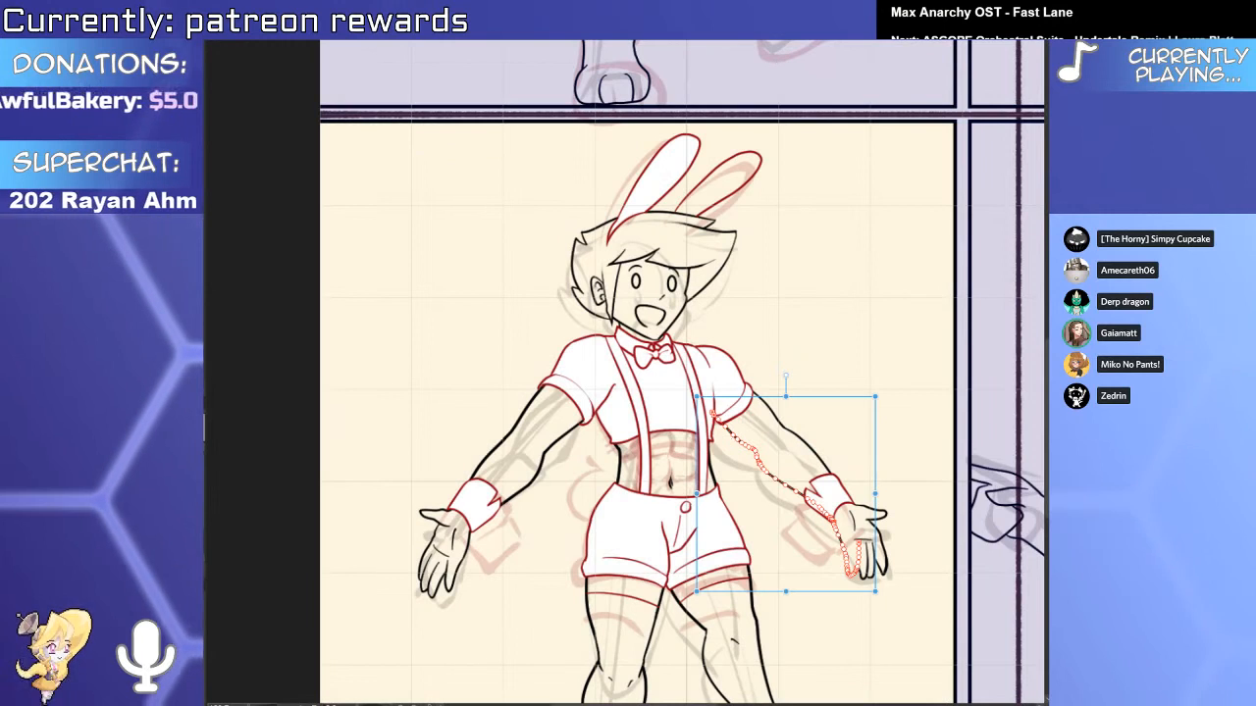
key(ctrl+shift+d)
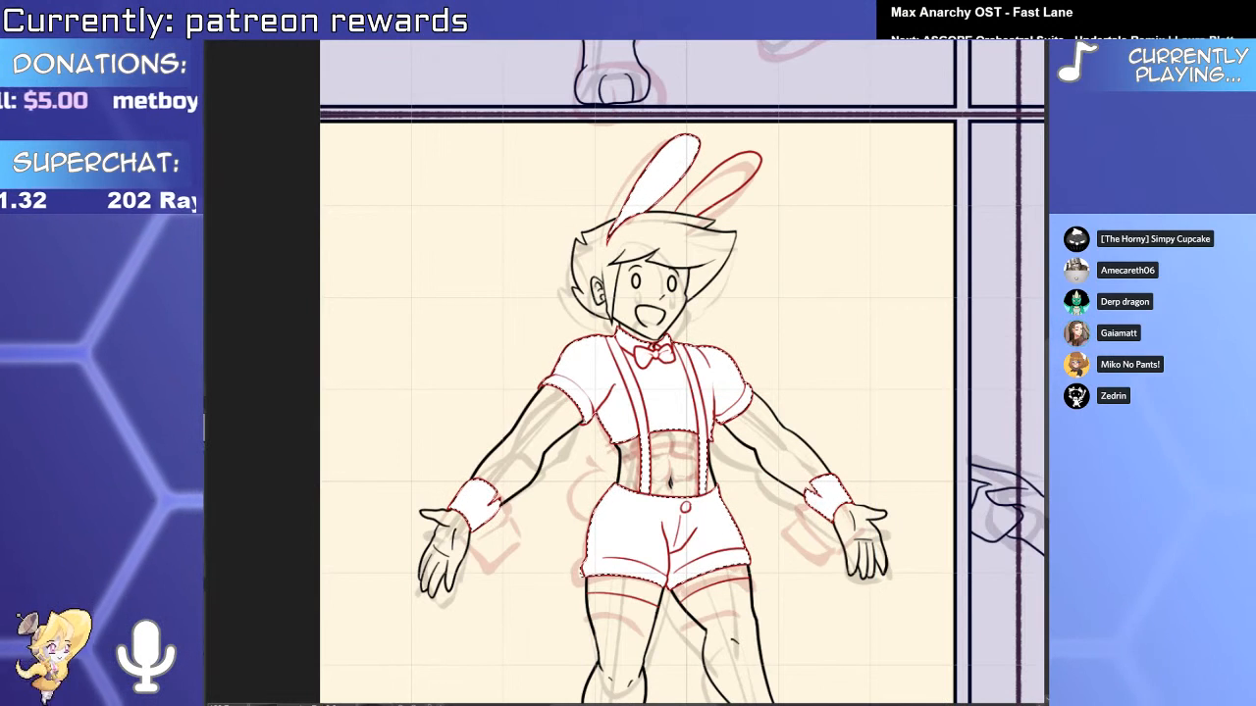
key(ctrl+d)
scroll(596, 557, up, 2)
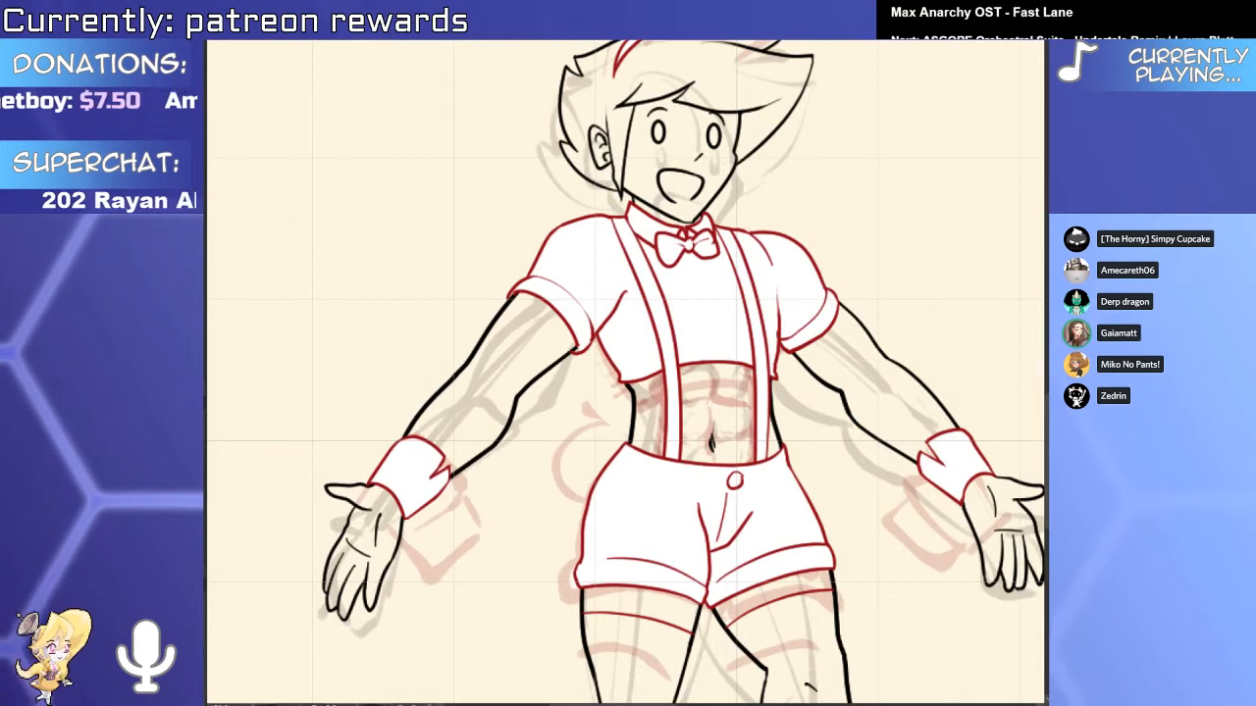
key(ctrl+])
key(ctrl+y)
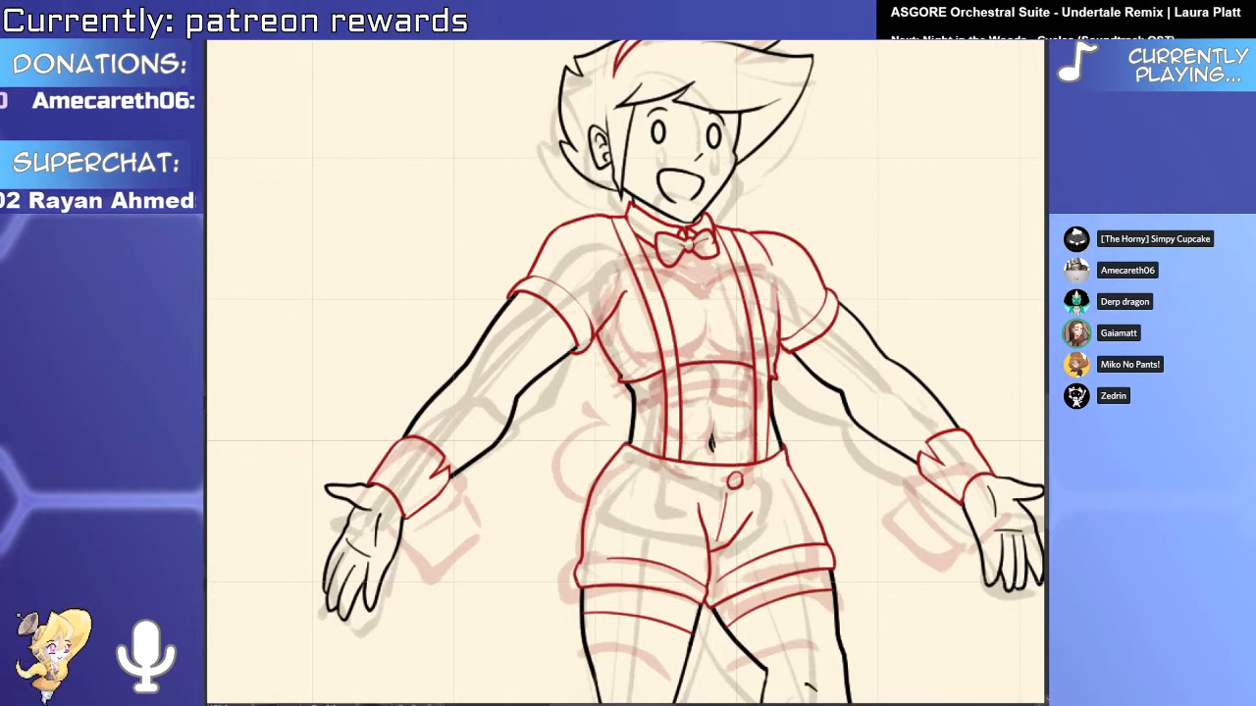
Clean up the black body lines along the edges of the red shirt, suspenders and shorts.
mouse_move(658, 351)
mouse_down()
mouse_move(588, 433)
mouse_move(549, 440)
mouse_move(542, 349)
mouse_up()
click(520, 438)
drag(749, 400, 872, 431)
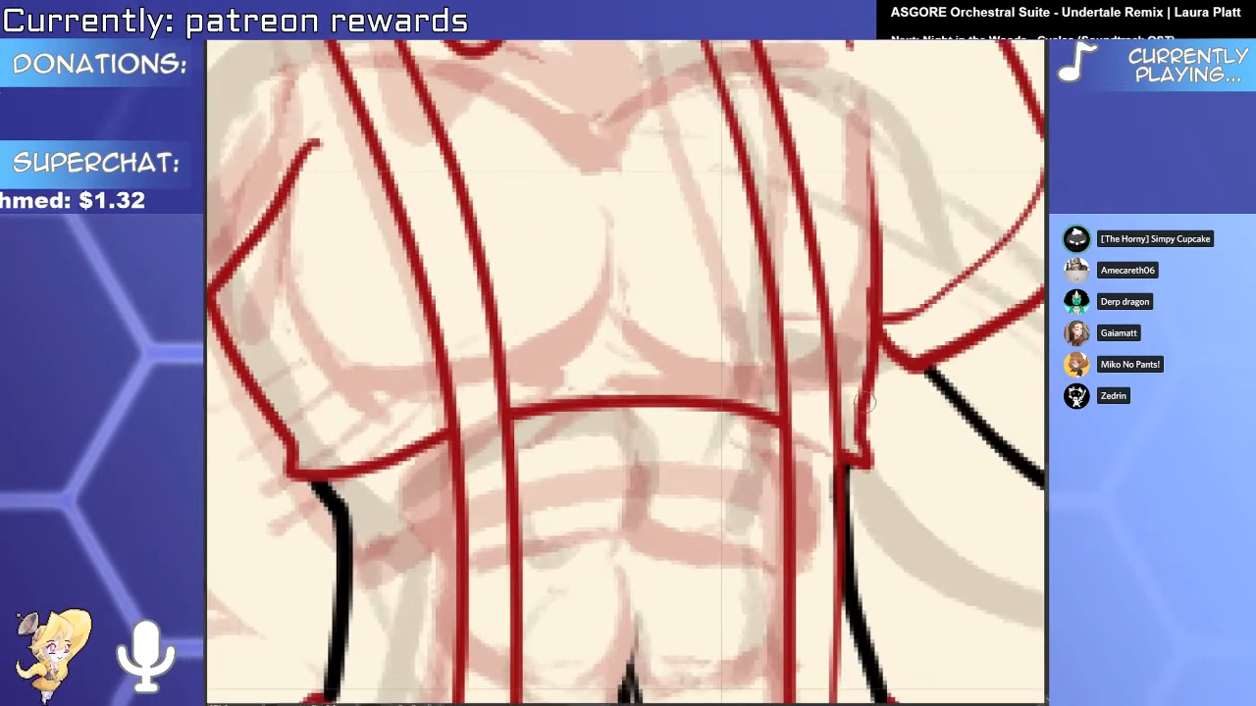
drag(863, 295, 759, 423)
drag(789, 378, 677, 412)
drag(677, 471, 677, 398)
drag(659, 510, 669, 486)
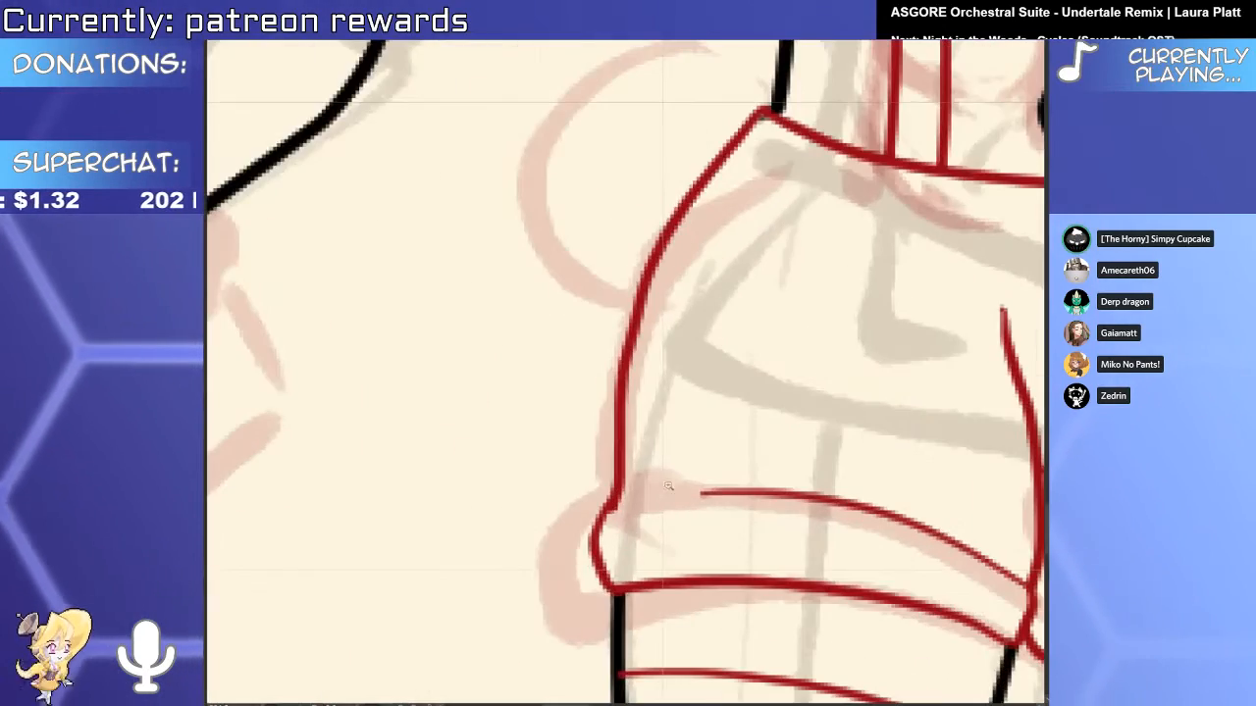
Erase the black foot lines covered by the red shoes on both feet.
key(ctrl+0)
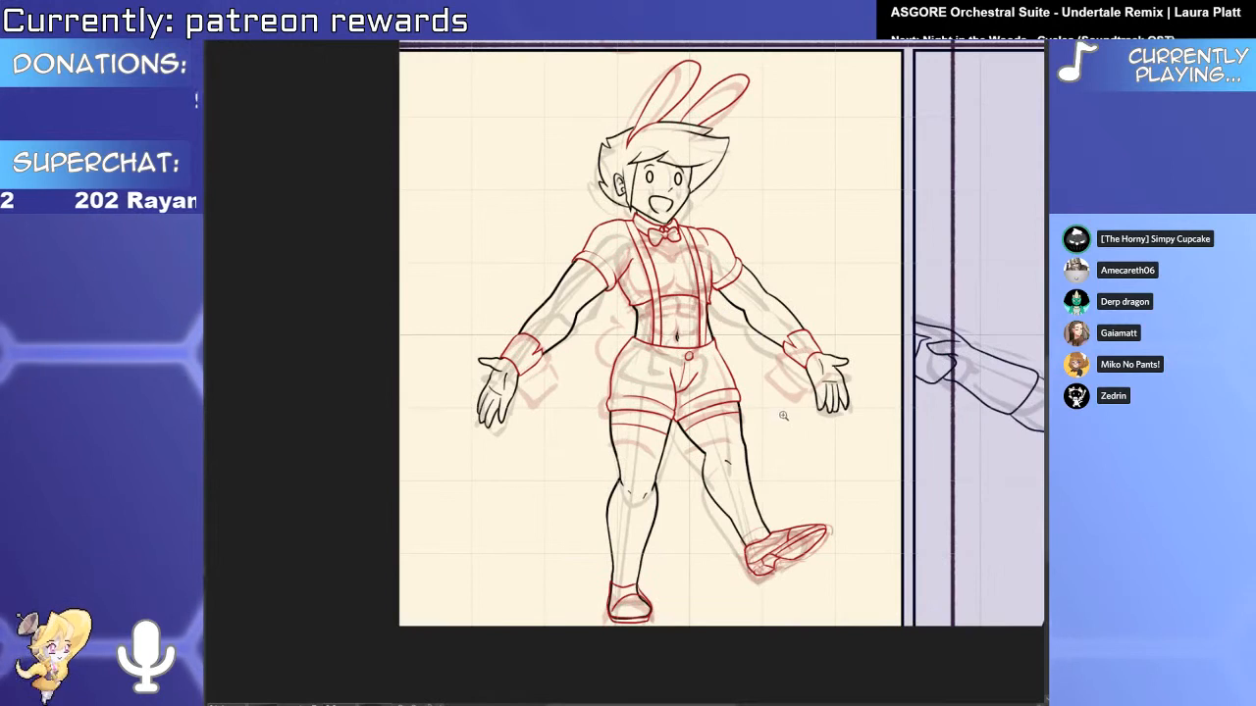
drag(626, 623, 745, 622)
drag(569, 510, 634, 582)
drag(724, 585, 684, 548)
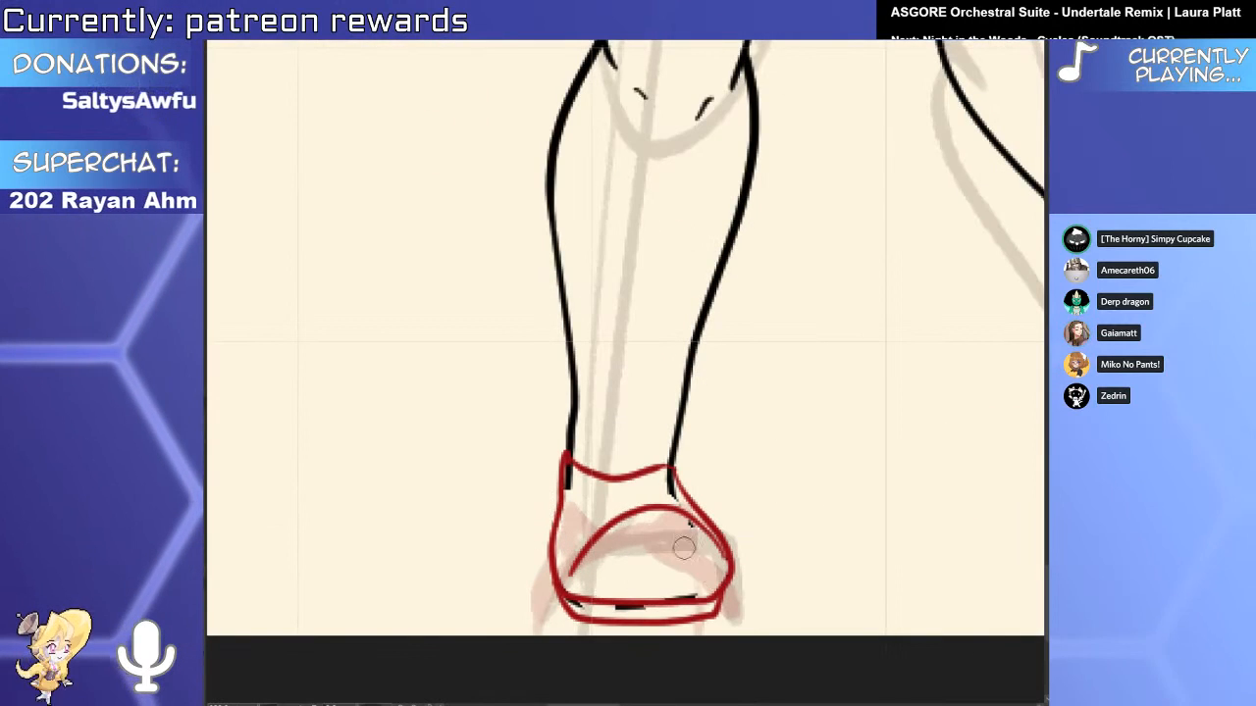
drag(861, 535, 462, 525)
drag(826, 454, 658, 630)
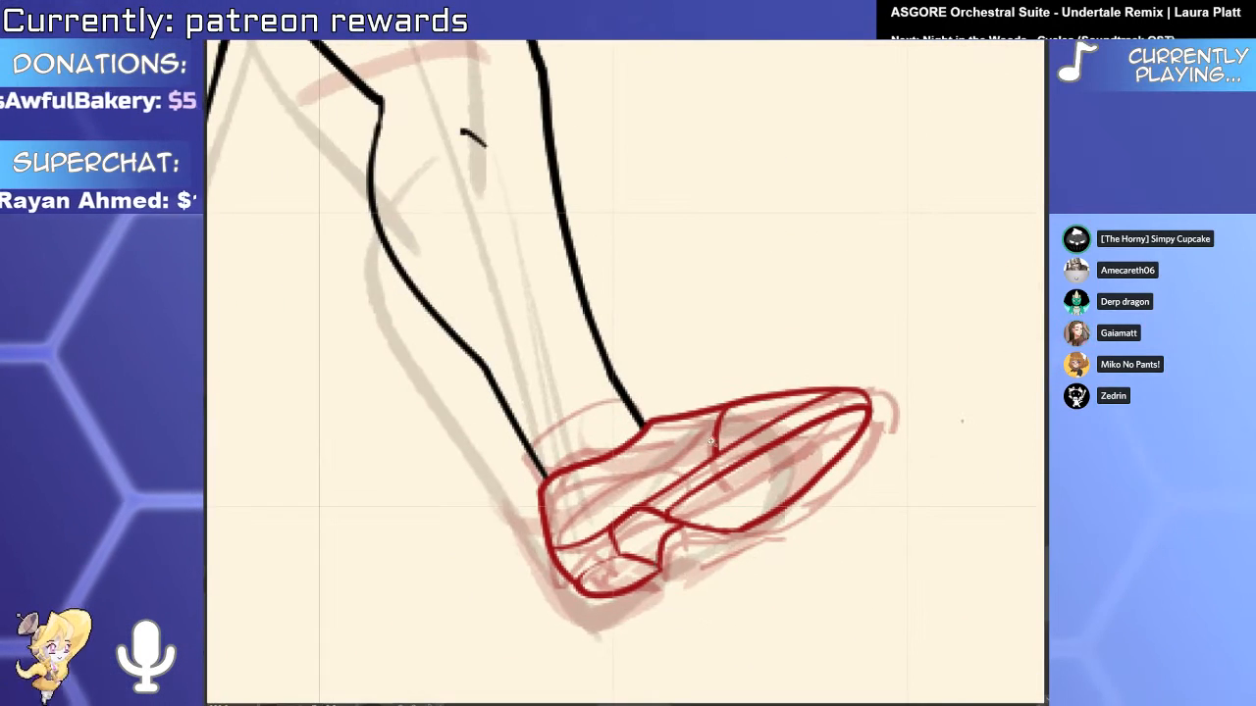
key(ctrl+0)
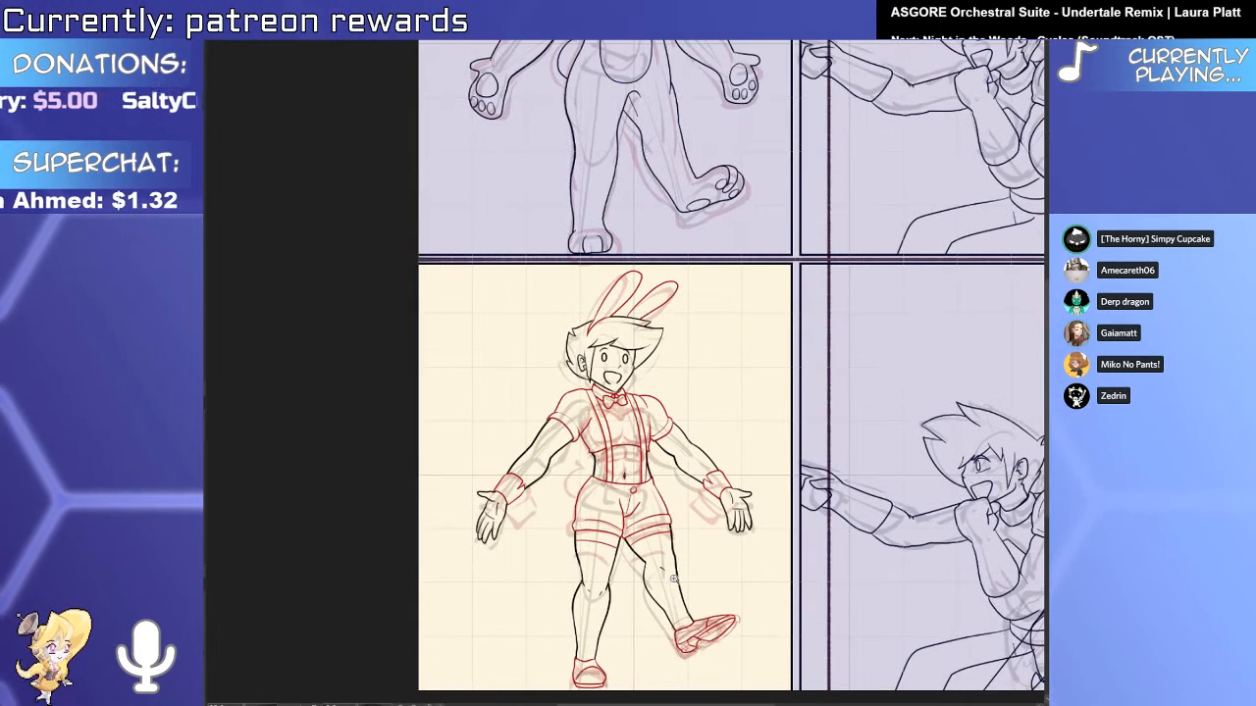
Merge the red costume lines with the body line art and recolour the combined lines black.
key(ctrl+e)
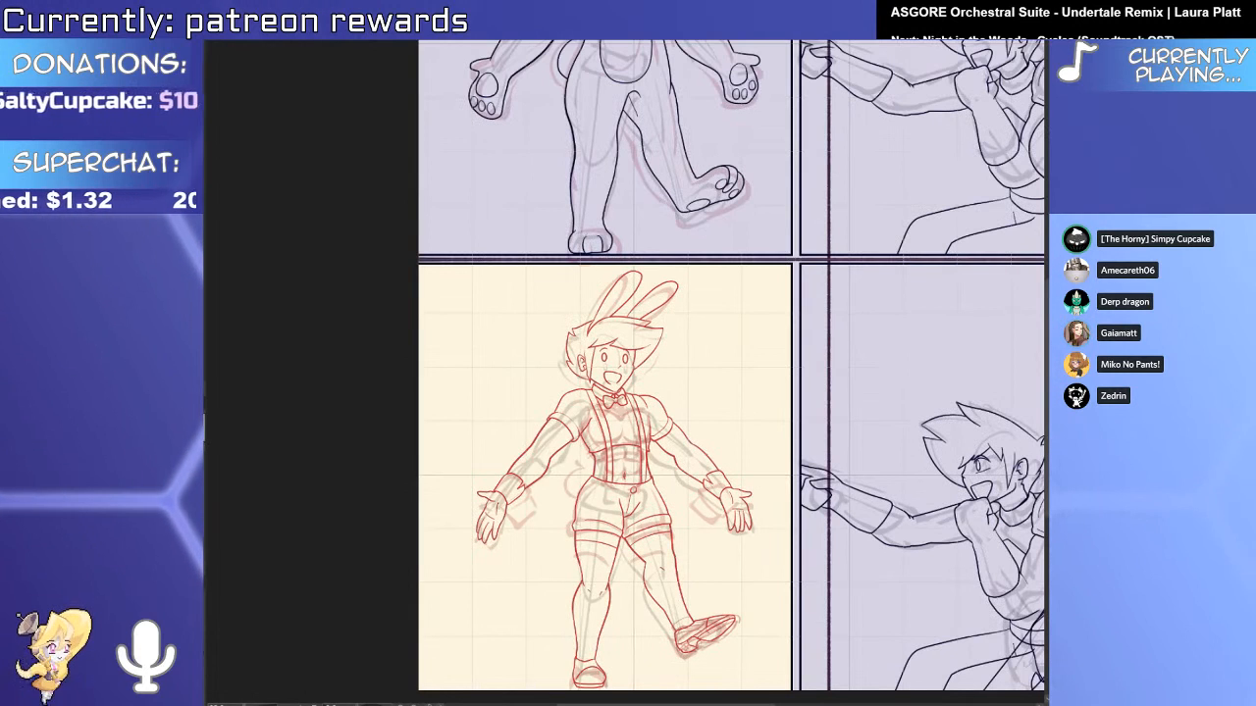
key(ctrl+b)
click(604, 431)
click(611, 436)
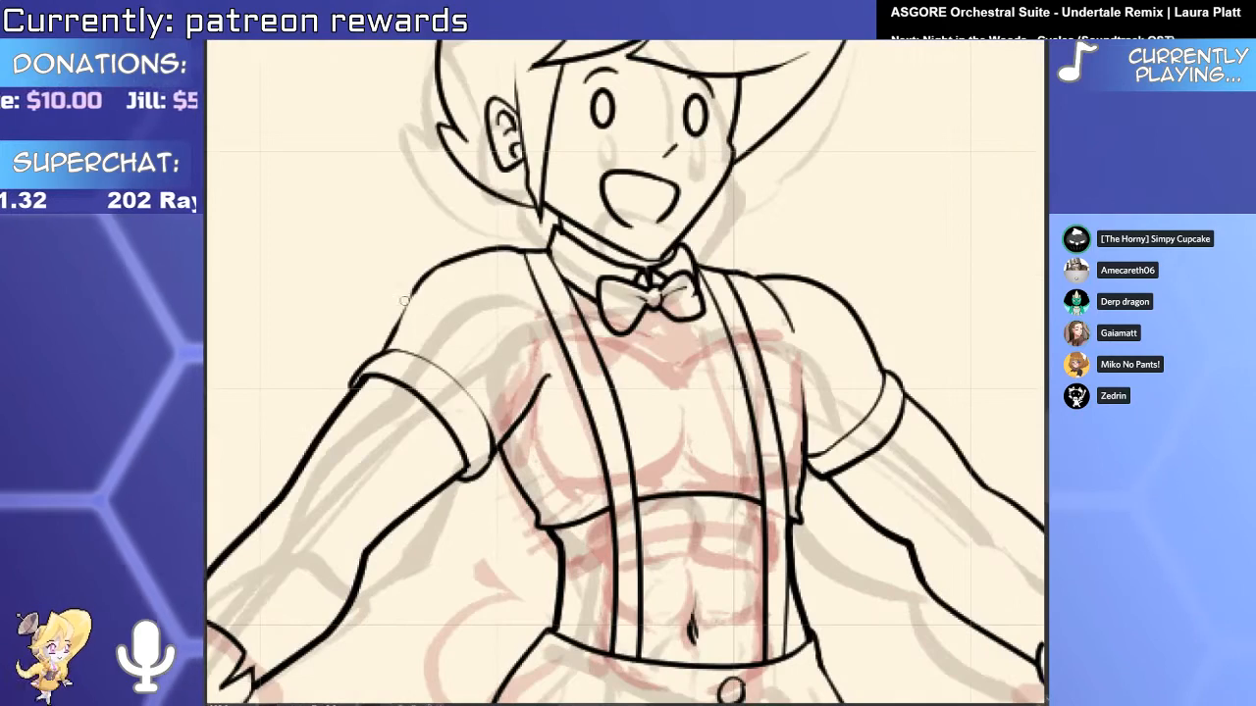
Refine the black outline around the shirt's shoulders and rolled sleeves in the lower-left panel.
mouse_move(822, 330)
mouse_down()
mouse_move(778, 312)
mouse_move(669, 415)
mouse_move(705, 392)
mouse_move(618, 413)
mouse_up()
click(706, 397)
mouse_move(755, 420)
mouse_down()
mouse_move(700, 420)
mouse_move(635, 585)
mouse_up()
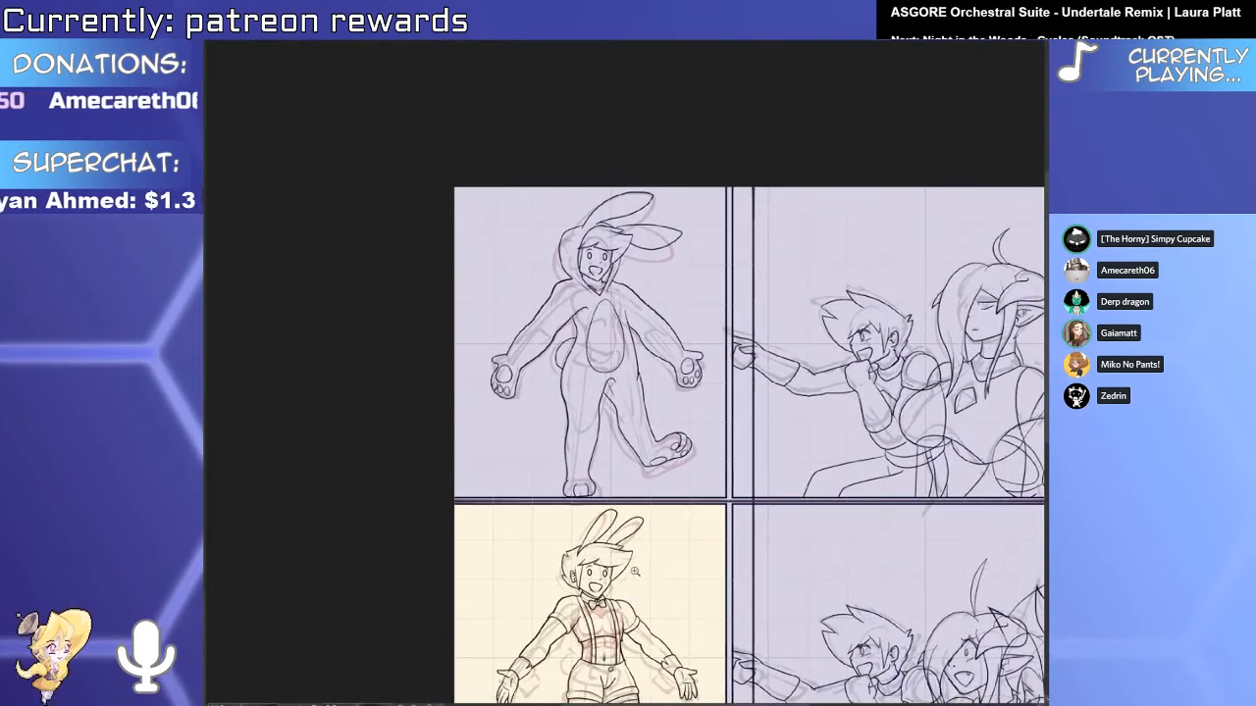
scroll(661, 531, down, 3)
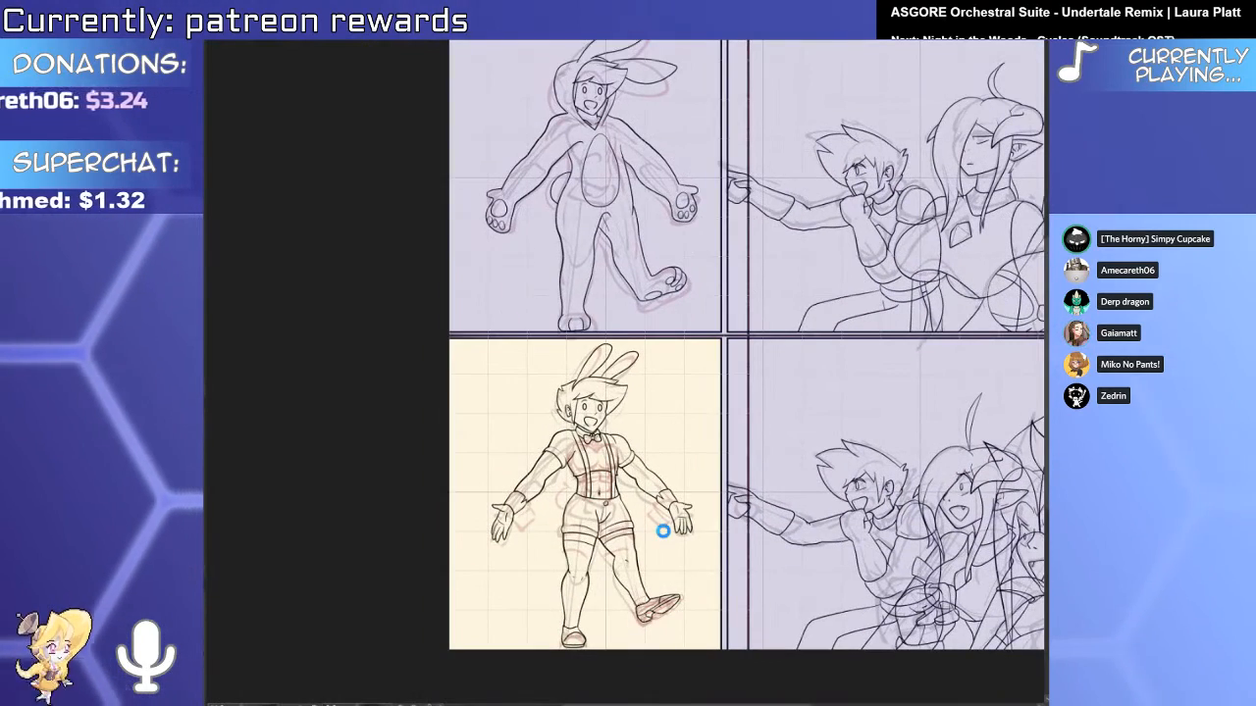
scroll(663, 532, up, 2)
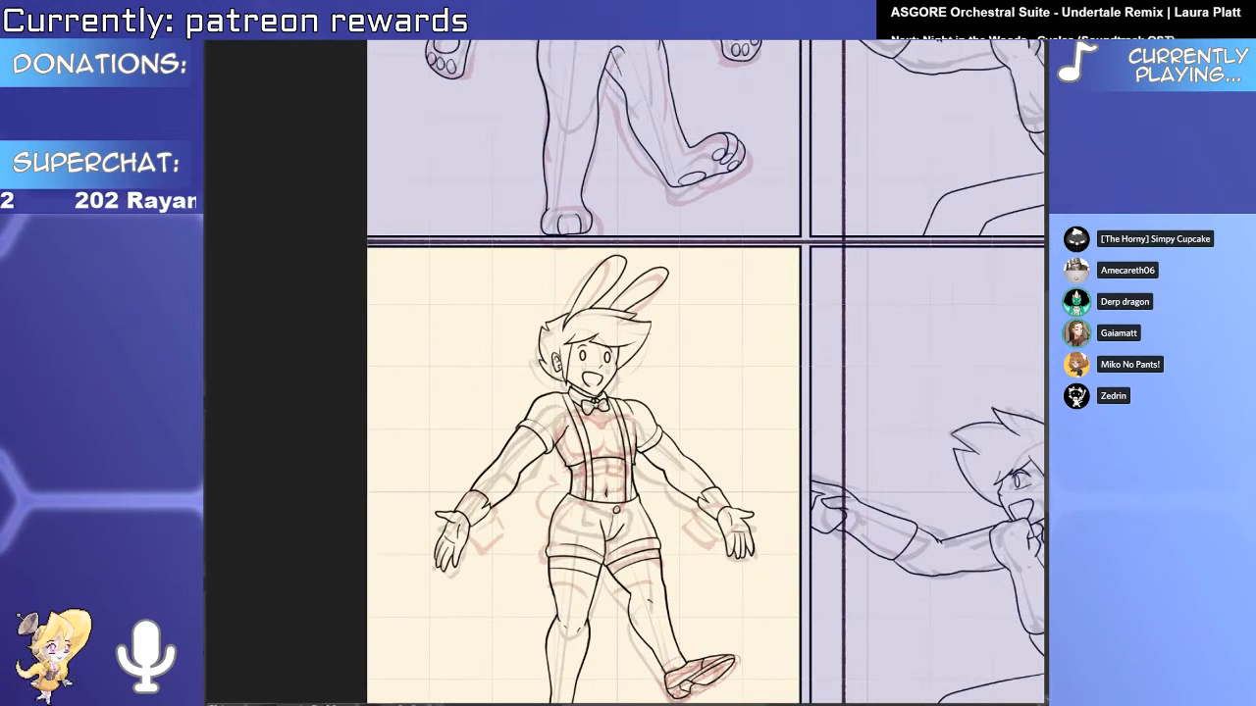
Fill the whole lower-left figure with white and clear the fill outside its outline.
key(ctrl+y)
key(ctrl+z)
key(ctrl+y)
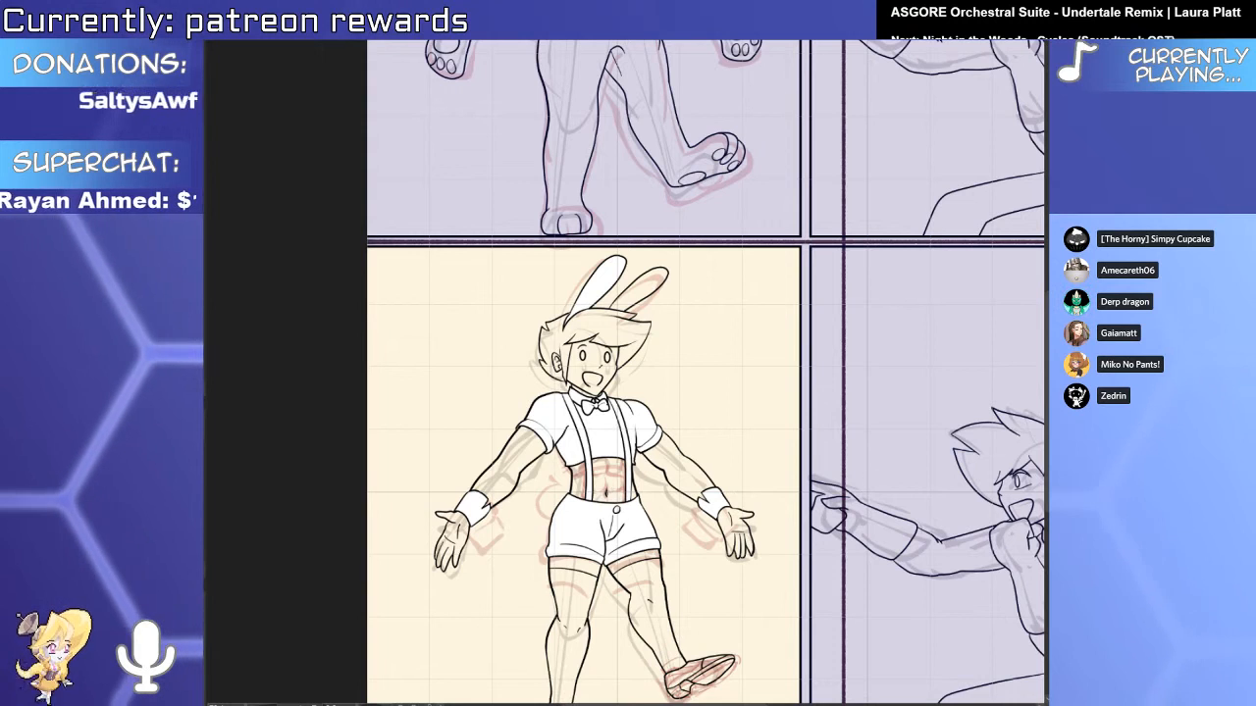
key(alt+Delete)
click(432, 626)
key(Delete)
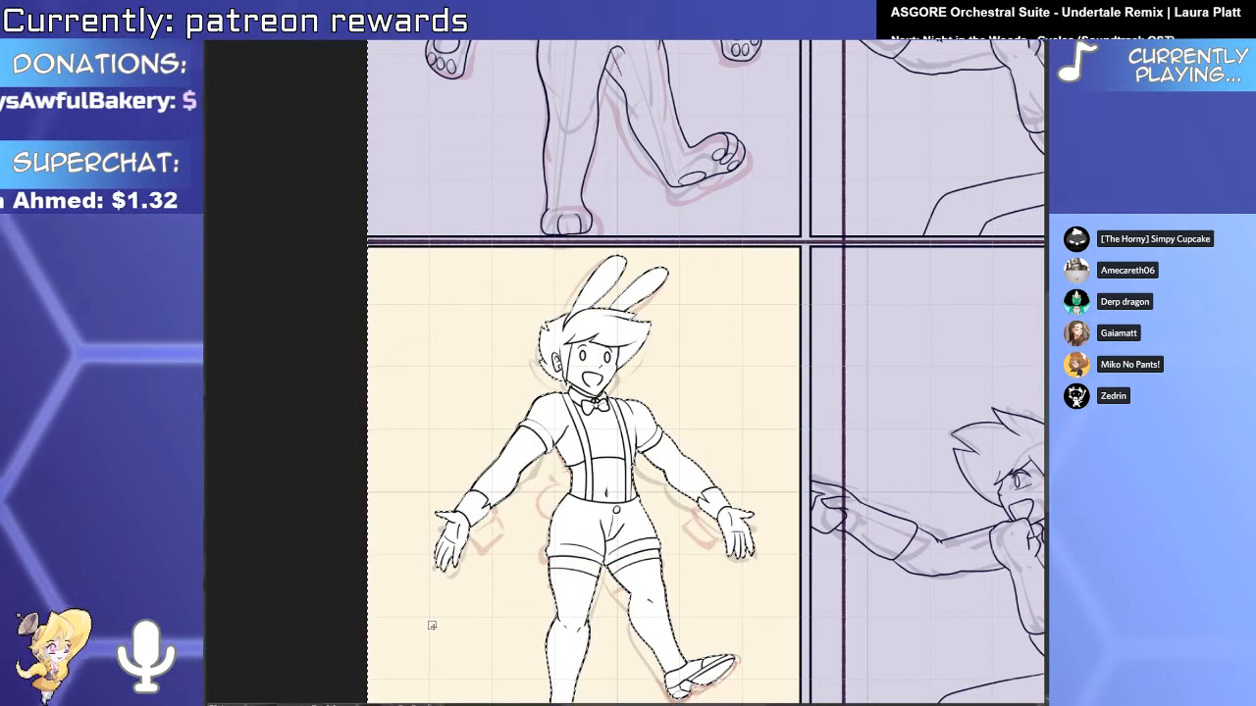
Fill the bunny-suit figure in the upper-left panel with white and clear the fill outside its outline.
scroll(431, 625, up, 5)
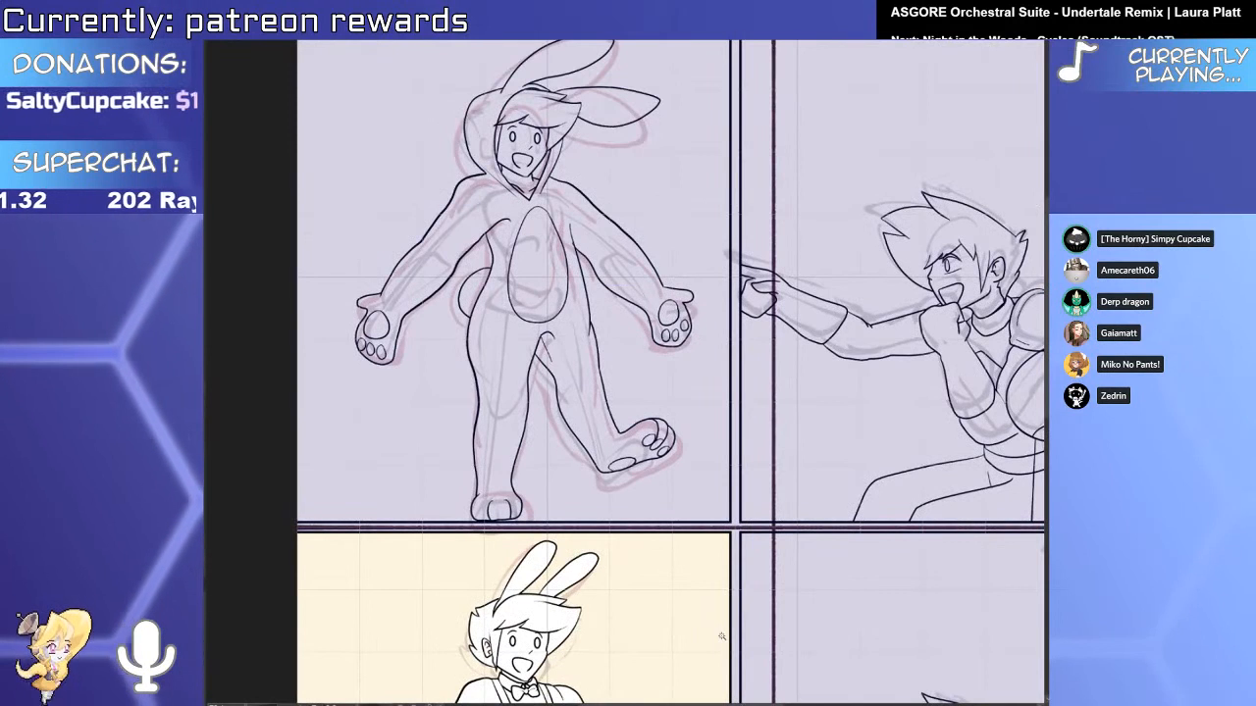
click(513, 281)
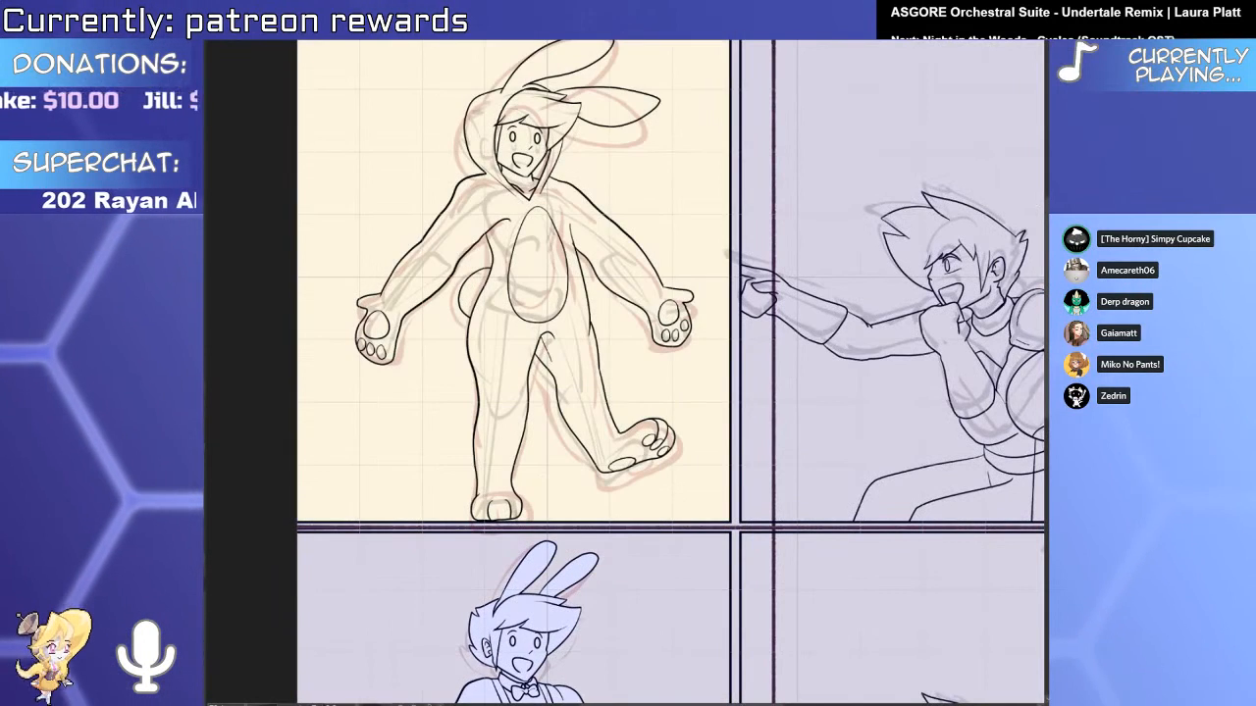
key(alt+Delete)
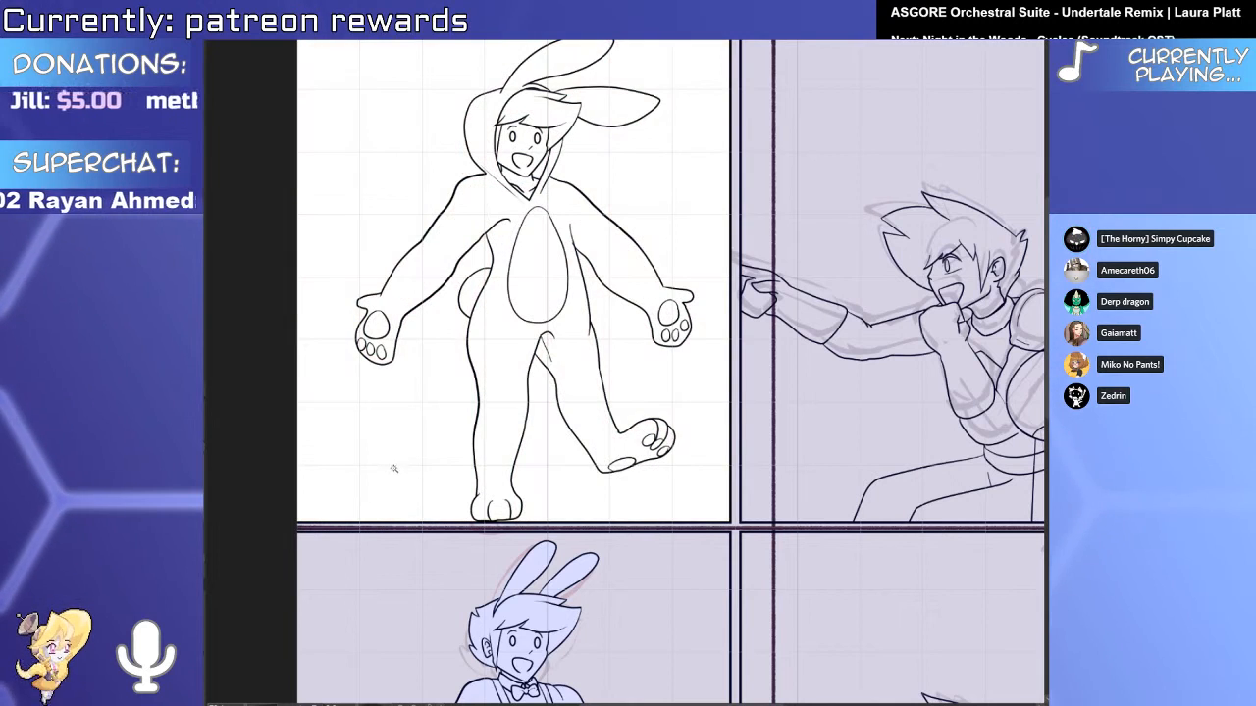
key(Delete)
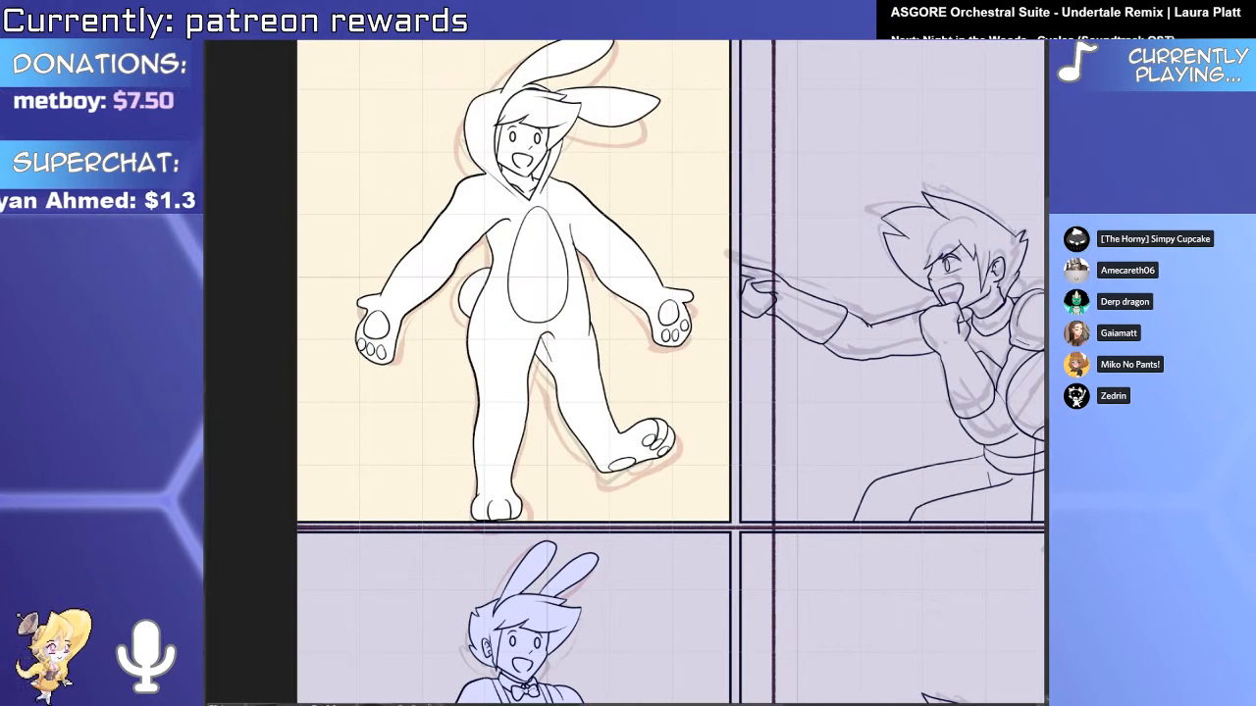
Fill the pointing boy in the lower-right panel with white and clear the fill outside his outline.
click(840, 625)
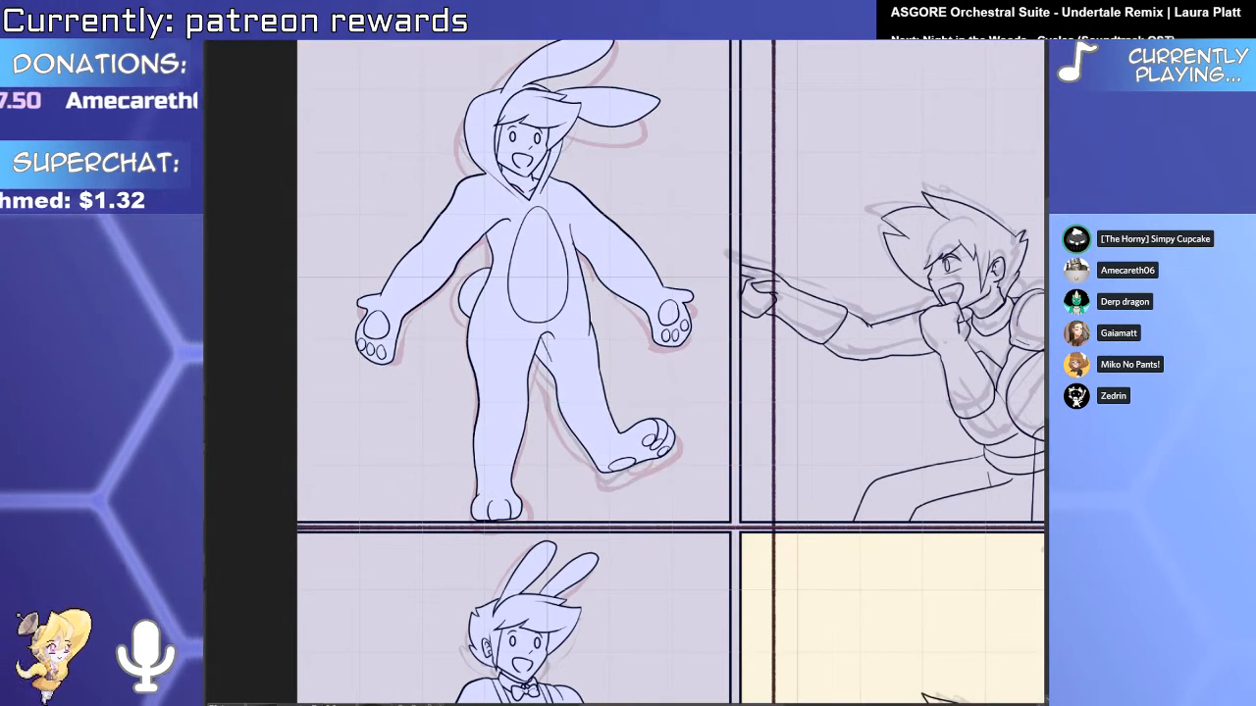
drag(840, 625, 388, 342)
scroll(387, 340, down, 5)
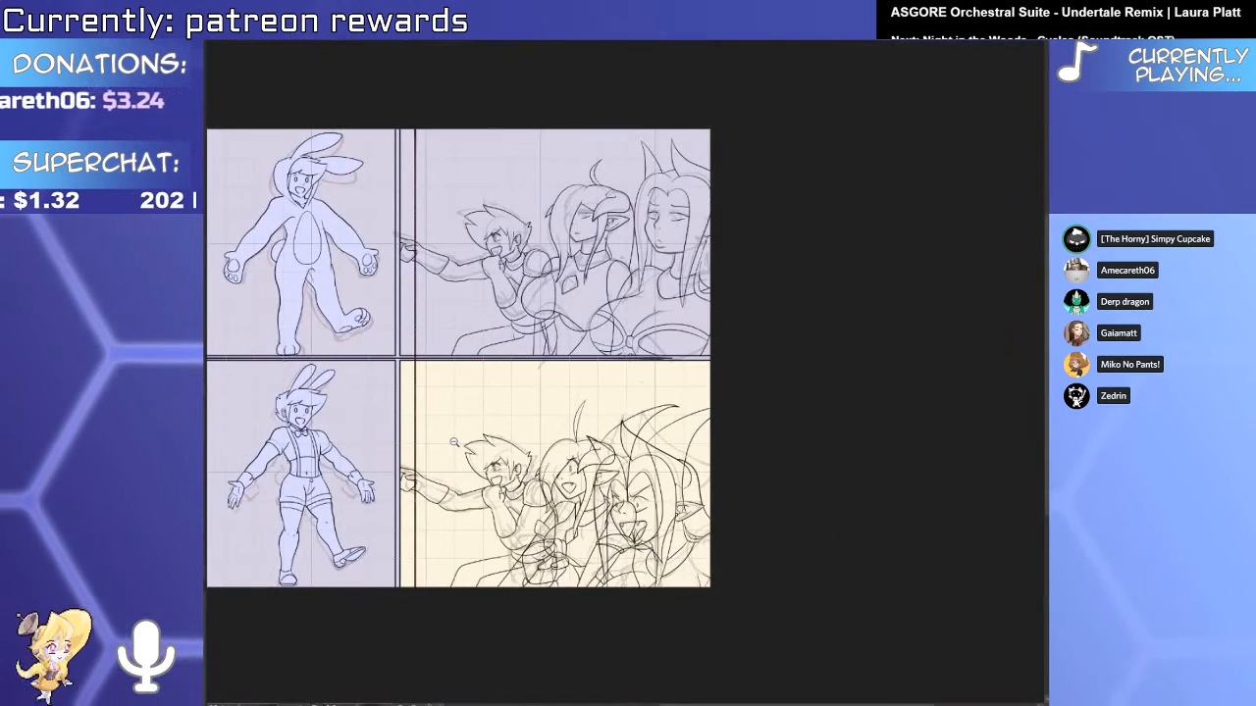
click(524, 404)
key(Delete)
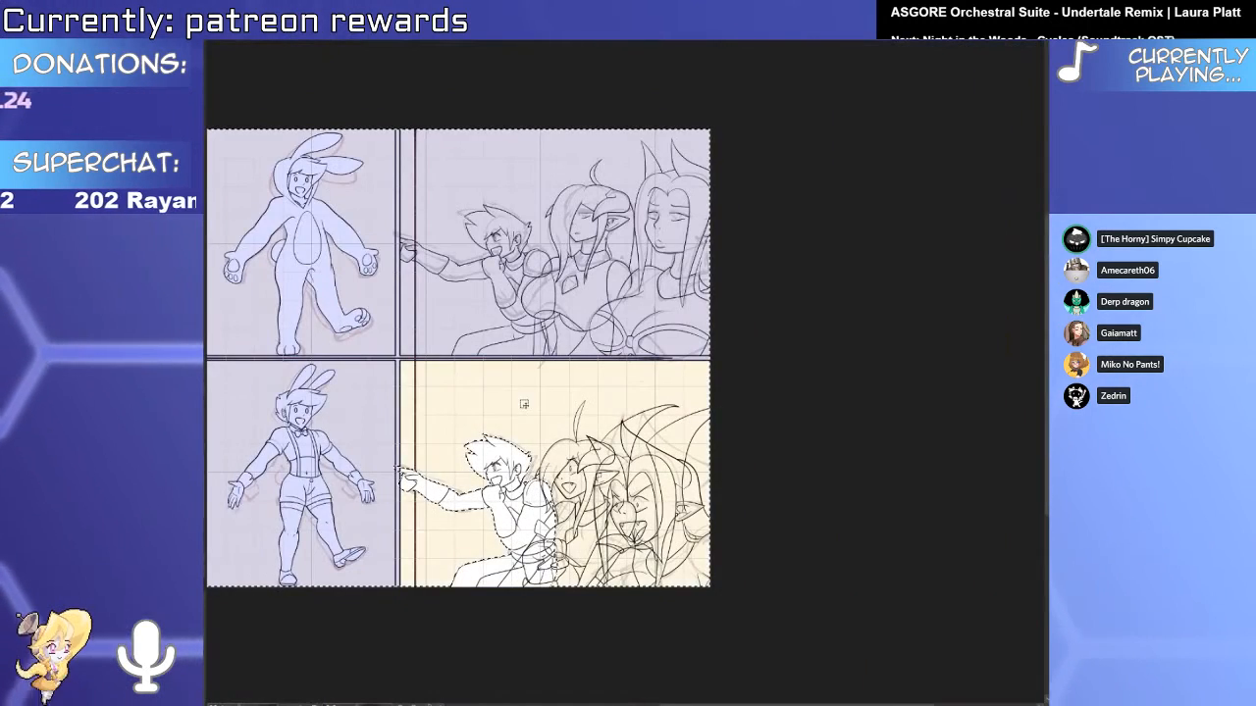
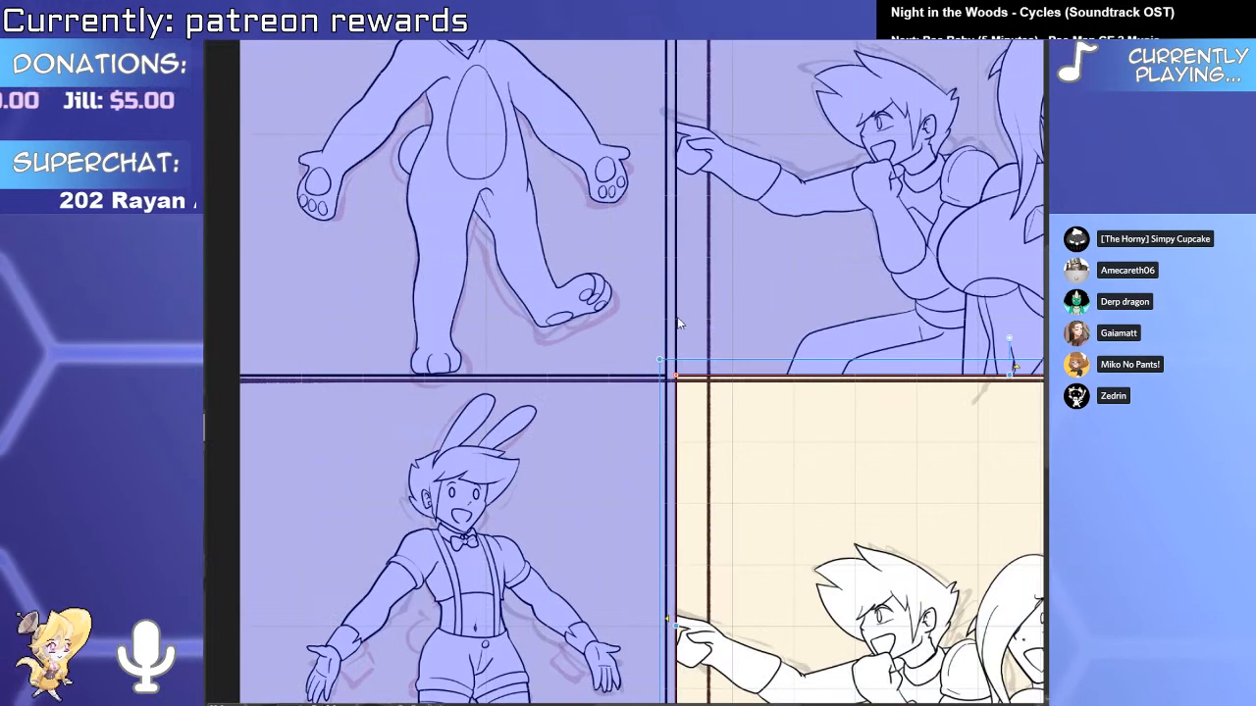
Extend the upper-right panel's frame to meet the upper-left panel, closing the vertical gutter between them.
click(676, 296)
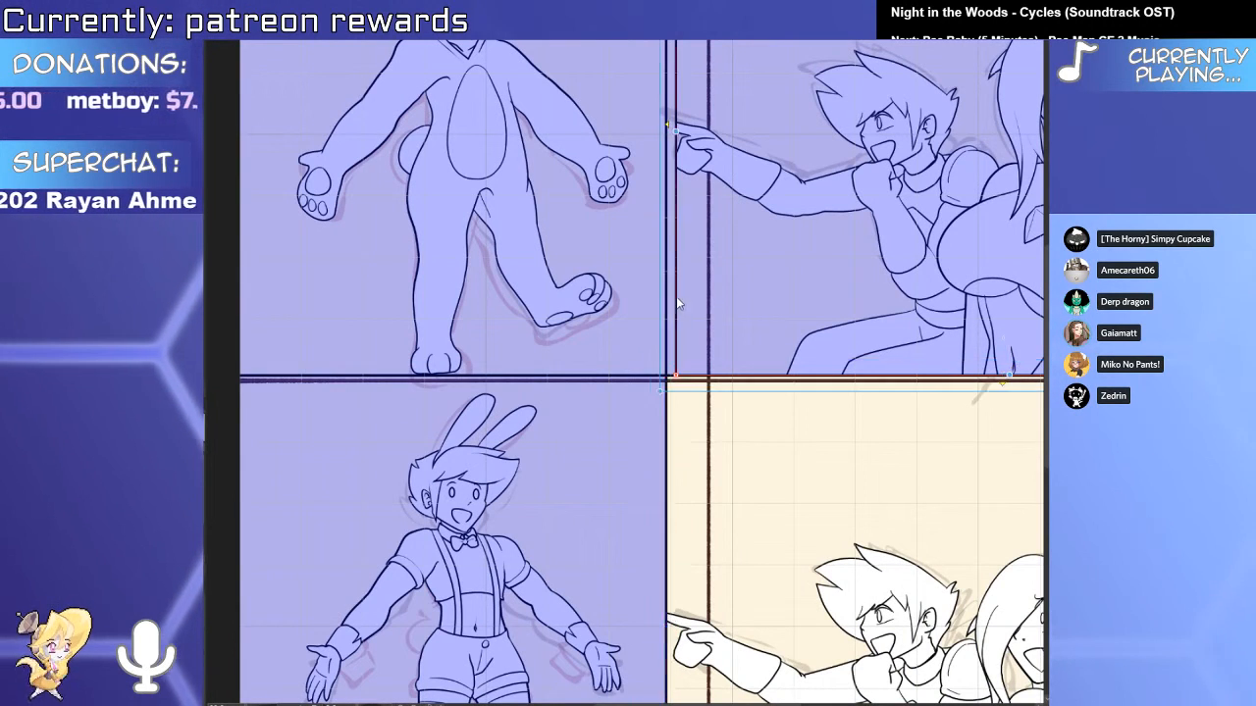
drag(676, 296, 657, 416)
click(649, 244)
drag(684, 293, 599, 294)
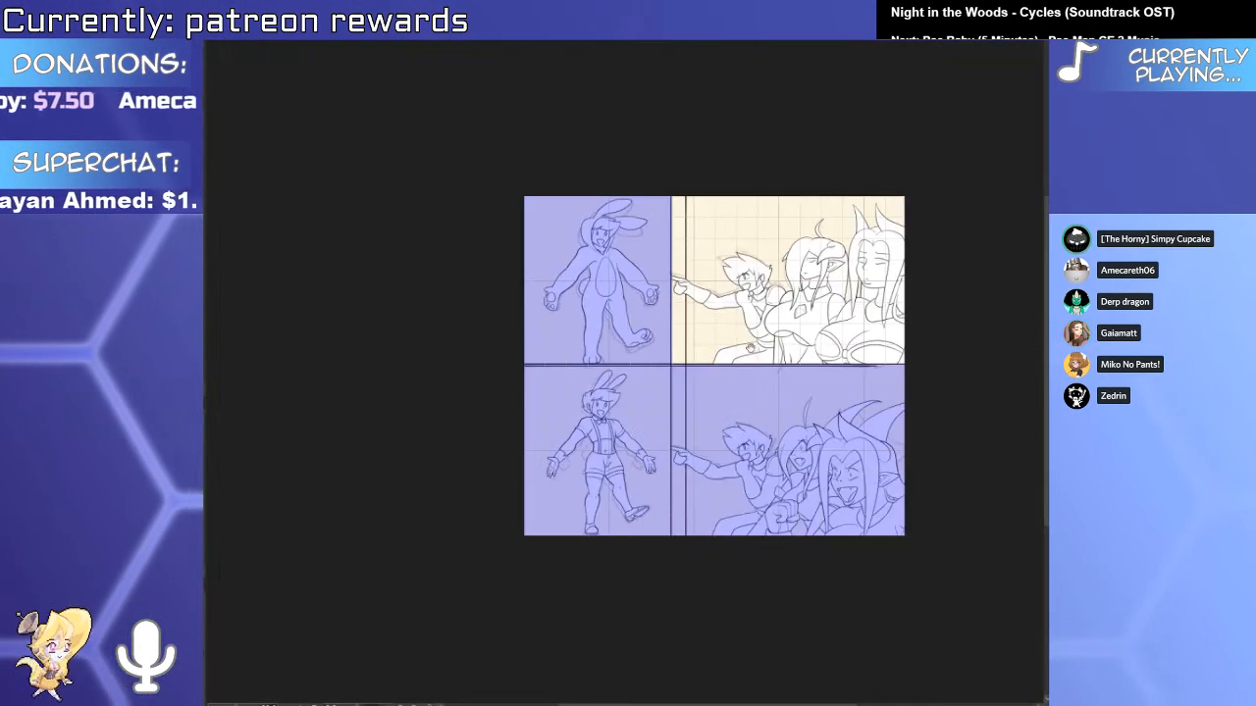
Fill the whole horned woman at the far edge of the upper-right panel with reddish brown.
drag(748, 323, 628, 303)
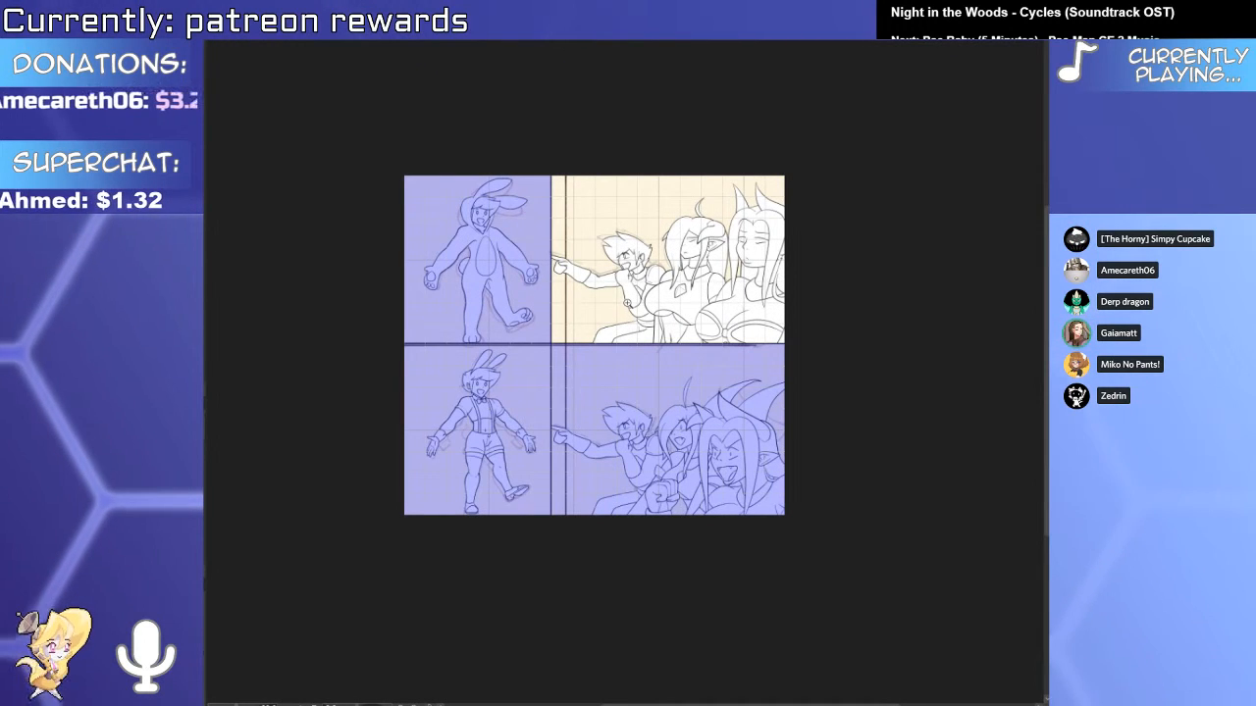
drag(744, 523, 805, 520)
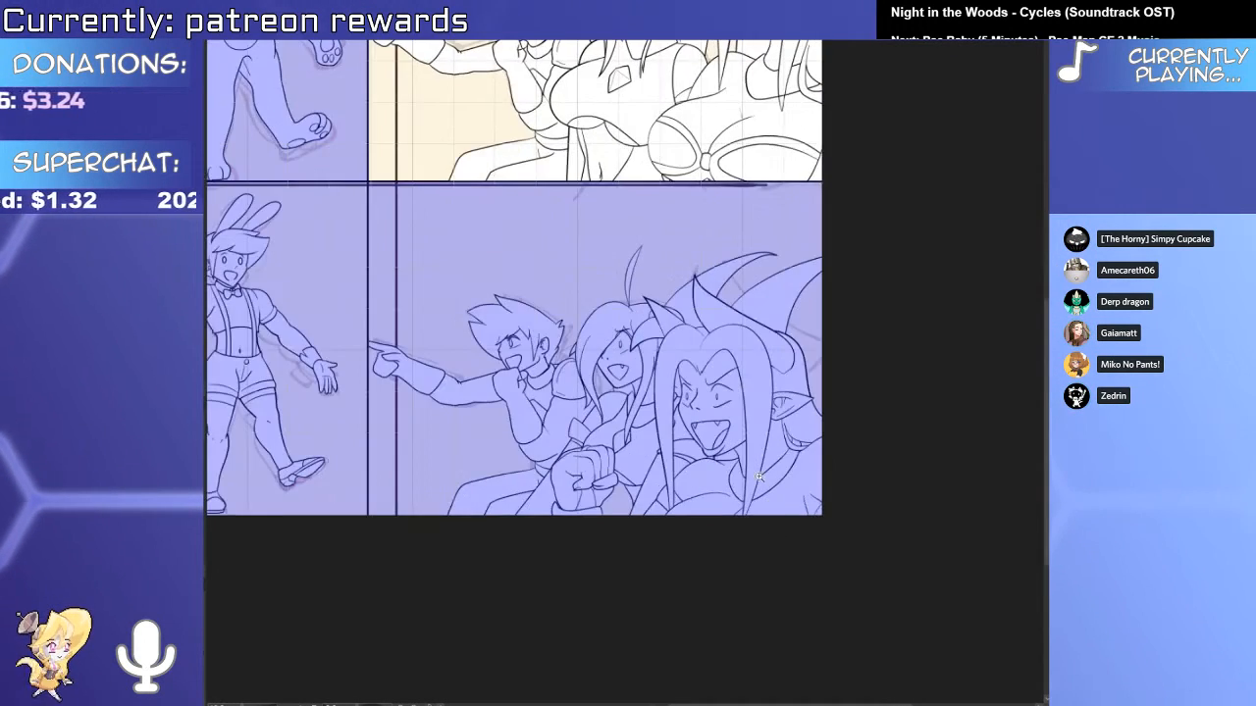
drag(750, 449, 766, 594)
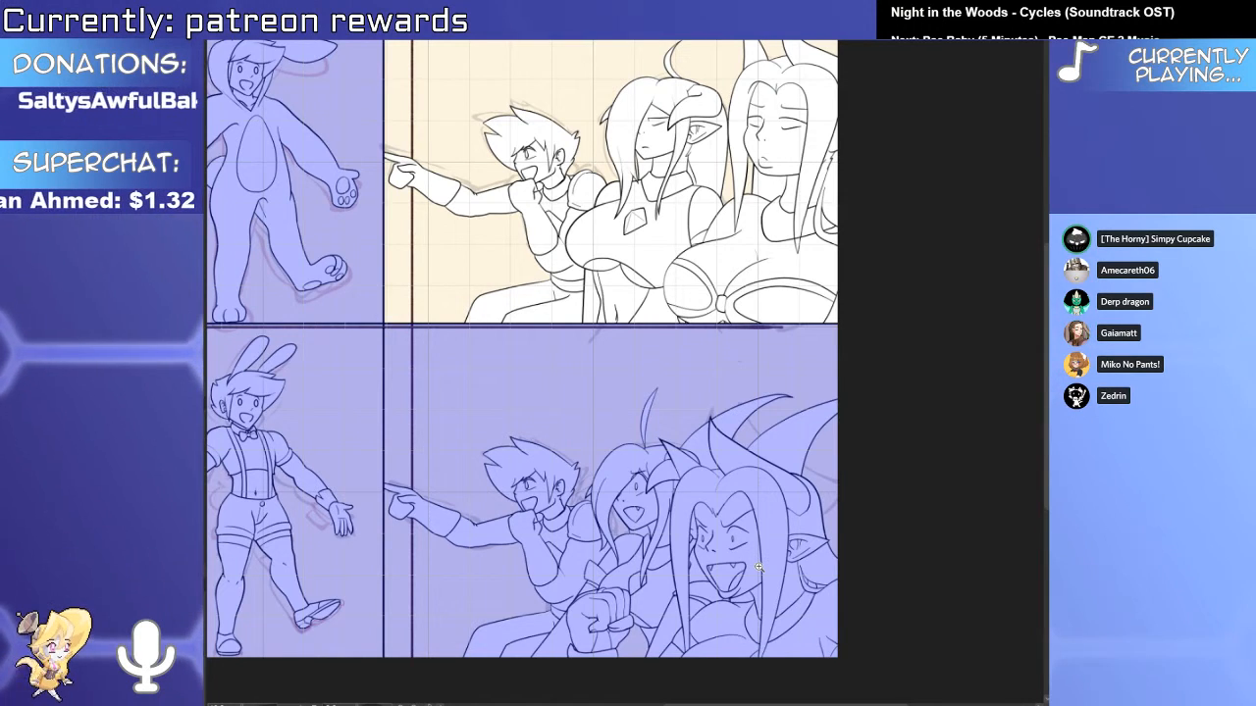
scroll(703, 509, down, 2)
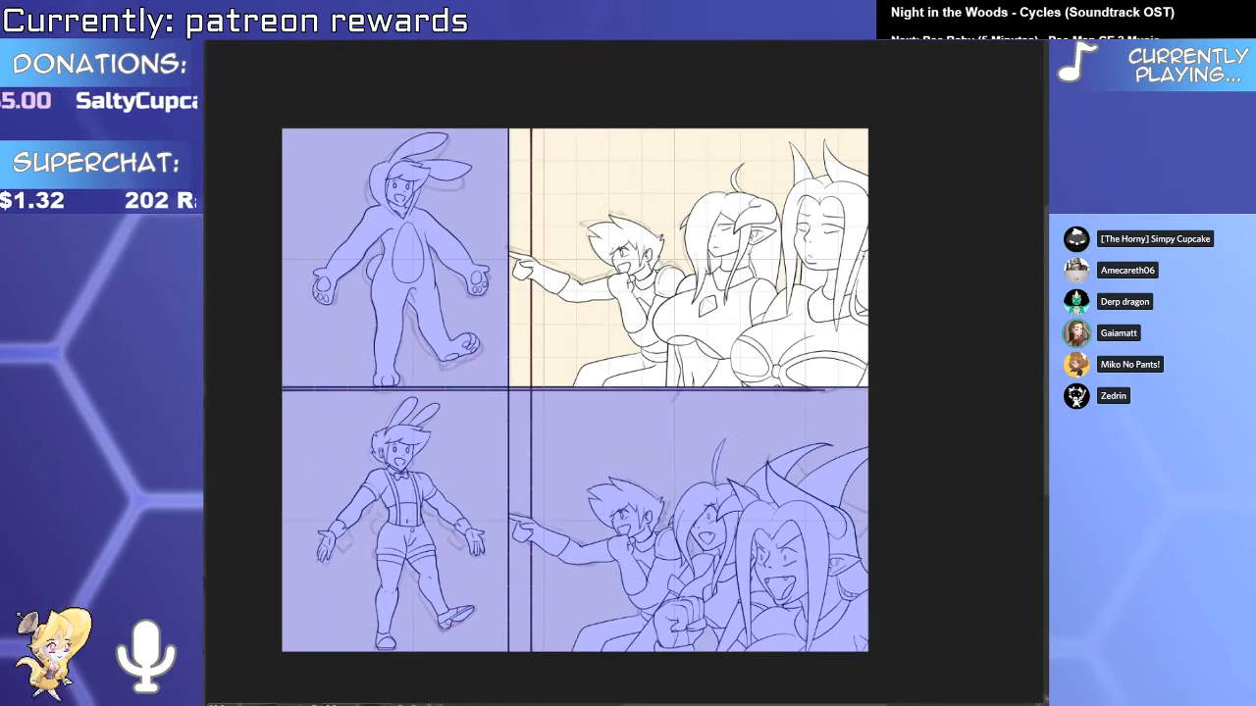
scroll(748, 517, up, 2)
key(o)
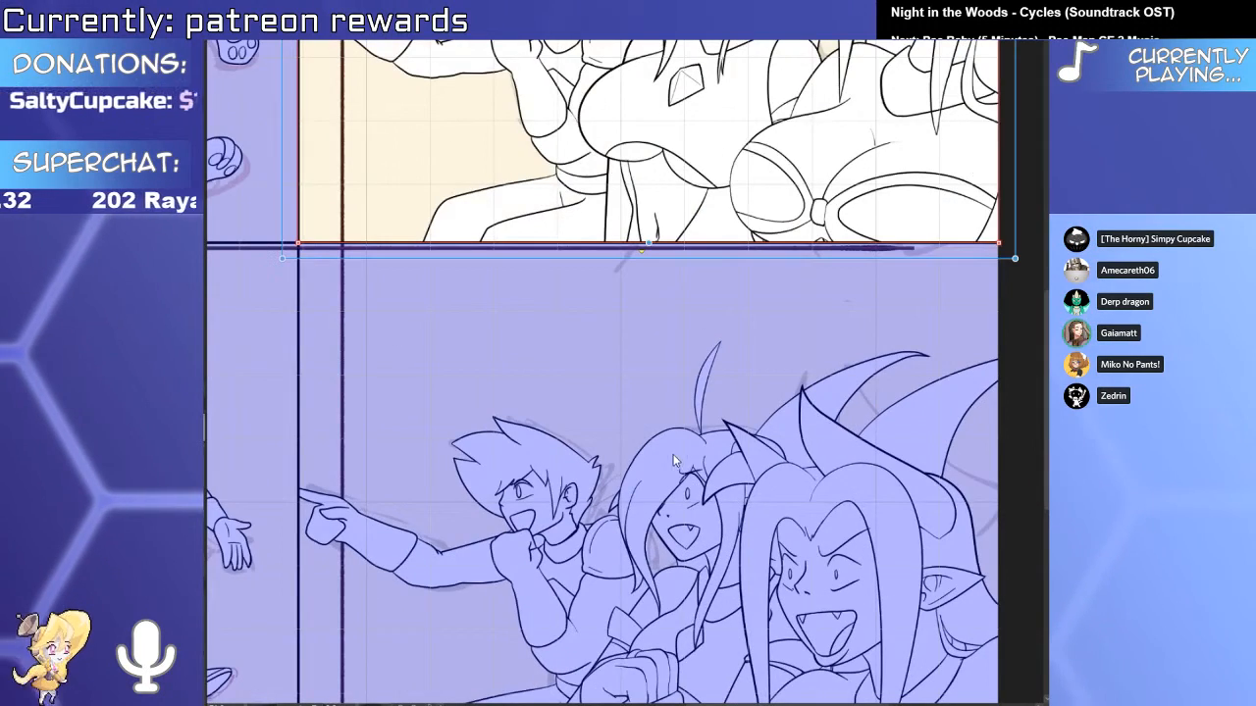
click(912, 144)
drag(885, 360, 681, 486)
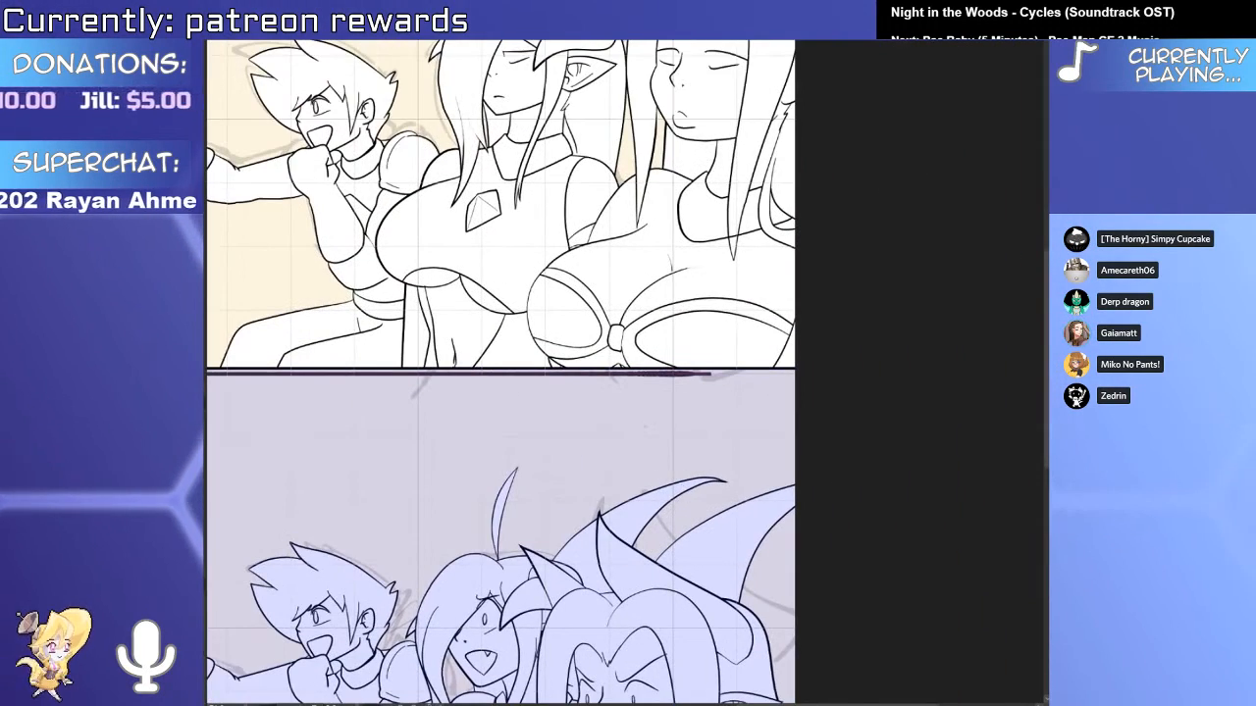
key(alt+Delete)
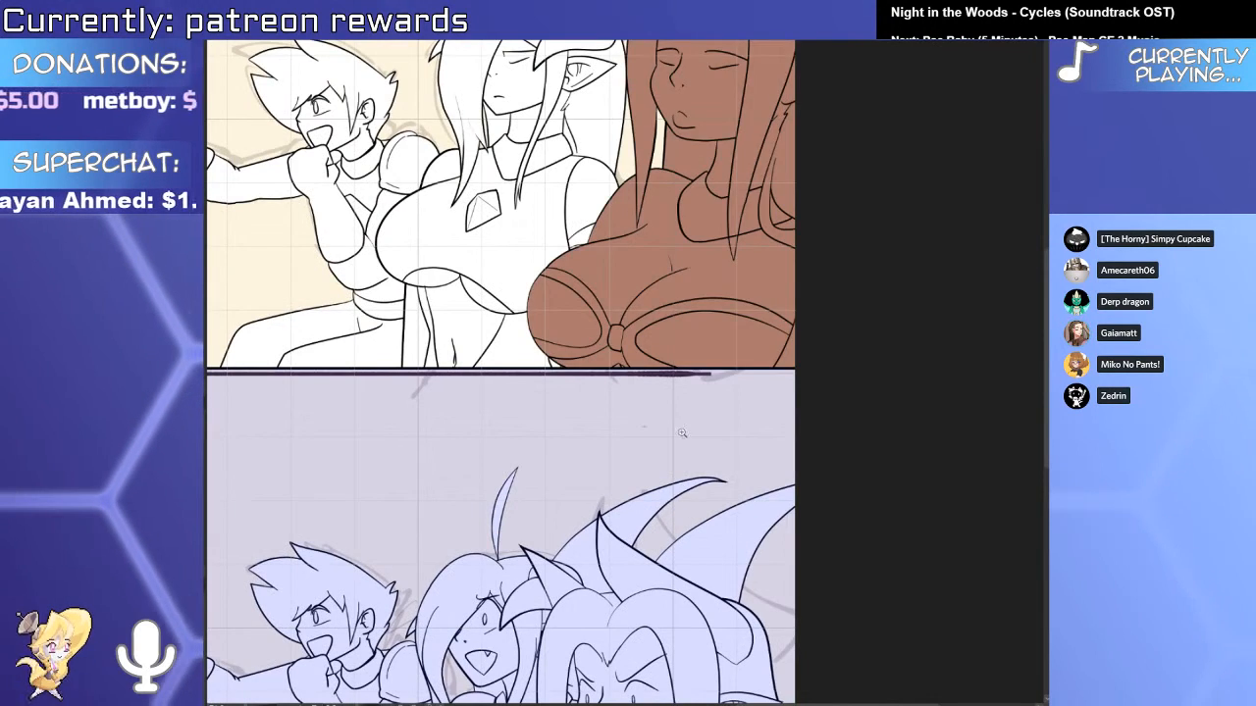
Fill the laughing horned woman and her fist in the lower-right panel with the same reddish brown.
scroll(685, 628, down, 1)
drag(684, 628, 699, 490)
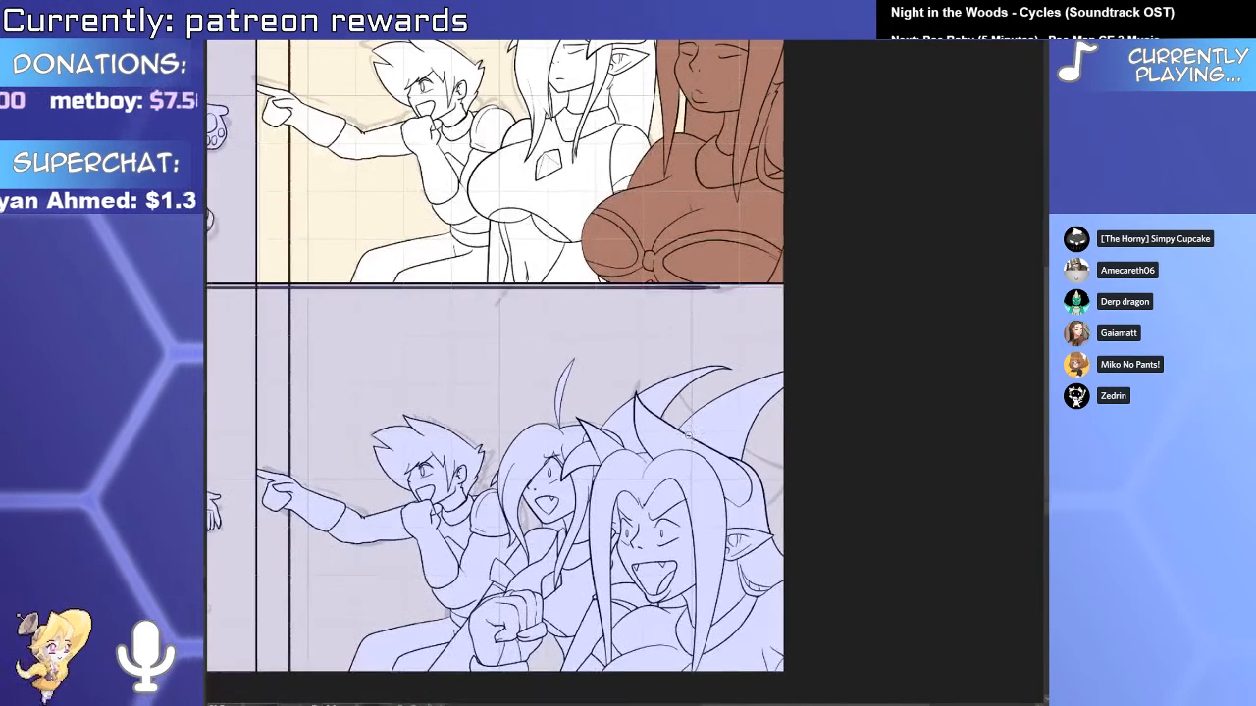
click(703, 485)
key(alt+Delete)
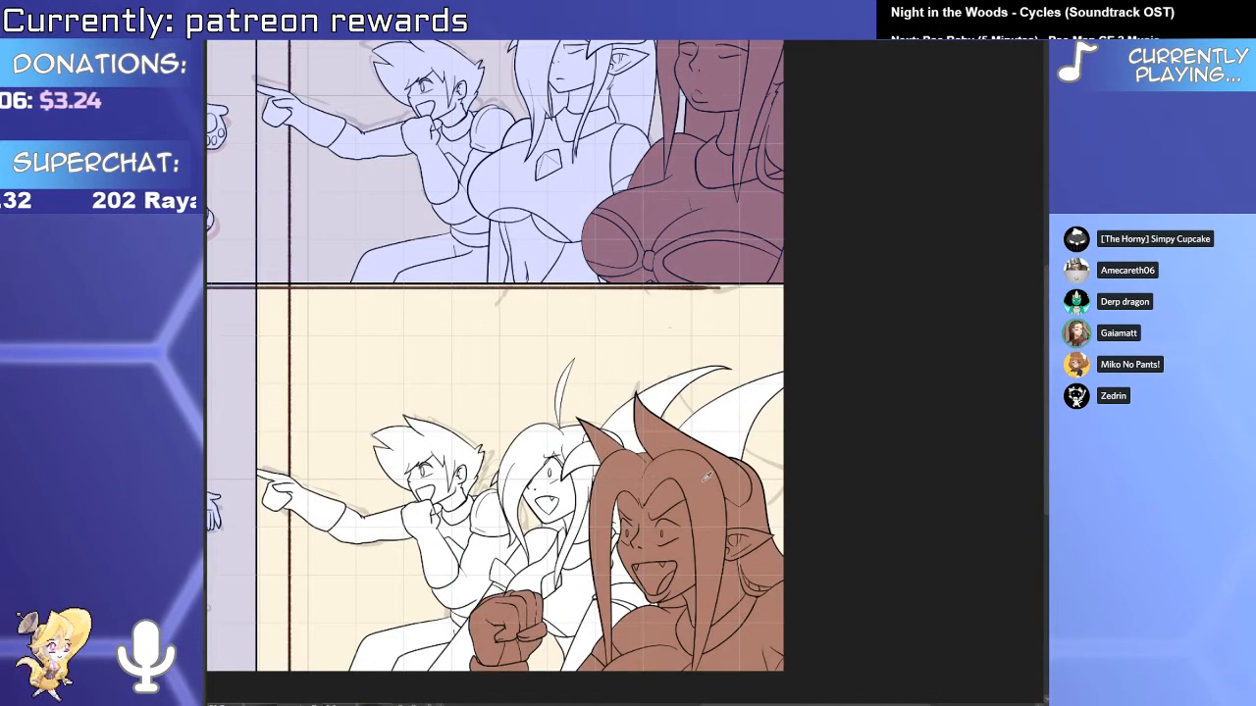
Fill the long-haired middle woman with pale pink in both the lower-right and upper-right panels.
scroll(785, 482, up, 2)
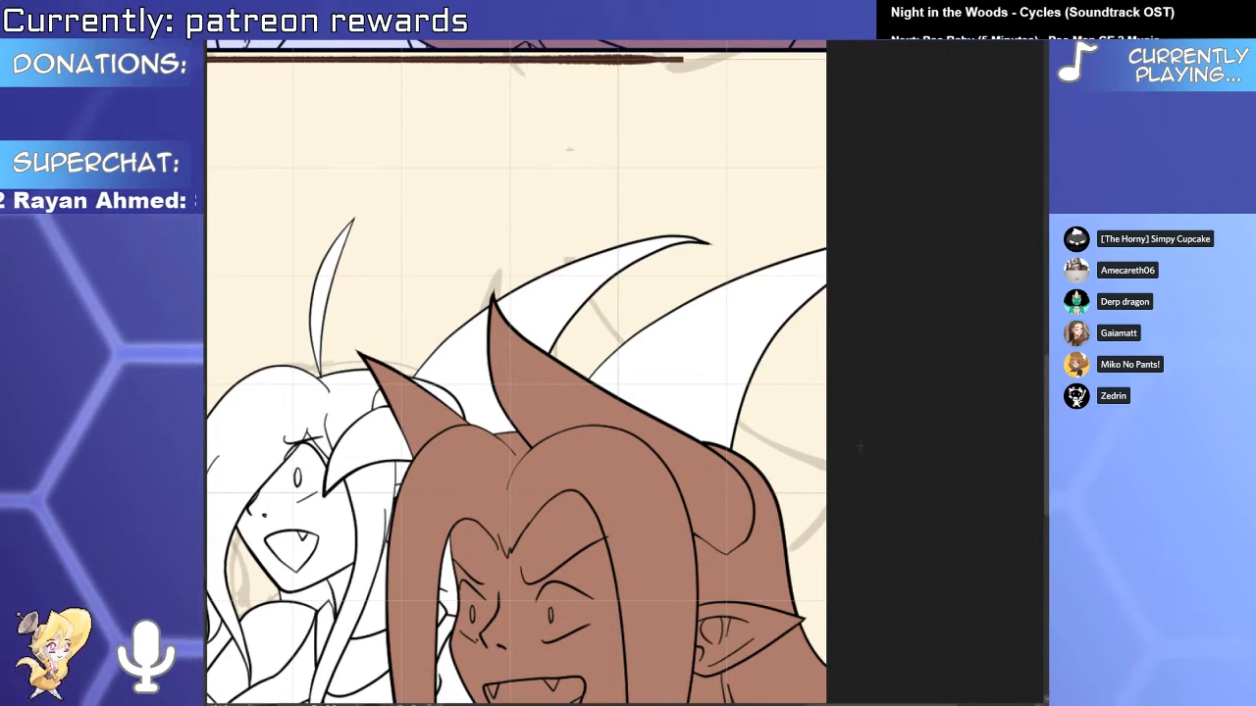
scroll(813, 461, down, 3)
drag(714, 508, 884, 462)
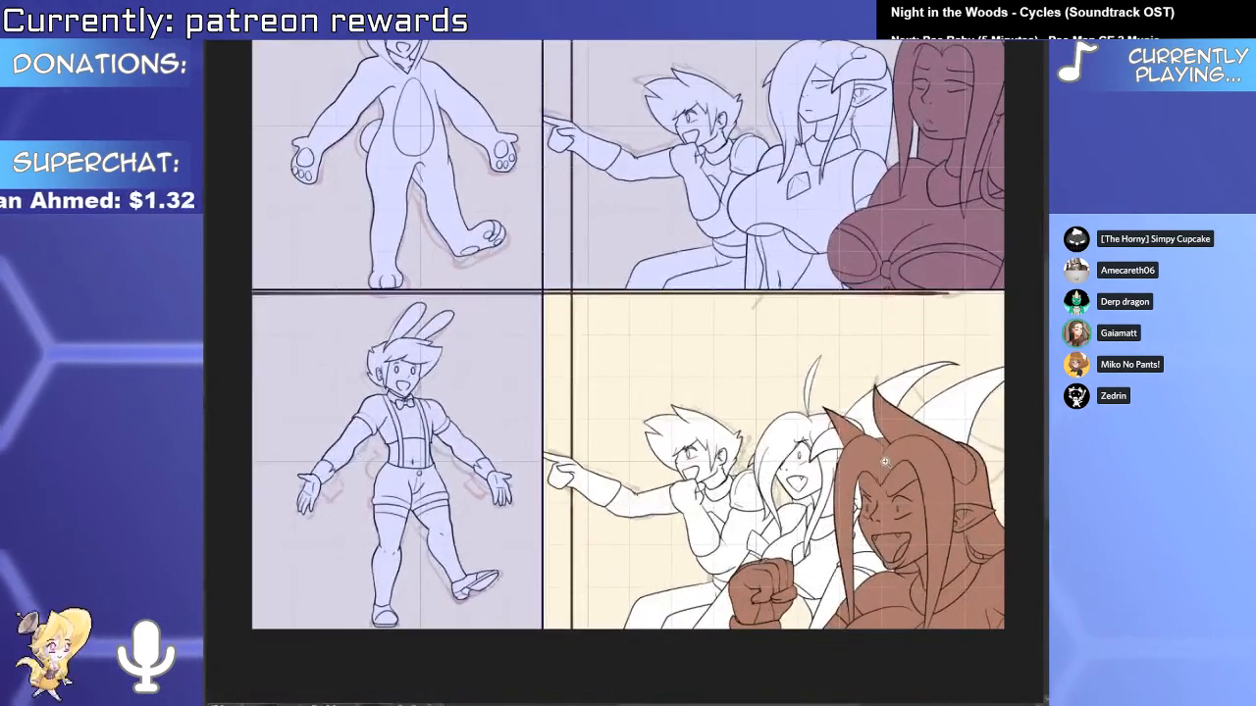
drag(469, 447, 378, 509)
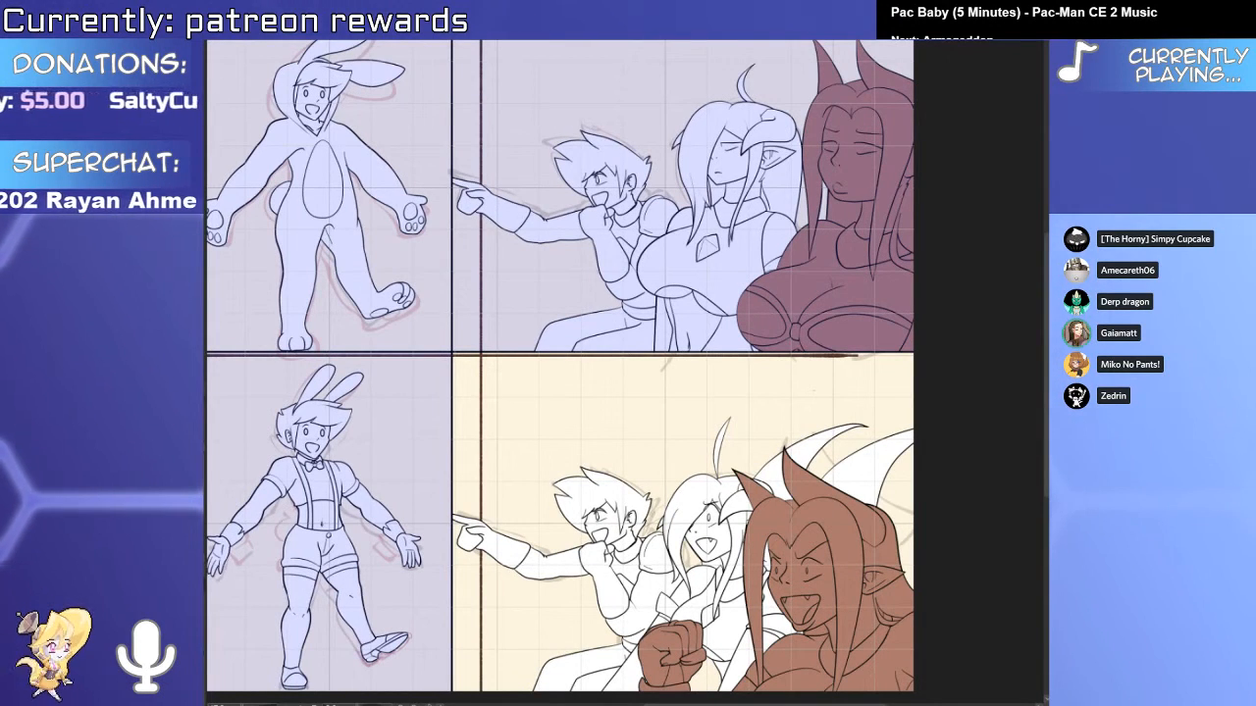
key(alt+Delete)
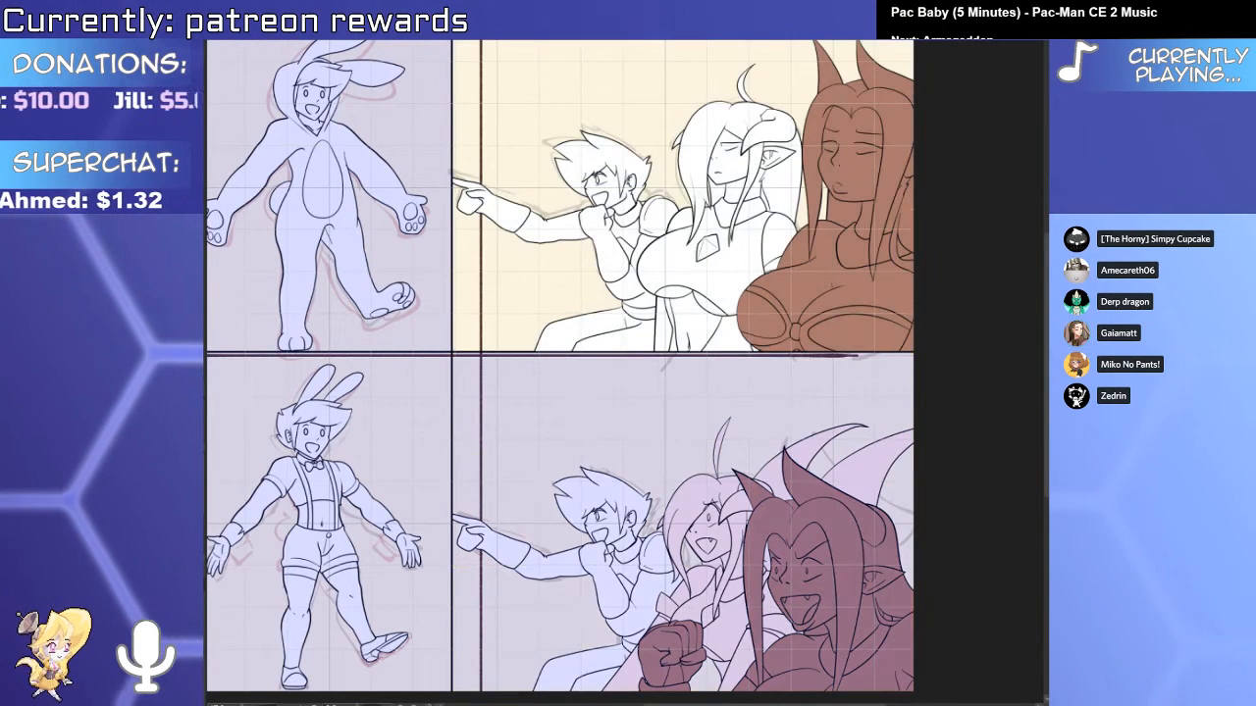
ctrl+shift+click(721, 231)
key(alt+Delete)
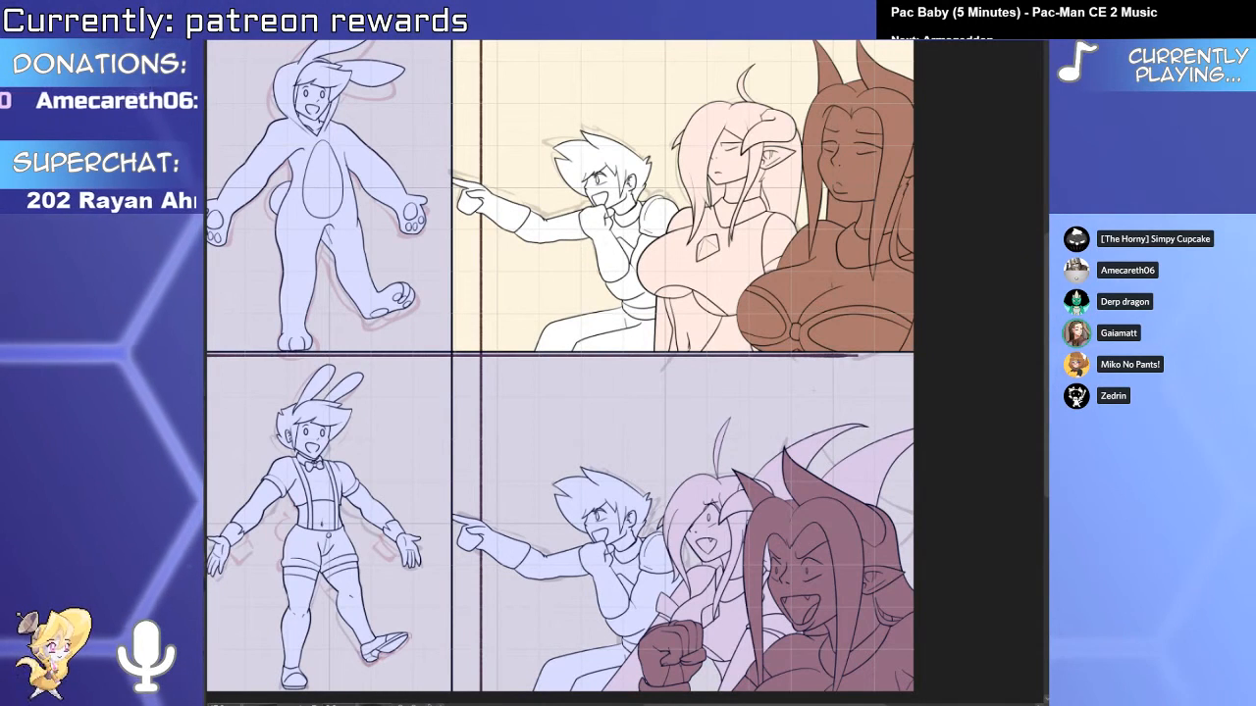
Fill the pointing boy with pale pink in both right-hand panels.
key(alt+Delete)
ctrl+shift+click(613, 589)
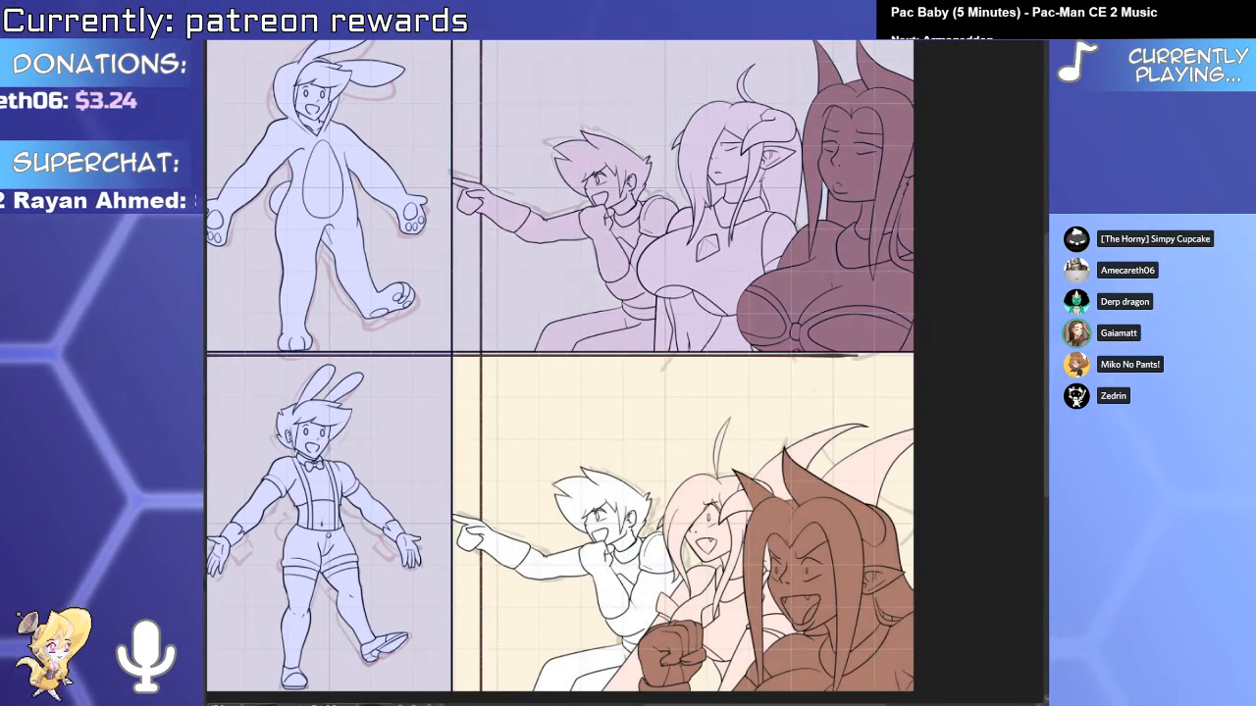
key(alt+Delete)
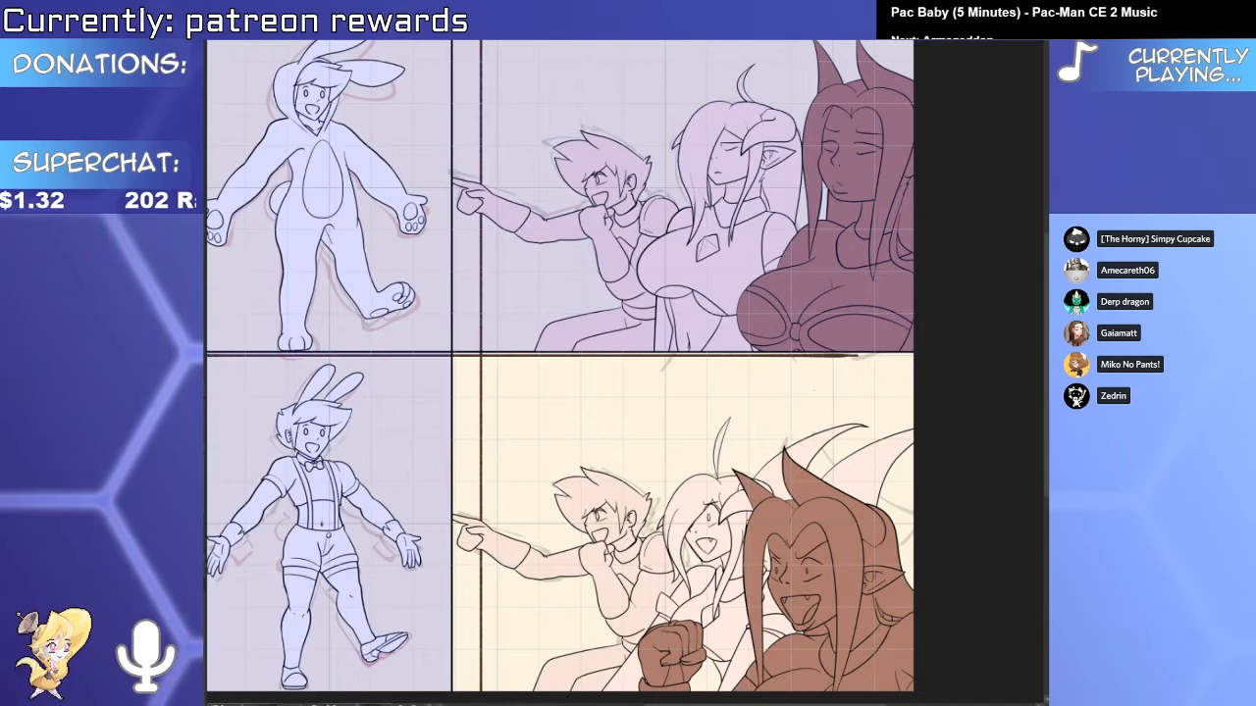
Colour the pointing boy's hair yellow in the lower-right panel.
scroll(534, 521, up, 5)
click(653, 471)
drag(722, 401, 650, 333)
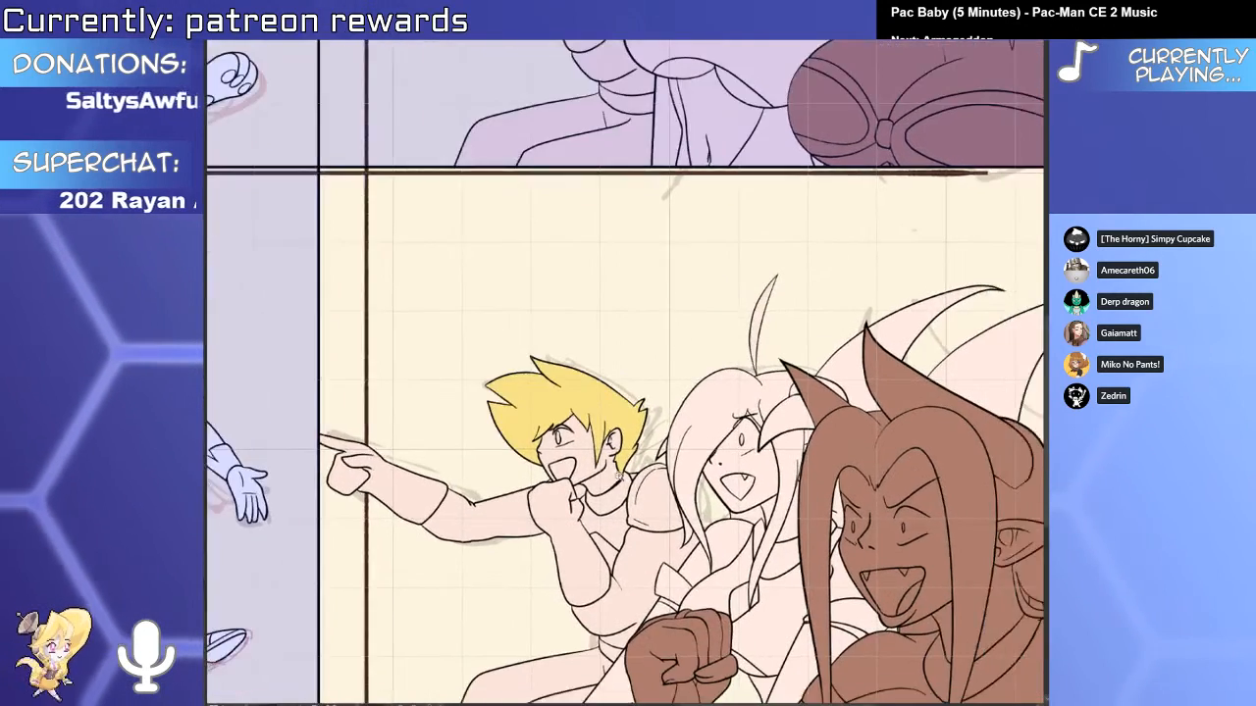
Colour the pointing boy's shoulder armour and collar grey in the lower-right panel.
scroll(644, 501, up, 3)
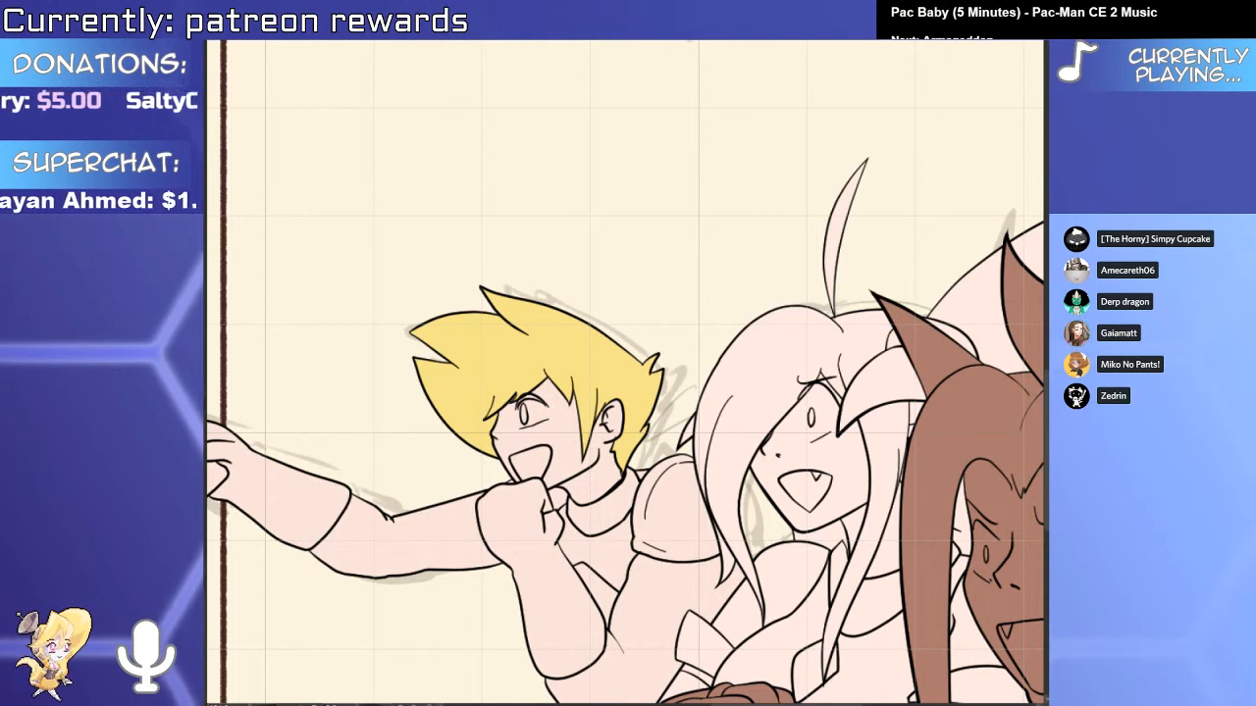
click(678, 515)
click(600, 518)
click(559, 499)
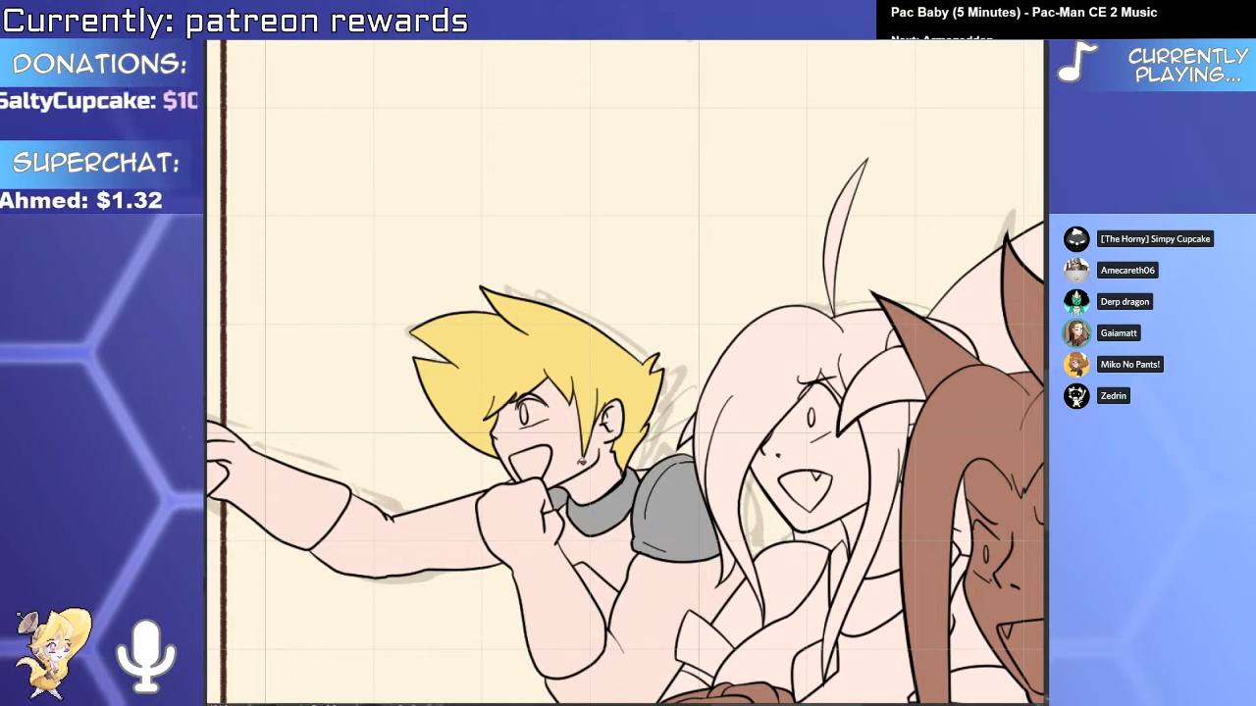
Fill the pointing boy's sleeve and torso area below the shoulder armour with white.
scroll(495, 481, up, 3)
scroll(545, 481, down, 3)
drag(509, 527, 538, 493)
drag(727, 496, 669, 402)
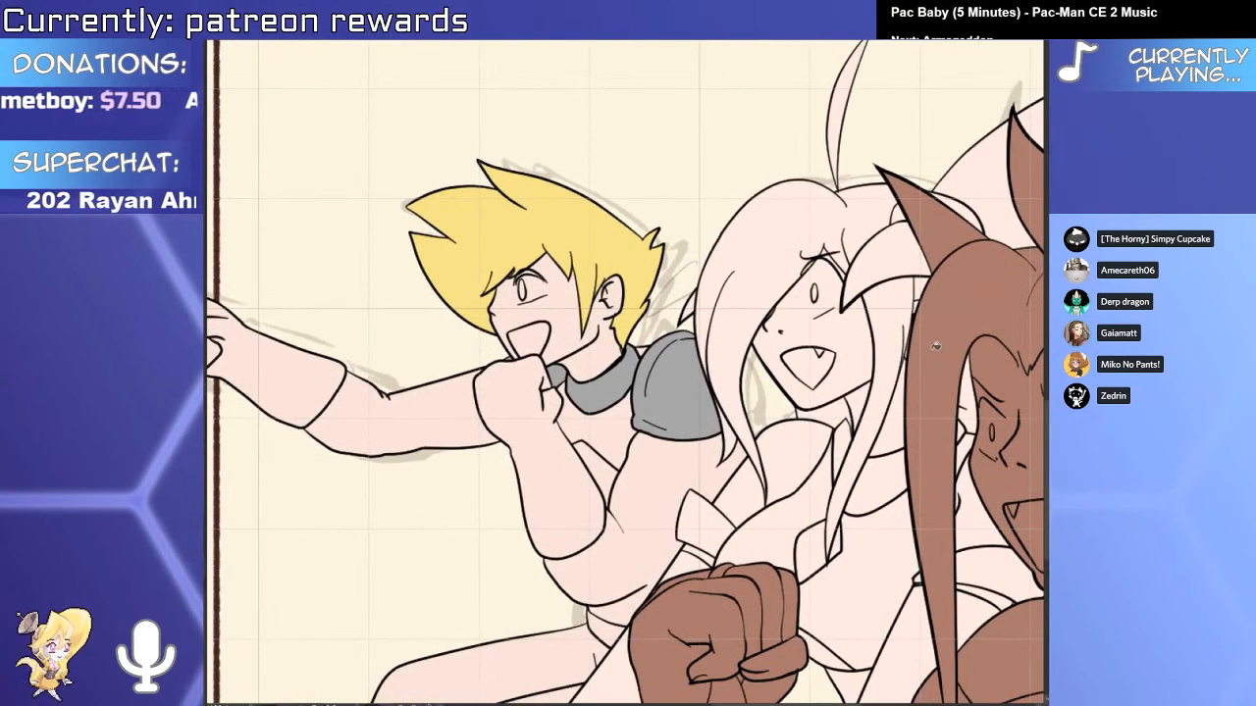
click(643, 549)
scroll(648, 587, up, 3)
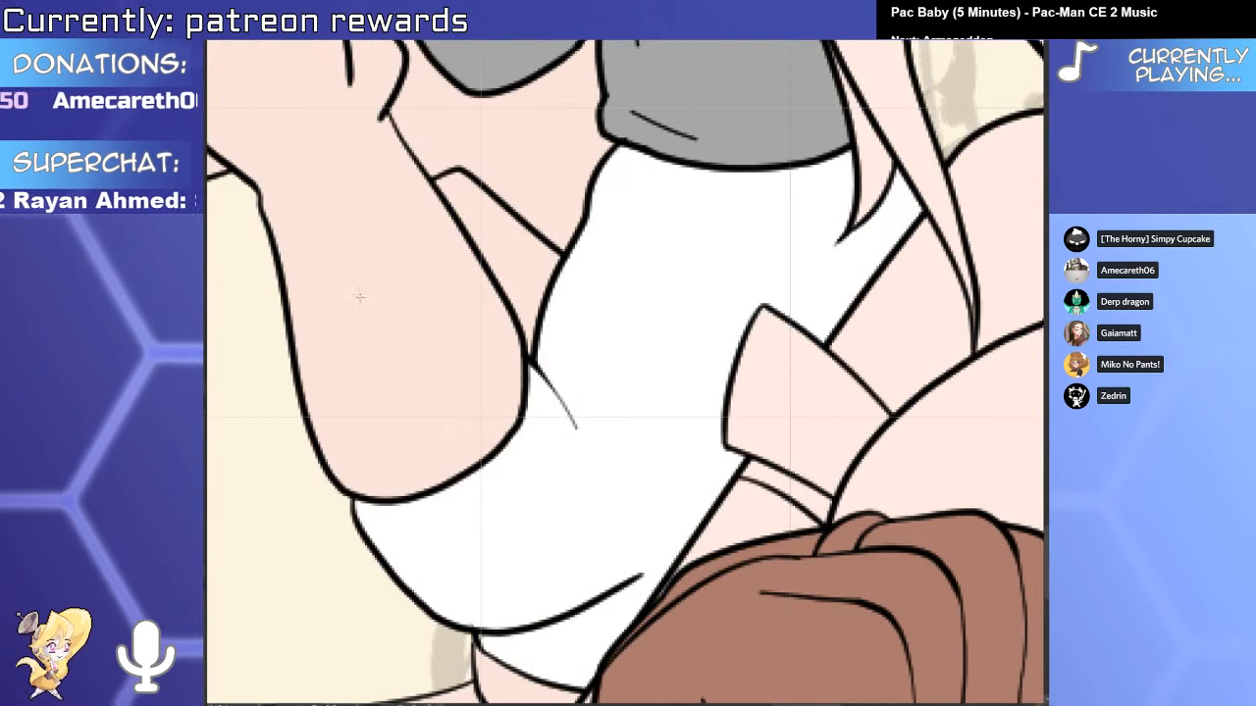
Rework the open line under the boy's raised upper arm to separate the sleeve from the torso.
click(638, 580)
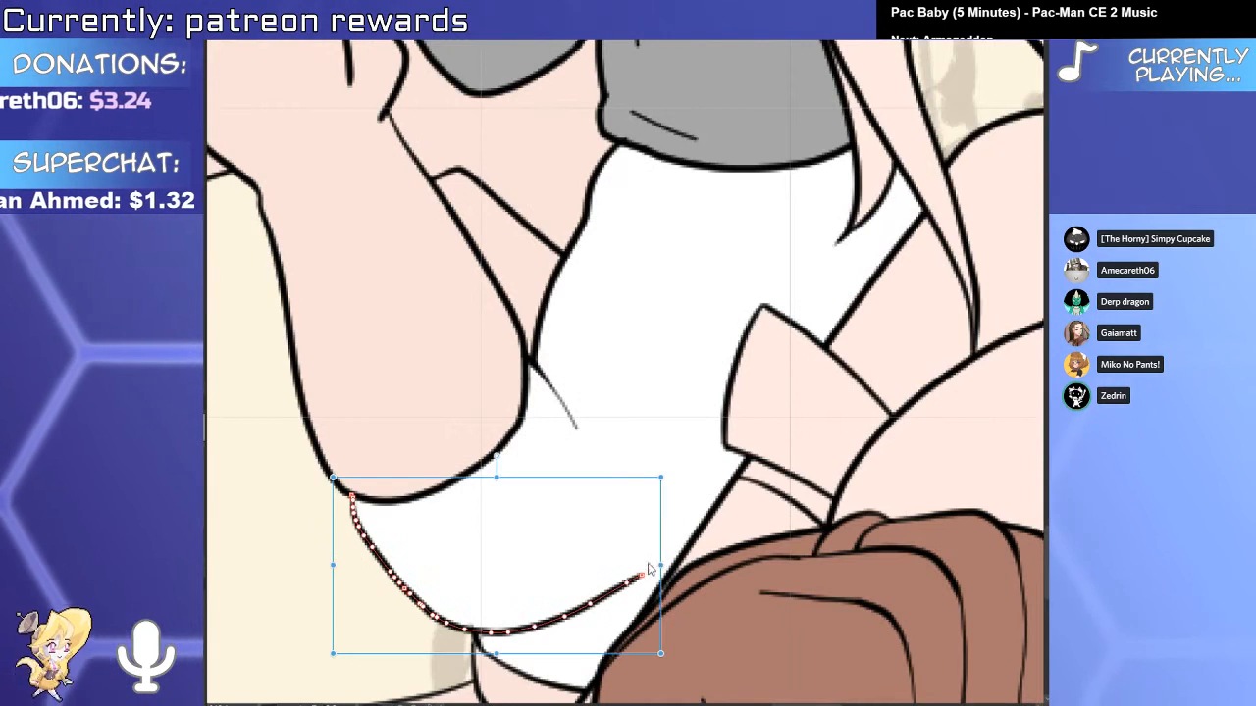
key(p)
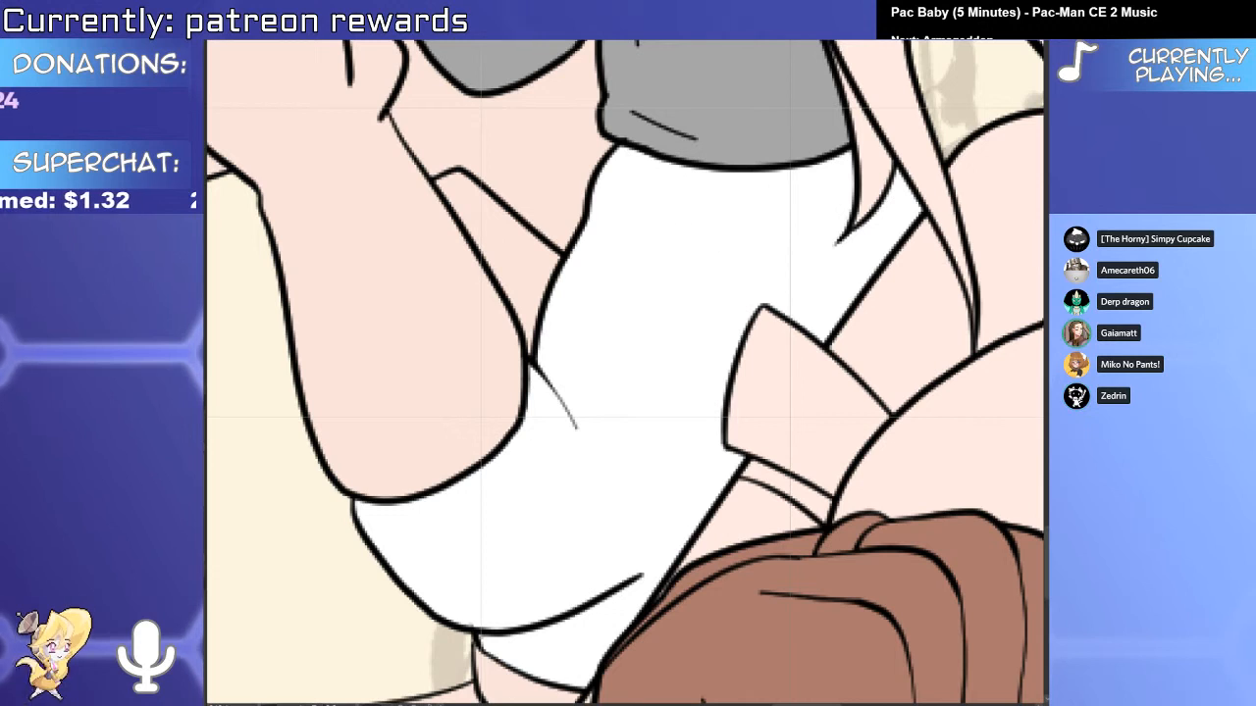
mouse_move(856, 188)
mouse_down()
mouse_move(752, 431)
mouse_move(599, 599)
mouse_move(666, 546)
mouse_up()
ctrl+click(673, 542)
key(ctrl+z)
key(ctrl+y)
Extend the line under the boy's bent arm to the horned woman's outline in the upper-right panel.
scroll(666, 545, down, 5)
mouse_move(603, 131)
mouse_down()
mouse_move(538, 537)
mouse_move(540, 702)
mouse_up()
scroll(572, 443, up, 4)
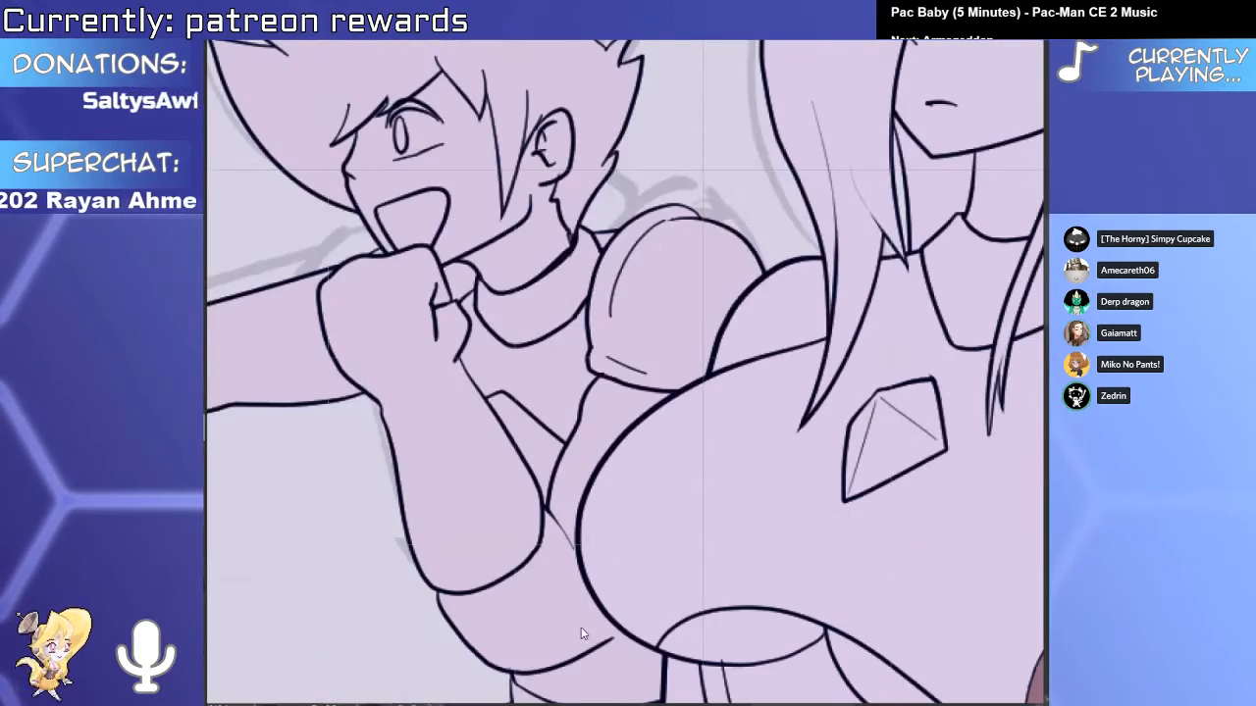
click(613, 637)
scroll(636, 624, down, 8)
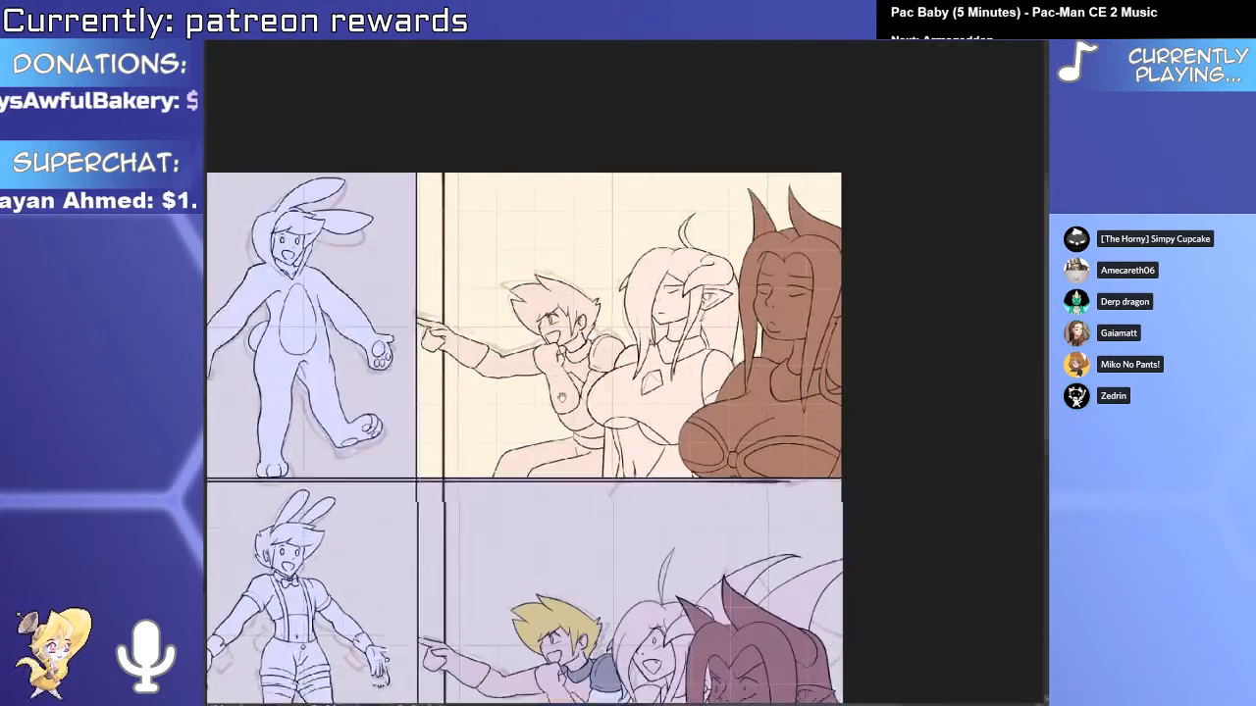
drag(594, 663, 588, 347)
scroll(589, 346, up, 5)
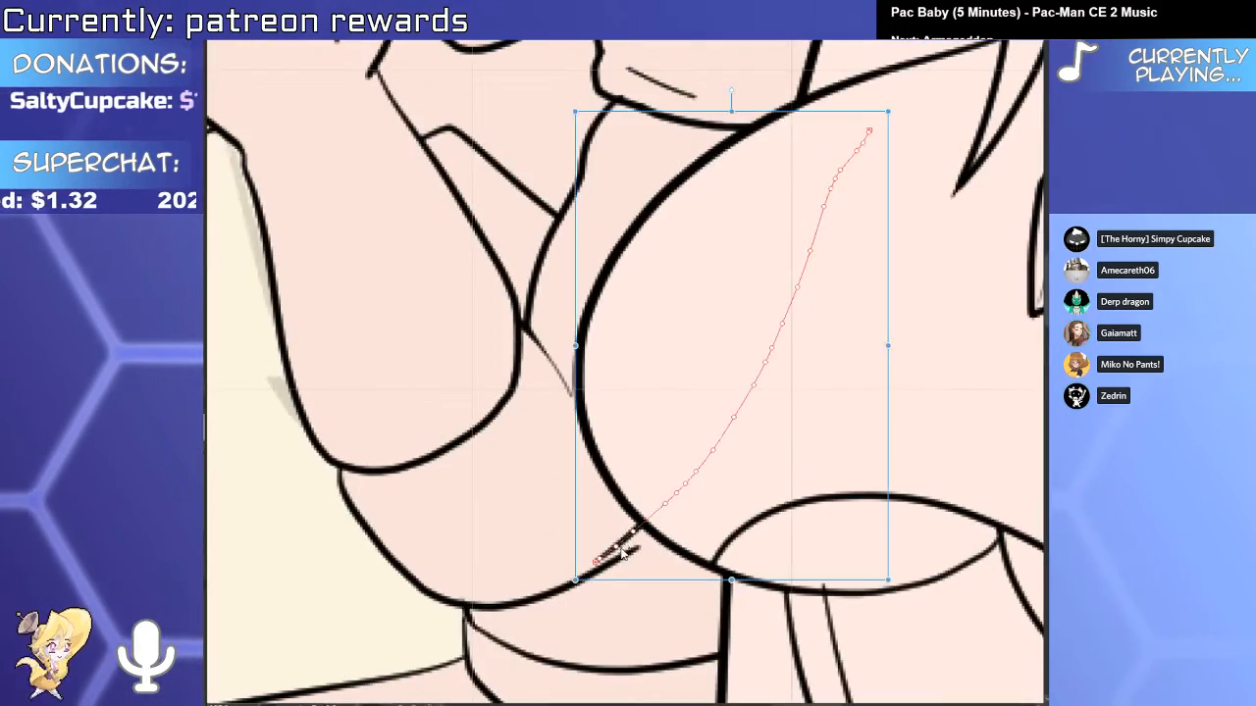
drag(555, 594, 646, 537)
scroll(646, 538, down, 8)
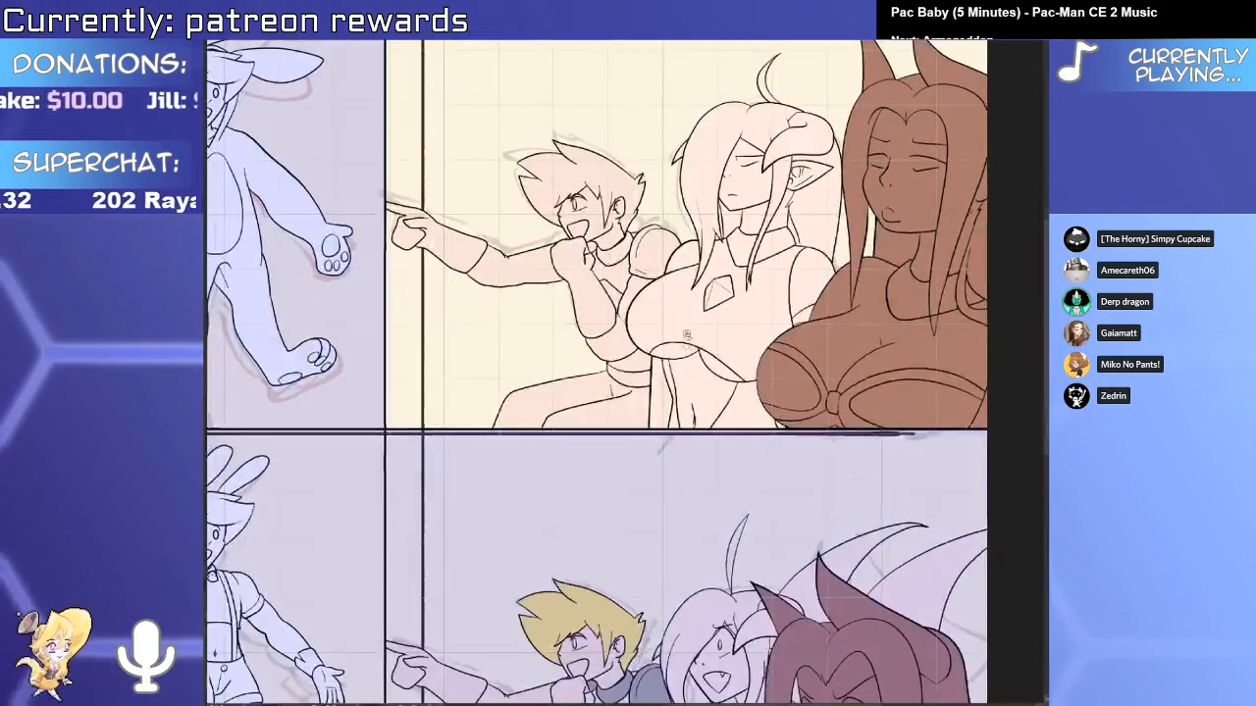
Continue the curve under the boy's bent arm up behind the cuff to the shoulder armour in the lower-right panel.
scroll(664, 469, up, 5)
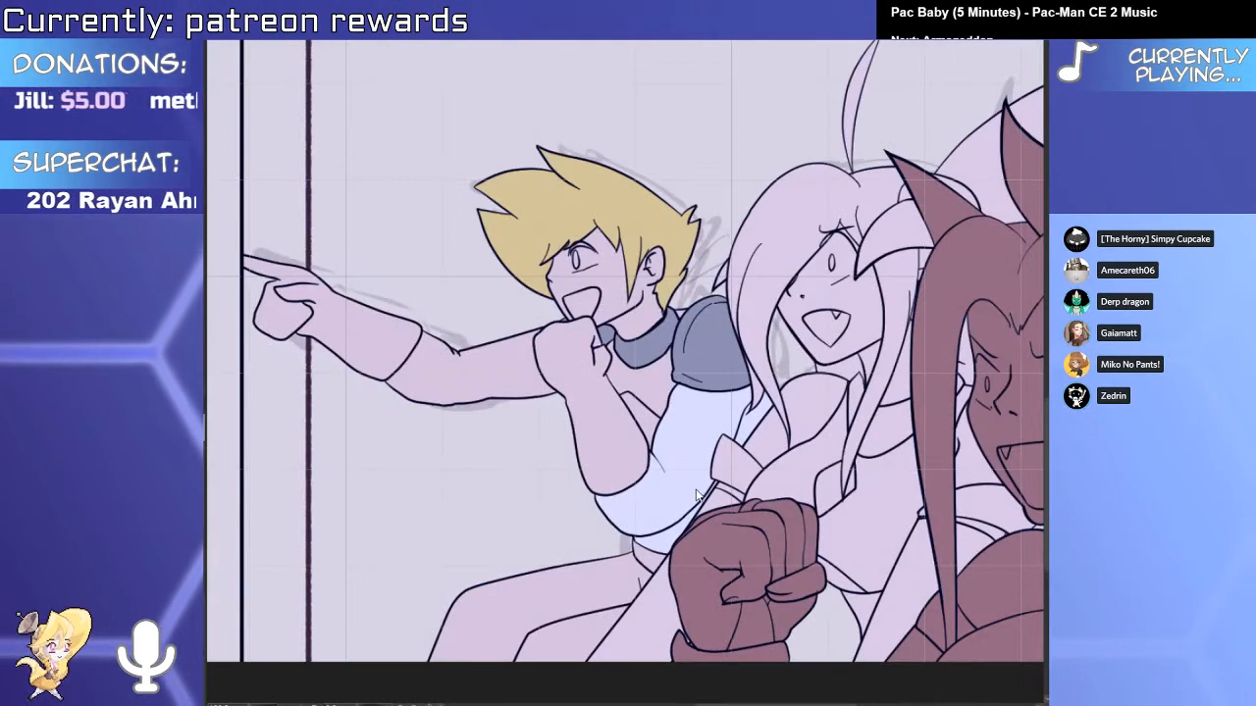
scroll(696, 496, up, 3)
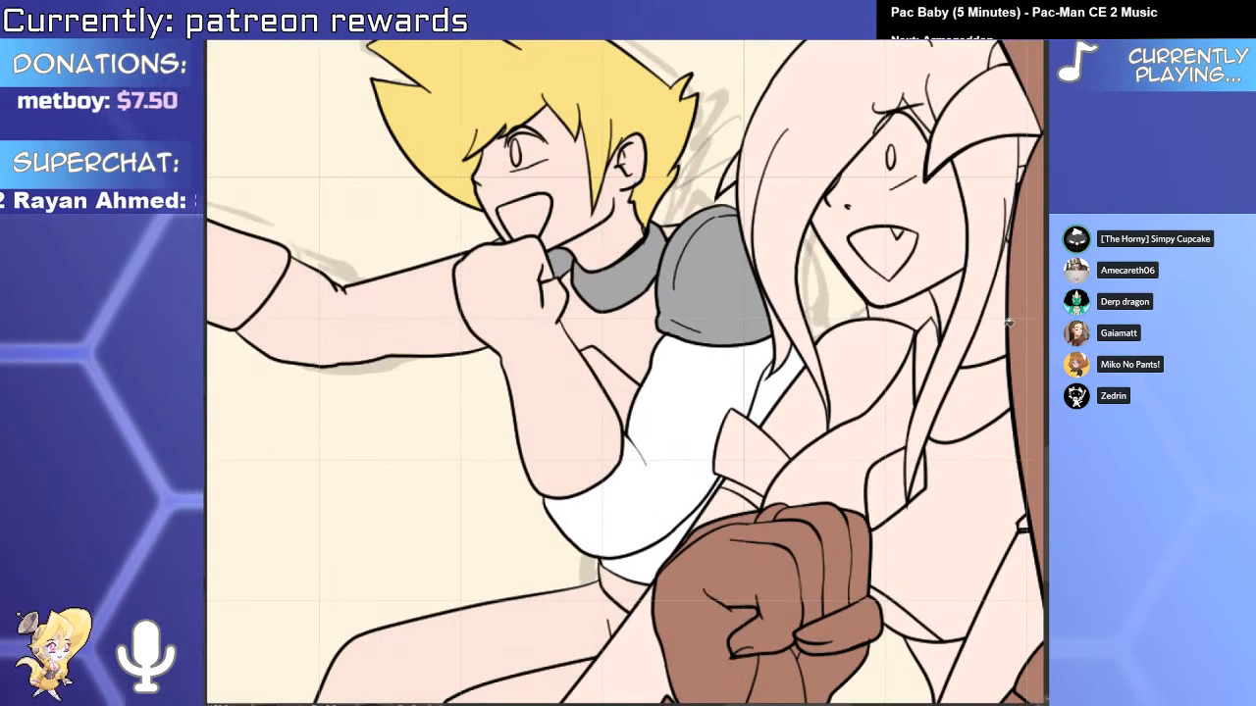
click(726, 403)
key(ctrl+z)
scroll(773, 377, up, 2)
click(782, 339)
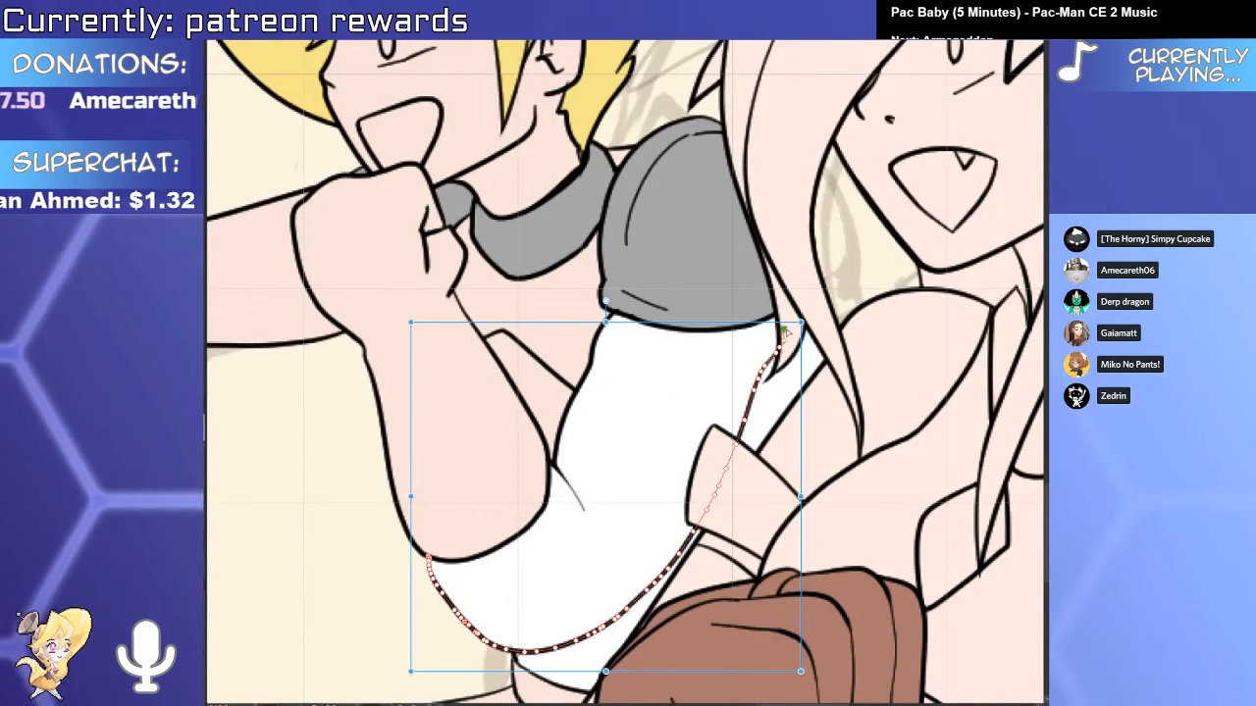
Adjust the upper end of the sleeve curve in the upper-right panel and try a blue fill on the boy.
scroll(775, 339, down, 1)
scroll(715, 401, down, 4)
scroll(675, 186, up, 3)
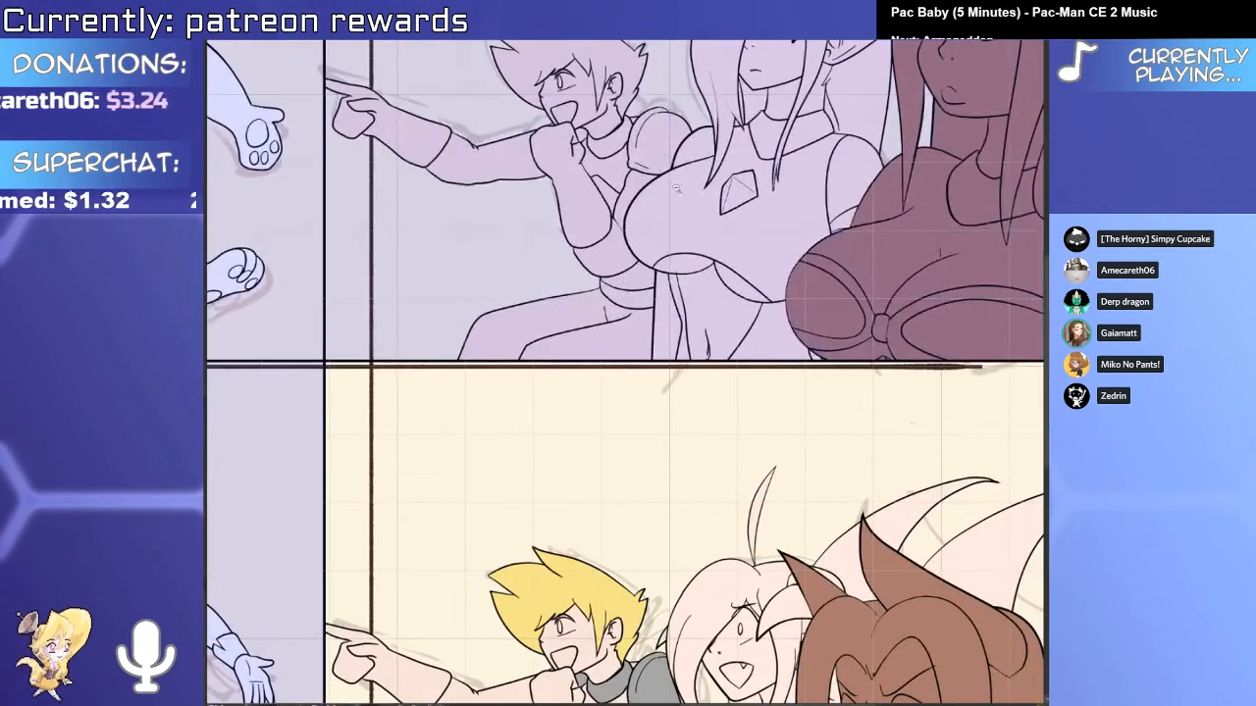
scroll(676, 187, up, 3)
click(586, 427)
click(696, 251)
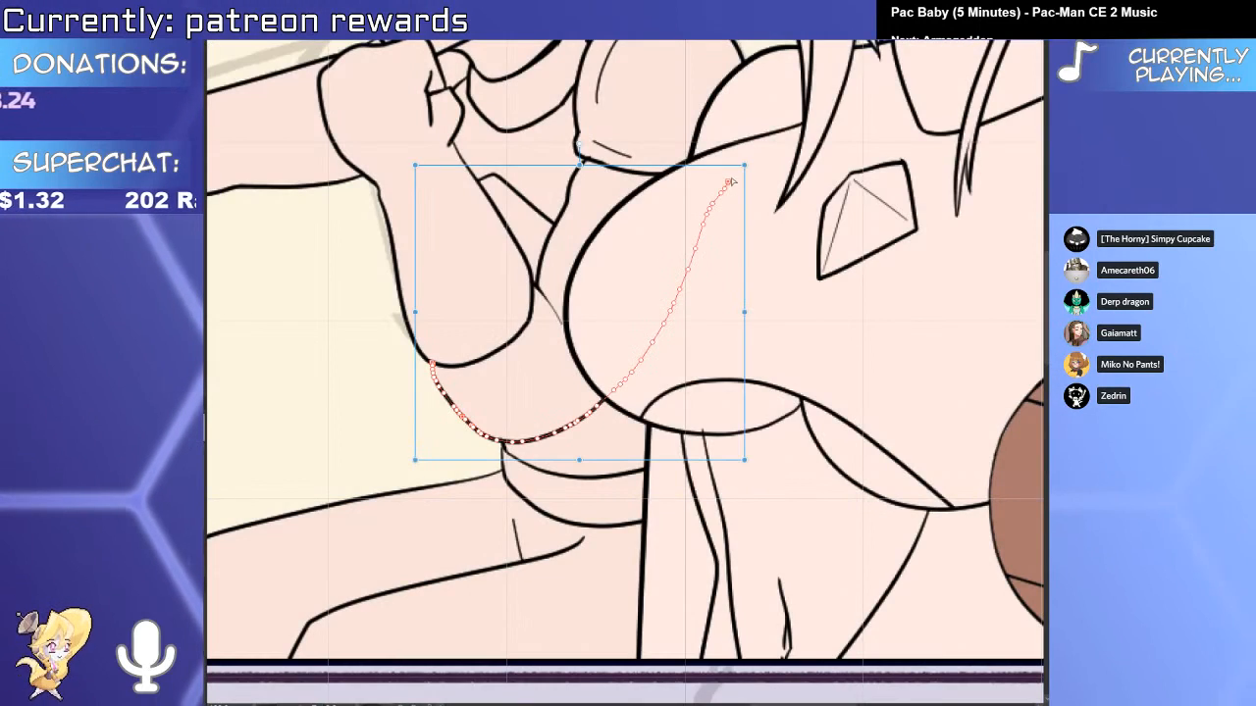
drag(729, 181, 713, 140)
key(g)
click(626, 437)
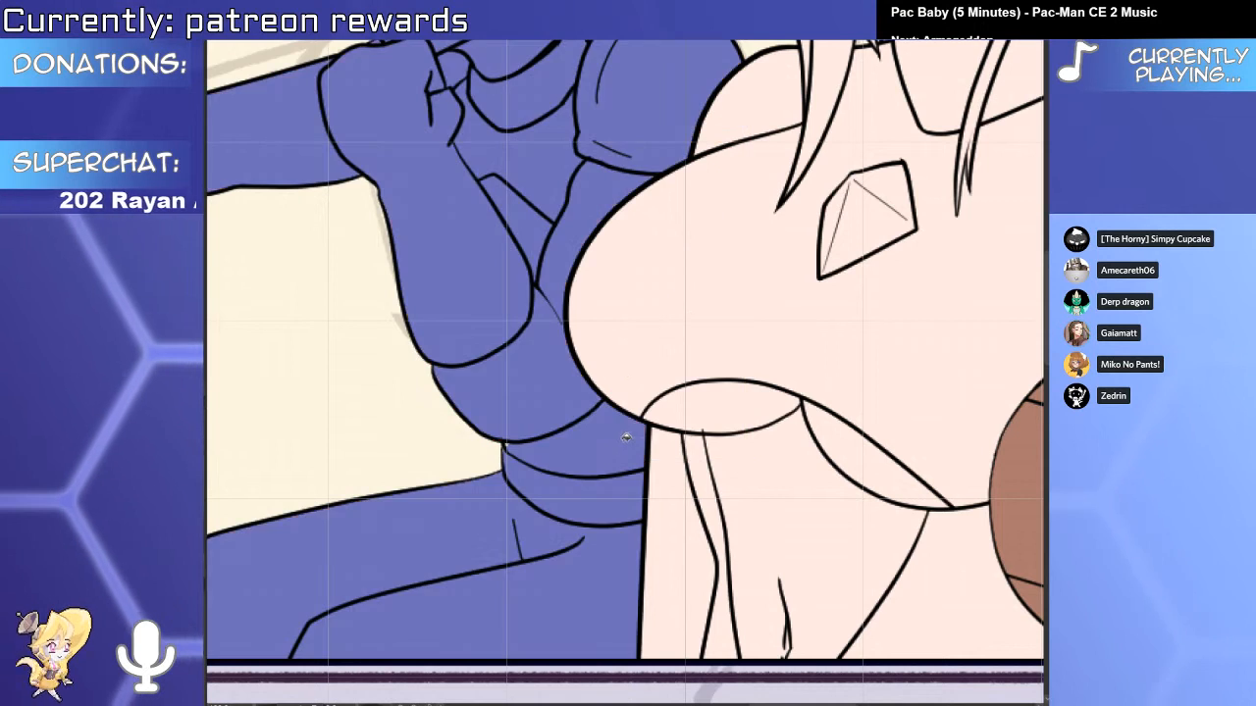
Adjust the control points where the boy's belt lines meet his waist edge in the upper-right panel.
scroll(626, 437, down, 4)
scroll(455, 440, up, 5)
click(411, 416)
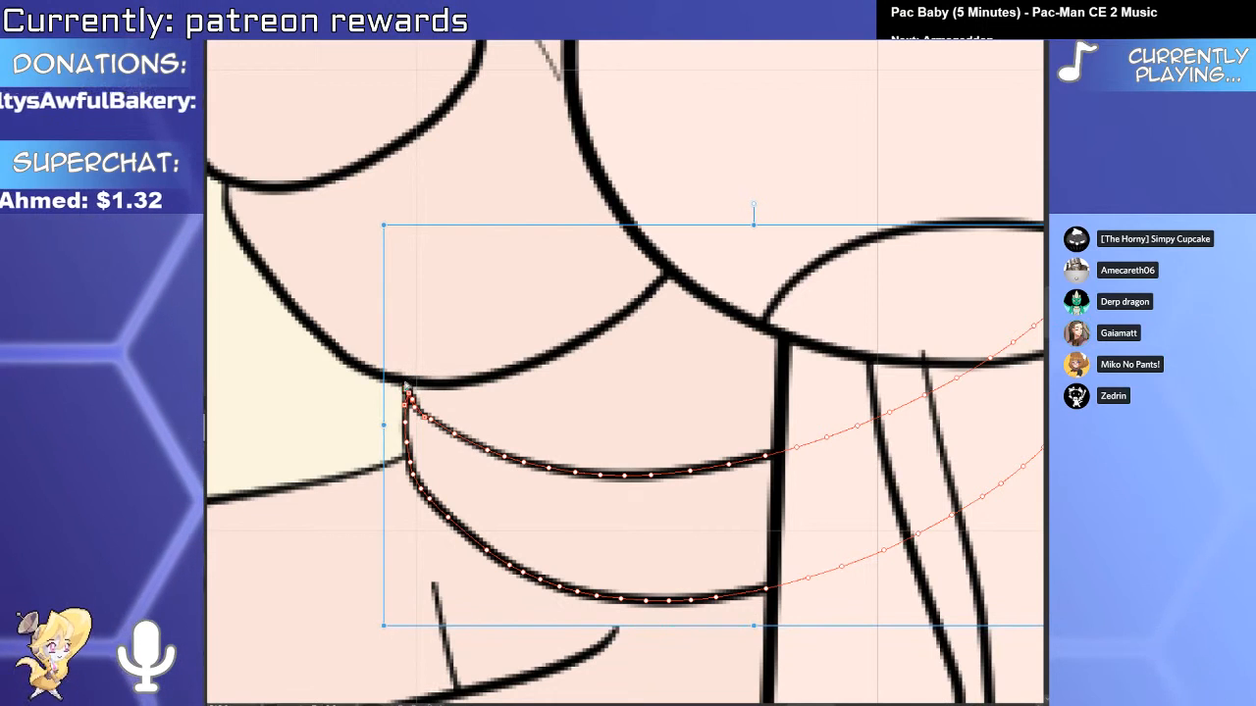
click(420, 434)
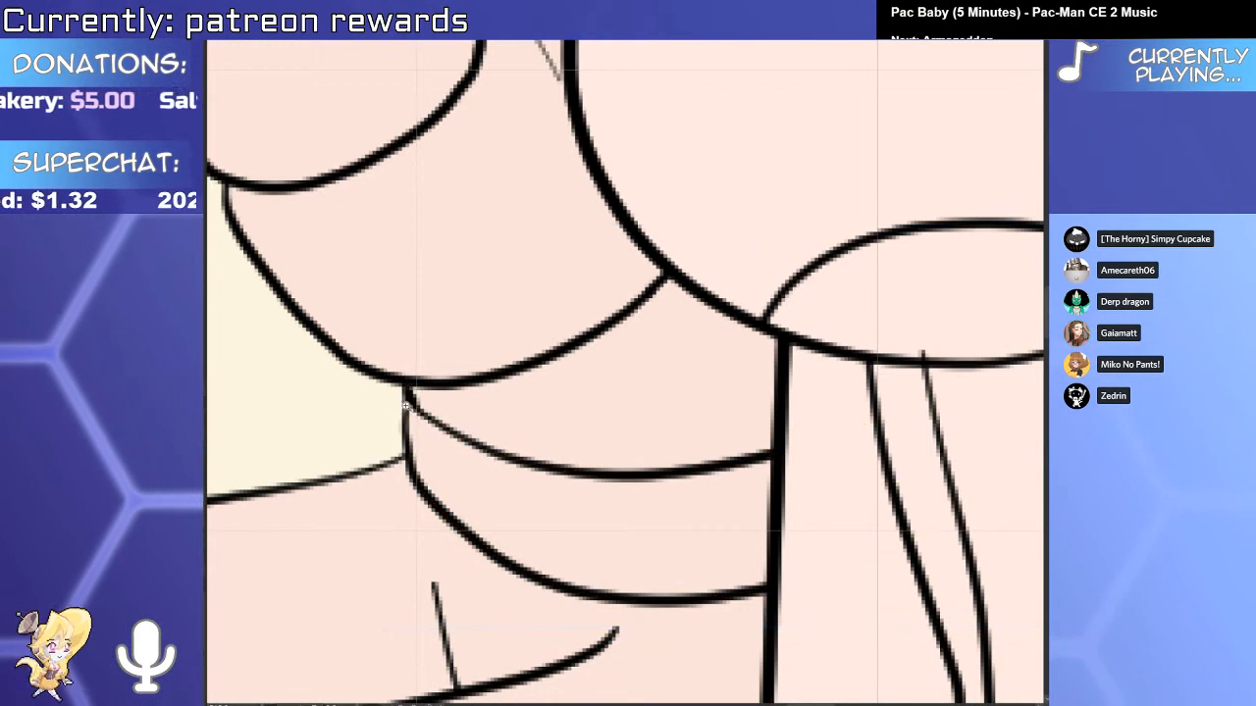
scroll(412, 417, up, 3)
click(412, 382)
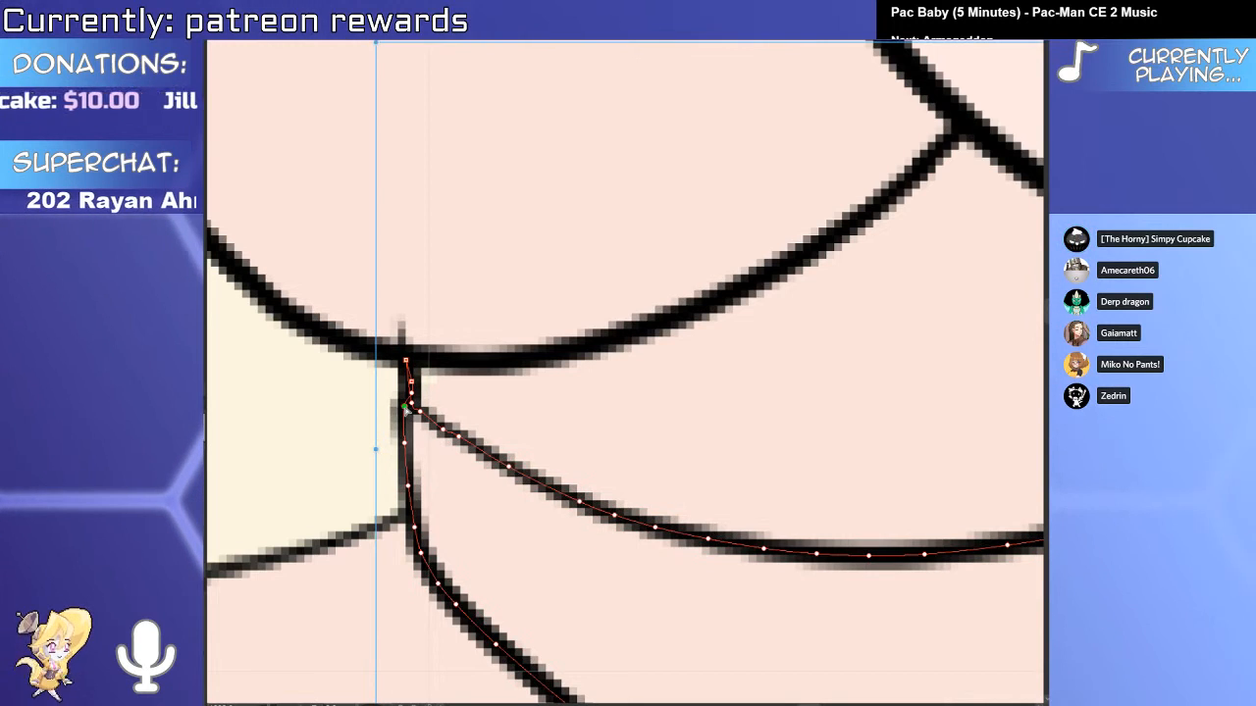
mouse_move(411, 394)
mouse_down()
mouse_move(403, 364)
mouse_move(415, 399)
mouse_up()
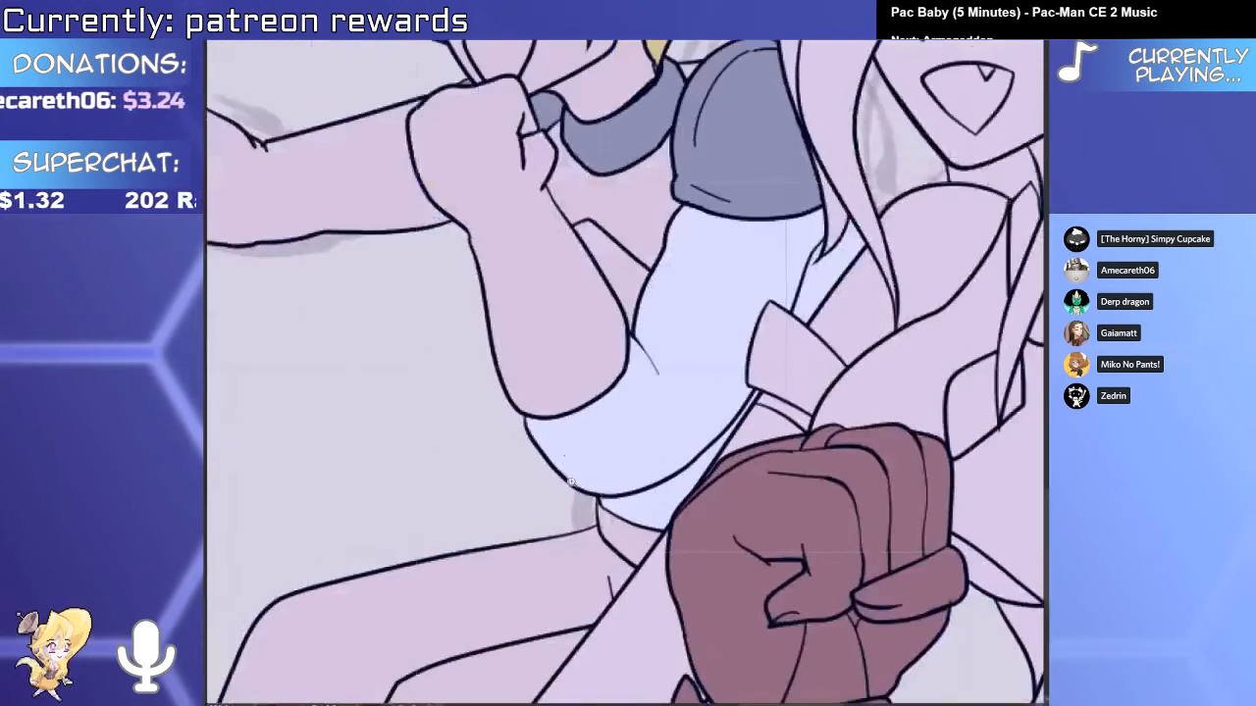
Rework the corner where the belt's upper line meets the waist edge in the lower-right panel.
scroll(570, 482, up, 5)
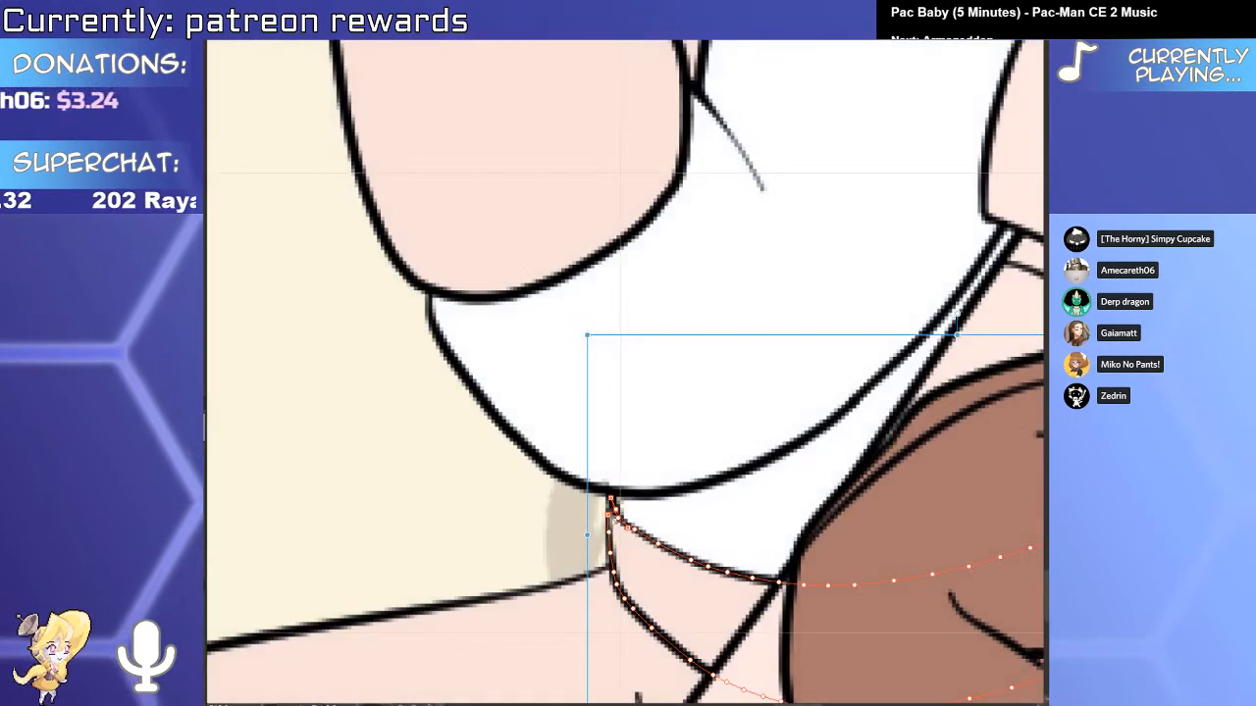
scroll(628, 530, up, 4)
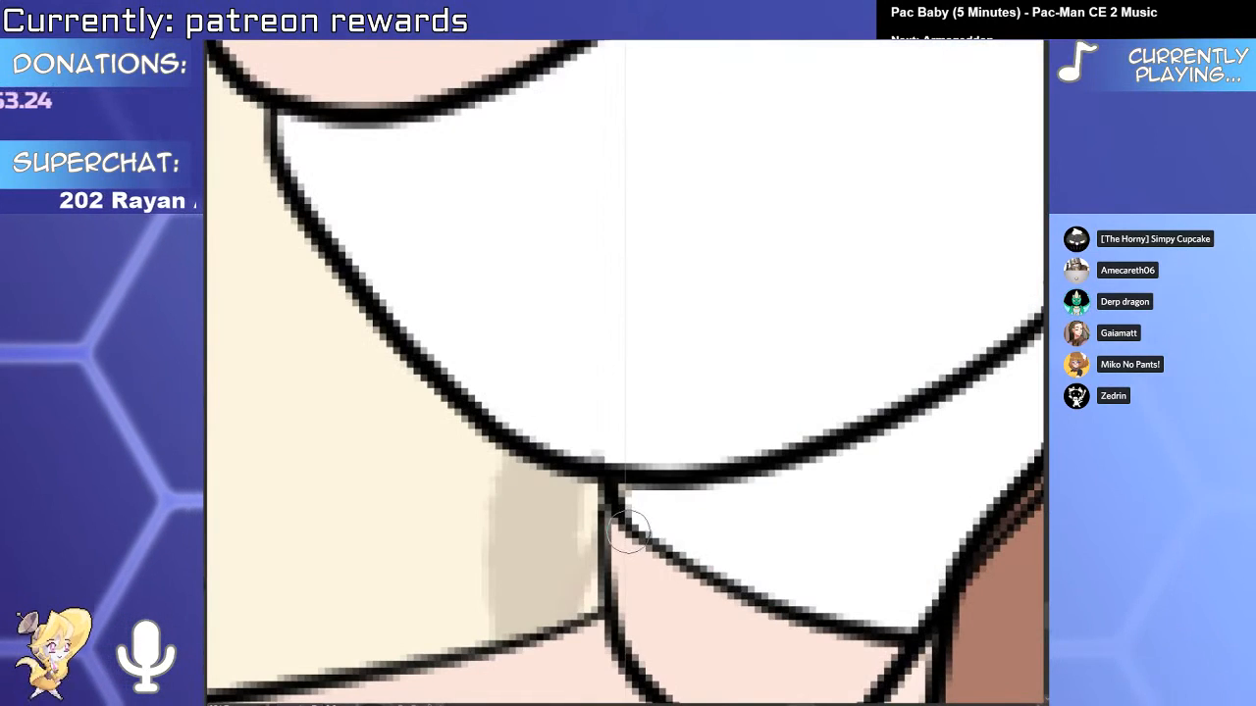
click(625, 537)
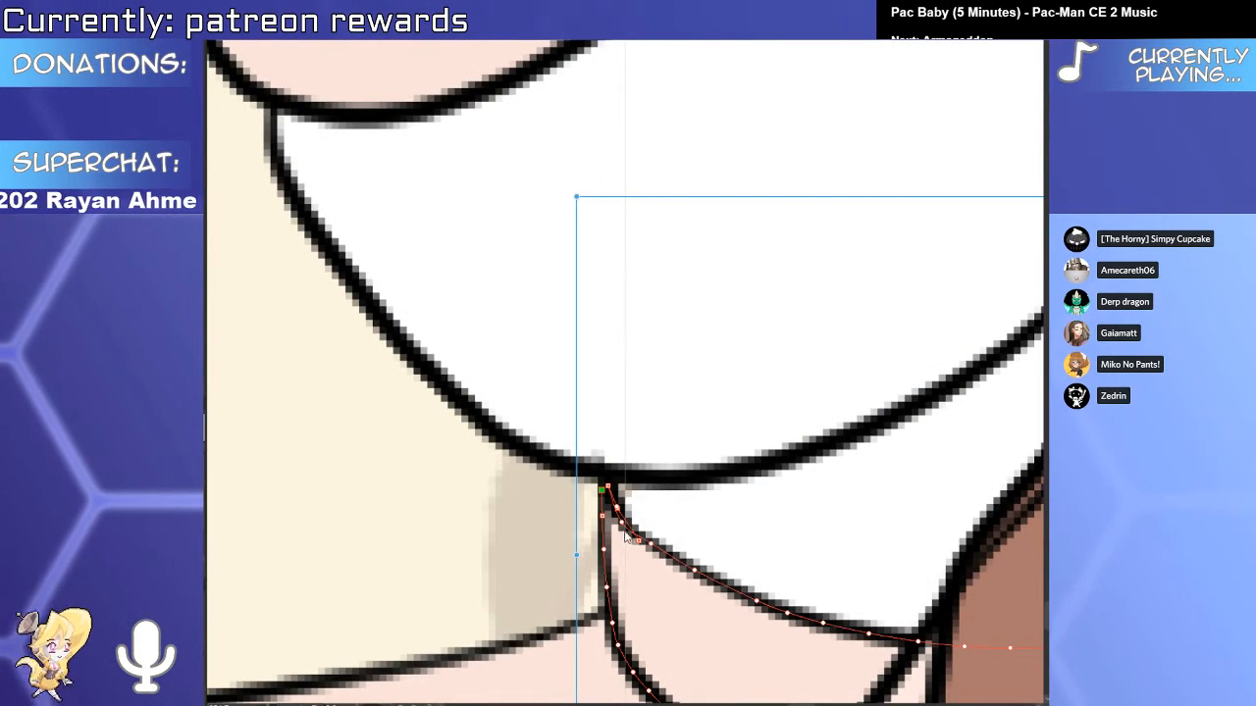
key(e)
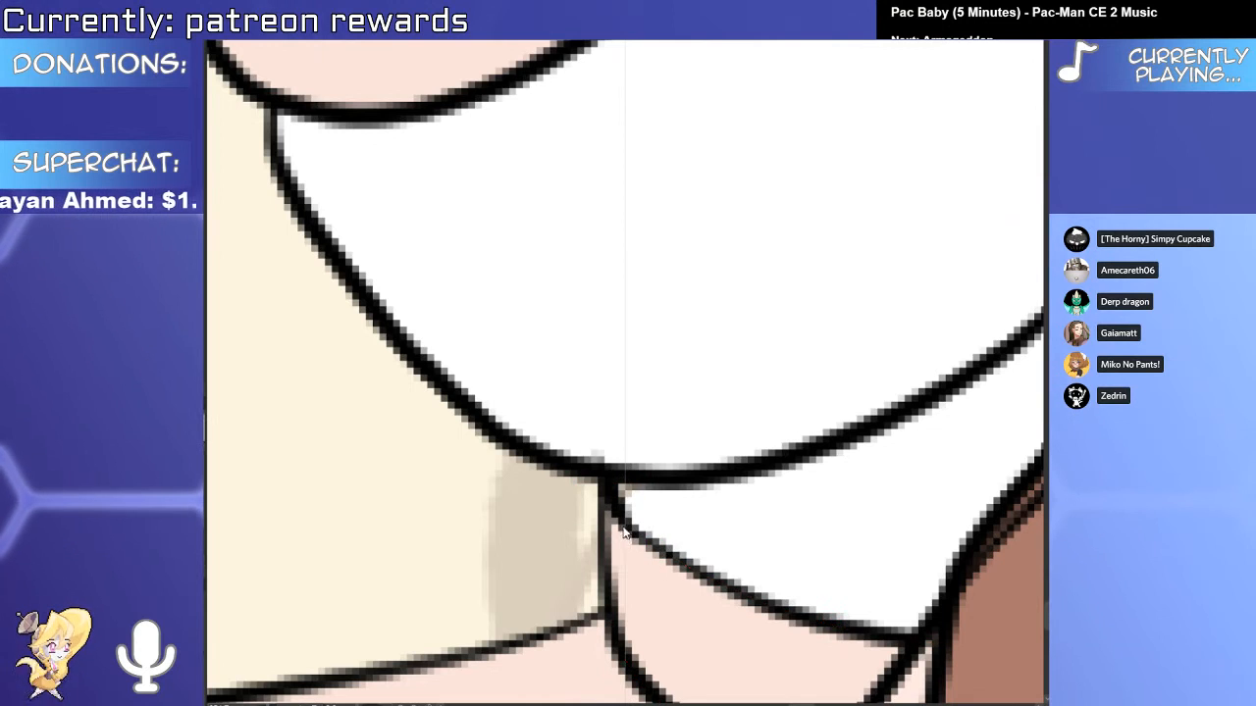
scroll(624, 546, up, 2)
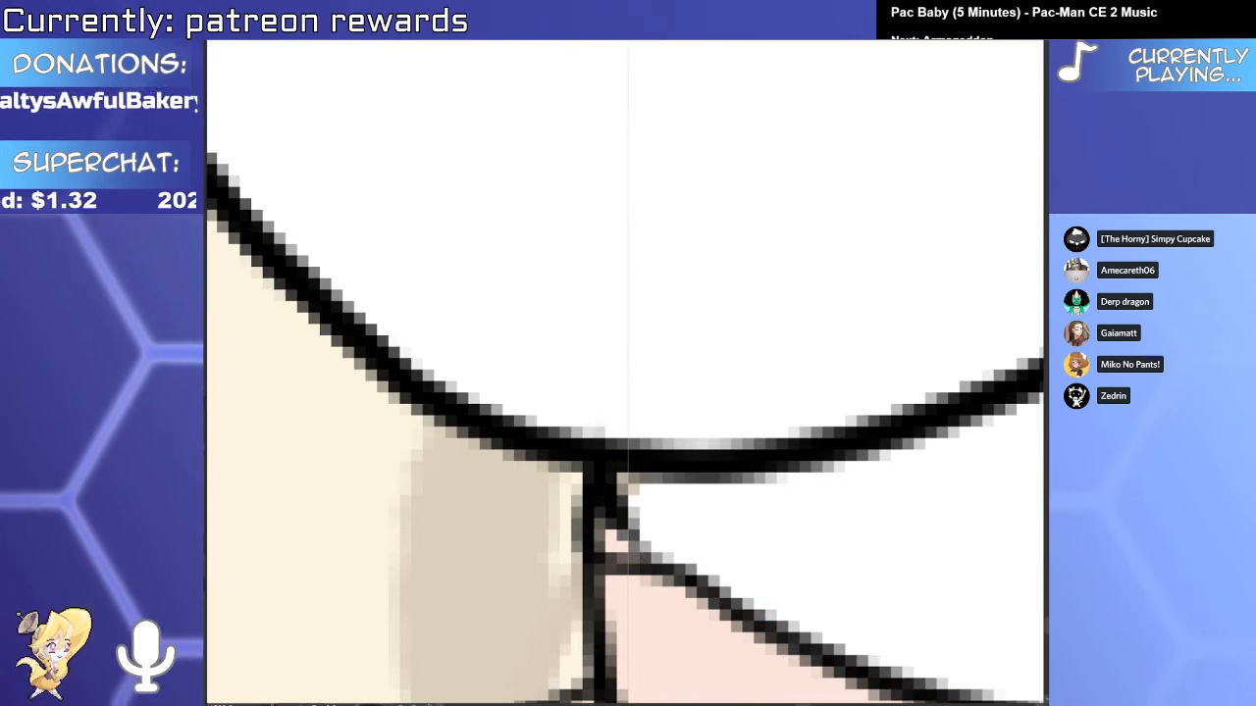
Try to redraw the short line joining the belt's upper edge to the waist outline.
key(p)
click(648, 575)
key(ctrl+z)
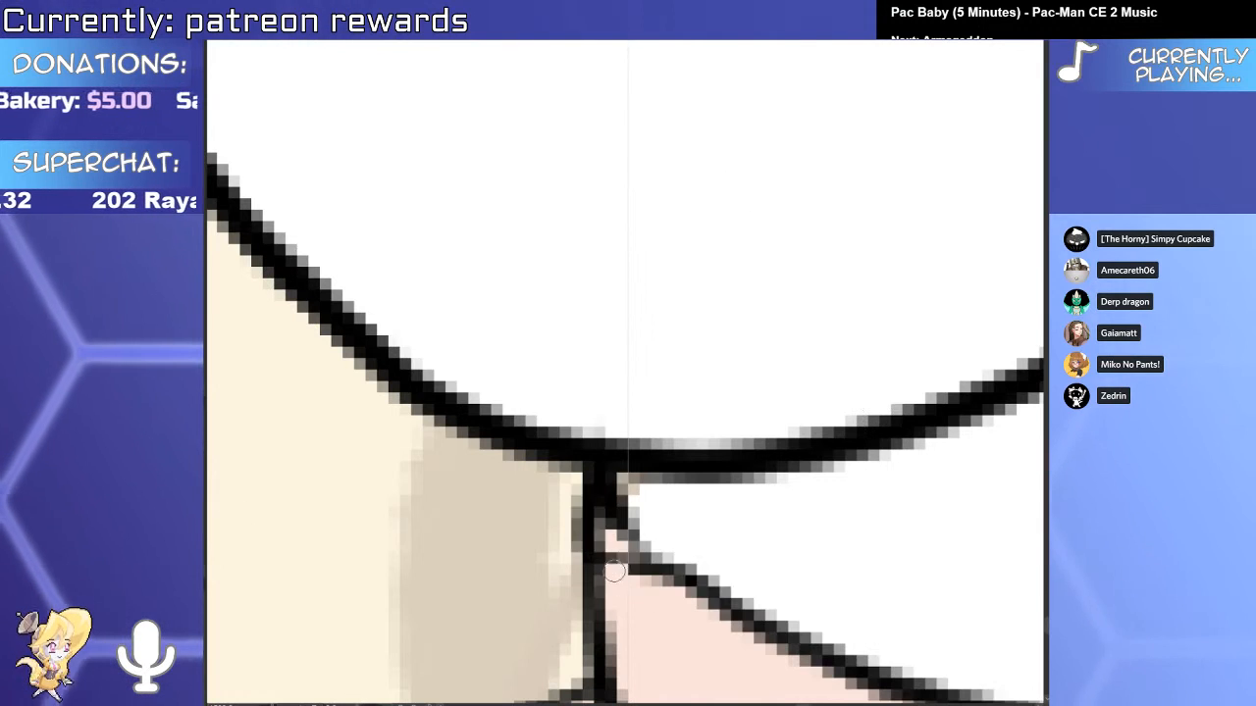
click(620, 567)
click(616, 518)
key(ctrl+z)
mouse_move(726, 633)
mouse_down()
mouse_move(655, 574)
mouse_move(620, 498)
mouse_move(588, 529)
mouse_up()
key(ctrl+z)
key(ctrl+z)
Erase the stray stub at the belt corner and redraw the belt's upper line to meet the waist under the sleeve.
drag(583, 419, 611, 434)
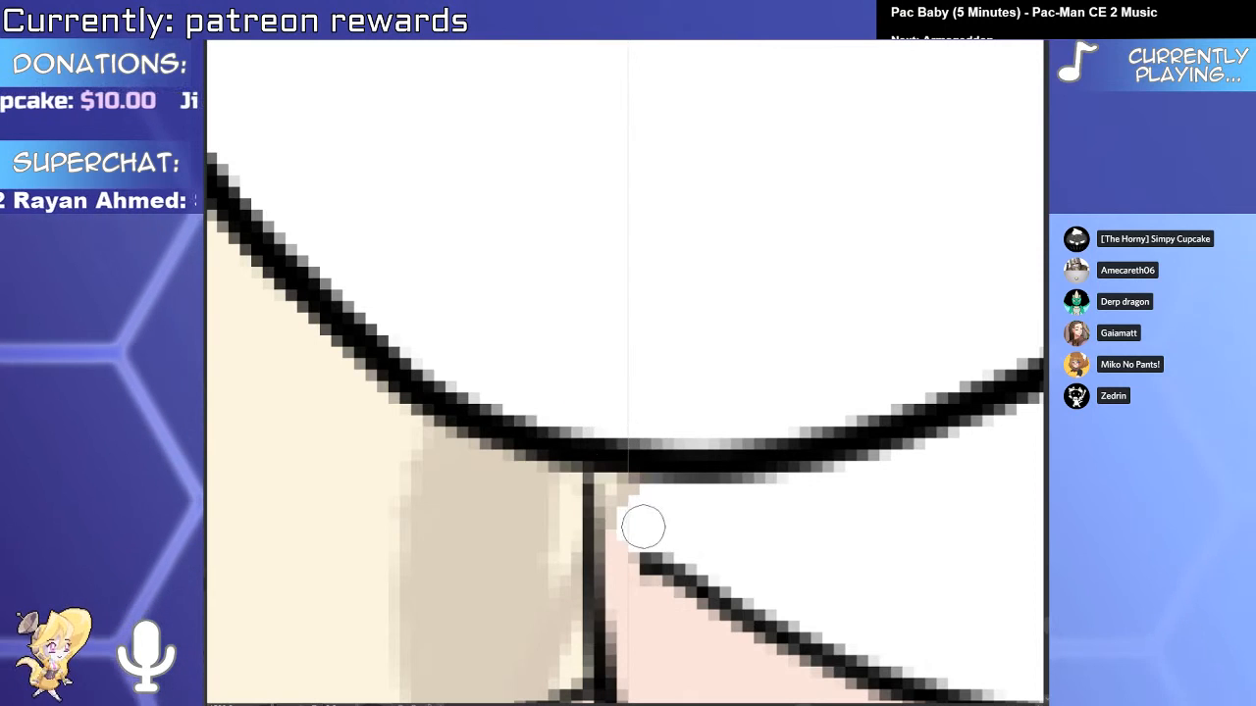
key(y)
drag(634, 557, 592, 484)
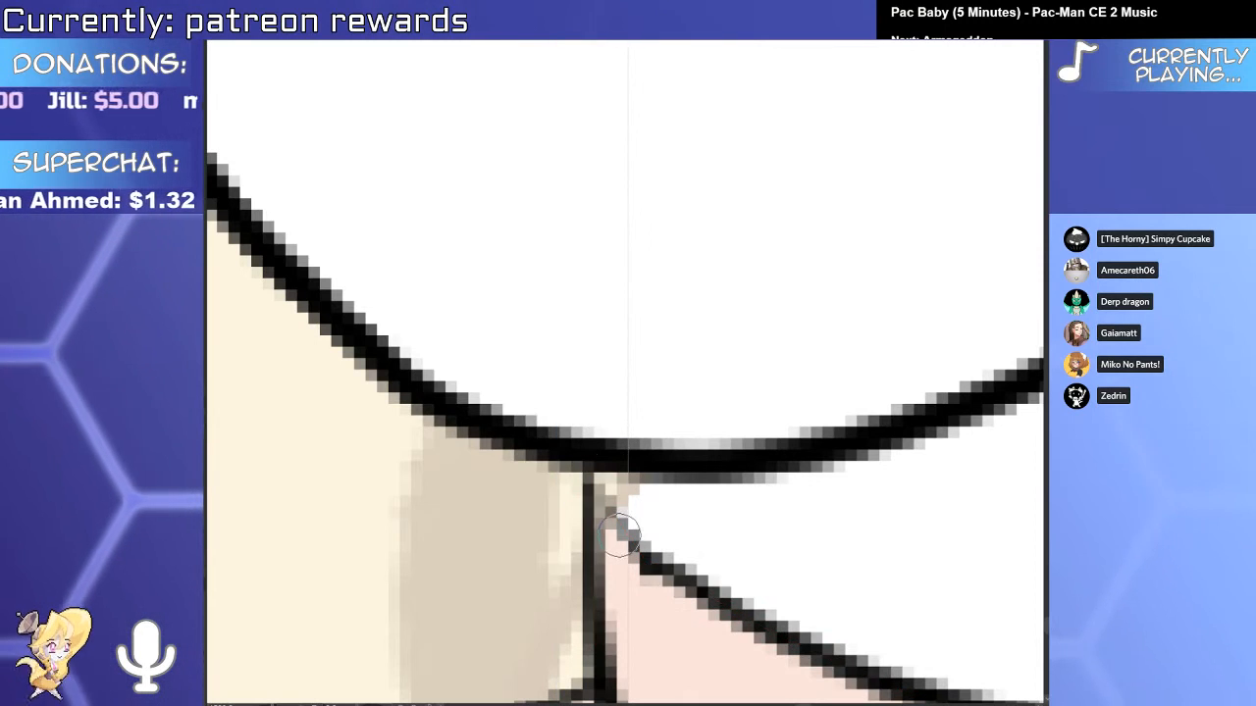
drag(650, 566, 639, 549)
mouse_move(591, 475)
mouse_down()
mouse_move(583, 462)
mouse_move(648, 519)
mouse_up()
Fill the pointing boy's belt with dark brown in the lower-right panel.
scroll(588, 457, down, 5)
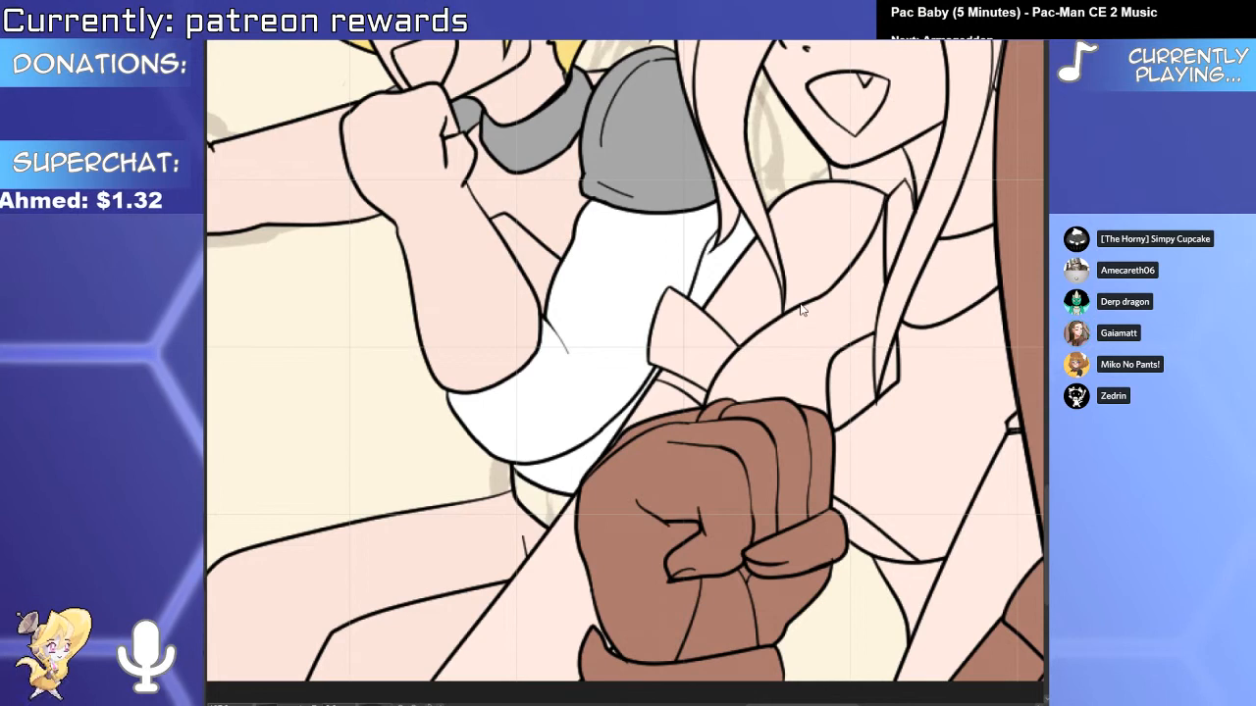
drag(574, 437, 651, 398)
click(551, 426)
key(ctrl+z)
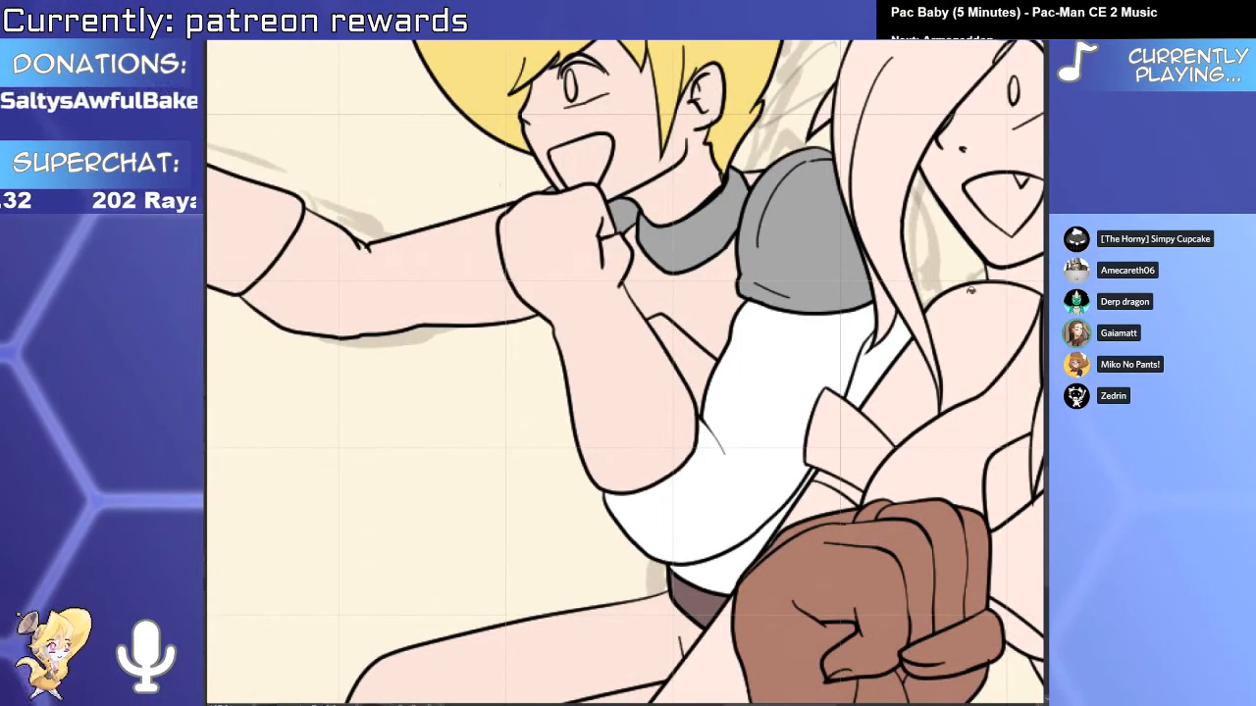
Fill both of the pointing boy's long gloves with the same dark brown as the belt.
drag(730, 532, 931, 569)
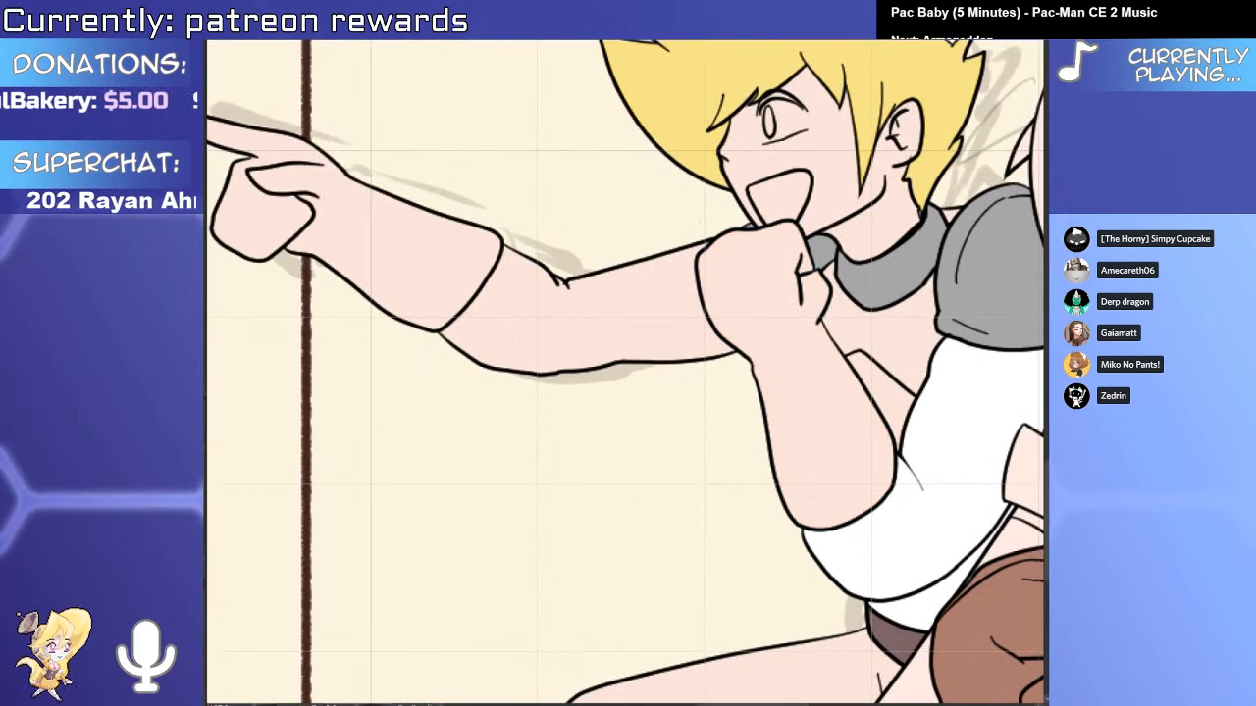
click(363, 280)
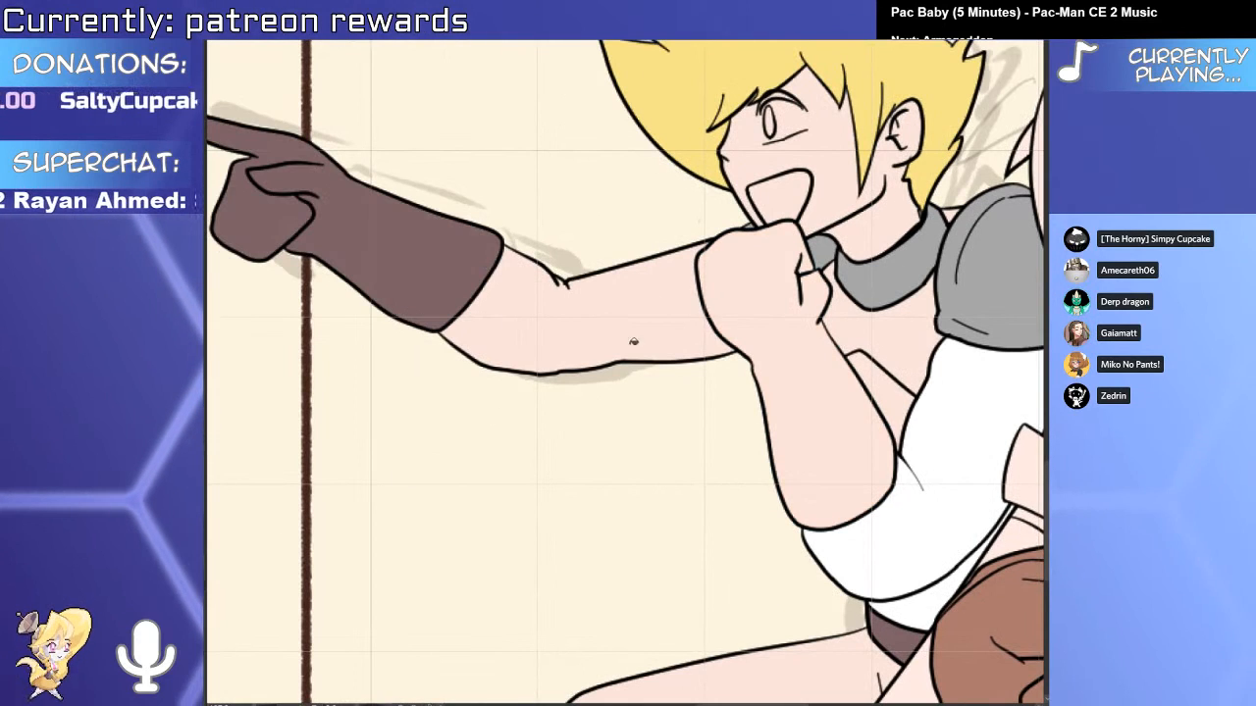
click(818, 425)
Fill the boy's outstretched upper arm with white and his shirt front with blue, using light blue for the chest flap.
scroll(819, 425, down, 4)
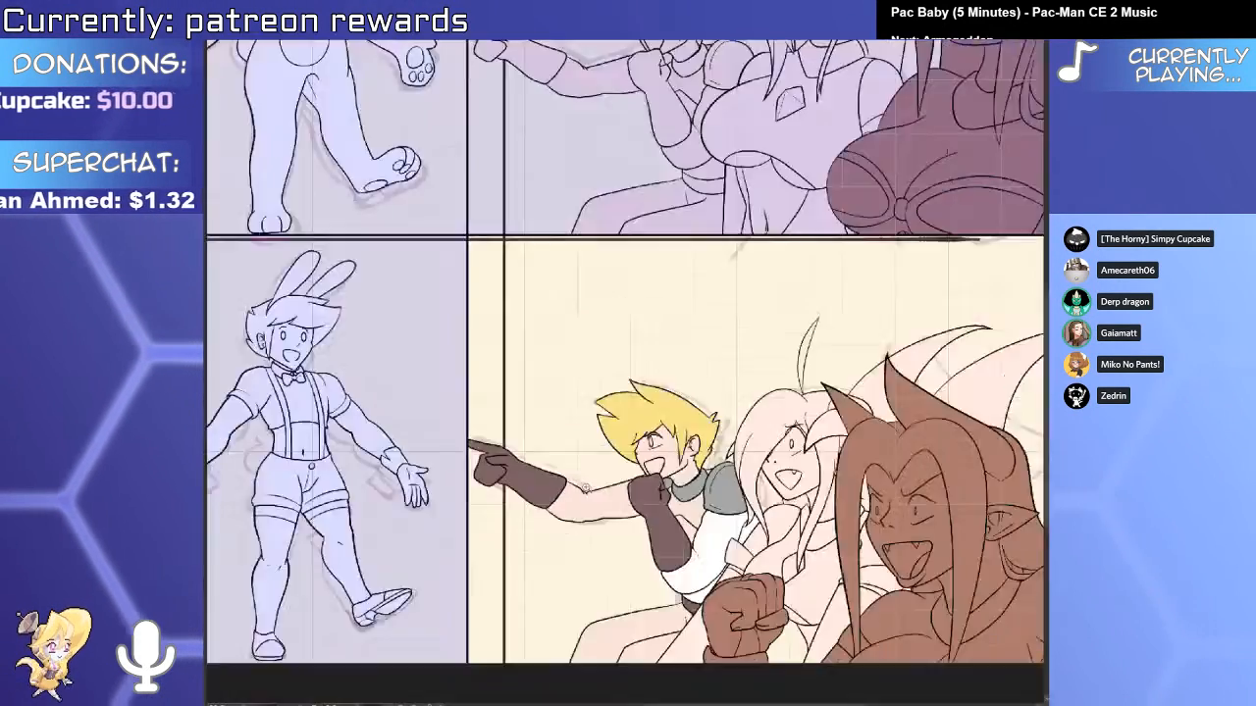
scroll(620, 481, up, 3)
click(500, 378)
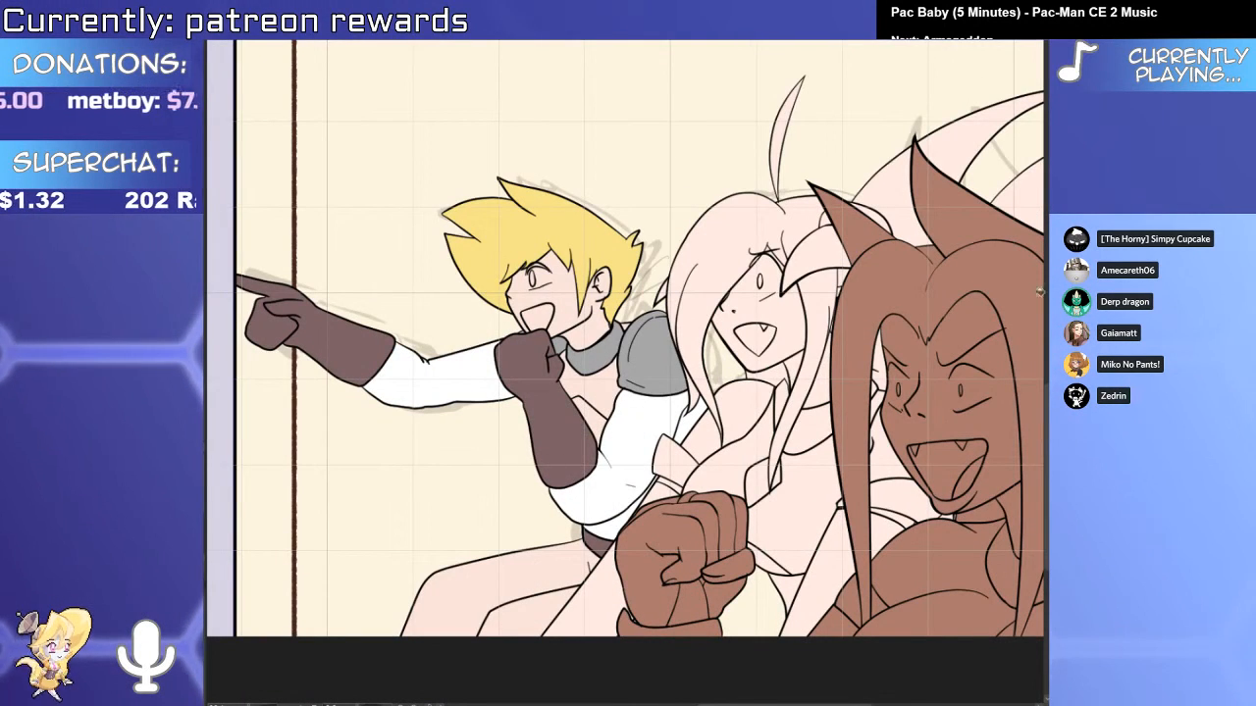
click(597, 420)
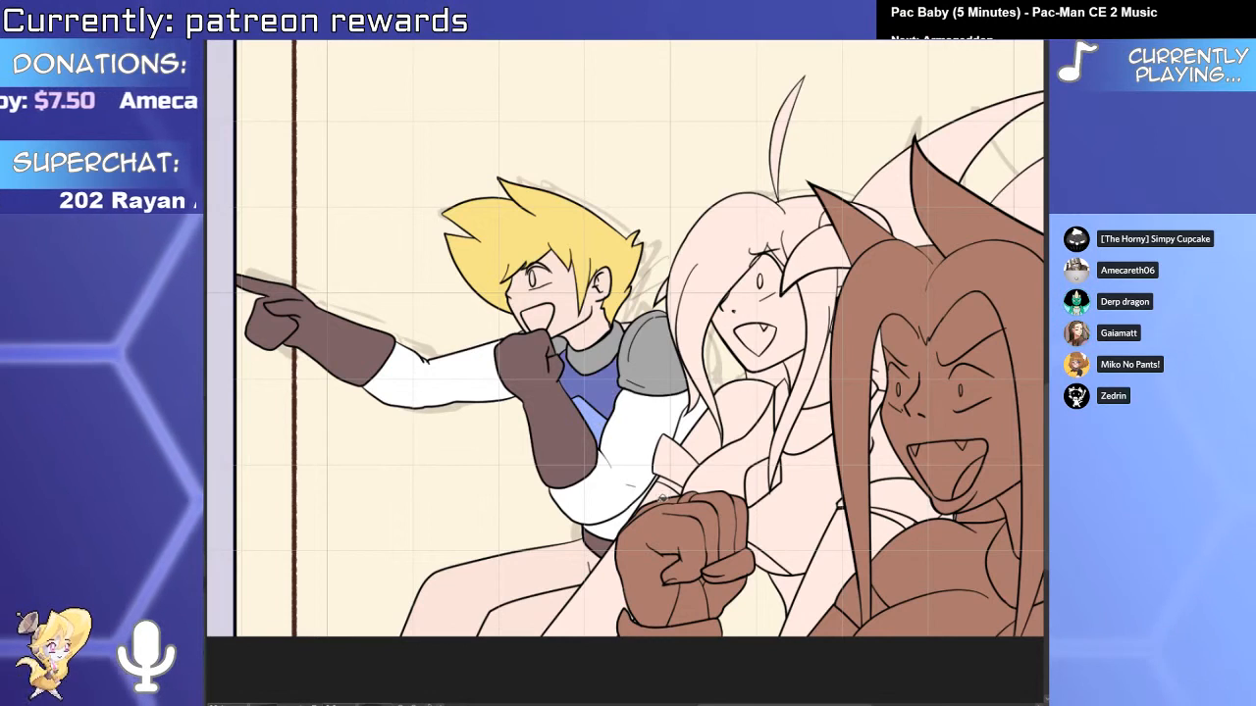
scroll(633, 385, up, 4)
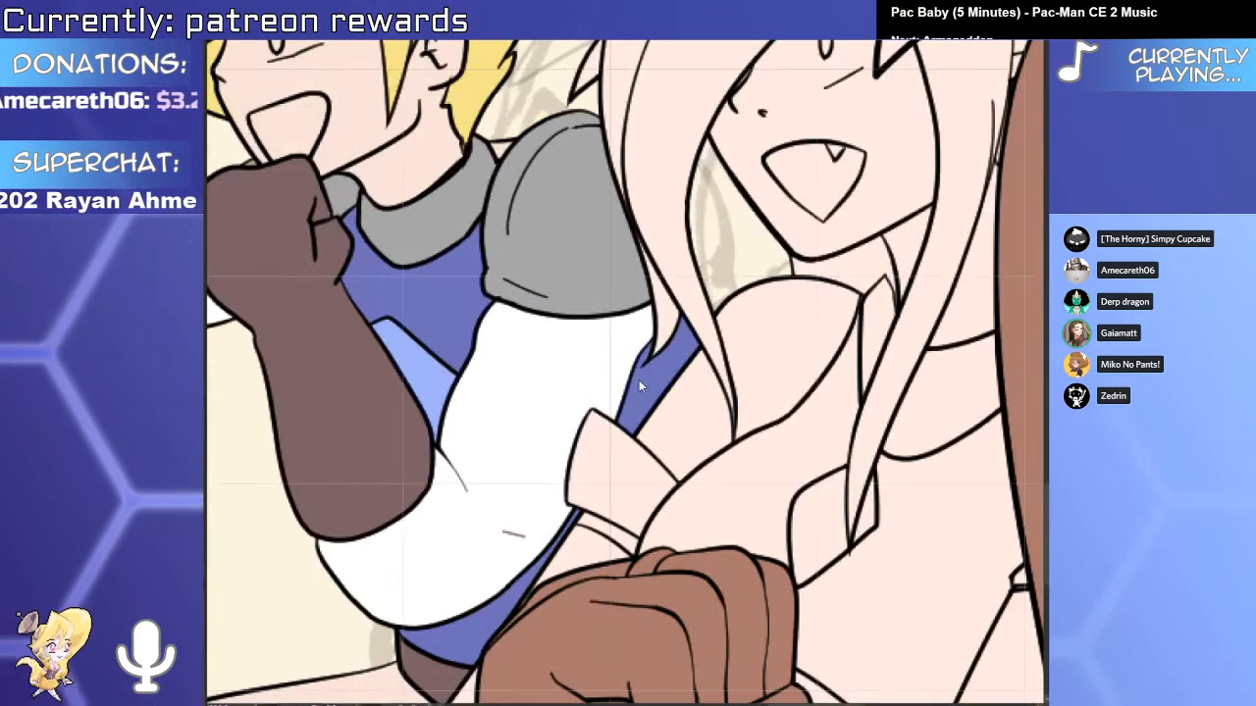
click(638, 379)
key(u)
drag(629, 374, 631, 379)
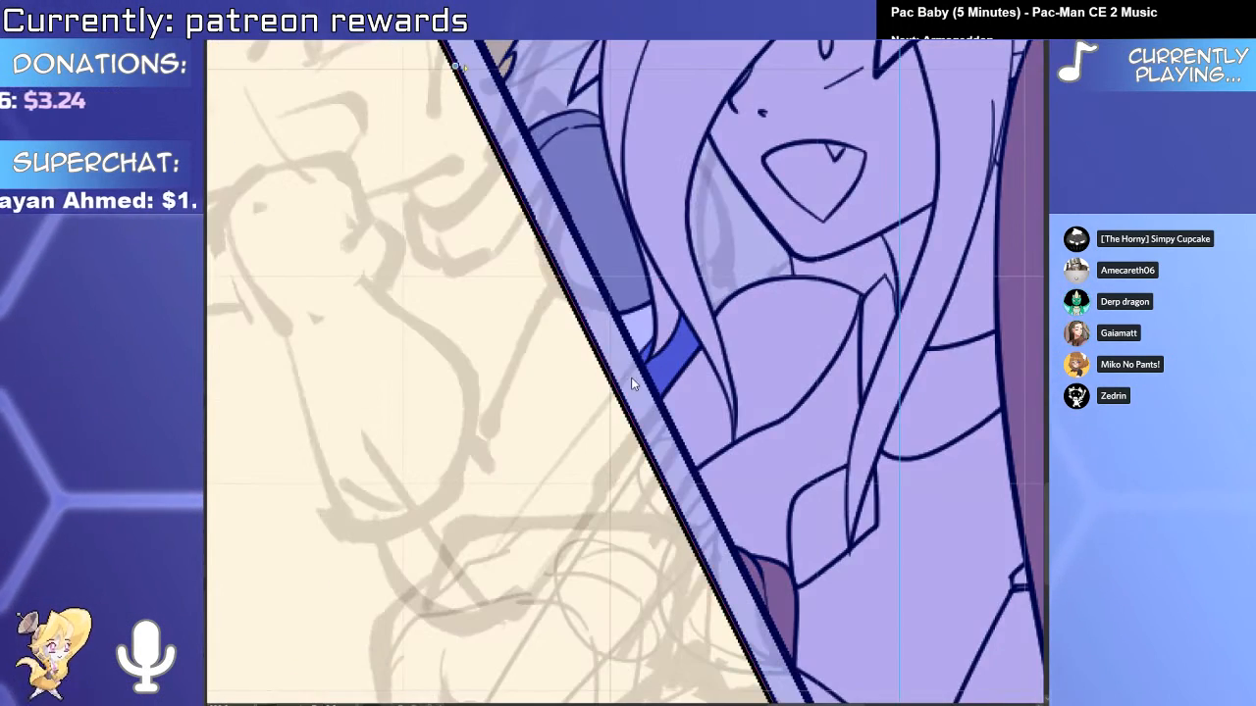
key(ctrl+z)
Clear the blue shirt colour spilling past the boy's back line, in the gap beside the long hair strand.
key(i)
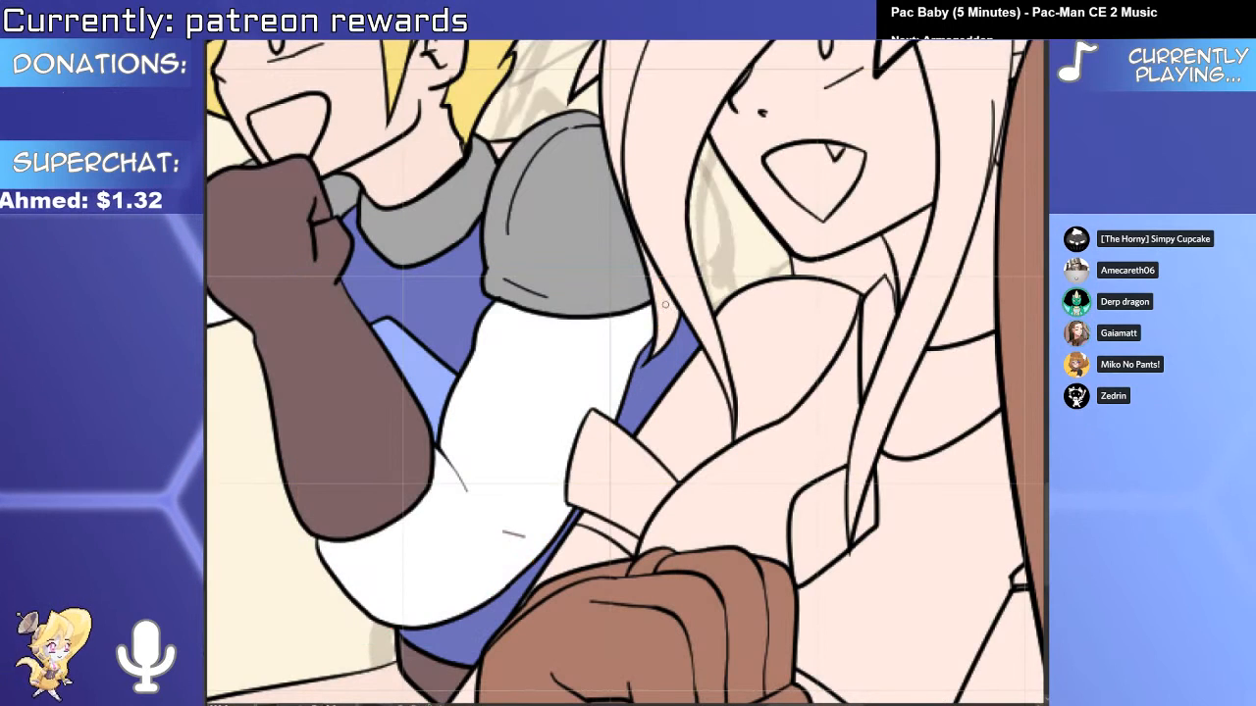
scroll(663, 294, up, 5)
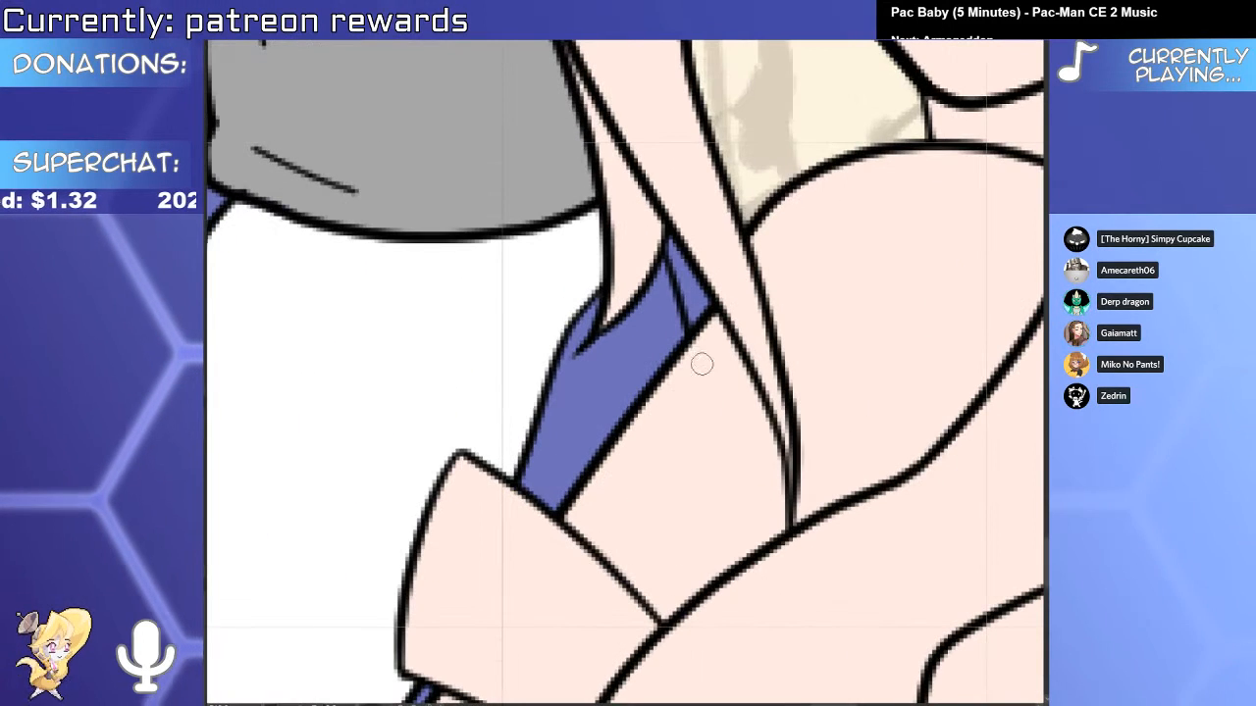
click(687, 314)
scroll(686, 324, down, 4)
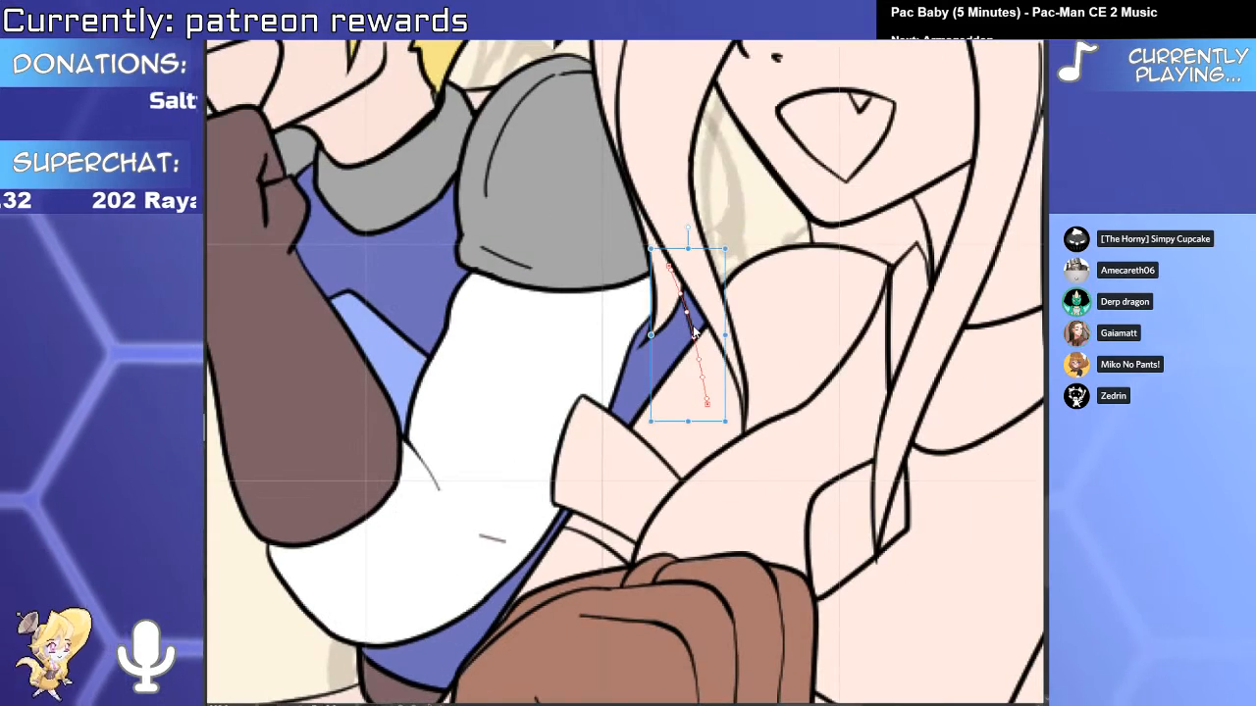
drag(707, 406, 760, 574)
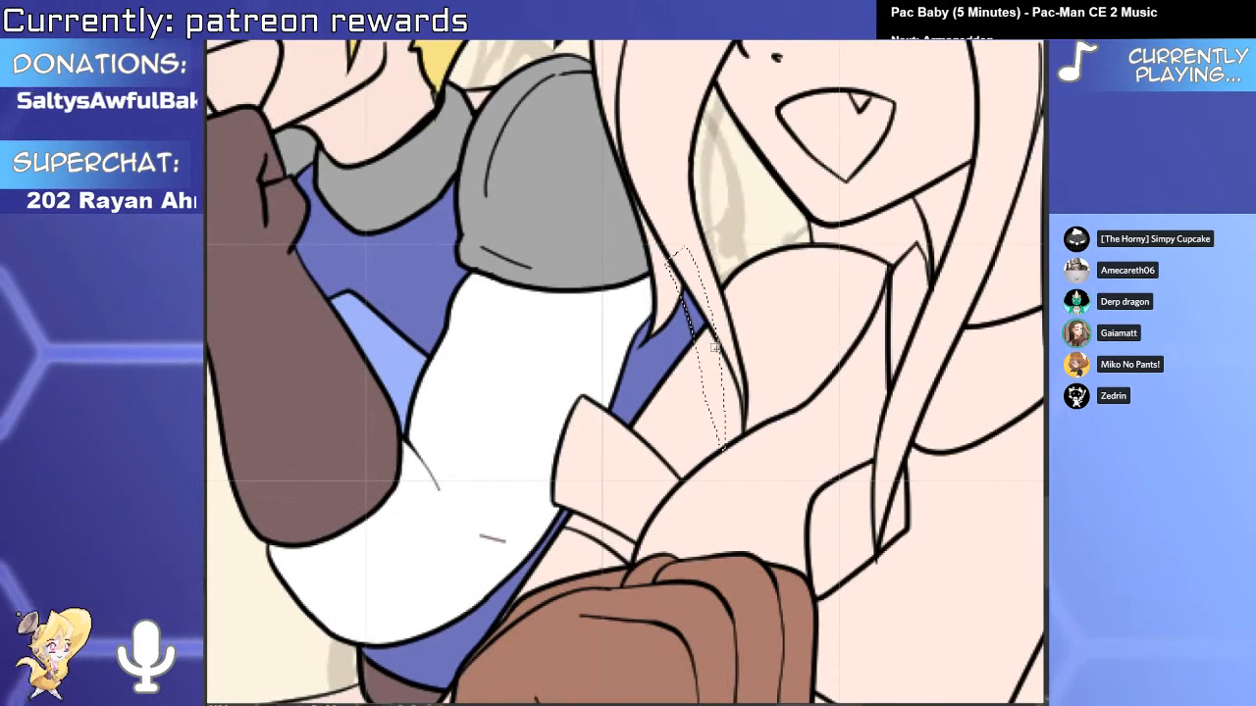
Fill the seated boy's trouser legs with light blue-grey in the lower-right panel.
scroll(729, 393, down, 5)
drag(660, 490, 642, 362)
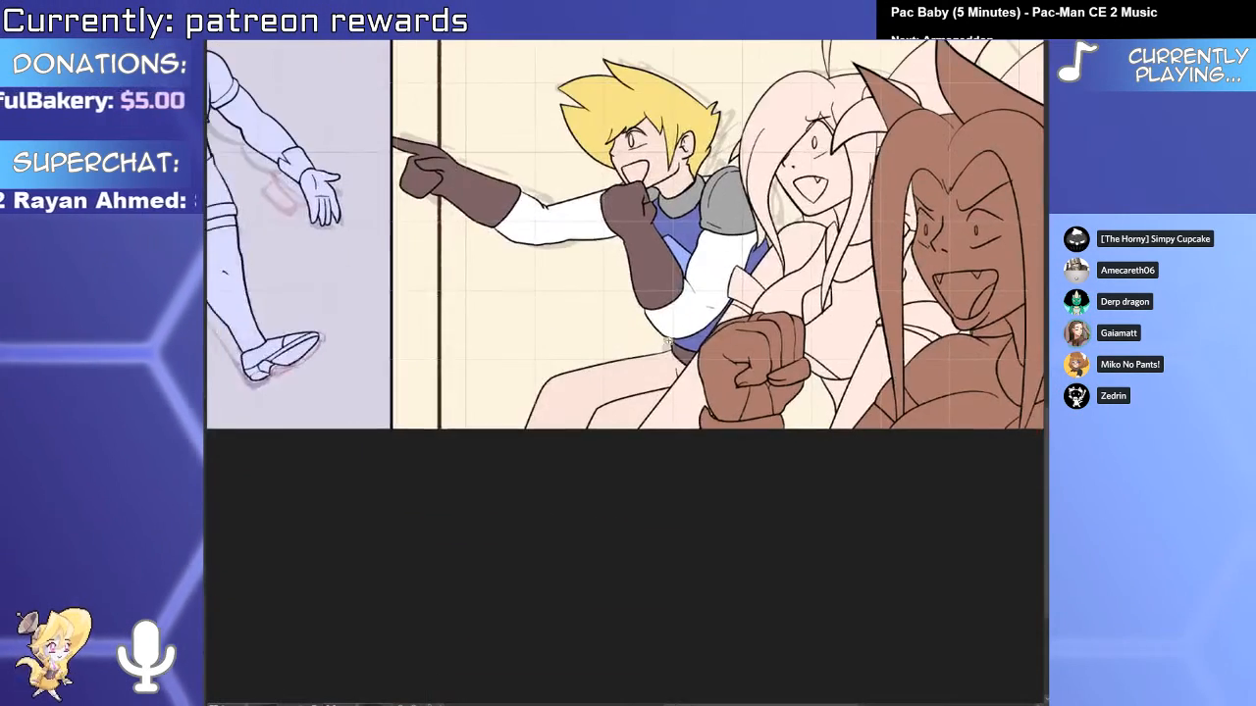
scroll(618, 377, up, 3)
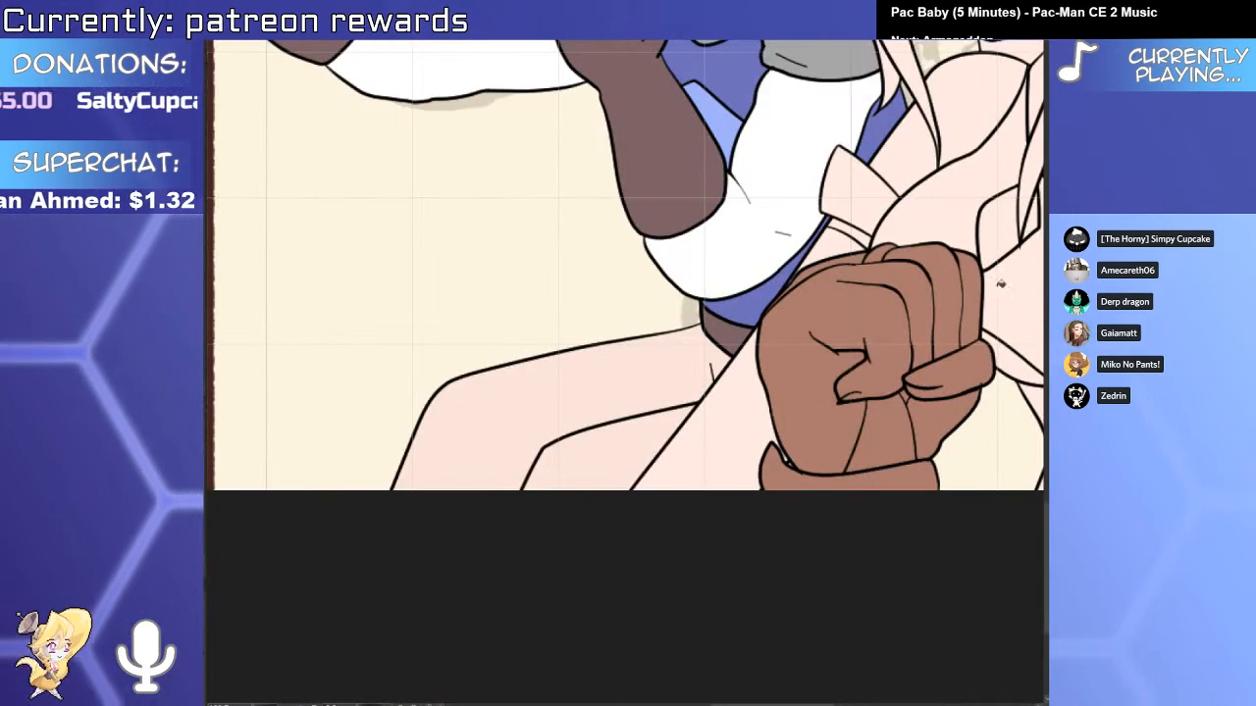
click(650, 440)
drag(851, 372, 802, 485)
Fill the inside of the pointing boy's open mouth with muted red.
scroll(802, 485, down, 3)
scroll(455, 490, up, 4)
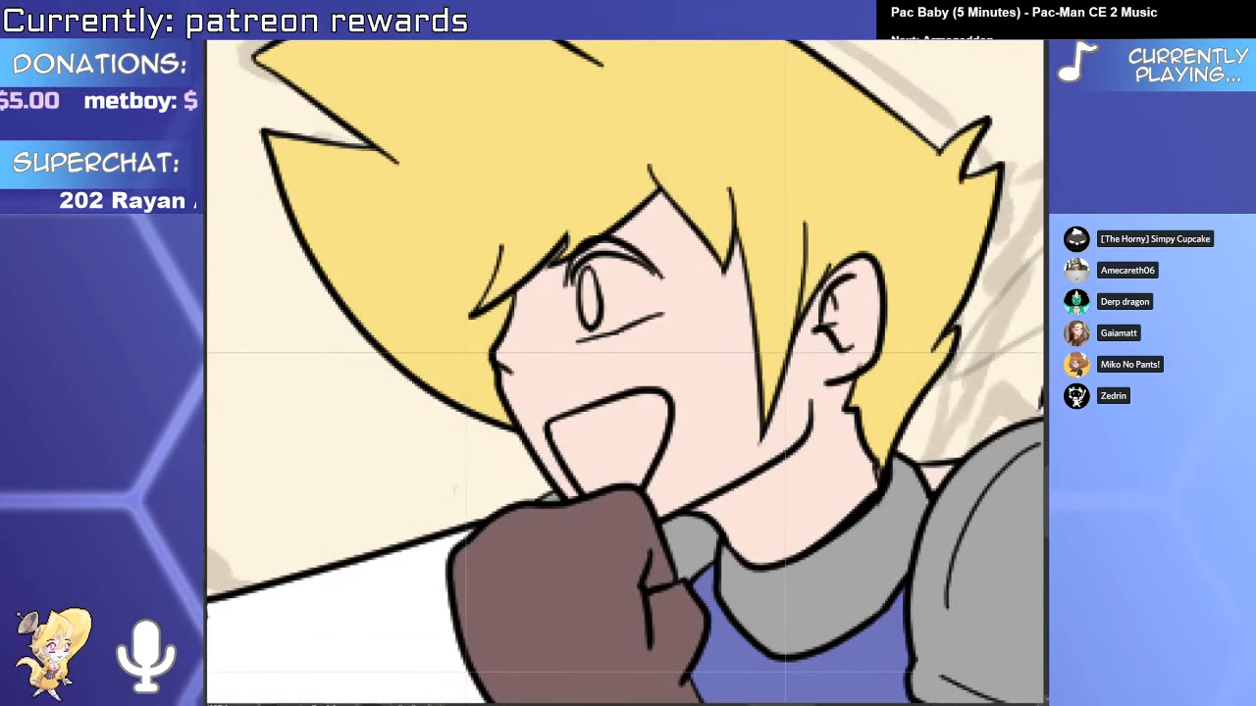
click(632, 463)
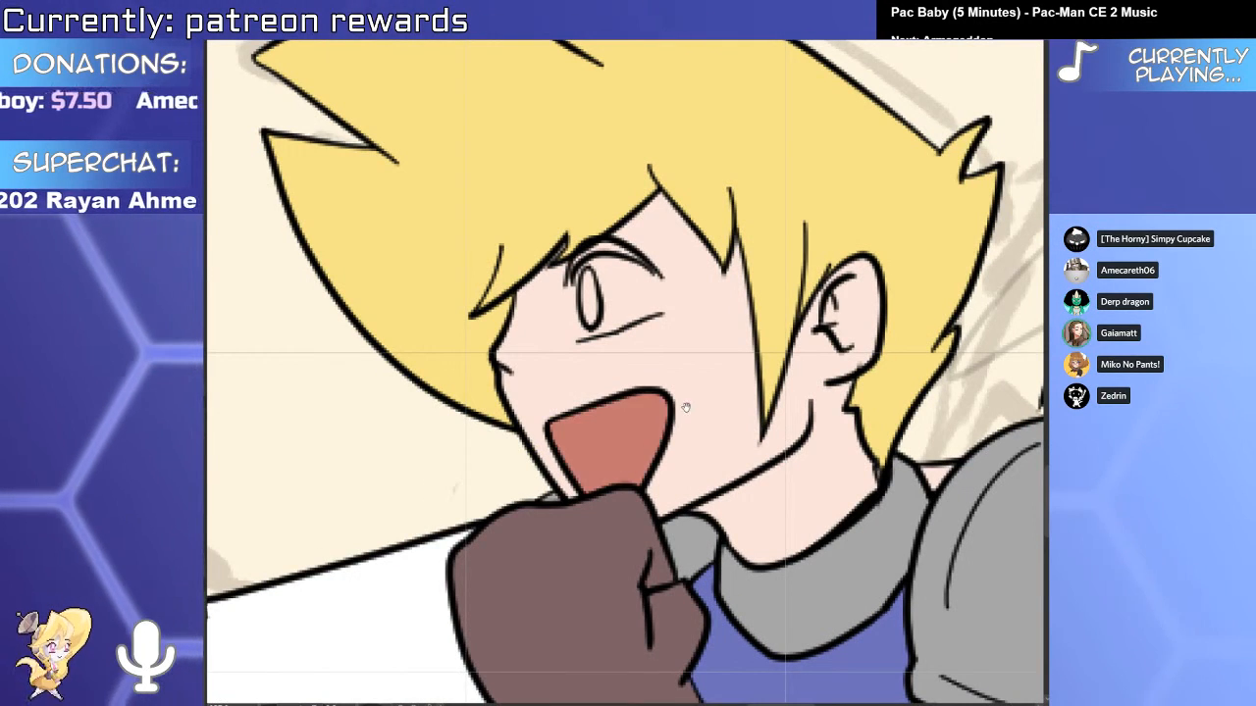
Fill the boy's iris with blue and paint a lighter highlight inside it.
drag(765, 296, 651, 399)
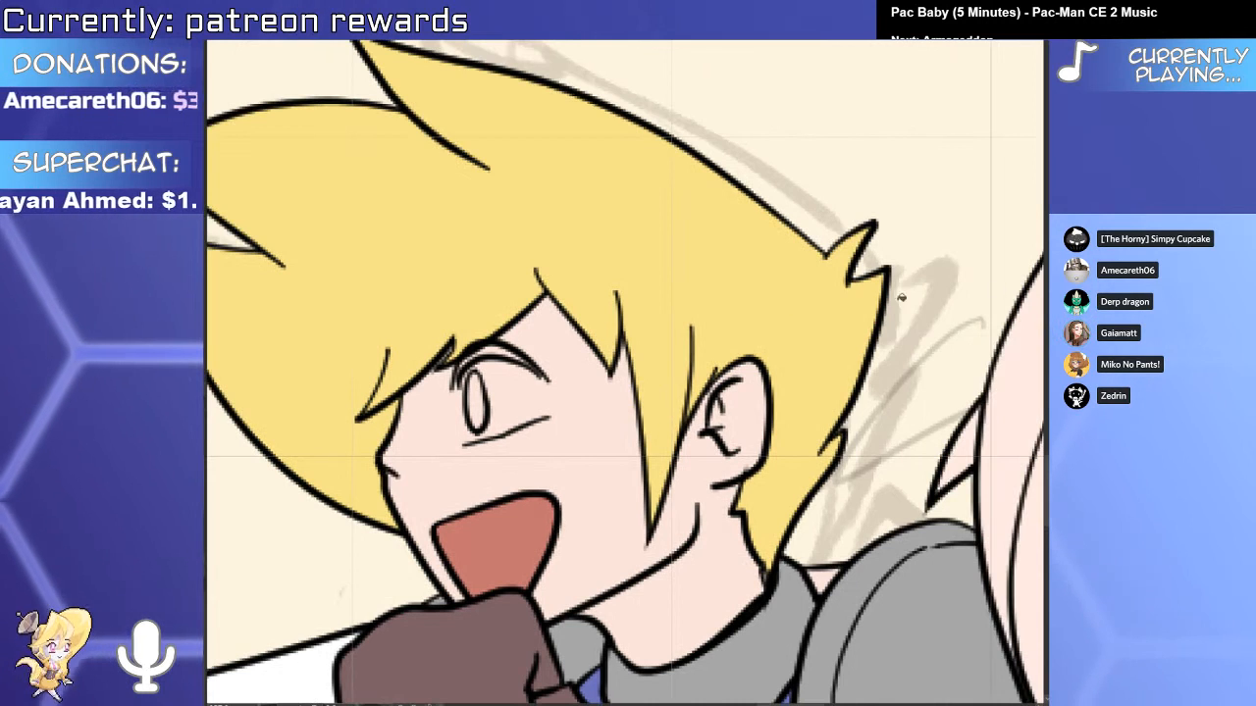
click(477, 402)
scroll(477, 402, up, 1)
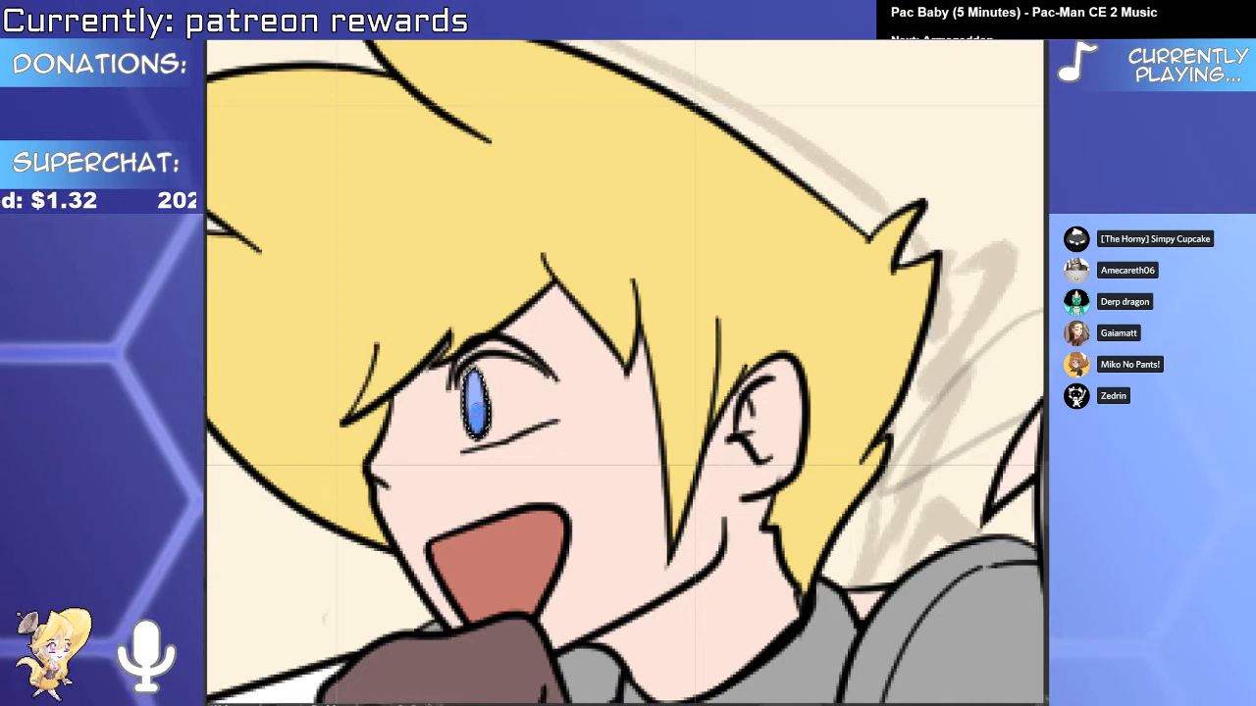
click(474, 404)
drag(474, 403, 473, 387)
Paint the white of the boy's eye around the iris within the selected face area, and clear the selection.
key(Escape)
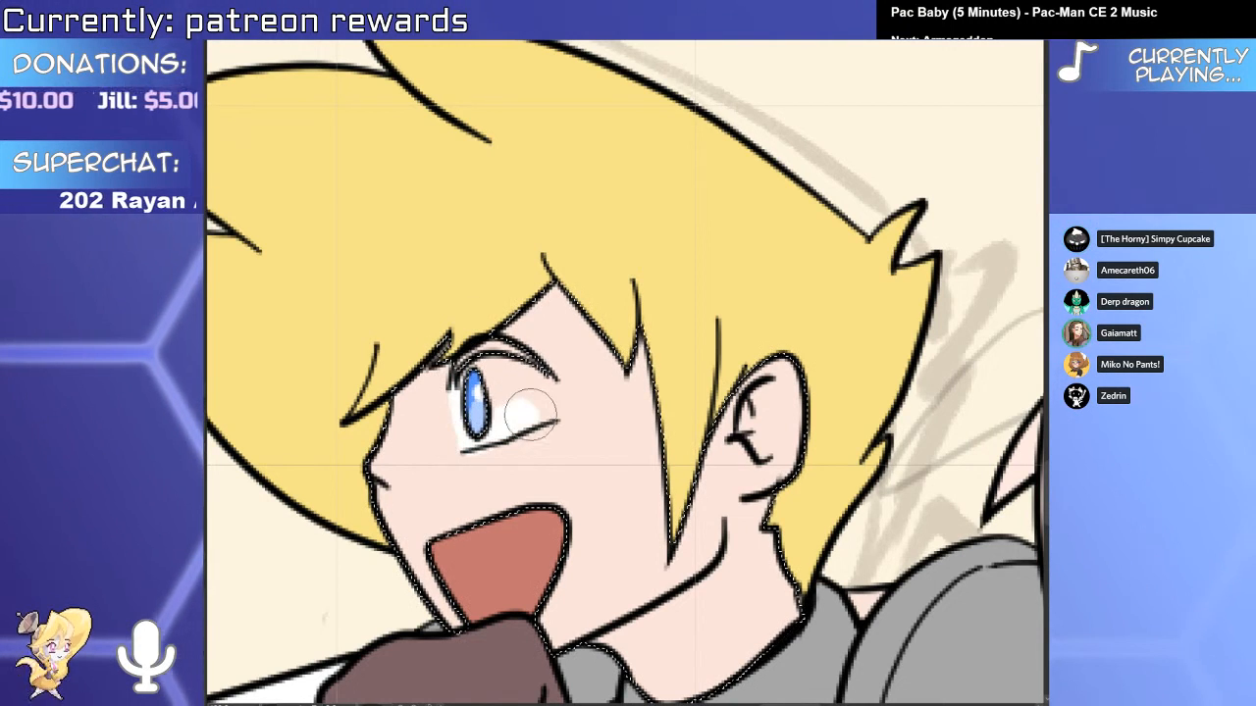
mouse_move(531, 416)
mouse_down()
mouse_move(545, 408)
mouse_move(504, 392)
mouse_move(495, 412)
mouse_up()
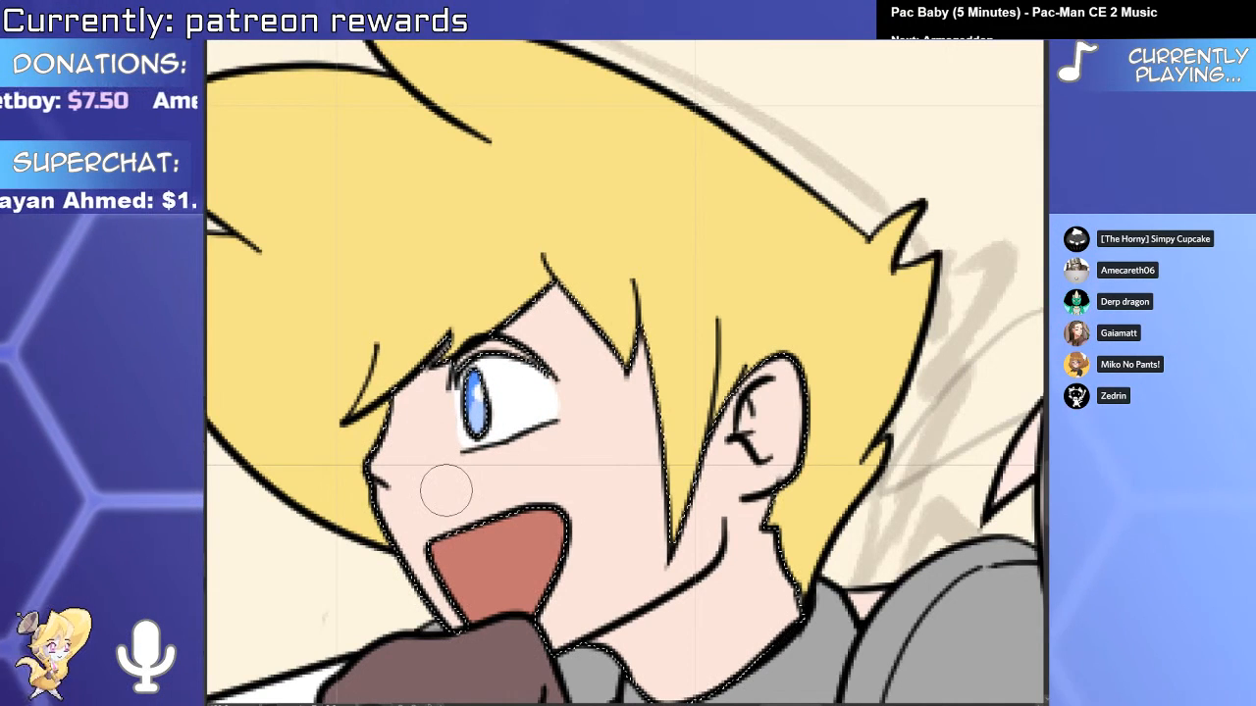
key(ctrl+d)
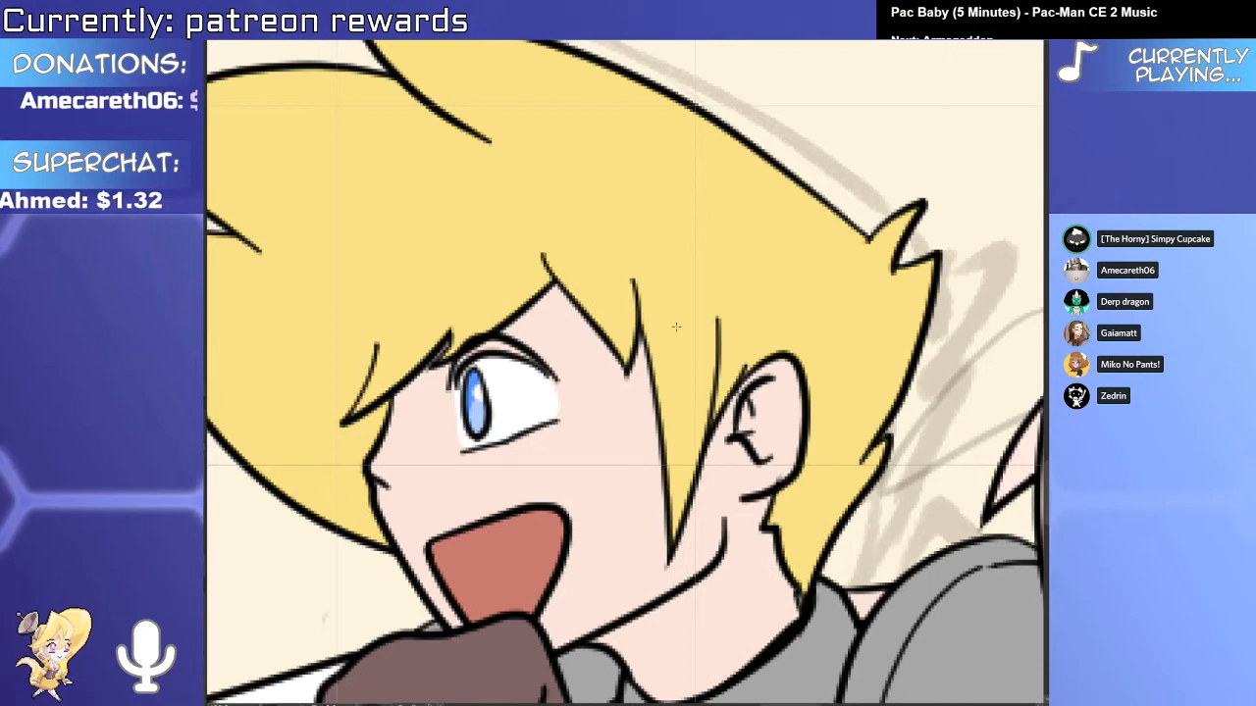
Reduce the brush size and paint the gap between the boy's upper eyelid lines solid black.
scroll(428, 388, up, 2)
drag(495, 309, 661, 344)
key(ctrl+z)
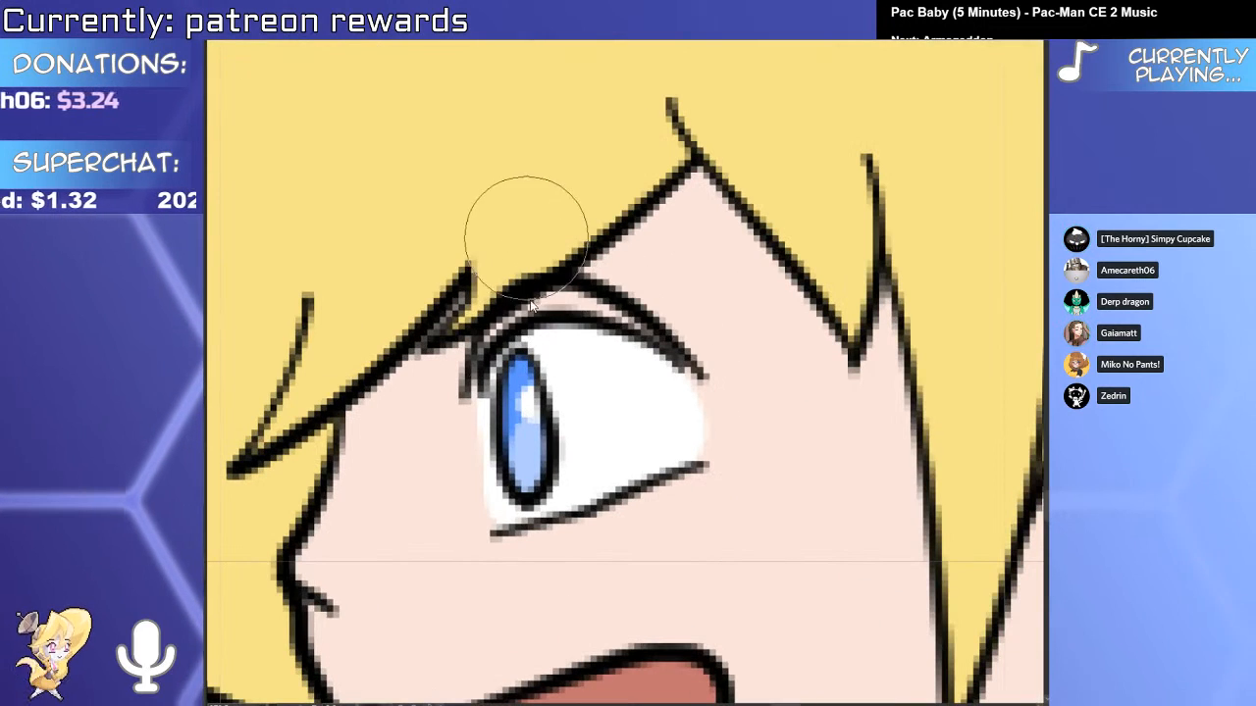
key(bracketleft)
key(bracketleft)
key(bracketleft)
drag(482, 334, 638, 379)
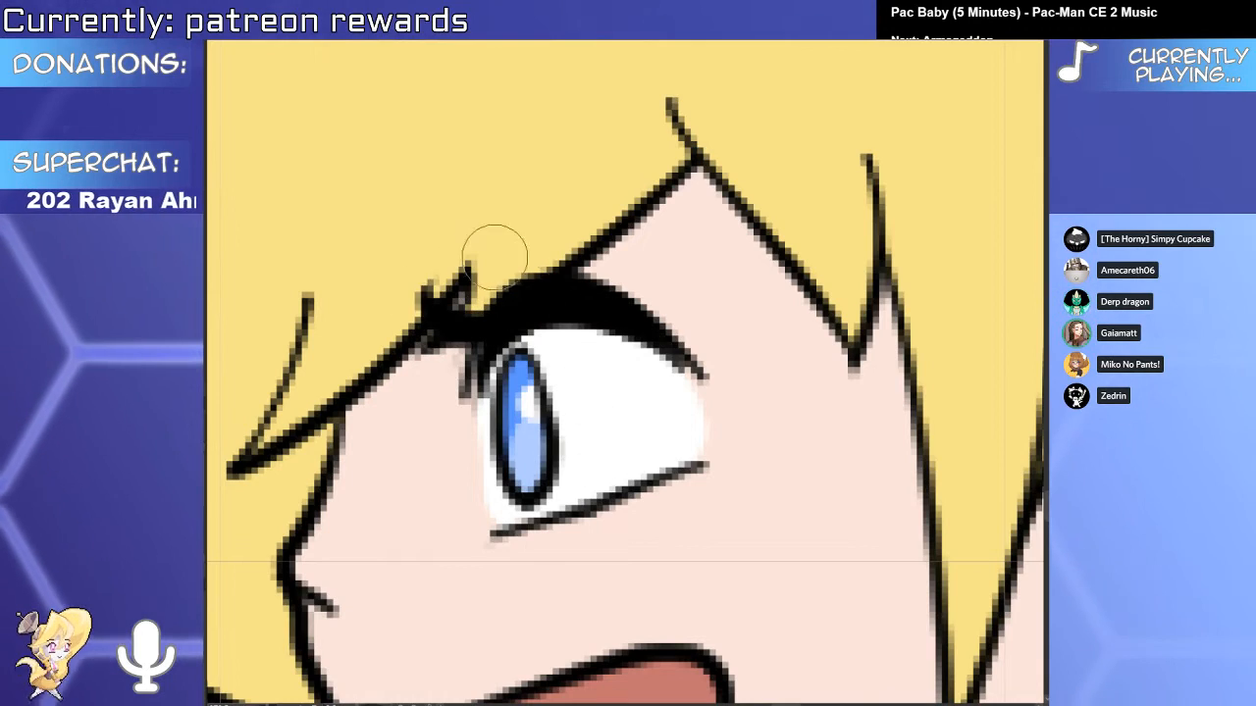
scroll(628, 320, down, 5)
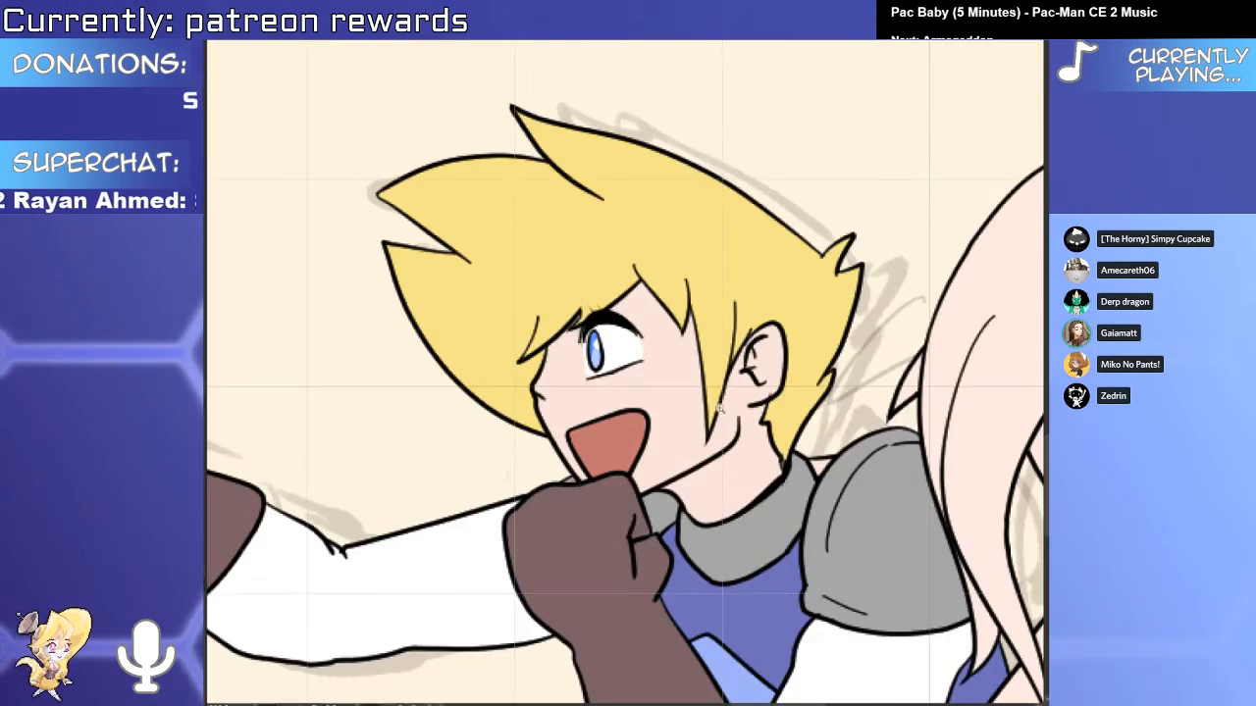
Select the boy's yellow hair and shade the underside of the swept fringe and the forehead hairline in orange-brown.
scroll(604, 393, up, 5)
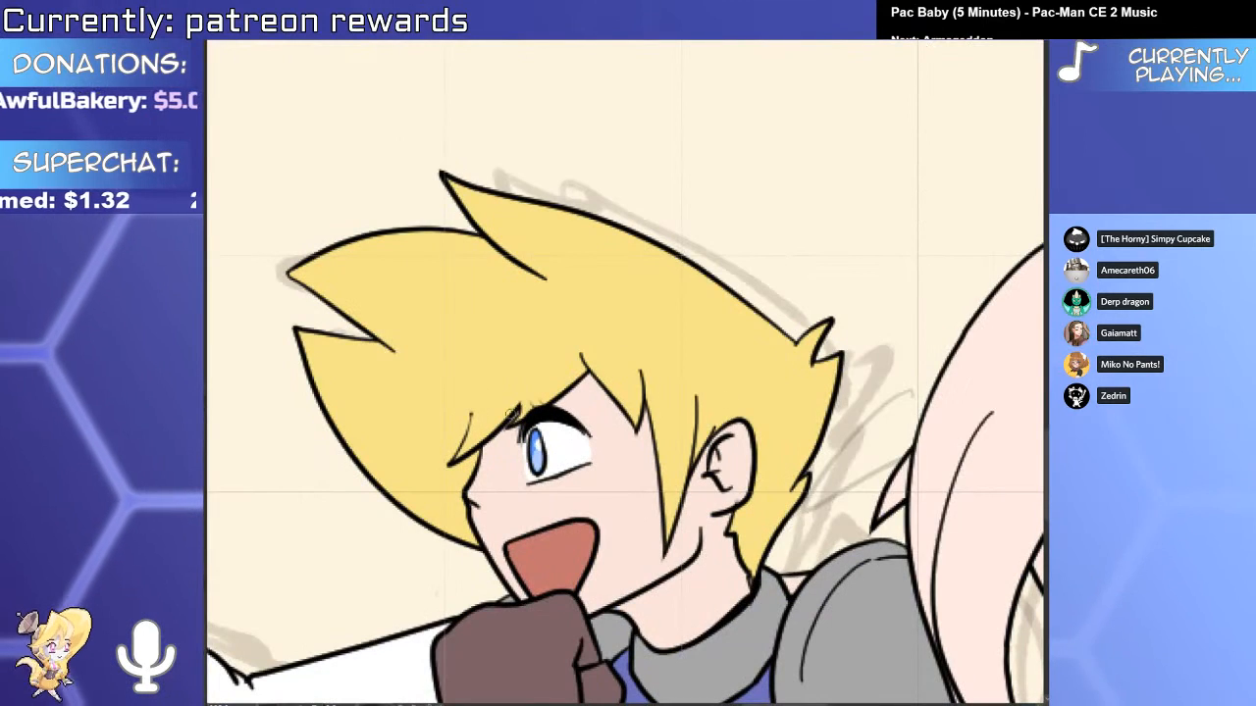
click(739, 383)
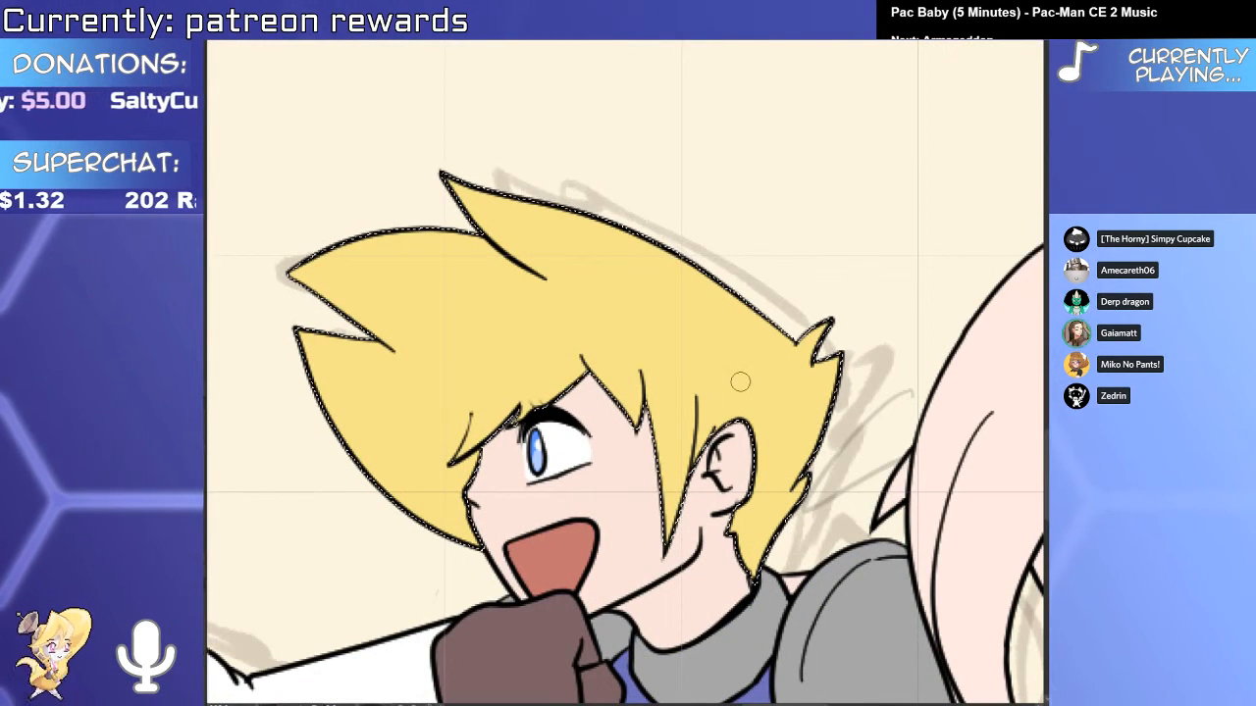
key(ctrl+z)
mouse_move(368, 391)
mouse_down()
mouse_move(445, 512)
mouse_move(454, 471)
mouse_move(436, 471)
mouse_up()
key(ctrl+z)
key(ctrl+z)
drag(332, 365, 461, 432)
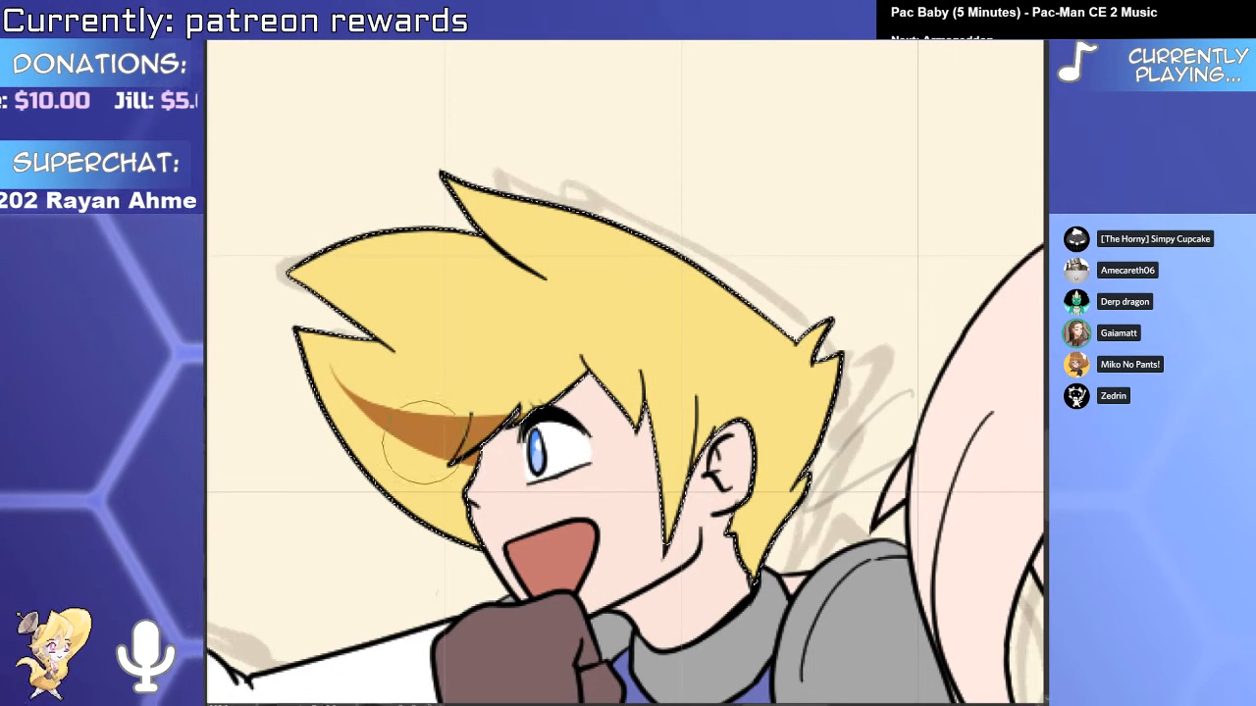
drag(382, 422, 491, 510)
key(ctrl+z)
drag(324, 406, 481, 535)
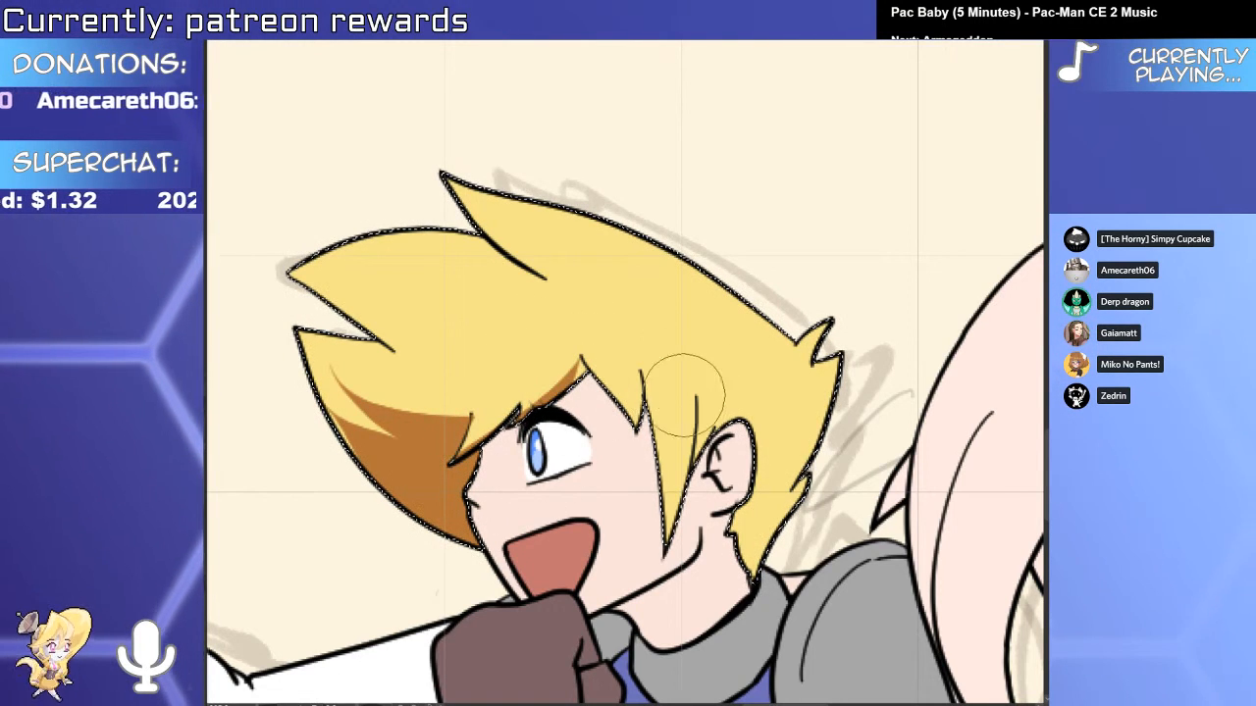
Shade the hair behind the boy's ear with the same orange-brown.
drag(644, 371, 664, 583)
key(ctrl+z)
drag(778, 430, 750, 492)
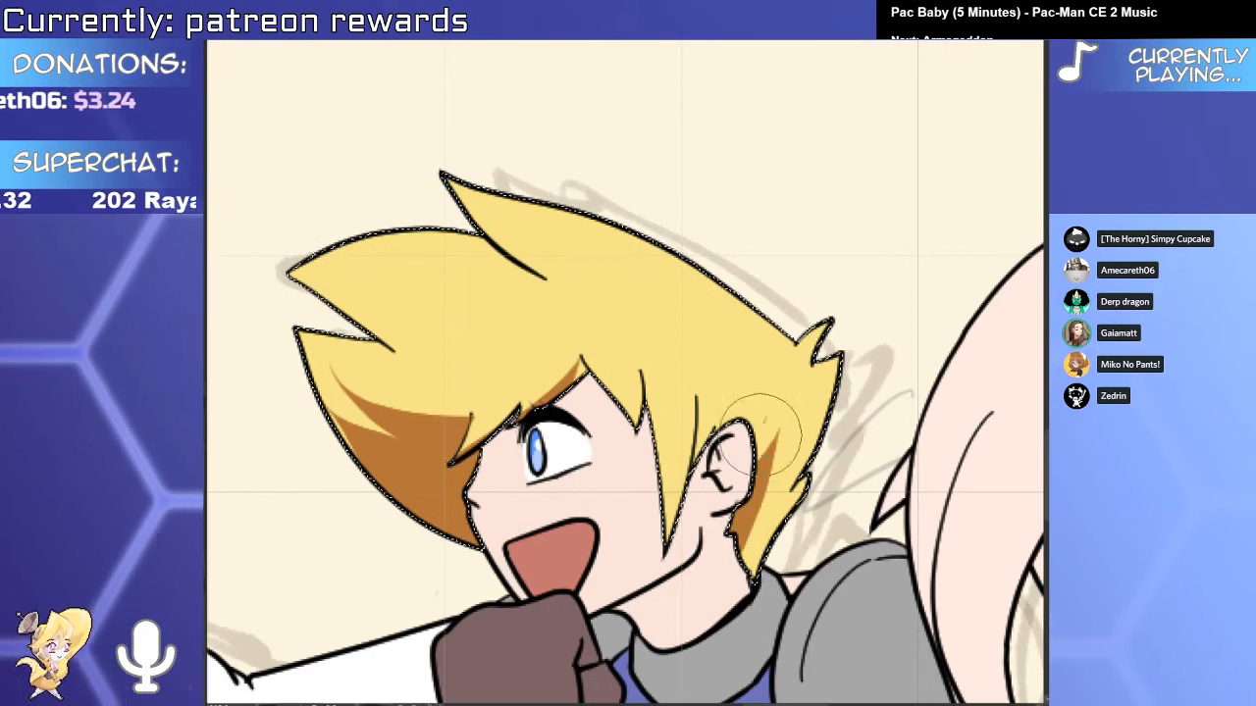
scroll(745, 489, down, 3)
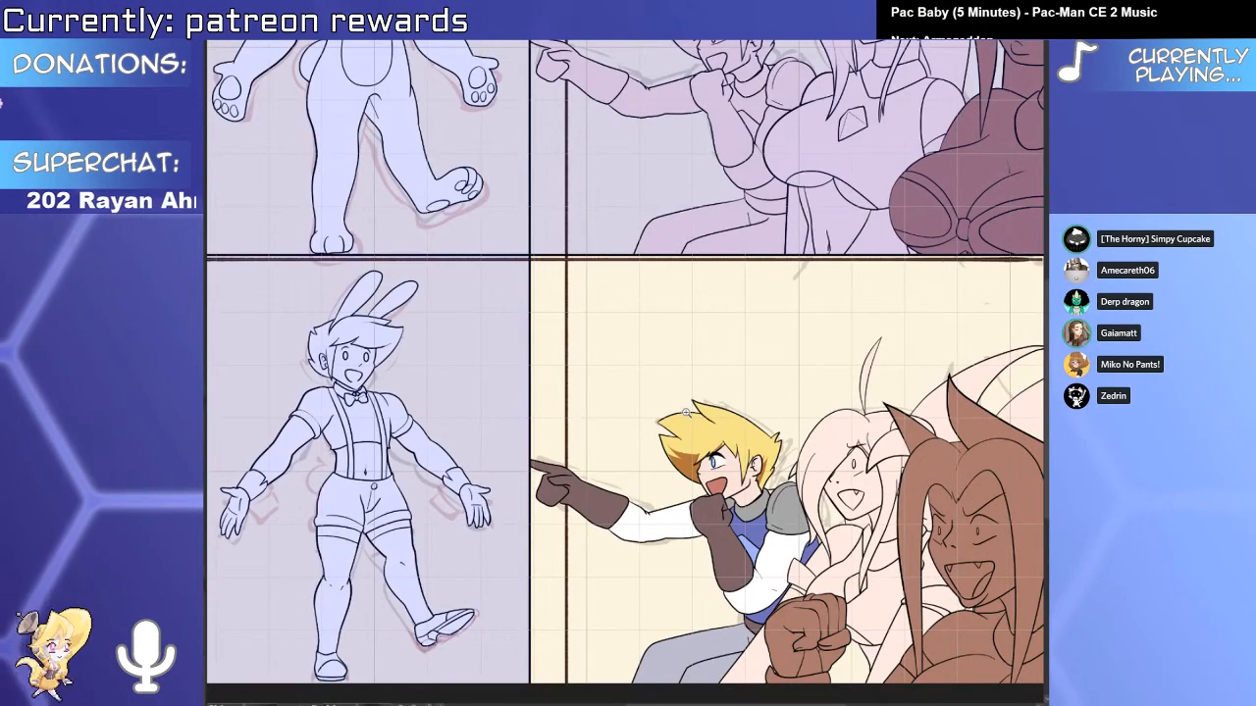
drag(773, 493, 670, 444)
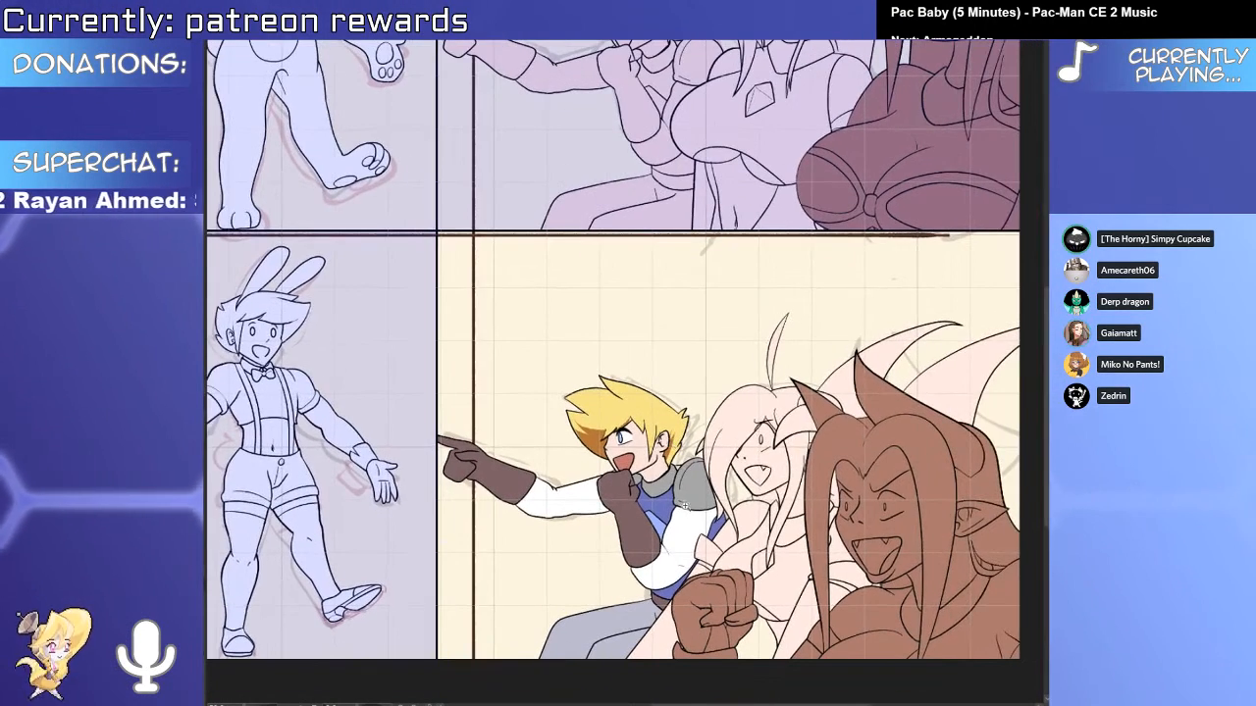
Select the white sleeve of the boy's outstretched arm and shade its underside and glove edge in pale lavender-grey.
scroll(577, 496, up, 2)
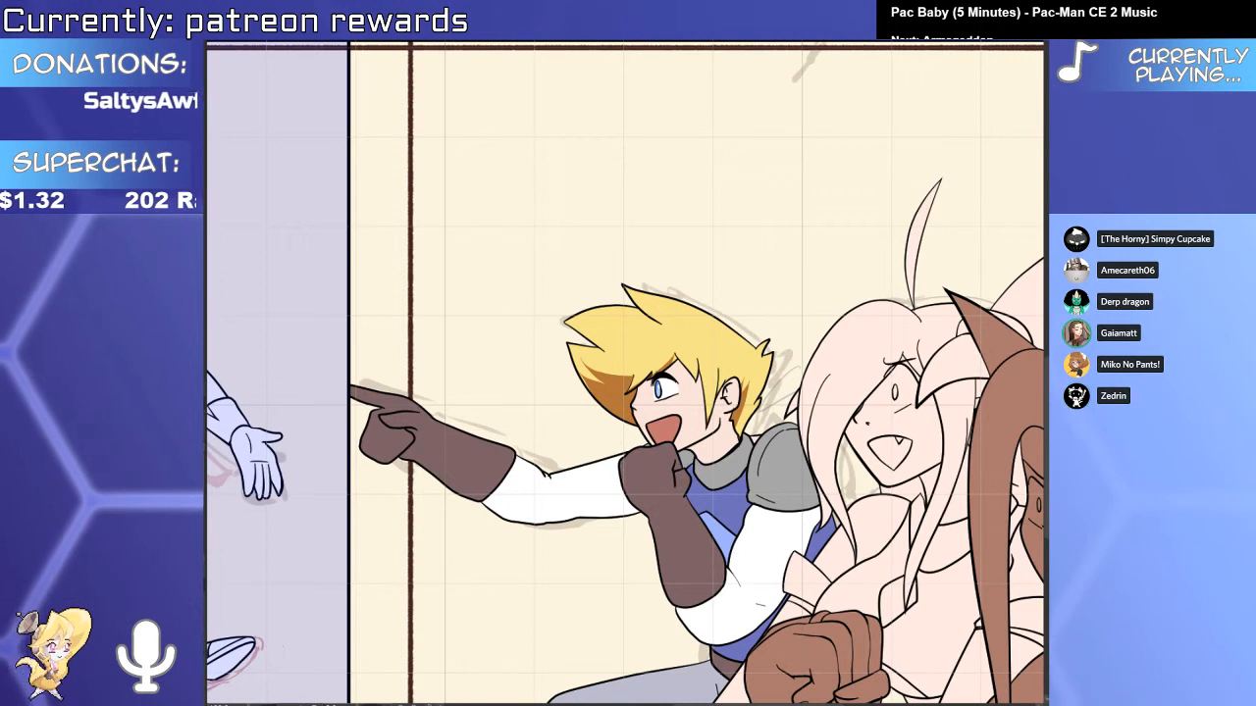
click(538, 538)
click(571, 413)
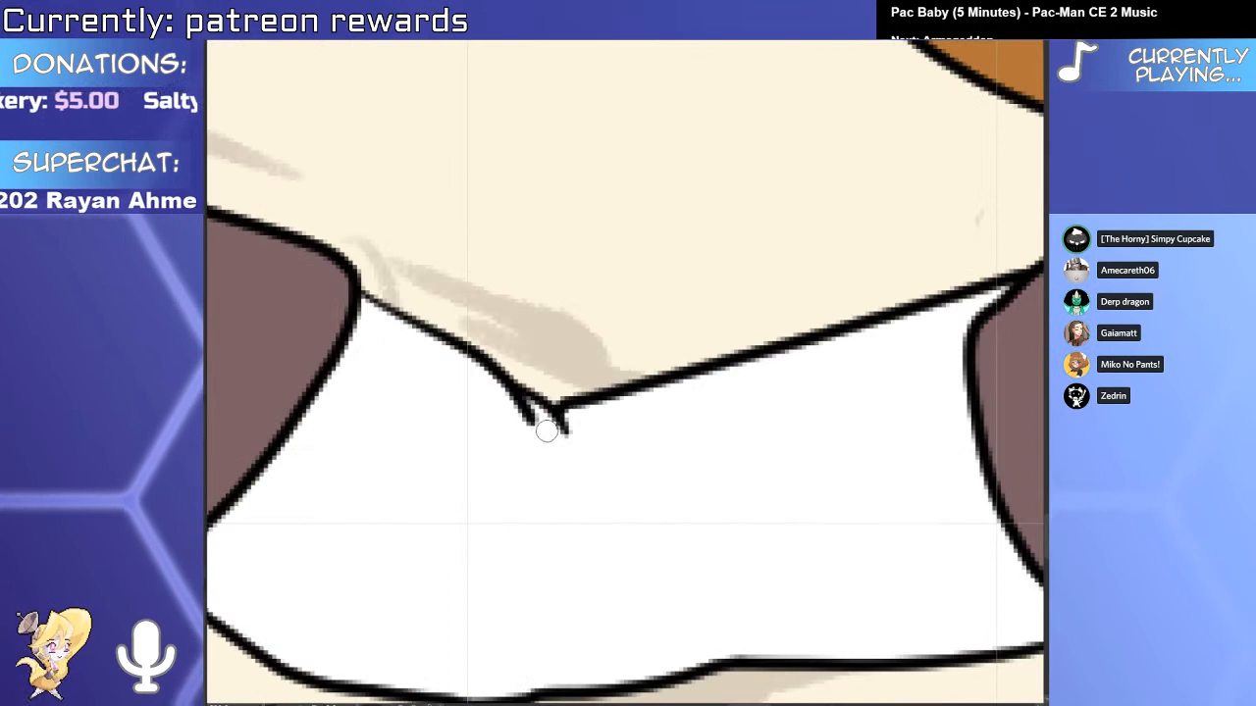
scroll(545, 449, down, 2)
scroll(556, 496, down, 2)
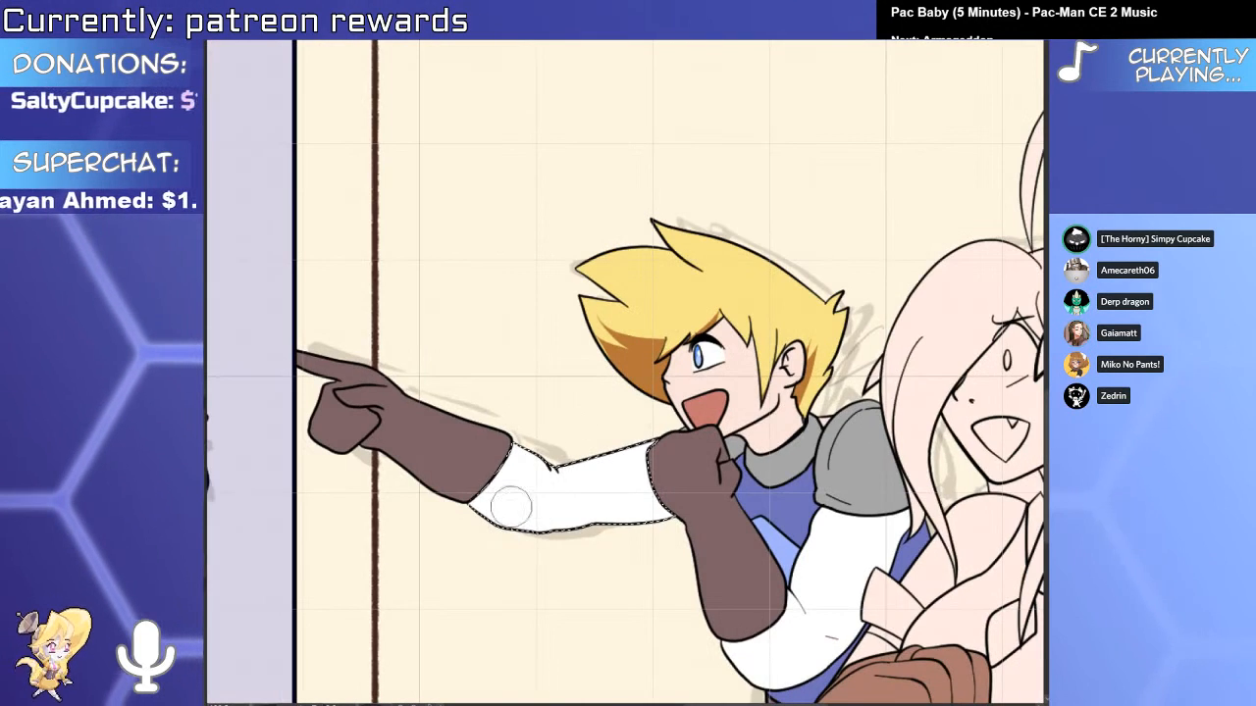
drag(755, 686, 733, 510)
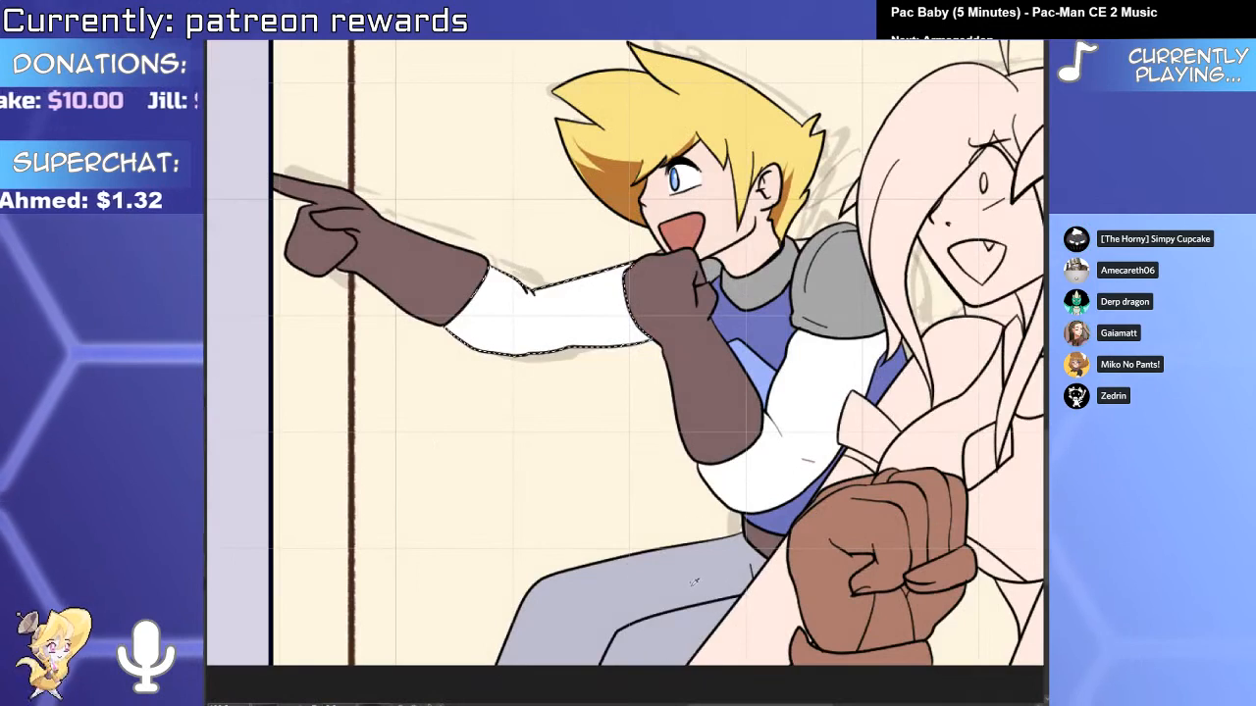
scroll(556, 555, up, 2)
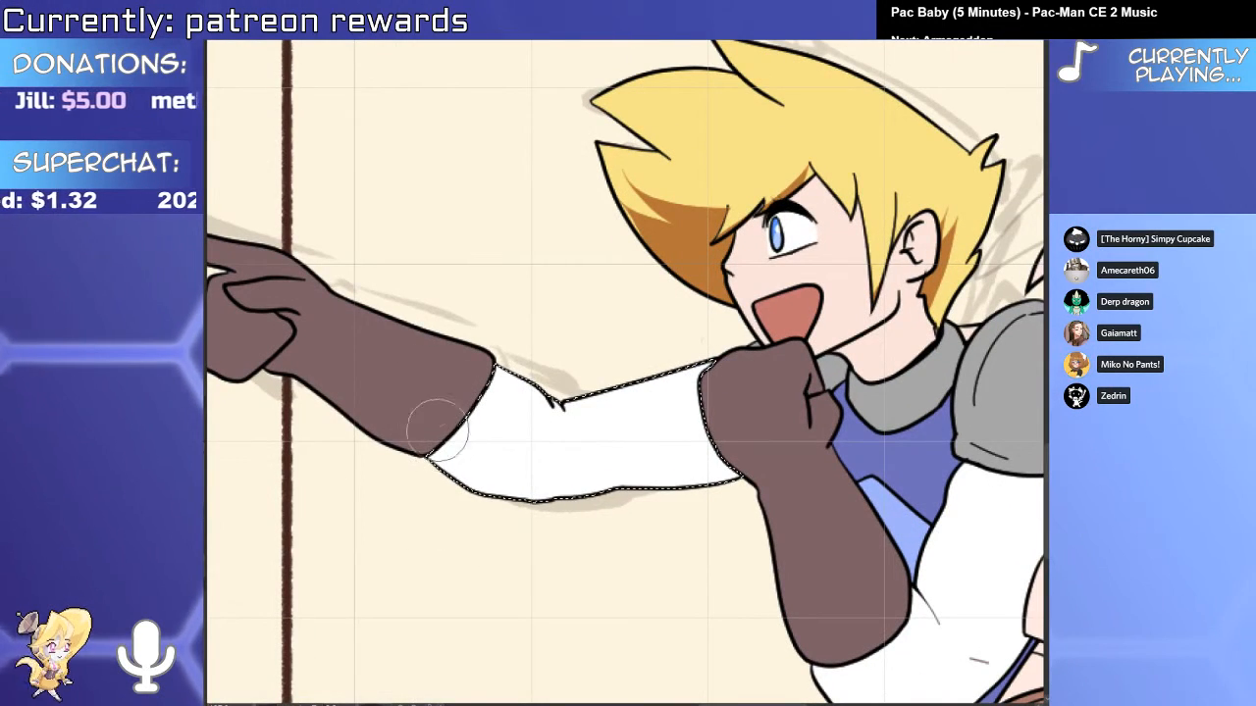
mouse_move(438, 430)
mouse_down()
mouse_move(450, 476)
mouse_move(707, 459)
mouse_up()
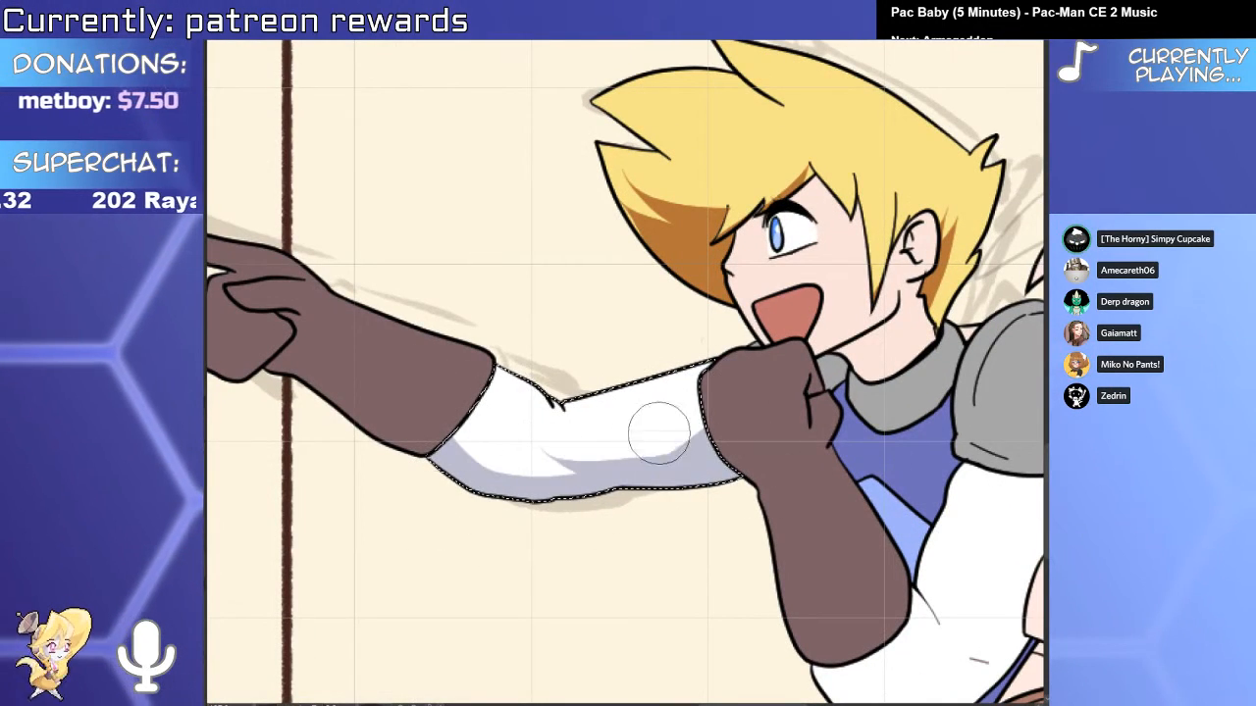
Select the boy's bent white sleeve and shade the elbow fold in pale lavender-grey.
scroll(726, 462, down, 6)
scroll(785, 491, up, 5)
click(659, 481)
drag(652, 479, 628, 550)
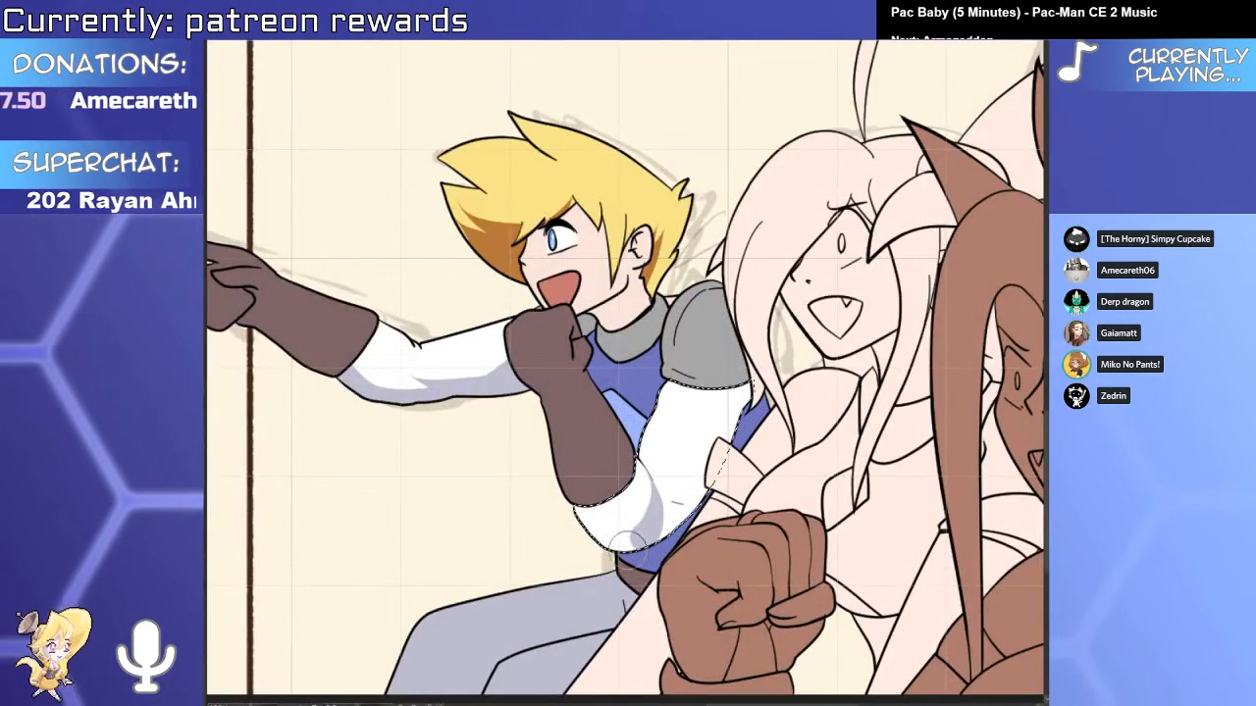
scroll(628, 543, up, 3)
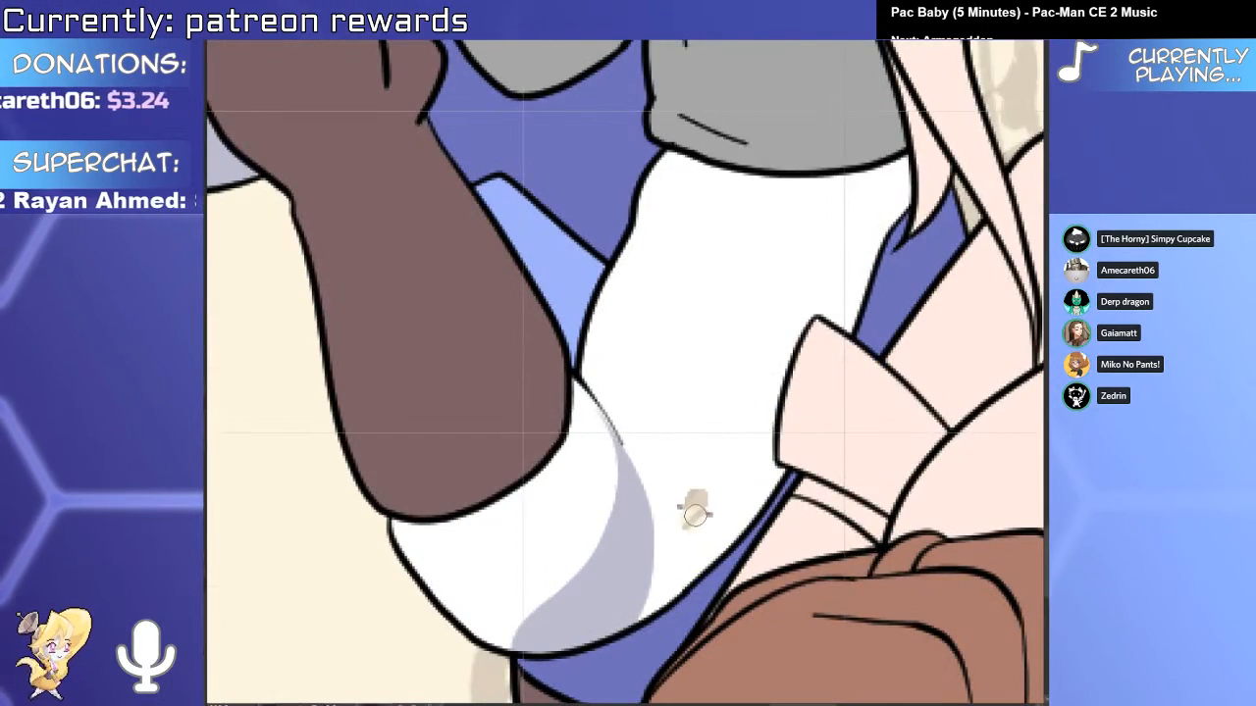
scroll(704, 509, up, 1)
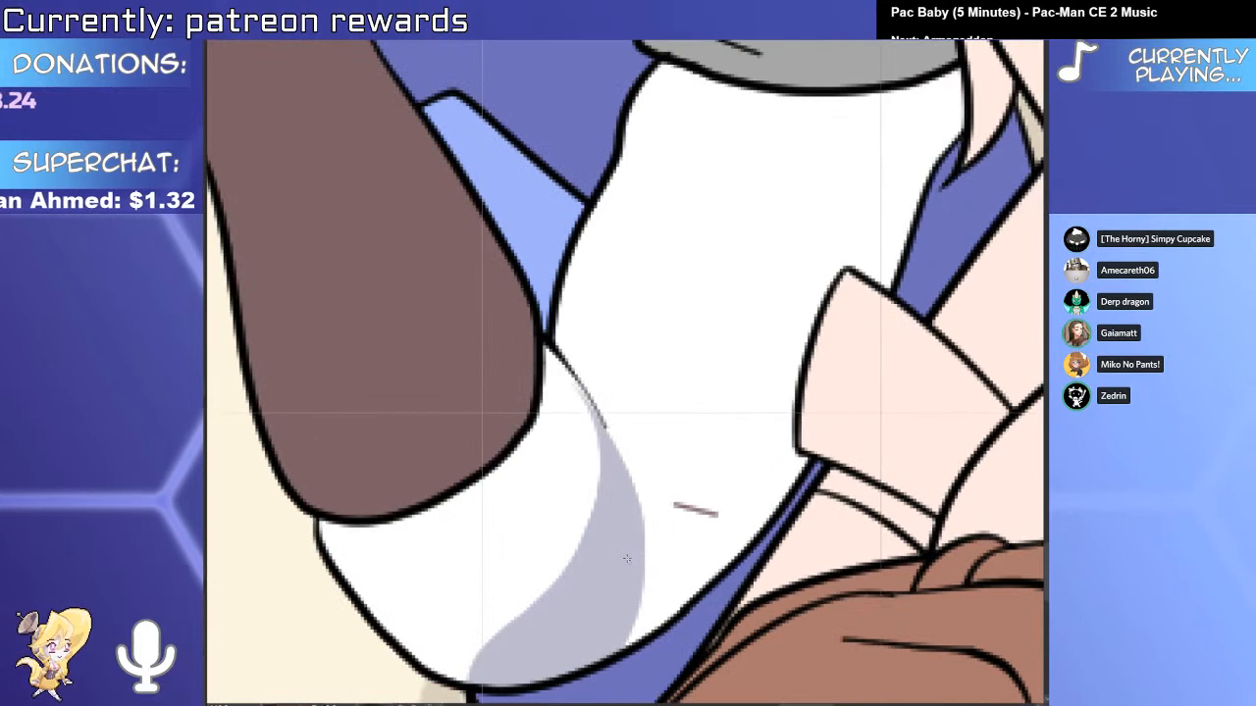
Extend the lavender-grey shading along the underside of the bent sleeve and up its back edge to the shoulder armour.
scroll(627, 558, down, 3)
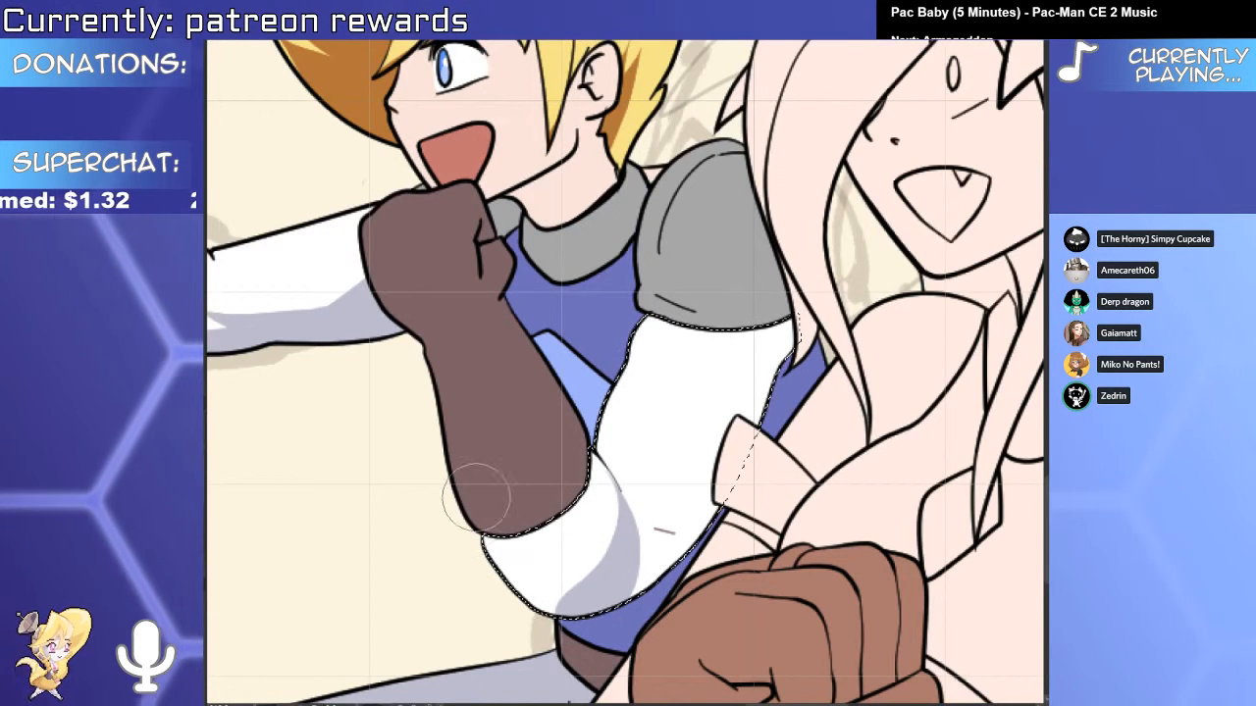
mouse_move(488, 539)
mouse_down()
mouse_move(598, 579)
mouse_move(589, 594)
mouse_up()
key(ctrl+z)
mouse_move(663, 488)
mouse_down()
mouse_move(637, 577)
mouse_move(750, 412)
mouse_move(784, 292)
mouse_up()
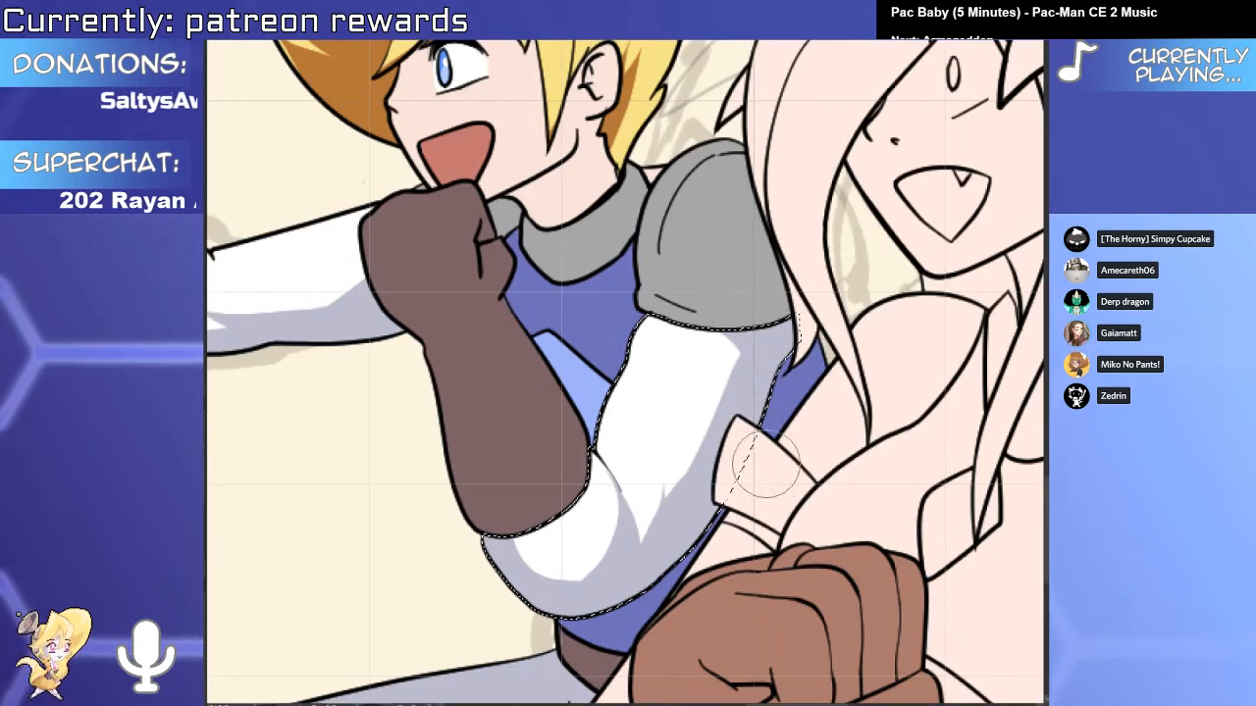
Select the blue area behind the bent sleeve and recolour it pale lavender-grey between the sleeve and the girl's hair.
scroll(764, 431, down, 6)
scroll(765, 431, up, 5)
click(775, 422)
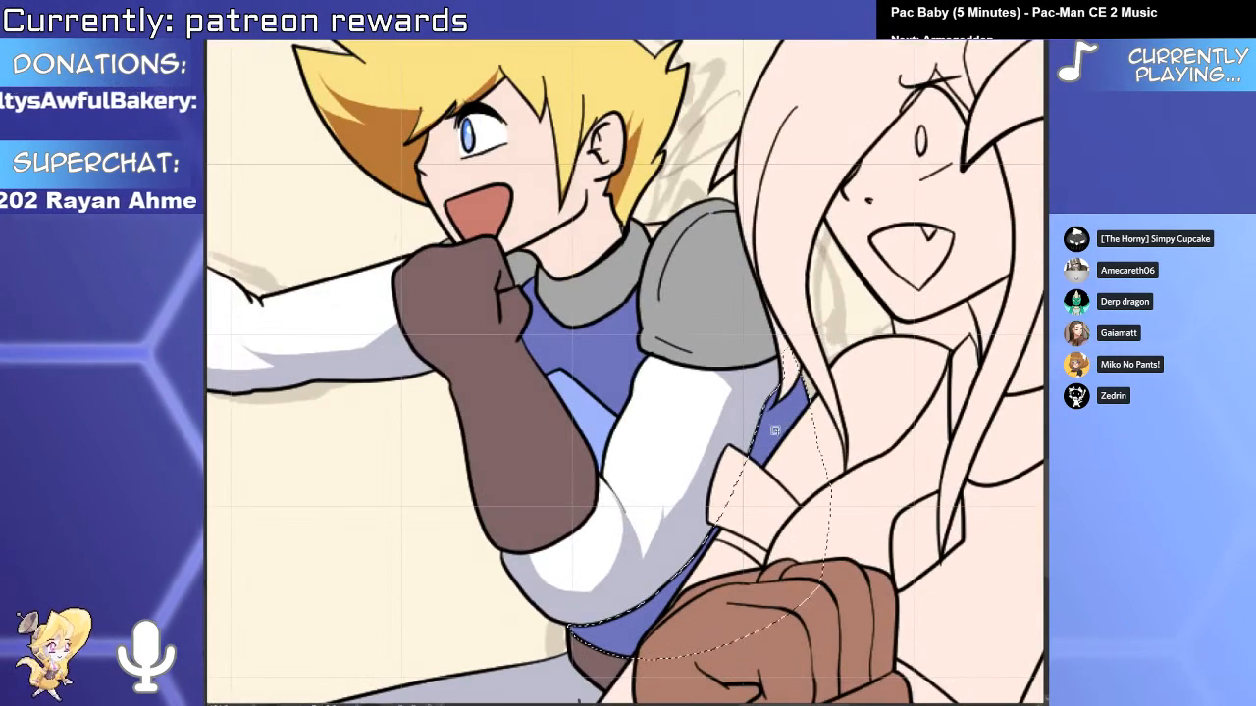
drag(755, 431, 734, 432)
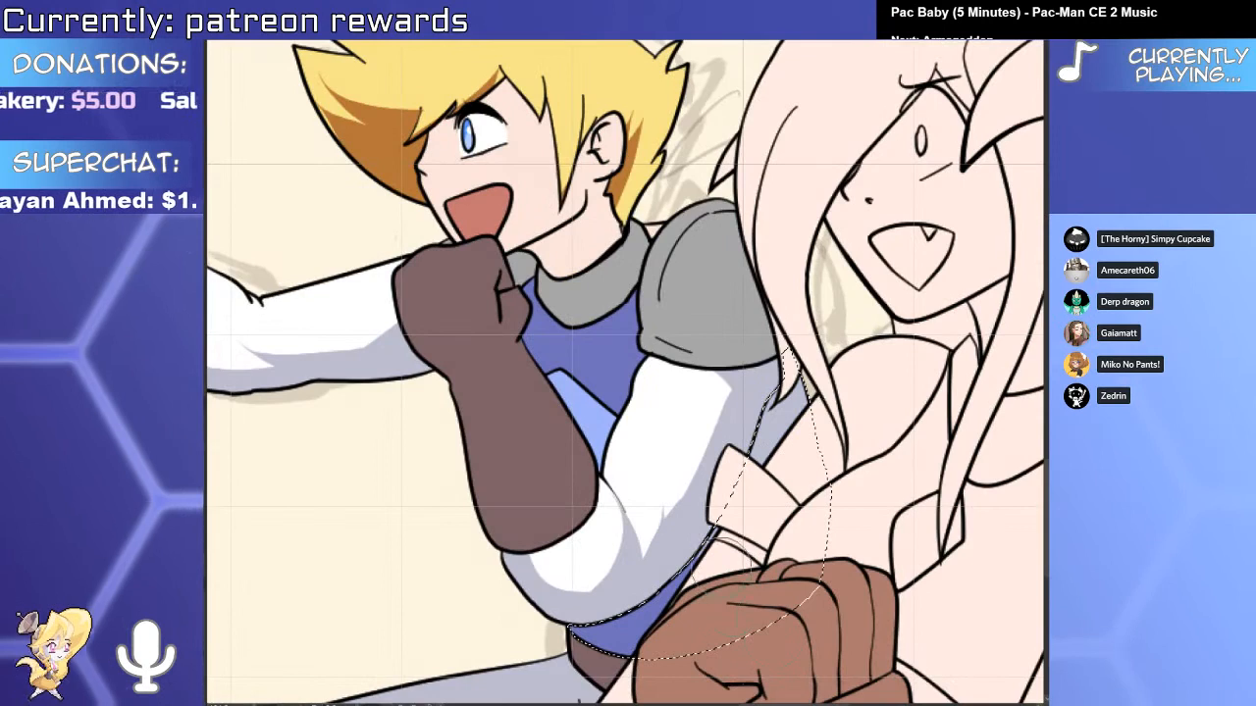
scroll(672, 541, up, 3)
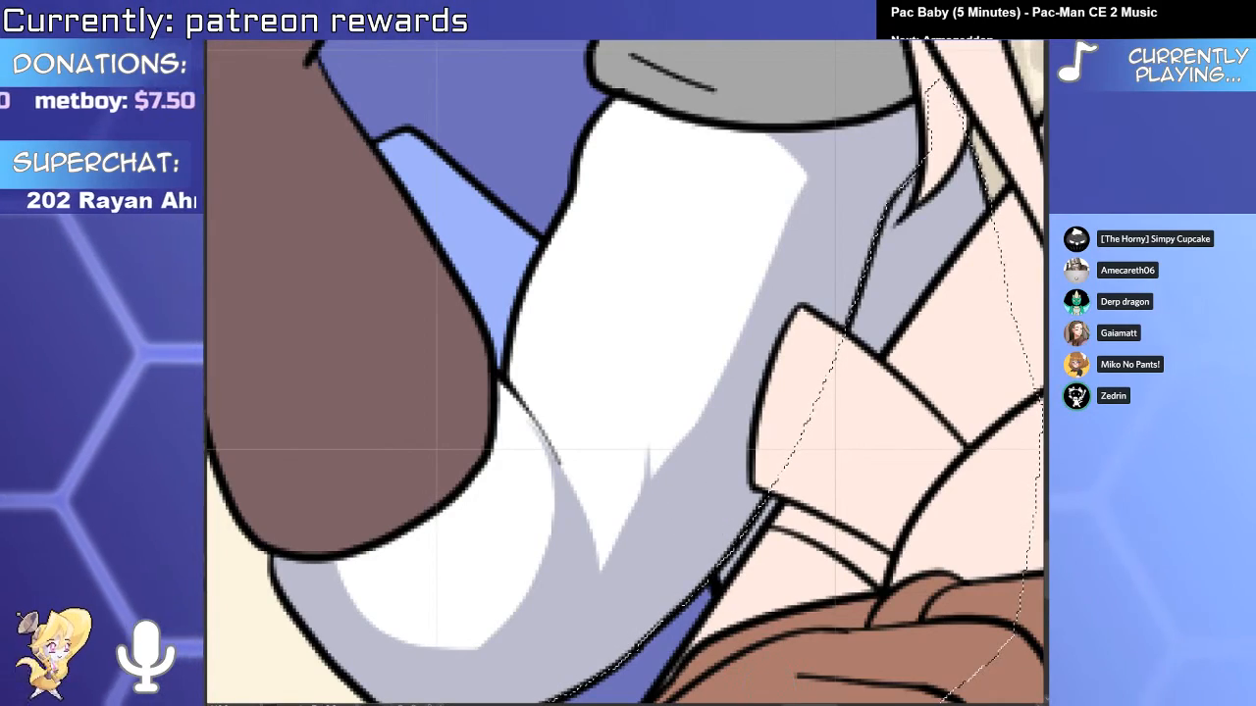
Select the boy's grey shoulder armour and paint a white rim light and a round white highlight on it.
scroll(709, 570, down, 5)
drag(688, 588, 680, 455)
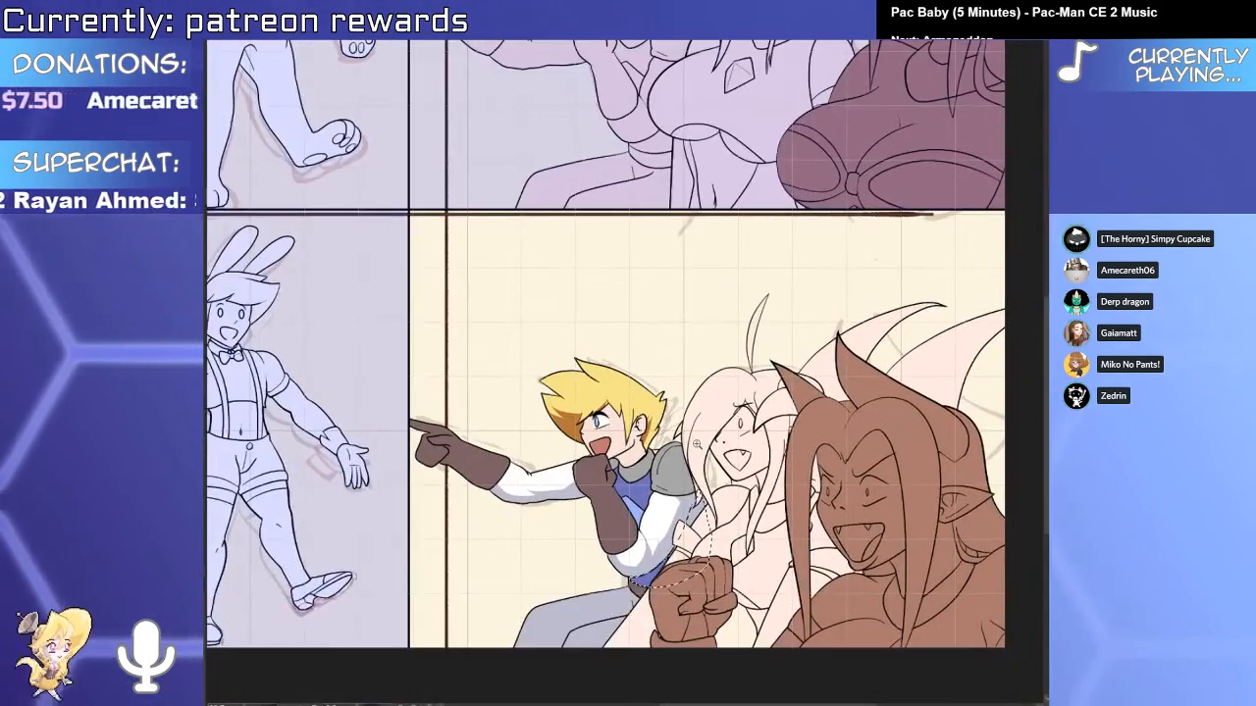
scroll(696, 444, up, 4)
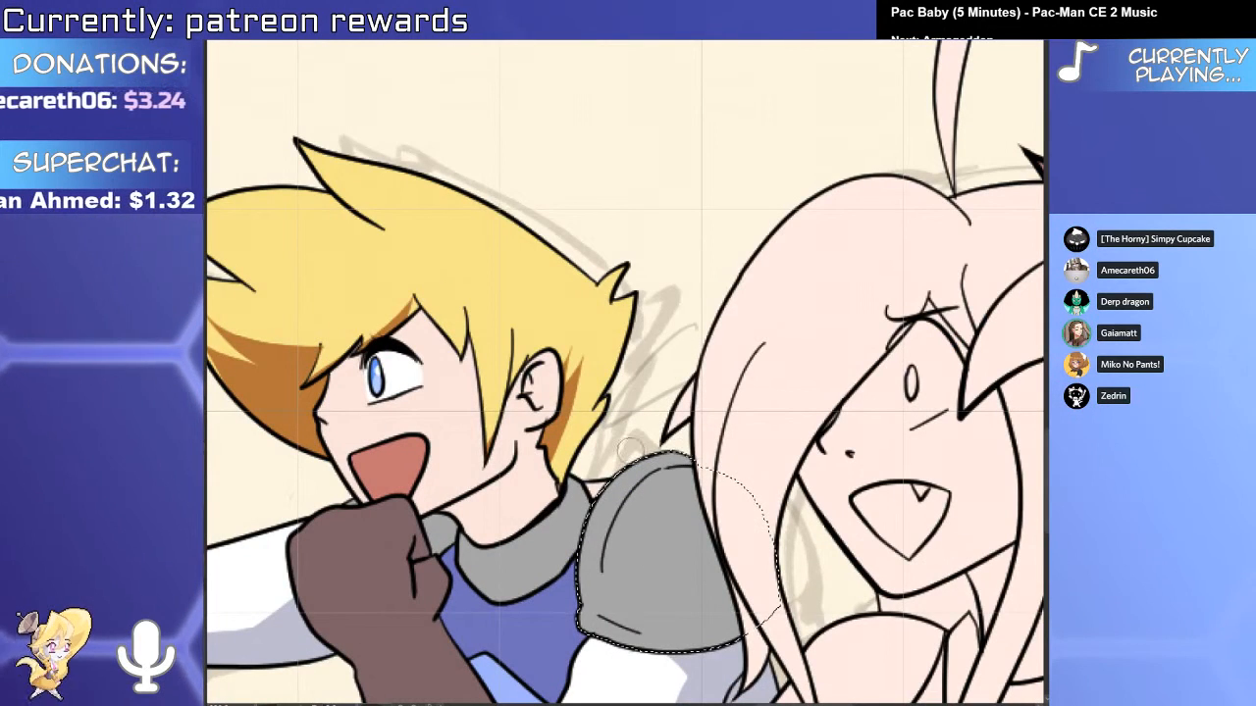
mouse_move(601, 529)
mouse_down()
mouse_move(717, 441)
mouse_move(673, 510)
mouse_move(706, 487)
mouse_up()
Select the boy's grey collar, paint a pale highlight on its front side and shade its rear half dark grey.
click(520, 565)
drag(465, 537, 481, 591)
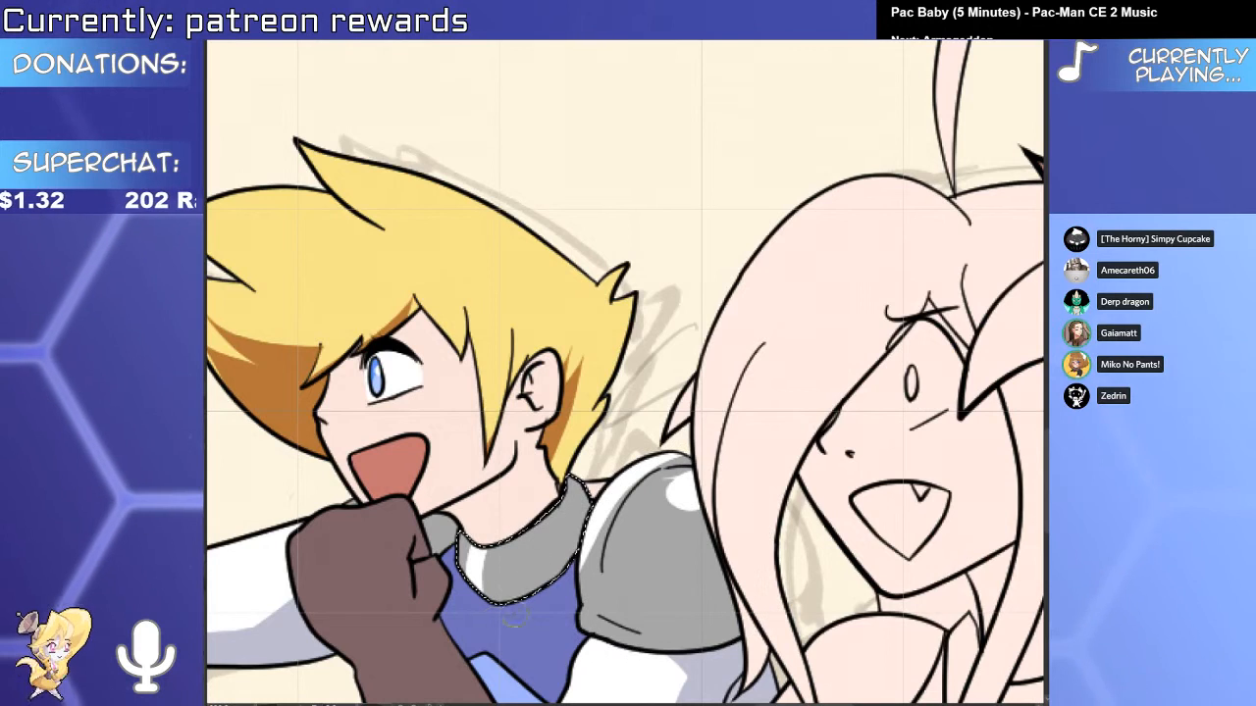
drag(567, 481, 597, 517)
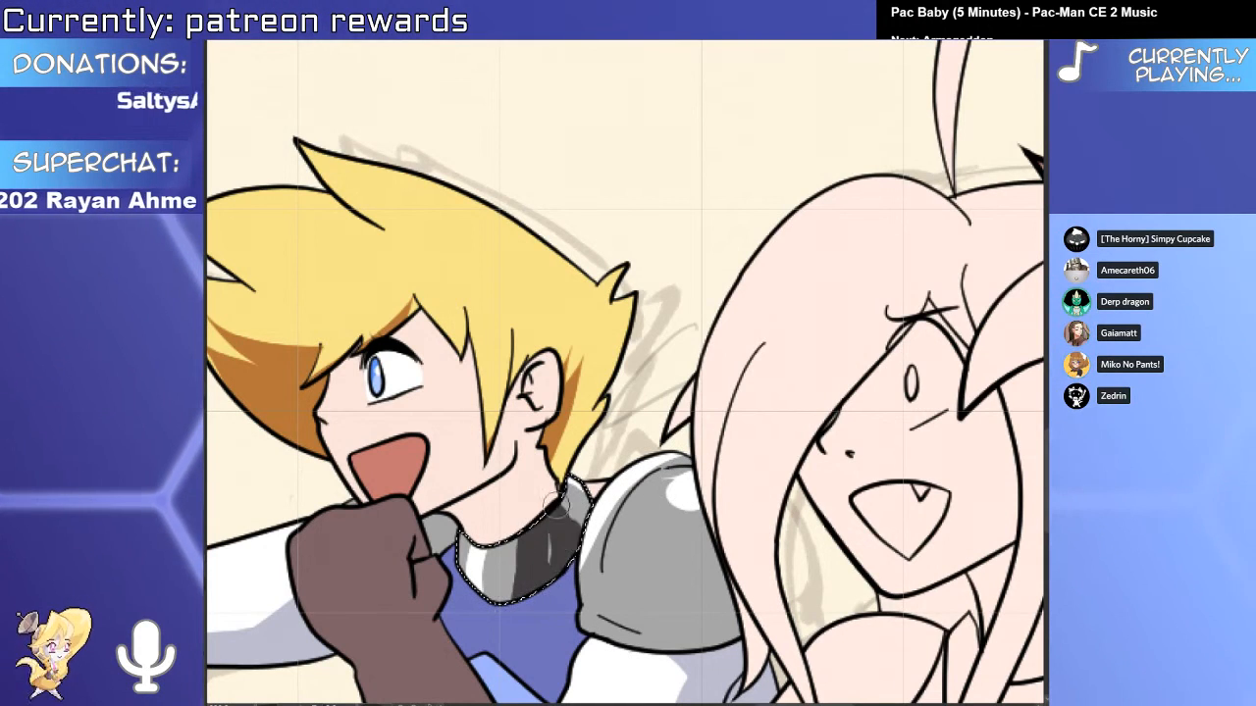
Select the shoulder armour and shade its curved inner line and lower edge in dark grey.
click(639, 546)
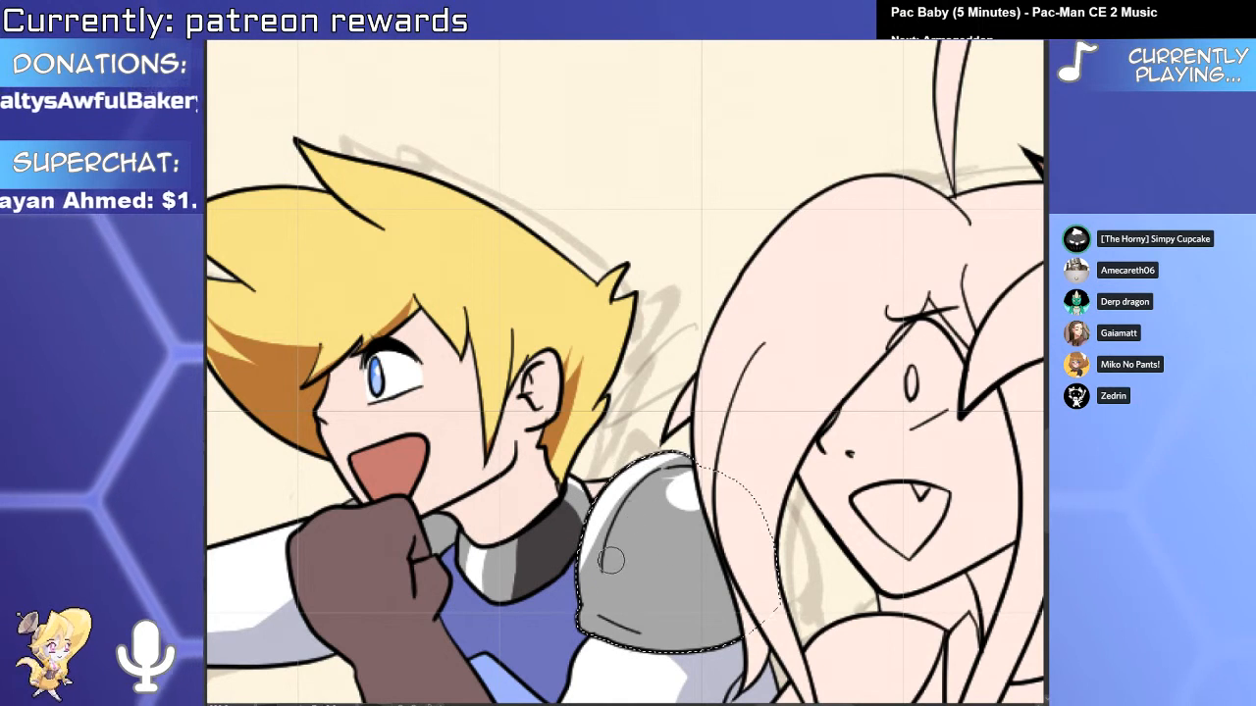
mouse_move(606, 567)
mouse_down()
mouse_move(690, 468)
mouse_move(607, 569)
mouse_up()
key(ctrl+z)
scroll(624, 602, down, 3)
drag(614, 504, 632, 483)
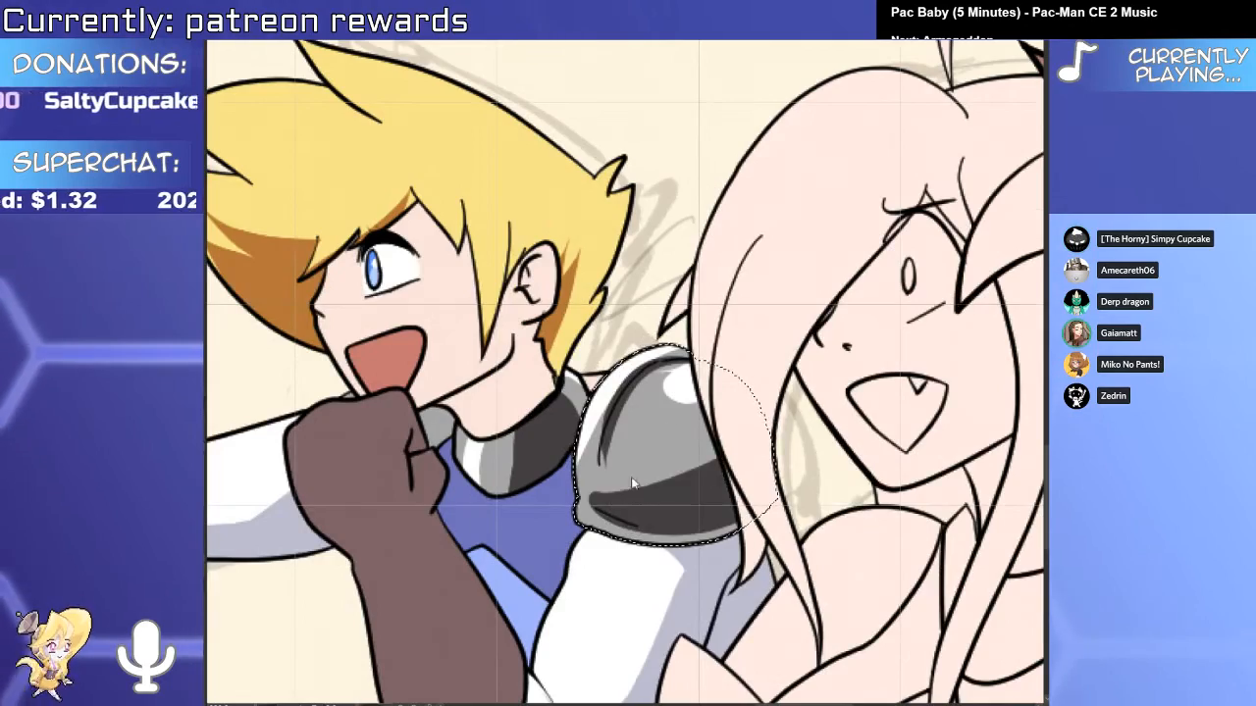
Select the small collar piece beside the raised fist and give it matching metallic shading.
scroll(687, 334, down, 4)
drag(686, 333, 703, 287)
scroll(588, 283, up, 4)
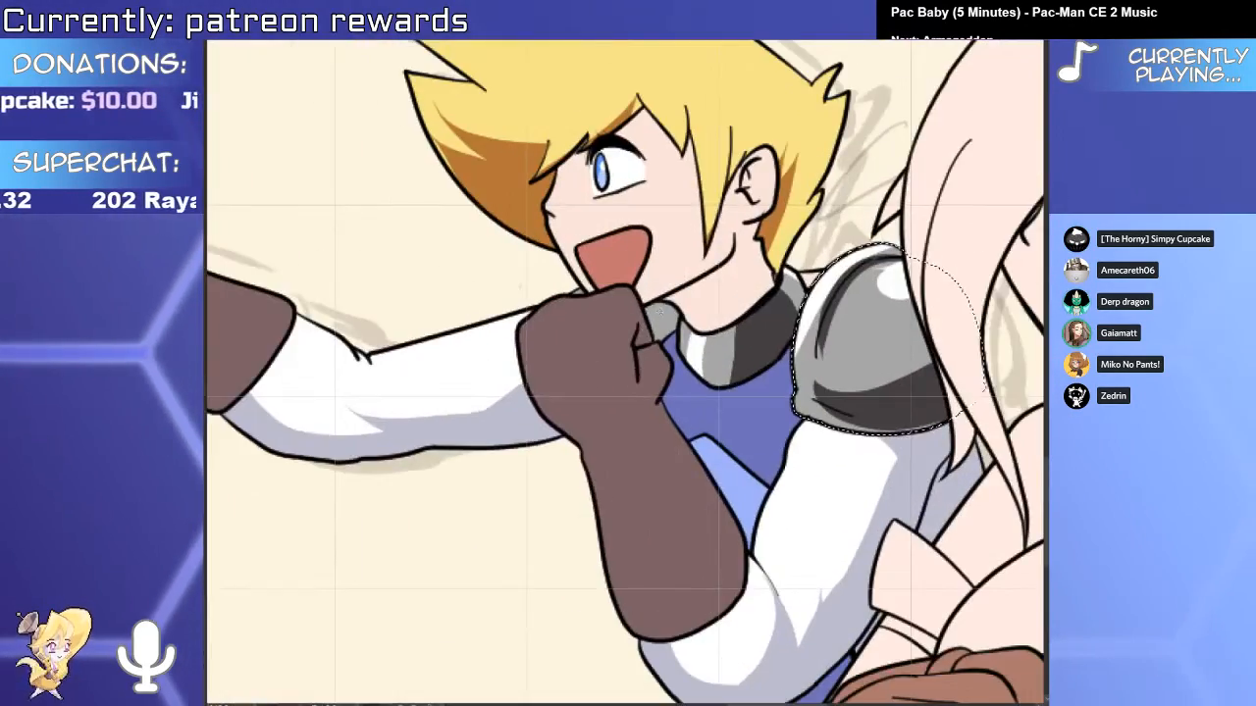
key(w)
click(663, 322)
Recolour the boy's lavender-grey trousers to olive-grey.
scroll(660, 397, down, 5)
scroll(647, 490, up, 5)
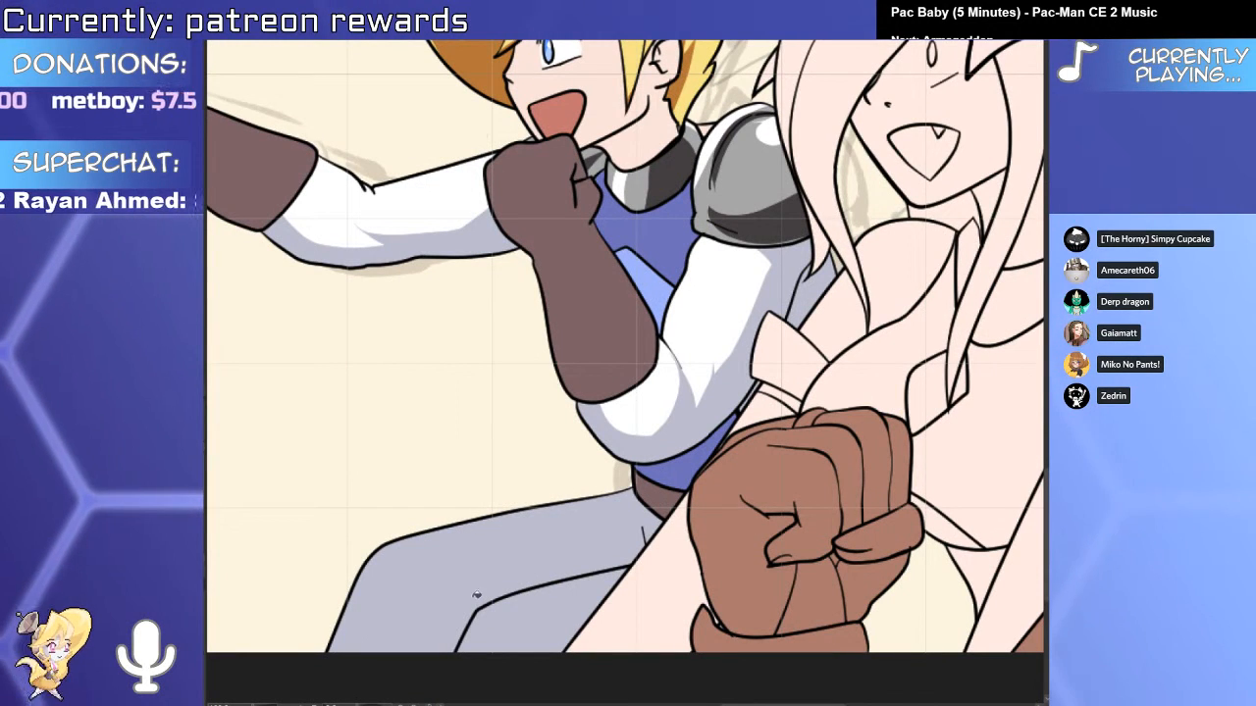
scroll(609, 464, down, 5)
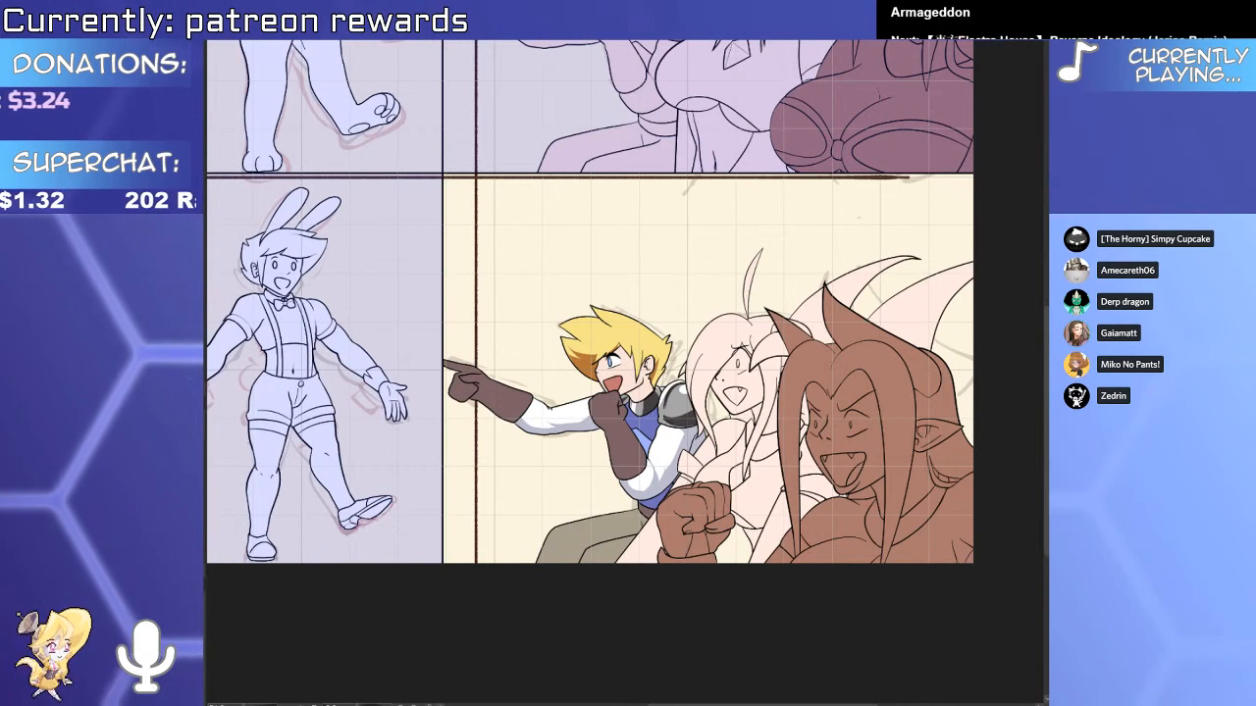
Pick the boy's artwork layers and switch the lavender tint from the upper-right comic panel to the lower-right one.
mouse_move(653, 193)
mouse_down()
mouse_move(627, 230)
mouse_move(575, 424)
mouse_move(651, 213)
mouse_up()
ctrl+shift+click(593, 397)
scroll(581, 437, up, 5)
ctrl+shift+click(656, 337)
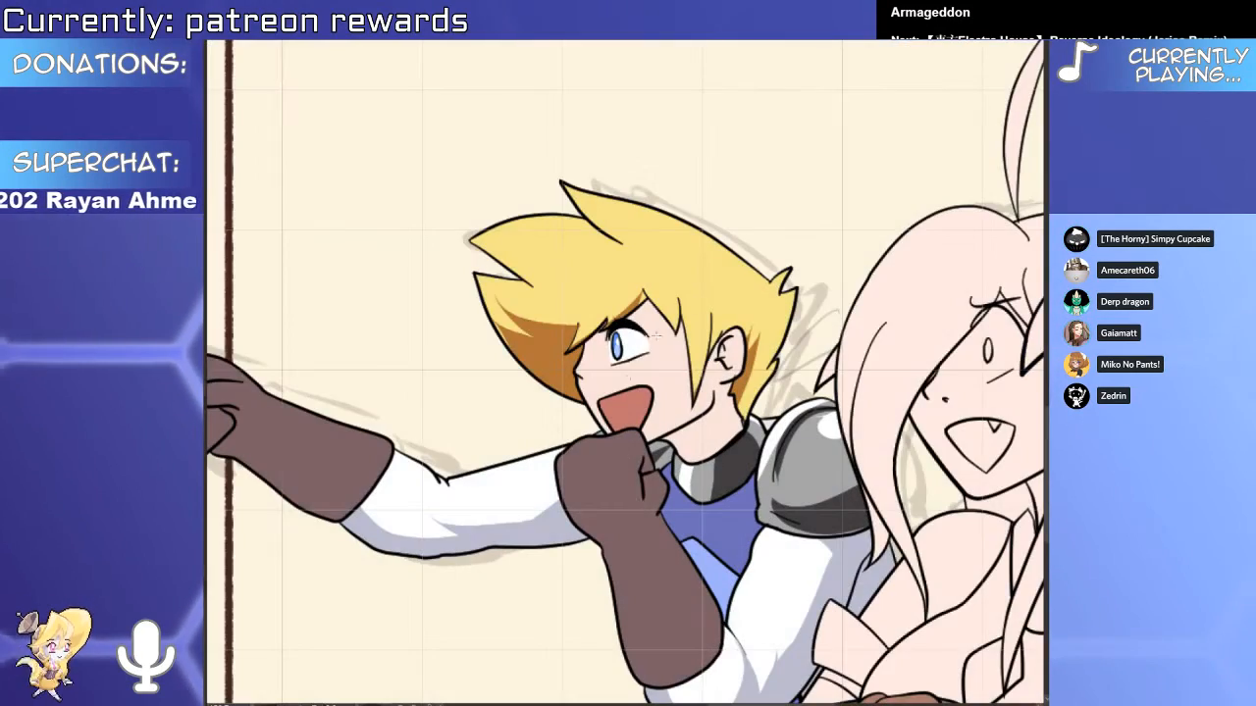
ctrl+shift+click(648, 558)
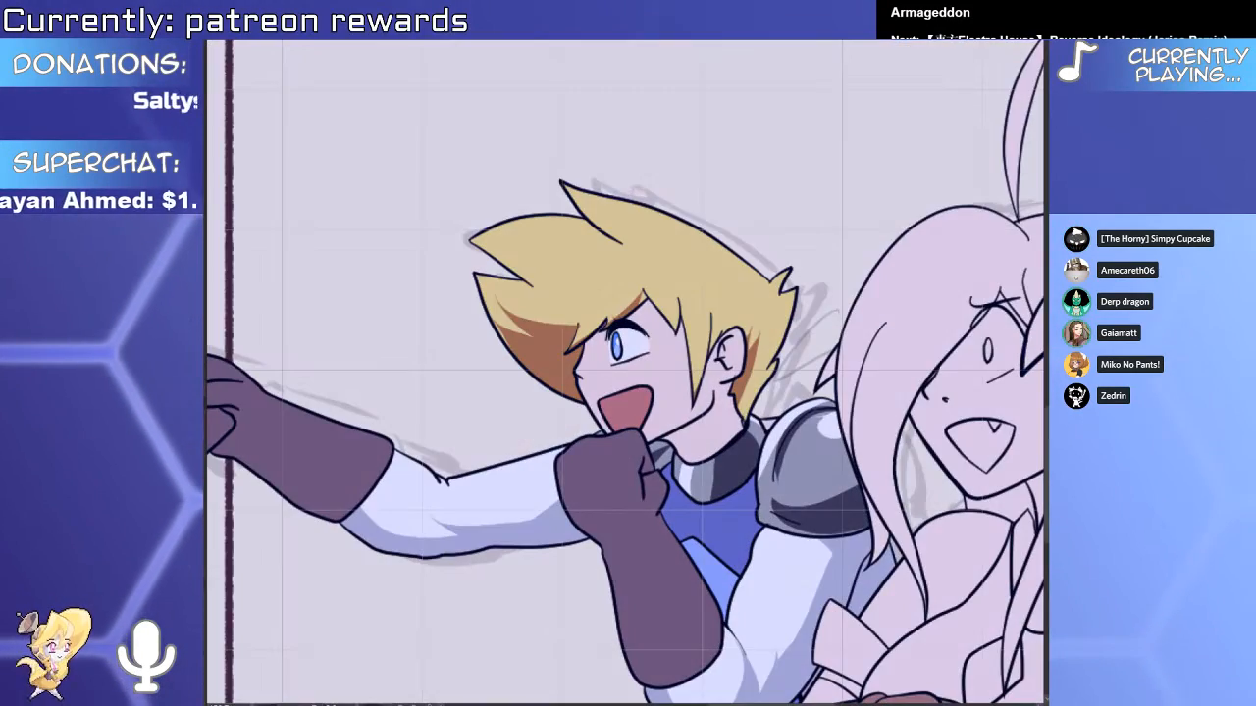
Place a copy of the boy's finished colouring on the pointing boy in the upper-right comic panel.
scroll(649, 558, down, 4)
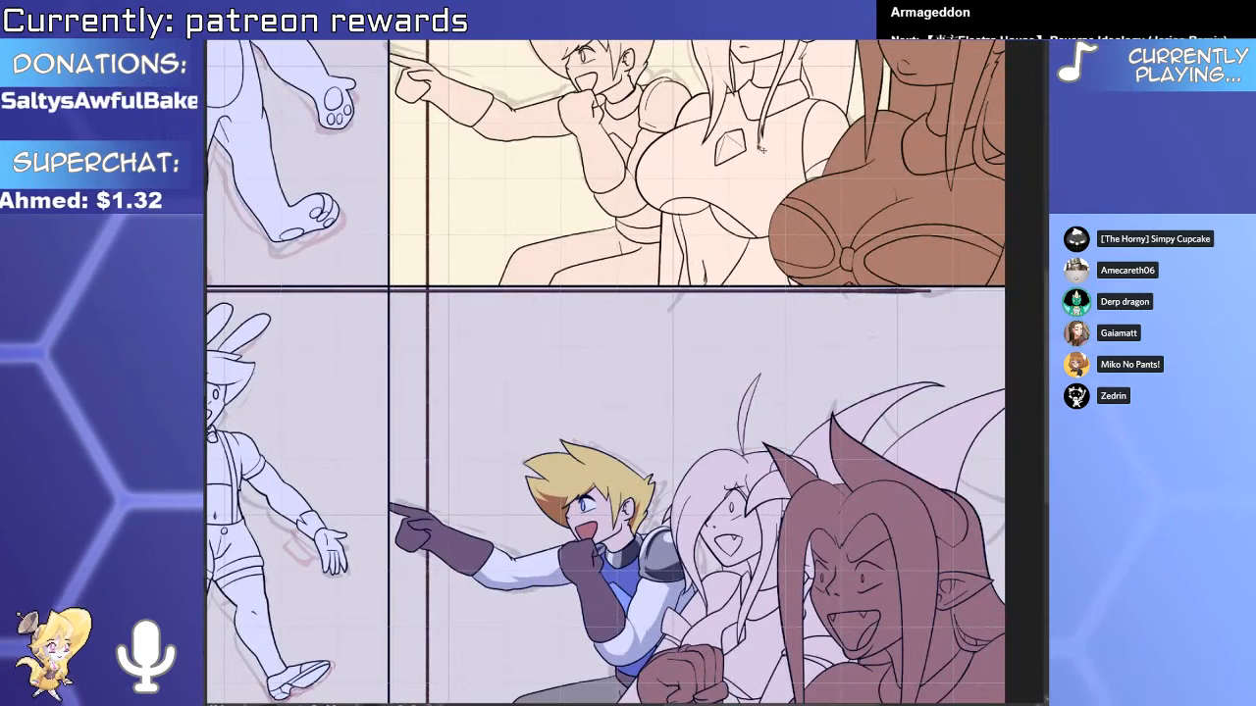
drag(628, 394, 631, 107)
drag(628, 187, 616, 380)
scroll(616, 381, up, 4)
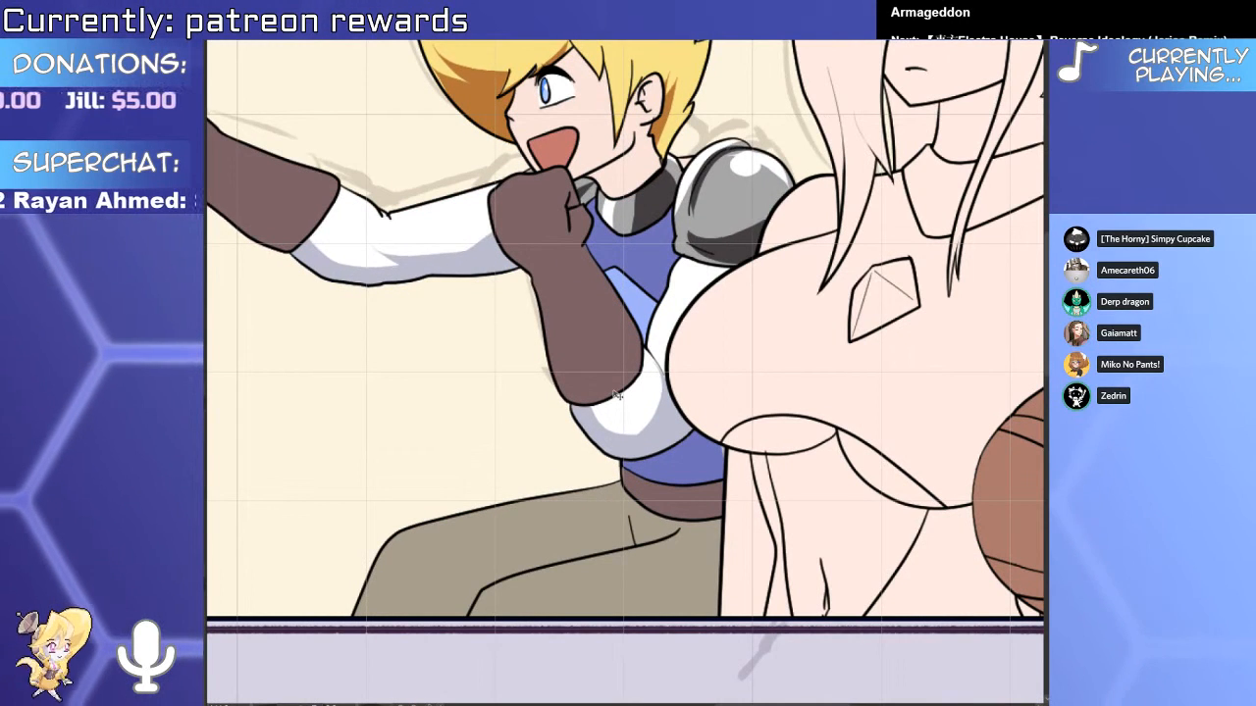
drag(614, 395, 695, 490)
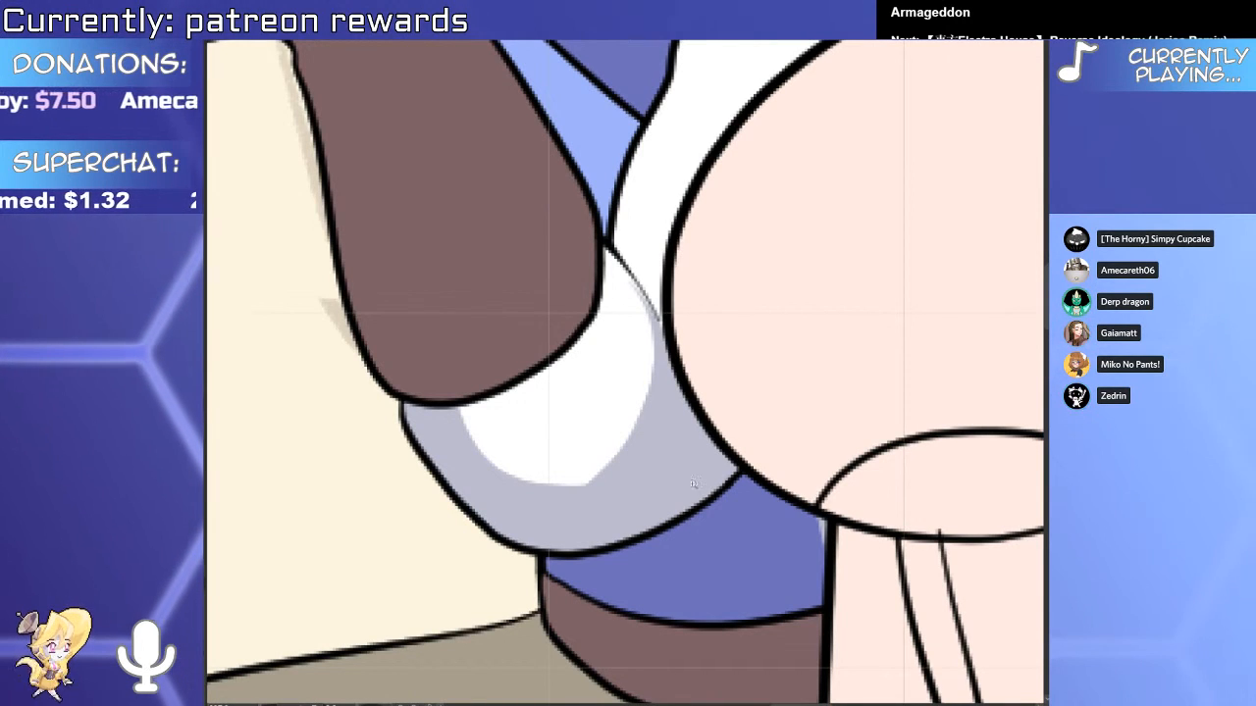
Touch up the boy's back edge beside the girl's waist in the upper-right comic panel, and clear the silhouette selection.
drag(693, 484, 636, 392)
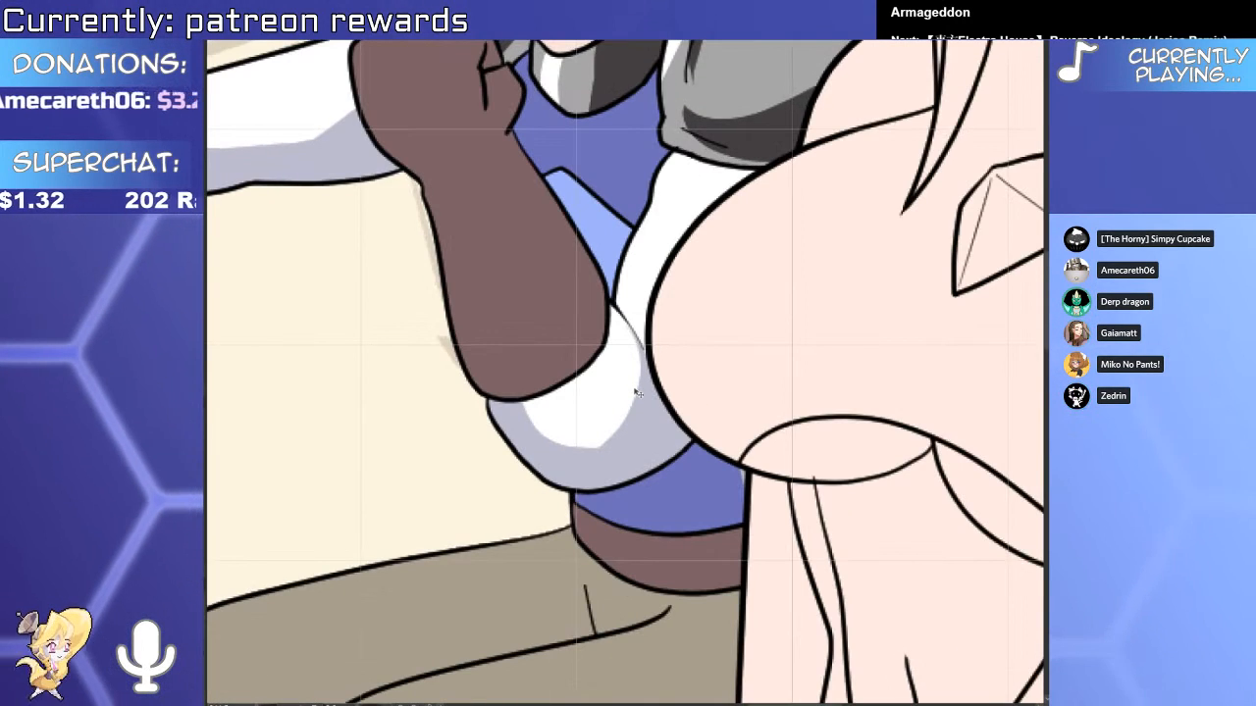
drag(708, 330, 721, 455)
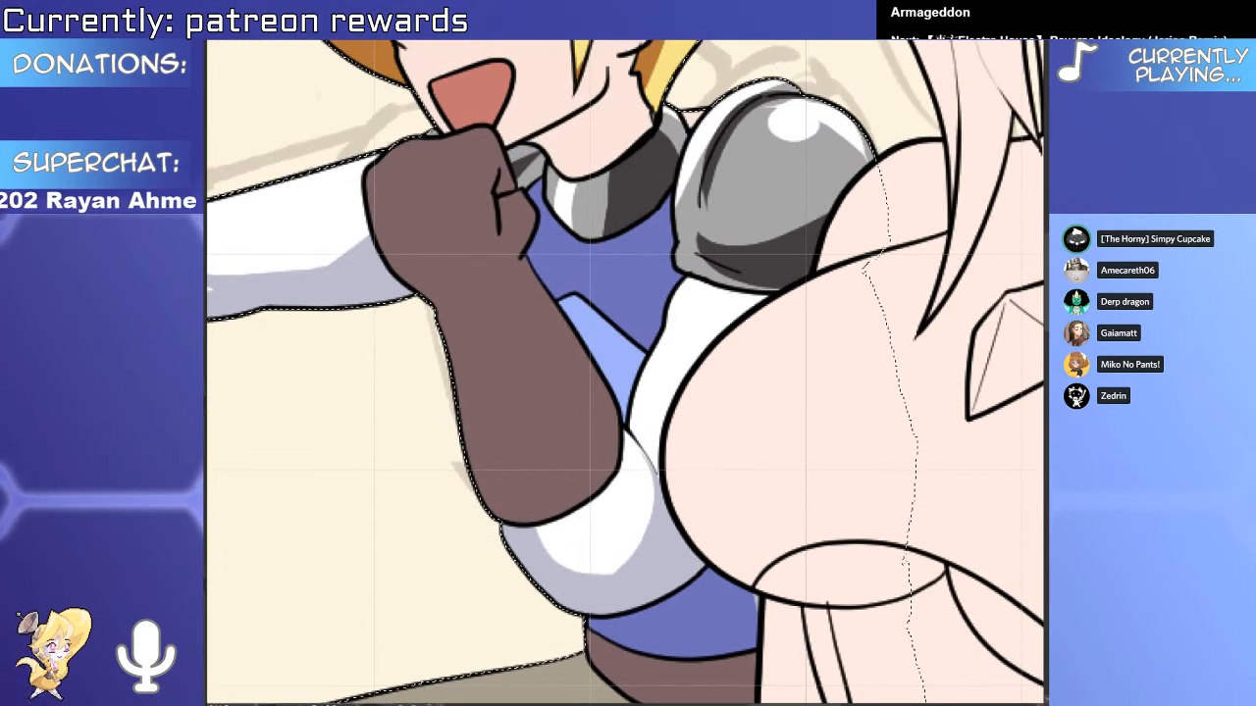
scroll(740, 616, up, 2)
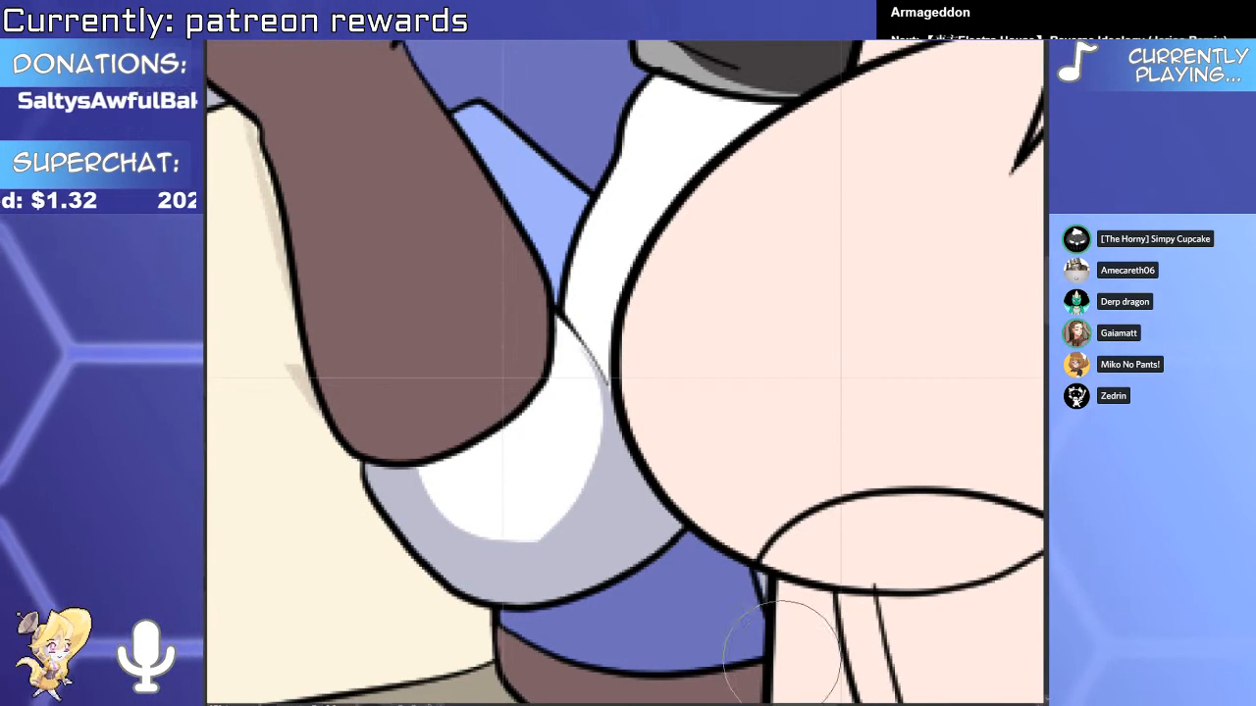
scroll(745, 578, down, 3)
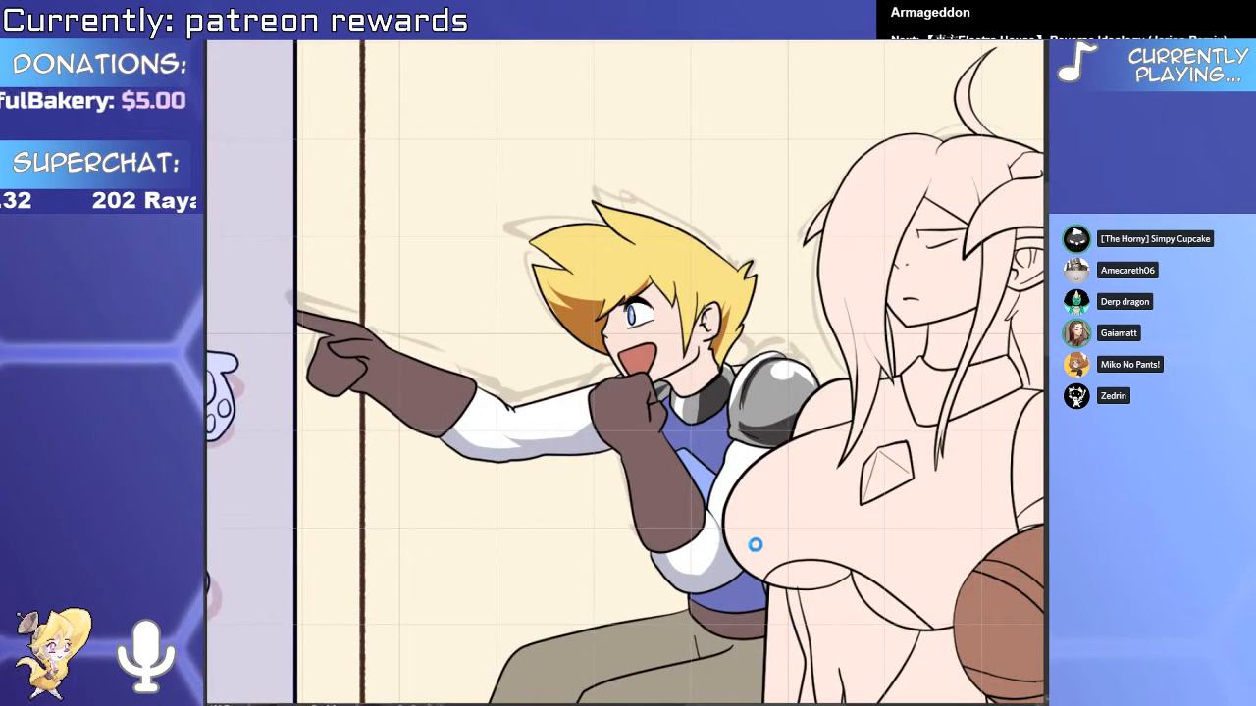
drag(755, 545, 678, 409)
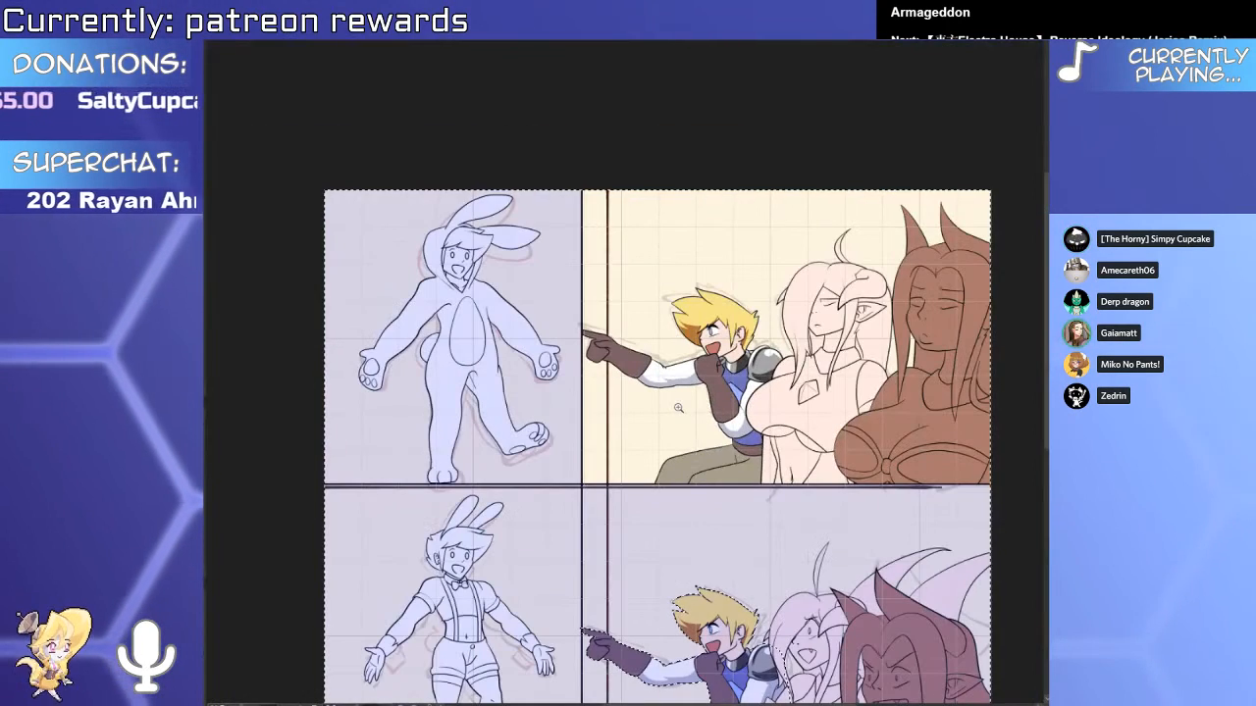
key(ctrl+d)
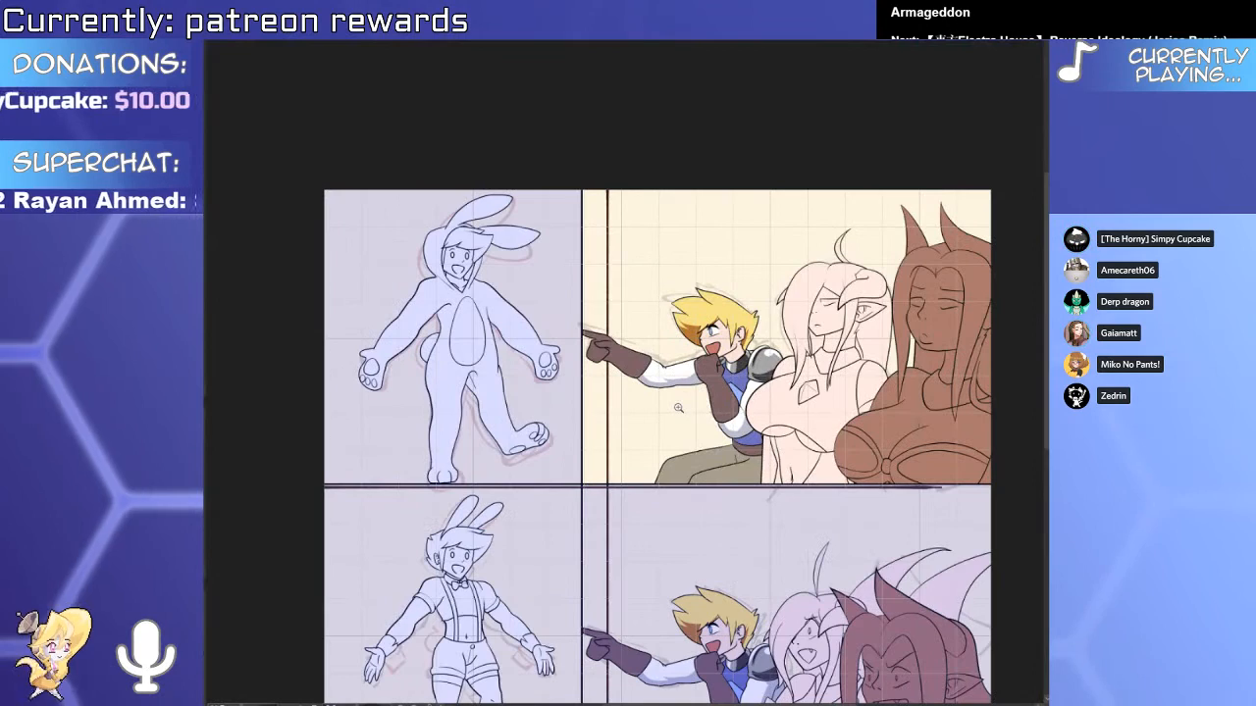
Switch the lavender tint back to the upper-right comic panel, leaving the lower-right panel untinted.
drag(857, 496, 709, 283)
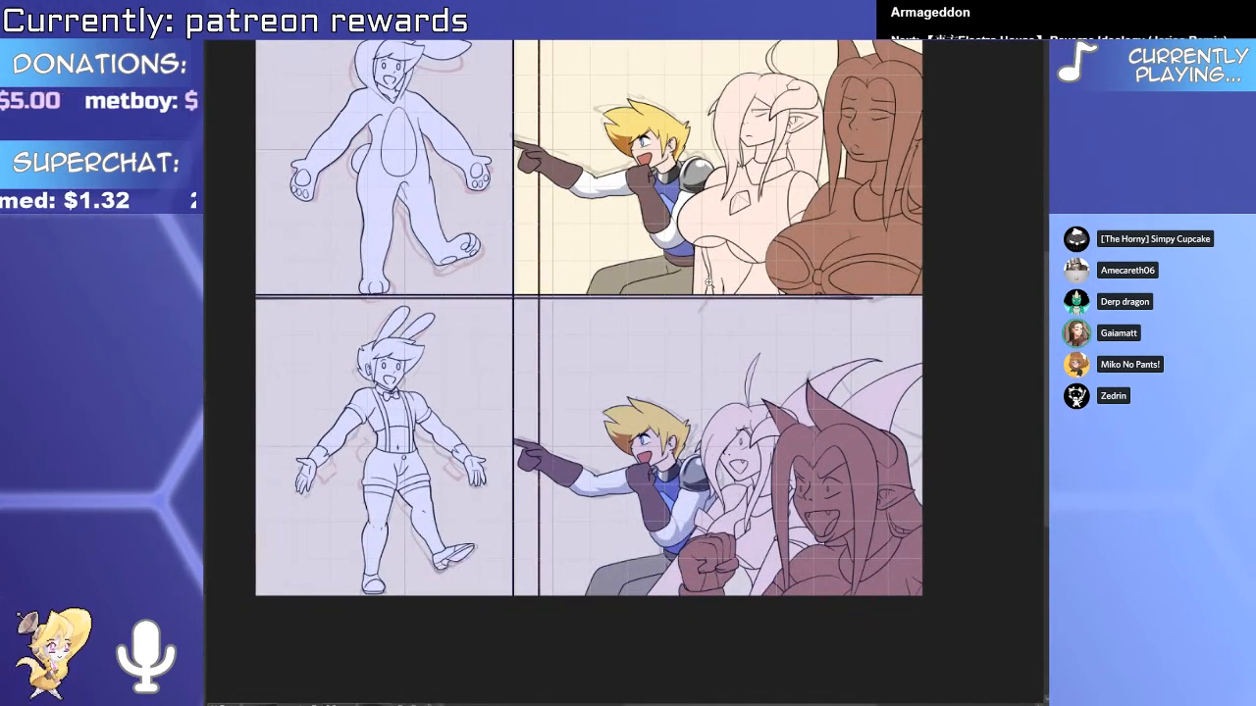
scroll(708, 284, up, 6)
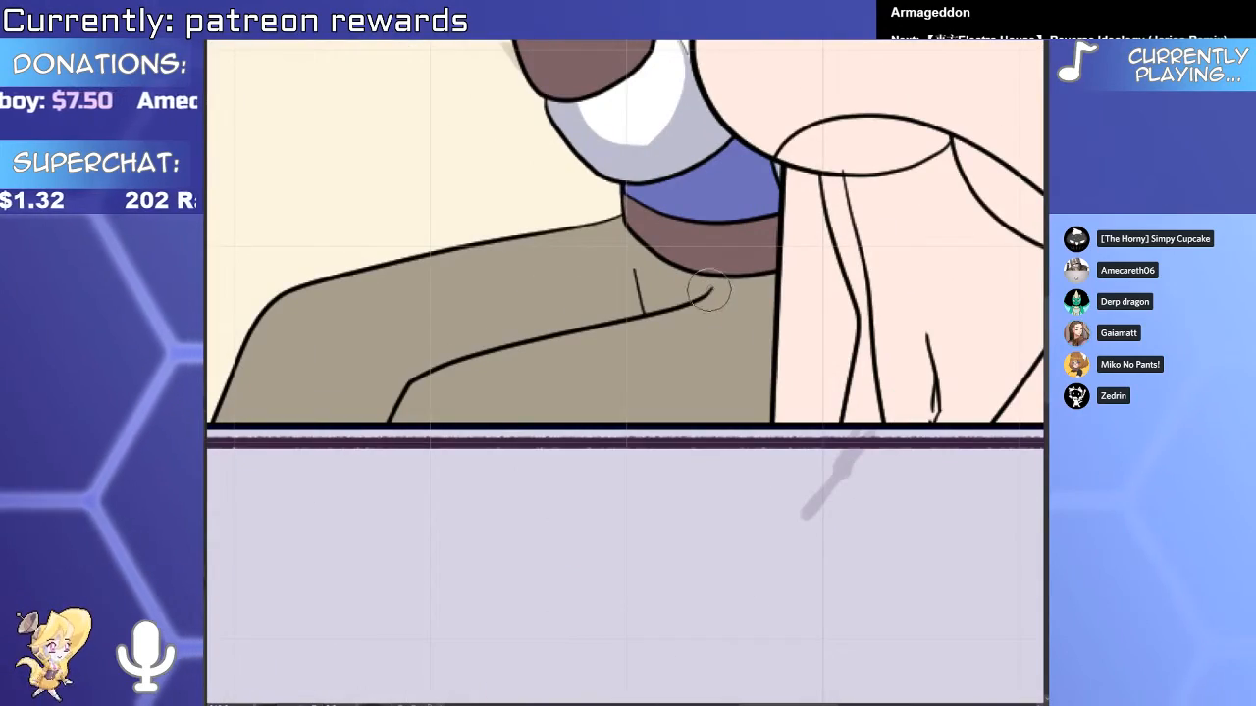
scroll(708, 292, down, 6)
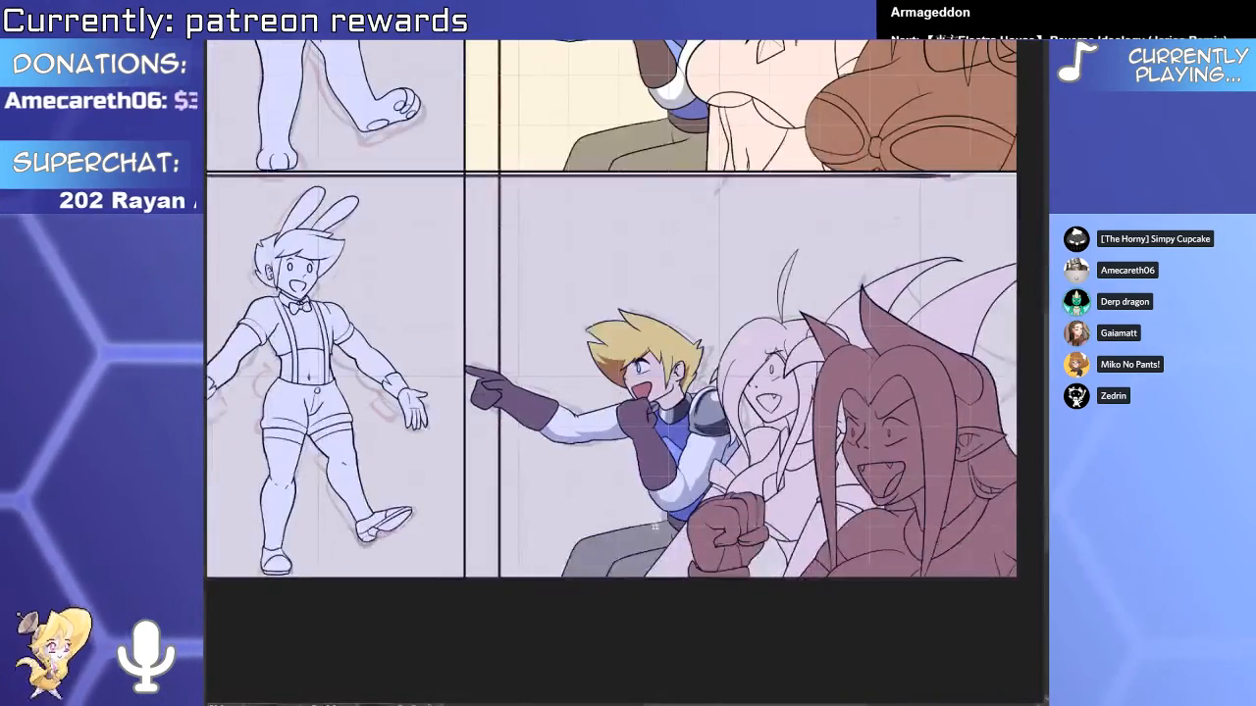
scroll(654, 527, up, 6)
scroll(728, 539, down, 5)
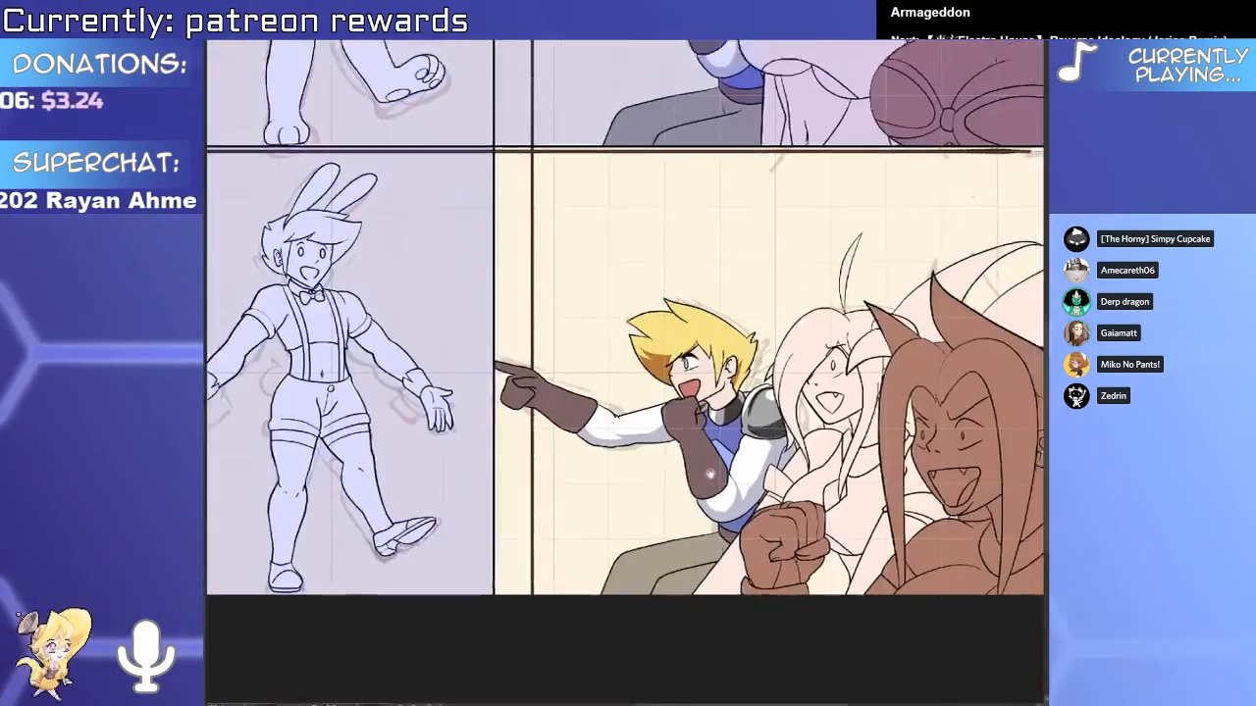
scroll(695, 554, up, 2)
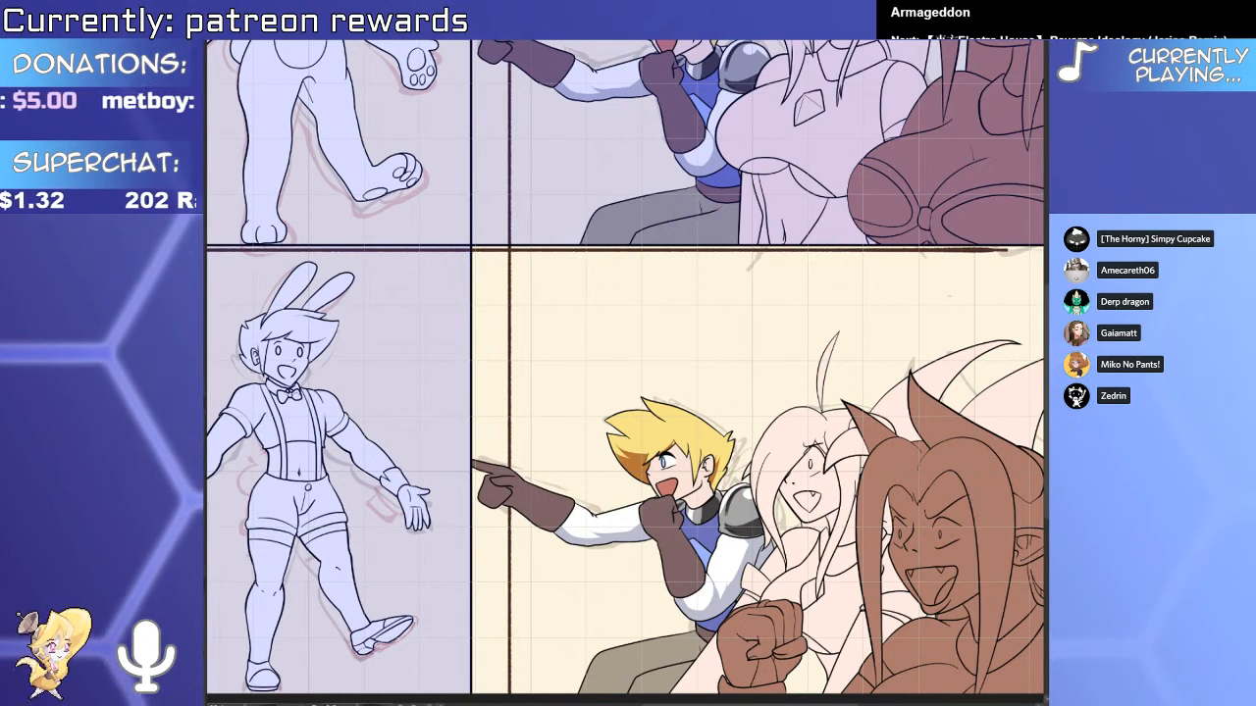
Fill the front hair of the girl beside the boy with crimson red in the lower-right comic panel.
click(685, 578)
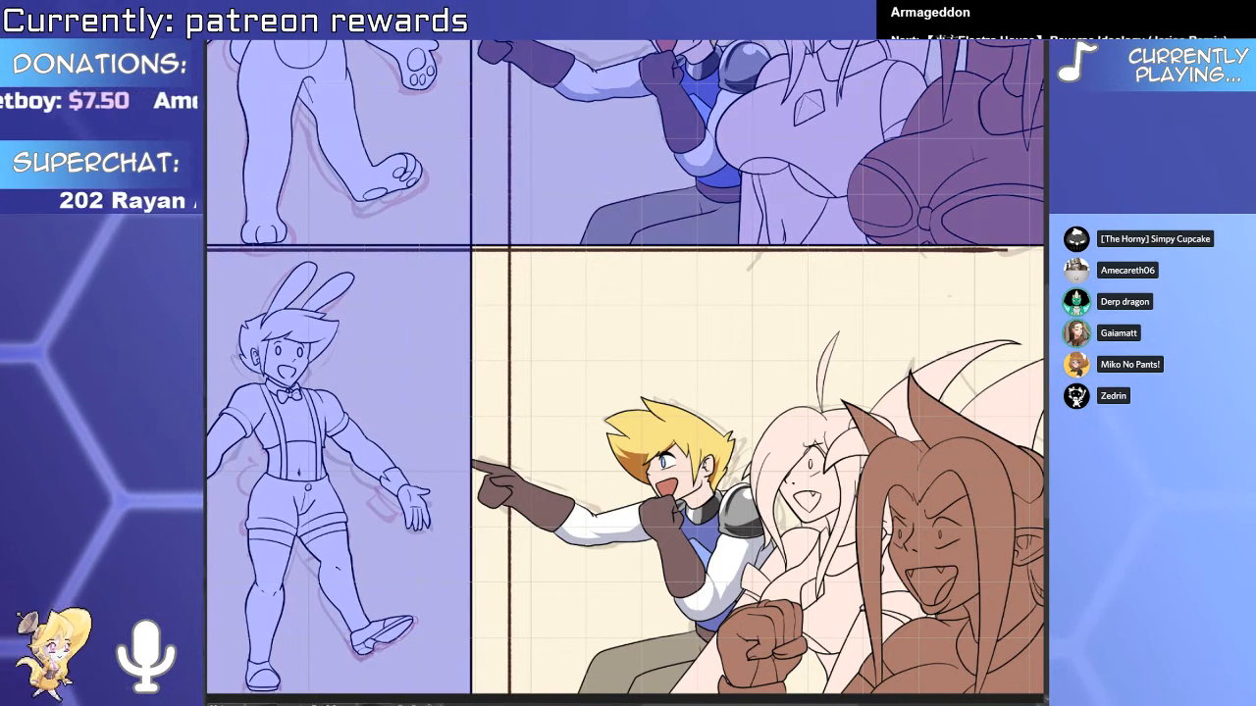
click(830, 507)
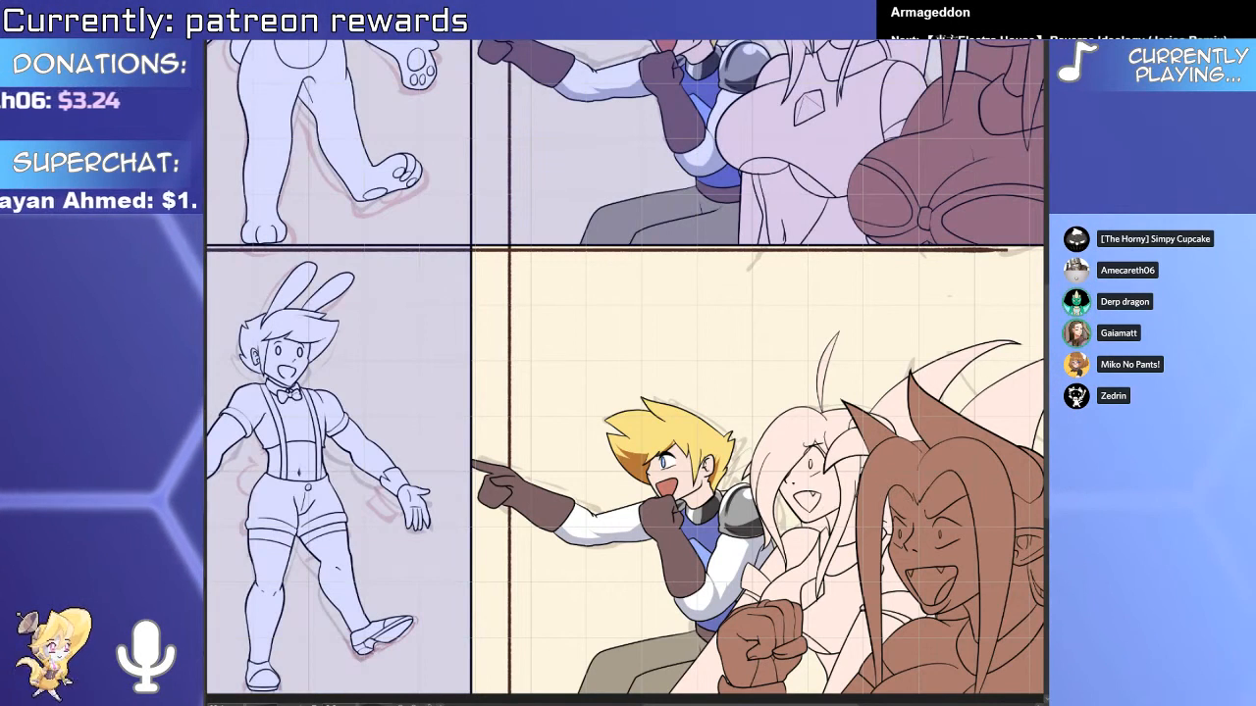
click(784, 442)
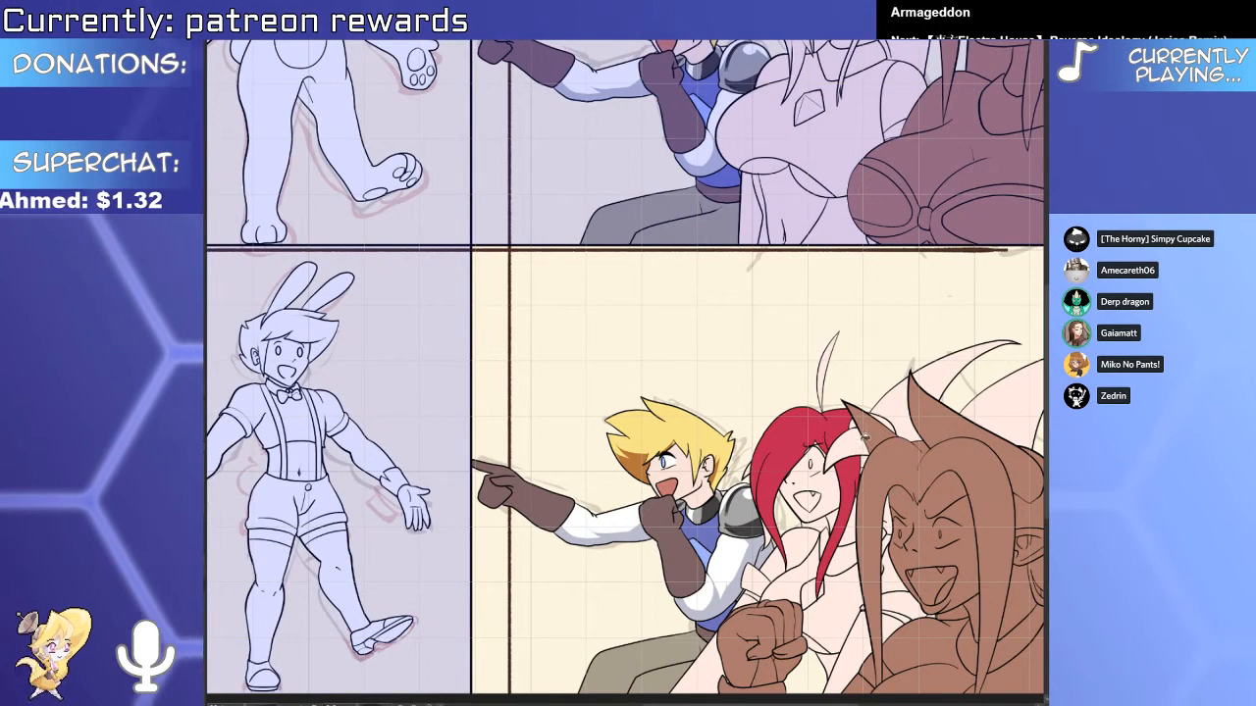
Hide the brown-skinned foreground figure in the lower panel and fill the horned woman's back hair and brow gaps with red.
drag(1025, 319, 937, 284)
key(ctrl+z)
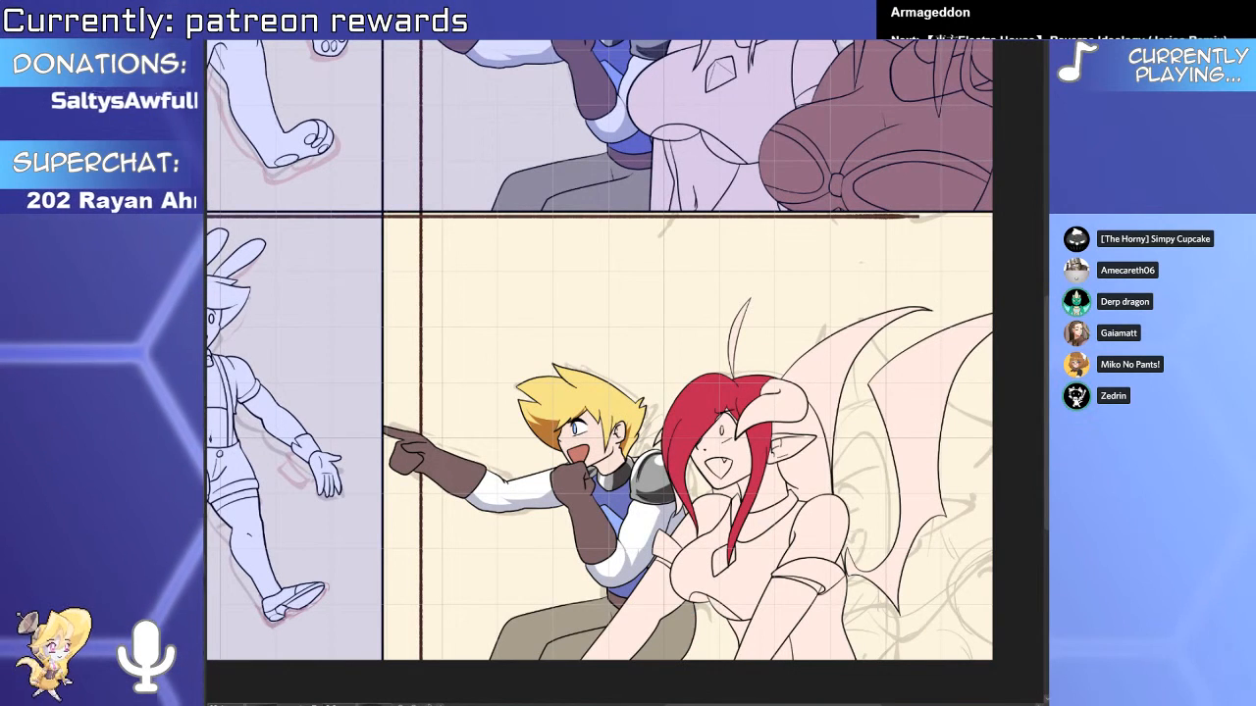
drag(781, 438, 816, 445)
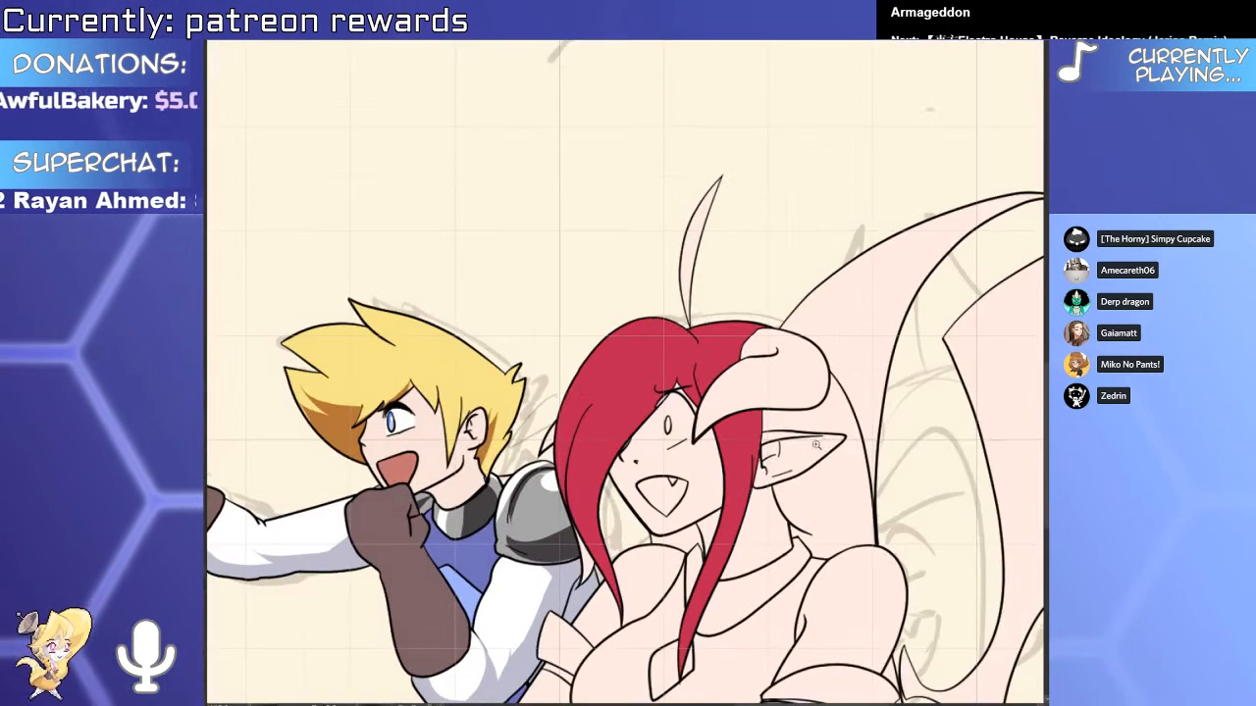
click(677, 394)
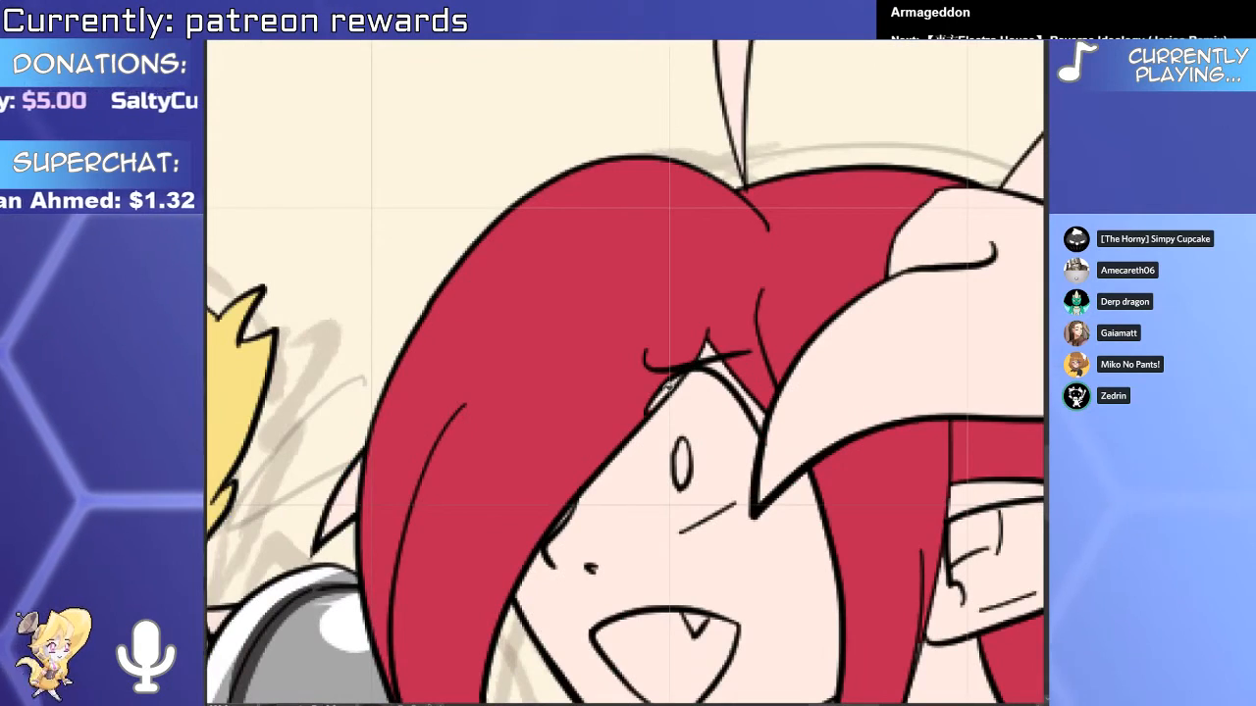
drag(667, 412, 623, 415)
drag(799, 468, 758, 381)
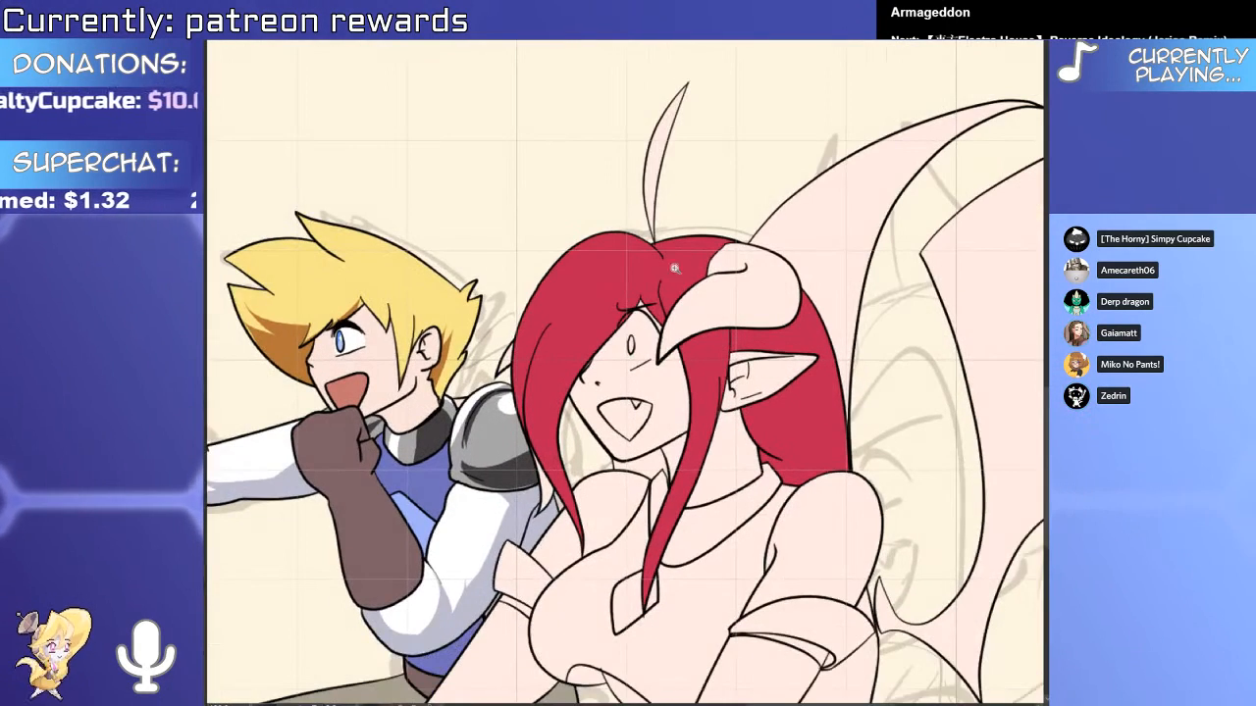
Fill the loose strand atop her head with red and darken the hair behind her neck and below her ear.
drag(650, 340, 649, 297)
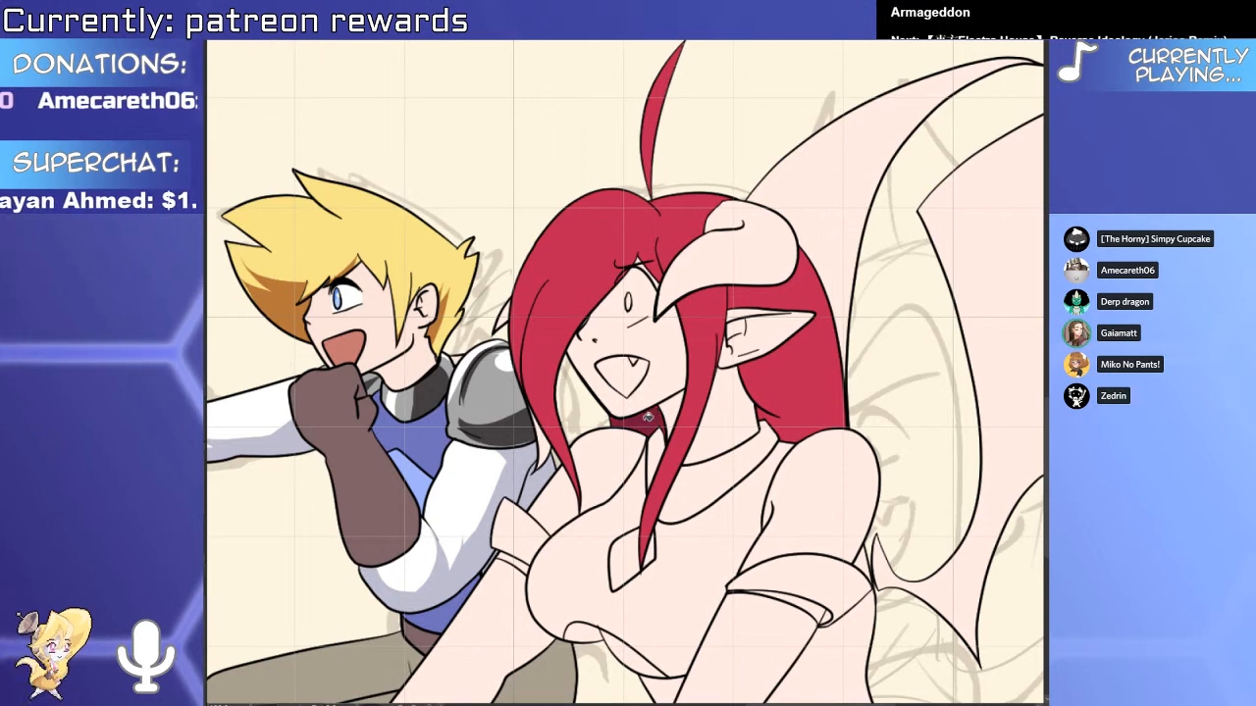
click(805, 392)
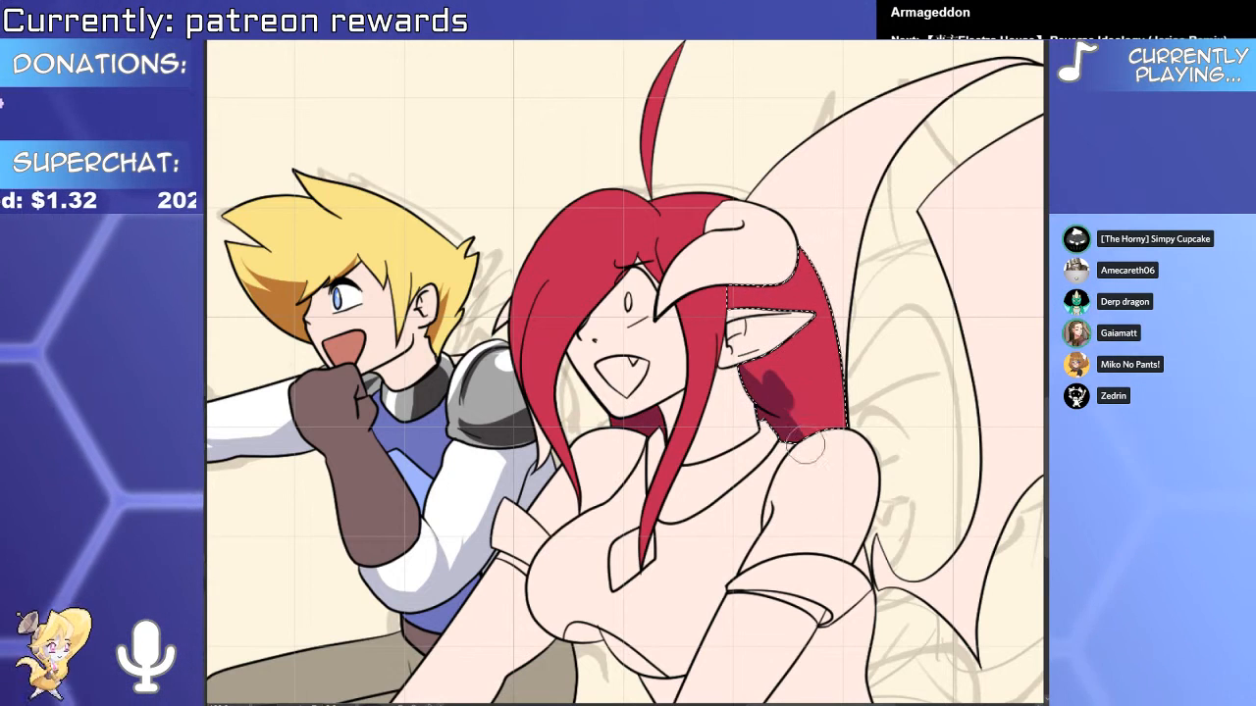
drag(781, 371, 785, 412)
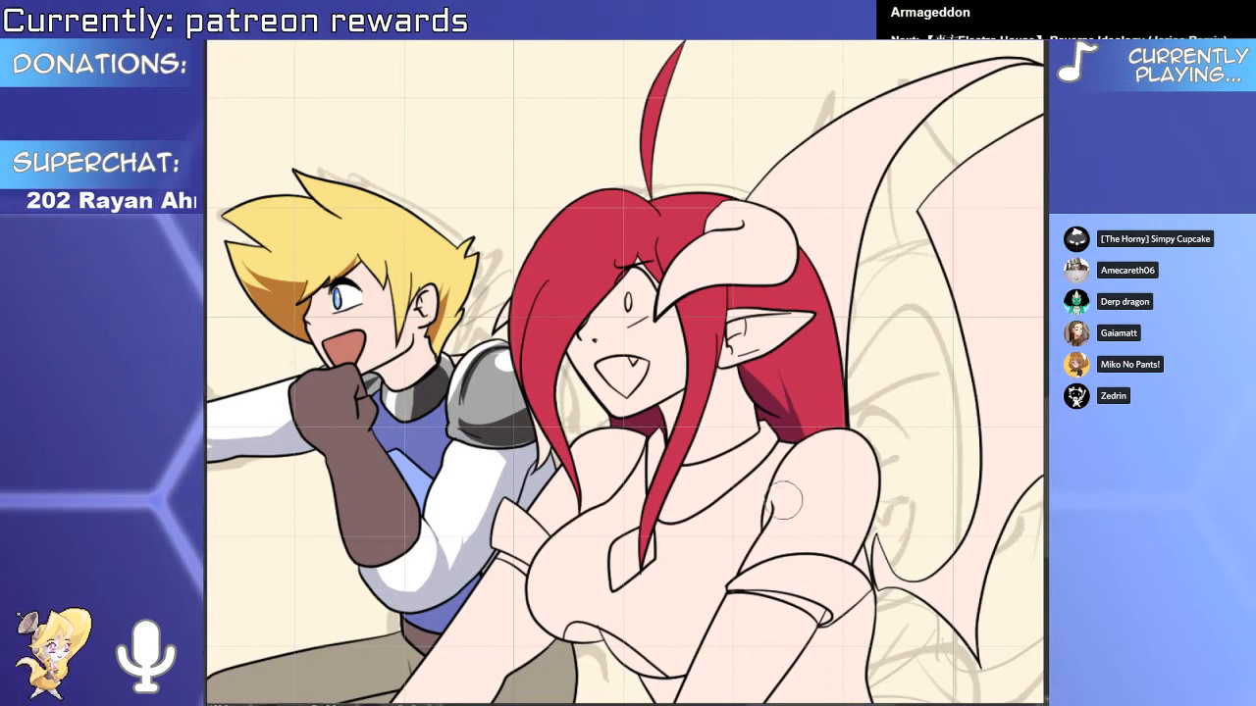
Fill the horned woman's top, both long gloves and the clothing at her hip with dark purple.
drag(729, 475, 737, 395)
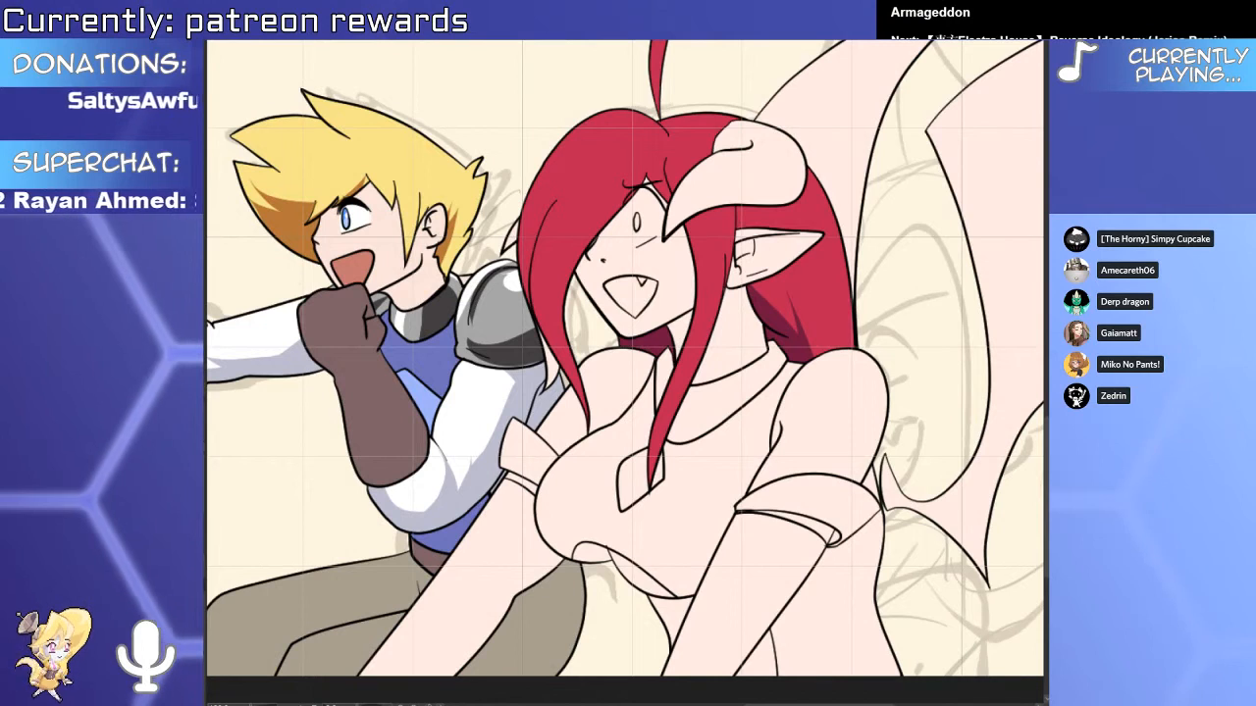
click(752, 571)
click(687, 573)
click(469, 585)
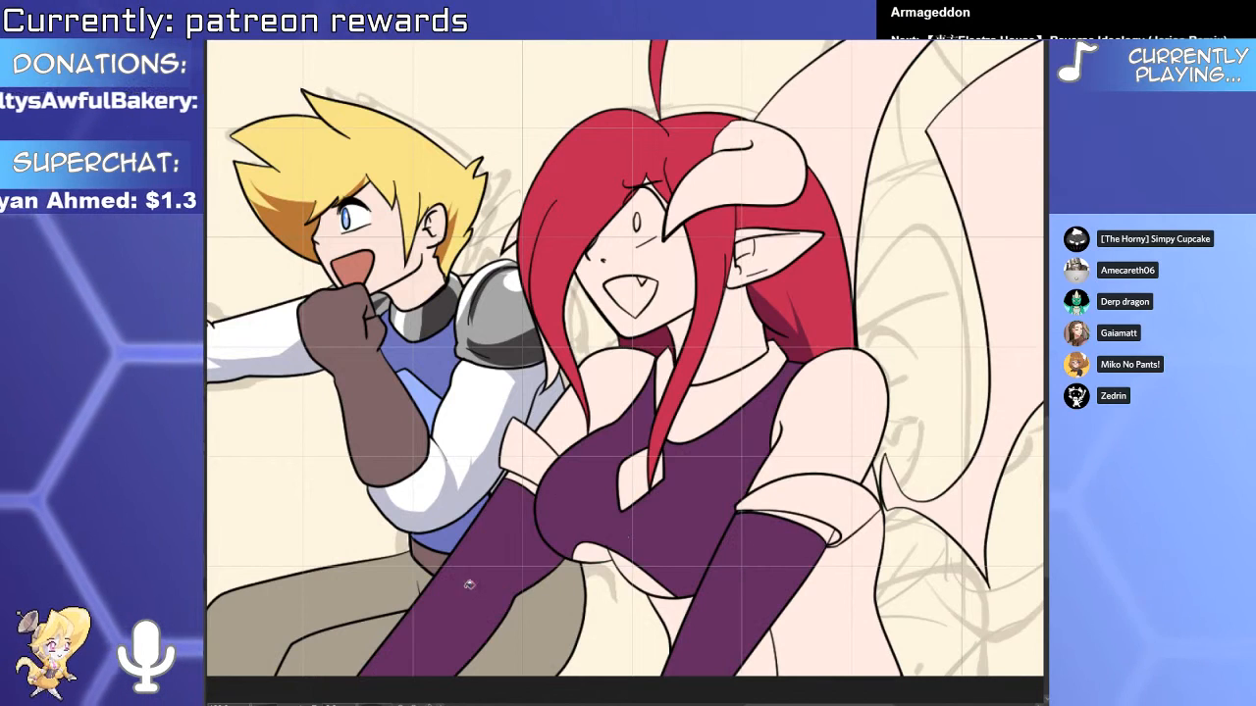
click(863, 606)
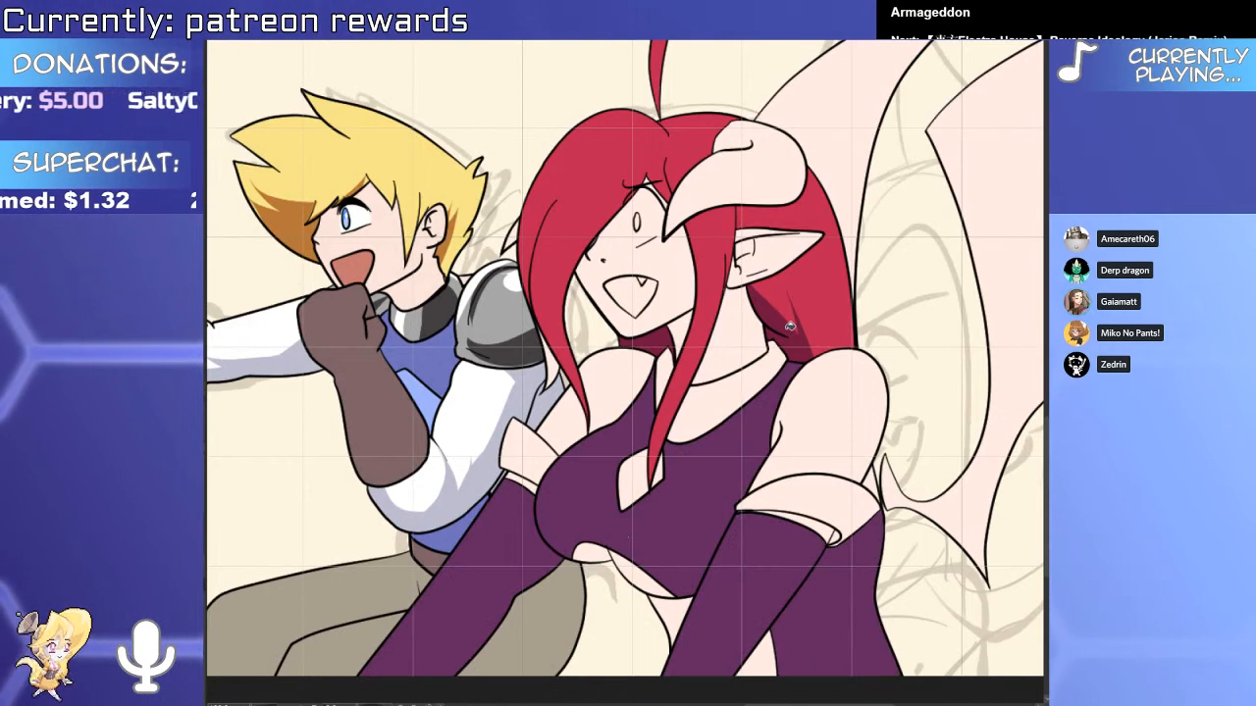
Fill the diamond on her chest with pink and the band on her near arm with greyish purple.
click(645, 476)
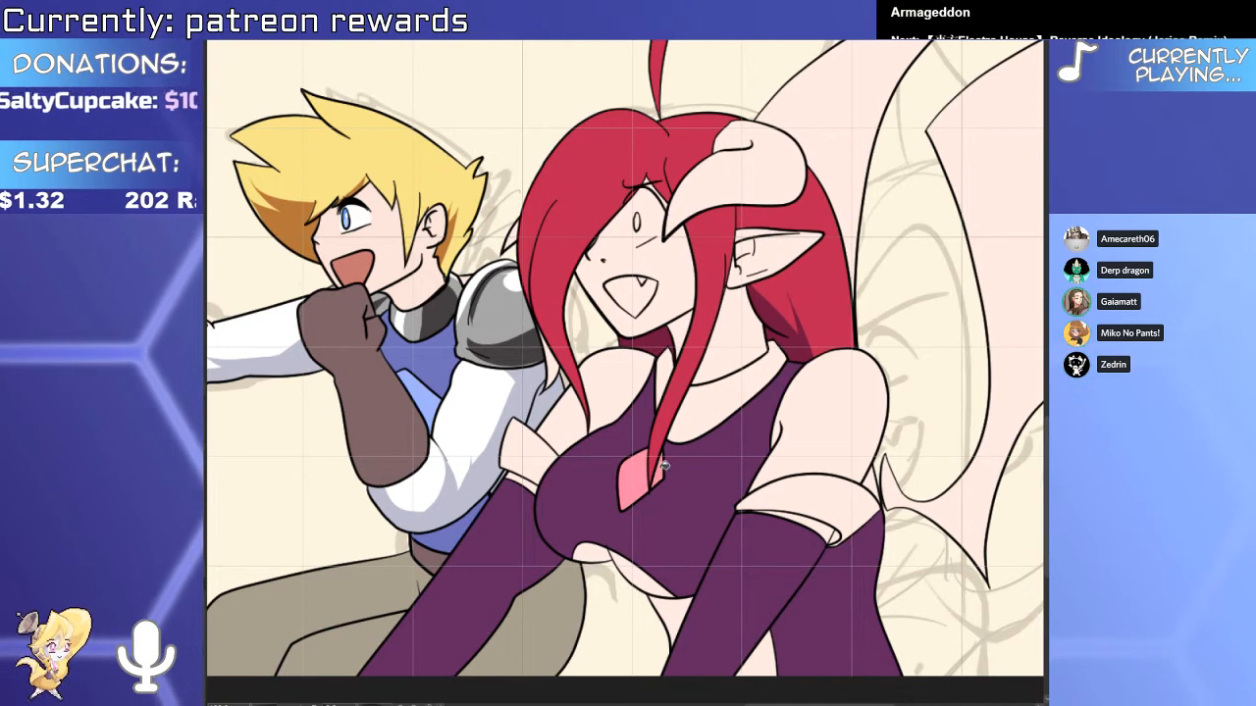
scroll(832, 538, up, 3)
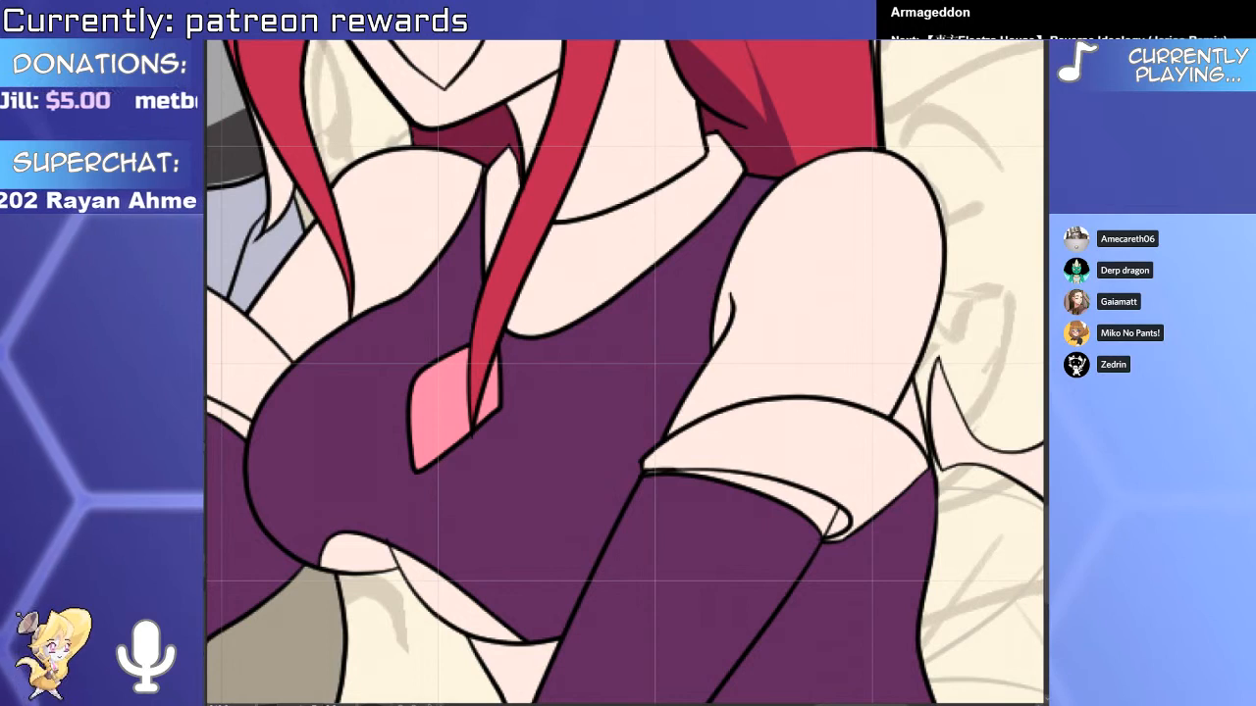
click(859, 477)
scroll(829, 493, down, 3)
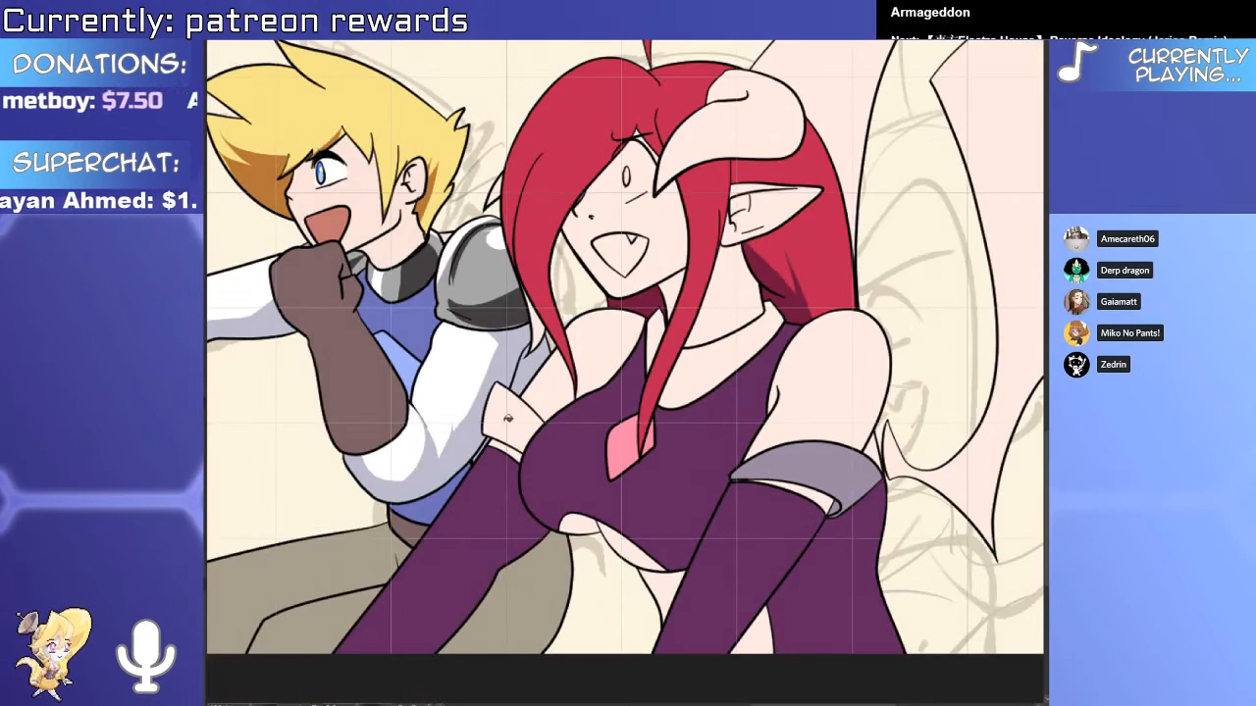
Fill the far armband with the same greyish purple and the inner fold of the near armband with dark purple.
scroll(525, 428, up, 5)
drag(825, 500, 404, 266)
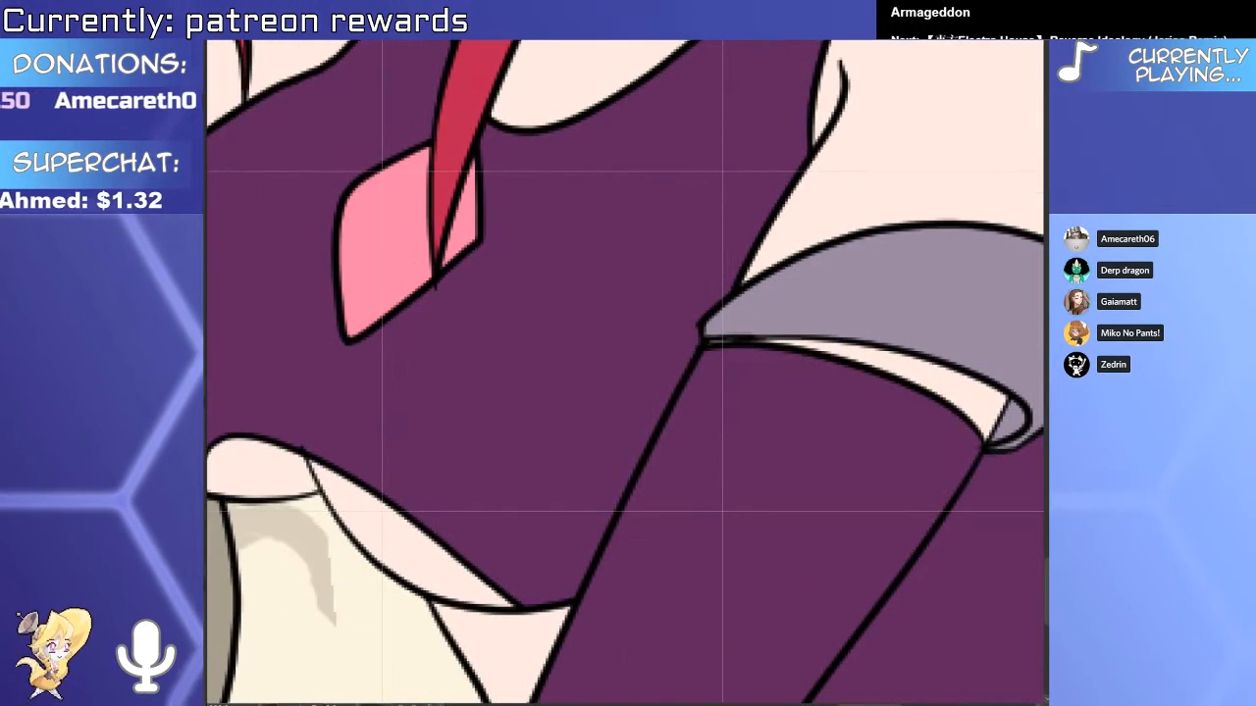
click(1016, 416)
scroll(1017, 416, down, 3)
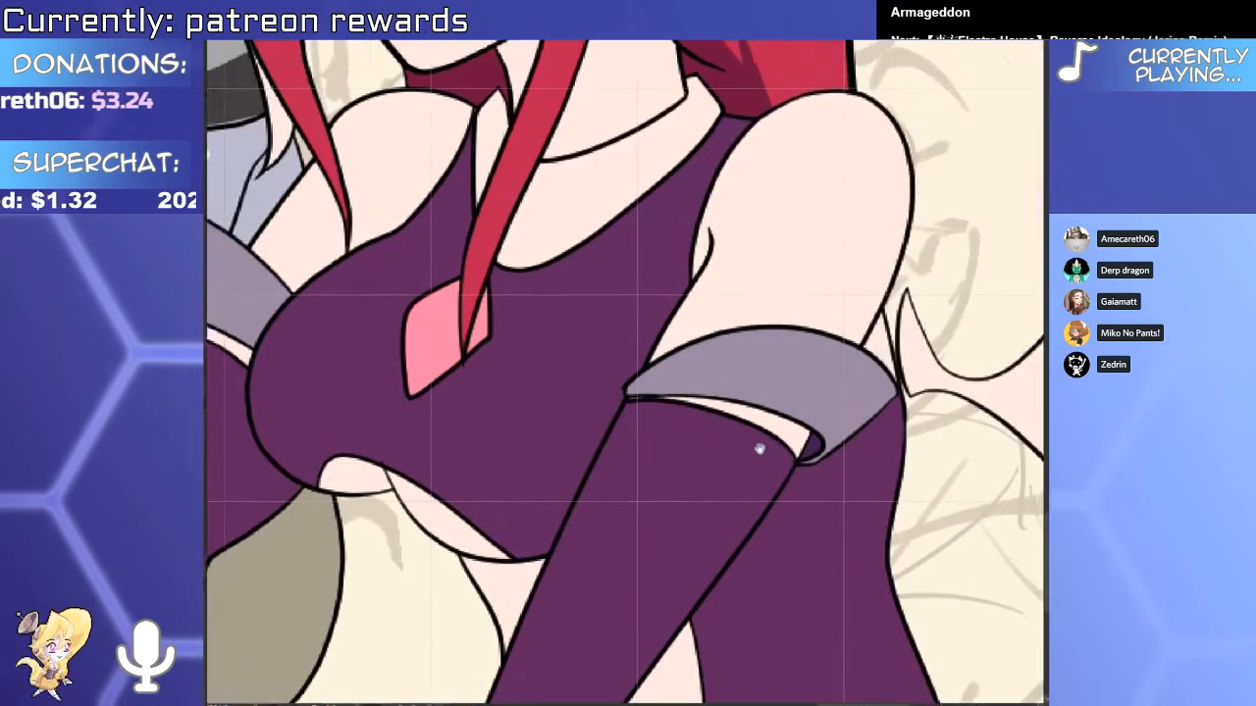
Select the near armband's grey area and paint a dark purple shadow strip along its lower outer edge.
scroll(756, 432, up, 3)
key(w)
click(762, 370)
key(b)
drag(869, 359, 720, 490)
key(ctrl+z)
drag(881, 394, 734, 530)
key(ctrl+z)
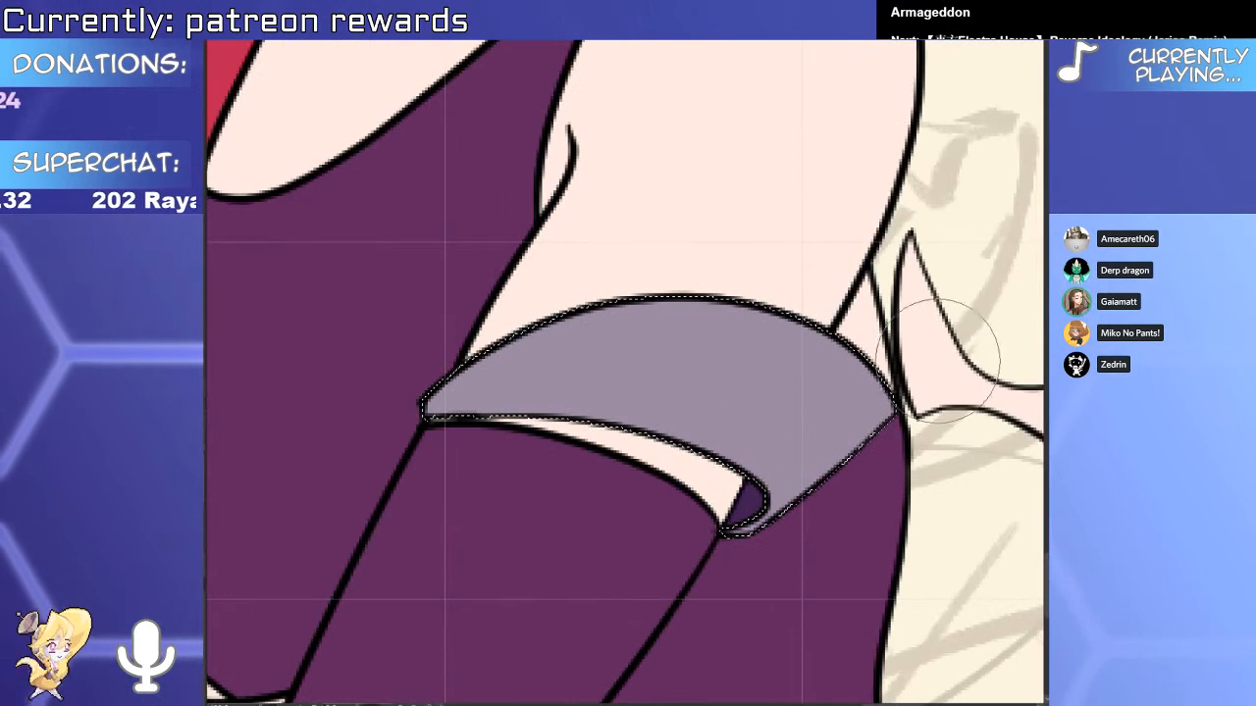
drag(922, 392, 755, 530)
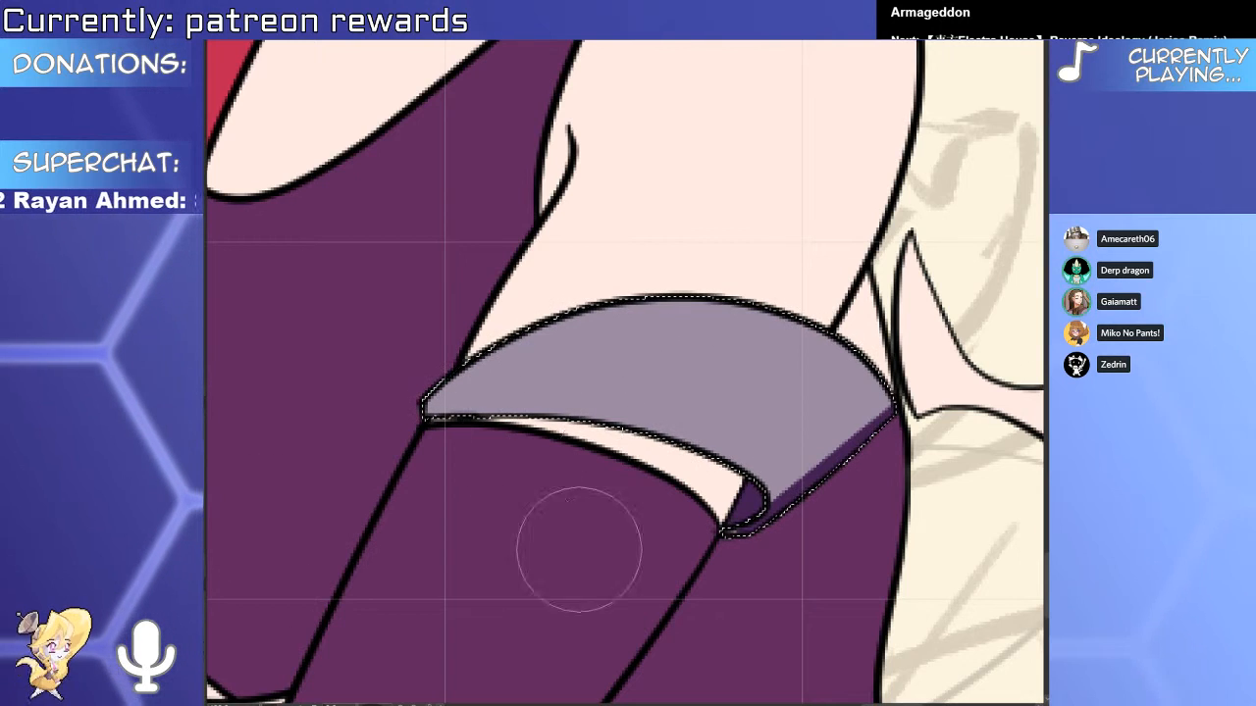
Paint a pale highlight band across the middle of the near armband and clear the selection.
key(ctrl+z)
mouse_move(714, 300)
mouse_down()
mouse_move(628, 438)
mouse_move(597, 420)
mouse_move(704, 300)
mouse_up()
scroll(618, 618, down, 4)
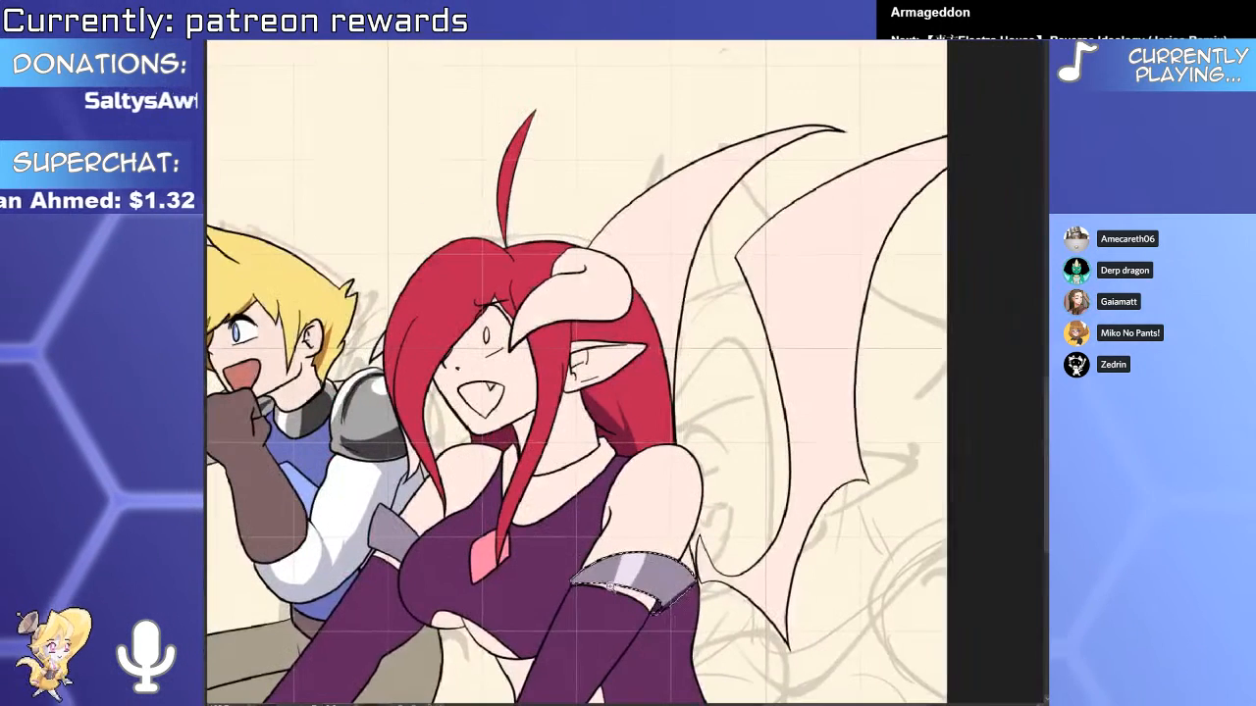
key(ctrl+d)
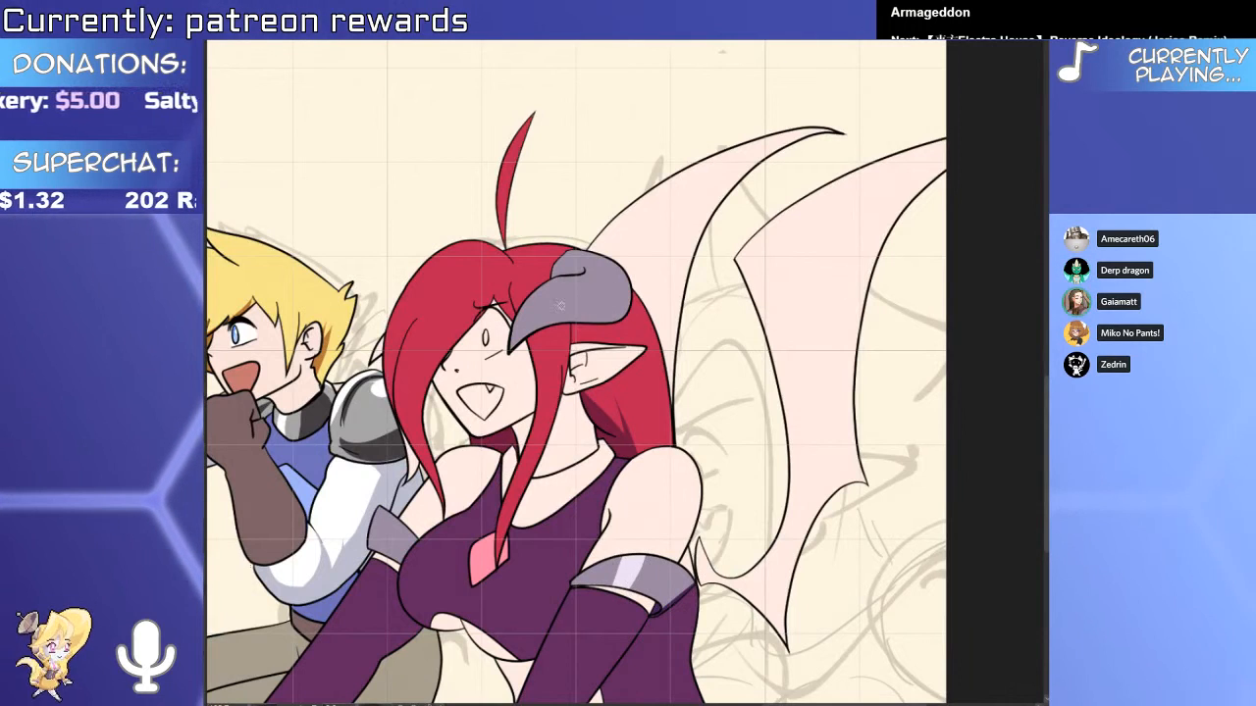
Fill the near horn with greyish purple and paint pale highlight streaks along its pointed tip.
click(562, 306)
scroll(539, 298, up, 4)
key(b)
drag(546, 249, 504, 462)
key(ctrl+z)
drag(545, 249, 495, 500)
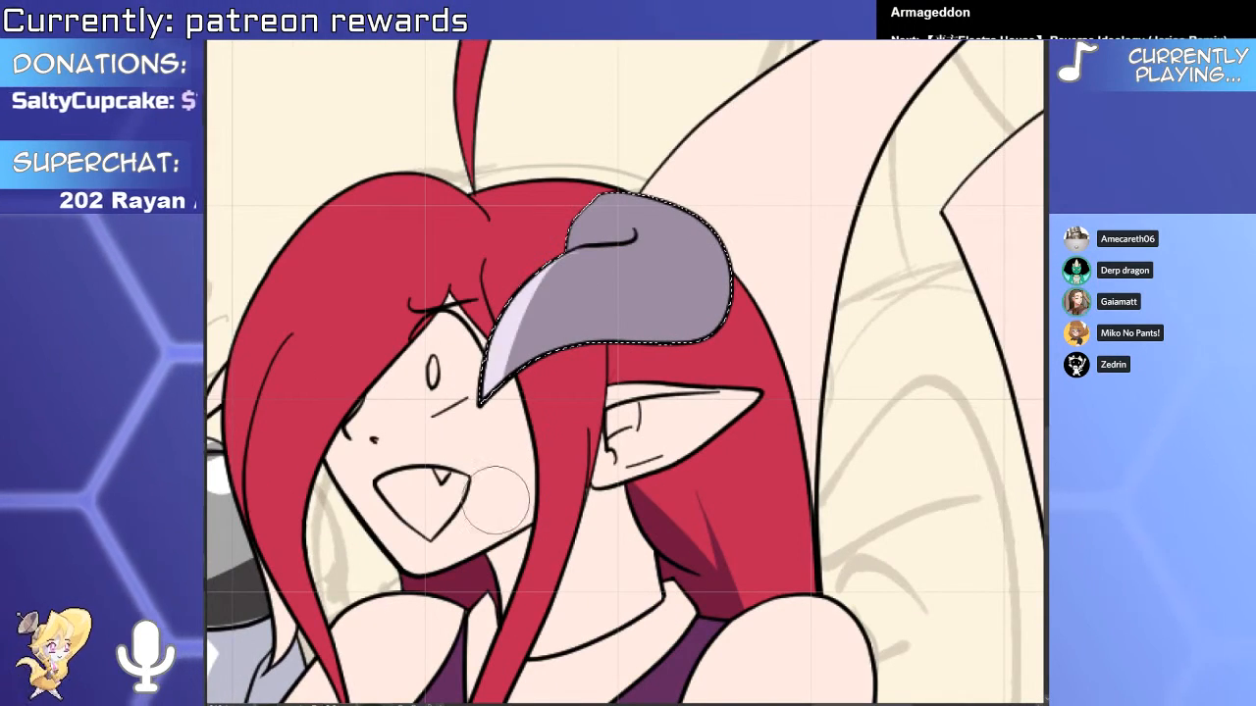
drag(574, 322, 448, 498)
scroll(581, 302, down, 4)
scroll(663, 406, up, 3)
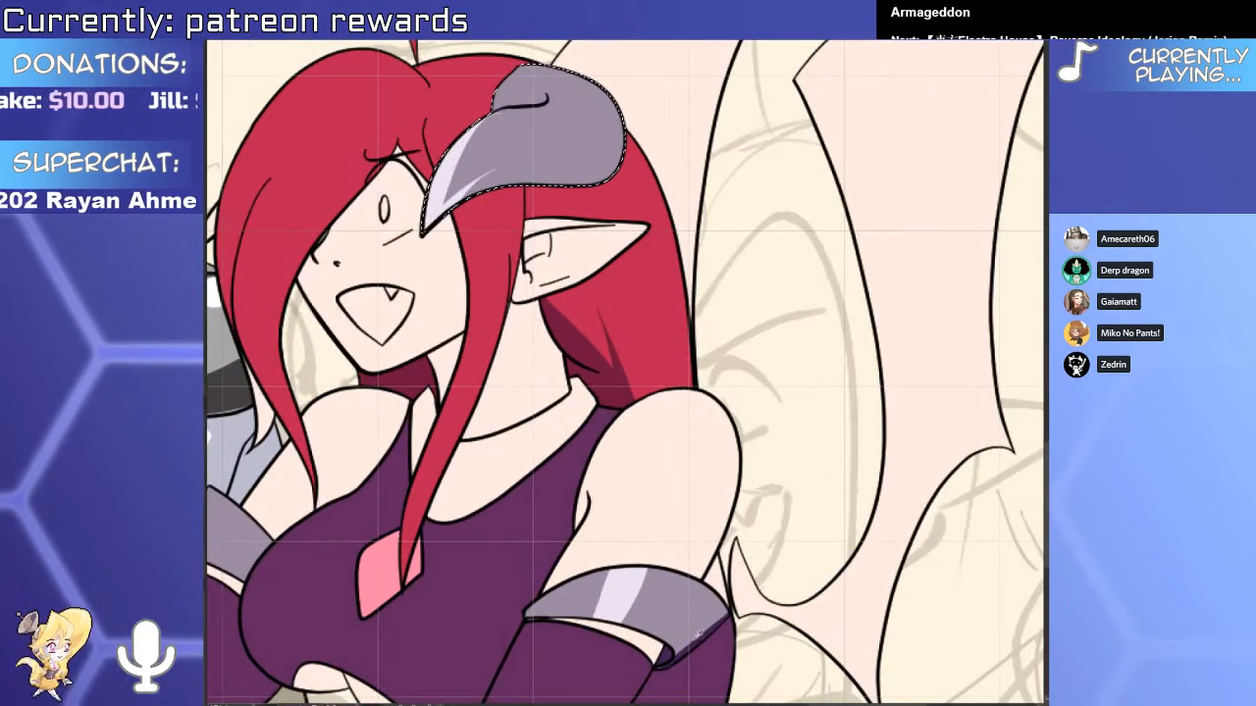
Paint a broad dark purple shadow over the outer side of the near armband.
drag(678, 613, 647, 495)
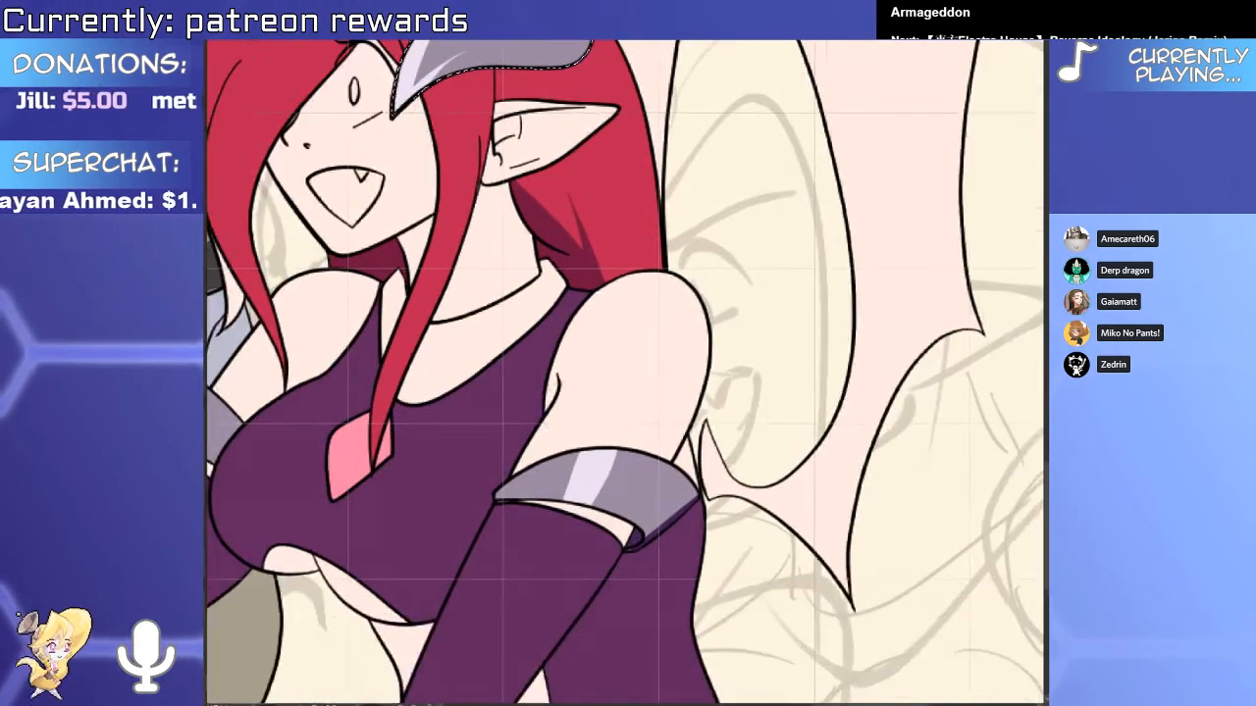
scroll(648, 496, up, 3)
click(653, 498)
scroll(628, 555, down, 1)
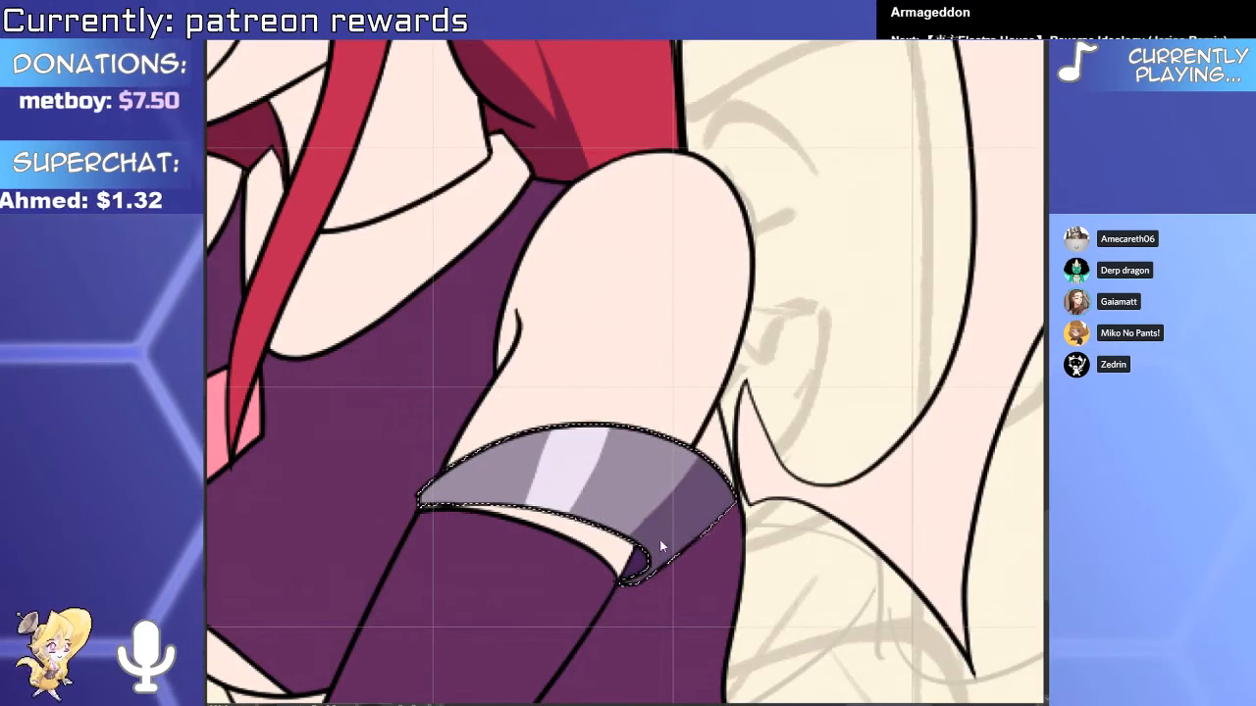
Shade the inner side of the far armband in dark purple and add a pale highlight stripe.
scroll(589, 530, down, 2)
scroll(527, 513, up, 2)
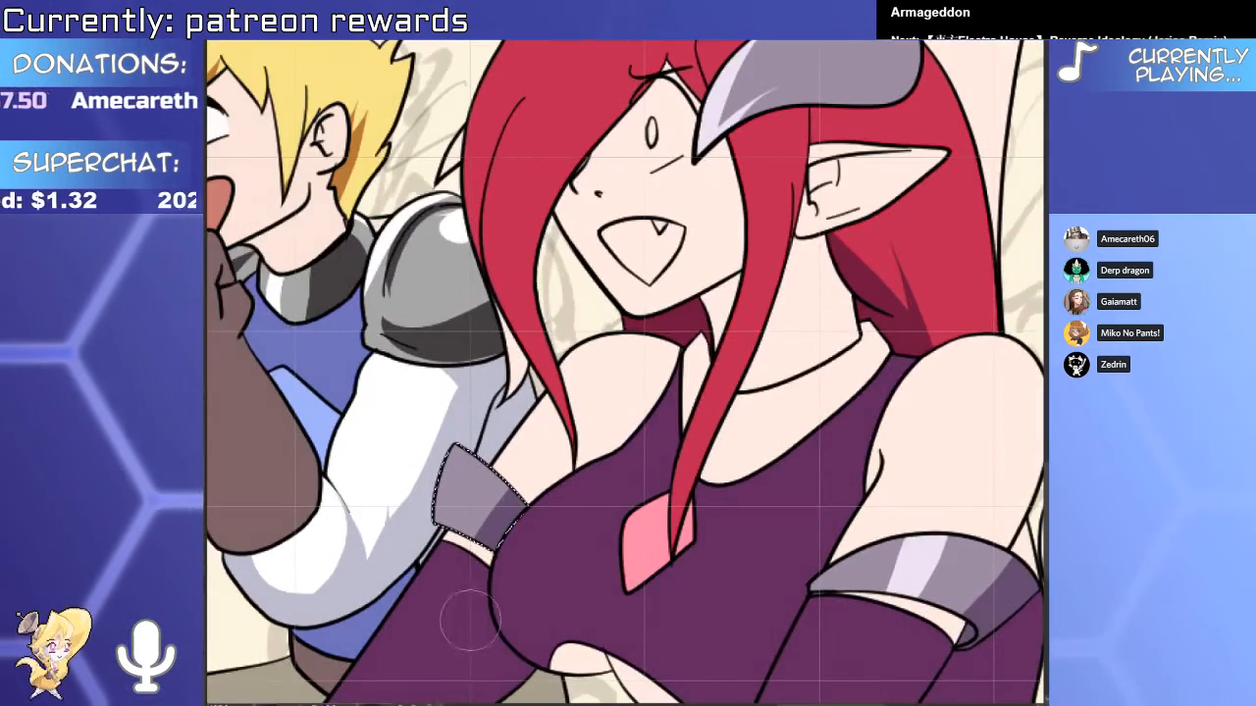
scroll(526, 513, up, 1)
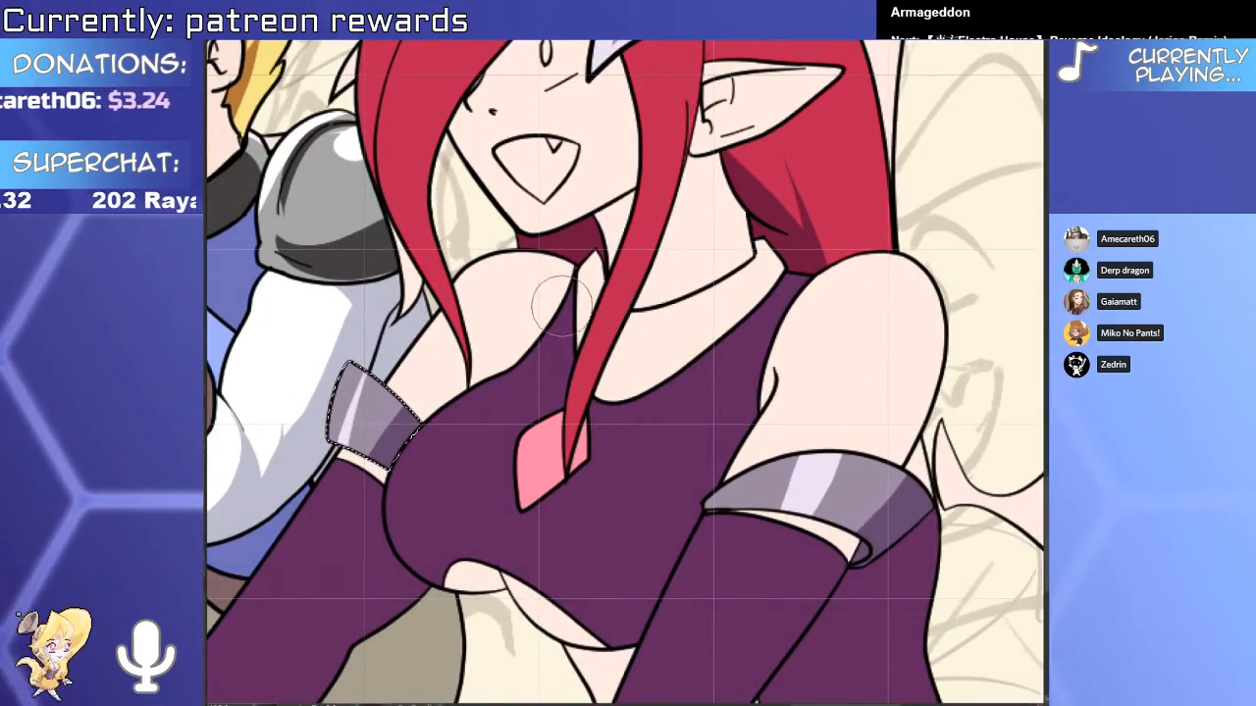
Paint dark purple shadows under the near horn's base crease and along its rounded outer curve, then deselect.
scroll(604, 360, up, 3)
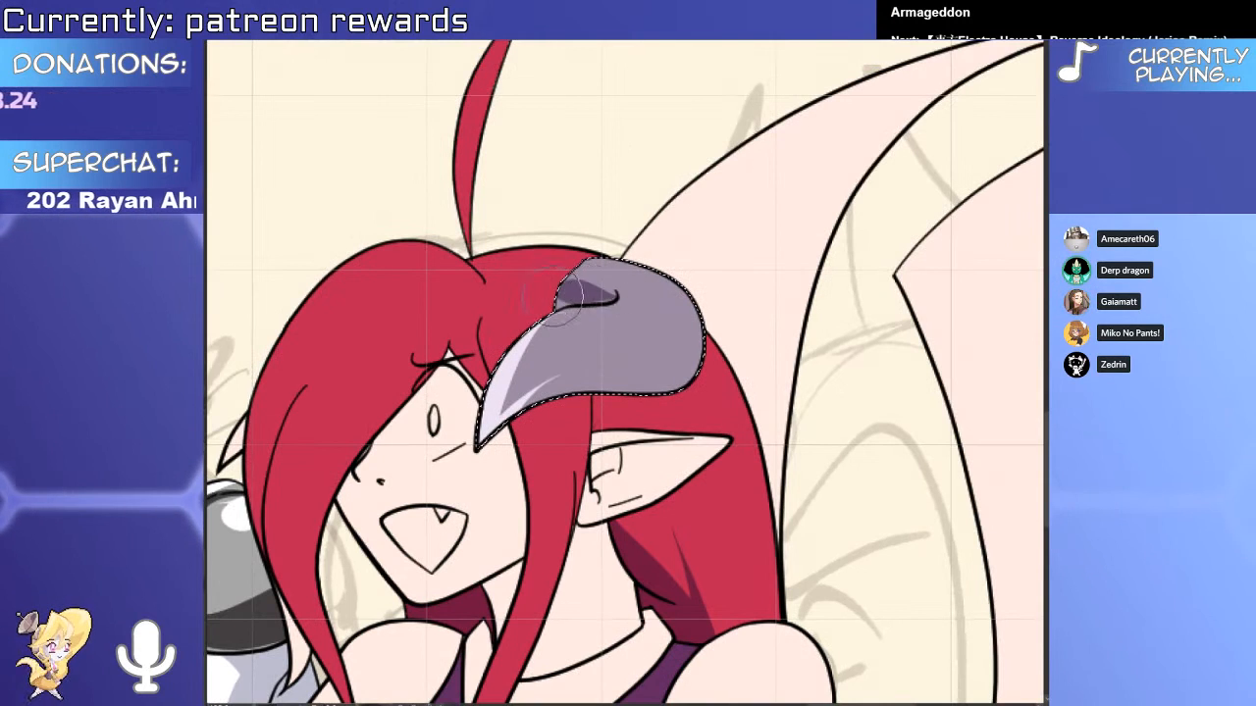
mouse_move(554, 312)
mouse_down()
mouse_move(616, 296)
mouse_move(605, 294)
mouse_up()
mouse_move(589, 402)
mouse_down()
mouse_move(717, 277)
mouse_move(676, 360)
mouse_up()
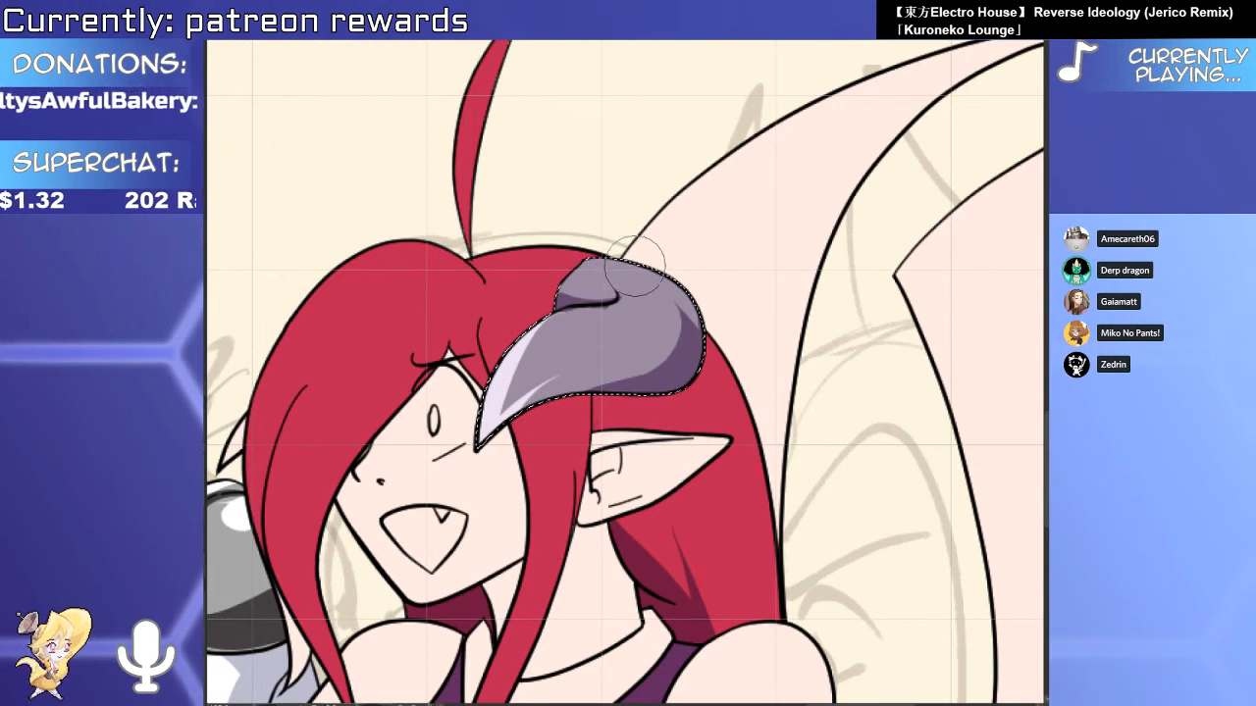
key(ctrl+d)
scroll(633, 280, down, 2)
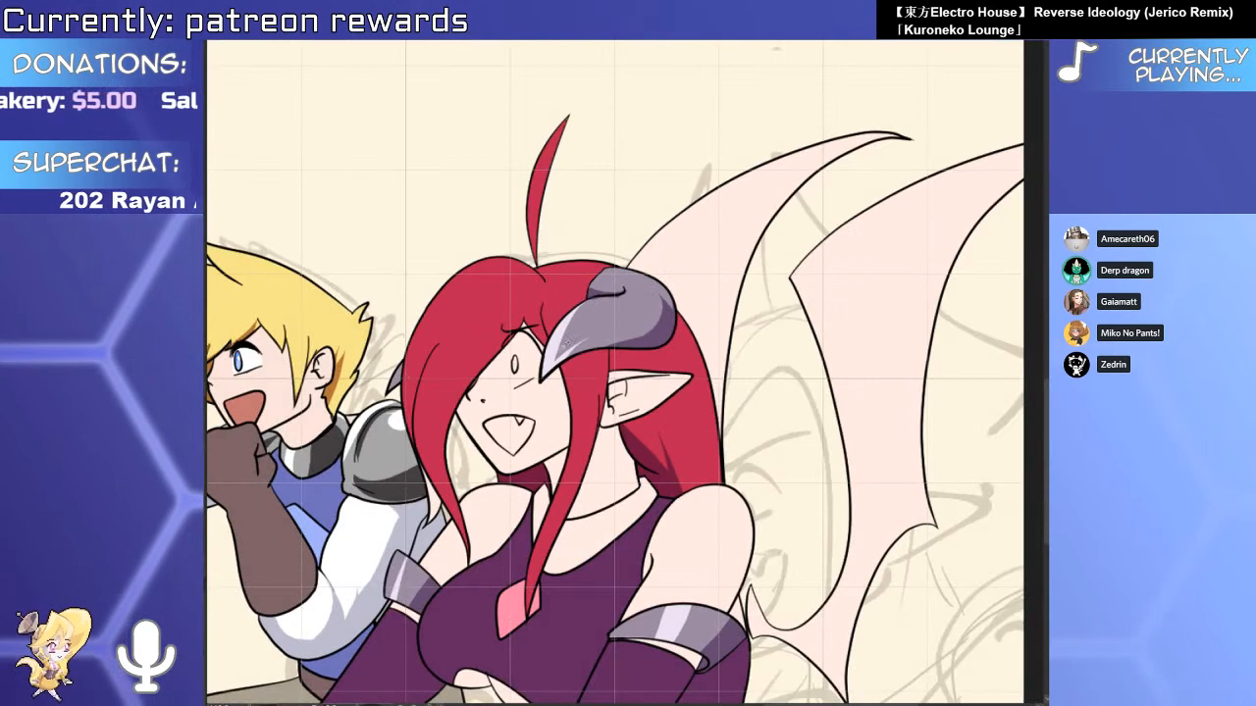
Paint a pale highlight on the far horn's tip showing behind the hair.
scroll(412, 375, up, 4)
drag(419, 312, 381, 378)
scroll(371, 498, down, 4)
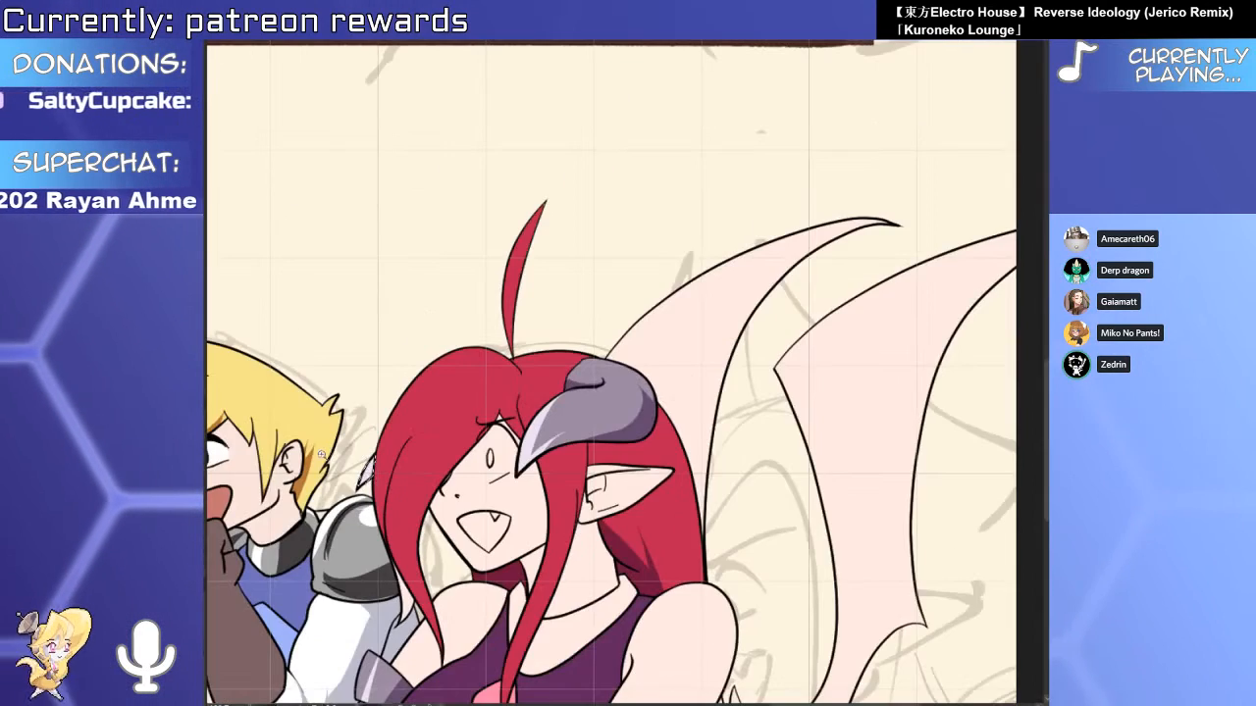
Paint a round pale highlight with tapering streaks on the upper curve of the near horn.
scroll(545, 466, up, 3)
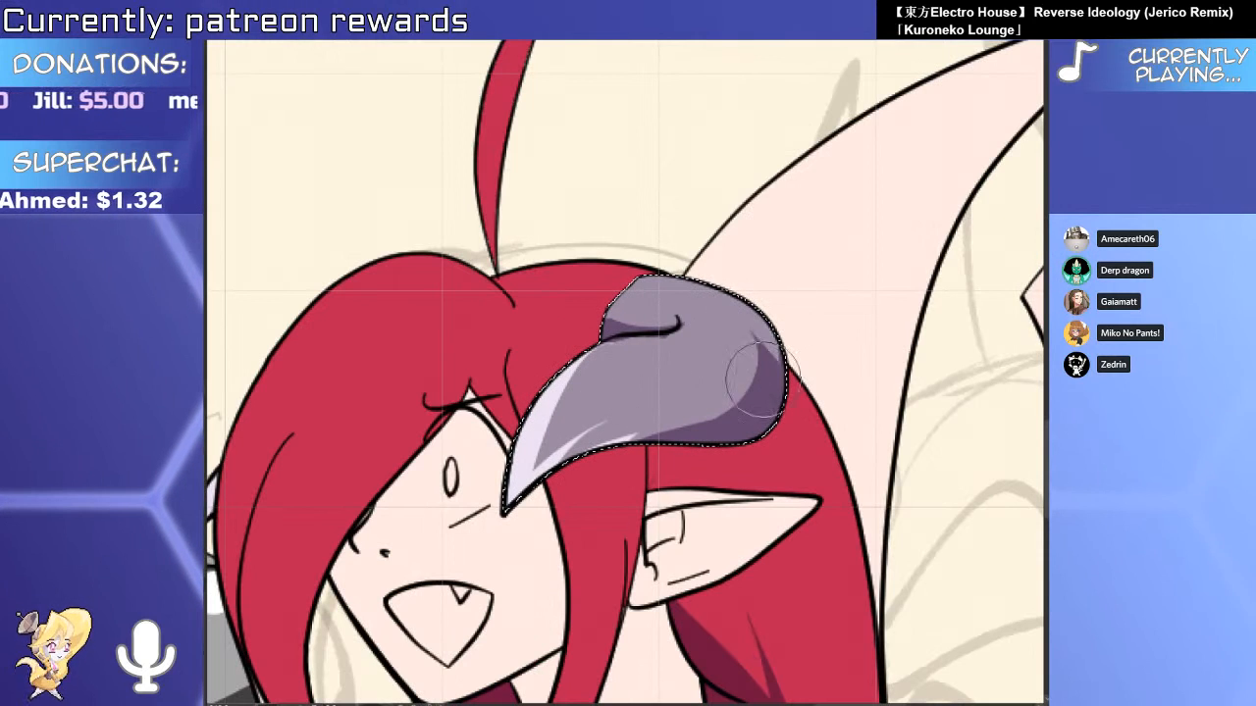
drag(751, 340, 781, 373)
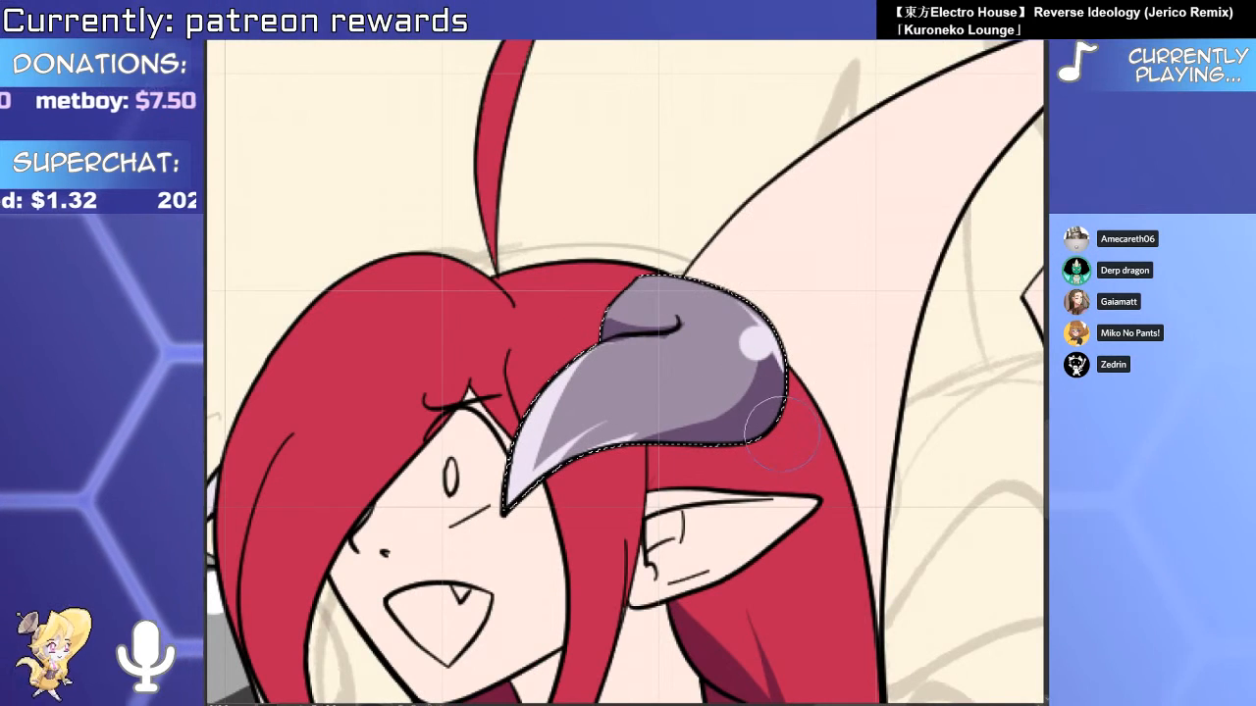
scroll(782, 432, down, 4)
scroll(785, 324, up, 4)
drag(814, 310, 738, 334)
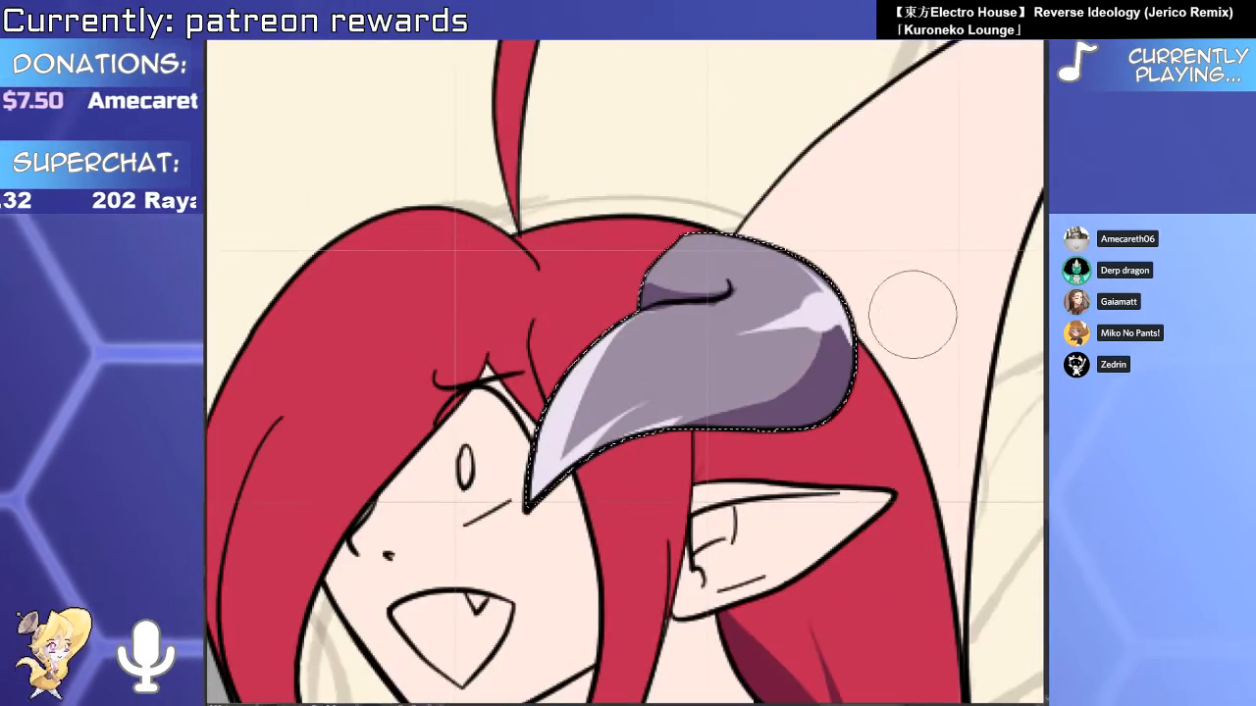
scroll(912, 314, down, 4)
scroll(913, 314, up, 4)
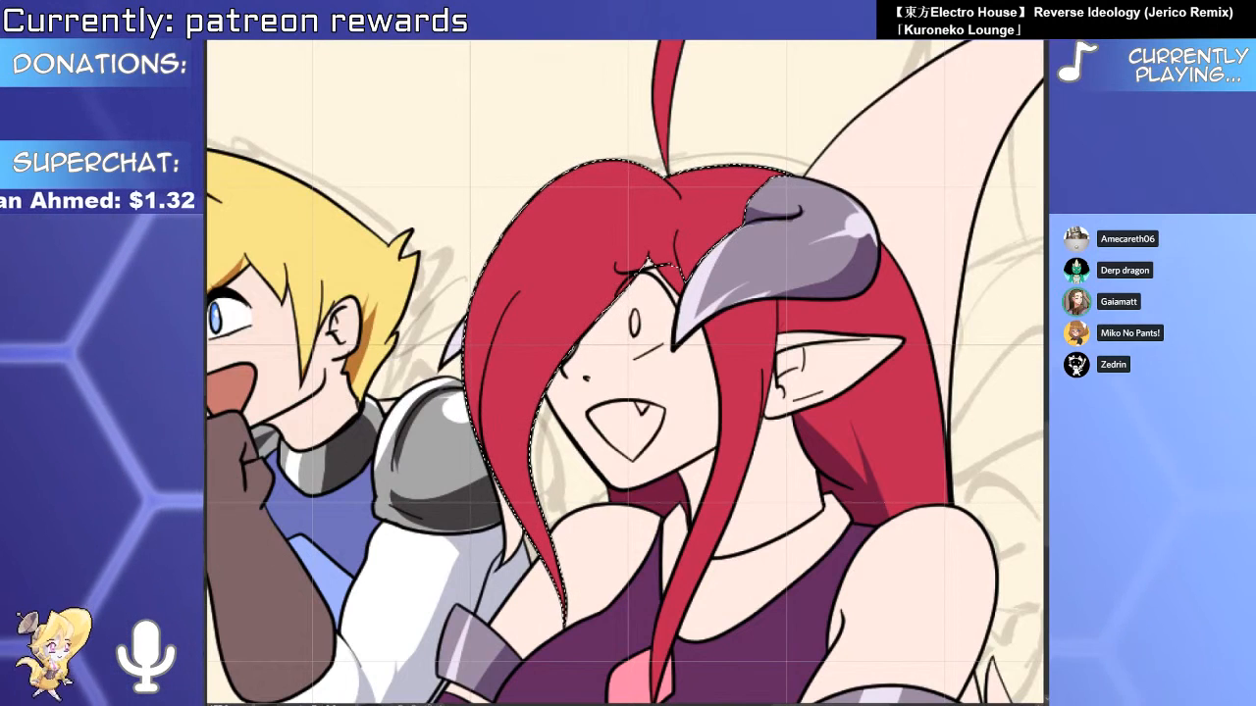
Paint light pink shine streaks on the selected front hair and clear the selection.
drag(561, 174, 480, 345)
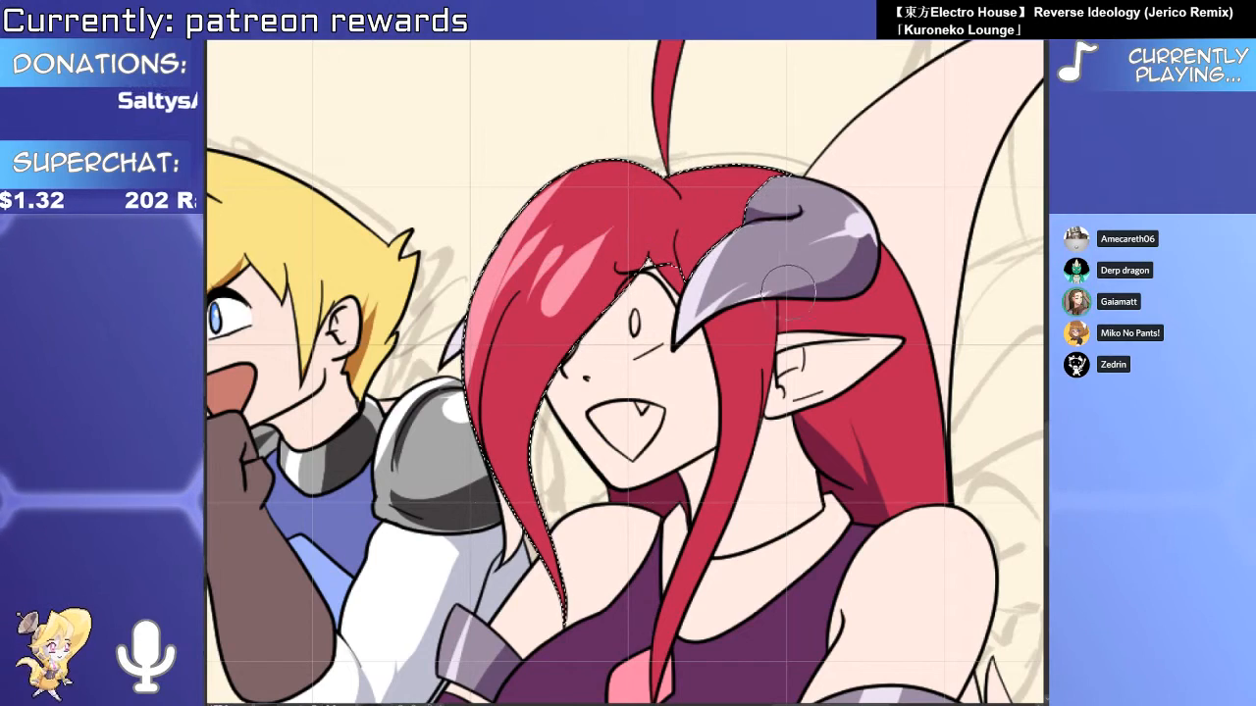
scroll(763, 304, down, 5)
scroll(676, 305, up, 5)
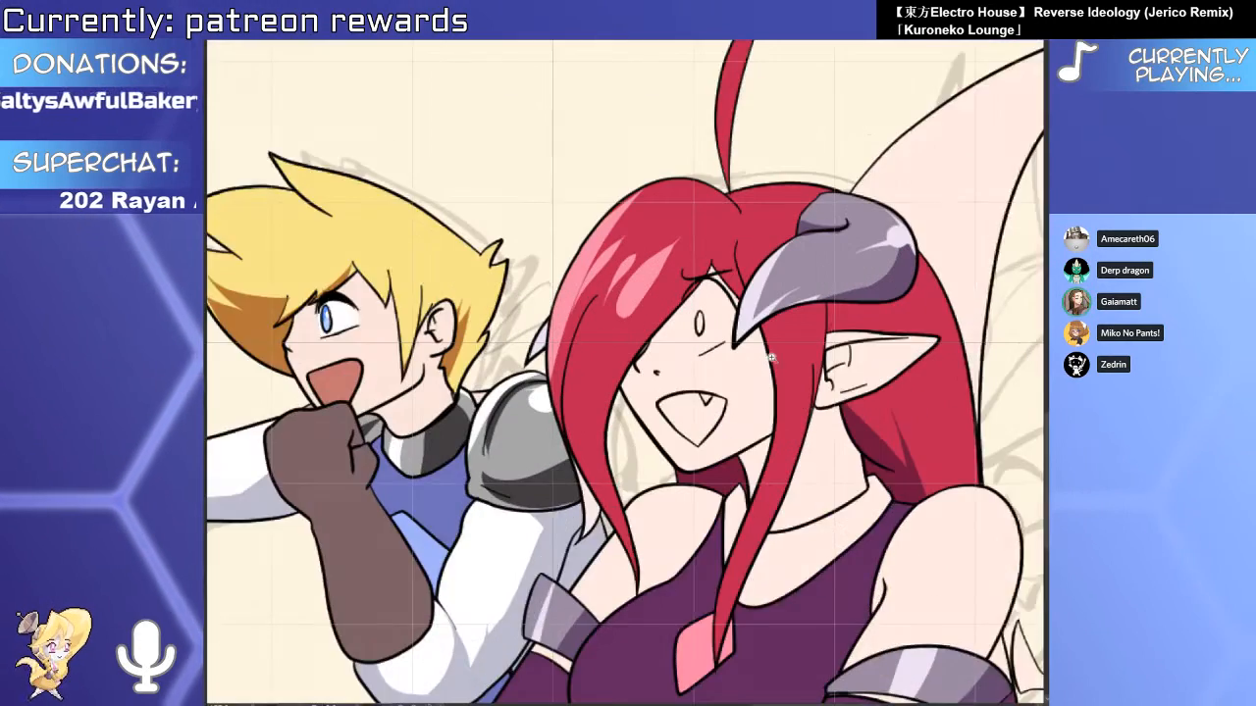
Paint the woman's visible eye white within the face selection and fill its narrow iris pink.
click(673, 329)
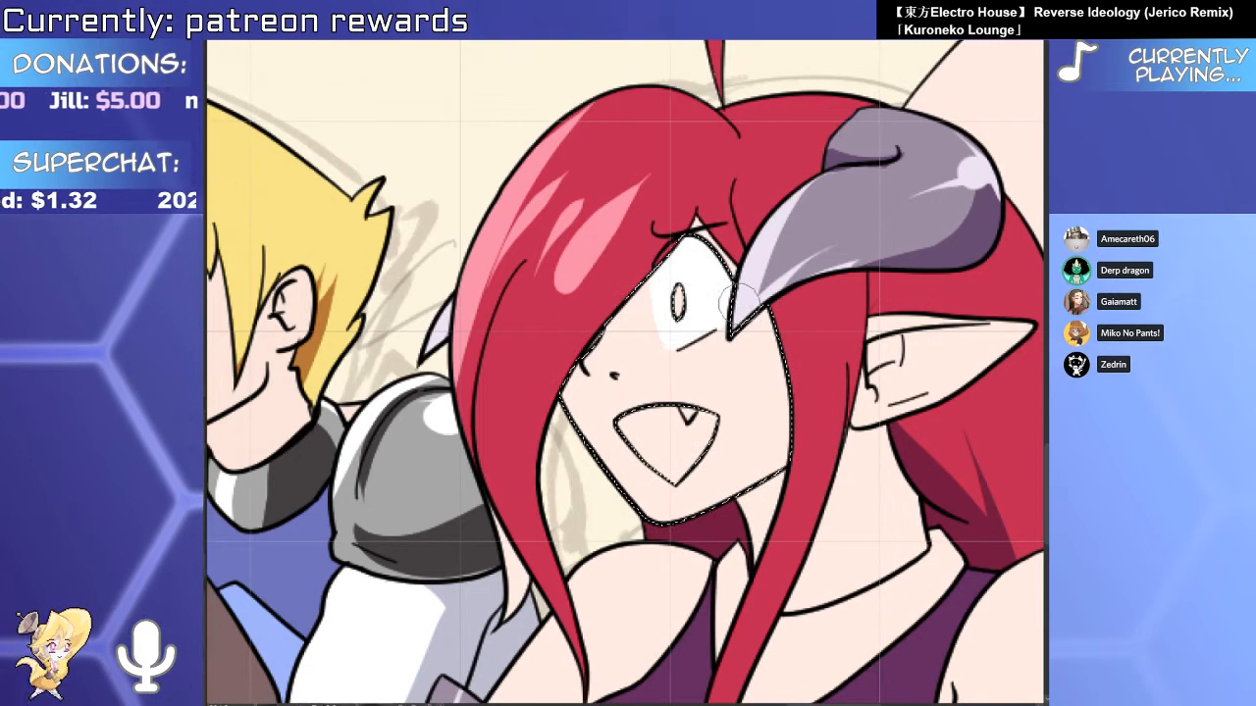
key(ctrl+d)
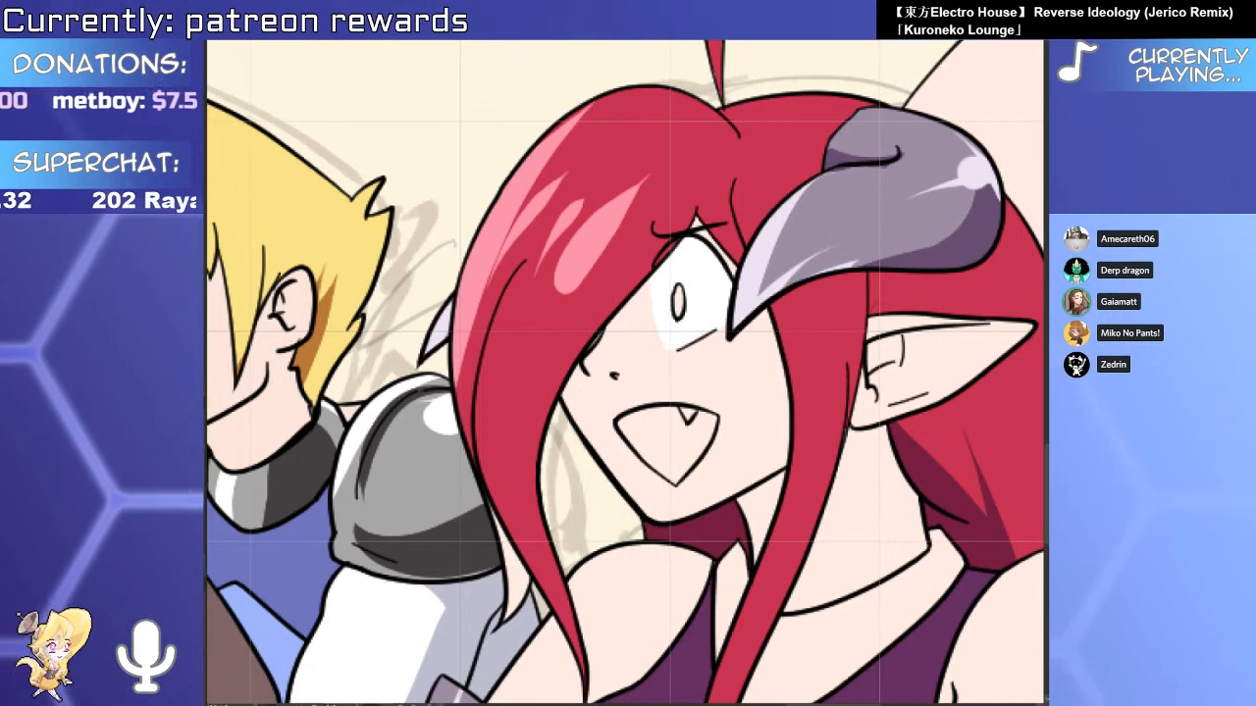
click(691, 316)
key(ctrl+z)
click(678, 302)
drag(708, 315, 643, 449)
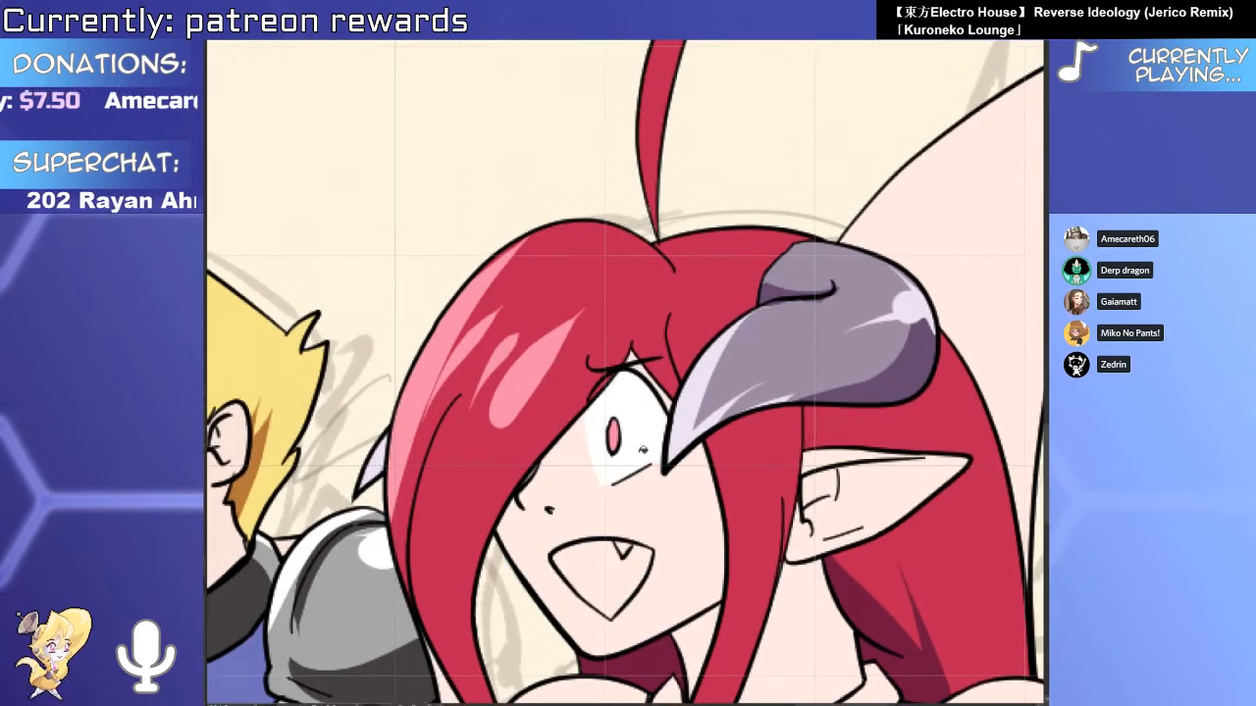
Shade the selected iris with dark red and a small light glint, then clear the selection.
scroll(643, 449, down, 1)
scroll(640, 453, up, 2)
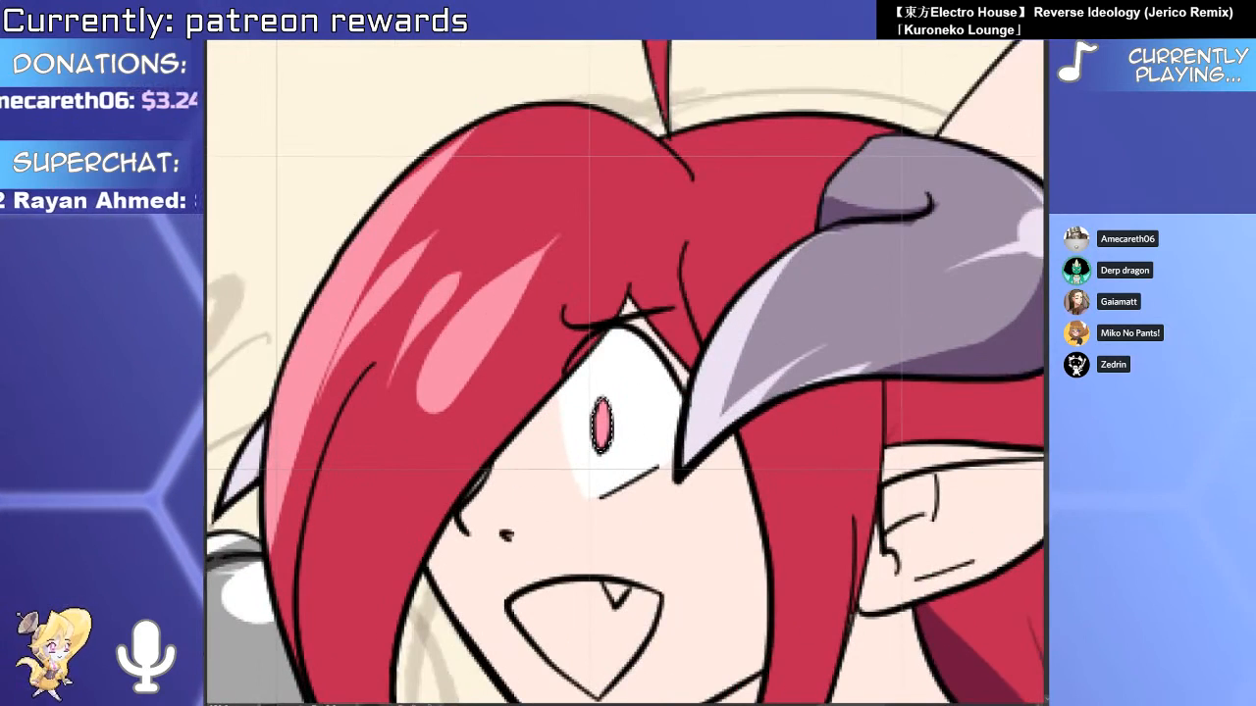
drag(592, 381, 637, 448)
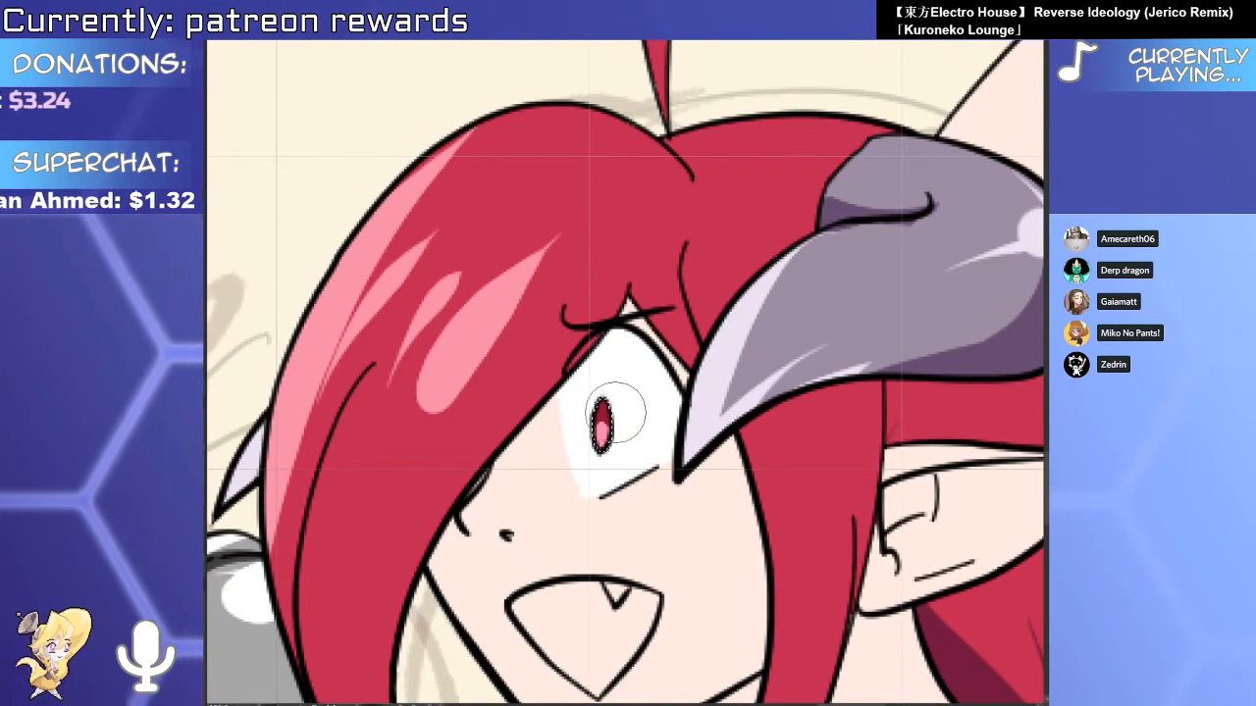
key(ctrl+d)
Fill the small fang in the woman's open mouth with white.
scroll(639, 420, down, 2)
scroll(628, 458, up, 3)
click(667, 504)
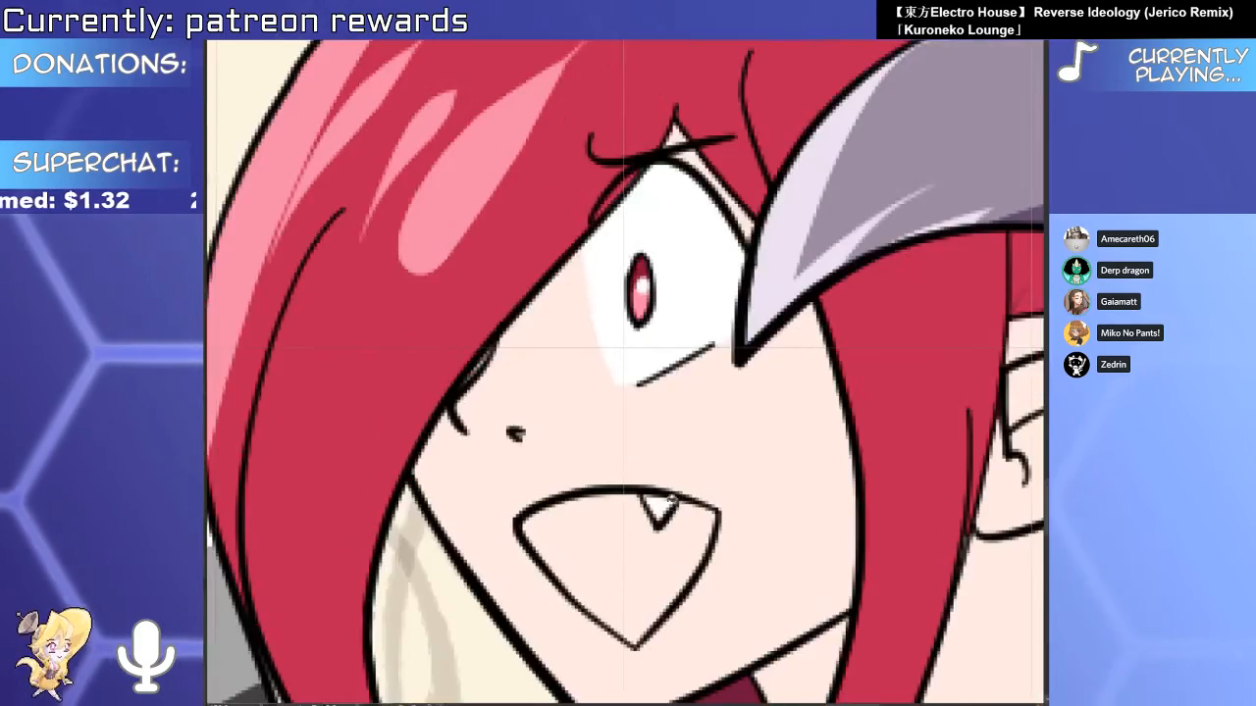
drag(673, 502, 624, 448)
Fill the woman's open mouth with a reddish tone matching the blond man's mouth, shift it toward pink, and deselect.
scroll(703, 360, down, 3)
drag(325, 347, 405, 440)
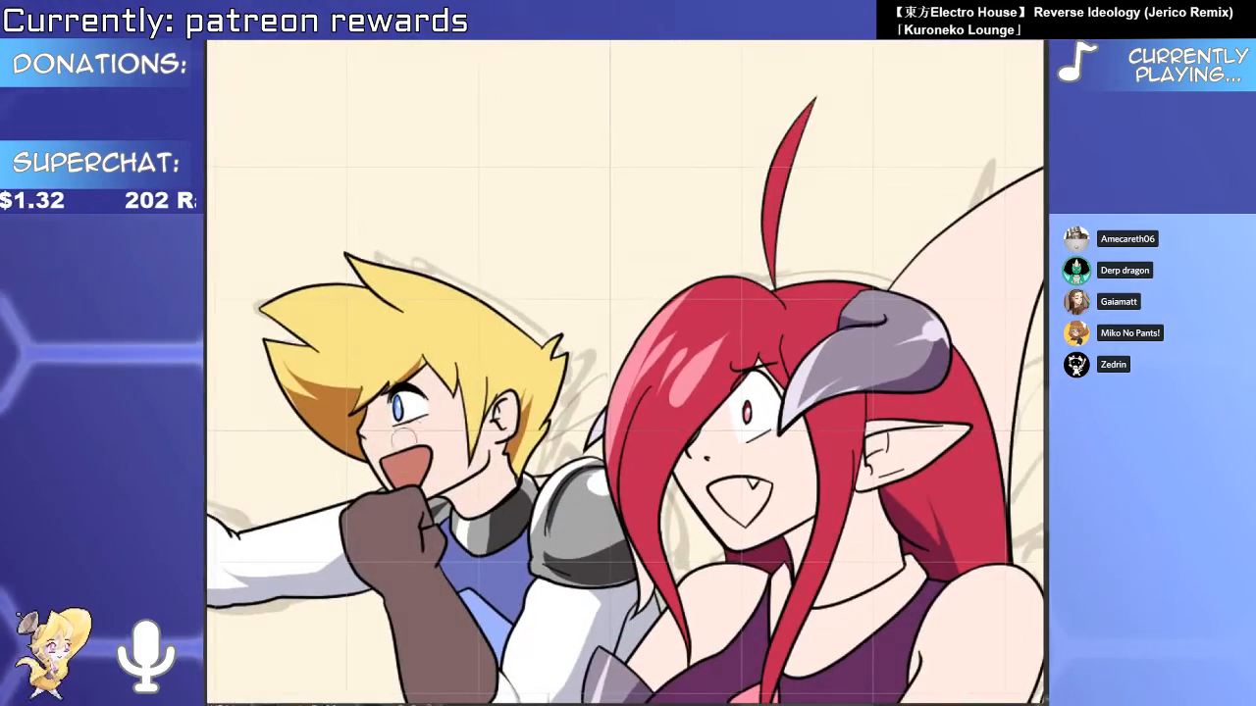
scroll(792, 448, up, 3)
scroll(253, 469, down, 3)
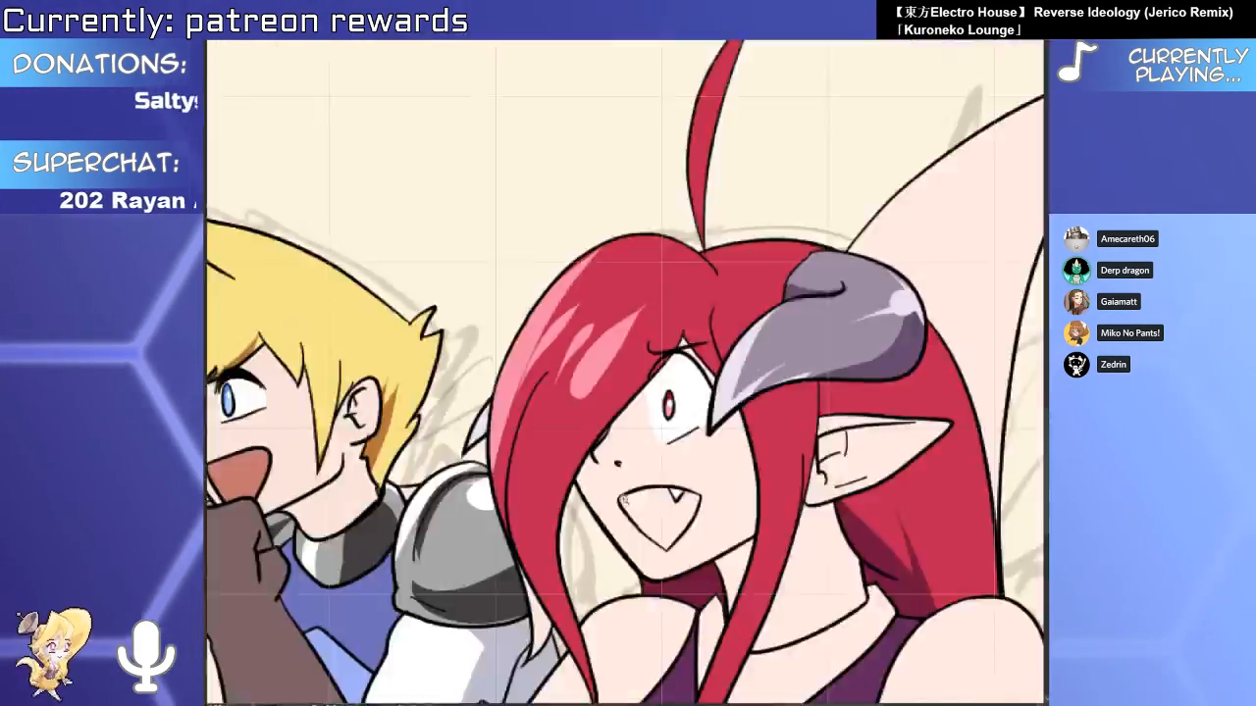
scroll(253, 469, up, 1)
click(667, 520)
scroll(677, 526, up, 3)
click(667, 506)
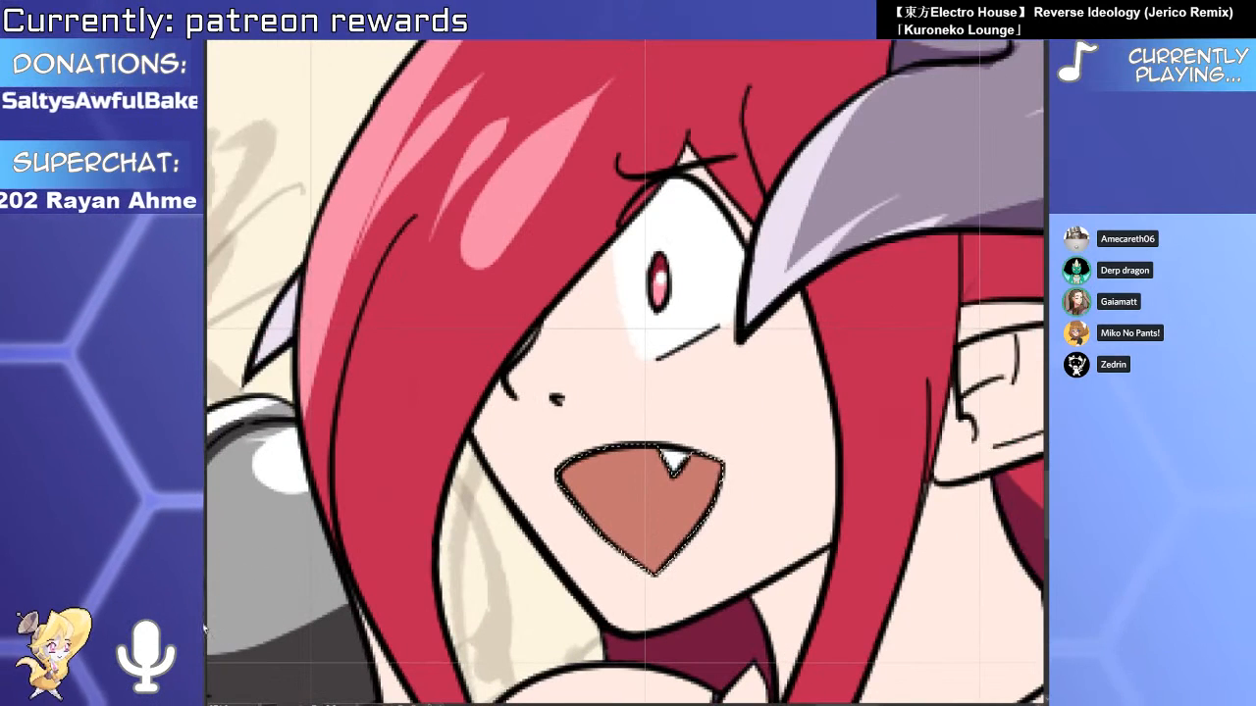
key(ctrl+d)
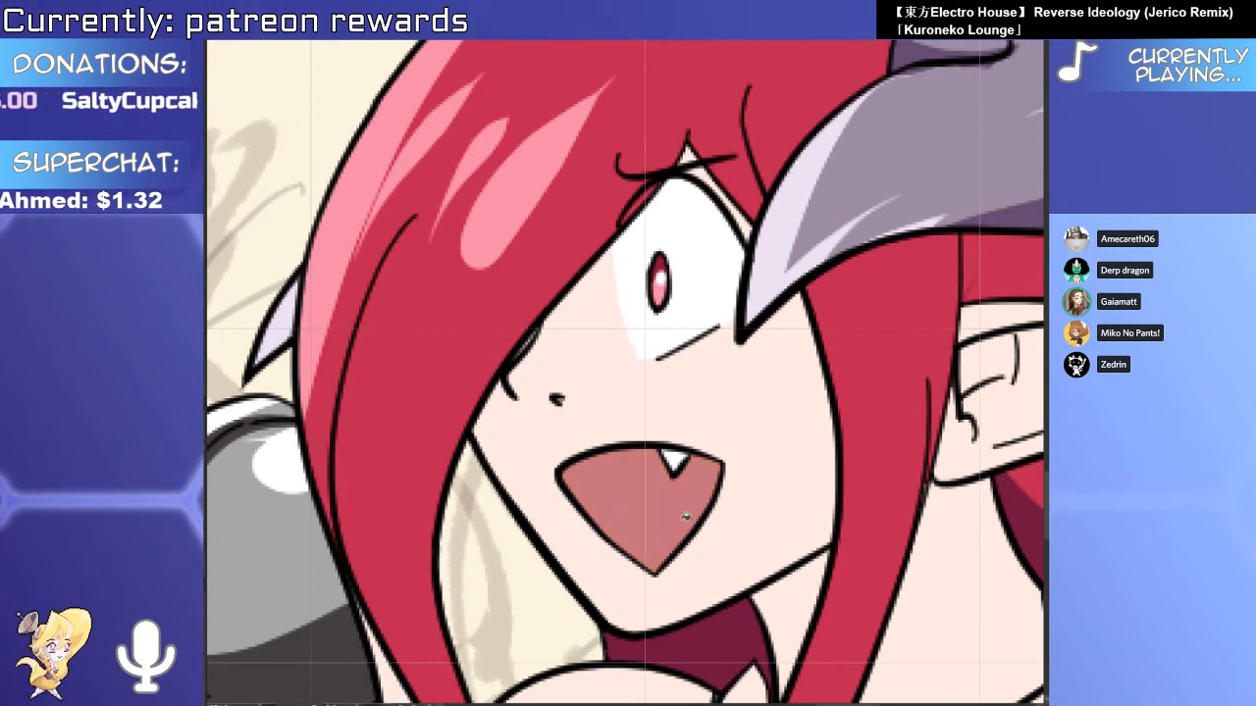
Undo the stray dark fill on the face and paint the mouth's interior dark brown, leaving a pink tongue.
click(605, 544)
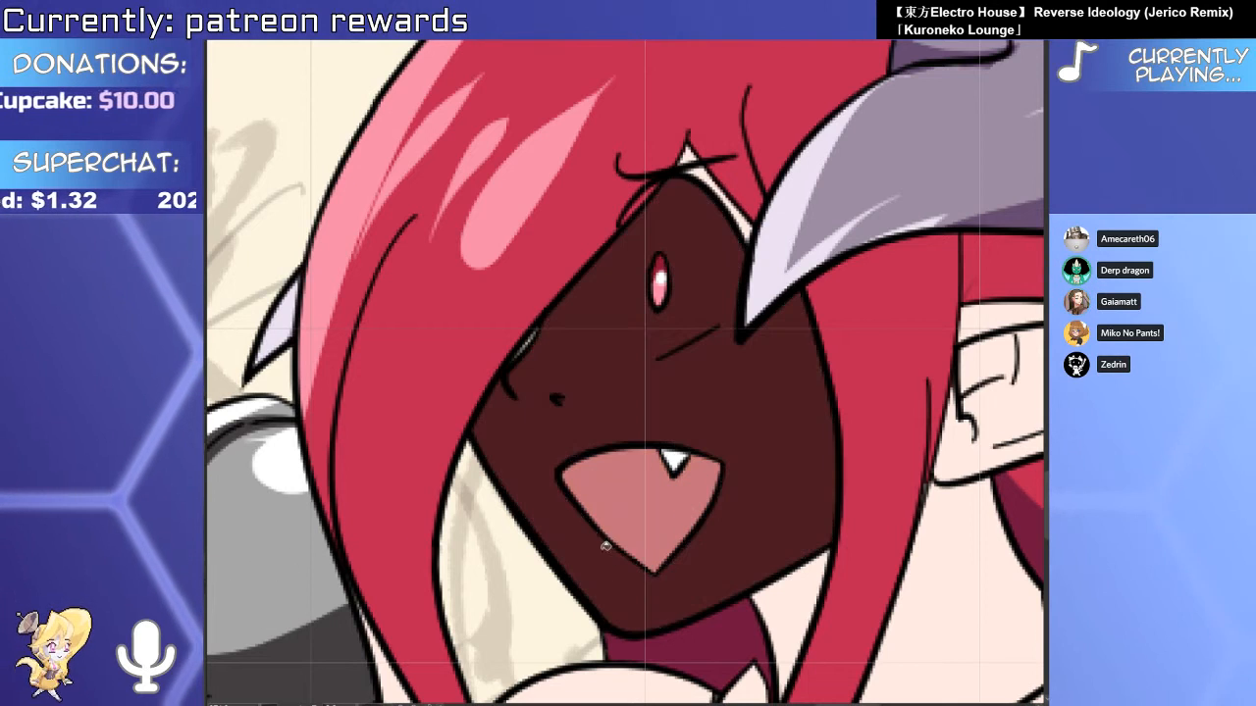
click(650, 486)
key(ctrl+z)
key(ctrl+z)
key(ctrl+z)
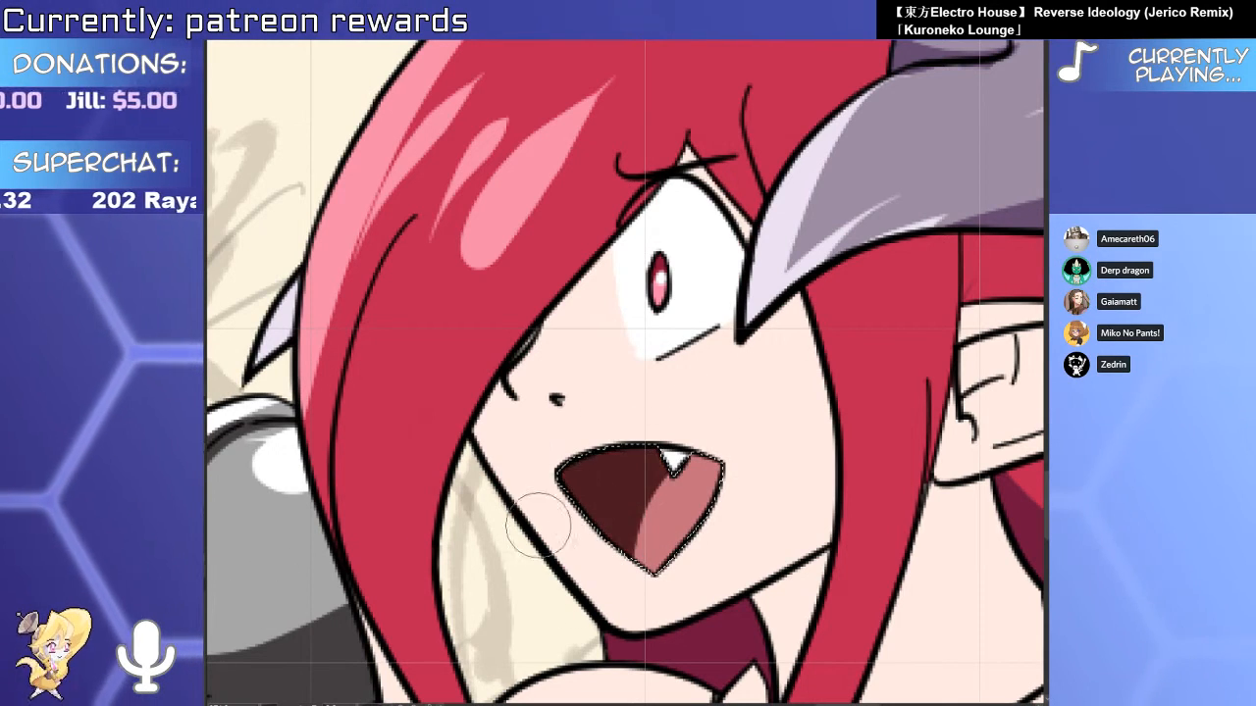
Color both visible parts of the woman's collar grey-purple with a pale highlight on the front.
scroll(680, 422, down, 5)
scroll(750, 546, up, 3)
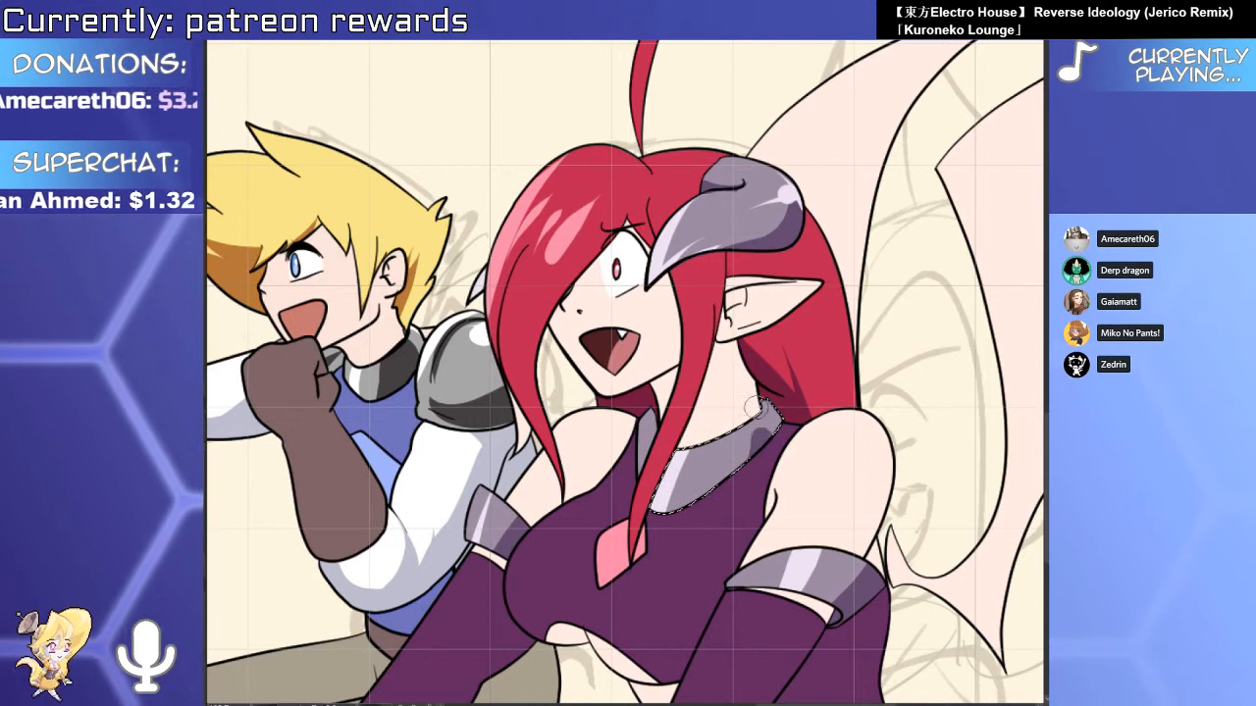
click(642, 454)
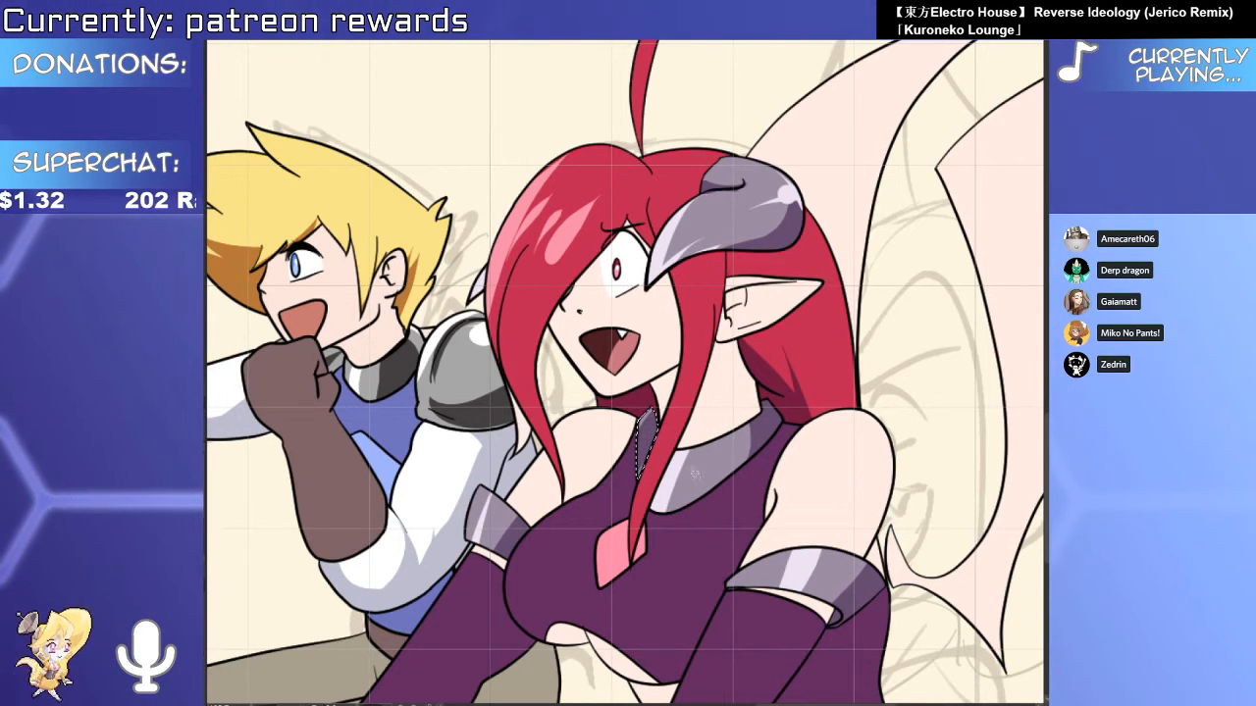
Fill both of the woman's wings with the dark purple of her outfit.
scroll(652, 544, down, 4)
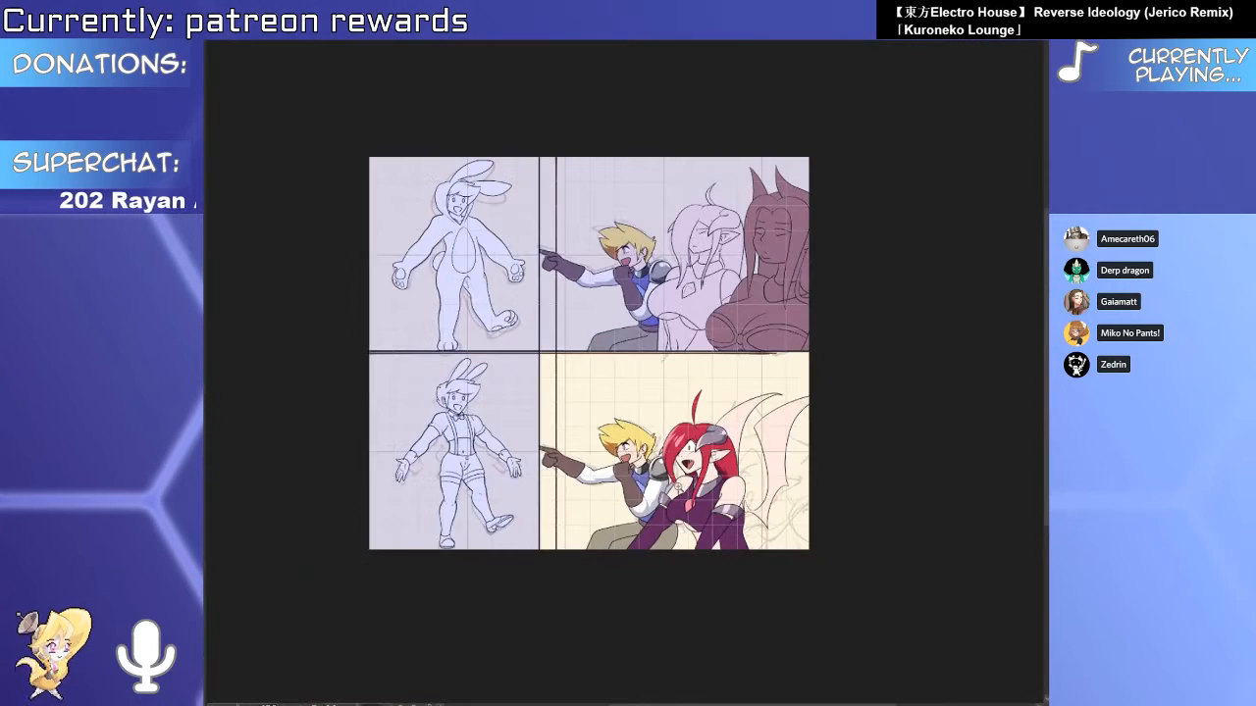
scroll(741, 521, up, 4)
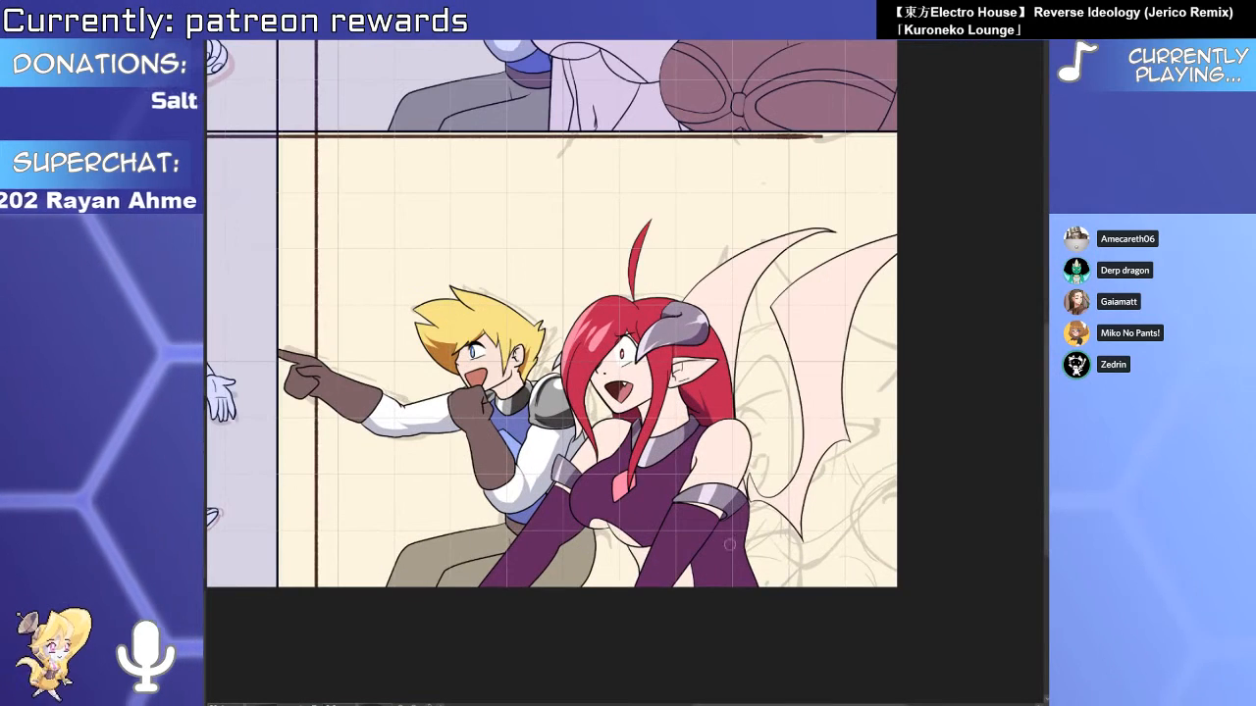
click(788, 489)
click(732, 314)
scroll(733, 522, up, 3)
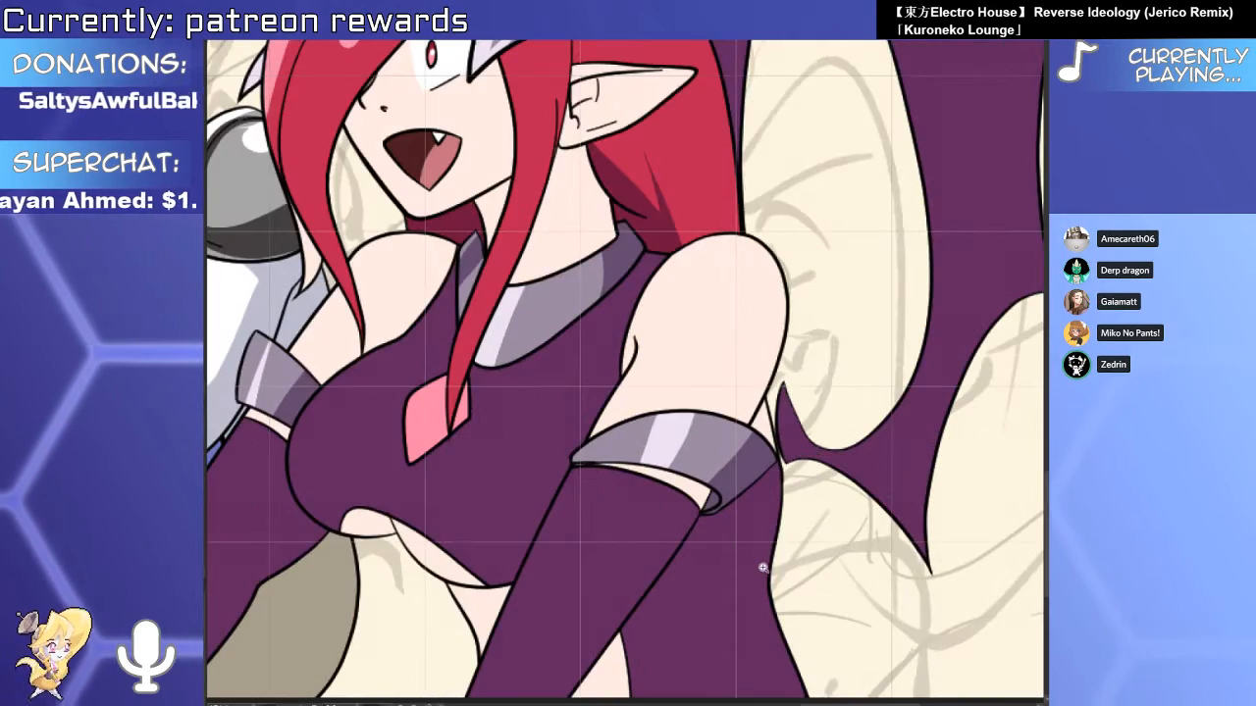
scroll(751, 563, down, 2)
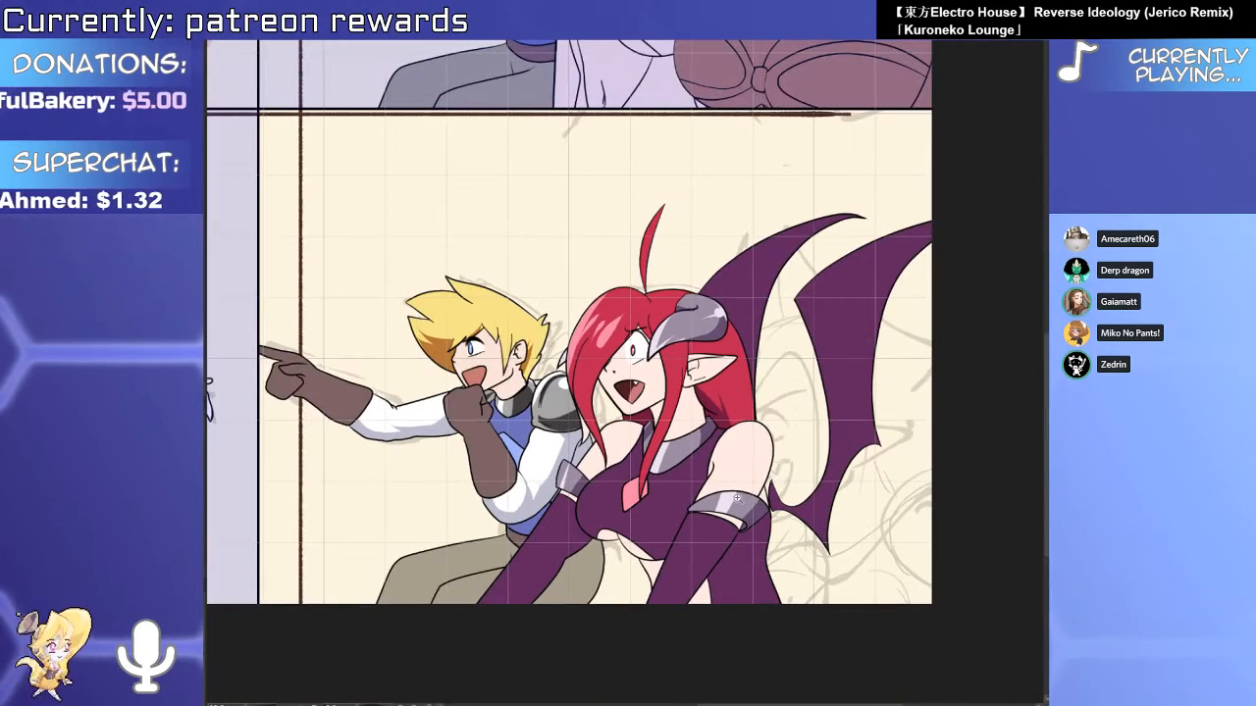
Select the near horn and retouch its shading toward the tip, then select the far horn behind the hair.
drag(668, 343, 716, 312)
click(687, 289)
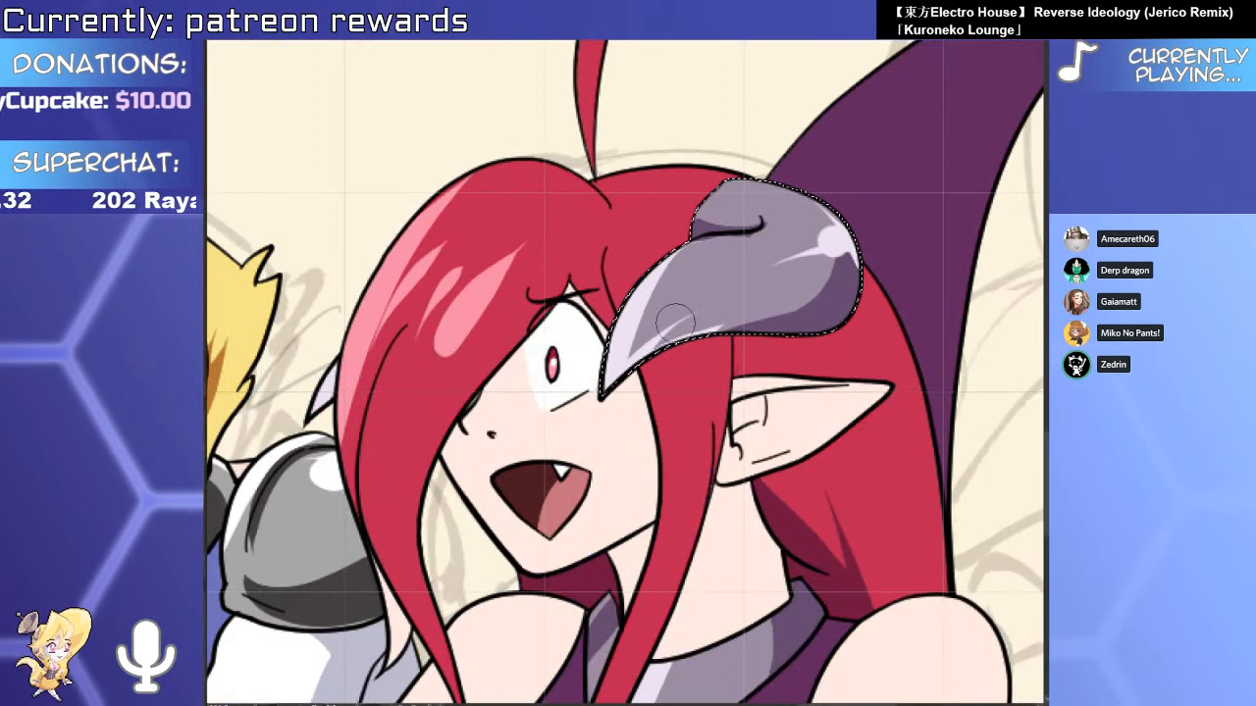
drag(658, 322, 712, 271)
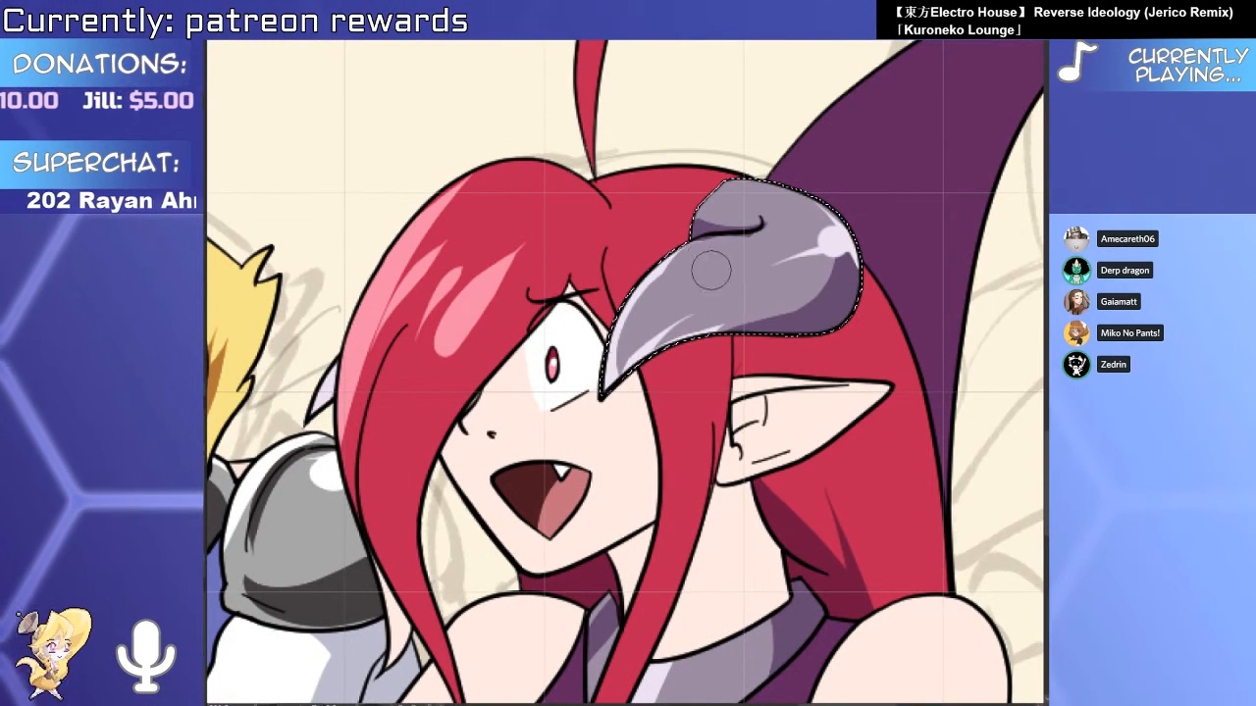
drag(349, 396, 499, 396)
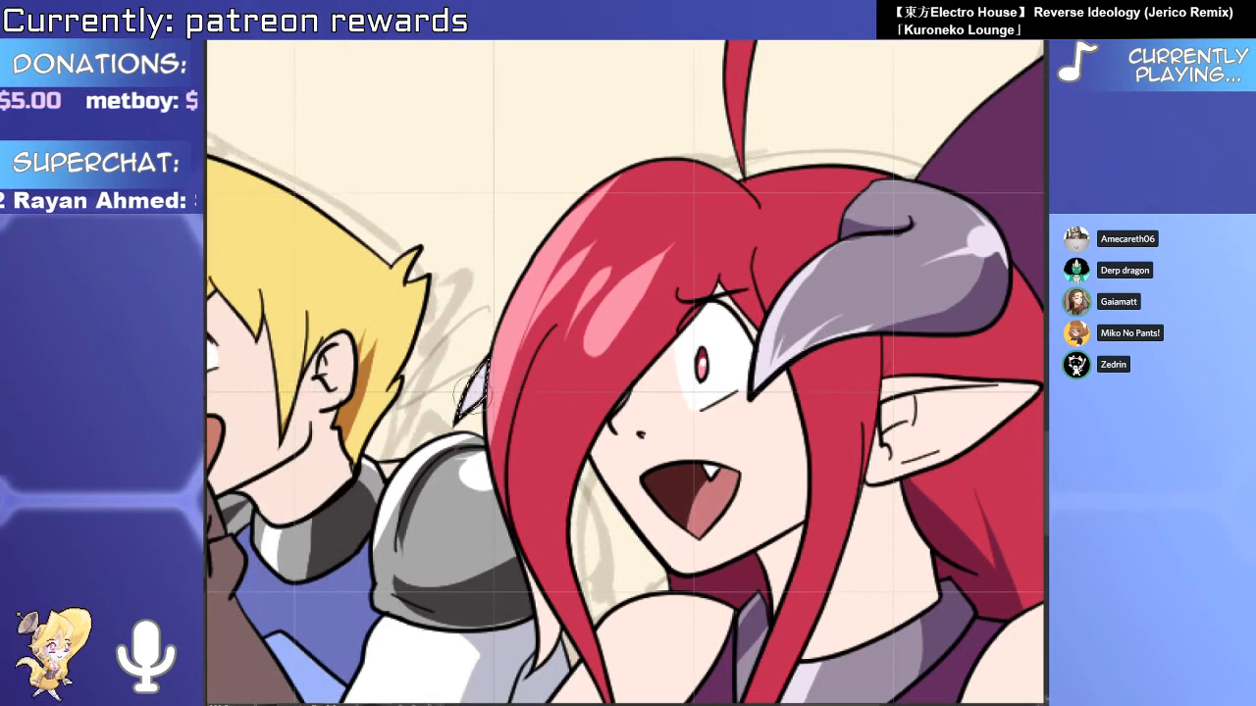
Draw a thick black upper lash line over the woman's eye with pointed lashes sweeping across the hair.
scroll(548, 359, down, 3)
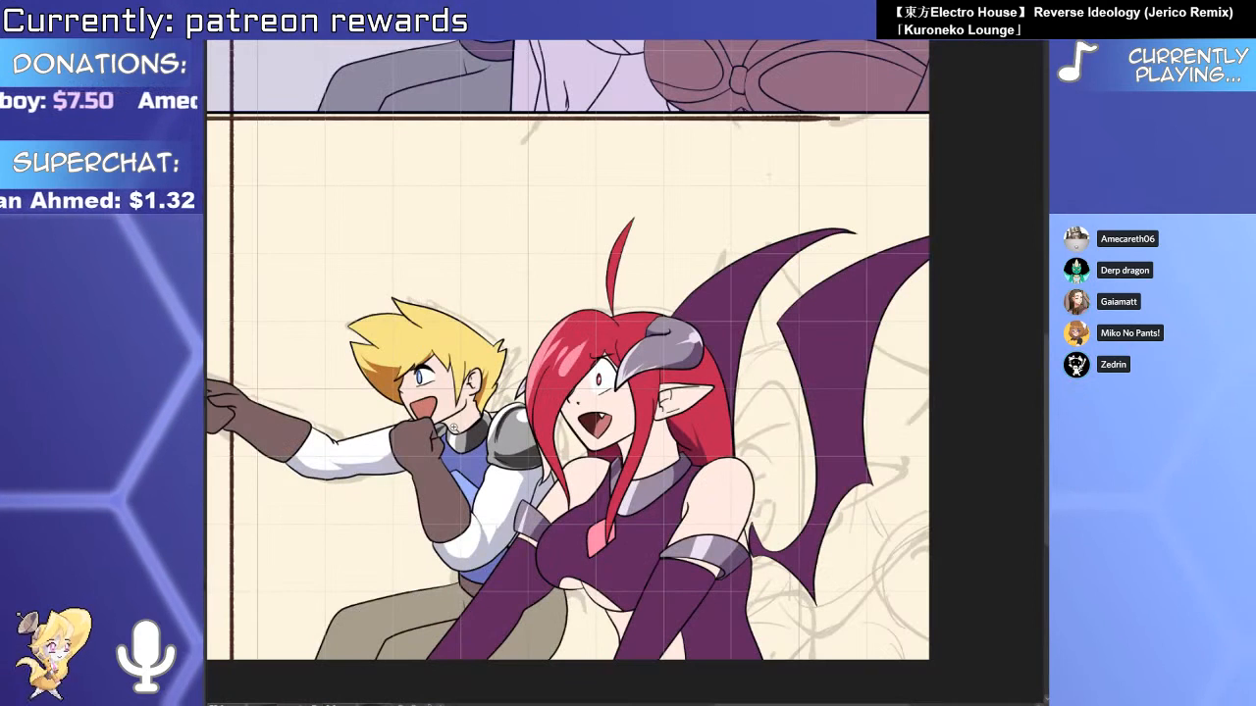
scroll(535, 367, up, 3)
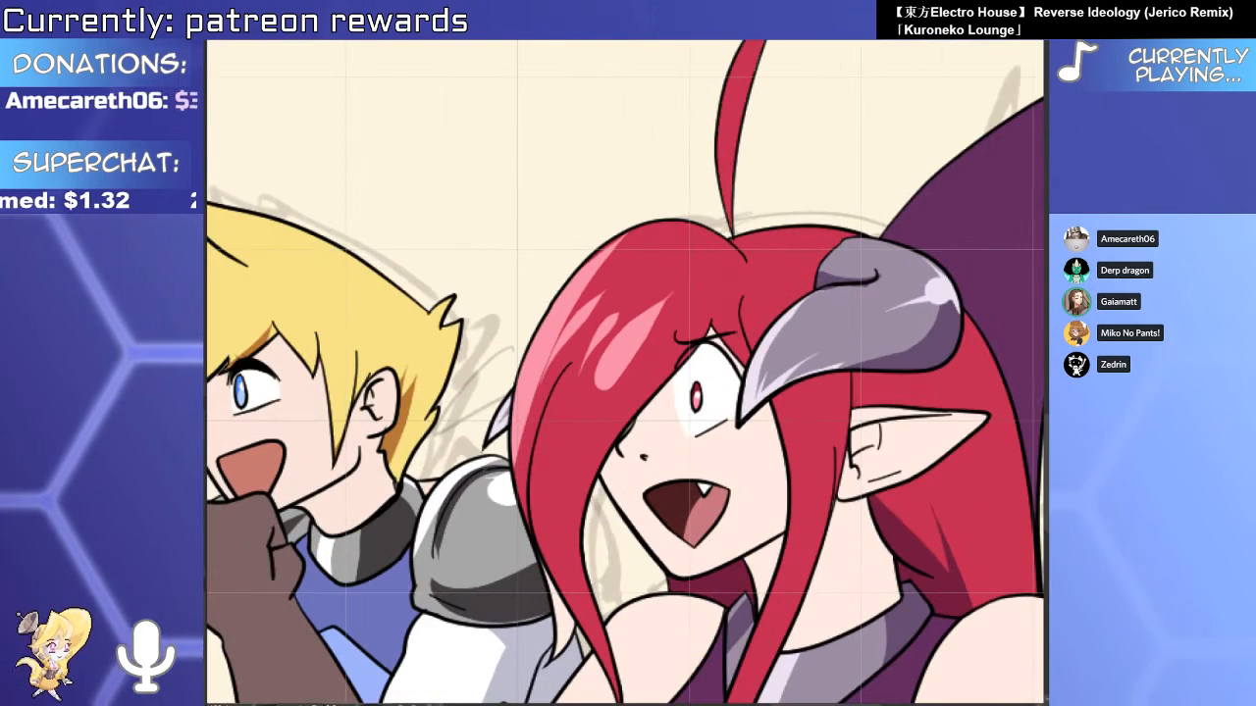
scroll(658, 344, up, 2)
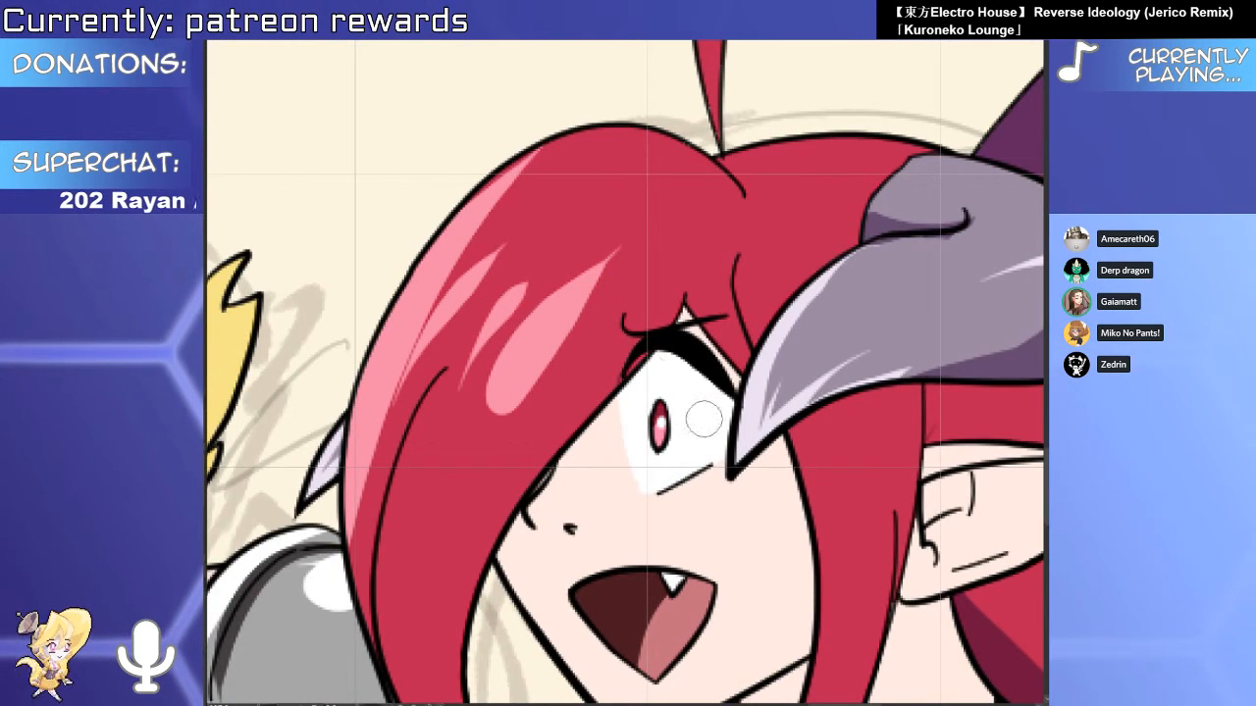
drag(575, 338, 648, 344)
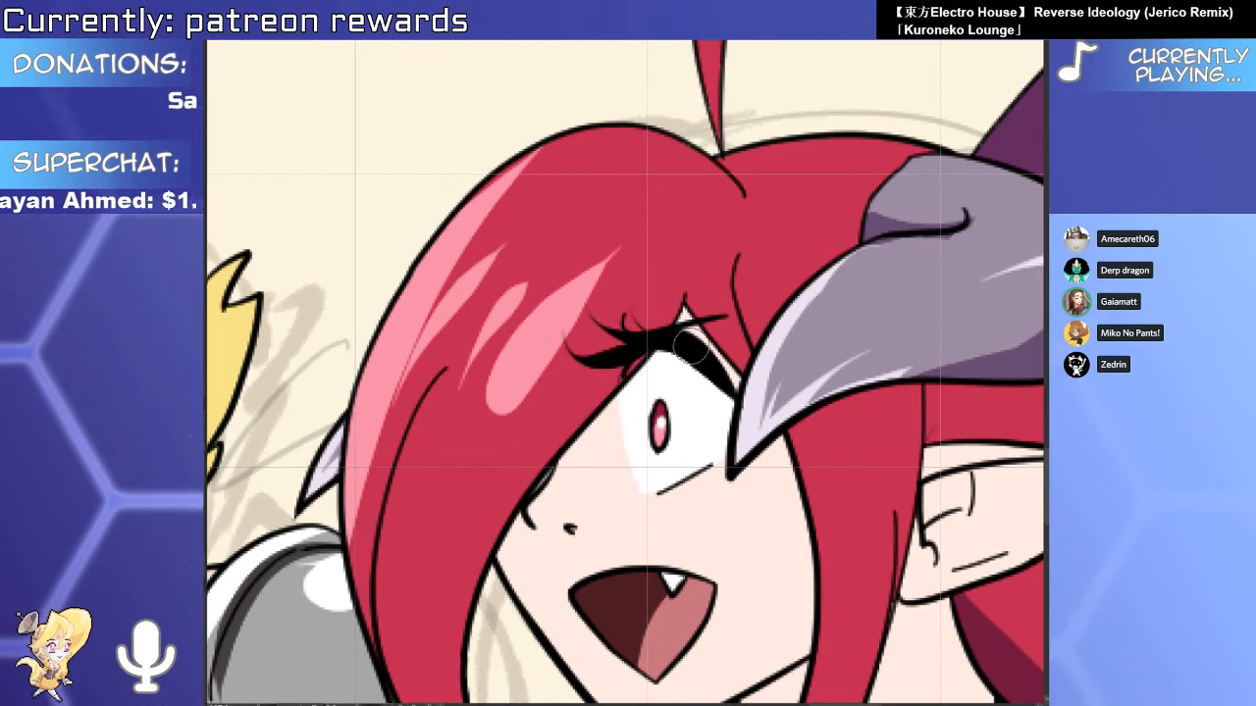
Paint a thin red nosebleed running down from the woman's nostril toward her mouth.
scroll(669, 489, down, 4)
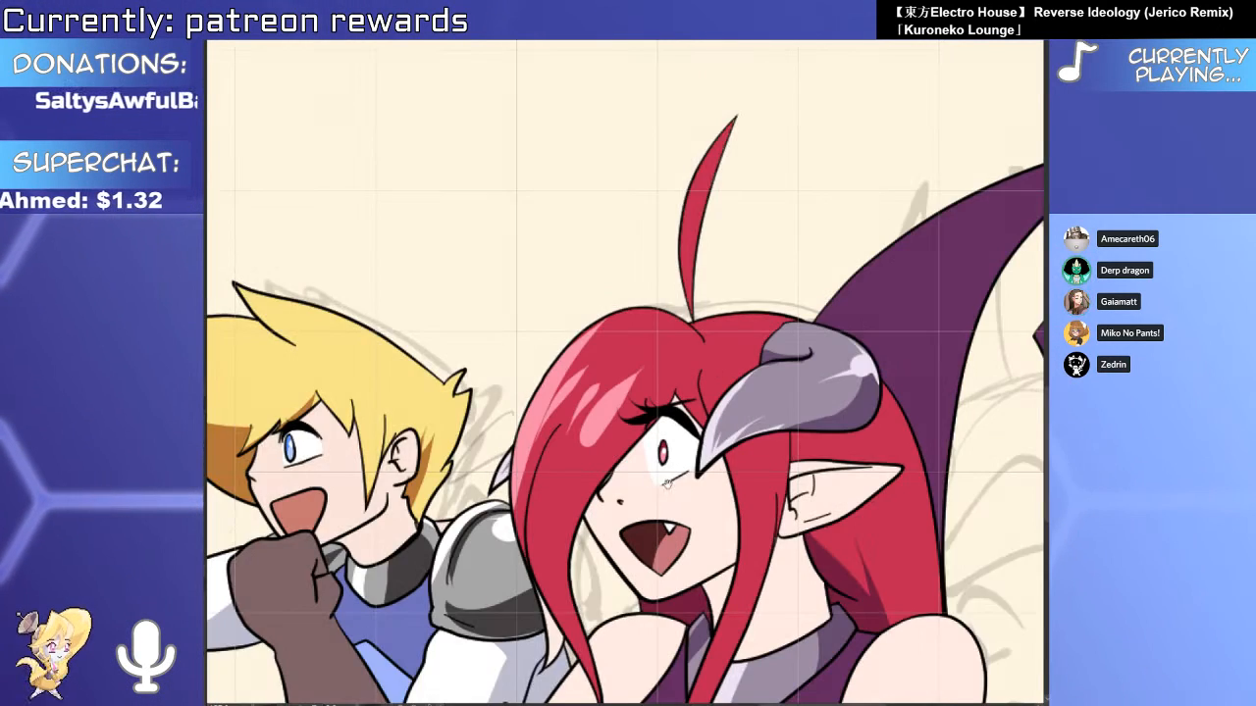
scroll(687, 549, up, 5)
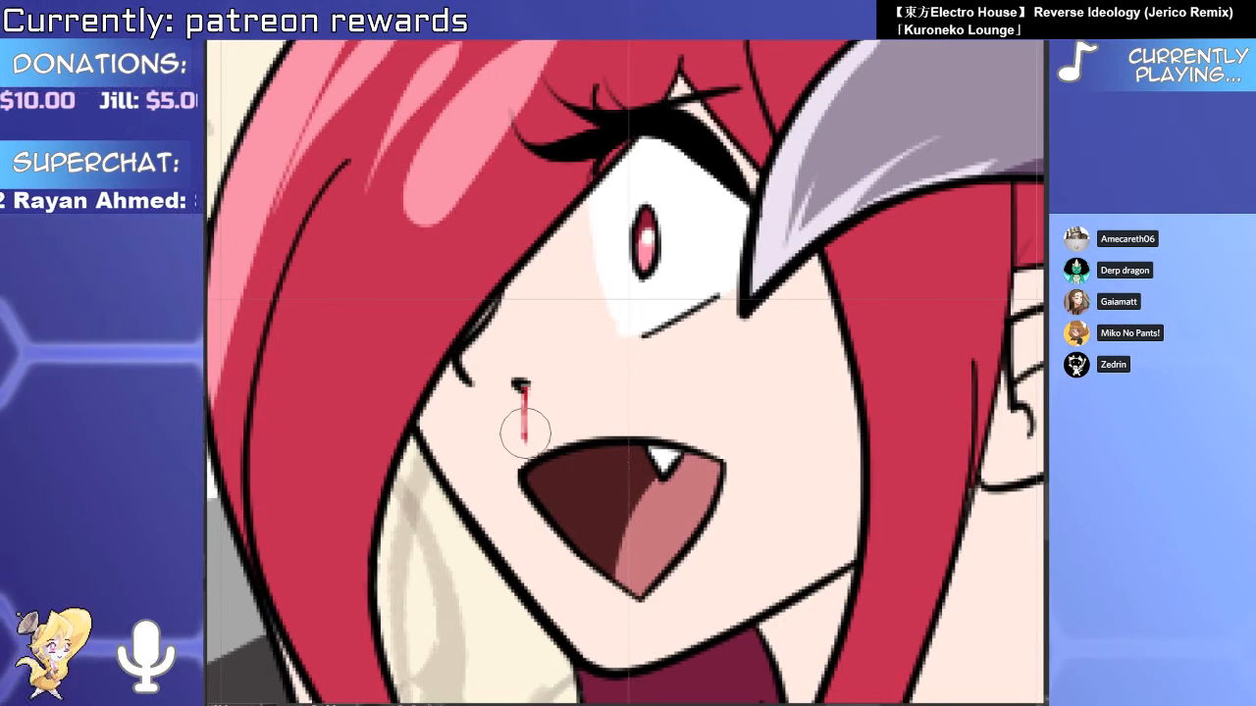
scroll(536, 428, down, 6)
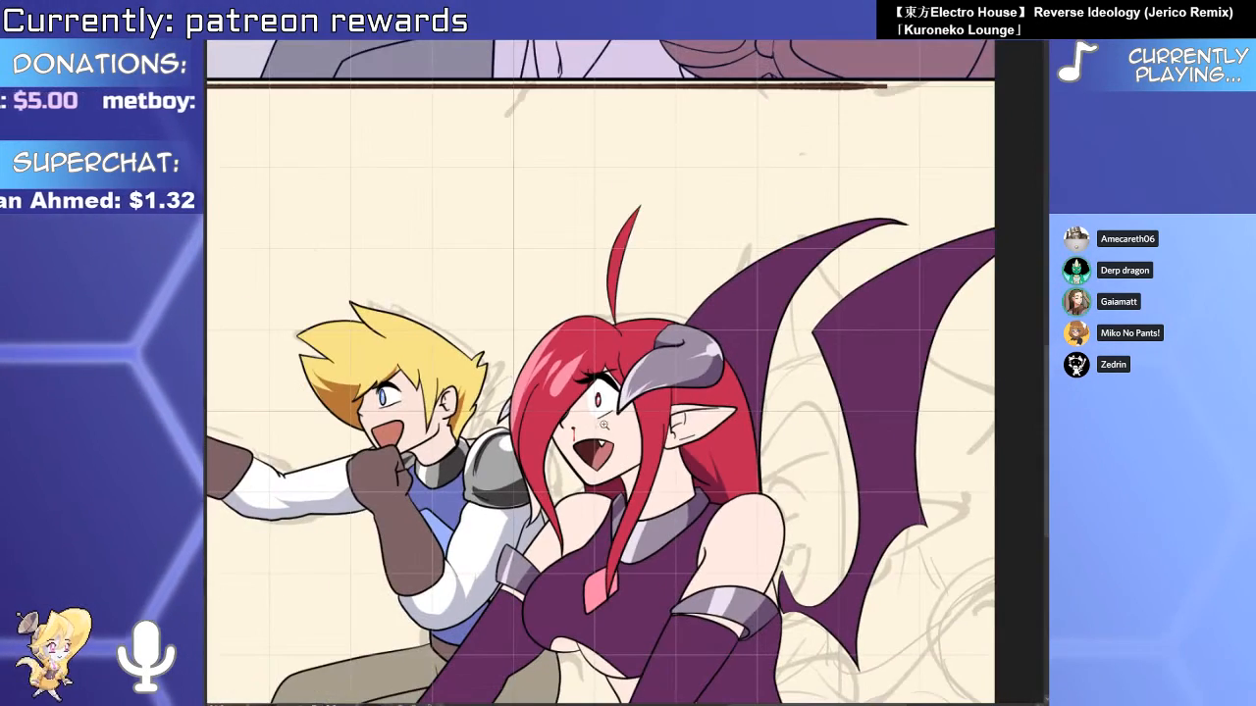
Select the woman's face and brush a soft pink blush with slanted strokes across her cheek and nose.
scroll(627, 429, up, 5)
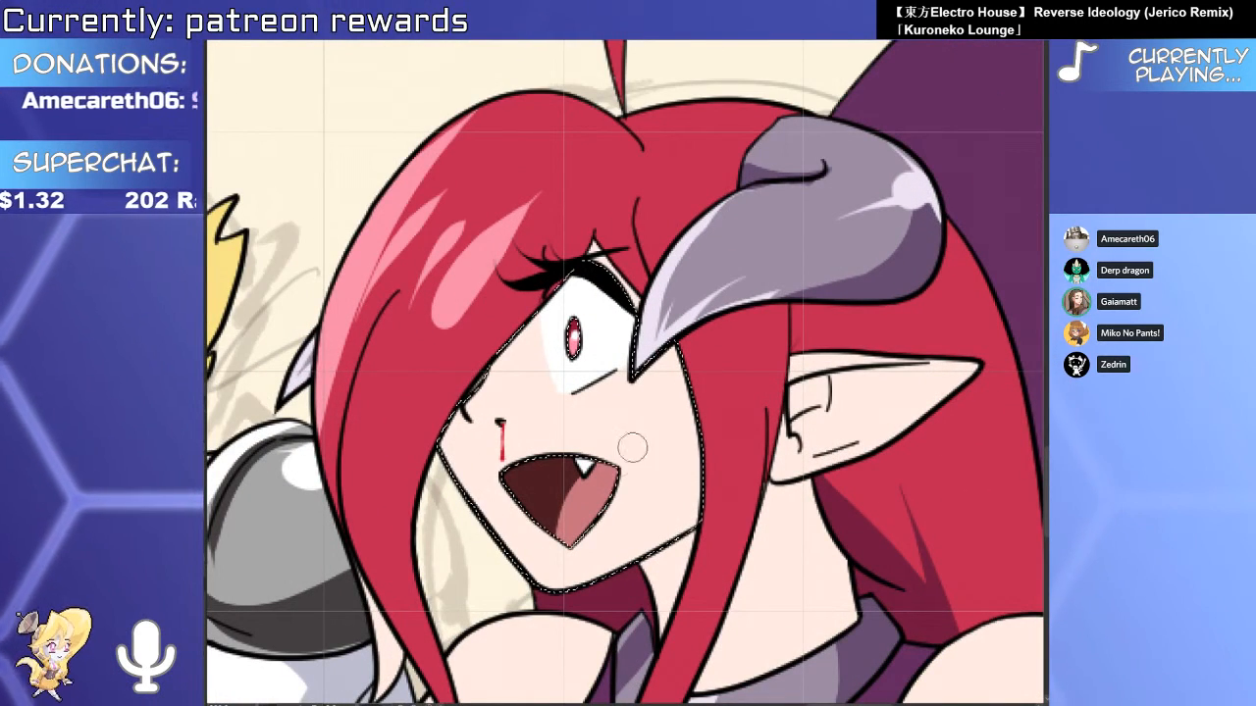
click(663, 395)
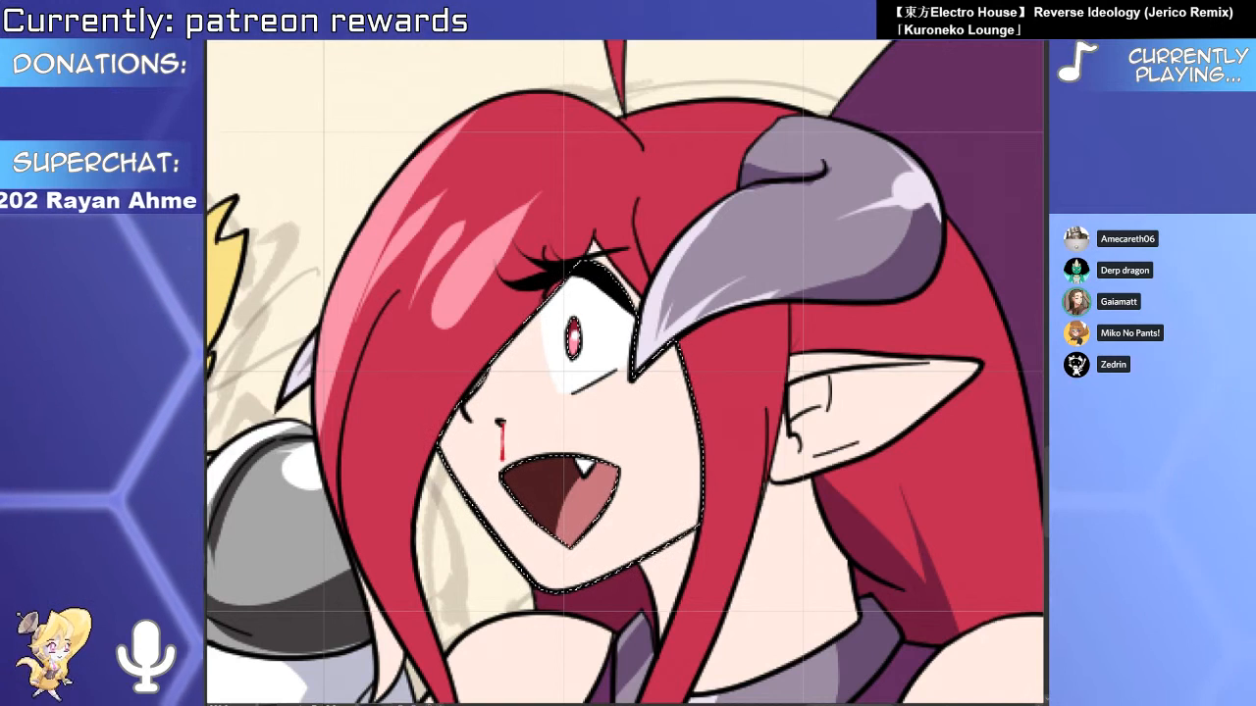
mouse_move(622, 391)
mouse_down()
mouse_move(650, 426)
mouse_move(665, 403)
mouse_move(695, 423)
mouse_move(630, 419)
mouse_up()
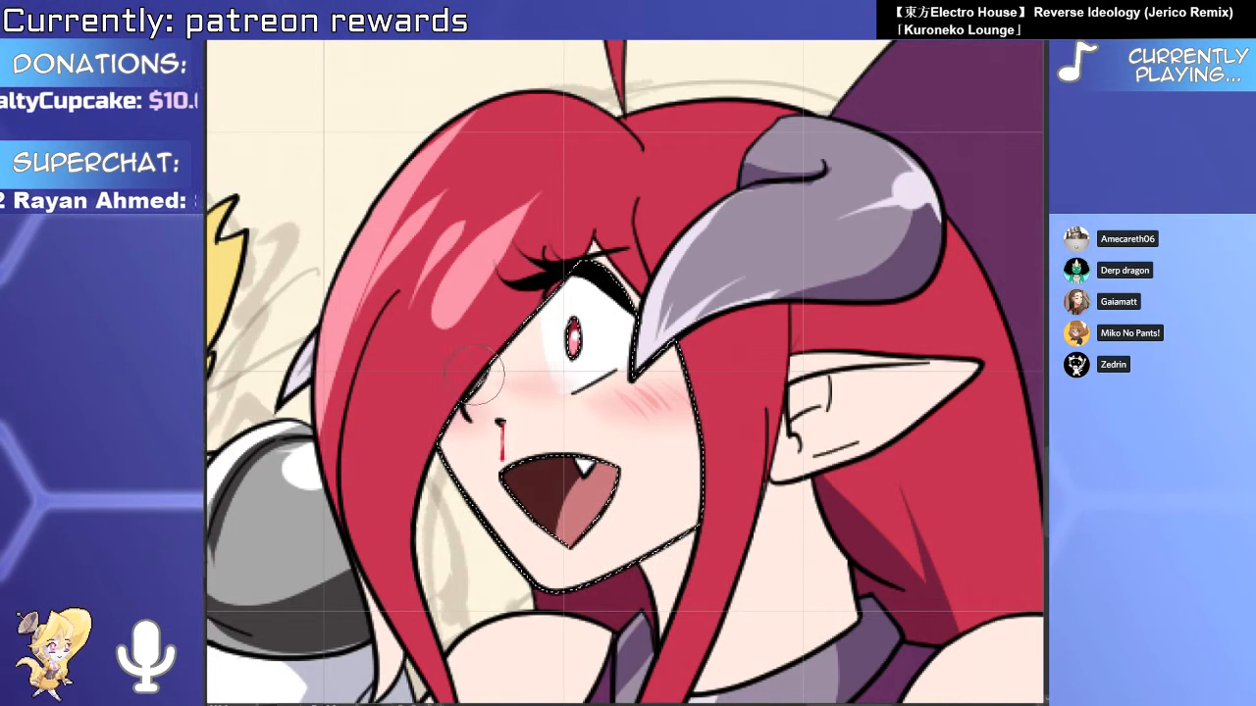
Bring up the brown horned figure in the lower panel and fill its front hair with pale lavender.
scroll(657, 395, down, 5)
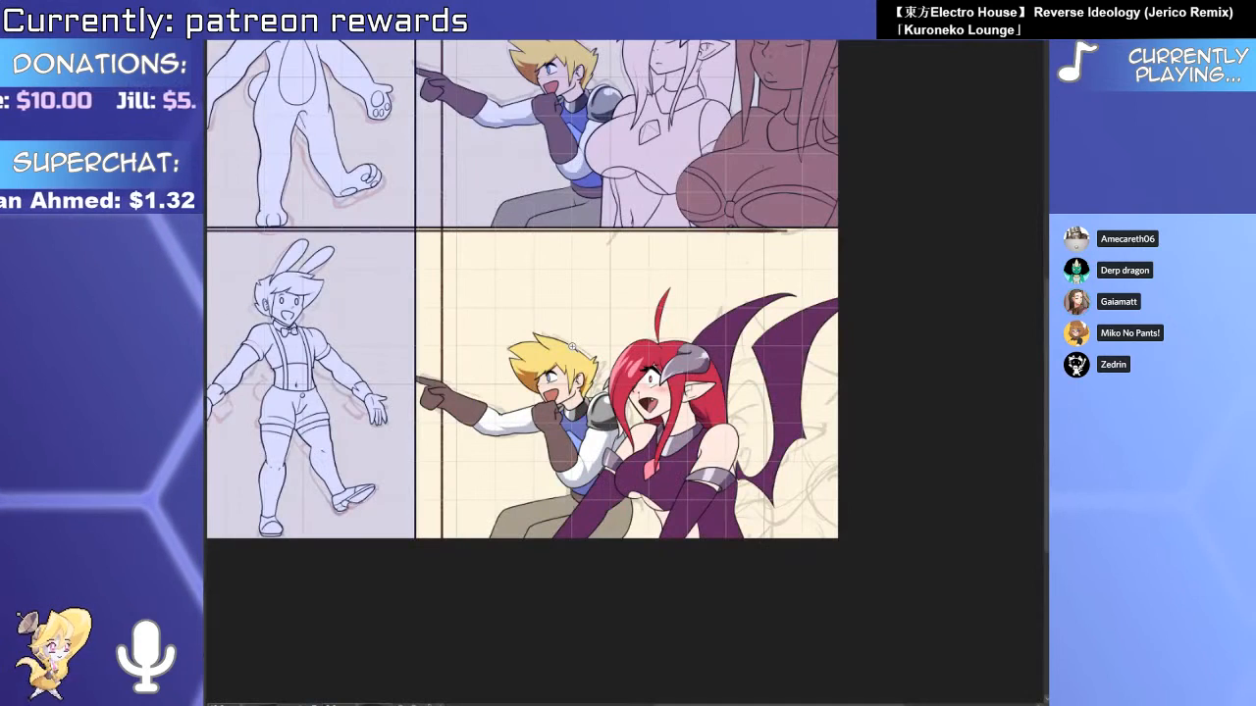
drag(726, 415, 674, 469)
scroll(684, 559, up, 3)
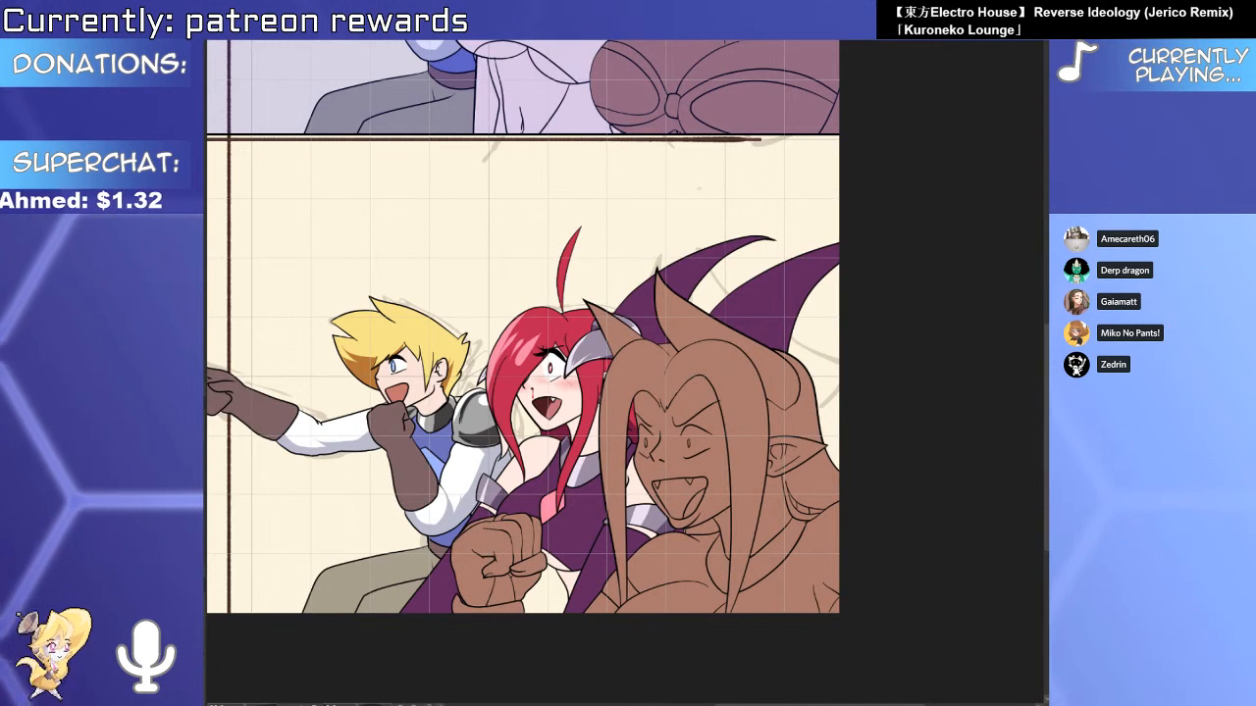
scroll(693, 473, up, 2)
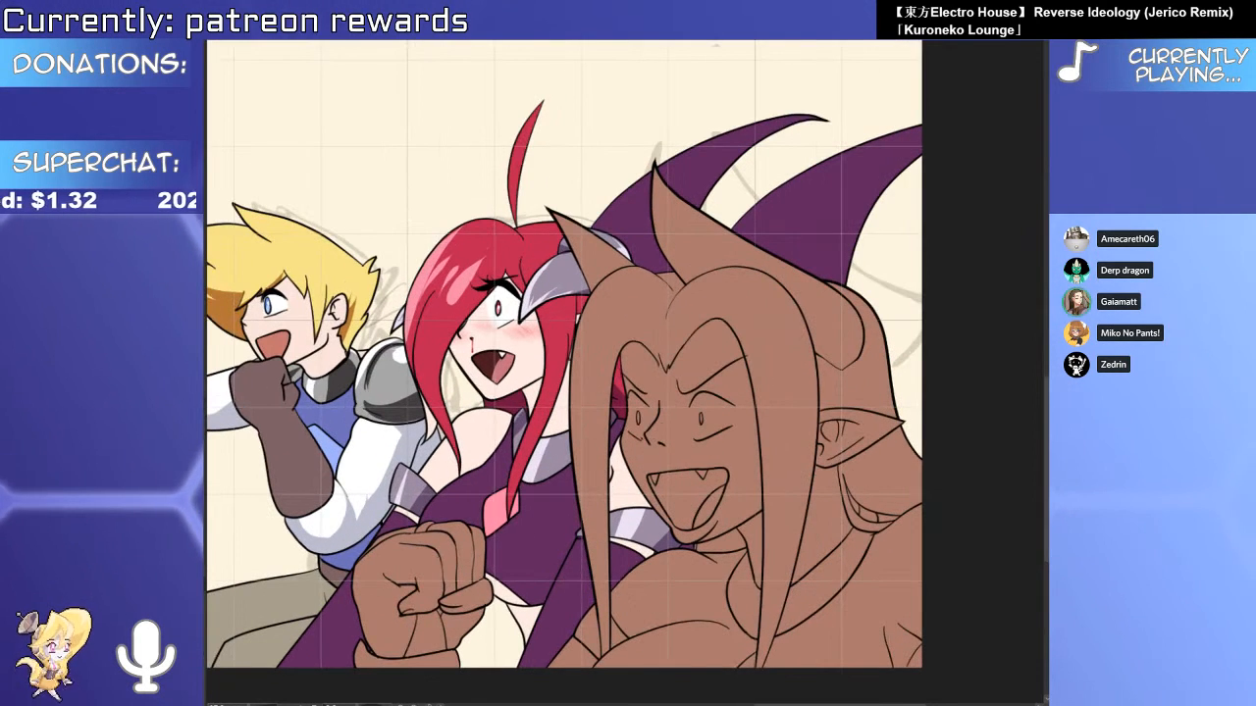
click(787, 378)
key(ctrl+z)
click(782, 367)
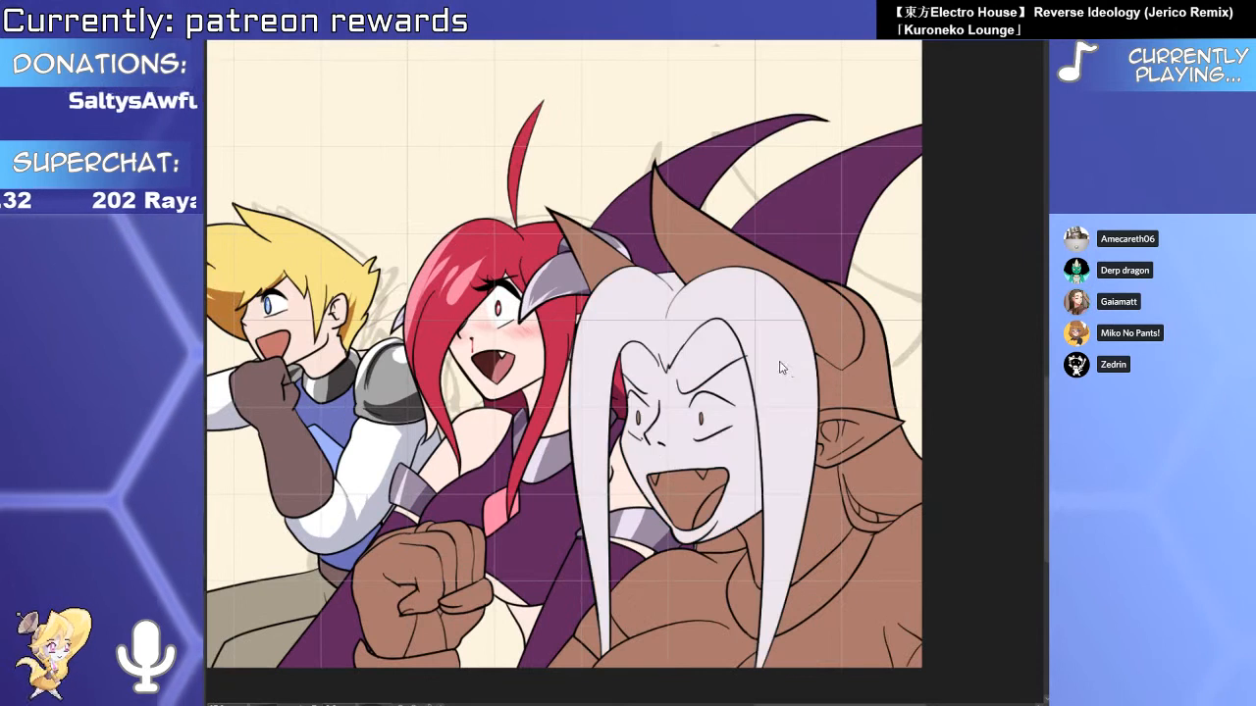
Undo the horned figure's lavender fill and adjust the hairline stroke to close the gap at the forehead peak.
key(ctrl+z)
scroll(636, 337, up, 5)
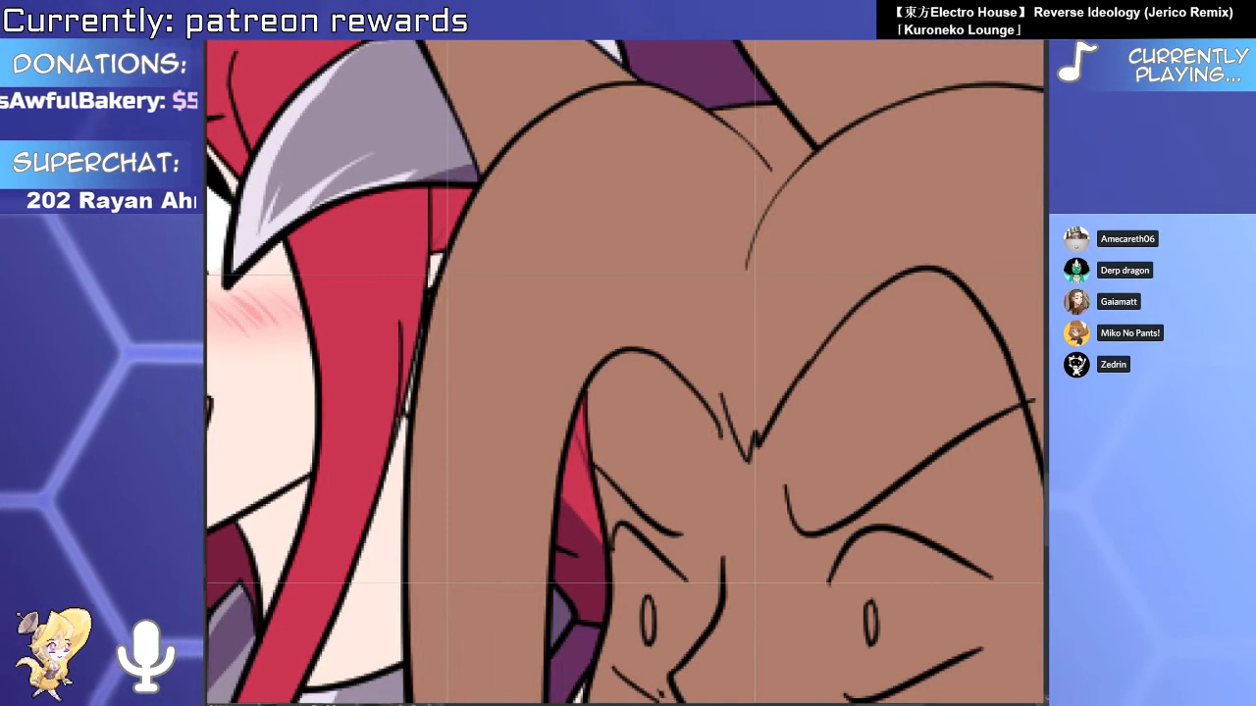
click(725, 438)
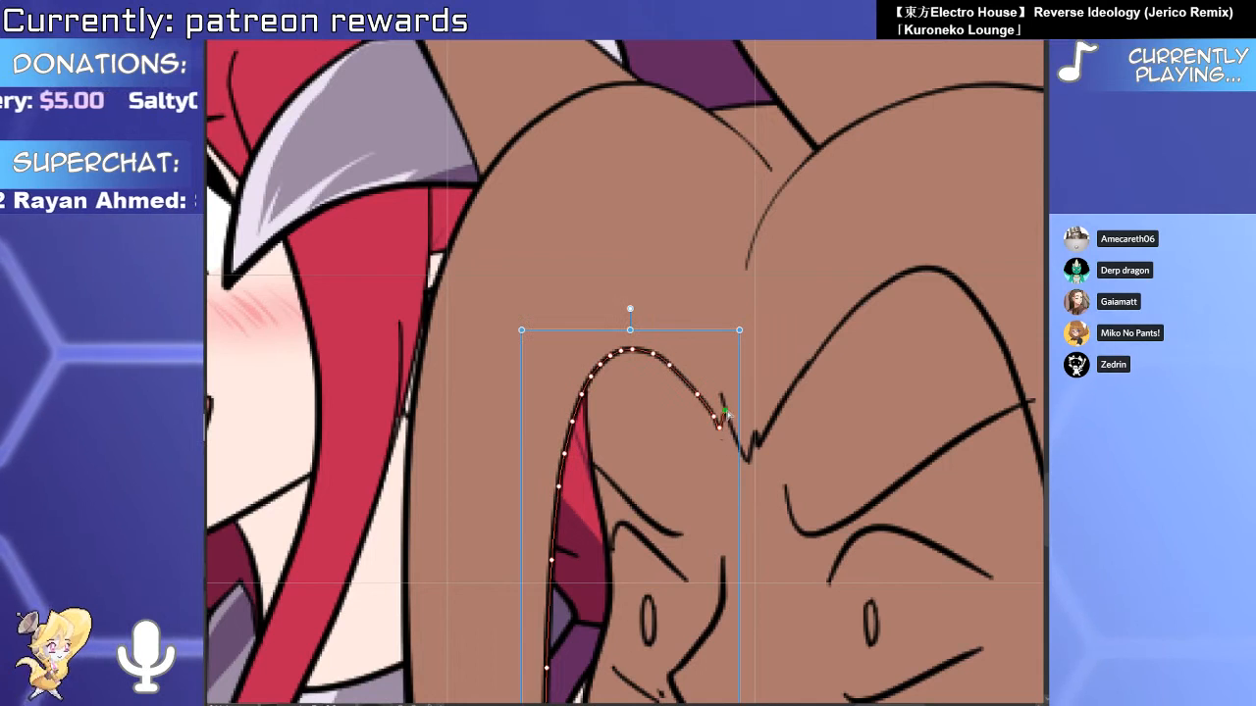
click(762, 388)
Fill the horned figure's front strands and back hair with pale lavender, keeping the face brown.
scroll(762, 388, down, 5)
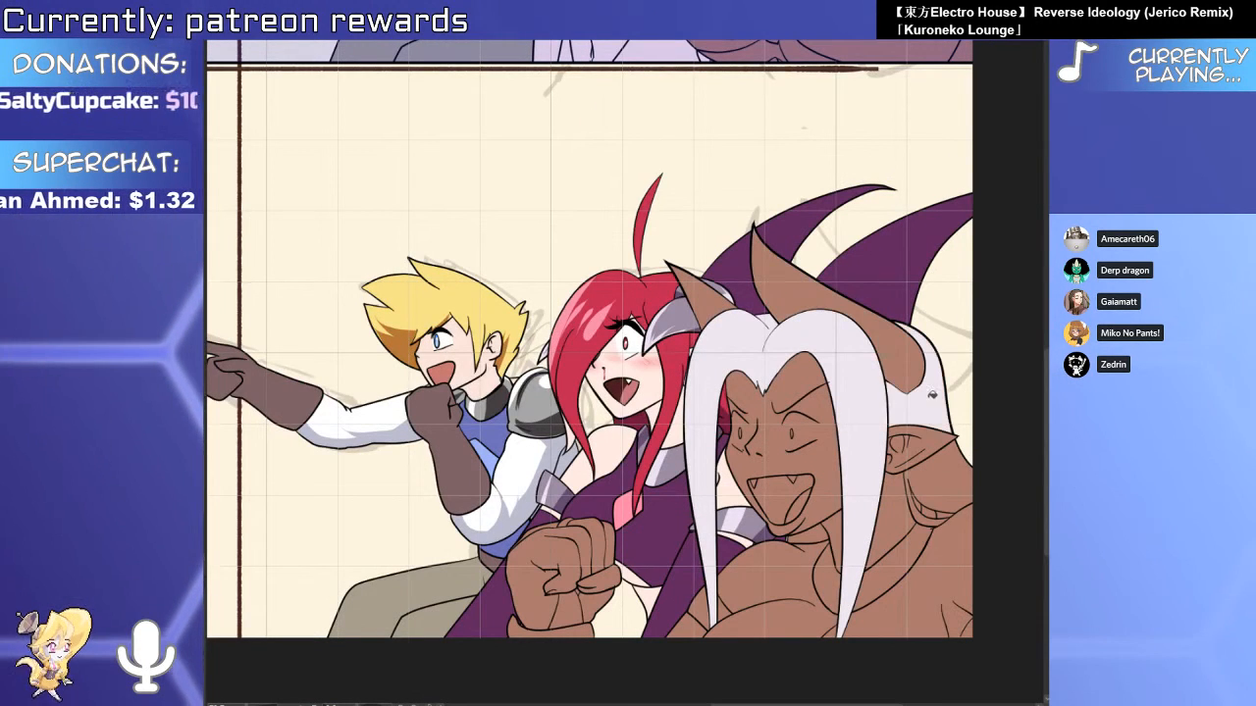
drag(814, 535, 775, 517)
click(758, 505)
scroll(775, 517, up, 2)
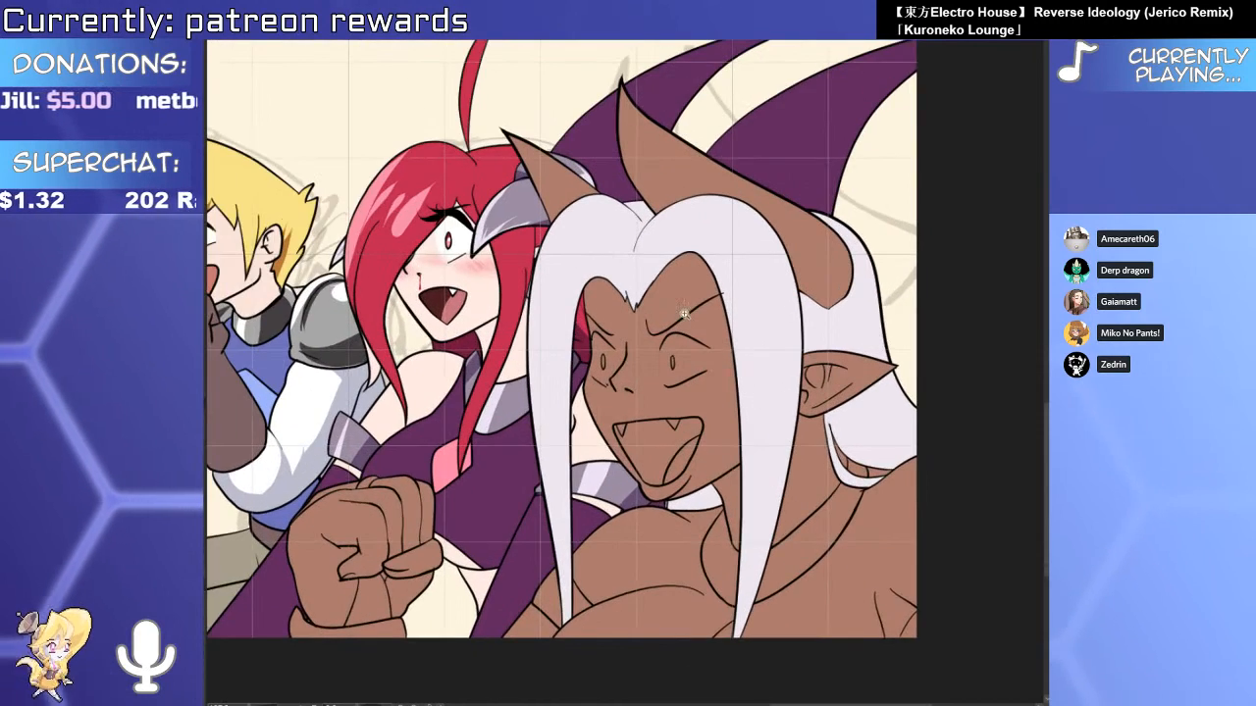
Select the horned figure's face and paint both eyebrows in the pale lavender hair color.
scroll(717, 314, up, 3)
click(690, 276)
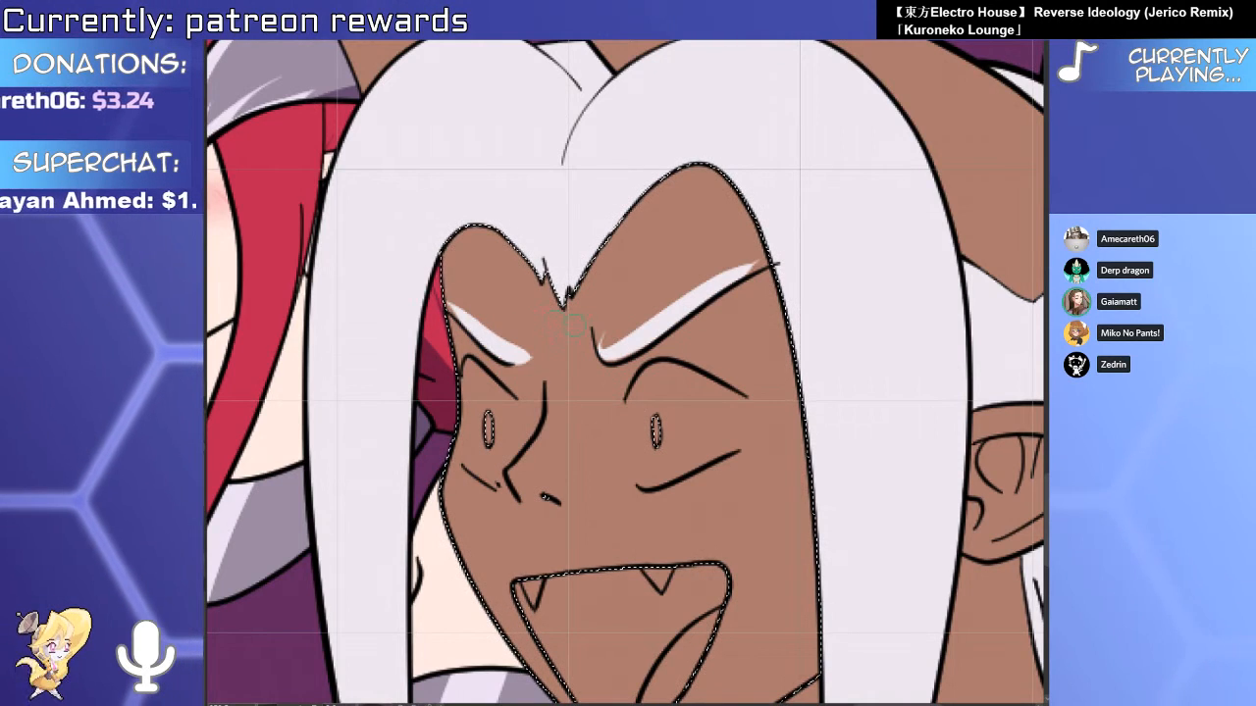
scroll(681, 269, down, 5)
Fill the areas below the raised fist's thumb and beside the chest at the panel's lower edge with dark navy.
scroll(681, 269, up, 1)
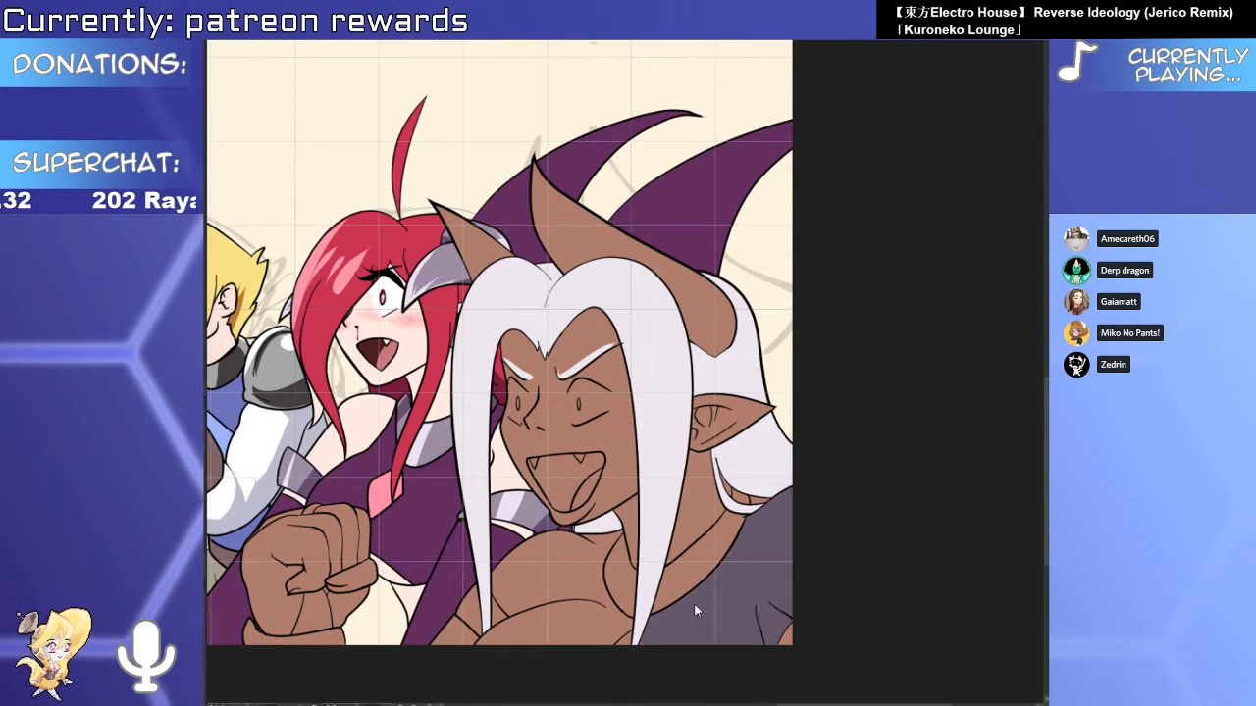
click(459, 630)
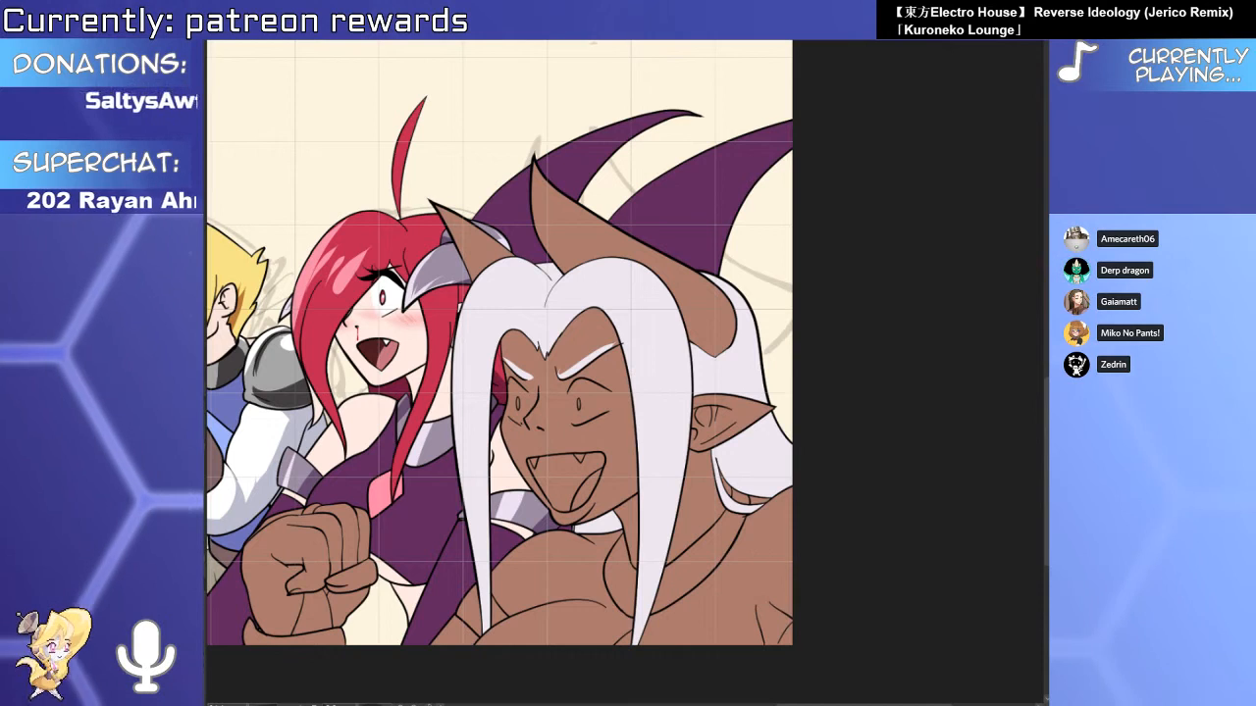
click(317, 613)
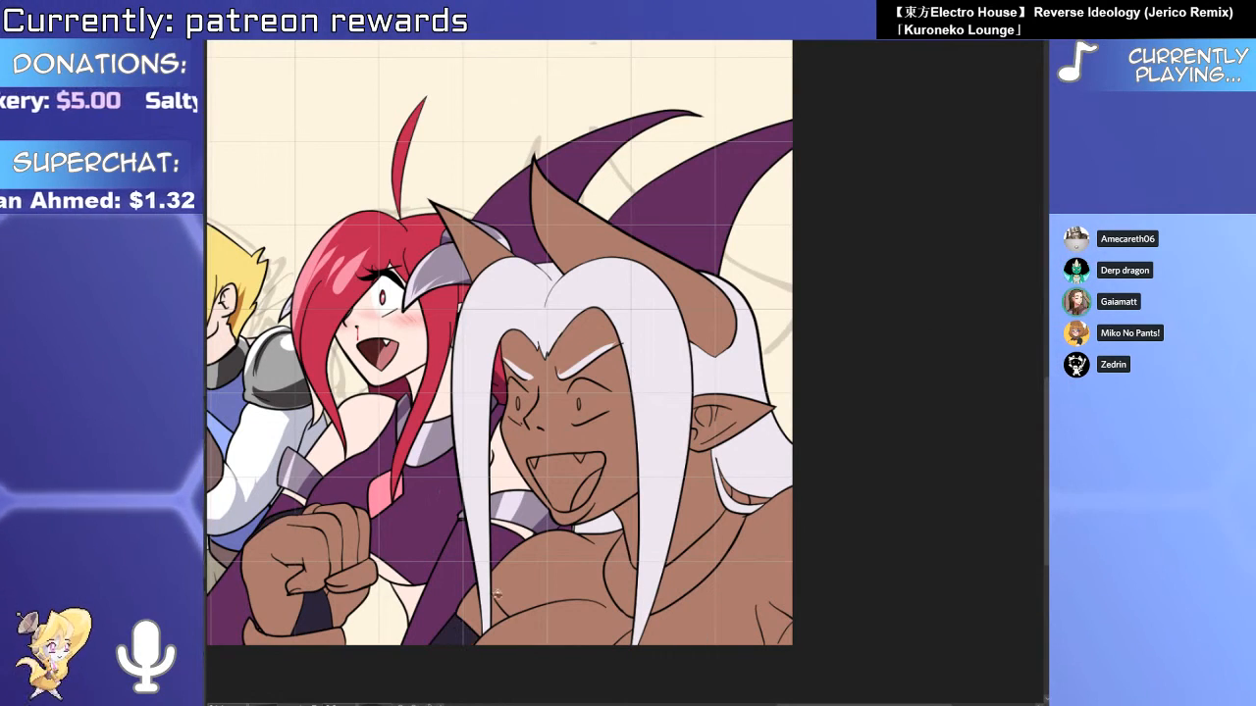
Fill the horned figure's neck collar, wrist bracelet and the small band behind the fist with gold.
drag(699, 581, 702, 543)
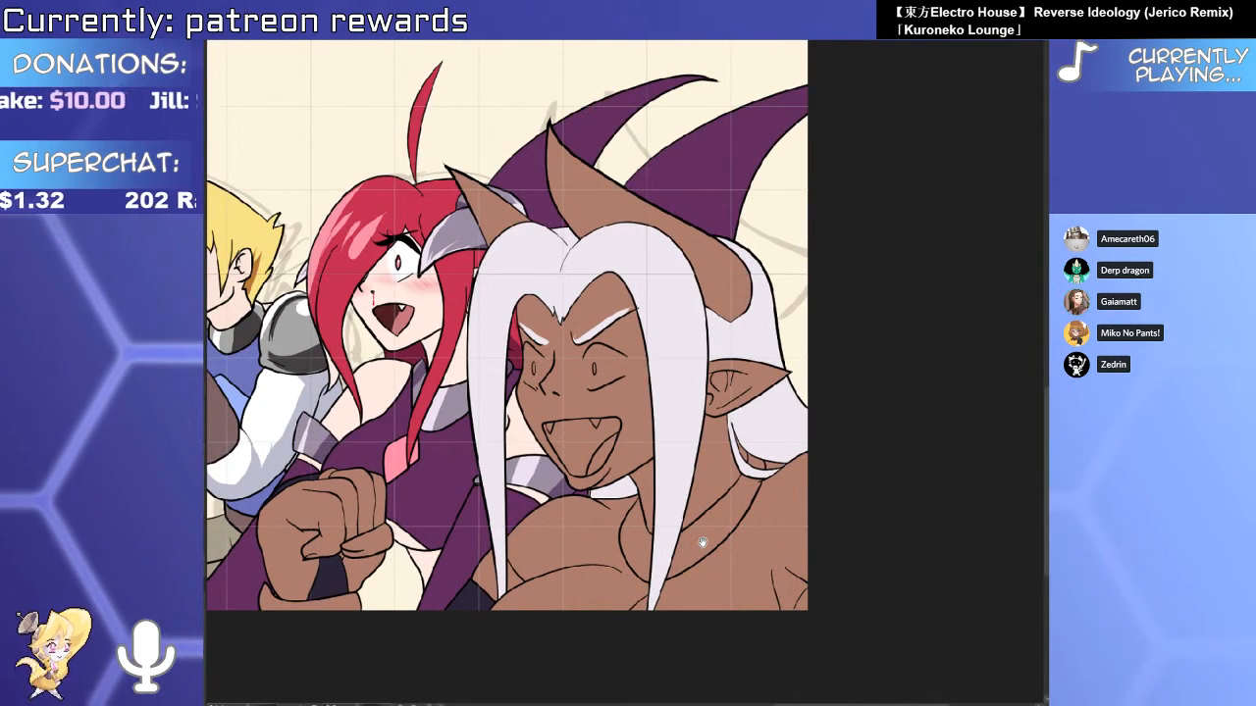
mouse_move(702, 543)
mouse_down()
mouse_move(763, 539)
mouse_move(890, 579)
mouse_up()
scroll(520, 368, up, 4)
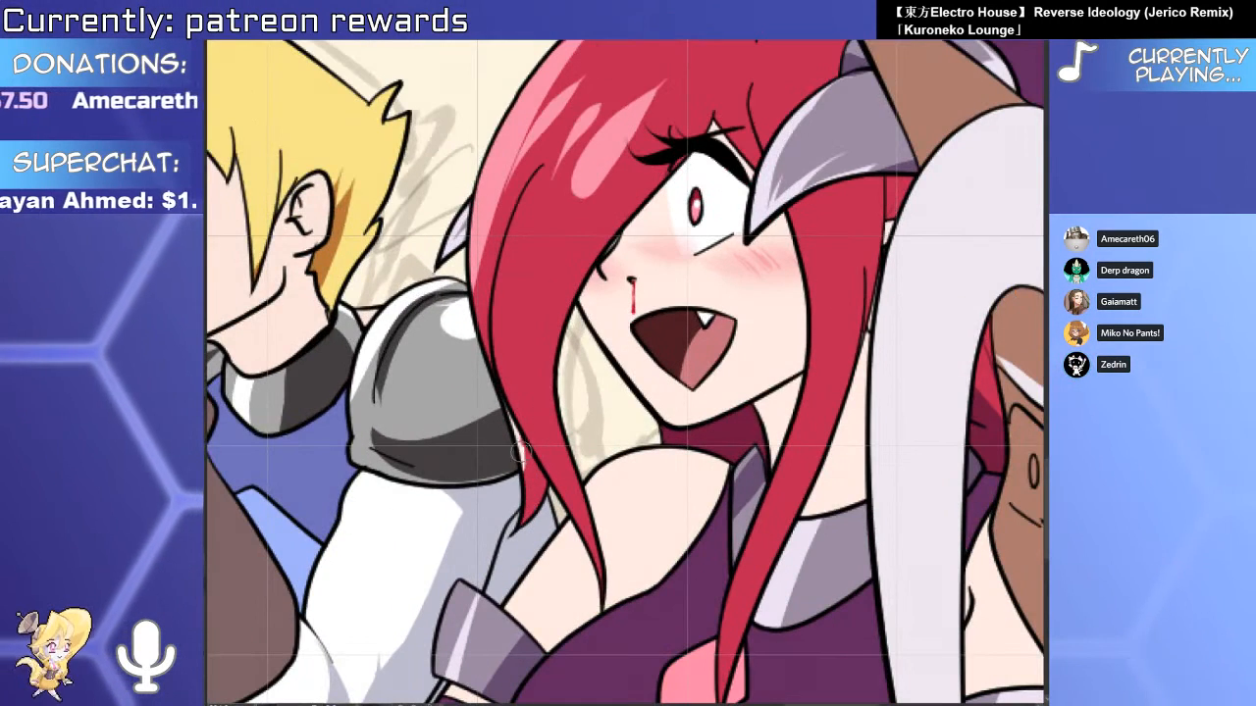
scroll(505, 417, down, 4)
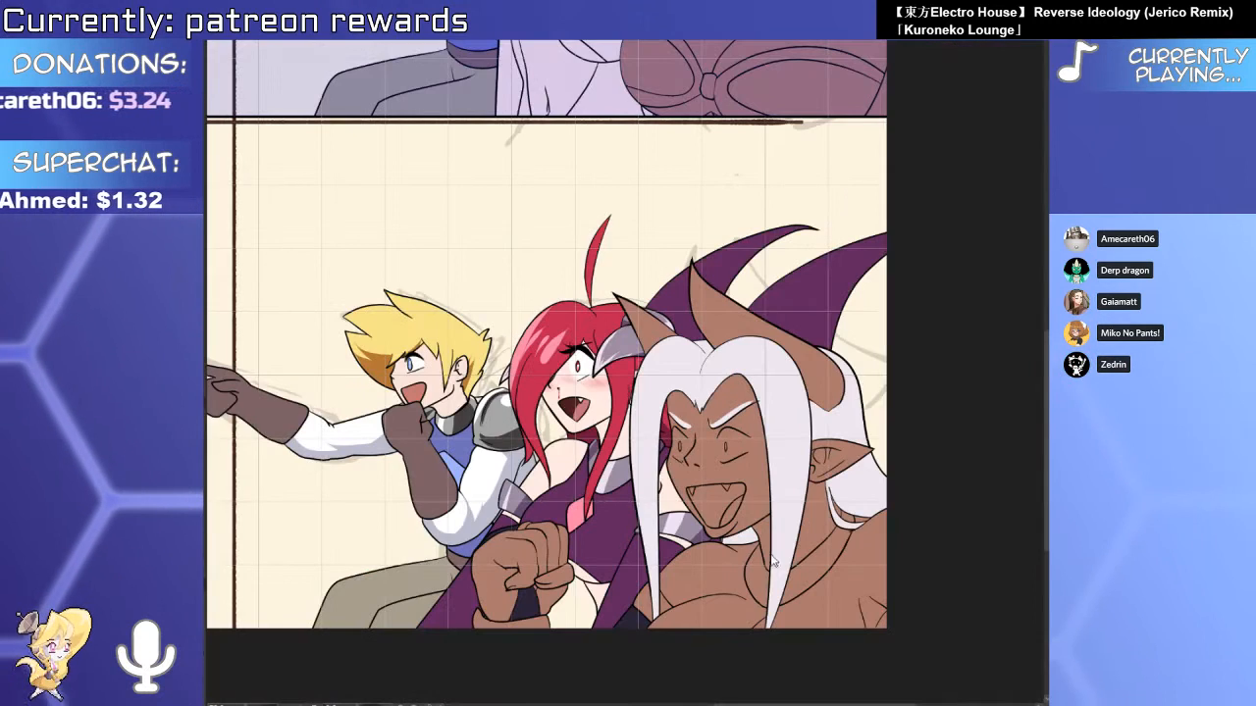
drag(778, 560, 663, 461)
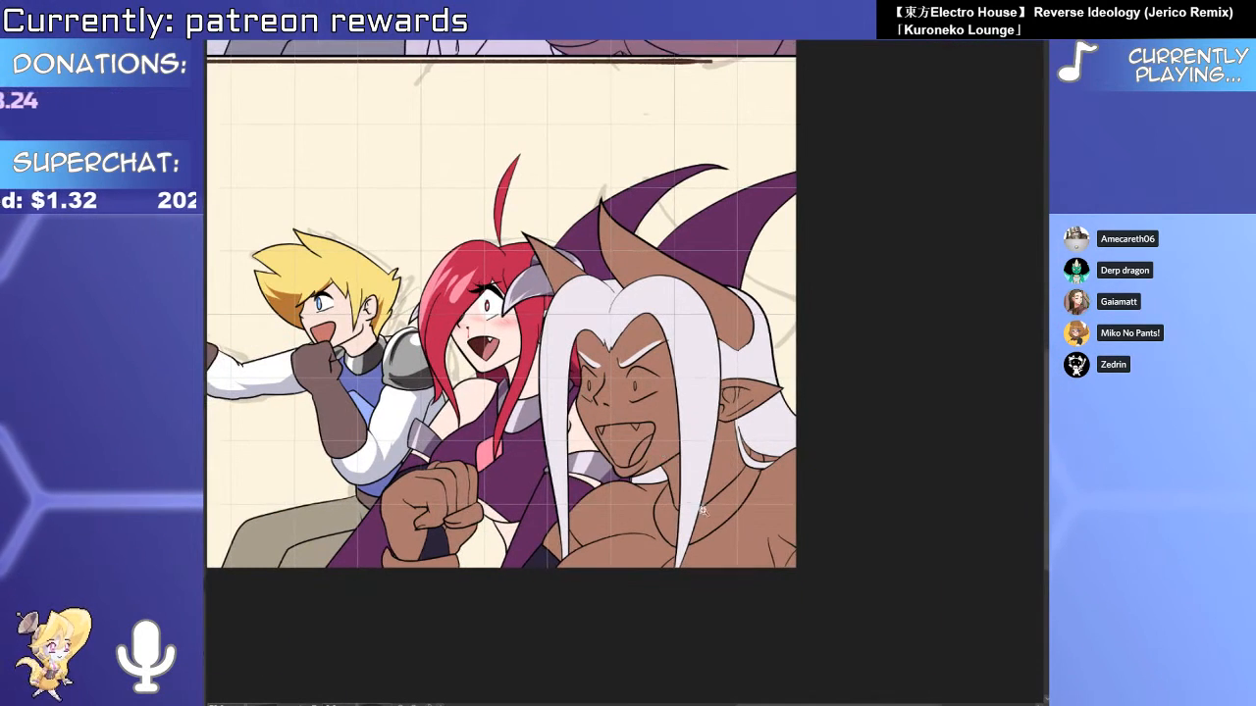
scroll(703, 510, up, 5)
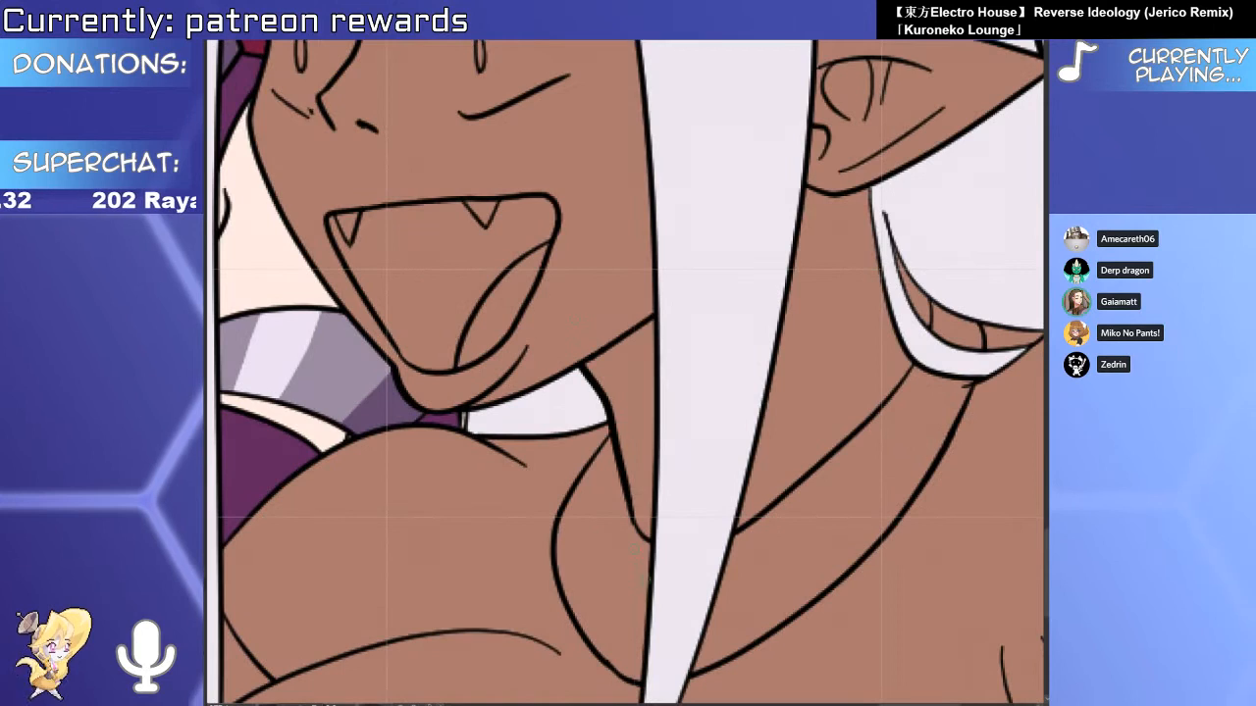
scroll(721, 444, down, 5)
scroll(721, 444, up, 5)
scroll(721, 444, down, 5)
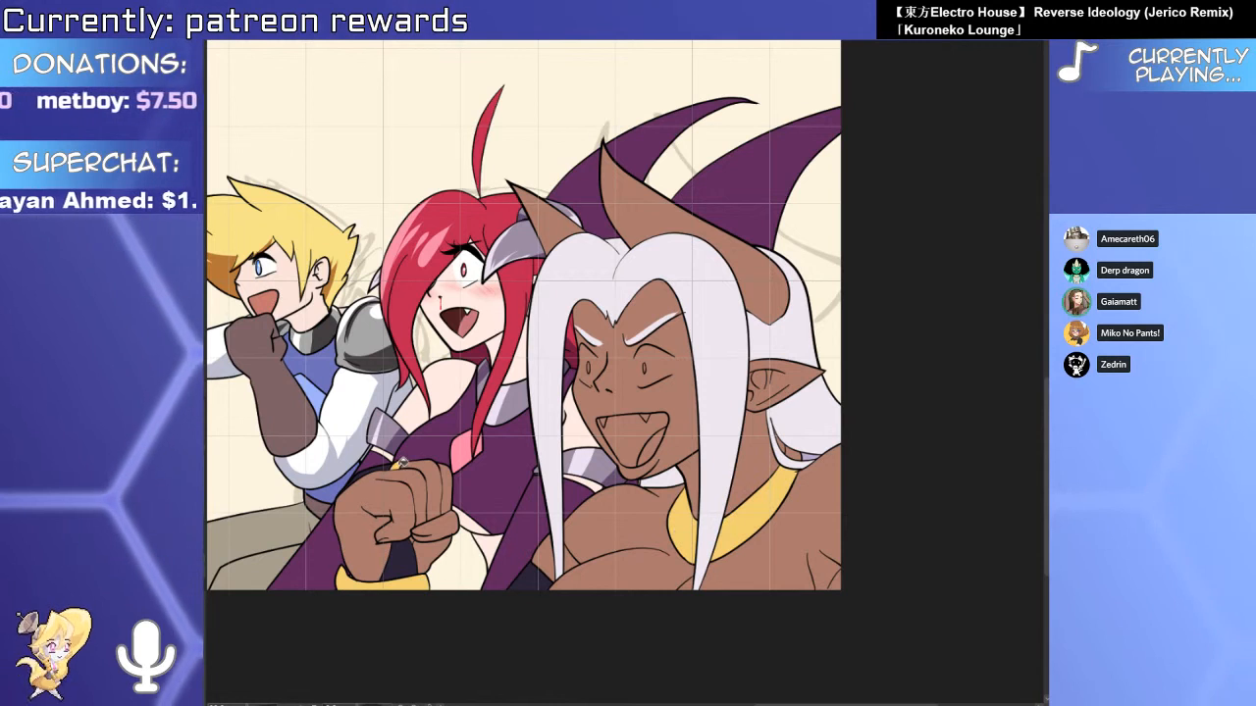
click(397, 465)
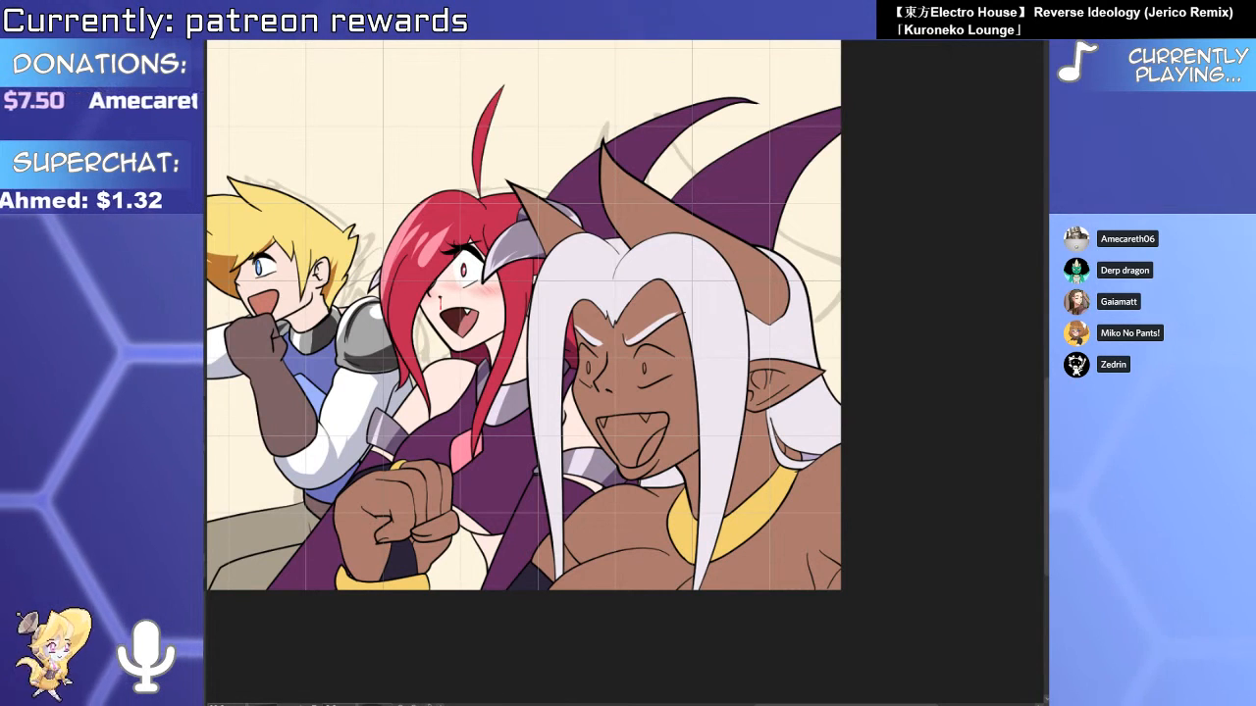
Select the fingers of the raised fist and paint the thumb and finger nails dark purple-gray.
scroll(418, 533, up, 5)
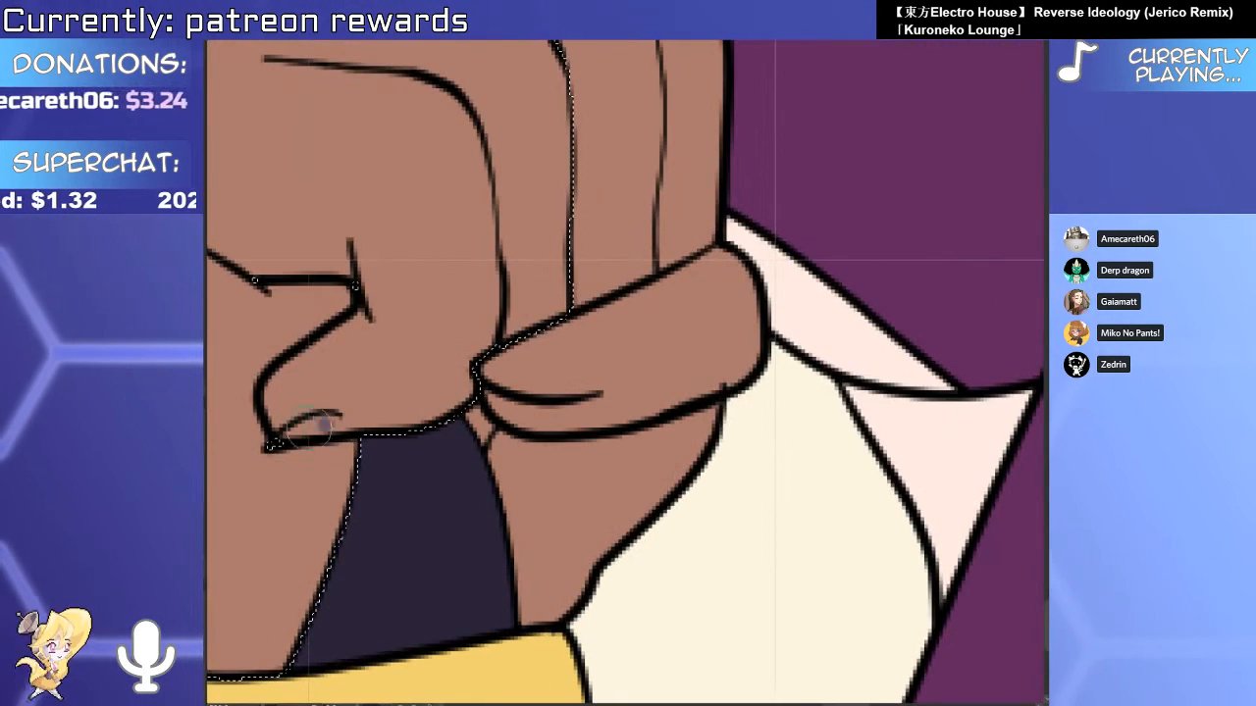
click(549, 363)
key(b)
mouse_move(495, 373)
mouse_down()
mouse_move(569, 367)
mouse_move(550, 390)
mouse_move(524, 373)
mouse_up()
key(w)
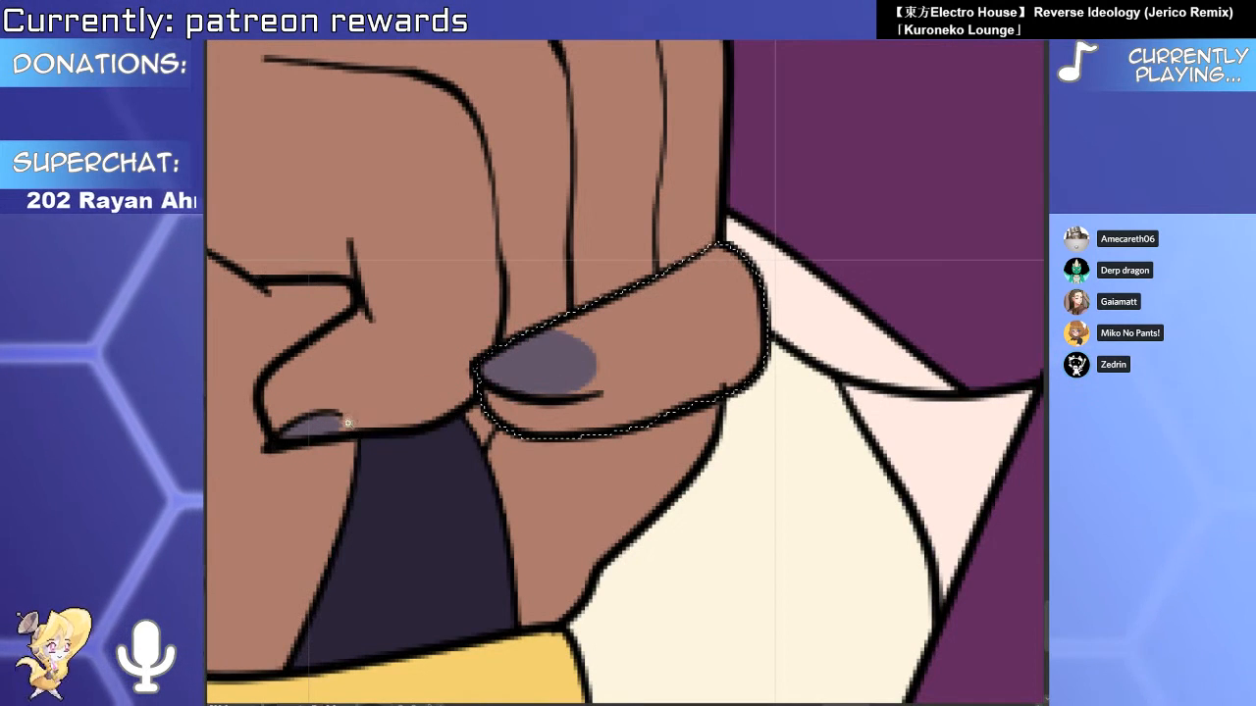
key(ctrl+d)
scroll(611, 575, down, 6)
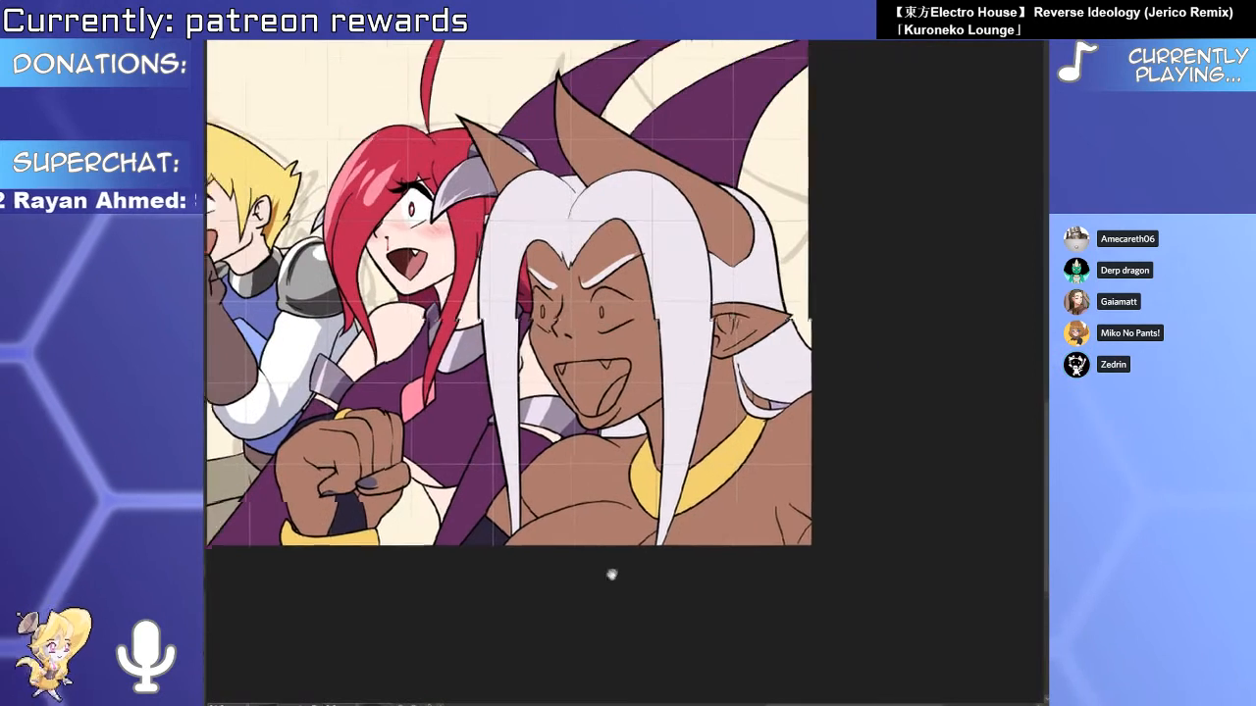
Fill the upper armband with gold and the small hair gap behind the neck with light purple.
scroll(650, 494, up, 2)
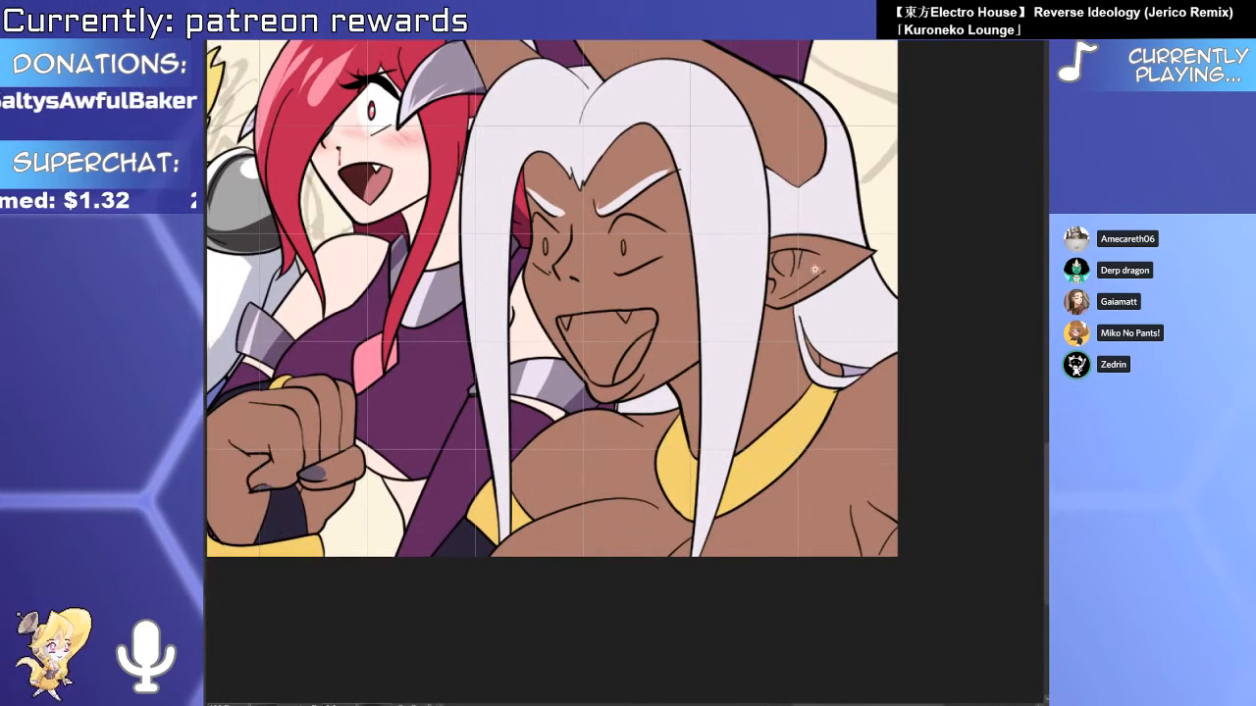
scroll(814, 269, up, 3)
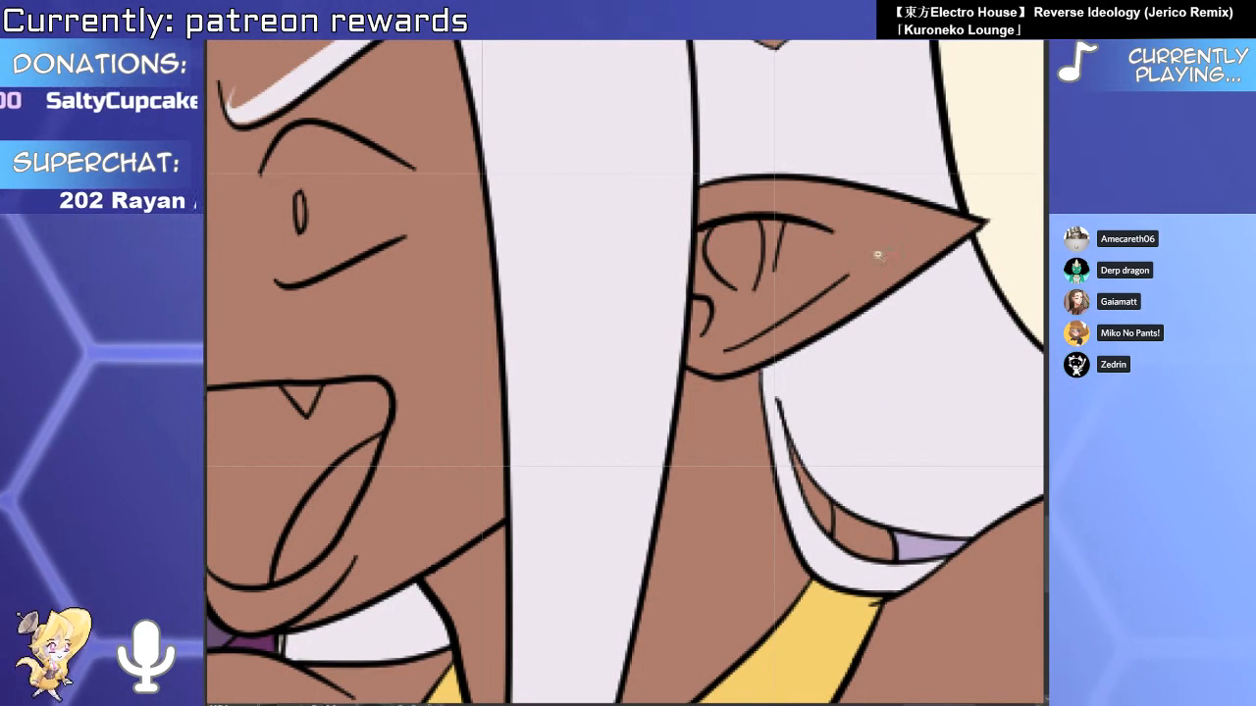
scroll(878, 255, down, 6)
Fill both of the brown figure's horns with gray.
scroll(864, 270, up, 2)
drag(863, 270, 825, 414)
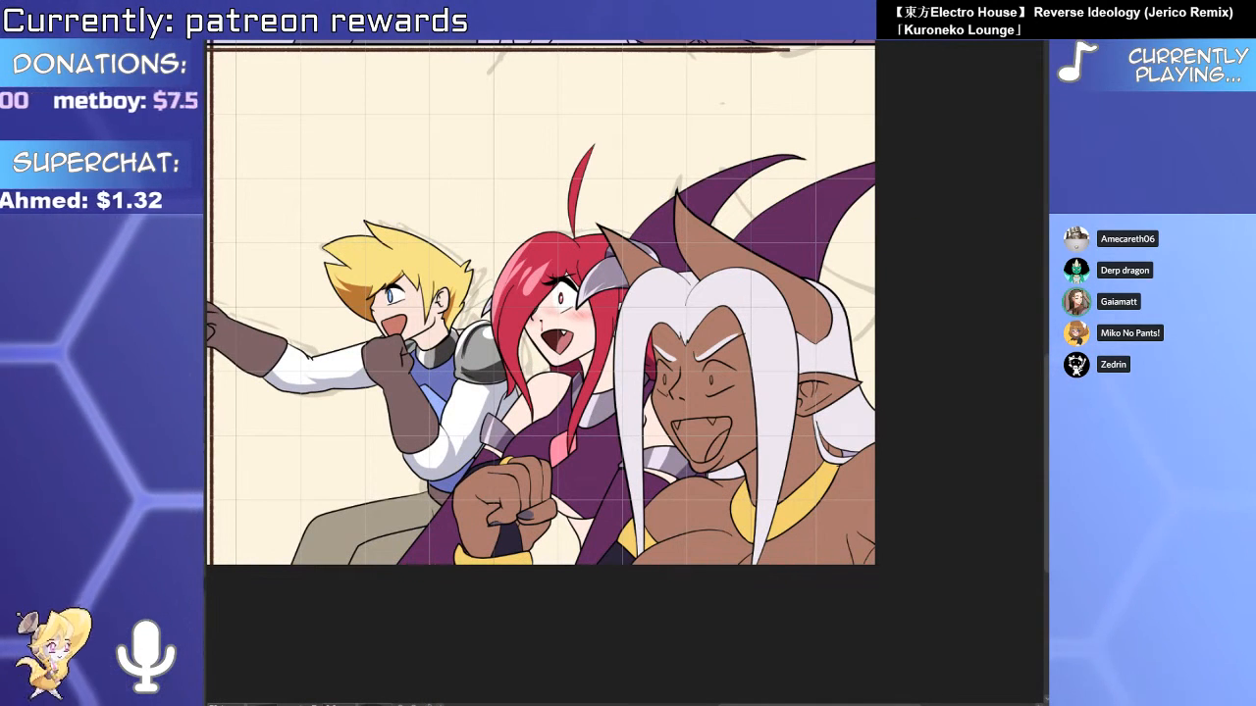
click(721, 241)
click(629, 256)
drag(735, 268, 680, 380)
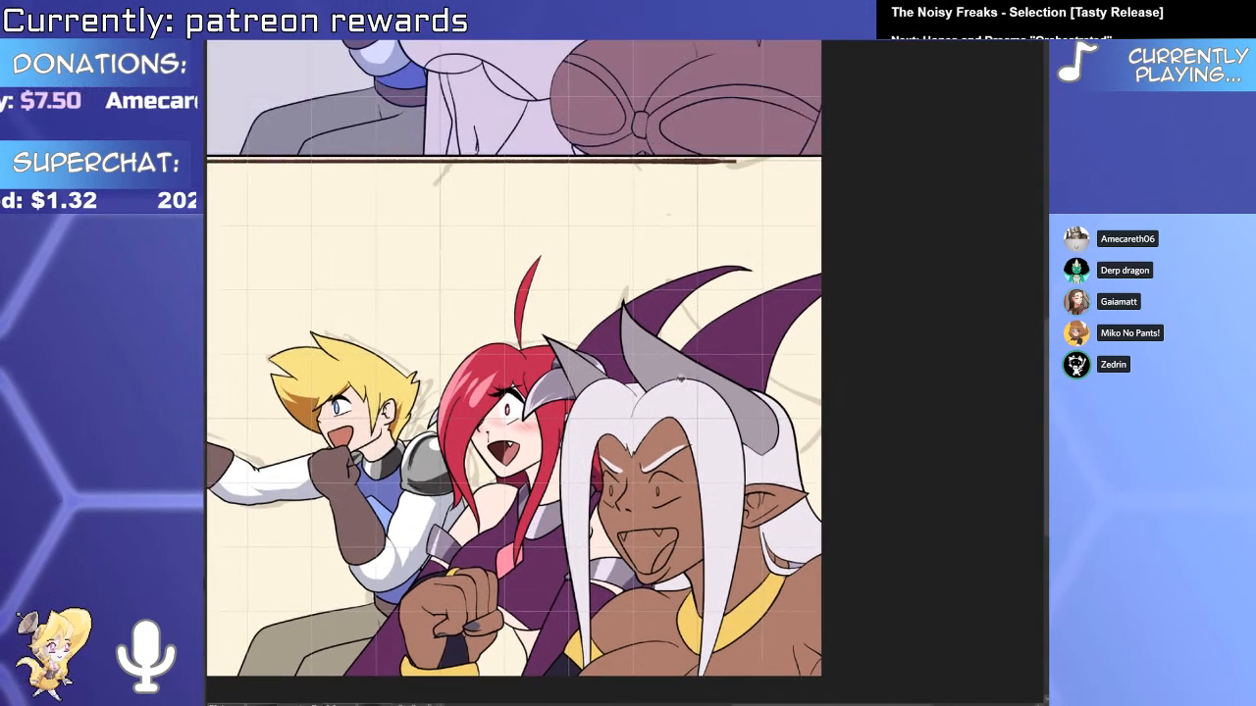
Paint pale highlights along the edges of both gray horns and darker gray shadows on the large horn.
scroll(680, 380, up, 3)
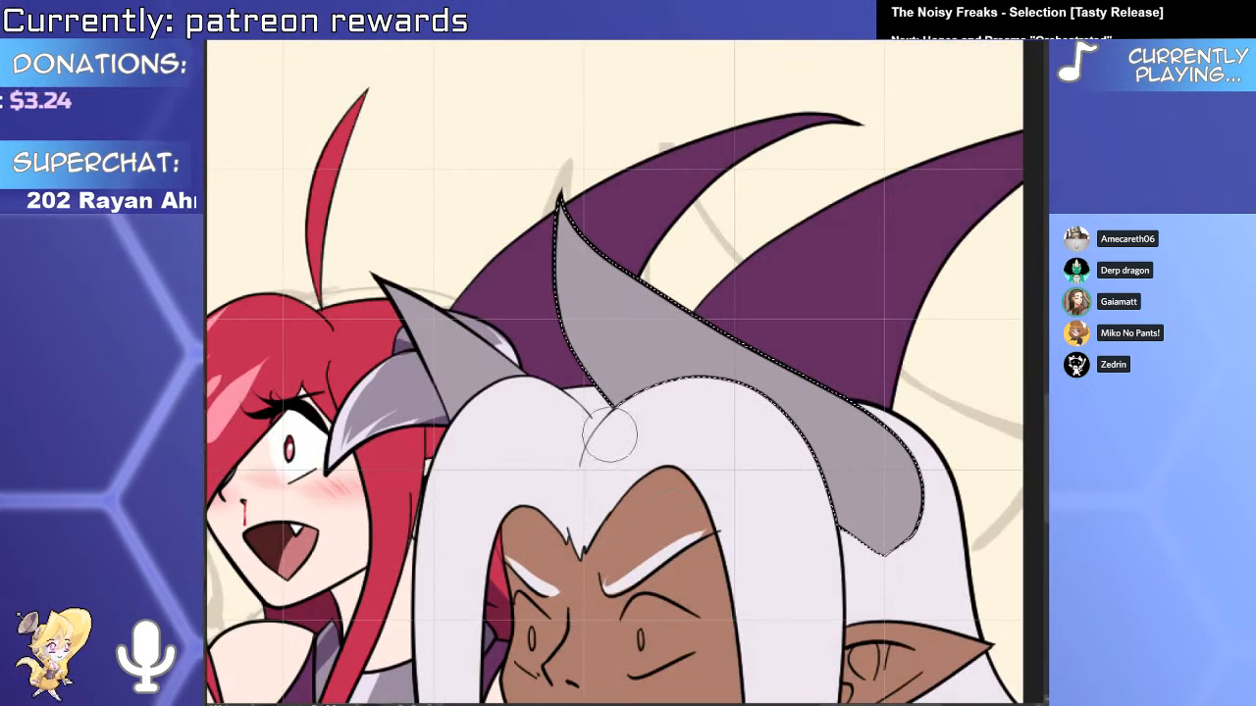
click(447, 363)
mouse_move(382, 290)
mouse_down()
mouse_move(431, 412)
mouse_move(461, 324)
mouse_up()
key(ctrl+z)
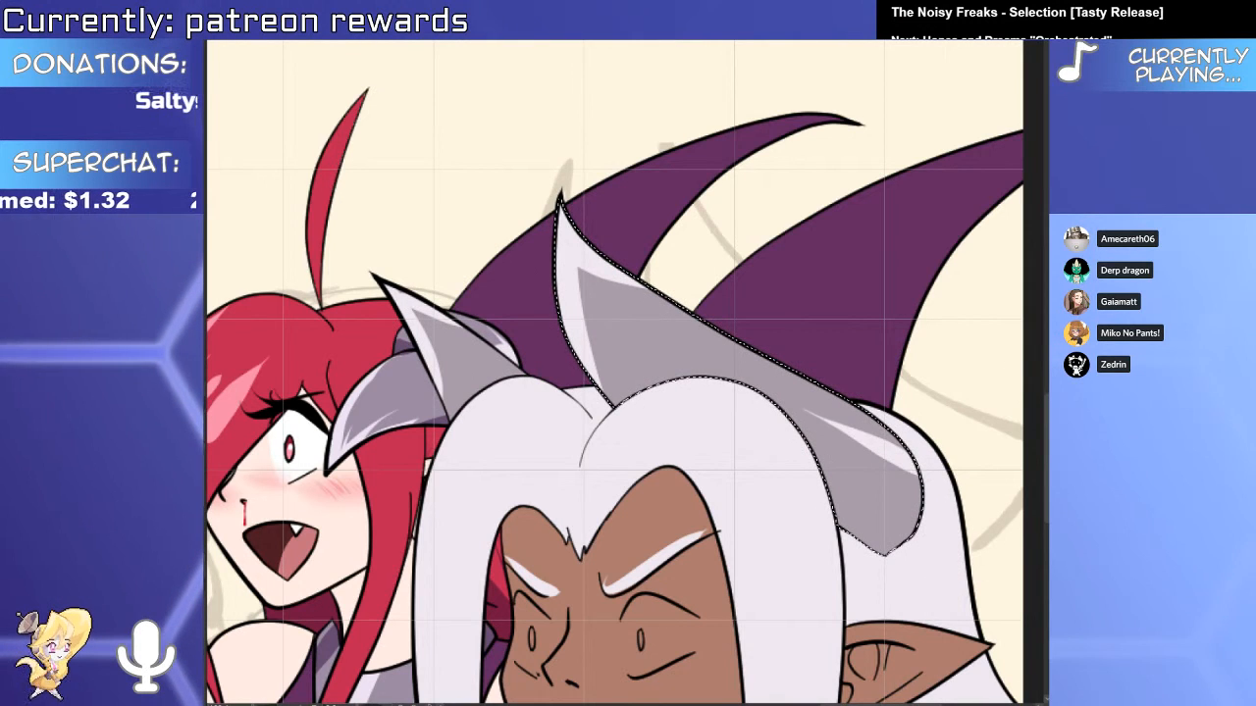
drag(760, 412, 932, 541)
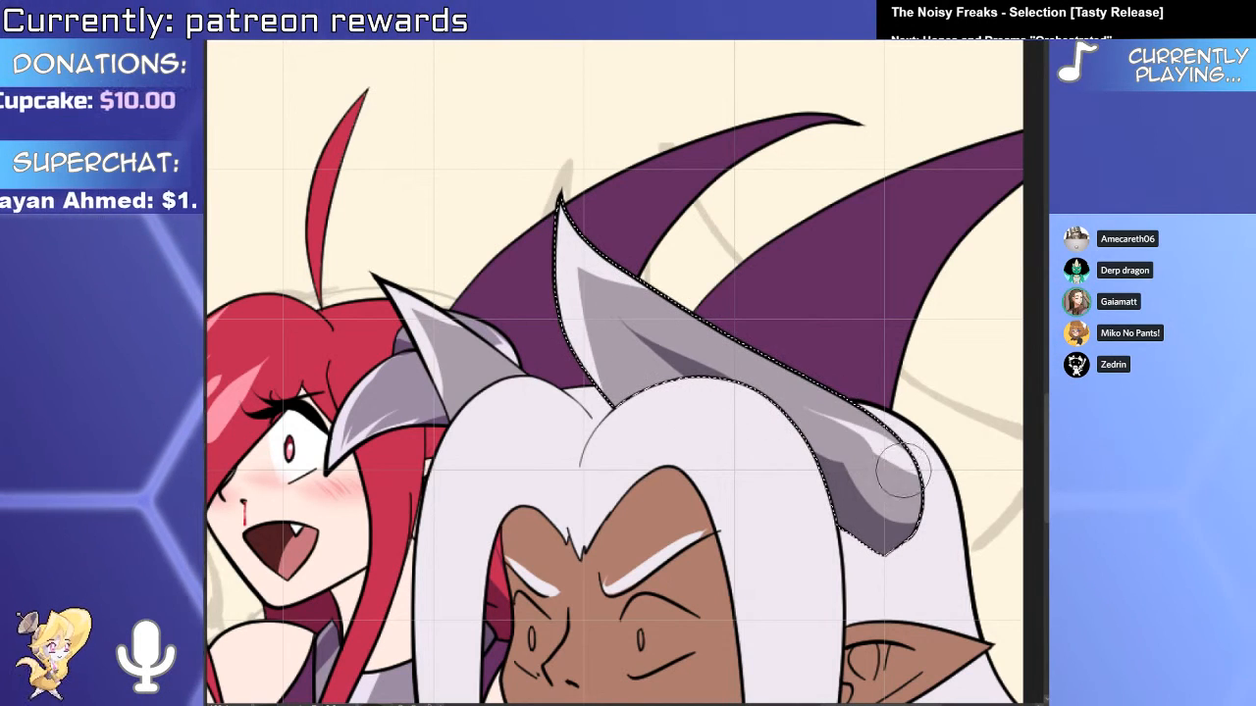
mouse_move(925, 486)
mouse_down()
mouse_move(869, 488)
mouse_move(895, 491)
mouse_up()
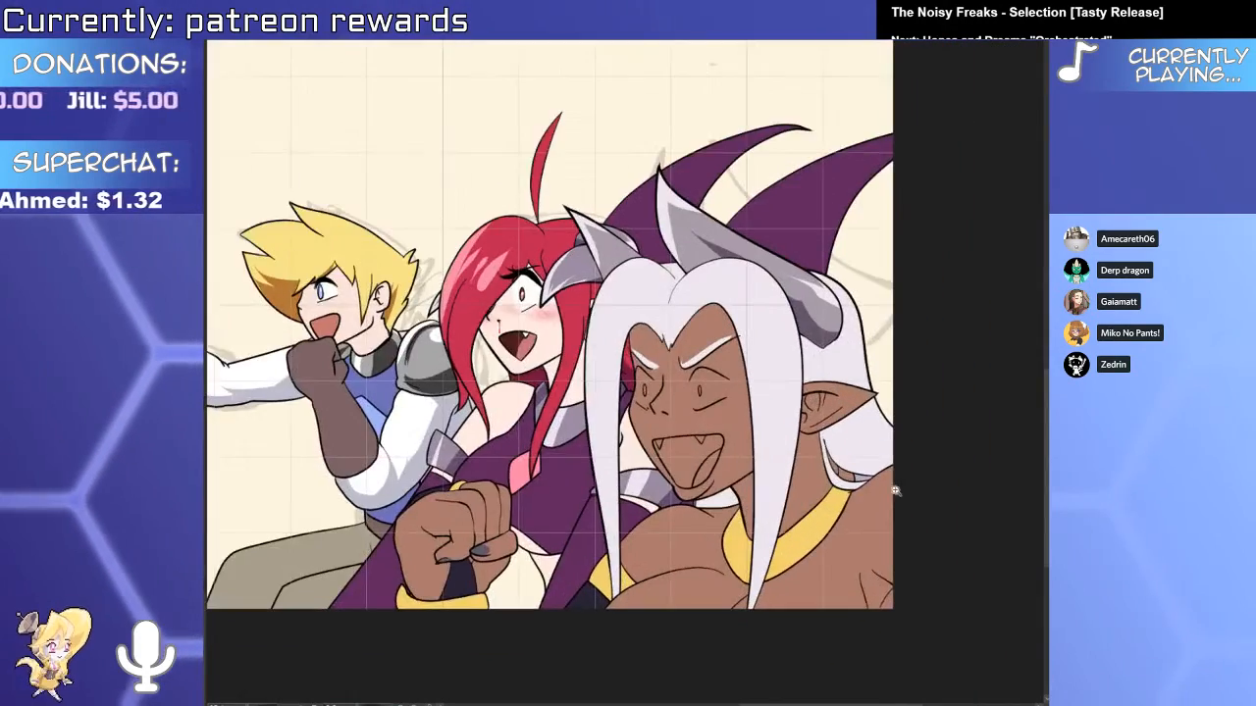
Shade the gold collar's inner edge and shoulder end with dark olive, adding a pale highlight near the shoulder.
scroll(895, 491, up, 3)
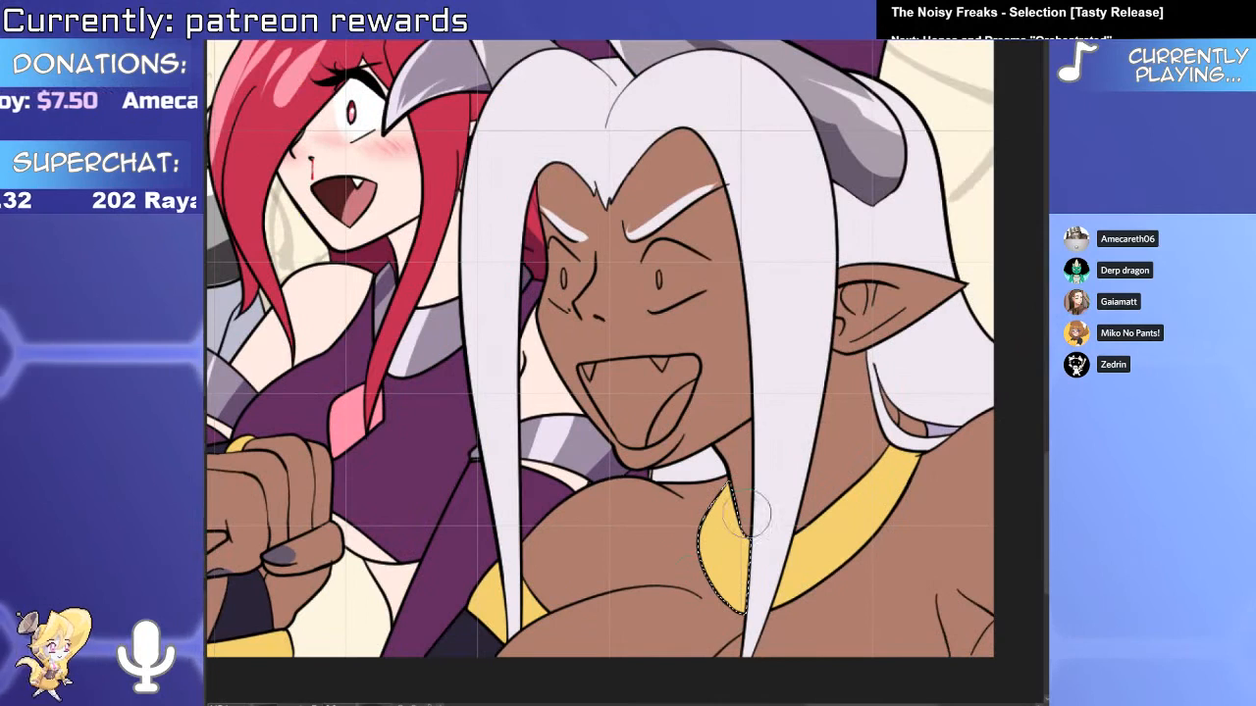
drag(734, 492, 704, 527)
key(ctrl+d)
key(w)
click(891, 477)
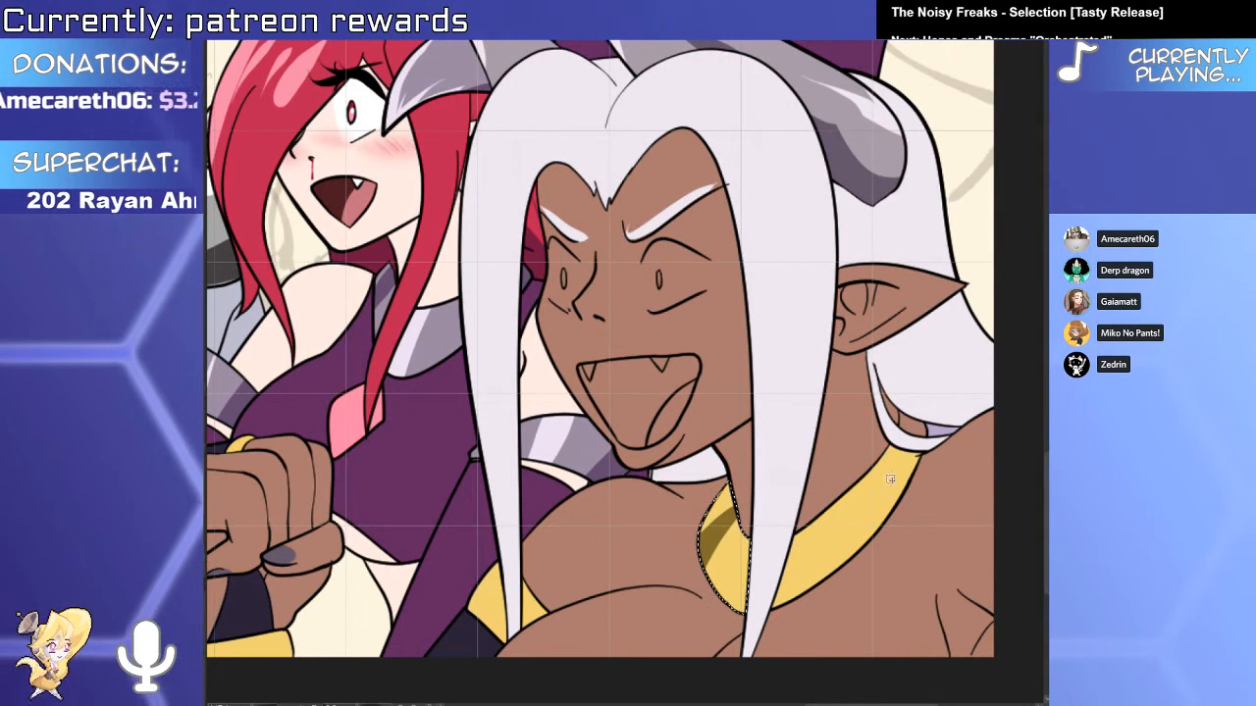
key(b)
drag(912, 463, 883, 499)
key(ctrl+d)
key(w)
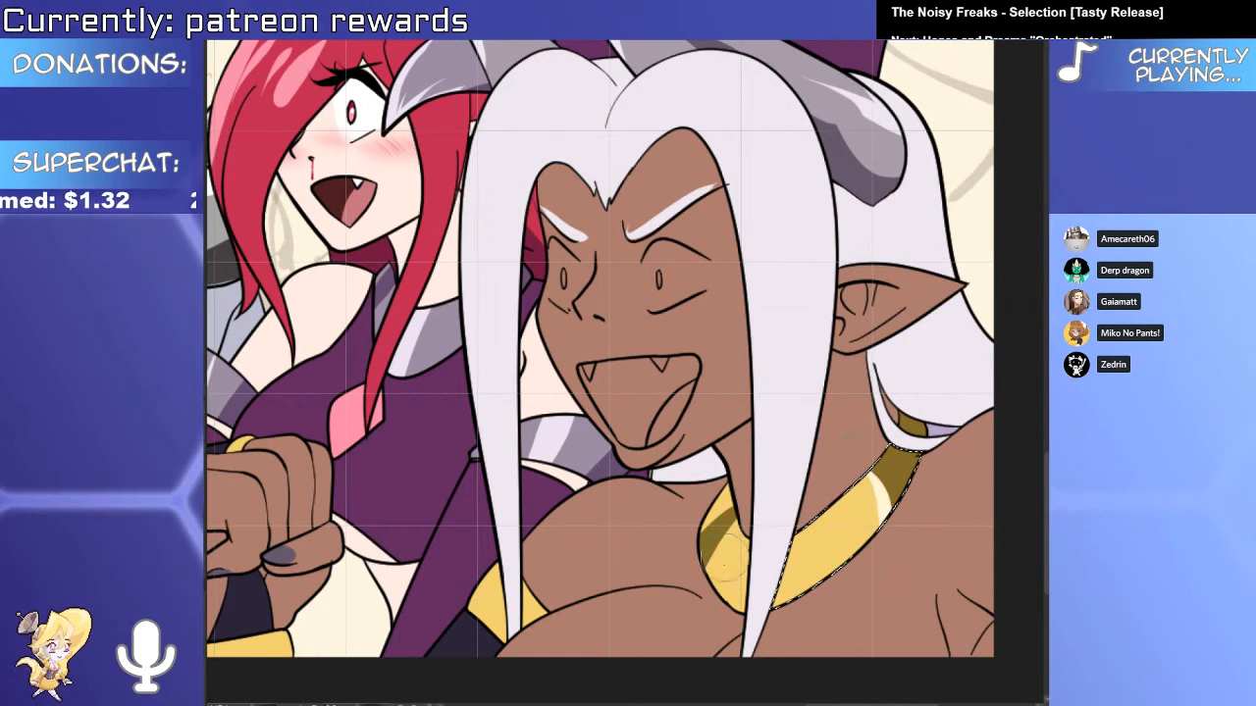
Add pale highlight streaks to the collar's front and a dark olive band beside the long hair strand.
key(w)
click(804, 559)
key(b)
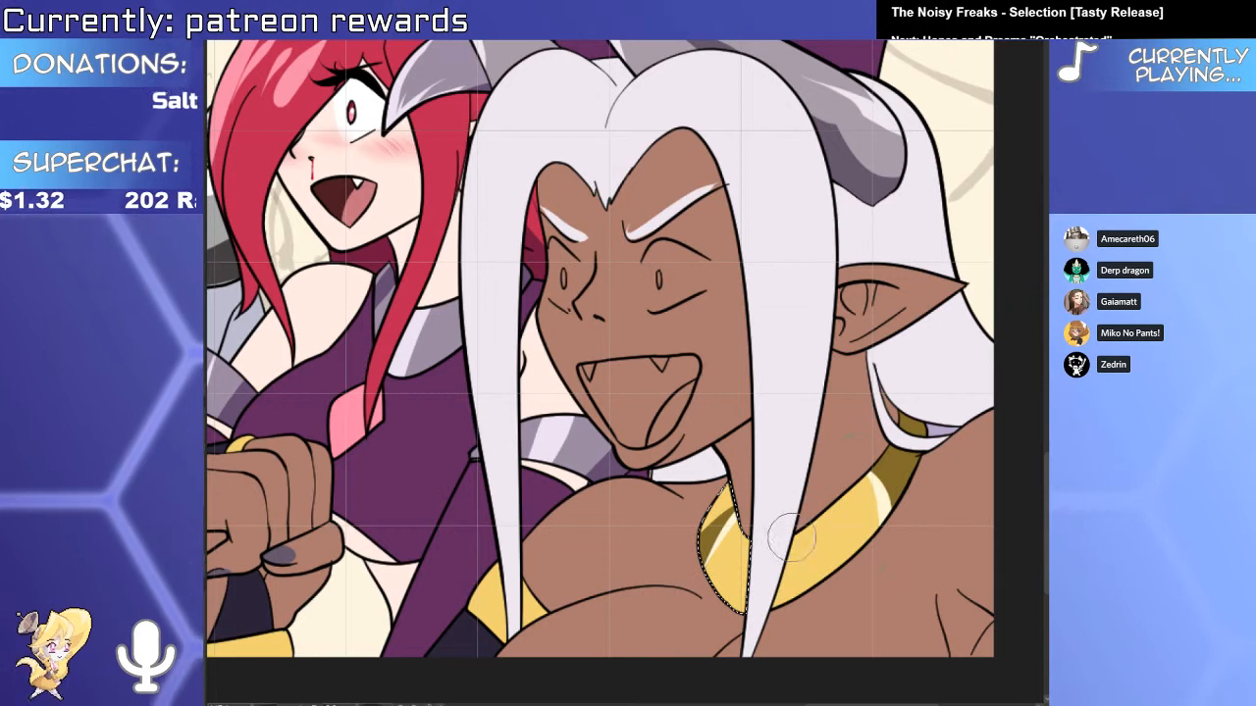
mouse_move(793, 538)
mouse_down()
mouse_move(784, 573)
mouse_move(793, 568)
mouse_move(797, 549)
mouse_move(757, 618)
mouse_up()
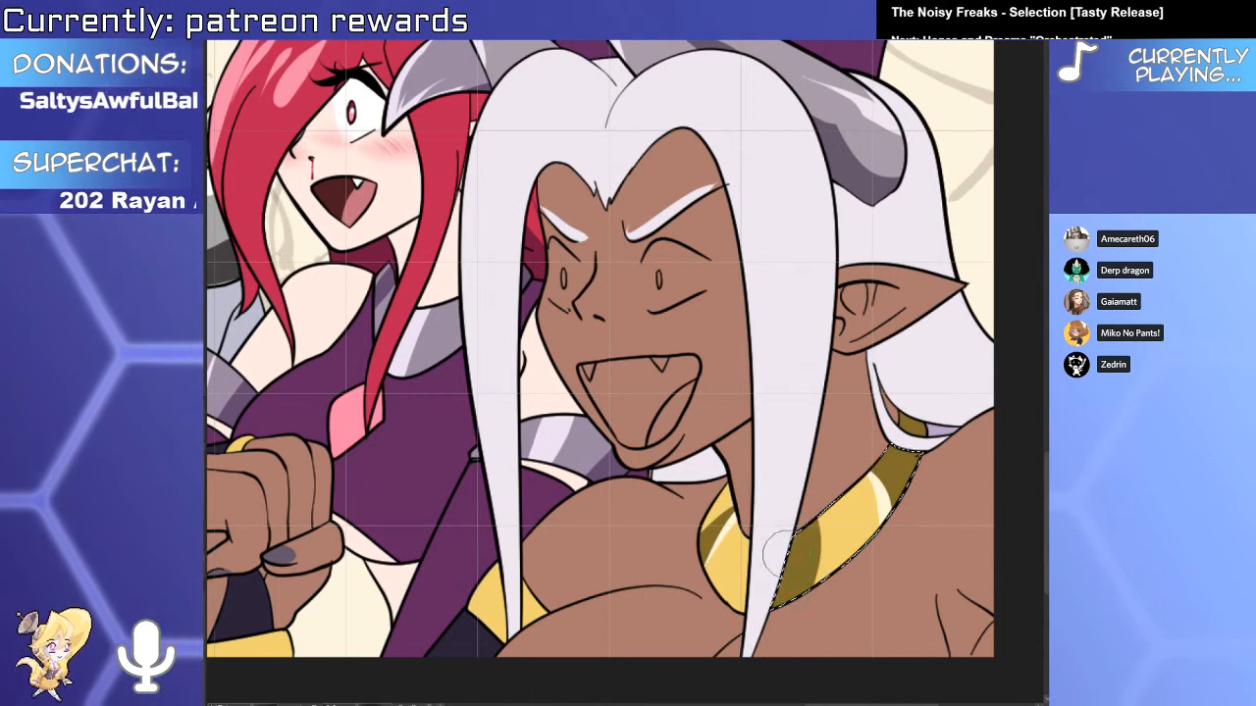
drag(783, 555, 807, 543)
key(ctrl+z)
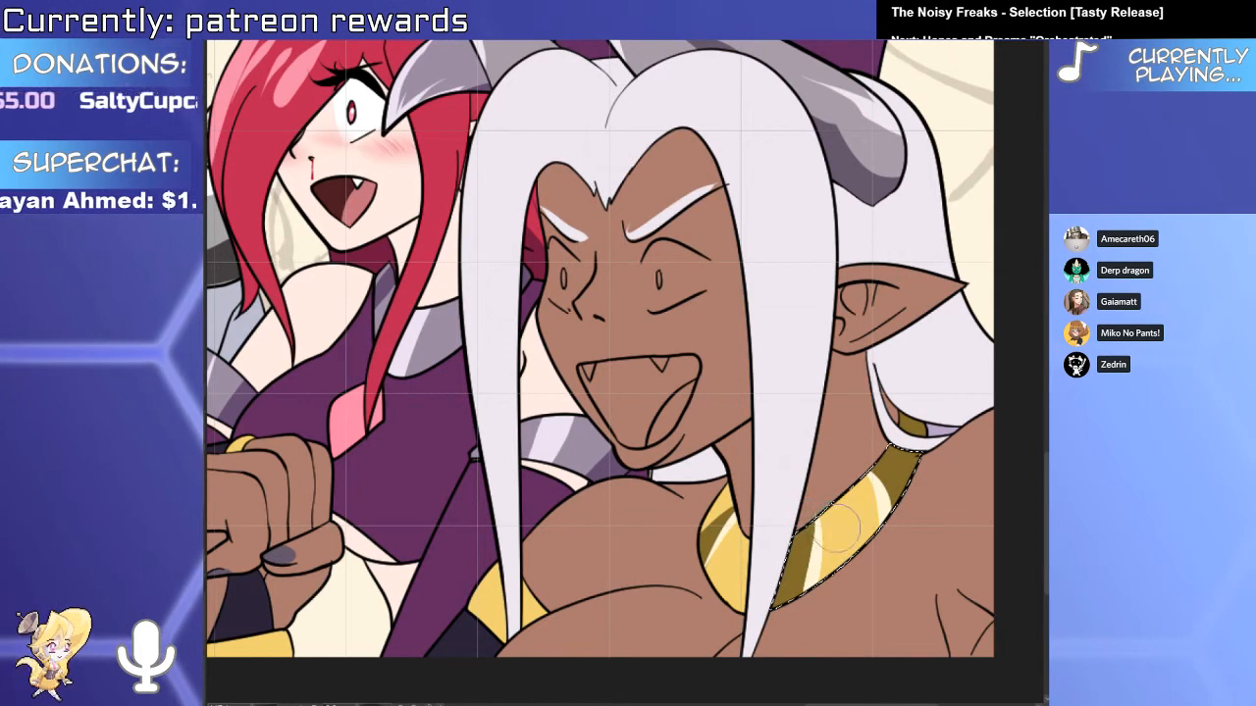
key(ctrl+d)
Fill the horned figure's open mouth with dark red and the tongue with pink.
scroll(852, 479, down, 2)
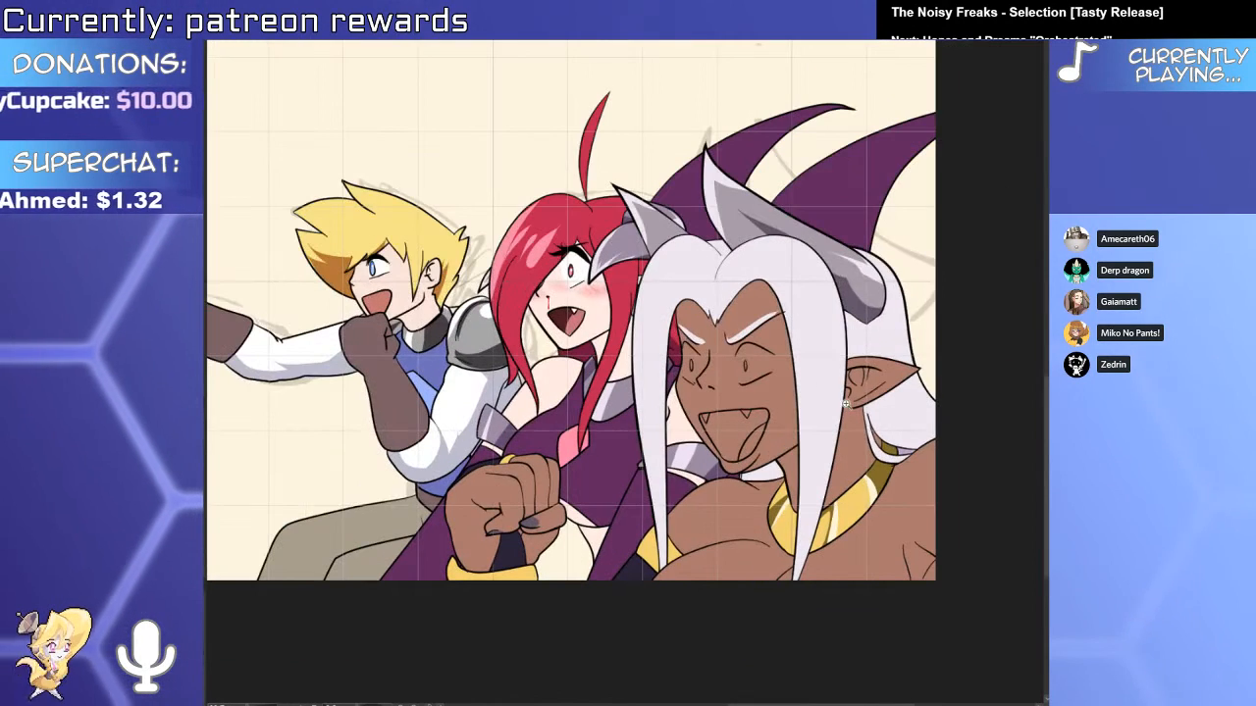
scroll(657, 475, down, 5)
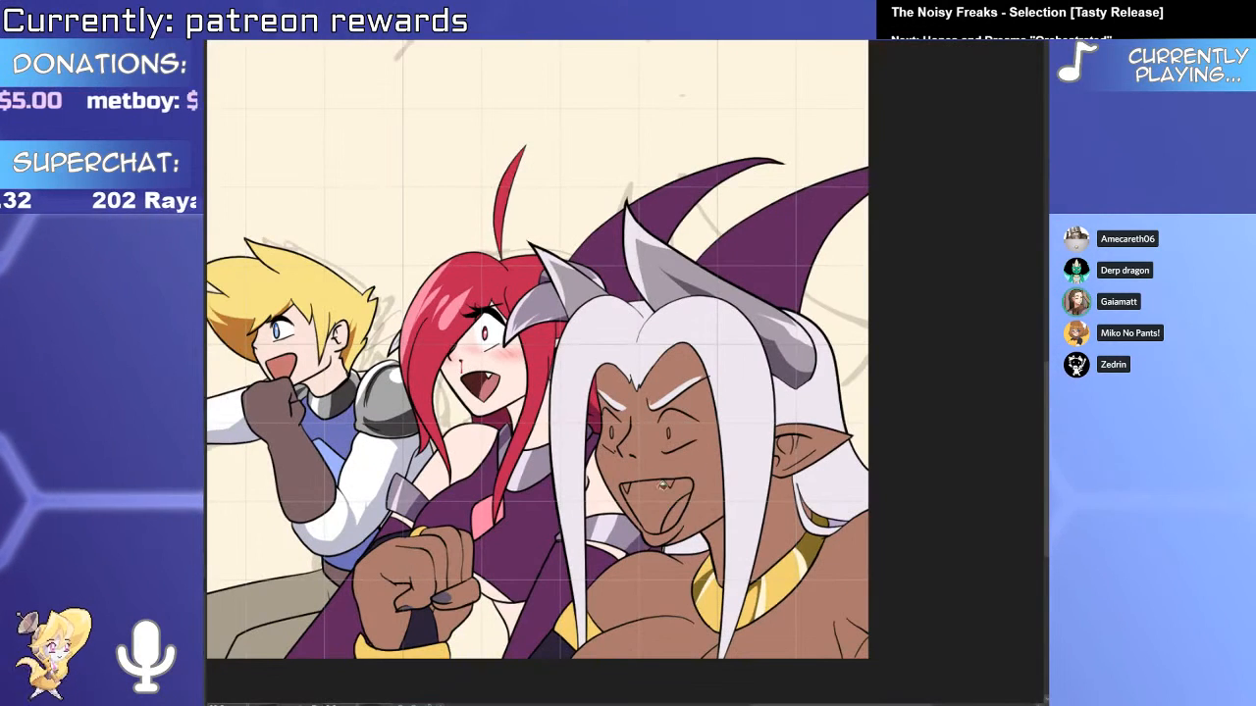
scroll(684, 506, up, 2)
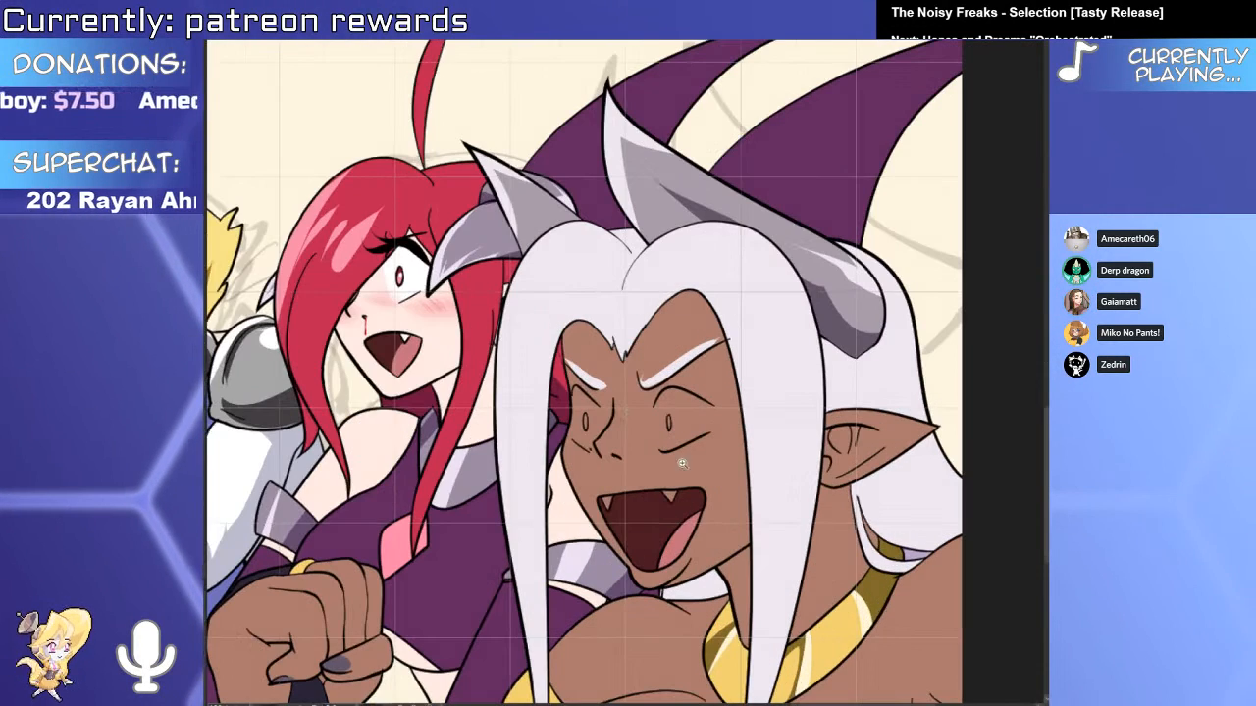
Fill the horned figure's fangs with white.
click(678, 492)
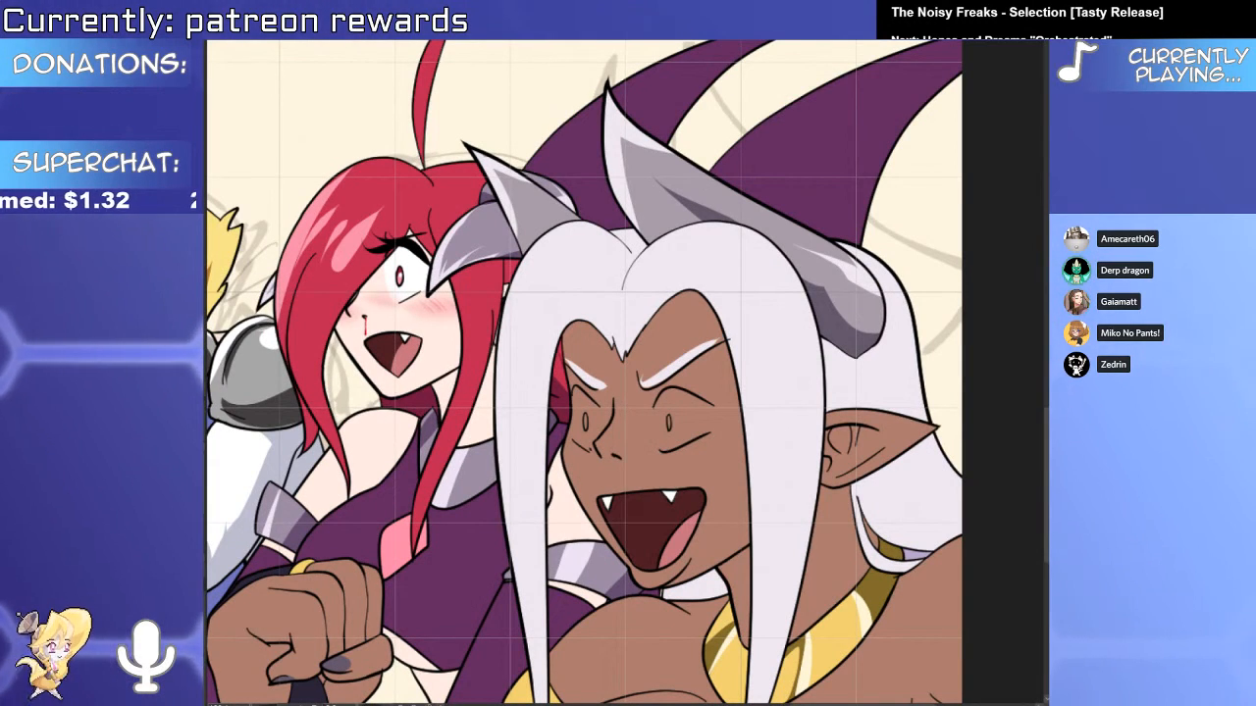
Check the red-haired figure's reference sheet and recolor her iris golden yellow in the panel.
scroll(512, 439, down, 1)
scroll(512, 438, up, 3)
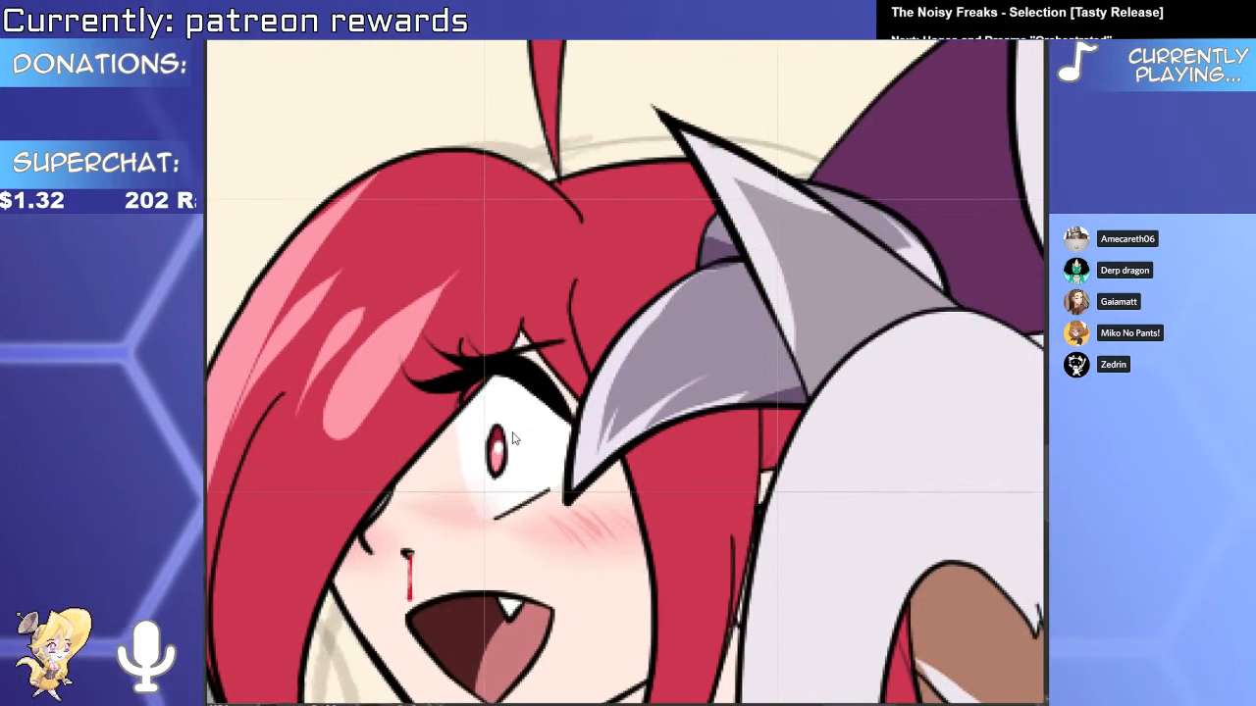
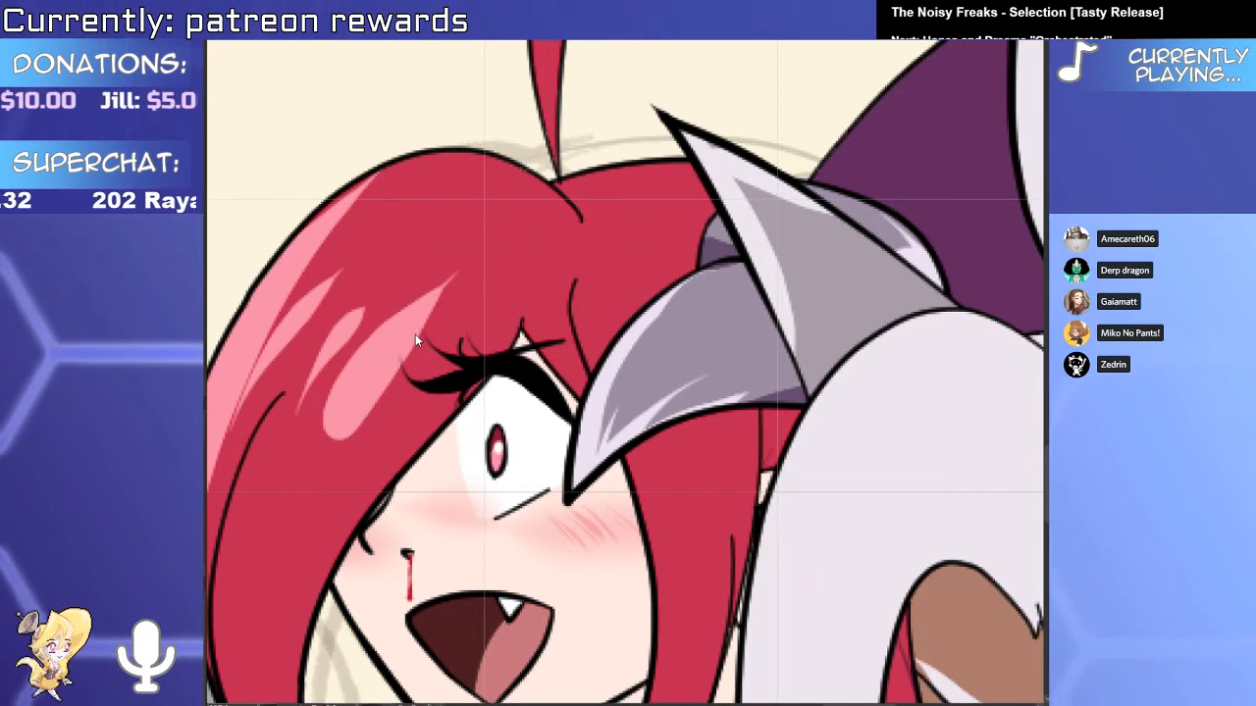
key(ctrl+Tab)
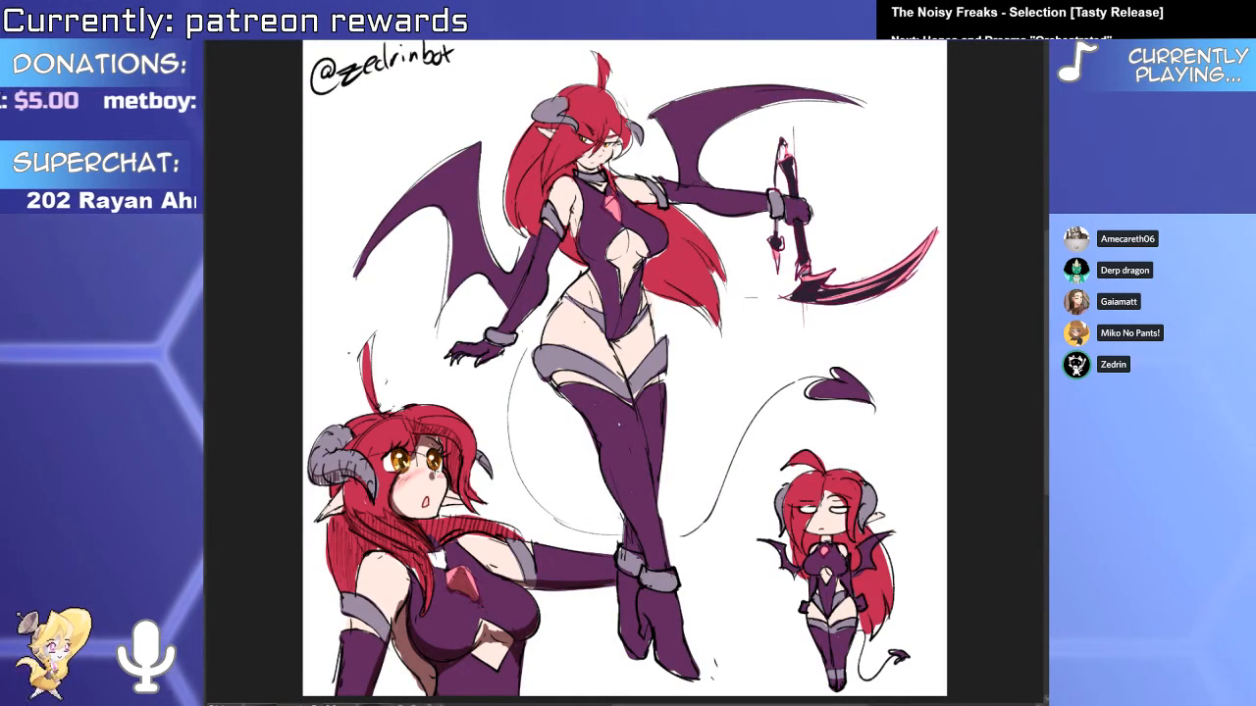
key(ctrl+Tab)
key(ctrl+Tab)
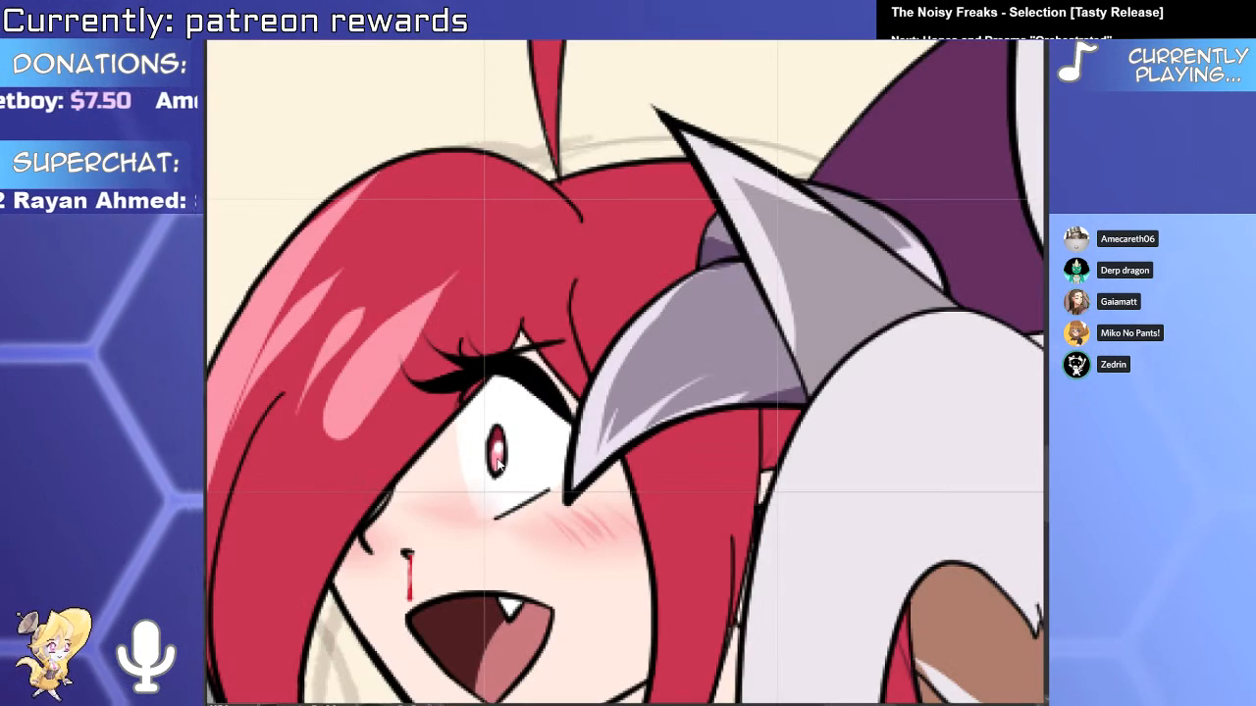
click(508, 459)
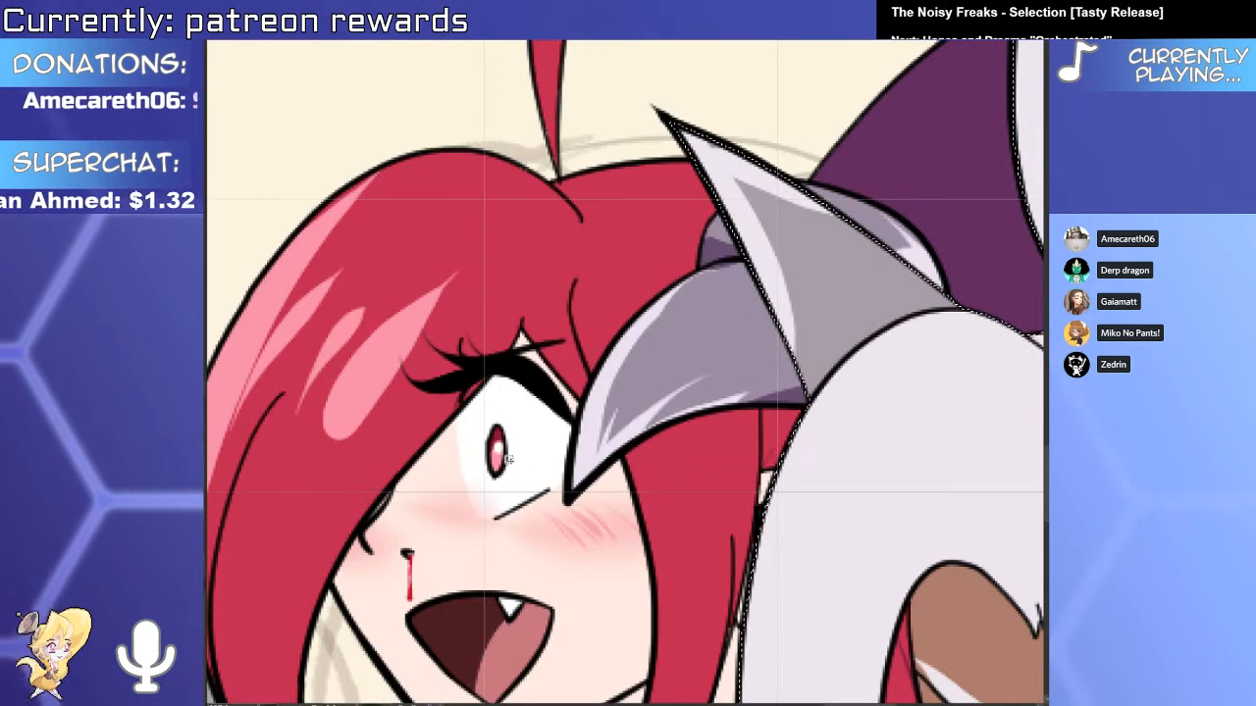
key(ctrl+d)
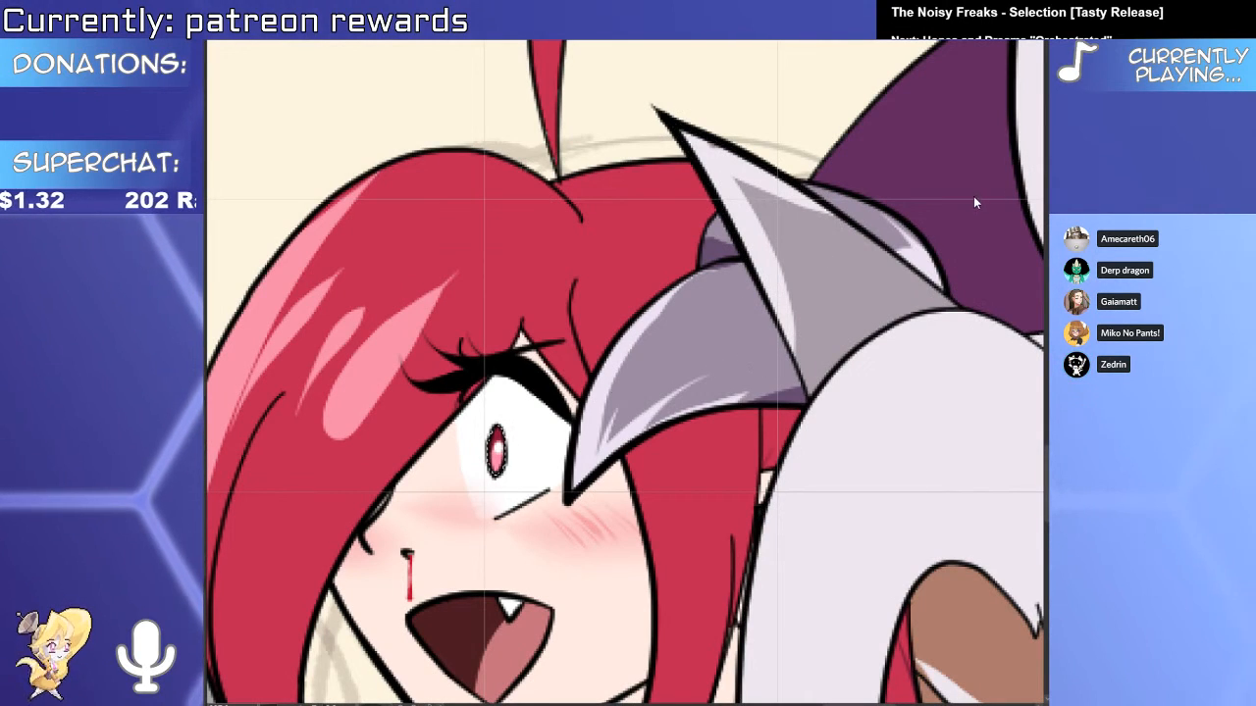
mouse_move(973, 196)
mouse_down()
mouse_move(1003, 192)
mouse_move(969, 190)
mouse_move(990, 188)
mouse_up()
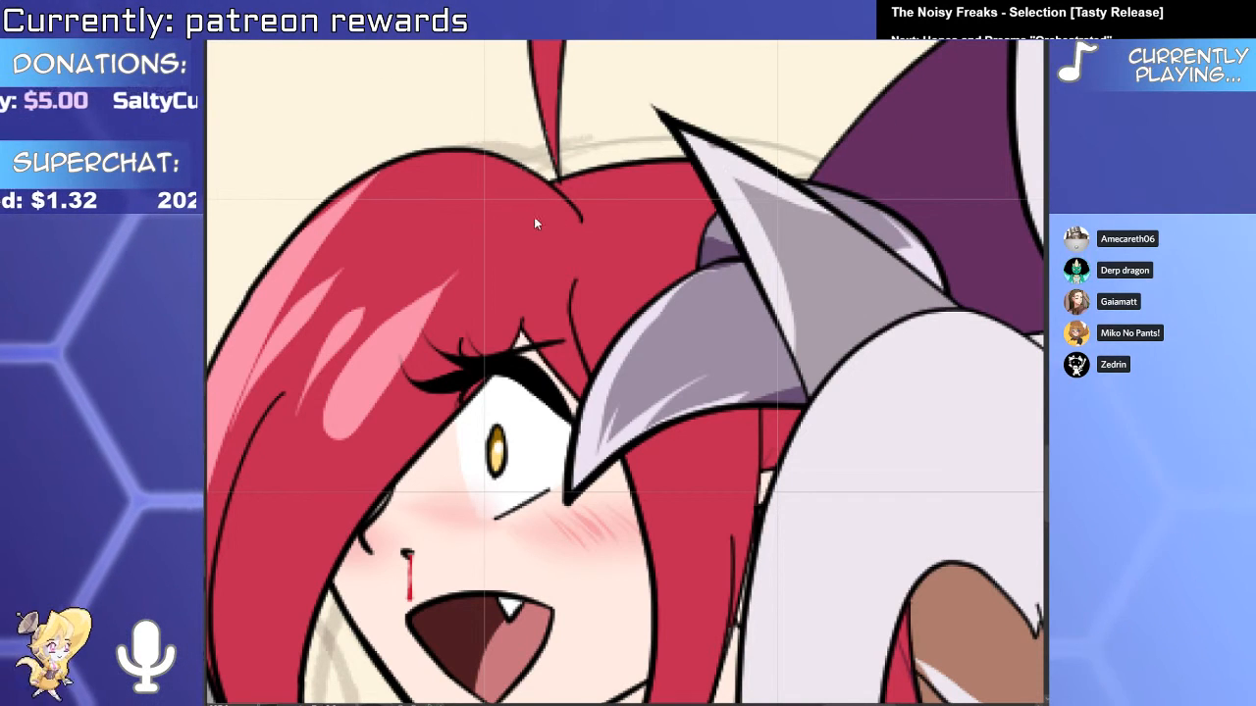
Check the horned figure's eye color on the reference sheet and fill both irises in the panel with golden yellow.
key(ctrl+Tab)
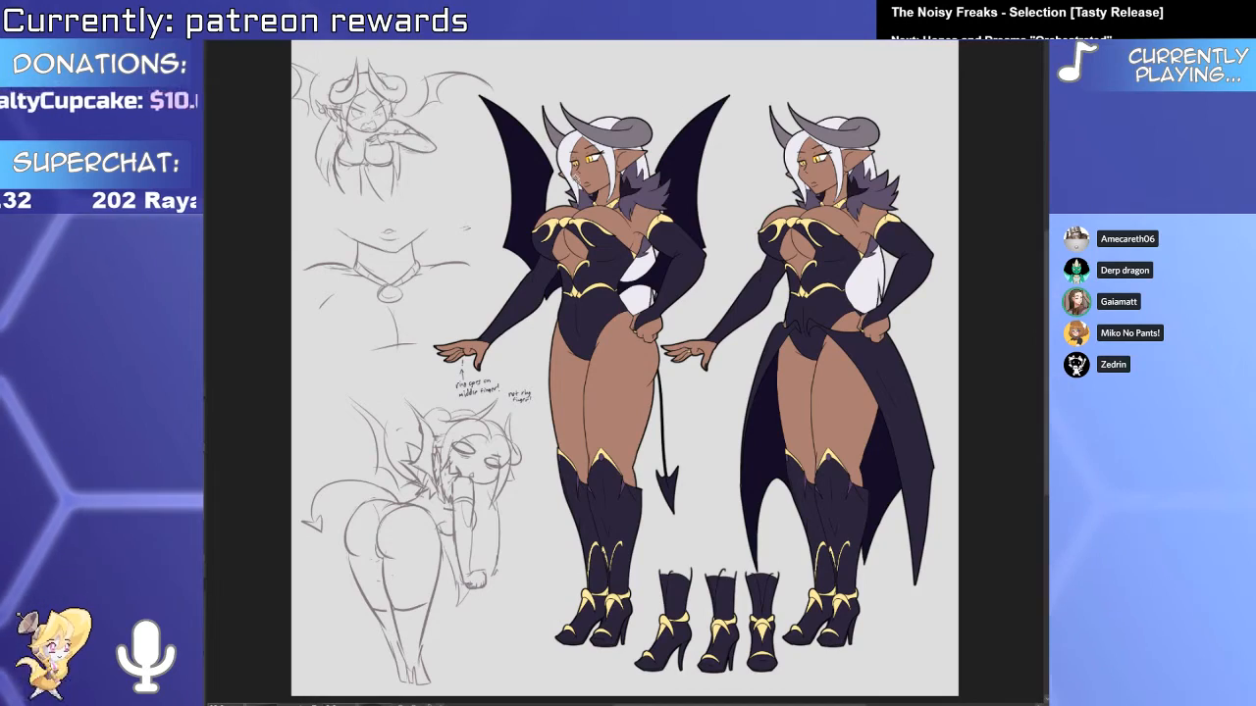
scroll(578, 291, up, 3)
drag(718, 270, 601, 519)
scroll(599, 421, down, 1)
scroll(545, 317, up, 2)
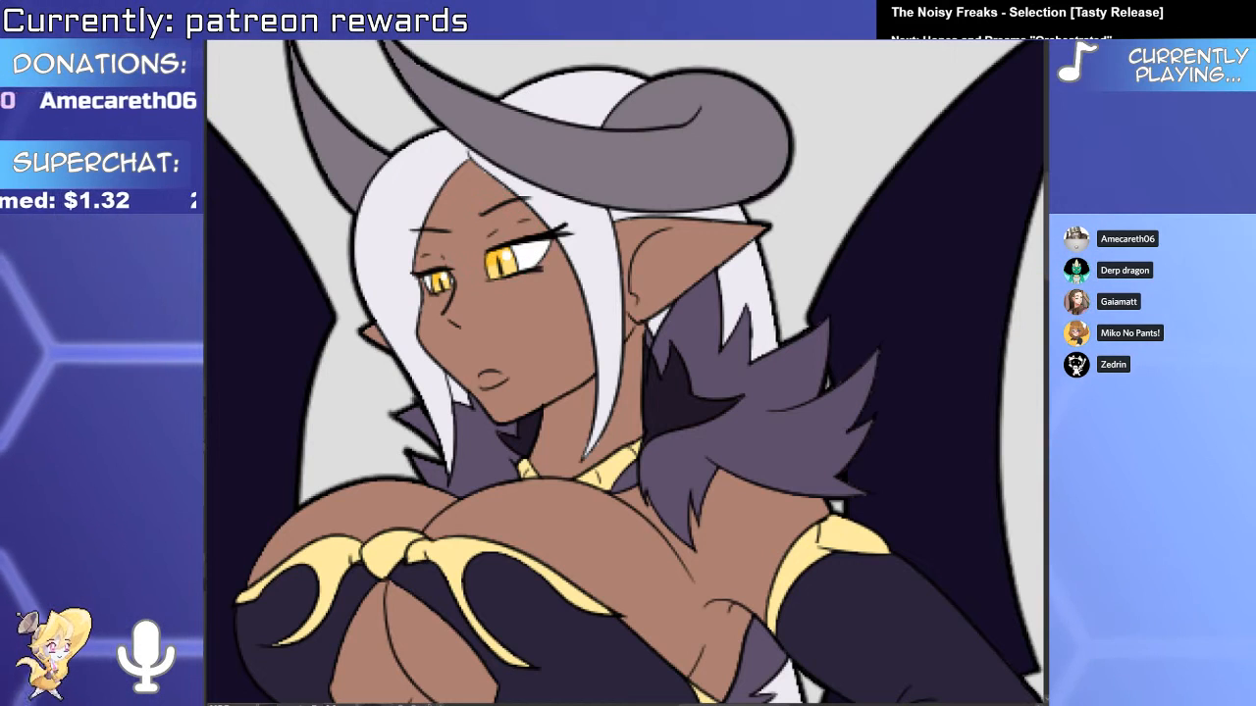
key(ctrl+Tab)
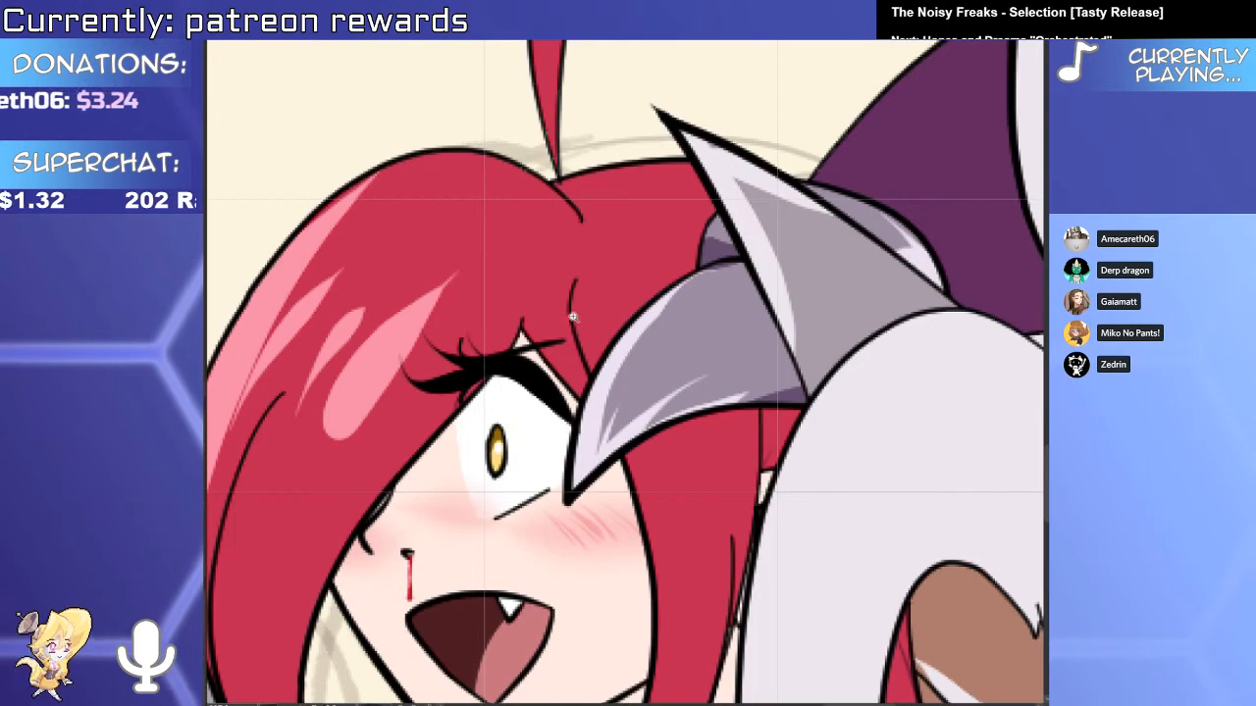
scroll(573, 317, down, 3)
scroll(695, 578, up, 6)
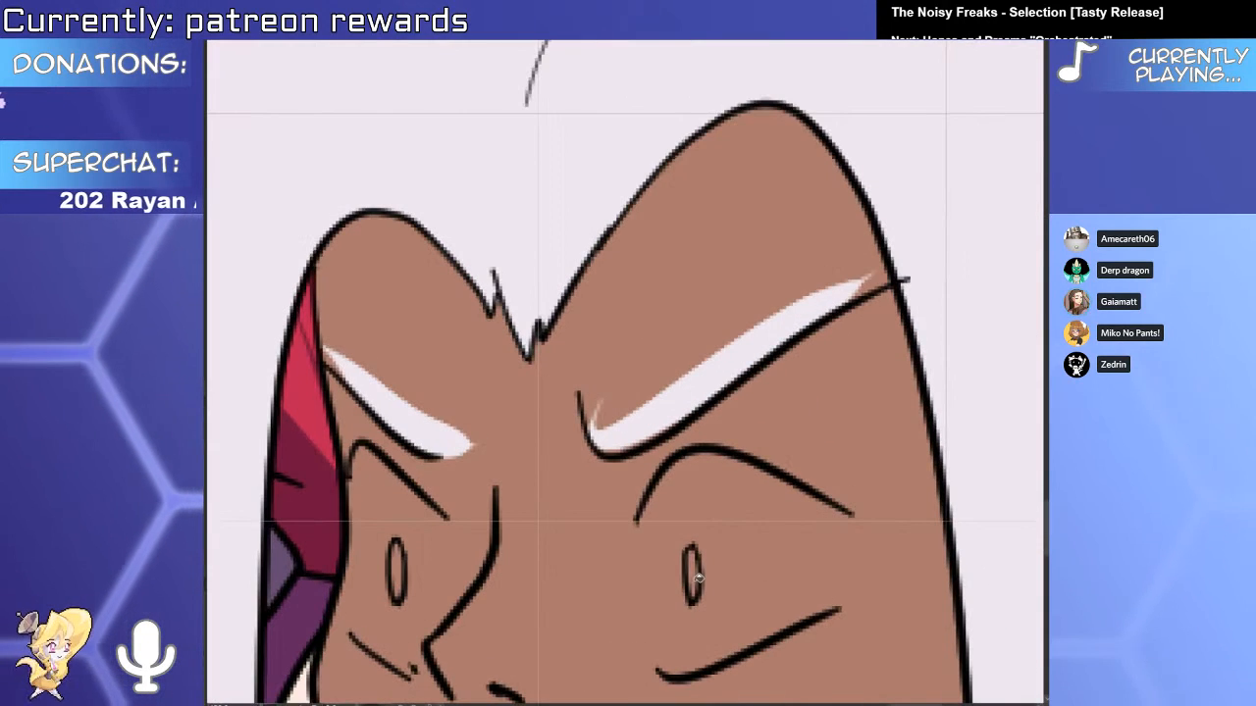
click(698, 577)
key(ctrl+z)
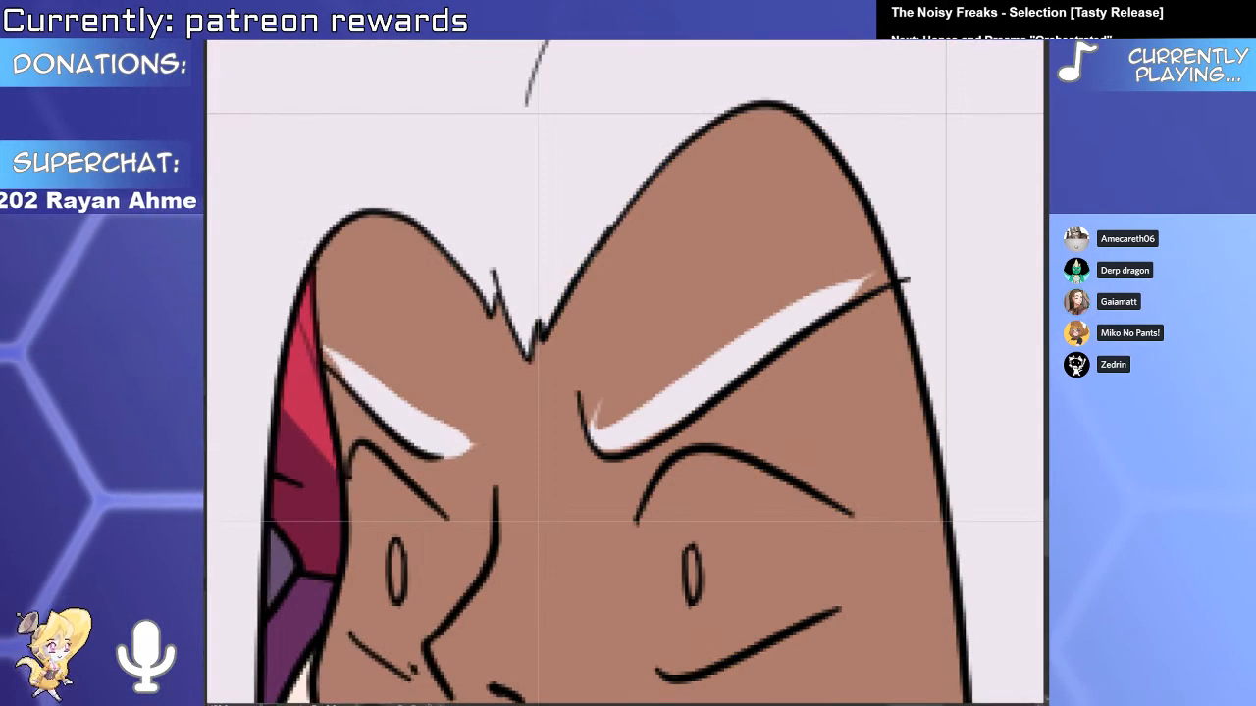
scroll(402, 567, down, 3)
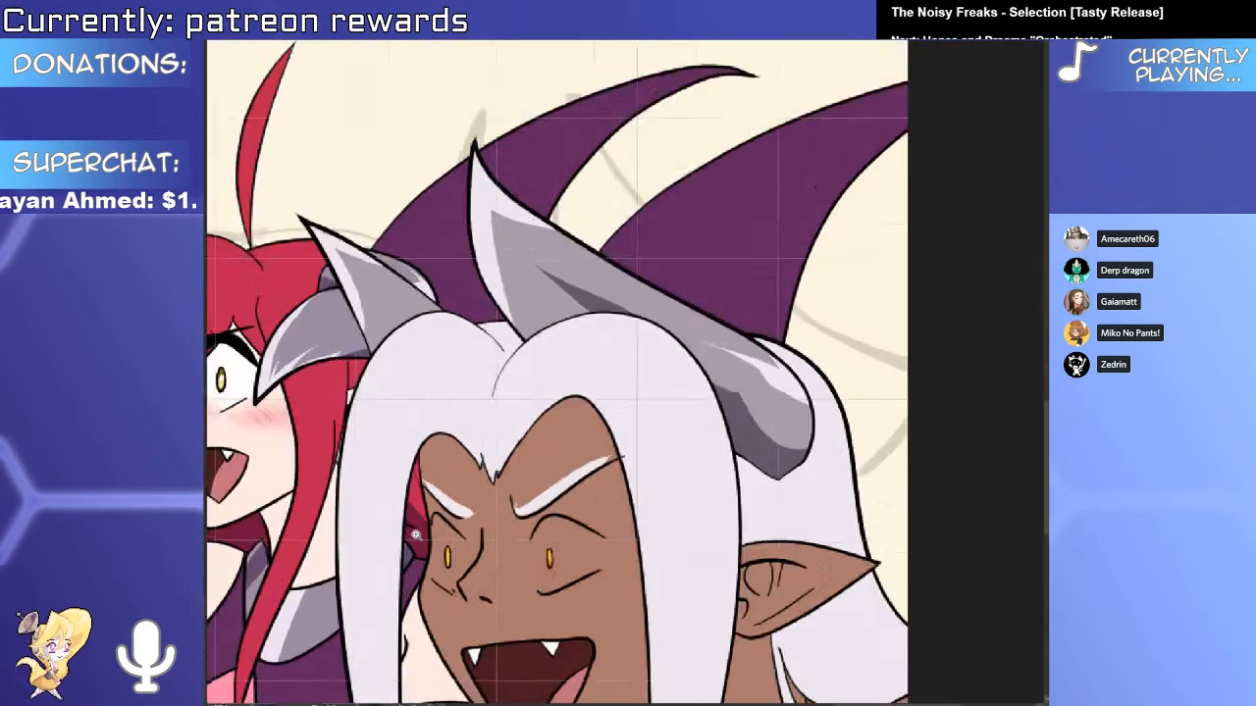
scroll(657, 442, up, 4)
scroll(633, 431, up, 2)
key(ctrl+t)
mouse_move(592, 463)
mouse_down()
mouse_move(594, 535)
mouse_move(641, 583)
mouse_move(613, 523)
mouse_up()
key(Return)
key(ctrl+z)
key(ctrl+z)
key(ctrl+z)
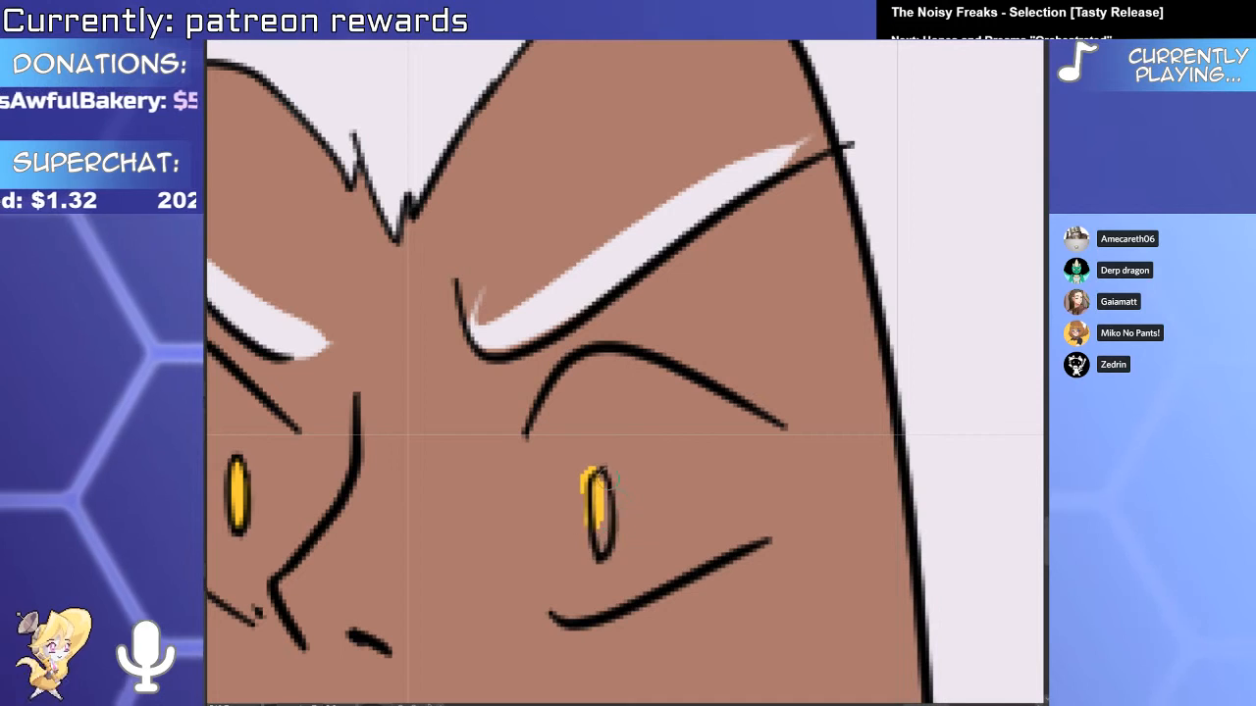
Give both of the horned figure's irises larger, thicker black oval outlines filled completely with golden yellow.
drag(346, 450, 533, 487)
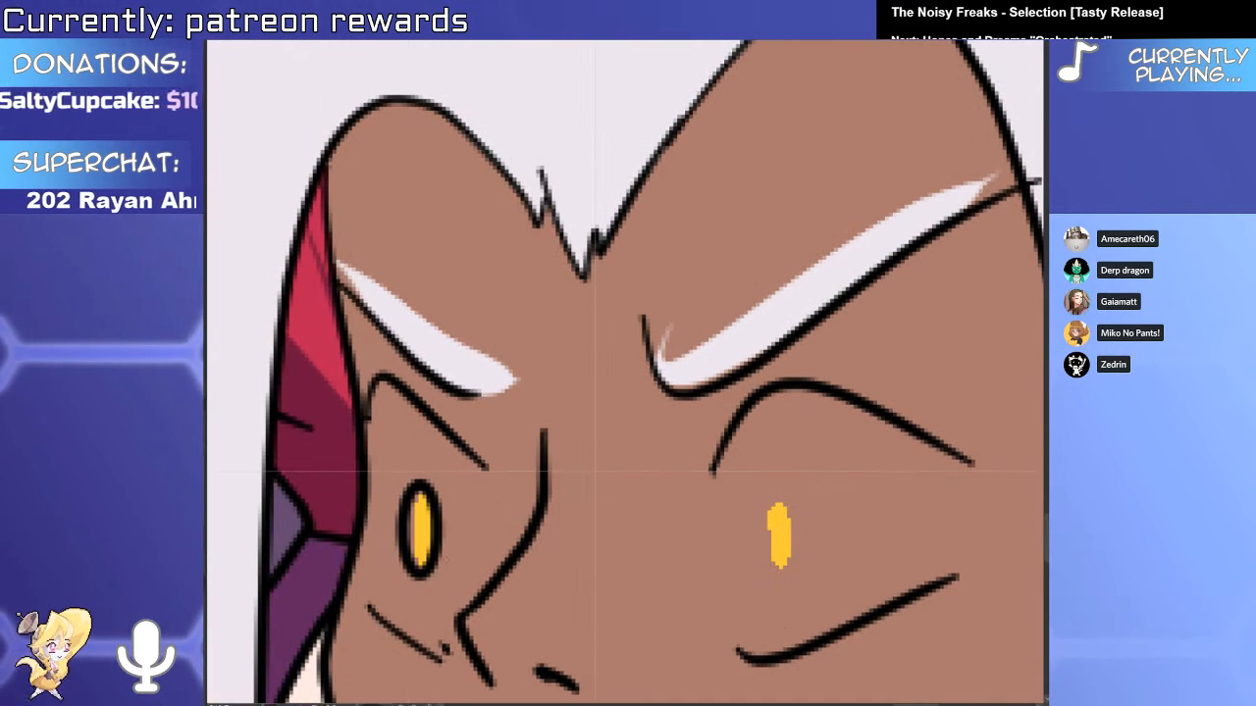
drag(767, 531, 792, 565)
key(o)
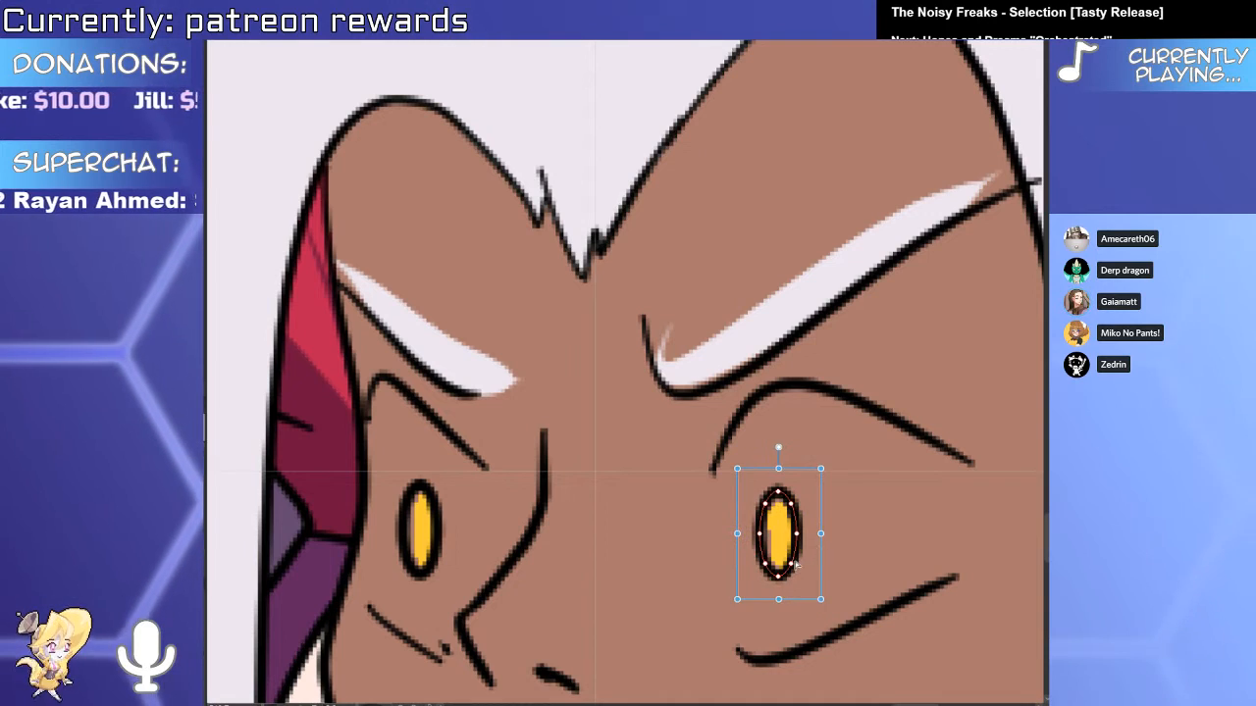
key(g)
click(782, 542)
key(ctrl+z)
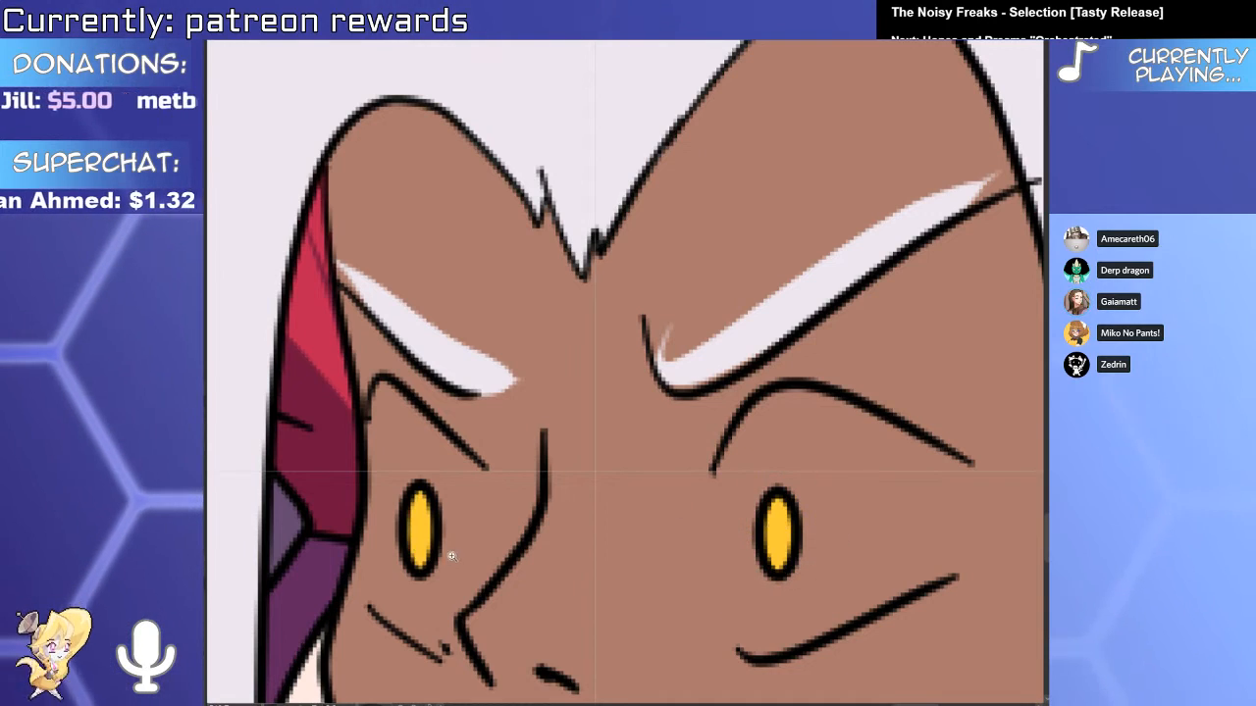
drag(451, 557, 368, 556)
Paint dark brown shadows on the horned figure's shoulder crease and on the neck beneath the jaw and hair.
drag(638, 533, 756, 355)
drag(702, 396, 798, 356)
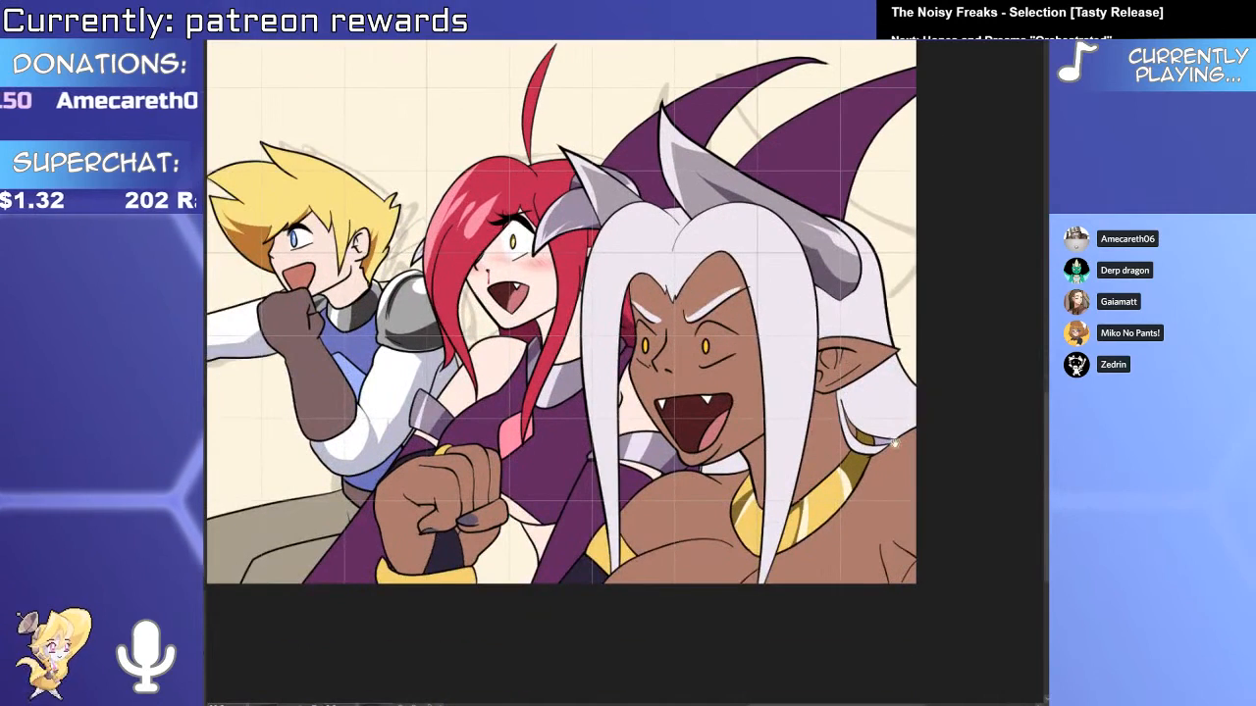
drag(895, 443, 757, 412)
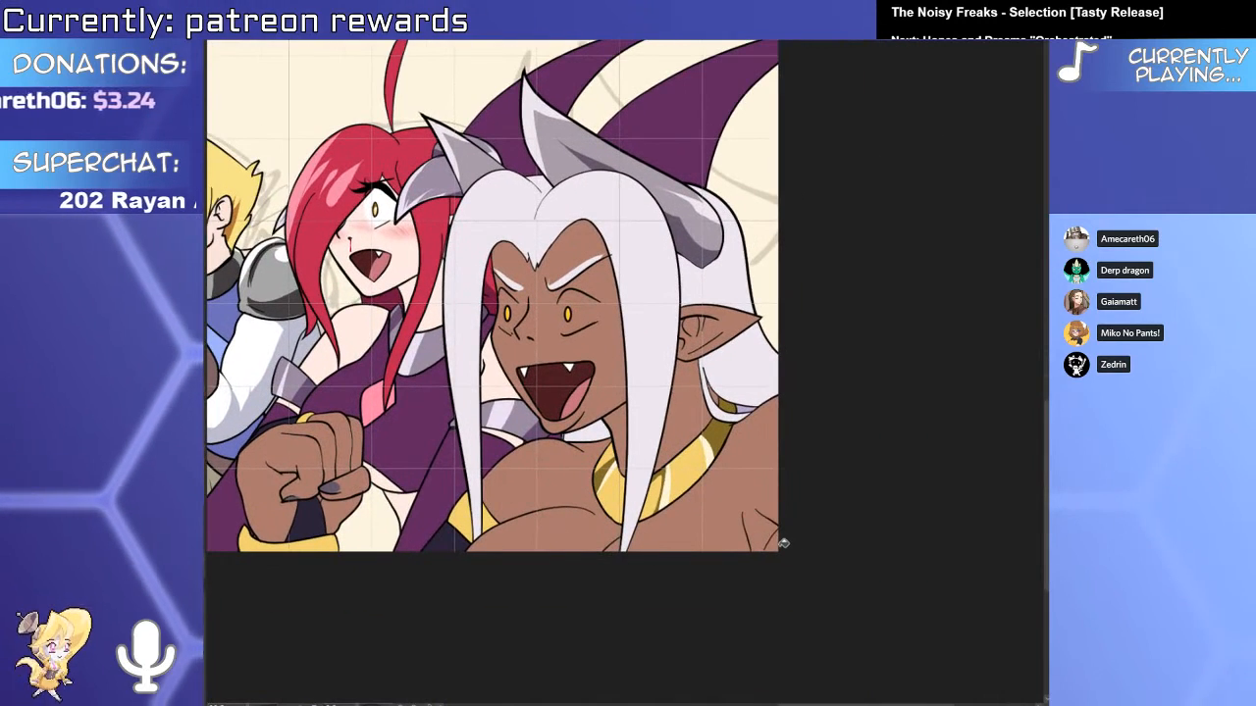
drag(764, 535, 805, 534)
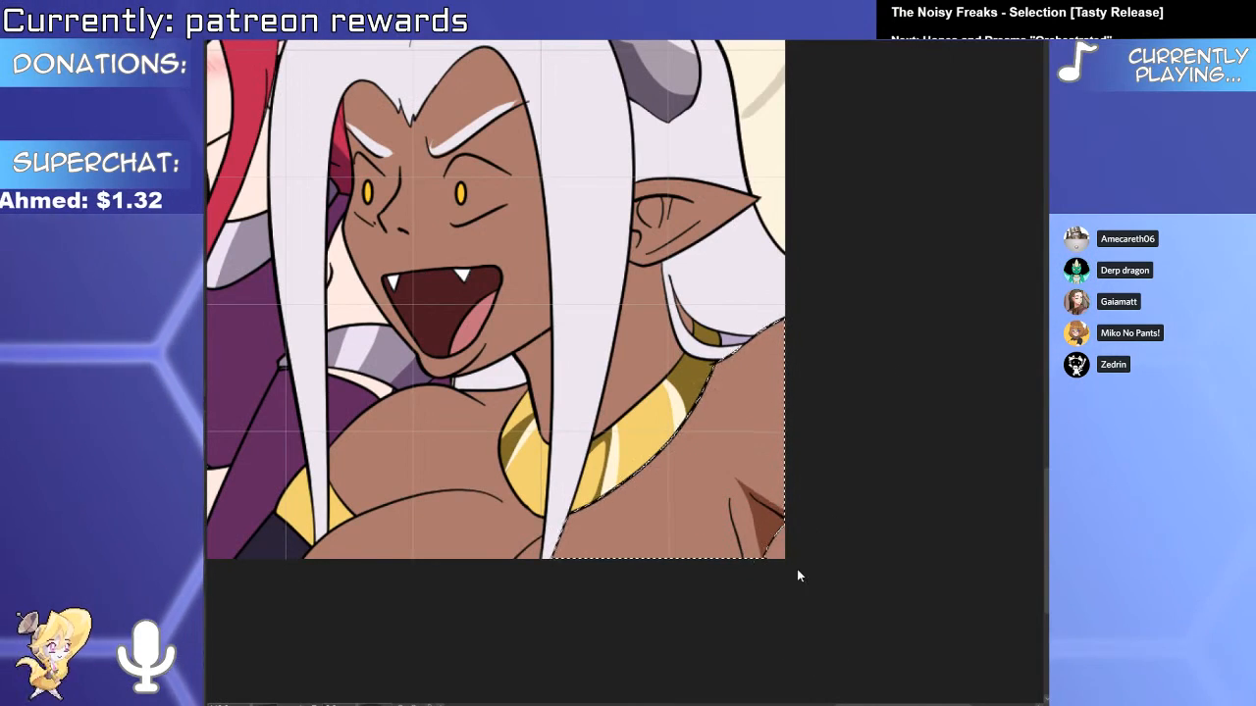
key(ctrl+d)
drag(535, 359, 580, 503)
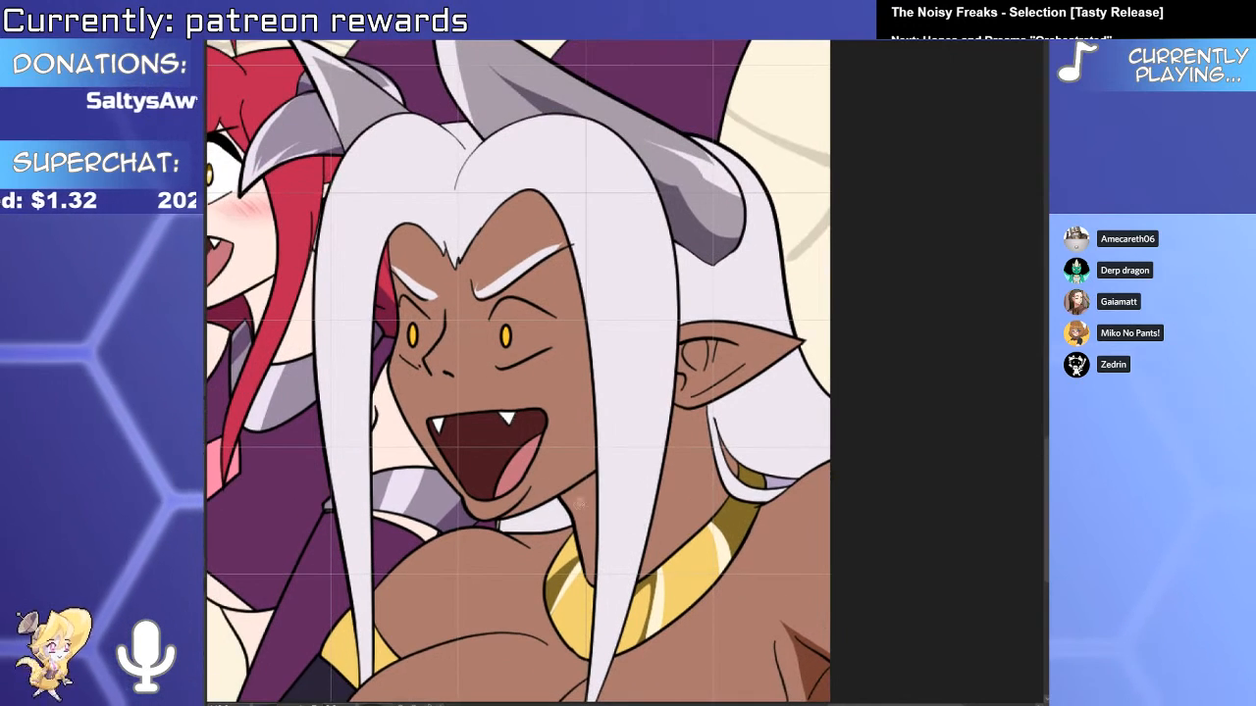
mouse_move(706, 331)
mouse_down()
mouse_move(676, 416)
mouse_move(575, 547)
mouse_up()
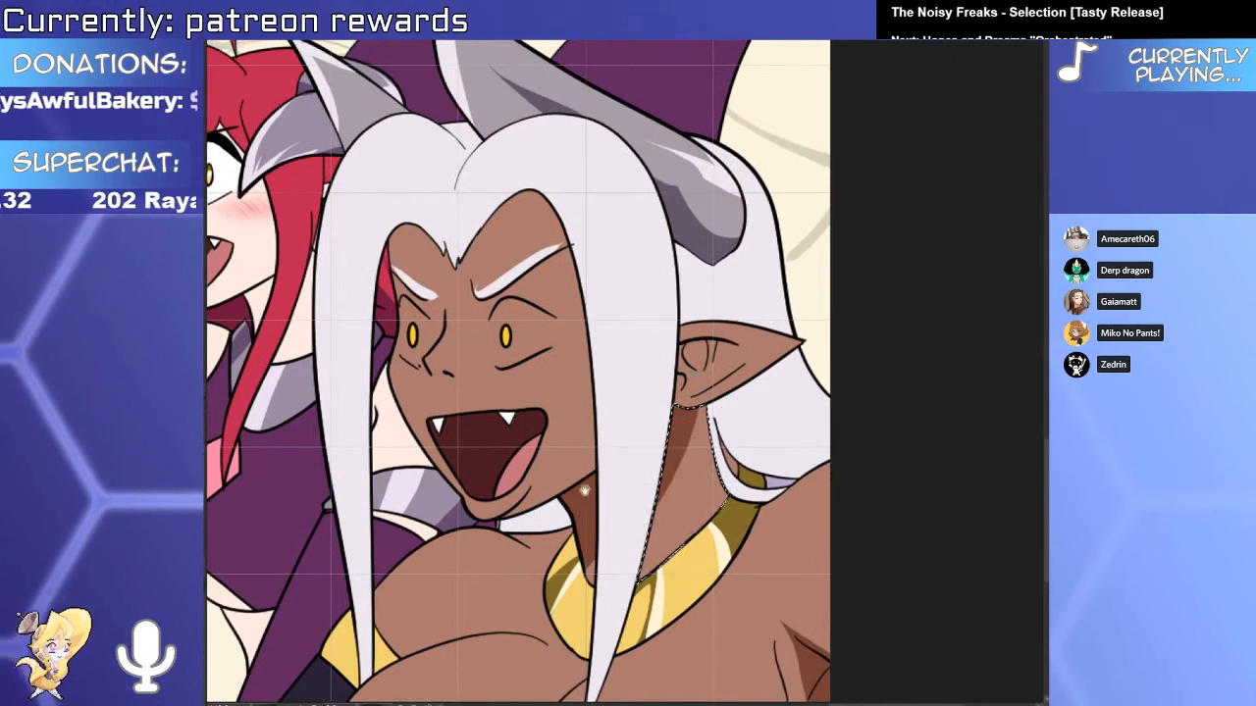
Paint darker skin shadows on the red-haired figure's neck and on the bare skin at her waist.
drag(585, 491, 830, 521)
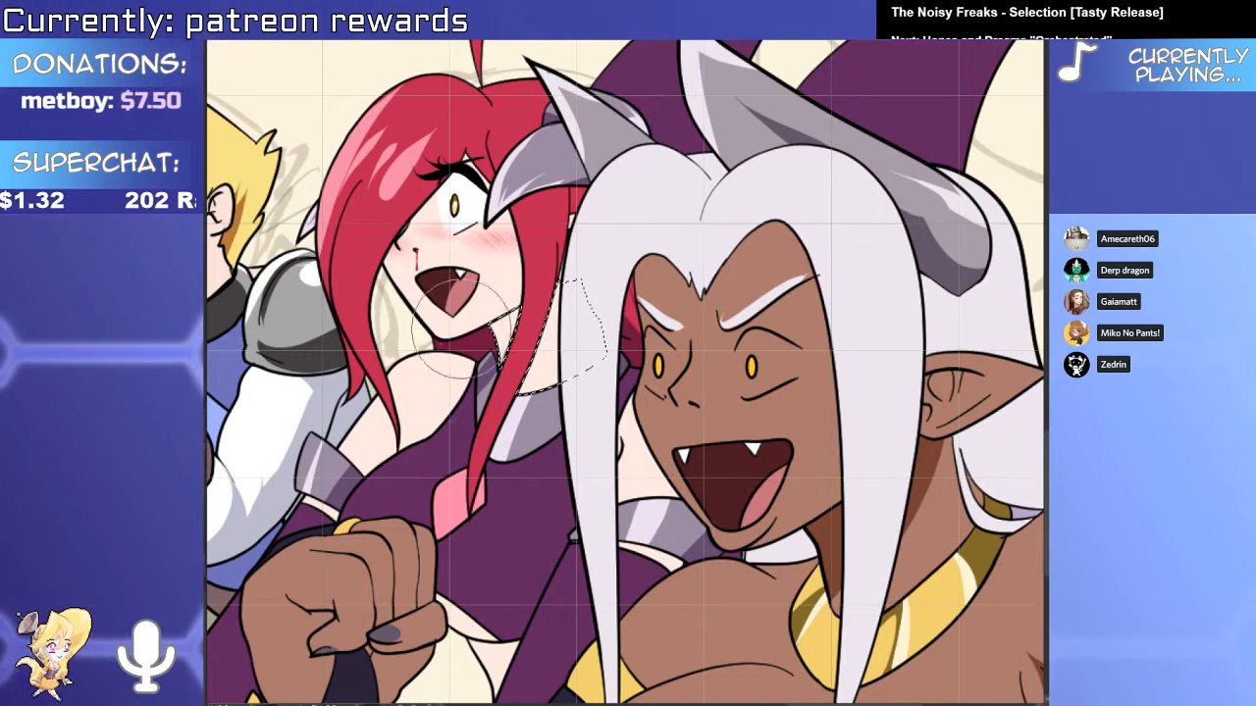
key(ctrl+d)
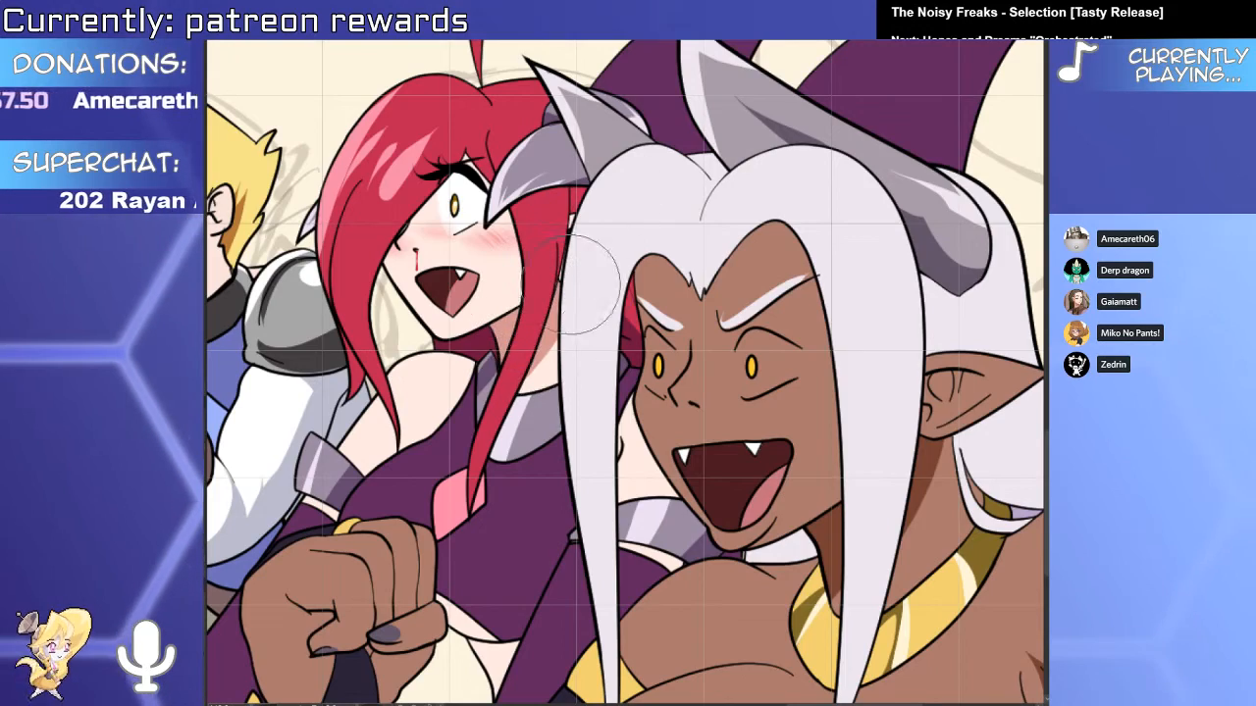
drag(572, 310, 542, 290)
scroll(541, 287, up, 4)
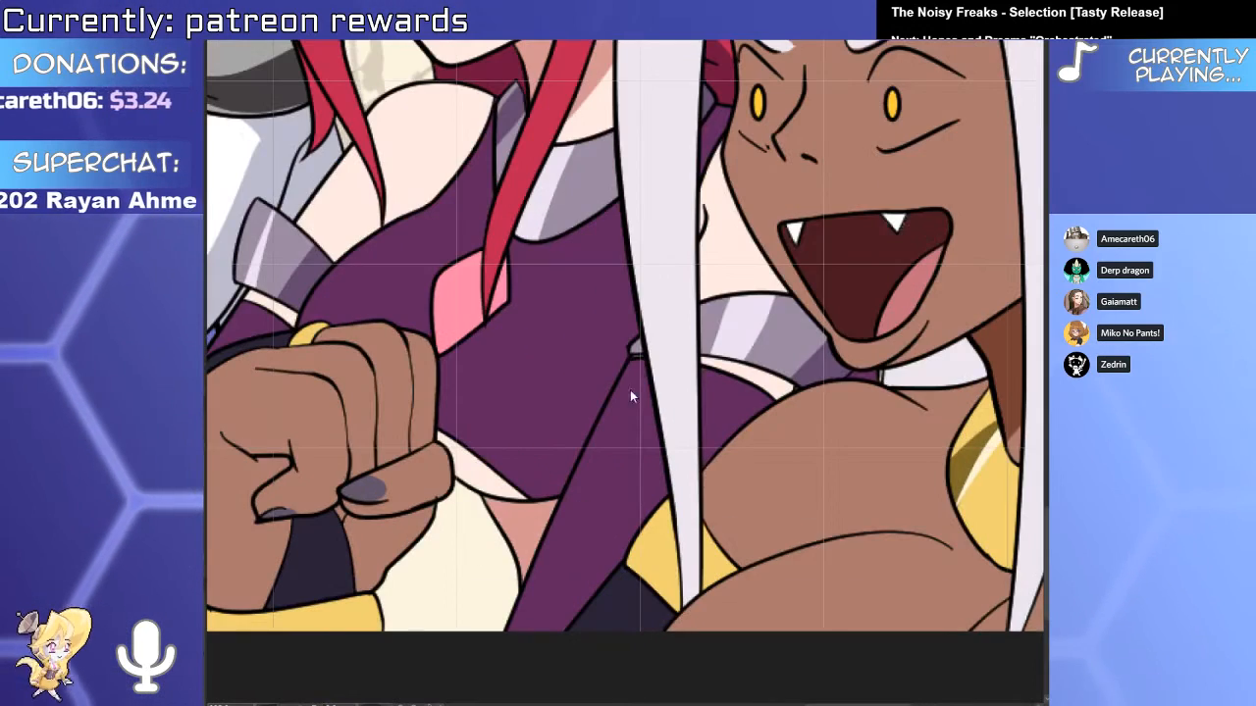
Try painting a reddish skin shadow on the blond figure's neck below the jaw, within a selection of his skin.
scroll(630, 397, down, 3)
scroll(620, 519, up, 2)
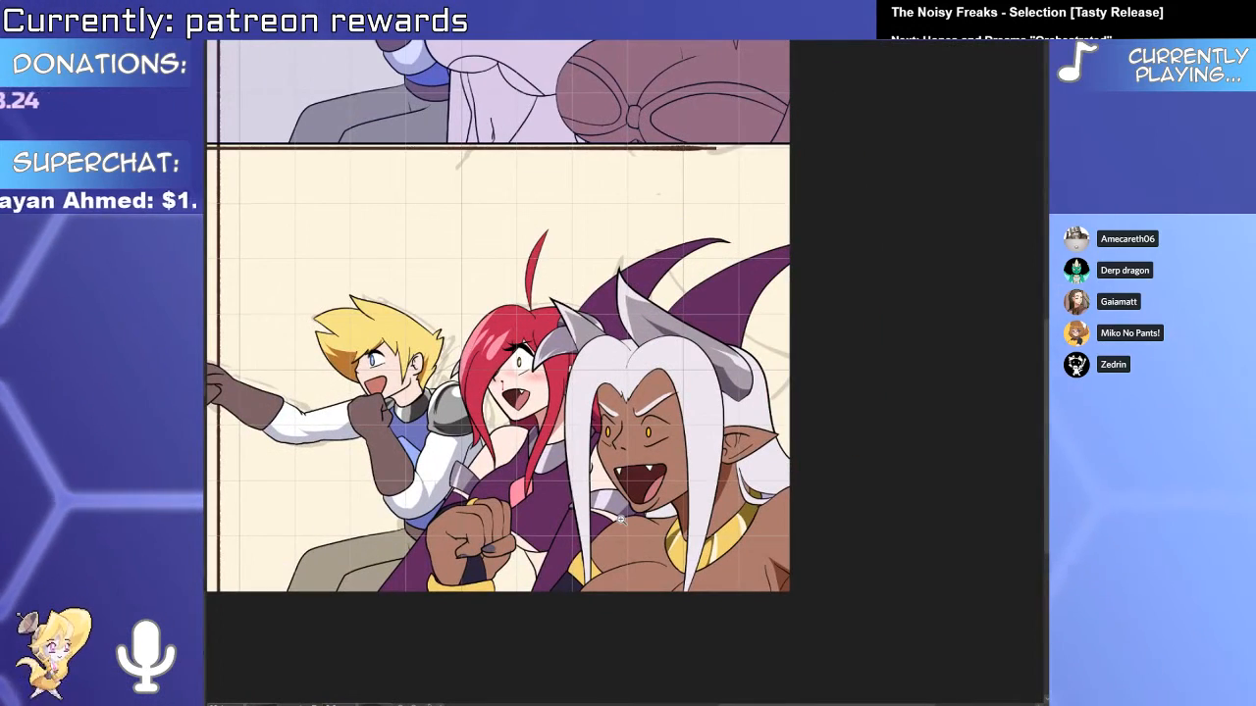
scroll(449, 438, up, 4)
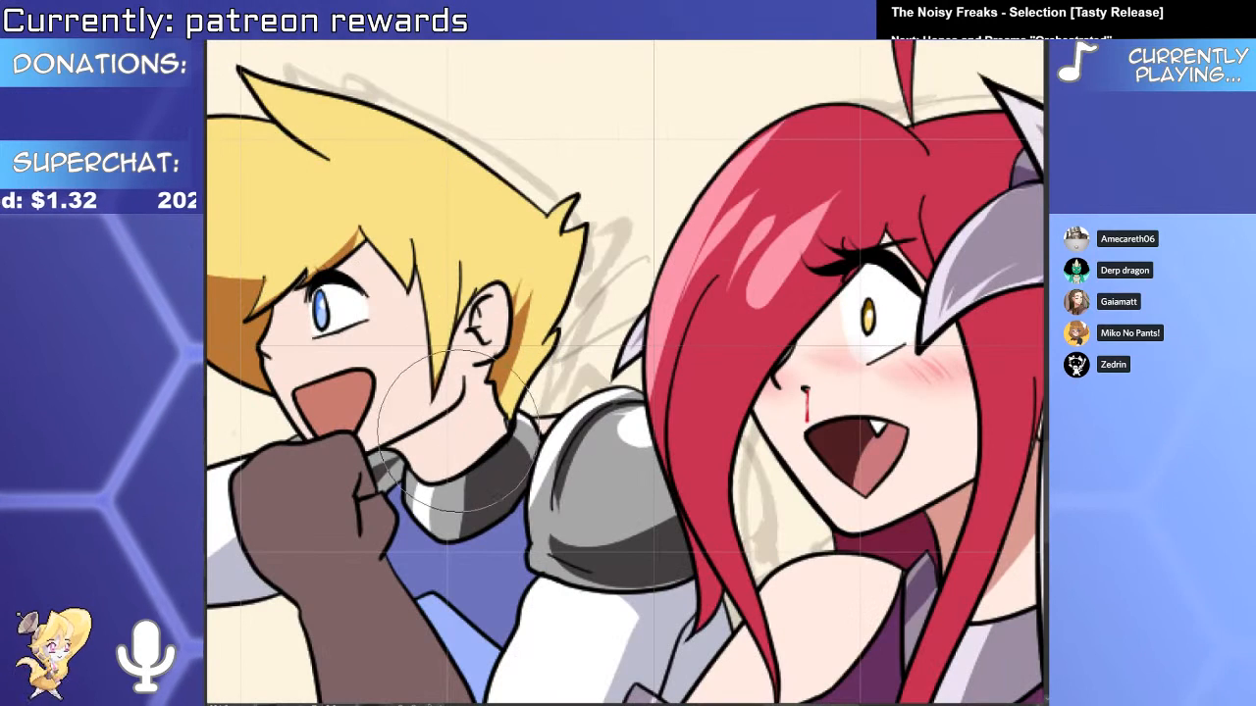
click(417, 388)
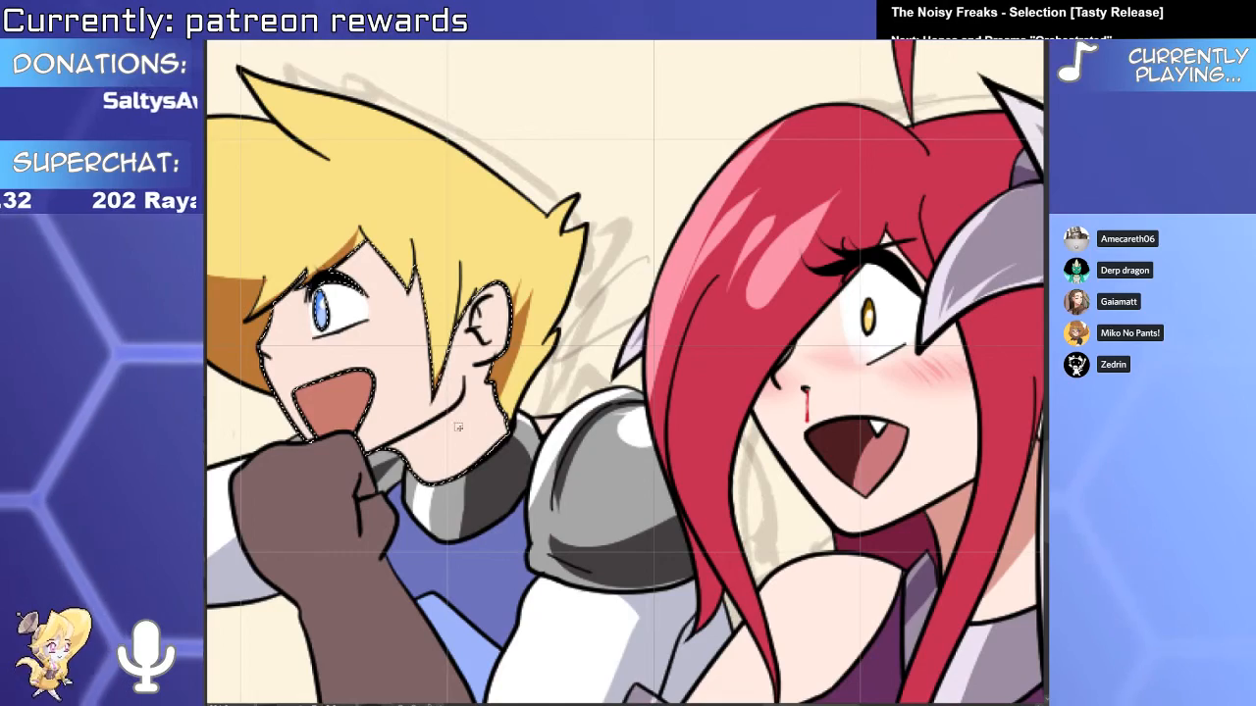
drag(368, 417, 404, 375)
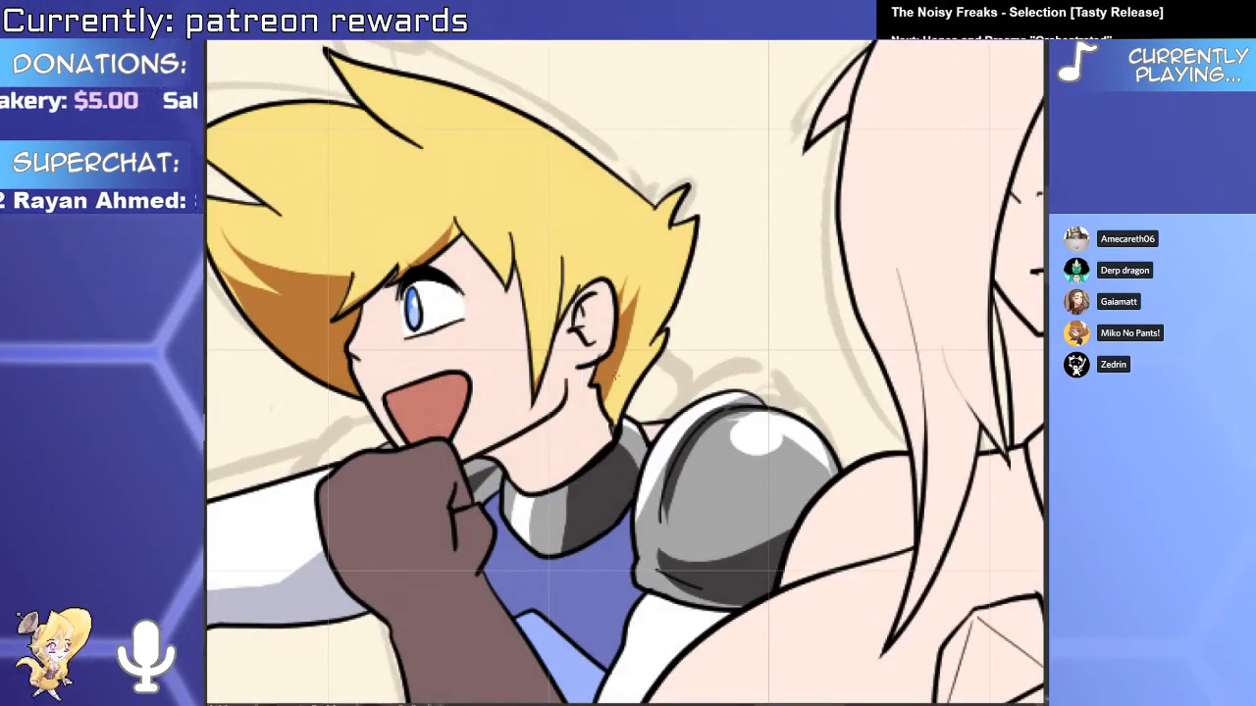
click(557, 439)
drag(560, 402, 549, 452)
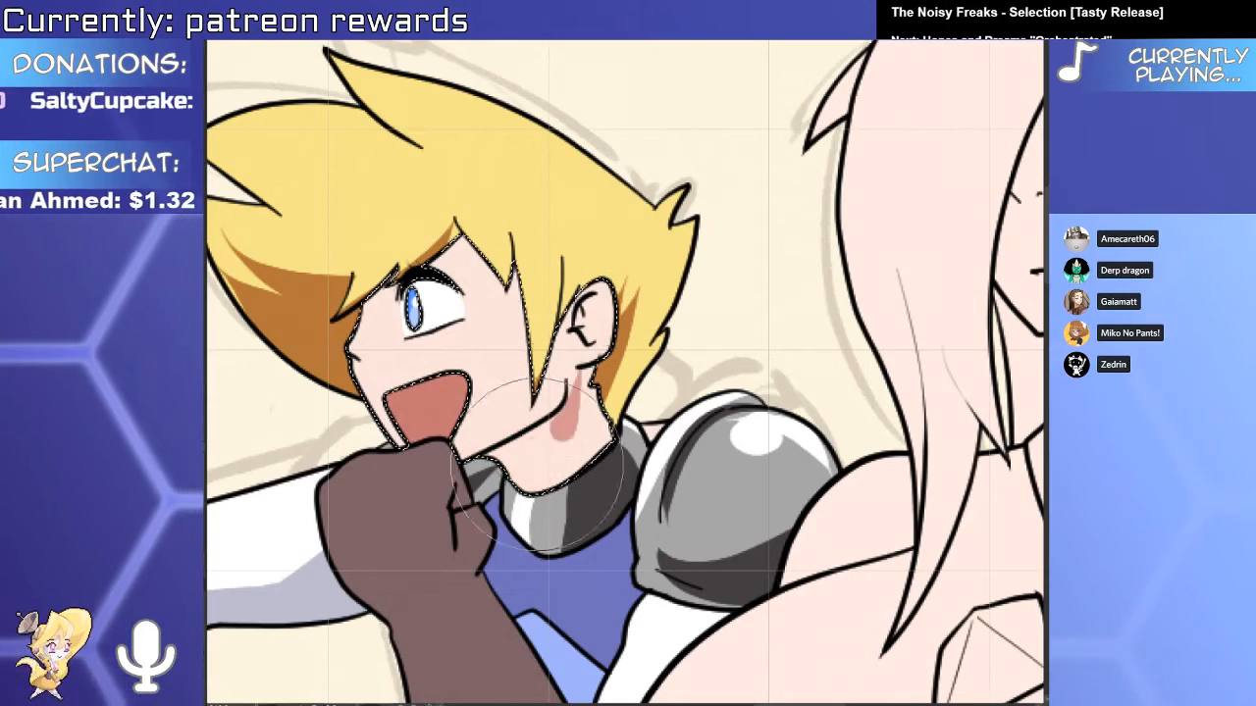
key(ctrl+z)
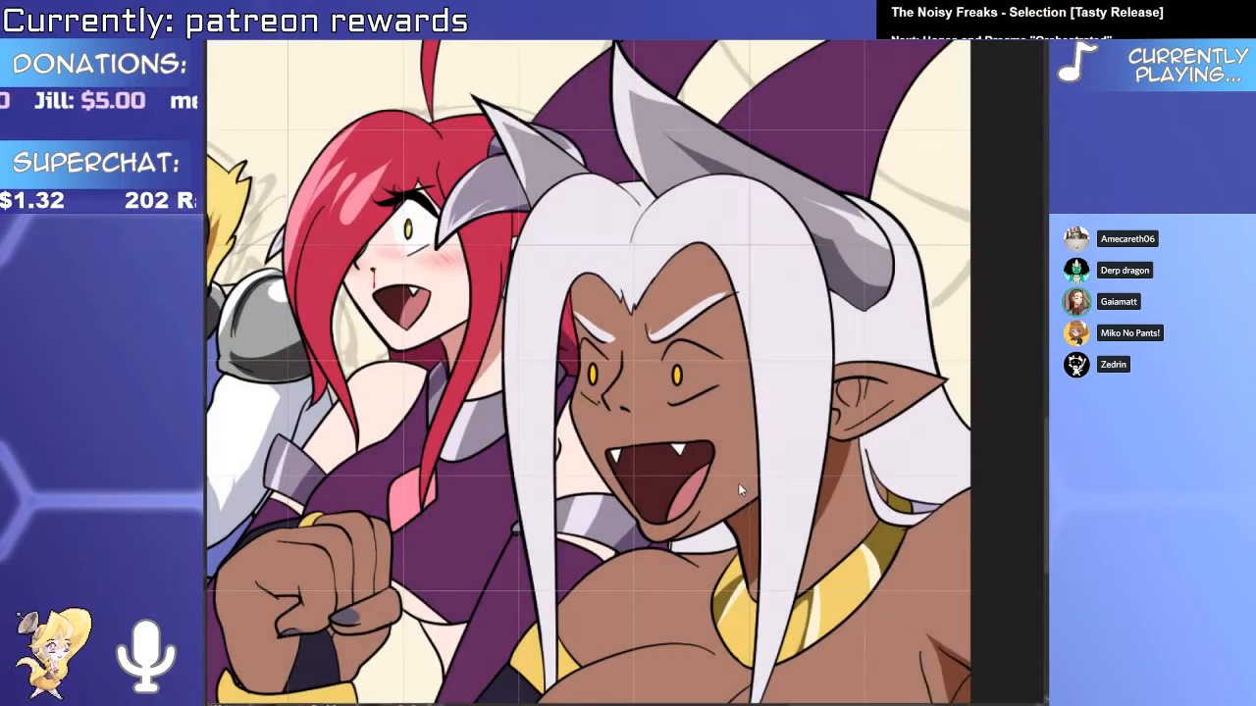
scroll(701, 387, up, 3)
click(706, 402)
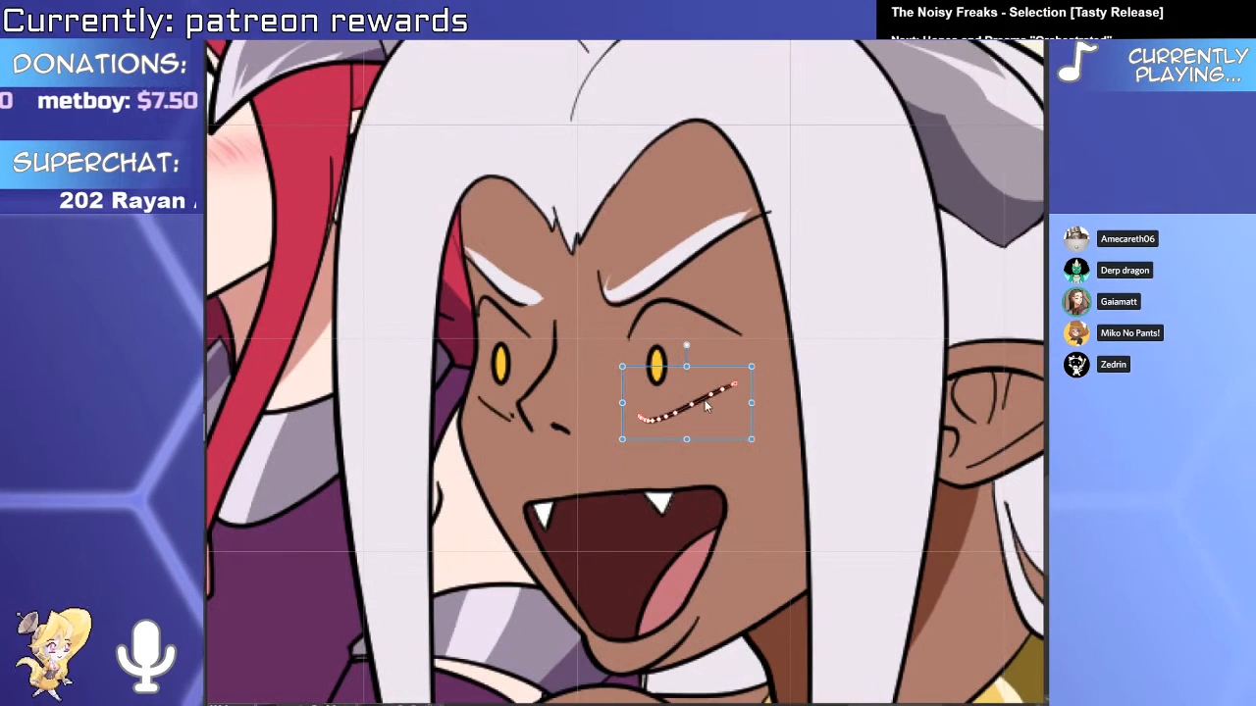
click(802, 364)
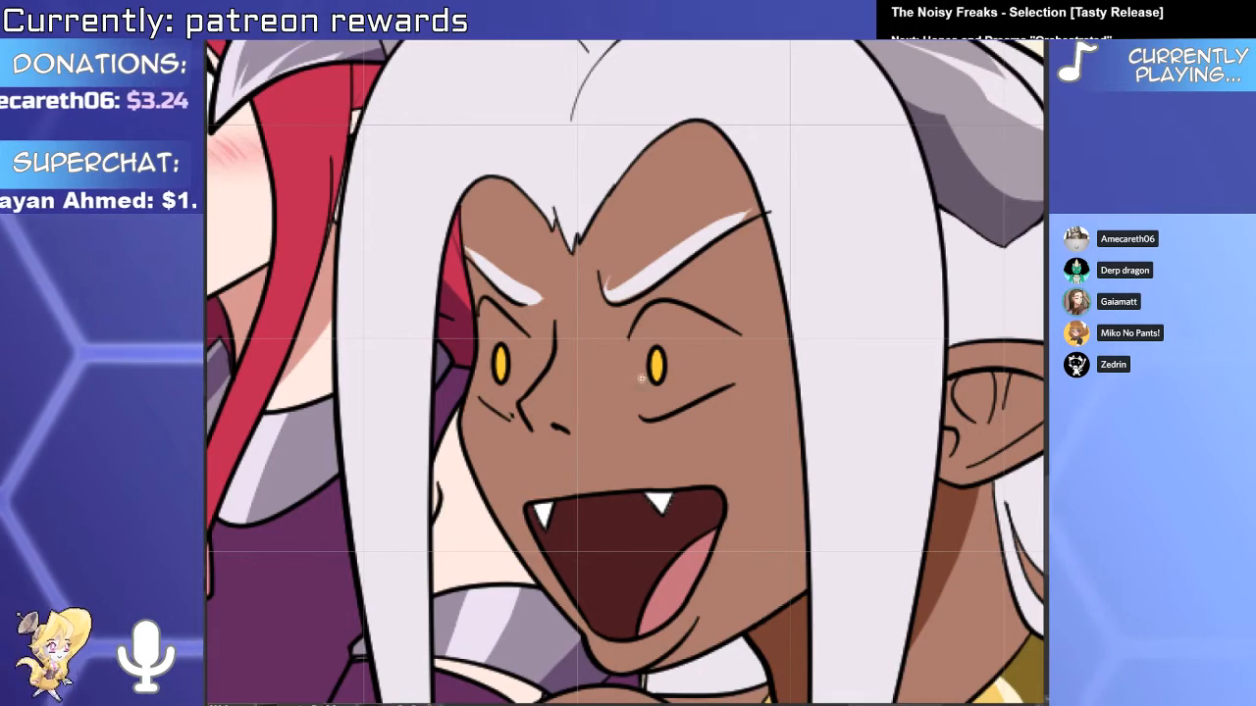
drag(687, 490, 680, 521)
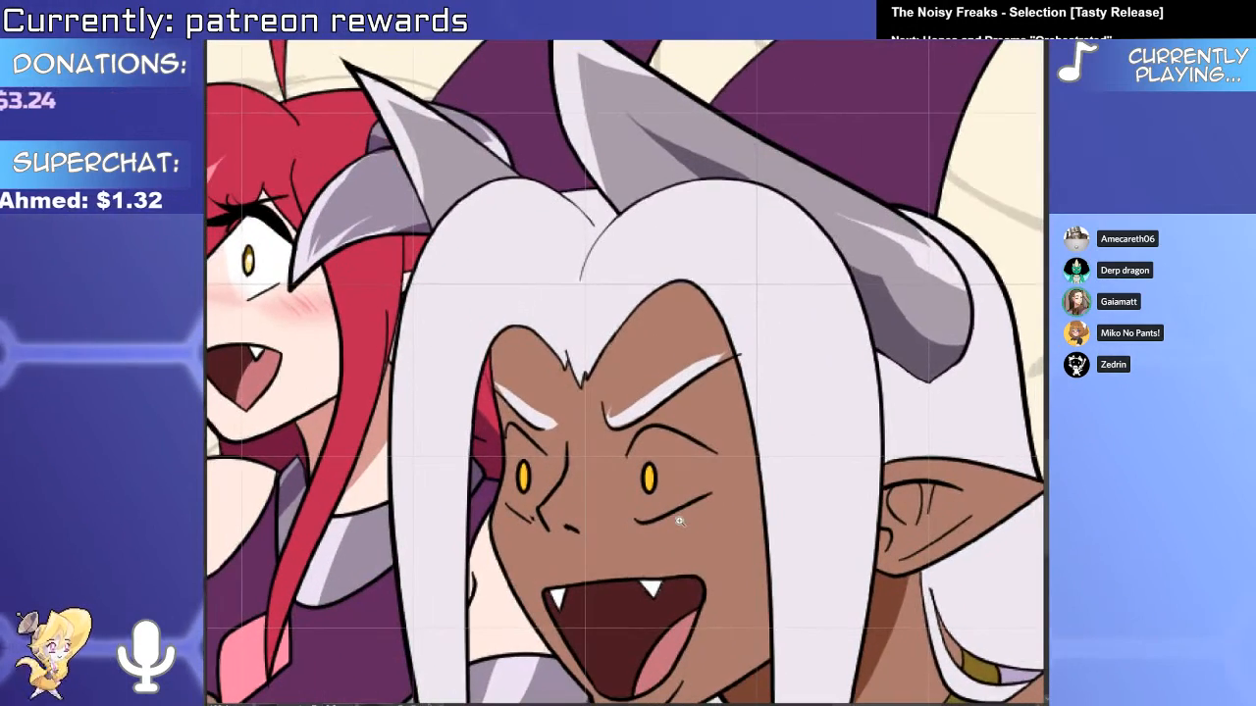
Select the horned figure's face skin and paint both eyes white around the yellow irises, up to the eyelid lines.
key(ctrl+shift+d)
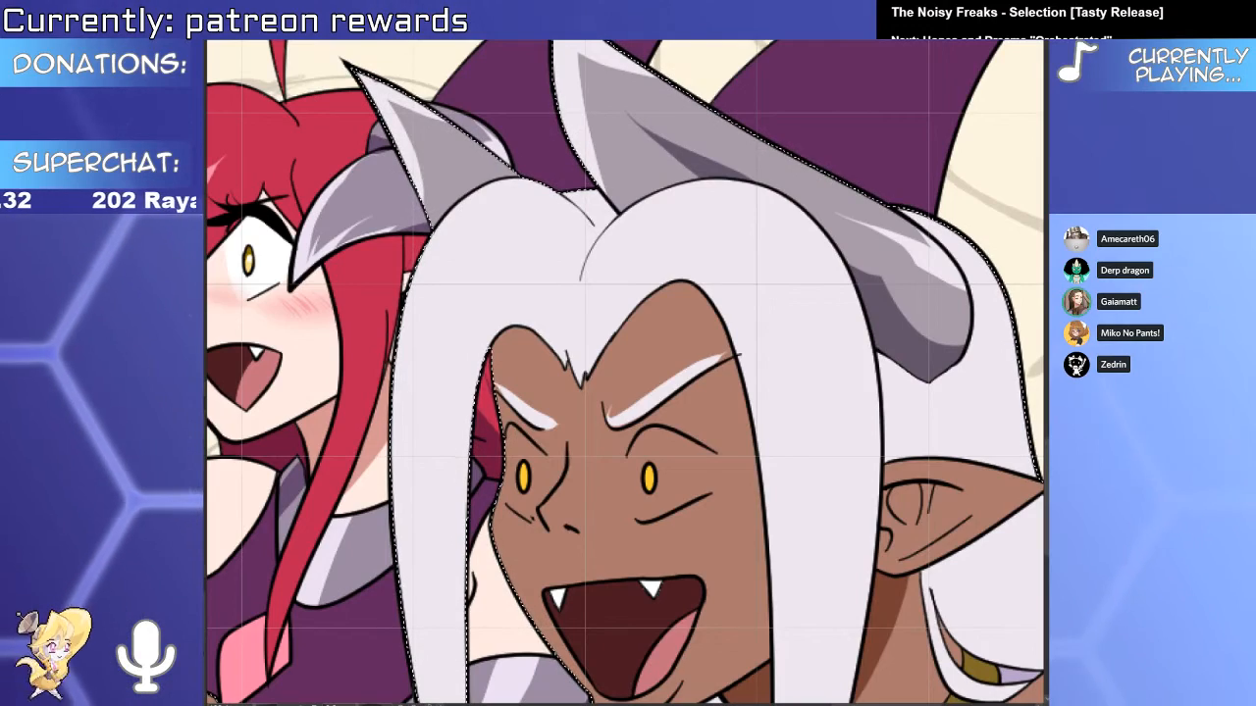
drag(731, 455, 678, 604)
drag(871, 441, 834, 443)
drag(667, 470, 725, 471)
scroll(724, 471, up, 2)
scroll(726, 476, down, 4)
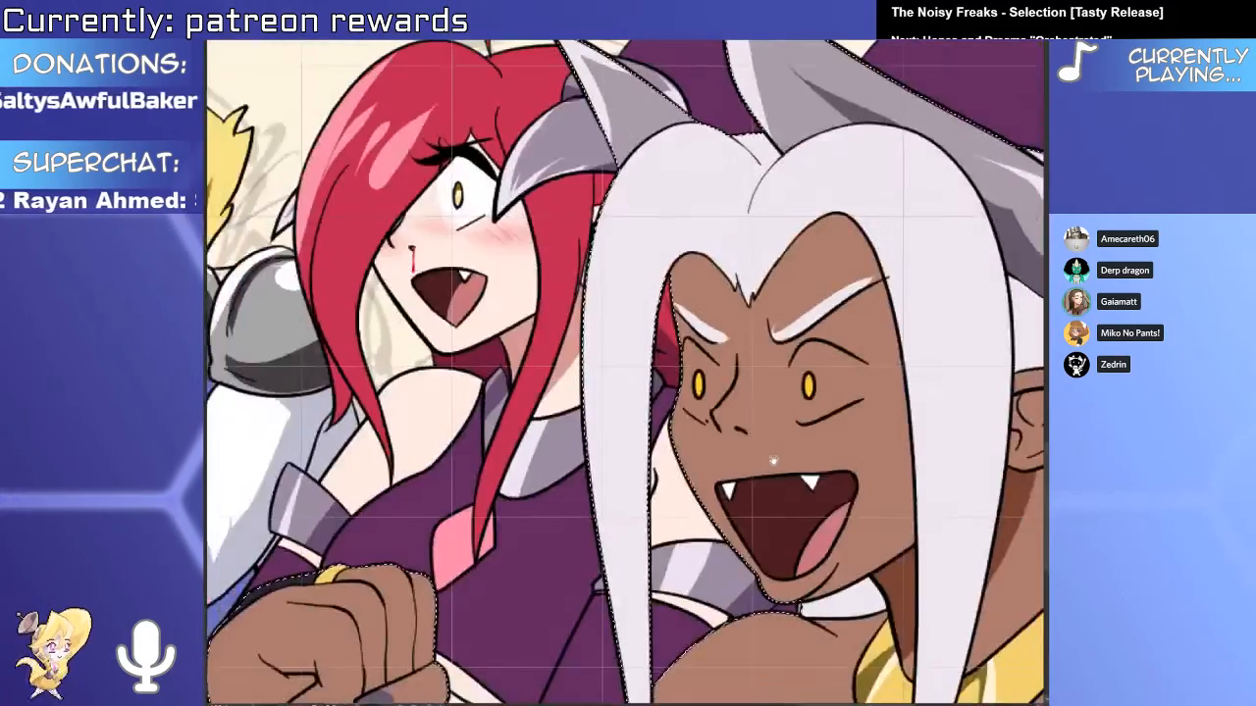
scroll(731, 481, up, 4)
click(734, 485)
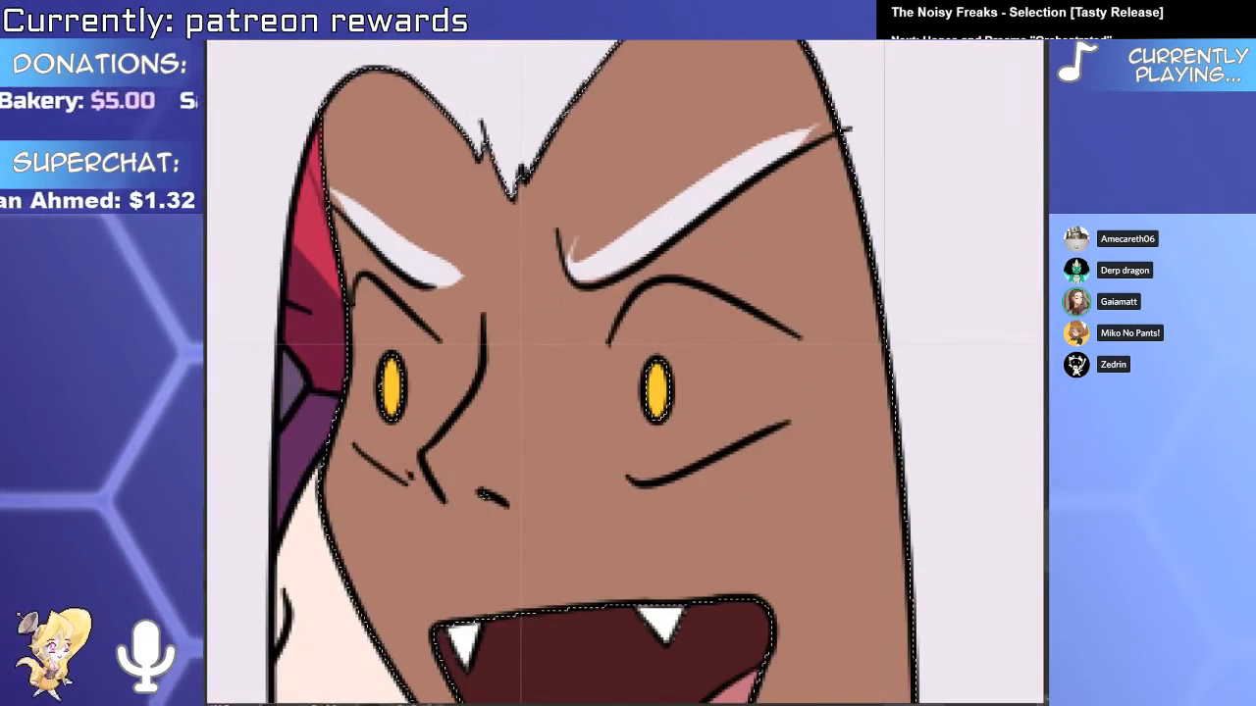
mouse_move(677, 314)
mouse_down()
mouse_move(662, 388)
mouse_move(687, 392)
mouse_move(647, 433)
mouse_up()
key(ctrl+z)
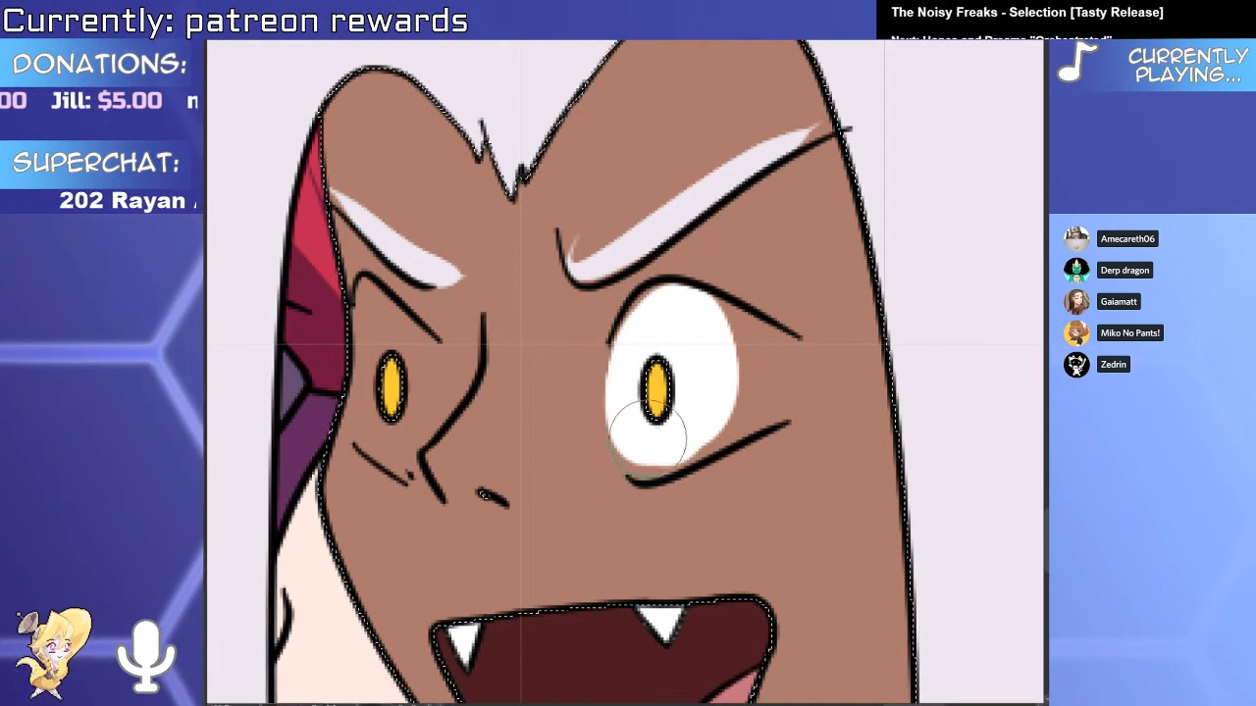
drag(664, 457, 650, 420)
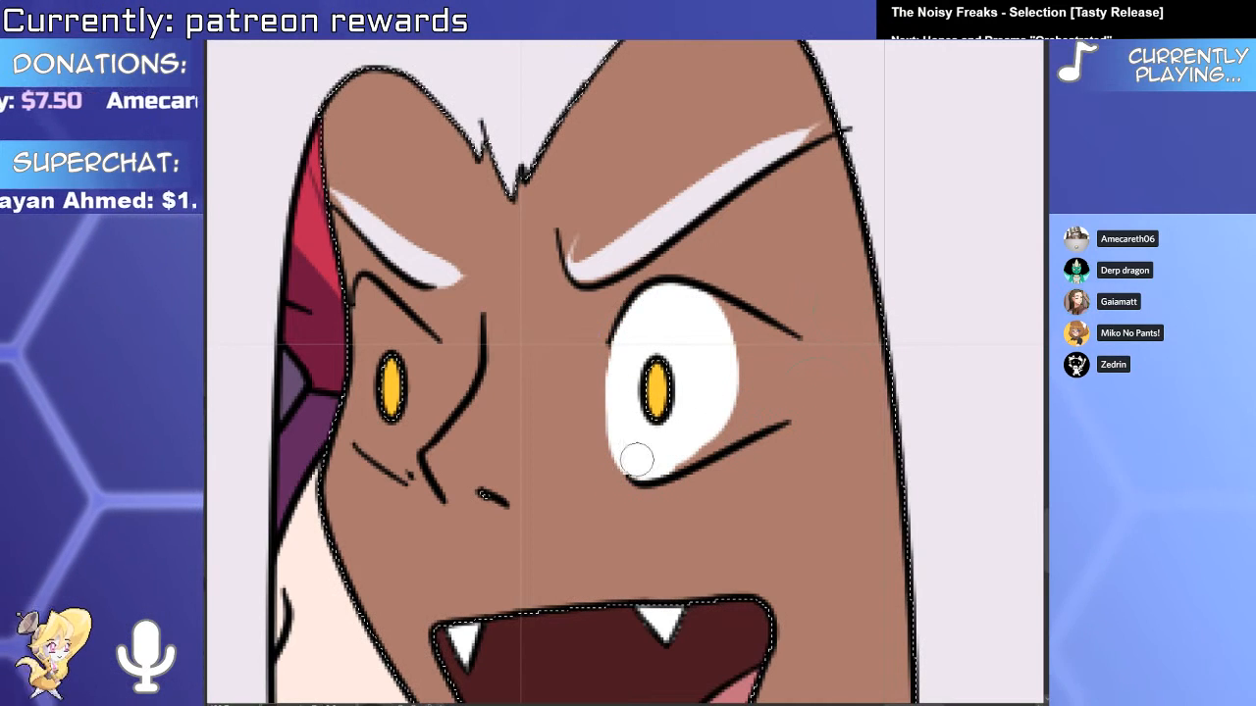
mouse_move(636, 458)
mouse_down()
mouse_move(782, 400)
mouse_move(712, 325)
mouse_up()
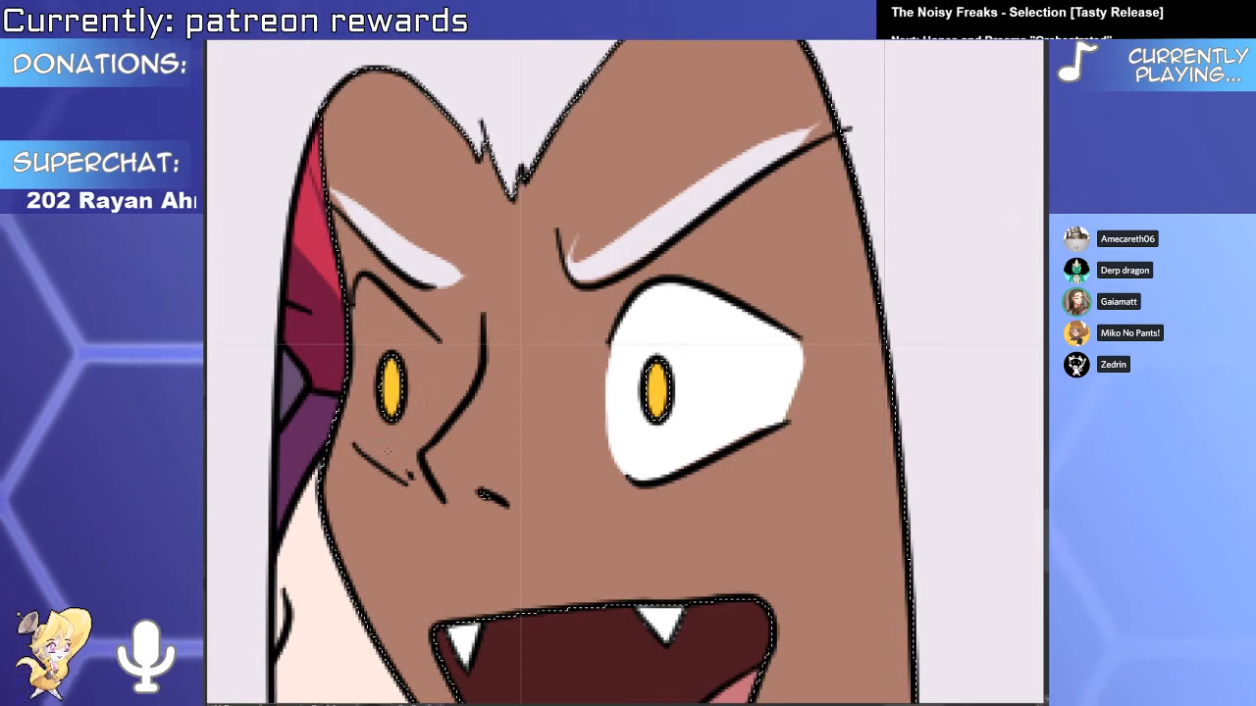
drag(391, 453, 353, 370)
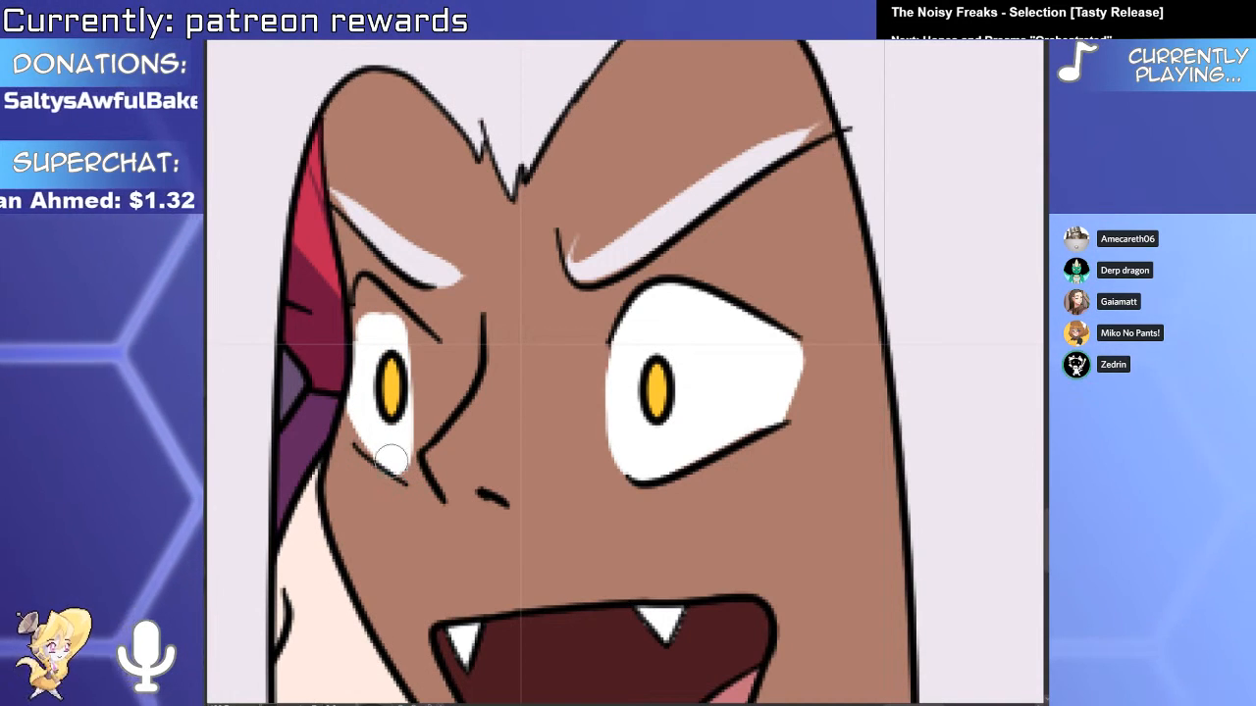
mouse_move(404, 444)
mouse_down()
mouse_move(411, 362)
mouse_move(386, 308)
mouse_move(361, 355)
mouse_move(380, 359)
mouse_move(392, 321)
mouse_move(395, 450)
mouse_move(433, 367)
mouse_move(405, 462)
mouse_move(433, 353)
mouse_up()
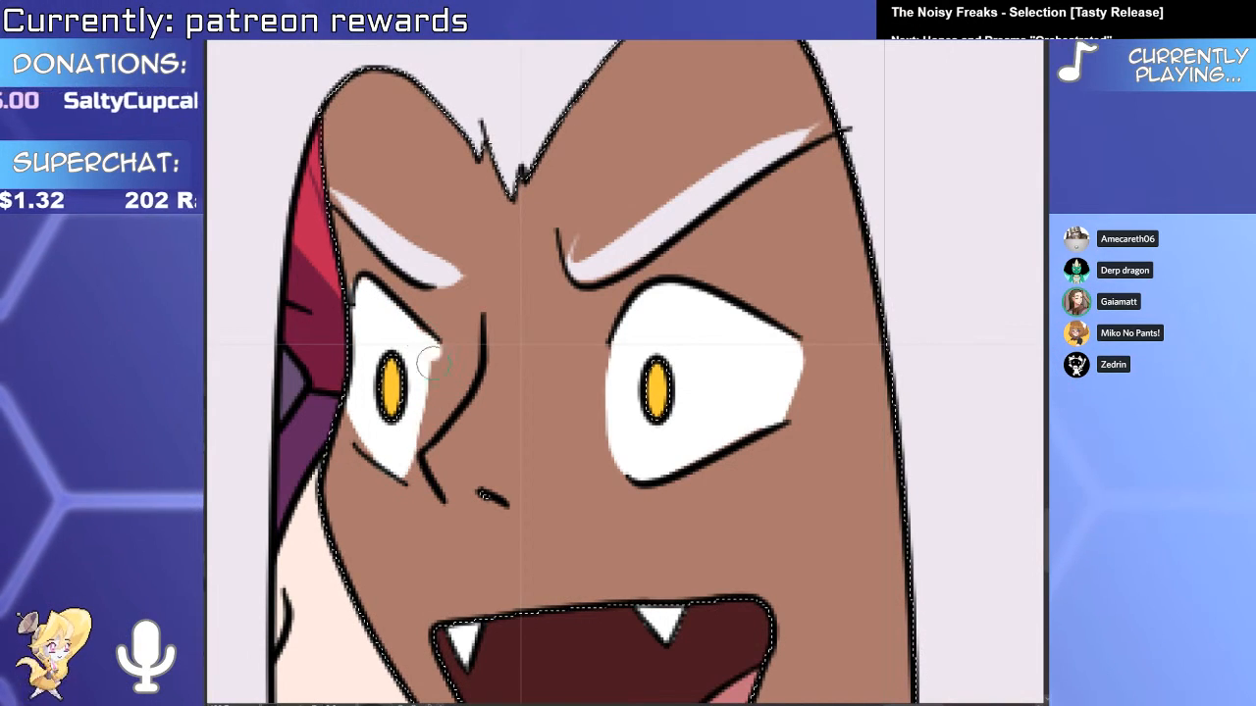
Paint dark brown skin shadows on the horned figure's shoulder crease and on the chest beneath the gold collar, beside the hair strand.
scroll(539, 348, down, 6)
drag(593, 361, 573, 500)
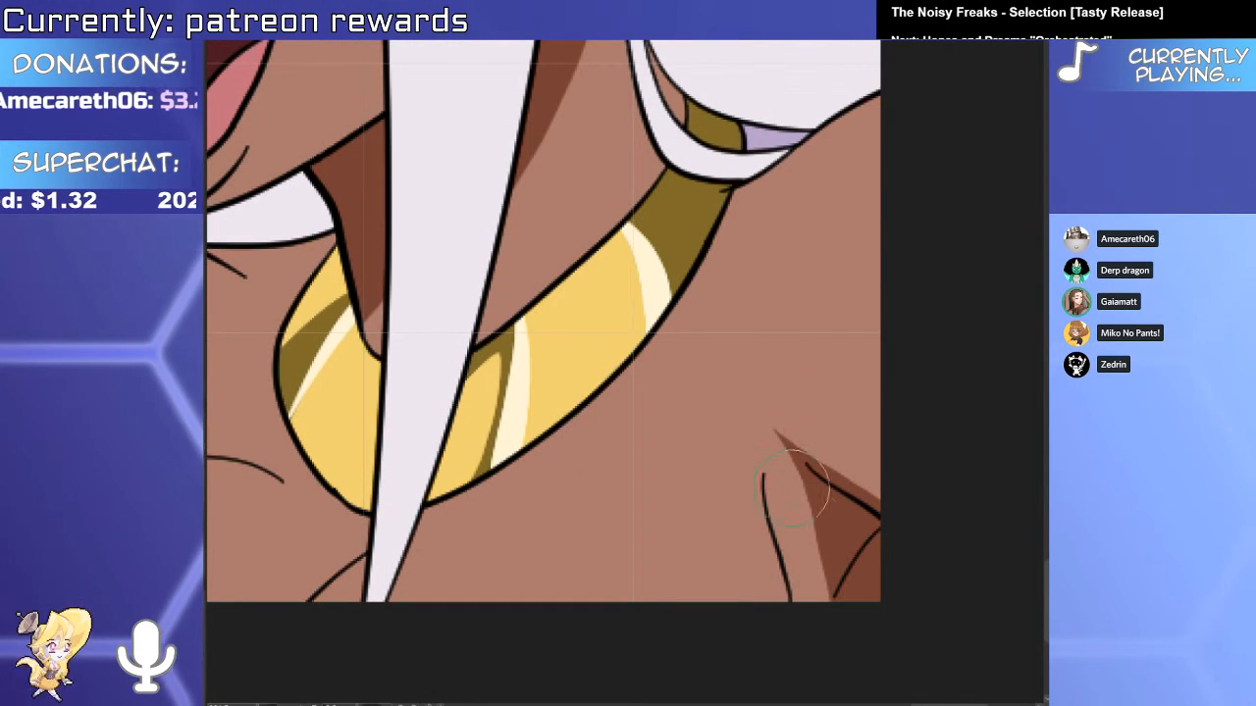
drag(780, 428, 809, 562)
drag(785, 451, 835, 647)
mouse_move(796, 549)
mouse_down()
mouse_move(818, 602)
mouse_move(814, 663)
mouse_move(787, 507)
mouse_up()
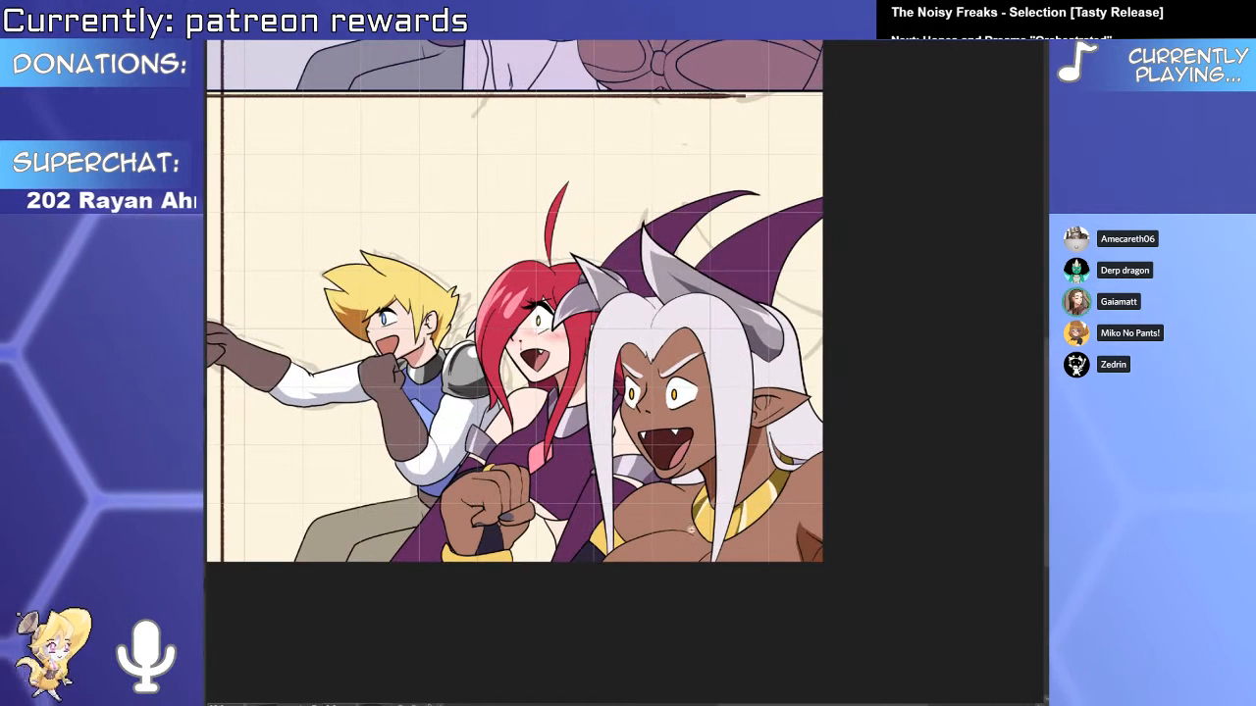
scroll(725, 590, up, 5)
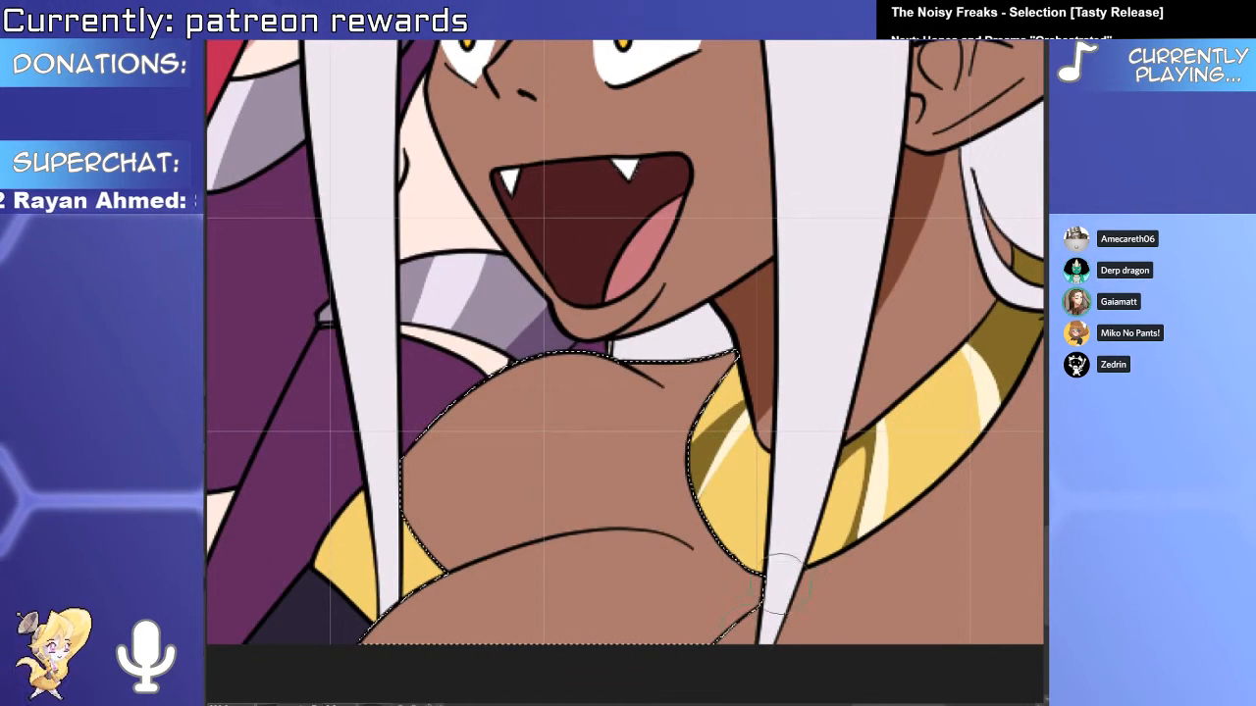
key(ctrl+d)
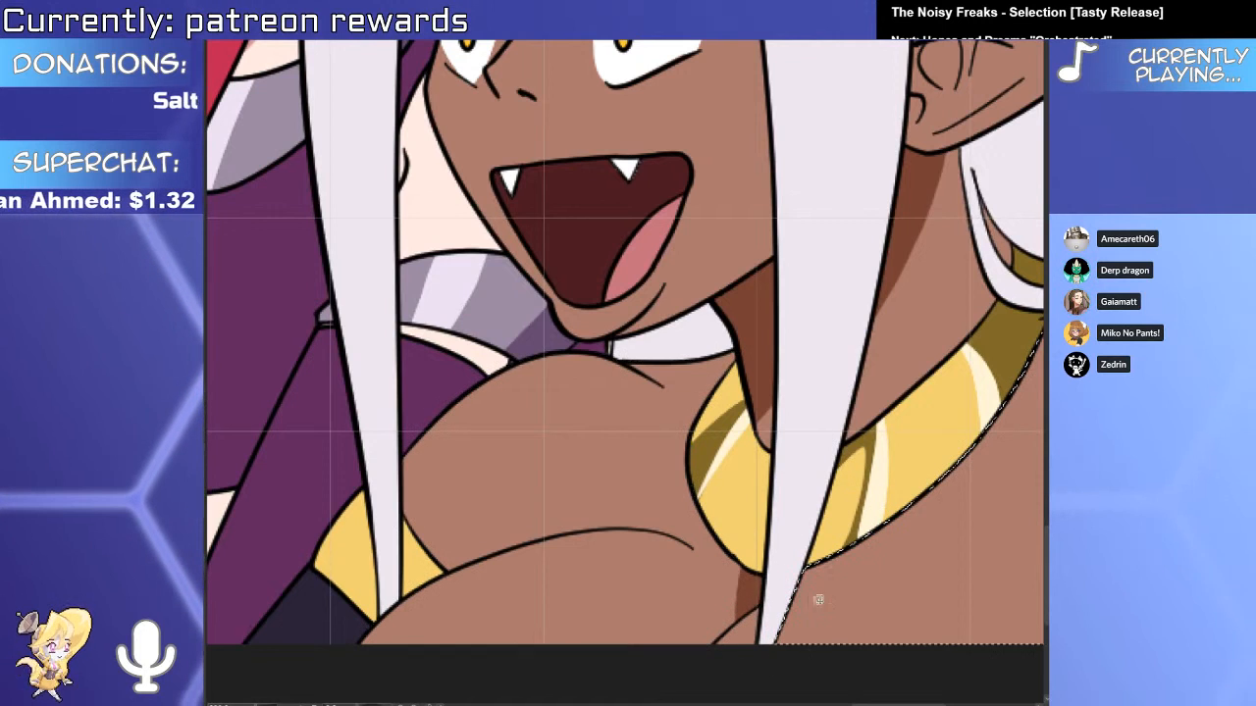
scroll(846, 576, down, 5)
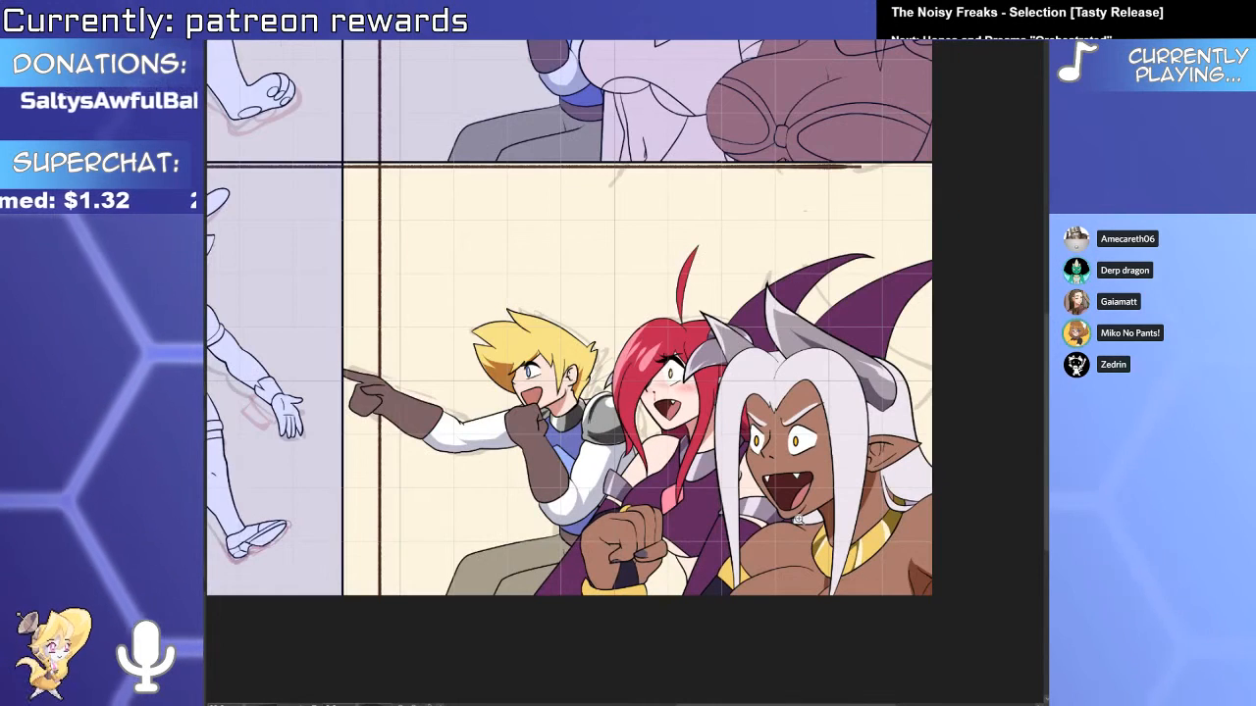
Try painting pale lavender shadows on the horned figure's white hair, below the horn and behind the ear.
scroll(850, 444, up, 5)
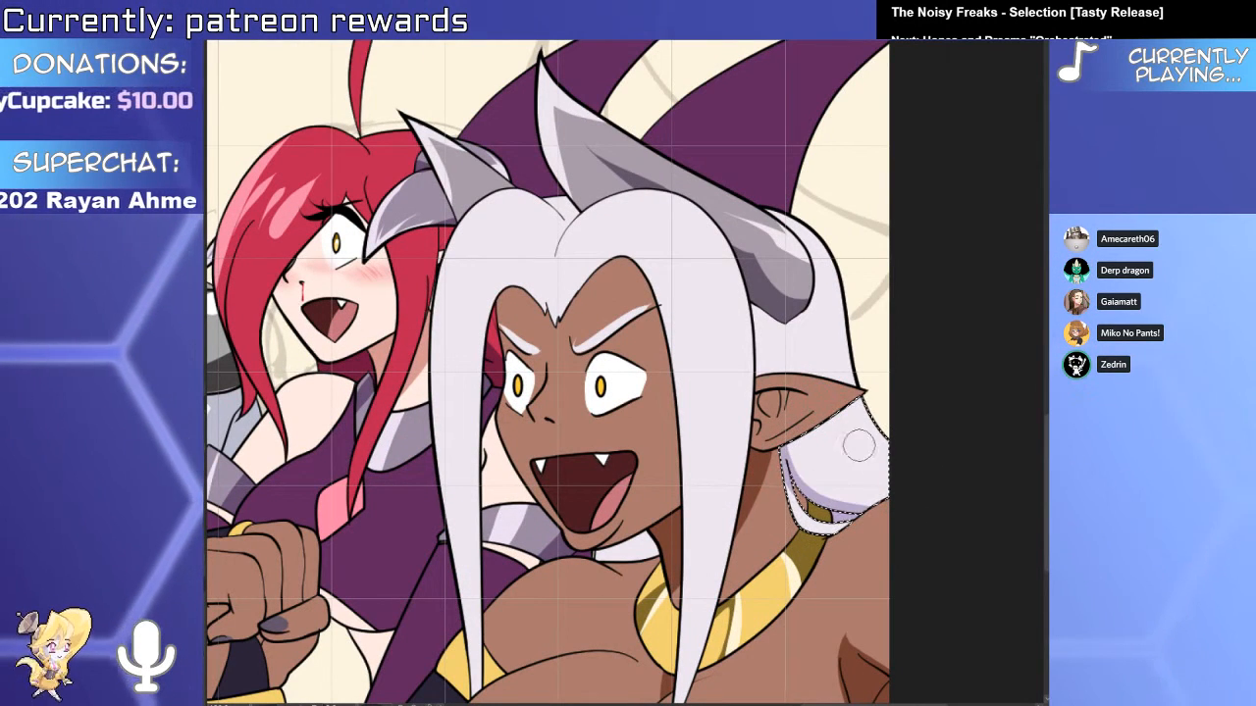
click(777, 350)
key(b)
mouse_move(767, 312)
mouse_down()
mouse_move(752, 396)
mouse_move(753, 366)
mouse_move(783, 363)
mouse_up()
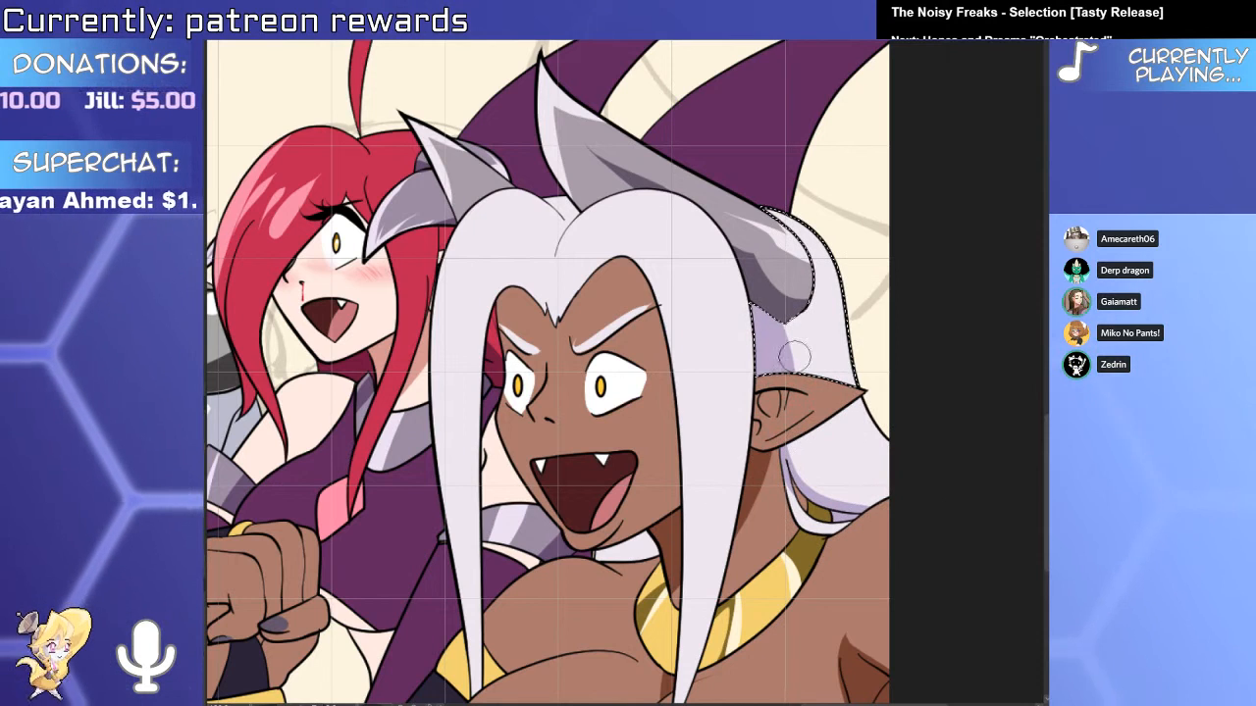
drag(758, 316, 753, 360)
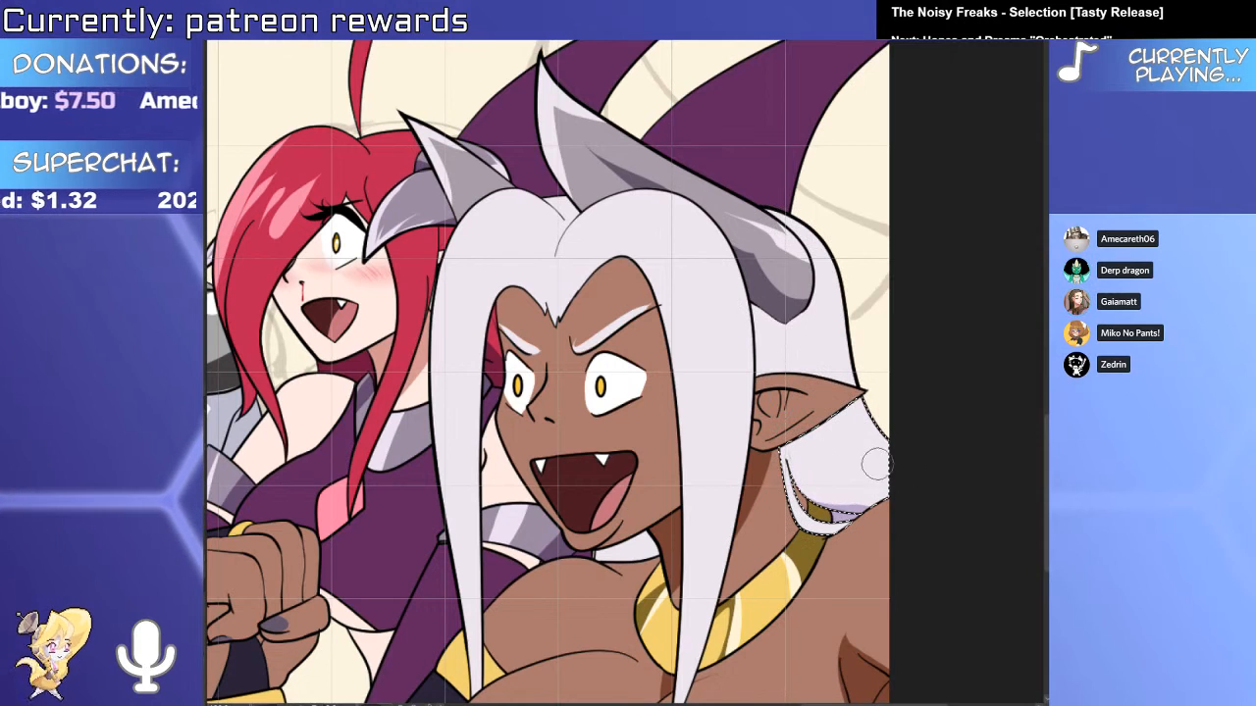
key(ctrl+d)
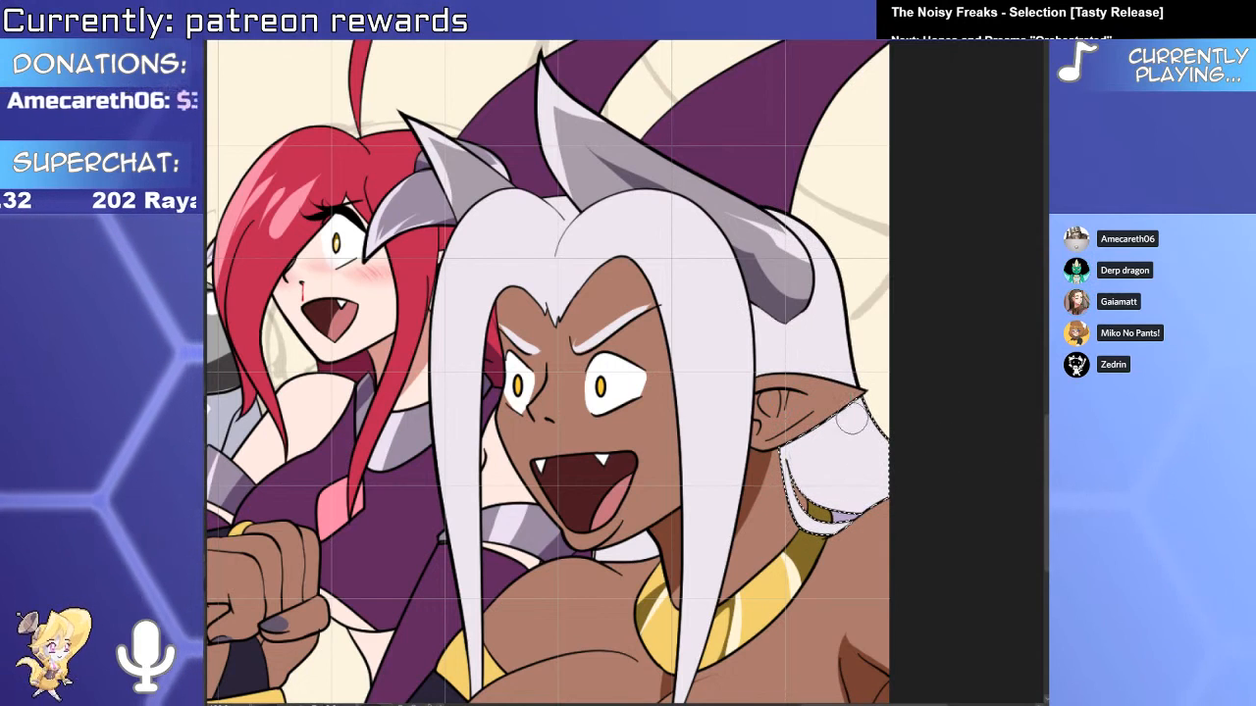
Fill the section of white hair visible beneath the horned figure's chin with the hair shadow color.
key(g)
click(631, 549)
scroll(630, 549, down, 3)
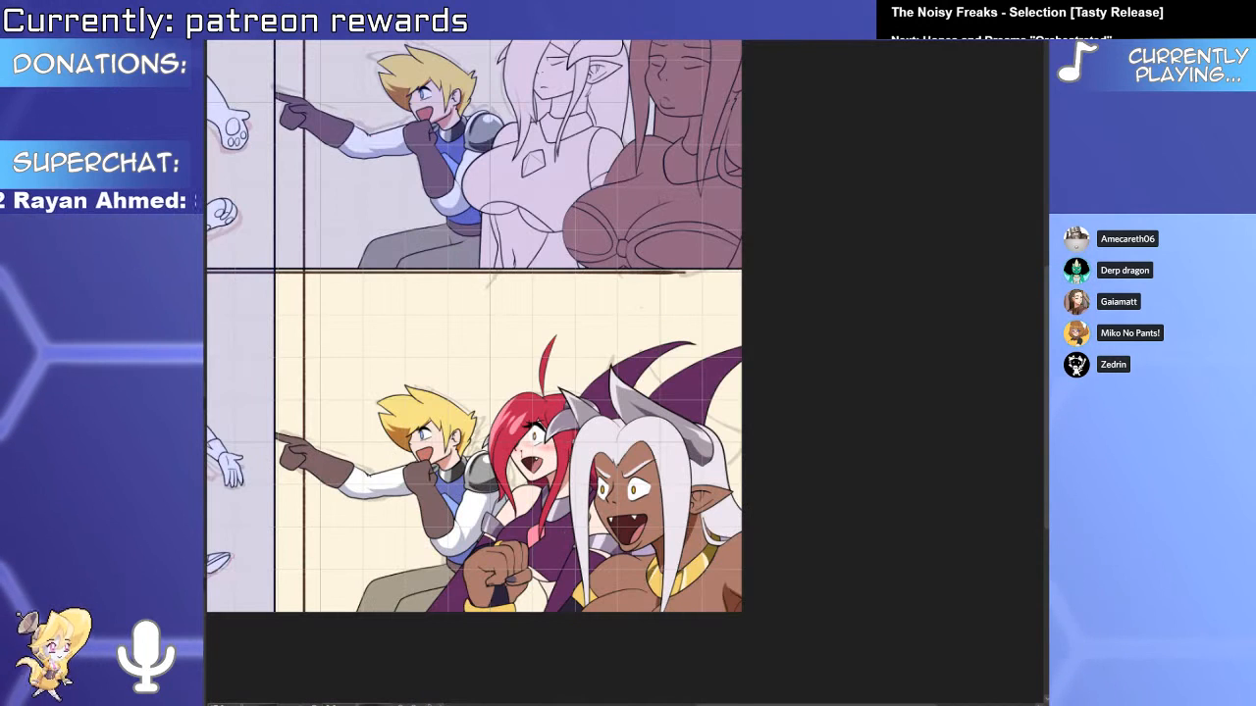
Draw thick, tapered black upper lash lines over both of the horned figure's eyes.
scroll(579, 495, up, 5)
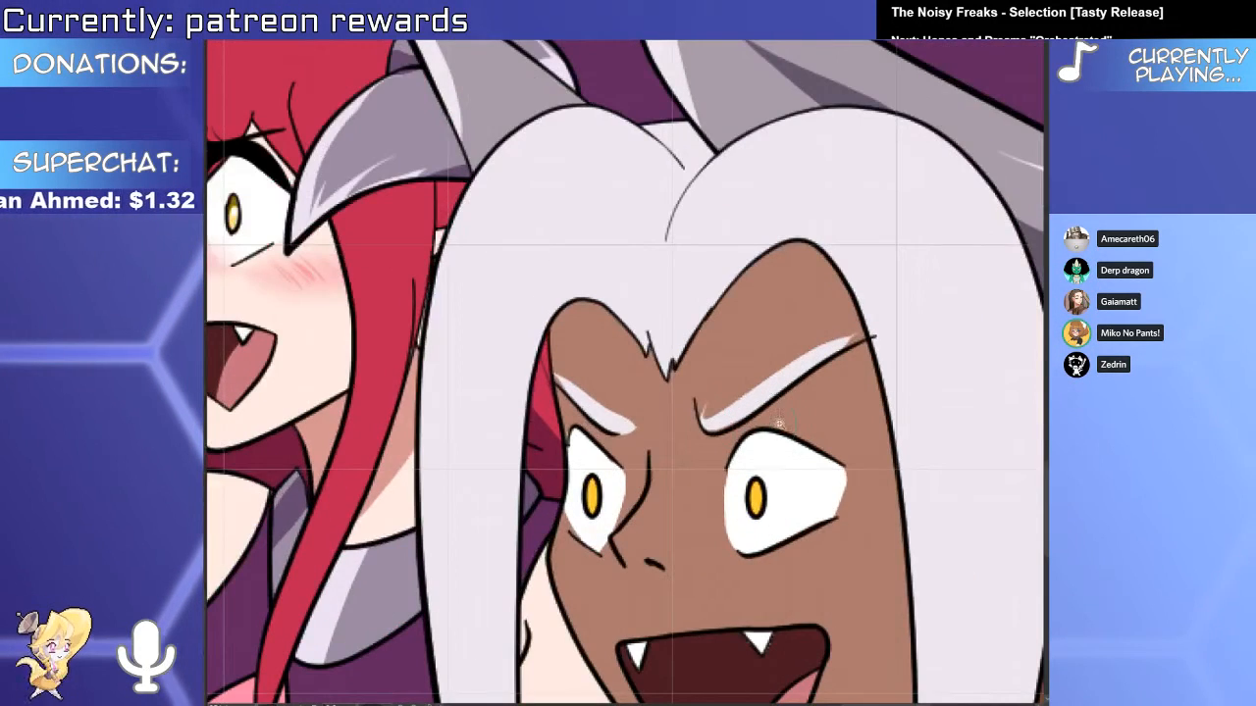
scroll(779, 422, up, 2)
drag(657, 461, 967, 576)
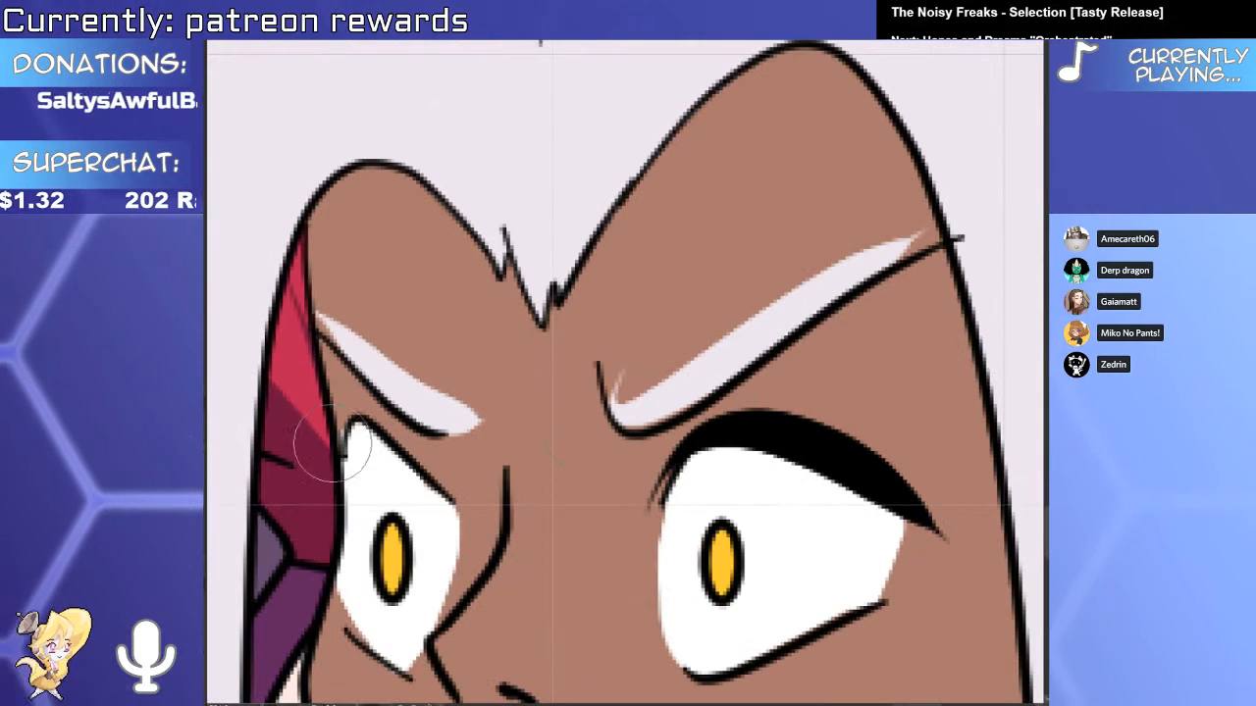
drag(339, 431, 459, 496)
drag(348, 451, 530, 480)
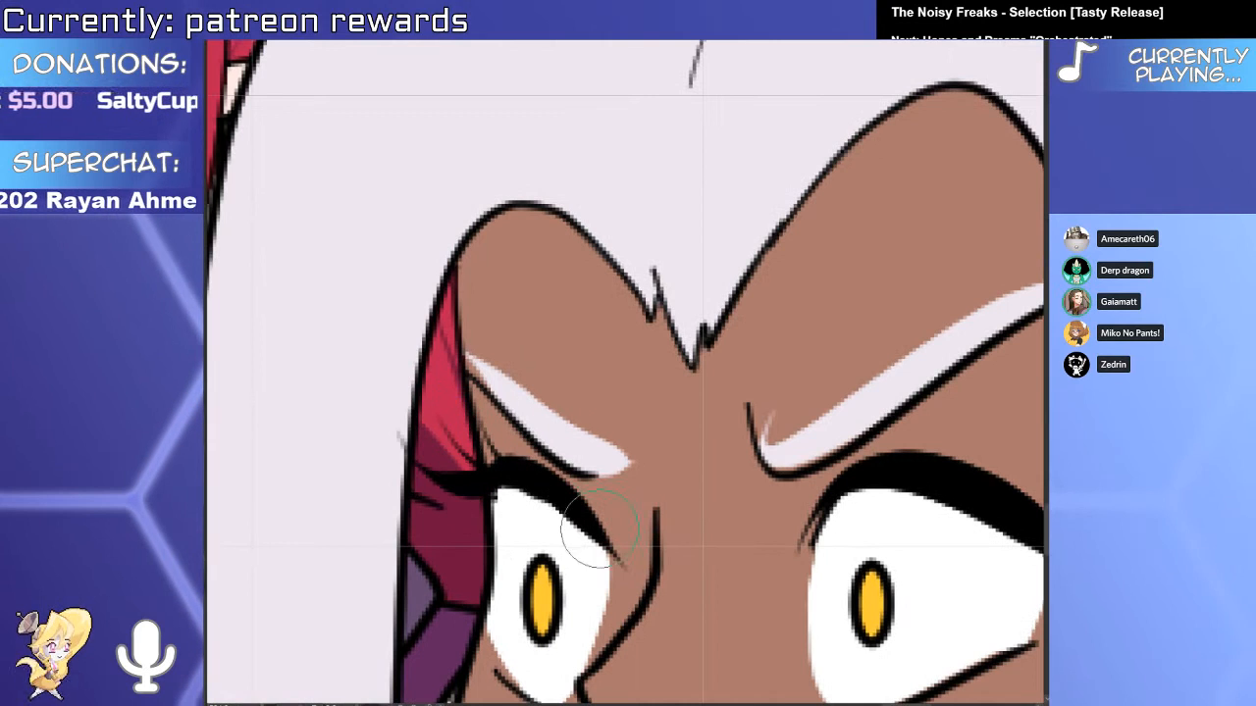
Thicken the black outer edge of the horned figure's far eye and add fine lashes at its corners.
drag(569, 521, 635, 308)
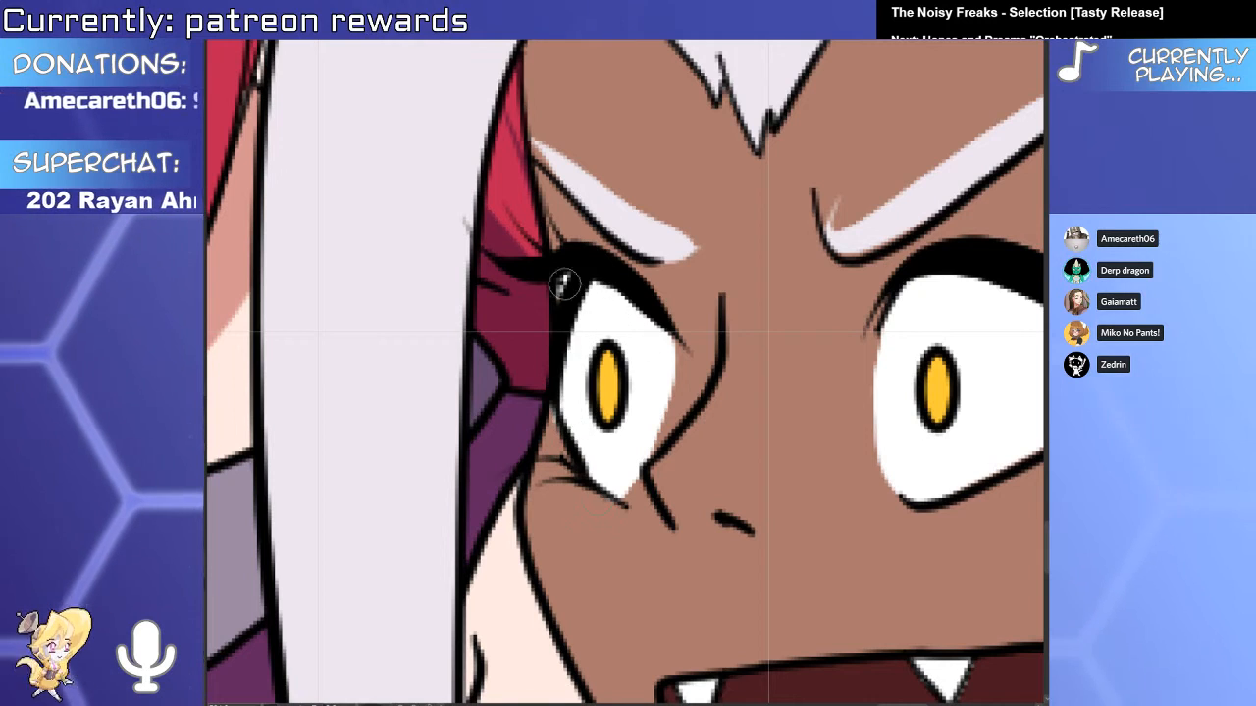
mouse_move(631, 294)
mouse_down()
mouse_move(545, 298)
mouse_move(598, 381)
mouse_up()
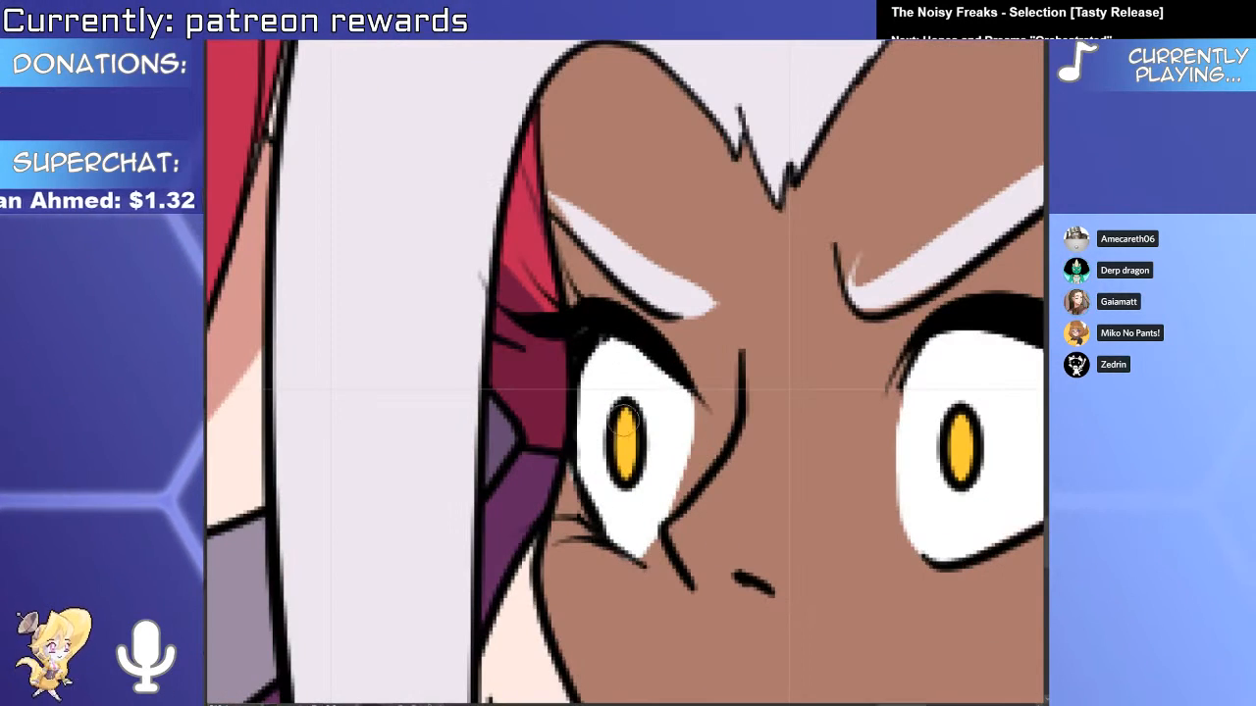
mouse_move(683, 473)
mouse_down()
mouse_move(694, 397)
mouse_move(638, 400)
mouse_up()
Add upward-flicking black lashes along the near eye's upper lid and darken the lid's inner corner.
drag(780, 378, 840, 382)
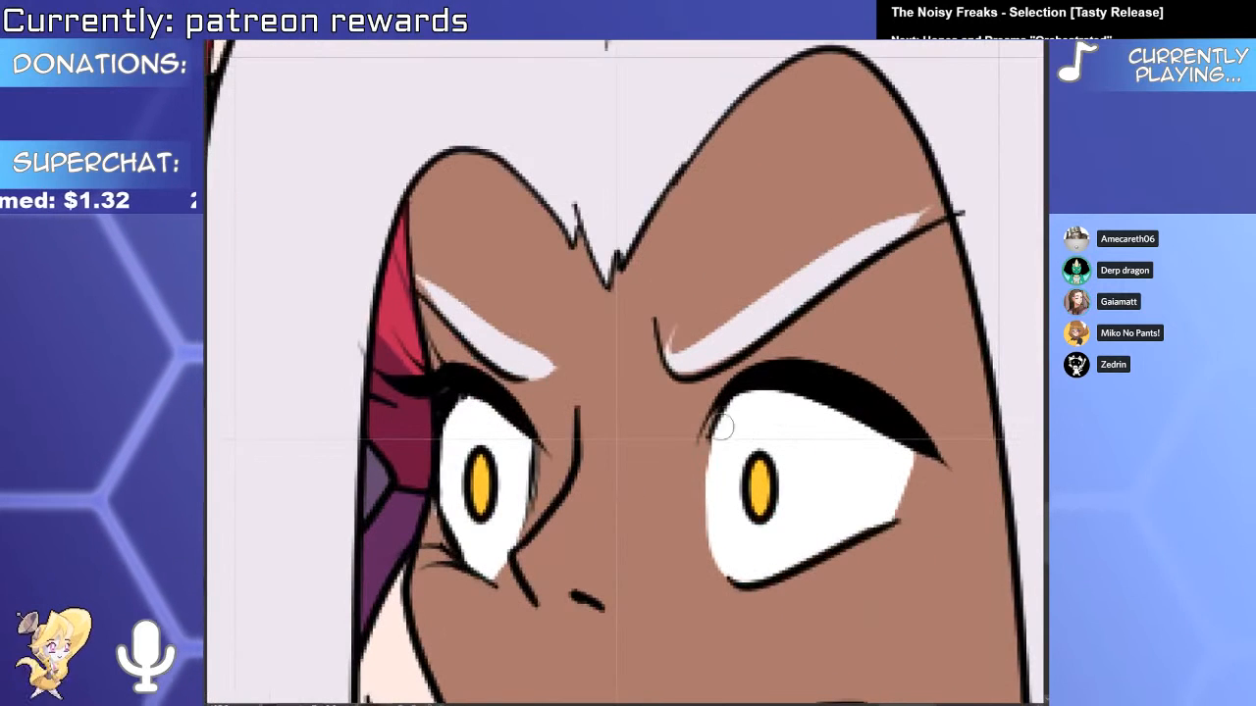
mouse_move(714, 486)
mouse_down()
mouse_move(750, 381)
mouse_move(673, 332)
mouse_up()
drag(748, 359, 695, 304)
drag(824, 391, 796, 365)
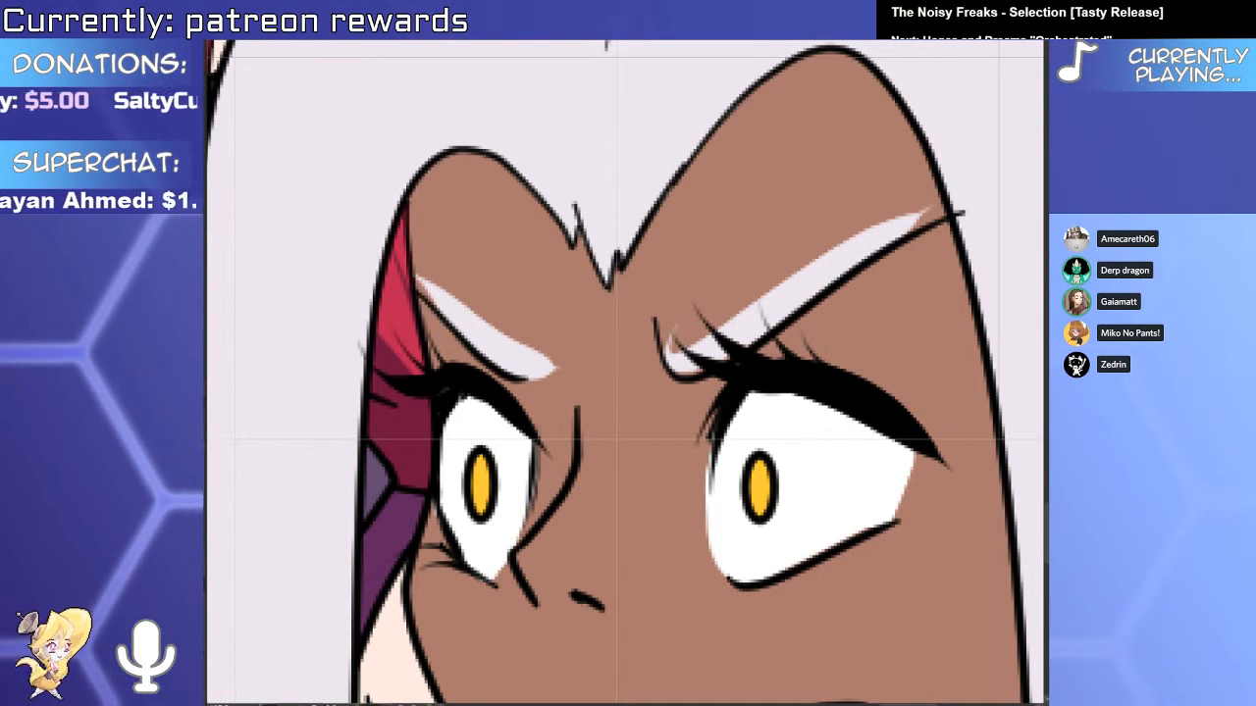
click(701, 479)
drag(709, 473, 742, 388)
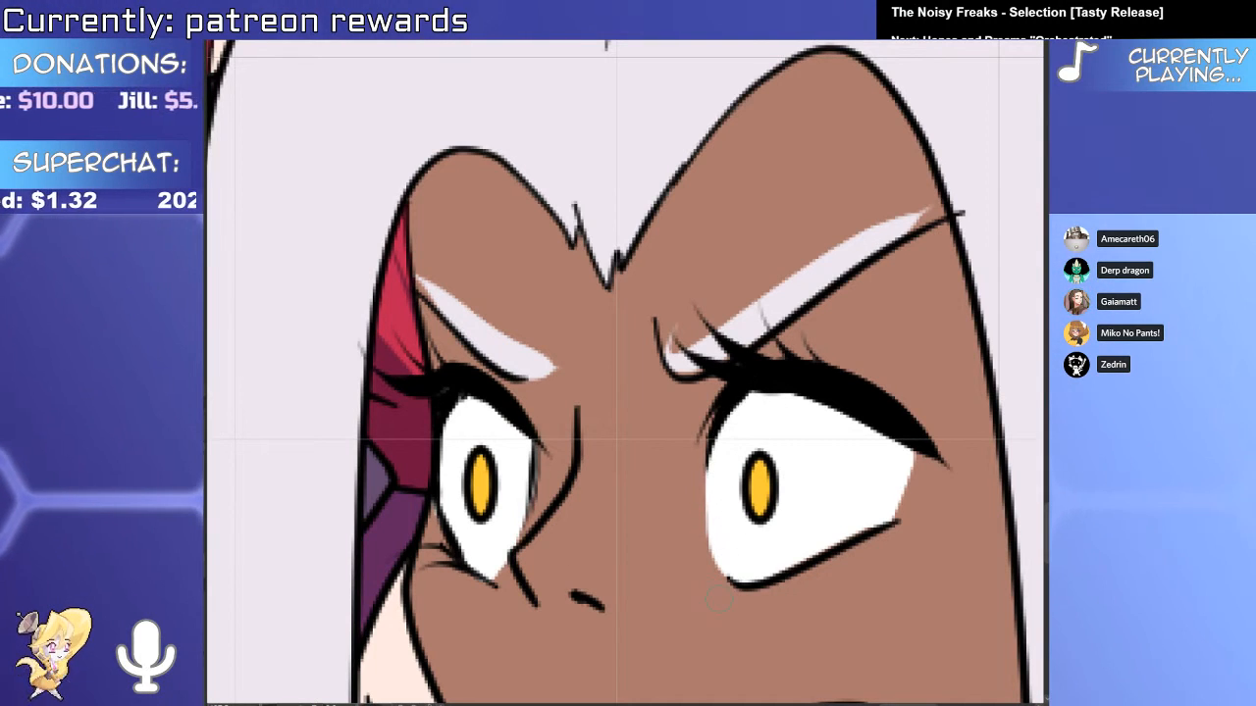
Draw thin lines beneath the near eye, beside its inner corner and above its upper lid, and refine the far eye's inner edge.
mouse_move(443, 543)
mouse_down()
mouse_move(542, 535)
mouse_move(544, 471)
mouse_move(563, 546)
mouse_up()
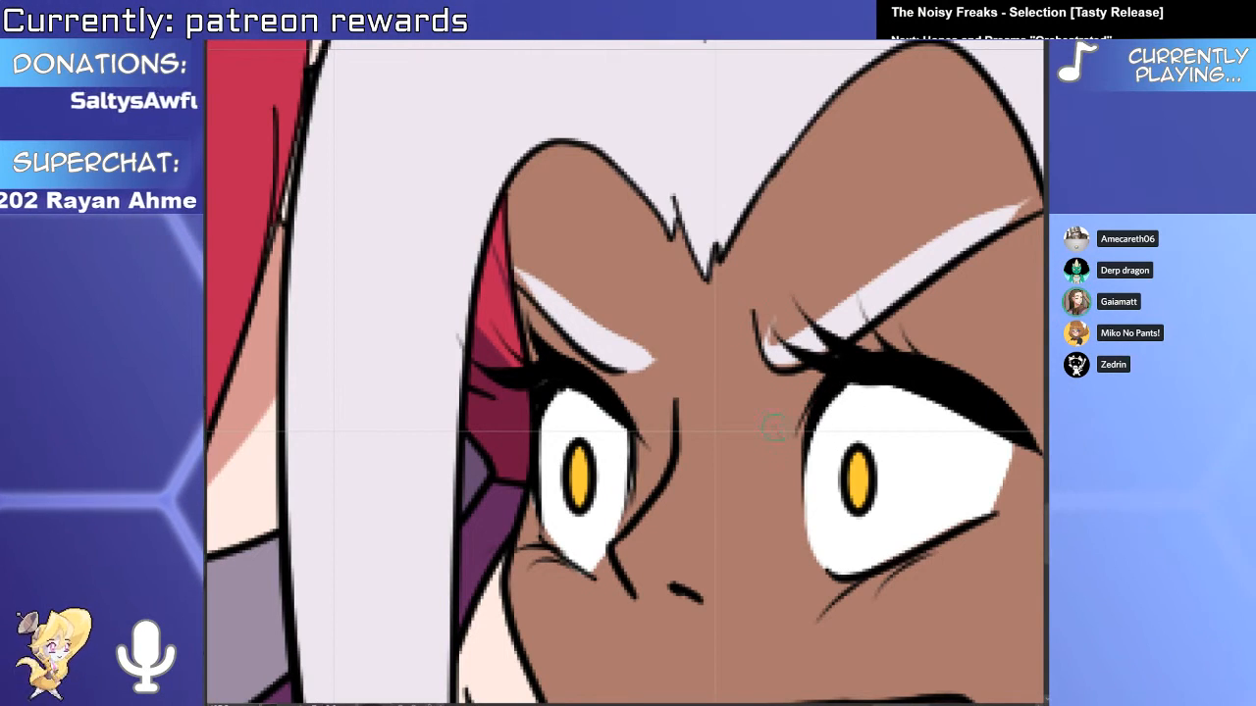
scroll(947, 449, down, 4)
scroll(966, 417, up, 4)
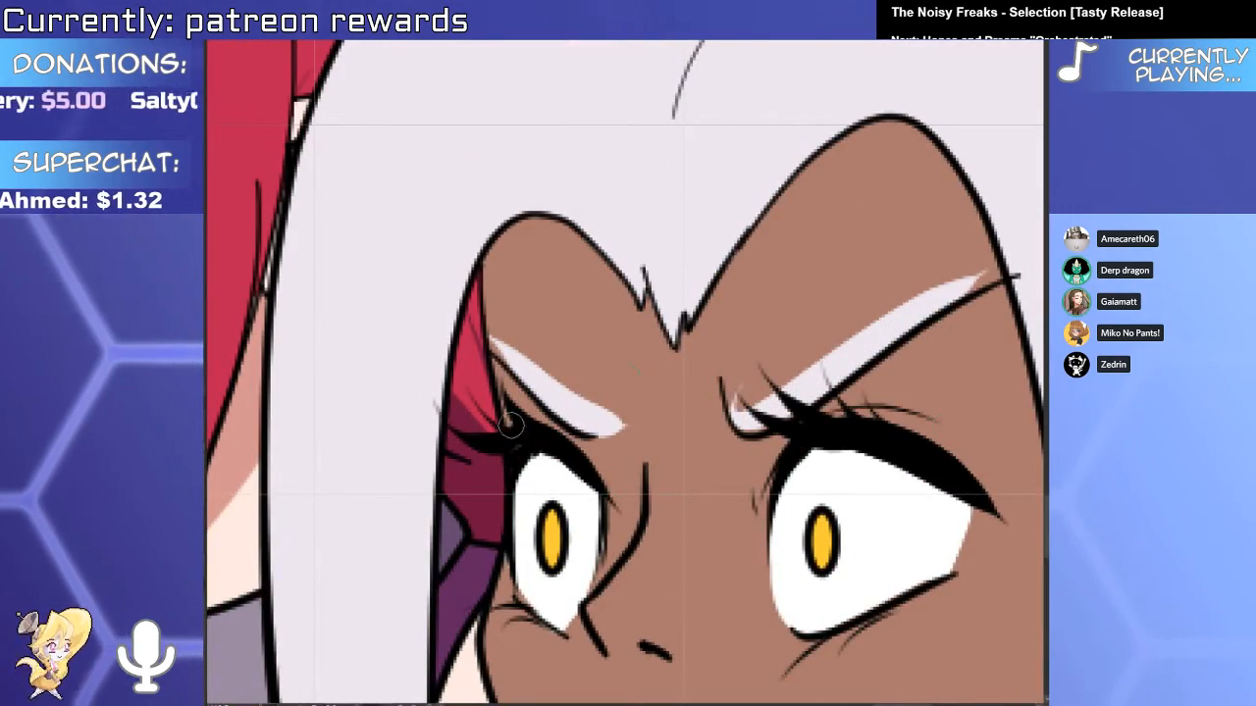
scroll(567, 421, down, 3)
scroll(567, 422, down, 3)
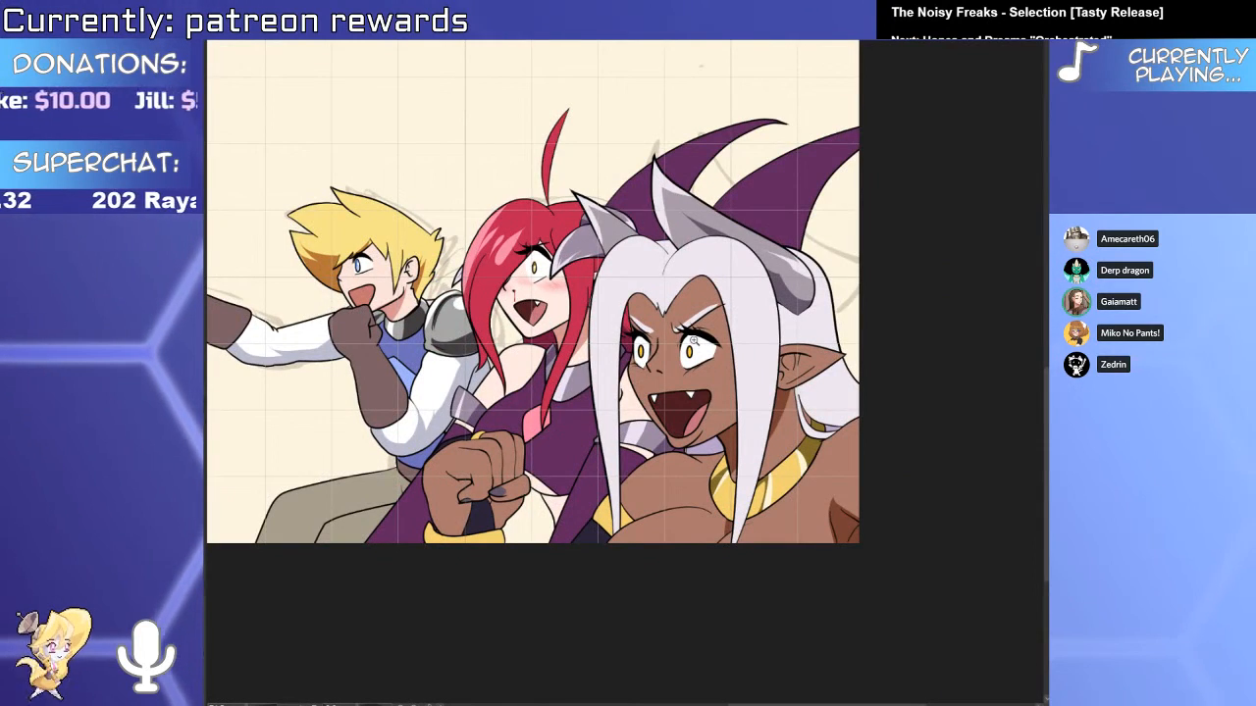
scroll(693, 334, down, 3)
scroll(701, 518, up, 4)
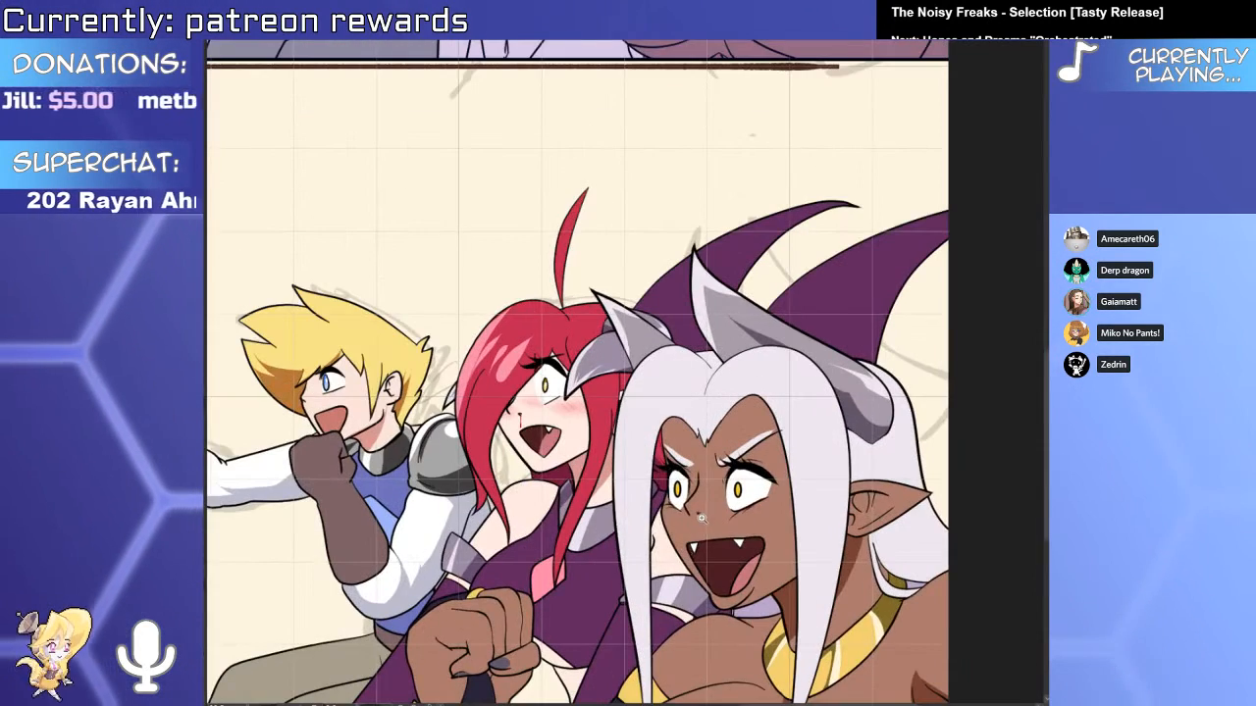
scroll(700, 518, down, 5)
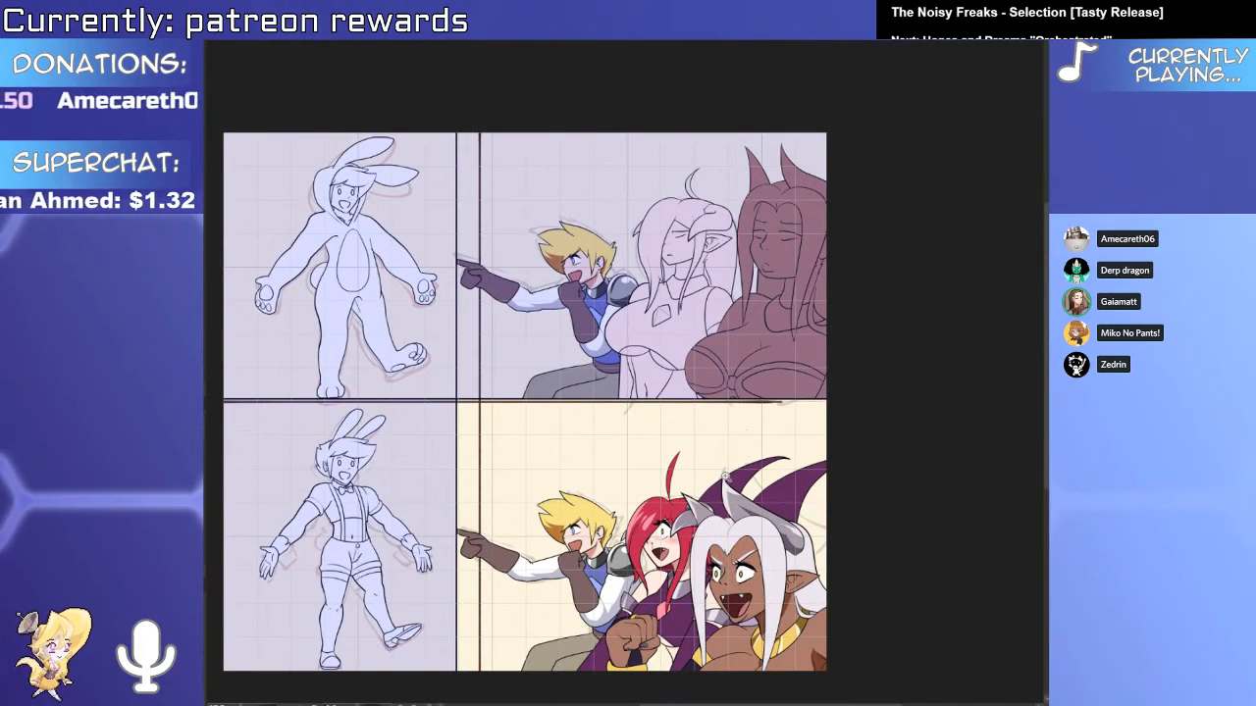
Fill the bikini-top trim, center ring and collar of the brown-skinned figure in the upper panel with golden yellow.
scroll(701, 245, up, 5)
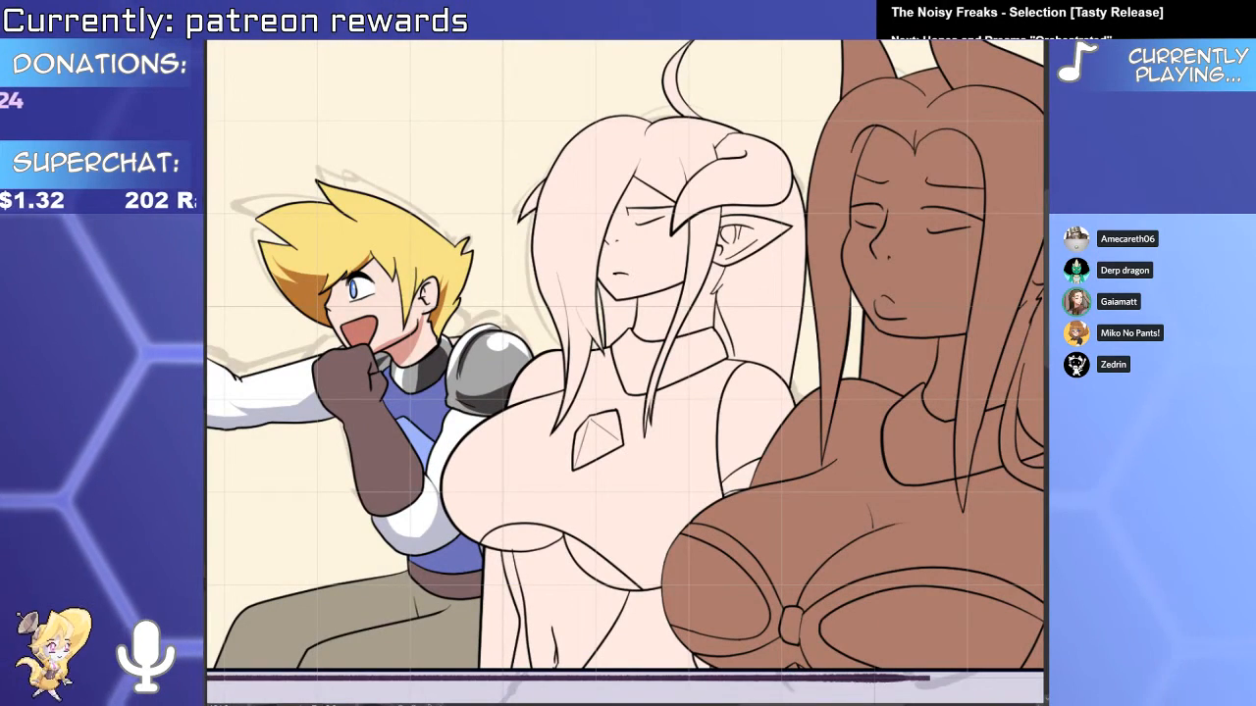
drag(888, 480, 701, 402)
scroll(785, 390, up, 4)
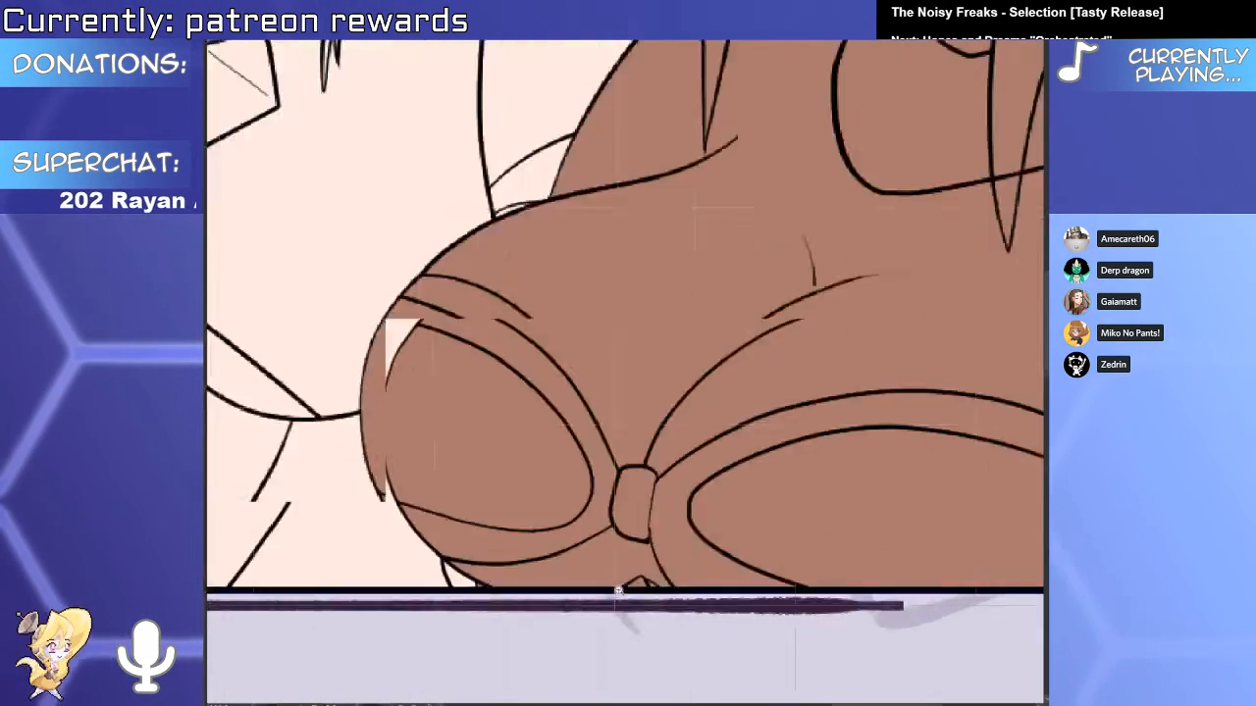
scroll(679, 424, down, 3)
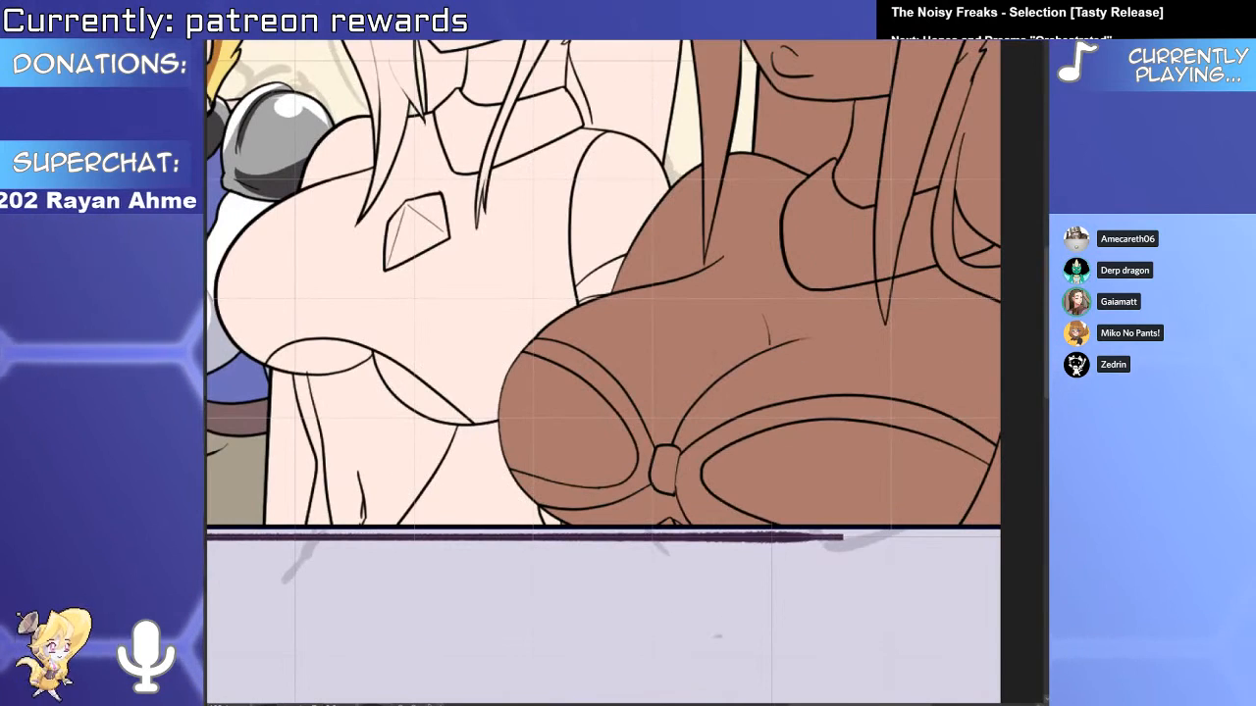
click(696, 474)
click(643, 463)
click(663, 469)
drag(663, 469, 572, 626)
click(746, 393)
click(824, 395)
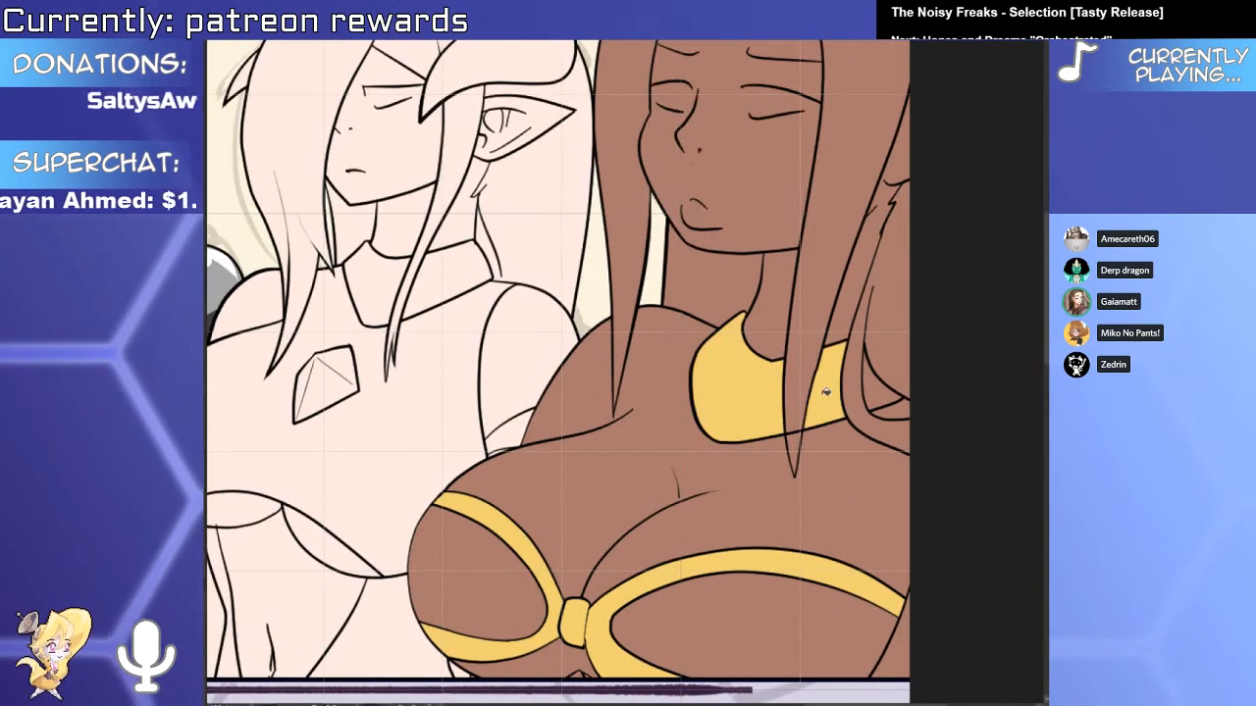
Fill the remaining sliver of the brown-skinned figure's collar behind the curled hair strand with golden yellow.
scroll(783, 436, up, 2)
scroll(809, 434, up, 2)
scroll(962, 358, down, 2)
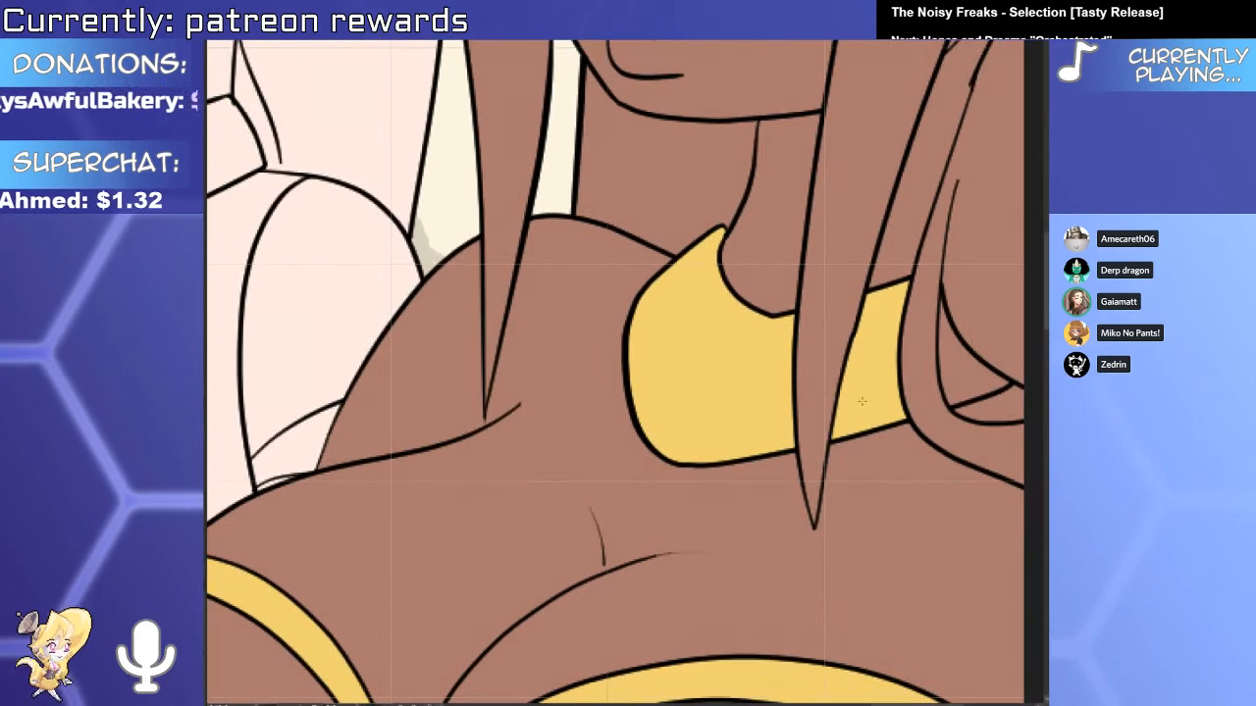
scroll(962, 357, down, 5)
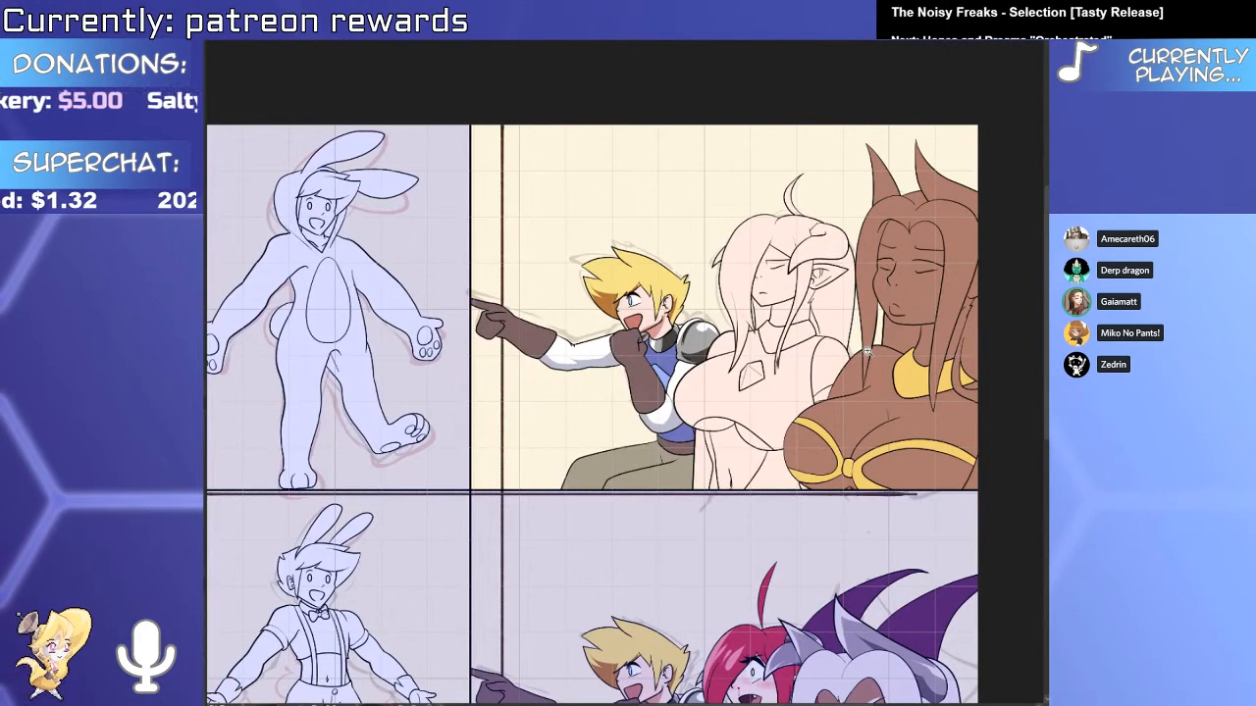
scroll(954, 284, up, 4)
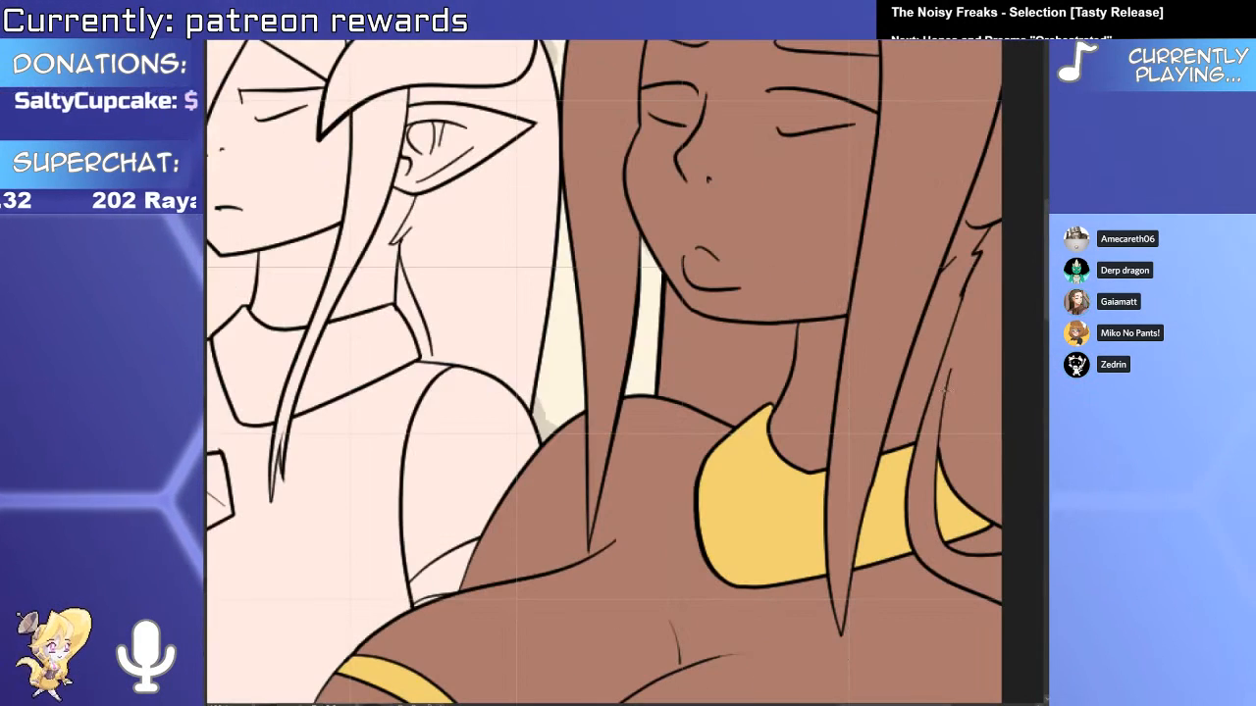
Erase the jagged line fragments where the long hair strand passes beside the brown-skinned figure's neck.
scroll(936, 451, down, 4)
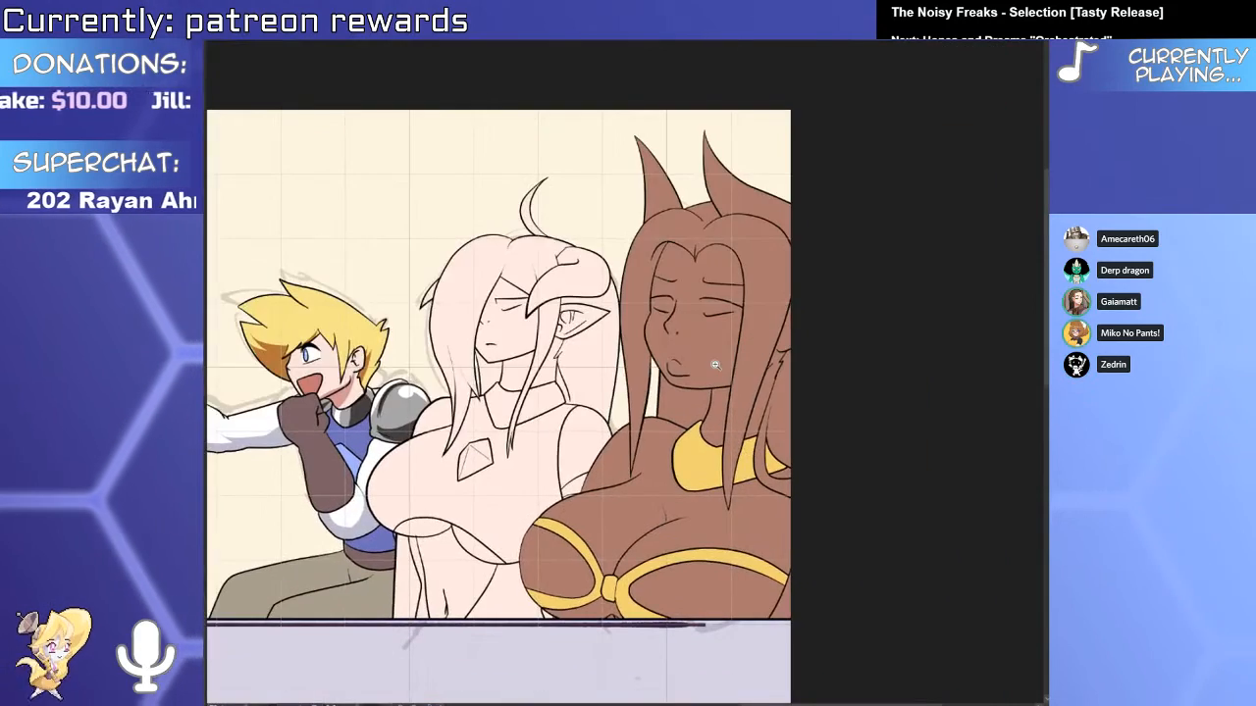
scroll(761, 458, up, 4)
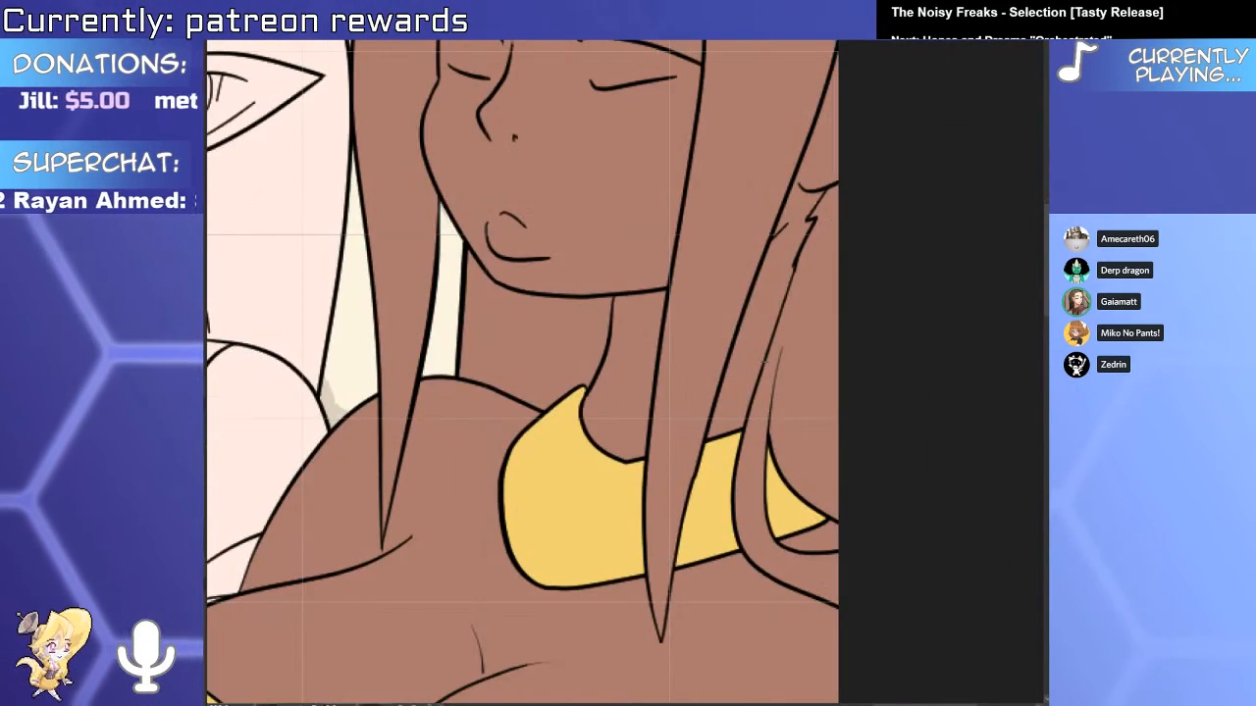
drag(659, 220, 577, 387)
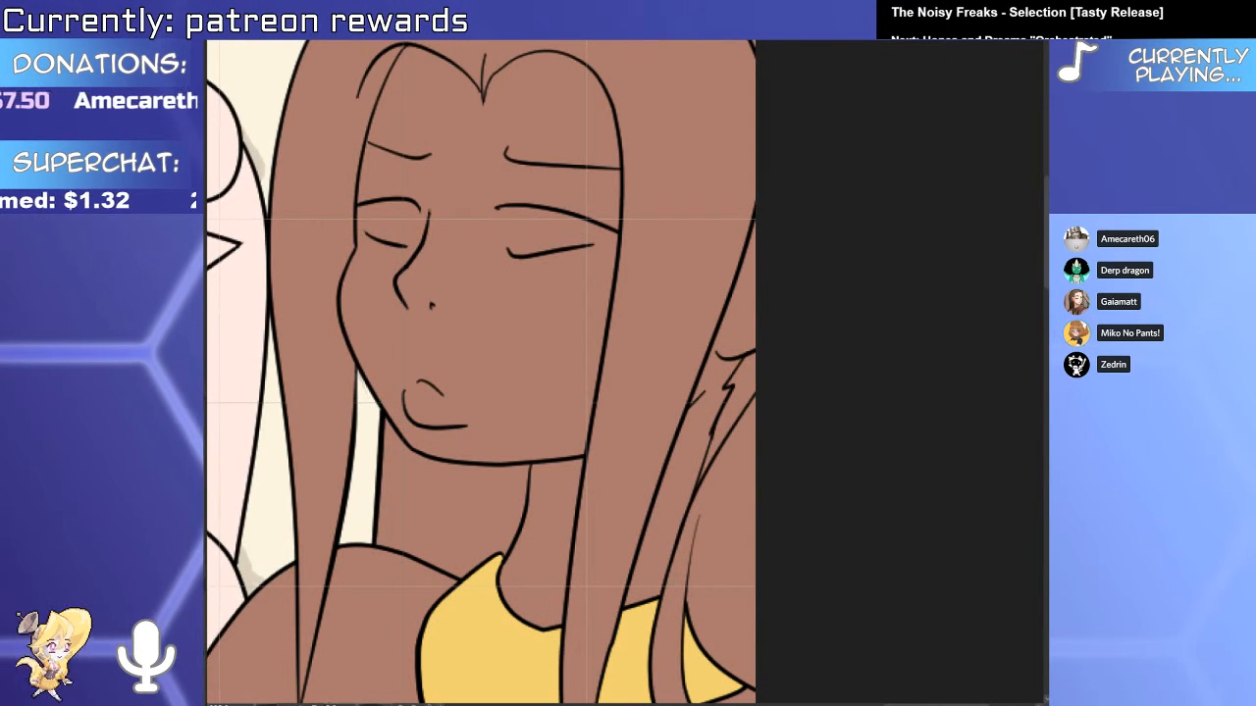
scroll(708, 480, up, 2)
drag(684, 513, 644, 628)
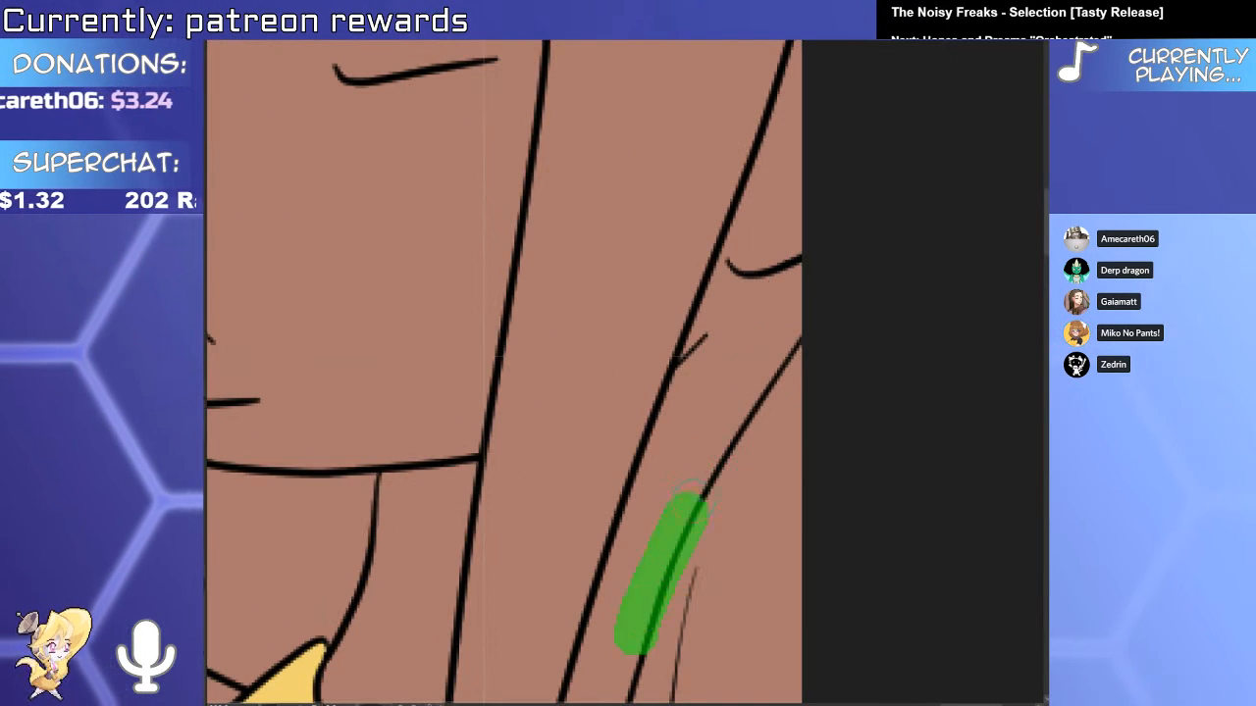
key(ctrl+z)
mouse_move(738, 437)
mouse_down()
mouse_move(686, 421)
mouse_move(729, 406)
mouse_up()
scroll(729, 405, down, 1)
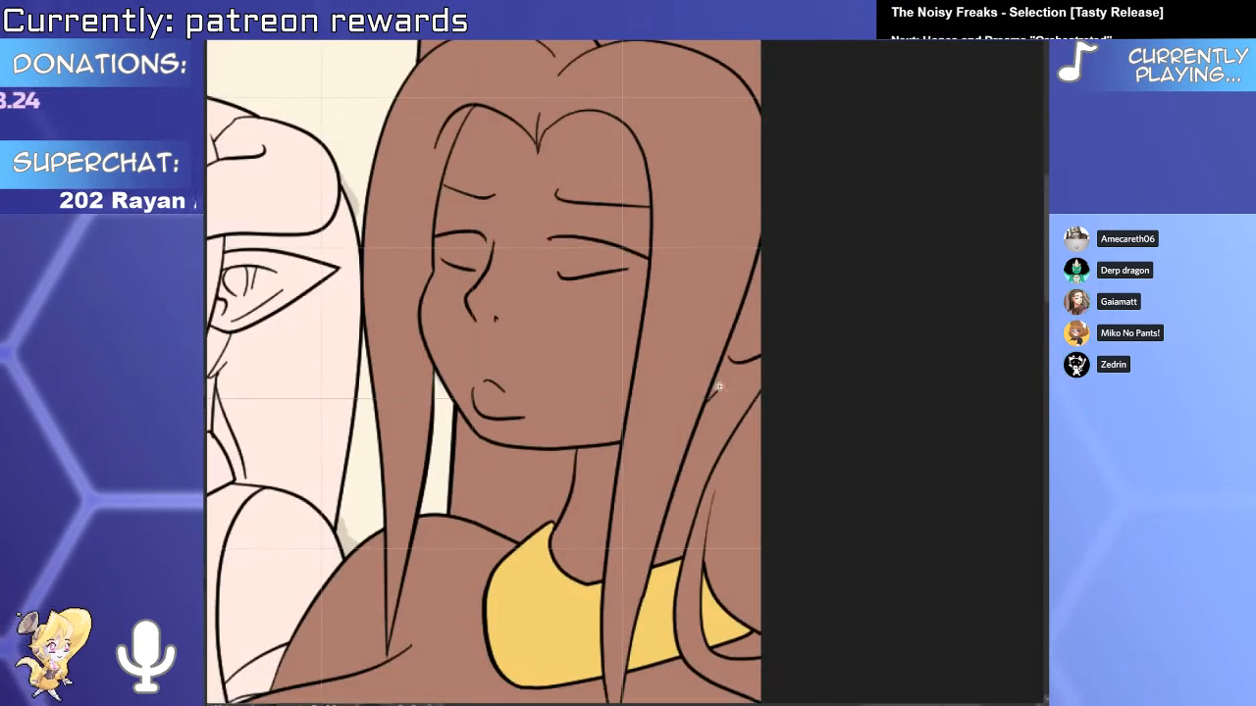
Draw the brown-skinned figure's ear and a strand line running down from it, and erase the duplicate line alongside.
scroll(726, 382, up, 4)
scroll(804, 327, down, 4)
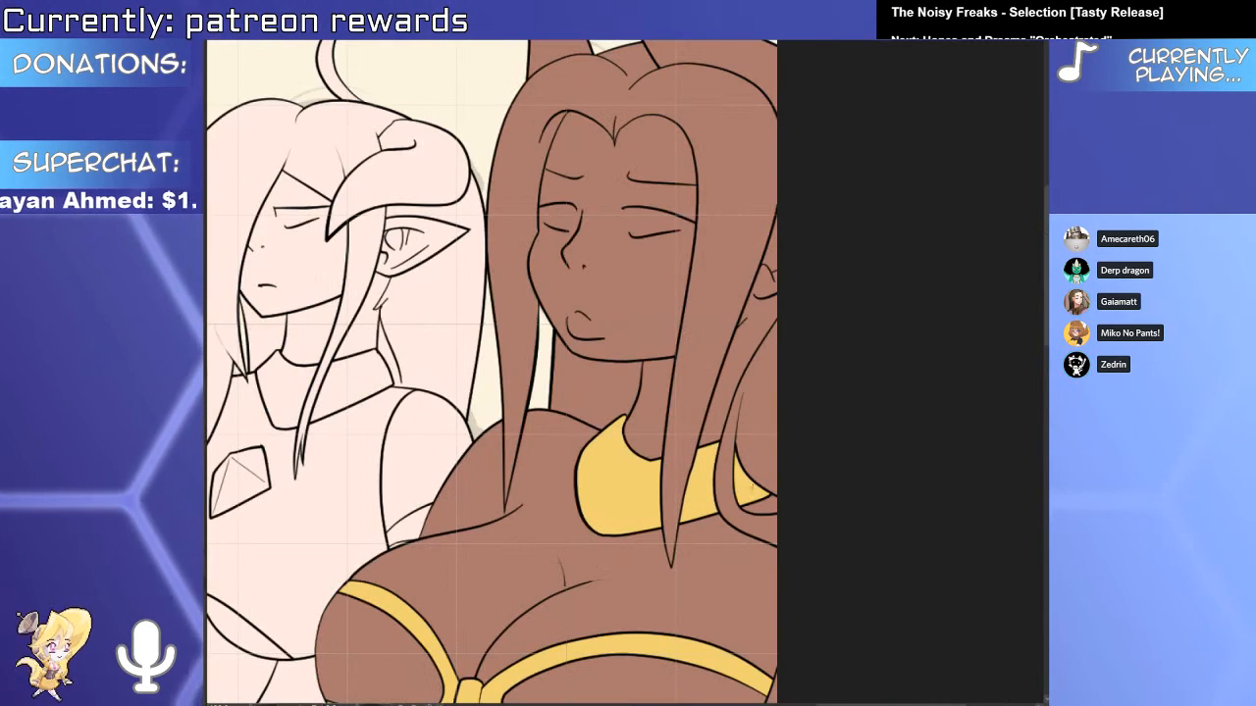
scroll(786, 363, up, 3)
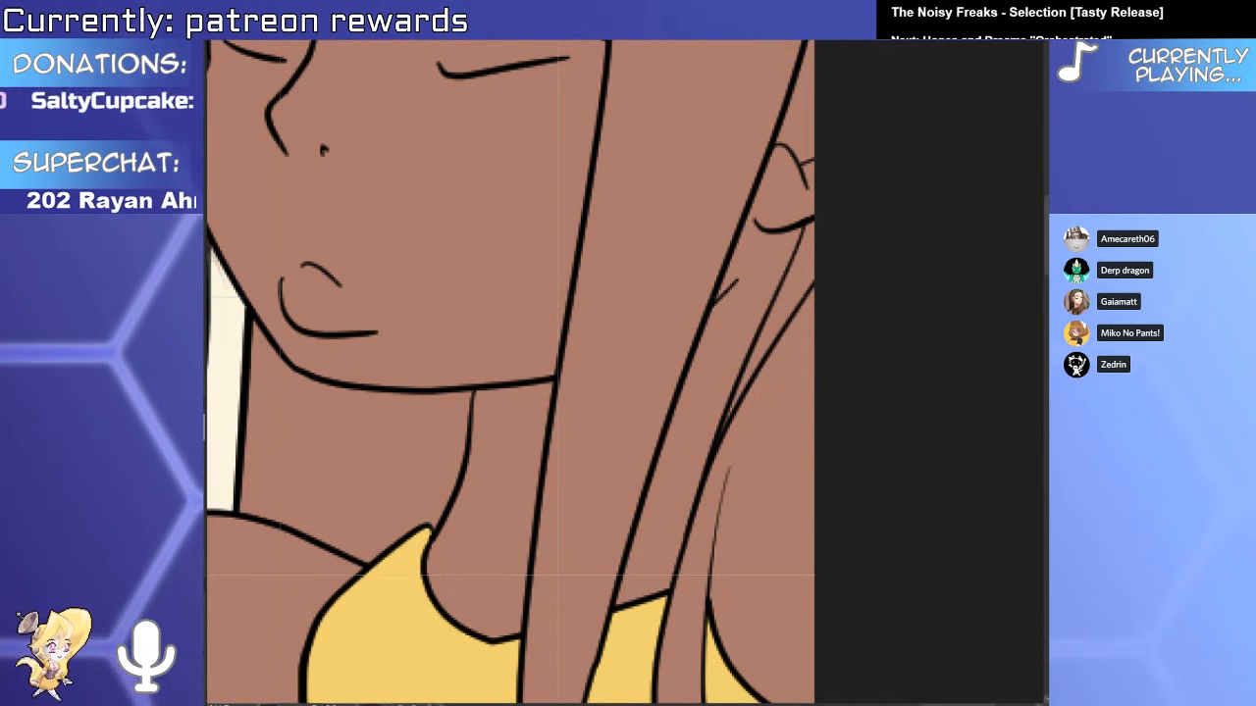
click(746, 375)
key(e)
click(788, 319)
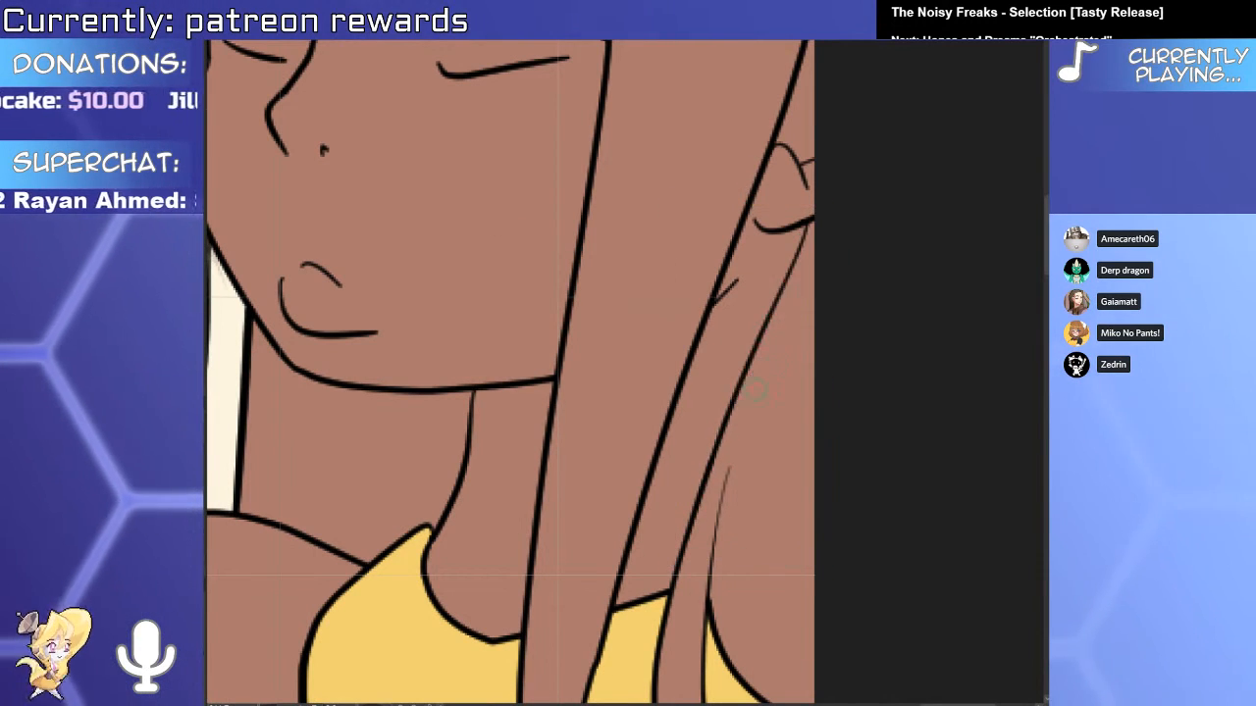
key(y)
drag(677, 528, 752, 334)
drag(813, 212, 798, 381)
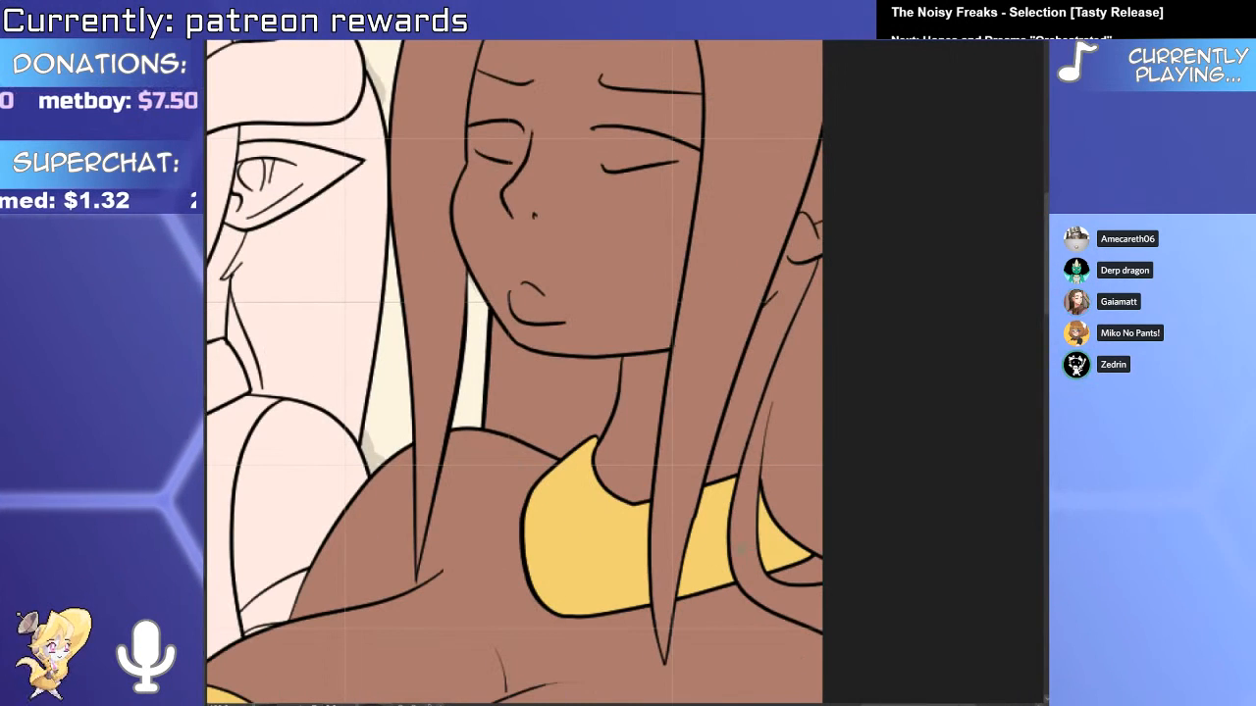
scroll(514, 373, down, 2)
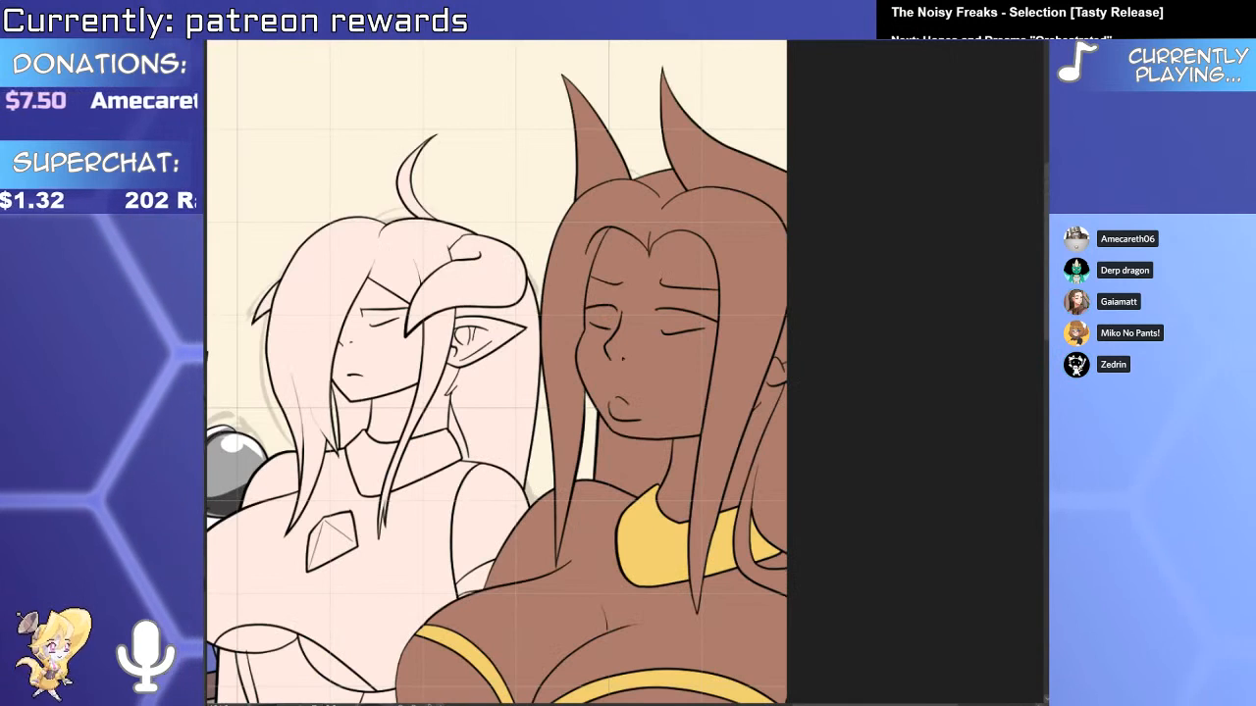
Fill the brown-skinned figure's front hair with pale lavender and the back hair behind the neck with darker lavender.
scroll(602, 258, up, 3)
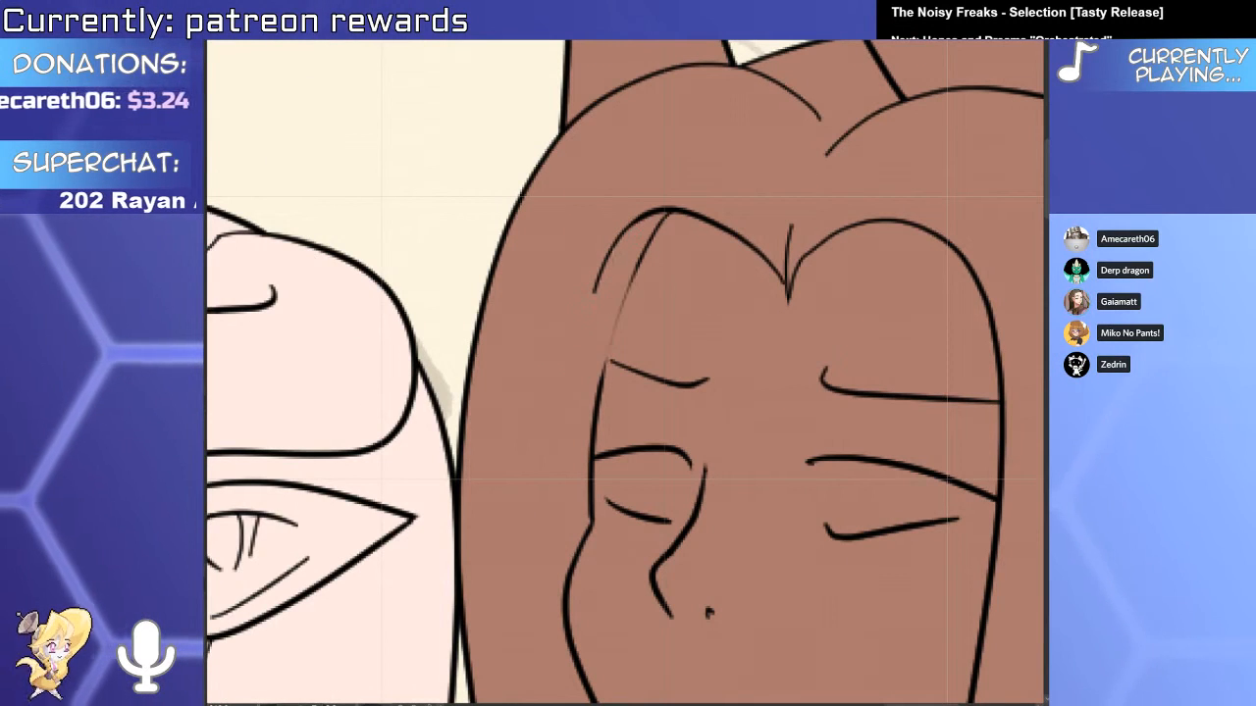
scroll(584, 351, down, 3)
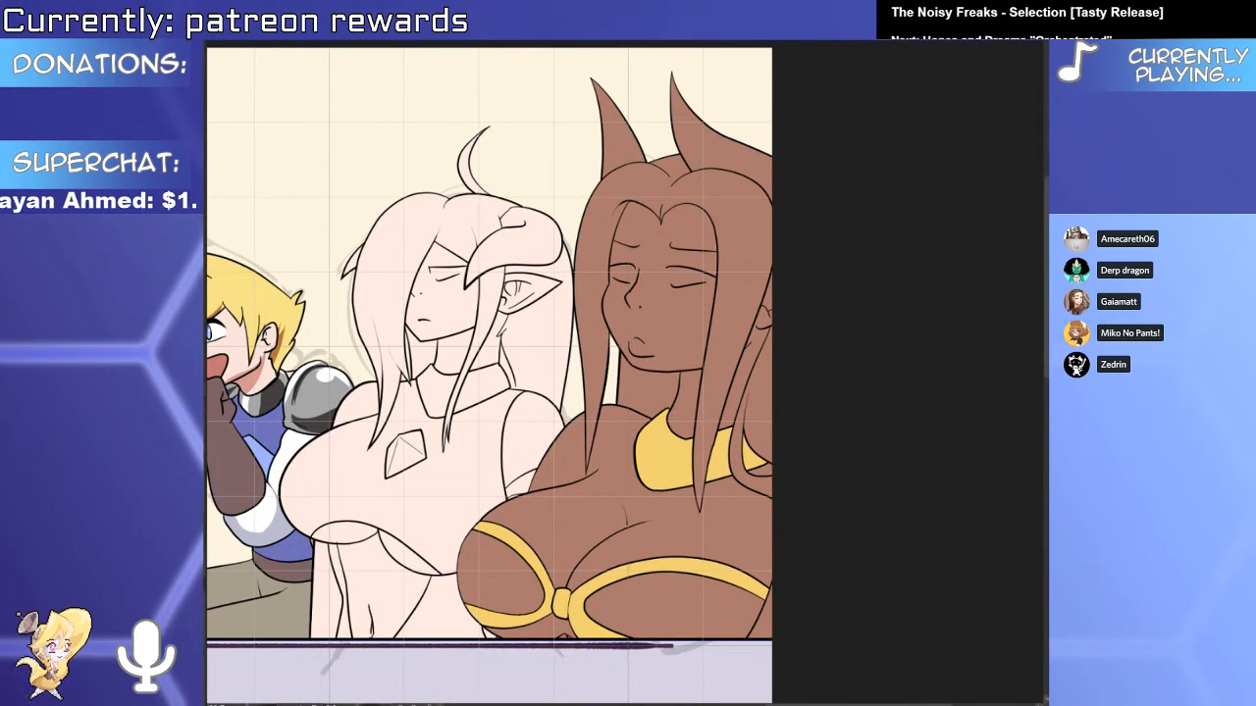
click(727, 197)
click(765, 388)
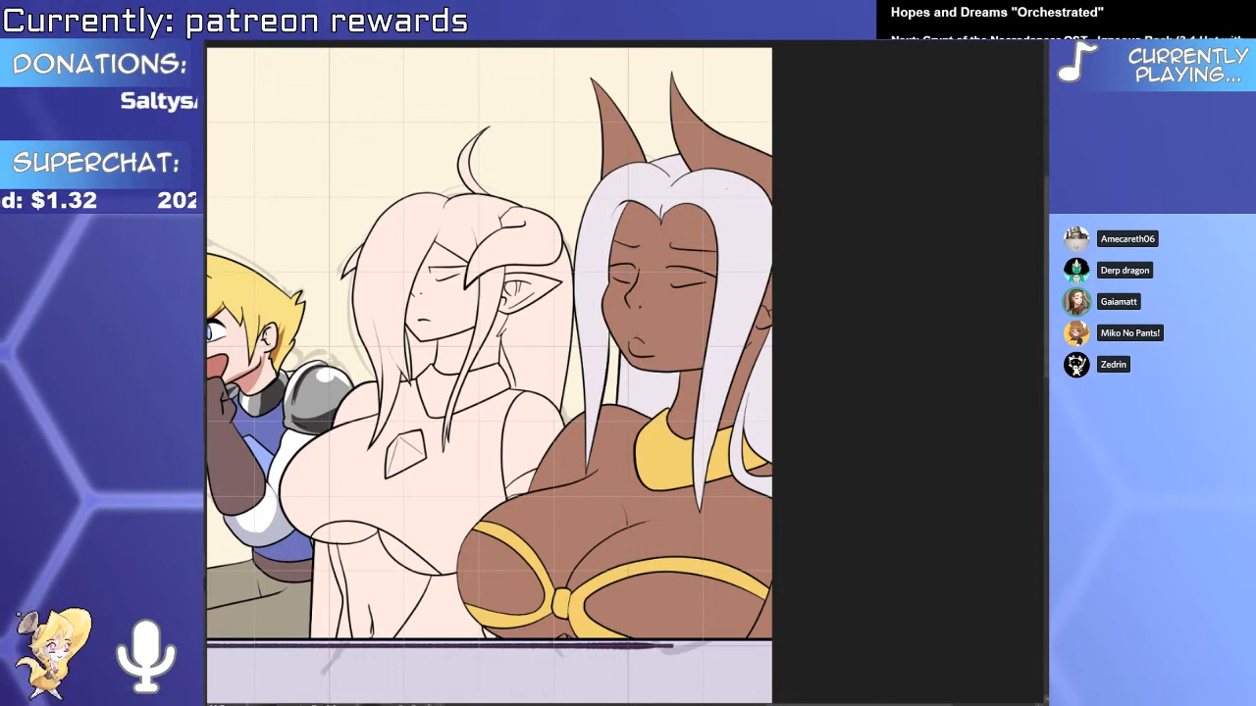
click(685, 365)
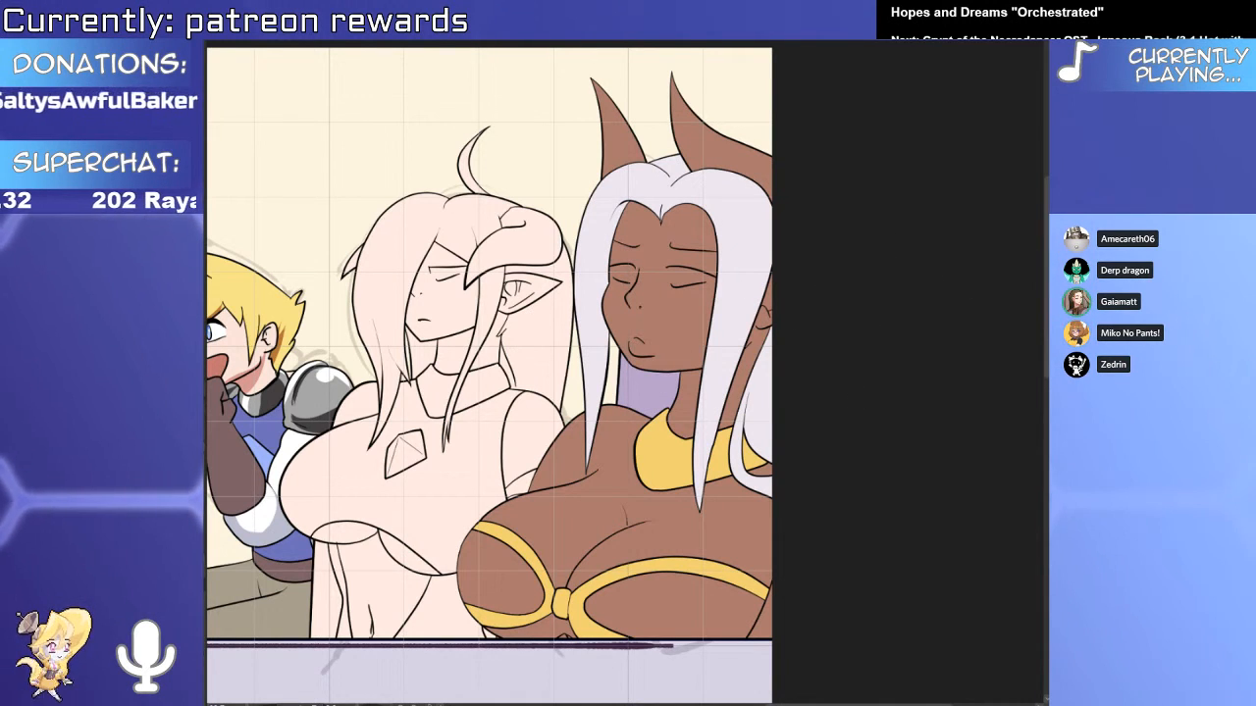
Fill both bikini cups and the small area beneath the center ring with dark navy.
click(665, 606)
click(530, 628)
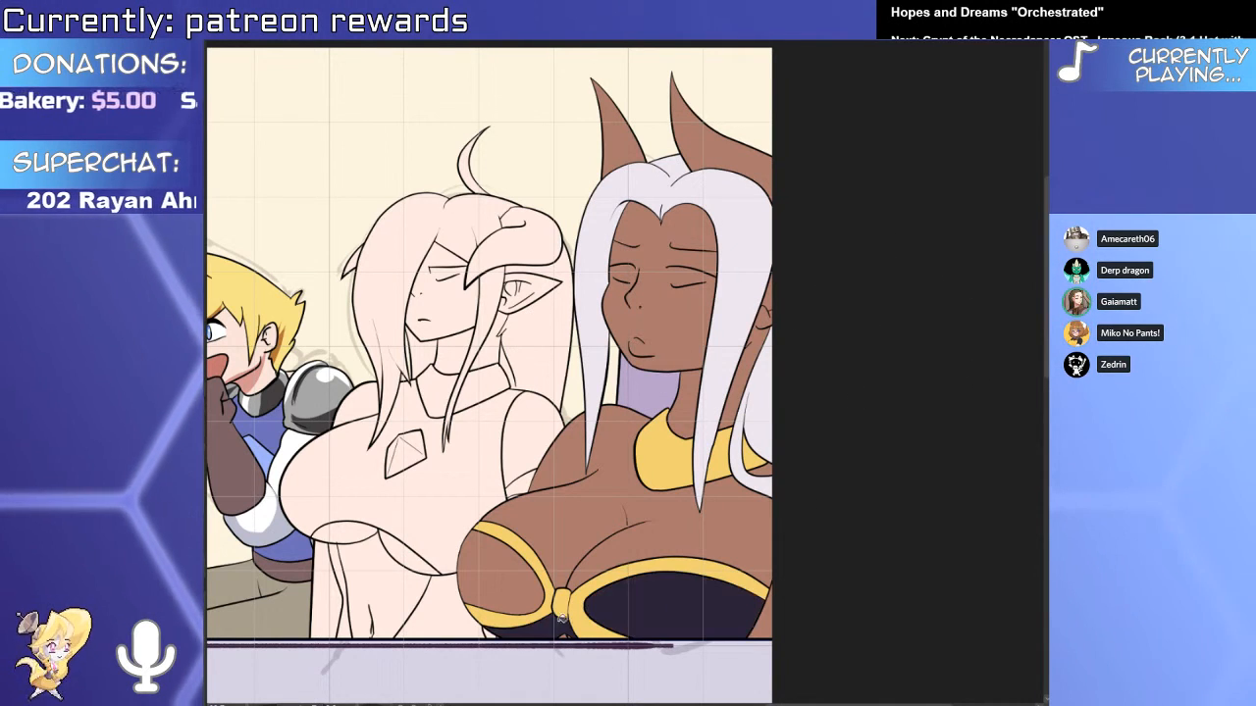
click(500, 579)
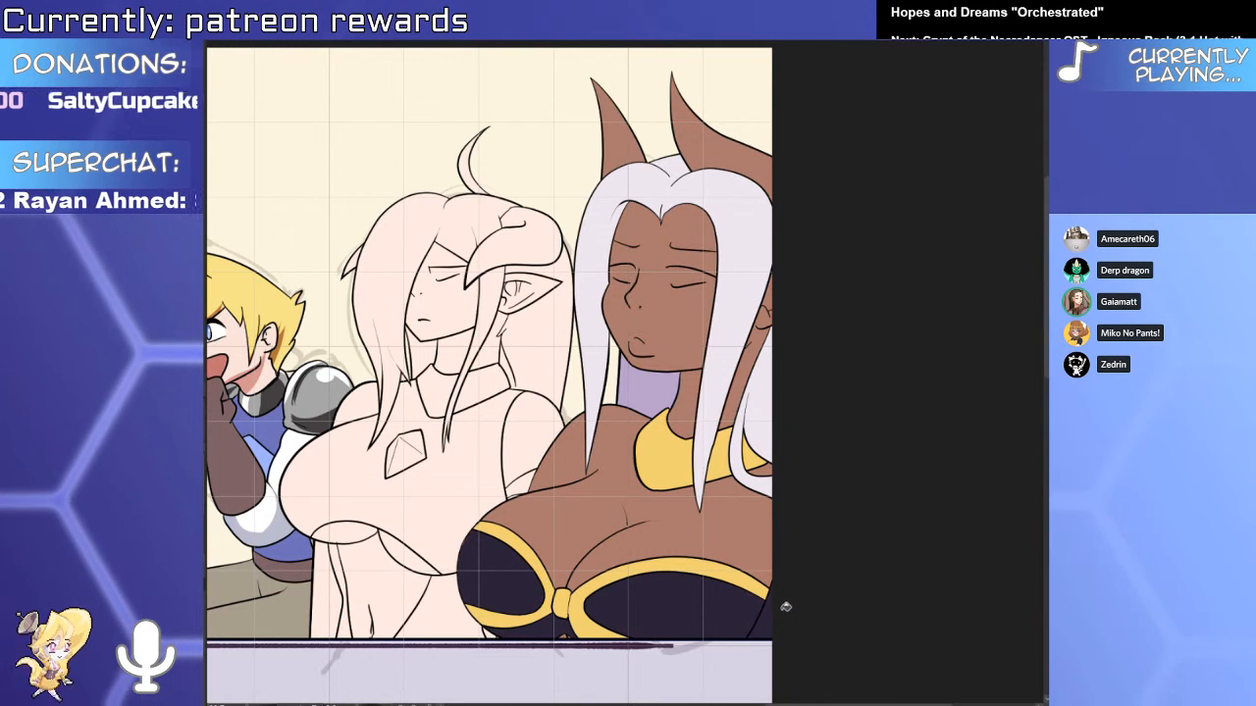
drag(768, 618, 795, 575)
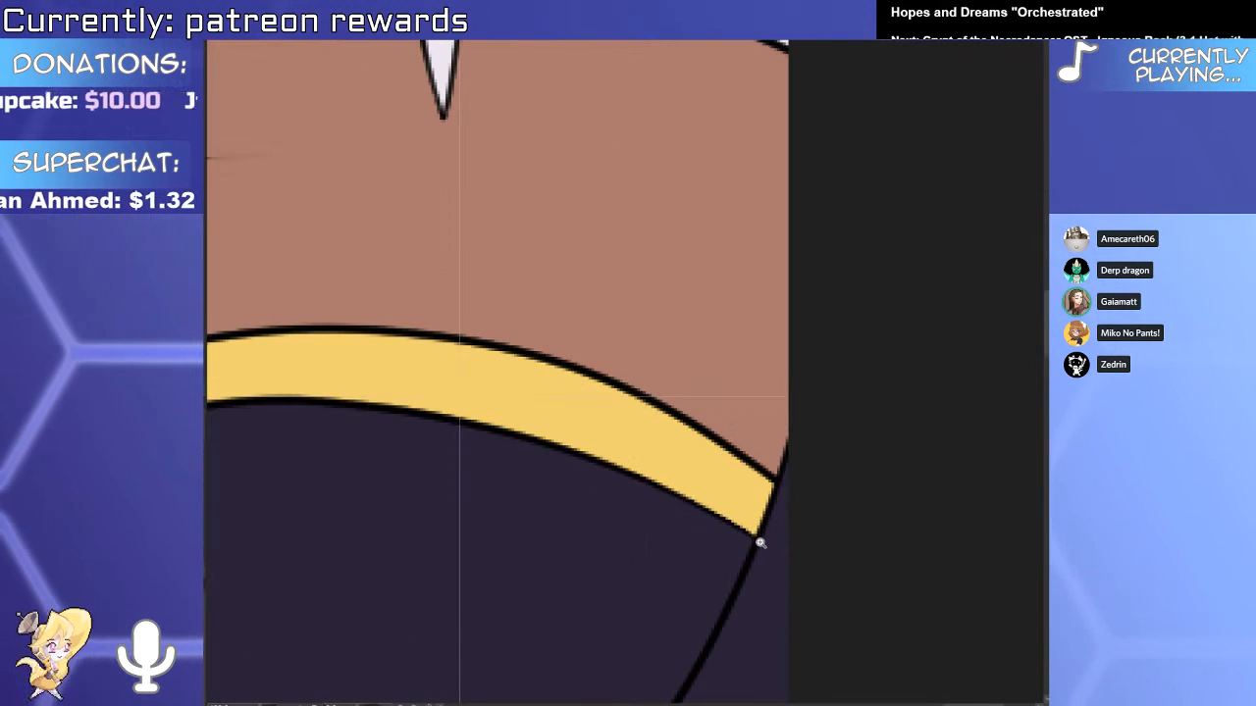
scroll(731, 504, down, 7)
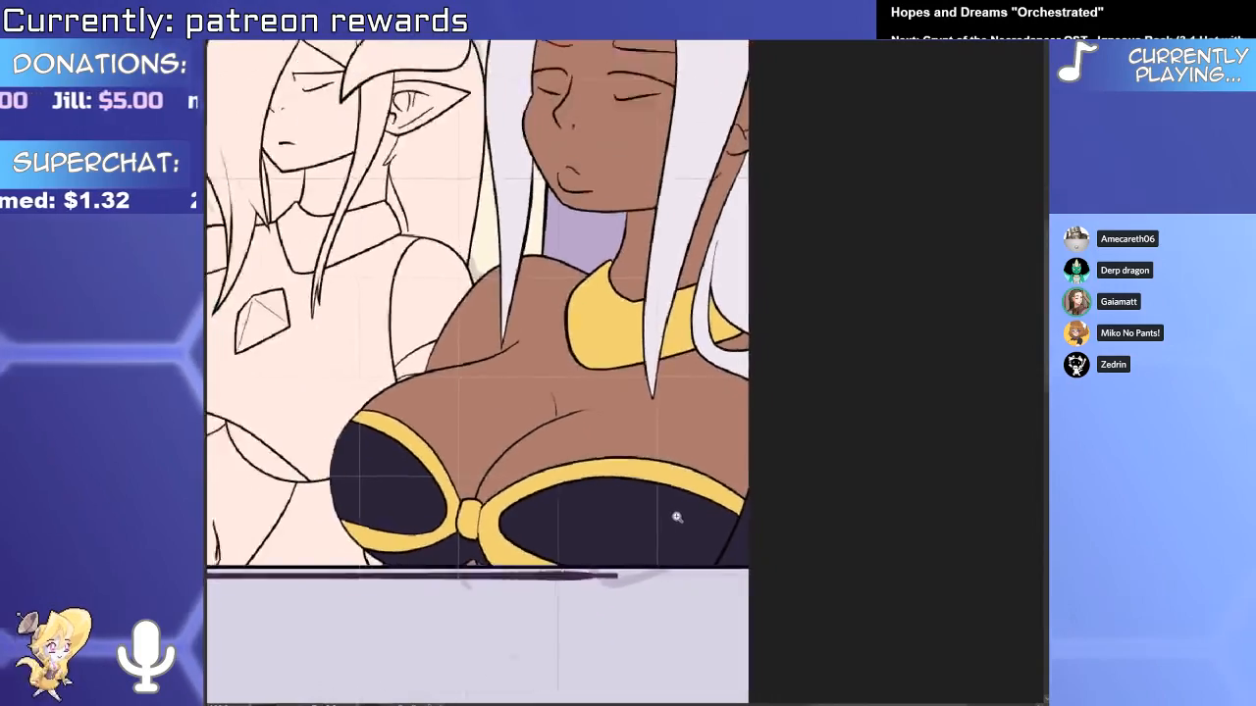
Fill both horns with greyish purple, select the near horn and paint a pale highlight along its tip.
scroll(715, 502, down, 3)
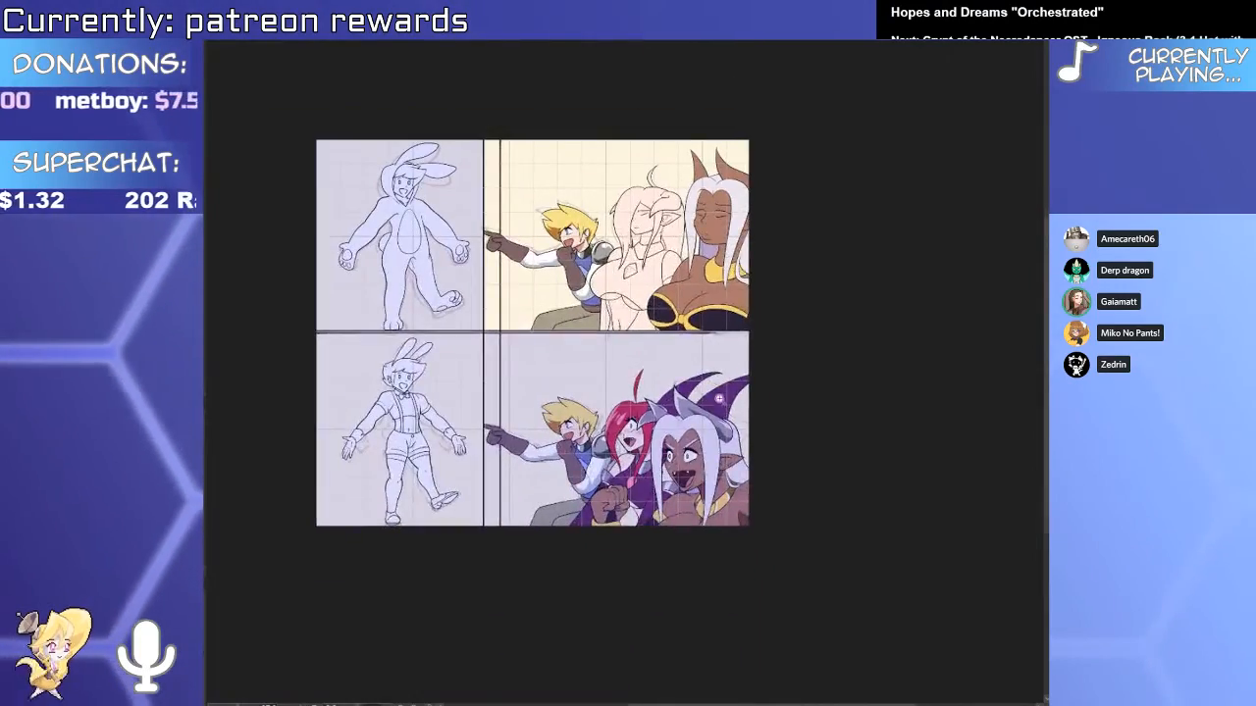
scroll(674, 501, up, 4)
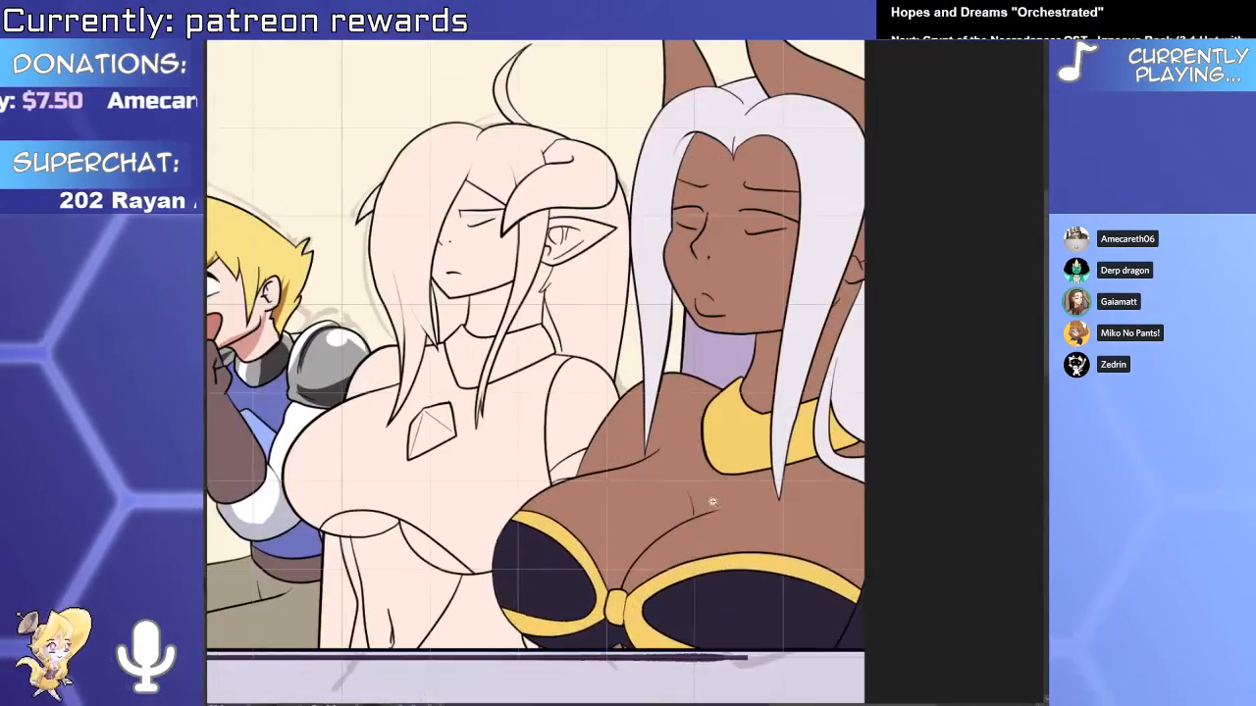
scroll(726, 388, down, 1)
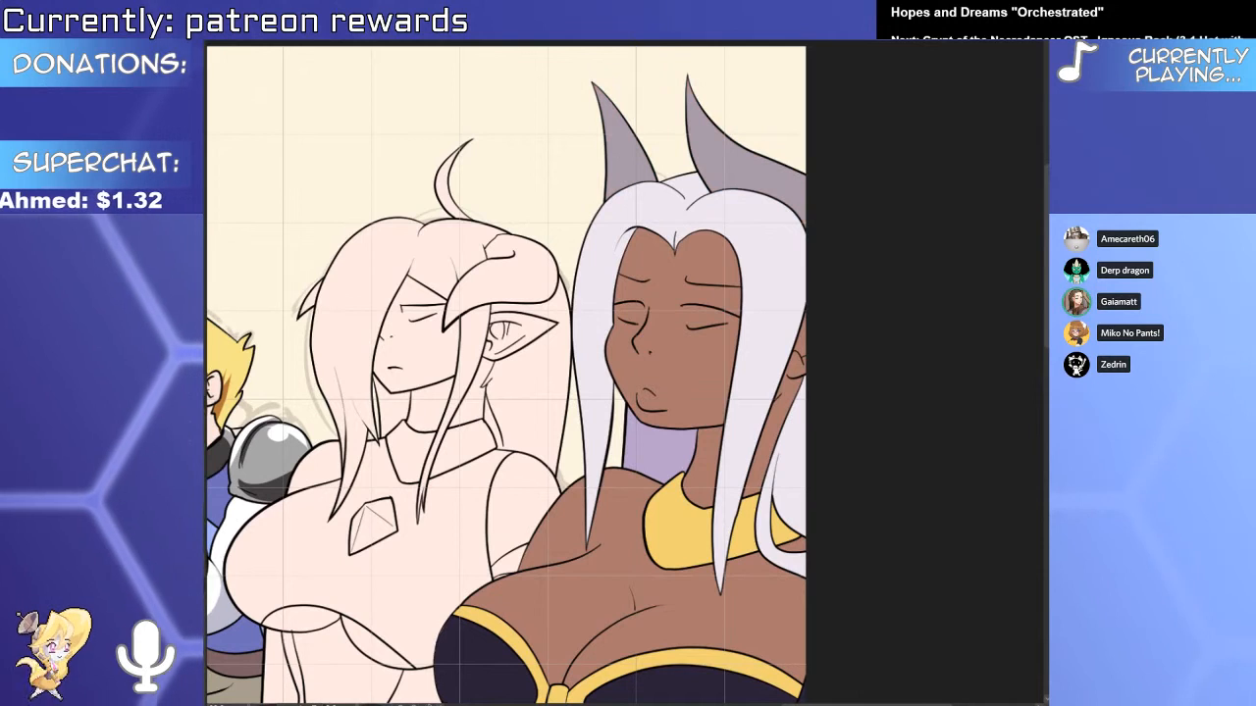
click(695, 119)
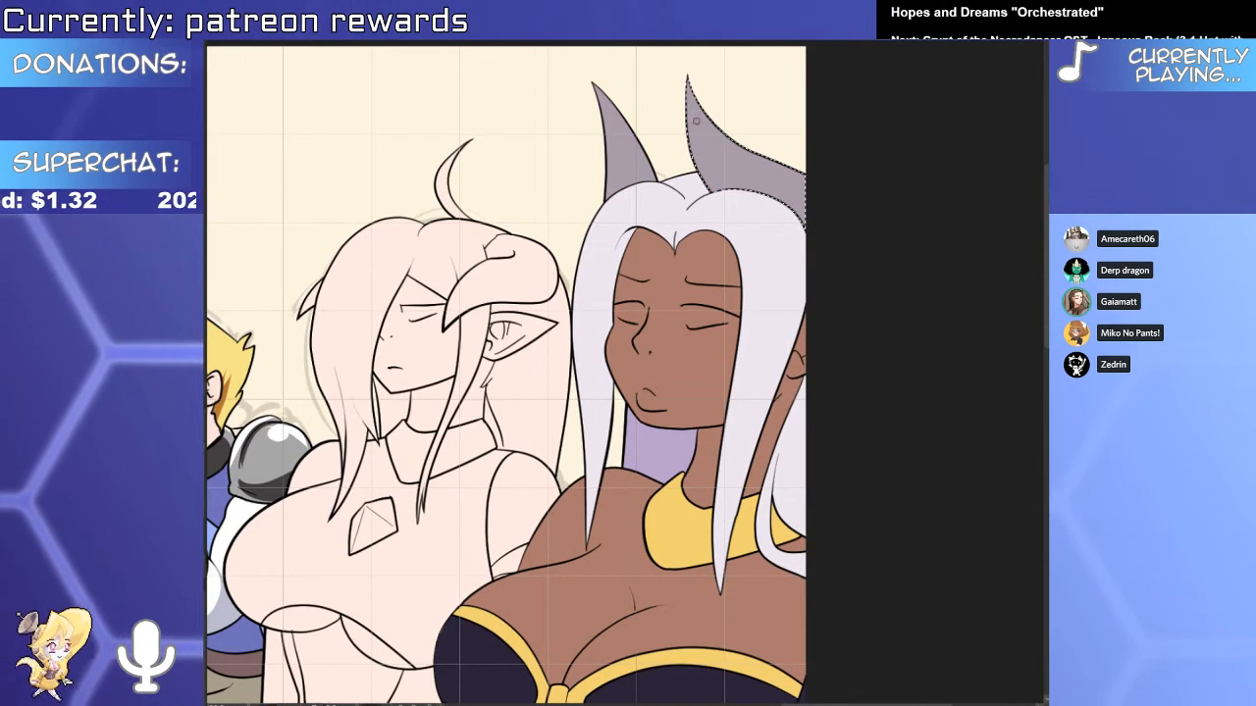
drag(712, 205, 708, 365)
scroll(691, 277, up, 2)
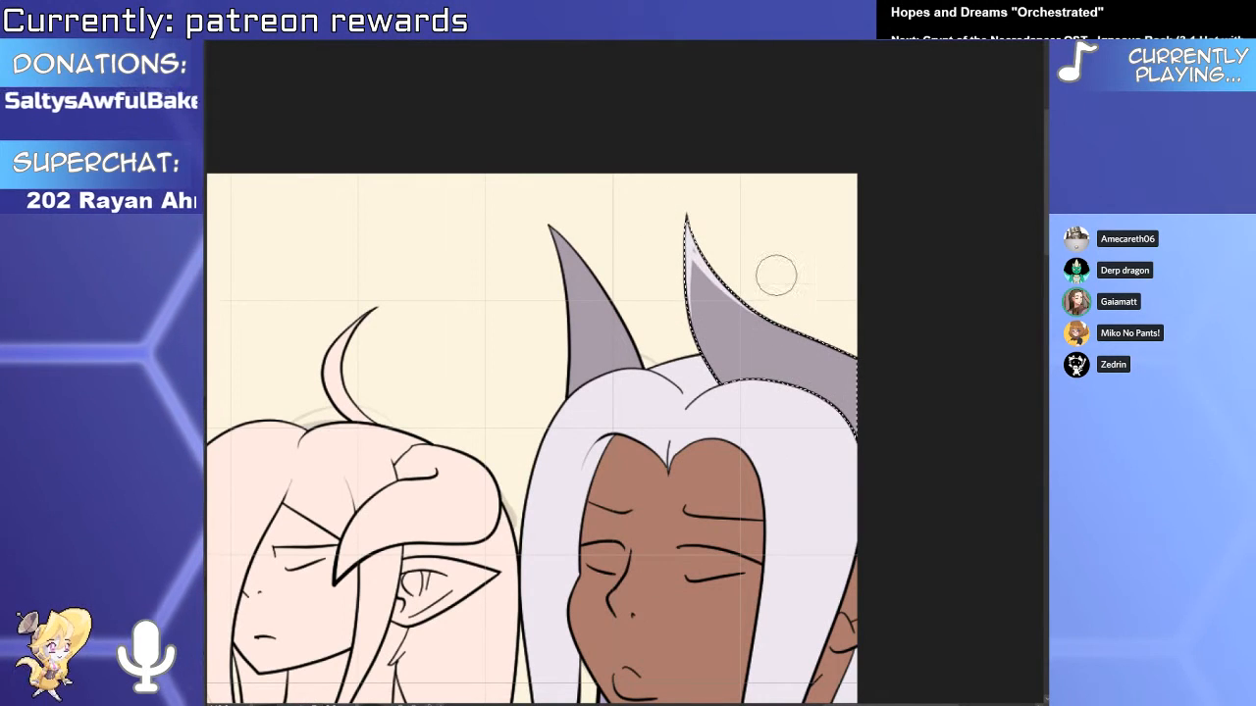
Select the far horn and paint a matching pale highlight along its tip and edges.
click(598, 334)
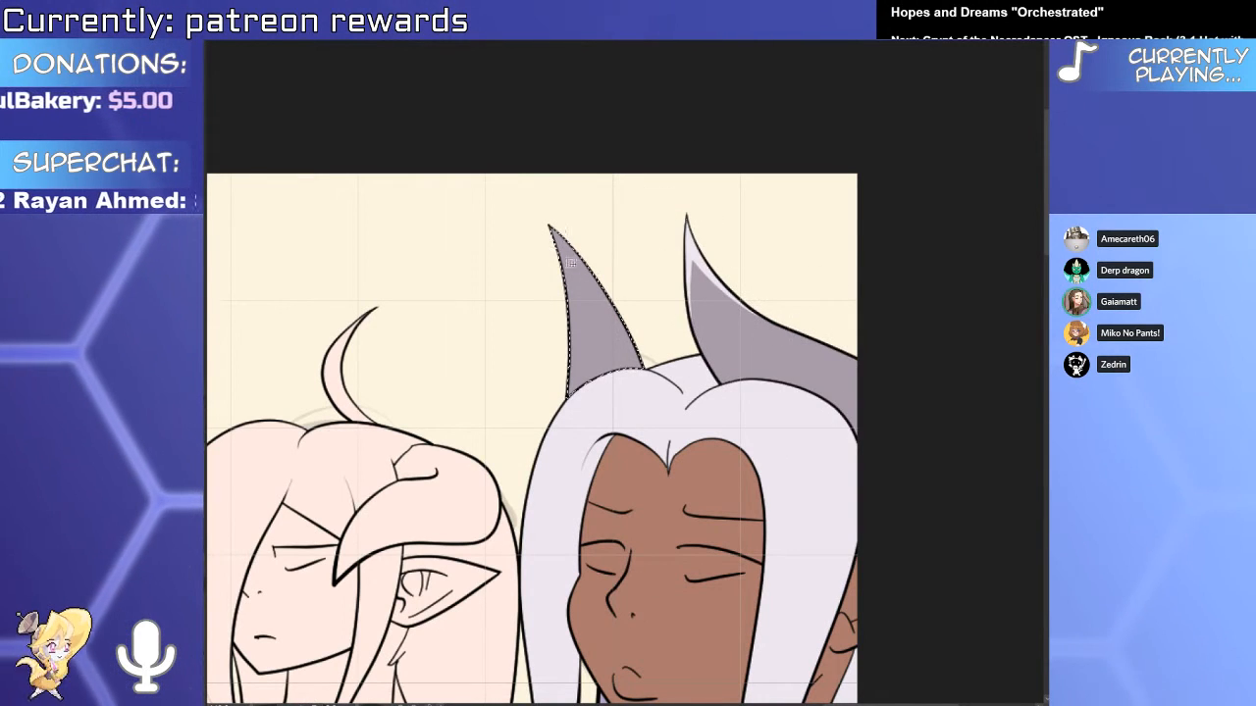
drag(543, 204, 540, 323)
drag(588, 240, 661, 350)
key(ctrl+z)
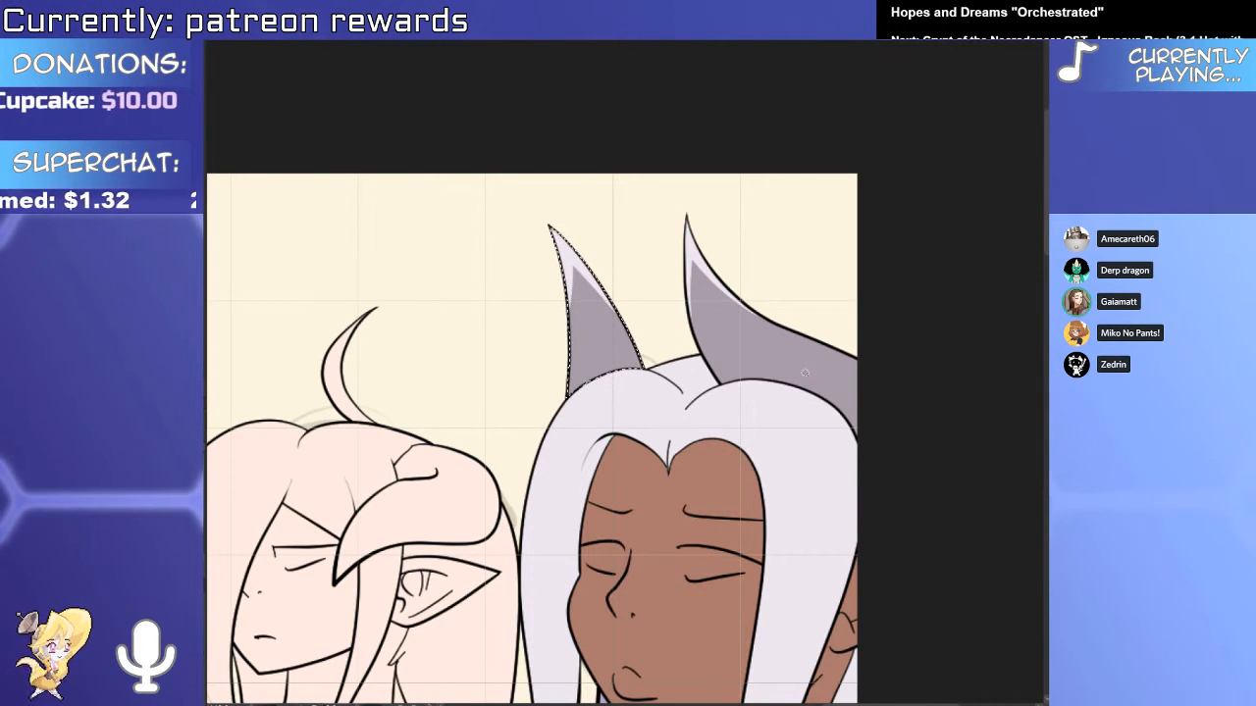
Paint darker purple-grey shadows at the bases of both horns and clear the selection.
drag(599, 304, 579, 412)
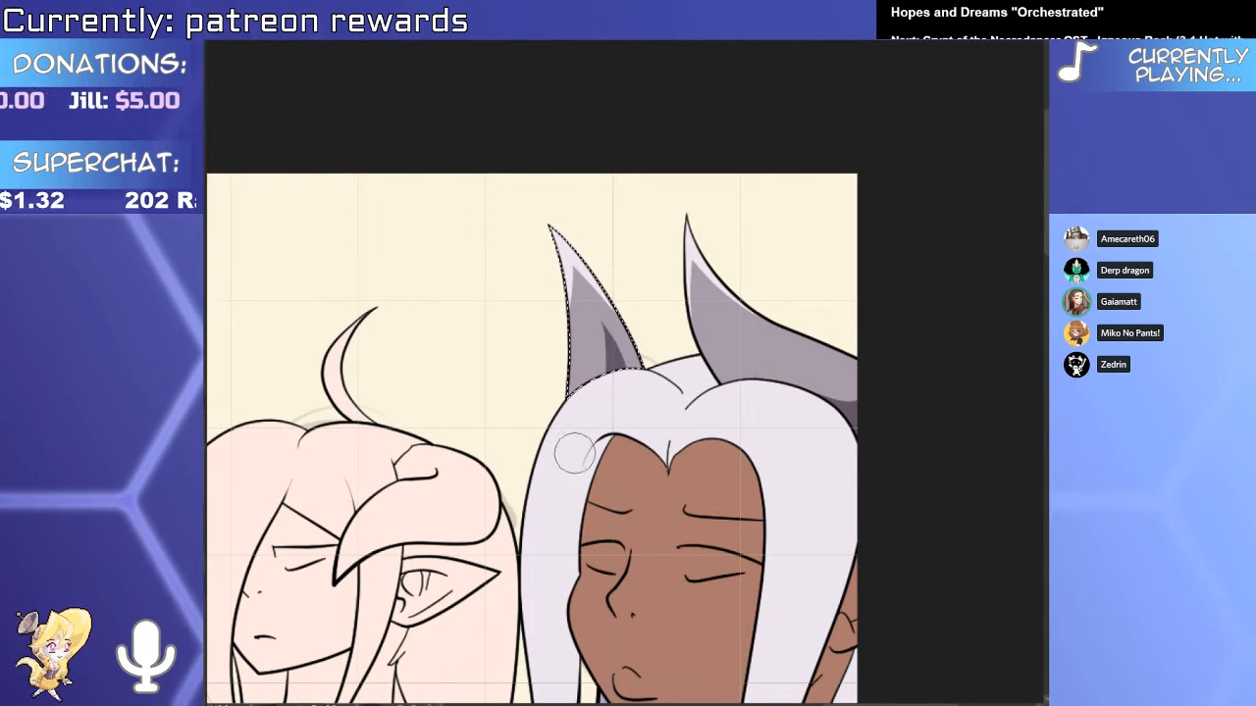
drag(613, 339, 608, 395)
drag(597, 314, 600, 387)
key(ctrl+d)
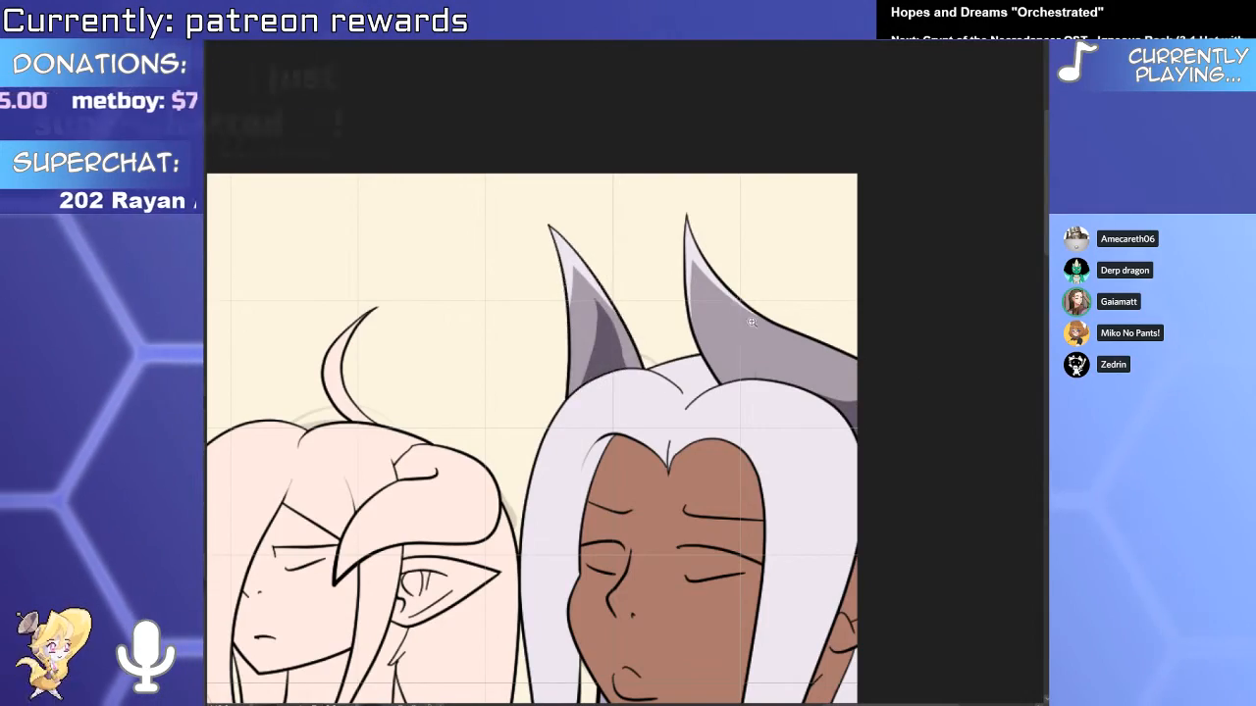
Paint a pale strip along the outer edge of the lavender back hair beside the neck.
scroll(728, 251, down, 4)
scroll(728, 451, up, 3)
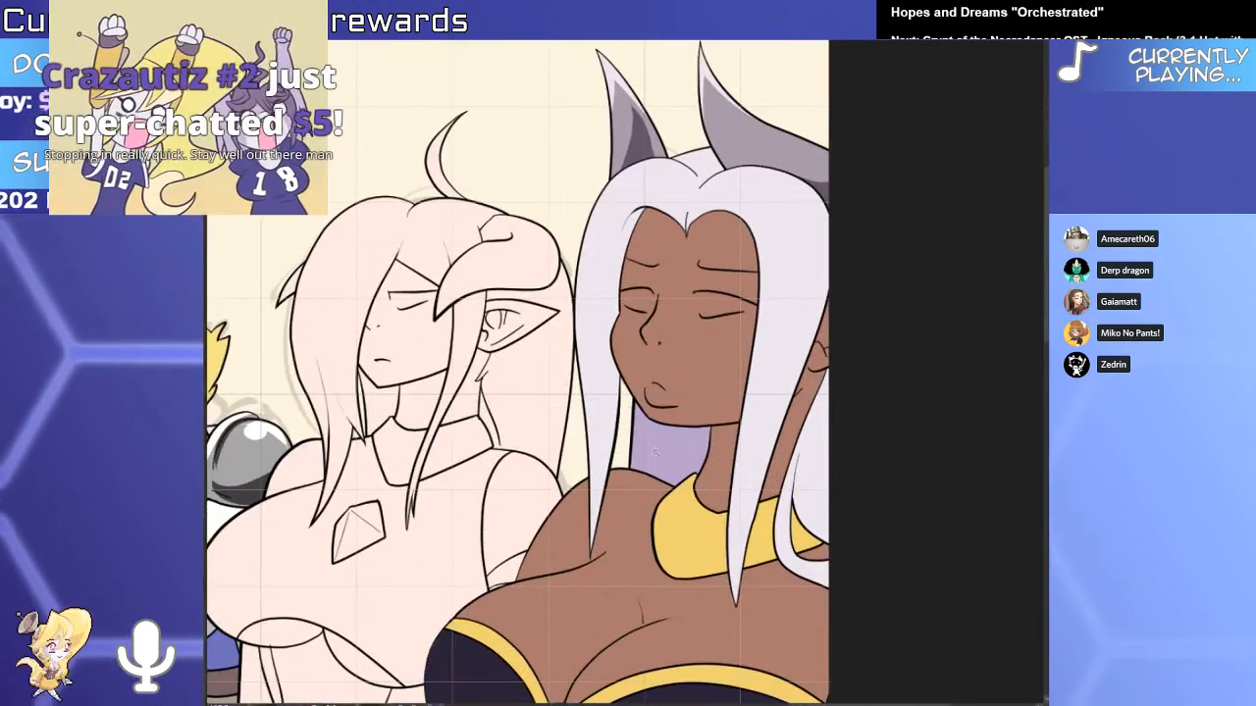
mouse_move(632, 398)
mouse_down()
mouse_move(630, 456)
mouse_move(639, 404)
mouse_up()
scroll(659, 402, down, 4)
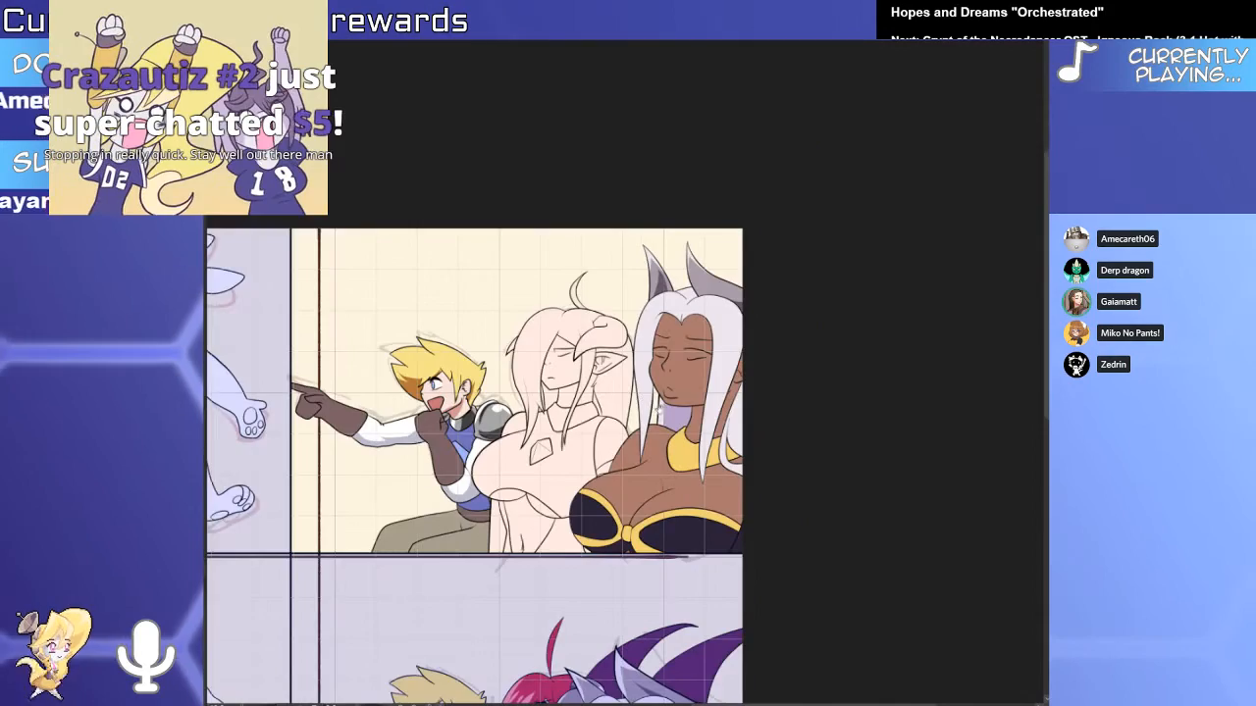
Narrow the brown-skinned figure's cleavage curve from its lower end and set the short crease stroke against it.
drag(644, 503, 630, 464)
scroll(630, 464, up, 5)
click(621, 458)
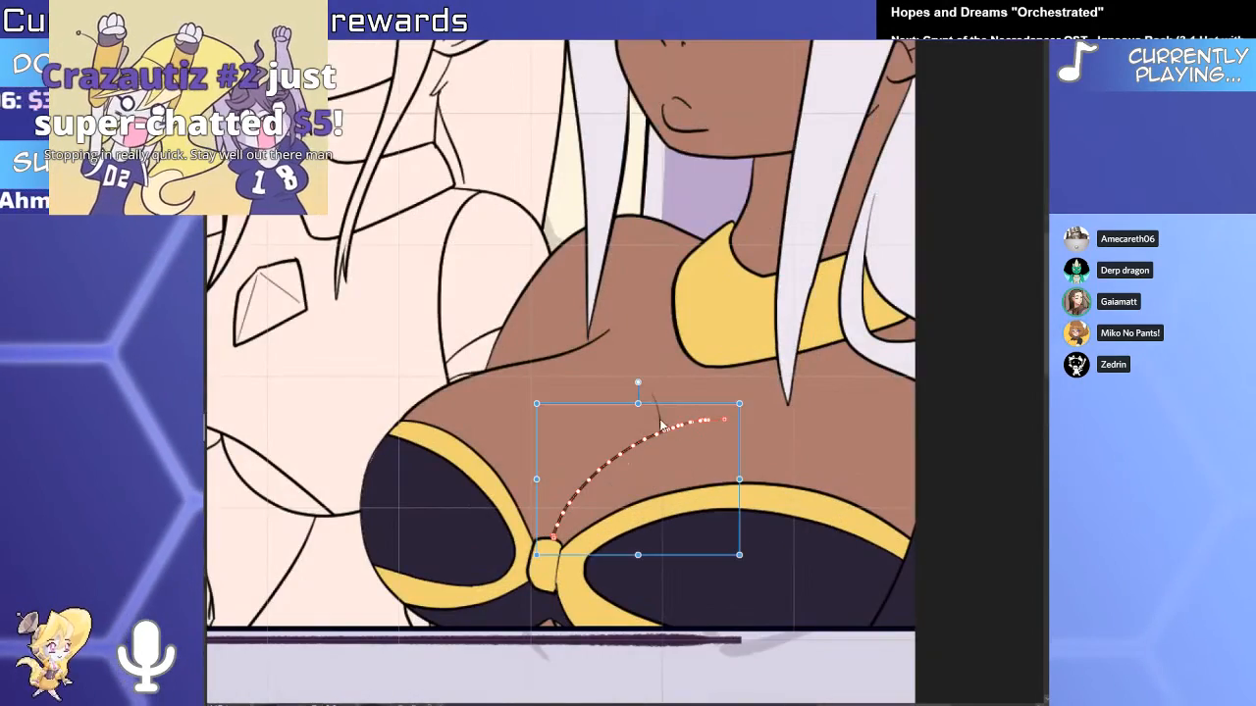
drag(660, 393, 668, 432)
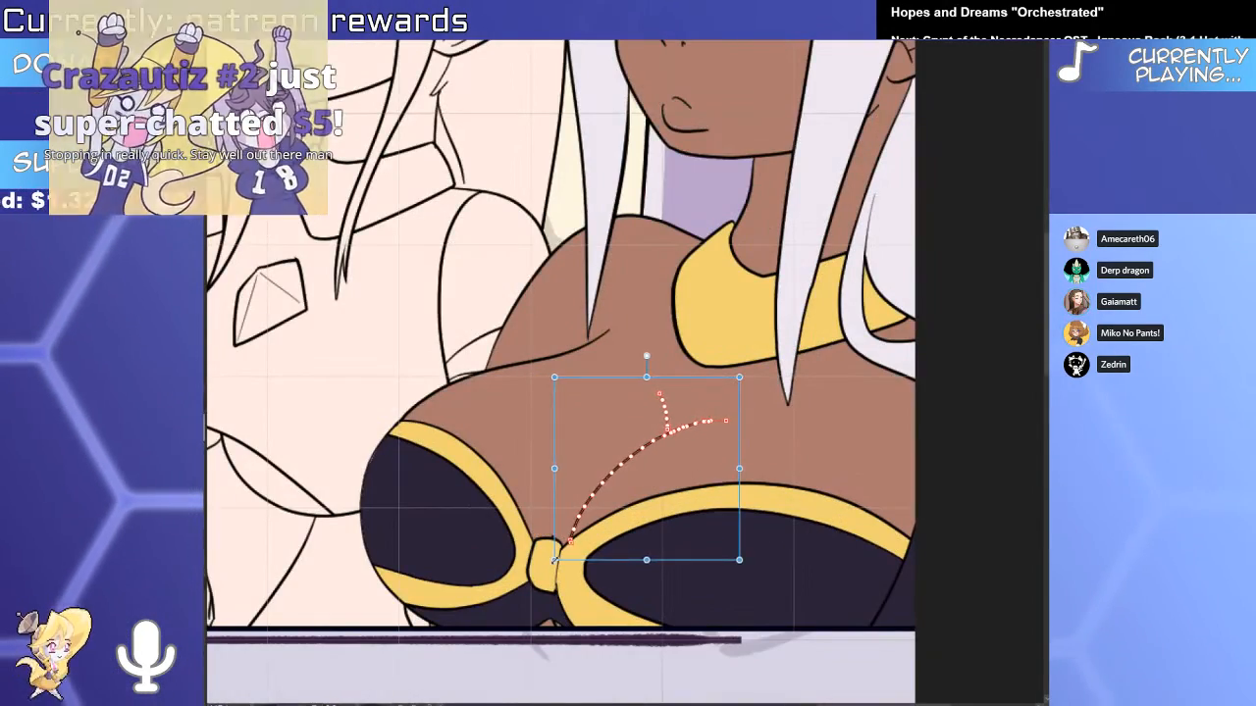
Widen the gold clasp's outline between the bikini cups and erase the stray line ends inside it.
scroll(588, 549, up, 5)
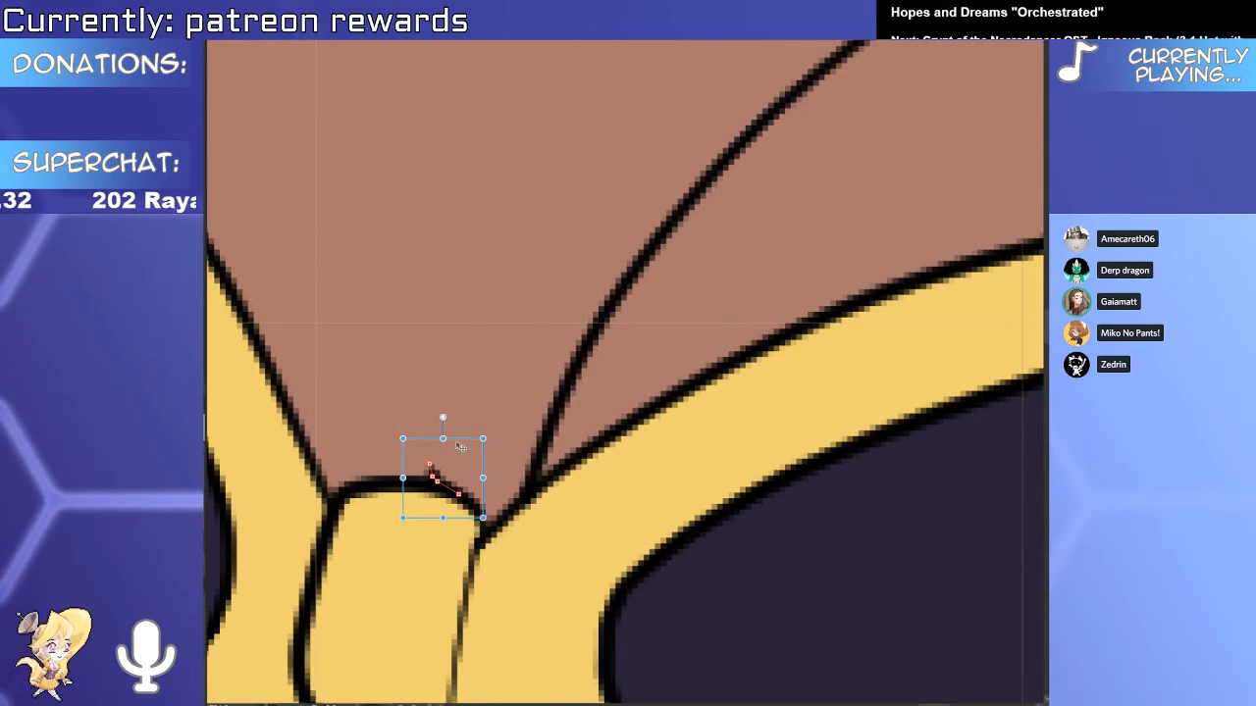
scroll(751, 334, down, 3)
scroll(666, 458, up, 3)
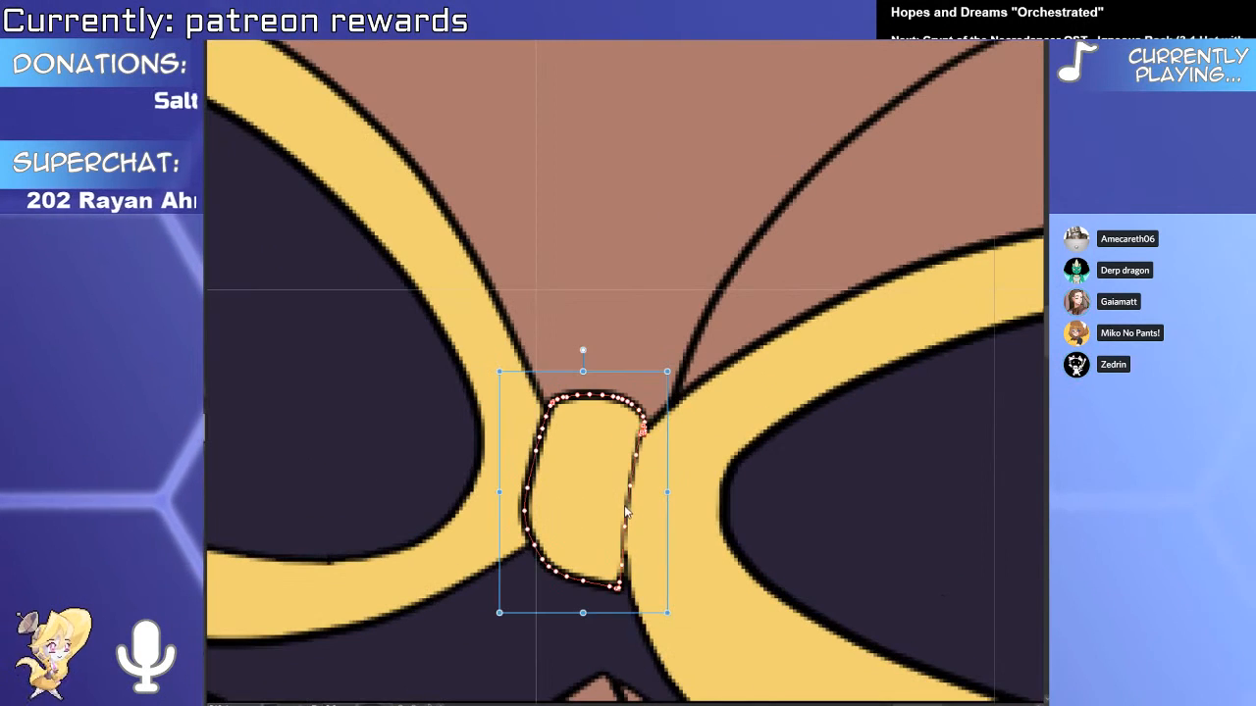
drag(668, 493, 706, 492)
key(e)
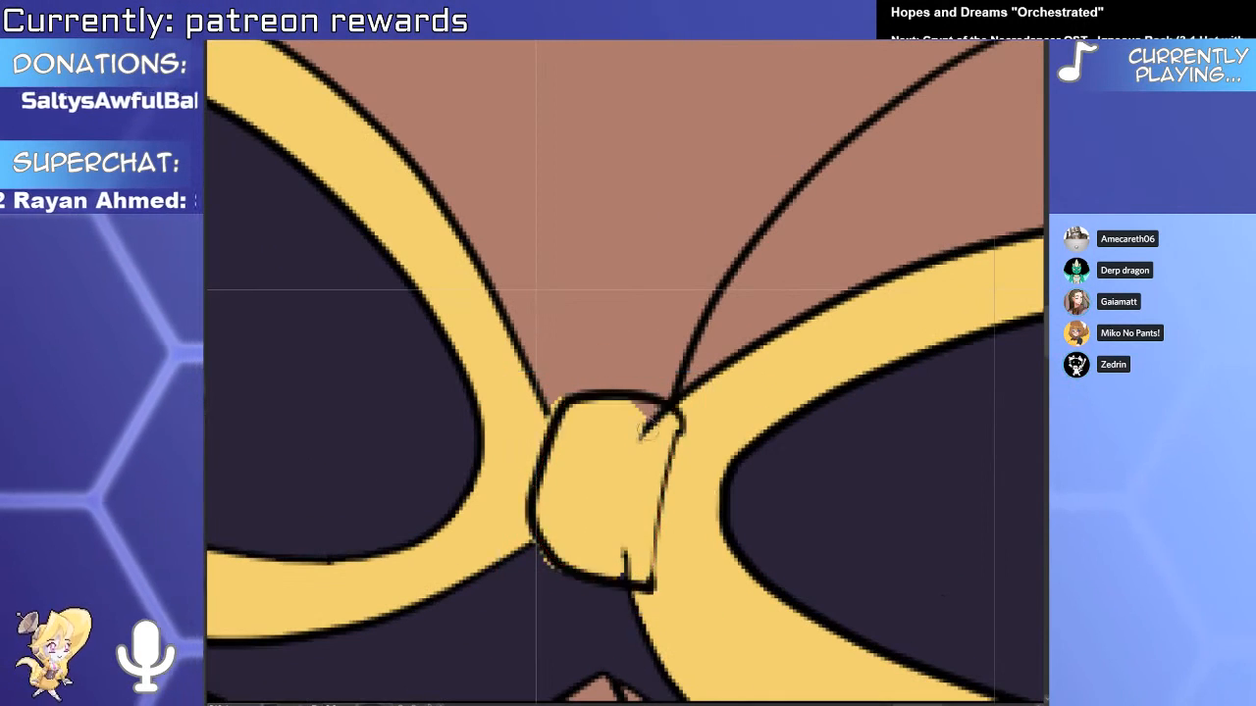
drag(642, 422, 655, 430)
drag(617, 536, 627, 571)
Extend the near cup's upper and lower trim lines to the clasp and fill the gap beneath with dark navy.
key(o)
click(526, 549)
shift+click(546, 417)
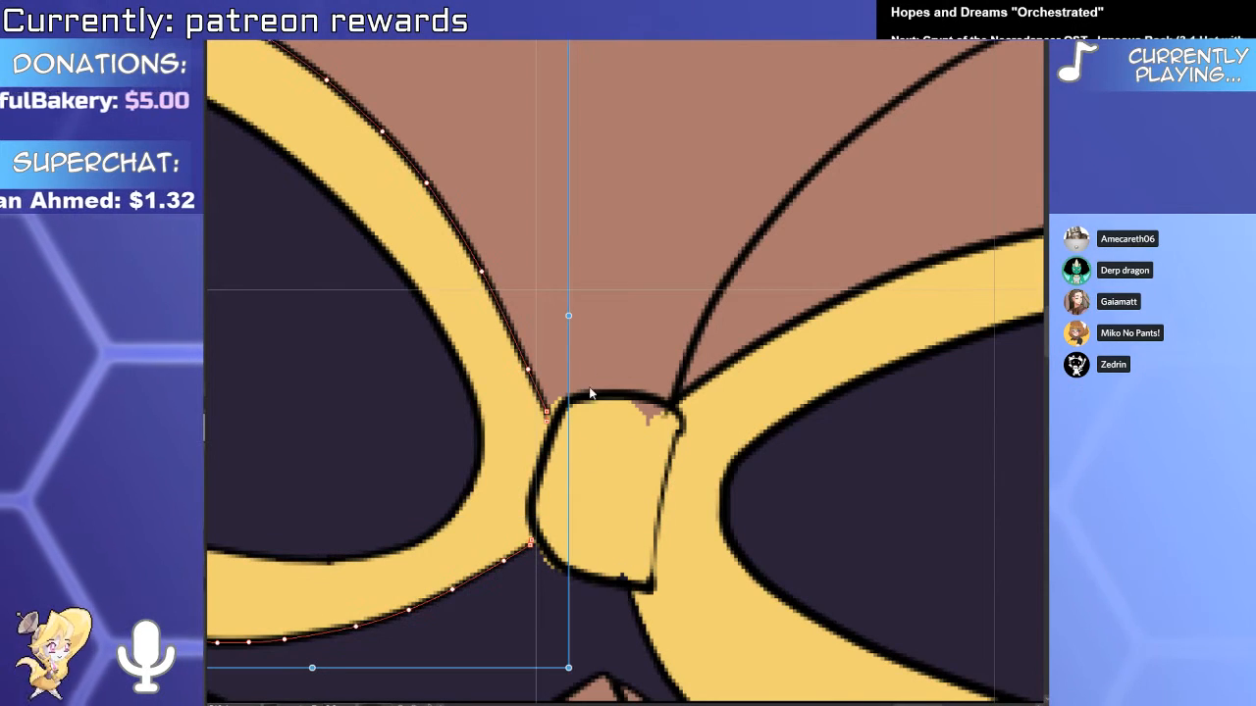
key(Delete)
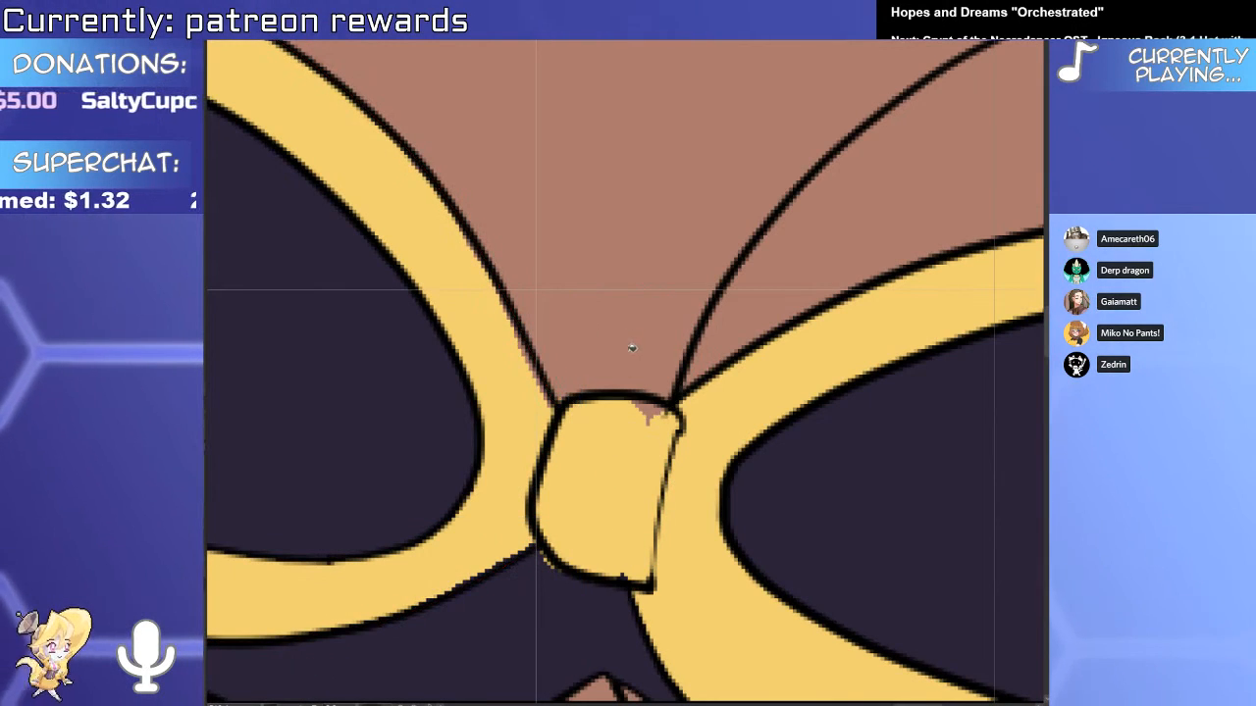
click(535, 595)
key(ctrl+z)
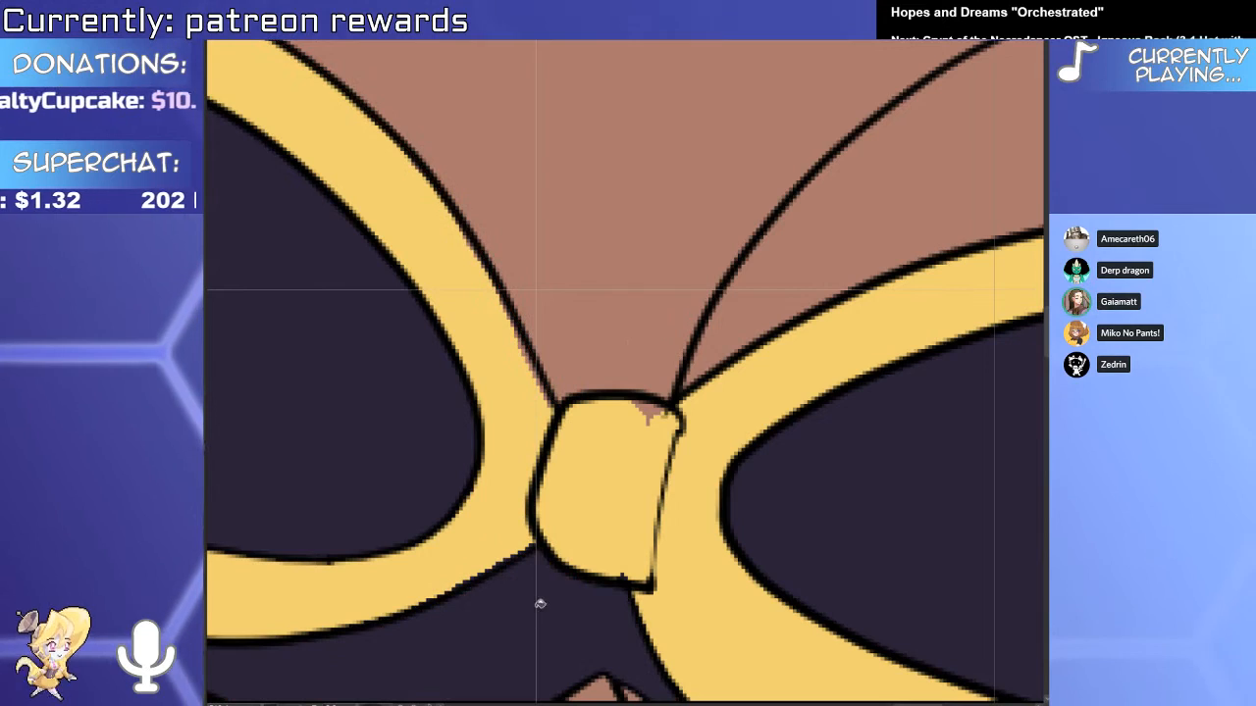
Fill the gaps around the clasp with gold, covering the brown patch in its upper corner.
click(521, 510)
click(636, 505)
drag(636, 505, 569, 506)
drag(569, 505, 636, 505)
ctrl+click(675, 402)
click(665, 417)
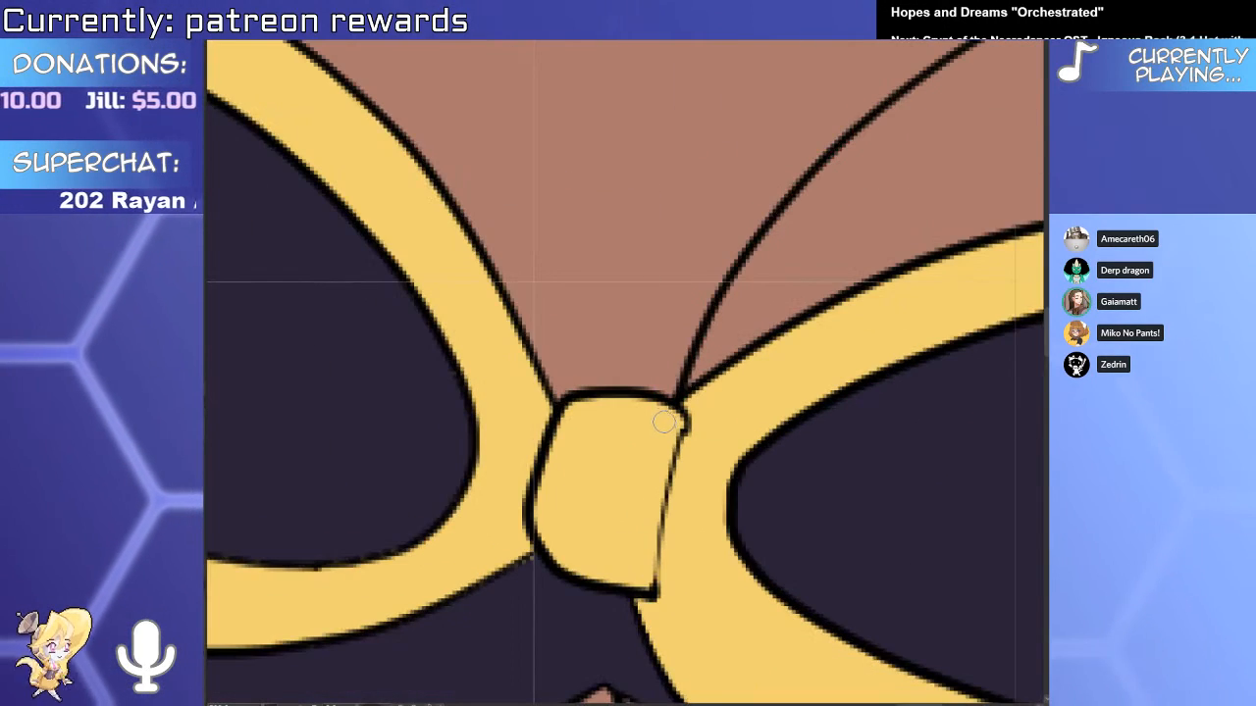
drag(683, 427, 590, 427)
drag(819, 397, 740, 475)
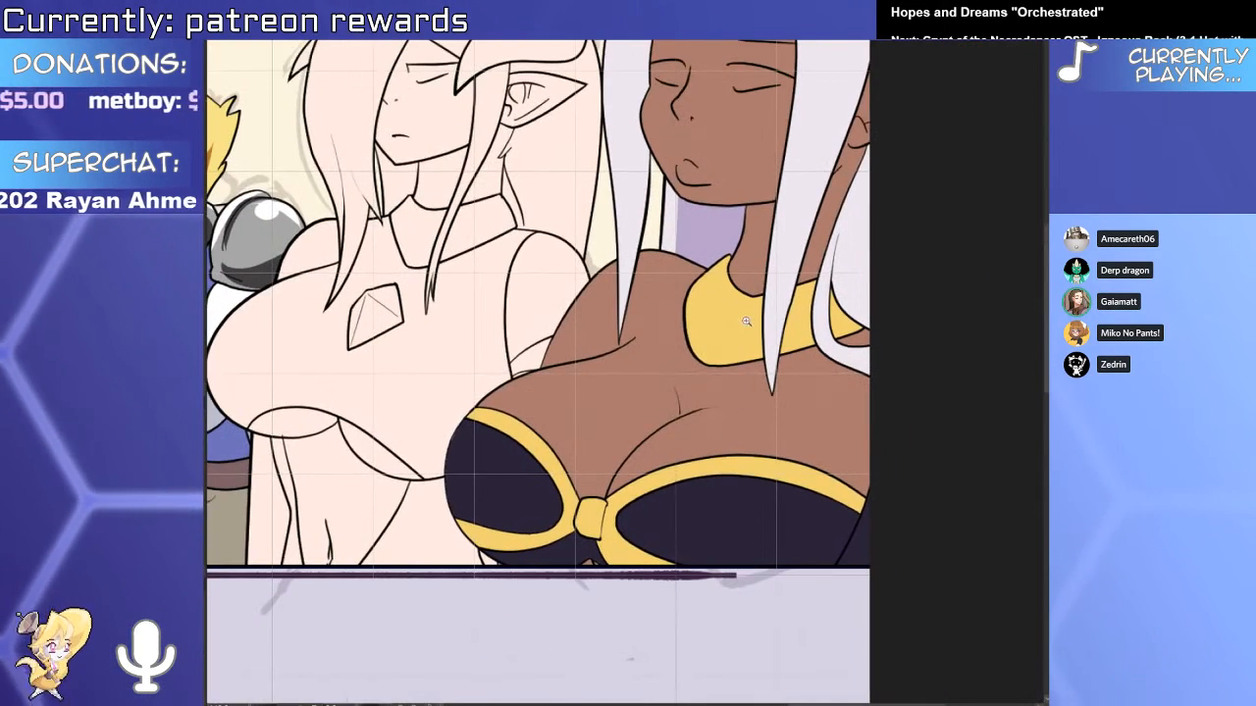
Check the near cup's outline and rework the tapered tip of the shoulder line beside the hair strand's point.
drag(481, 503, 523, 577)
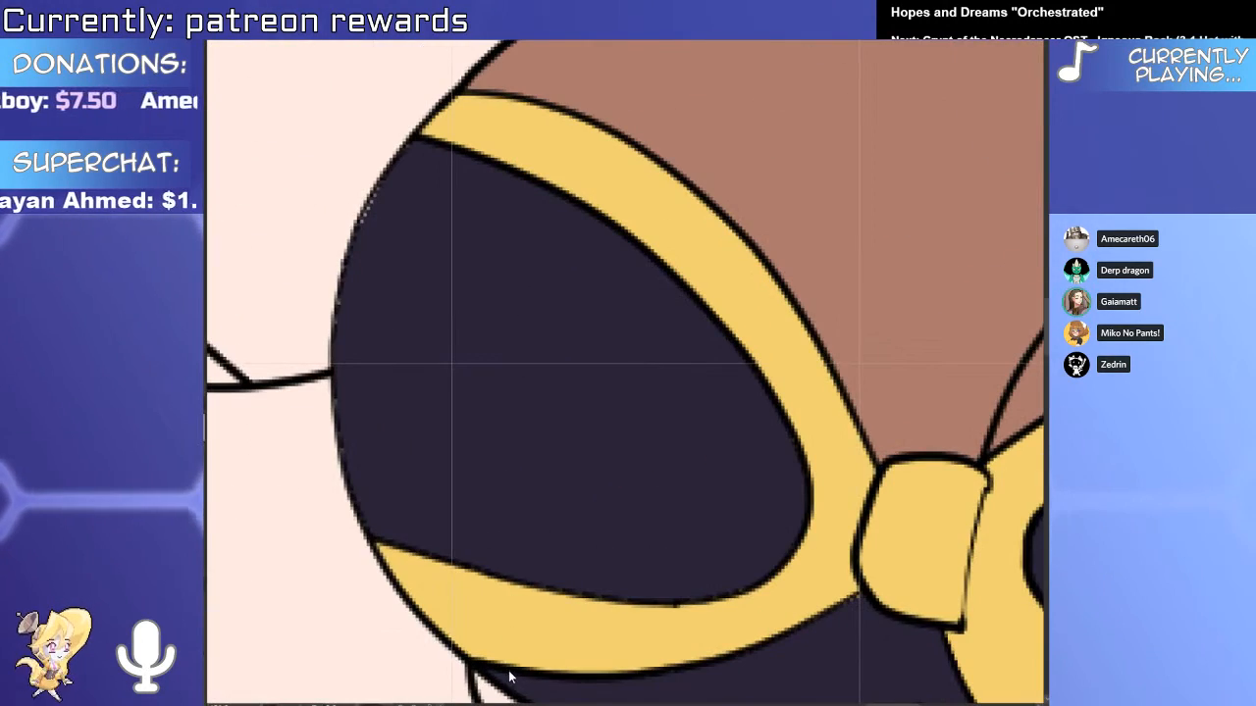
scroll(519, 636, up, 2)
scroll(521, 636, down, 5)
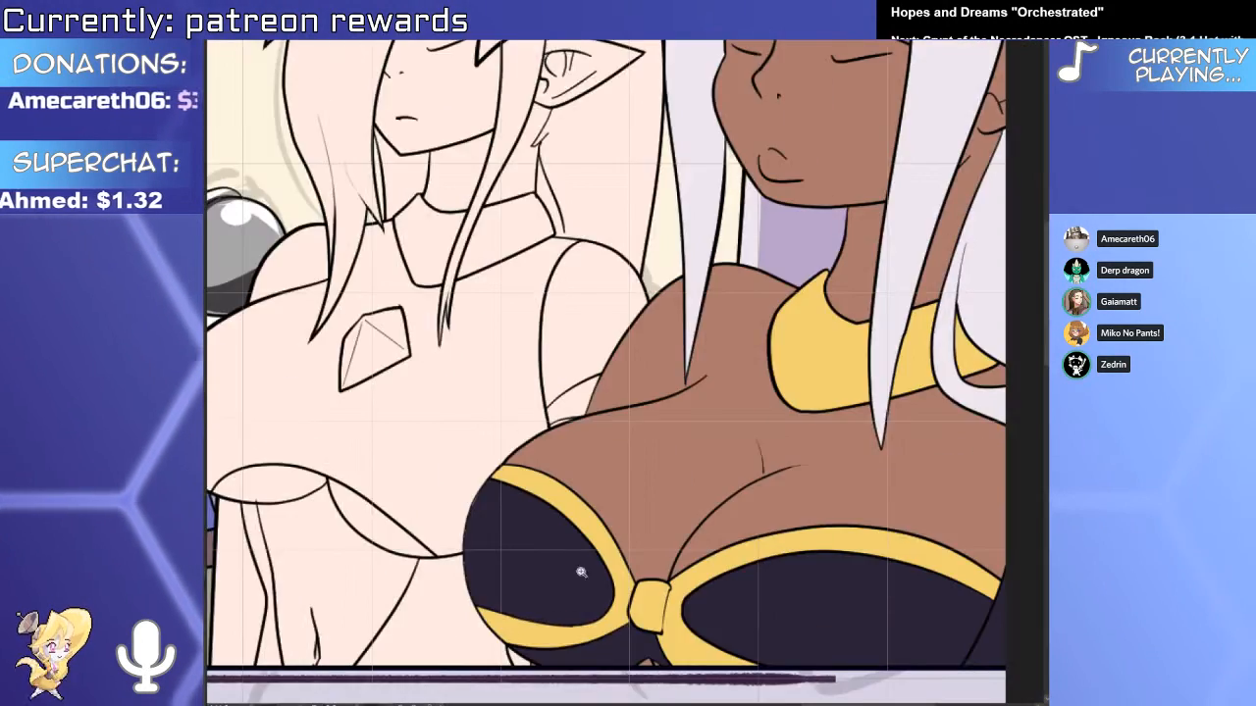
scroll(582, 572, down, 2)
drag(756, 459, 770, 412)
drag(637, 429, 717, 384)
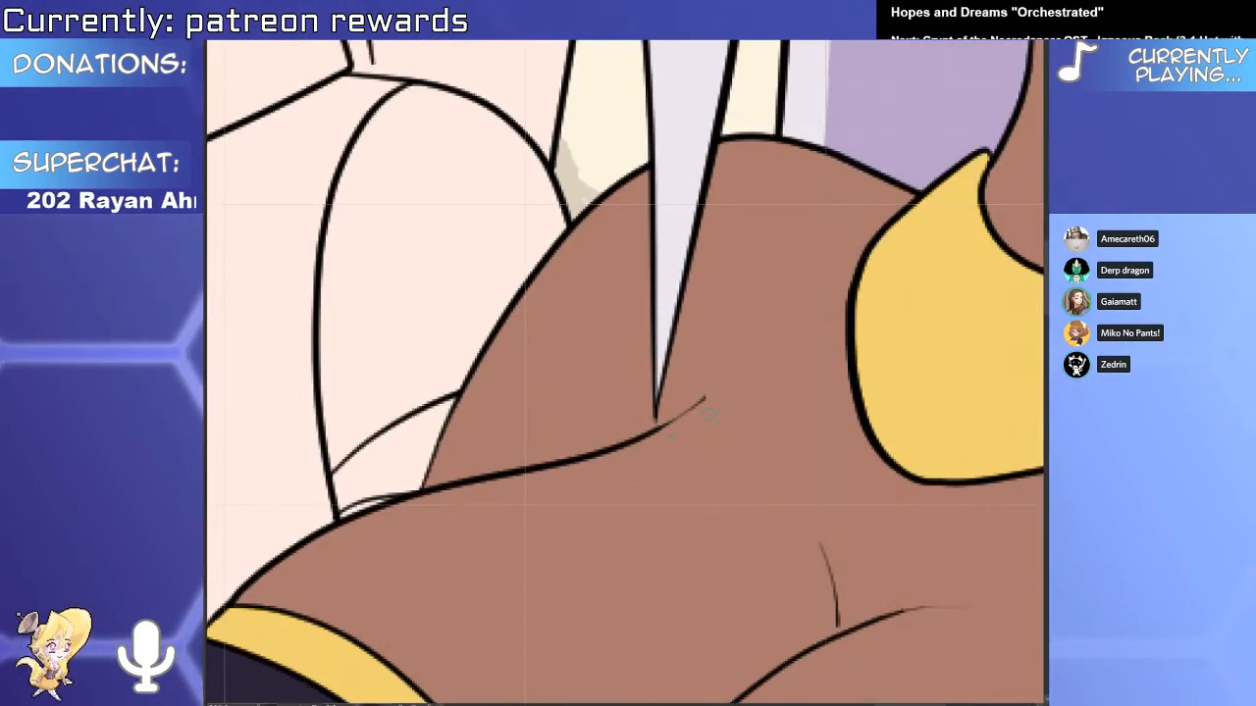
drag(701, 410, 592, 449)
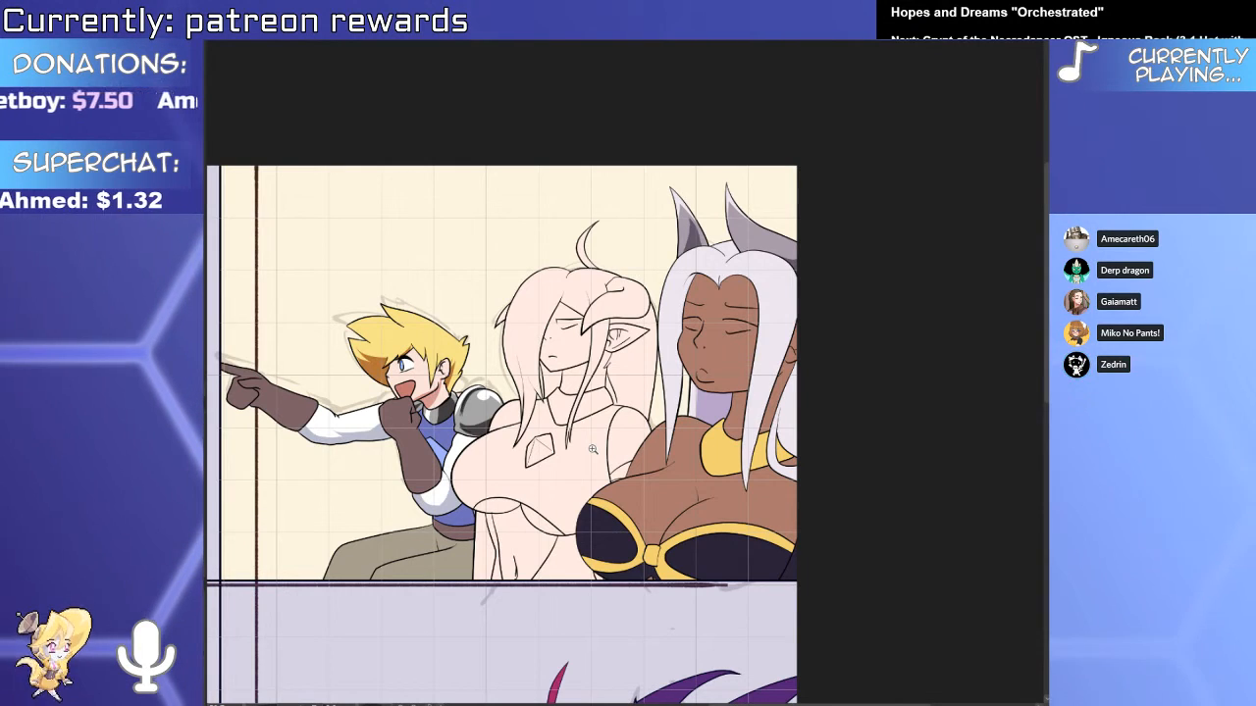
Pull in the clasp-side ends of the far cup's trim and inner outline, and widen the clasp to meet them.
click(671, 567)
click(631, 540)
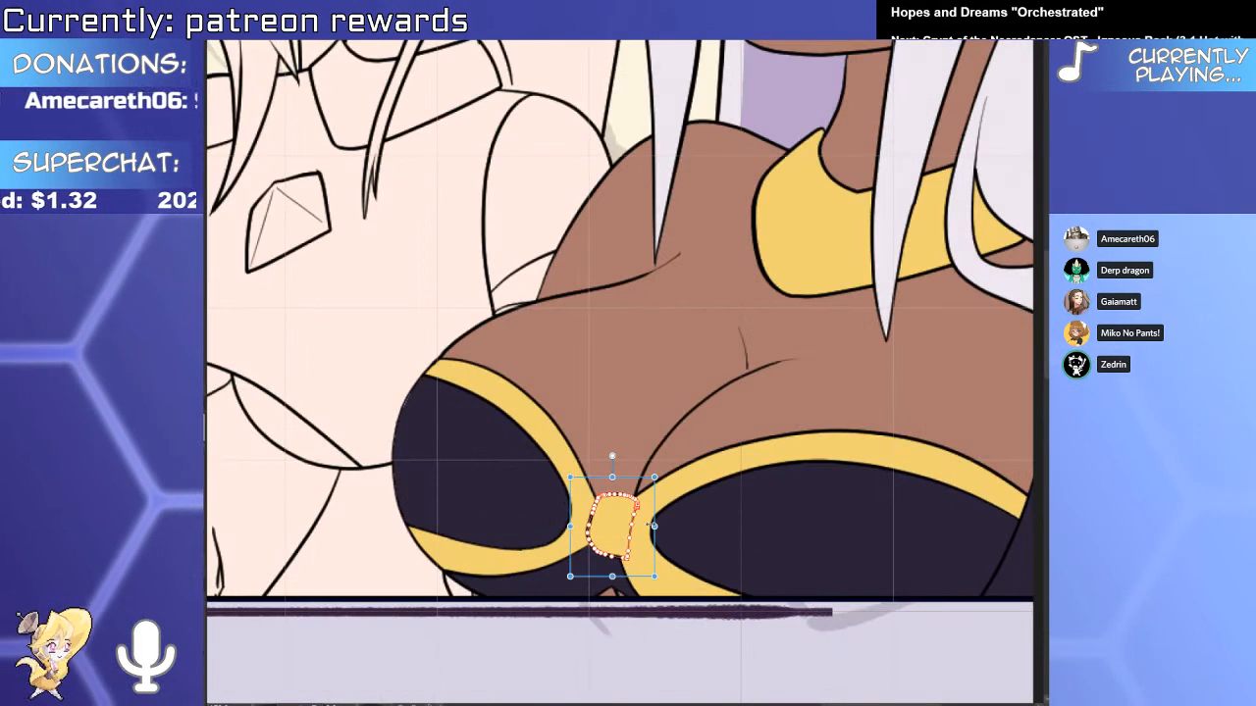
click(636, 597)
click(629, 582)
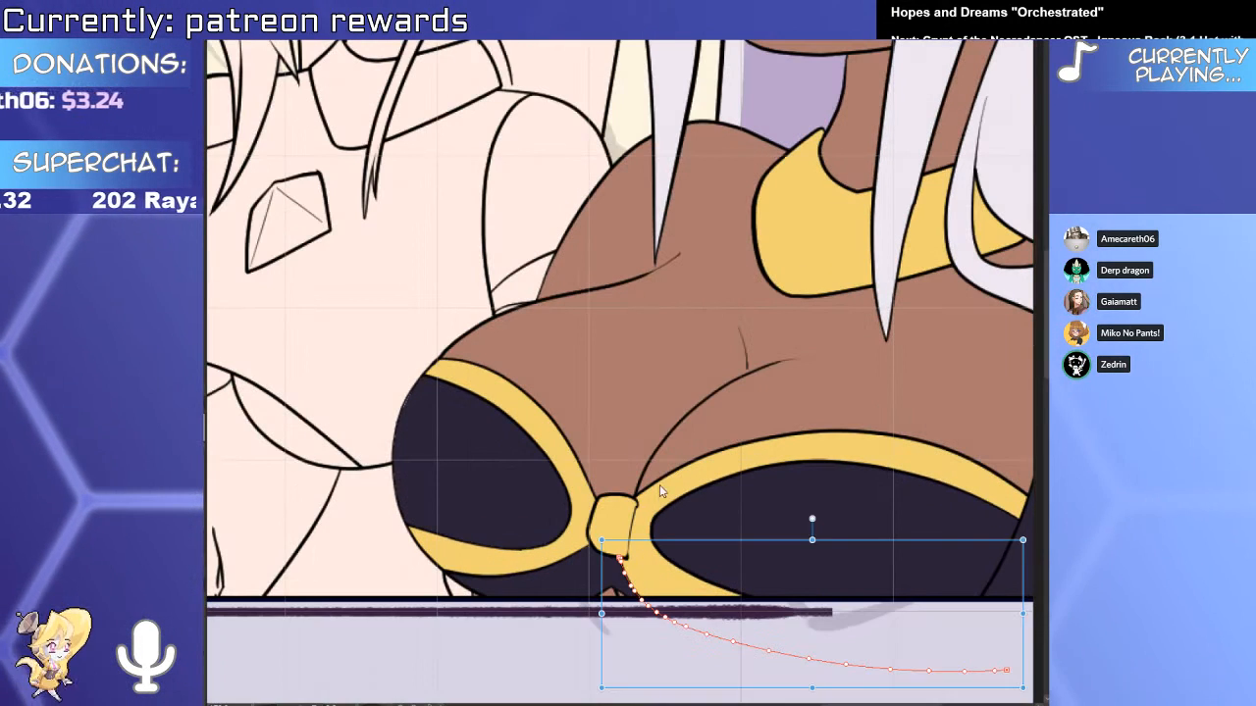
shift+click(659, 484)
drag(601, 549, 618, 553)
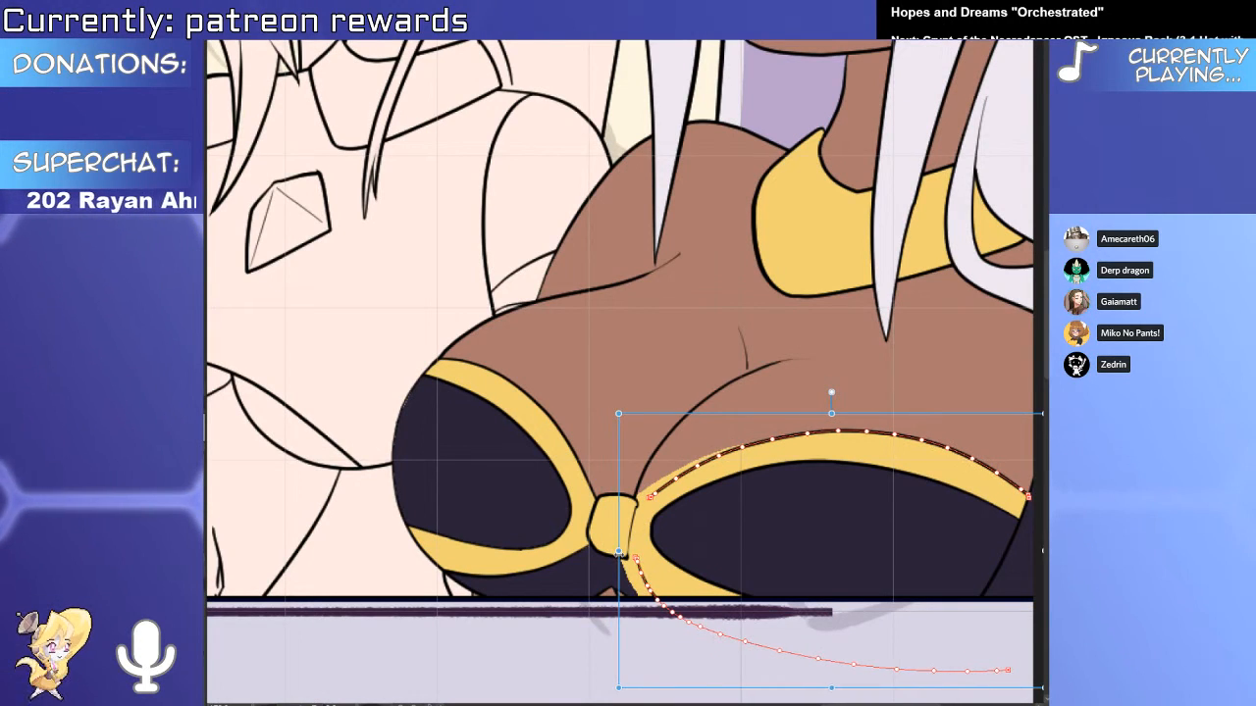
click(650, 540)
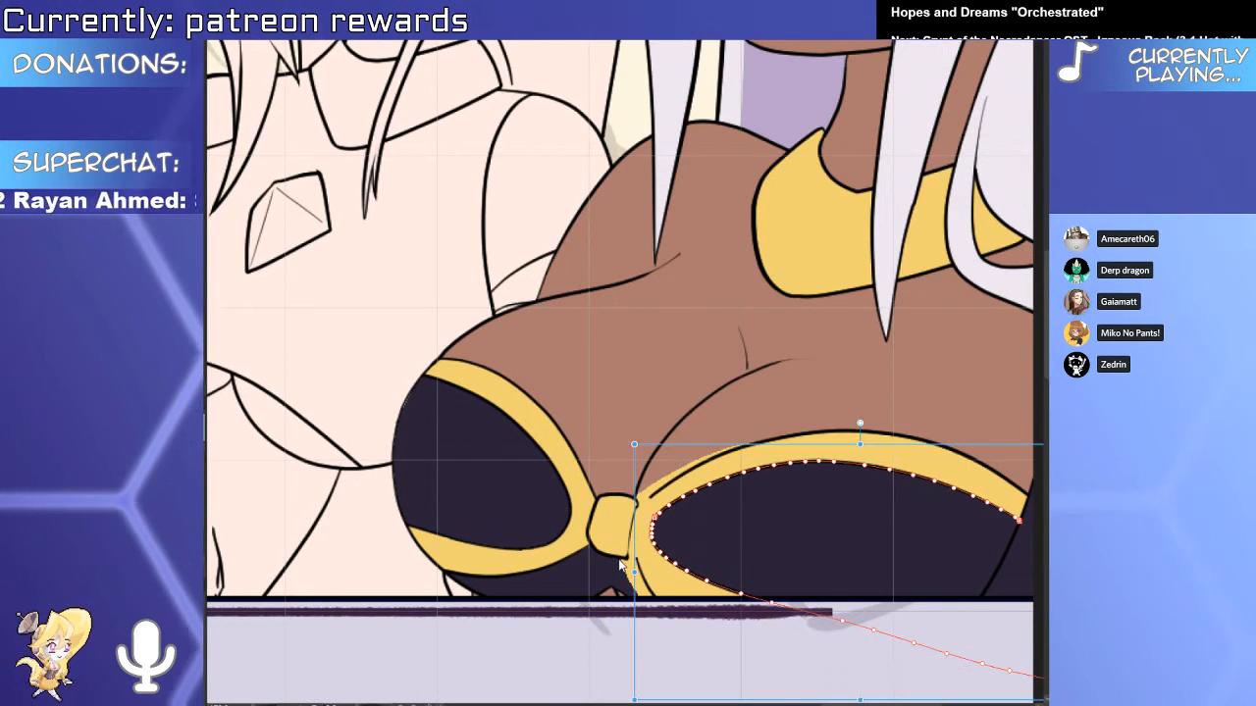
click(622, 537)
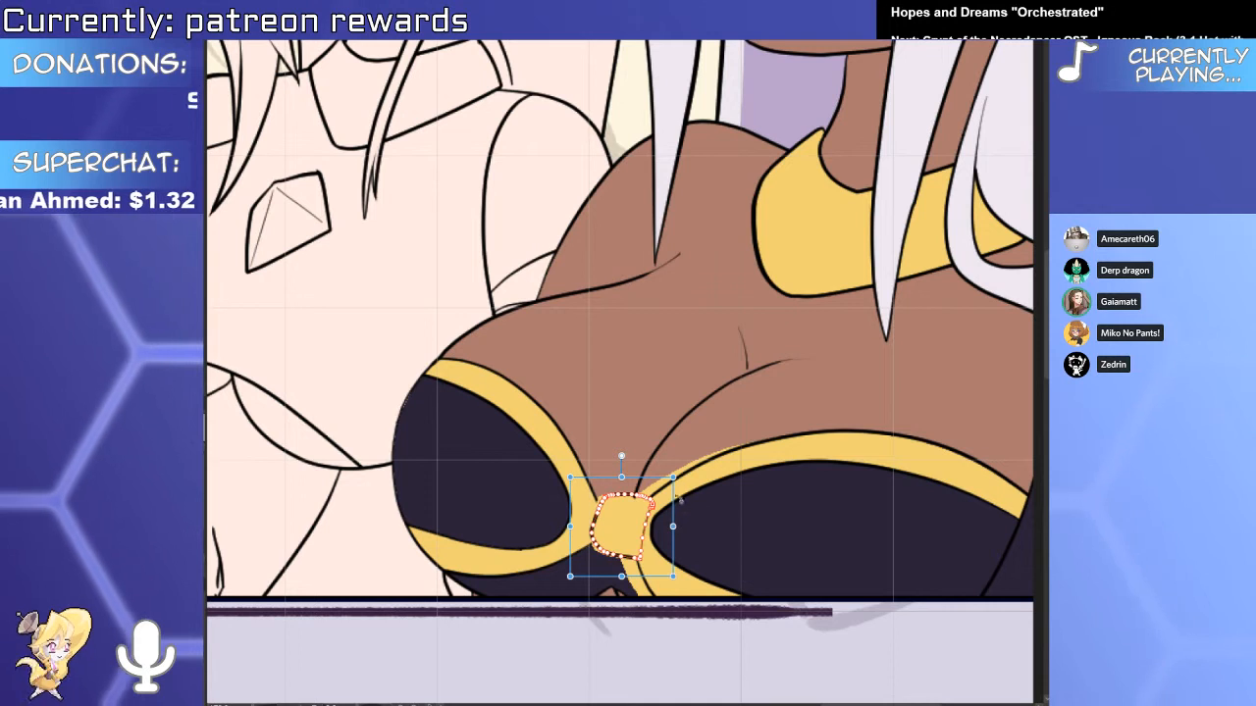
mouse_move(673, 527)
mouse_down()
mouse_move(675, 486)
mouse_move(726, 503)
mouse_up()
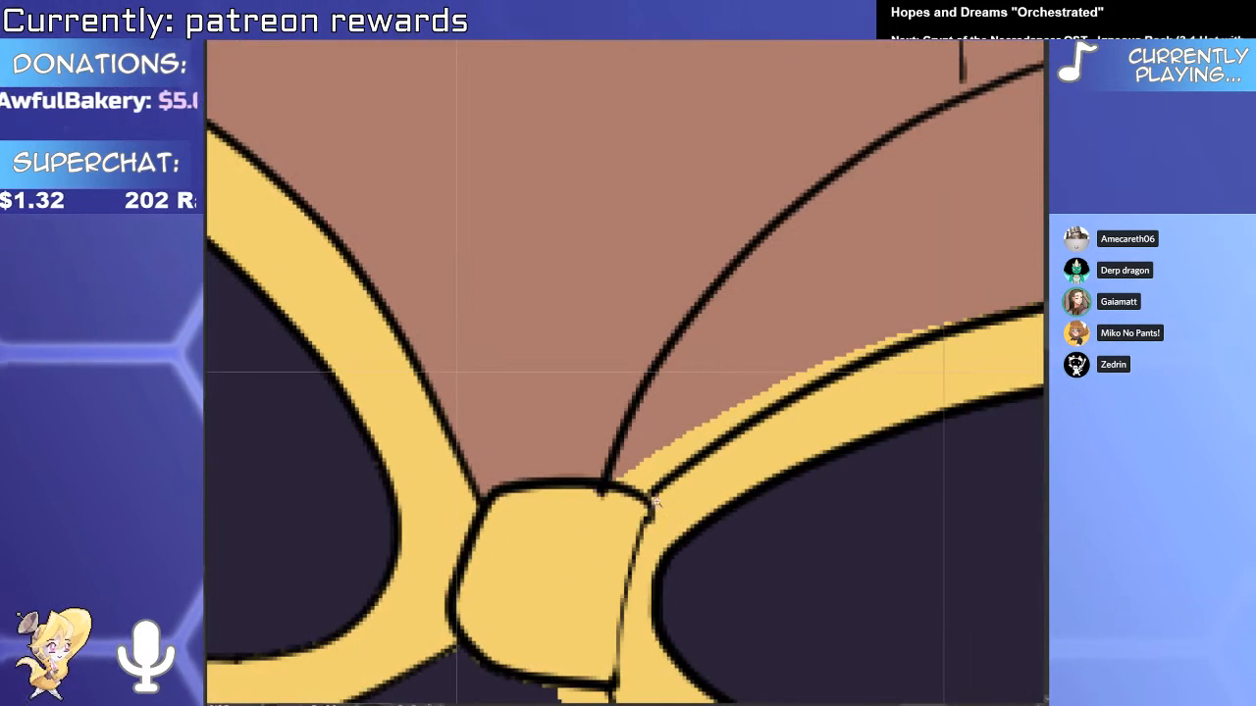
Trim the cleavage line overlapping the clasp and refill the excess gold with skin brown above the trim and navy below.
click(650, 501)
mouse_move(648, 501)
mouse_down()
mouse_move(635, 515)
mouse_move(644, 446)
mouse_up()
key(e)
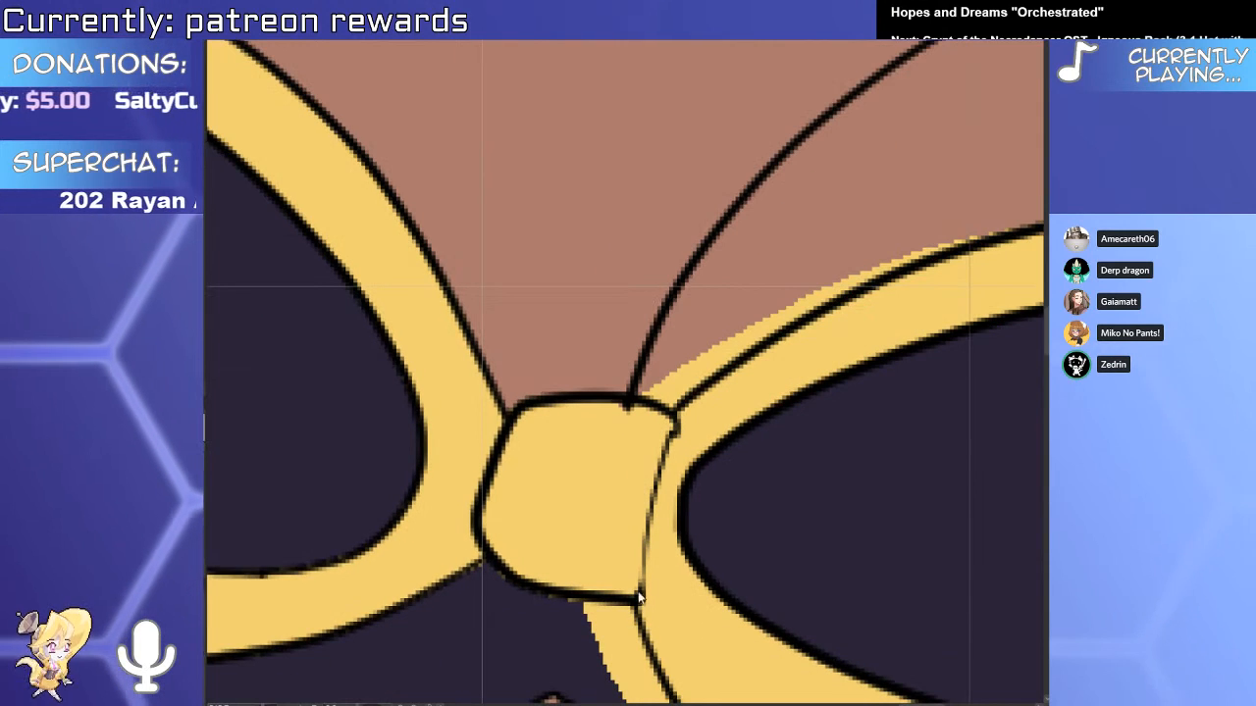
key(g)
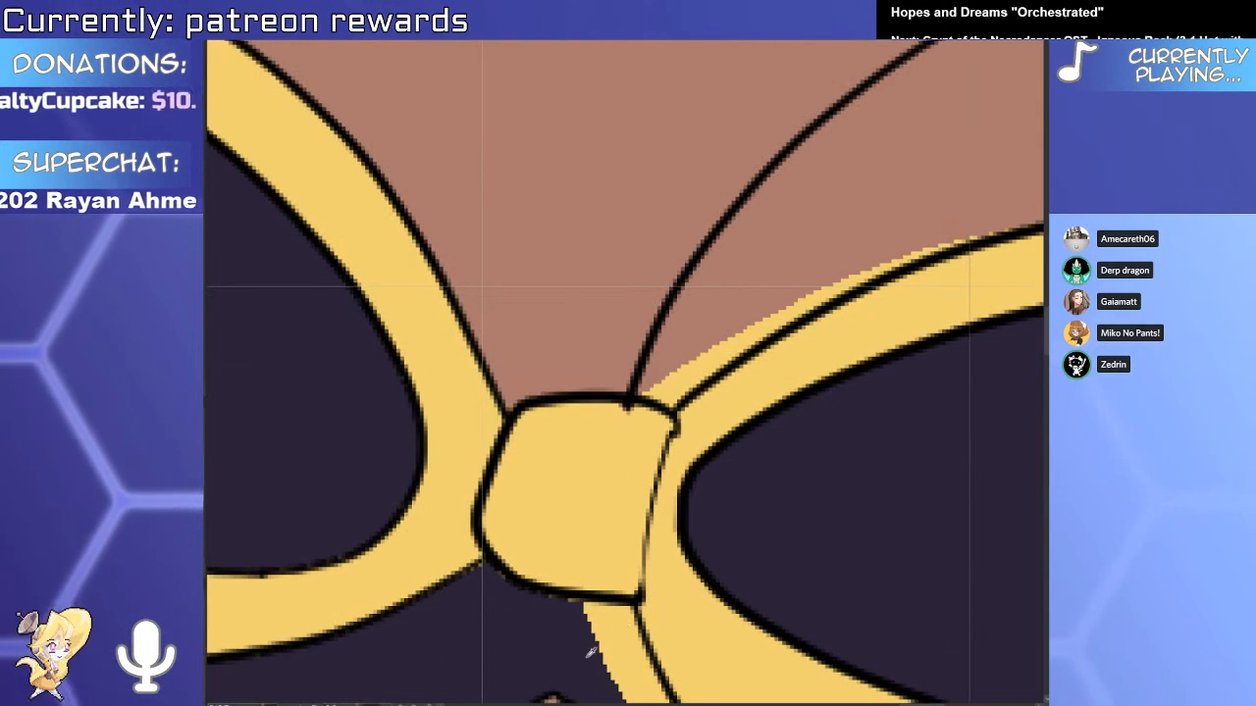
click(618, 643)
click(710, 330)
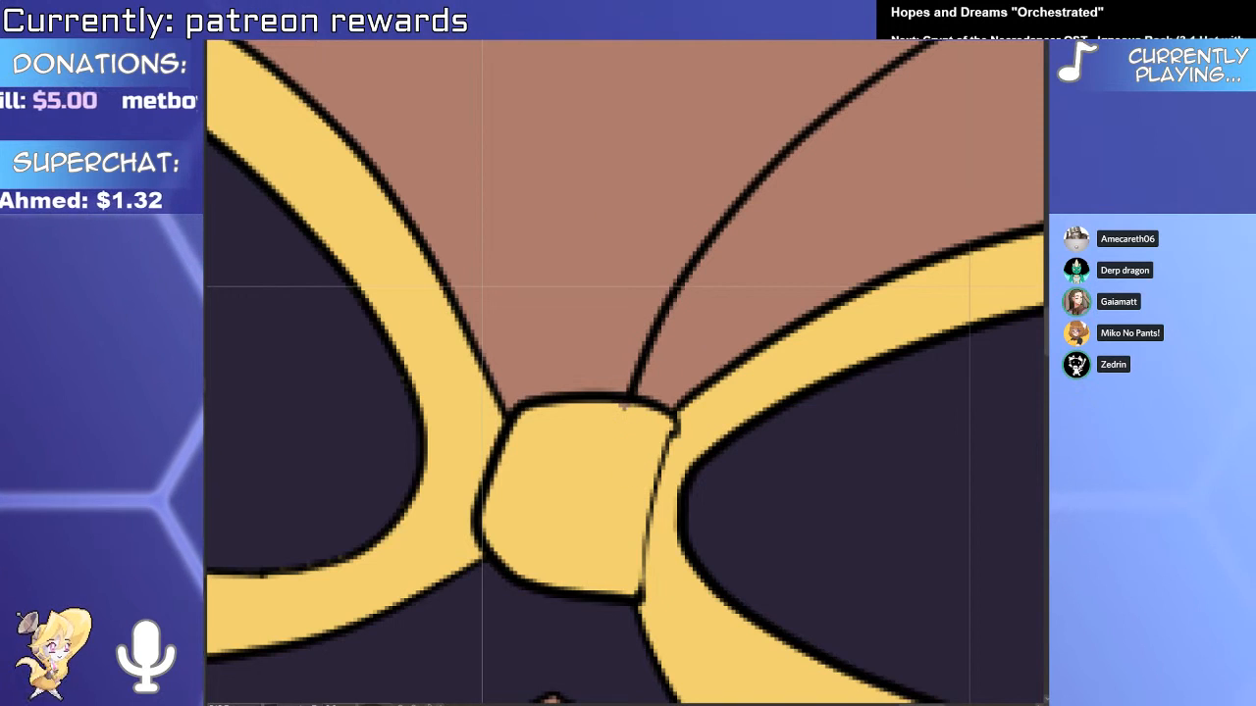
click(658, 533)
key(ctrl+z)
drag(712, 561, 579, 478)
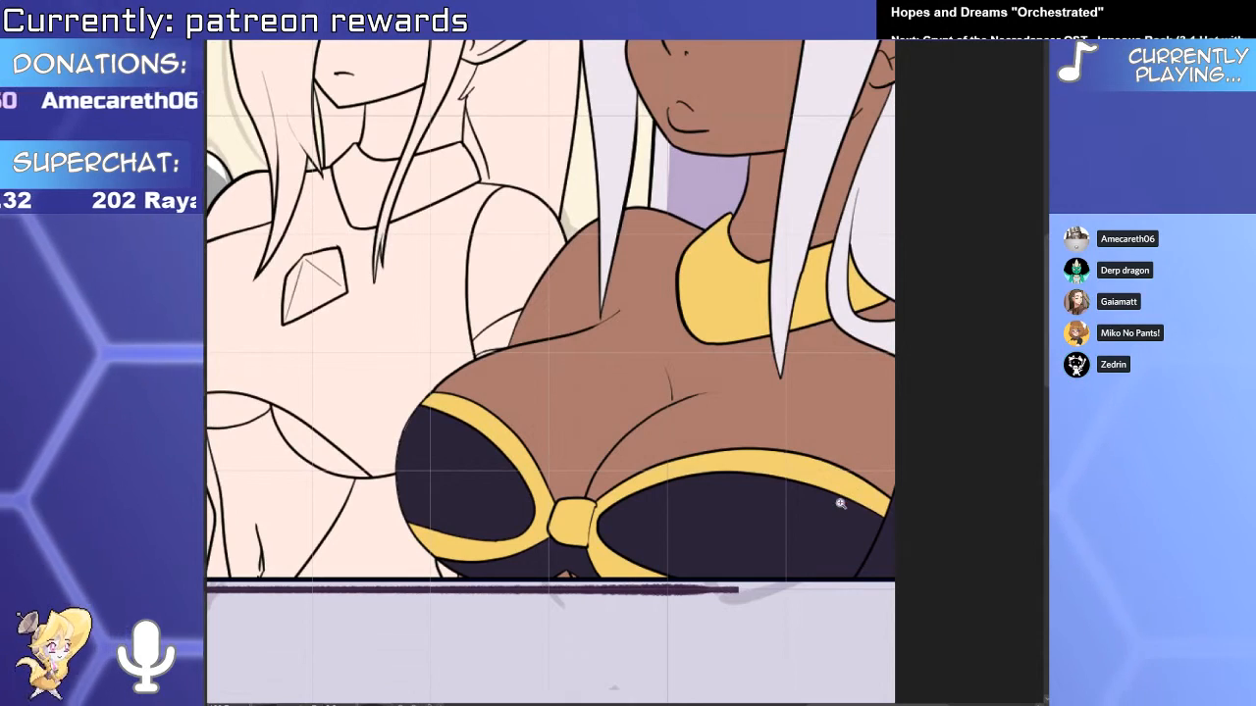
Check the short cleavage crease and redraw the shoulder line's tapered end beside the hair strand.
scroll(574, 515, up, 3)
scroll(553, 533, down, 3)
scroll(553, 533, down, 3)
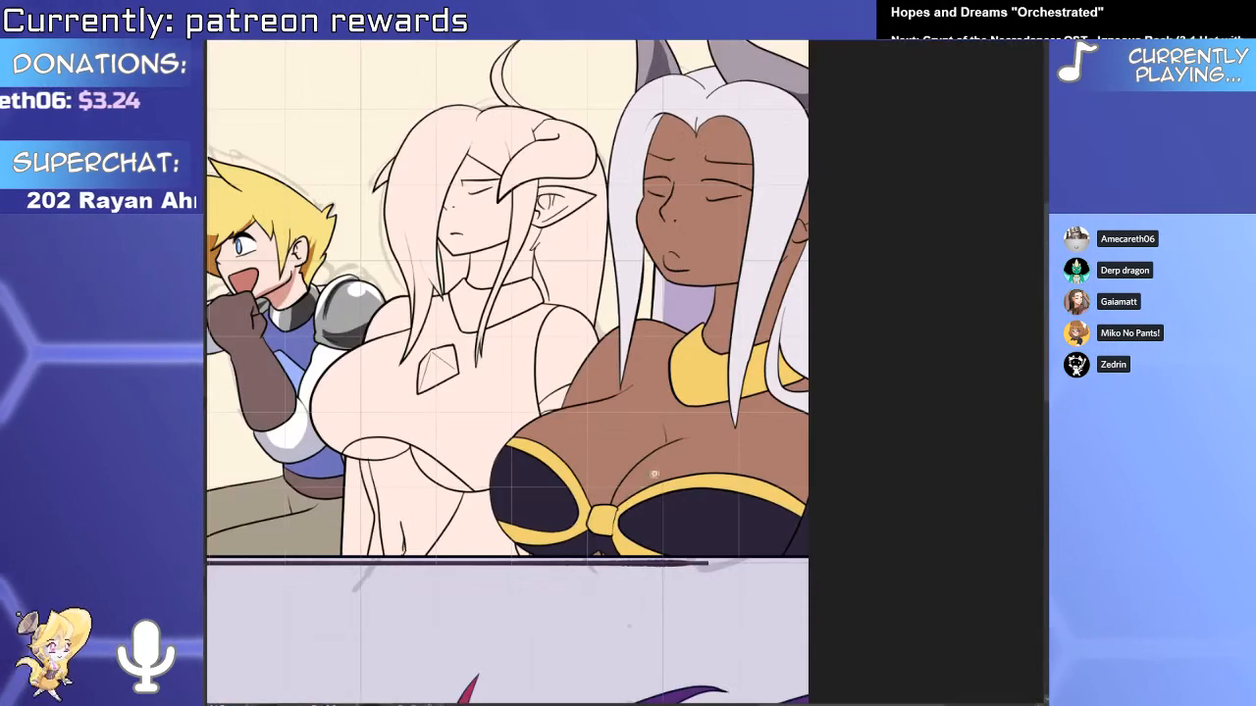
scroll(674, 480, up, 3)
scroll(667, 405, up, 3)
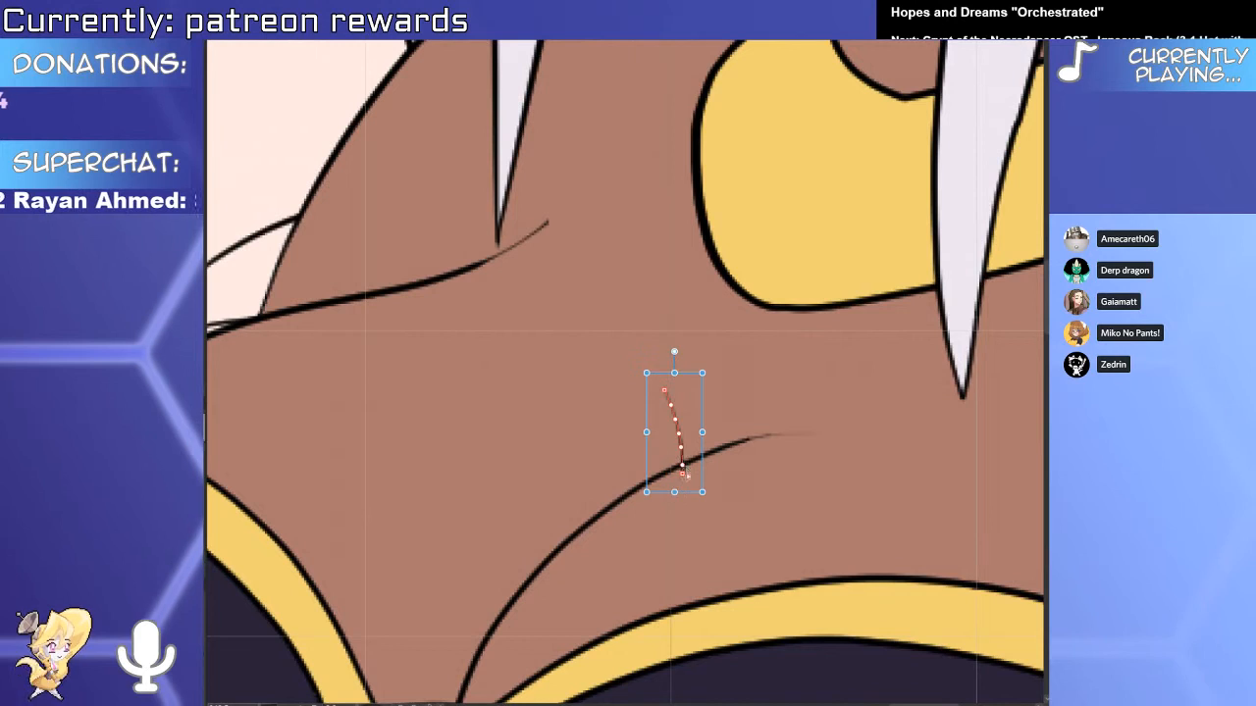
click(546, 226)
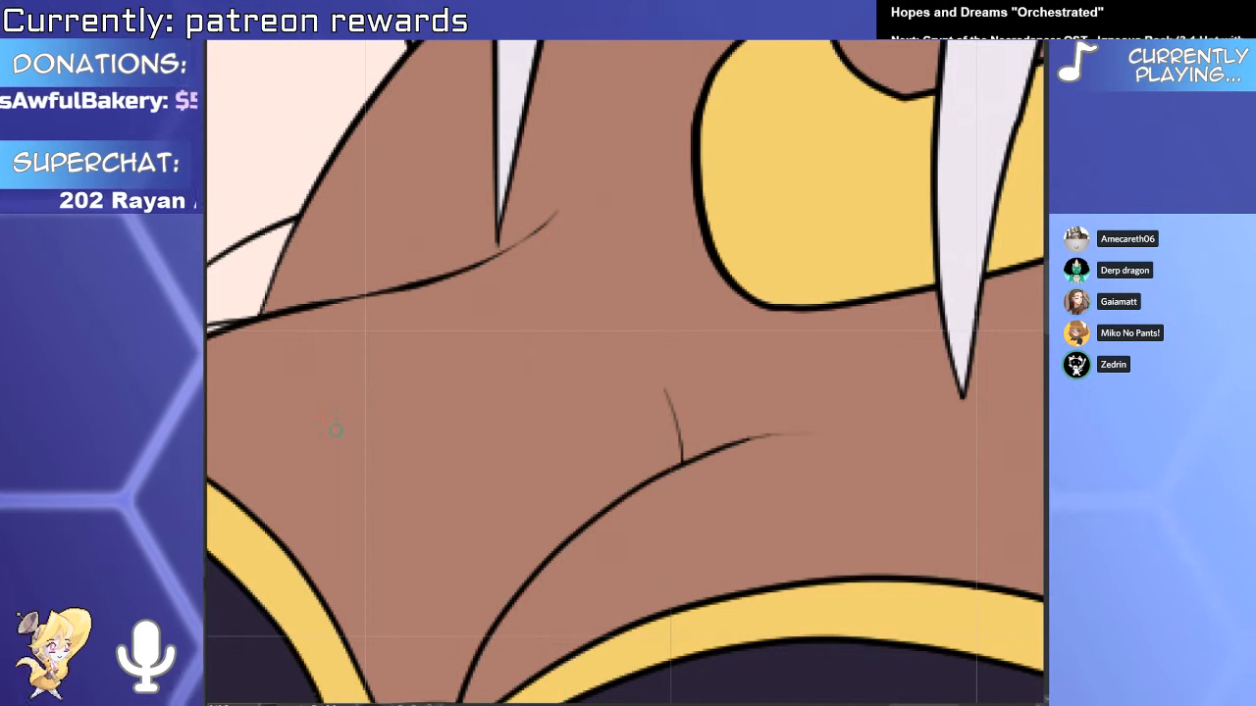
Select the cleavage curve and adjust its lower end against the top of the clasp.
scroll(352, 410, down, 5)
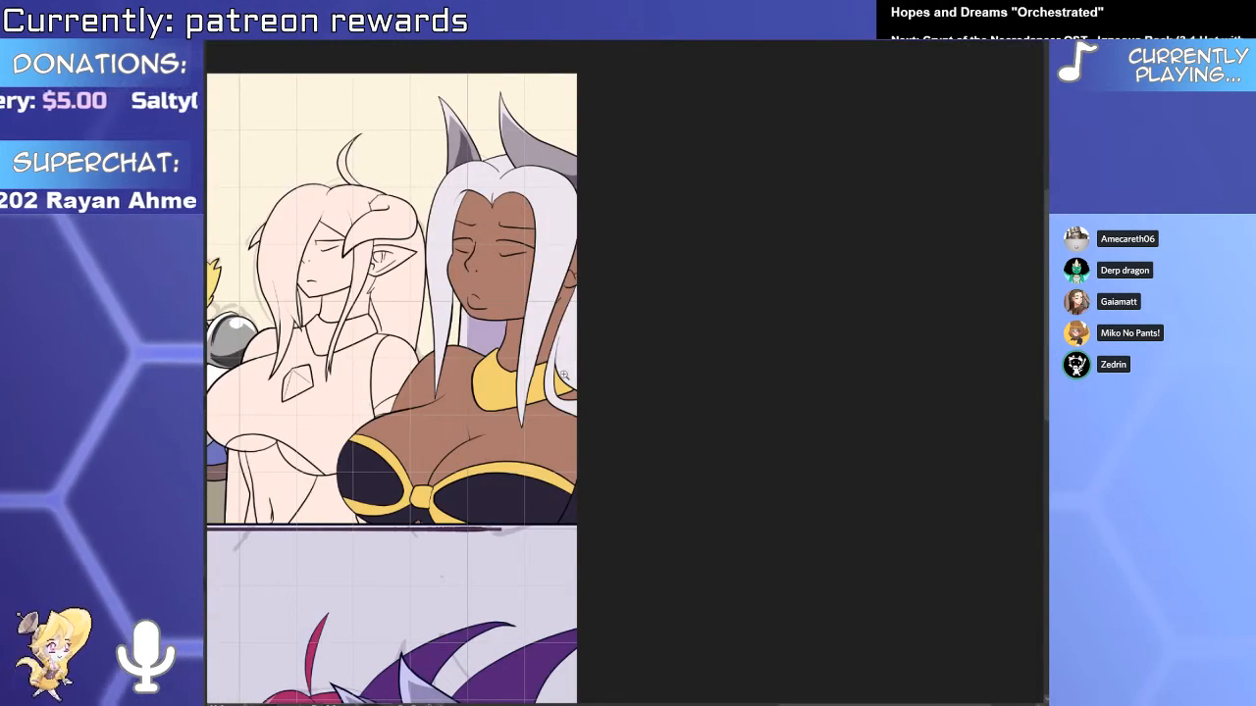
scroll(411, 527, up, 5)
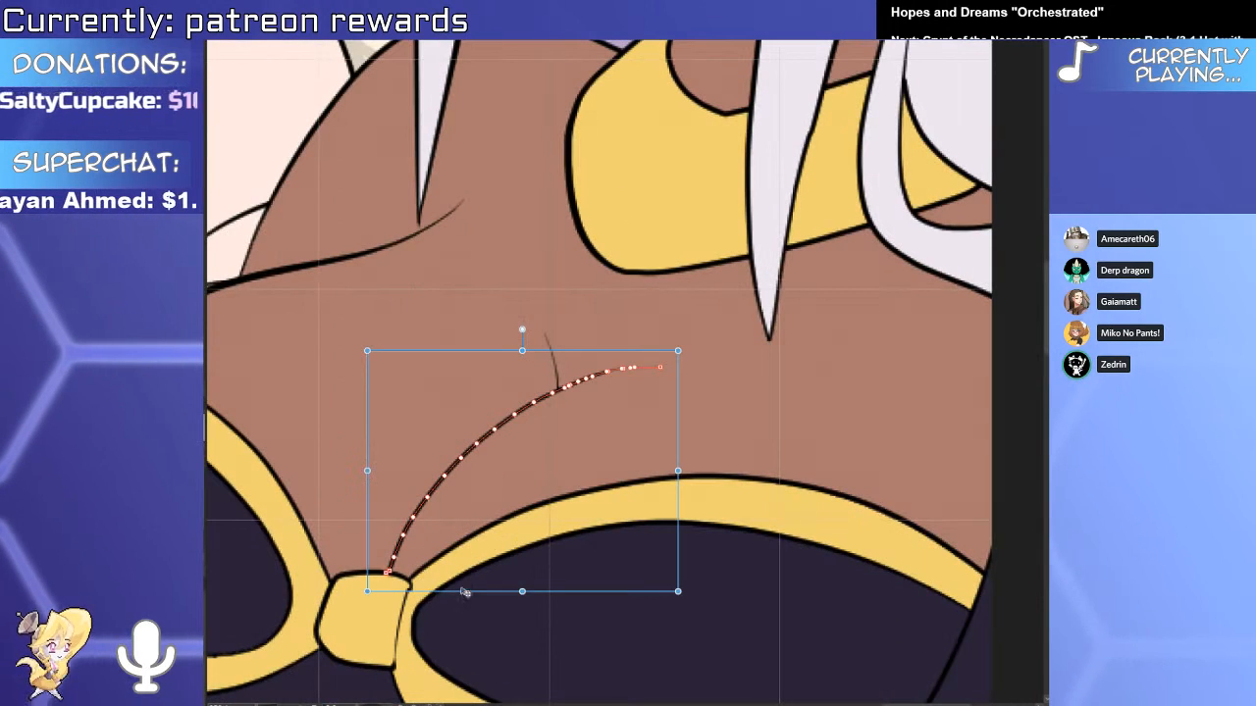
scroll(435, 588, up, 2)
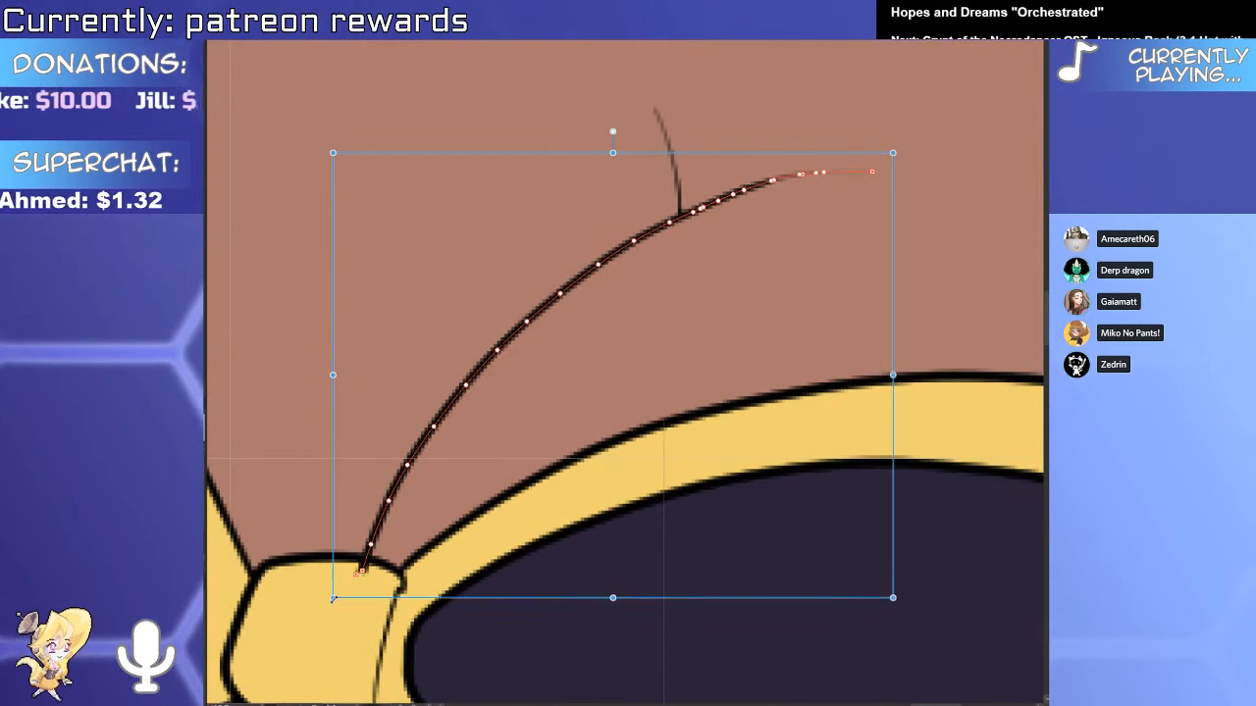
scroll(320, 599, down, 5)
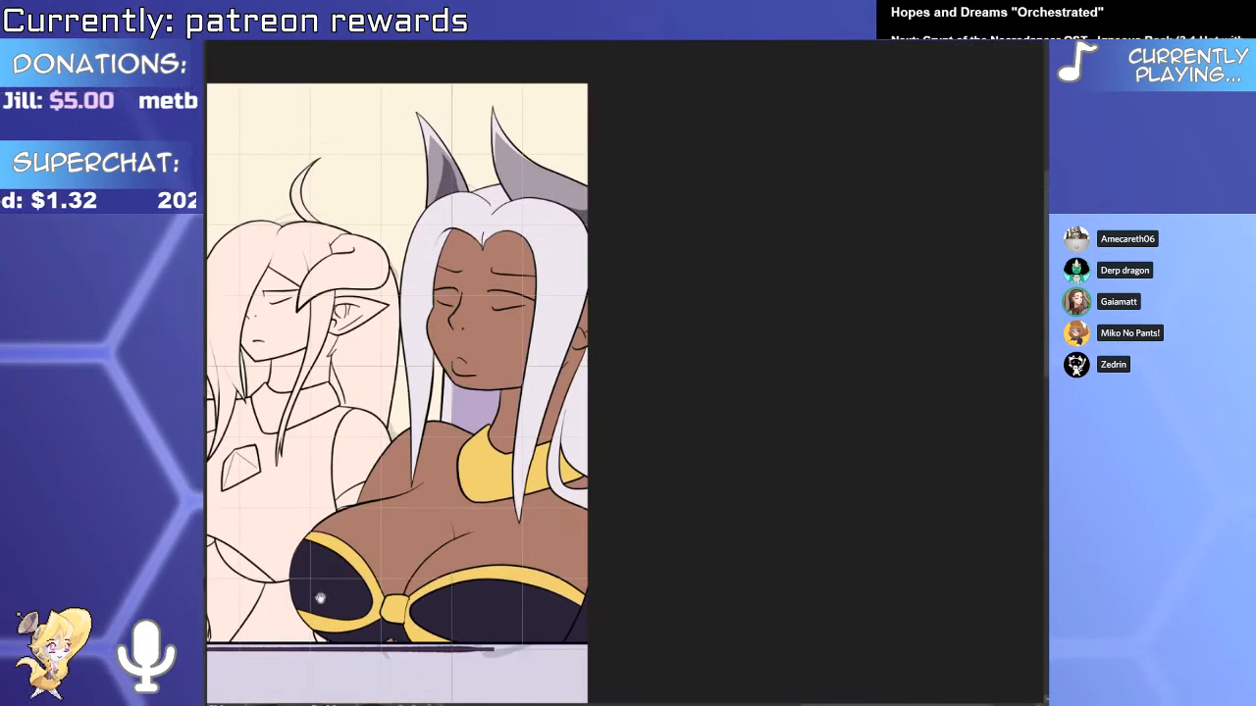
Draw a thin curved arm line down the panel's outer edge beside the far cup, redoing it until it fits, and erase its lower tail.
drag(318, 597, 431, 508)
scroll(690, 481, up, 5)
drag(719, 471, 715, 643)
key(ctrl+z)
drag(707, 441, 714, 668)
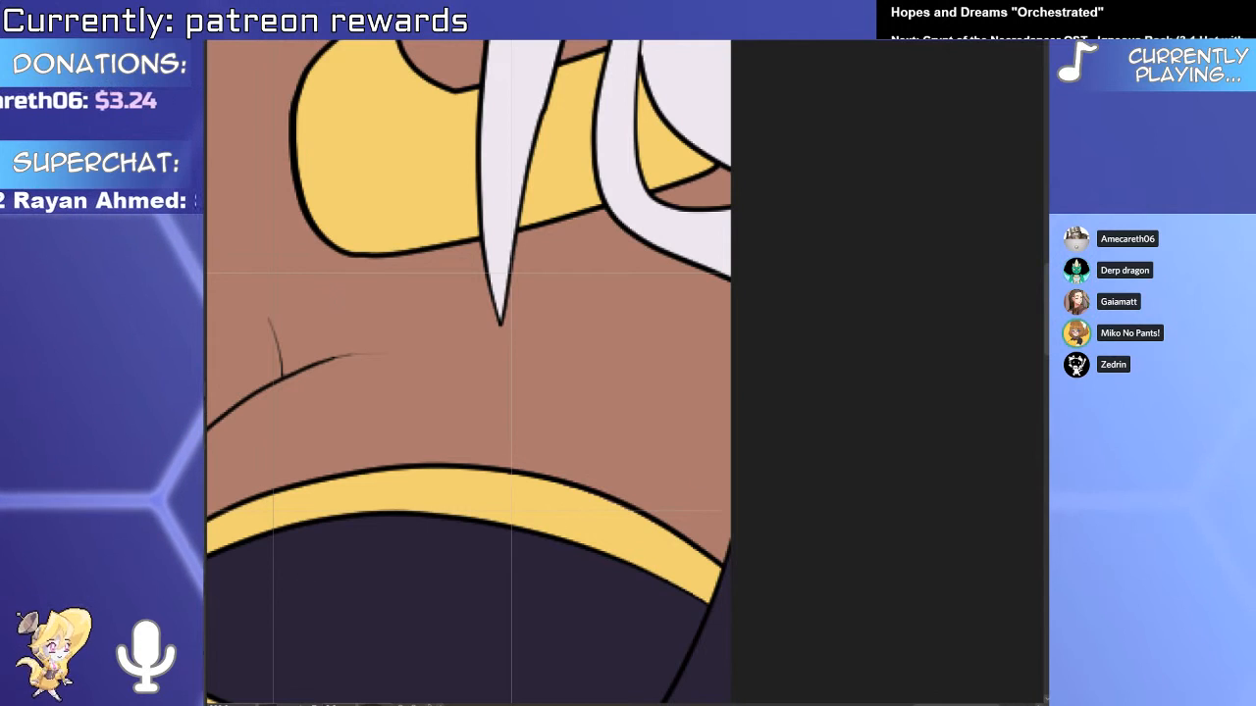
drag(722, 424, 708, 673)
key(ctrl+z)
drag(724, 432, 709, 674)
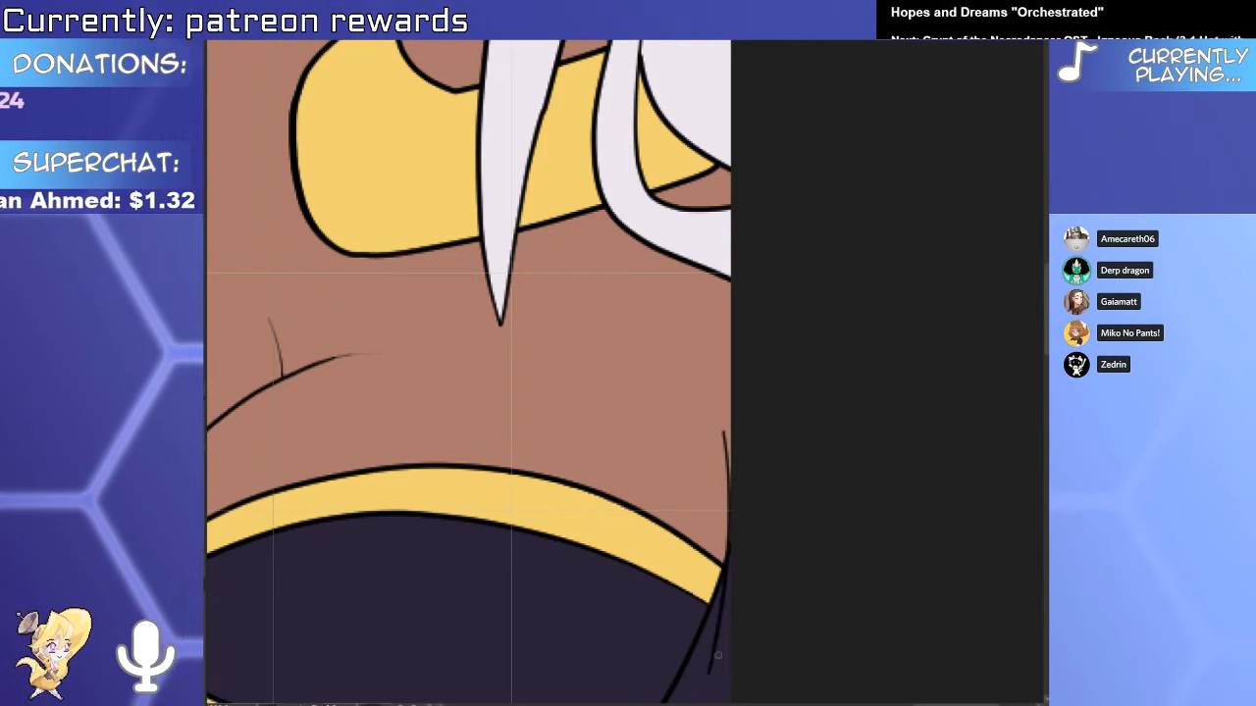
drag(716, 627, 714, 658)
Try a short tapered stroke over the shoulder line's end beside the hair strand tip.
drag(730, 568, 680, 517)
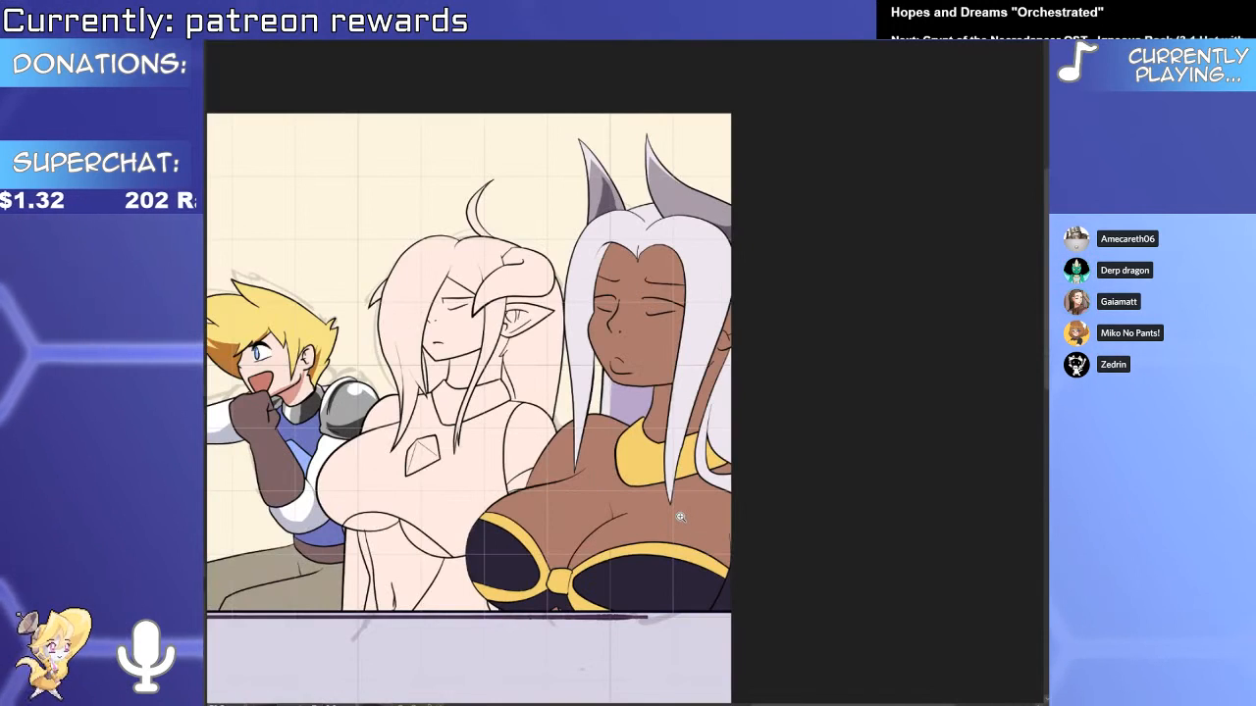
scroll(680, 517, up, 5)
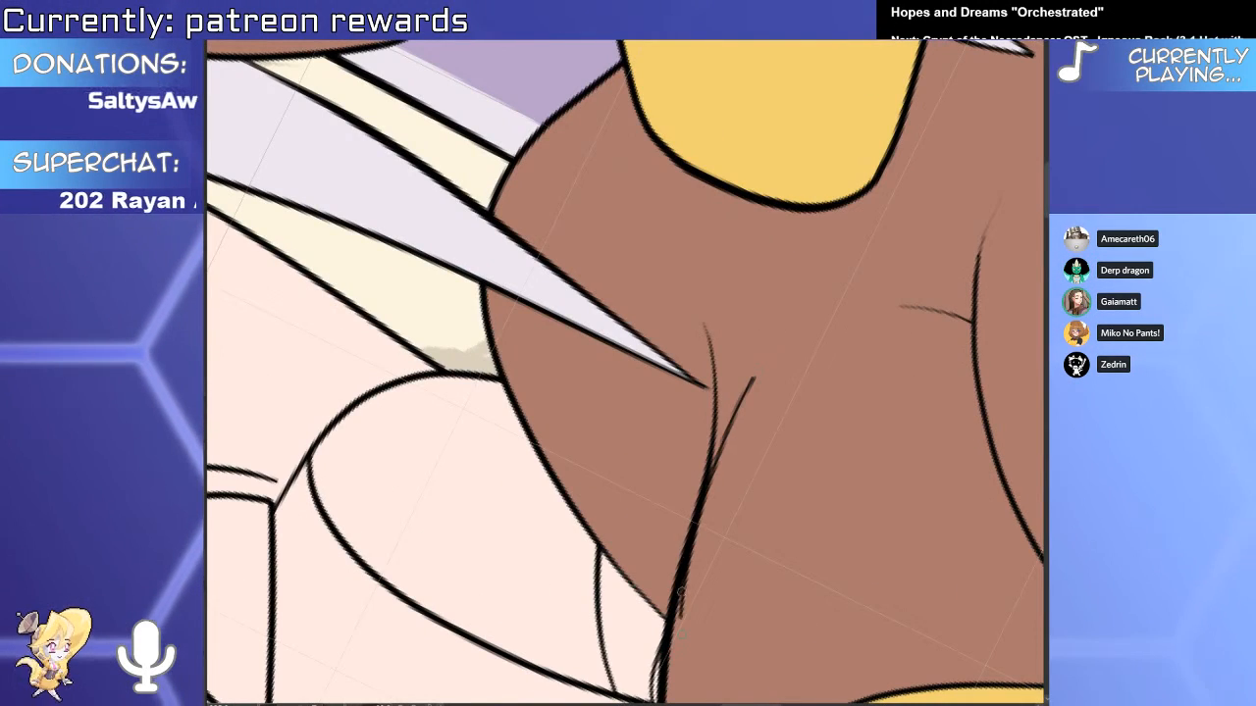
key(ctrl+z)
drag(743, 386, 689, 549)
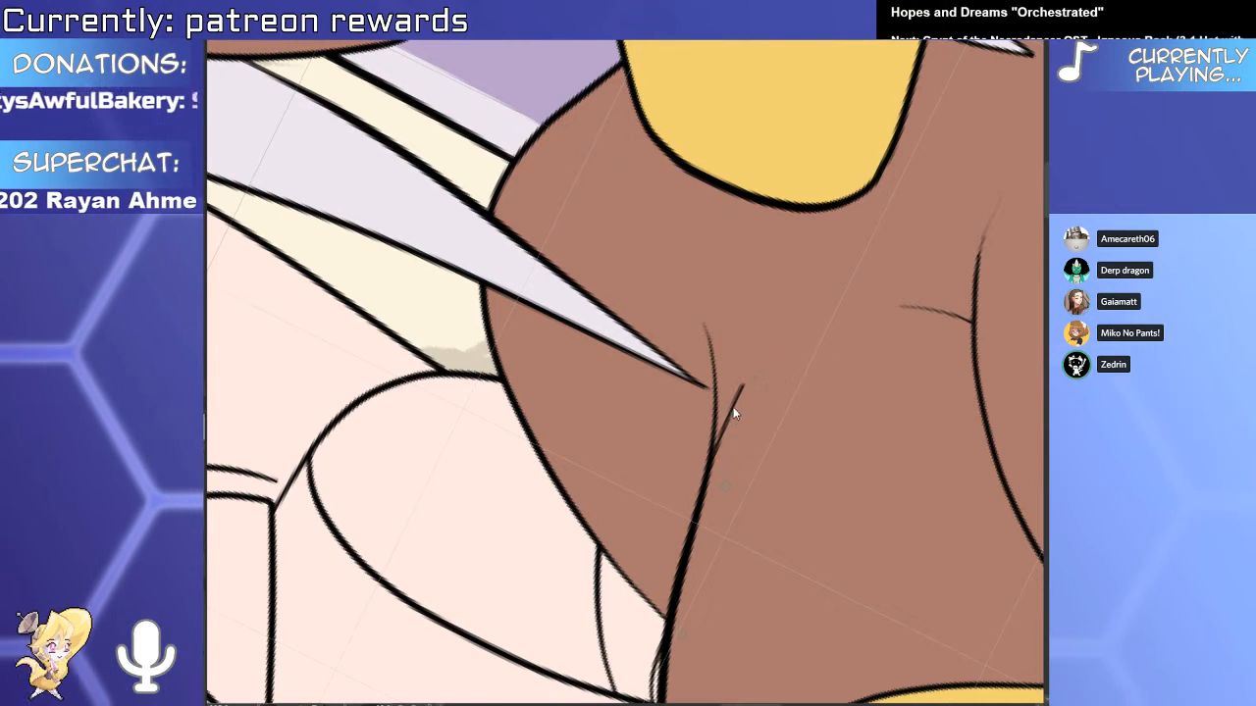
drag(735, 409, 729, 421)
key(e)
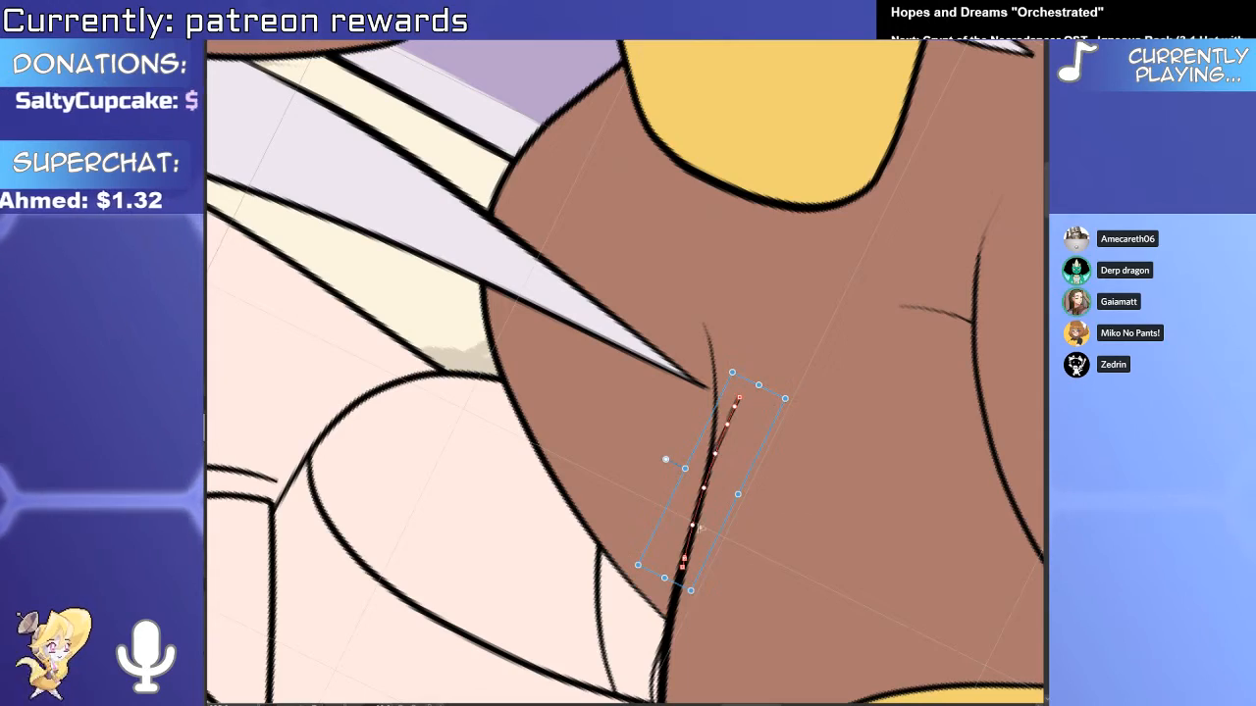
scroll(707, 567, down, 6)
scroll(643, 540, up, 4)
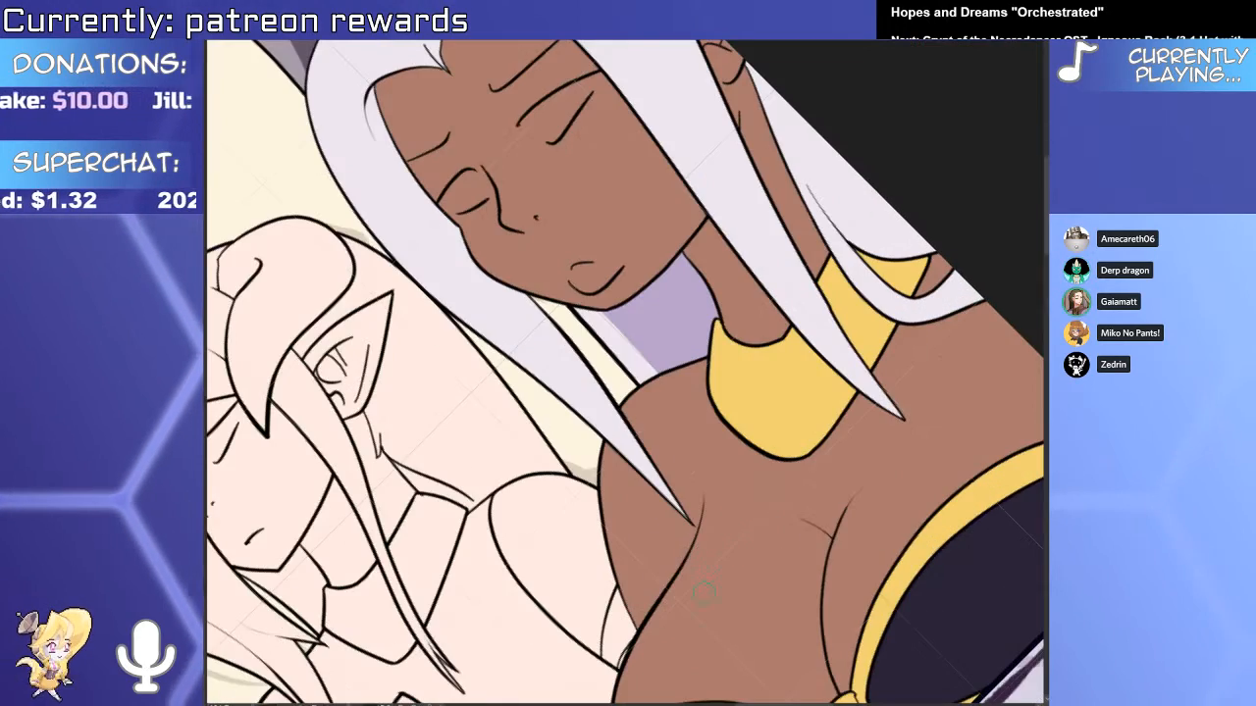
scroll(770, 668, down, 6)
scroll(737, 549, up, 5)
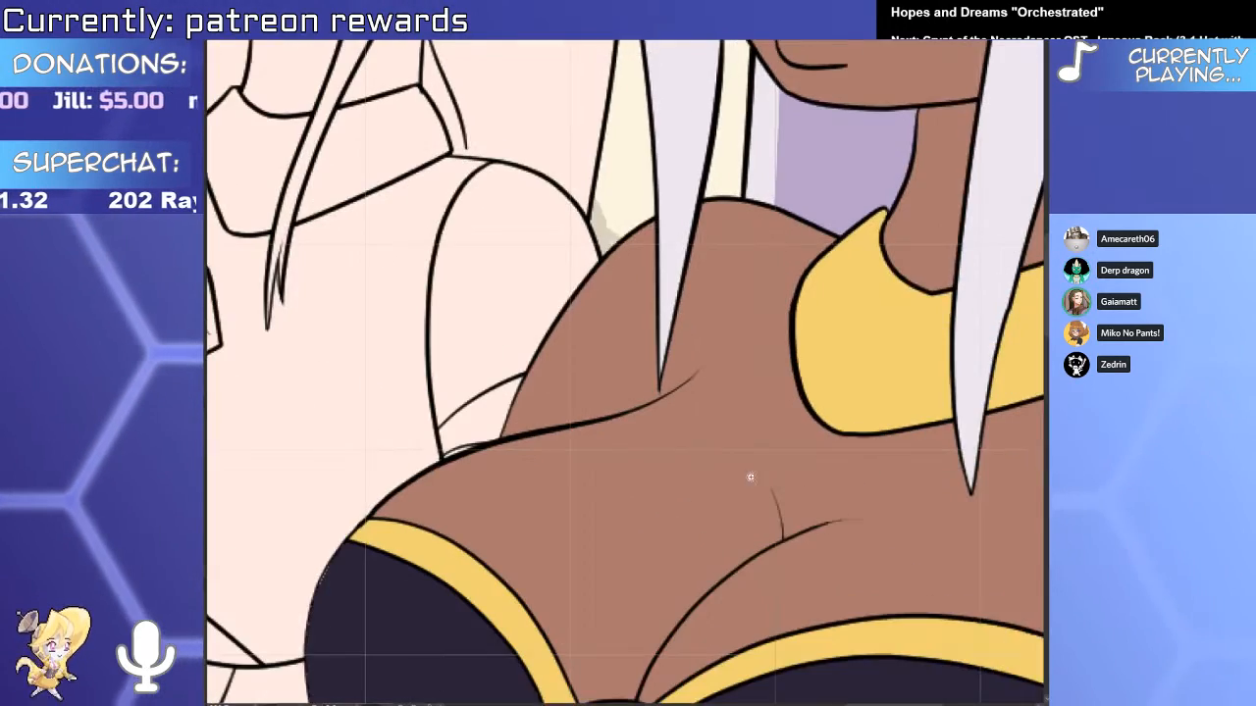
Stretch the cleavage curve slightly downward onto the clasp and tidy the point where the short crease meets it.
ctrl+click(597, 423)
scroll(685, 430, down, 5)
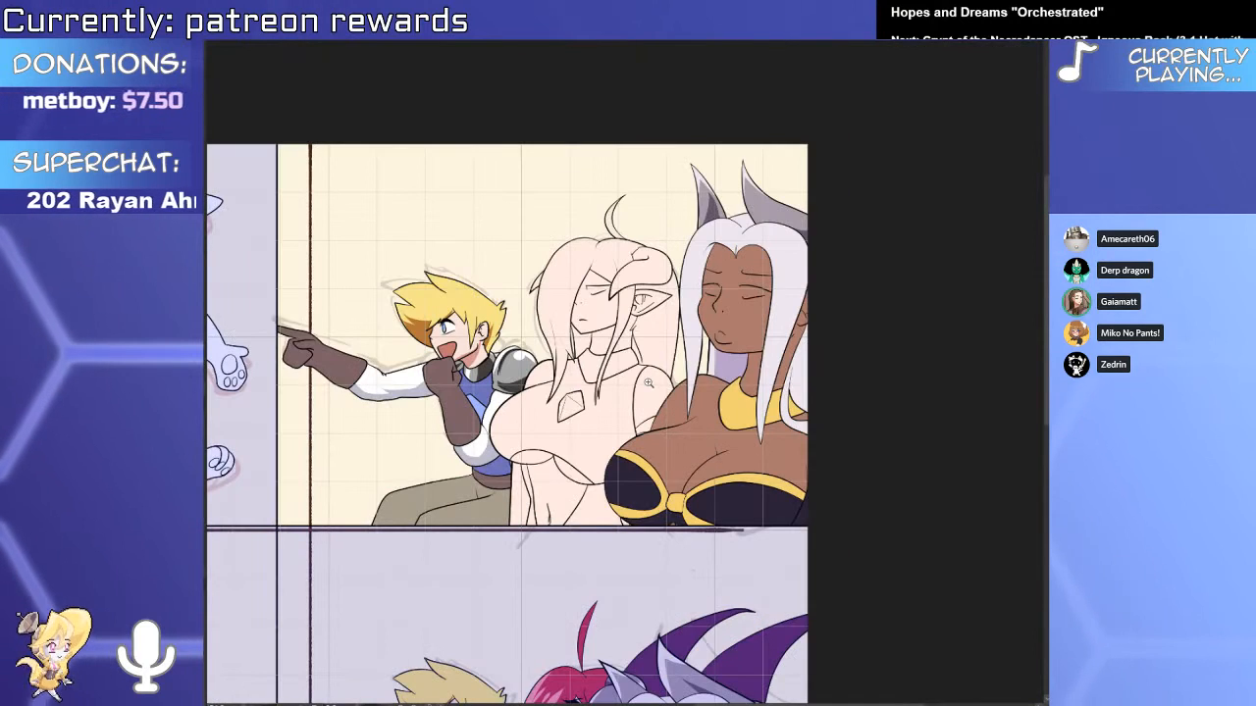
scroll(739, 507, up, 6)
click(646, 504)
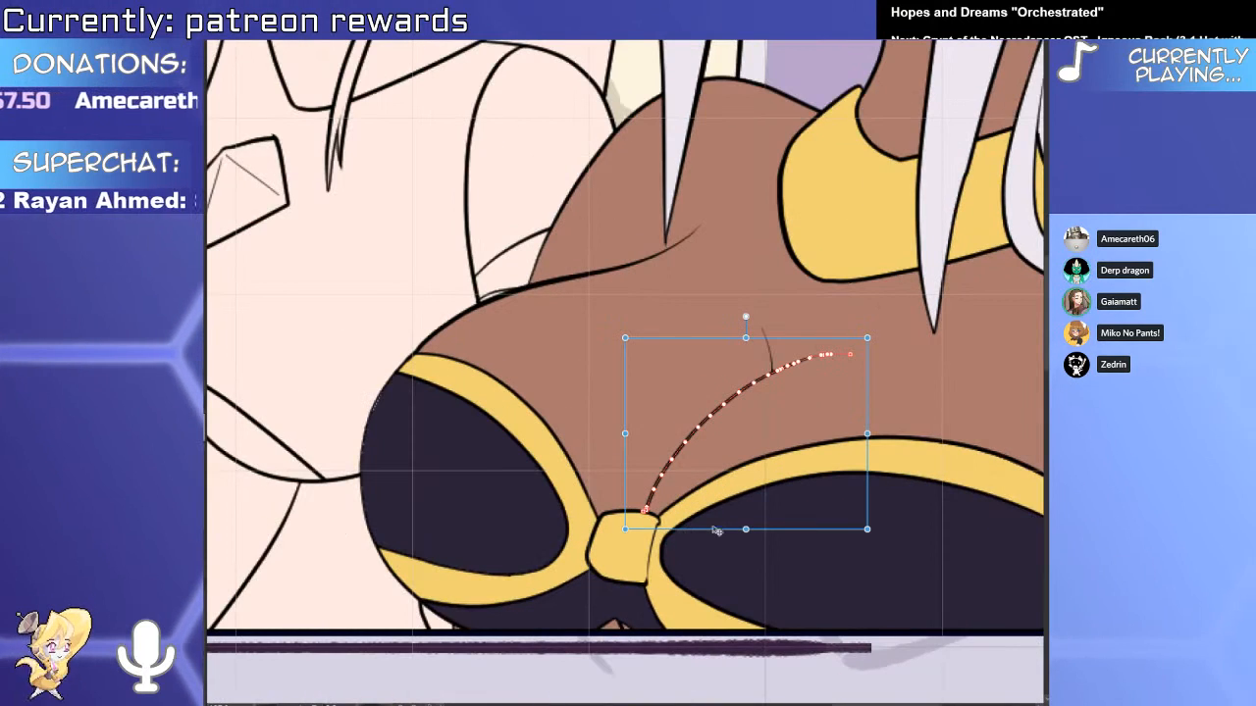
drag(745, 530, 746, 555)
key(e)
scroll(659, 525, up, 3)
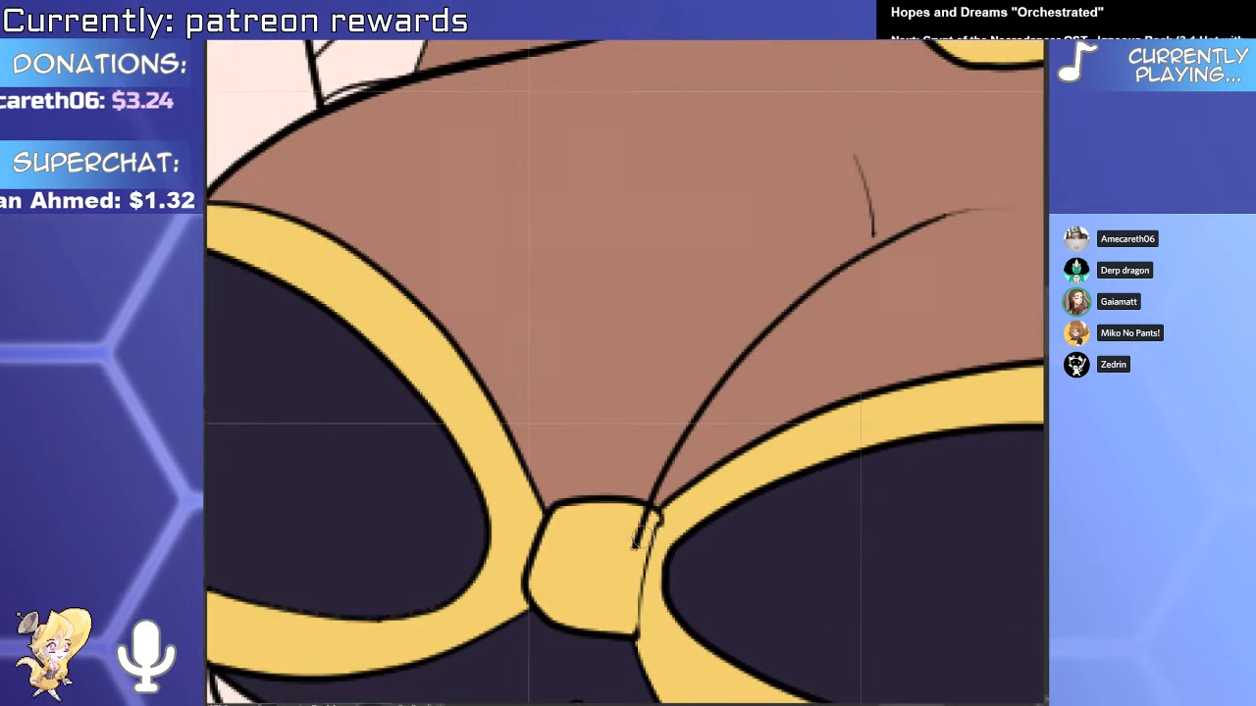
click(873, 226)
Compare the upper panel's brown-skinned figure with her shaded version and gold collar in the lower panel.
scroll(871, 236, down, 5)
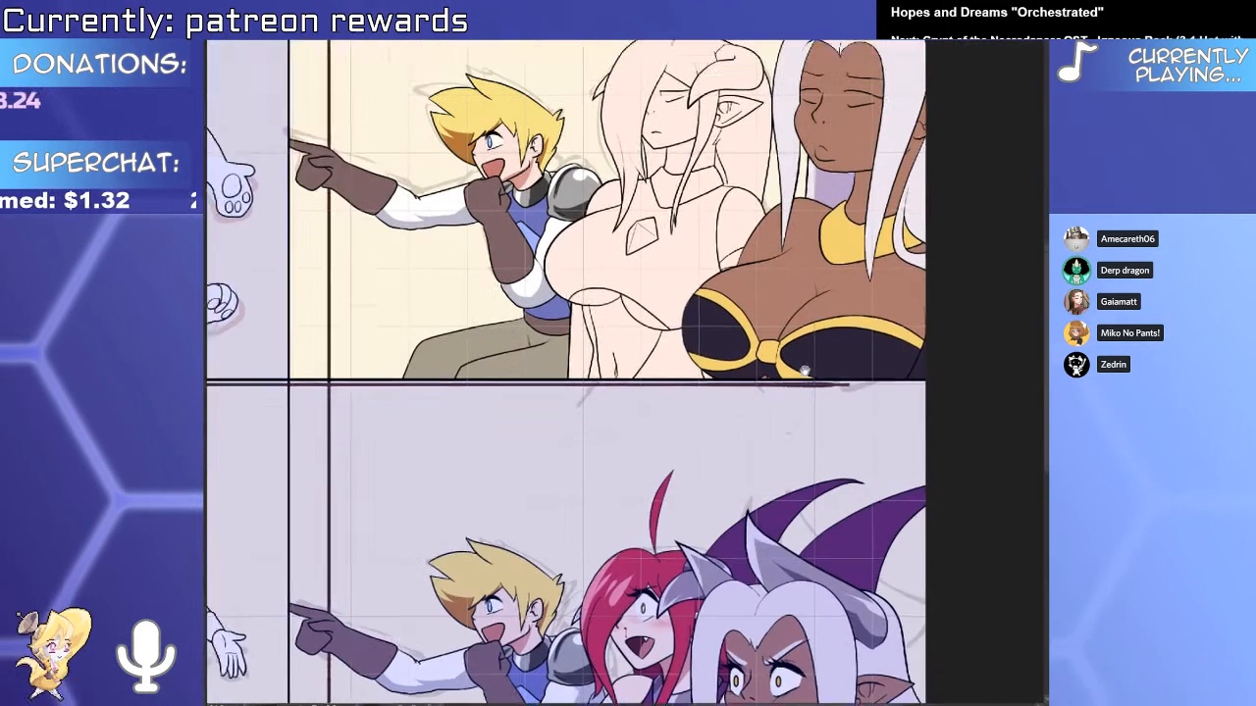
drag(804, 371, 646, 537)
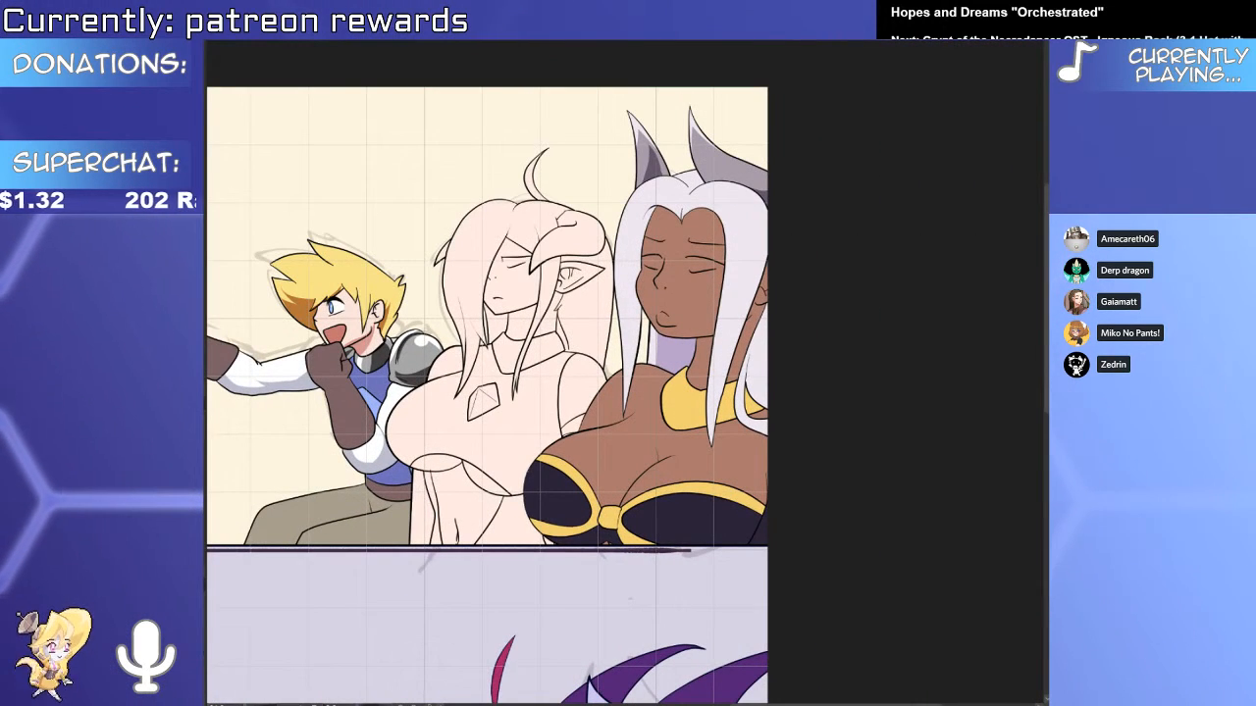
drag(672, 443, 574, 465)
scroll(575, 465, up, 1)
drag(610, 620, 737, 288)
drag(679, 670, 715, 410)
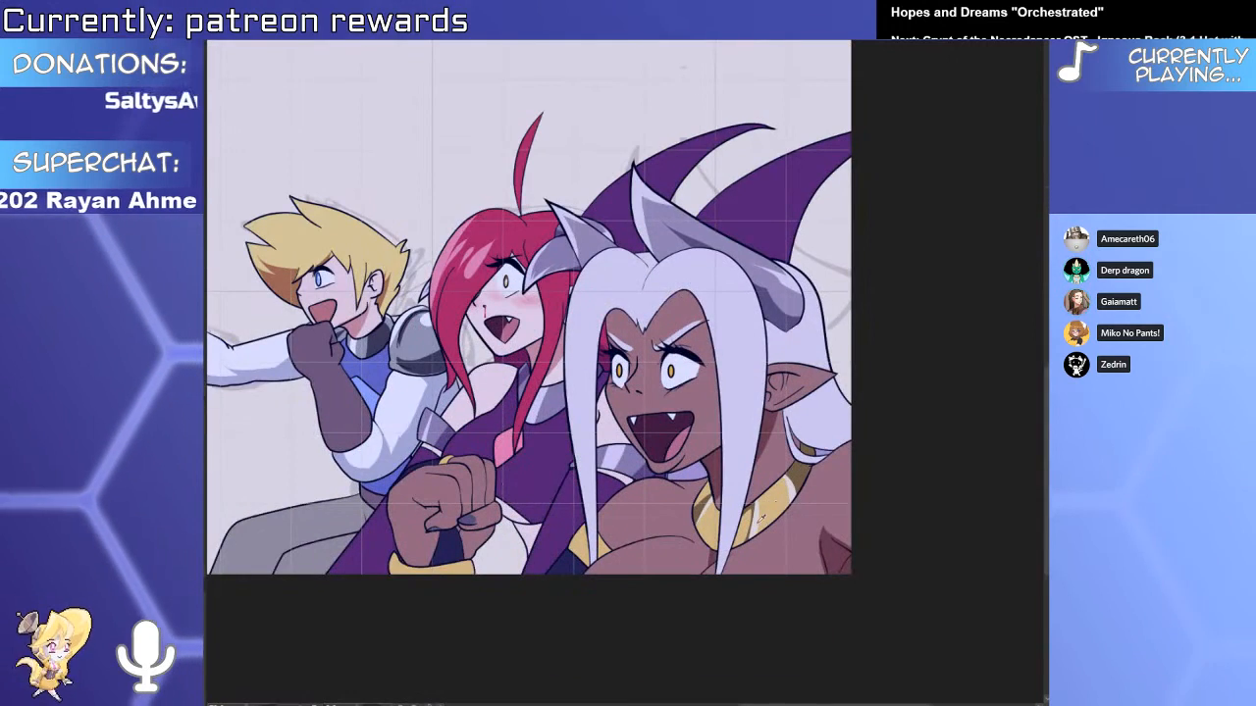
drag(714, 358, 606, 684)
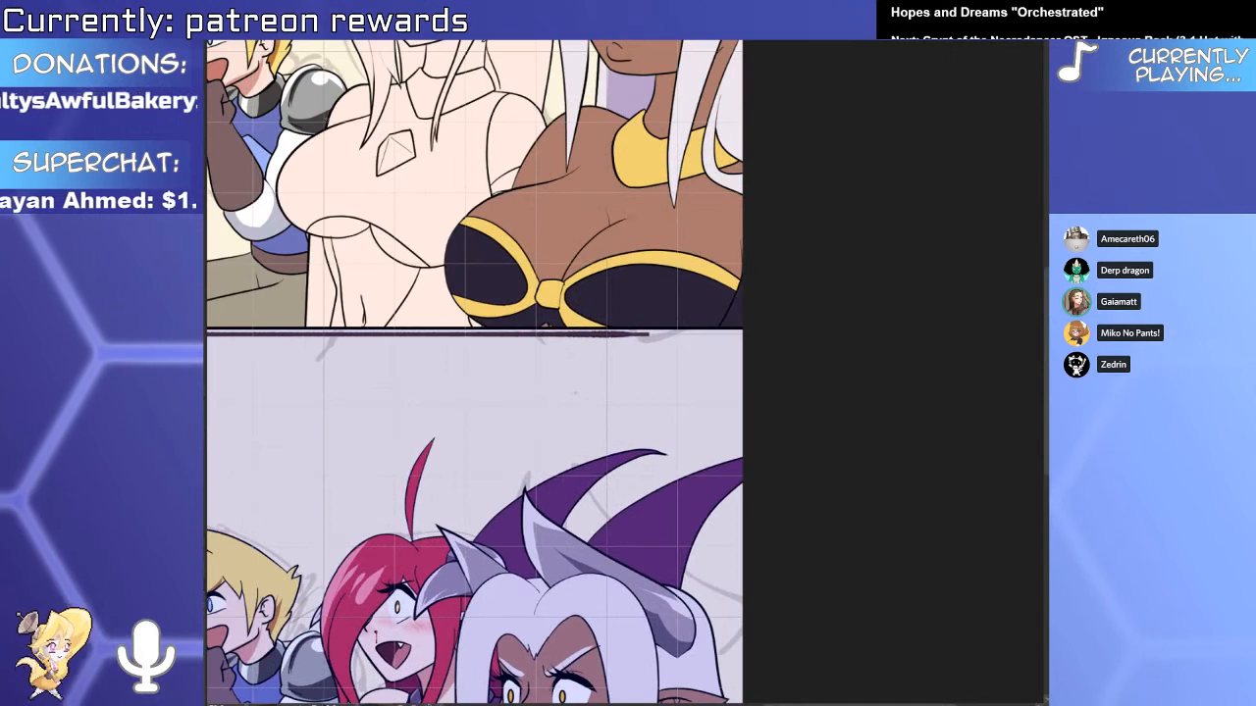
drag(646, 199, 593, 562)
Select the upper figure's gold collar and paint diagonal dark gold shade bands and pale highlight streaks on it.
scroll(594, 562, up, 3)
click(605, 496)
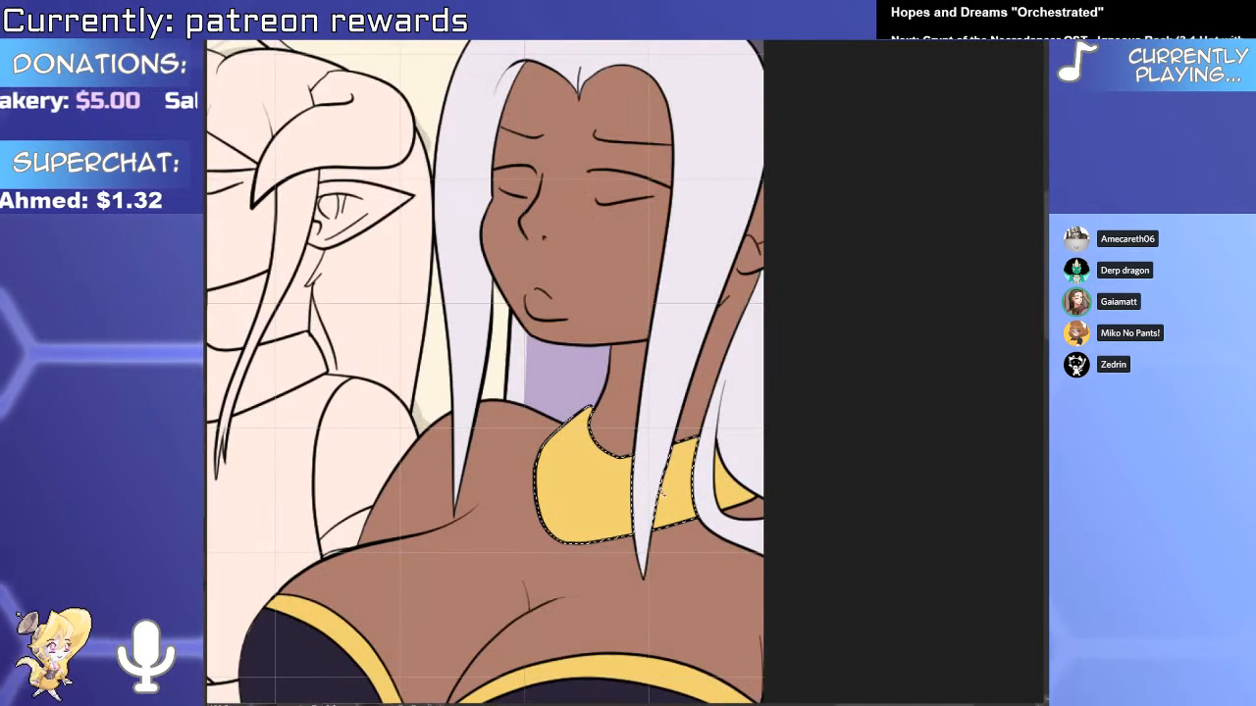
drag(619, 473, 638, 437)
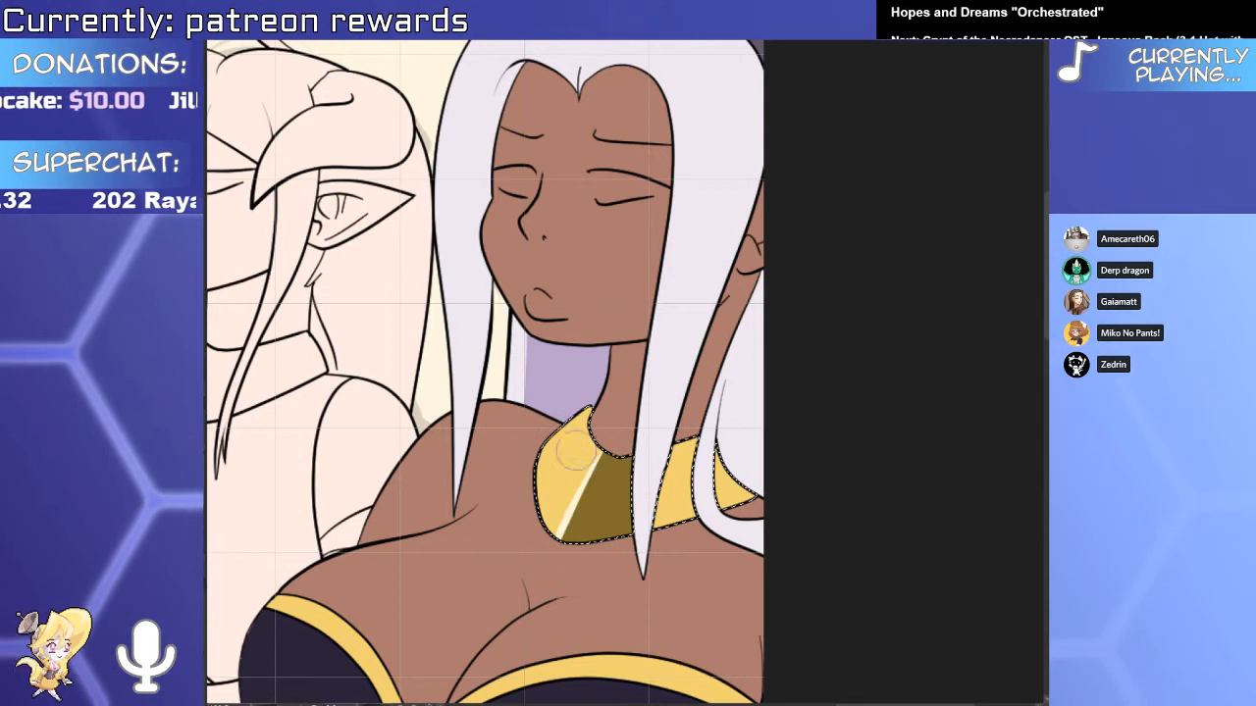
drag(541, 486, 628, 387)
drag(544, 456, 628, 372)
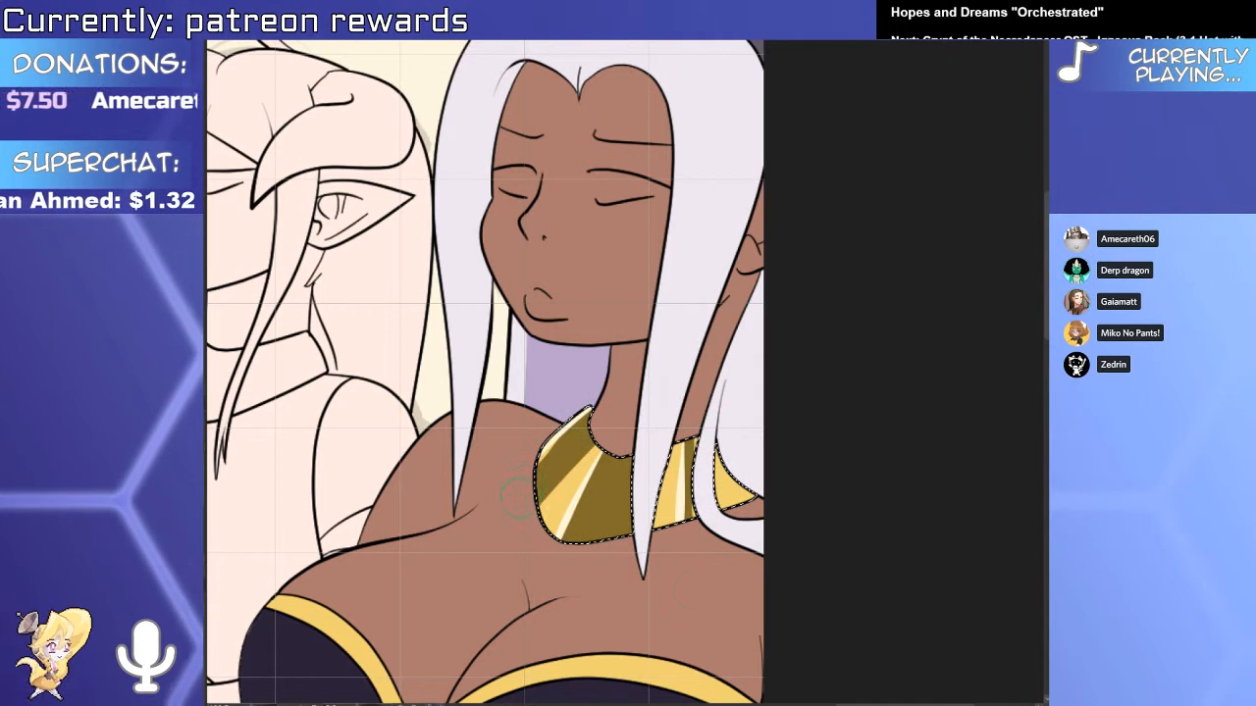
drag(550, 500, 613, 417)
mouse_move(588, 529)
mouse_down()
mouse_move(635, 413)
mouse_move(604, 458)
mouse_move(604, 419)
mouse_up()
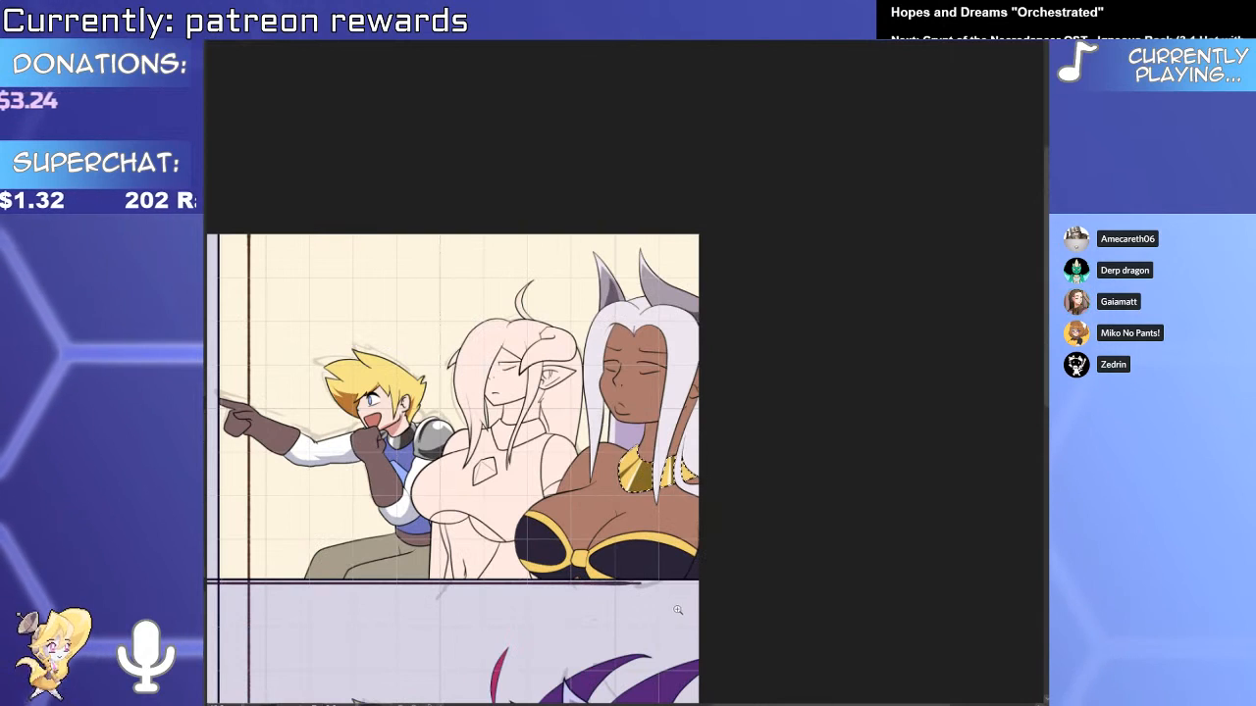
Fill the collar's back section with dark gold and rework the front section's shade bands and highlights, darkening its outer edge.
drag(659, 577, 603, 502)
scroll(588, 402, up, 5)
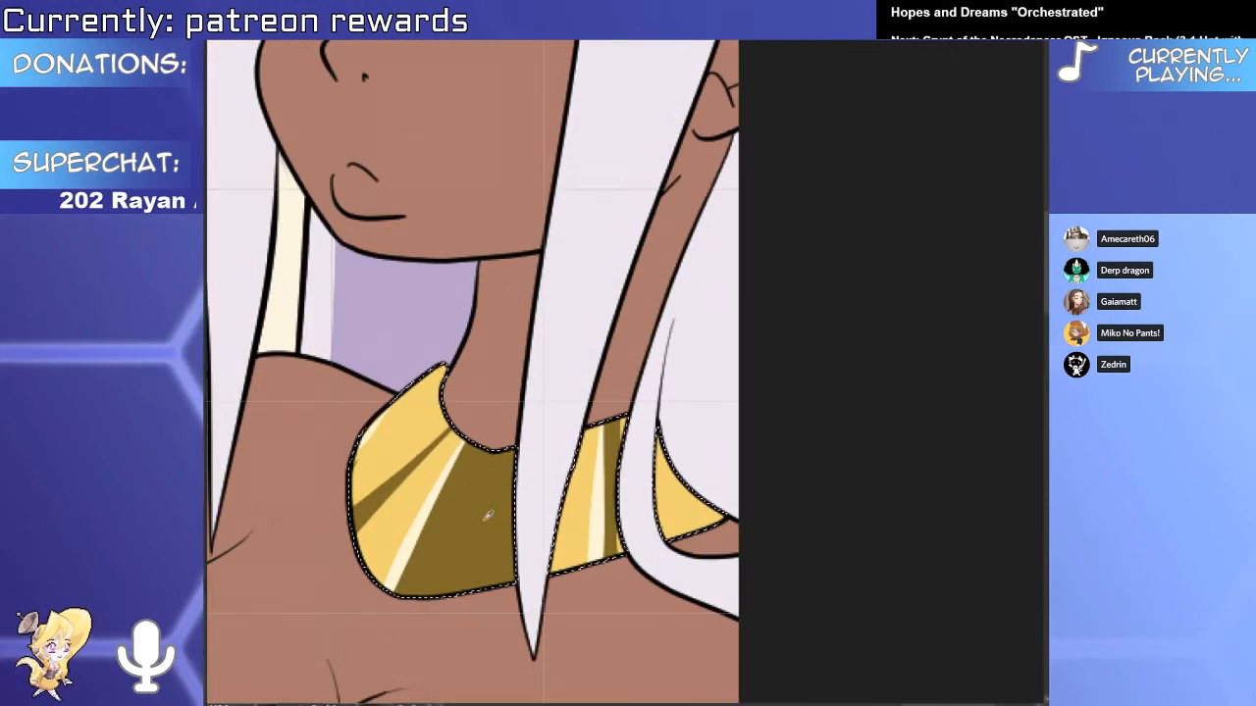
click(688, 507)
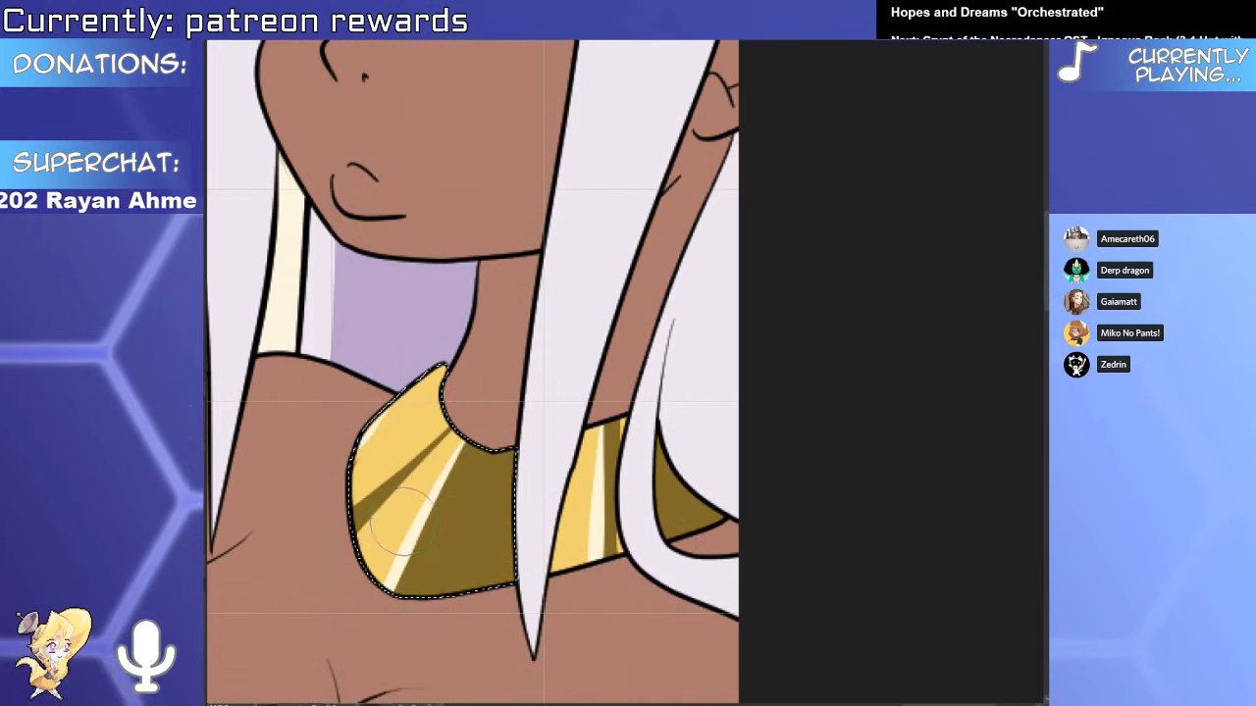
key(ctrl+z)
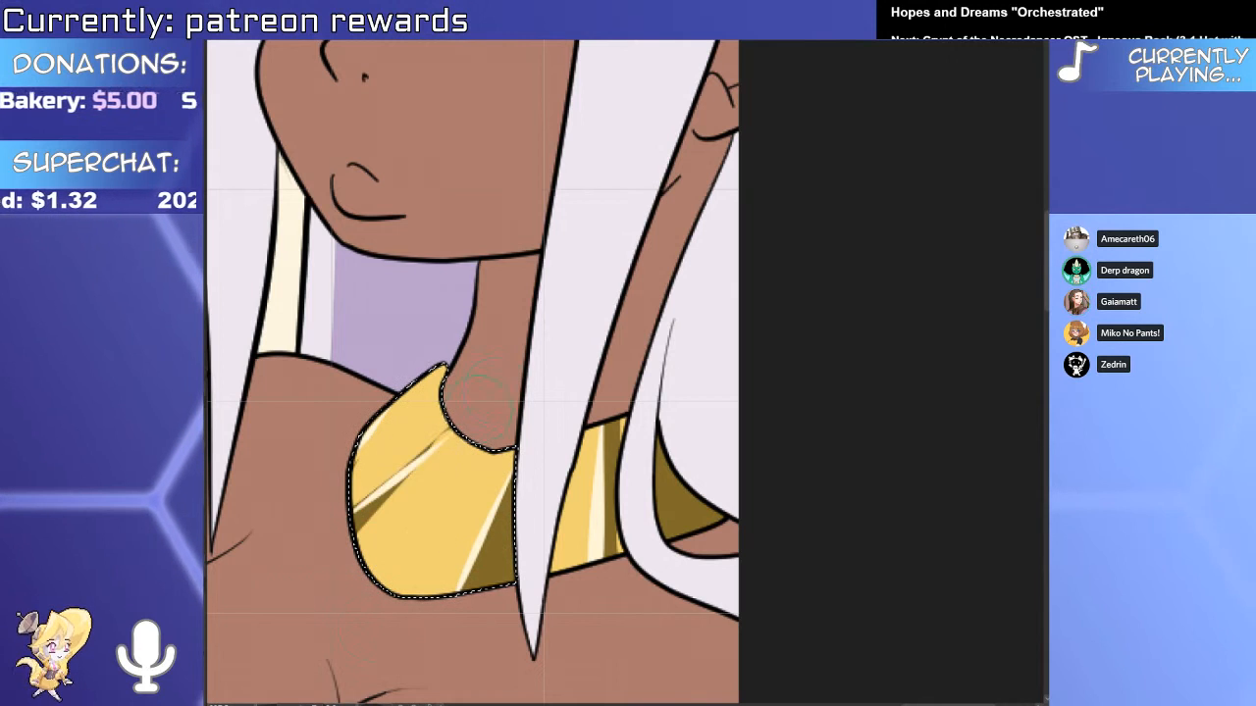
alt+click(606, 512)
drag(336, 471, 431, 386)
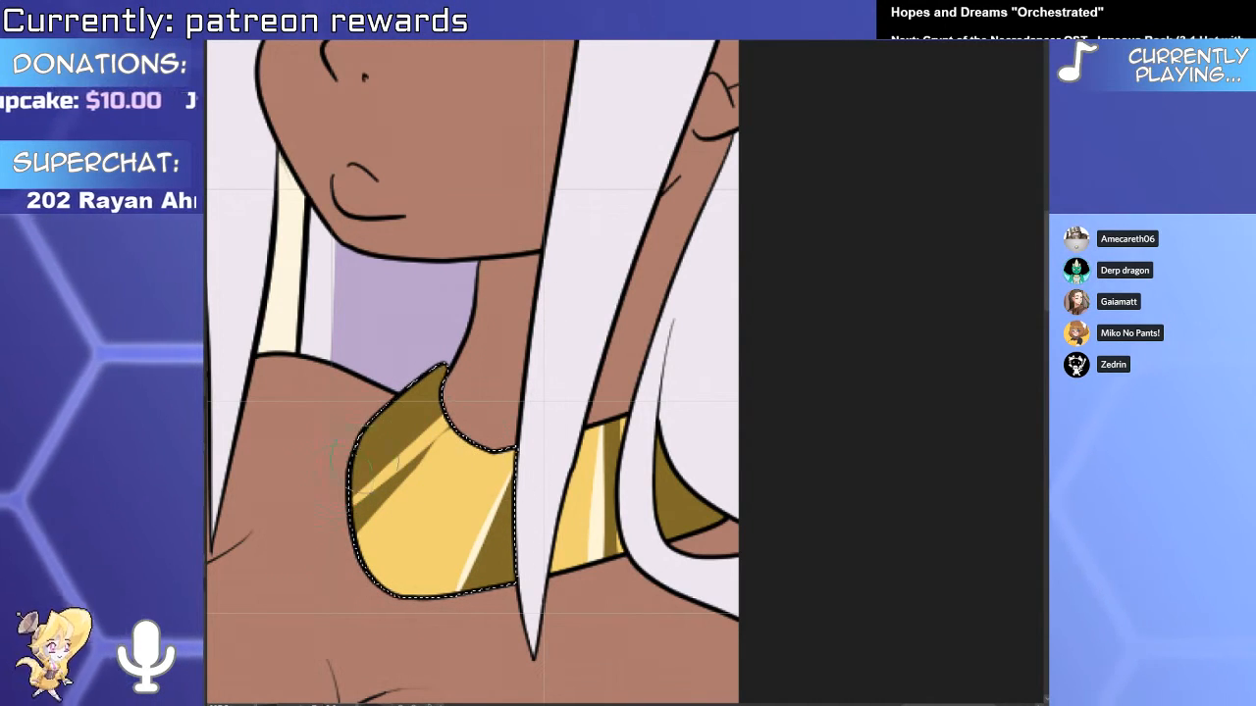
scroll(511, 377, down, 6)
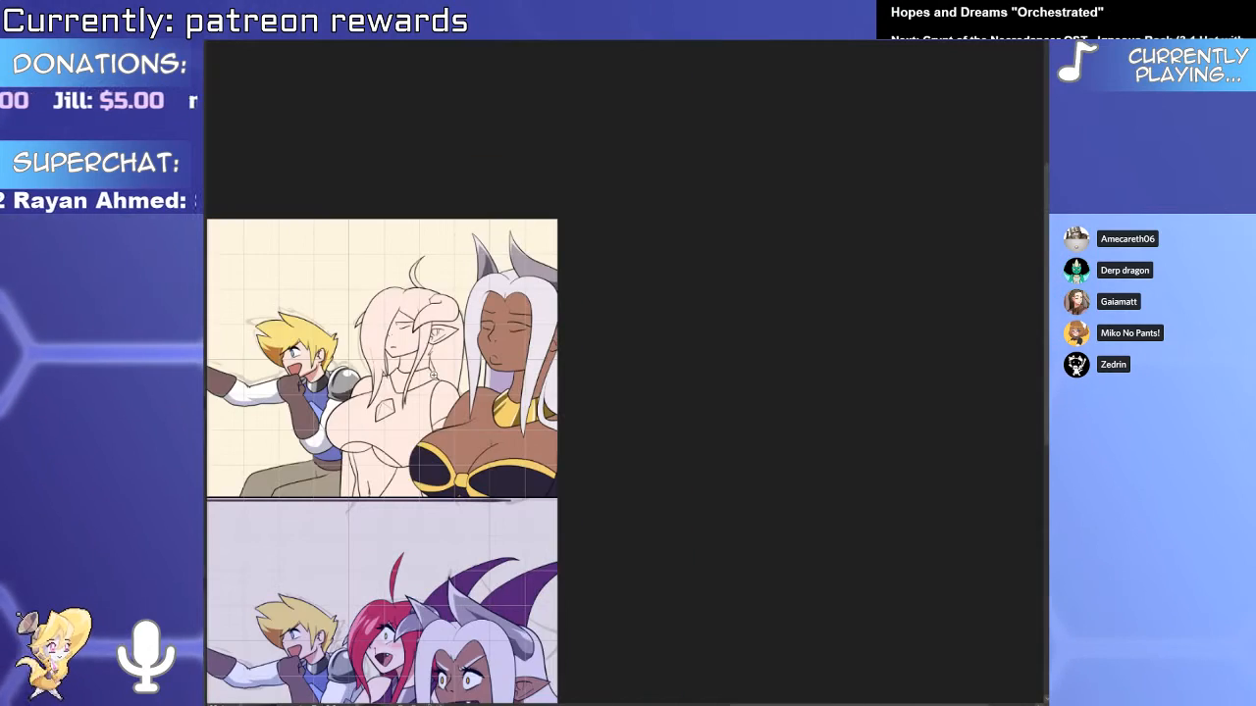
drag(530, 523, 625, 404)
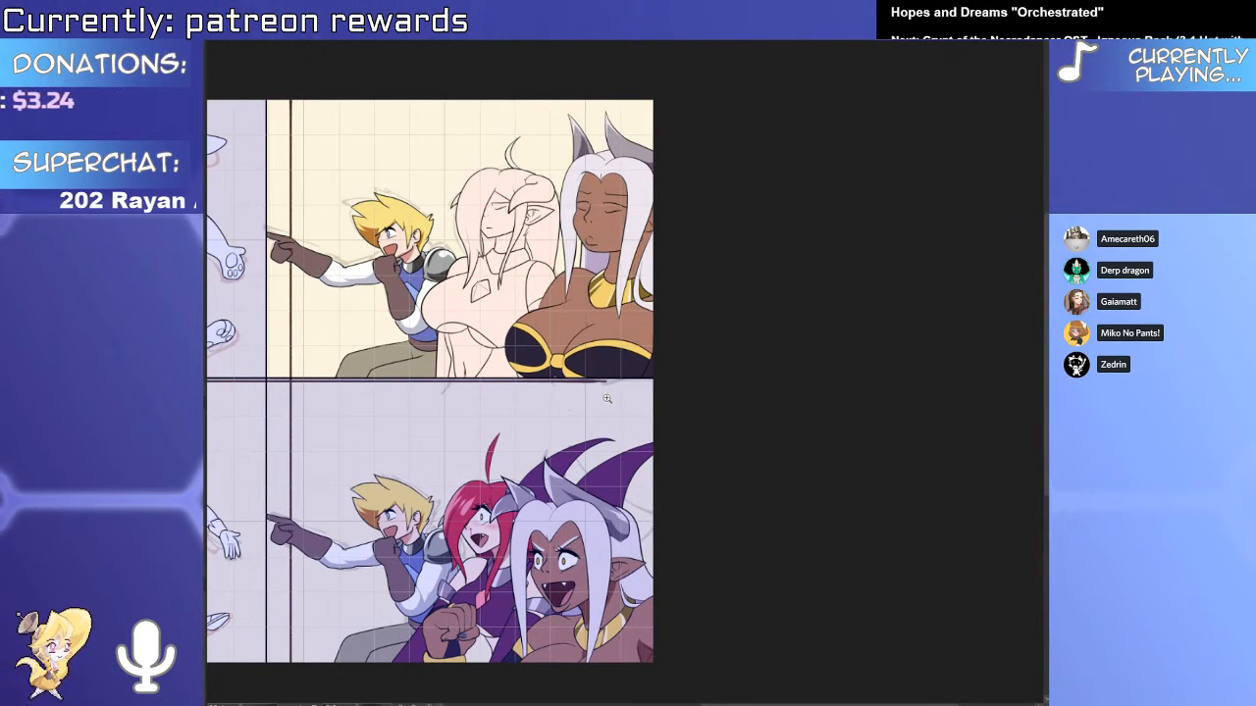
Select the upper figure's face skin area, rotate the view to the eyes and try a stroke inside the larger eye.
drag(603, 208, 669, 226)
drag(621, 198, 642, 384)
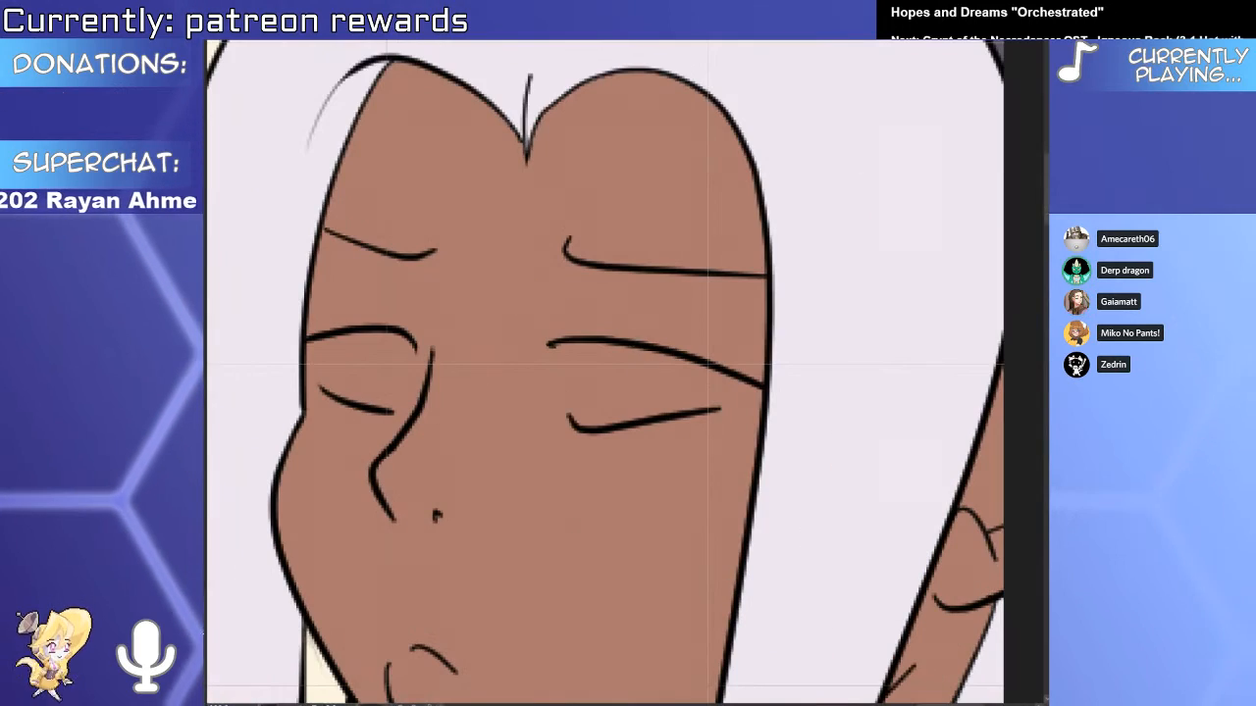
click(695, 364)
mouse_move(721, 370)
mouse_down()
mouse_move(808, 199)
mouse_move(751, 172)
mouse_up()
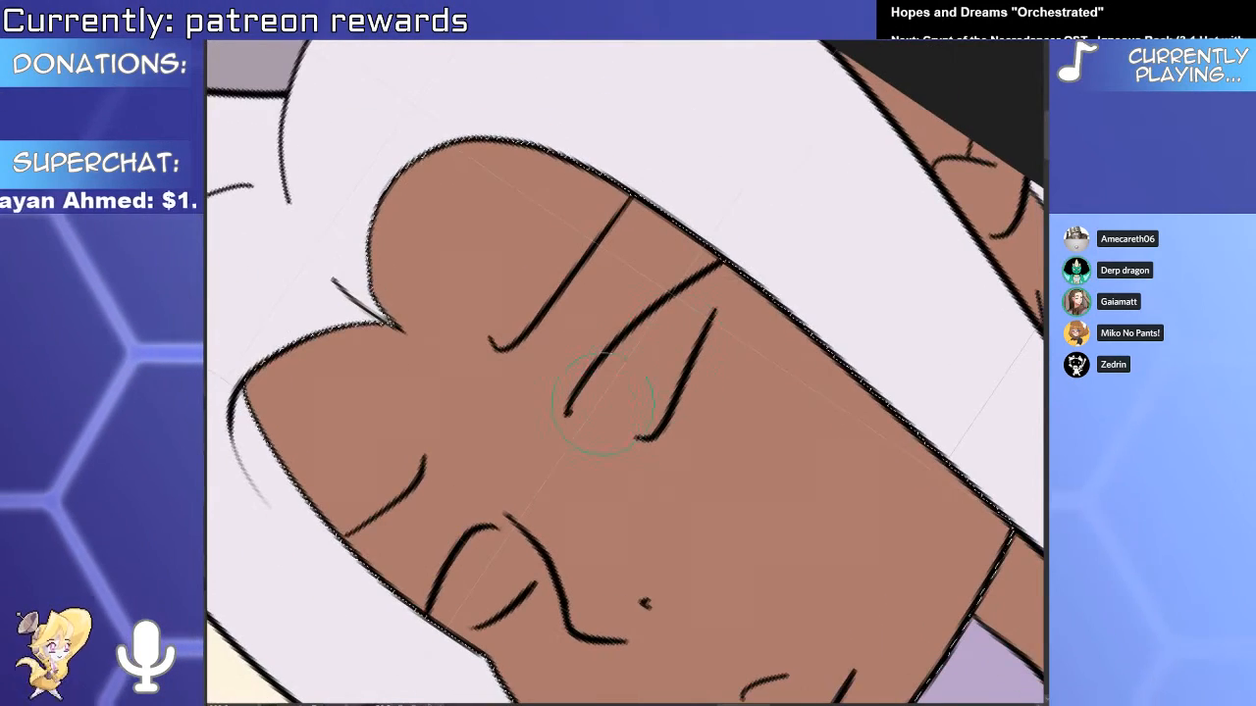
drag(586, 418, 682, 316)
key(ctrl+z)
Consult the character reference drawings and fill the larger eye with white between its upper and lower lid lines.
click(487, 34)
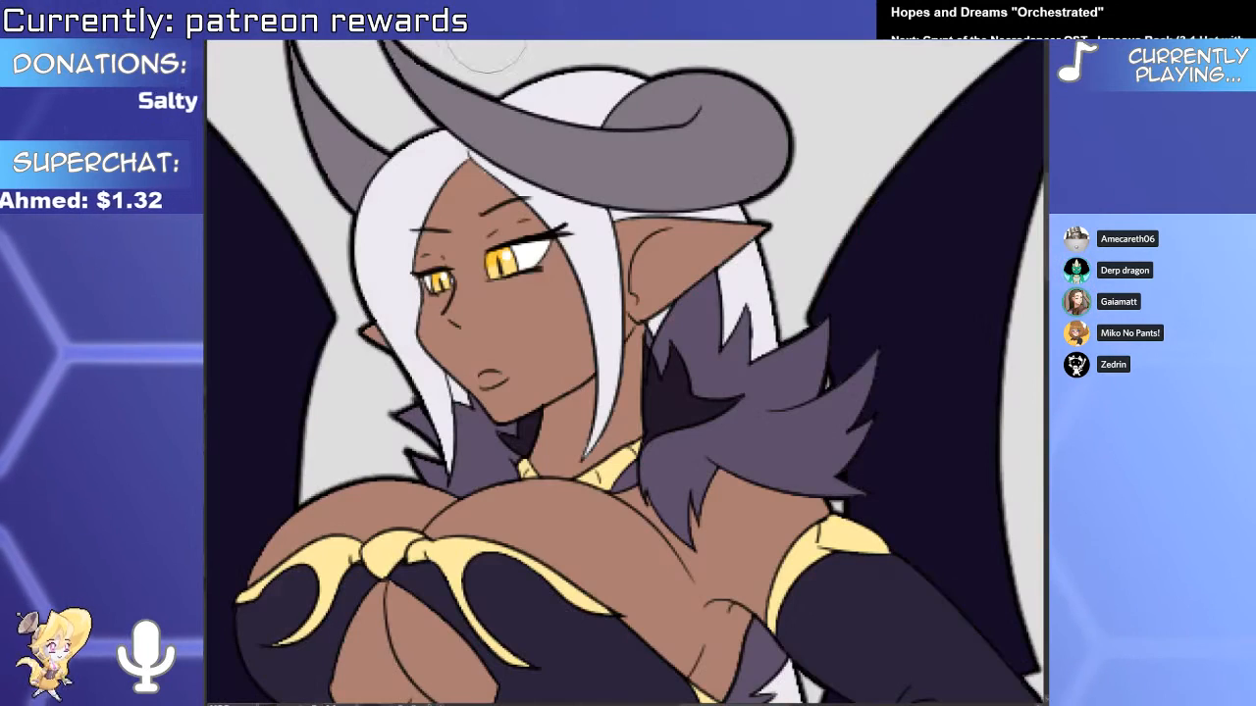
key(ctrl+Tab)
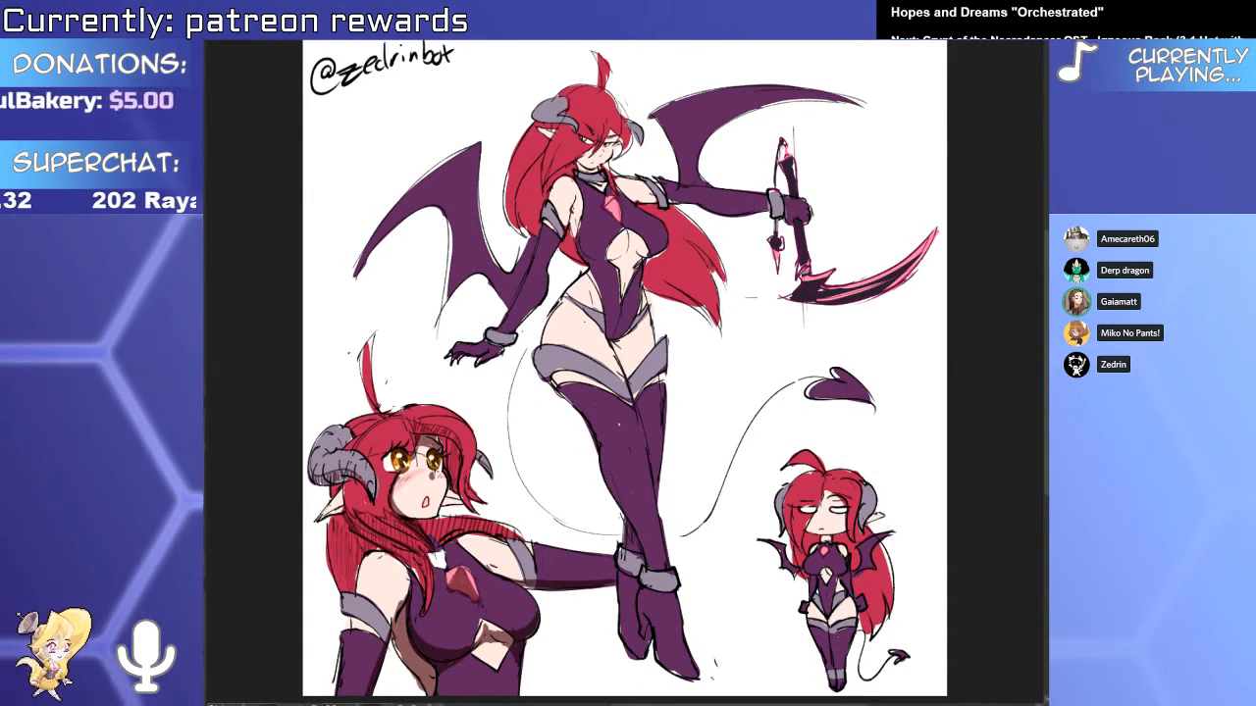
key(ctrl+Tab)
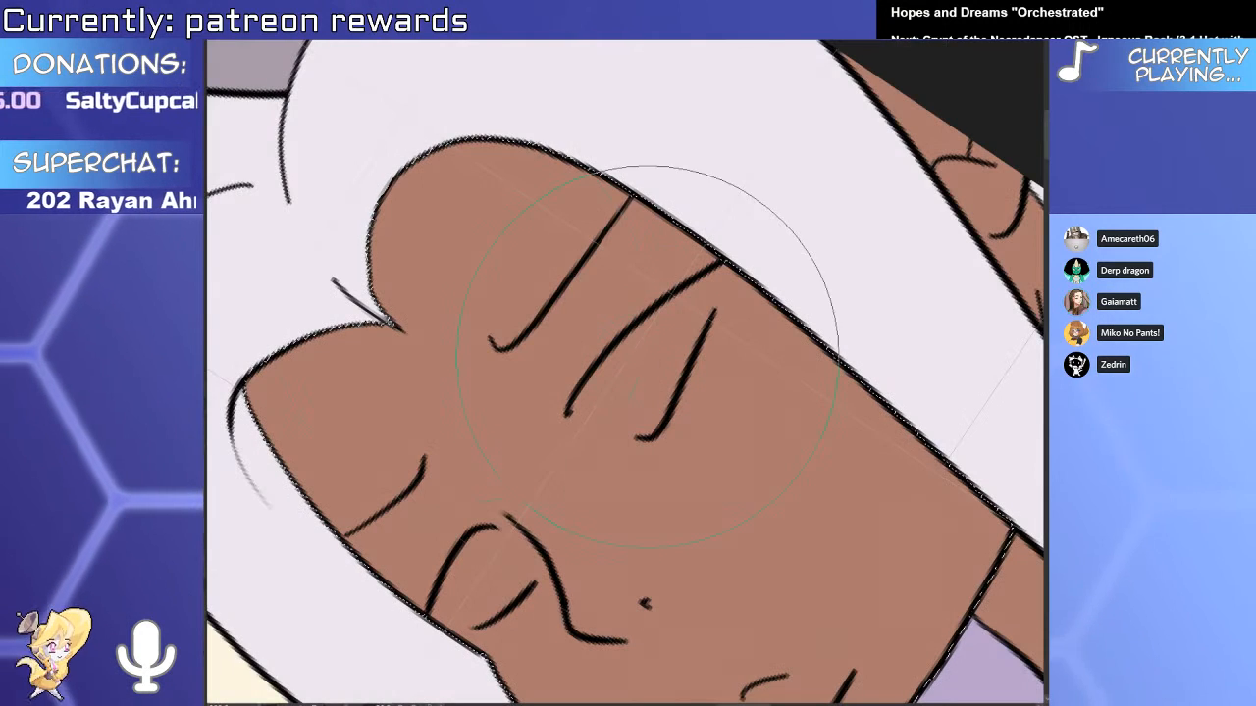
drag(592, 335, 511, 322)
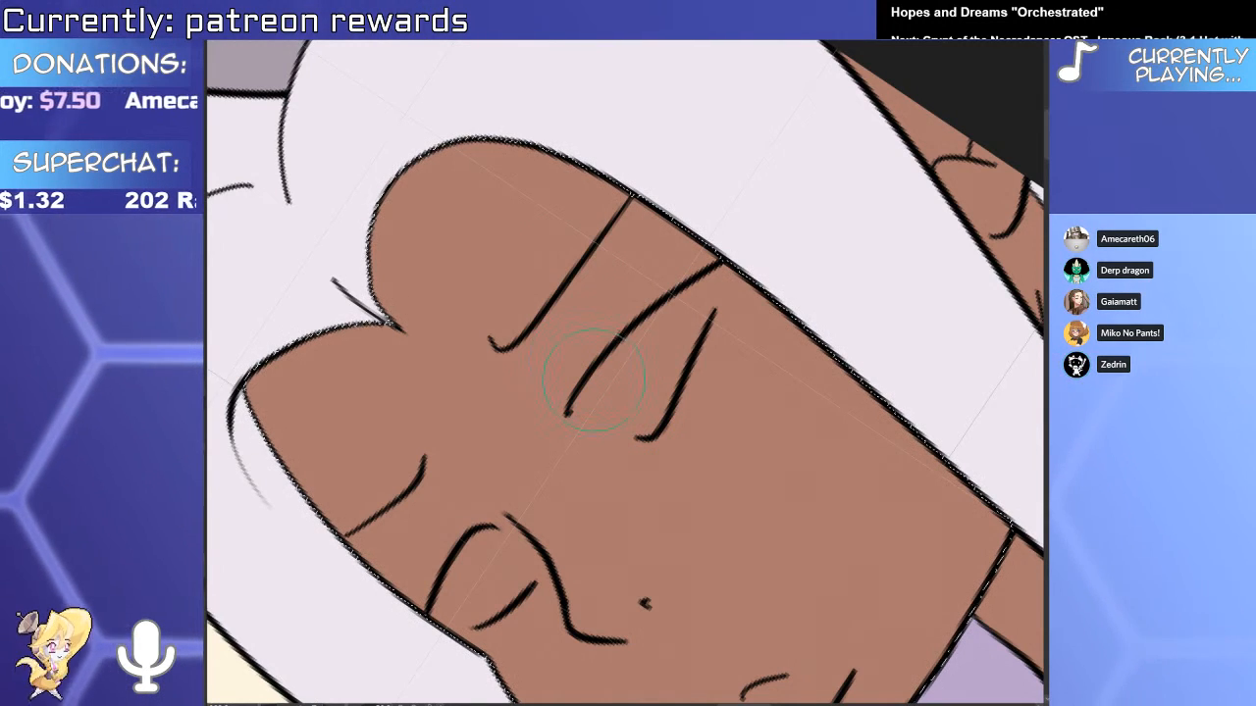
drag(591, 401, 583, 414)
key(ctrl+z)
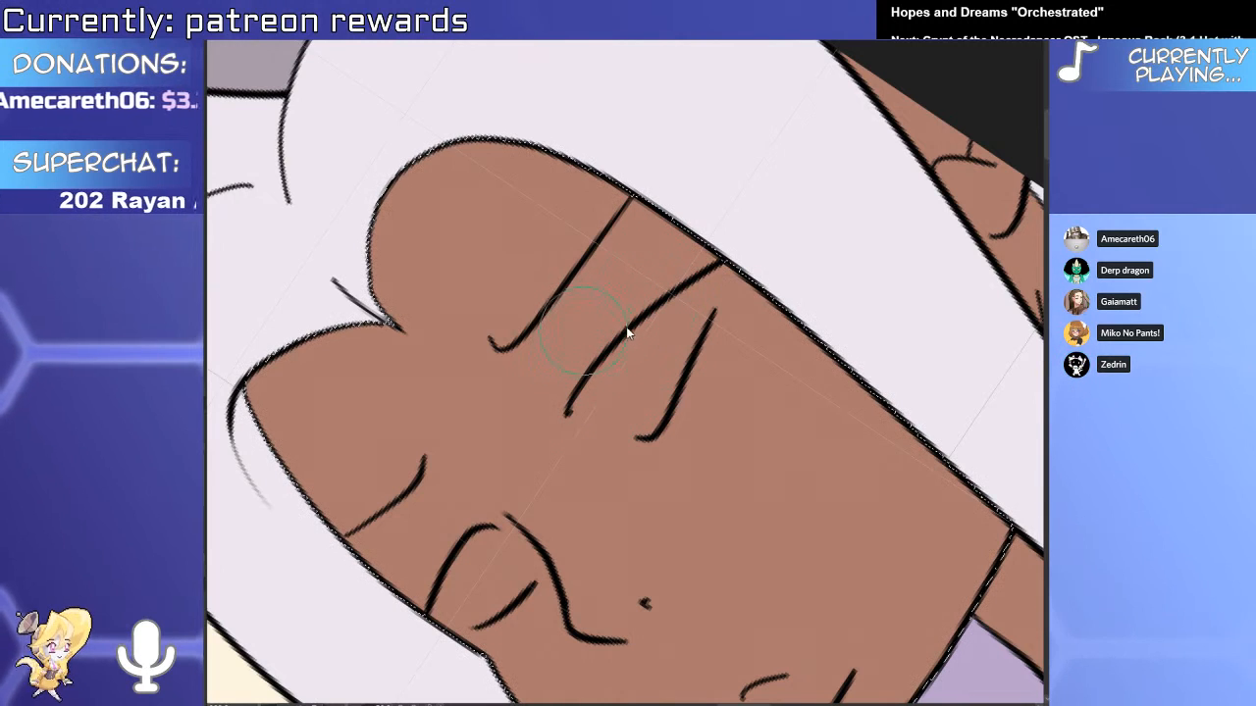
drag(645, 388, 693, 300)
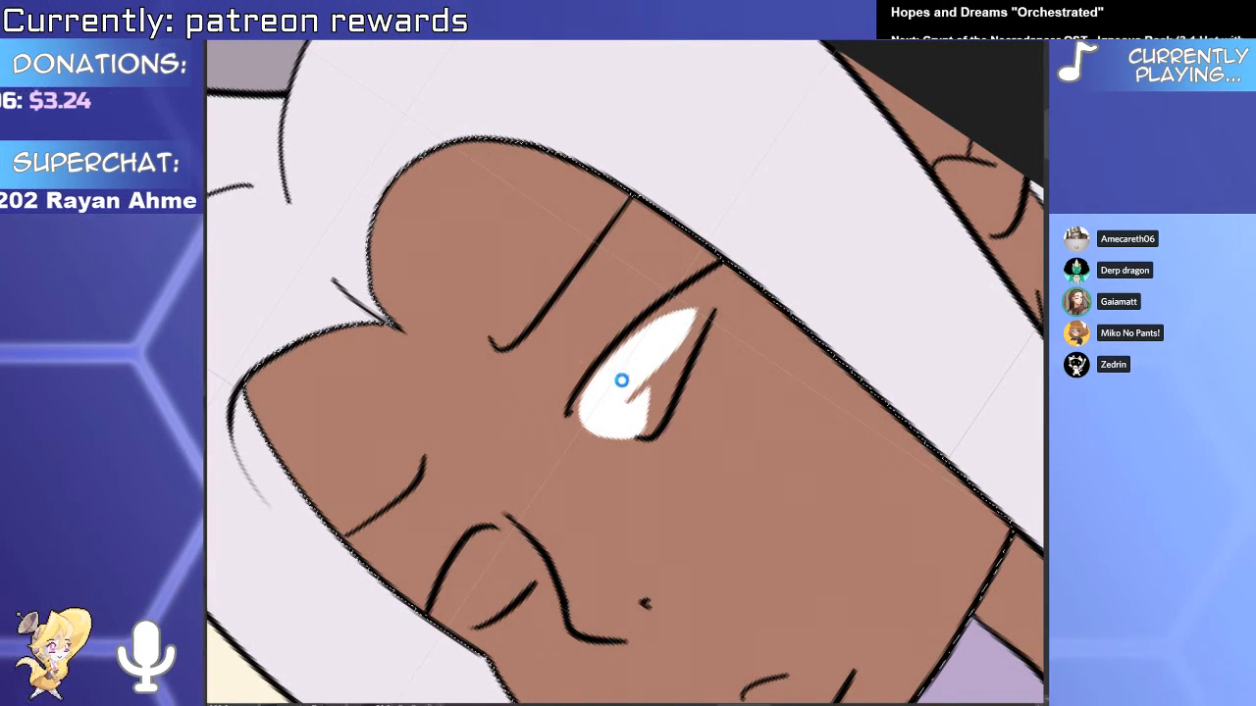
mouse_move(631, 387)
mouse_down()
mouse_move(693, 307)
mouse_move(592, 393)
mouse_move(696, 309)
mouse_move(626, 439)
mouse_move(692, 316)
mouse_move(637, 441)
mouse_move(652, 376)
mouse_move(613, 382)
mouse_move(598, 421)
mouse_move(745, 250)
mouse_up()
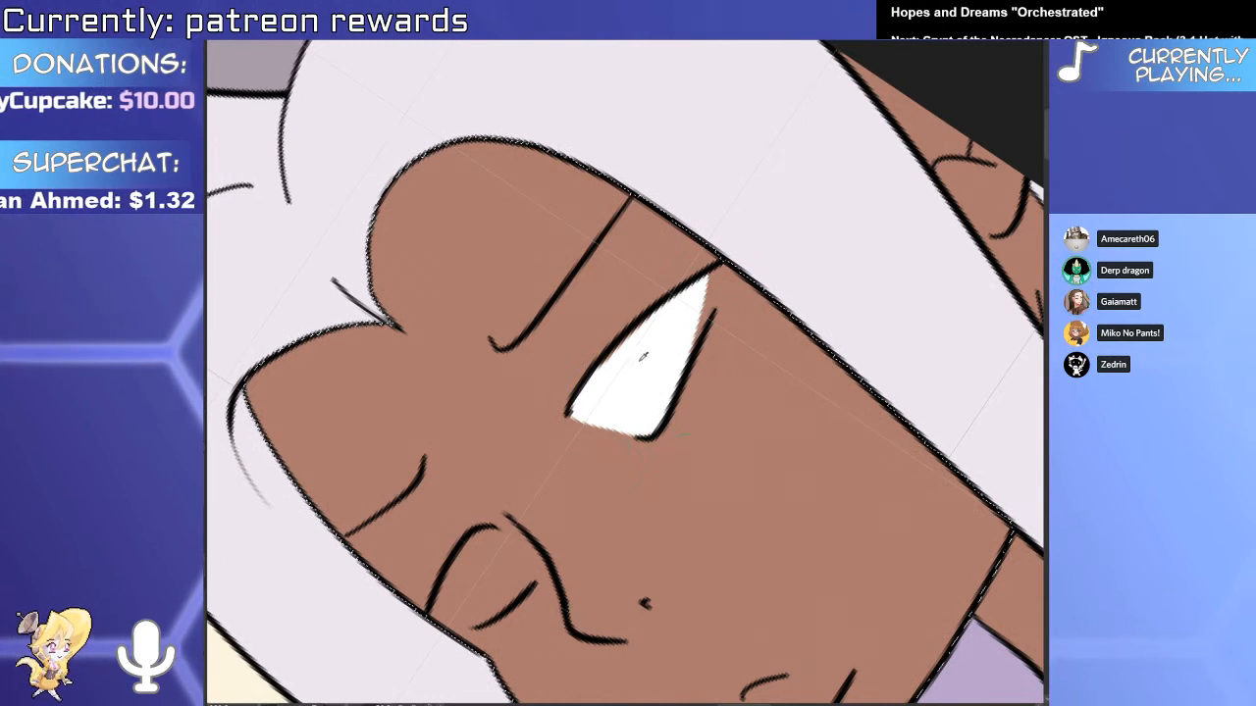
Fill the smaller eye with white between its lid lines and check both eyes against the whole panel.
mouse_move(499, 553)
mouse_down()
mouse_move(470, 606)
mouse_move(489, 568)
mouse_move(500, 573)
mouse_move(481, 618)
mouse_move(508, 472)
mouse_move(491, 513)
mouse_move(533, 526)
mouse_move(571, 516)
mouse_move(491, 567)
mouse_up()
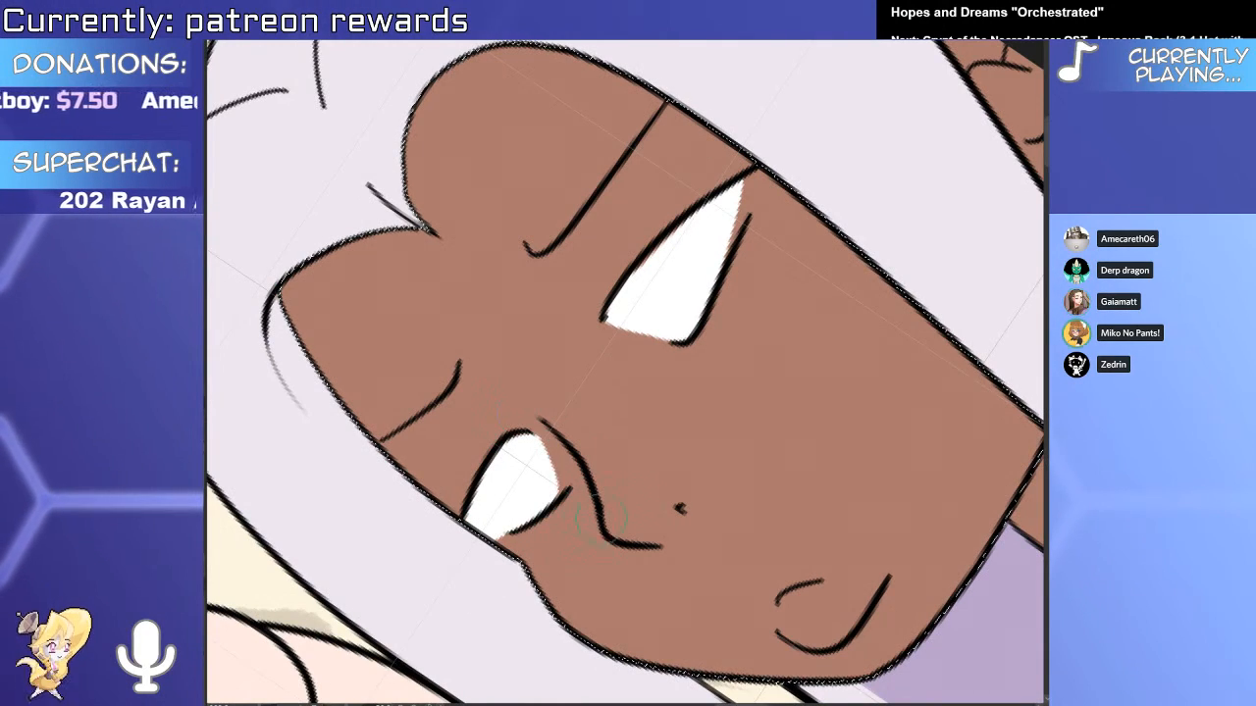
key(Escape)
drag(706, 515, 661, 533)
key(Escape)
drag(891, 454, 785, 375)
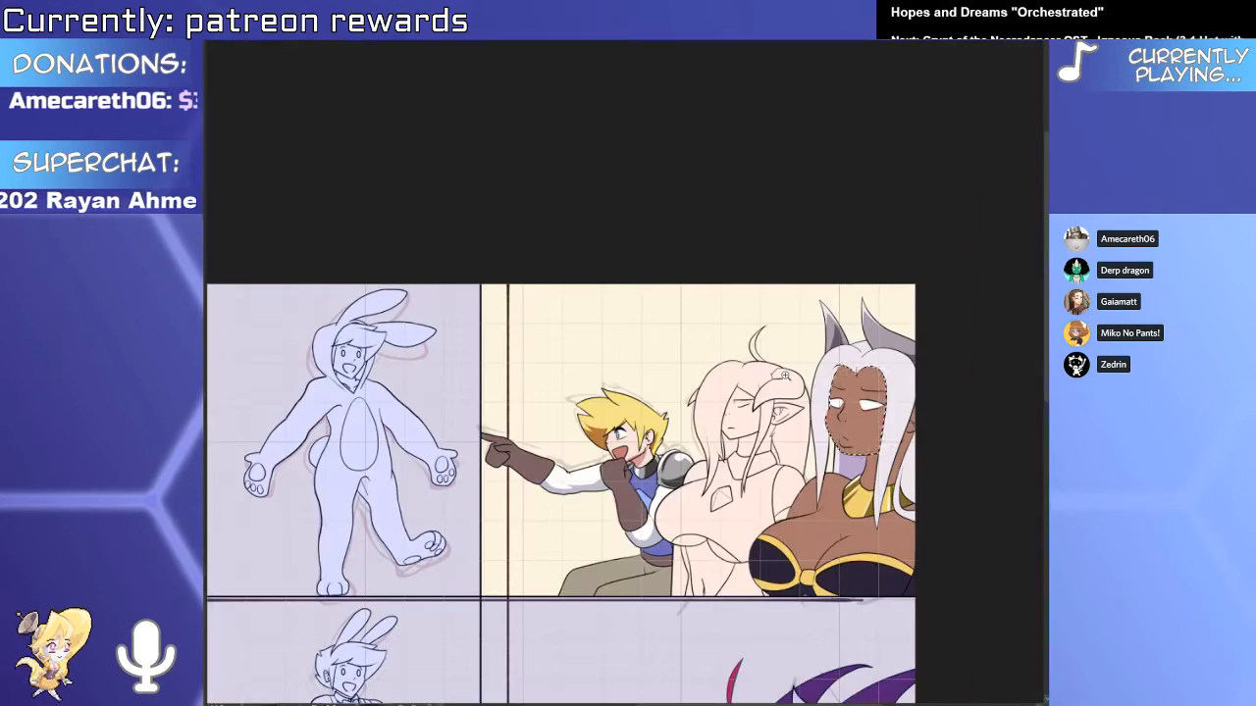
drag(847, 398, 920, 406)
drag(754, 423, 788, 422)
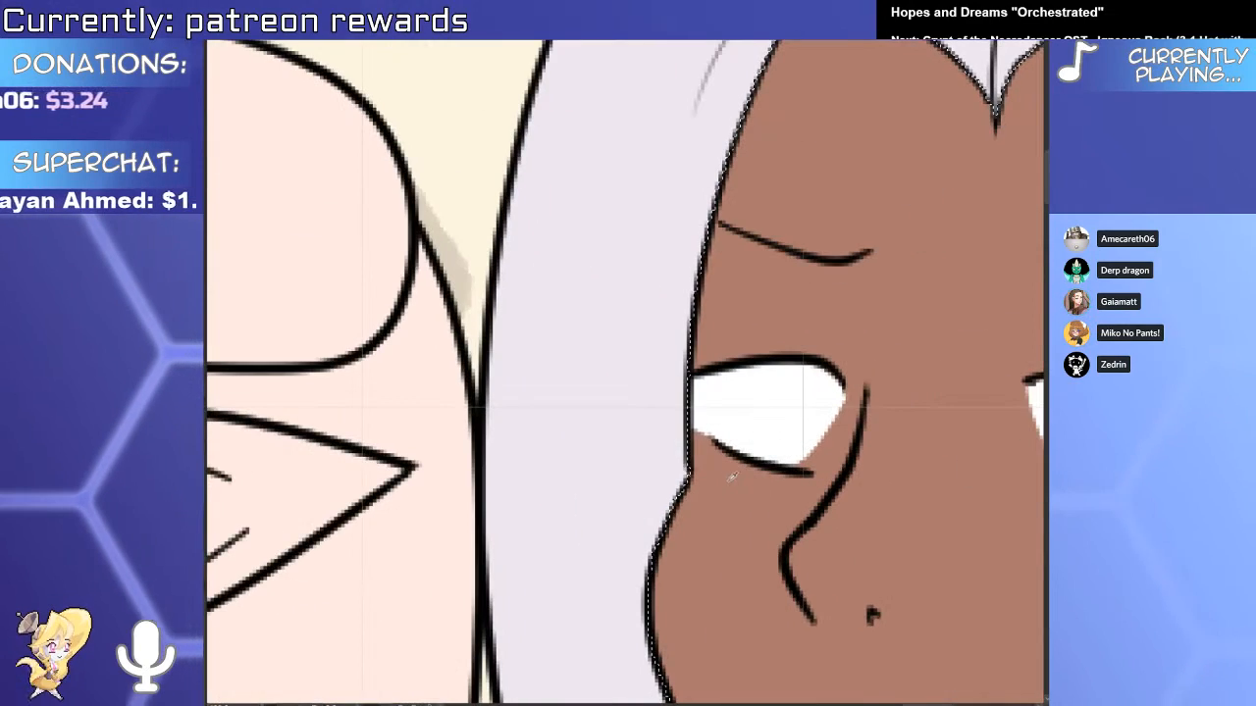
Touch up the edge of the white fill in the upper figure's larger eye and check both eyes in the panel.
scroll(731, 476, down, 6)
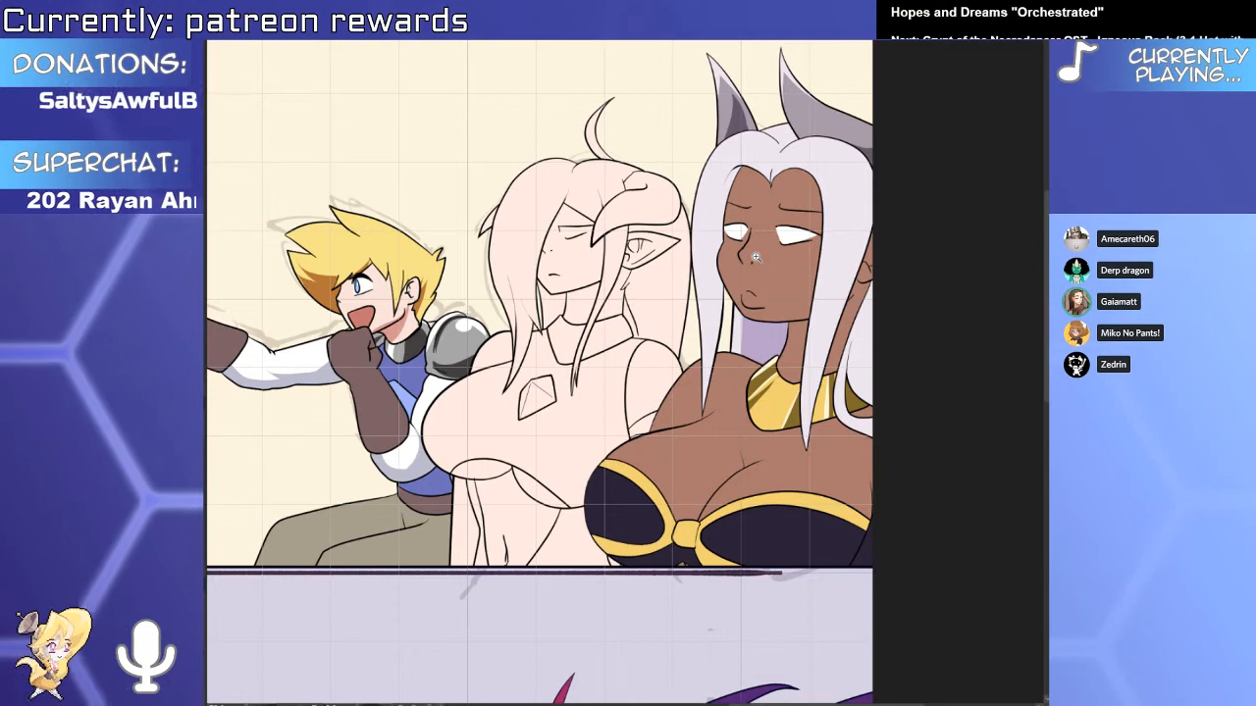
drag(788, 234, 680, 332)
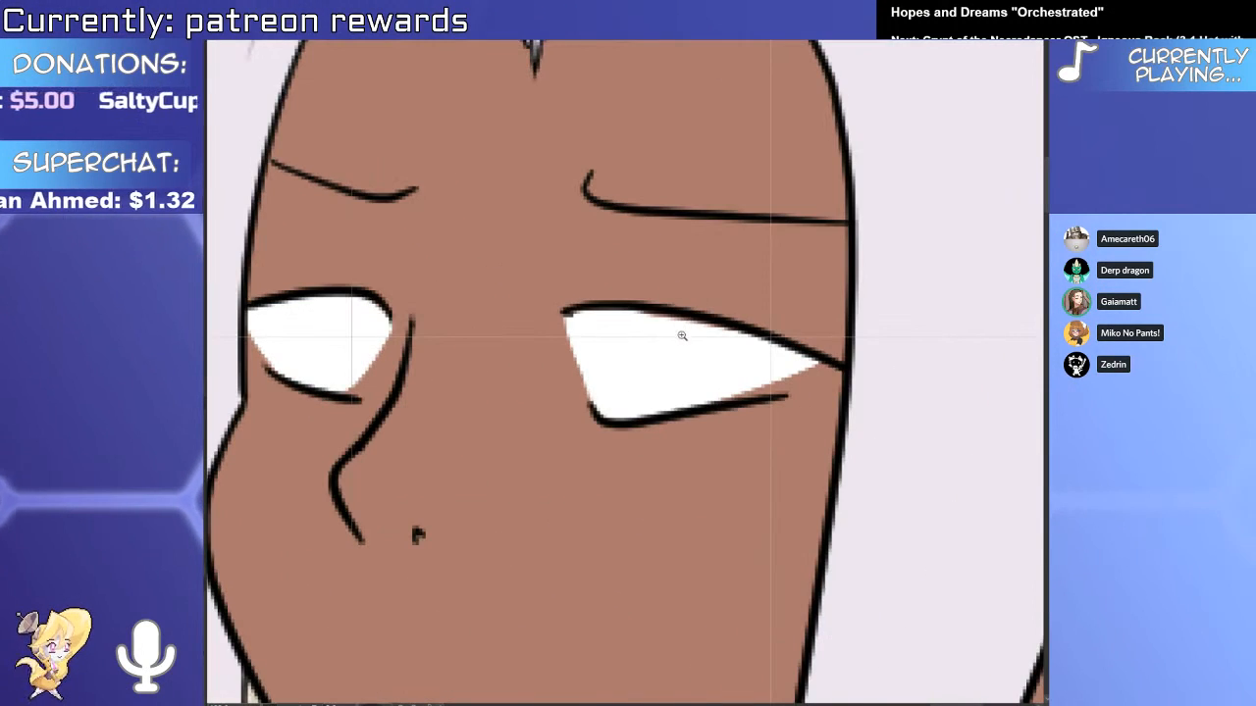
drag(827, 385, 634, 136)
mouse_move(591, 342)
mouse_down()
mouse_move(628, 225)
mouse_move(627, 184)
mouse_up()
key(ctrl+z)
key(x)
key(x)
drag(552, 363, 635, 126)
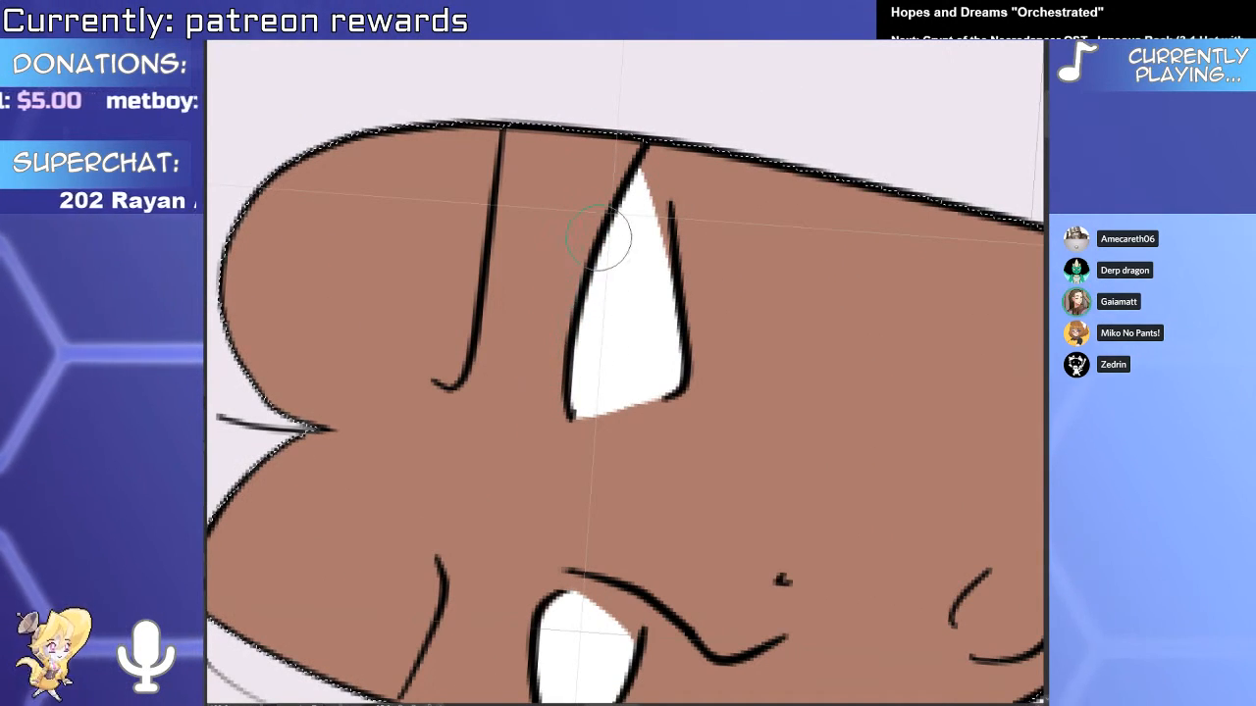
scroll(578, 388, down, 5)
key(5)
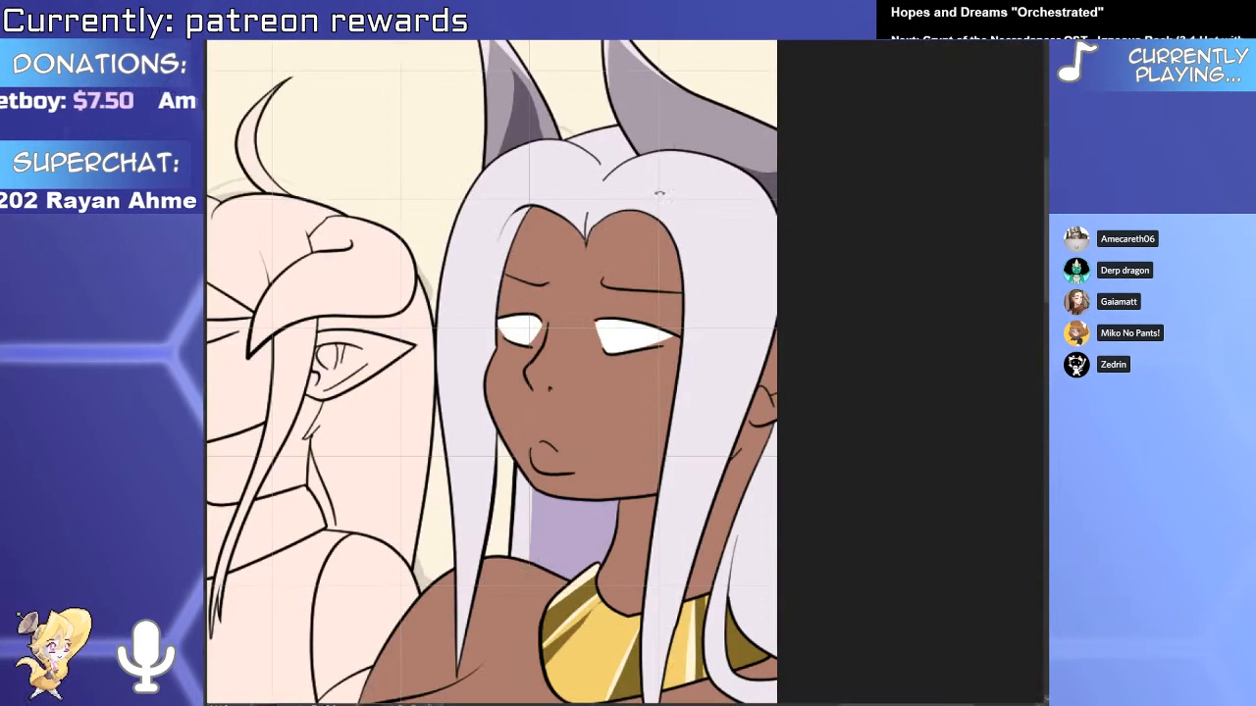
Draw a black oval iris outline in each eye, cutting both off at the upper lid, and nudge the larger eye's oval into position.
scroll(604, 329, up, 5)
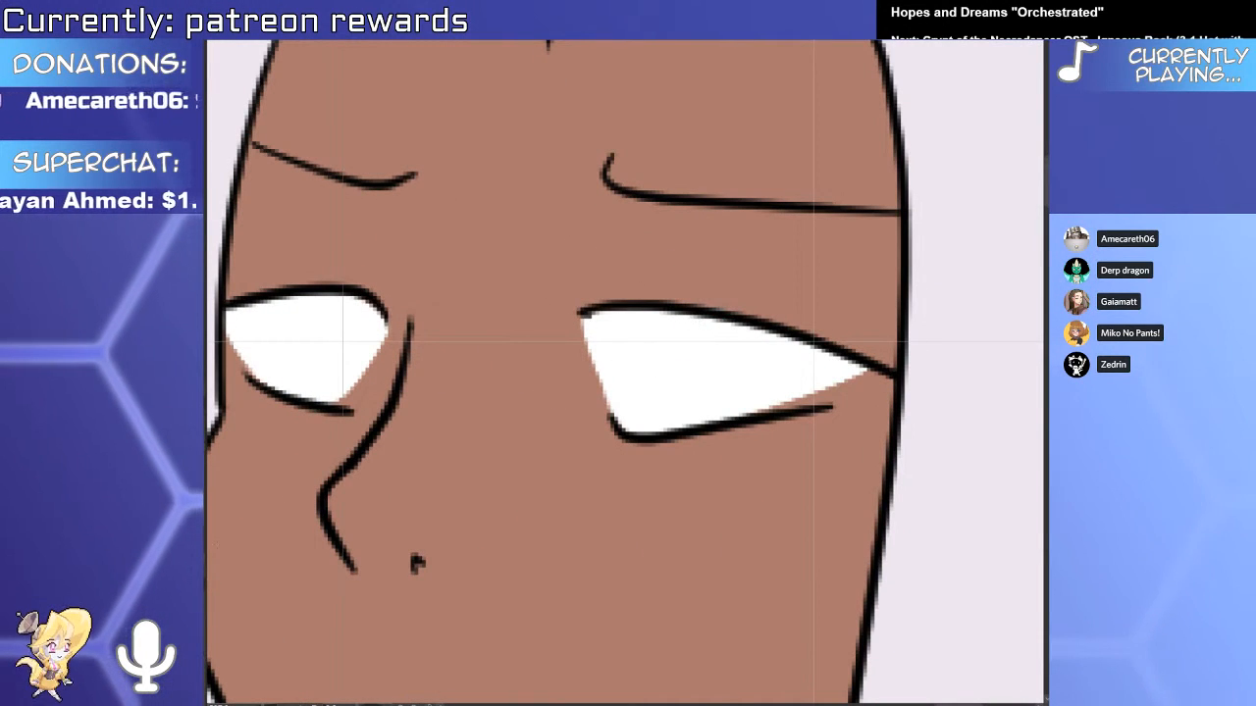
drag(622, 307, 663, 391)
key(ctrl+z)
drag(624, 277, 717, 404)
mouse_move(253, 265)
mouse_down()
mouse_move(348, 388)
mouse_move(353, 355)
mouse_up()
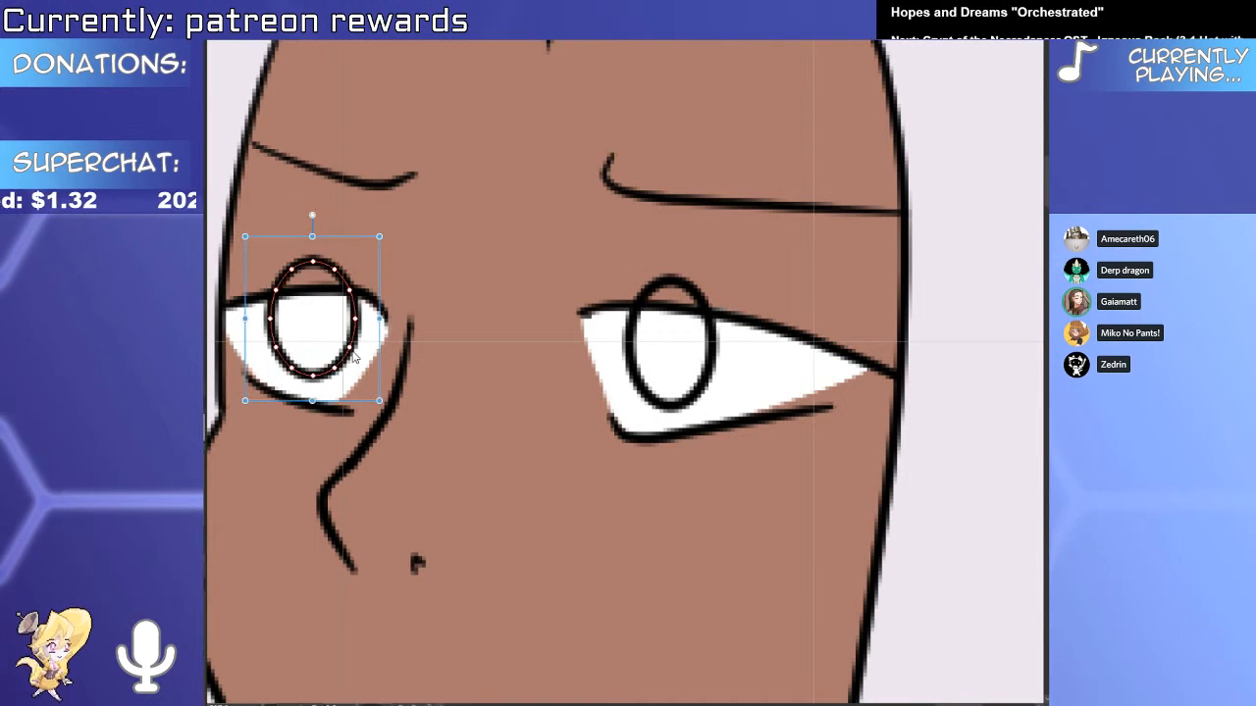
drag(715, 376, 722, 369)
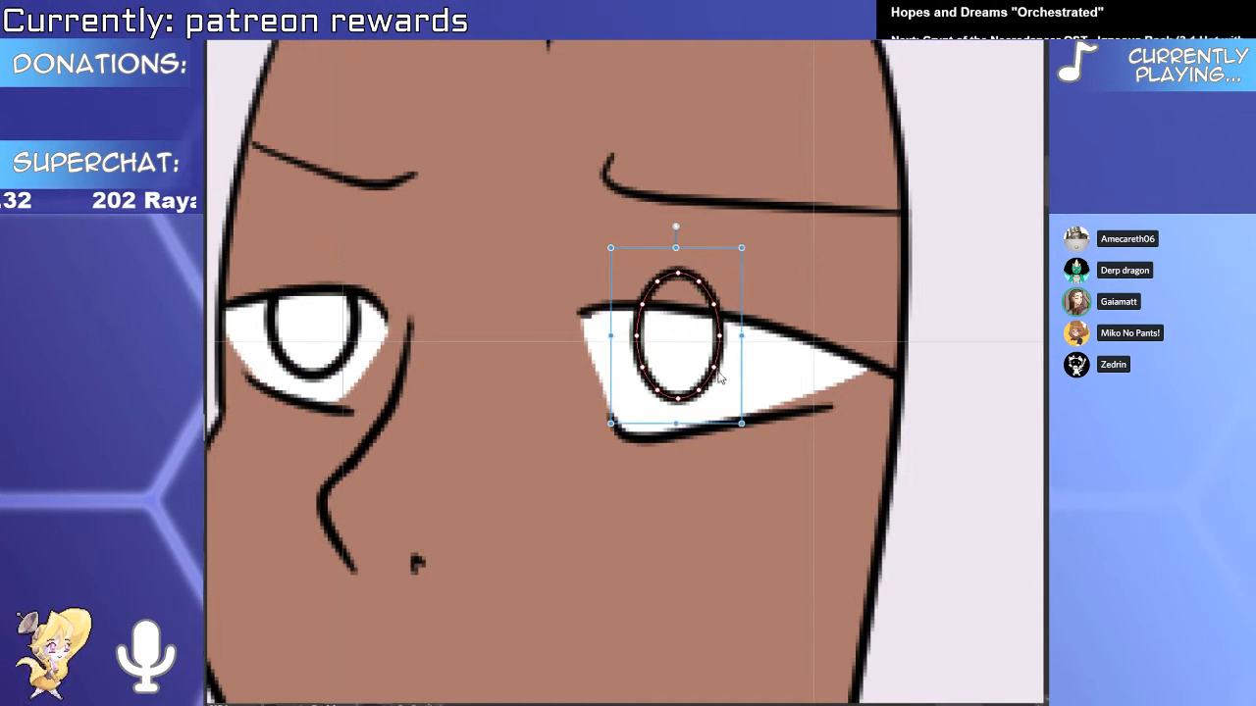
mouse_move(671, 265)
mouse_down()
mouse_move(684, 279)
mouse_move(629, 272)
mouse_up()
scroll(629, 272, up, 5)
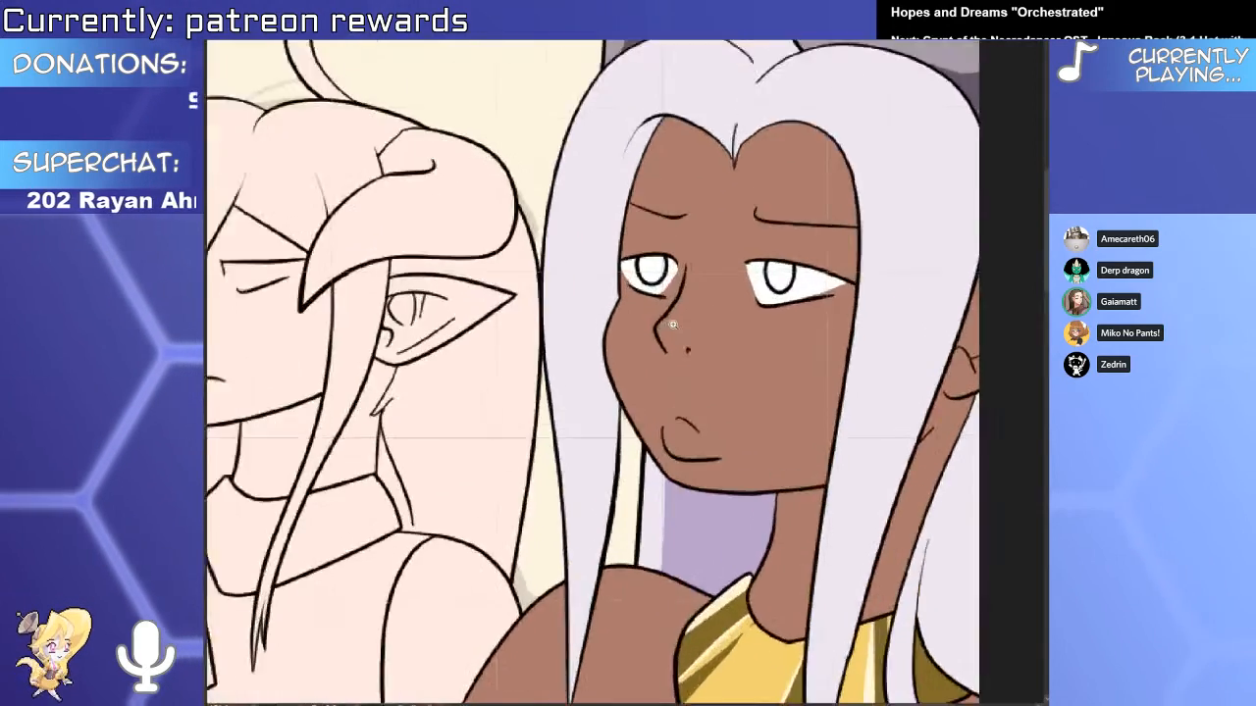
Fill both irises with golden yellow and check them against the whole panel.
click(684, 249)
scroll(684, 249, down, 5)
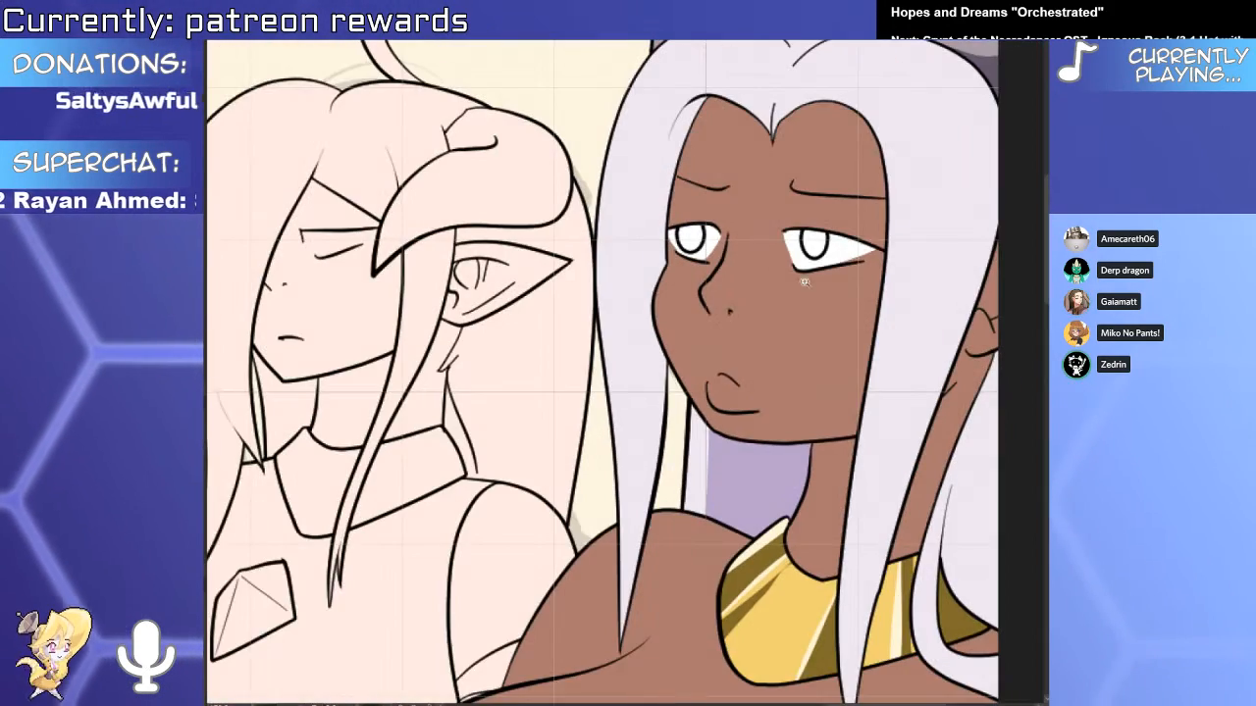
scroll(812, 277, up, 3)
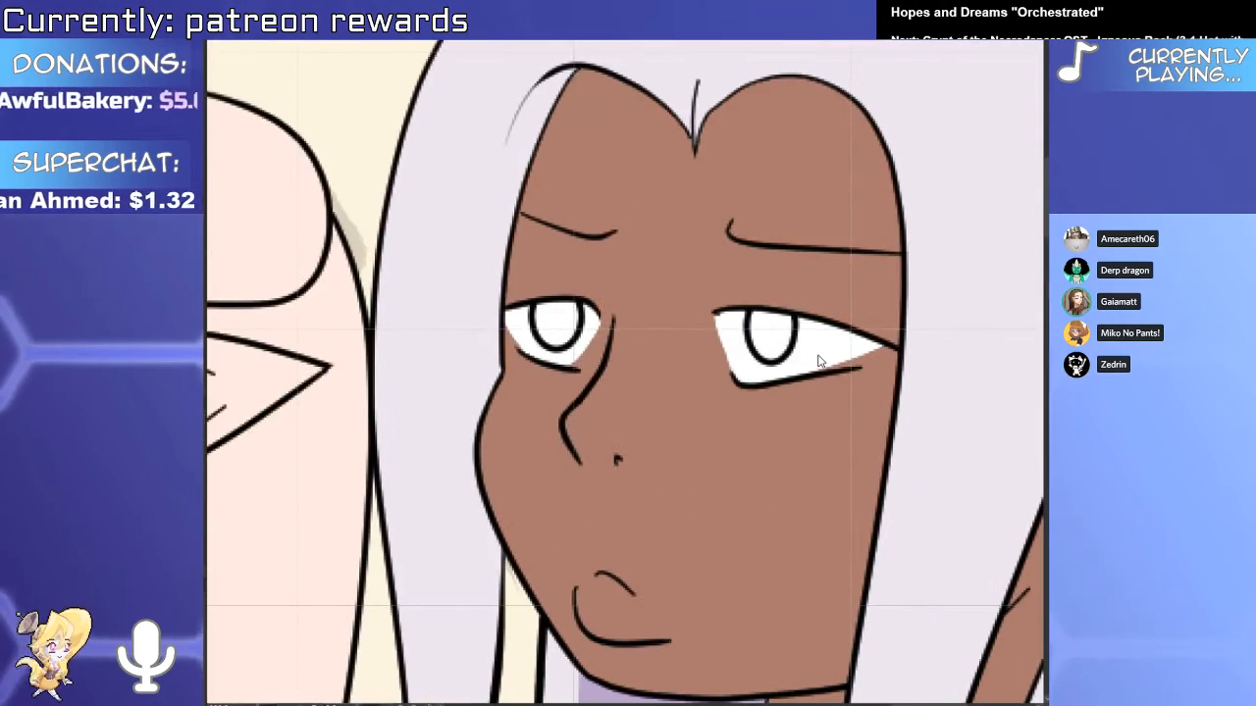
click(784, 334)
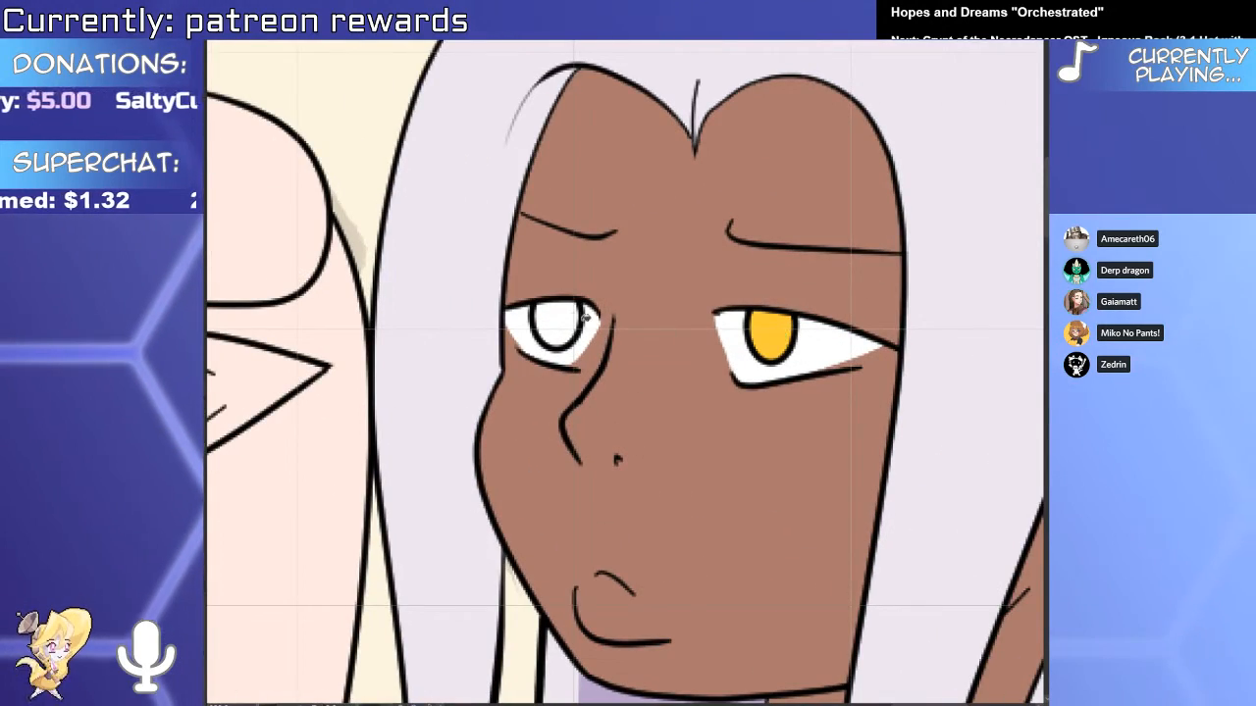
click(571, 321)
scroll(694, 420, down, 5)
drag(681, 675, 662, 398)
scroll(661, 399, up, 6)
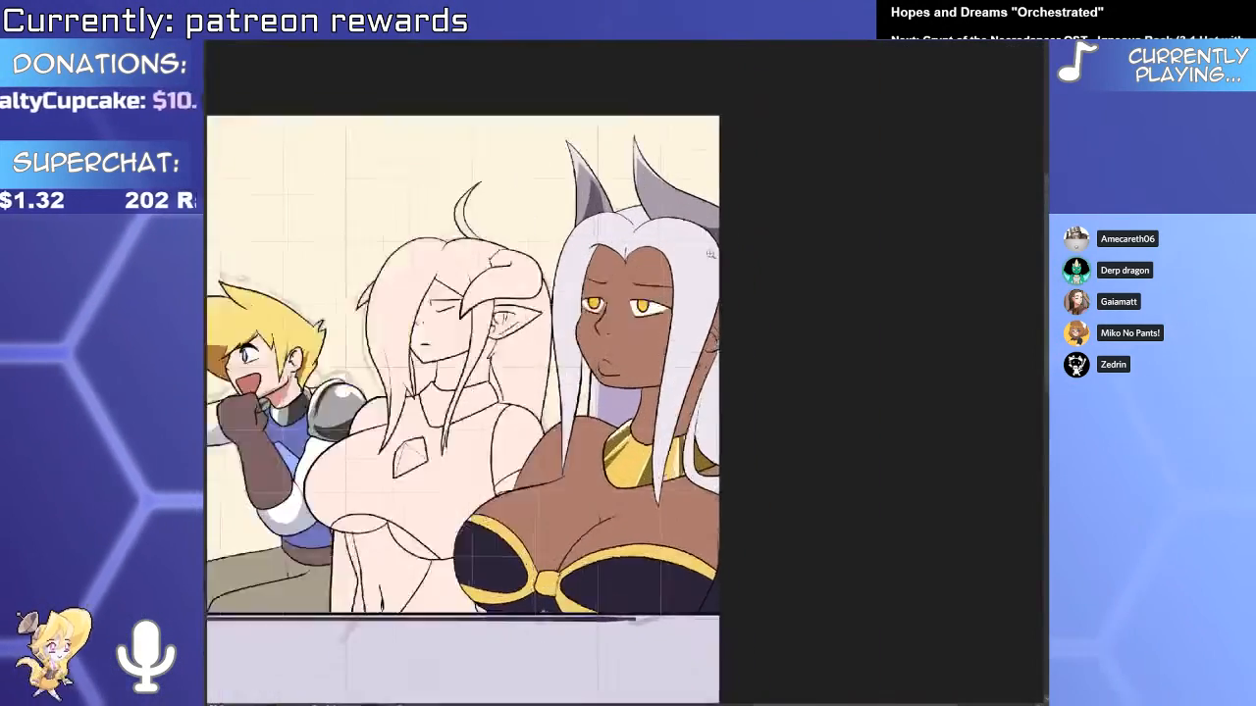
Thin the larger iris's outline, then paint the lower part of both irises pale yellow and add white glints near the upper lids.
ctrl+click(658, 387)
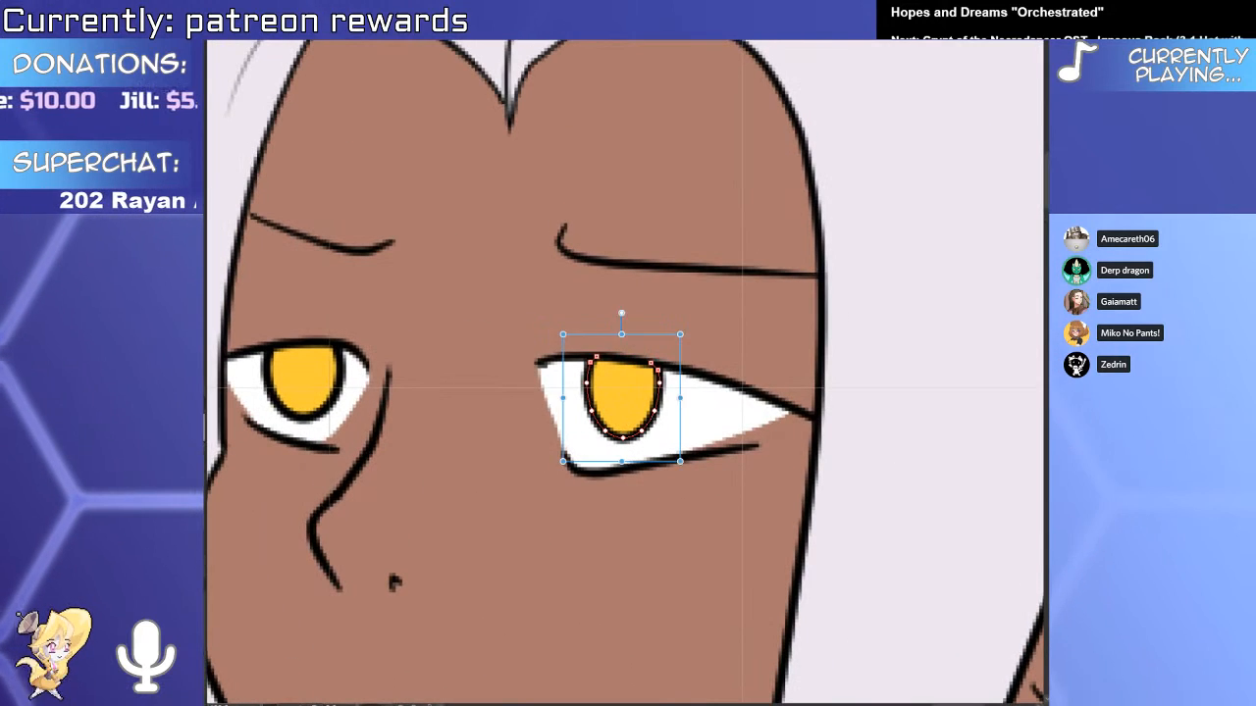
key(Delete)
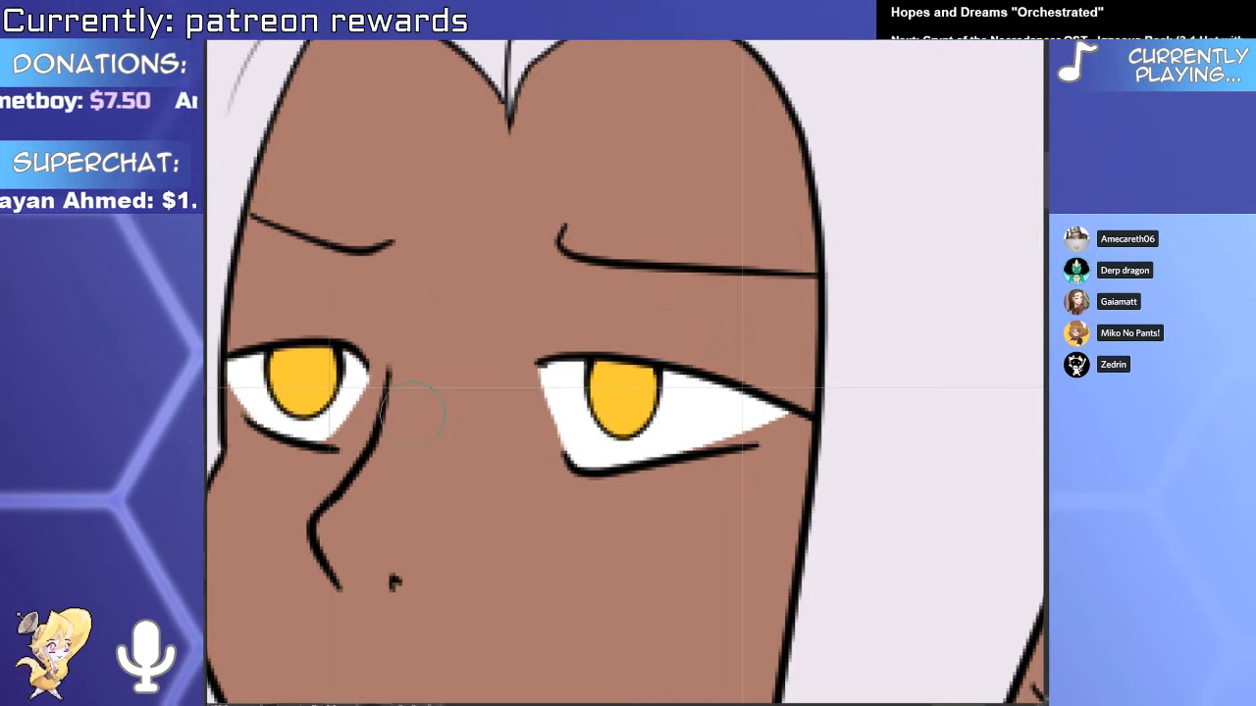
drag(628, 406, 619, 429)
key(w)
ctrl+click(319, 391)
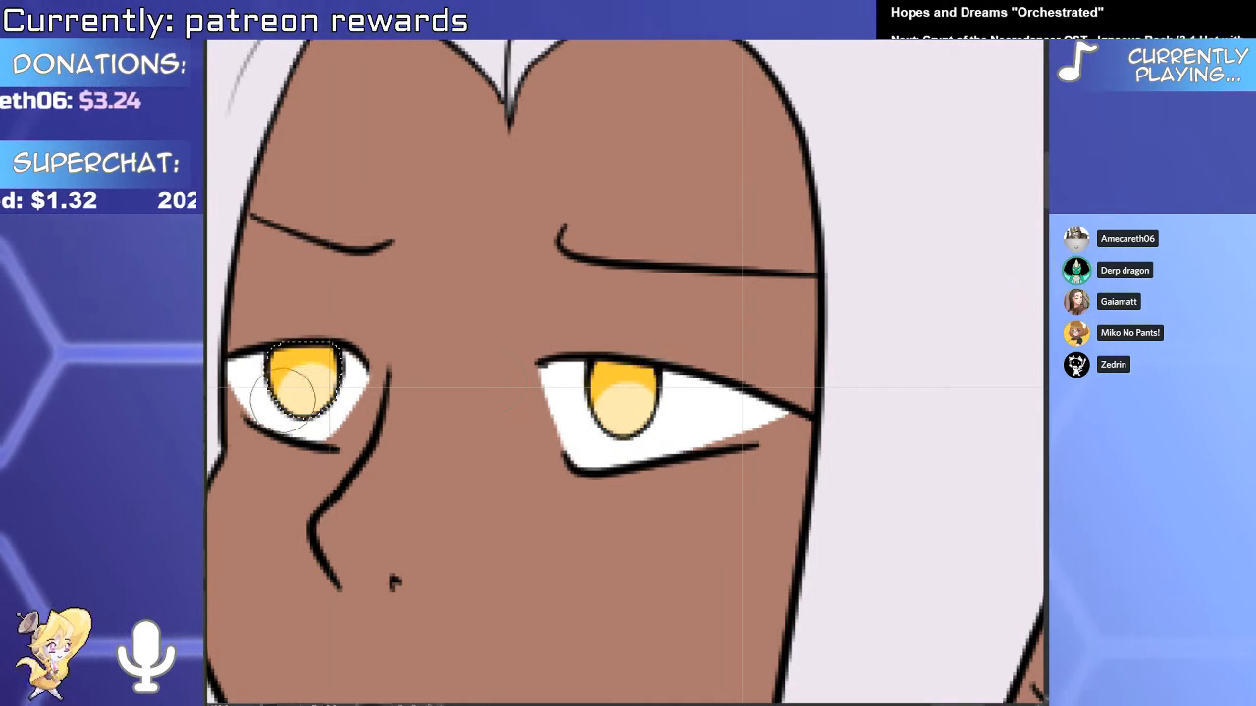
ctrl+click(643, 392)
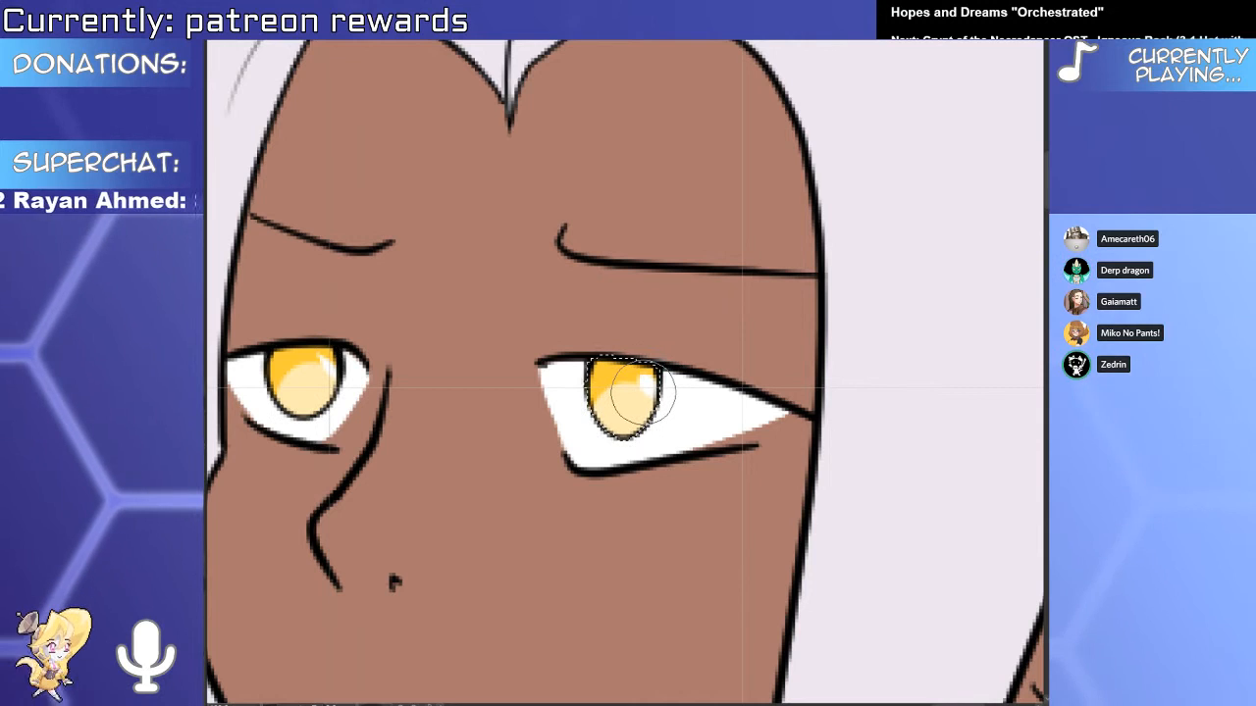
Shade the upper part of both irises dark gold, draw black vertical slit pupils and refine the glints and light rays.
drag(407, 390, 512, 489)
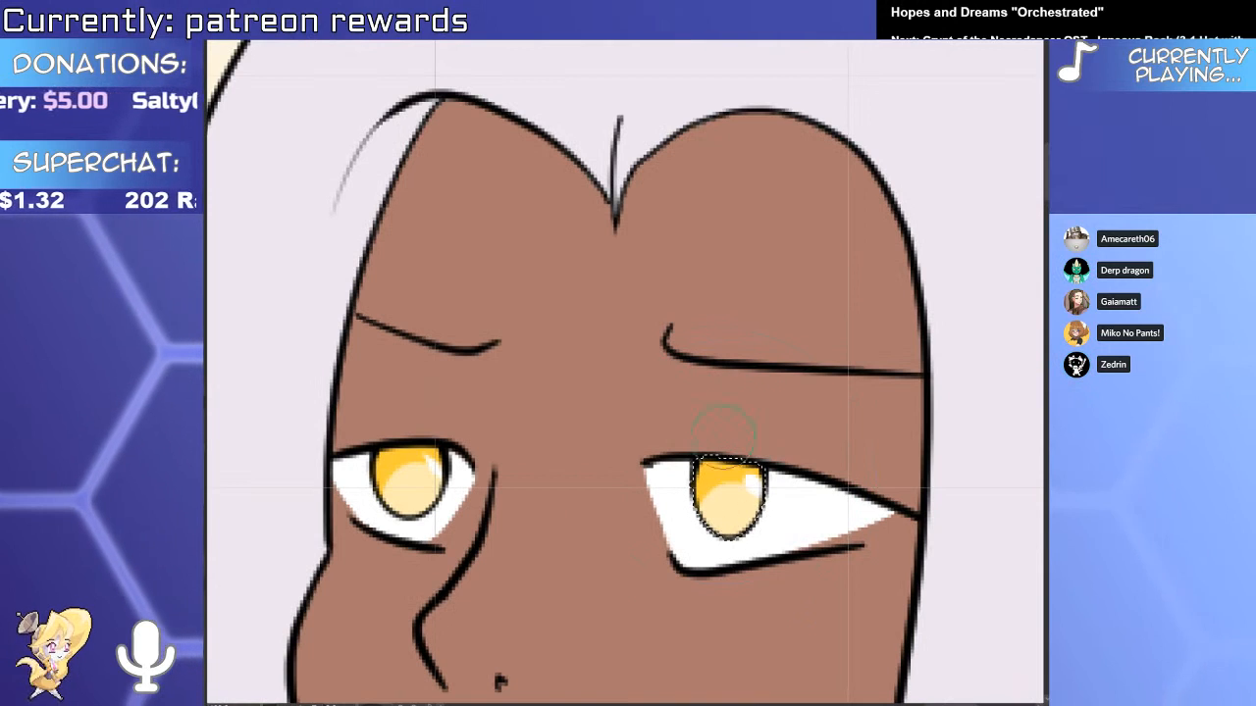
drag(726, 461, 727, 512)
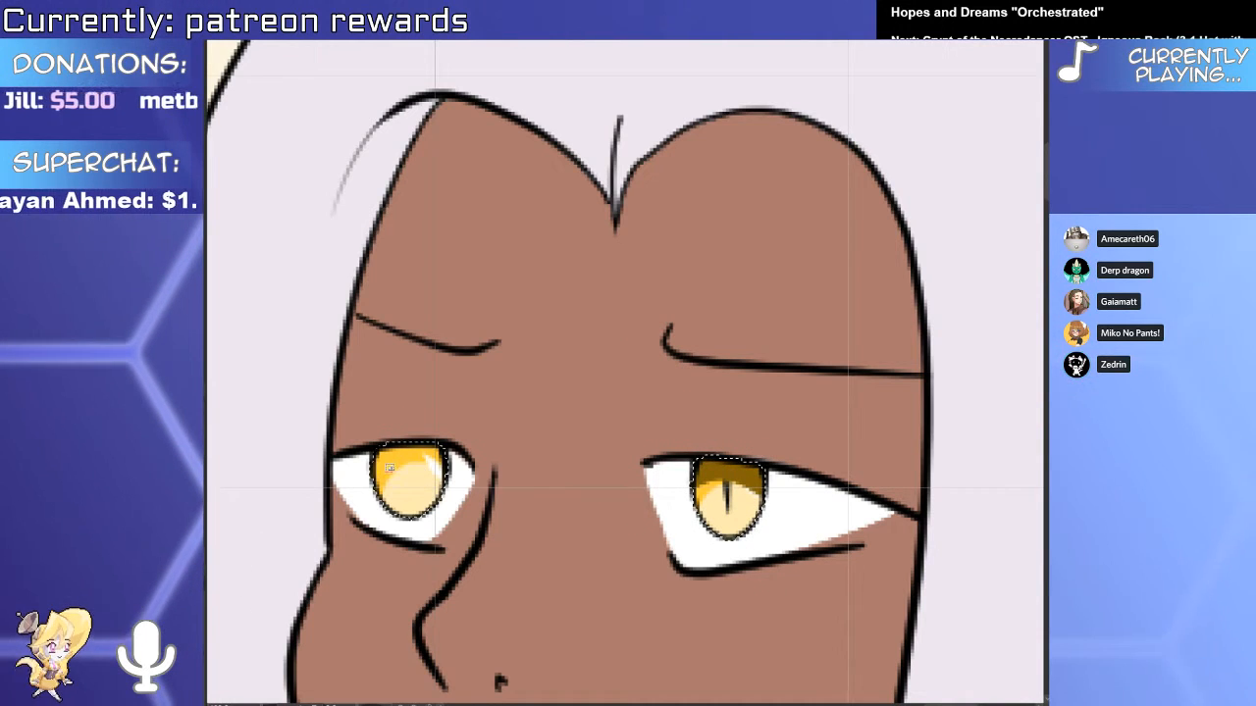
mouse_move(380, 447)
mouse_down()
mouse_move(480, 569)
mouse_move(407, 486)
mouse_up()
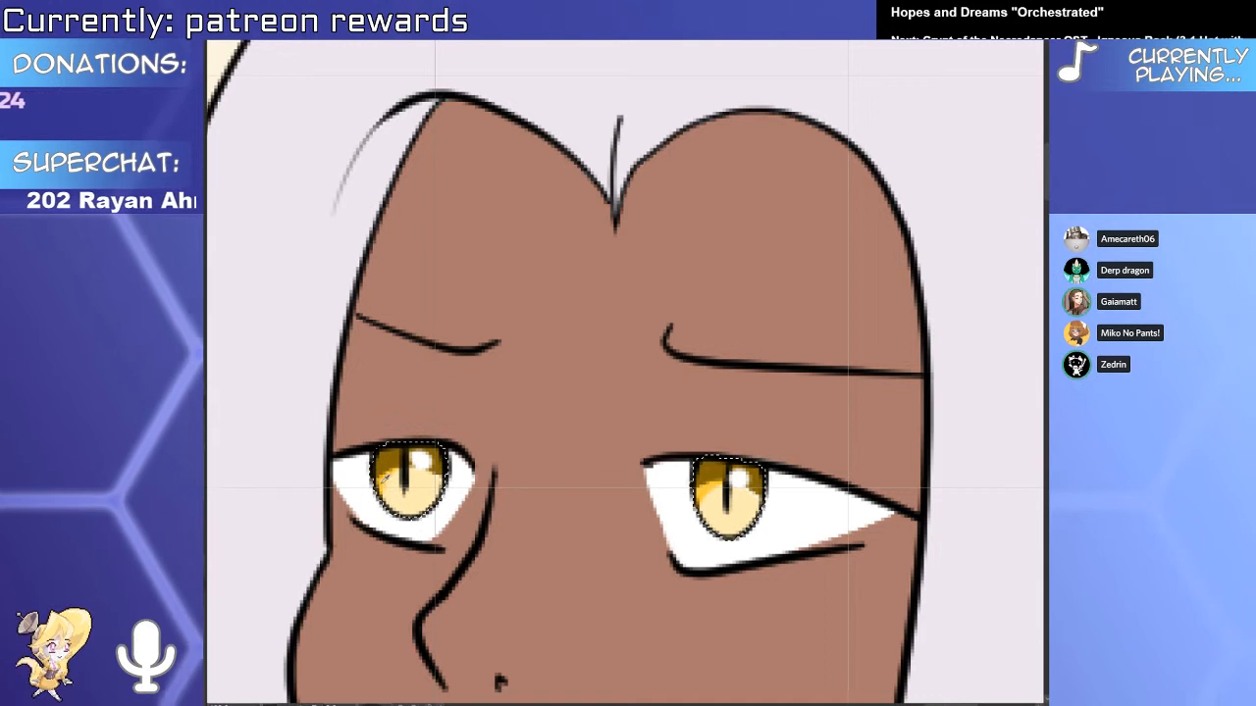
drag(420, 486, 468, 544)
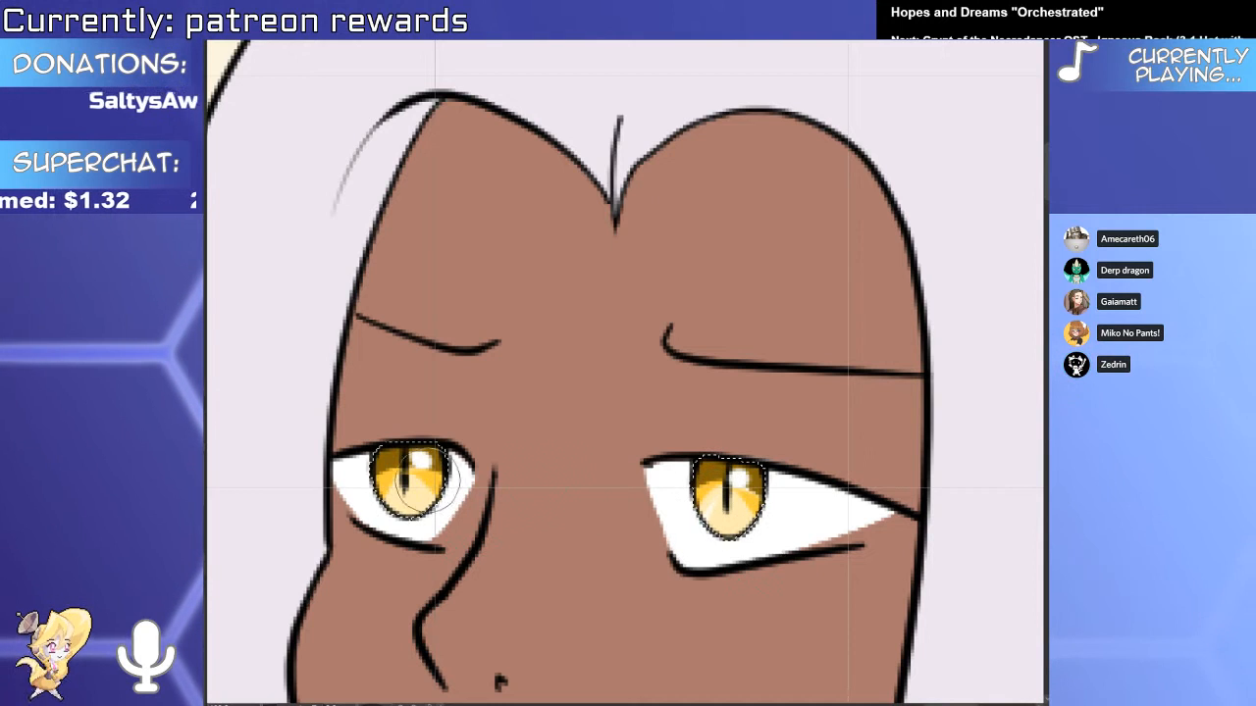
Clear the iris selection, check the eyes in the panel and select the face skin area around the brow above the larger eye.
key(ctrl+d)
drag(465, 473, 382, 481)
drag(524, 538, 627, 351)
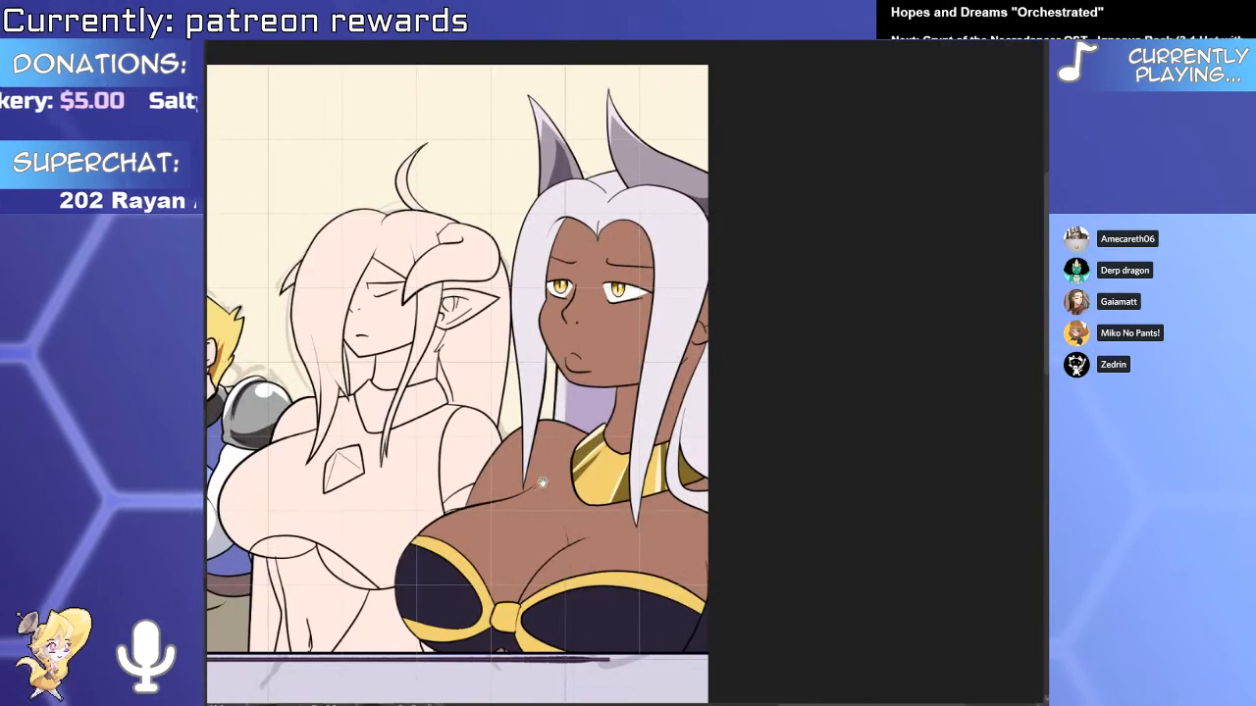
drag(543, 482, 539, 556)
drag(633, 344, 691, 343)
drag(594, 337, 648, 334)
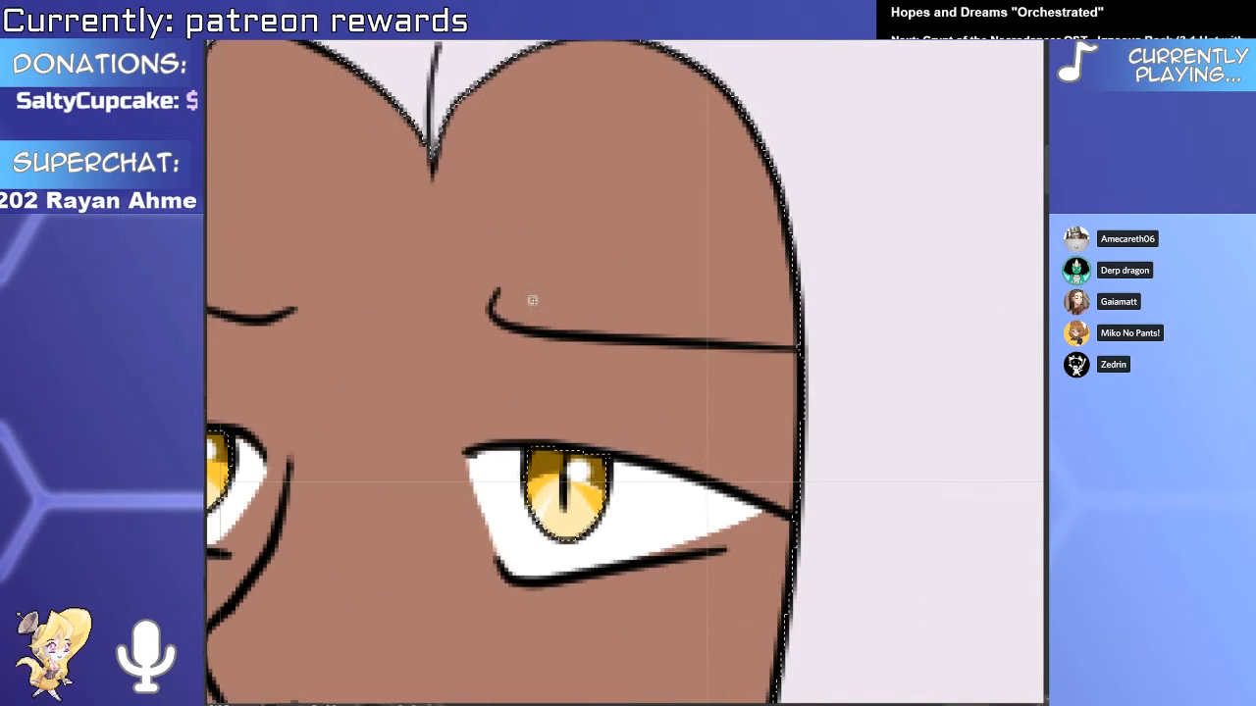
drag(533, 300, 834, 316)
key(ctrl+z)
drag(530, 261, 1013, 338)
key(ctrl+z)
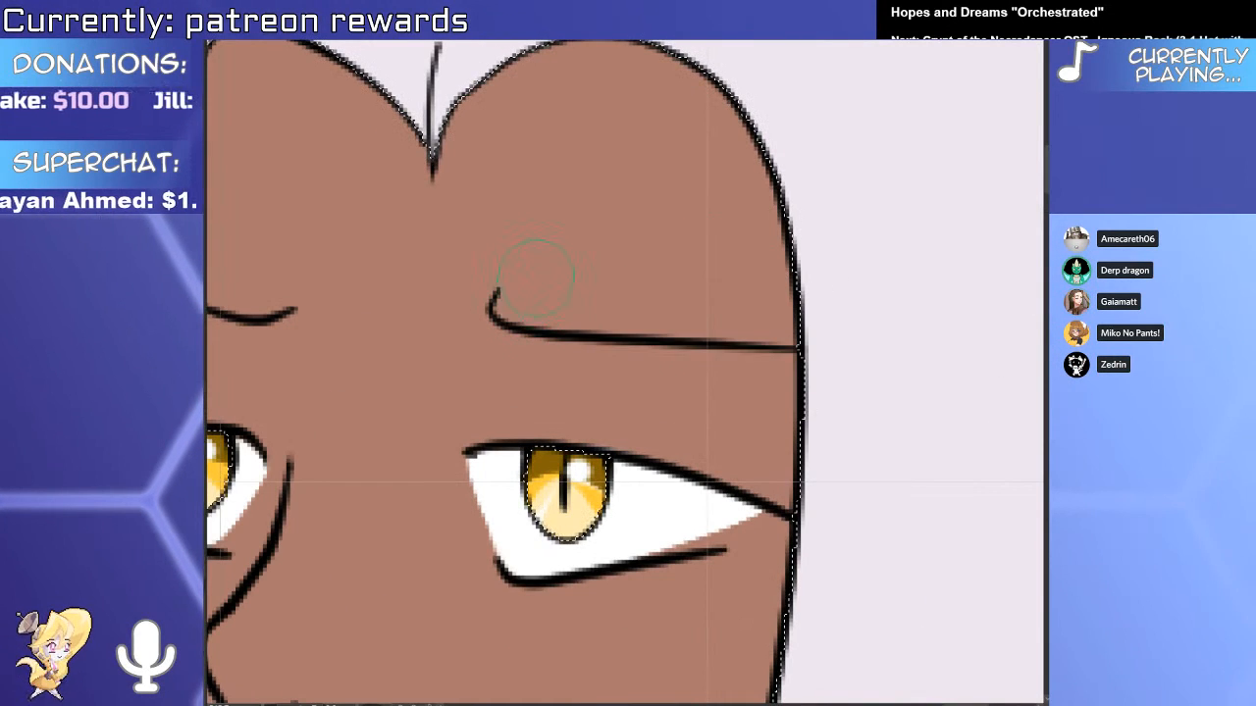
mouse_move(532, 275)
mouse_down()
mouse_move(531, 324)
mouse_move(815, 324)
mouse_up()
key(ctrl+z)
Paint the brow above the larger eye in the pale hair color, shaping its inner end into wispy hairs.
mouse_move(556, 238)
mouse_down()
mouse_move(778, 319)
mouse_move(814, 270)
mouse_up()
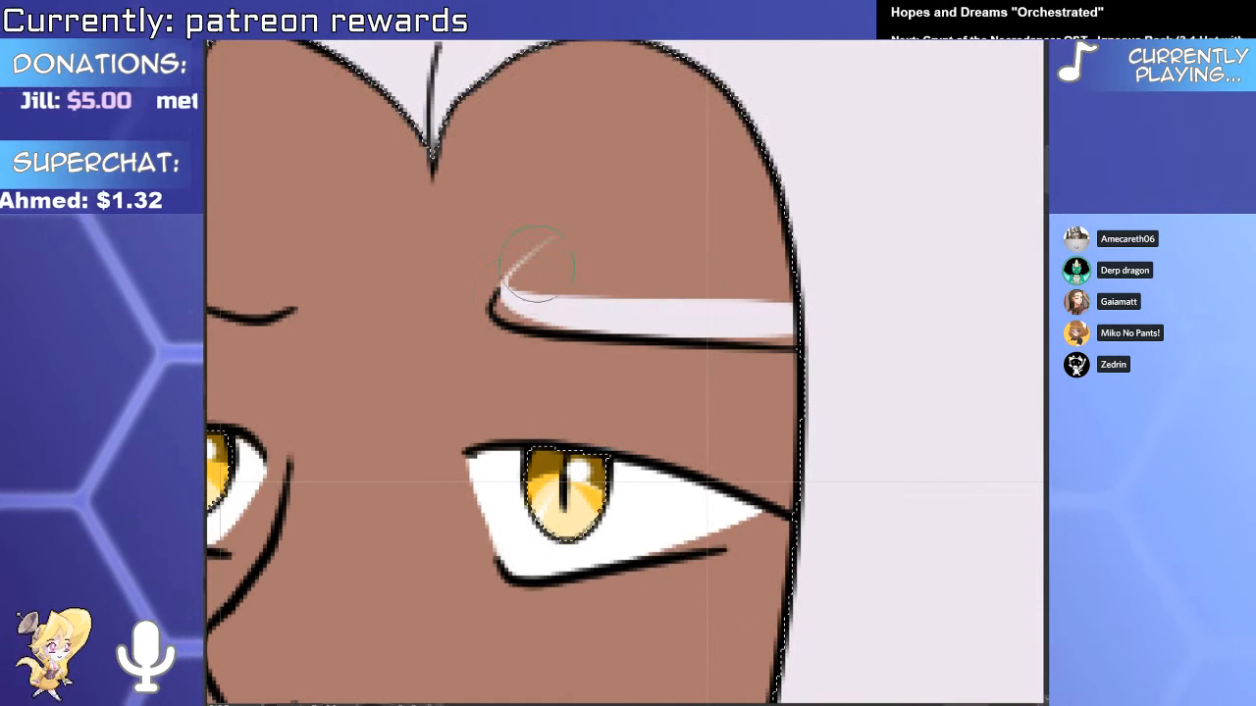
mouse_move(538, 261)
mouse_down()
mouse_move(525, 316)
mouse_move(548, 261)
mouse_move(600, 305)
mouse_move(548, 241)
mouse_move(566, 214)
mouse_up()
alt+click(575, 247)
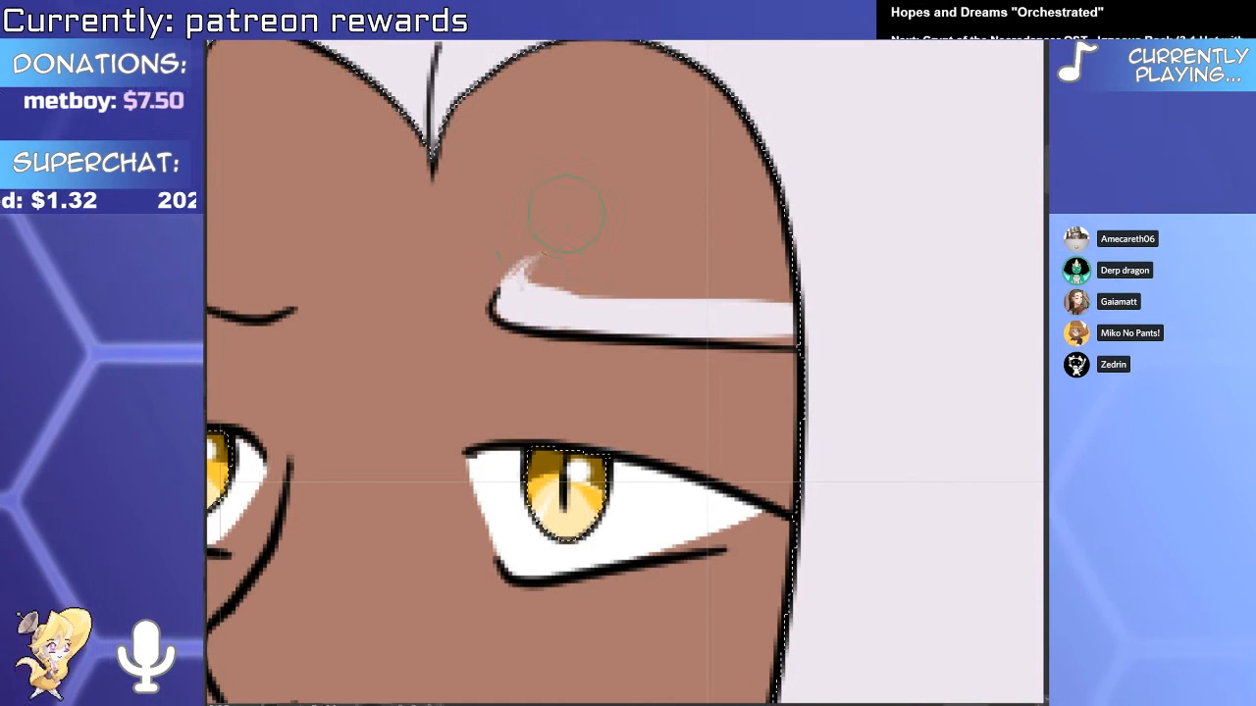
Paint the brow above the smaller eye in the pale hair color with wispy inner hairs and clean up its lower edge.
mouse_move(349, 287)
mouse_down()
mouse_move(687, 349)
mouse_move(463, 342)
mouse_up()
drag(595, 369, 637, 324)
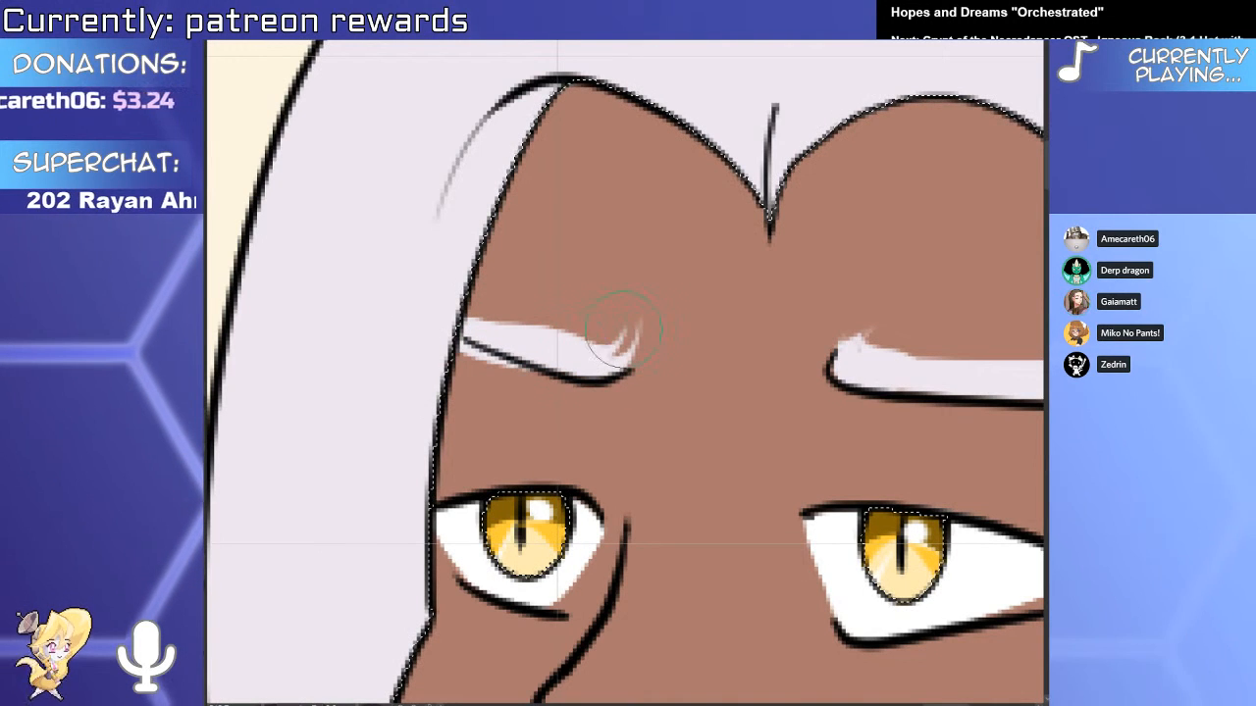
mouse_move(579, 390)
mouse_down()
mouse_move(471, 361)
mouse_move(561, 382)
mouse_up()
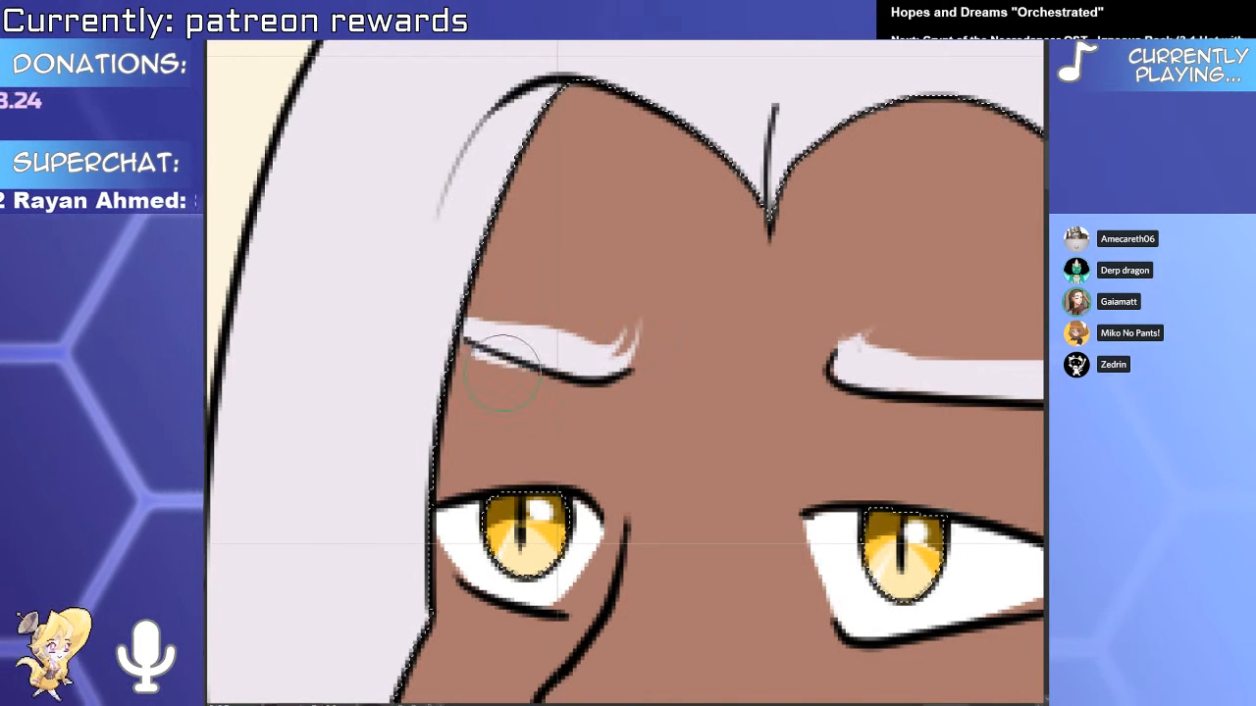
mouse_move(780, 482)
mouse_down()
mouse_move(609, 557)
mouse_move(575, 551)
mouse_up()
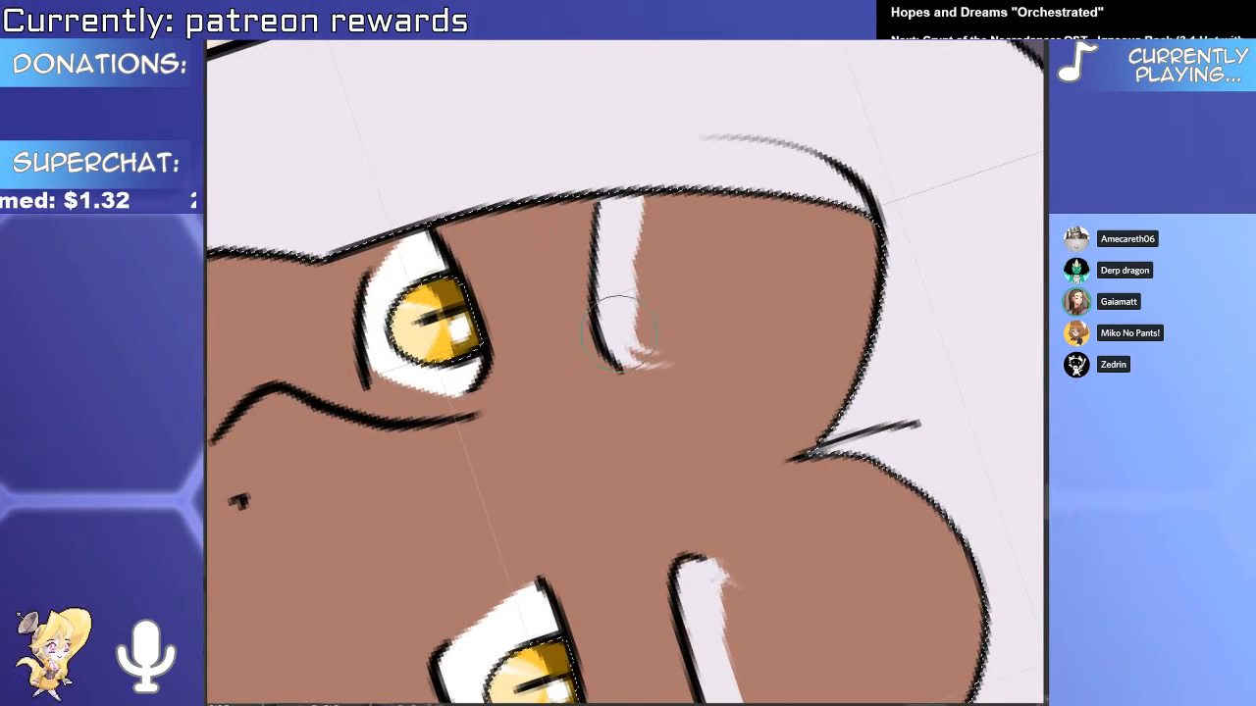
drag(765, 256, 594, 196)
drag(673, 383, 619, 294)
Select the neck and ear skin and paint dark brown shadows under the chin, beside the hair and inside the ear.
drag(637, 490, 683, 490)
drag(615, 196, 577, 677)
drag(628, 319, 718, 336)
click(708, 386)
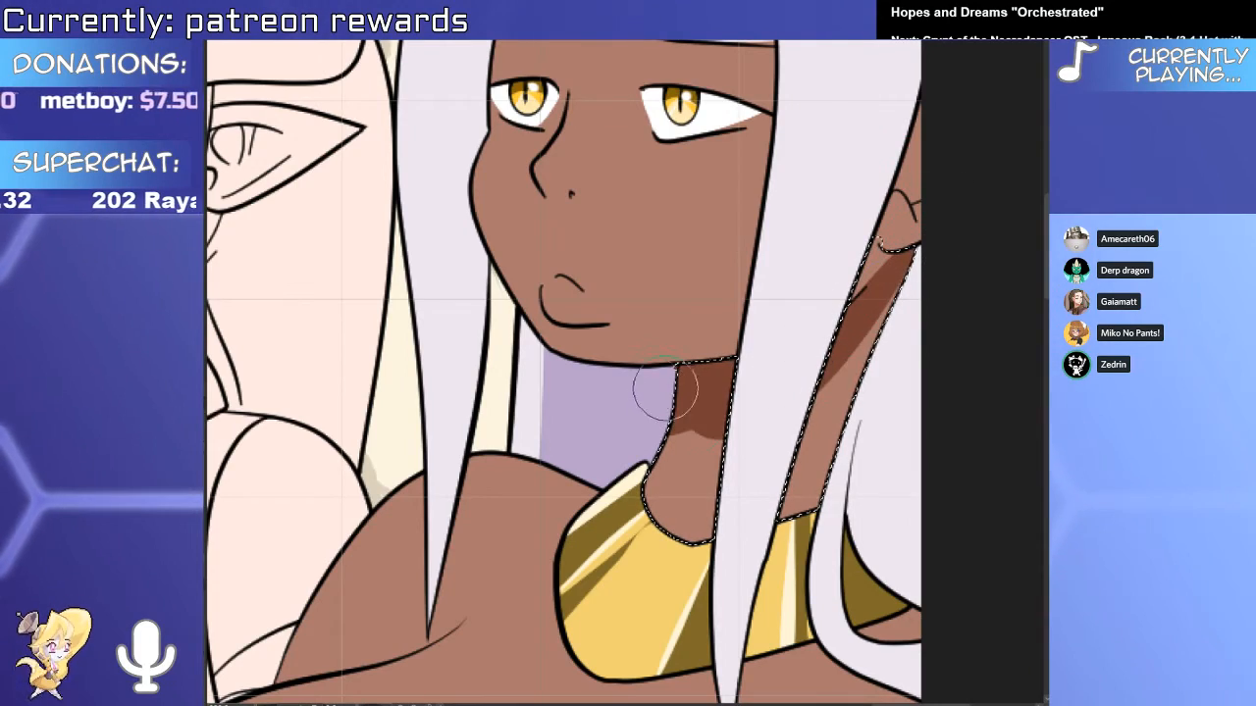
drag(773, 392, 687, 392)
drag(738, 323, 696, 321)
scroll(699, 323, up, 5)
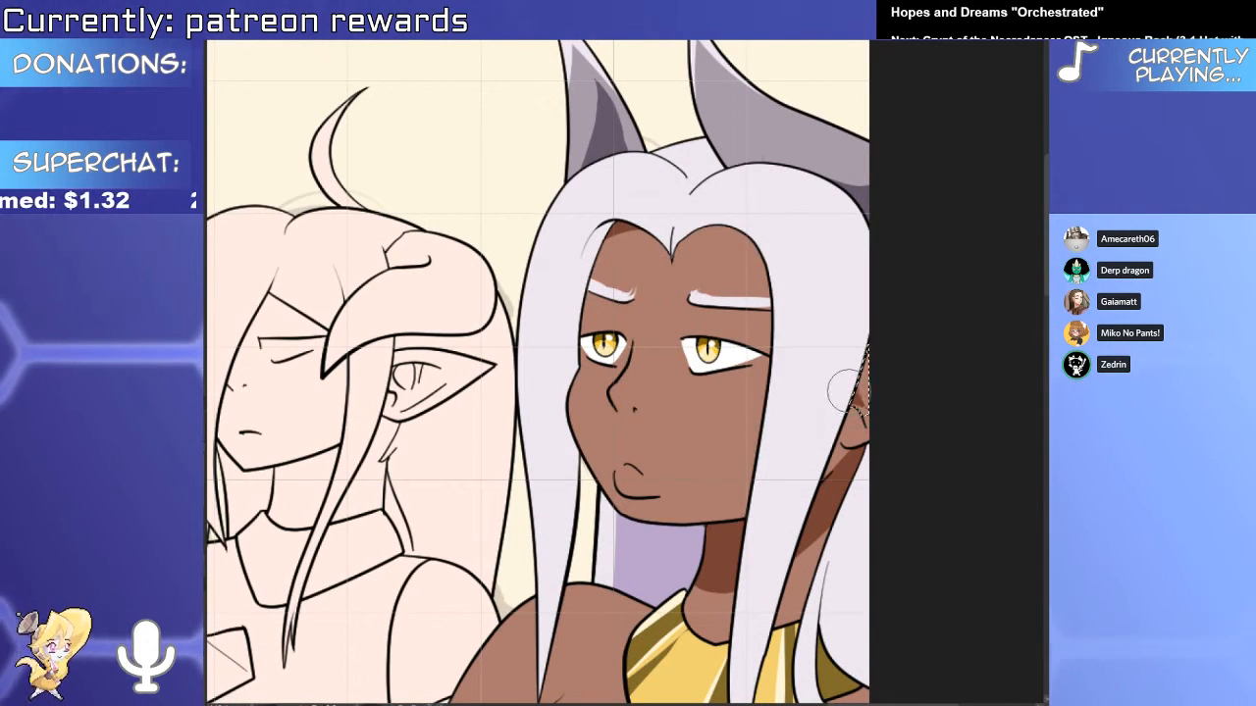
scroll(883, 368, down, 5)
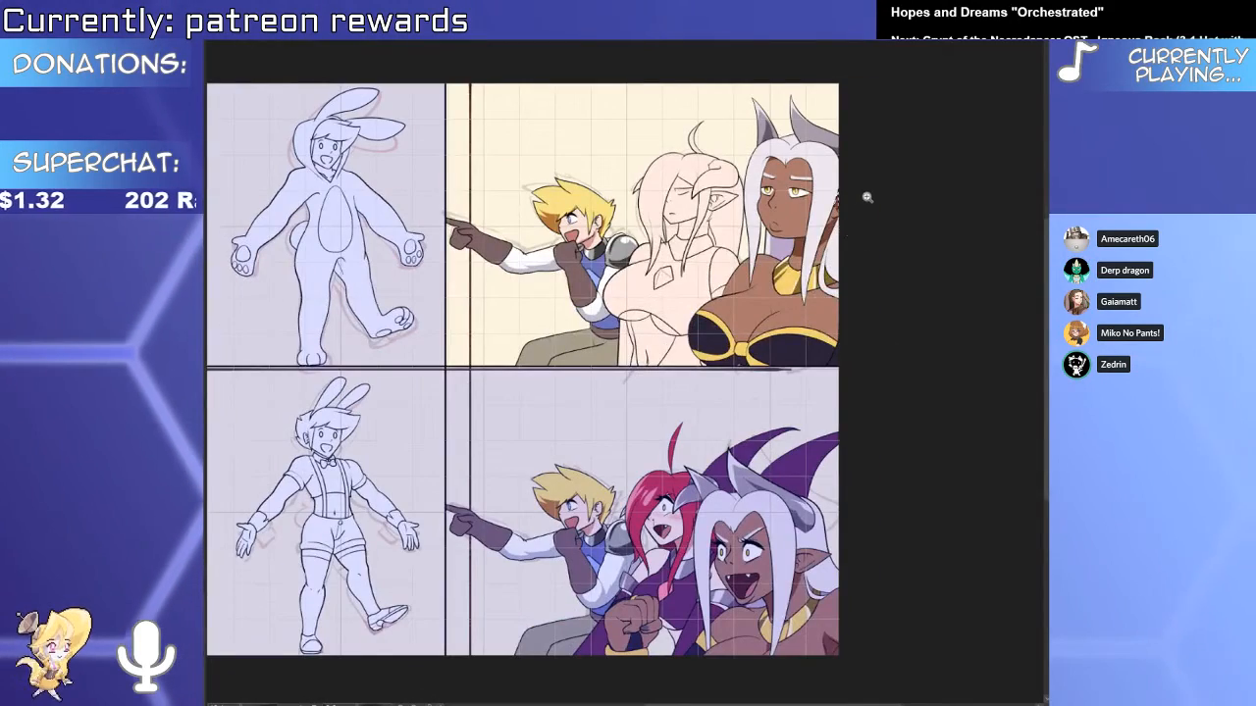
scroll(873, 199, up, 4)
scroll(873, 199, up, 4)
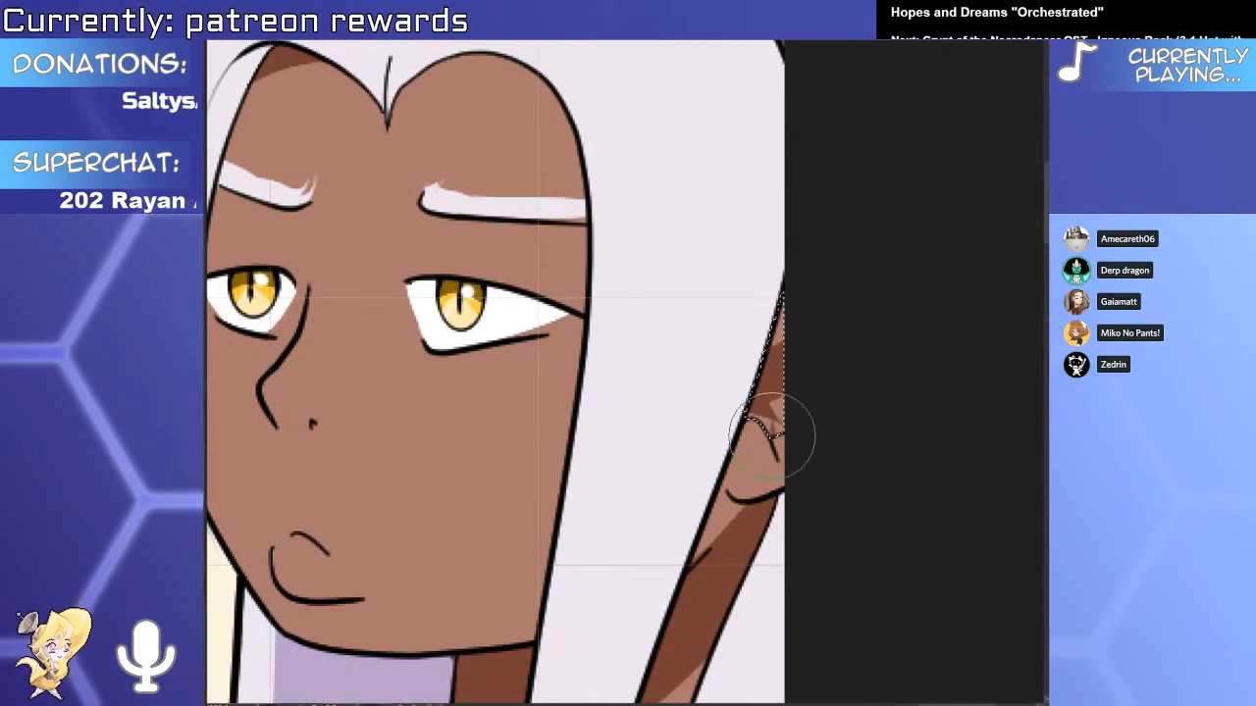
Select the brown-skinned figure's pointed ear in the lower panel and paint dark brown shadows into its inner folds.
scroll(799, 421, down, 5)
drag(755, 468, 765, 230)
drag(767, 530, 785, 352)
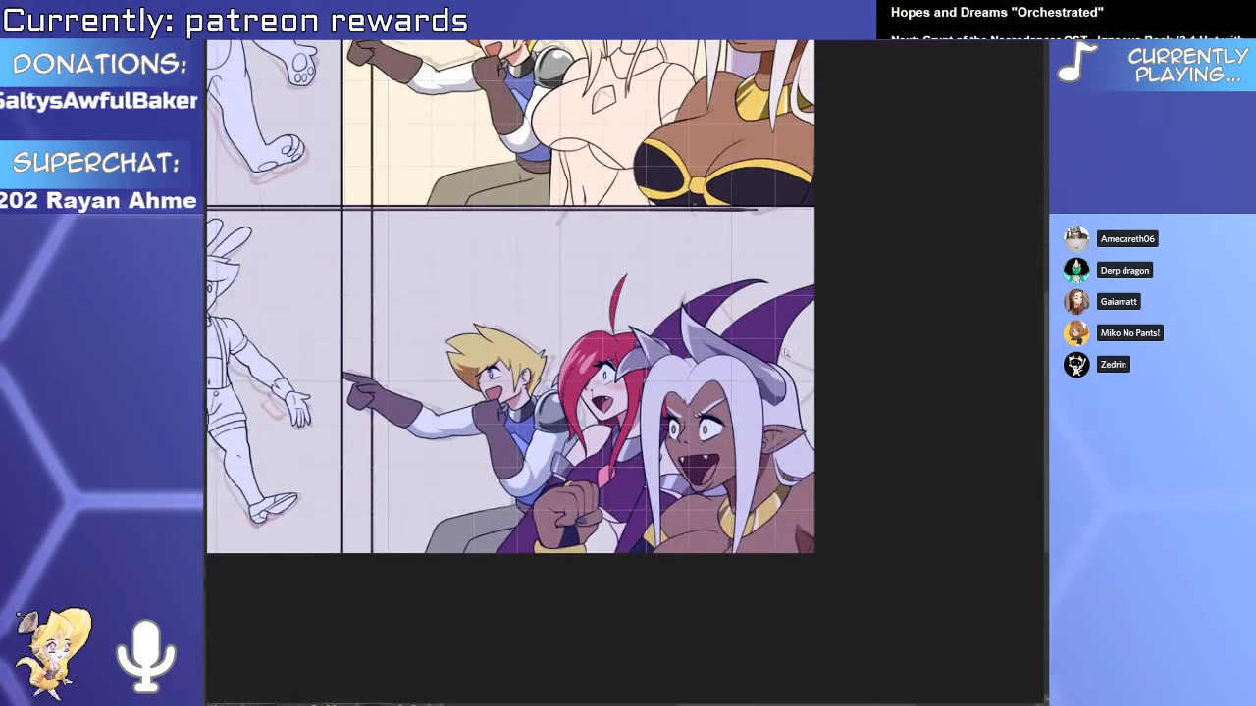
scroll(774, 385, up, 4)
ctrl+click(780, 520)
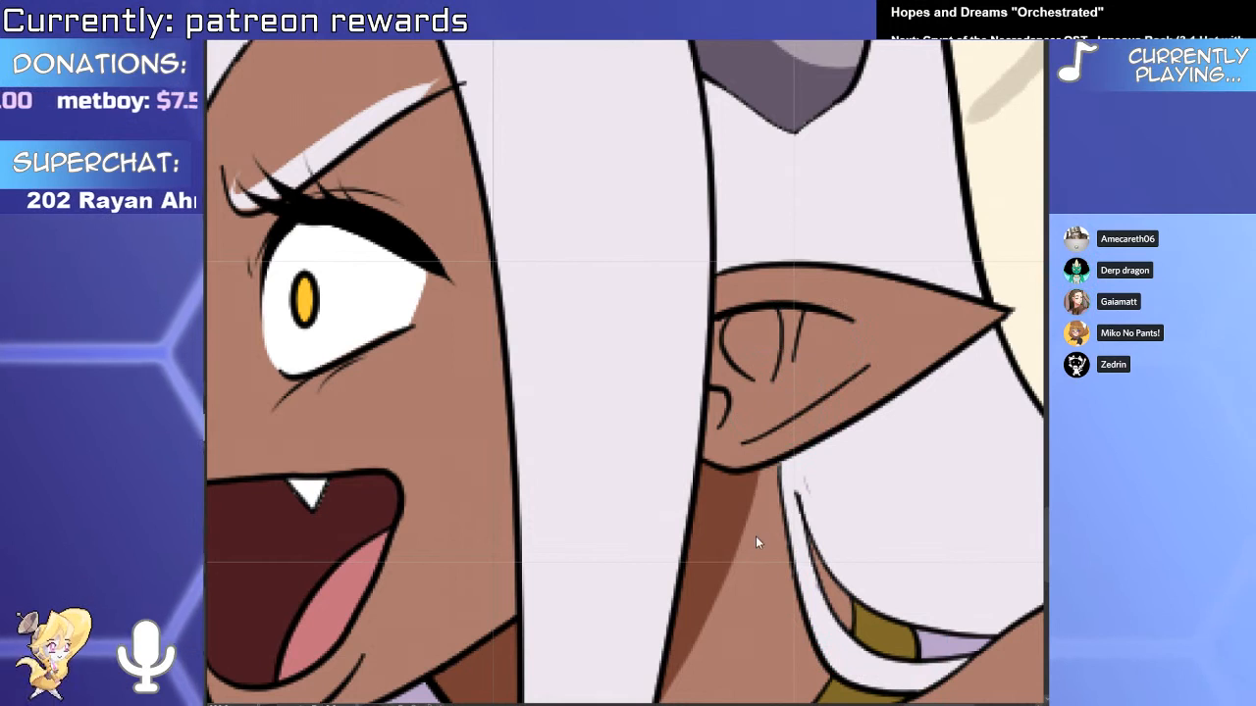
click(779, 386)
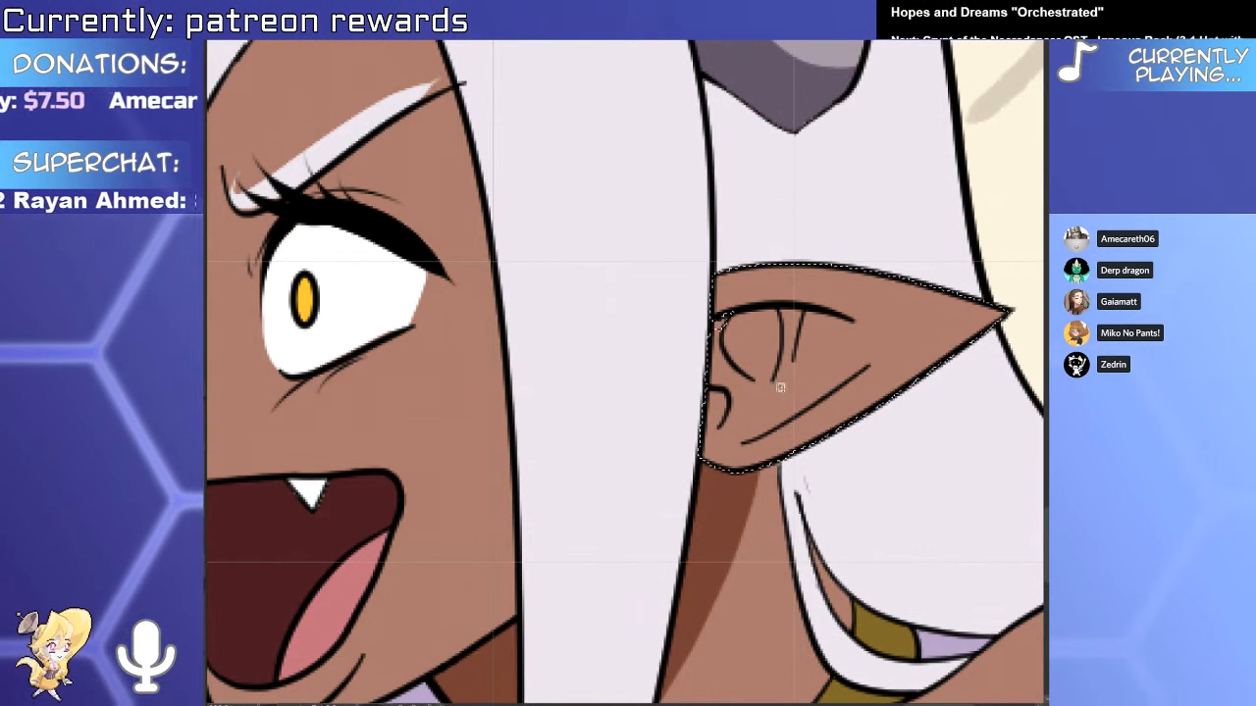
key(b)
mouse_move(834, 319)
mouse_down()
mouse_move(687, 373)
mouse_move(727, 391)
mouse_move(760, 348)
mouse_move(761, 391)
mouse_move(839, 336)
mouse_up()
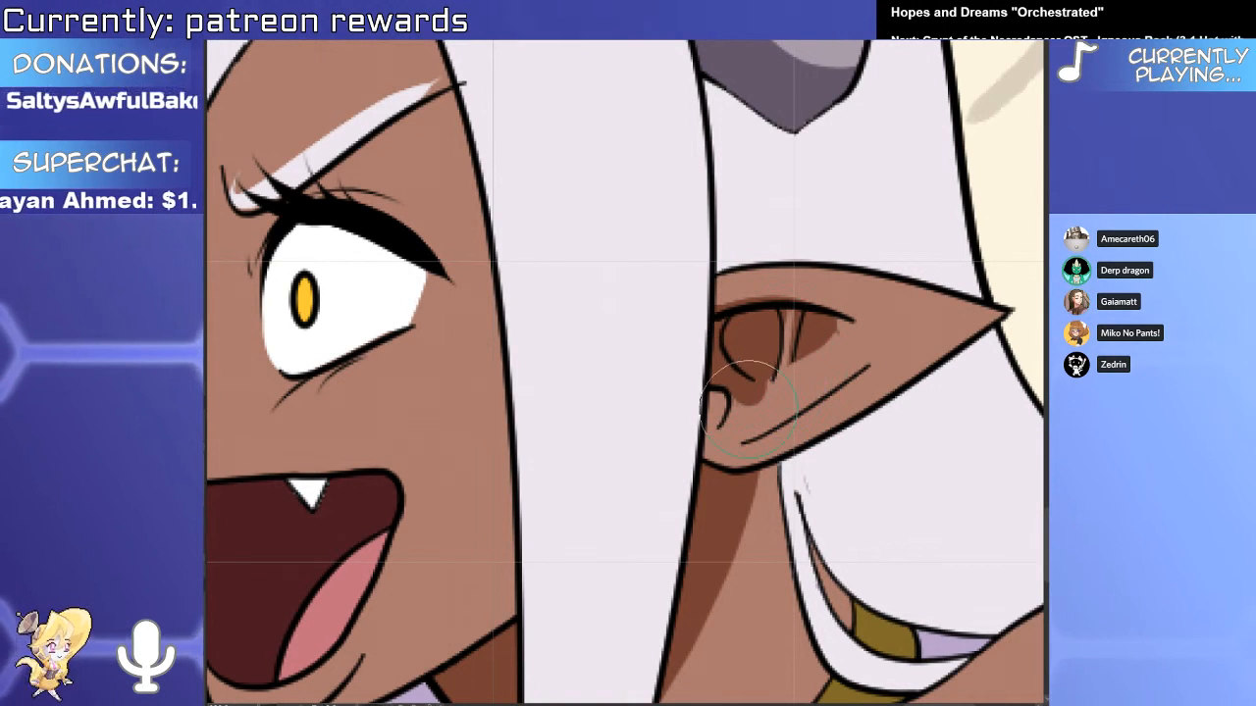
drag(839, 323, 775, 365)
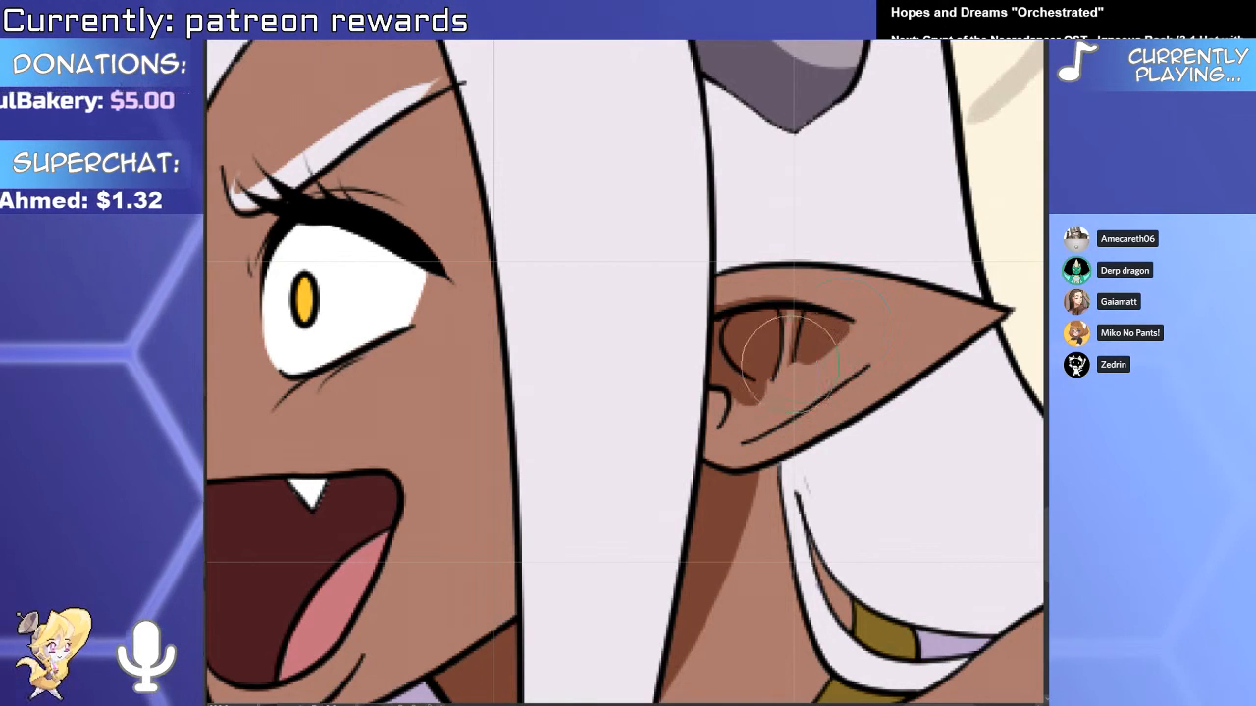
drag(842, 339, 782, 377)
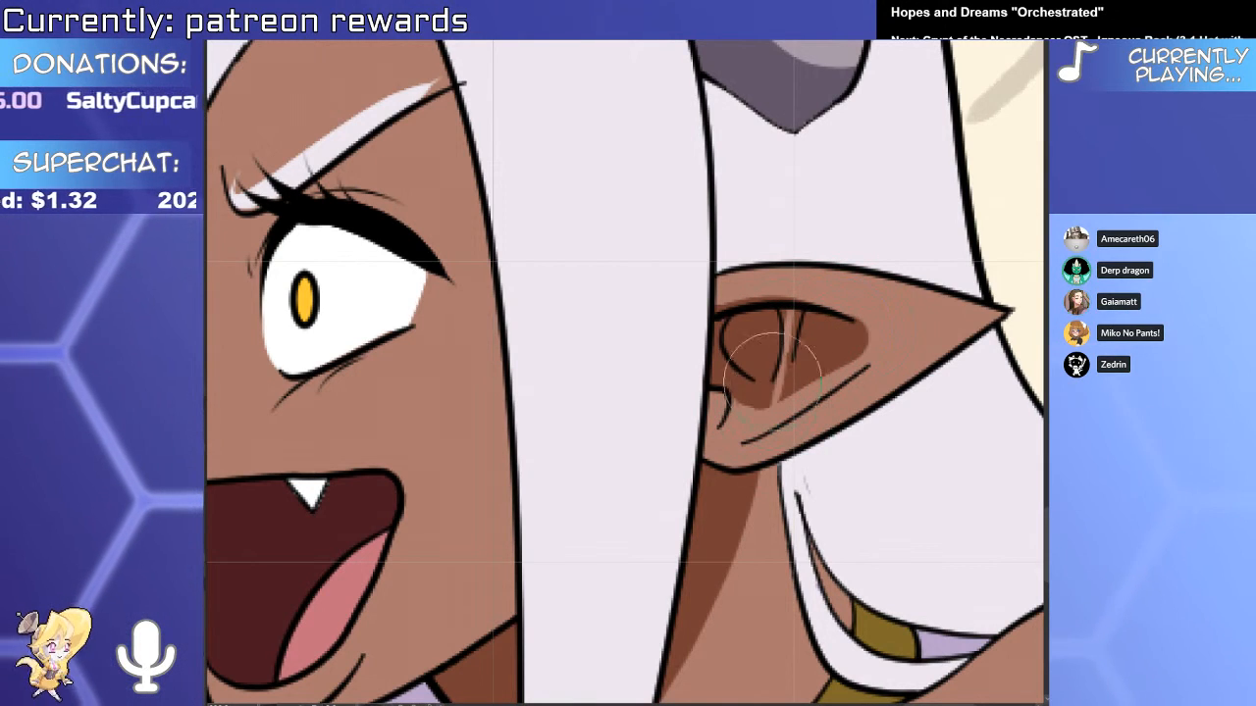
mouse_move(789, 329)
mouse_down()
mouse_move(763, 418)
mouse_move(789, 354)
mouse_move(790, 400)
mouse_up()
Select the face skin in the upper panel and thin the upper edge of the brow above the smaller eye with skin color.
scroll(795, 403, down, 8)
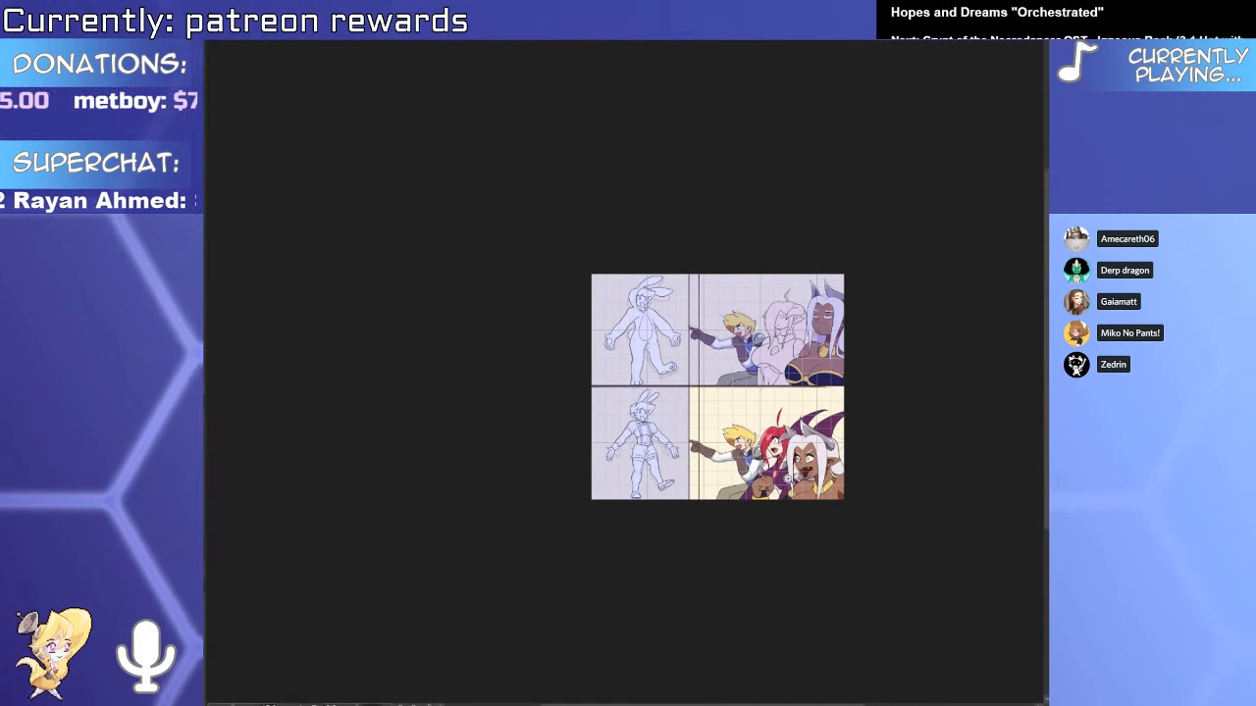
scroll(795, 334, up, 5)
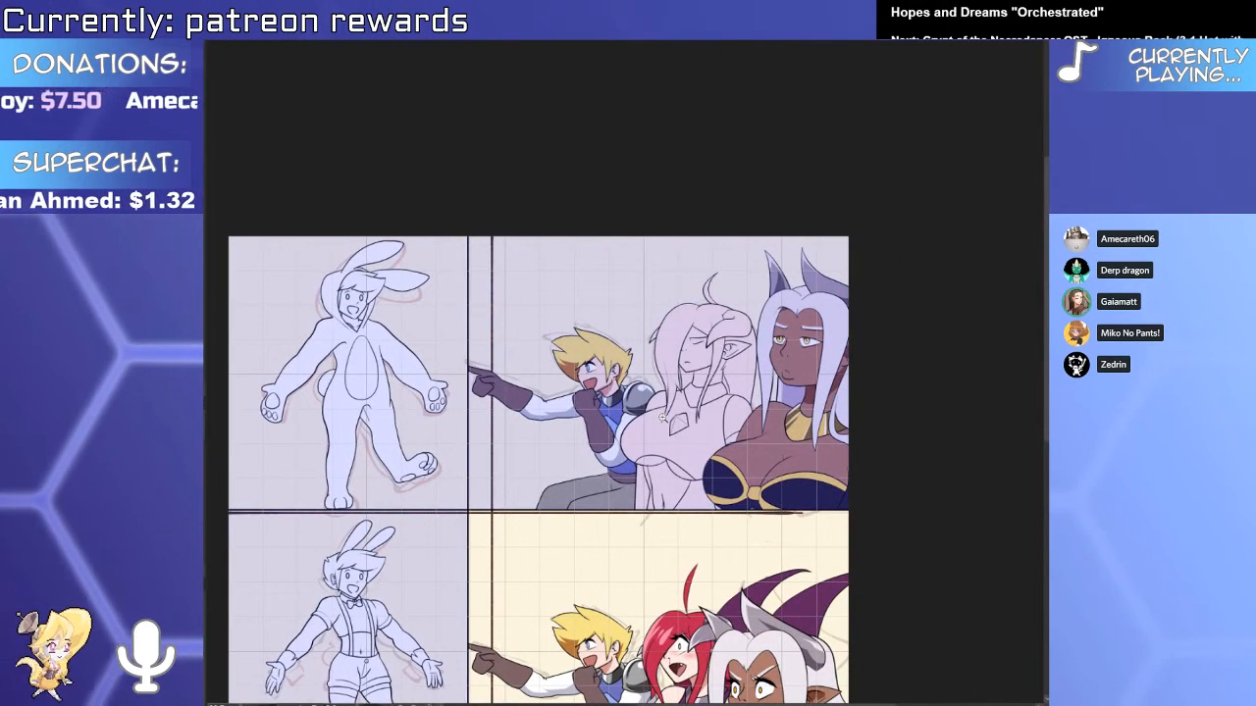
scroll(849, 363, up, 5)
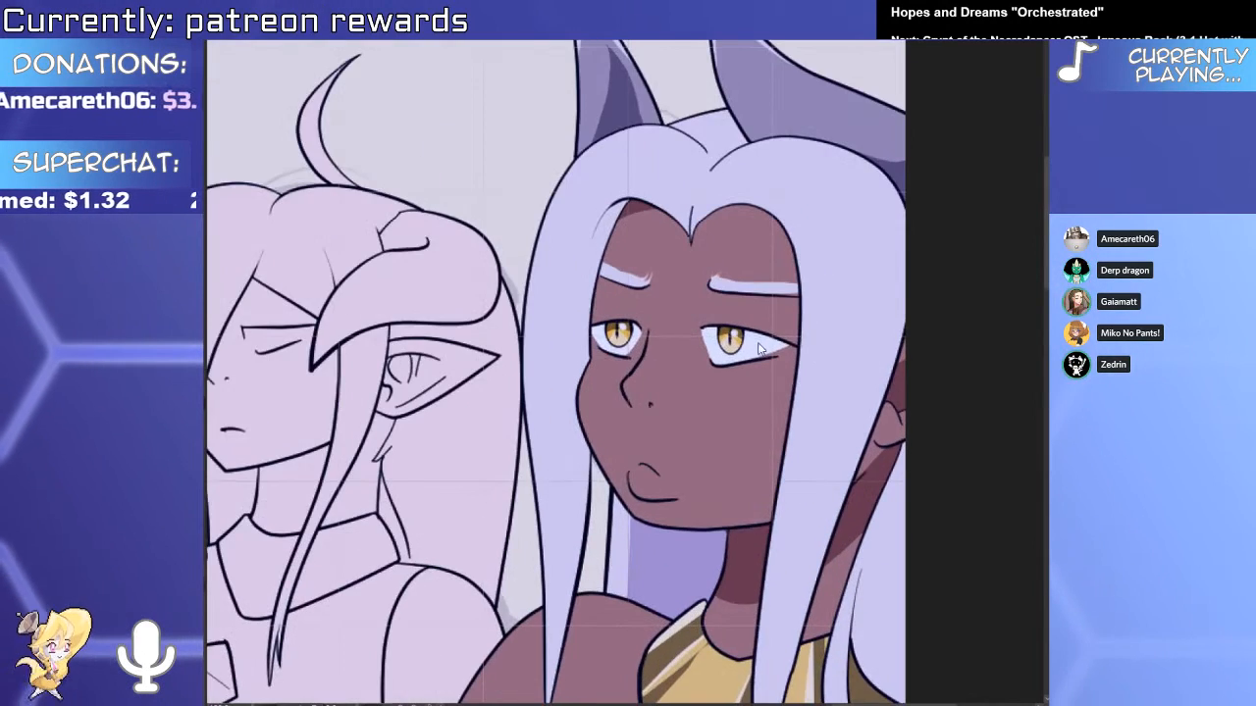
scroll(759, 348, up, 2)
scroll(575, 208, up, 2)
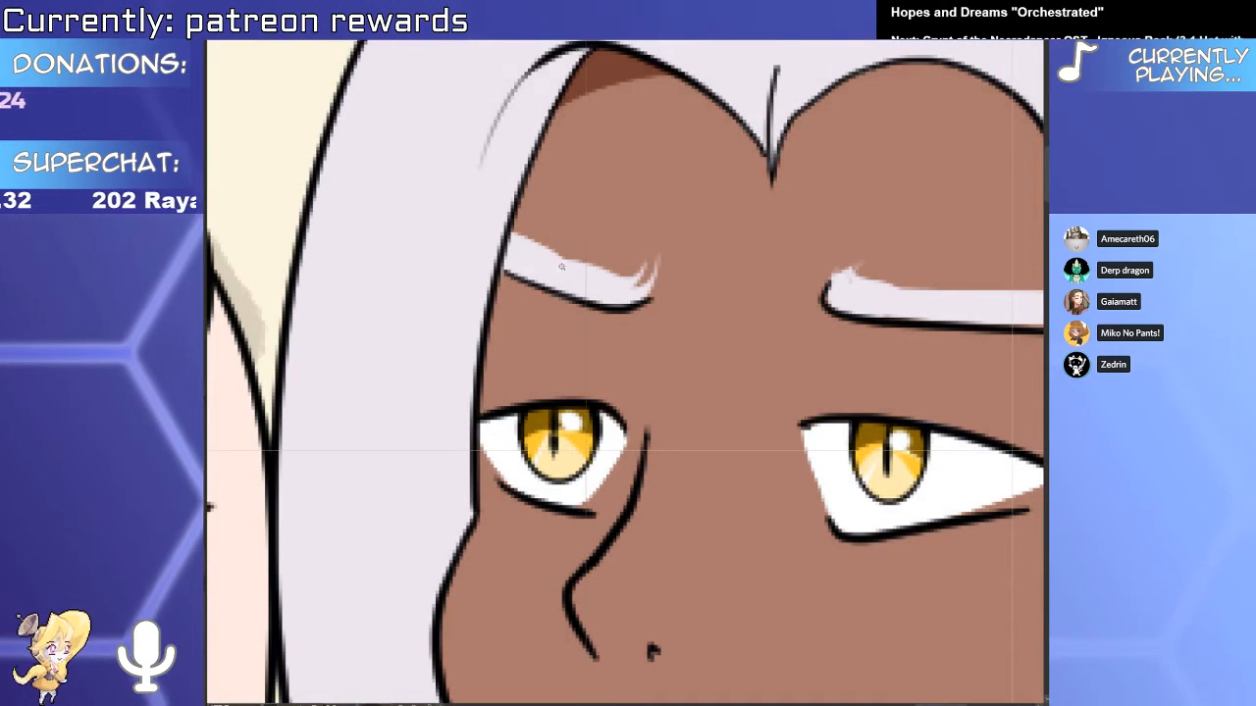
drag(611, 272, 540, 377)
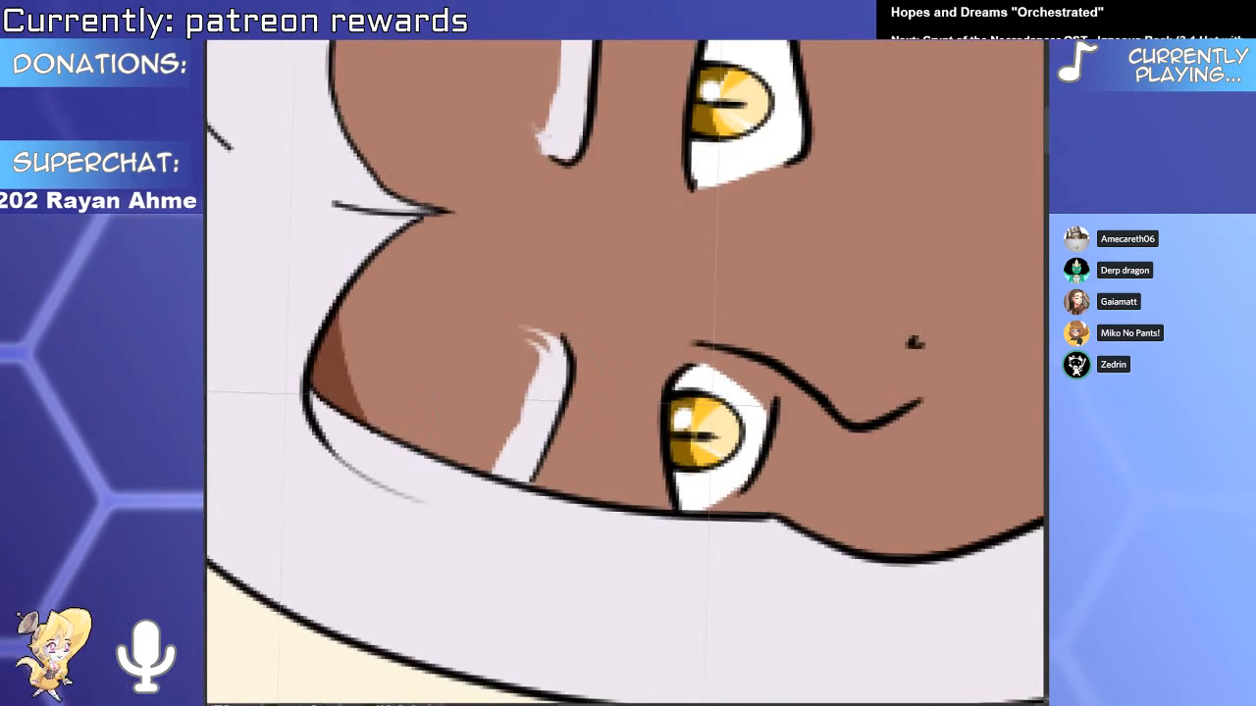
click(505, 428)
key(b)
drag(519, 383, 456, 498)
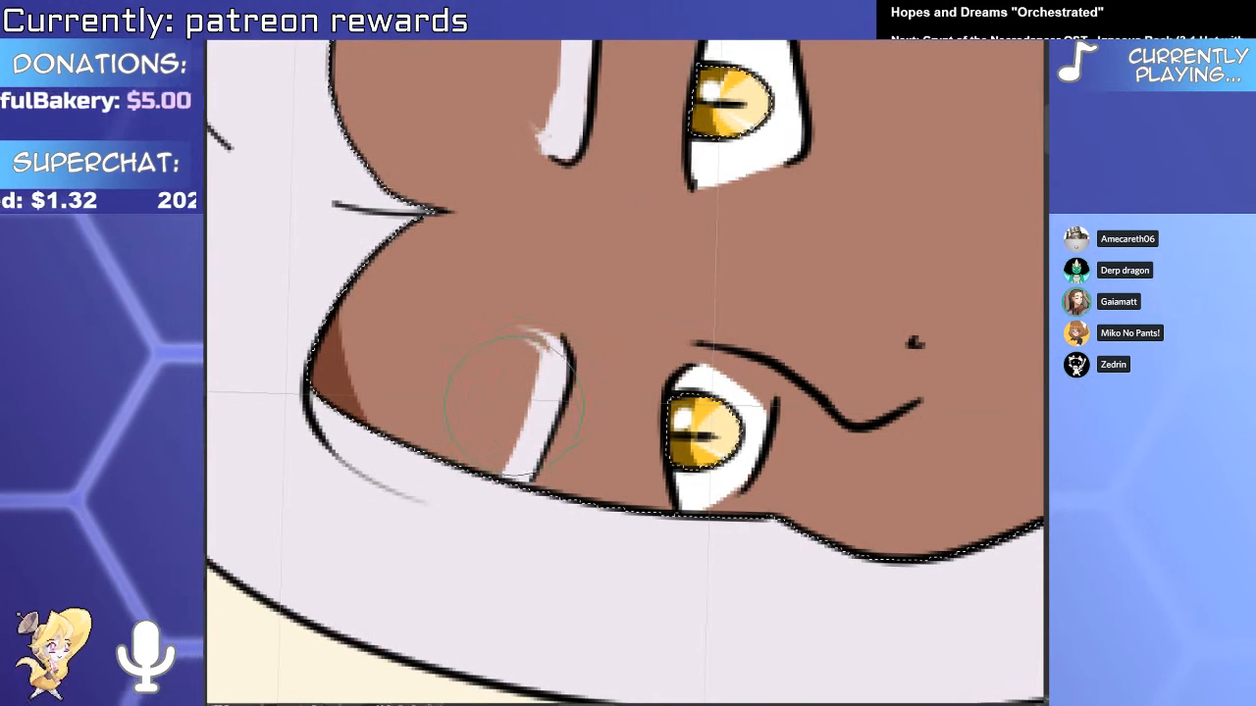
key(bracketright)
key(bracketright)
key(bracketright)
key(bracketright)
key(bracketleft)
key(bracketleft)
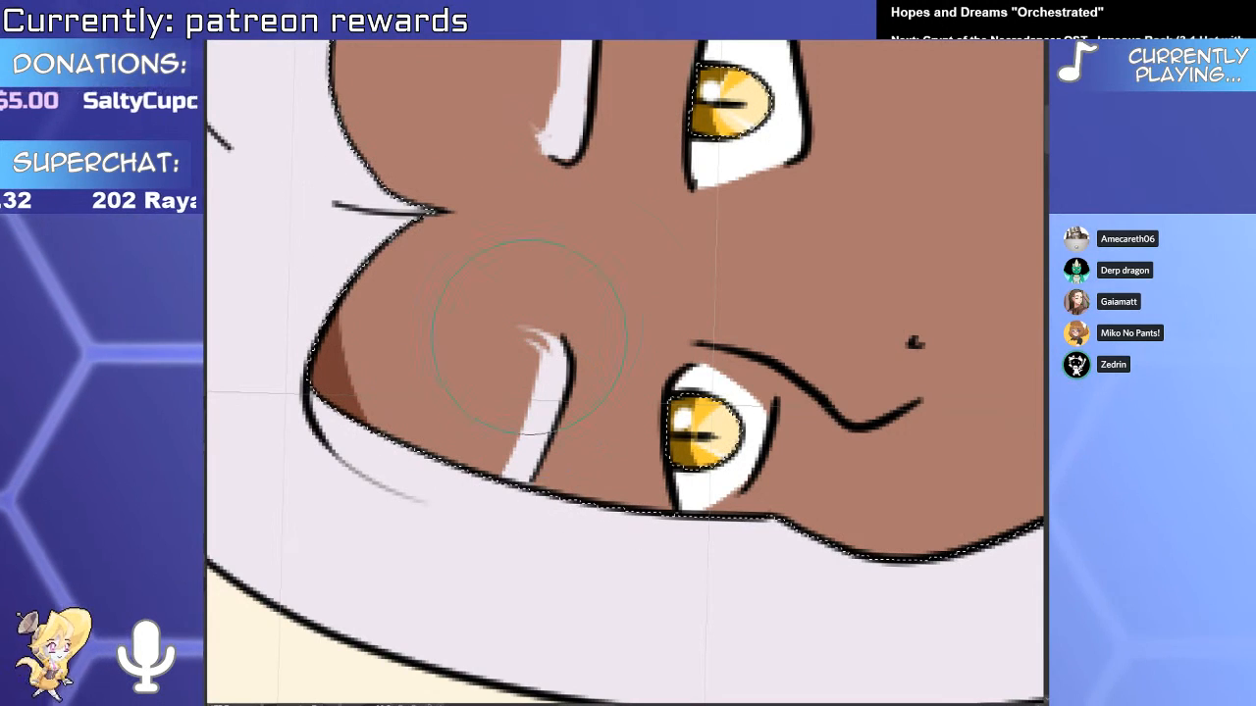
key(bracketleft)
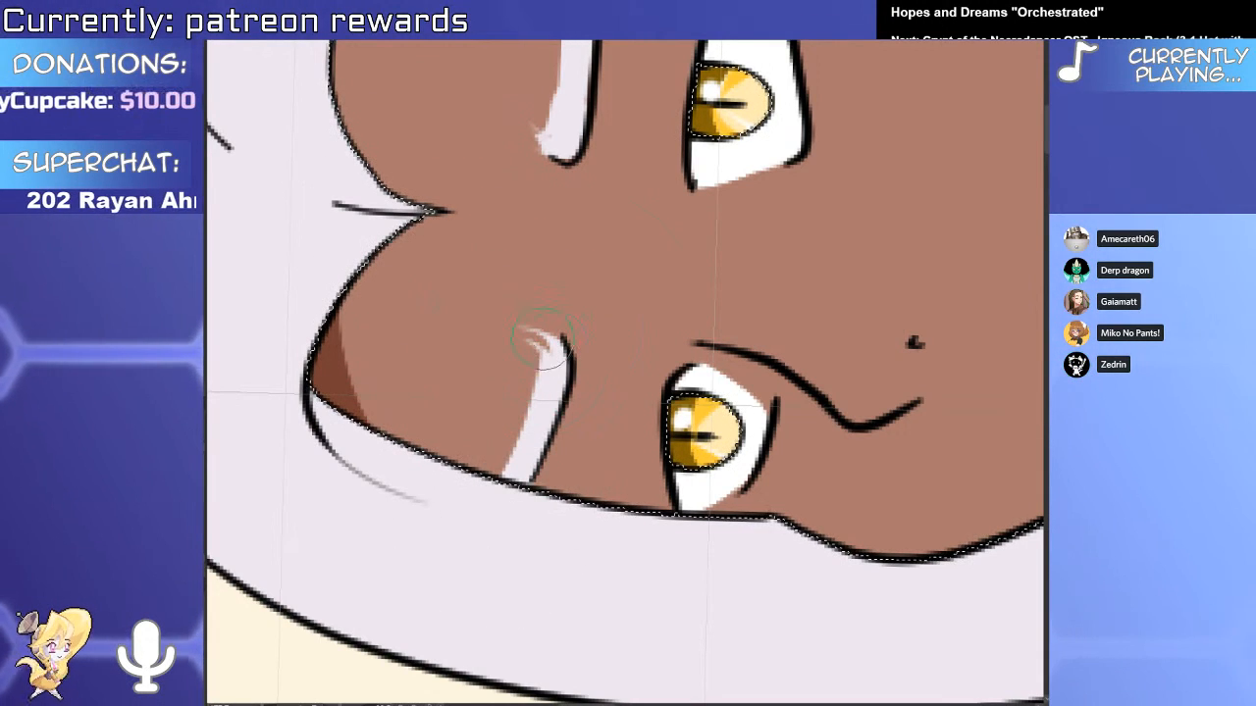
key(ctrl+shift+a)
scroll(530, 454, down, 4)
key(5)
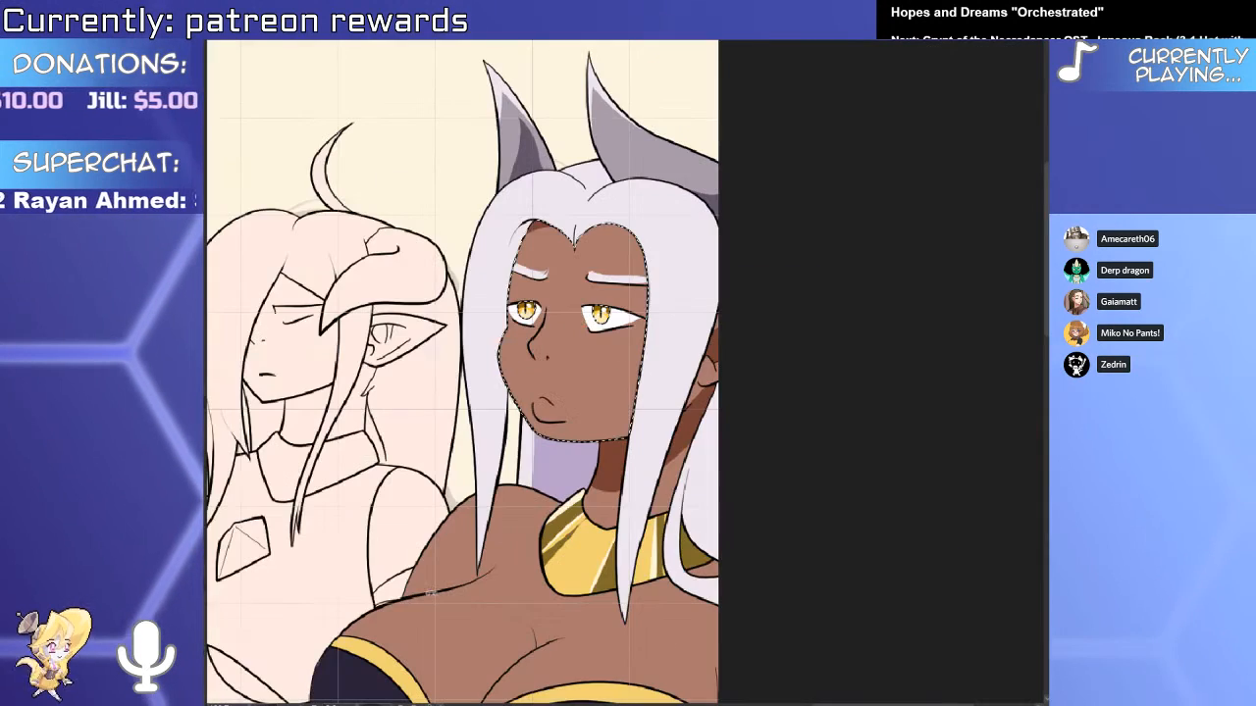
Ink a thick black upper lash line on the larger eye in the upper panel, with several tapered lashes above it.
scroll(648, 392, up, 5)
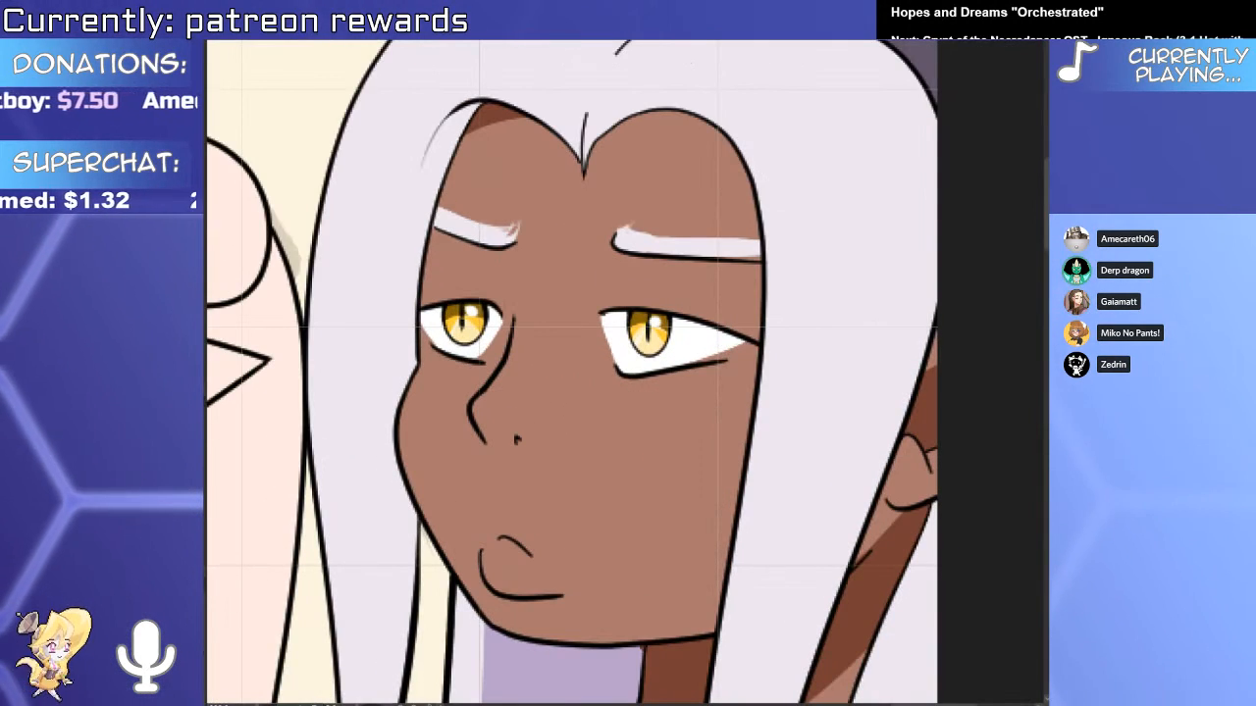
scroll(507, 287, up, 4)
key(ctrl+z)
key(ctrl+z)
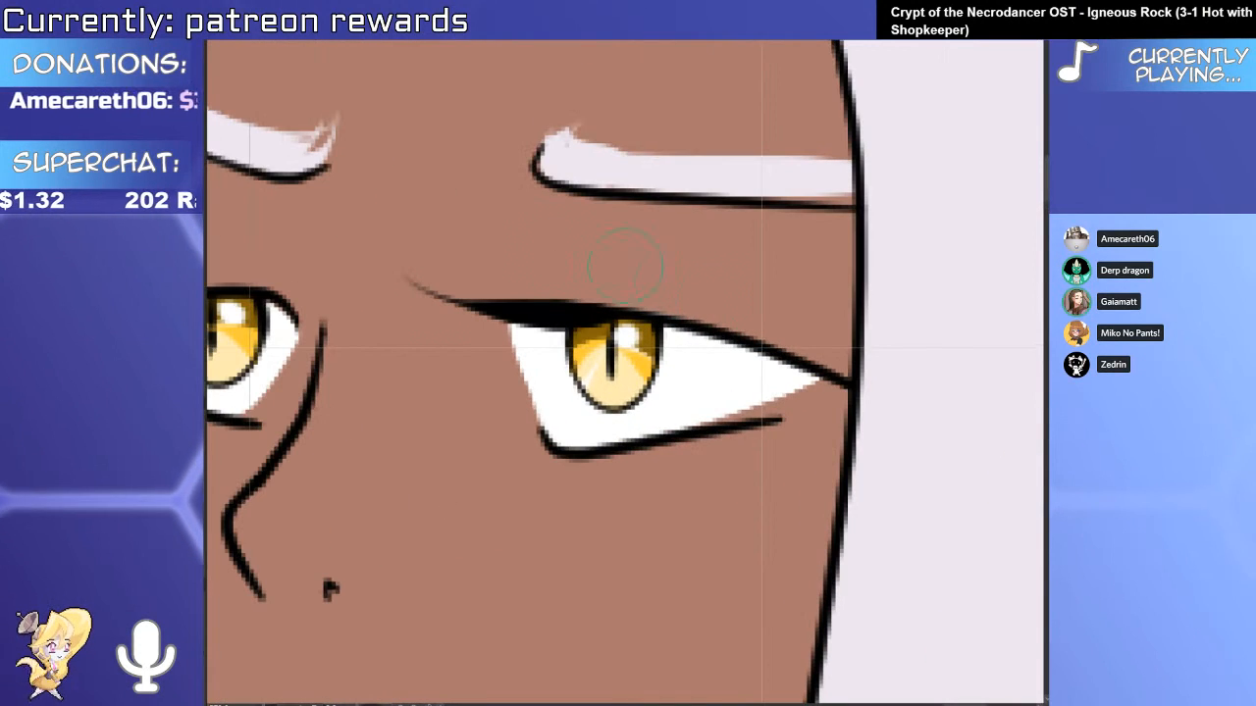
key(ctrl+z)
drag(493, 245, 667, 319)
drag(576, 247, 665, 308)
drag(660, 253, 742, 323)
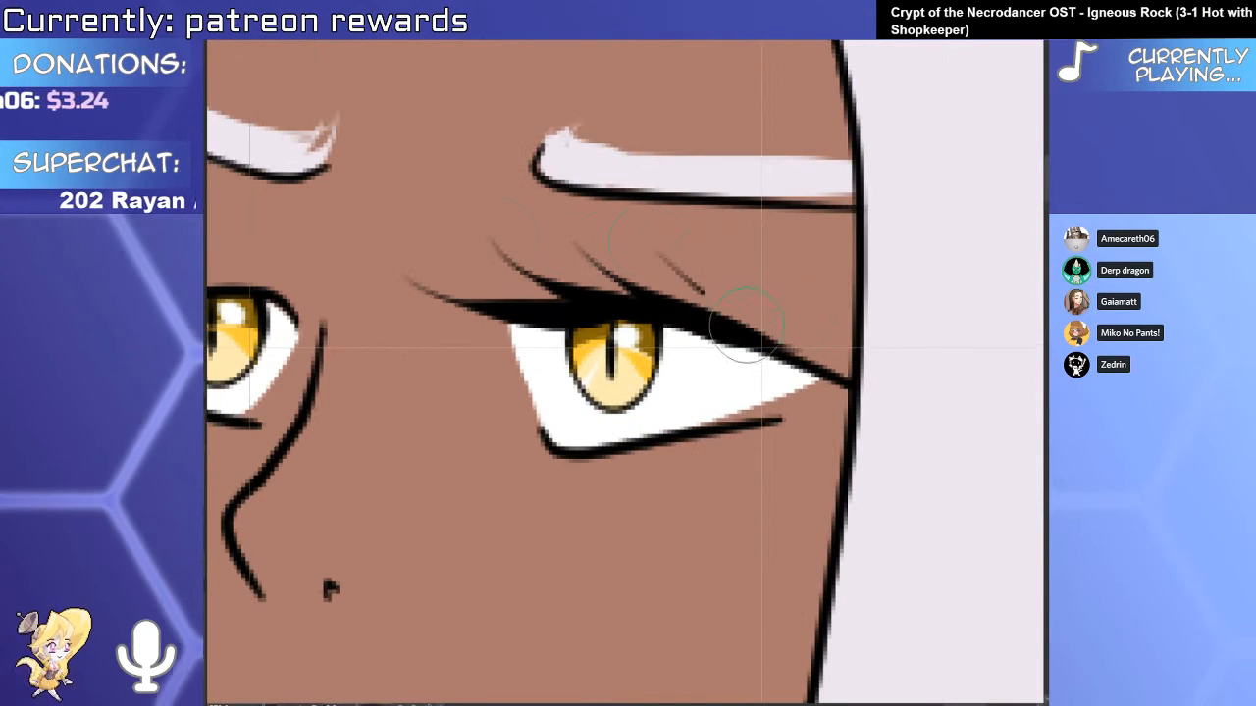
Ink a matching thick upper lash line on the smaller eye, extending tapered lashes over the adjoining hair.
drag(650, 368, 967, 469)
drag(344, 345, 446, 398)
key(ctrl+z)
mouse_move(329, 371)
mouse_down()
mouse_move(457, 407)
mouse_move(496, 400)
mouse_up()
key(ctrl+z)
drag(379, 347, 500, 392)
key(ctrl+z)
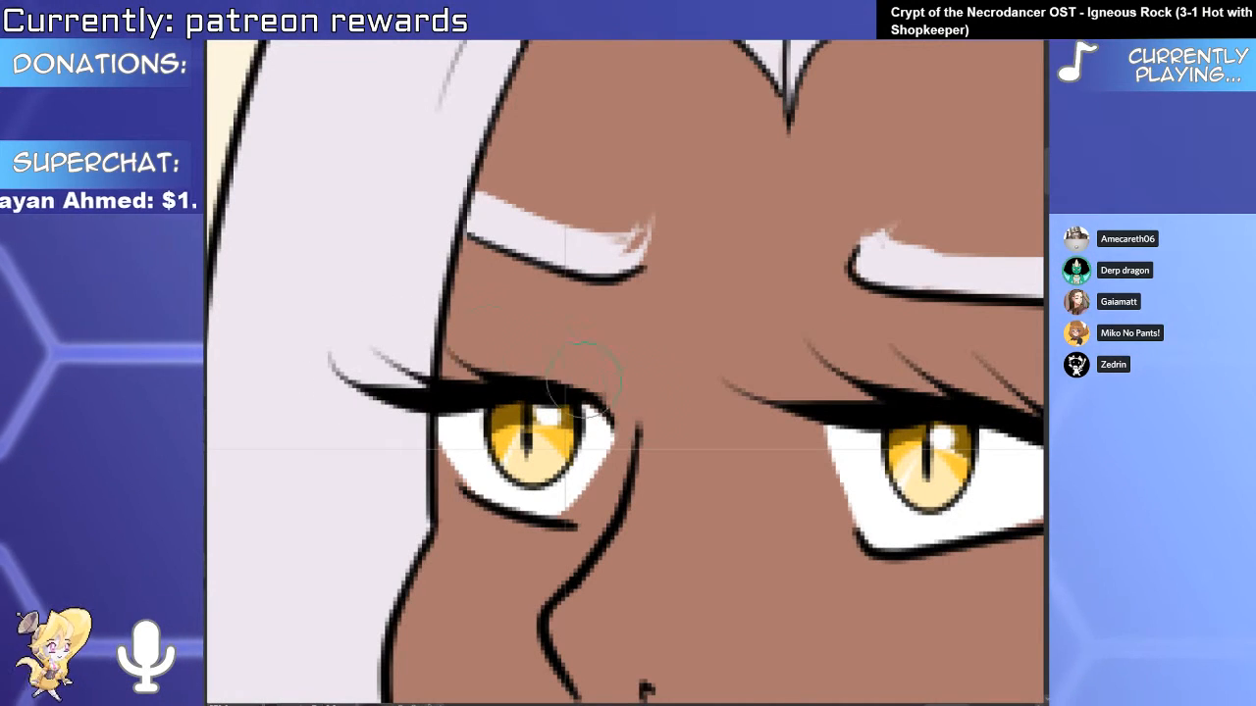
Thicken the larger eye's outer corner and lower lid, and add fine lower lashes and crease lines around both eyes.
drag(846, 317, 699, 239)
drag(803, 334, 763, 310)
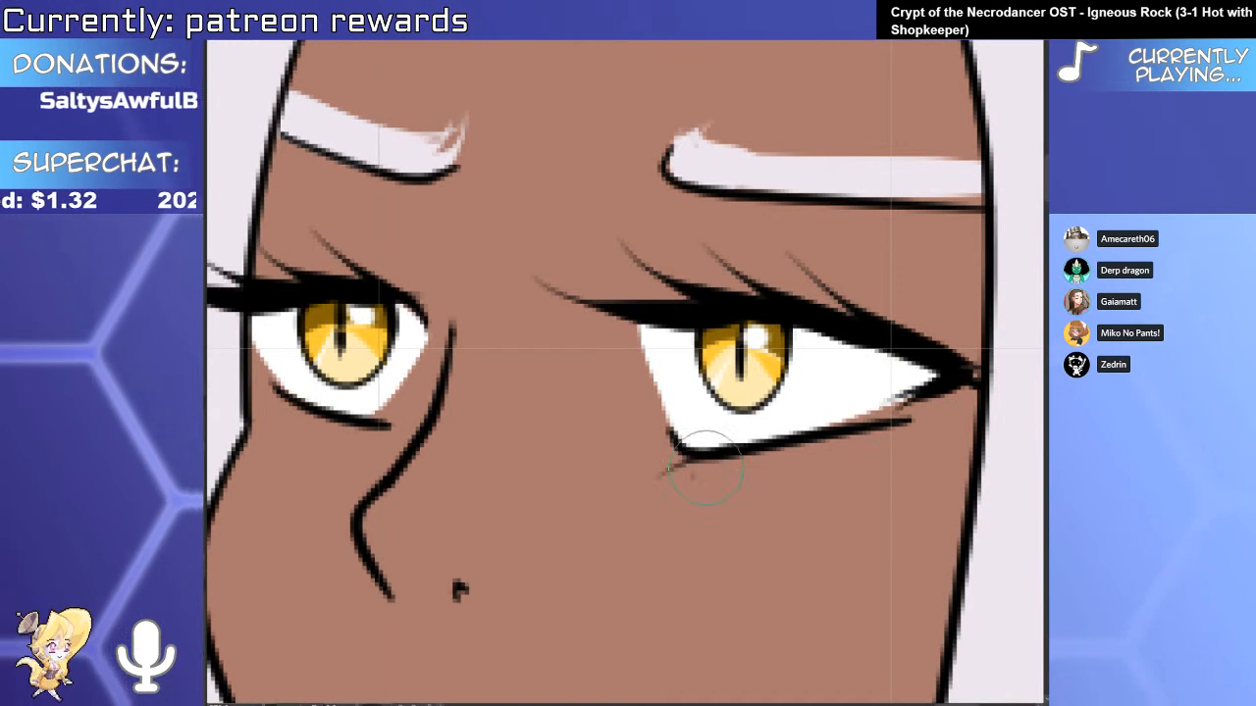
drag(851, 428, 675, 467)
drag(320, 412, 253, 420)
drag(373, 427, 450, 539)
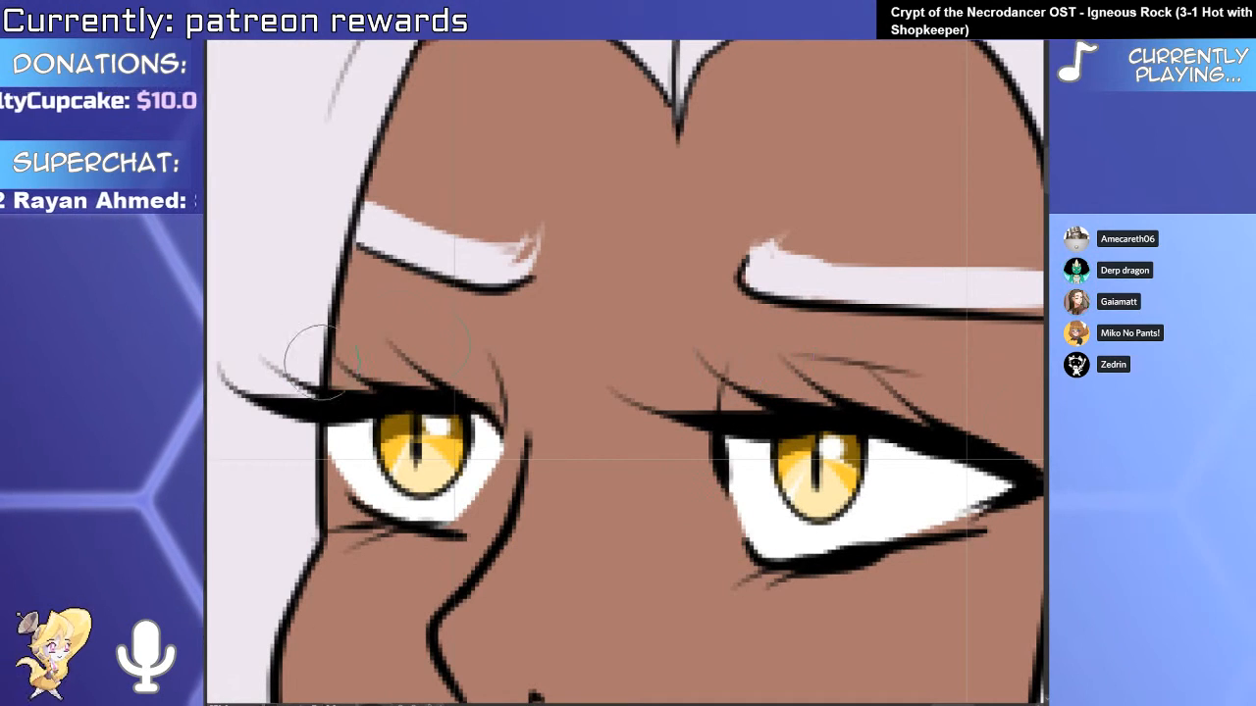
Paint full reddish-brown lips on the upper-panel face, tilt the mouth line's corner upward and add a light spot on the lower lip.
scroll(518, 359, down, 5)
scroll(558, 445, up, 3)
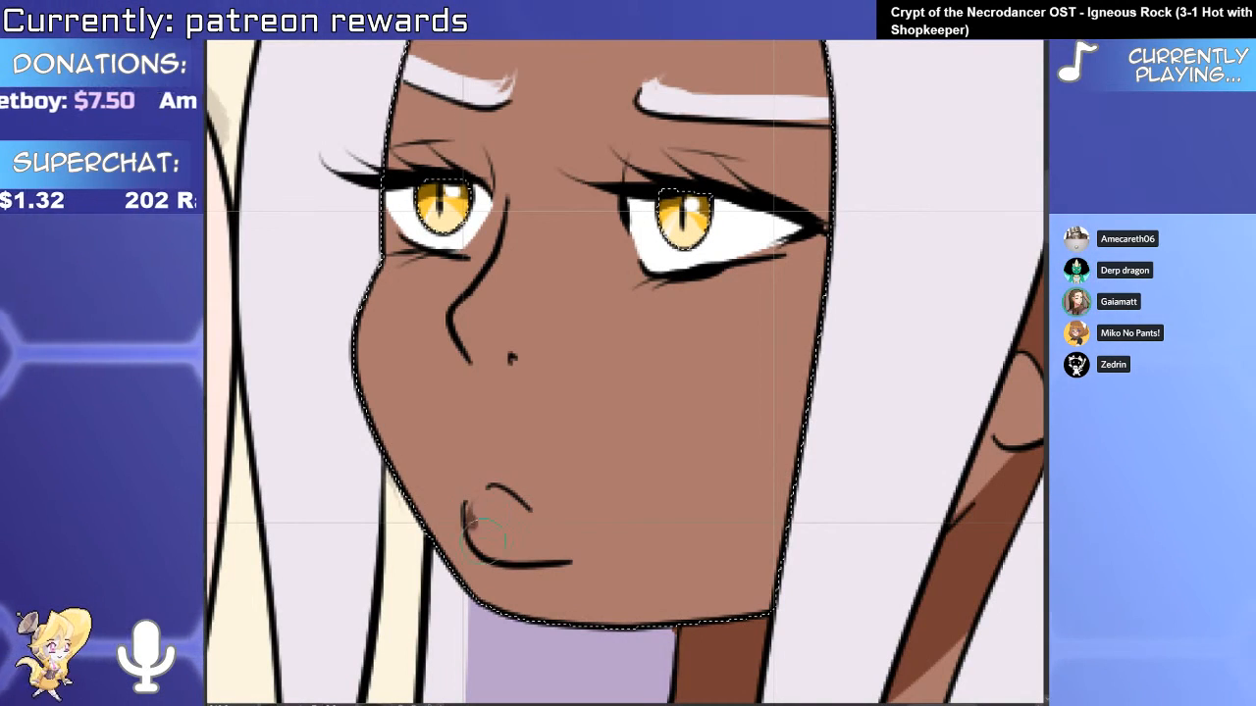
mouse_move(475, 515)
mouse_down()
mouse_move(576, 545)
mouse_move(493, 507)
mouse_move(474, 517)
mouse_move(542, 546)
mouse_move(502, 505)
mouse_move(476, 506)
mouse_move(561, 549)
mouse_up()
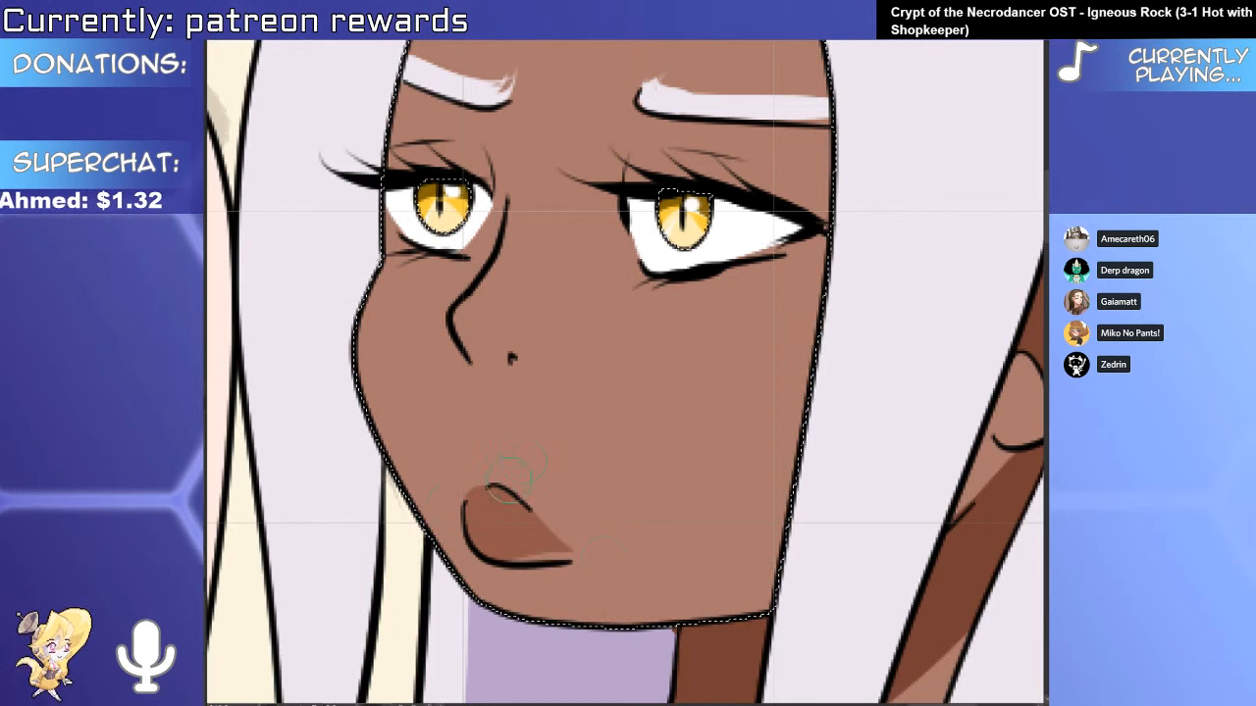
drag(492, 499, 538, 524)
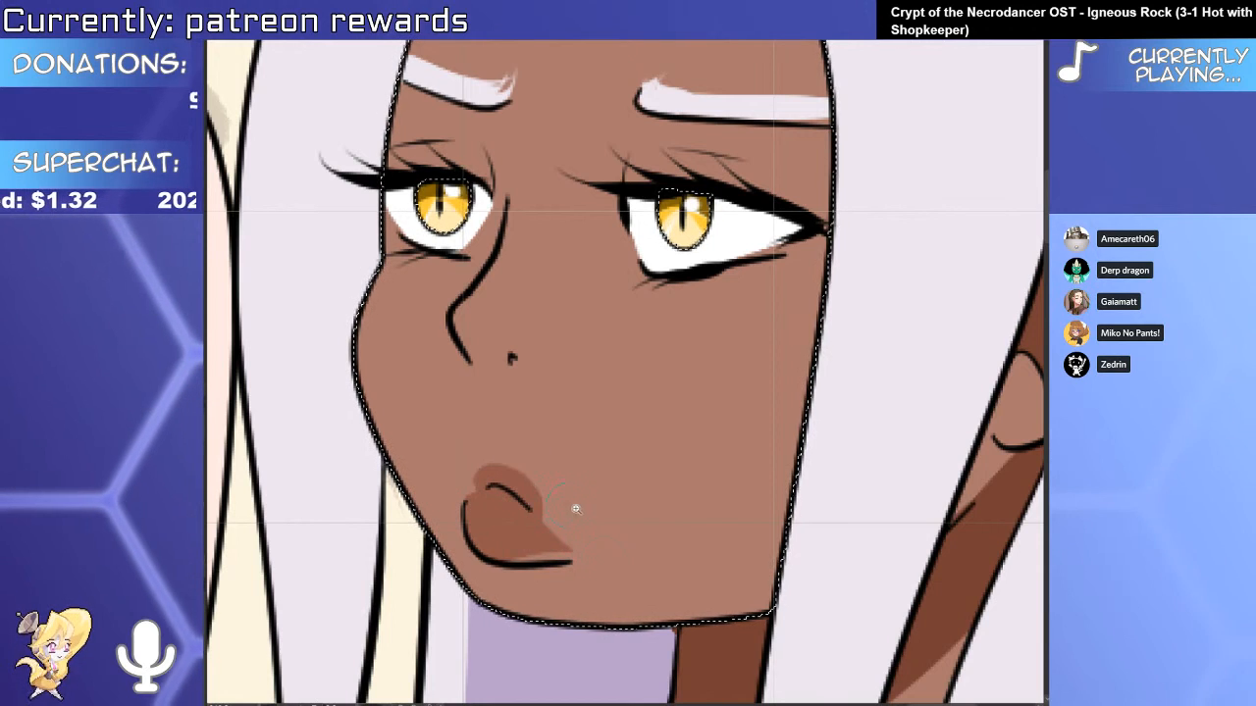
scroll(575, 507, down, 2)
scroll(575, 515, up, 3)
mouse_move(583, 571)
mouse_down()
mouse_move(661, 555)
mouse_move(618, 529)
mouse_up()
key(ctrl+z)
ctrl+click(614, 565)
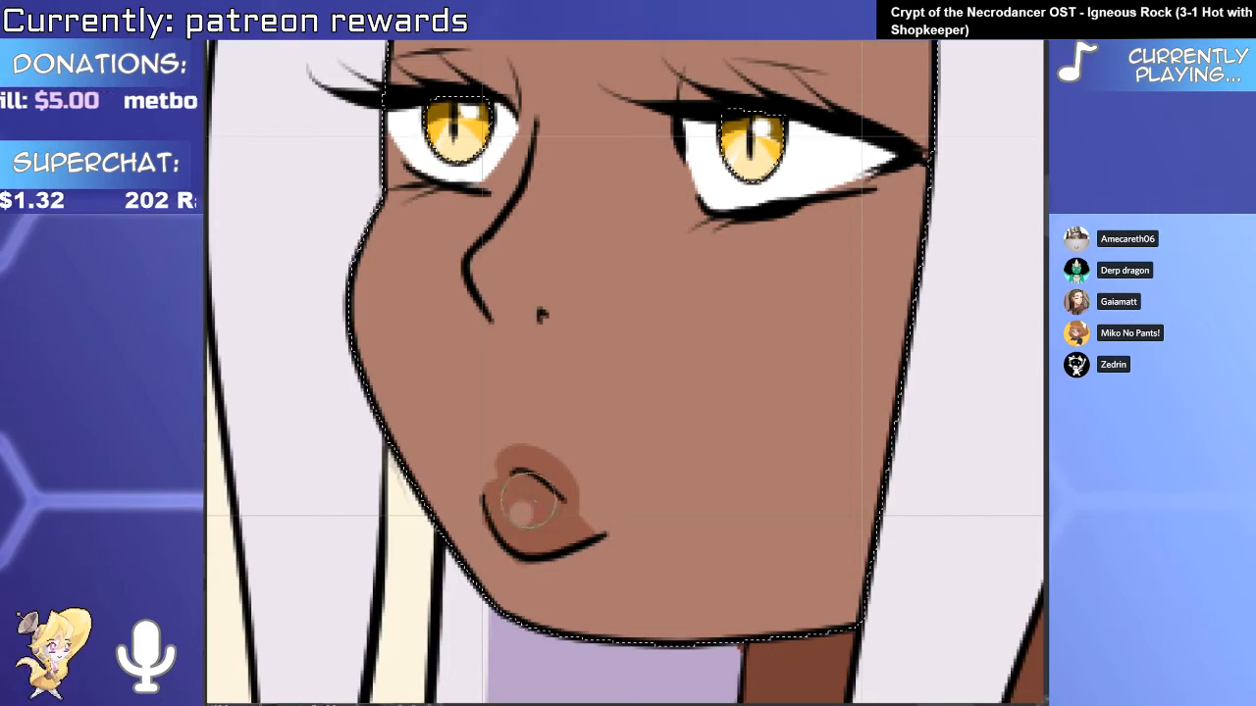
Select the brown-skinned face in the lower panel and paint a reddish-brown lower lip beneath the open mouth.
scroll(567, 505, down, 6)
scroll(611, 525, down, 3)
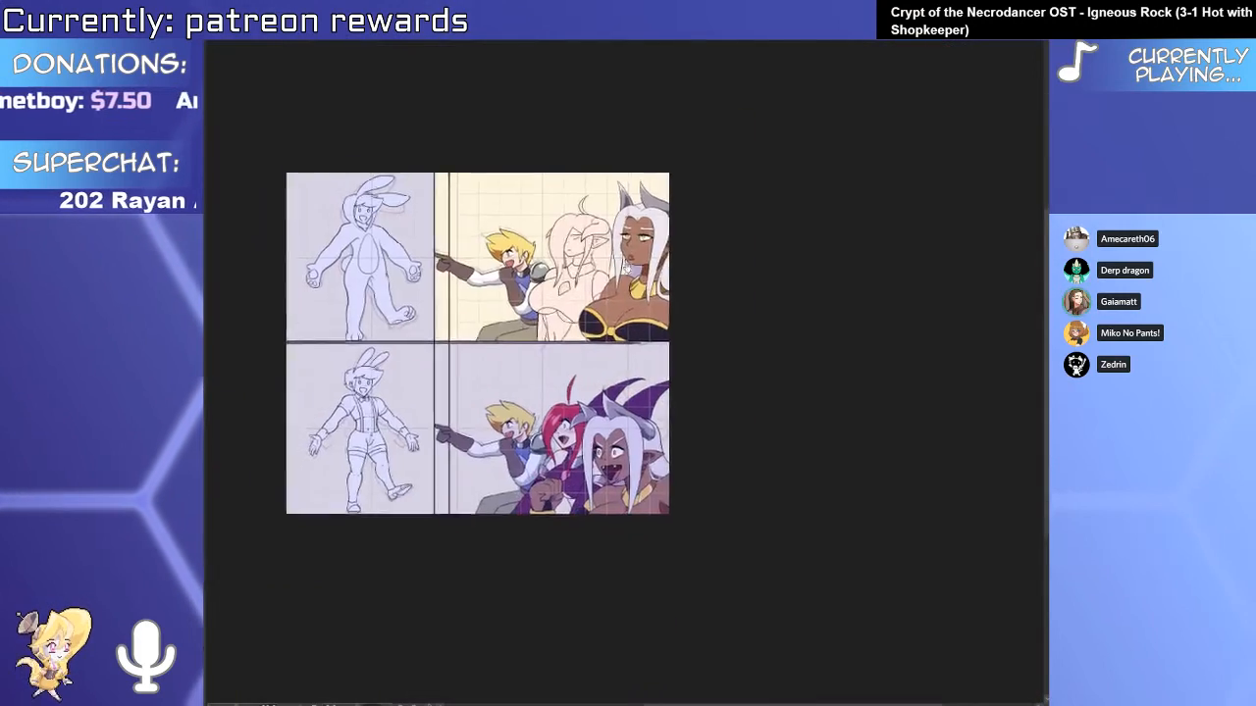
scroll(666, 533, up, 8)
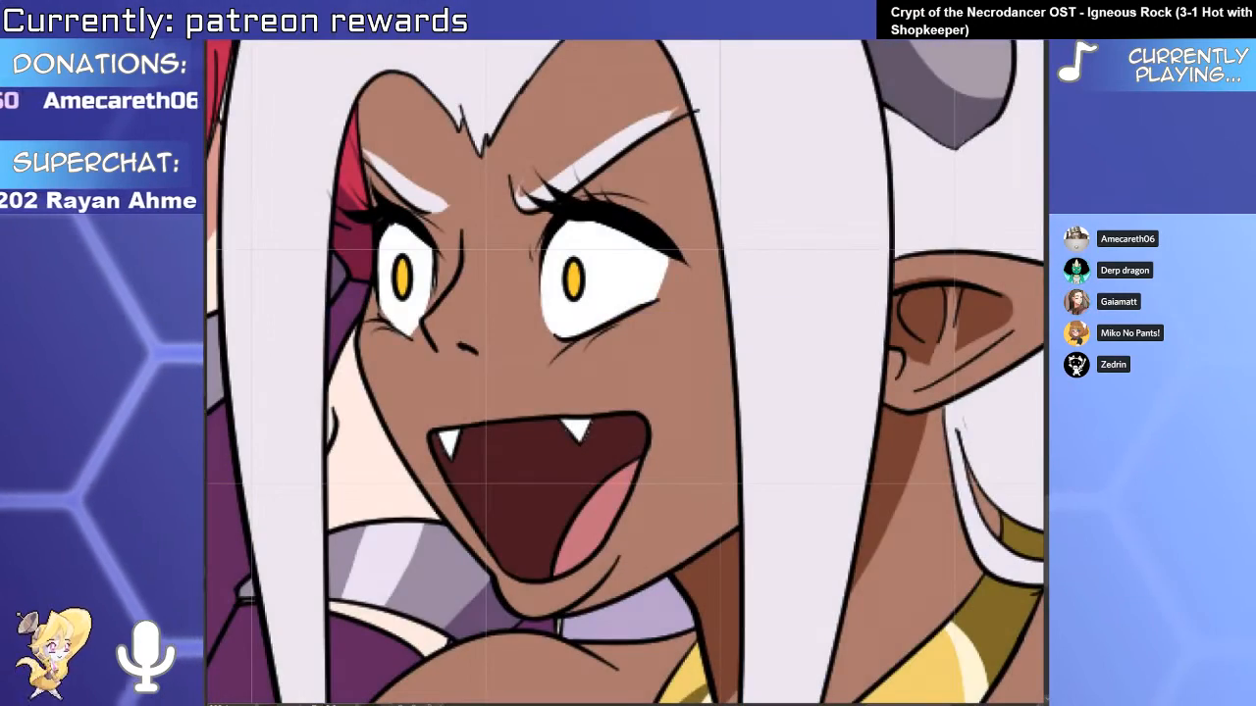
click(625, 550)
scroll(574, 561, up, 3)
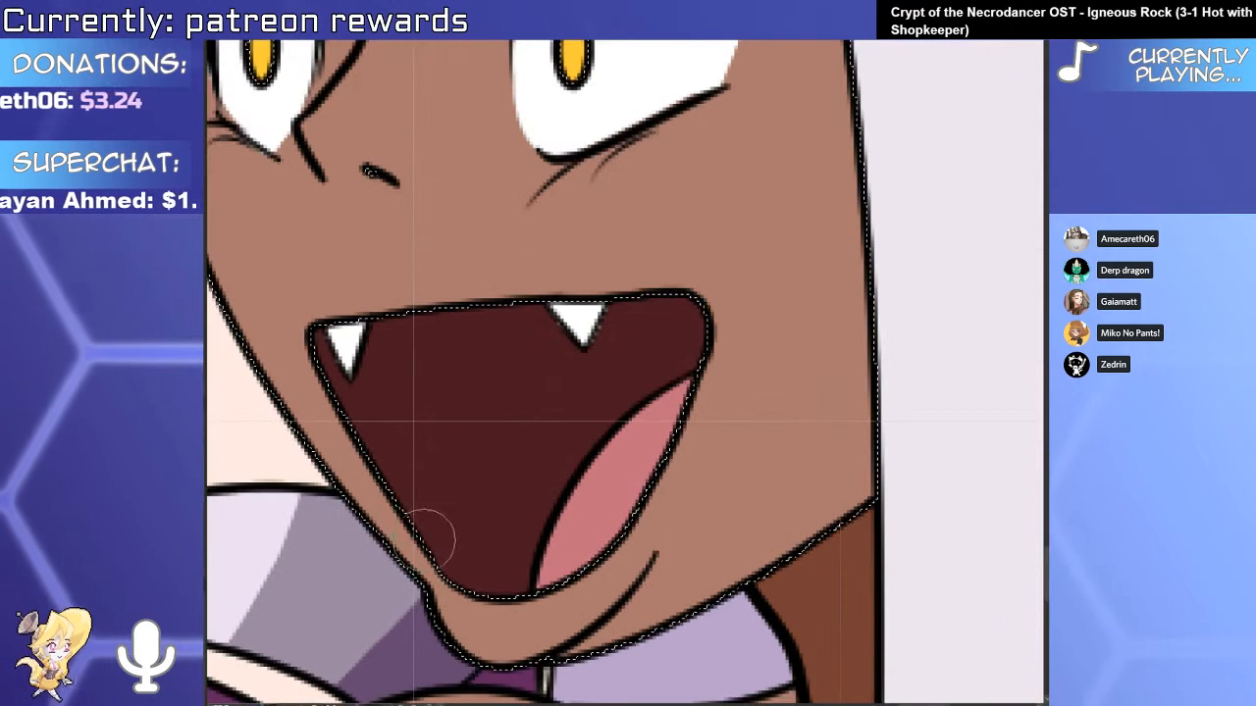
drag(452, 589, 554, 618)
key(ctrl+z)
drag(432, 559, 636, 542)
key(ctrl+z)
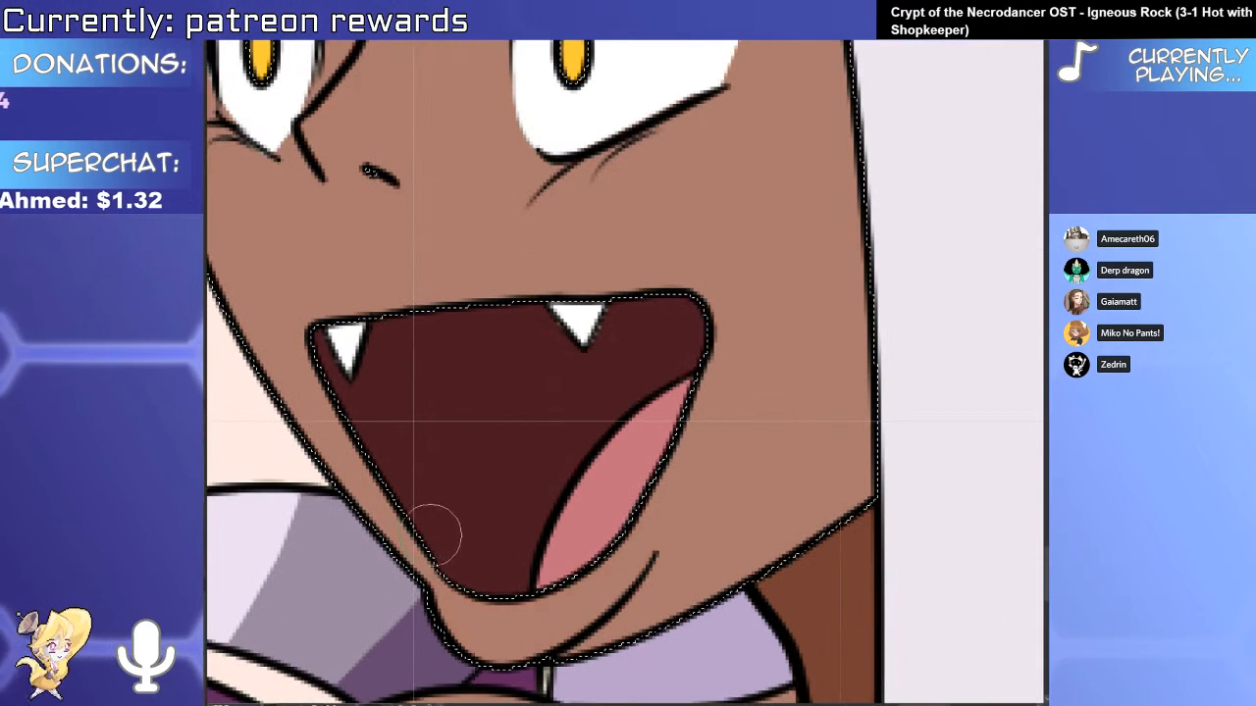
mouse_move(435, 564)
mouse_down()
mouse_move(633, 395)
mouse_move(494, 516)
mouse_move(445, 532)
mouse_move(560, 573)
mouse_move(643, 481)
mouse_up()
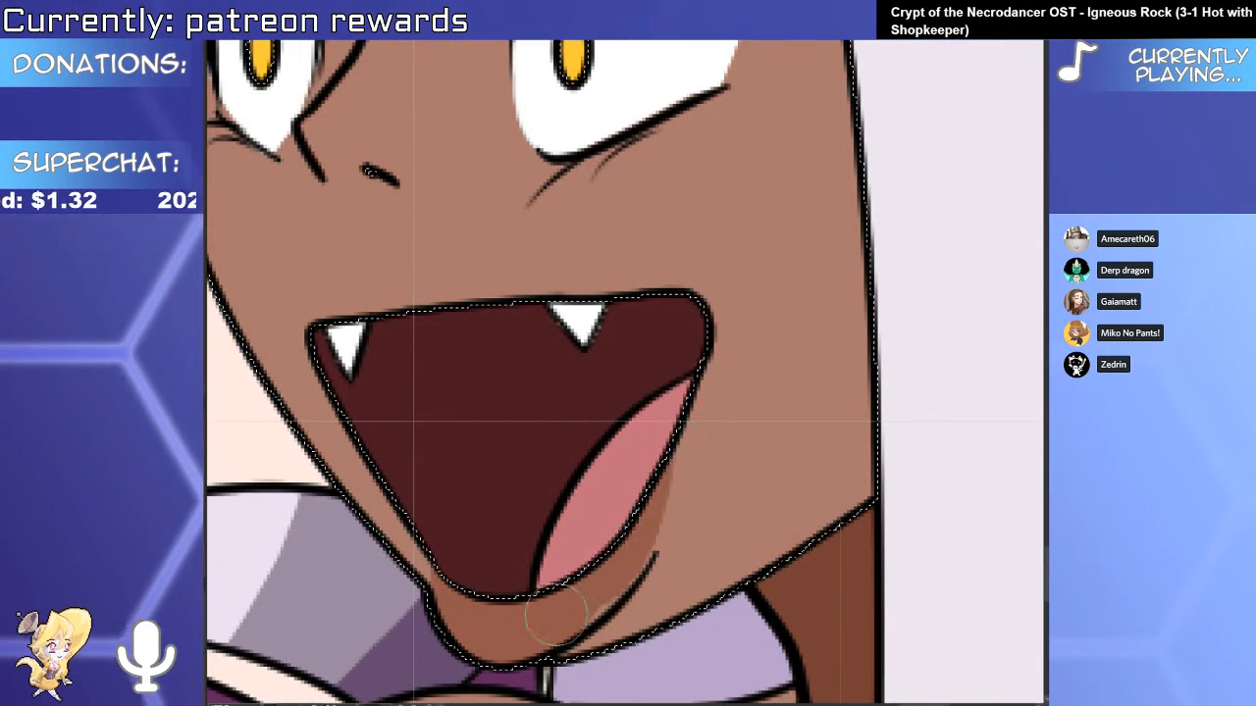
click(494, 630)
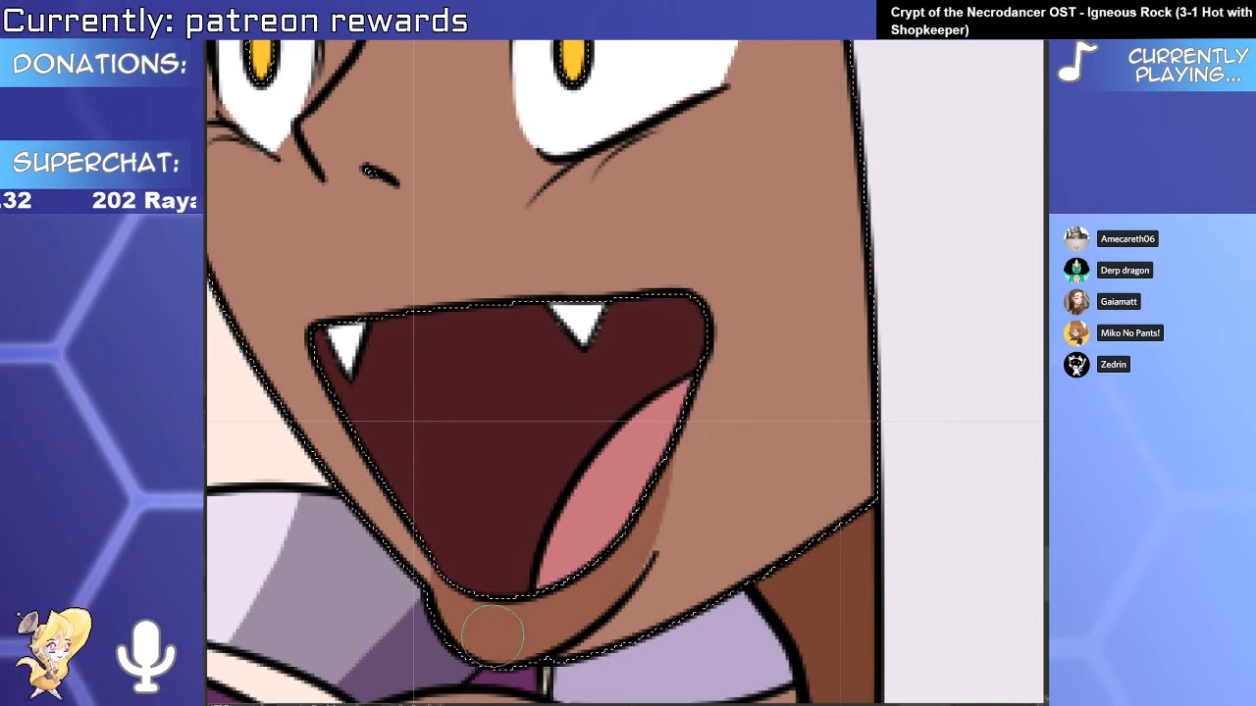
mouse_move(377, 329)
mouse_down()
mouse_move(446, 324)
mouse_move(483, 286)
mouse_move(545, 328)
mouse_move(424, 349)
mouse_up()
key(ctrl+z)
key(ctrl+z)
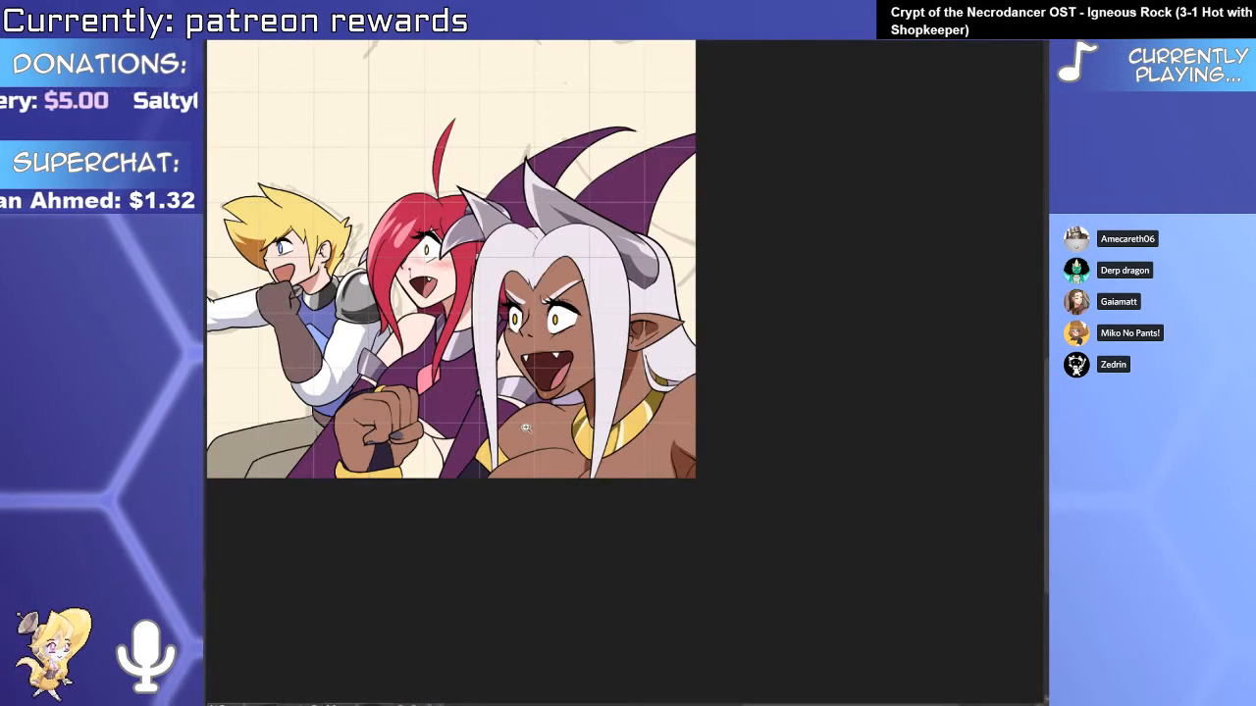
Fill the front and back hair of the horned, closed-eyed figure in the upper panel with red.
drag(591, 435, 652, 484)
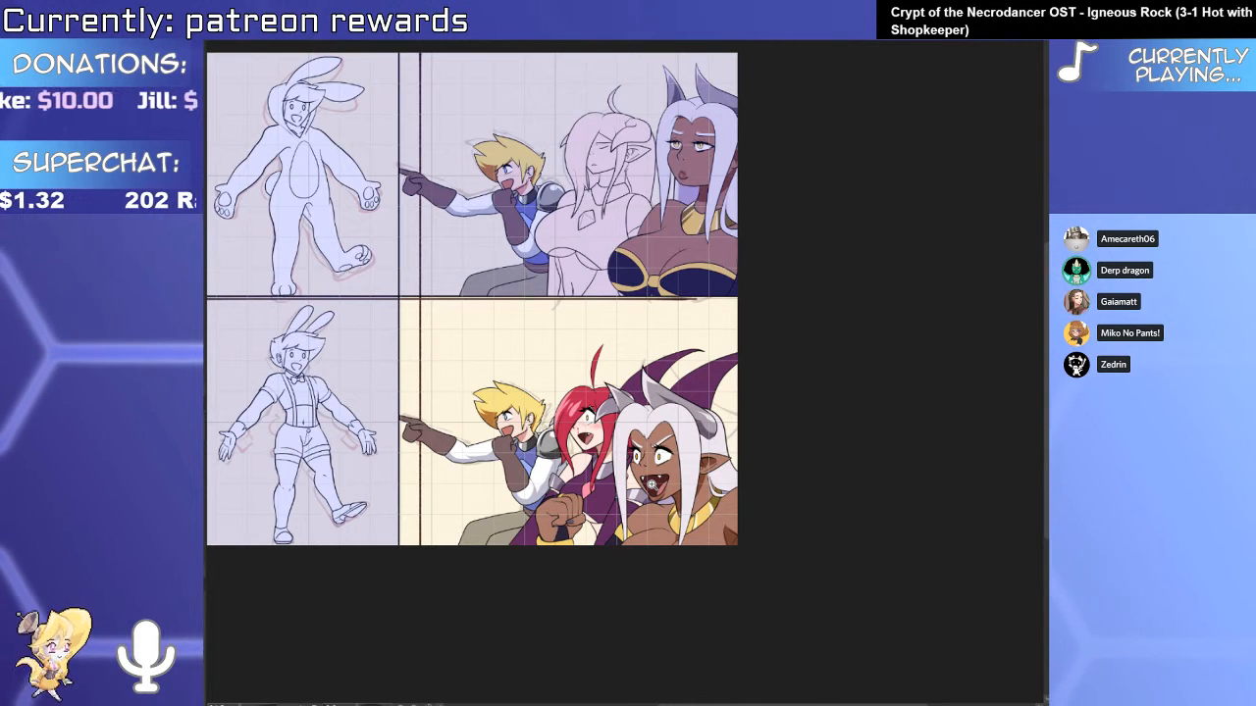
scroll(651, 484, up, 3)
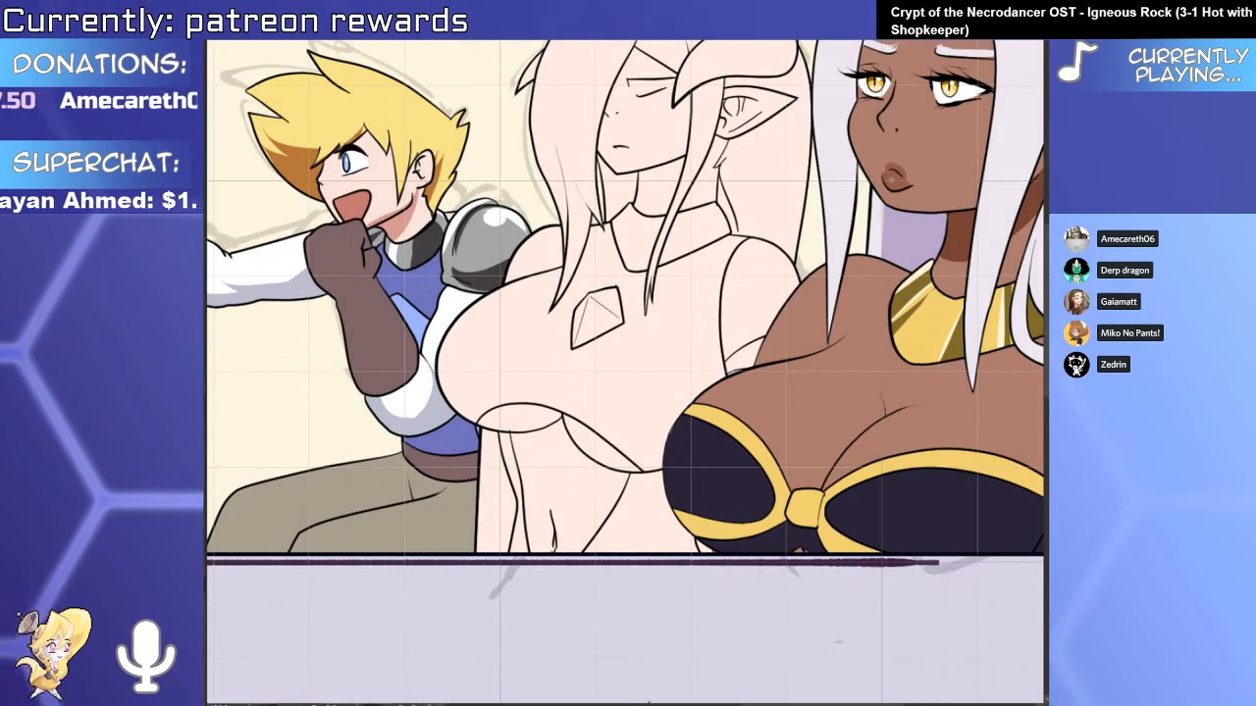
click(630, 186)
click(748, 154)
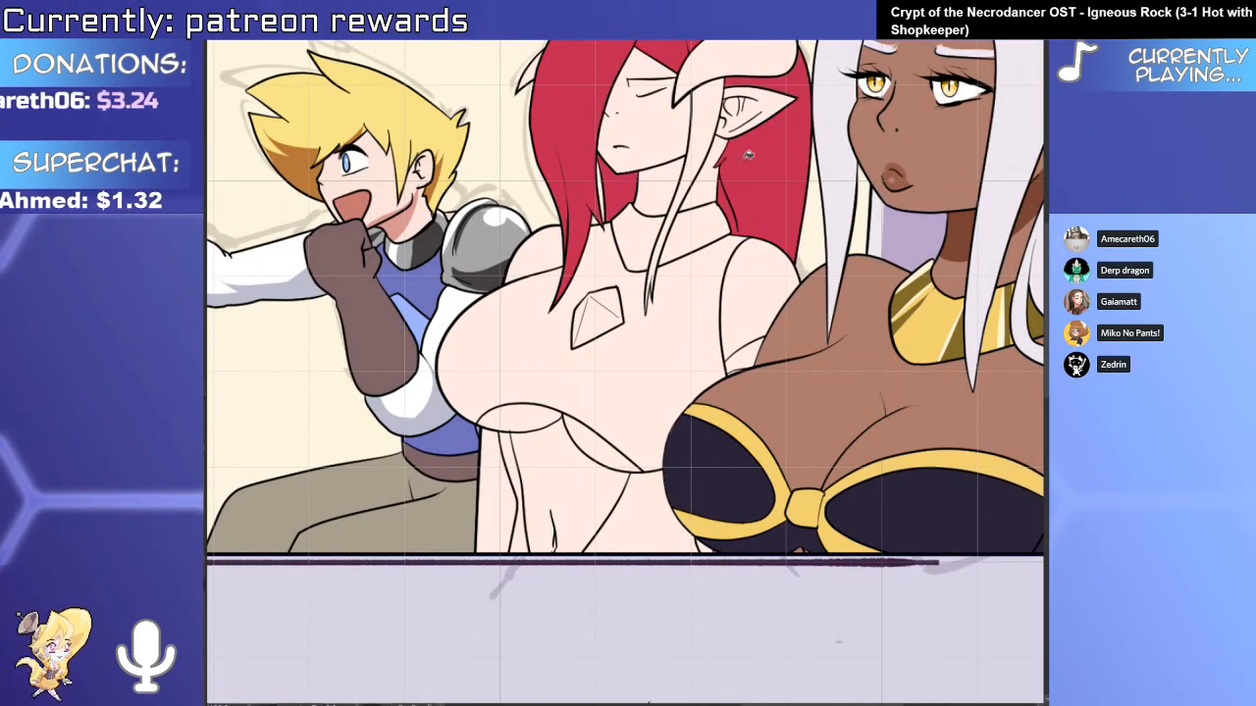
Color the inner hair beside the red-haired figure's neck dark red, and shade the selected back hair along the neck and collar.
scroll(721, 87, up, 3)
scroll(682, 243, down, 5)
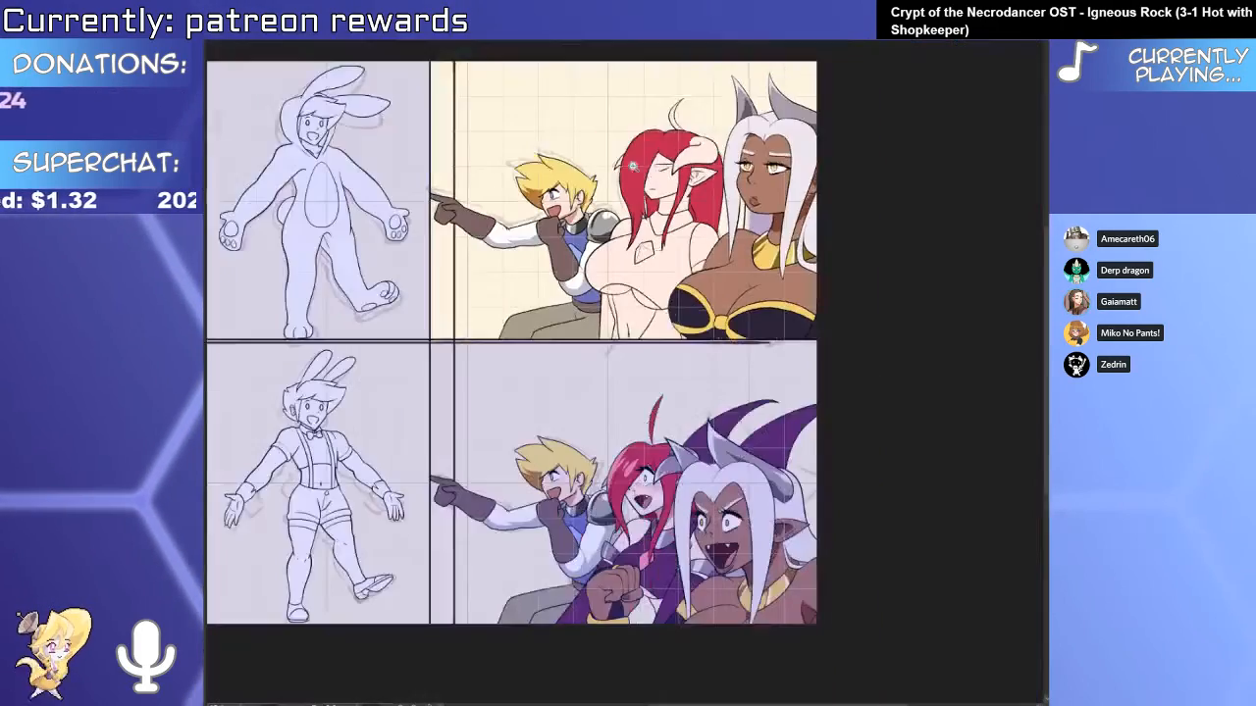
drag(726, 406, 708, 294)
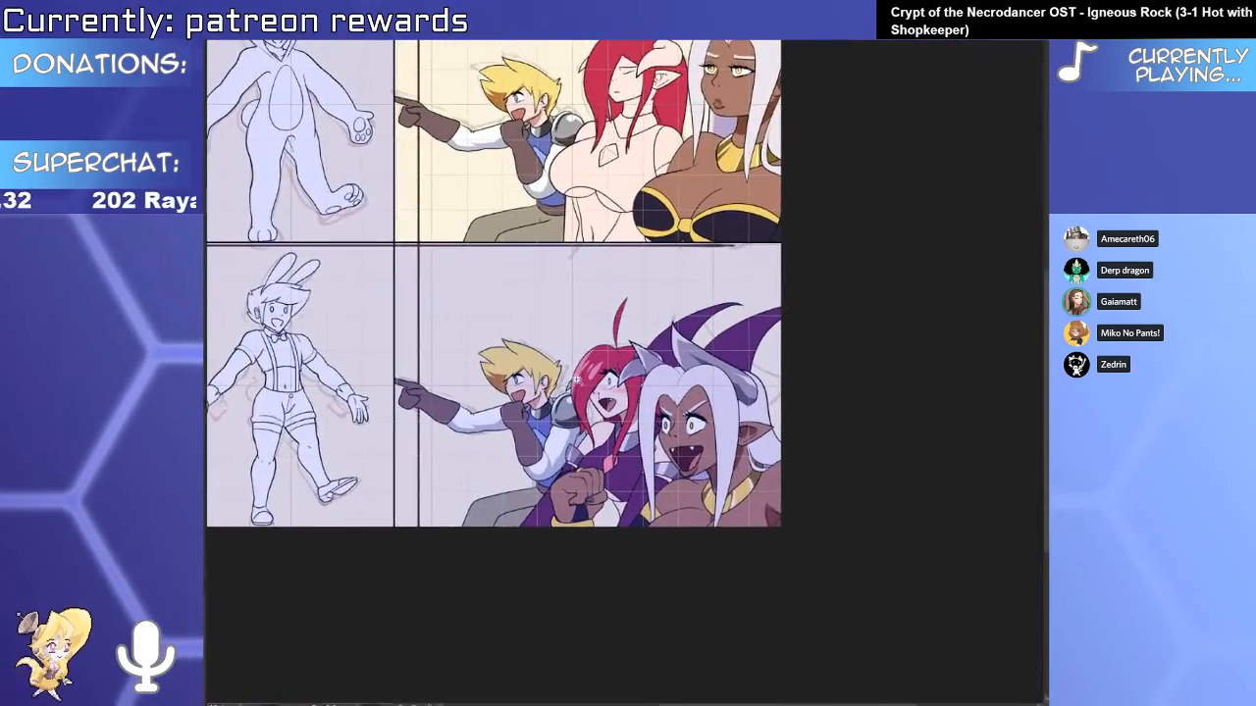
scroll(619, 343, up, 3)
scroll(568, 373, up, 5)
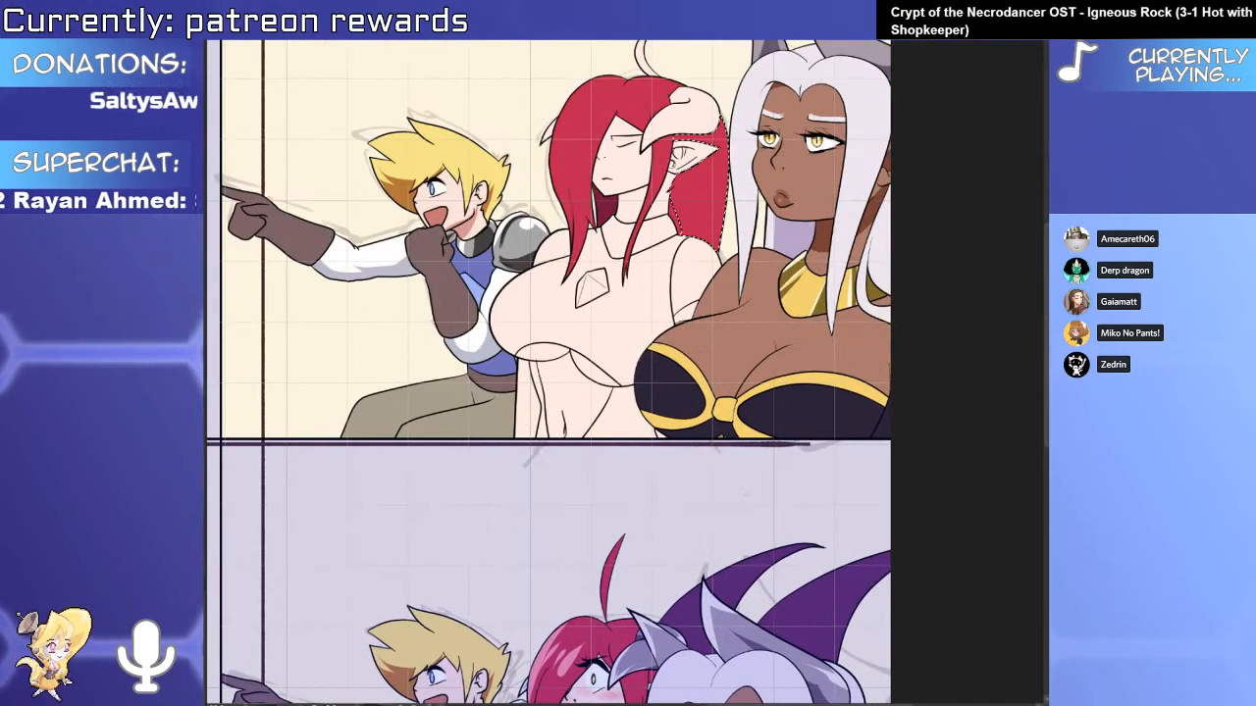
scroll(677, 358, up, 3)
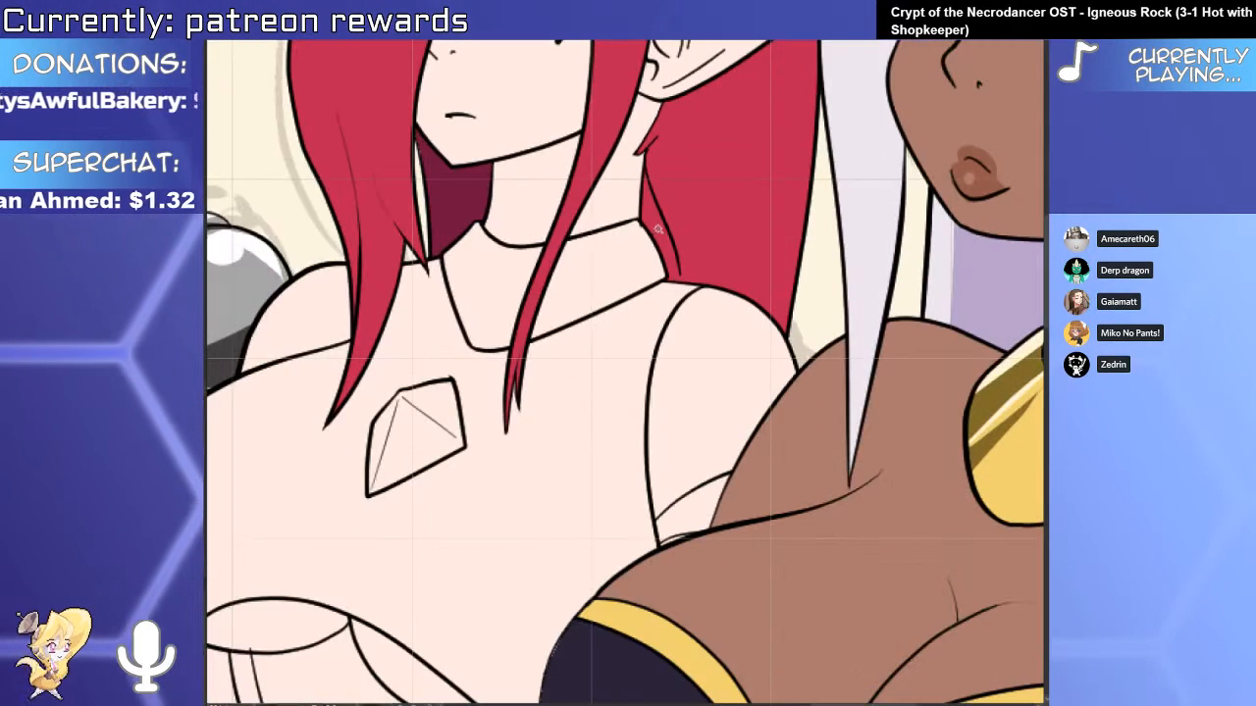
click(703, 226)
drag(649, 148, 679, 304)
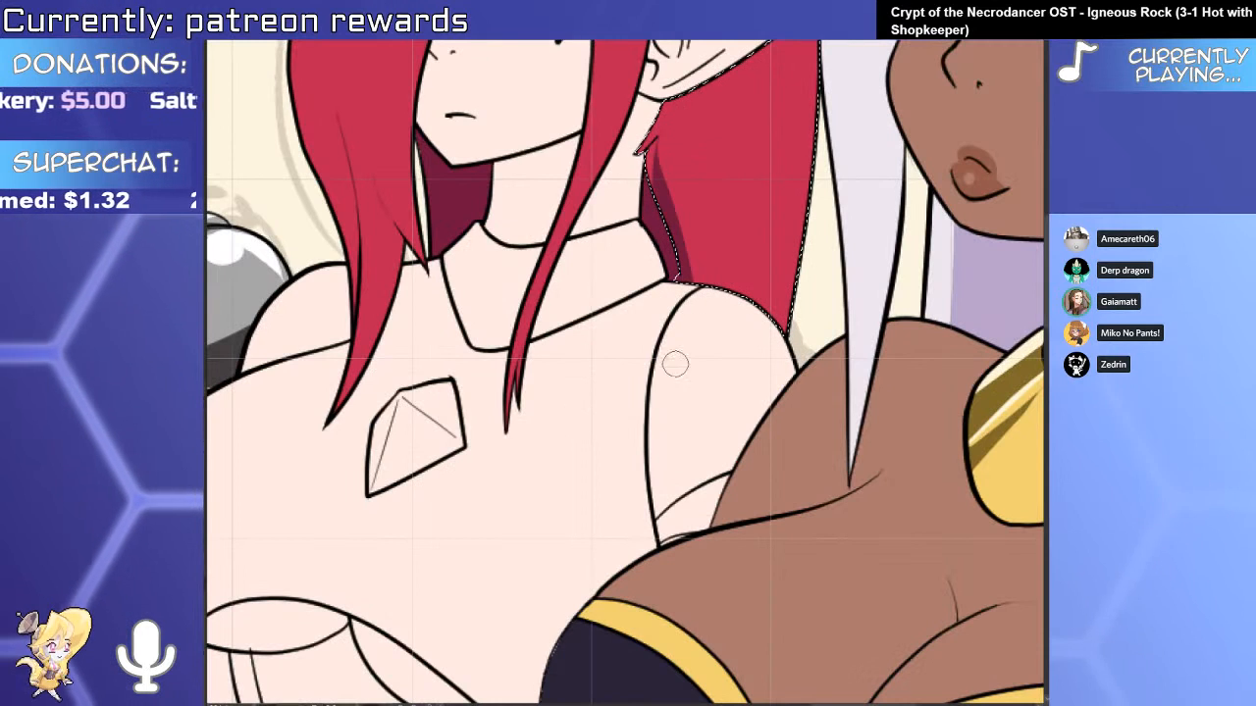
Fill the curved strand standing up from the upper-panel figure's red hair with the same red.
scroll(658, 163, down, 5)
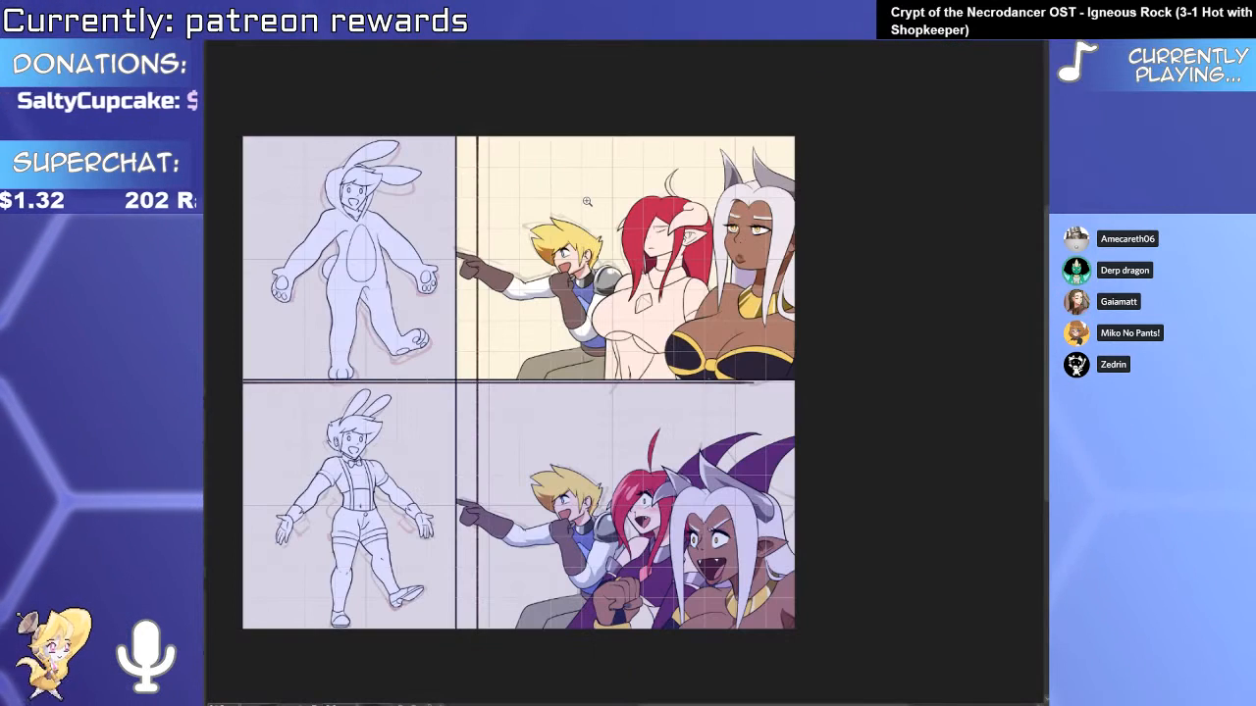
scroll(587, 201, up, 5)
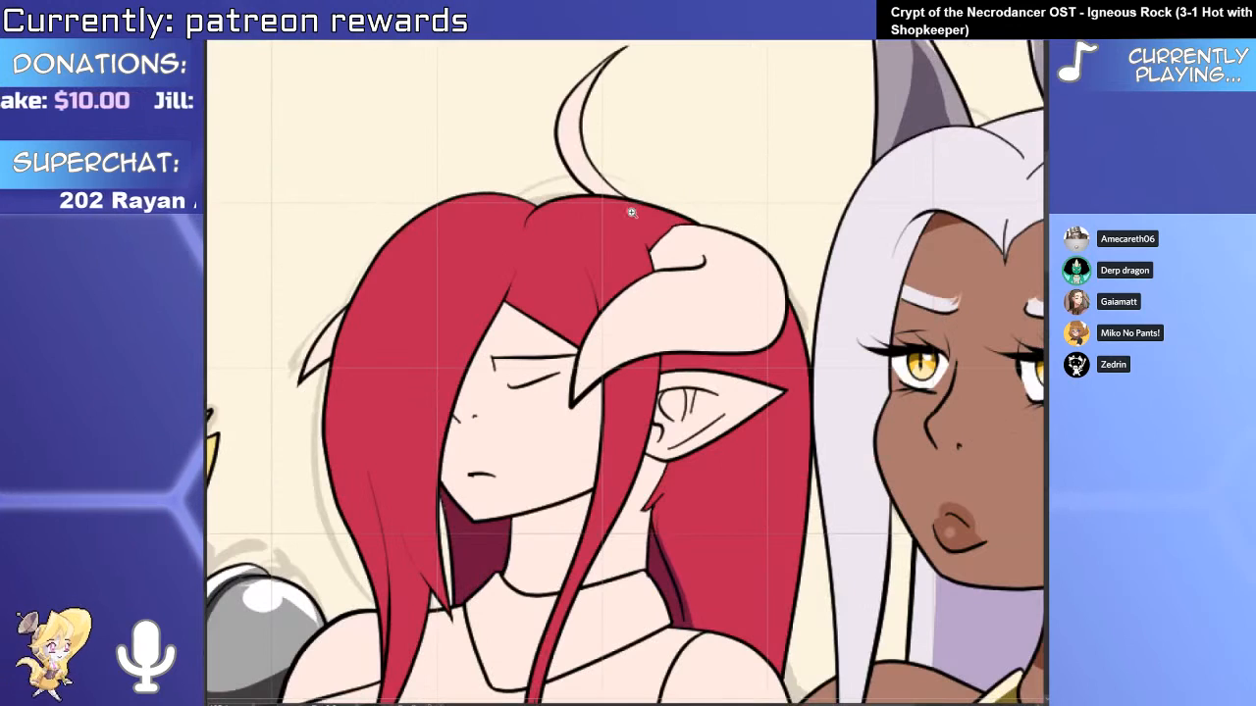
click(589, 179)
Select the front hair and paint slanted pink highlights on its crown, cutting them into tapered streaks with the hair red.
click(398, 330)
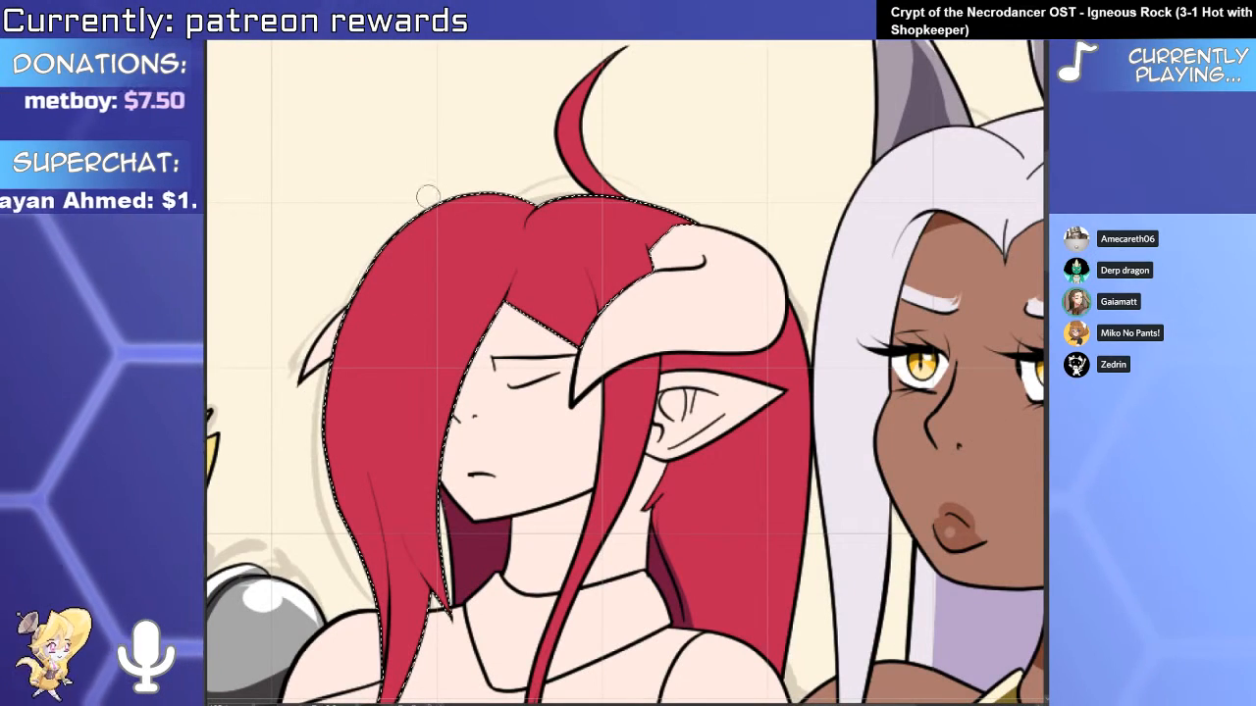
mouse_move(408, 233)
mouse_down()
mouse_move(337, 373)
mouse_move(357, 334)
mouse_up()
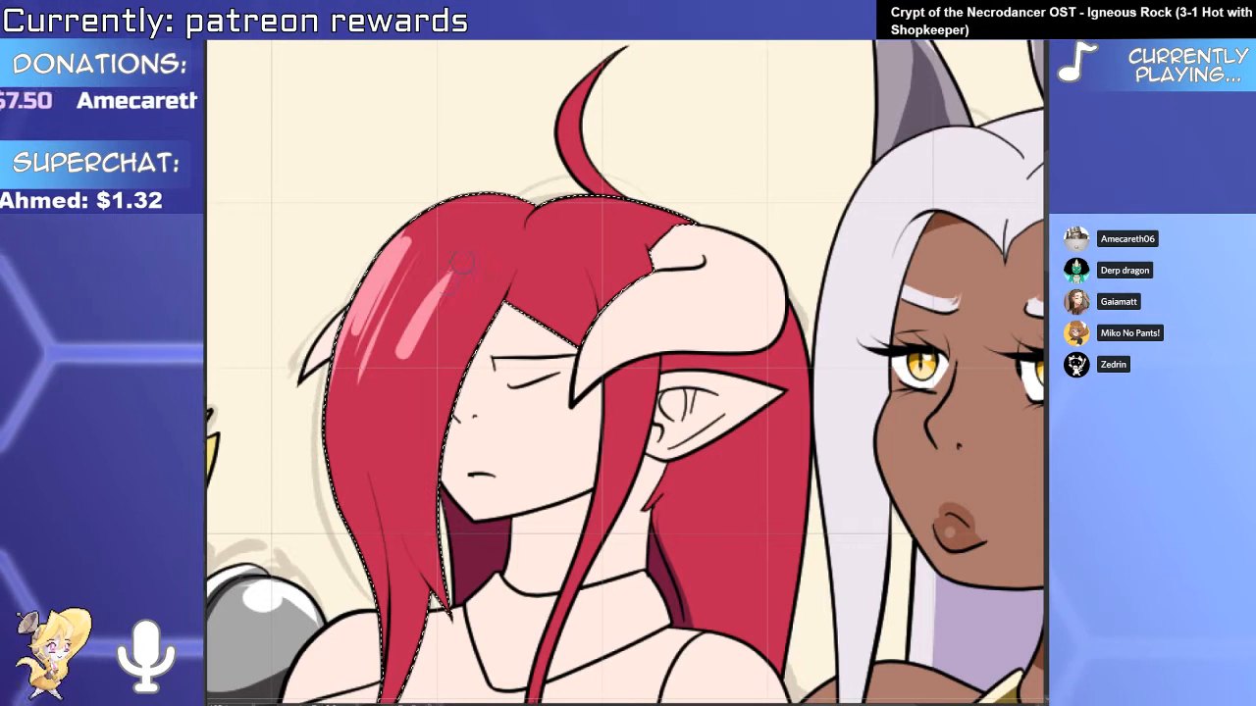
scroll(452, 337, down, 5)
scroll(503, 385, up, 5)
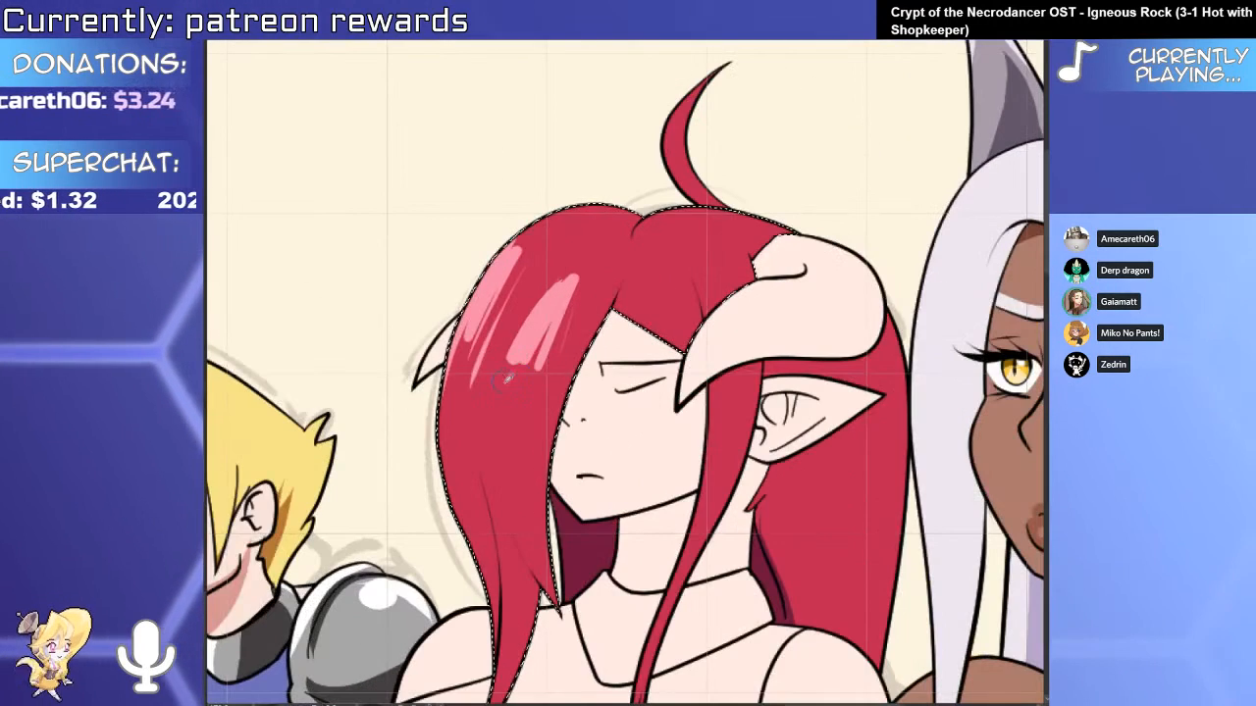
drag(518, 367, 541, 321)
drag(569, 276, 540, 322)
drag(510, 259, 473, 331)
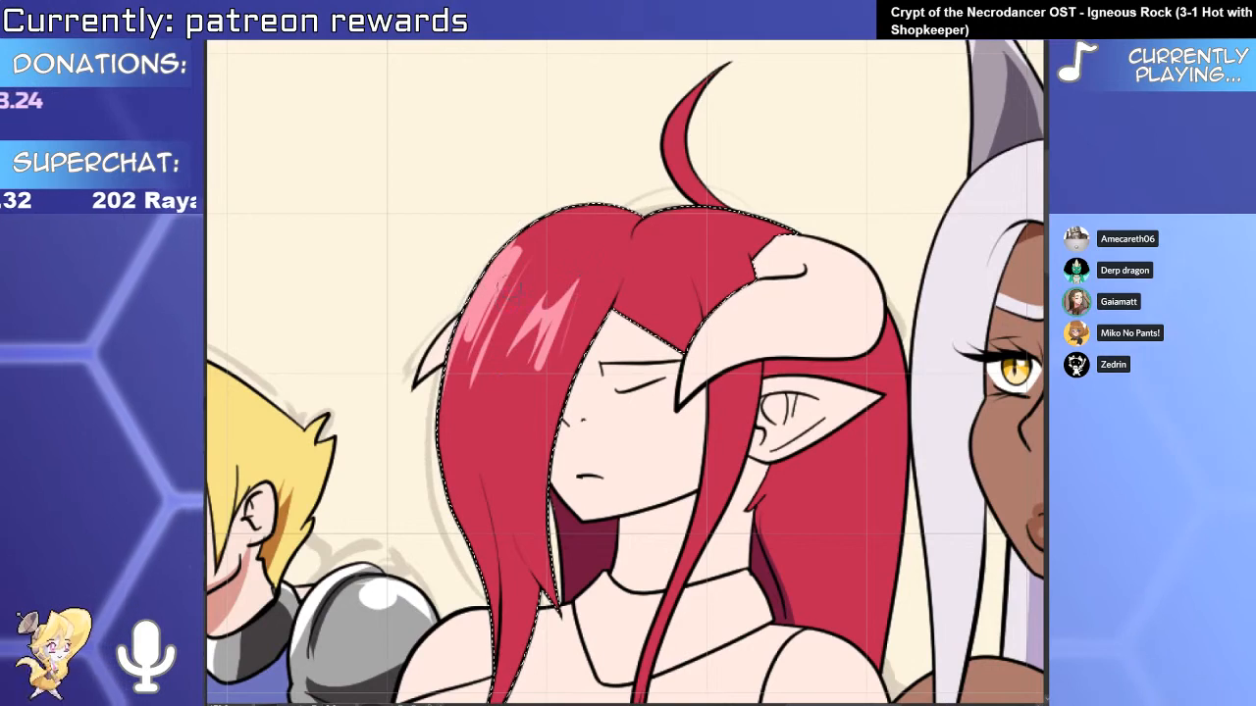
Fill the red-haired figure's top and the garment pieces beside the bare midriff with dark purple in the upper panel.
scroll(441, 537, down, 6)
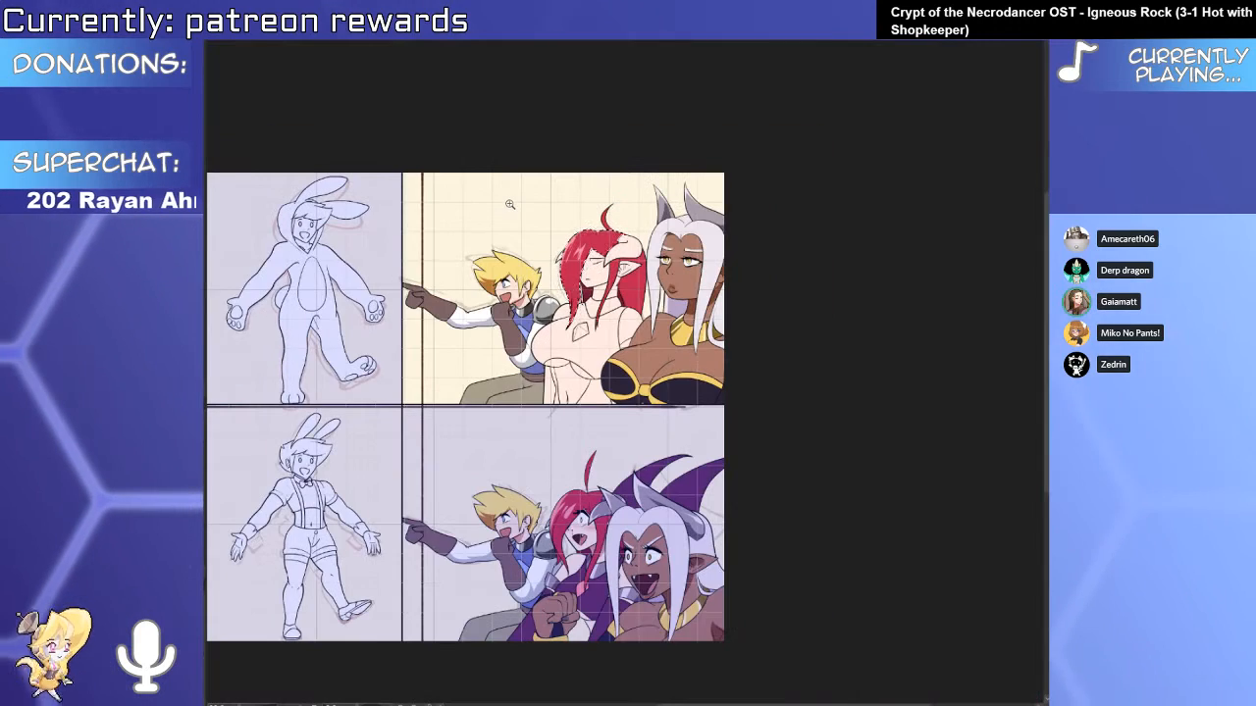
scroll(594, 312, up, 3)
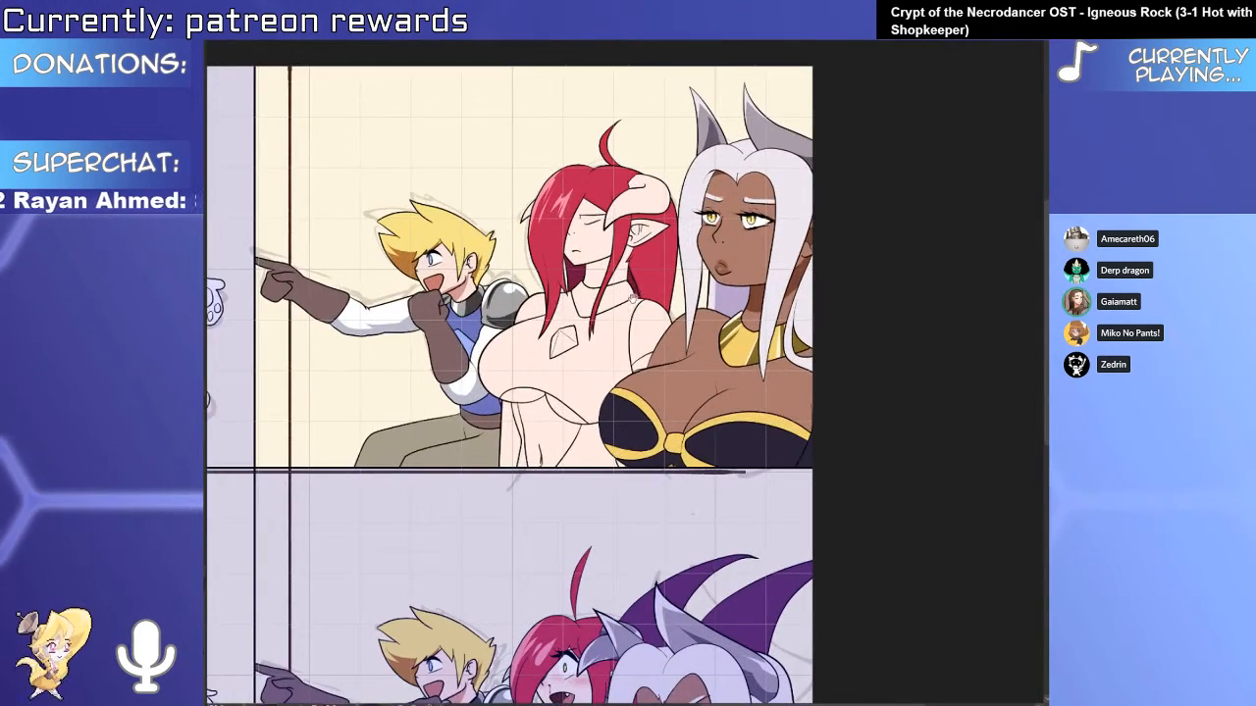
mouse_move(632, 299)
mouse_down()
mouse_move(699, 226)
mouse_move(682, 193)
mouse_up()
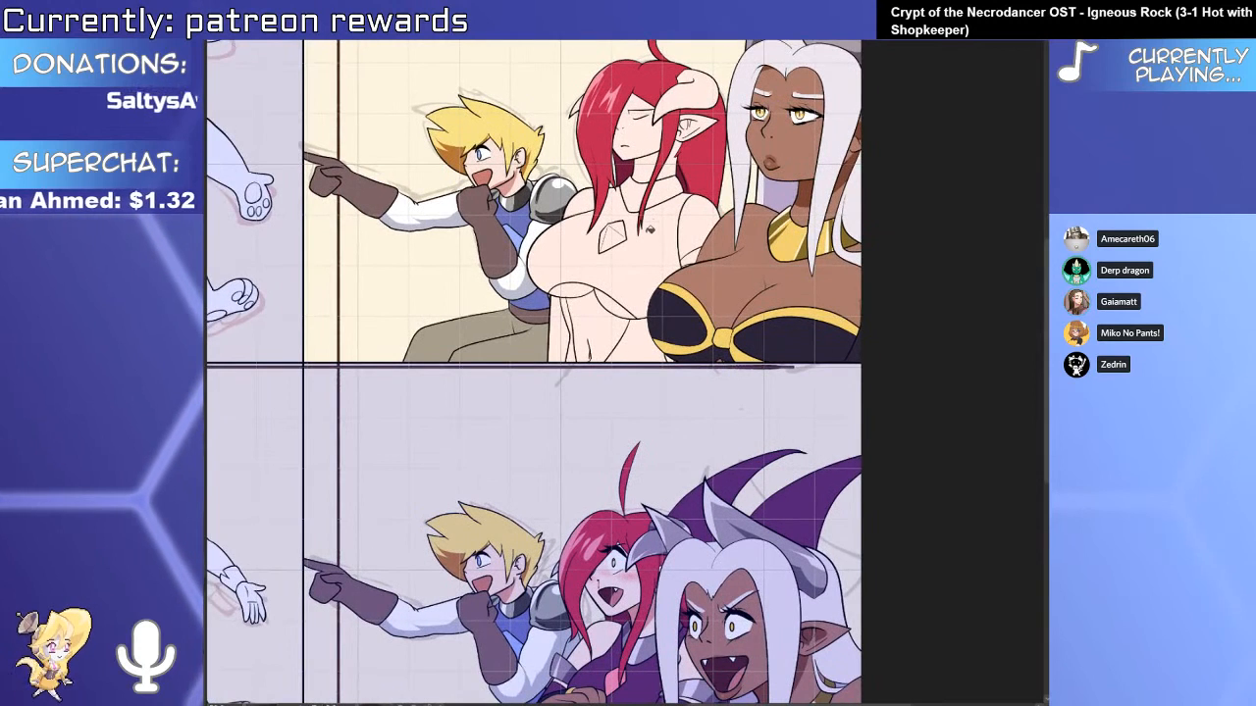
click(651, 229)
click(568, 331)
click(637, 343)
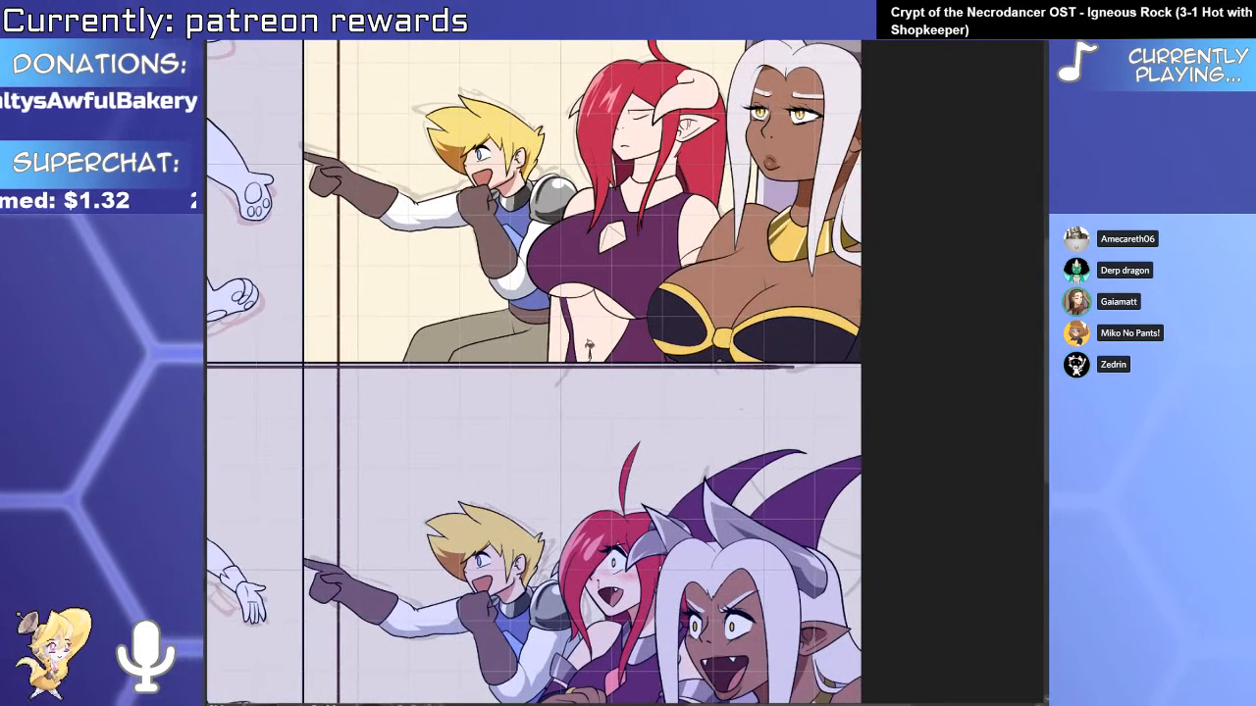
click(557, 335)
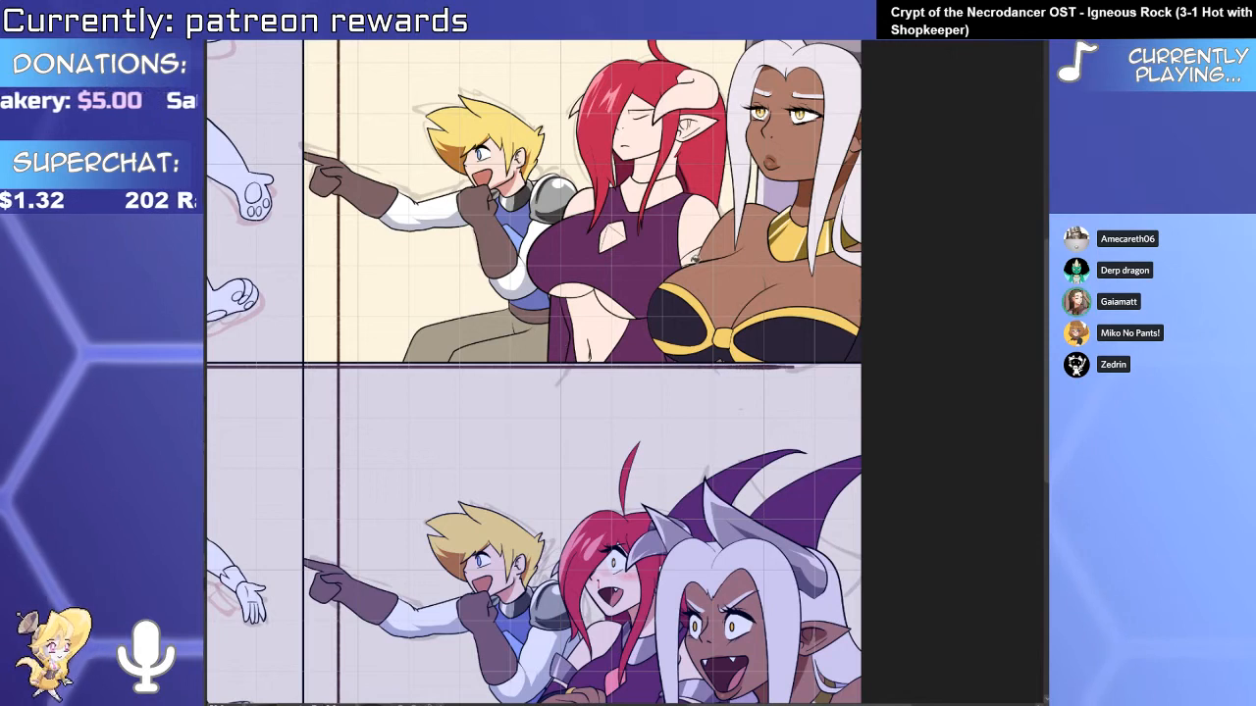
click(688, 214)
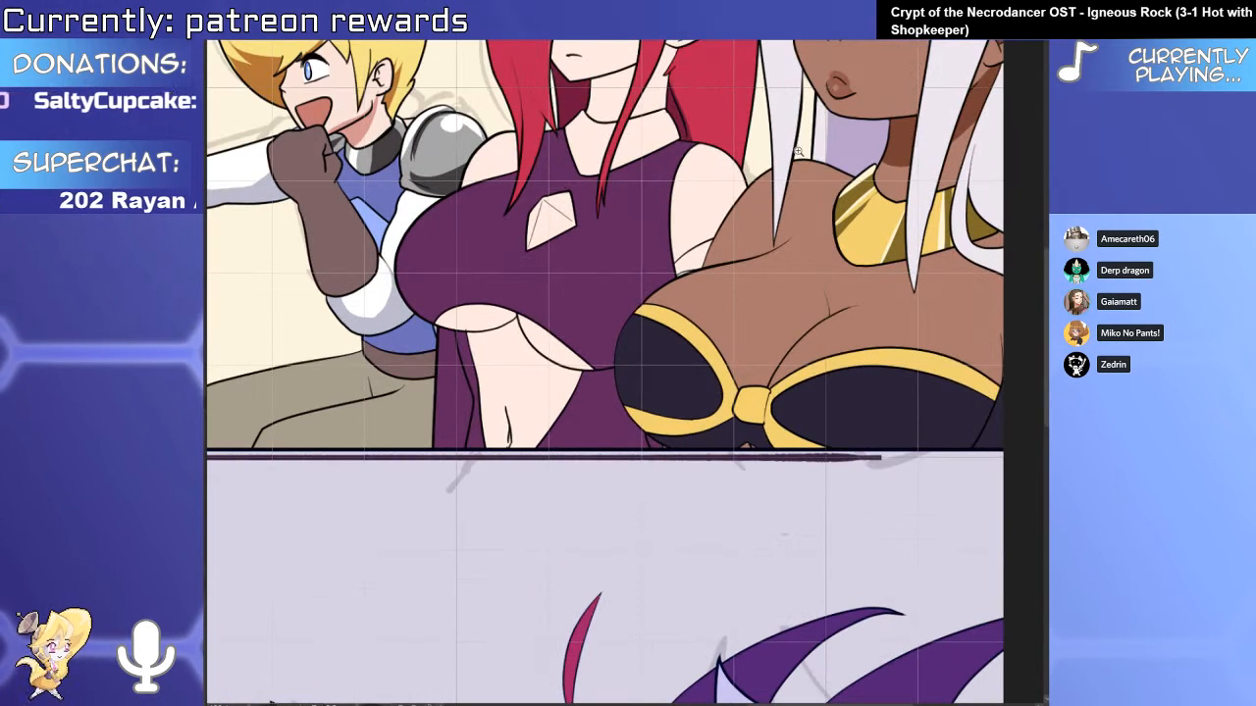
Fill the red-haired figure's collar and arm band with grayish purple, and shade the arm band darker purple.
click(691, 257)
click(623, 140)
scroll(623, 145, down, 3)
drag(628, 456, 625, 337)
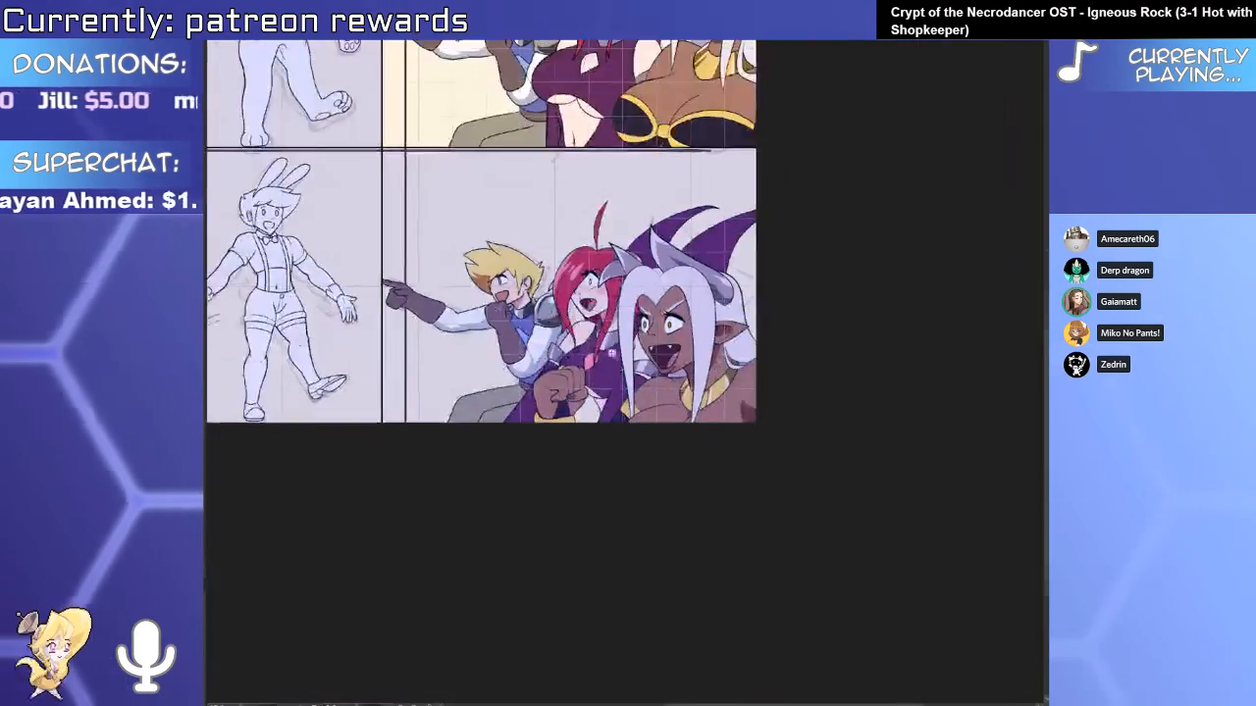
scroll(626, 333, up, 4)
scroll(626, 240, down, 3)
drag(626, 230, 598, 667)
scroll(648, 393, up, 4)
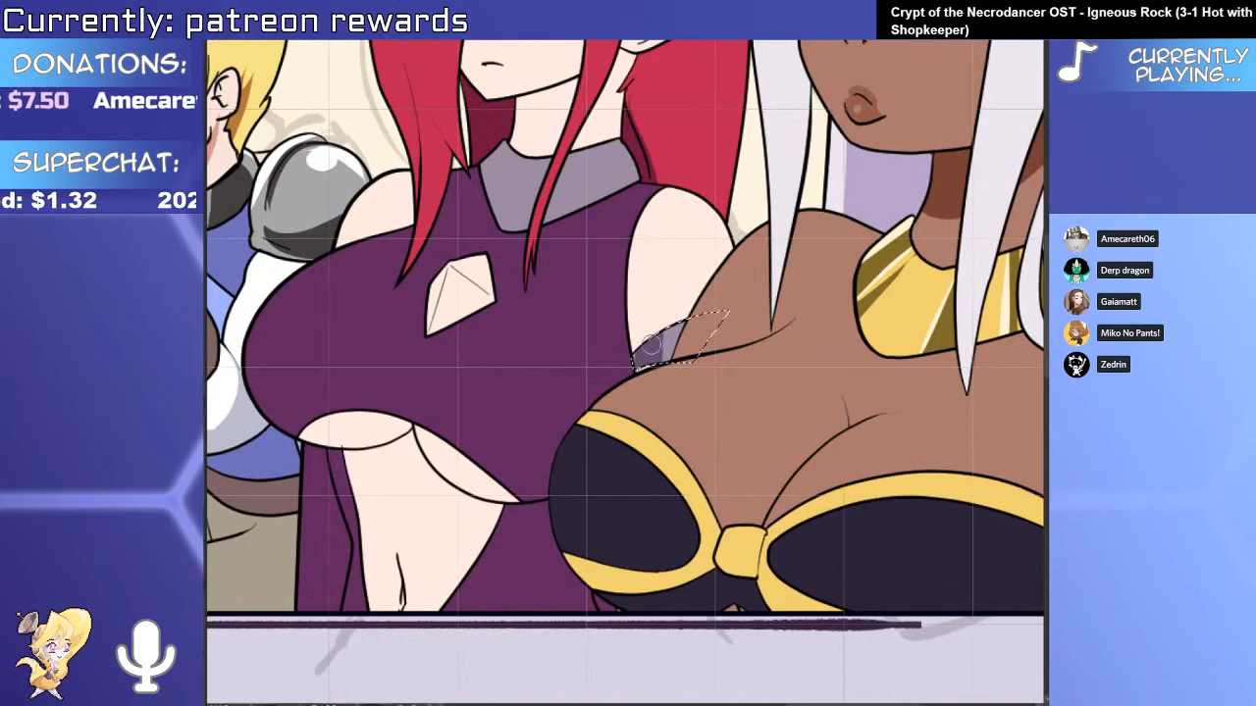
click(660, 351)
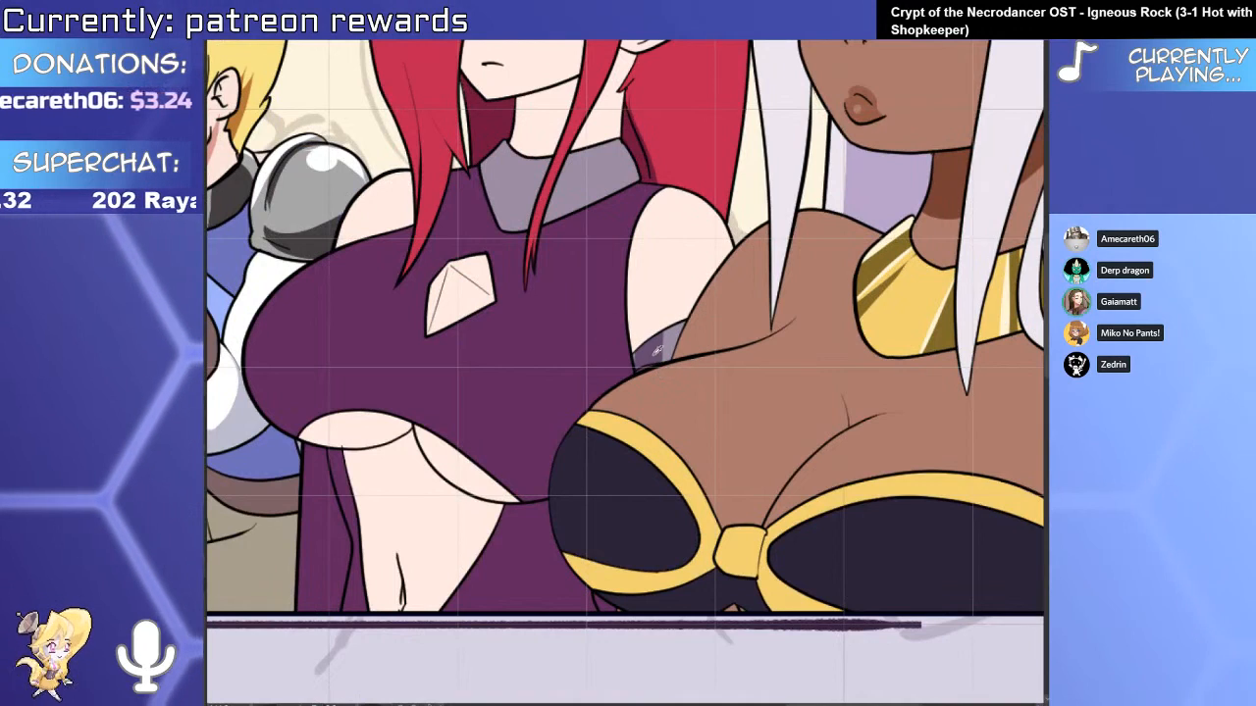
Compare the red-haired figure's outfit colors and shading between the upper and lower panels.
scroll(661, 351, down, 3)
drag(662, 351, 661, 119)
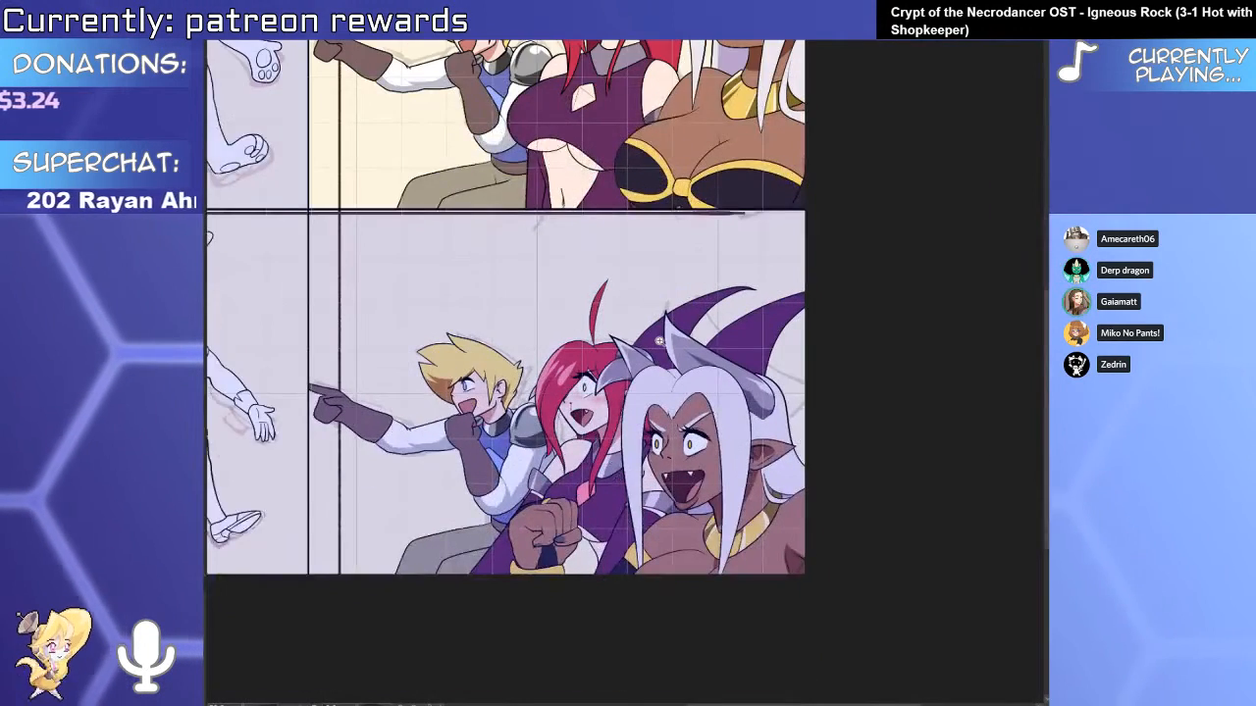
scroll(671, 495, up, 1)
scroll(660, 488, down, 3)
scroll(660, 488, up, 1)
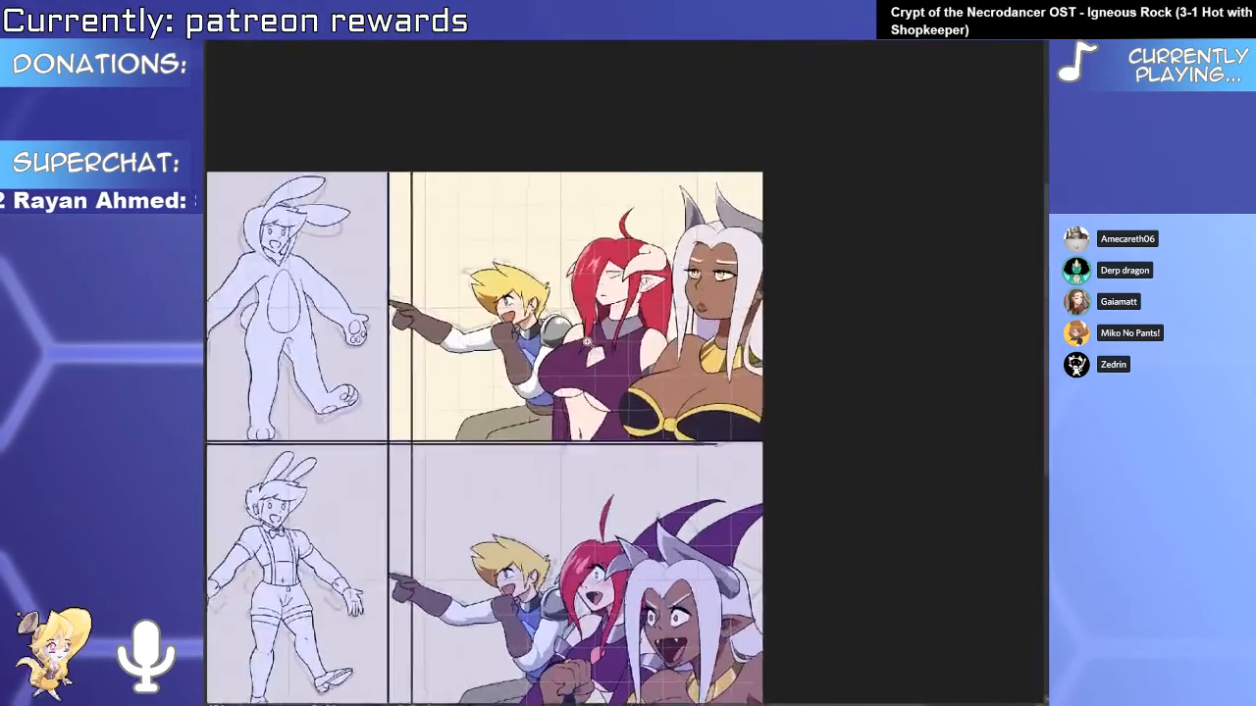
scroll(660, 487, down, 1)
scroll(638, 505, up, 4)
scroll(599, 397, down, 3)
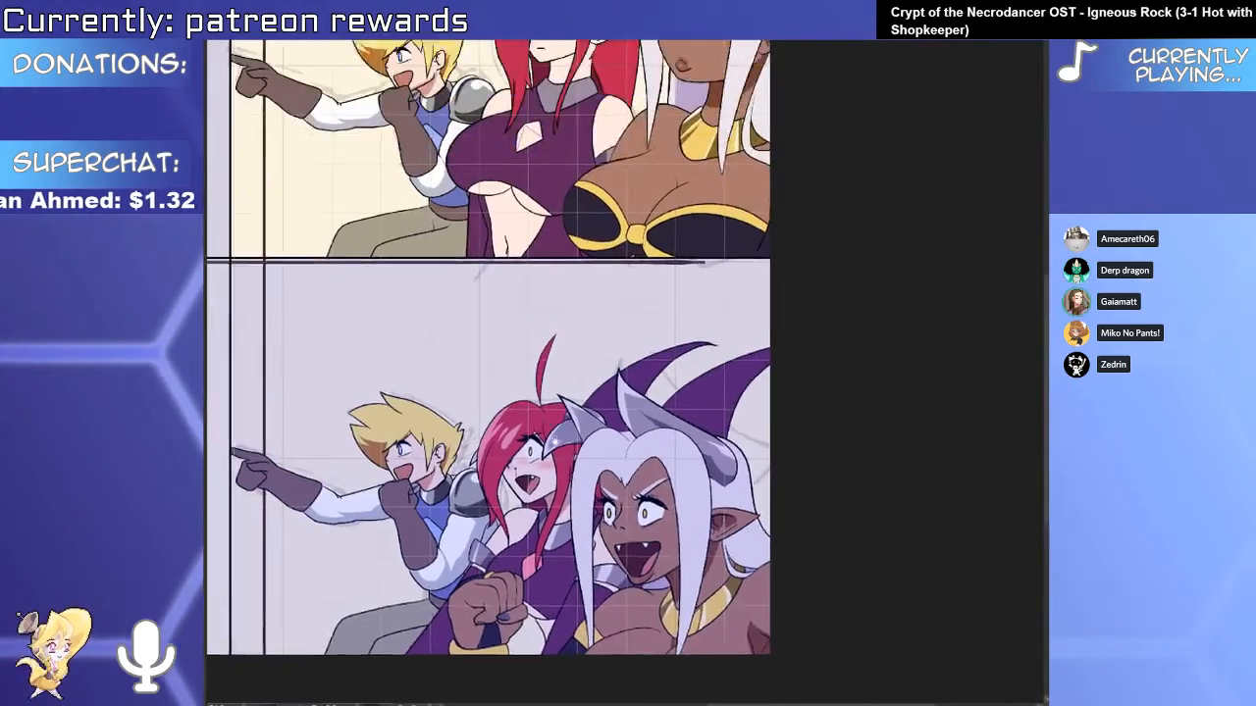
Paint a dark purple shadow across the outer end of the red-haired figure's collar in the upper panel.
scroll(442, 236, up, 3)
drag(461, 210, 586, 569)
scroll(597, 393, up, 2)
click(675, 358)
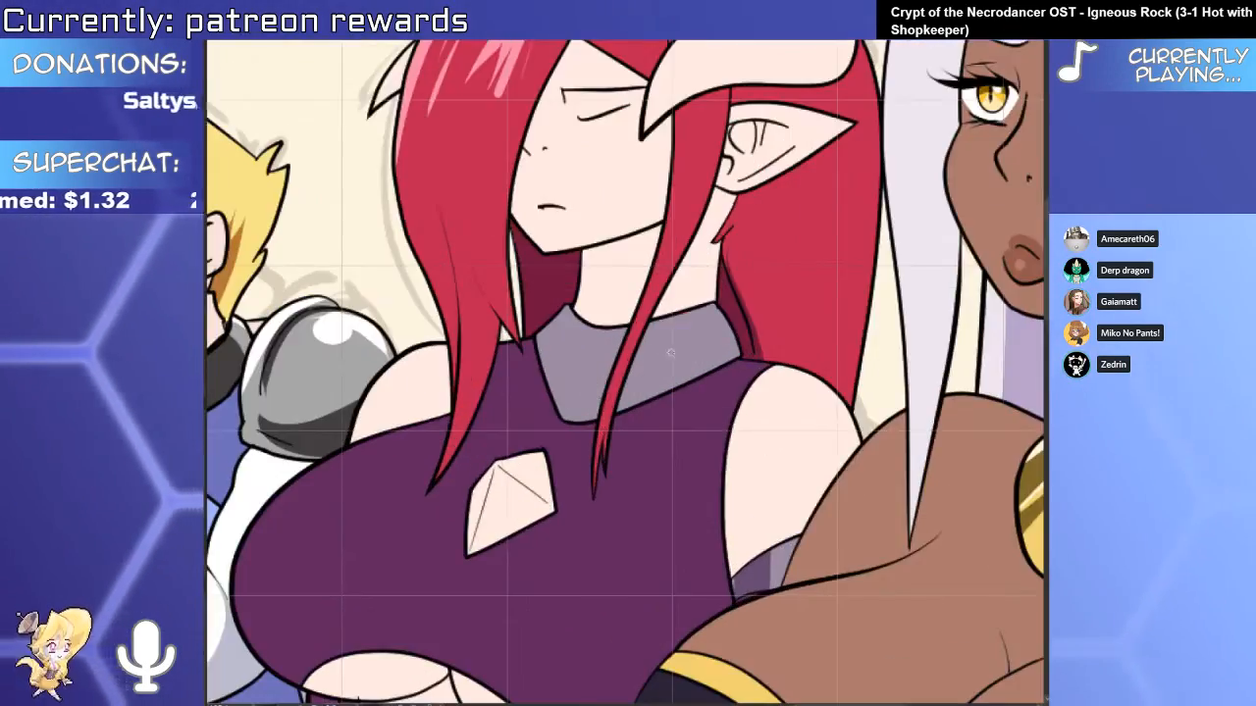
mouse_move(701, 306)
mouse_down()
mouse_move(698, 421)
mouse_move(709, 323)
mouse_up()
key(ctrl+d)
scroll(728, 288, up, 4)
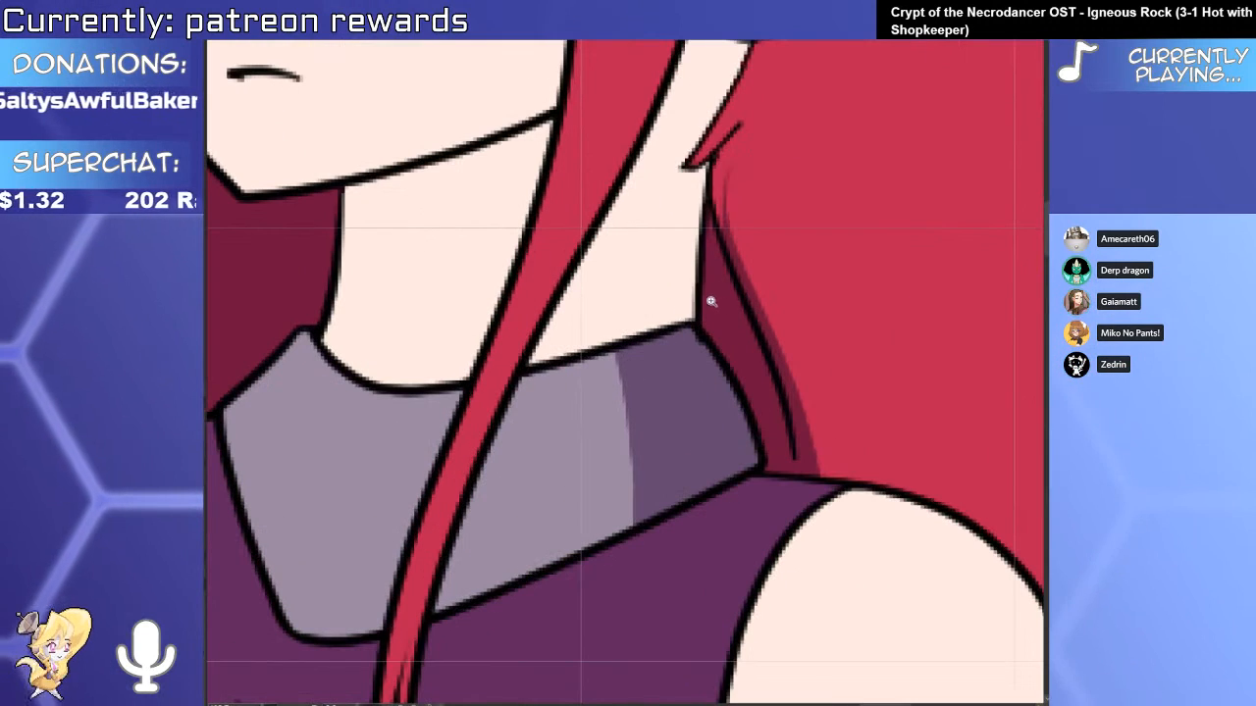
ctrl+click(699, 320)
Paint a curved pale lavender highlight down the front section of the collar.
scroll(687, 381, down, 2)
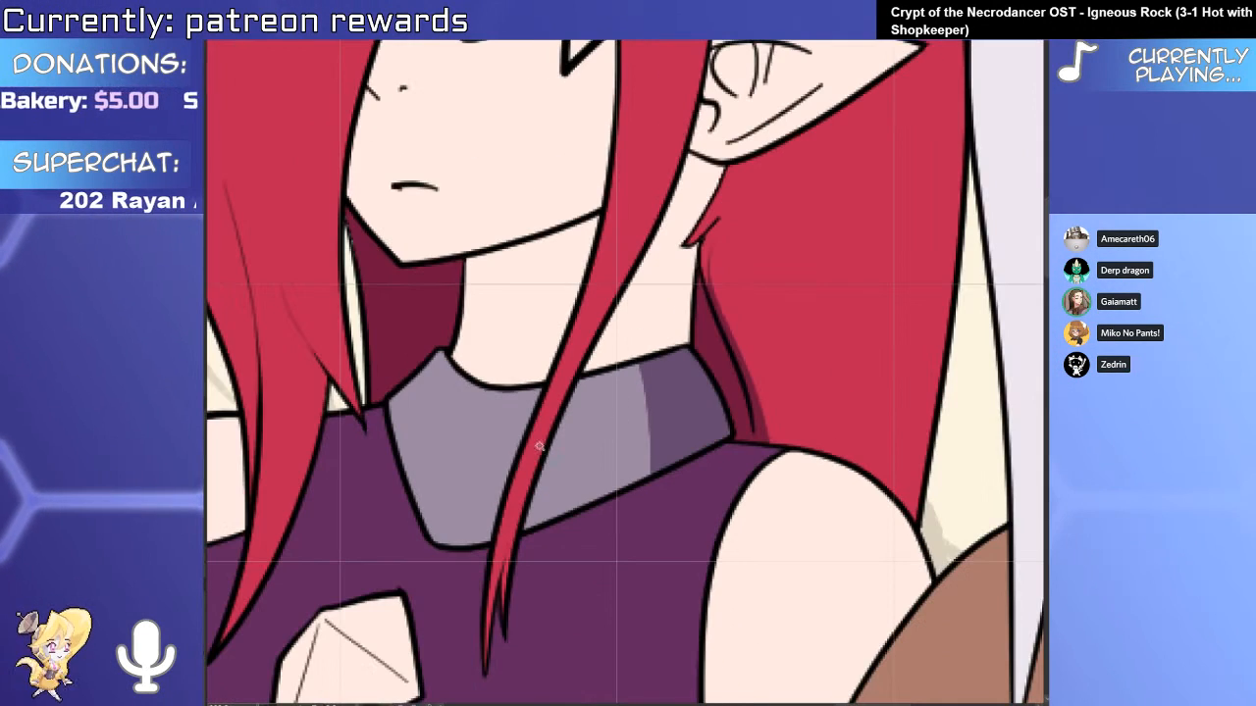
drag(442, 584, 438, 593)
key(ctrl+z)
drag(479, 388, 437, 561)
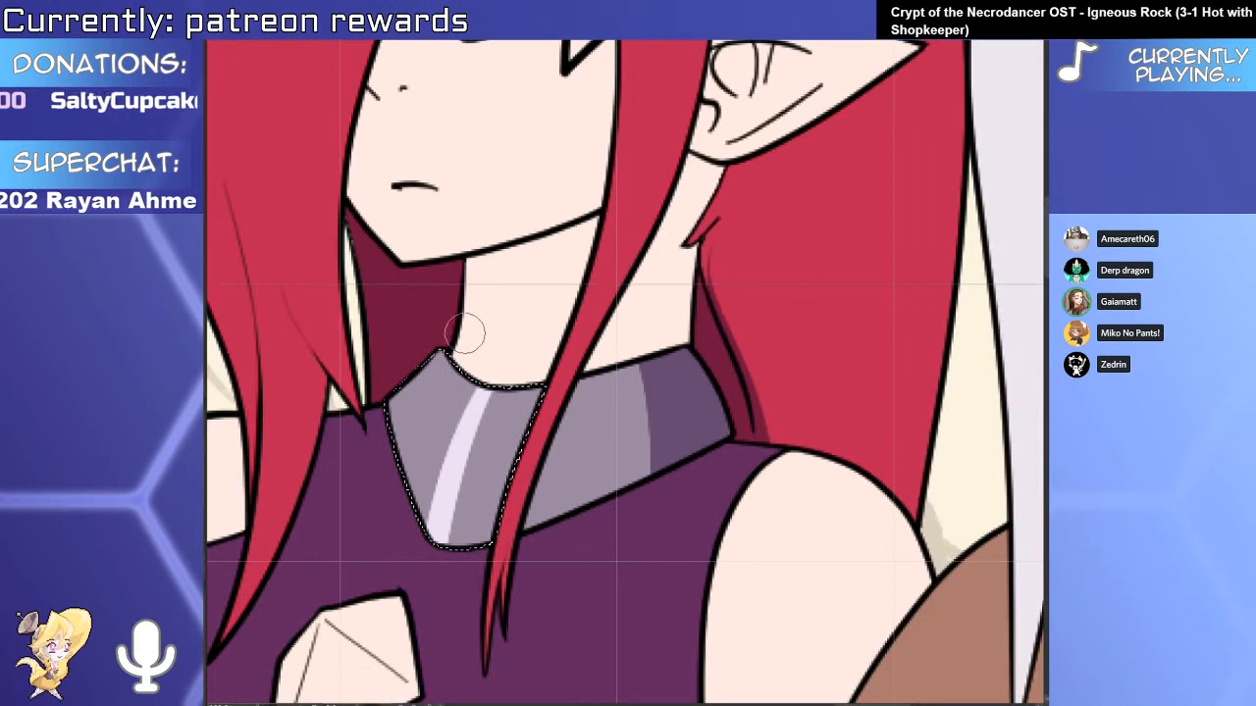
Paint a darker purple shadow along the front edge of the red-haired character's grey collar and clear the selection.
drag(449, 345, 385, 432)
key(ctrl+d)
scroll(650, 341, down, 5)
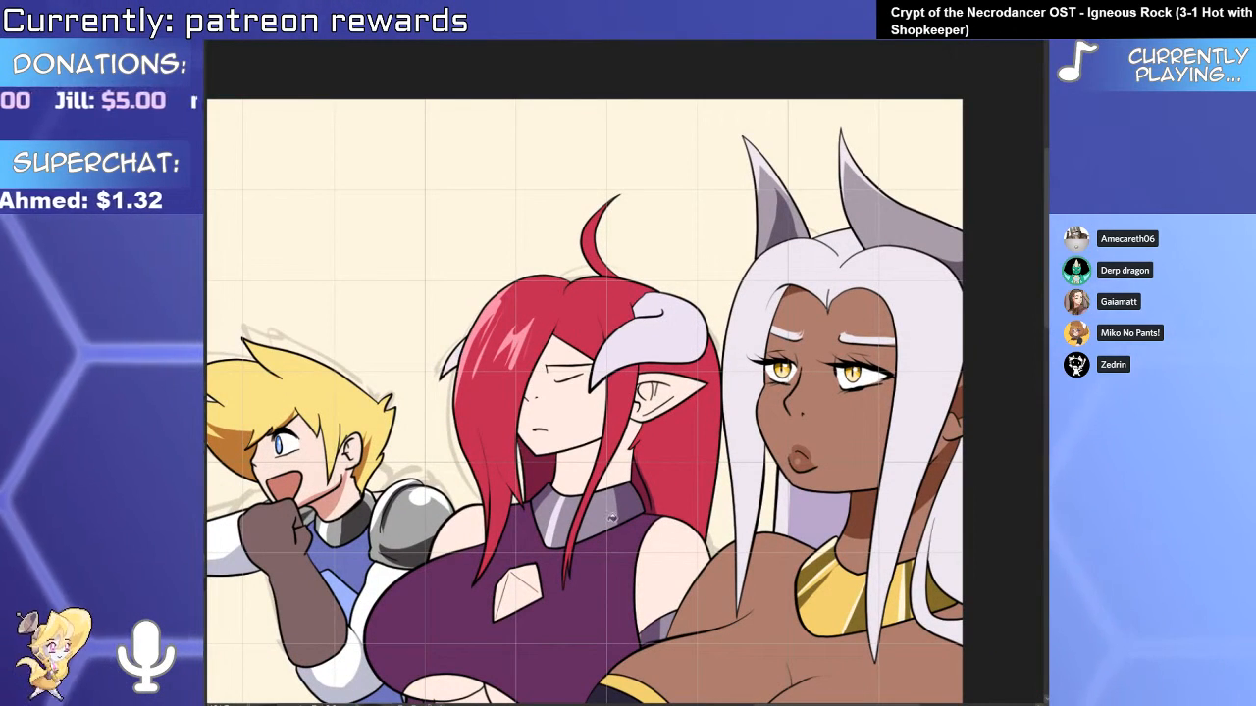
Fill the red-haired character's horns with grey and paint pale lilac highlights along the near horn's tip and the far horn.
scroll(658, 351, up, 2)
click(665, 338)
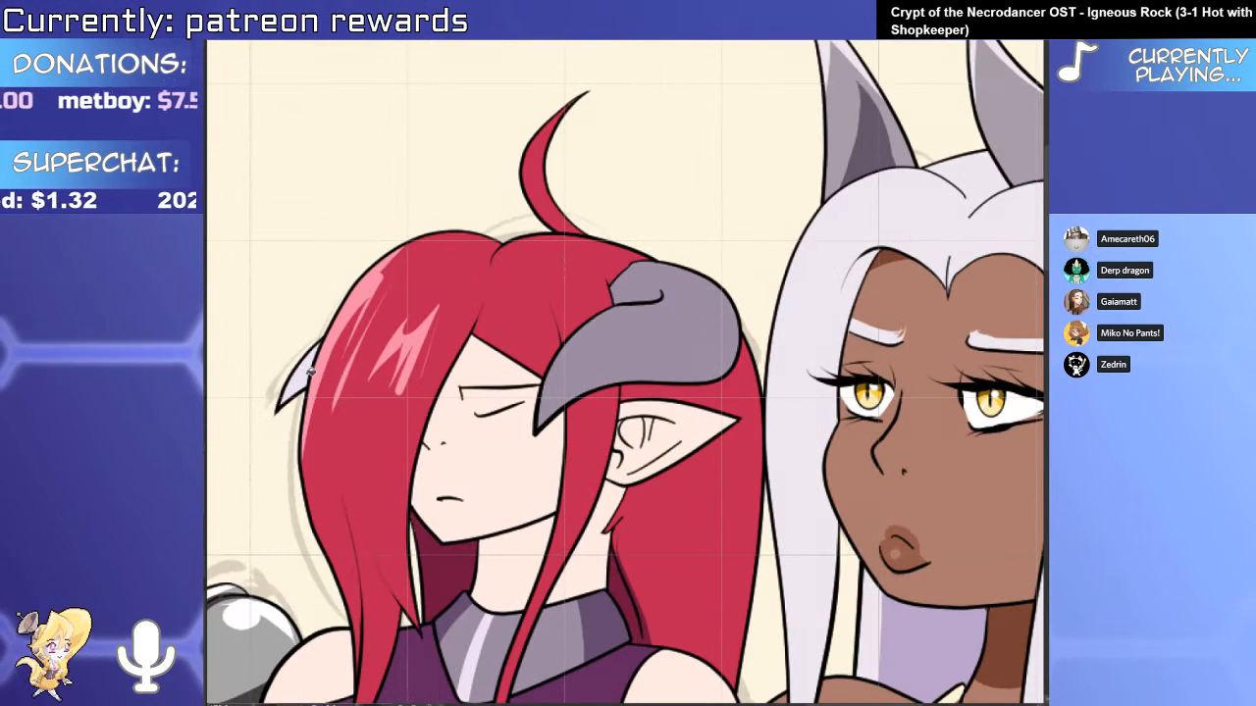
click(547, 416)
key(b)
drag(594, 316, 538, 418)
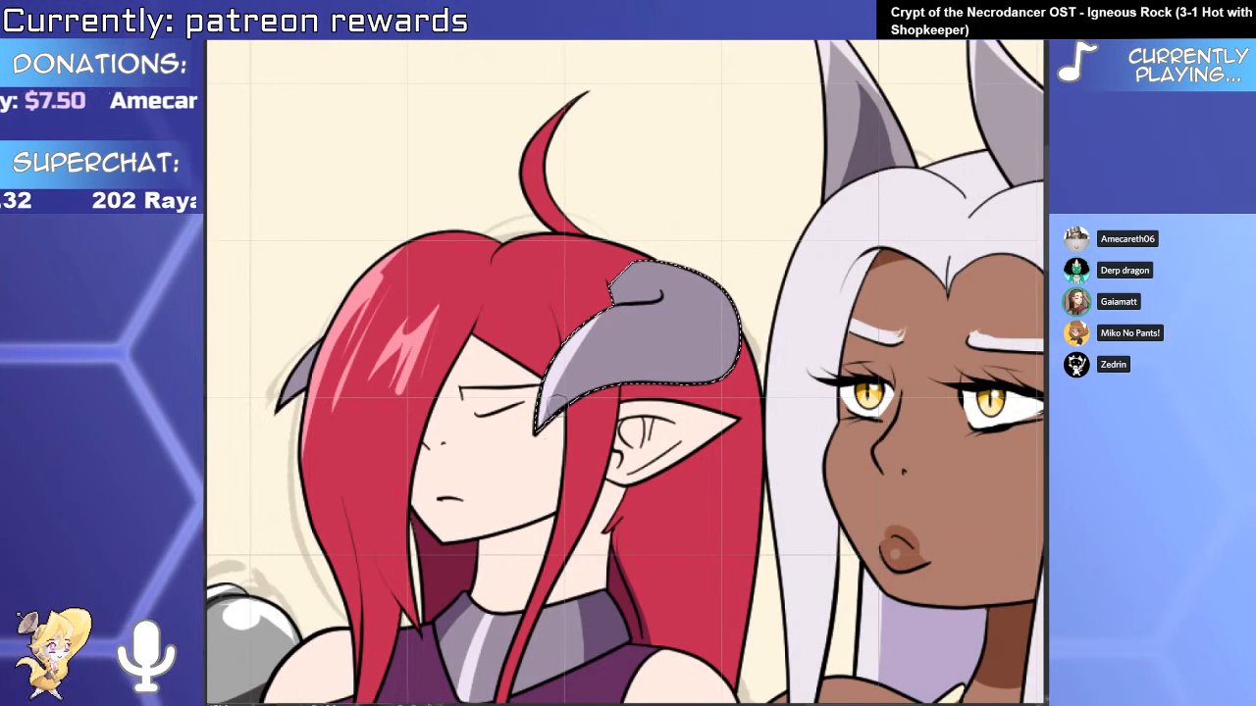
drag(607, 347, 516, 496)
drag(620, 375, 496, 489)
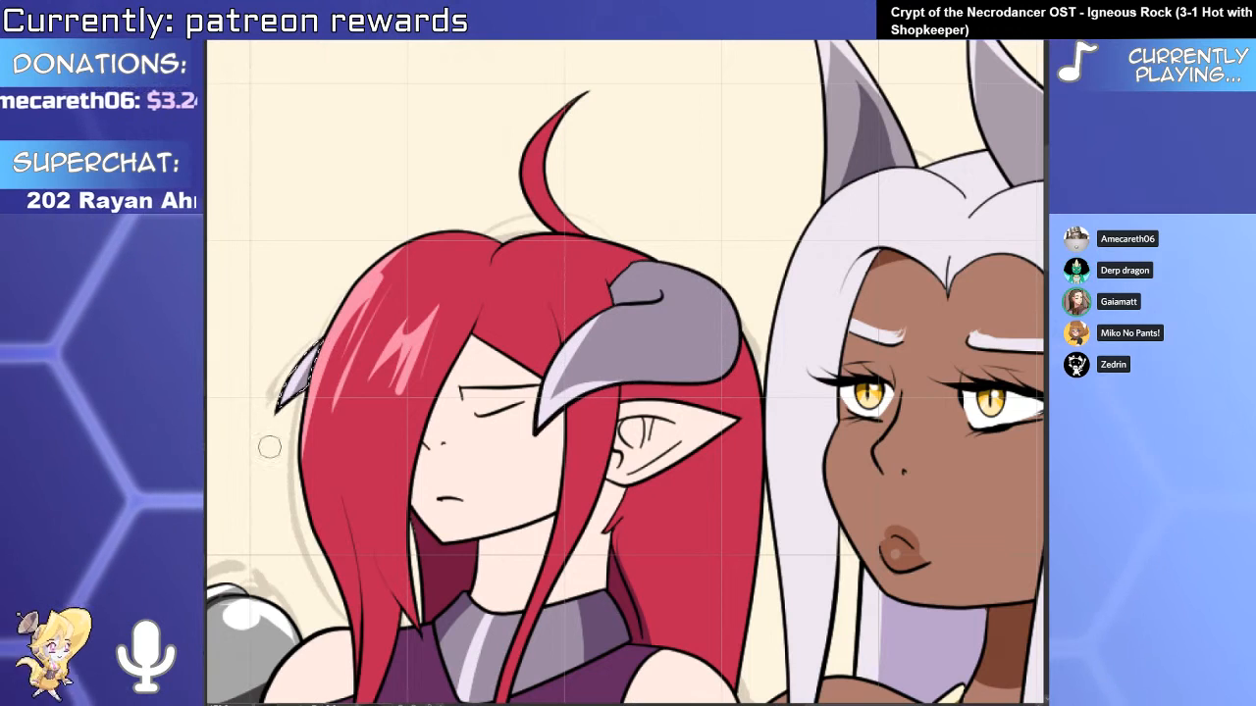
Paint a thin pale highlight streak across the outer curve of the near horn.
drag(685, 333, 738, 331)
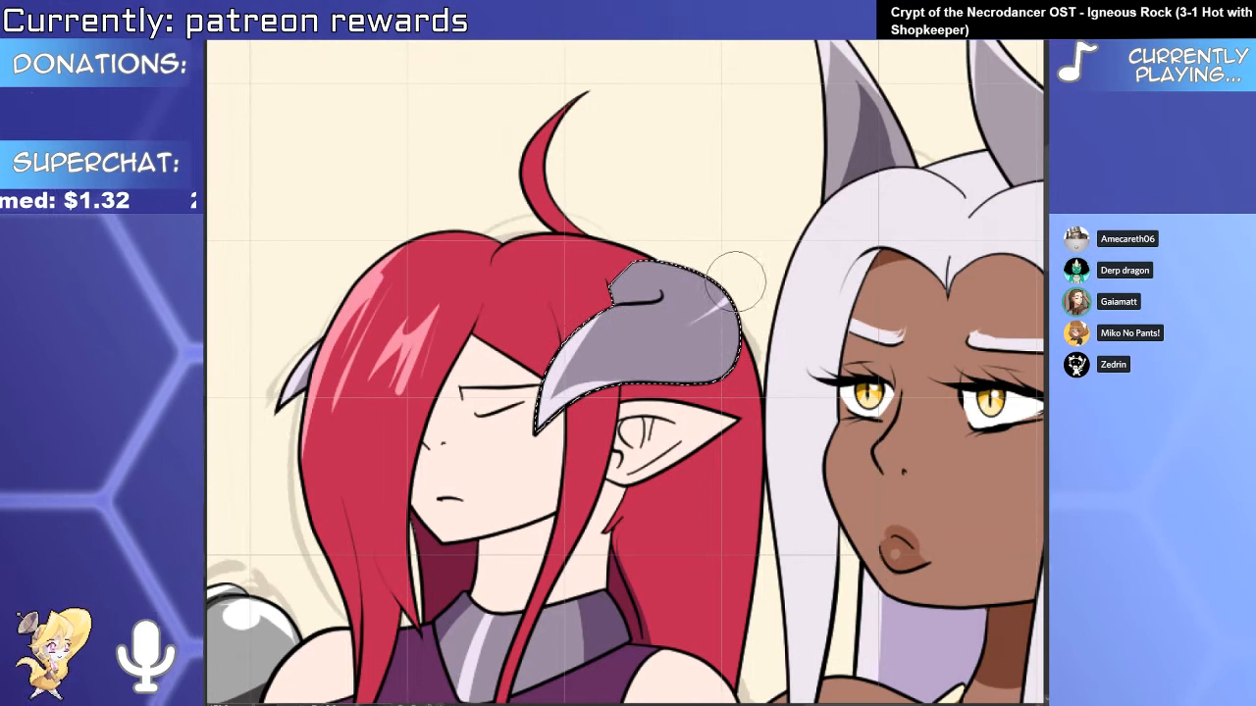
scroll(683, 275, up, 4)
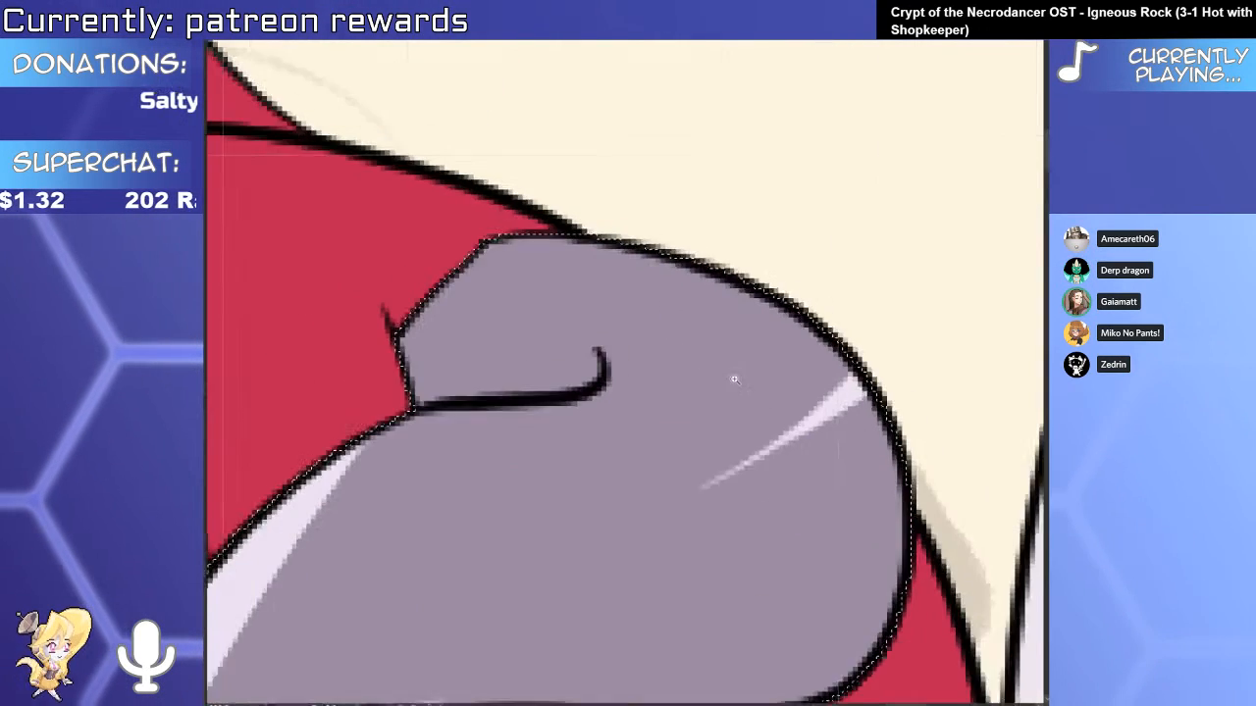
scroll(732, 358, down, 3)
scroll(693, 461, down, 4)
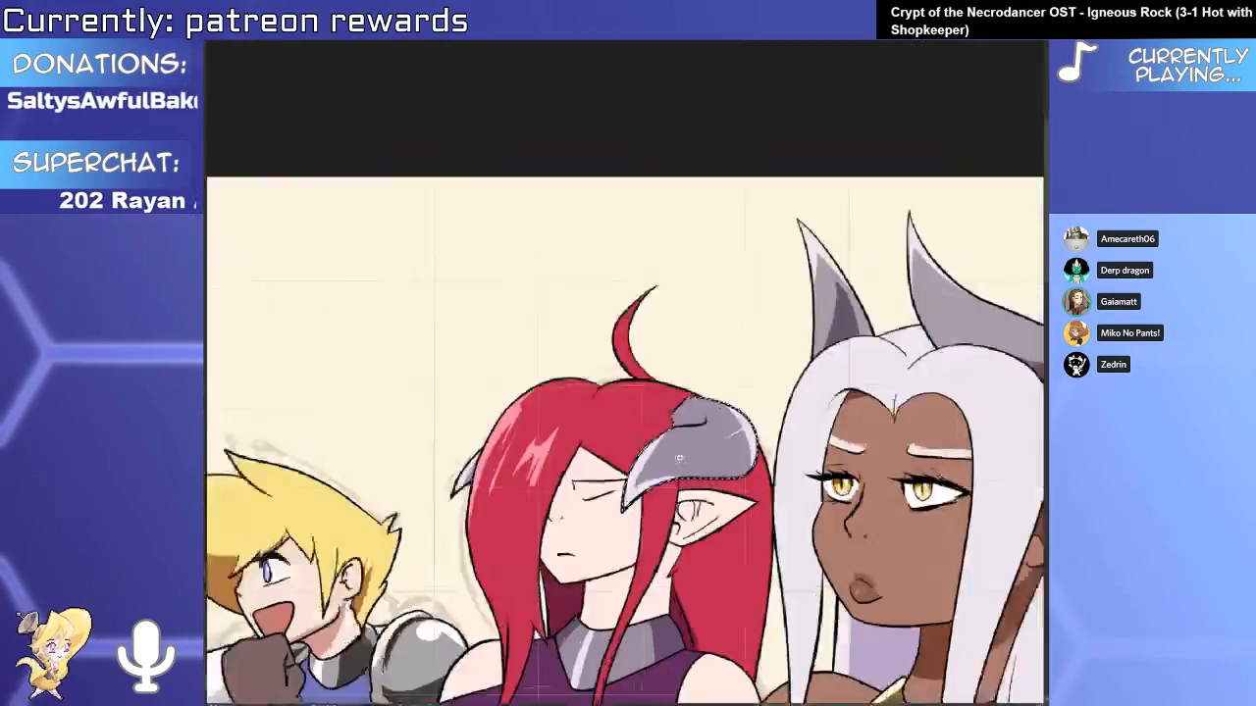
Compare with the horns in the lower panel and paint purple shadows in the near horn's crease and along its underside.
drag(632, 686, 647, 348)
scroll(647, 348, down, 5)
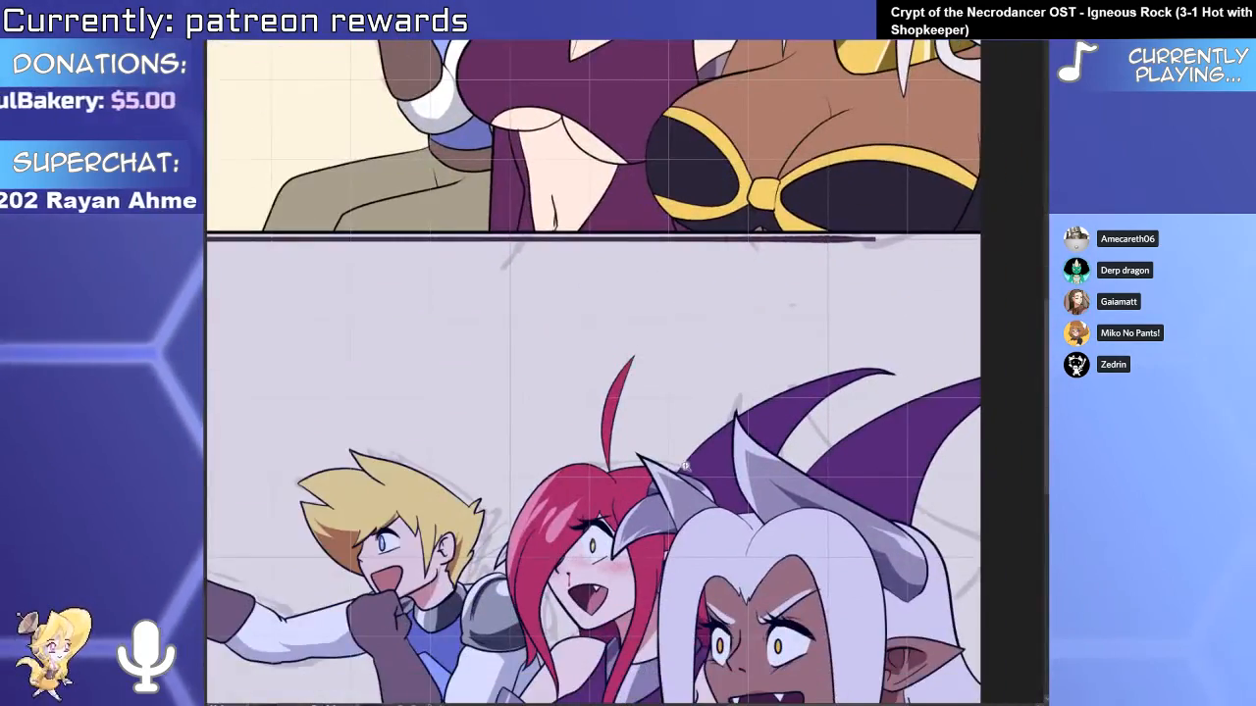
scroll(685, 465, down, 1)
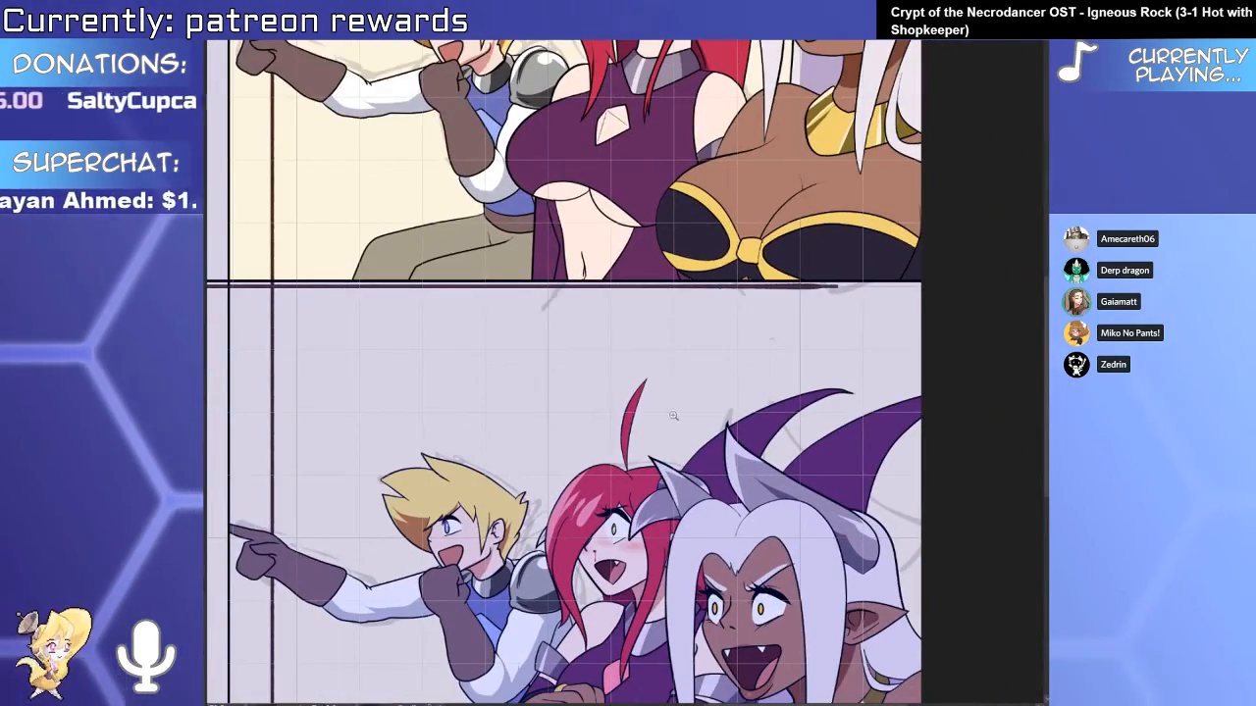
drag(663, 501, 588, 495)
drag(675, 211, 745, 293)
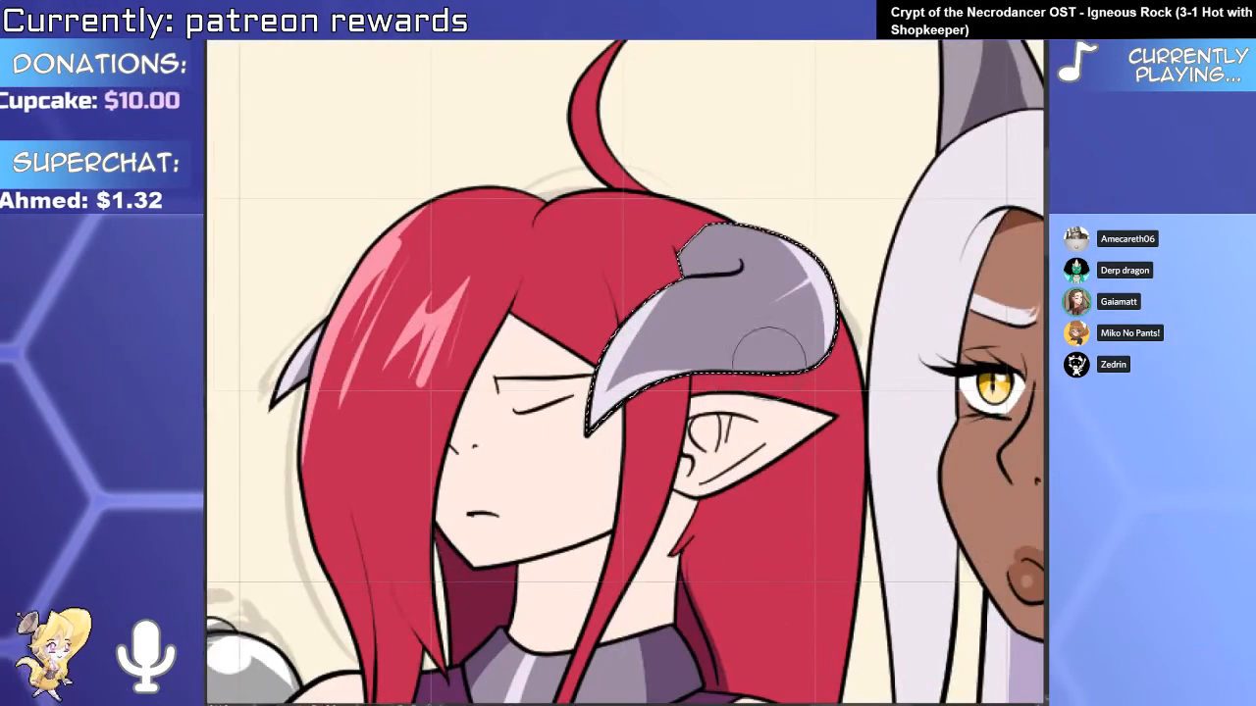
scroll(668, 610, down, 1)
scroll(716, 353, up, 2)
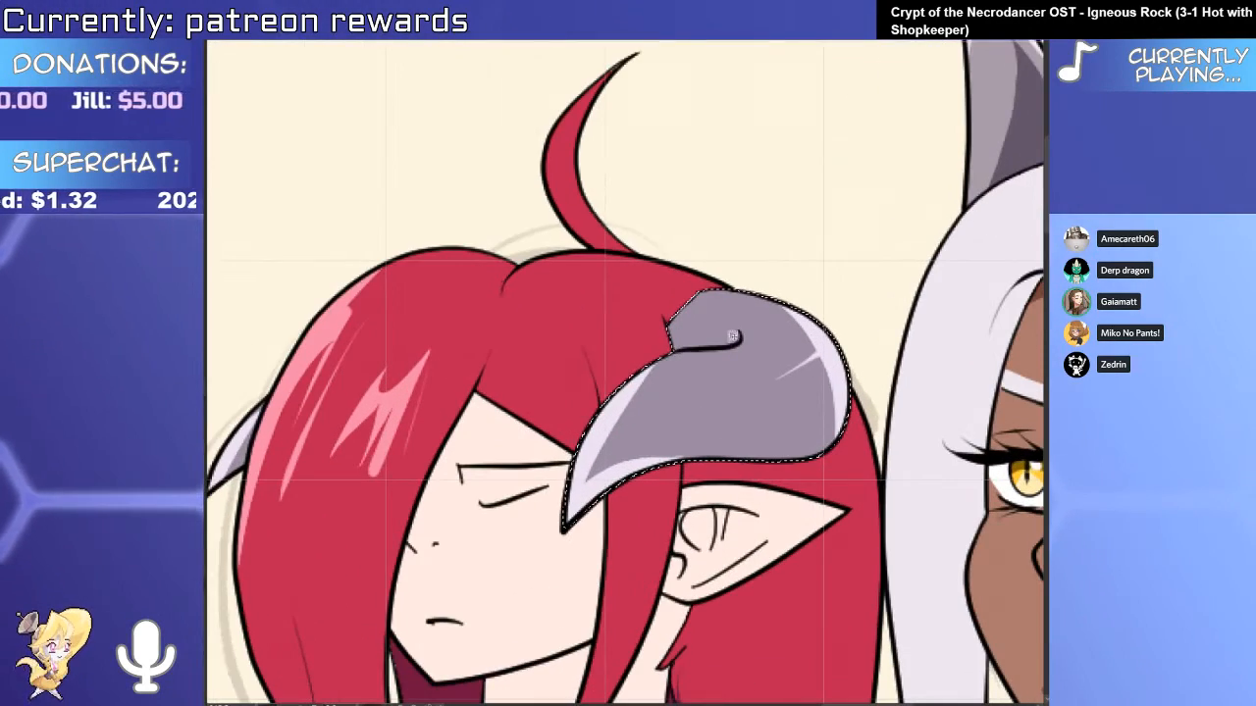
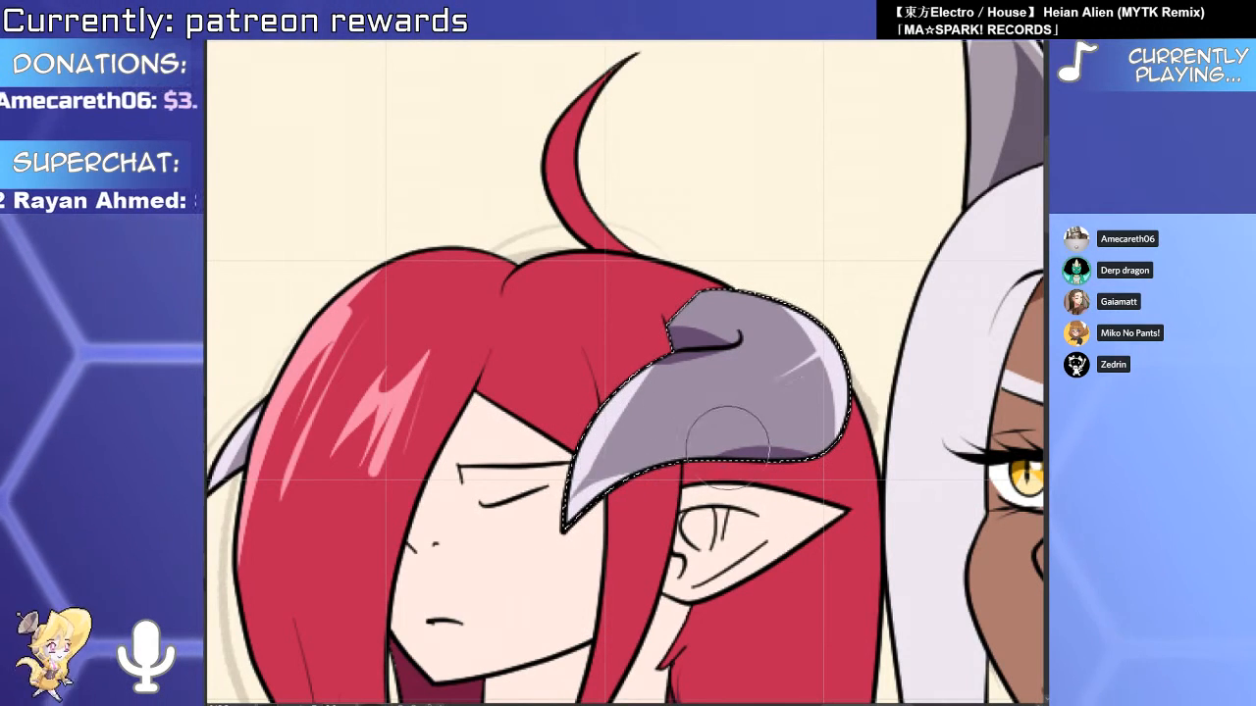
key(ctrl+d)
Select the red-haired character's face area and paint the white of her eye between the upper and lower lid lines.
drag(705, 469, 441, 404)
drag(441, 404, 511, 405)
click(598, 314)
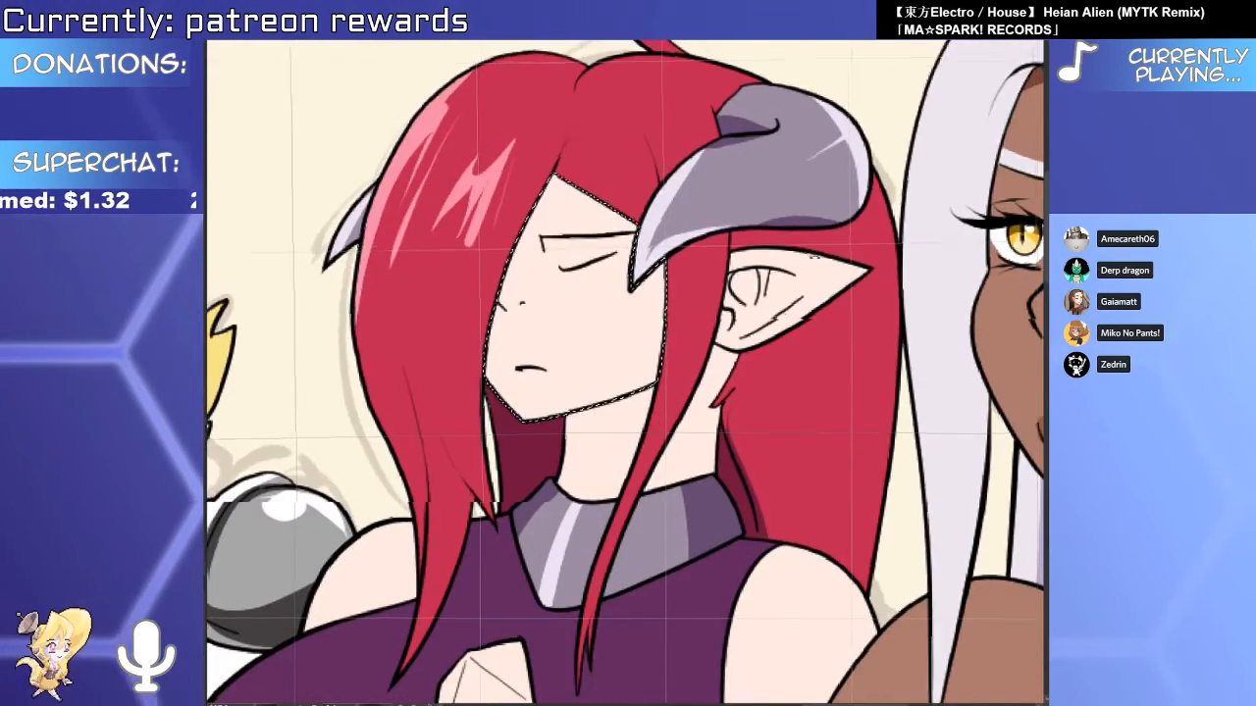
drag(628, 289, 687, 284)
drag(687, 285, 580, 308)
drag(484, 309, 471, 309)
mouse_move(359, 327)
mouse_down()
mouse_move(503, 255)
mouse_move(332, 354)
mouse_move(396, 317)
mouse_move(344, 349)
mouse_up()
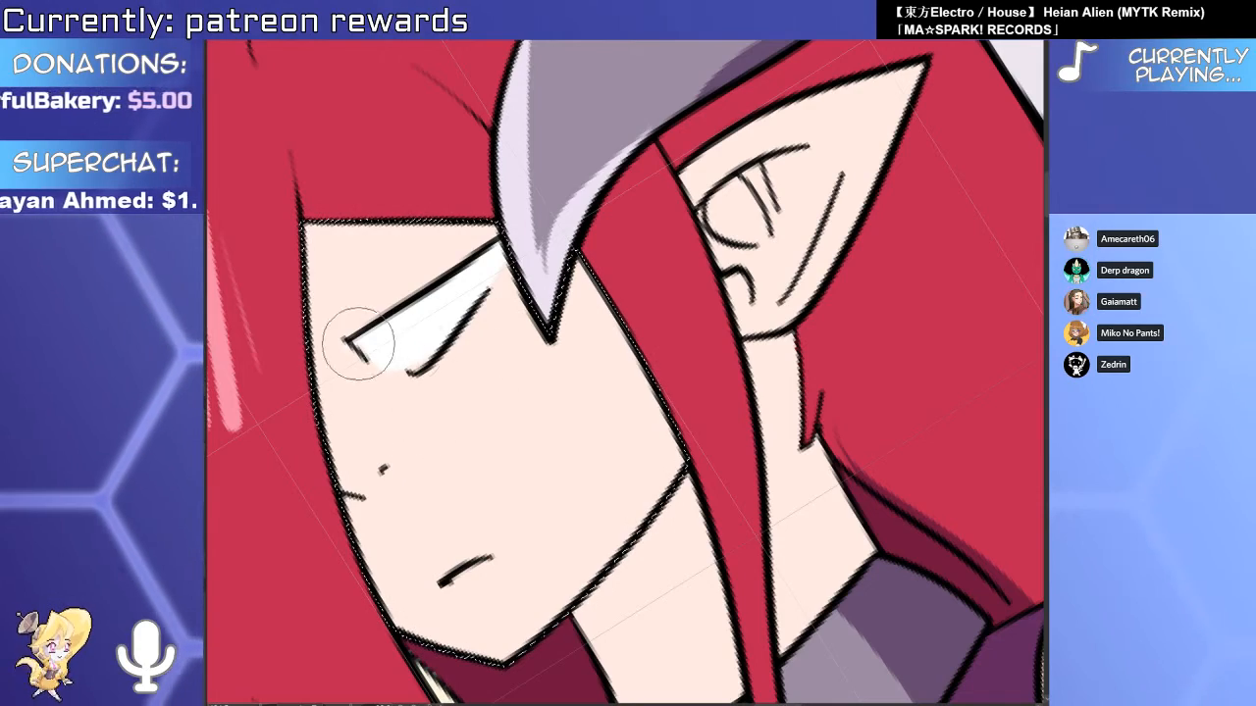
scroll(451, 353, down, 3)
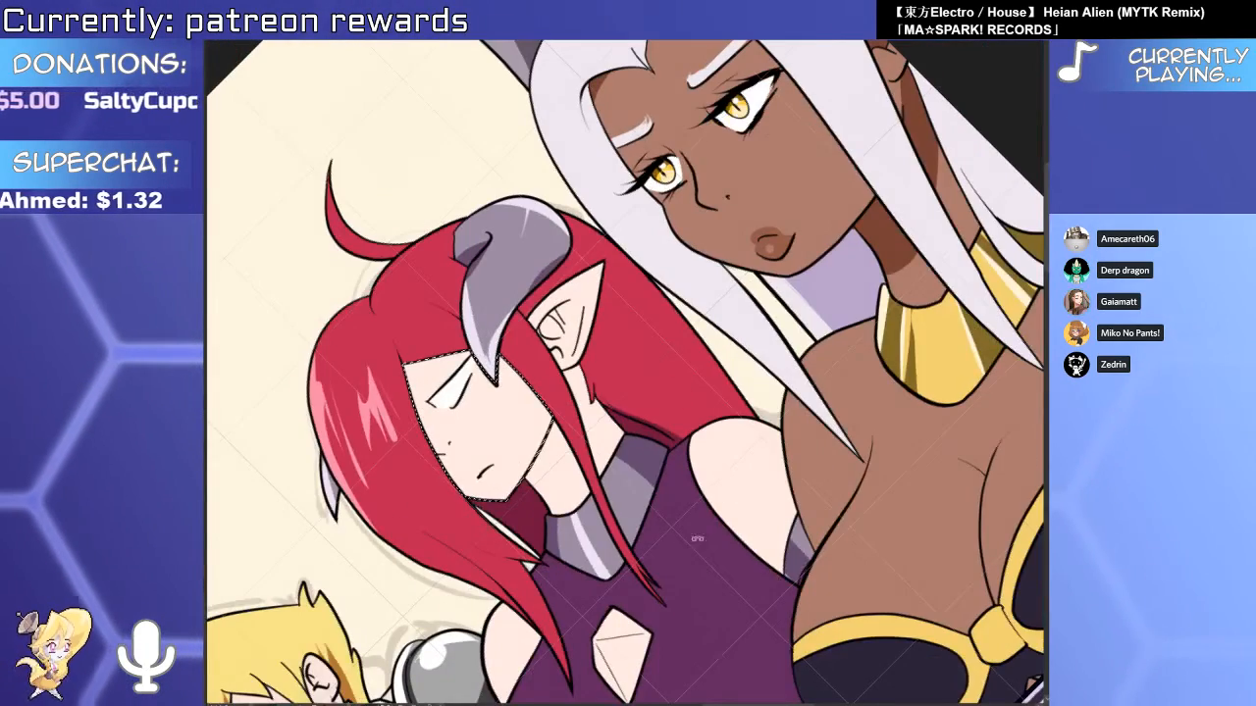
drag(548, 547, 437, 336)
key(ctrl+at)
Recolour the oval iris outline black and position it in the eye, cut off by the upper lid.
scroll(448, 237, up, 4)
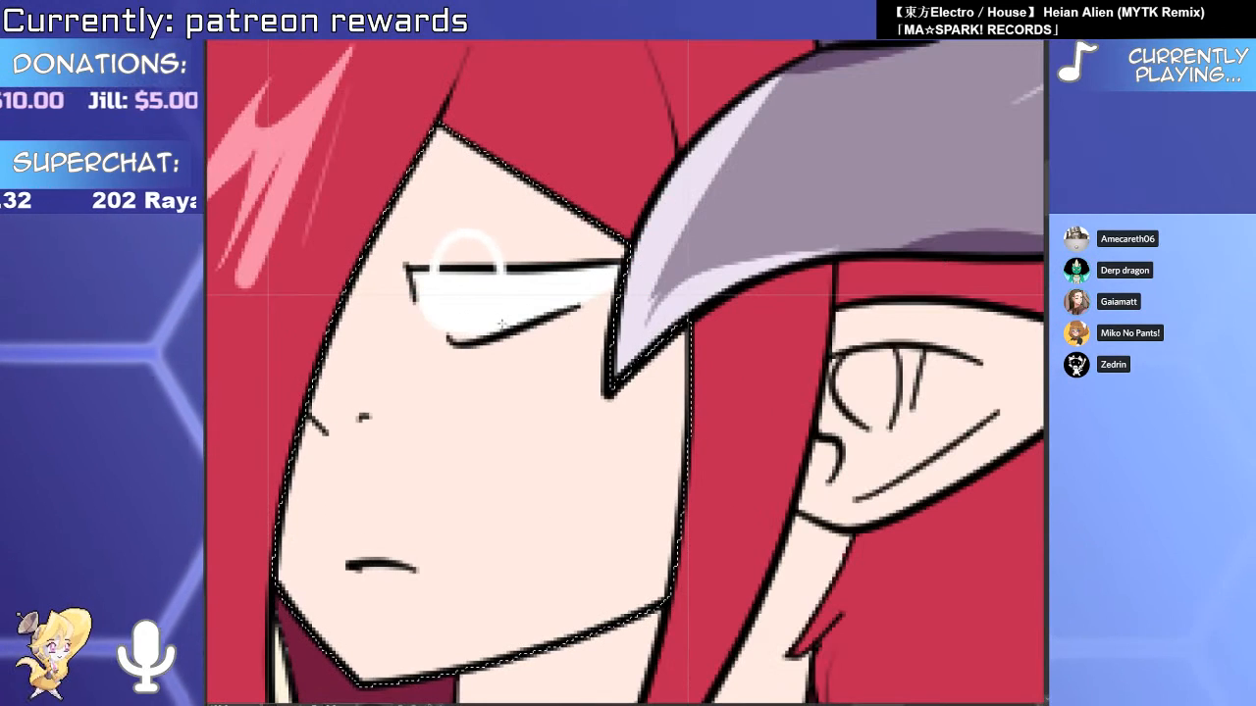
ctrl+click(498, 303)
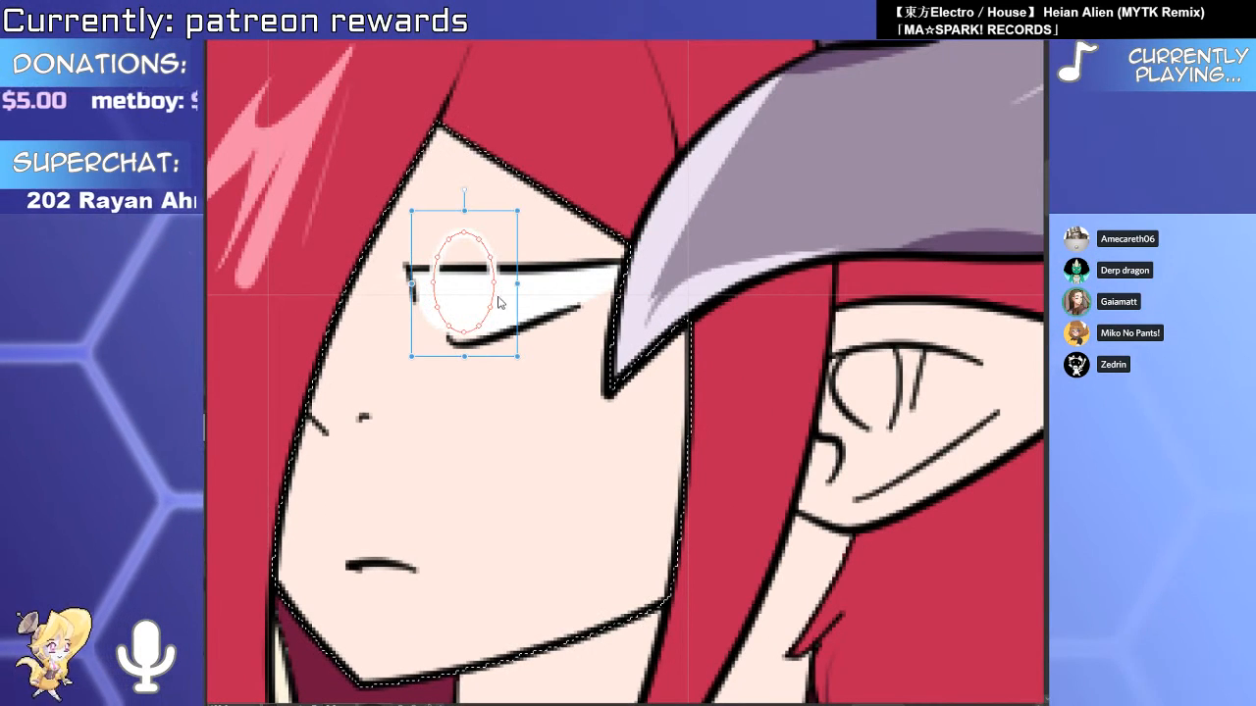
key(x)
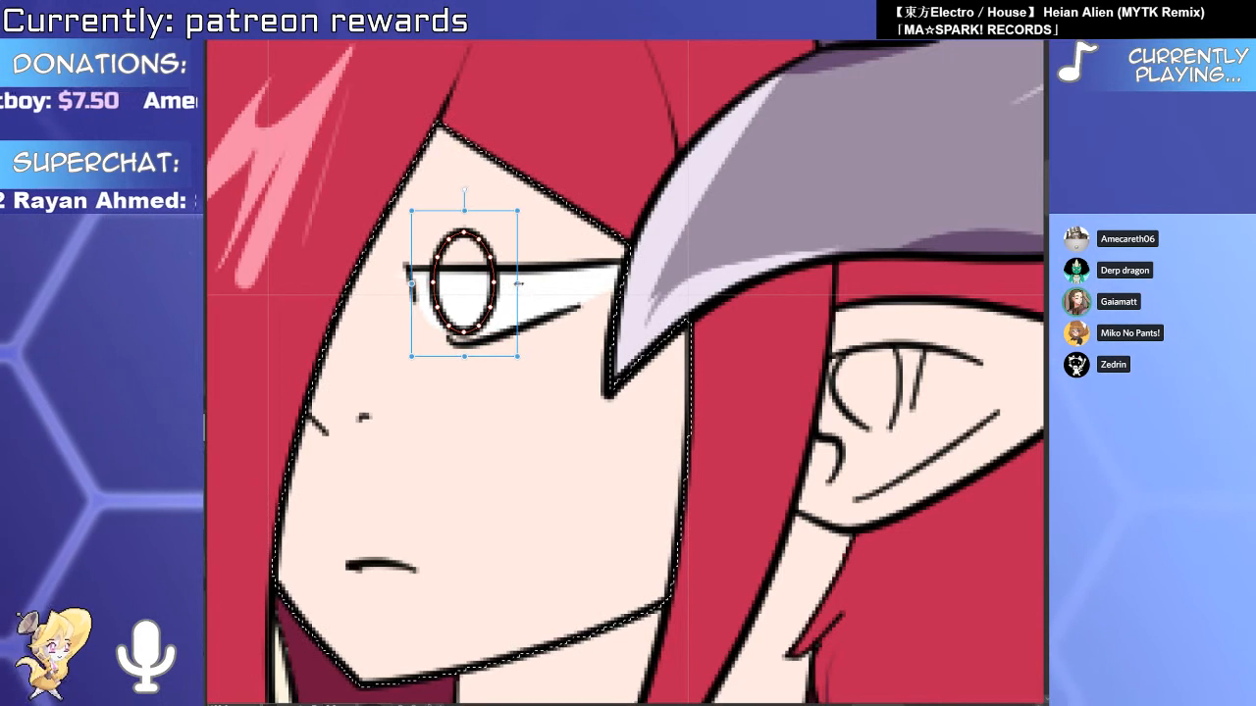
drag(518, 282, 549, 299)
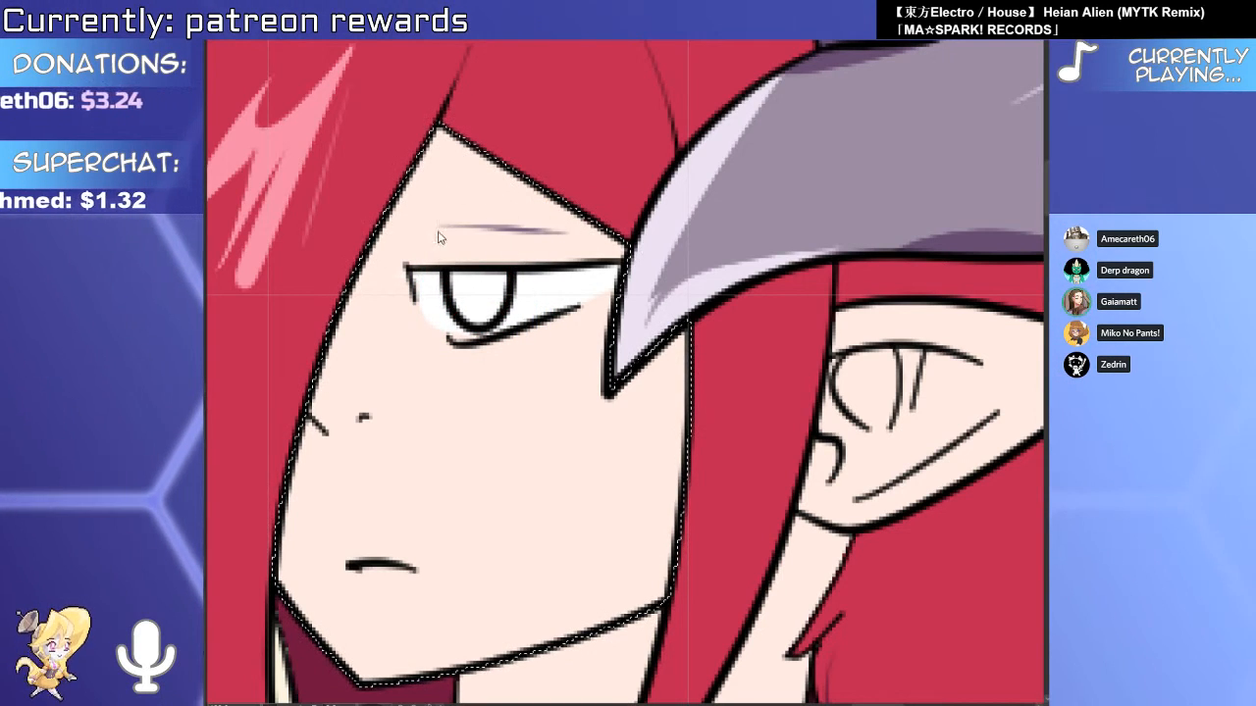
Replace the purple line above the eye with a thin black brow line and check it against the whole page.
ctrl+click(510, 232)
key(x)
key(p)
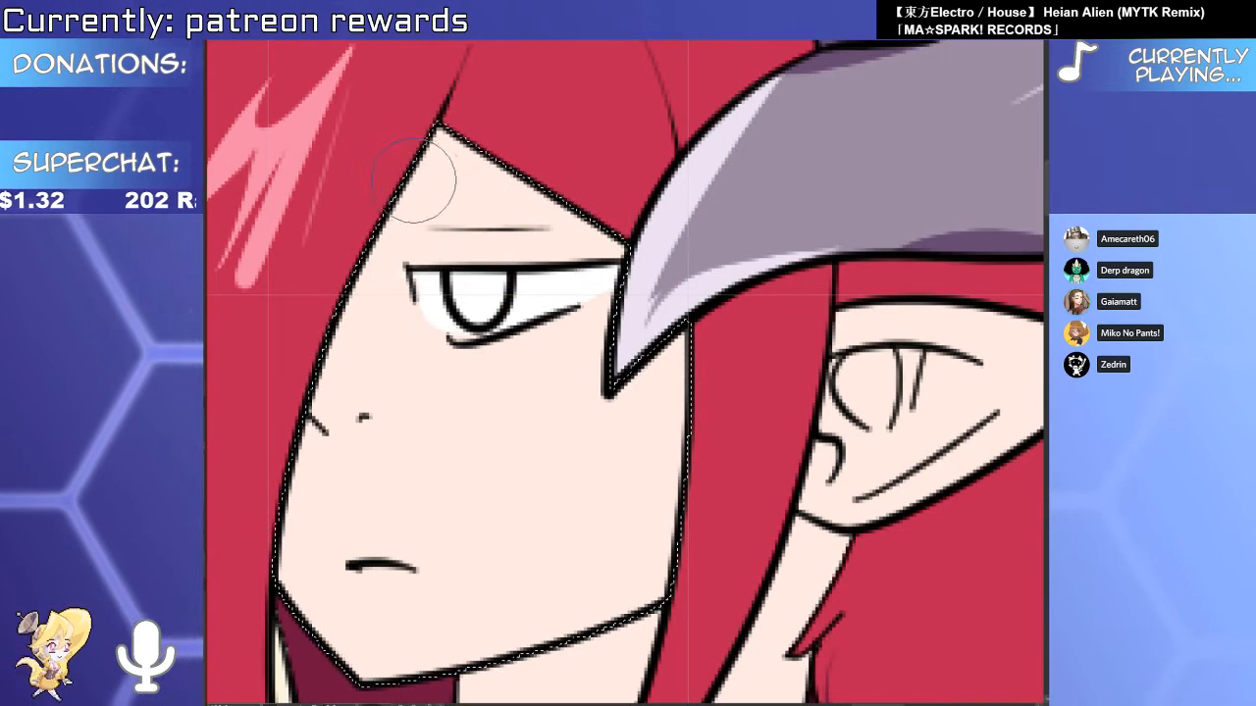
drag(537, 251, 400, 227)
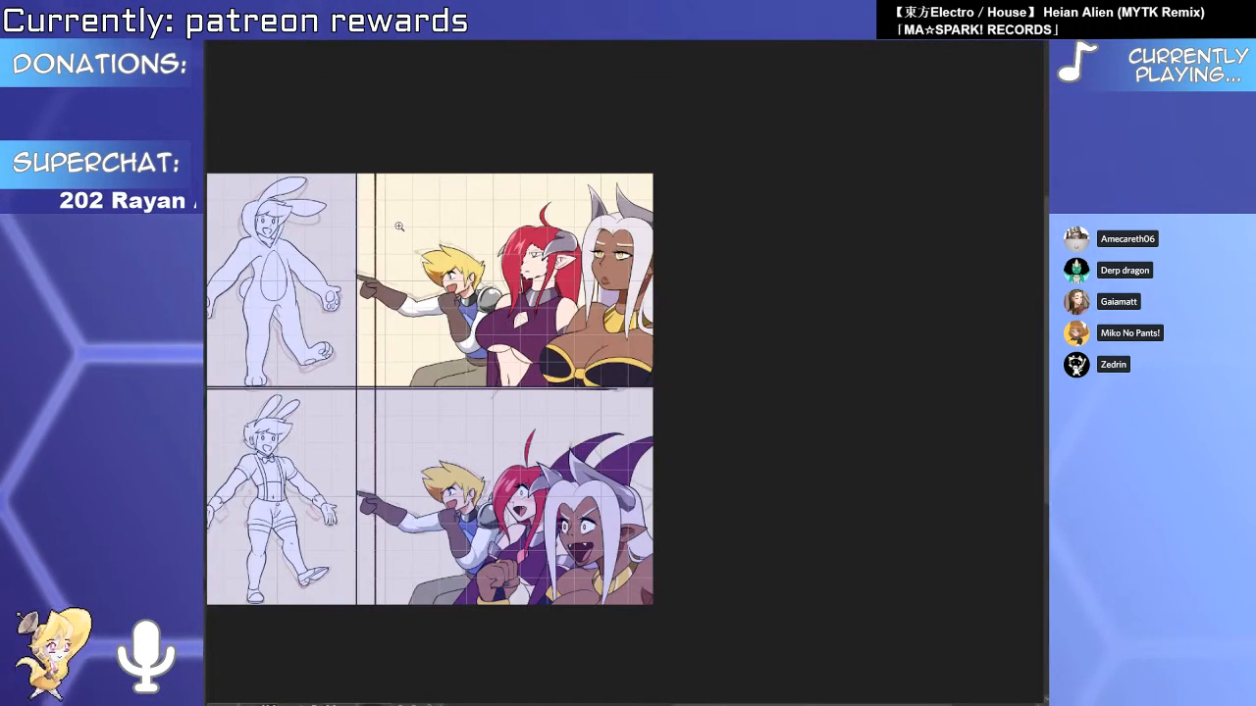
scroll(603, 526, up, 5)
scroll(620, 558, down, 5)
scroll(600, 214, up, 5)
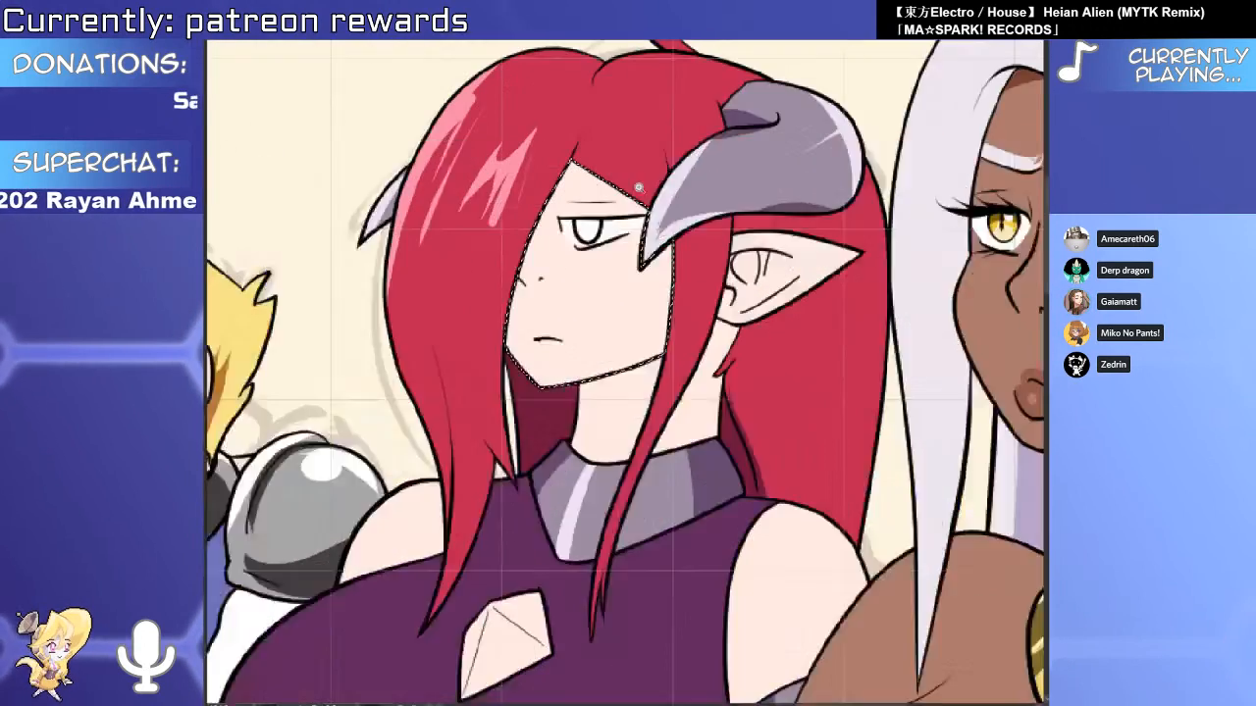
Reposition the brow line higher above the eye, add a faint eyelid crease beneath it and clear the face selection.
ctrl+click(639, 217)
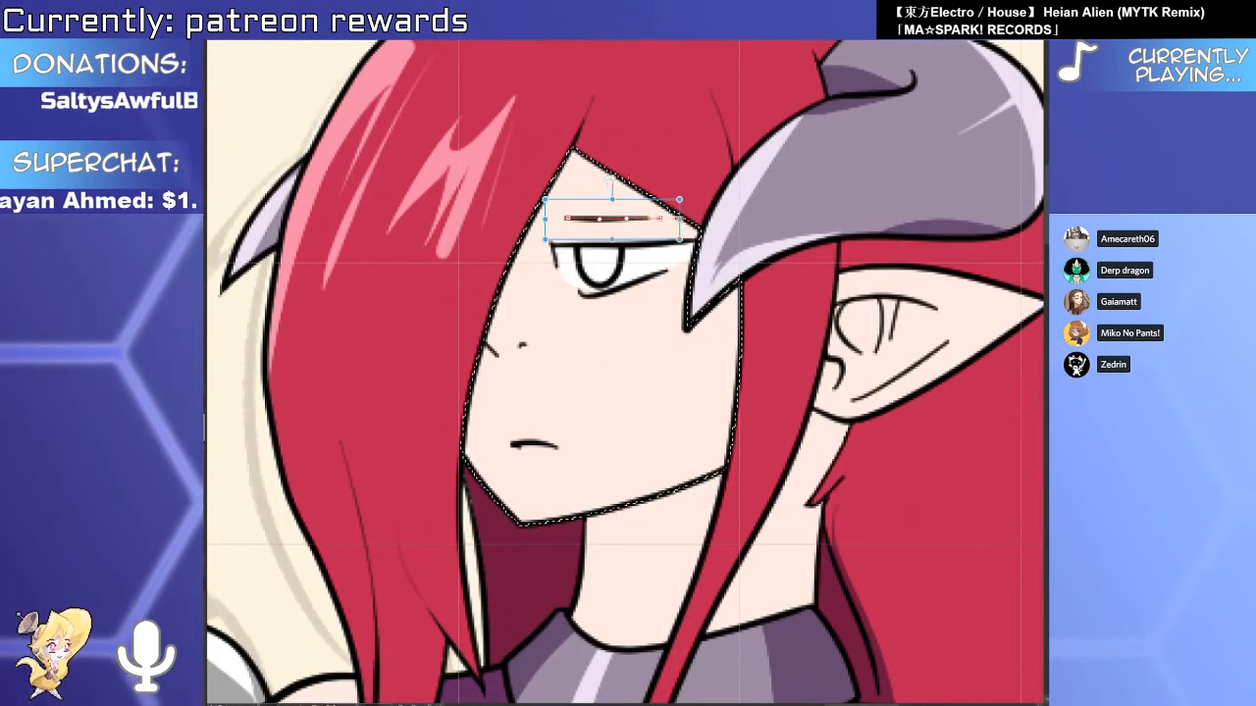
mouse_move(679, 198)
mouse_down()
mouse_move(710, 190)
mouse_move(627, 211)
mouse_up()
key(p)
drag(549, 208, 608, 210)
key(ctrl+z)
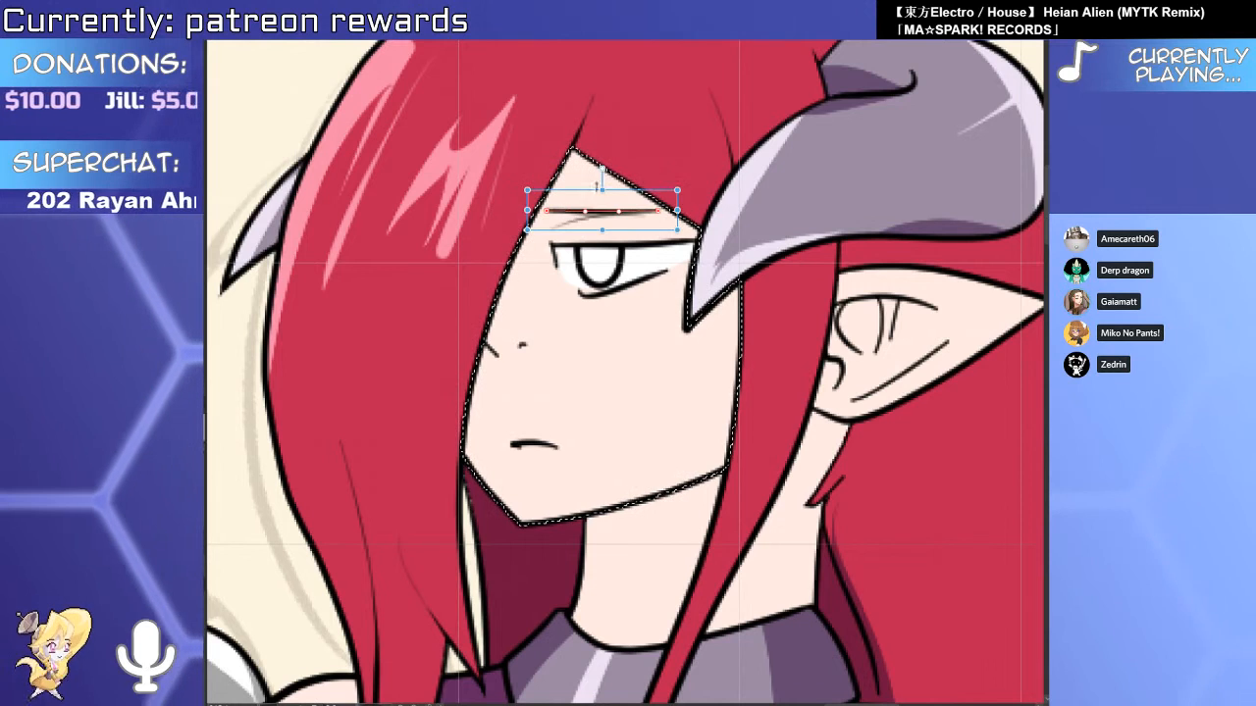
key(ctrl+x)
key(ctrl+z)
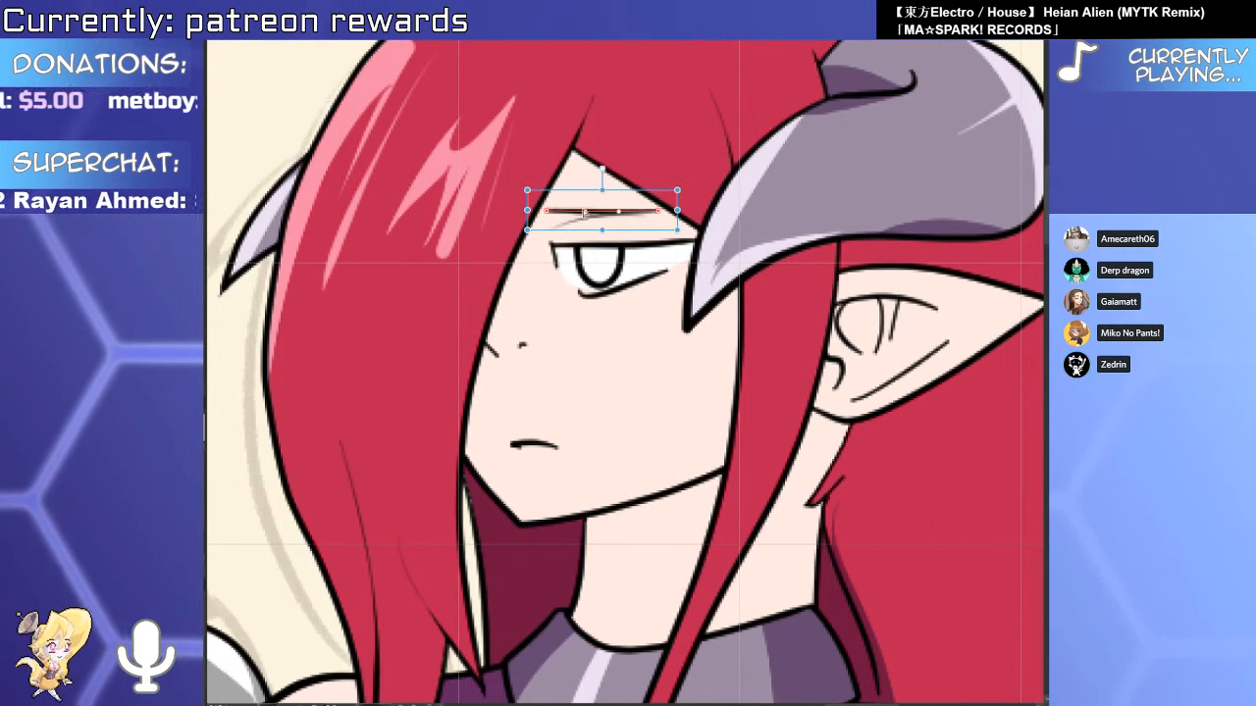
key(ctrl+z)
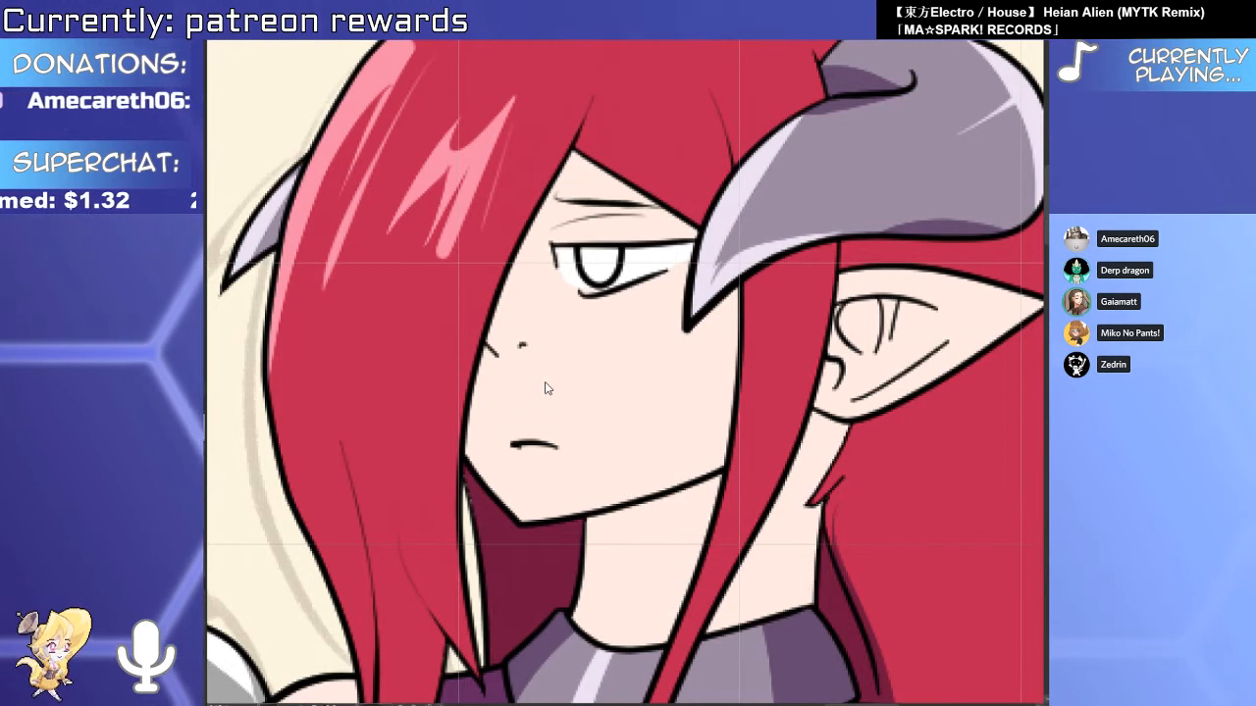
Select the vector line of the red-haired character's mouth.
scroll(546, 388, up, 1)
click(519, 477)
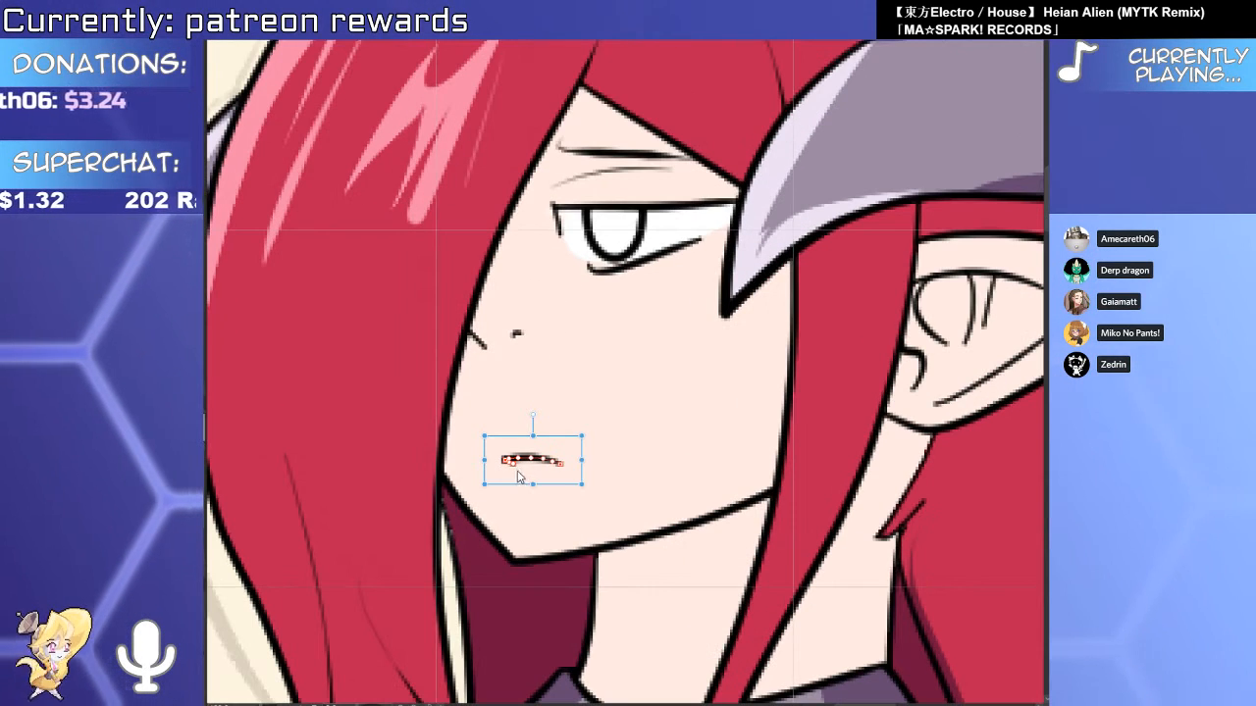
scroll(519, 477, down, 2)
scroll(491, 451, down, 3)
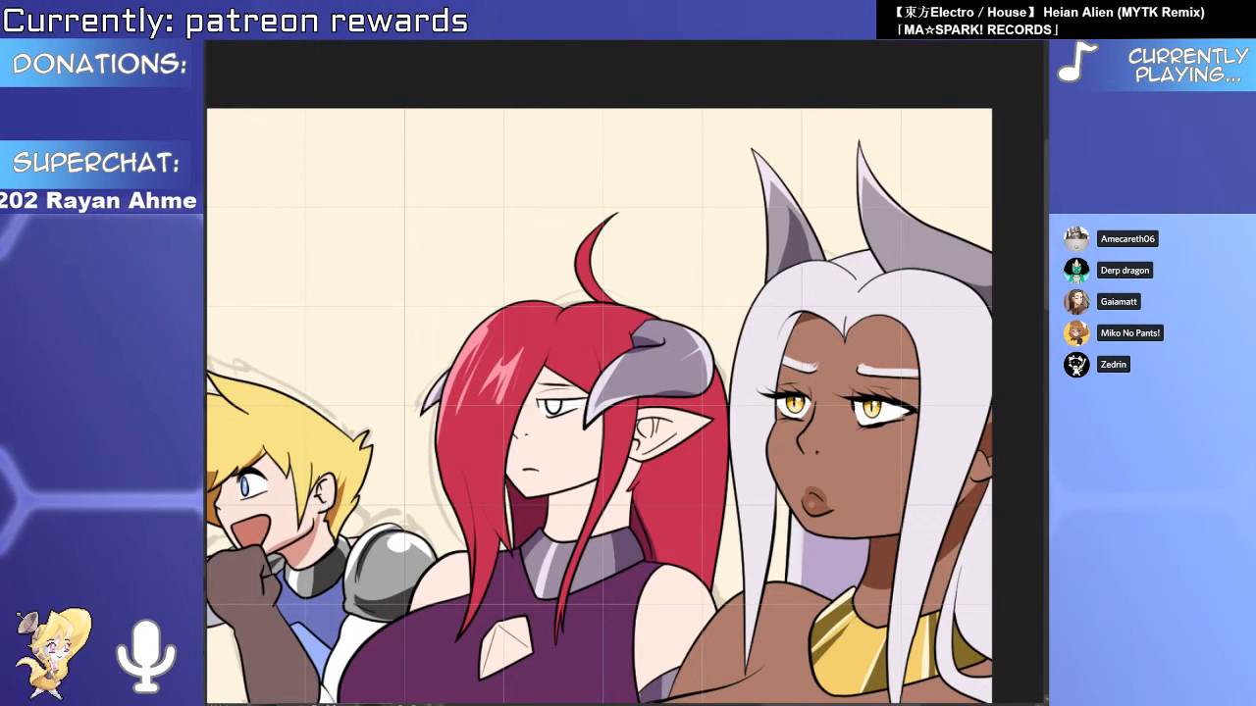
Fill the diamond-shaped gem on the red-haired character's chest with pink in the upper panel.
click(506, 647)
drag(507, 647, 619, 70)
scroll(770, 379, down, 4)
scroll(764, 263, up, 4)
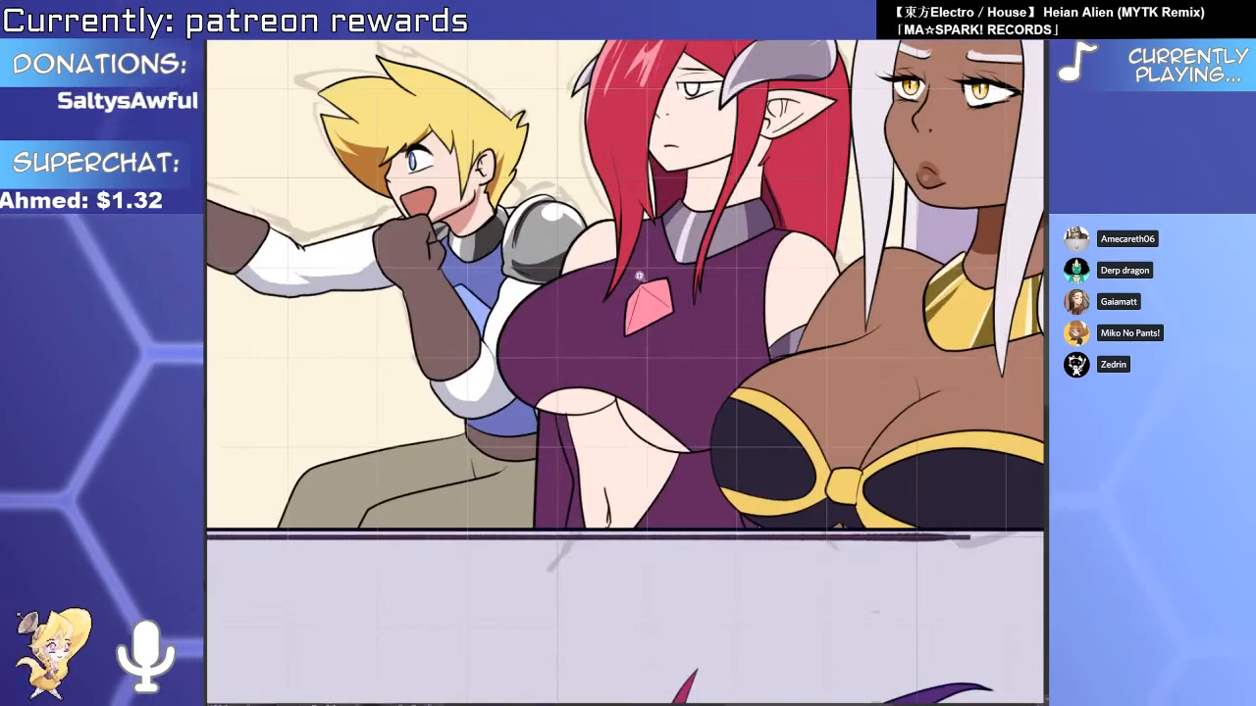
Select the upper panel's chest gem and paint its facets with dark red shadows and pale pink highlights.
scroll(619, 289, up, 3)
click(694, 336)
key(ctrl+z)
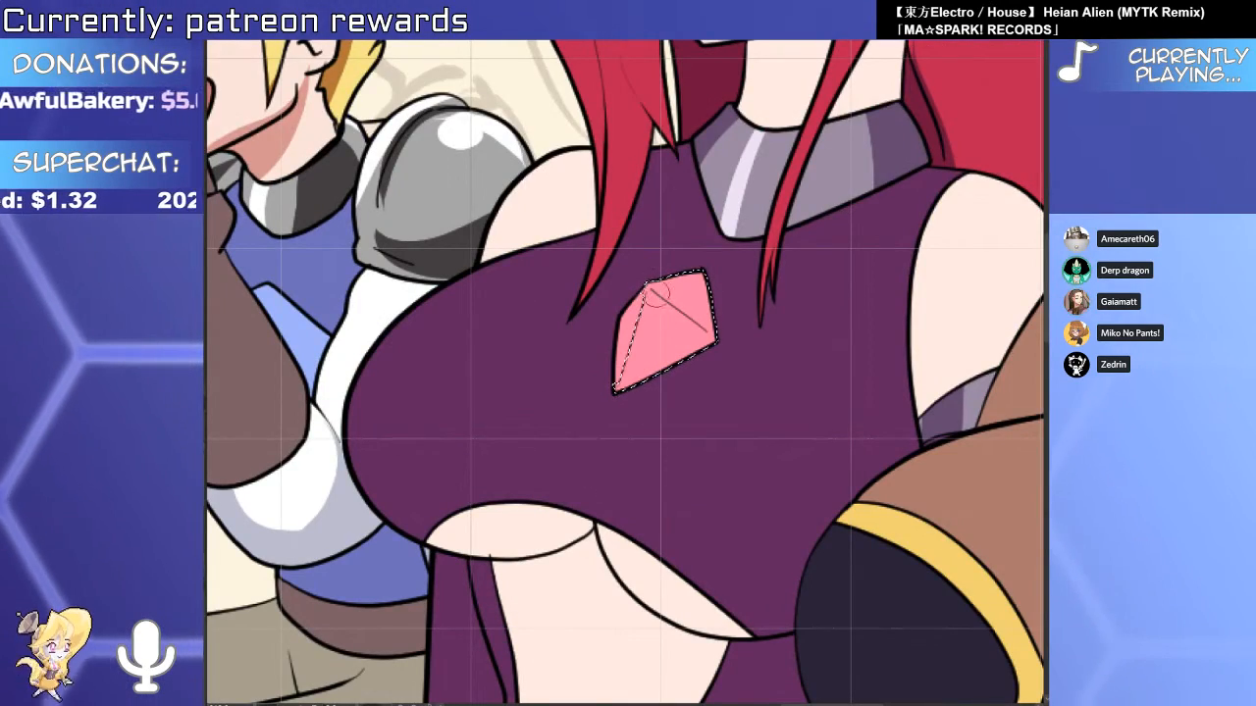
drag(644, 295, 632, 369)
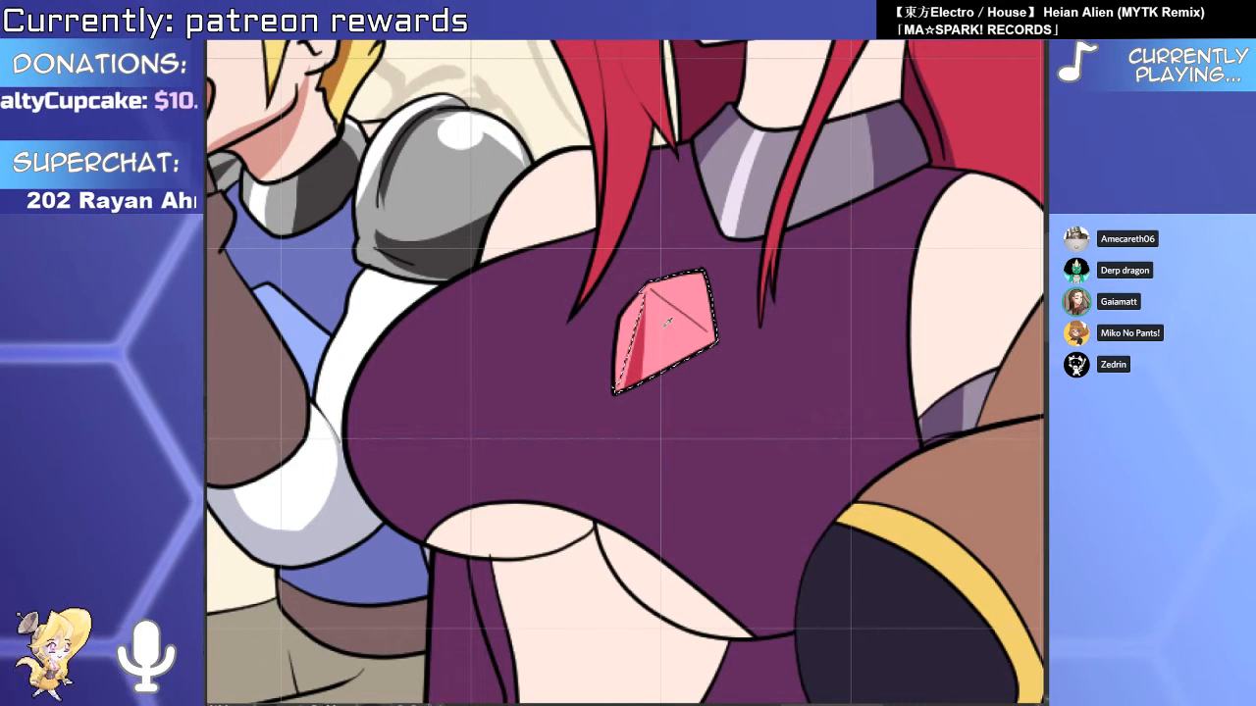
mouse_move(702, 276)
mouse_down()
mouse_move(788, 248)
mouse_move(702, 283)
mouse_move(677, 314)
mouse_move(712, 334)
mouse_up()
drag(649, 295, 669, 379)
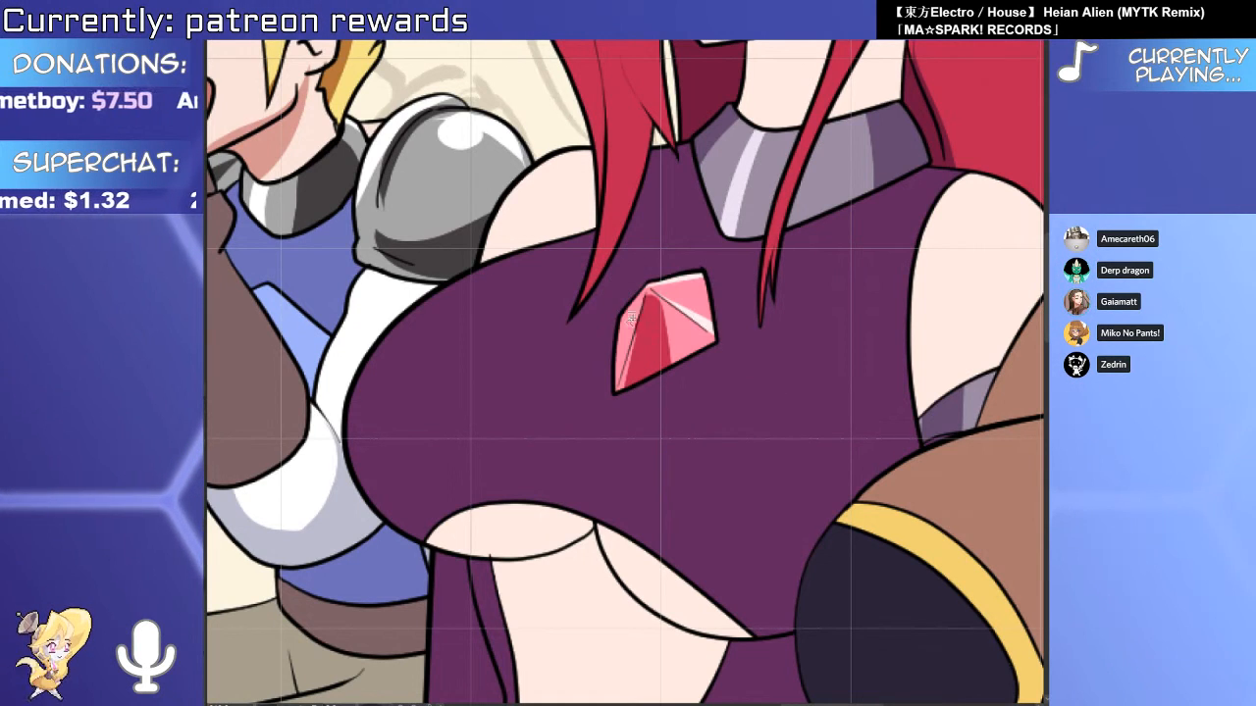
Select the lower panel's chest gem on the red-haired character and paint its facets with dark red shadows and pale pink highlights.
scroll(663, 331, down, 3)
drag(686, 510, 687, 137)
scroll(730, 504, up, 4)
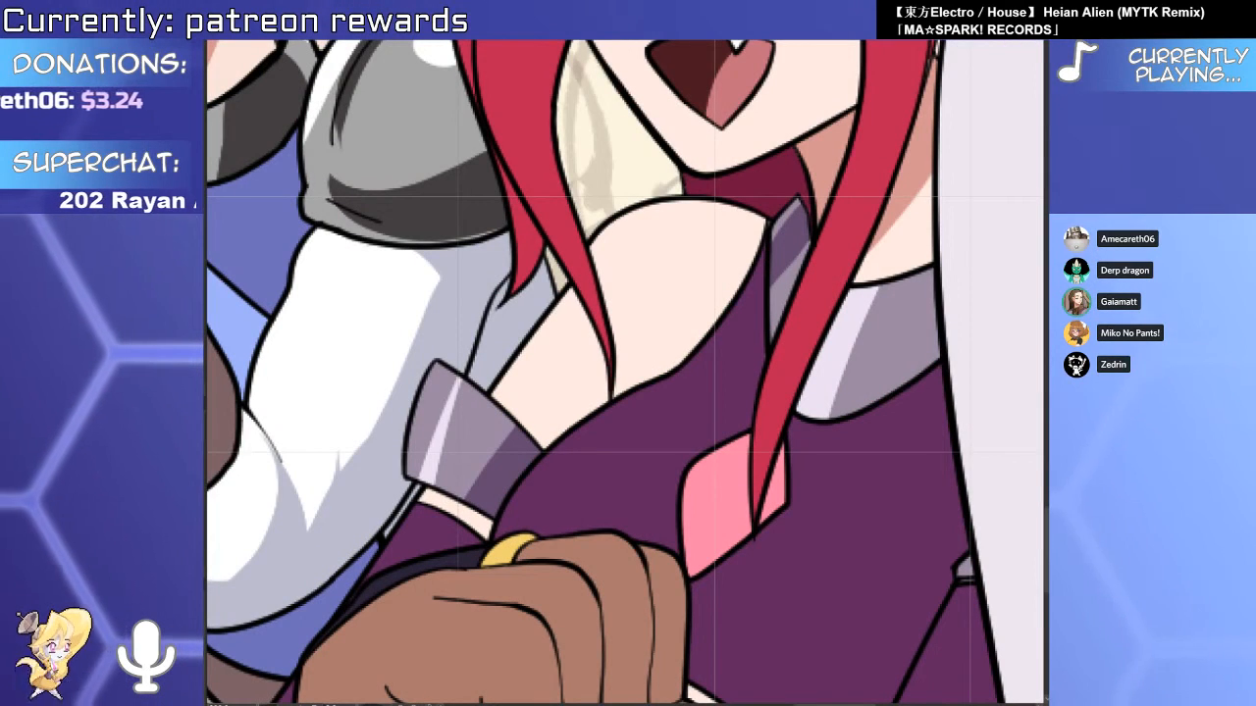
click(787, 489)
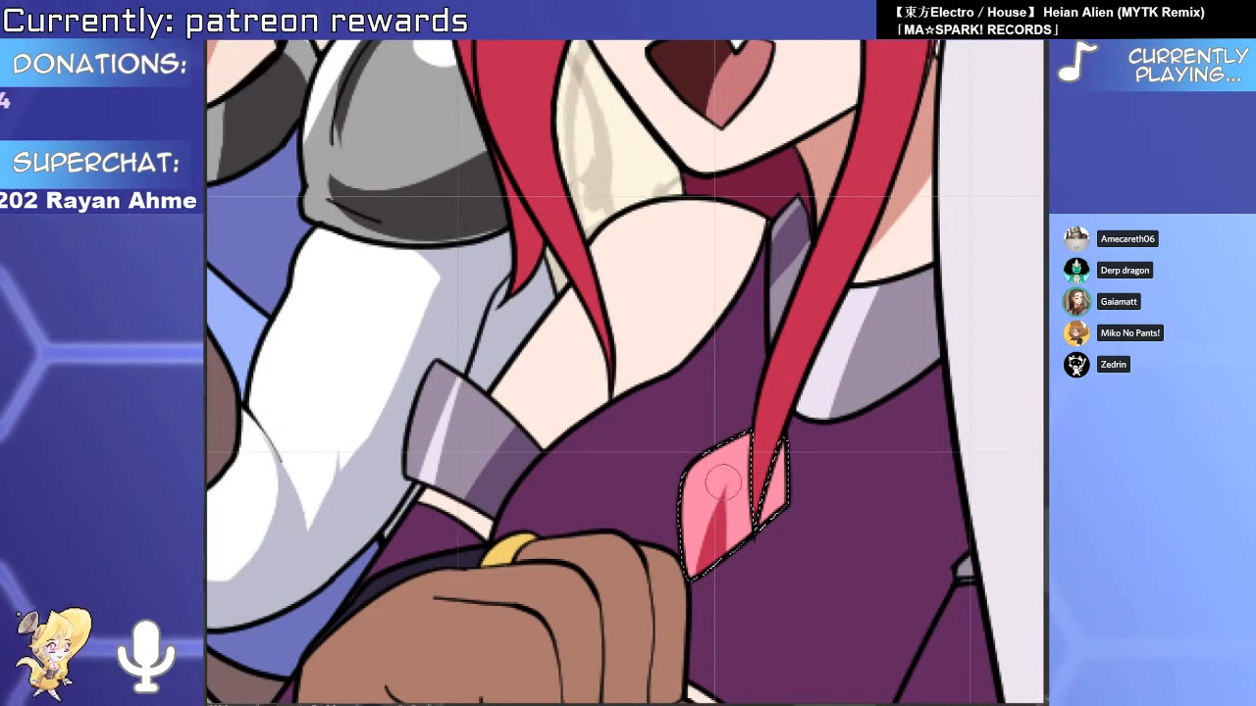
drag(712, 473, 690, 569)
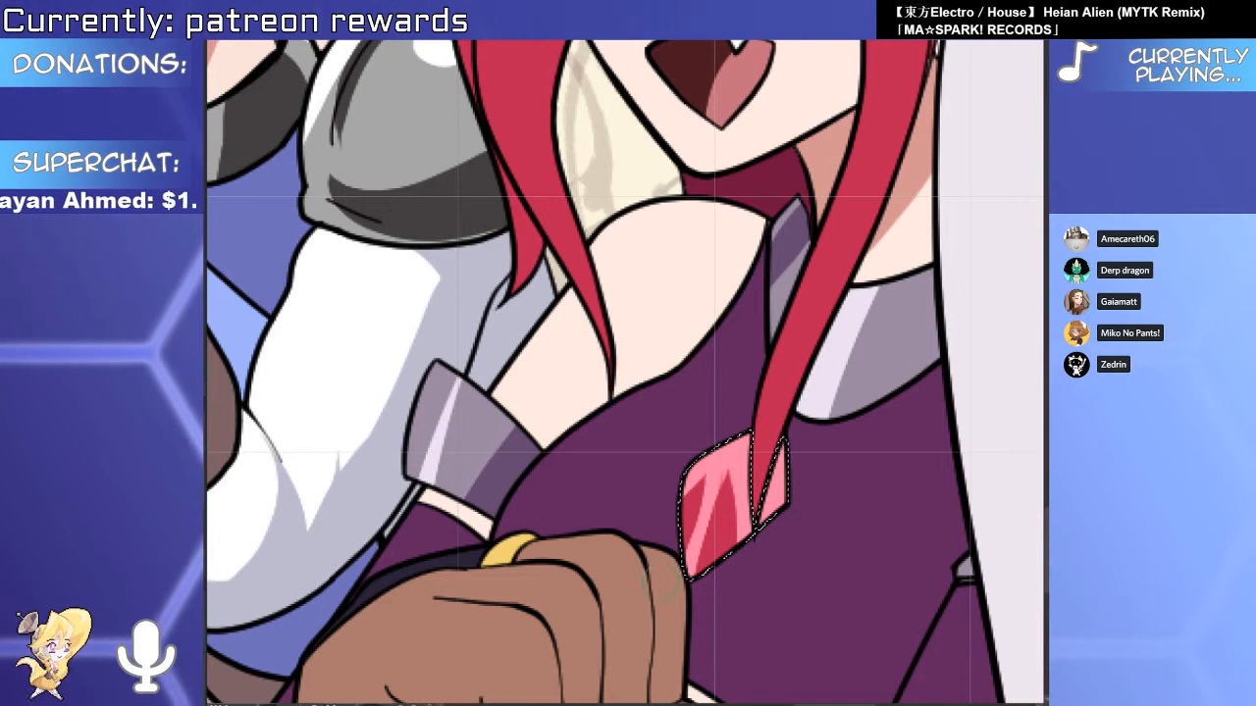
drag(765, 486, 808, 513)
mouse_move(731, 462)
mouse_down()
mouse_move(779, 441)
mouse_move(710, 508)
mouse_move(686, 579)
mouse_up()
drag(775, 460, 759, 510)
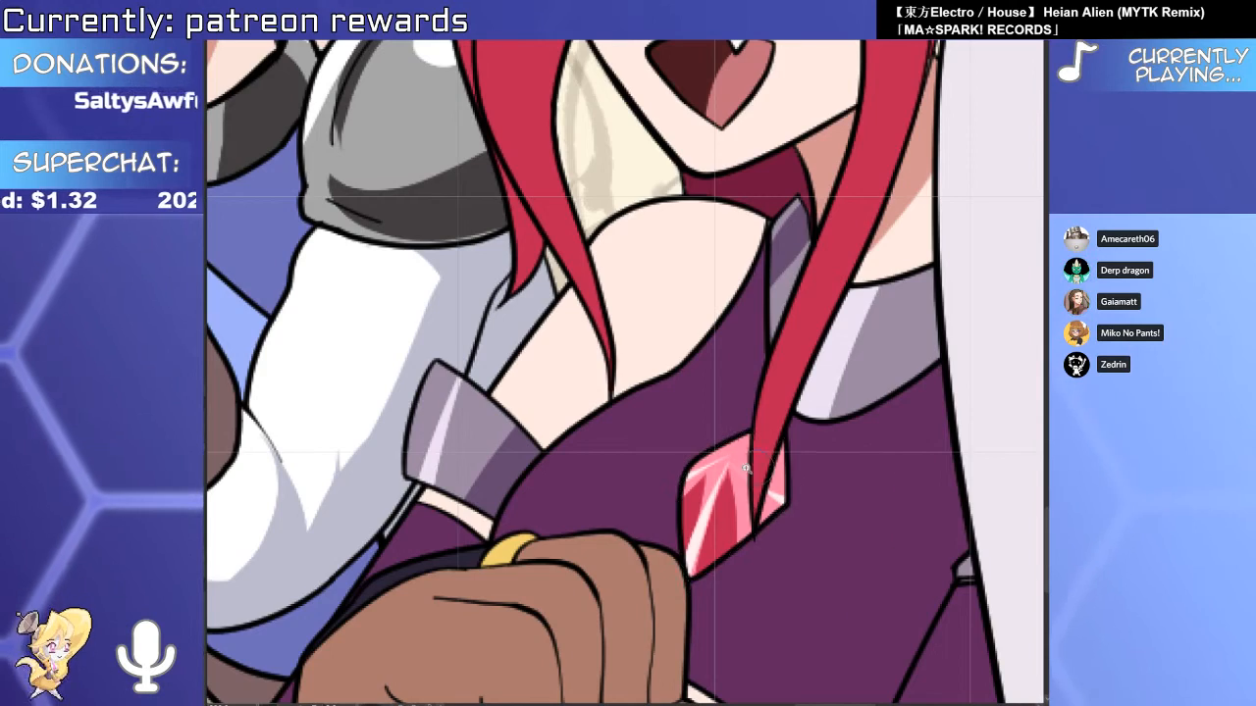
Colour the red-haired character's iris in the upper panel dark gold, with yellow shading, a white highlight and a black slit pupil.
scroll(675, 608, down, 6)
drag(668, 491, 617, 602)
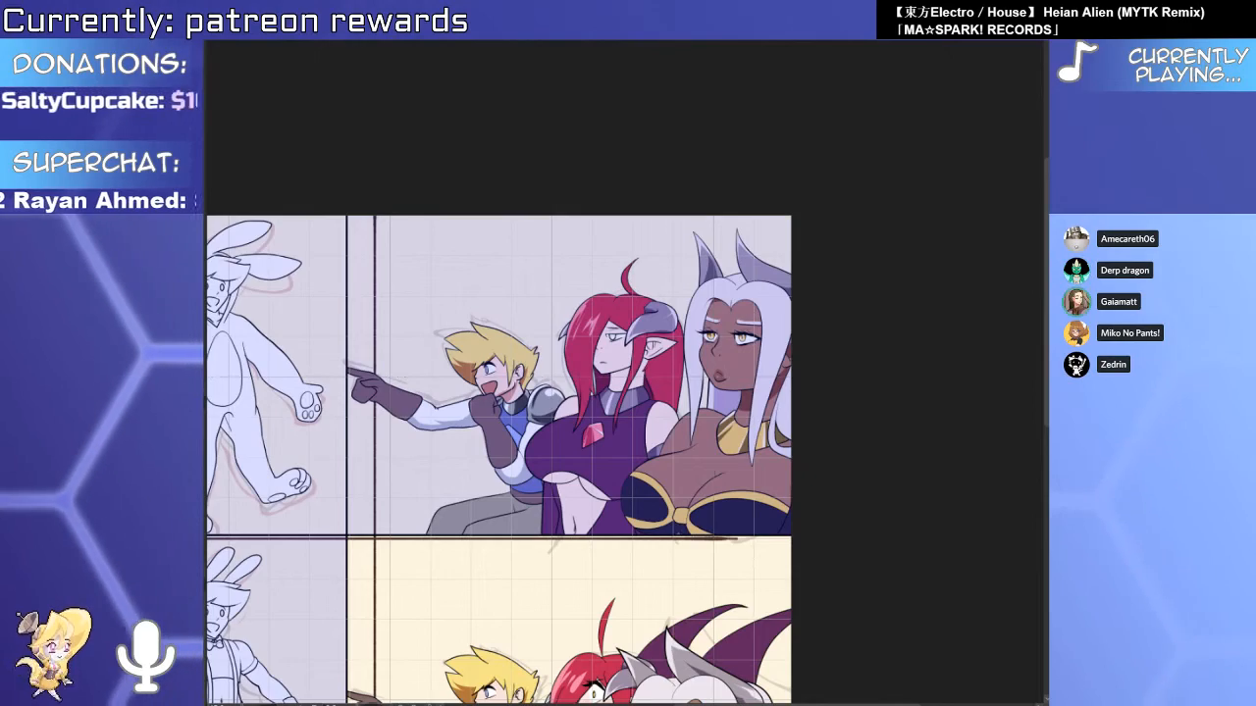
drag(647, 644, 659, 508)
scroll(659, 508, up, 8)
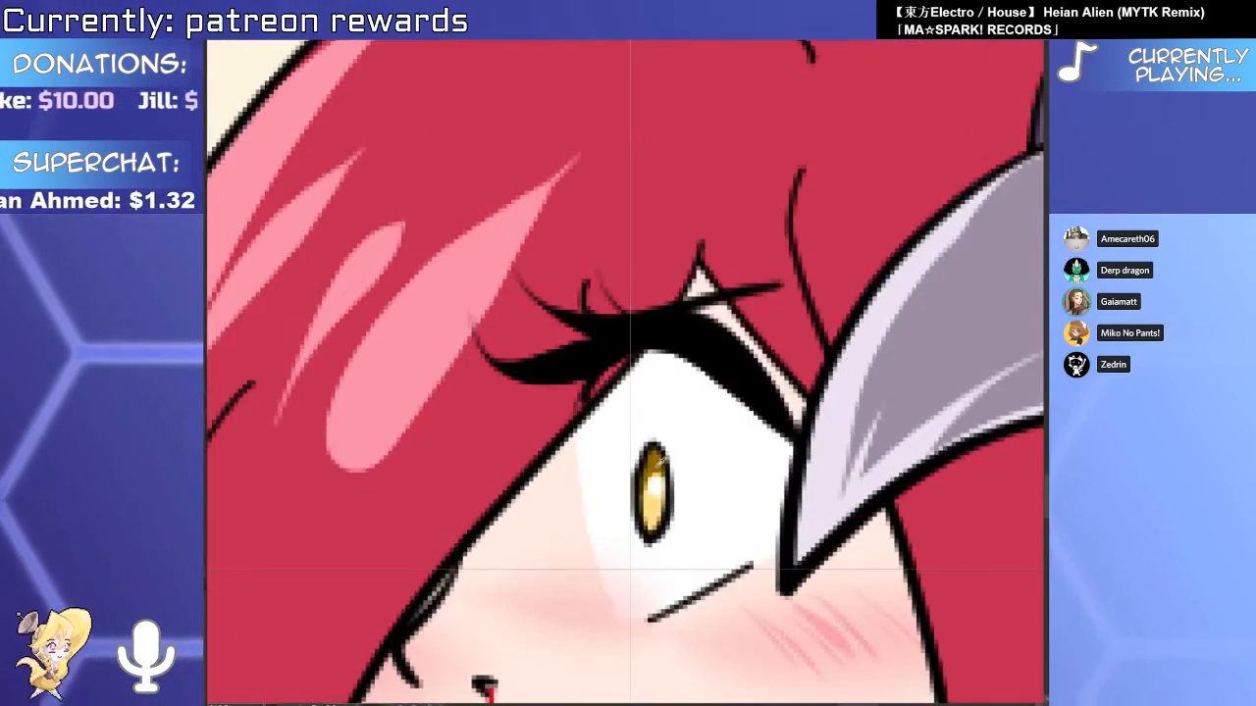
scroll(659, 508, down, 8)
drag(611, 137, 603, 513)
drag(618, 89, 607, 526)
scroll(607, 527, up, 5)
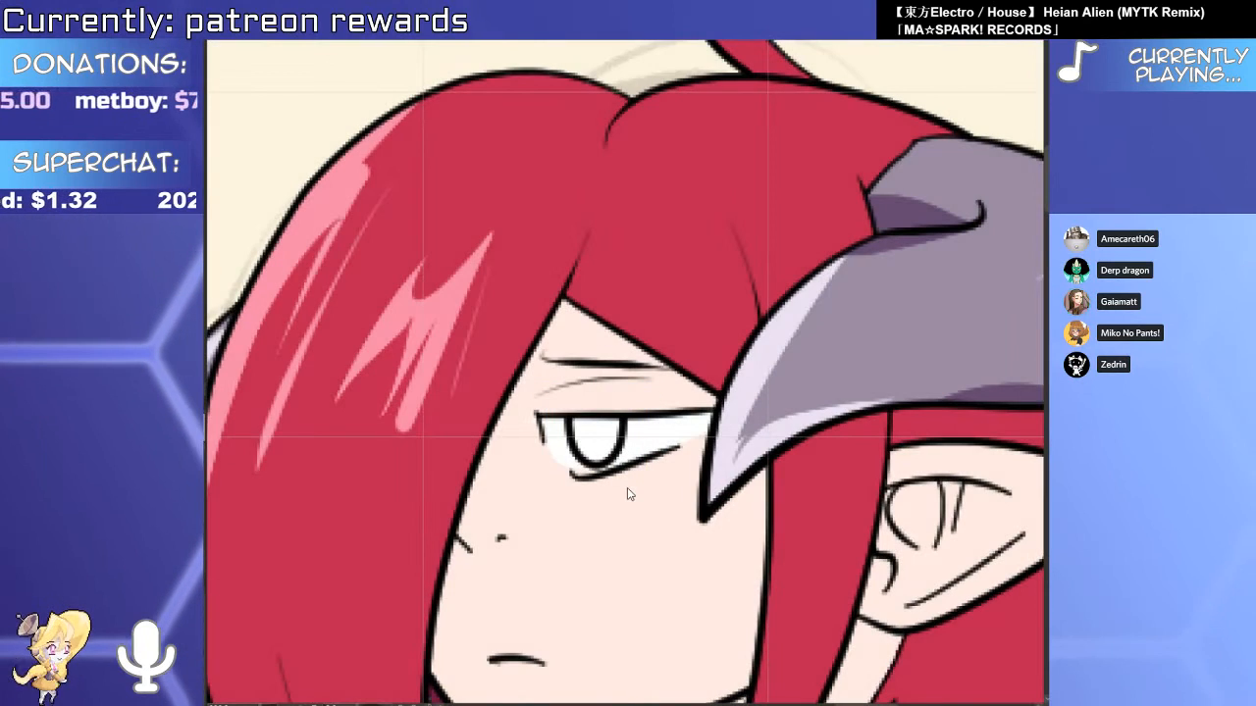
click(609, 432)
click(610, 431)
key(b)
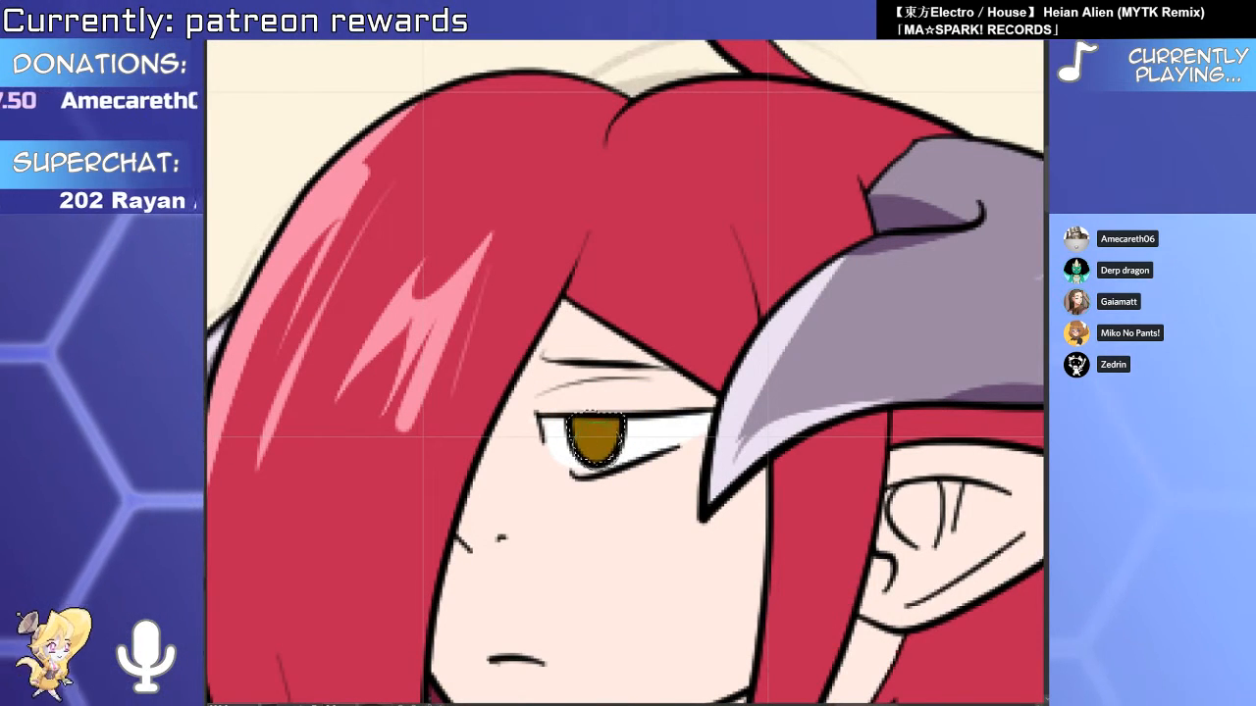
drag(596, 450, 601, 465)
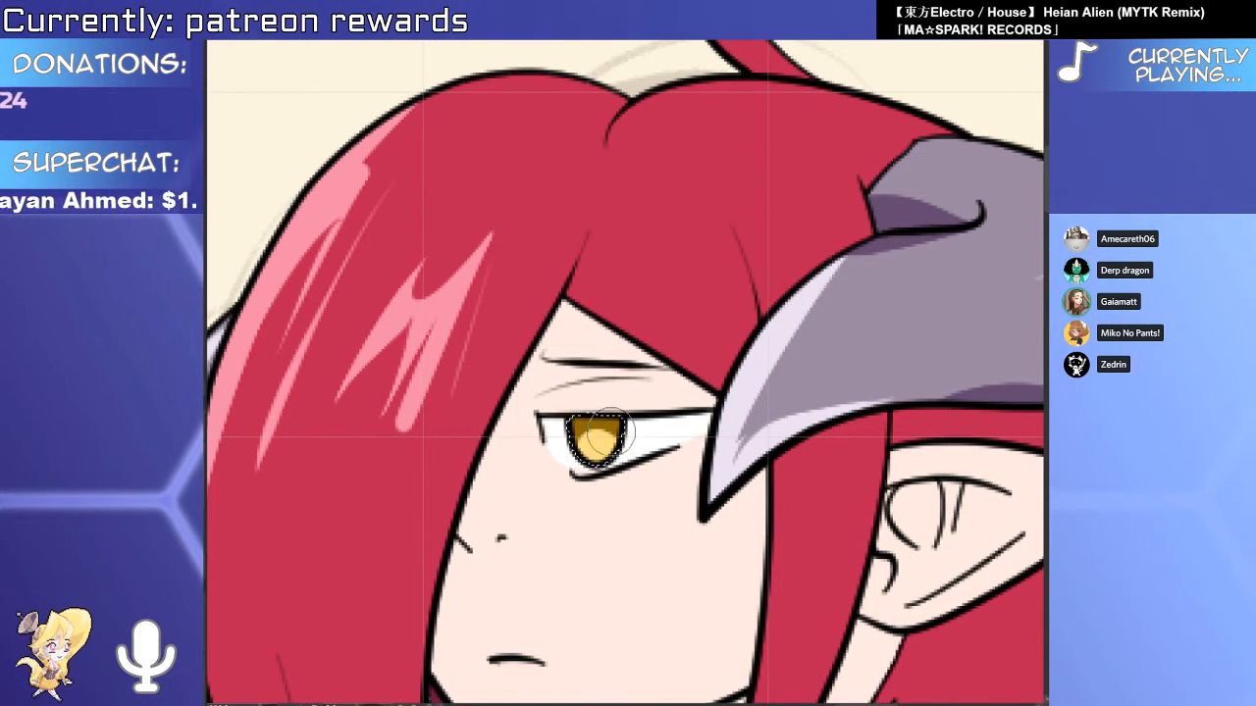
drag(594, 418, 594, 446)
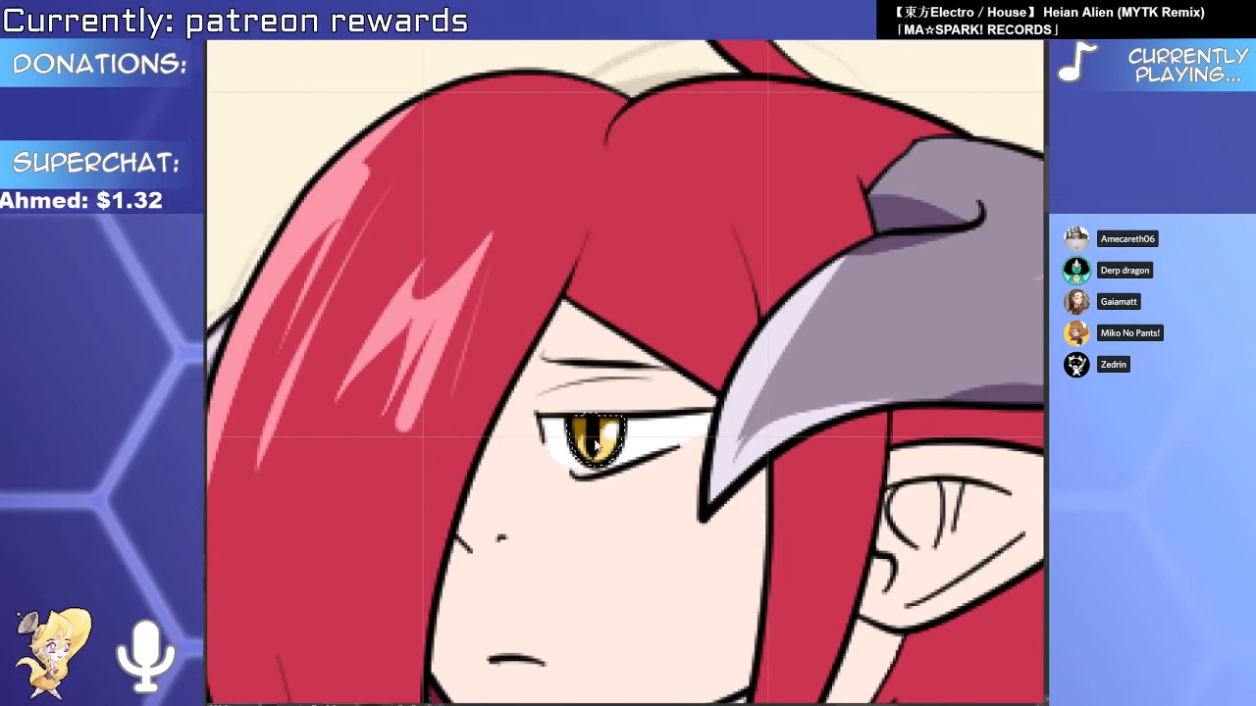
Compare the red-haired character's eye and face colouring between the upper and lower panels.
scroll(591, 427, down, 10)
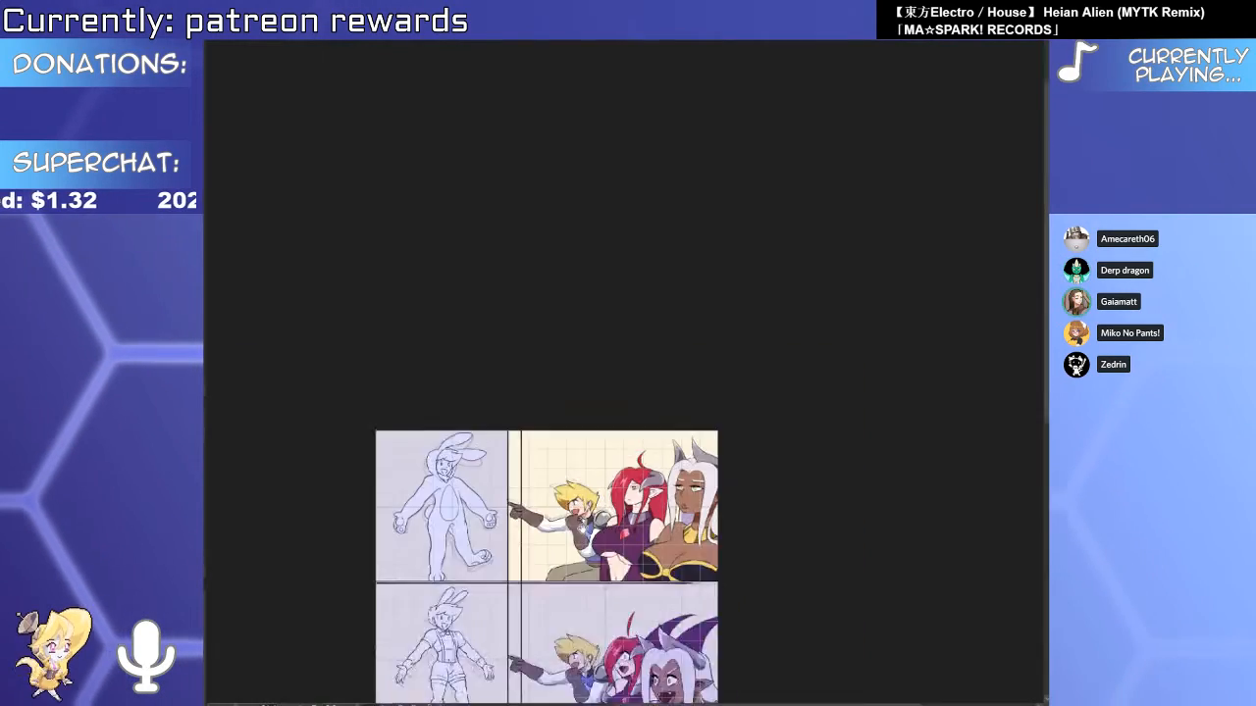
drag(692, 686, 713, 437)
scroll(713, 437, up, 4)
scroll(604, 361, up, 8)
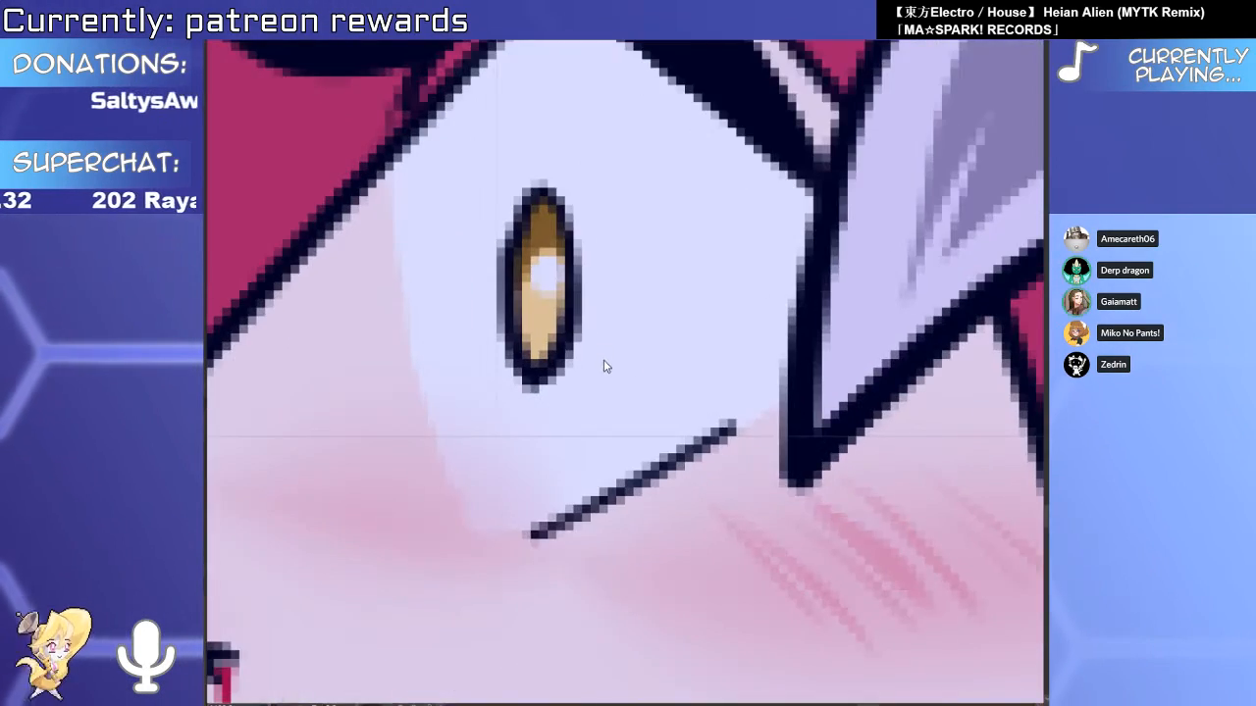
scroll(535, 304, down, 8)
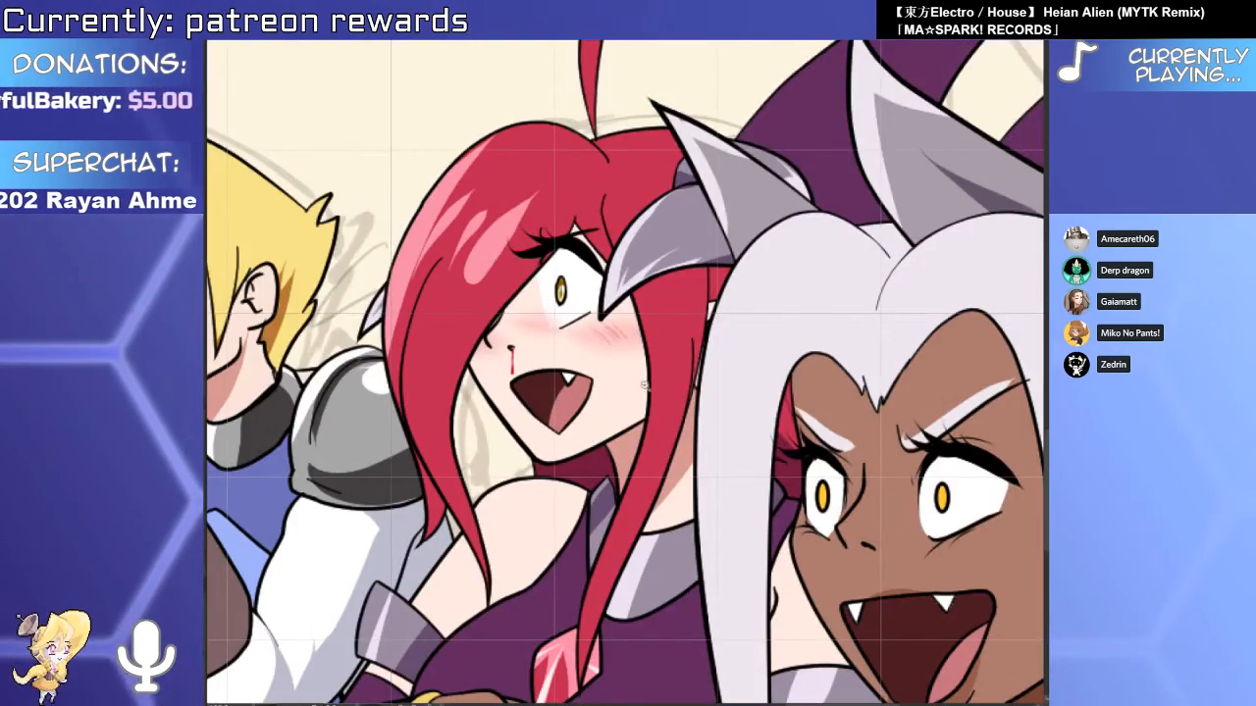
scroll(645, 387, down, 7)
drag(645, 387, 589, 677)
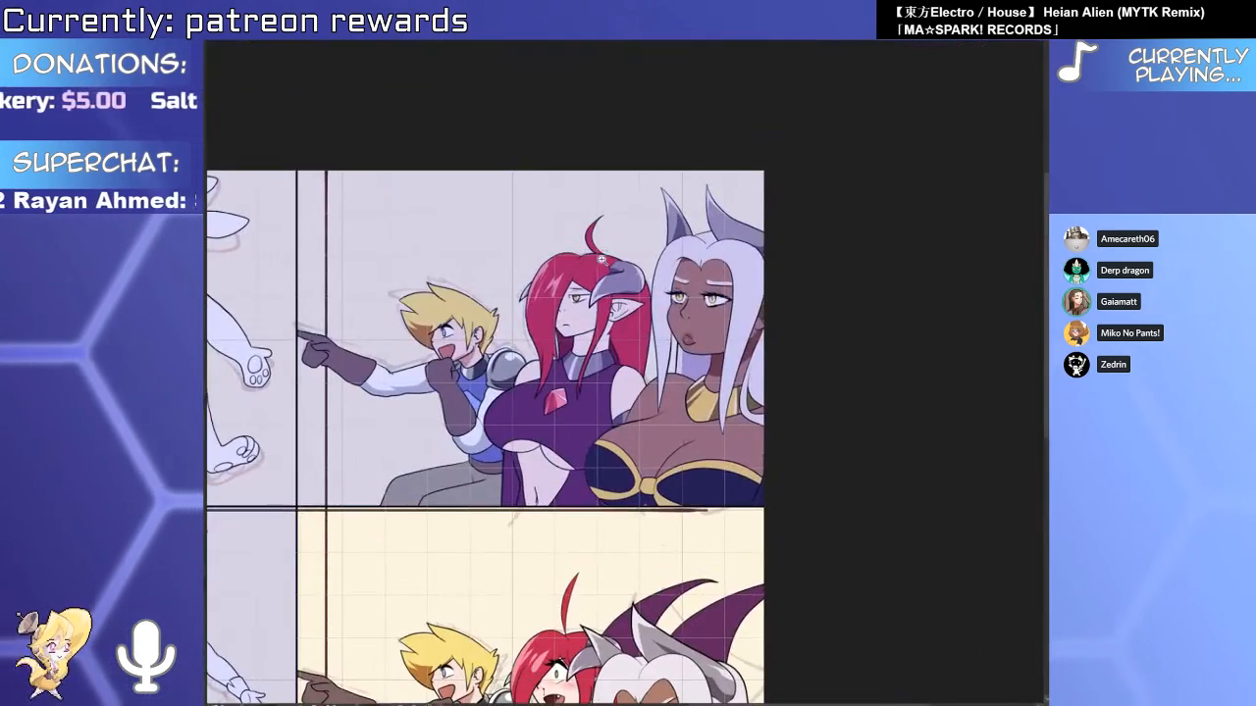
scroll(598, 260, up, 9)
scroll(551, 439, down, 5)
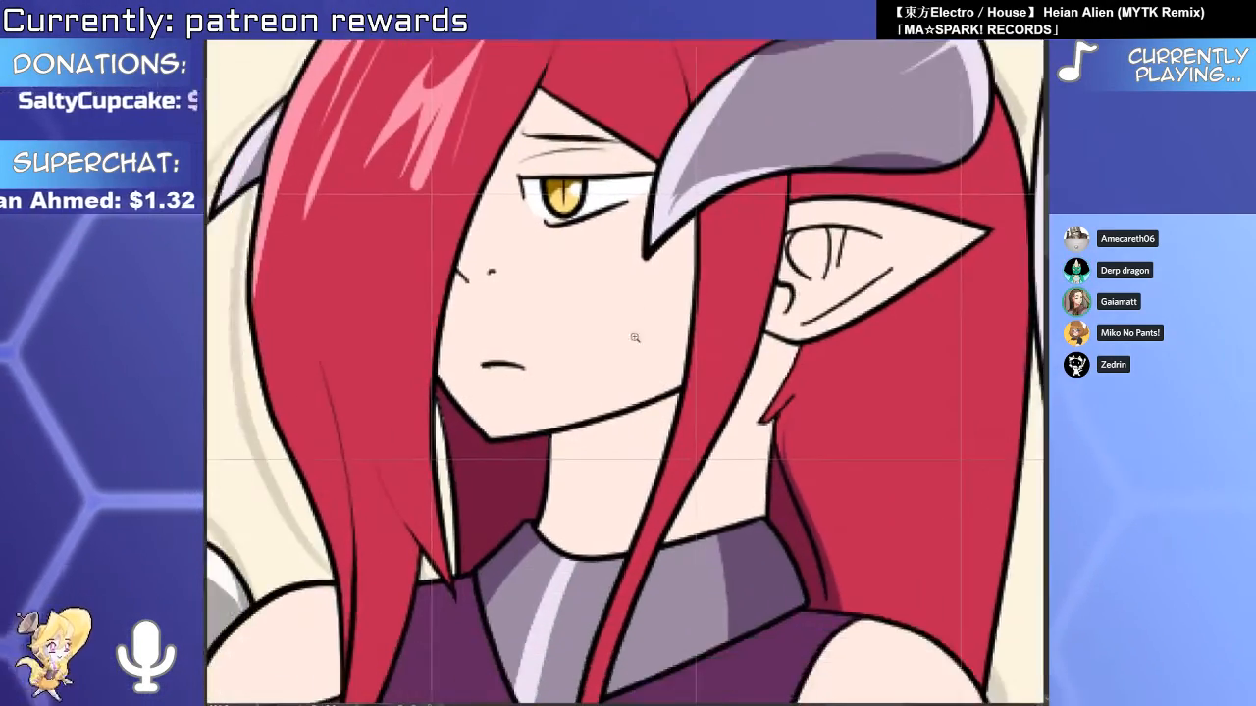
scroll(659, 406, down, 5)
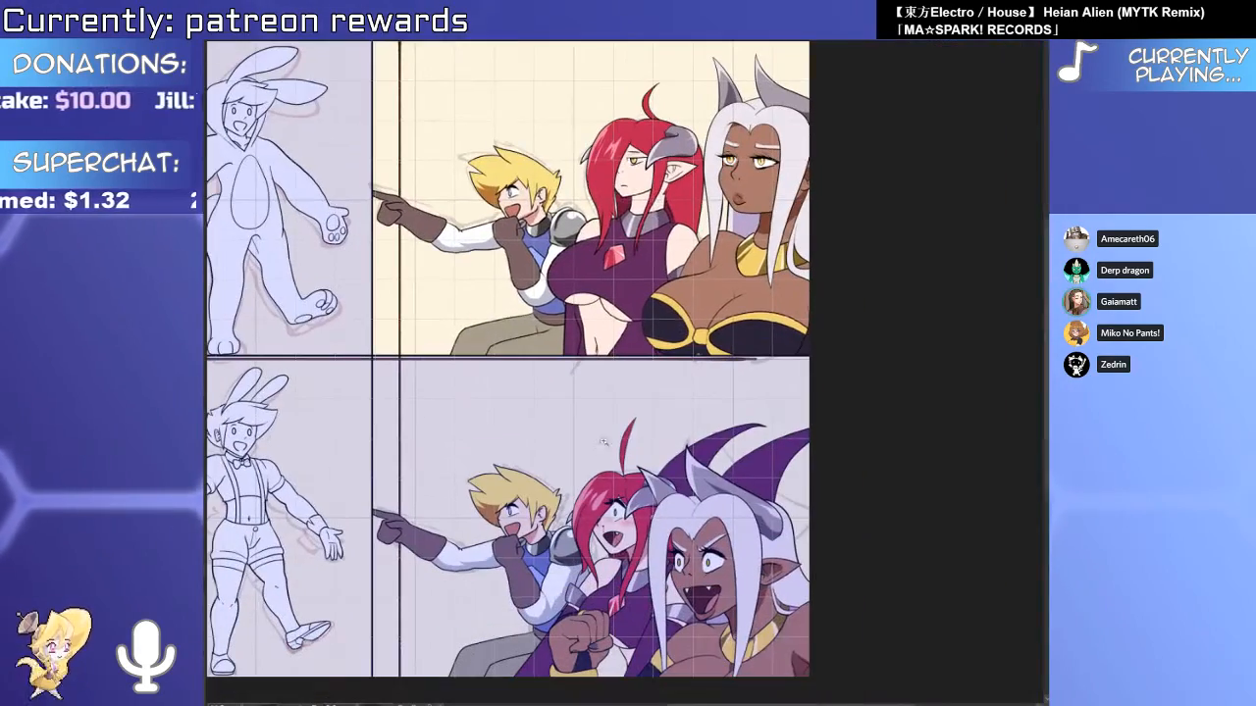
Paint brownish-pink cast shadows on the red-haired character's neck beneath the chin and below the ear in the upper panel.
scroll(629, 385, up, 8)
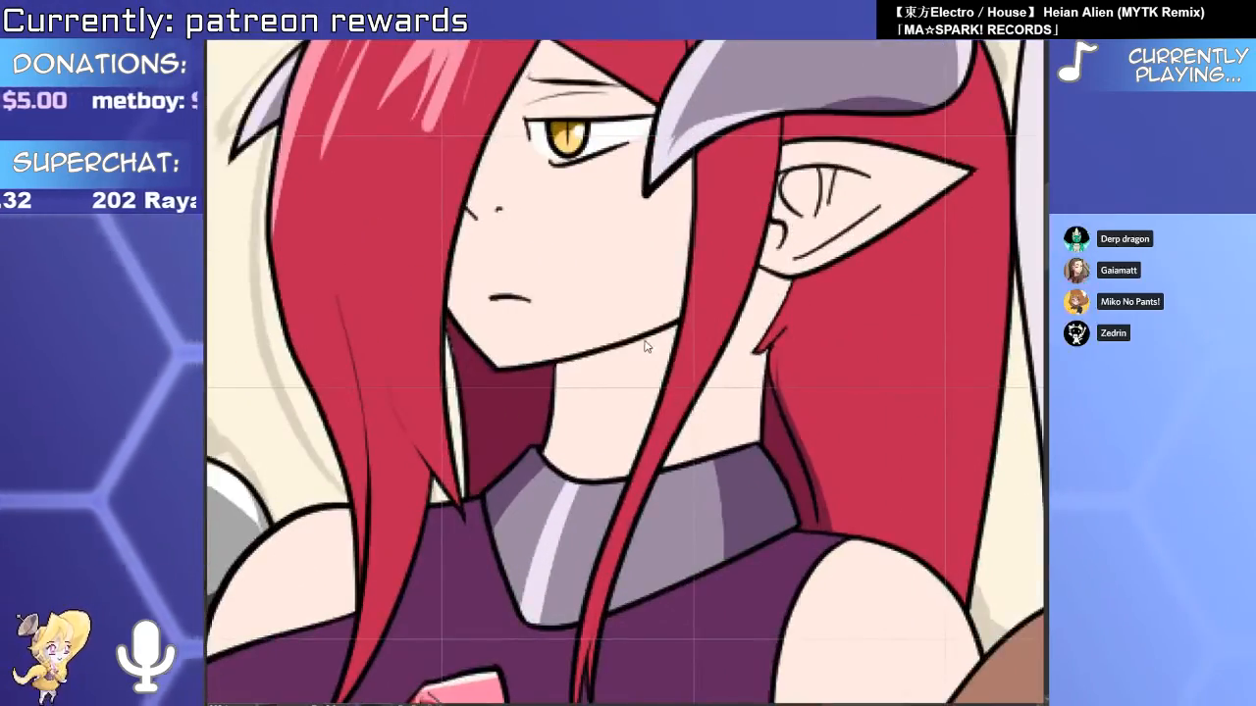
click(625, 414)
key(b)
drag(543, 404, 758, 266)
key(ctrl+z)
mouse_move(555, 377)
mouse_down()
mouse_move(673, 358)
mouse_move(572, 351)
mouse_up()
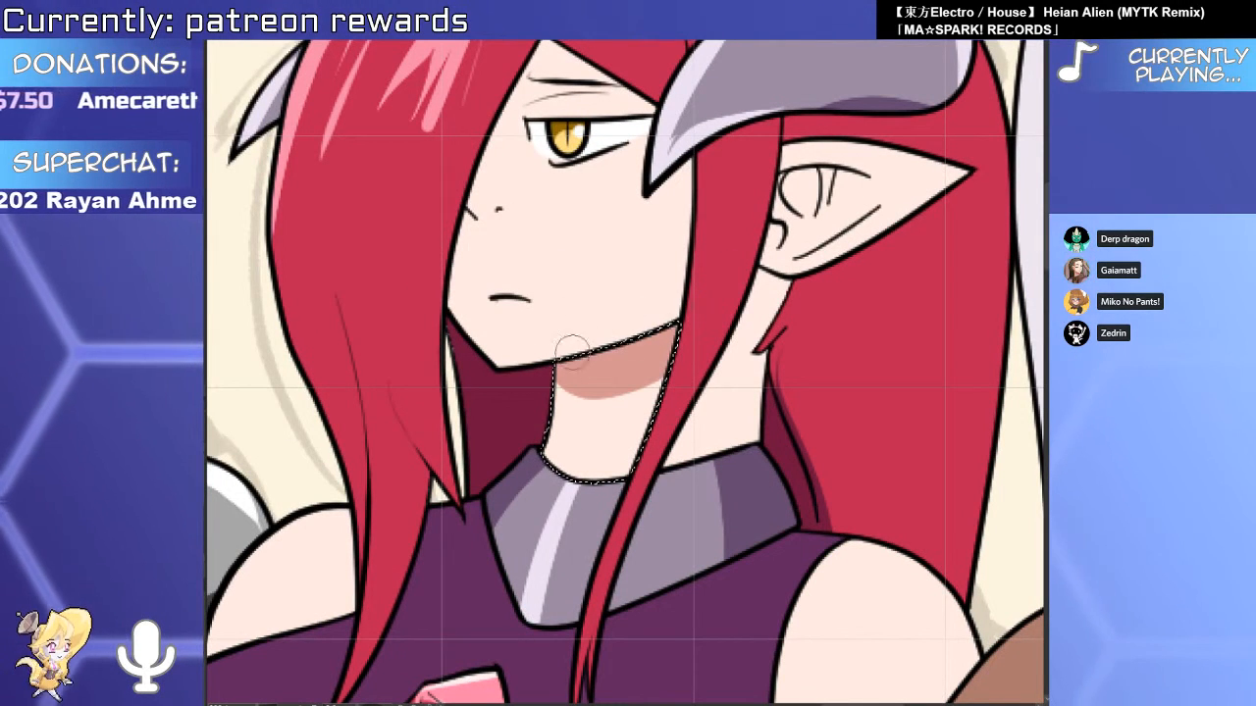
scroll(821, 226, down, 2)
scroll(730, 381, up, 2)
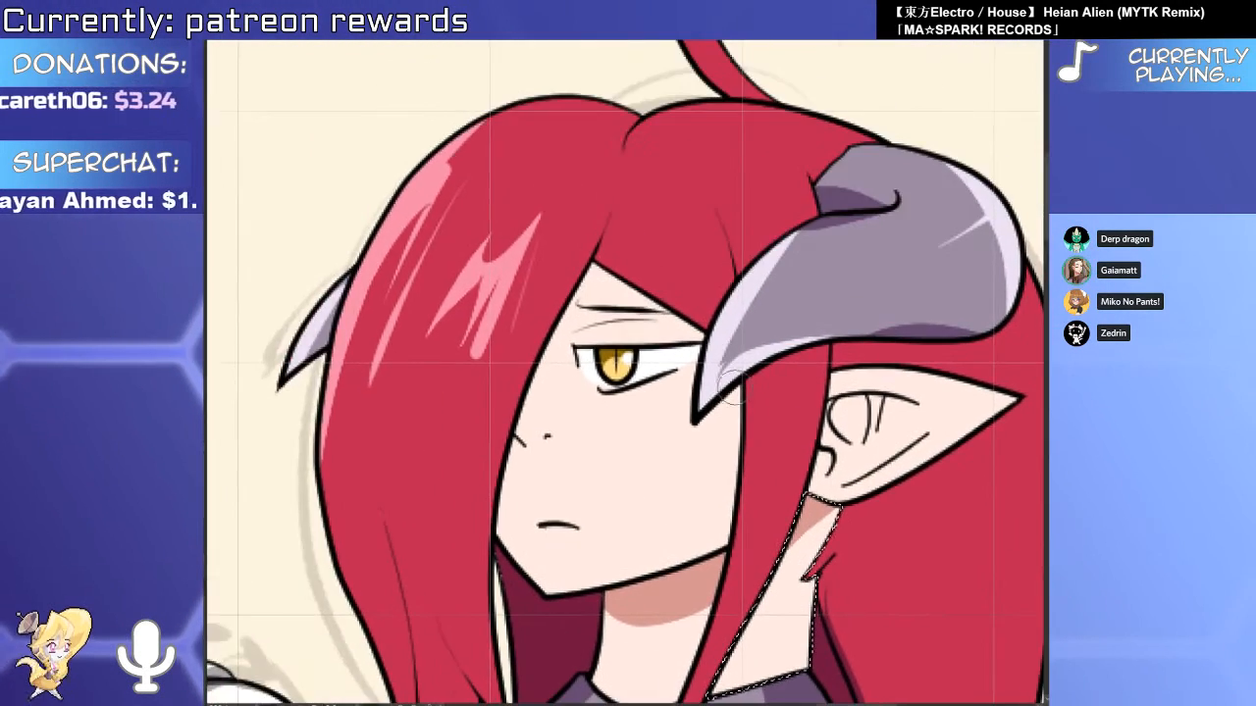
Select the red-haired character's face in the upper panel, paint a brownish-pink shadow along the fringe and clear the selection.
key(w)
click(555, 384)
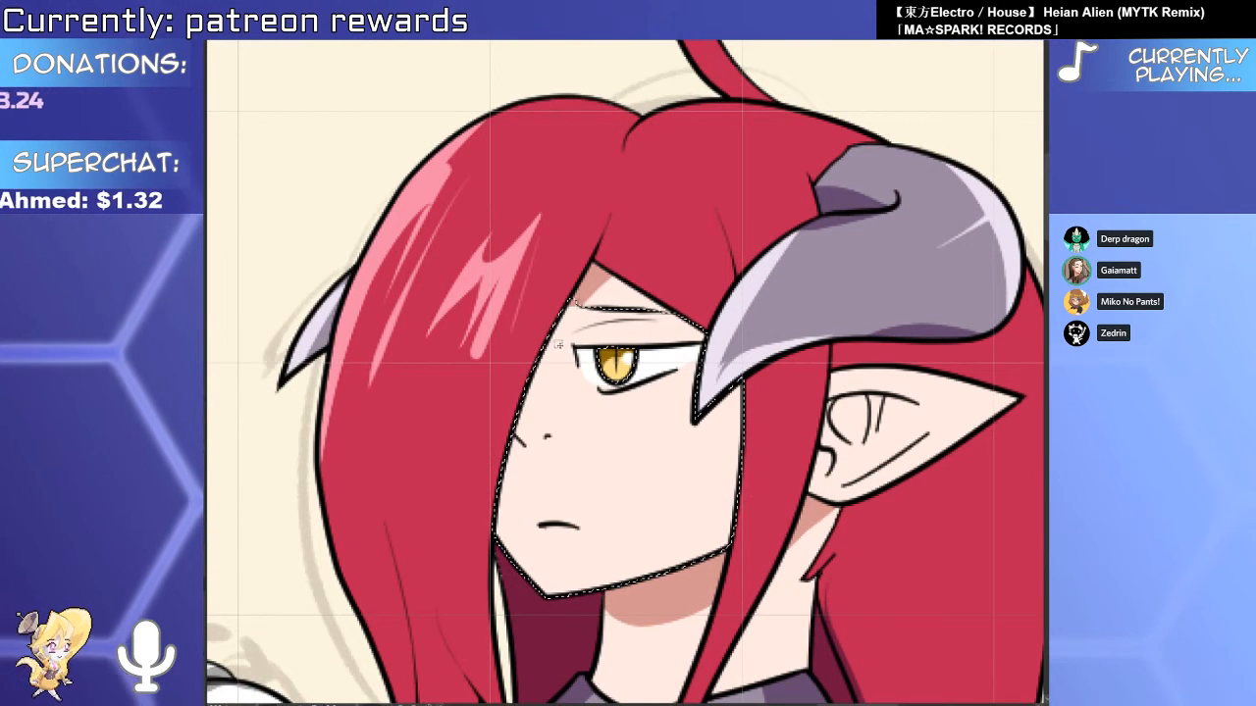
key(b)
mouse_move(614, 278)
mouse_down()
mouse_move(523, 370)
mouse_move(504, 530)
mouse_up()
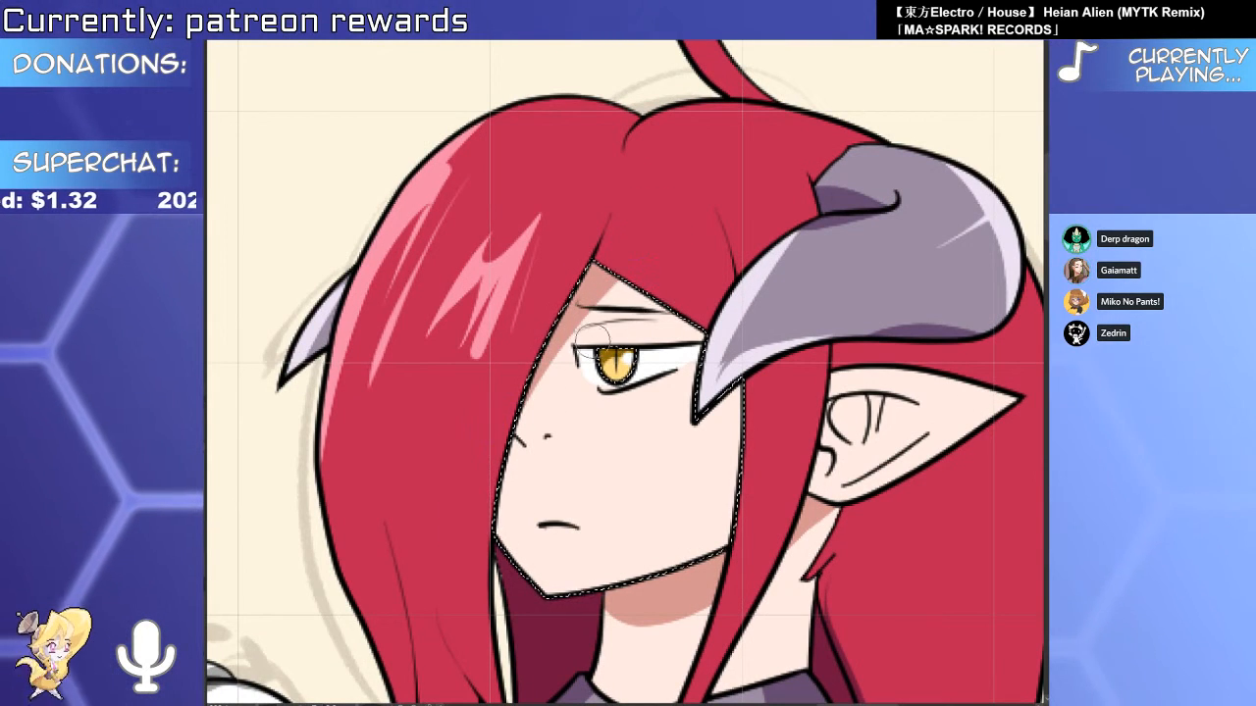
key(r)
drag(785, 353, 702, 192)
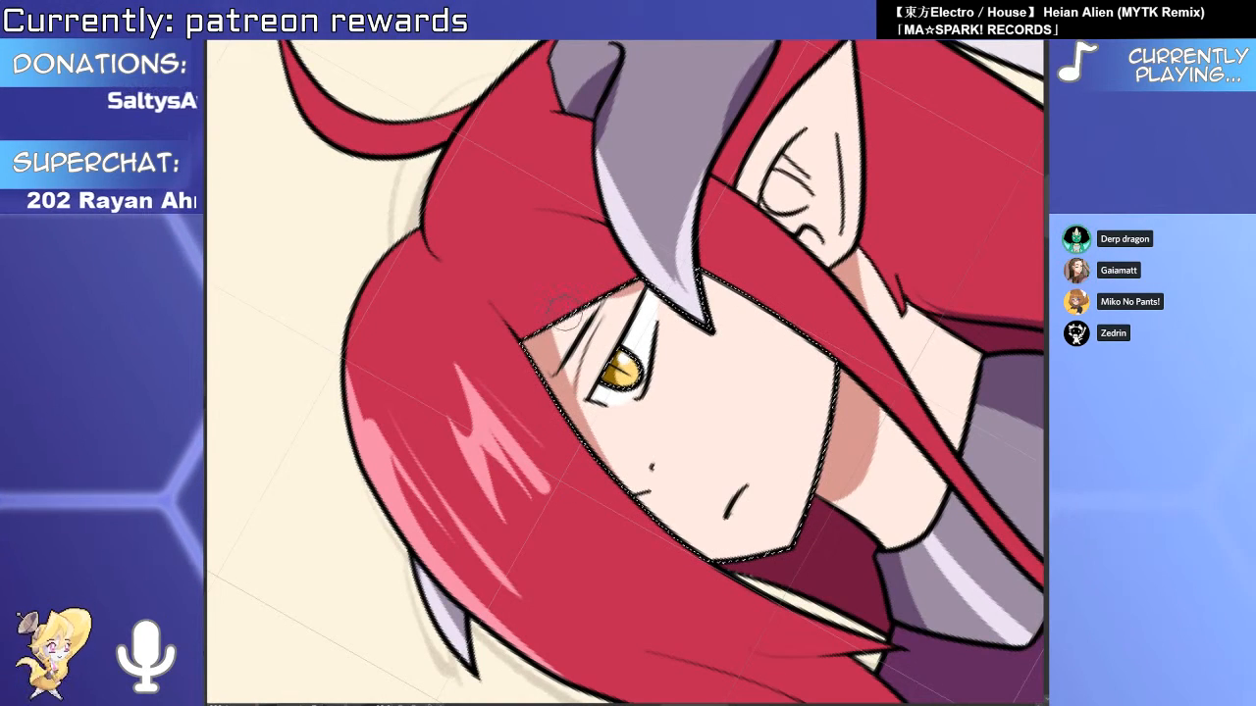
key(ctrl+d)
key(ctrl+minus)
key(ctrl+minus)
key(ctrl+minus)
key(r)
key(Escape)
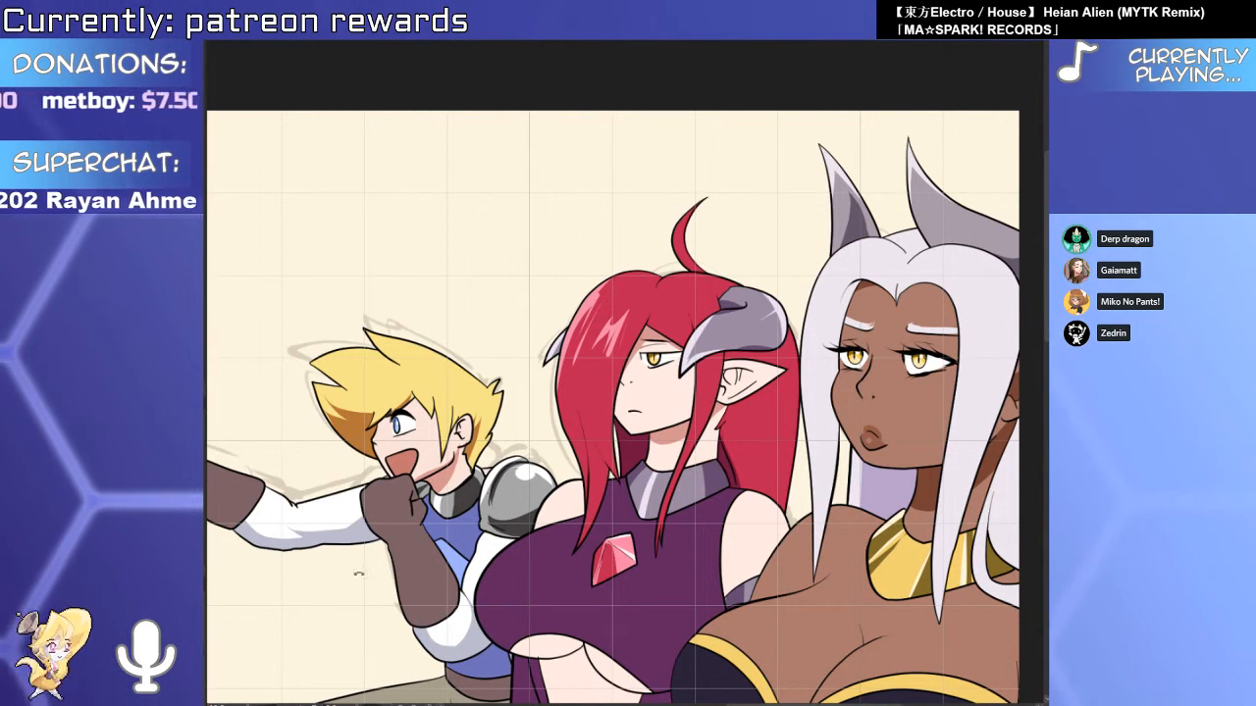
Thicken the red-haired character's upper lashes with tapered black strokes and add finer lash strokes along the lower lid in the upper panel.
scroll(598, 363, up, 5)
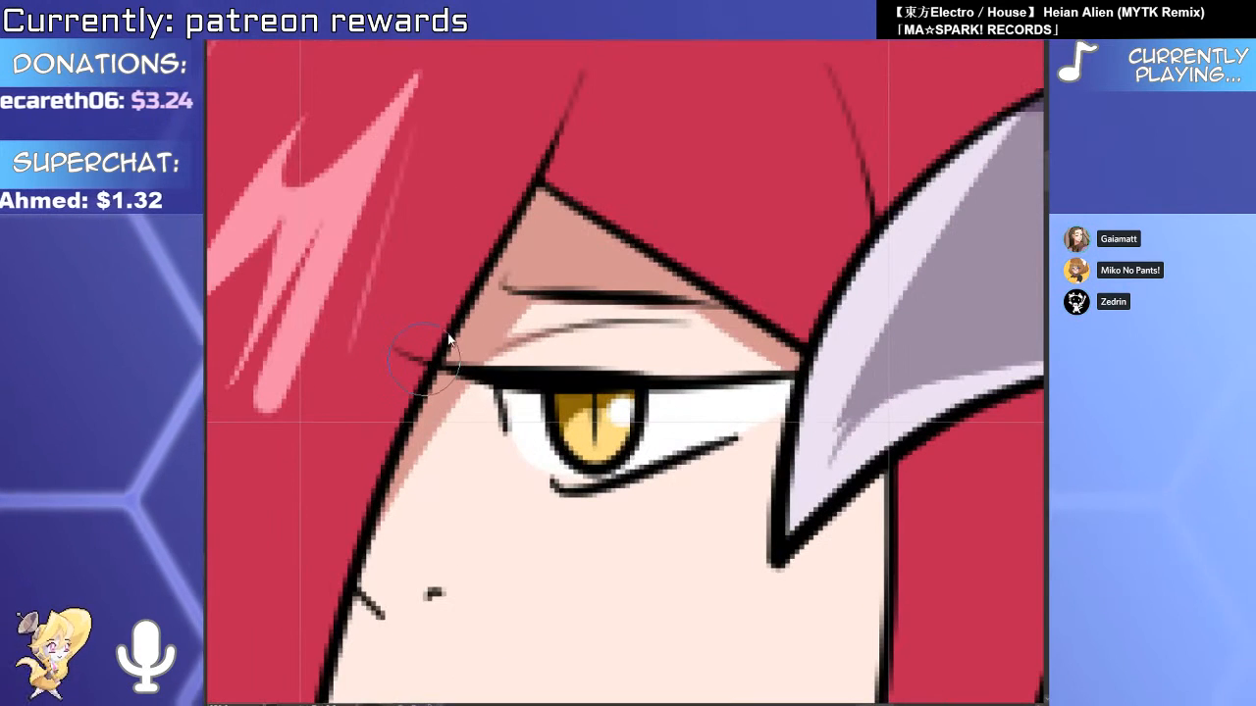
drag(462, 342, 602, 372)
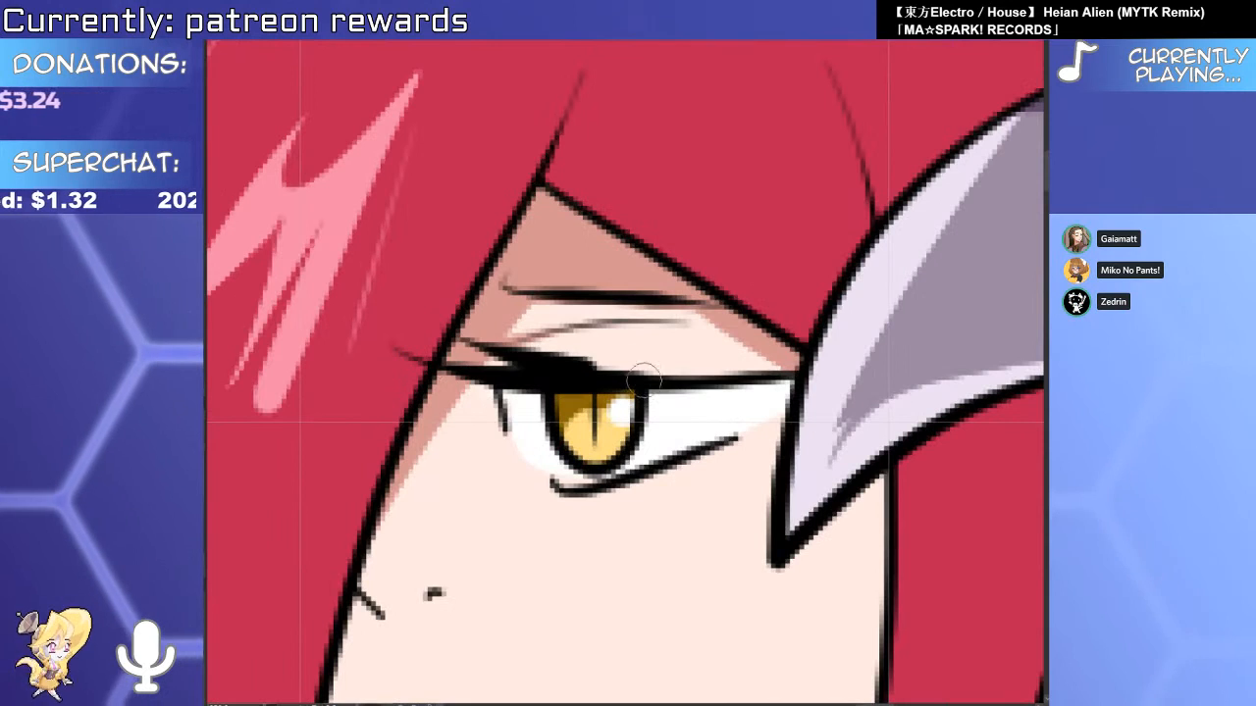
drag(540, 339, 753, 377)
key(ctrl+z)
drag(541, 316, 767, 376)
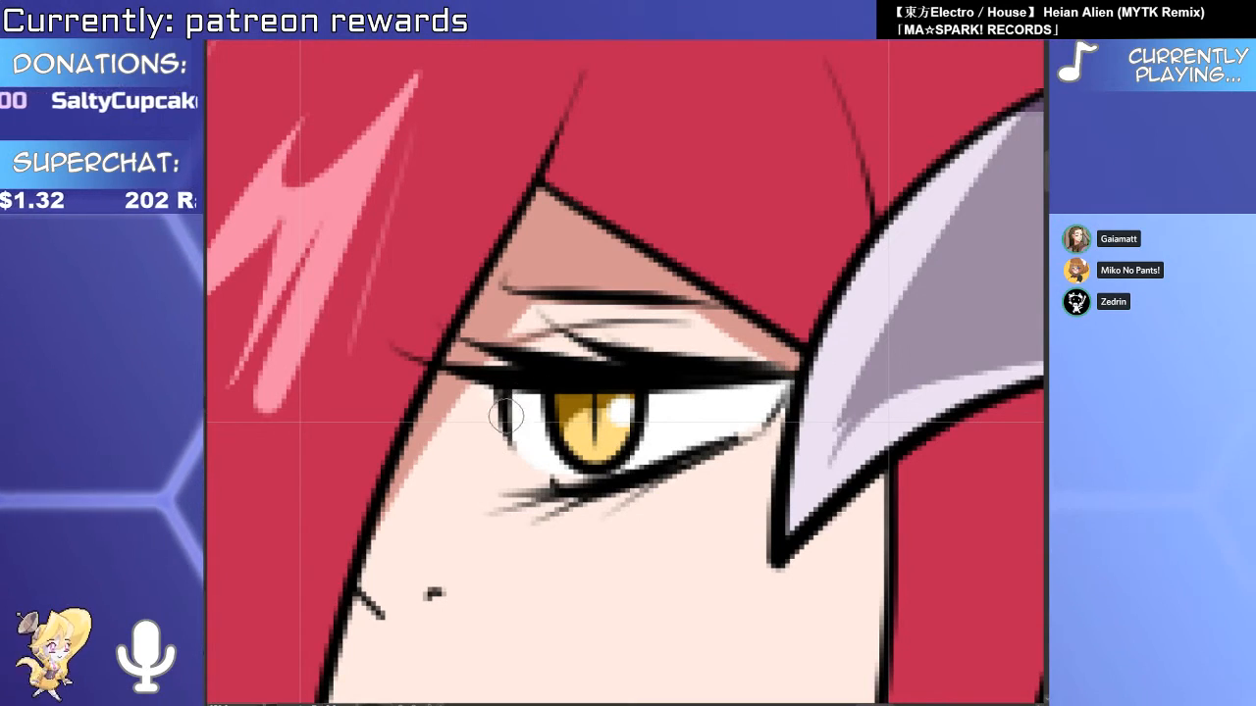
drag(505, 389, 377, 394)
drag(651, 476, 598, 475)
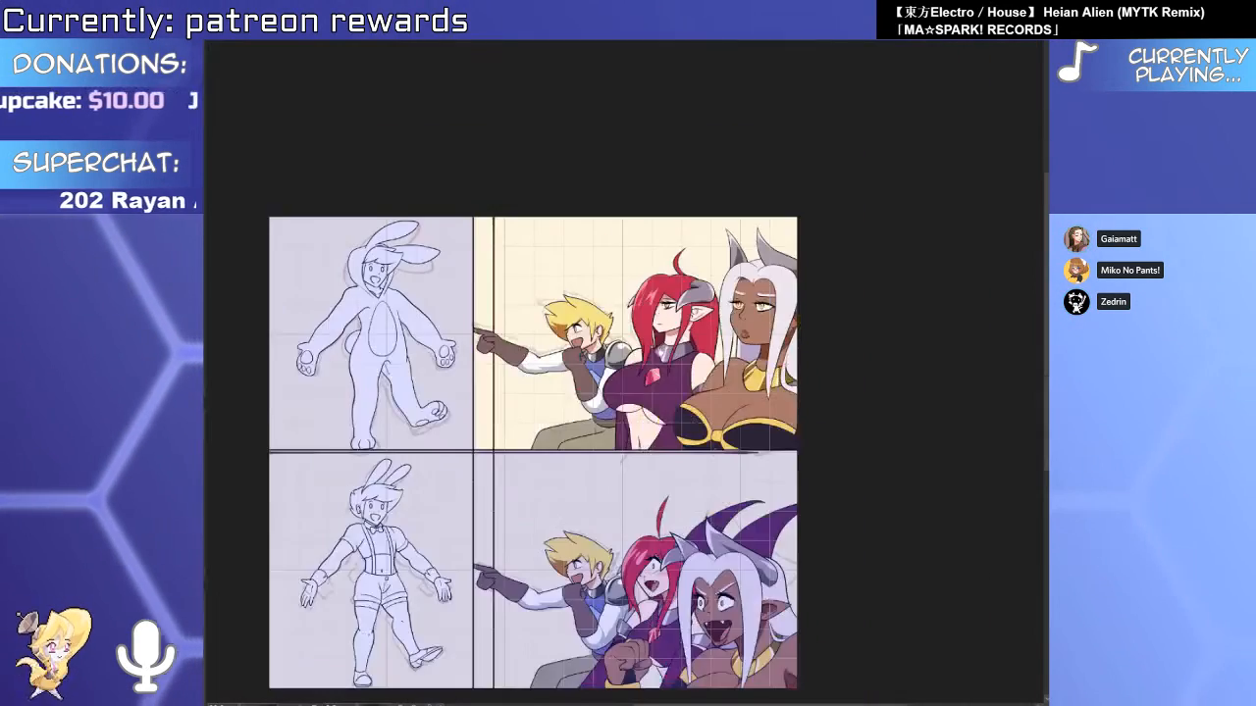
Make the comic's upper-left panel with the bunny-suited figure the active frame for editing.
drag(638, 578, 638, 420)
mouse_move(638, 420)
mouse_down()
mouse_move(744, 434)
mouse_move(662, 429)
mouse_move(725, 403)
mouse_move(644, 418)
mouse_up()
drag(644, 157, 654, 574)
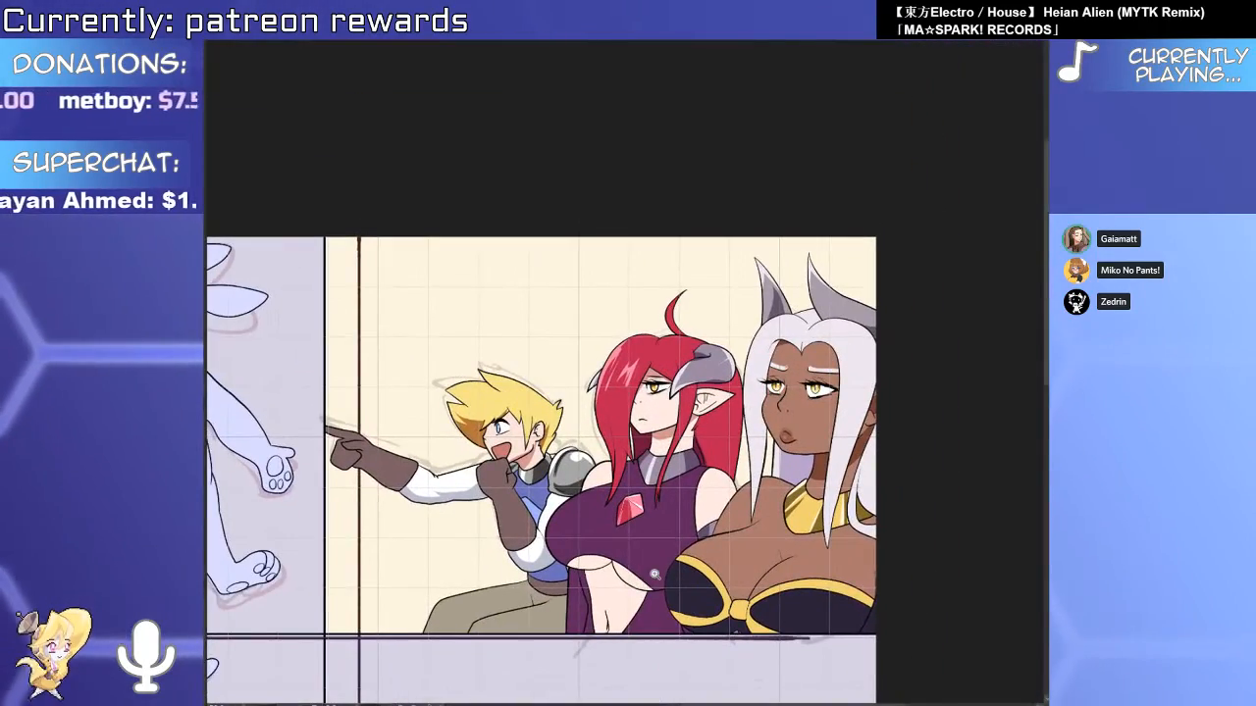
drag(680, 527, 674, 450)
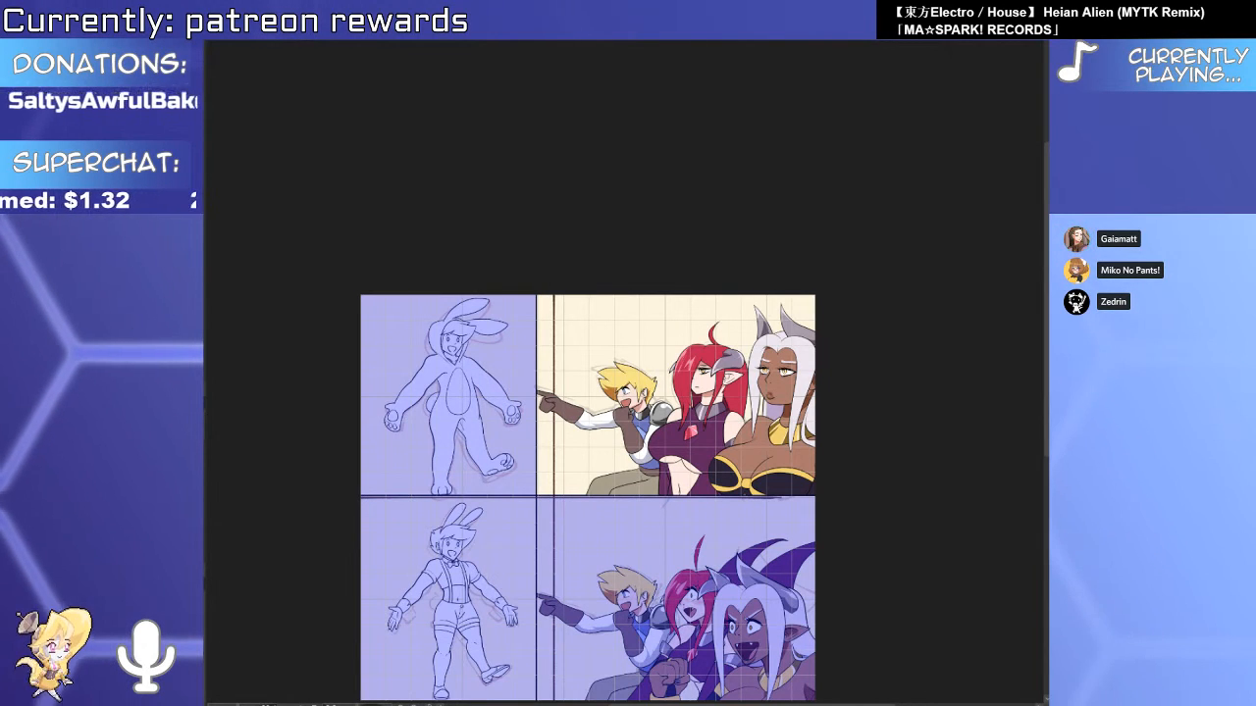
click(425, 444)
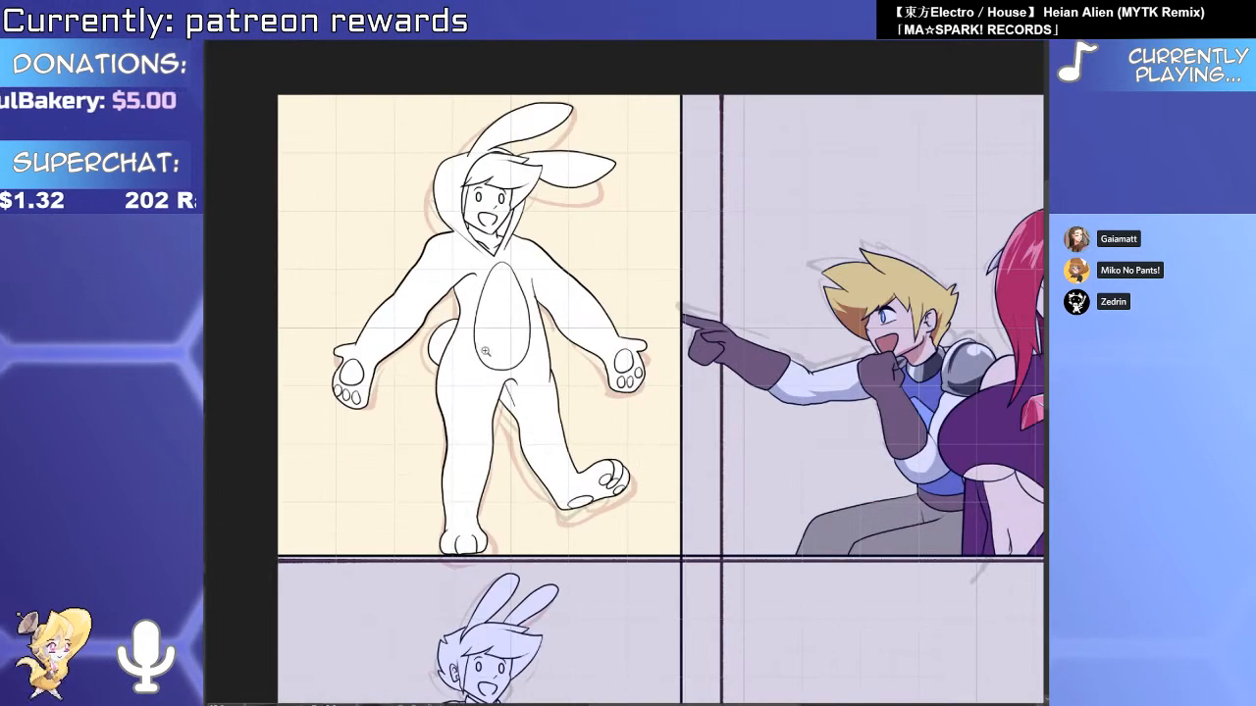
click(424, 445)
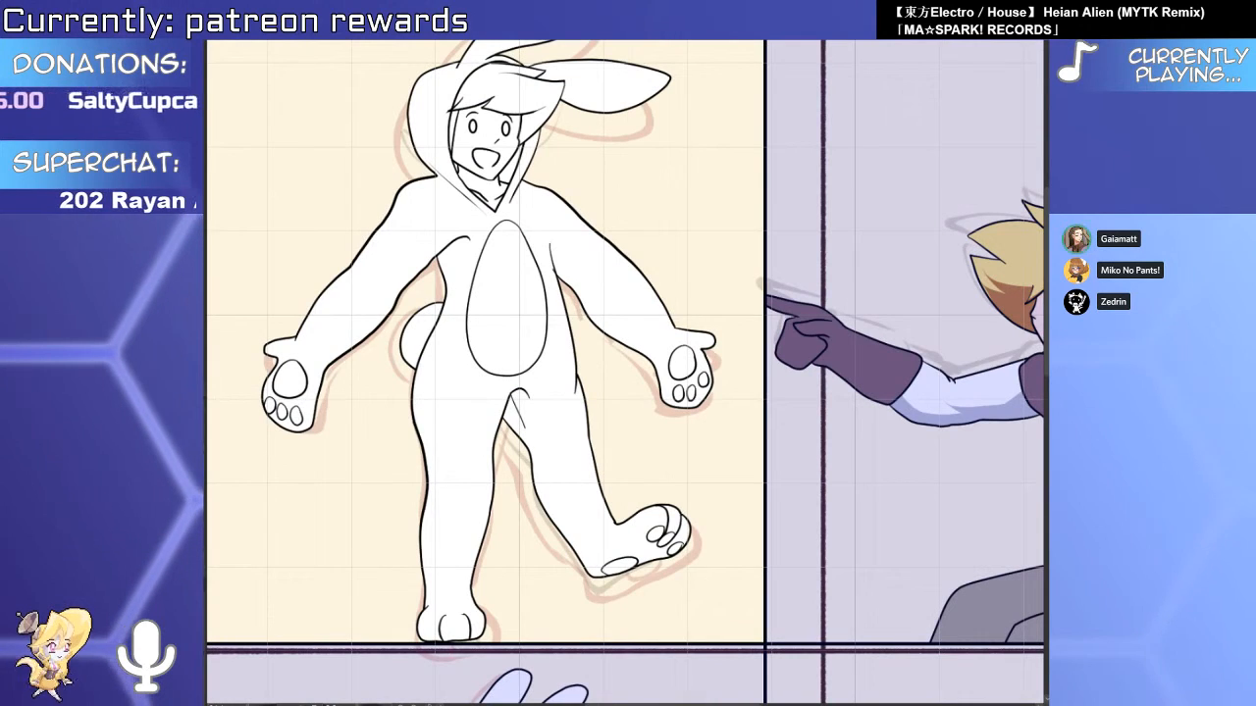
Fill the entire bunny-suited figure with light pink, replacing the darker pink trial fill on the suit.
click(502, 443)
key(ctrl+z)
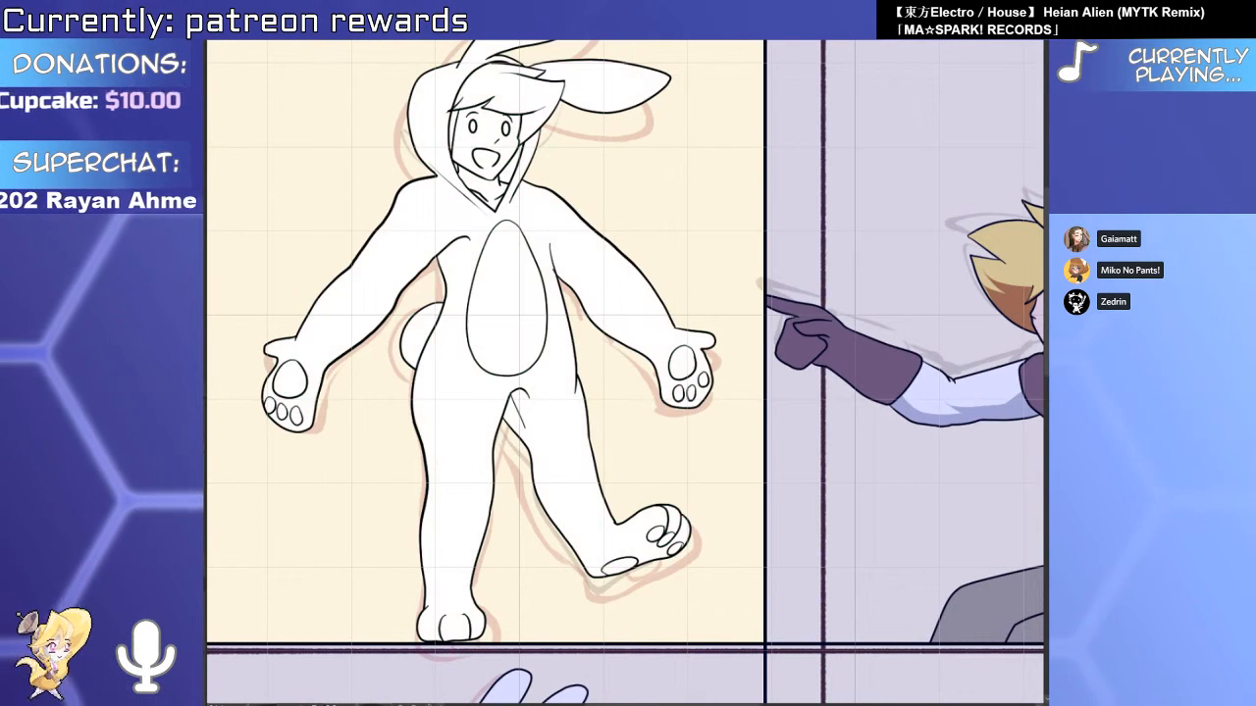
click(510, 393)
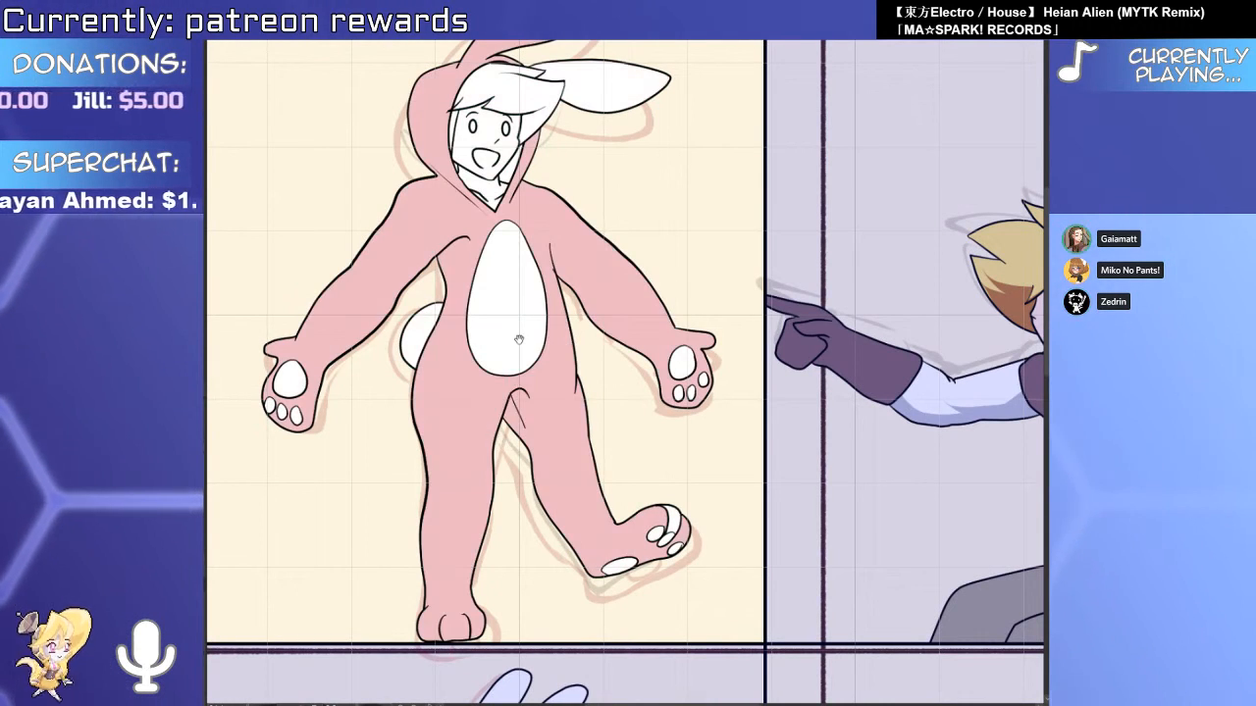
key(ctrl+z)
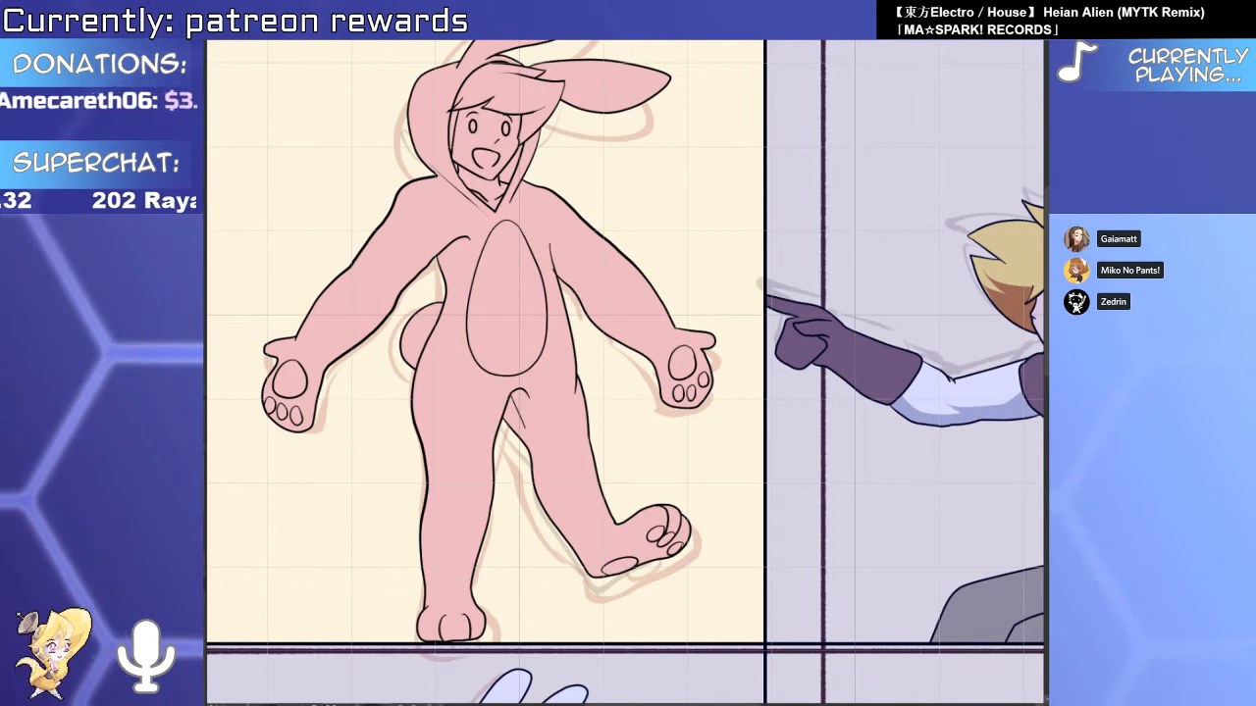
drag(519, 160, 521, 327)
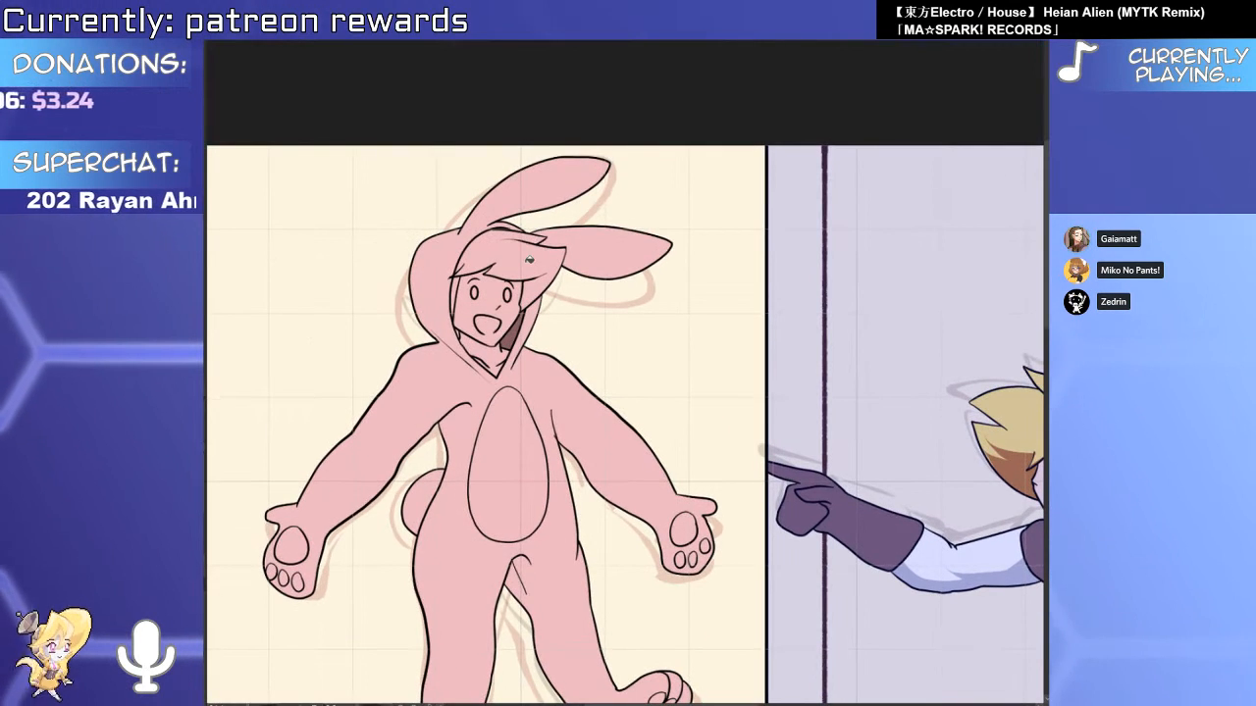
Fill the bunny-suited figure's blond hair, fringe and side strand with yellow.
click(537, 232)
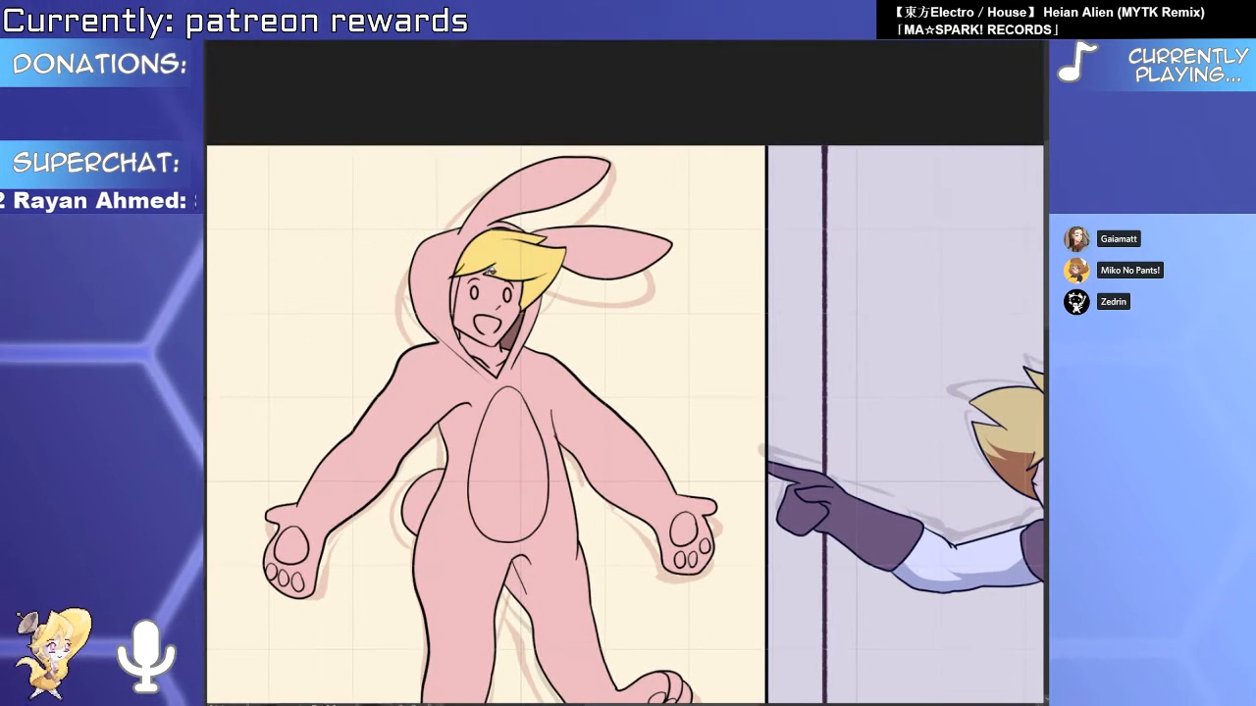
scroll(536, 226, up, 3)
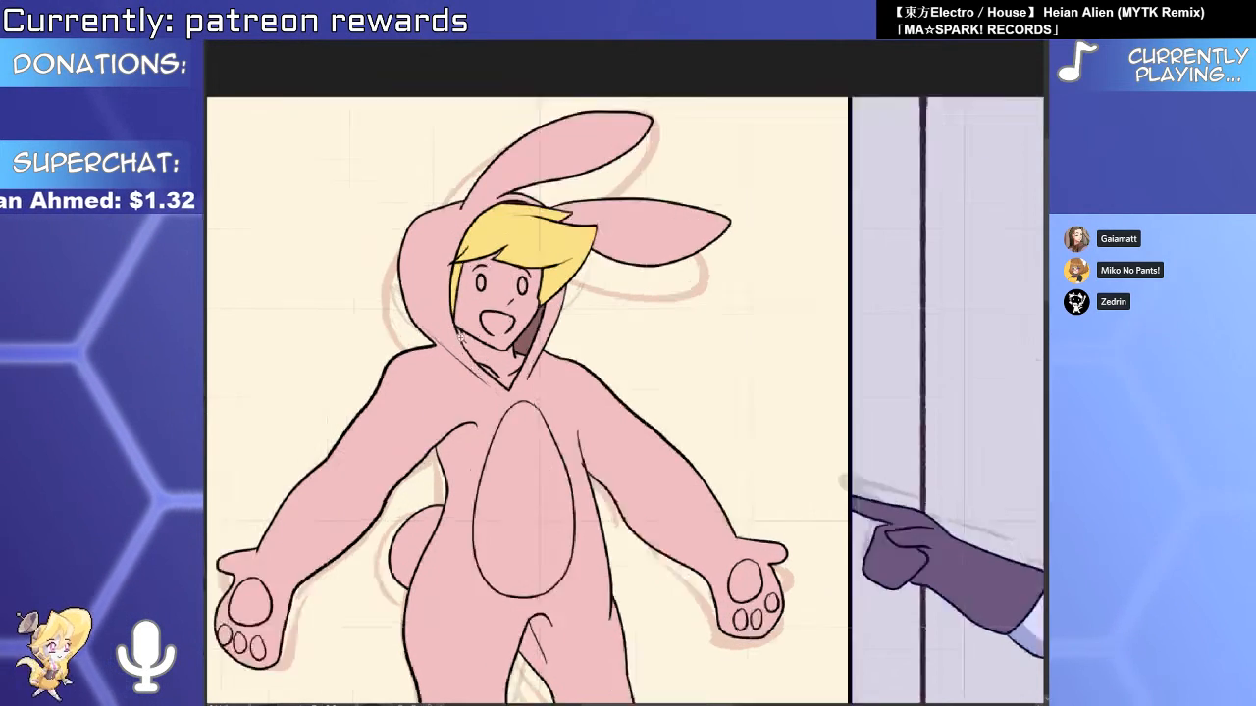
scroll(448, 319, down, 4)
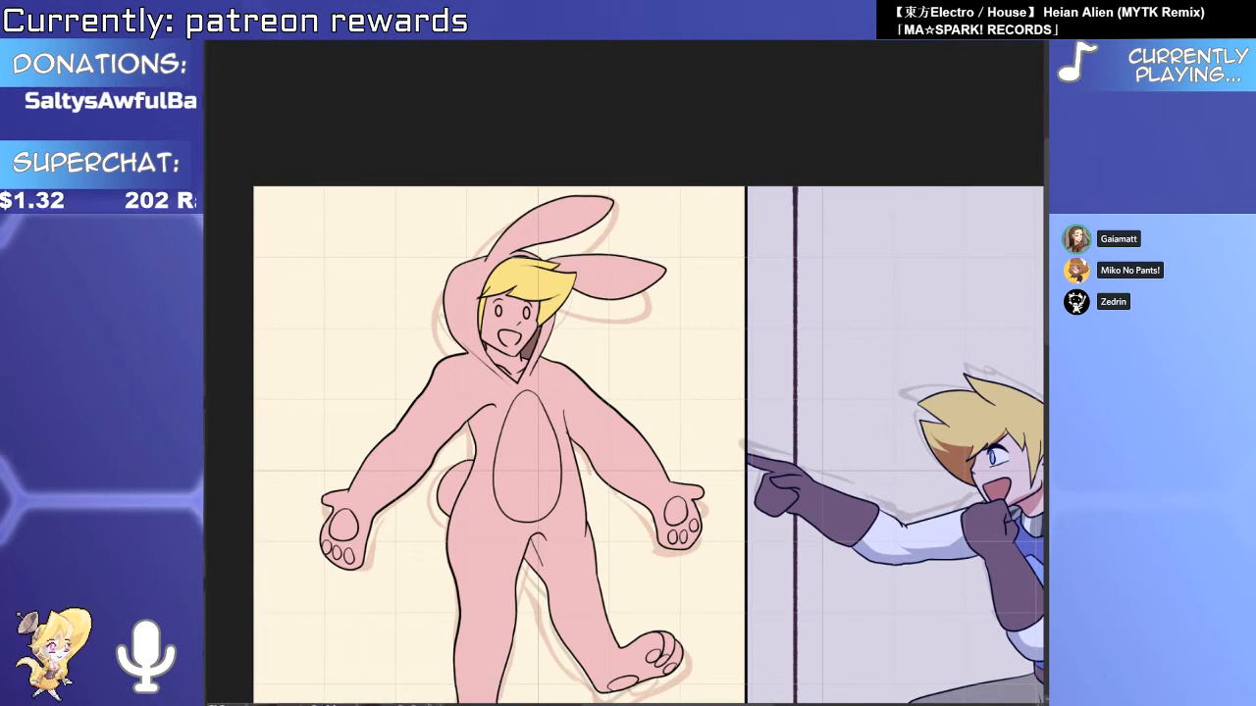
Fill the bunny suit's belly patch and the hand and foot pads with pale pink, touching up the corner of the outer toe pad.
click(527, 457)
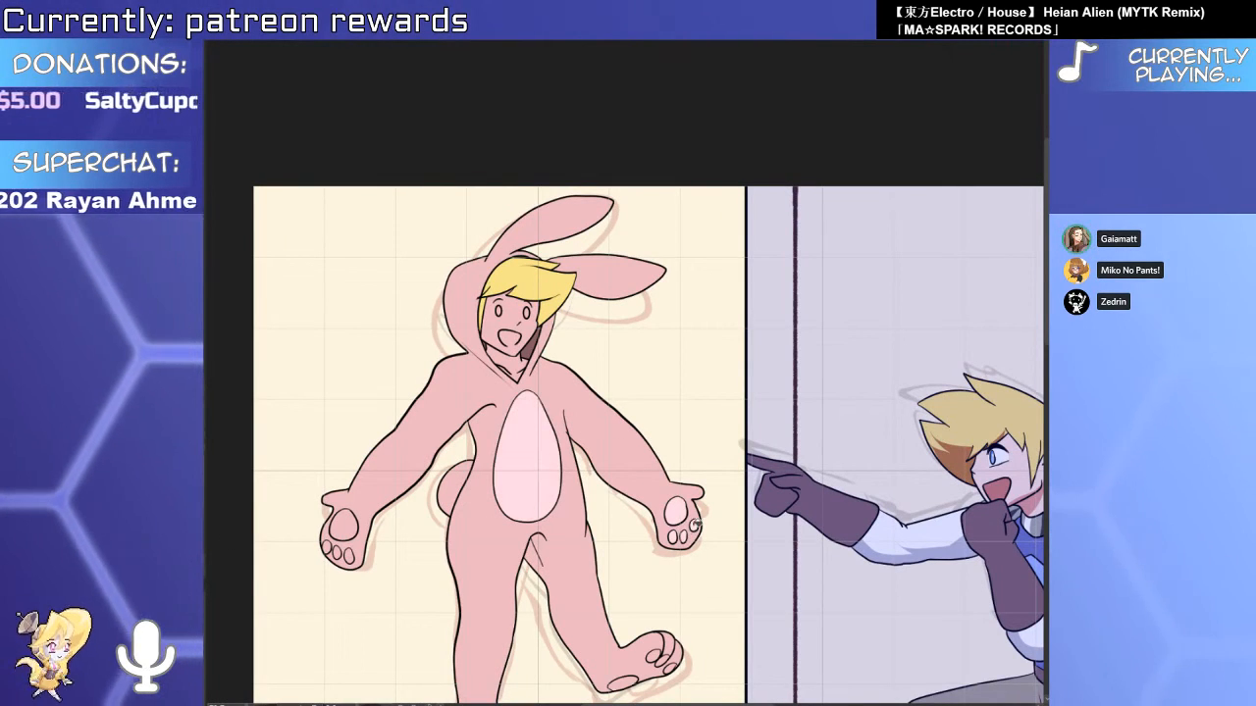
scroll(682, 534, down, 2)
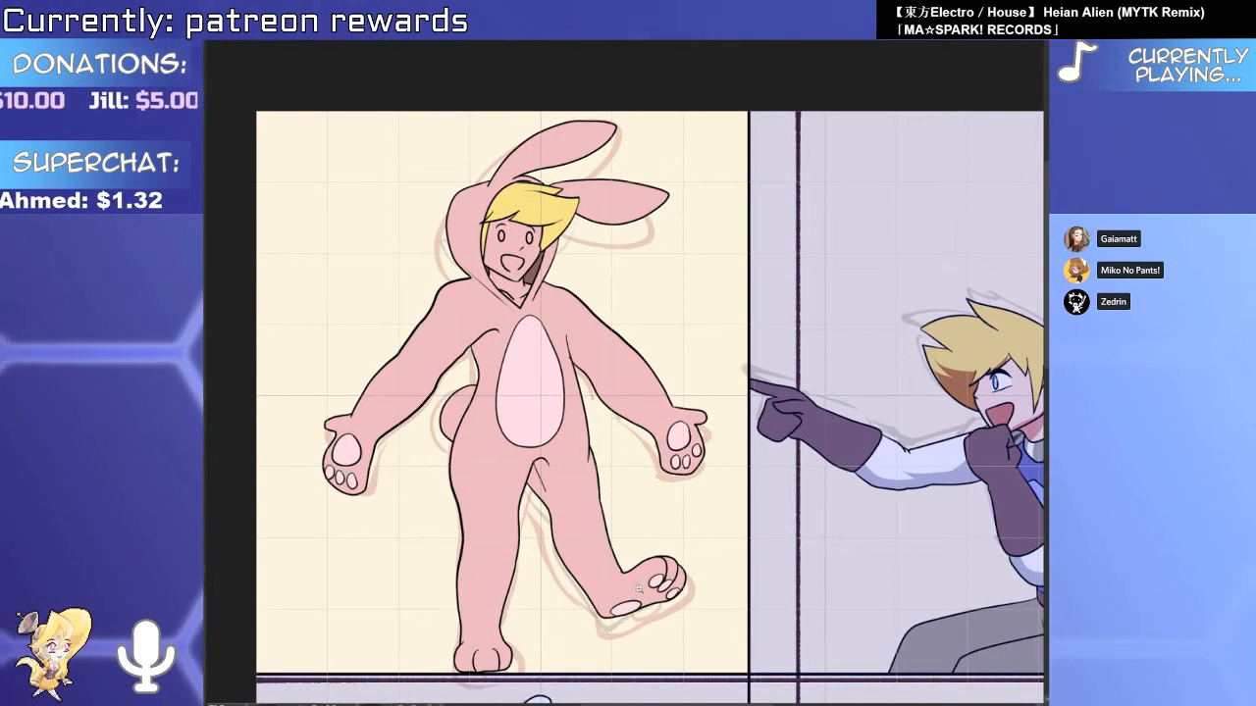
scroll(638, 588, up, 5)
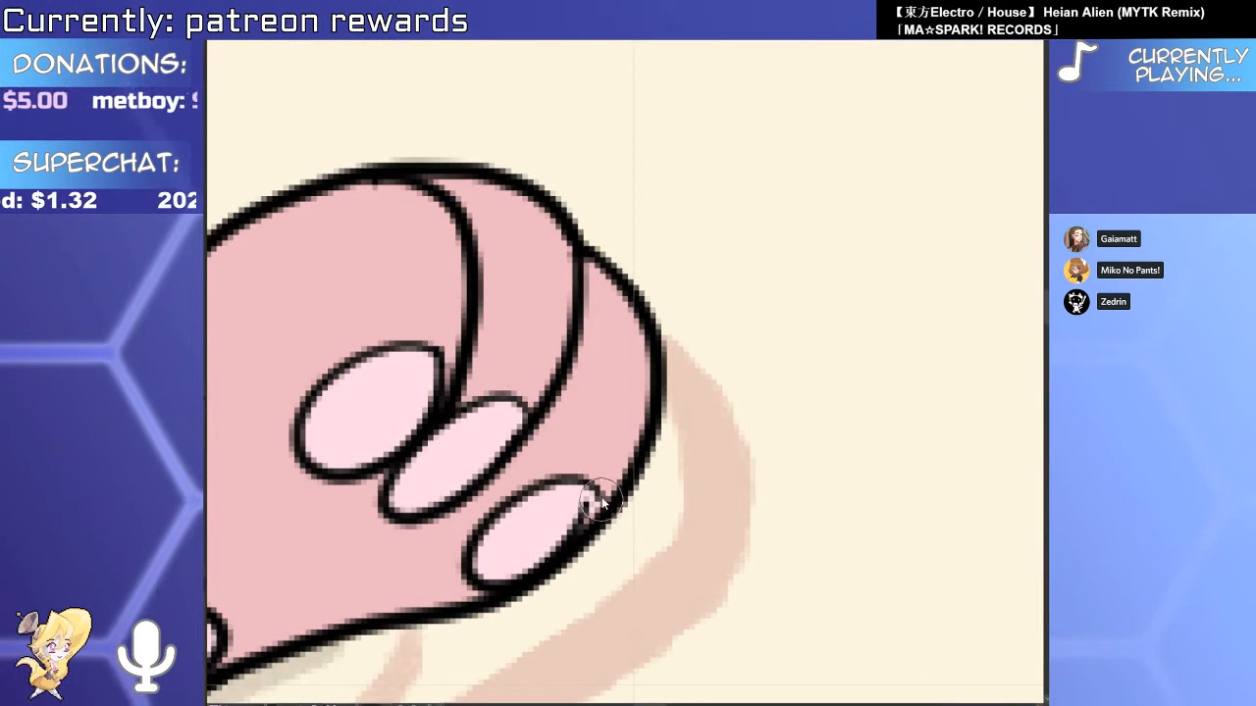
ctrl+click(602, 501)
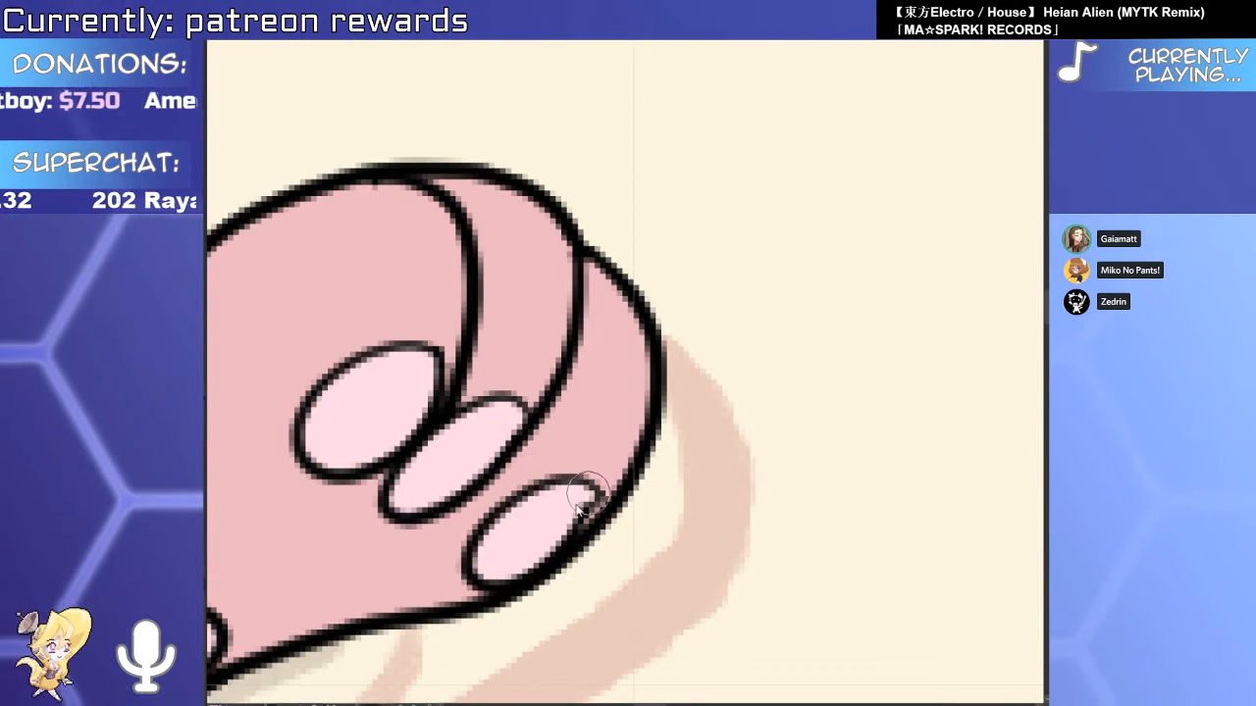
scroll(579, 506, down, 6)
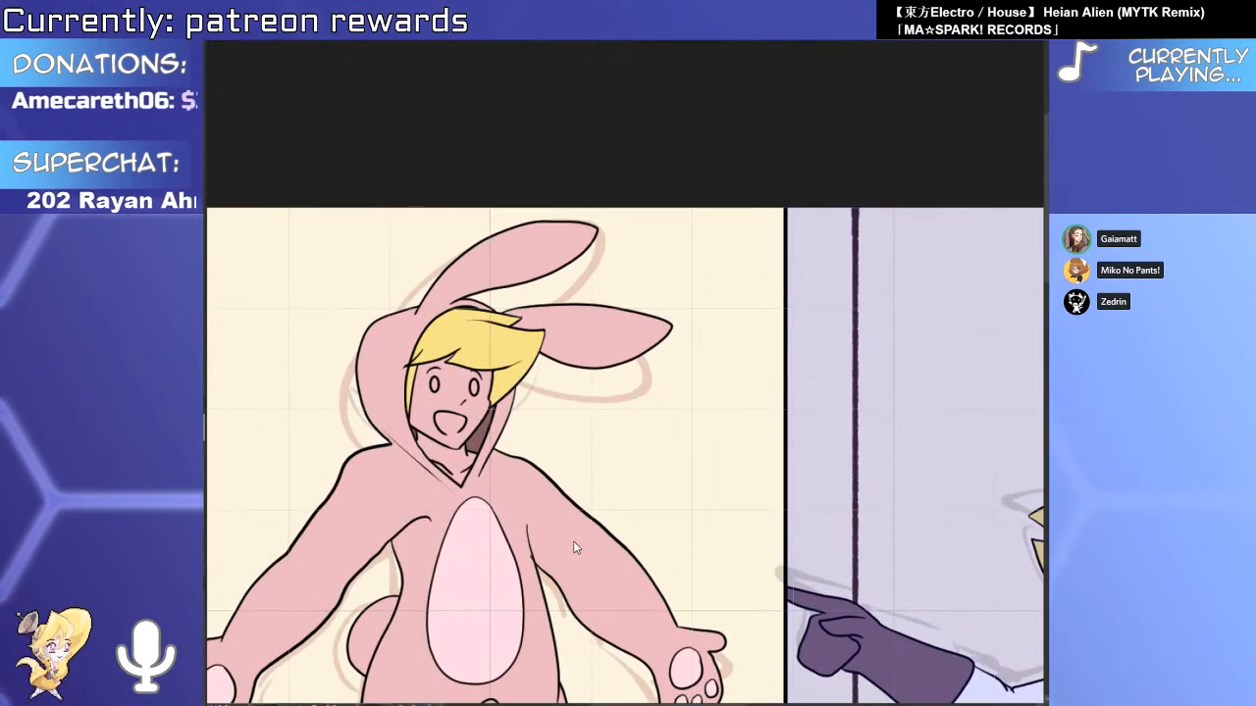
Select the pink suit area and try painting pale pink inner patches on the bunny ears, undoing the strokes.
scroll(573, 541, up, 5)
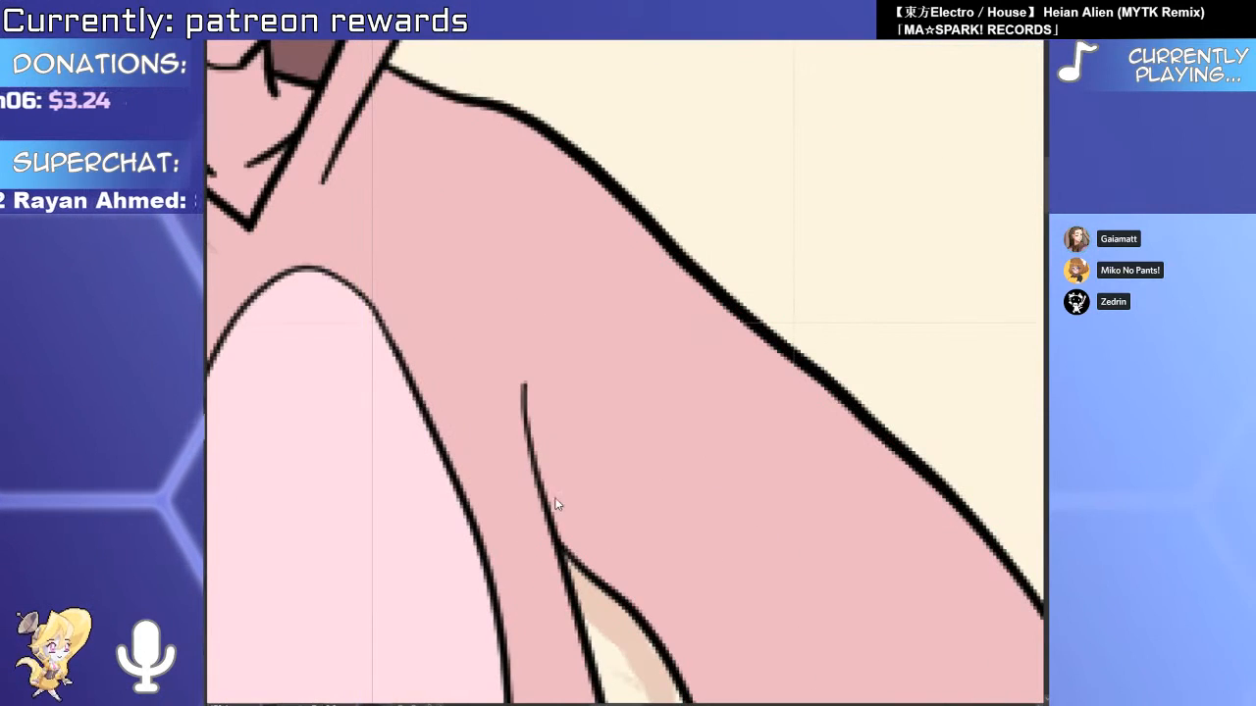
scroll(557, 502, down, 5)
drag(515, 510, 580, 699)
click(579, 275)
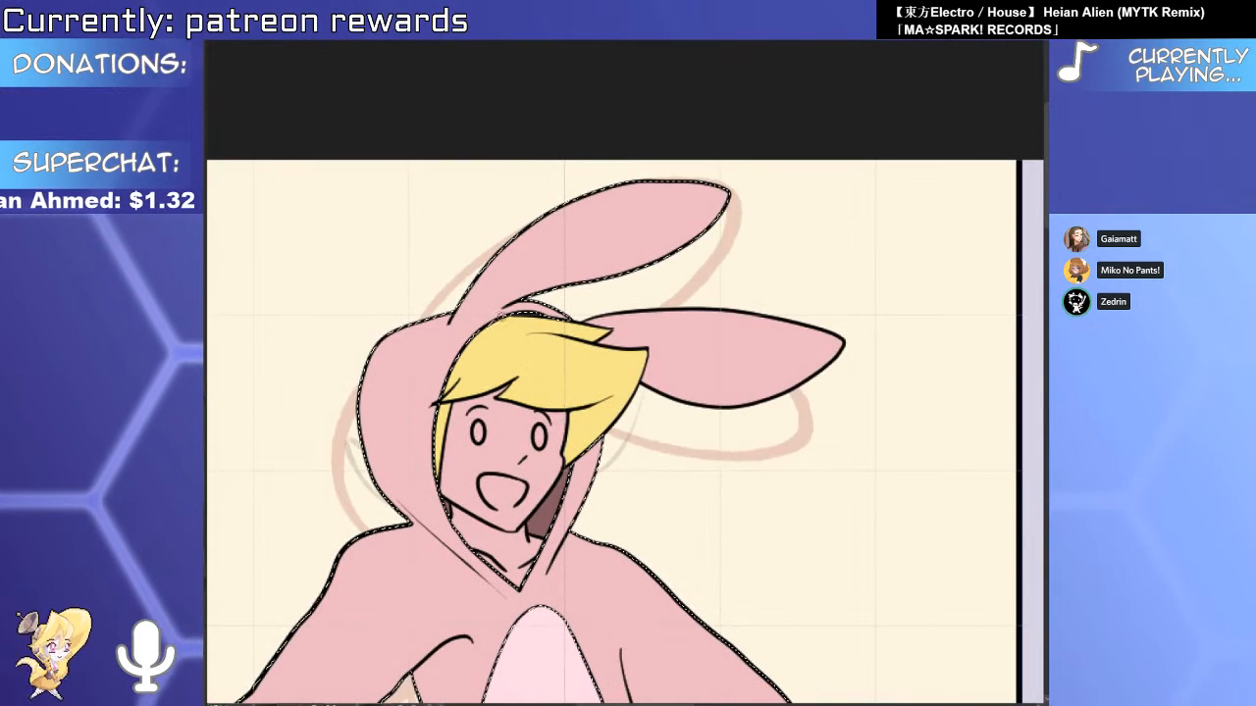
drag(522, 299, 690, 208)
mouse_move(573, 277)
mouse_down()
mouse_move(481, 321)
mouse_move(682, 256)
mouse_move(626, 260)
mouse_up()
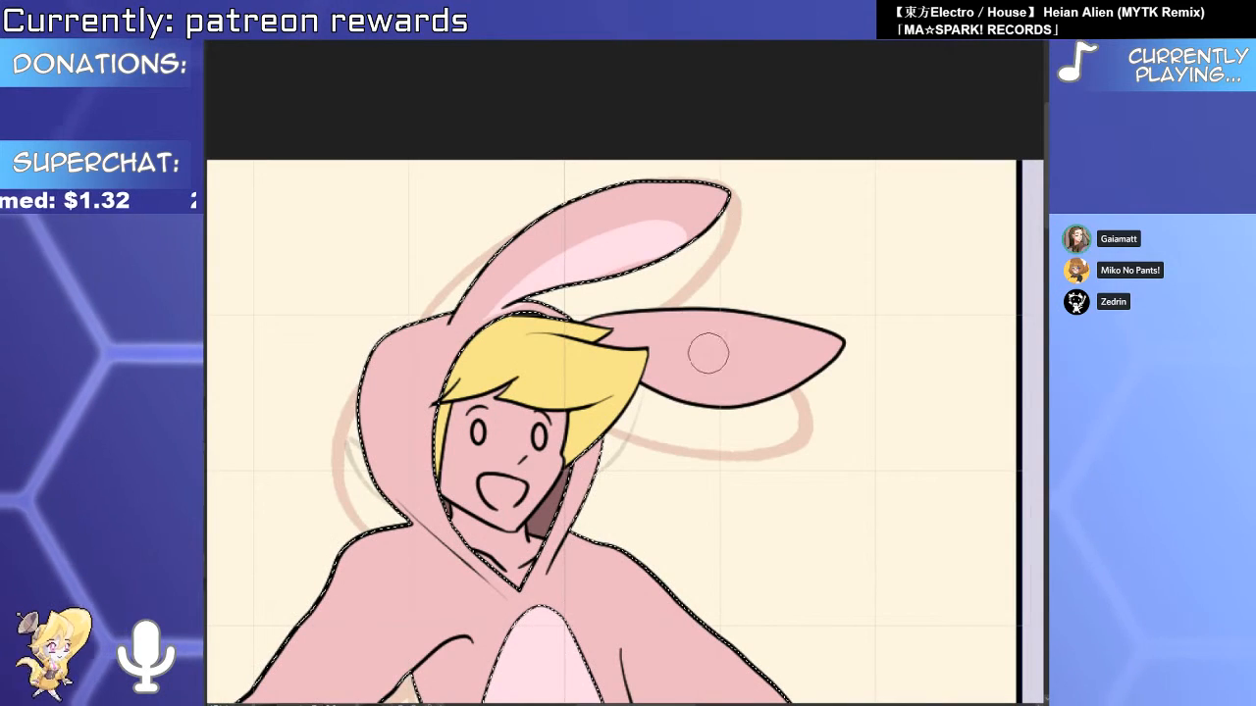
click(706, 353)
drag(643, 355, 826, 406)
key(ctrl+z)
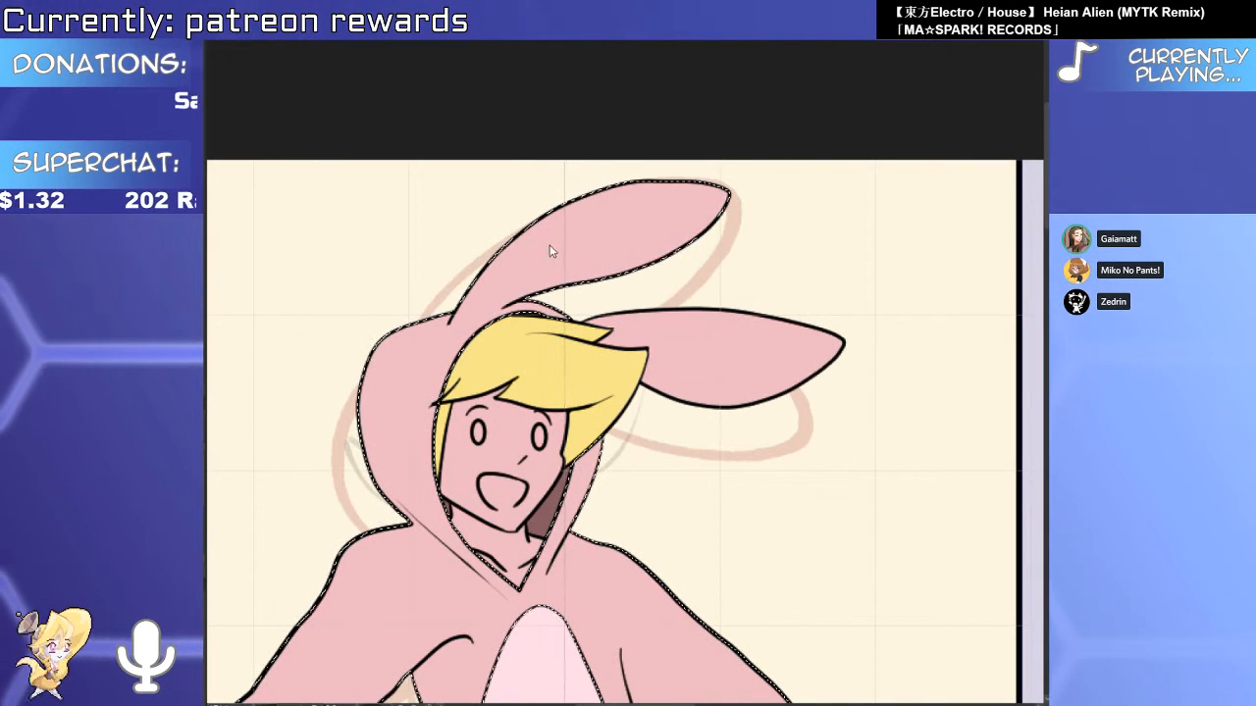
Try a darker pink inner patch on the raised bunny ear, remove it and clear the selection.
drag(478, 285, 642, 247)
key(ctrl+z)
scroll(651, 313, down, 4)
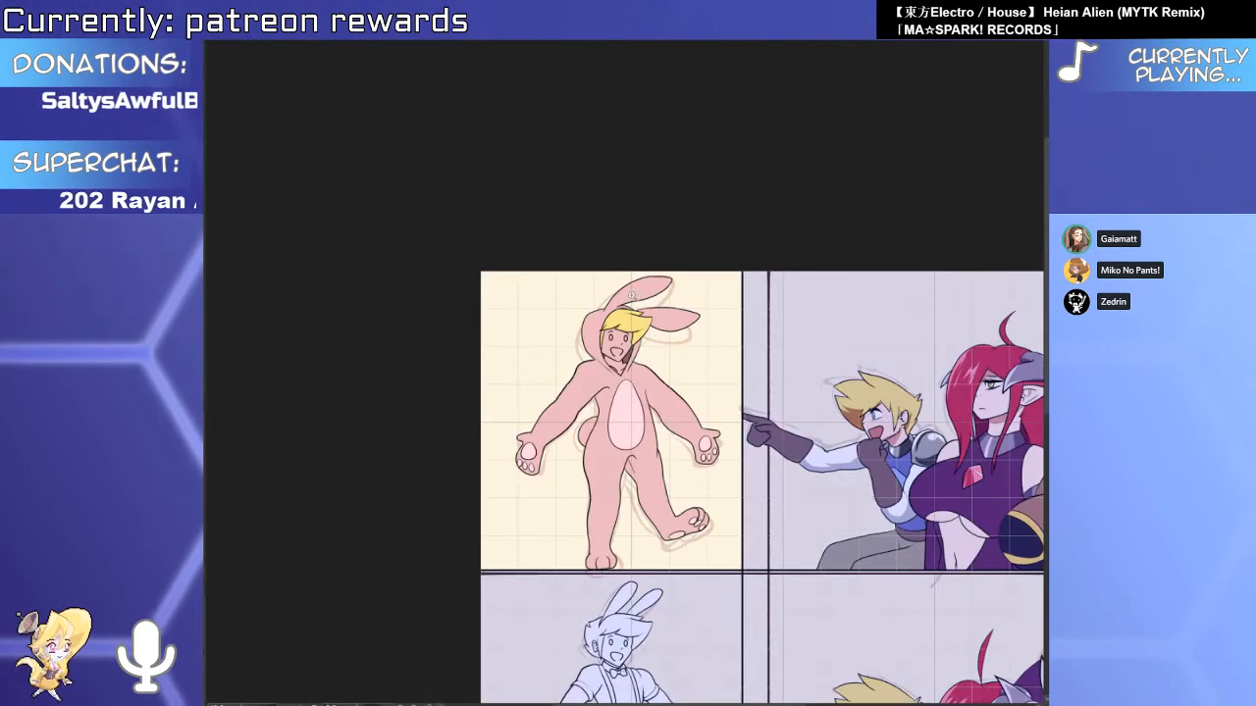
drag(646, 312, 599, 373)
scroll(600, 374, up, 4)
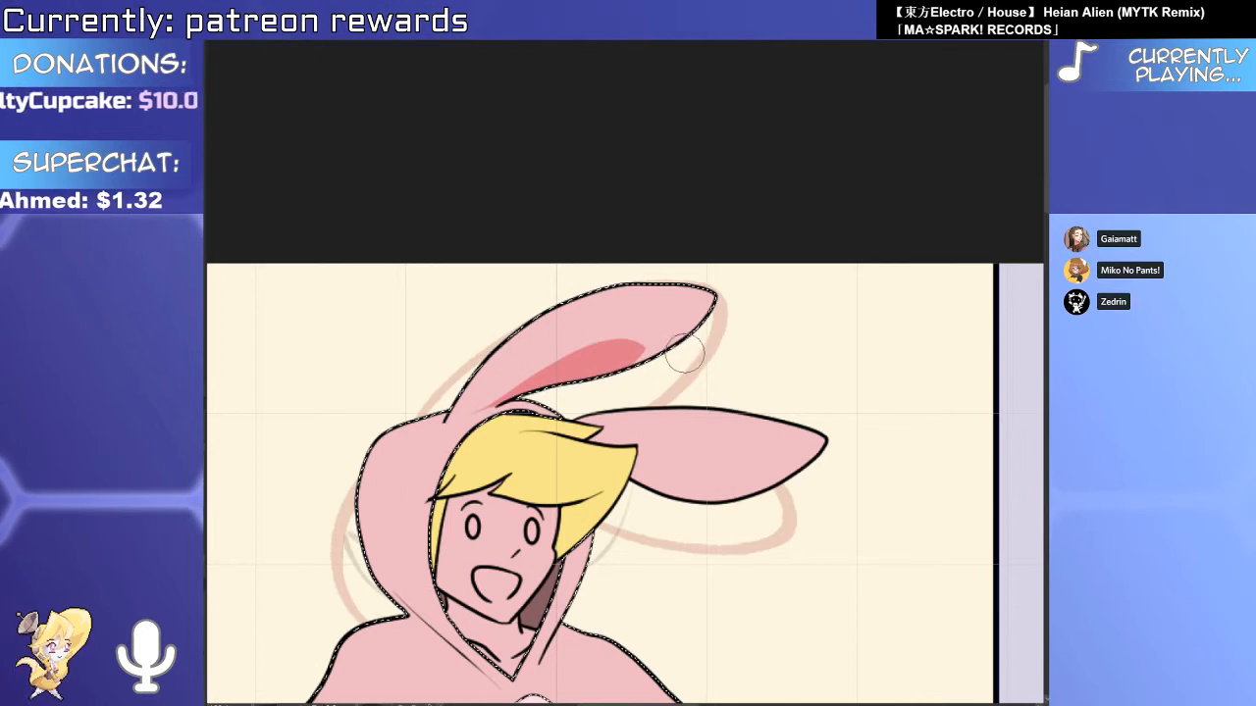
key(ctrl+d)
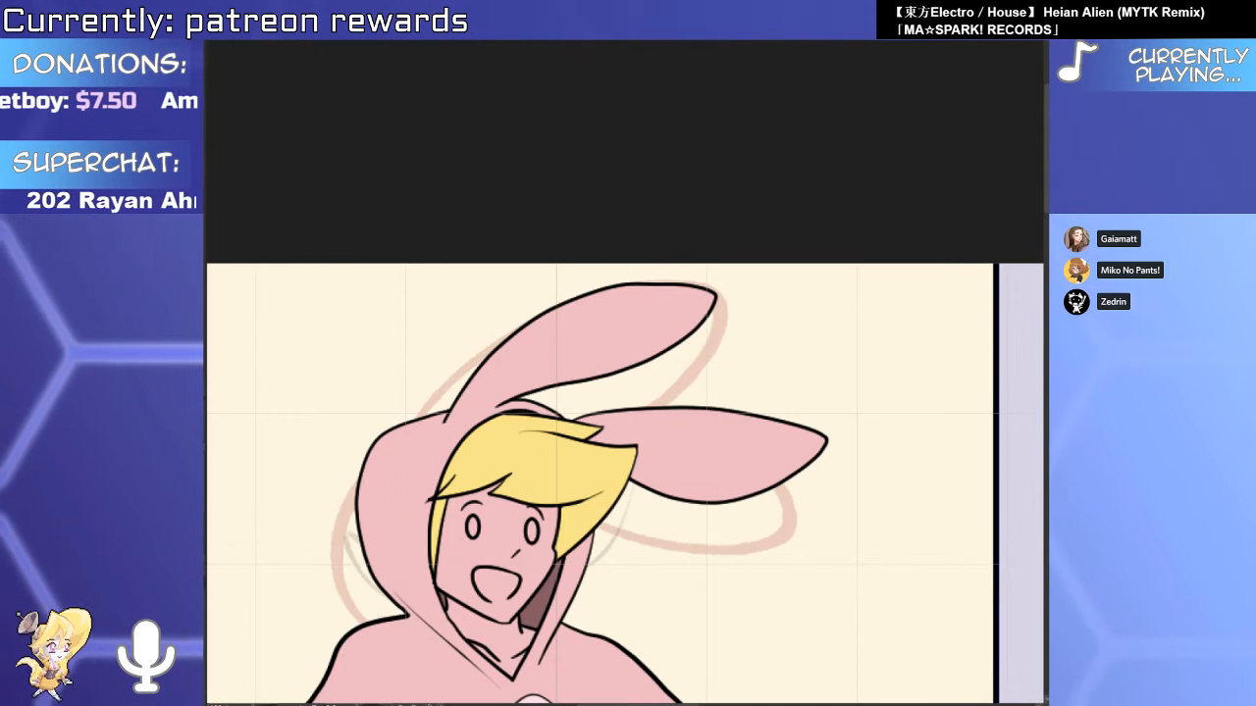
Fill the bunny-suited figure's face and neck with a light skin tone and both eyes with white.
click(499, 546)
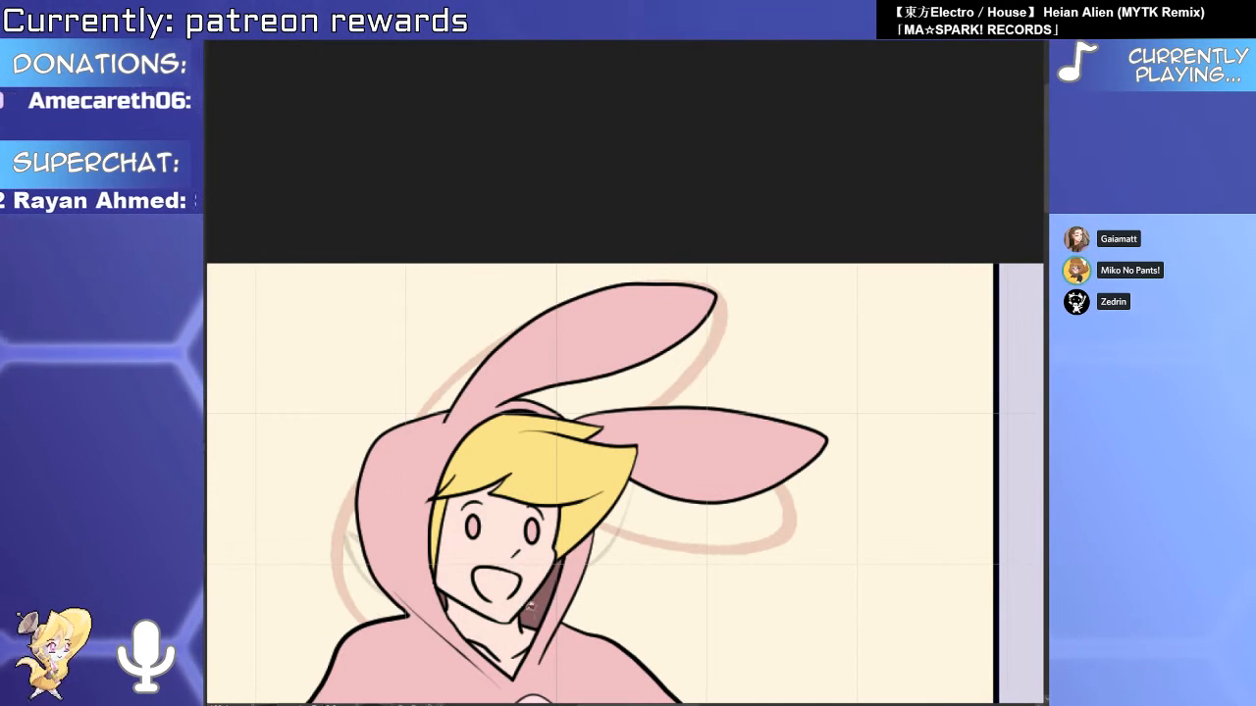
click(471, 528)
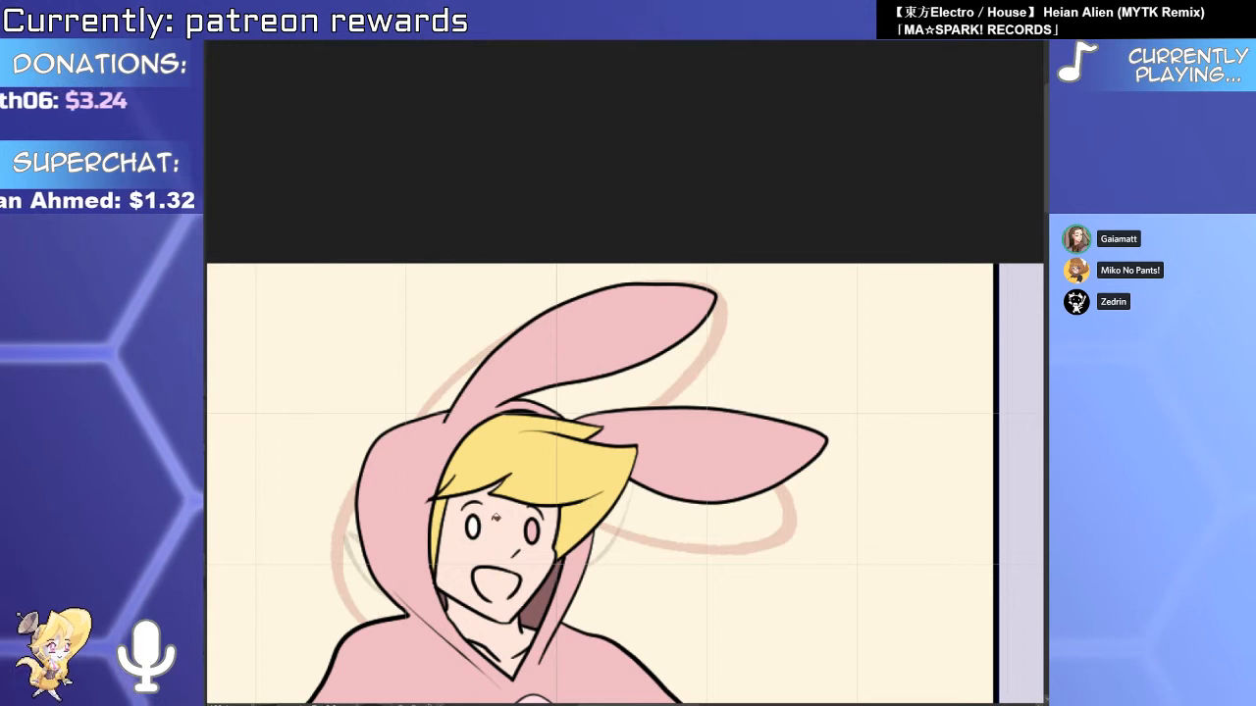
click(532, 531)
drag(490, 609, 505, 519)
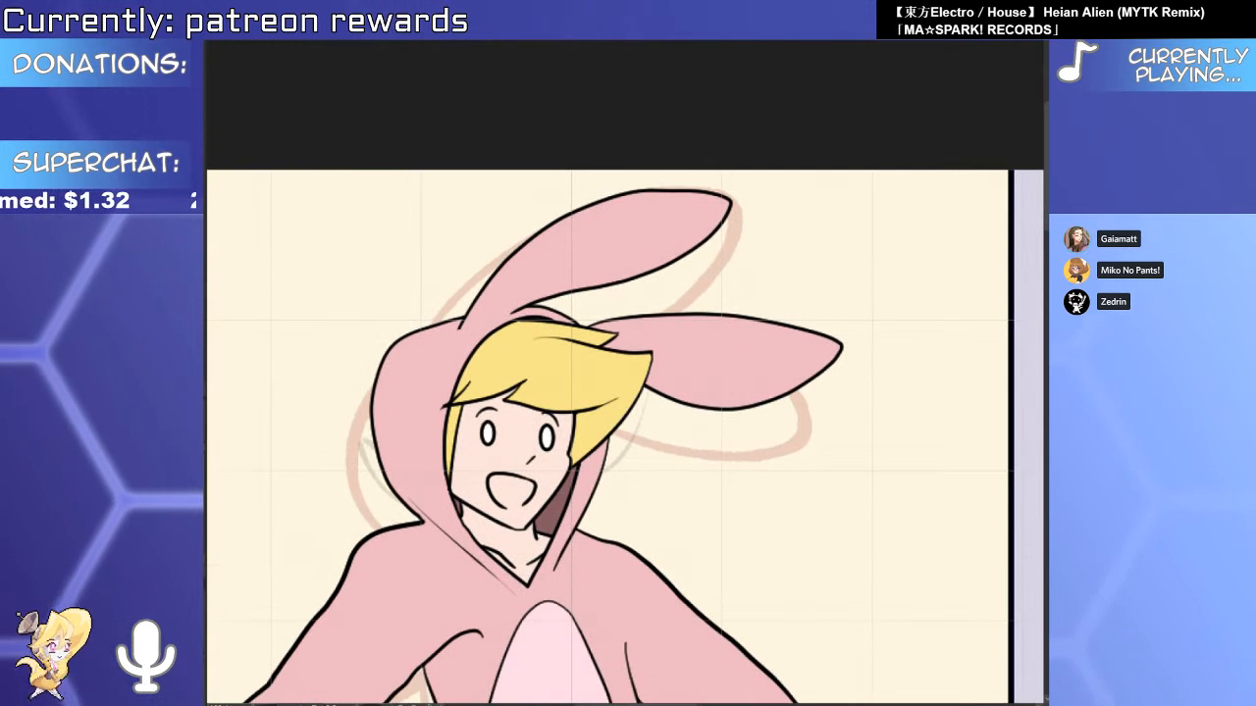
Select the bunny-suited figure's face, paint the inside of the open mouth salmon red and clear the selection.
scroll(535, 523, up, 3)
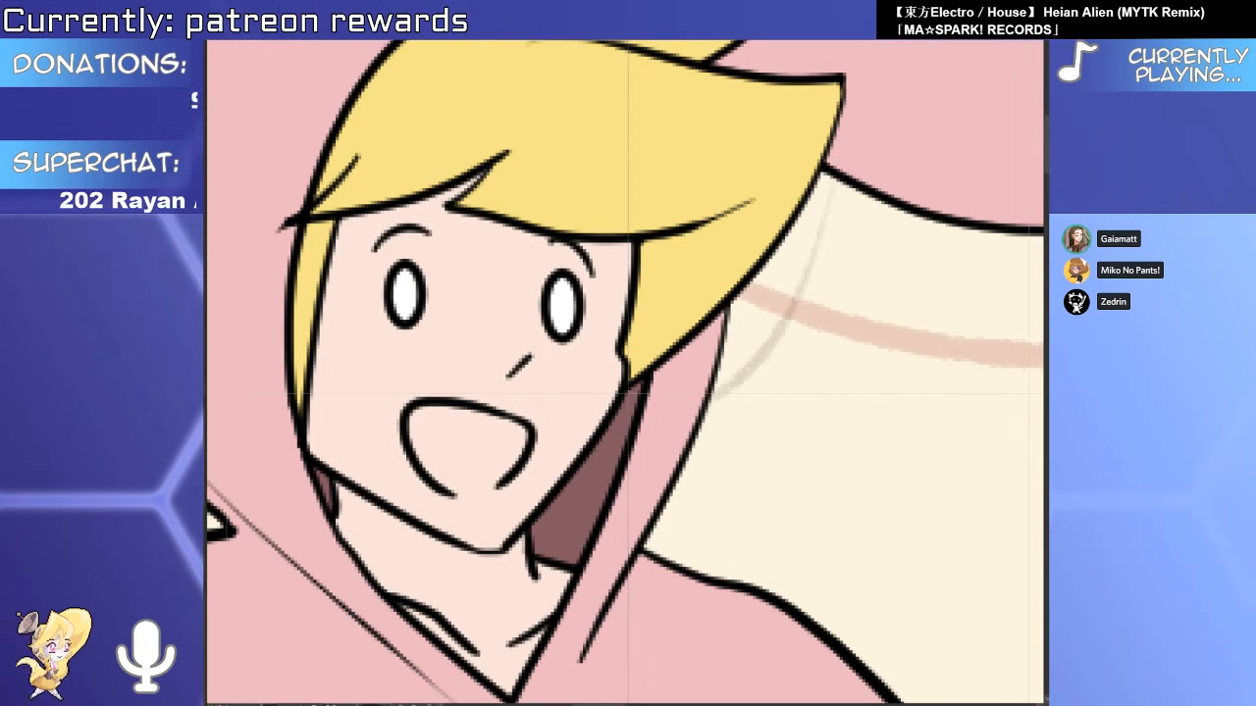
click(458, 445)
key(b)
drag(440, 440, 462, 467)
key(ctrl+z)
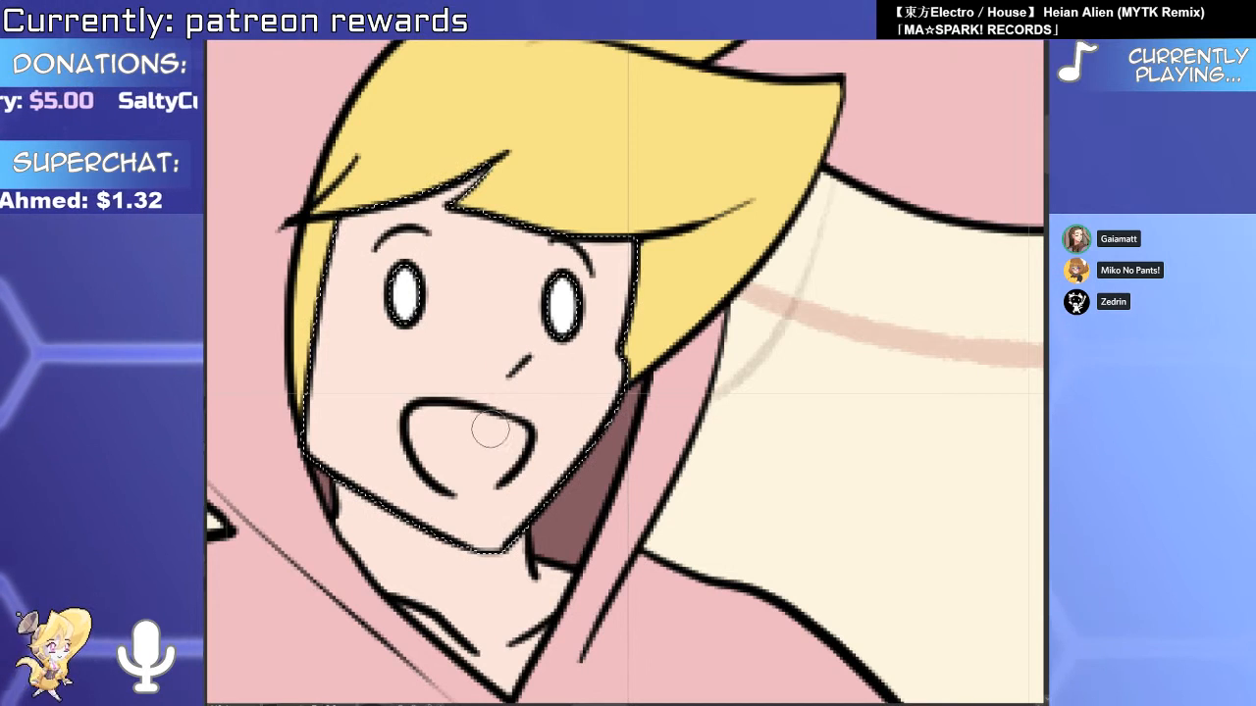
mouse_move(434, 419)
mouse_down()
mouse_move(491, 432)
mouse_move(471, 461)
mouse_move(510, 446)
mouse_move(448, 471)
mouse_up()
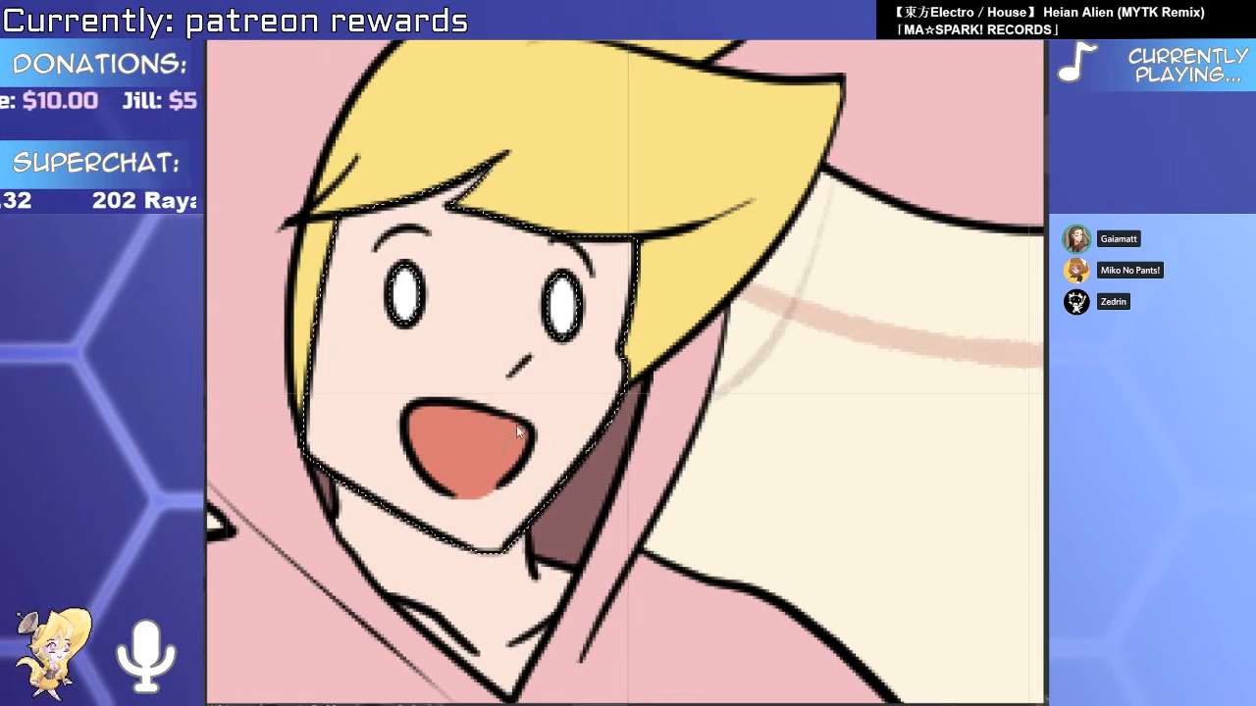
drag(536, 429, 451, 372)
drag(705, 333, 761, 216)
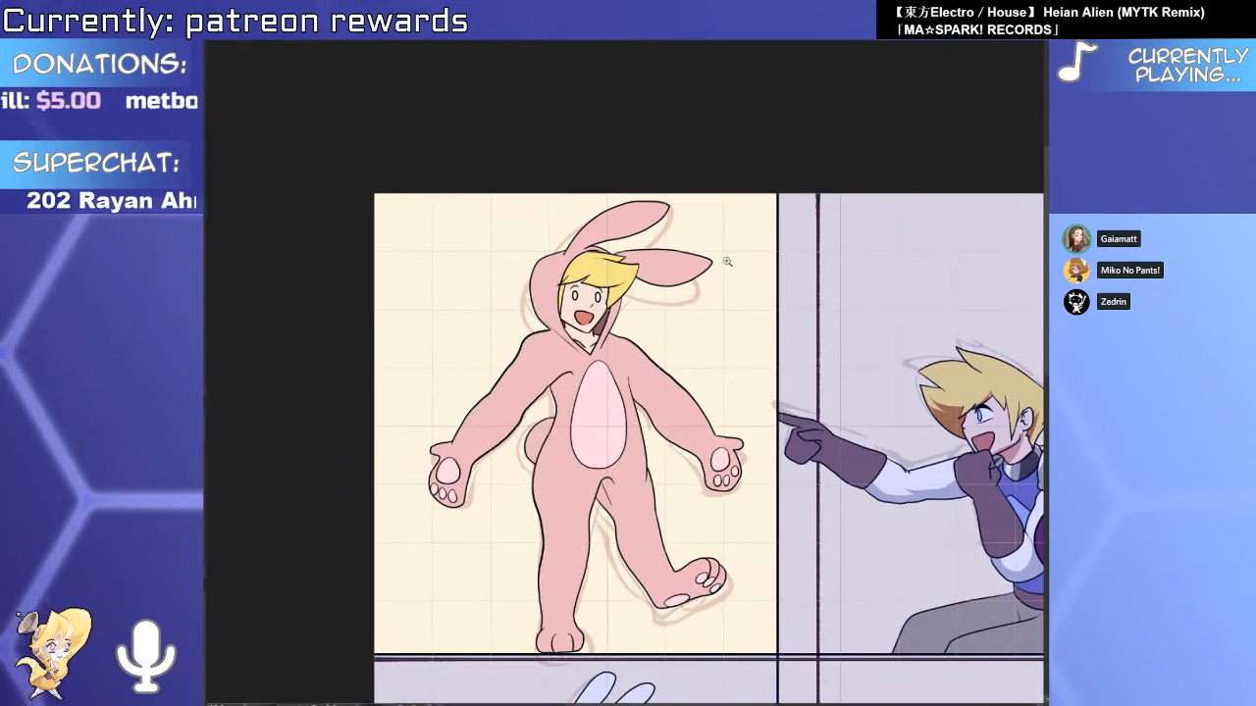
Make the lower-left panel the active frame and copy the bunny-suited figure's flat colours onto the figure with suspenders there.
drag(688, 328, 625, 418)
drag(578, 365, 622, 369)
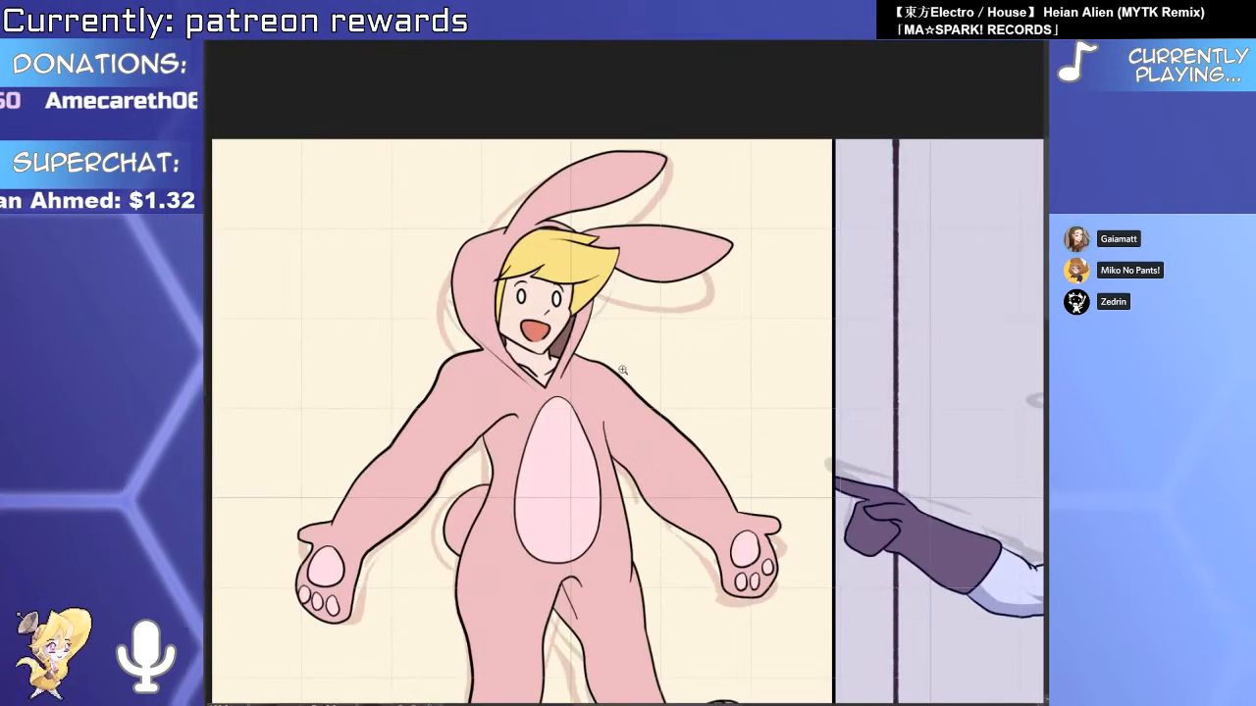
drag(588, 485, 563, 351)
drag(582, 425, 571, 333)
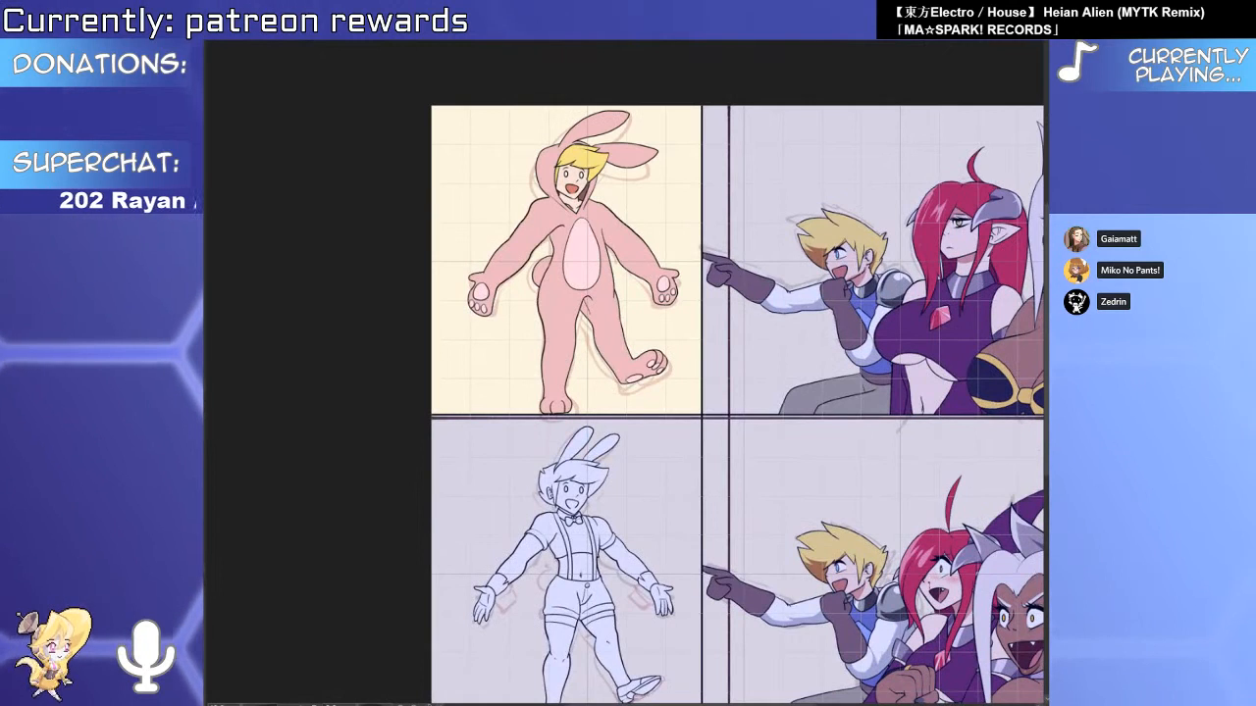
click(579, 562)
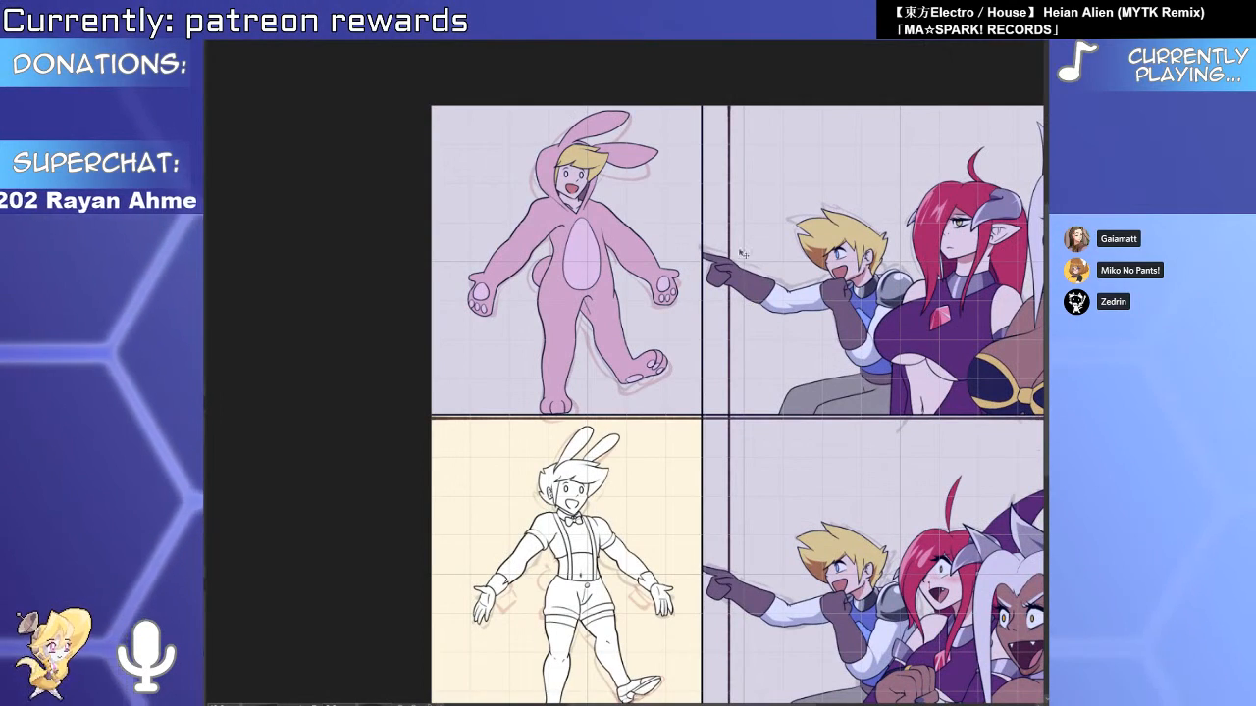
drag(740, 252, 741, 571)
drag(584, 515, 664, 466)
drag(706, 436, 705, 402)
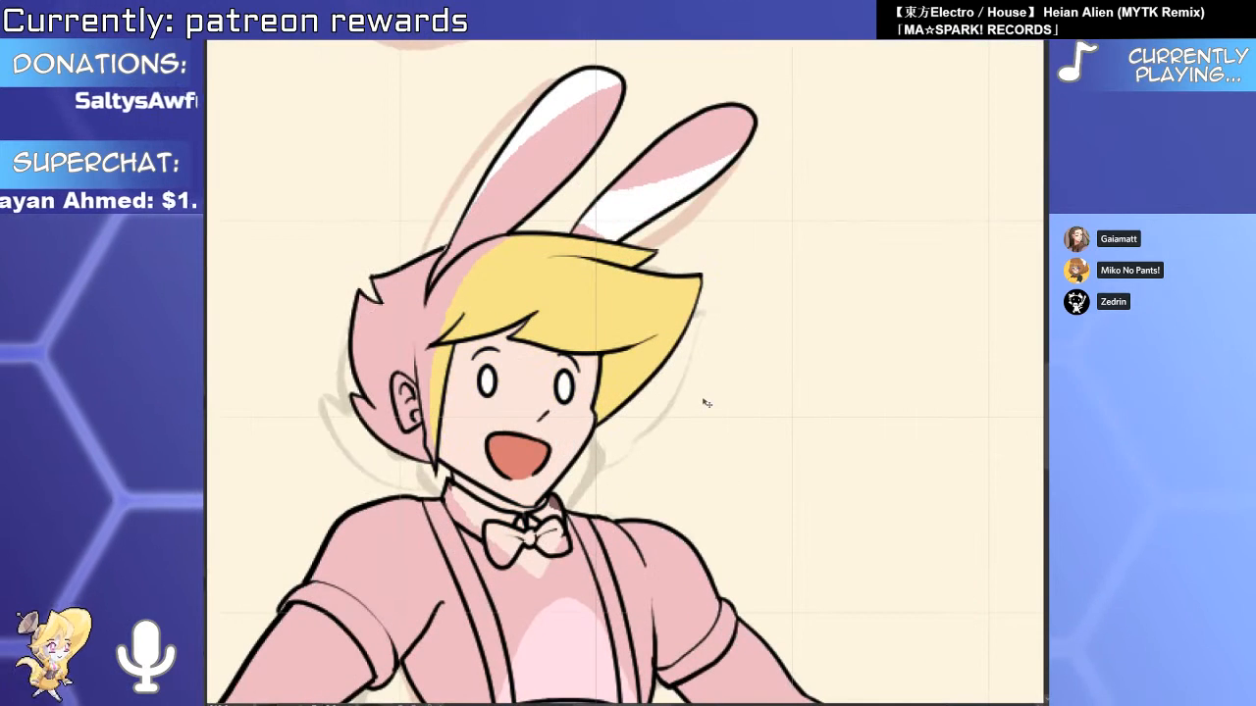
Try filling the figure with suspenders with the sampled hair yellow and undo the fill.
drag(562, 351, 602, 360)
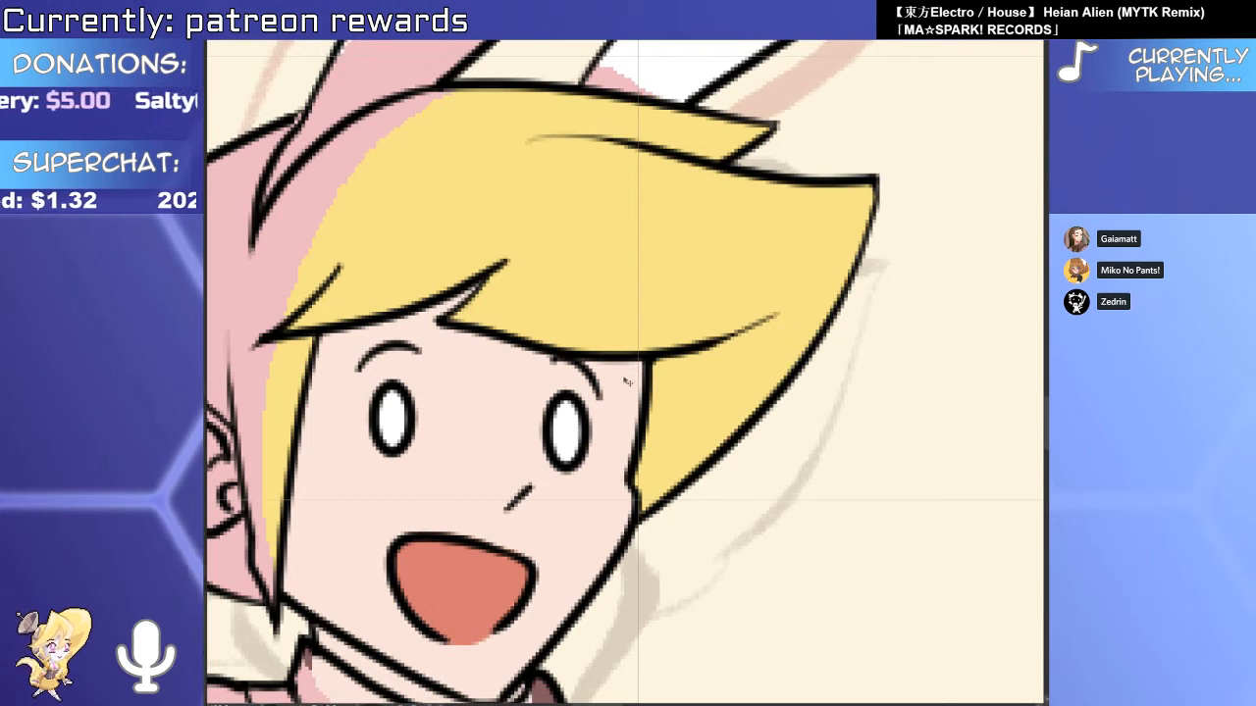
scroll(600, 422, down, 4)
key(alt+Delete)
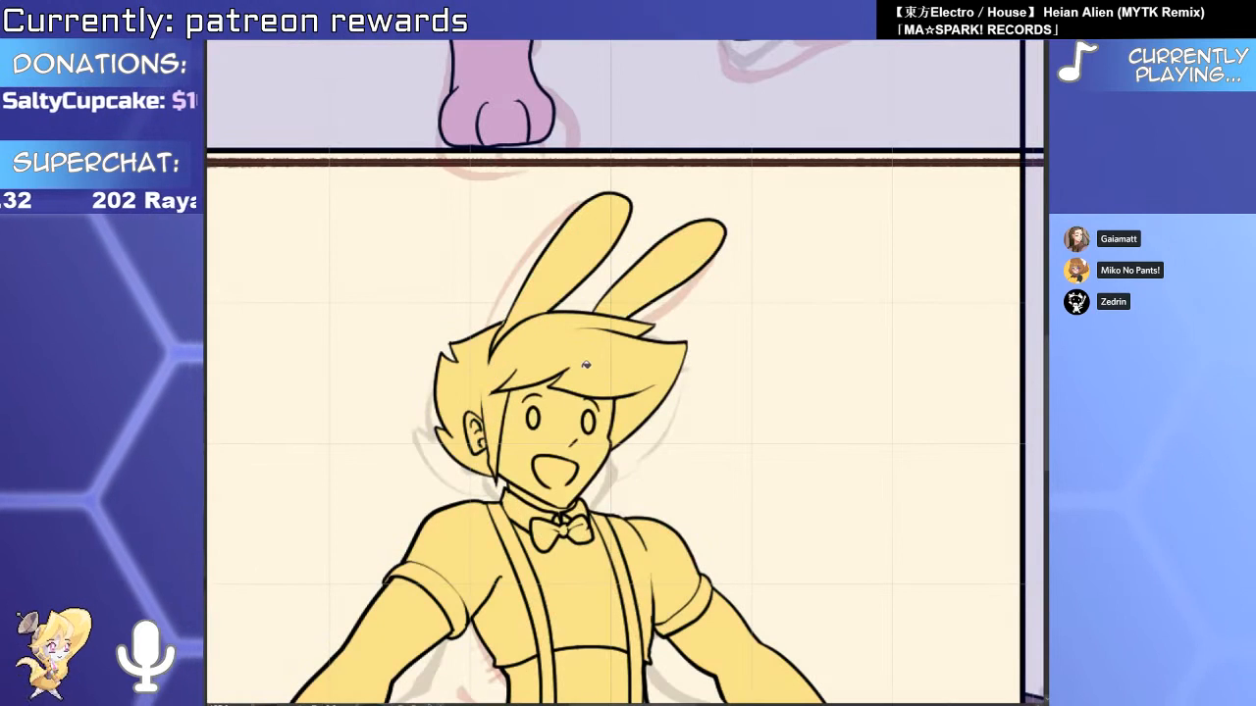
key(ctrl+z)
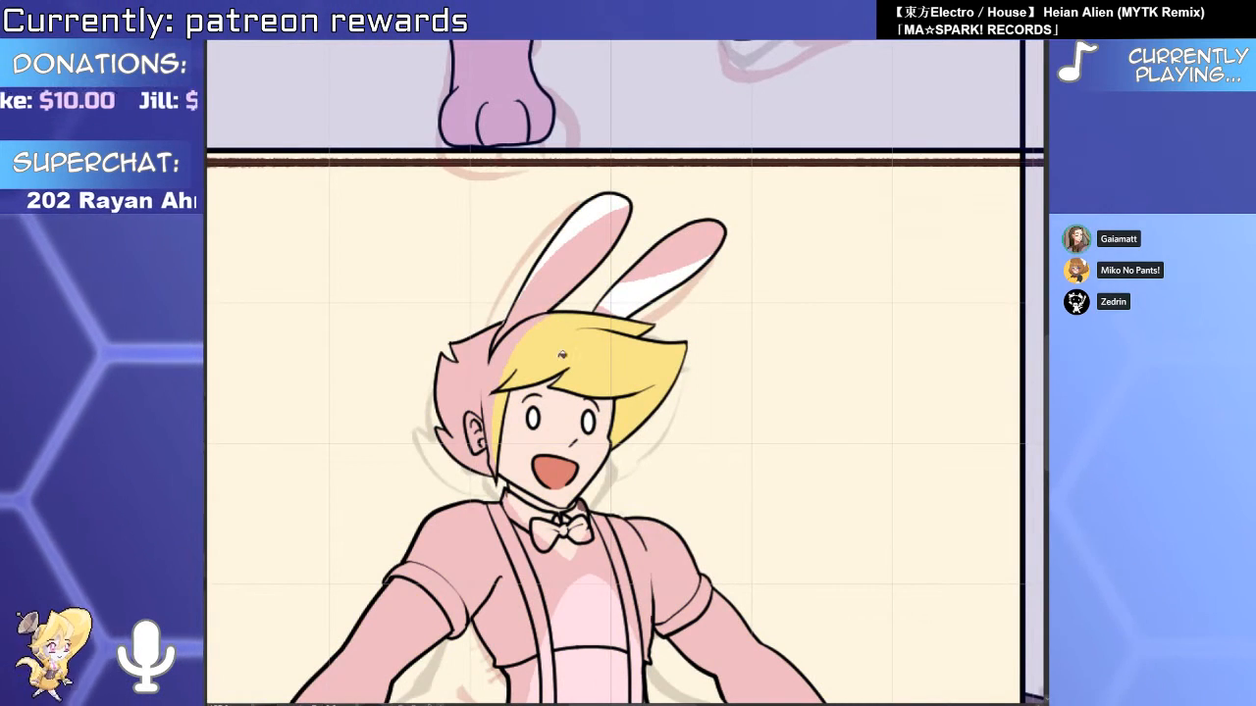
Fill the rest of the suspendered figure's hair with yellow and its ear with the light skin tone.
scroll(552, 487, up, 4)
scroll(554, 471, down, 6)
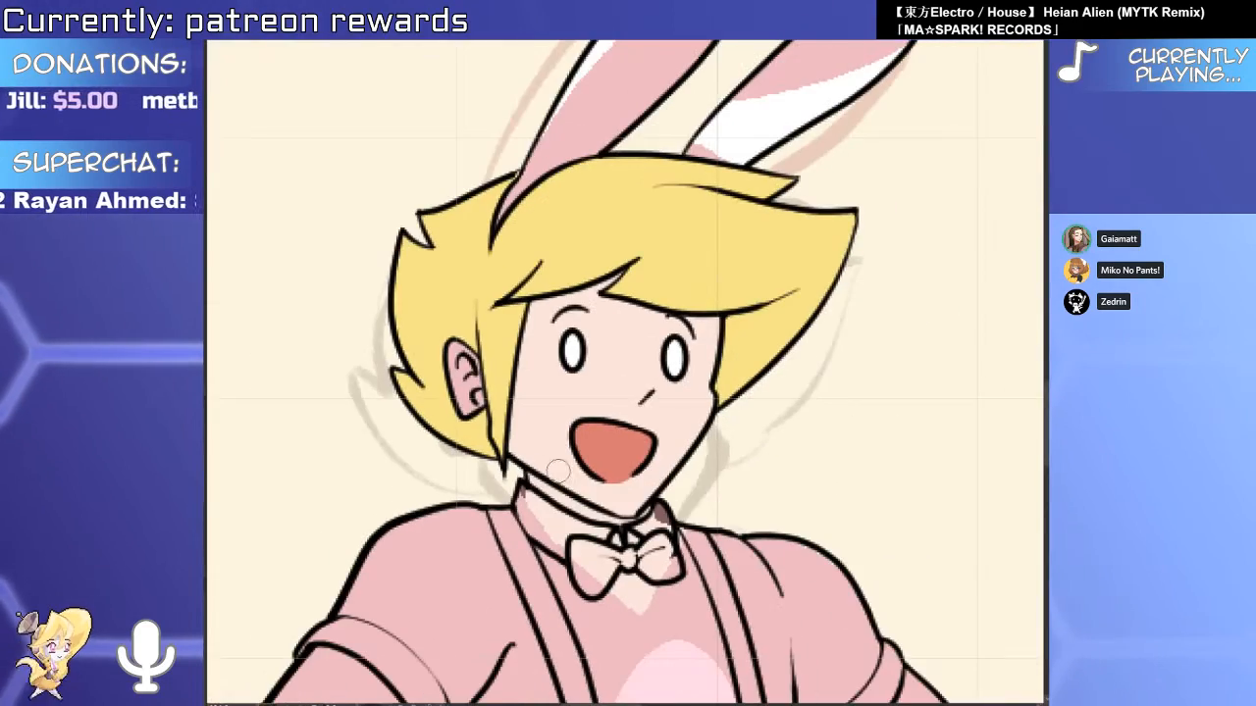
scroll(560, 399, up, 4)
scroll(559, 400, up, 1)
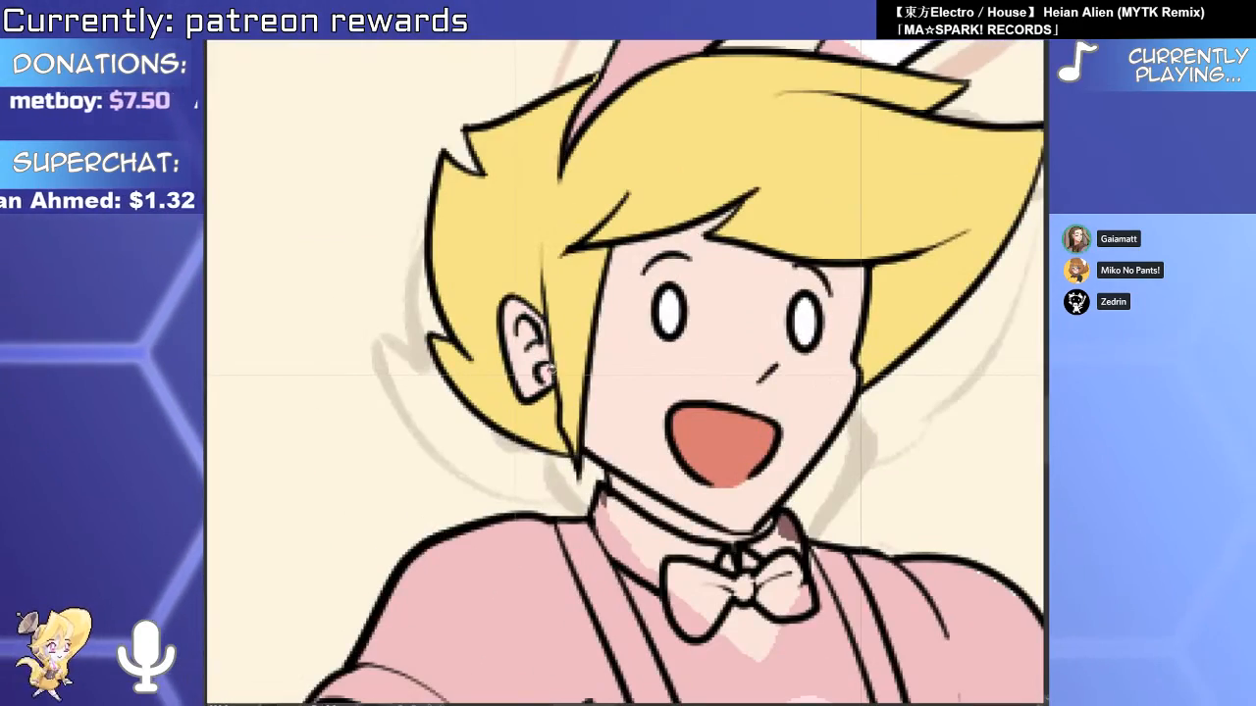
Select the bare midriff between the suspenders and brush tan abdominal muscle lines around and above the navel.
scroll(559, 399, down, 4)
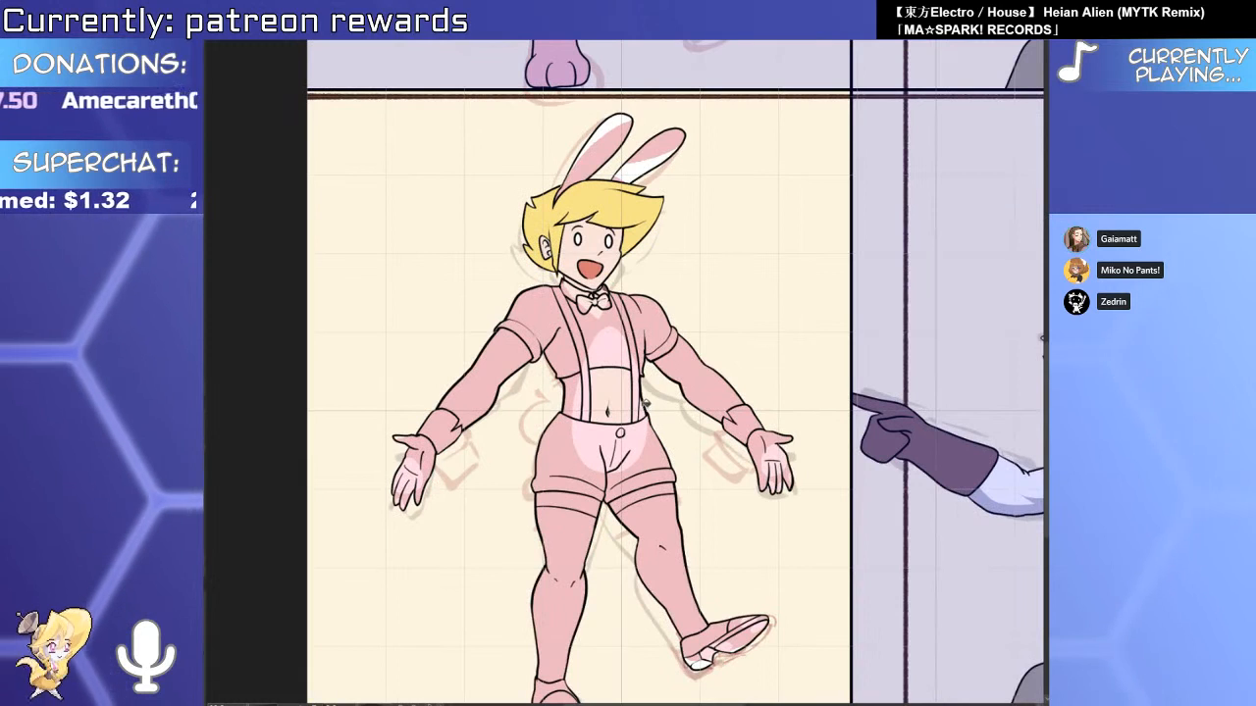
scroll(640, 405, up, 5)
click(598, 338)
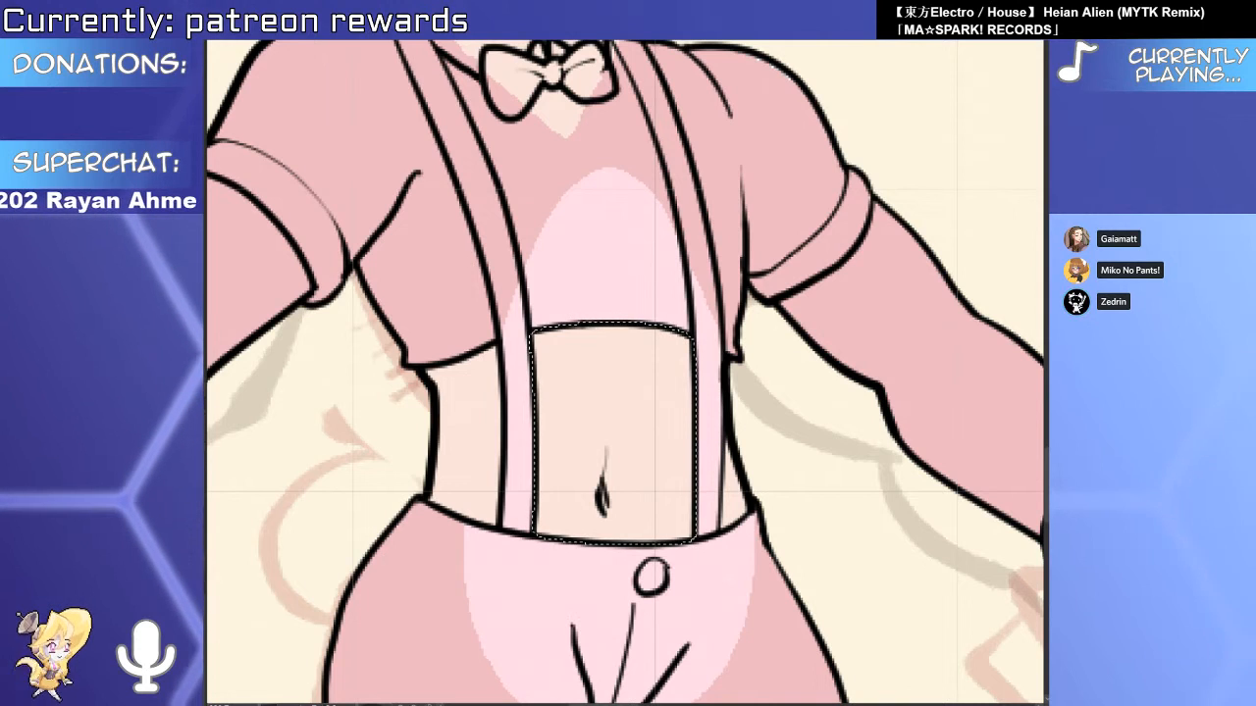
drag(614, 417, 602, 495)
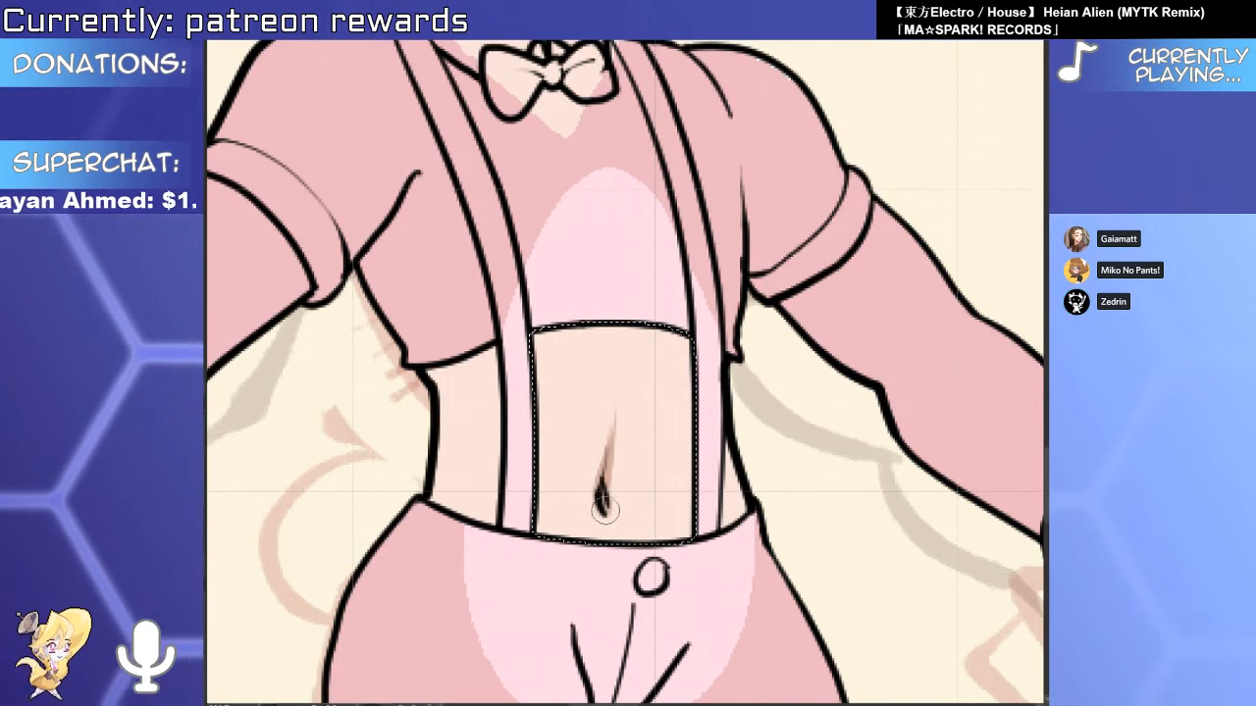
mouse_move(590, 551)
mouse_down()
mouse_move(560, 462)
mouse_move(530, 468)
mouse_move(590, 486)
mouse_up()
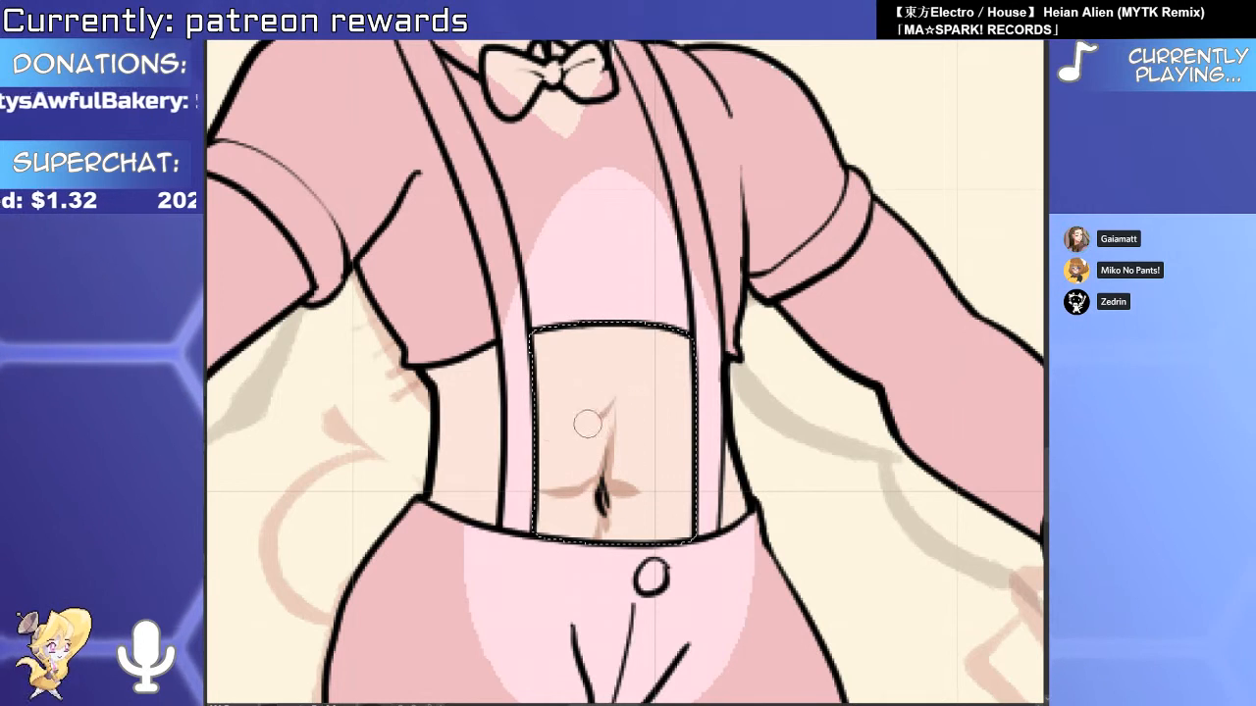
mouse_move(576, 431)
mouse_down()
mouse_move(608, 403)
mouse_move(606, 423)
mouse_move(610, 408)
mouse_move(651, 438)
mouse_up()
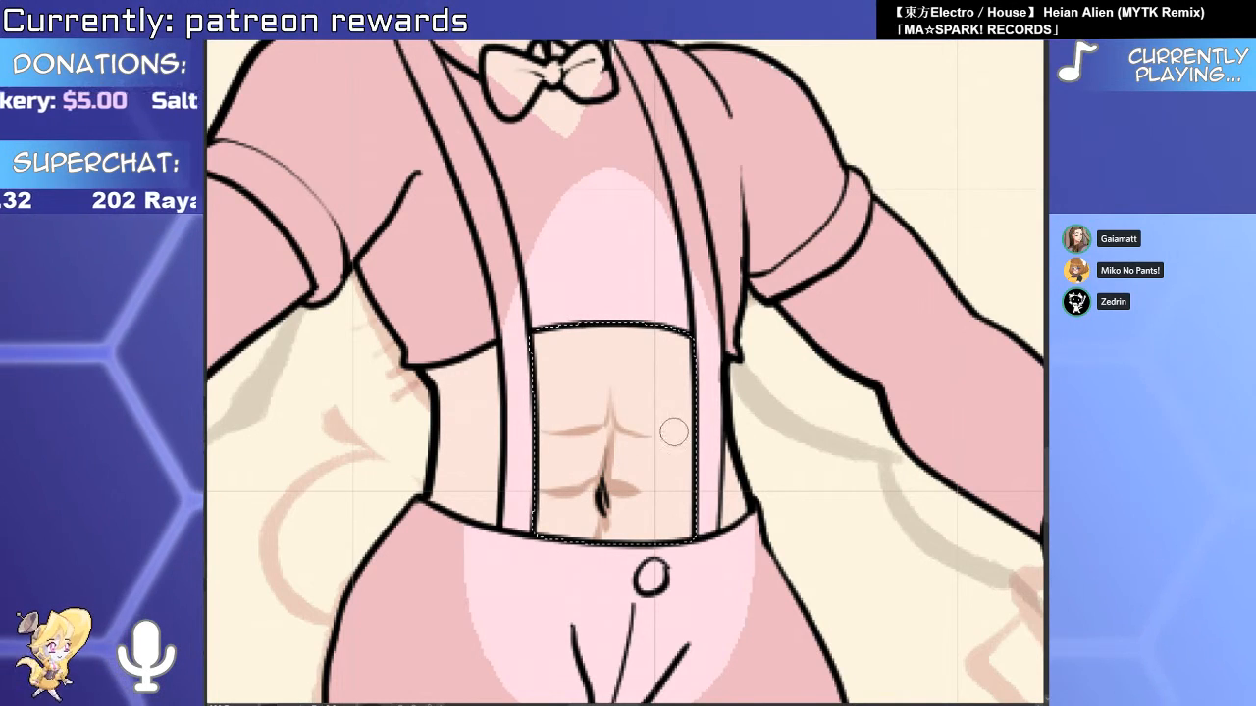
key(ctrl+z)
drag(612, 487, 664, 487)
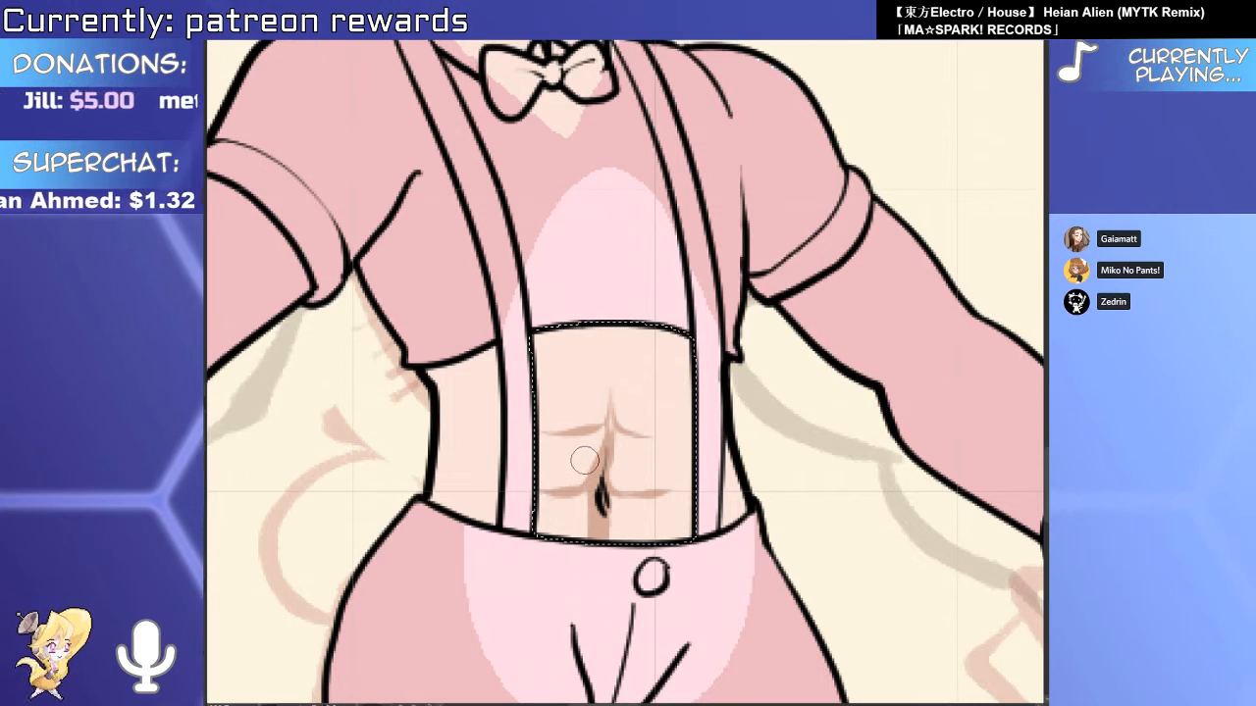
Add the bare waist section outside the suspender to the selection and brush tan shading along the strap's edge.
shift+click(486, 466)
key(b)
mouse_move(499, 481)
mouse_down()
mouse_move(516, 508)
mouse_move(486, 427)
mouse_move(488, 463)
mouse_move(480, 373)
mouse_move(491, 462)
mouse_move(493, 514)
mouse_up()
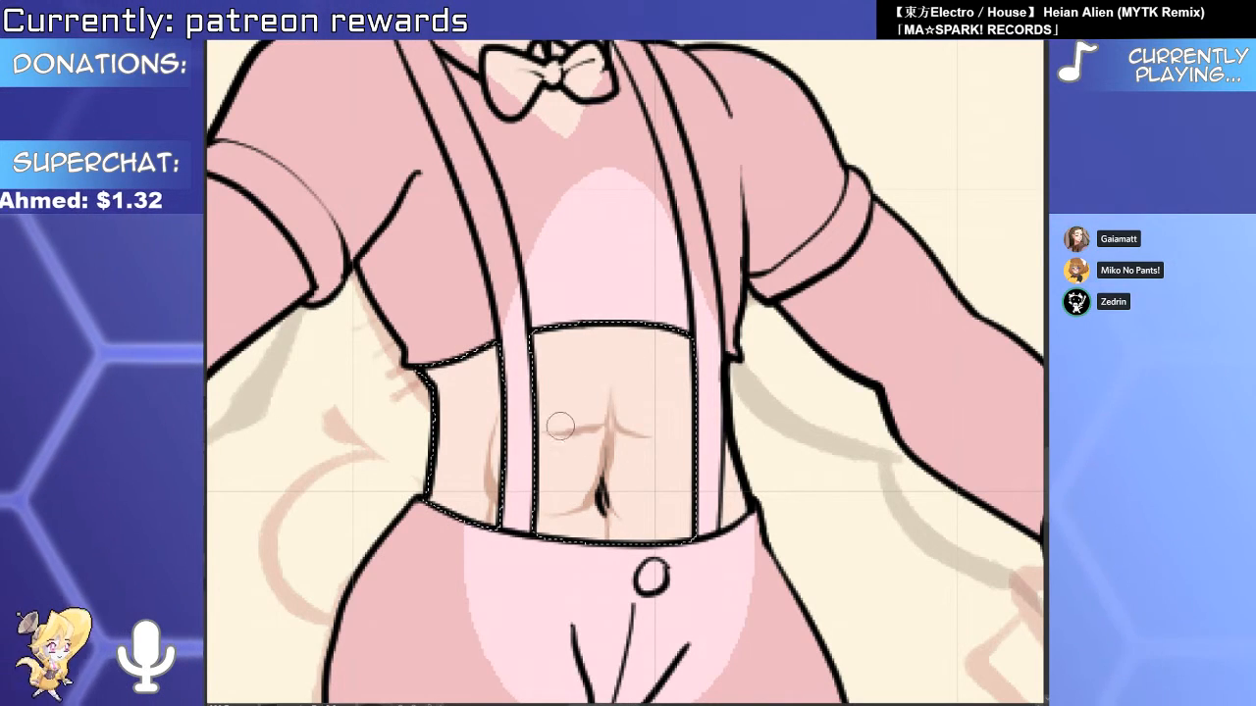
Rework the tan abdominal lines into a centre crease with three rows of curved muscle creases branching from it.
drag(588, 410, 557, 431)
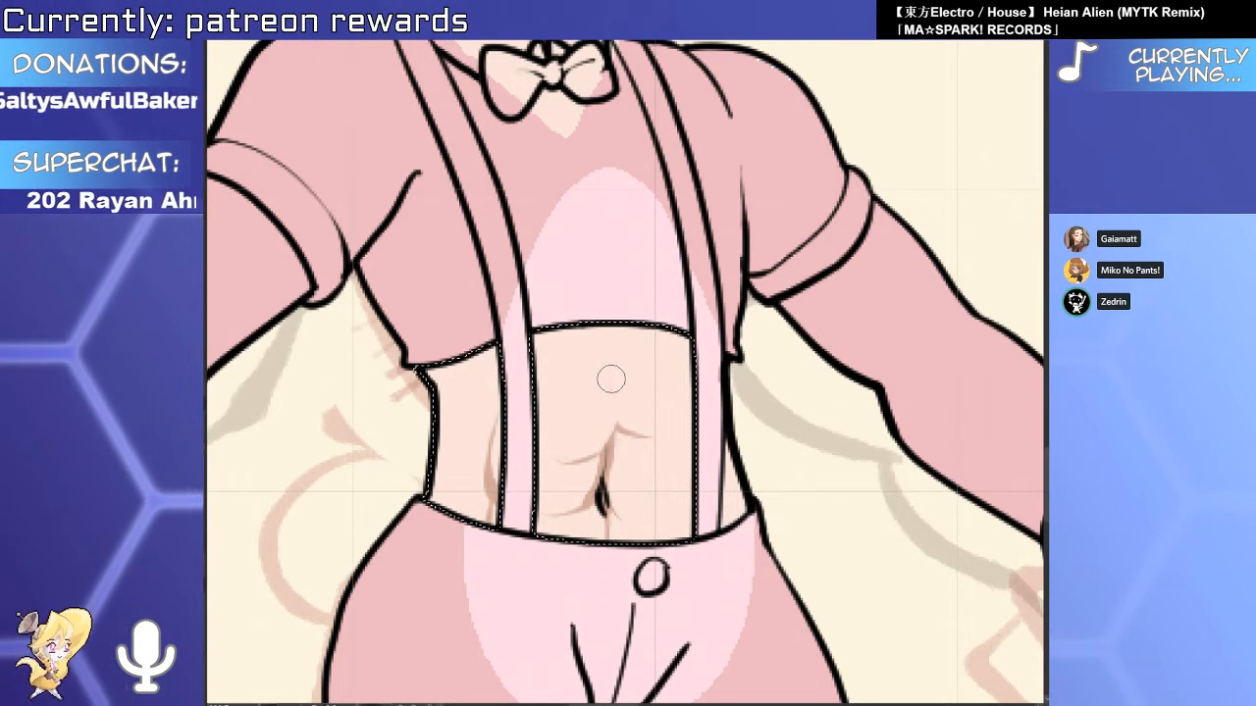
mouse_move(615, 369)
mouse_down()
mouse_move(574, 406)
mouse_move(604, 406)
mouse_move(609, 438)
mouse_up()
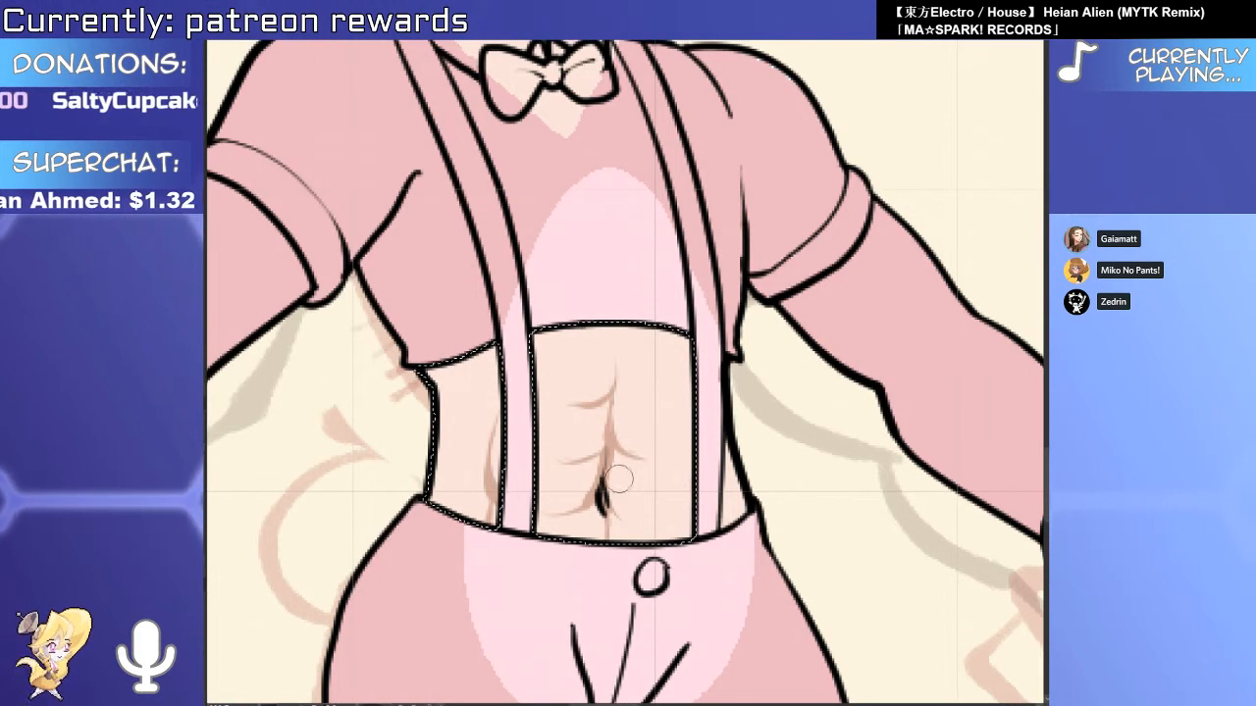
drag(616, 398, 648, 411)
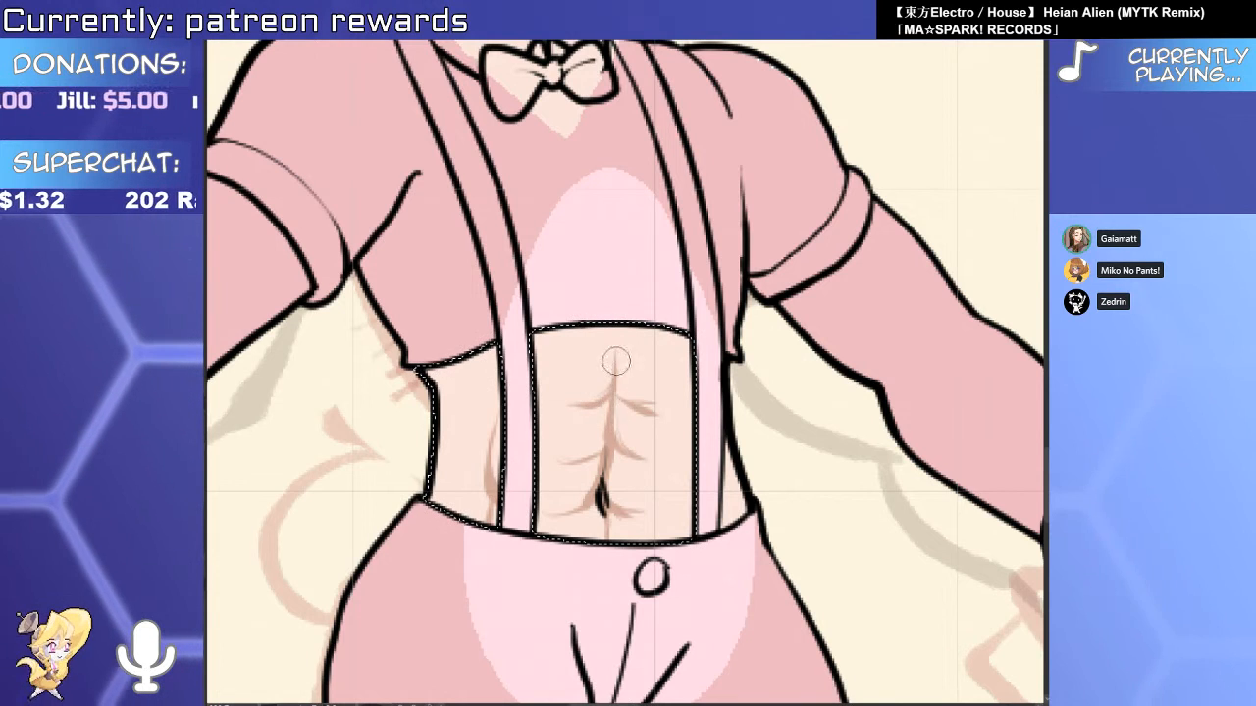
drag(616, 353, 610, 419)
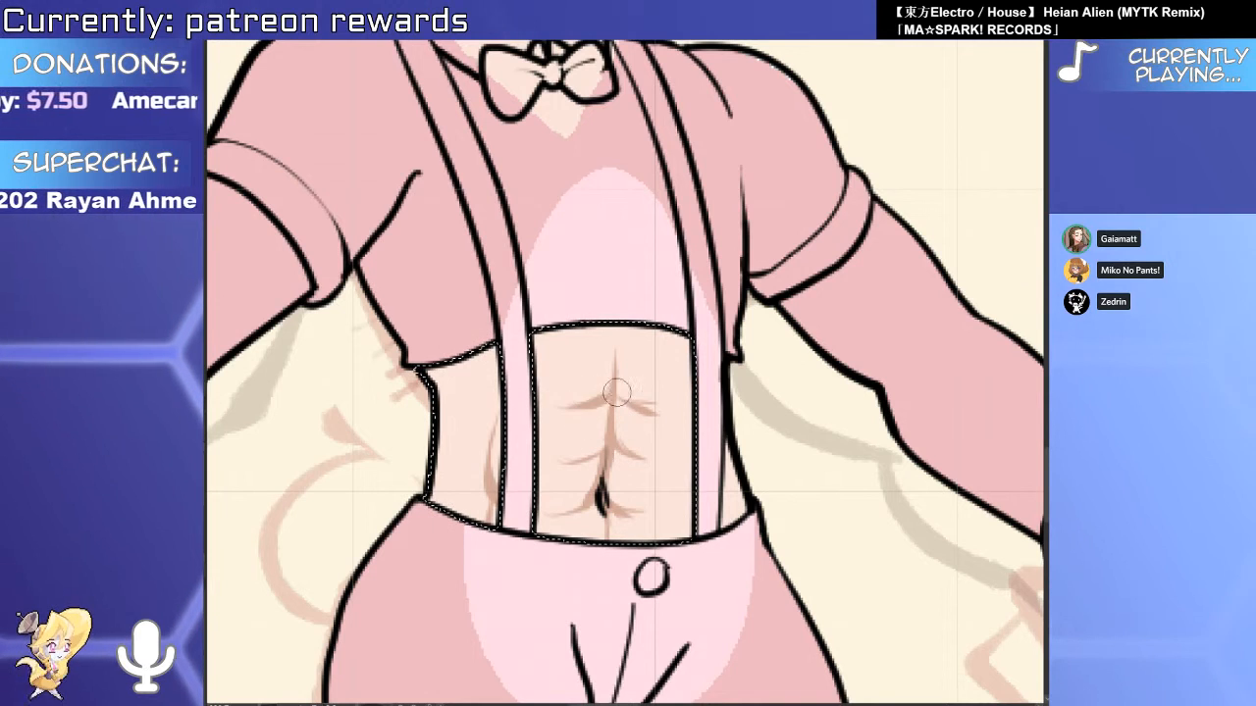
mouse_move(568, 410)
mouse_down()
mouse_move(621, 361)
mouse_move(617, 342)
mouse_move(617, 394)
mouse_up()
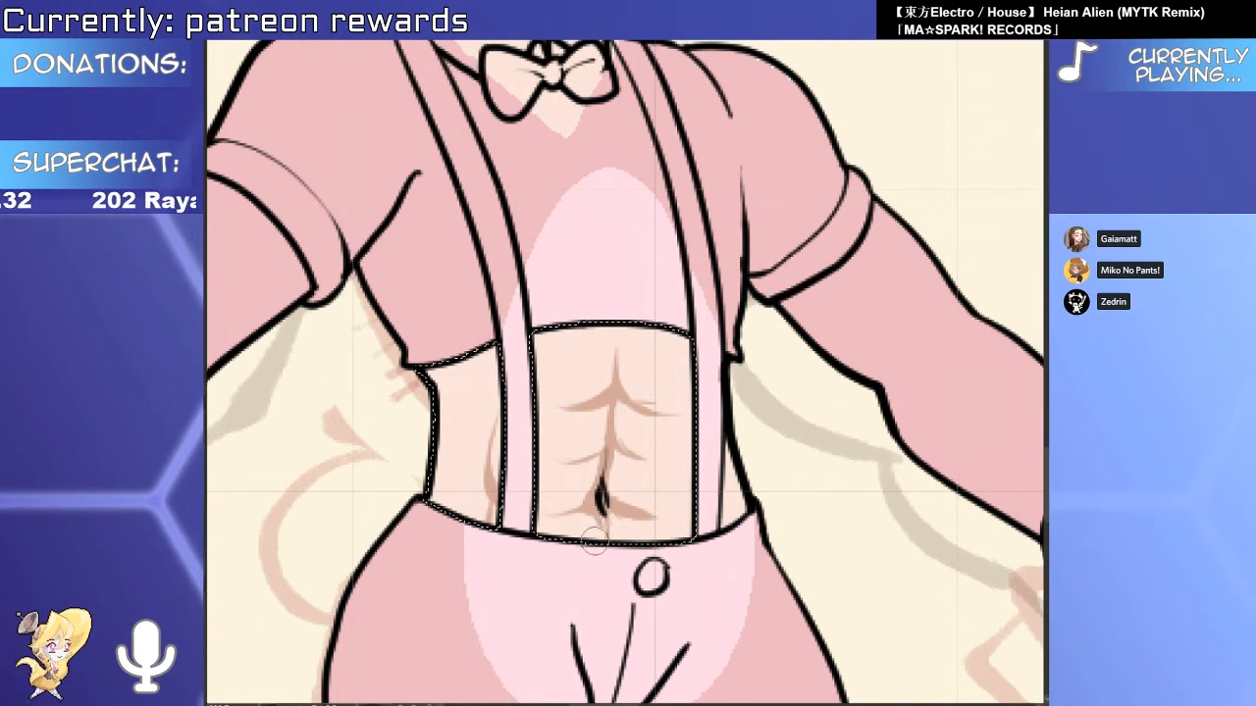
Fill the selected midriff with the tan shadow colour and paint the lower pair of abdominal muscles in light skin tone.
click(639, 504)
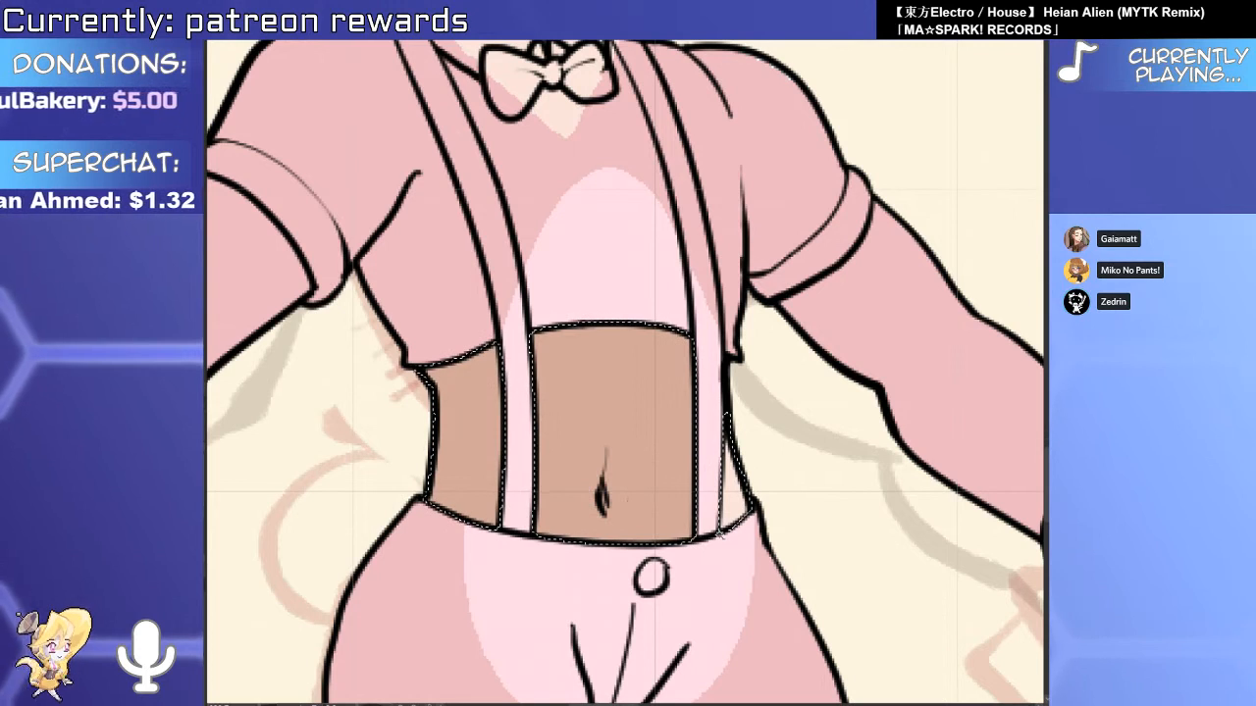
drag(646, 491, 642, 490)
drag(546, 476, 559, 490)
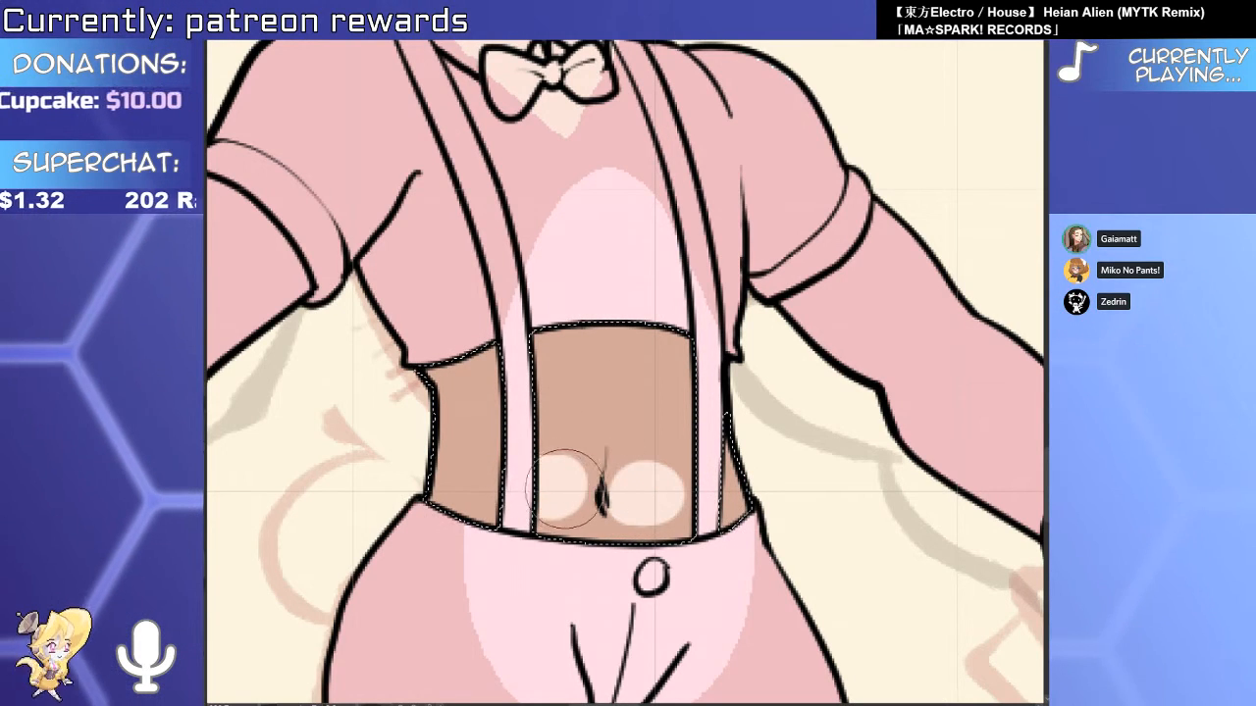
Paint the middle and upper pairs of abdominal muscles in light skin tone, leaving tan gaps between them.
mouse_move(645, 431)
mouse_down()
mouse_move(658, 434)
mouse_move(643, 414)
mouse_up()
key(ctrl+z)
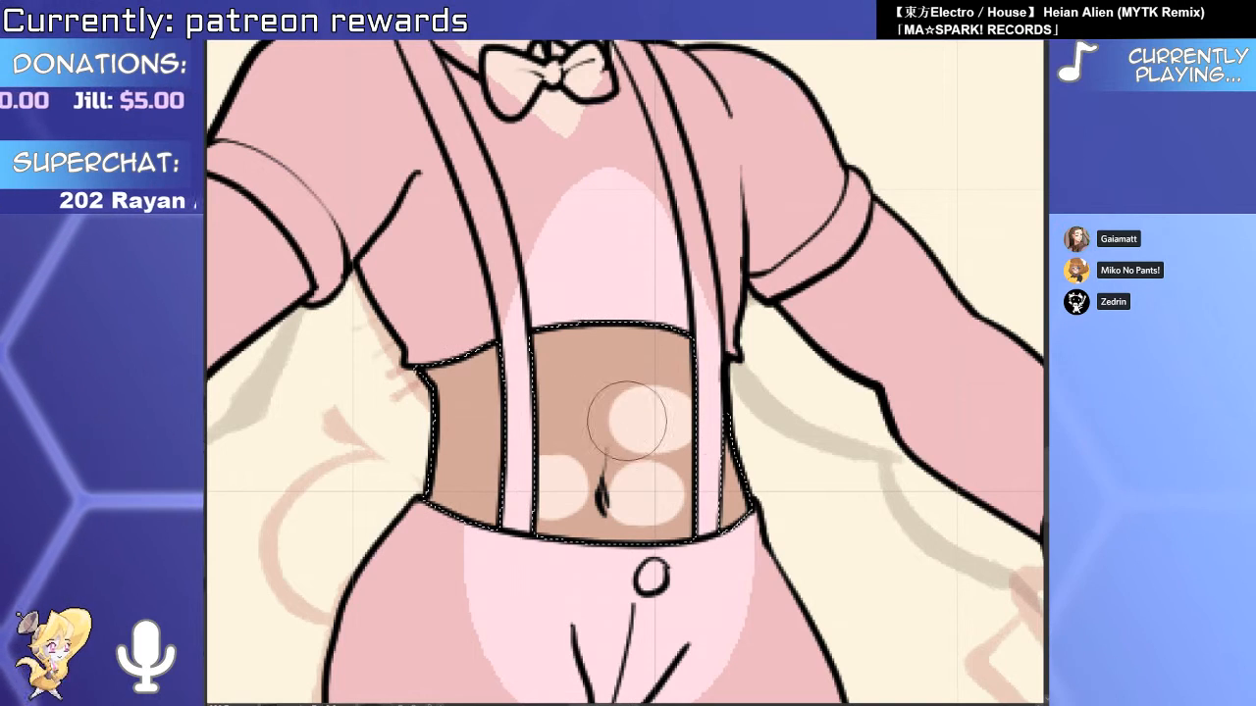
drag(550, 408, 554, 412)
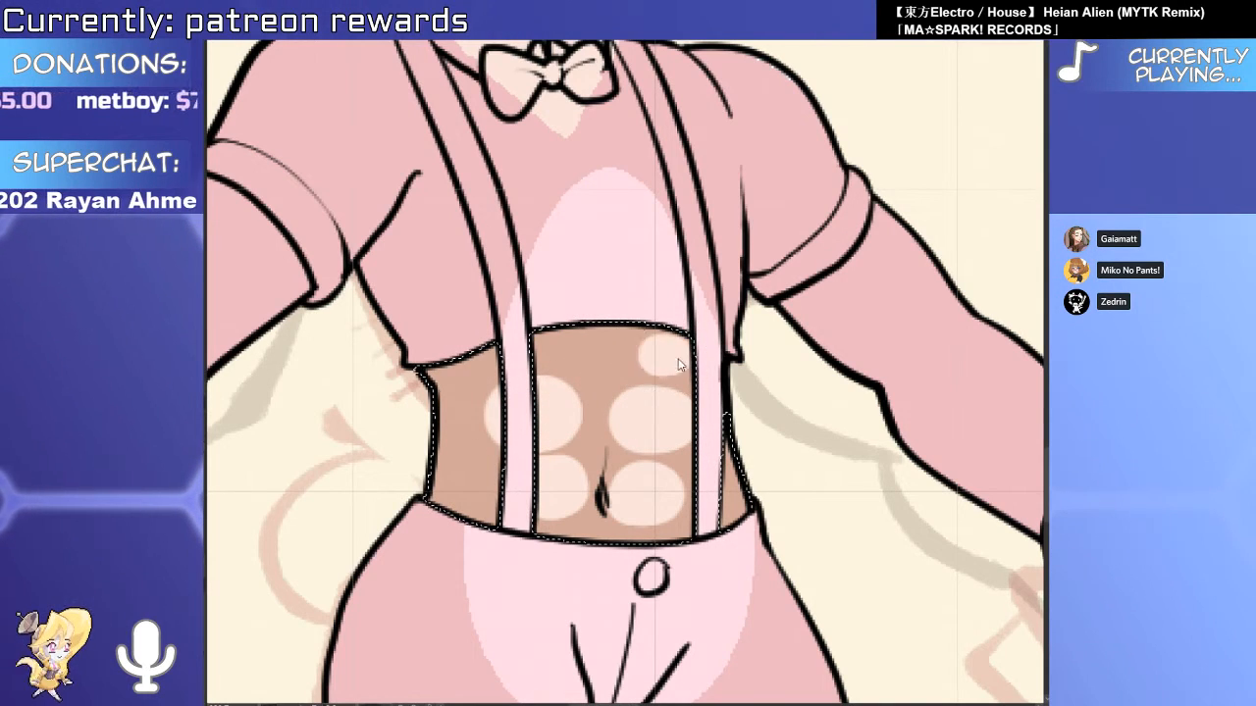
mouse_move(614, 415)
mouse_down()
mouse_move(608, 401)
mouse_move(693, 442)
mouse_move(693, 429)
mouse_up()
drag(579, 411, 560, 421)
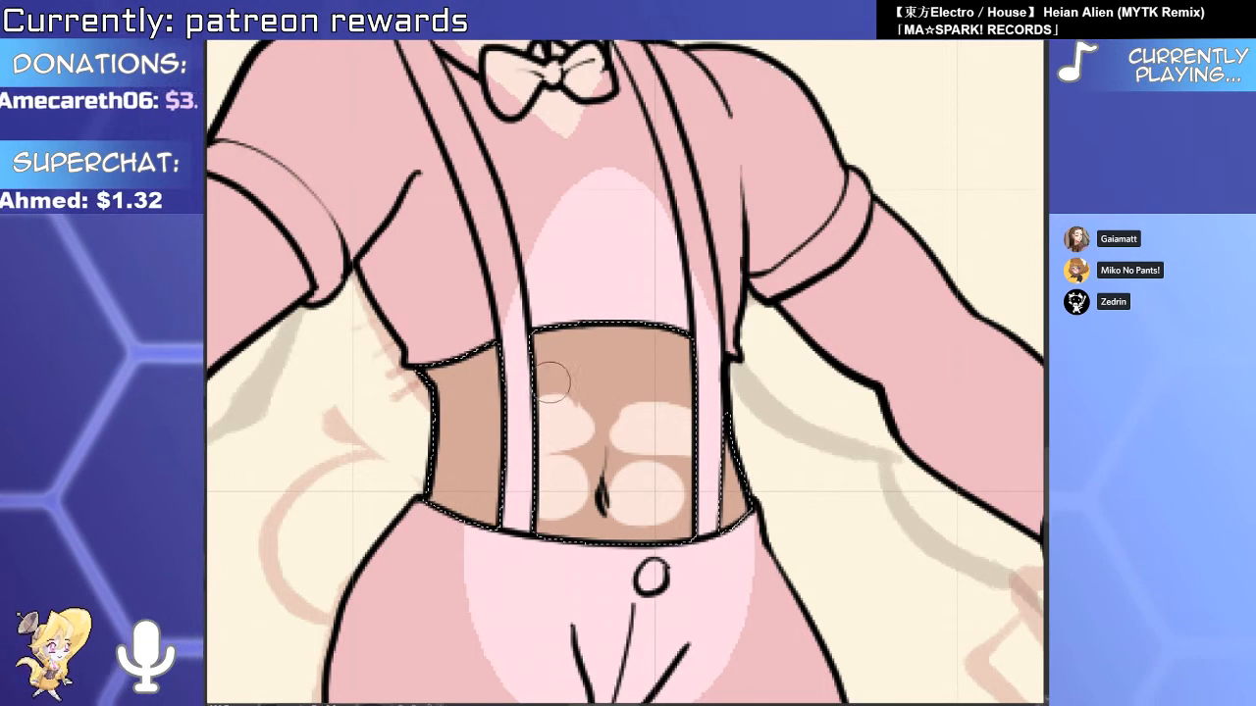
mouse_move(556, 373)
mouse_down()
mouse_move(578, 344)
mouse_move(547, 357)
mouse_up()
mouse_move(643, 351)
mouse_down()
mouse_move(638, 365)
mouse_move(674, 368)
mouse_up()
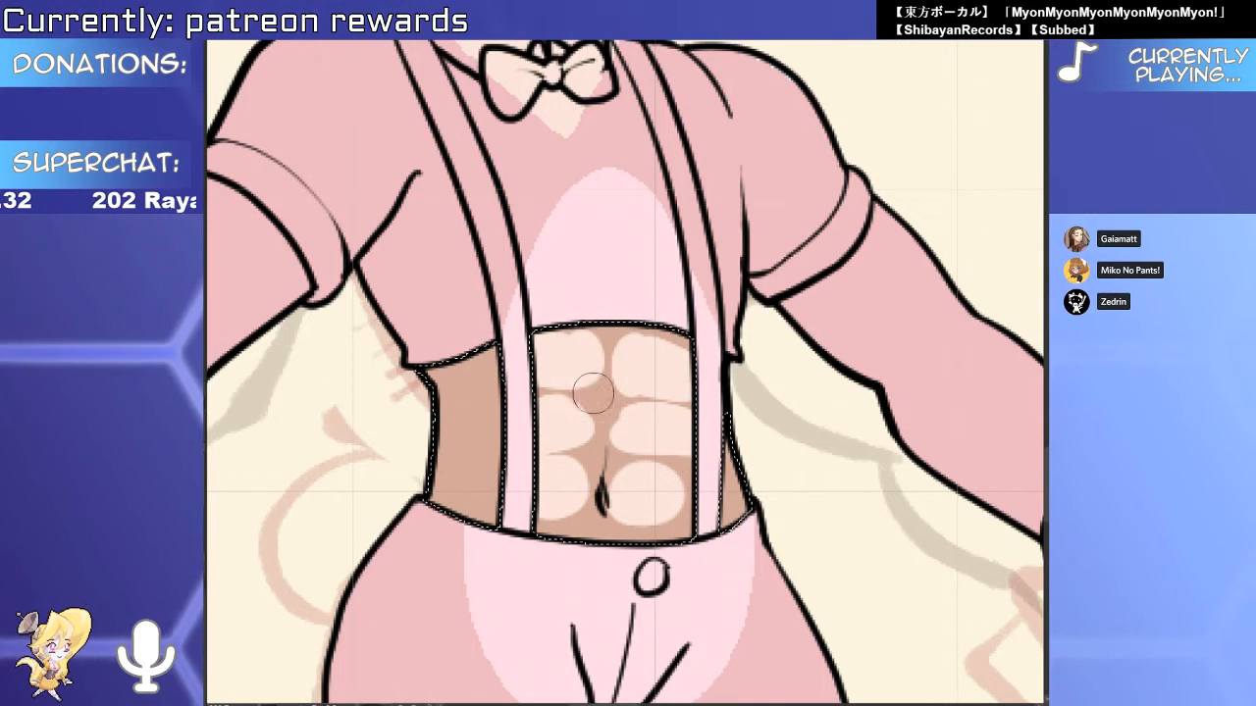
Paint the waist's outer sections light skin tone with a thin tan shadow beside the suspender, and widen the light abdominal shapes.
drag(471, 398, 449, 502)
drag(449, 502, 477, 364)
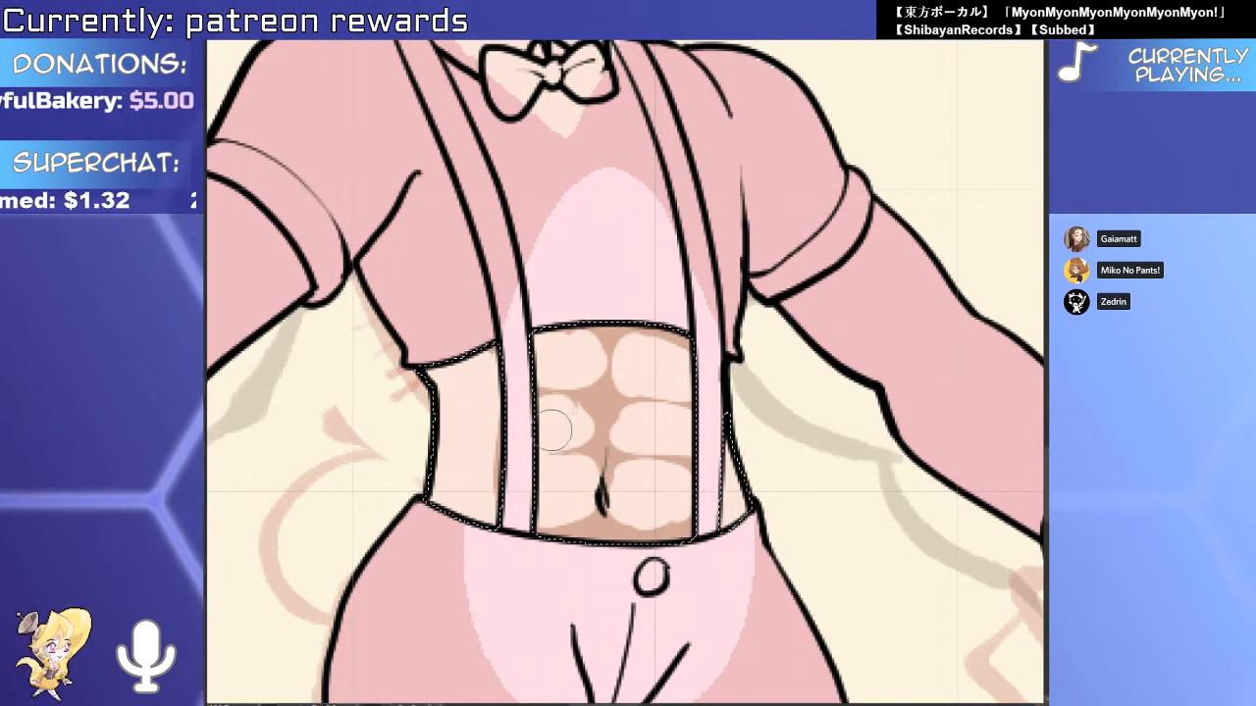
drag(552, 430, 586, 412)
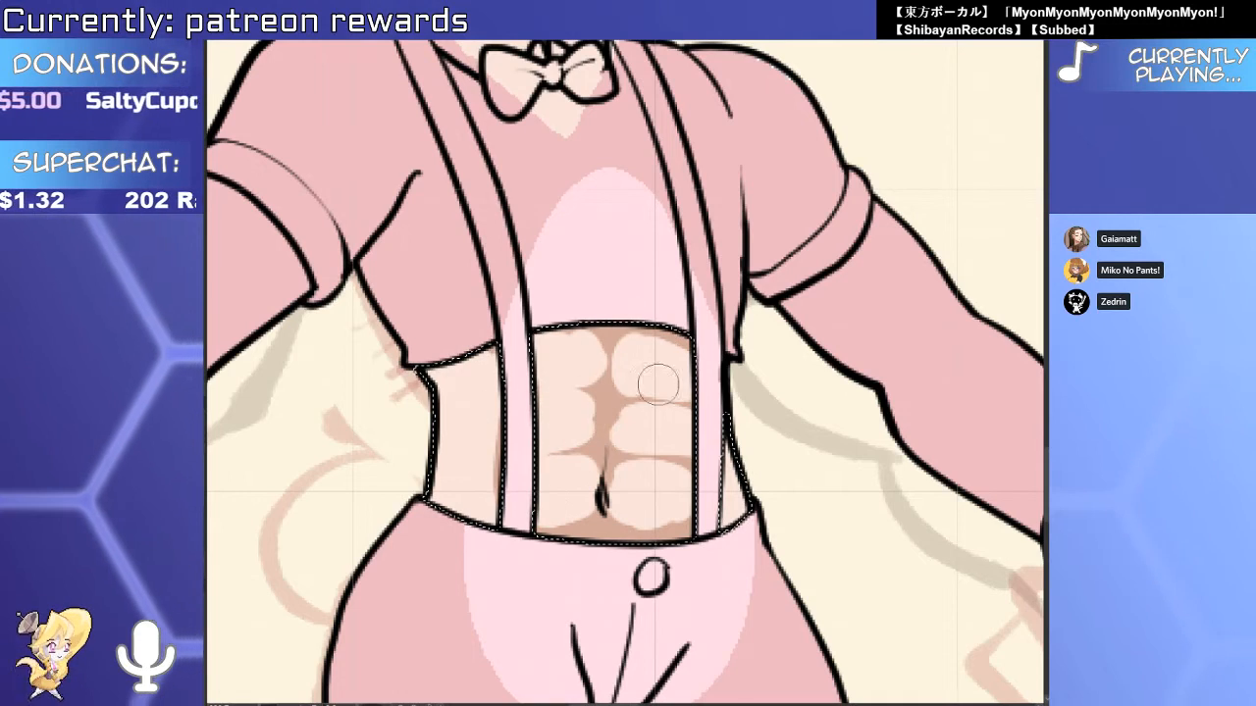
Refine the tan gaps between the abdominal muscles into tapered creases and add a thin shadow beneath the shirt's hem.
scroll(659, 385, down, 5)
scroll(649, 403, up, 6)
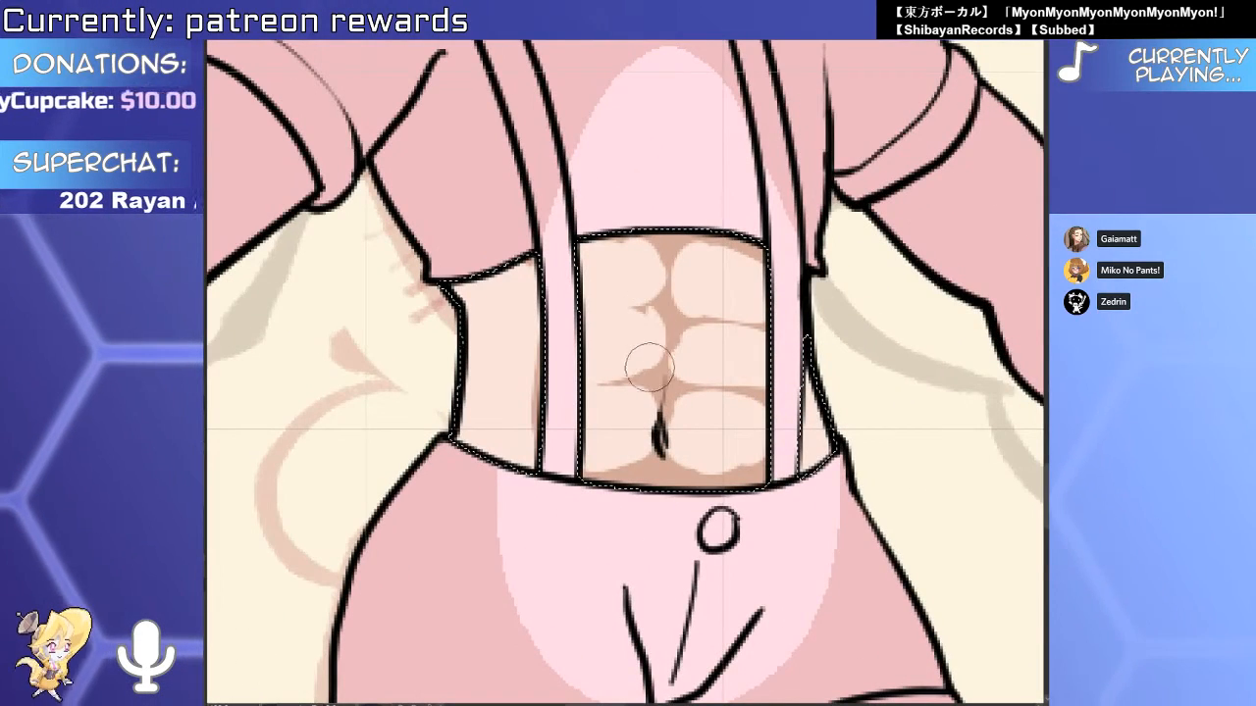
scroll(649, 368, down, 3)
scroll(690, 334, up, 3)
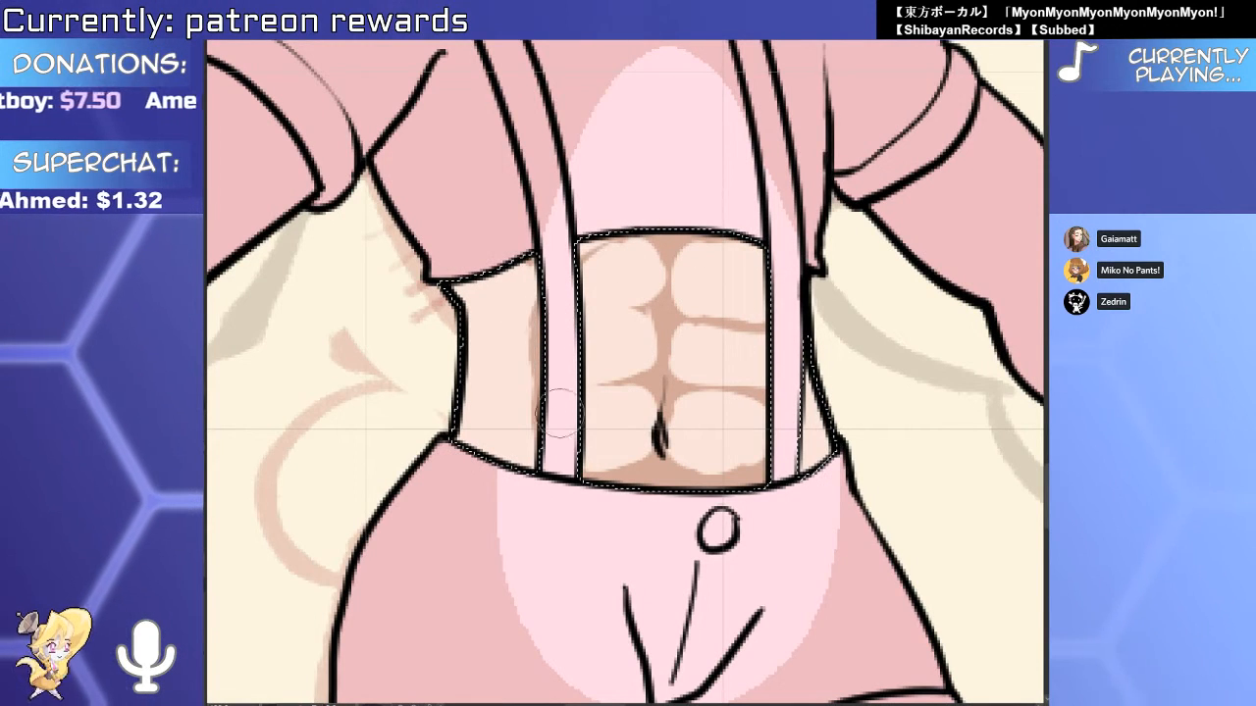
scroll(579, 340, down, 2)
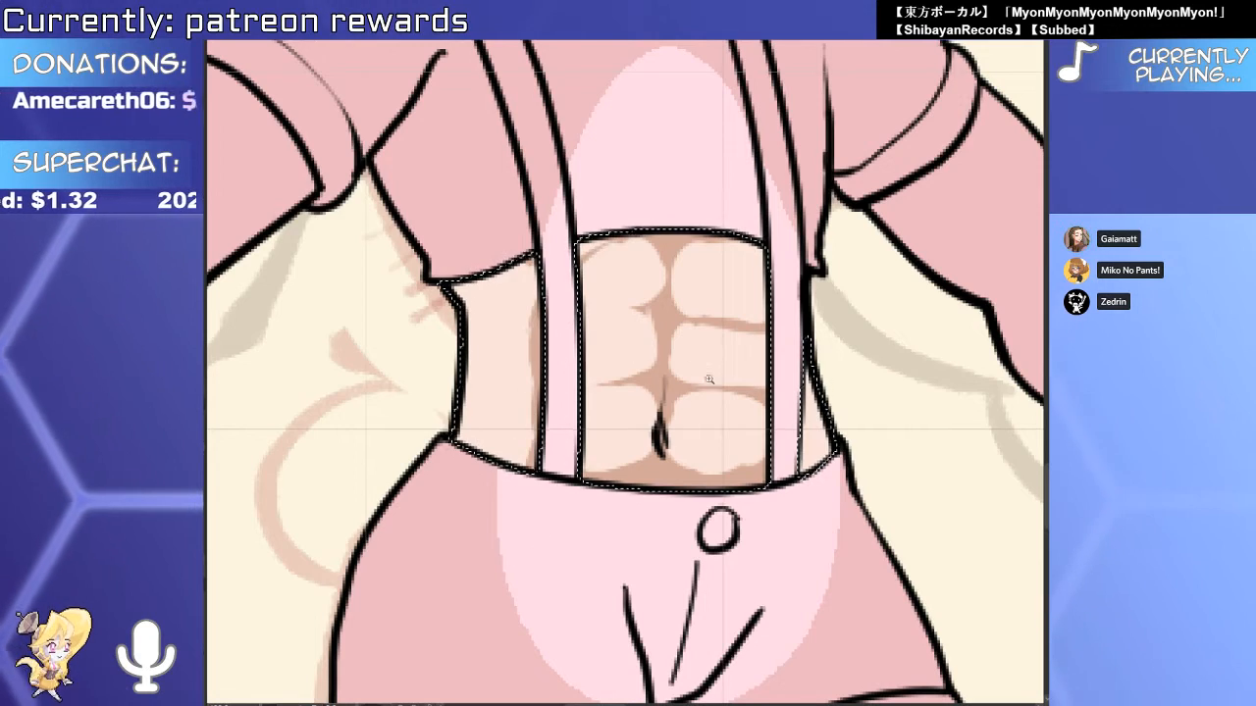
scroll(579, 341, down, 3)
scroll(616, 430, up, 5)
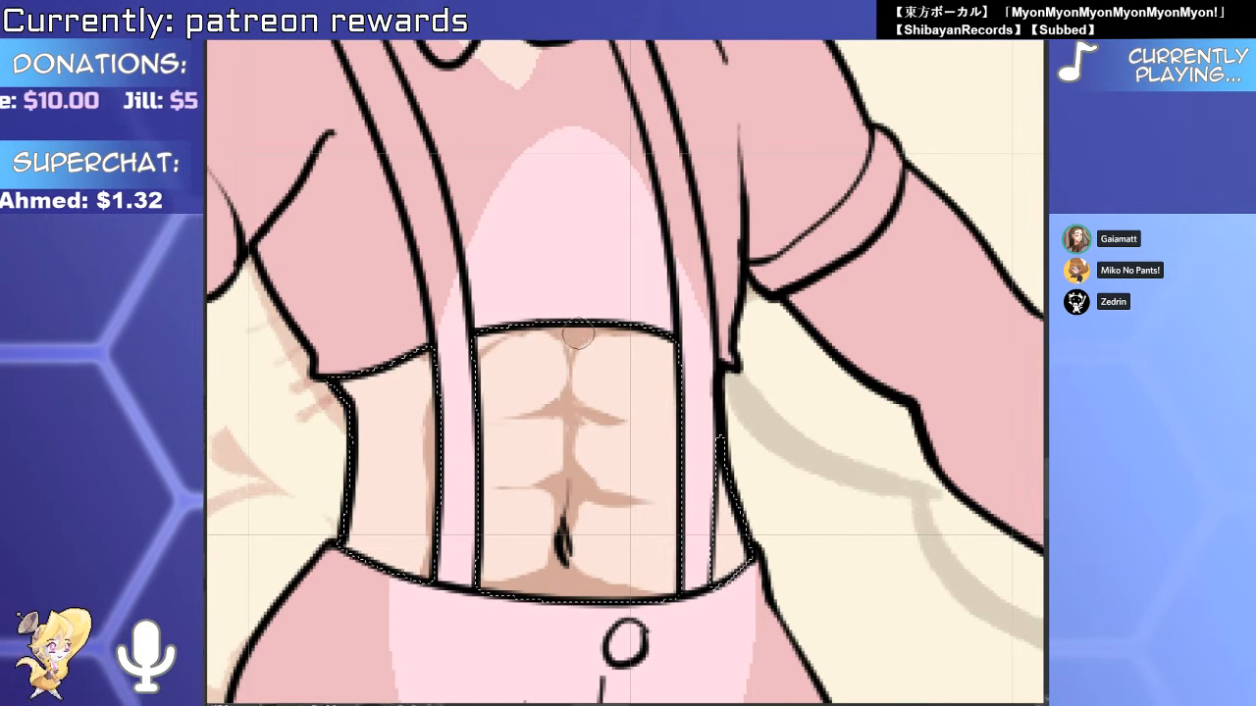
mouse_move(578, 335)
mouse_down()
mouse_move(601, 417)
mouse_move(576, 418)
mouse_move(572, 446)
mouse_move(589, 415)
mouse_move(548, 424)
mouse_move(561, 423)
mouse_move(564, 452)
mouse_move(569, 375)
mouse_move(553, 401)
mouse_move(568, 375)
mouse_move(566, 434)
mouse_move(504, 380)
mouse_up()
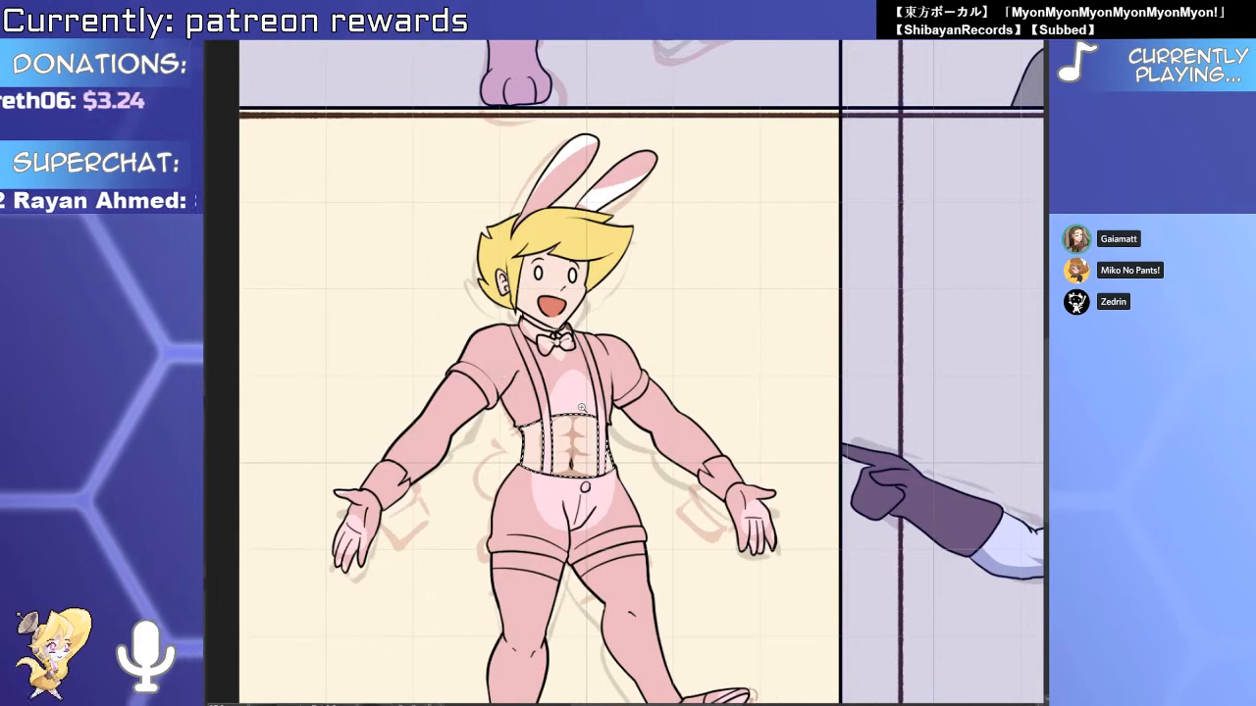
Lighten the lower belly to leave thin tan creases above the waistband, and shade the waist's side beneath the shirt hem.
scroll(581, 407, up, 5)
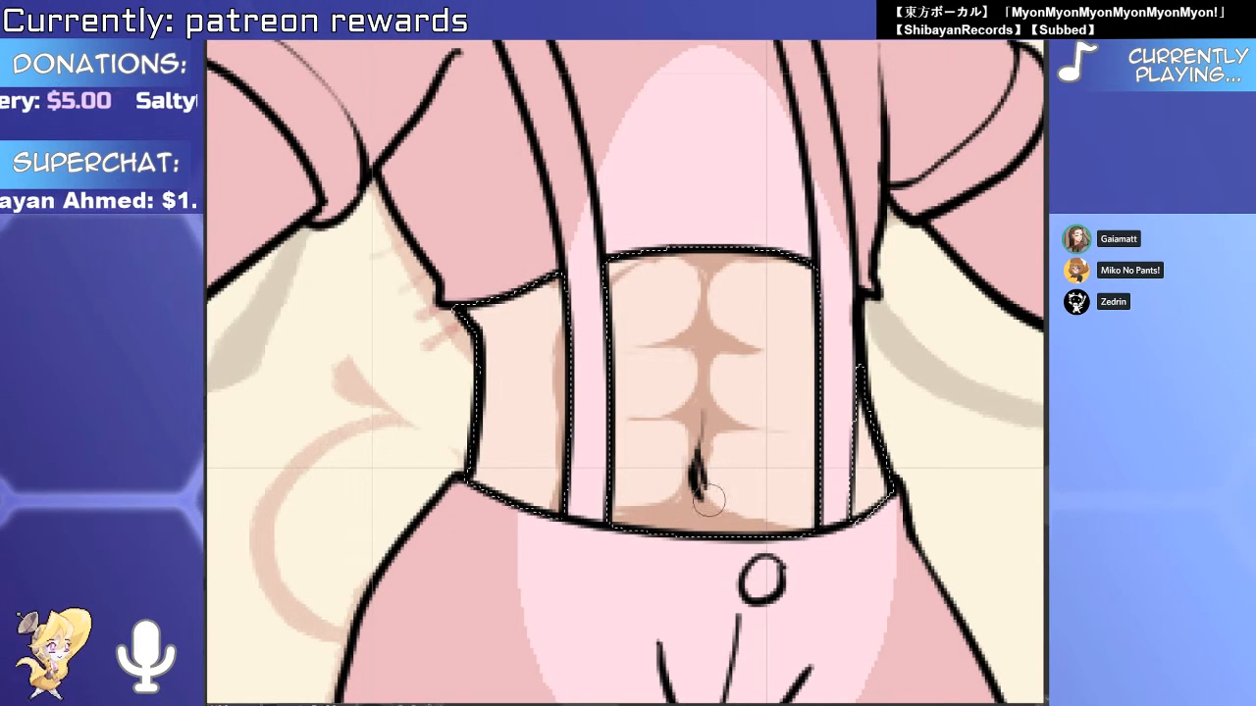
drag(733, 509, 638, 509)
drag(719, 469, 814, 469)
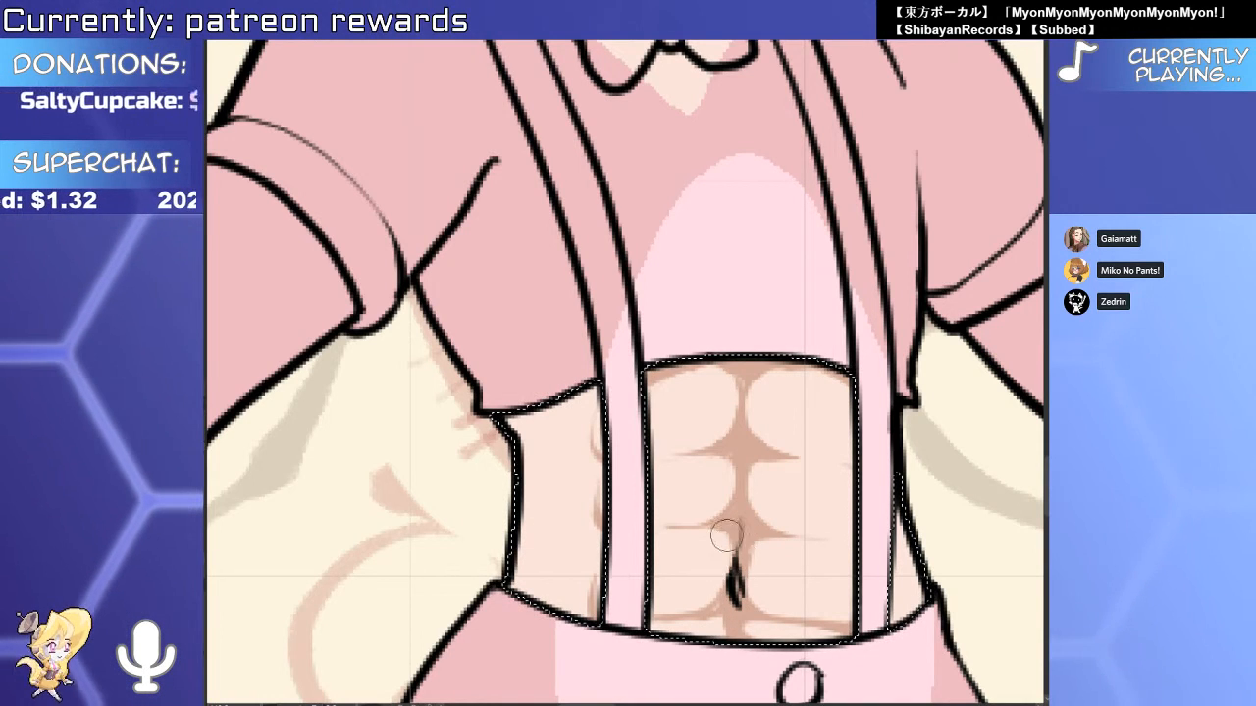
drag(781, 576, 741, 480)
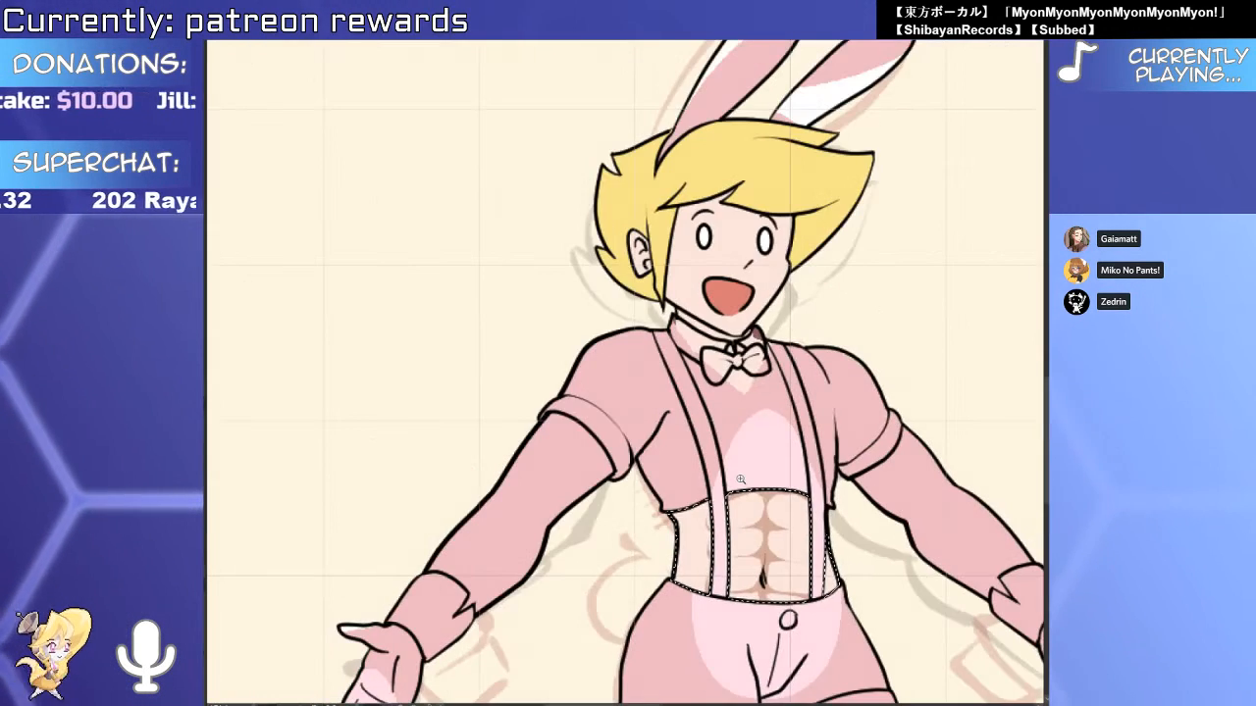
scroll(741, 479, down, 2)
scroll(606, 484, up, 3)
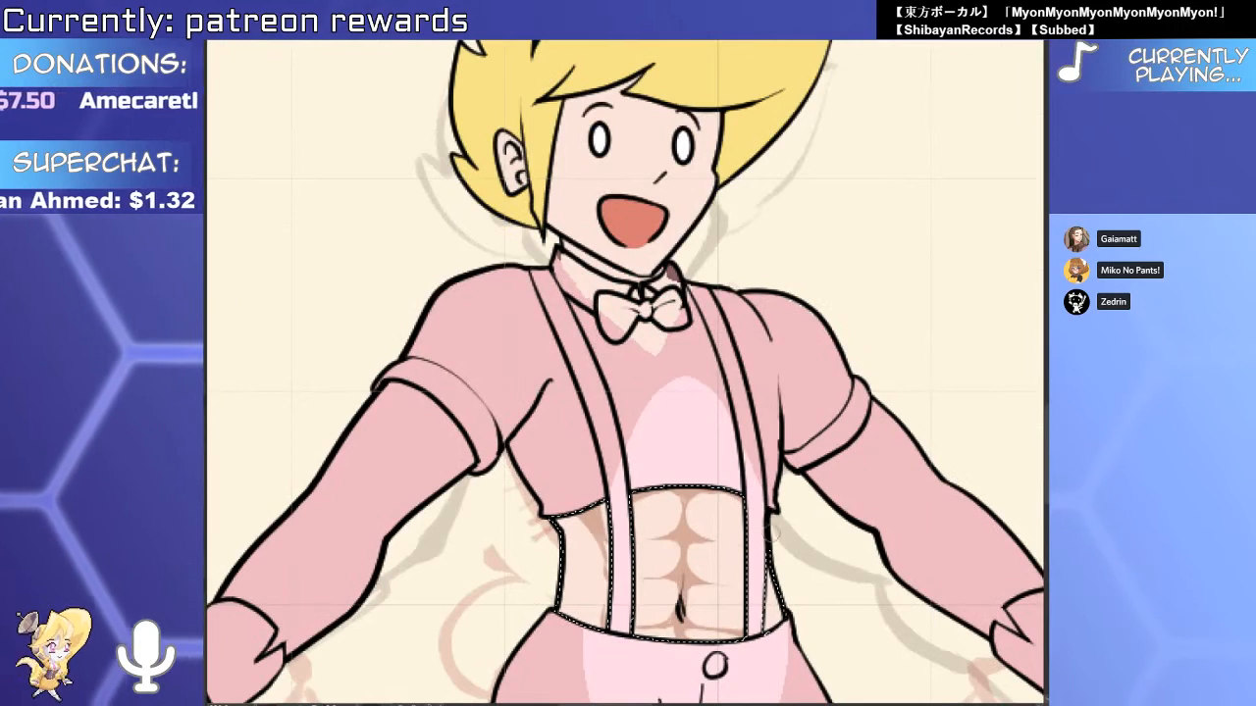
Clear the selection and fill the exposed neck strip below the chin with the tan shadow colour.
scroll(595, 408, up, 3)
key(ctrl+d)
key(g)
click(621, 431)
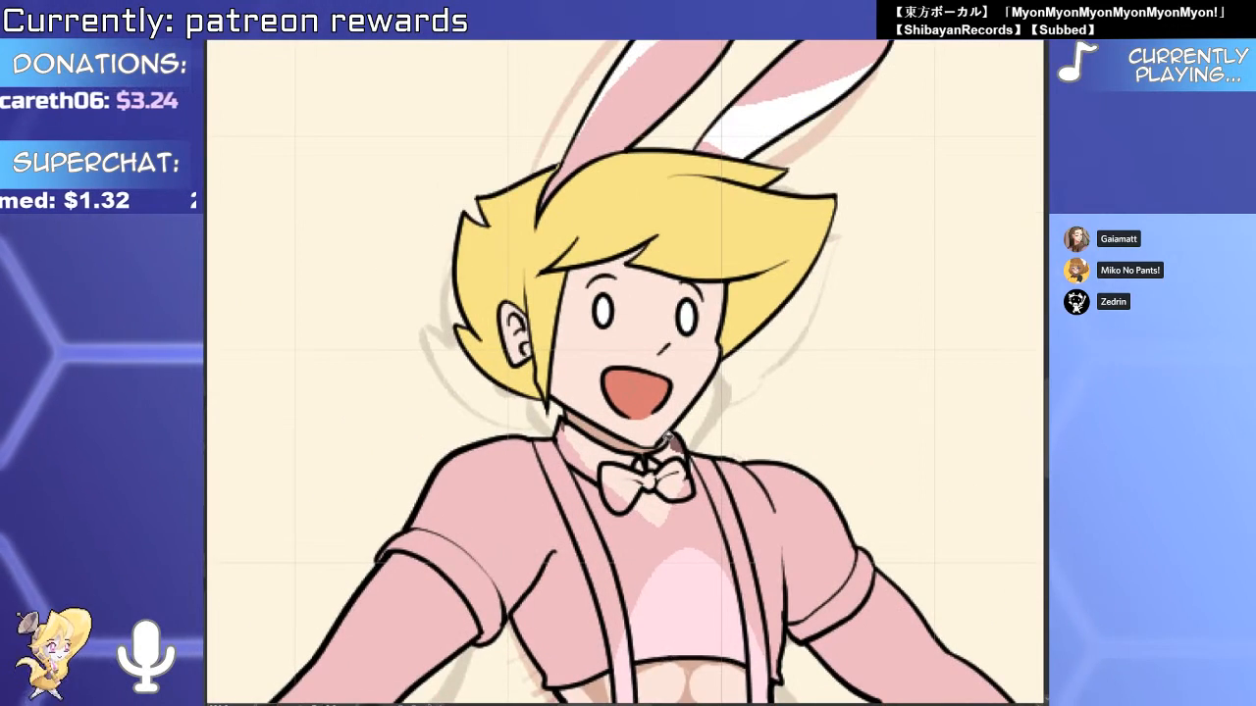
Select the waist section outside the suspender, touch up its tan shadow and clear the selection.
scroll(667, 429, down, 5)
scroll(633, 481, up, 4)
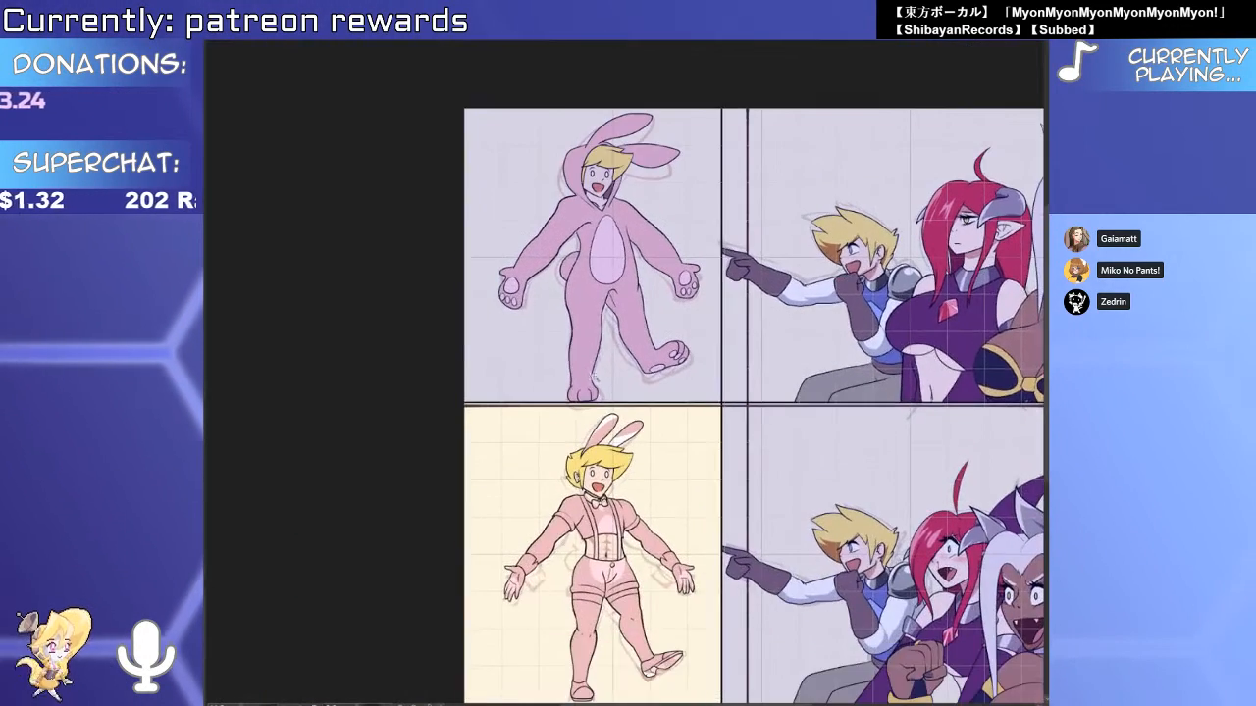
scroll(634, 483, down, 5)
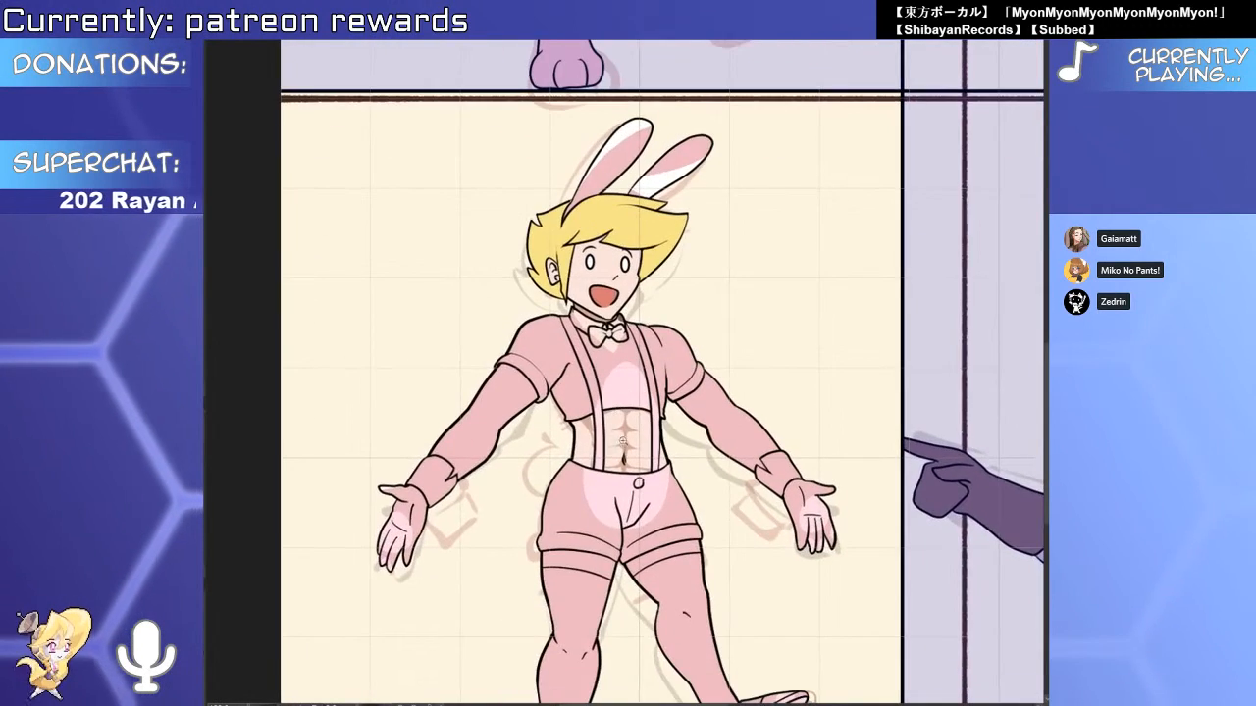
scroll(646, 475, up, 3)
click(634, 451)
key(b)
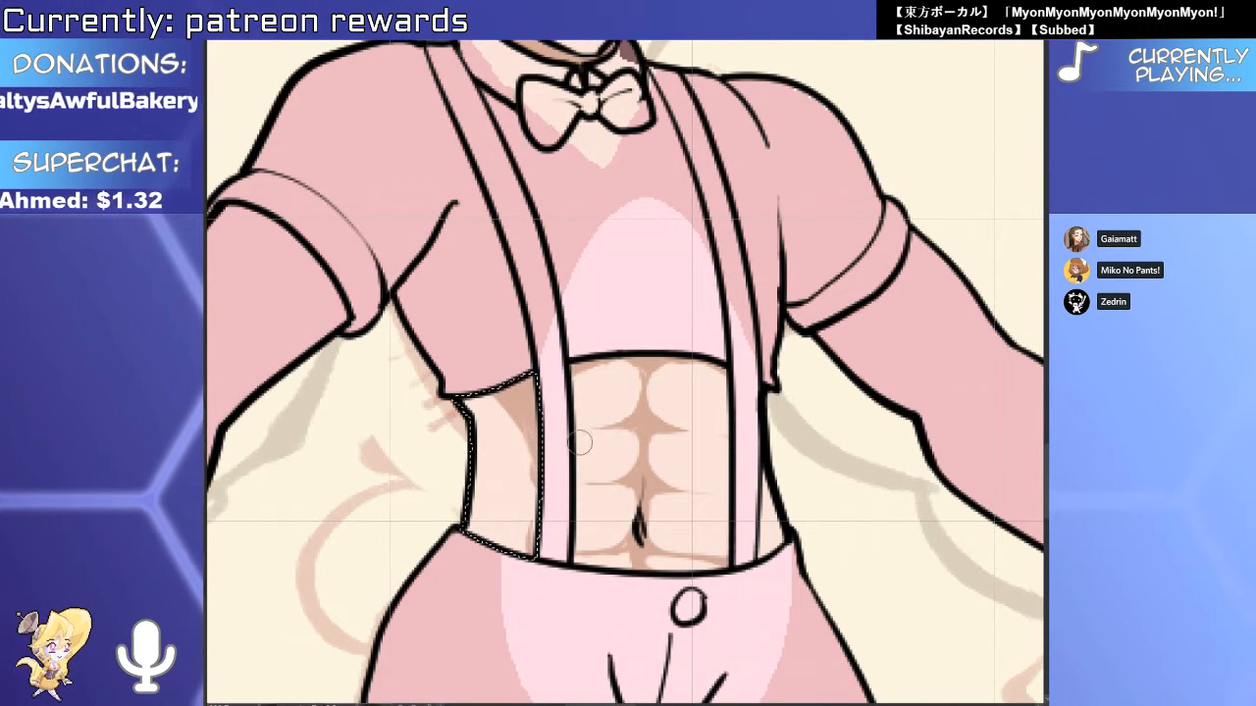
key(ctrl+d)
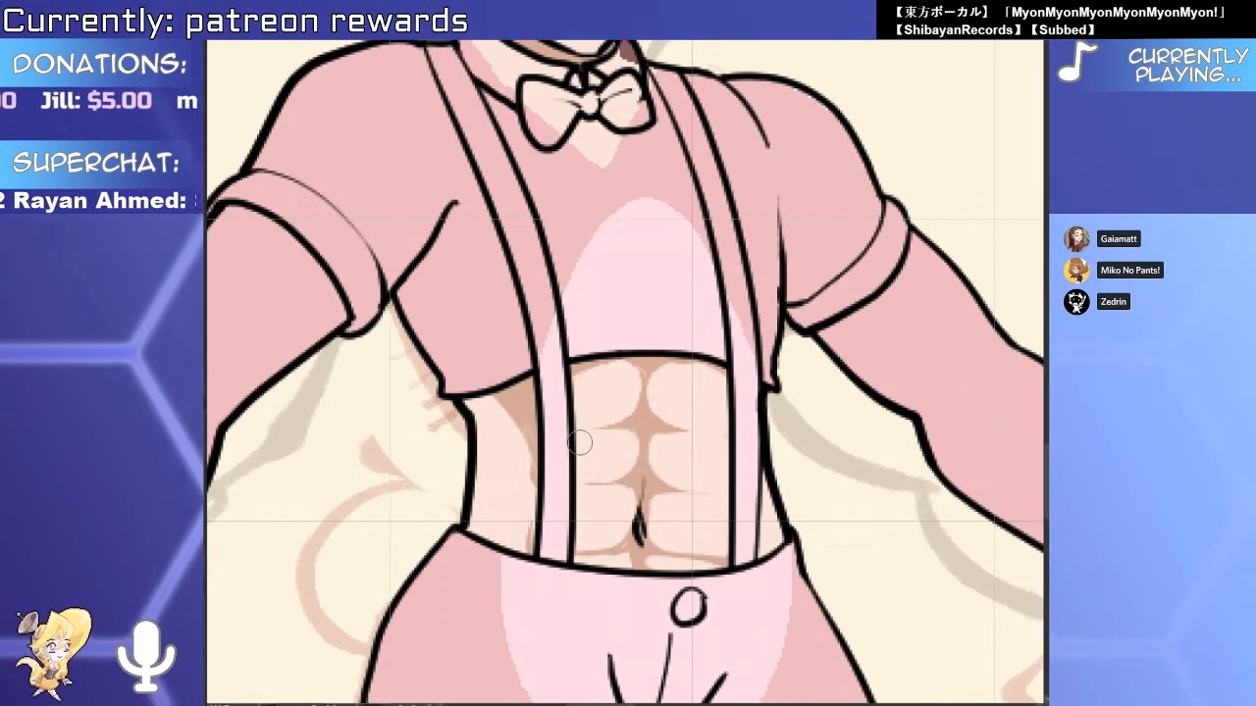
alt+click(736, 556)
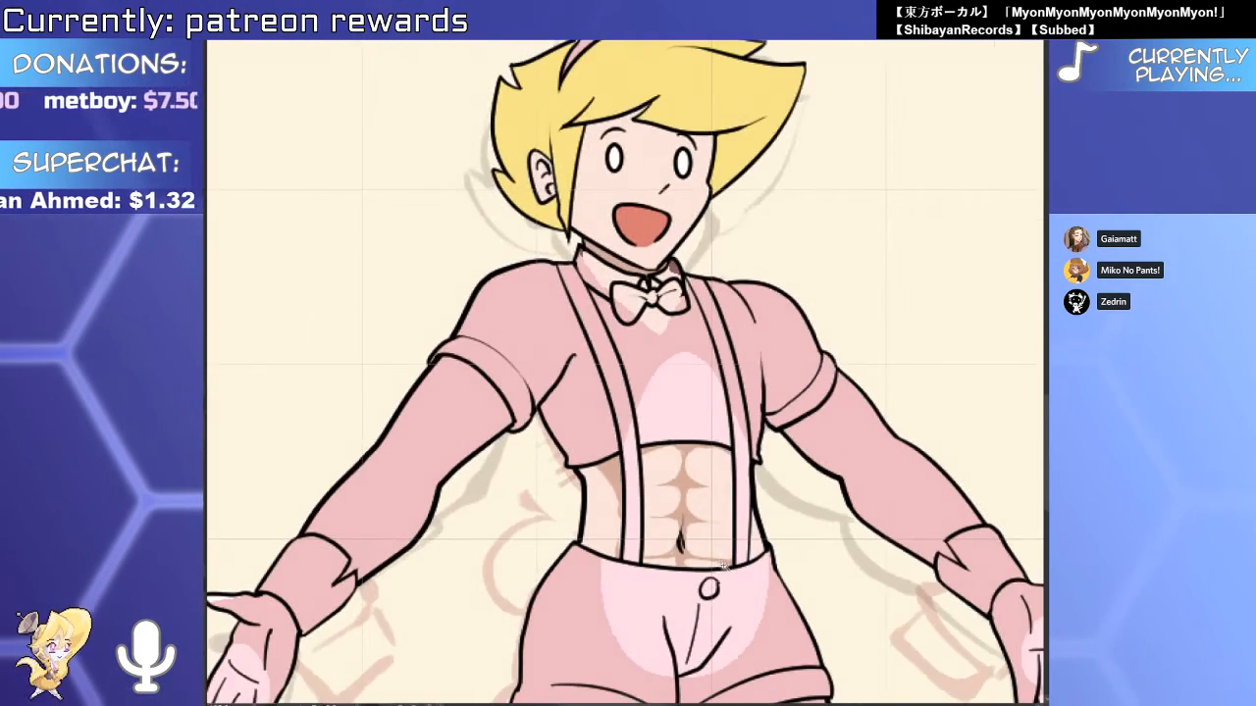
Select the midriff between the suspenders and reshape the tan creases between the middle and lower abdominal muscles.
drag(736, 556, 726, 464)
ctrl+click(729, 467)
drag(685, 385, 691, 506)
ctrl+click(692, 506)
click(633, 422)
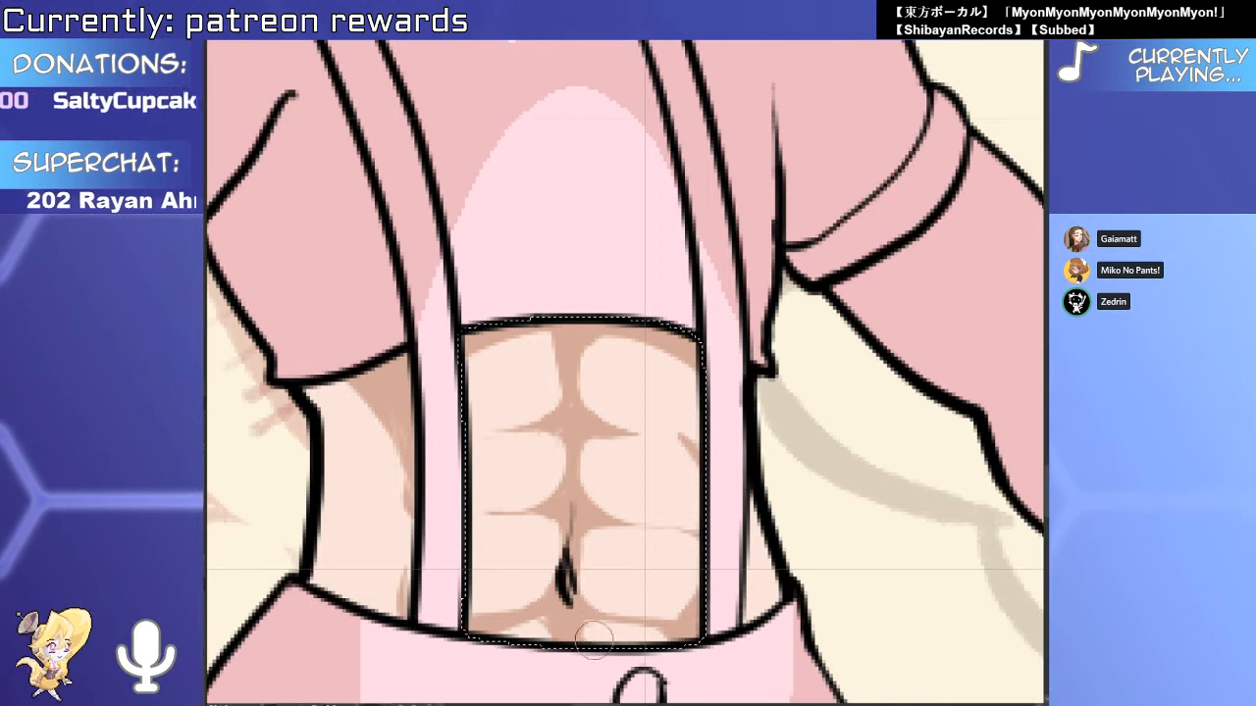
drag(568, 599, 489, 524)
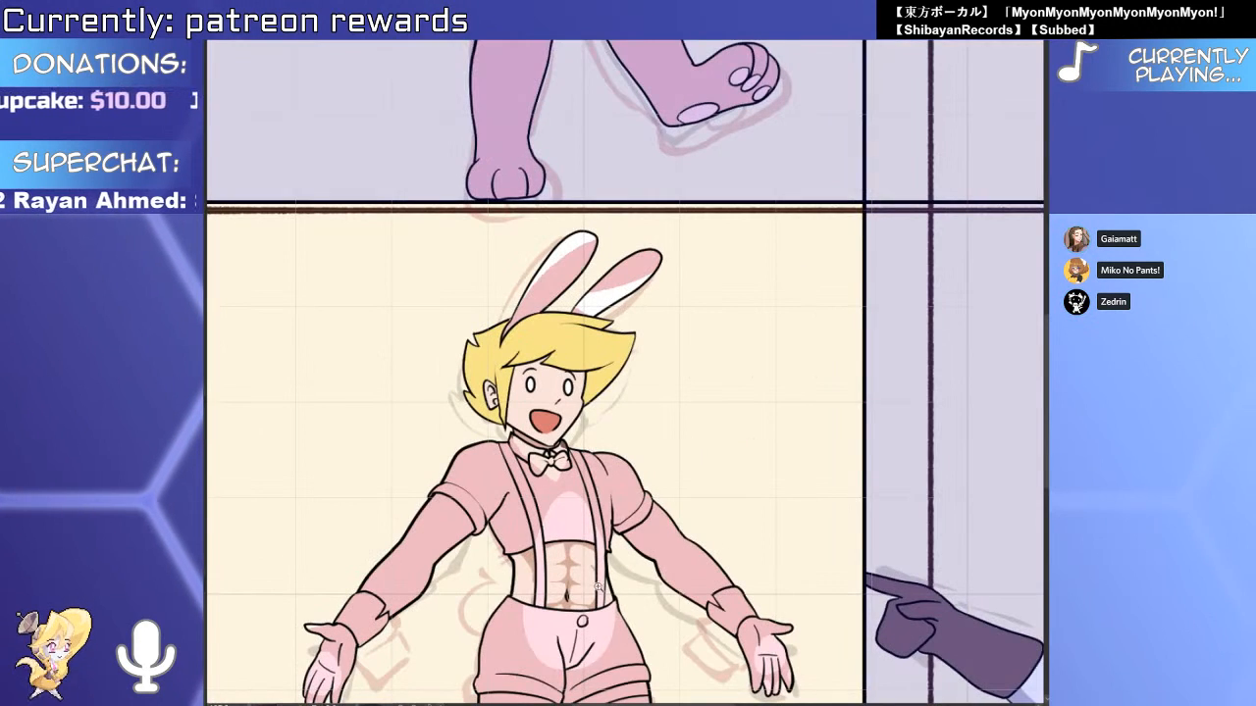
scroll(598, 586, up, 5)
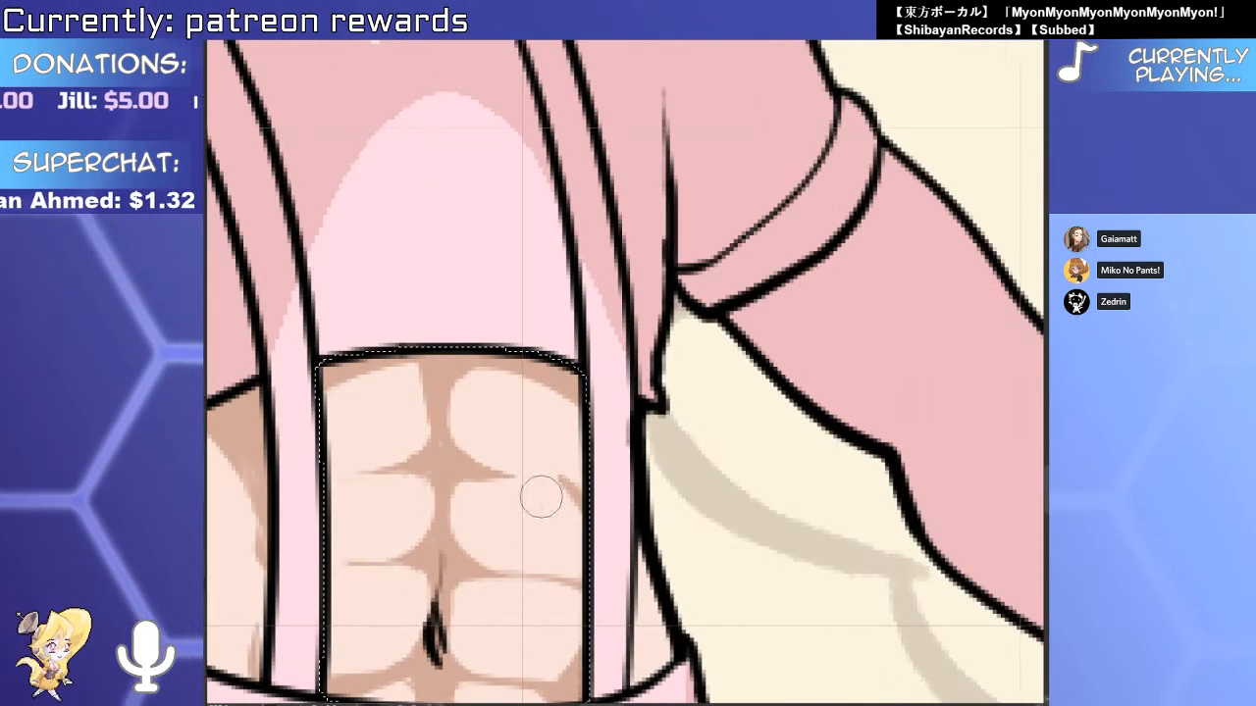
drag(504, 475, 781, 507)
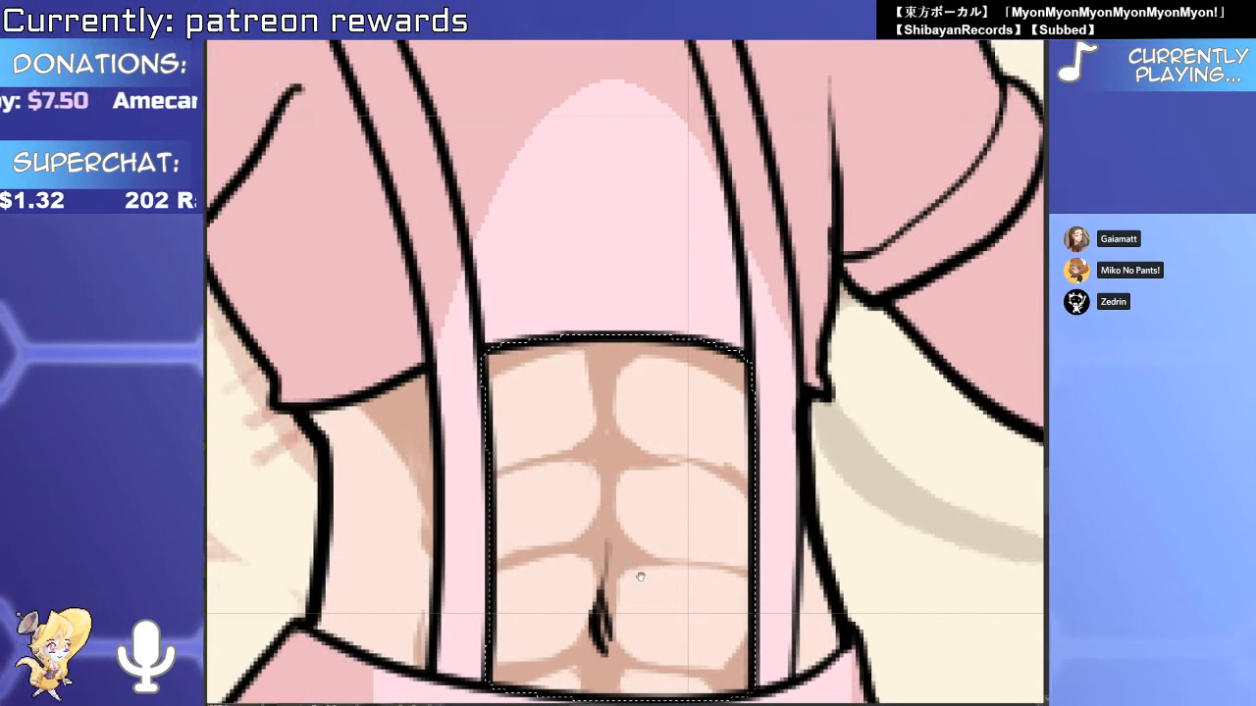
Round off the upper abdominal muscles and broaden the tan shadow beneath the shirt's hem.
scroll(640, 577, down, 5)
scroll(589, 491, up, 5)
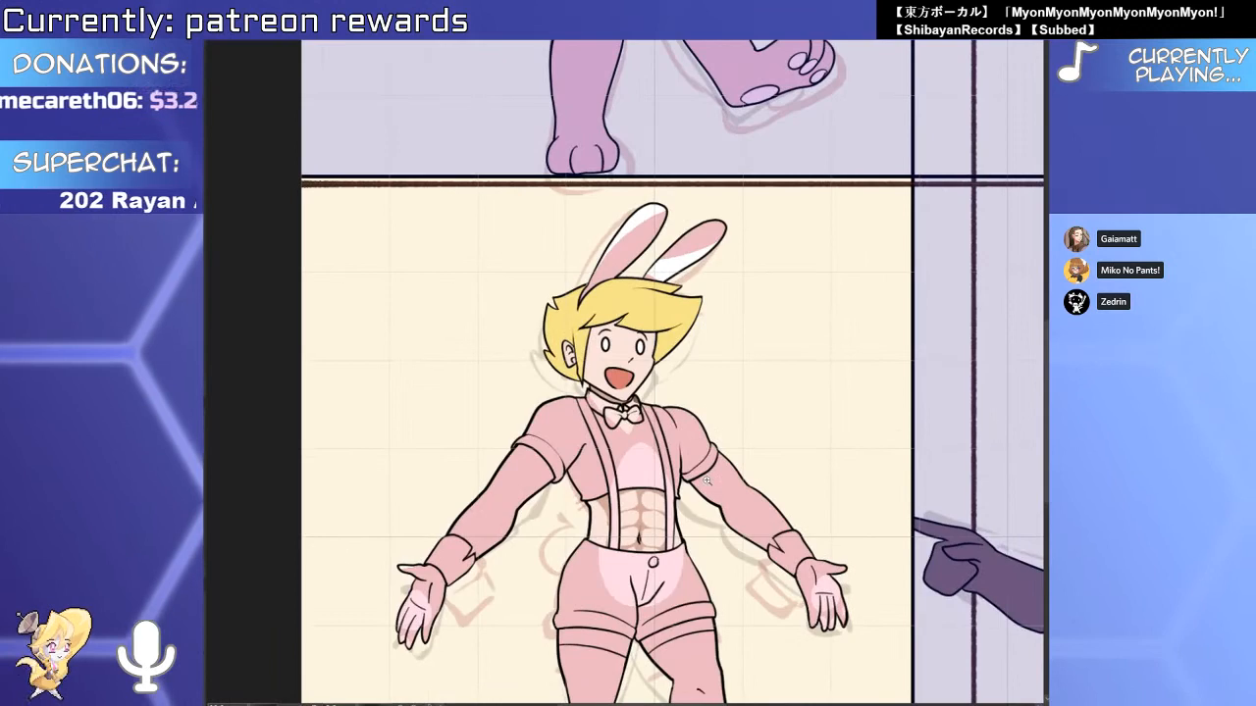
mouse_move(572, 458)
mouse_down()
mouse_move(614, 485)
mouse_move(687, 442)
mouse_up()
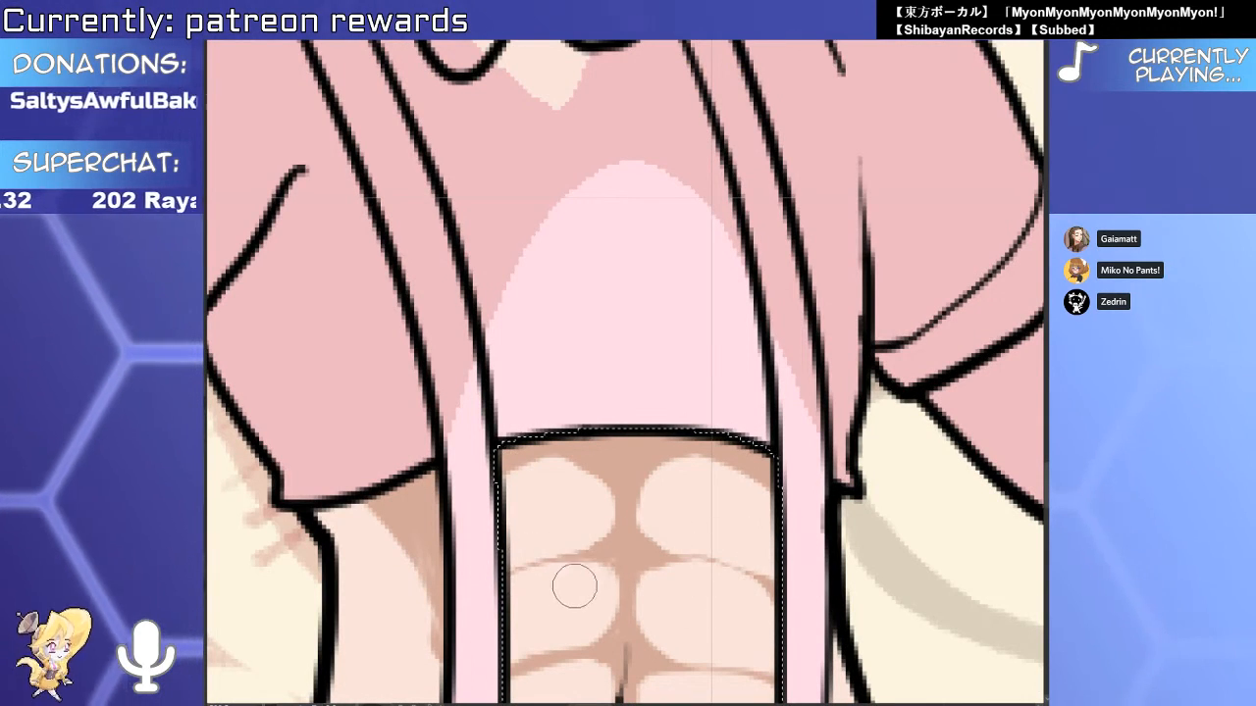
scroll(588, 559, down, 5)
scroll(637, 538, up, 5)
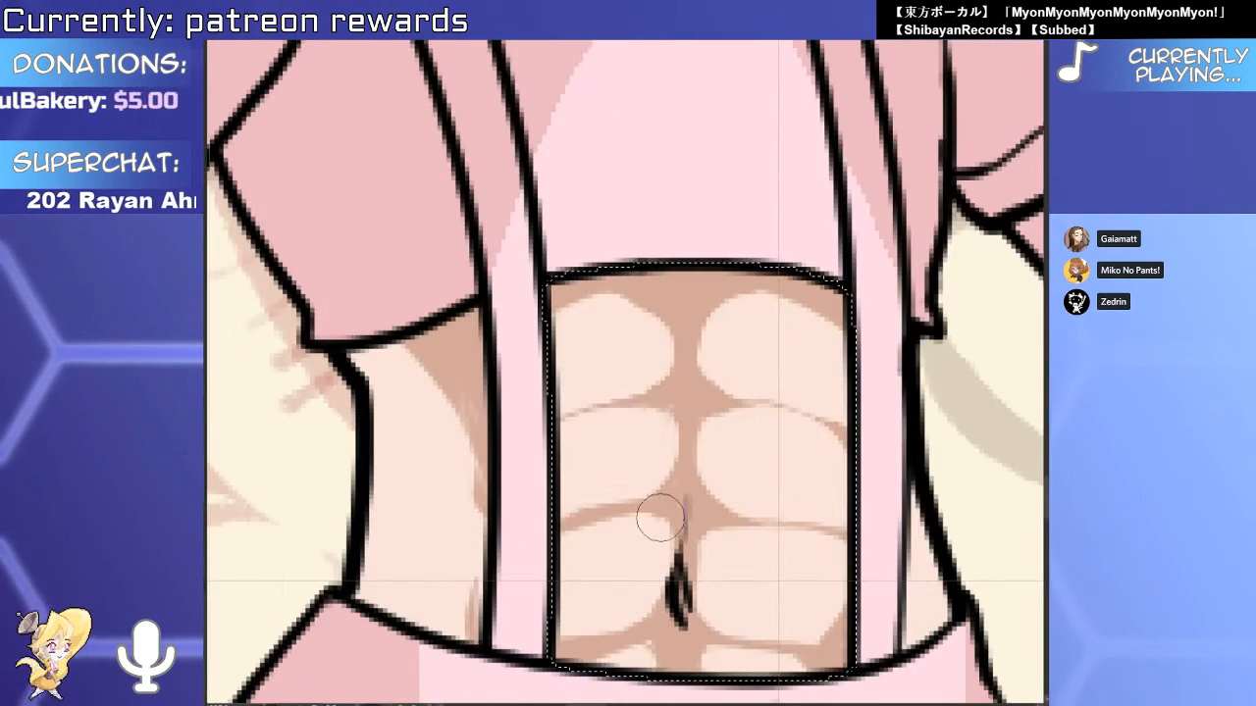
Mirror the view and widen the tan gaps around the middle and lower abdominal muscles beside the navel.
scroll(827, 570, down, 6)
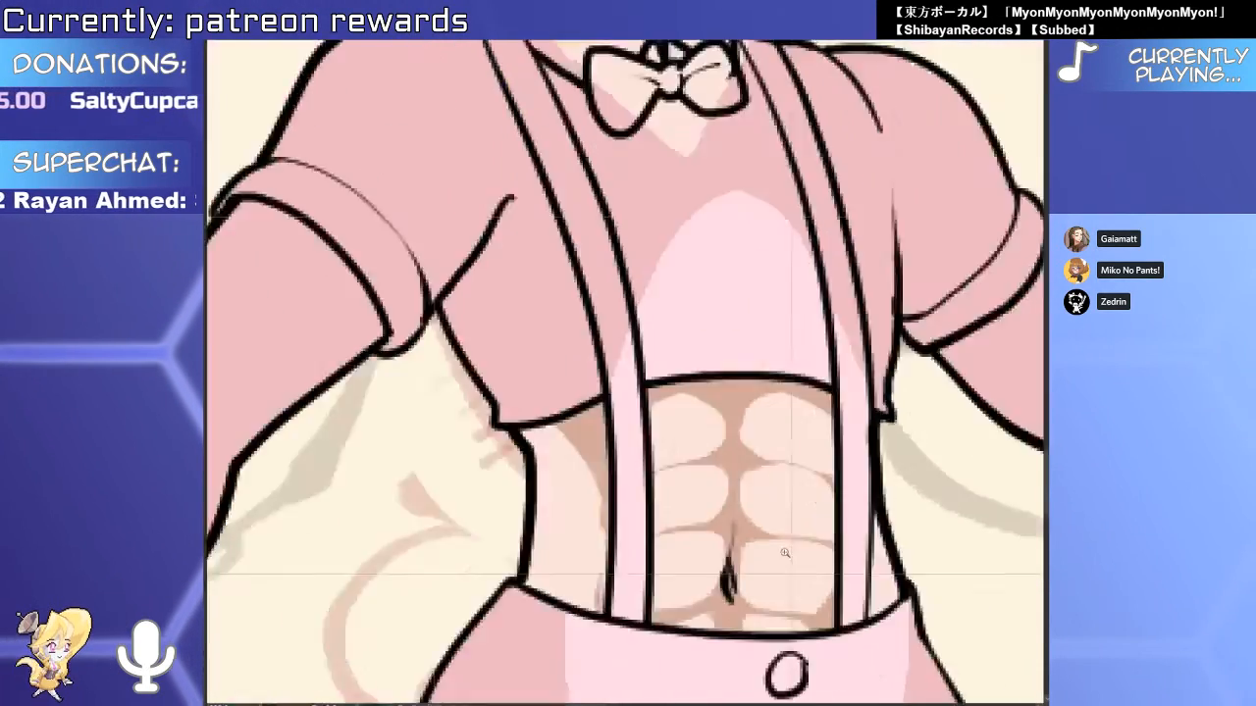
key(h)
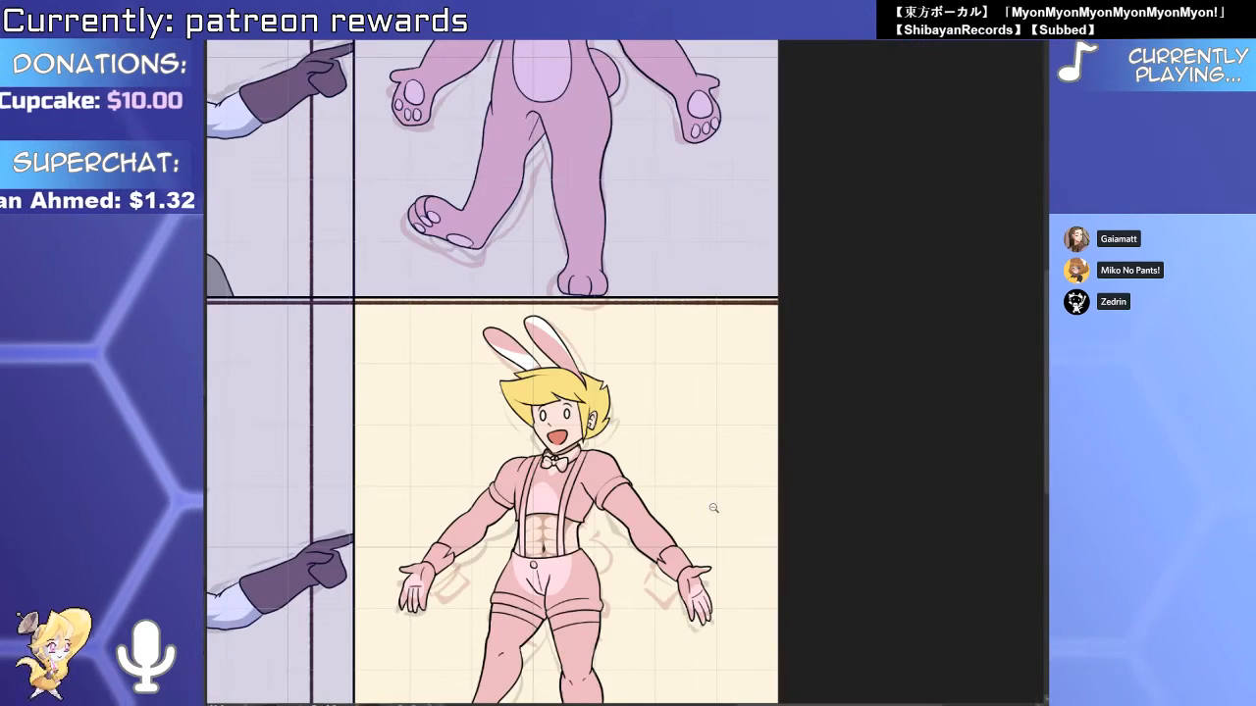
scroll(556, 532, up, 6)
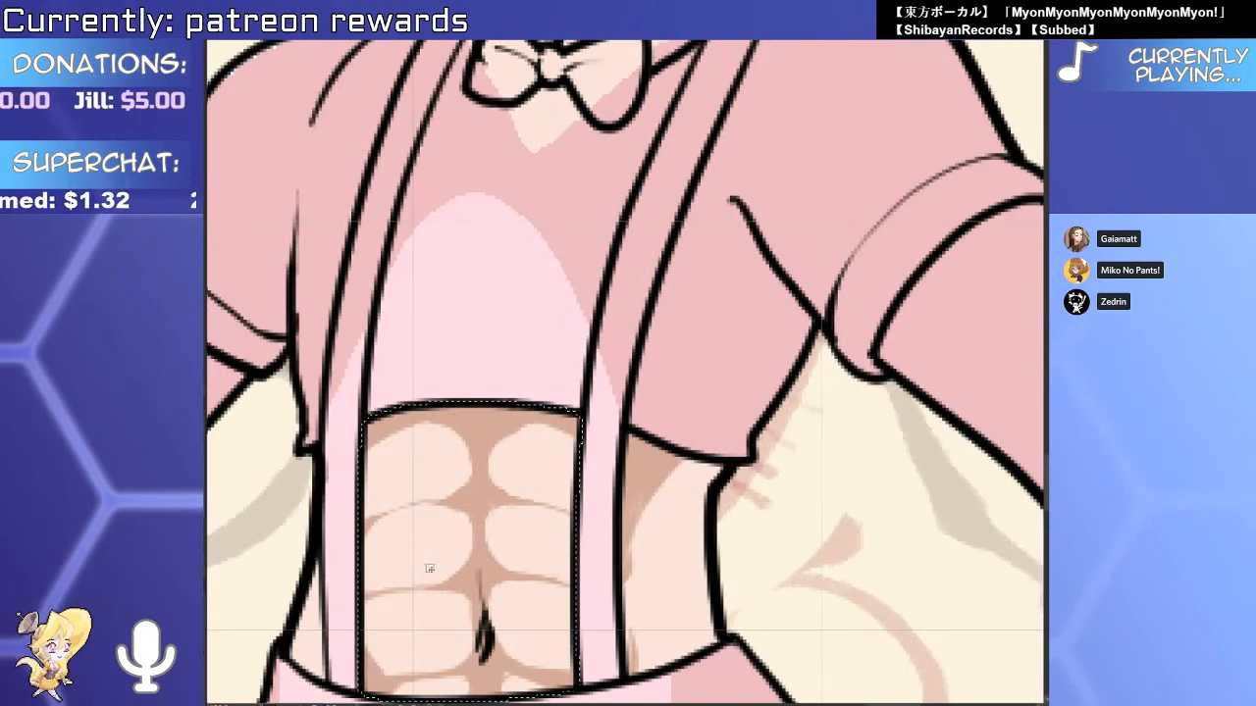
click(469, 545)
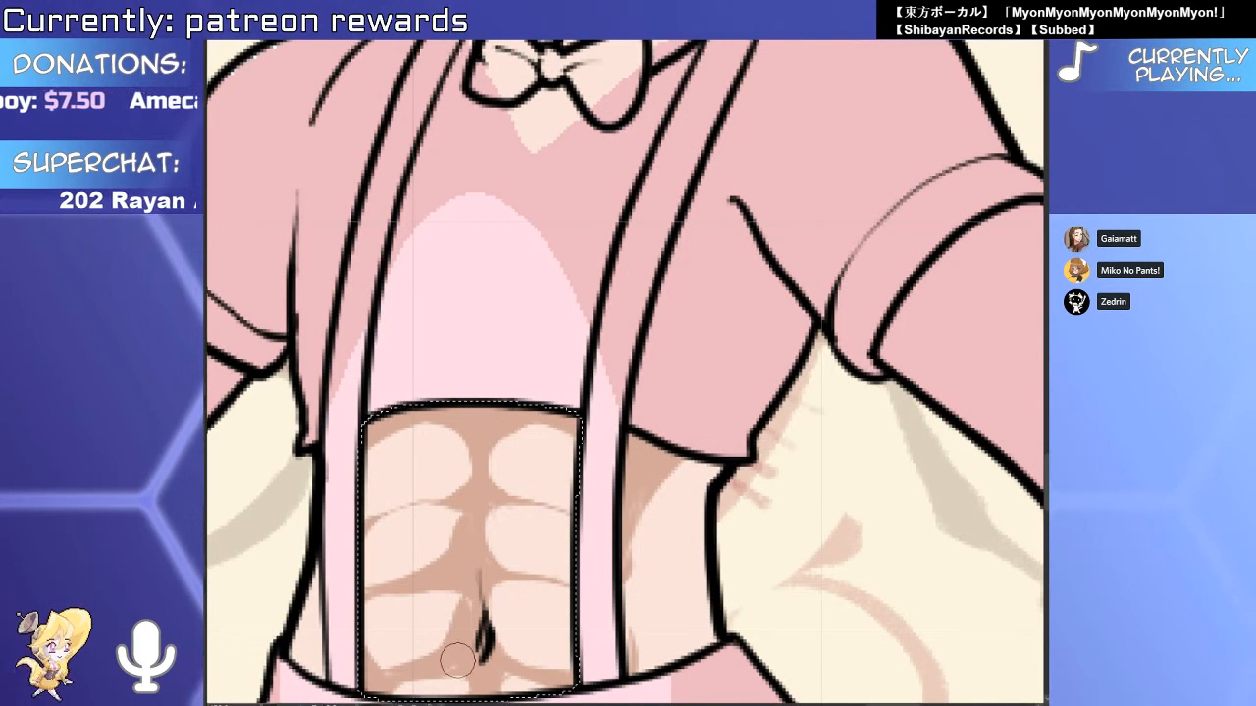
mouse_move(471, 639)
mouse_down()
mouse_move(505, 516)
mouse_move(530, 608)
mouse_up()
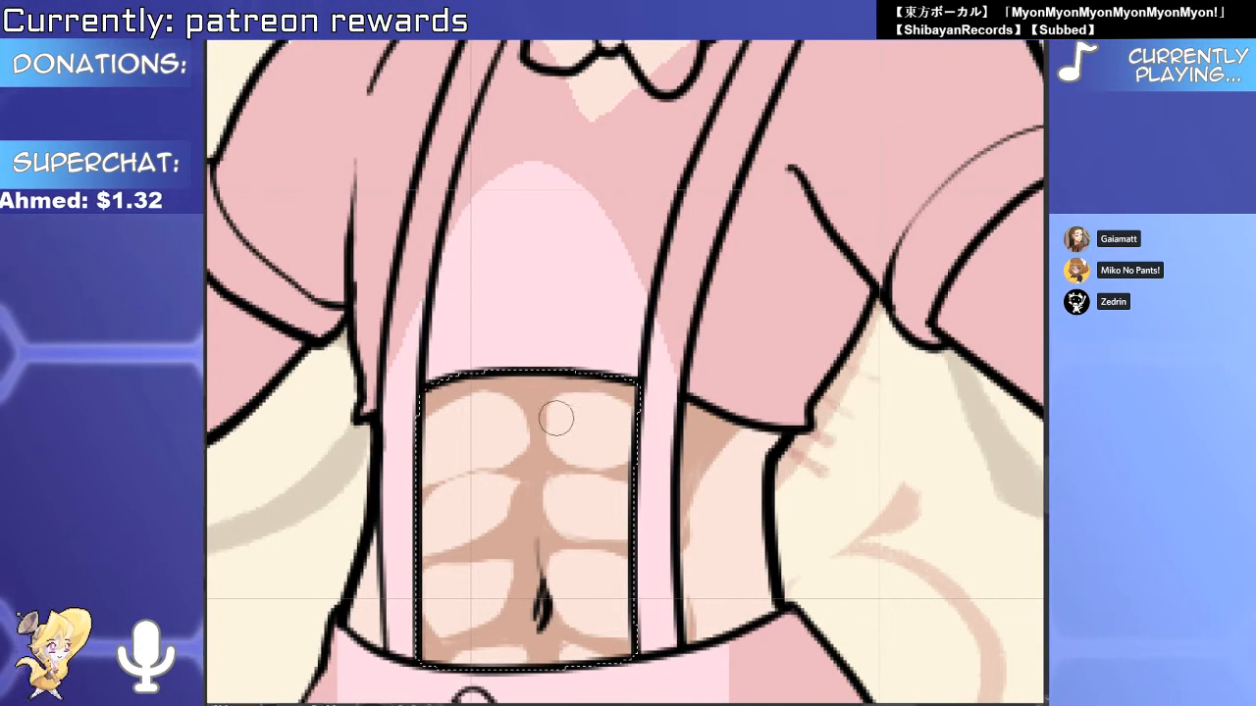
scroll(583, 441, down, 4)
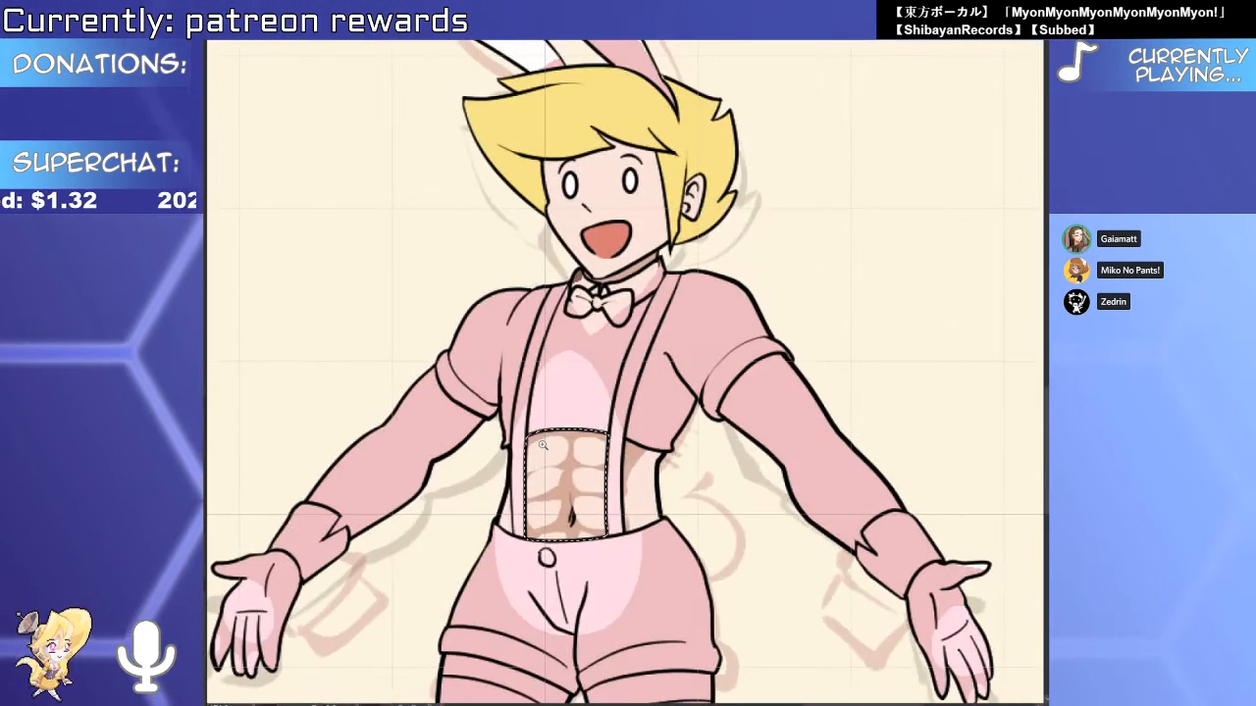
scroll(564, 485, up, 3)
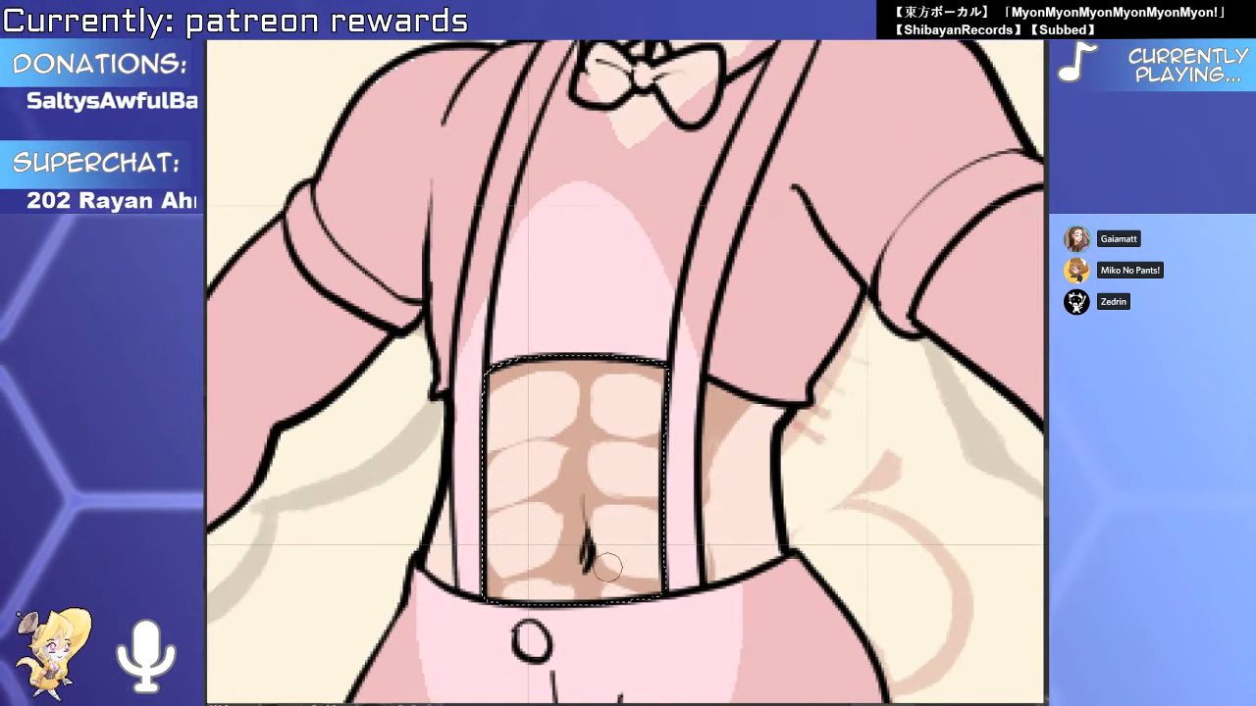
Clear the midriff's shading and paint a thin tan centre line with curved creases on both sides of the navel.
key(Delete)
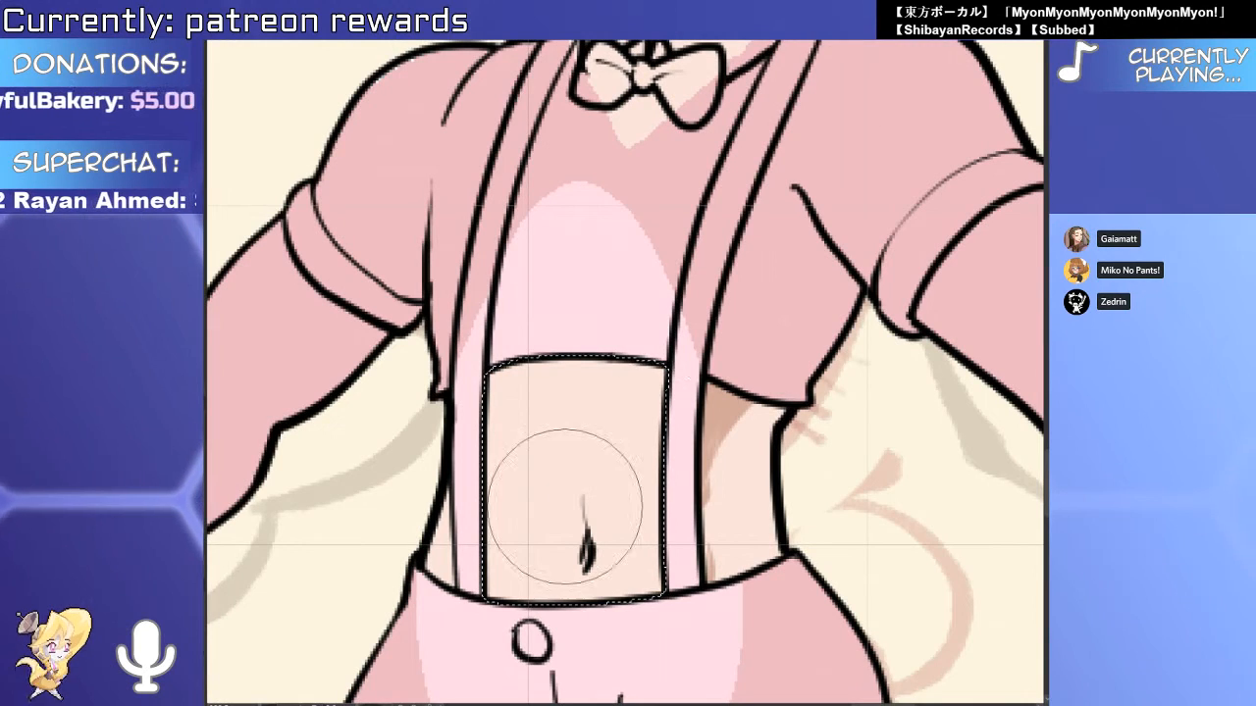
drag(574, 393, 592, 552)
drag(576, 431, 586, 611)
drag(593, 556, 653, 586)
key(ctrl+z)
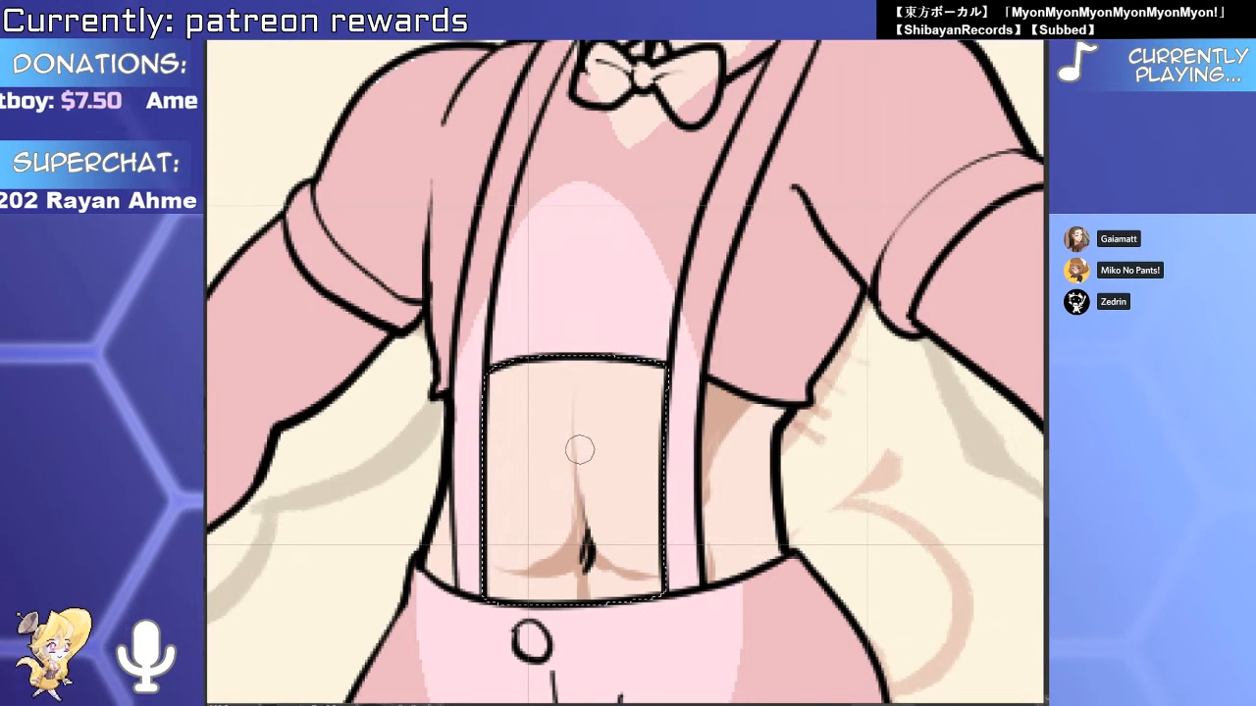
Paint tapered tan creases for the middle and upper abdominal muscles, branching from the centre line.
drag(572, 448, 508, 483)
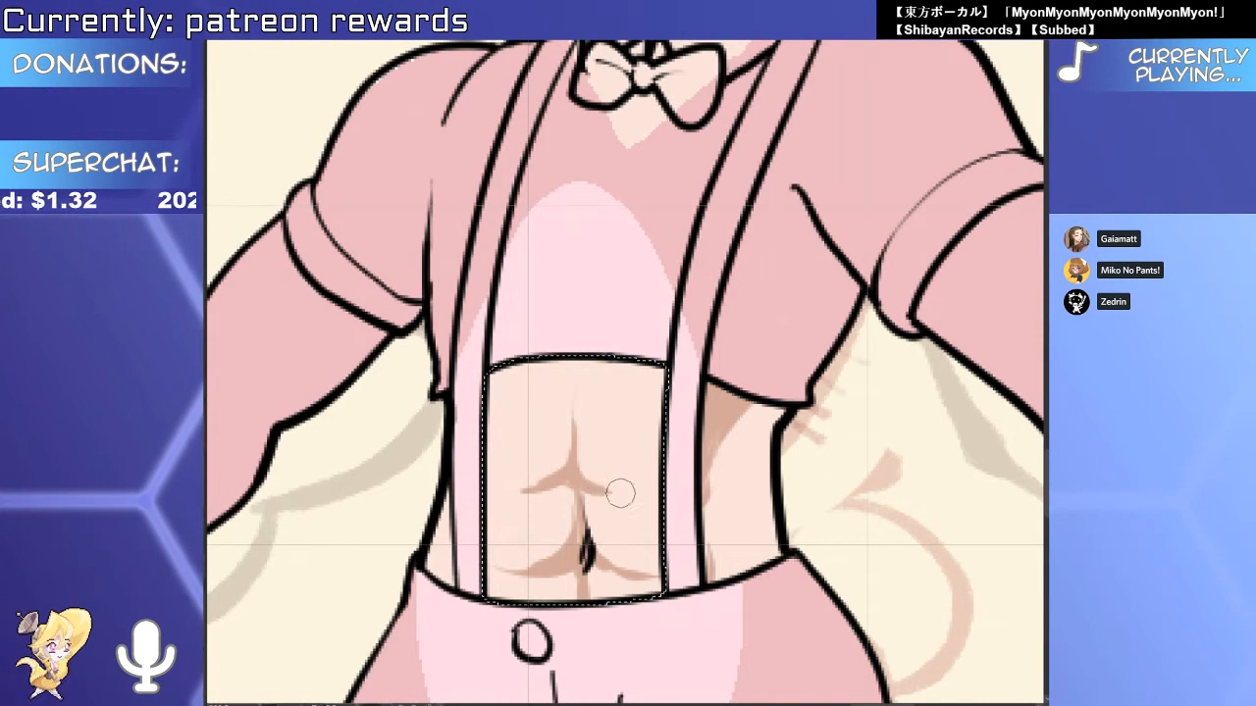
mouse_move(576, 406)
mouse_down()
mouse_move(623, 432)
mouse_move(527, 424)
mouse_up()
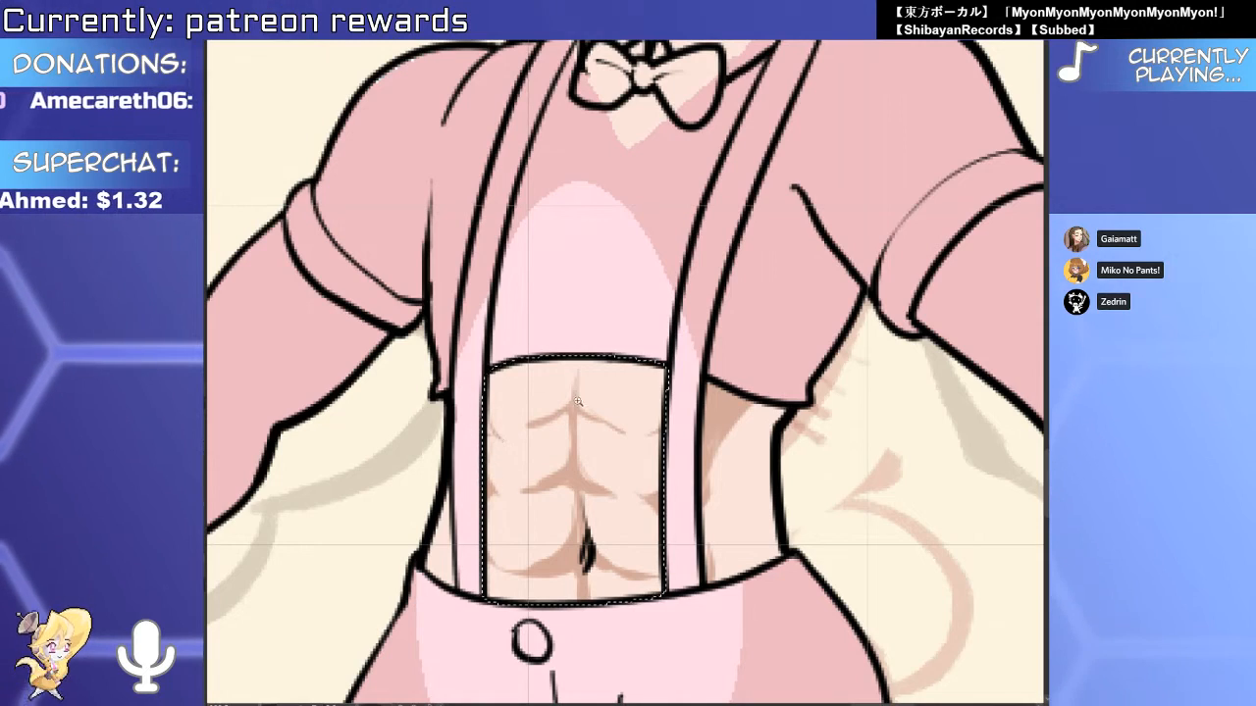
drag(578, 402, 471, 401)
Flip the view back and refine the central crease and the muscle edges above the navel.
key(h)
drag(669, 438, 735, 415)
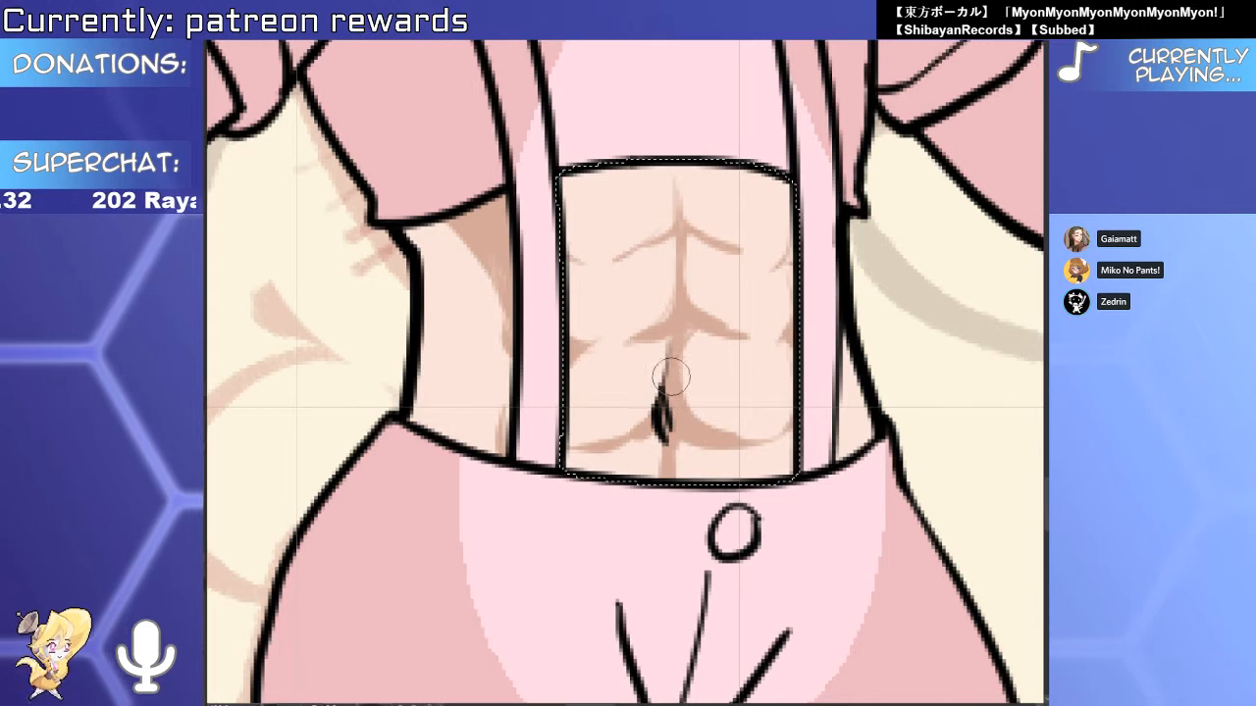
drag(687, 291, 633, 500)
key(e)
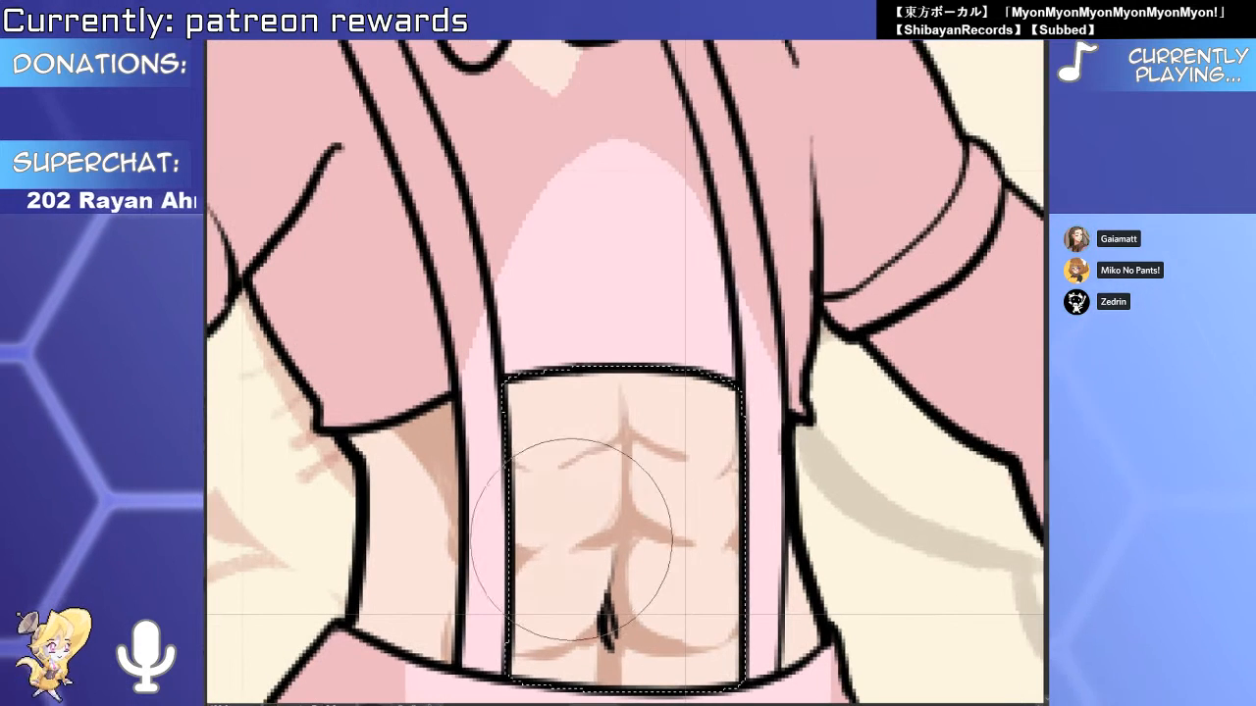
drag(571, 539, 602, 481)
key(b)
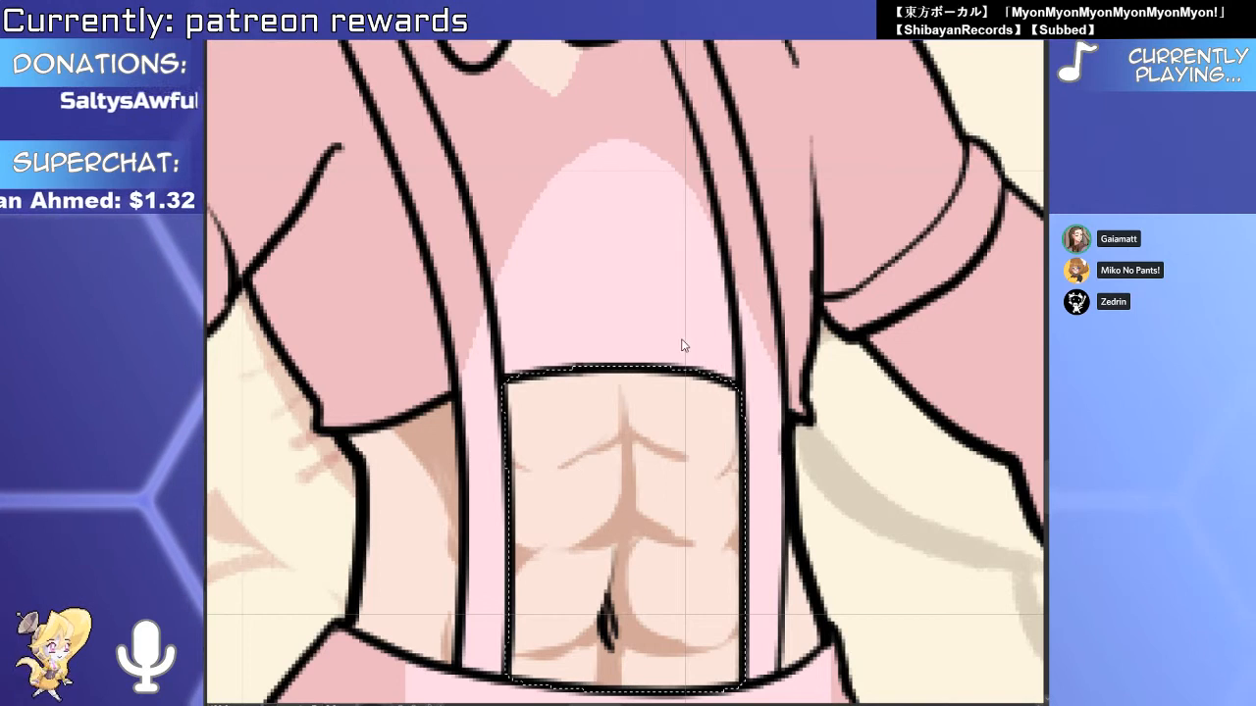
Clear the selection and sketch a curved tan guide line down the torso's centre, from the chest past the waistband.
key(ctrl+d)
key(ctrl+0)
drag(678, 529, 756, 527)
drag(555, 489, 577, 512)
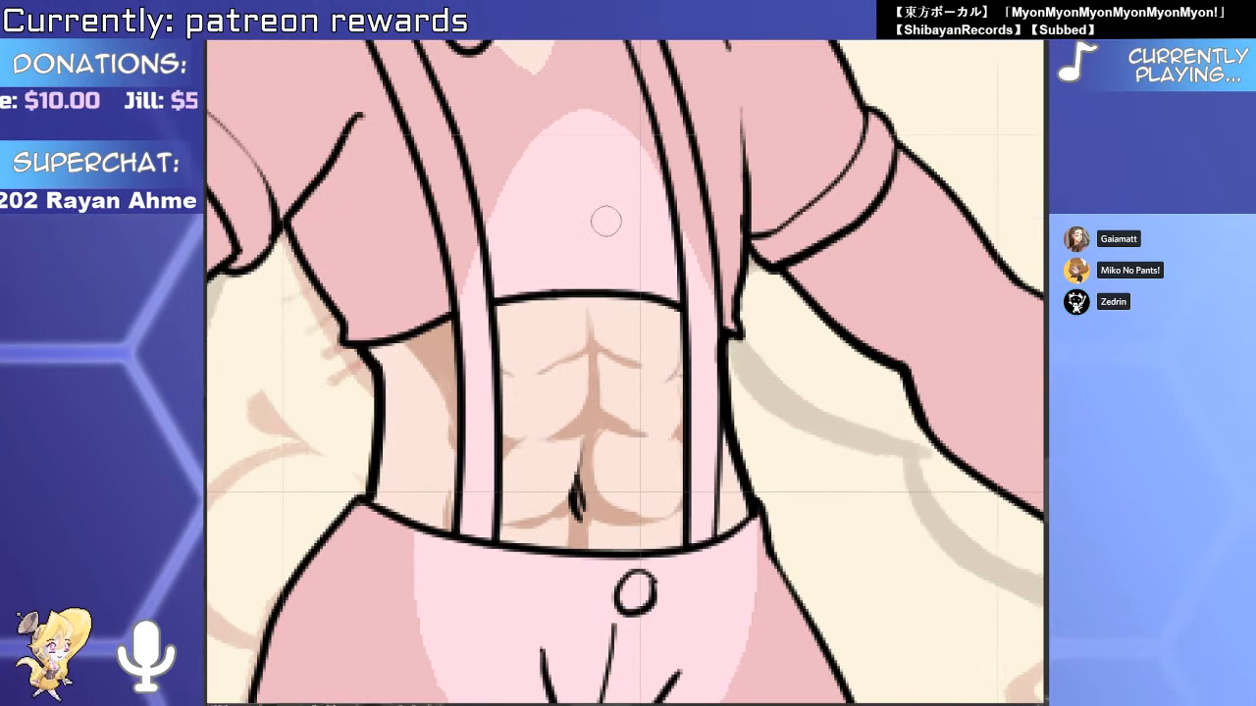
drag(610, 204, 602, 700)
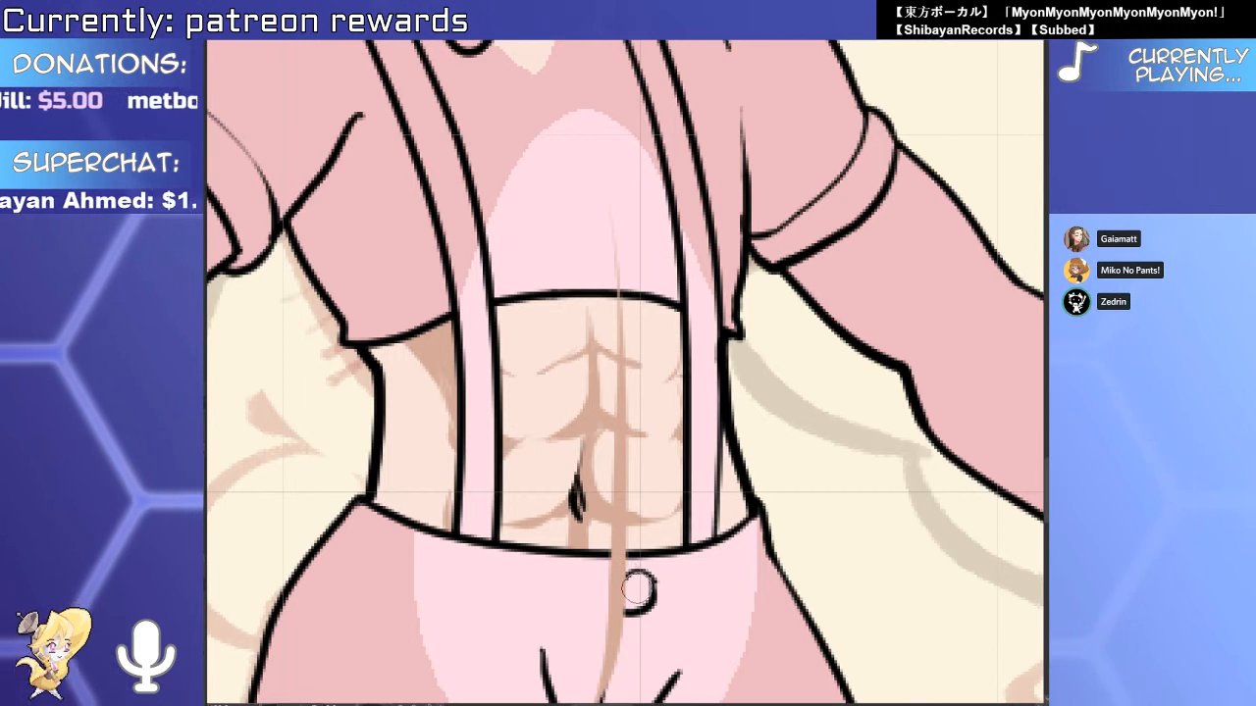
key(ctrl+z)
mouse_move(569, 112)
mouse_down()
mouse_move(589, 700)
mouse_move(596, 655)
mouse_up()
key(ctrl+z)
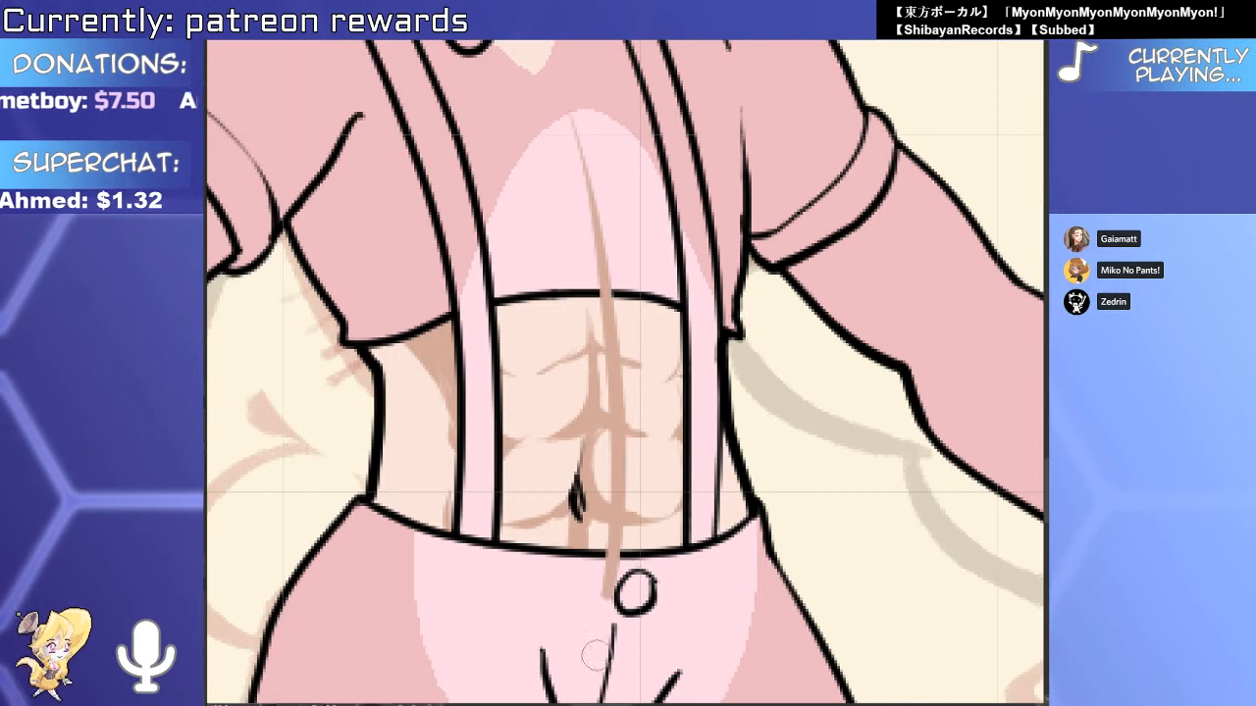
Shift the navel linework over to the torso's guide line and remove the guide.
mouse_move(619, 520)
mouse_down()
mouse_move(628, 543)
mouse_move(604, 515)
mouse_up()
key(ctrl+z)
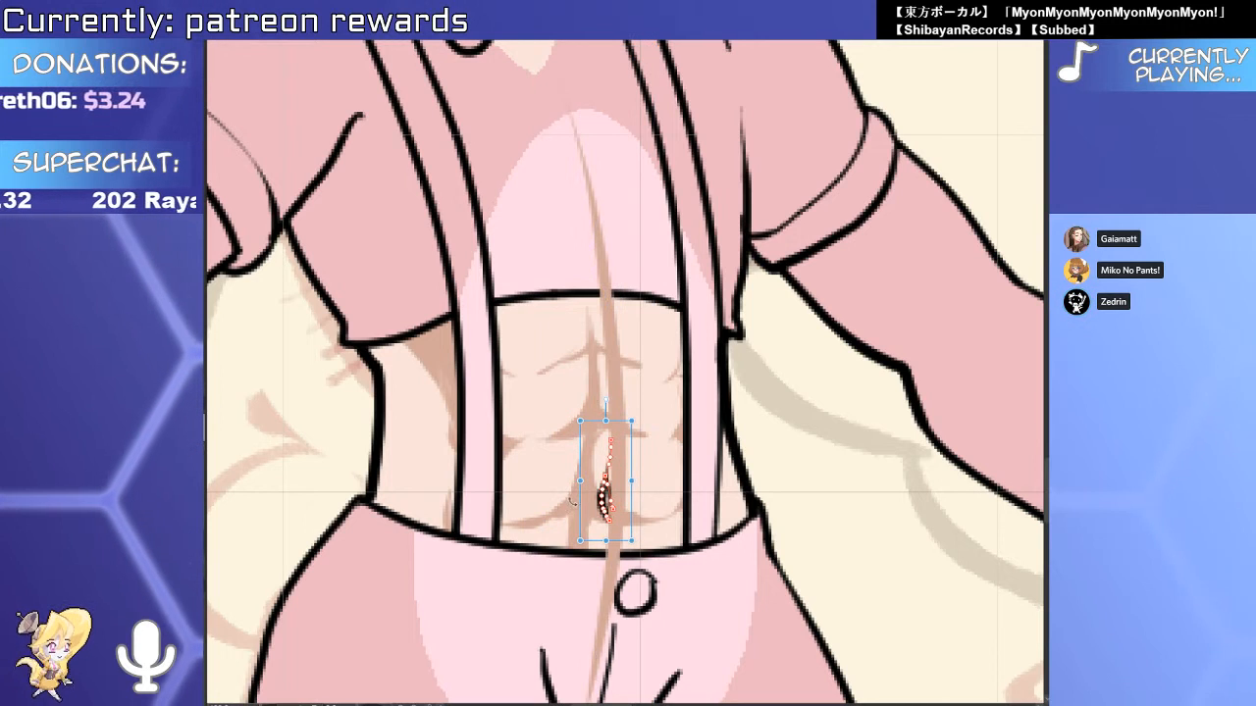
click(629, 465)
key(Delete)
key(w)
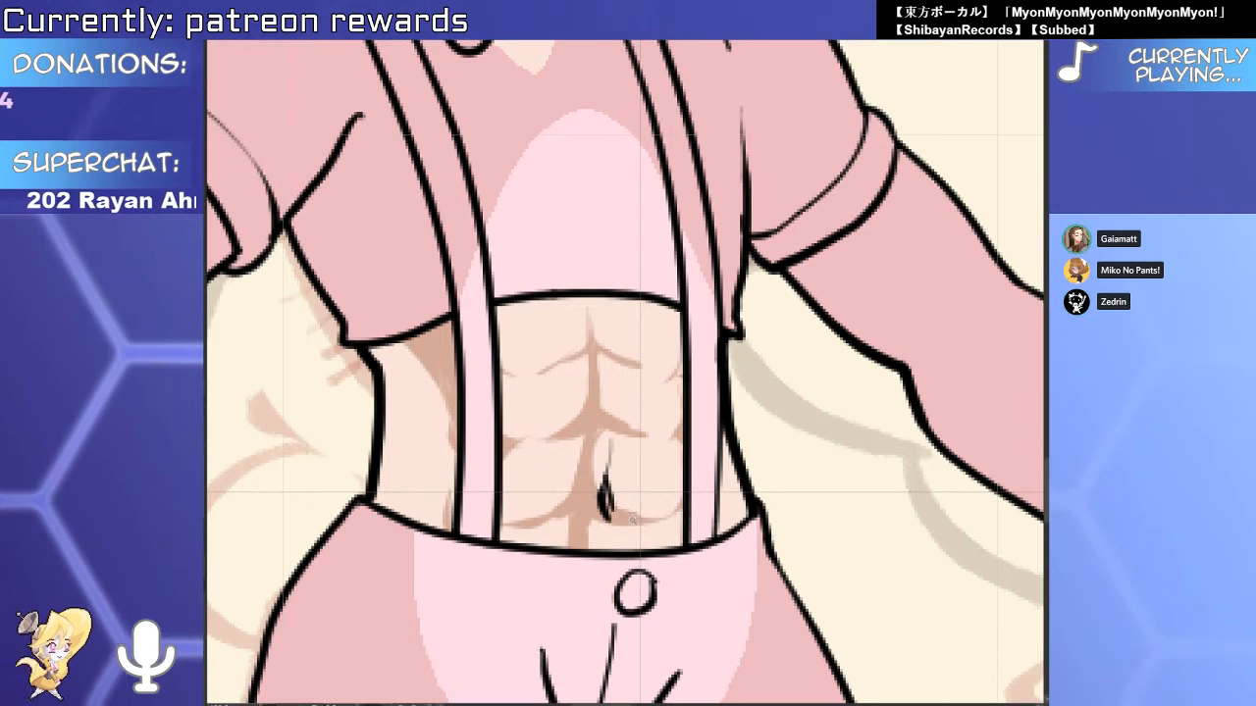
Fill the midriff between the suspenders with tan and use a larger brush to paint rounded light patches for the abdominal muscles.
click(633, 485)
key(alt+Delete)
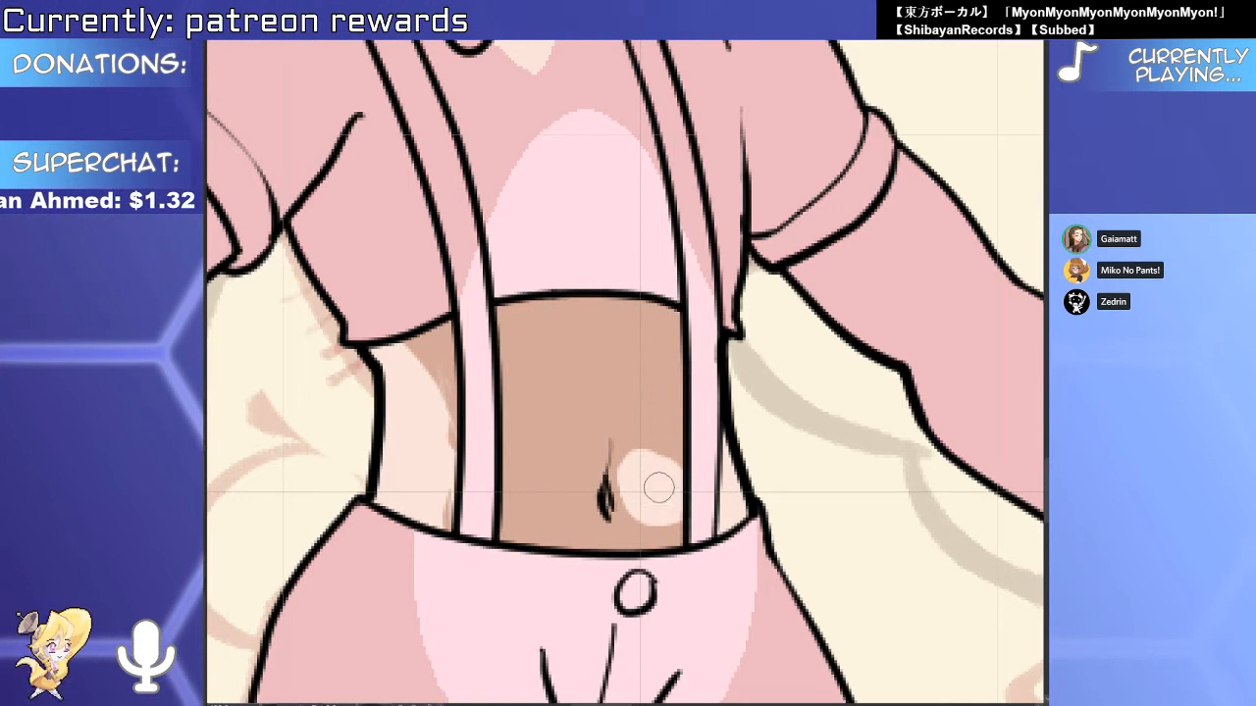
key(ctrl+z)
key(ctrl+z)
key(])
key(])
key(])
drag(648, 476, 666, 506)
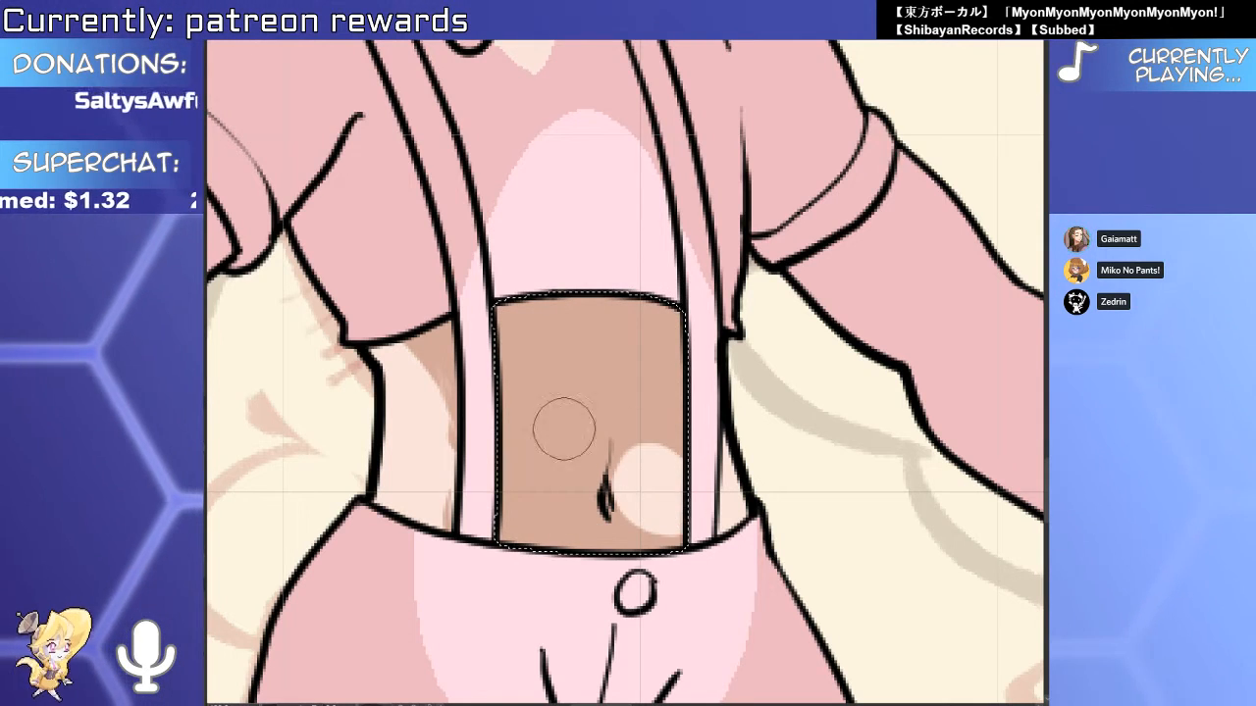
mouse_move(563, 465)
mouse_down()
mouse_move(529, 481)
mouse_move(575, 462)
mouse_up()
drag(654, 384, 675, 413)
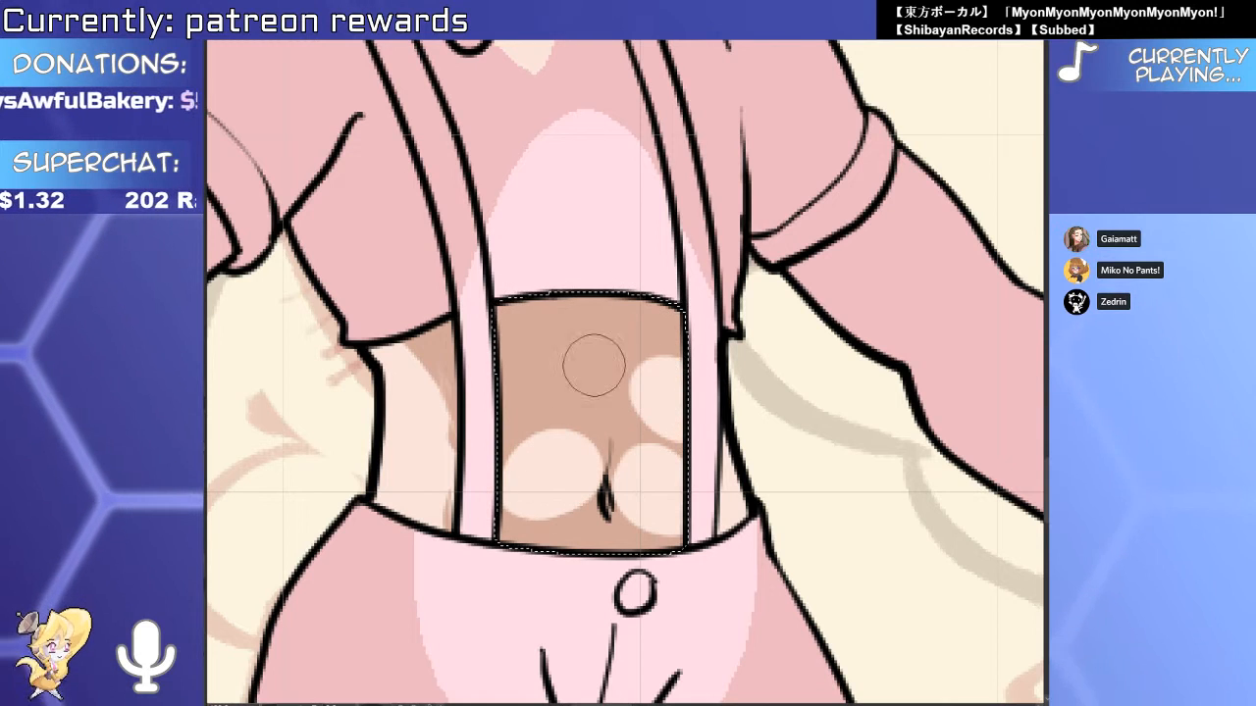
mouse_move(593, 365)
mouse_down()
mouse_move(533, 373)
mouse_move(528, 386)
mouse_up()
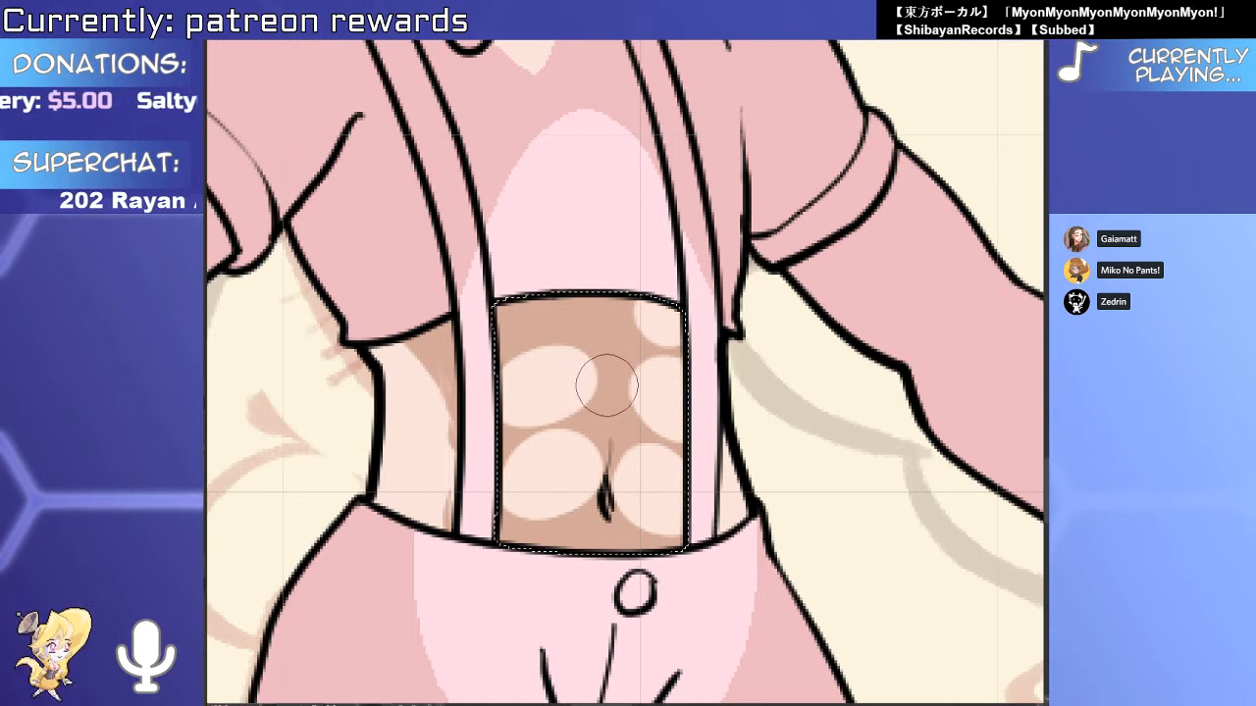
Refill the midriff with the light skin tone and paint tan central and horizontal muscle creases around and above the navel.
key(alt+Delete)
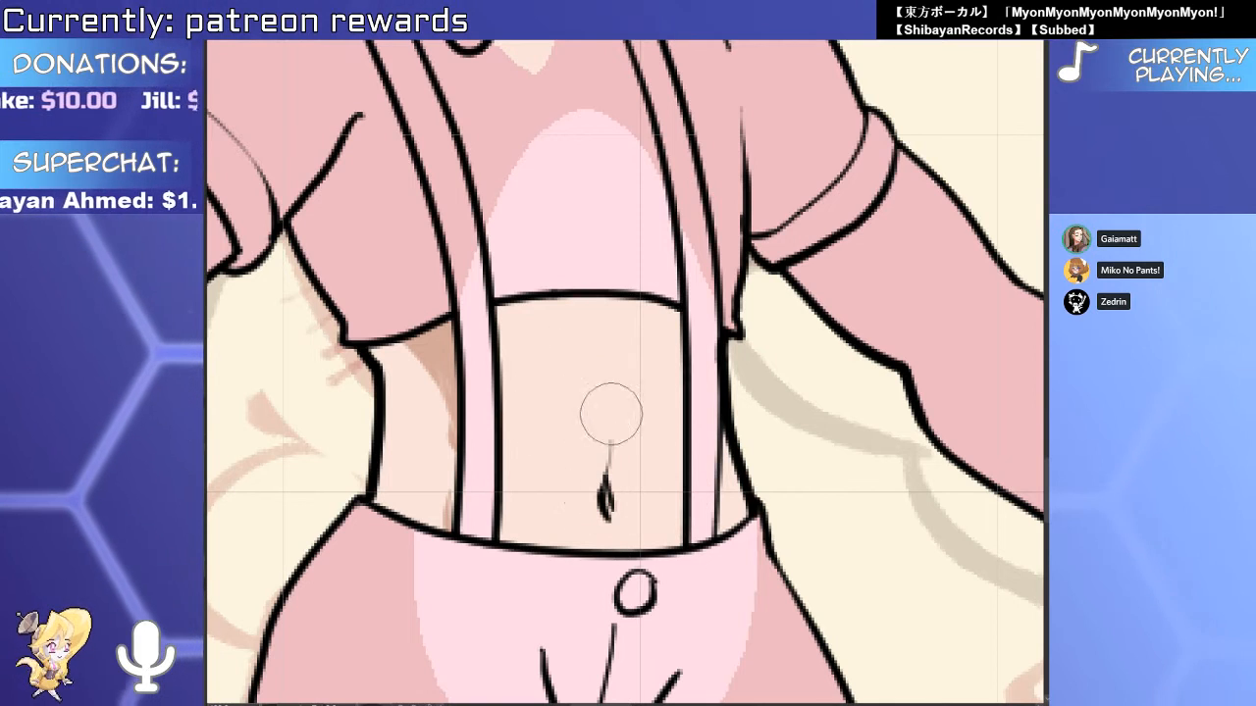
drag(614, 420, 595, 582)
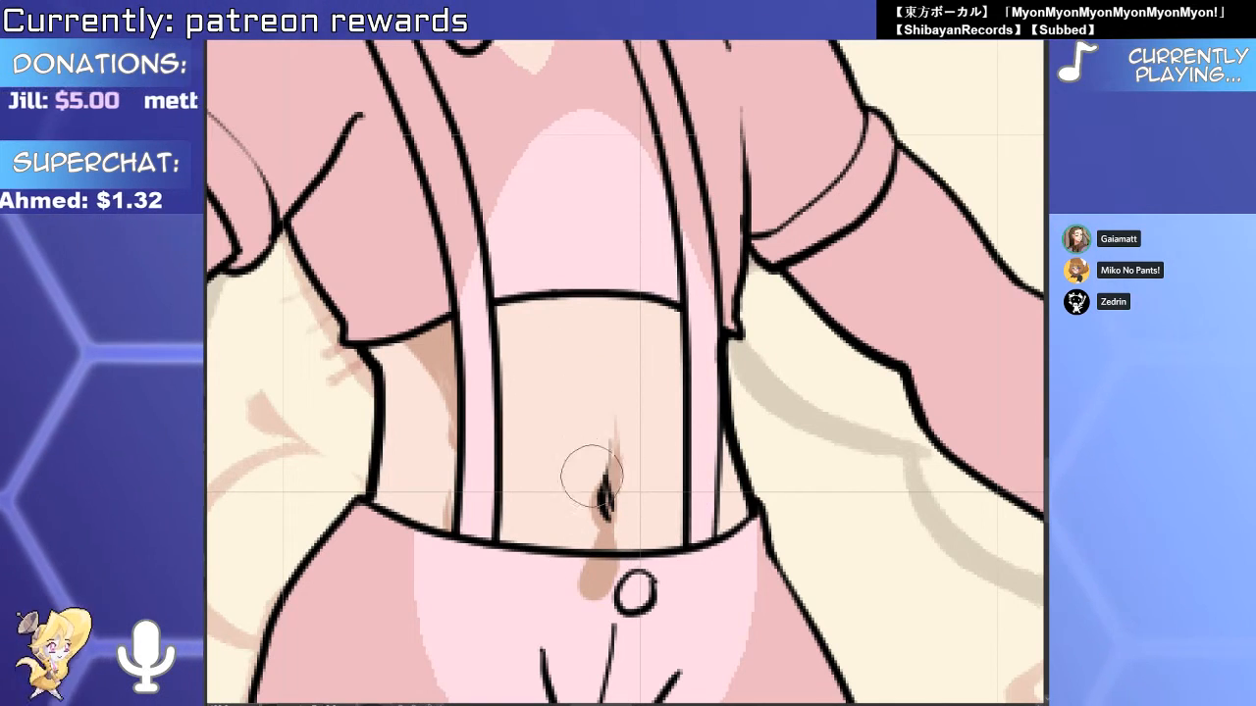
drag(505, 502, 594, 472)
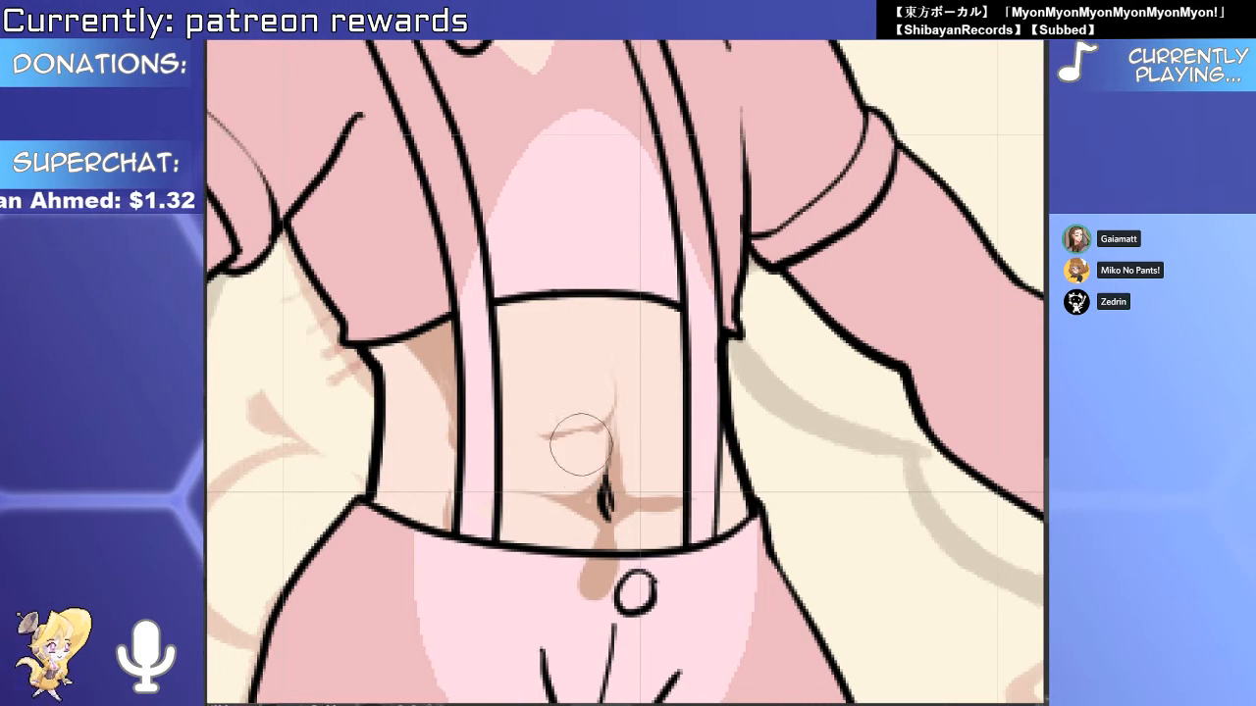
scroll(581, 445, up, 3)
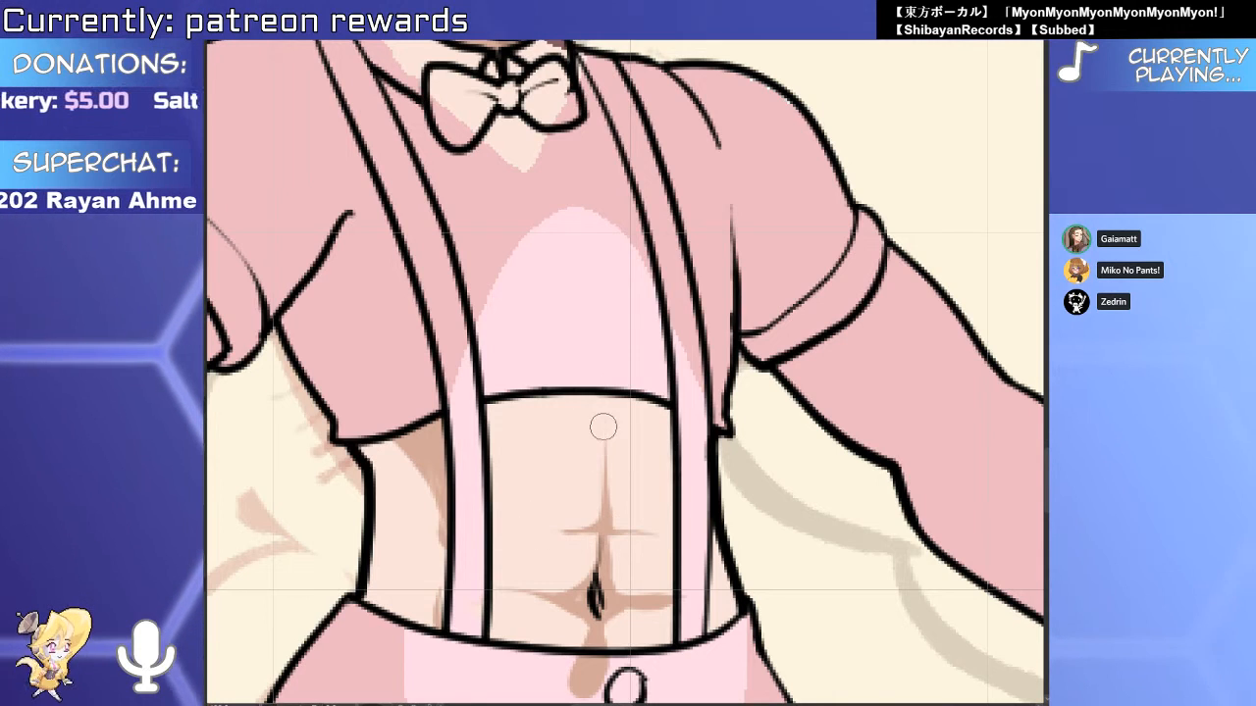
Paint the upper abdominal crease in tan just below the shirt hem, running out to both sides of the centre line.
drag(589, 454, 535, 477)
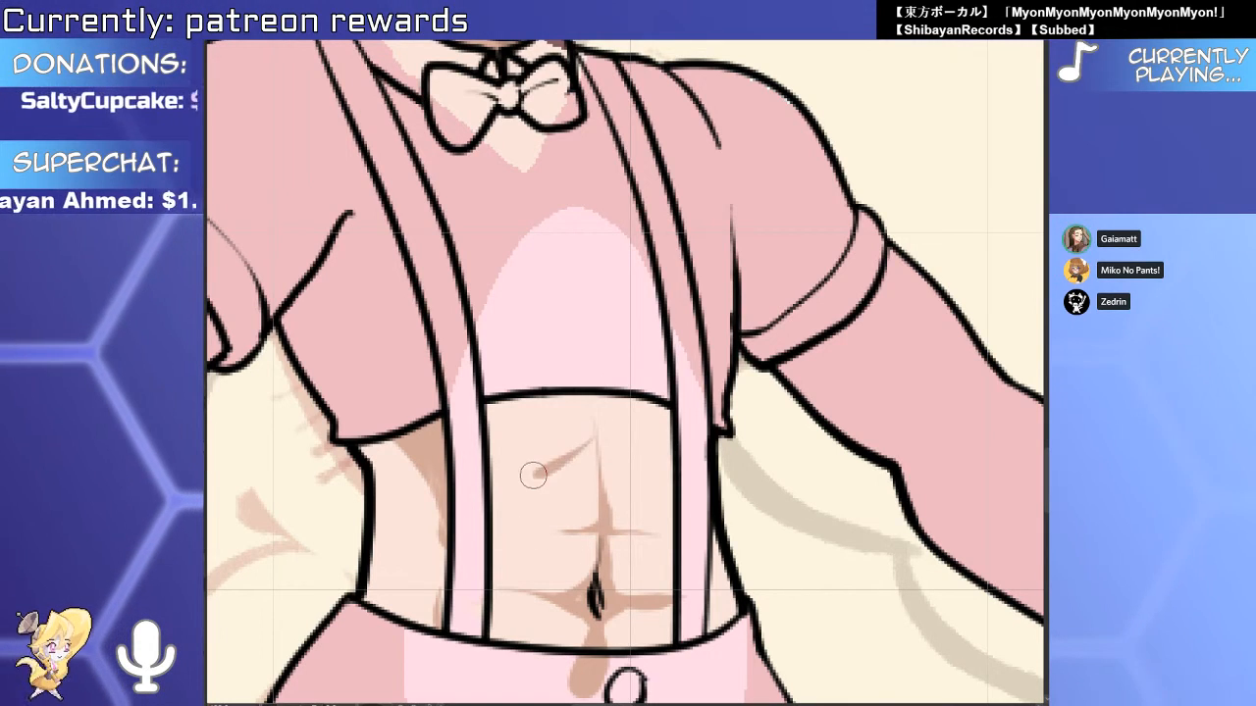
key(ctrl+z)
drag(593, 441, 534, 454)
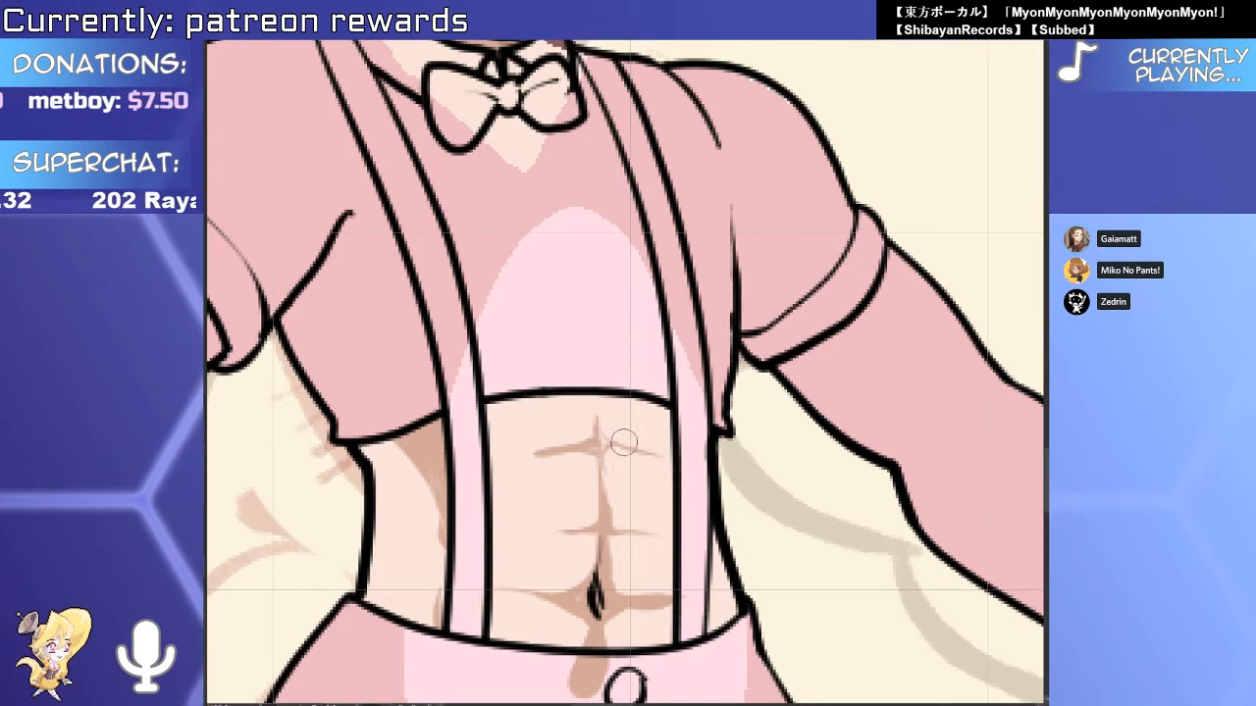
drag(745, 422, 717, 255)
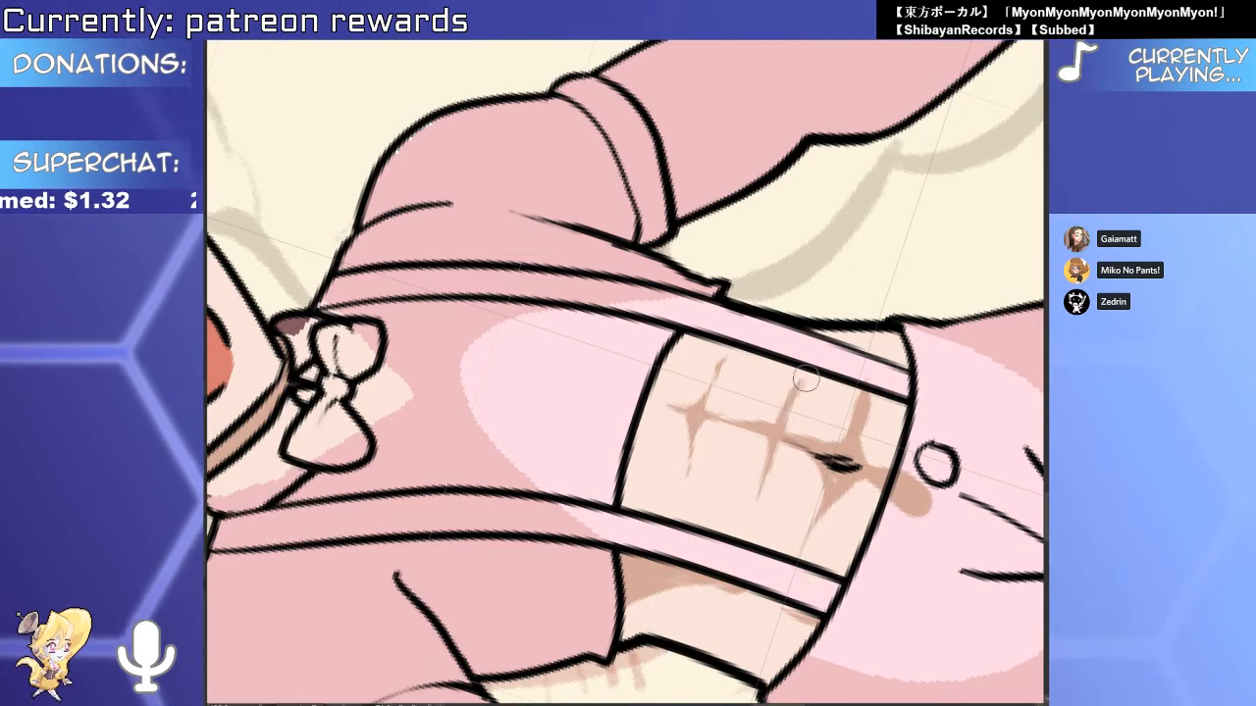
scroll(772, 437, down, 5)
drag(772, 437, 587, 523)
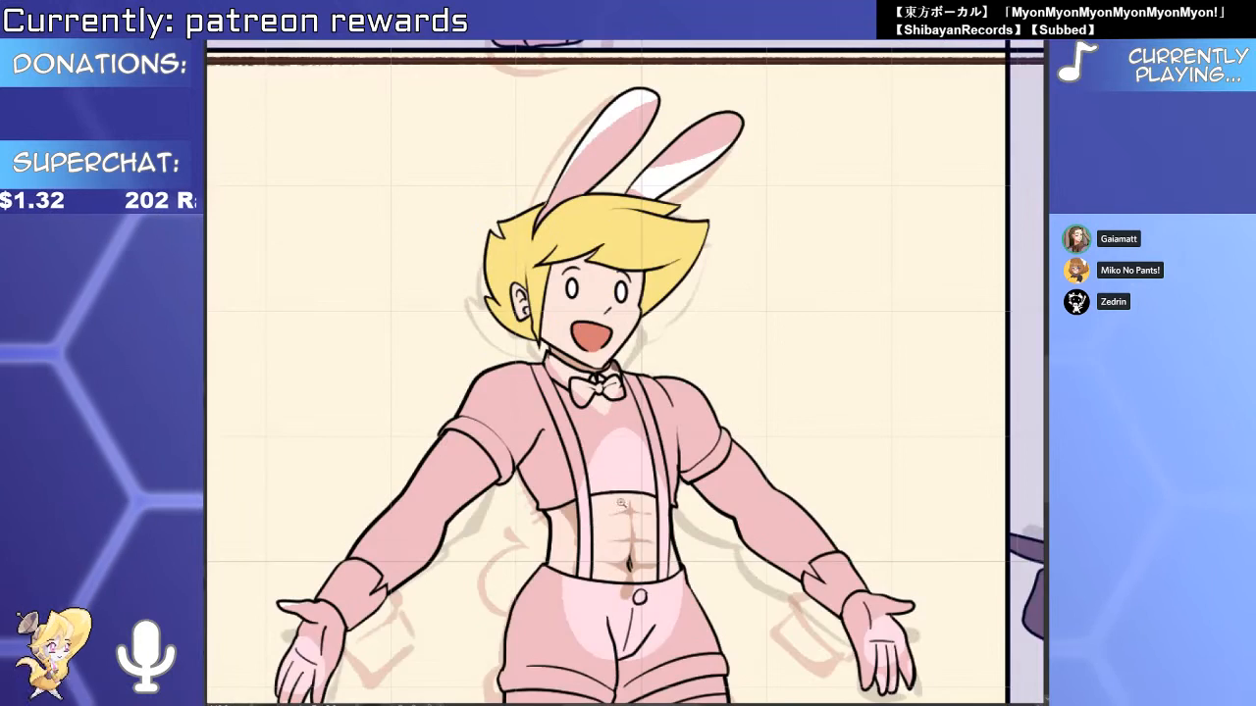
Paint tan muscle edges along the left side of the abs and extend the central crease up past the shirt hem.
scroll(621, 504, up, 3)
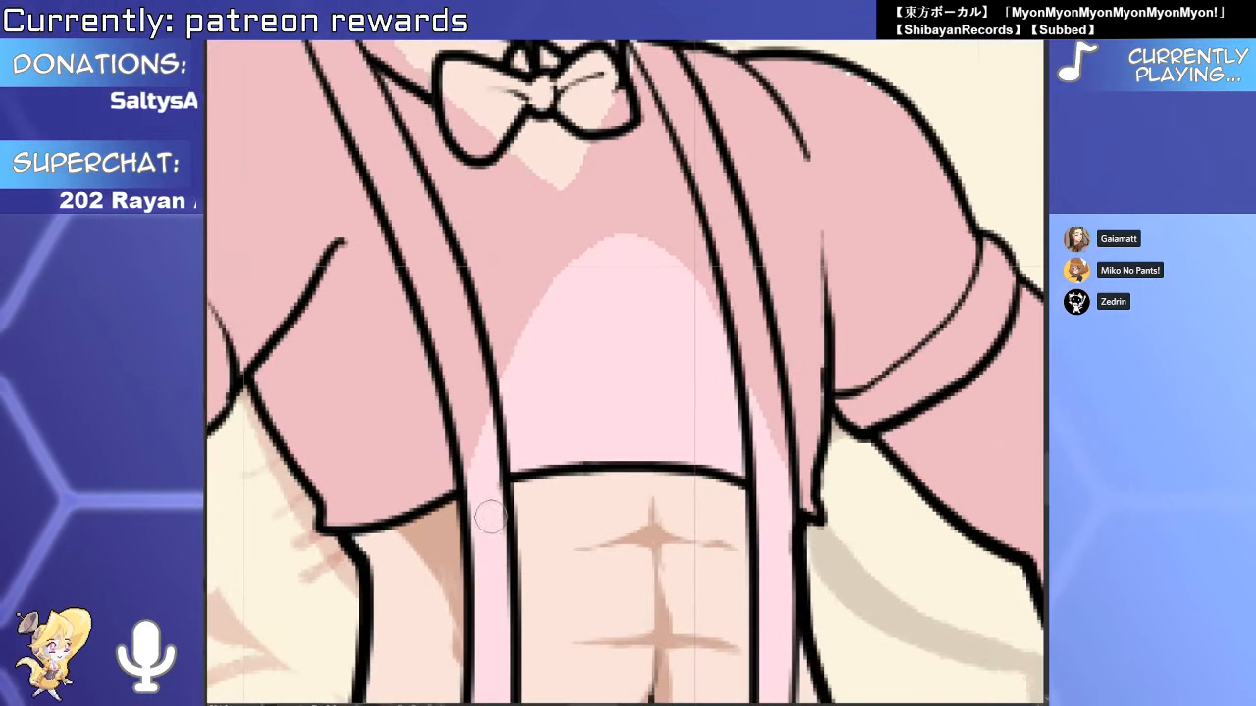
drag(514, 639, 529, 409)
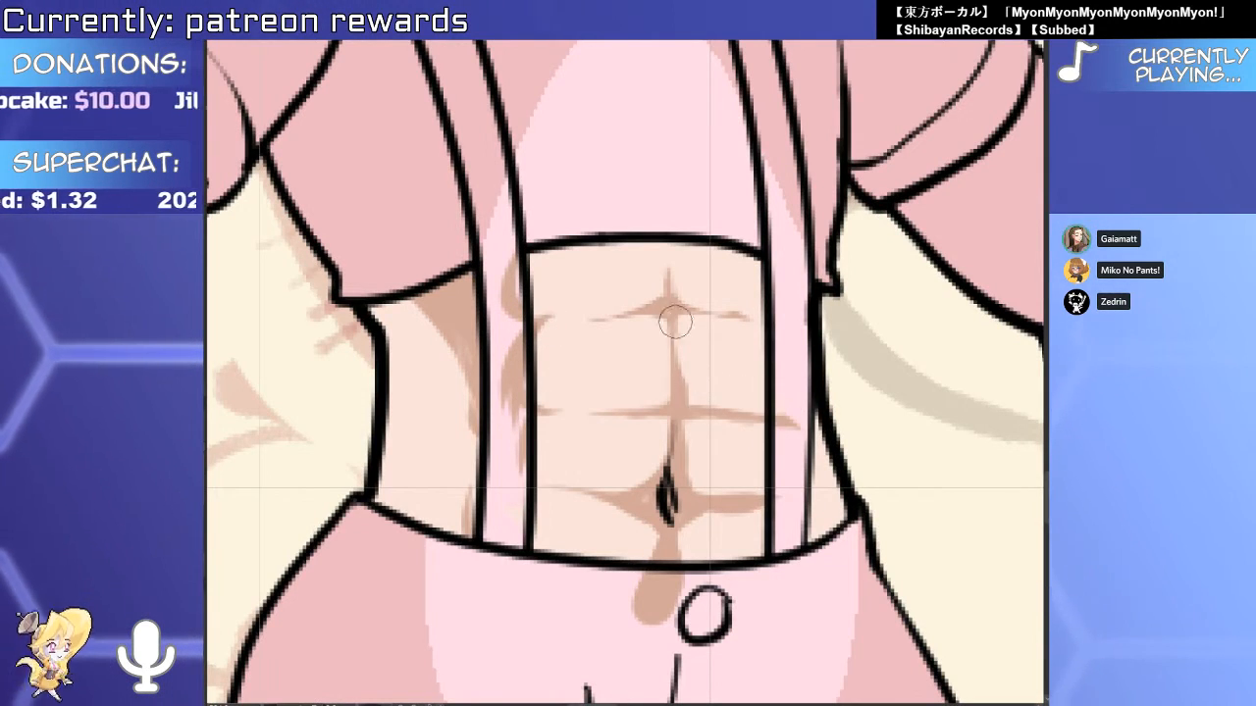
drag(705, 398, 632, 348)
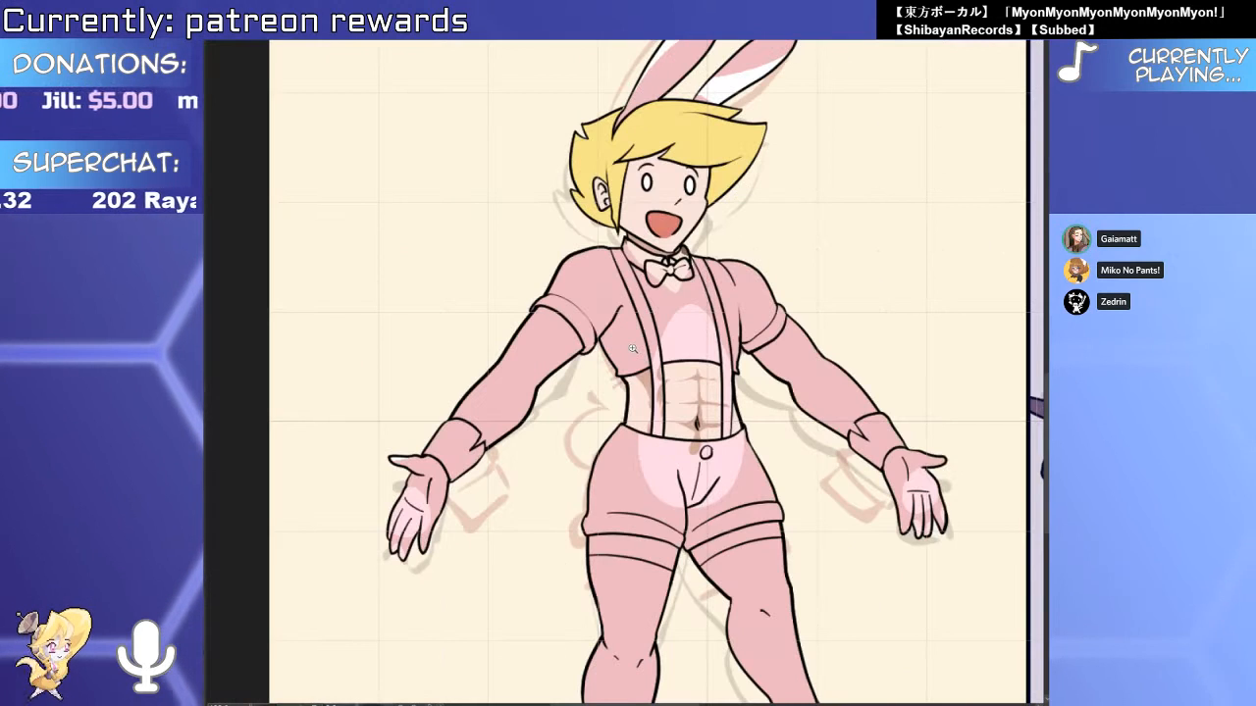
scroll(687, 358, up, 5)
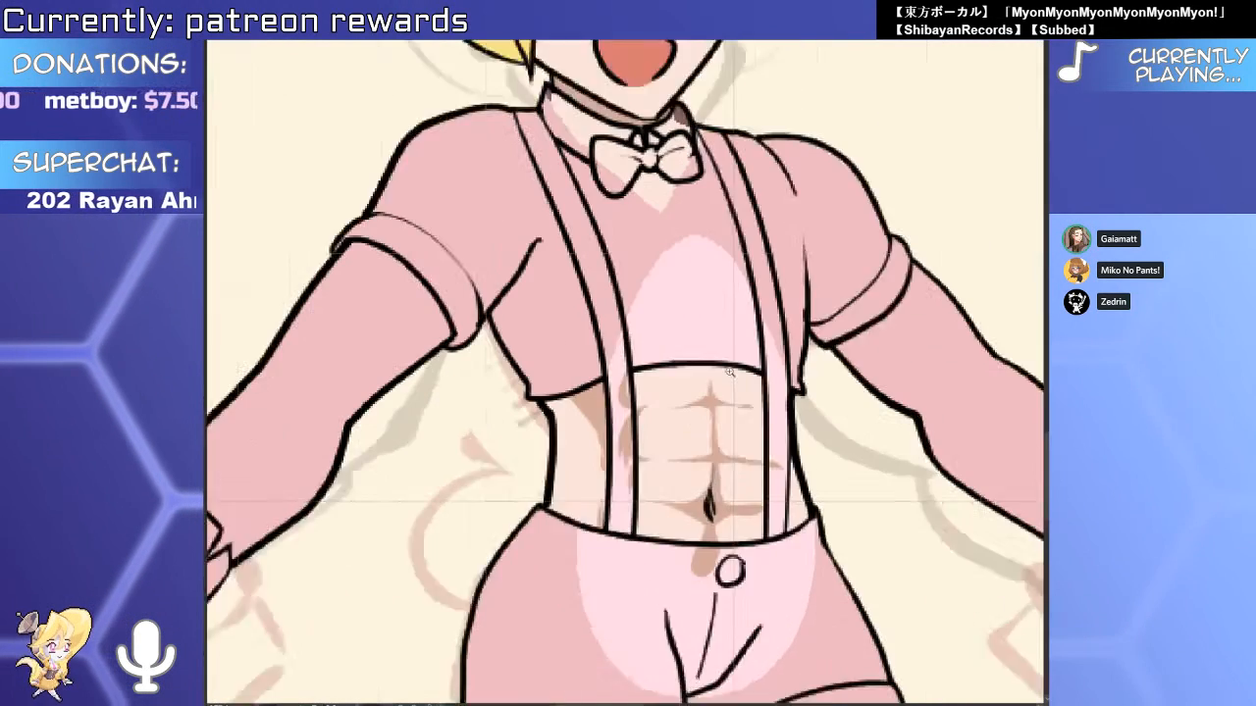
mouse_move(724, 453)
mouse_down()
mouse_move(707, 377)
mouse_move(727, 487)
mouse_up()
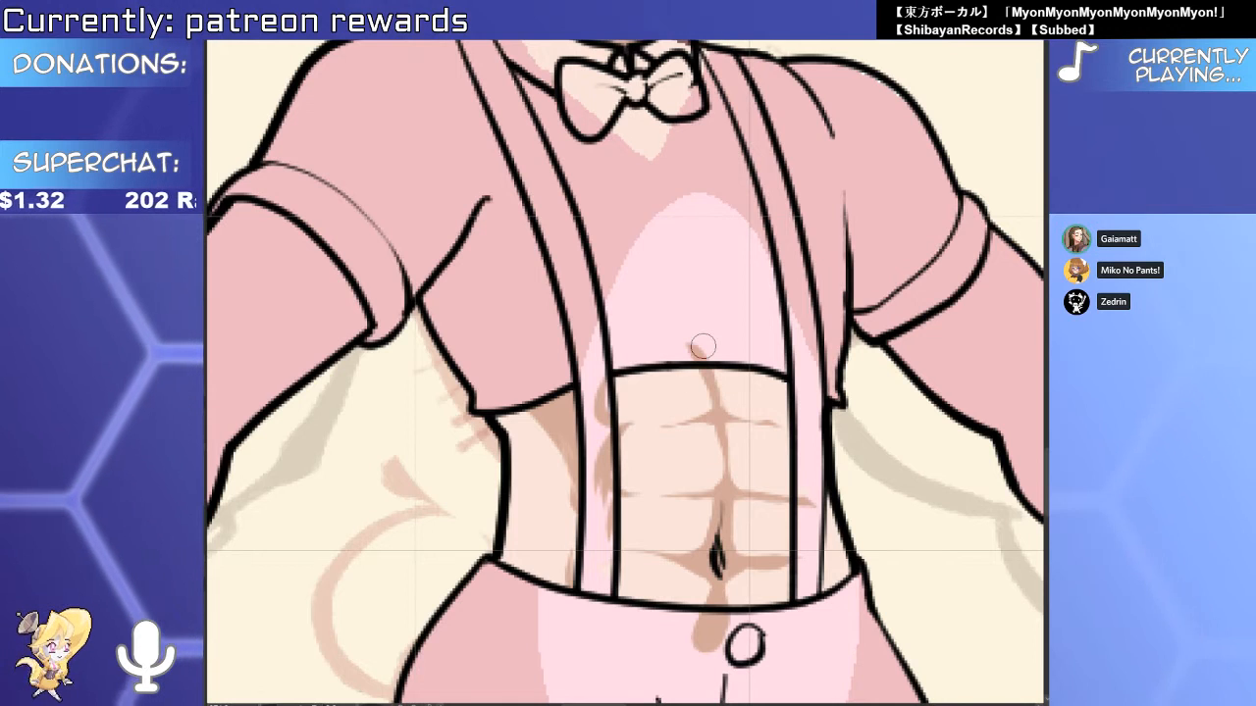
Outline the chest muscles in tan over the shirt with curved lower edges, outer sides, a centre line and collarbone strokes.
drag(492, 246, 672, 321)
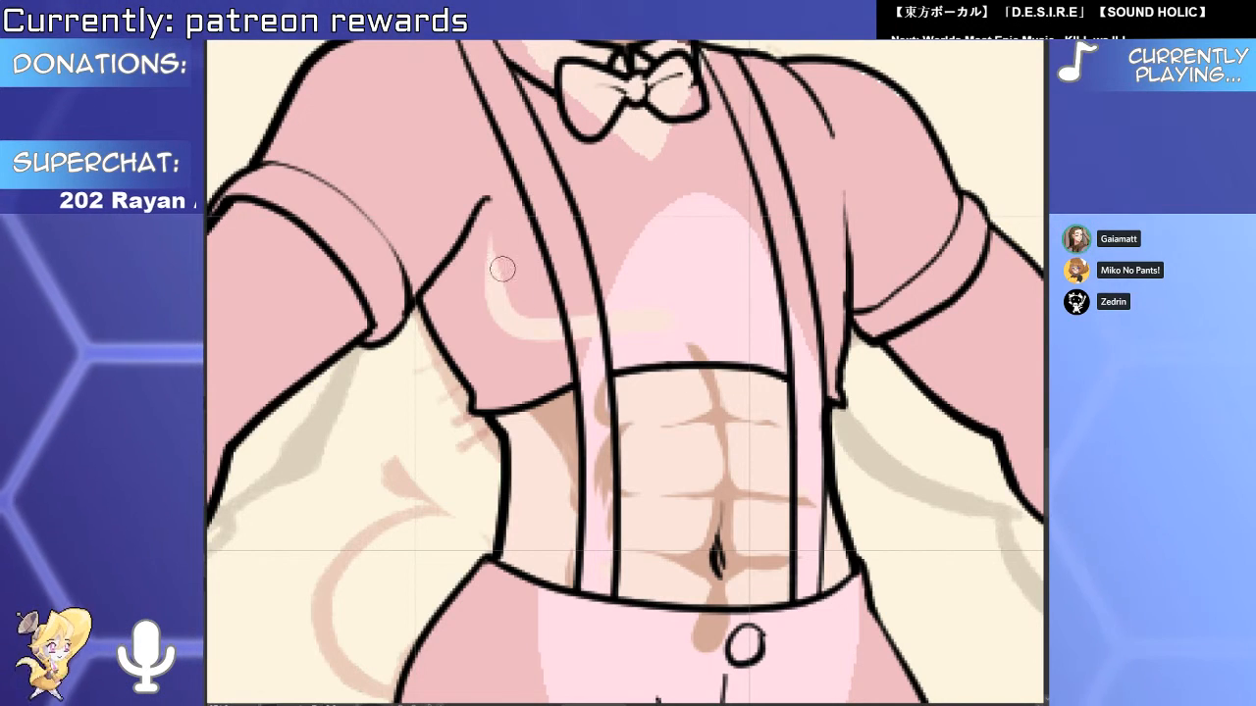
mouse_move(489, 245)
mouse_down()
mouse_move(548, 330)
mouse_move(667, 324)
mouse_up()
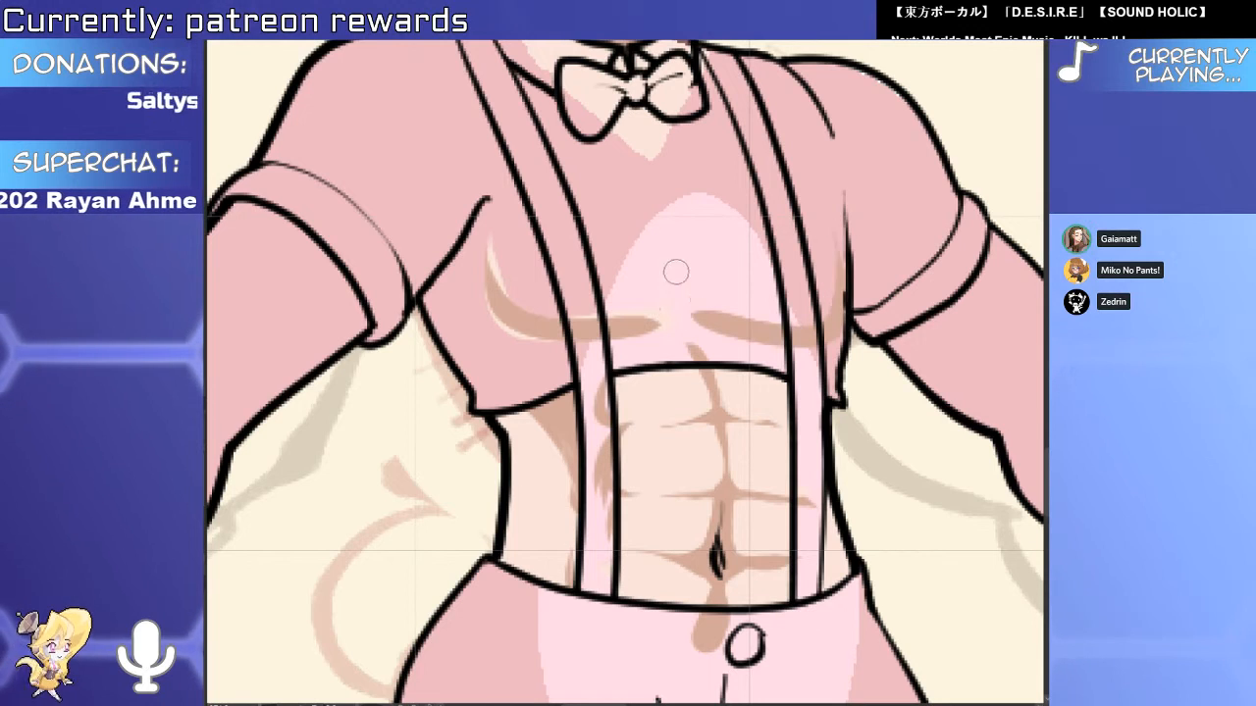
scroll(745, 383, down, 3)
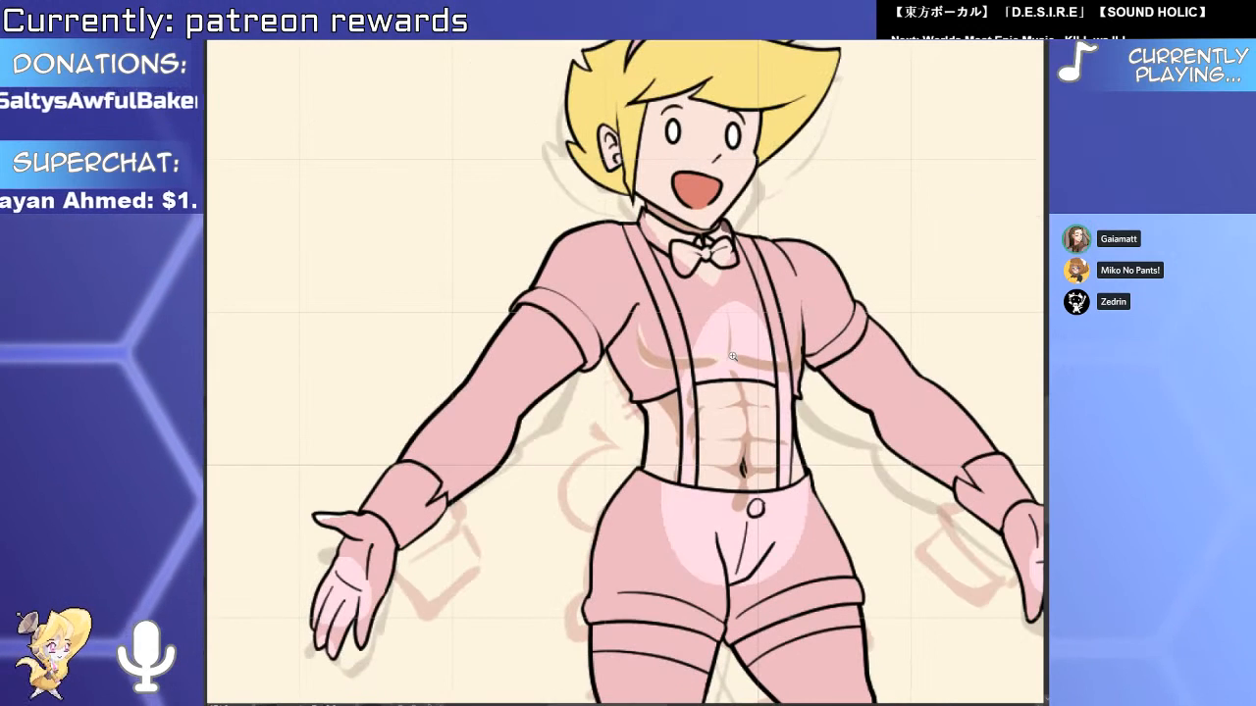
scroll(694, 298, up, 2)
mouse_move(574, 236)
mouse_down()
mouse_move(573, 349)
mouse_move(644, 423)
mouse_up()
mouse_move(577, 257)
mouse_down()
mouse_move(746, 299)
mouse_move(754, 397)
mouse_up()
drag(726, 297, 794, 274)
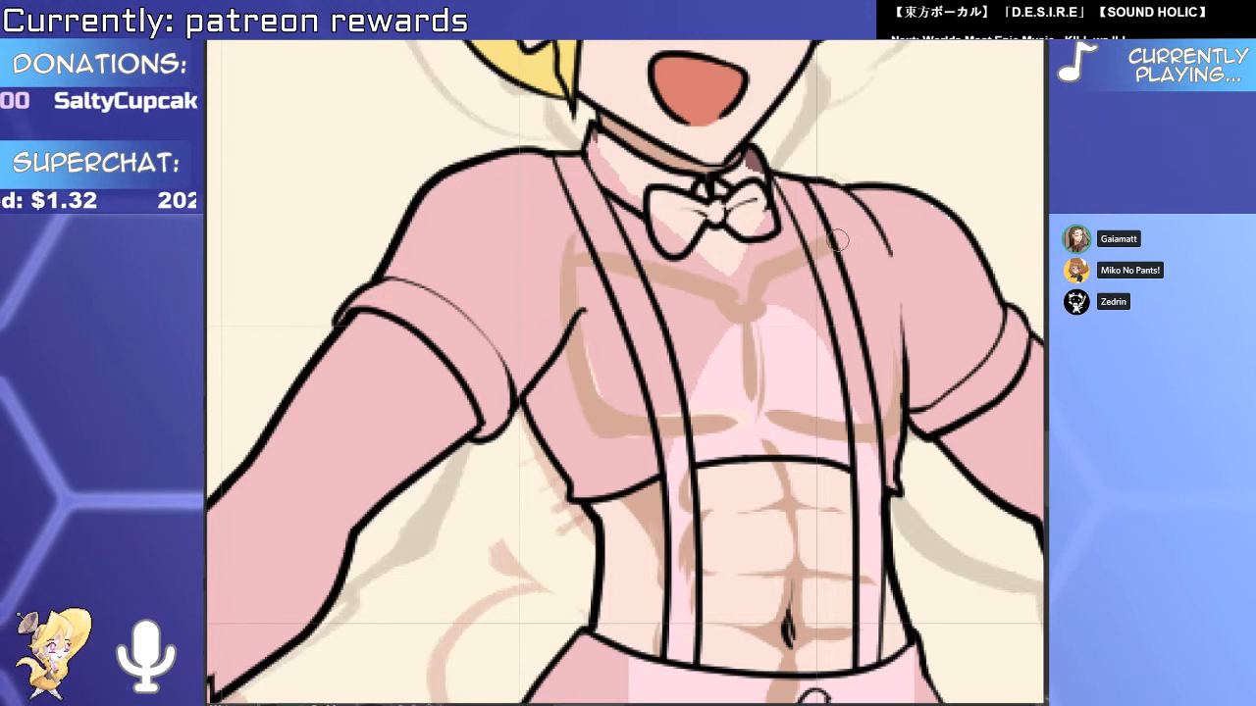
Add a tan rib arch above the shirt hem and refine the shading on the lower belly and the side of the waist.
scroll(824, 423, down, 3)
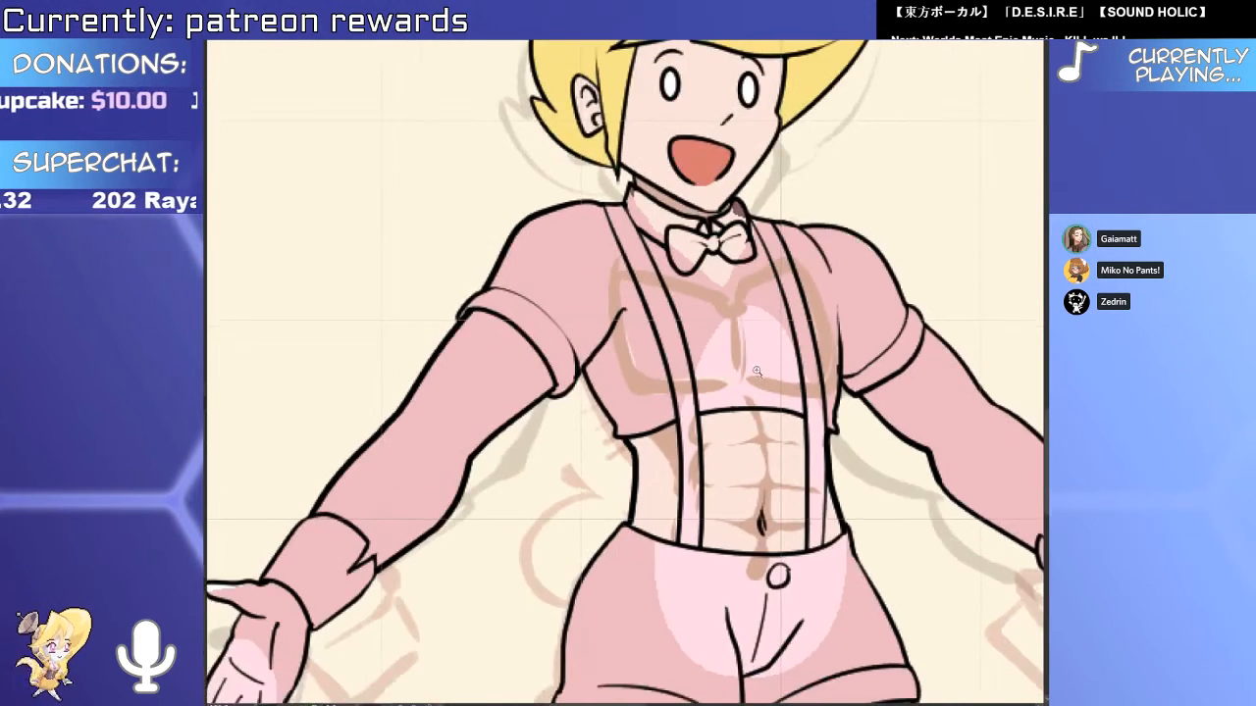
scroll(734, 410, up, 4)
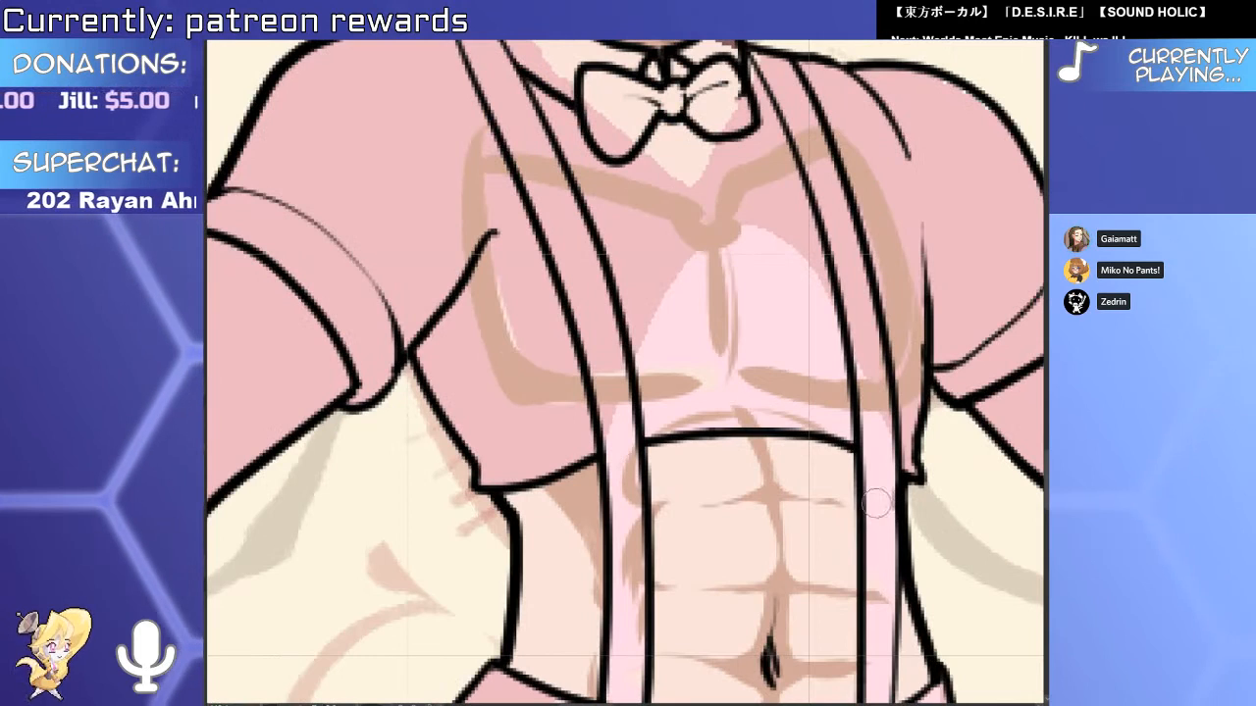
scroll(763, 439, down, 3)
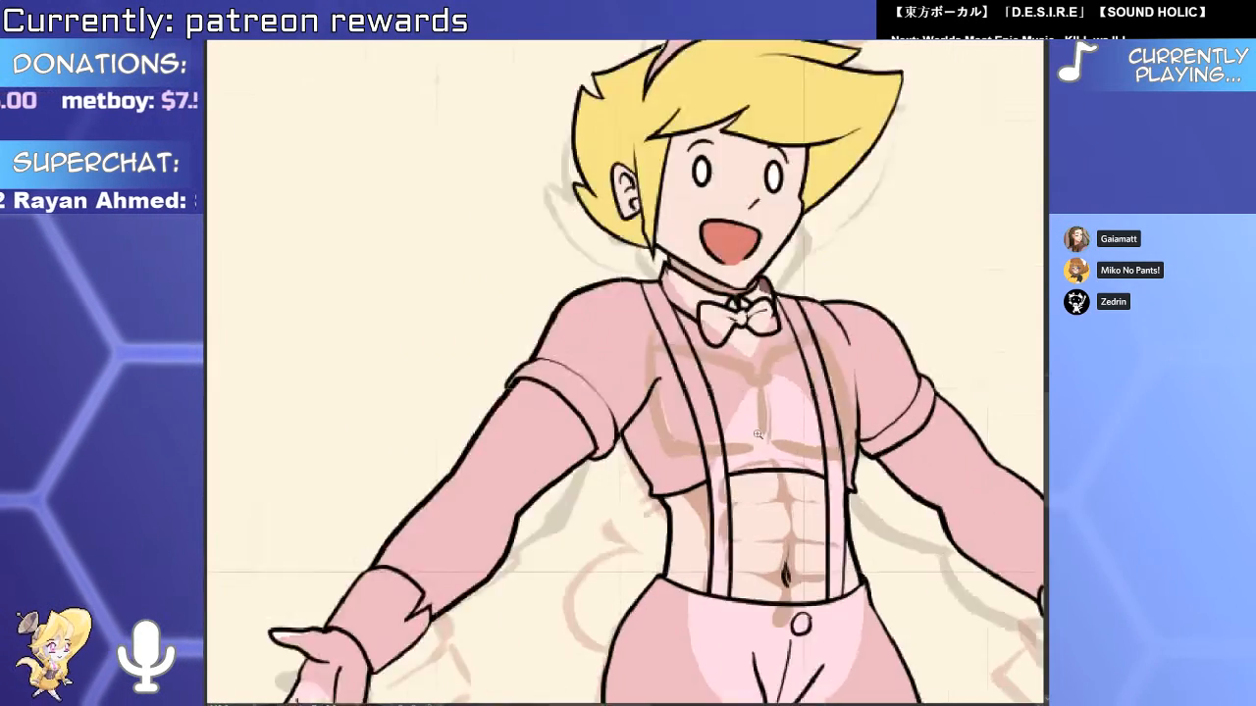
scroll(754, 512, up, 4)
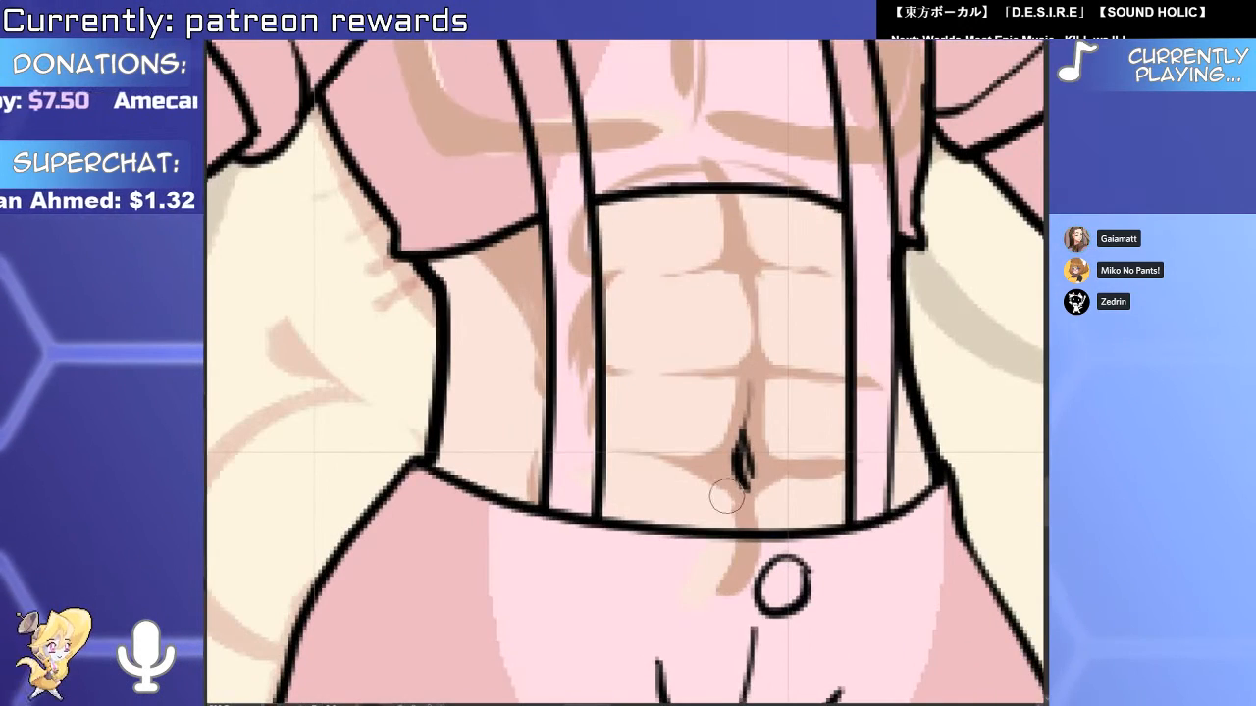
scroll(753, 545, down, 3)
scroll(663, 406, up, 4)
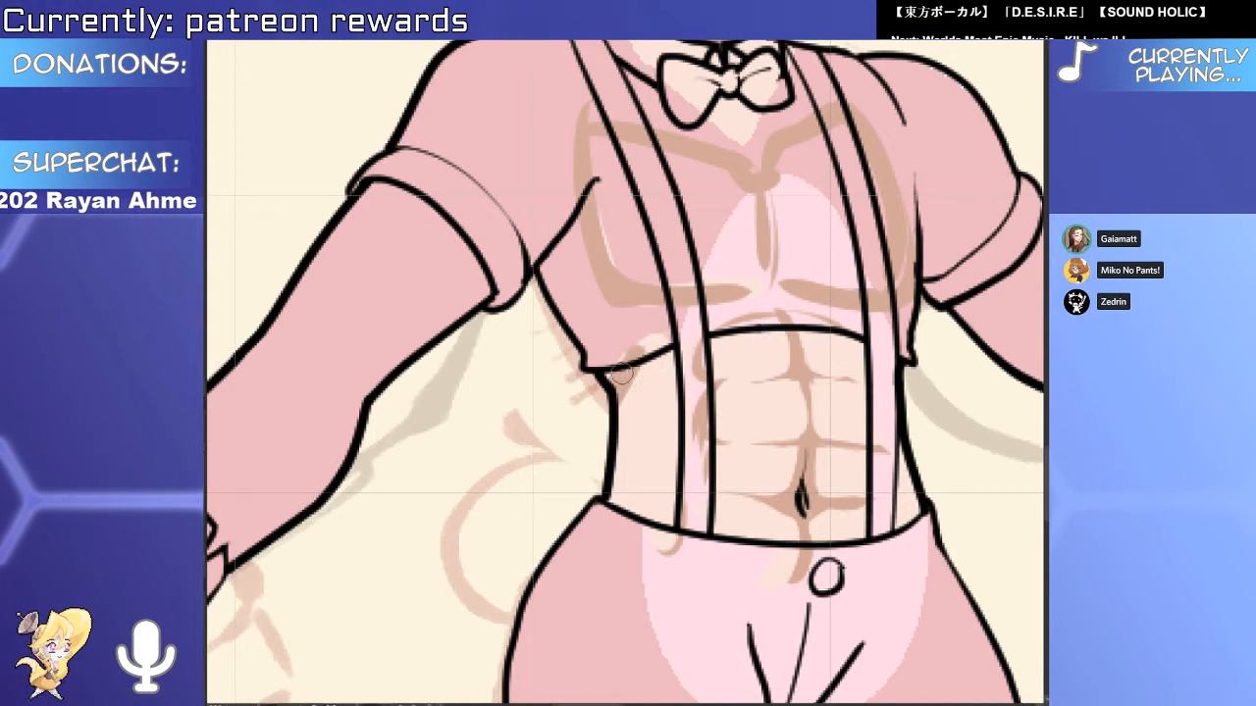
scroll(728, 335, down, 3)
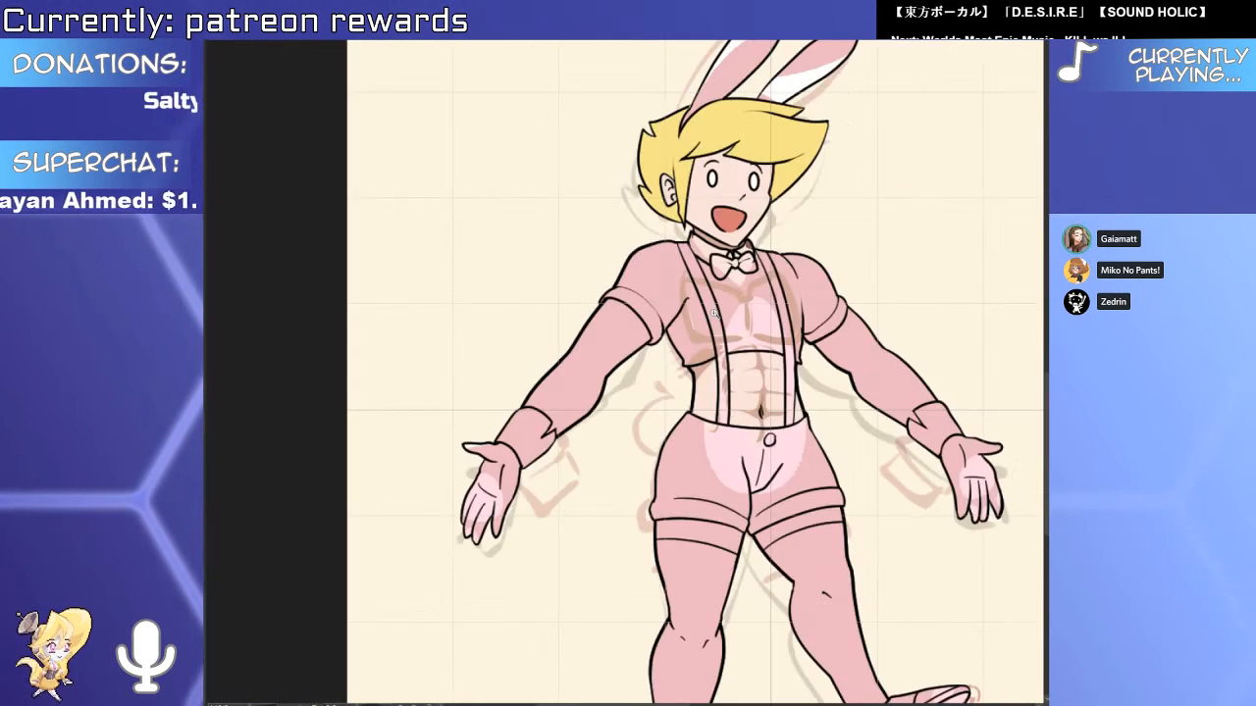
Fill both bare arms between the sleeve cuffs and the gloves with the light skin tone.
scroll(523, 379, up, 2)
click(524, 379)
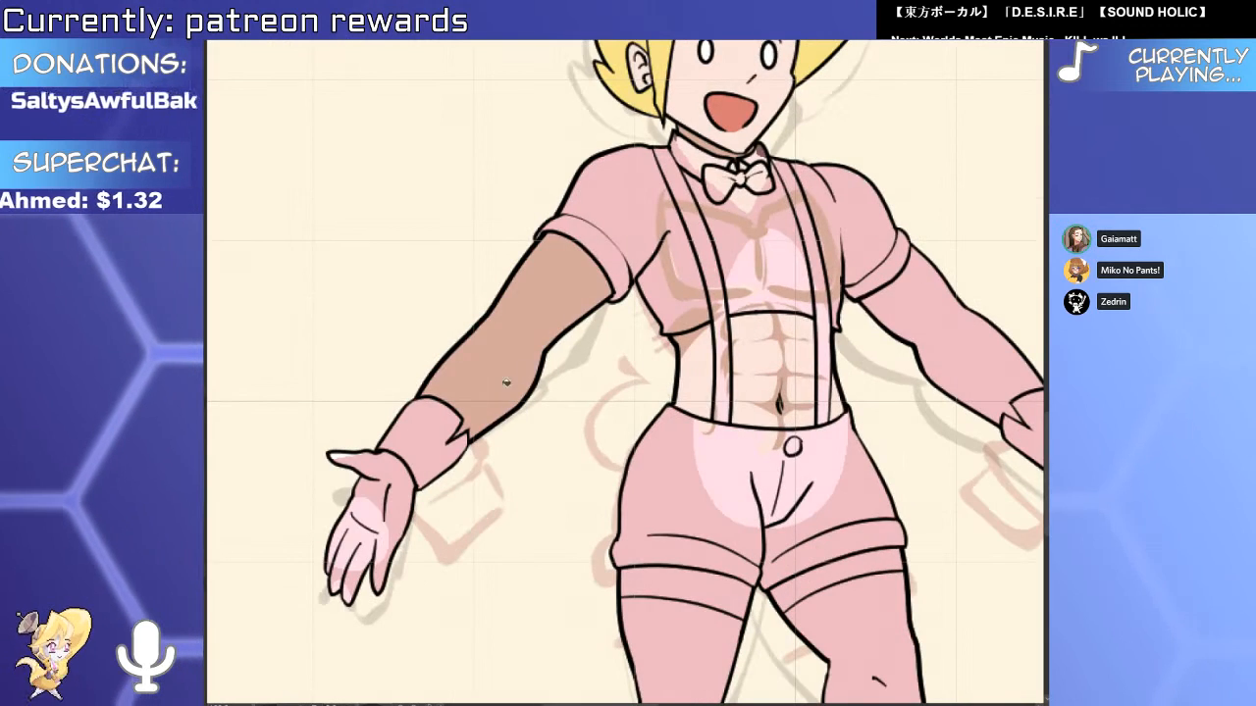
click(524, 379)
click(950, 339)
drag(950, 339, 871, 361)
Use a larger brush to shade the underside and inner elbow of the arm on the picture's left in tan.
scroll(425, 376, up, 3)
key(bracketright)
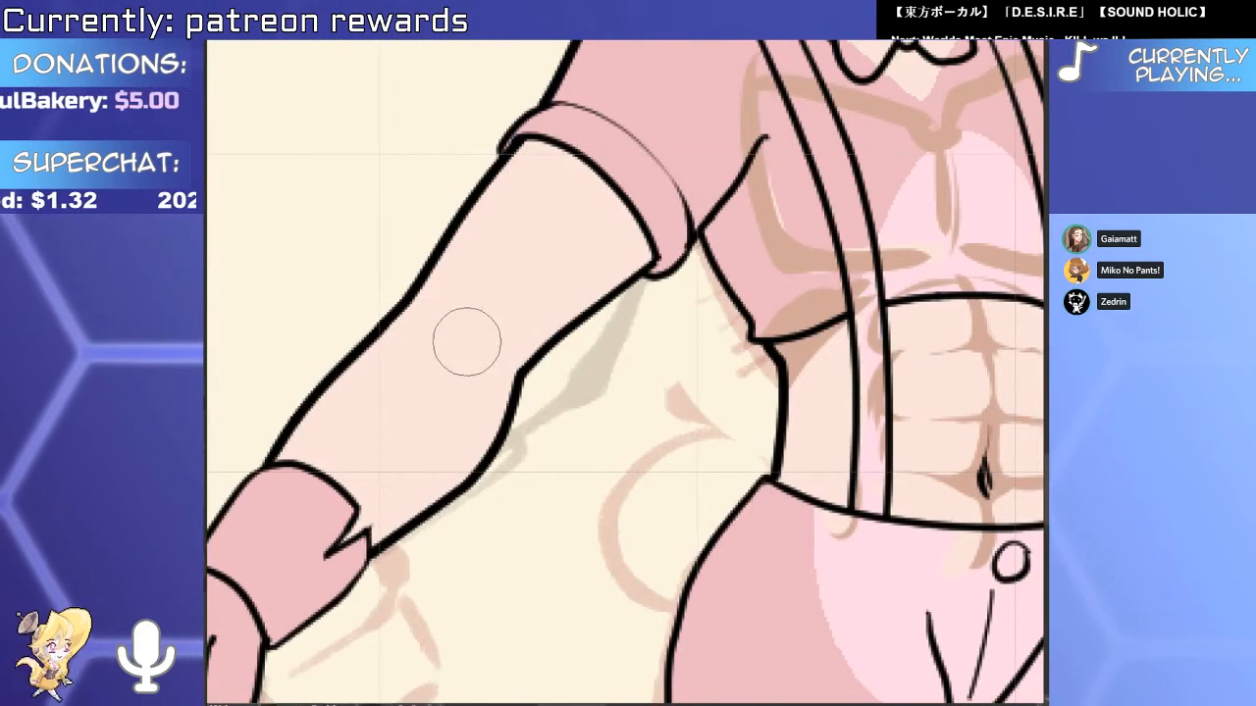
drag(465, 343, 310, 618)
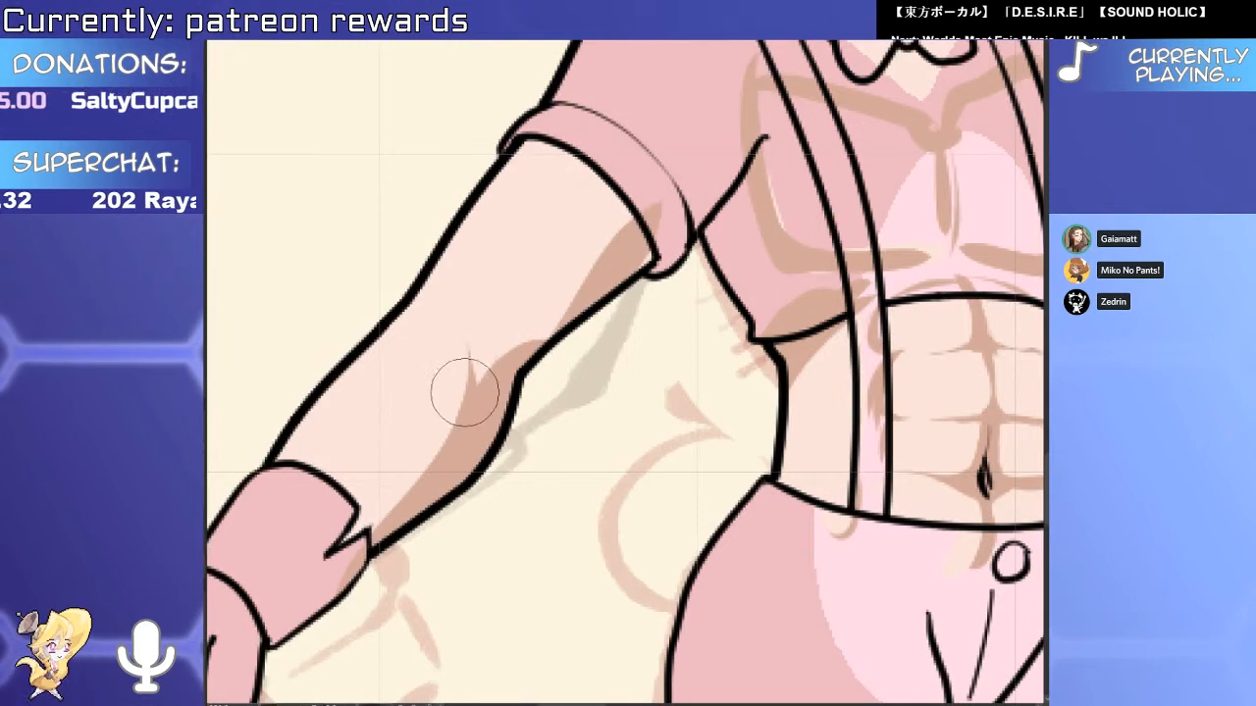
scroll(465, 393, down, 2)
scroll(615, 338, down, 2)
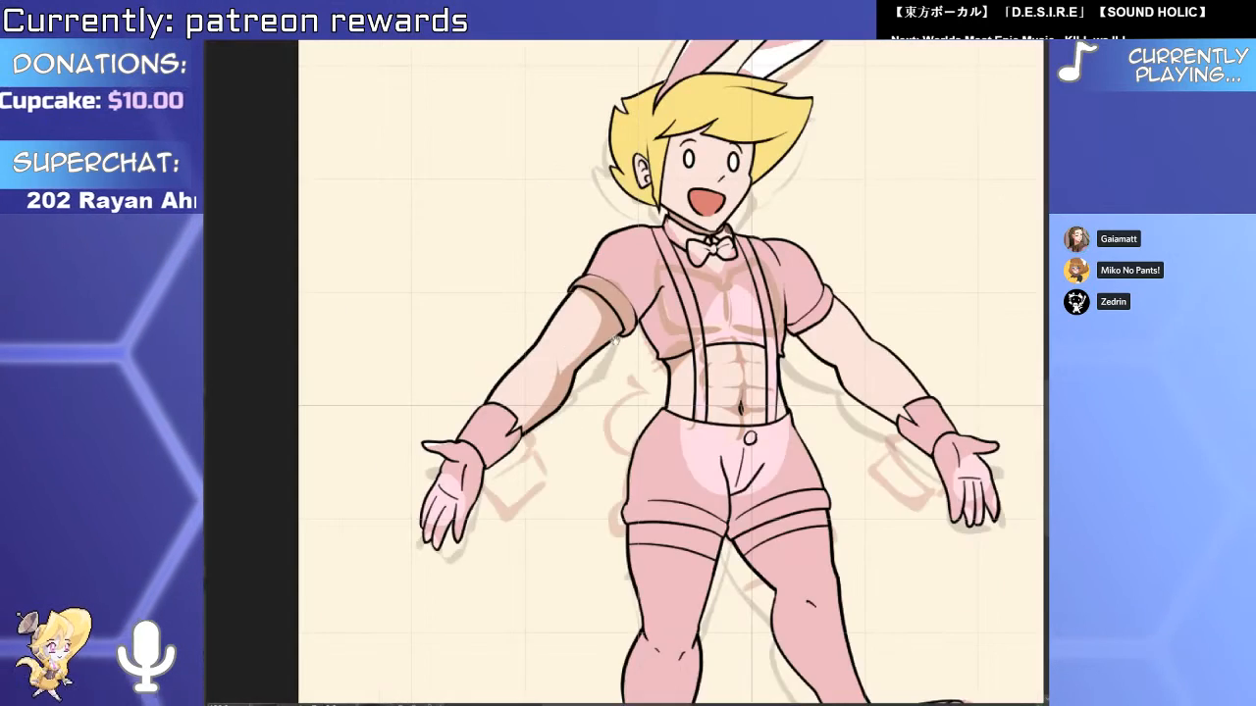
Shade the underside and elbow of the arm on the picture's right, and deepen the opposite arm's shadow below its sleeve cuff.
scroll(615, 339, up, 4)
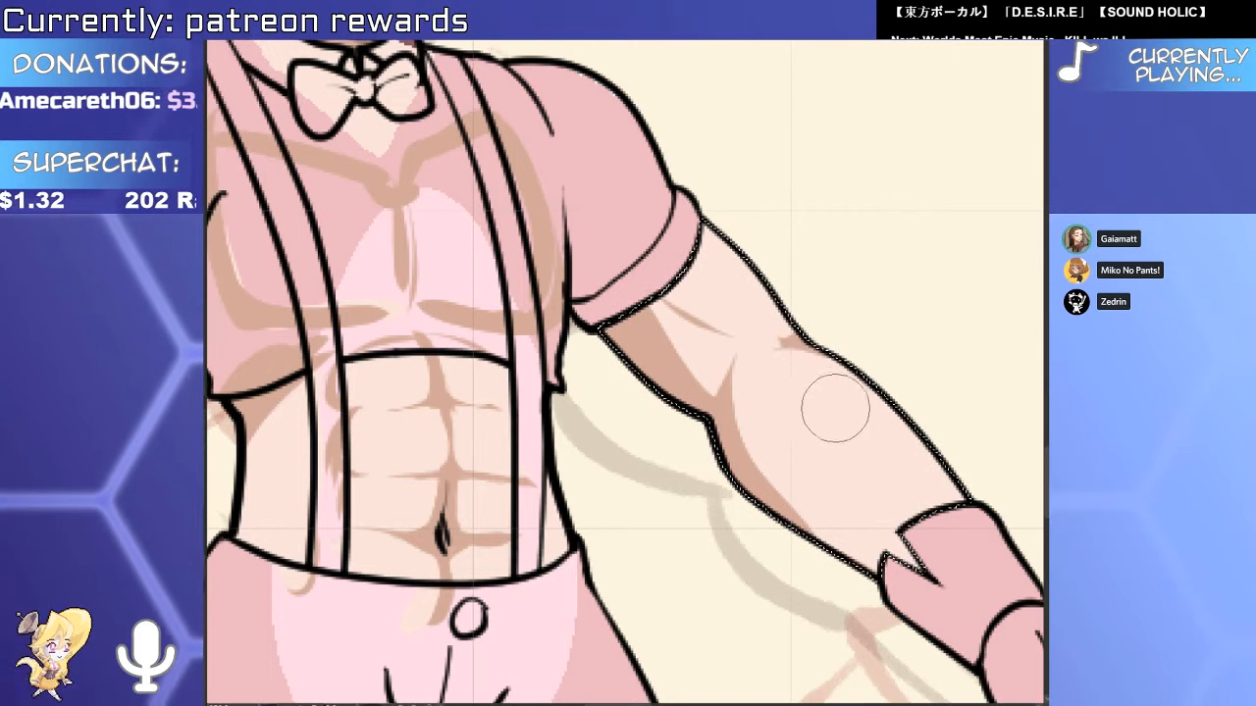
drag(412, 481, 991, 508)
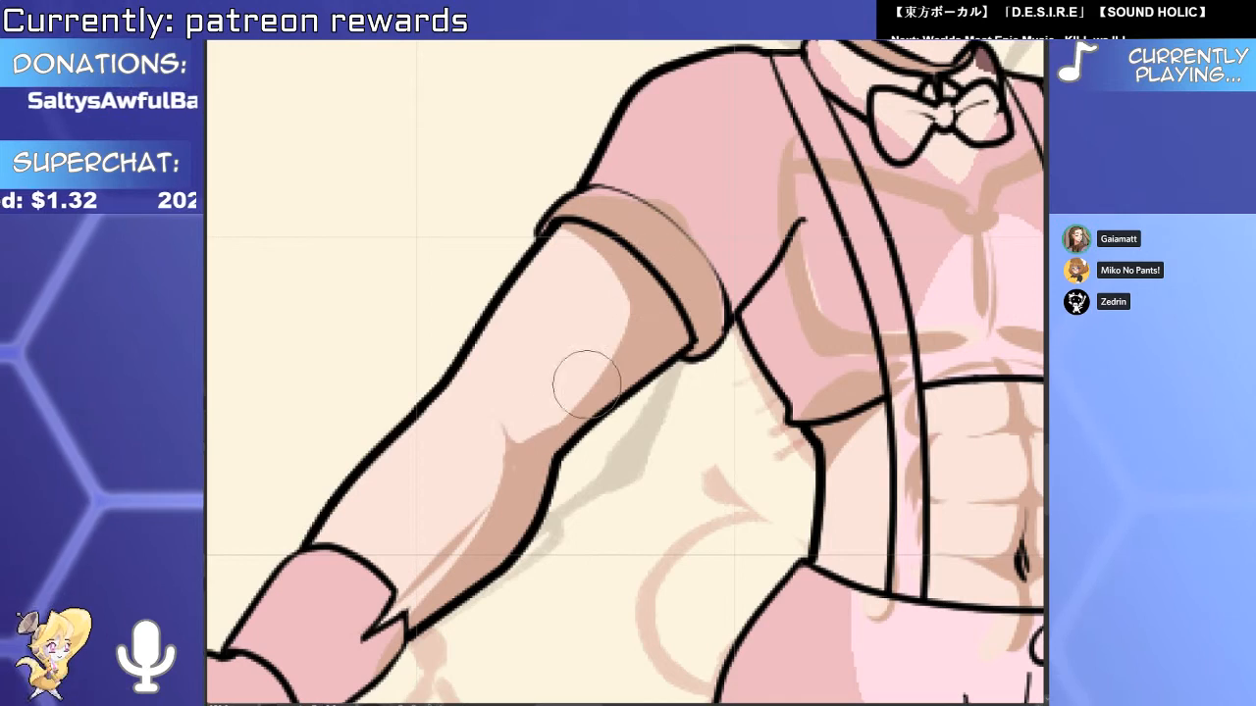
drag(545, 426, 485, 337)
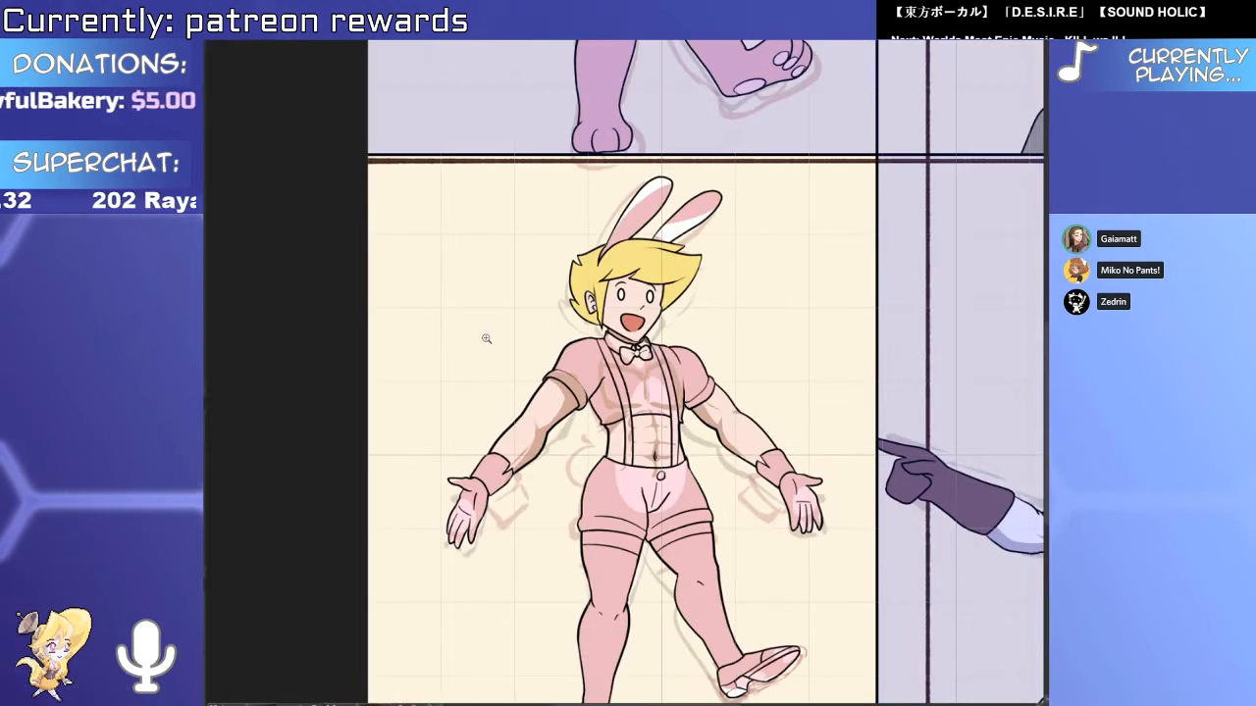
Paint tan muscle strokes along the forearm and upper arm on the picture's left.
drag(716, 397, 796, 398)
mouse_move(214, 344)
mouse_down()
mouse_move(524, 346)
mouse_move(448, 334)
mouse_up()
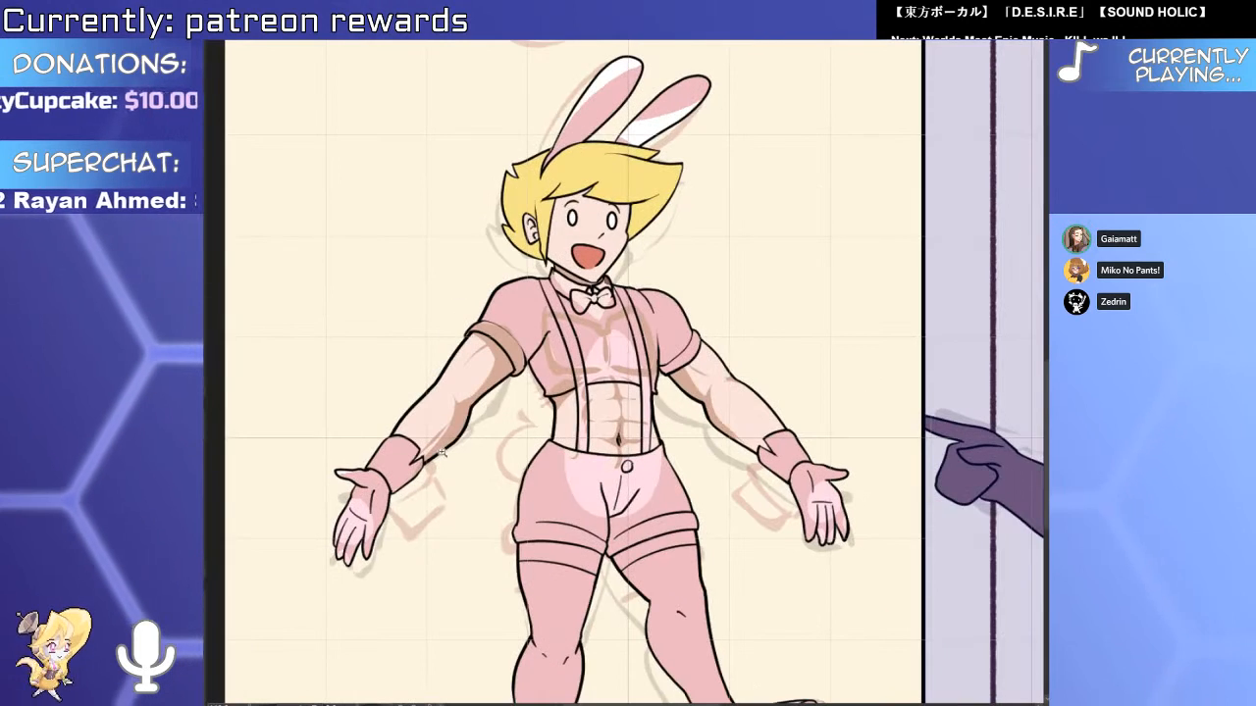
drag(425, 432, 482, 402)
drag(432, 471, 378, 508)
drag(498, 358, 382, 432)
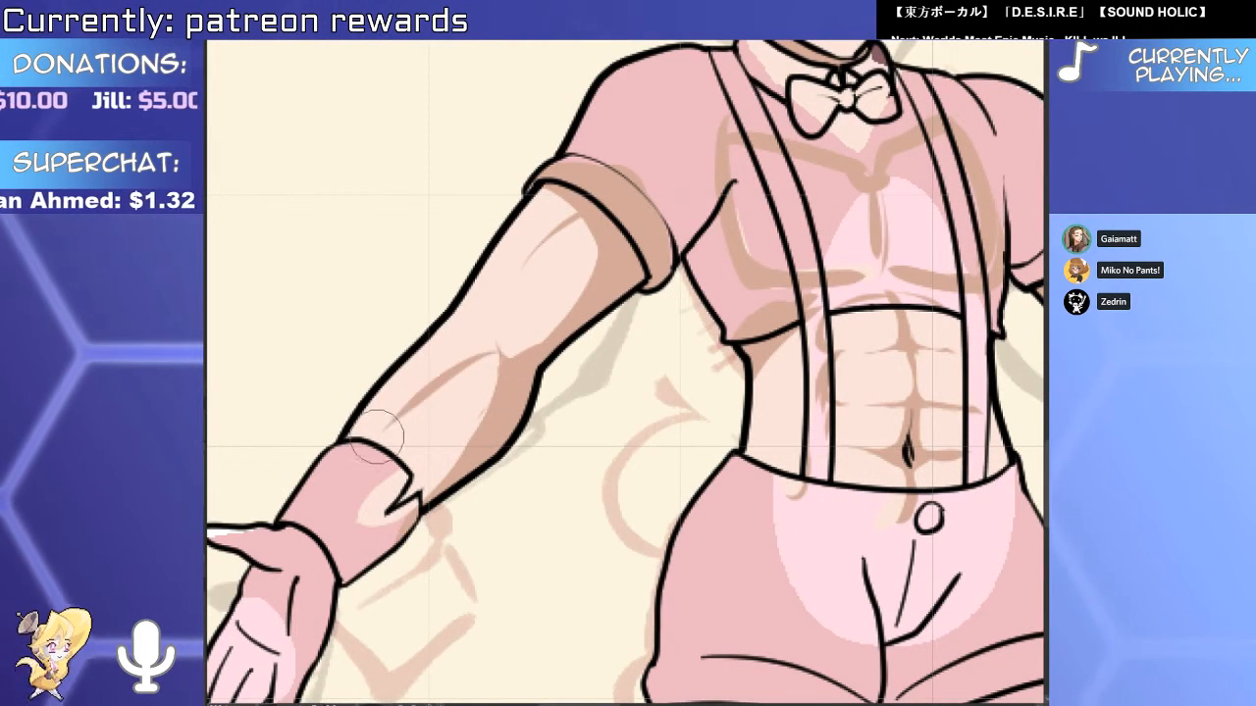
drag(419, 477, 406, 420)
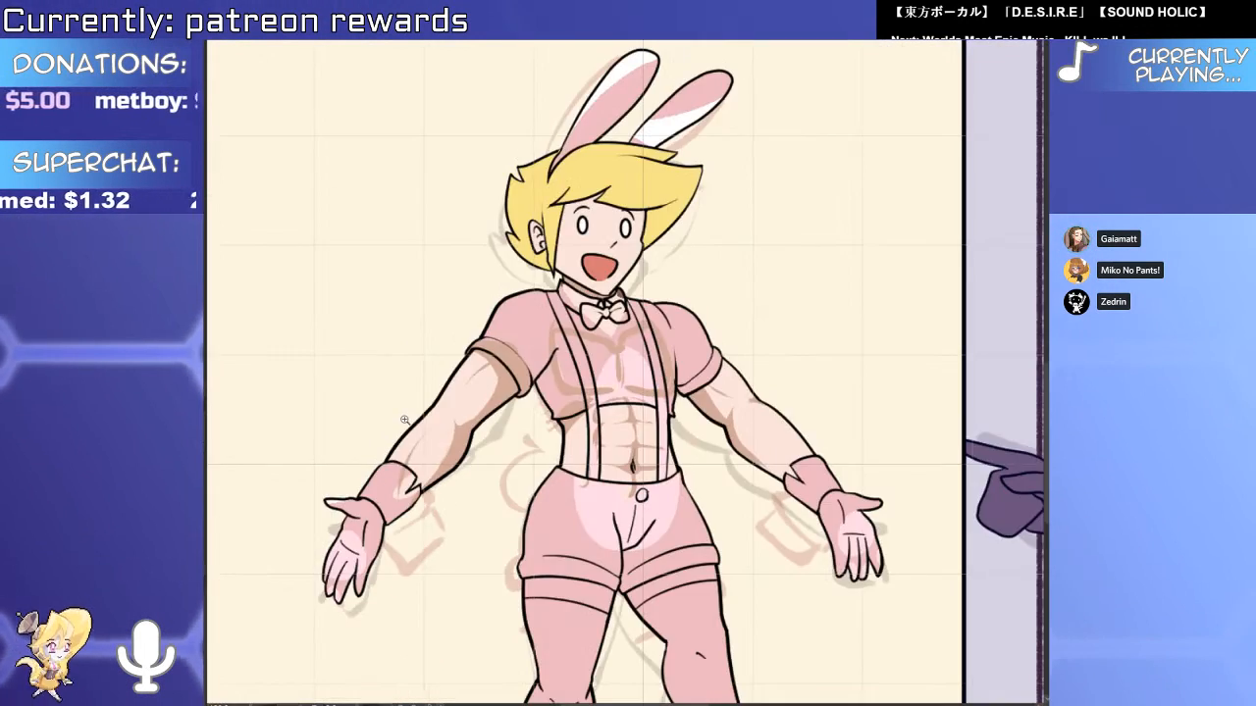
Paint a tan forearm muscle contour near the glove on the picture's right arm, undoing and redrawing strokes to refine it.
drag(774, 431, 834, 431)
drag(673, 433, 887, 571)
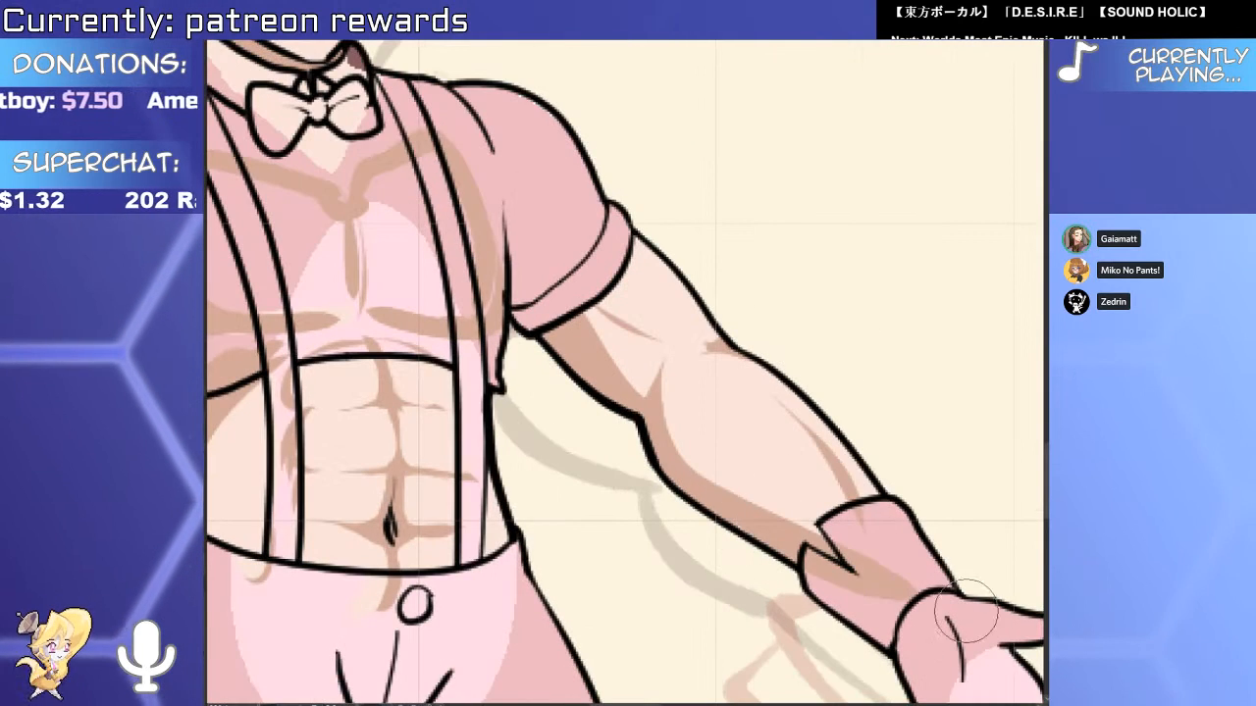
key(ctrl+z)
drag(642, 418, 1009, 586)
key(ctrl+z)
mouse_move(677, 461)
mouse_down()
mouse_move(975, 582)
mouse_move(918, 435)
mouse_up()
drag(650, 464, 593, 610)
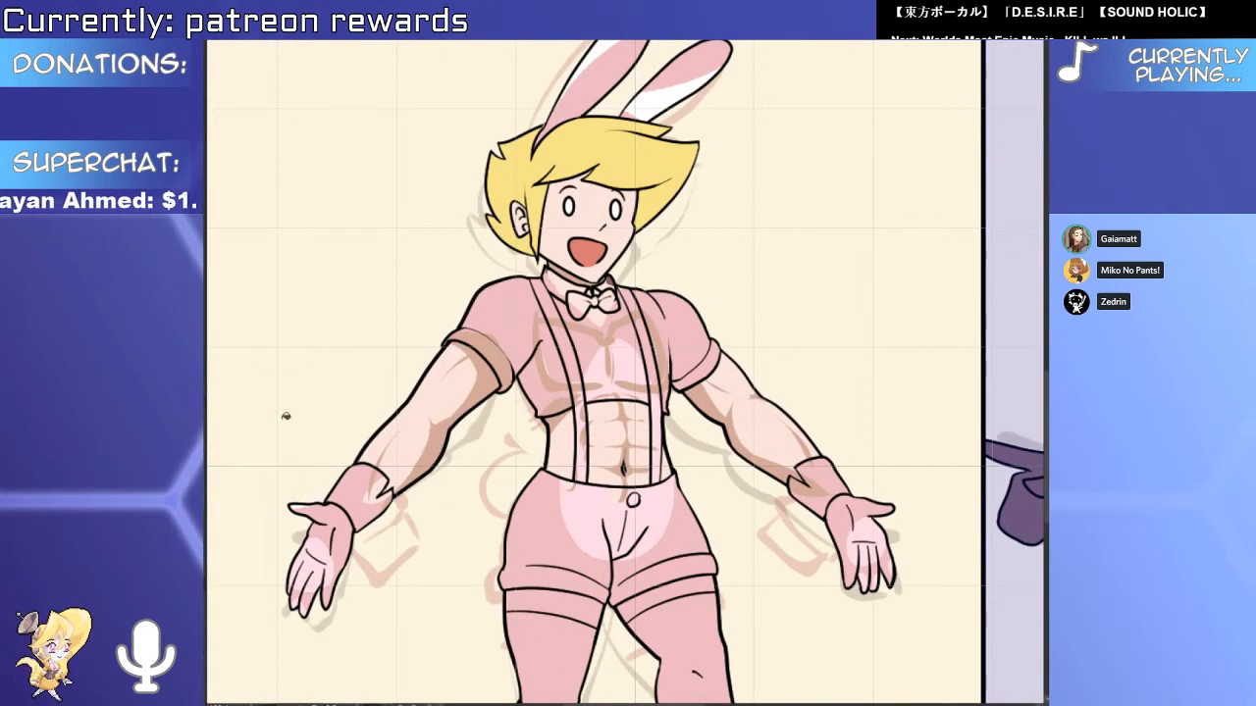
Fill the shirt, both rolled sleeve cuffs and both wrist cuffs with white.
click(511, 333)
click(605, 349)
click(679, 332)
click(697, 369)
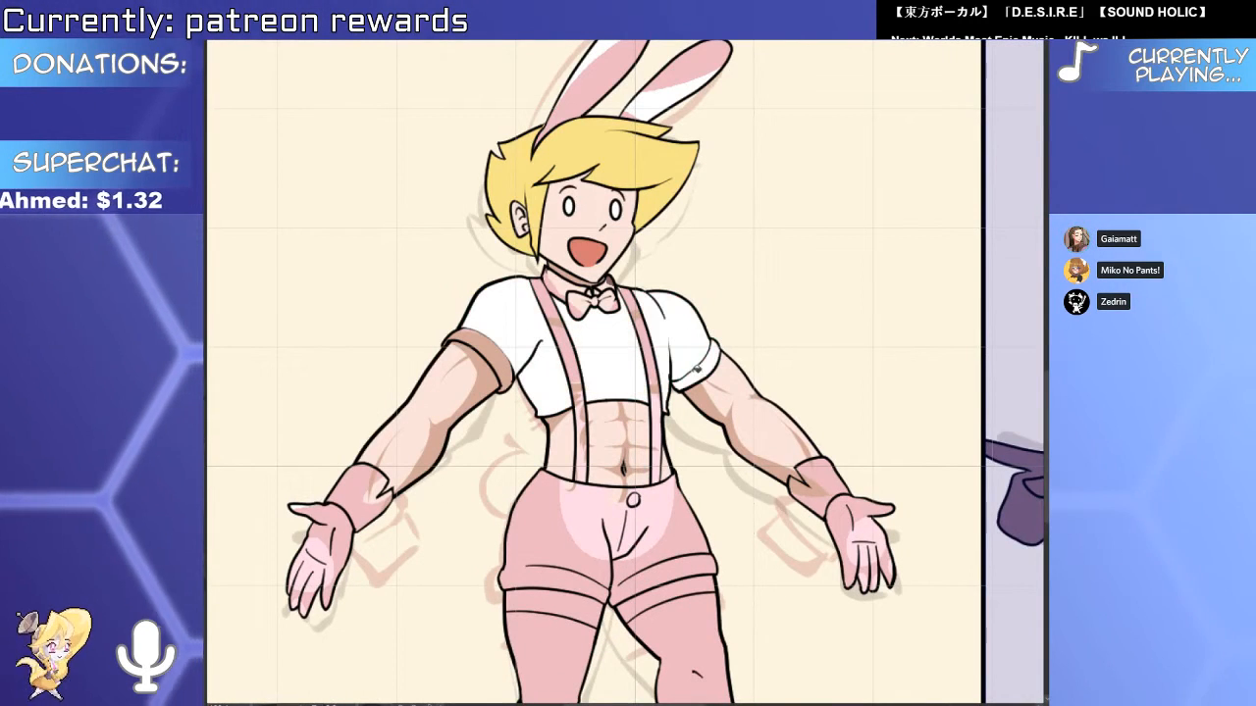
click(478, 355)
click(362, 496)
click(814, 483)
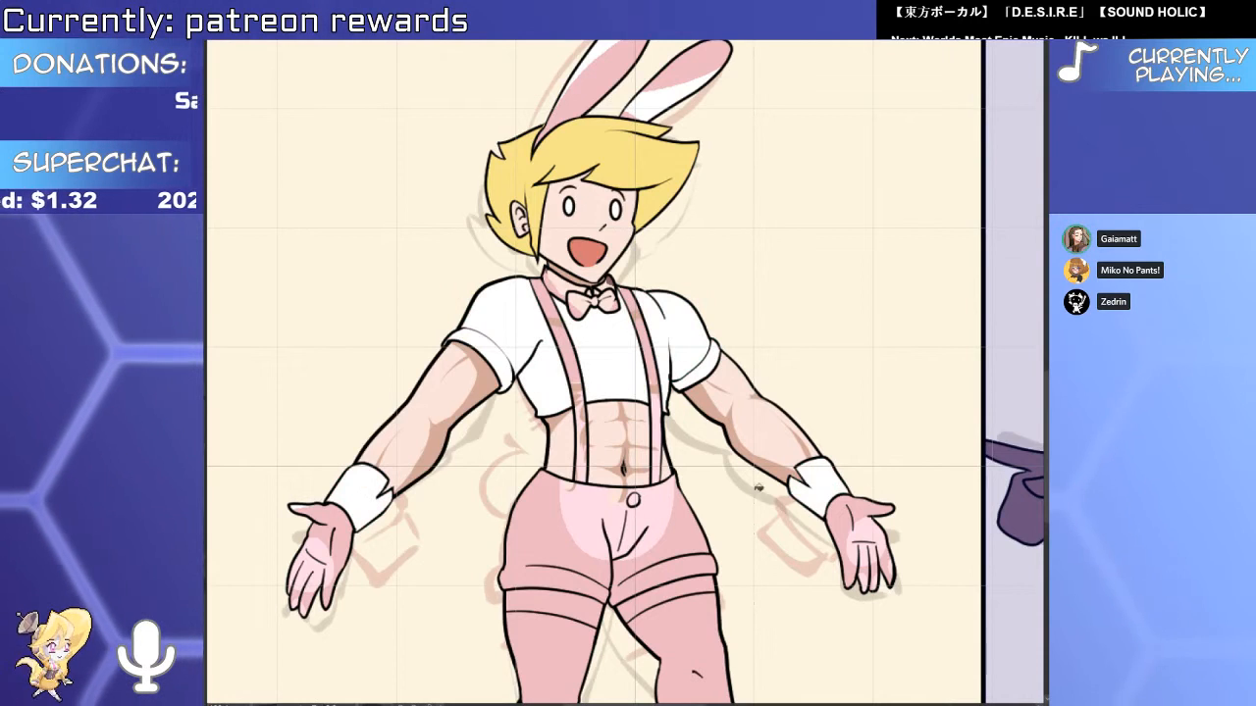
Paint a round black button on each white wrist cuff.
scroll(300, 514, up, 5)
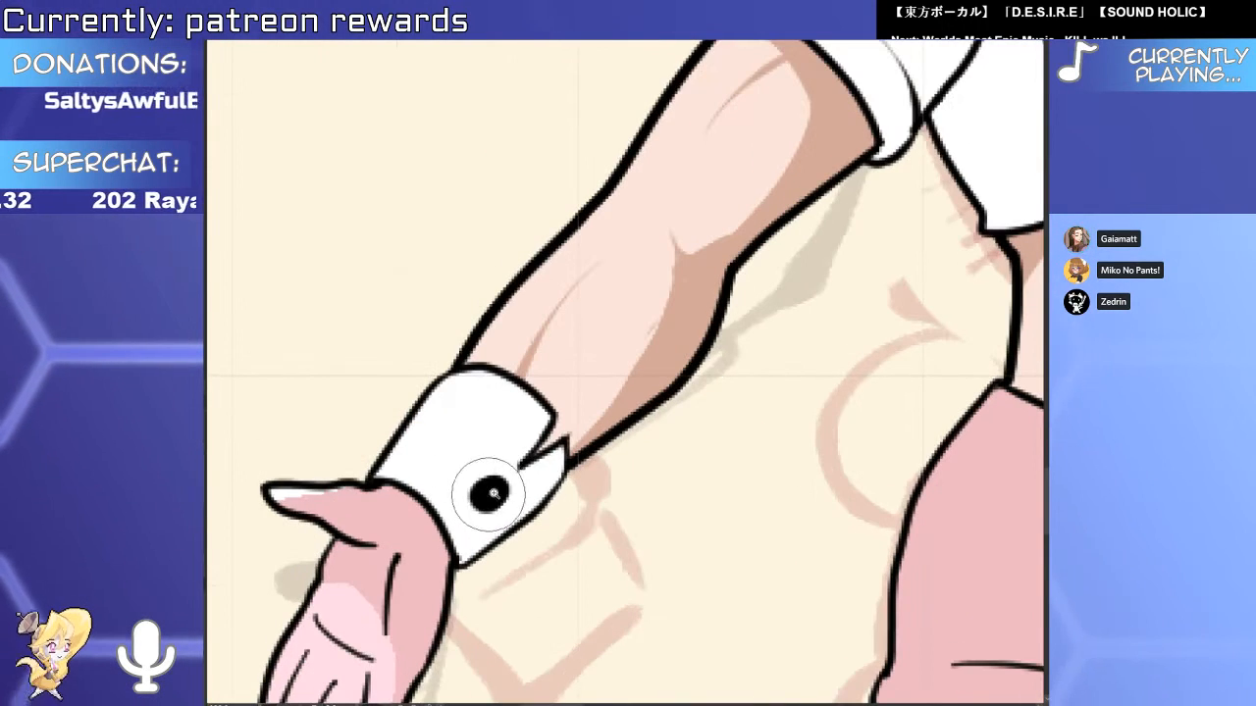
scroll(490, 493, down, 5)
scroll(518, 465, up, 3)
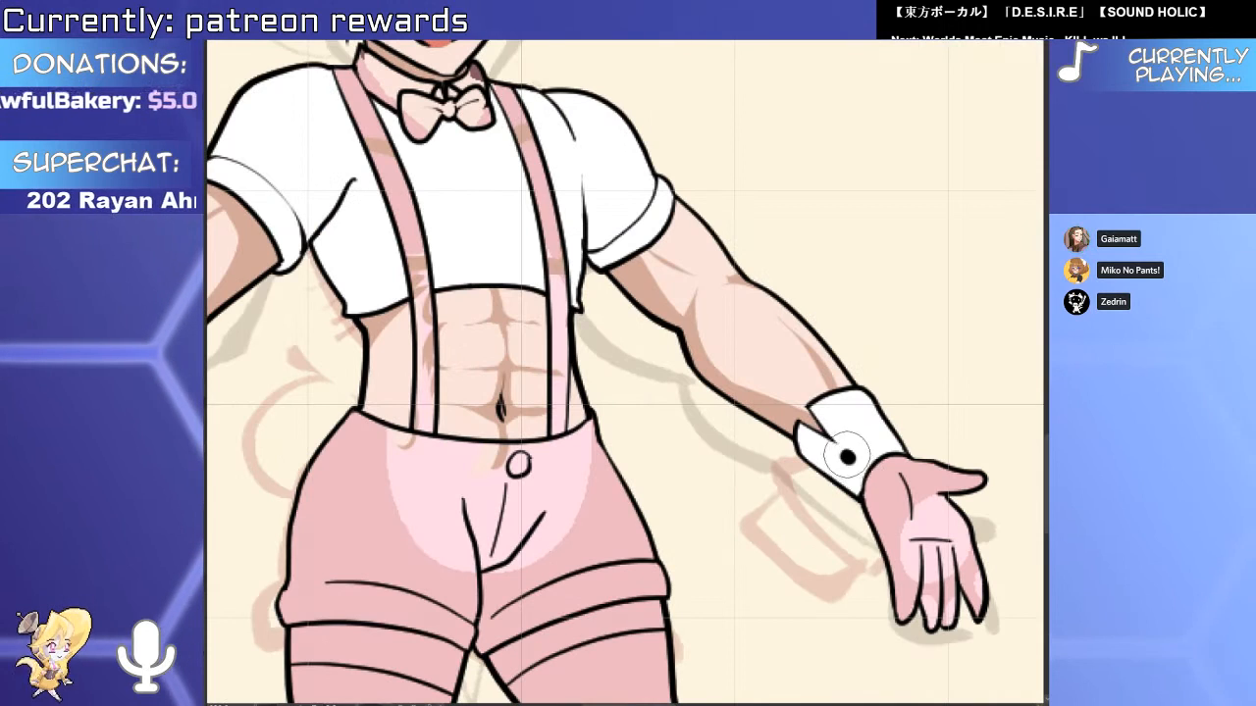
scroll(847, 456, down, 2)
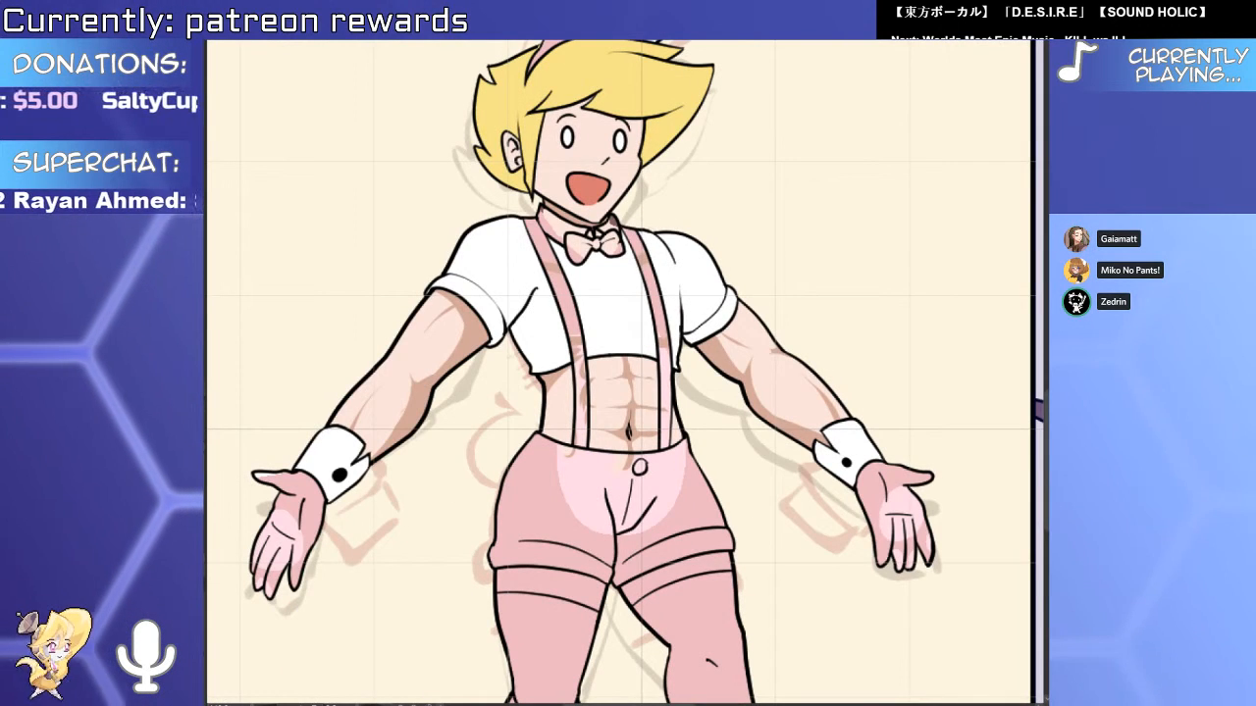
Fill the shorts, suspenders and bow tie with dark grey and both halves of the shirt collar with white.
click(652, 472)
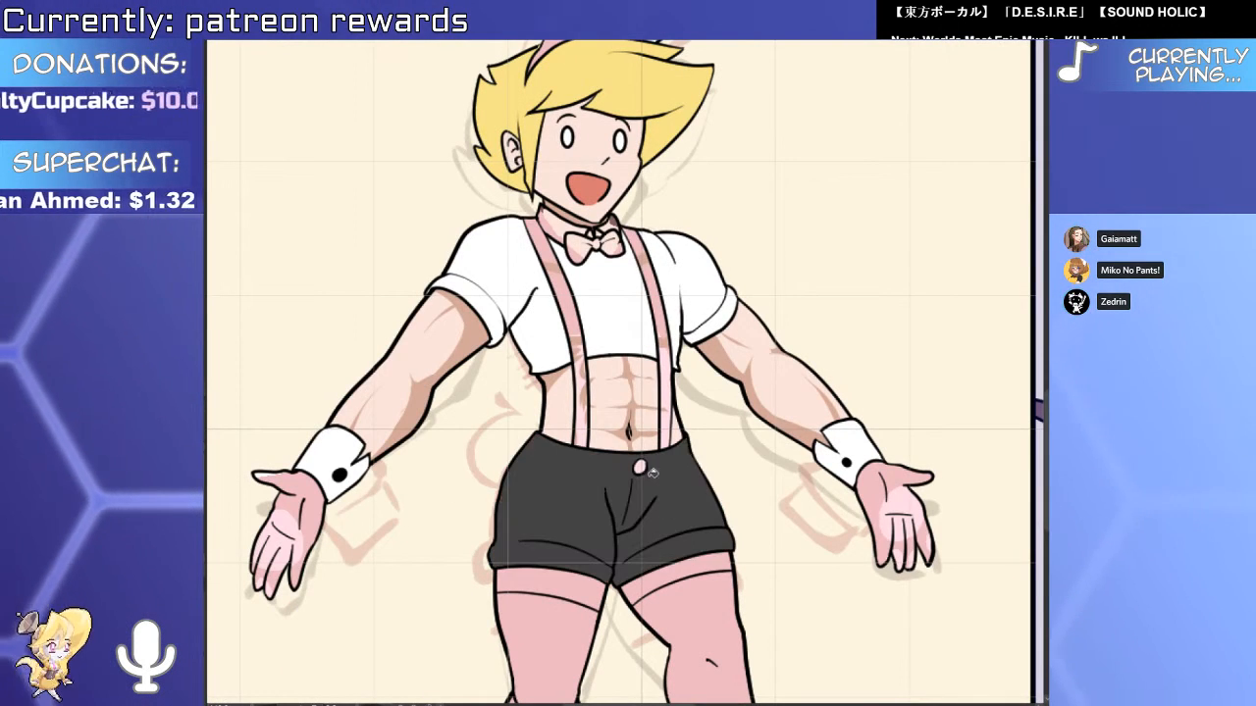
click(651, 416)
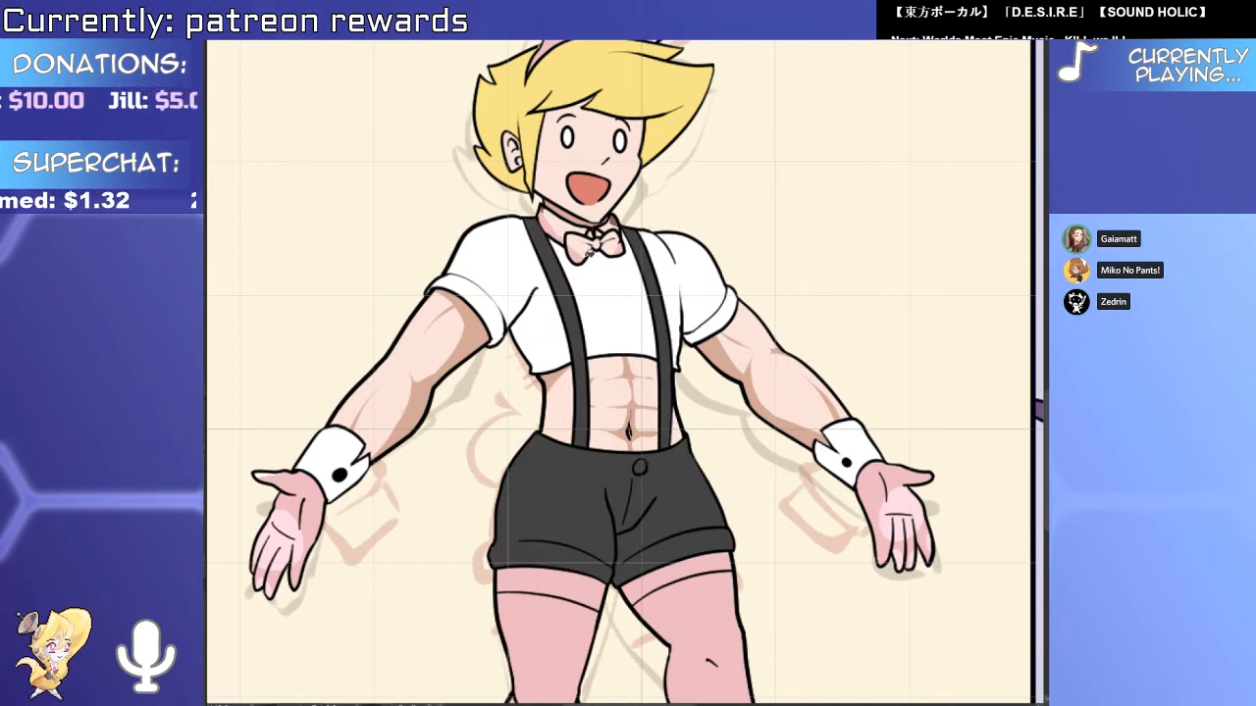
scroll(608, 242, up, 2)
click(520, 231)
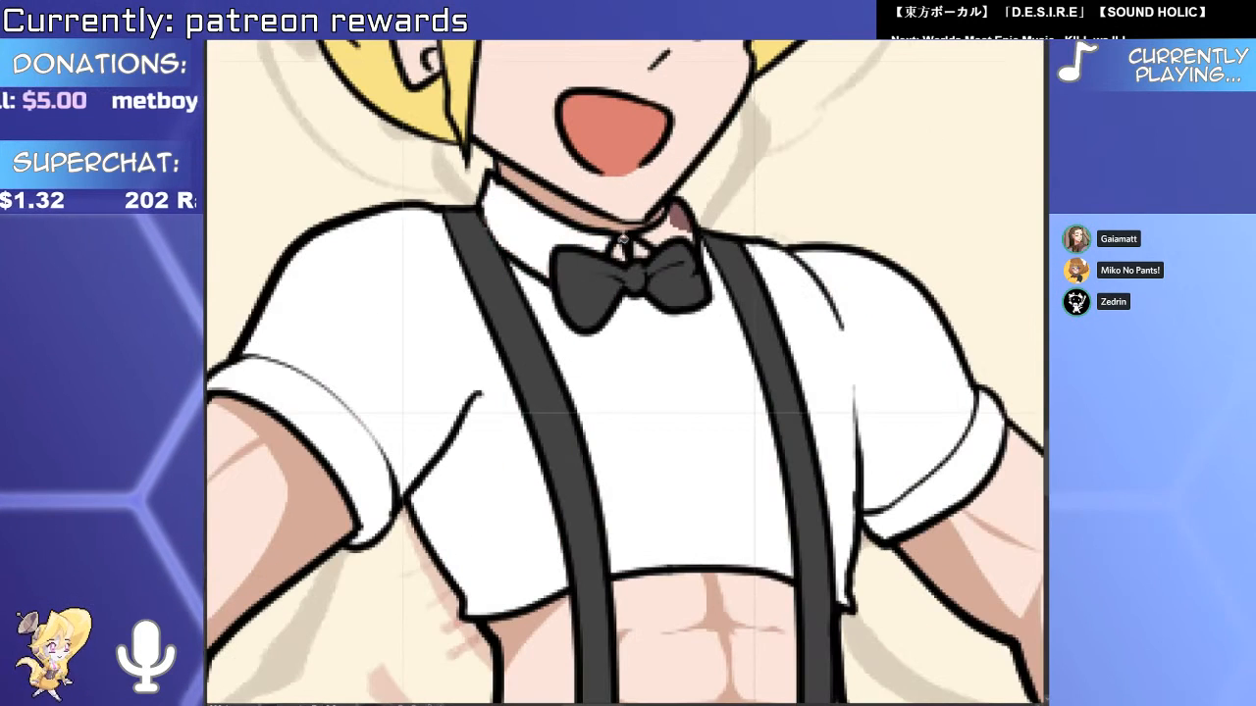
click(675, 221)
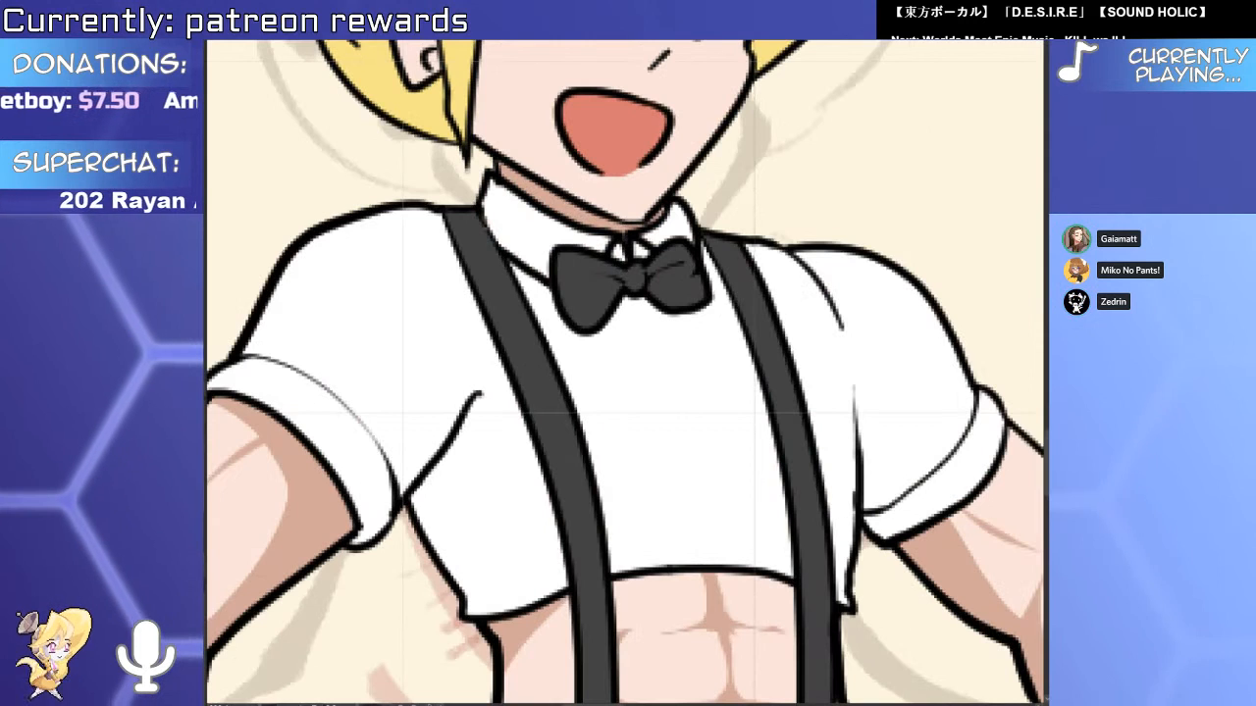
drag(649, 270, 491, 439)
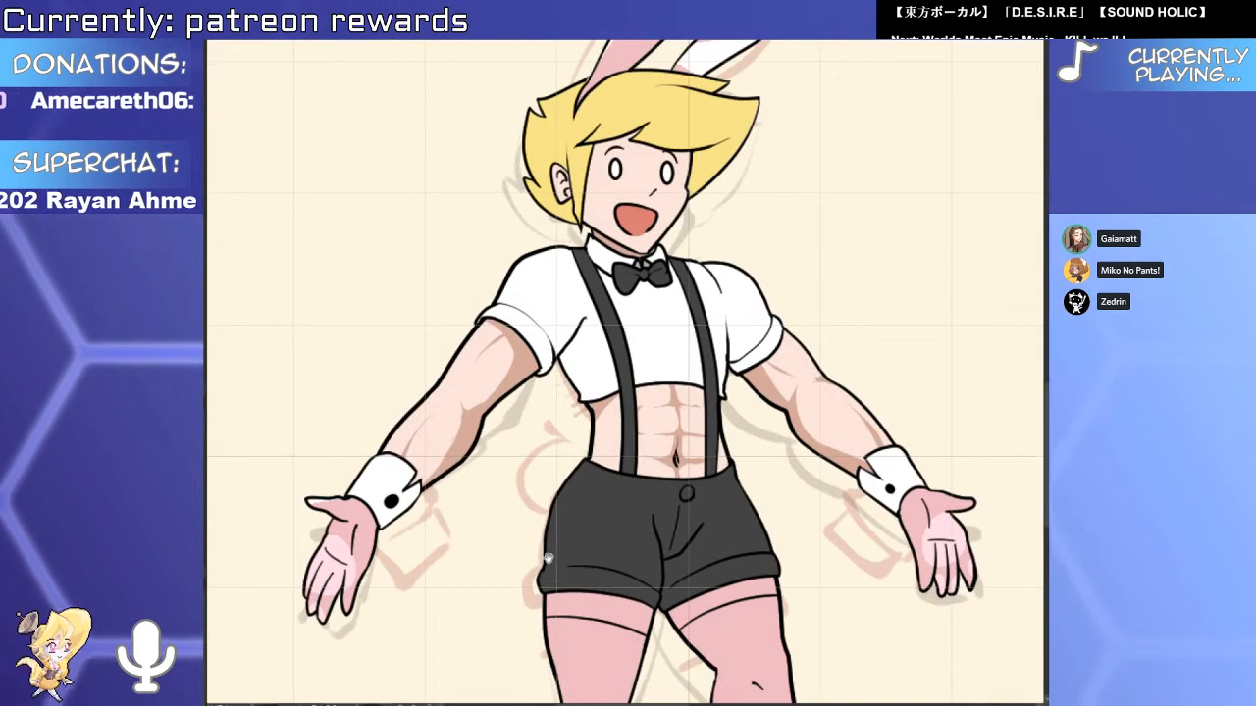
Fill both gloves and both thigh-high stockings with dark grey, leaving the bare thigh strips in the skin tone.
drag(548, 558, 596, 439)
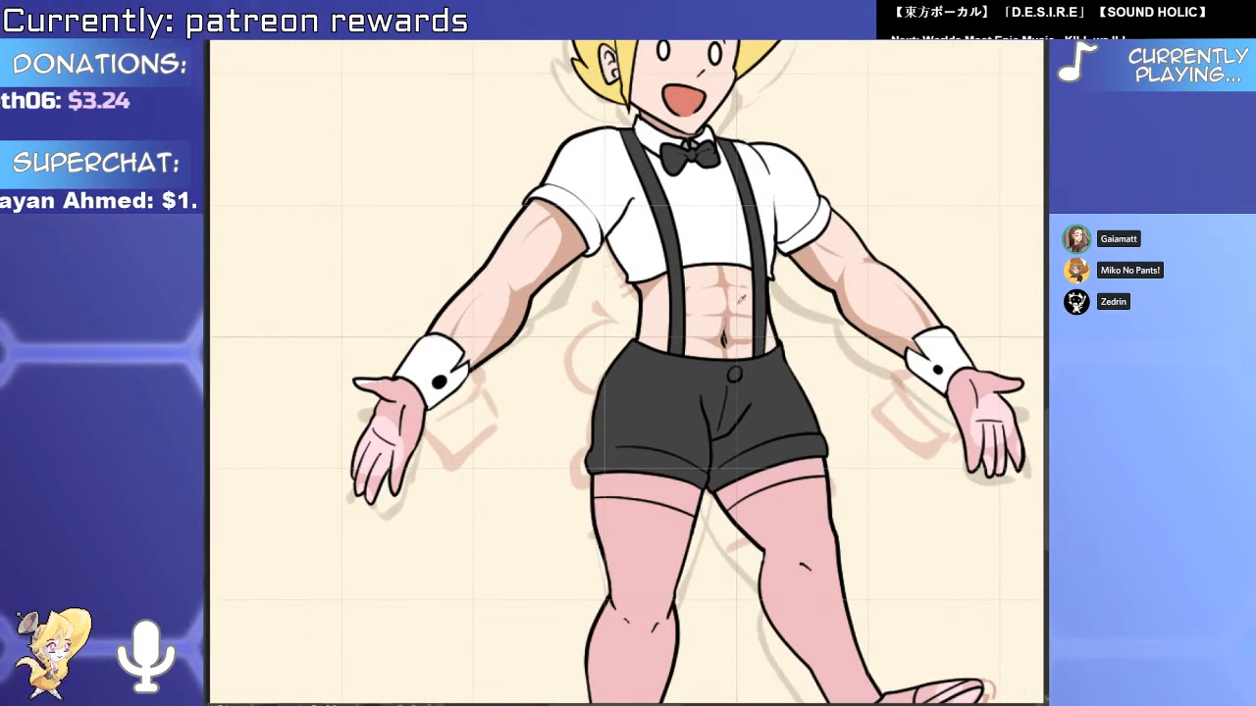
click(388, 431)
click(989, 432)
scroll(633, 504, down, 4)
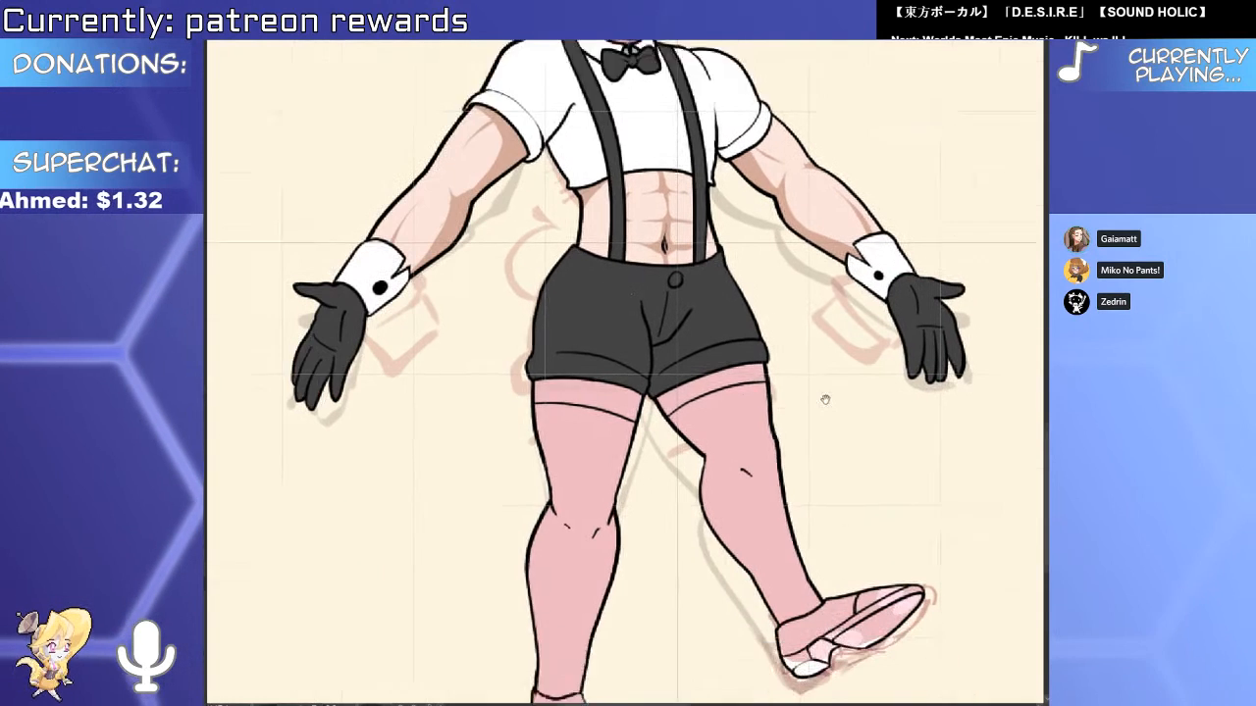
click(603, 496)
click(785, 442)
drag(747, 443, 699, 442)
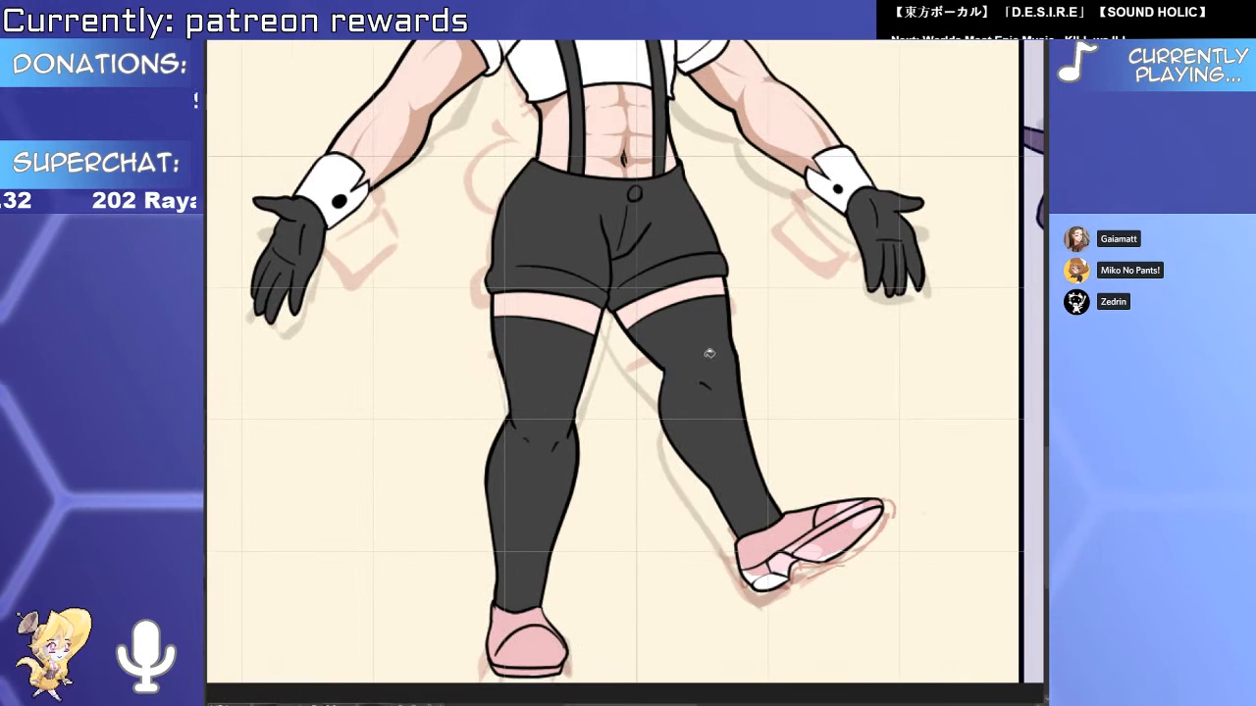
Select the raised leg's stocking and paint near-black shadows along its calf and knee, undoing strokes to refine them.
scroll(699, 321, up, 2)
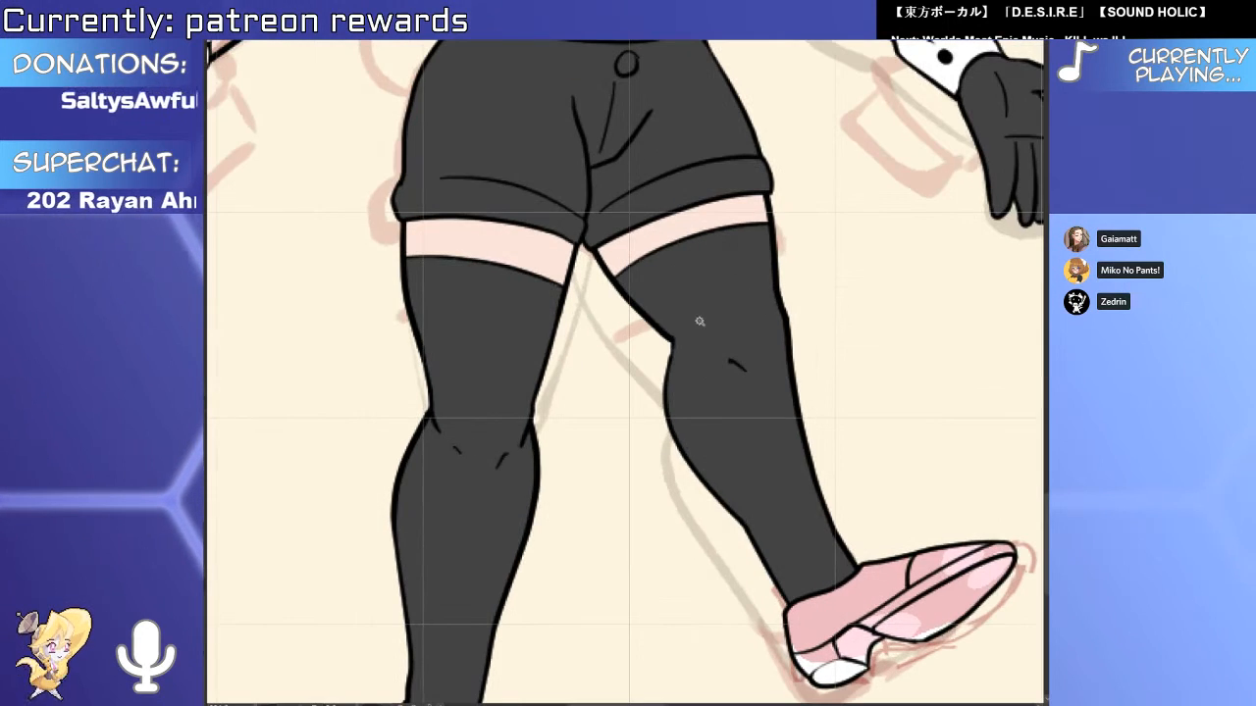
drag(686, 328, 687, 415)
key(ctrl+z)
drag(684, 334, 726, 508)
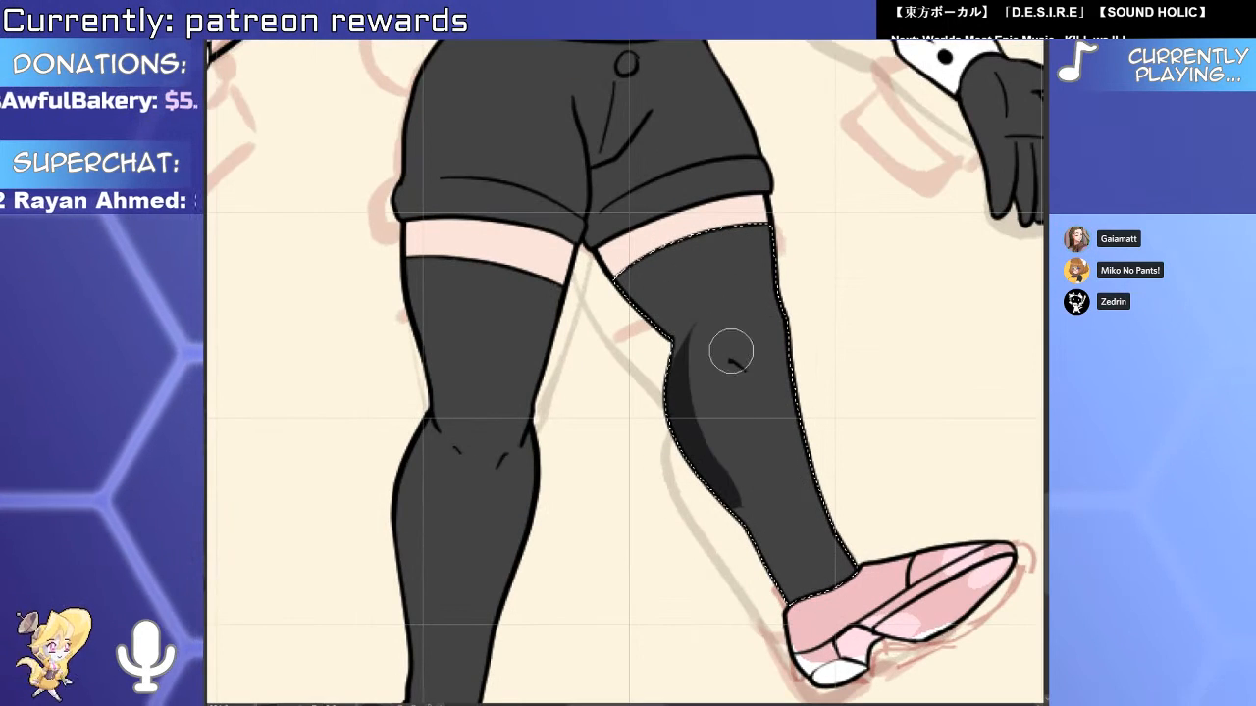
mouse_move(733, 347)
mouse_down()
mouse_move(790, 406)
mouse_move(782, 393)
mouse_up()
key(ctrl+z)
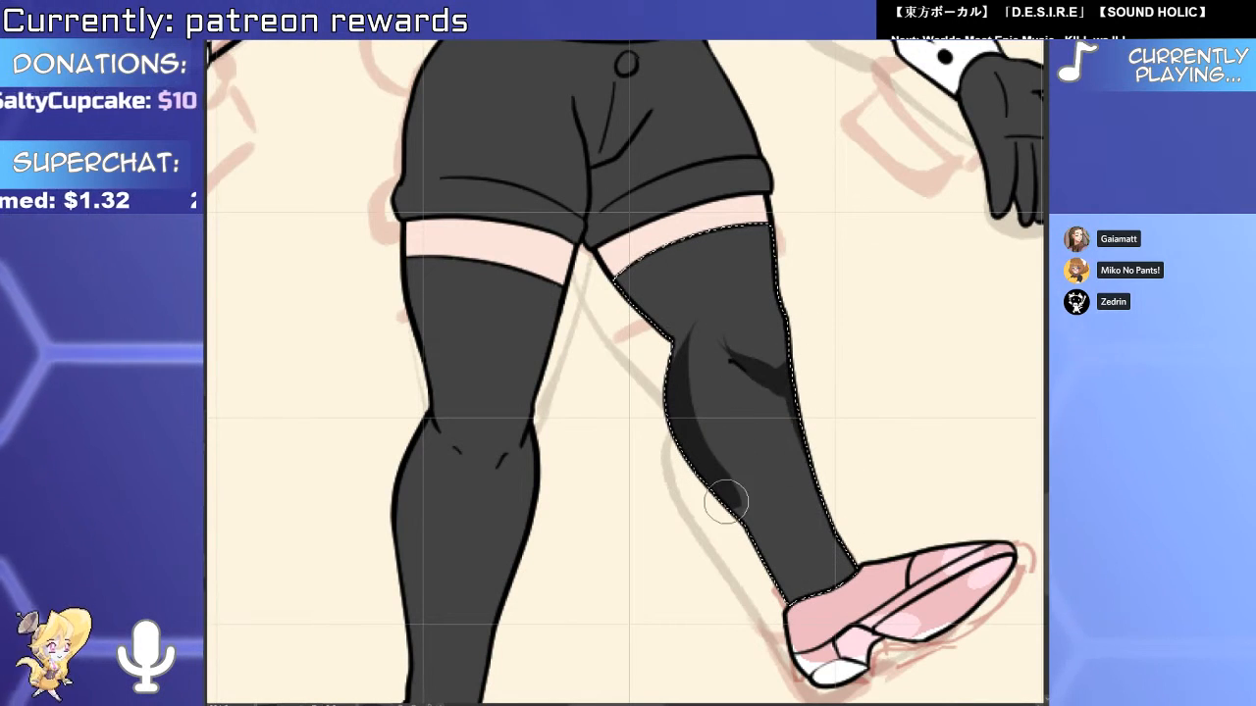
Select the standing leg's stocking and paint near-black shadows on both sides of the knee and down the calf.
drag(485, 521, 542, 431)
key(w)
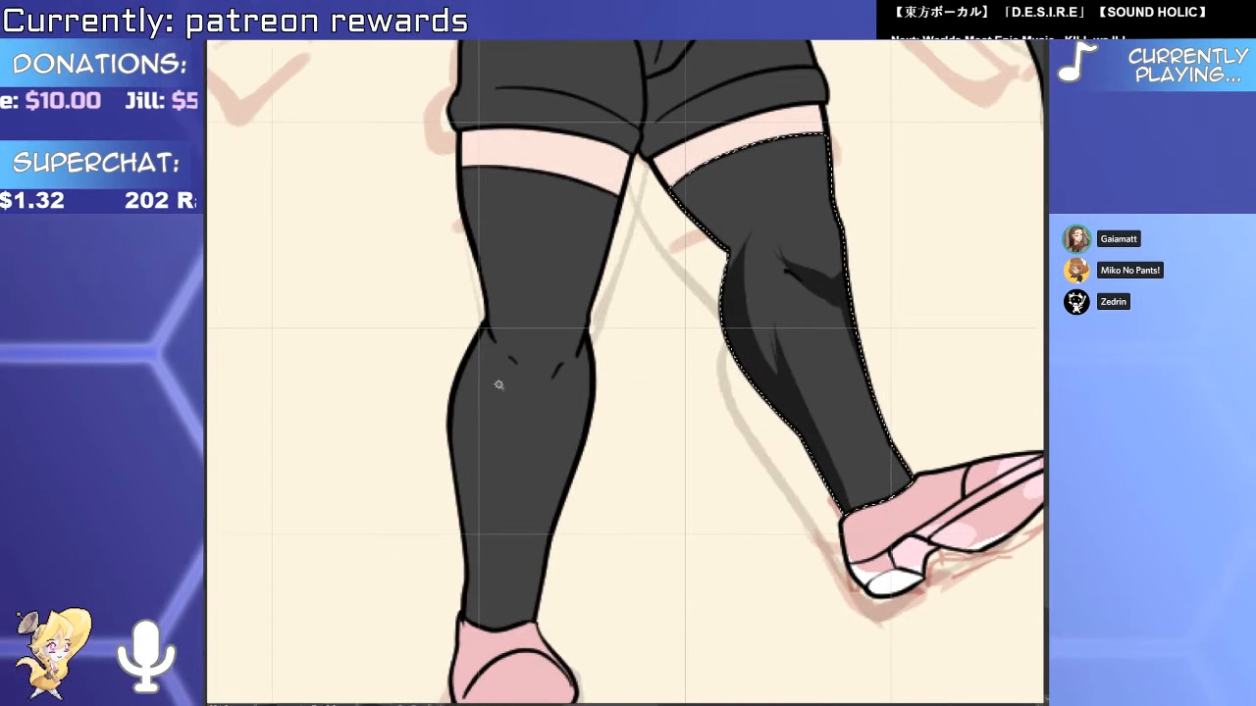
click(499, 384)
key(b)
drag(488, 336, 531, 391)
drag(586, 339, 549, 394)
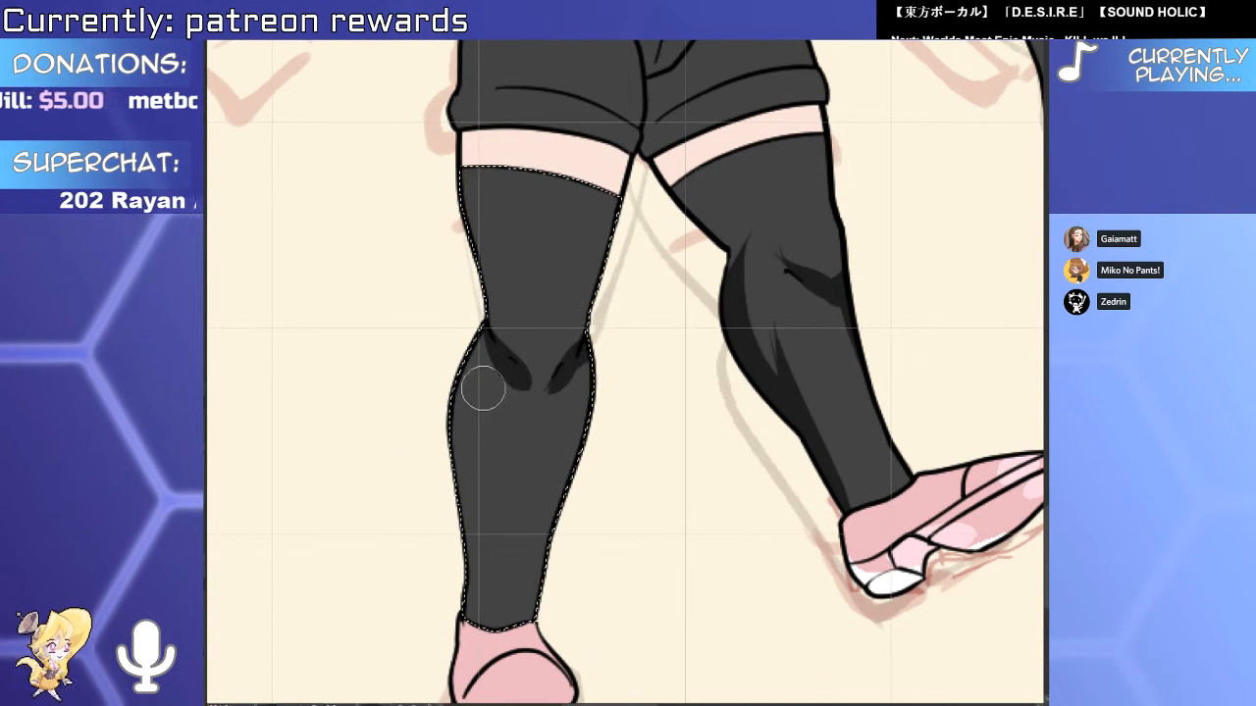
drag(485, 343, 457, 442)
drag(505, 367, 459, 456)
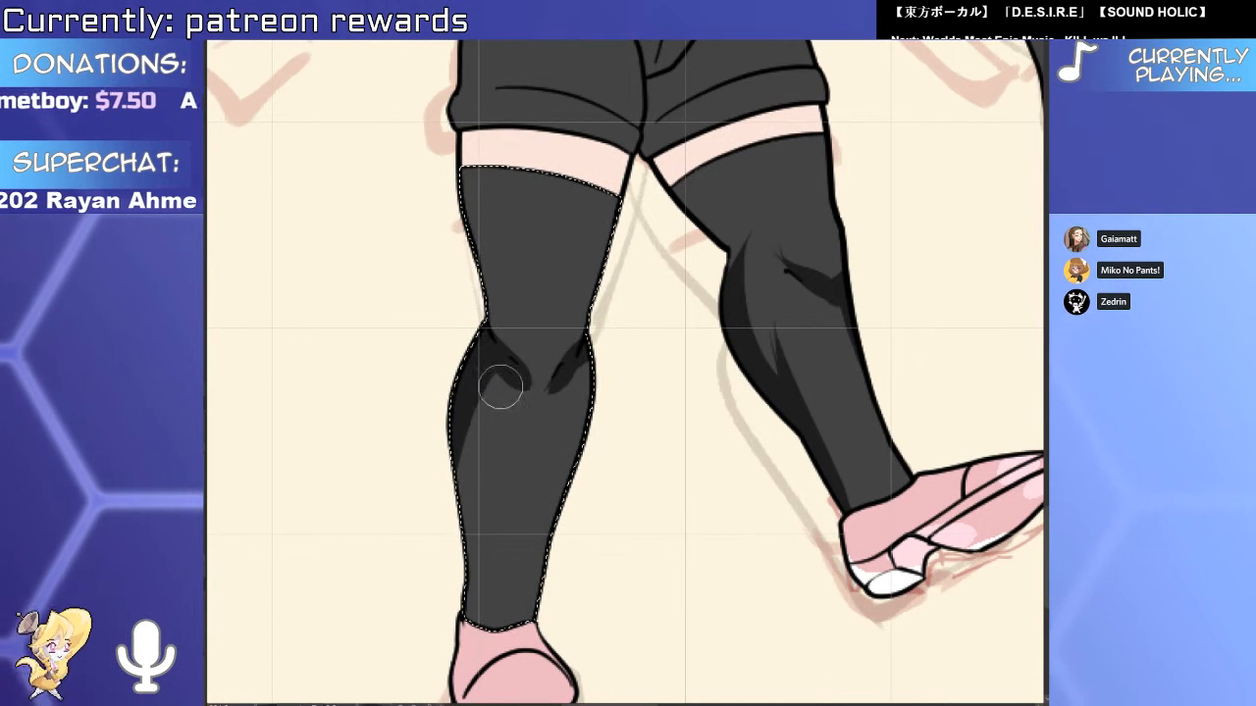
drag(499, 386, 465, 613)
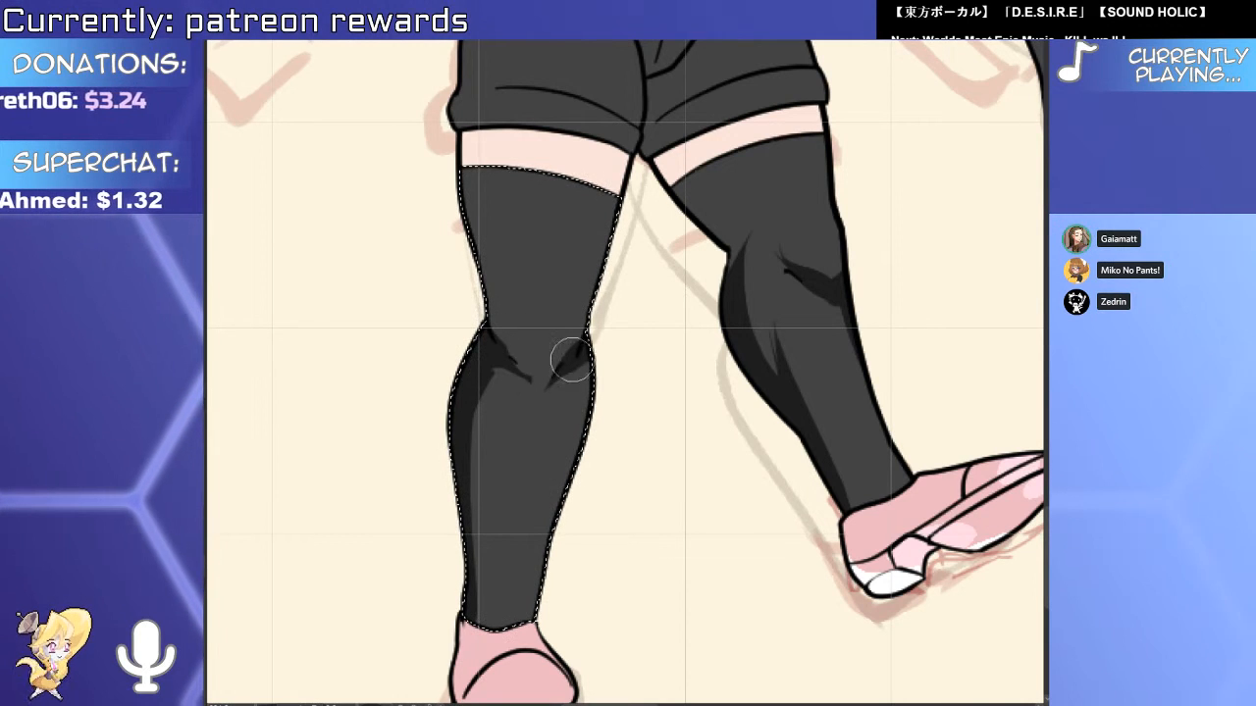
Add near-black shading to the raised leg's stocking above the inner knee and along the edges of the standing leg's stocking.
scroll(559, 367, down, 4)
scroll(559, 367, up, 4)
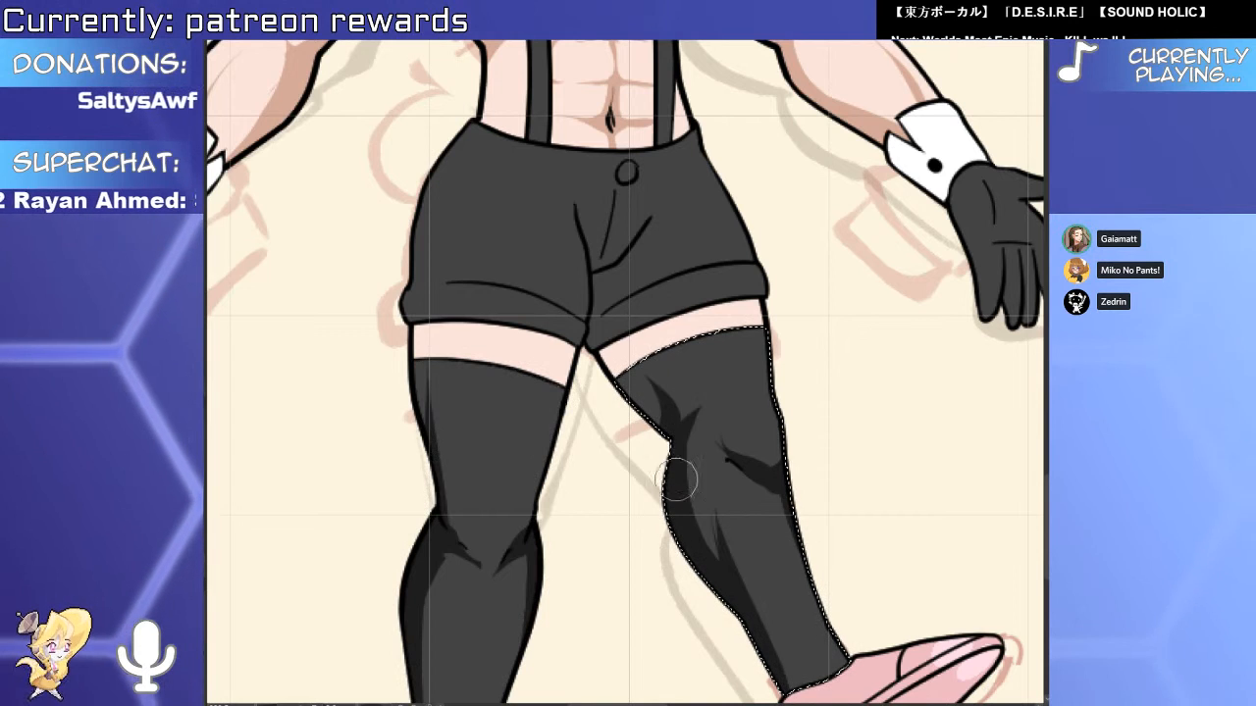
key(ctrl+d)
drag(722, 397, 712, 331)
drag(702, 490, 663, 412)
drag(663, 412, 726, 418)
click(591, 404)
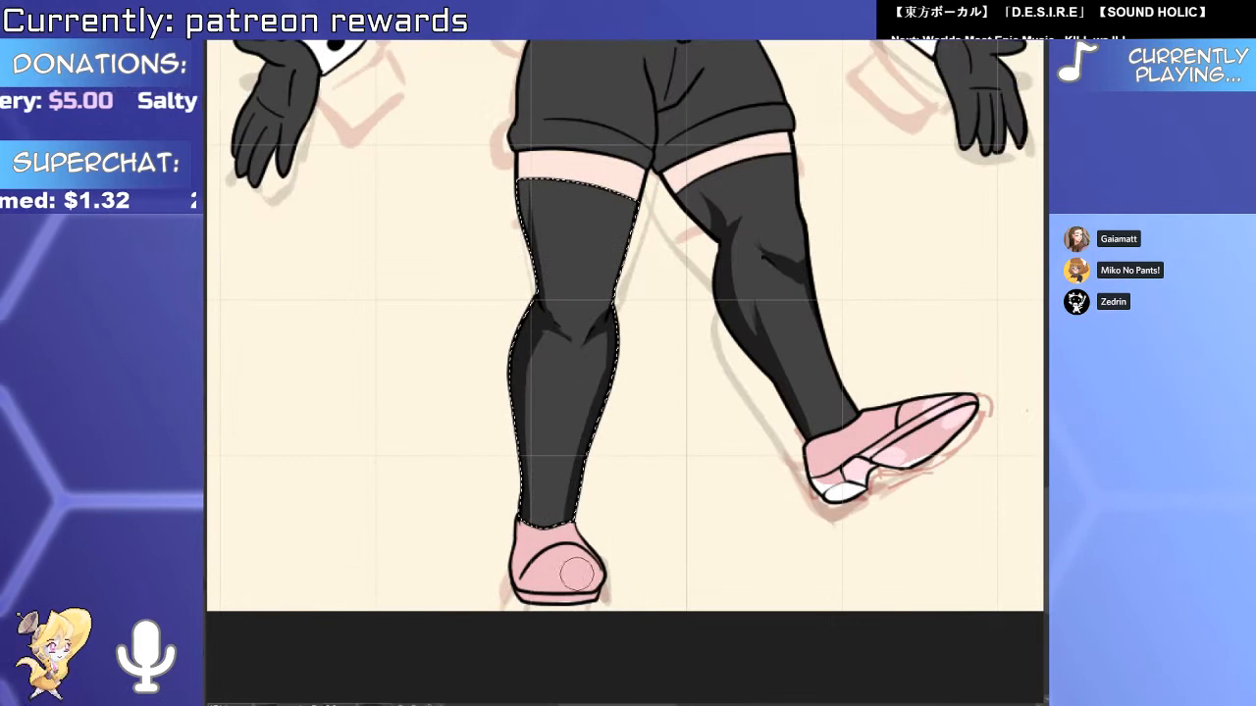
Extend the toe-cap line of the standing foot's near-black shoe down to the sole.
scroll(560, 571, up, 3)
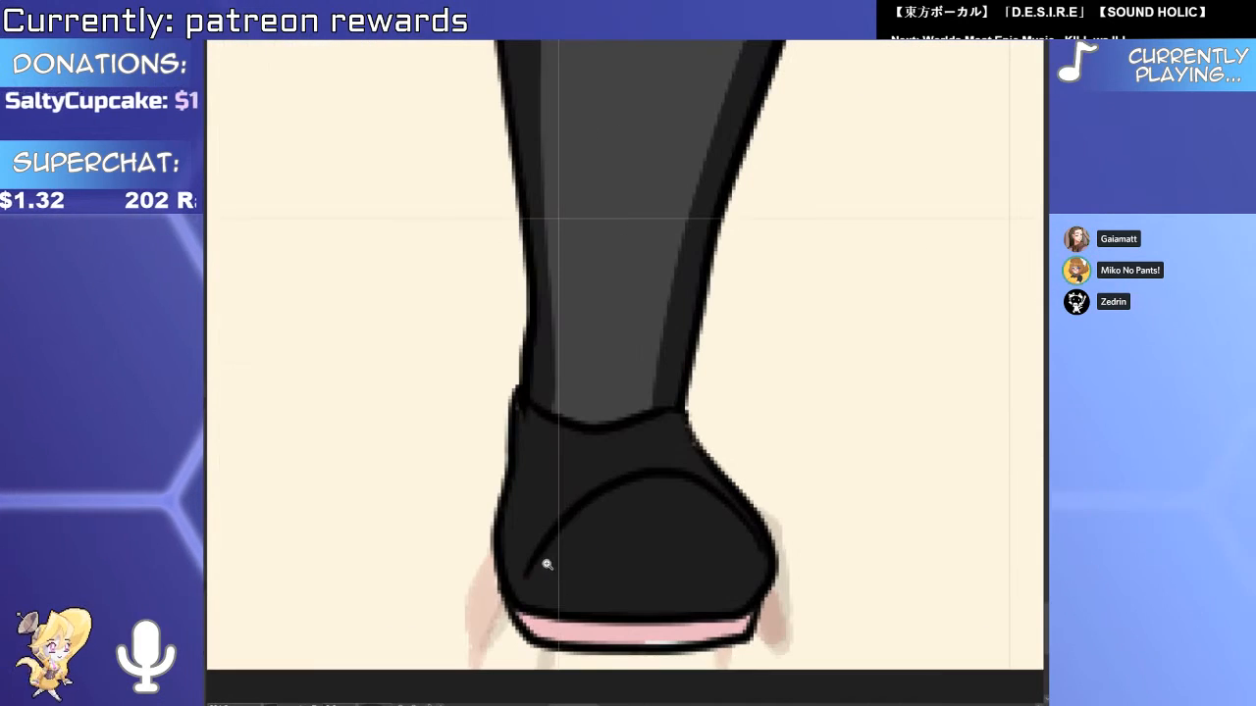
drag(525, 579, 510, 598)
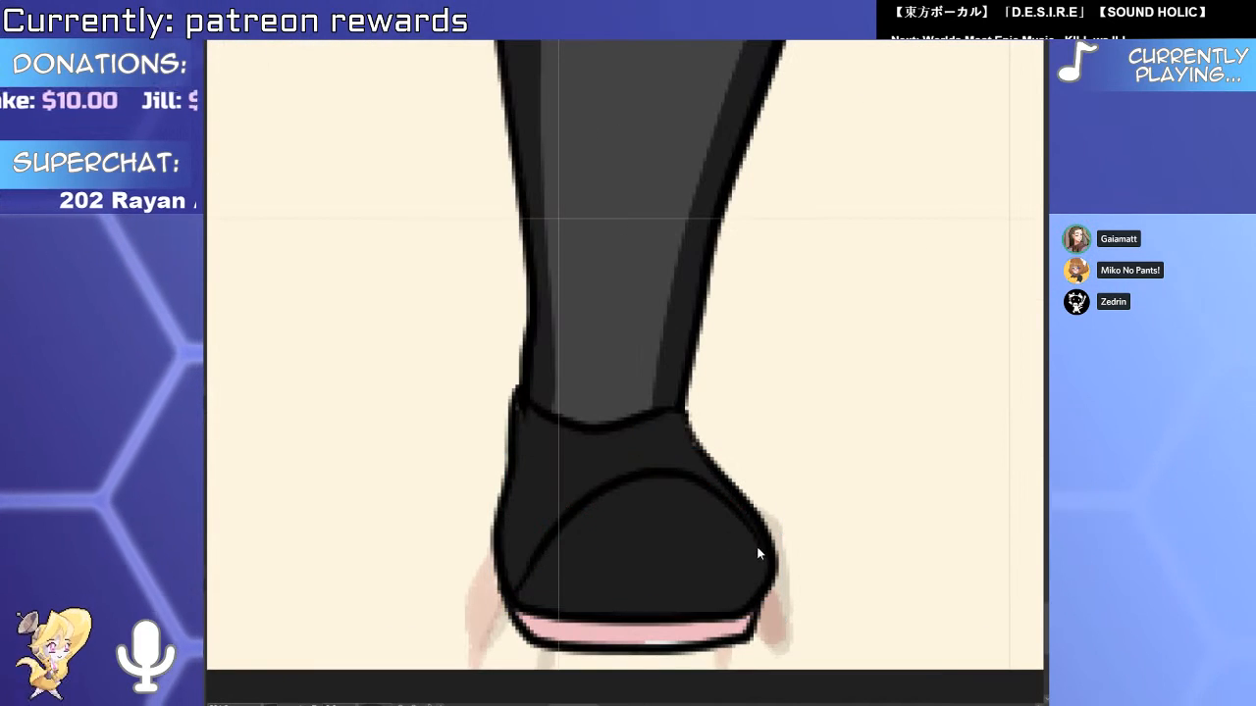
Fill the raised shoe's toe cap and inner heel near-black, and its sole, edge band and heel dark grey.
key(g)
scroll(762, 556, down, 3)
drag(681, 546, 504, 533)
scroll(810, 433, up, 2)
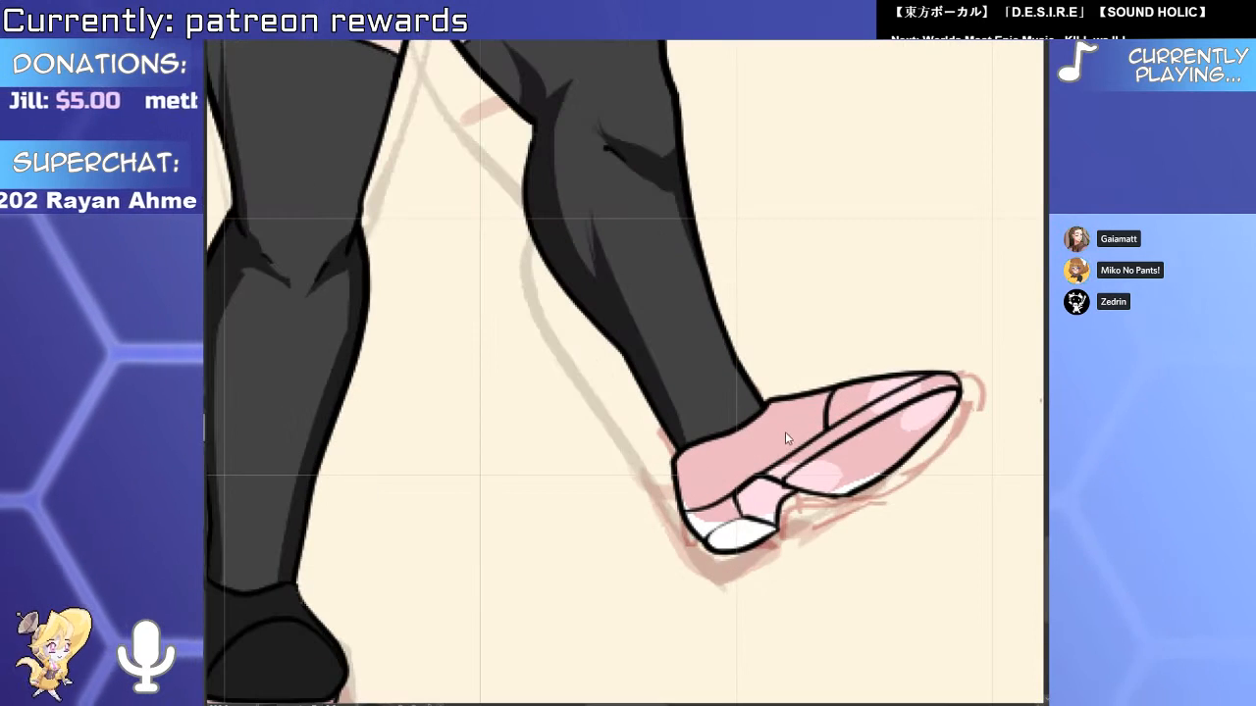
click(852, 402)
scroll(852, 402, down, 2)
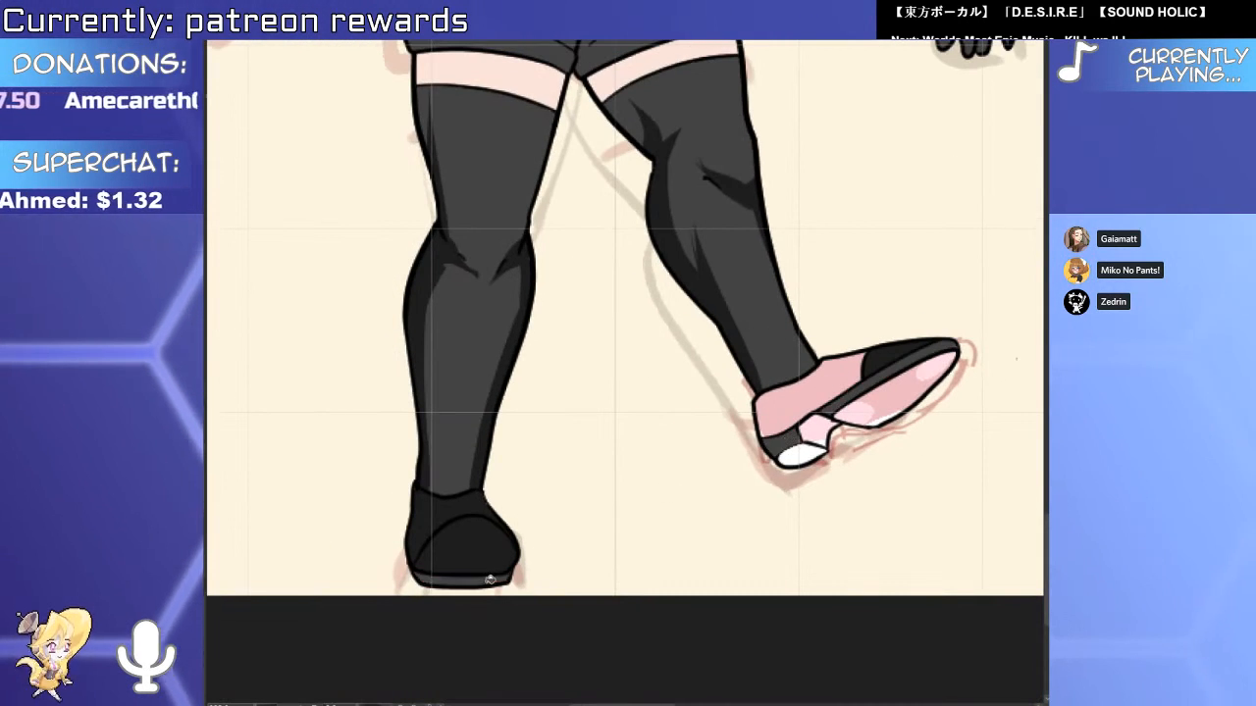
click(877, 397)
click(816, 432)
click(804, 453)
alt+click(900, 350)
click(821, 431)
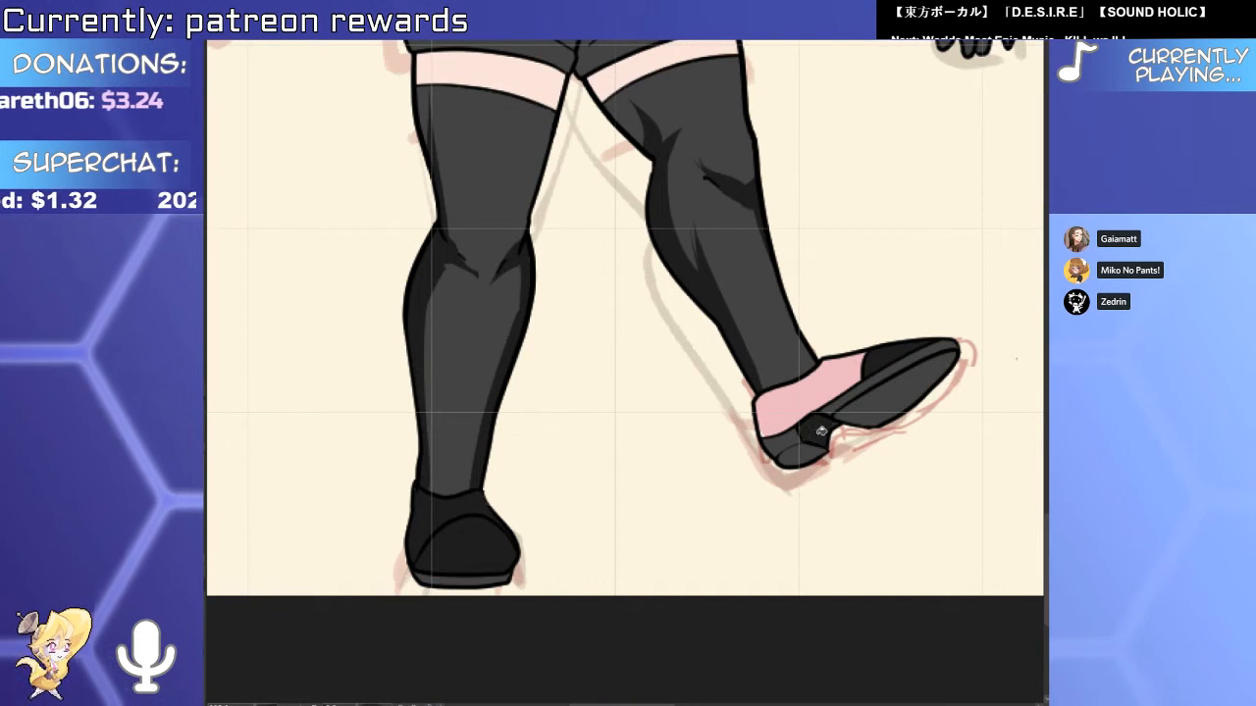
Make the uppers of both shoes white and paint a near-black stripe down the standing shoe's instep.
scroll(582, 238, down, 3)
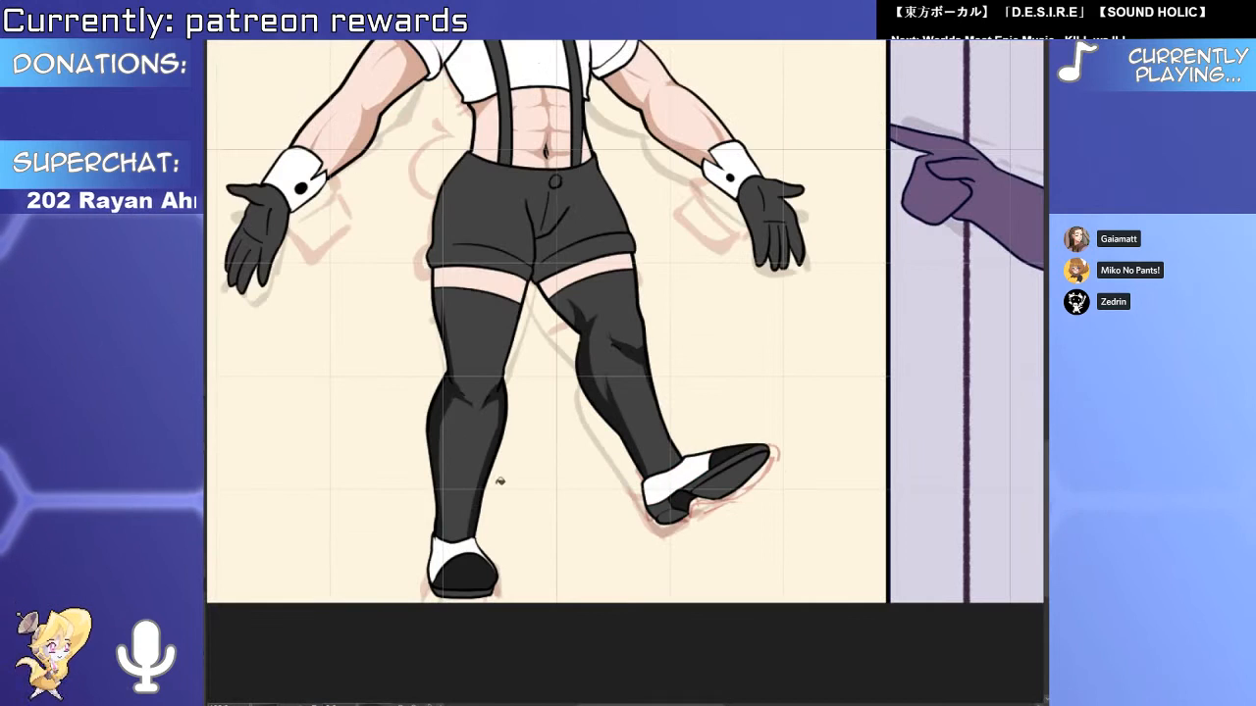
scroll(499, 481, up, 5)
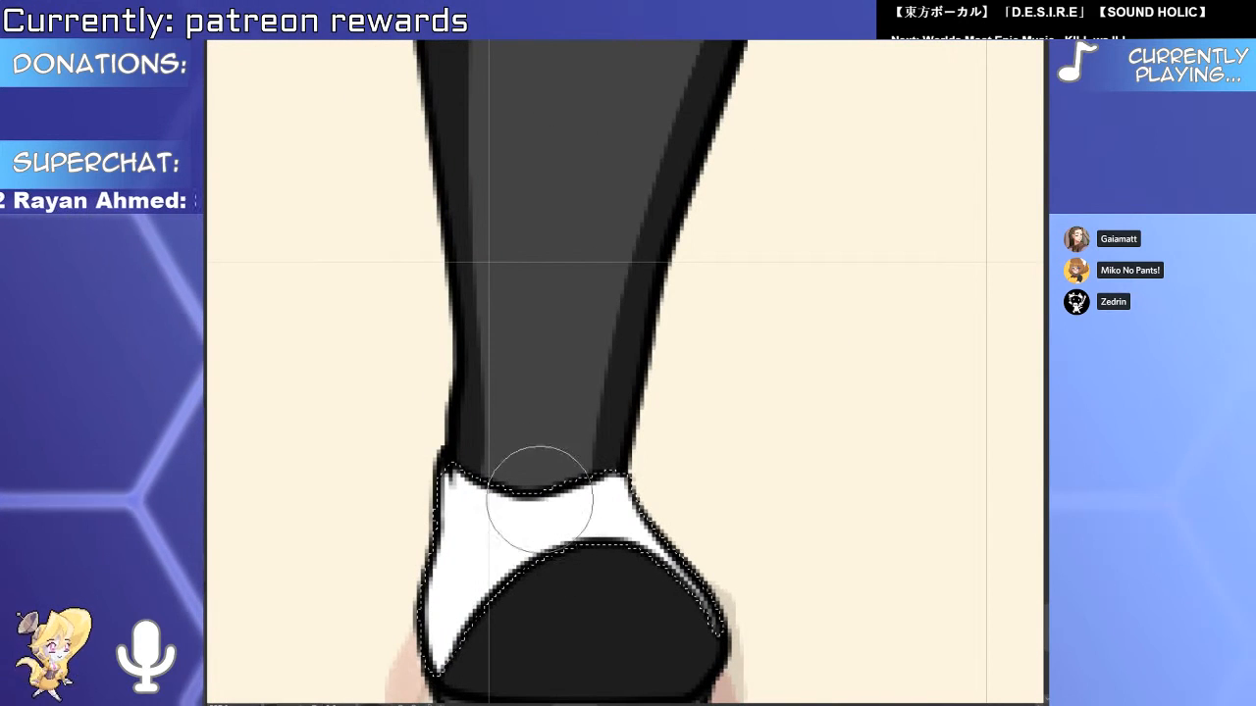
mouse_move(544, 487)
mouse_down()
mouse_move(620, 630)
mouse_move(591, 664)
mouse_up()
drag(550, 453, 621, 634)
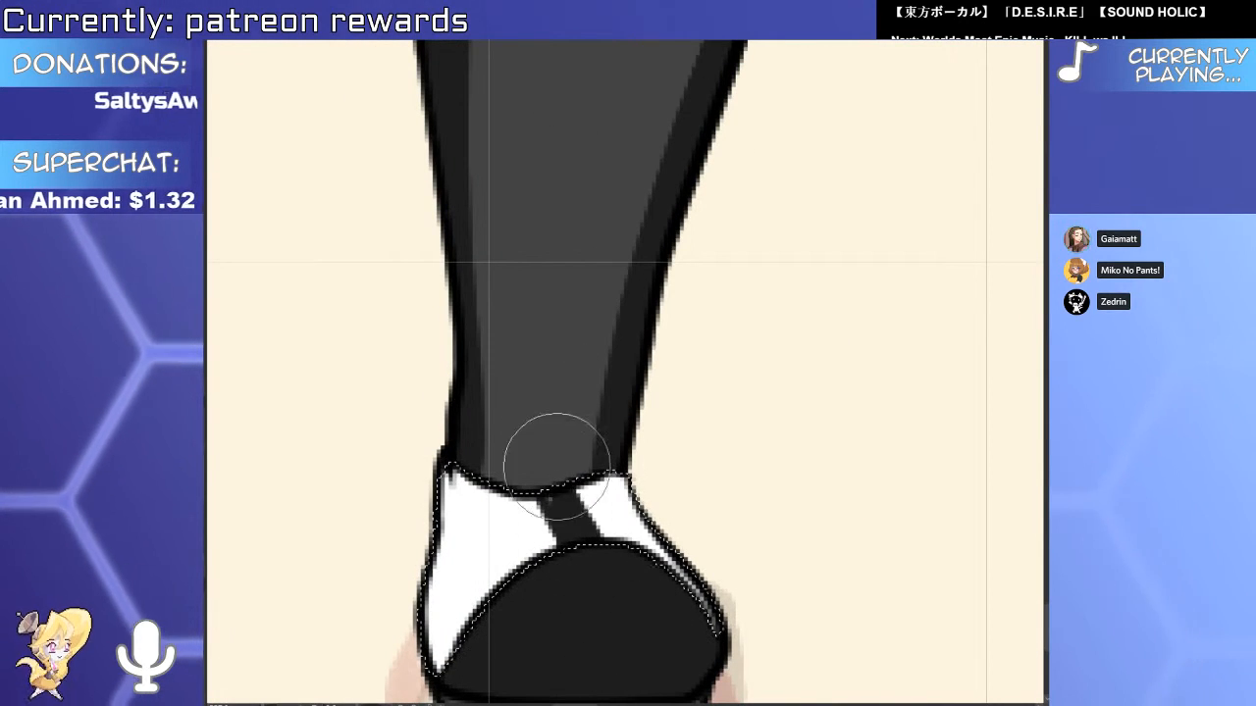
Select the standing shoe's toe cap and paint a white highlight on it.
scroll(589, 470, down, 5)
scroll(663, 505, up, 5)
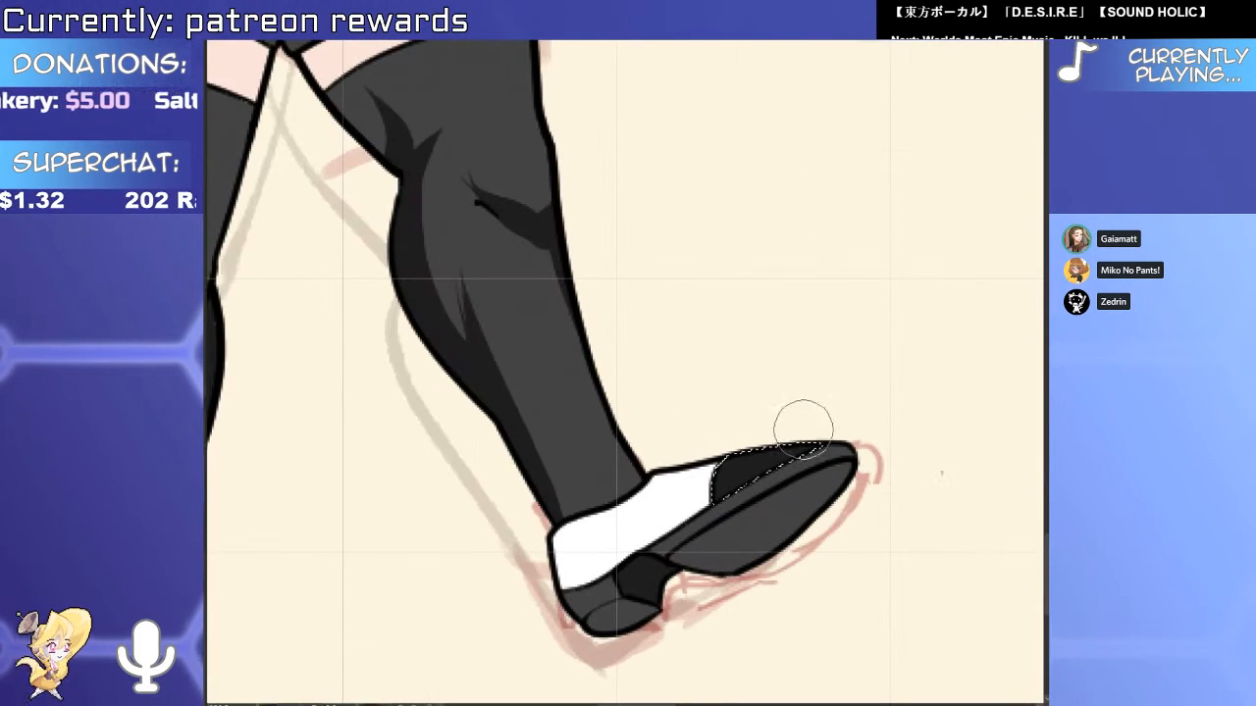
scroll(643, 506, down, 5)
scroll(667, 435, up, 5)
drag(673, 510, 673, 534)
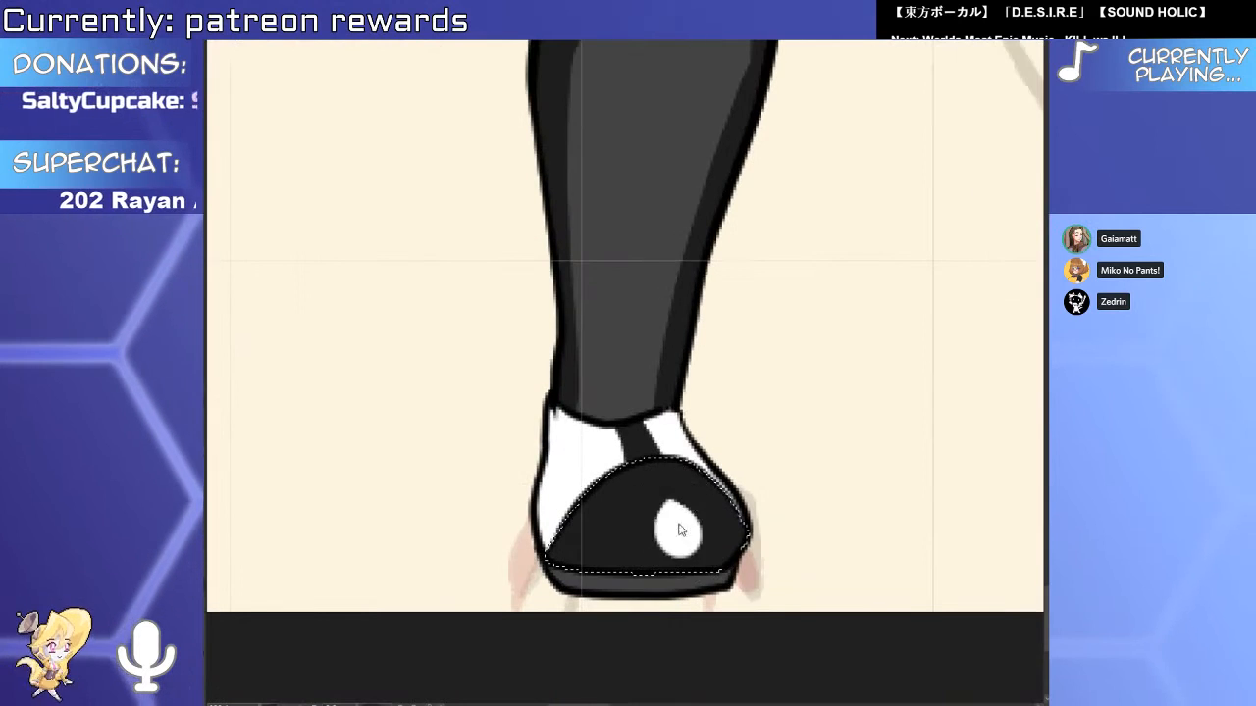
drag(667, 476, 682, 555)
Shade the bare thigh skin below the black shorts and darken the upper edges of the stockings.
scroll(472, 616, down, 5)
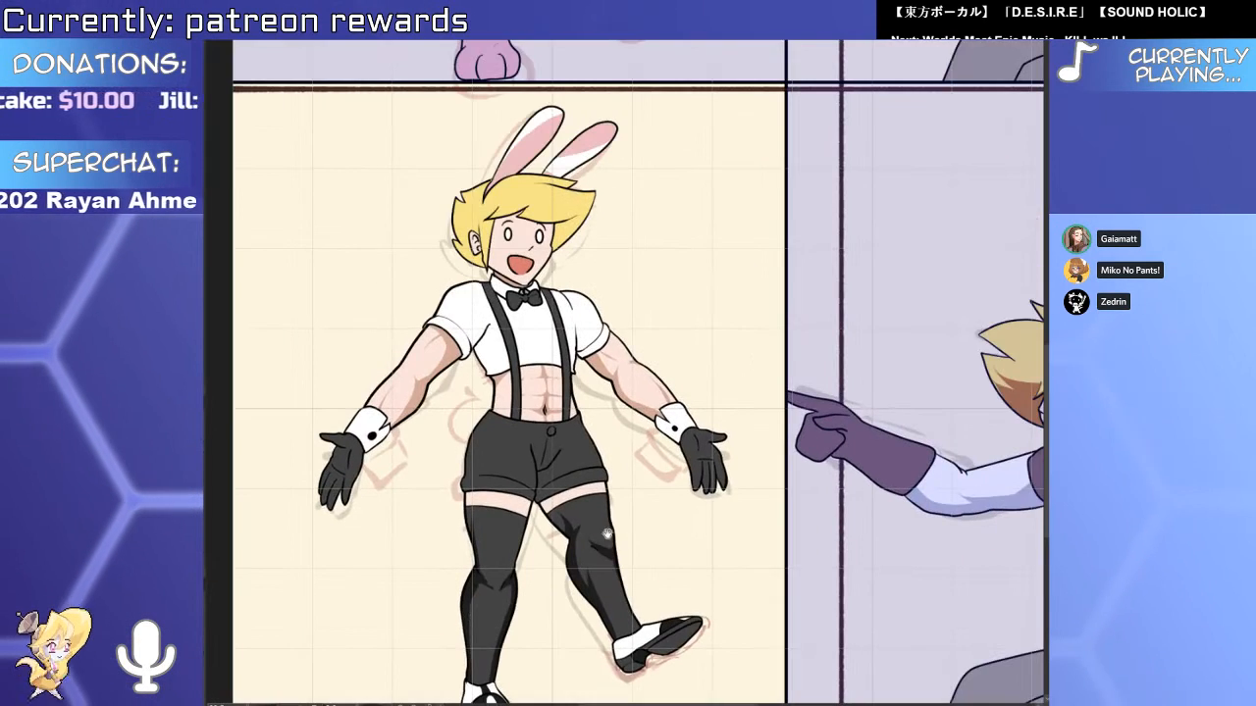
drag(607, 534, 694, 491)
scroll(598, 475, up, 4)
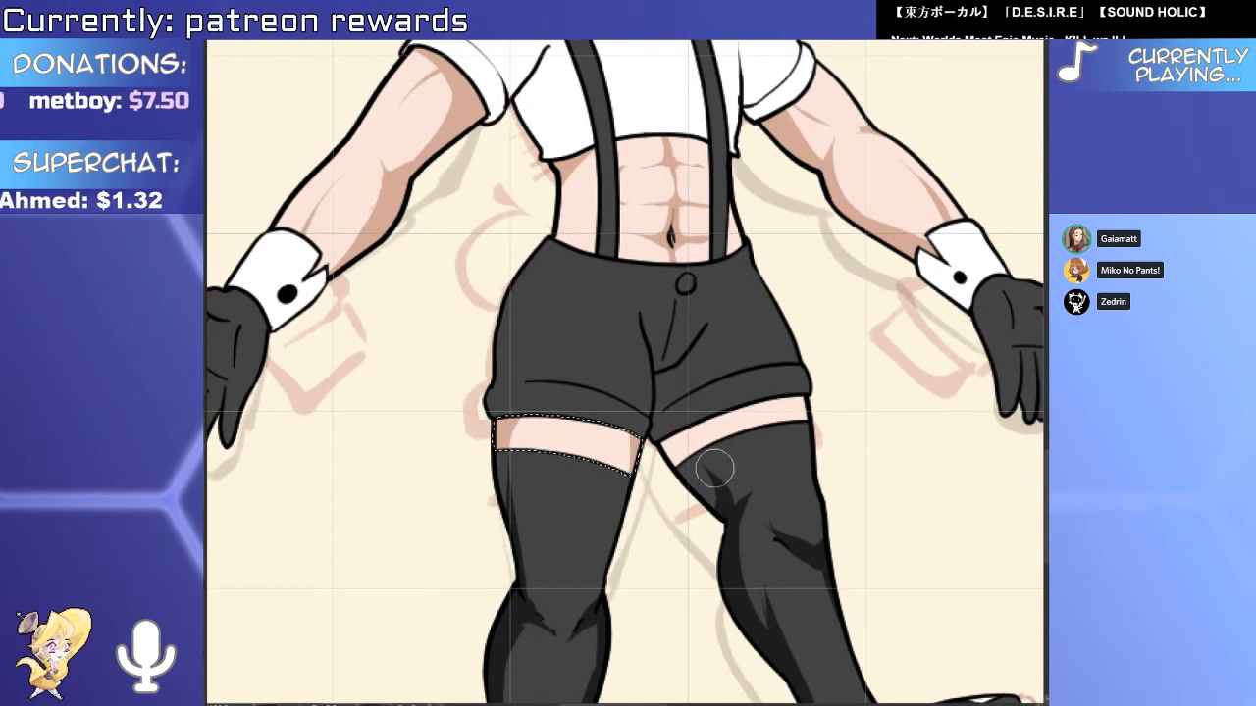
key(w)
click(721, 500)
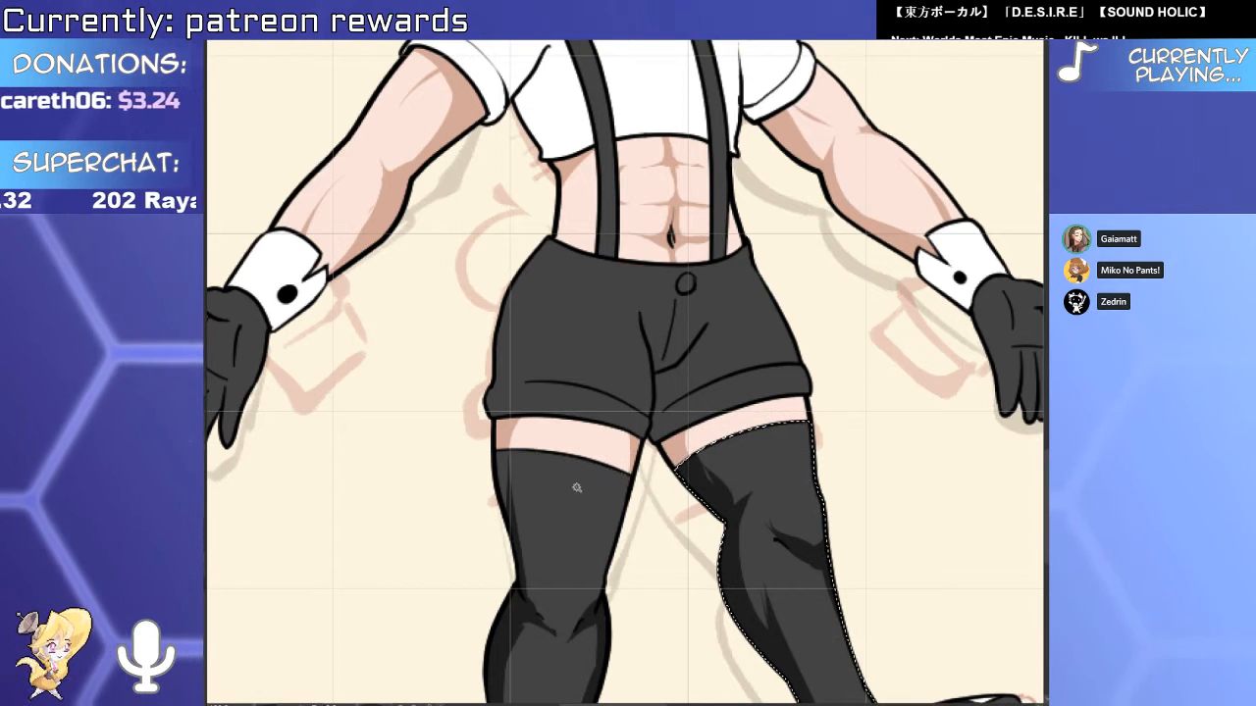
click(508, 480)
key(b)
drag(577, 429, 544, 385)
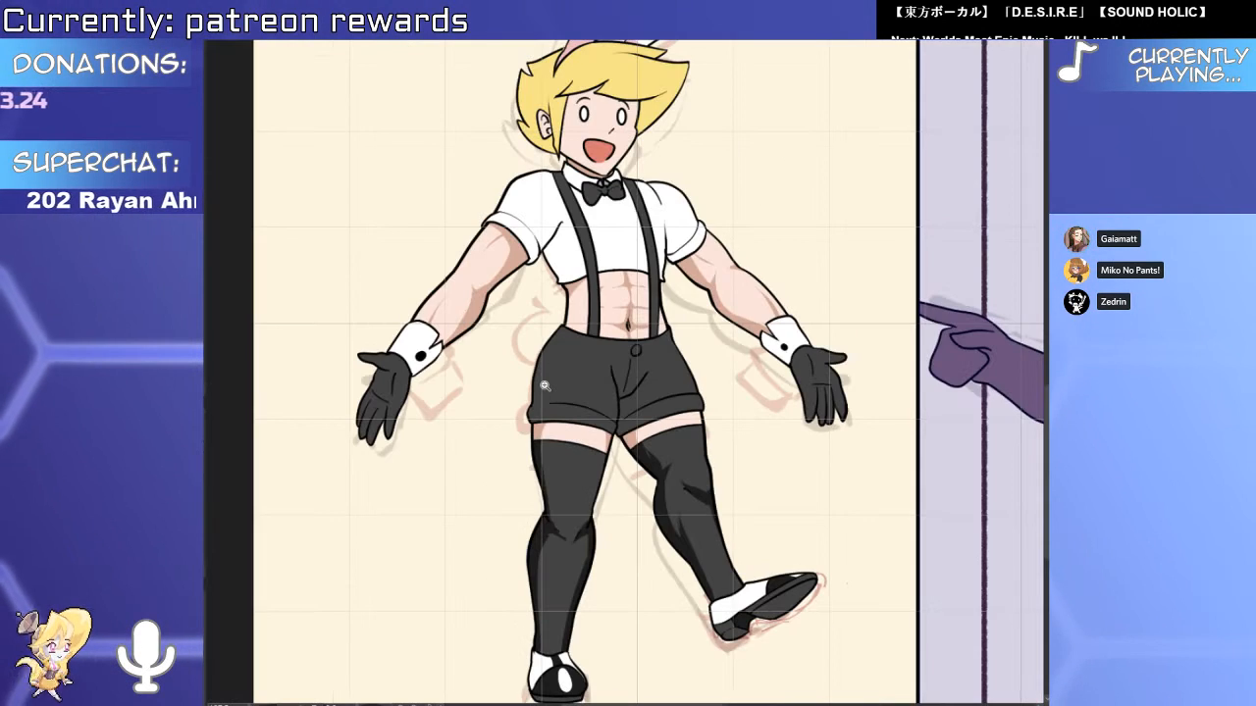
Recolour both bunny ears, including their pink inner areas, solid dark grey.
scroll(589, 446, up, 4)
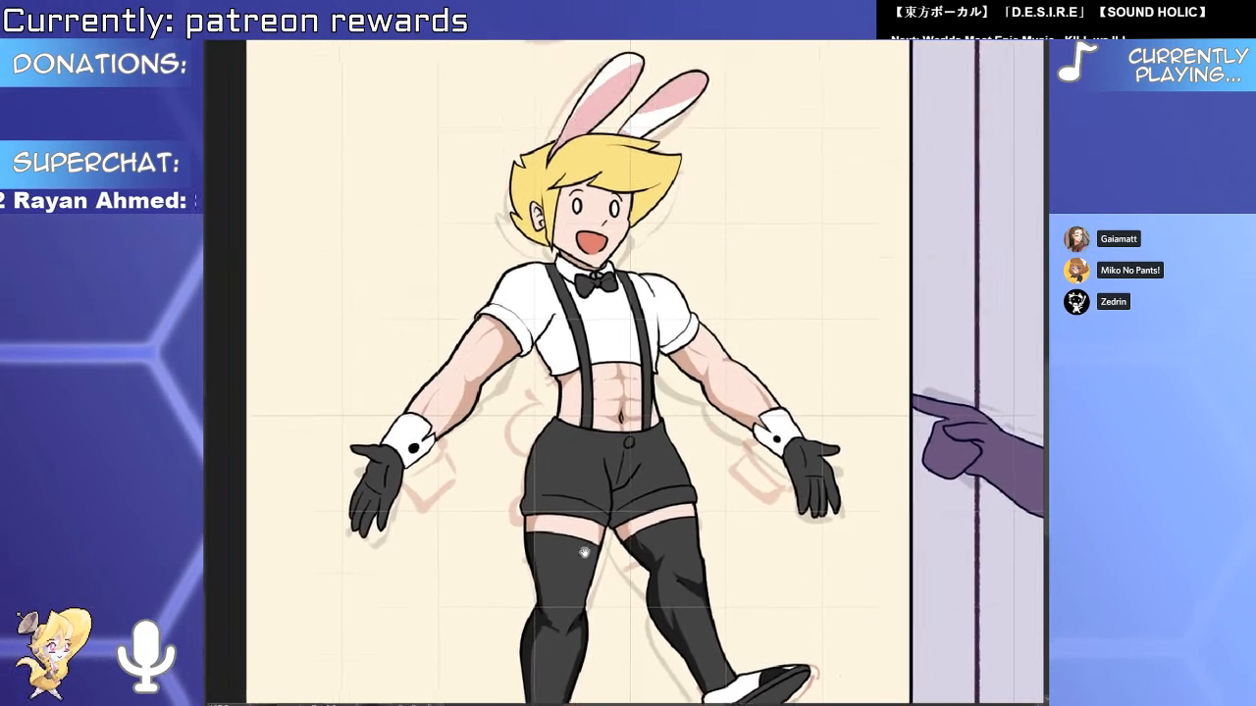
click(605, 155)
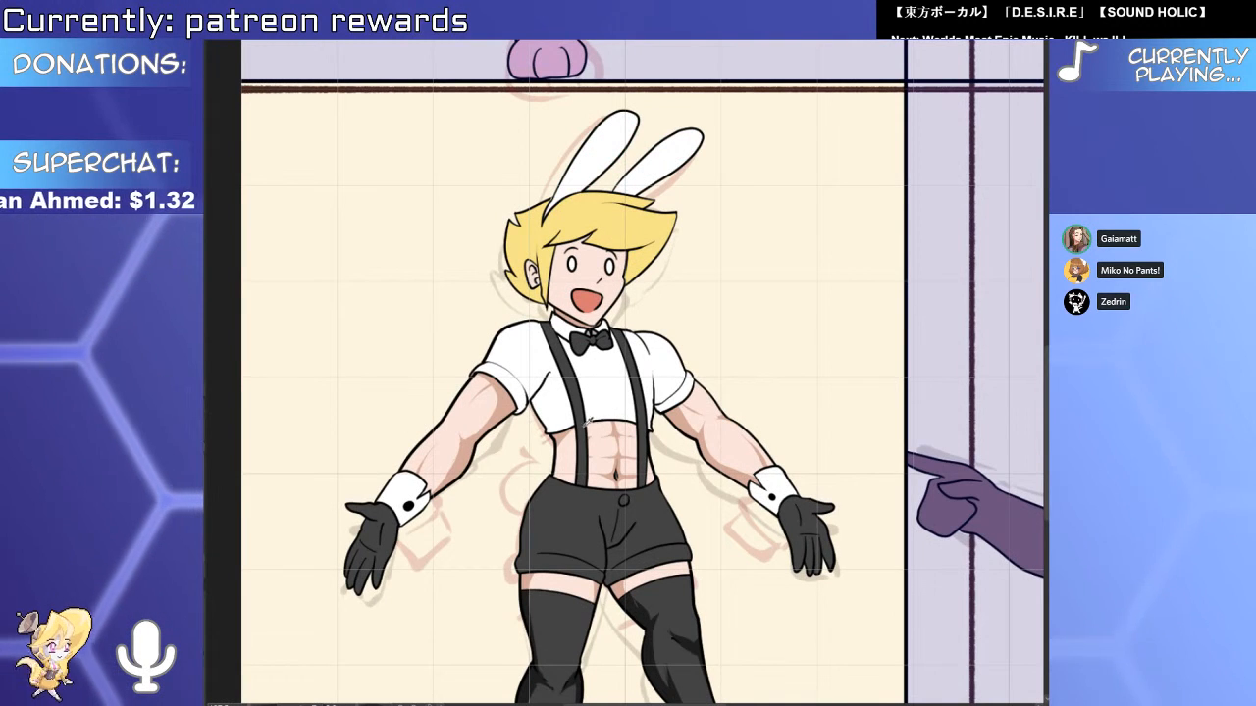
click(596, 162)
click(667, 162)
drag(678, 254, 639, 227)
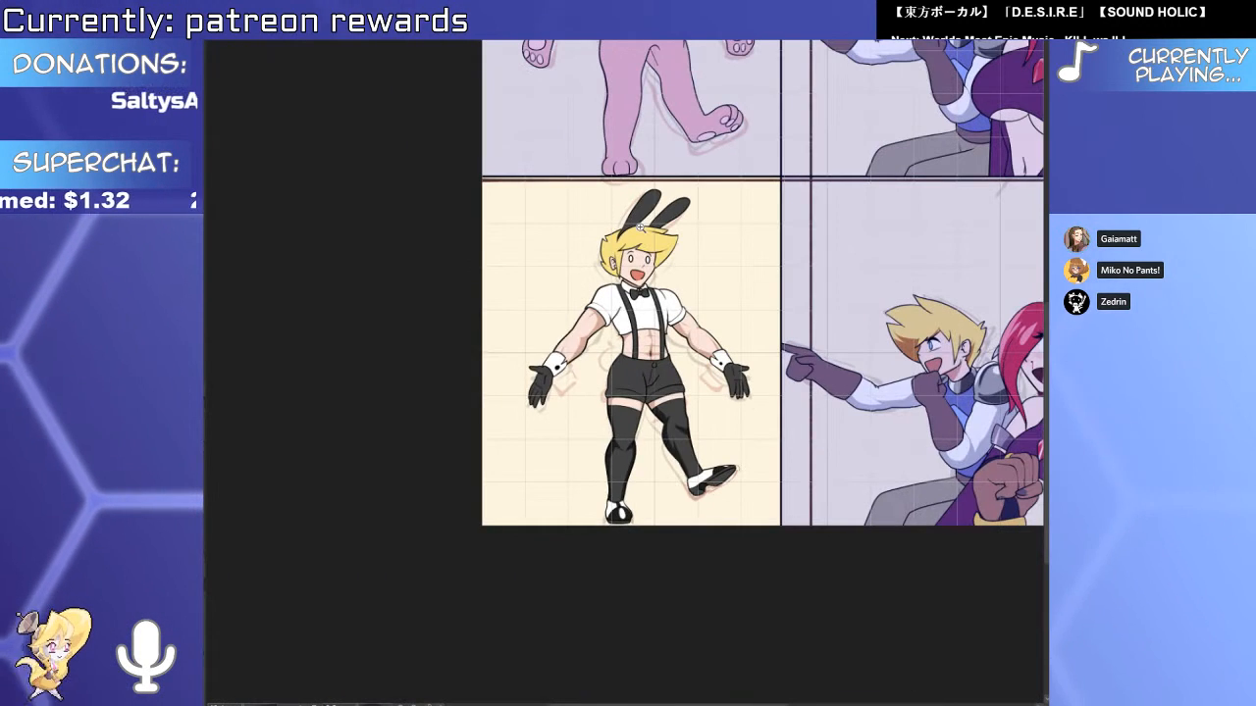
Select the bare midriff between shirt and shorts and paint skin shading along its sides.
drag(622, 407, 847, 353)
mouse_move(633, 311)
mouse_down()
mouse_move(664, 341)
mouse_move(677, 499)
mouse_up()
drag(613, 371, 658, 390)
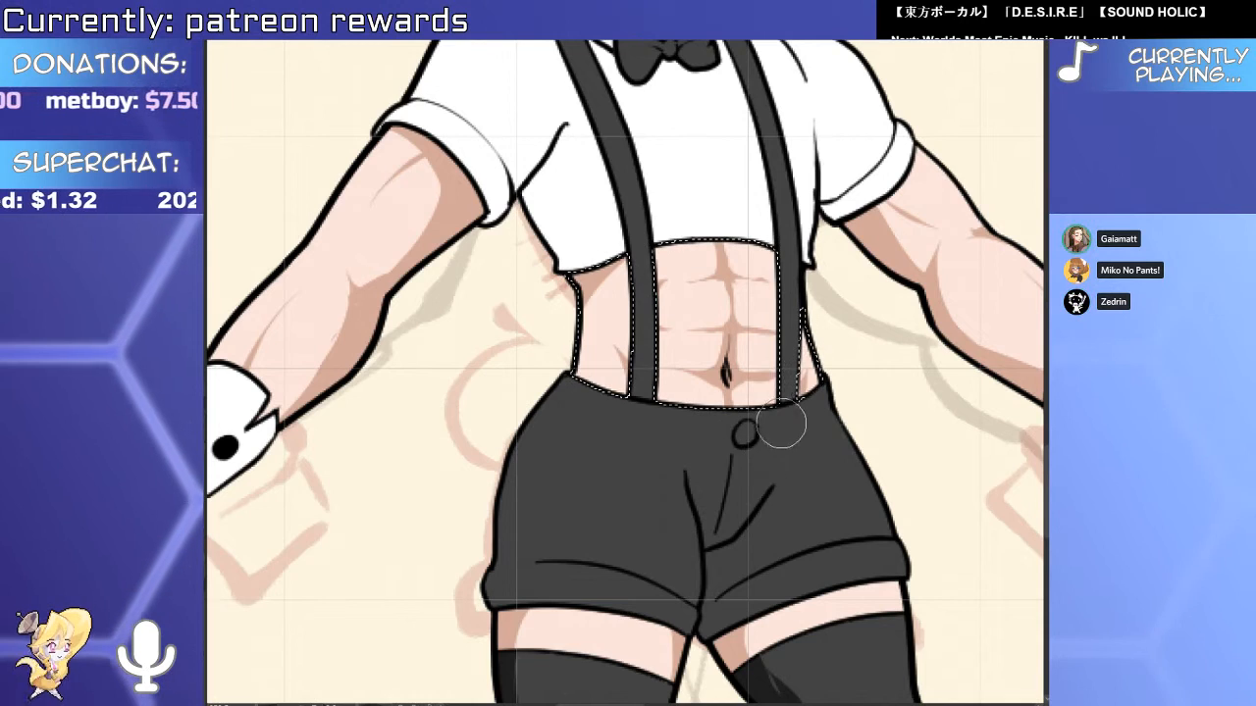
scroll(784, 412, down, 3)
scroll(766, 401, down, 1)
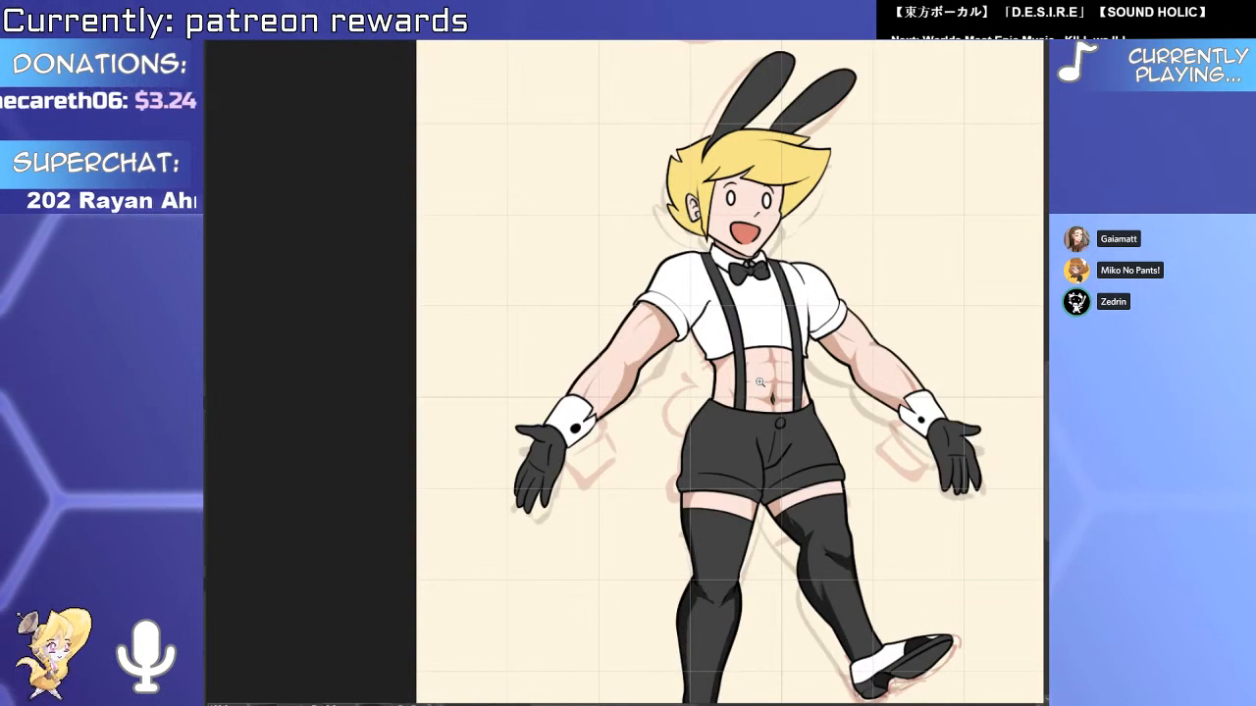
Extend the lower fringe line of the black-eared figure's hair with a thin tapering stroke toward the hair's outer tip.
scroll(759, 381, up, 5)
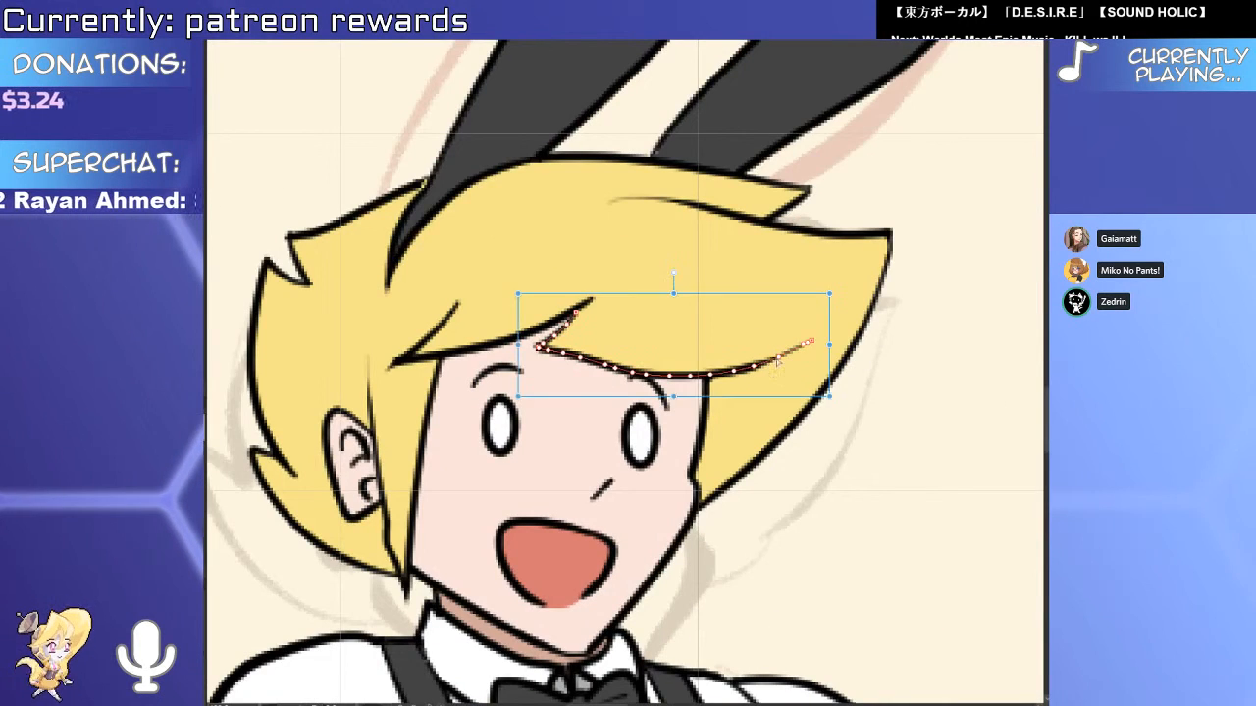
key(ctrl+z)
drag(698, 376, 810, 341)
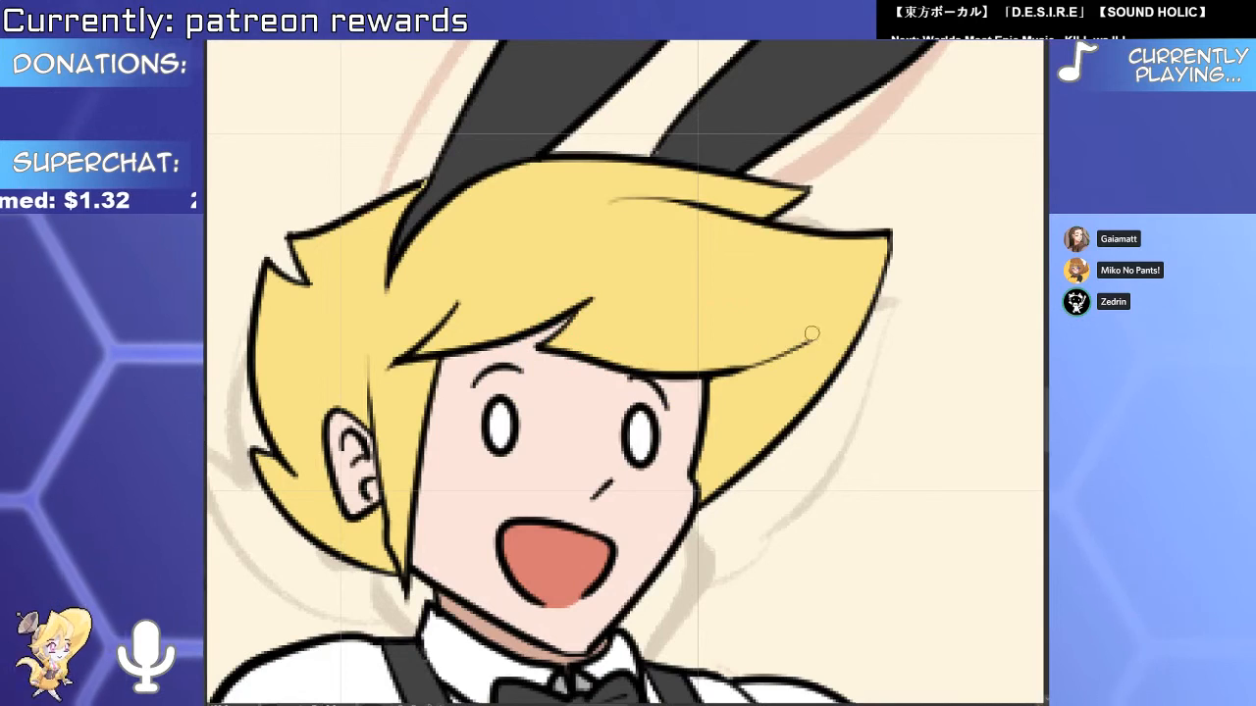
drag(733, 368, 809, 341)
Draw the same tapering fringe line extension on the hair of the pink bunny-suit figure in the panel above.
scroll(785, 279, down, 5)
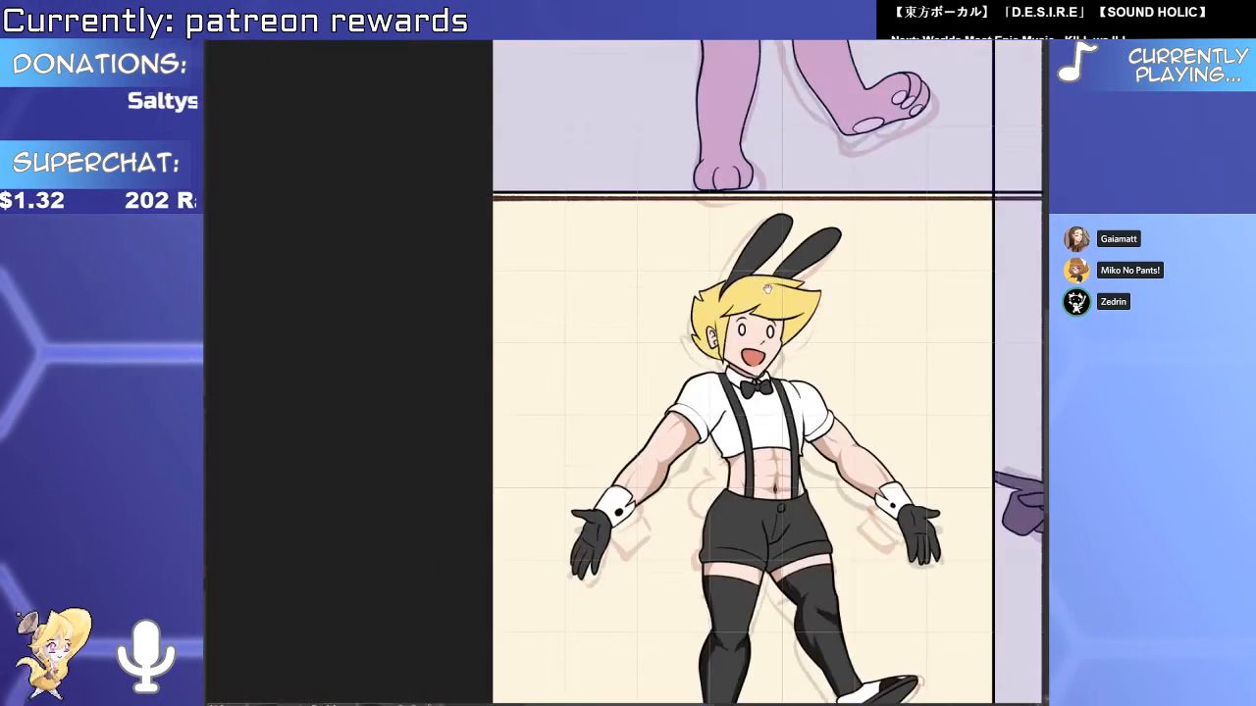
drag(825, 108, 683, 297)
scroll(684, 298, up, 4)
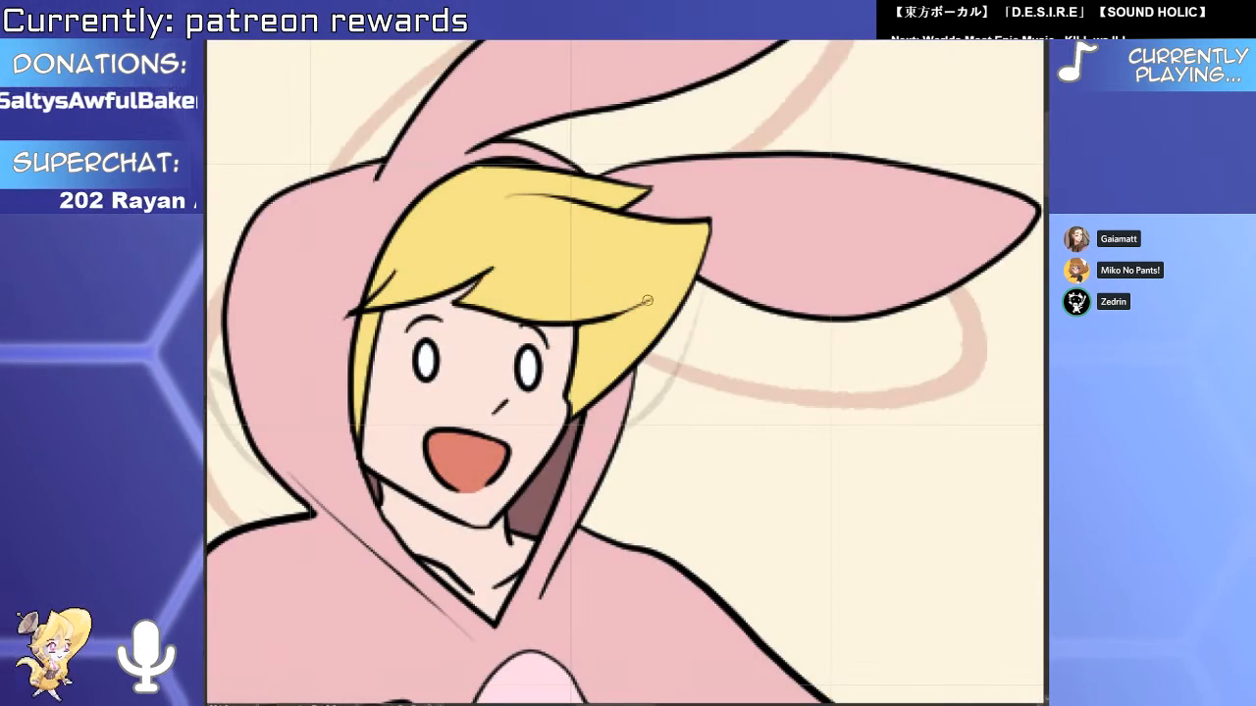
drag(581, 324, 652, 299)
scroll(700, 283, down, 5)
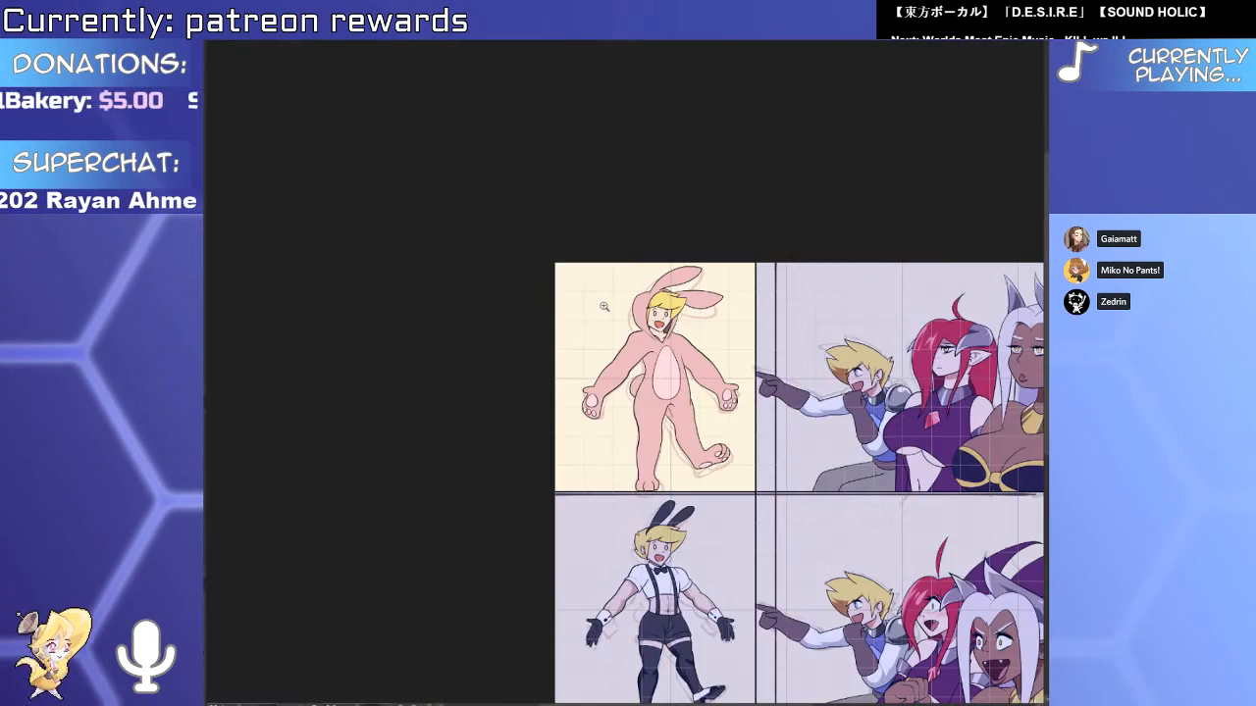
scroll(728, 287, up, 5)
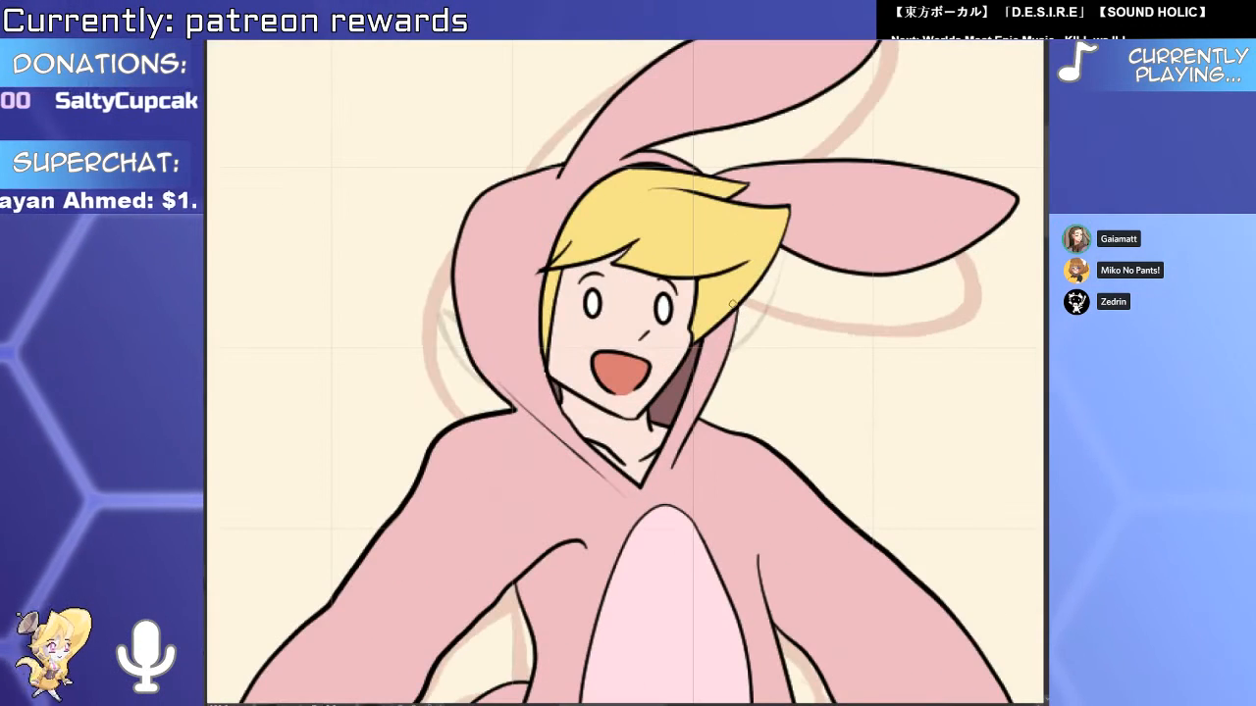
scroll(652, 309, down, 5)
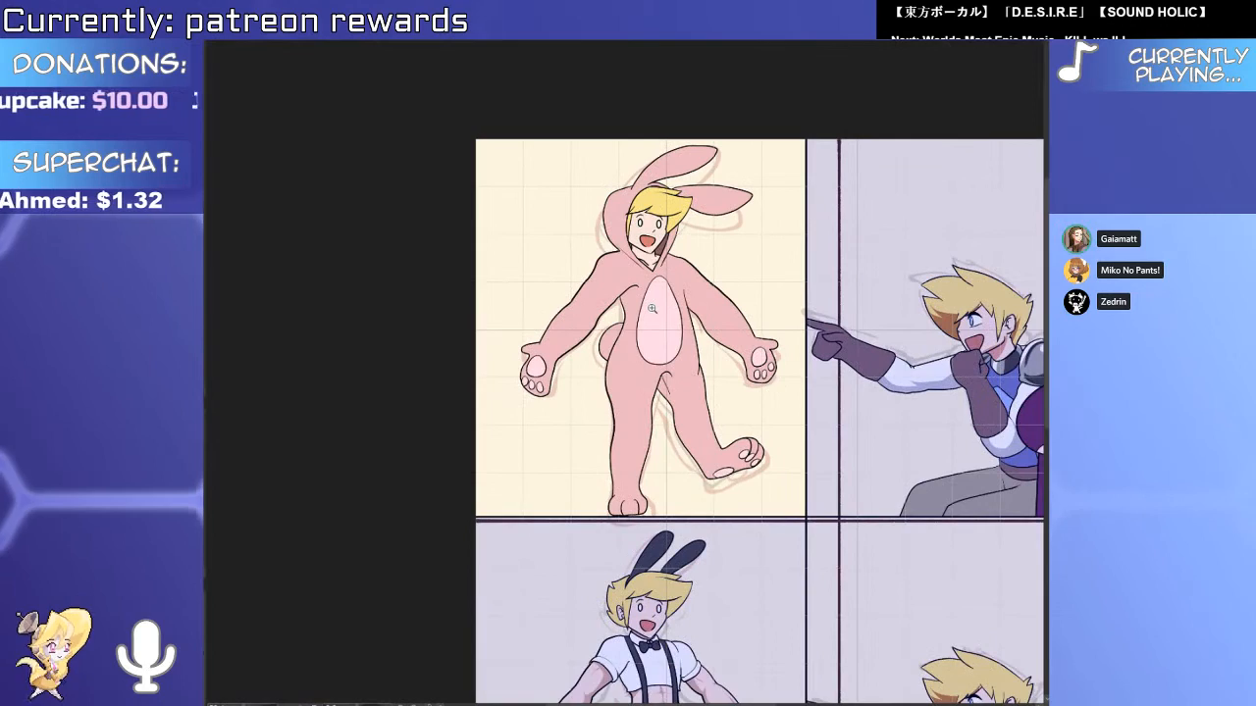
Select the black shorts, paint near-black shading around the crotch folds, and clear the selection.
drag(722, 616, 706, 543)
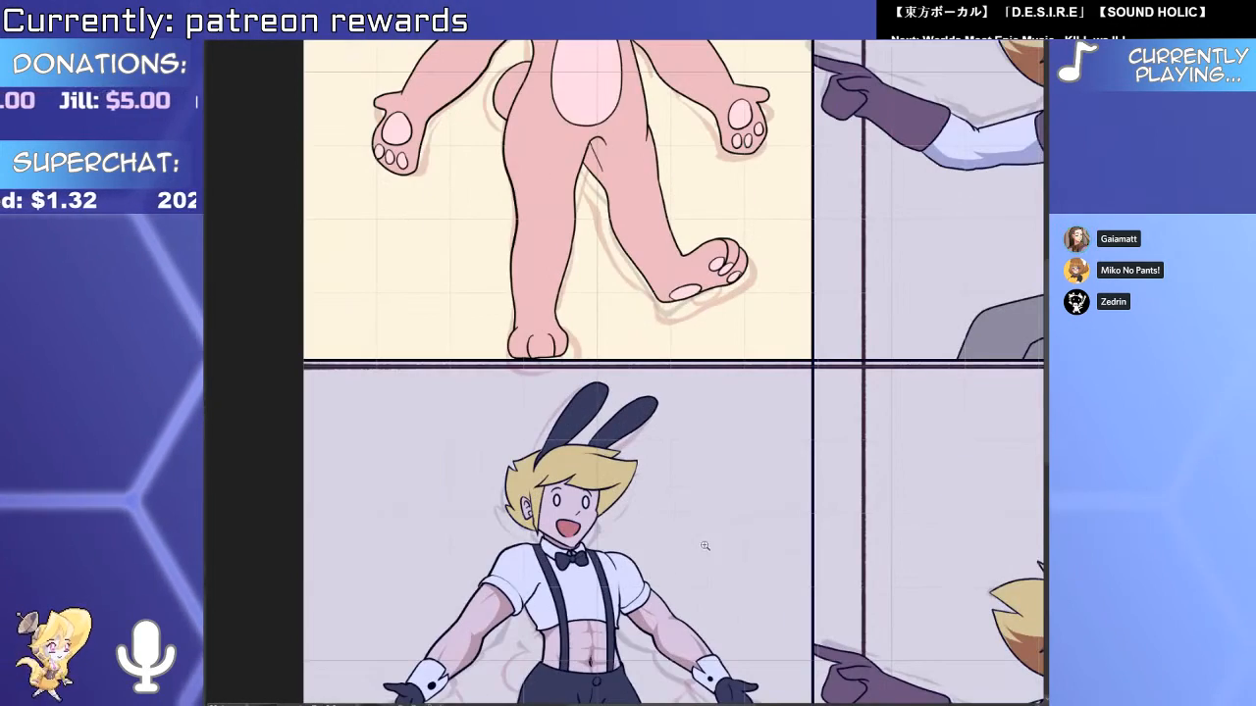
scroll(706, 557, up, 5)
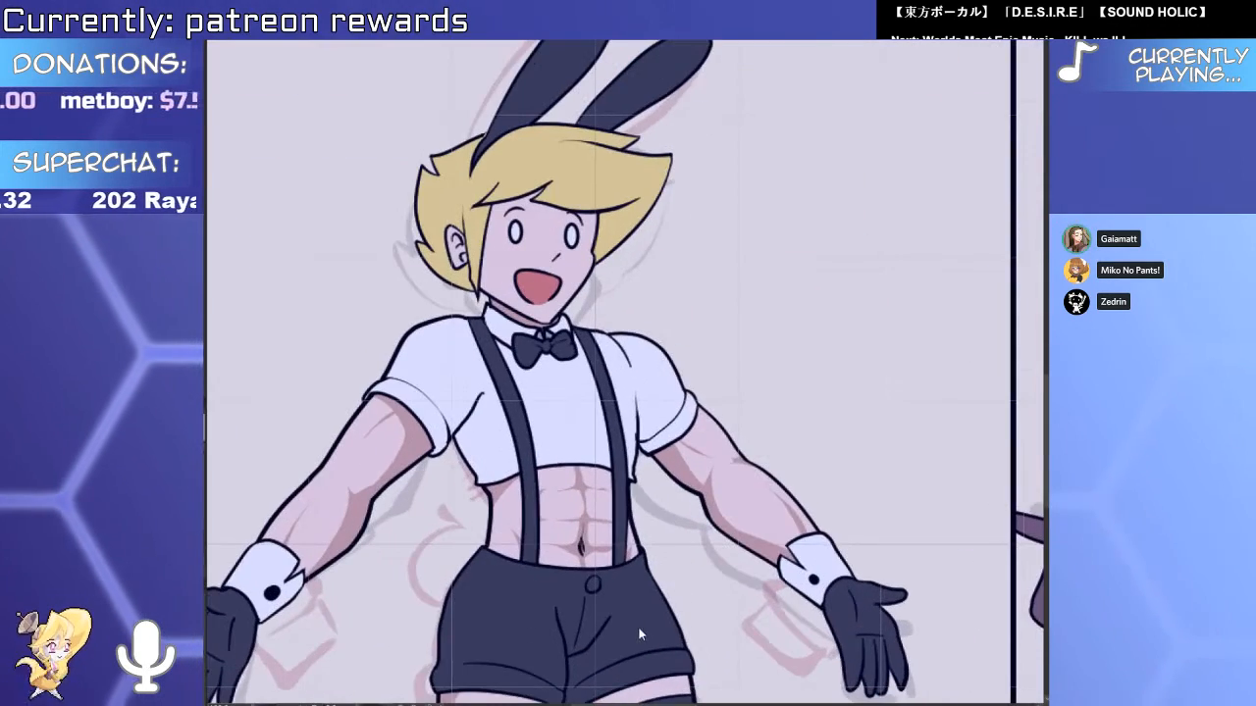
scroll(642, 638, down, 3)
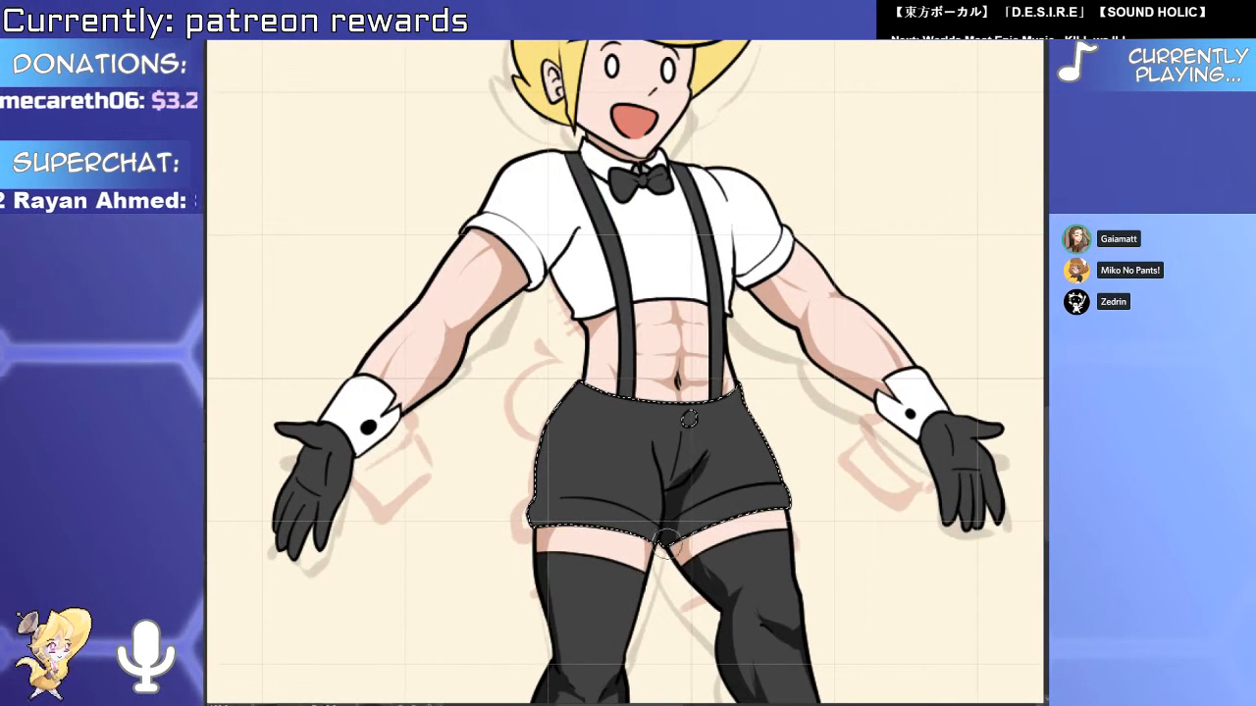
scroll(666, 537, up, 2)
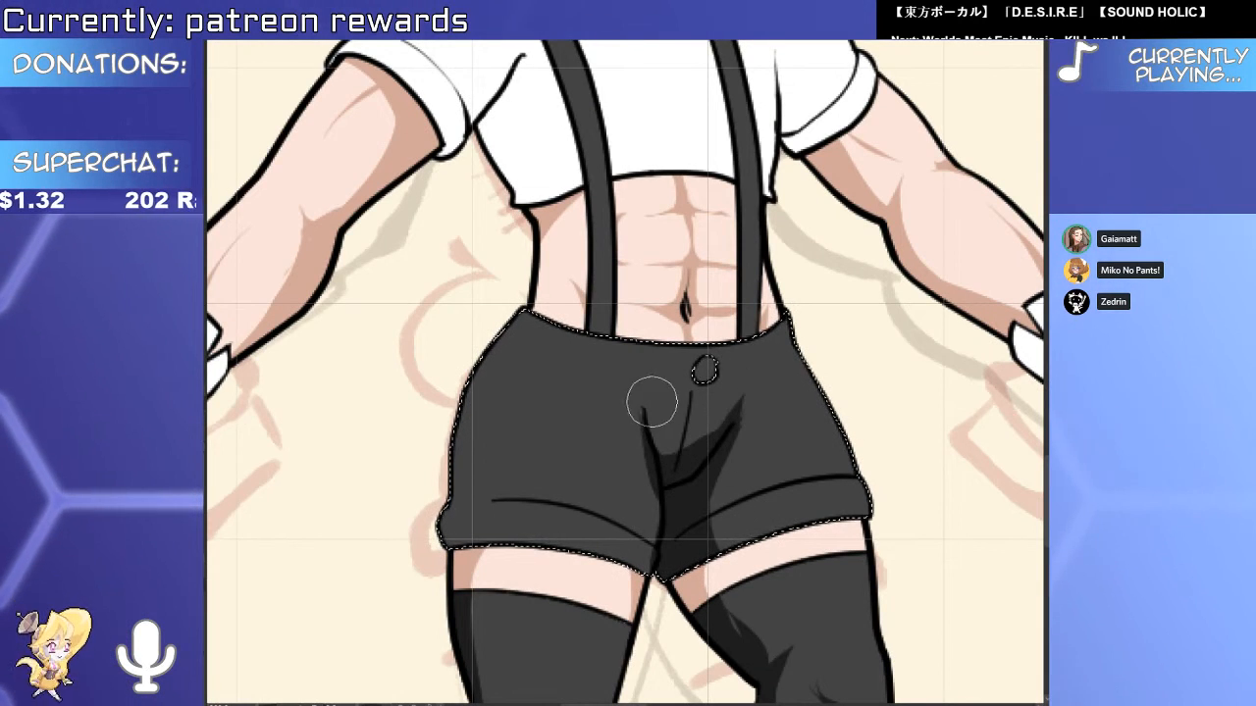
key(ctrl+d)
drag(757, 424, 677, 422)
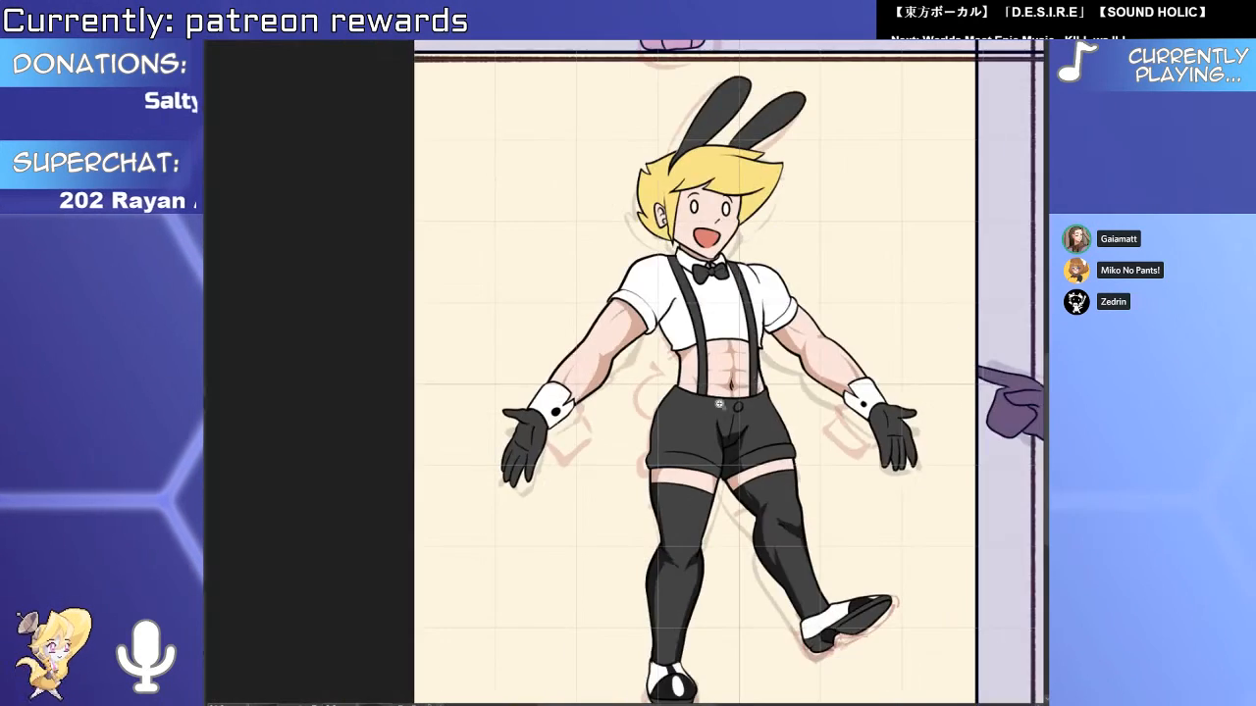
Select the shirt front between the suspenders and try a single column of three dark grey buttons on it.
drag(762, 395, 712, 577)
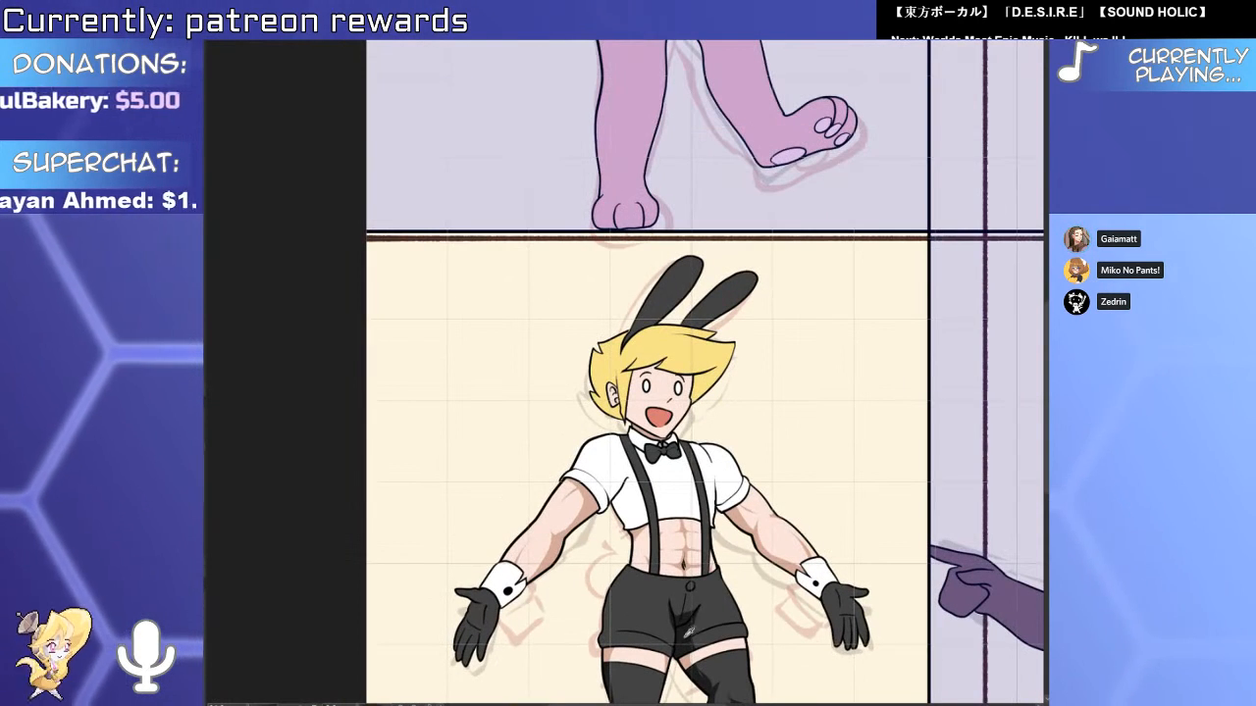
scroll(685, 457, up, 3)
click(665, 510)
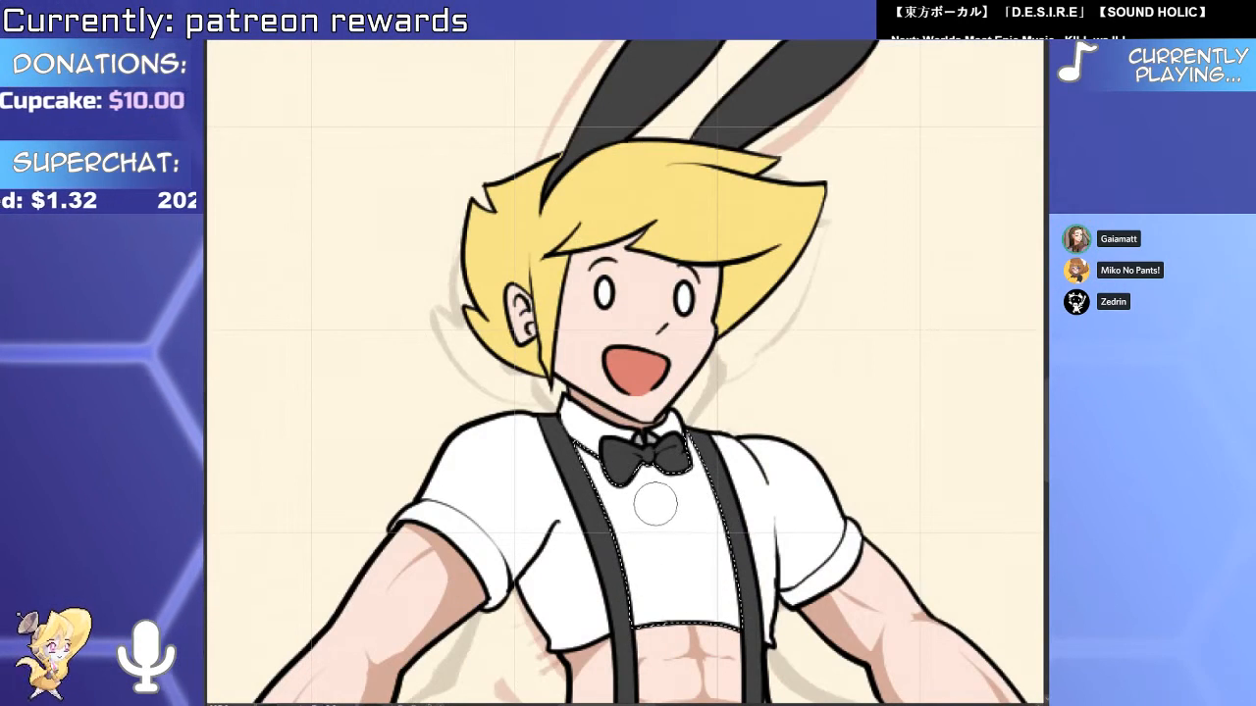
click(657, 500)
click(667, 538)
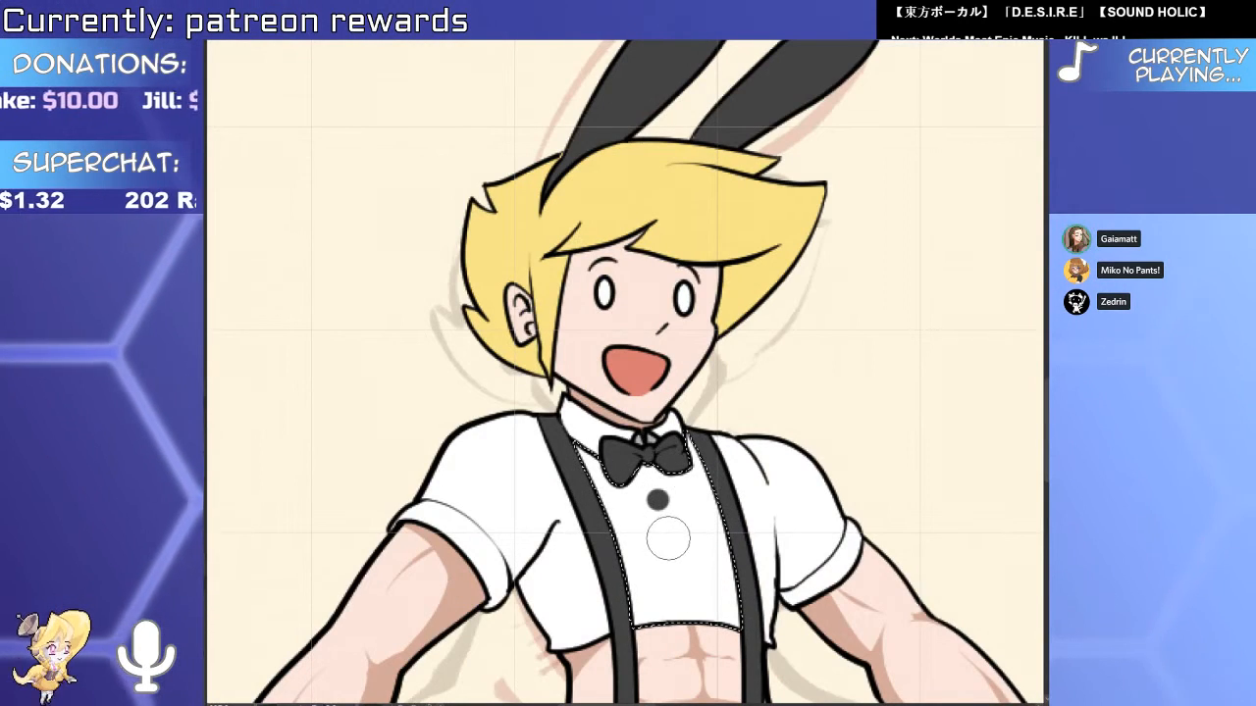
click(673, 591)
scroll(692, 590, up, 3)
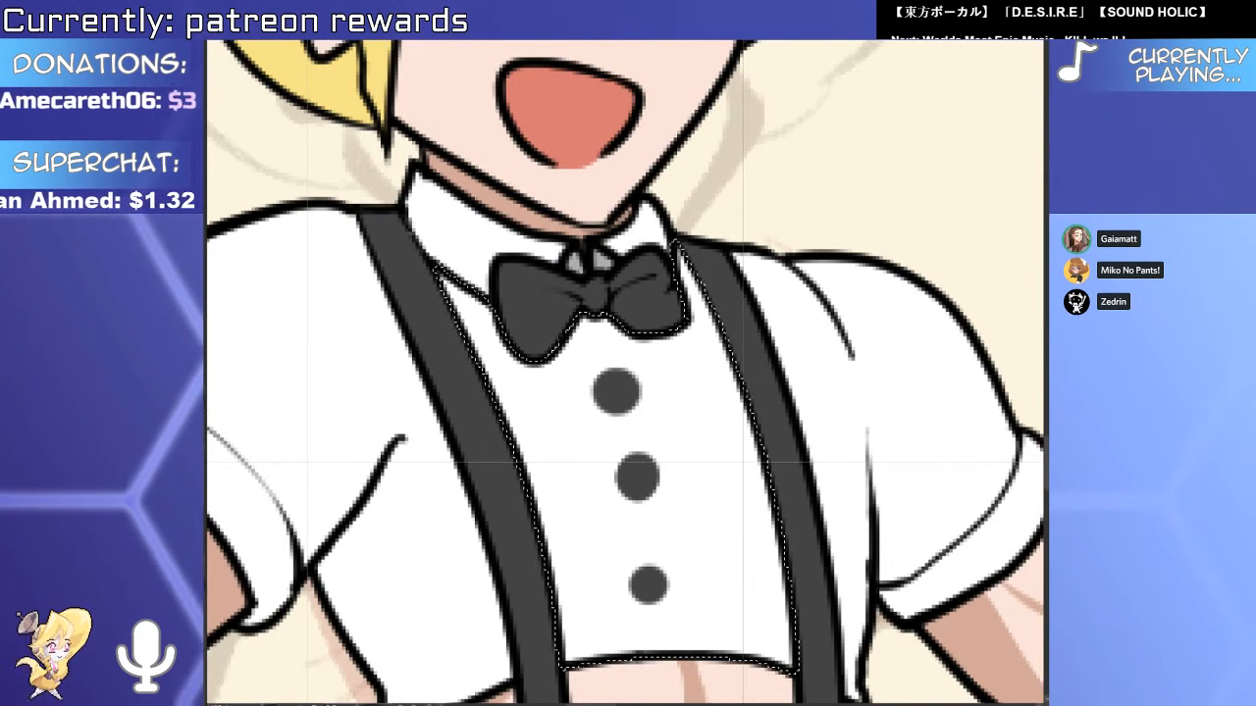
Try a black placket line through the three shirt buttons, from the bow tie down to the hem.
drag(602, 361, 648, 650)
key(ctrl+z)
drag(593, 318, 661, 650)
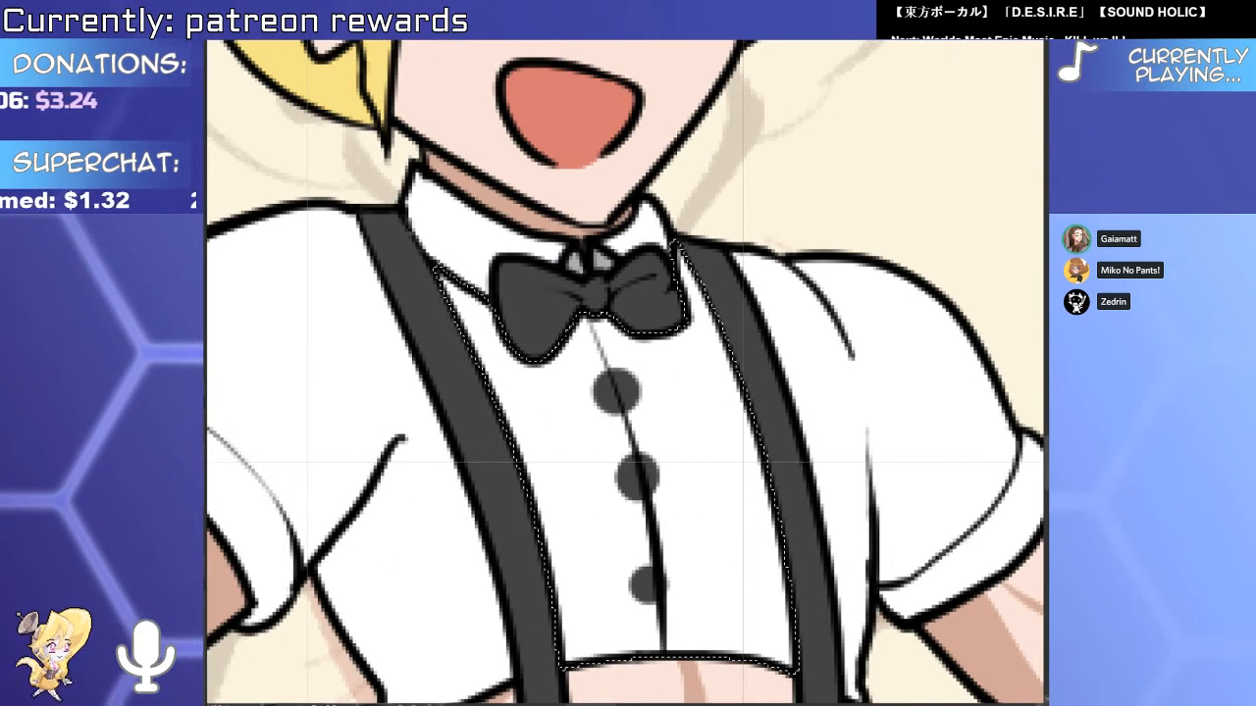
key(ctrl+z)
mouse_move(591, 312)
mouse_down()
mouse_move(674, 643)
mouse_move(615, 381)
mouse_up()
key(ctrl+z)
key(ctrl+y)
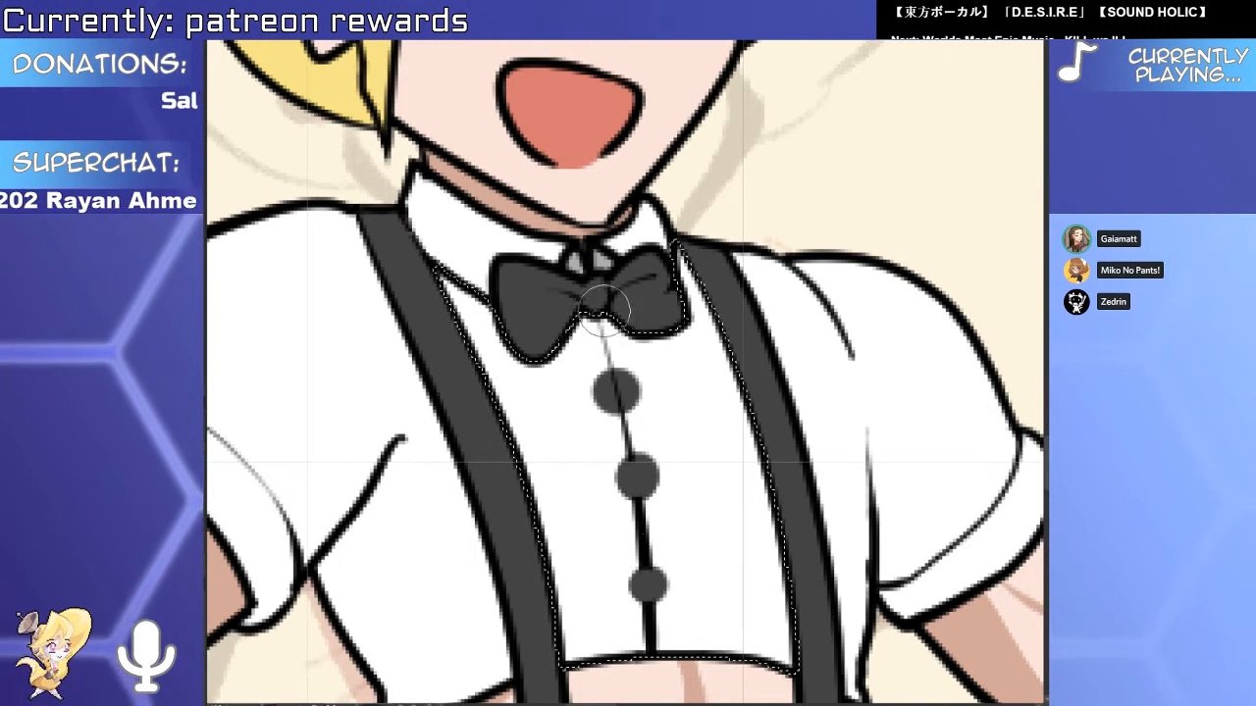
drag(609, 366, 617, 392)
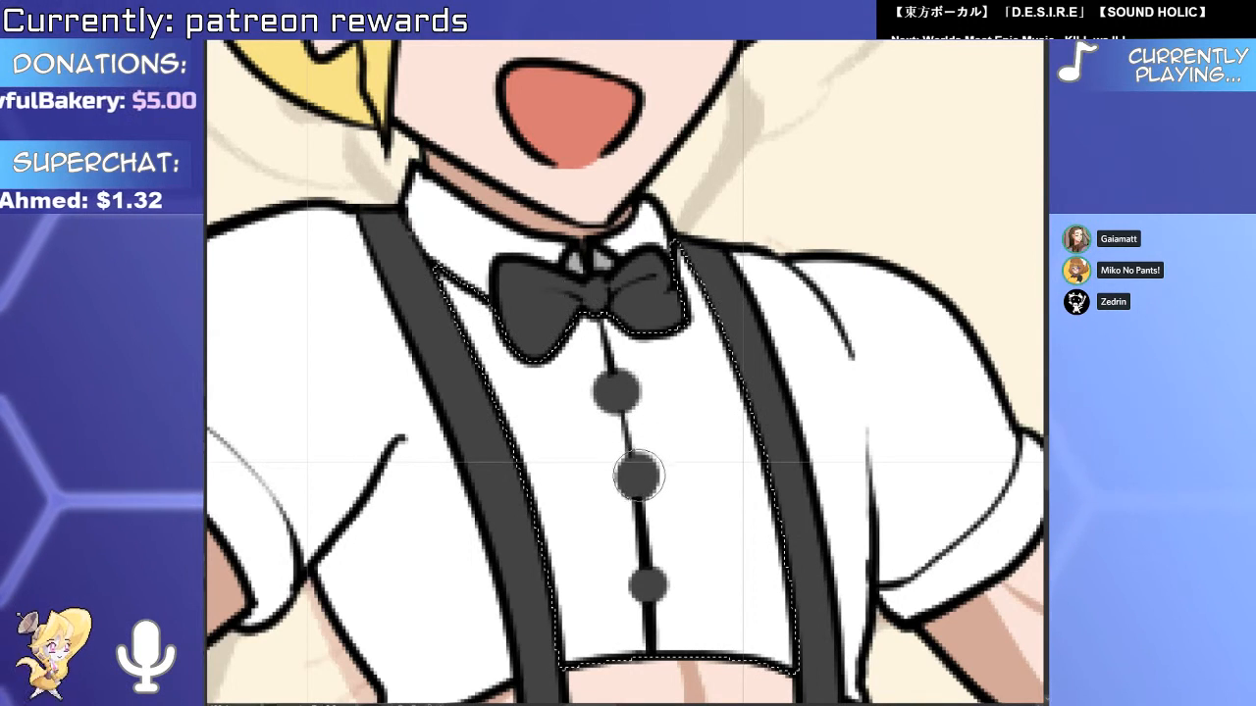
Replace the single button column and placket line with four dark grey buttons in two rows of two.
key(ctrl+0)
scroll(660, 461, up, 4)
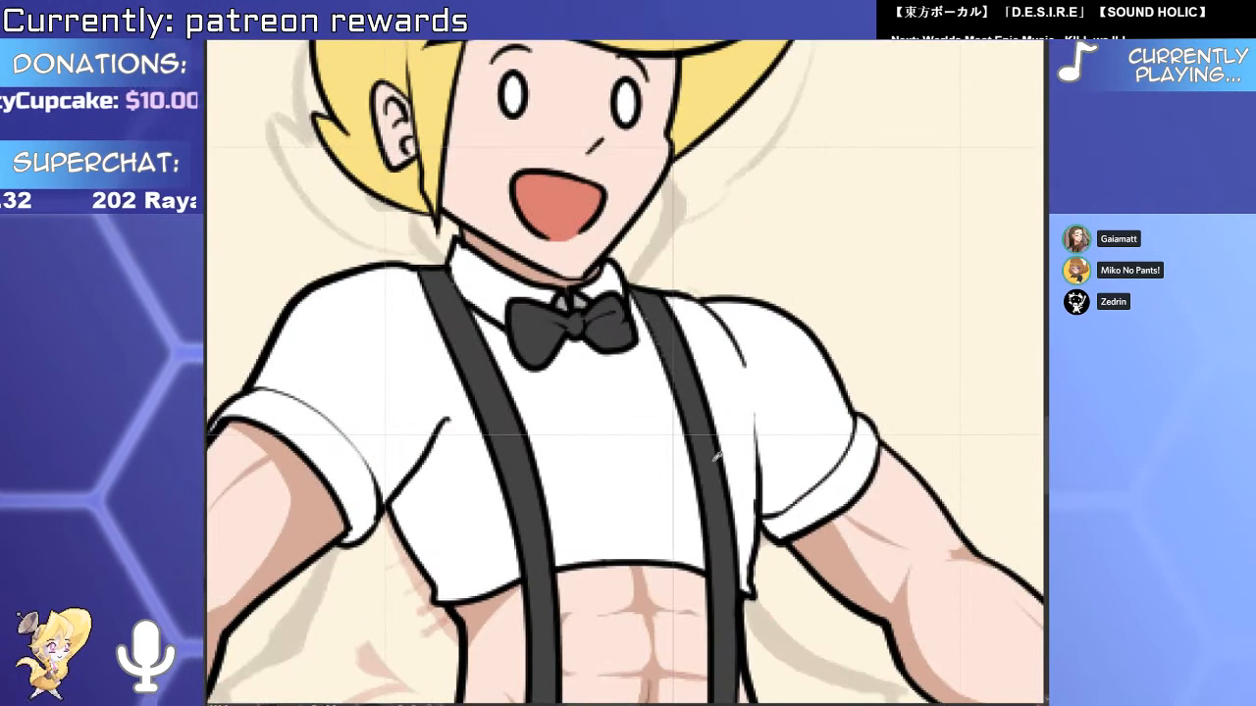
click(630, 383)
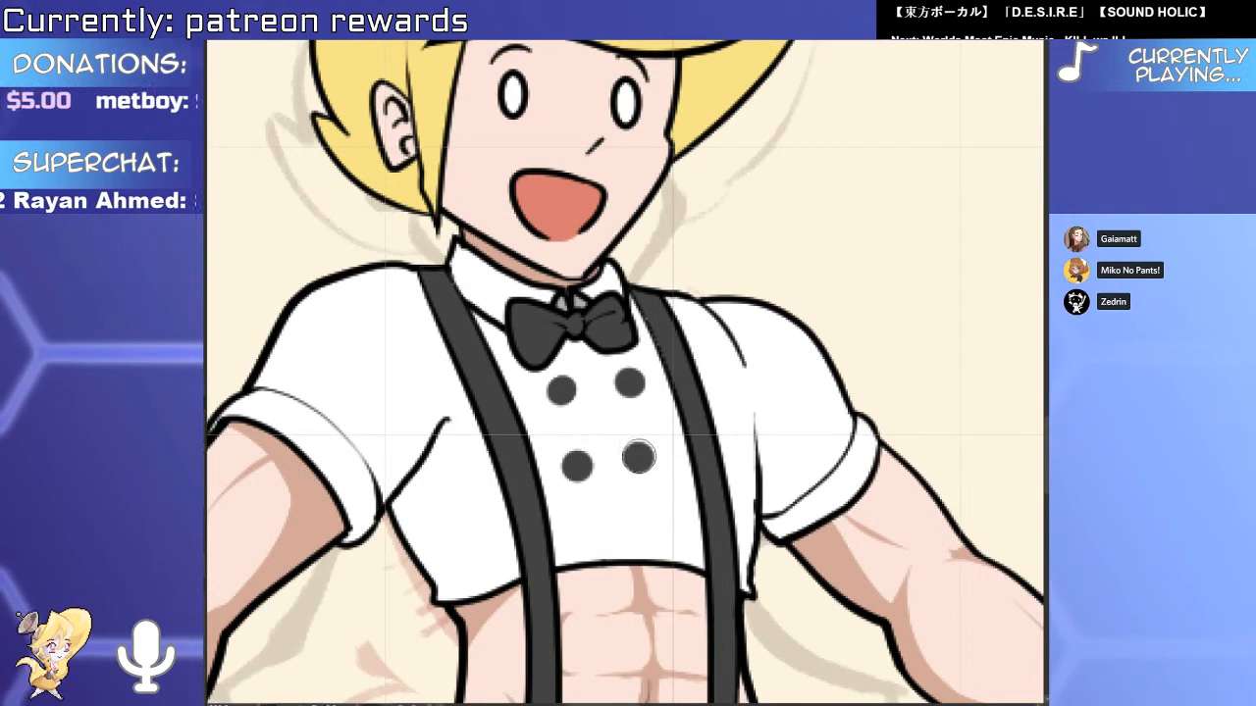
scroll(637, 456, down, 5)
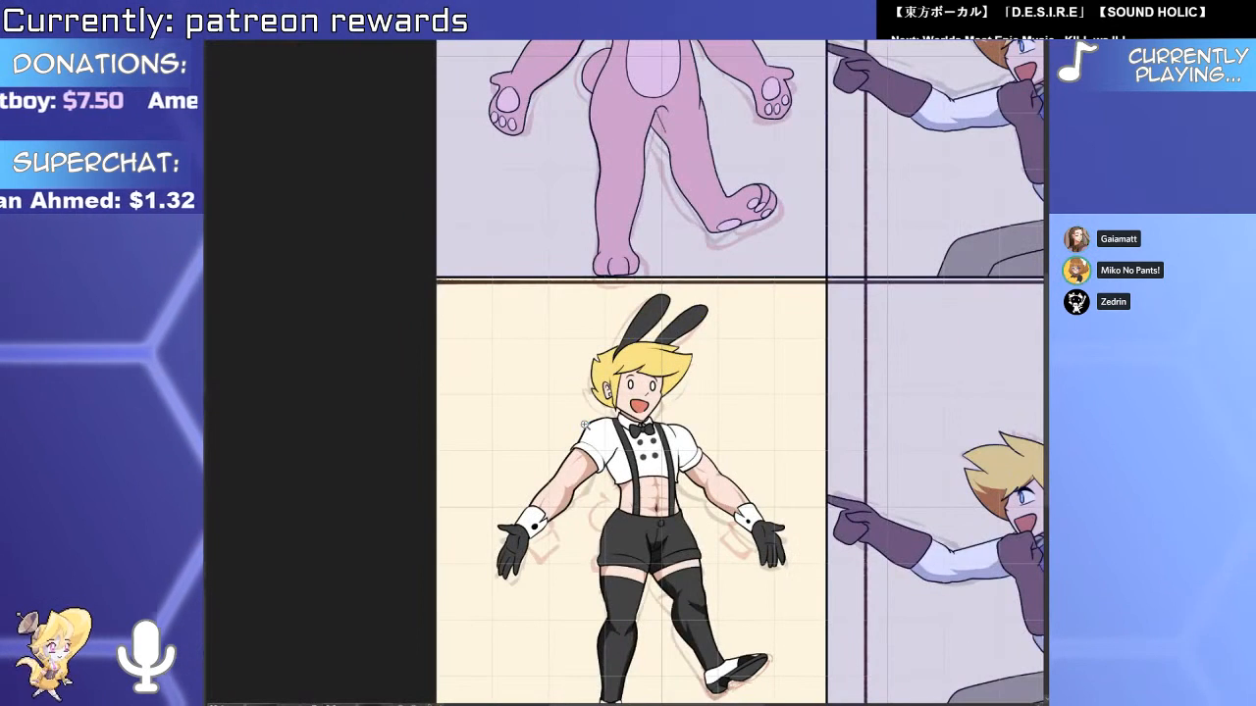
scroll(633, 410, up, 5)
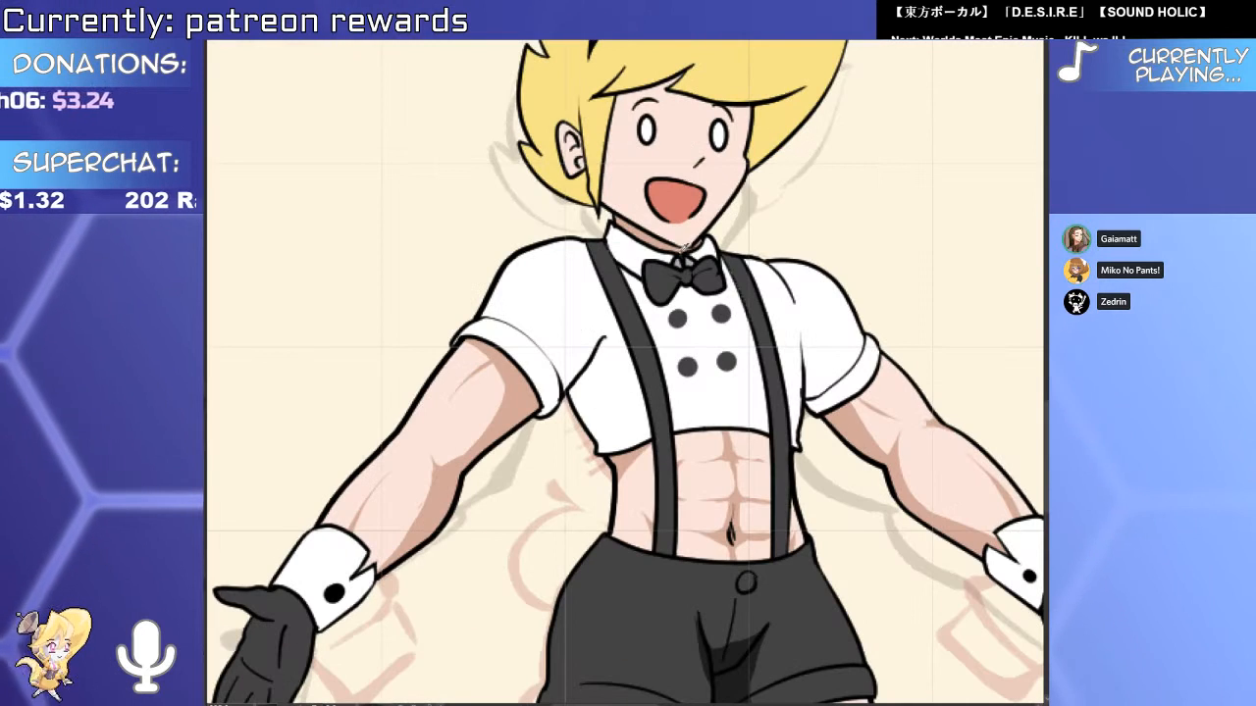
Select the shirt section outside the suspender on the figure's right side and paint grey shading below the armpit fold.
scroll(686, 247, up, 4)
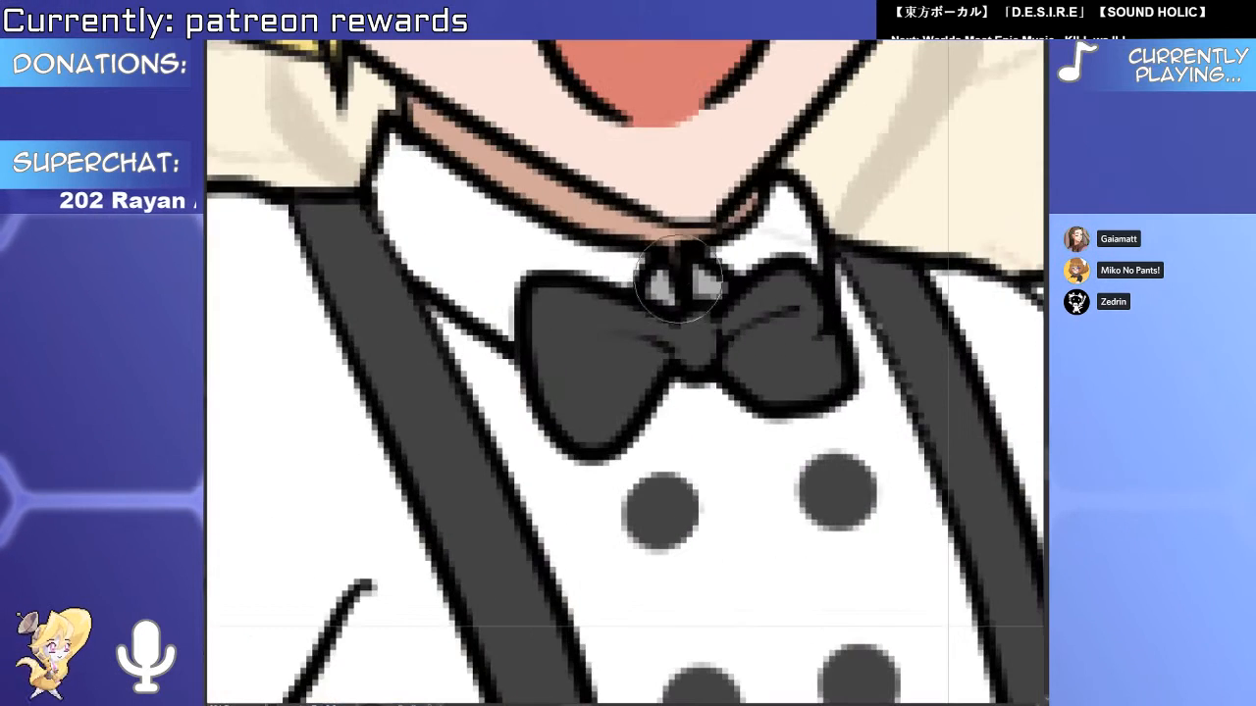
scroll(660, 289, down, 4)
drag(497, 512, 518, 568)
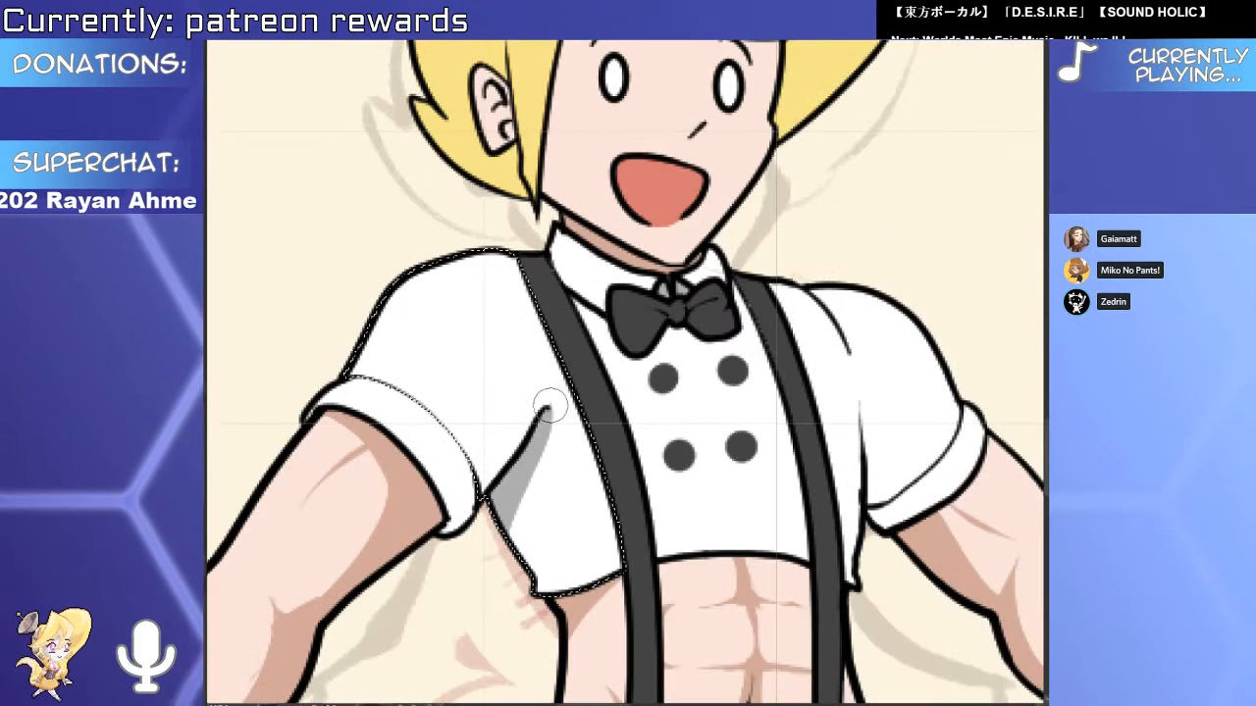
mouse_move(552, 403)
mouse_down()
mouse_move(527, 455)
mouse_move(533, 516)
mouse_move(569, 584)
mouse_move(623, 561)
mouse_up()
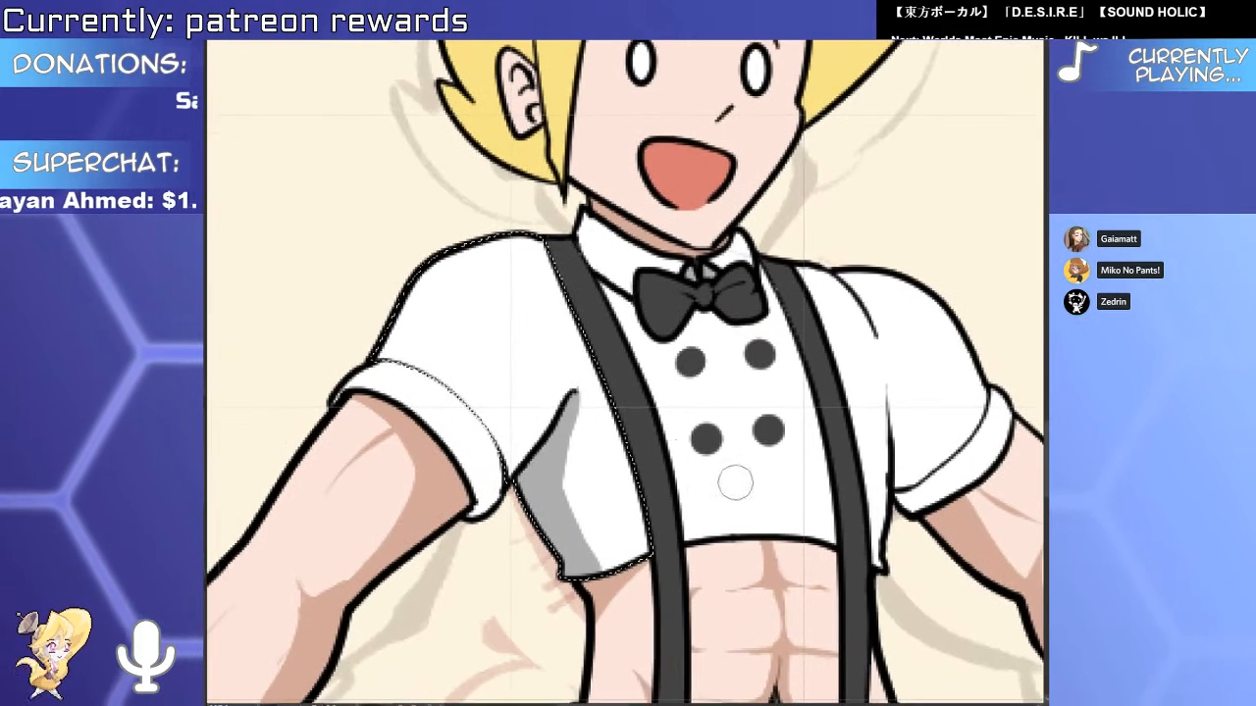
Select the sleeve cuff on the figure's left arm and paint grey shading along its underside.
scroll(575, 392, down, 4)
scroll(746, 398, up, 4)
click(696, 423)
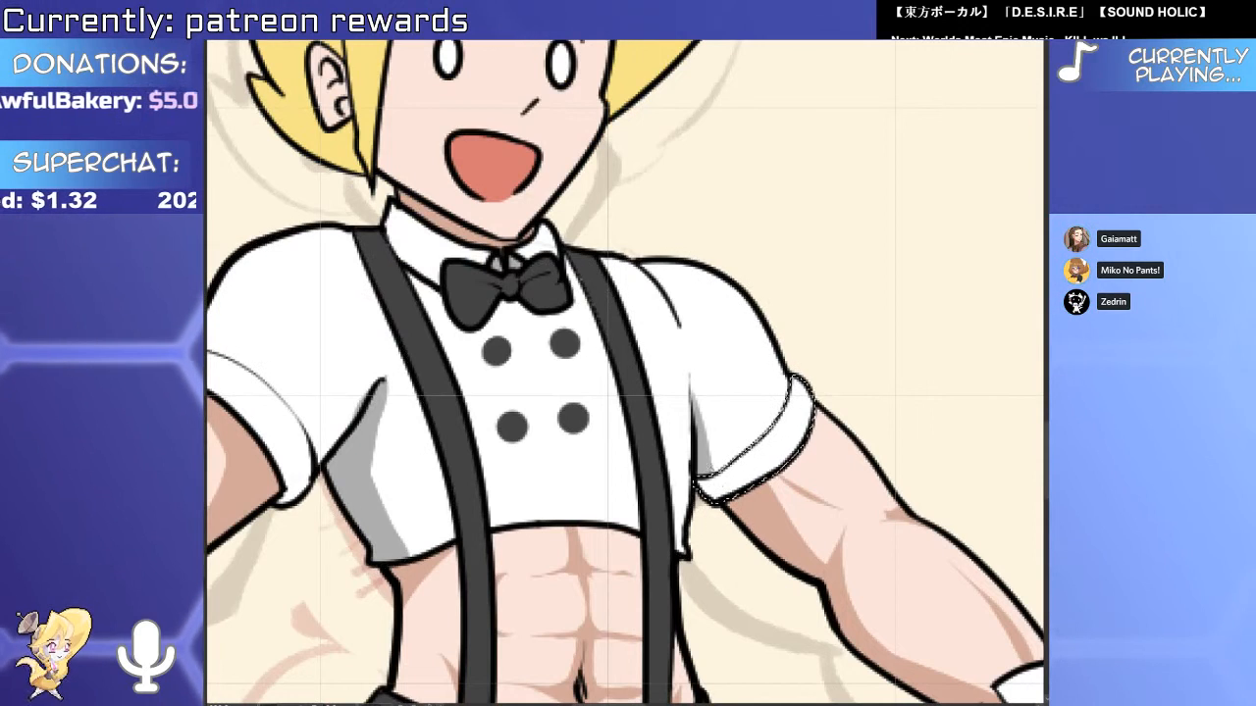
drag(706, 466, 754, 481)
Select the shirt section outside the suspender on the figure's left side and paint grey shading on the sleeve beside the armpit fold.
scroll(715, 454, up, 3)
click(695, 340)
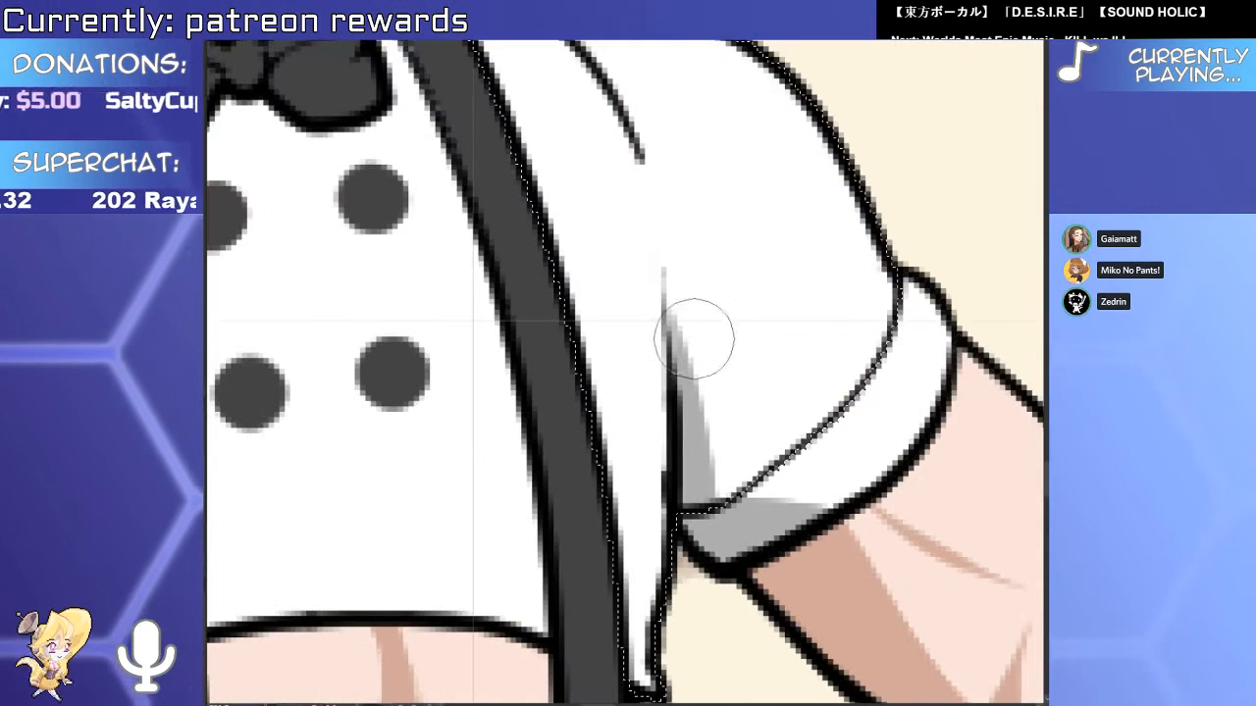
drag(716, 294, 765, 535)
key(ctrl+z)
drag(680, 325, 725, 466)
Refine the grey shadow edges on the left cuff and sleeve so the shading runs continuously across both, and clear the selection.
click(814, 498)
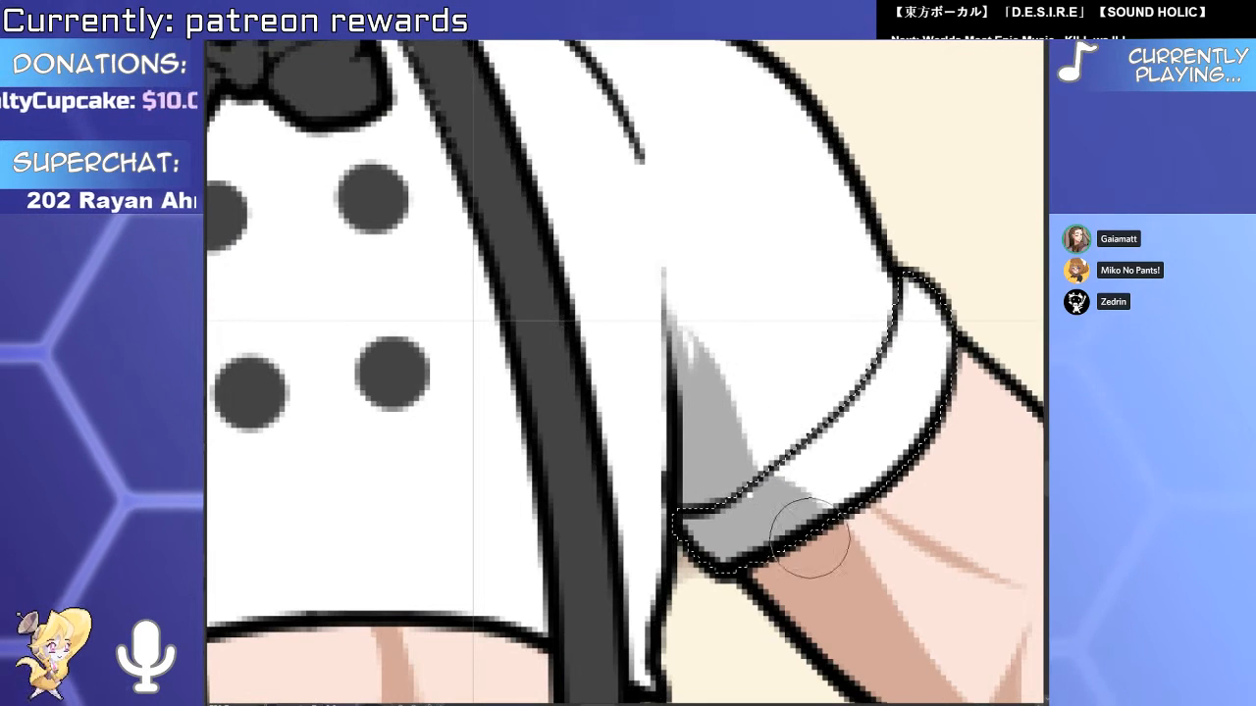
drag(810, 539, 745, 461)
key(ctrl+d)
ctrl+click(667, 481)
key(e)
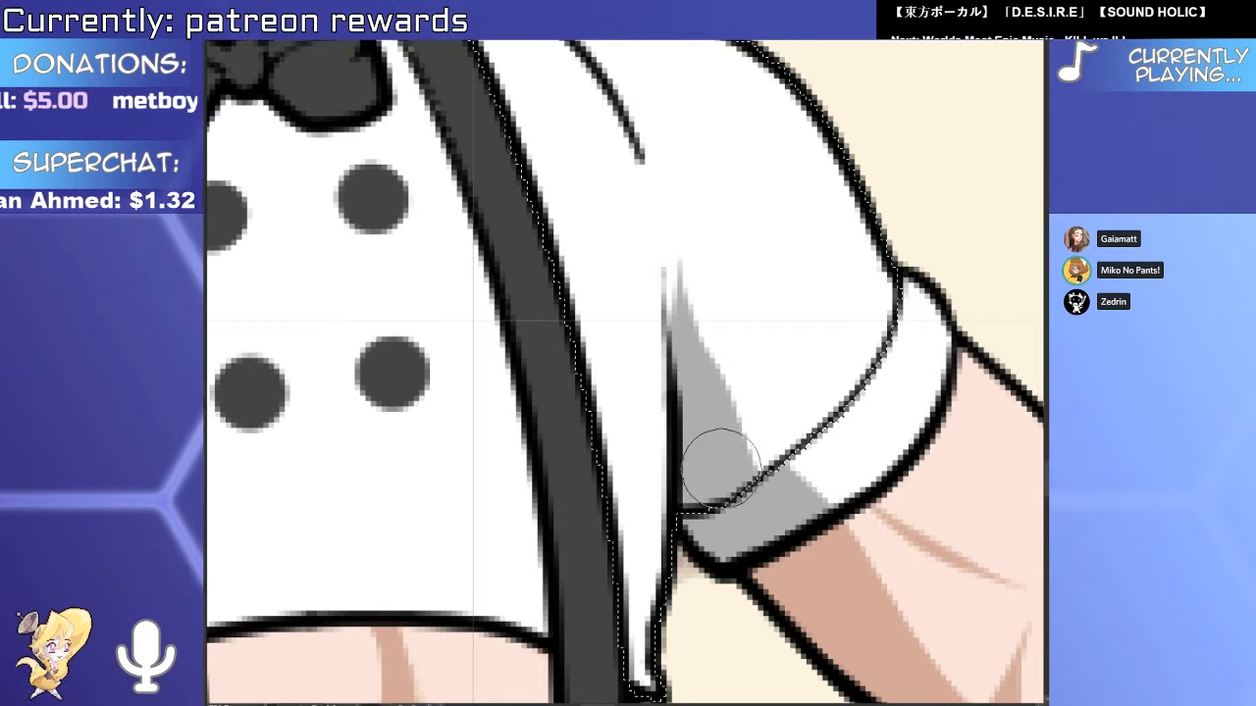
key(ctrl+d)
drag(726, 462, 617, 405)
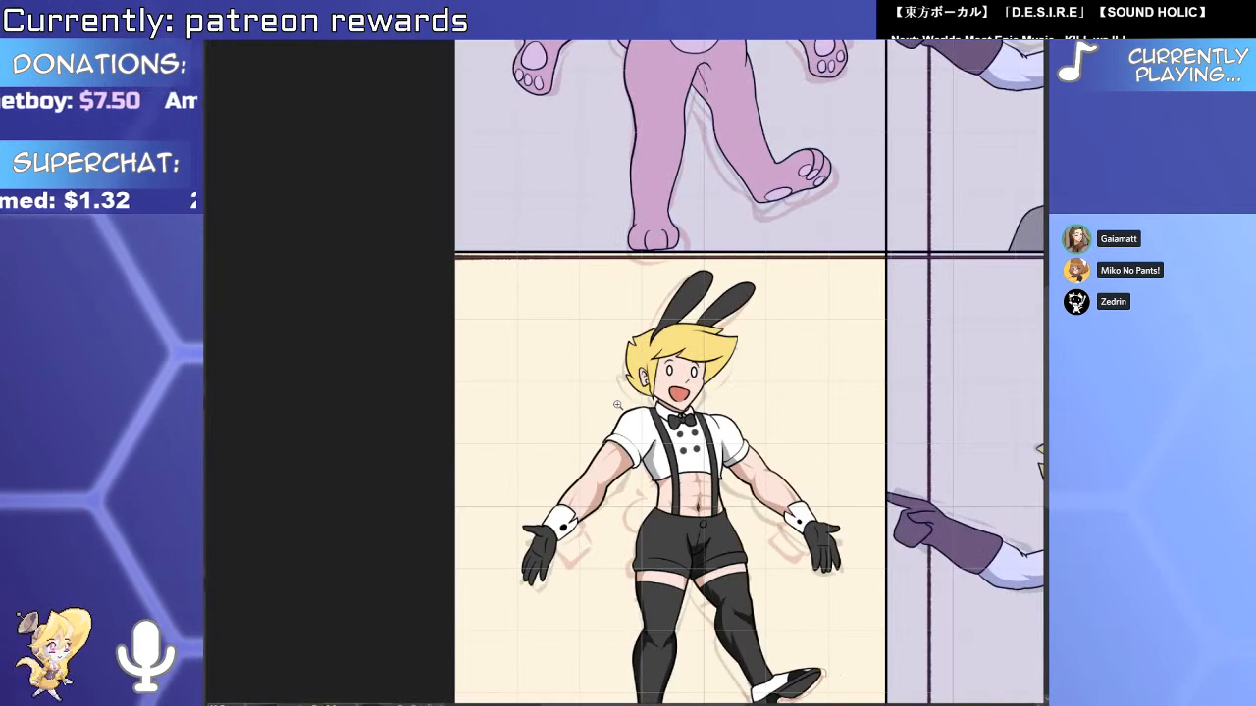
Select the skin of the figure's left arm and trim the dark forearm crease above the wrist cuff.
scroll(617, 404, up, 5)
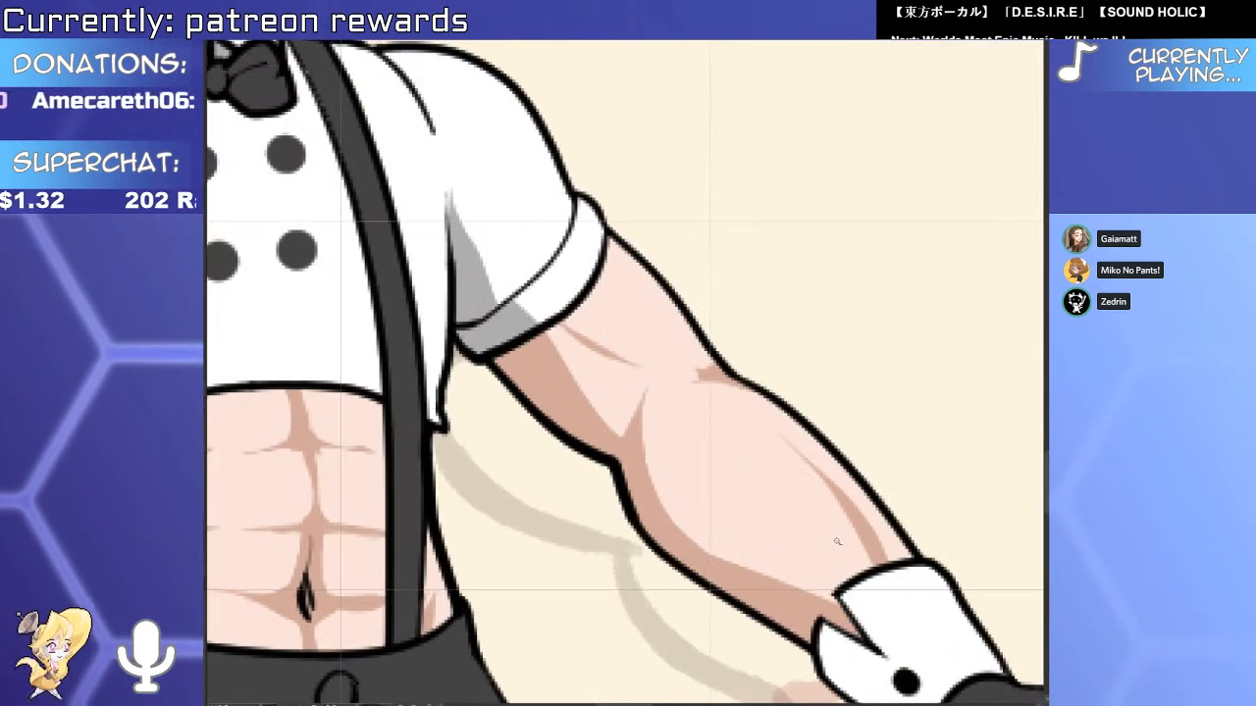
click(837, 542)
key(b)
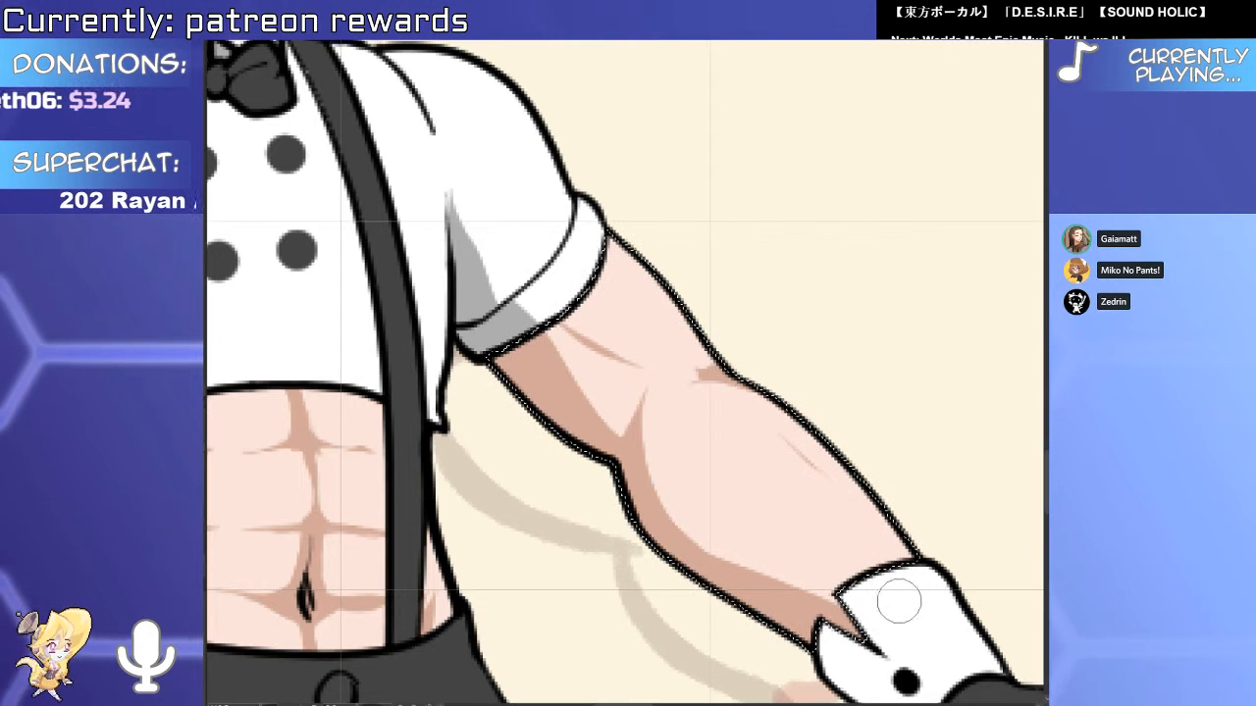
Select the skin of the figure's right arm and rework the forearm crease and the skin shading beside the wrist cuff.
scroll(780, 559, down, 5)
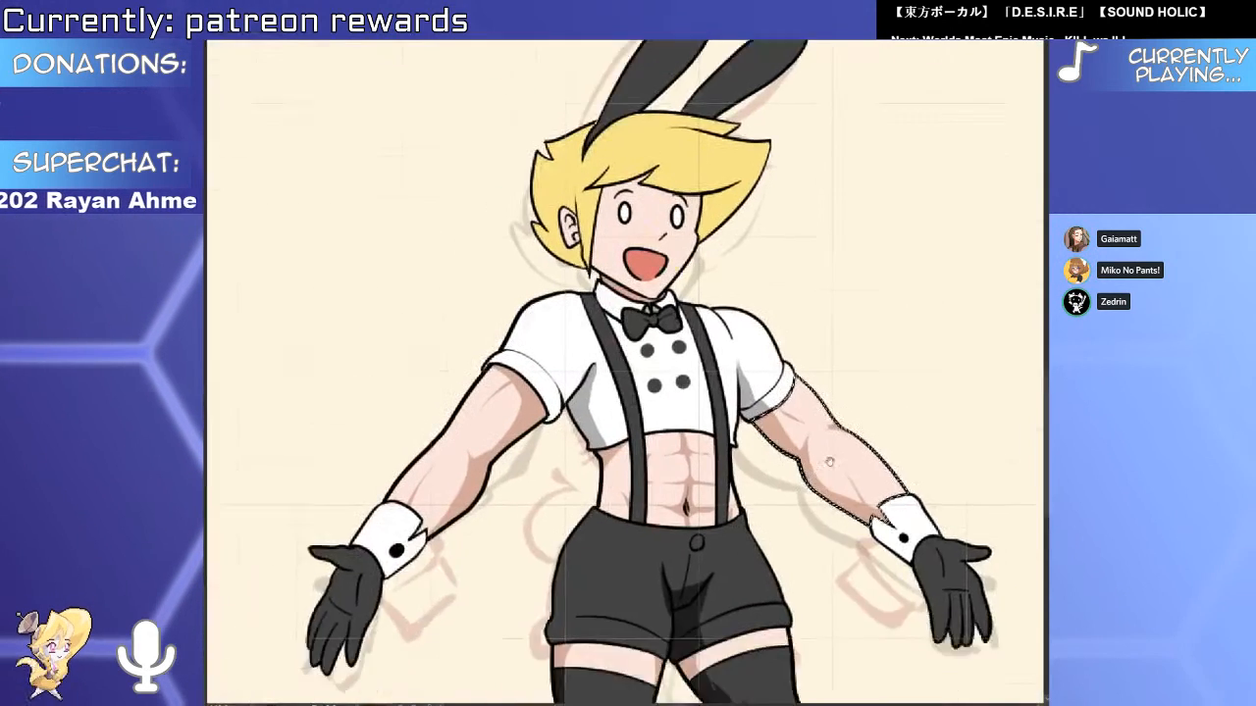
scroll(525, 463, up, 5)
key(w)
click(544, 387)
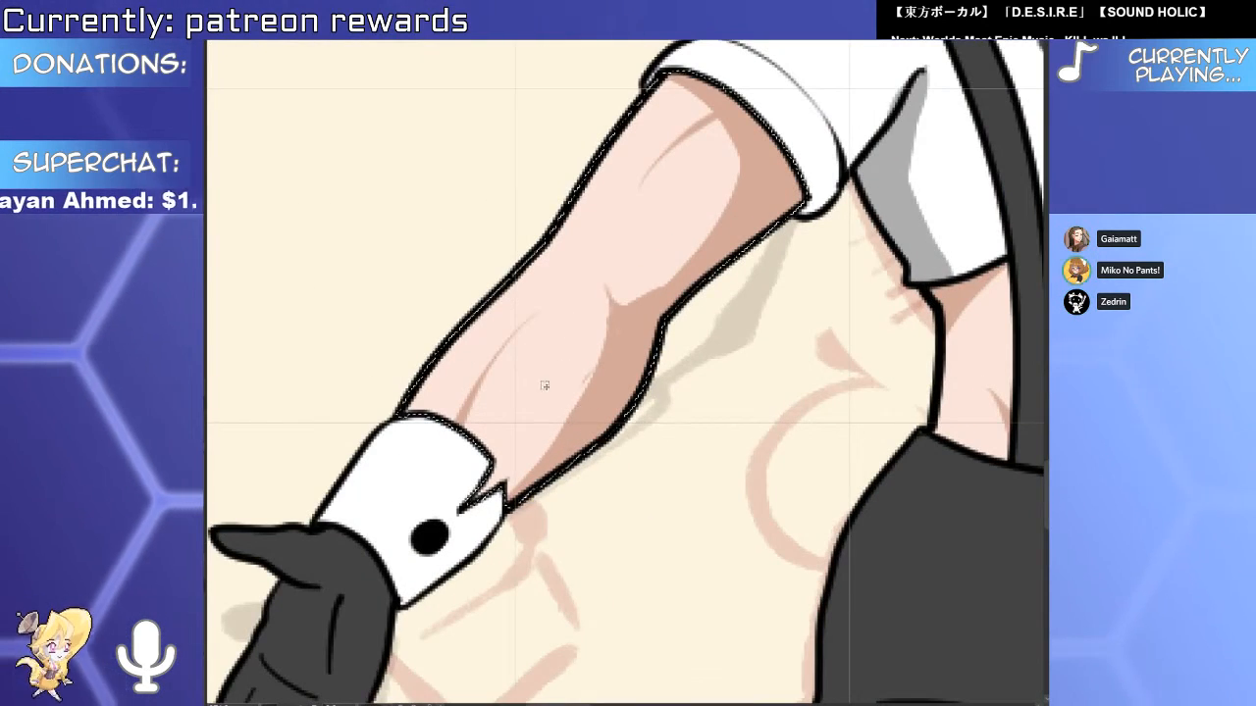
key(b)
drag(535, 353, 533, 491)
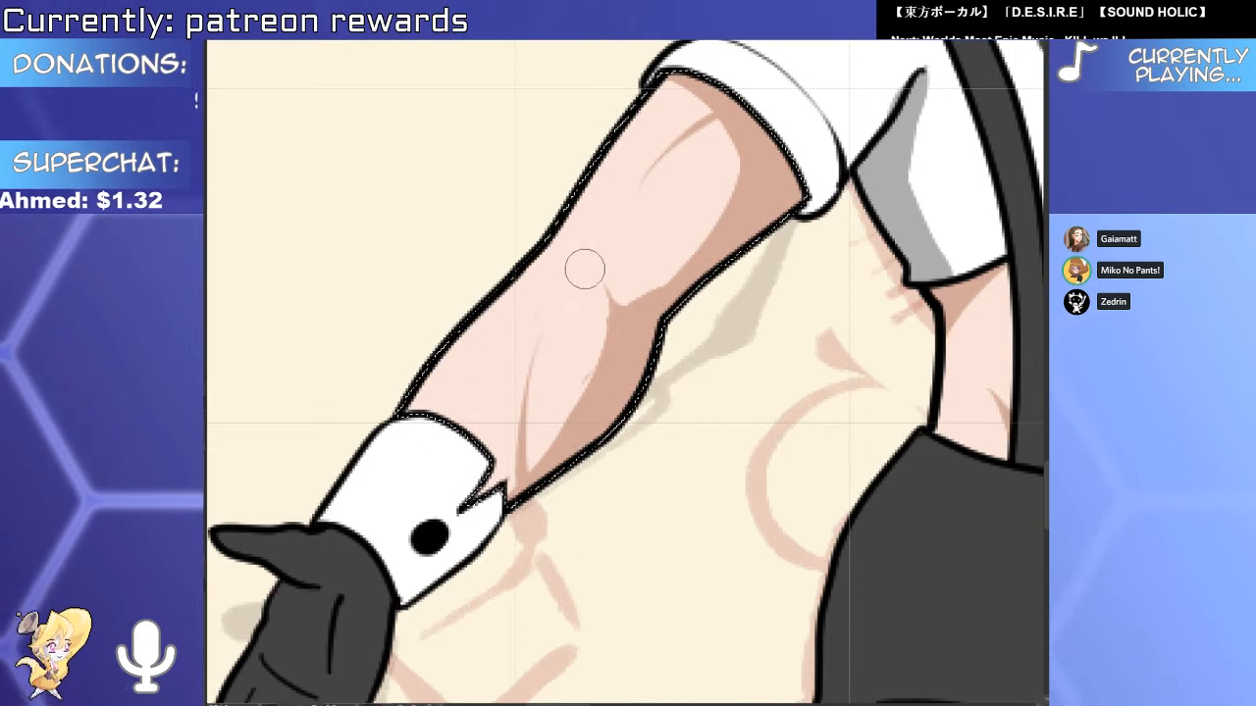
scroll(583, 269, down, 5)
scroll(593, 335, up, 5)
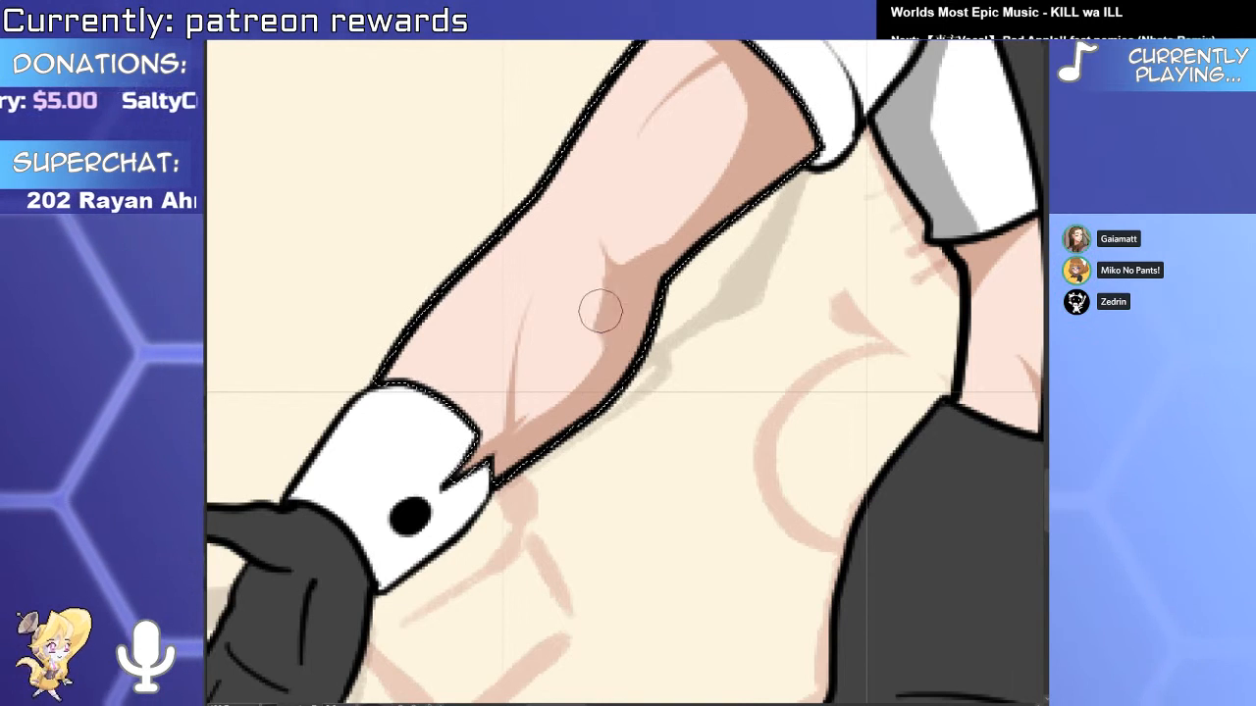
scroll(563, 289, down, 5)
scroll(563, 290, up, 5)
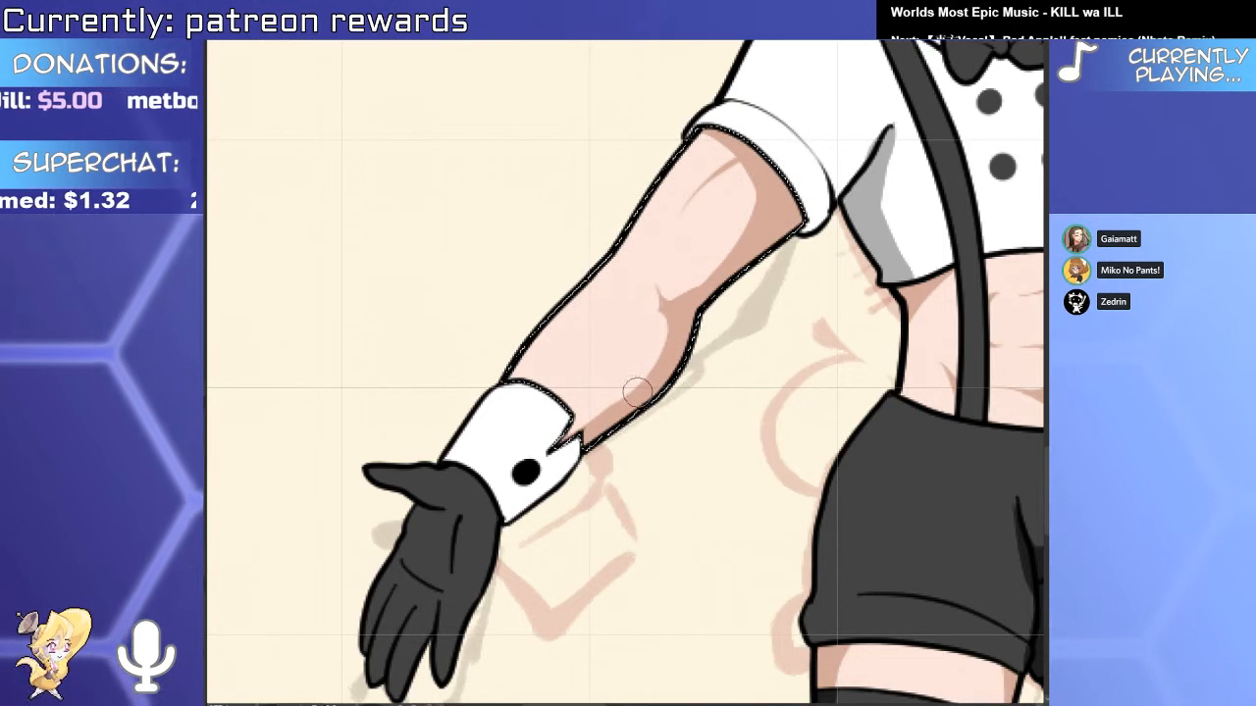
scroll(612, 325, down, 5)
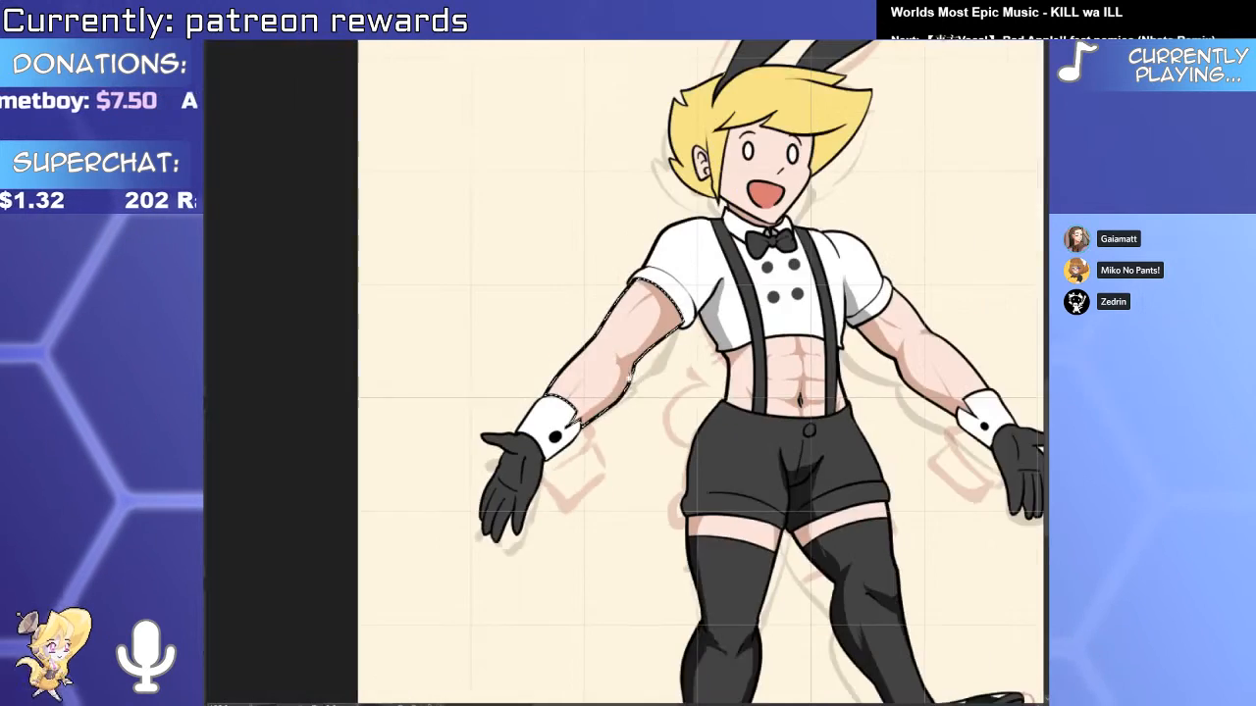
Redraw the left forearm crease down to the wrist cuff and add a thin crease inward from the outer elbow.
scroll(714, 478, up, 5)
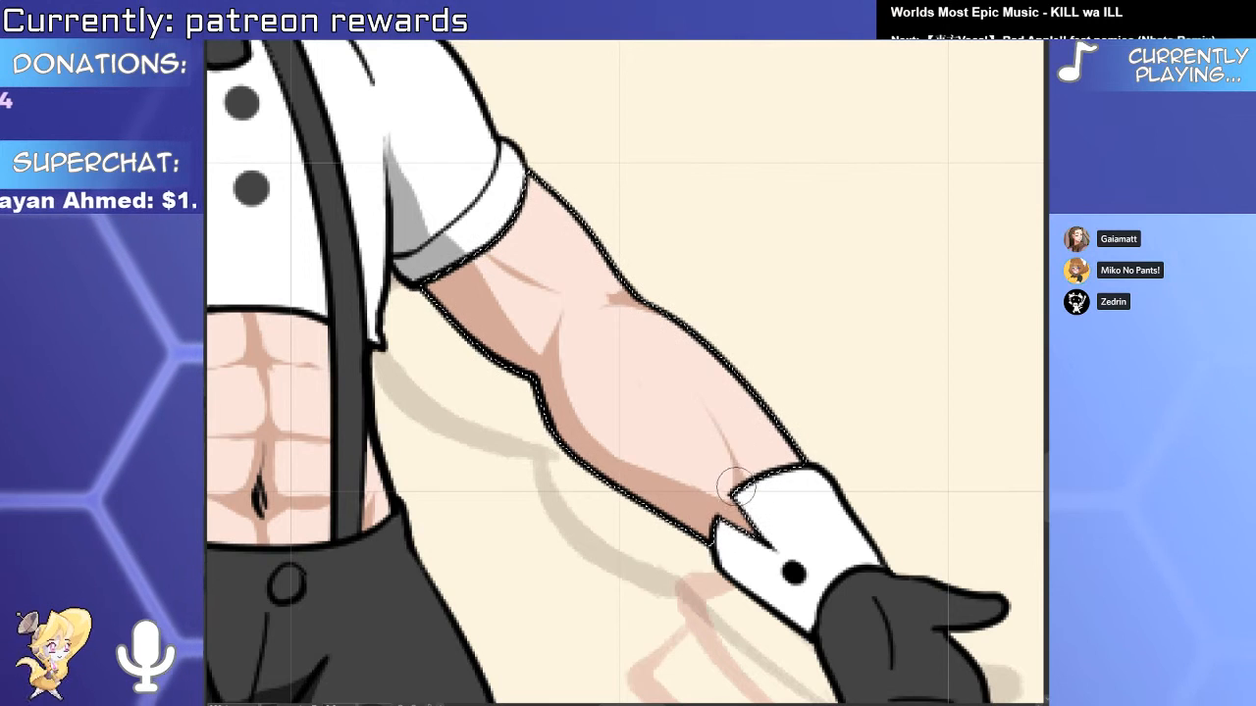
drag(579, 342, 655, 444)
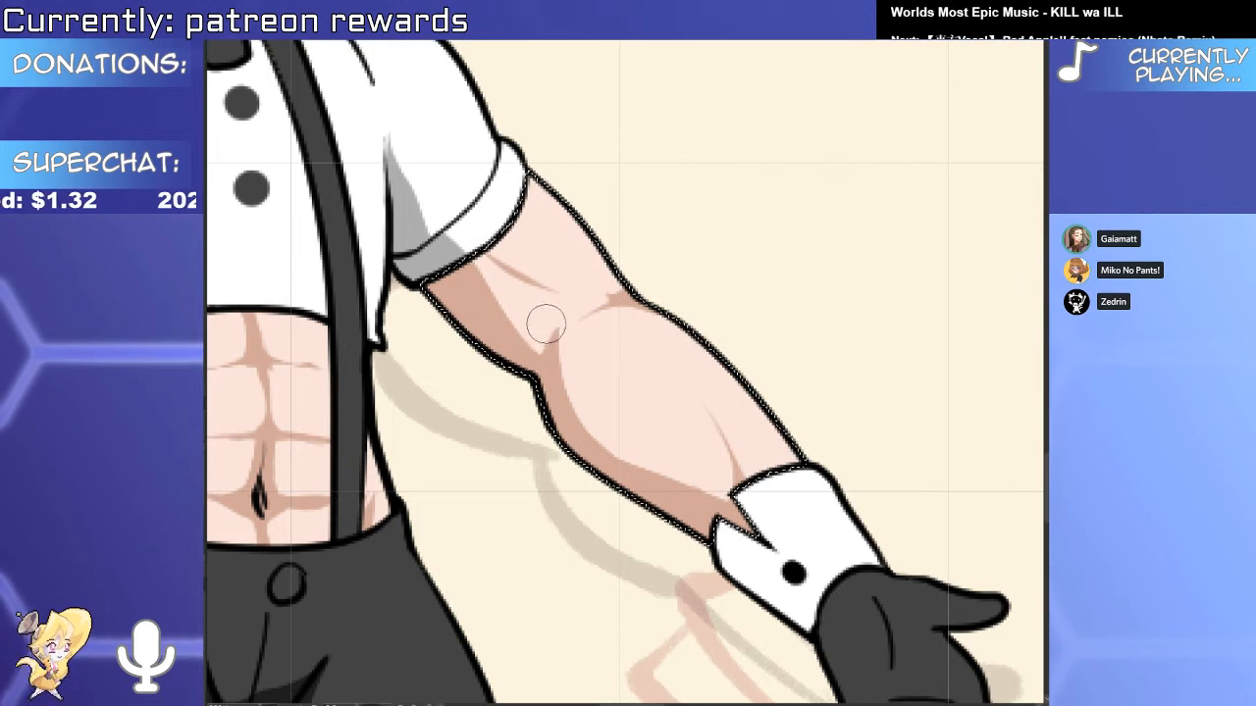
scroll(597, 343, down, 6)
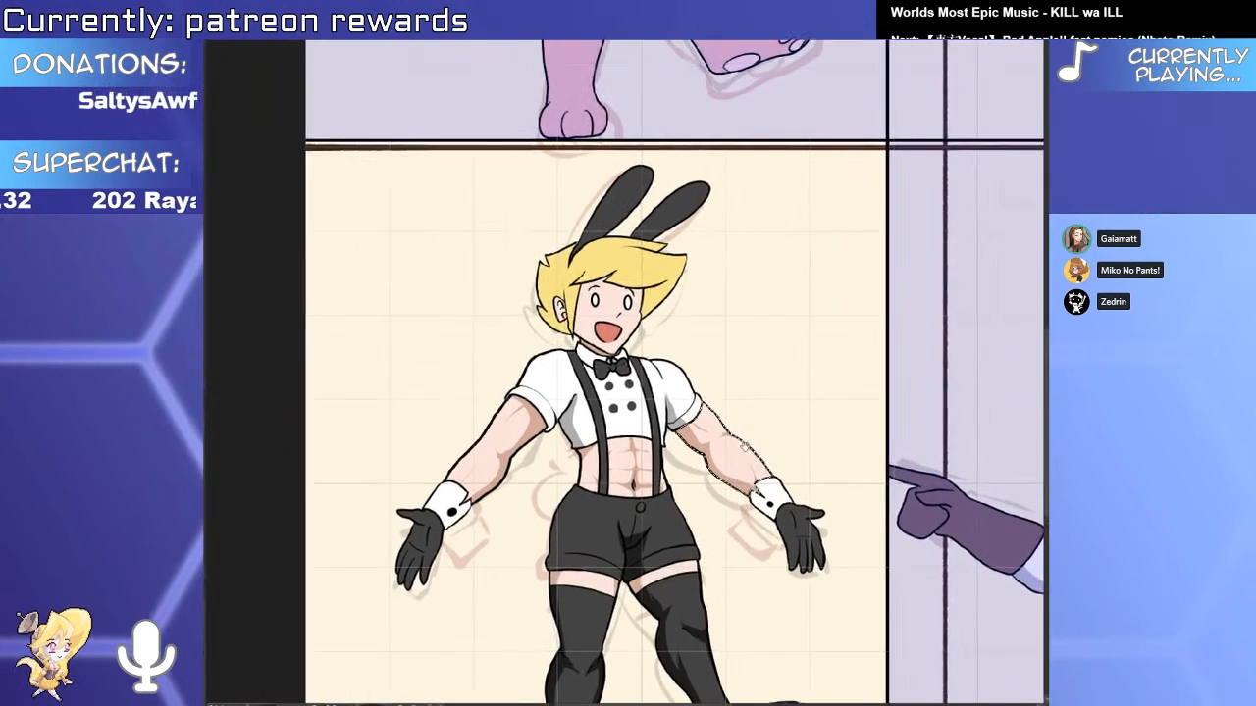
Examine the shading of the arms, shirt, stockings and shoes both close up and across the whole figure.
scroll(498, 464, up, 4)
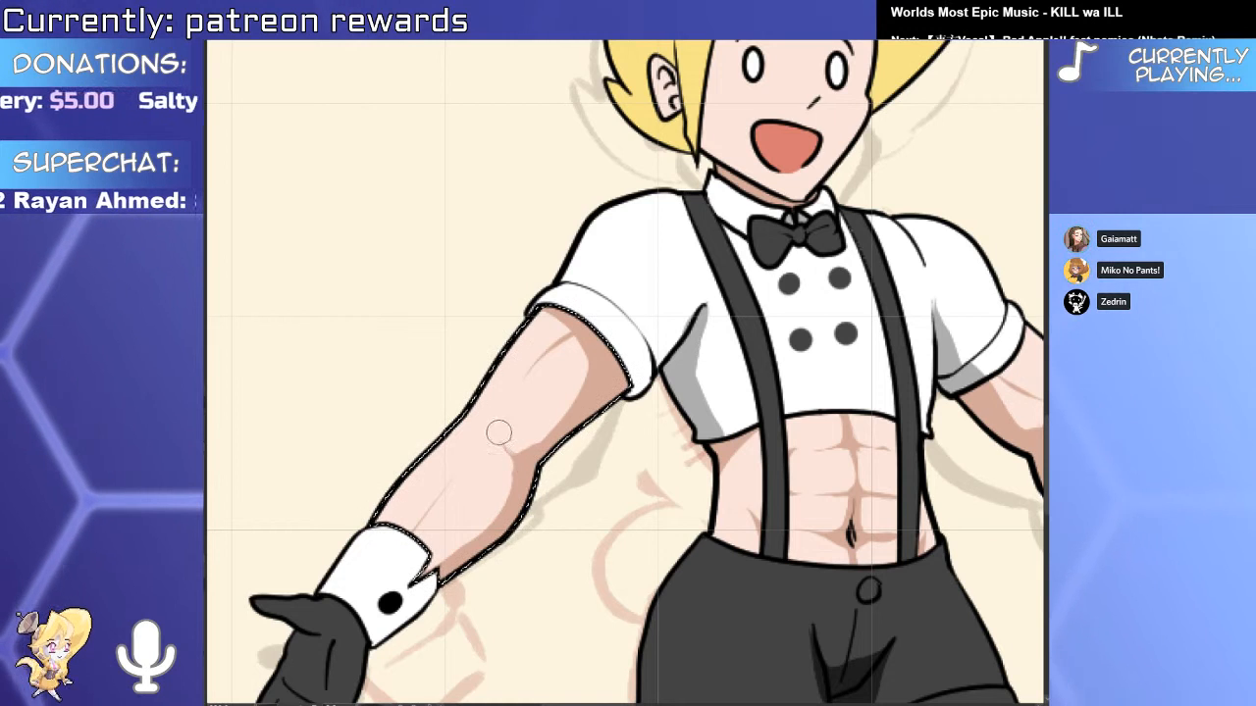
scroll(520, 406, down, 5)
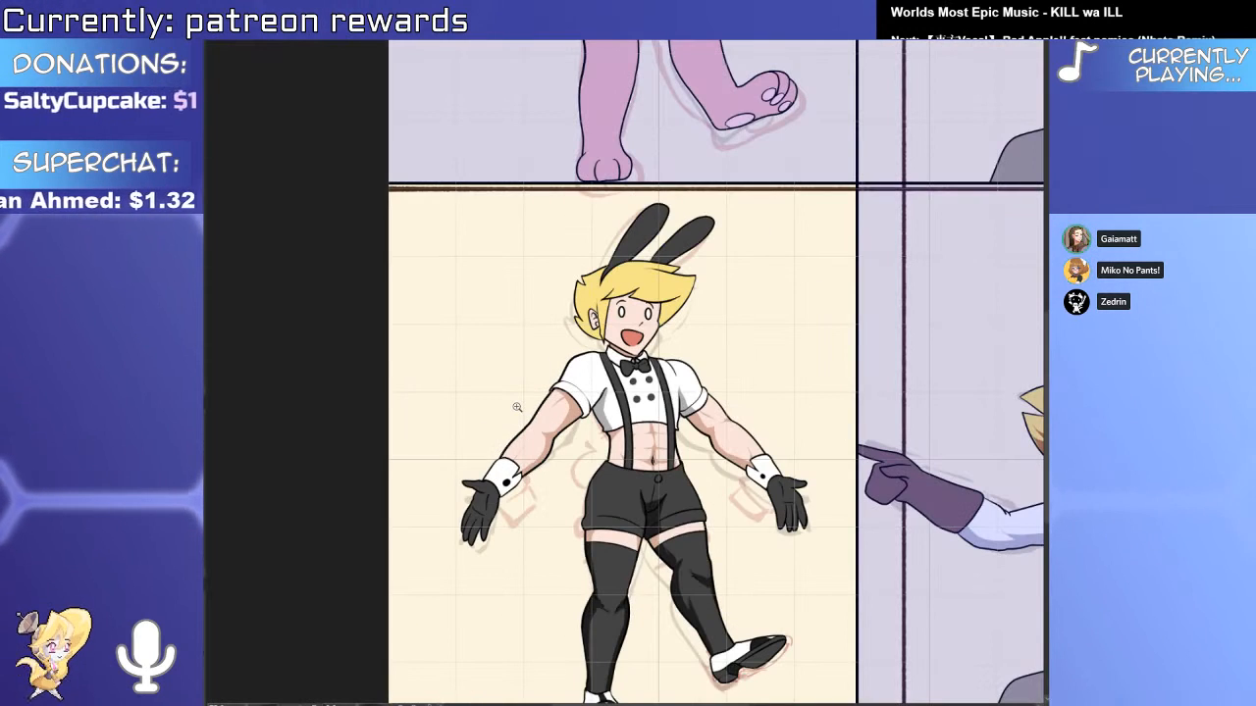
scroll(691, 406, up, 5)
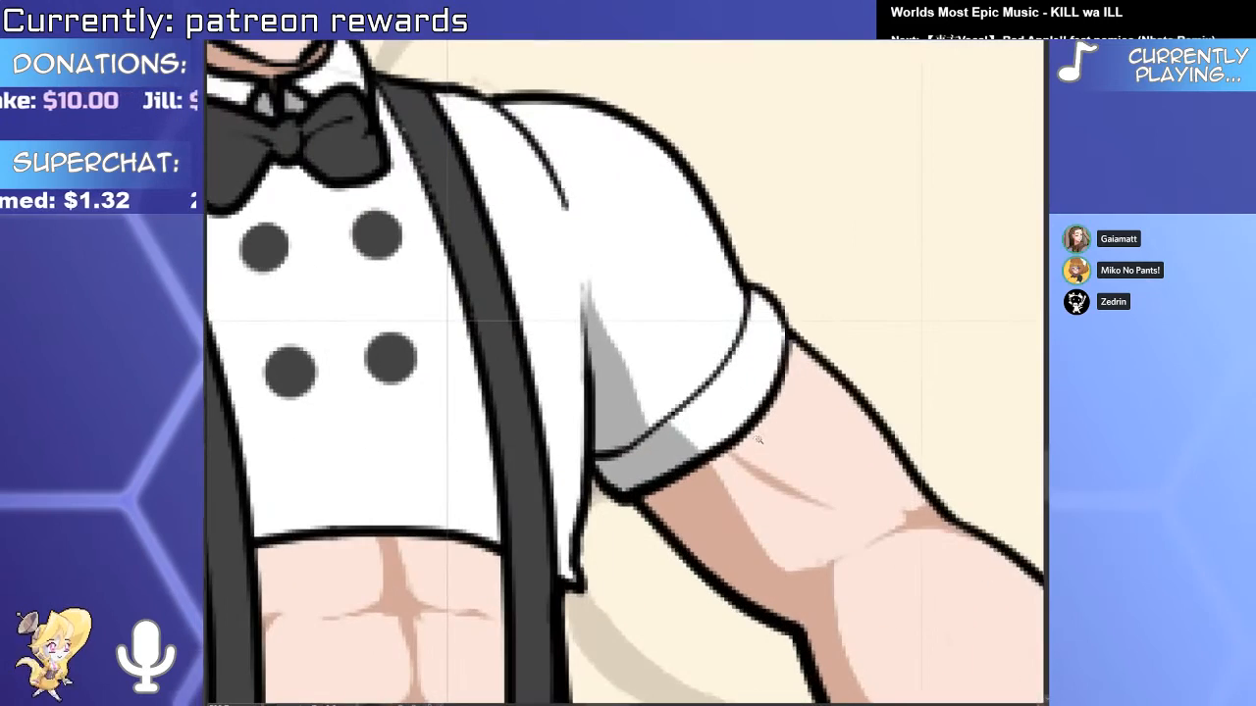
scroll(729, 450, down, 5)
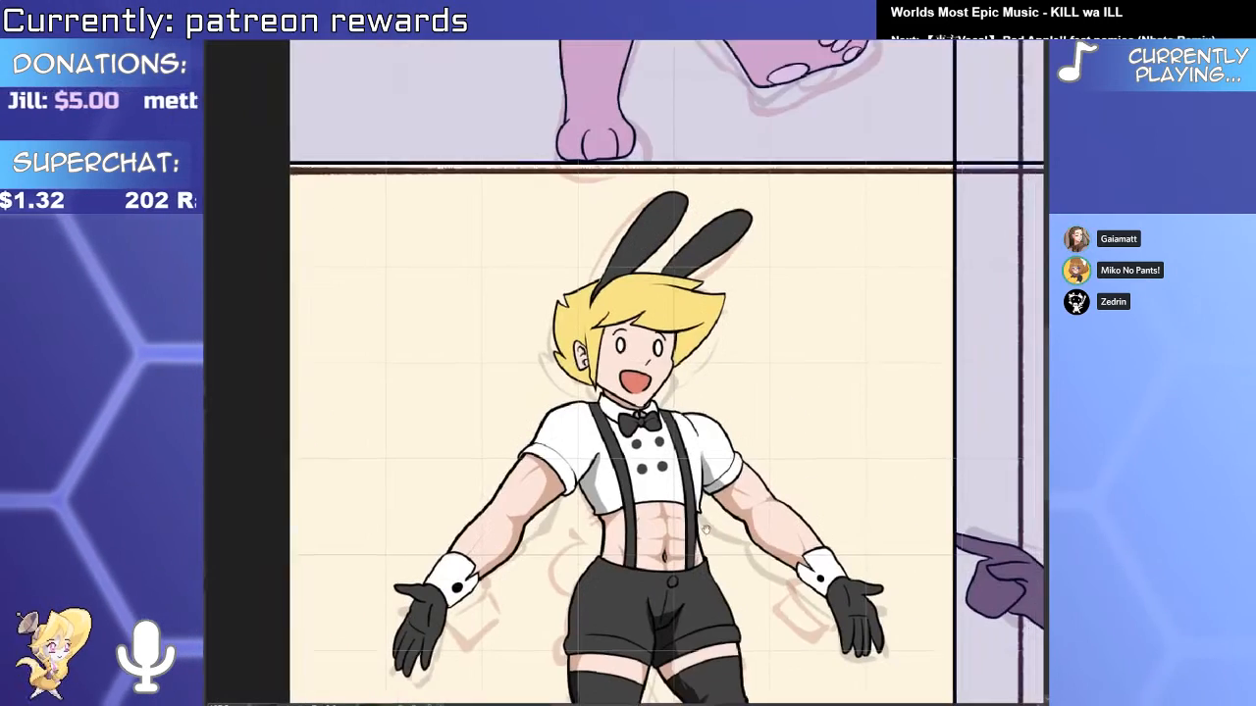
scroll(713, 448, up, 5)
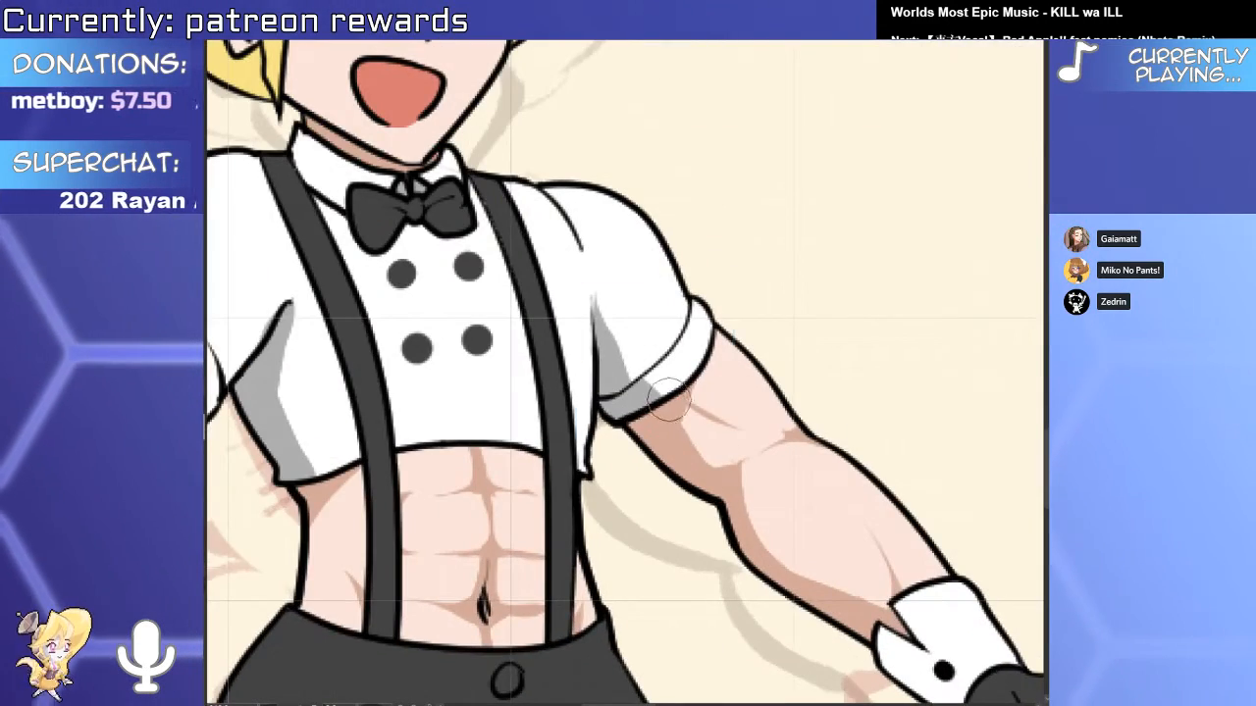
scroll(692, 417, down, 5)
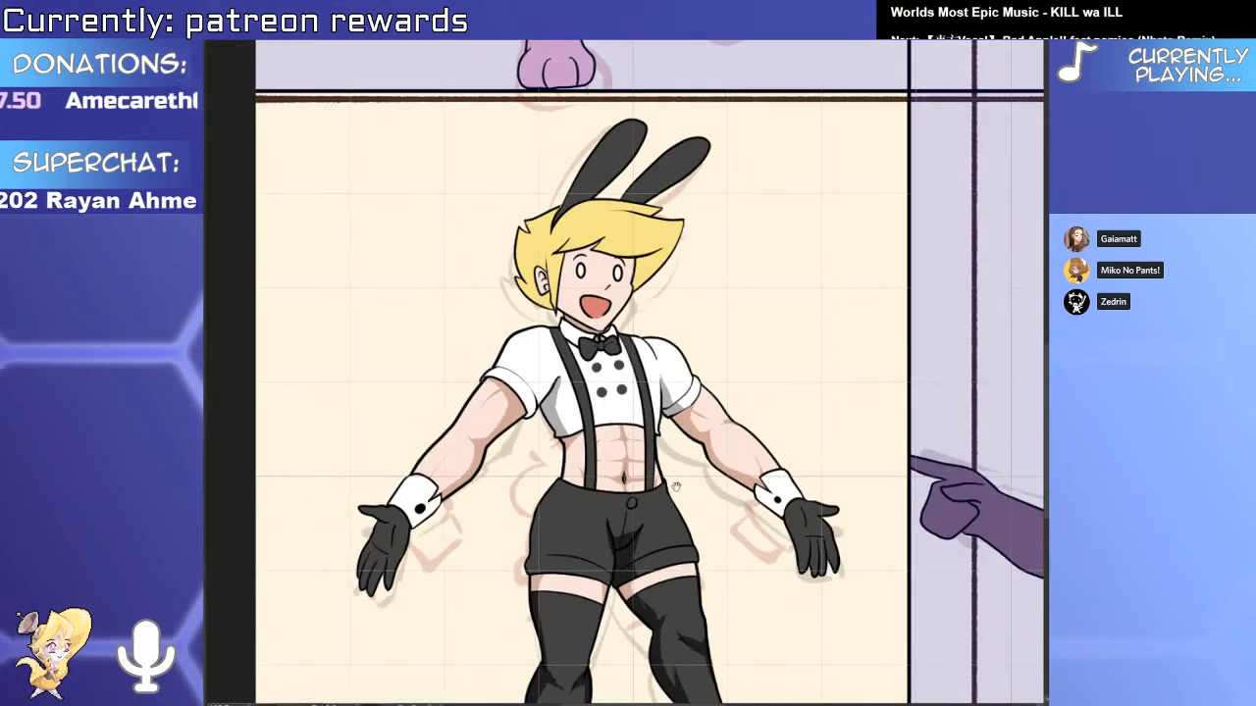
scroll(677, 407, up, 3)
scroll(701, 527, up, 3)
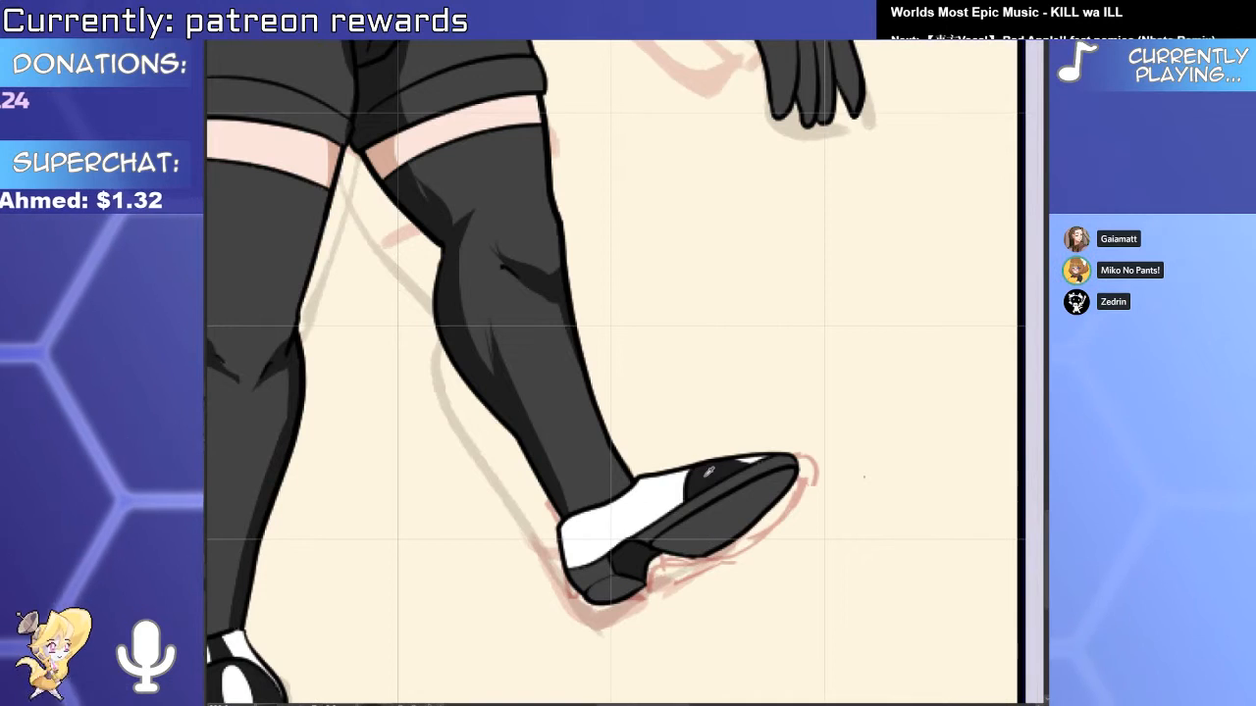
scroll(655, 545, down, 3)
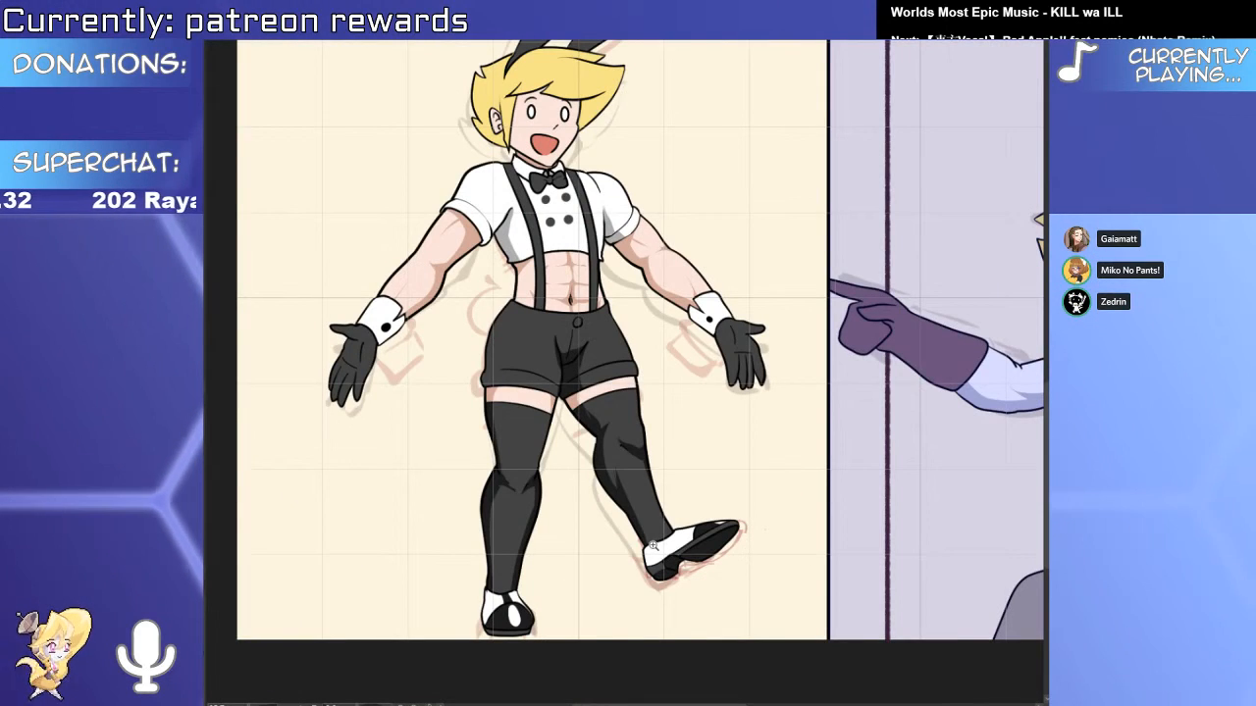
Select the bare midriff between the suspenders and slim the skin-shadow lines around the upper abs.
scroll(703, 316, up, 5)
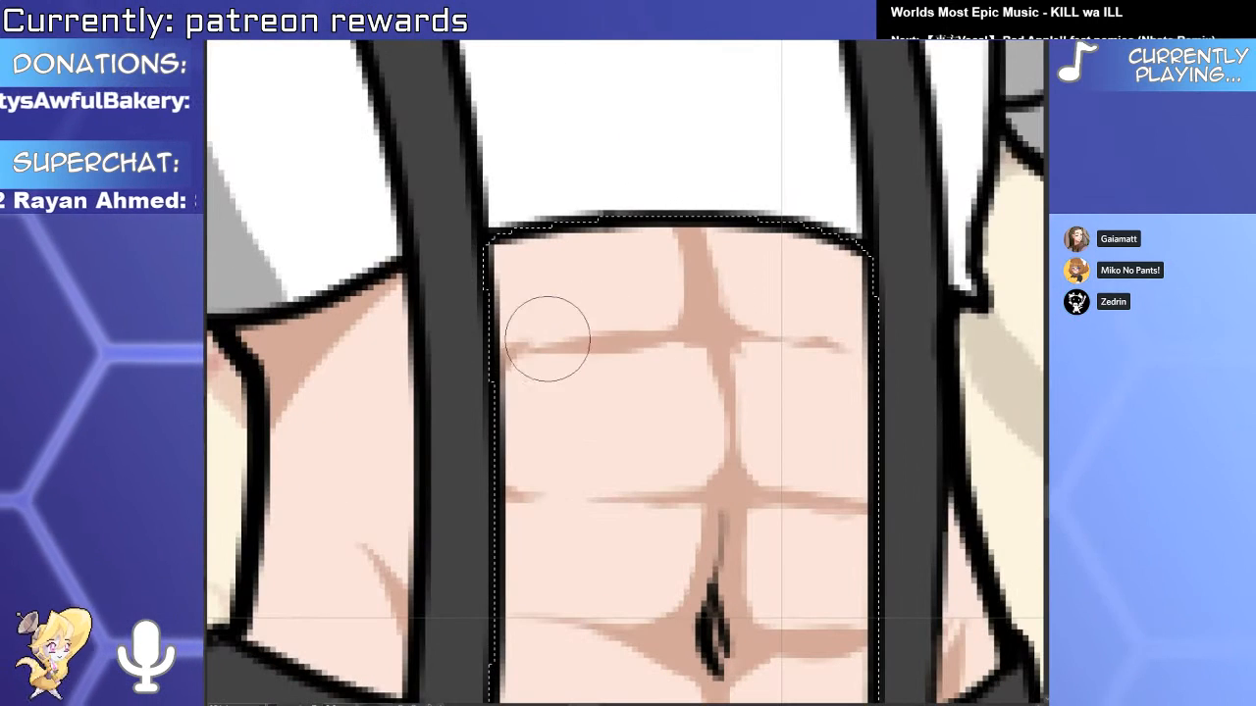
click(696, 268)
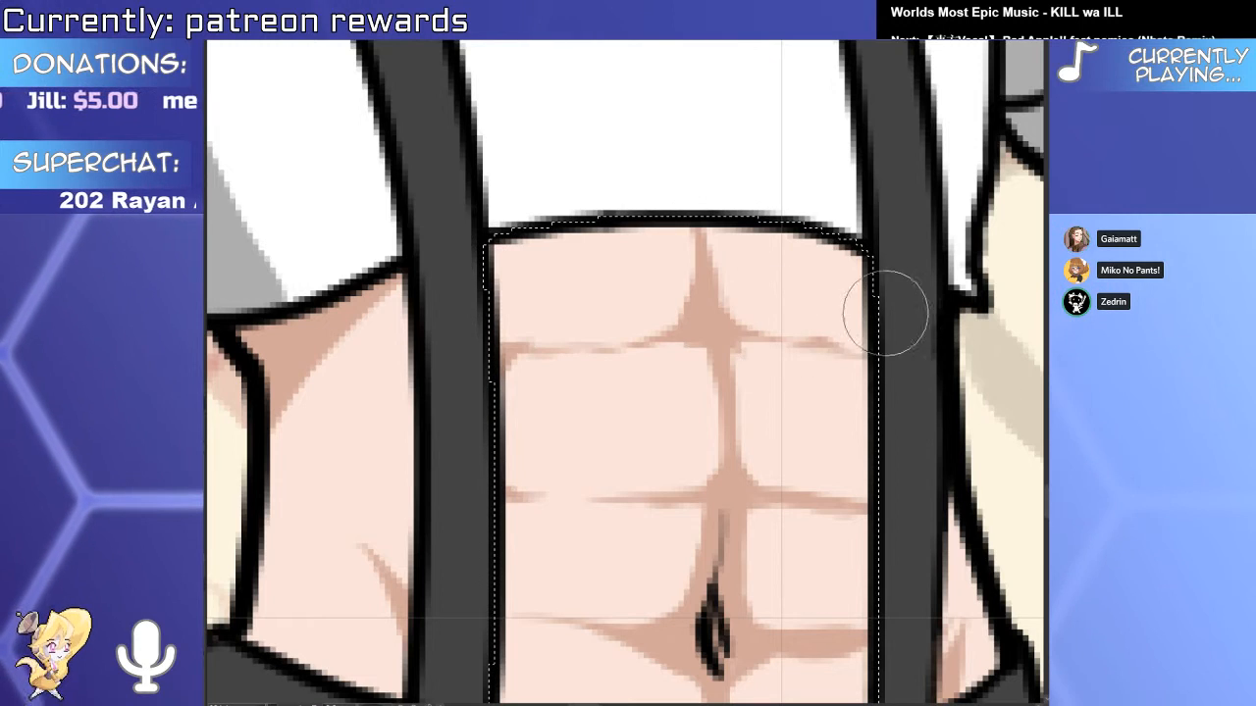
key(ctrl+0)
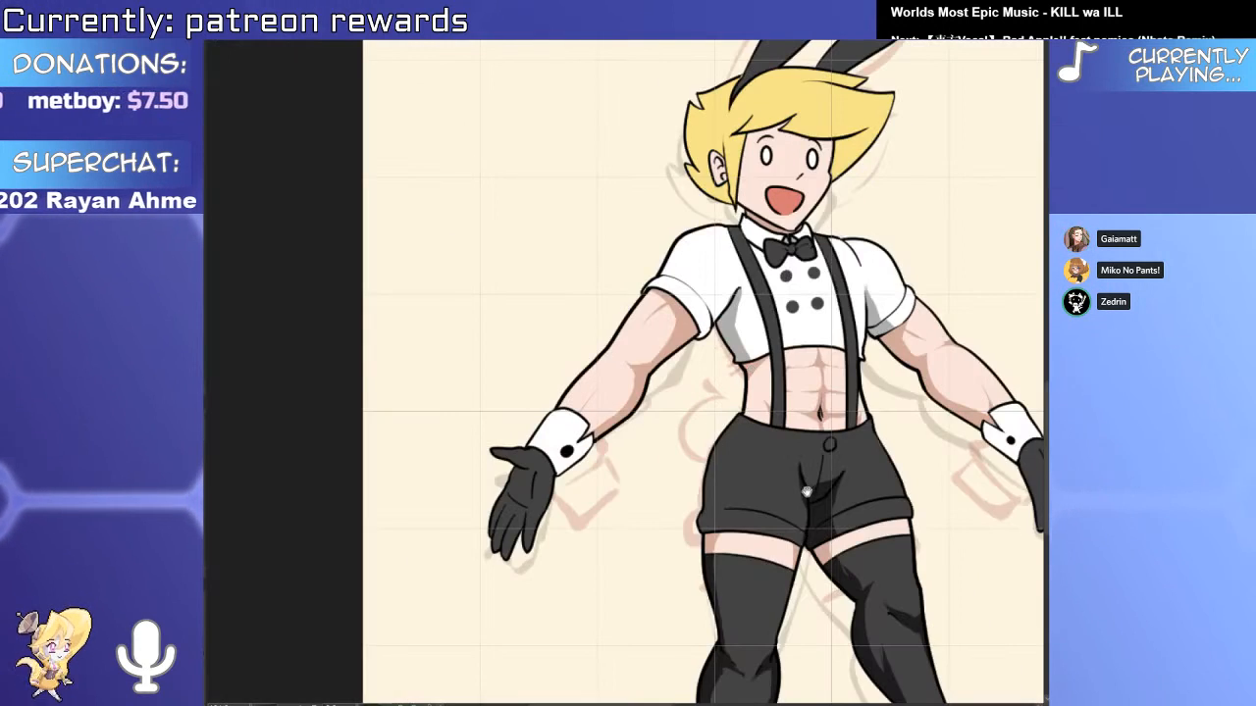
drag(806, 491, 688, 570)
scroll(684, 441, up, 4)
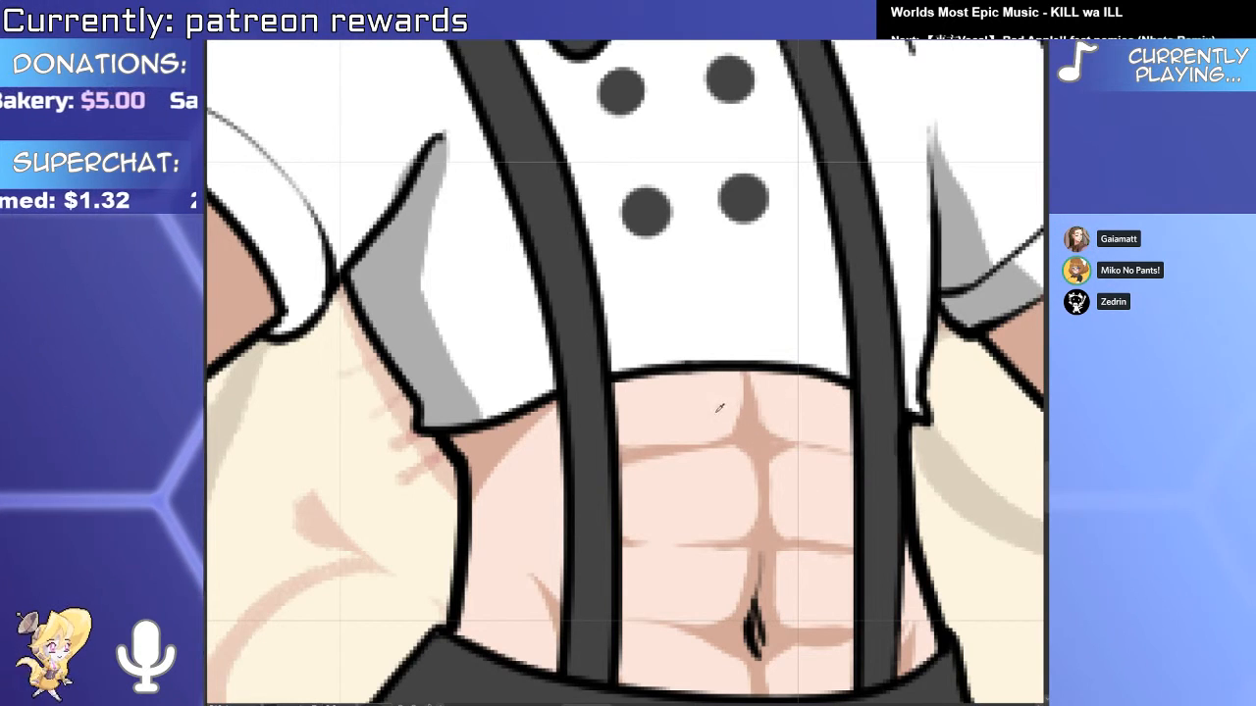
scroll(717, 371, down, 5)
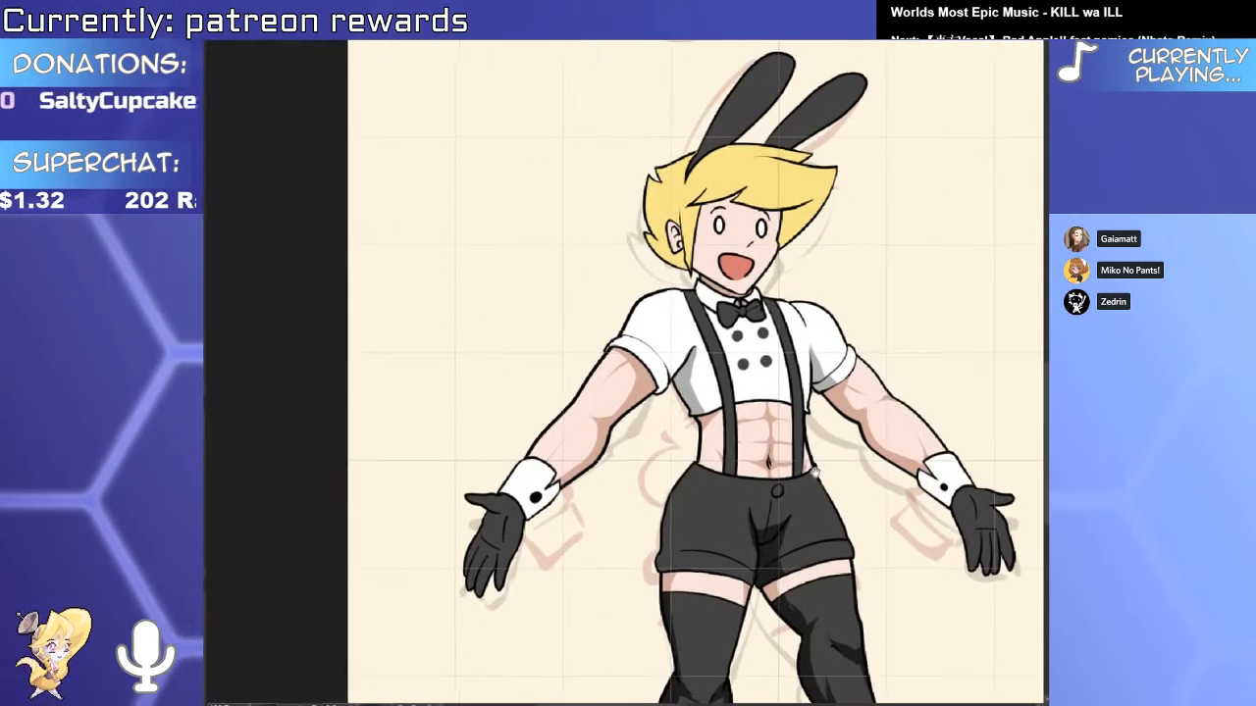
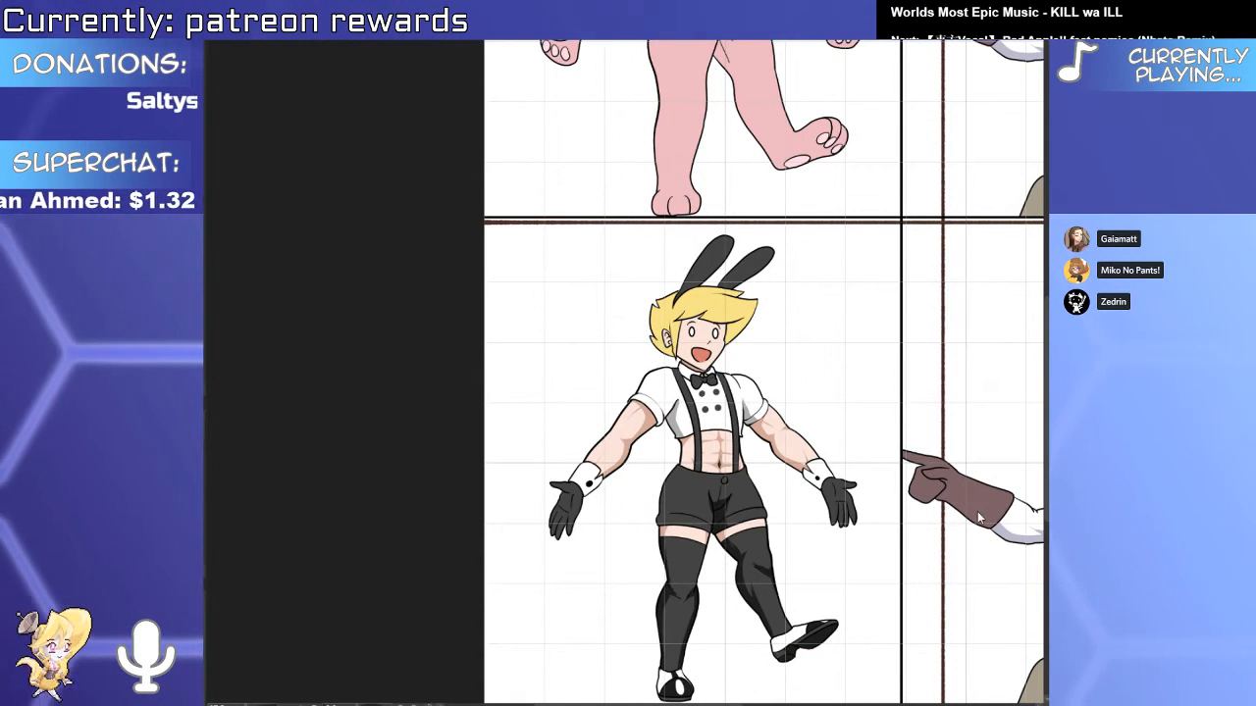
Bring all four comic panels into view and make the lower panel with the three shouting onlookers the active one.
drag(888, 543, 720, 453)
drag(641, 436, 729, 540)
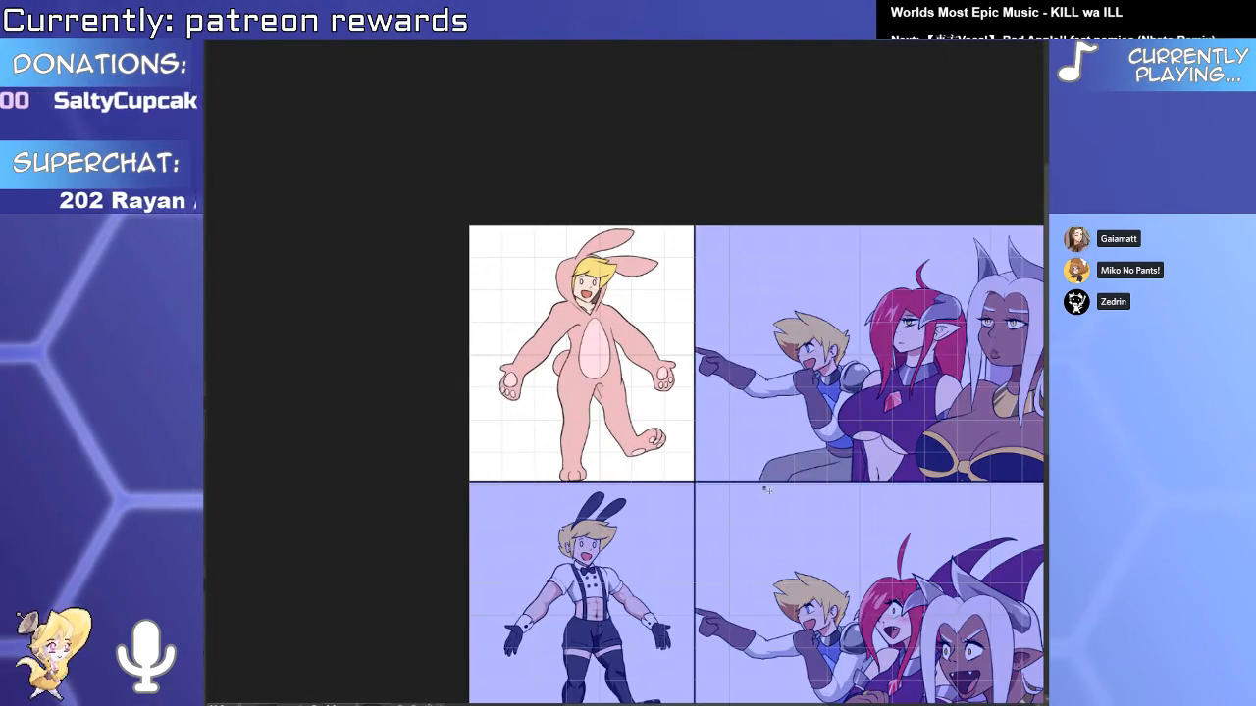
drag(715, 484, 715, 481)
key(ctrl+z)
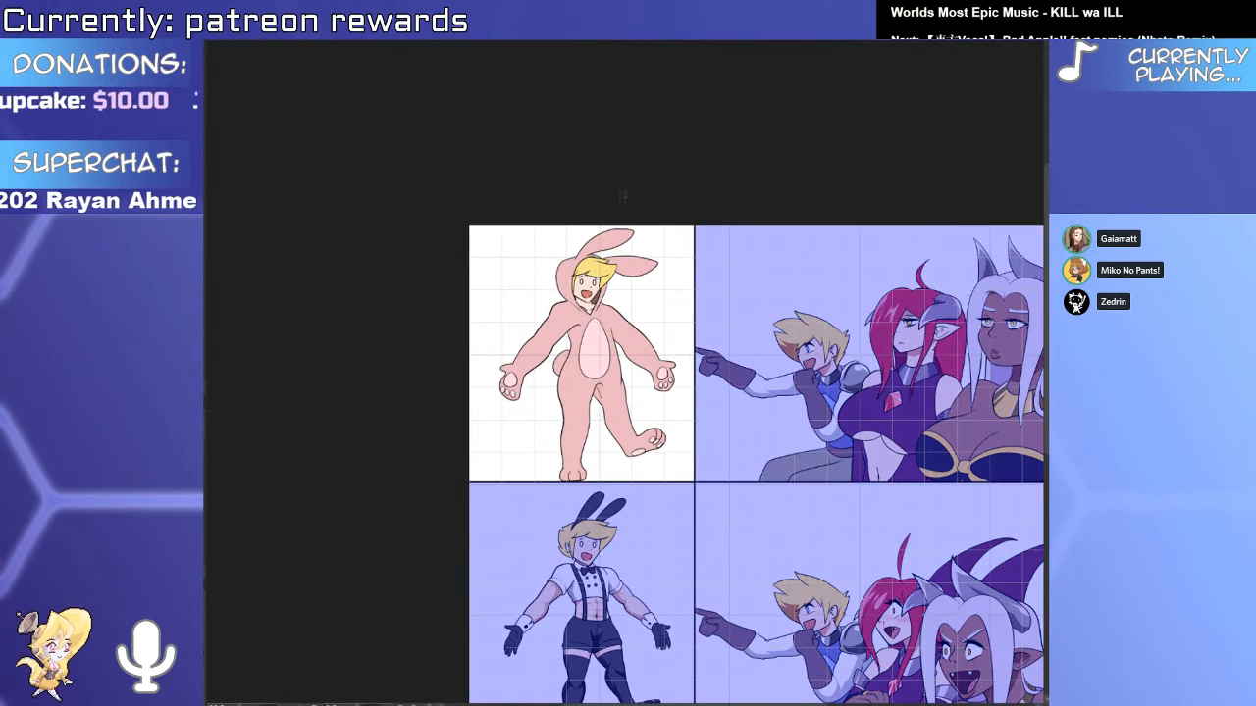
key(ctrl+d)
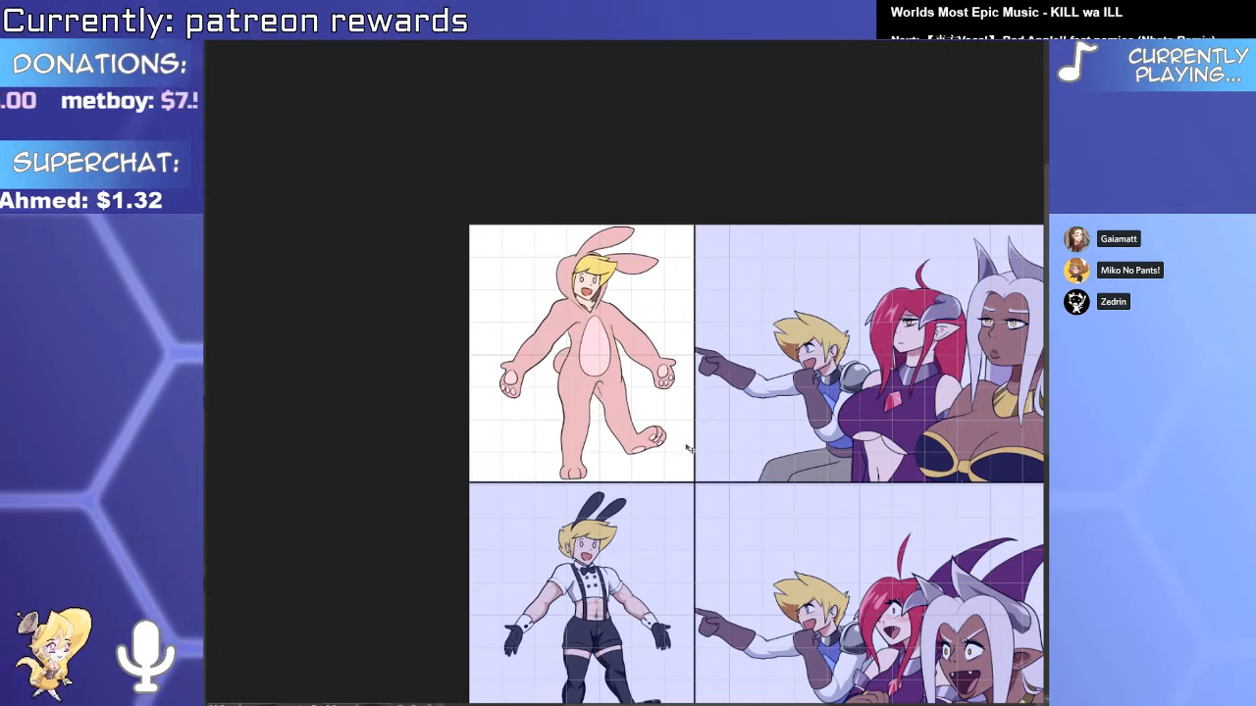
drag(847, 499, 717, 425)
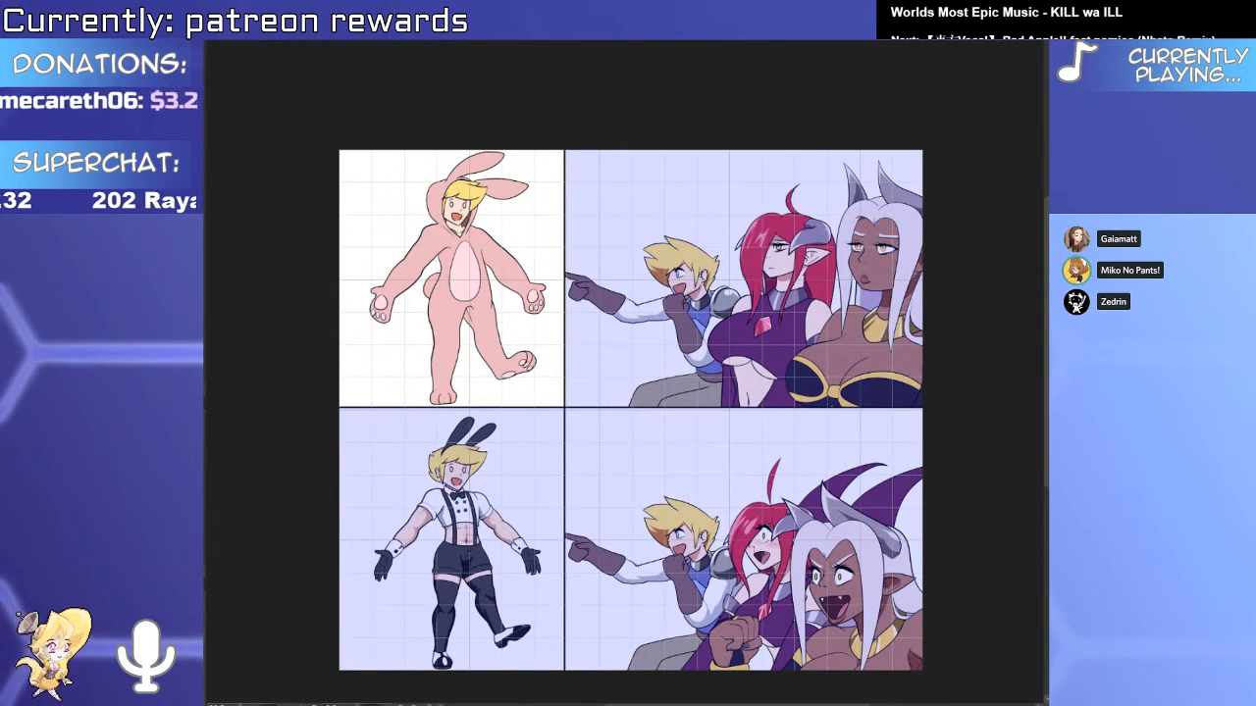
click(743, 540)
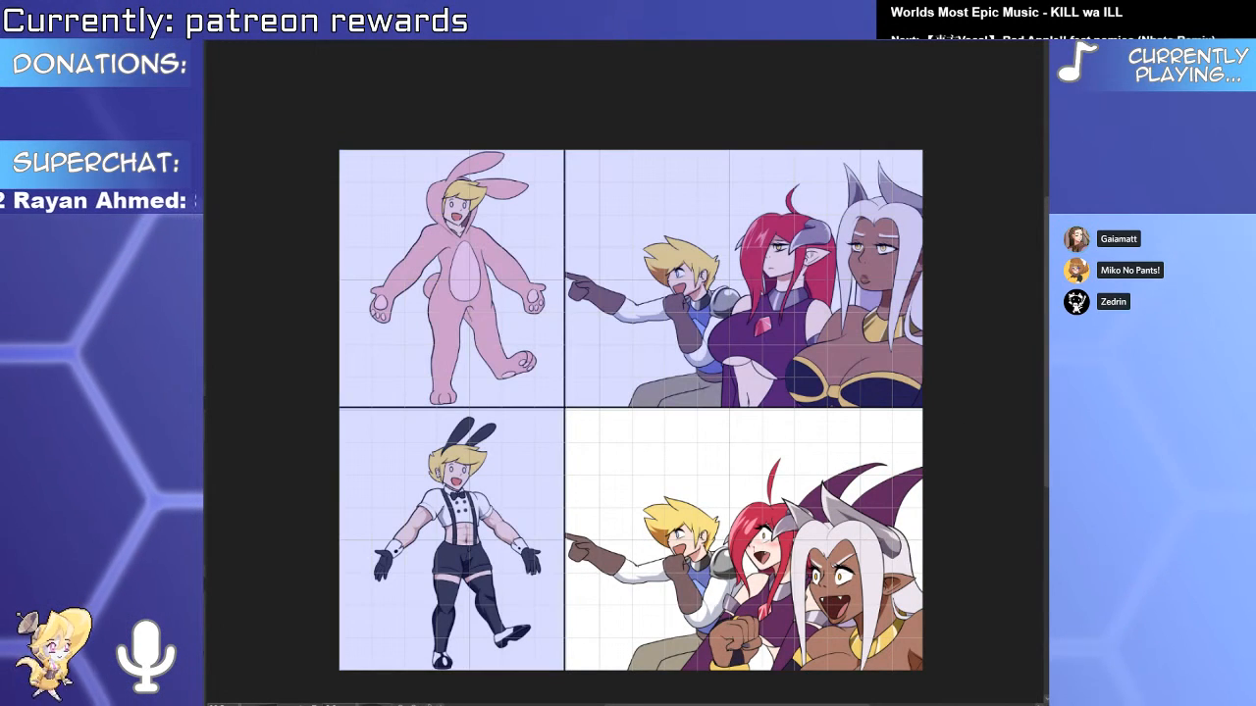
Fill the background behind the three shouting onlookers in the lower panel with a grey gradient, lighter above and darker below.
key(ctrl+shift+d)
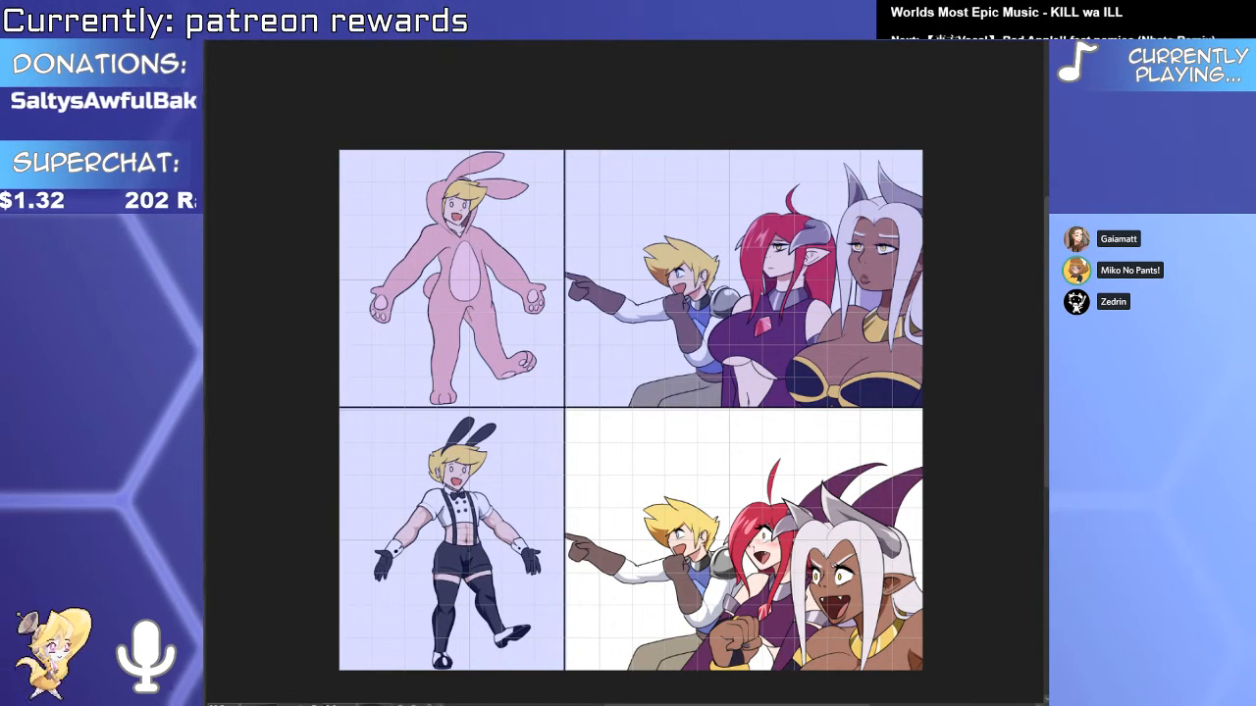
key(alt+Delete)
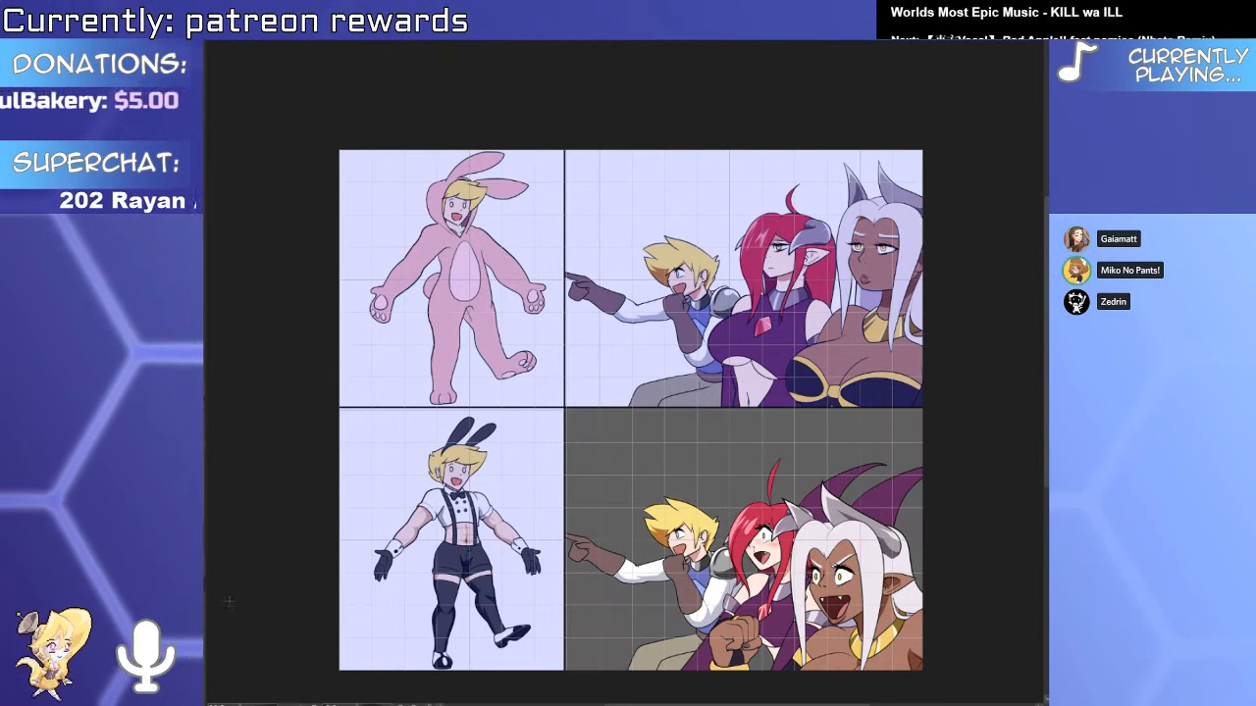
drag(743, 417, 743, 698)
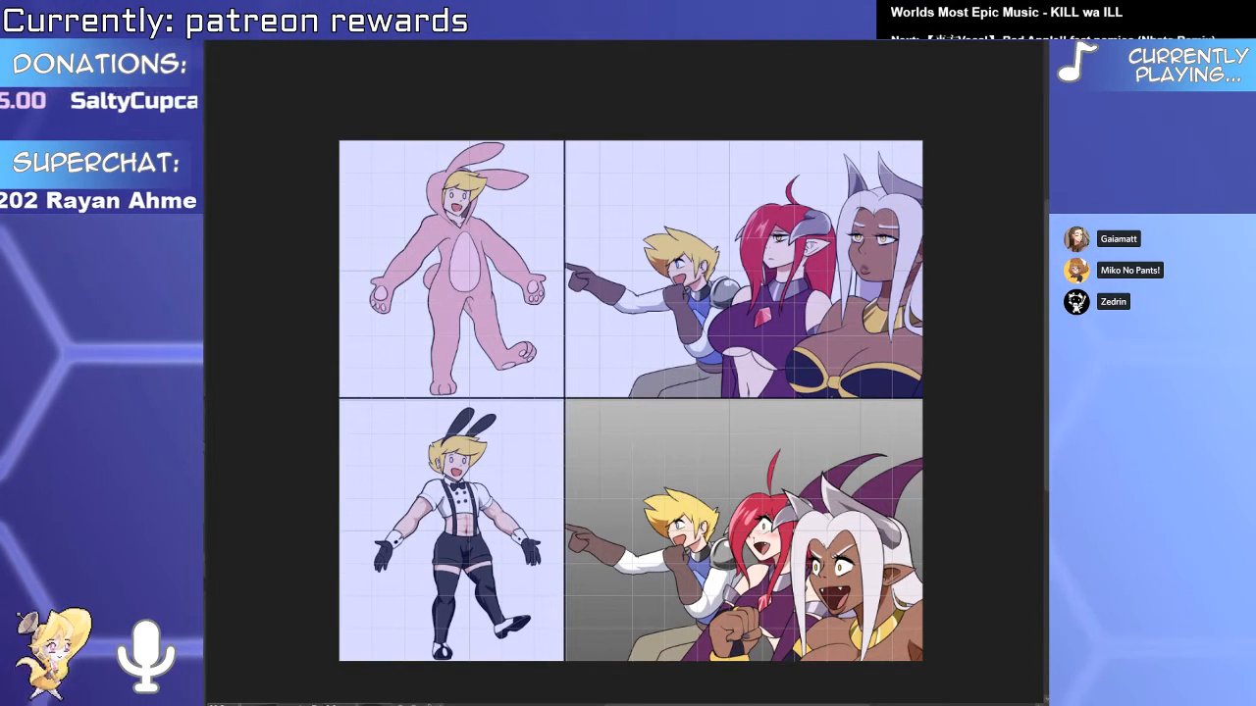
Place the grey gradient background behind the three onlookers in the upper panel and shift it up to cover the whole panel.
click(742, 269)
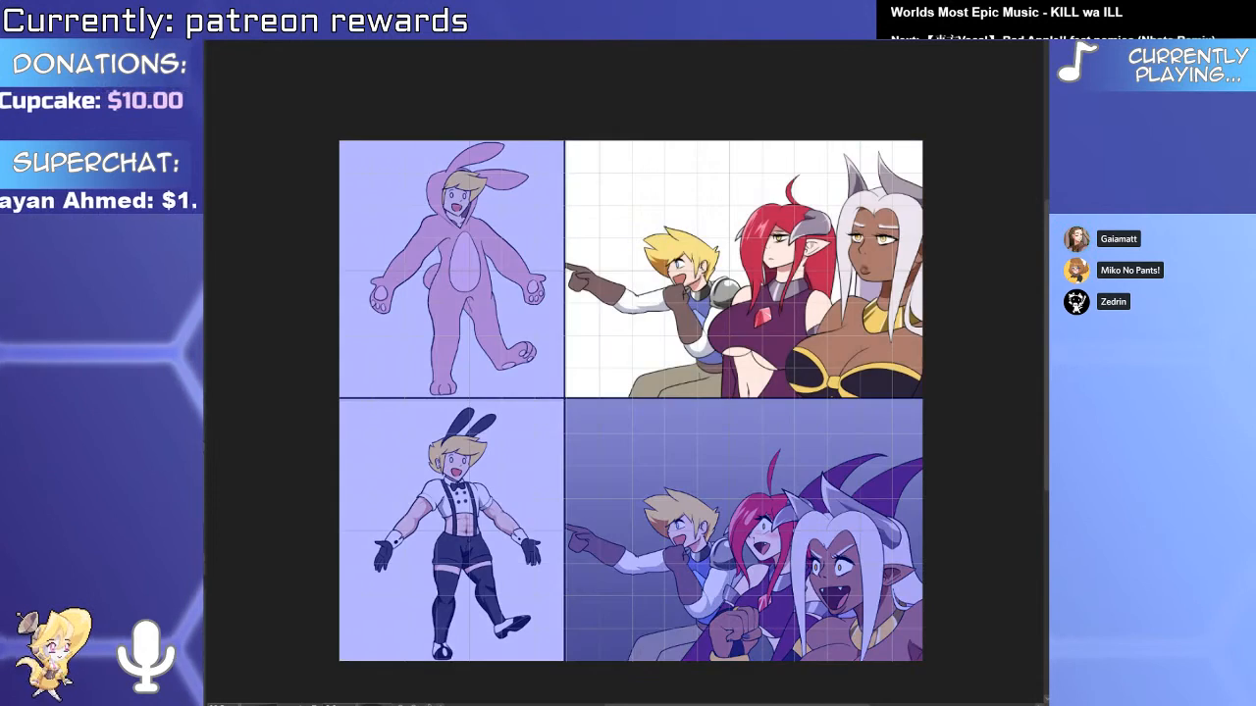
drag(742, 262, 742, 660)
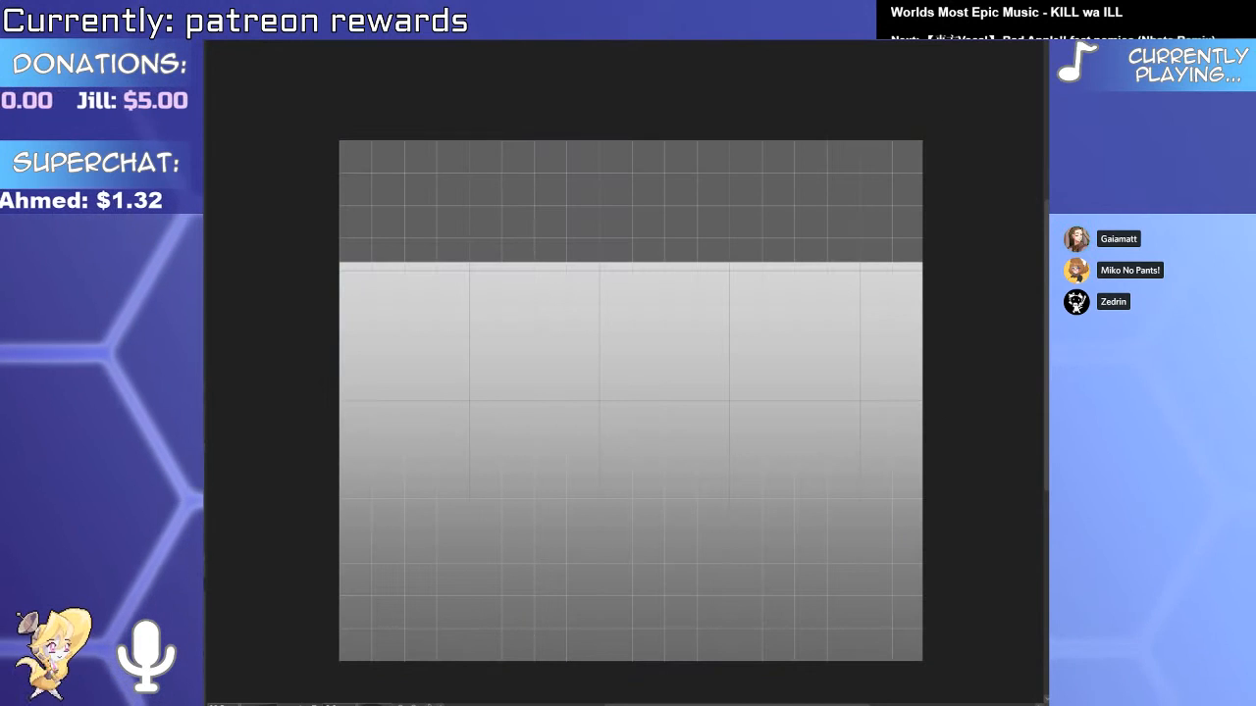
key(ctrl+[)
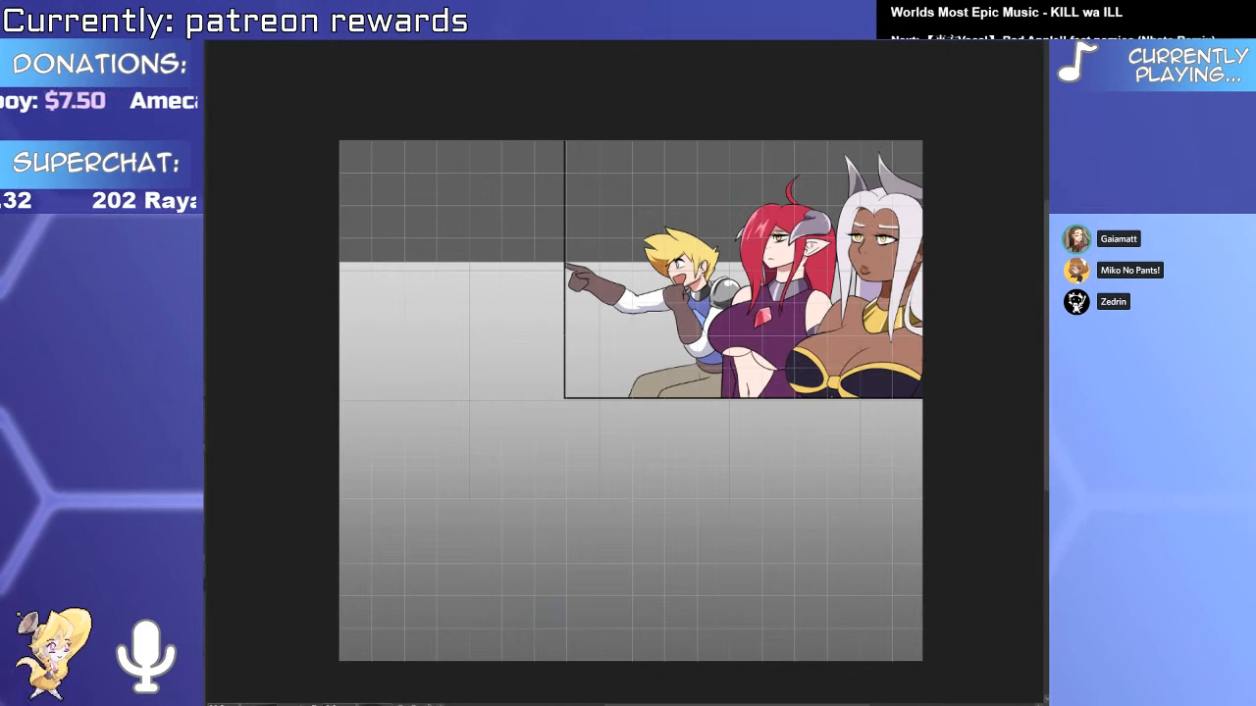
key(ctrl+alt+g)
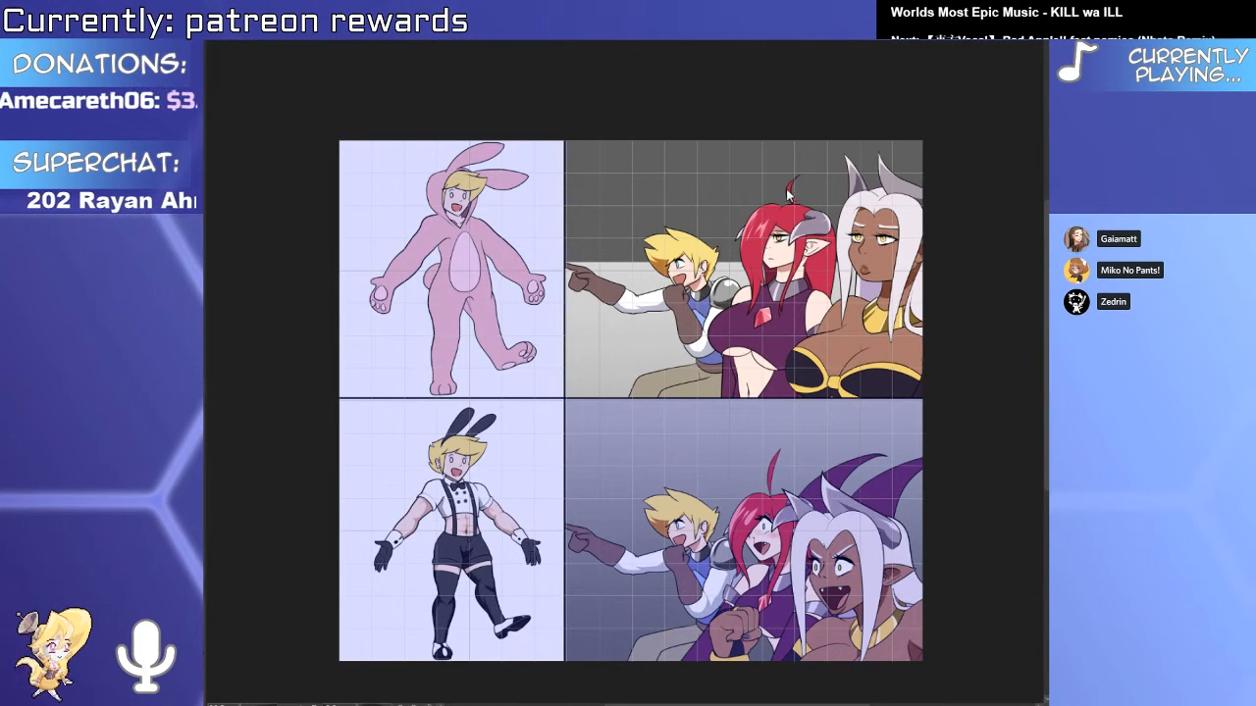
drag(727, 485, 727, 370)
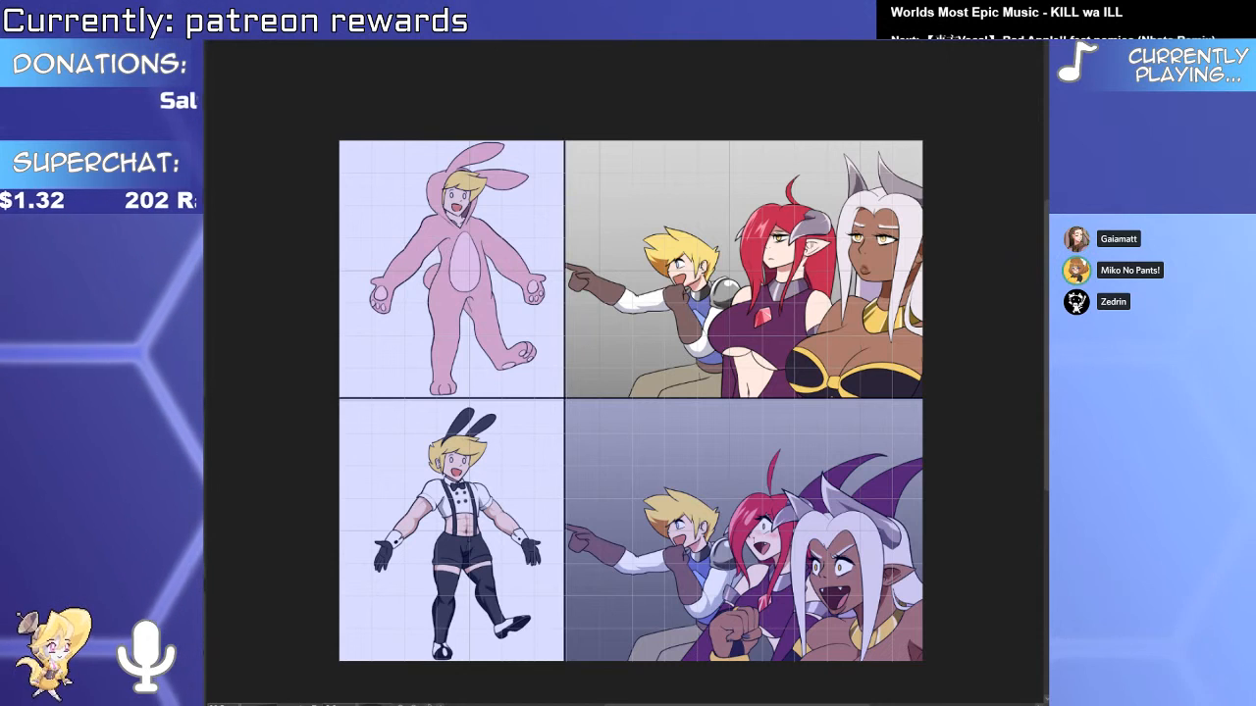
Select the pointing blond figure's silhouette in the upper onlooker panel and thicken its outer outline.
key(ctrl+shift+d)
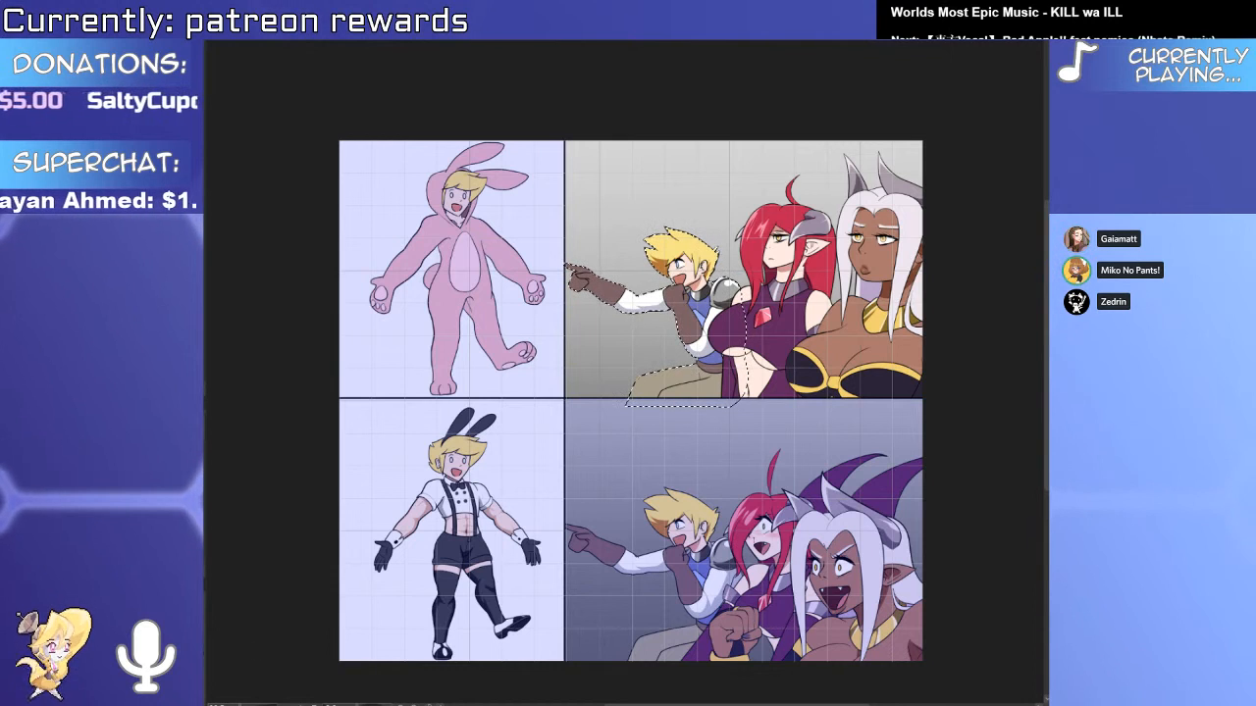
key(ctrl+d)
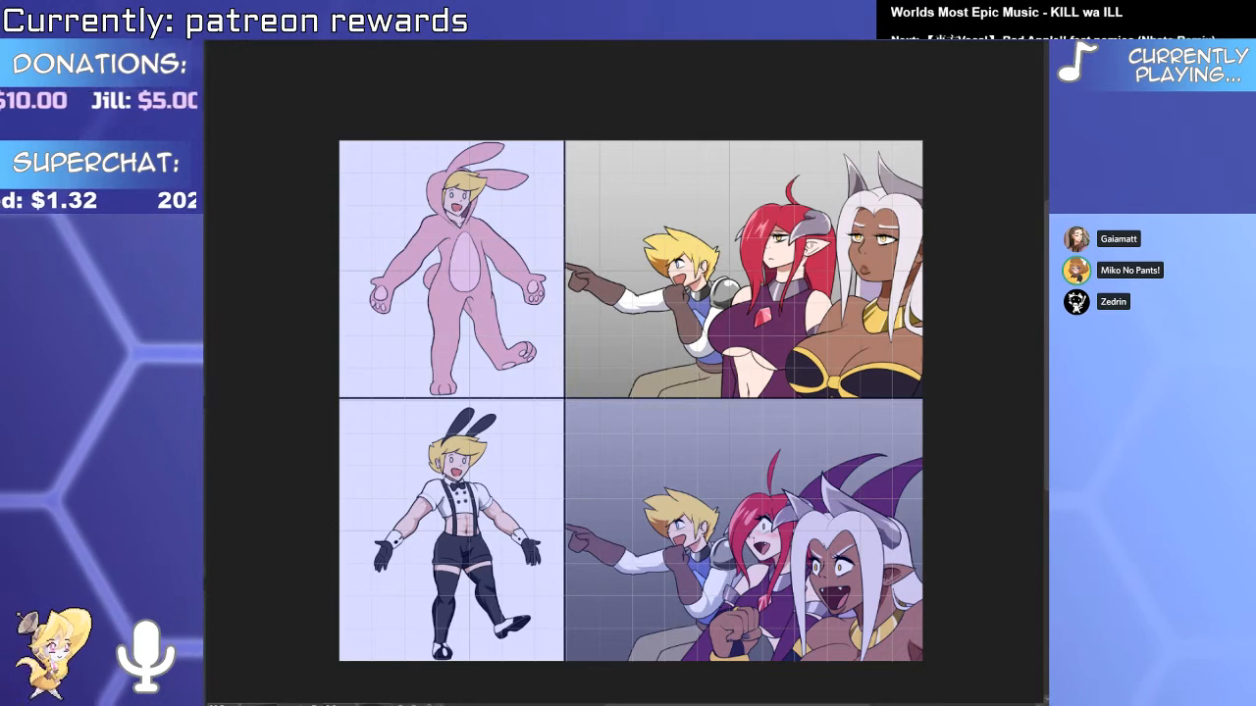
scroll(658, 313, up, 5)
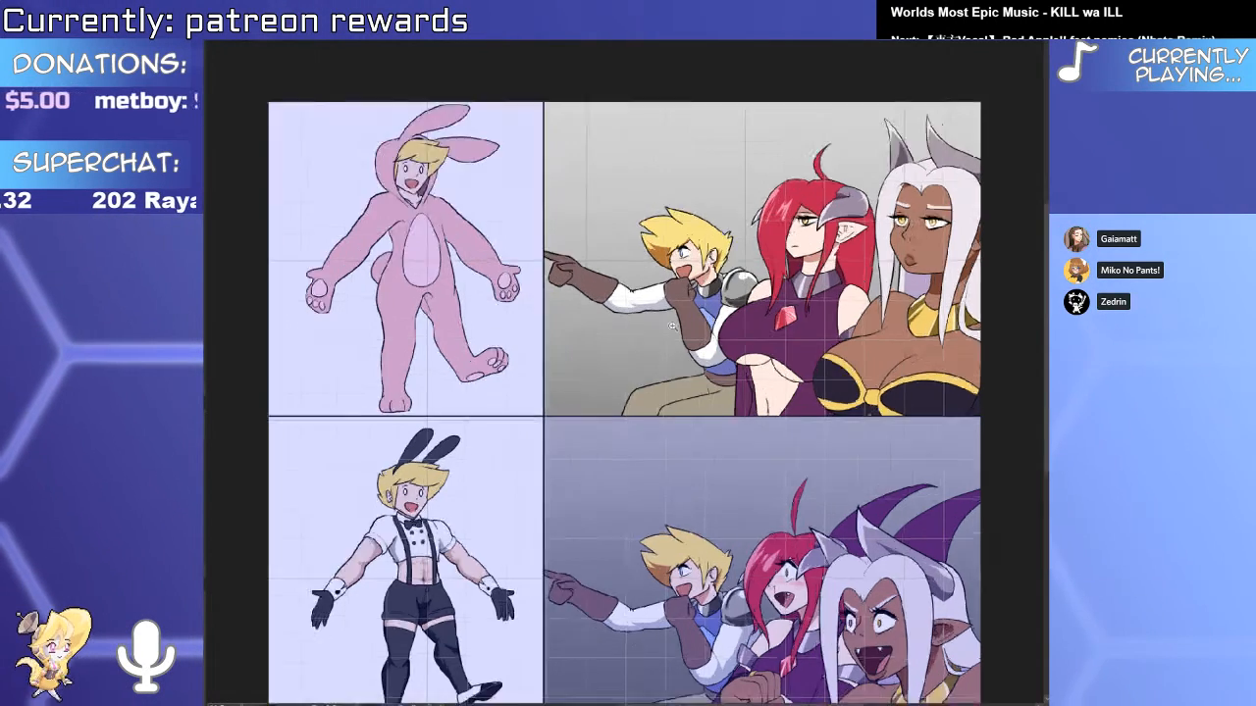
scroll(751, 370, up, 2)
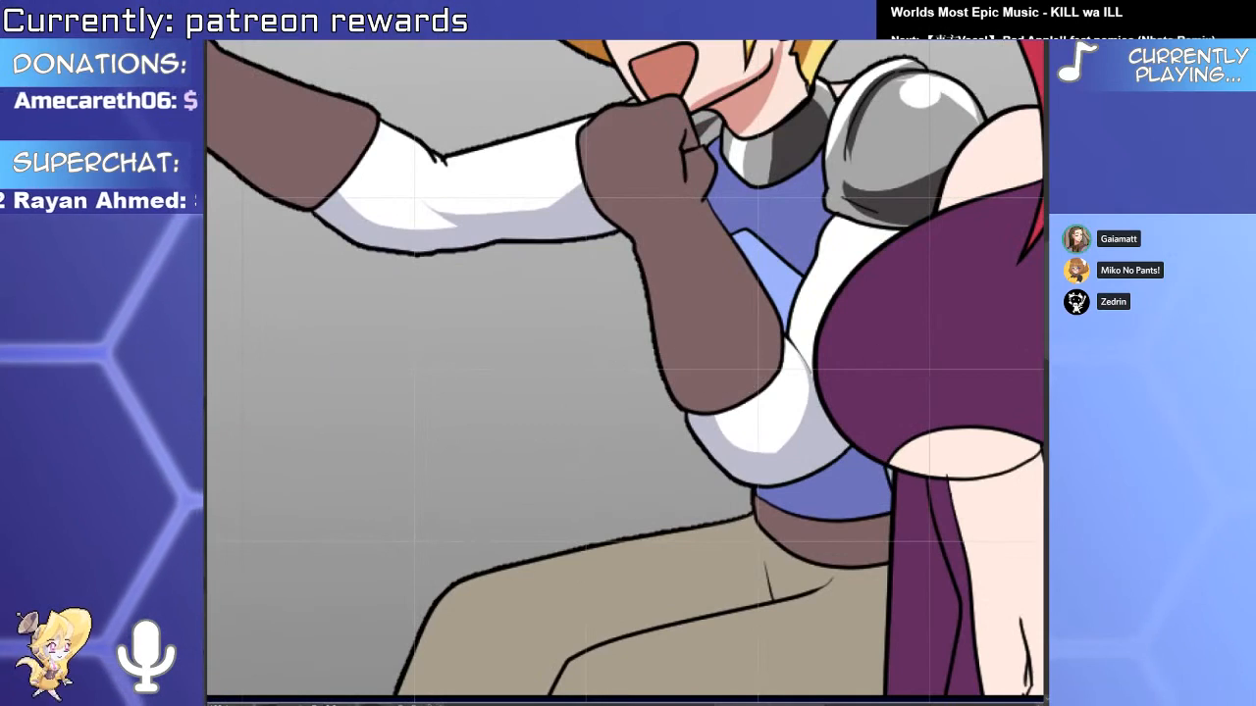
ctrl+click(1099, 392)
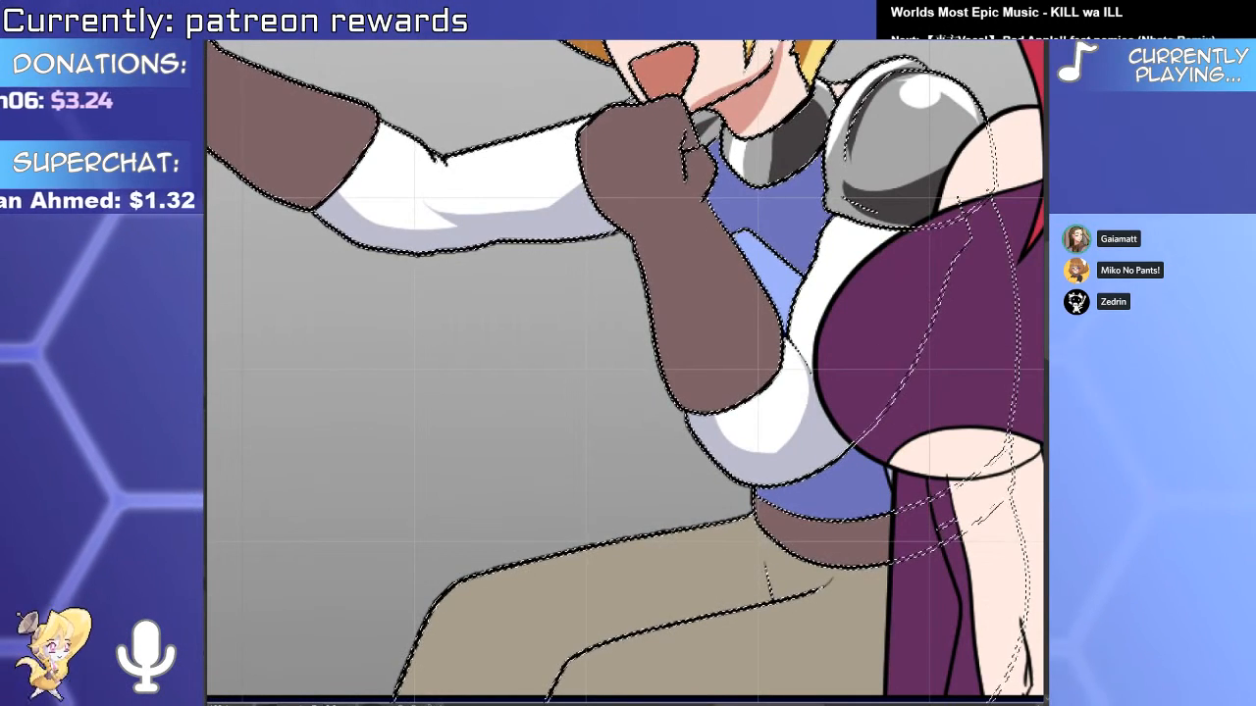
Select the silhouettes of the red-haired and white-haired women in the upper panel in turn and thicken their outer outlines.
scroll(750, 424, down, 4)
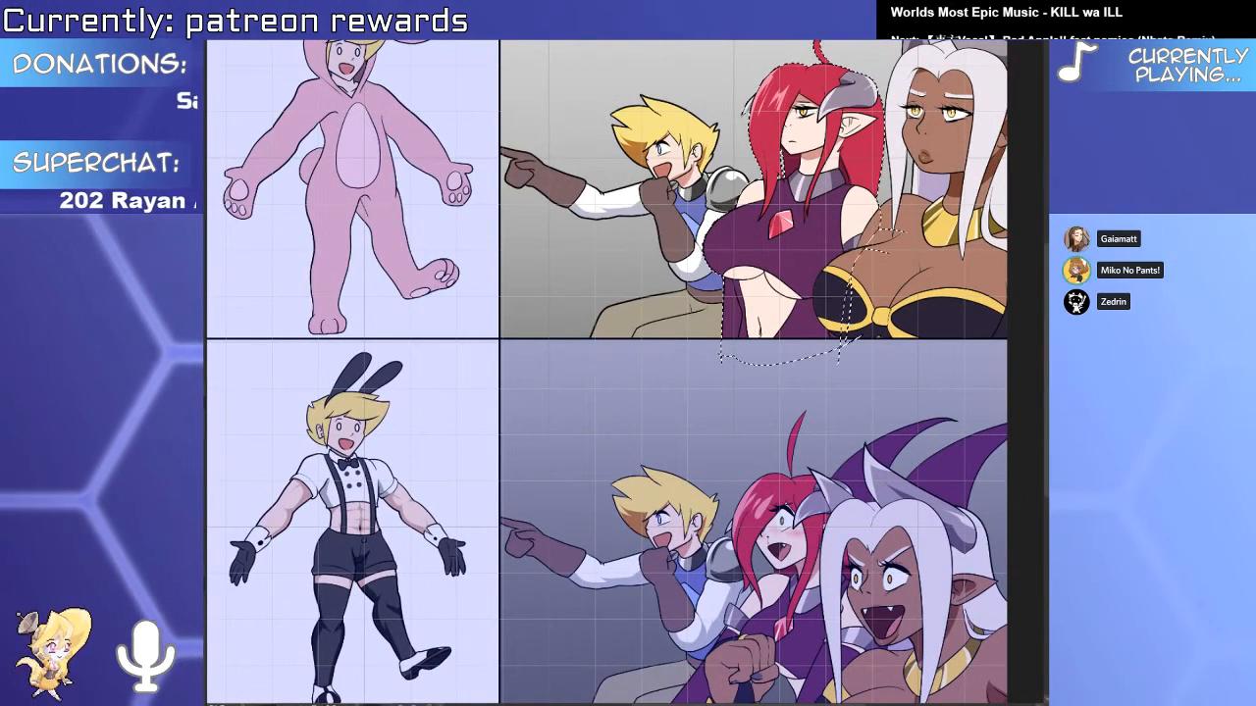
key(ctrl+d)
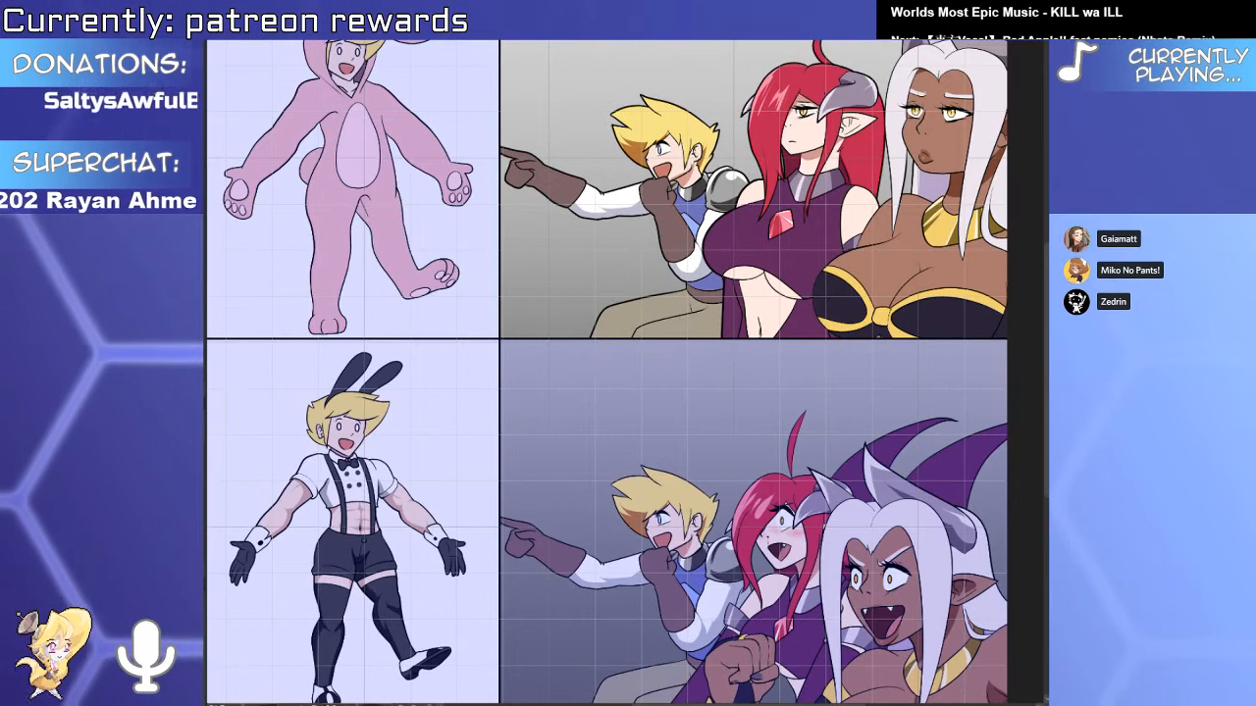
click(922, 216)
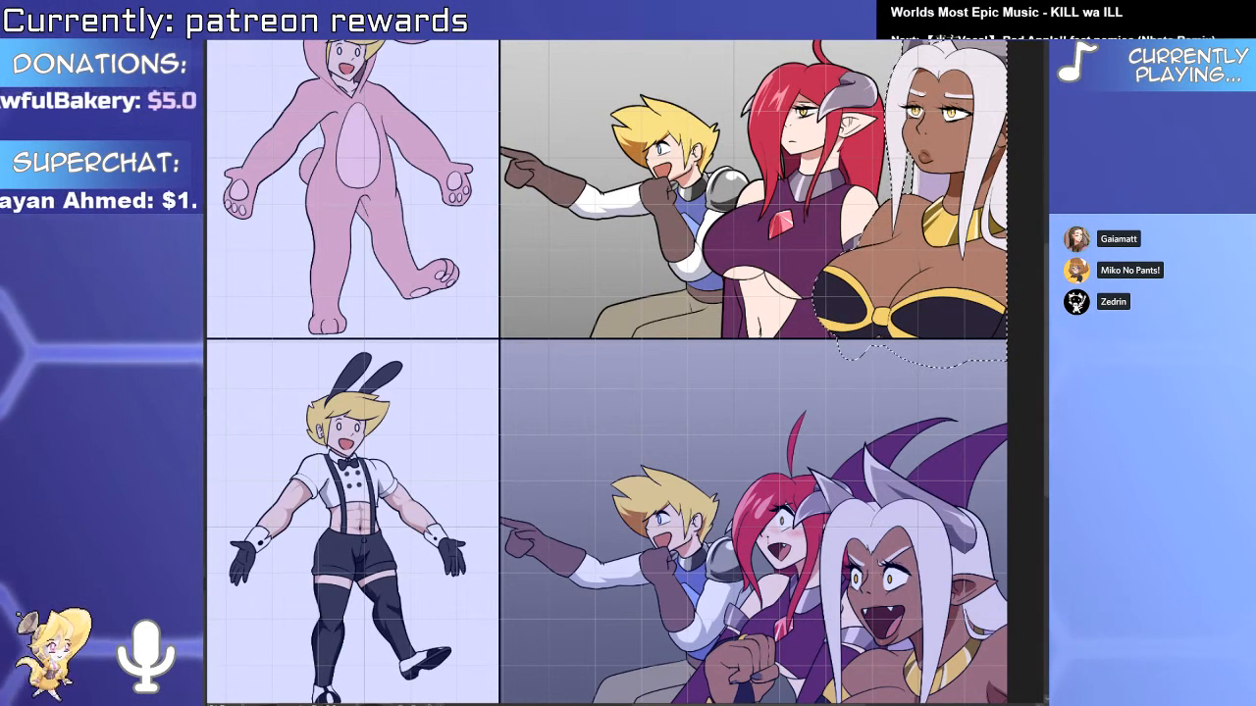
key(ctrl+d)
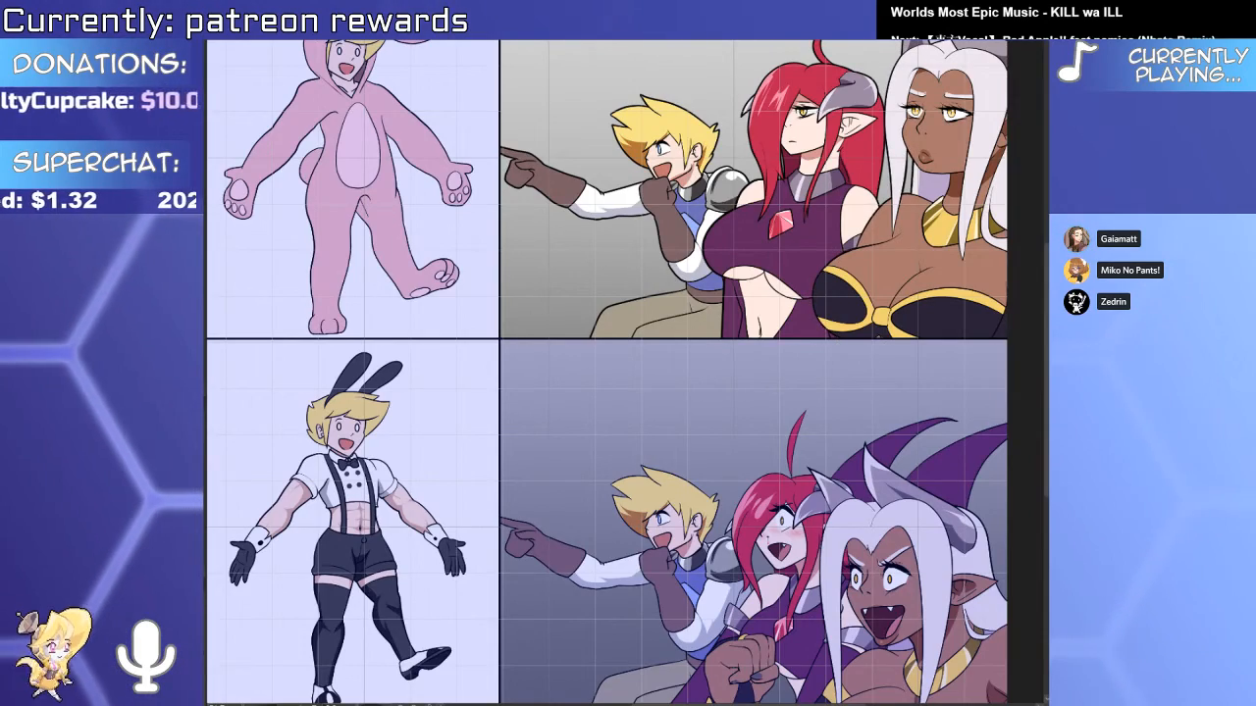
Switch to the lower onlooker panel and thicken the outer outlines of its figures, selecting each silhouette in turn.
scroll(917, 186, up, 5)
scroll(917, 186, down, 4)
drag(922, 412, 875, 326)
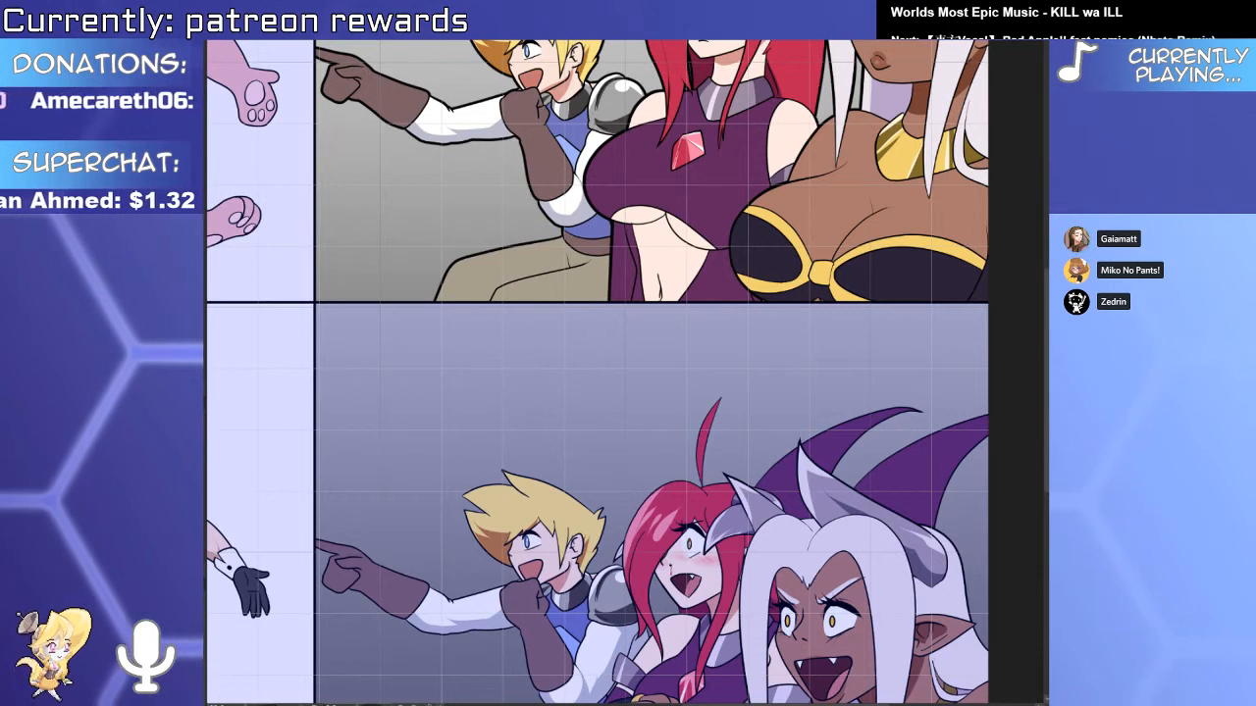
key(ctrl+z)
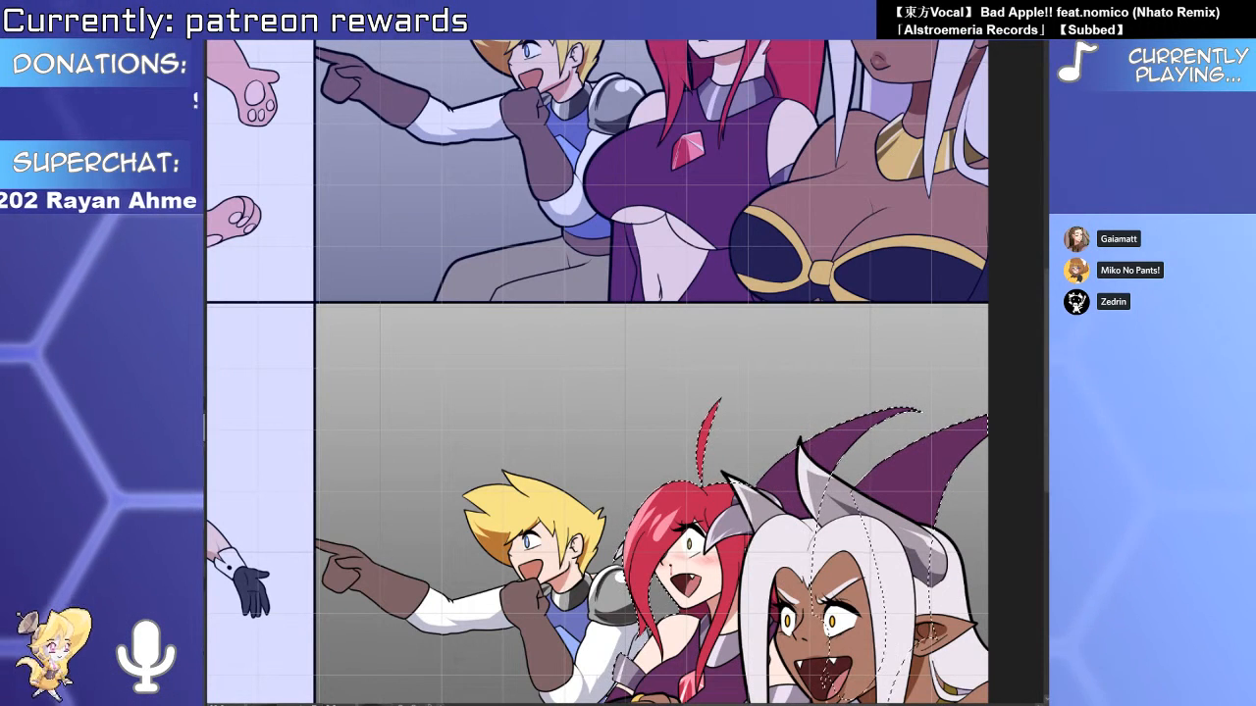
drag(876, 531, 897, 400)
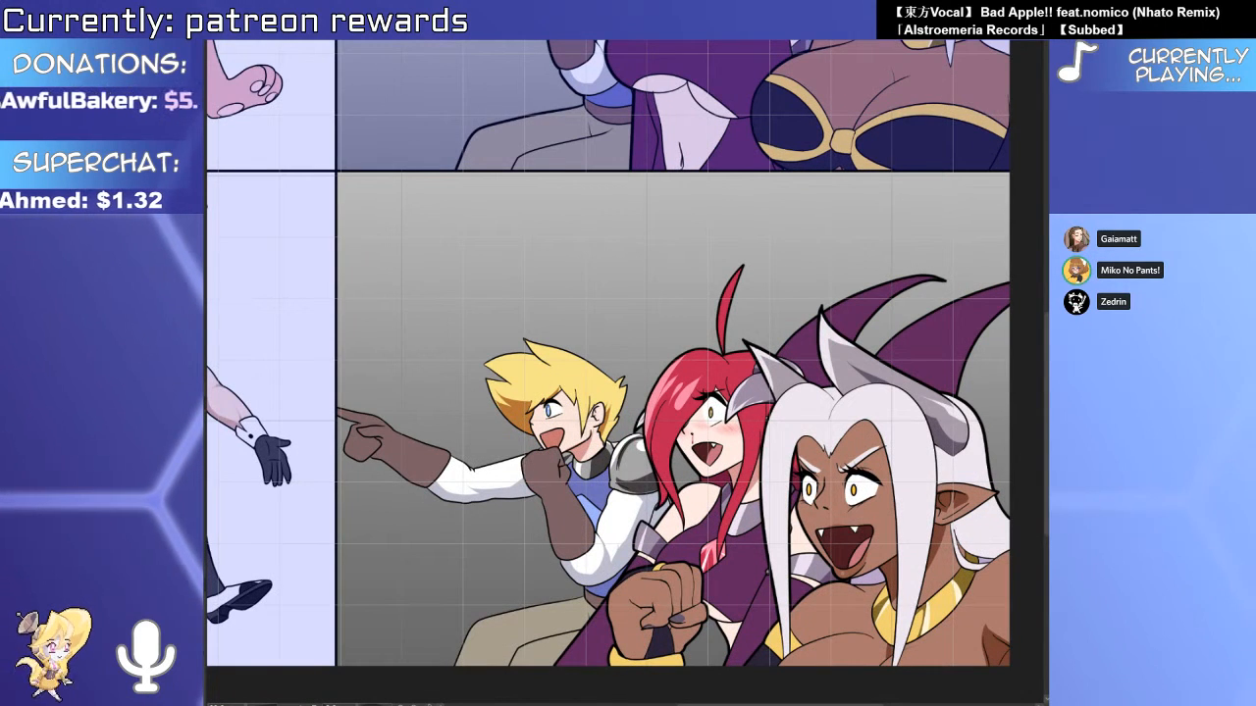
key(ctrl+shift+d)
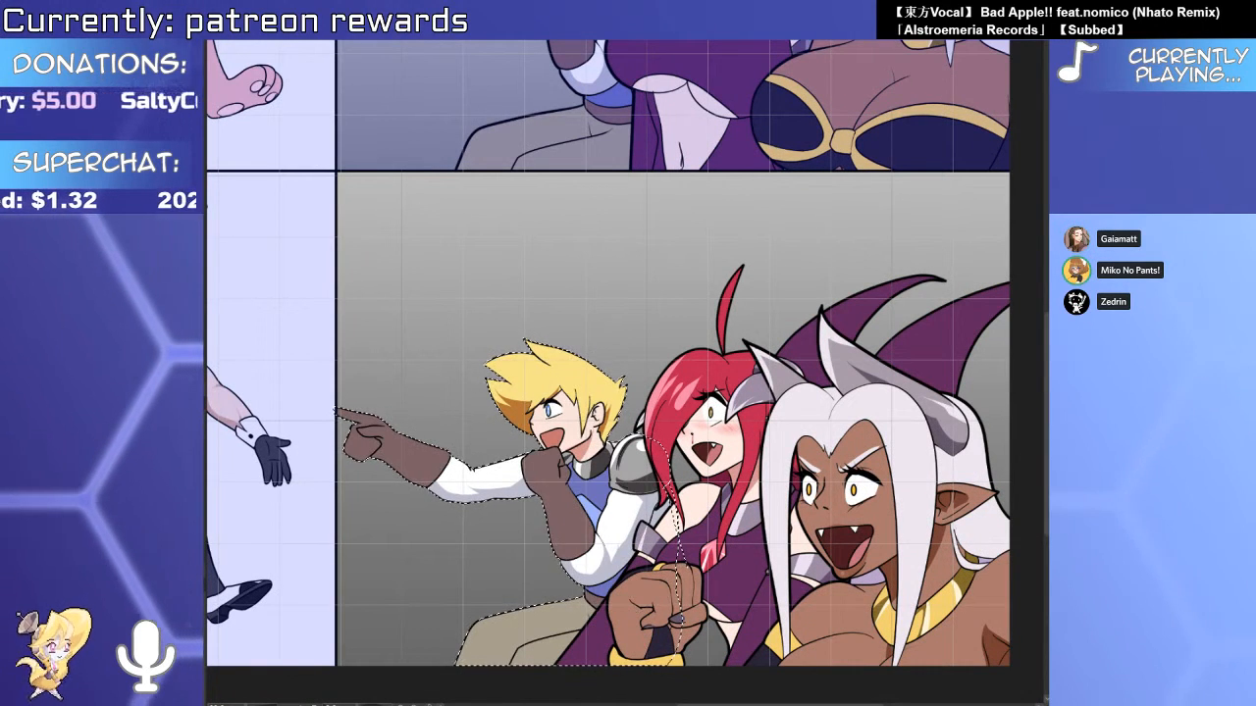
key(ctrl+d)
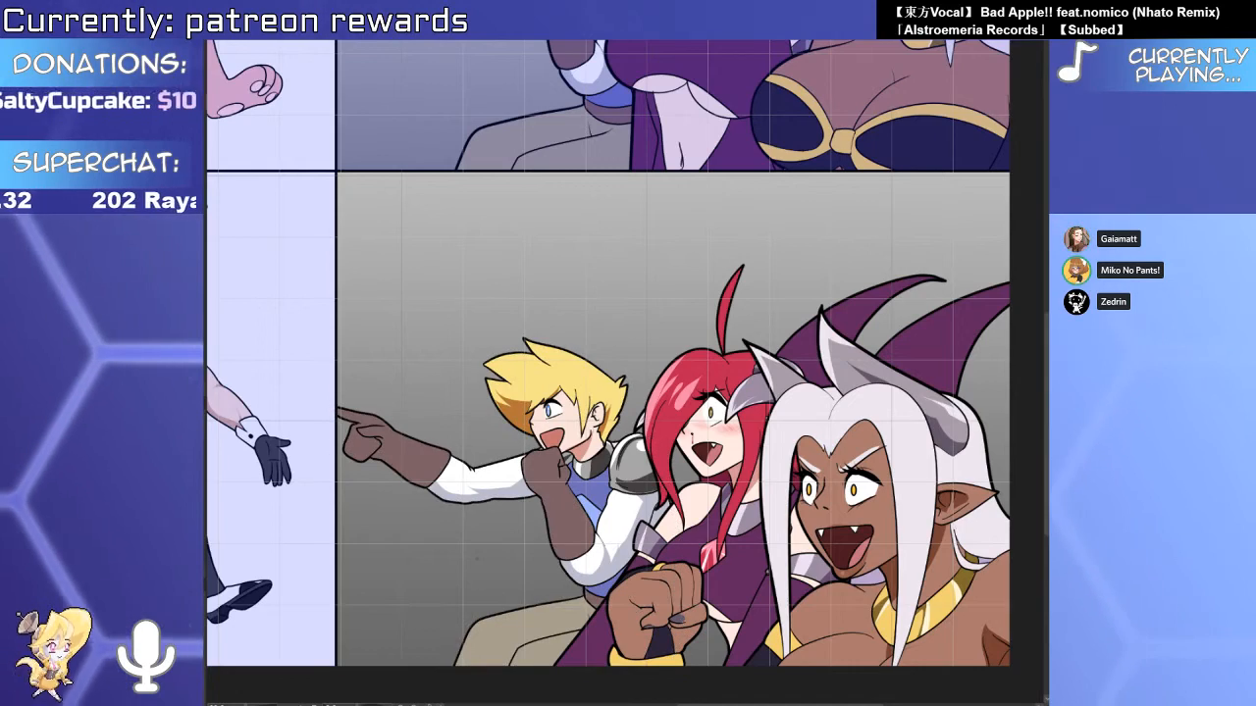
Examine the pointing blond figure's thickened outline close up in both the lower and upper onlooker panels.
drag(486, 564, 687, 579)
ctrl+click(686, 579)
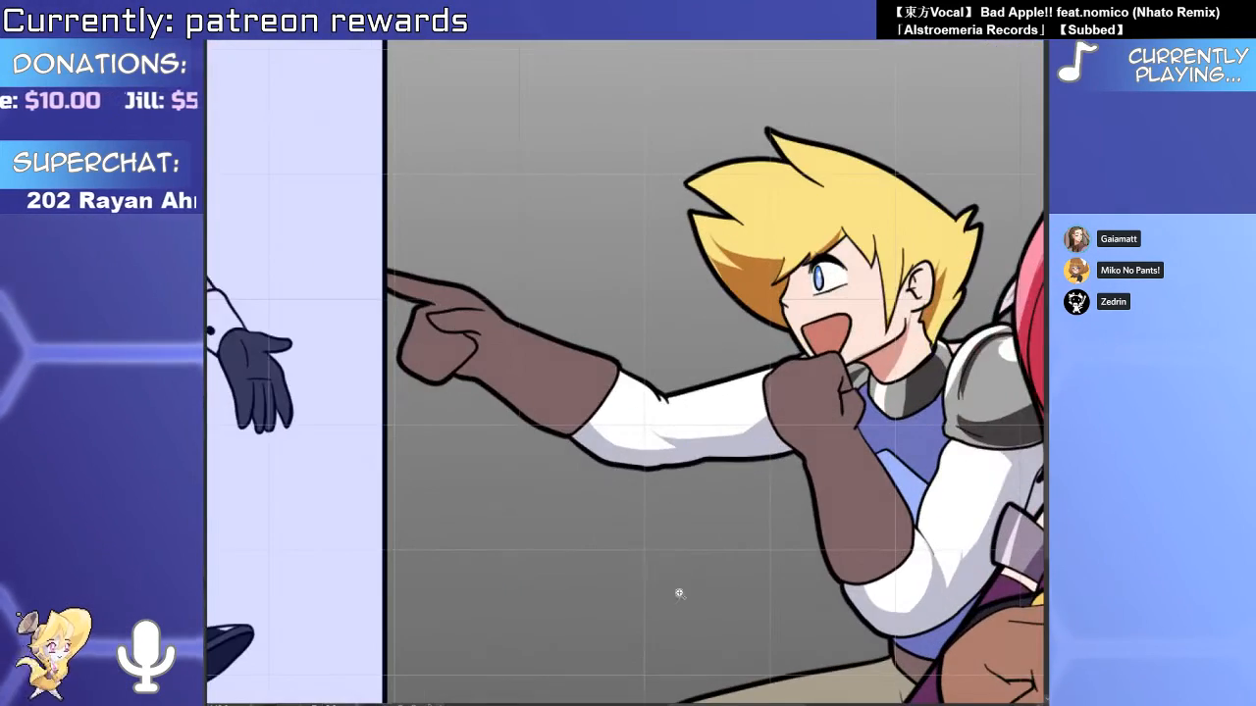
click(679, 593)
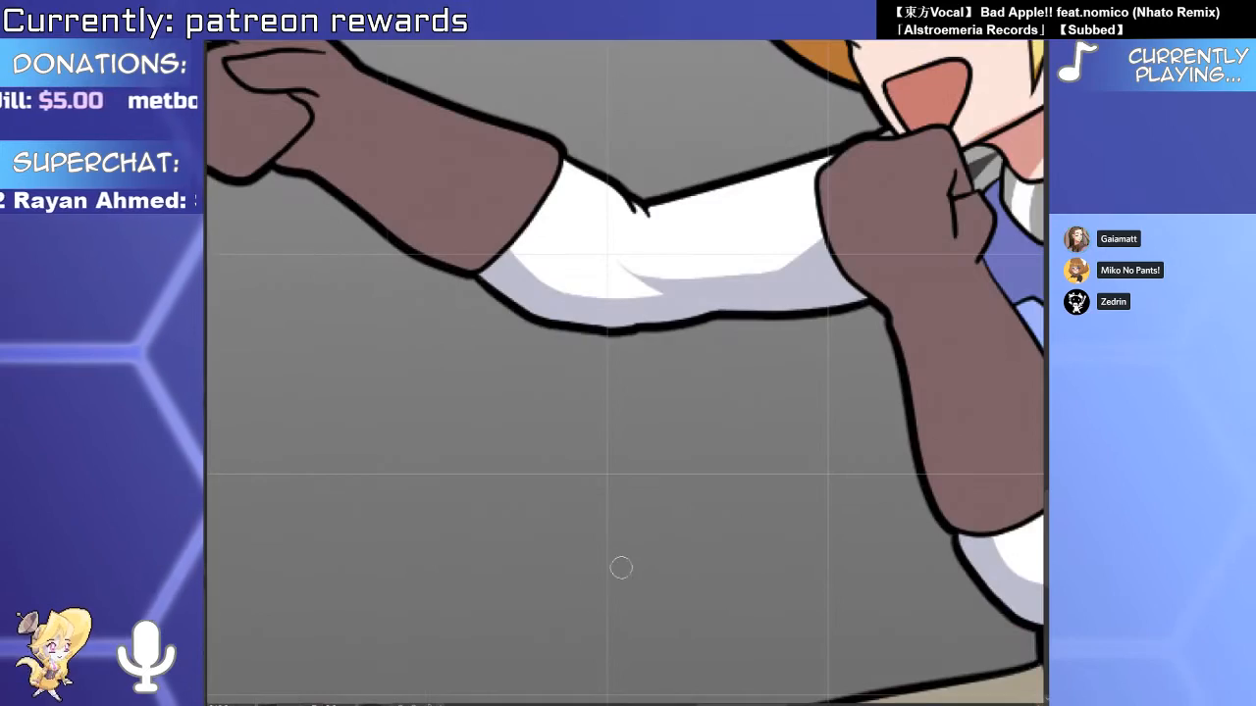
drag(619, 566, 495, 566)
drag(667, 103, 628, 451)
drag(628, 364, 749, 359)
key(Delete)
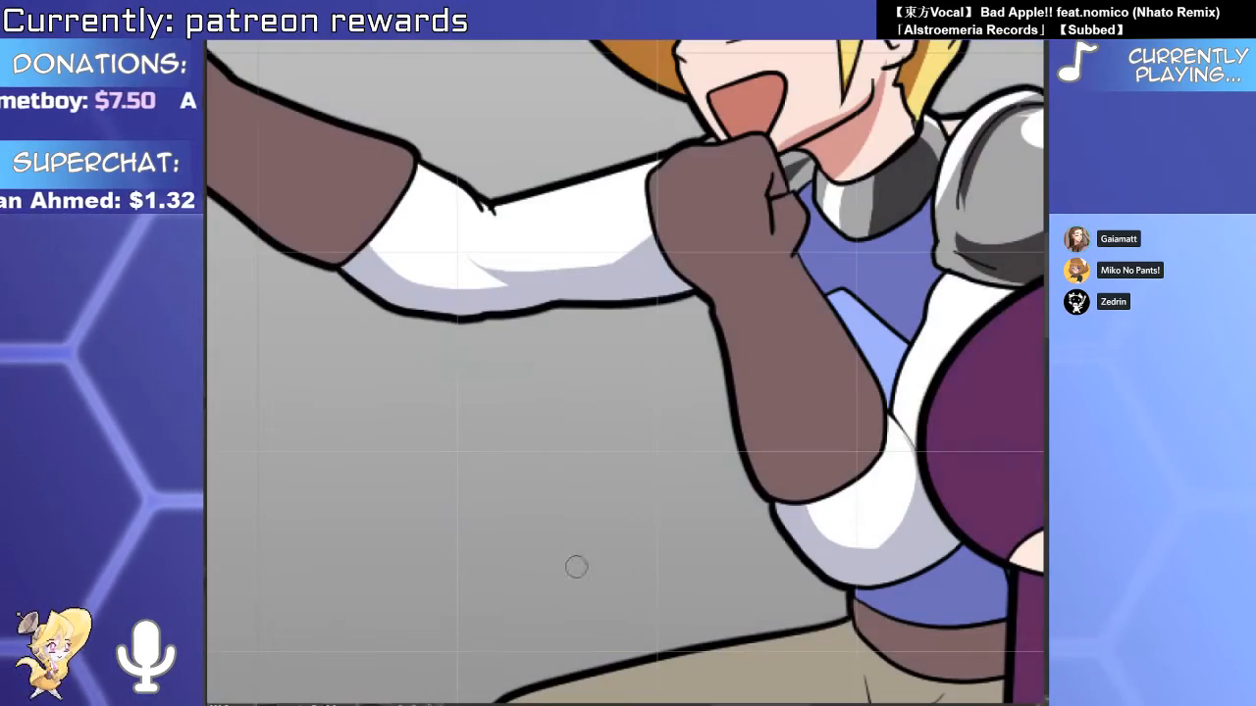
drag(602, 560, 565, 552)
drag(565, 551, 758, 421)
click(757, 420)
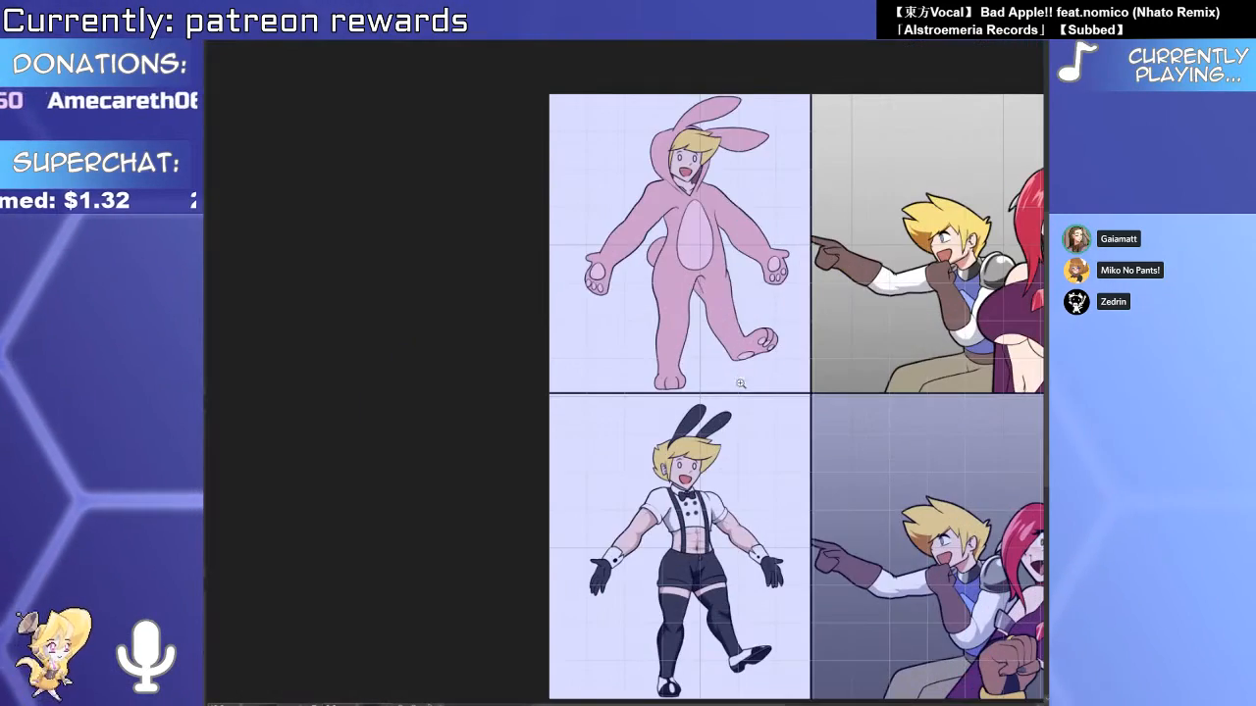
Activate the pink bunny-suit panel, select the figure's silhouette and thicken its outer outline.
click(738, 347)
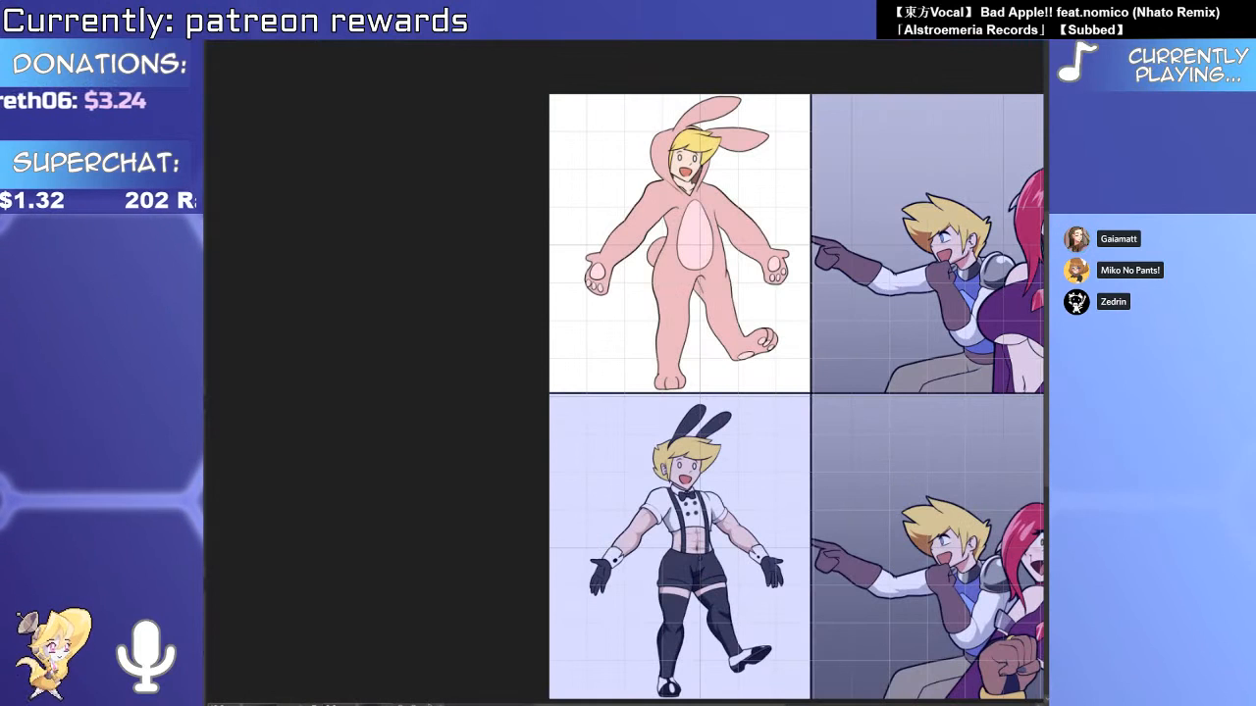
key(o)
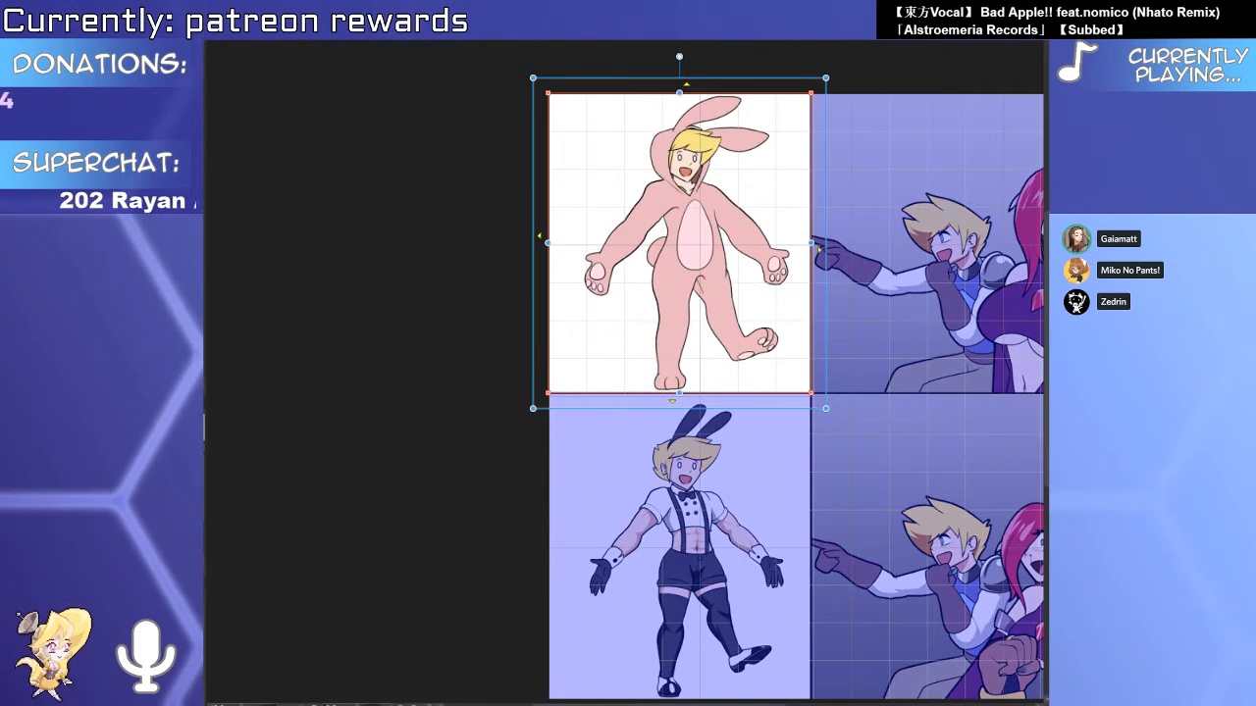
key(p)
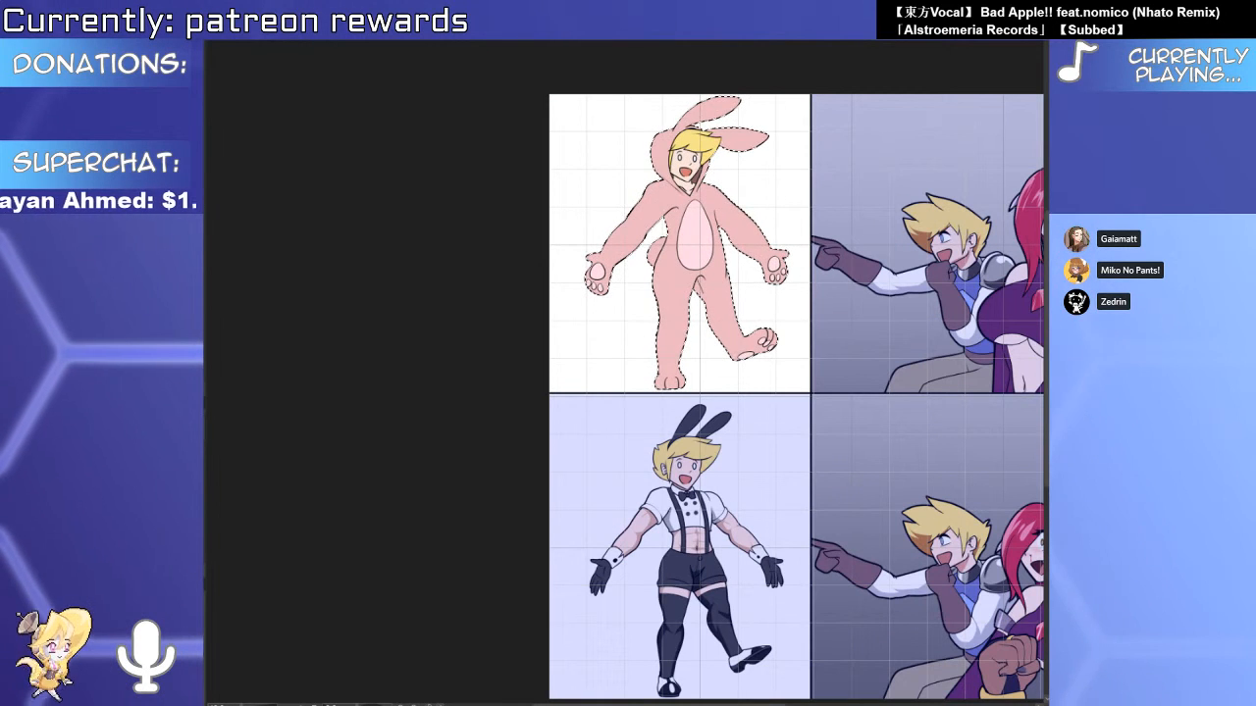
key(alt+BackSpace)
key(ctrl+d)
key(ctrl+z)
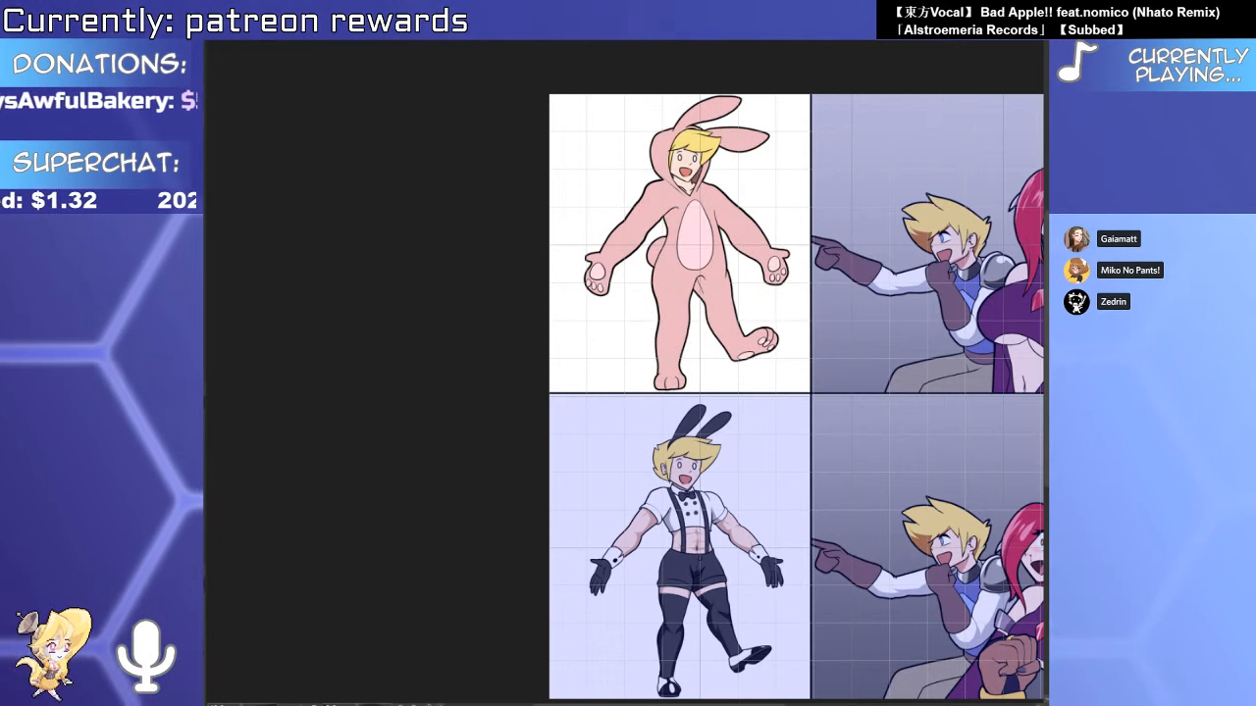
Activate the panel with the bunny-eared figure in suspenders, select its silhouette and thicken its outer outline.
key(ctrl+shift+d)
key(alt+bracketleft)
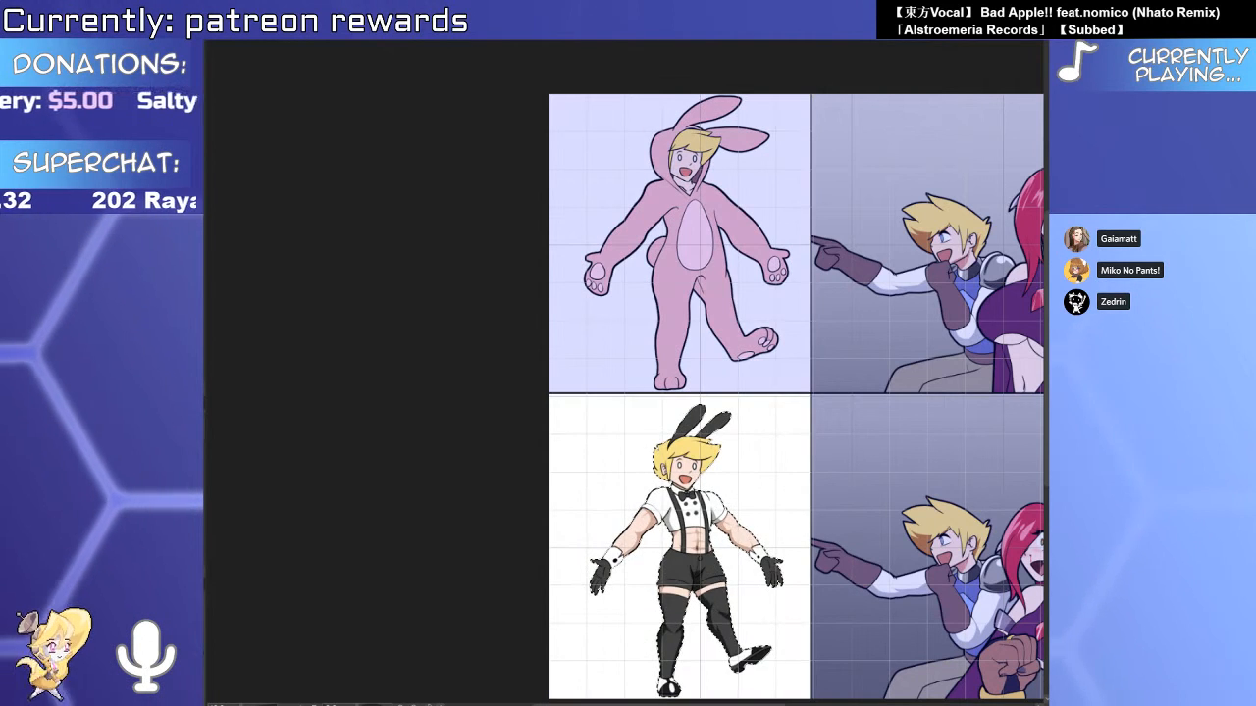
key(alt+Delete)
key(ctrl+z)
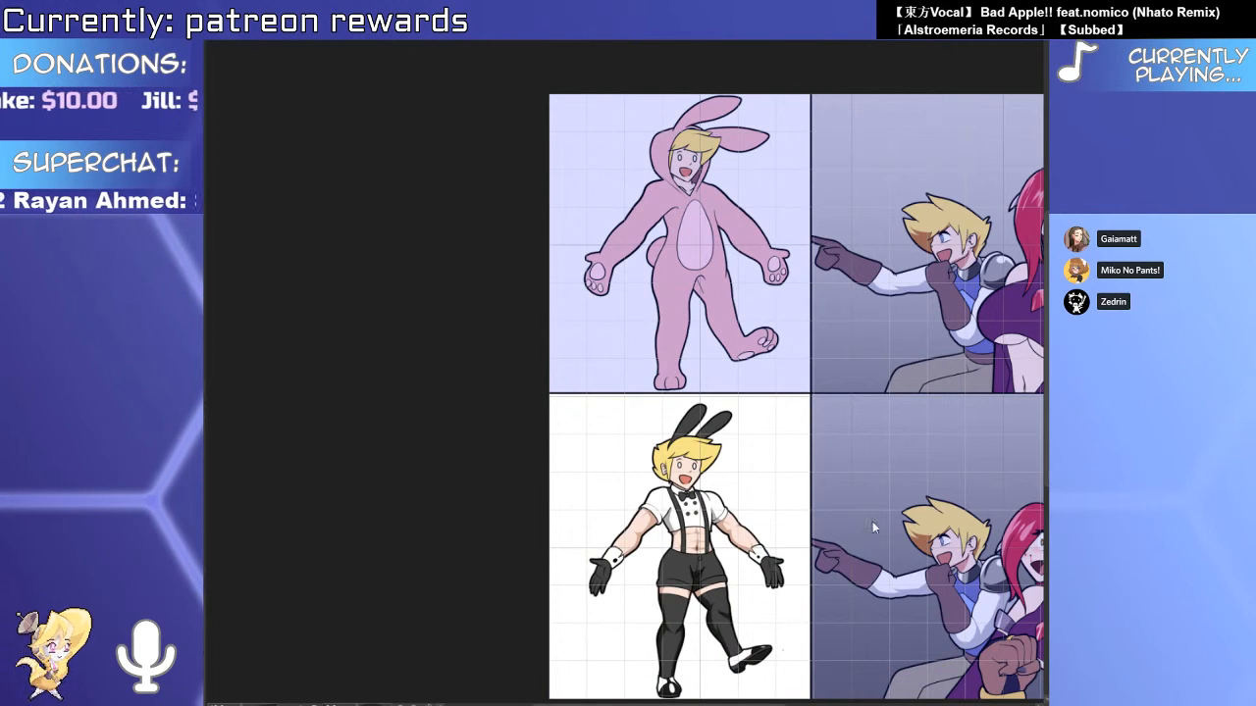
Bring the whole page into view and show all four comic panels together without the inactive-panel tint.
scroll(872, 521, down, 2)
key(alt+bracketleft)
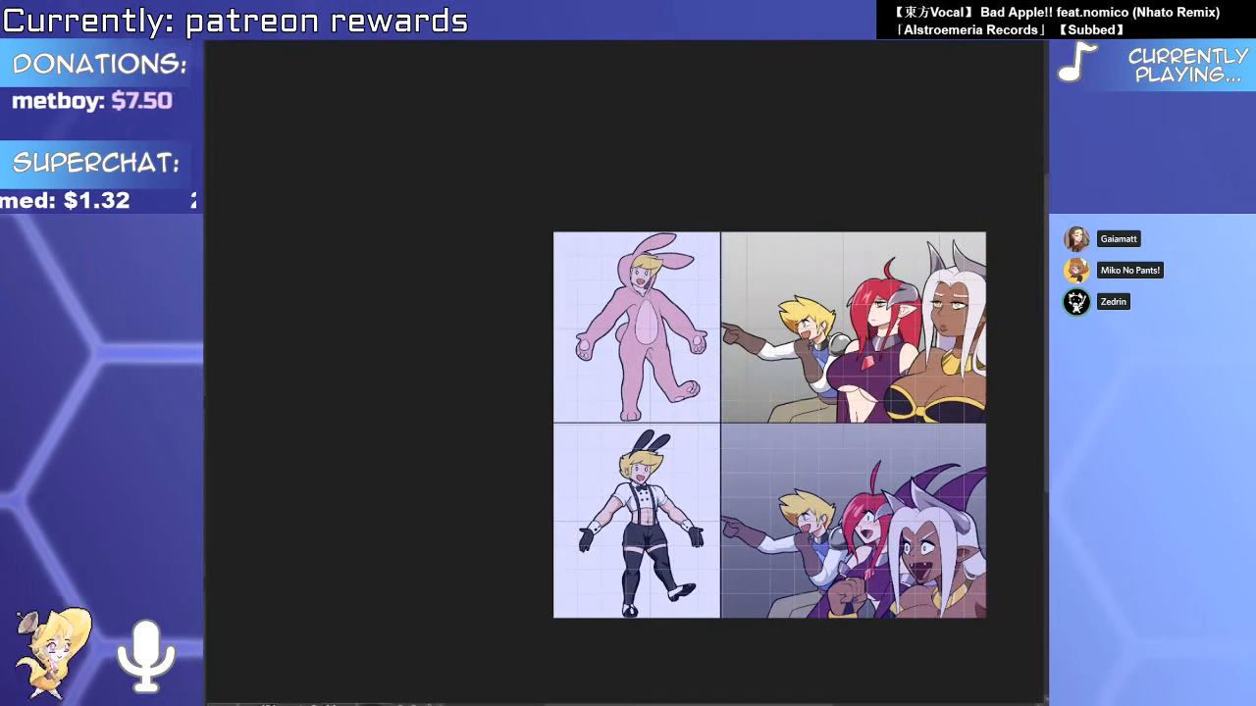
key(alt+Delete)
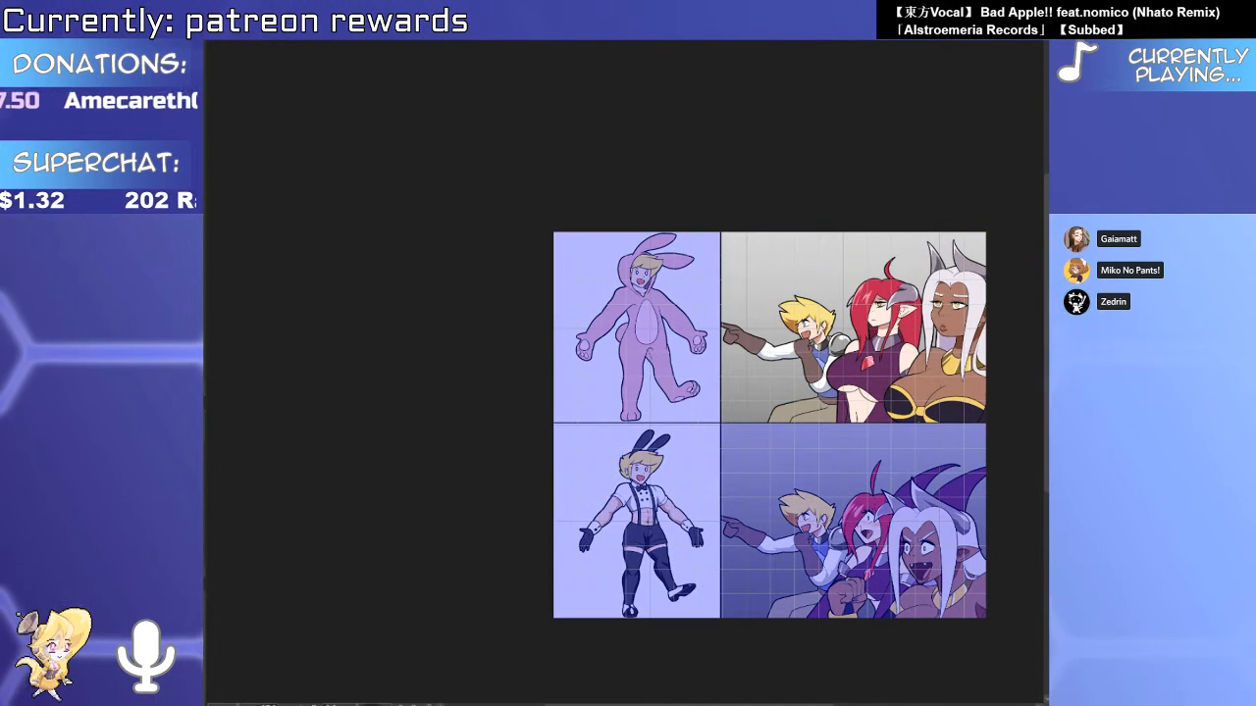
key(ctrl+z)
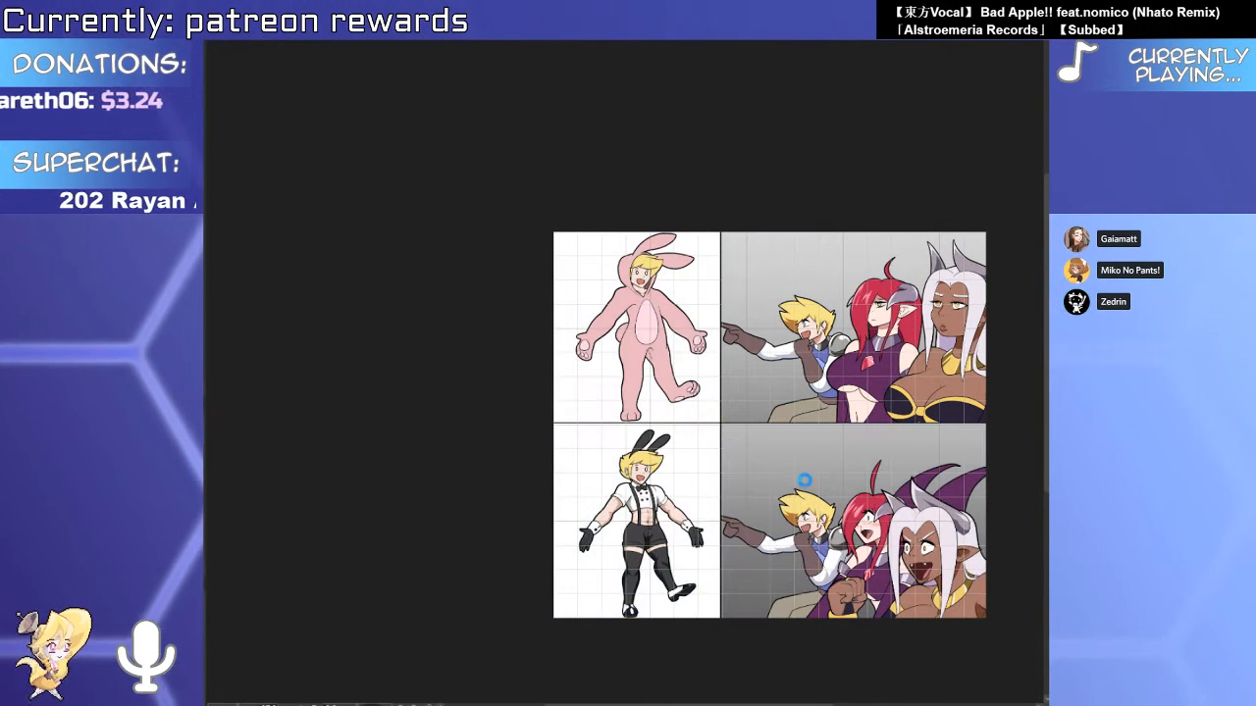
Activate the panel with the bunny-eared figure in suspenders and erase the stray dot beside the raised shoe.
drag(801, 482, 620, 477)
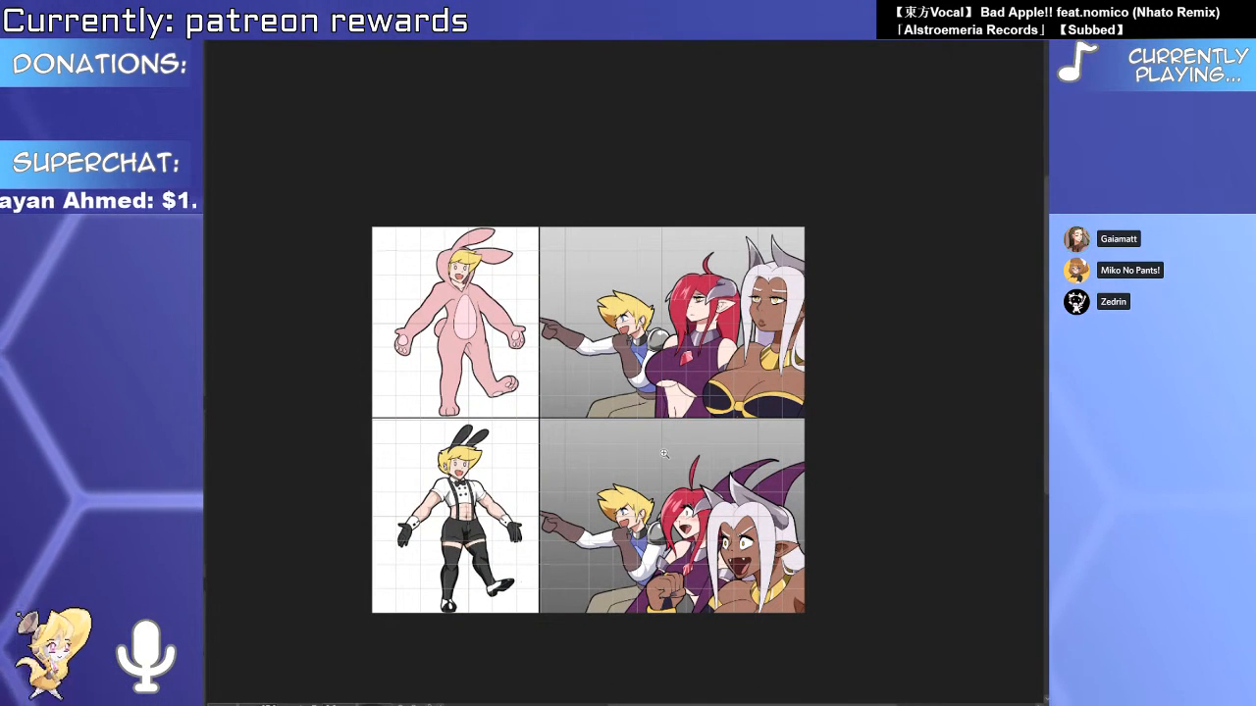
scroll(731, 559, up, 5)
scroll(803, 534, down, 3)
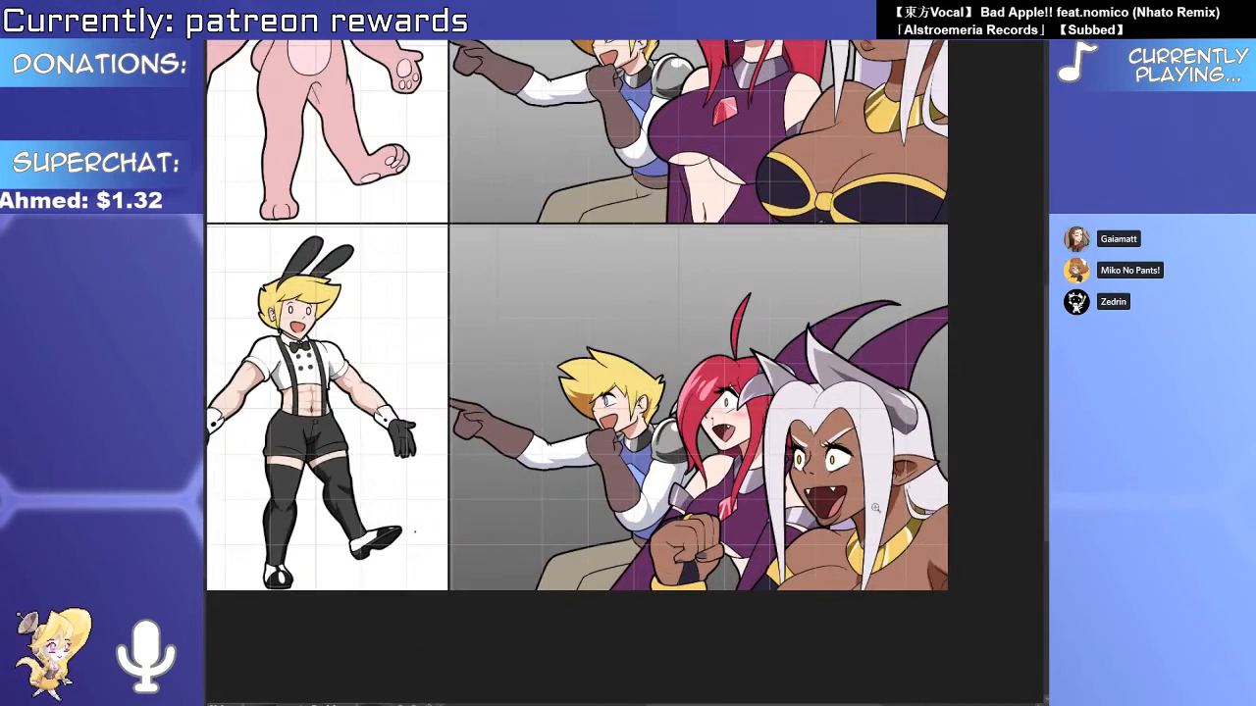
scroll(853, 498, up, 1)
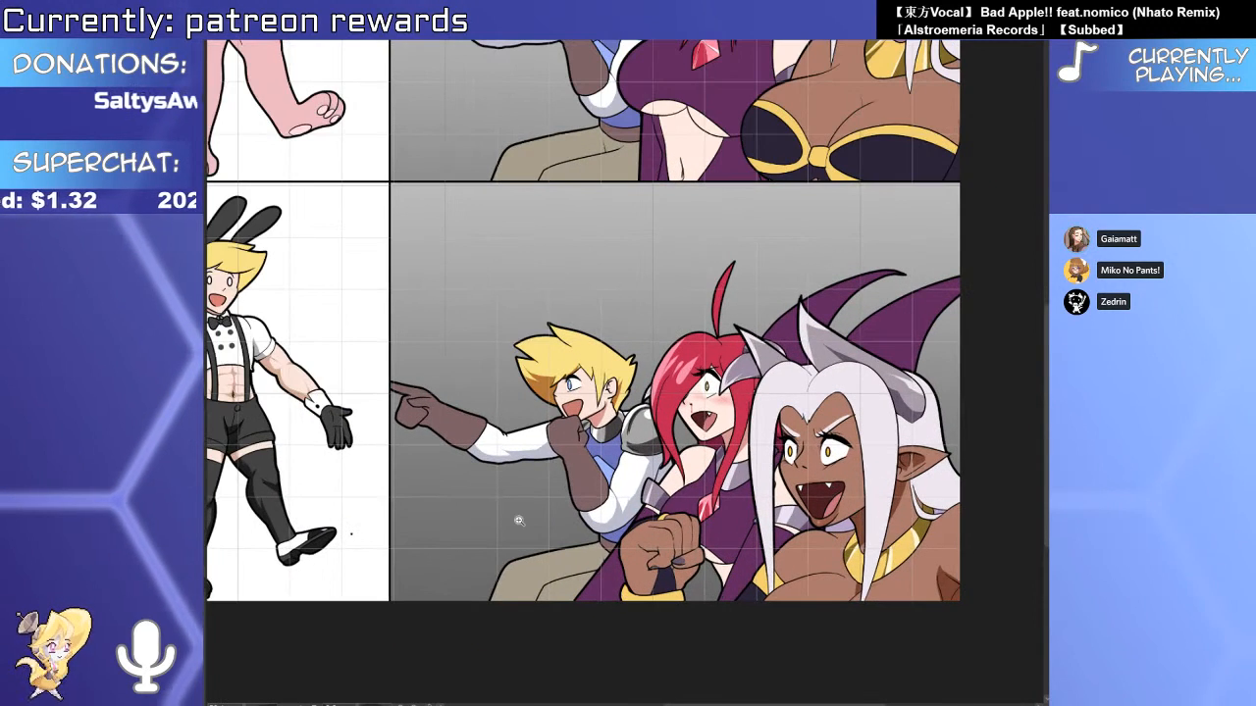
scroll(425, 497, up, 5)
click(422, 495)
click(519, 536)
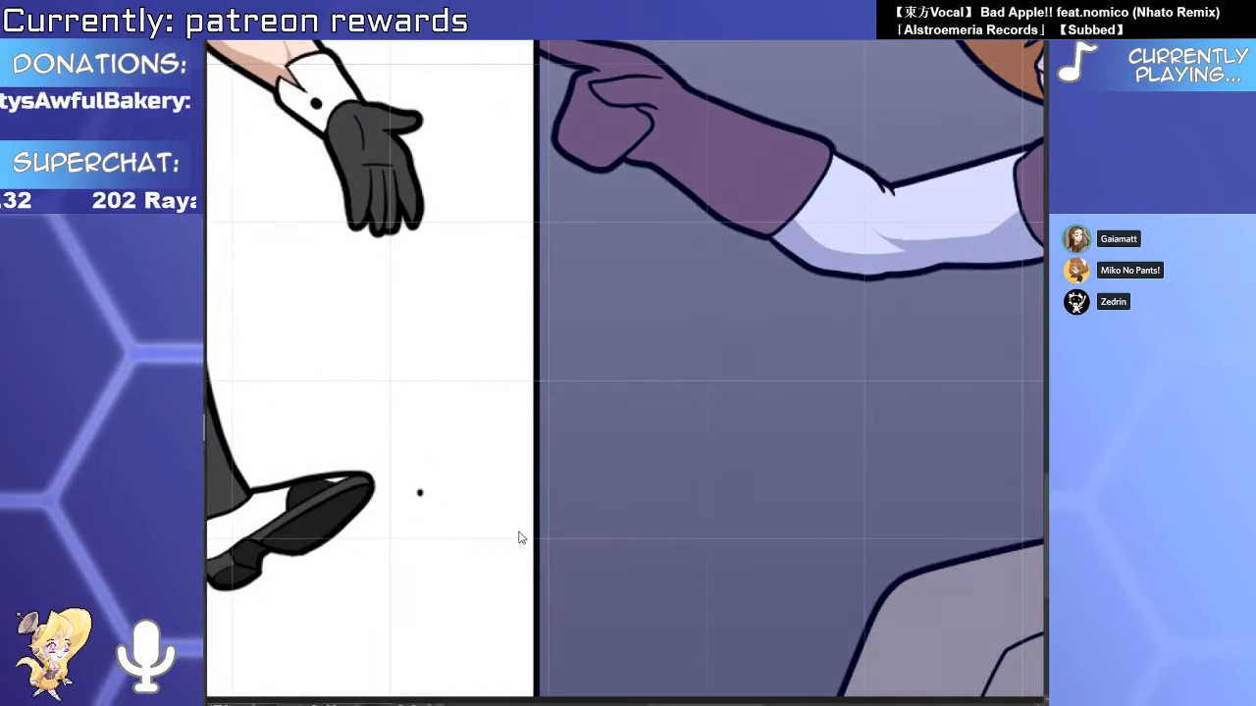
scroll(423, 513, down, 5)
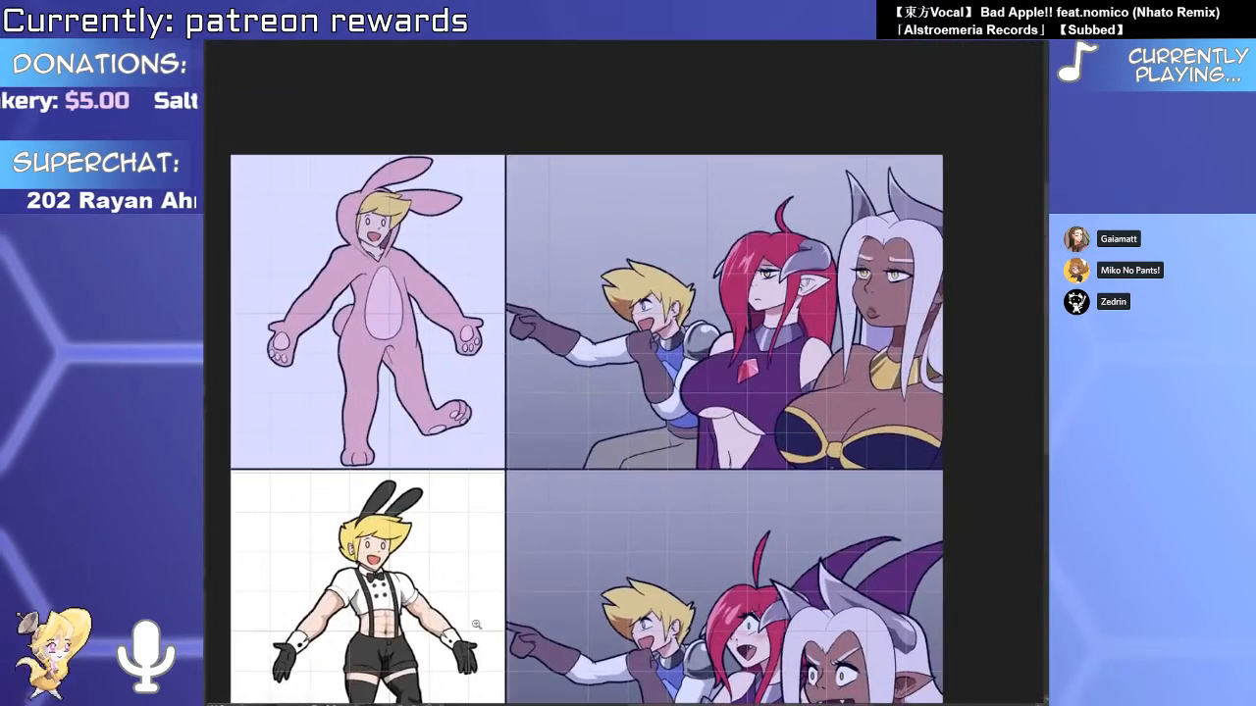
scroll(529, 472, up, 3)
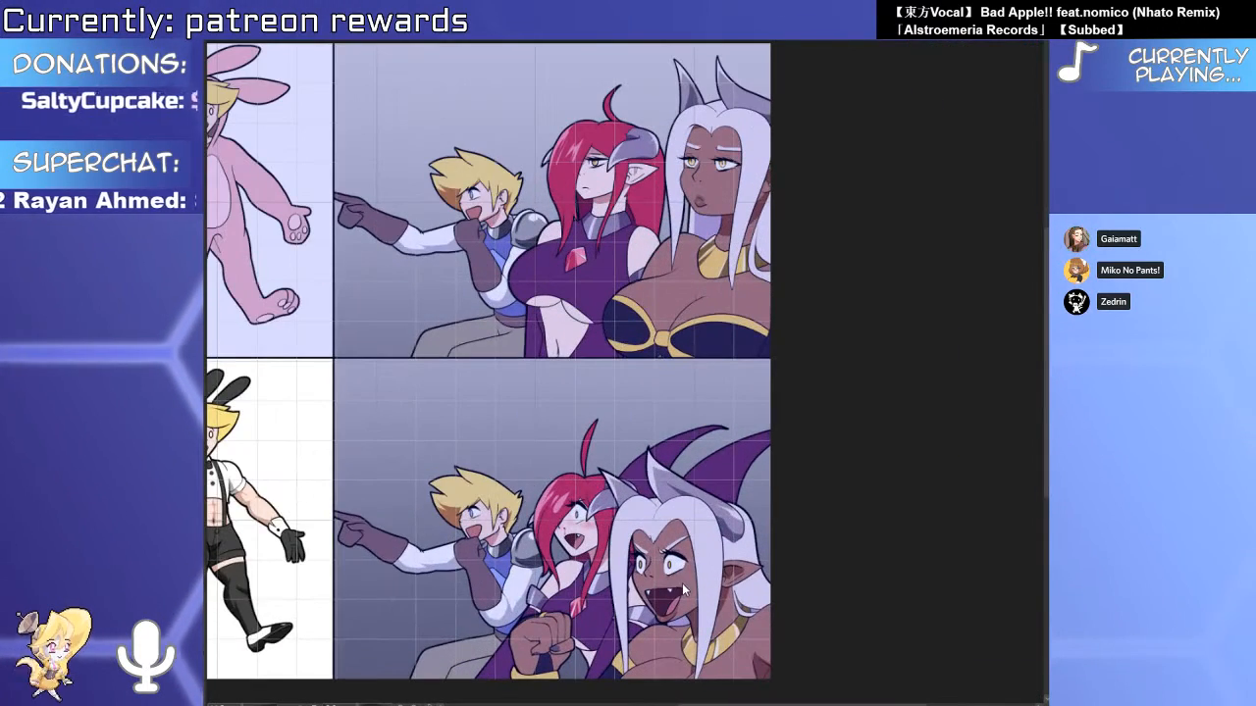
Activate the lower onlooker panel and shift its three figures slightly upward.
click(683, 584)
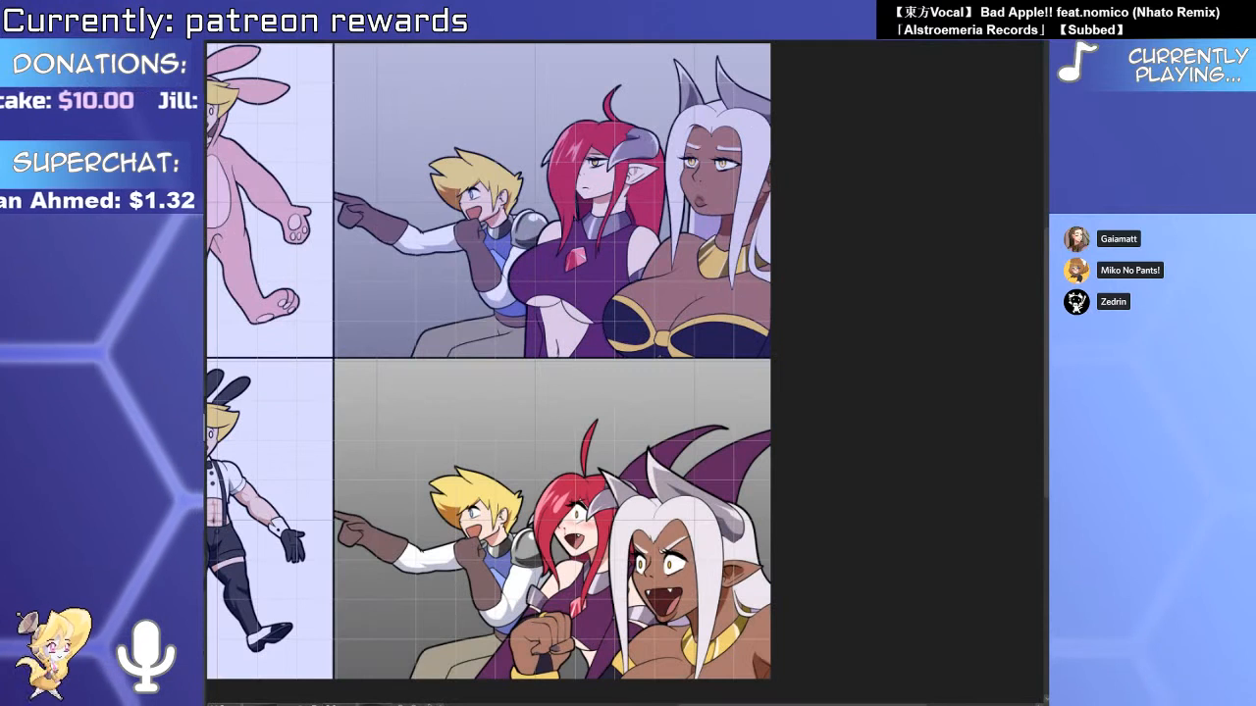
drag(784, 625, 785, 620)
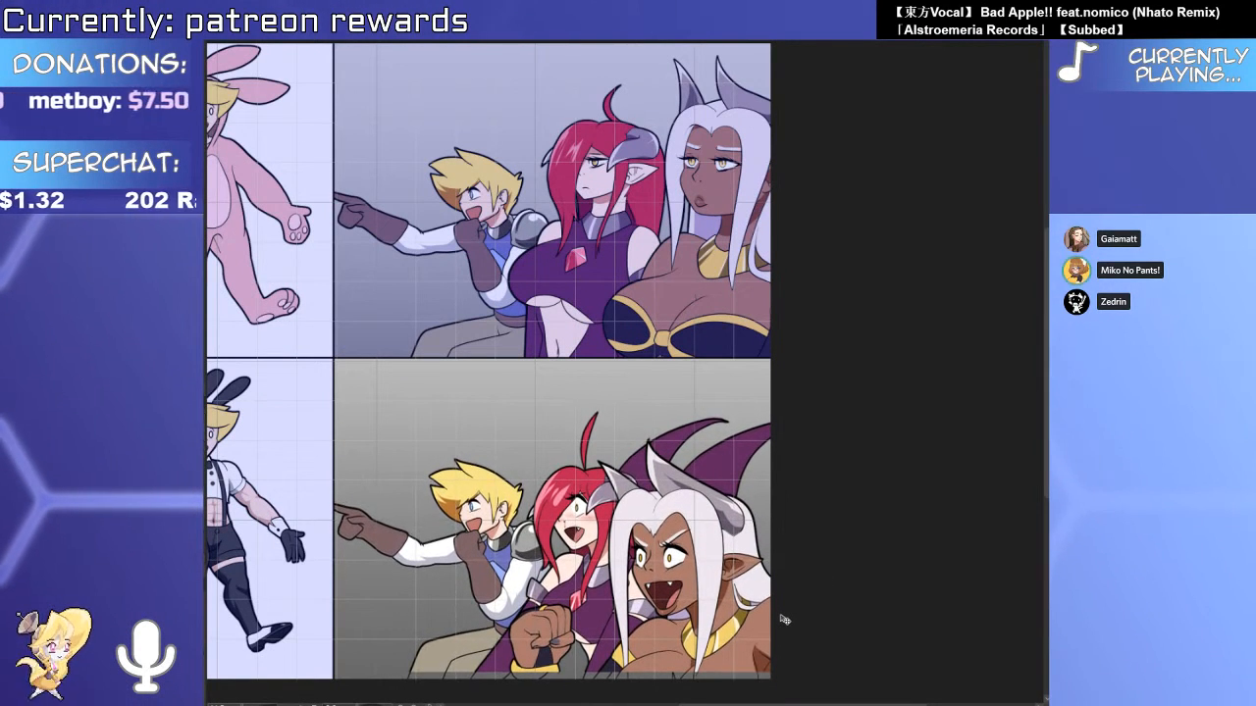
click(732, 665)
drag(735, 666, 841, 542)
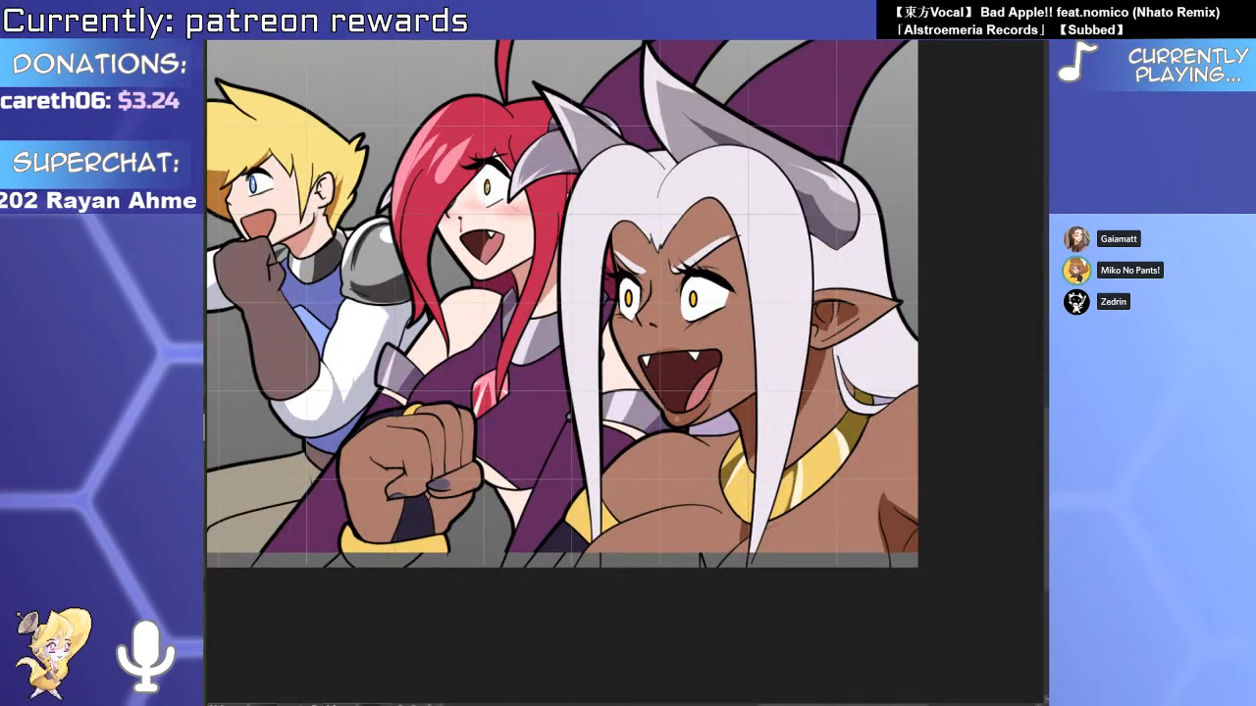
Extend the white-haired figure's brown skin colour and shoulder shading down to the lower onlooker panel's bottom edge.
click(848, 538)
drag(786, 567, 808, 568)
scroll(808, 567, up, 1)
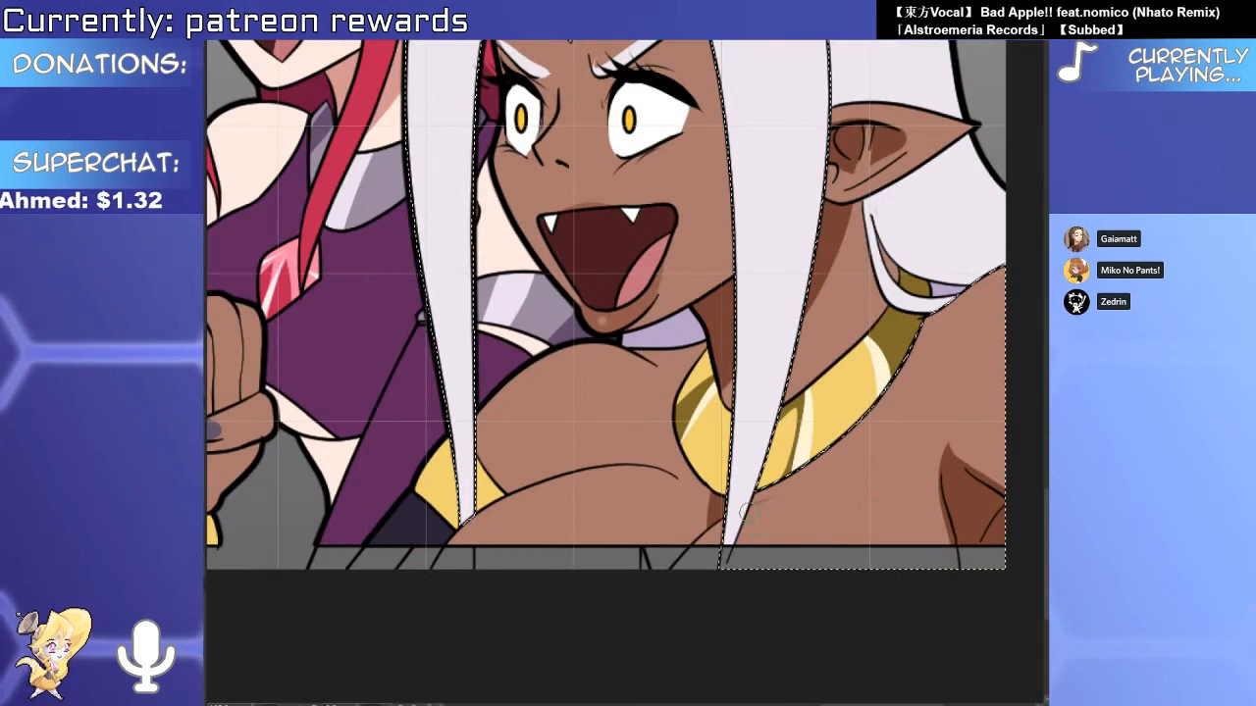
click(736, 545)
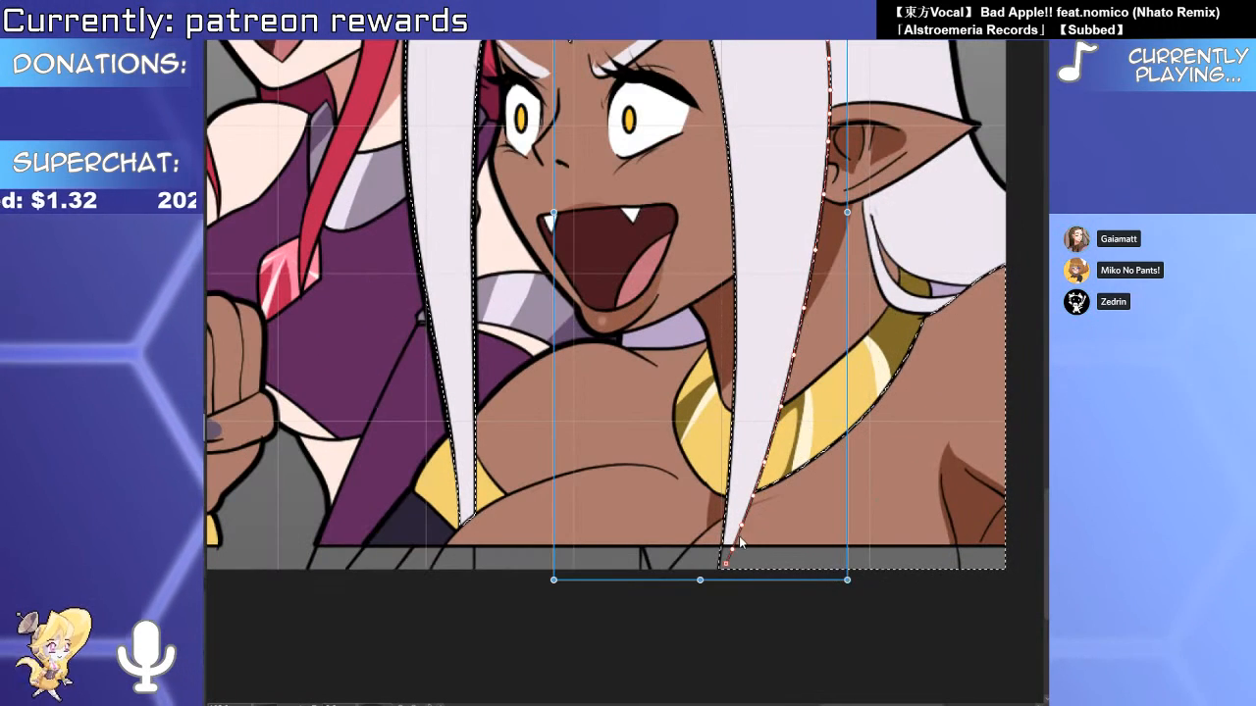
drag(724, 572, 717, 594)
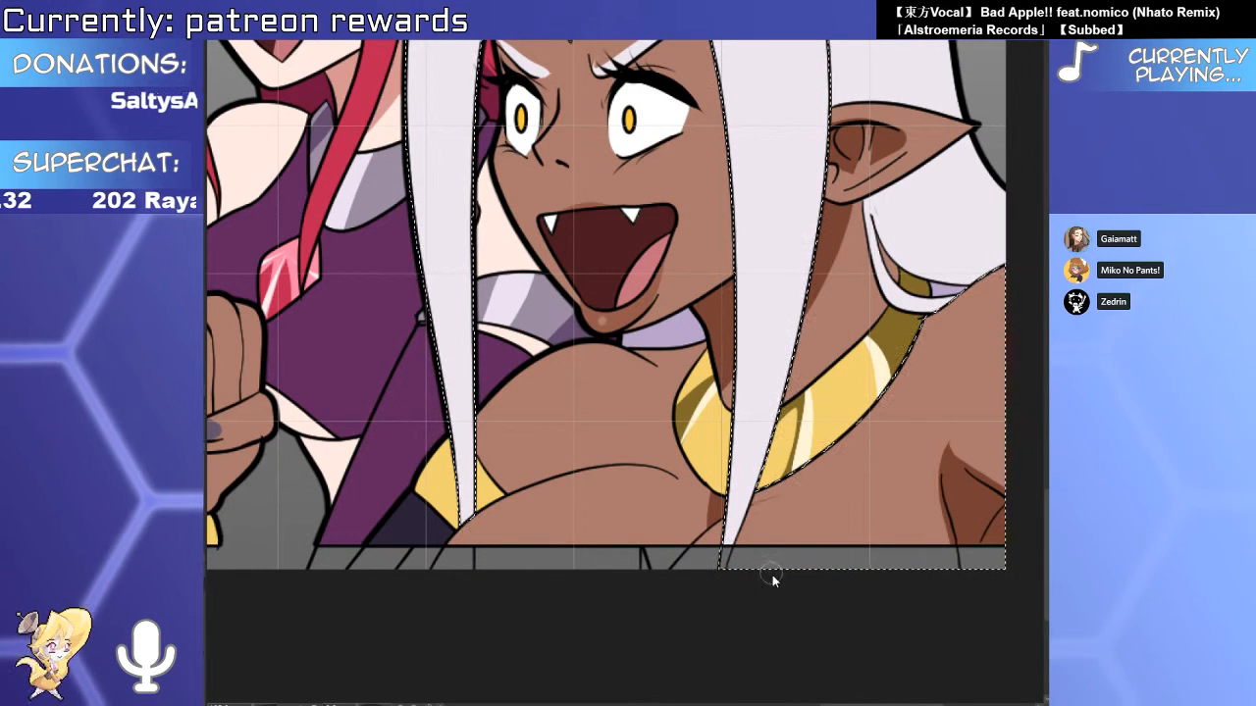
key(ctrl+d)
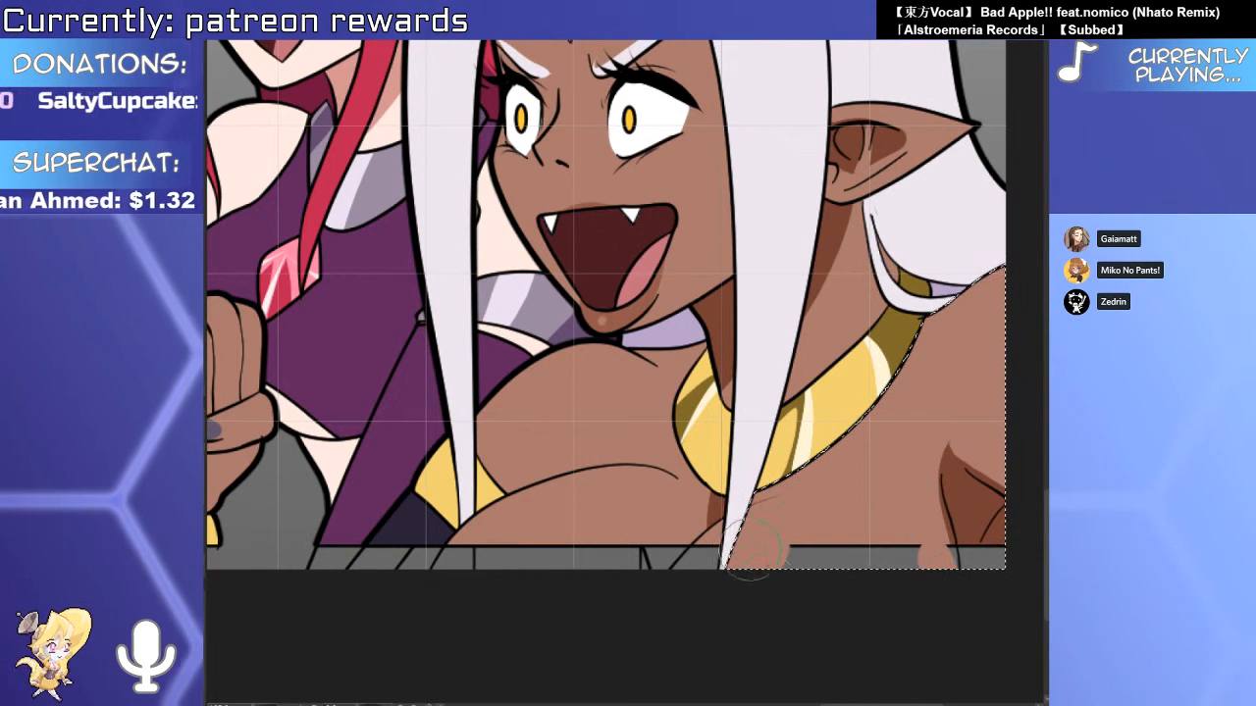
mouse_move(981, 520)
mouse_down()
mouse_move(936, 651)
mouse_move(968, 611)
mouse_up()
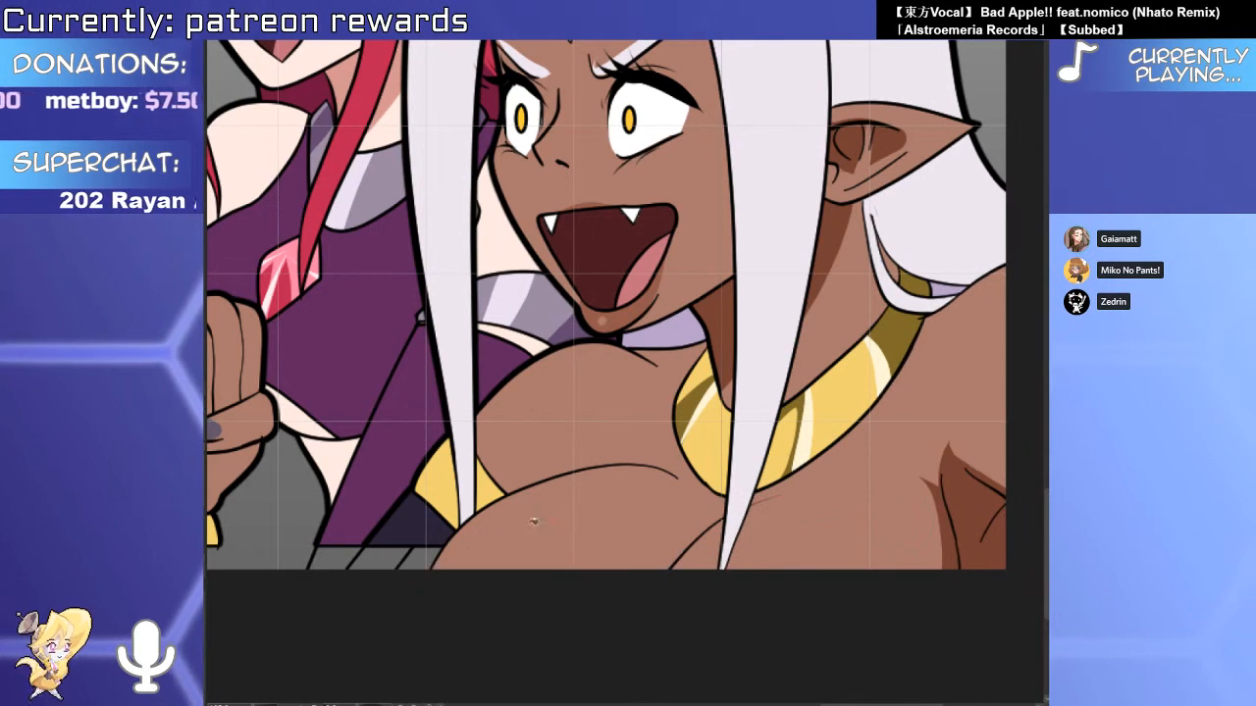
Extend the gold bracelet below the clenched fist down to the panel's bottom edge.
click(399, 556)
mouse_move(273, 532)
mouse_down()
mouse_move(516, 588)
mouse_move(452, 640)
mouse_move(459, 616)
mouse_up()
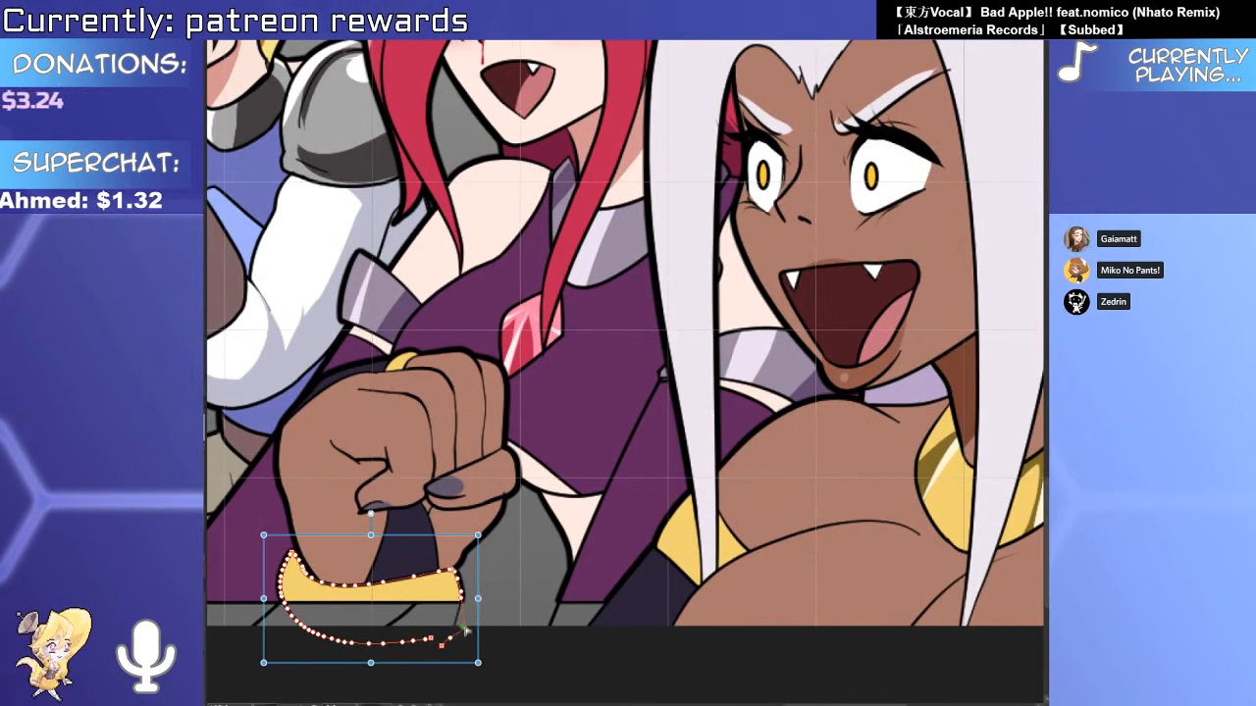
click(448, 586)
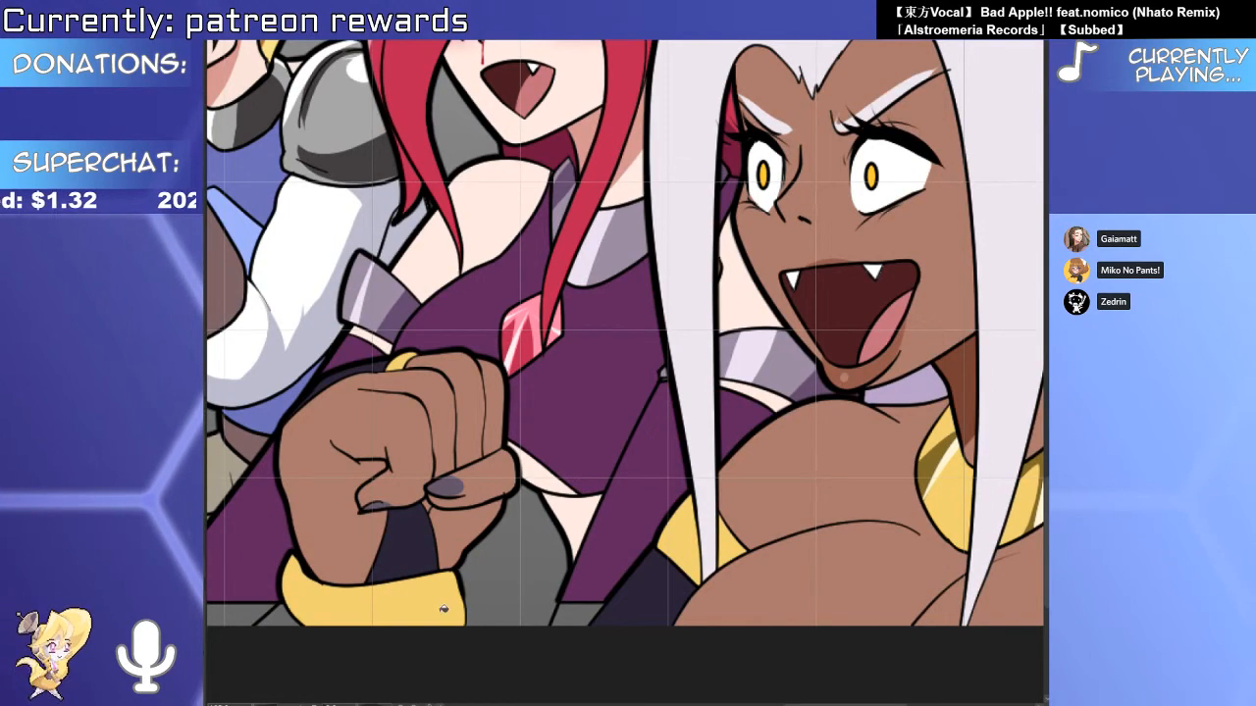
drag(700, 562, 532, 629)
scroll(553, 600, down, 5)
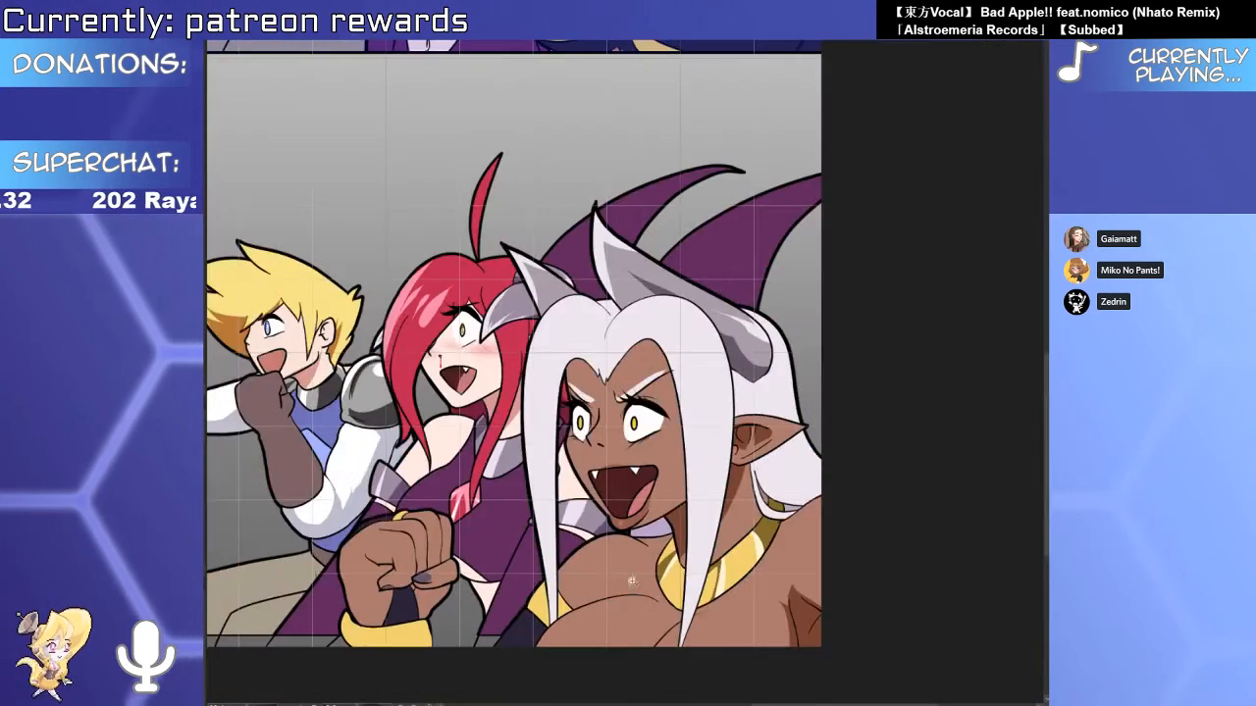
Select the white-haired figure's extended silhouette, redo its thick outer outline and clear the selection.
drag(581, 561, 673, 512)
scroll(674, 510, up, 4)
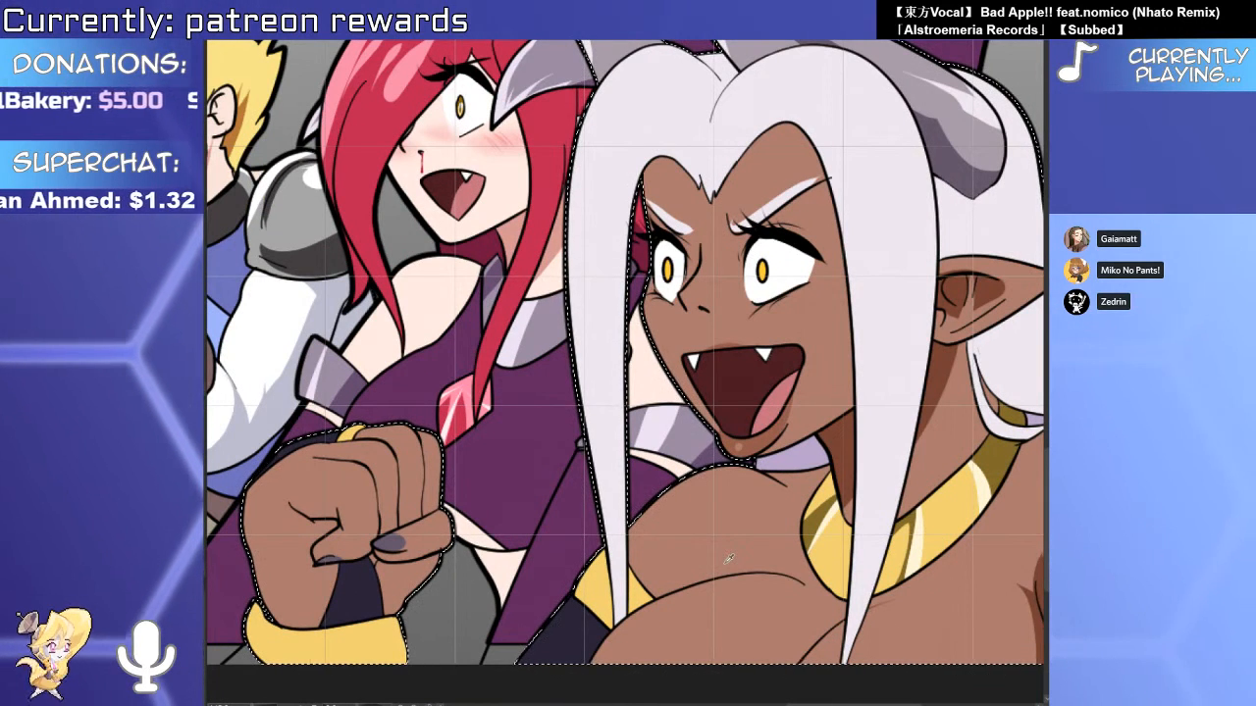
key(ctrl+d)
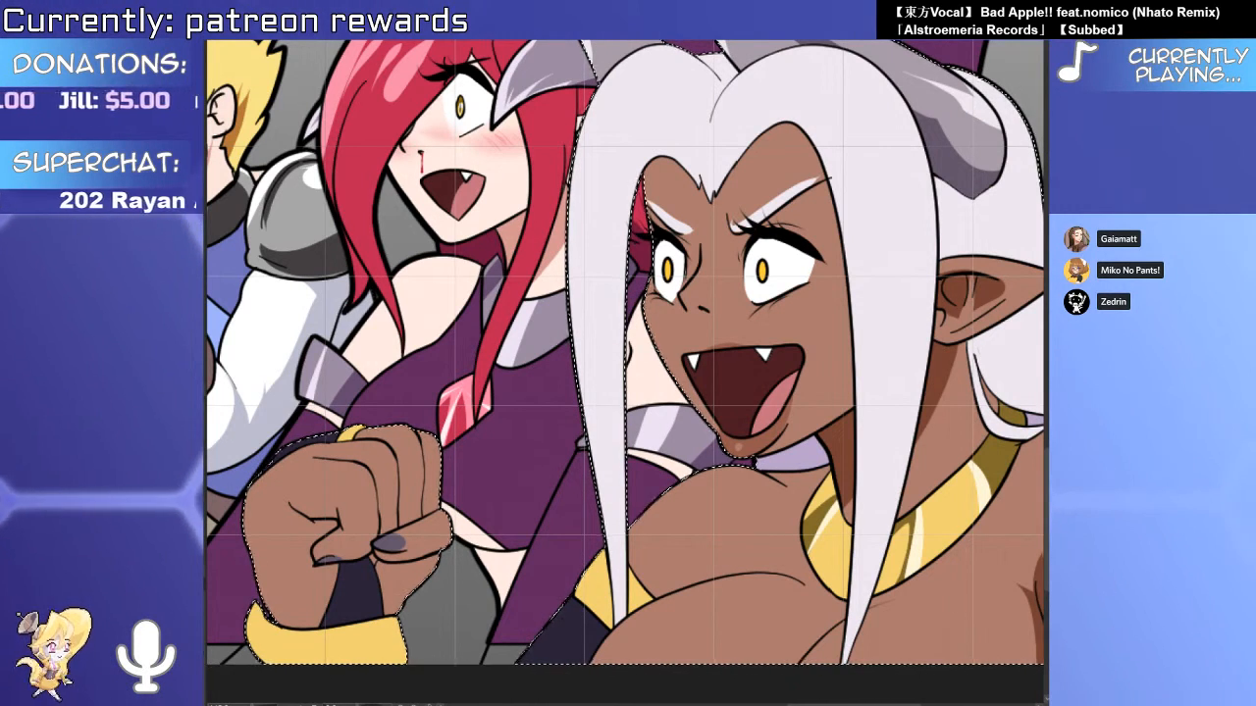
key(ctrl+d)
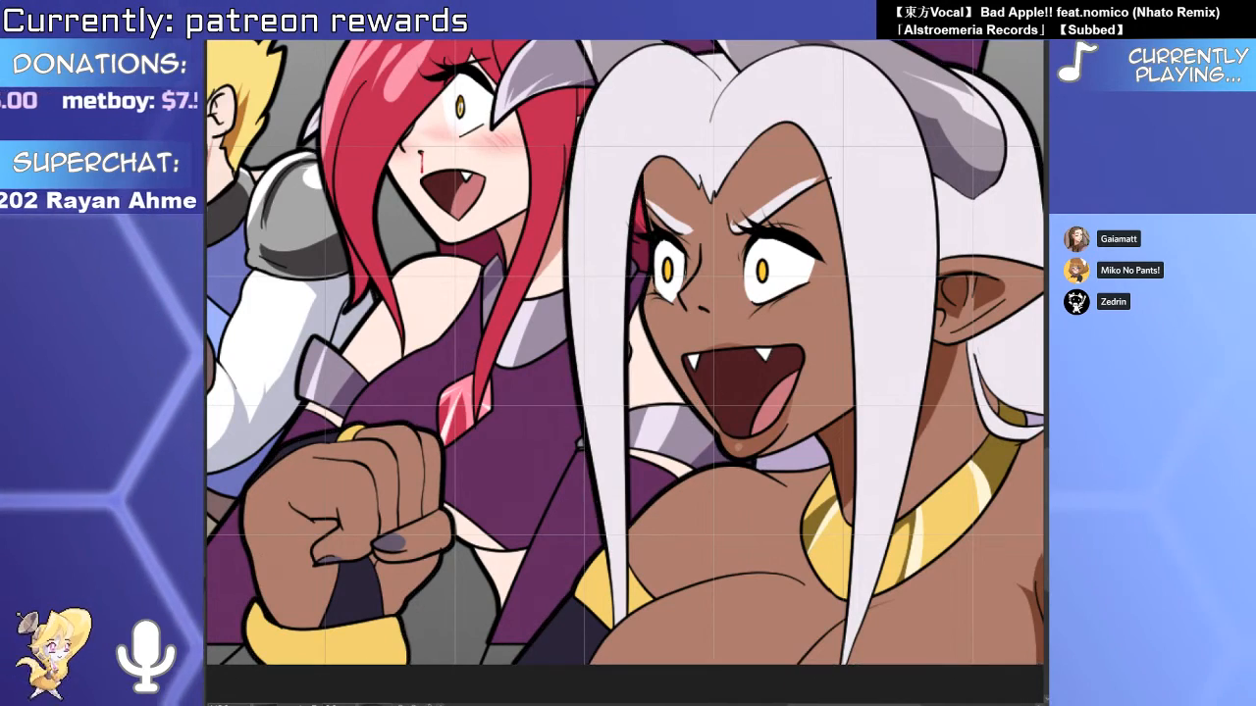
Clean up the small stray mark on the outline beside the clenched fist's thumb.
drag(451, 569, 628, 530)
click(523, 494)
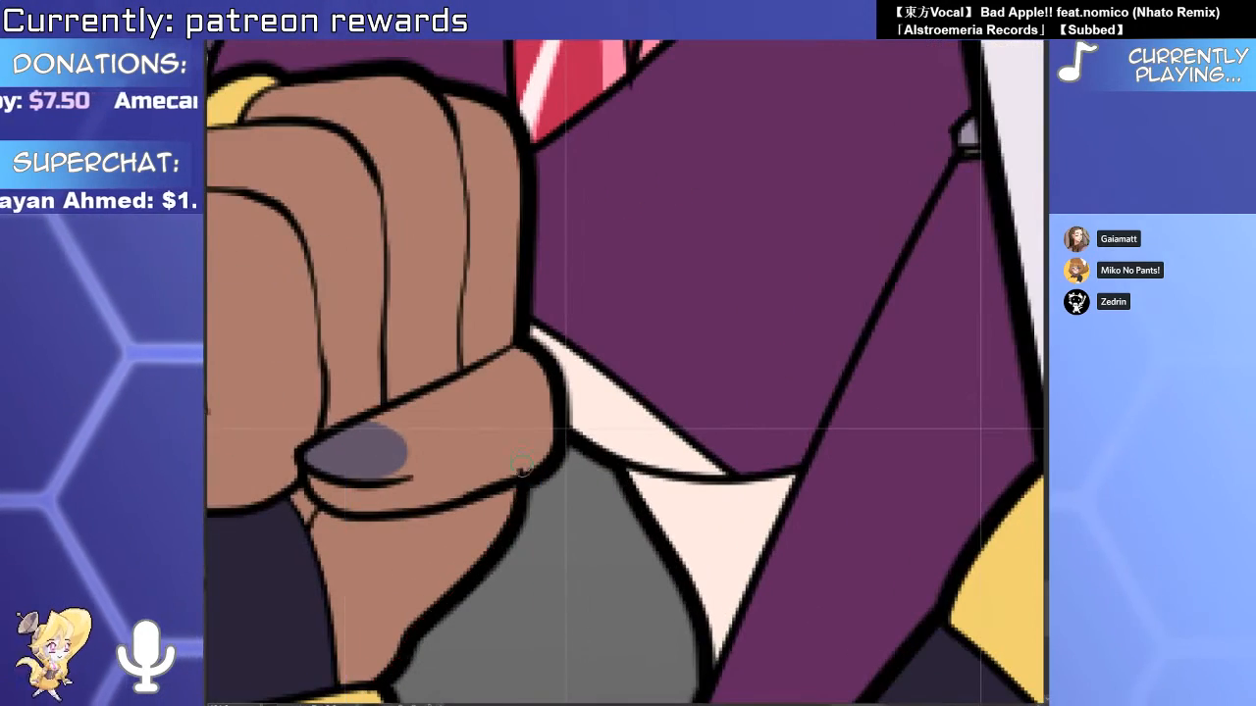
drag(526, 459, 412, 466)
drag(596, 489, 668, 533)
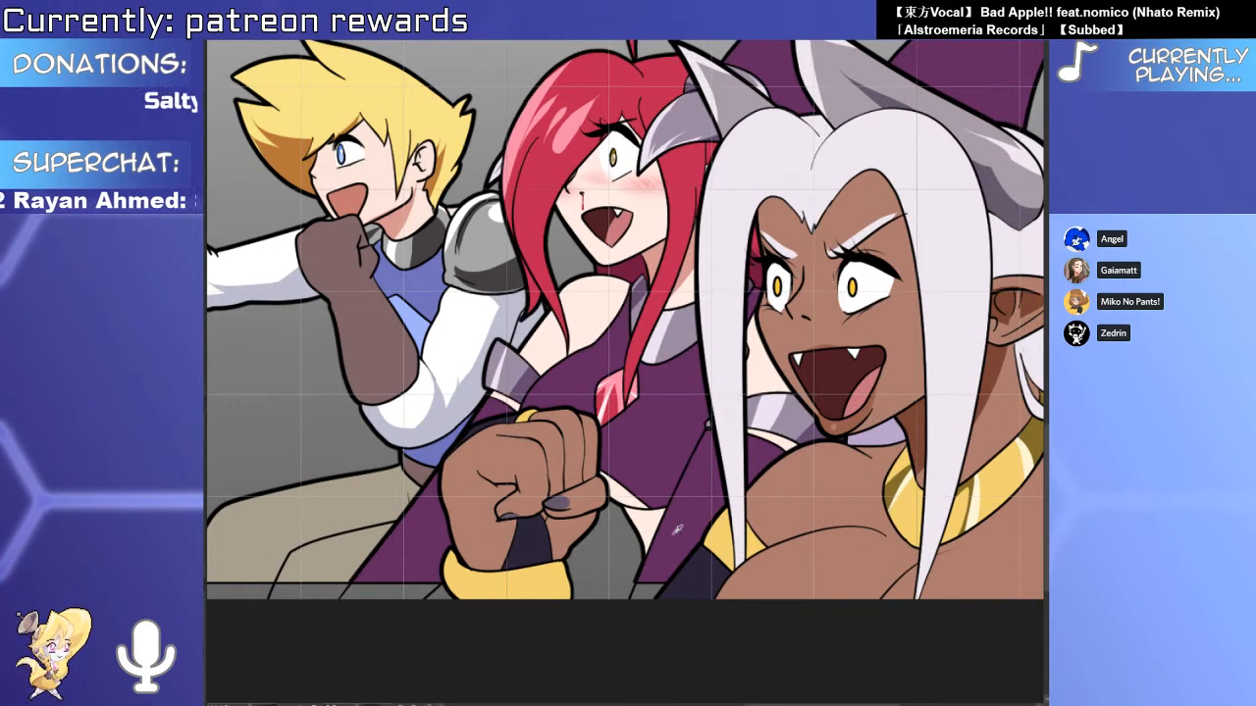
Extend the red-haired figure's purple clothing on both sides of the fist down to the panel's bottom edge.
click(569, 558)
key(ctrl+z)
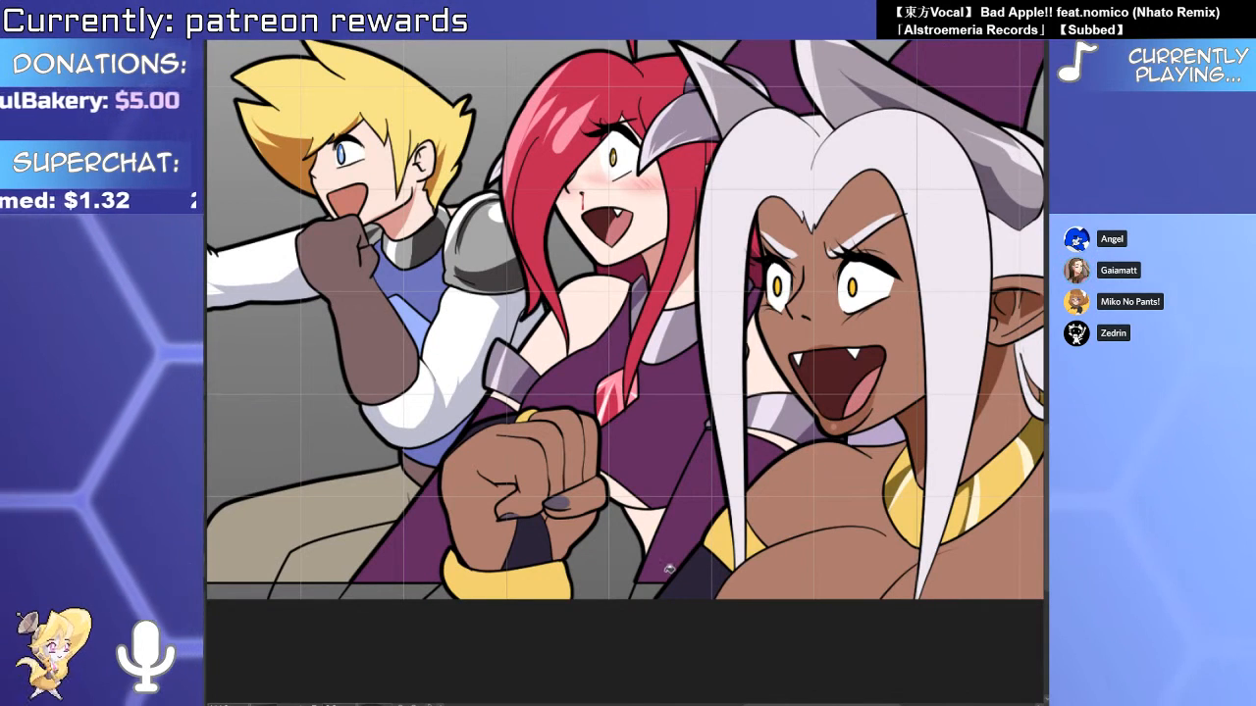
drag(585, 484, 662, 516)
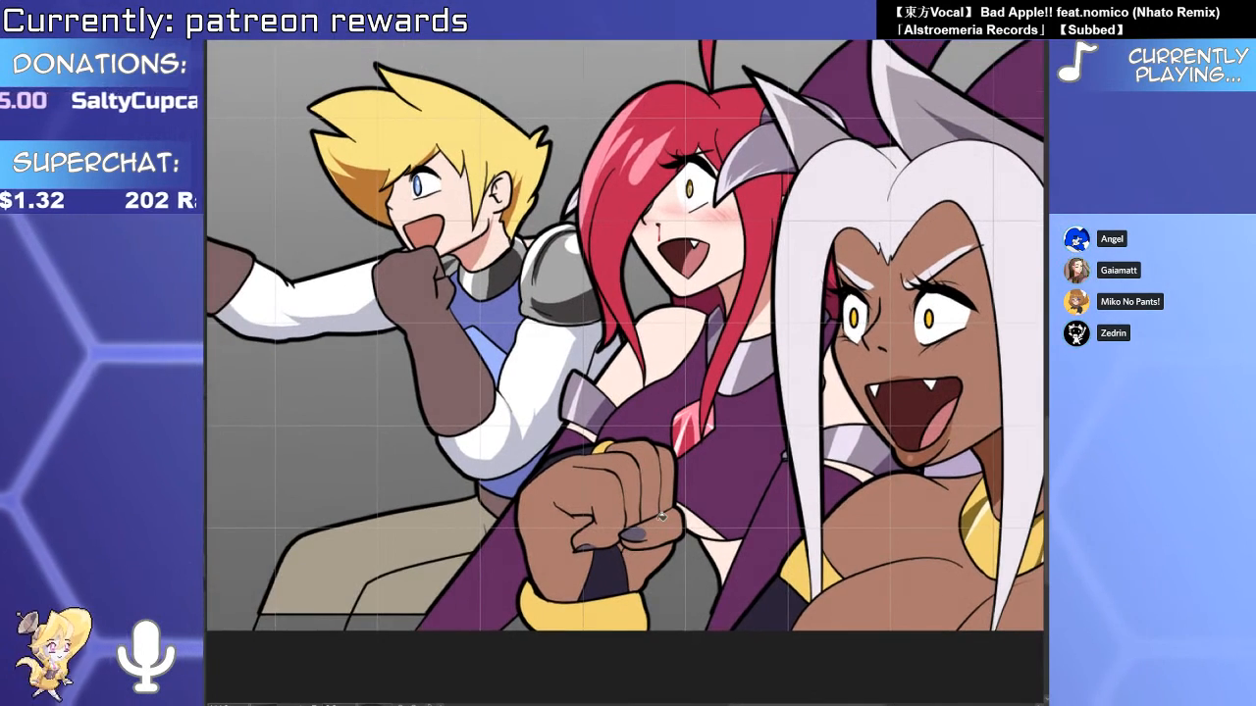
Select the red-haired figure's silhouette and redo its thick outer outline down to the panel's bottom edge.
scroll(734, 555, up, 3)
scroll(726, 593, down, 2)
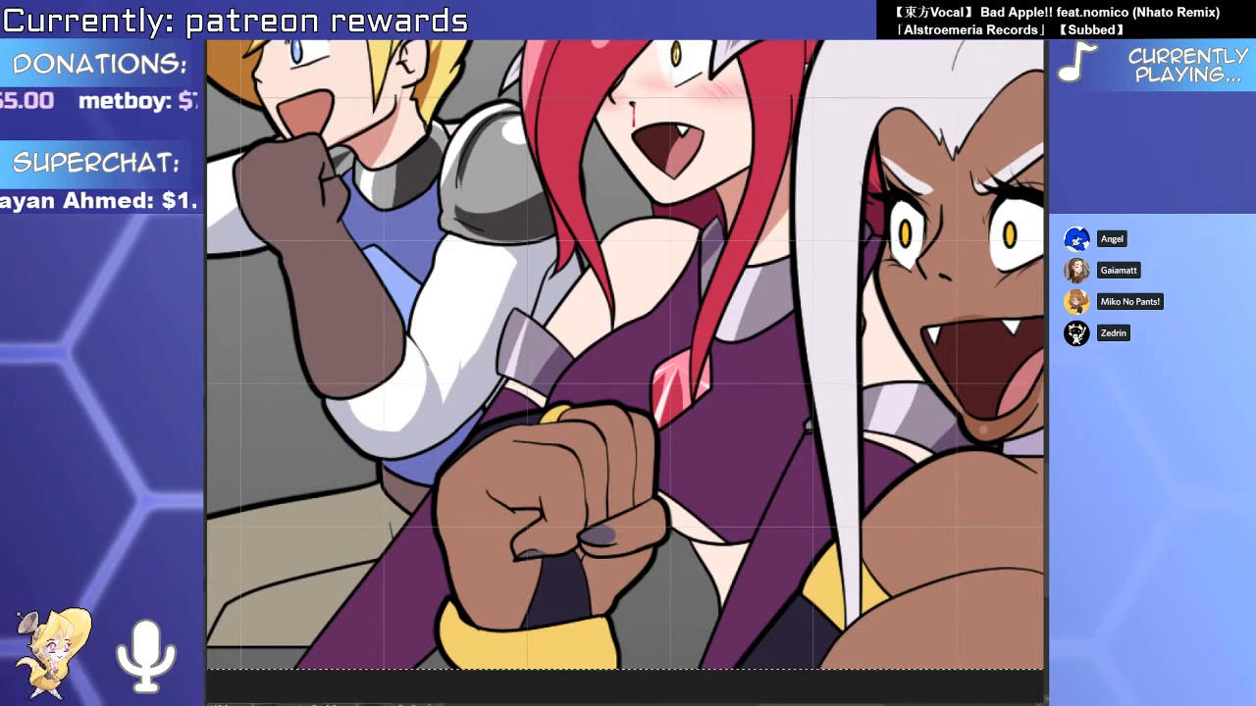
key(ctrl+z)
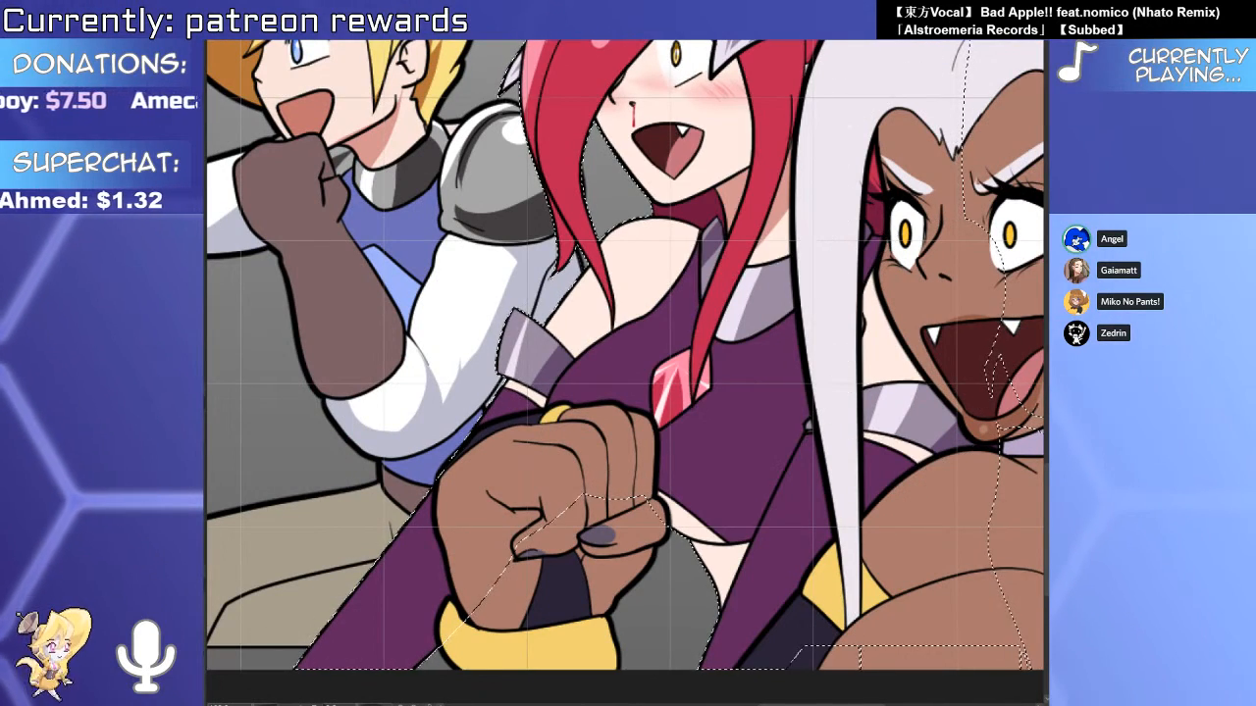
key(alt+BackSpace)
scroll(733, 411, down, 3)
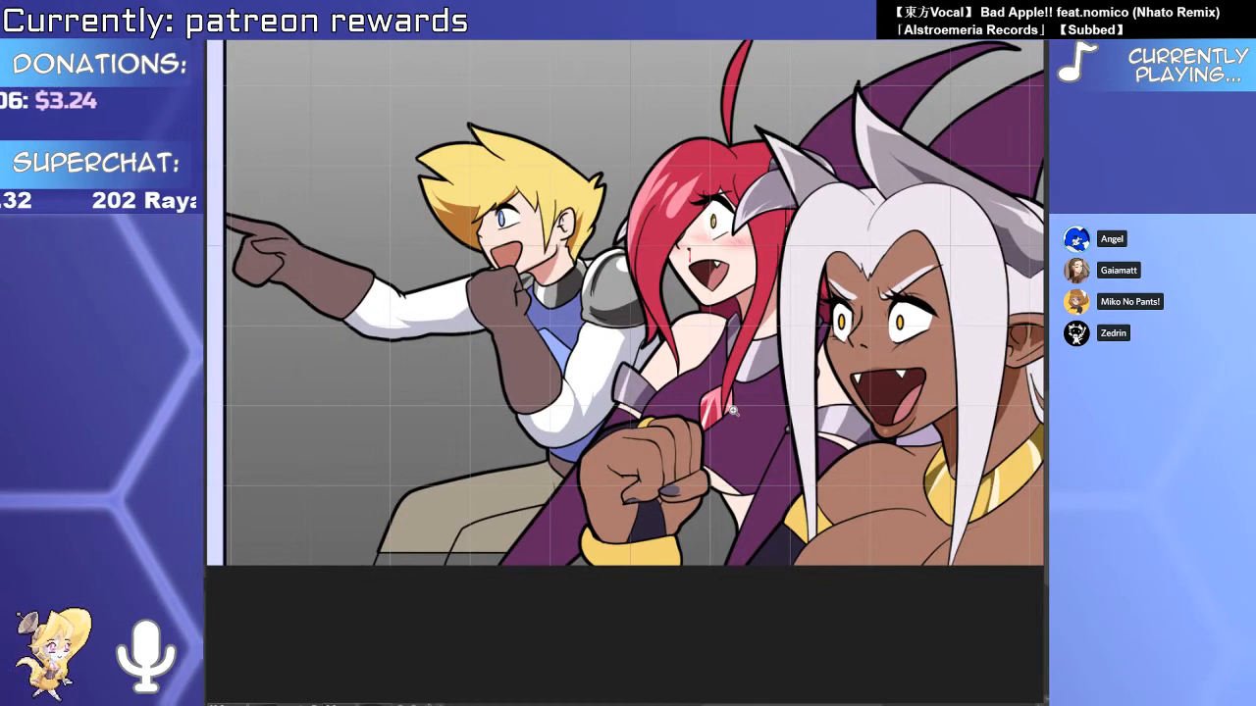
Extend the blond figure's beige trousers to the panel's bottom edge, select his silhouette and redo its thick outer outline.
drag(759, 542, 816, 558)
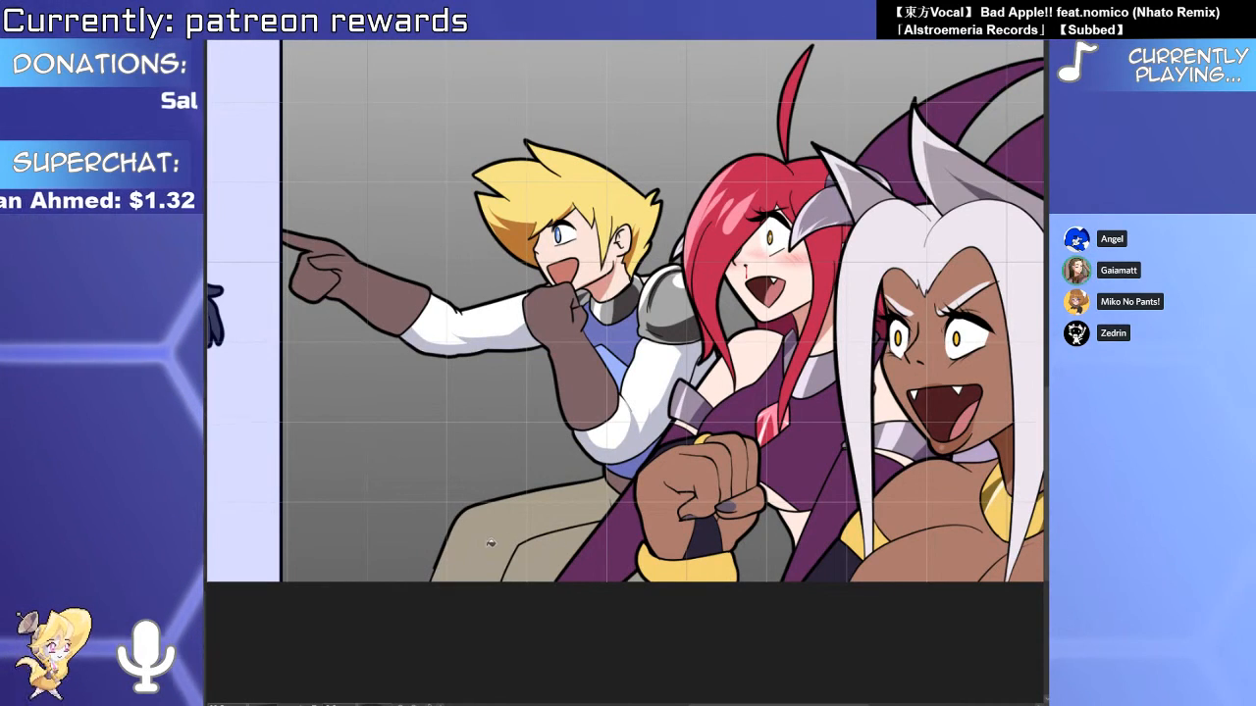
key(ctrl+a)
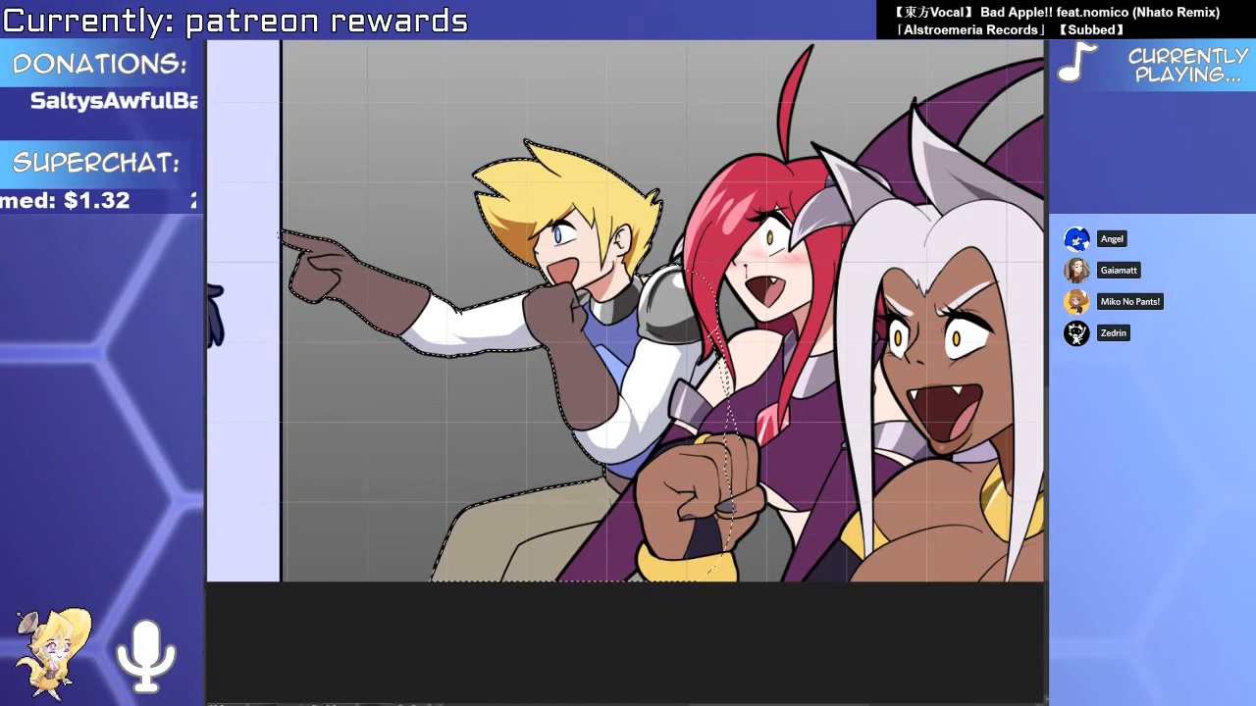
key(ctrl+shift+i)
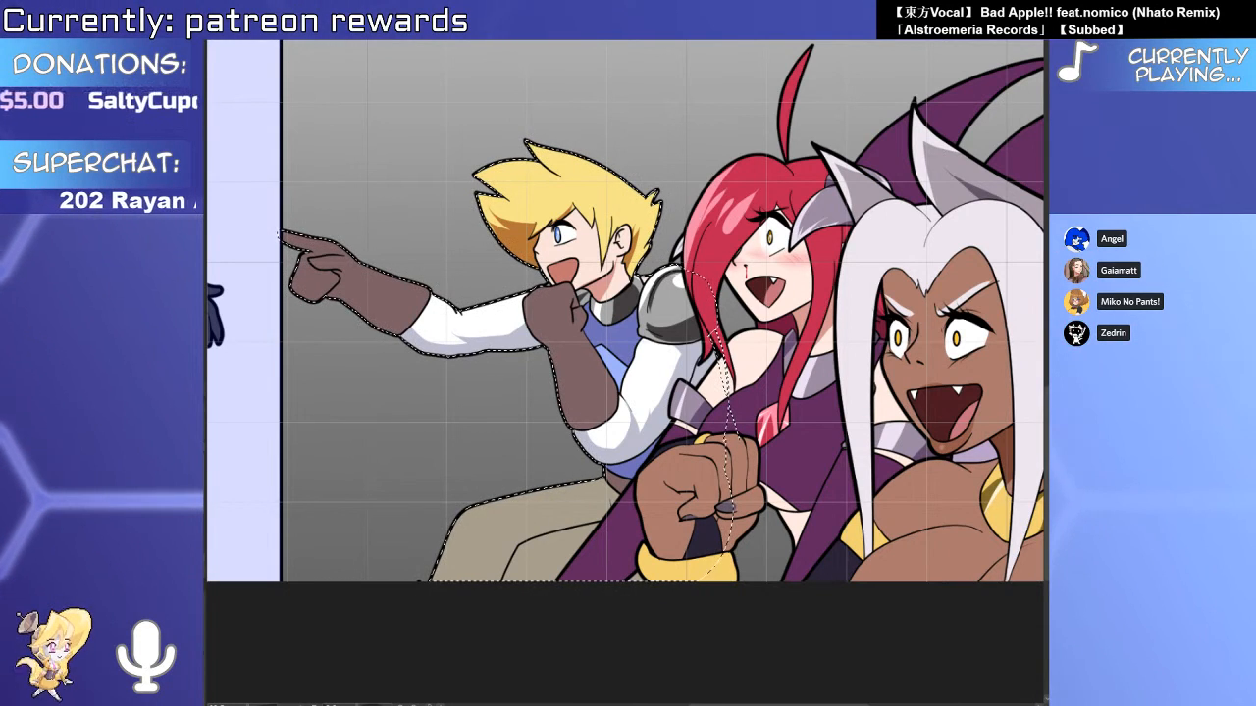
Erase the stray outline mark beside the blond figure's trouser leg at the panel's bottom edge.
drag(393, 583, 445, 598)
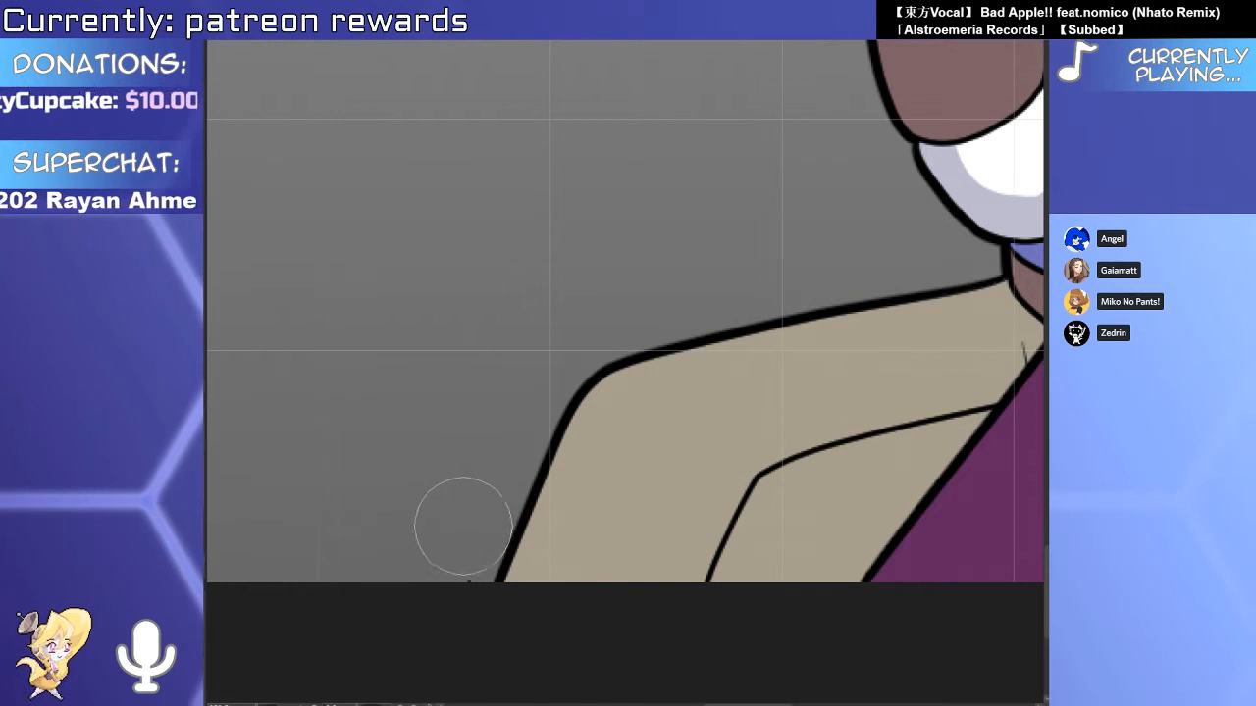
ctrl+click(471, 582)
key(p)
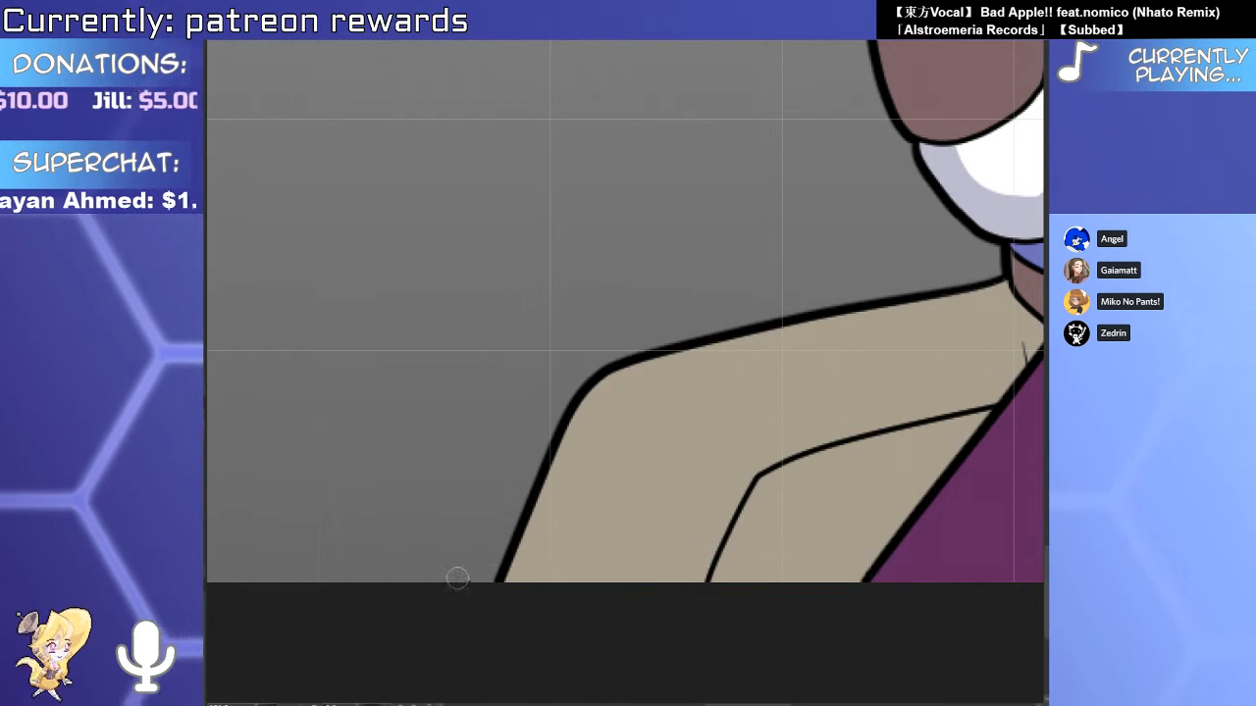
drag(465, 650, 412, 569)
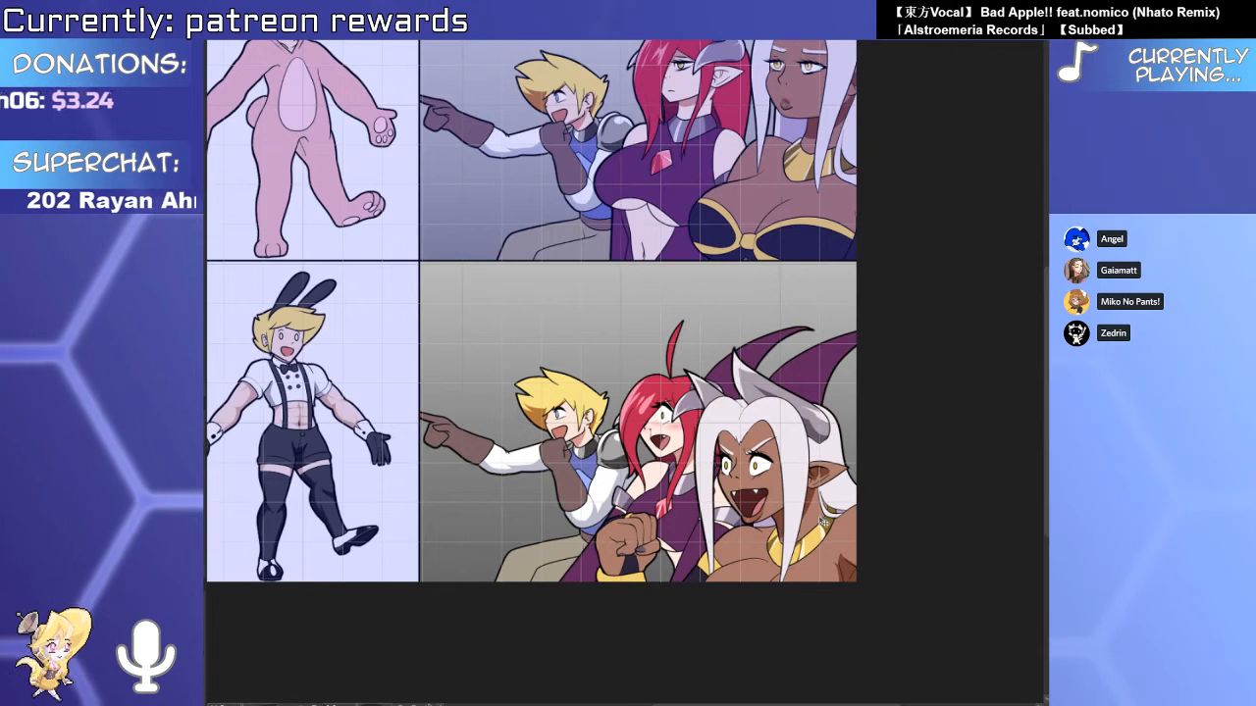
Bring all four comic panels into view and examine the completed lower edge of the onlooker panel.
drag(841, 512, 828, 506)
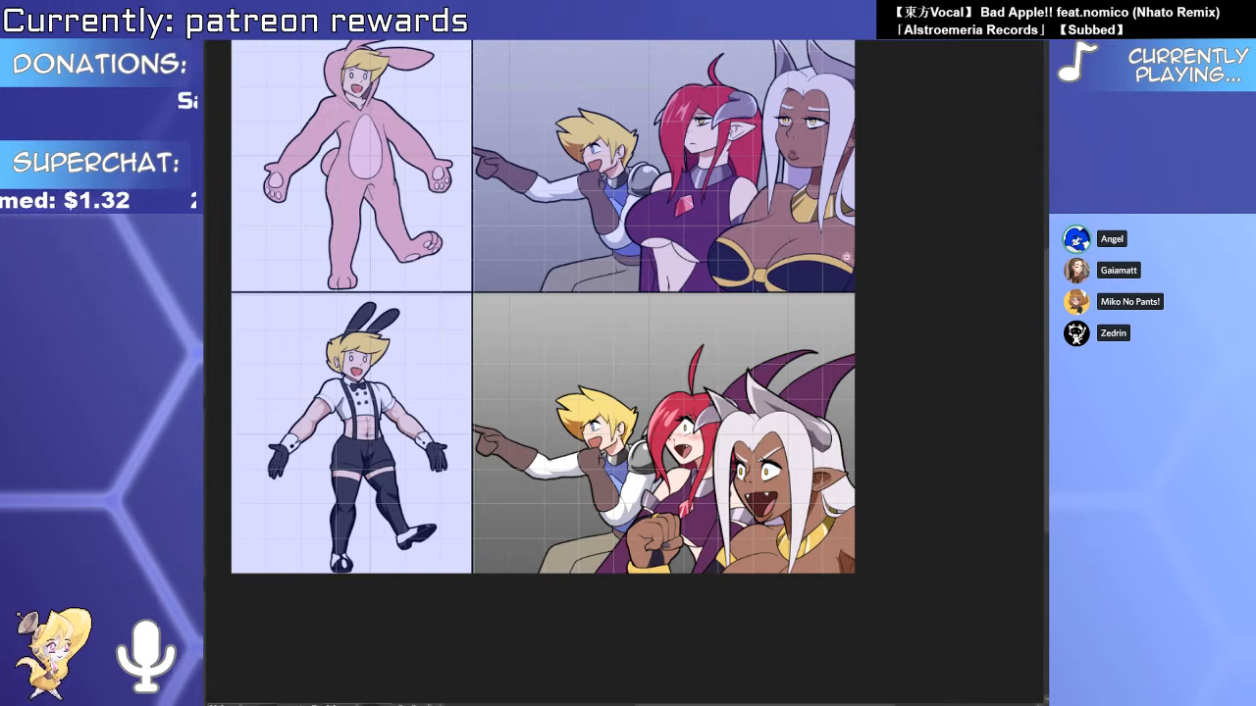
drag(829, 271, 798, 415)
scroll(798, 415, down, 2)
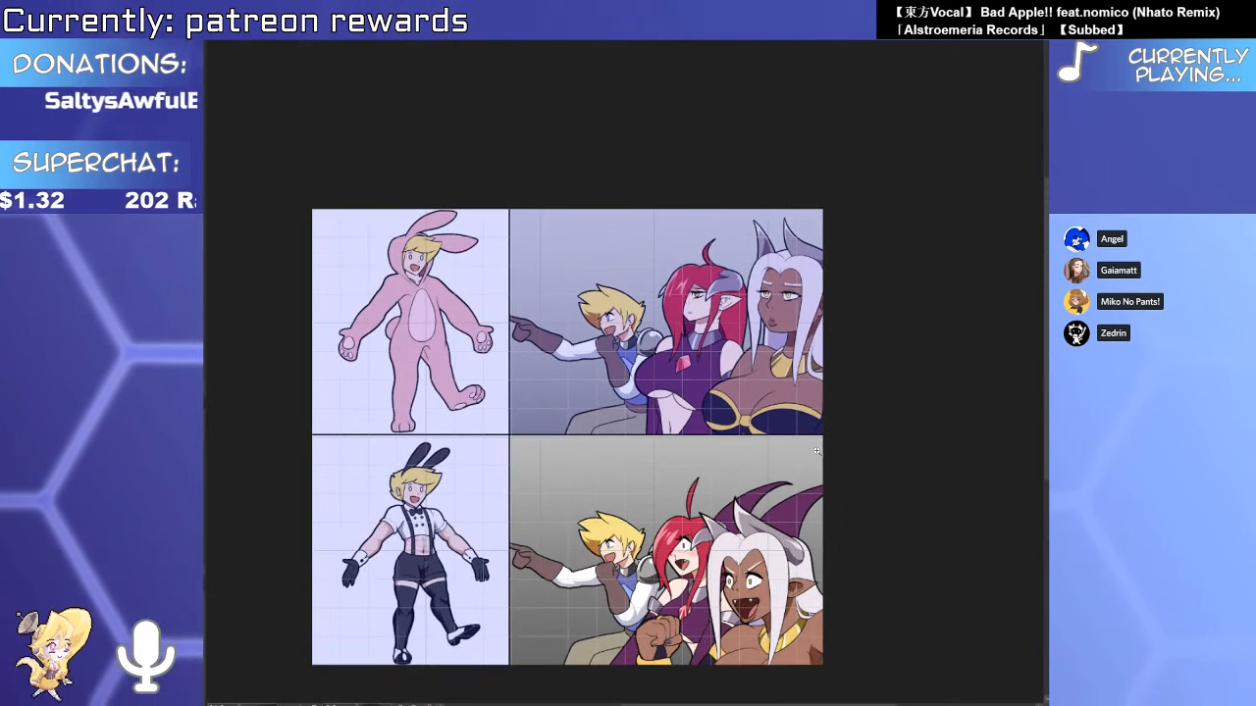